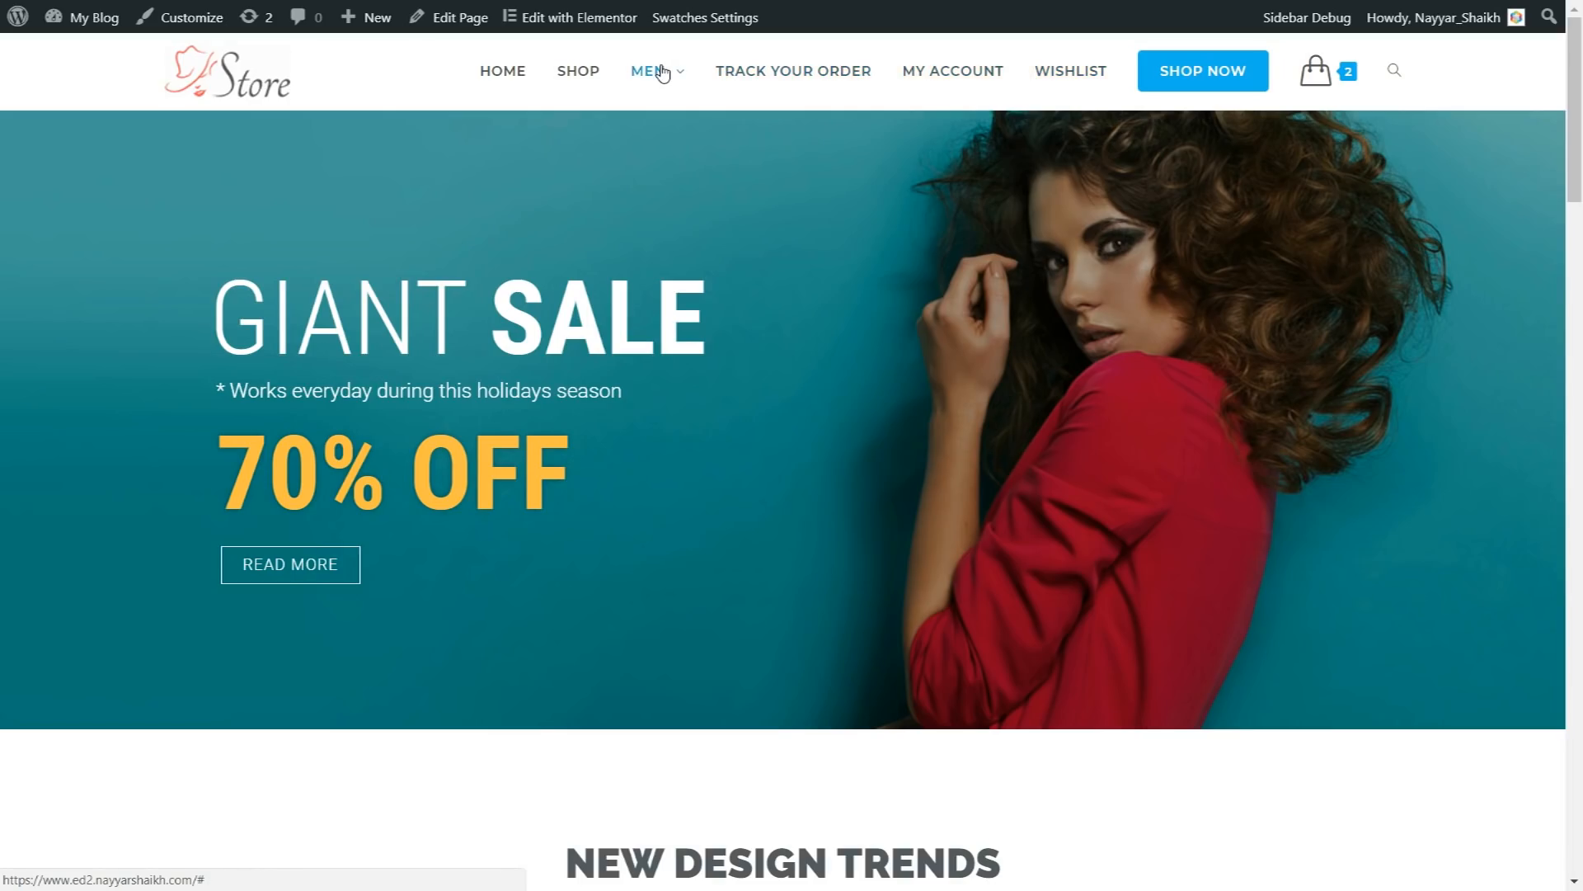
Step: Examine the home page's header menu, including the Men mega menu, and the text of the Giant Sale hero banner
mouse_move(657, 71)
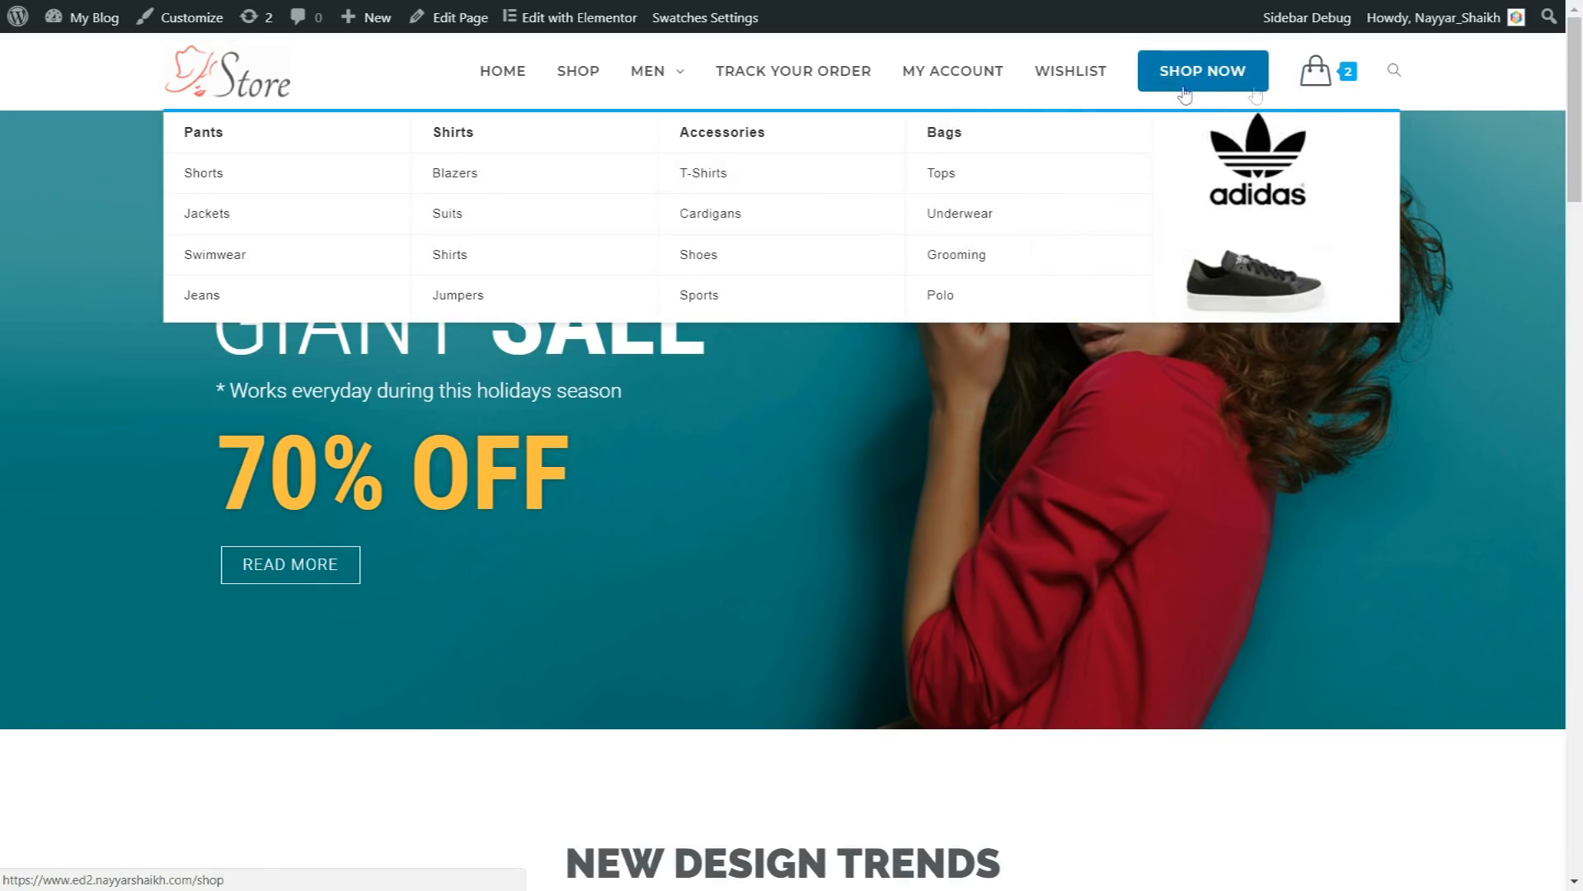
mouse_move(1316, 78)
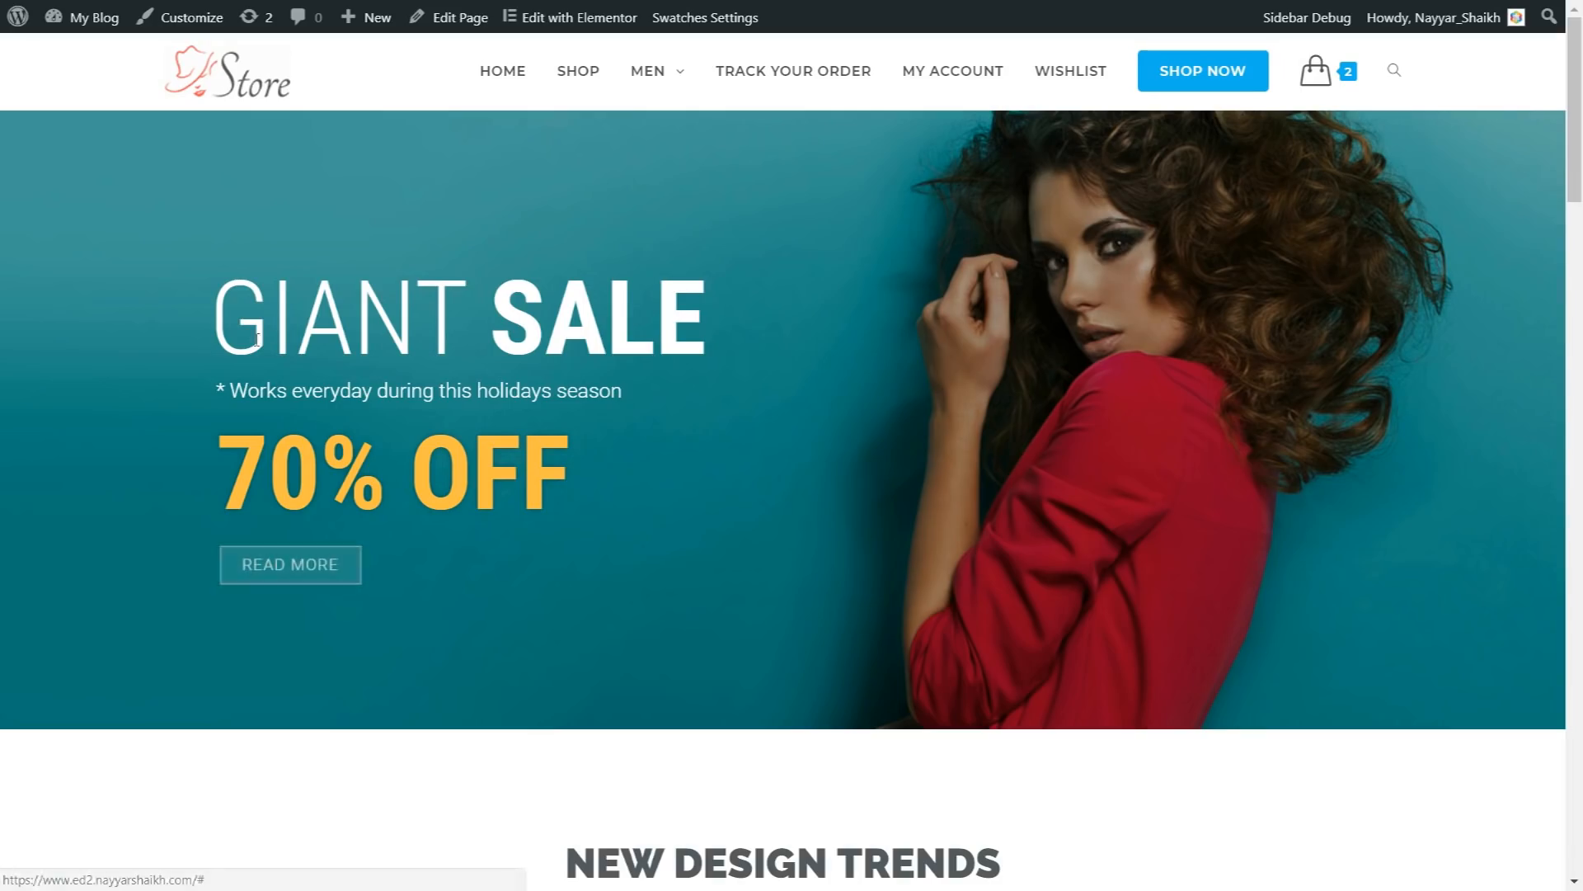
drag(222, 315, 711, 327)
click(711, 329)
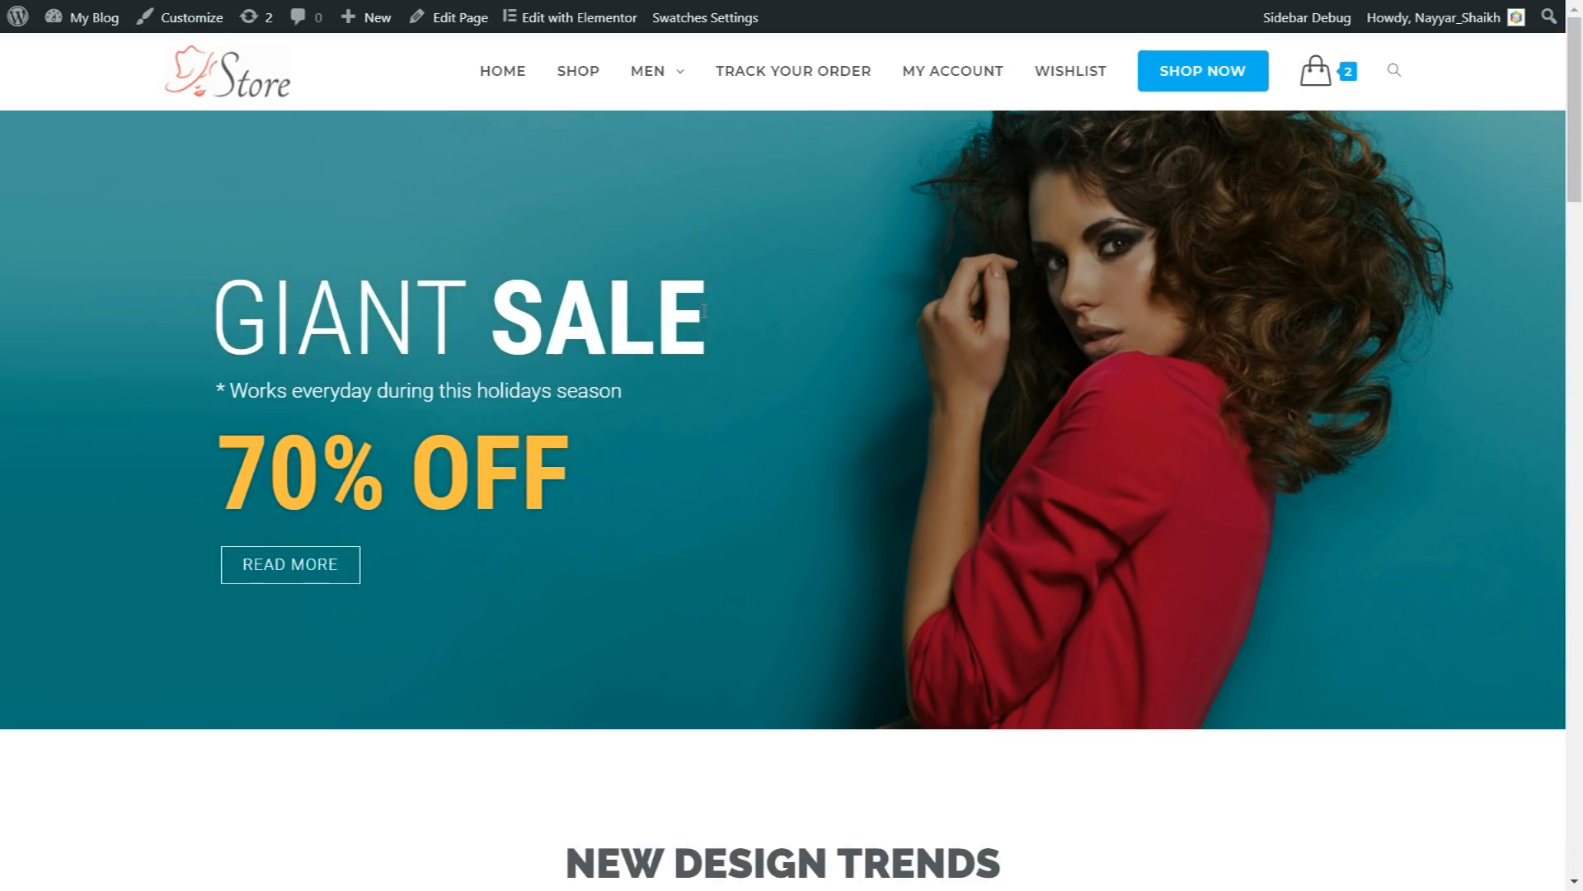
drag(213, 398, 553, 394)
click(556, 395)
drag(578, 484, 167, 460)
click(219, 467)
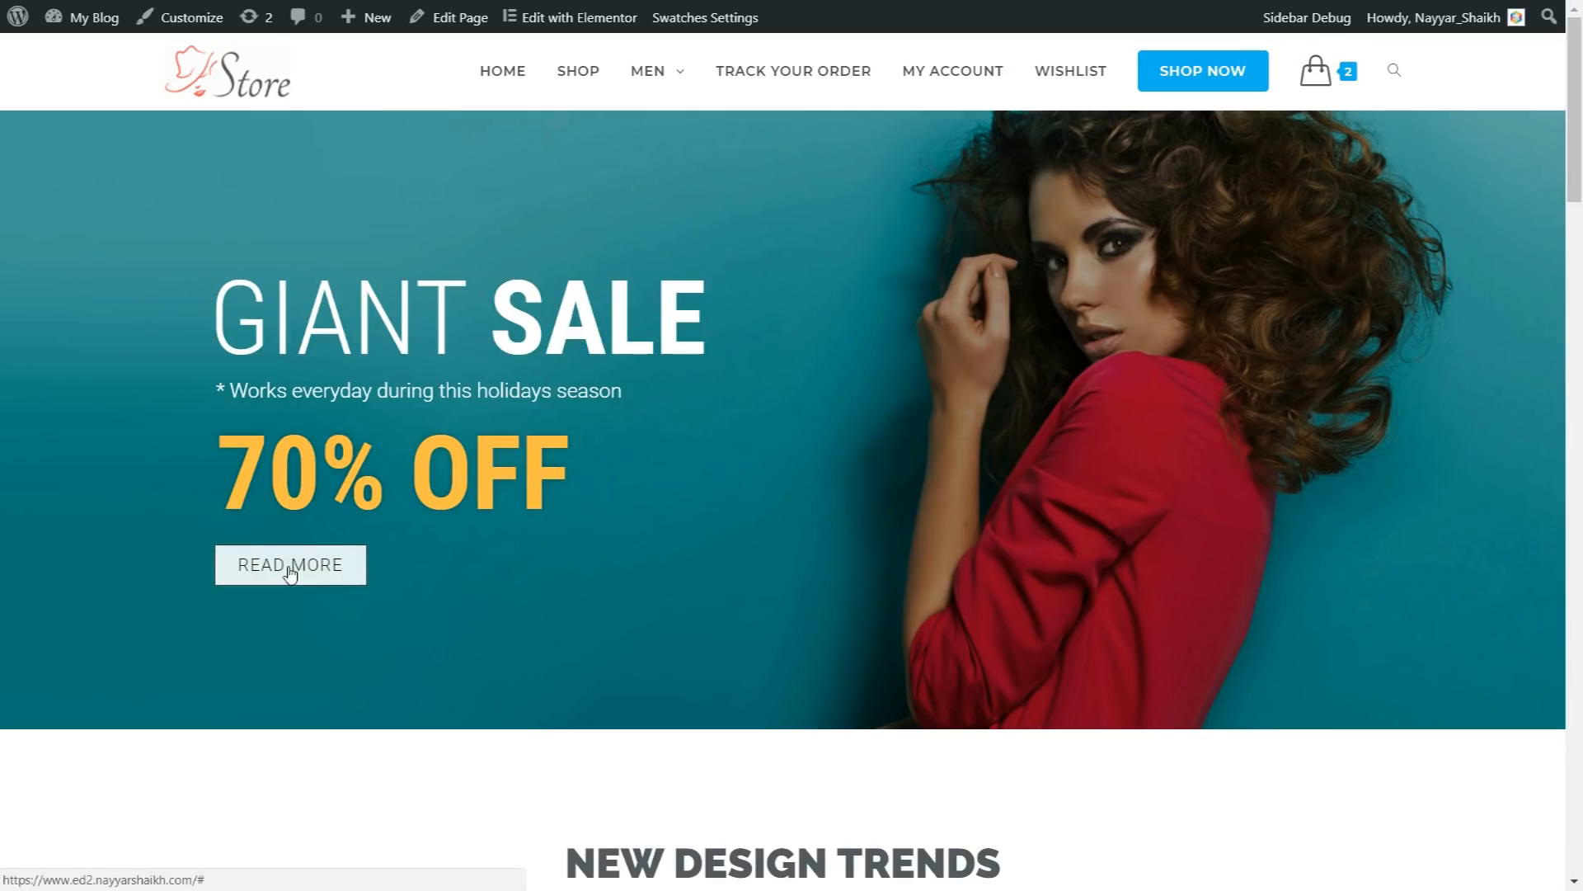
drag(213, 472, 675, 476)
click(673, 479)
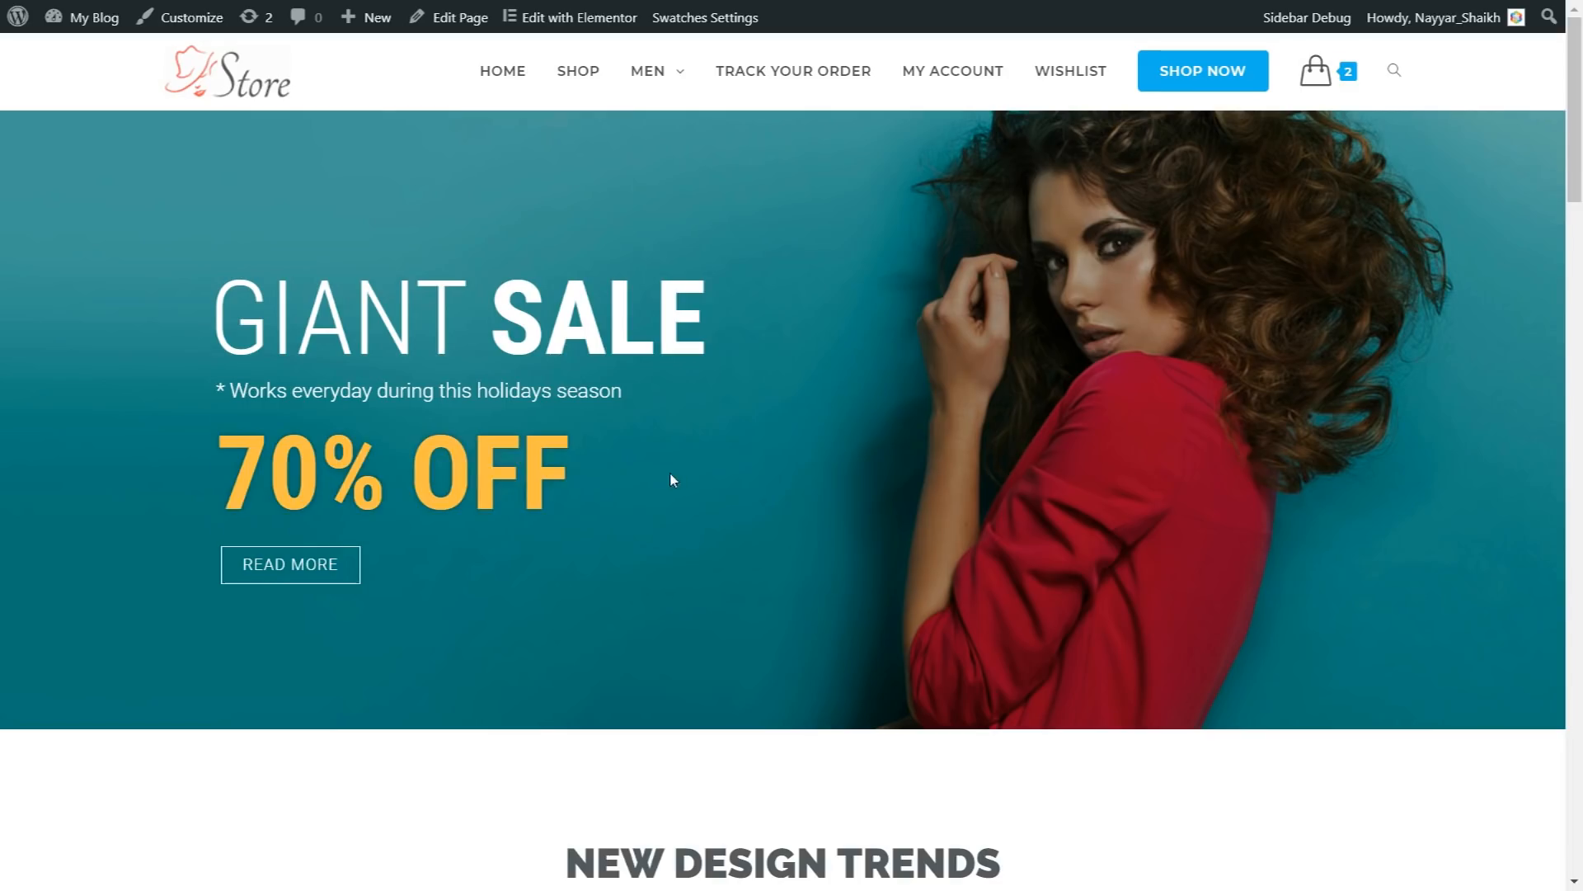
Step: Look through the New Design Trends section and the Seasons Trends, Mega Sales and Special Offers boxes on the home page
scroll(1294, 503, down, 3)
scroll(1292, 499, down, 6)
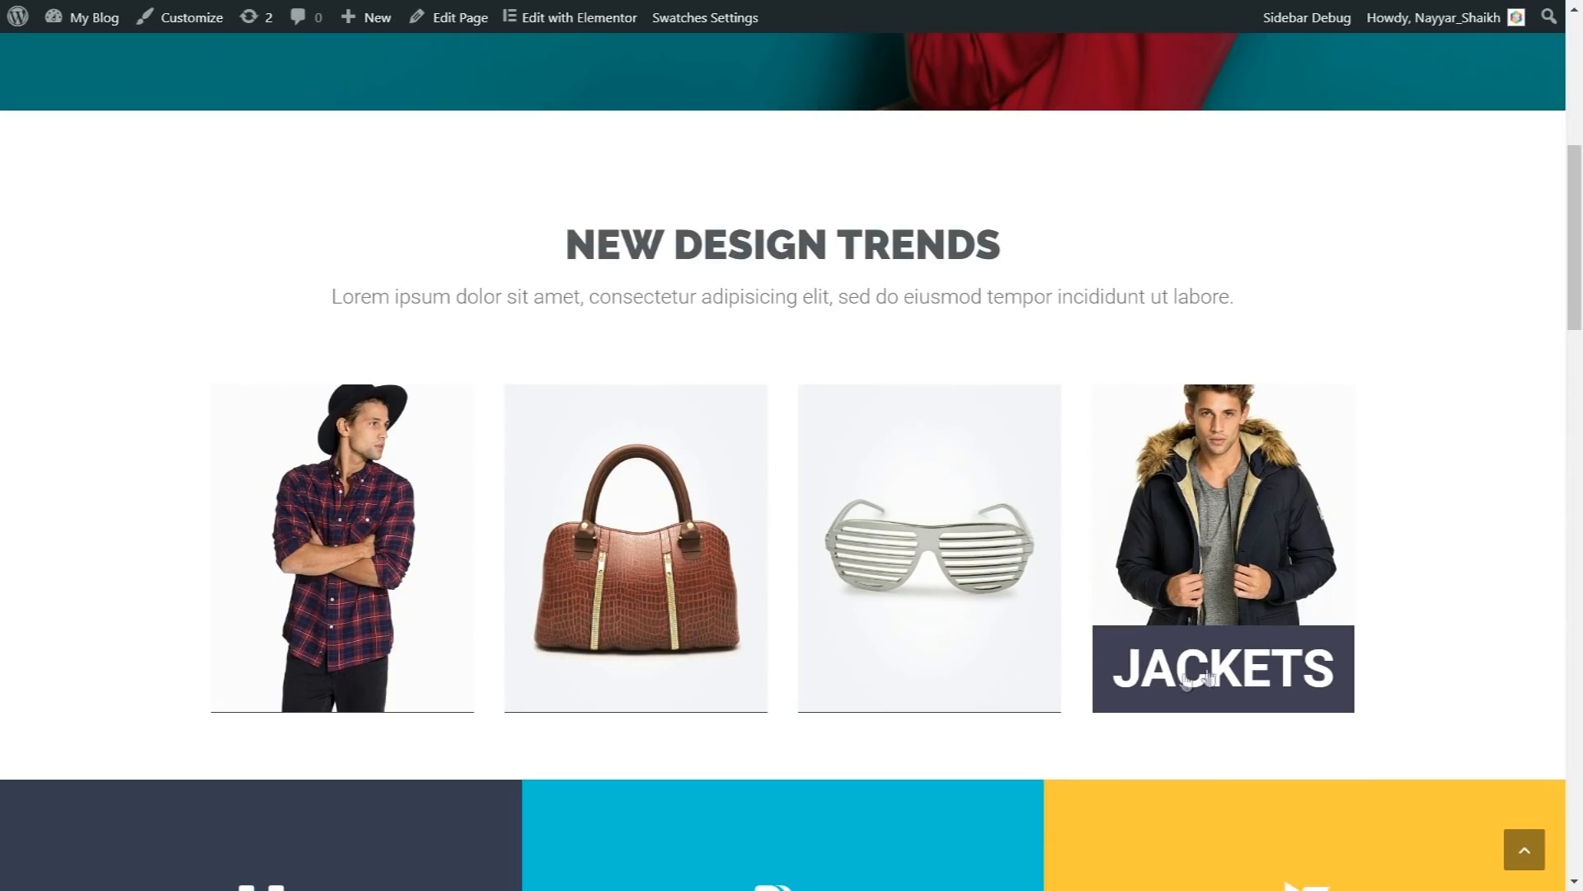
scroll(1402, 555, down, 5)
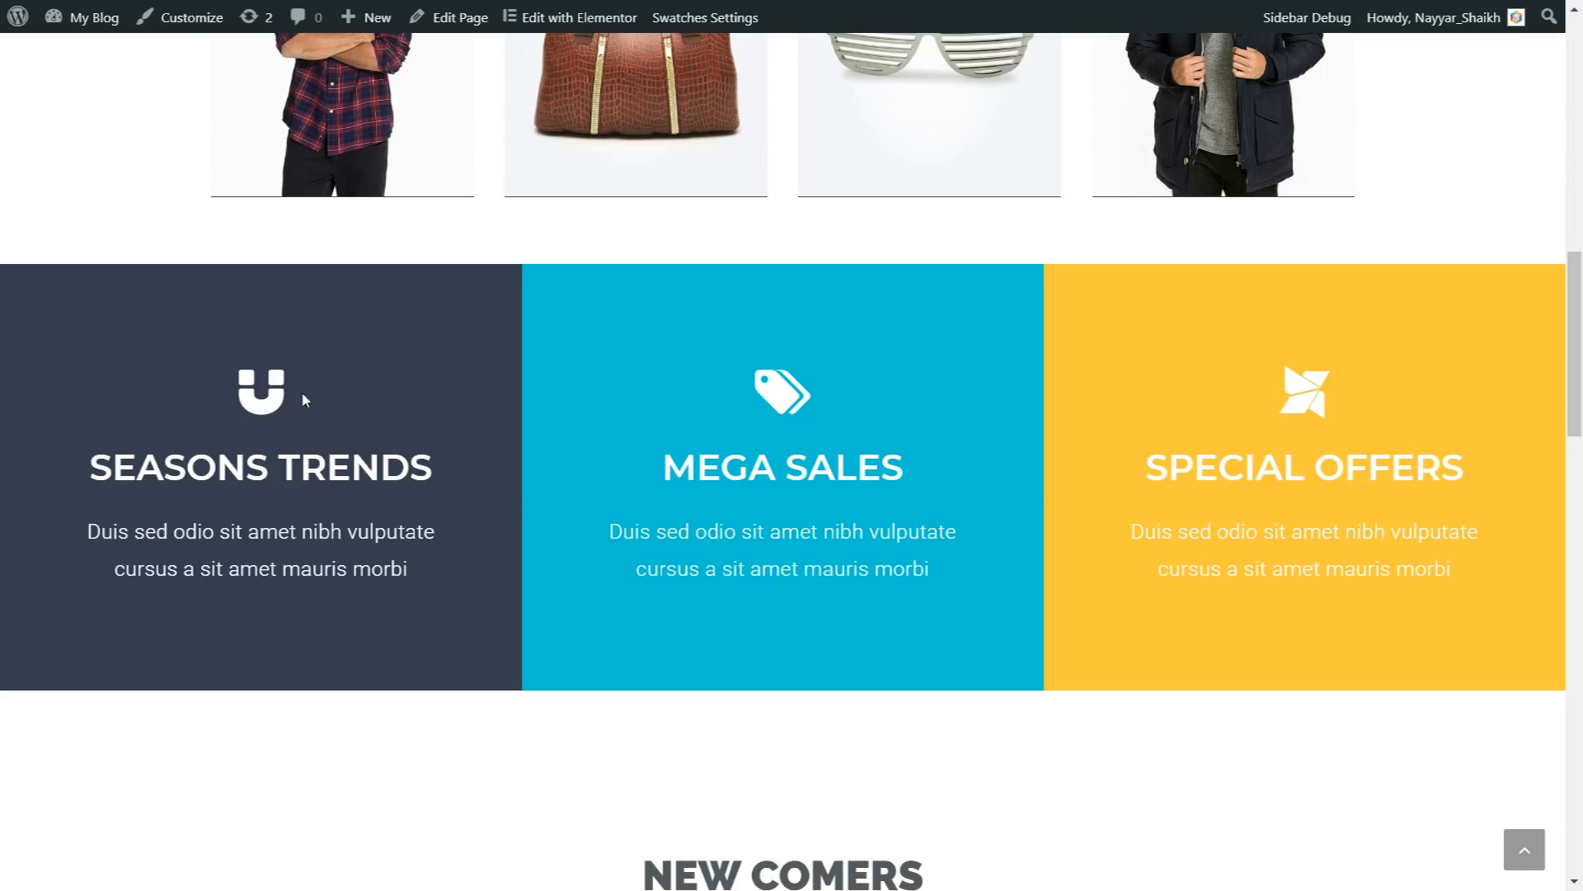
scroll(968, 615, down, 5)
scroll(974, 622, down, 4)
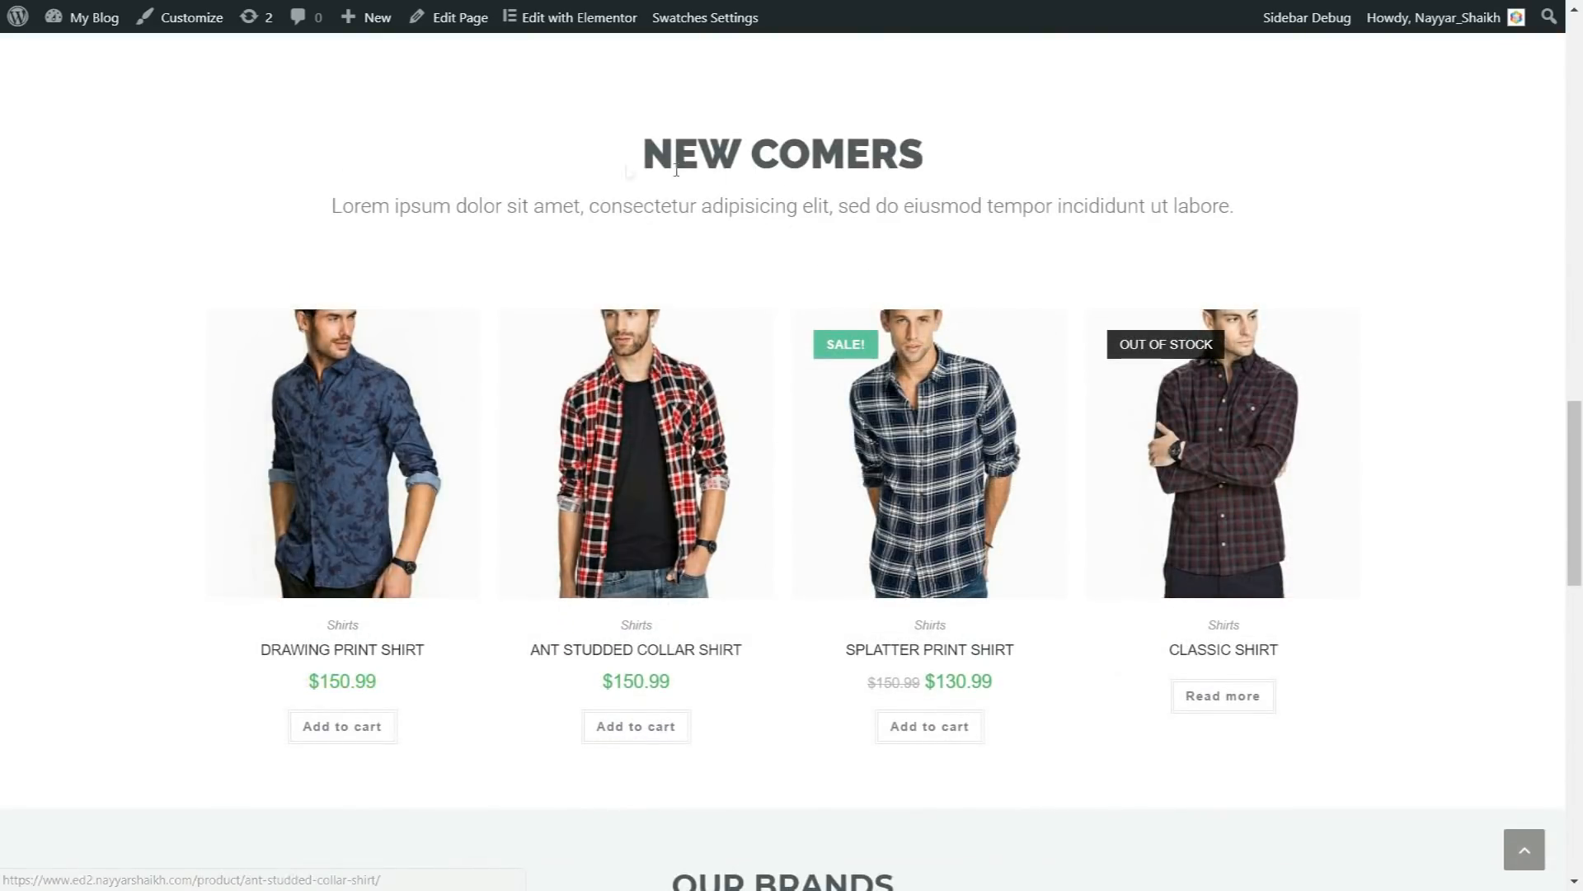
Step: Inspect the New Comers section, preview the Drawing Print Shirt in Quick View and close the preview
drag(699, 153, 924, 145)
click(922, 143)
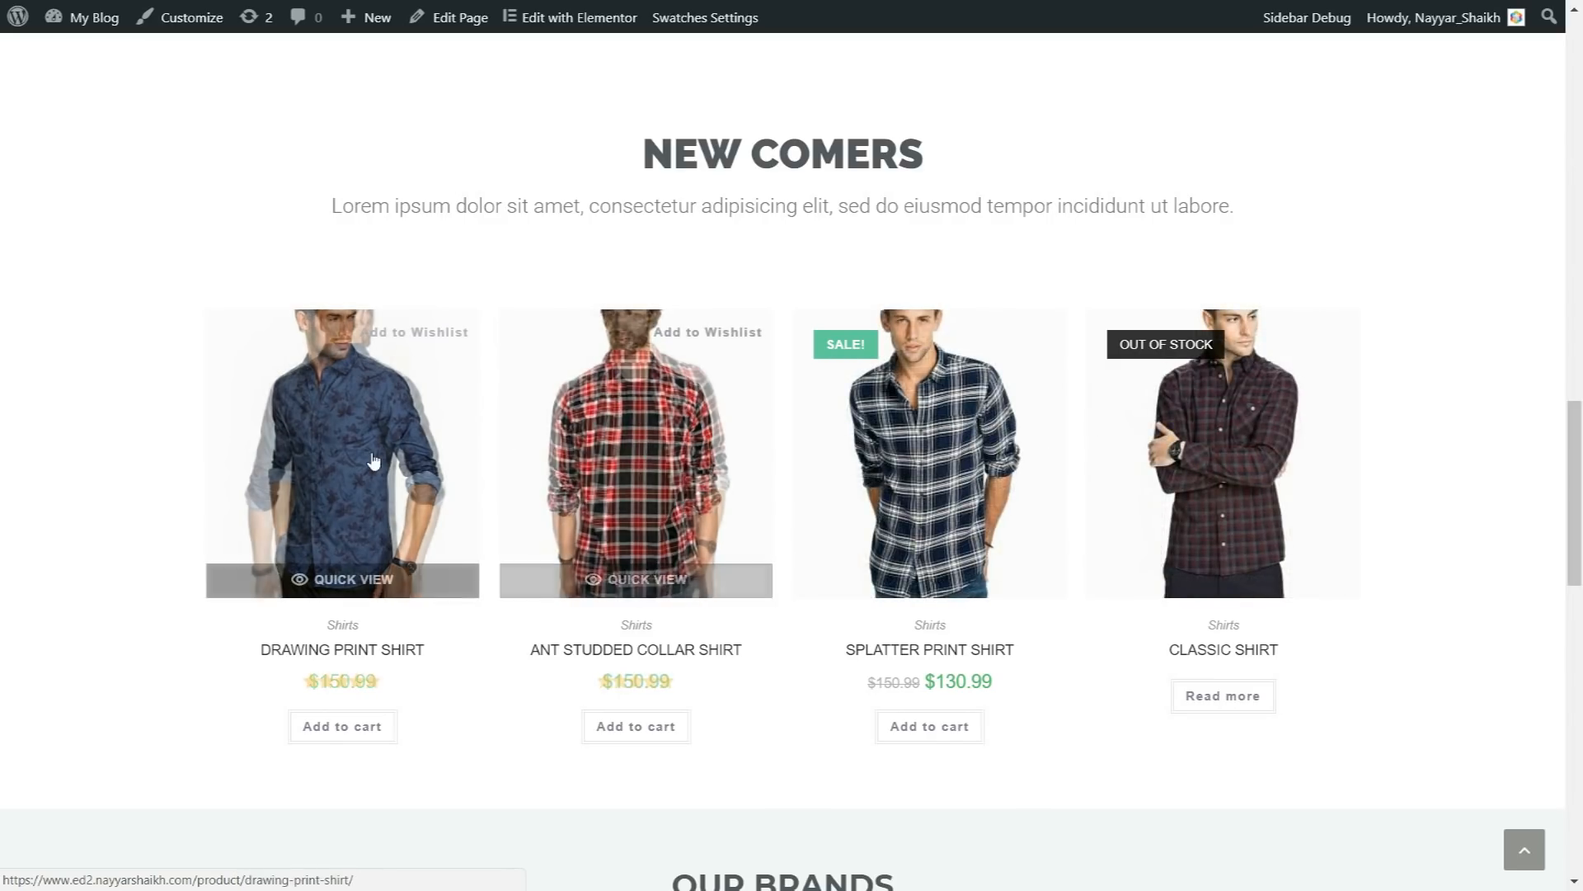
click(360, 587)
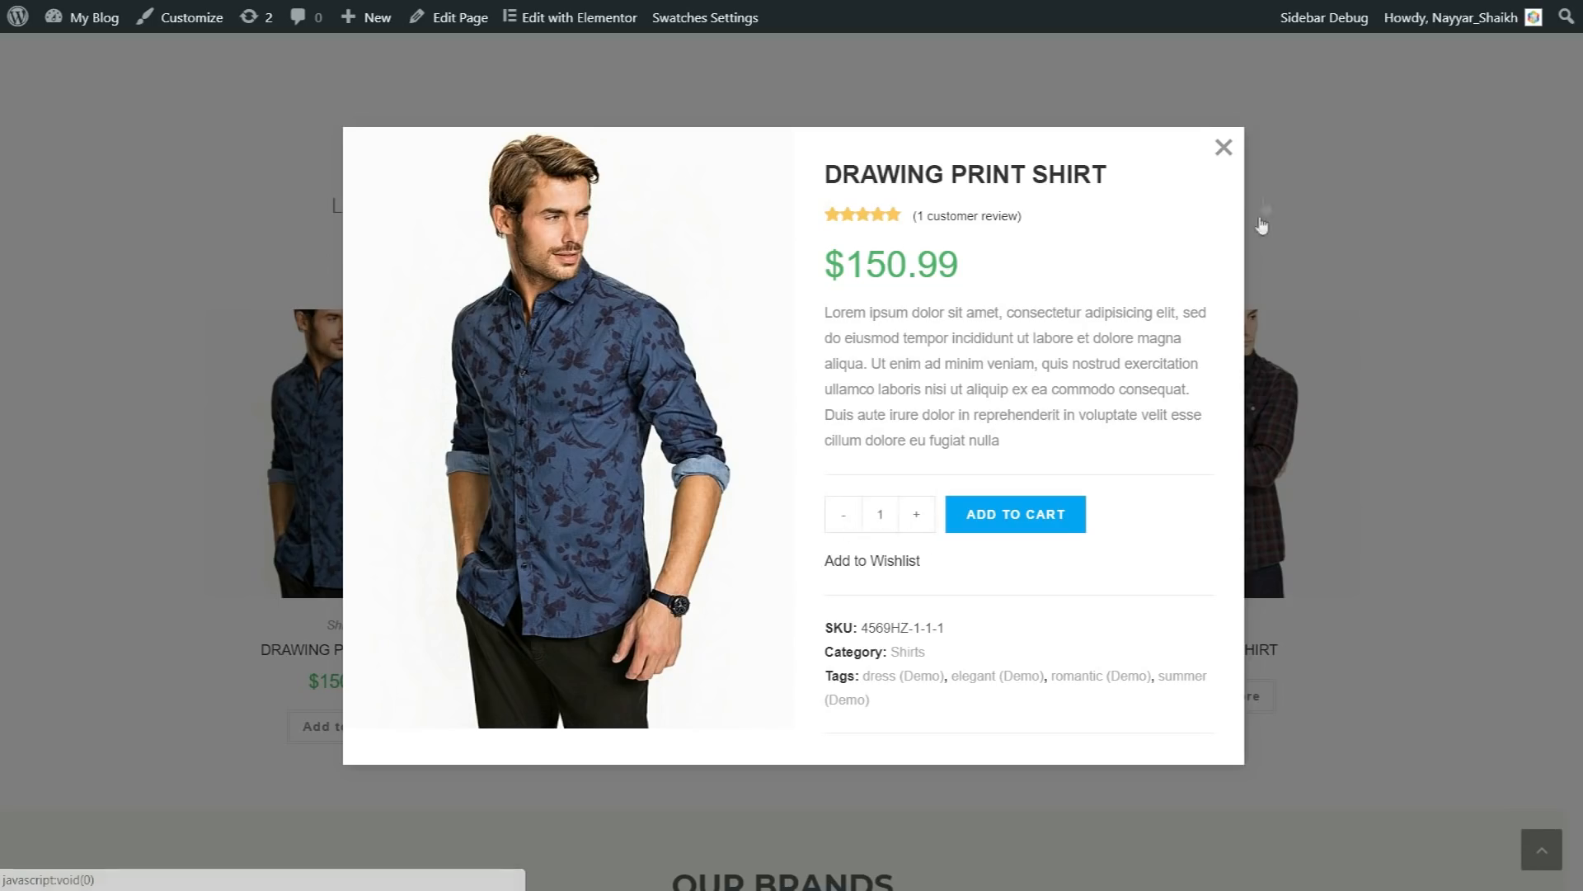
click(1224, 147)
Step: Review the Our Brands, New From Blog and footer sections of the home page and return to its beginning
scroll(1443, 402, down, 7)
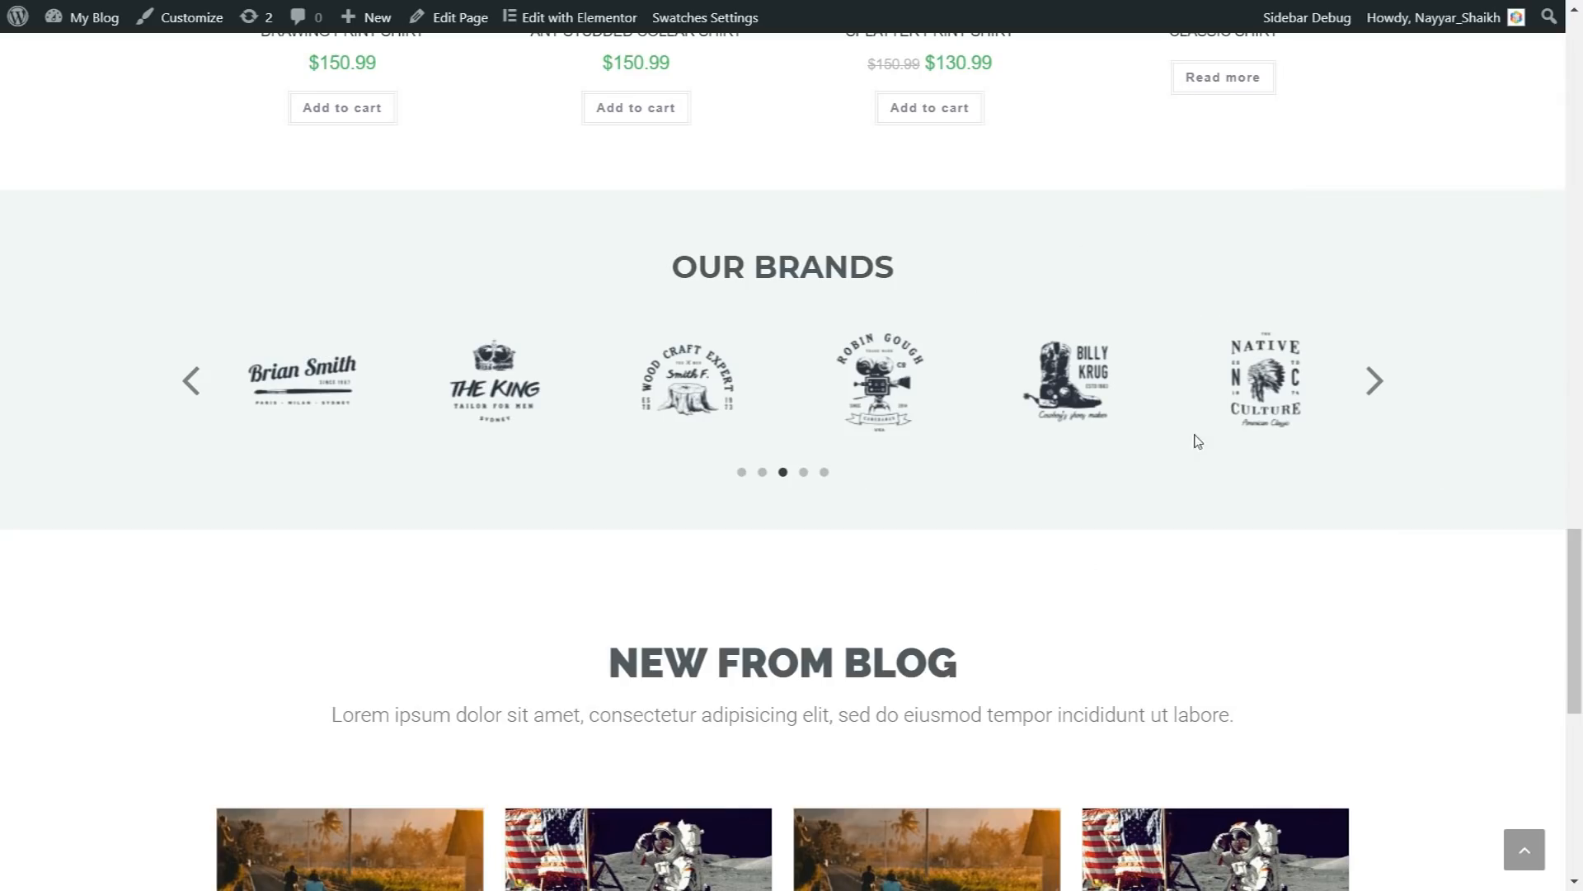
scroll(1308, 572, down, 4)
scroll(1290, 446, down, 2)
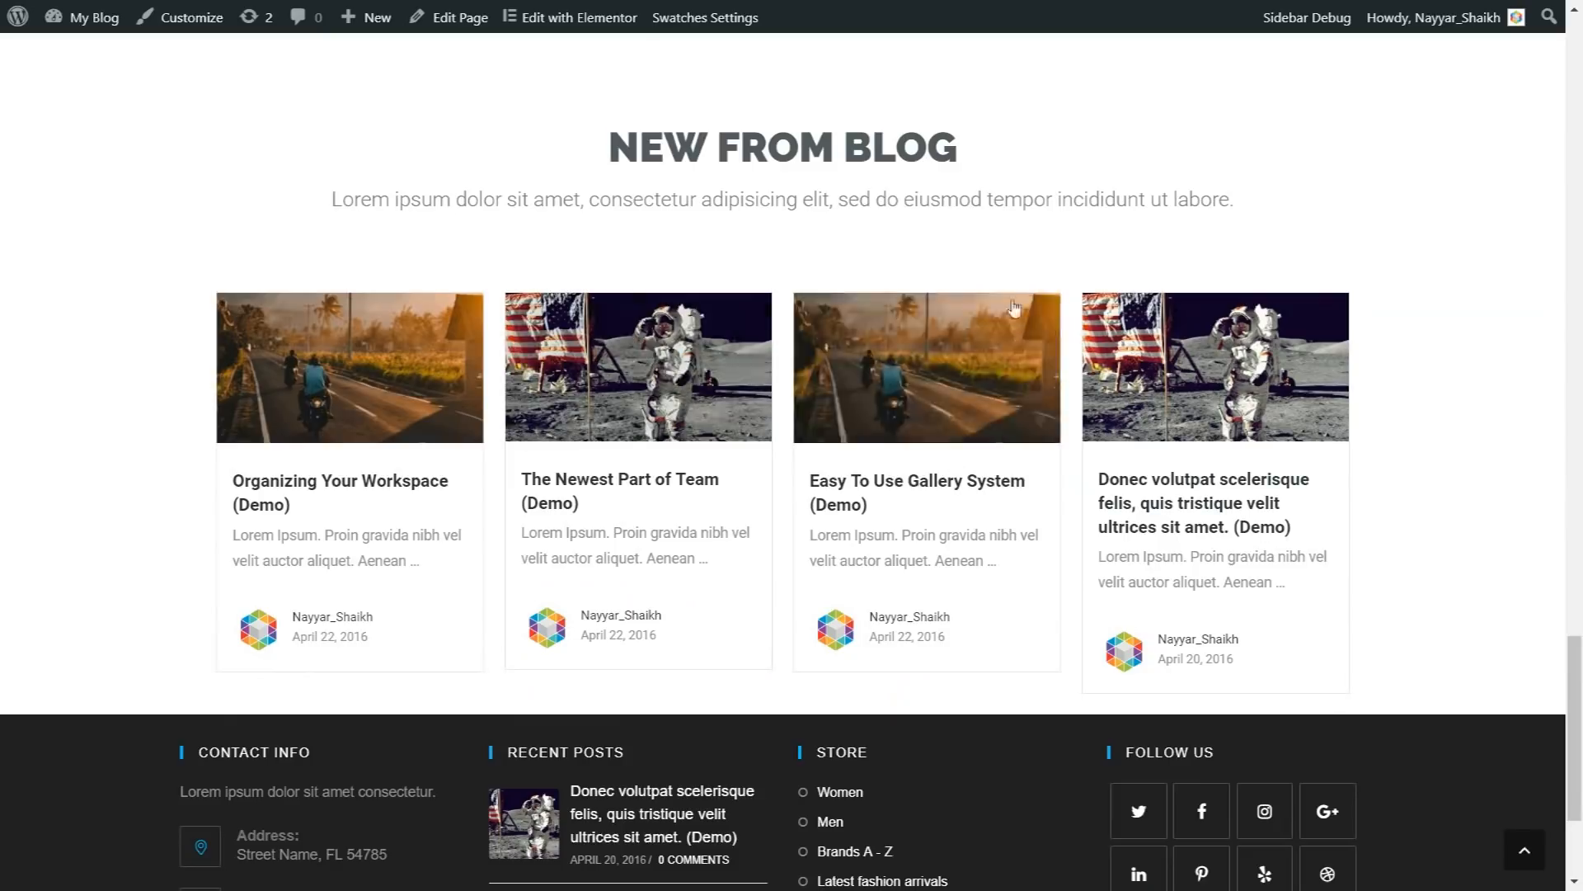
scroll(1437, 487, down, 3)
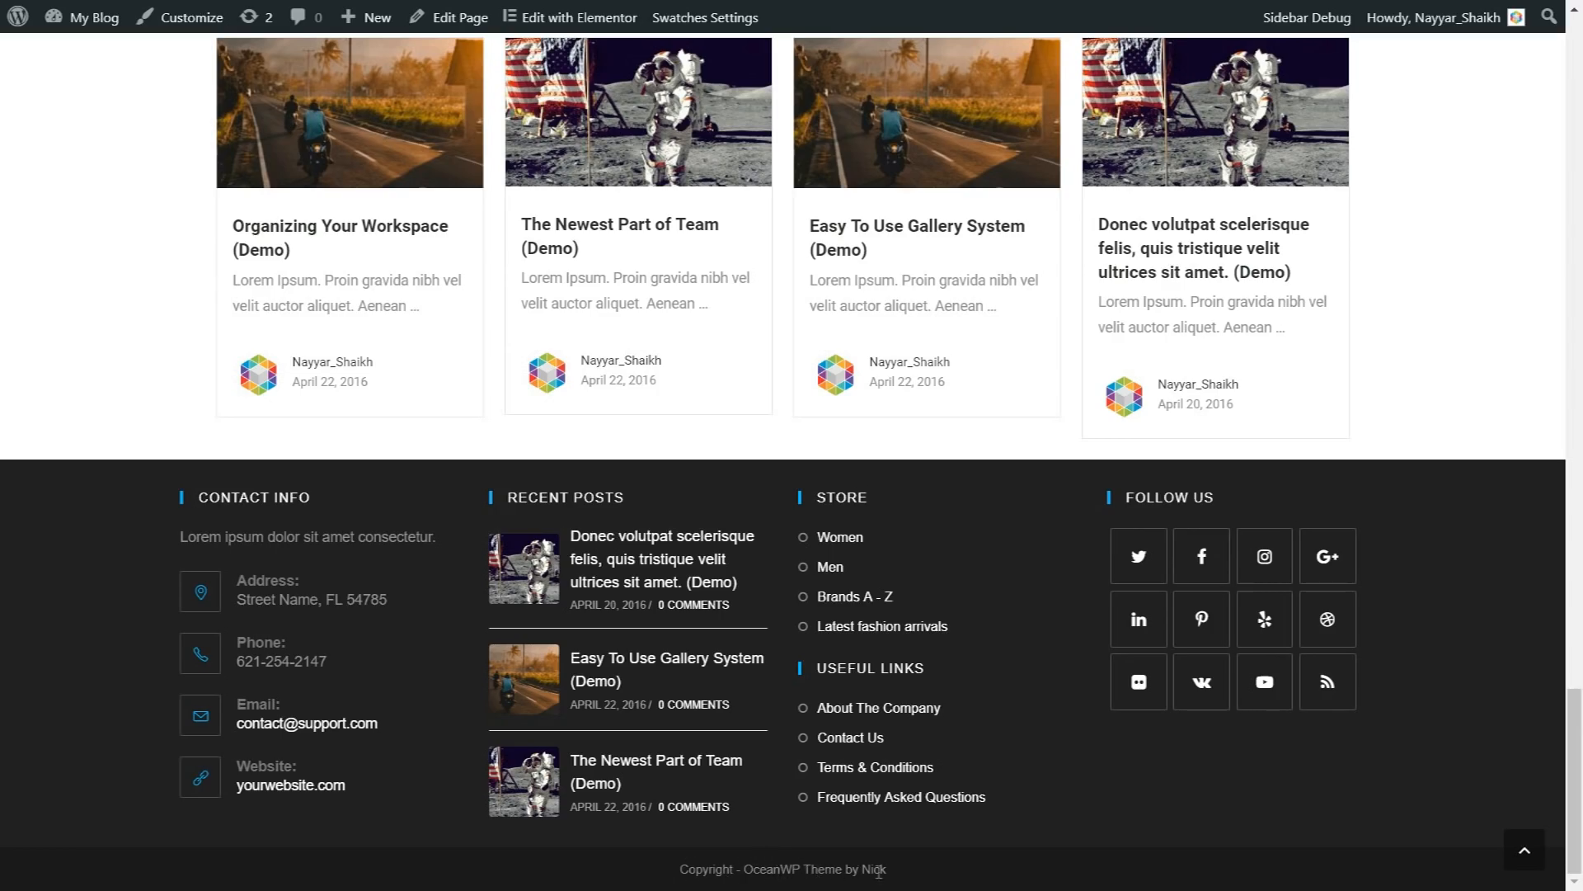
click(1525, 860)
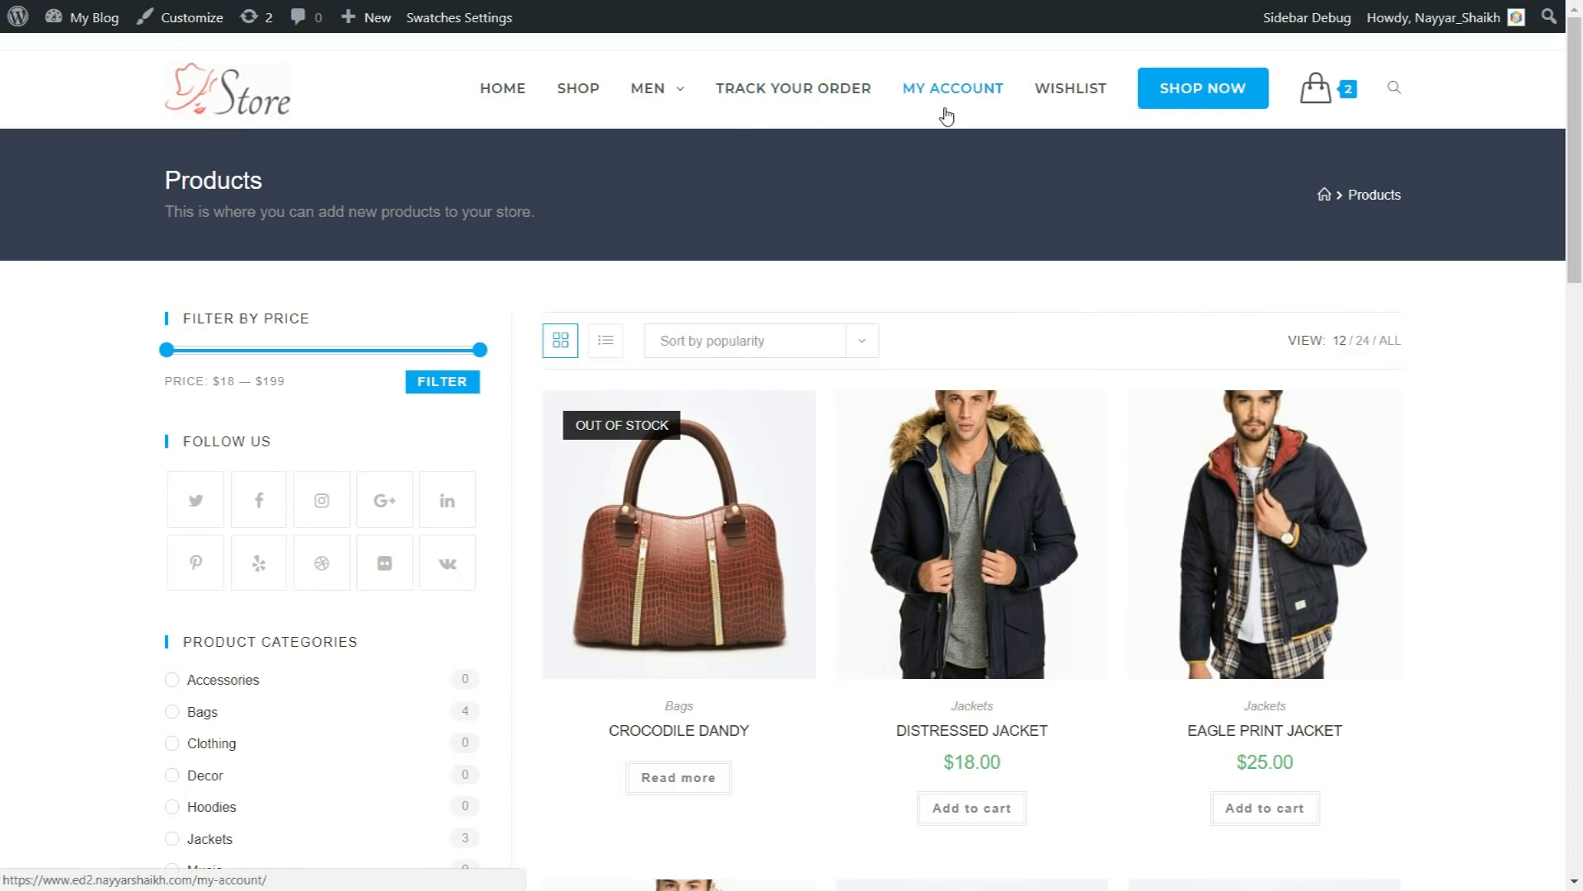
Step: Examine the shop page's Products title, its subtitle and the product grid
drag(164, 189, 454, 236)
click(531, 228)
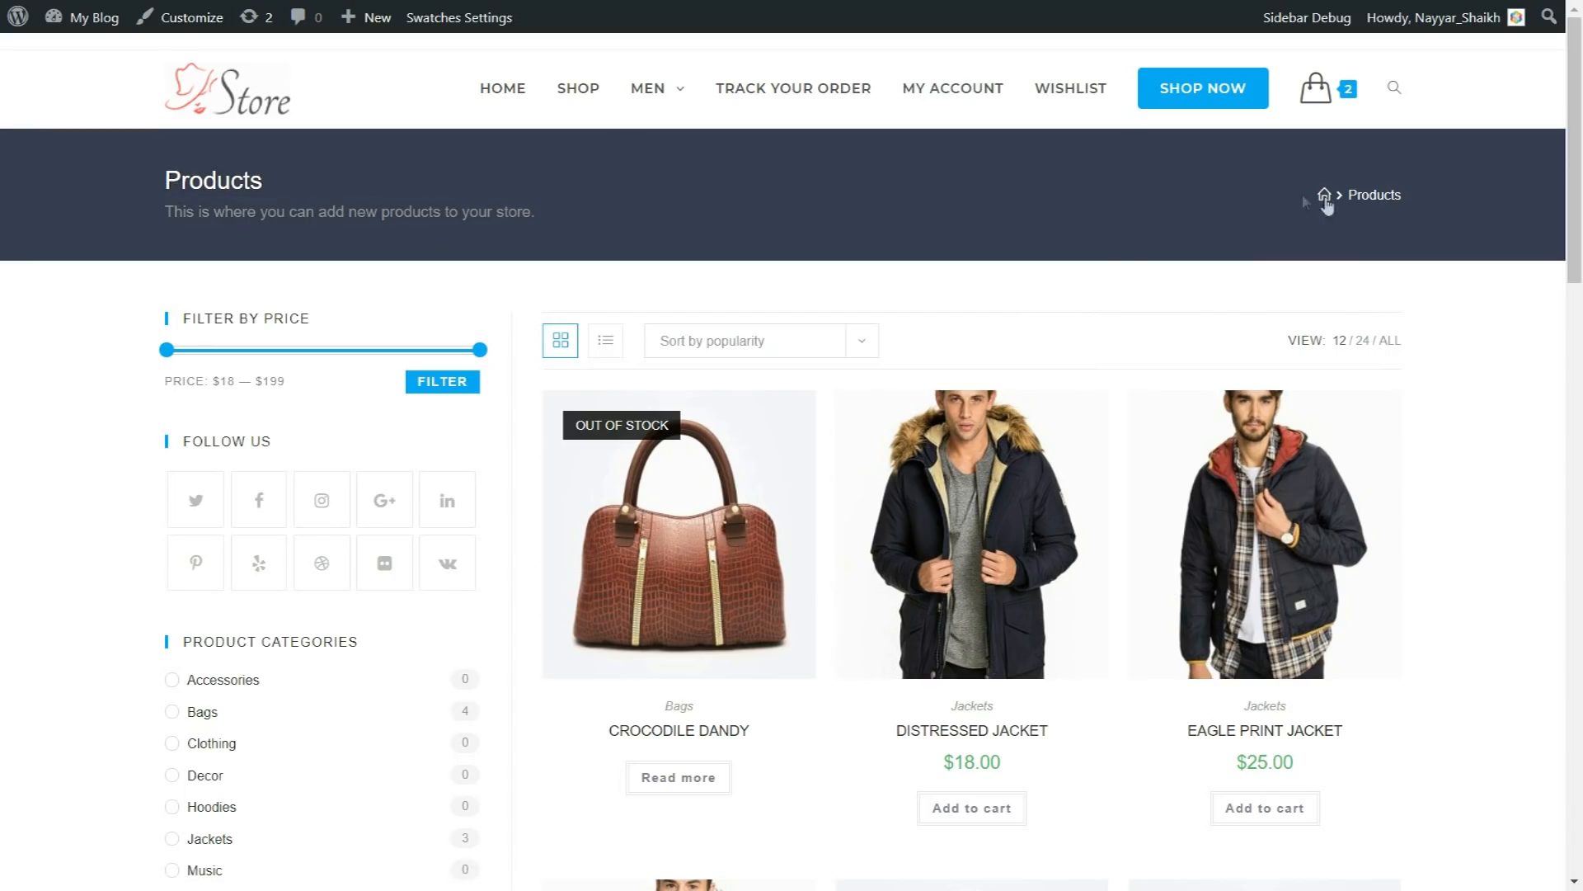
drag(167, 180, 252, 186)
click(227, 250)
drag(164, 216, 525, 212)
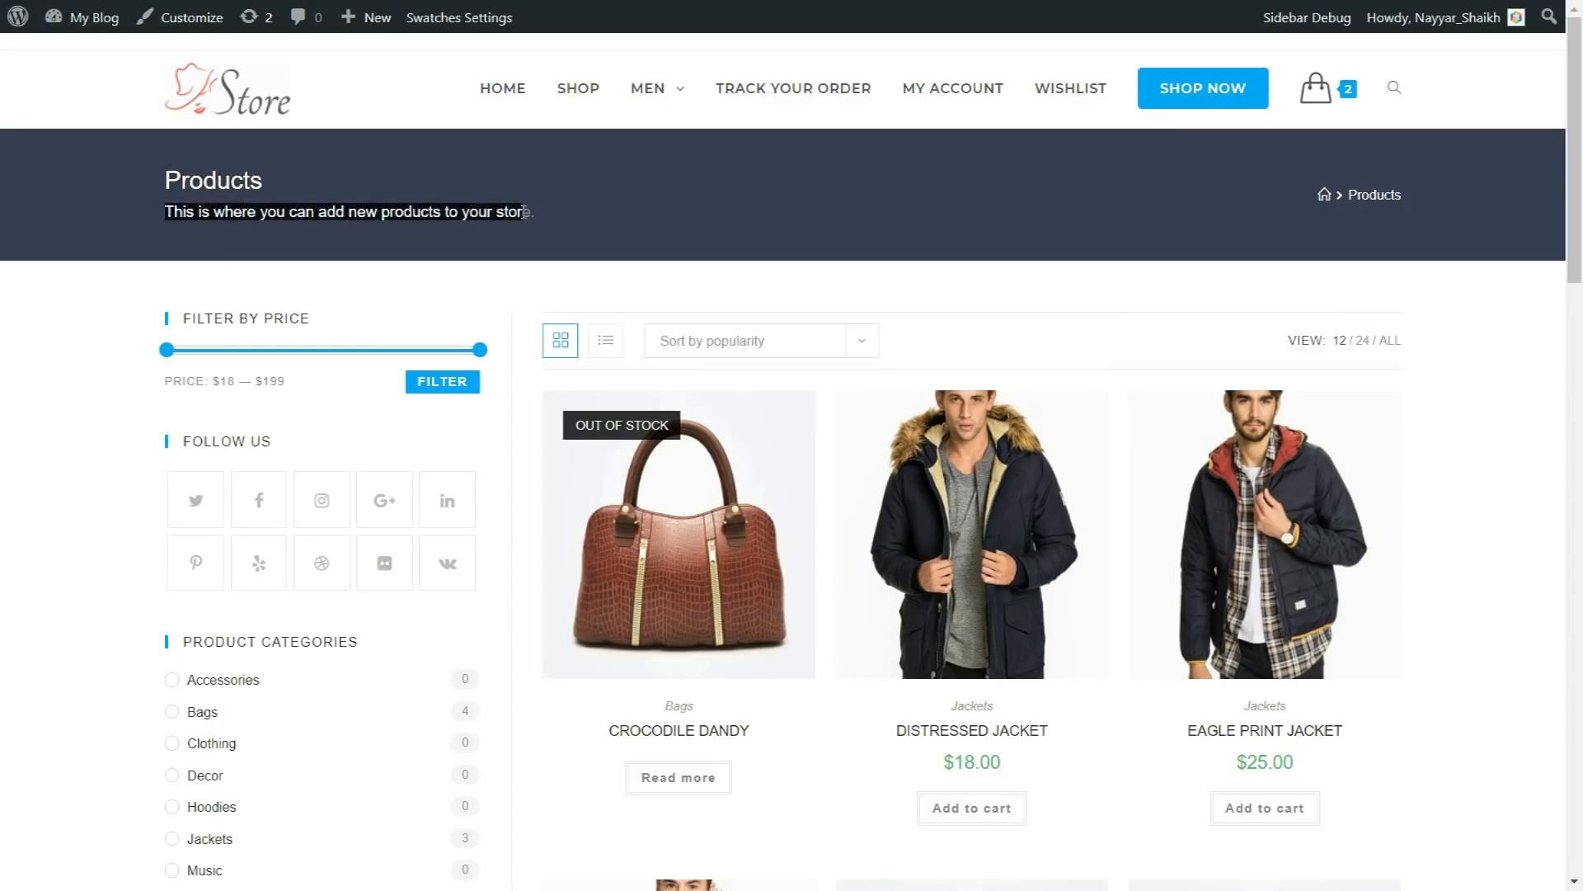
click(524, 212)
scroll(825, 248, down, 4)
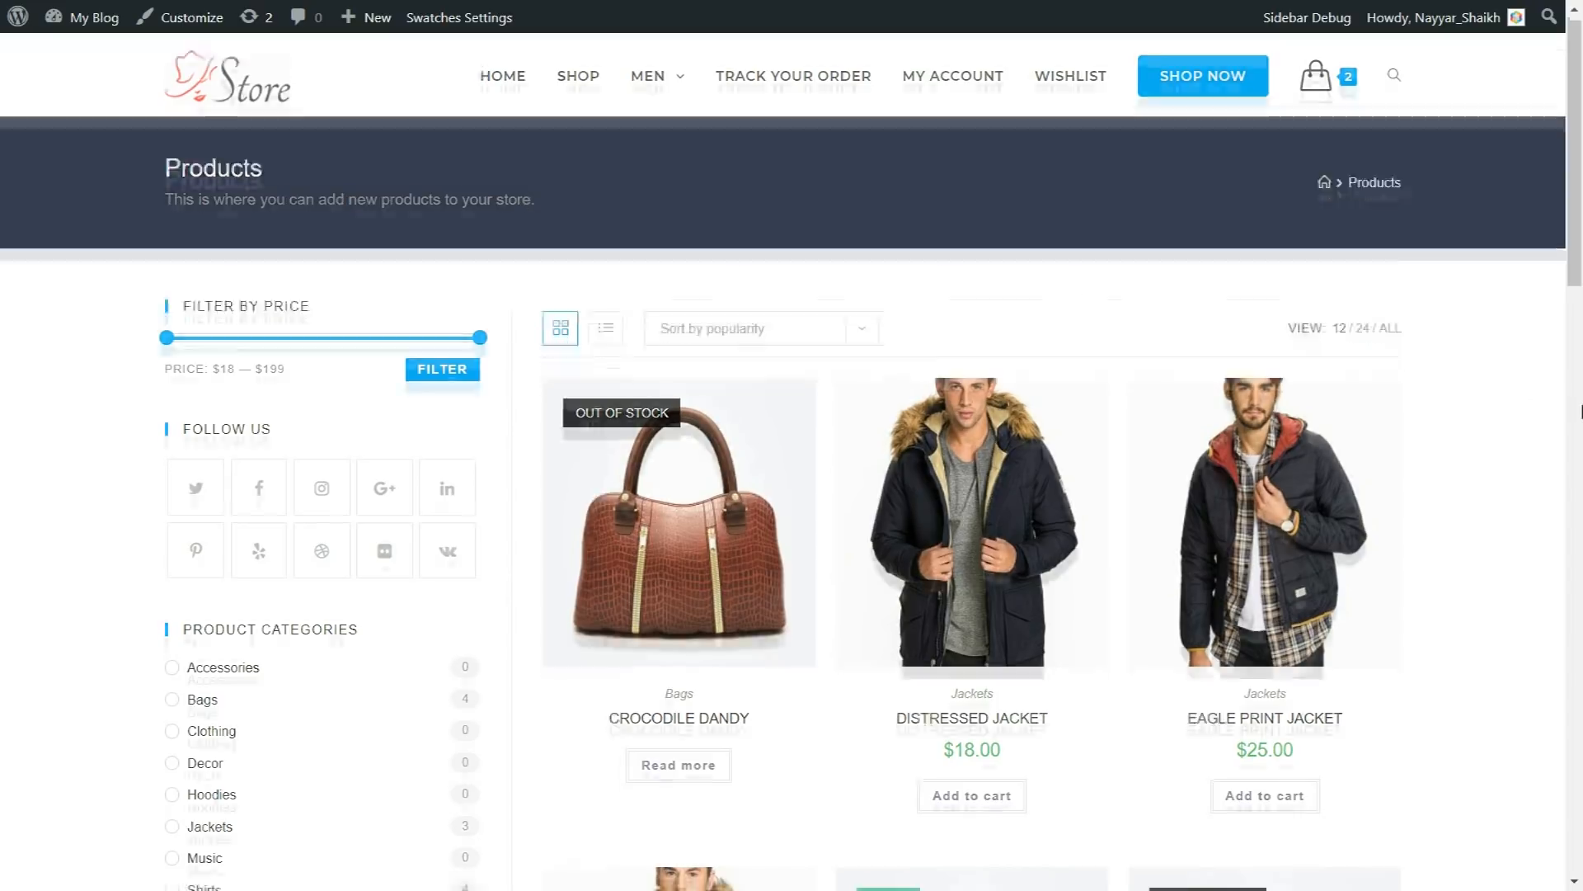
scroll(1390, 433, down, 19)
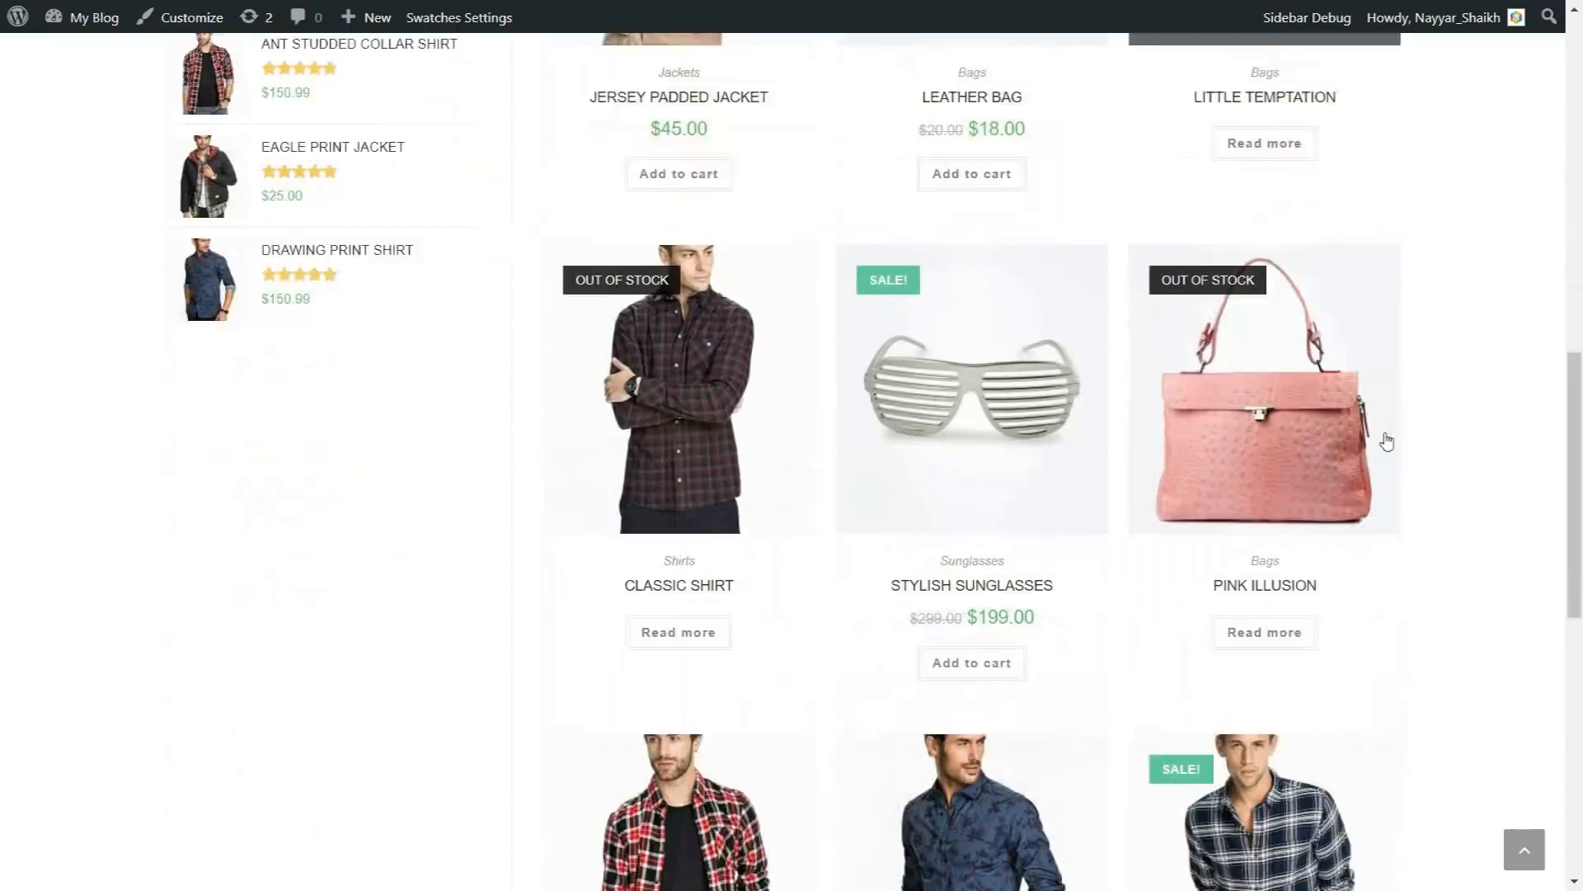
scroll(990, 553, up, 20)
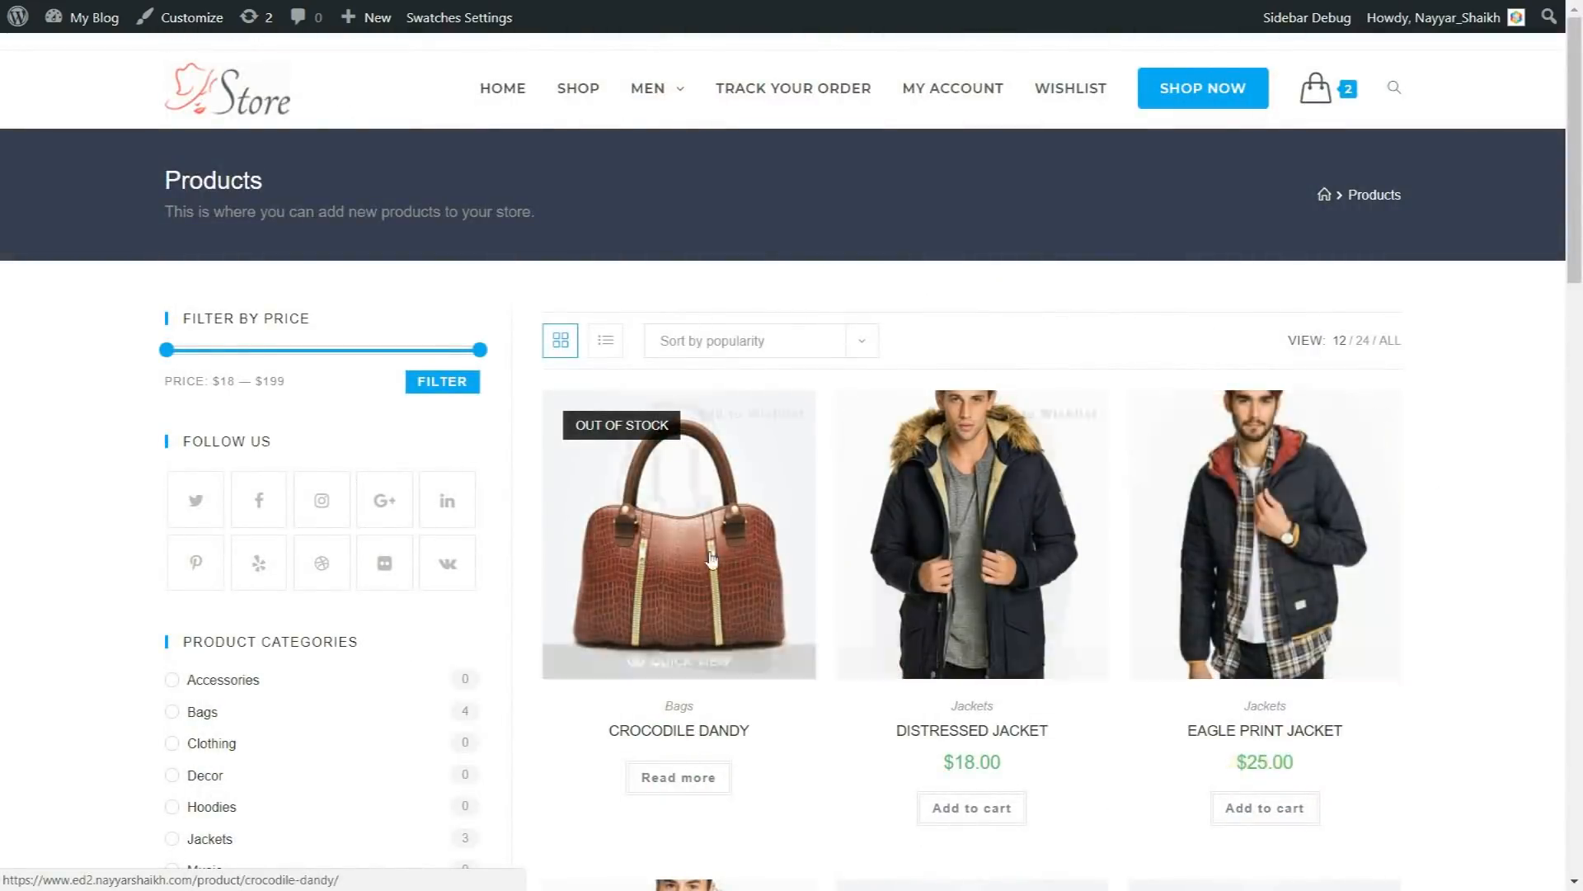
Step: Check the product sorting options and compare the shop's list layout with its grid layout
click(726, 348)
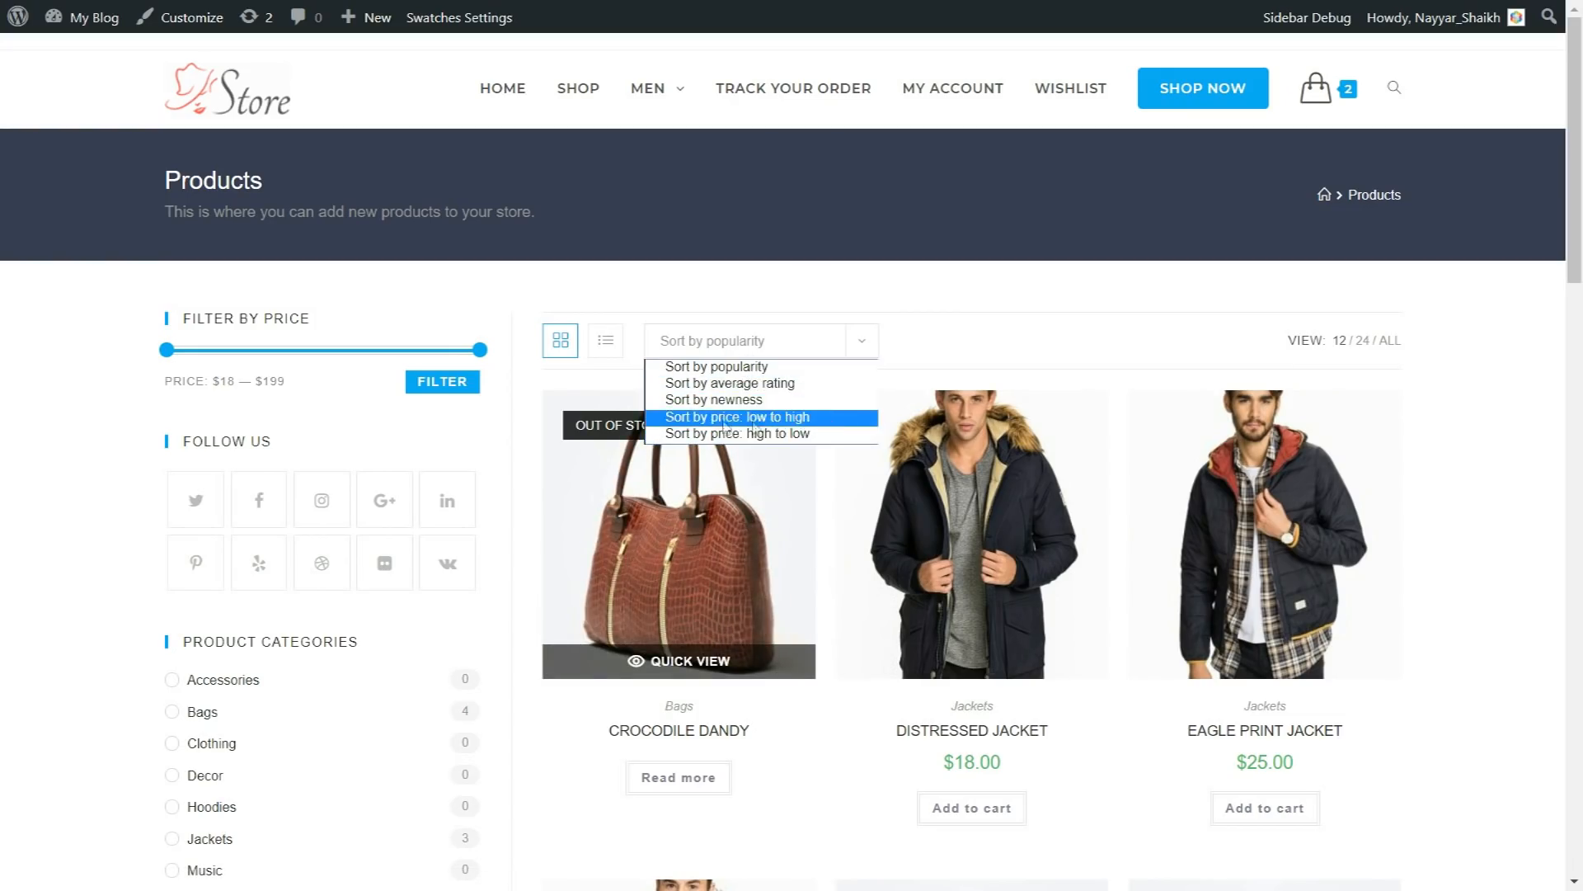
click(925, 357)
click(605, 340)
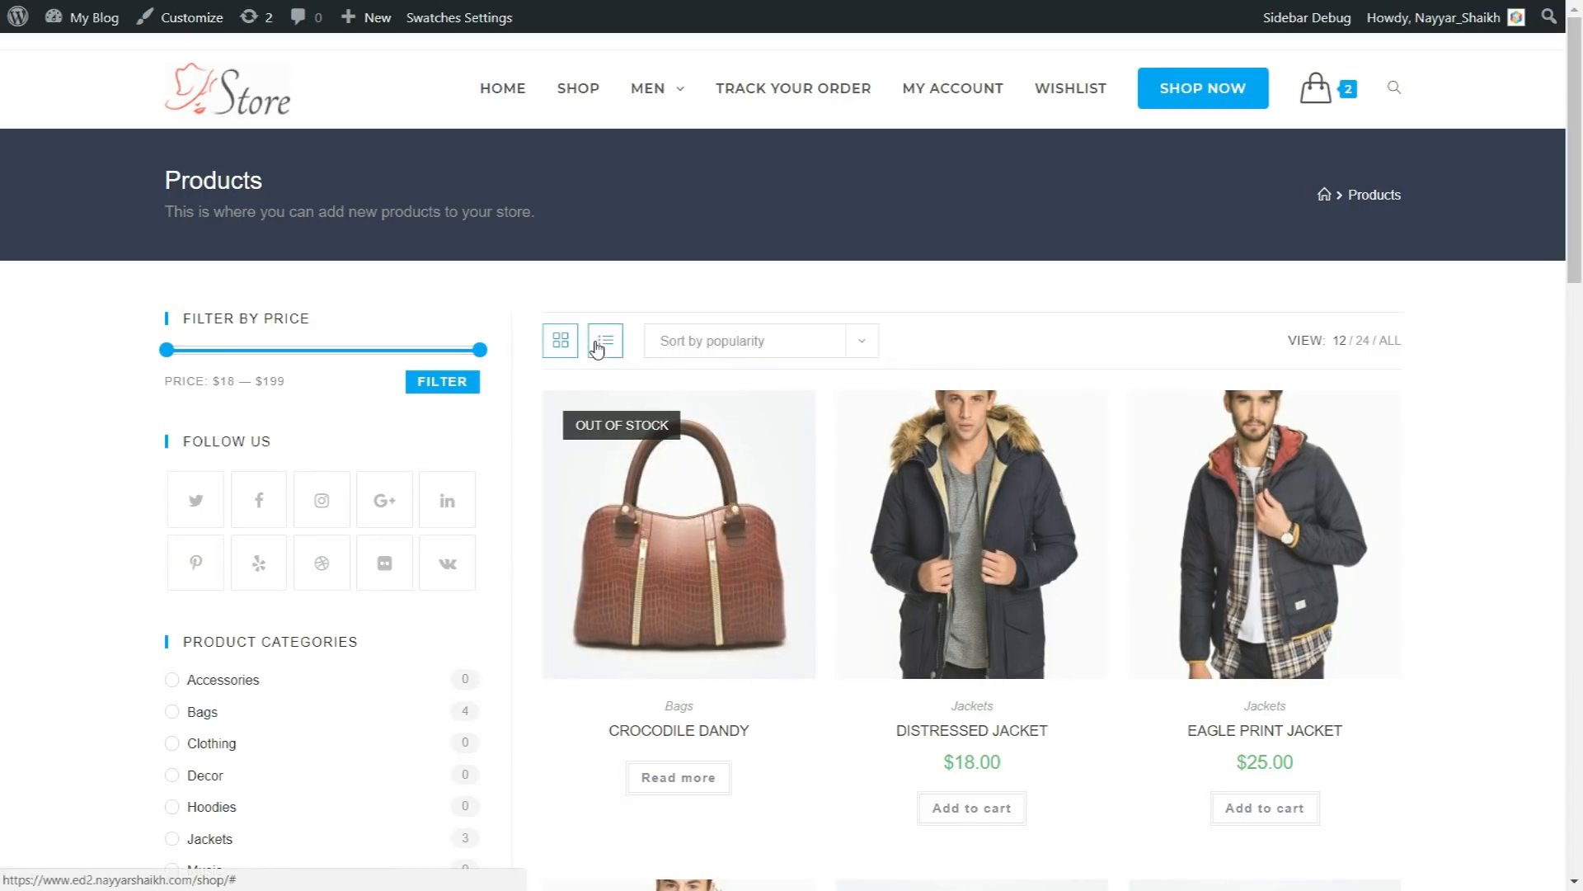
scroll(1166, 460, down, 1)
scroll(1166, 495, down, 10)
scroll(1166, 601, up, 12)
click(560, 340)
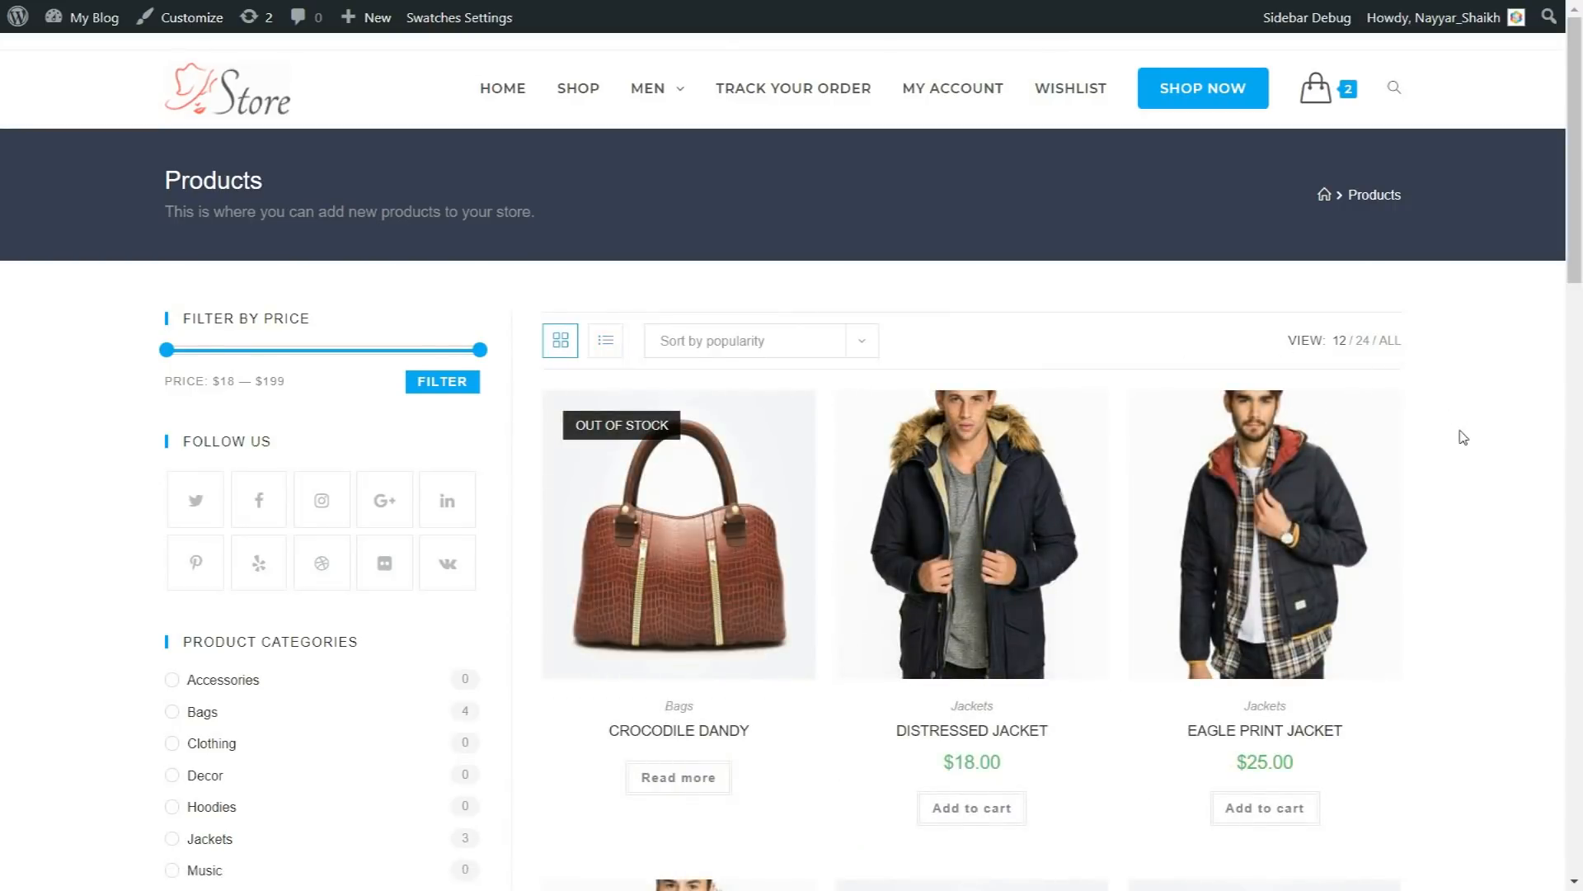
scroll(293, 397, down, 1)
scroll(292, 397, down, 2)
scroll(321, 343, up, 3)
Step: Lower the price filter's maximum to $92 without applying it, and review the social links, product categories and top rated products
drag(486, 360, 297, 372)
drag(173, 396, 281, 395)
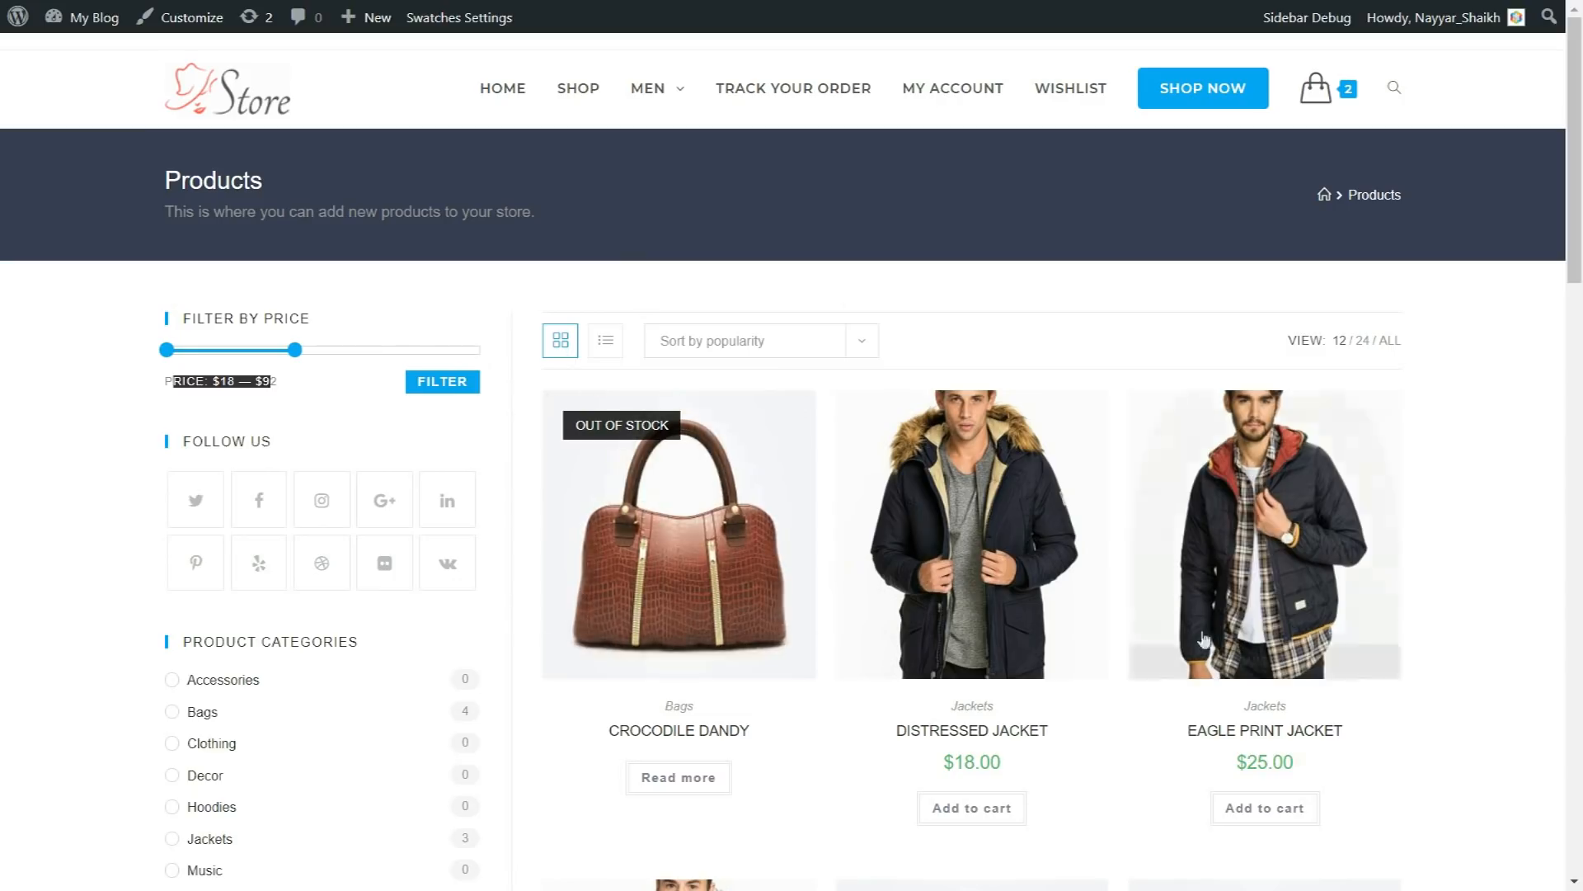
scroll(372, 451, down, 4)
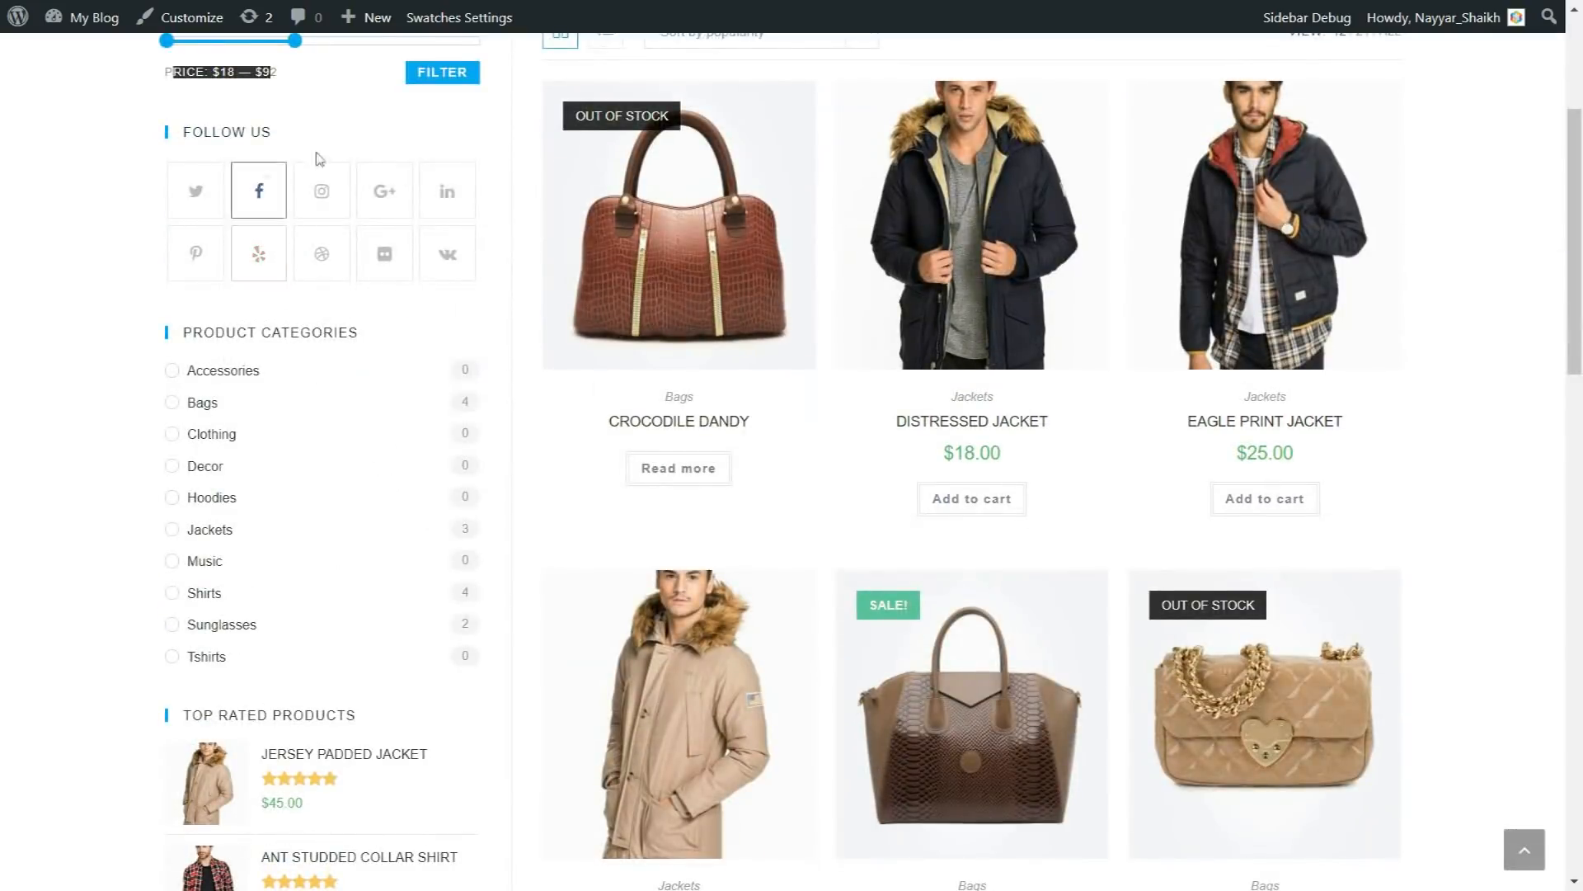
scroll(417, 311, down, 1)
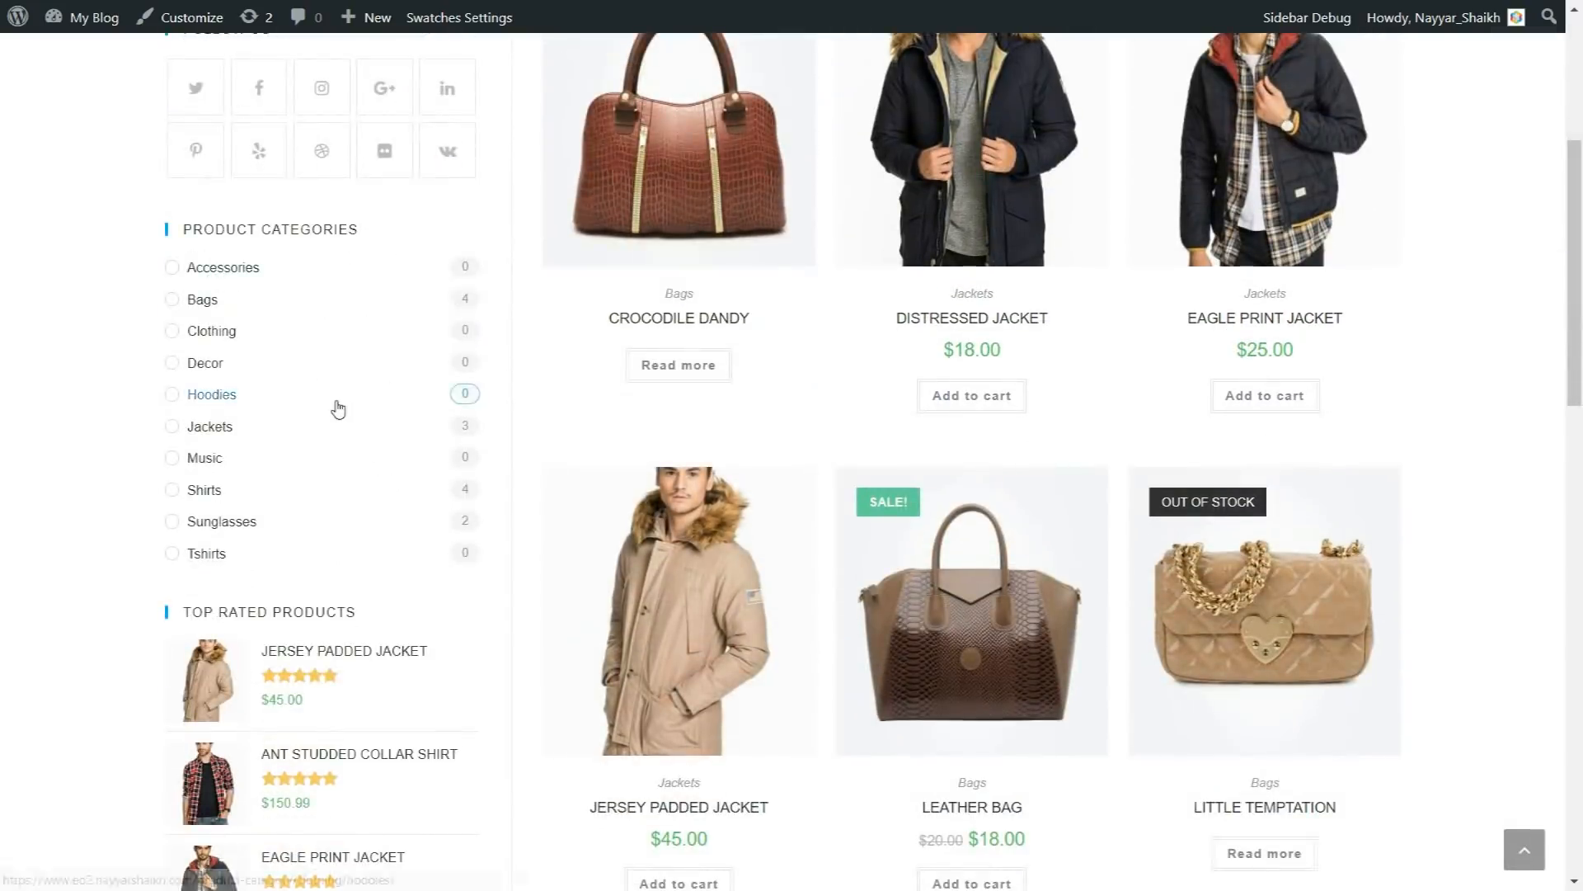
scroll(339, 409, down, 3)
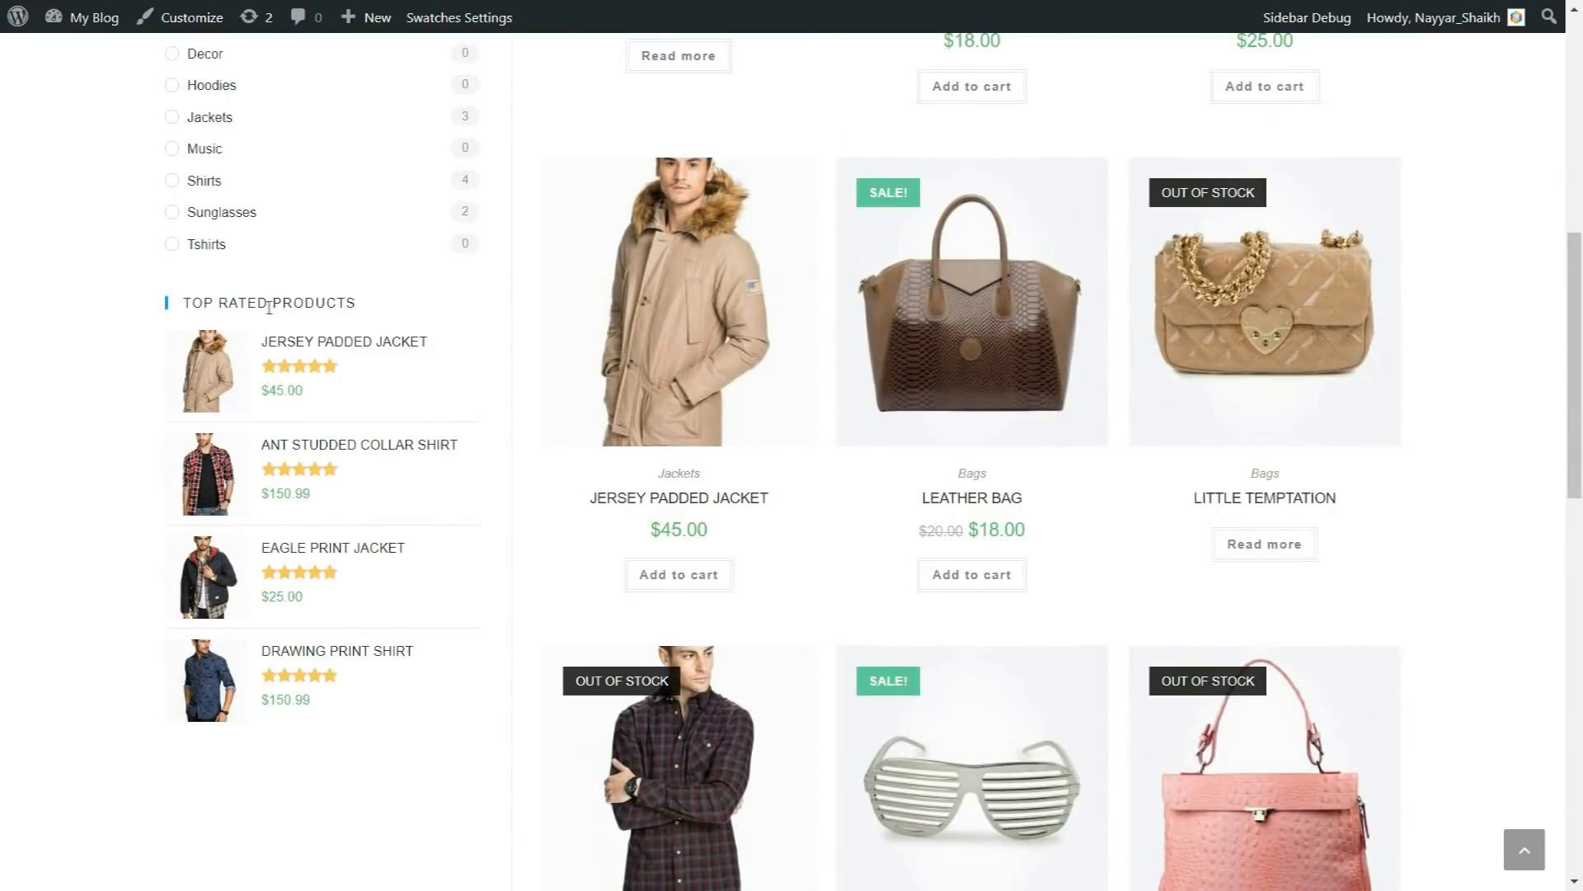
Step: Go to the Leather Bag product page and look over its sidebar, zoomable product image and purchase area
scroll(316, 618, up, 7)
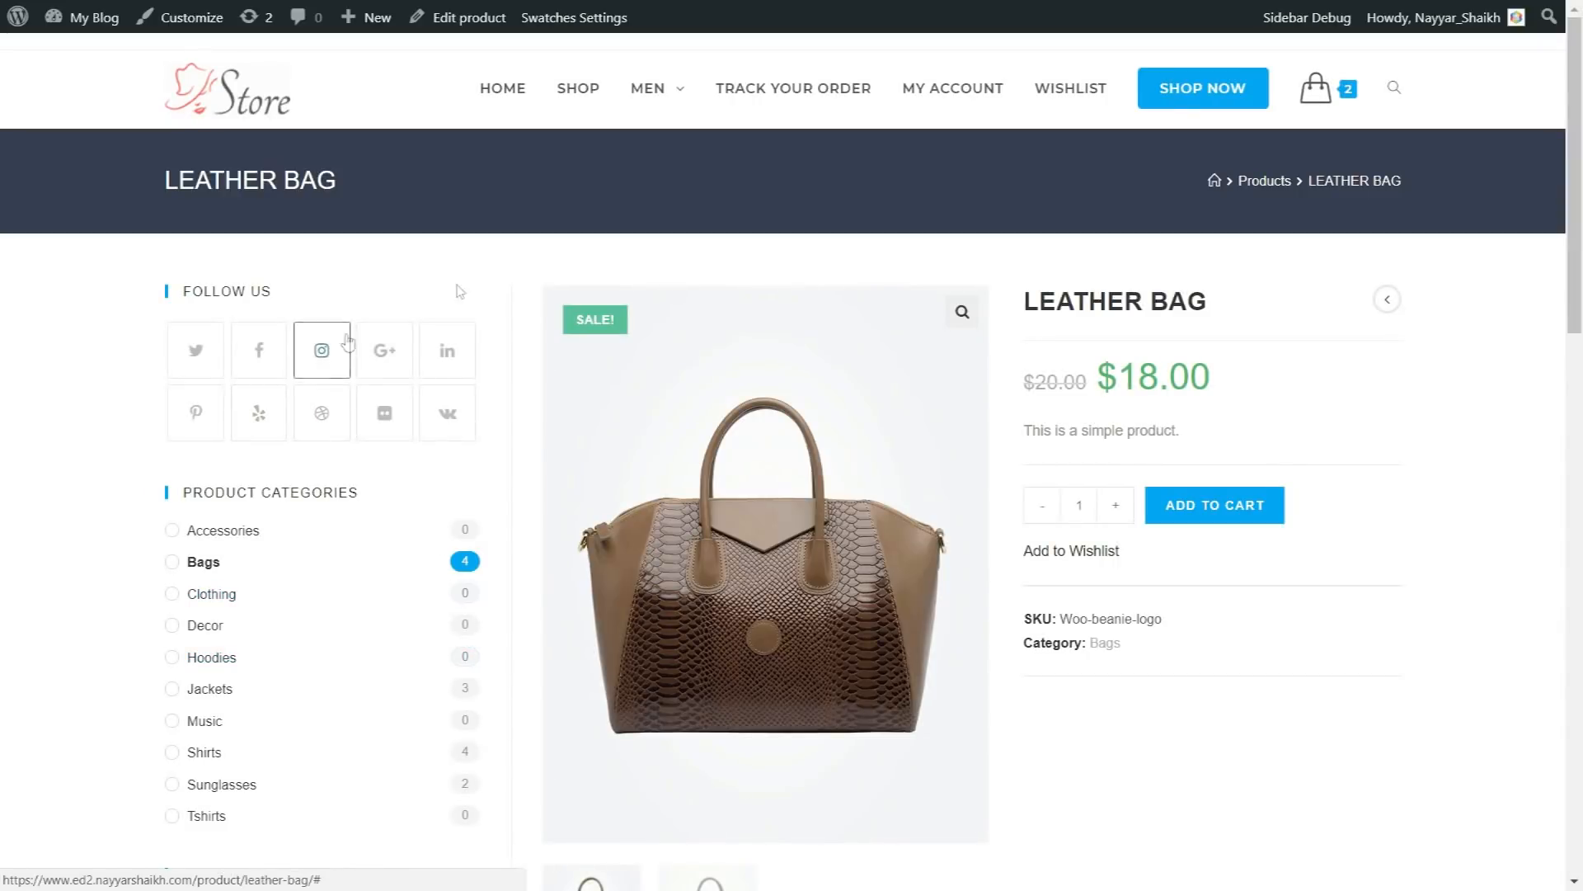
scroll(1451, 557, down, 6)
scroll(1447, 556, up, 6)
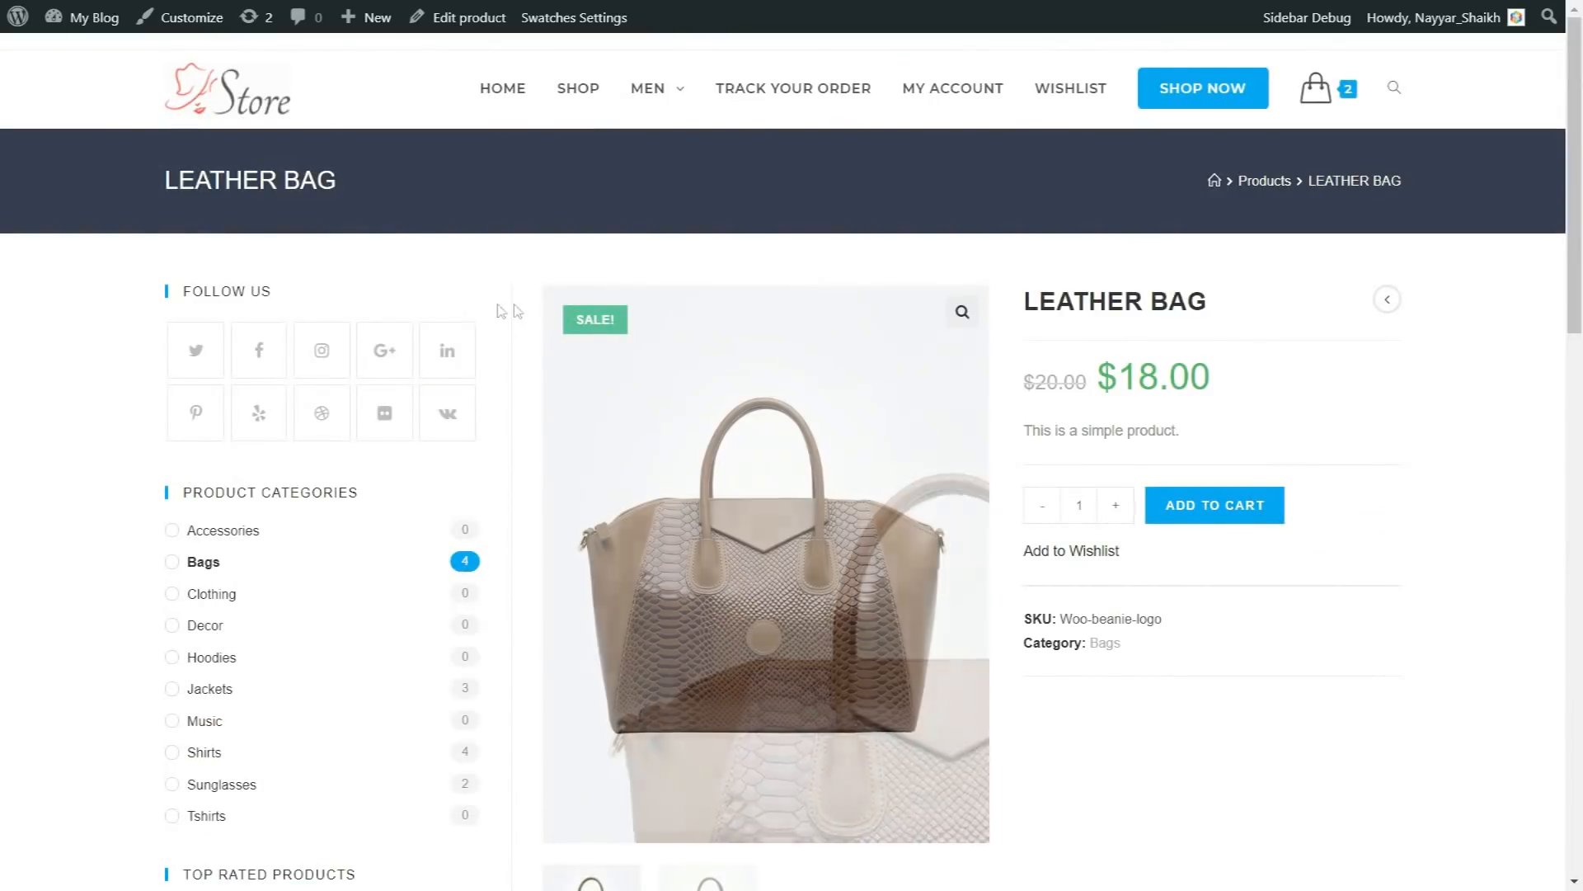
scroll(360, 453, down, 7)
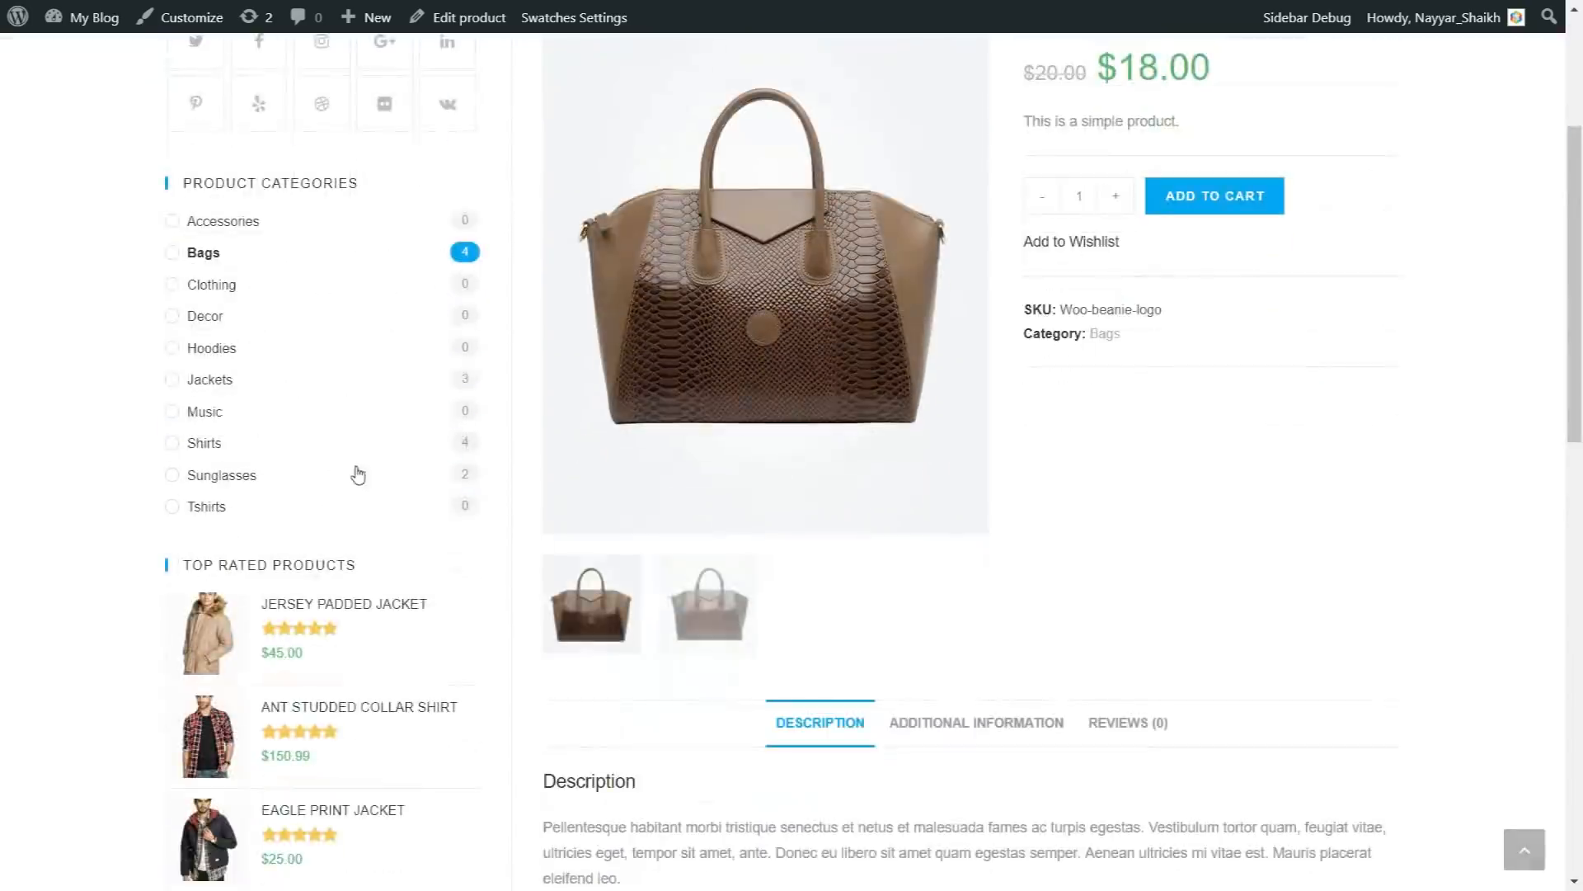
scroll(357, 548, up, 7)
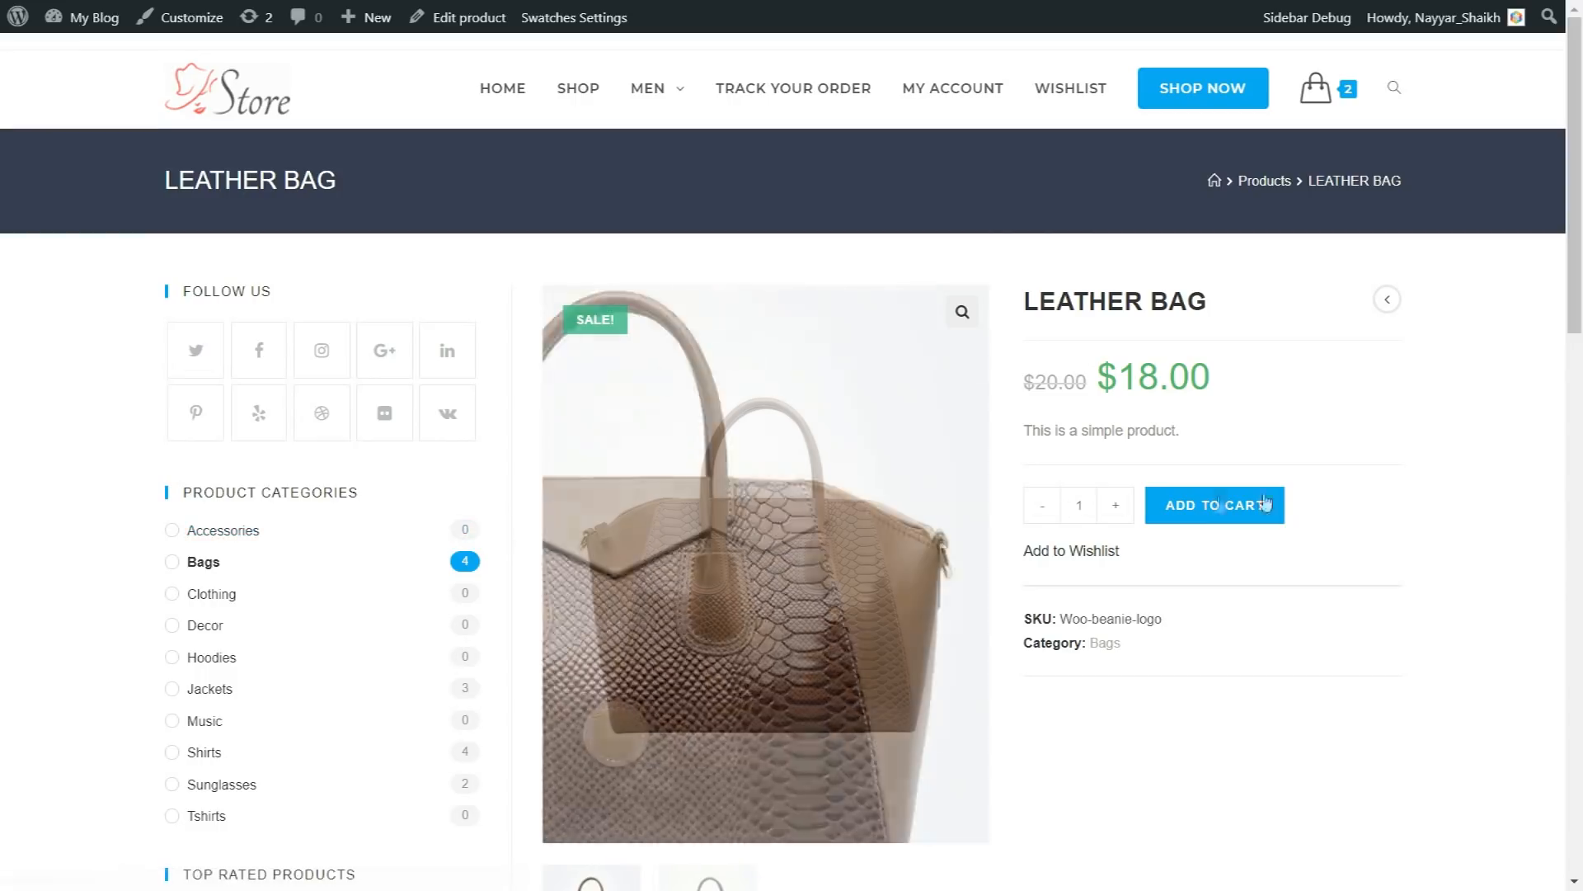
scroll(1449, 490, down, 2)
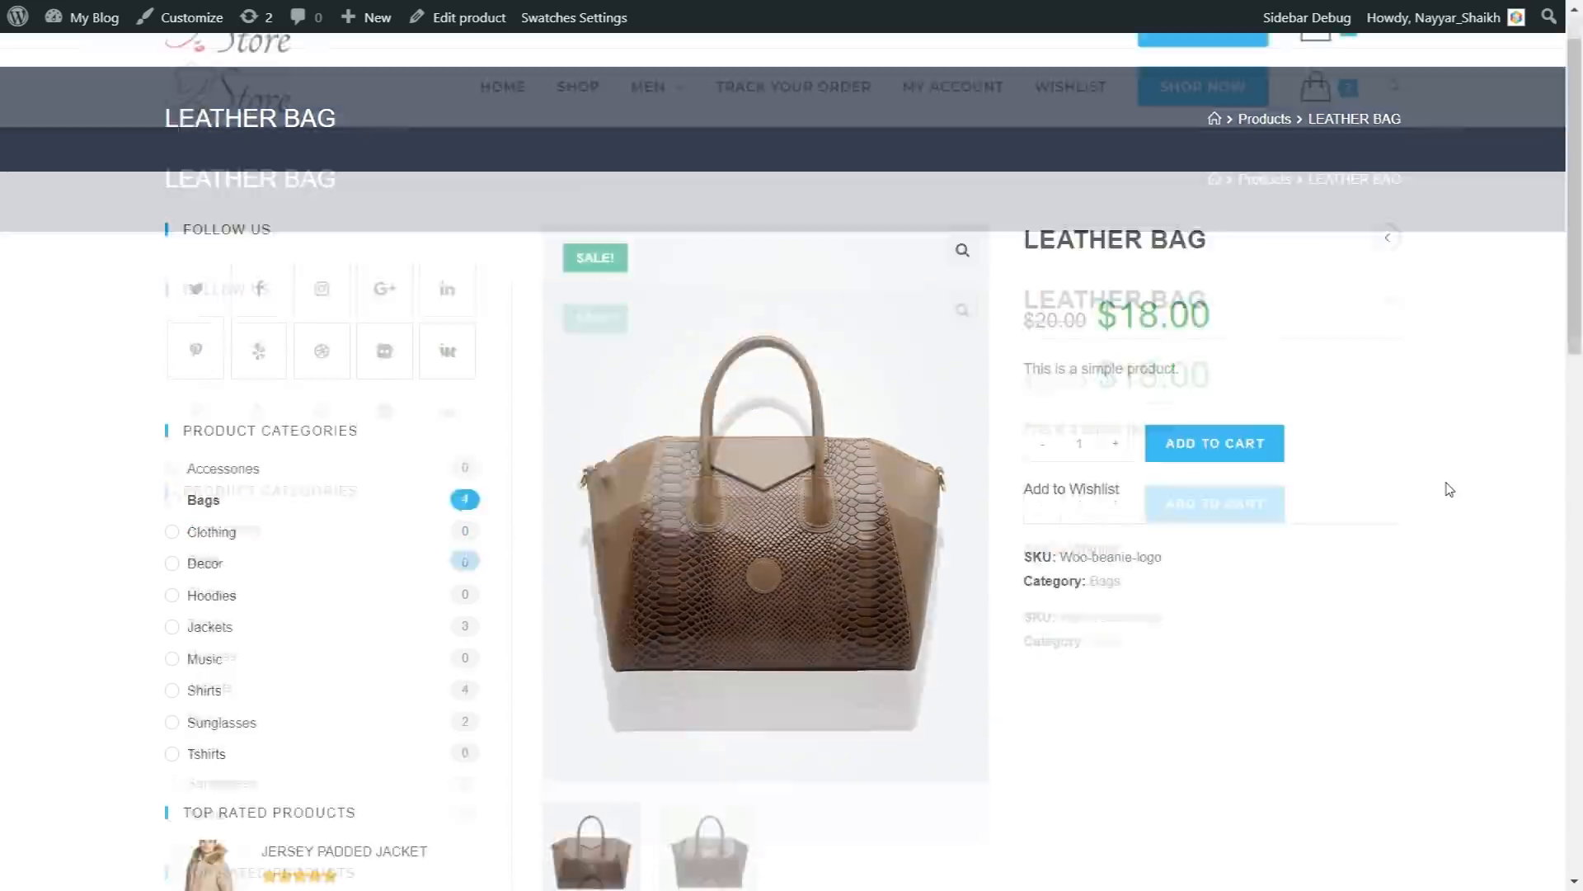
scroll(1450, 490, up, 2)
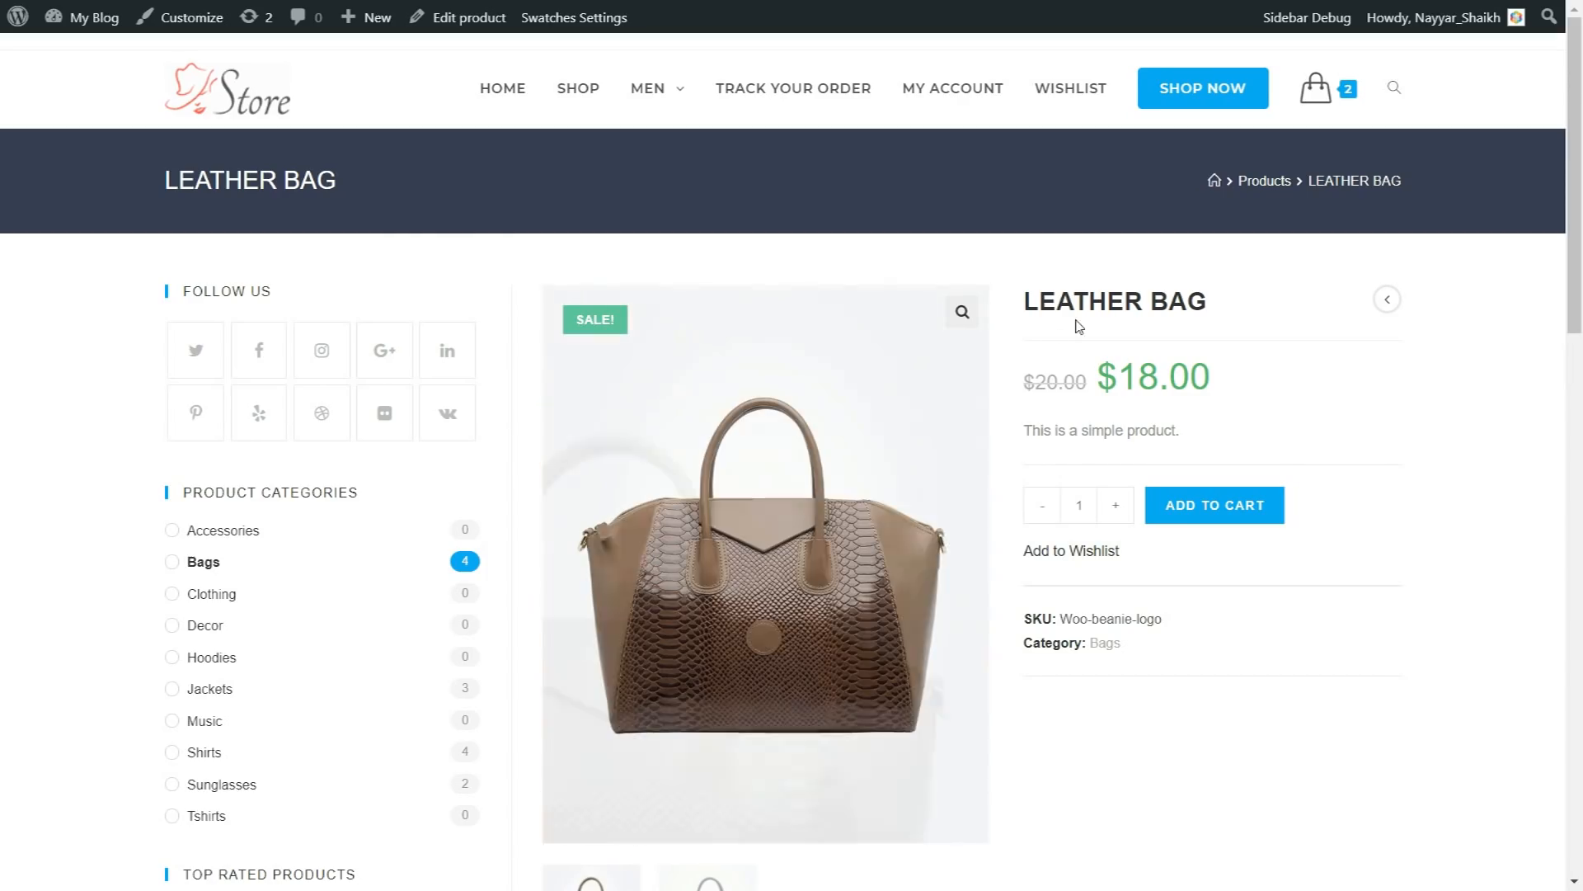
Step: Review the Leather Bag's name, regular and sale prices, short description, gallery thumbnails and full Description section
drag(1023, 306, 1190, 307)
click(1178, 376)
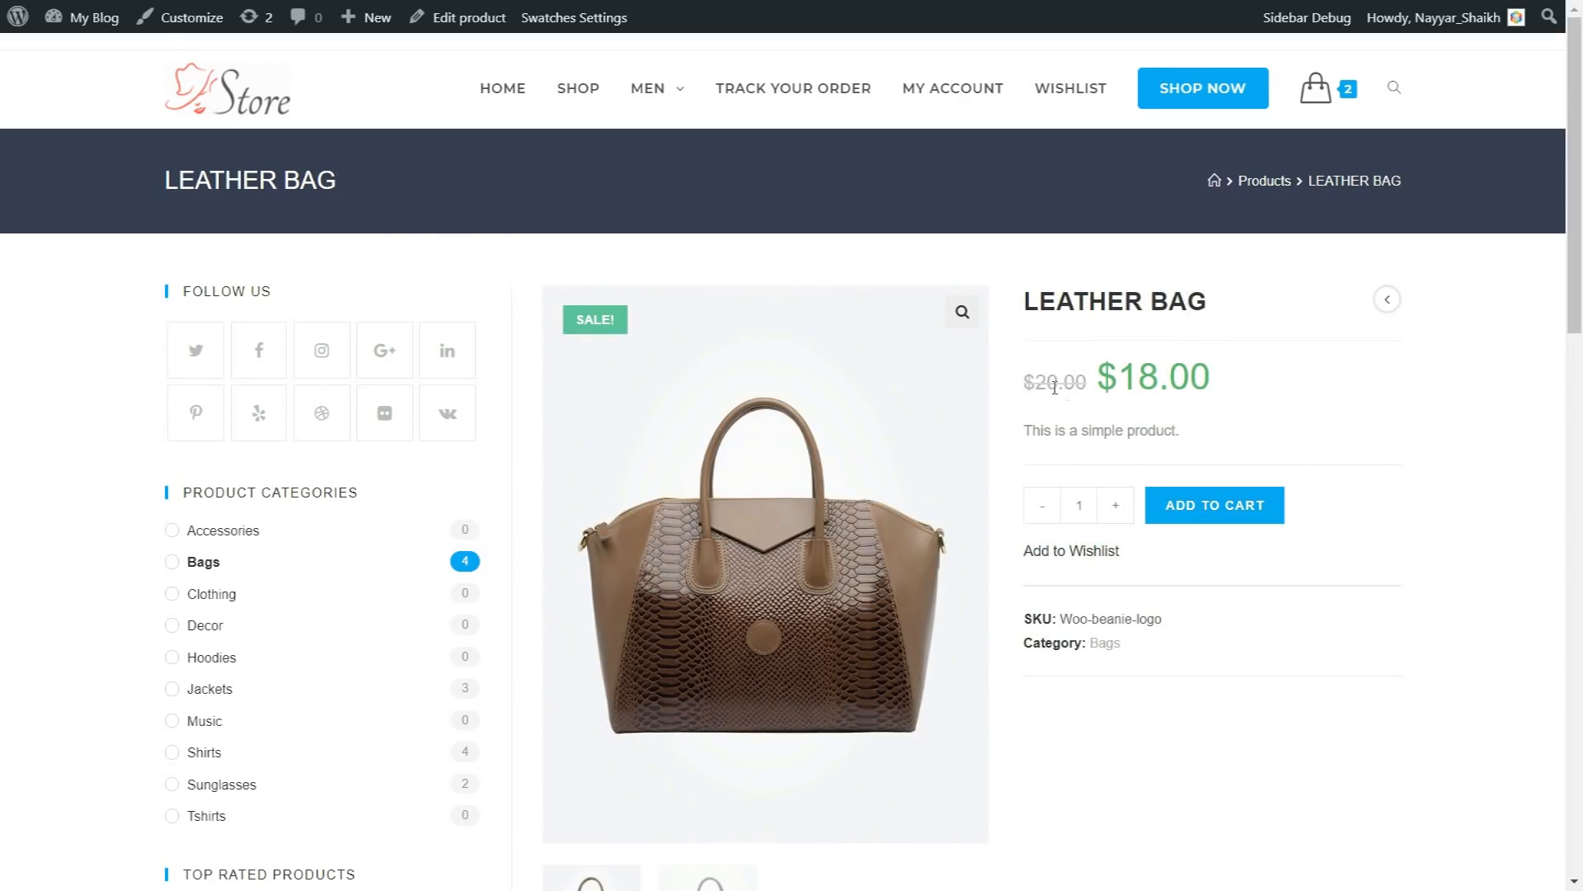
drag(1025, 389, 1094, 382)
click(1030, 404)
drag(1239, 395, 1099, 386)
click(1181, 408)
drag(1180, 432, 1041, 432)
click(1089, 464)
scroll(1089, 464, down, 3)
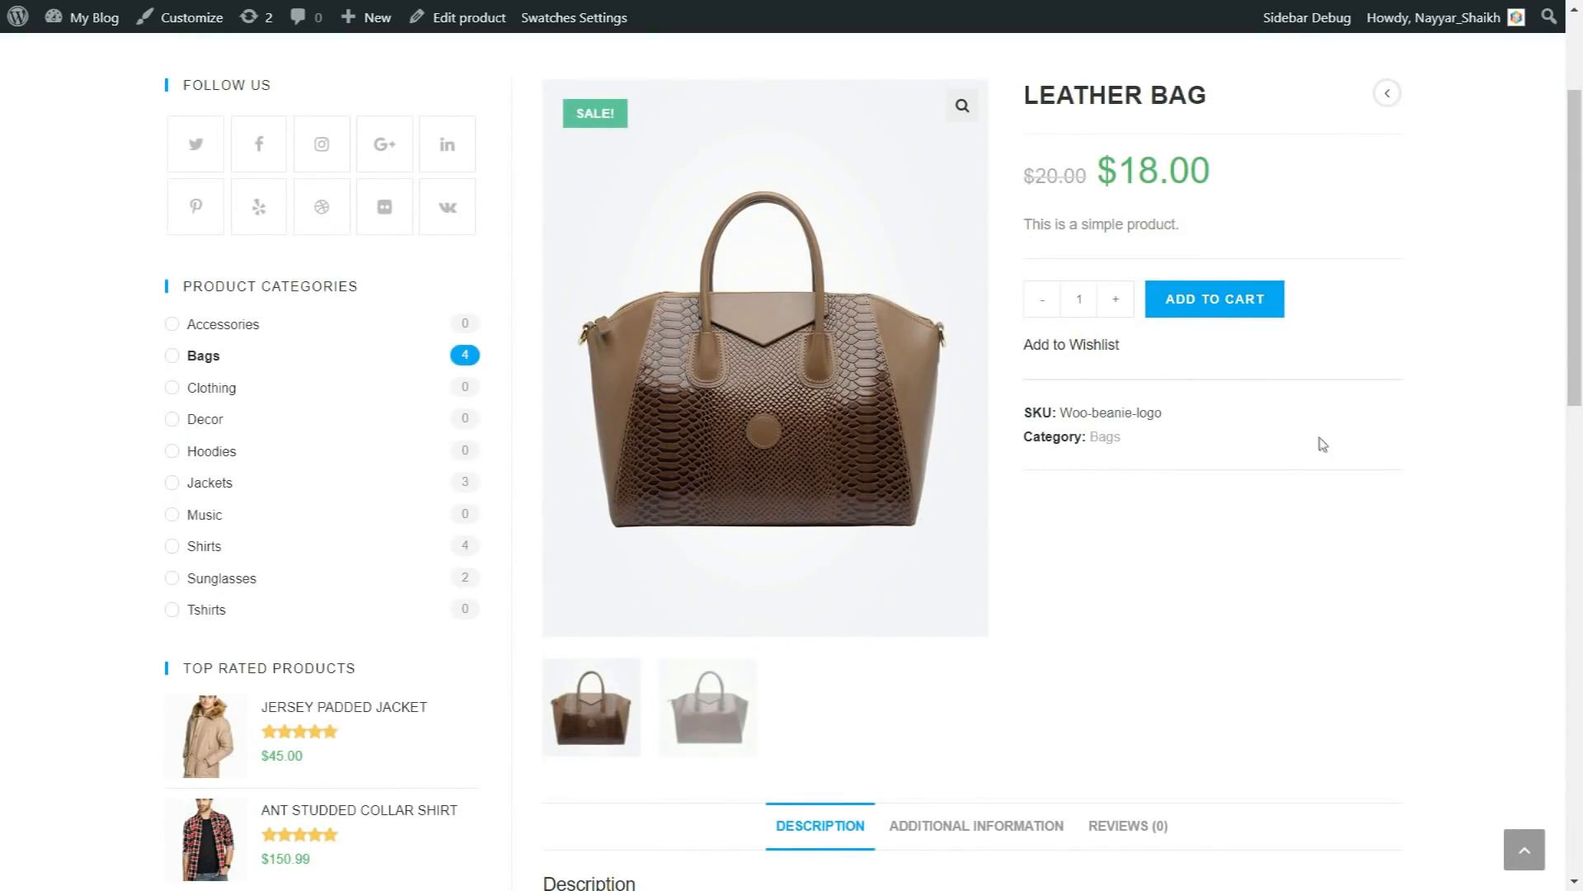
scroll(1329, 453, down, 4)
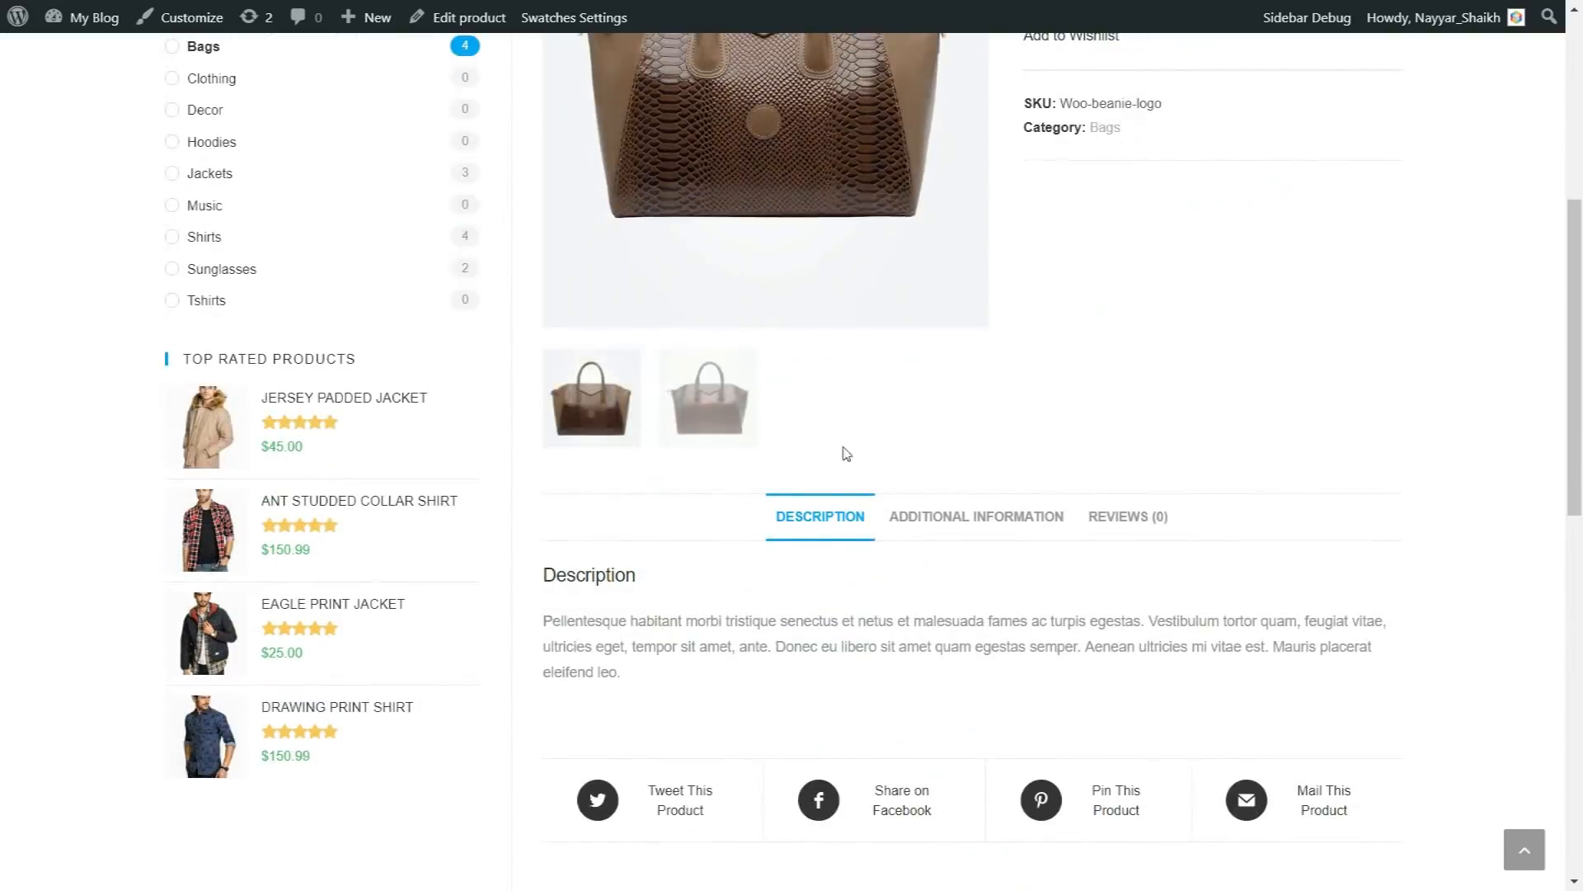
Step: Switch between the Leather Bag's two gallery images and view its Additional Information section
click(697, 417)
scroll(682, 442, up, 5)
click(596, 831)
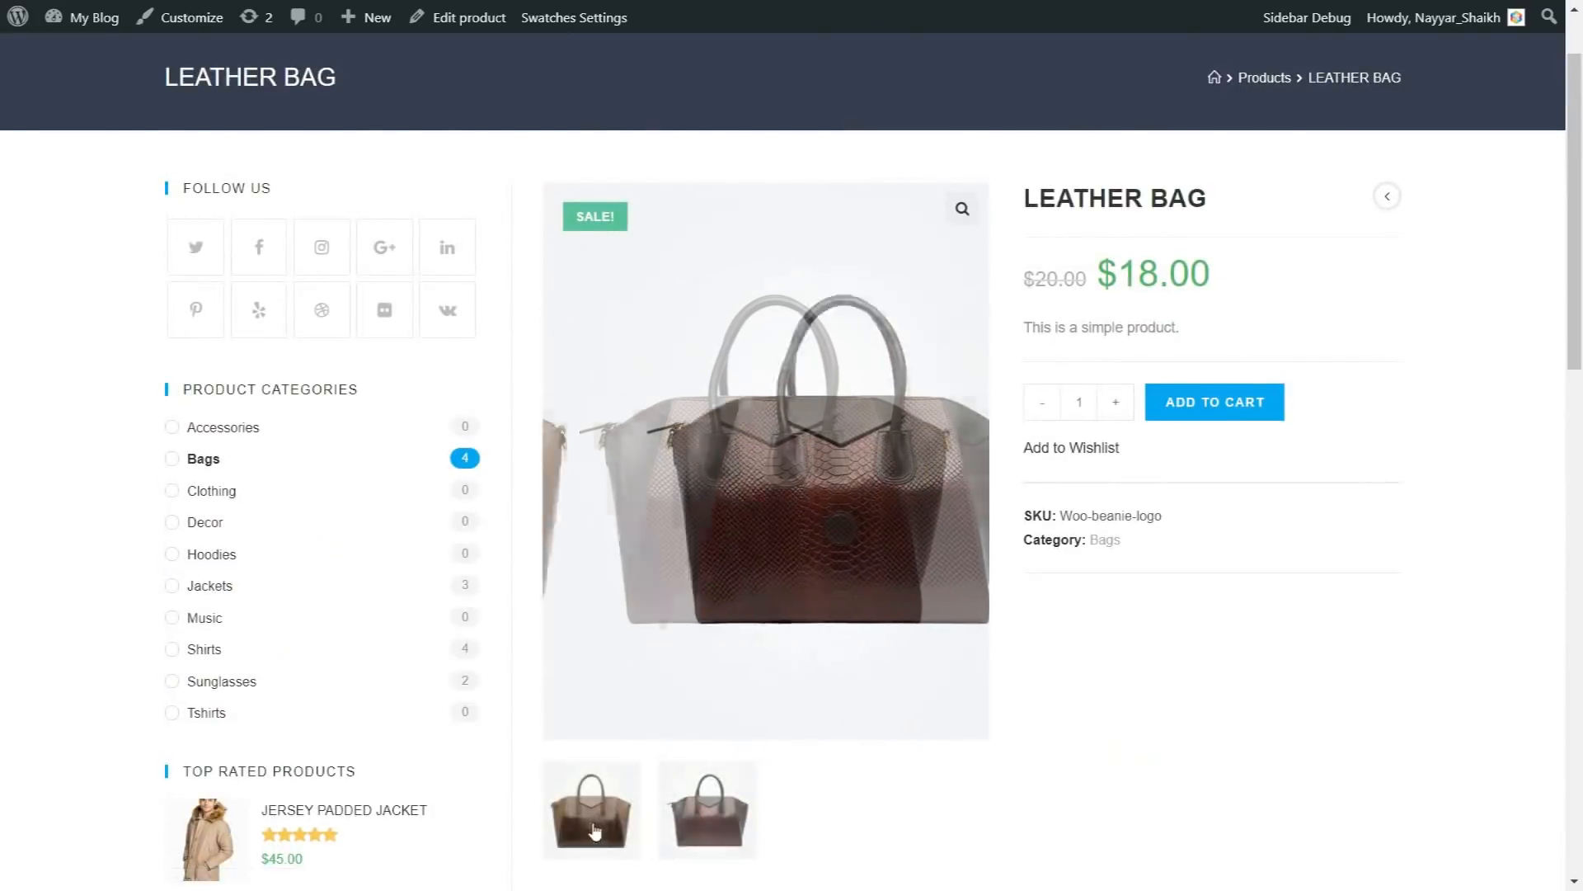
scroll(901, 541, down, 6)
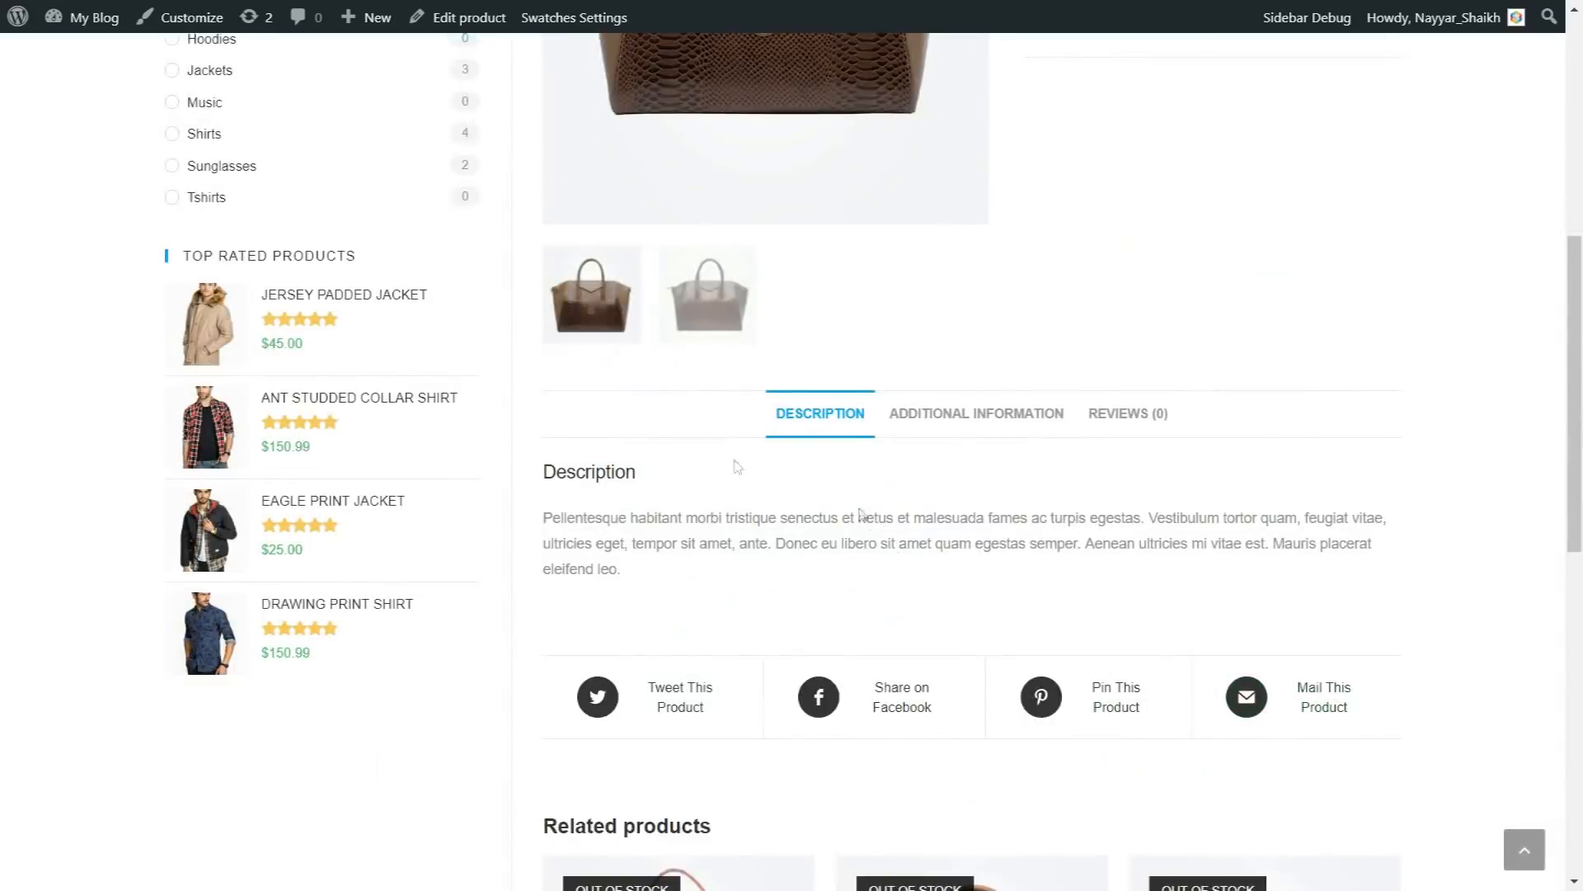
click(981, 433)
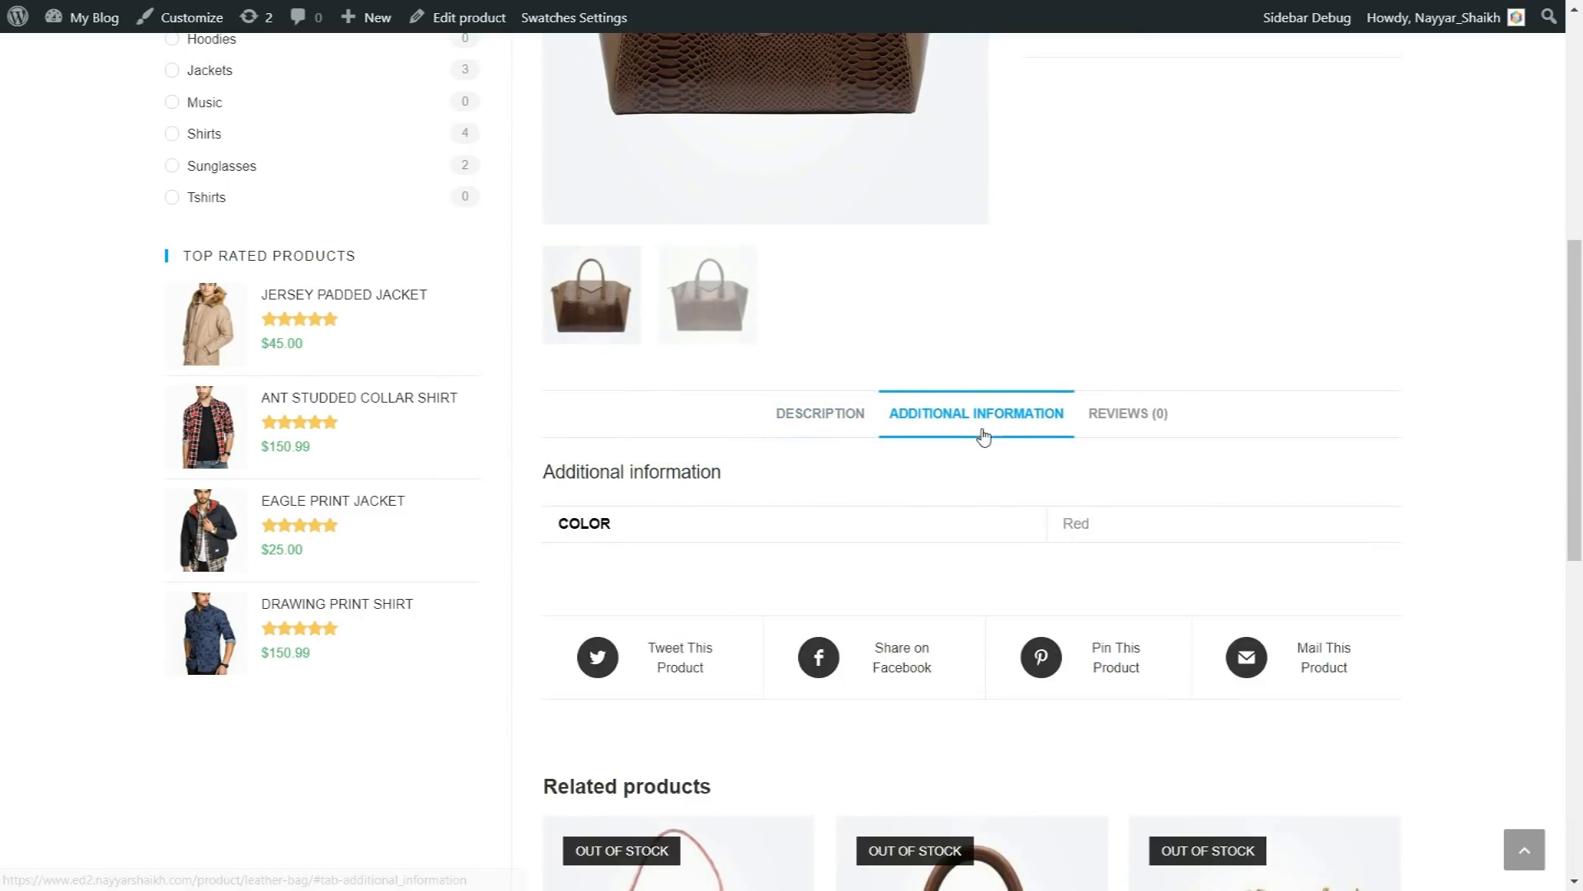
Step: Submit a five-star review reading "Awesome" for the Leather Bag, and open its customer reviews from the product rating
click(1149, 420)
scroll(1072, 475, down, 3)
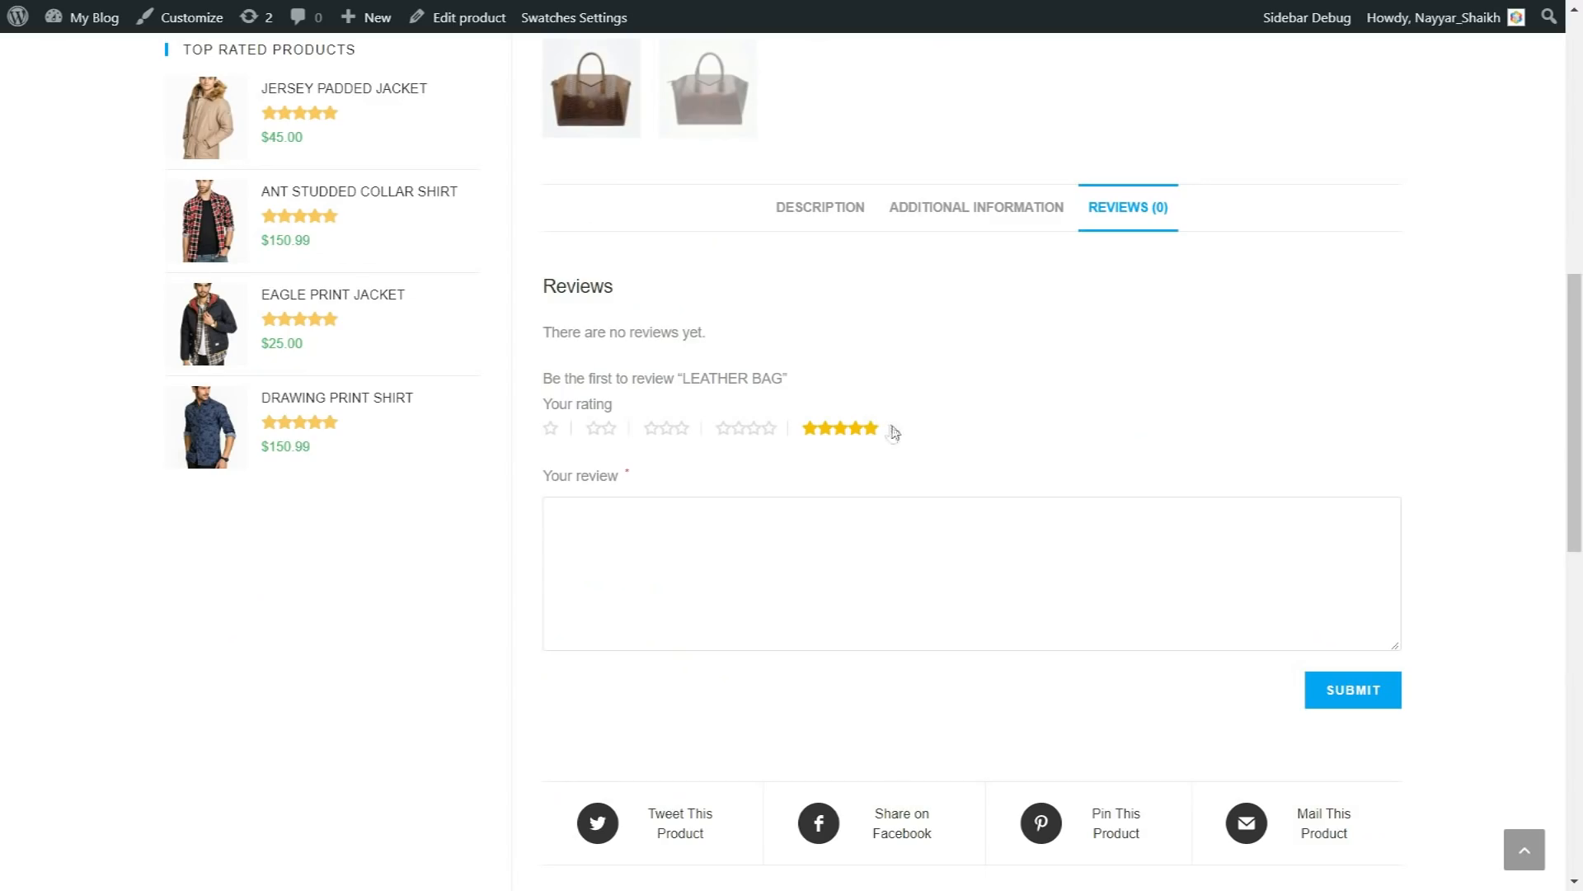
click(837, 536)
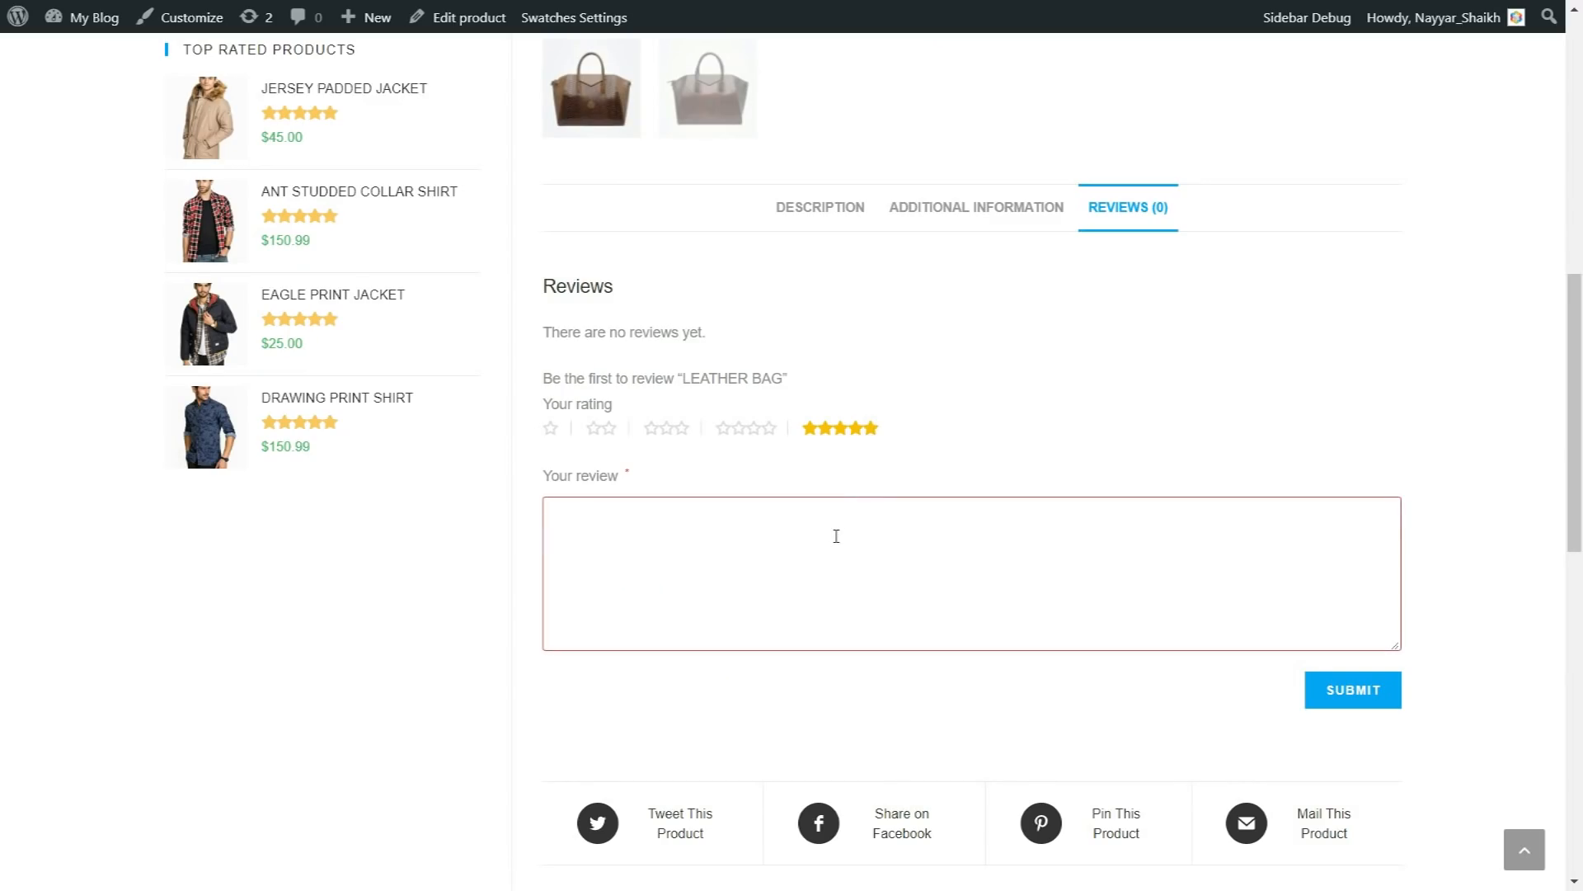
text(Awesome)
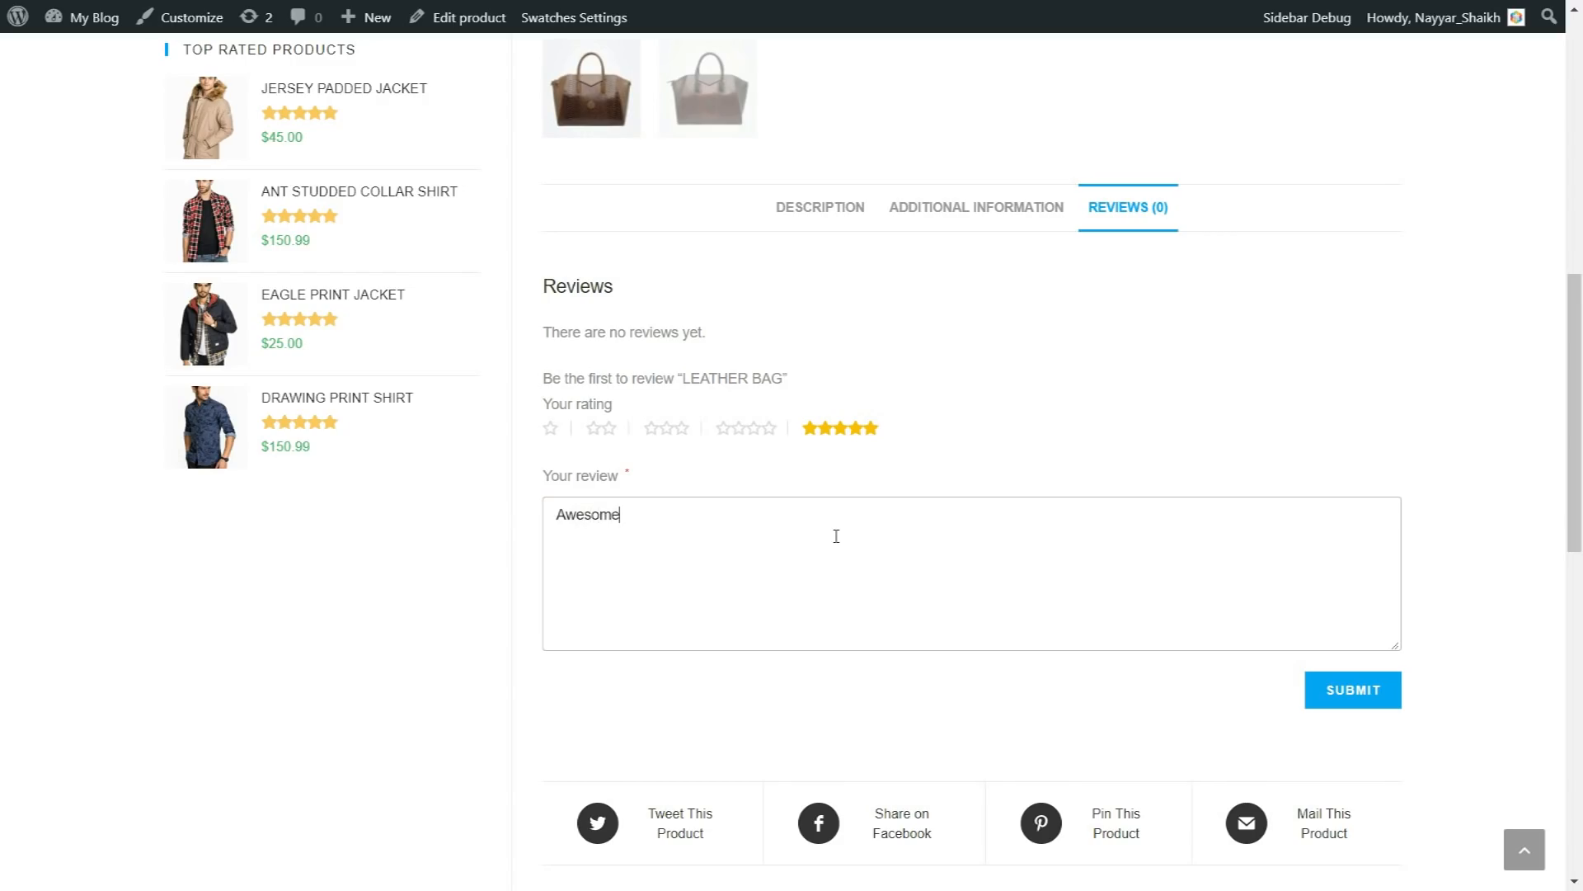
click(1359, 693)
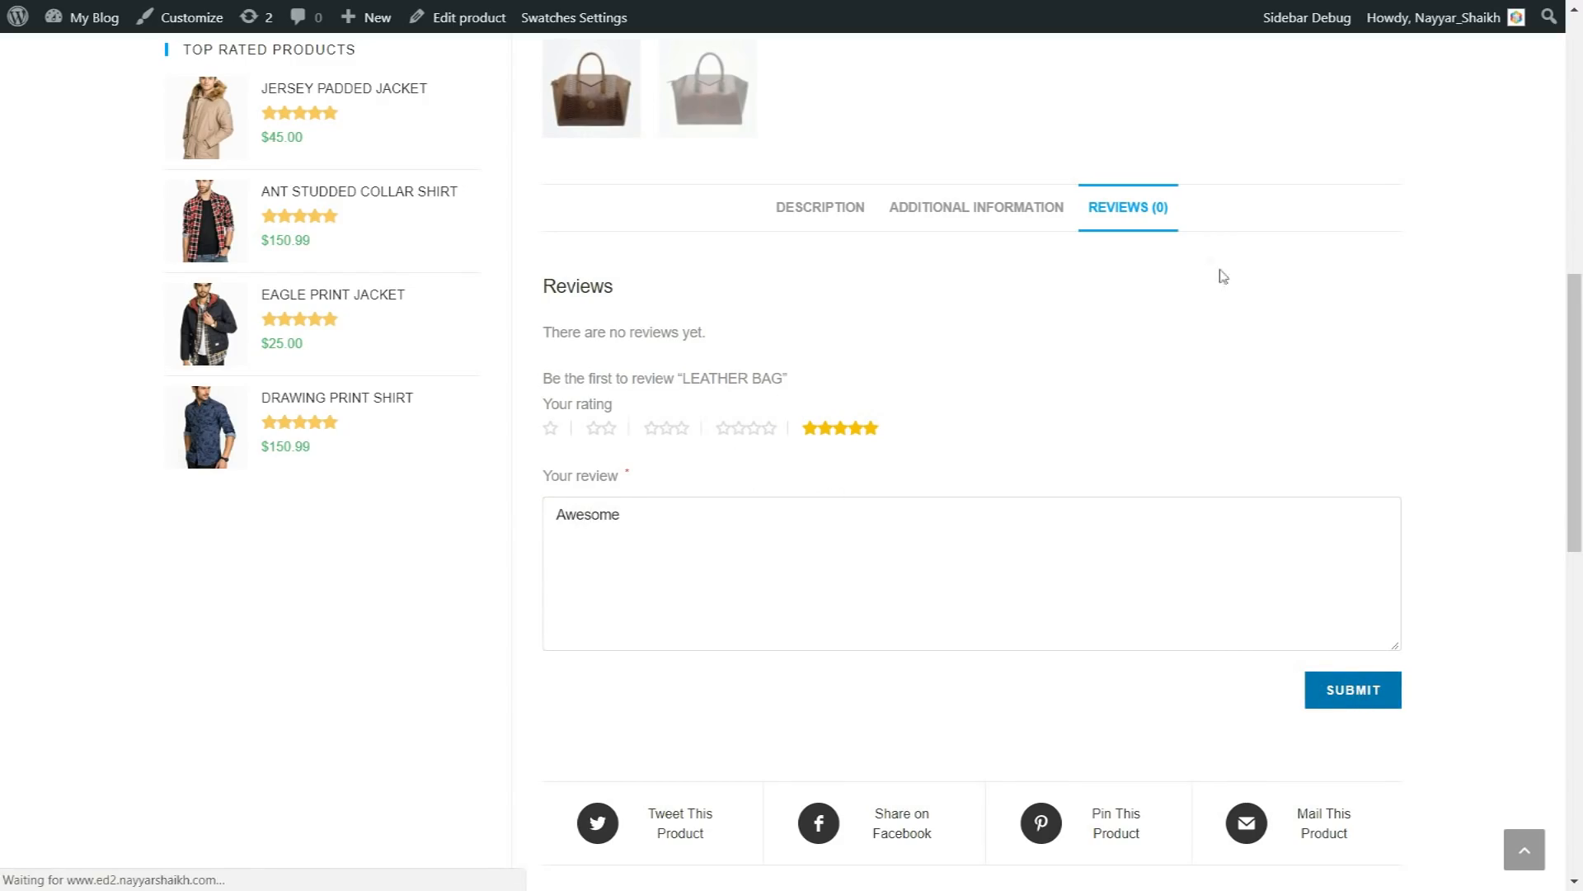
scroll(1297, 518, up, 14)
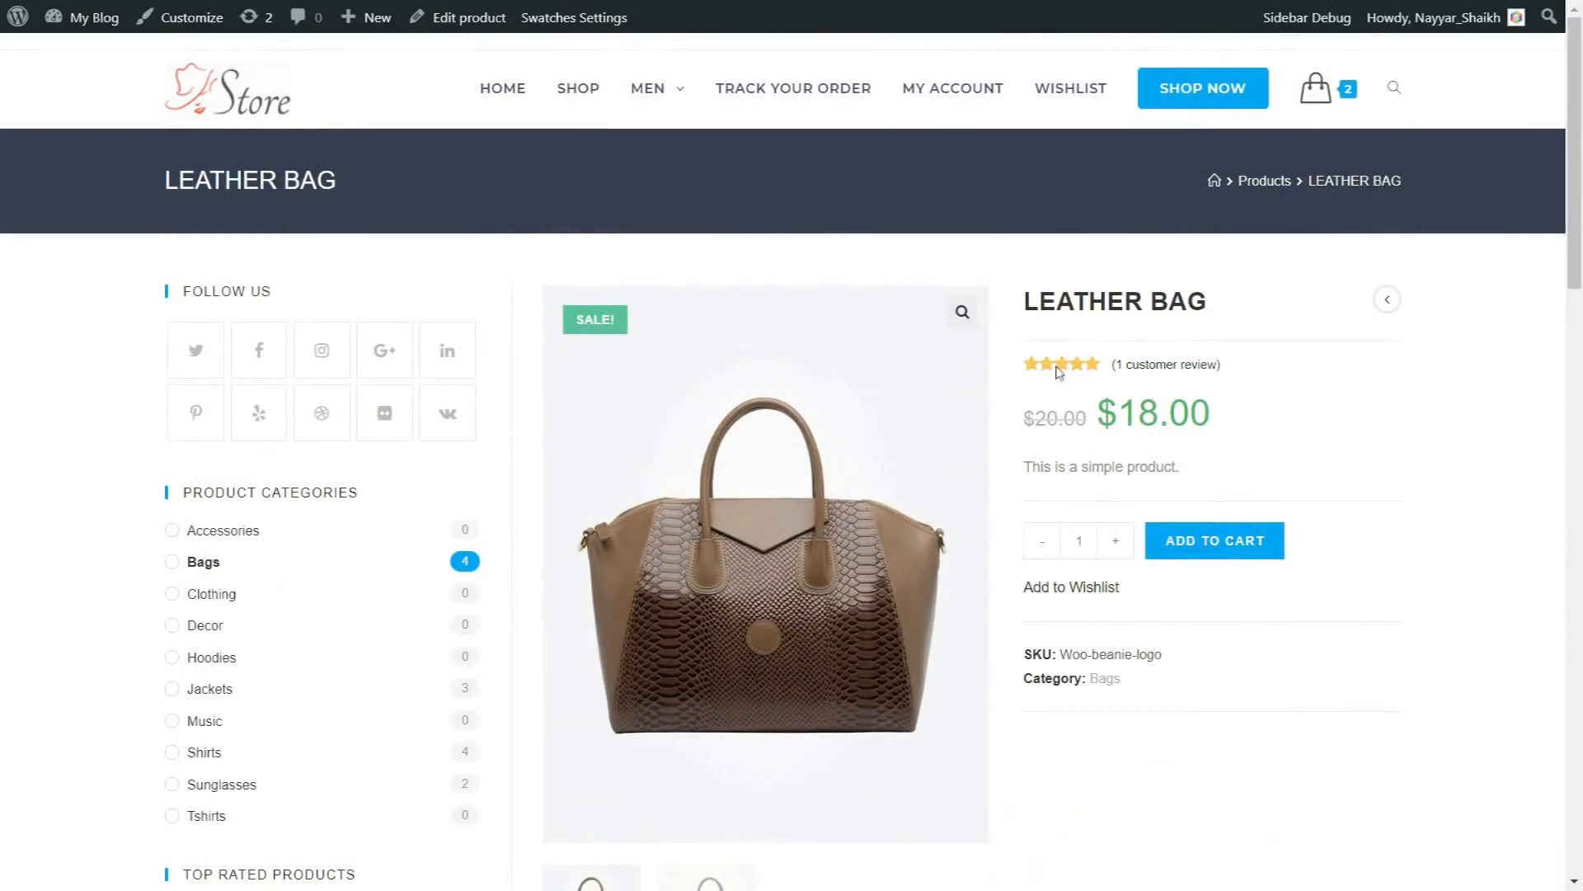
click(1151, 366)
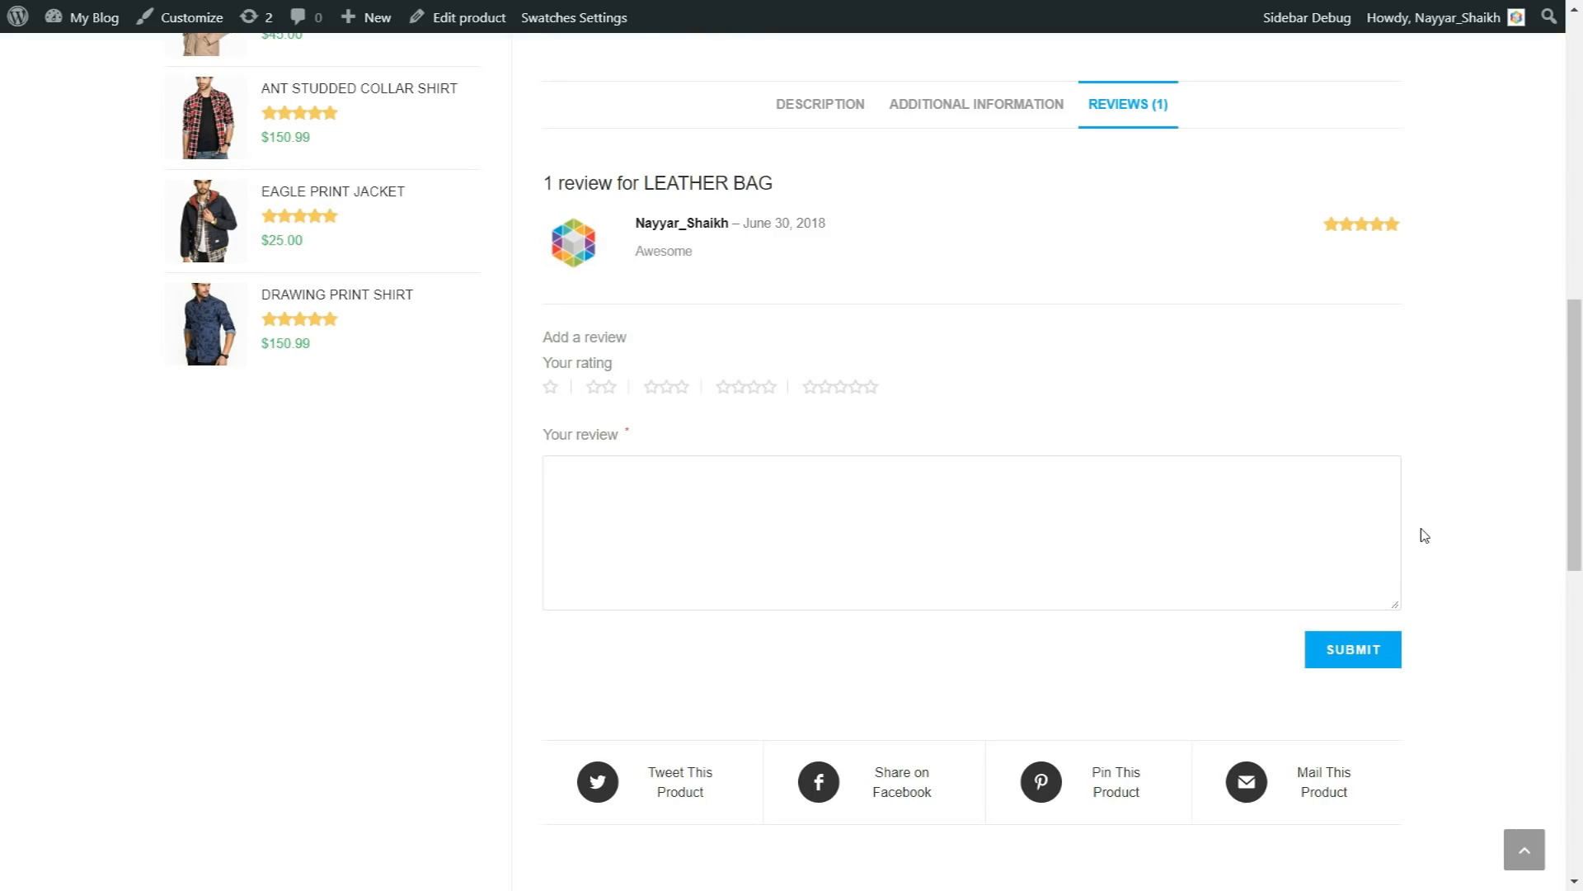
Step: Review the Leather Bag page's social sharing links, related products and footer sections
scroll(1456, 550, down, 2)
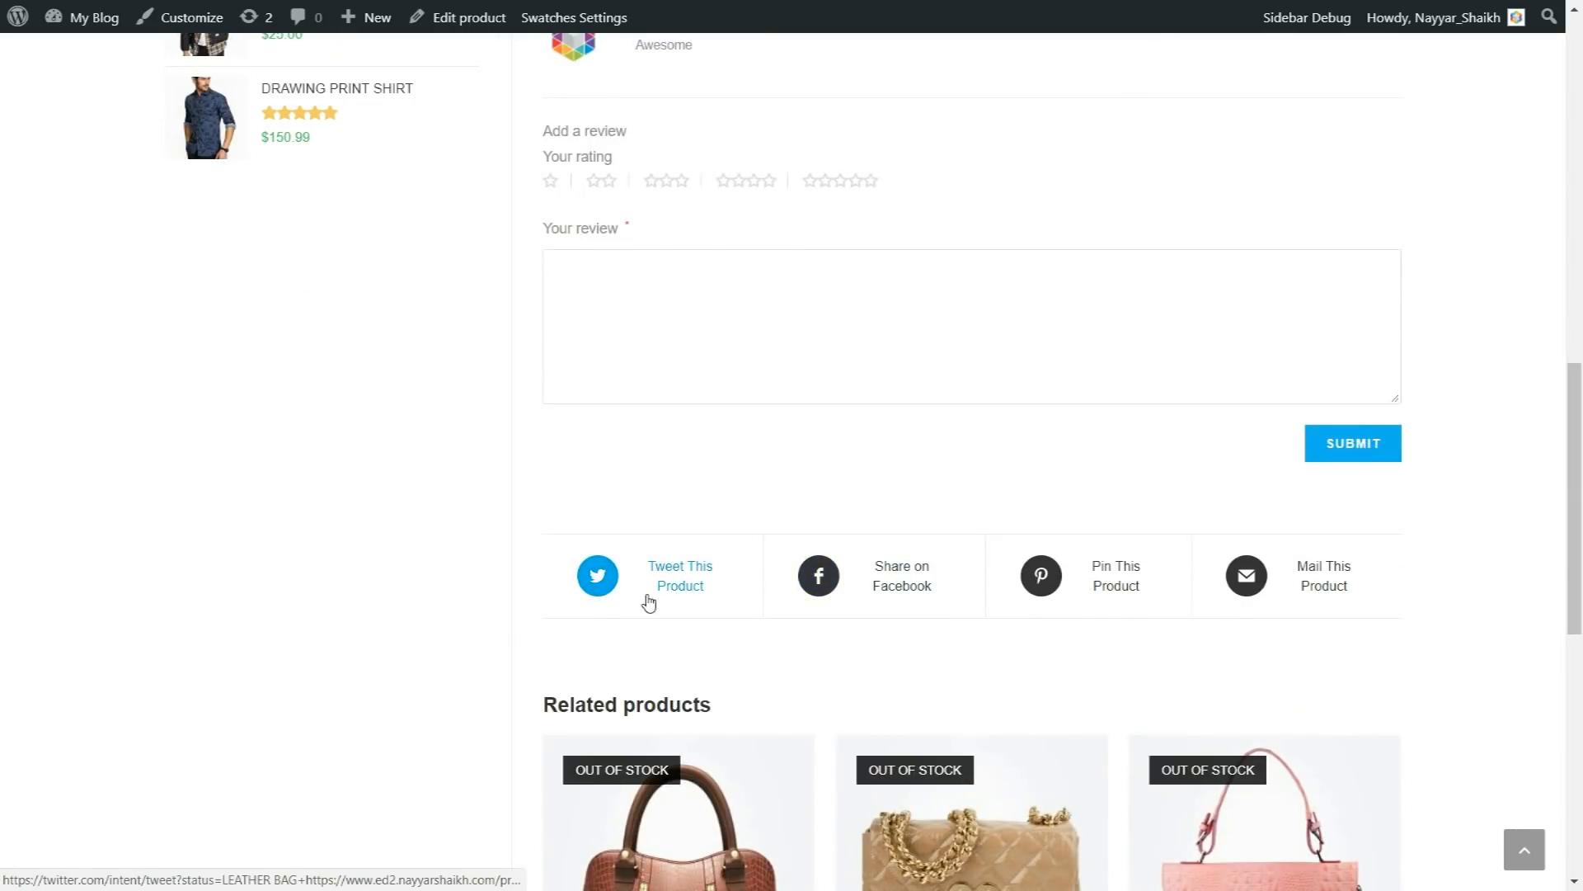
scroll(668, 611, up, 10)
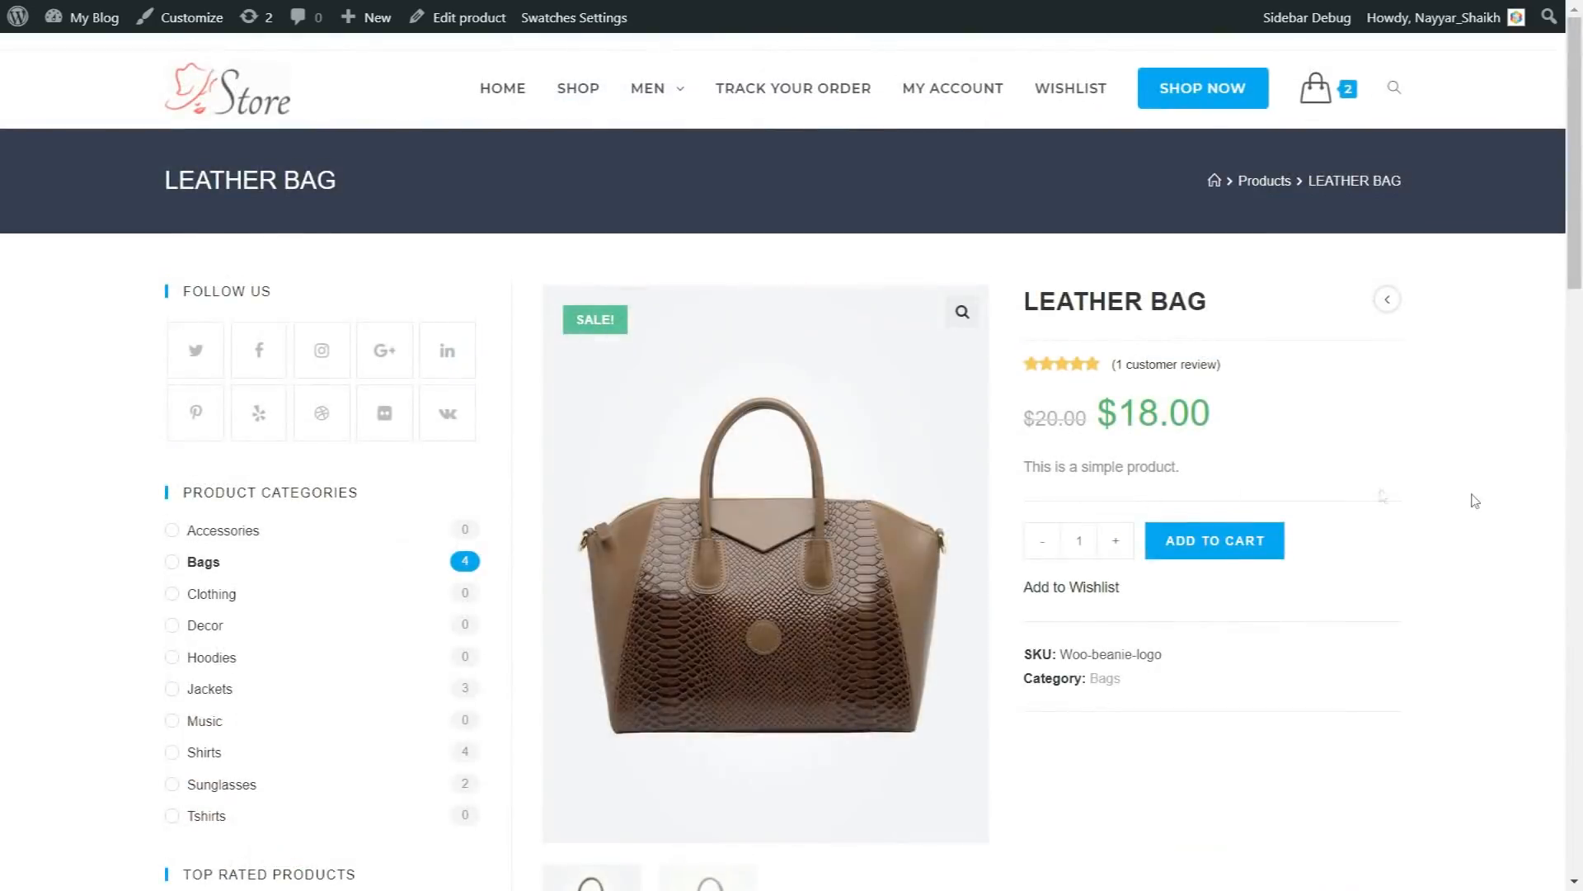
scroll(1476, 515, down, 12)
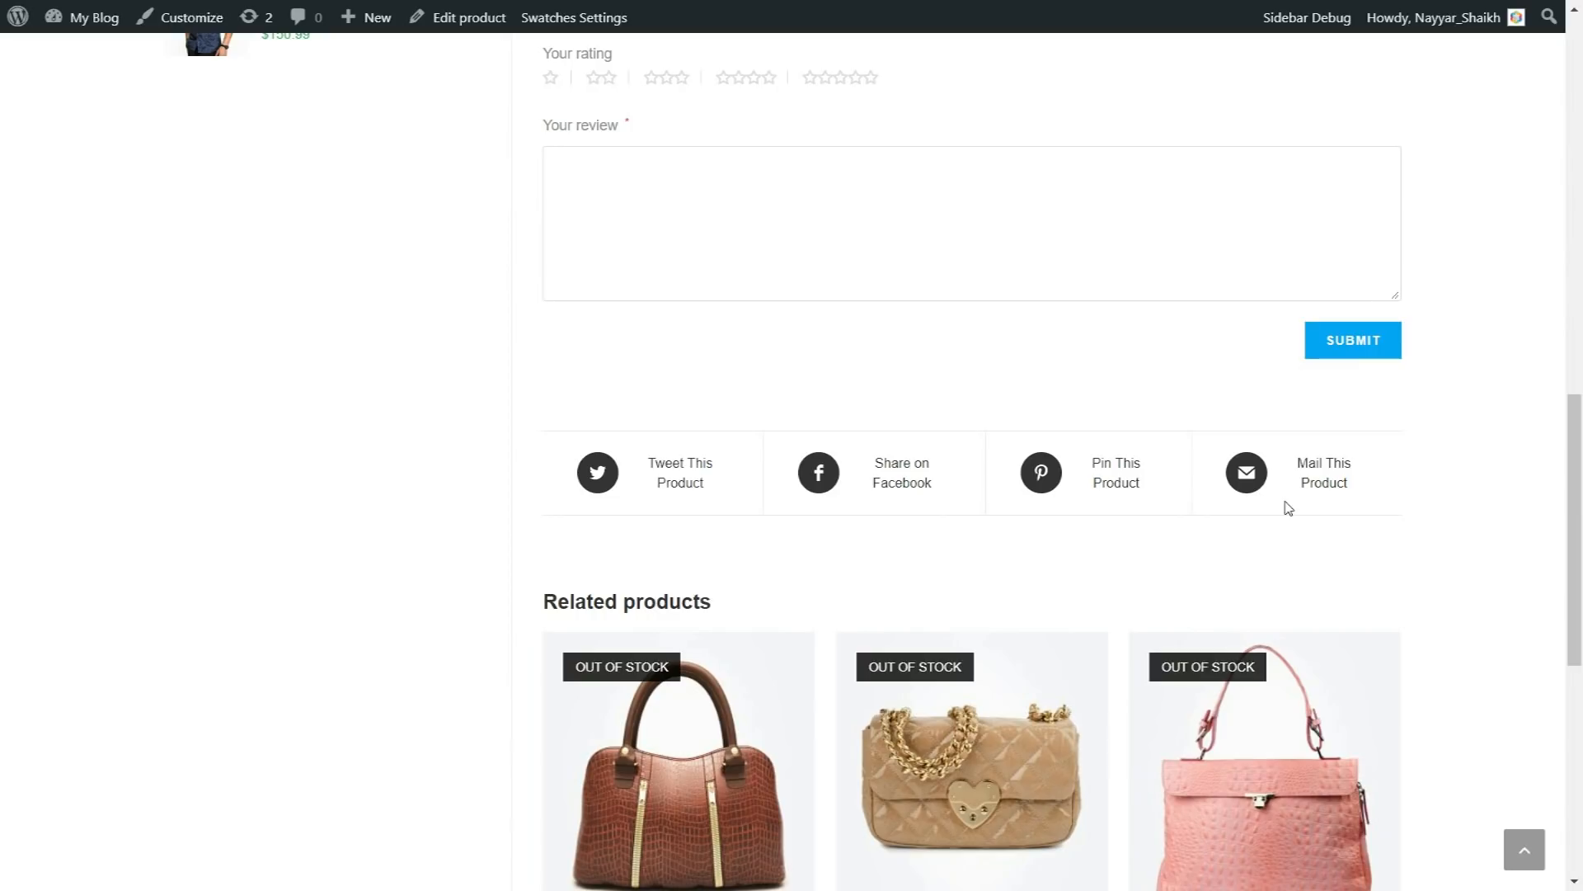
scroll(1439, 537, down, 1)
scroll(1439, 536, up, 7)
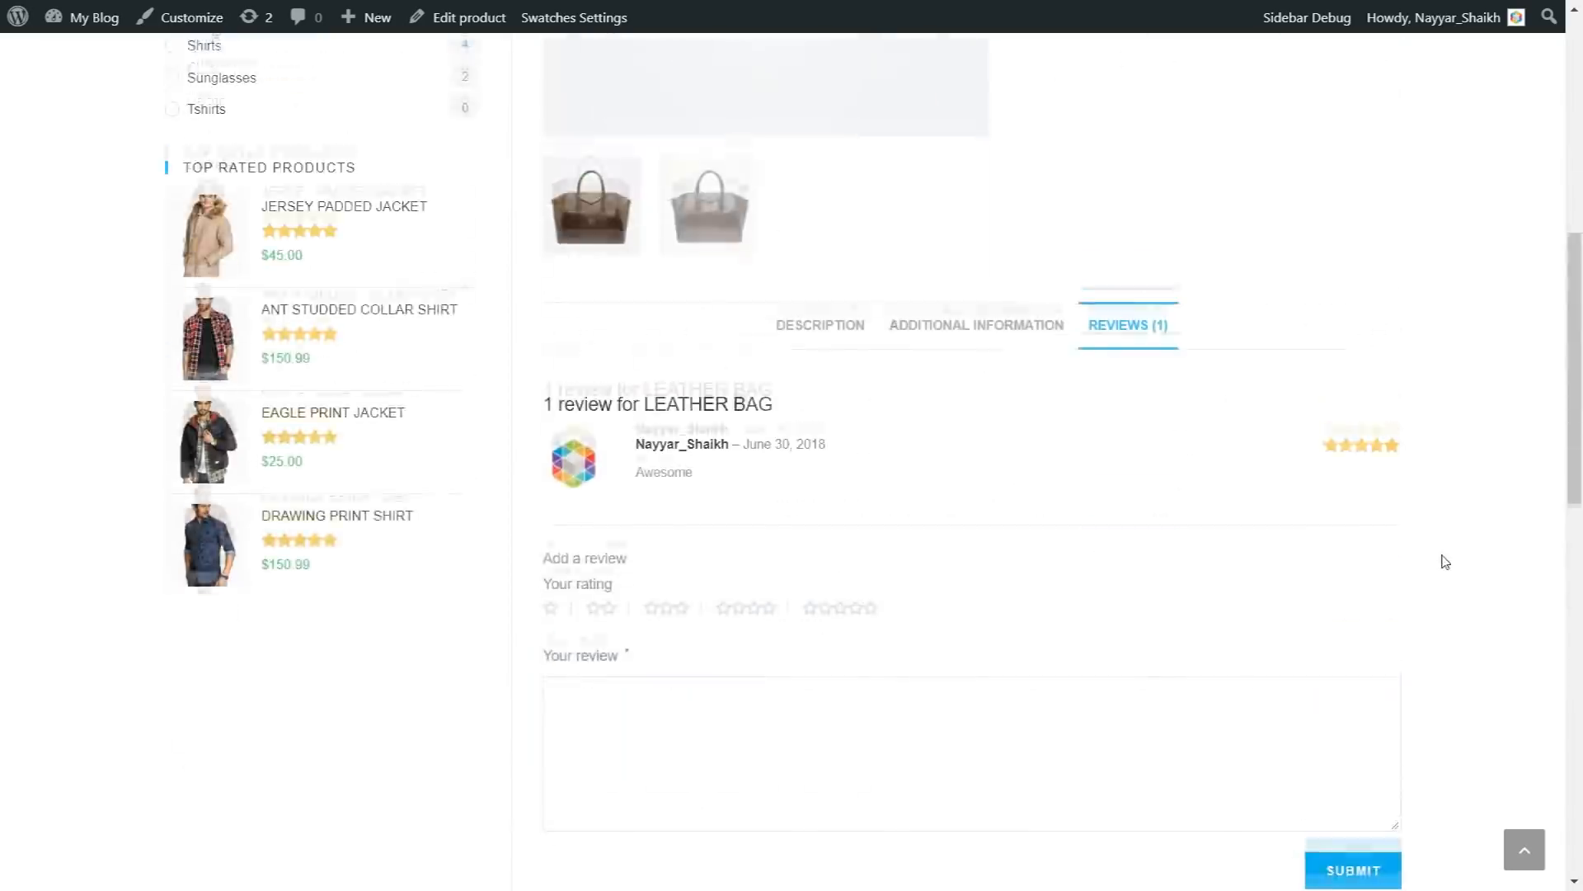
scroll(1439, 537, down, 7)
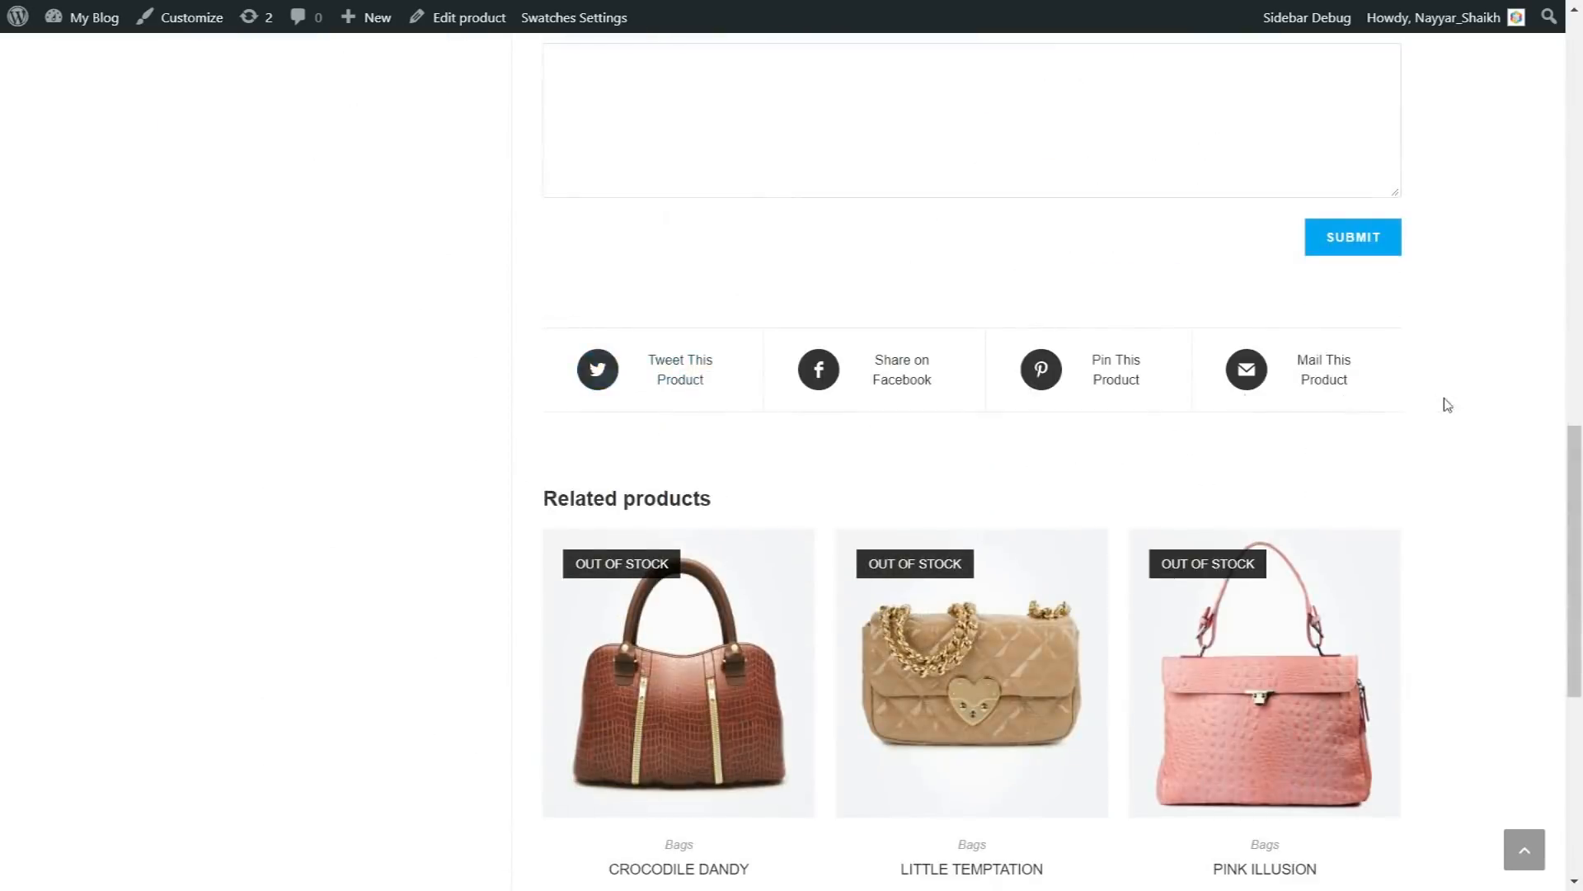
scroll(1442, 399, down, 3)
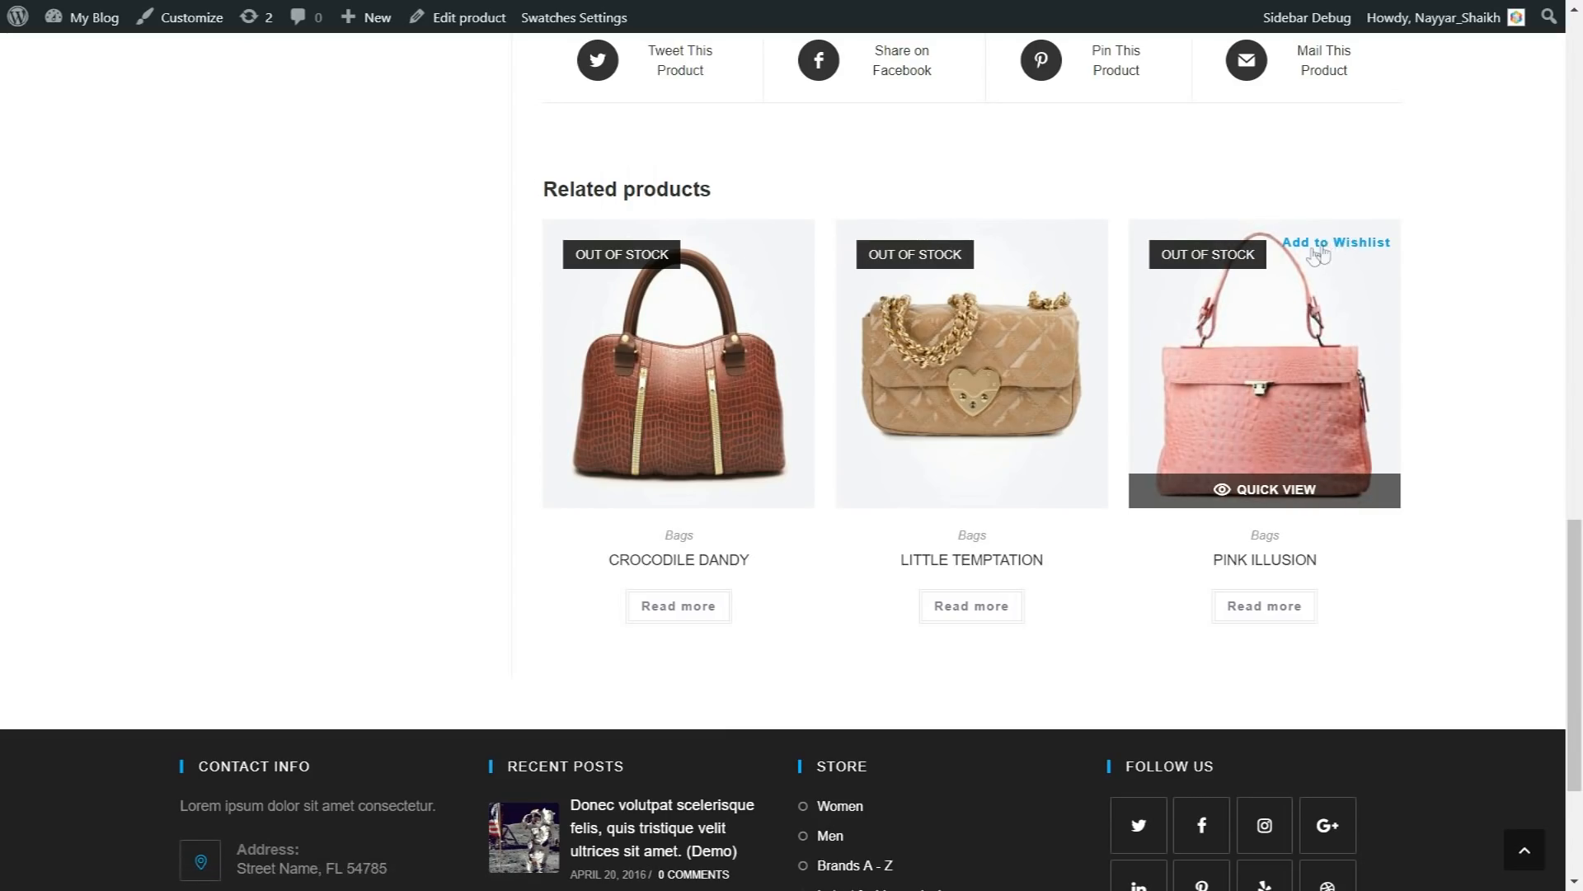
scroll(1467, 544, down, 3)
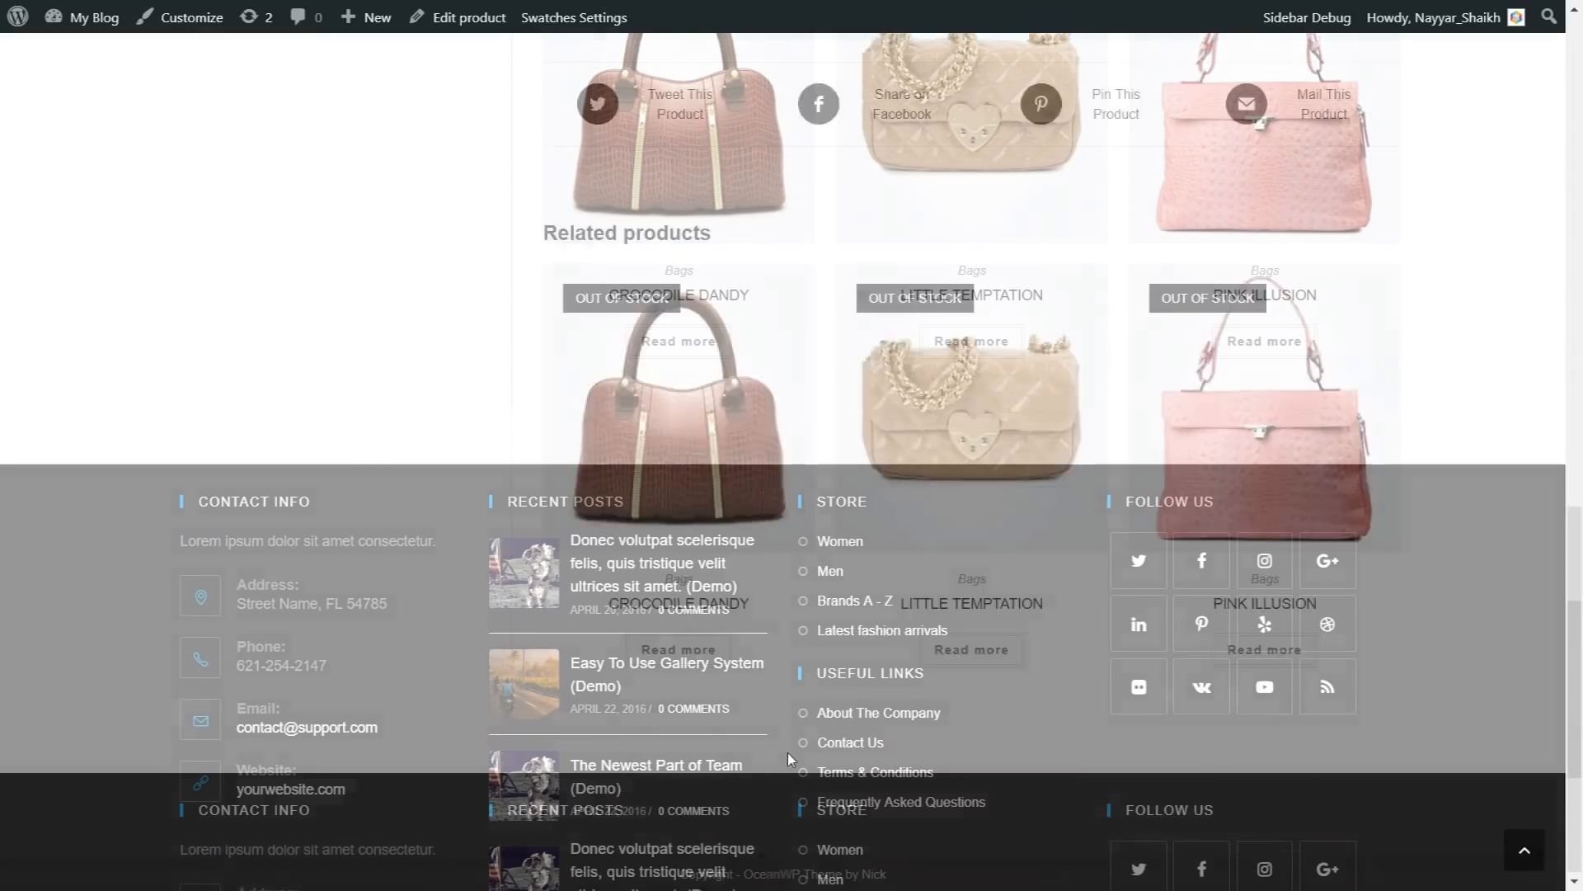
Step: Go to the Track Your Order page and look up an order with its order ID and billing email
scroll(789, 753, up, 15)
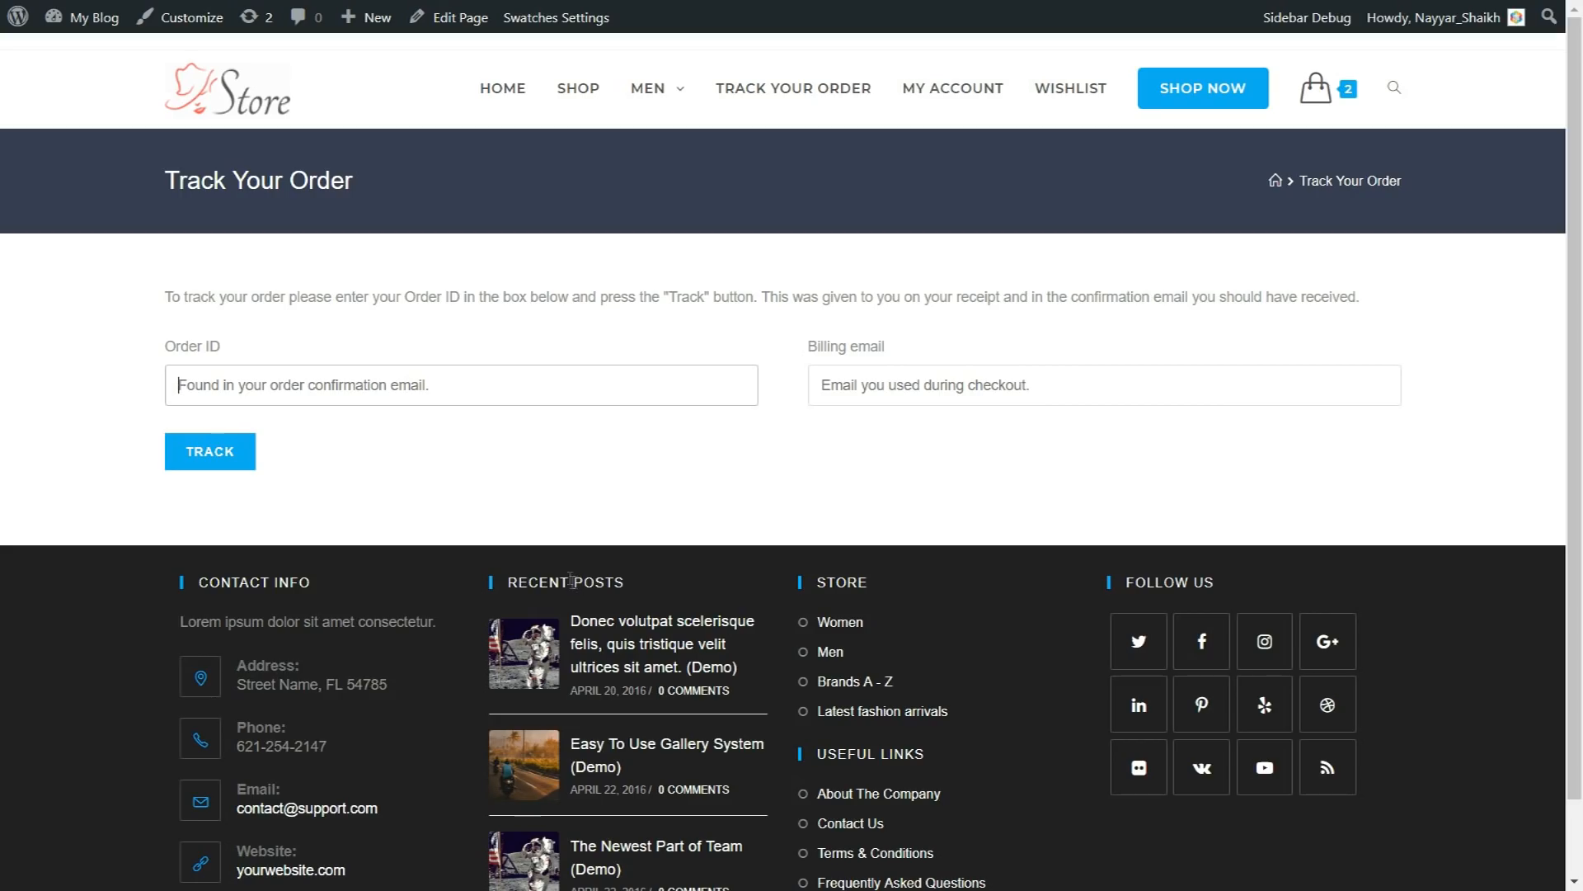
click(311, 388)
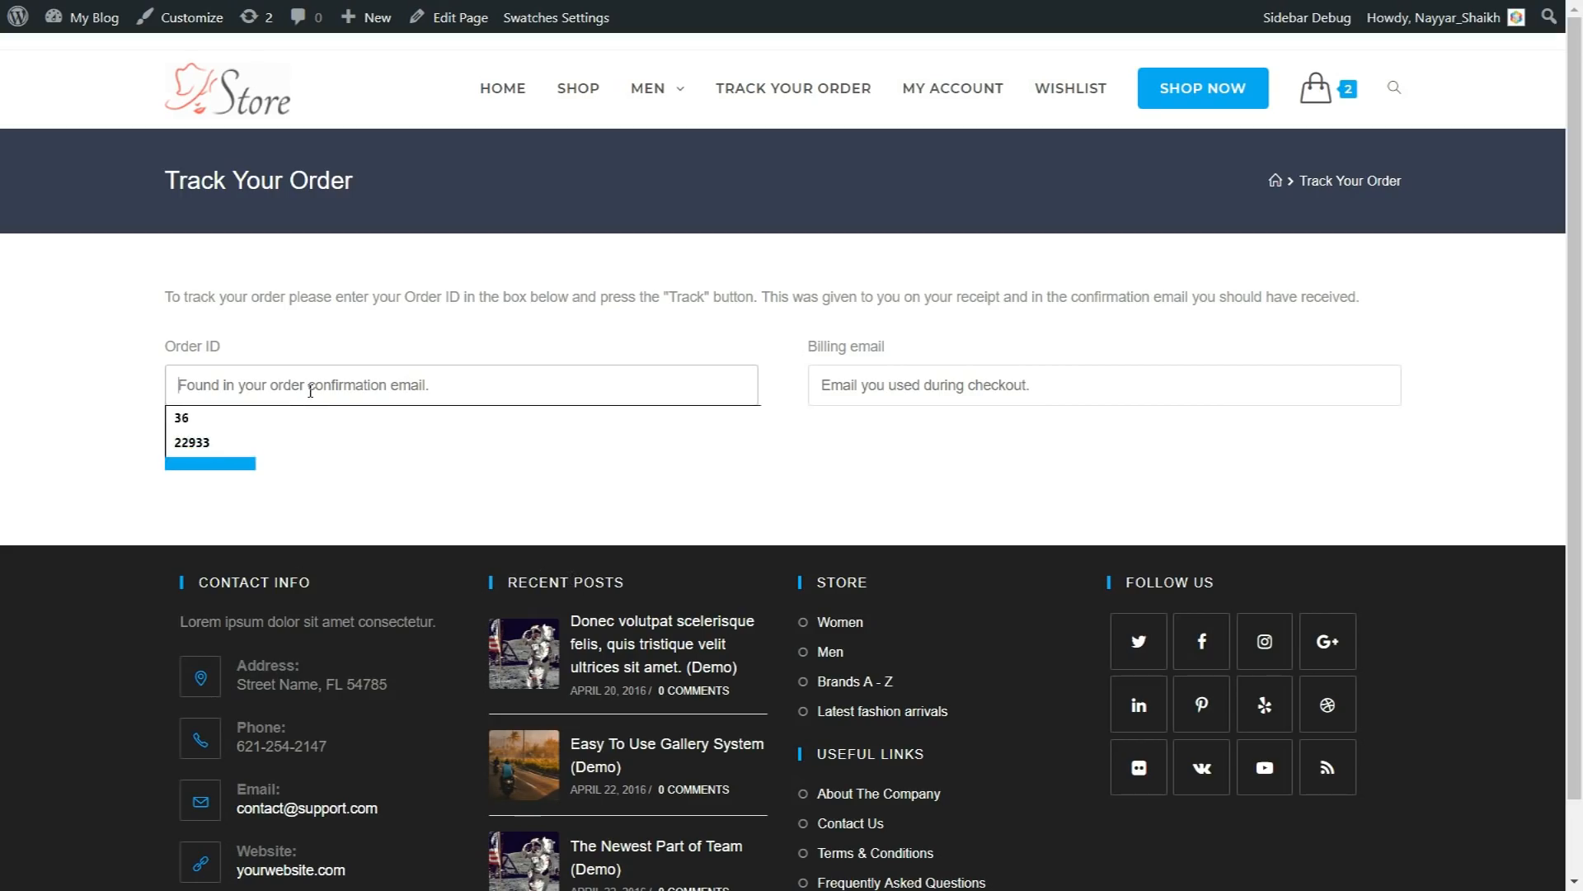
click(375, 443)
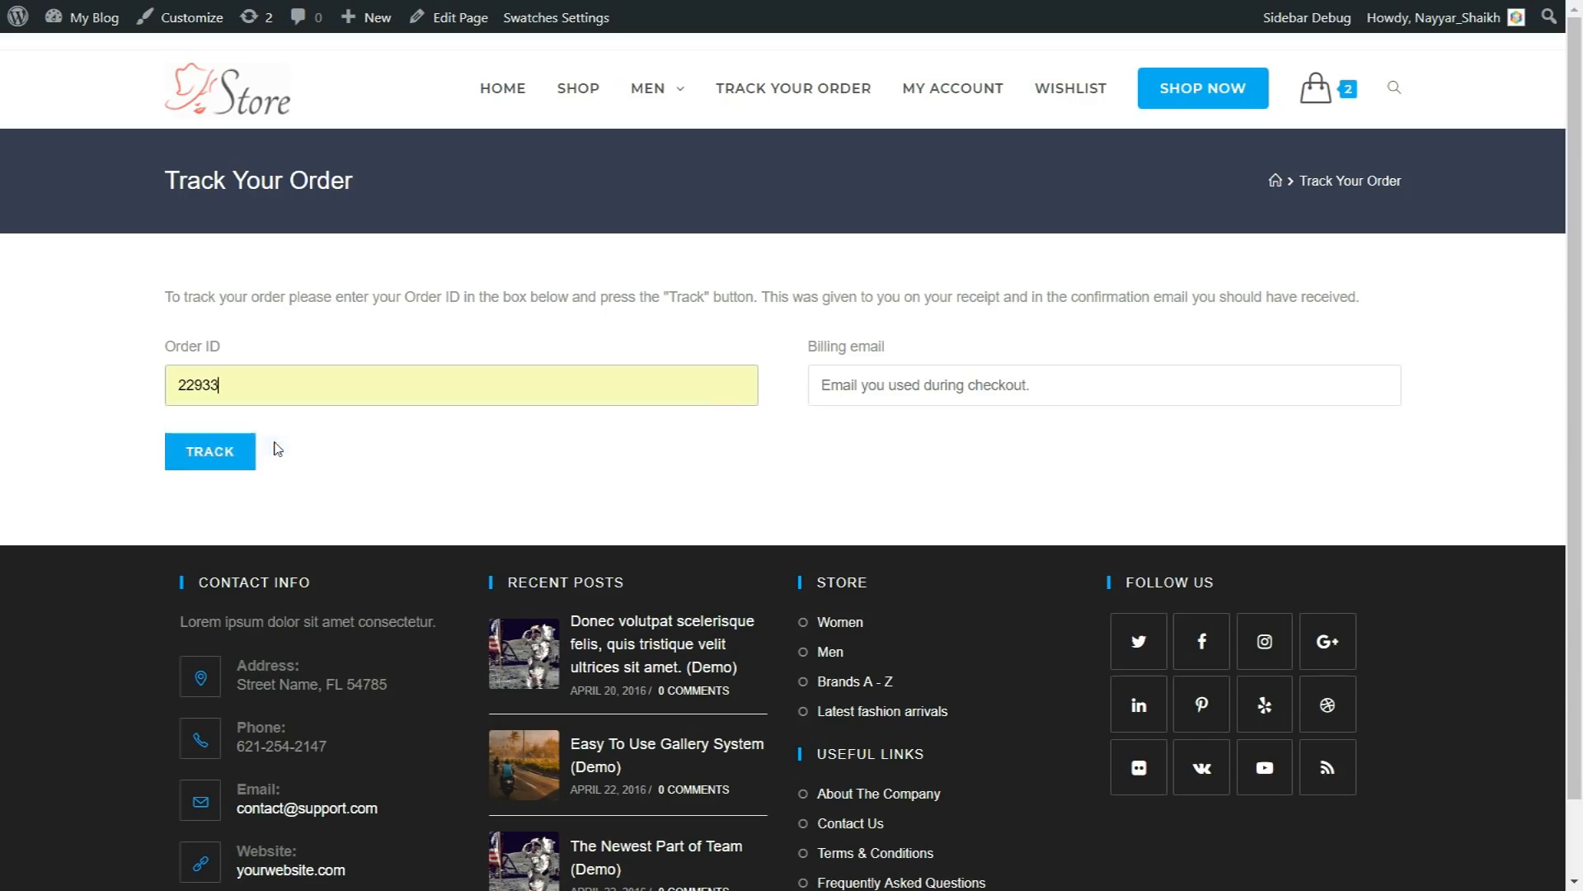
click(848, 394)
click(851, 418)
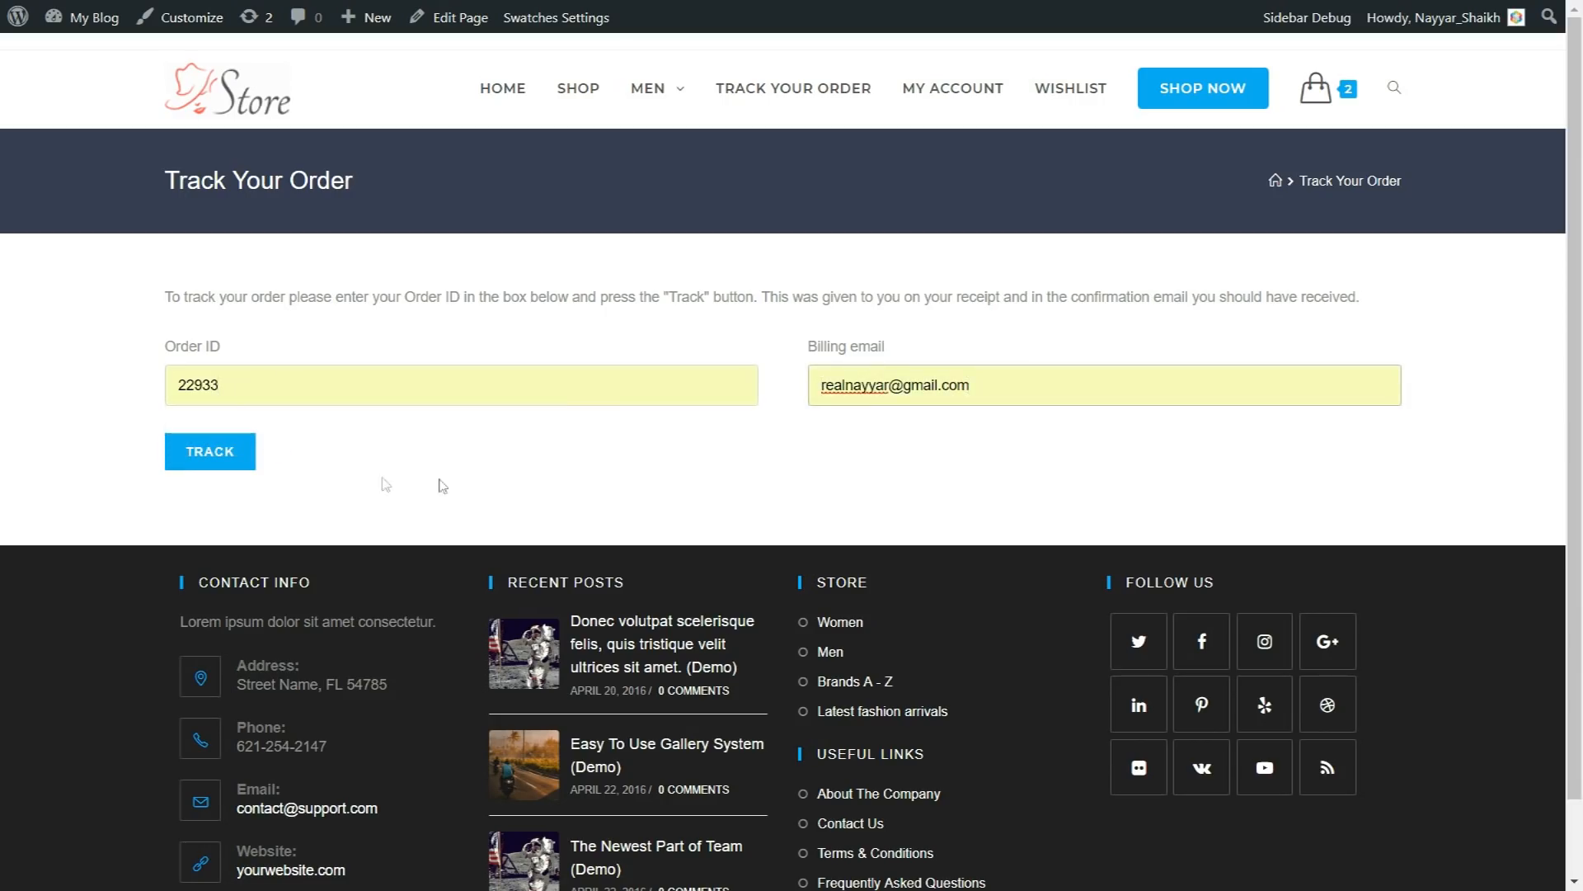
click(186, 467)
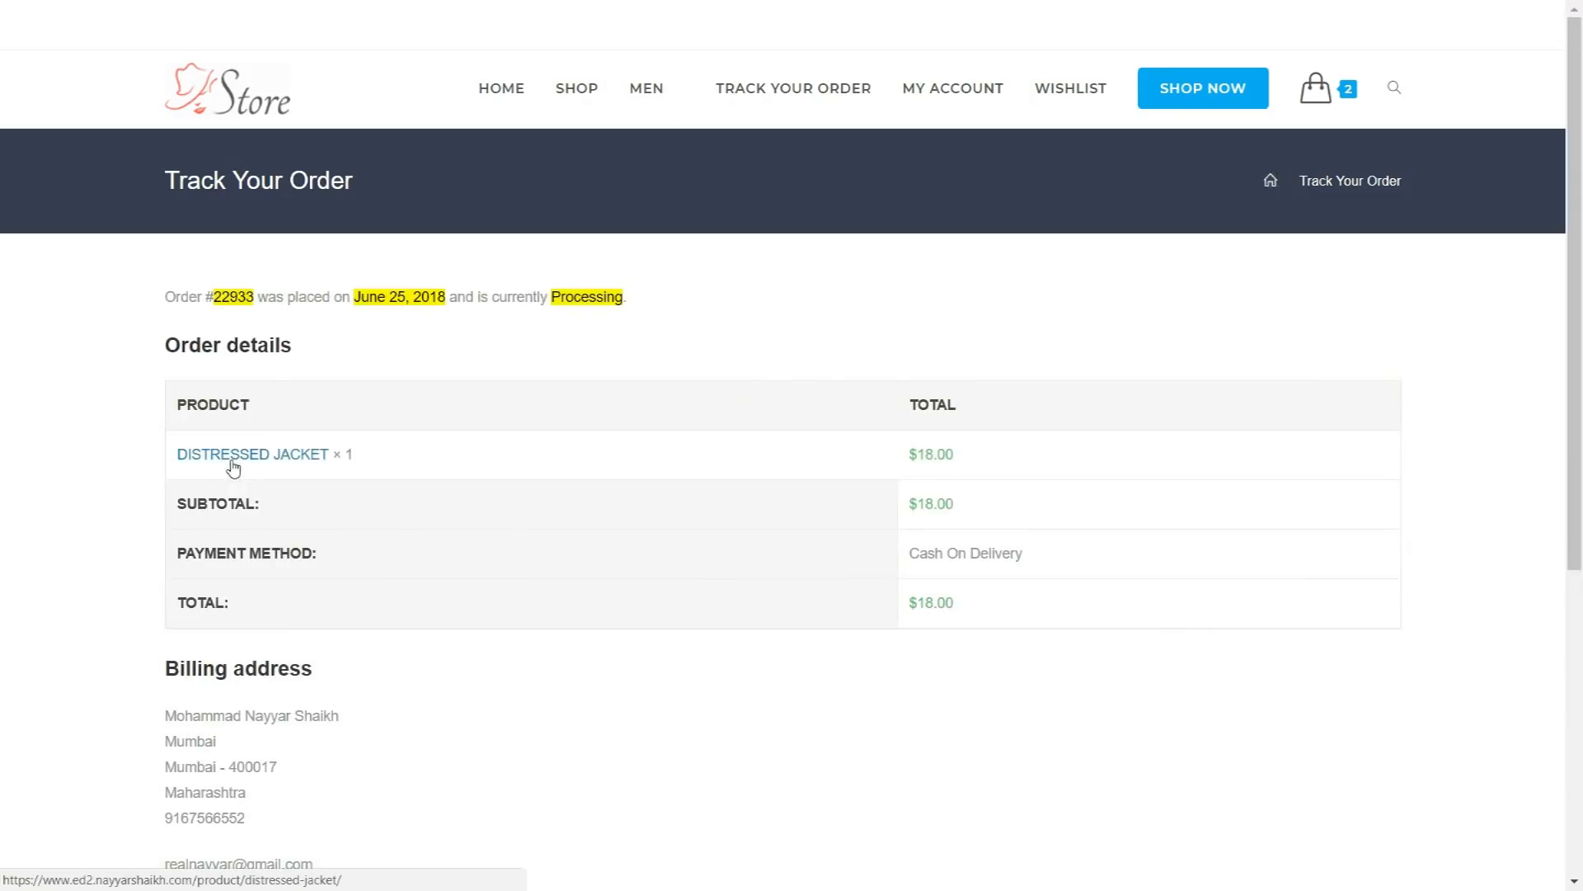
Step: Examine the tracked order's number, placement date and current status in the order summary line
drag(196, 298, 268, 299)
click(275, 310)
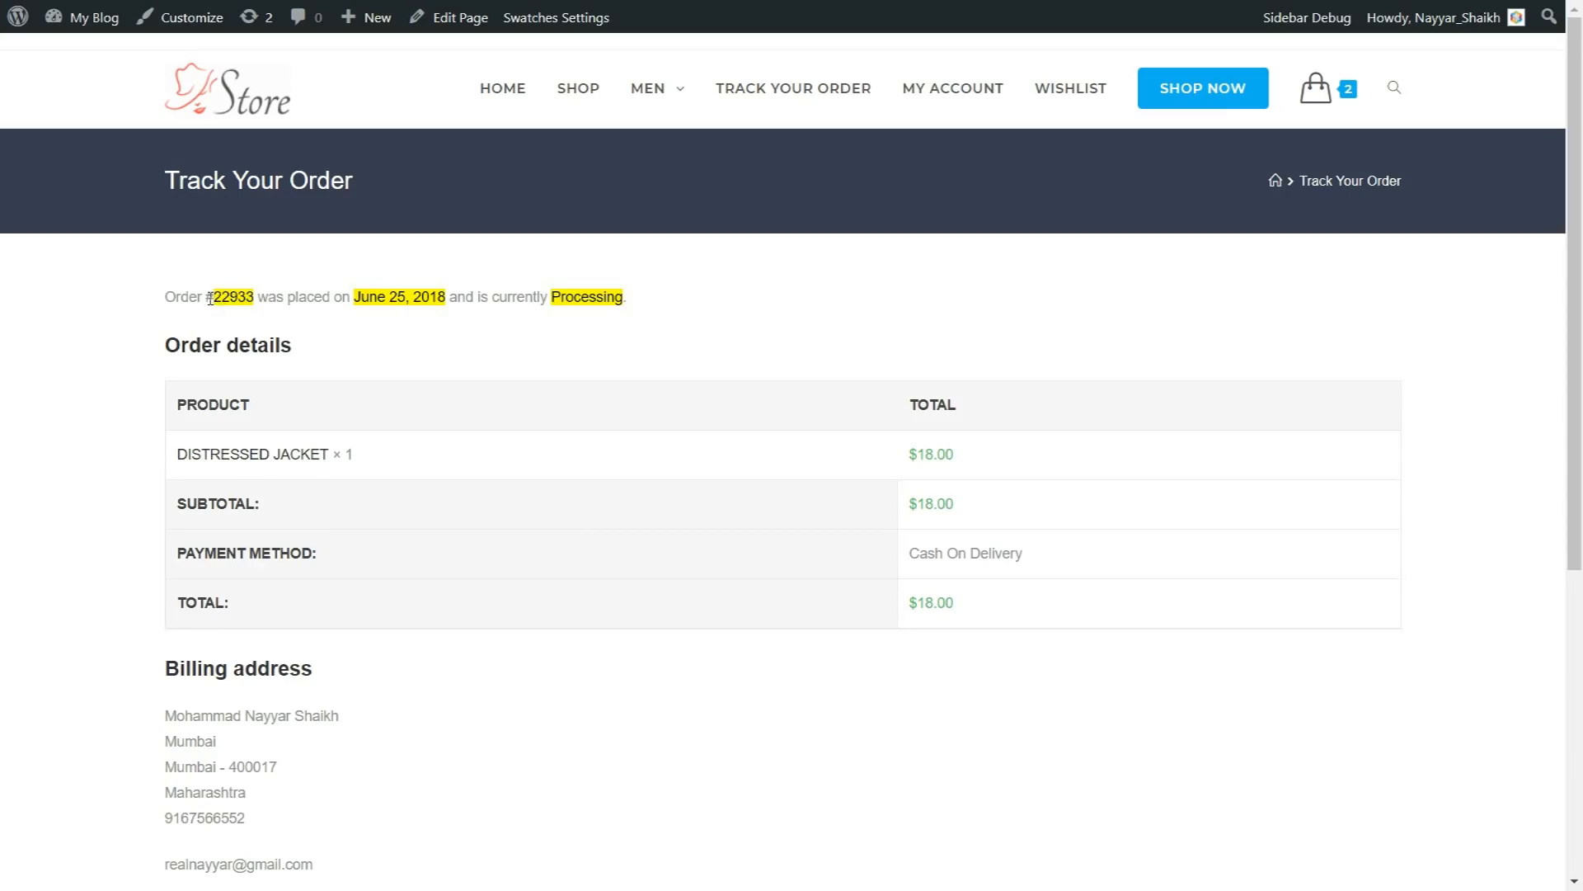
drag(208, 298, 257, 299)
click(258, 298)
drag(643, 304, 558, 291)
drag(214, 298, 248, 298)
drag(355, 297, 445, 301)
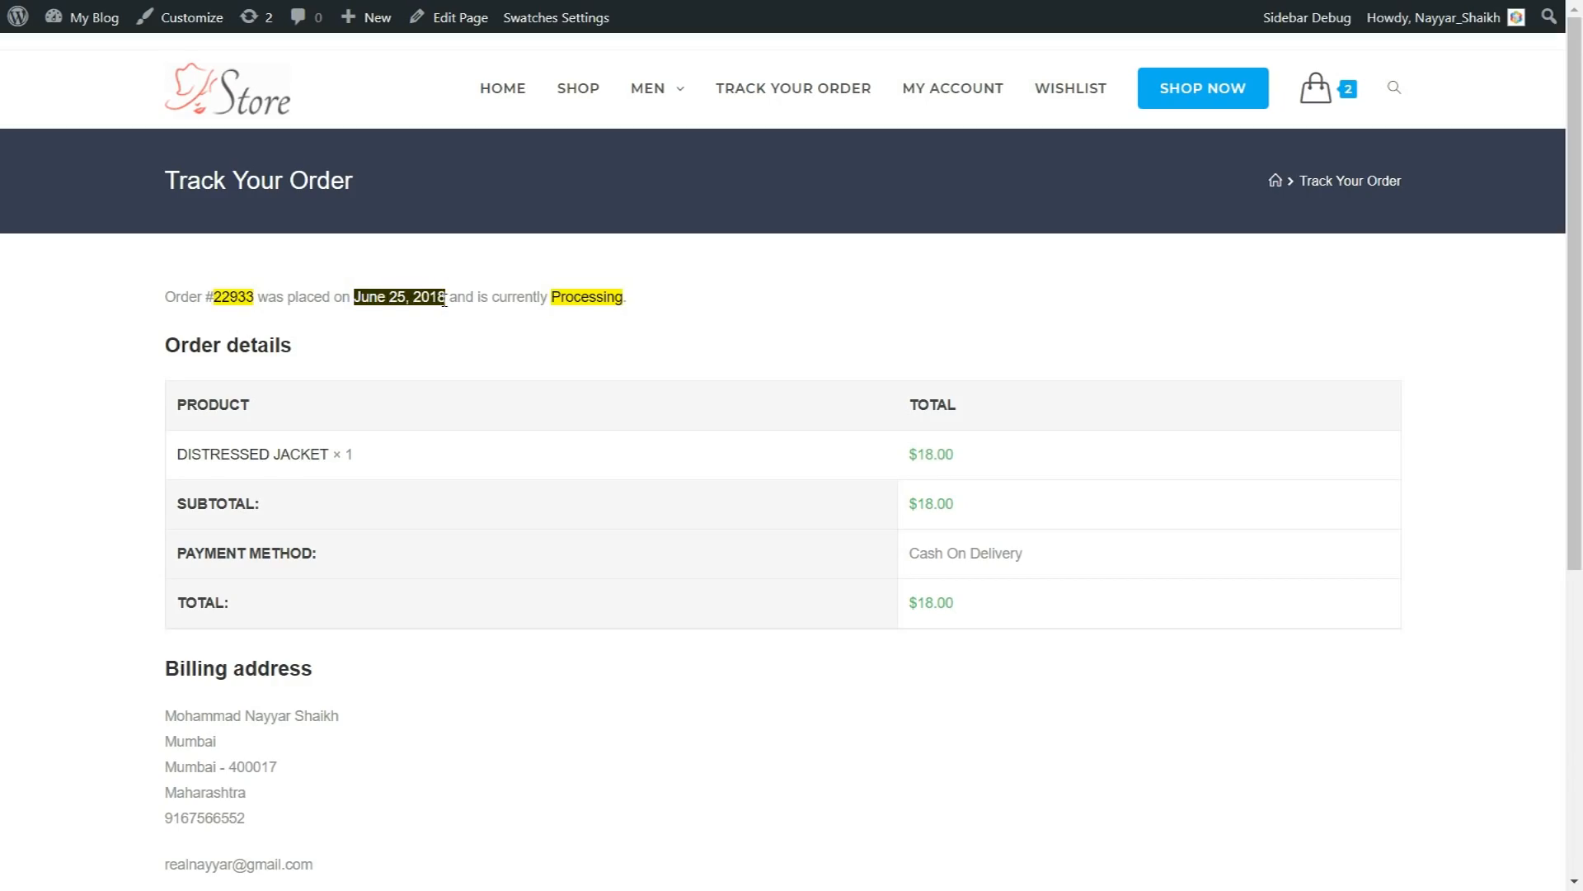
drag(631, 306, 547, 292)
click(566, 313)
Step: Review the tracked order's product, totals, payment method and billing address
scroll(396, 376, down, 1)
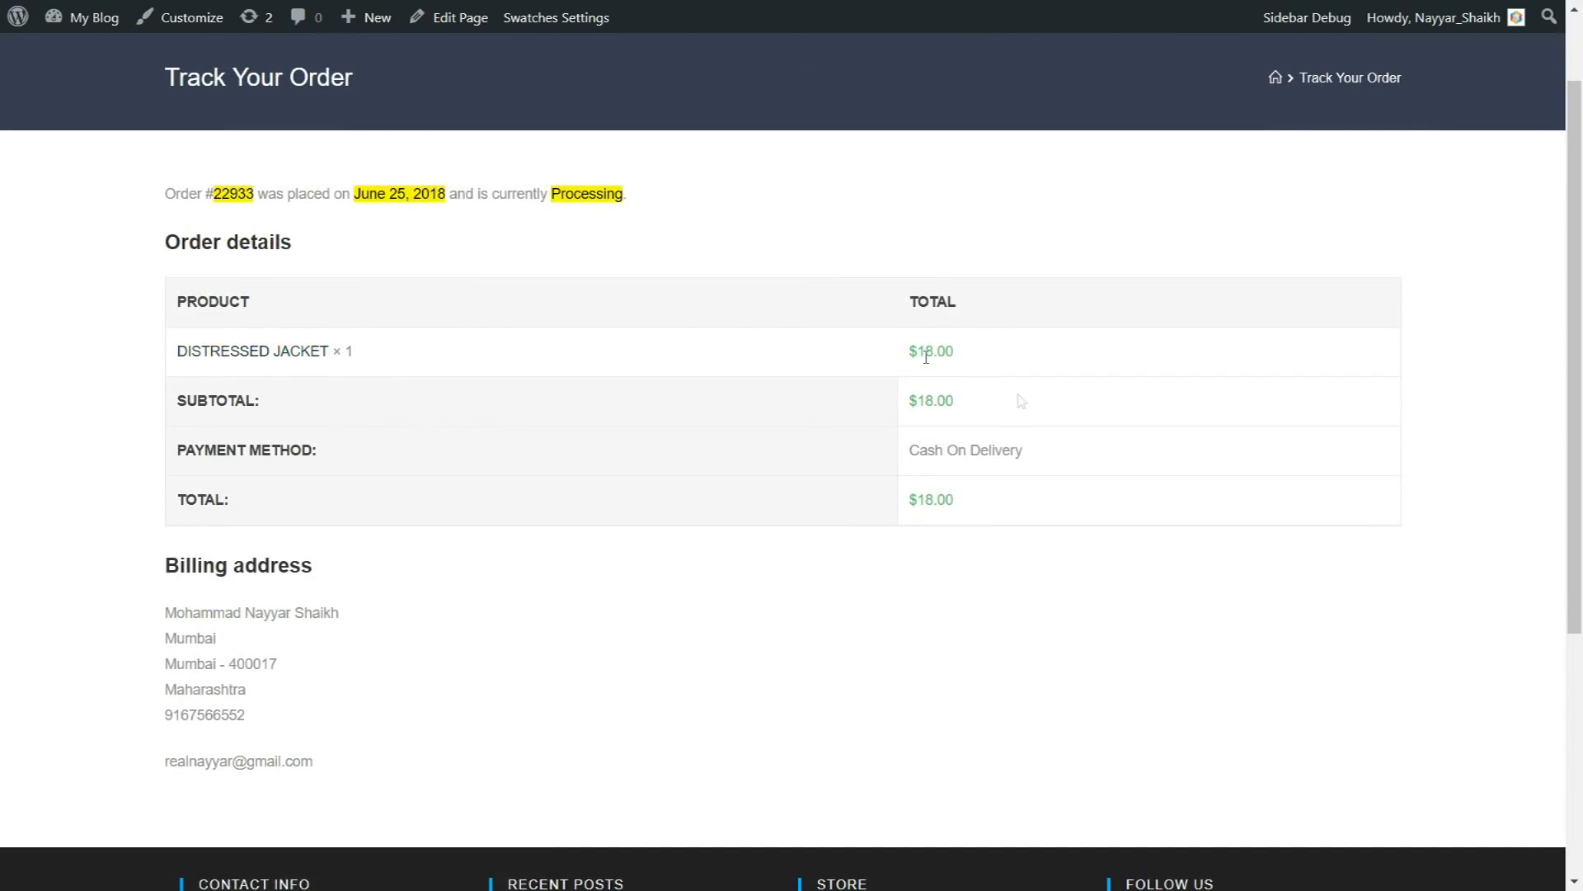
scroll(631, 559, down, 2)
drag(162, 407, 297, 492)
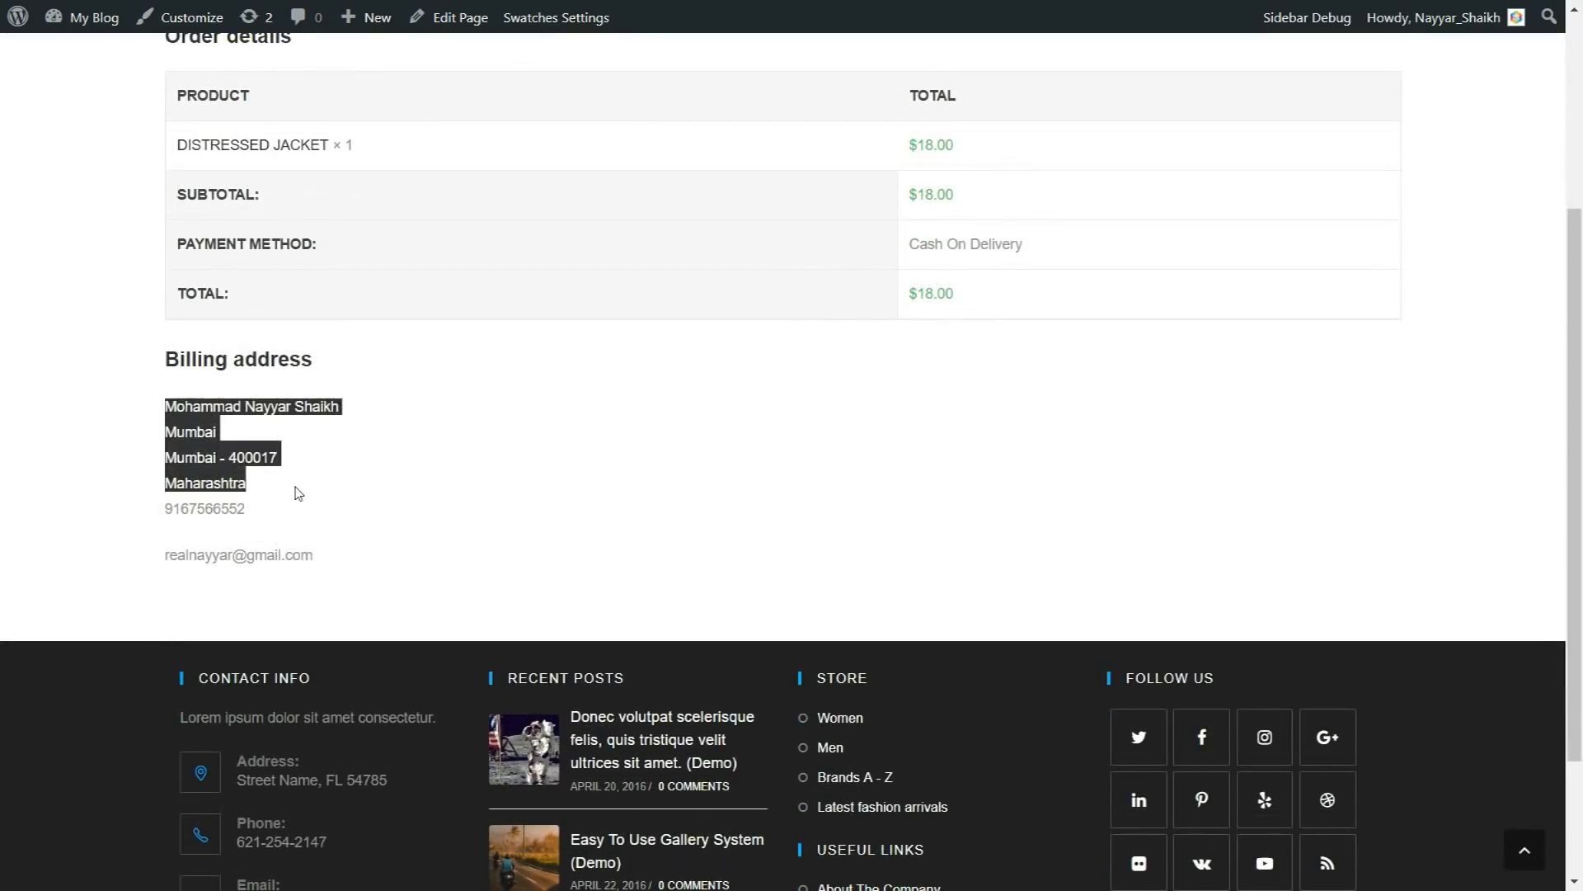
Step: Go to the My Account page and look through its Orders, Downloads and Addresses sections
scroll(332, 583, up, 3)
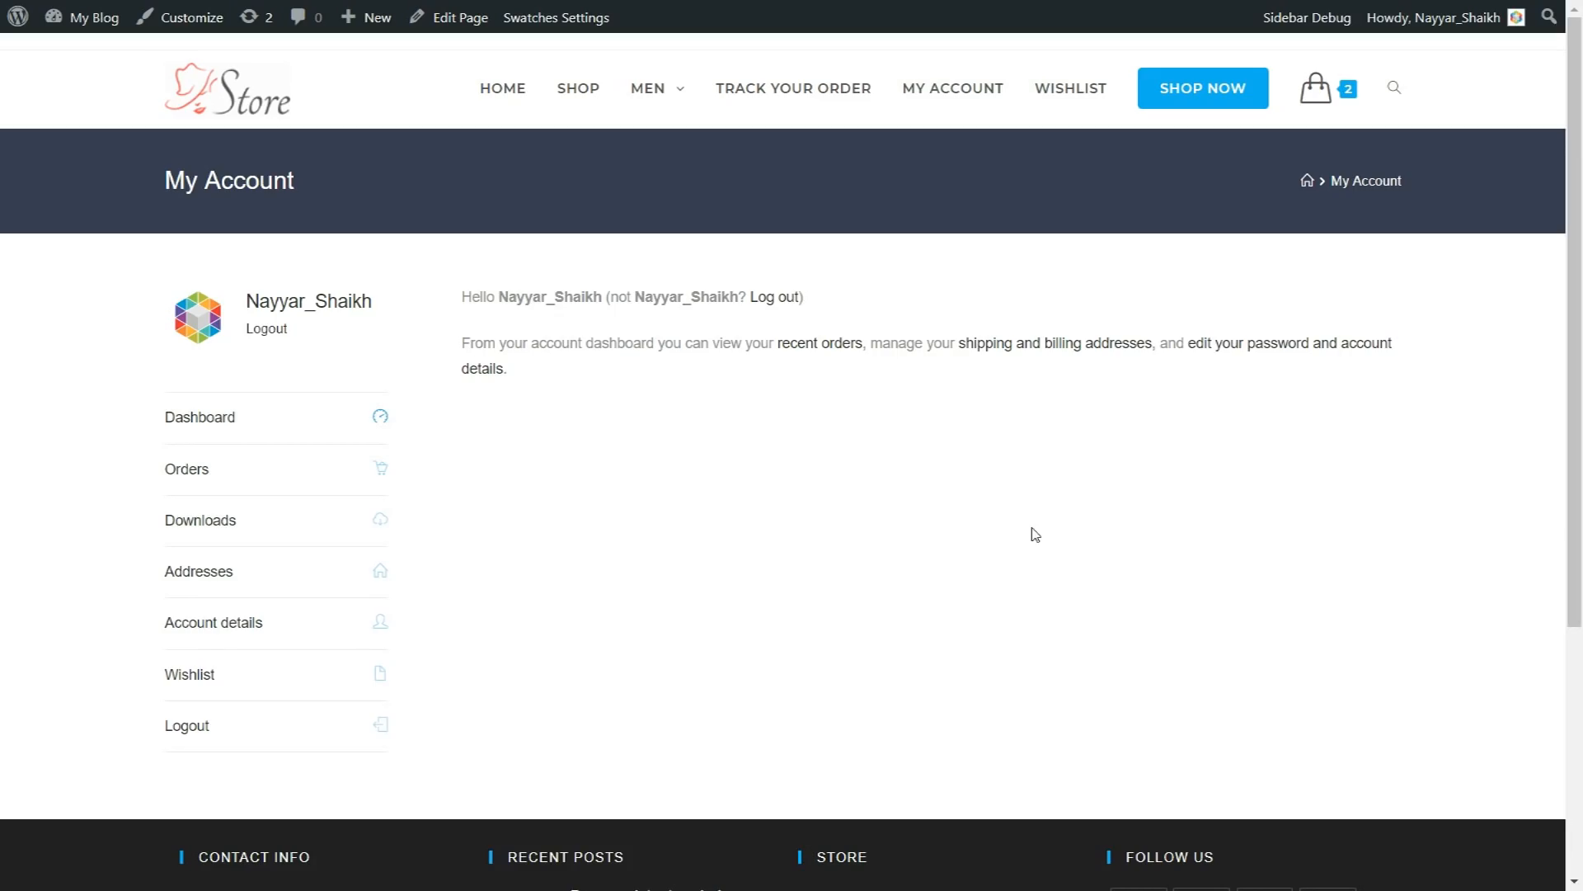
click(219, 480)
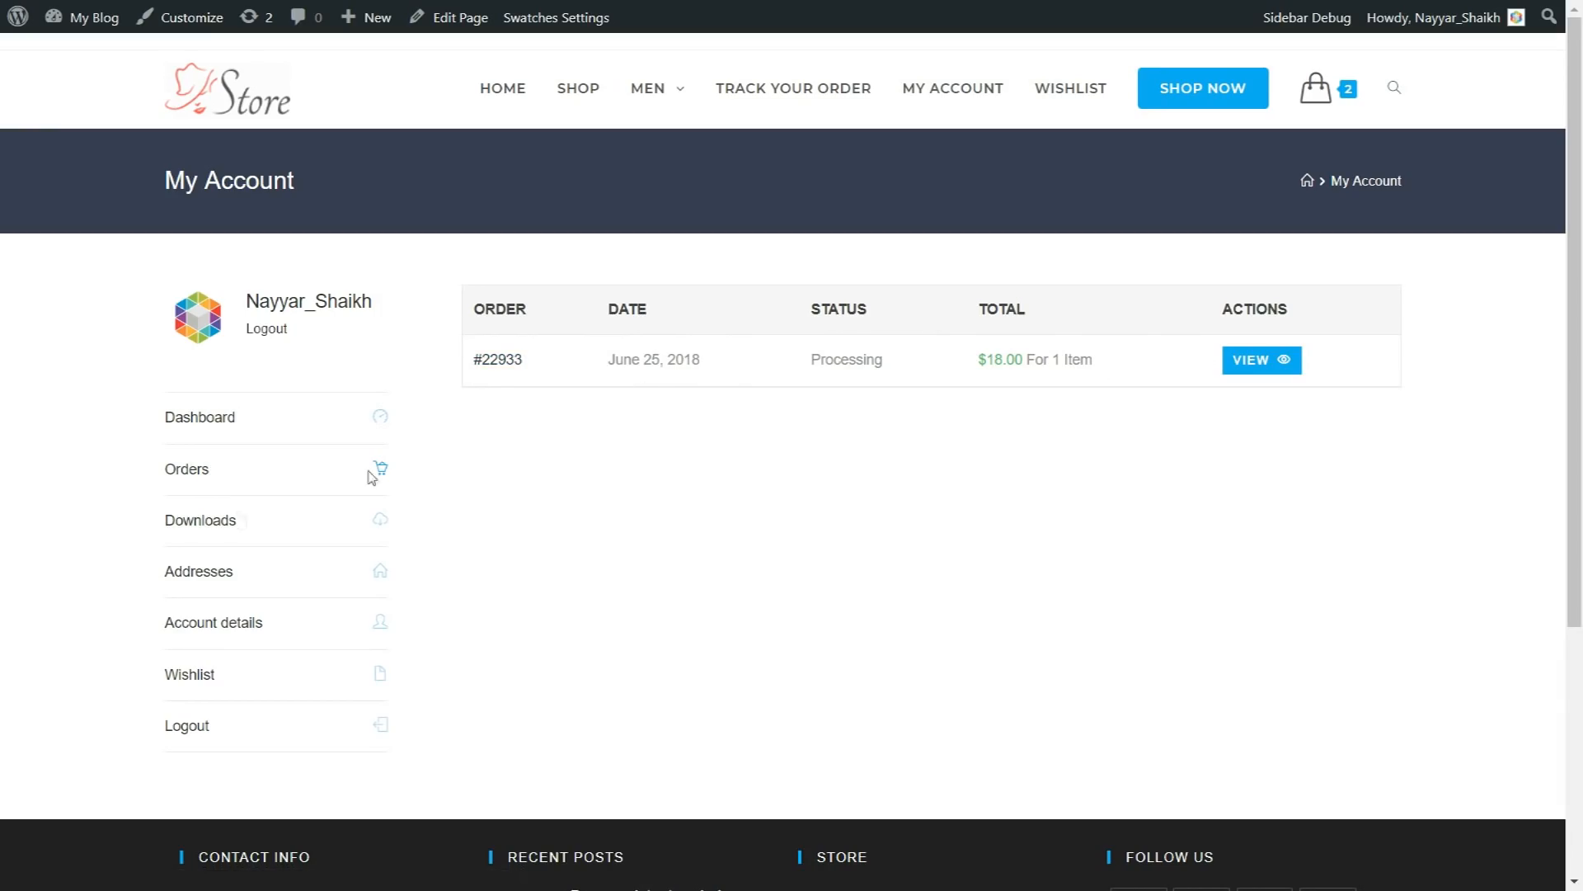
click(218, 523)
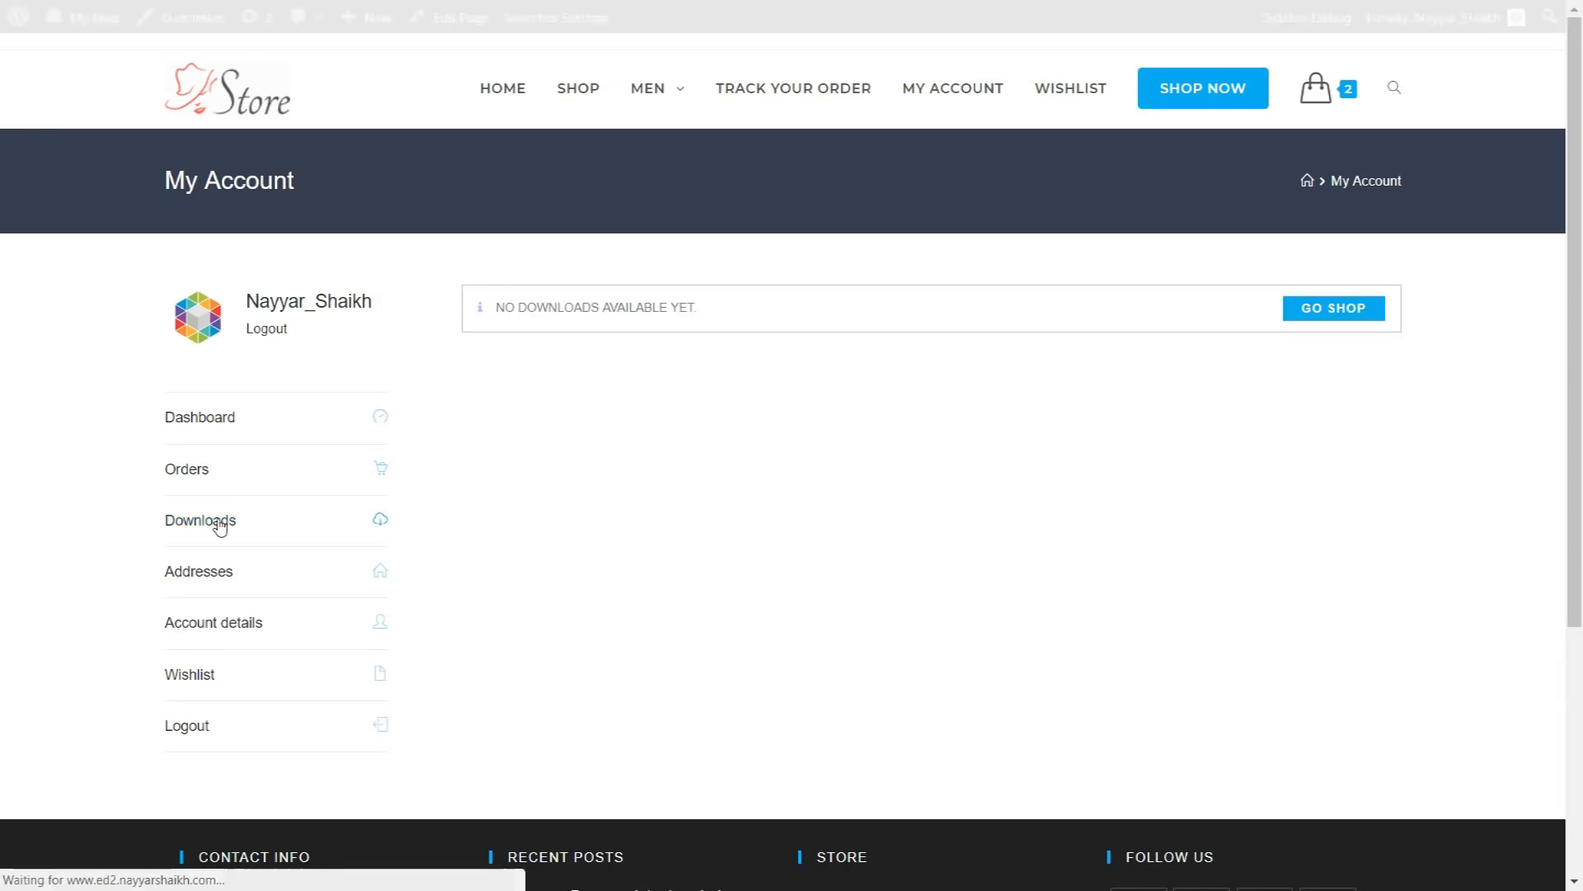
click(195, 569)
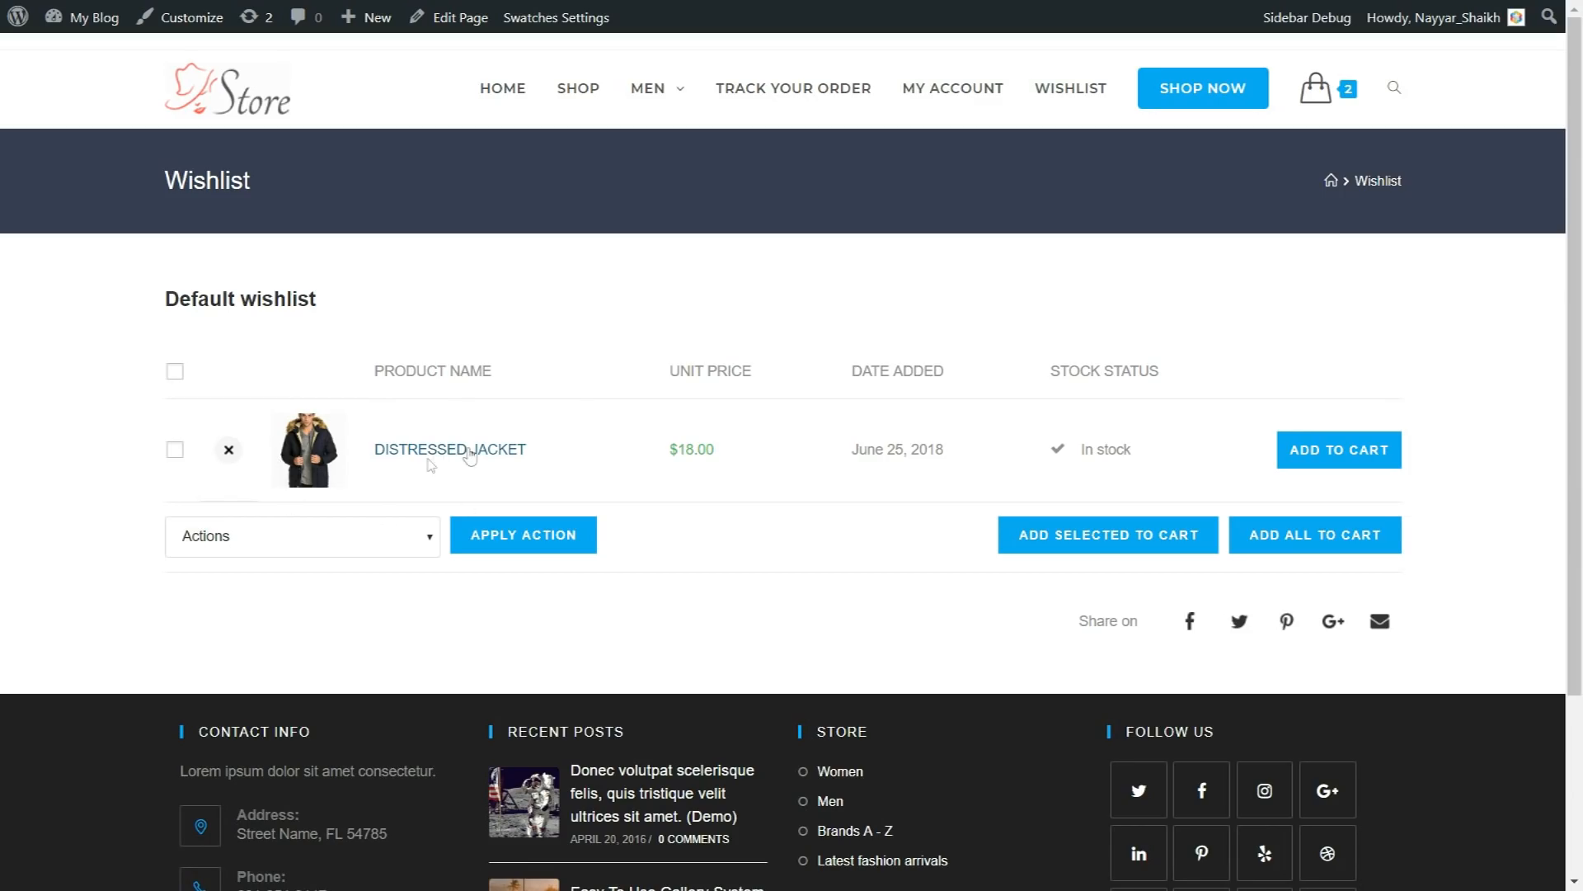
Step: Go to the Wishlist page and check its bulk actions and the option for adding selected products to the cart
click(304, 540)
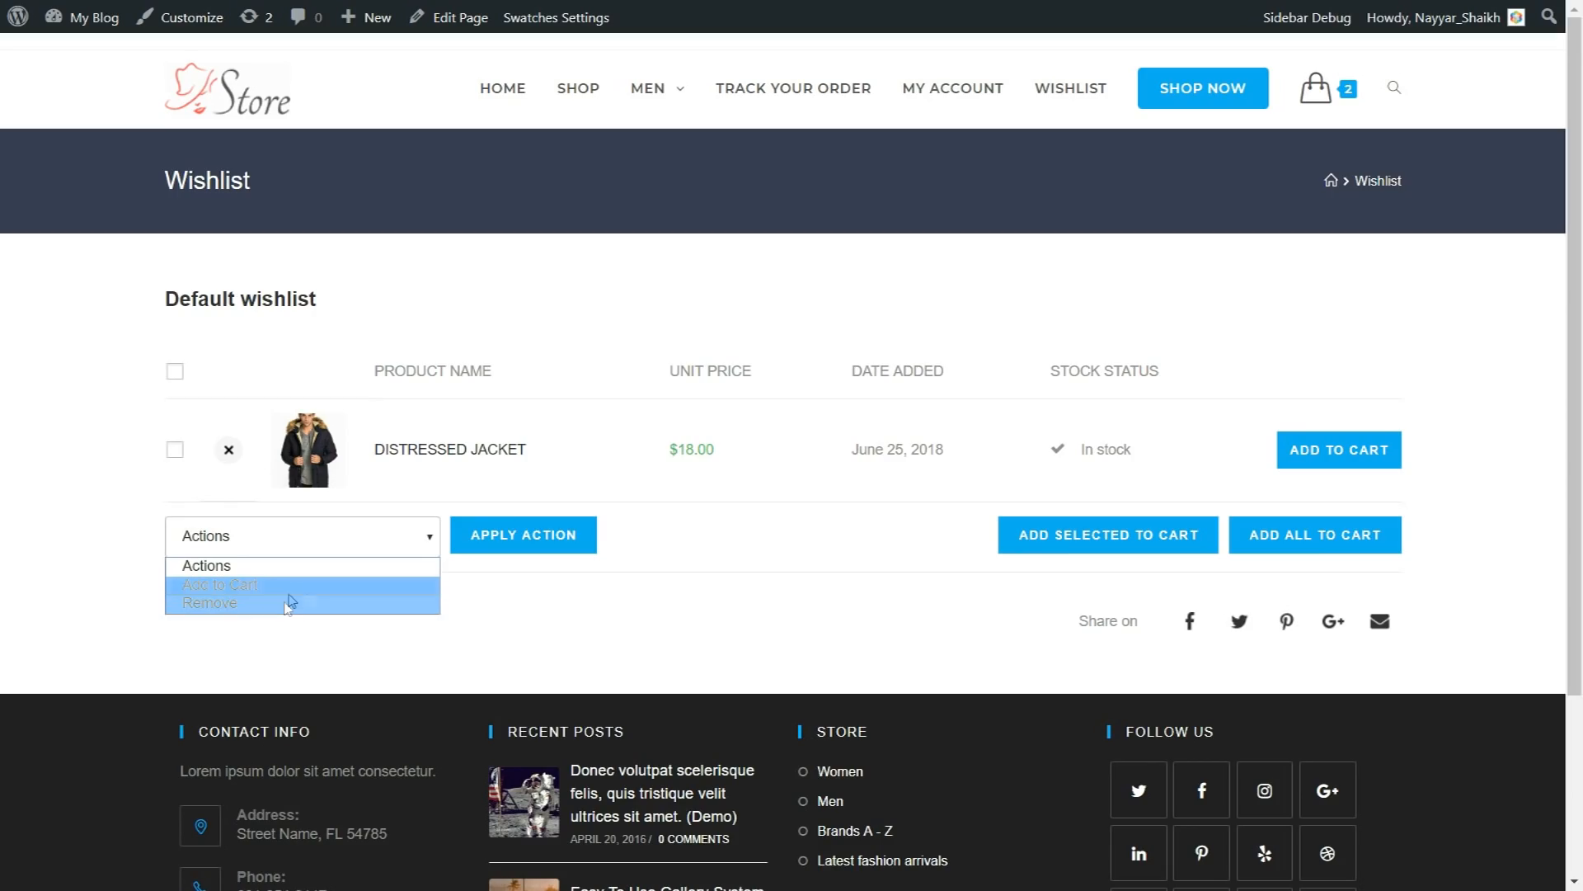
click(601, 590)
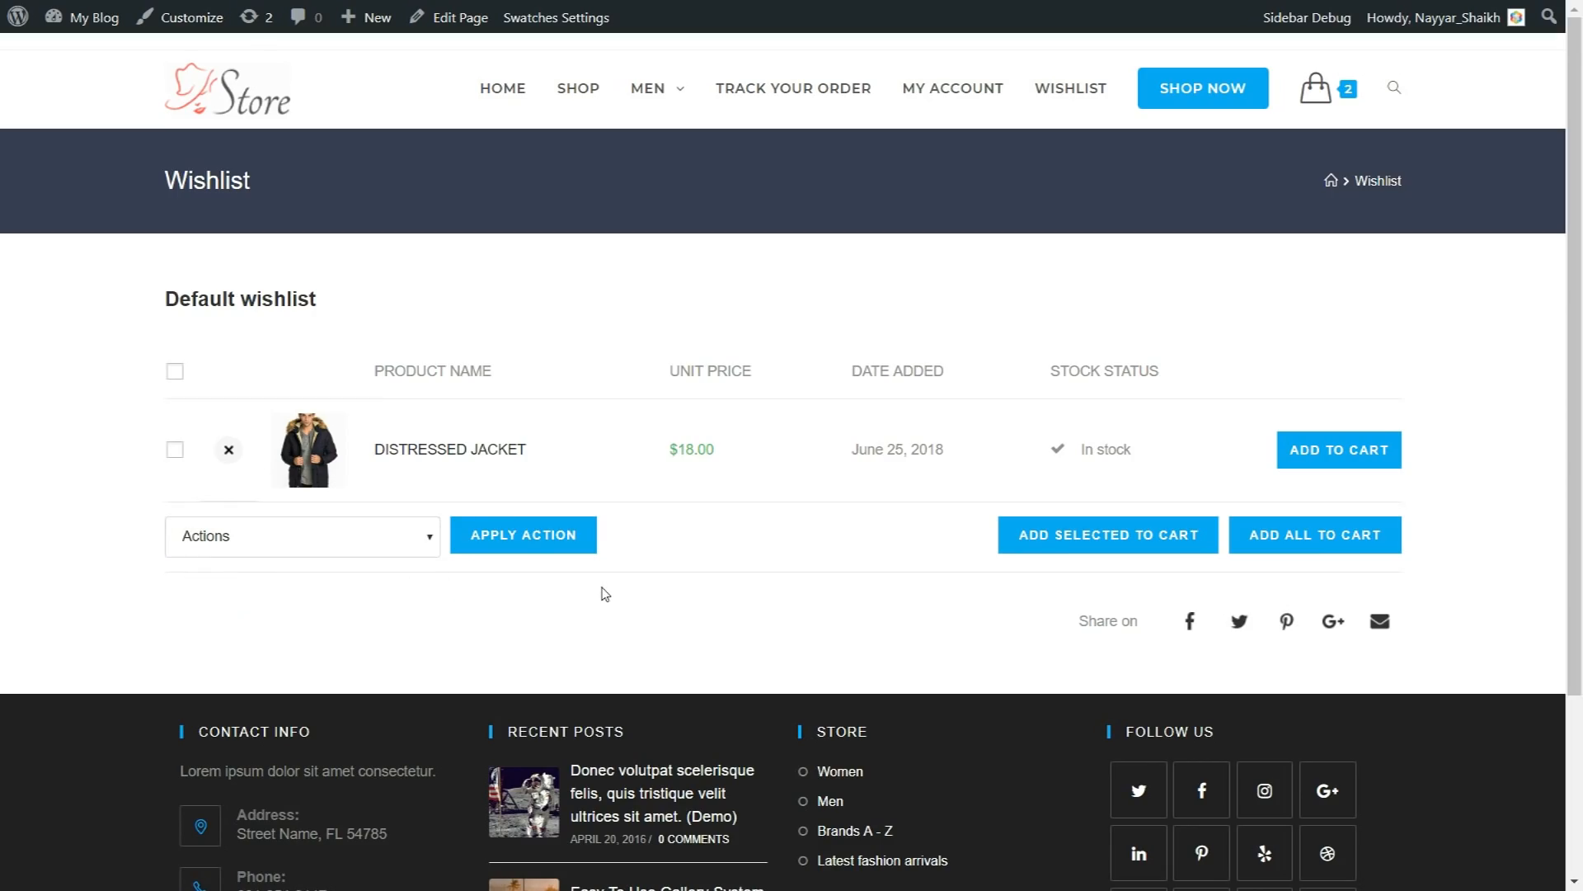
click(1013, 526)
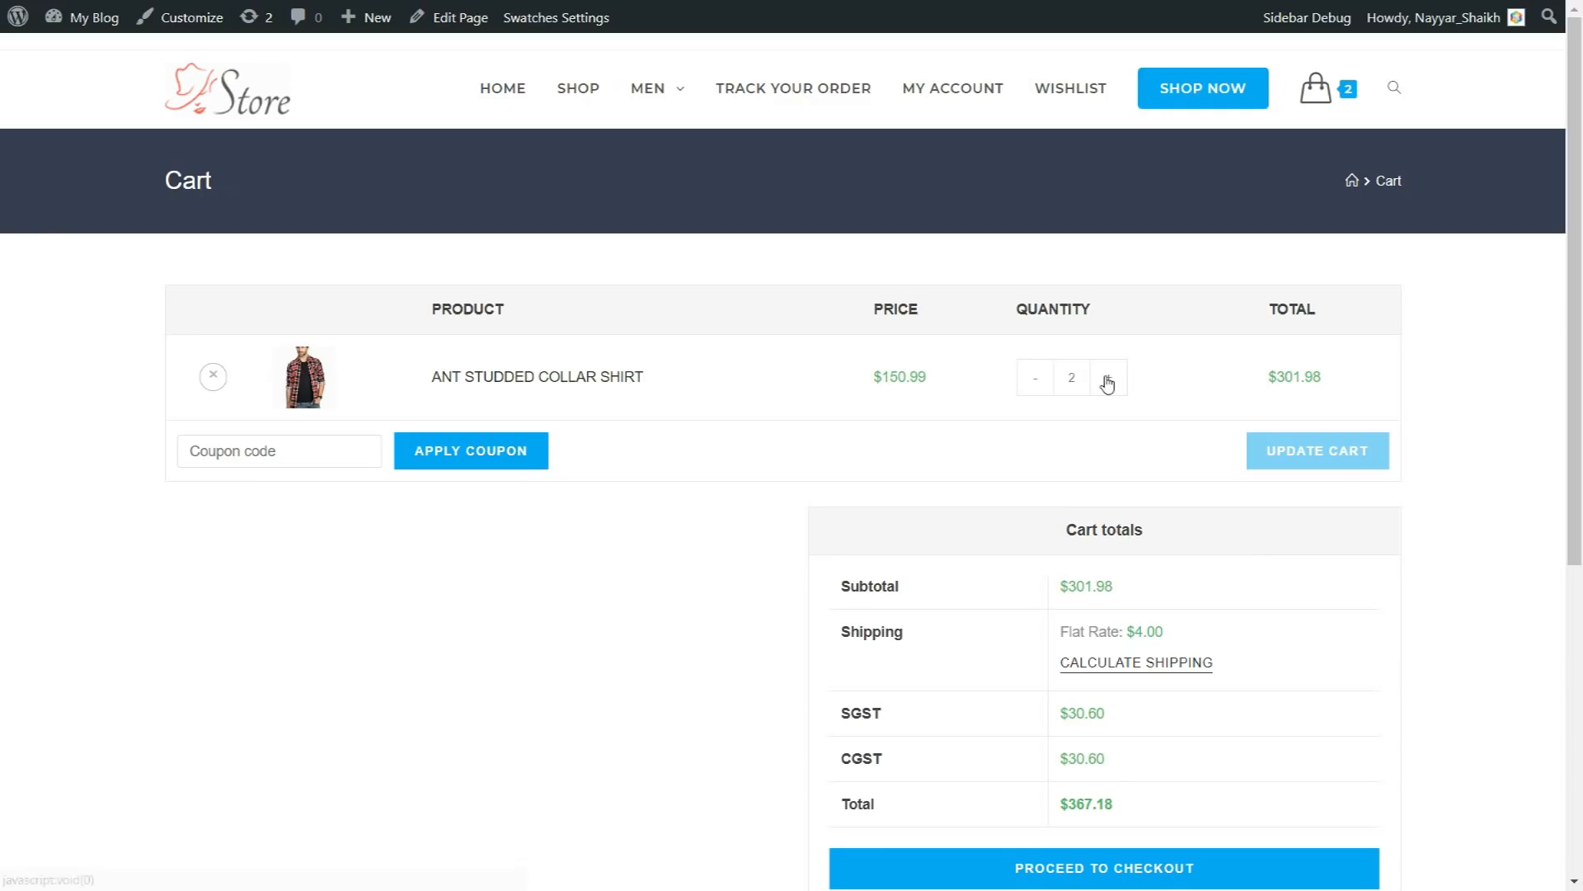
Step: Go to the Cart page and review the Ant Studded Collar Shirt's price, its quantity controls and the coupon code field
double_click(876, 384)
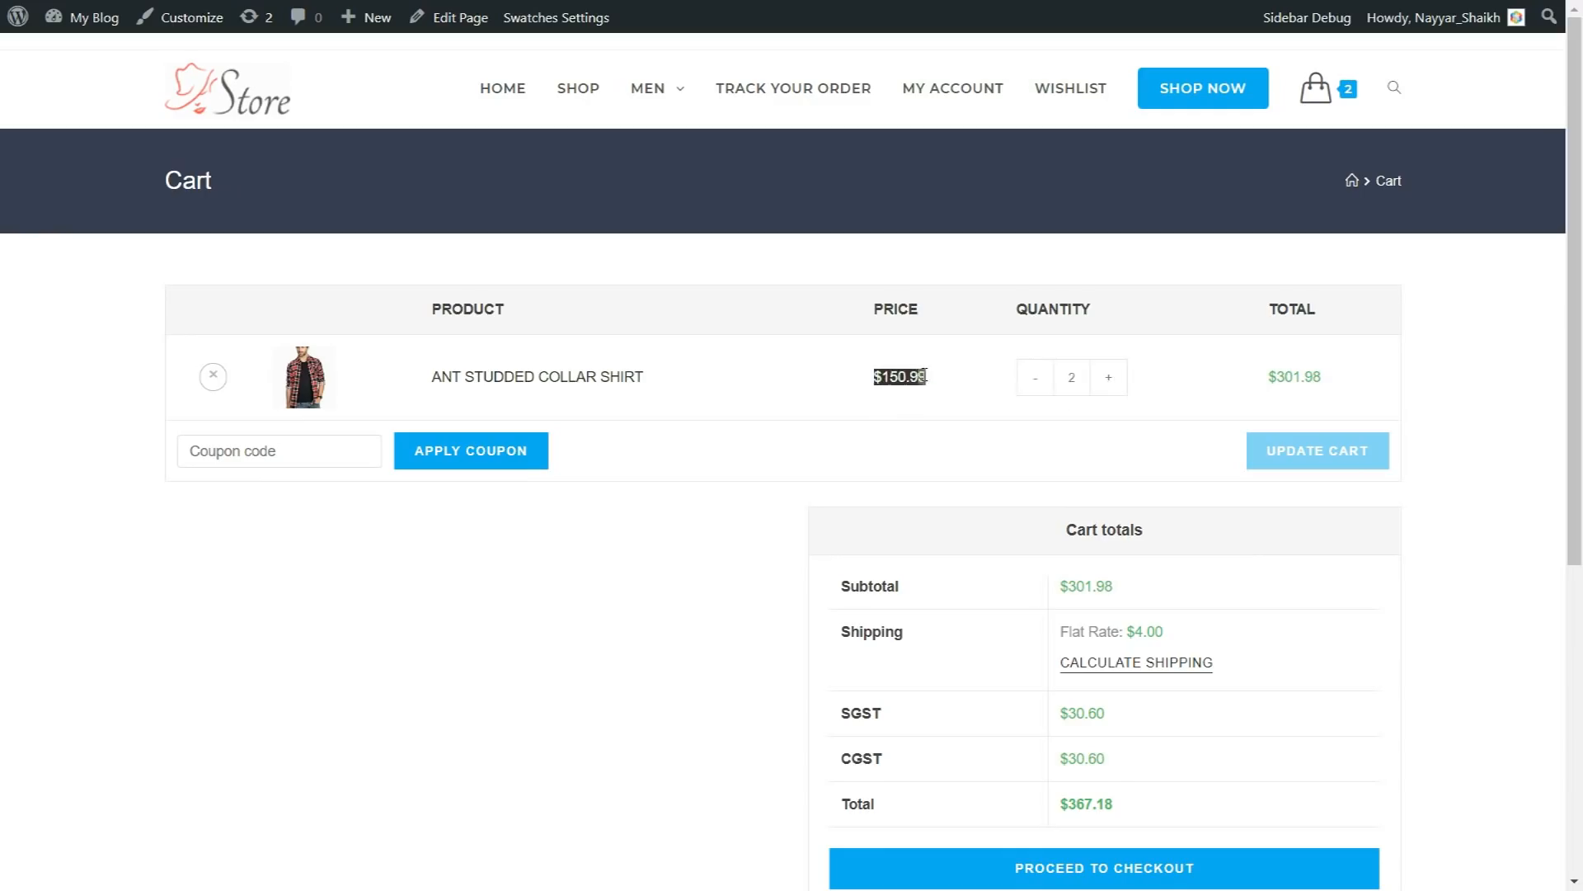
click(882, 388)
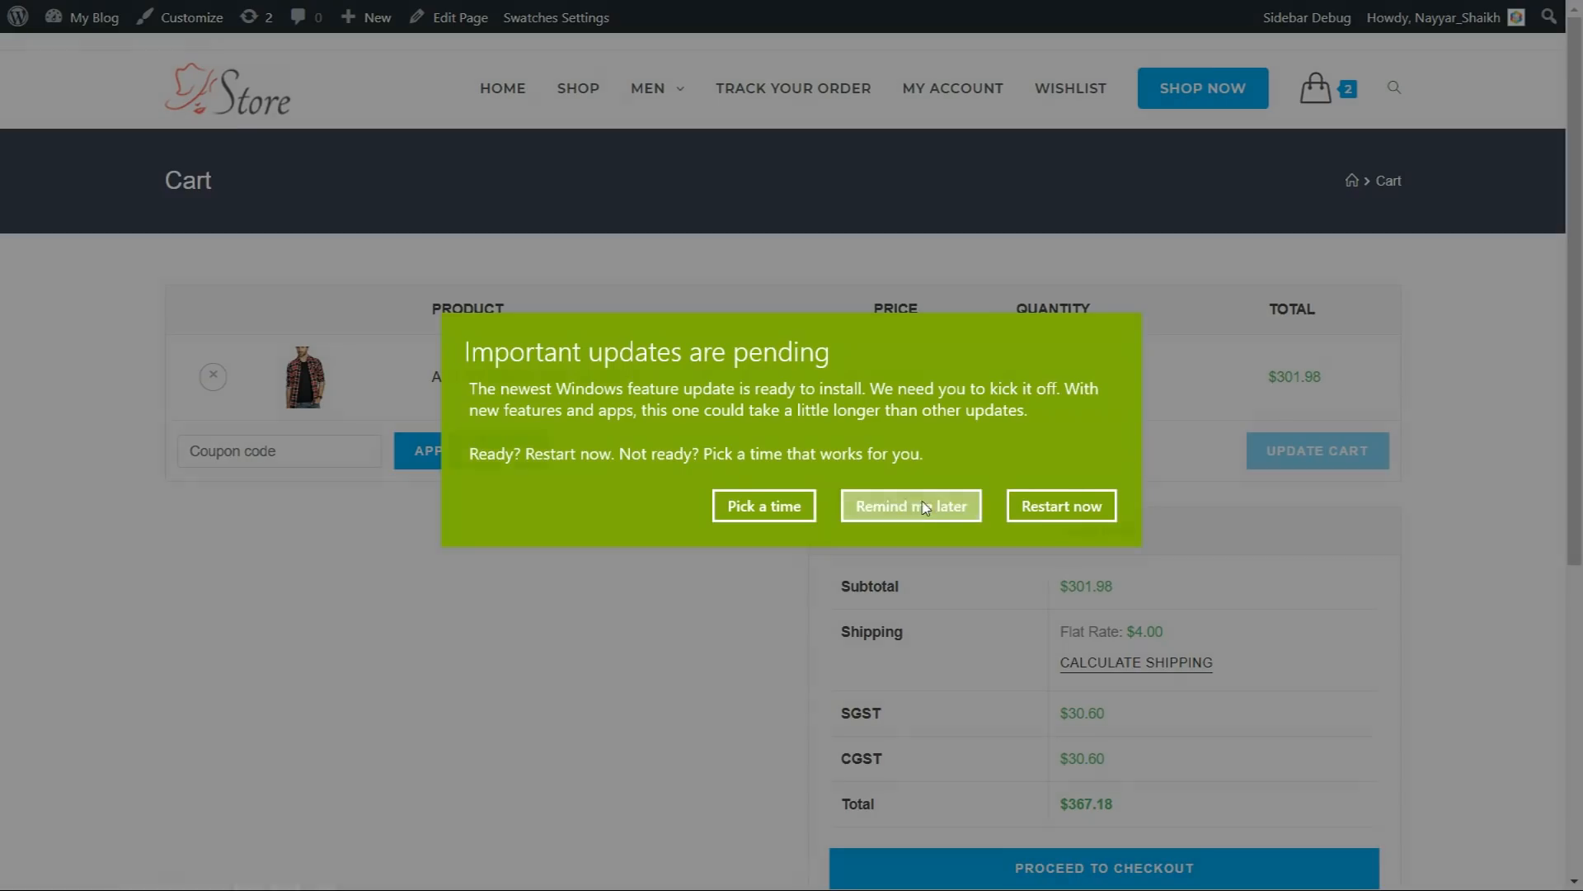
click(924, 507)
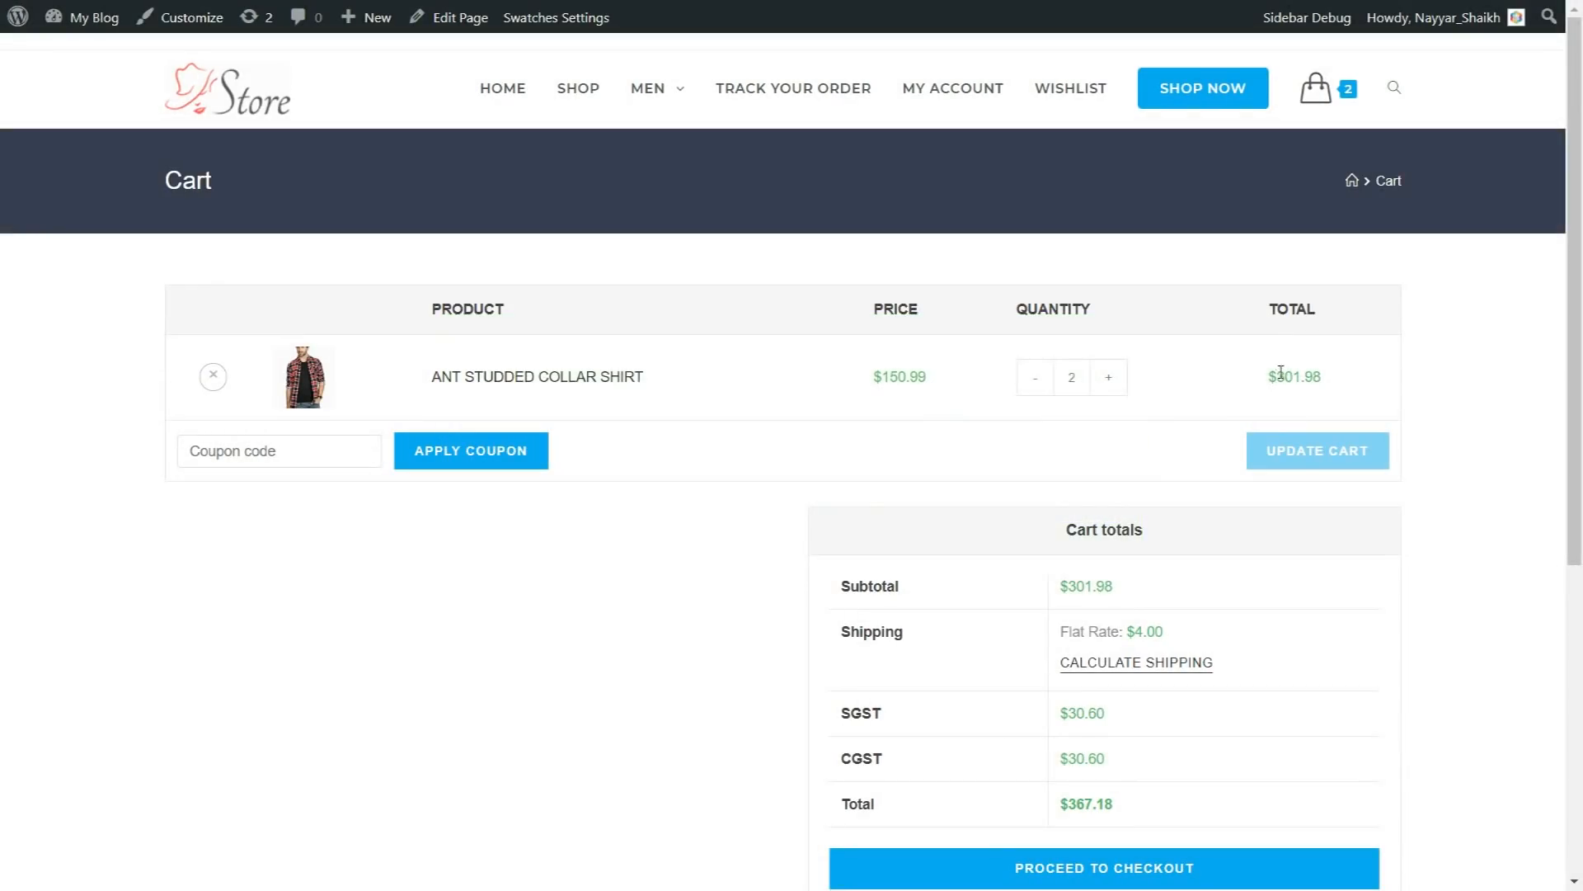
click(212, 453)
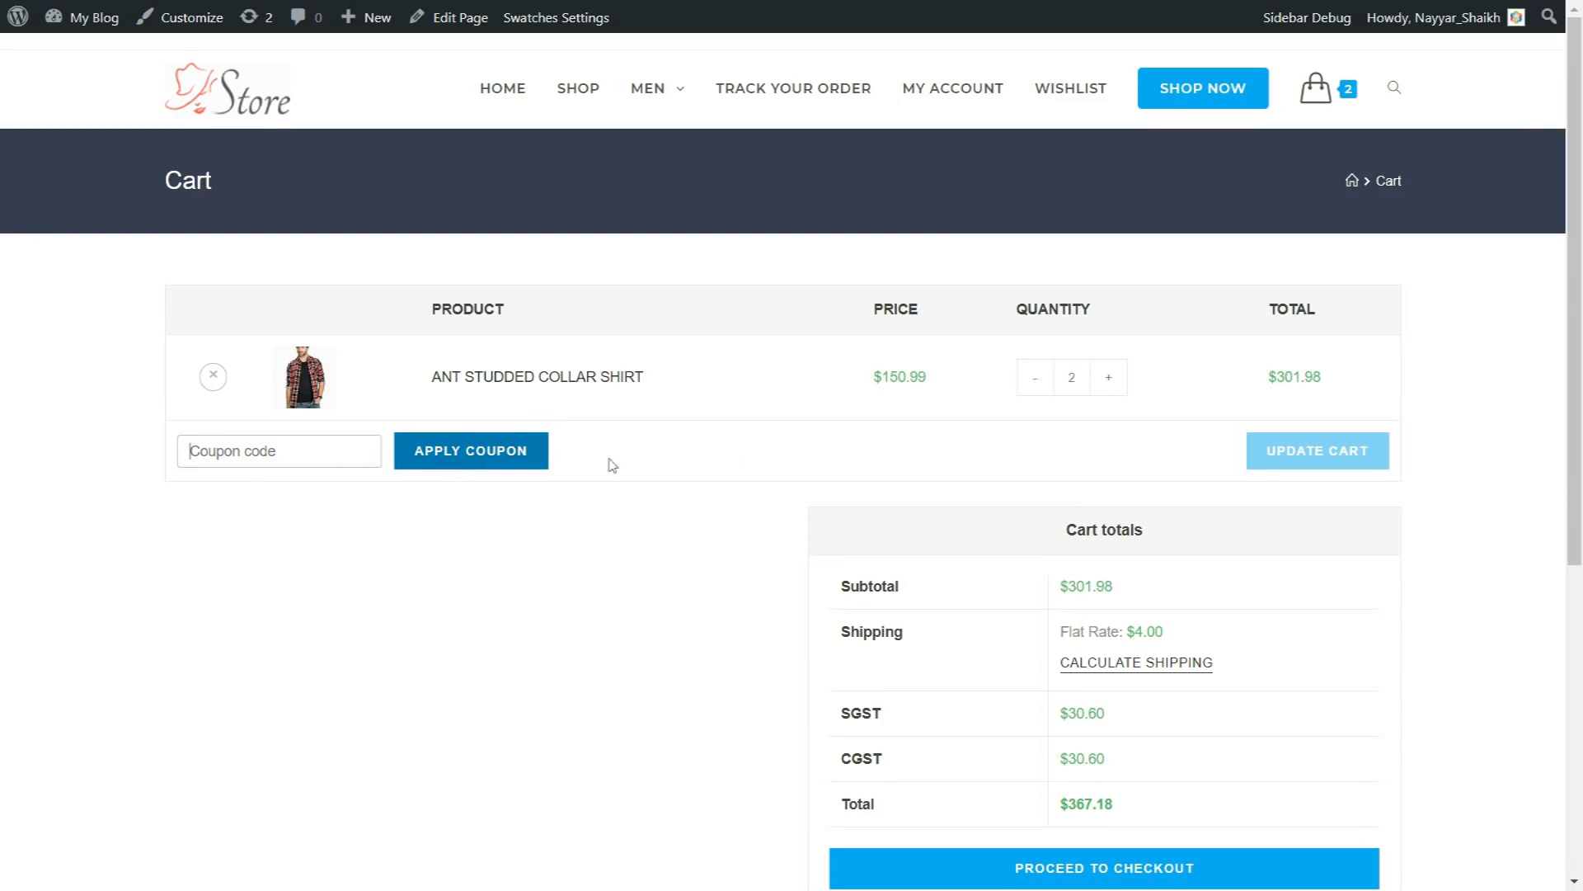
Step: Review the subtotal and the flat-rate shipping charge in the cart totals
scroll(1561, 457, down, 3)
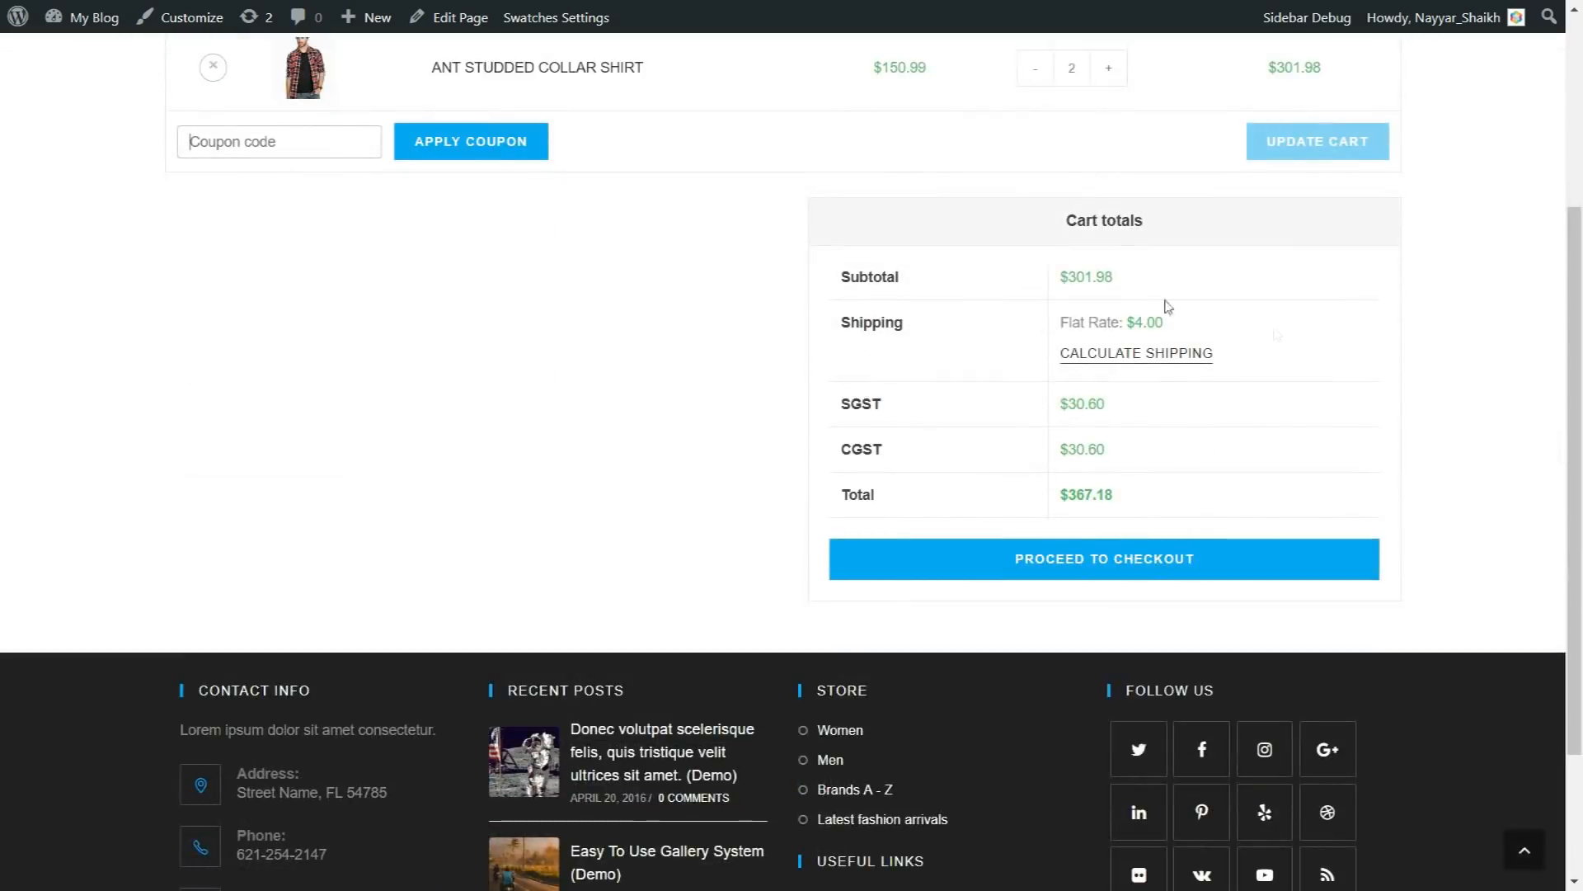
drag(1061, 284, 1142, 289)
click(1147, 289)
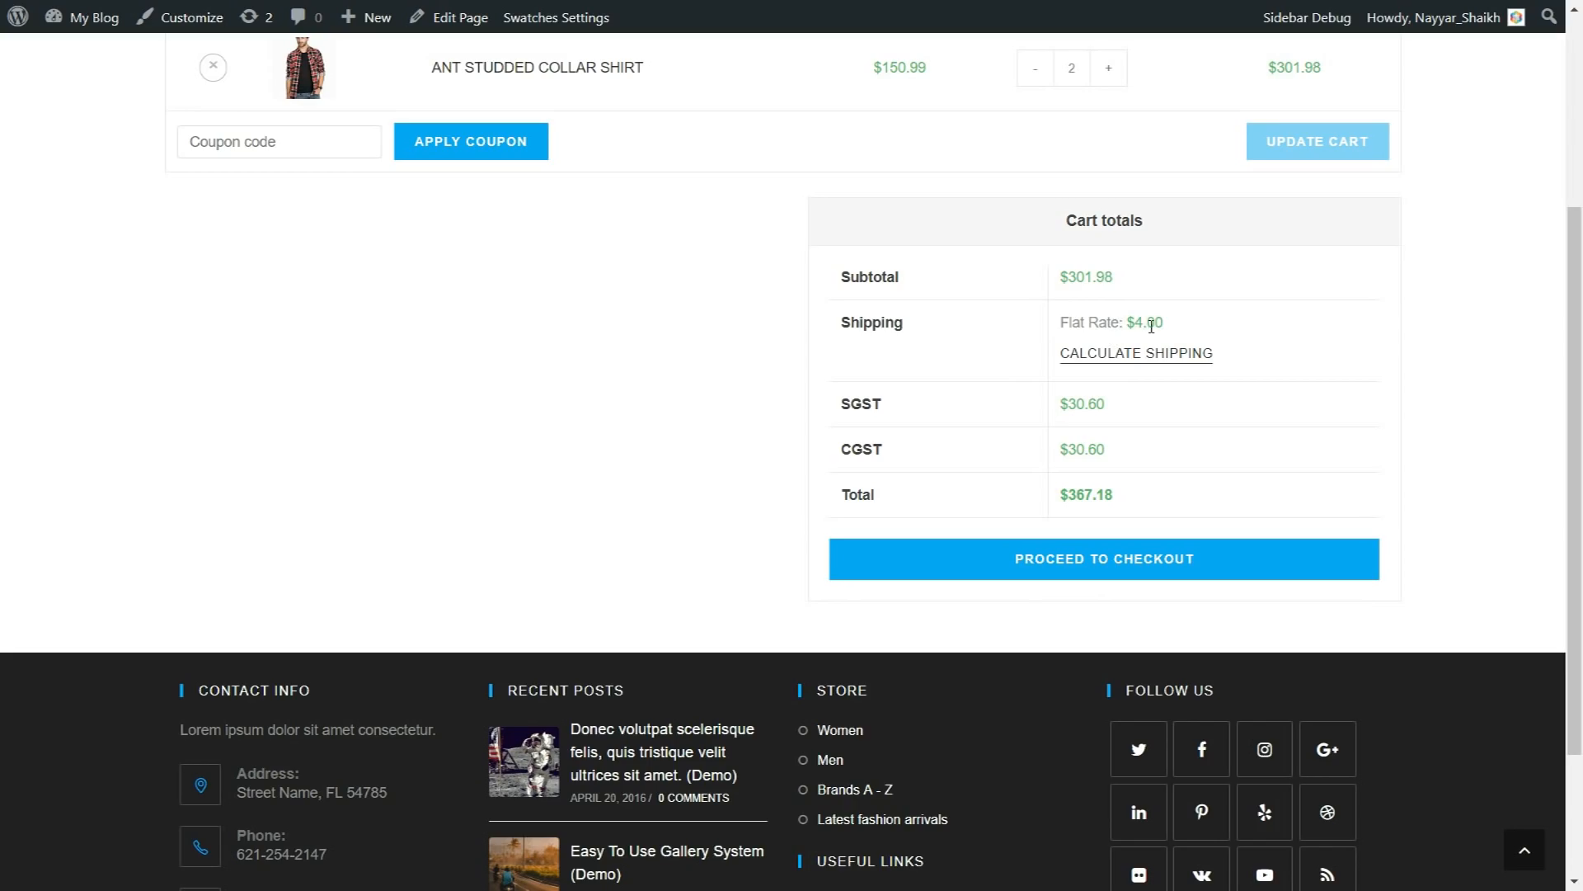
drag(1164, 323, 1123, 322)
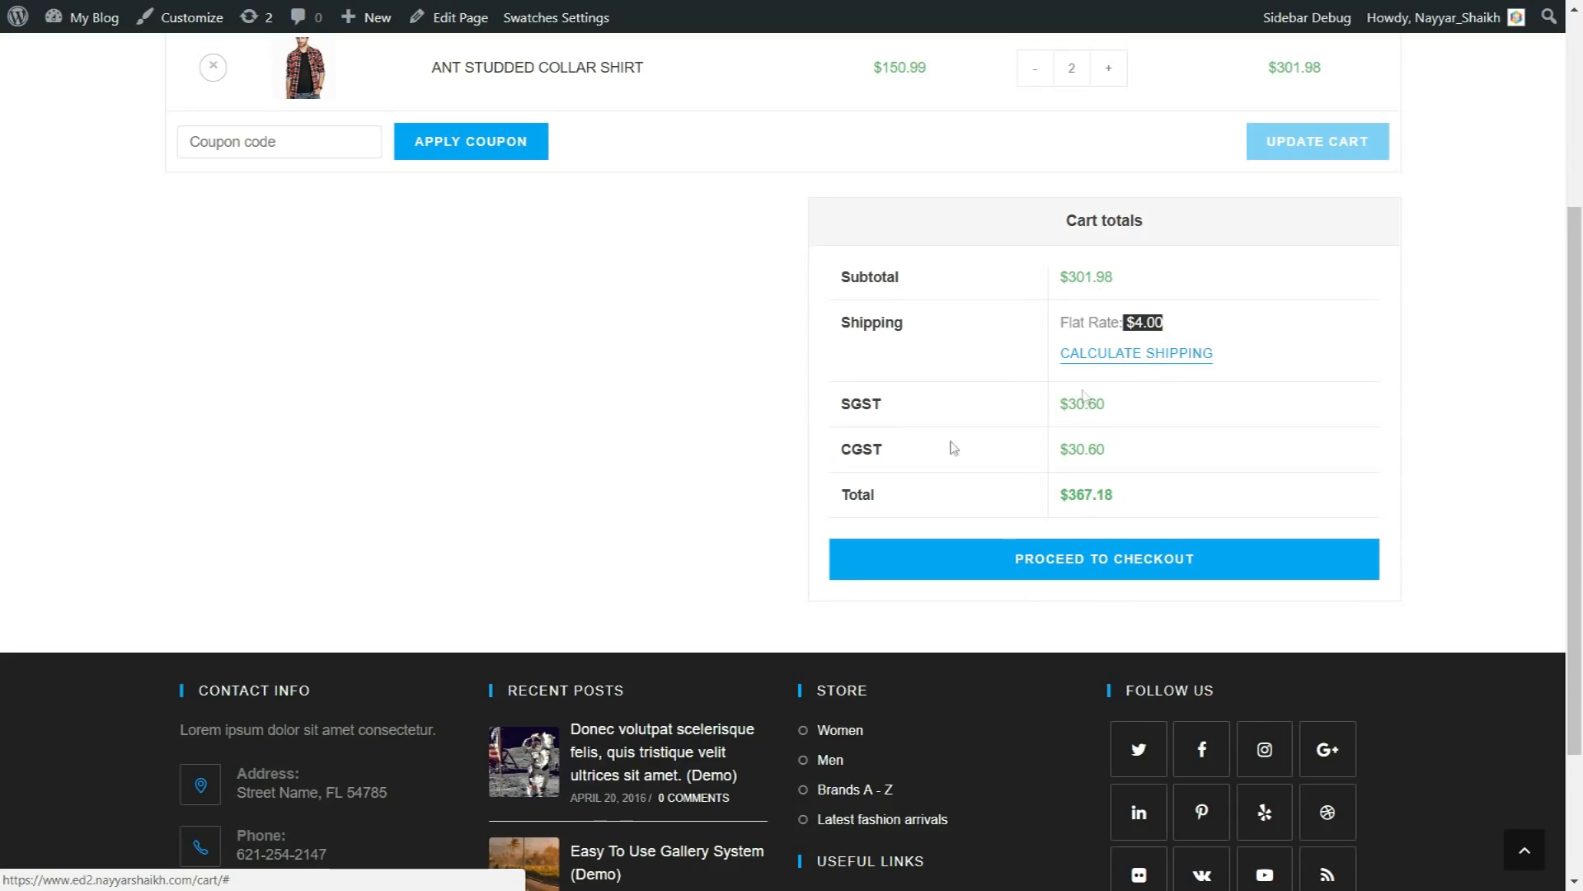
Step: Review the SGST and CGST tax lines and the final total in the cart totals
mouse_move(836, 404)
mouse_down()
mouse_move(881, 443)
mouse_move(828, 417)
mouse_up()
click(884, 449)
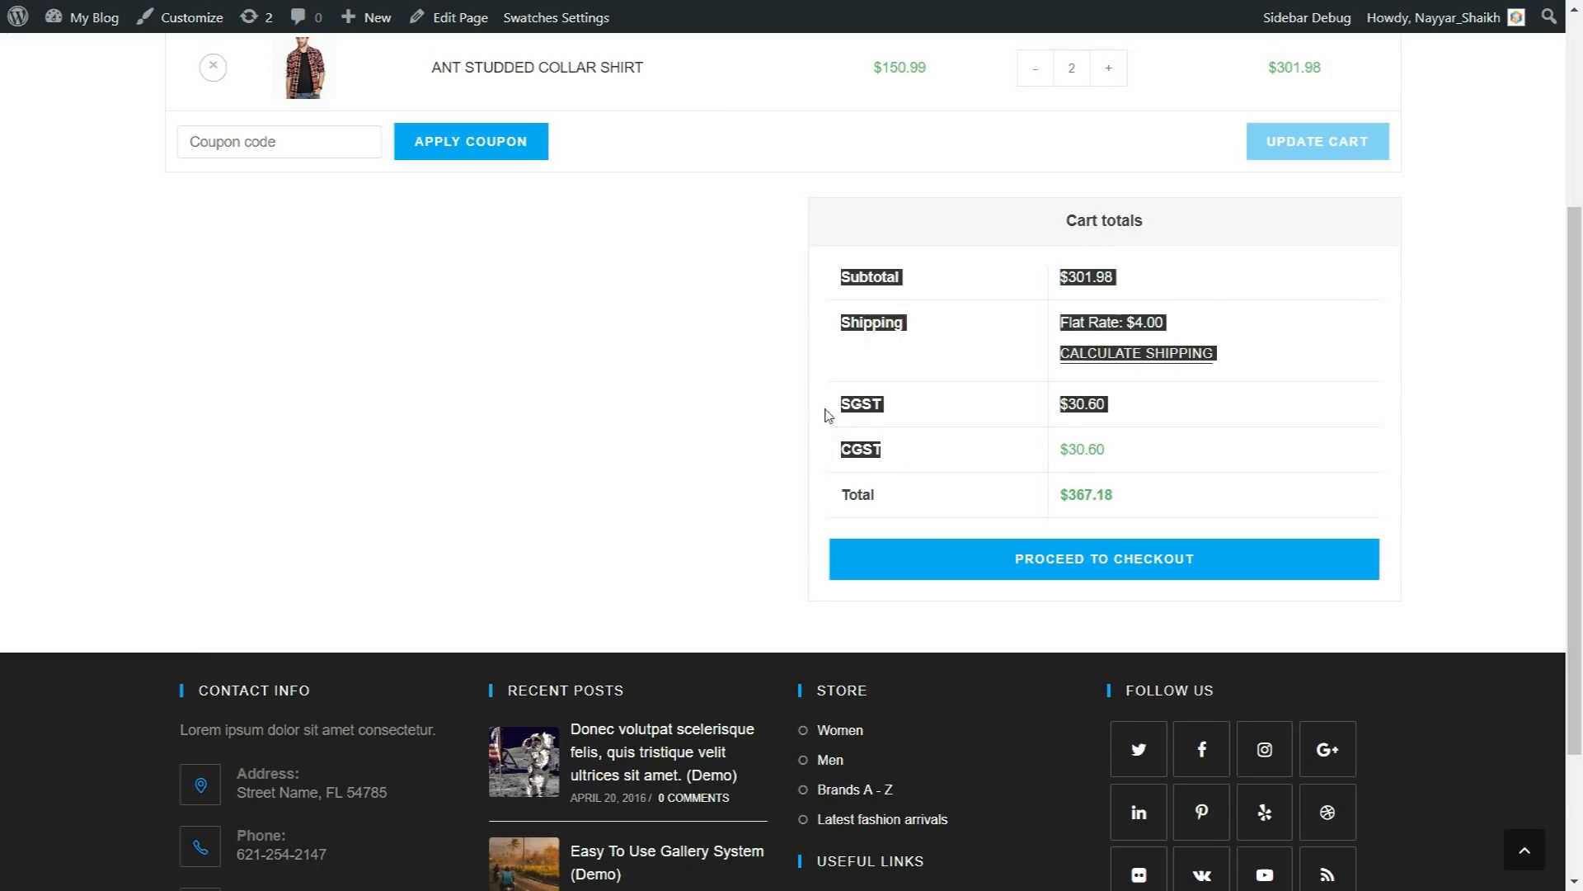
click(829, 417)
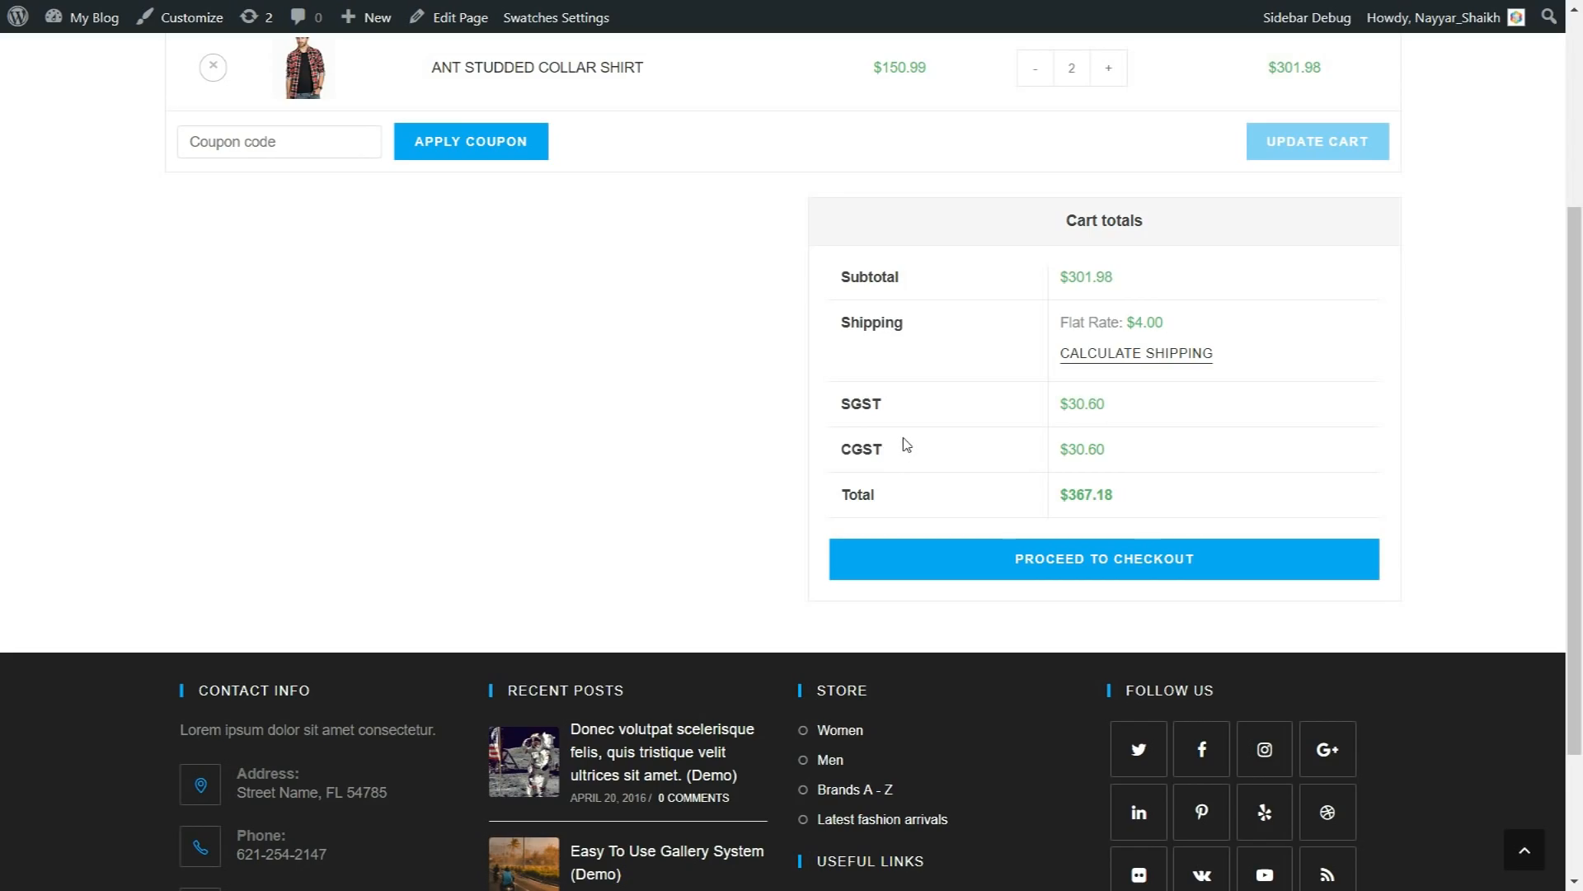
drag(1126, 407, 1055, 404)
drag(1120, 453, 1057, 450)
drag(839, 404, 839, 451)
drag(1120, 495, 1058, 499)
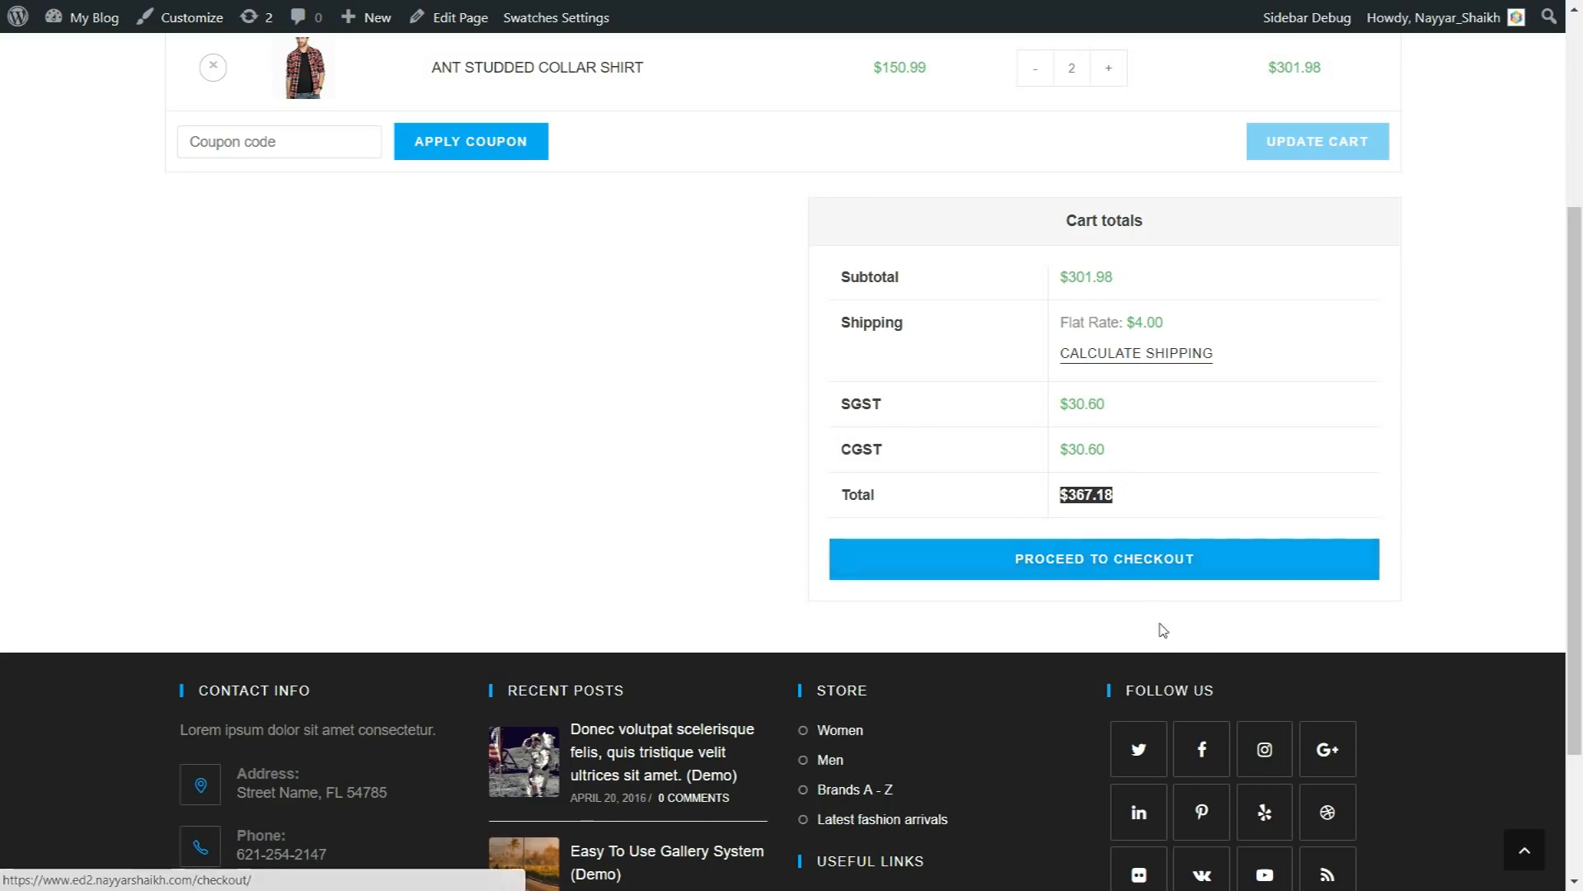
scroll(1162, 630, up, 4)
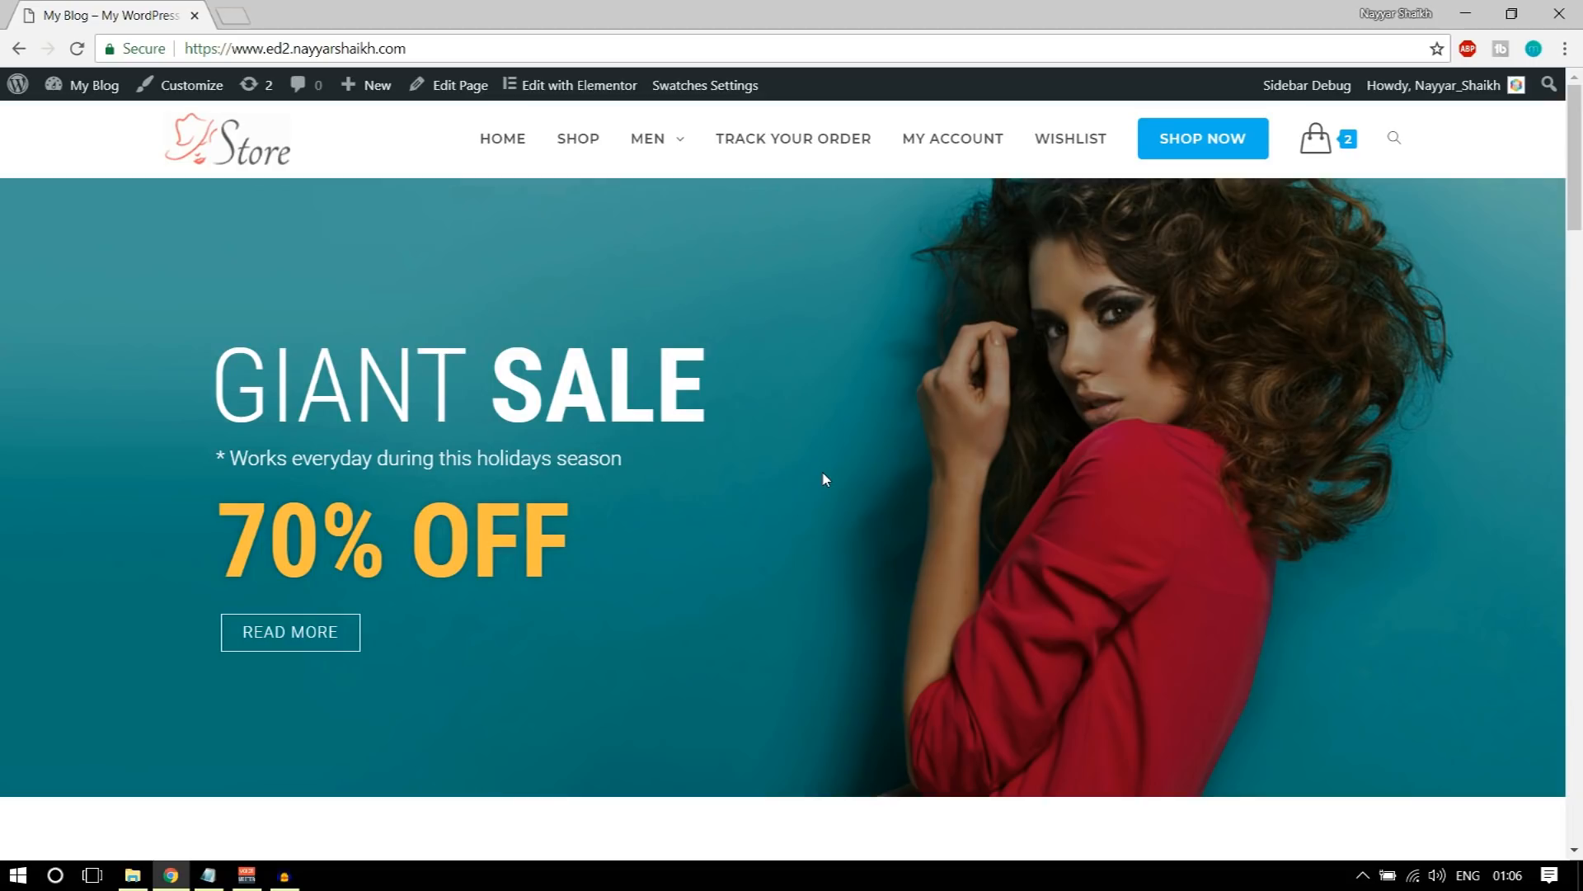
scroll(858, 462, down, 10)
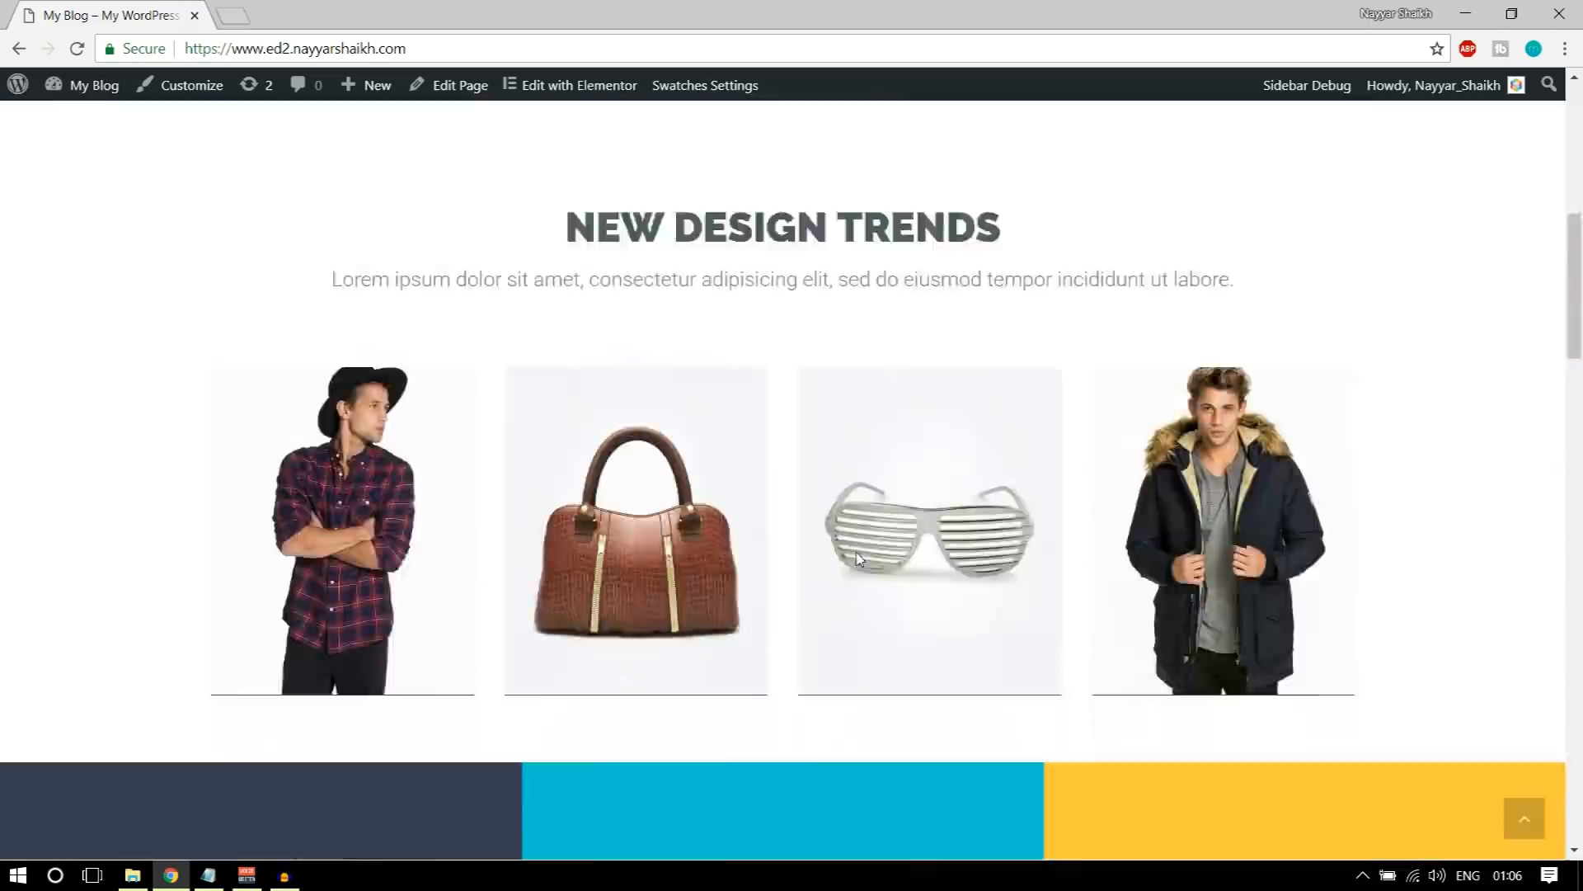
scroll(857, 633, up, 10)
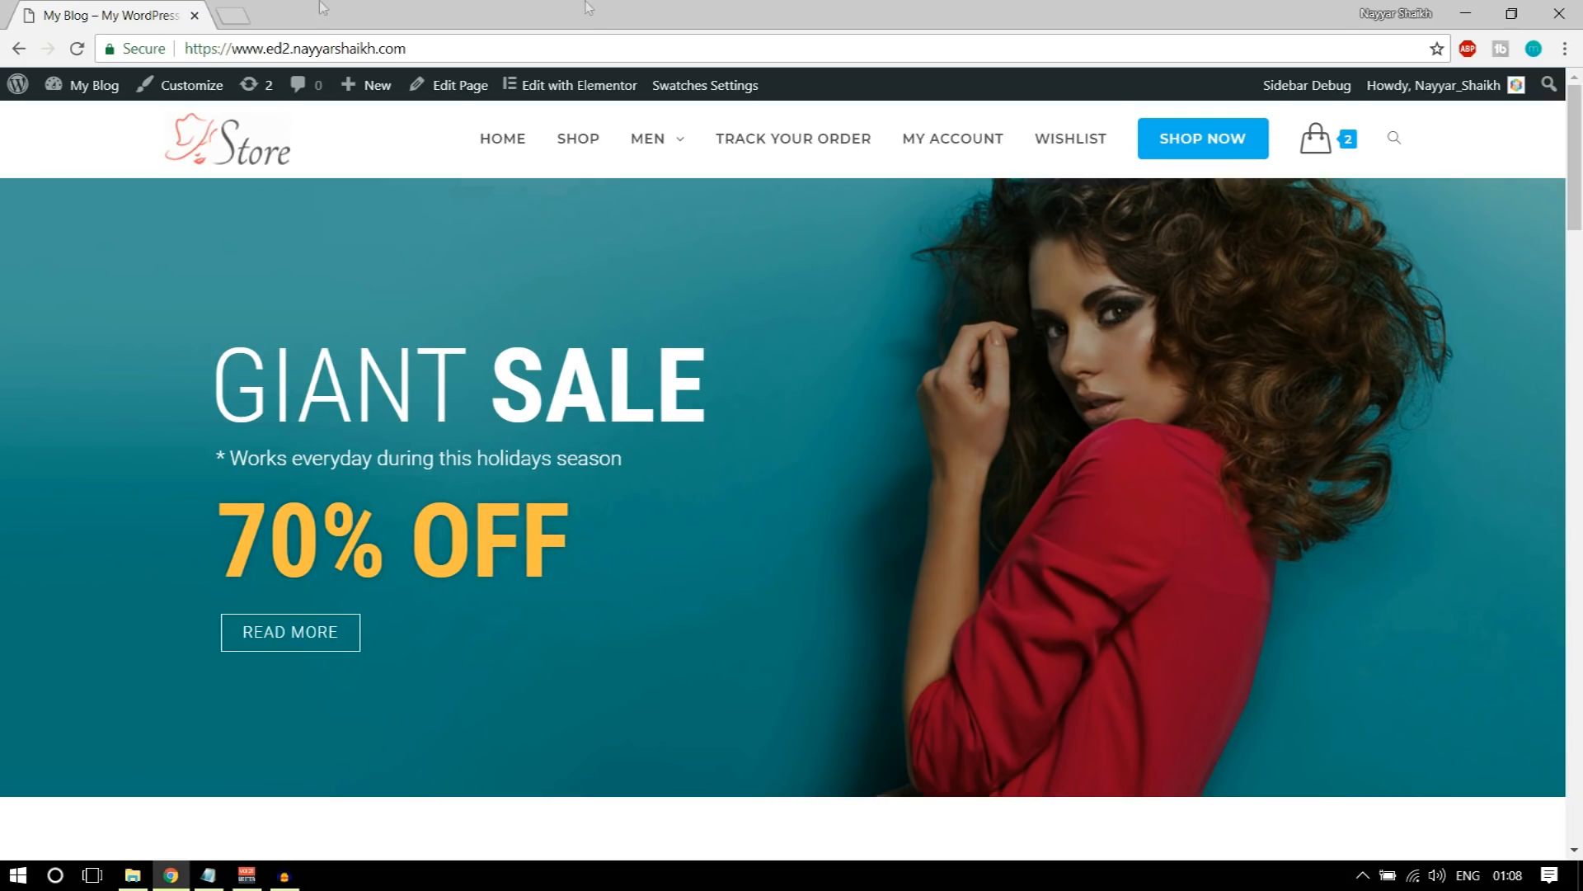
Step: Open bloggdude.com/tmd in a new browser tab
click(234, 16)
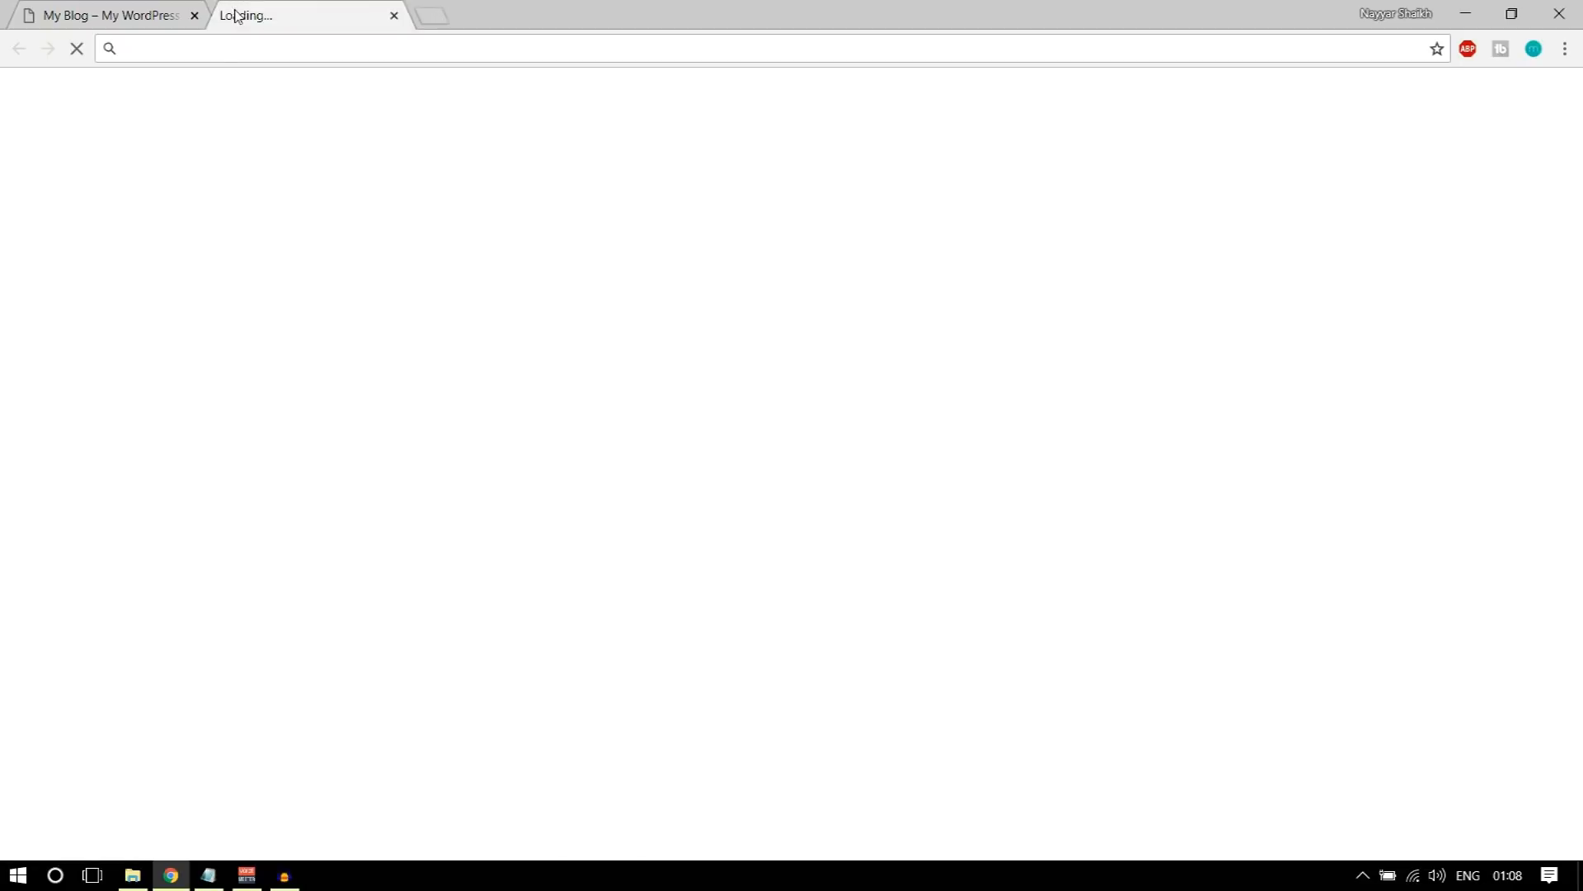
text(bloggdude.com)
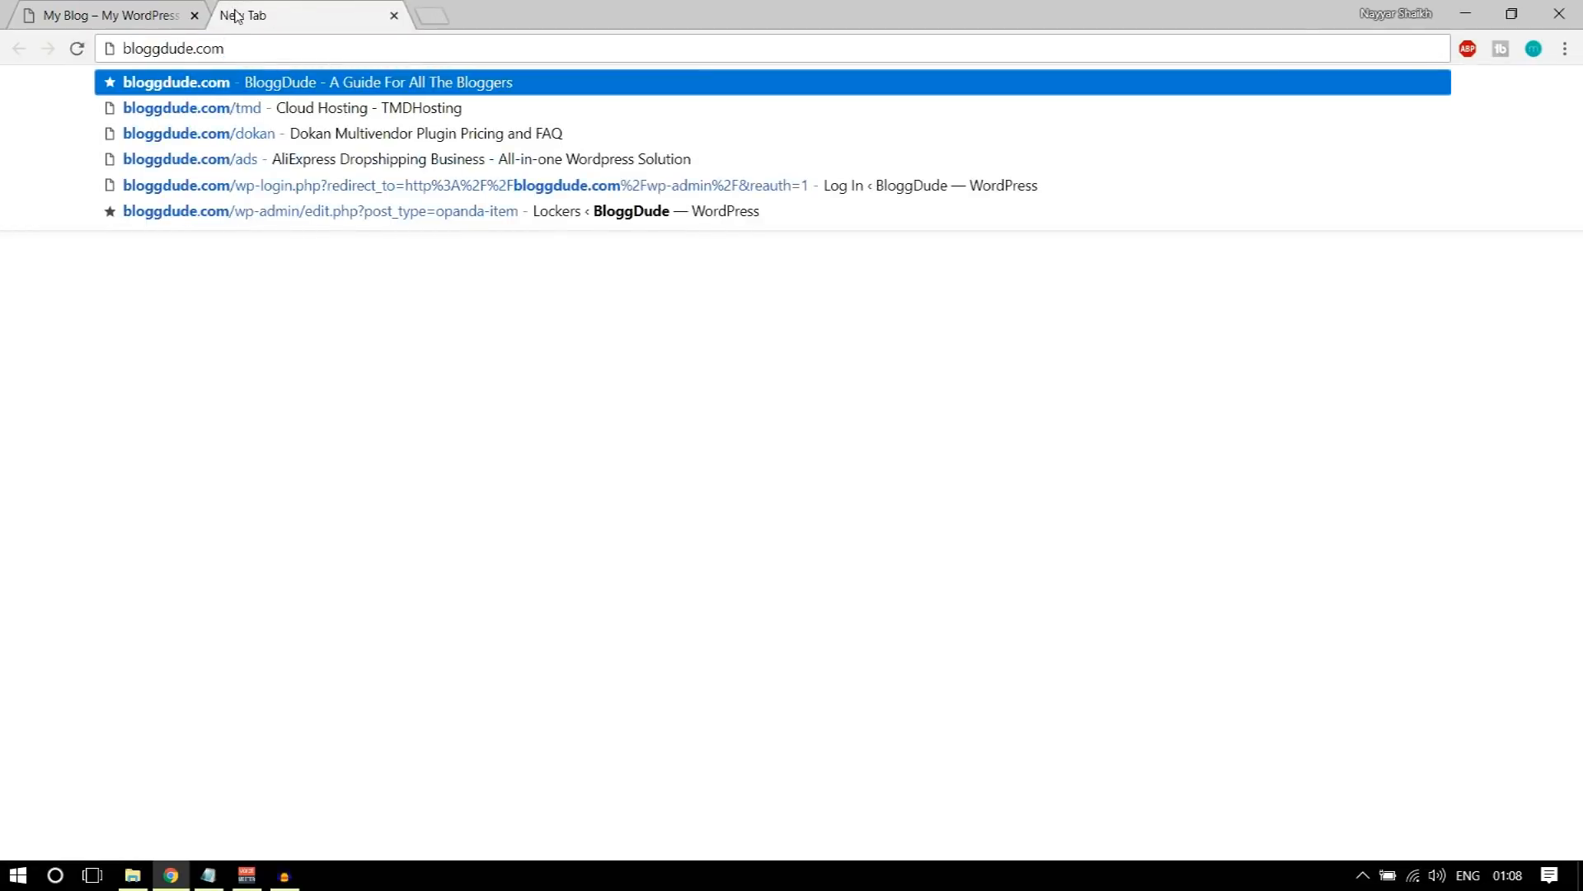
text(/tmd)
key(Return)
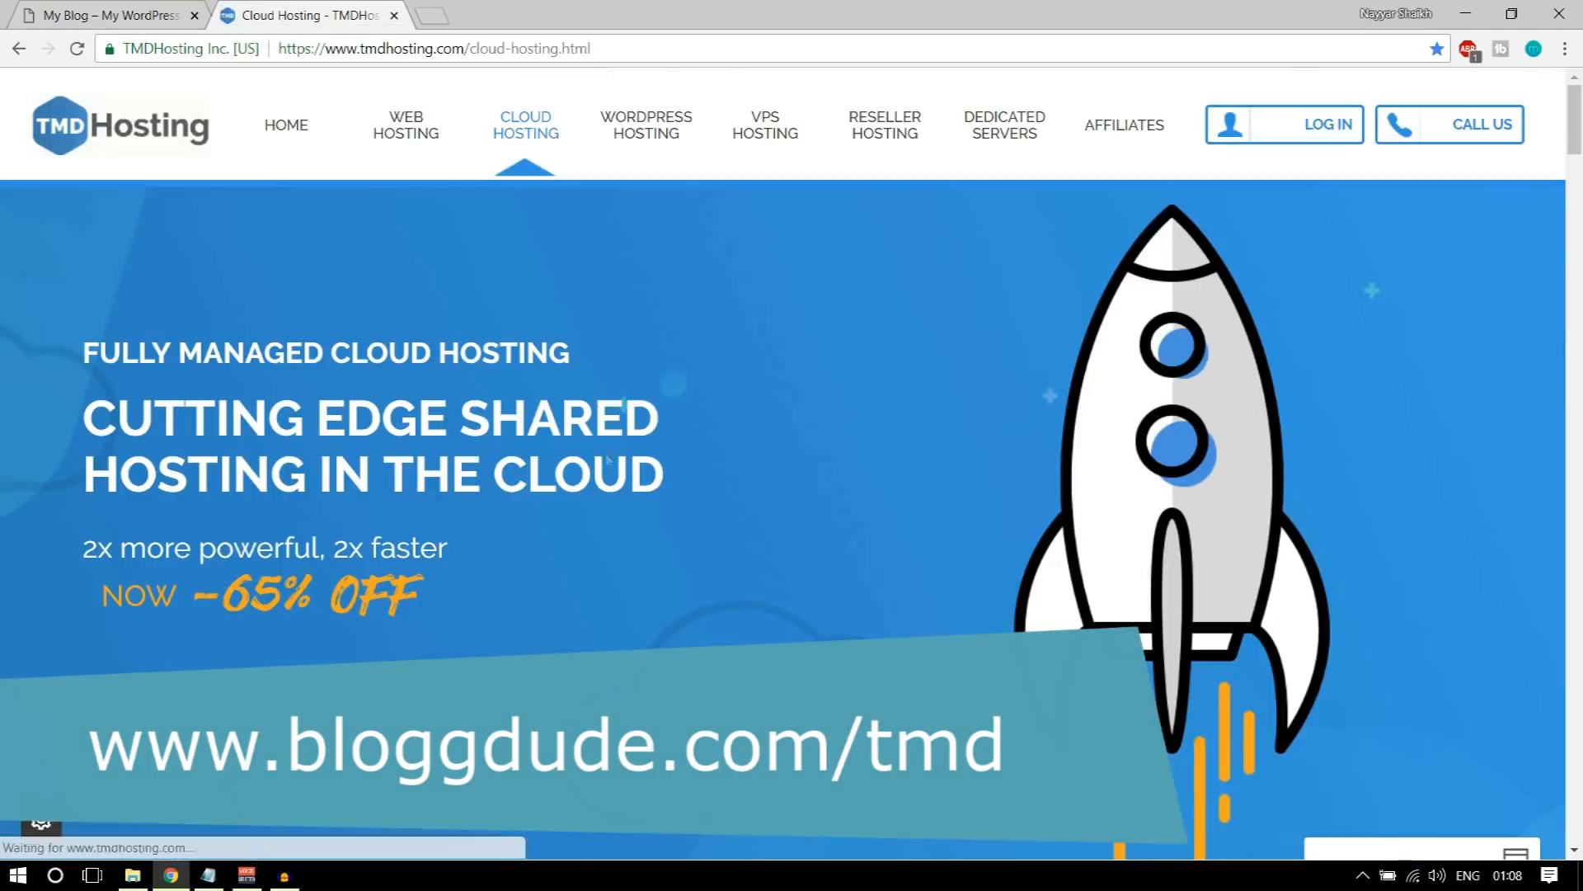
Step: Look through the TMDHosting Cloud Hosting page down to the Starter, Business and Enterprise Cloud plans
scroll(609, 460, down, 10)
scroll(602, 491, up, 10)
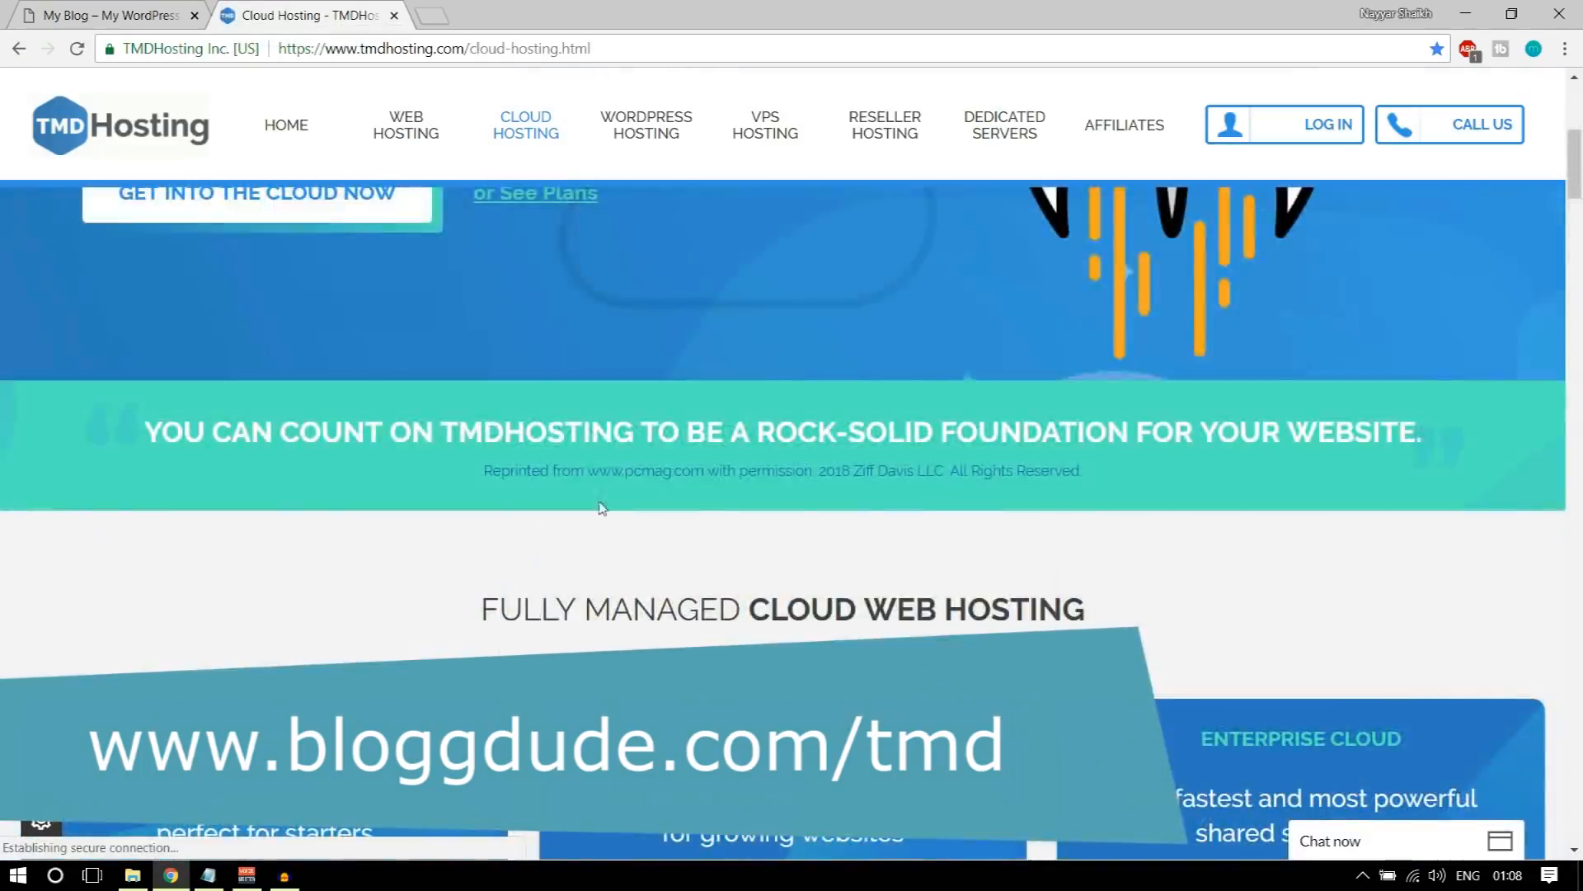
scroll(605, 557, down, 8)
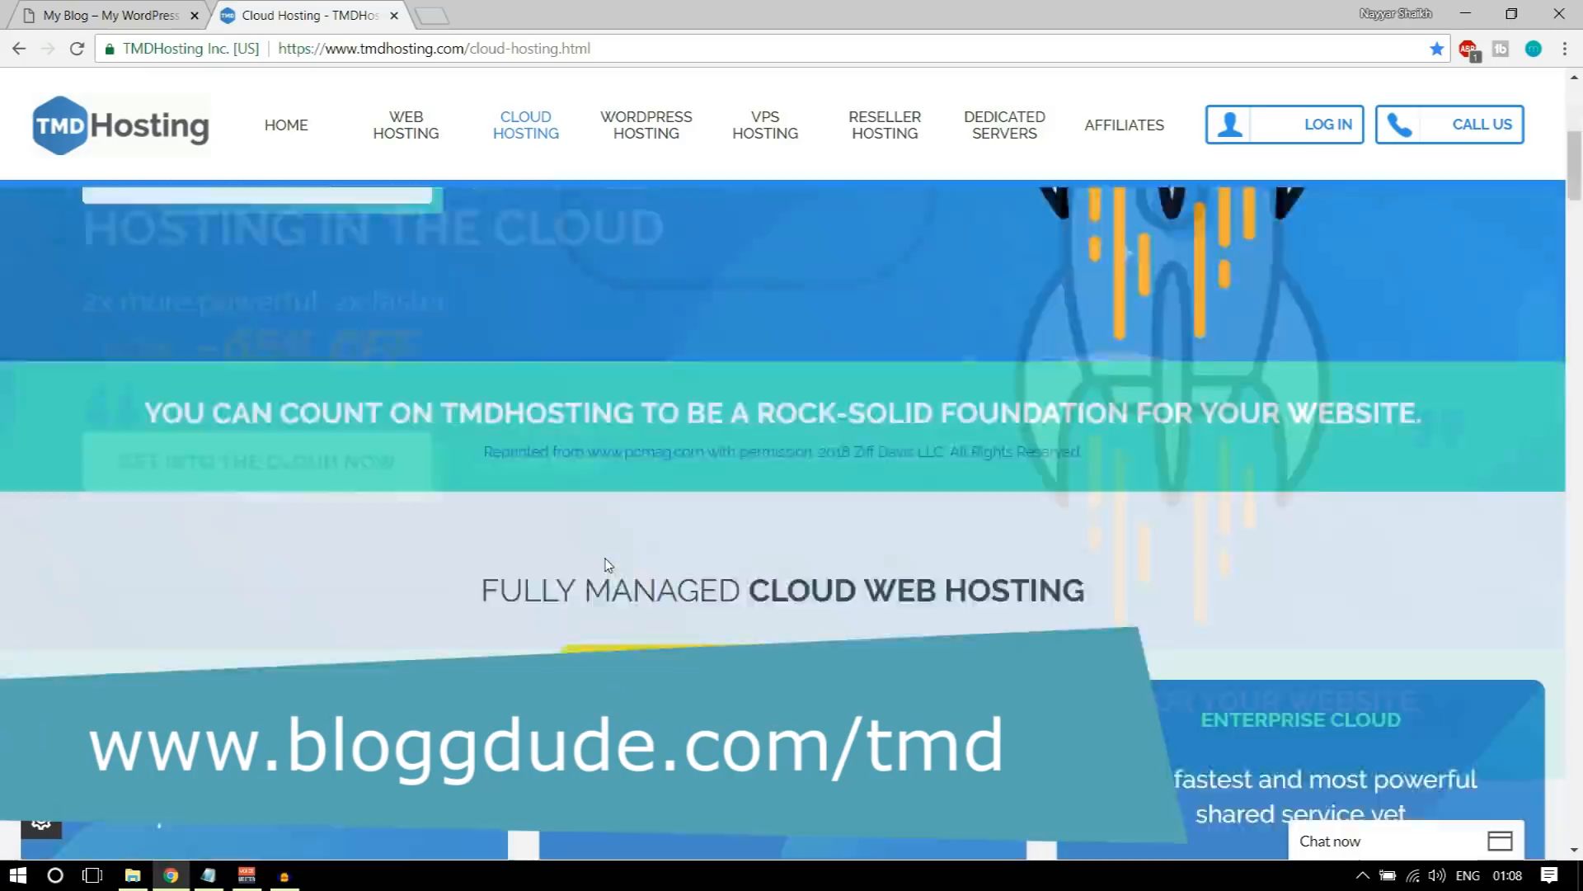
scroll(606, 565, down, 2)
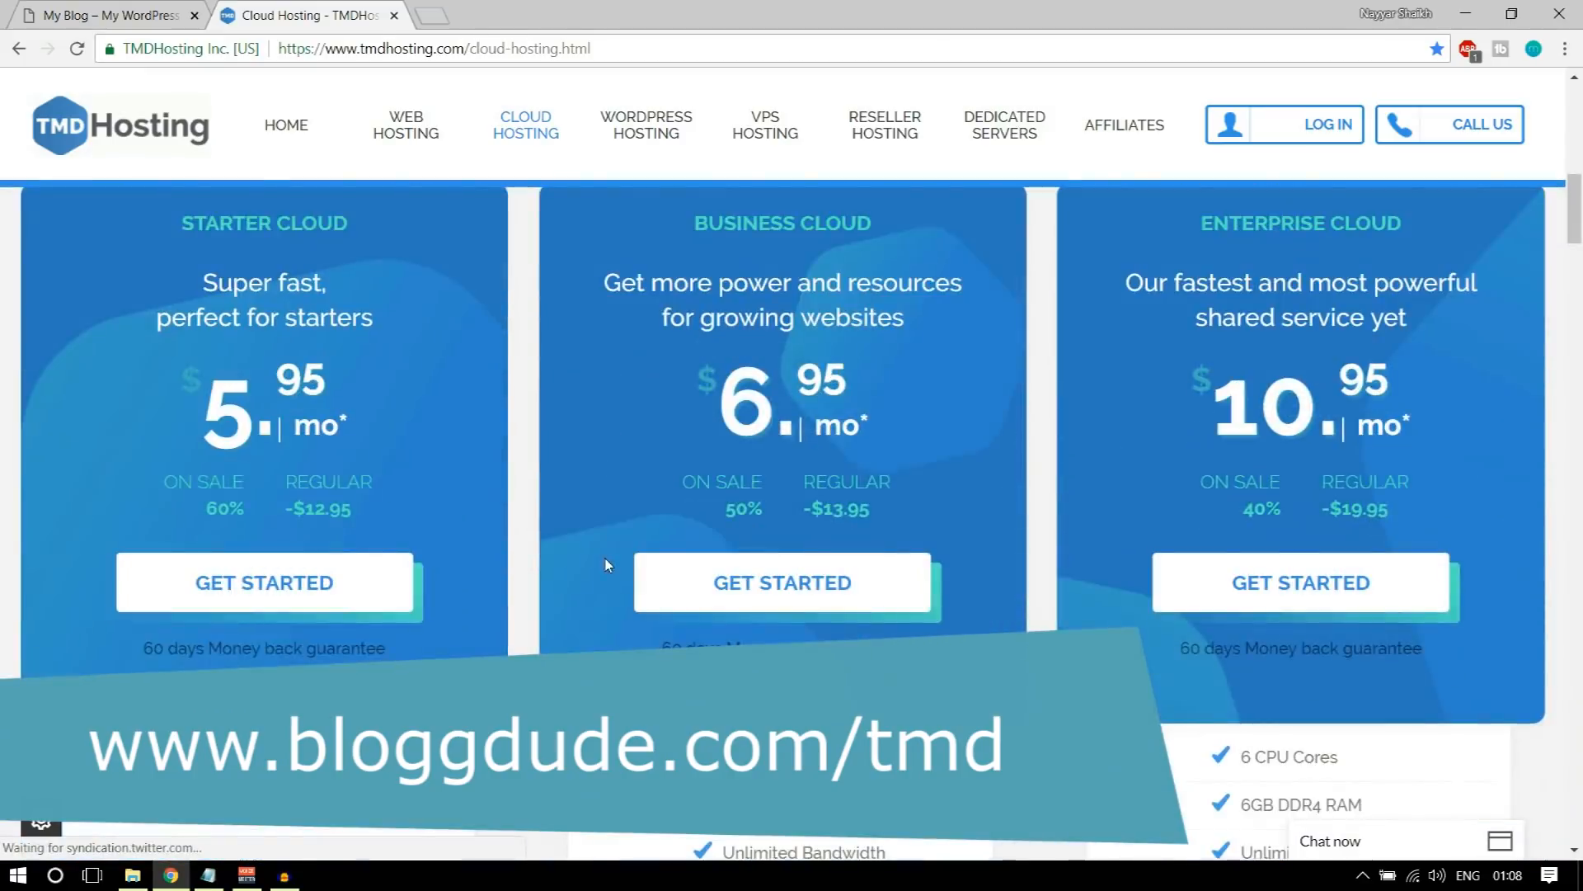
scroll(620, 582, up, 1)
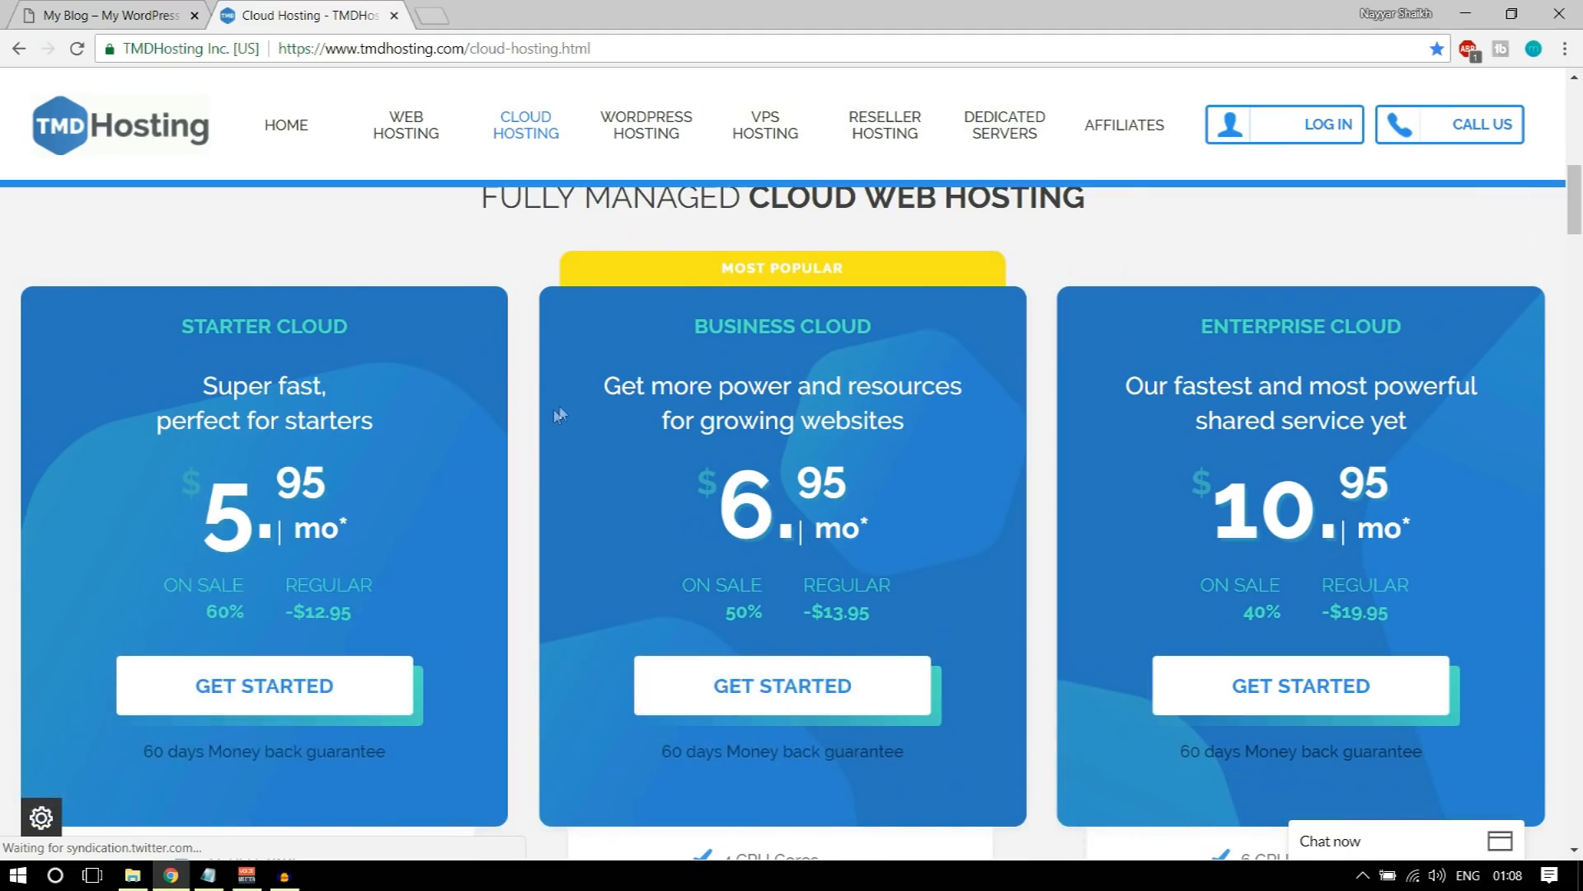
Step: Check the Cloud Hosting page's address and the Starter Cloud plan's name and monthly price
drag(593, 49, 466, 48)
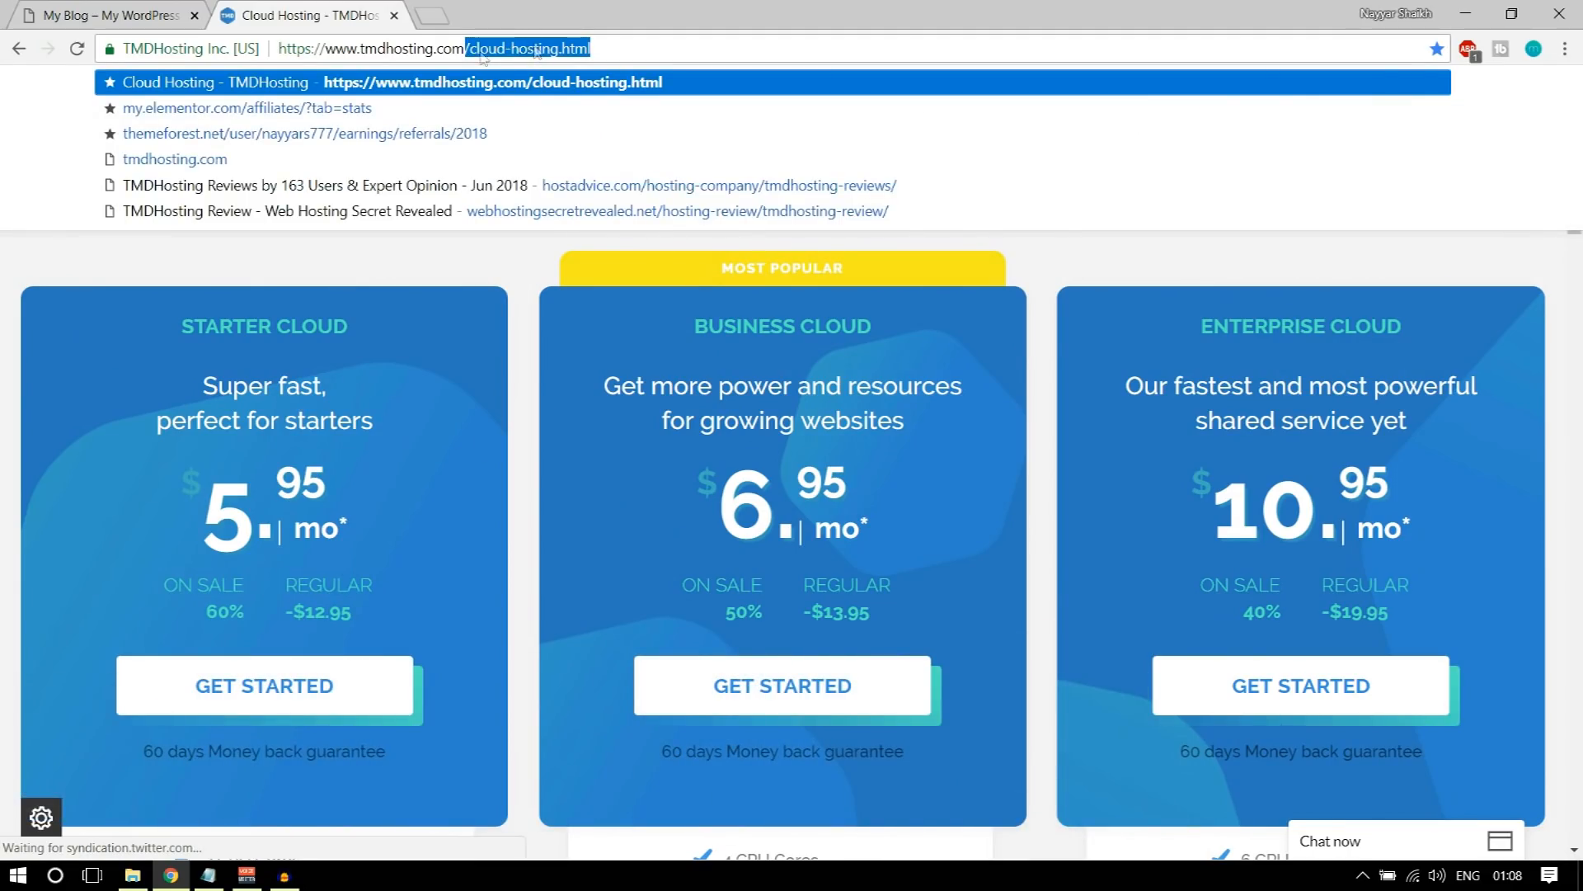
click(551, 412)
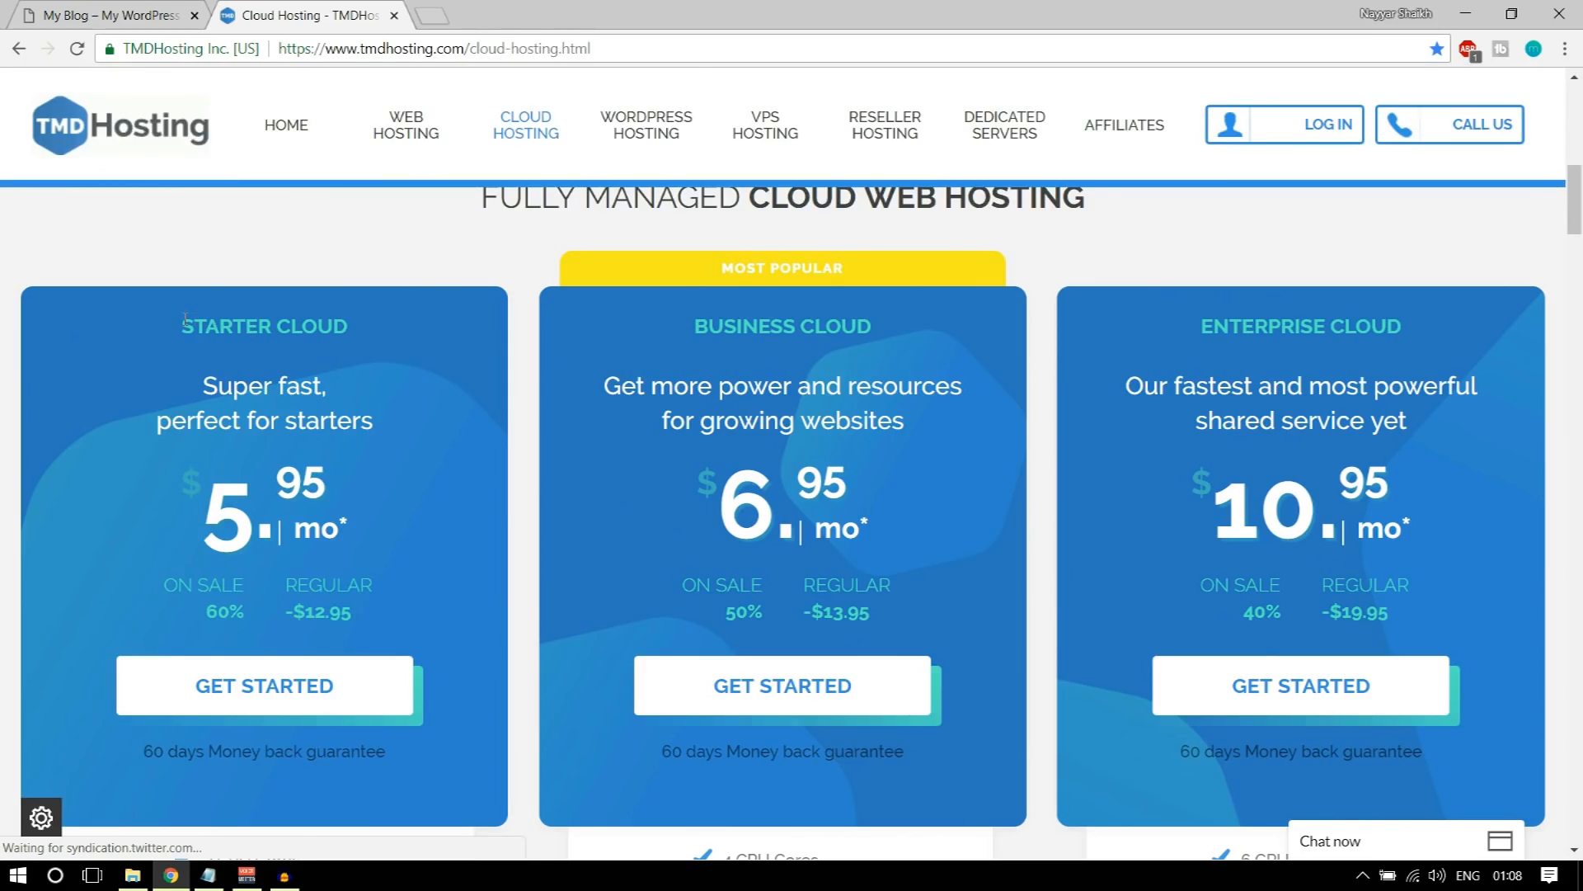
drag(185, 318, 361, 328)
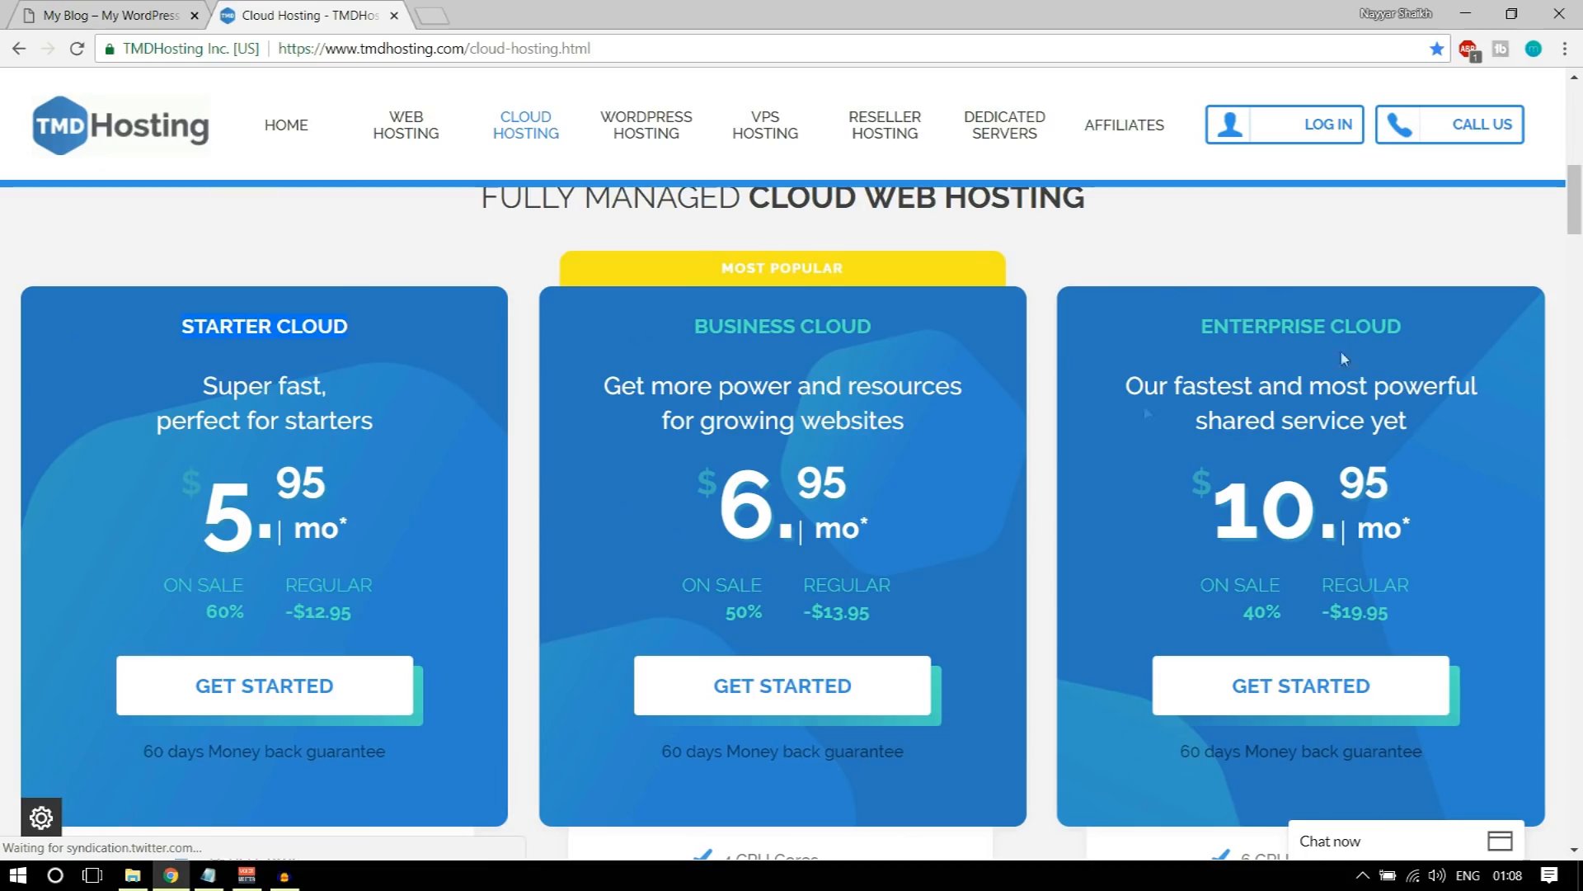
drag(198, 506, 330, 504)
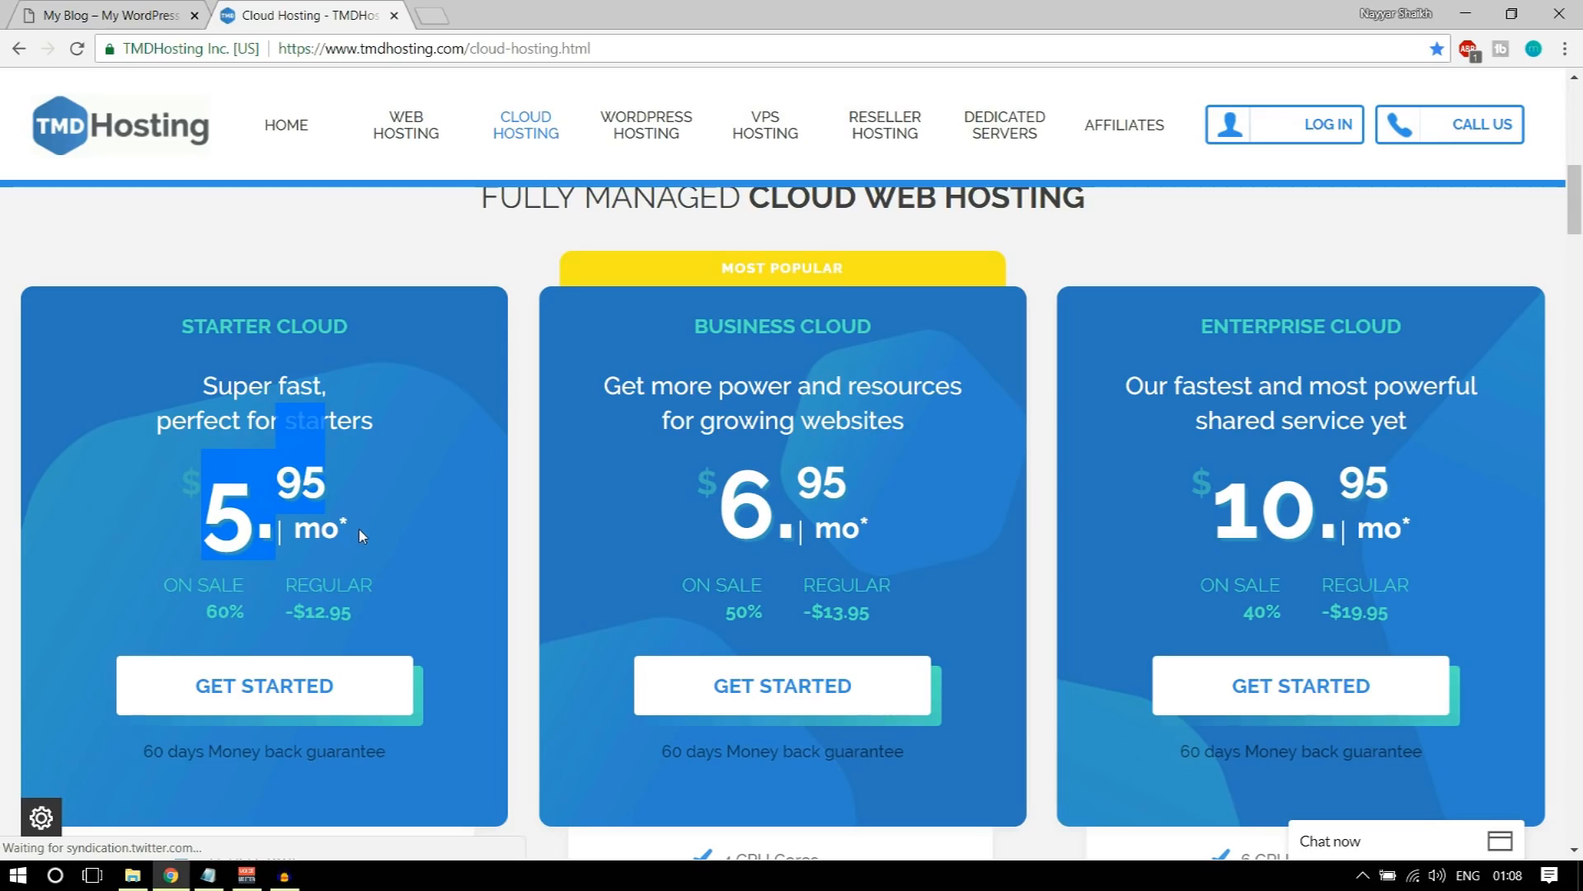
click(359, 528)
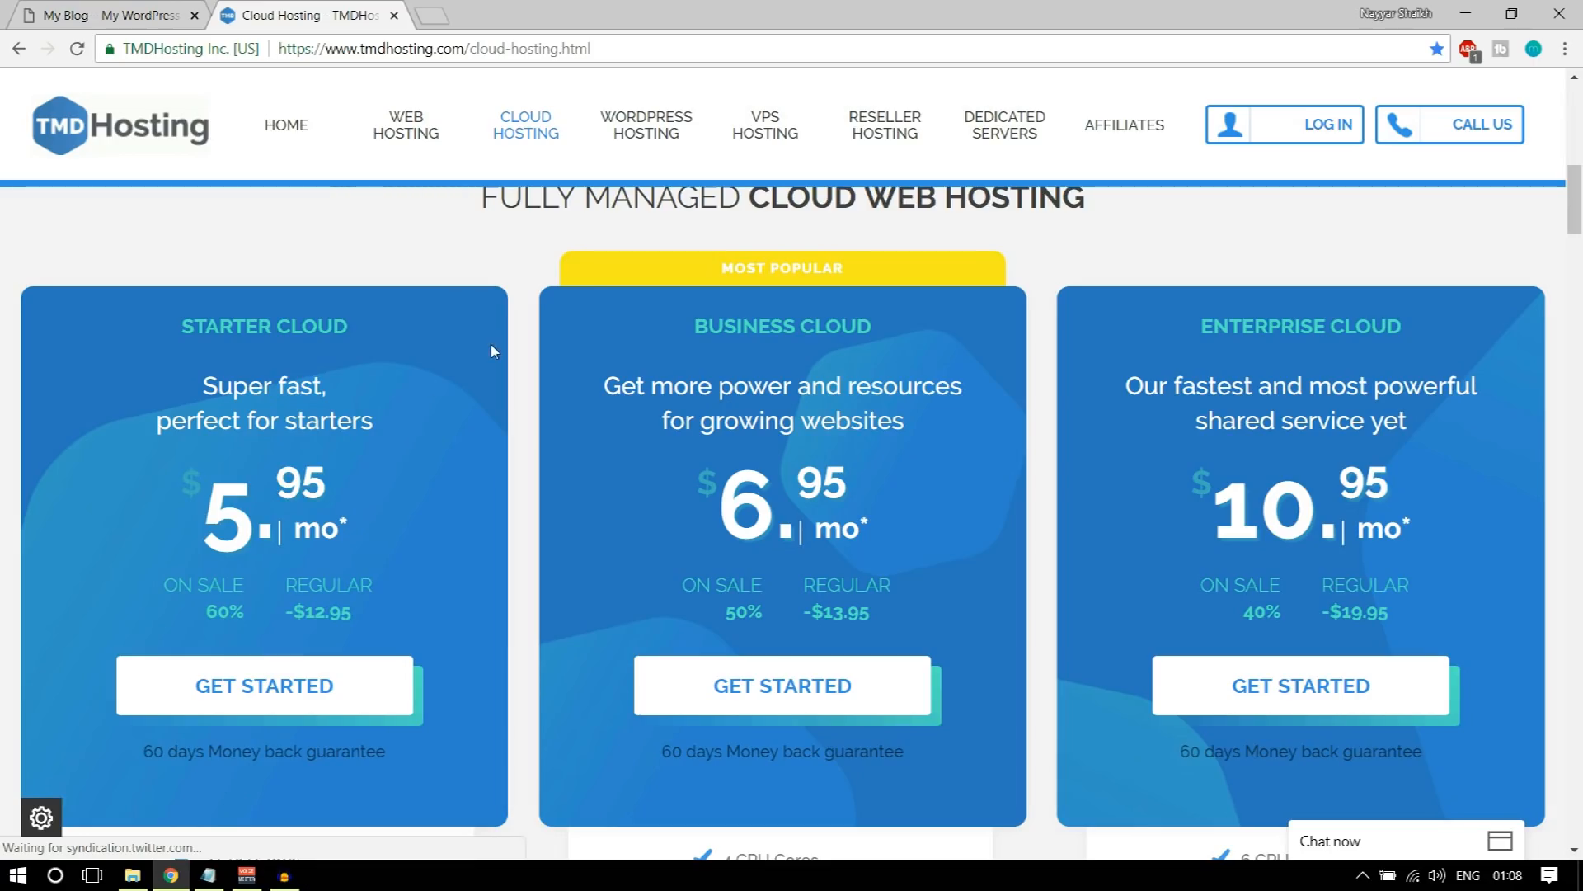
Step: Open the Web Hosting page in a new tab and find its shared hosting plans
right_click(397, 140)
click(437, 152)
click(478, 27)
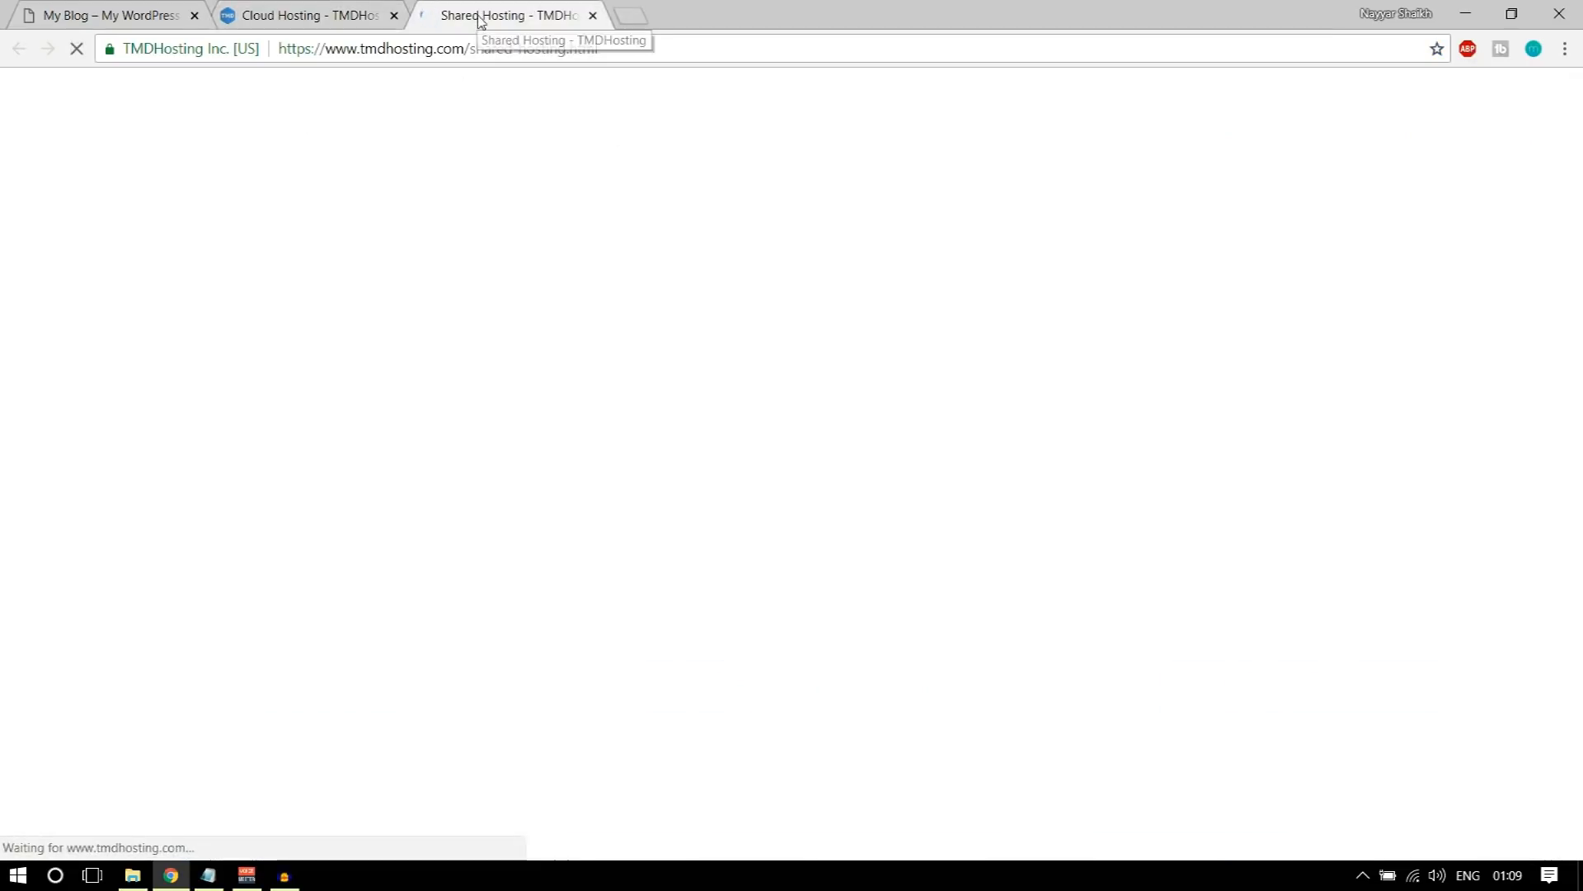
scroll(607, 410, down, 5)
scroll(607, 411, down, 5)
scroll(422, 416, up, 3)
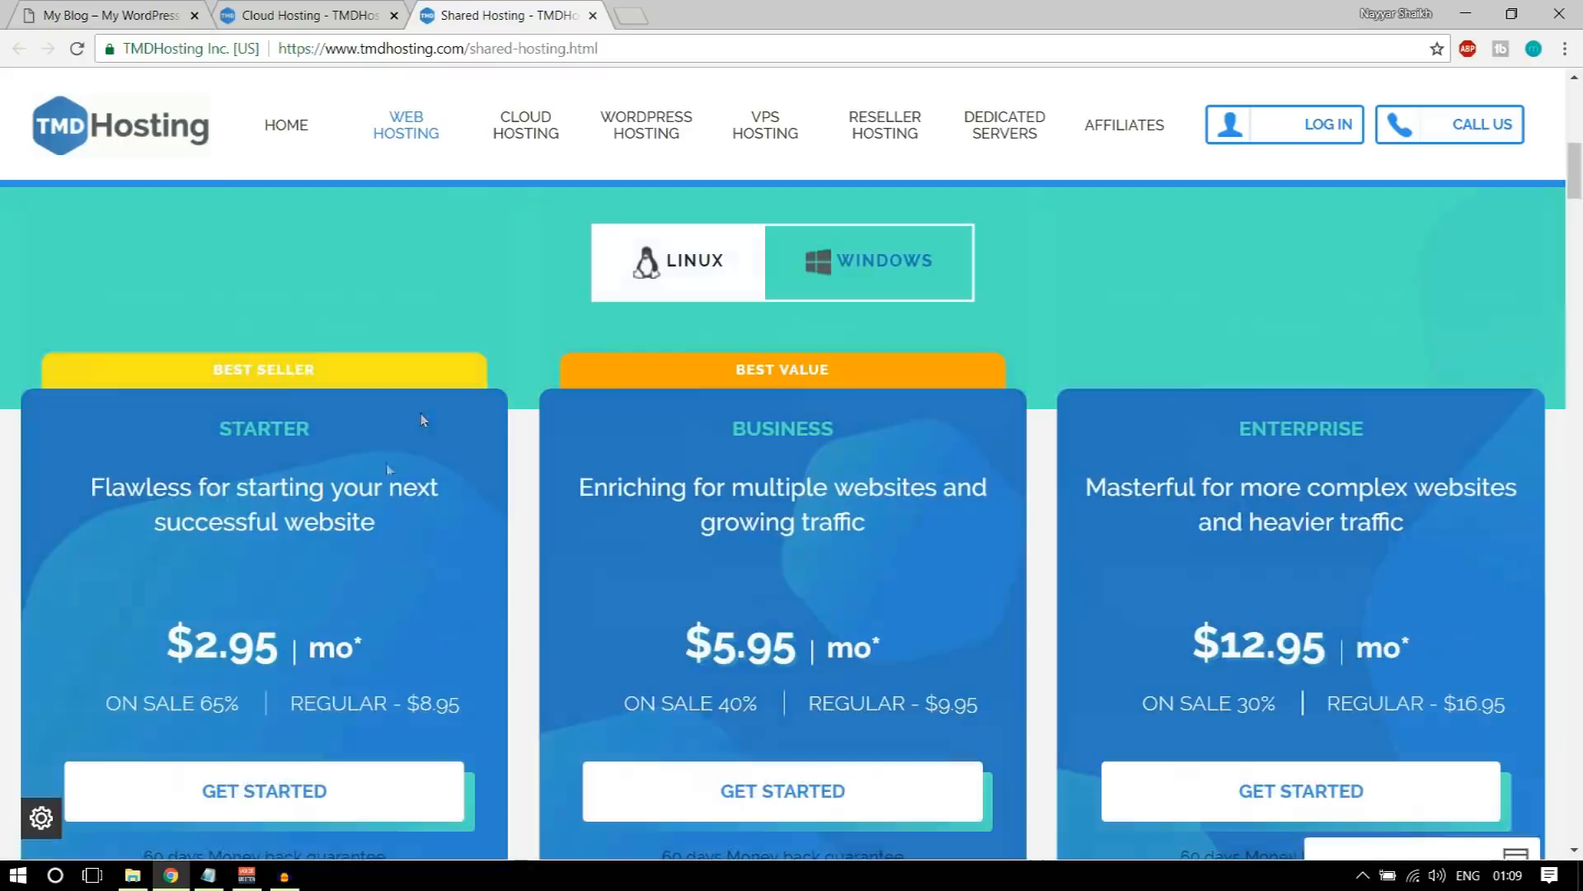
Step: Review the Starter shared hosting plan's price and the features of the three plans, and close the Shared Hosting tab
drag(194, 642, 254, 642)
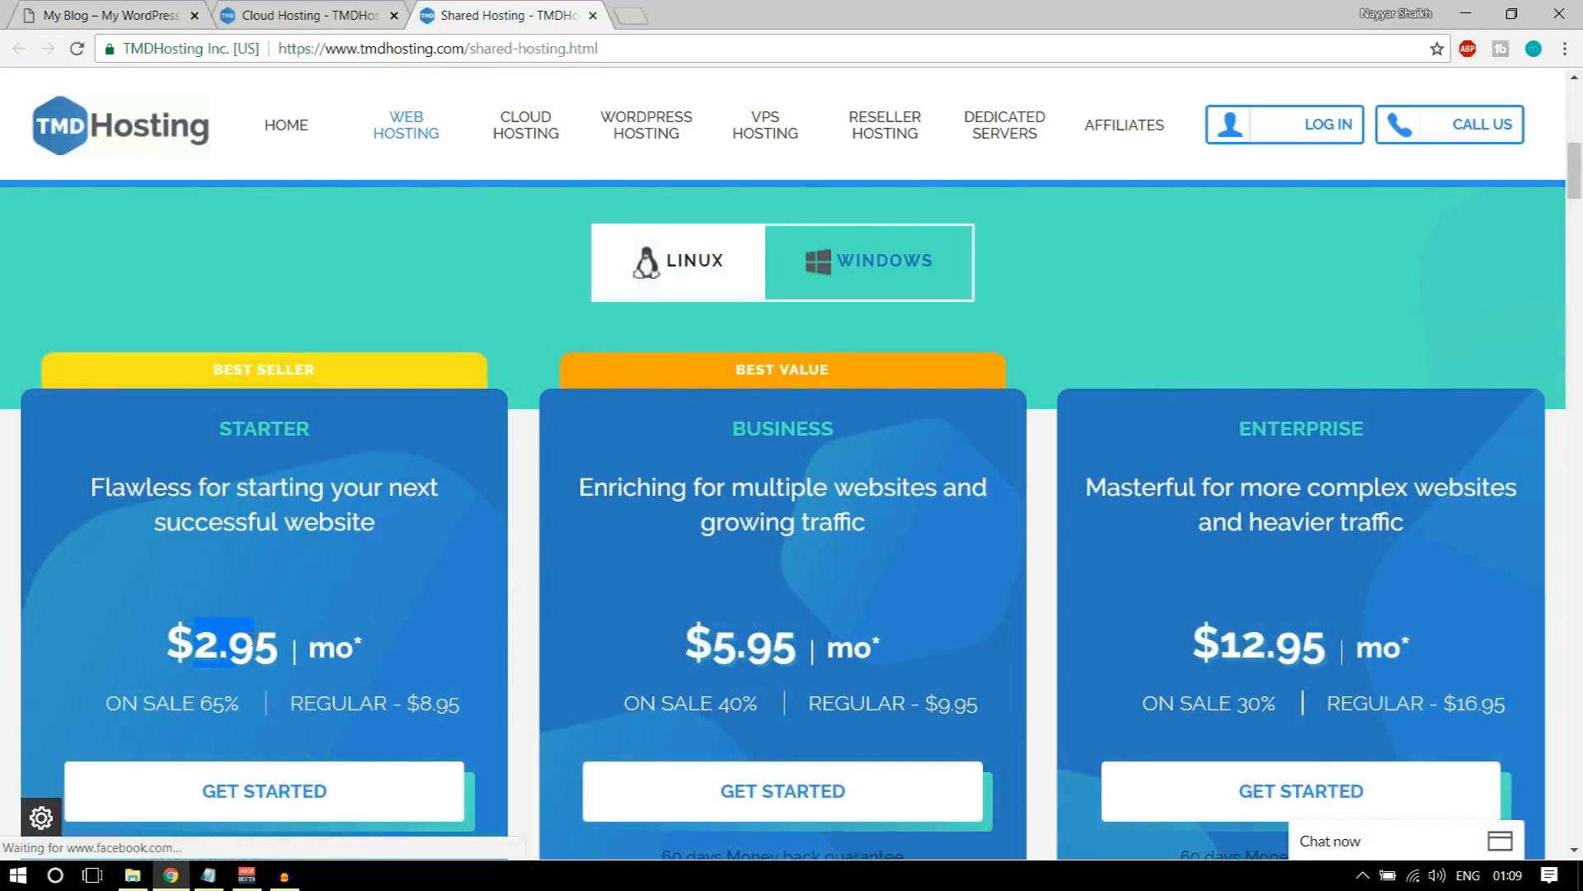
click(254, 641)
scroll(330, 536, down, 10)
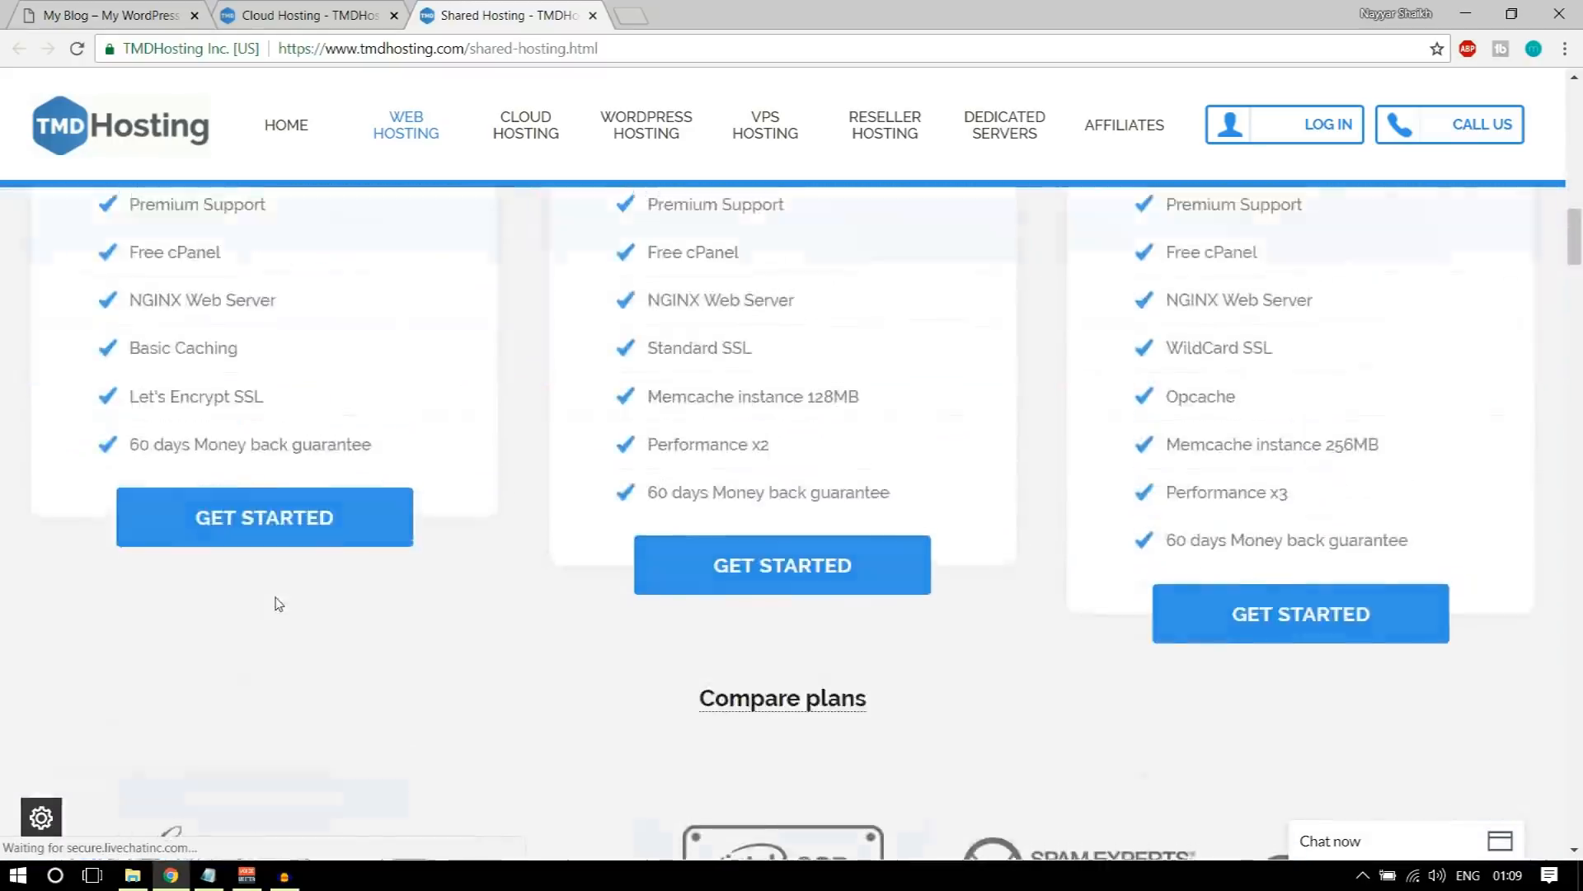
scroll(279, 604, up, 13)
scroll(329, 594, down, 4)
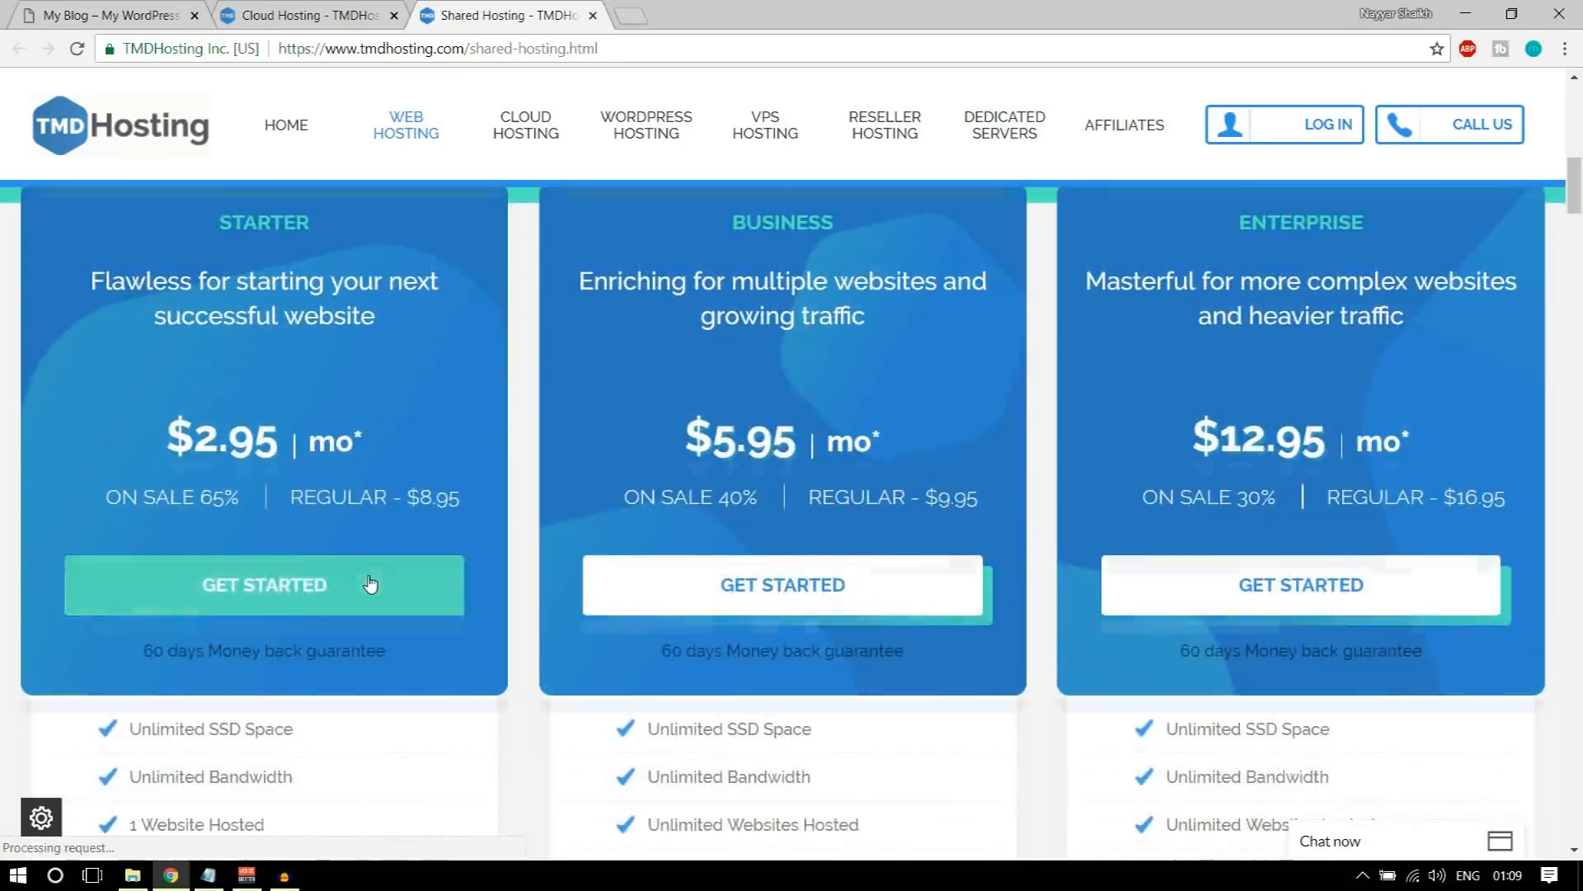
scroll(434, 218, up, 2)
scroll(424, 318, down, 1)
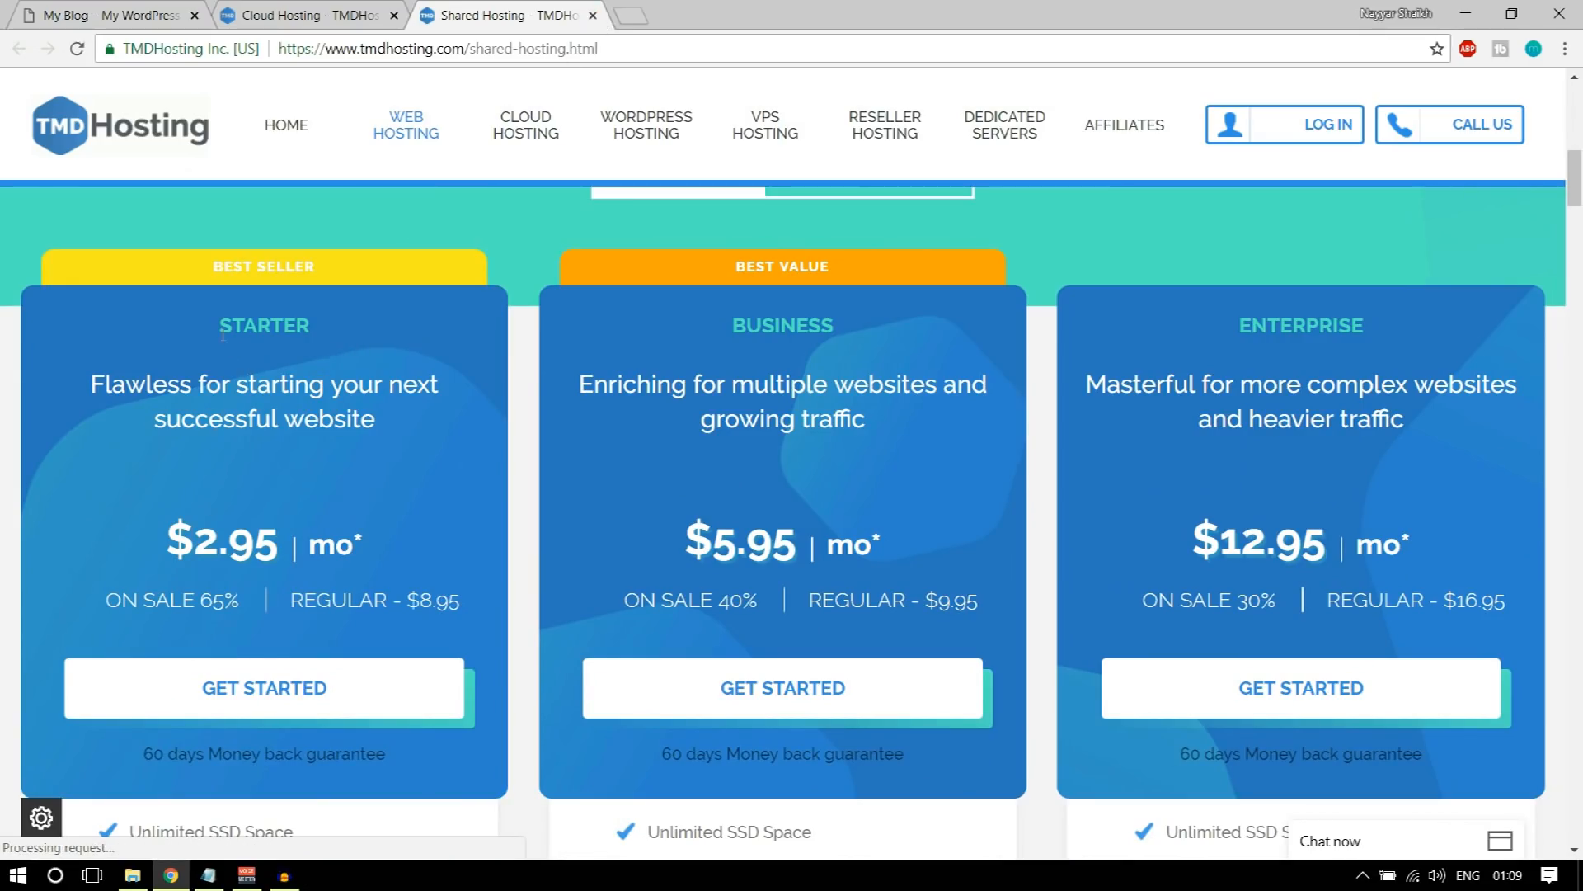
scroll(617, 536, down, 2)
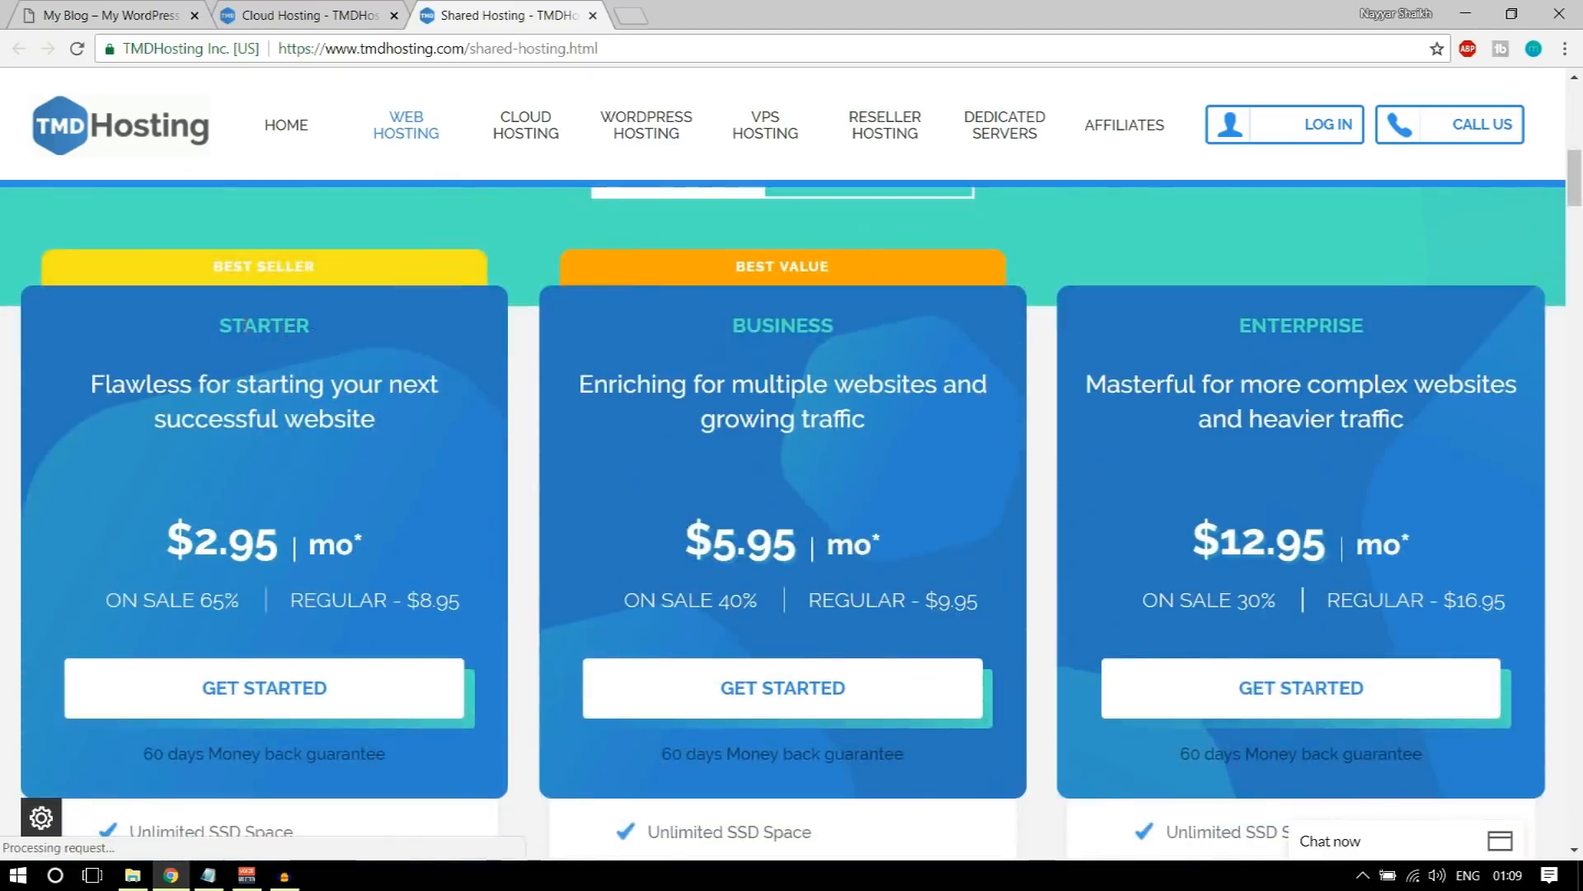
drag(317, 330, 244, 327)
click(593, 15)
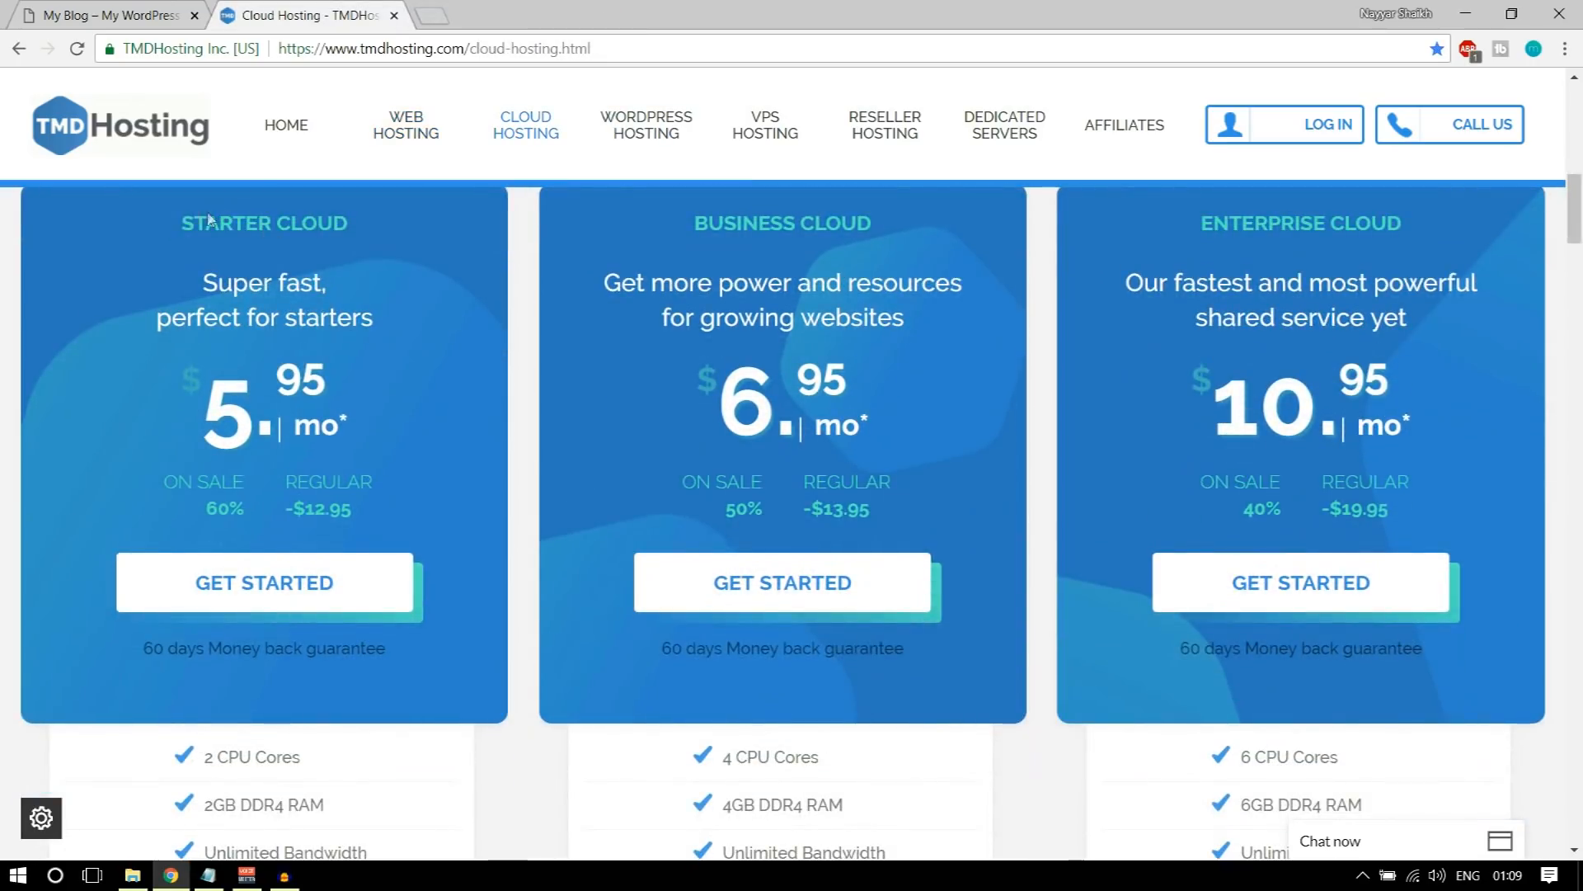
Step: Minimize the chat window and examine the cloud plans' feature lists, focusing on the Enterprise Cloud plan's CPU cores and RAM
drag(183, 223, 336, 225)
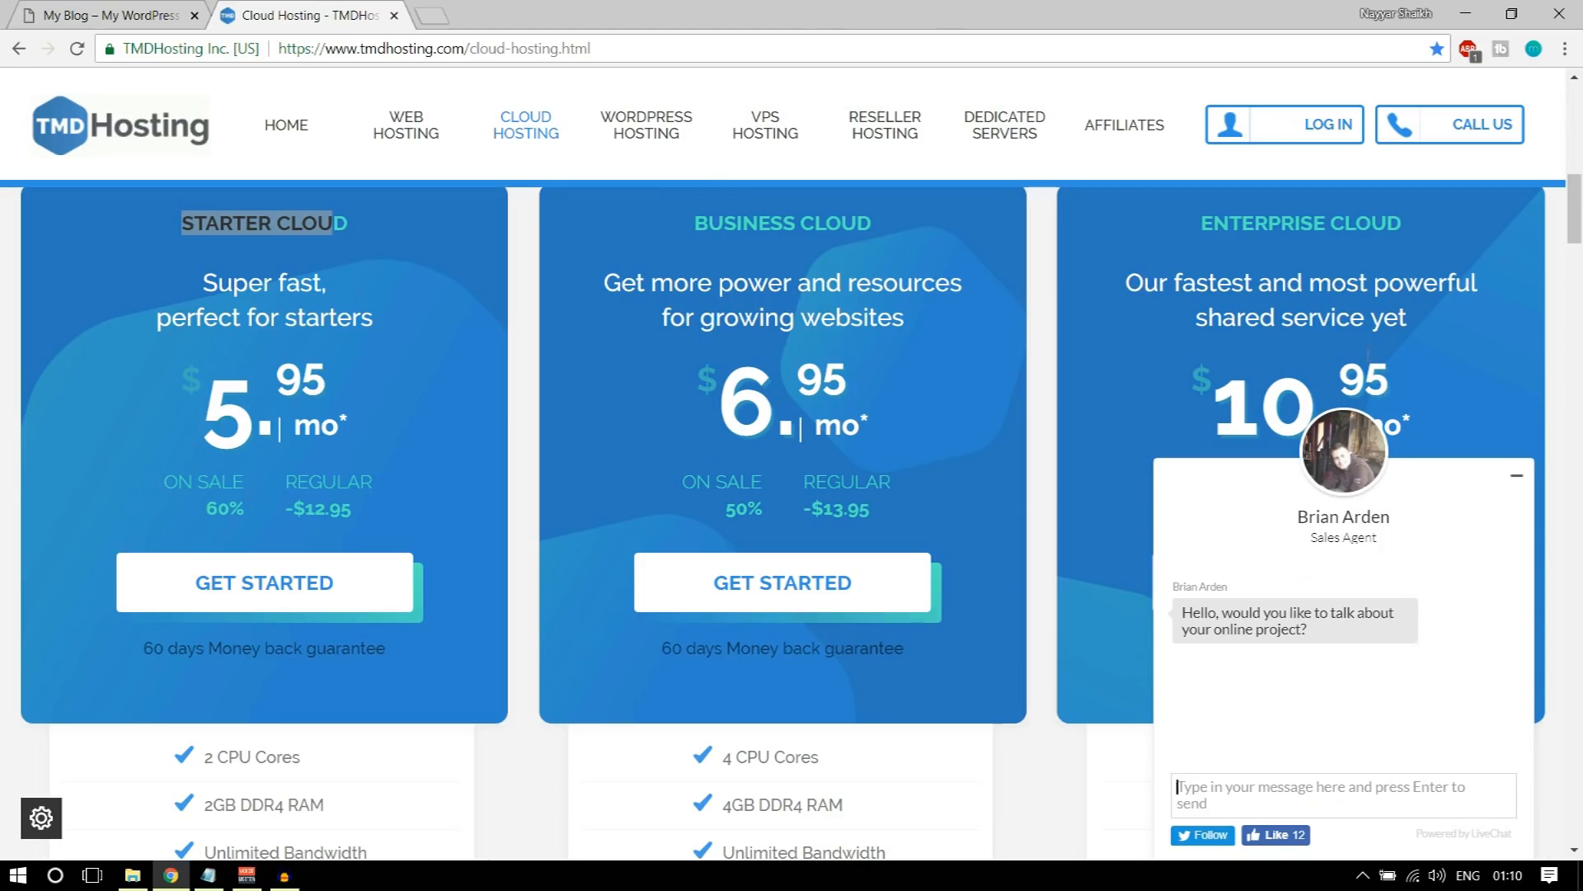
click(1514, 478)
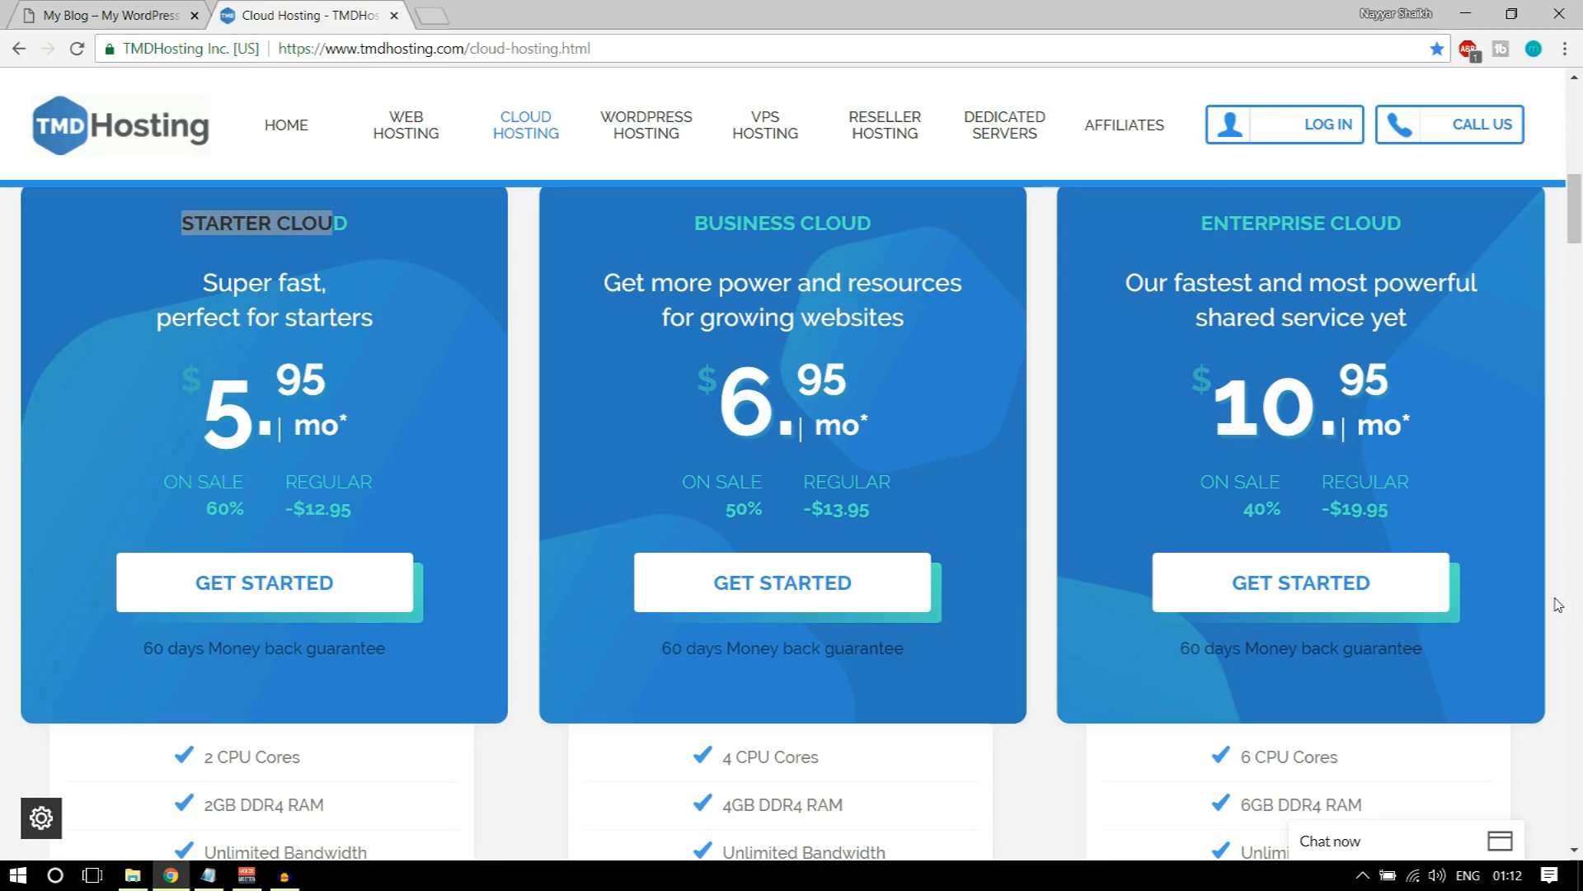
scroll(1562, 587, down, 5)
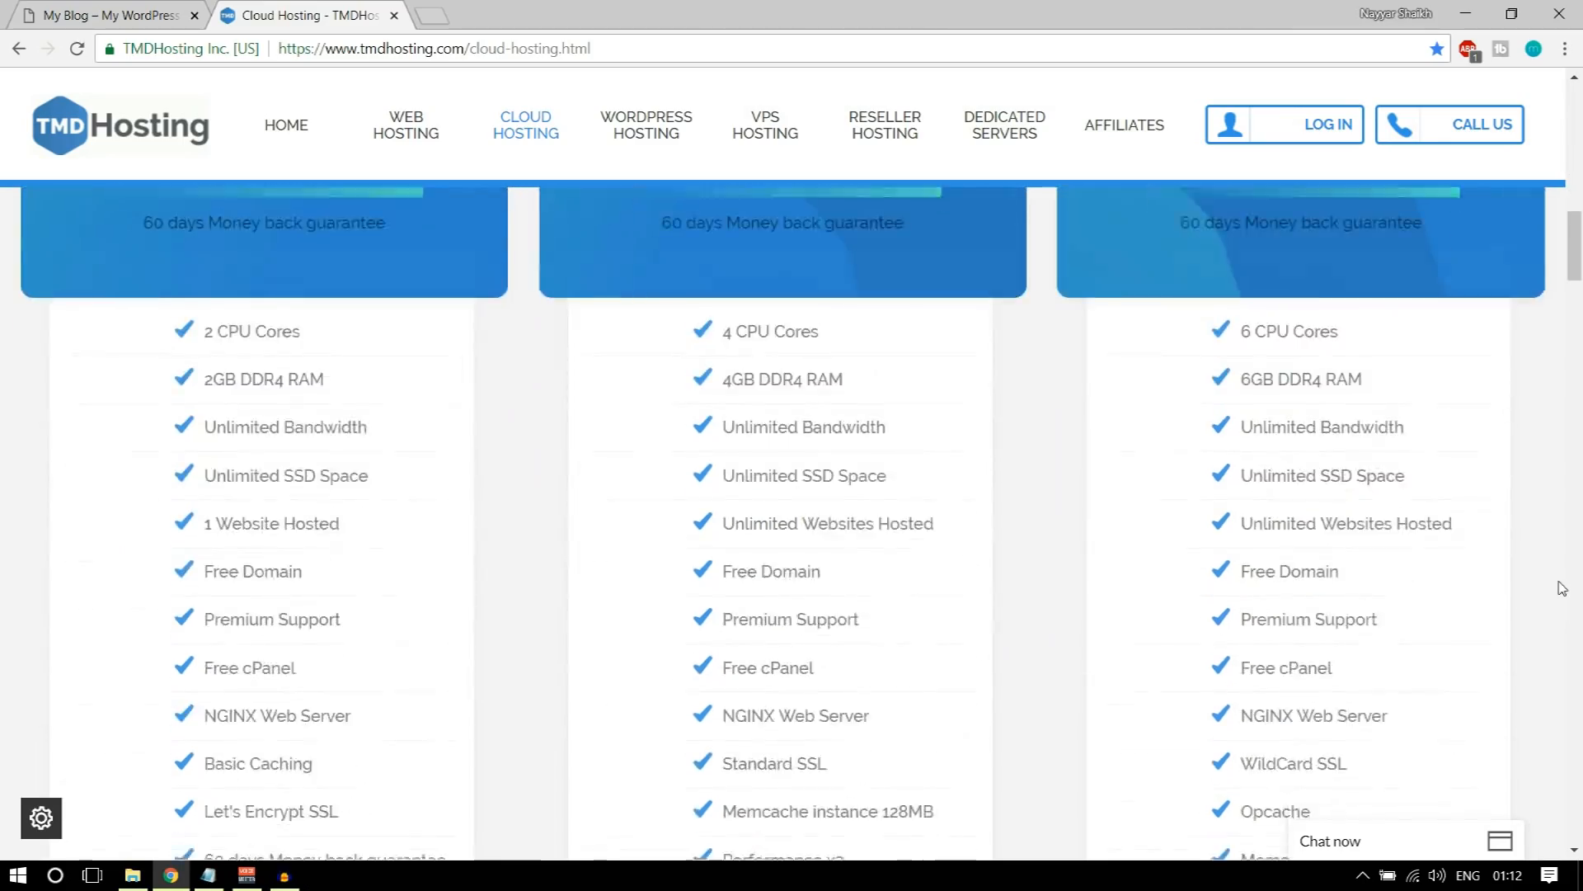
drag(1240, 240, 1367, 246)
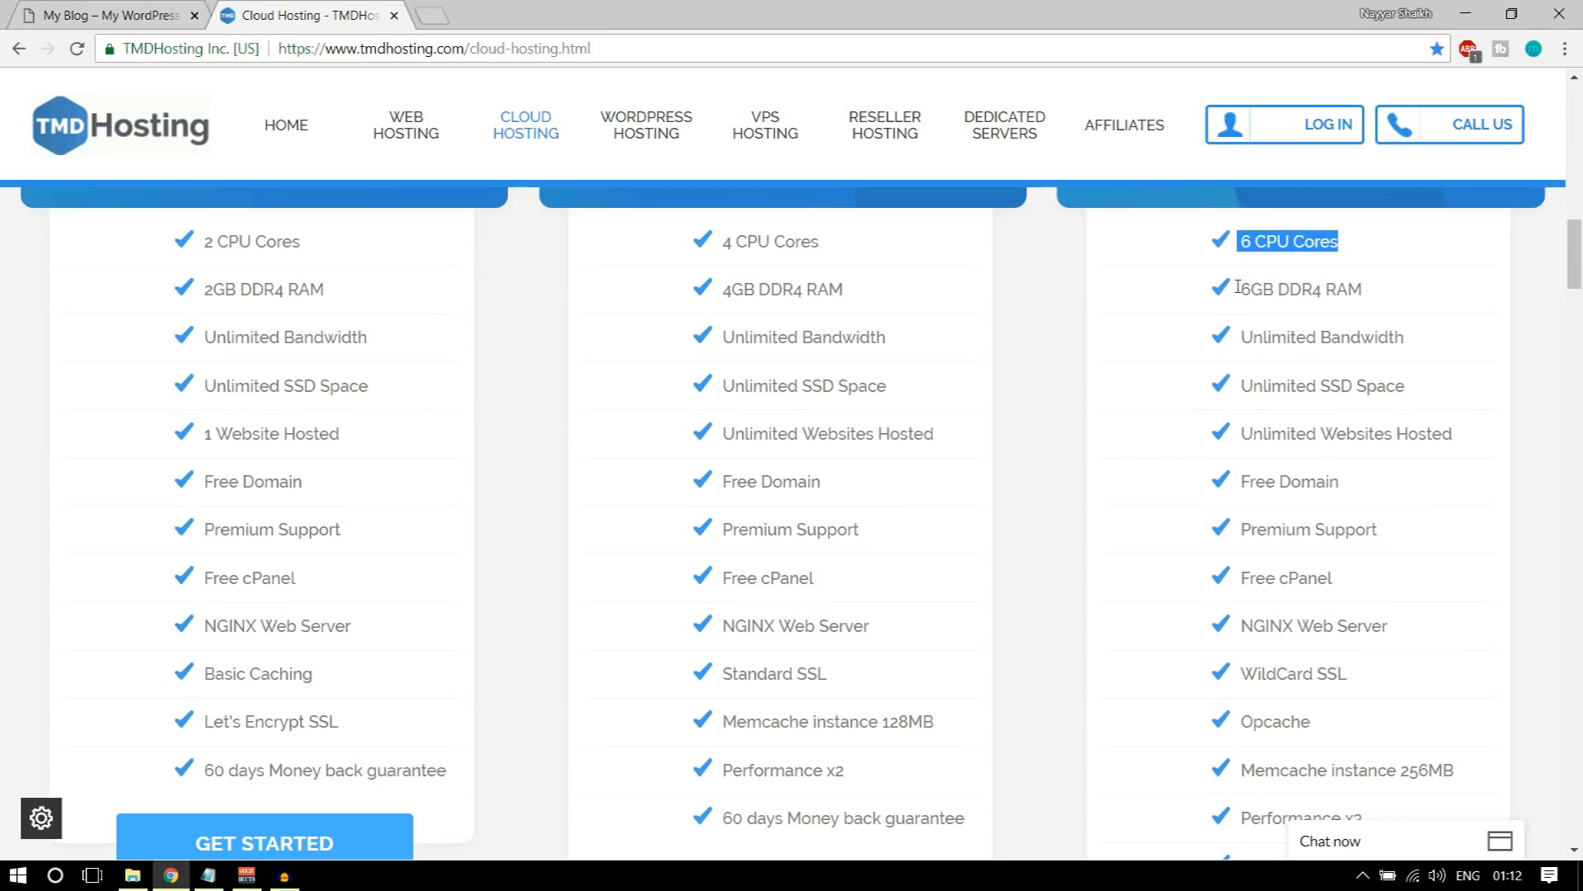
drag(1237, 286, 1384, 287)
click(1400, 284)
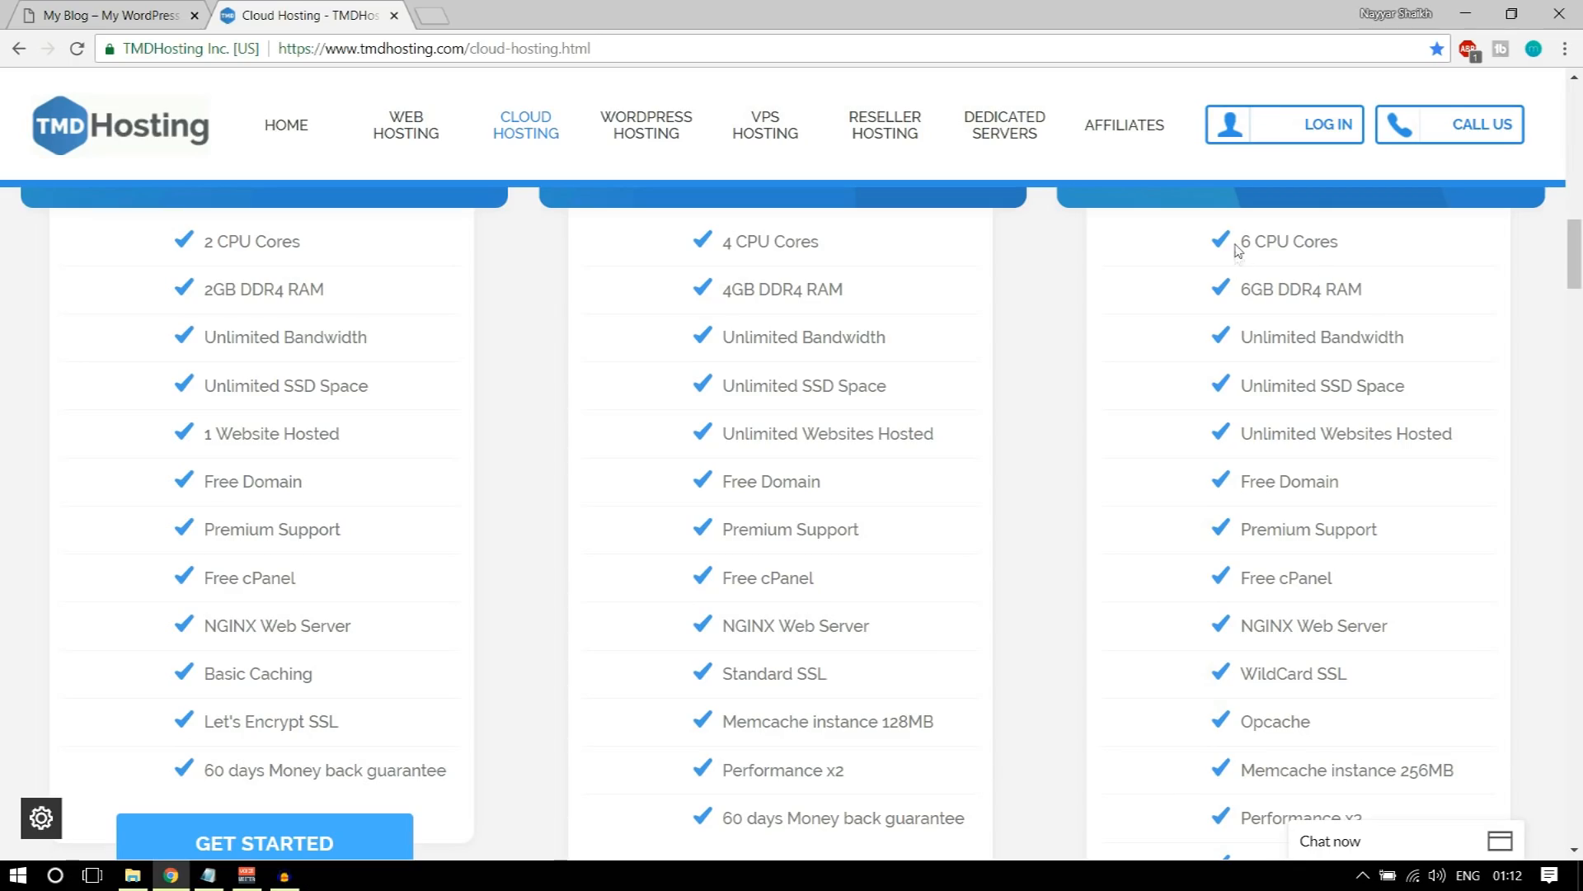
Step: Review the Enterprise Cloud plan's CPU cores, bandwidth and SSD space in its feature list
drag(1237, 241, 1373, 239)
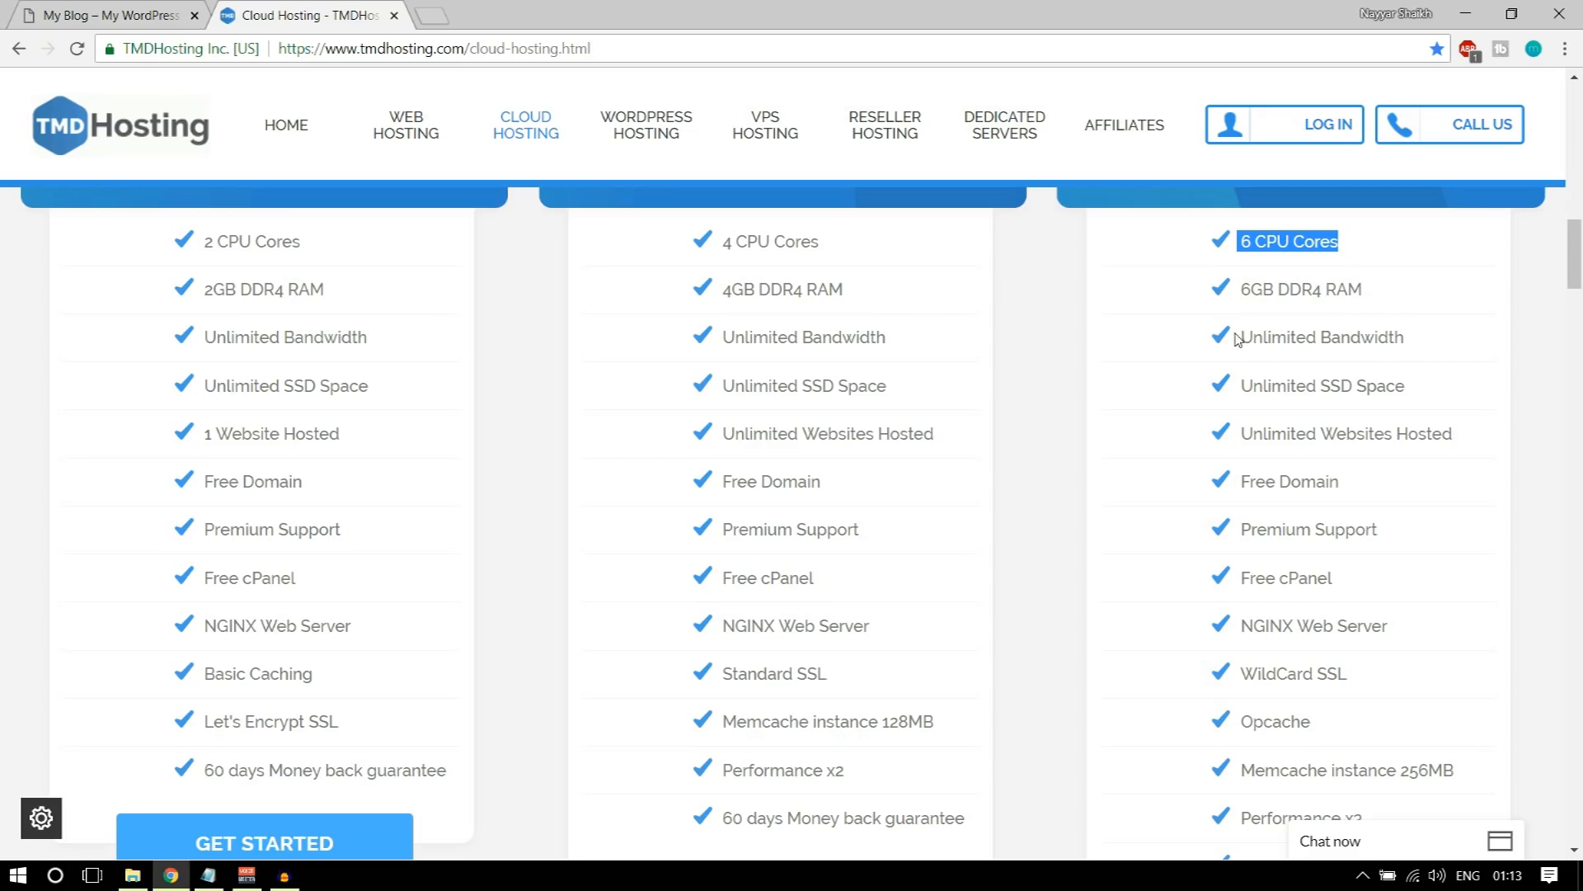
drag(1244, 334, 1407, 335)
click(1433, 342)
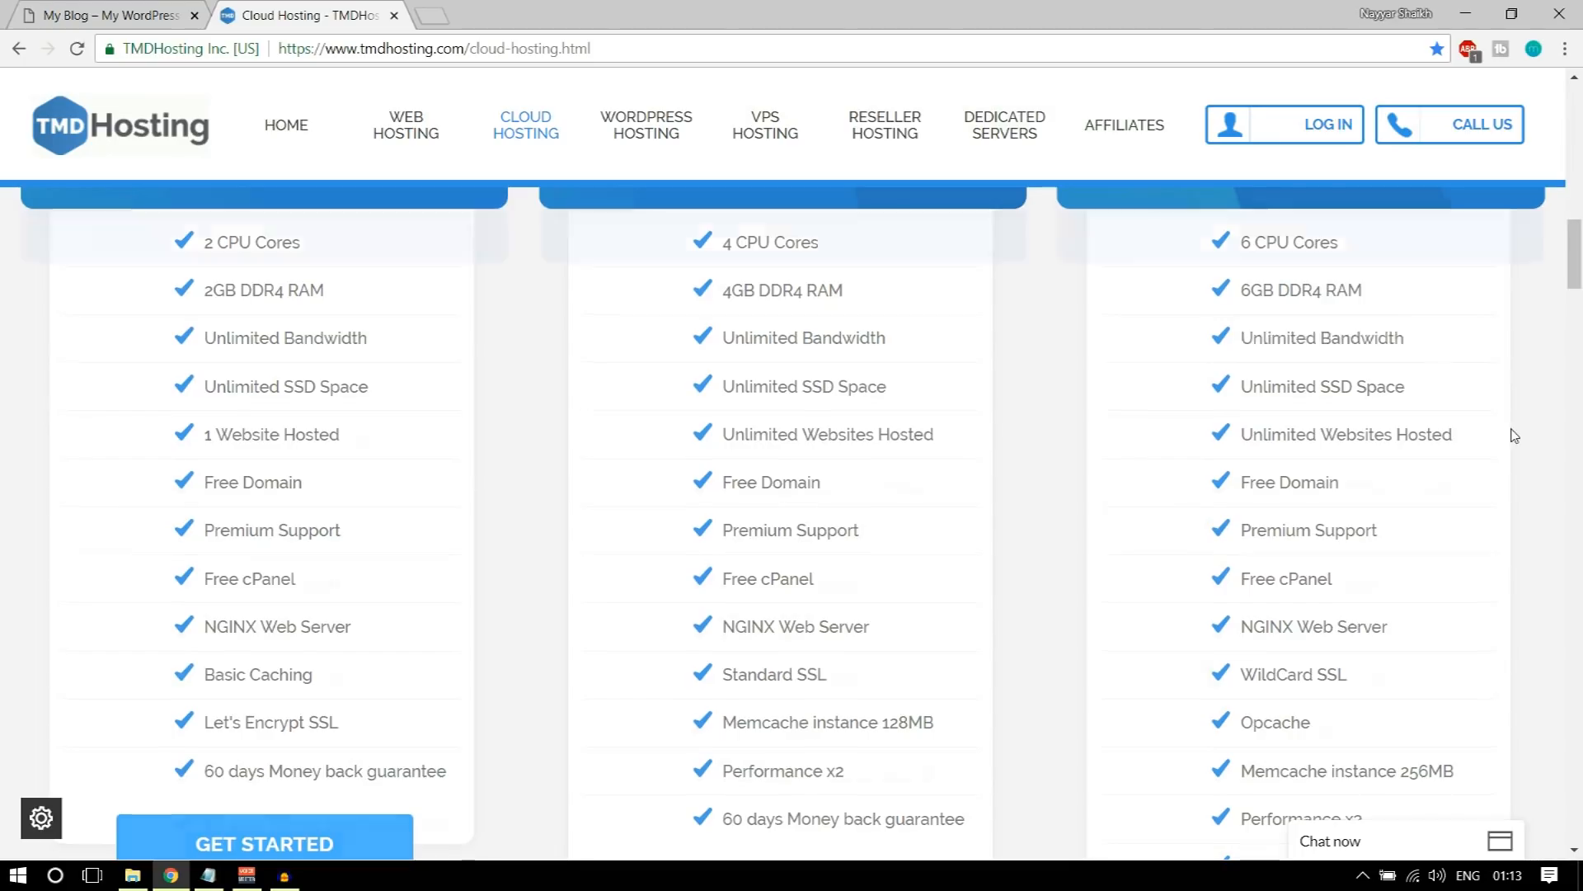
scroll(1514, 435, up, 3)
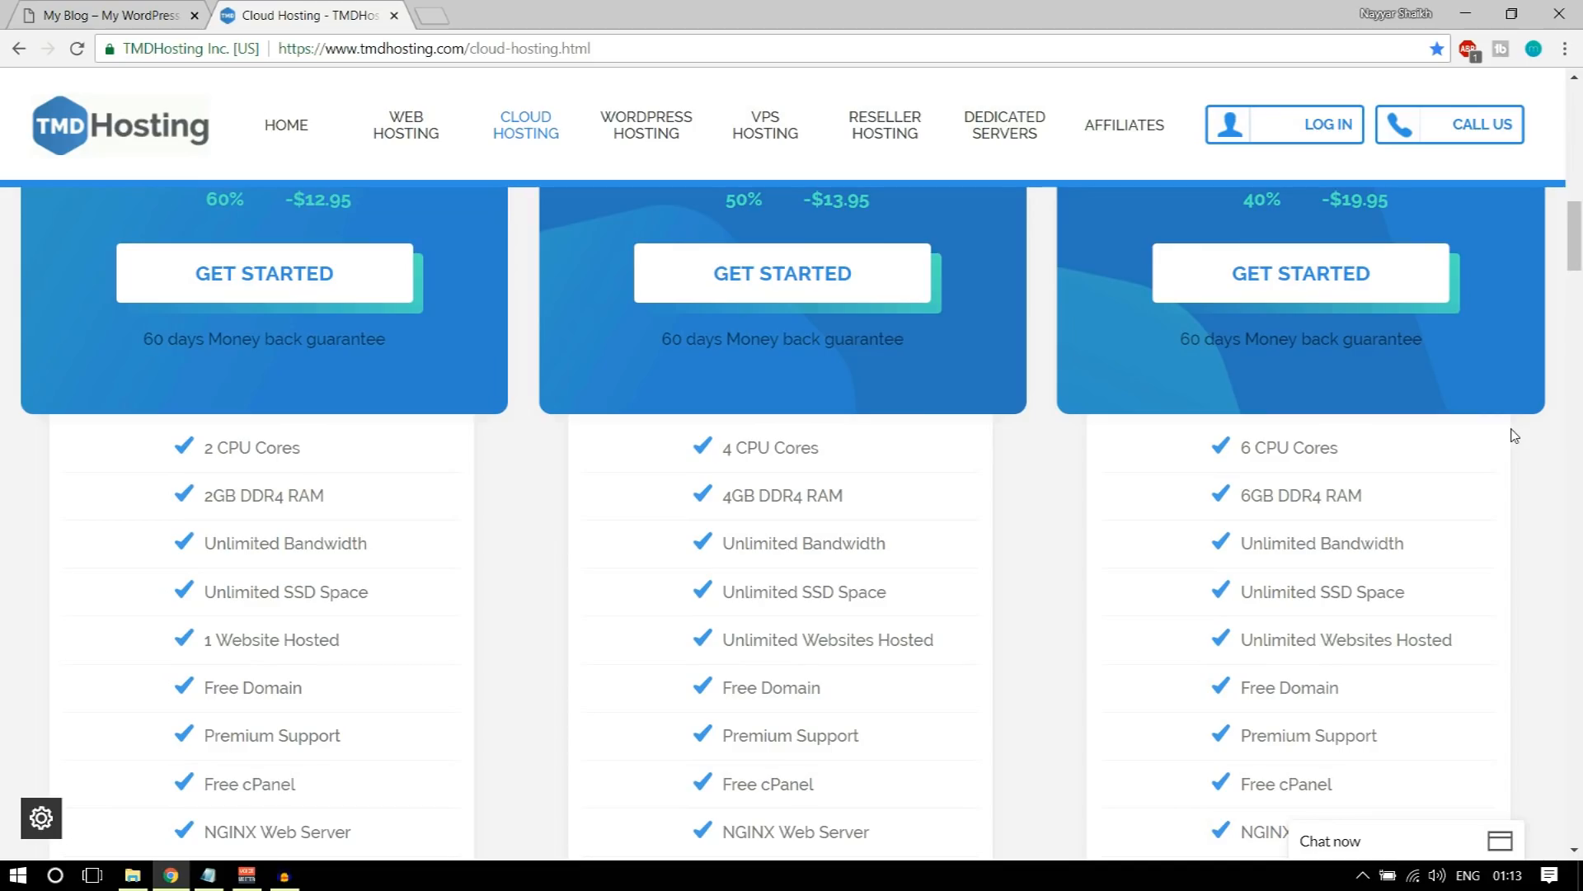
scroll(1438, 559, down, 1)
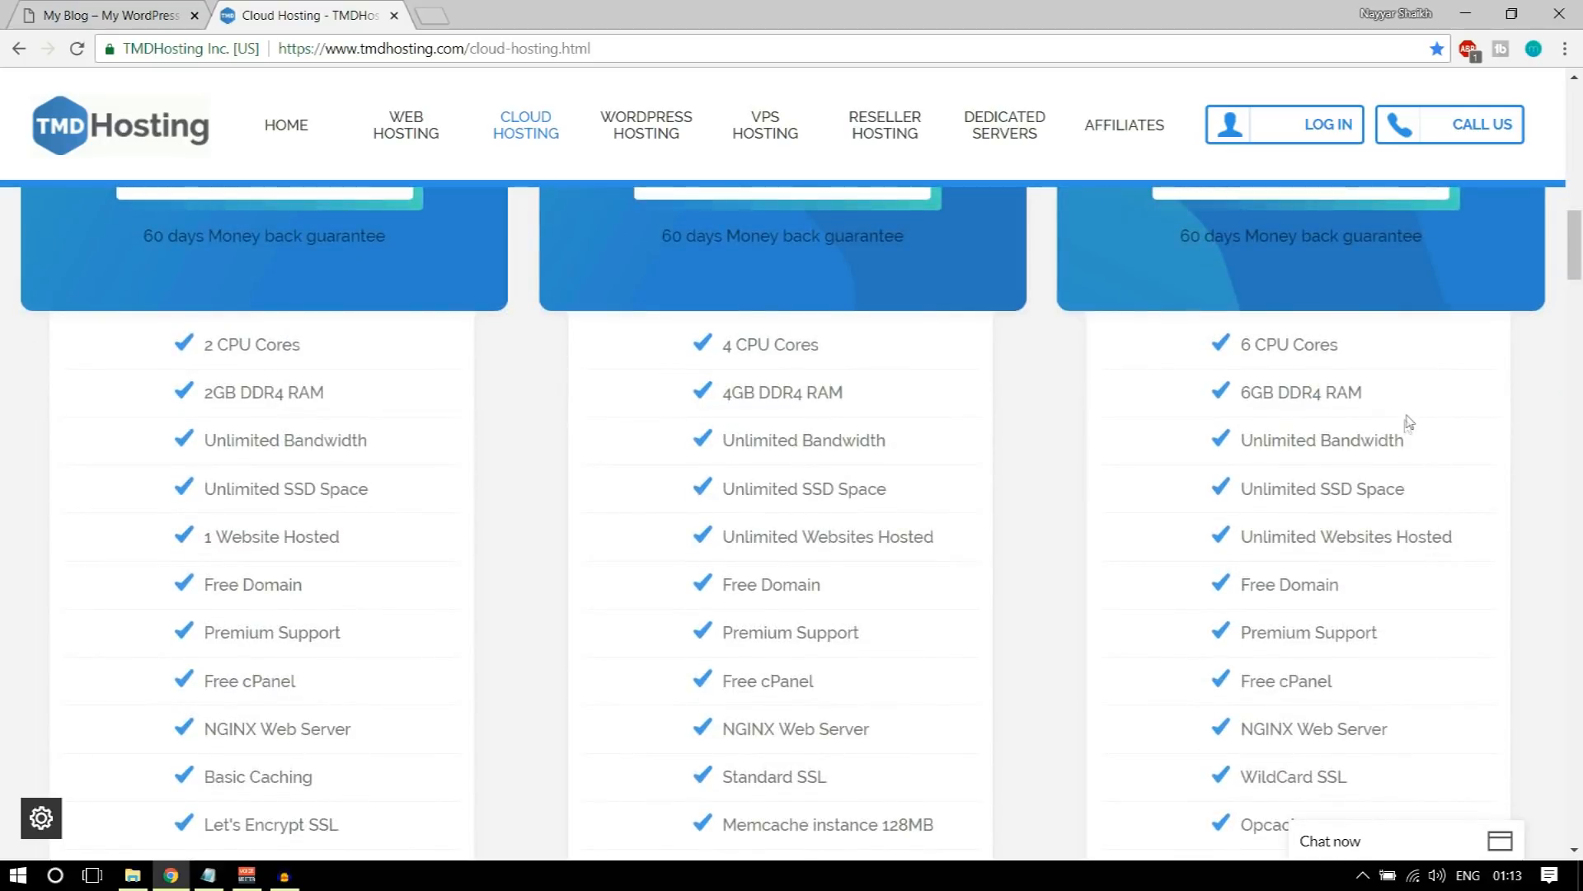
drag(1412, 438, 1241, 443)
scroll(1388, 475, down, 1)
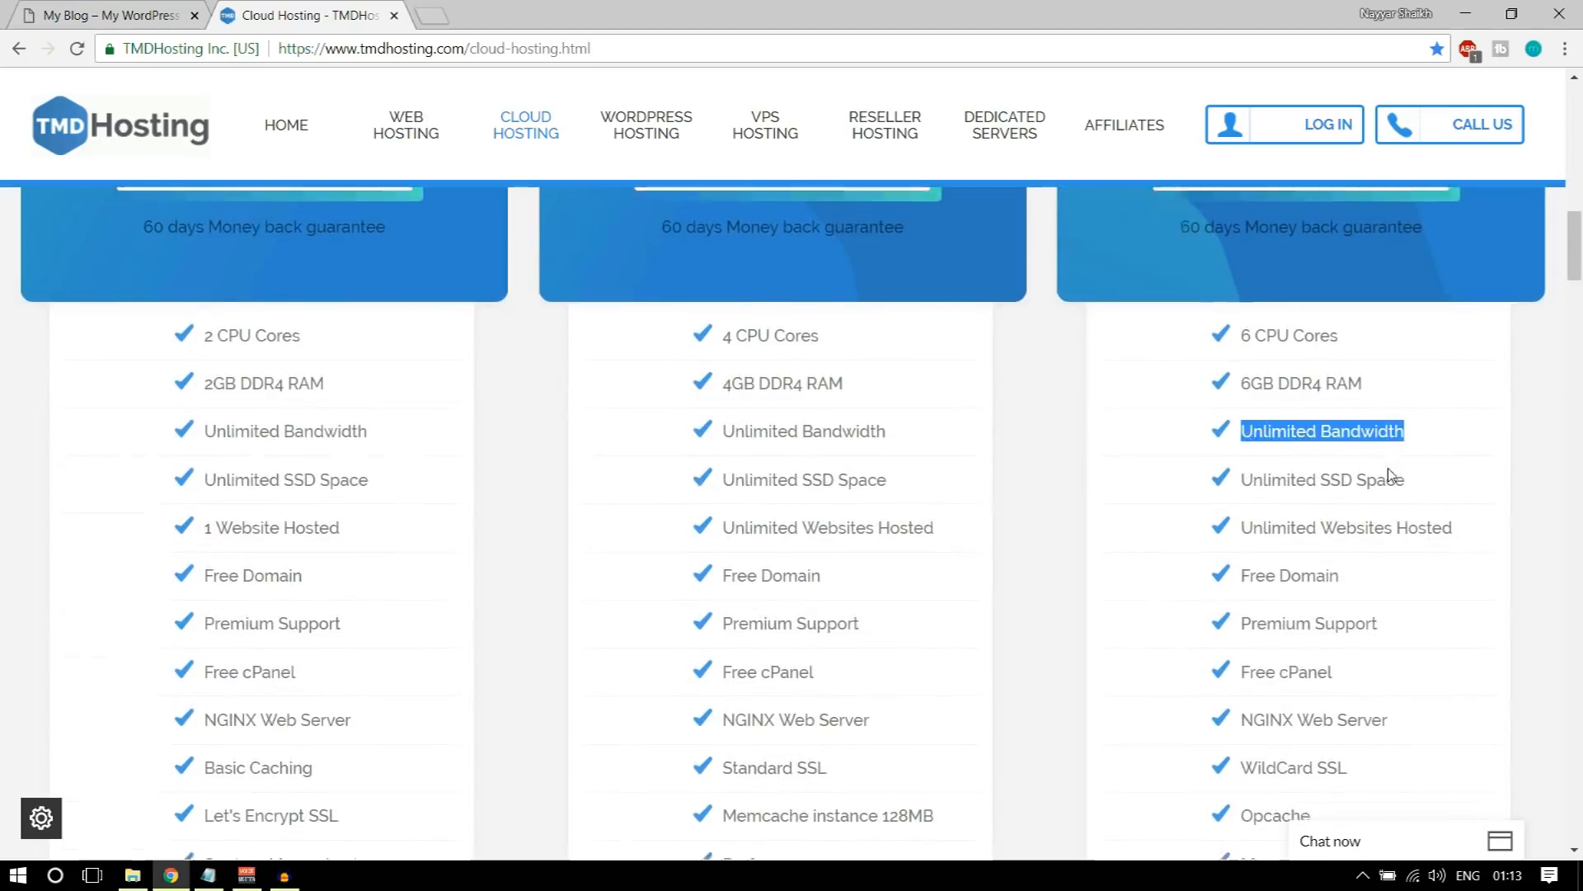
scroll(1388, 475, down, 1)
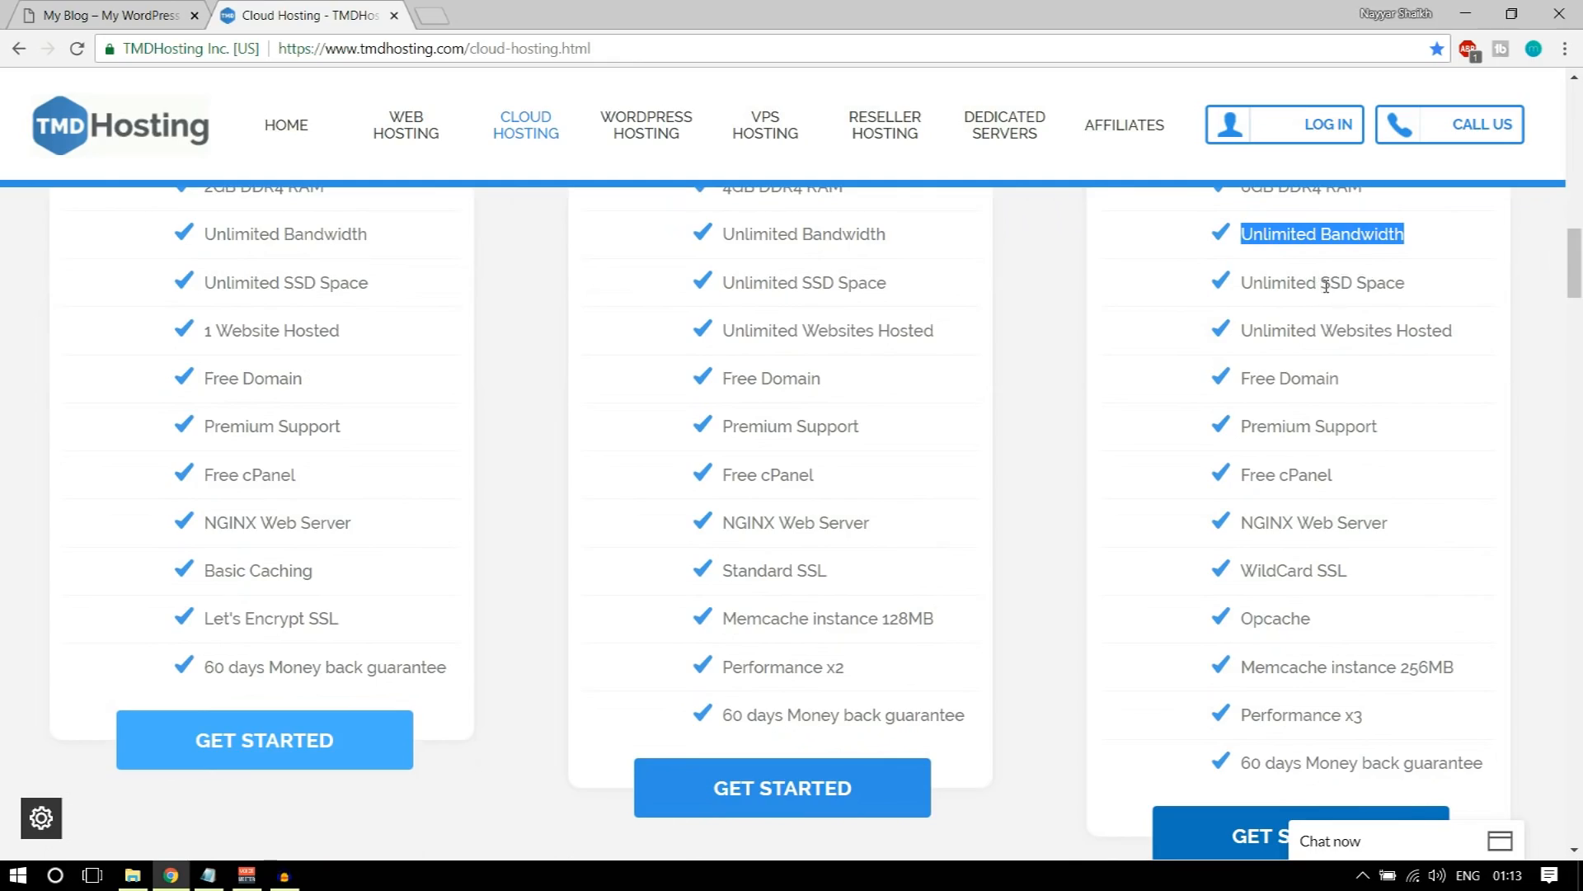
drag(1323, 283, 1406, 284)
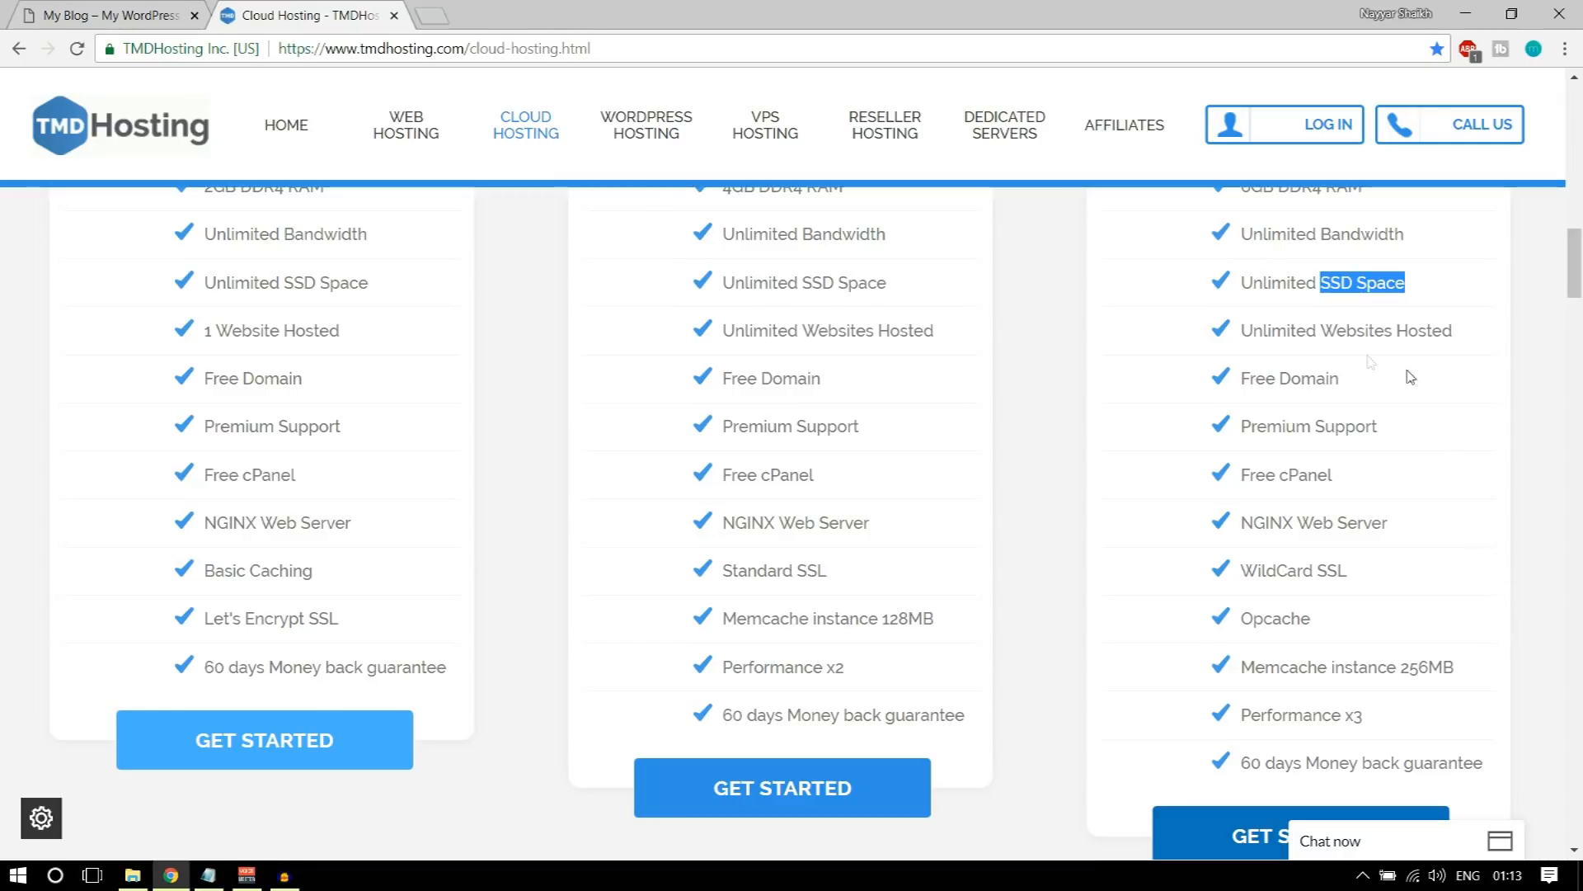
Step: Search Google Images for "ssd vs hdd web hosting" in a new tab and open the first comparison chart
click(443, 10)
text(ssd)
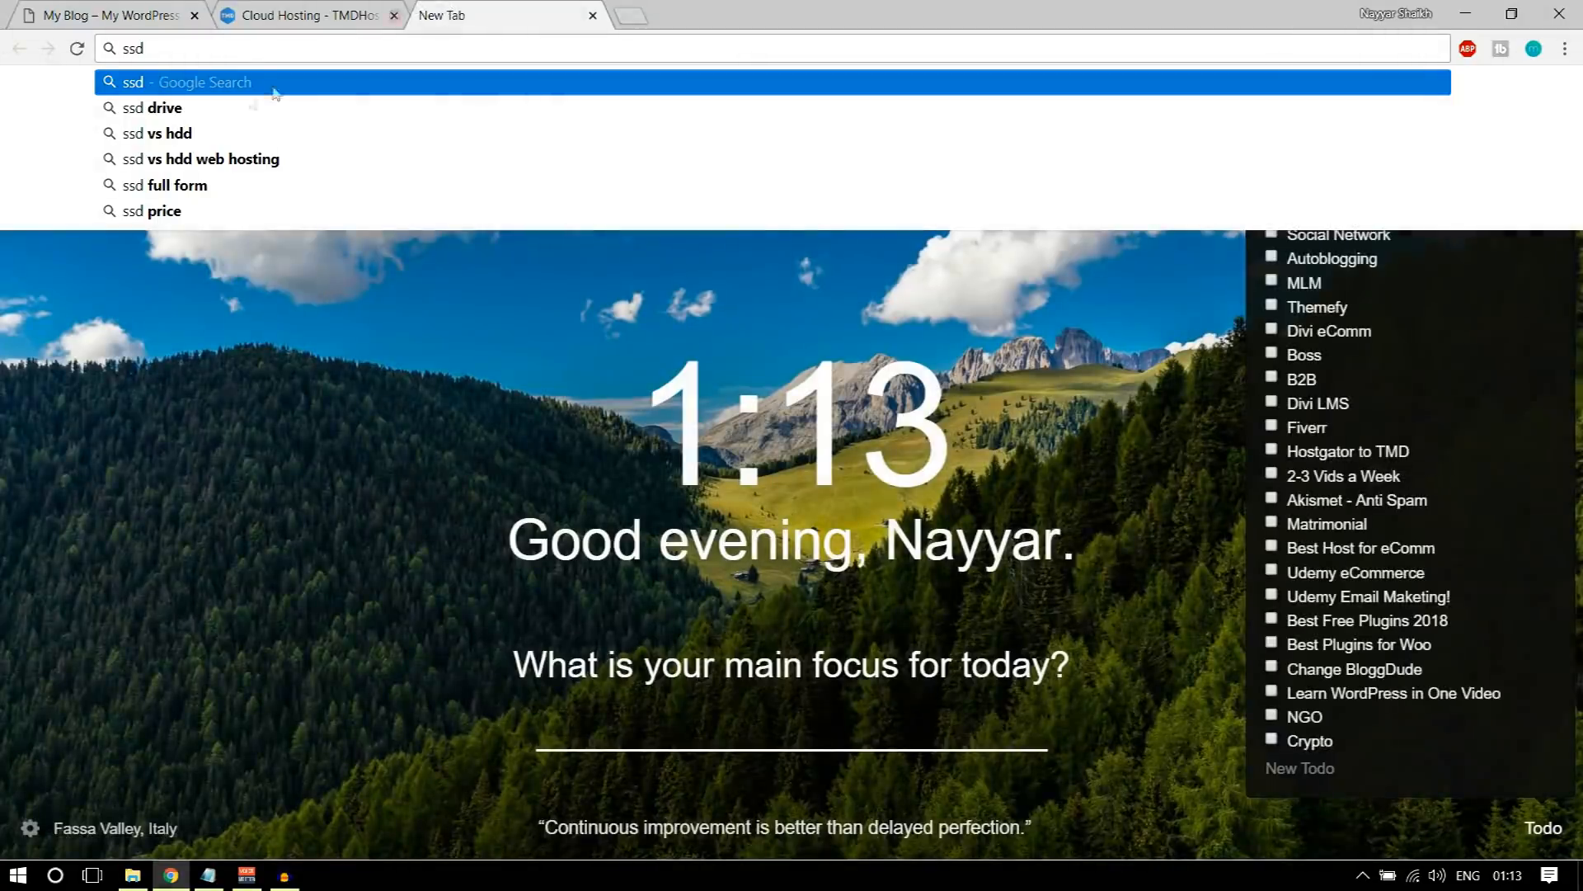
click(177, 159)
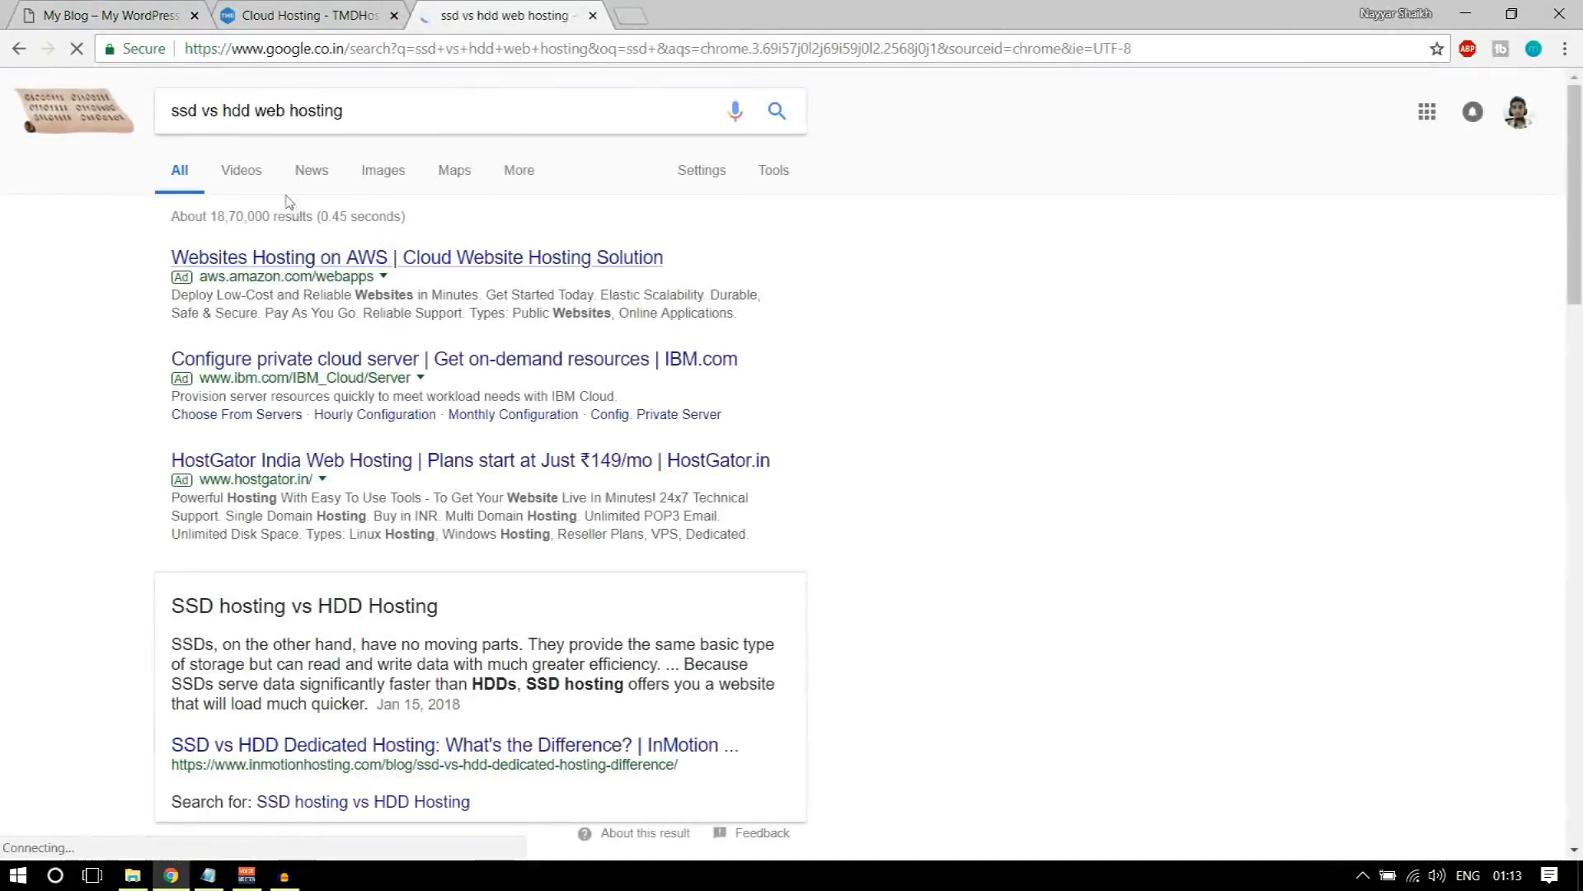
click(377, 175)
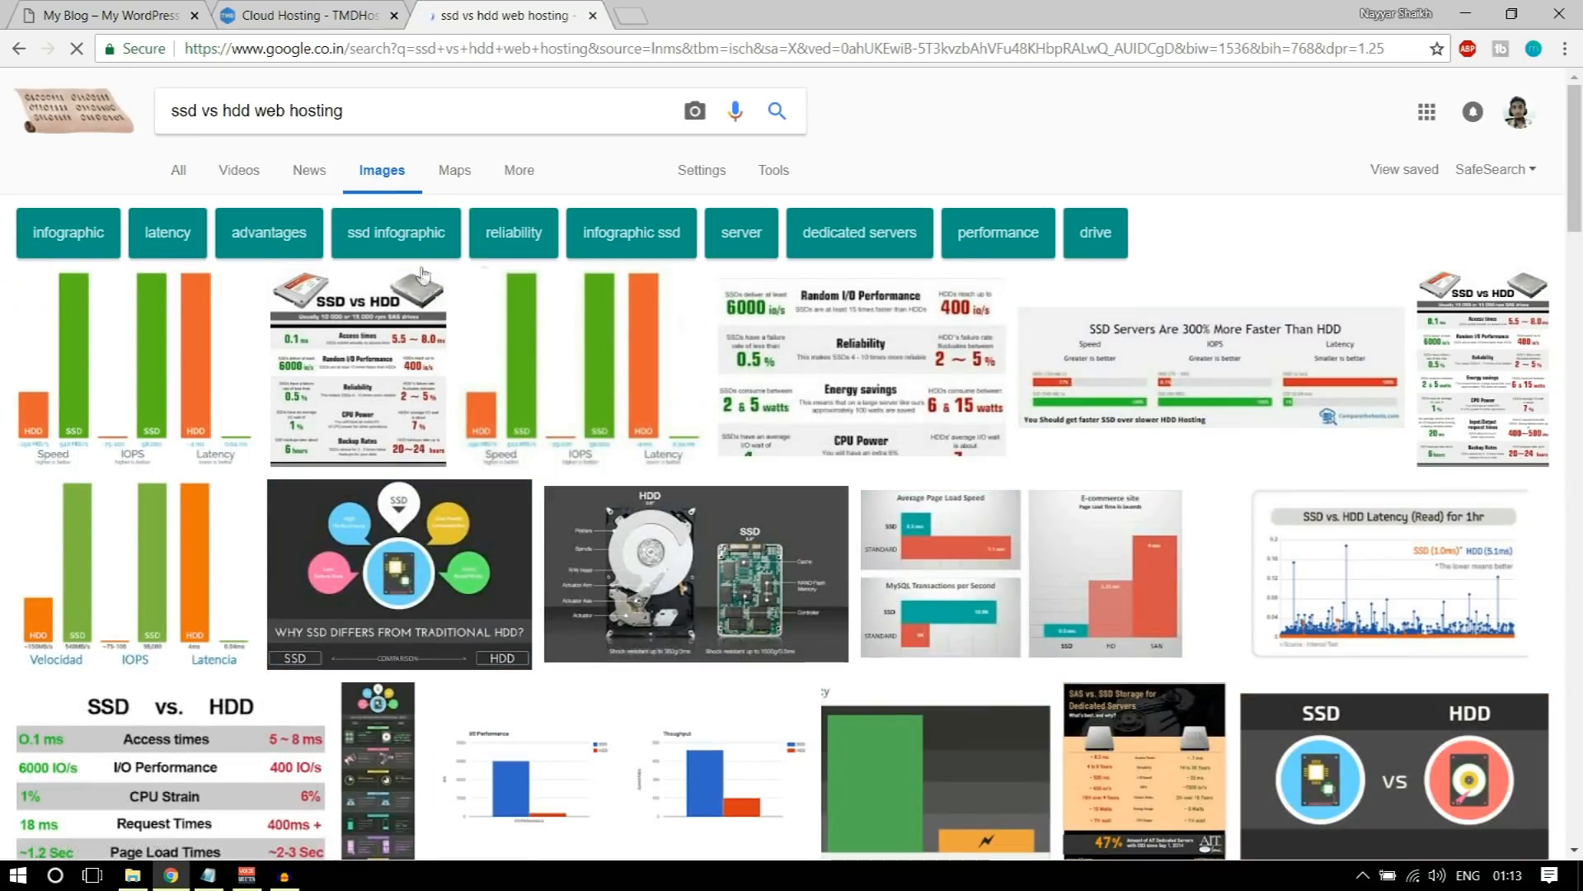
click(190, 324)
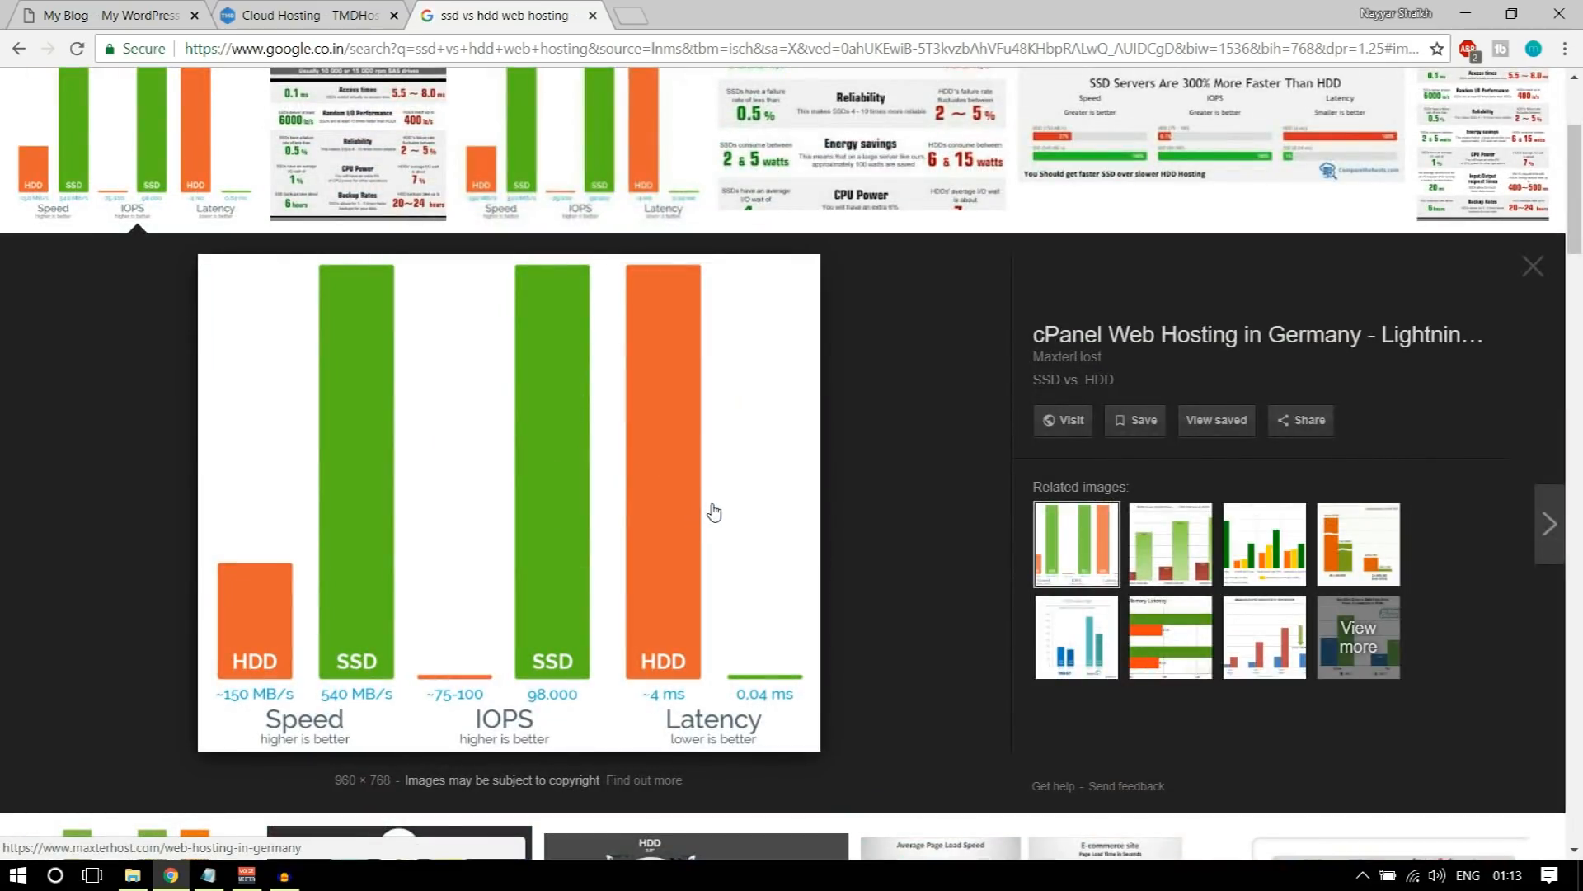
Step: Examine the chart's SSD and HDD speed, IOPS and latency bars, and close the image search tab
scroll(823, 581, up, 3)
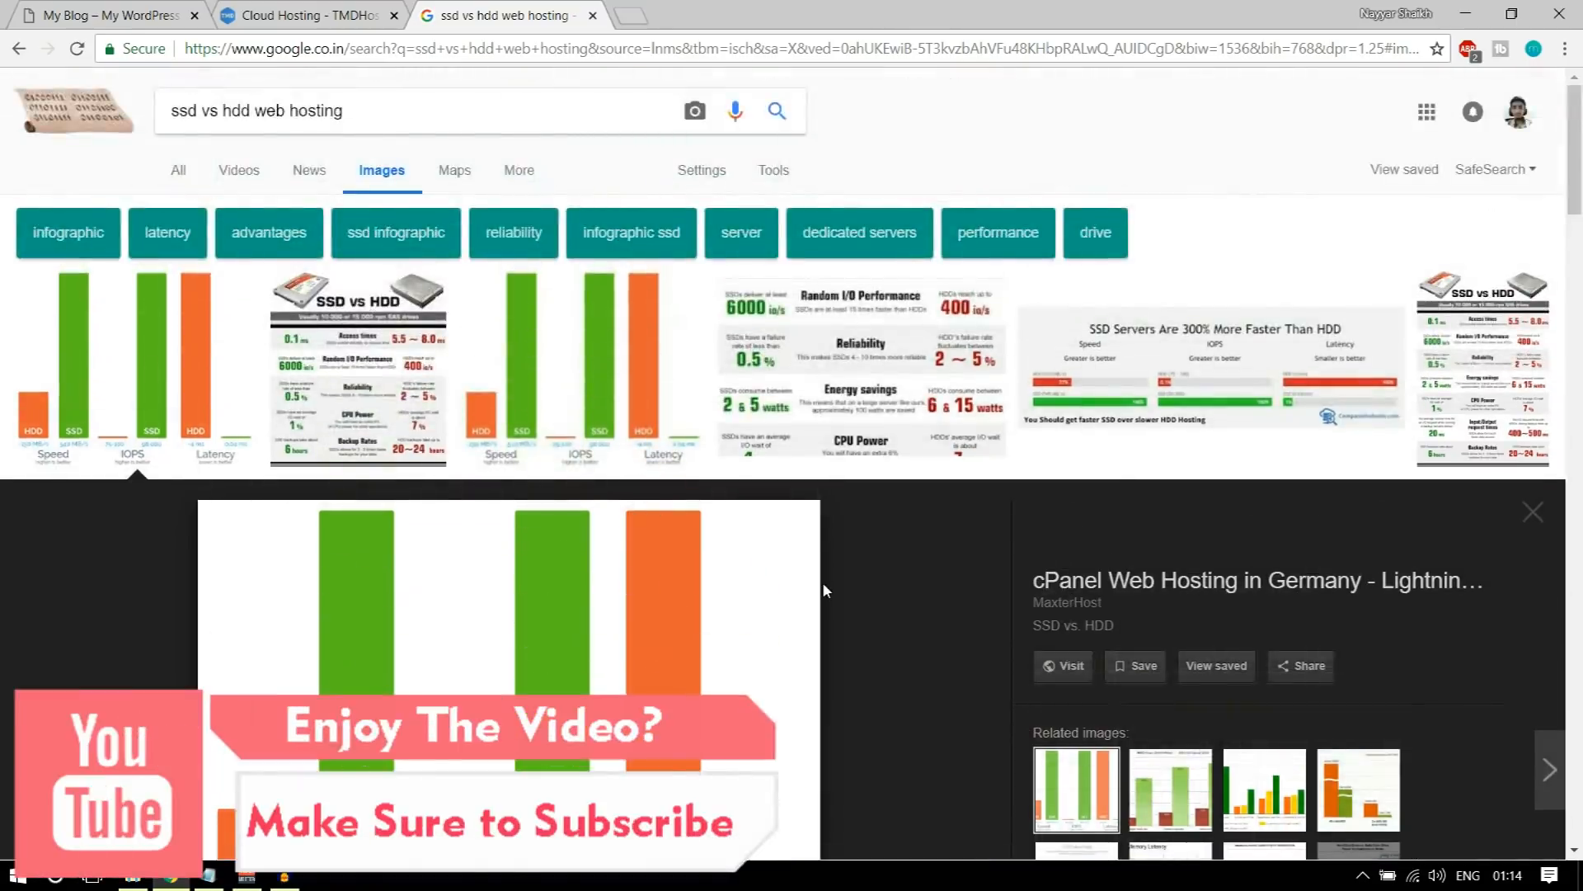
scroll(823, 581, down, 5)
scroll(738, 346, up, 4)
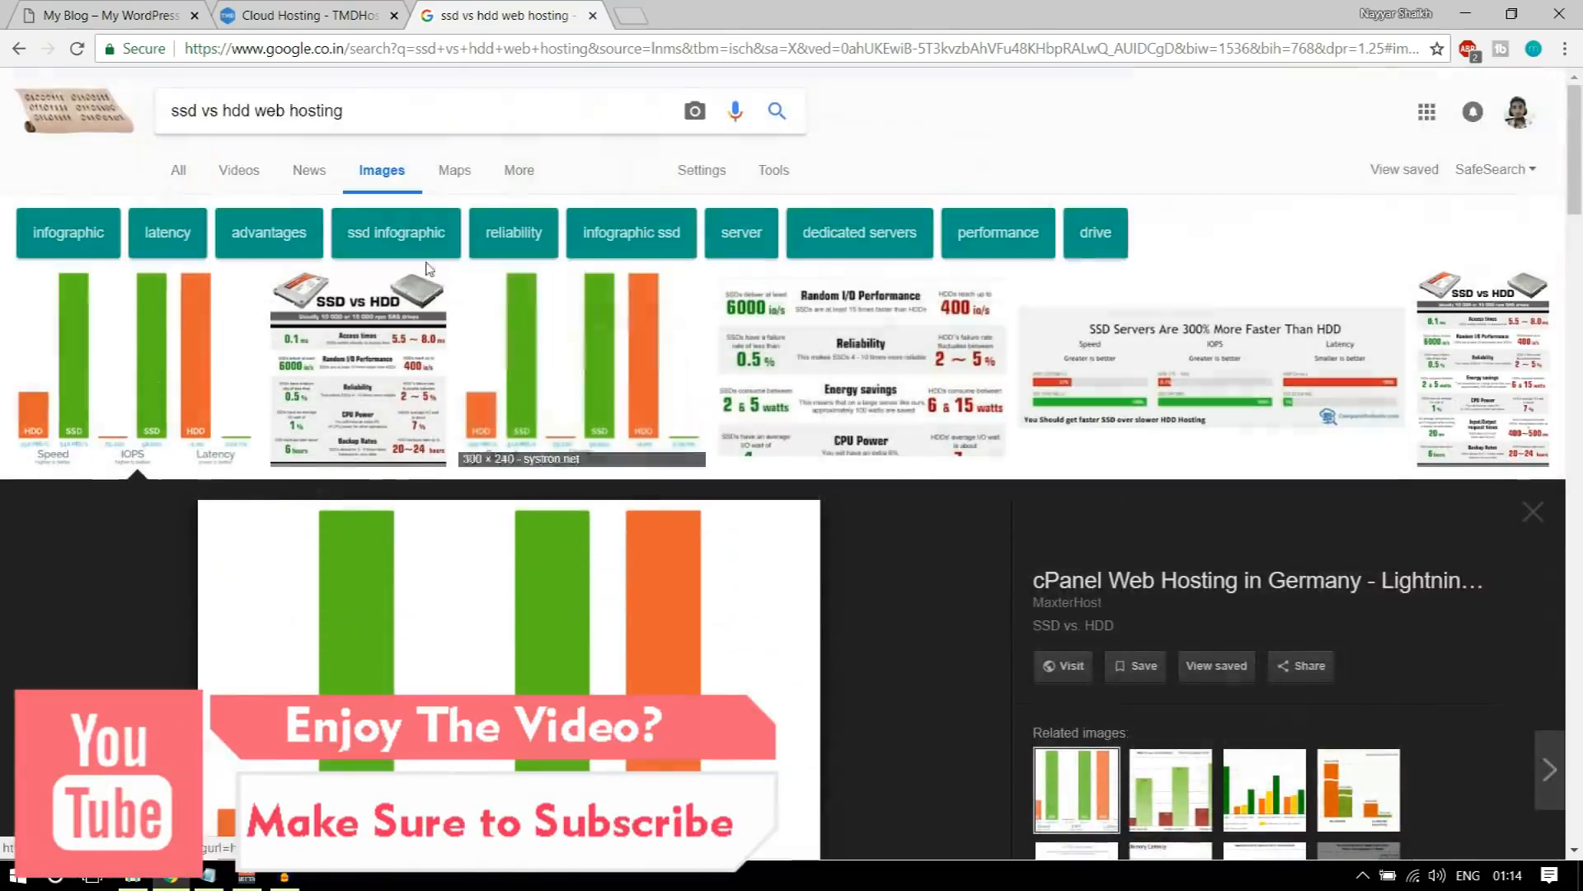
scroll(585, 266, down, 4)
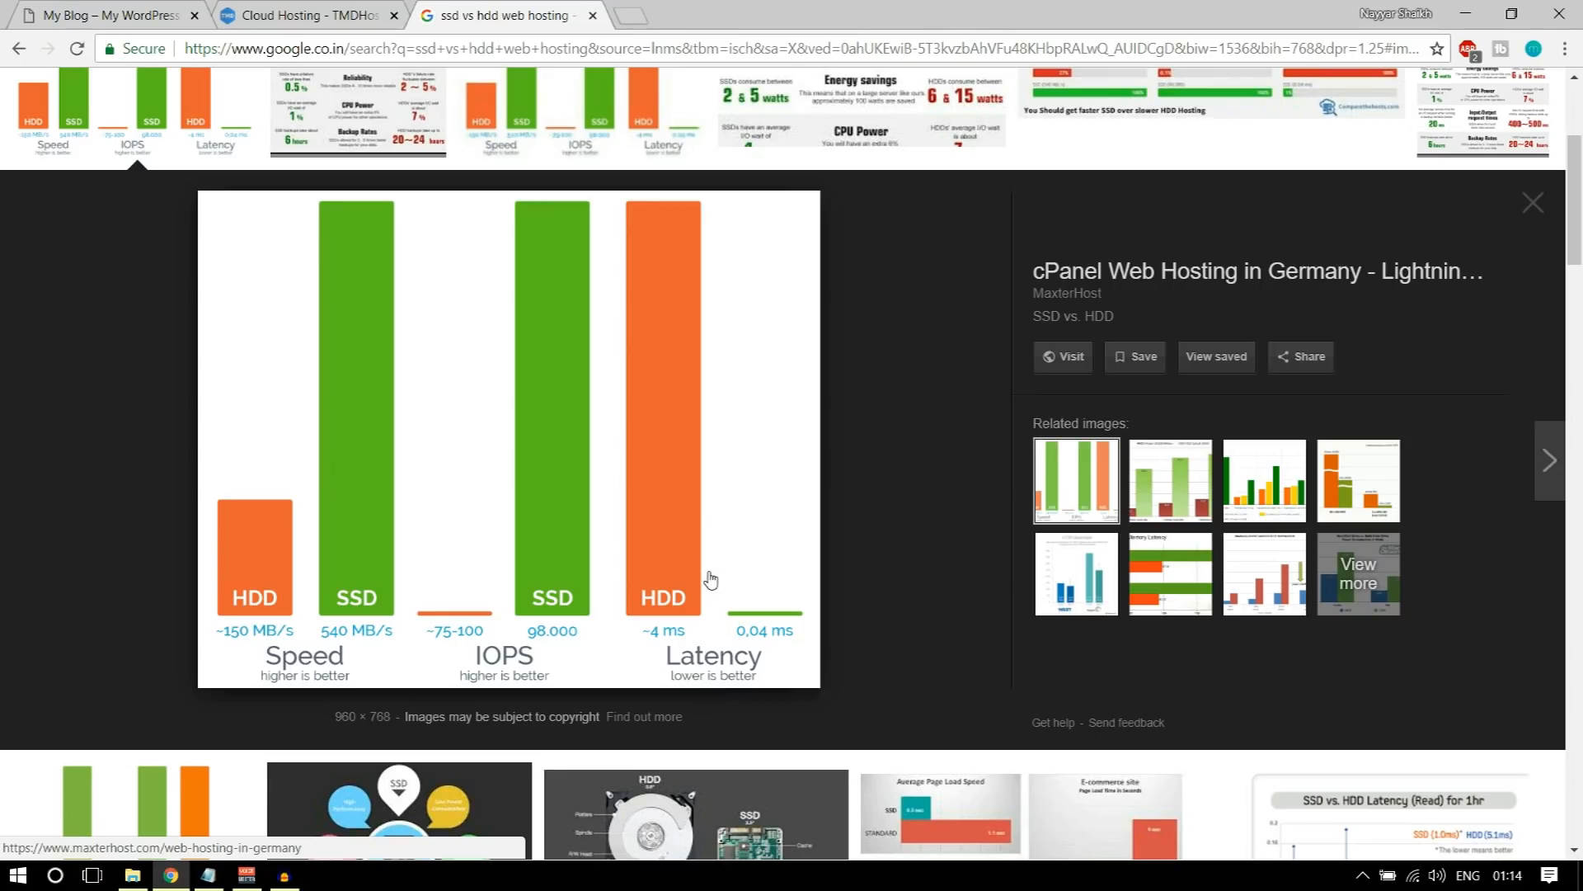
click(592, 16)
Step: Highlight the Enterprise Cloud plan's SSD space and hosted websites entries in turn, clearing each selection
scroll(1417, 523, up, 1)
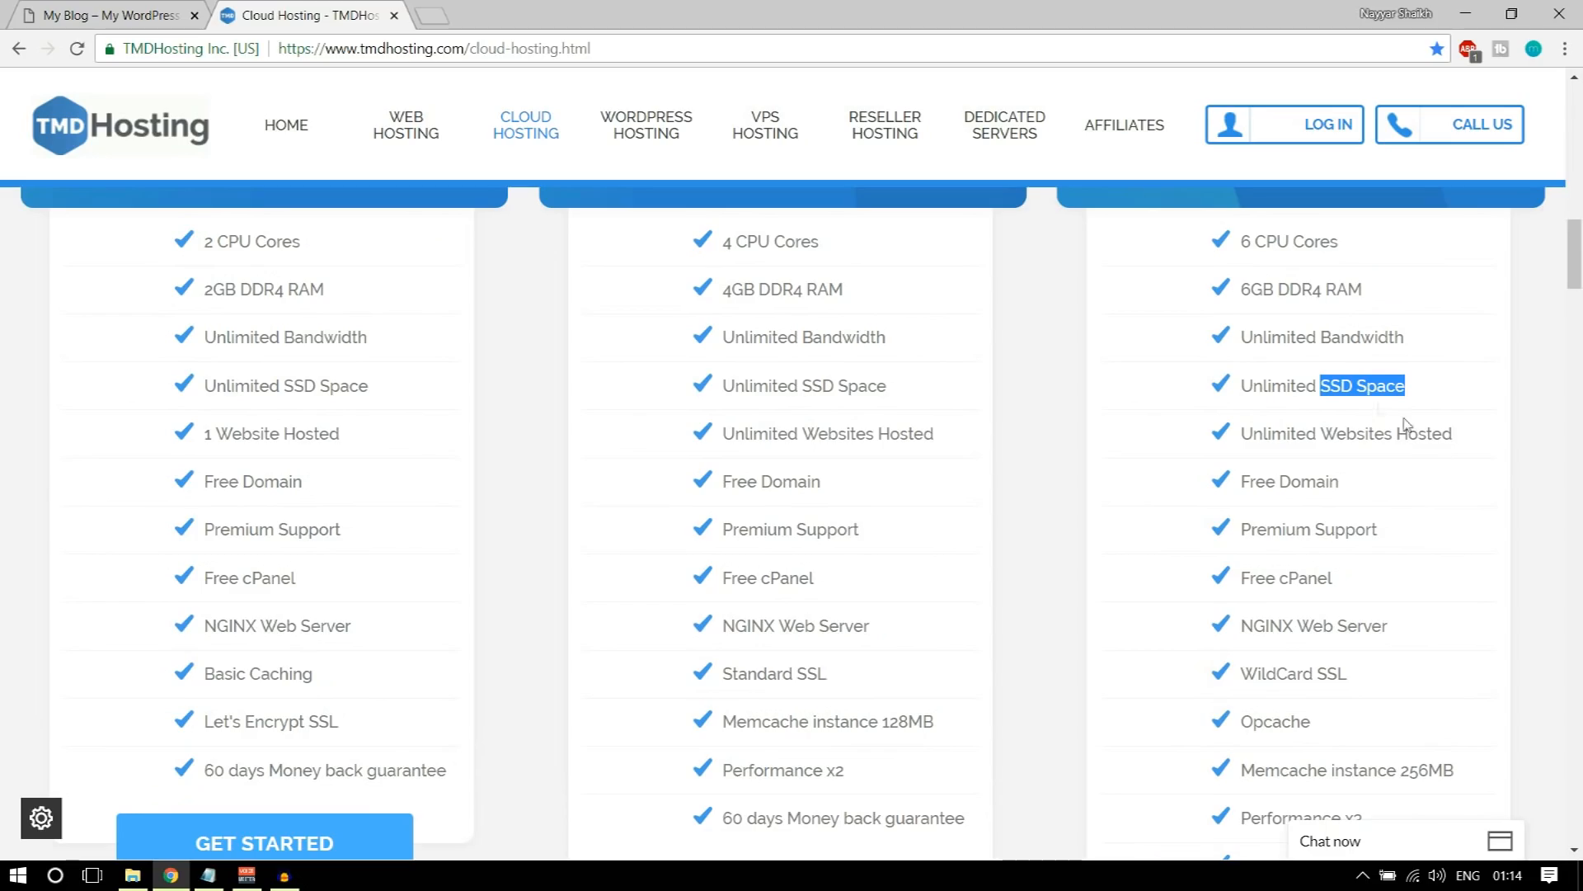
click(1441, 389)
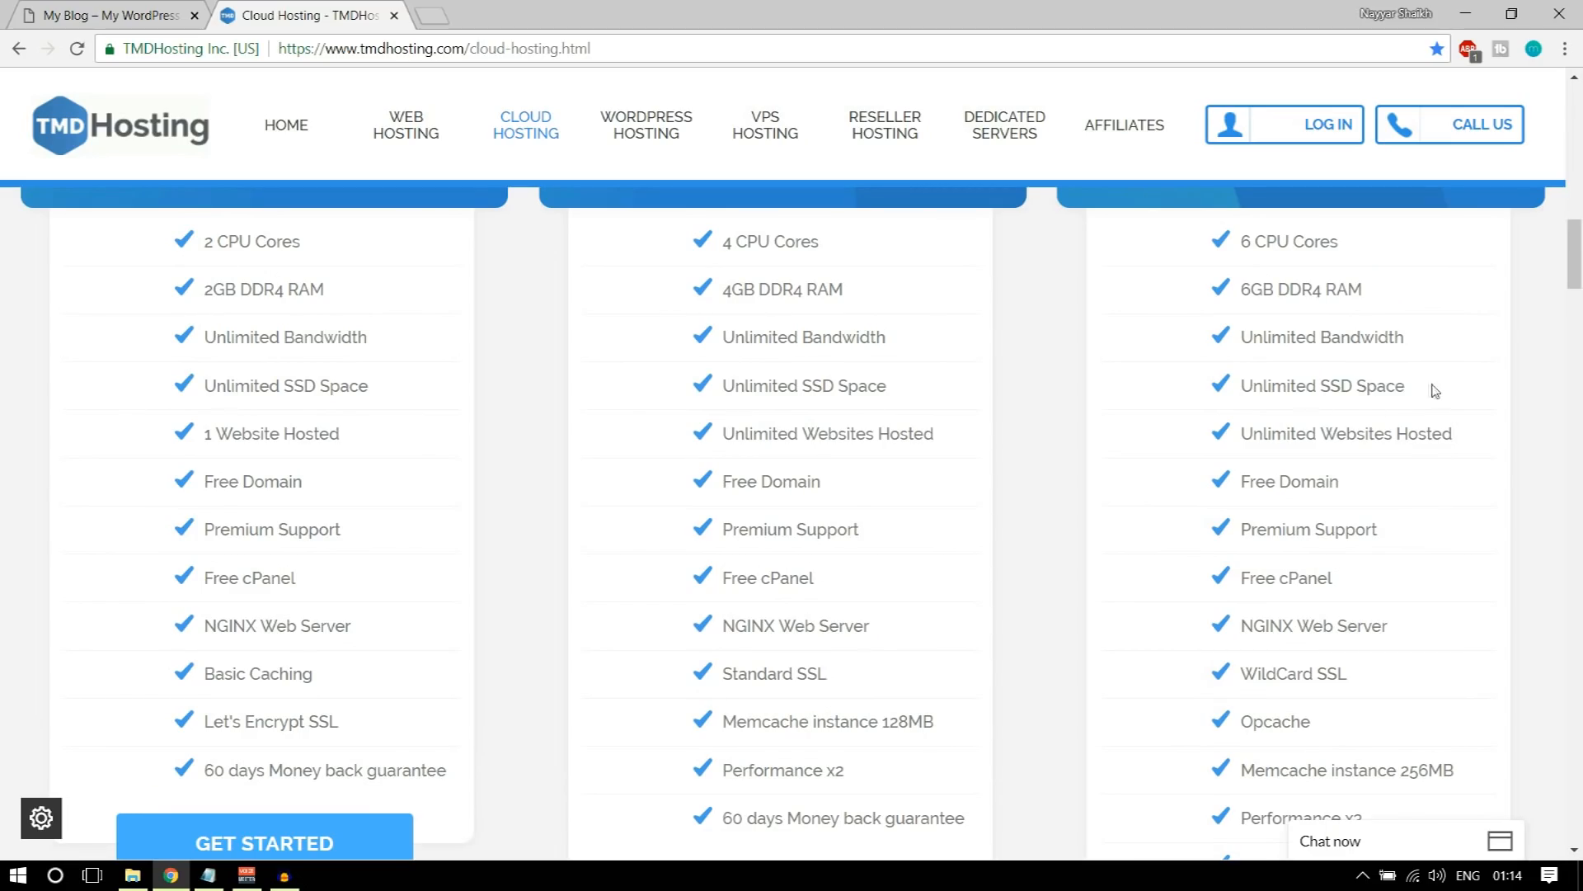
drag(1247, 384, 1435, 387)
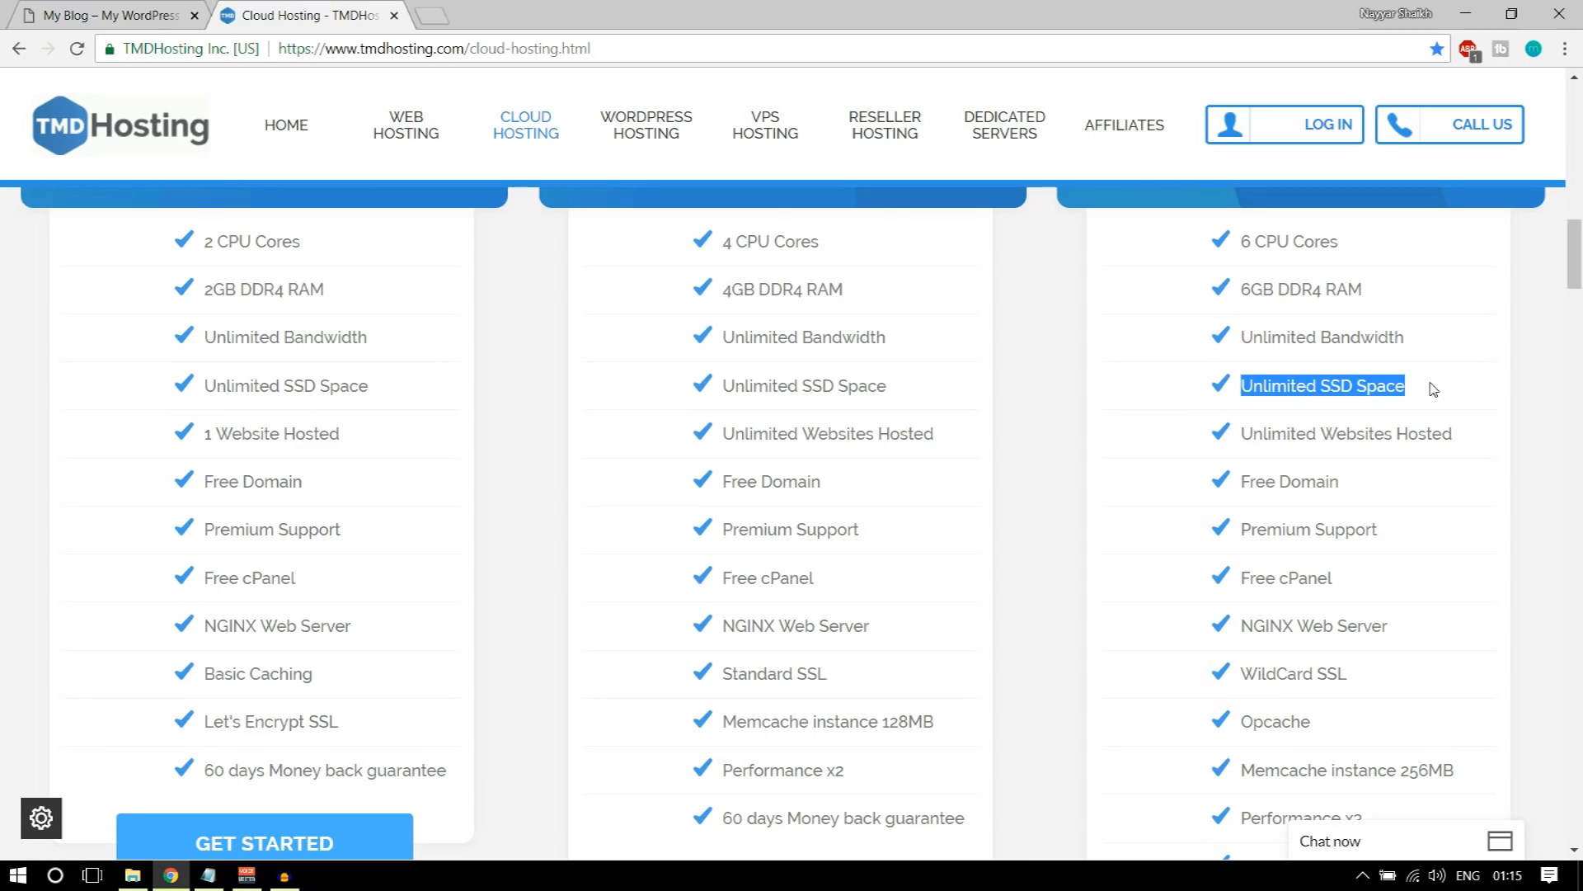
click(1303, 405)
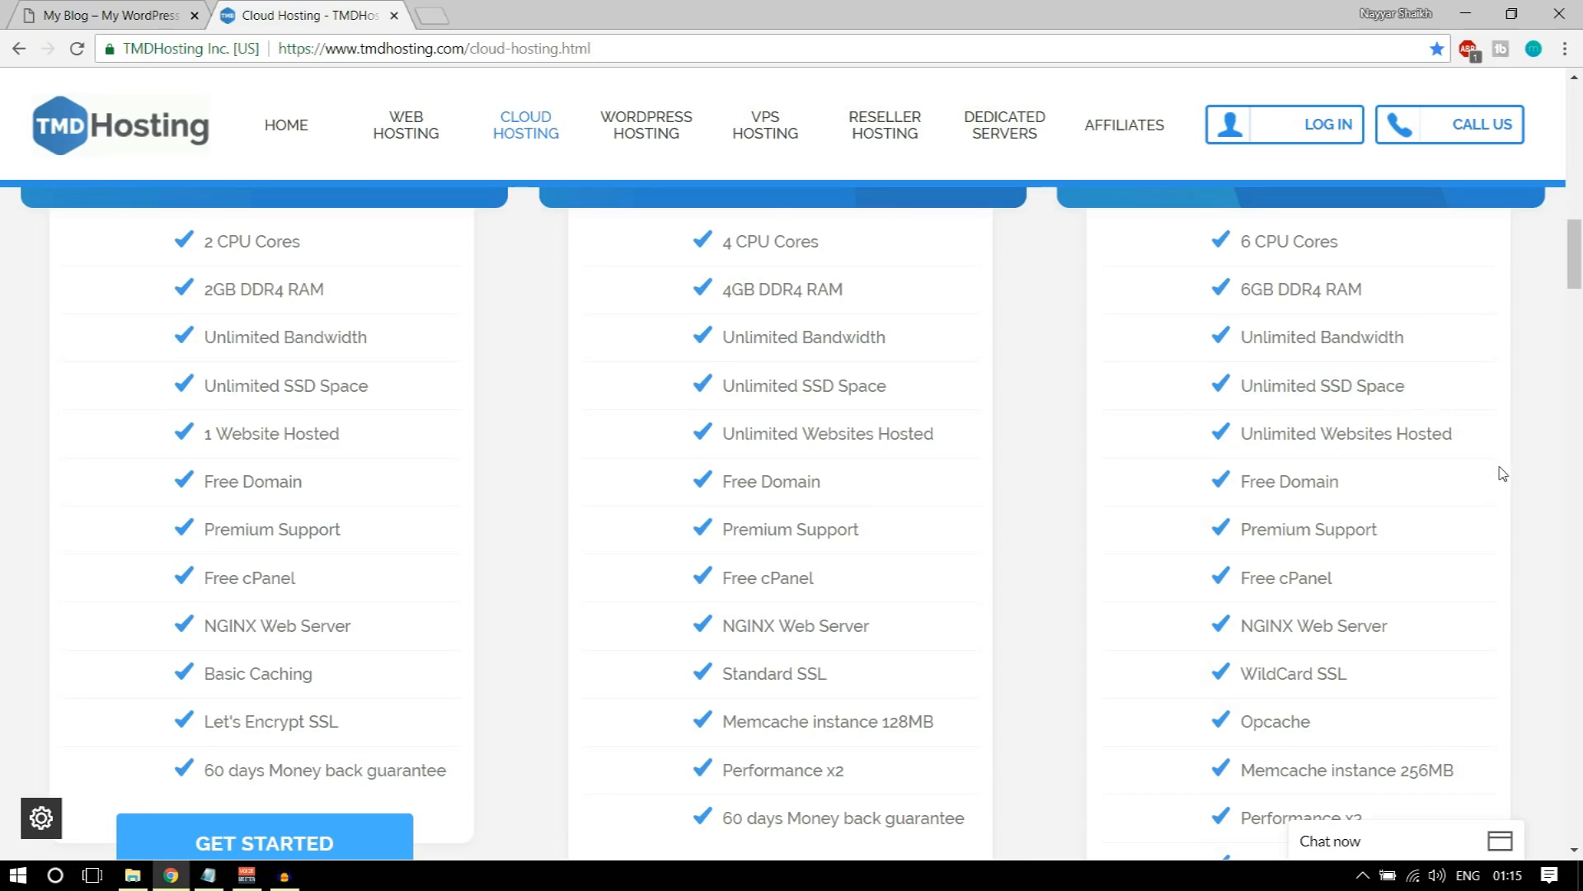
drag(1237, 433, 1474, 433)
click(1473, 521)
Step: Compare the monthly prices of the Starter, Business and Enterprise Cloud plans with their features
scroll(1476, 532, up, 3)
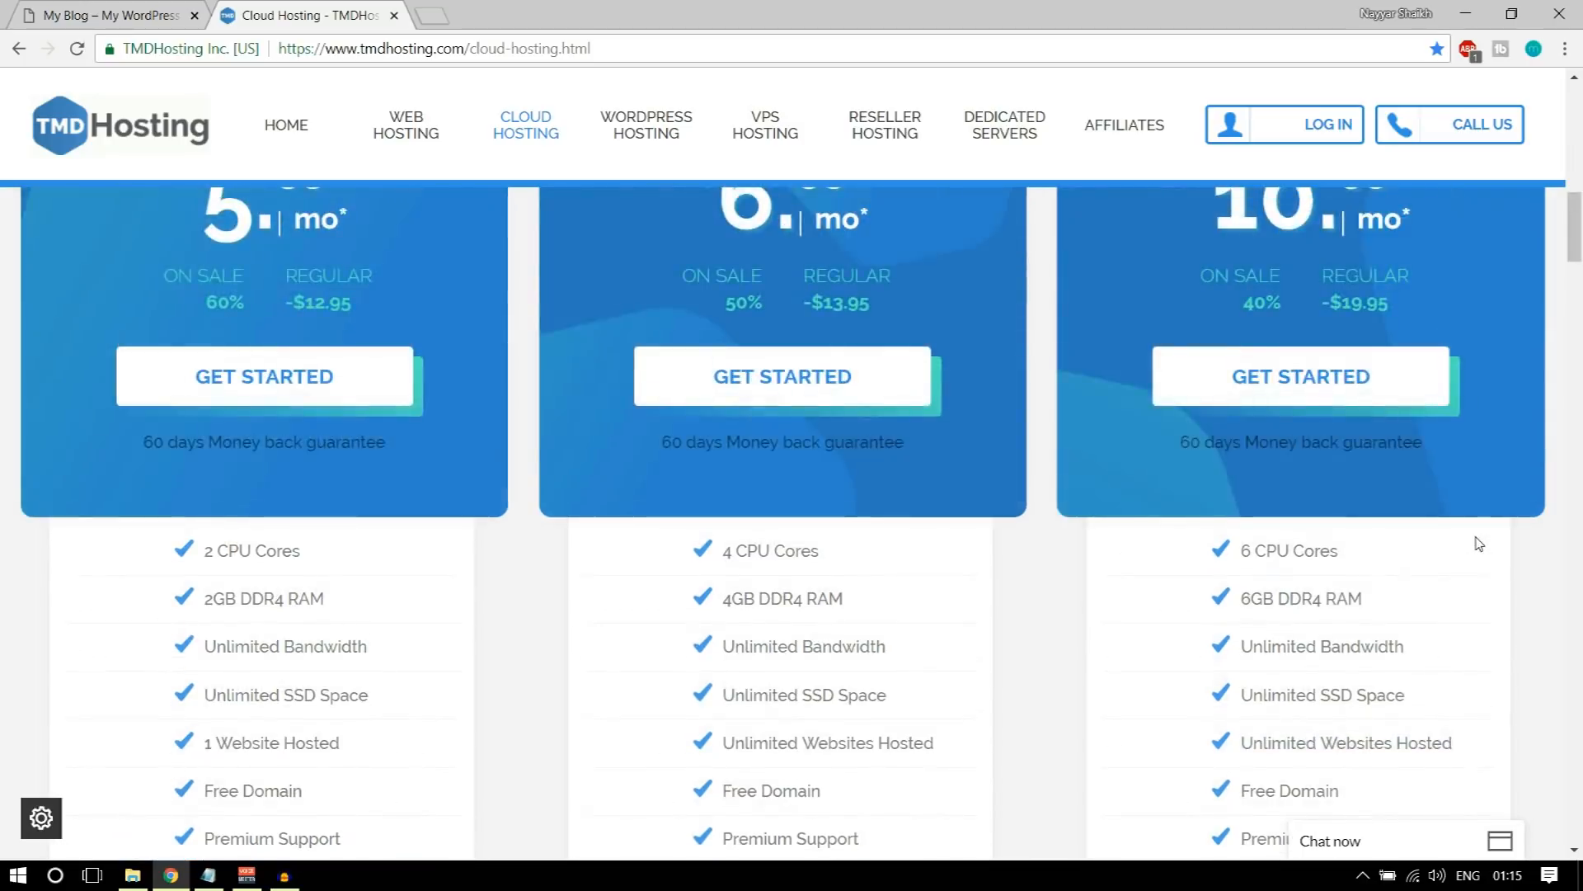
scroll(1479, 543, up, 3)
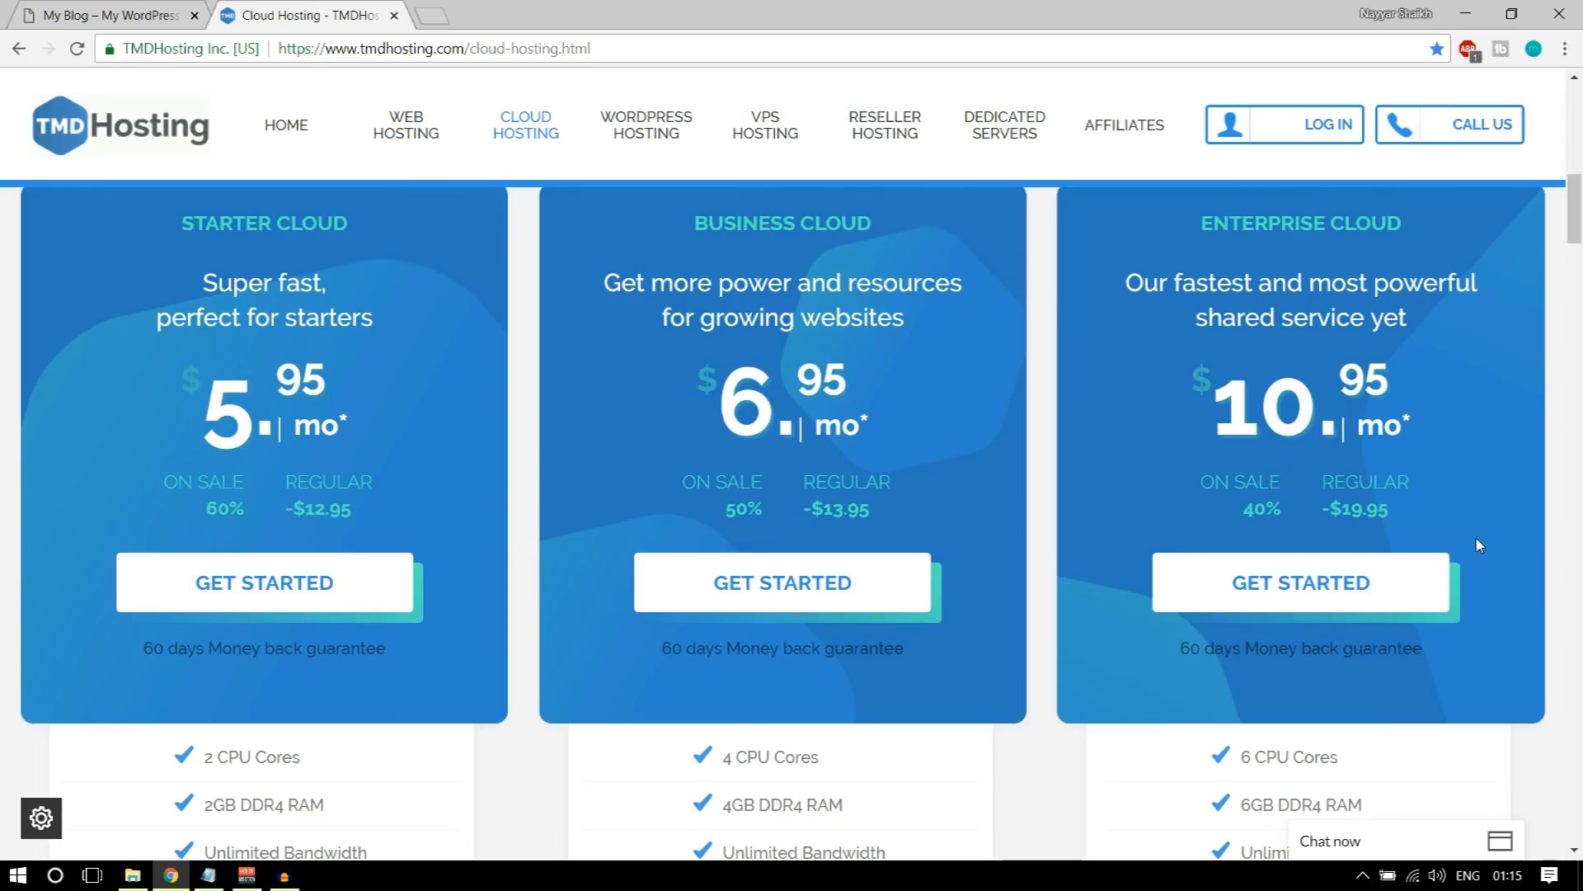
scroll(1481, 545, down, 5)
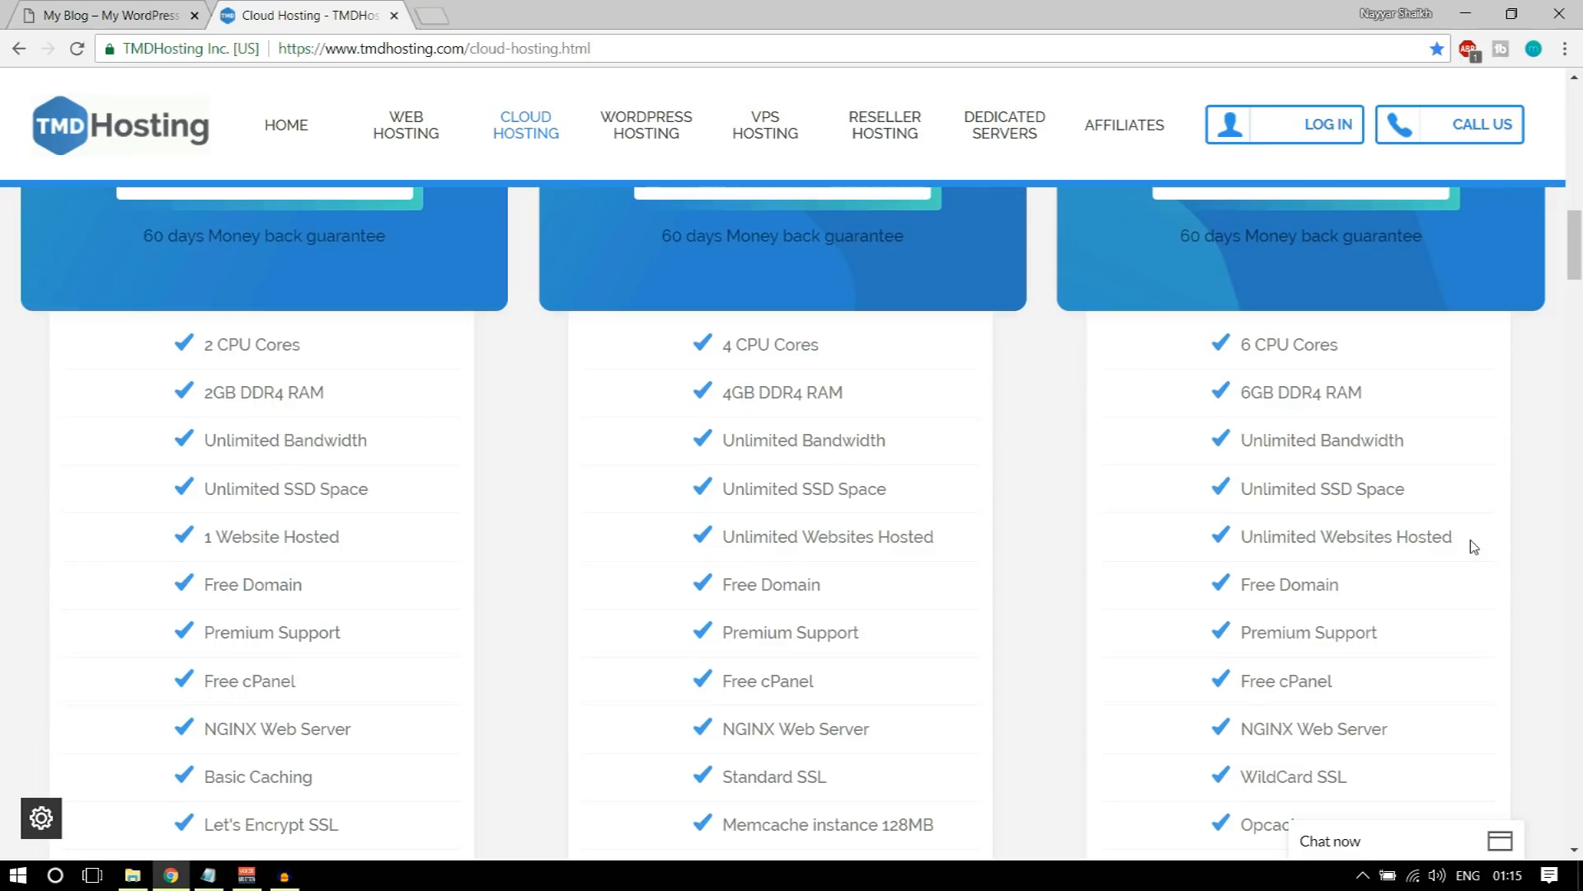
scroll(1474, 546, up, 5)
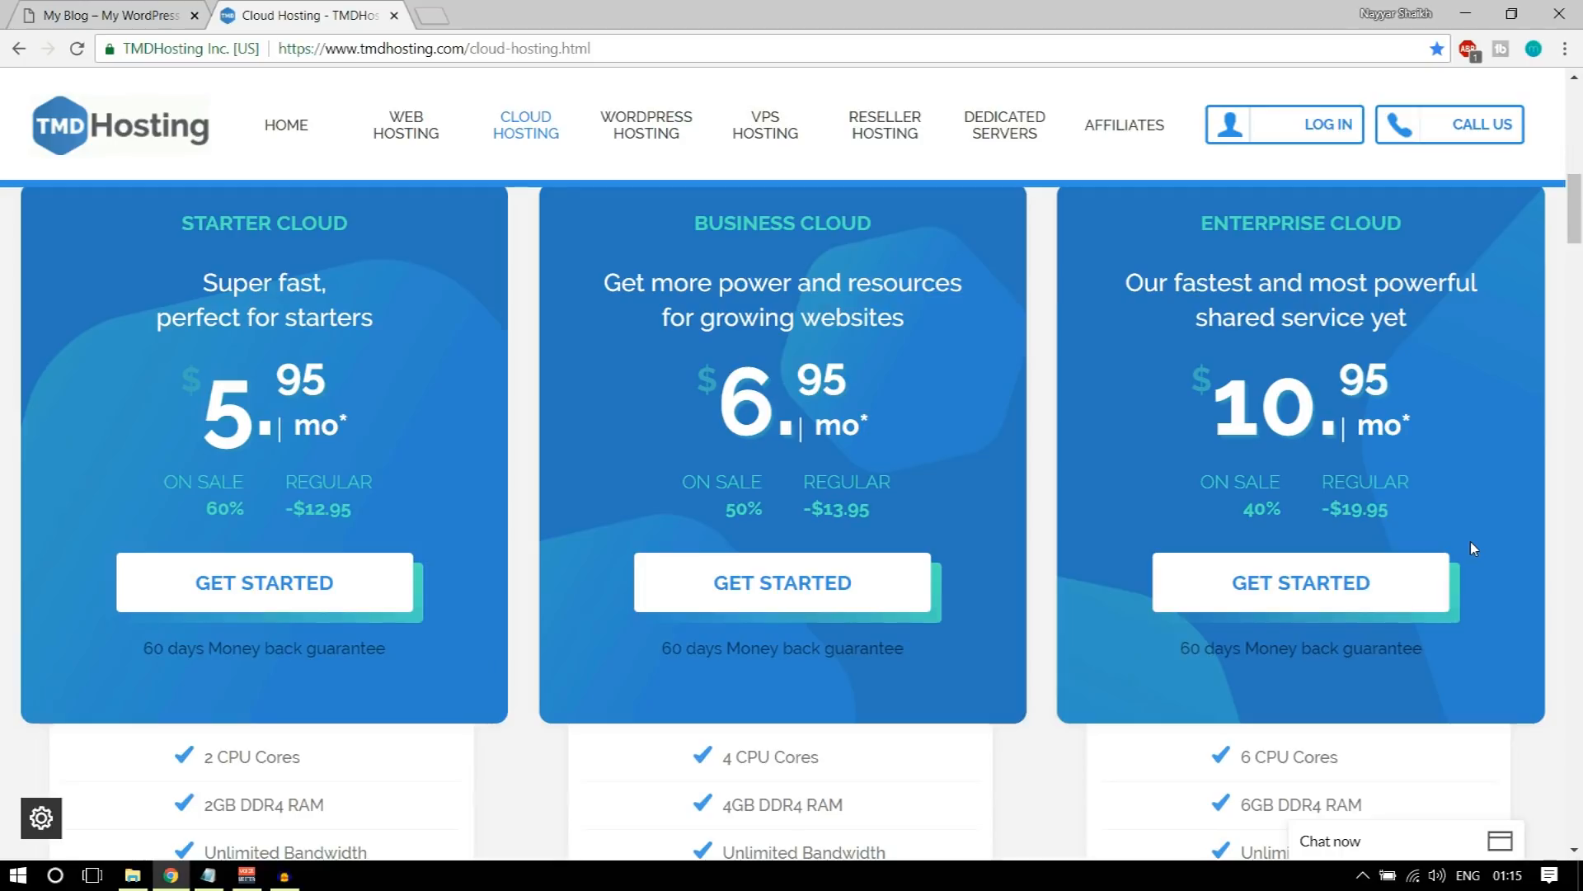
Step: Check the free domain entry in the Enterprise Cloud plan's feature list
scroll(1473, 533, down, 6)
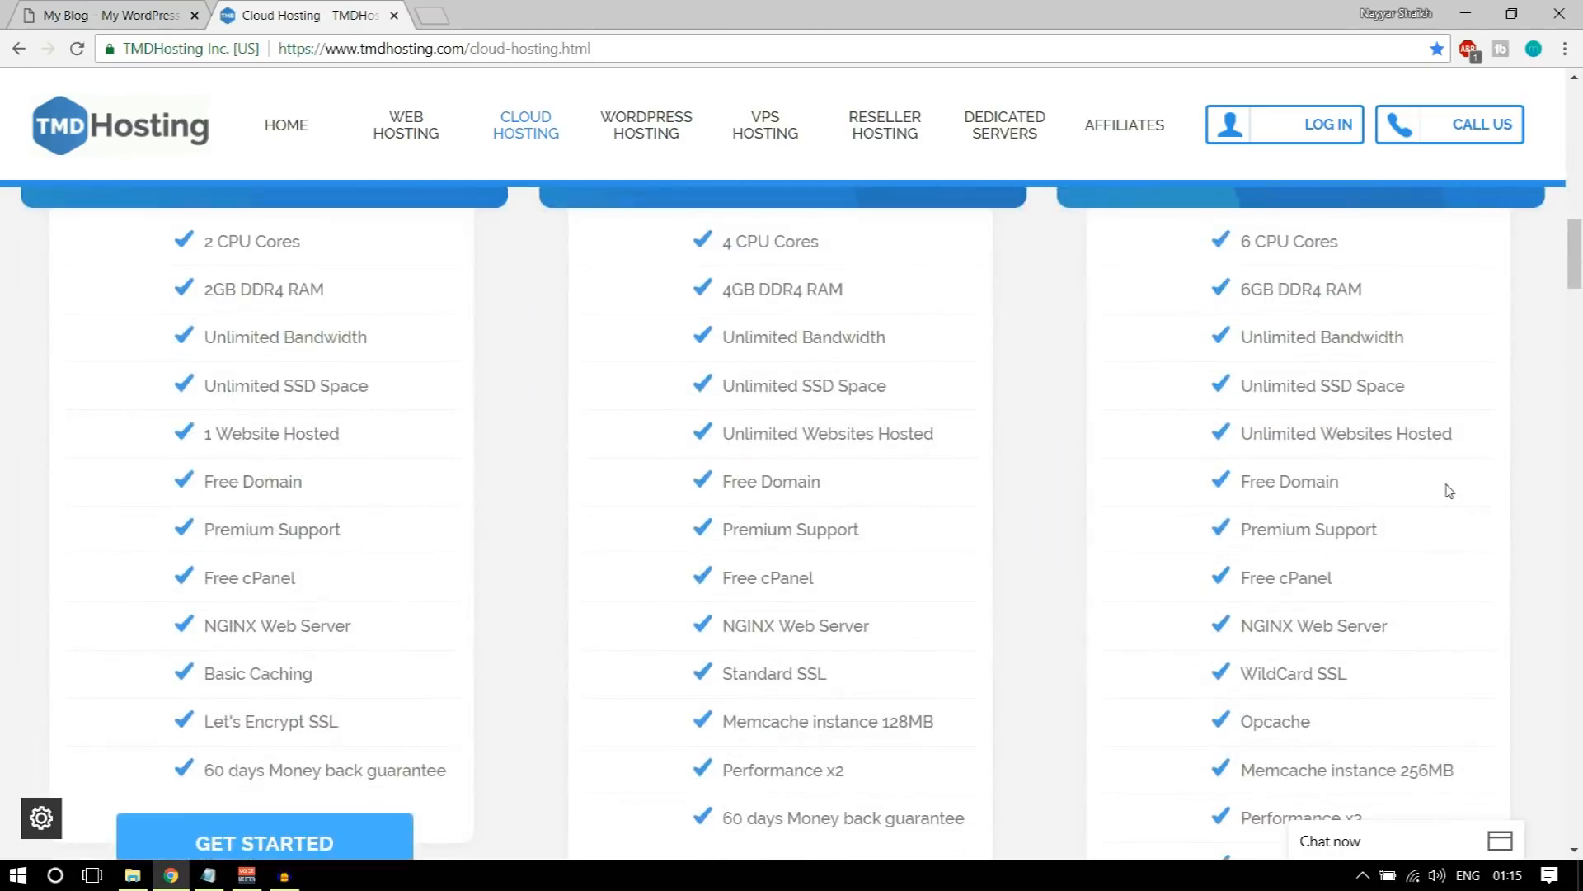
drag(1333, 484, 1212, 491)
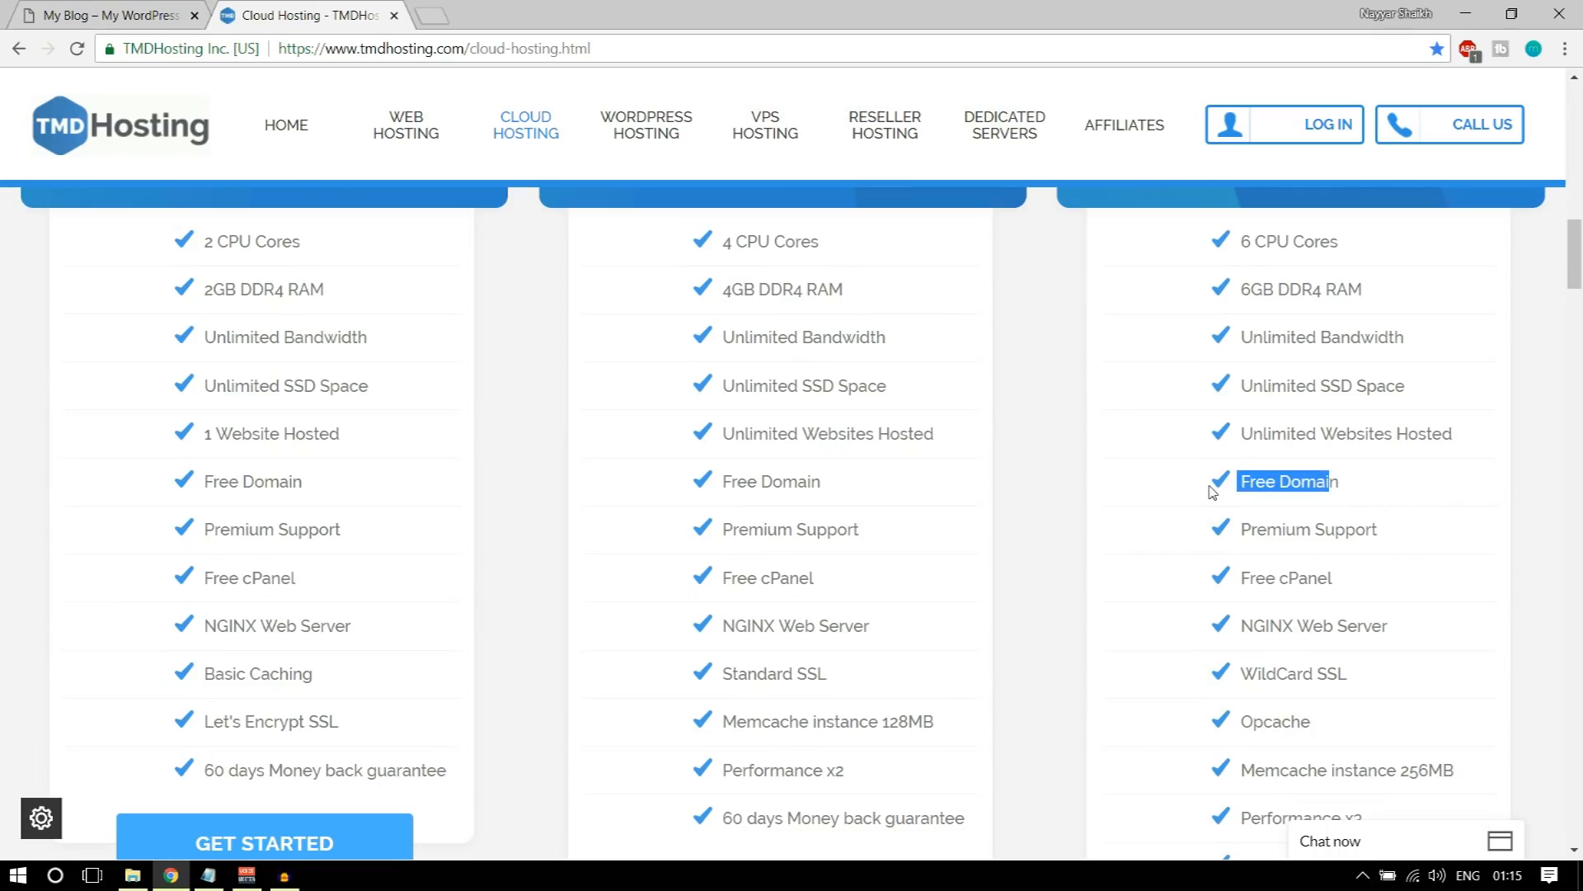
click(1356, 486)
drag(1356, 487, 1240, 486)
click(1362, 481)
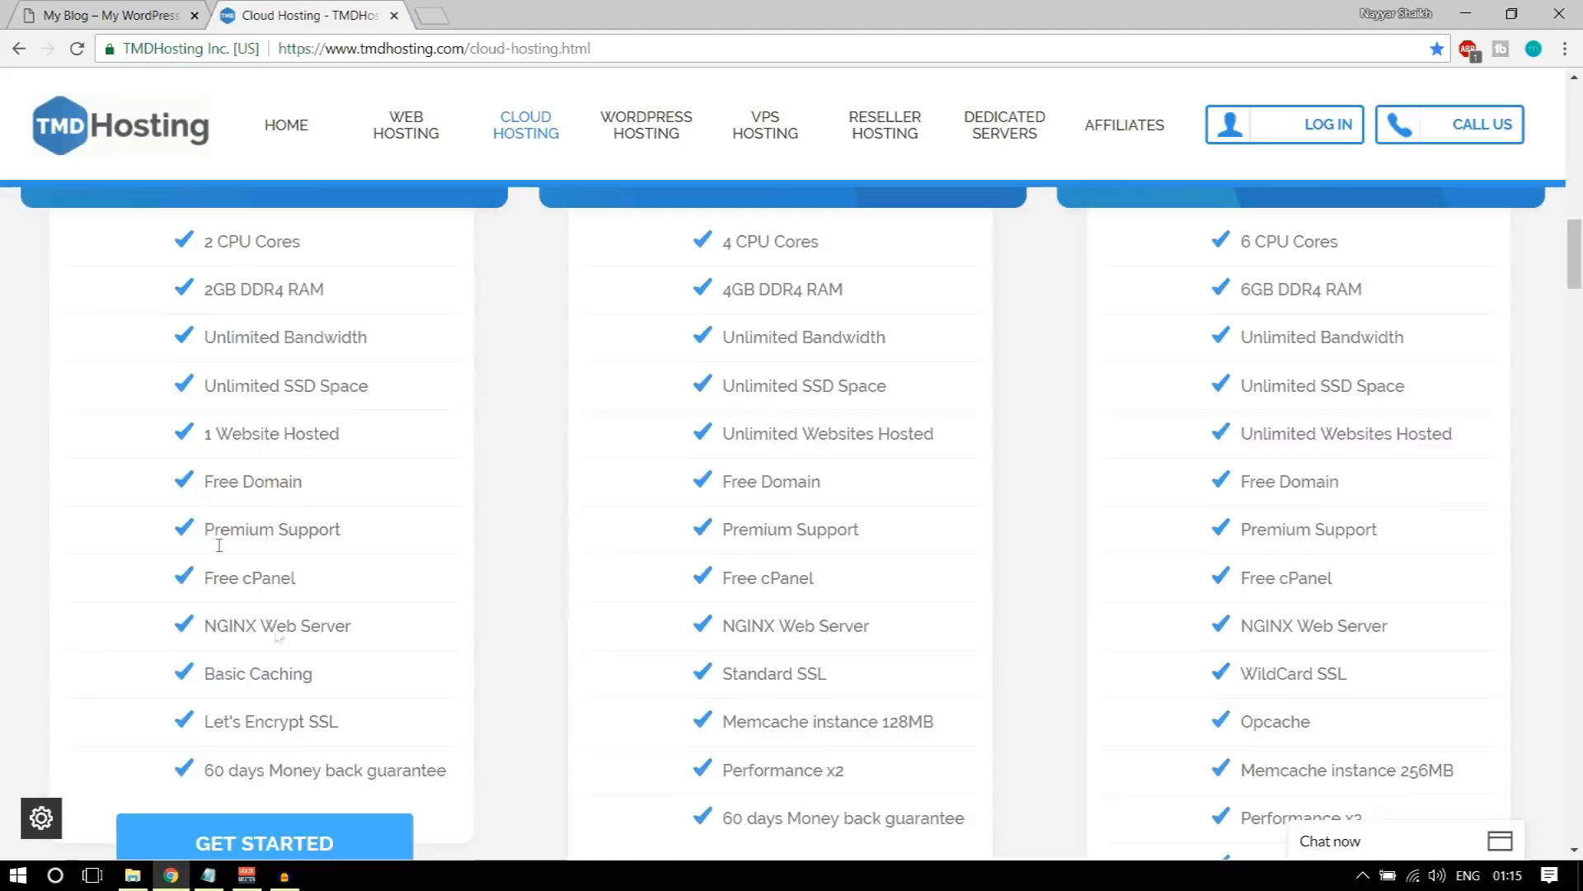
scroll(283, 649, up, 5)
scroll(283, 649, down, 5)
drag(1342, 488, 1240, 503)
click(1249, 504)
scroll(1362, 528, down, 1)
Step: Highlight the Enterprise Cloud plan's Premium Support entry, then open the live chat window and minimize it
drag(1373, 428, 1239, 427)
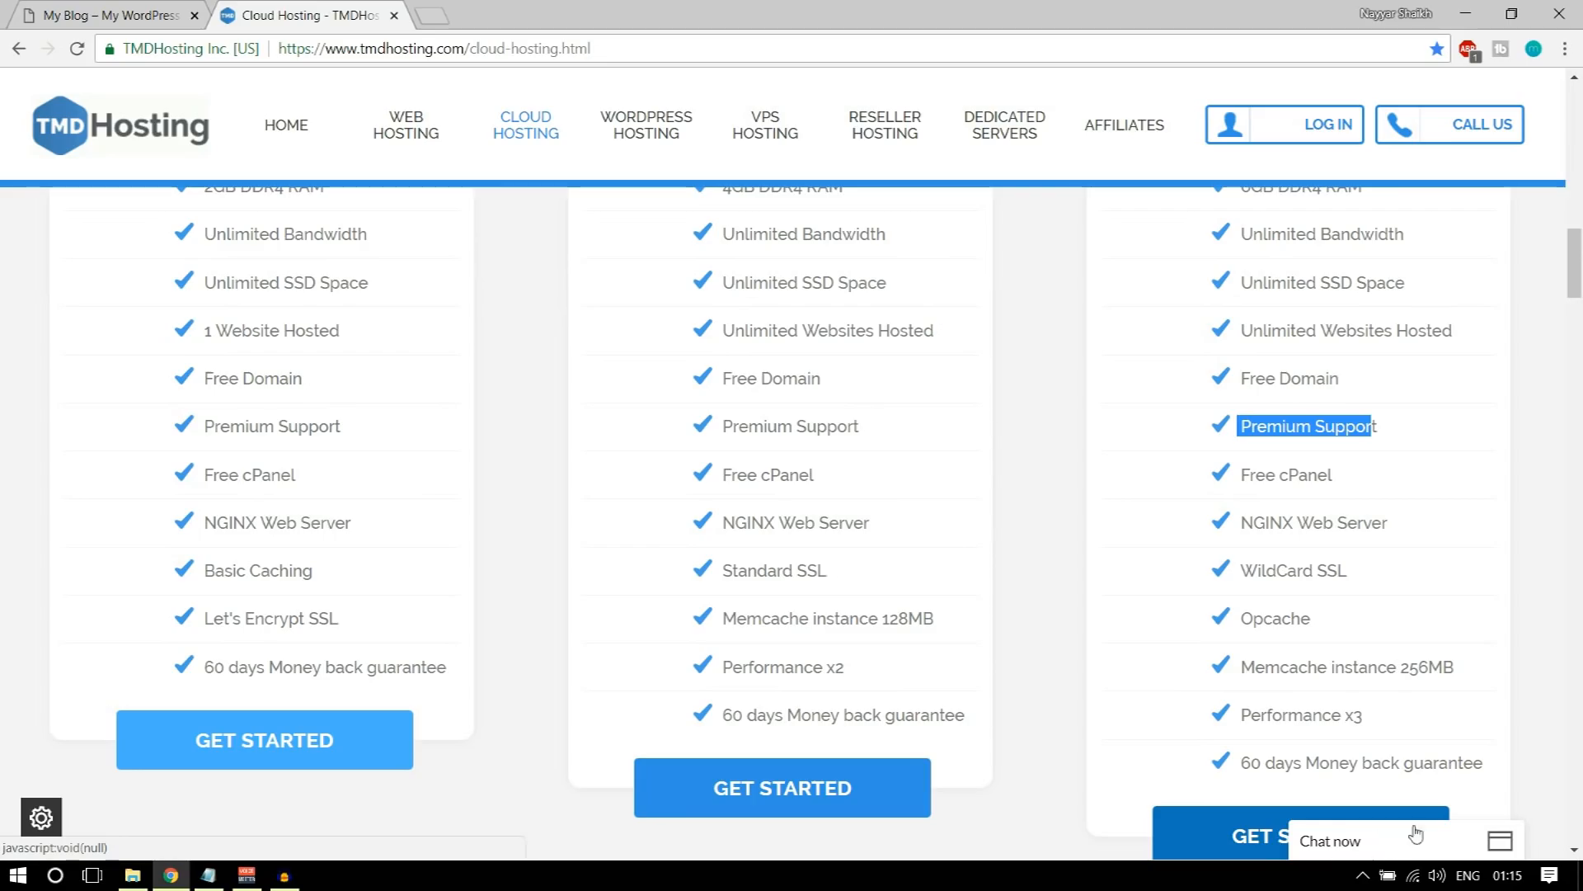
click(1357, 846)
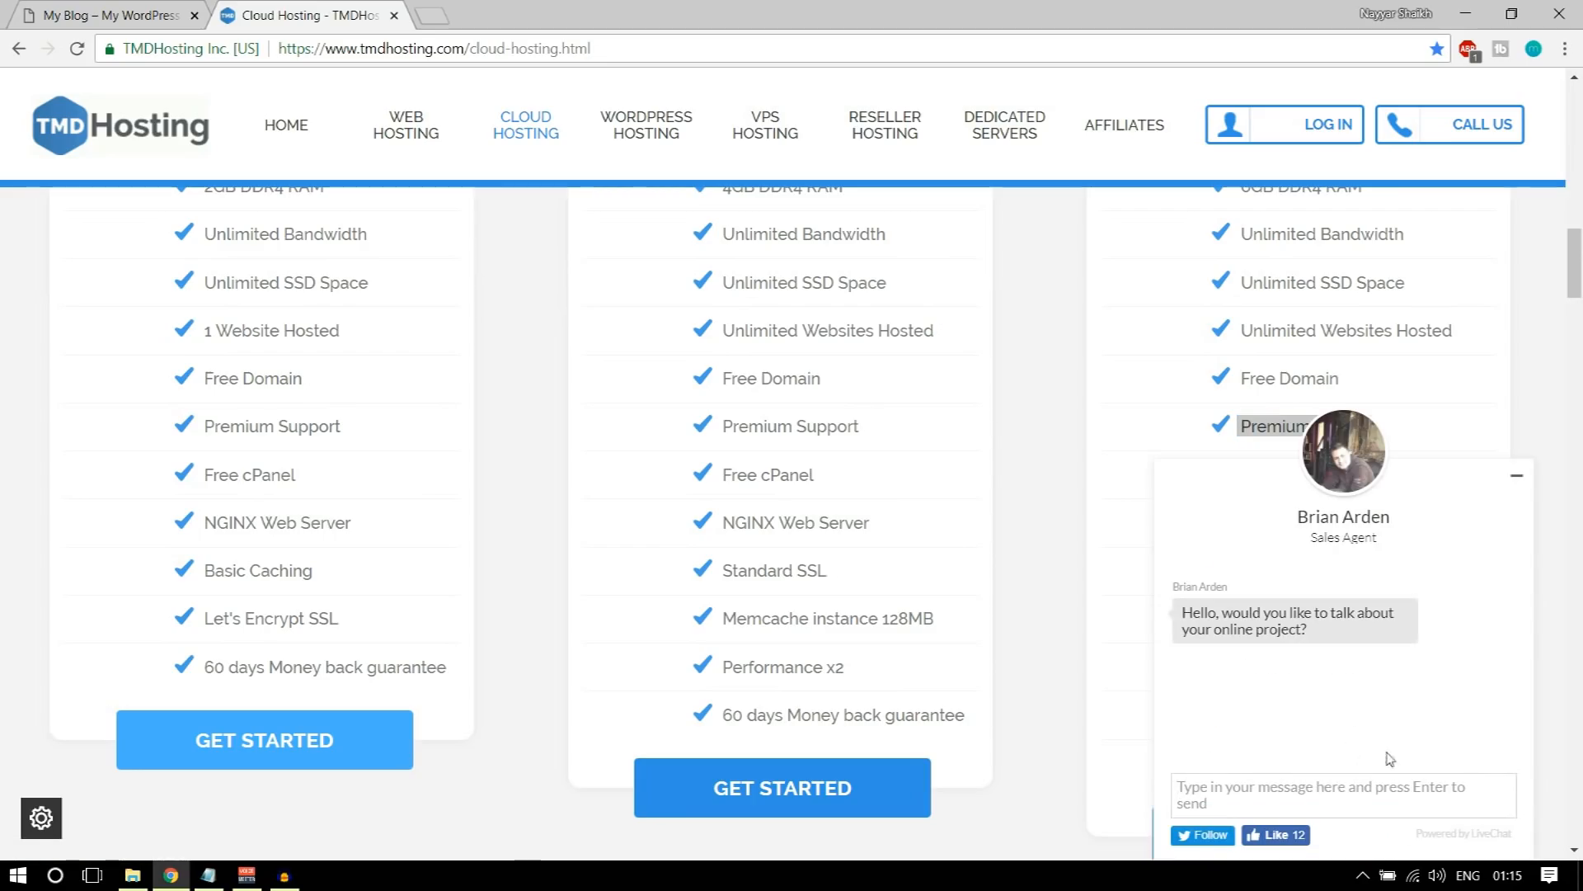
click(1516, 476)
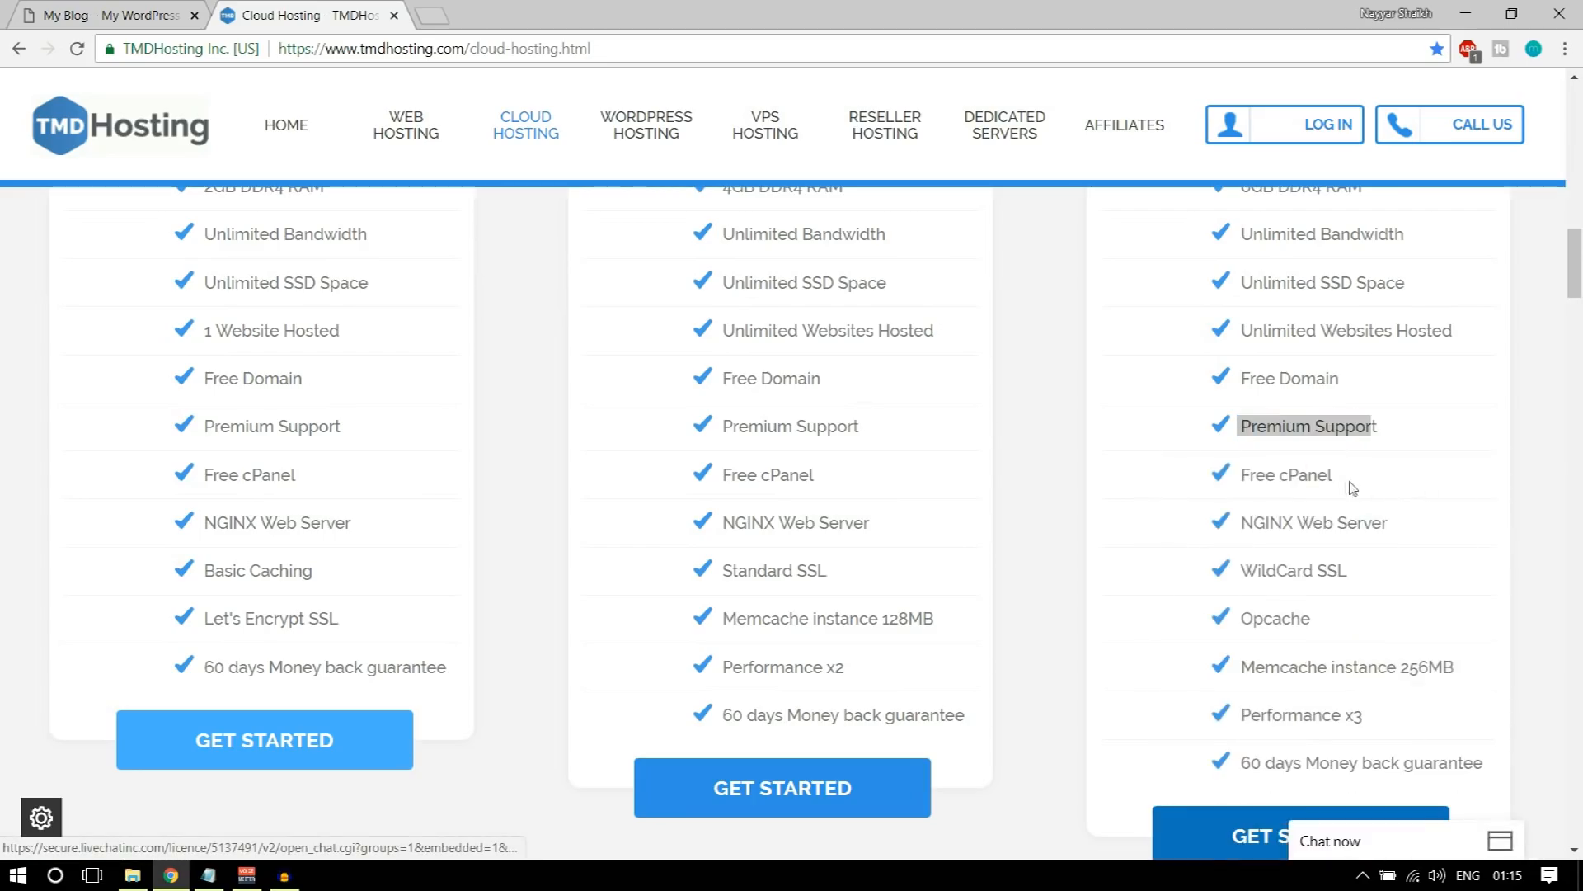
Step: Highlight the Enterprise Cloud plan's Free cPanel, NGINX Web Server and WildCard SSL entries one after another
triple_click(1281, 471)
drag(1403, 530, 1237, 525)
scroll(1382, 575, down, 1)
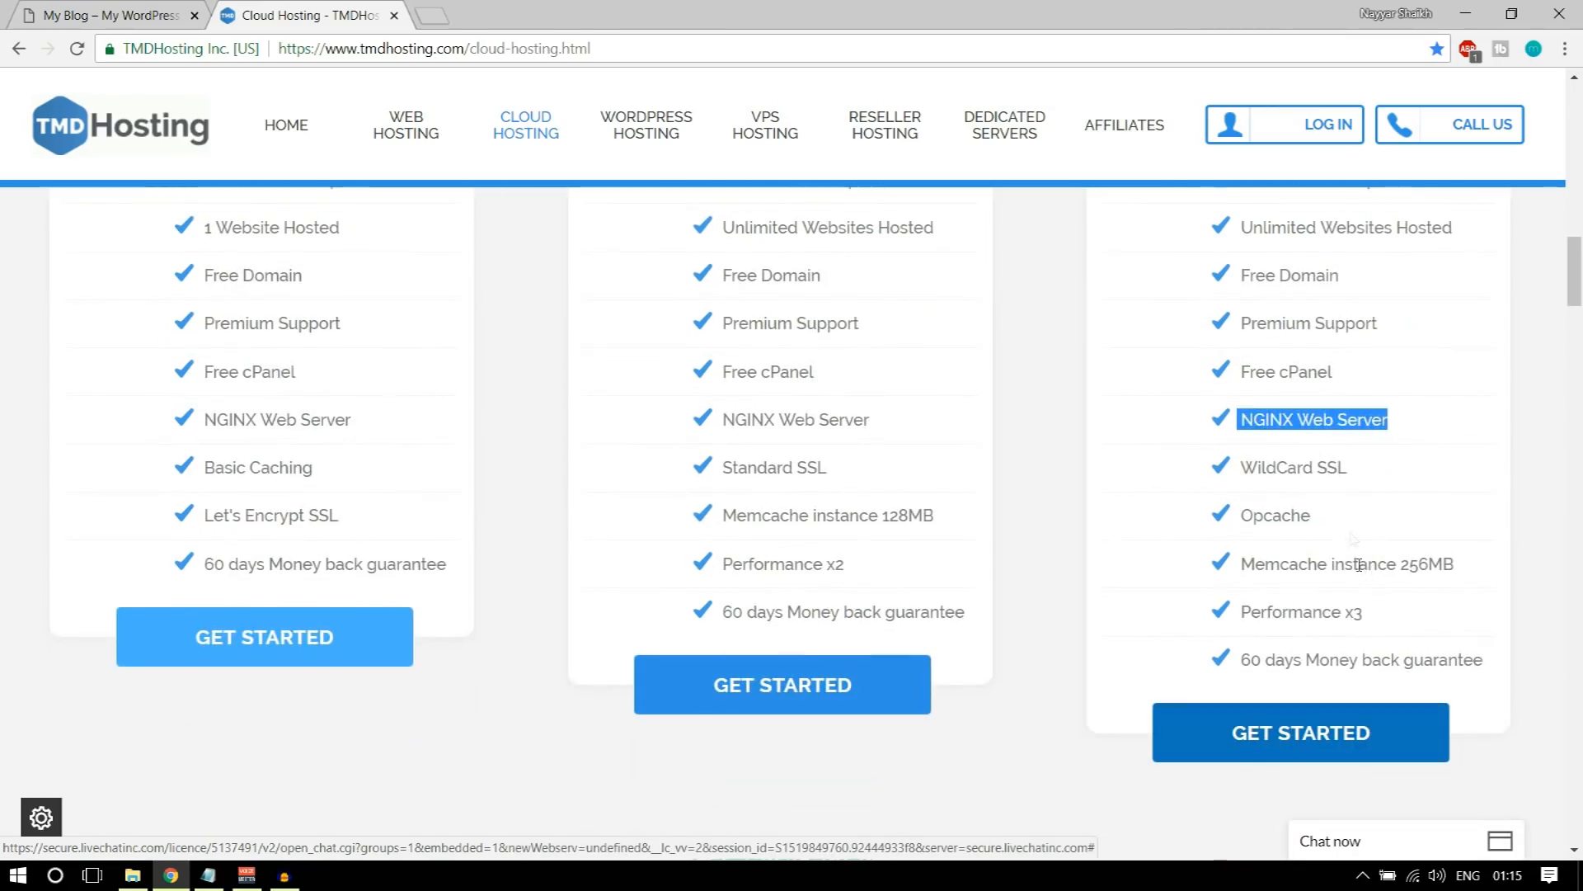
drag(1354, 468, 1241, 475)
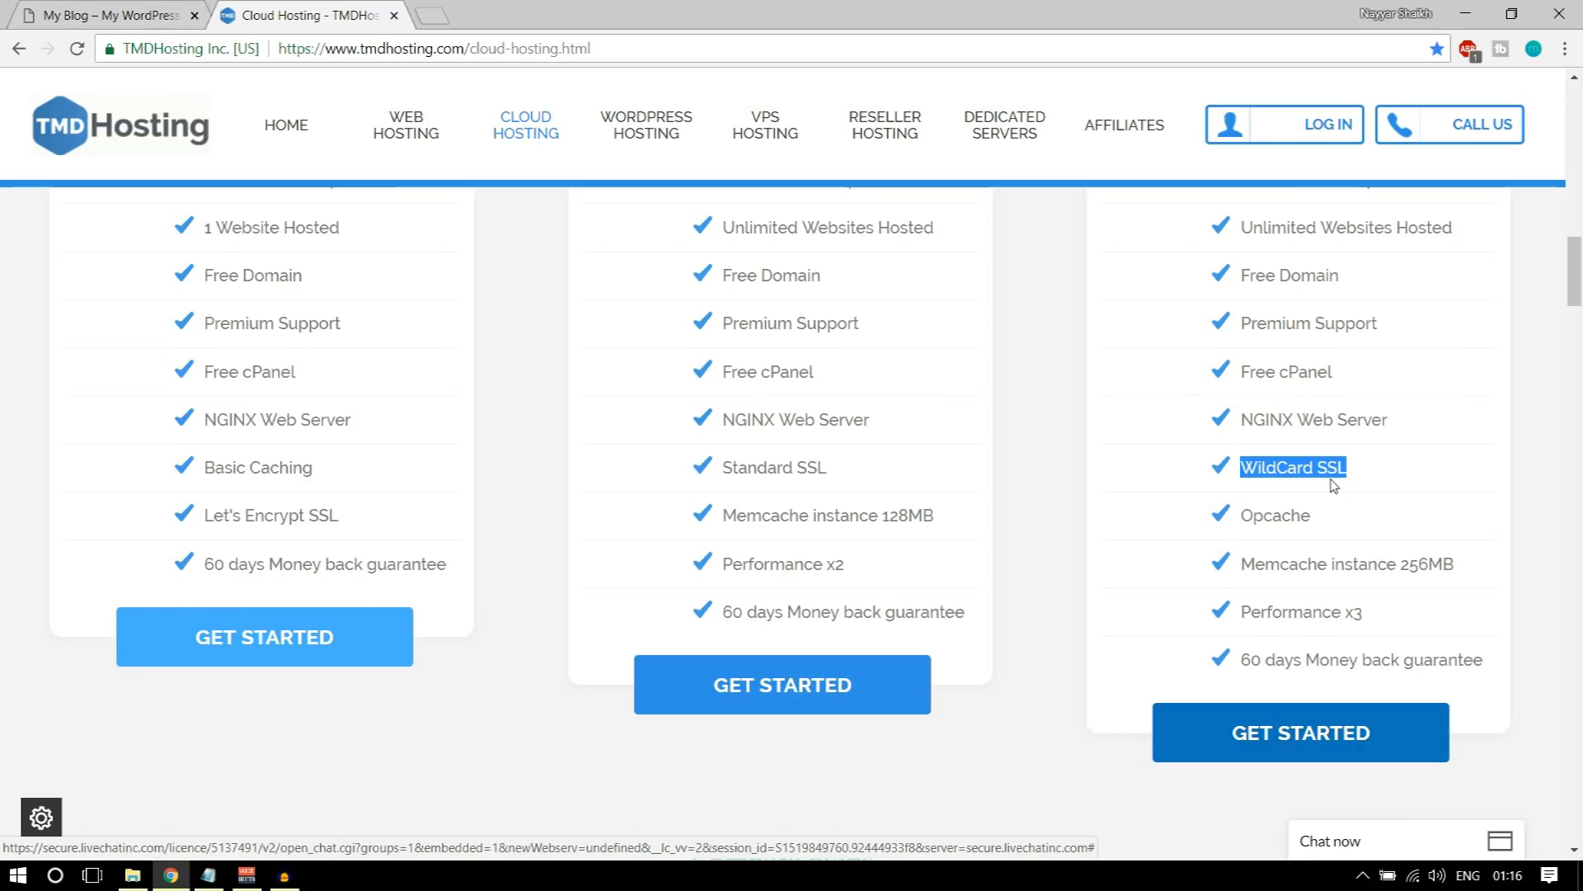
Step: Check the demo store's secure connection details, and return to the Enterprise Cloud plan's SSL entry on the Cloud Hosting page
scroll(1400, 548, up, 1)
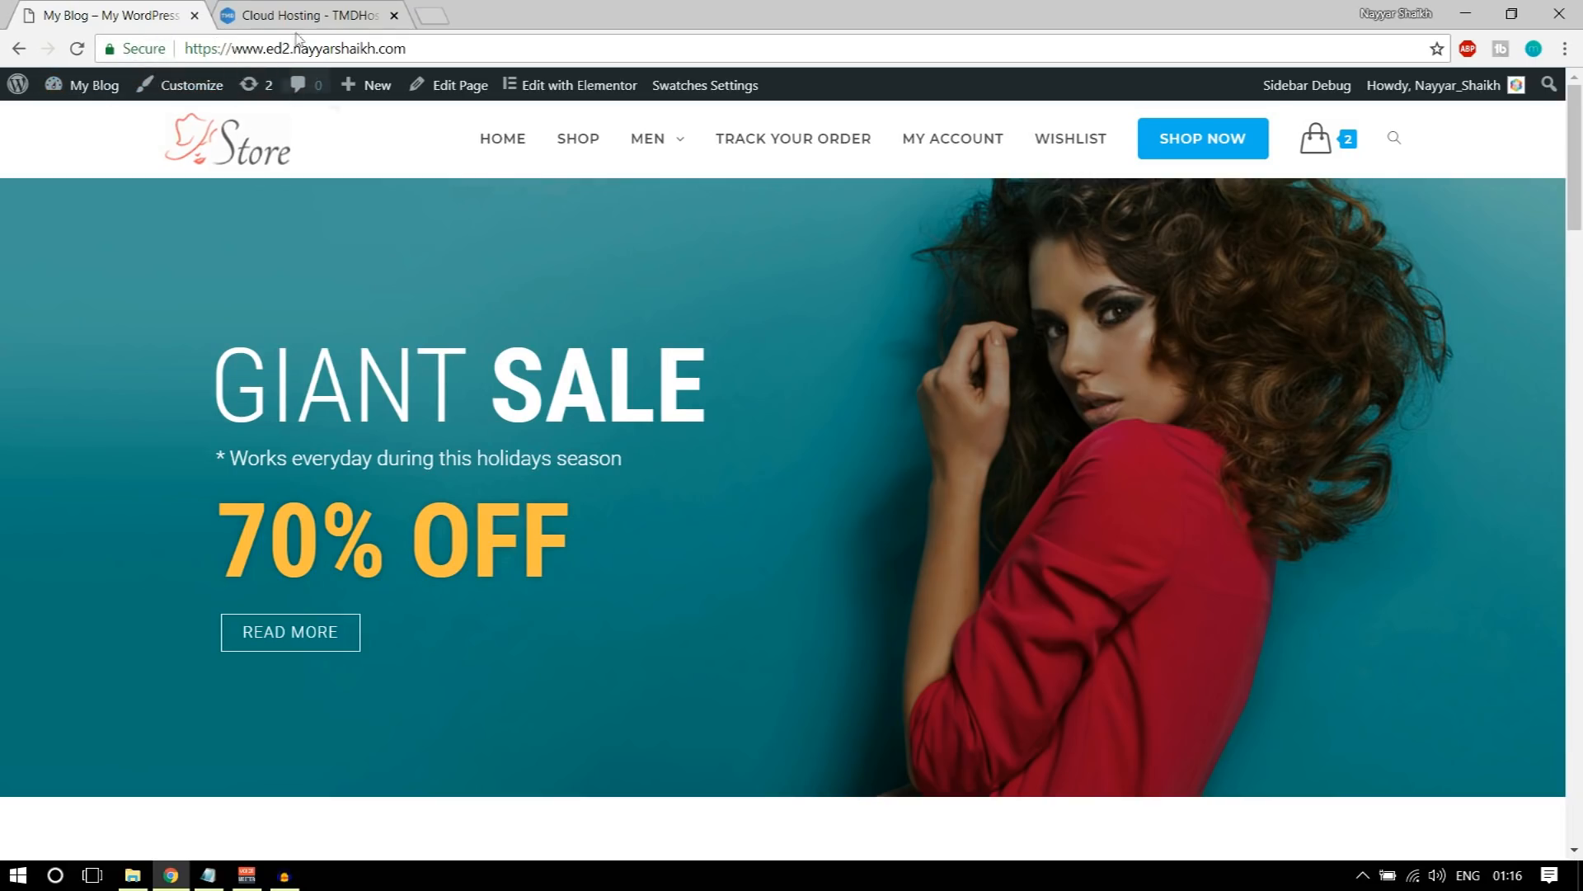
click(128, 51)
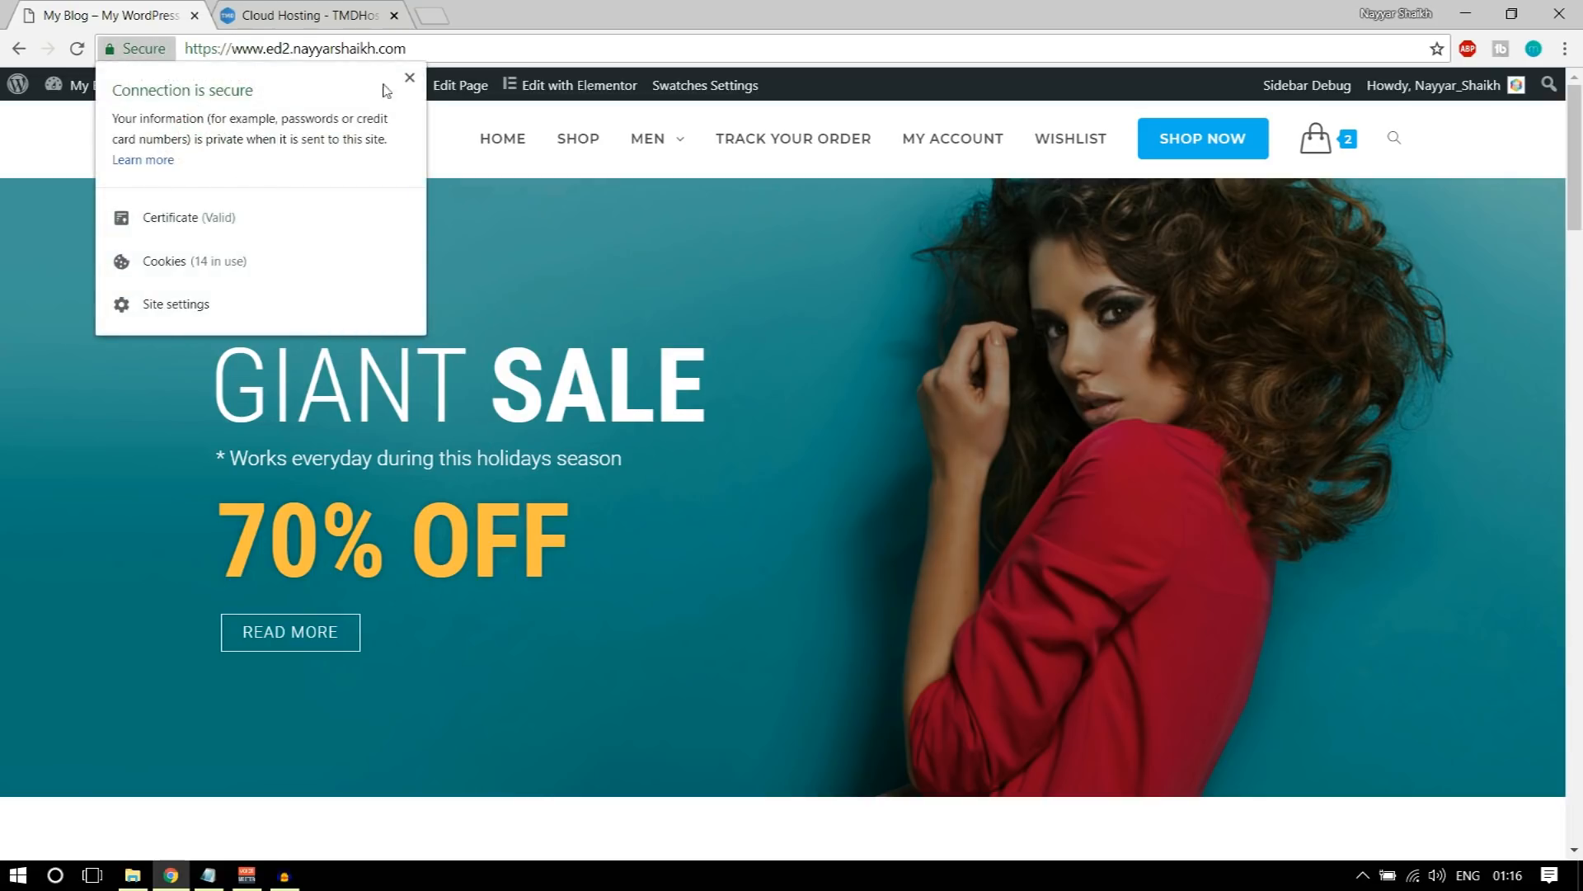
click(410, 78)
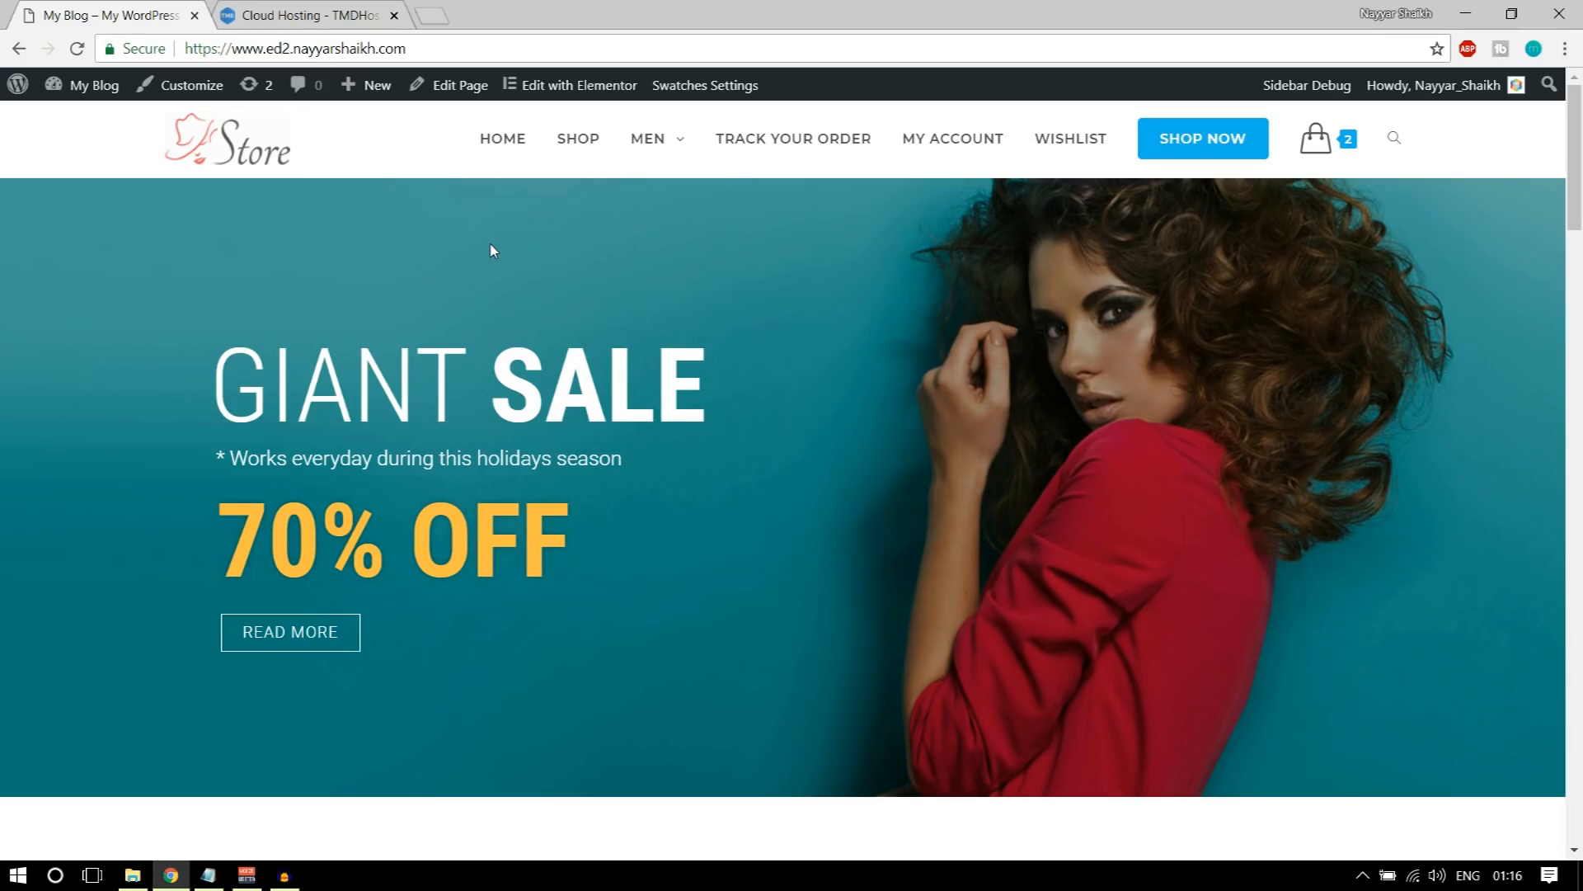
click(264, 7)
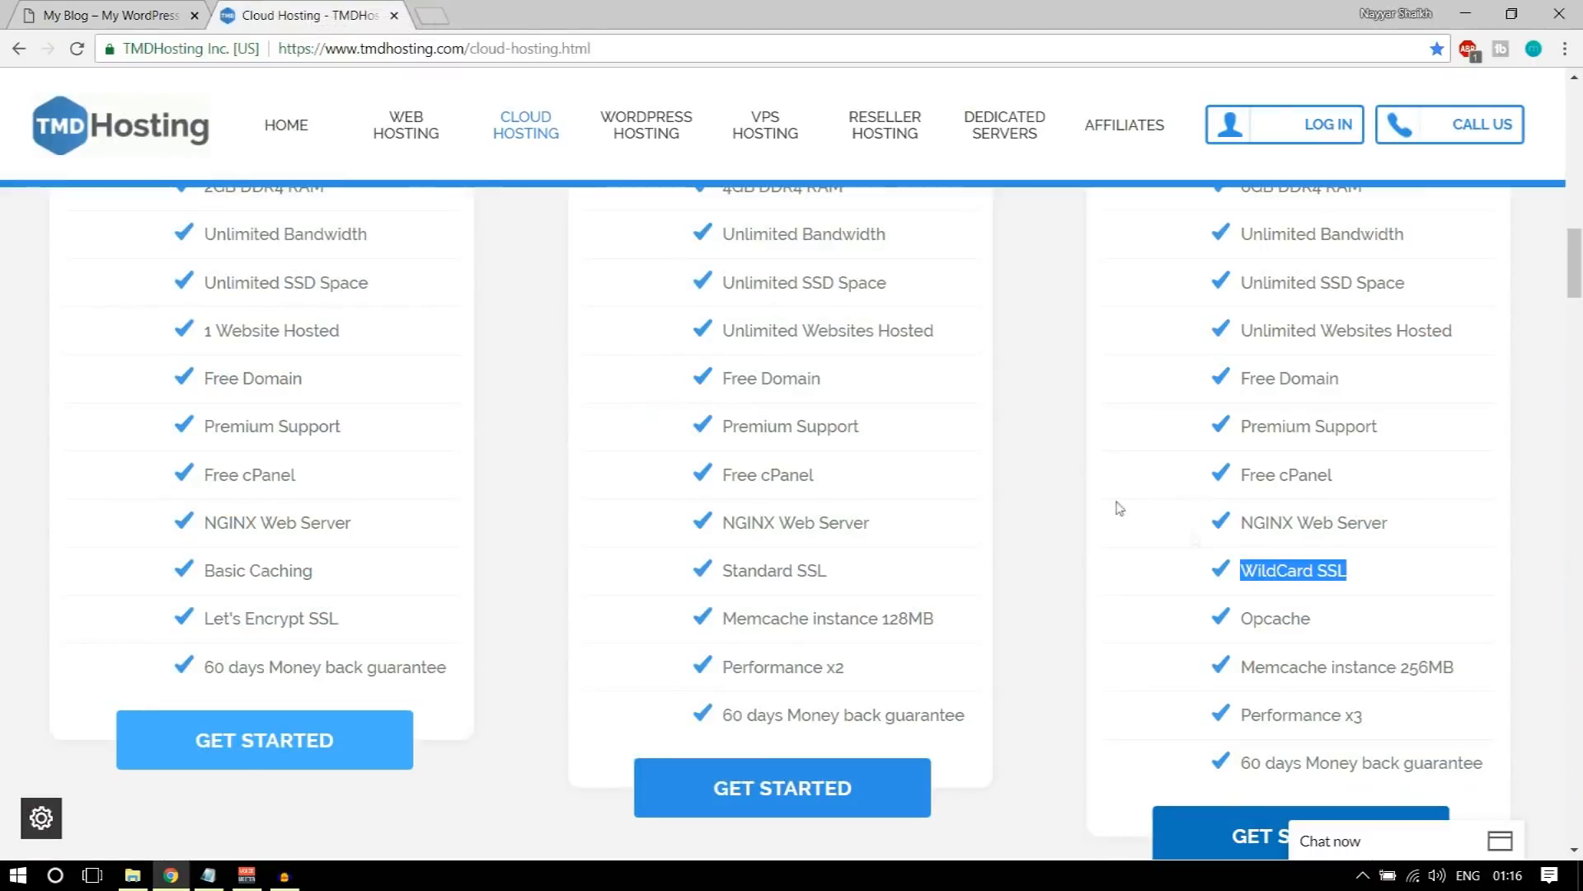
drag(1357, 574, 1317, 575)
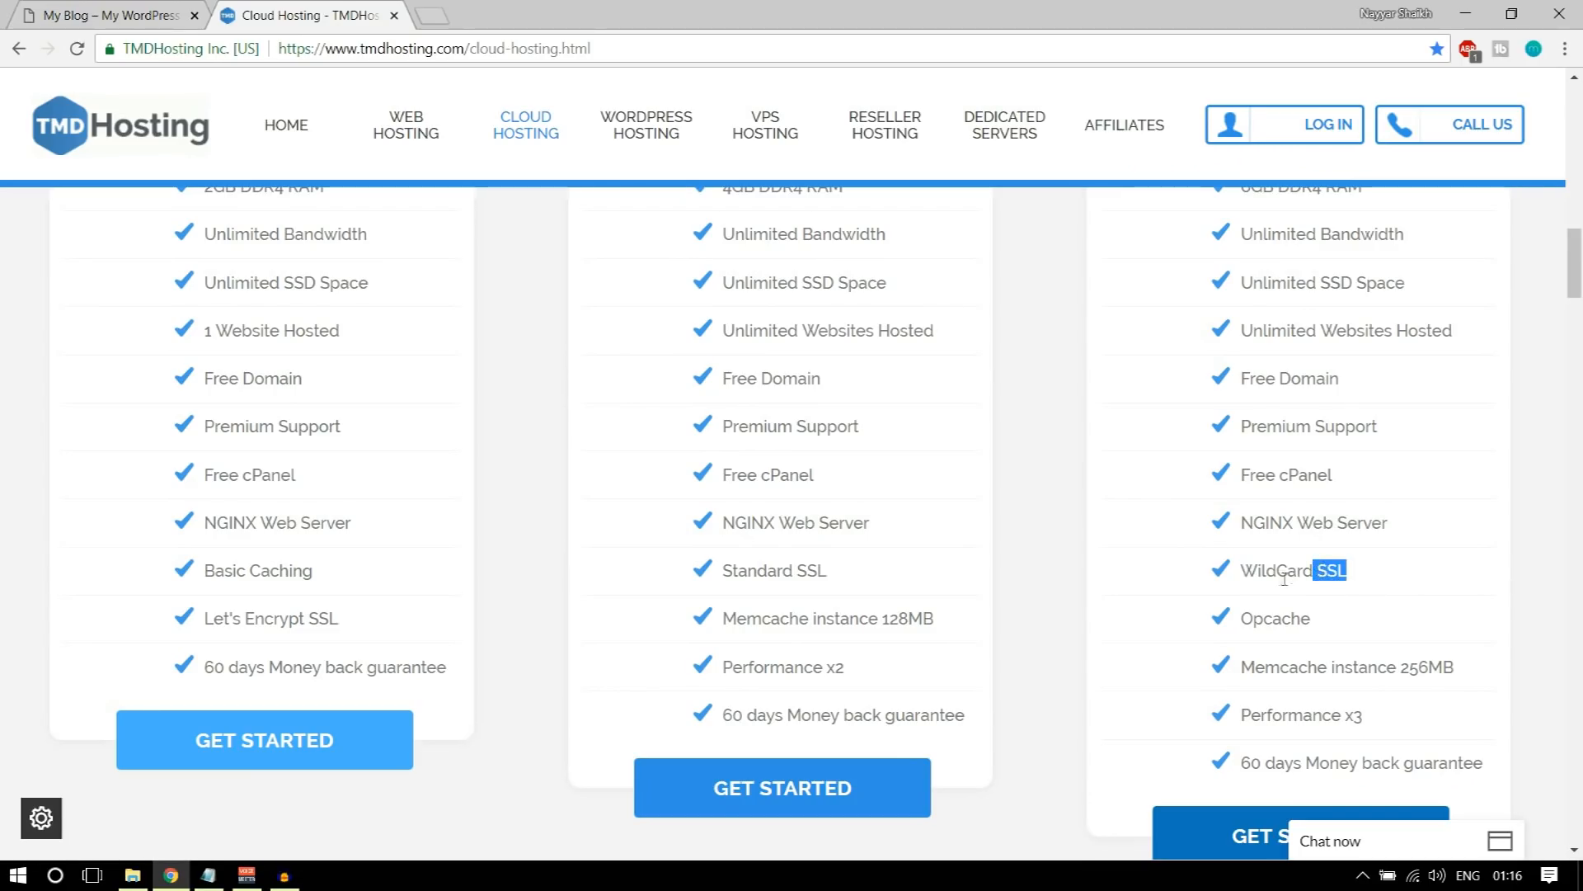
Step: Highlight the Enterprise Cloud plan's WildCard SSL, Opcache and Memcache instance entries one after another
drag(1242, 571, 1379, 571)
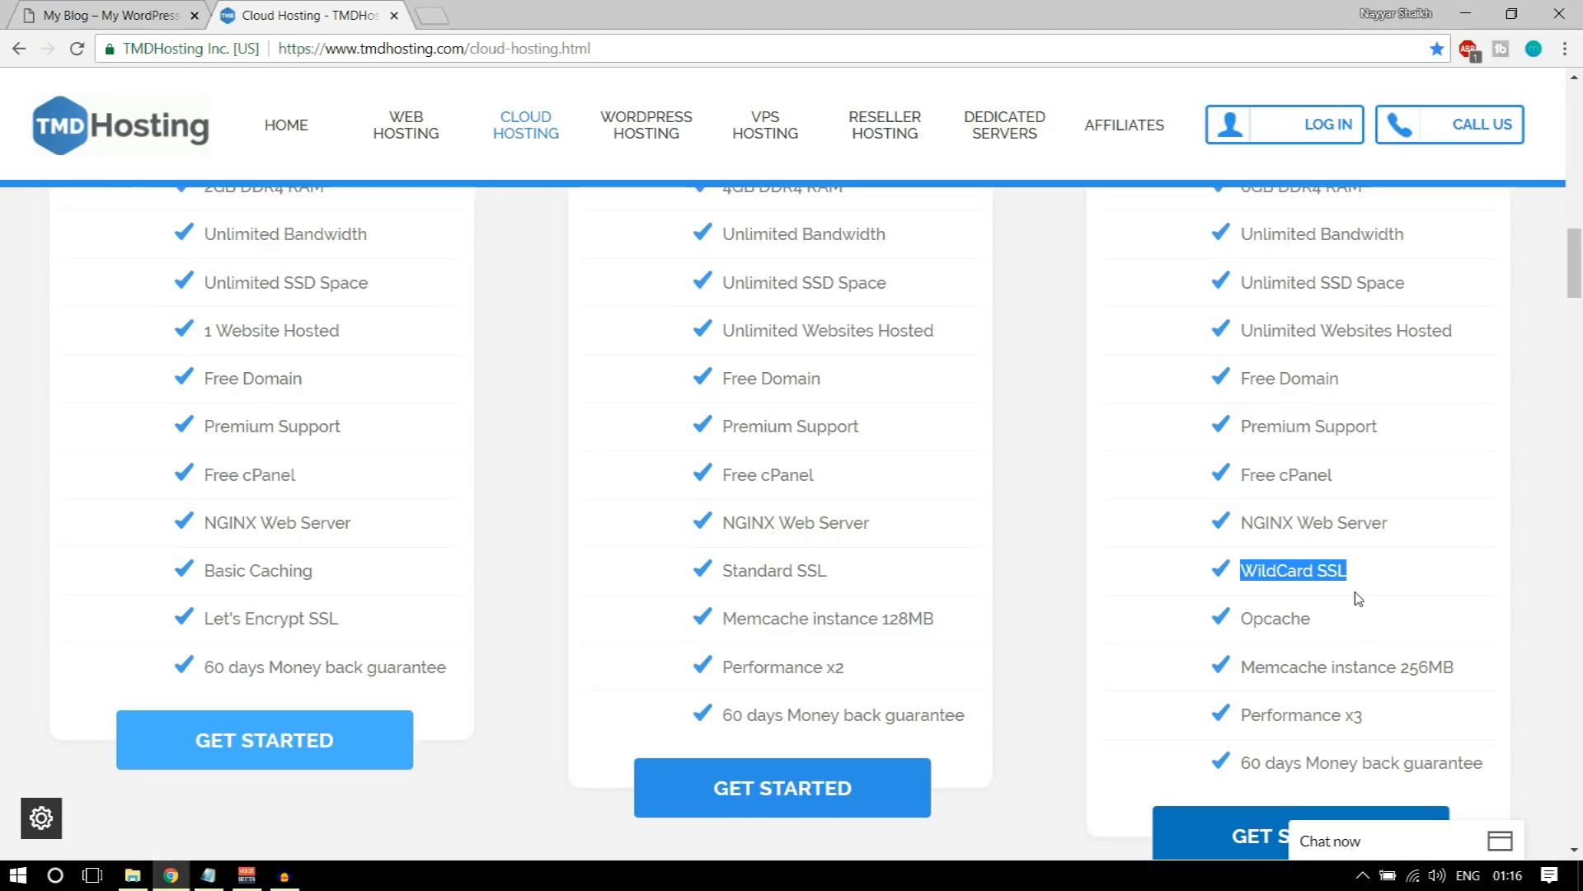
drag(1347, 606, 1251, 625)
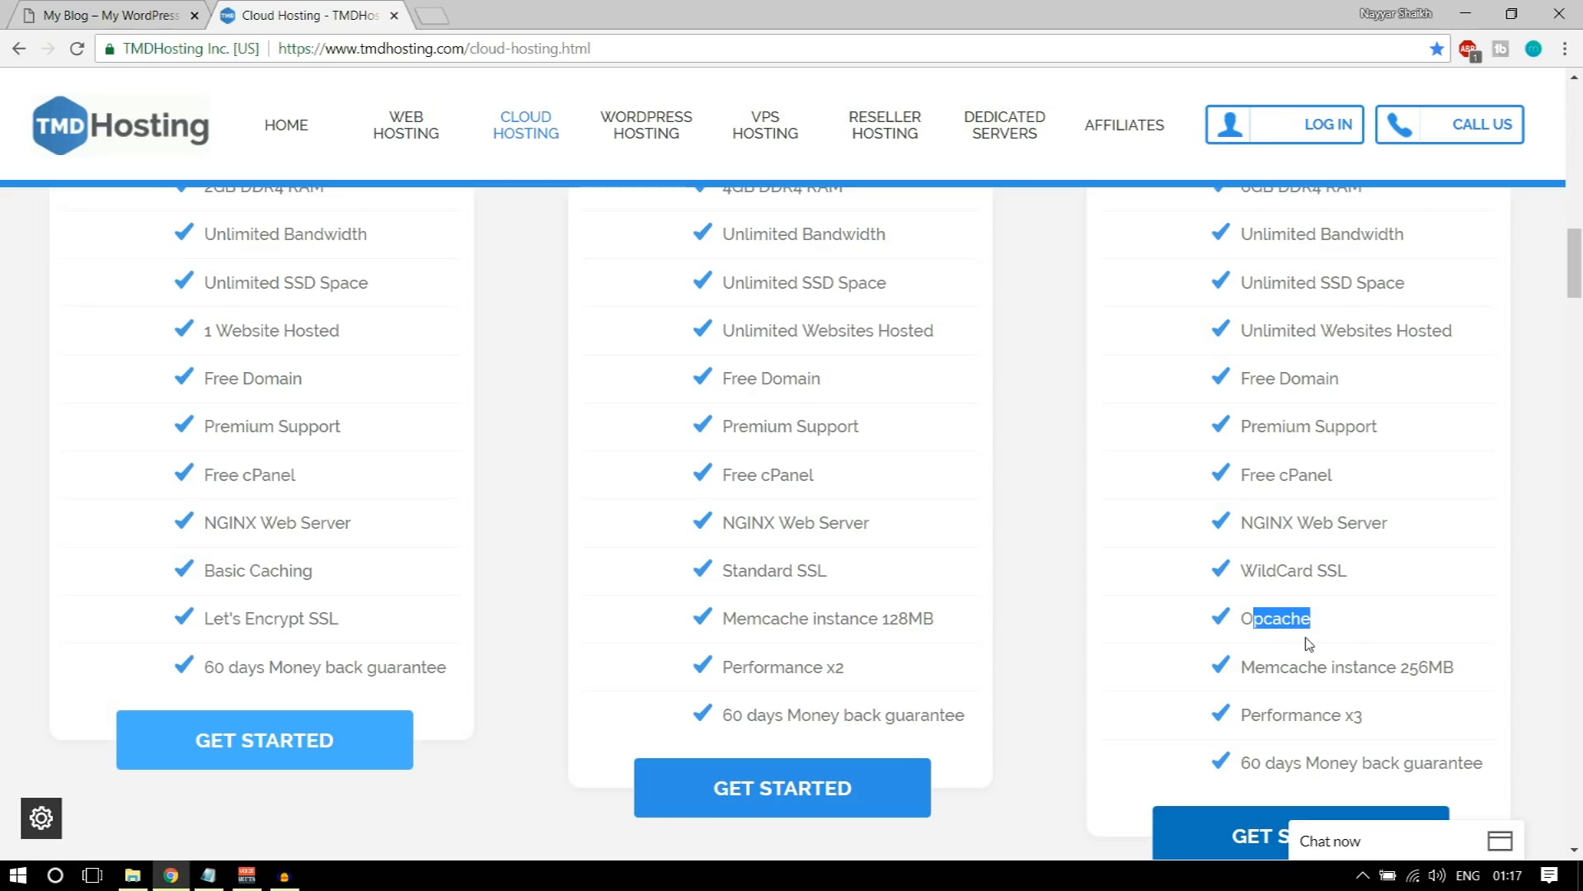
scroll(1377, 660, down, 1)
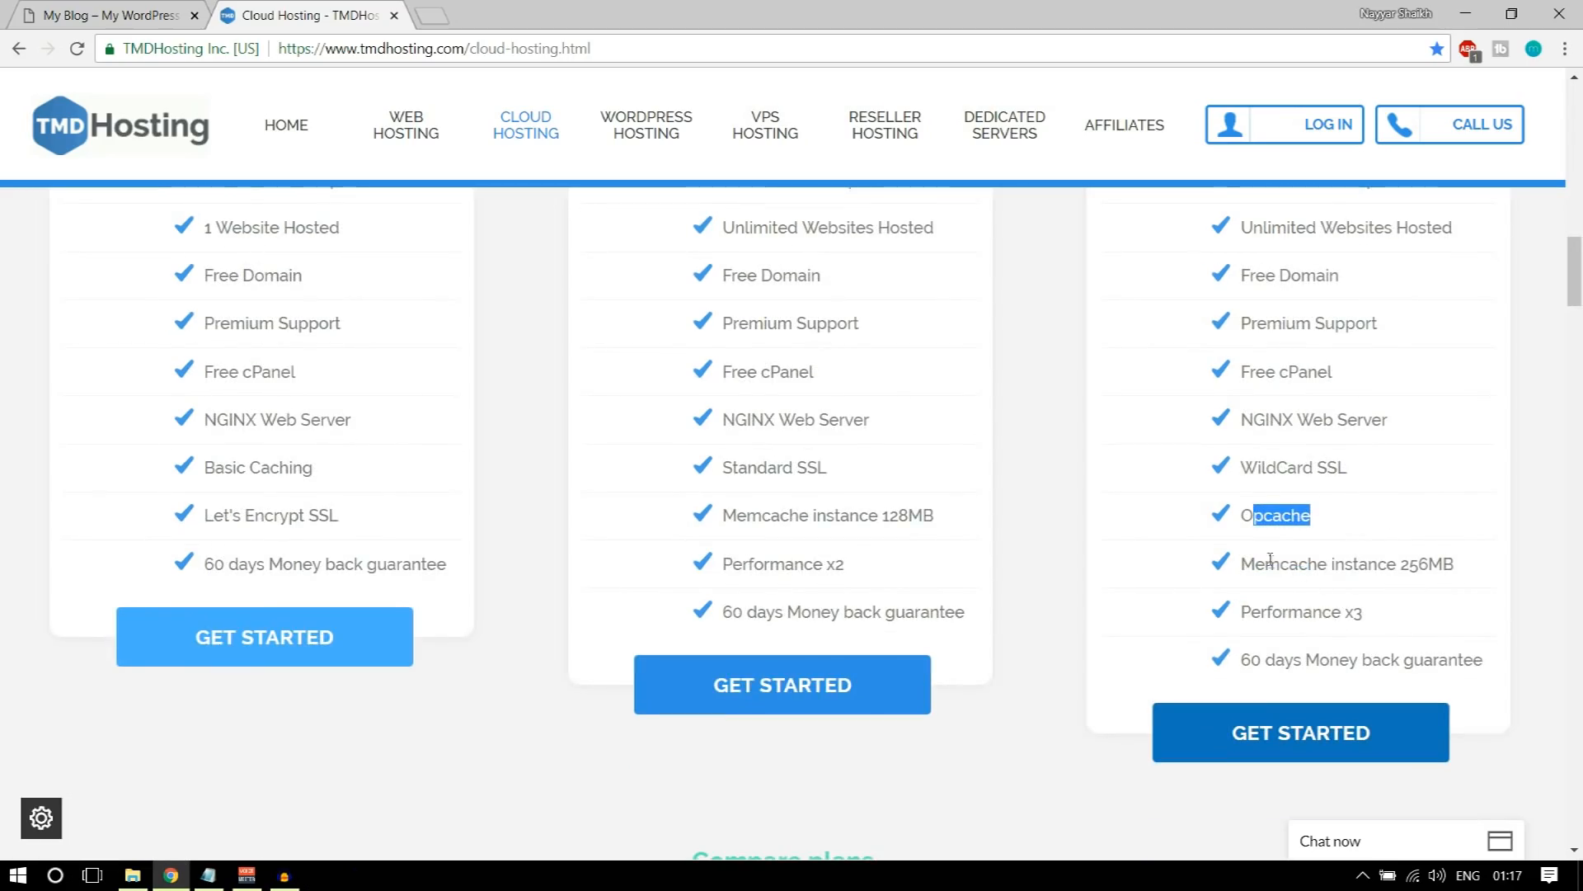
drag(1455, 564, 1399, 563)
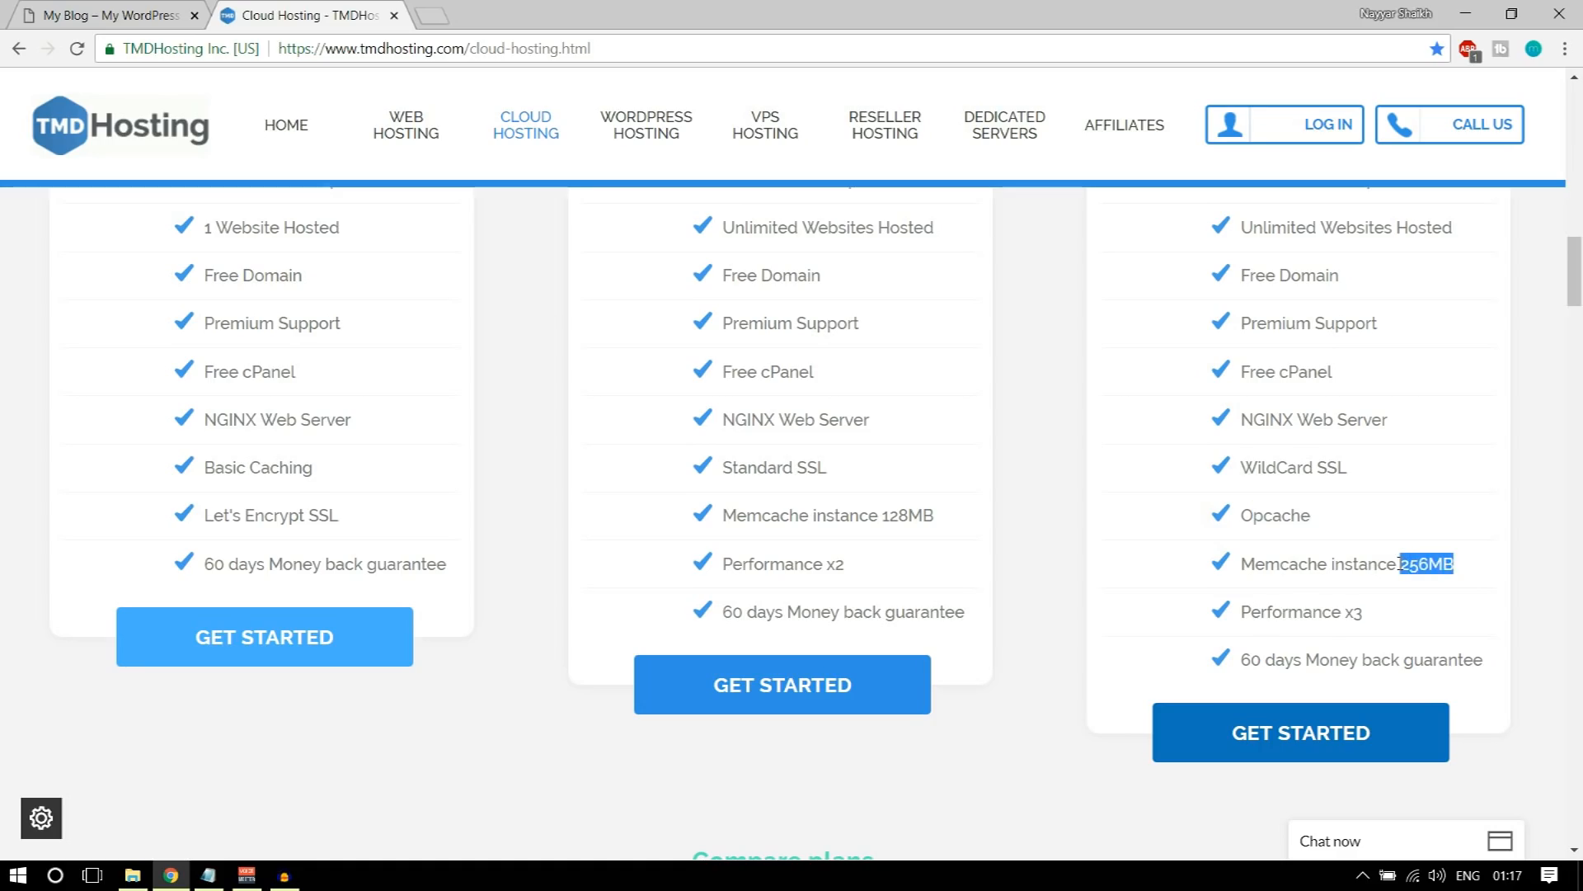
click(1426, 568)
Step: Compare the prices and feature lists of the Starter, Business and Enterprise Cloud plans
scroll(1372, 652, up, 6)
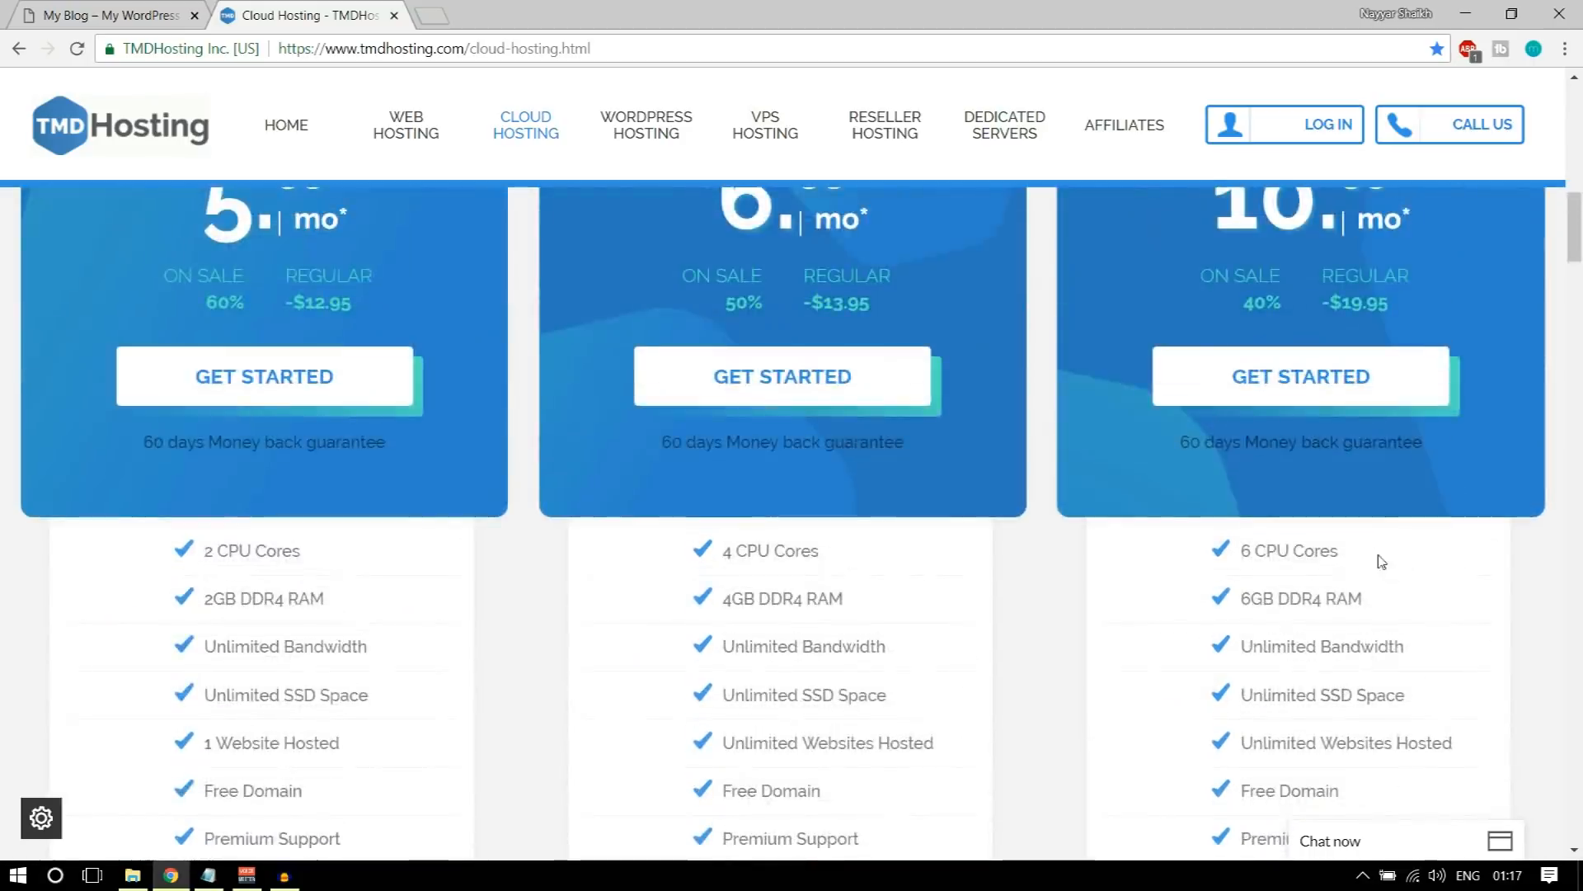
scroll(612, 502, up, 4)
scroll(644, 535, down, 5)
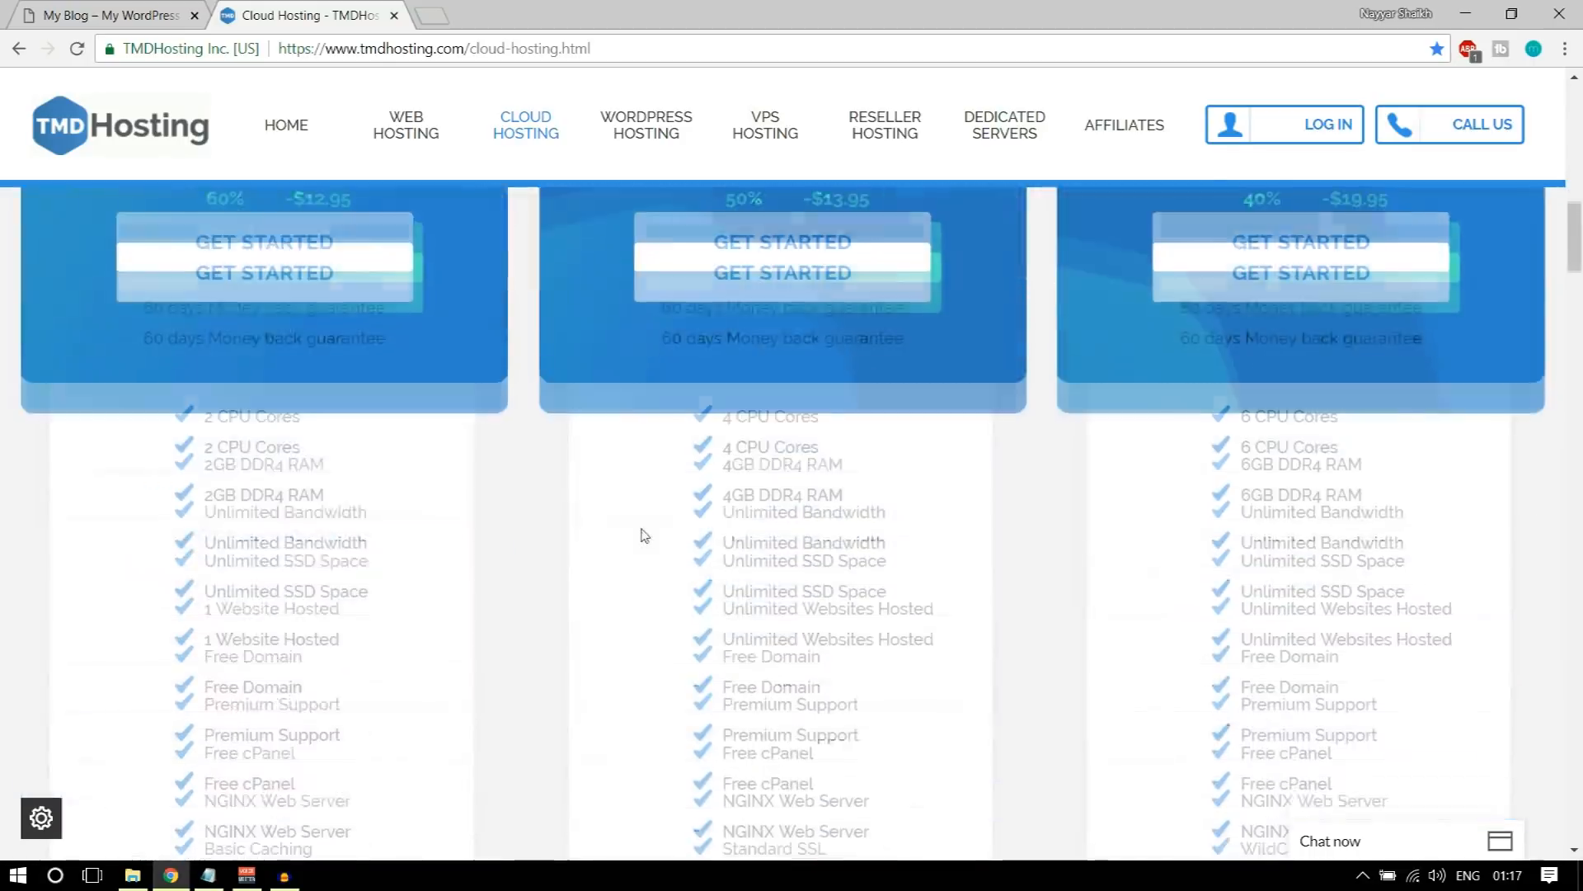
scroll(644, 535, down, 6)
drag(1237, 556, 1439, 560)
click(1476, 557)
scroll(1476, 557, up, 6)
scroll(1090, 514, up, 2)
scroll(622, 424, down, 2)
scroll(622, 424, up, 1)
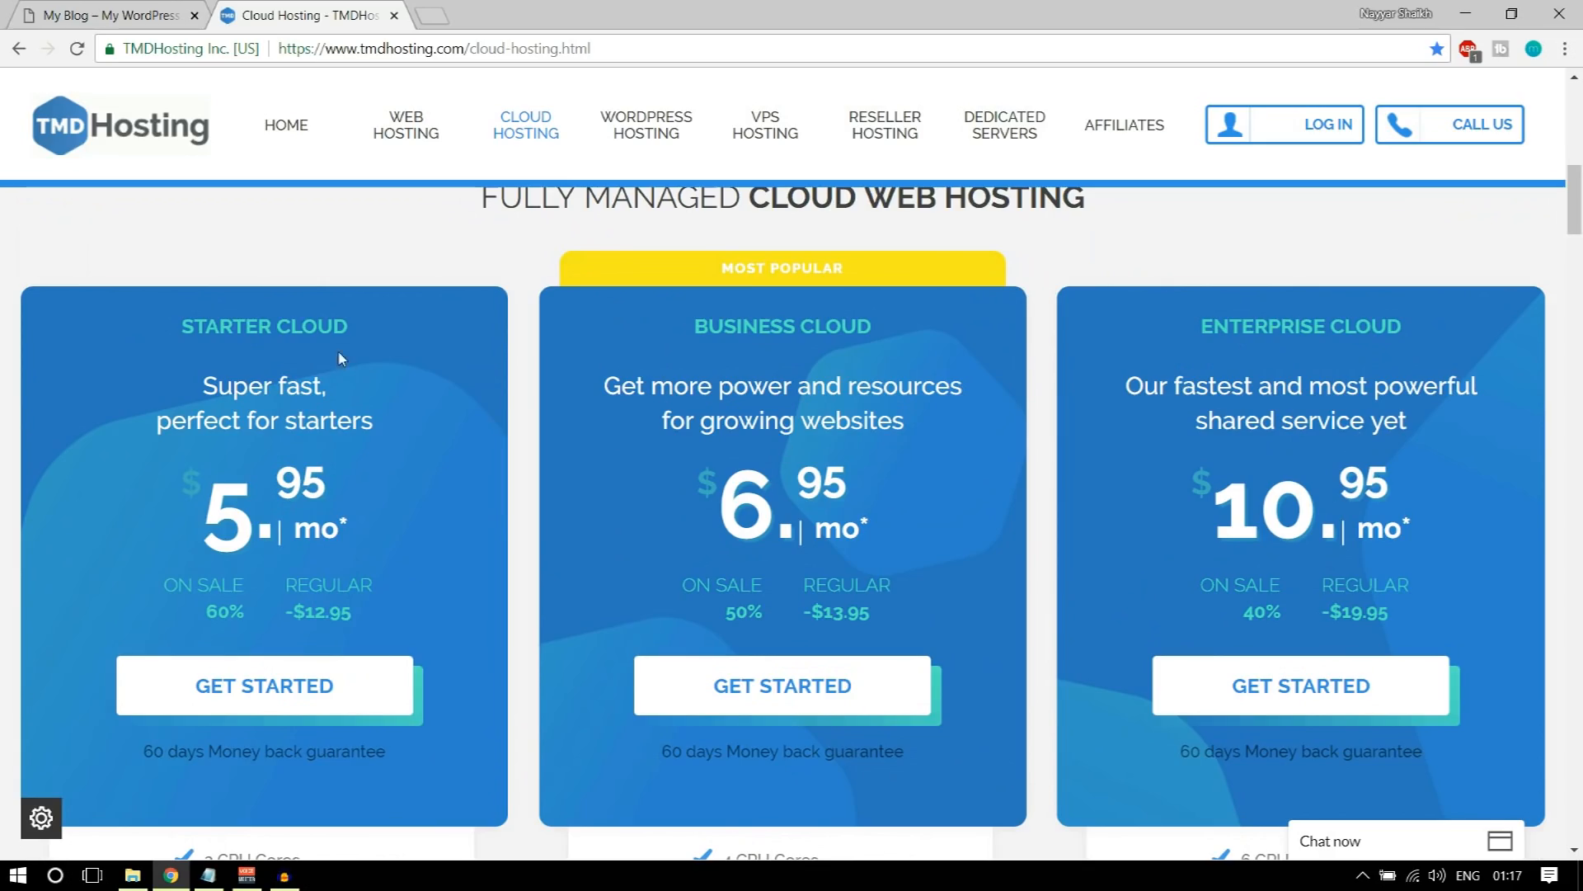
Step: Highlight the number of websites hosted in the Starter Cloud plan's feature list and check that plan's price
scroll(384, 428, down, 5)
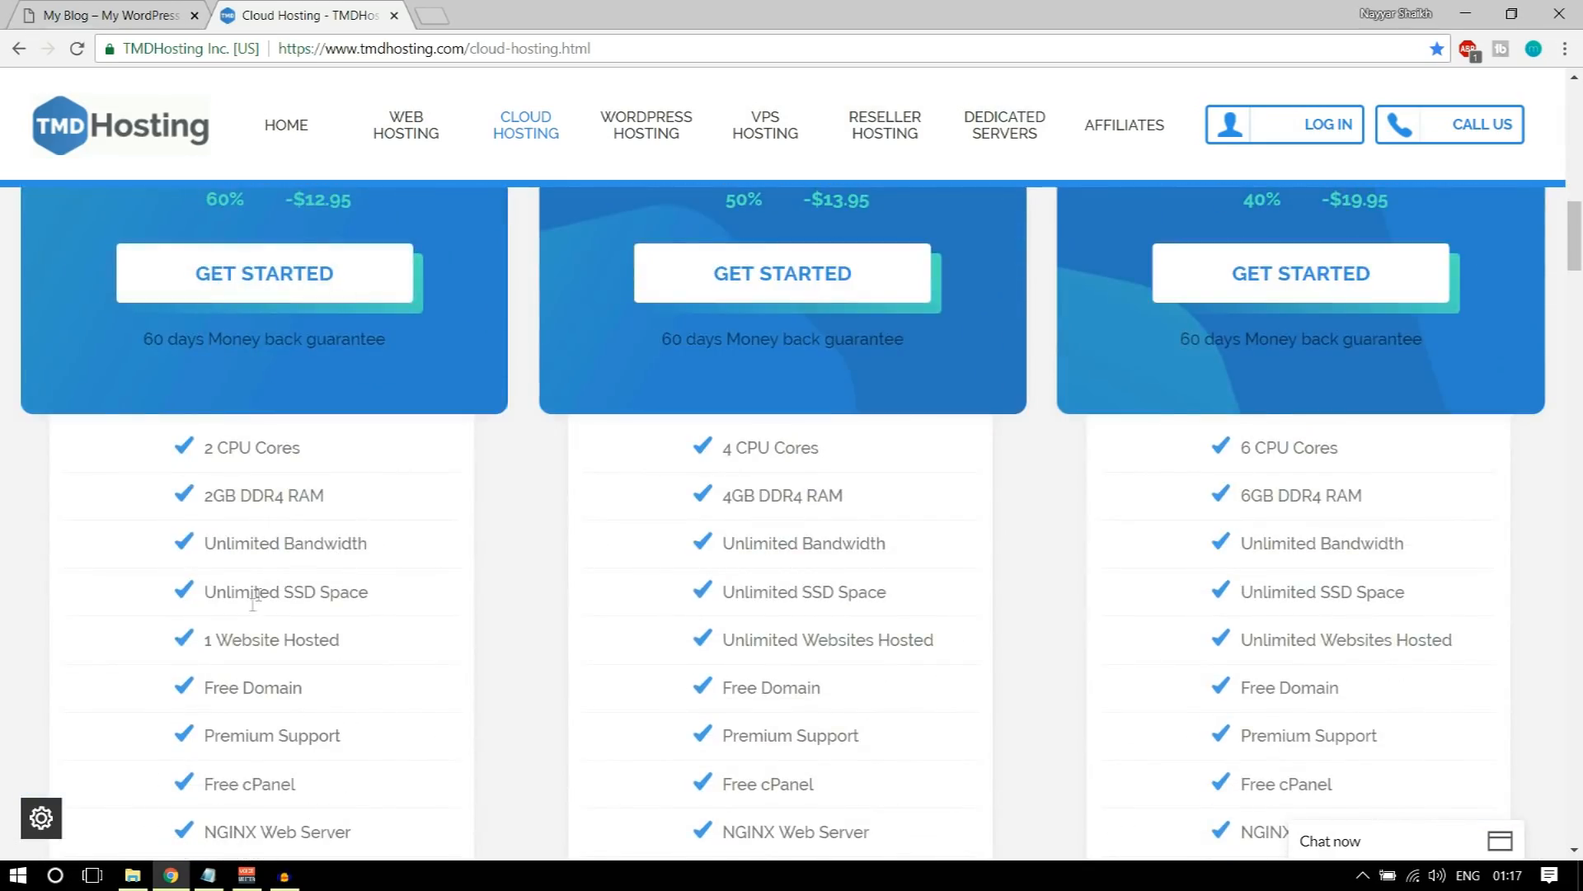
drag(204, 639, 310, 644)
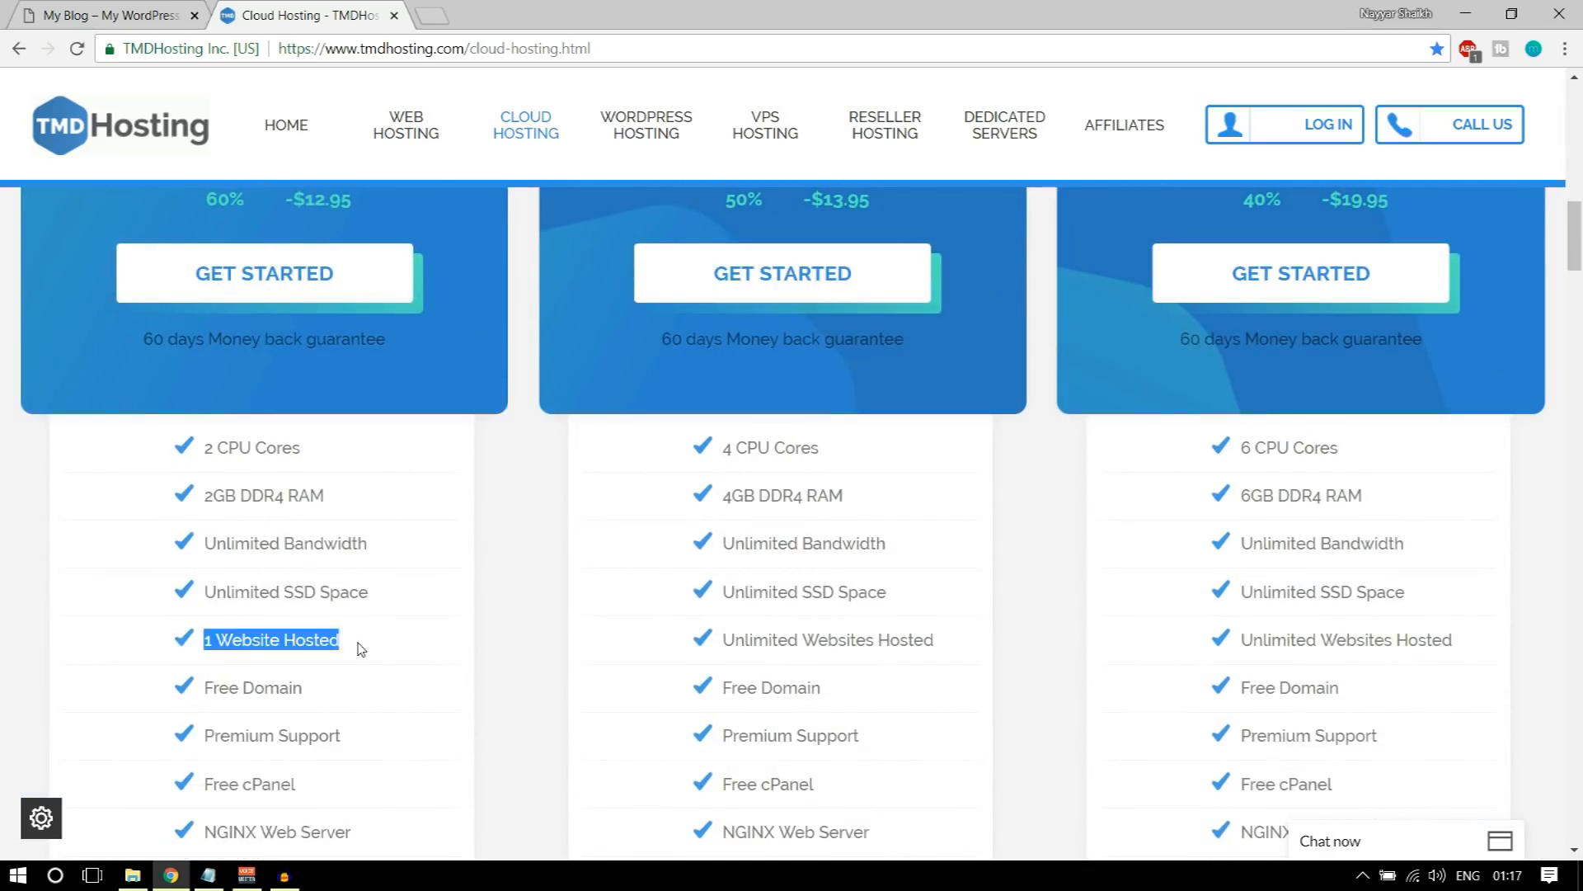
scroll(356, 678, down, 2)
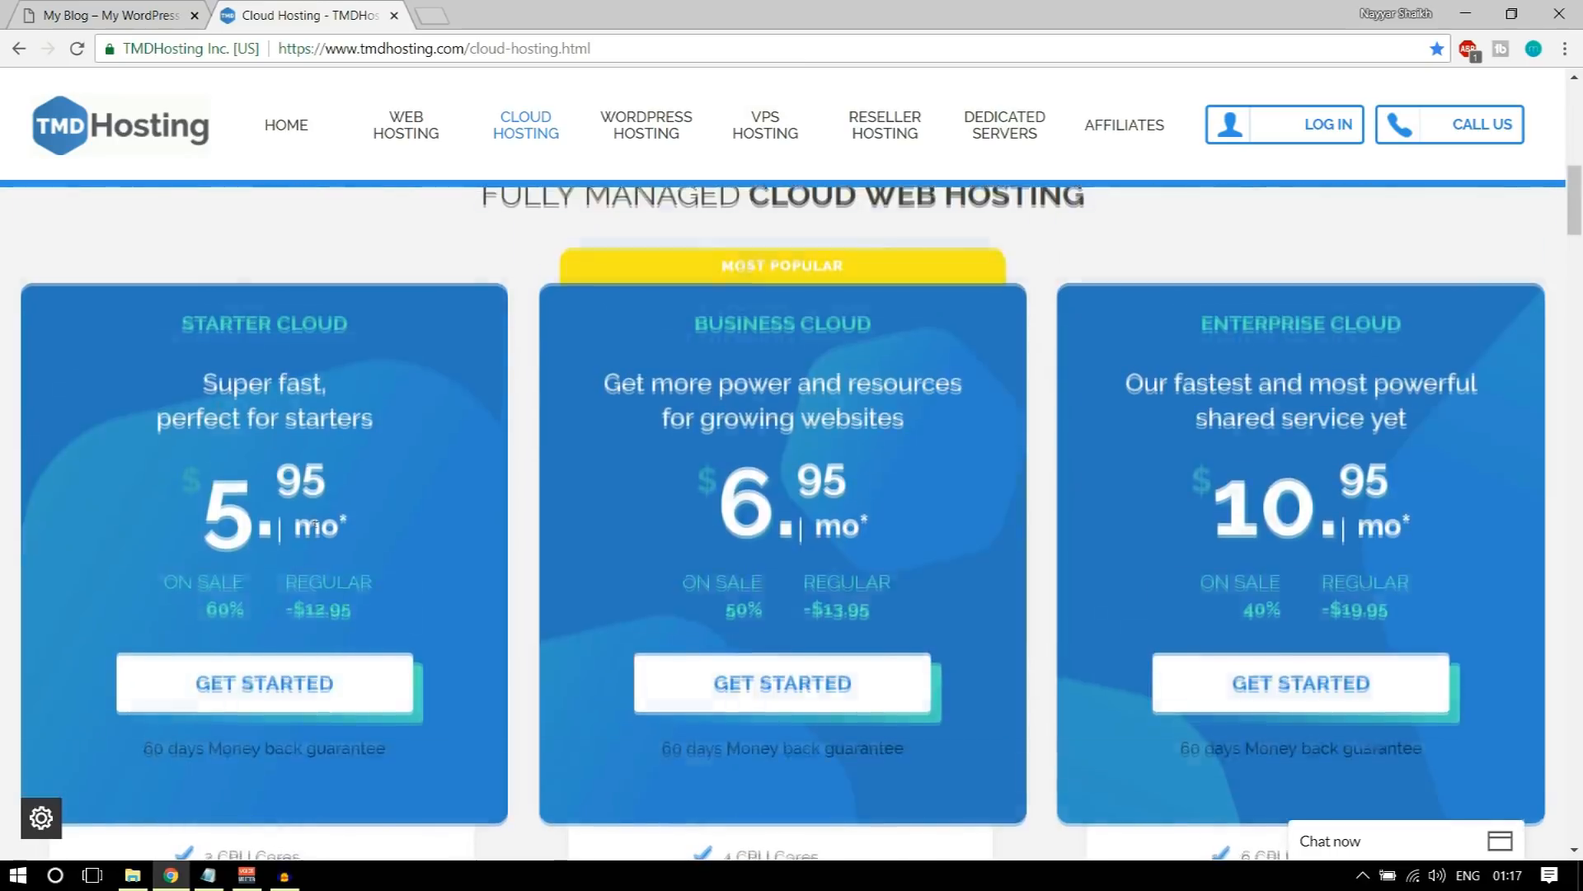
scroll(230, 544, down, 6)
triple_click(230, 537)
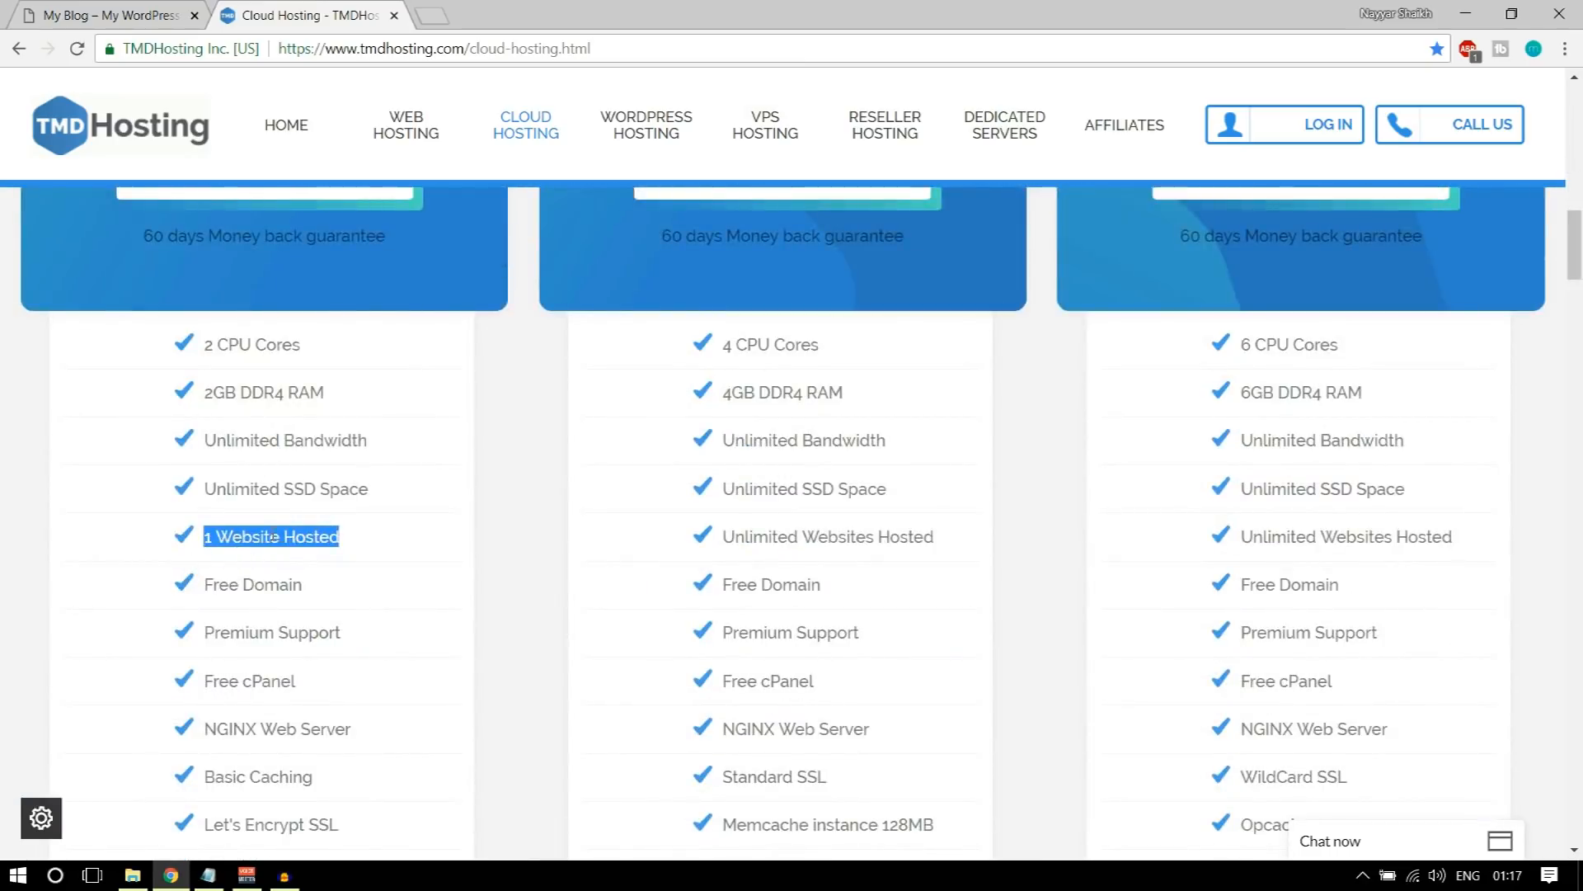
scroll(719, 477, up, 7)
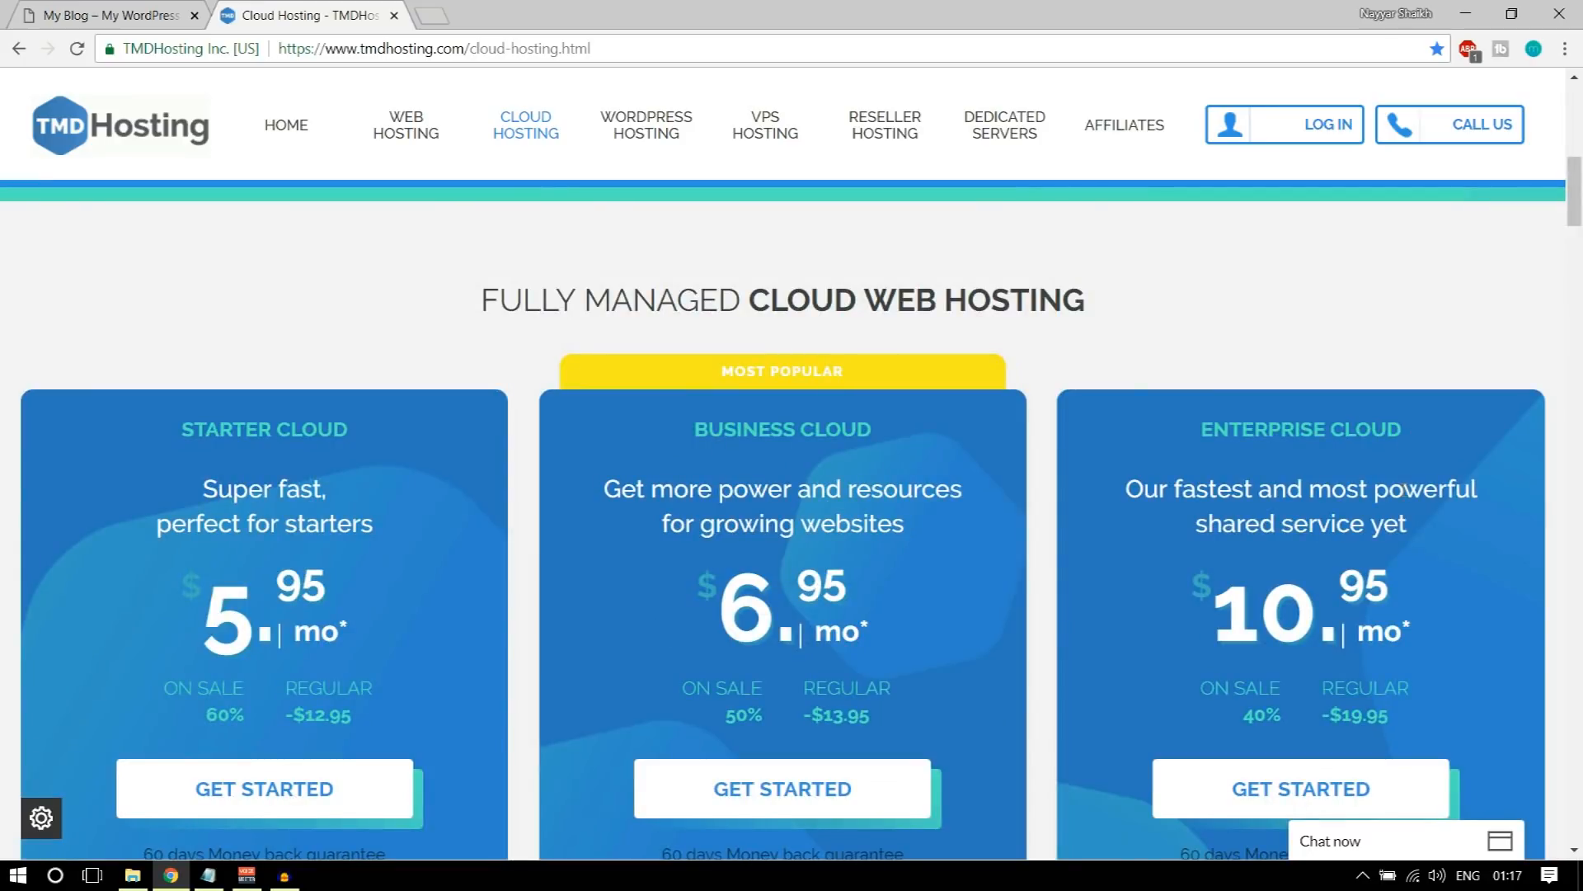
Step: Highlight the Starter Cloud, Business Cloud and Enterprise Cloud plan names in turn to compare the three options
scroll(1405, 496, down, 1)
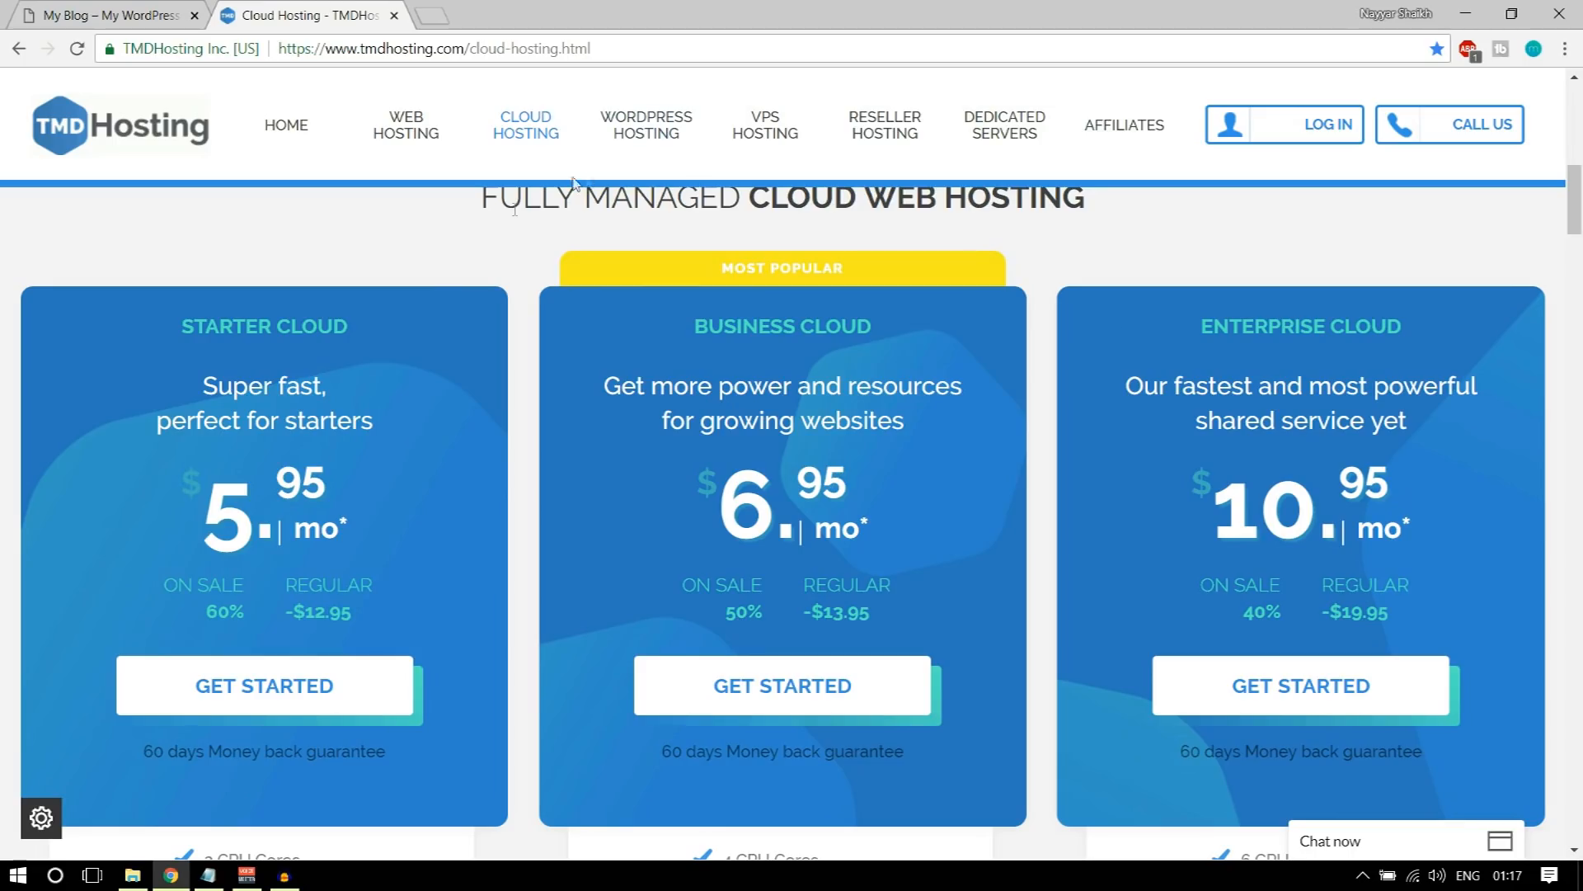
drag(148, 330, 360, 324)
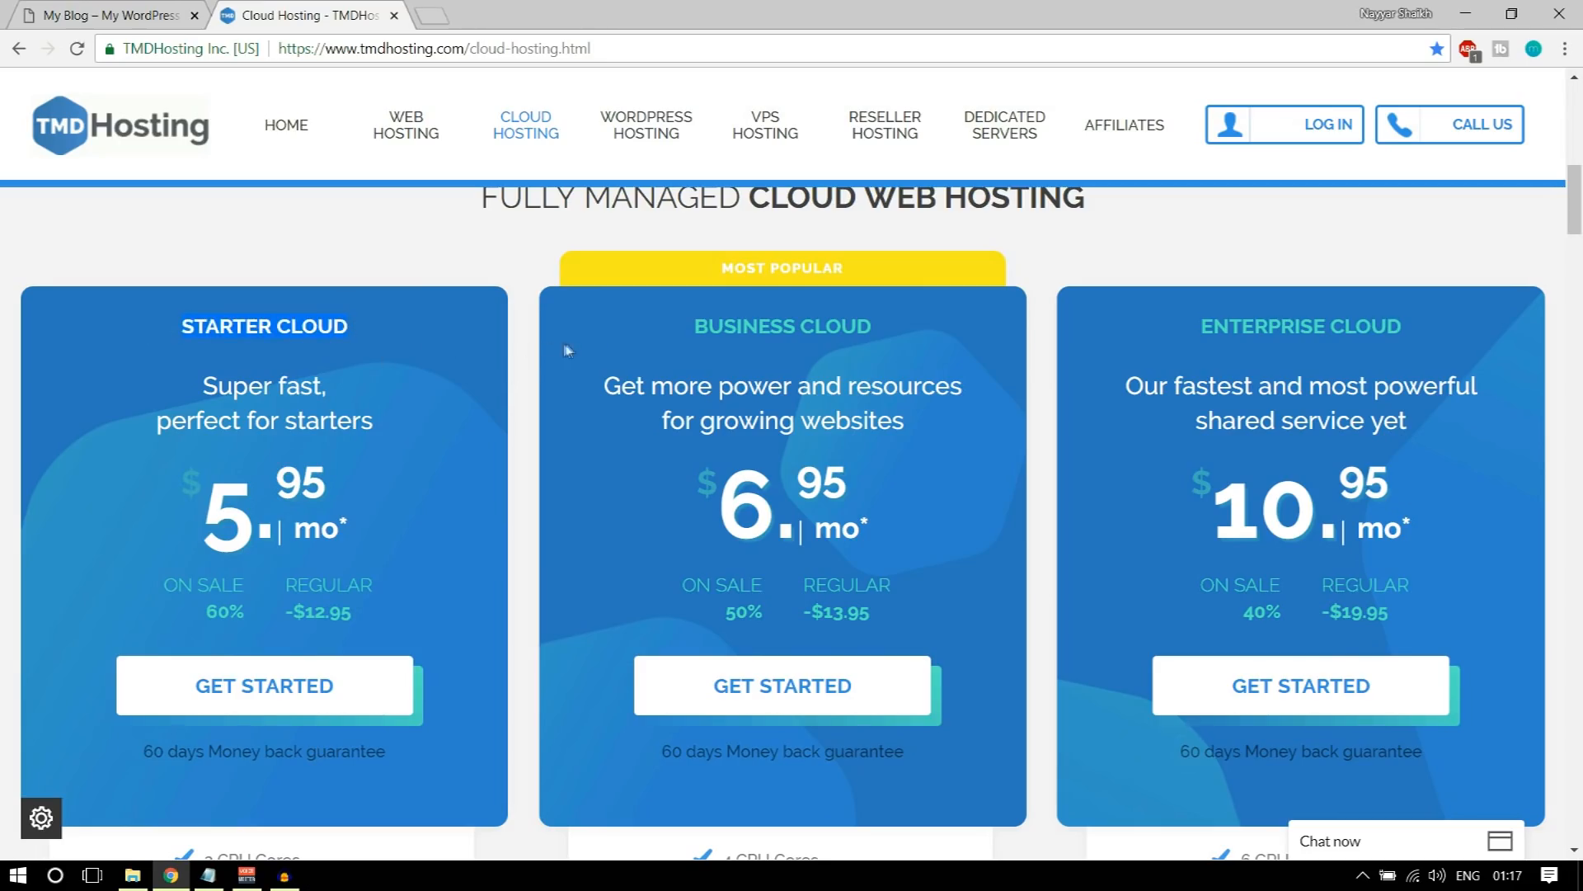
drag(686, 330, 886, 337)
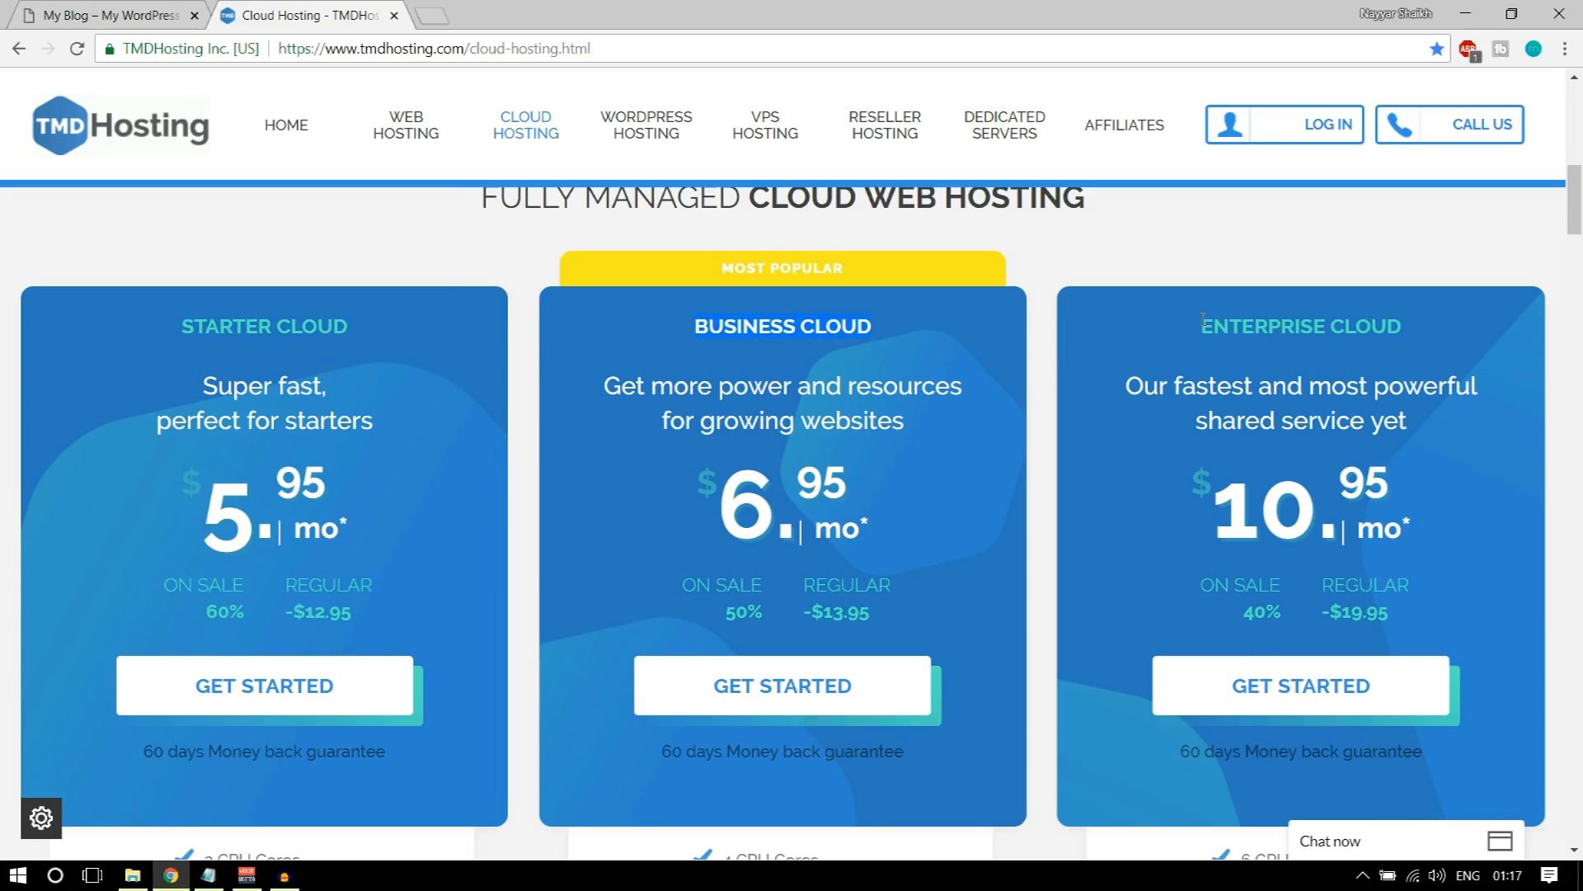
click(901, 333)
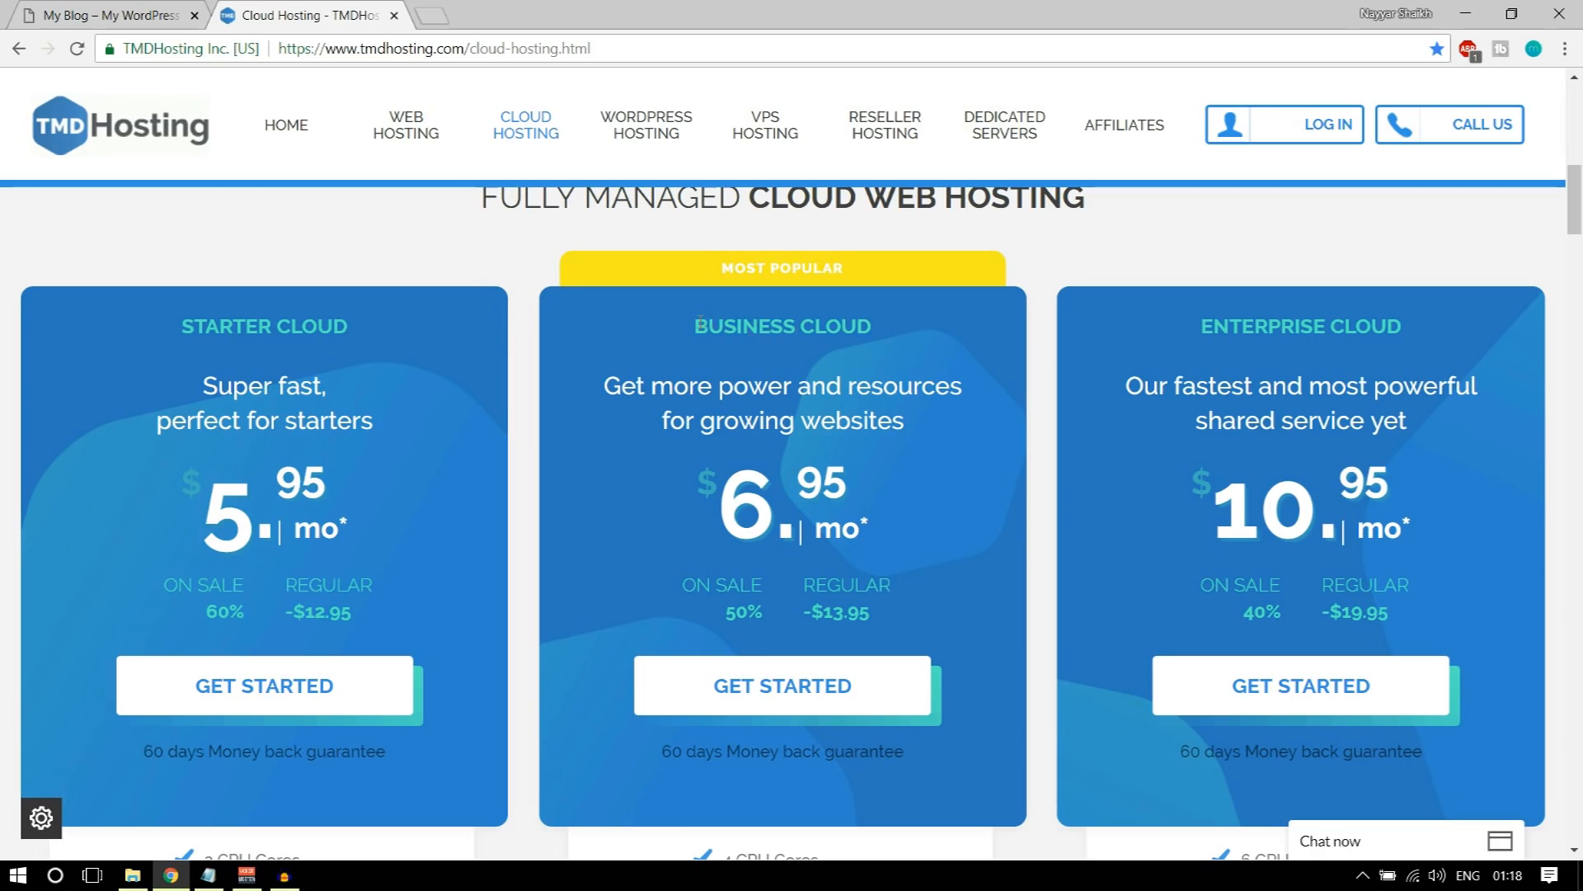
drag(695, 327, 884, 332)
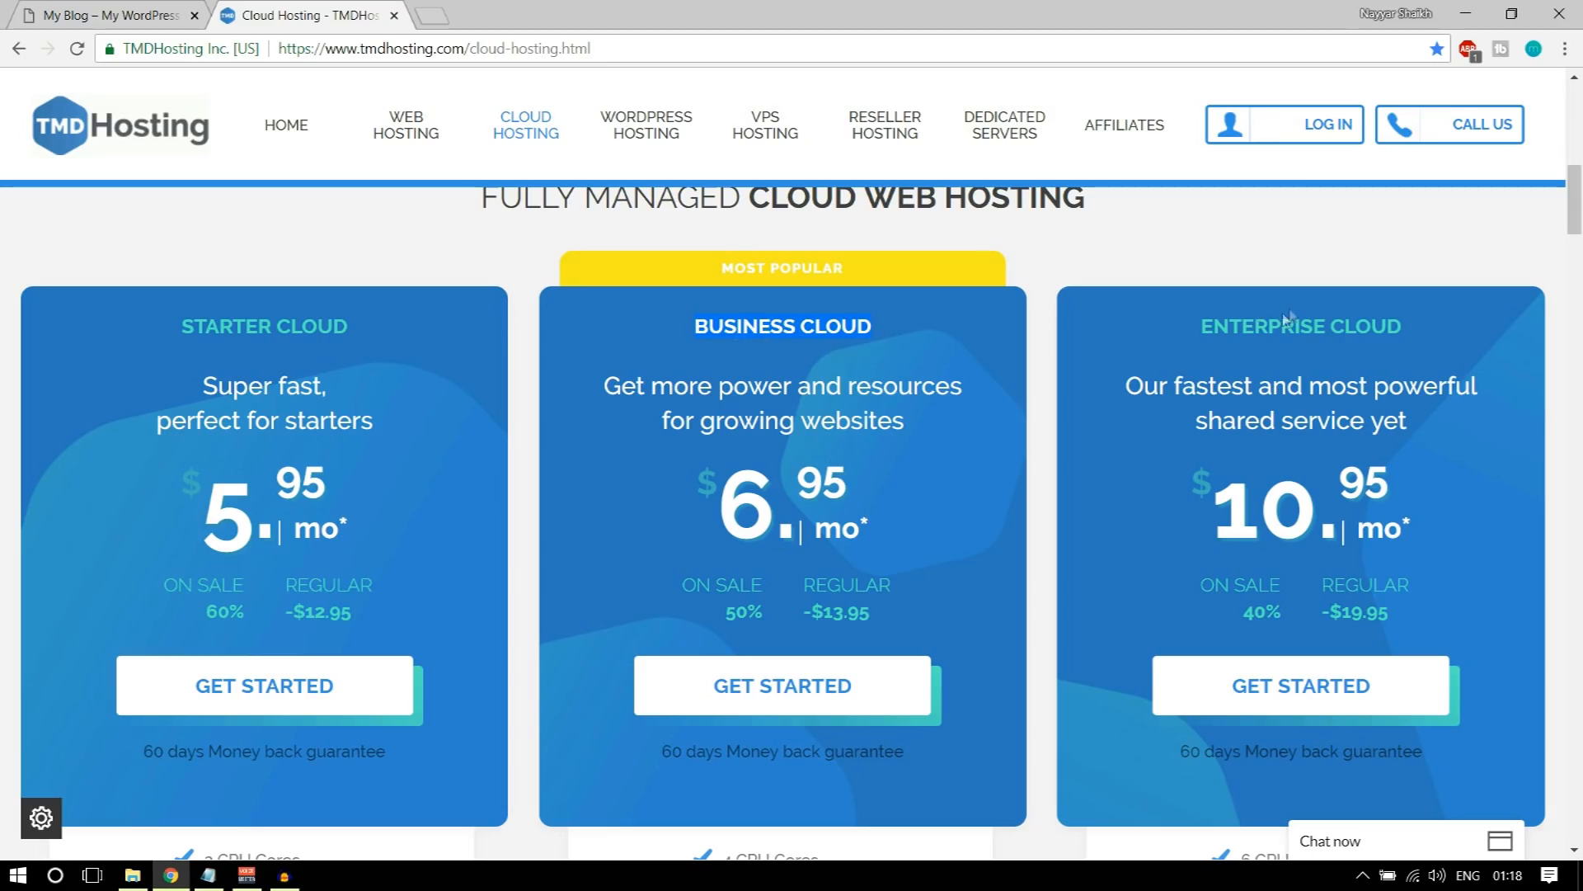
drag(1205, 327, 1421, 334)
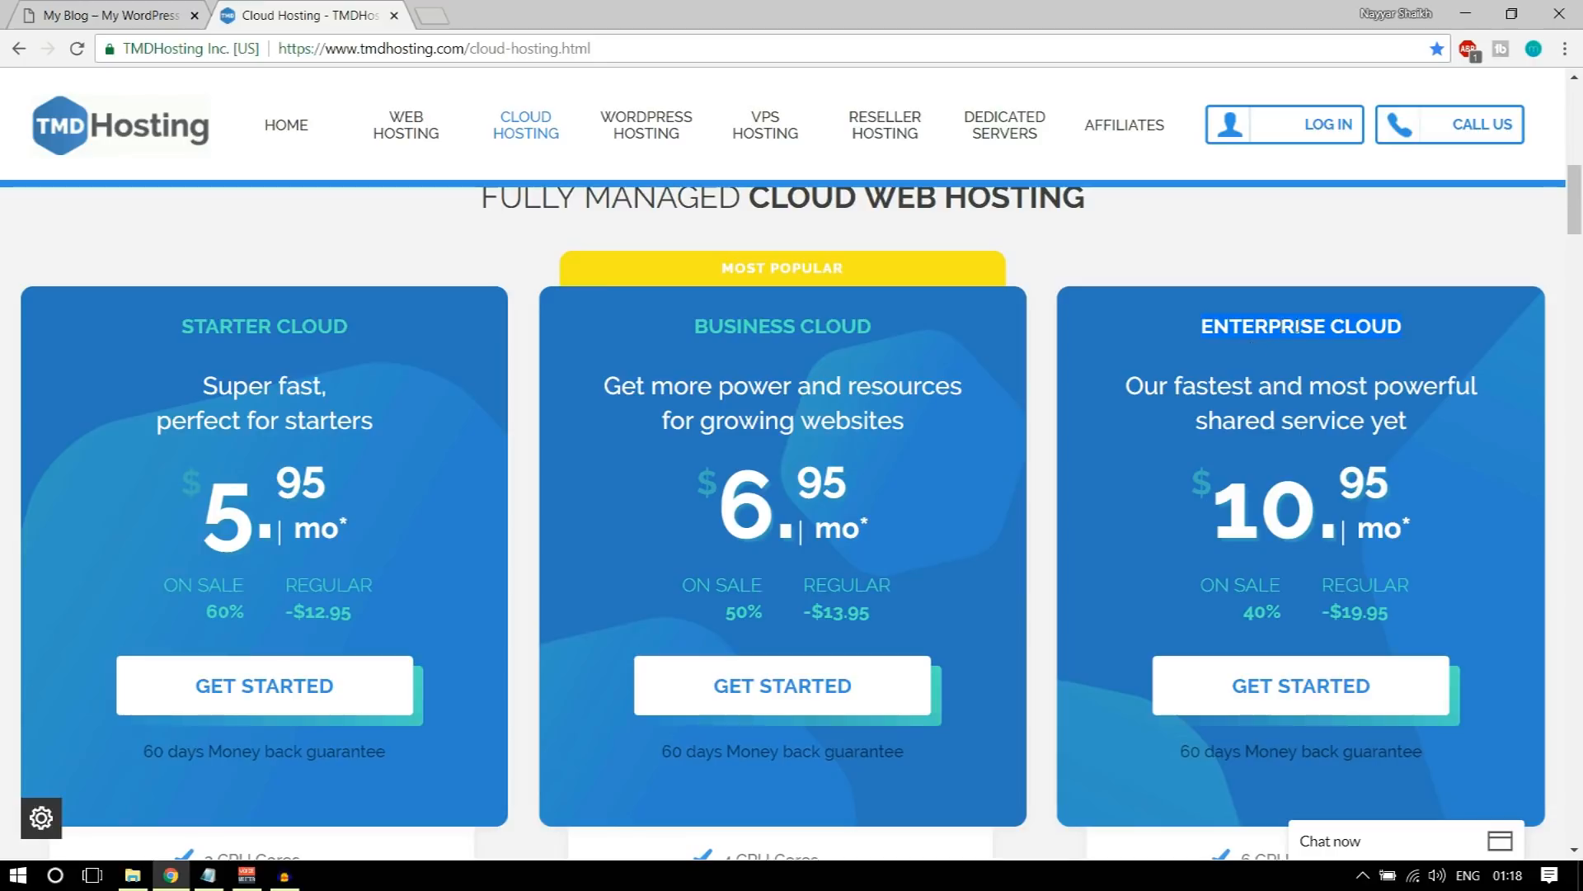
Step: Start an order for the Enterprise Cloud plan
scroll(1392, 388, down, 3)
scroll(1320, 487, up, 3)
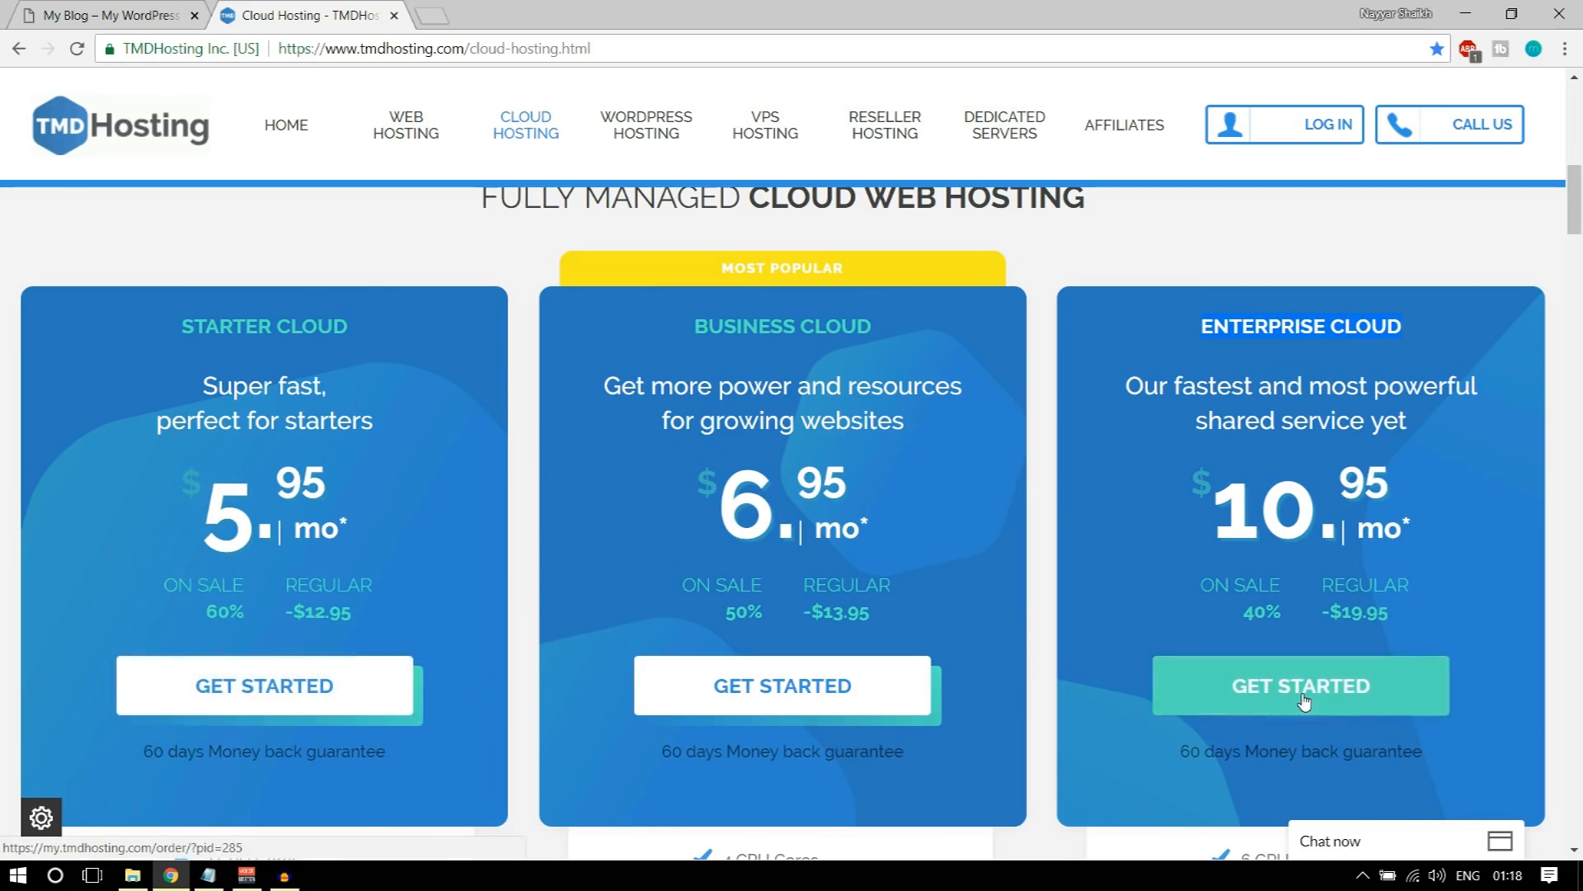
click(1260, 691)
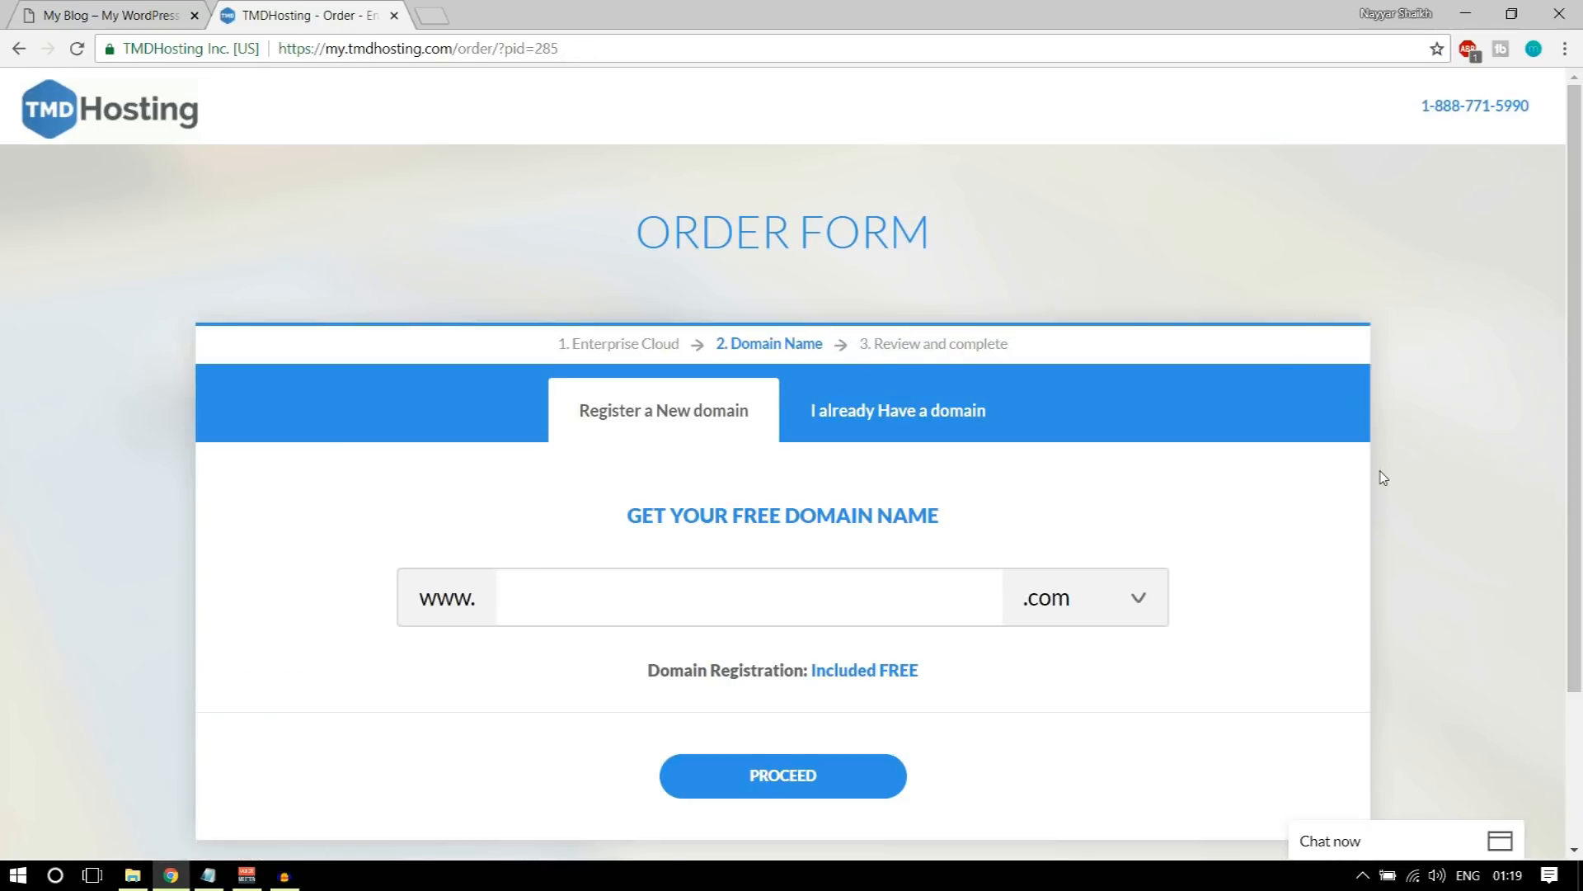
Step: Enter the desired name for the free new domain in the order form and choose the .com extension
scroll(1383, 478, down, 2)
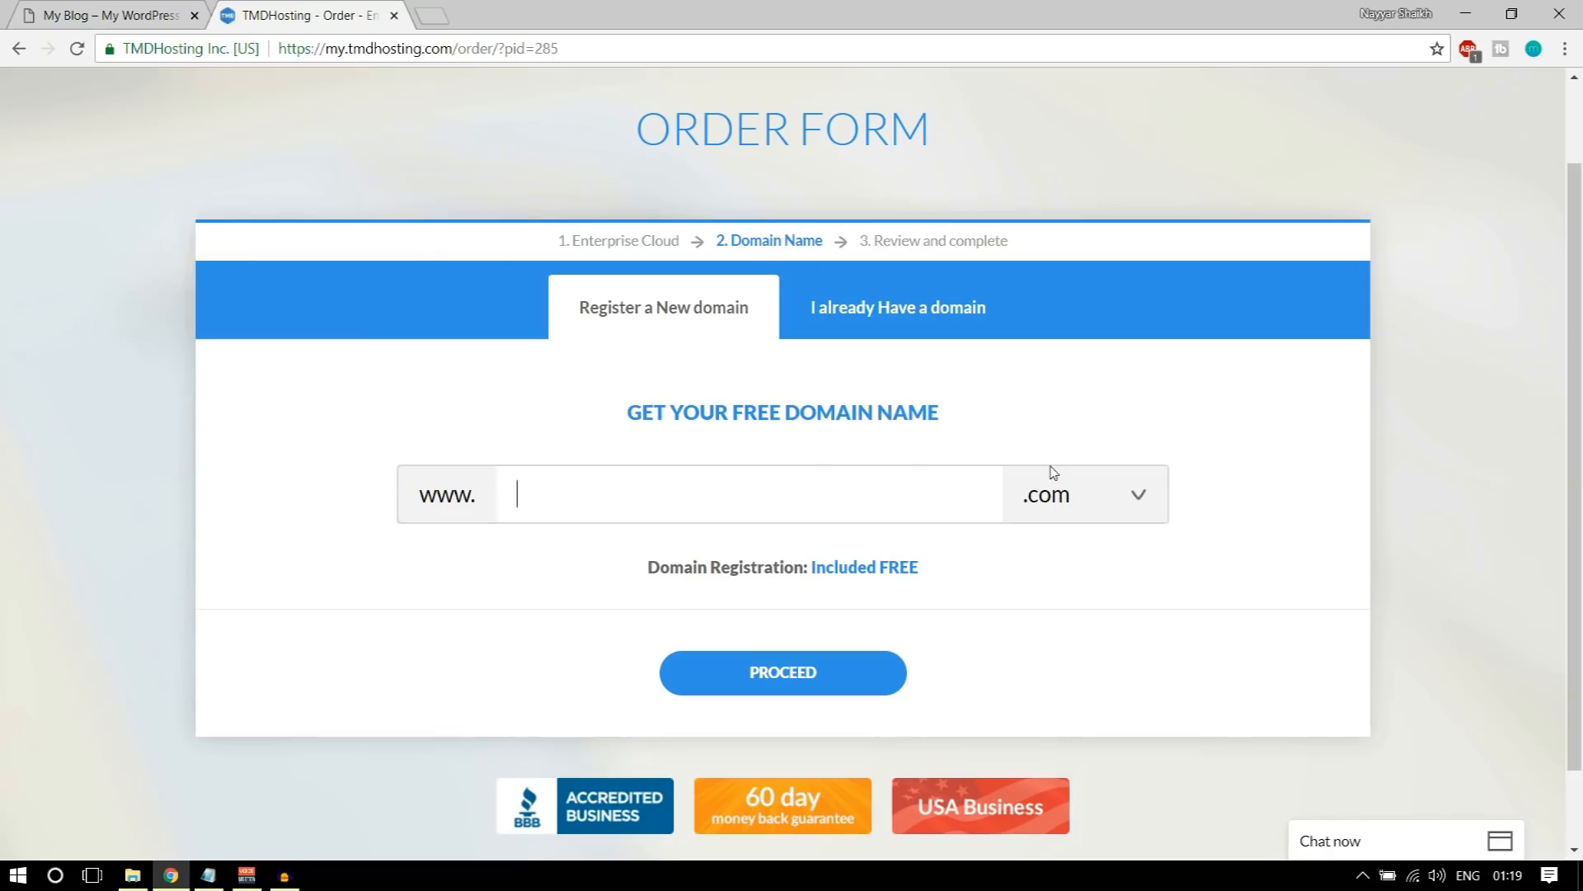
text(nayyarshaikhh)
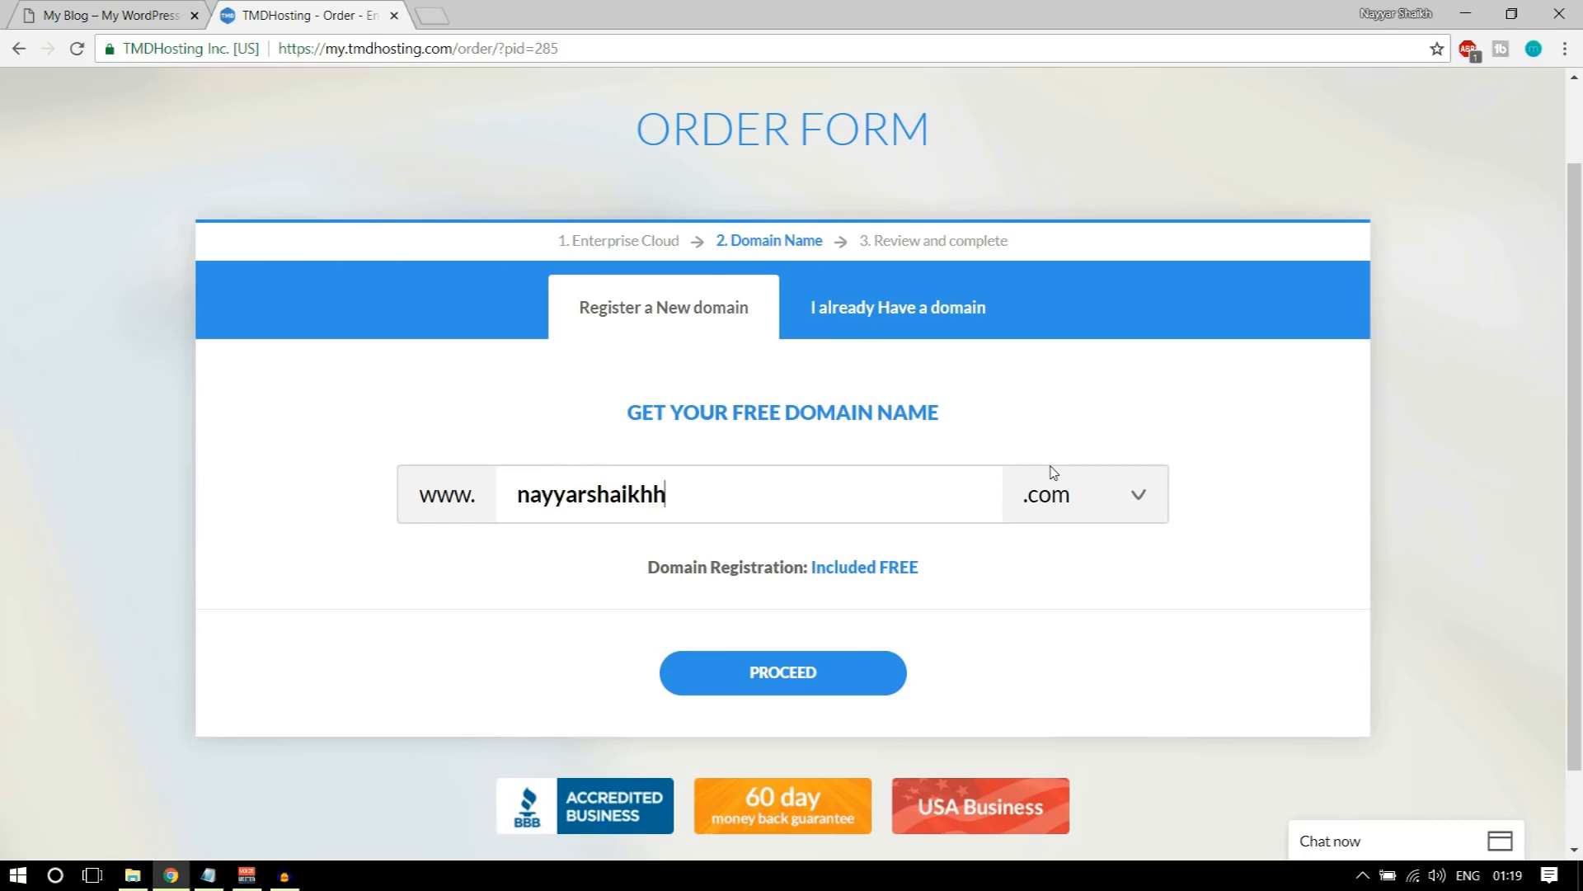
click(1117, 504)
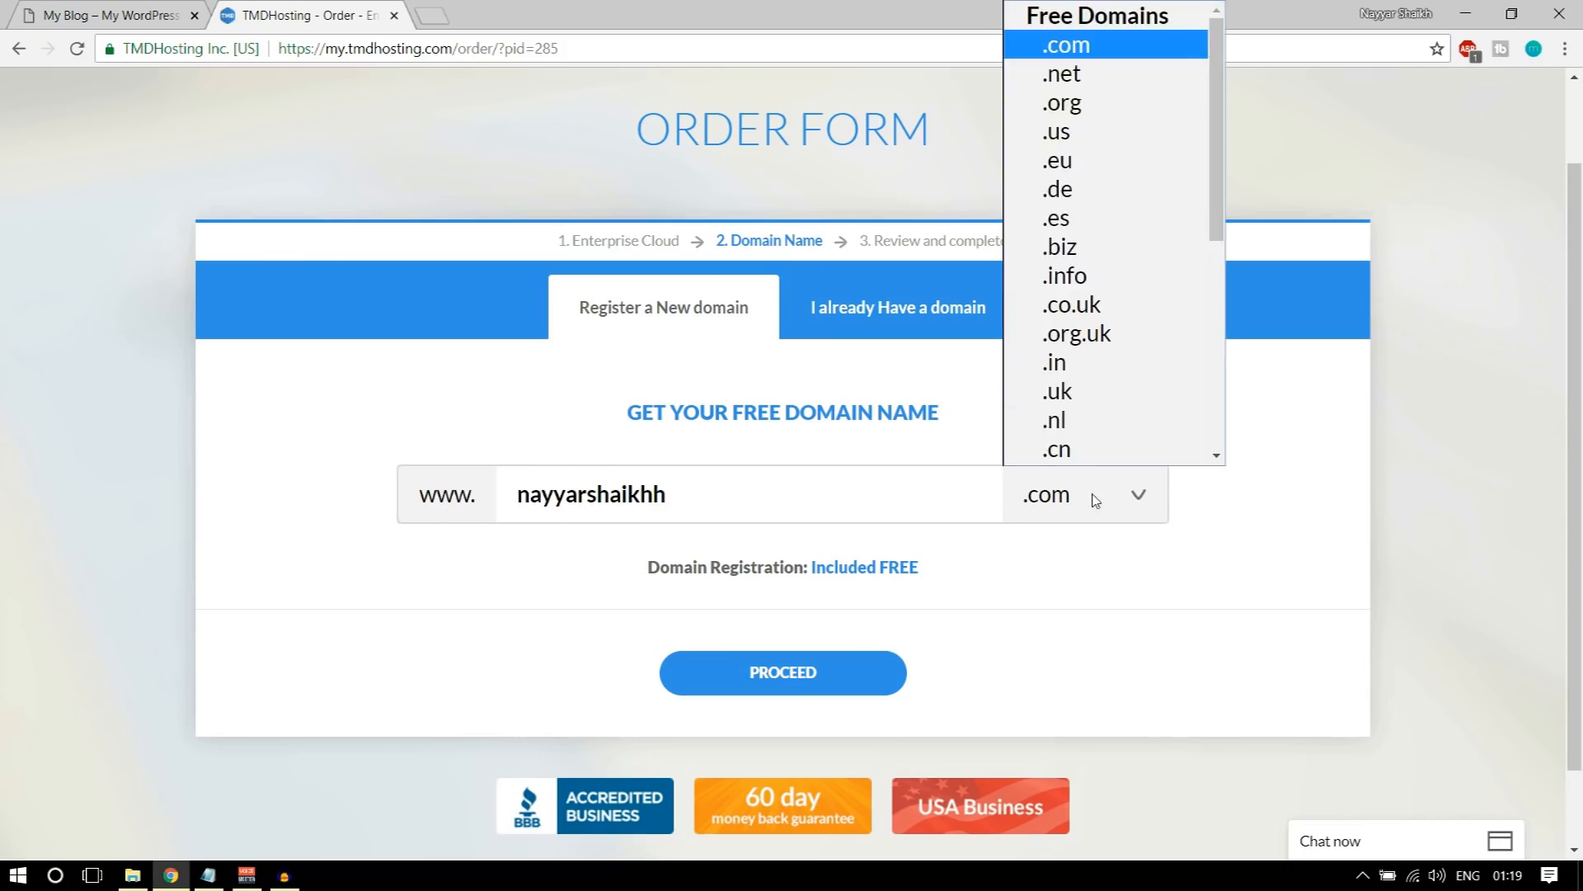
click(1060, 47)
Step: Switch the domain extension to .in and look through the other free extensions offered
click(1054, 496)
click(1064, 364)
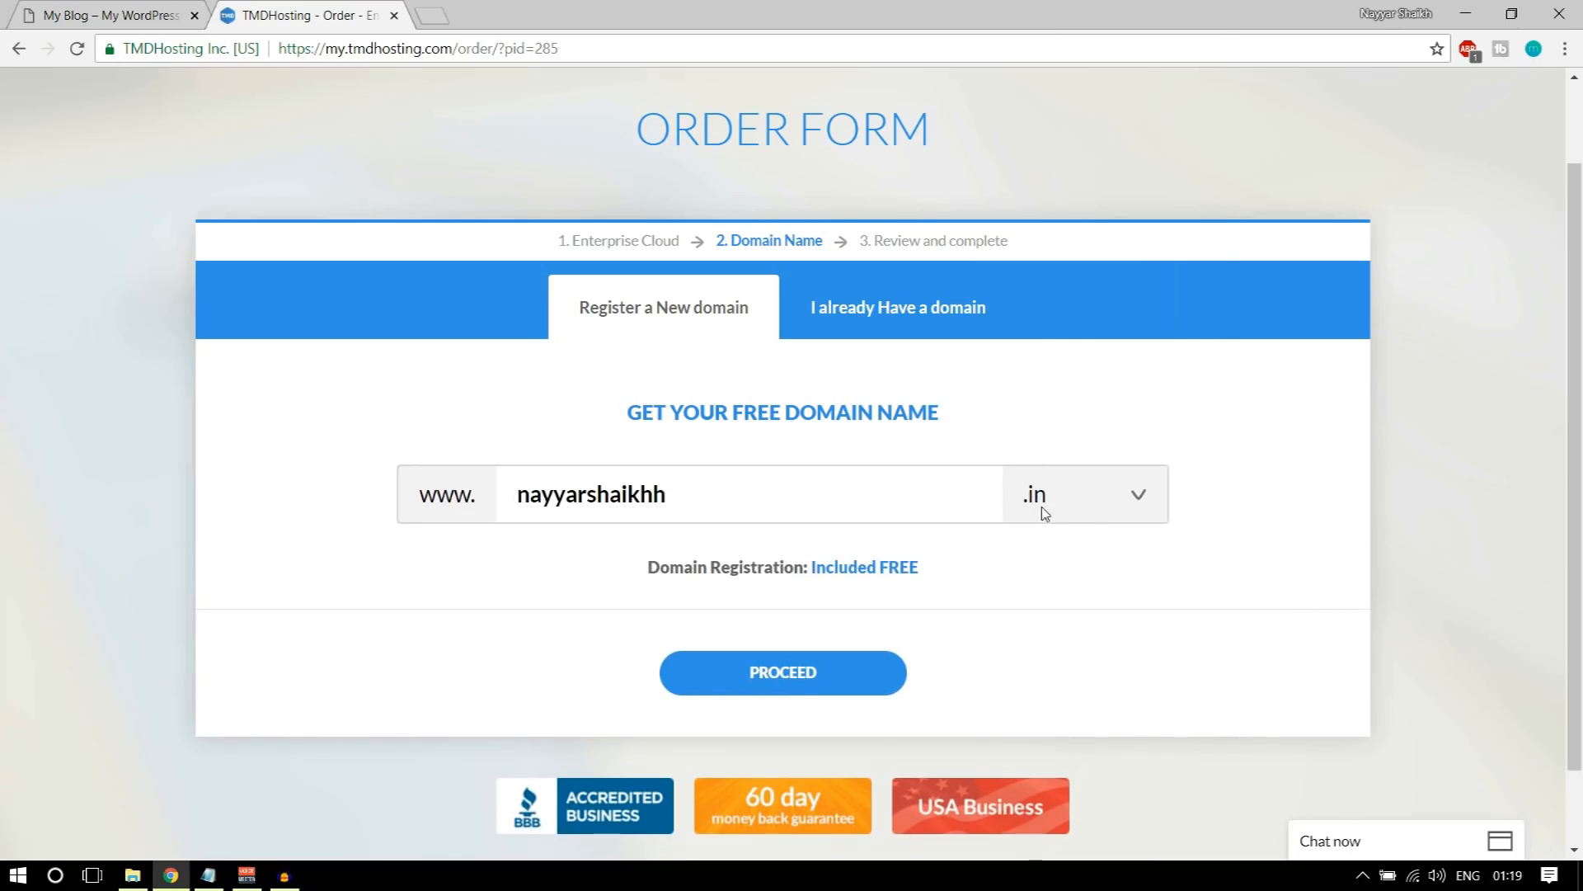
click(1041, 511)
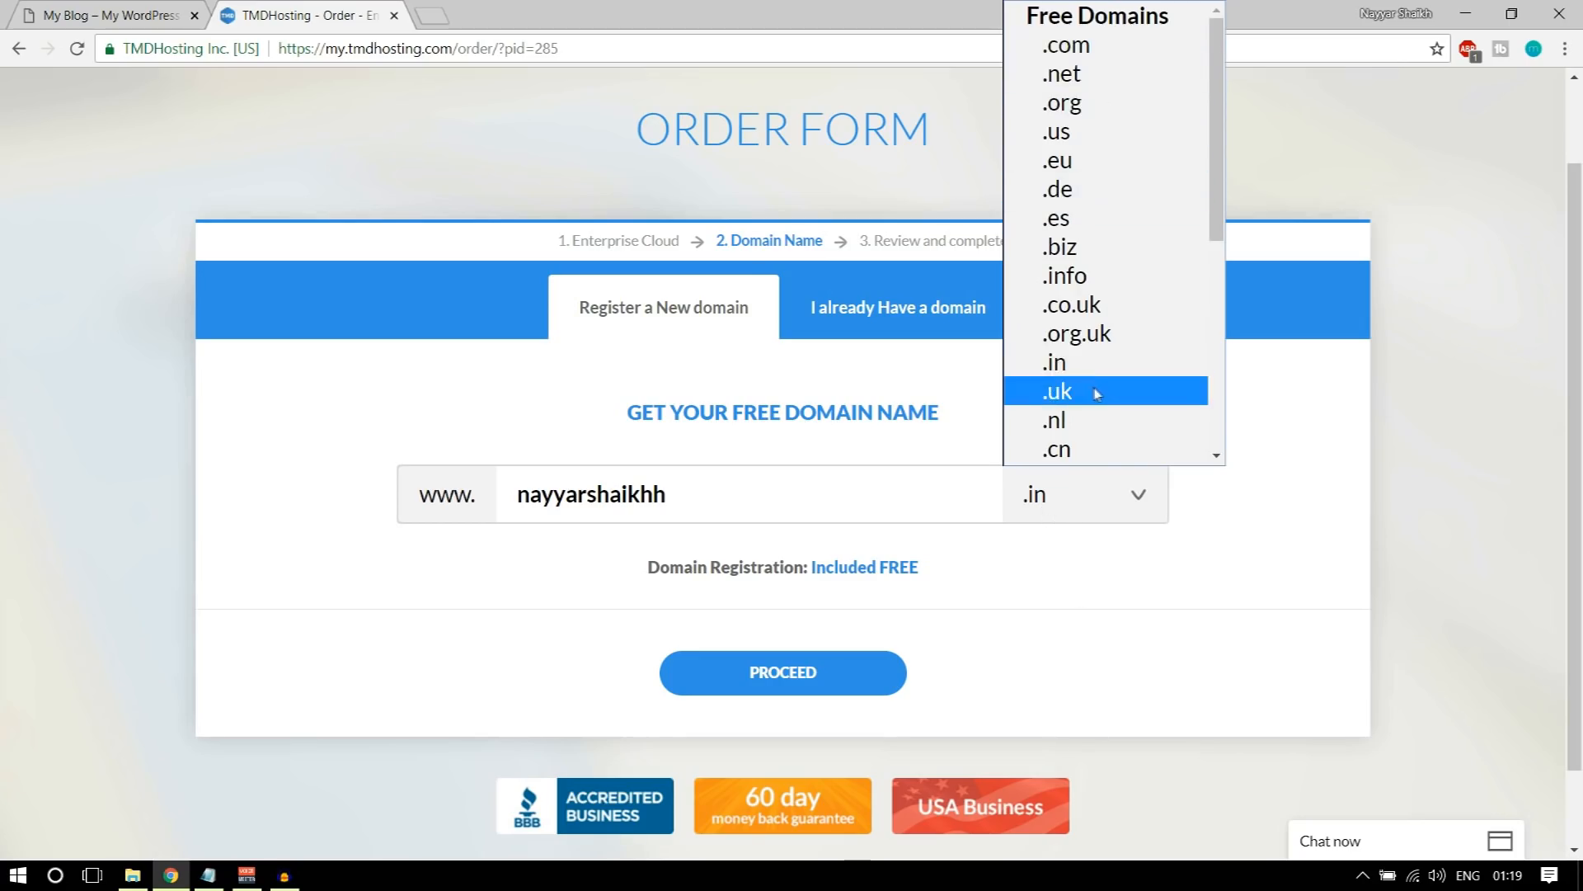
click(1295, 414)
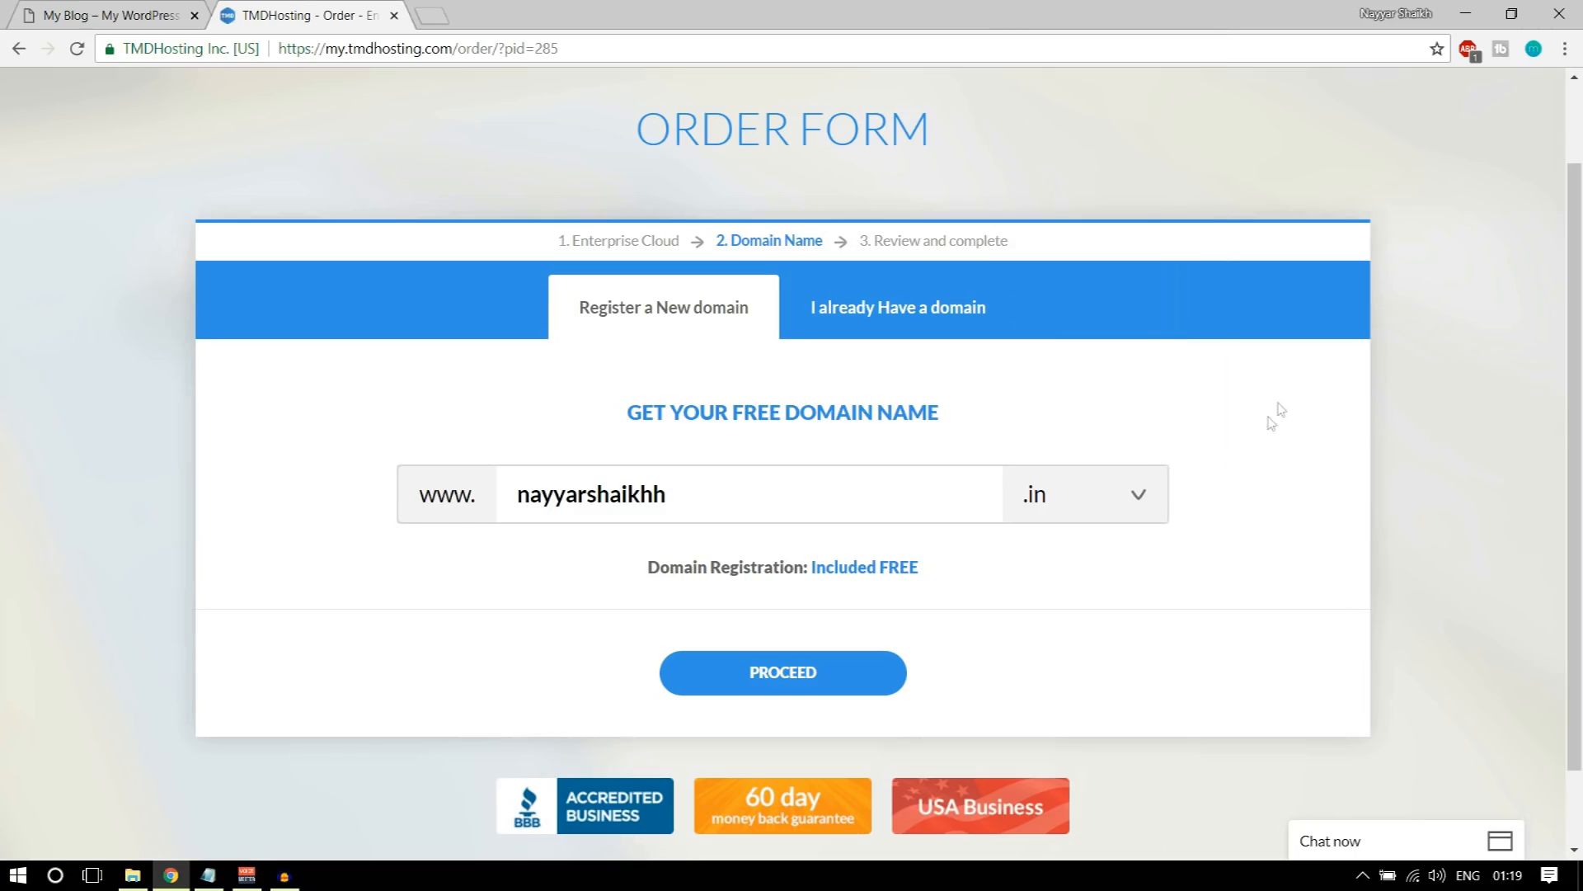
Step: Set the domain extension to .com and proceed to the order's review stage
drag(678, 498, 508, 495)
click(1041, 507)
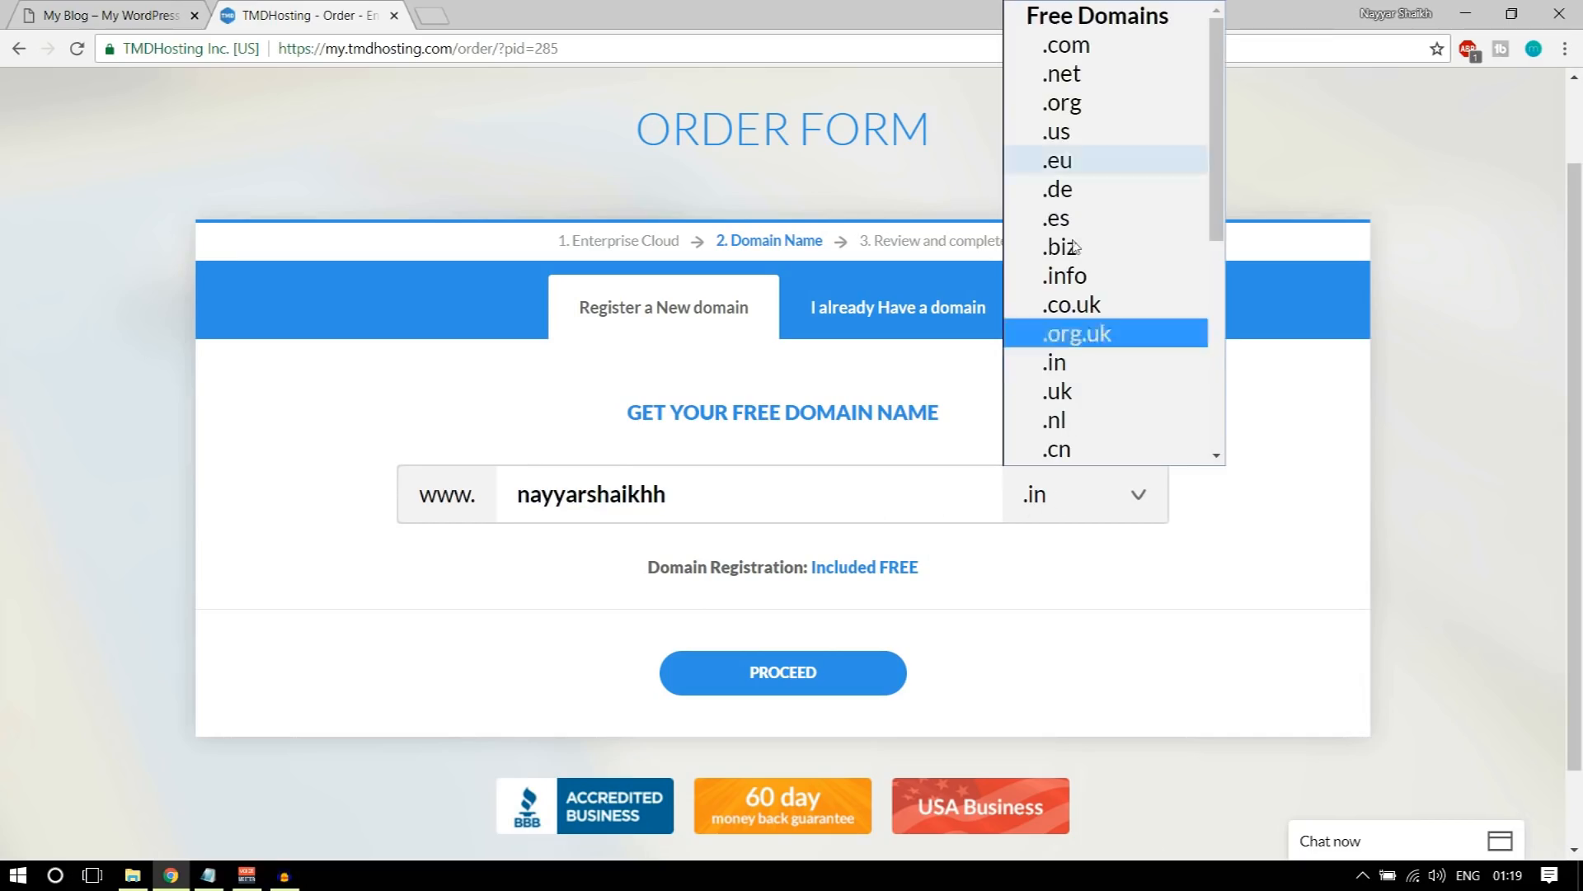
click(1066, 45)
click(809, 683)
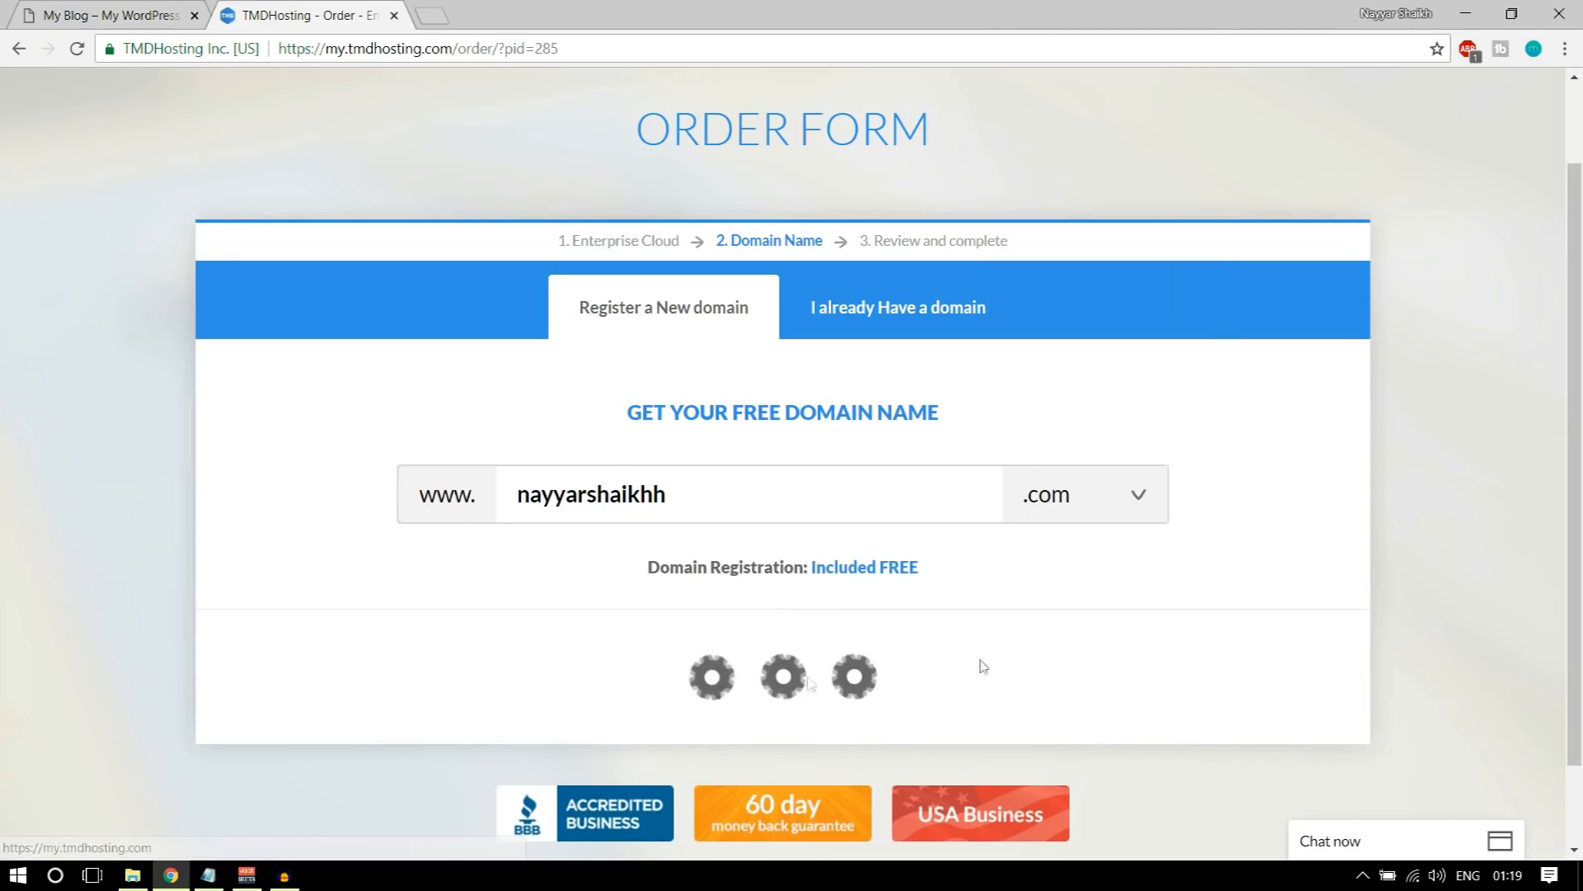
Step: Review the Contact Information fields that a new customer has to fill in
scroll(1393, 615, down, 4)
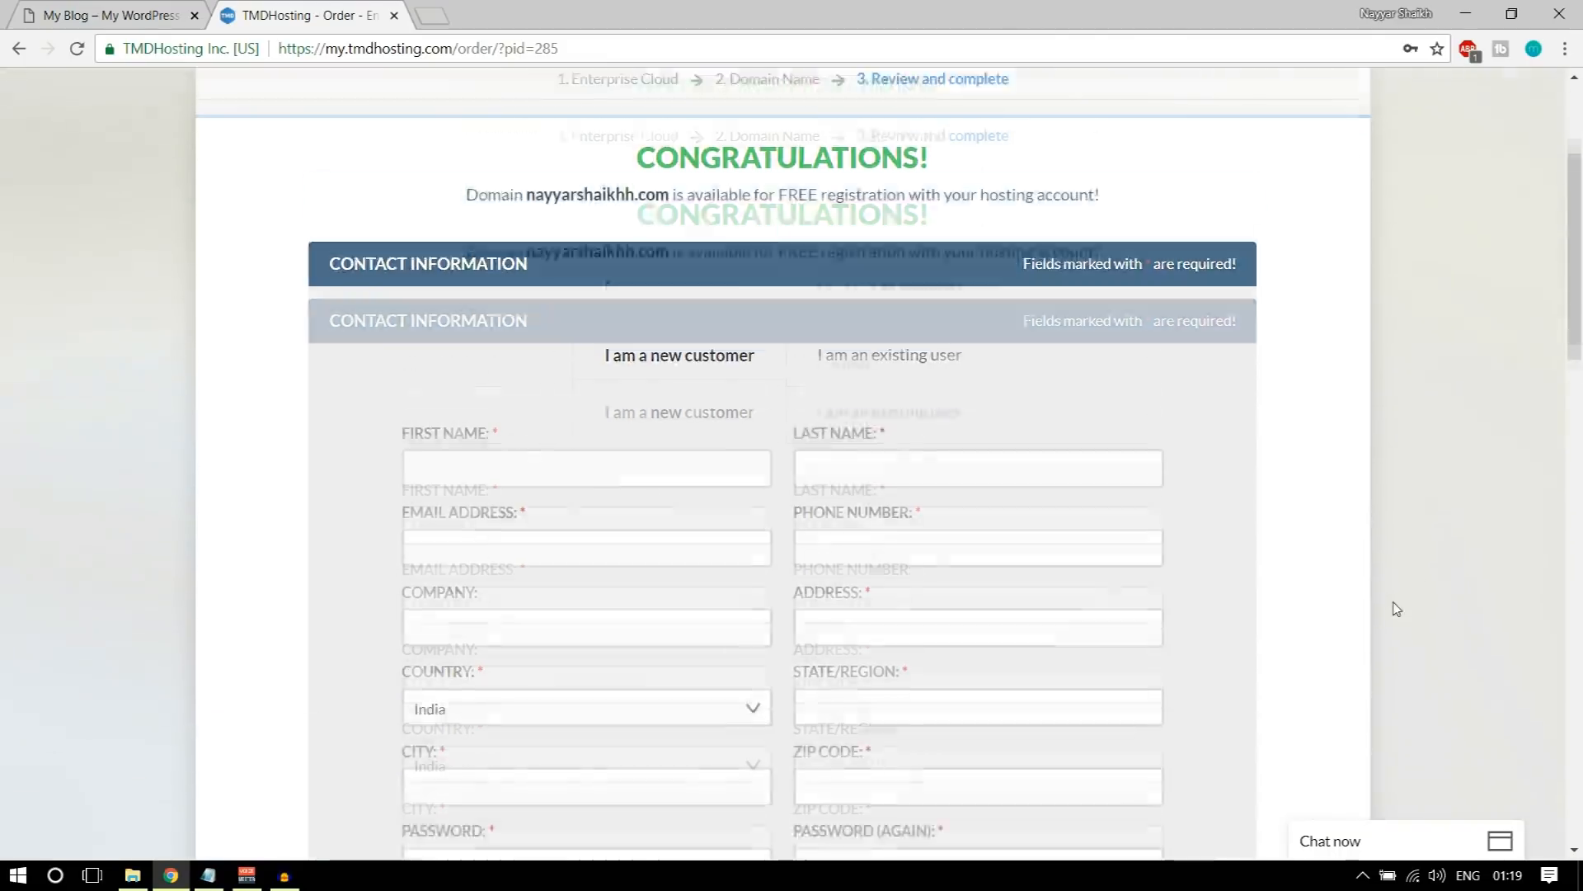
click(605, 318)
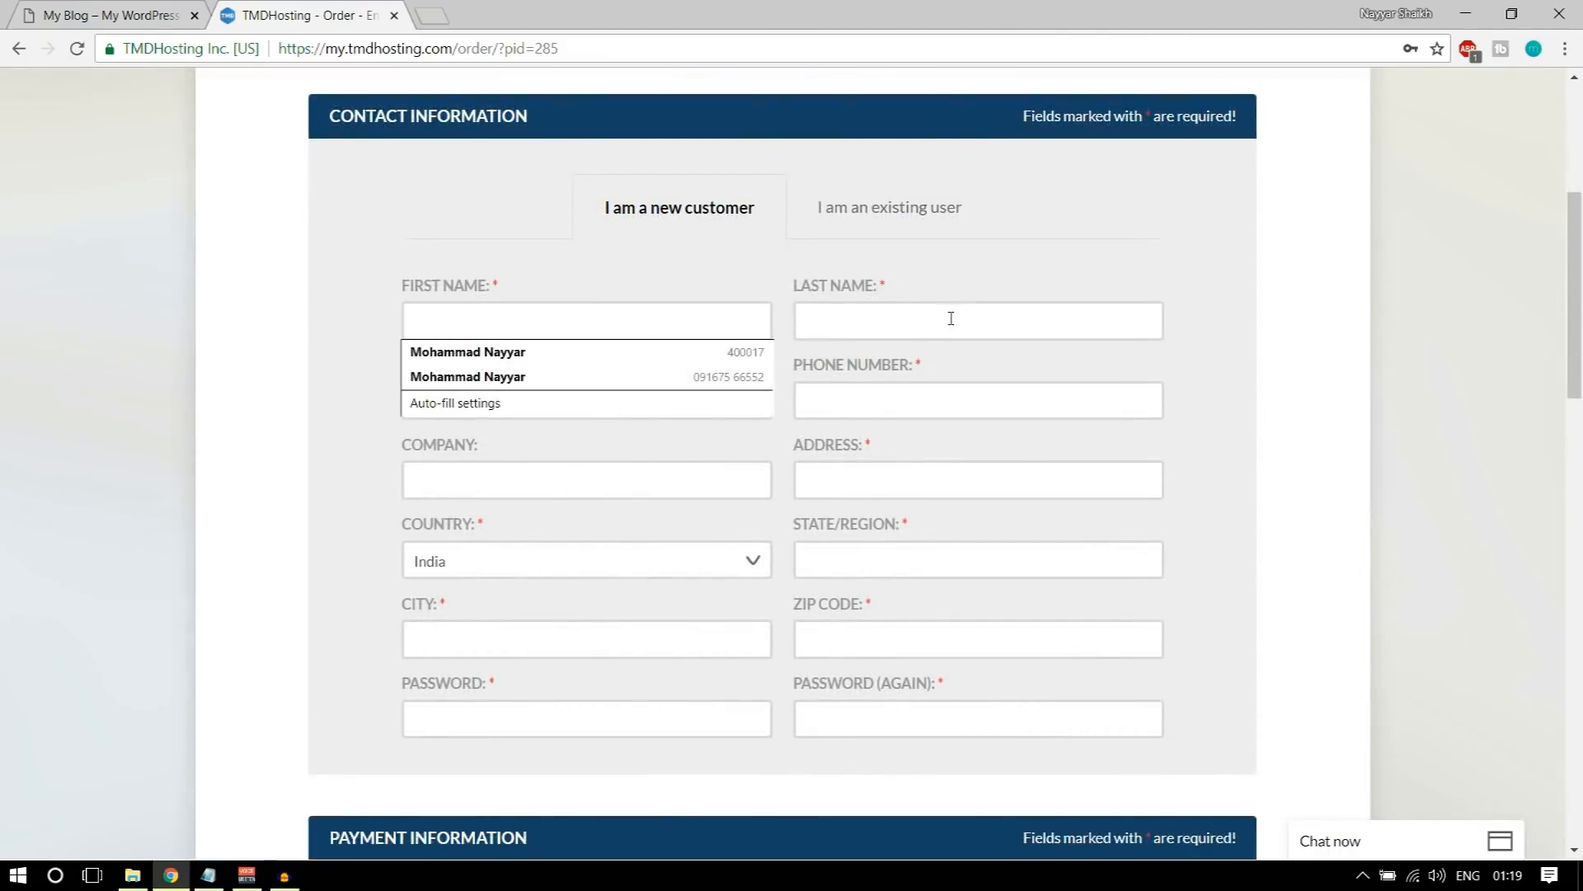
click(952, 390)
click(643, 528)
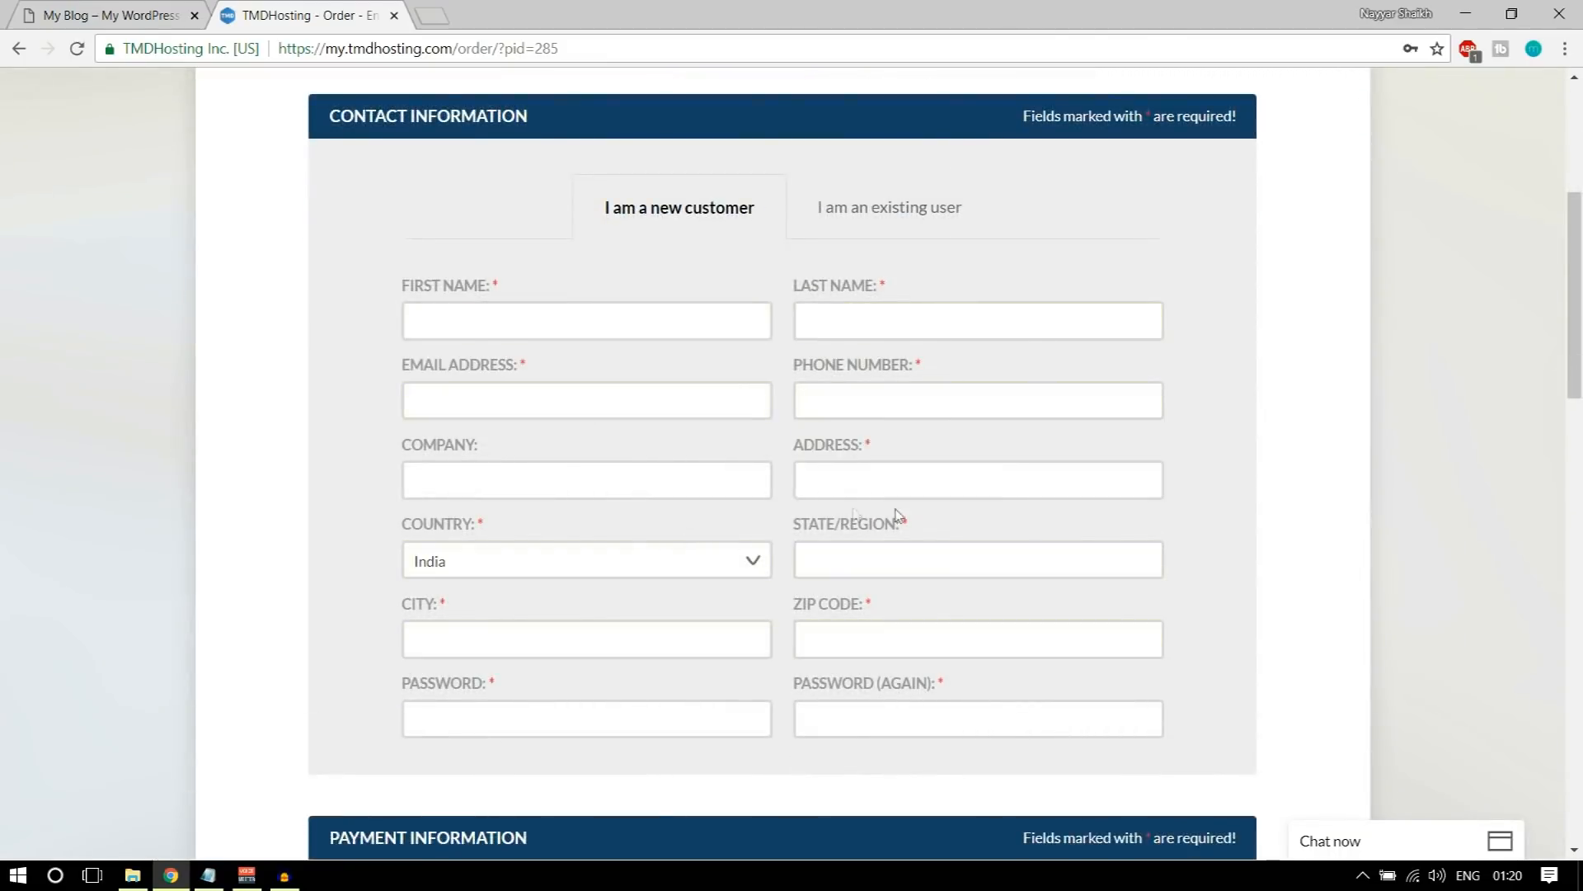
scroll(1113, 640, down, 1)
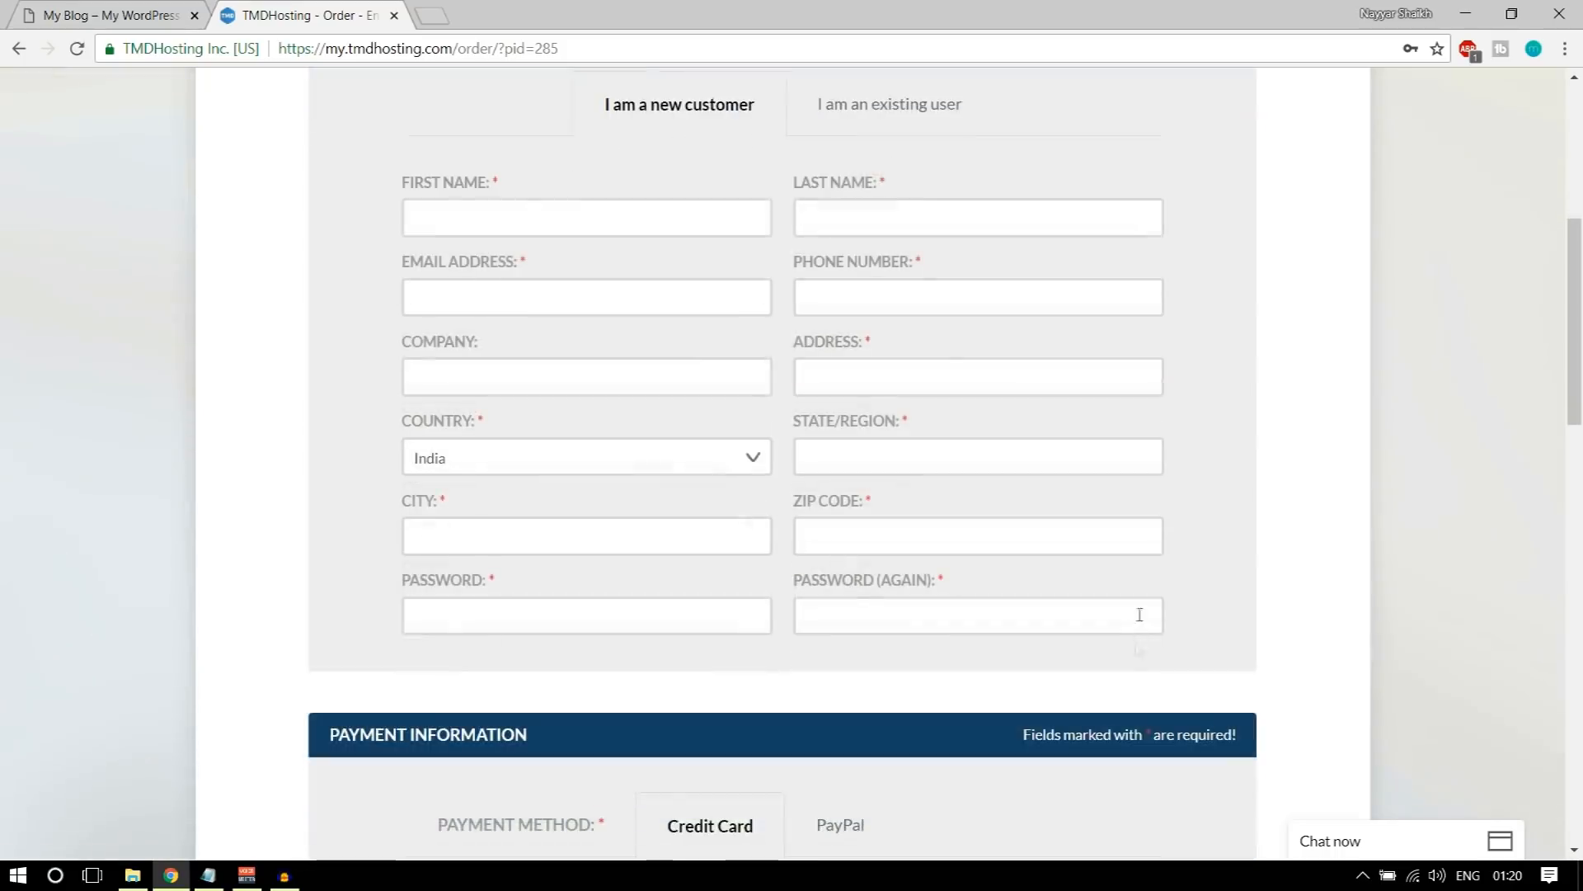
scroll(1086, 527, up, 2)
Step: Review the Payment Information section with its payment methods and credit card fields
scroll(1297, 484, down, 6)
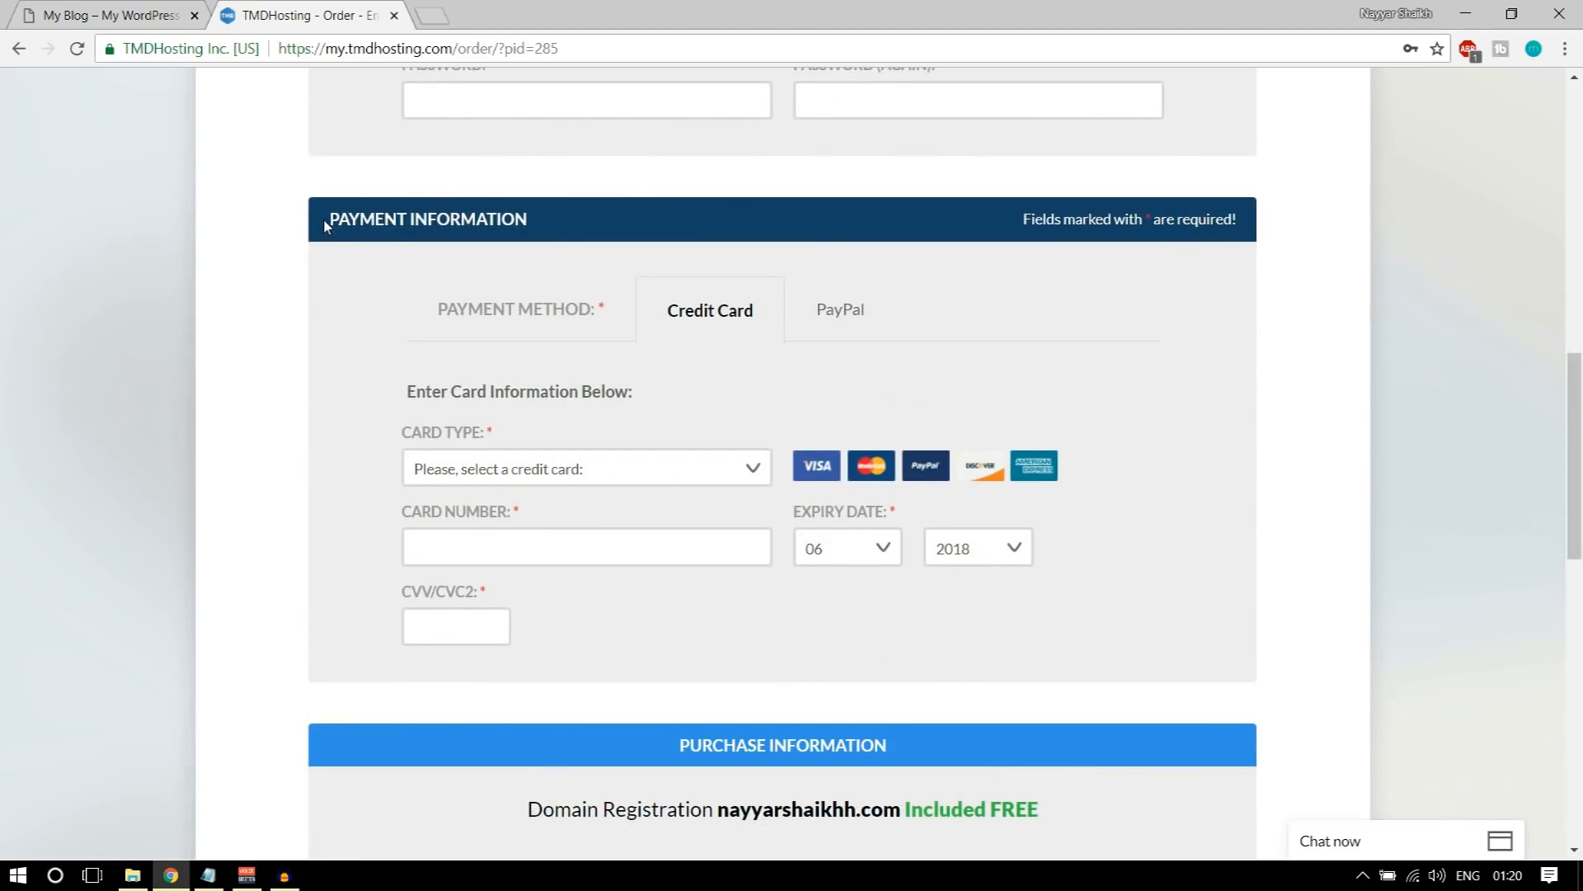
drag(528, 218, 513, 219)
click(515, 220)
scroll(1399, 426, down, 1)
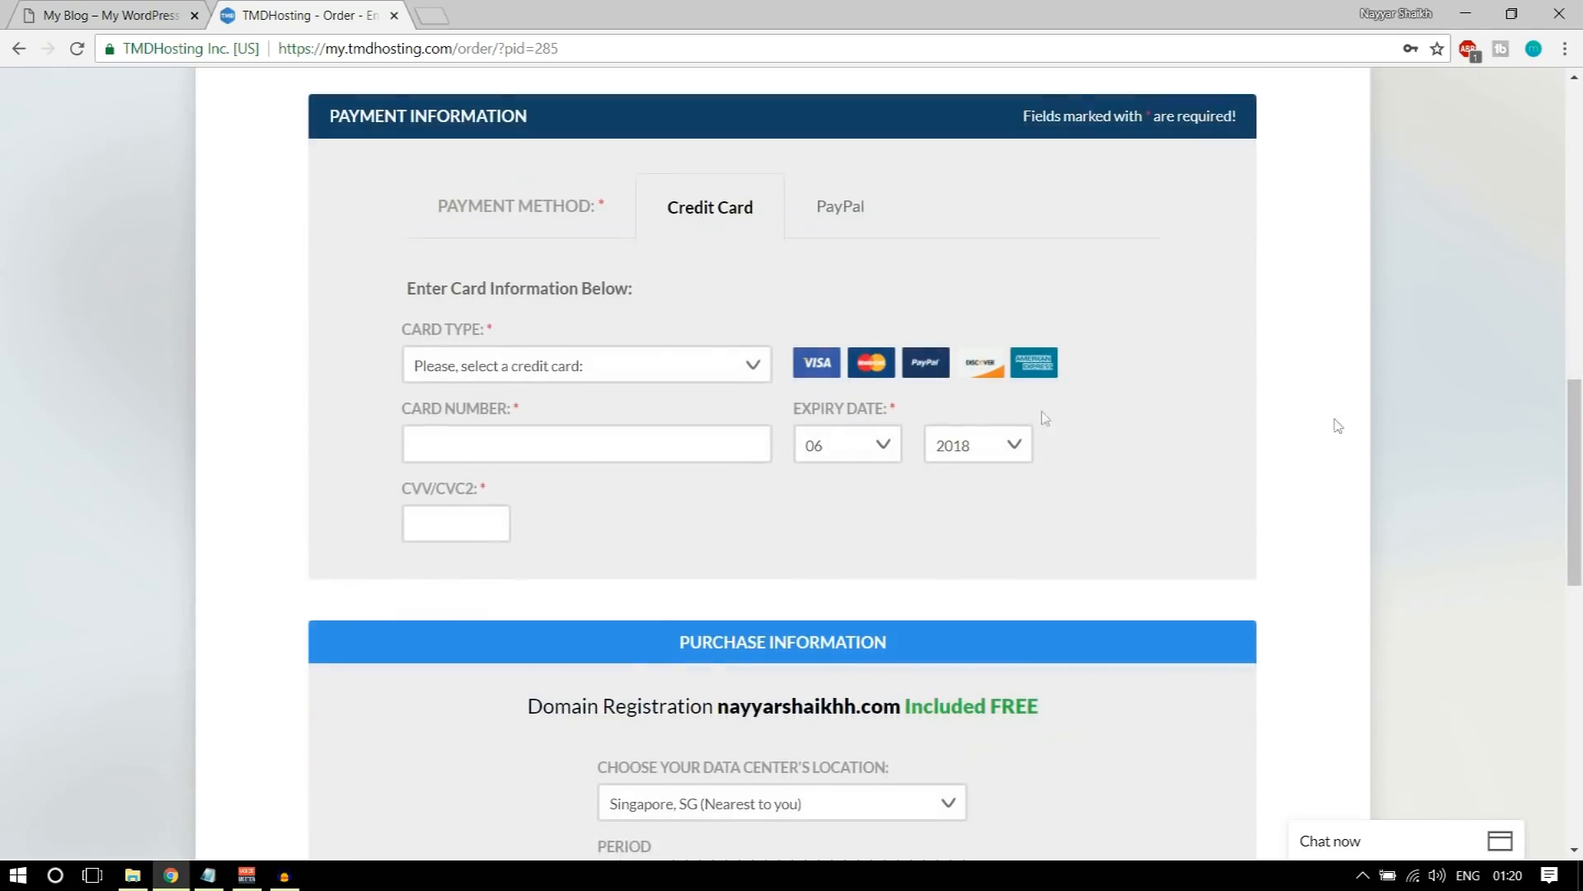
Step: Look through the card types offered for credit card payment
click(657, 375)
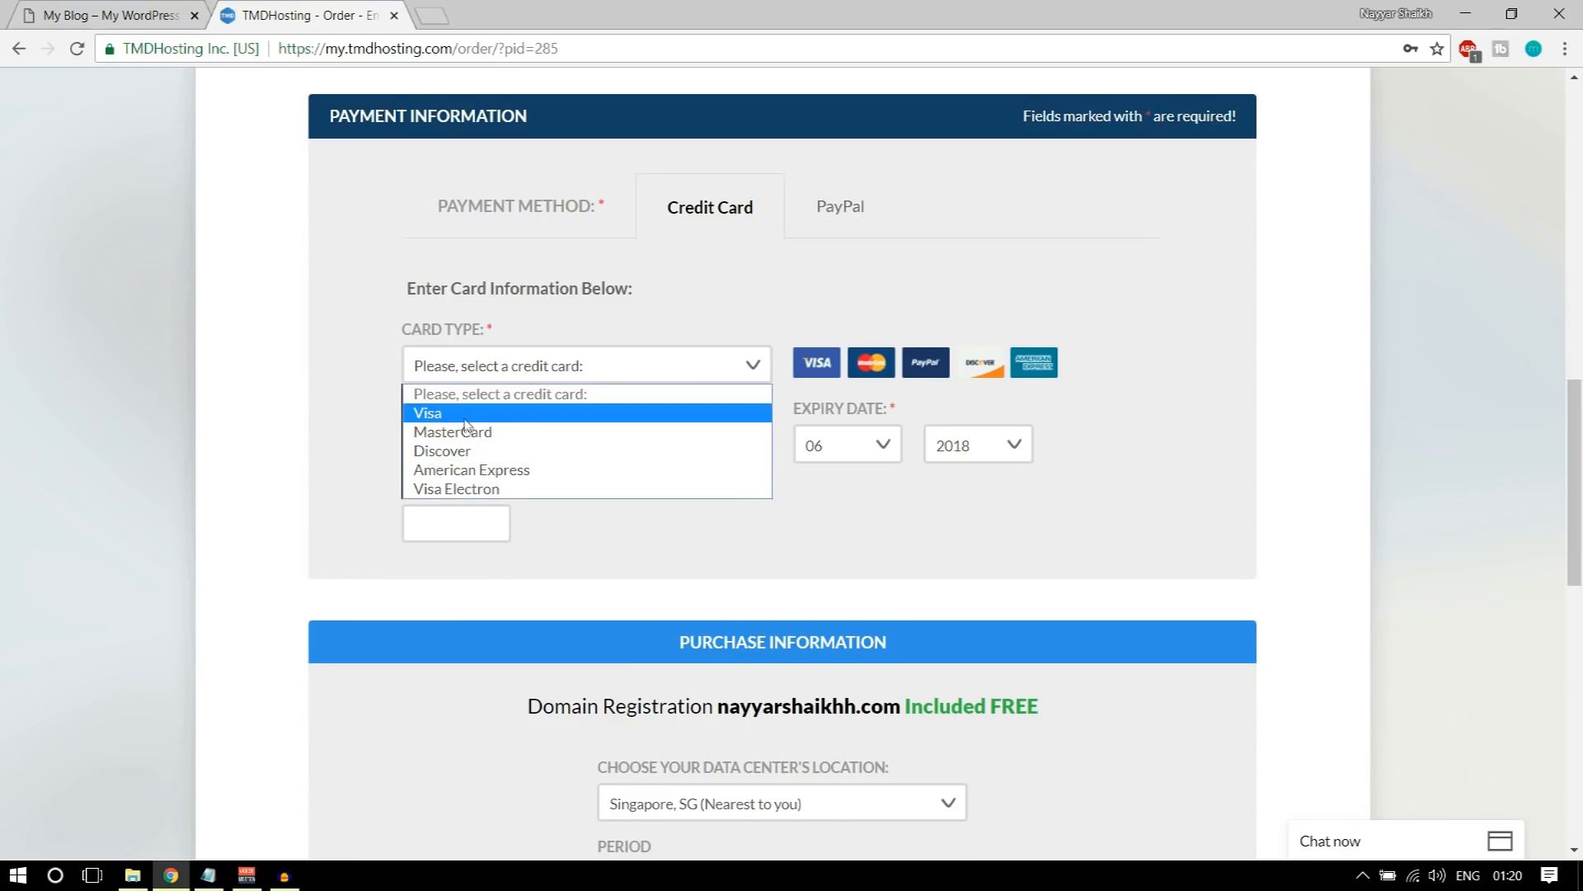
click(798, 297)
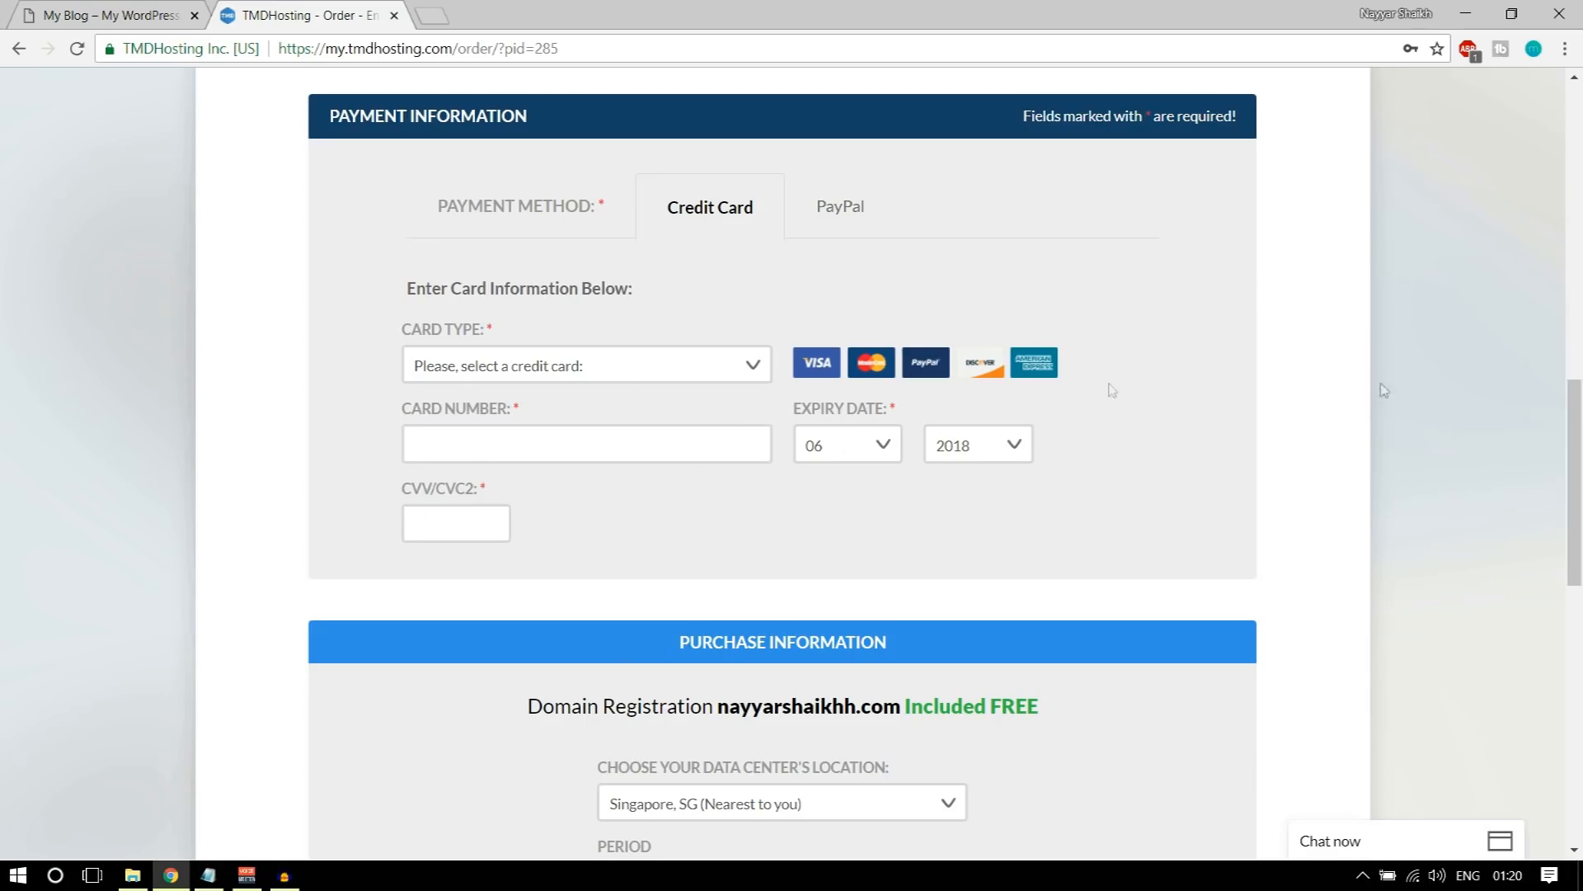
Step: Choose Singapore, SG as the data center location and the 12-month period at $12.95/mo with free setup
scroll(1474, 398, down, 6)
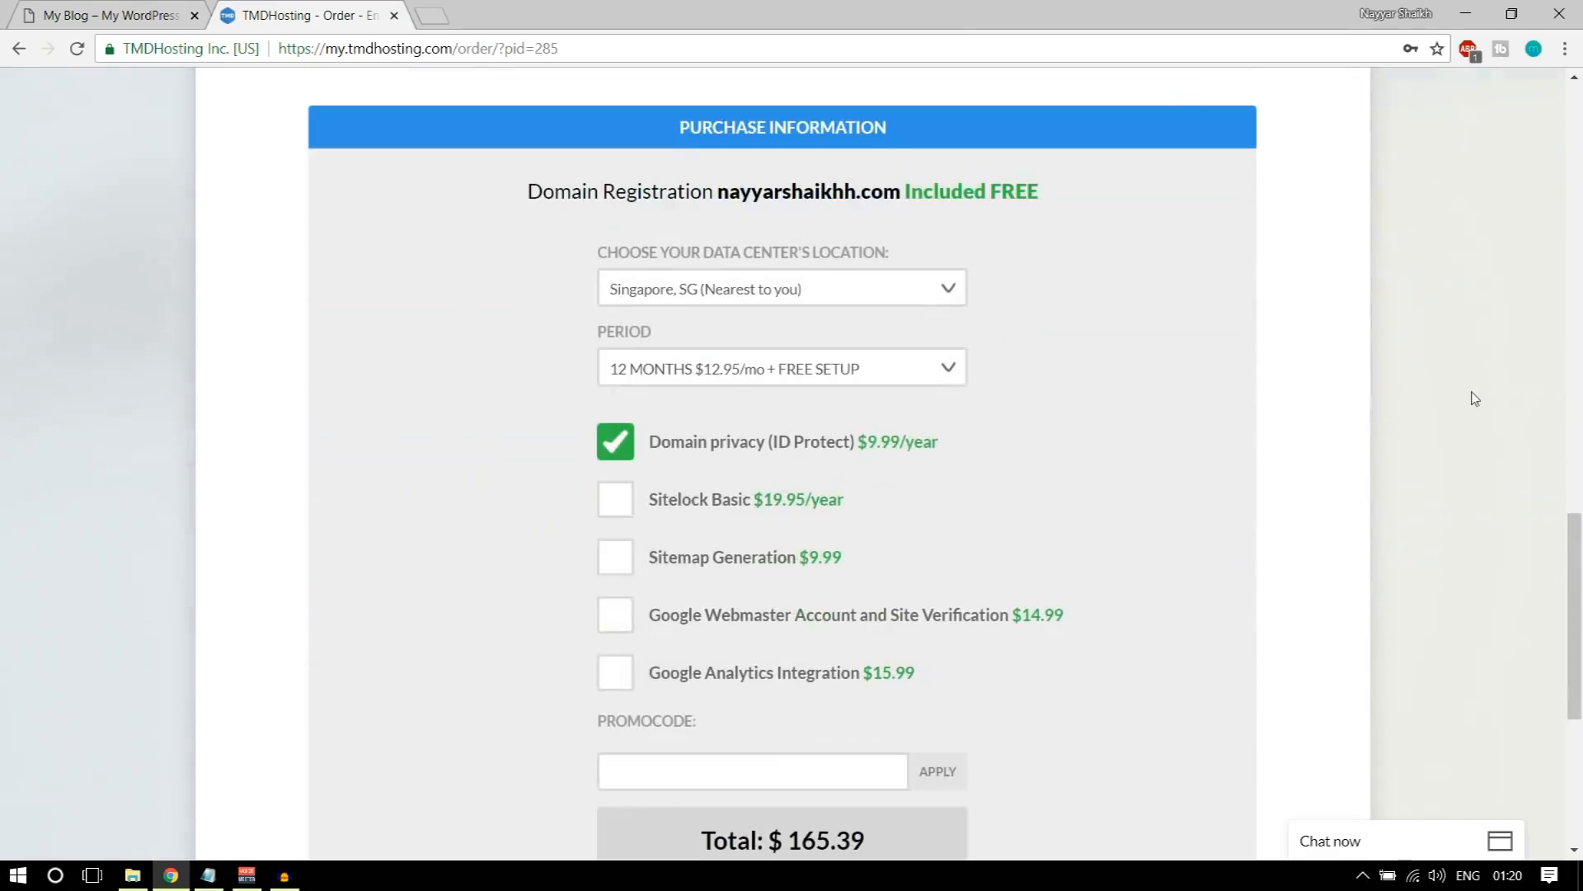
click(792, 297)
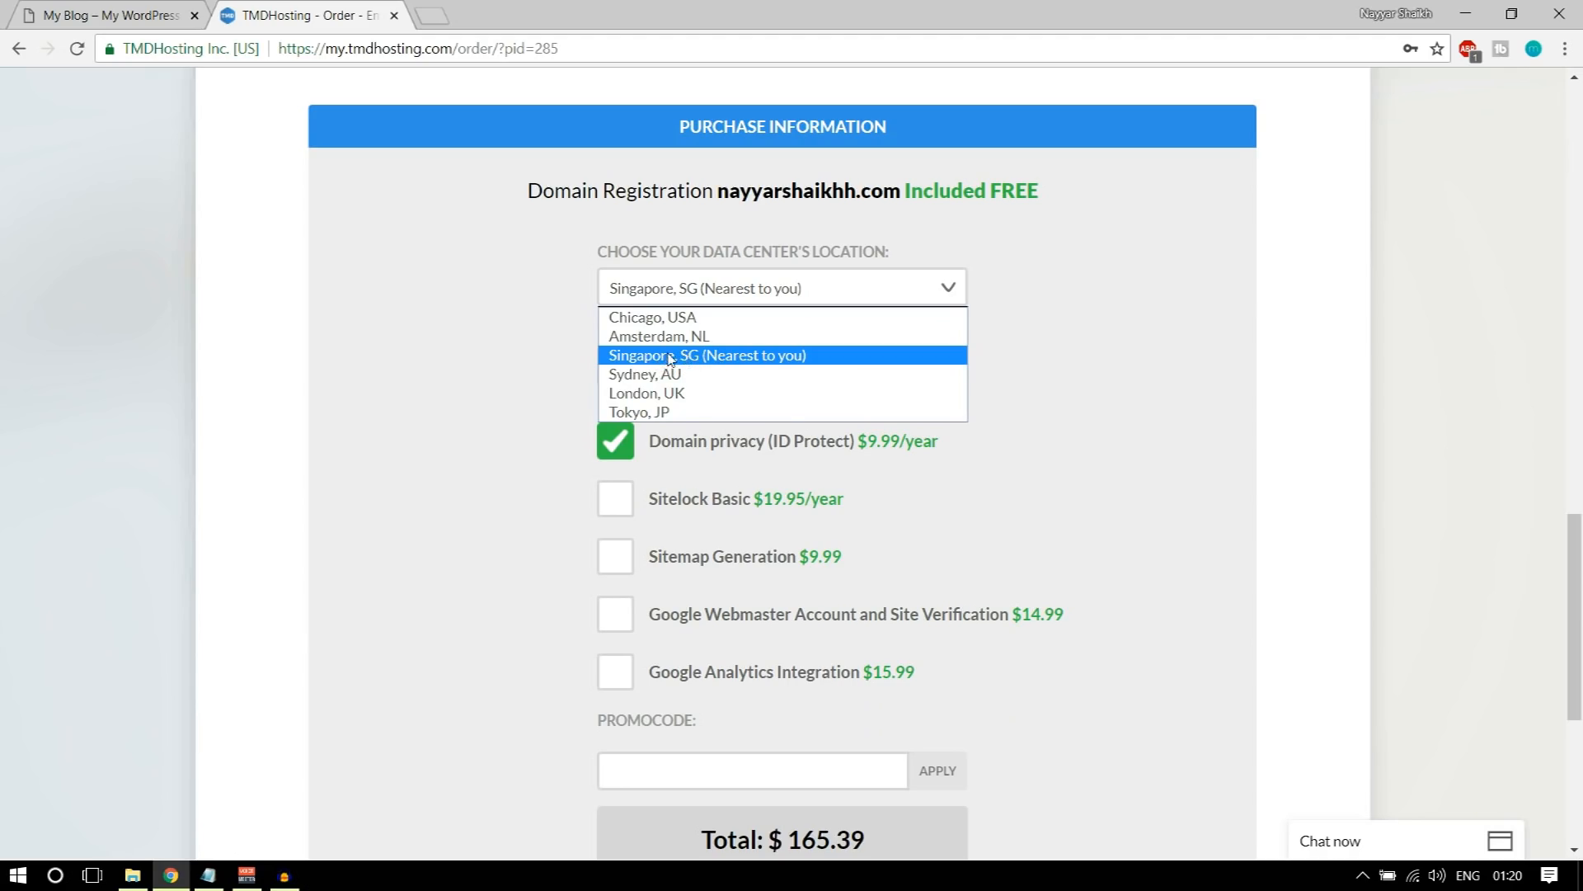
click(723, 360)
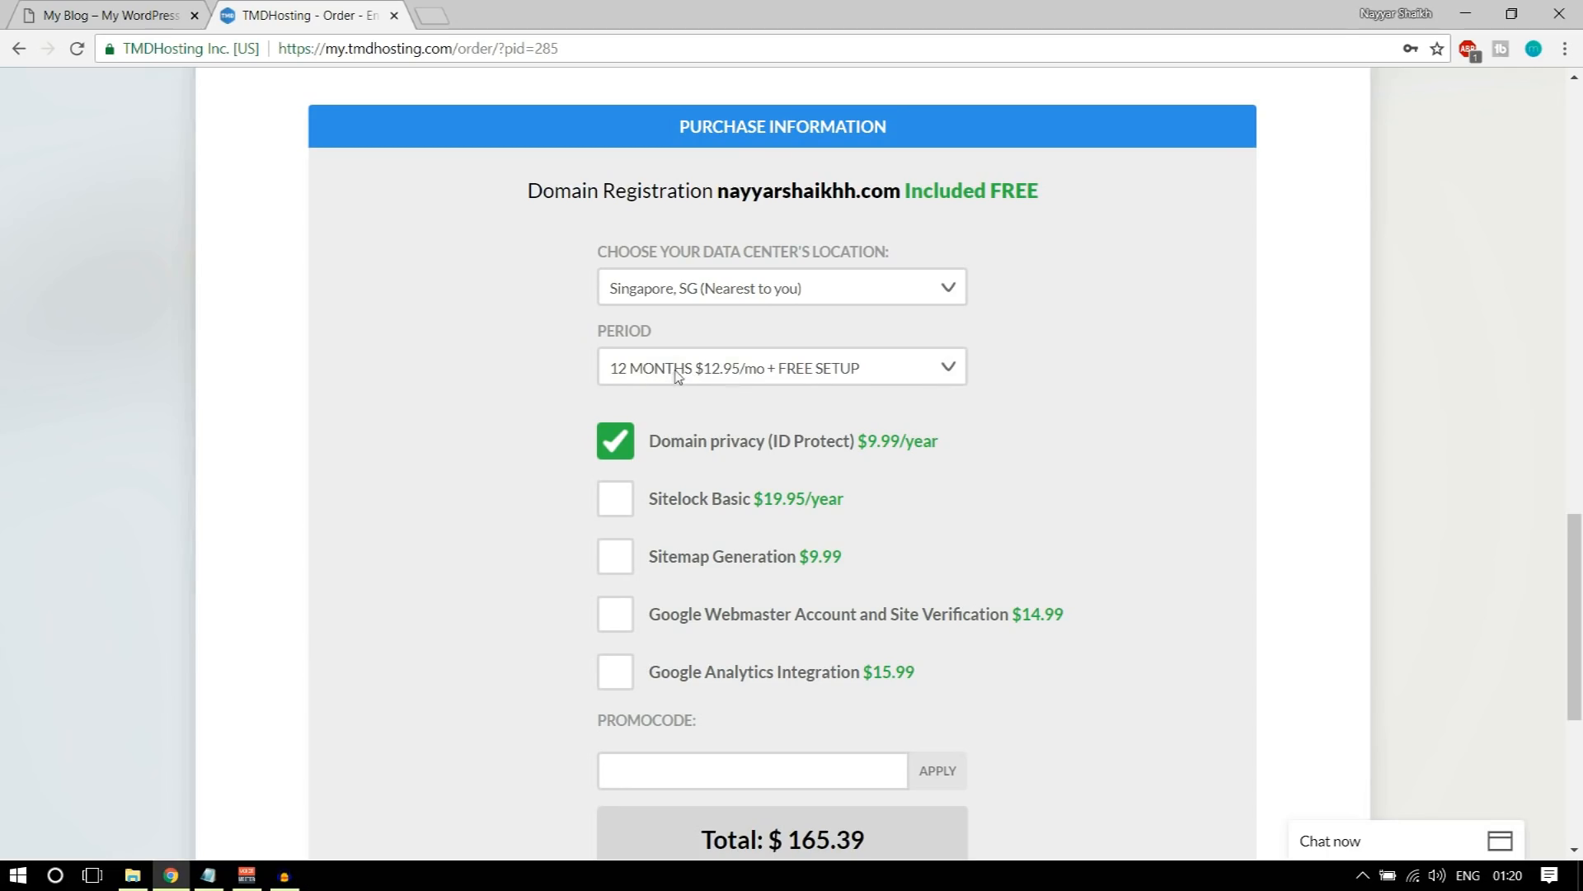
click(741, 366)
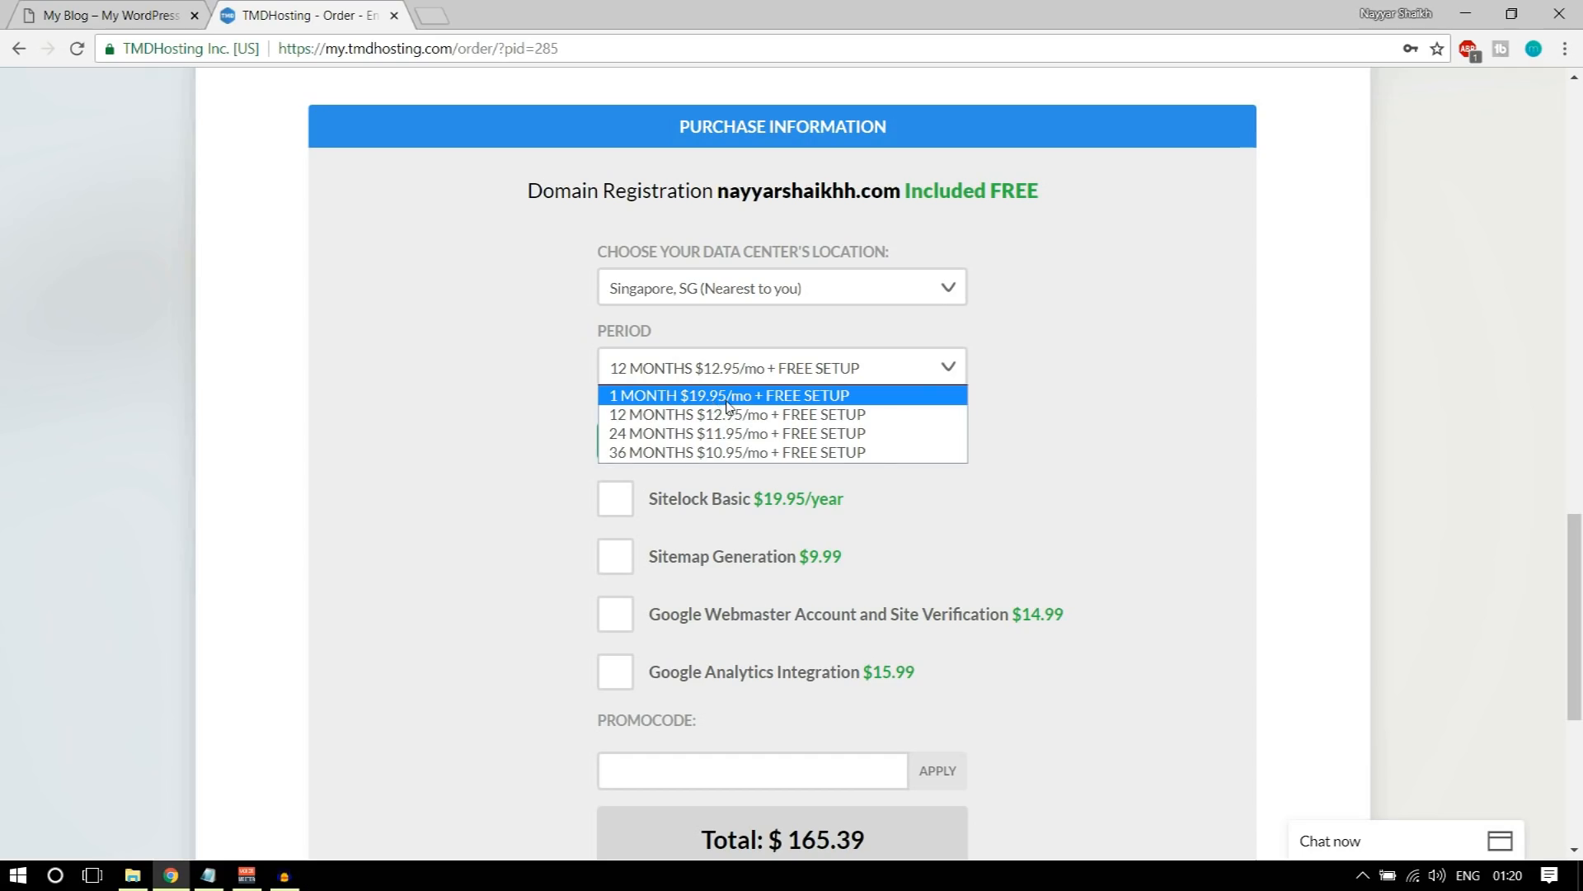
click(725, 414)
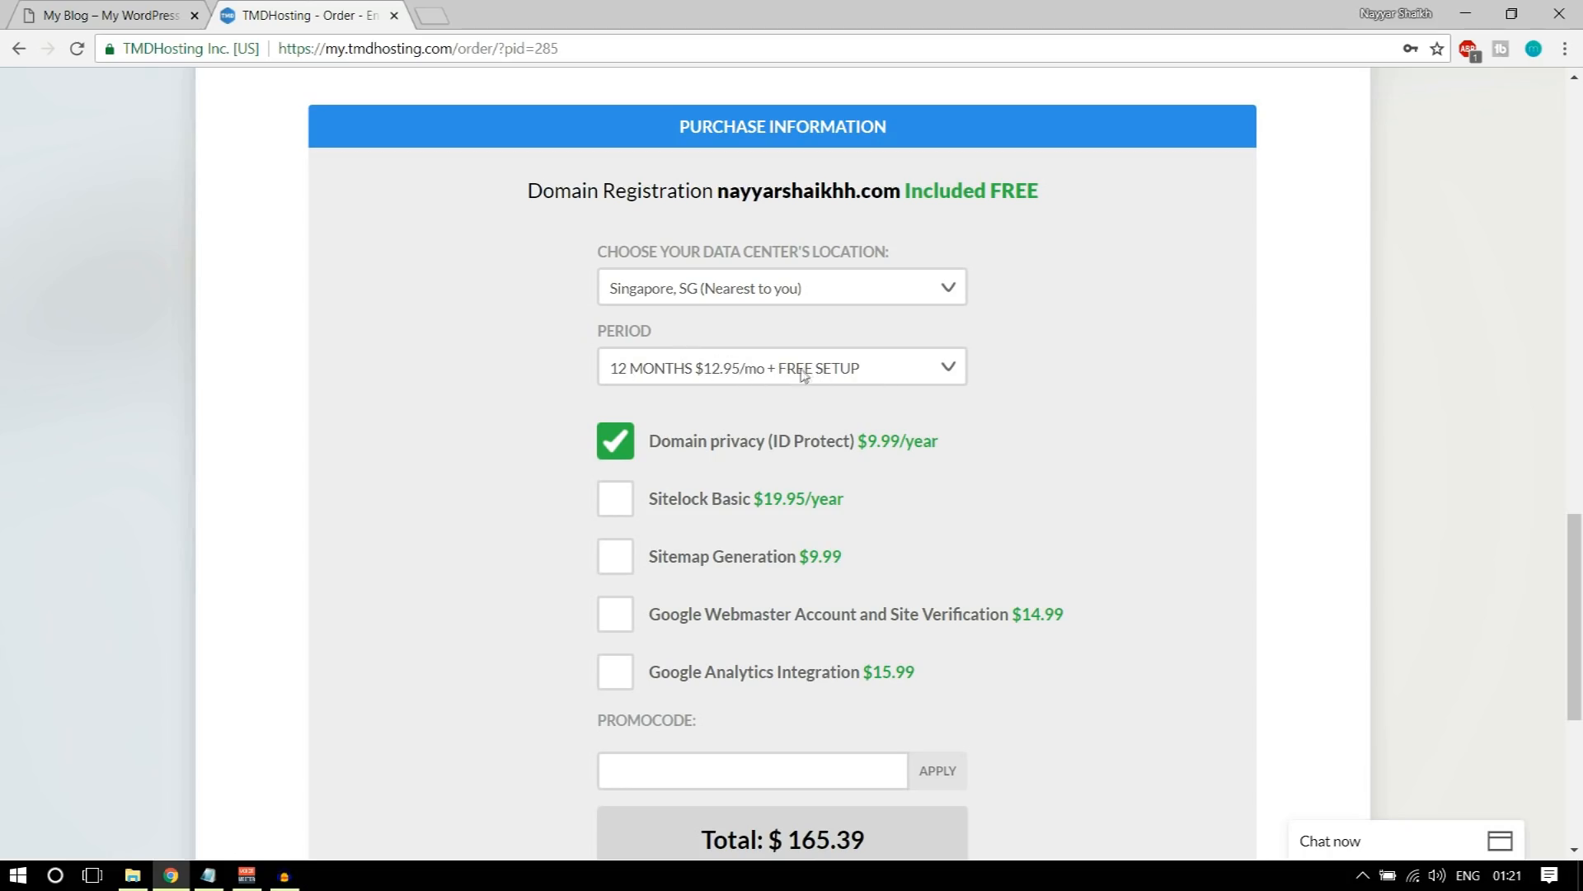
Step: Review the optional add-ons in the purchase information, from Domain privacy and Sitelock Basic to Google Analytics Integration
scroll(1284, 452, down, 3)
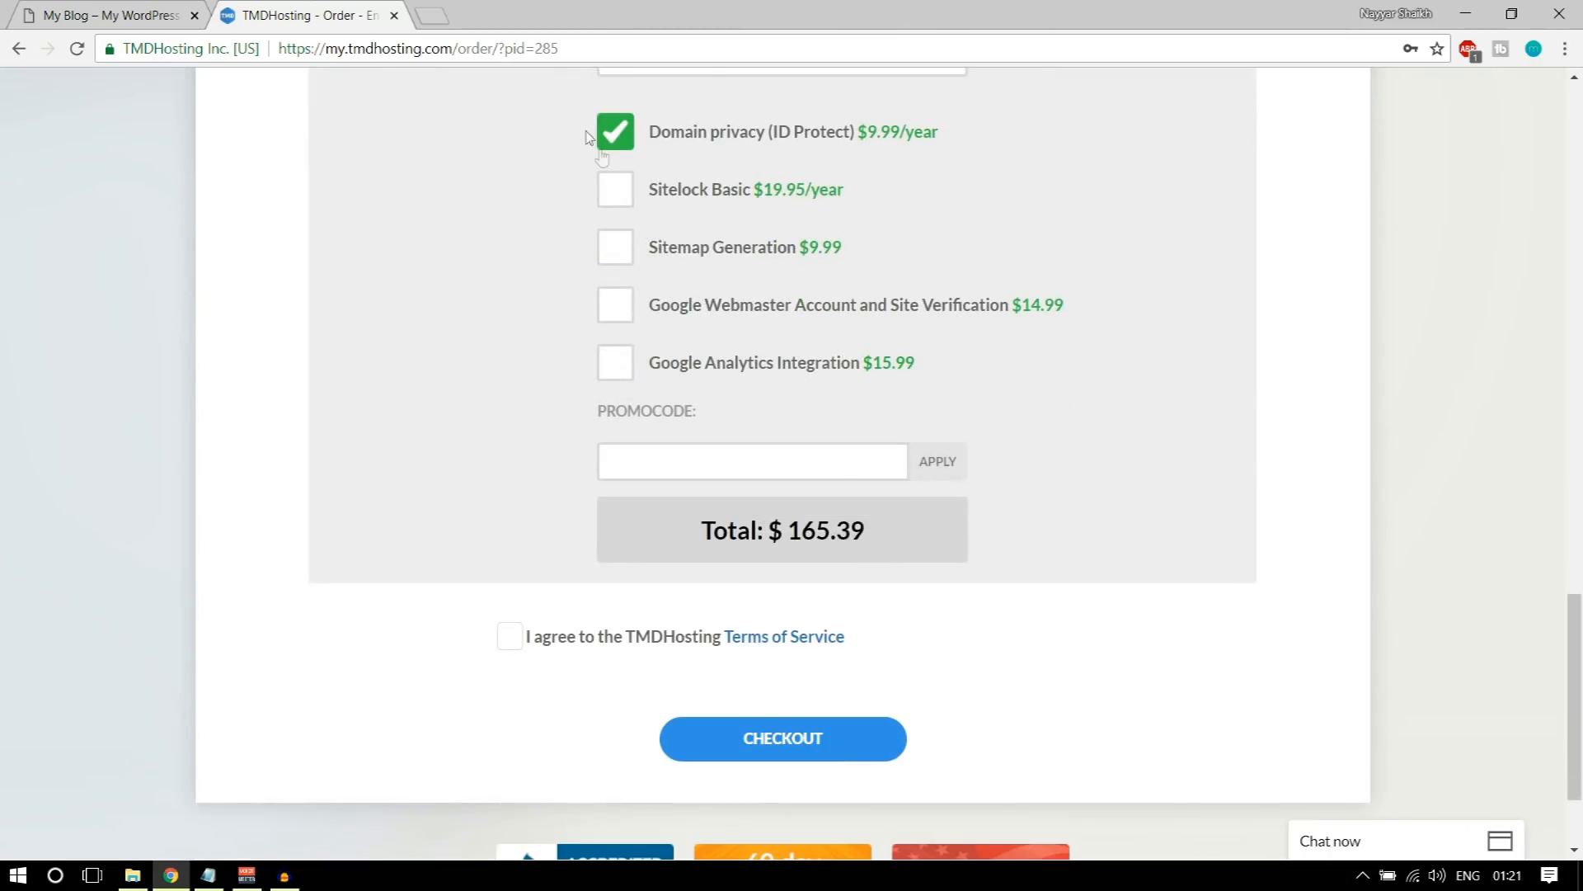
scroll(621, 151, up, 1)
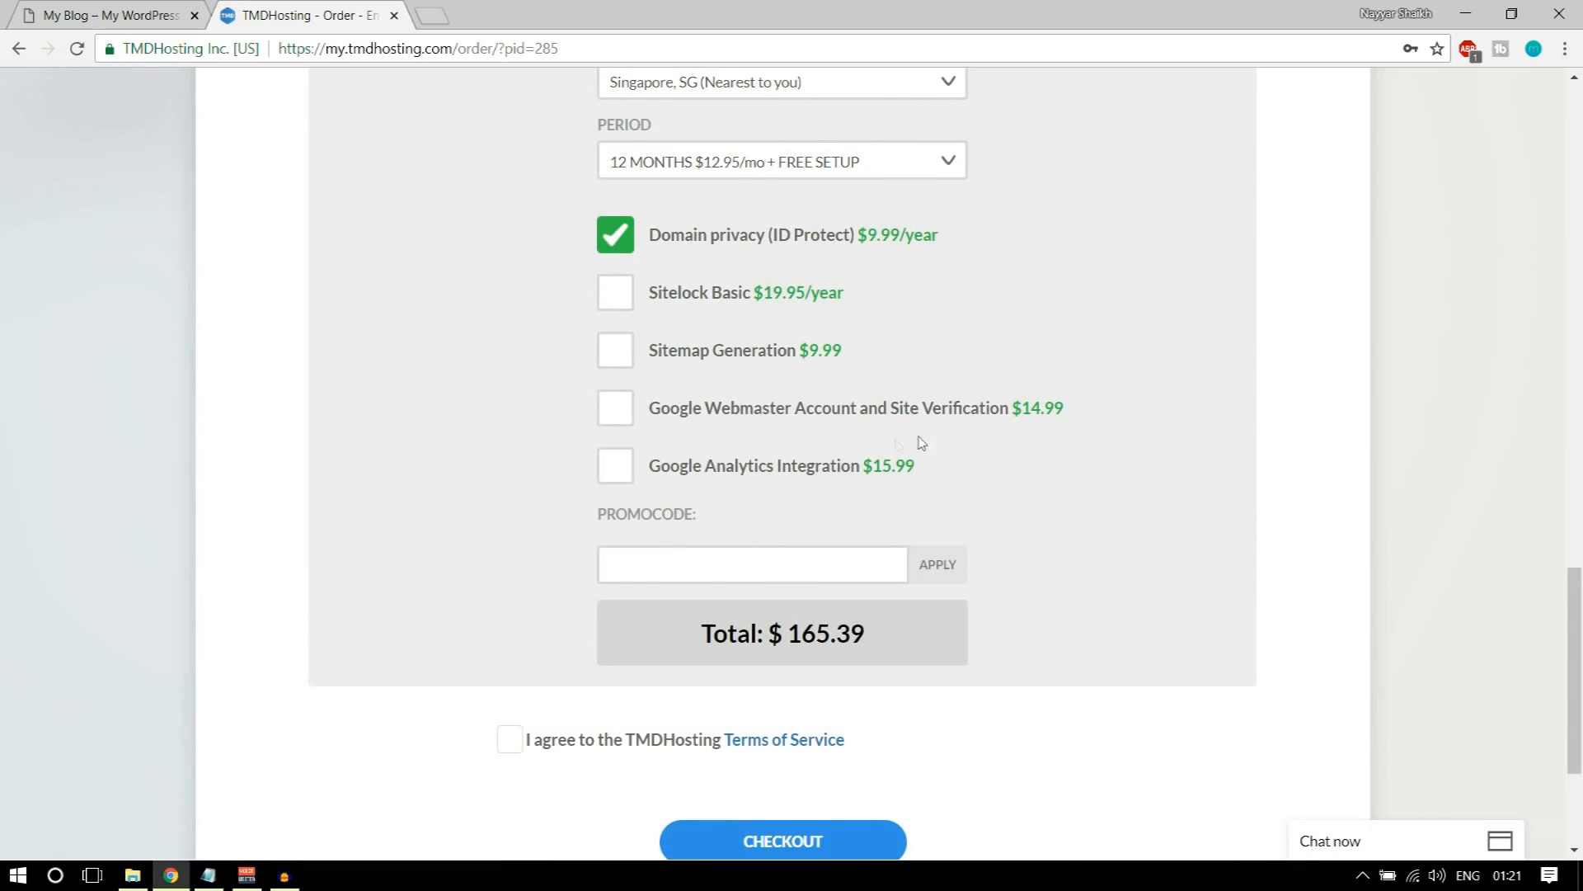
scroll(1142, 428, down, 2)
scroll(1061, 418, up, 2)
scroll(1059, 372, down, 1)
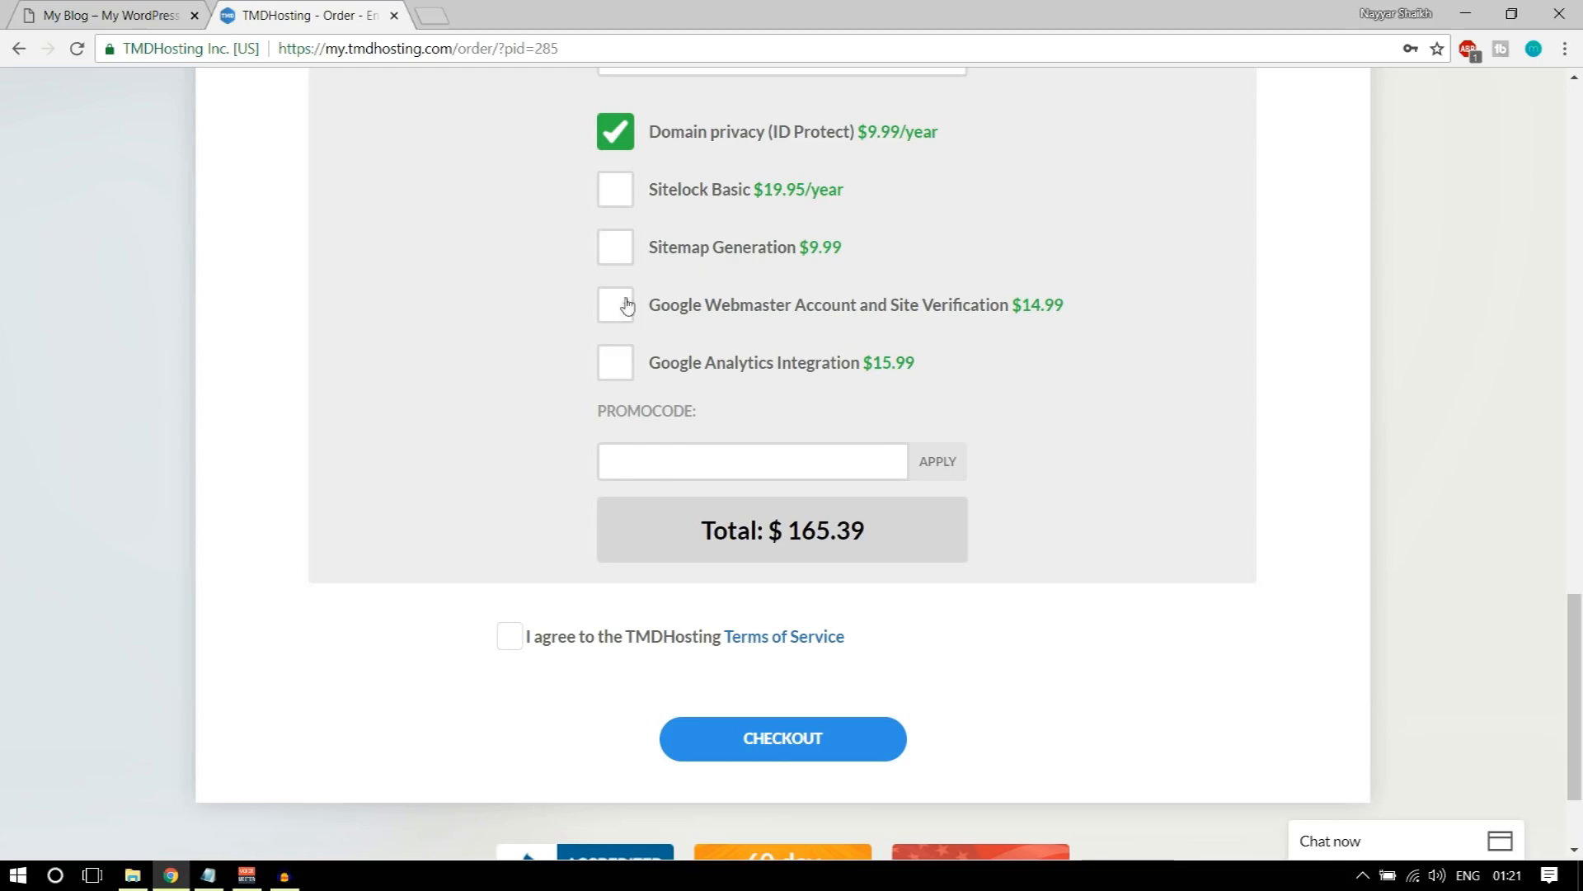
Step: Apply the promo code NAYYAR7 to the order and agree to the TMDHosting Terms of Service
click(714, 450)
scroll(842, 404, down, 1)
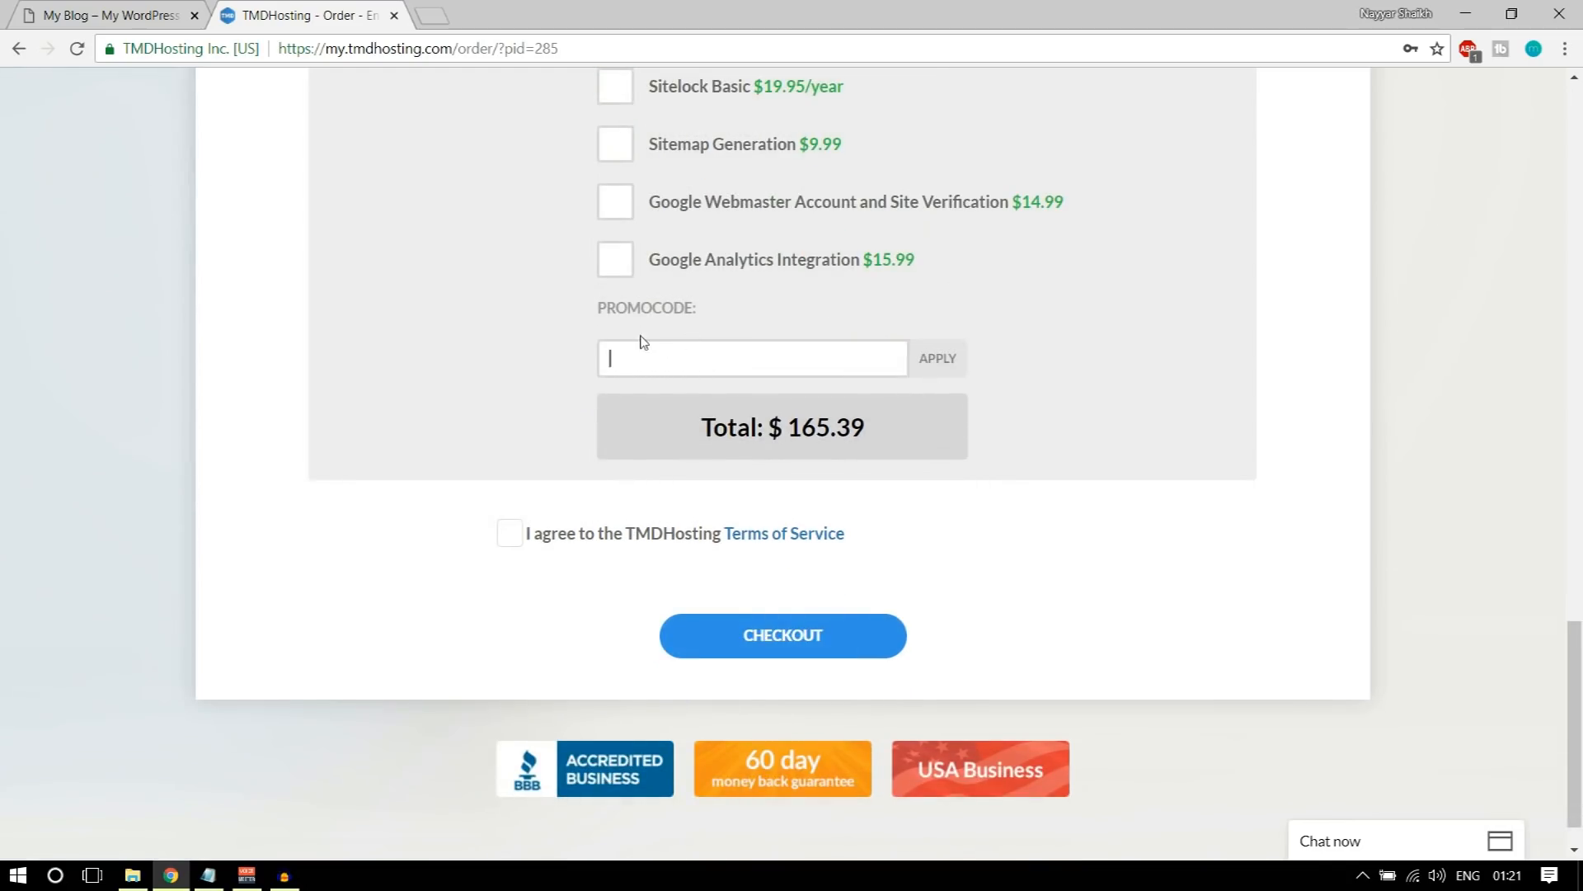
drag(595, 311, 700, 314)
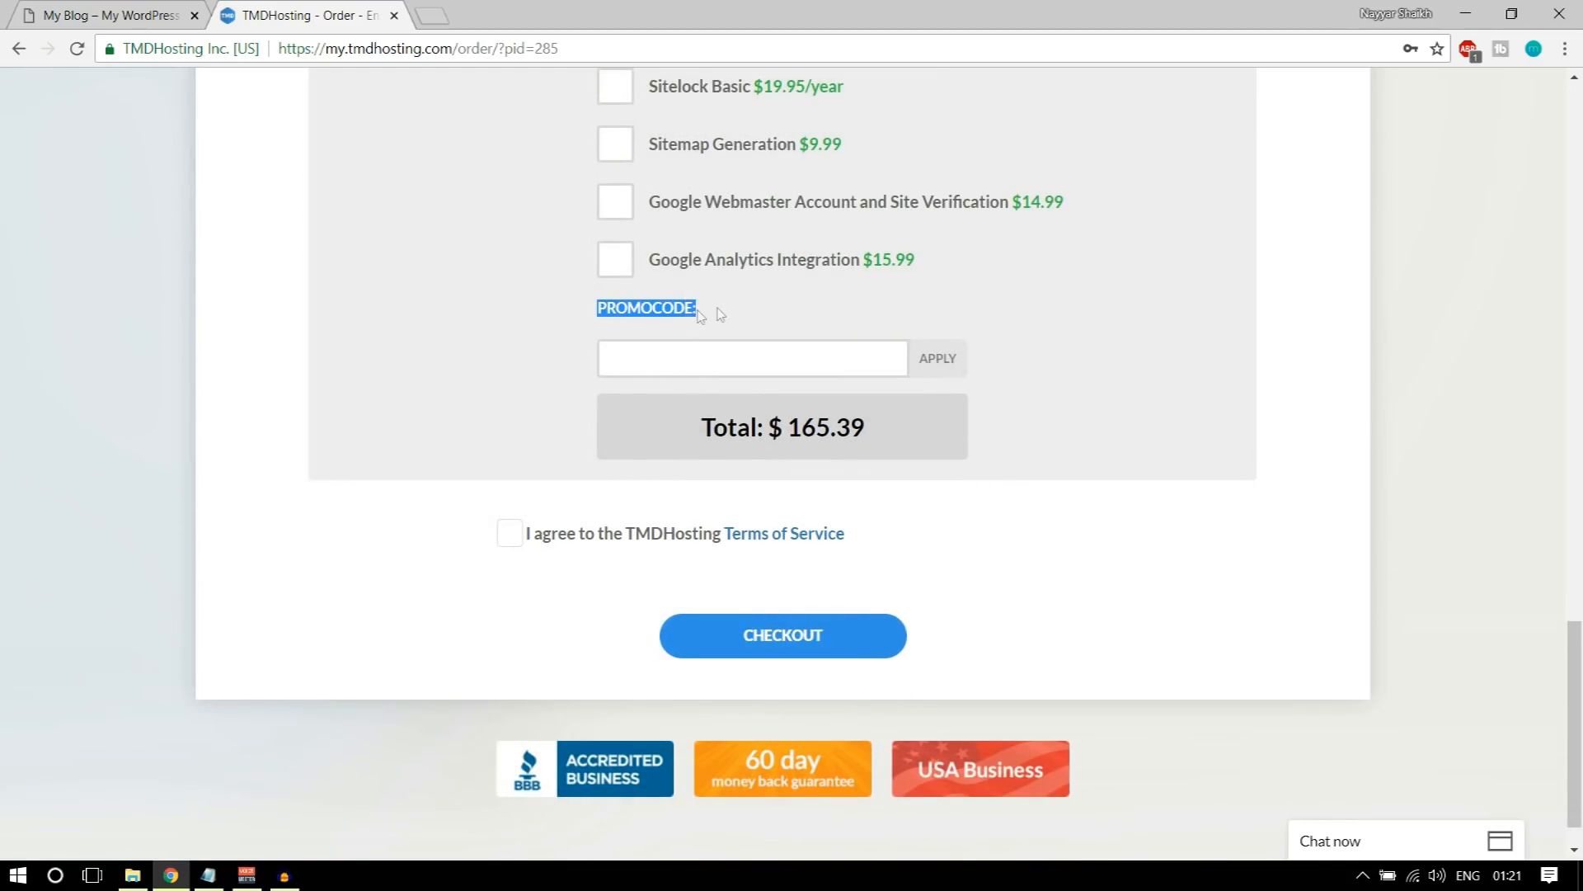
click(698, 356)
text(NAYY)
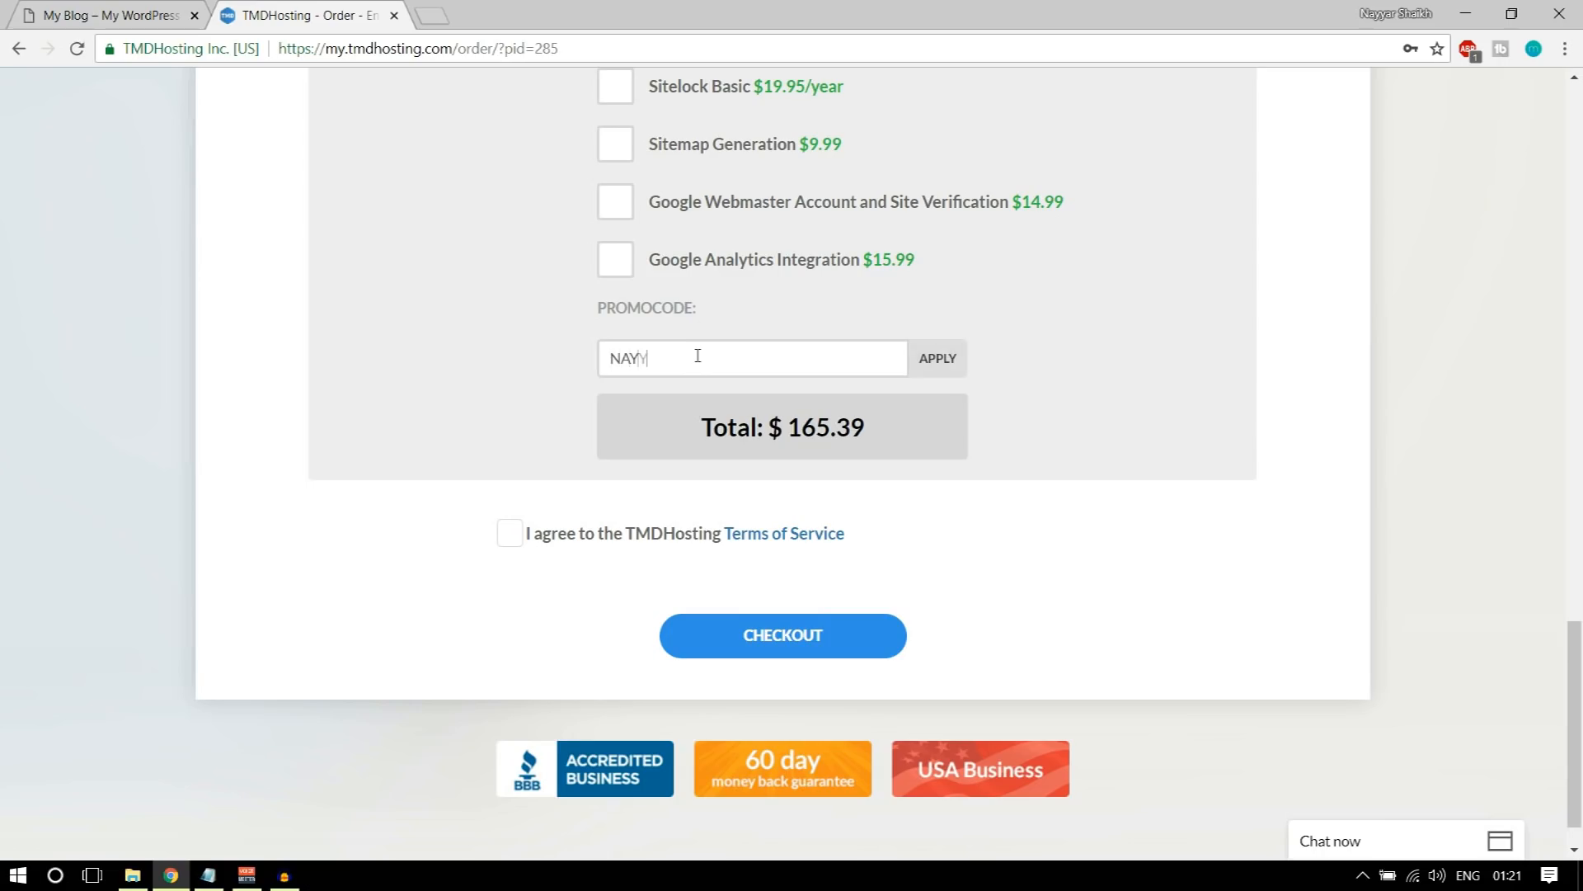
text(AR7)
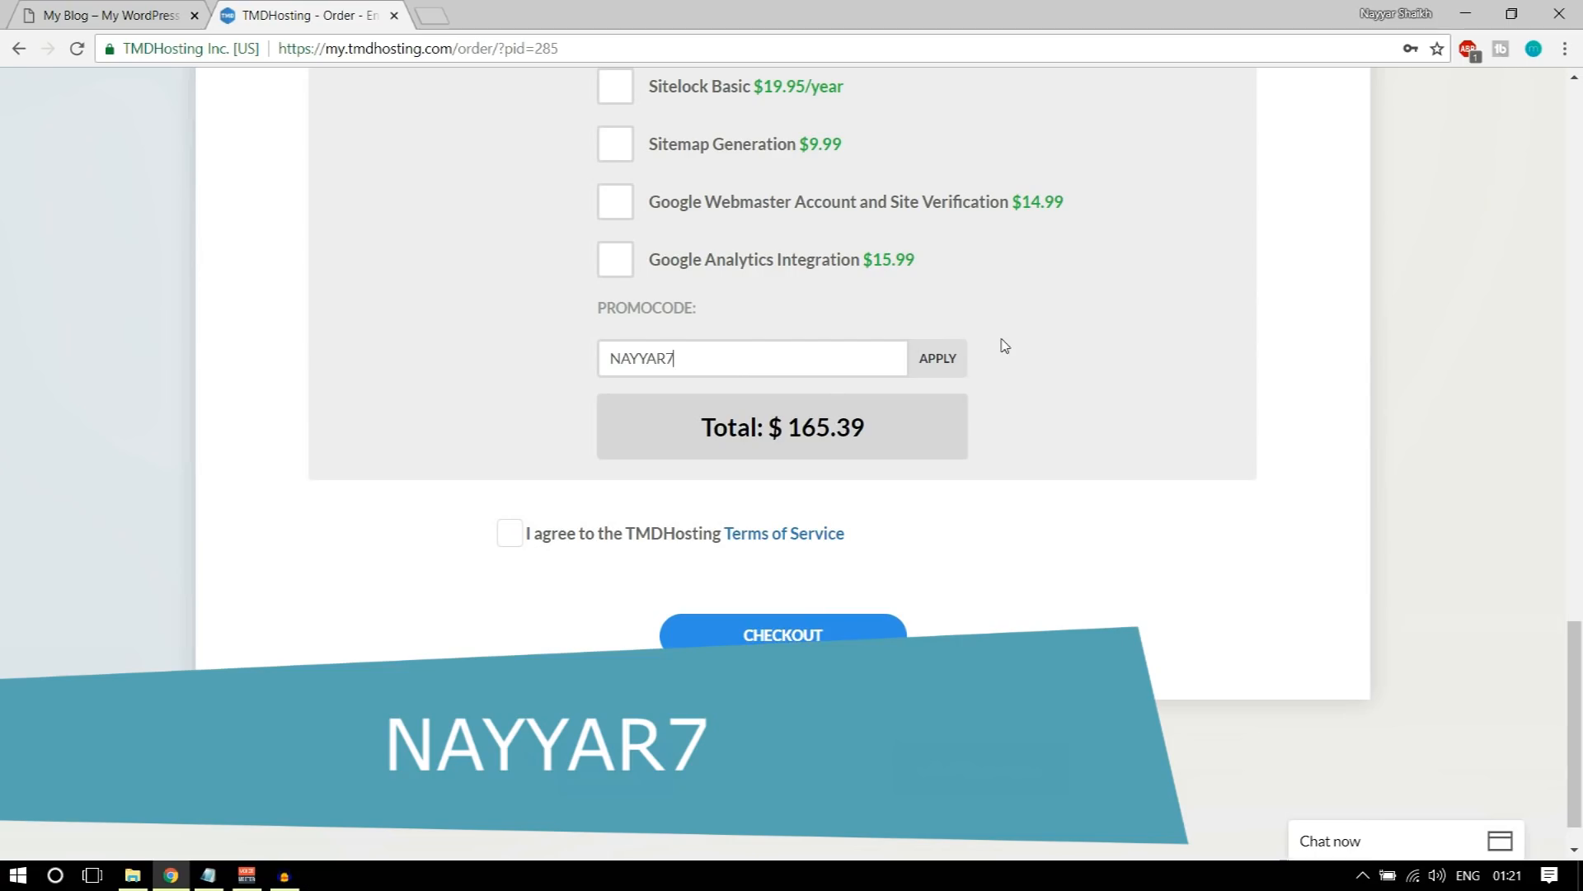
click(933, 365)
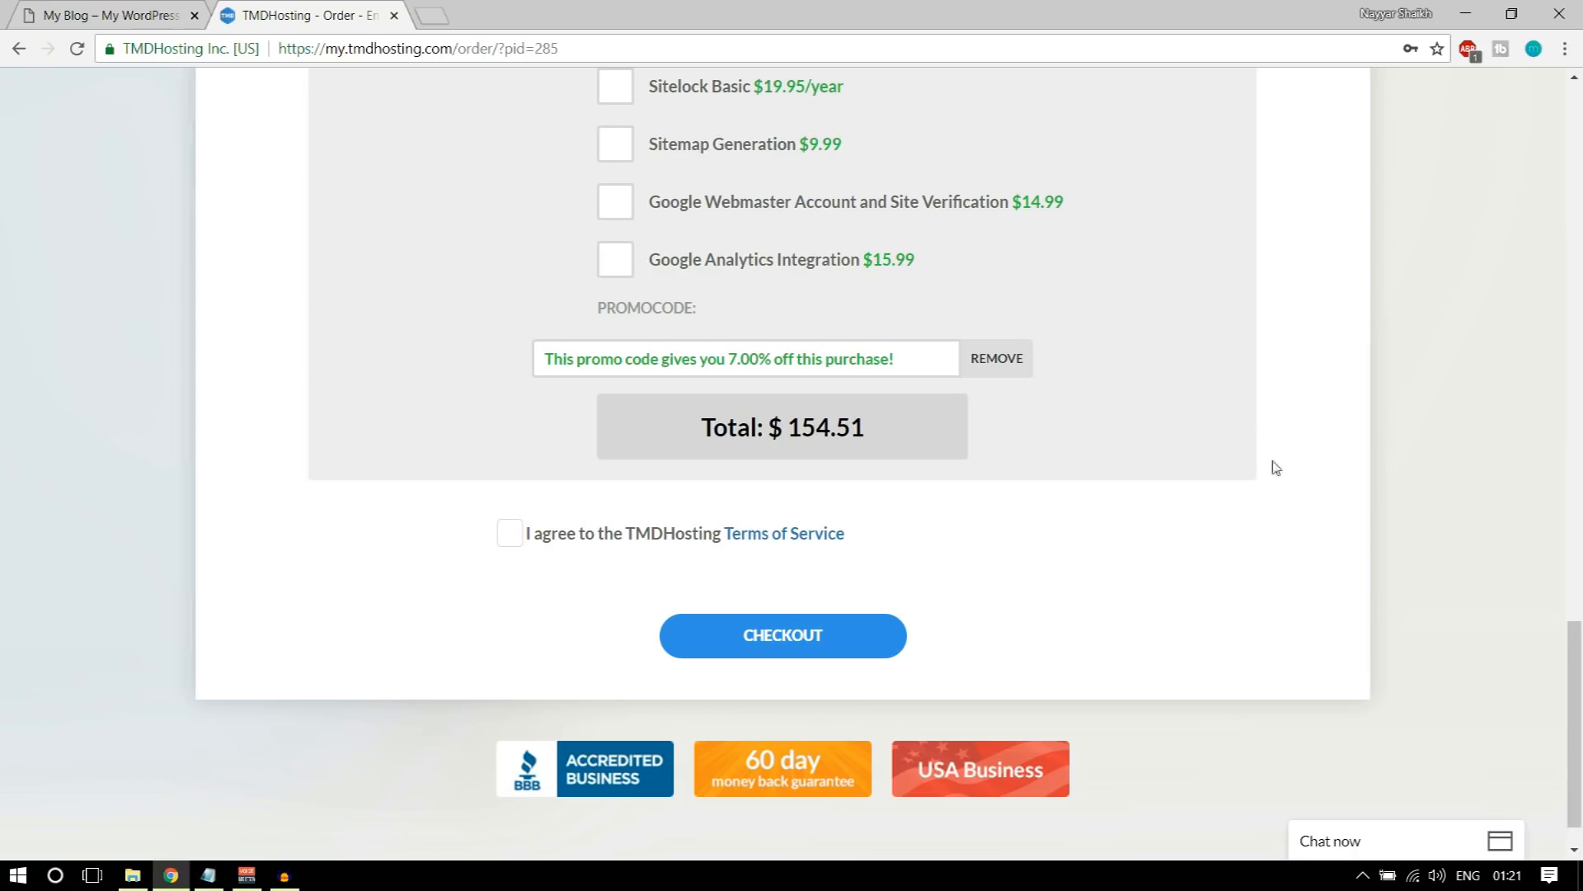
click(511, 534)
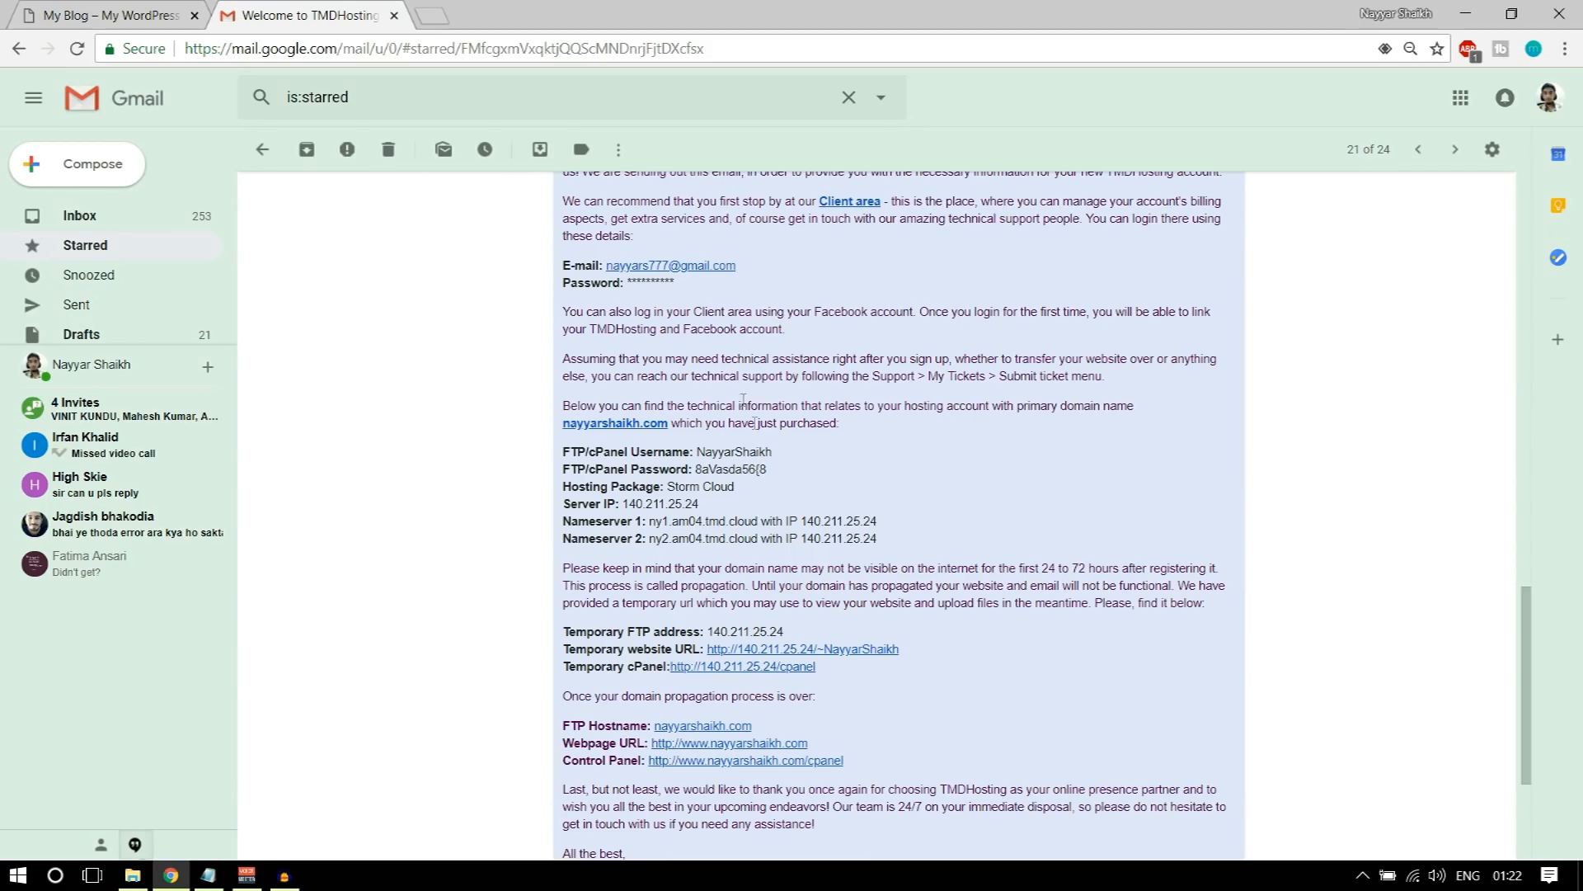
Step: Examine the TMDHosting welcome email in Gmail for the FTP/cPanel login details and the two nameservers
scroll(1083, 476, up, 1)
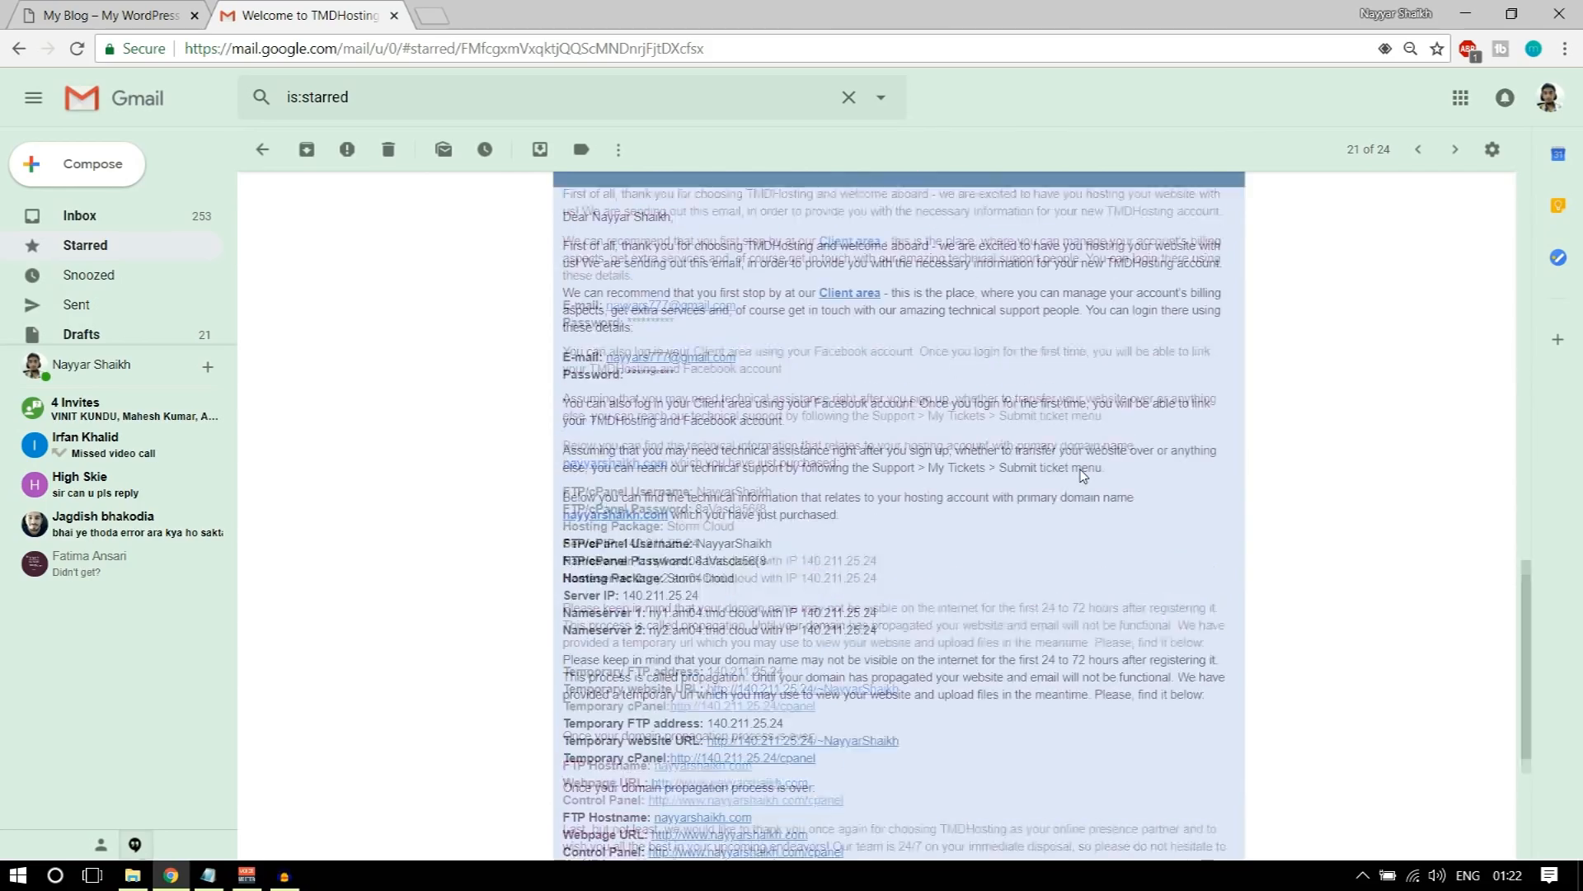
scroll(1007, 473, up, 2)
scroll(1008, 472, down, 4)
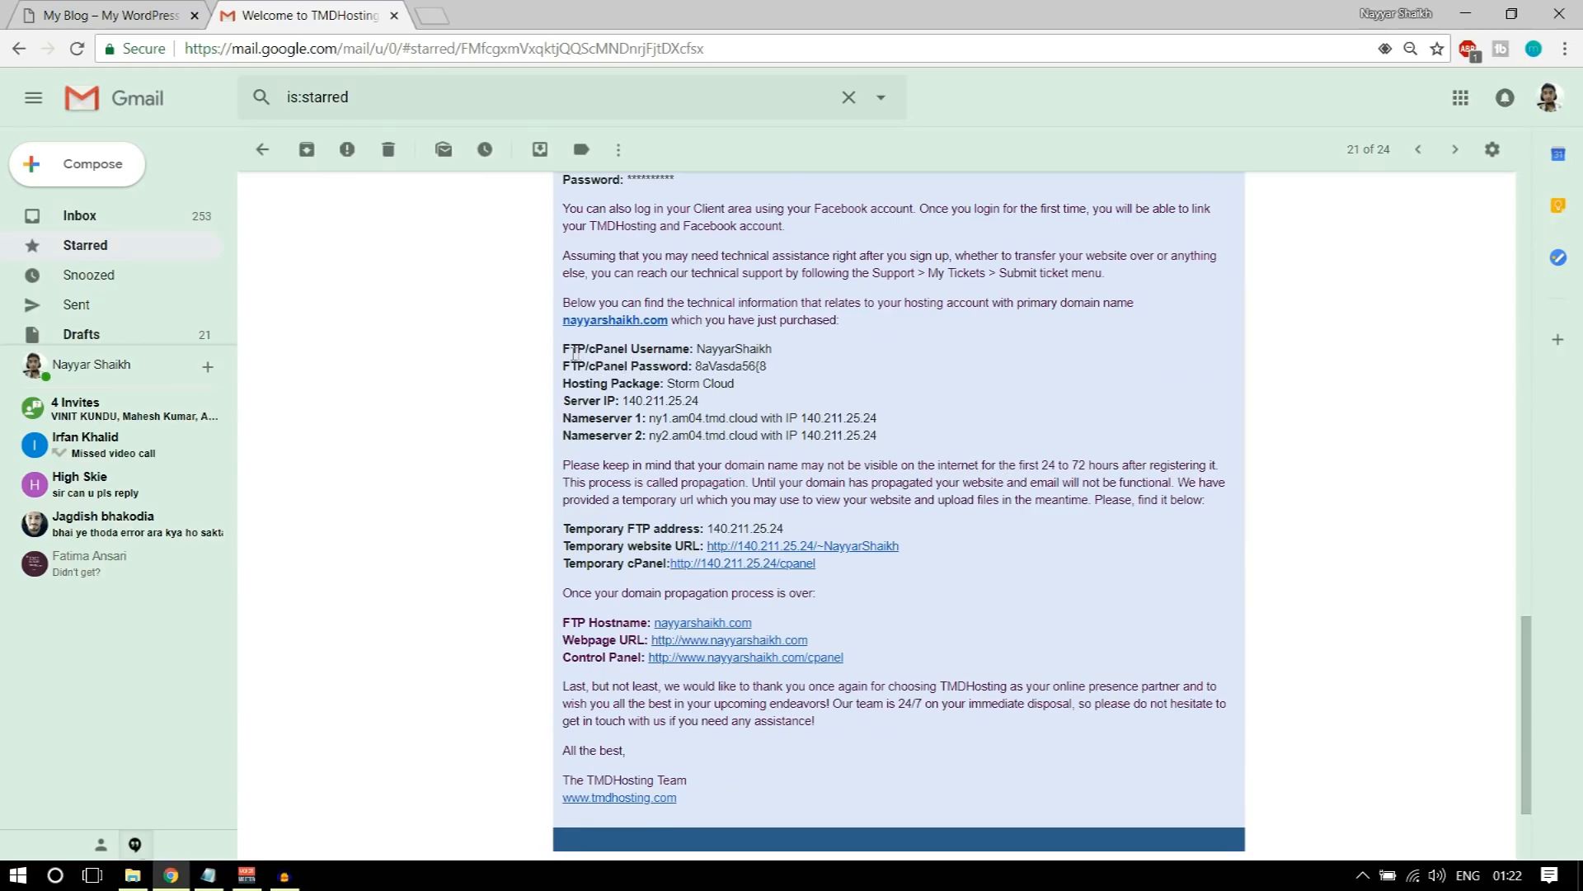
drag(565, 347, 710, 348)
click(705, 348)
drag(632, 348, 723, 367)
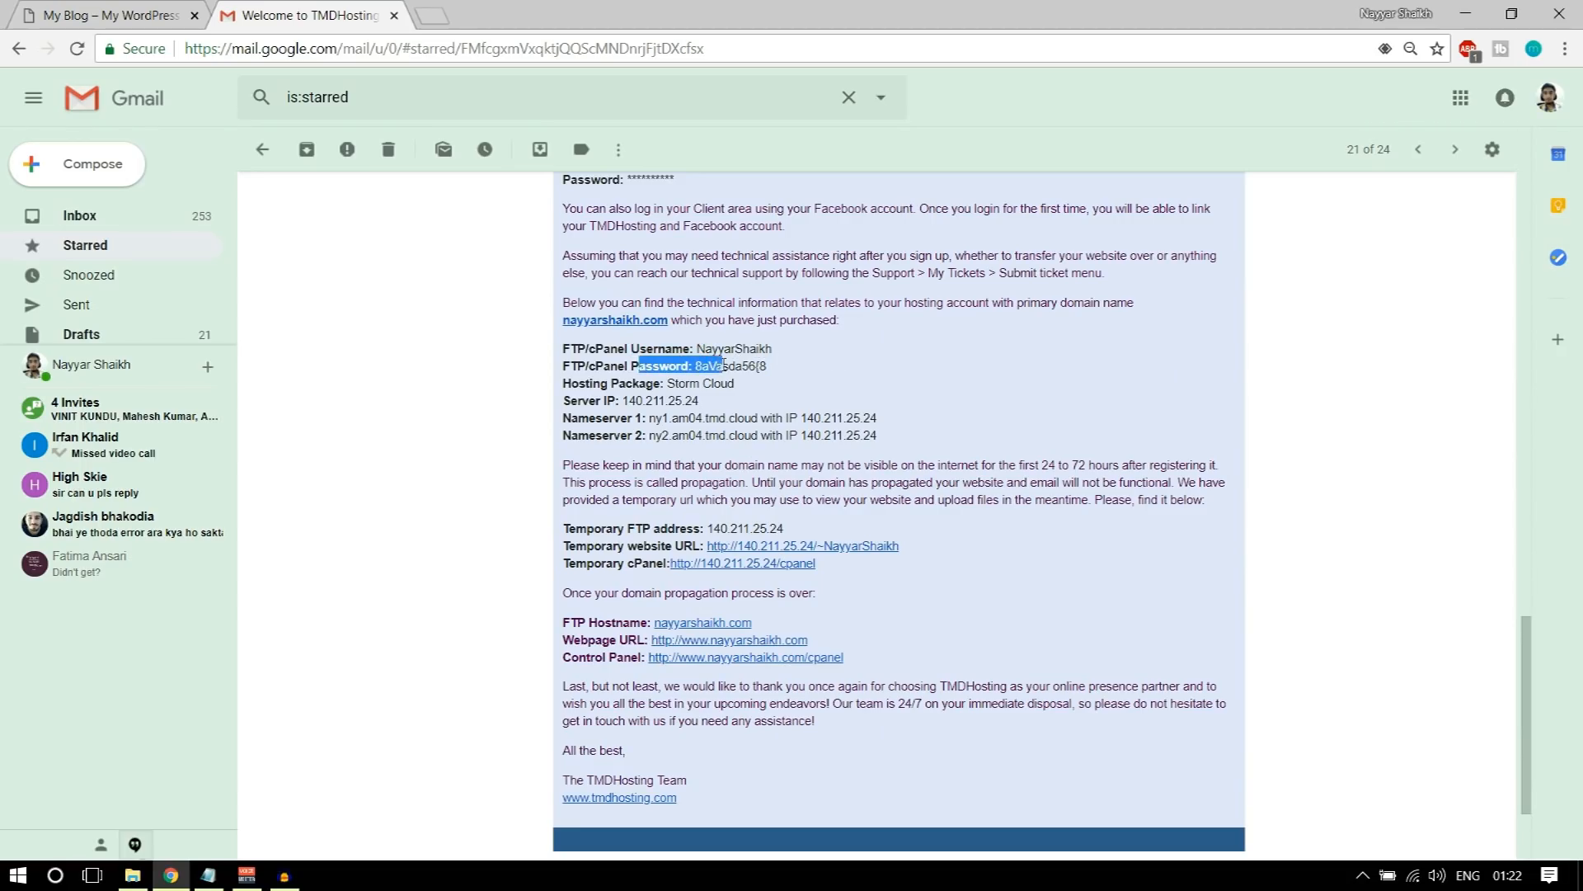
click(611, 417)
drag(700, 435, 879, 434)
click(882, 433)
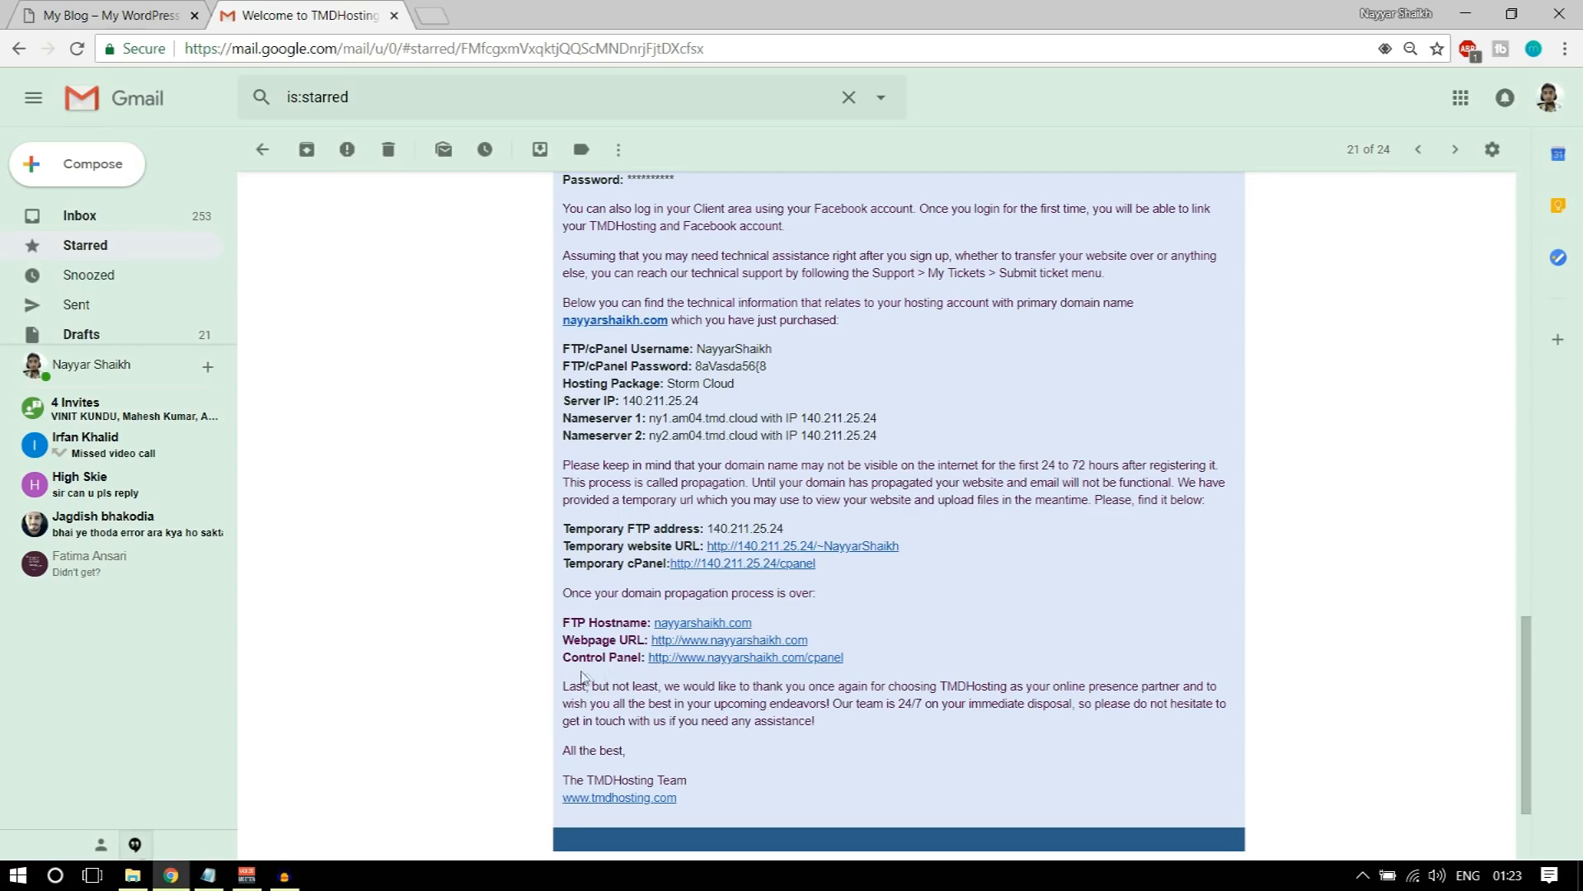
Step: Open the email's Control Panel link in a new tab and log in to cPanel with the prefilled credentials
drag(564, 658, 660, 658)
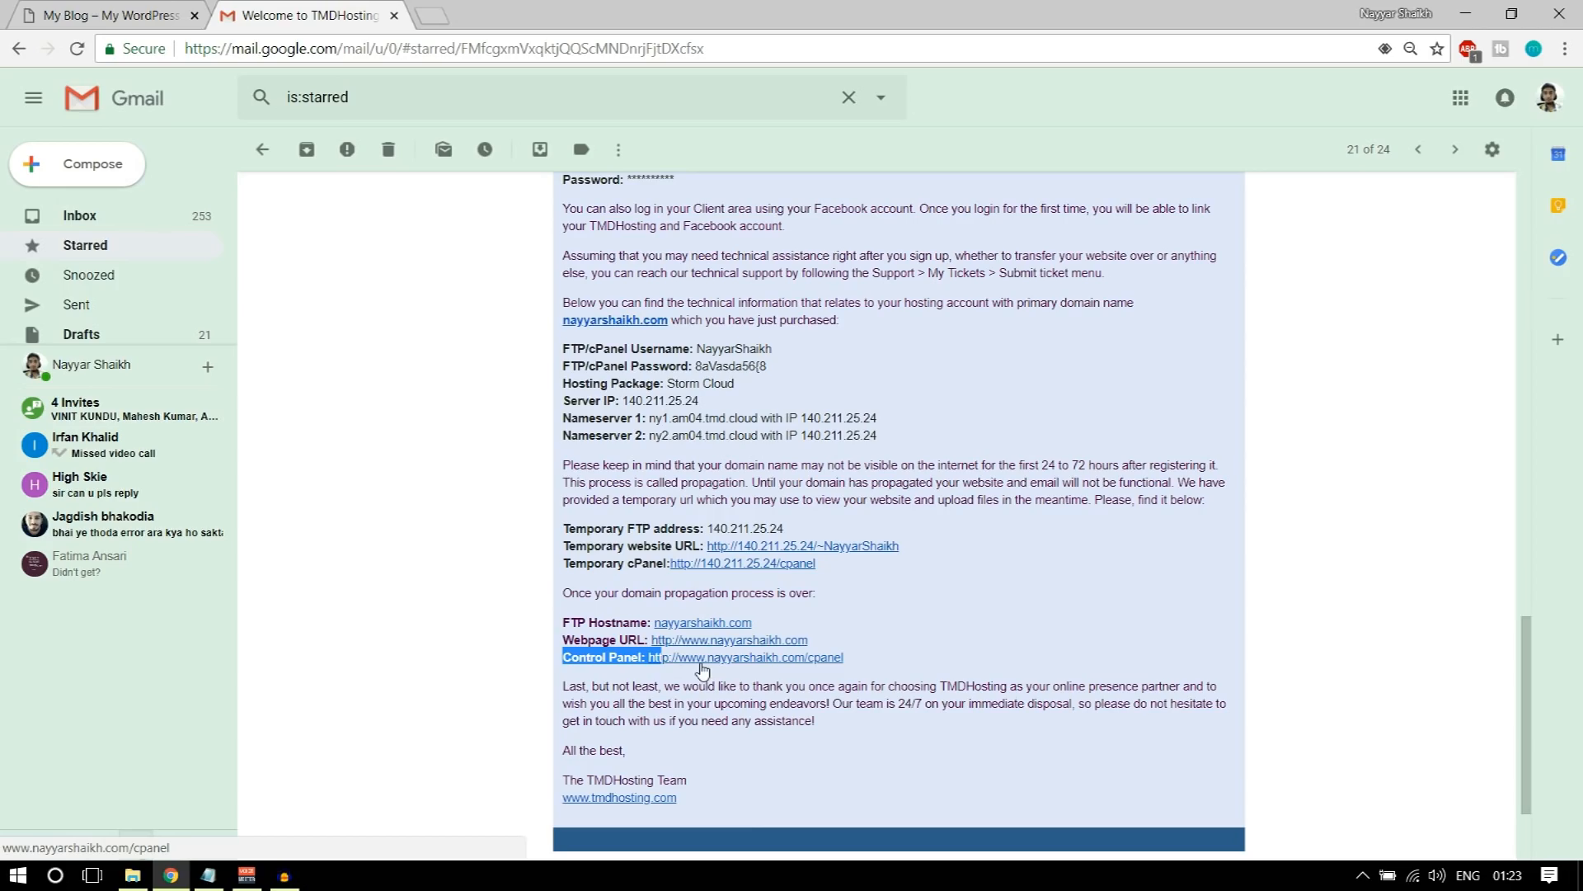
right_click(728, 658)
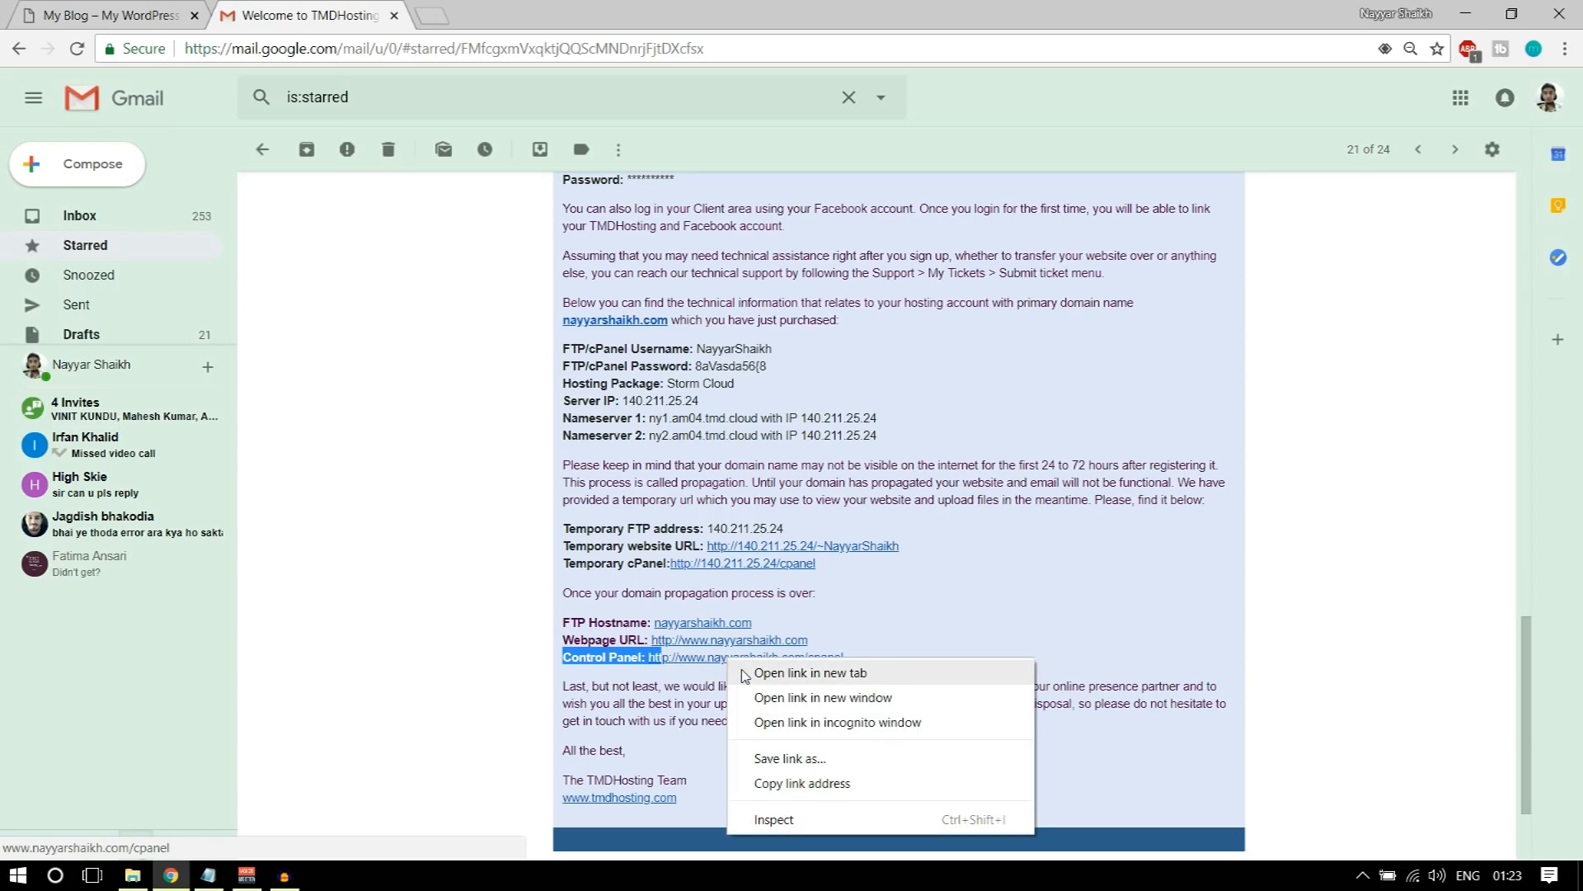
click(743, 672)
key(ctrl+Tab)
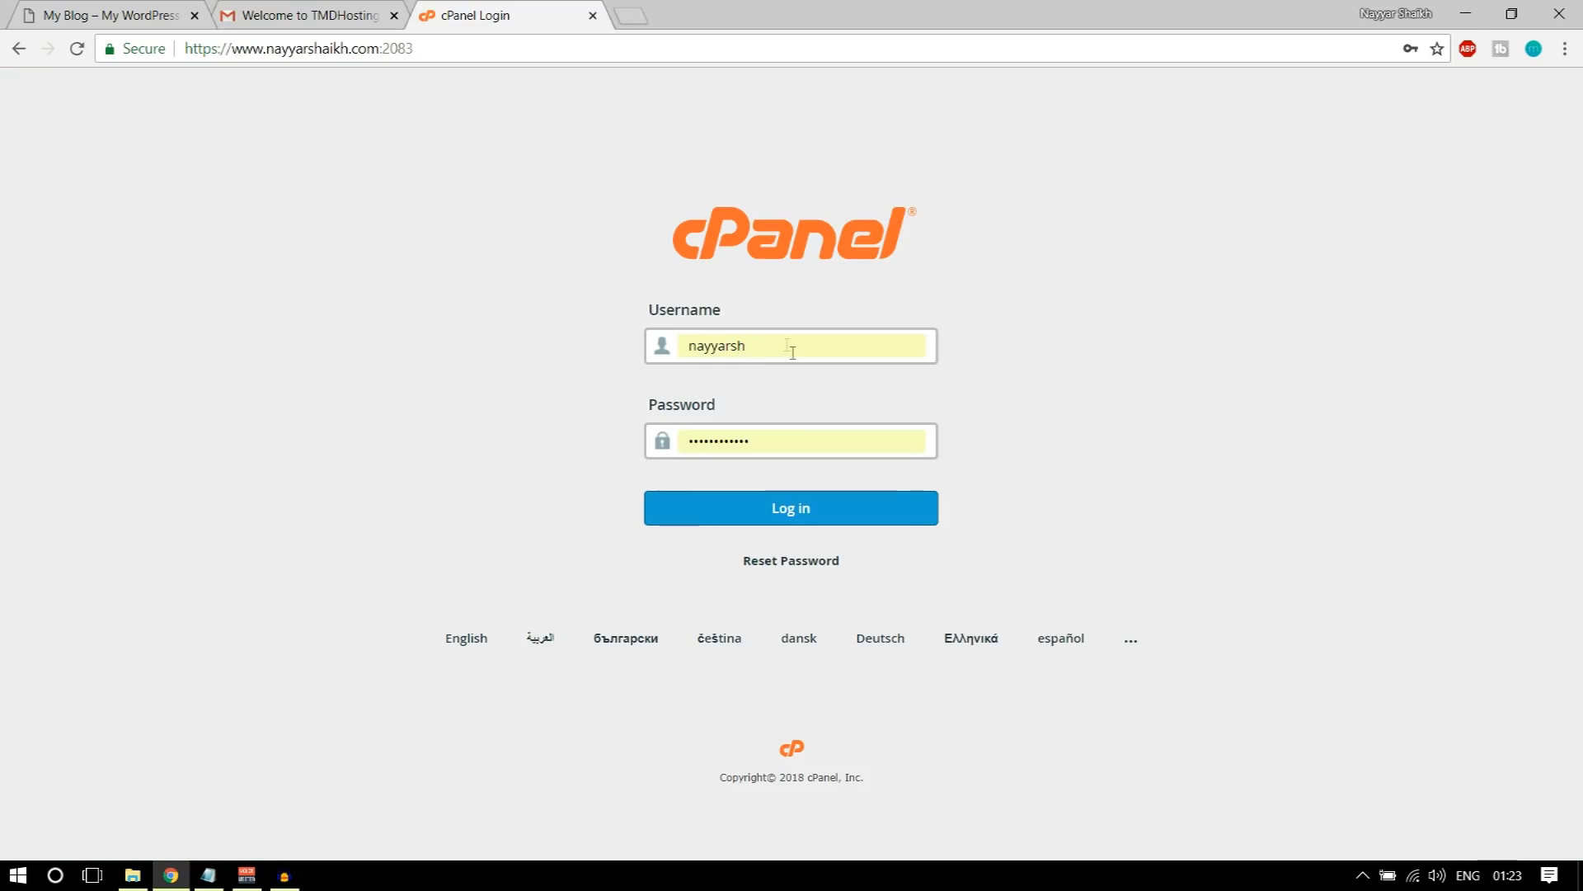
key(ctrl+shift+Tab)
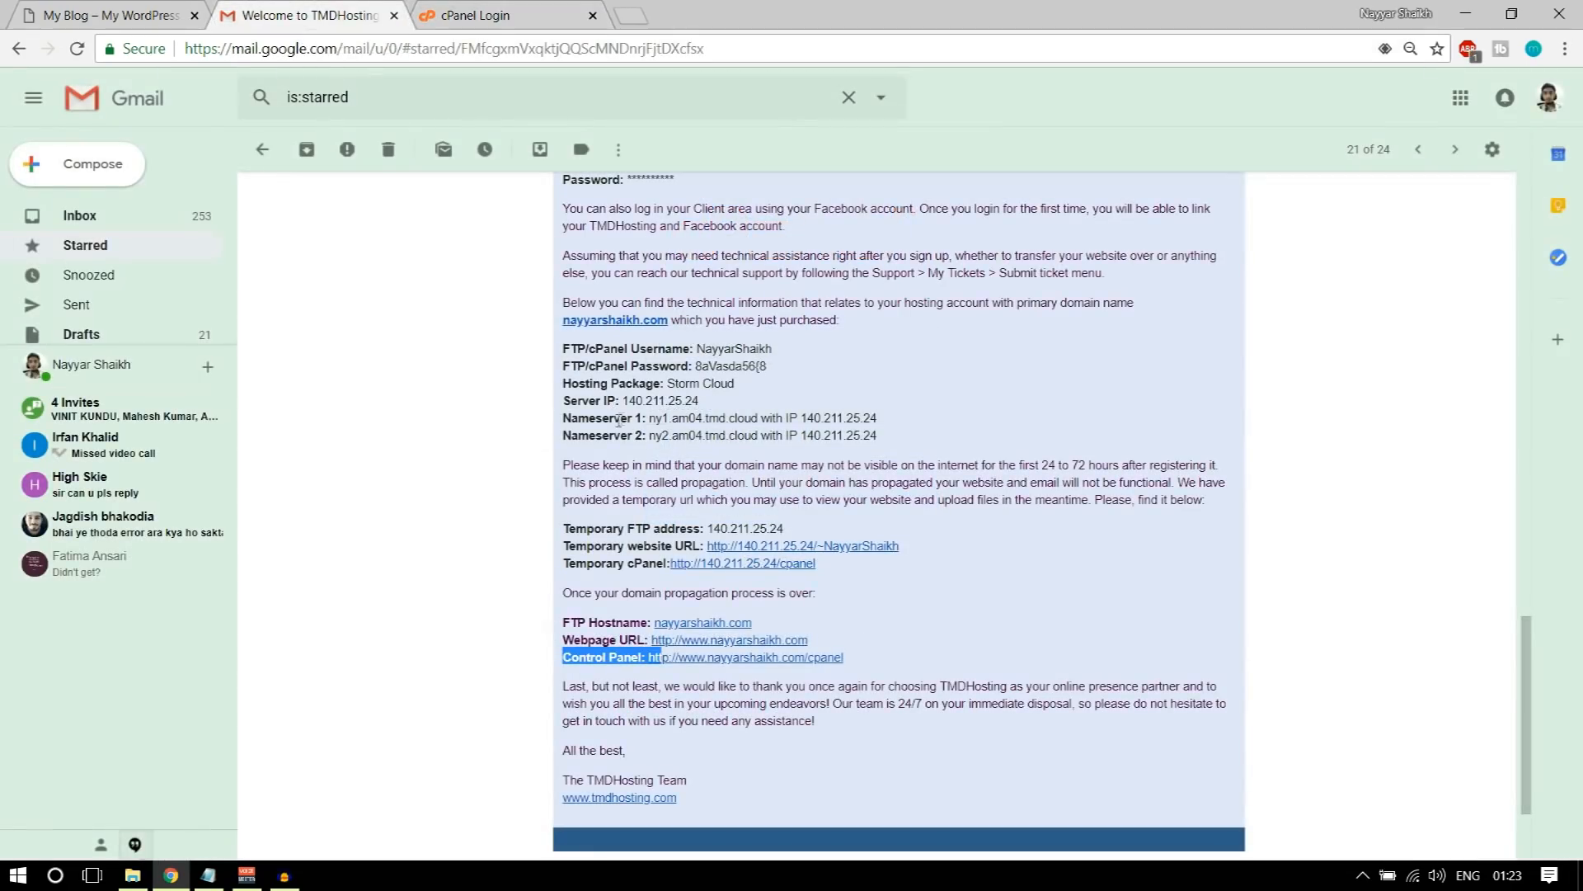
key(ctrl+Tab)
click(804, 526)
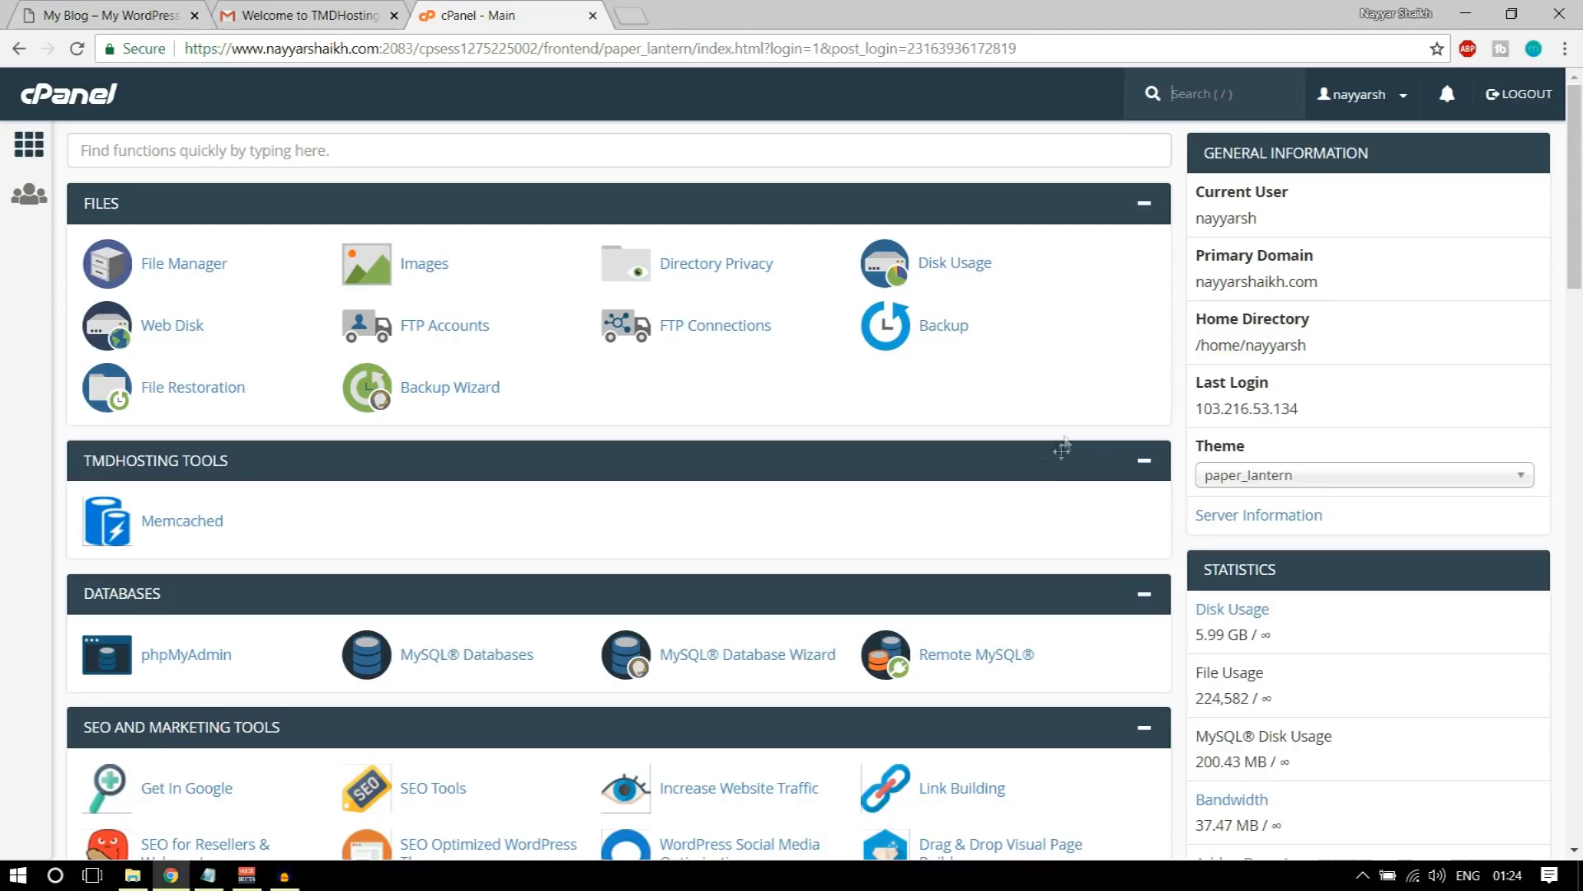
Step: Find WordPress among the Softaculous scripts in cPanel and open its installation form
scroll(745, 322, down, 3)
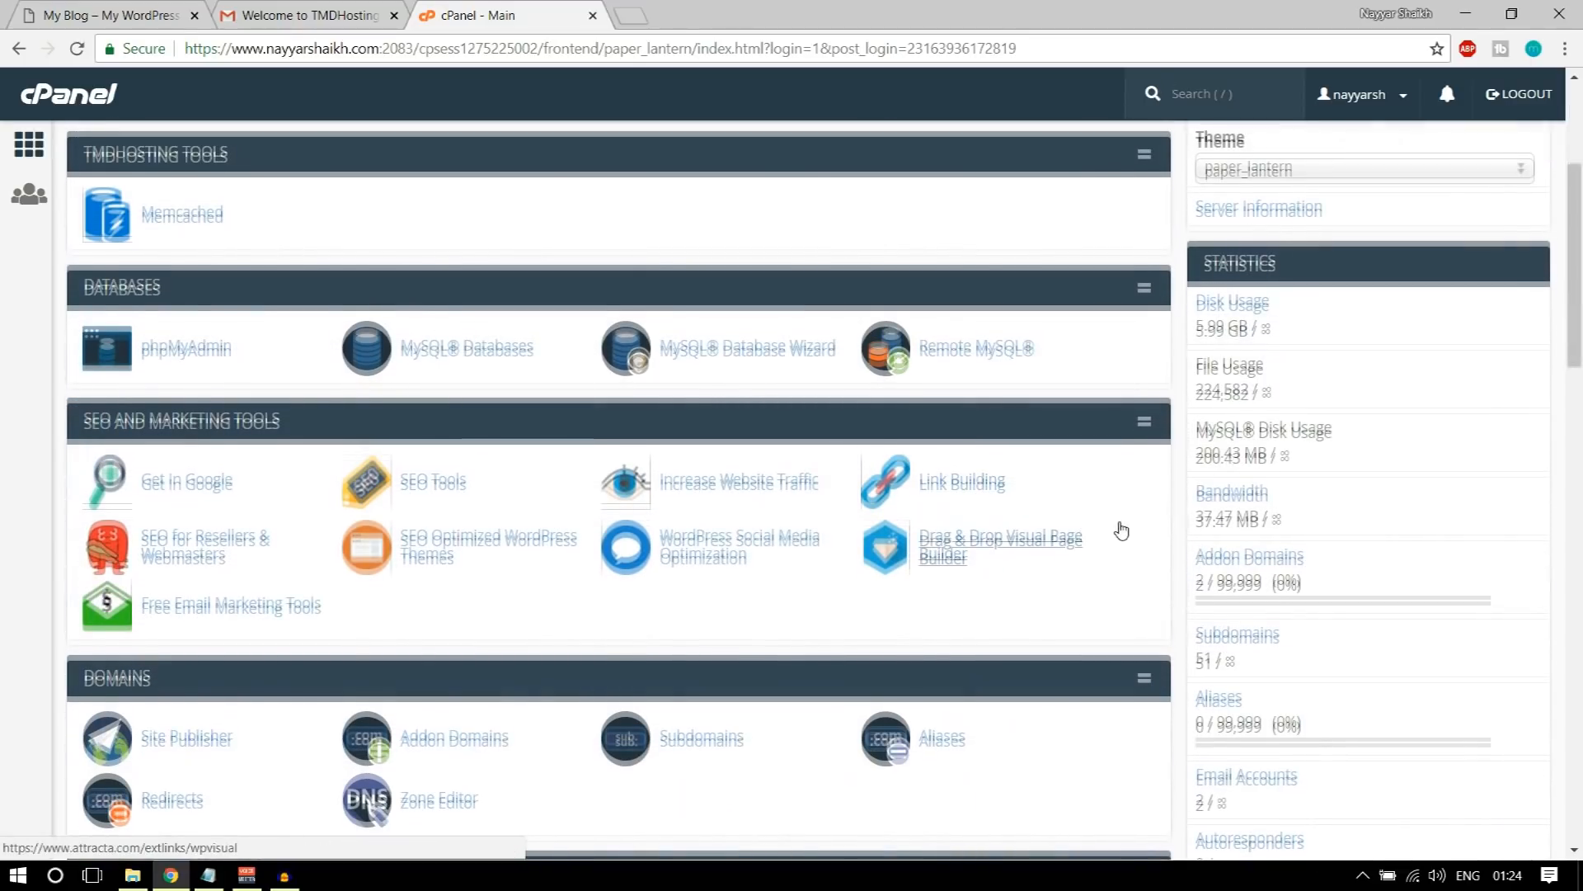
scroll(1115, 530, up, 3)
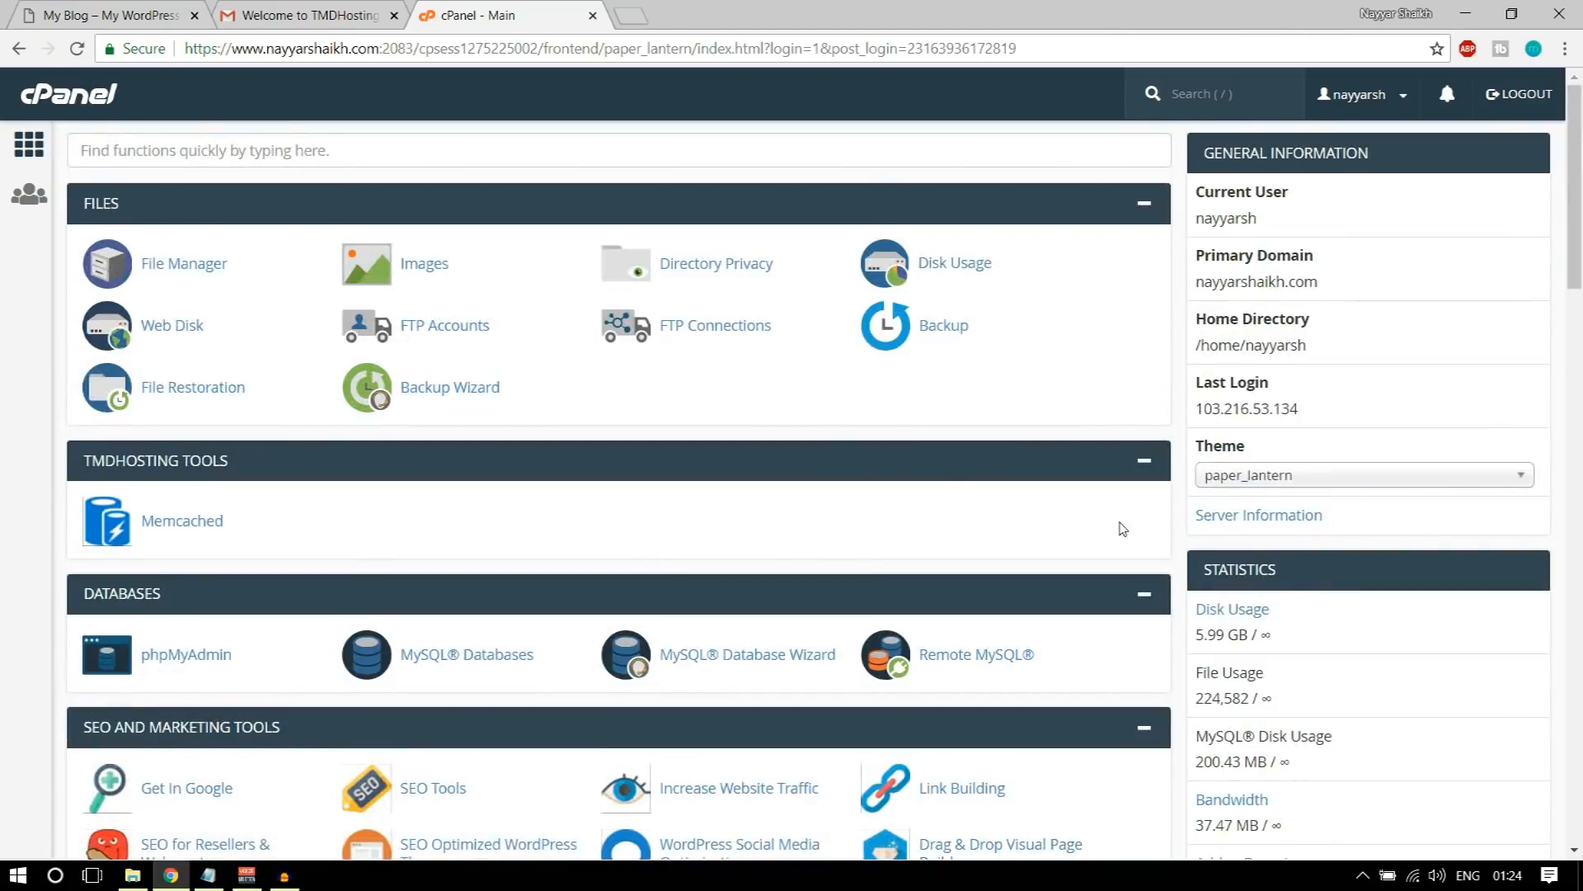
scroll(1122, 529, down, 5)
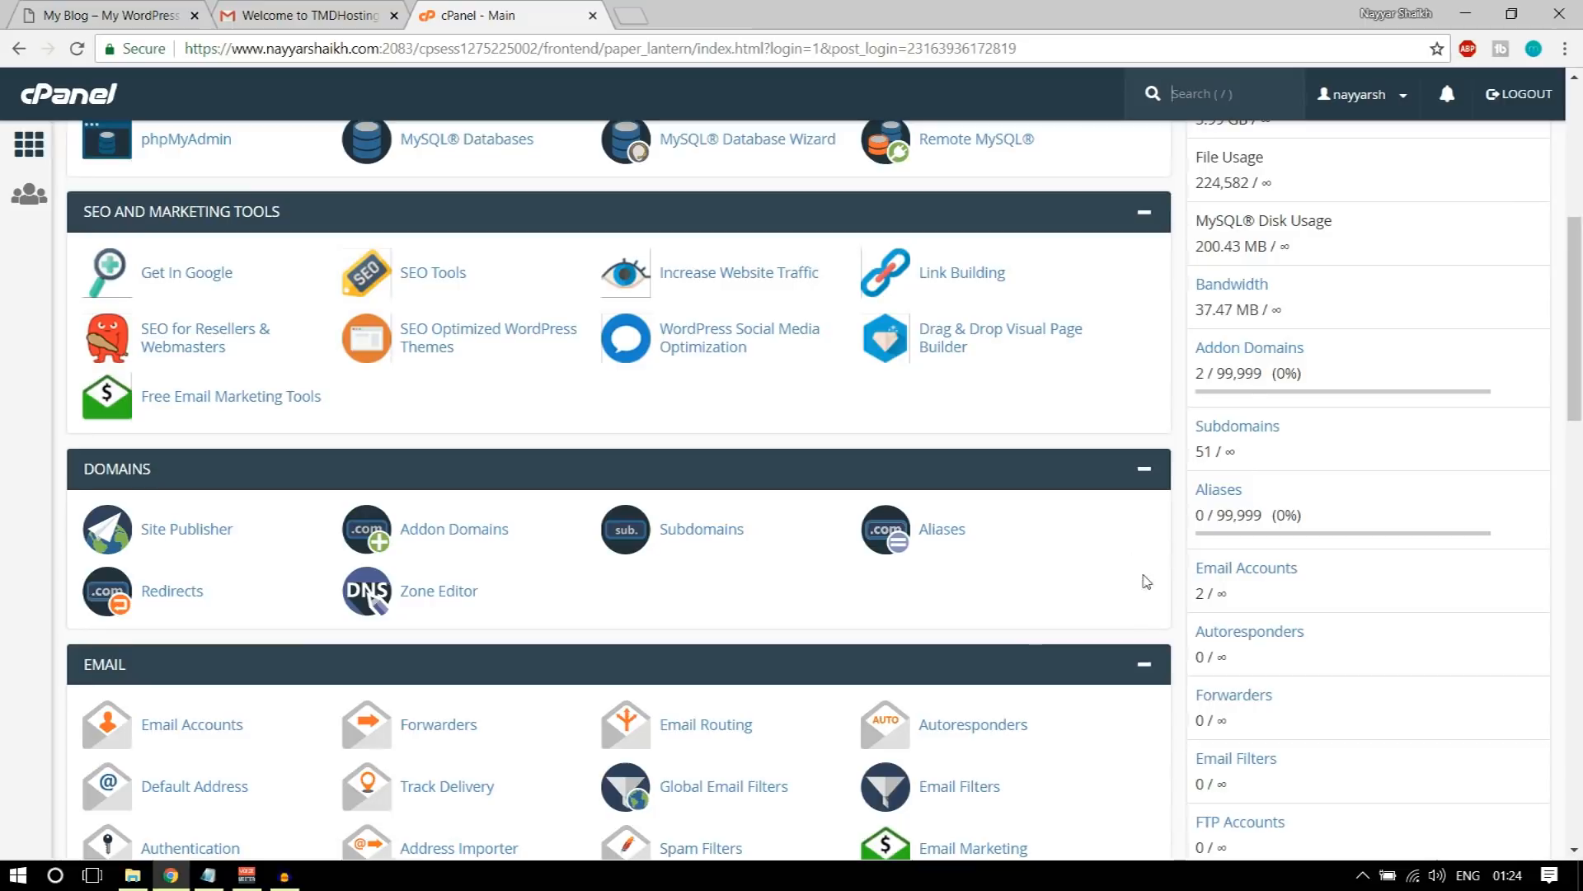
scroll(1147, 581, down, 7)
scroll(1147, 581, down, 10)
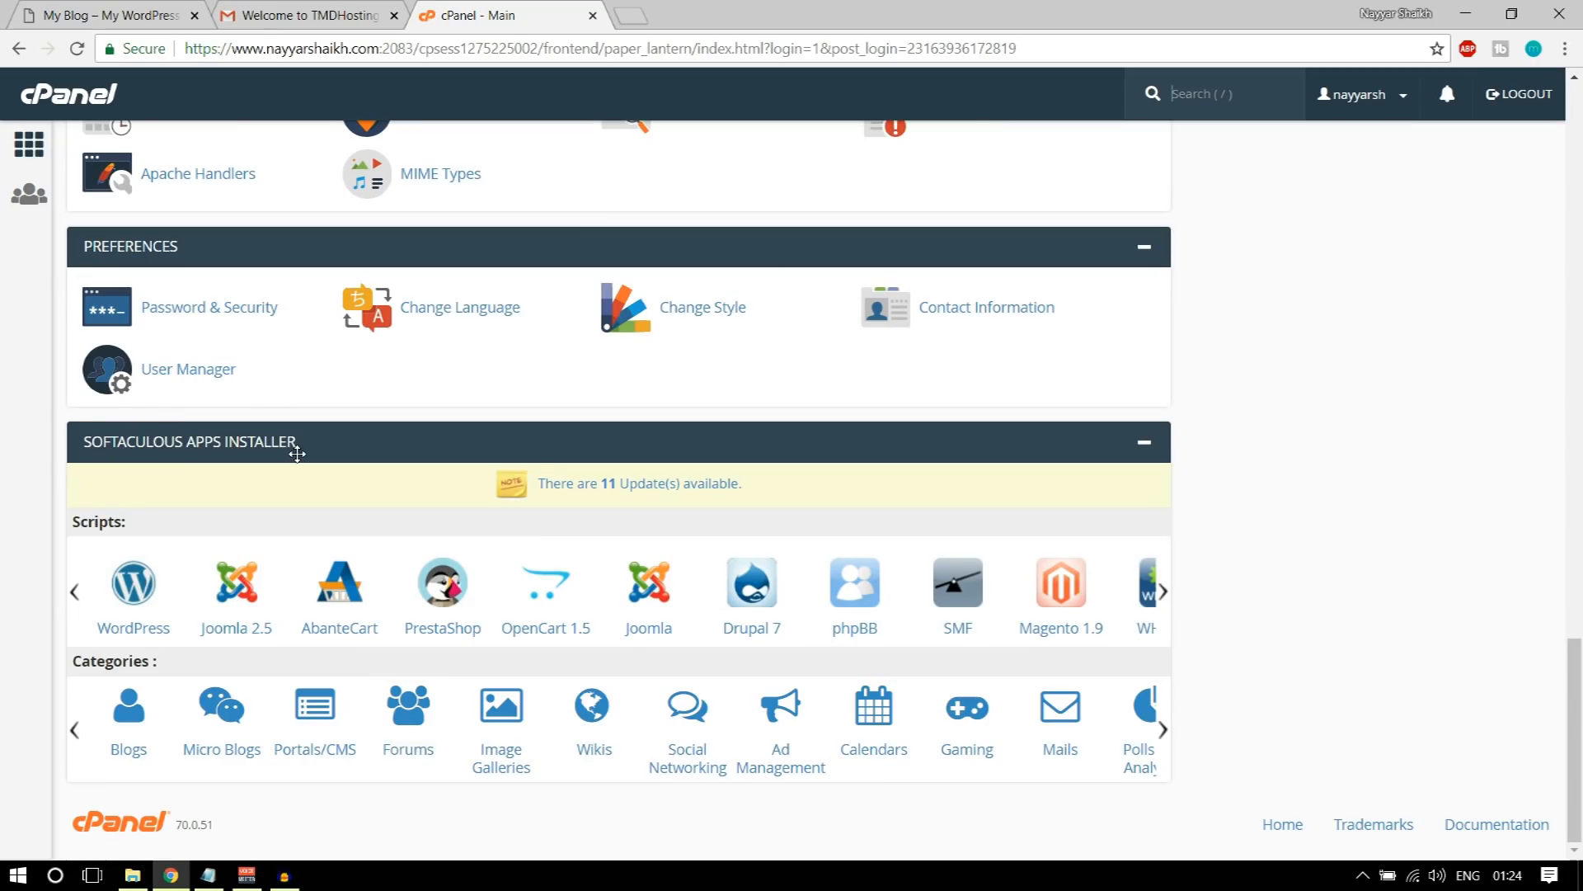
click(132, 587)
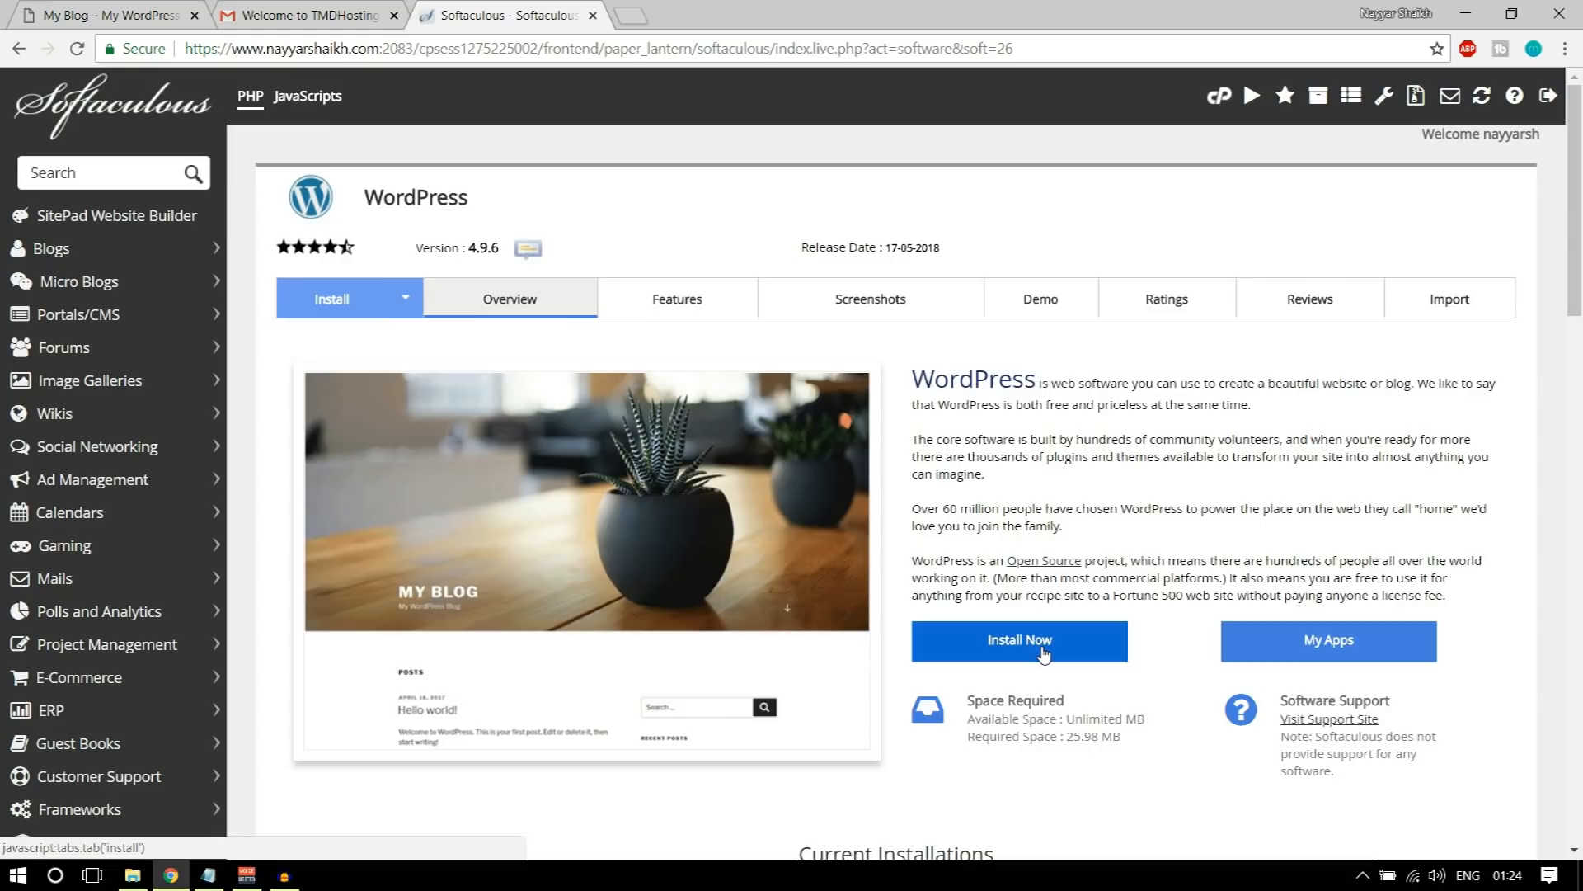
click(1044, 652)
click(915, 472)
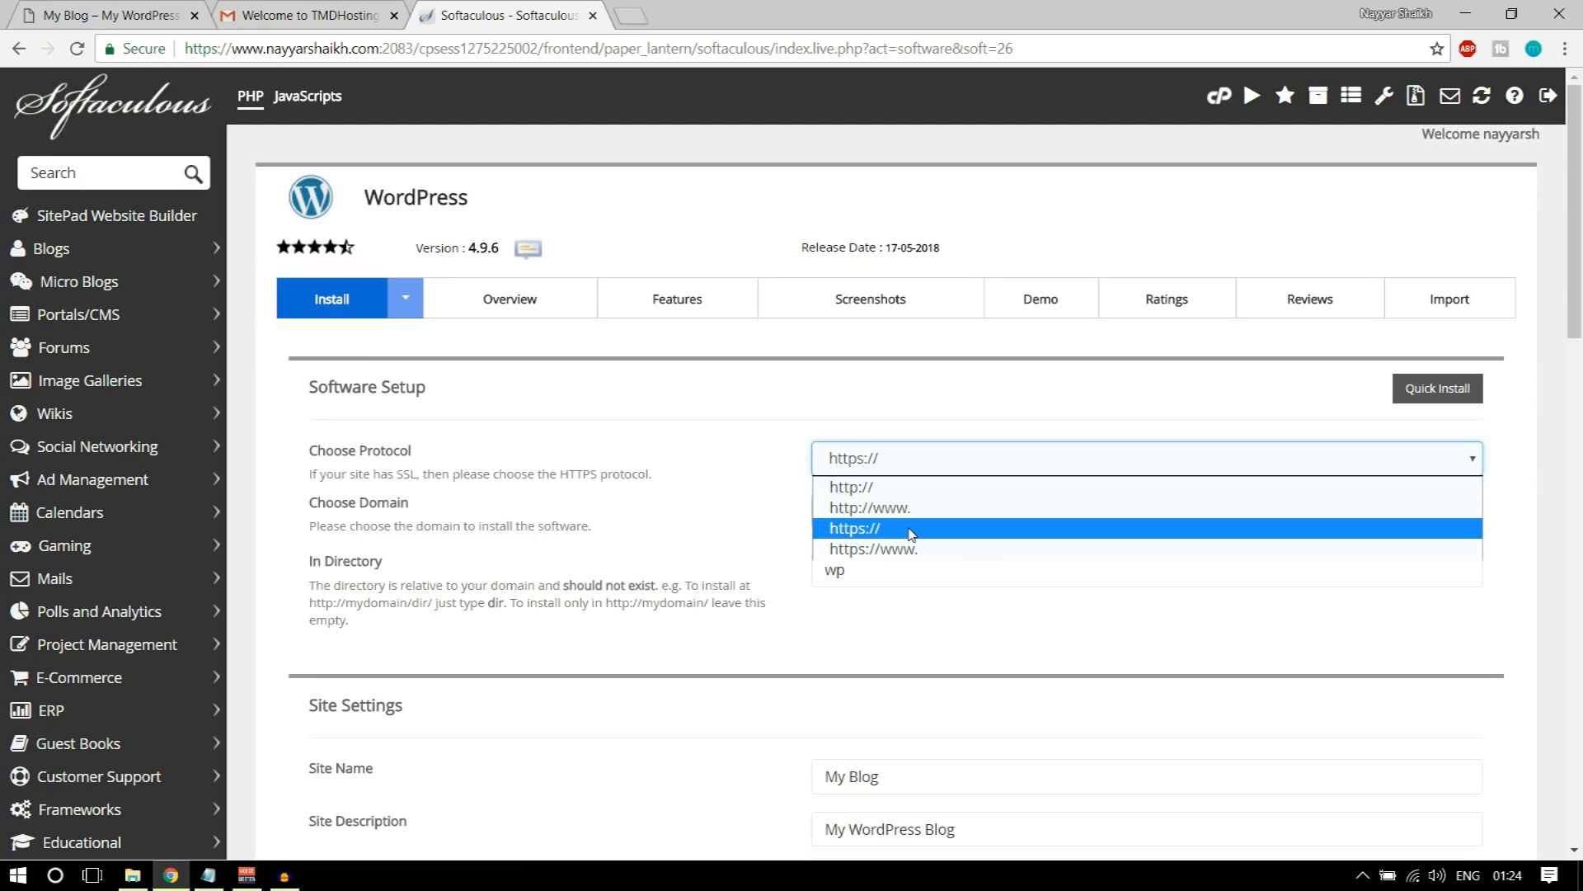
click(874, 549)
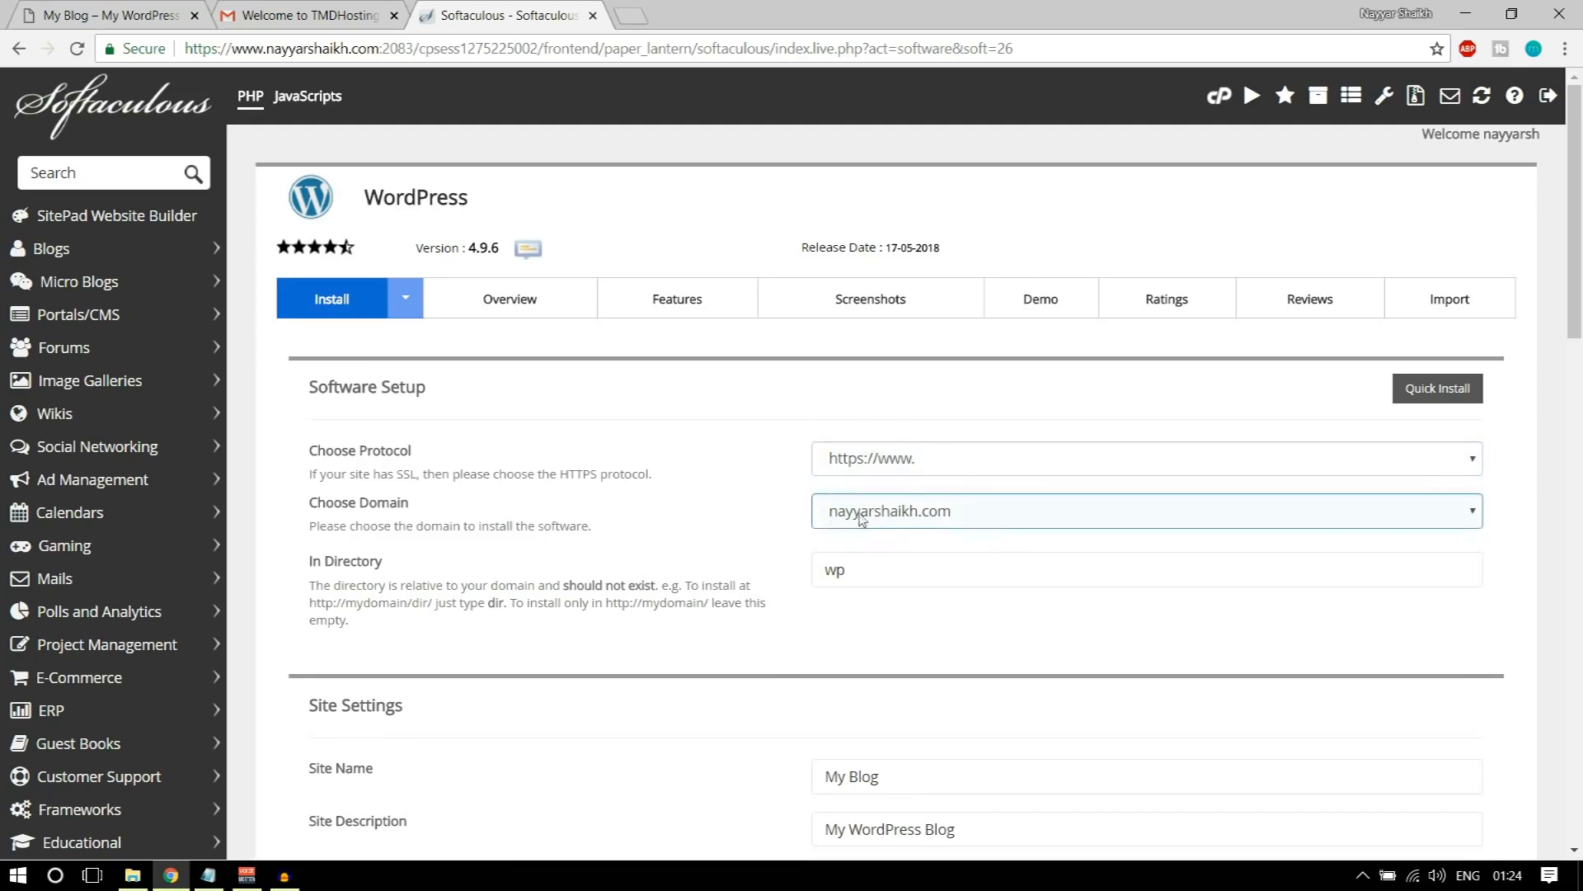
click(136, 15)
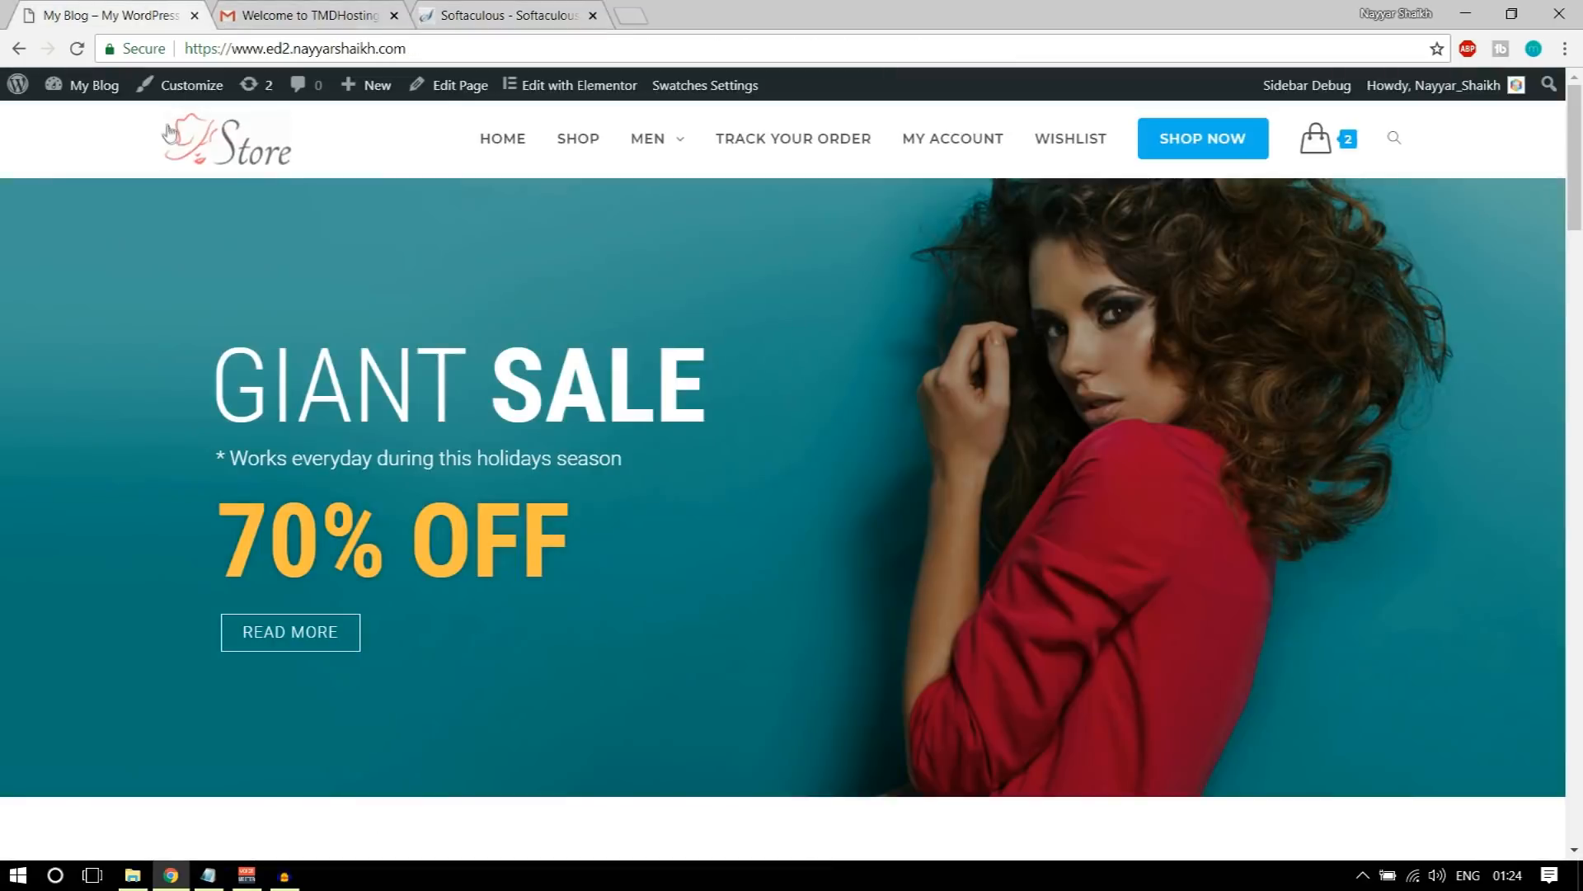
click(216, 48)
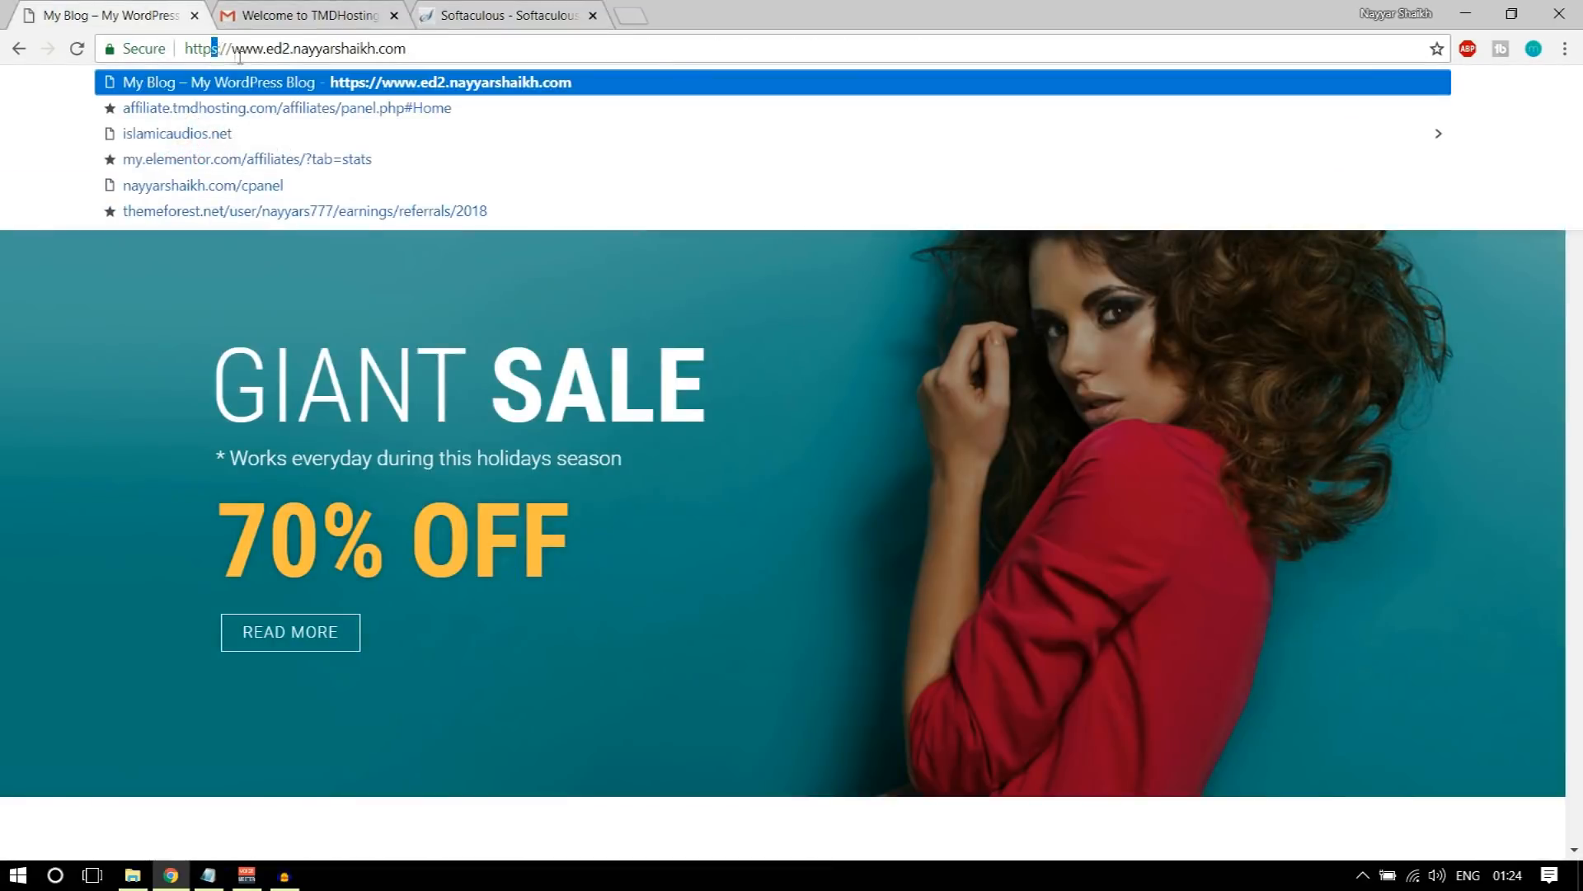
click(453, 18)
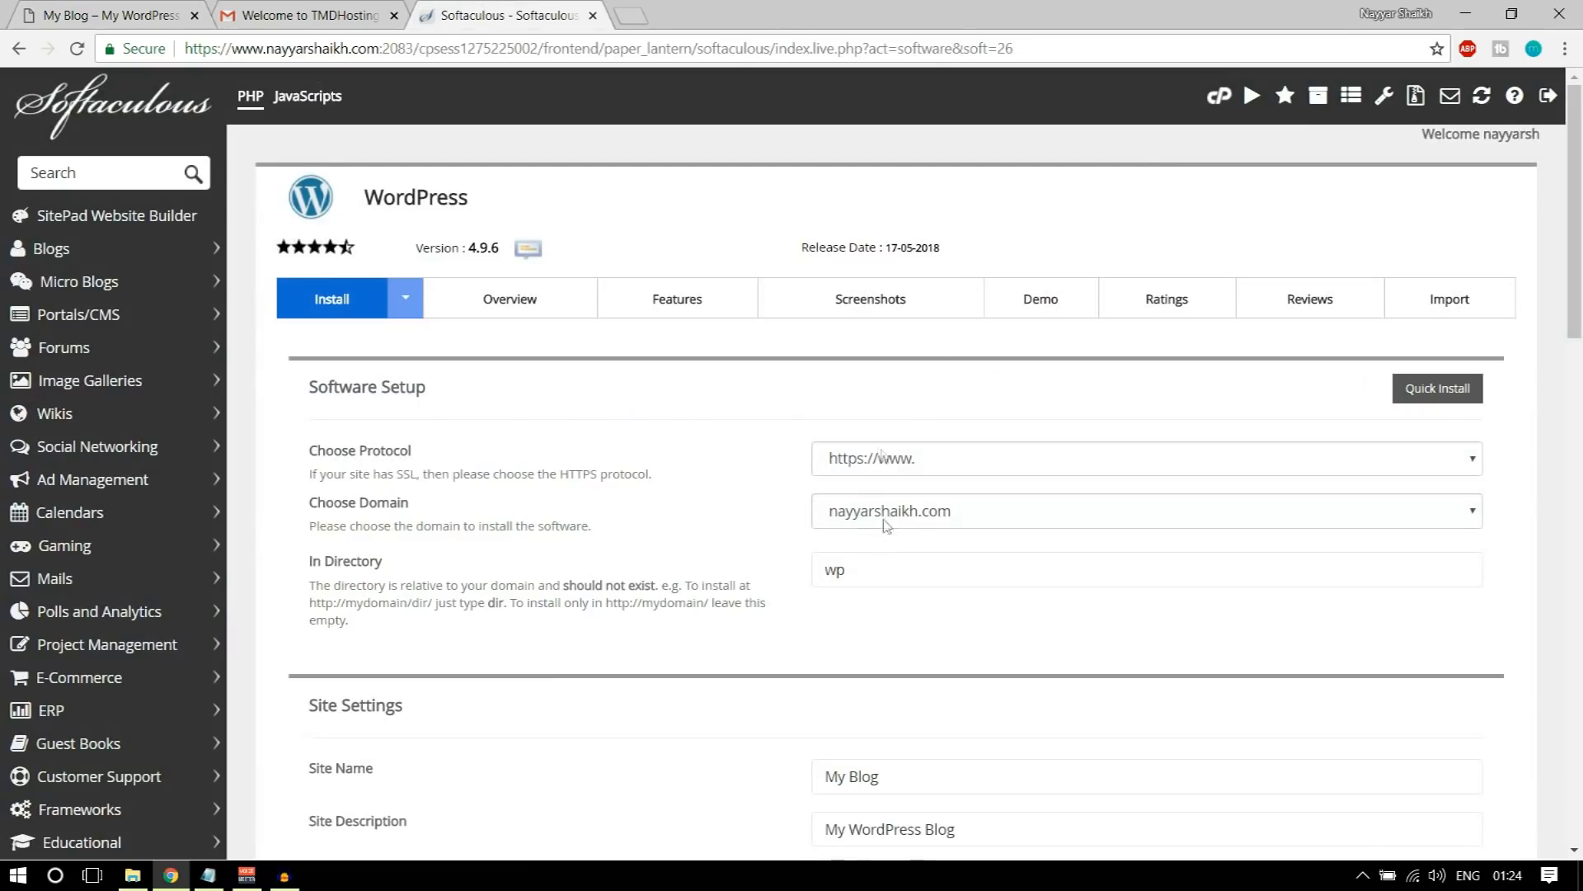
click(943, 524)
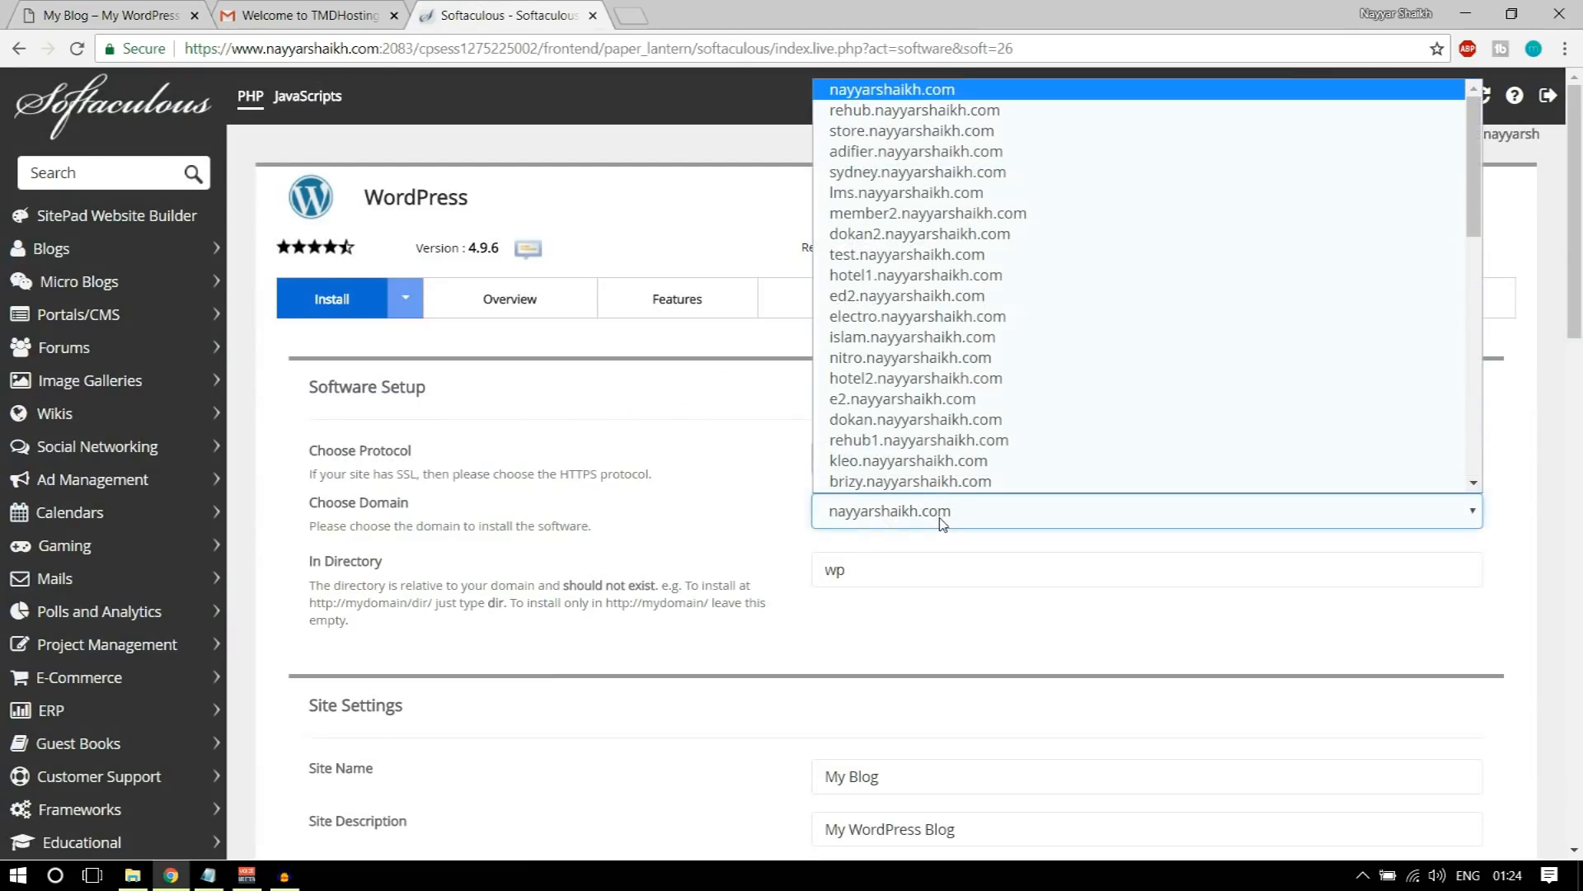
key(d)
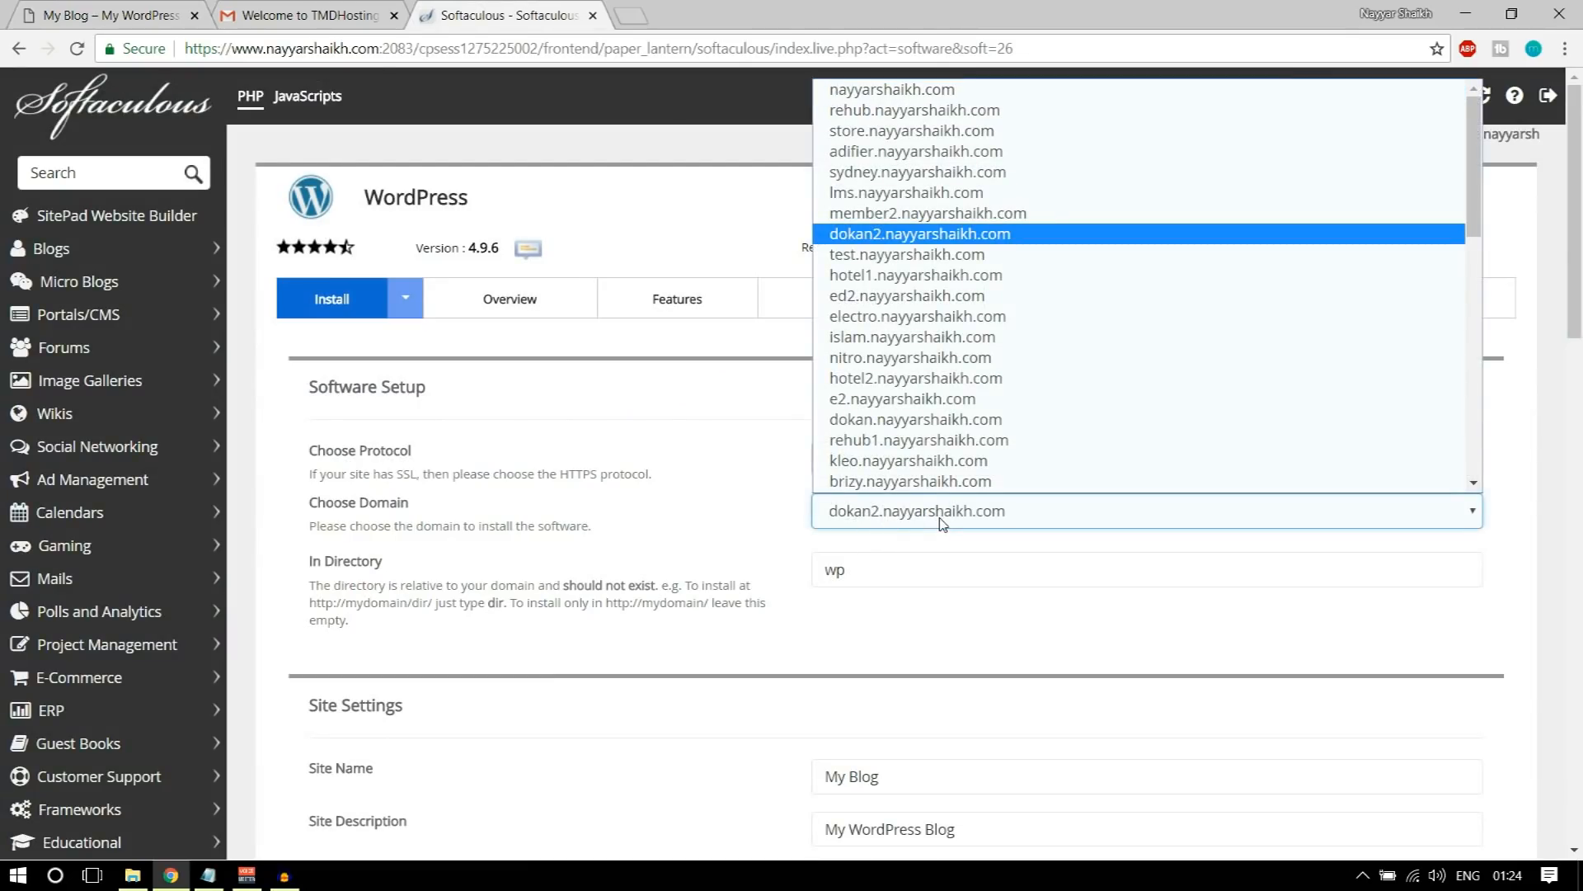
text(ed1)
key(Return)
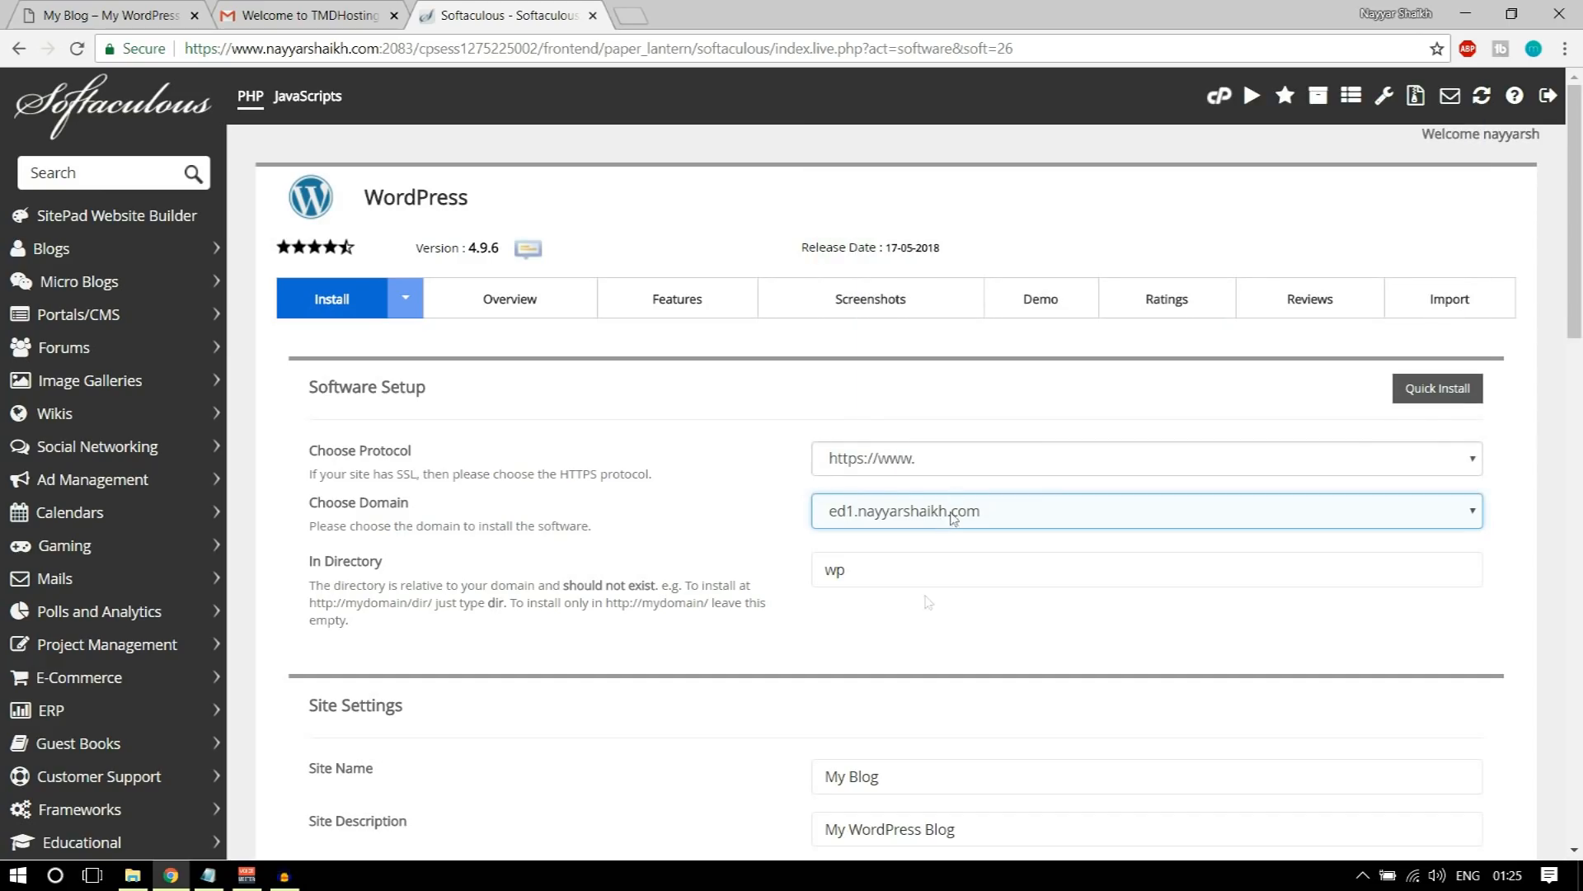
double_click(908, 572)
key(BackSpace)
click(885, 648)
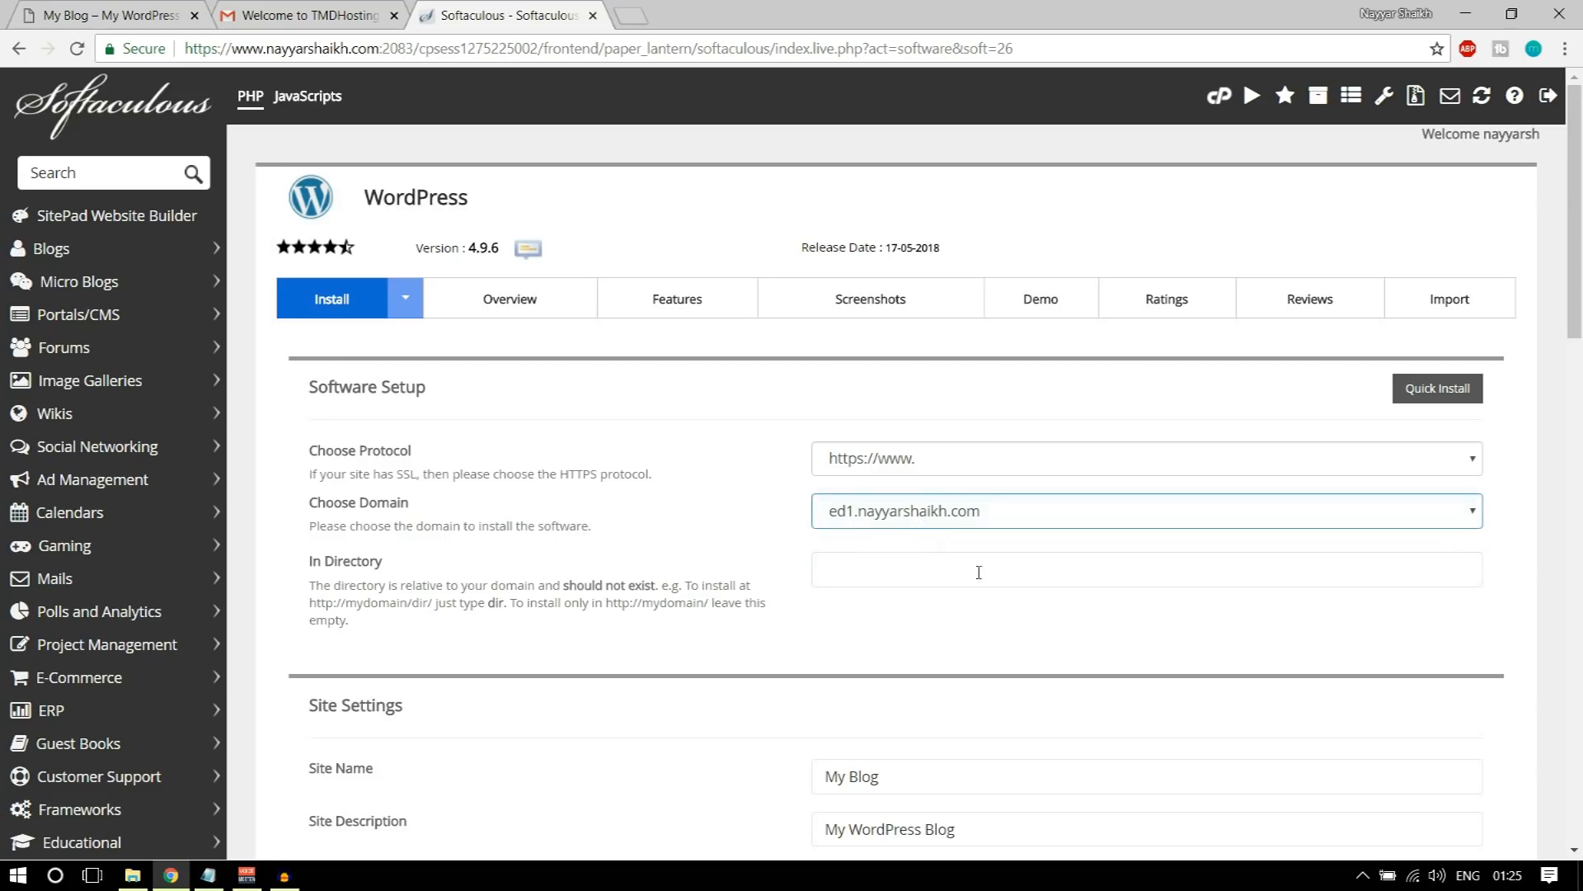
Step: Set the site name to OceanWP eCommerce
scroll(1063, 690, down, 4)
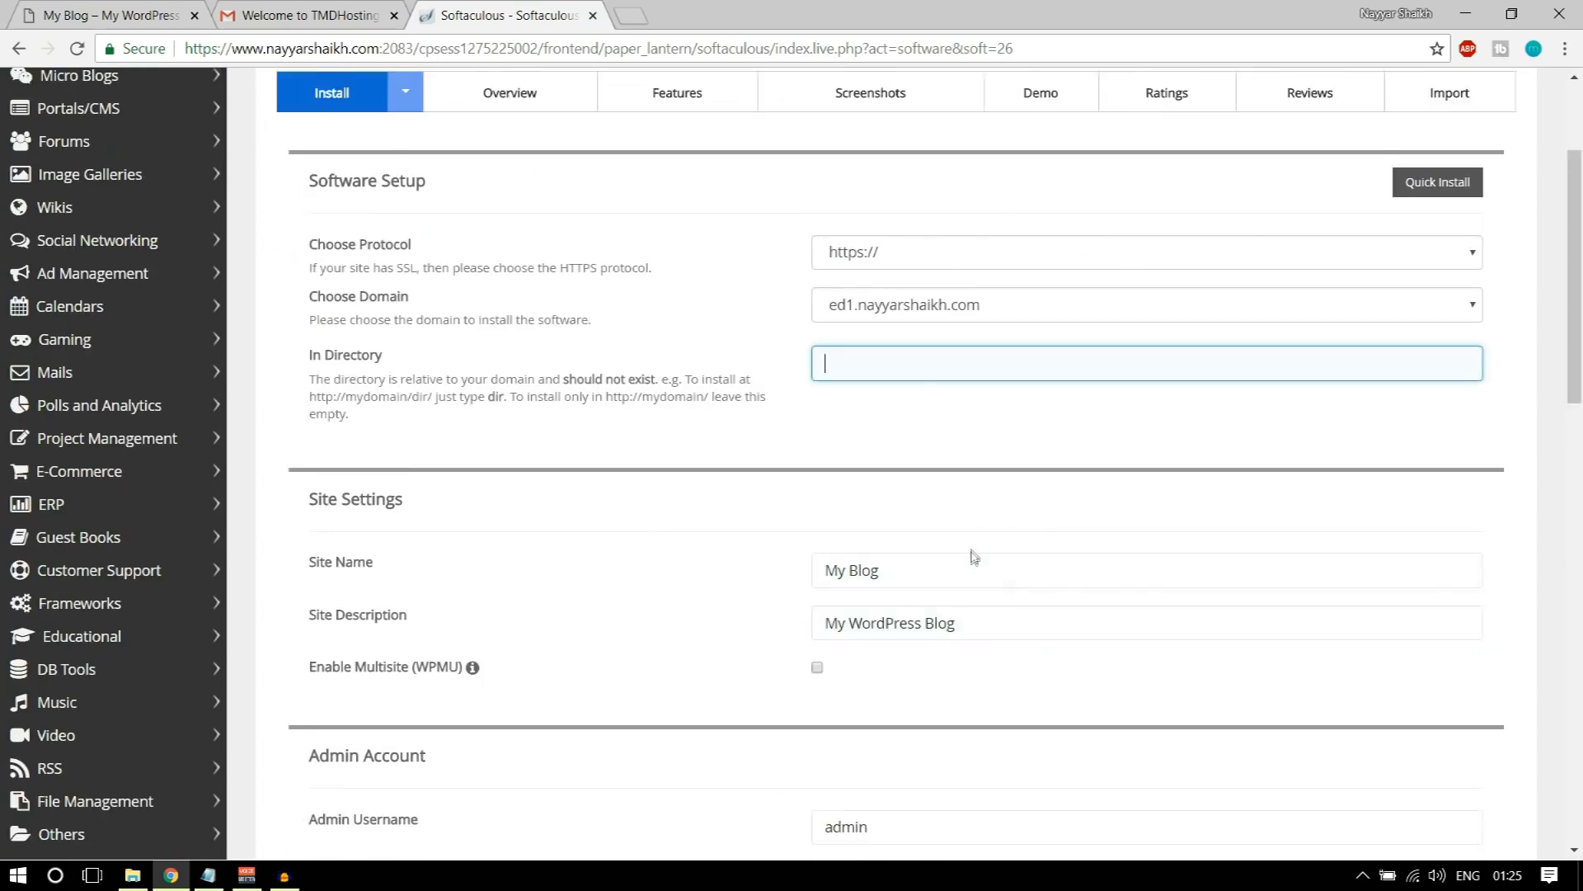
double_click(925, 462)
triple_click(926, 462)
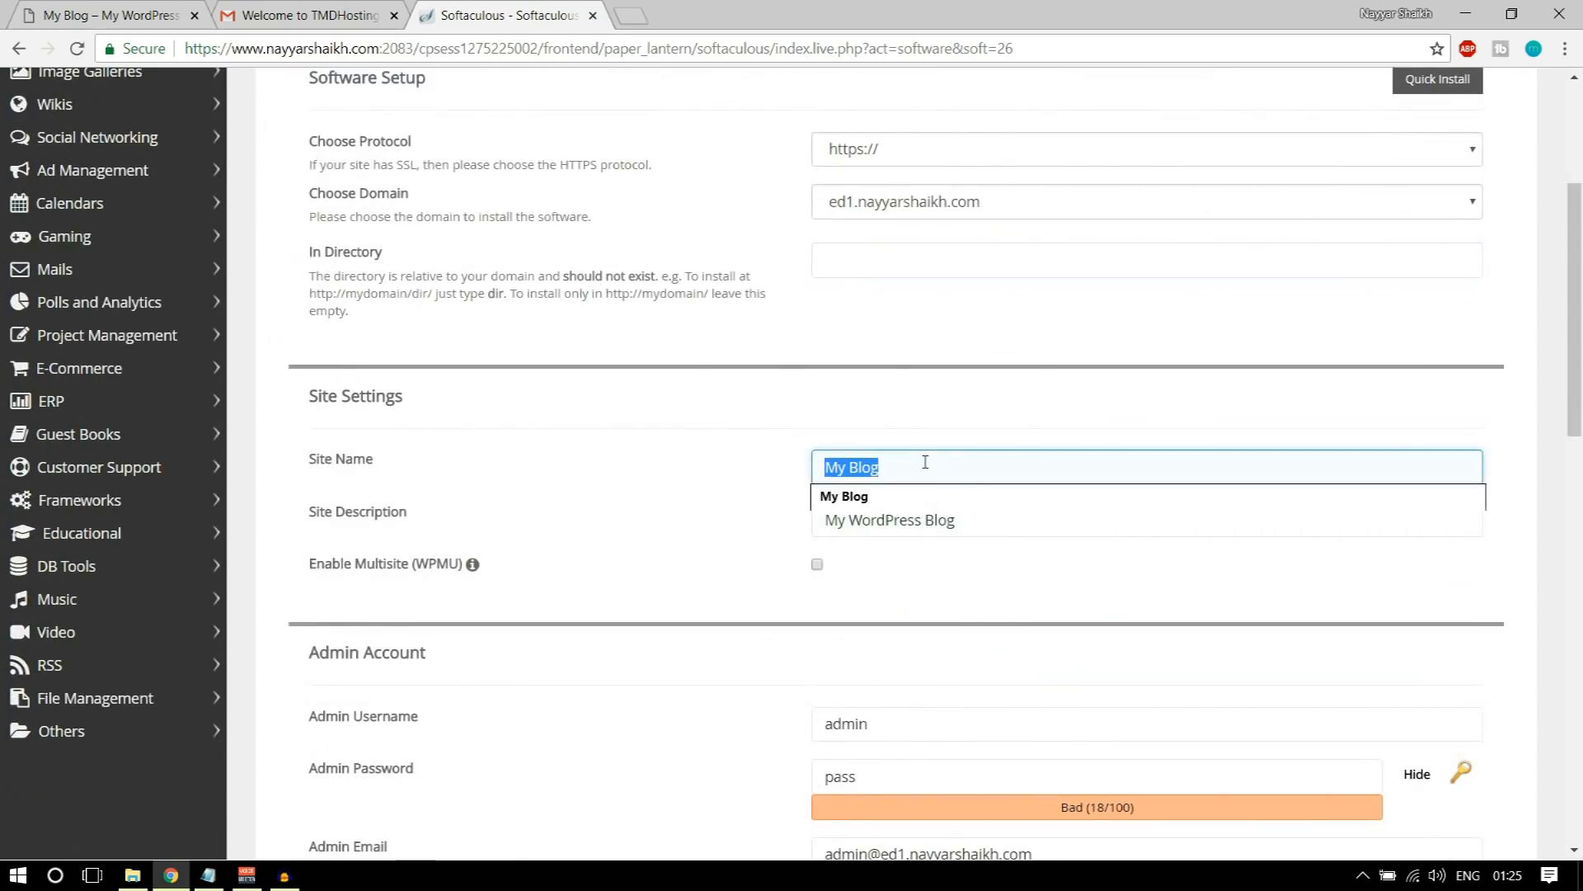
key(BackSpace)
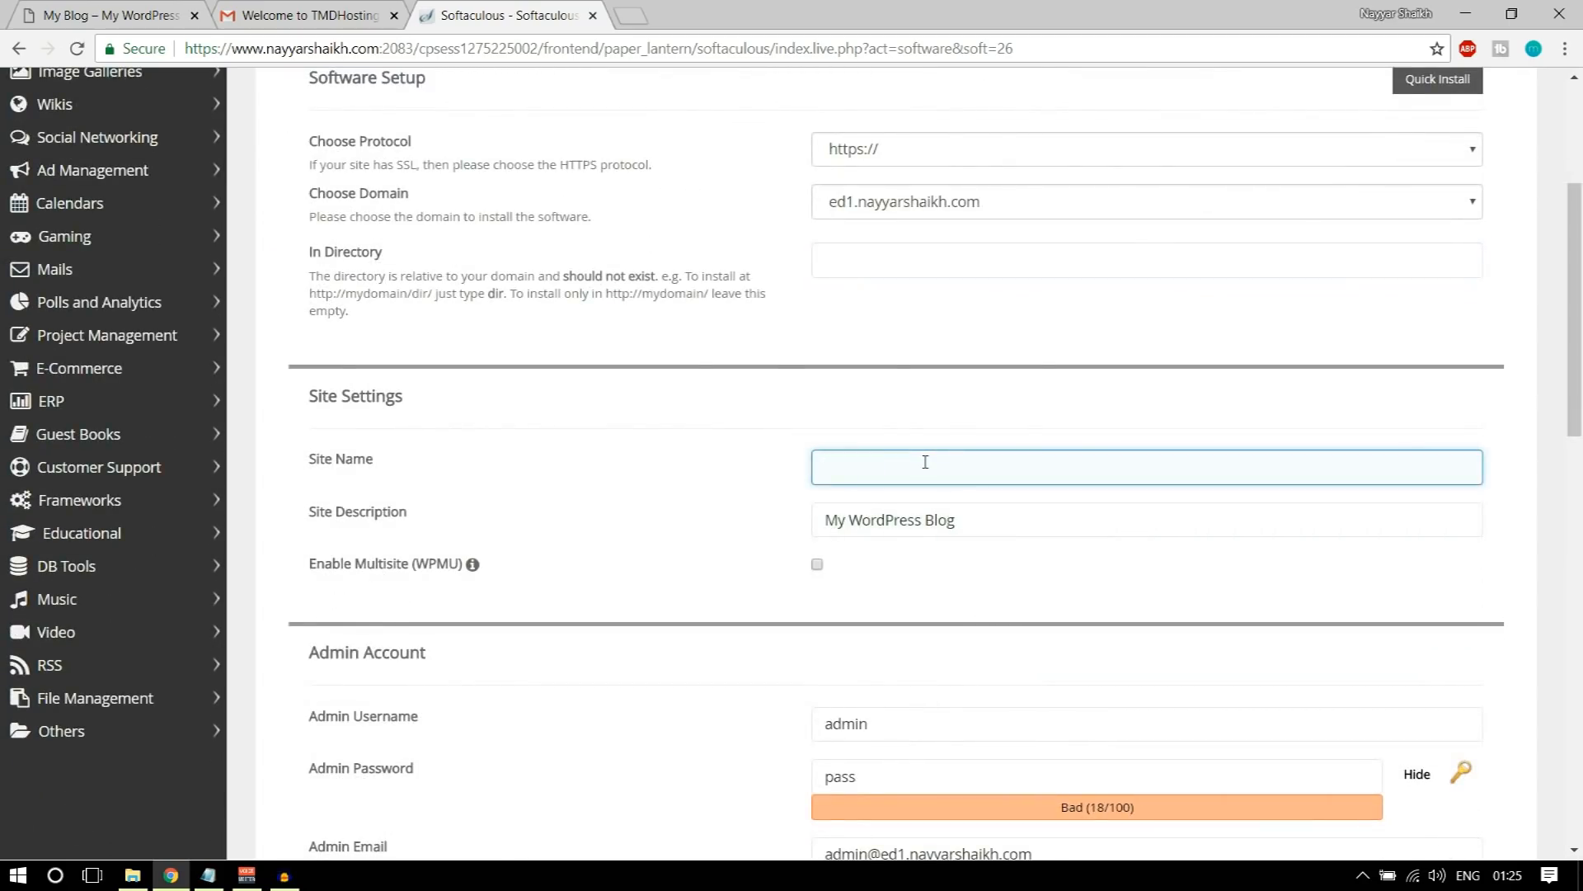
text(OceanWP eCommerce)
Step: Set the site description to eCommerce Tutorial
triple_click(986, 513)
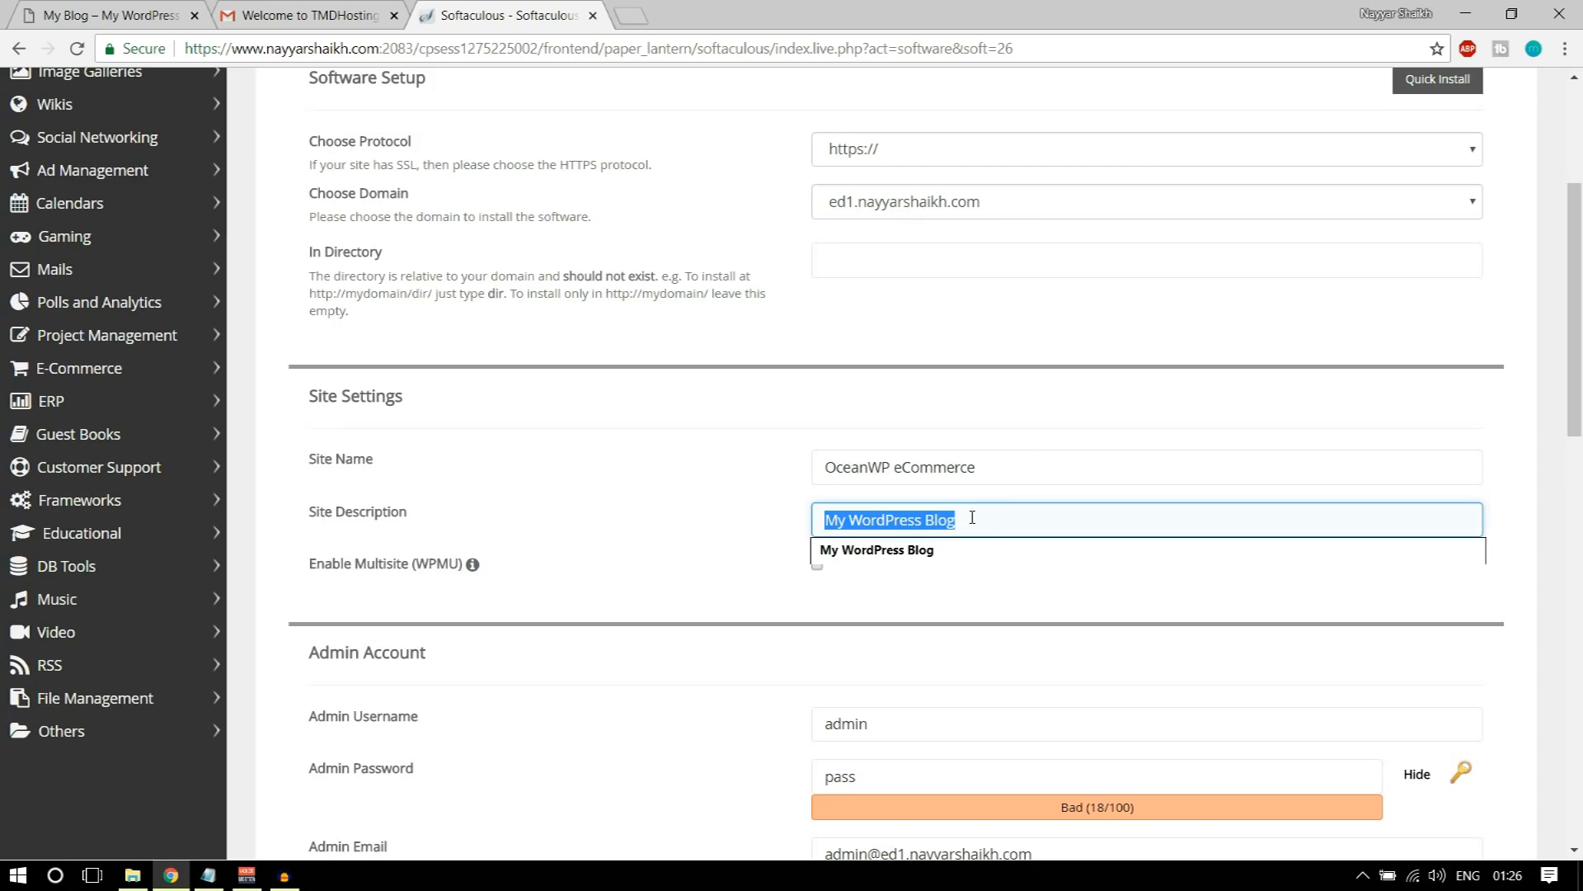
text(eCommerec)
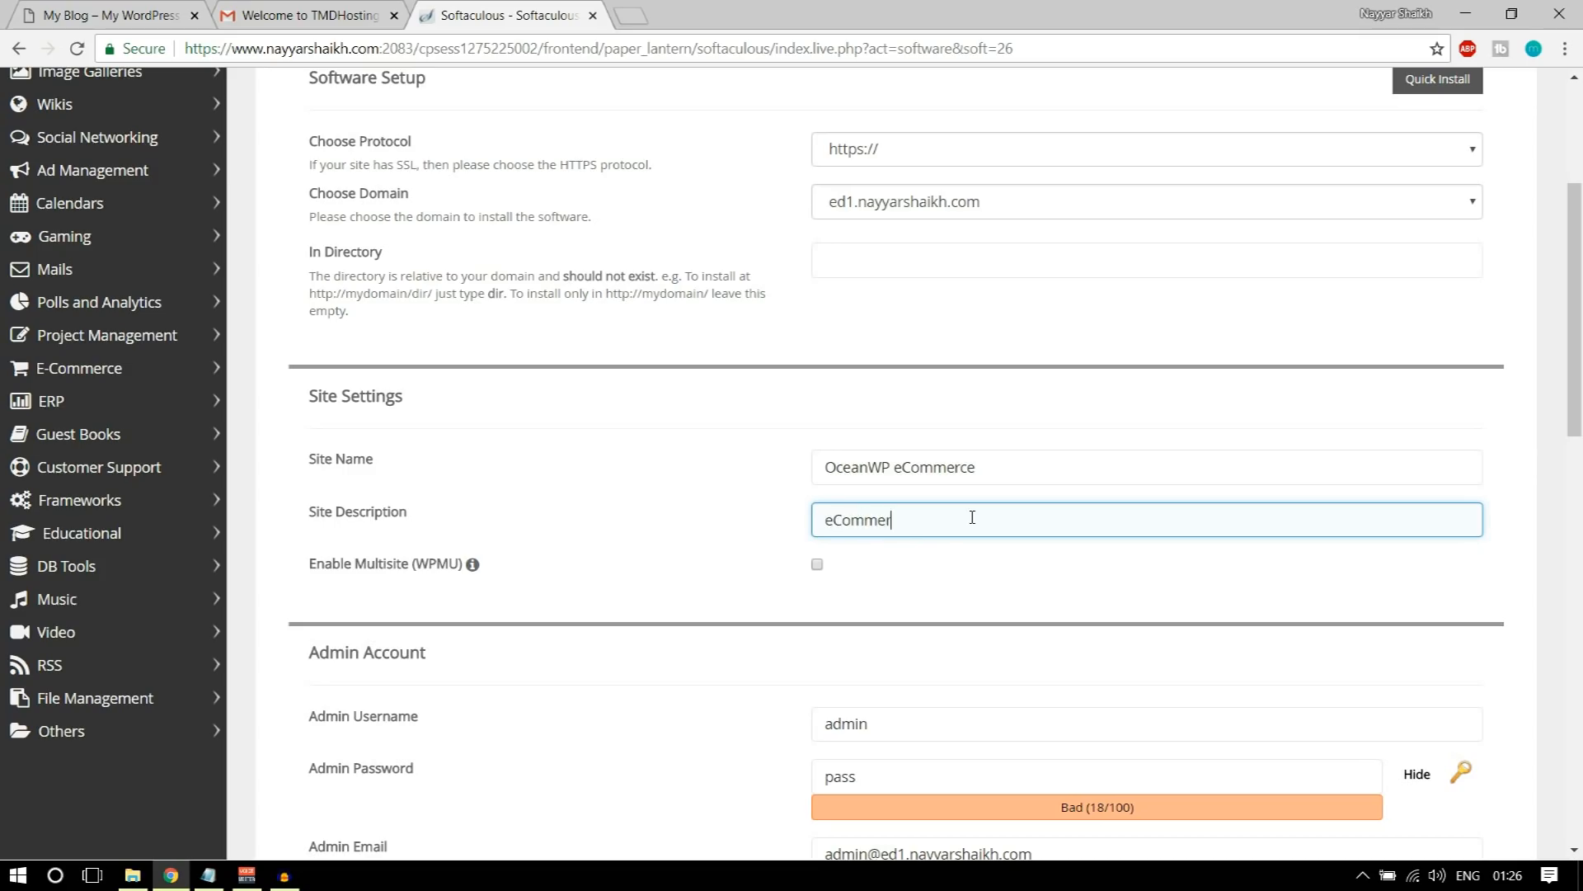
key(BackSpace)
key(BackSpace)
text(ce Tutorial)
Step: Replace the default admin username with a personal one that joins first and last name with an underscore
scroll(1025, 520, down, 4)
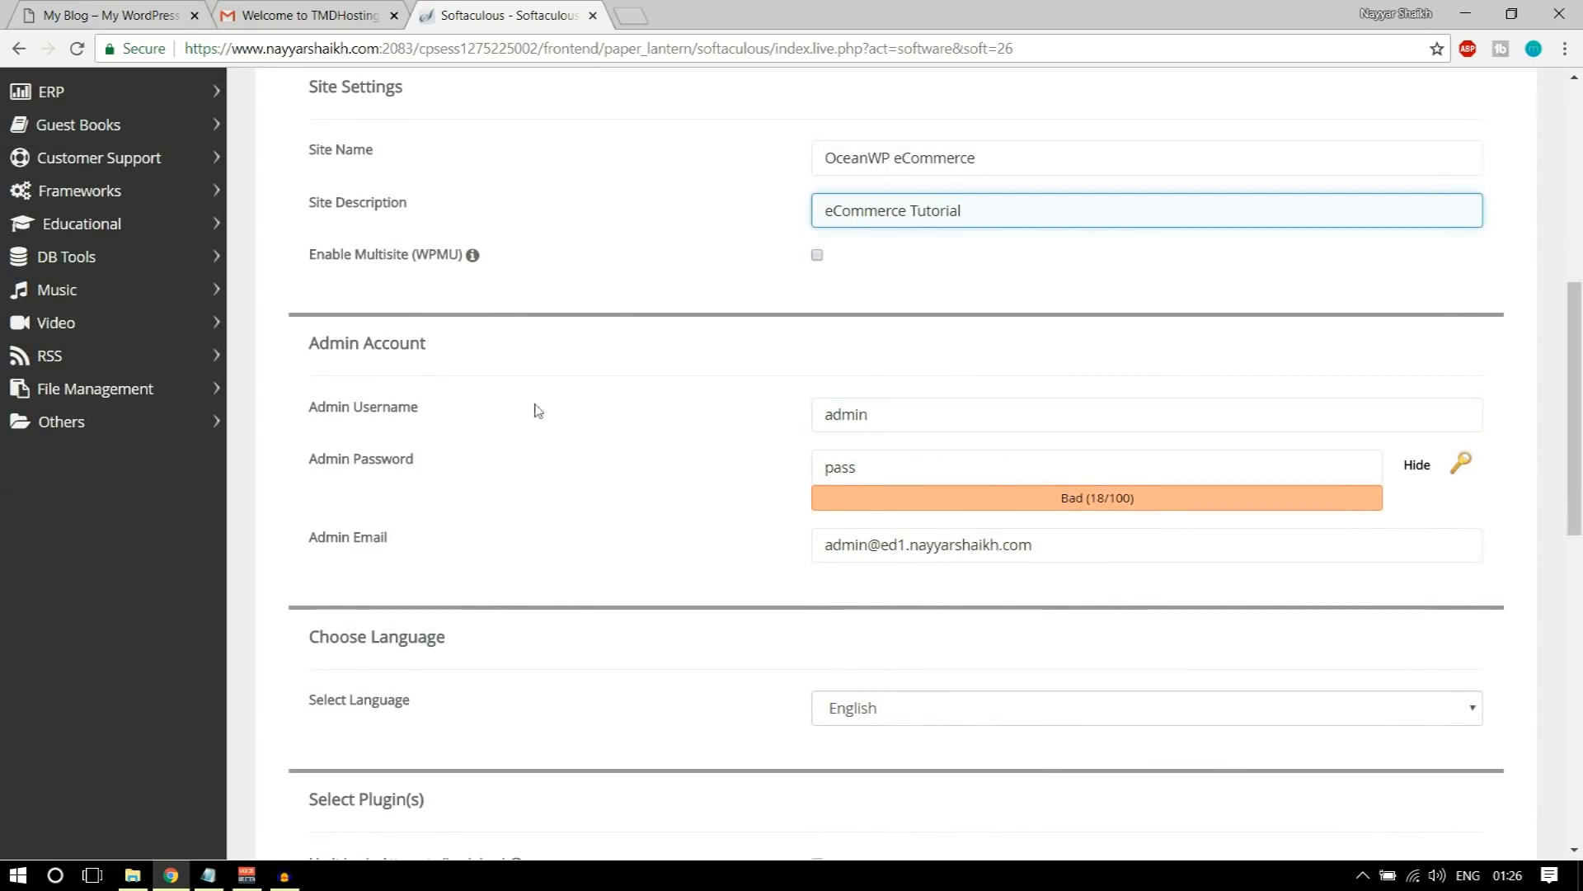
double_click(894, 417)
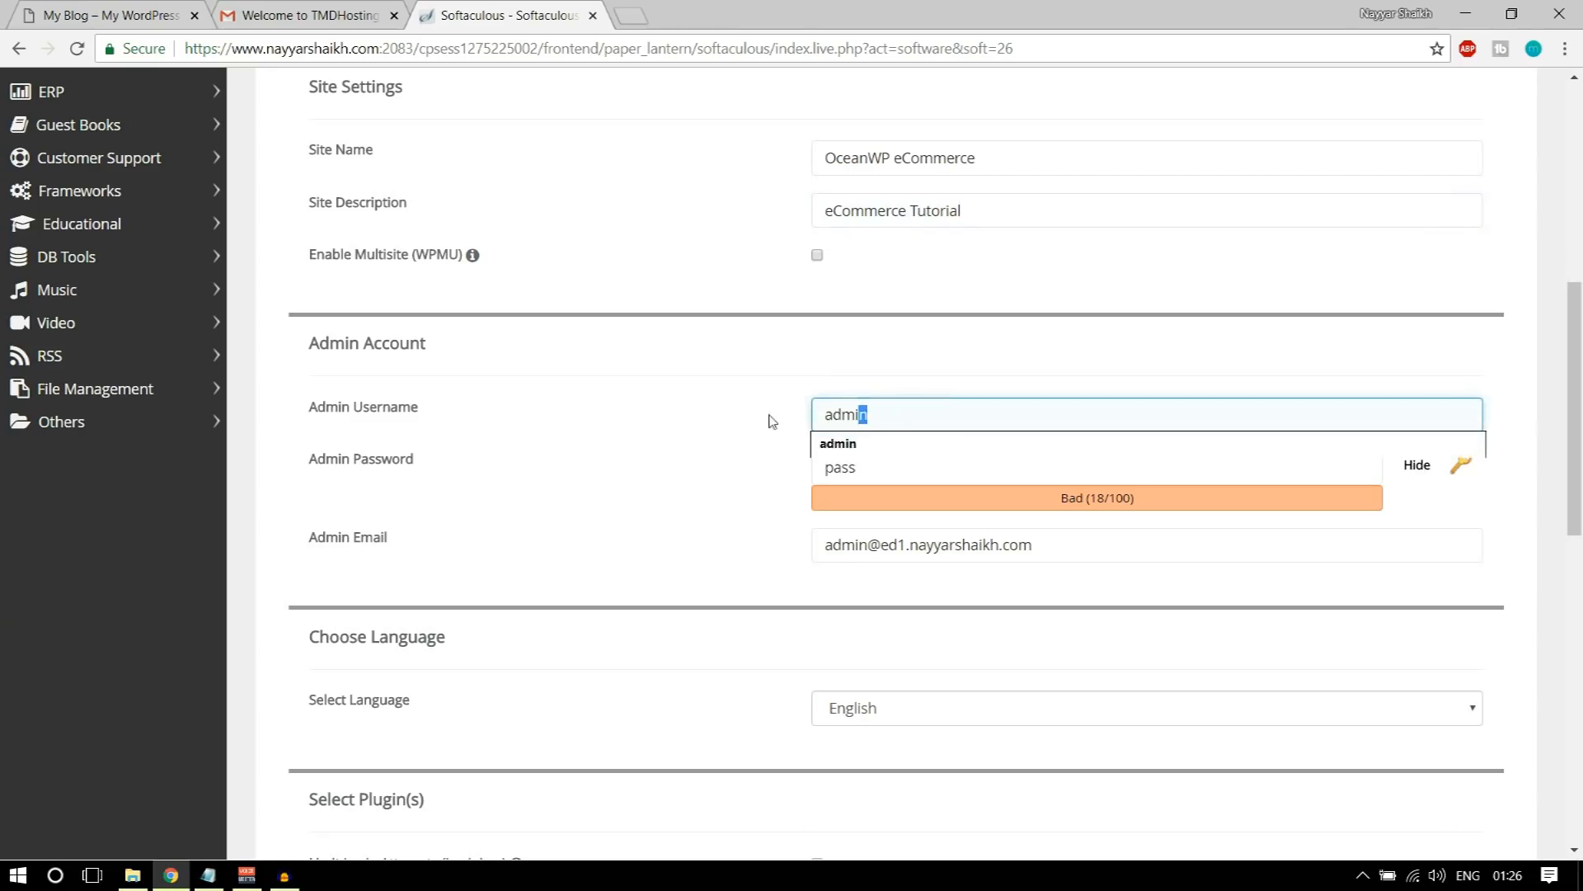
click(830, 385)
drag(878, 410, 741, 415)
text(Nayyar_Shaikh)
click(926, 445)
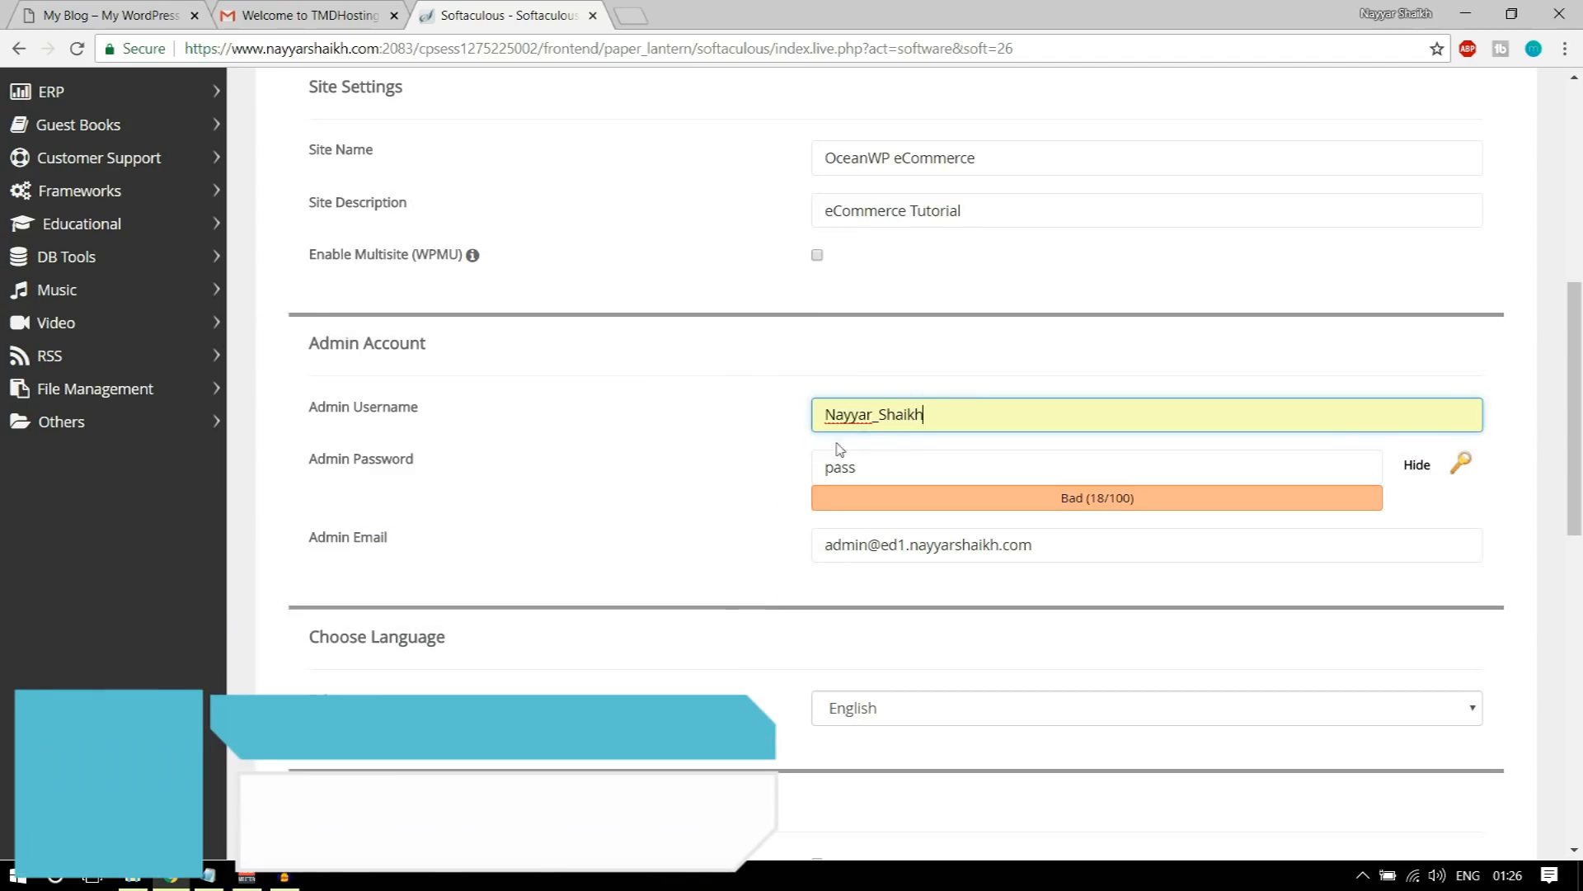
drag(962, 410, 881, 415)
click(882, 382)
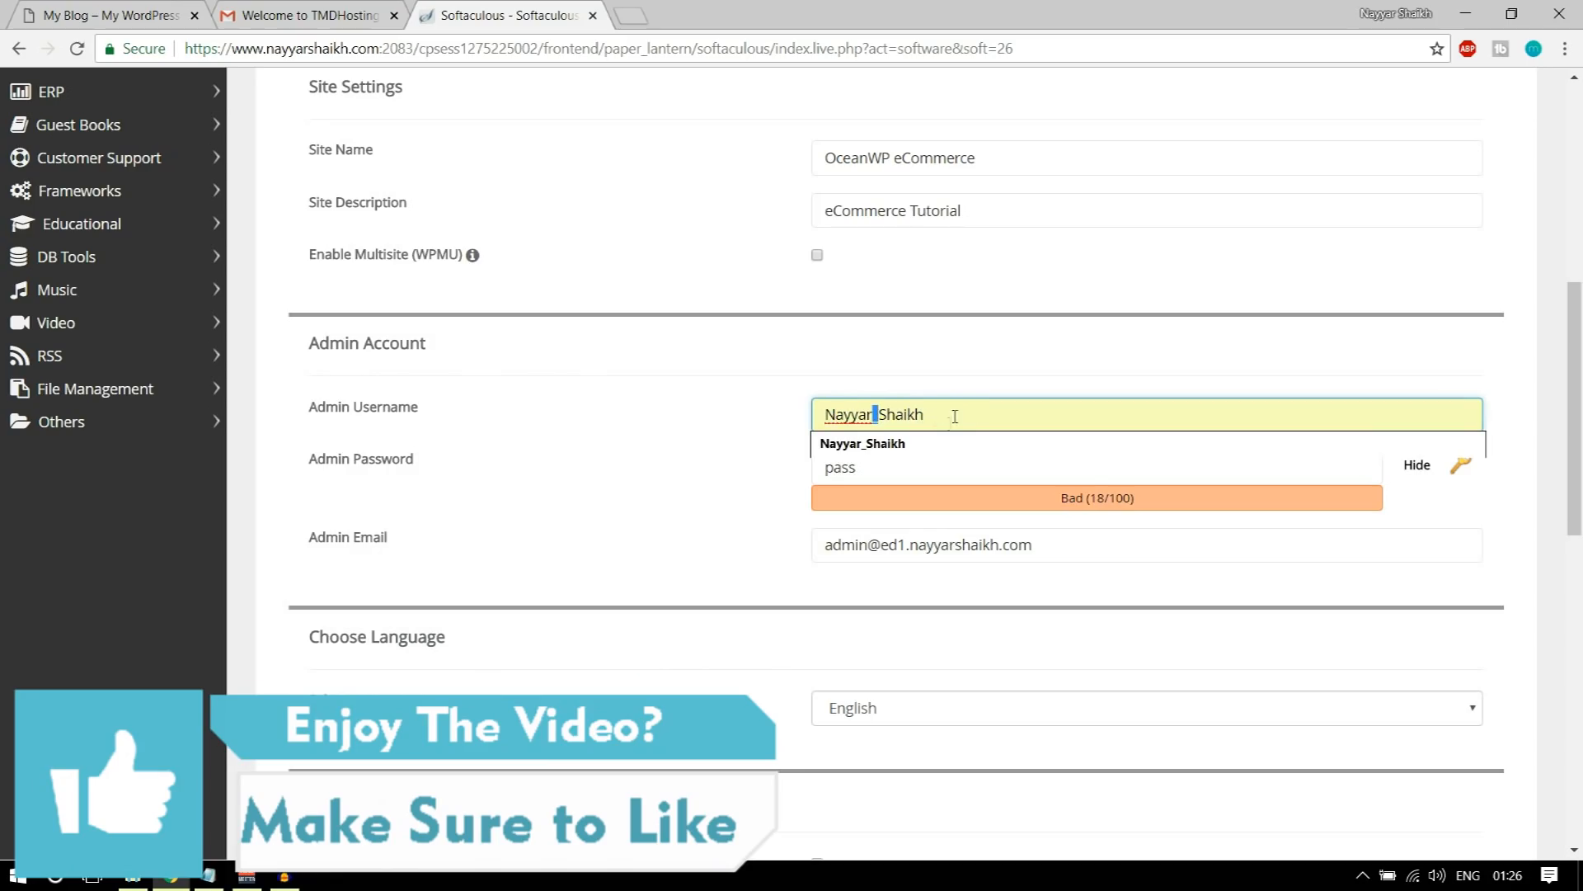
click(918, 388)
Step: Hide the admin password's characters and enter a new admin password
click(901, 459)
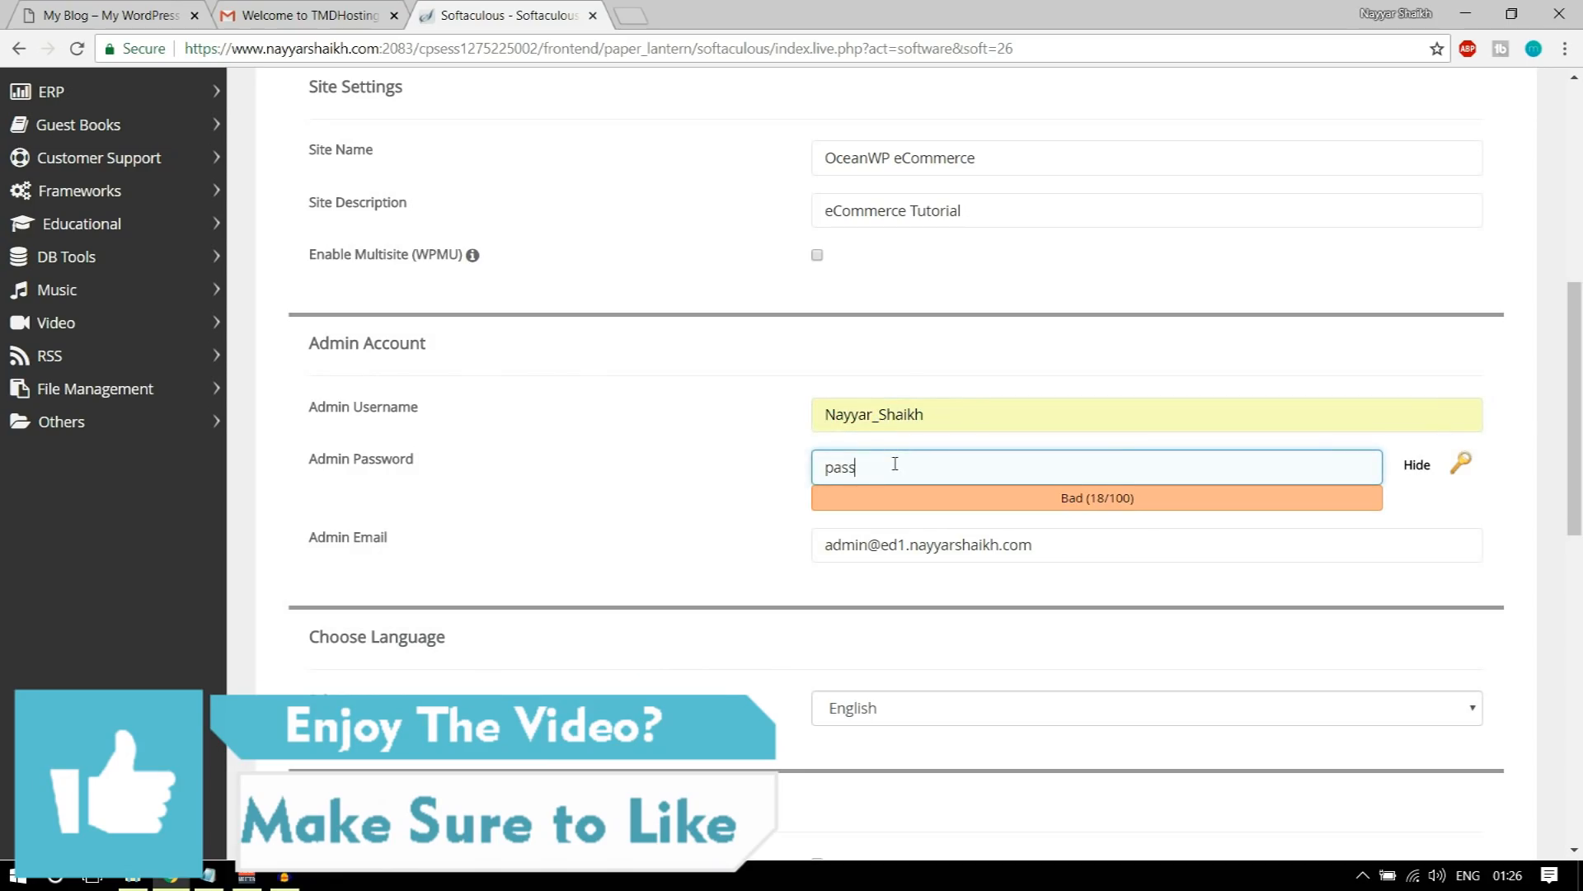
click(1416, 472)
click(1025, 474)
double_click(1025, 473)
text(•••••••)
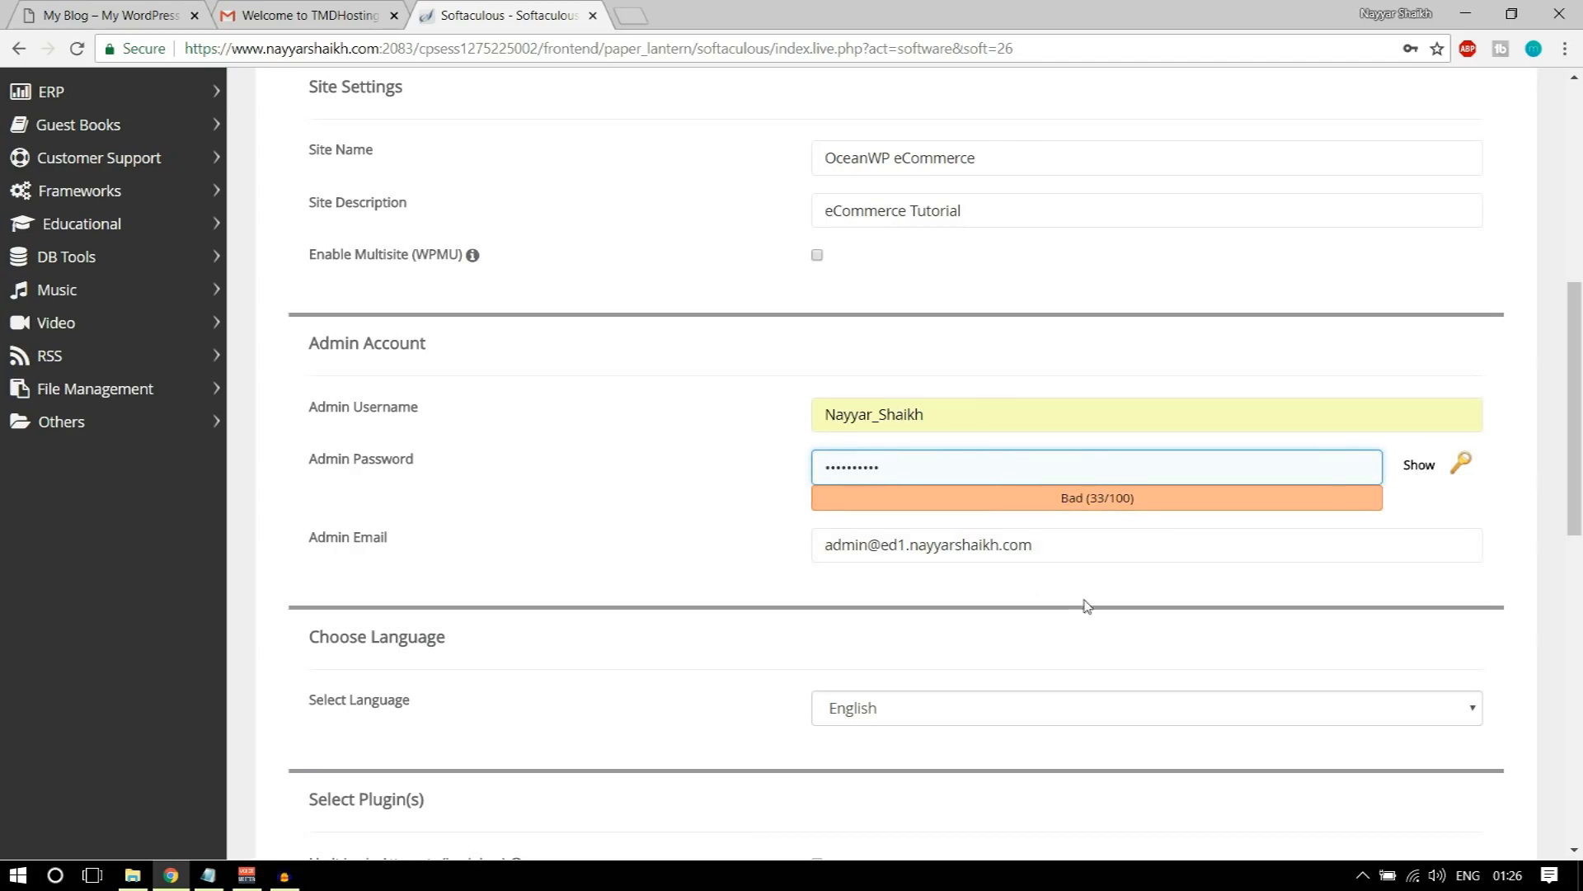
Step: Replace the default admin email with the site owner's saved email address
click(1085, 544)
double_click(1087, 544)
text(real)
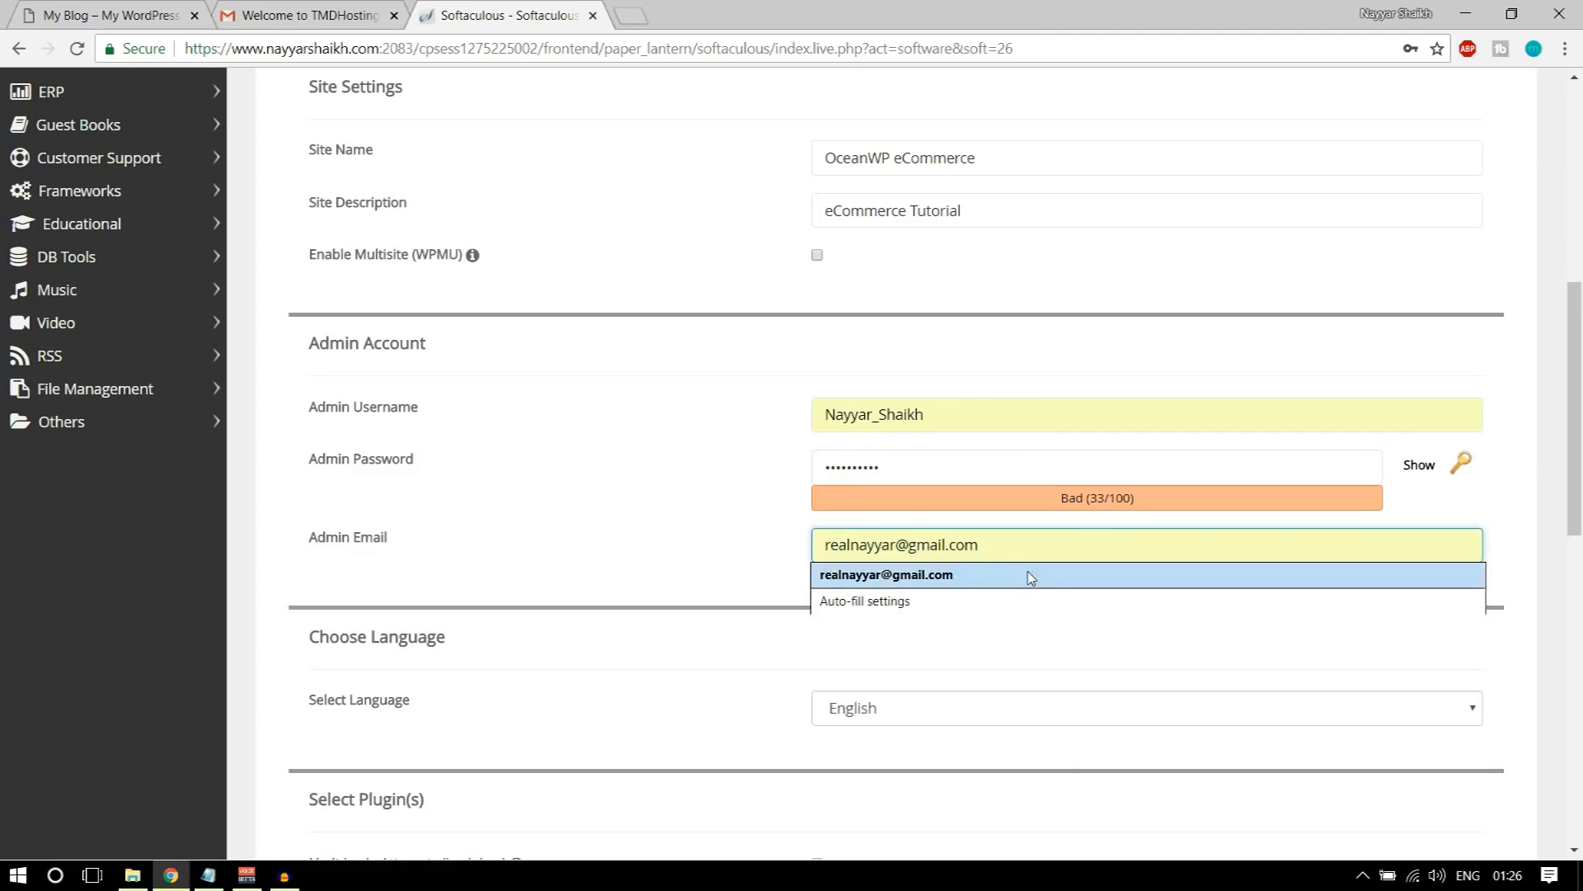
click(1029, 575)
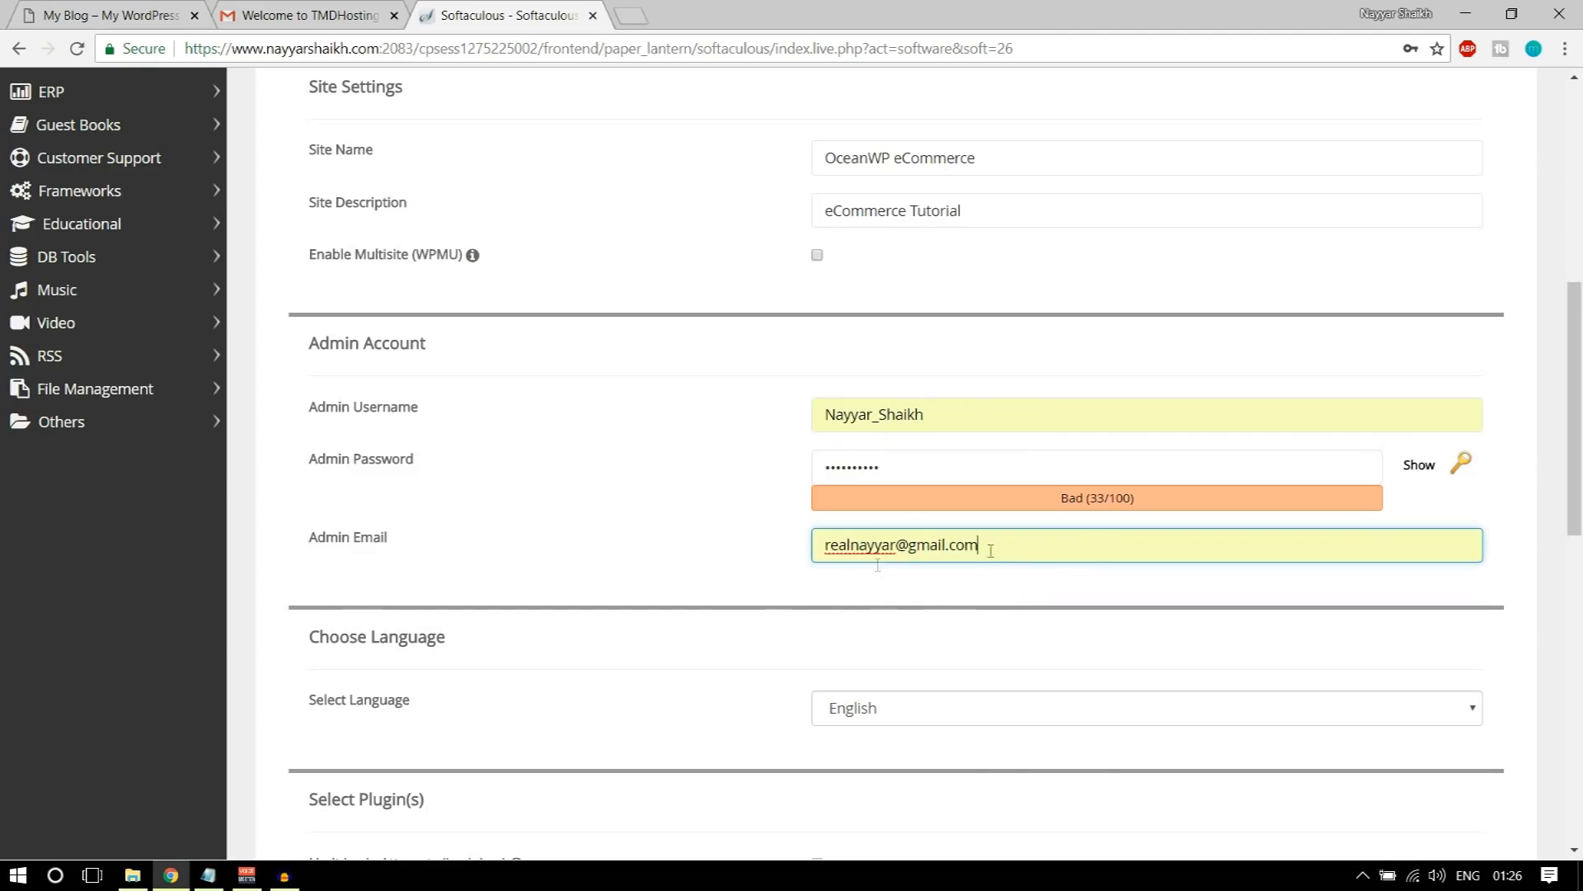
Step: Run the WordPress installation and open the new site's admin dashboard, closing the Gmail tab and the Personal Data and Privacy notice
scroll(1007, 553, down, 10)
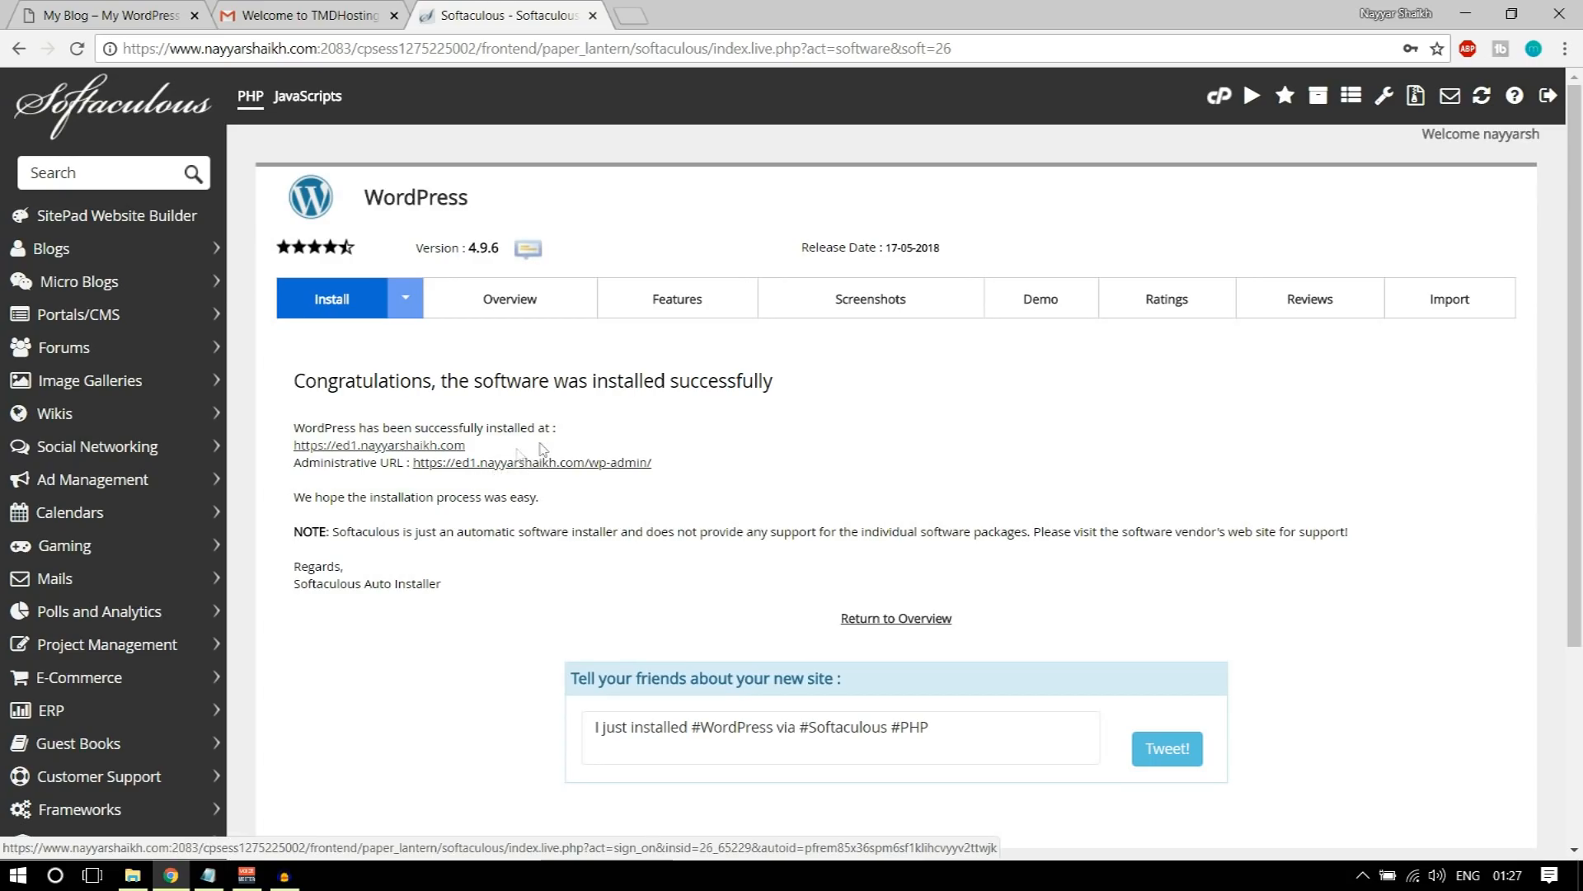
click(521, 464)
click(394, 15)
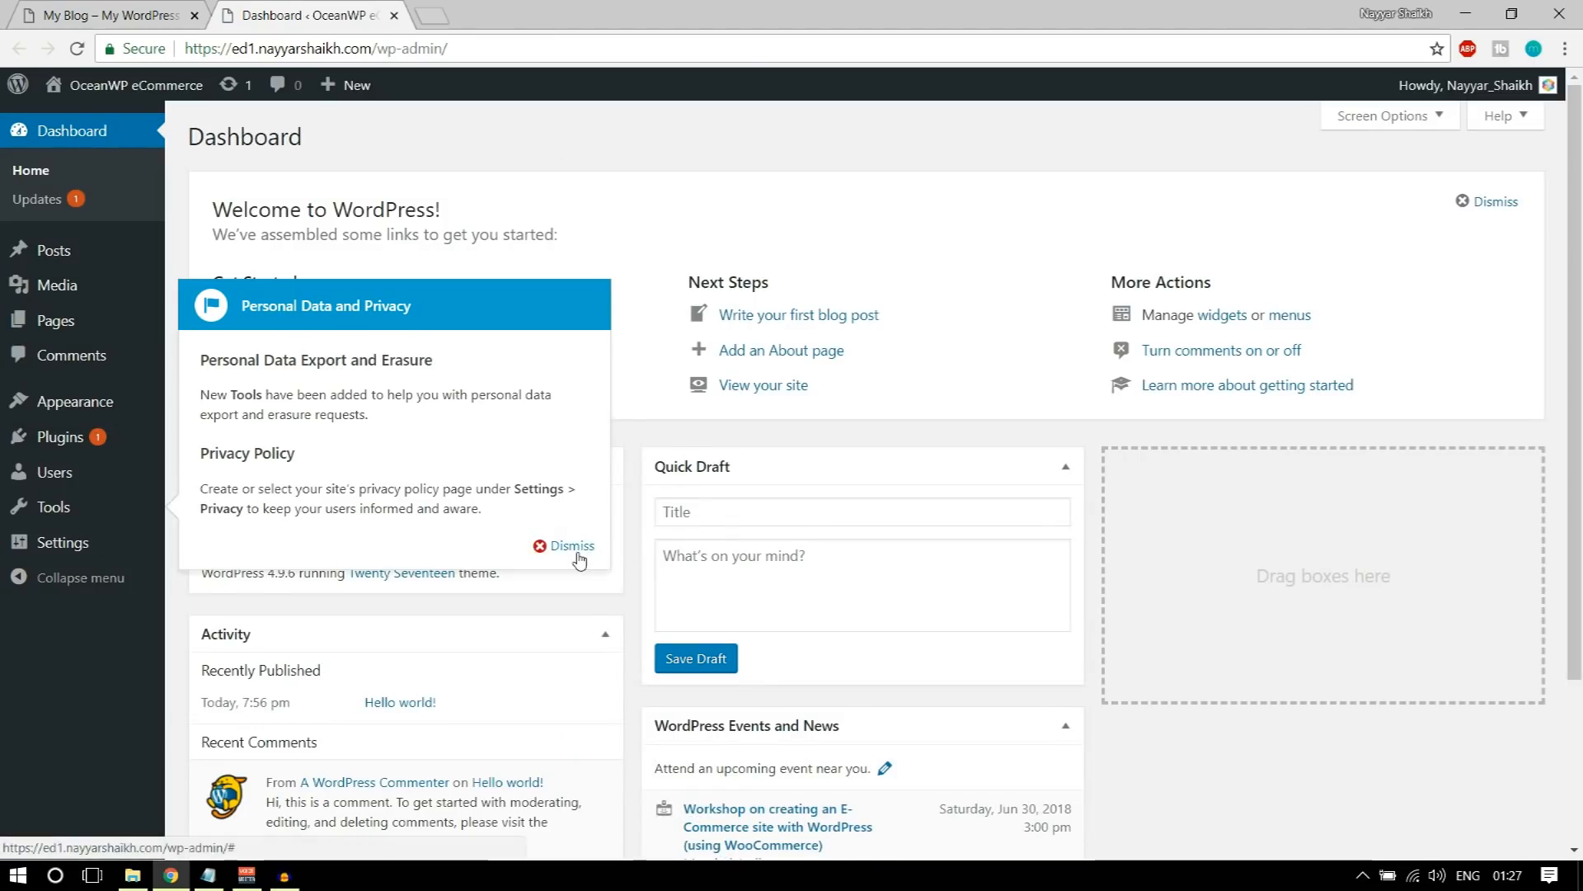
click(580, 548)
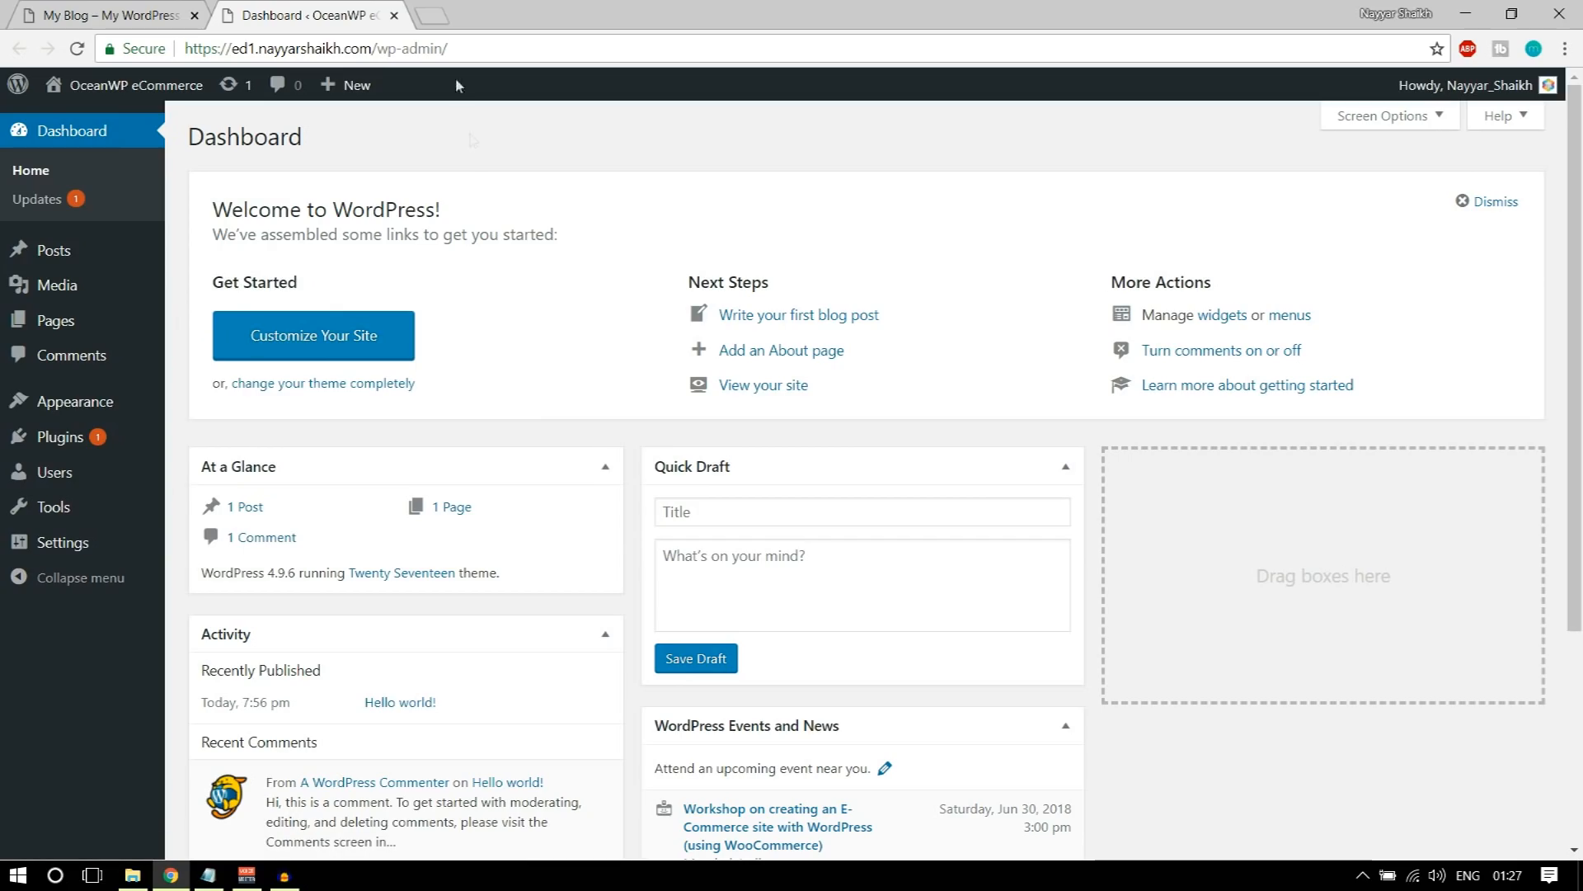
Step: Examine the dashboard's web address, distinguishing the site domain from the /wp-admin/ part used to reach the admin area
drag(189, 47, 377, 42)
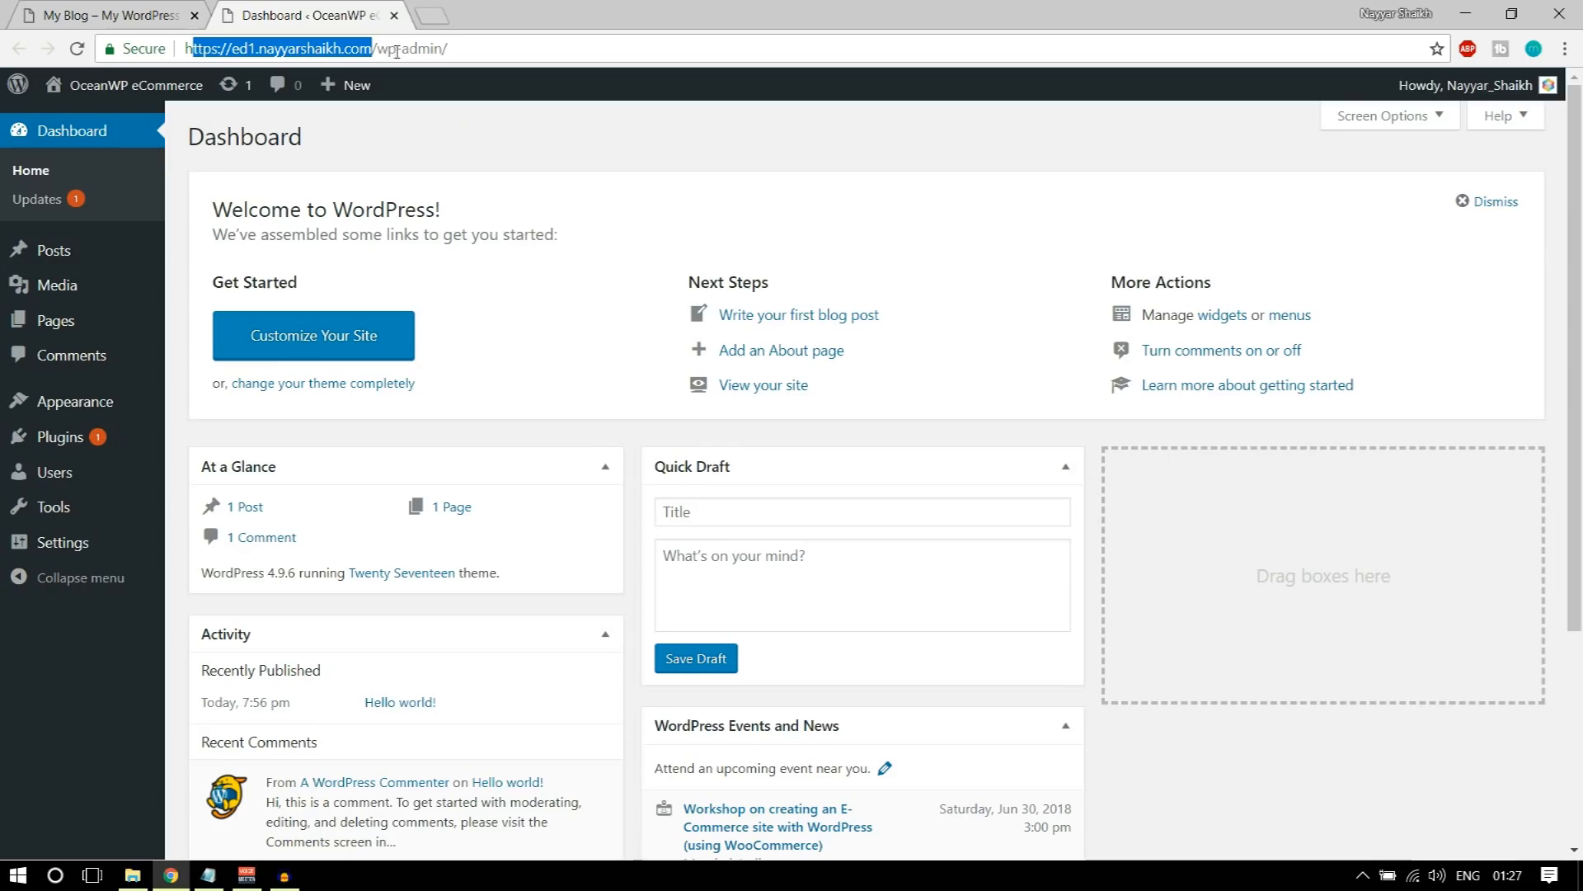
drag(473, 51, 367, 51)
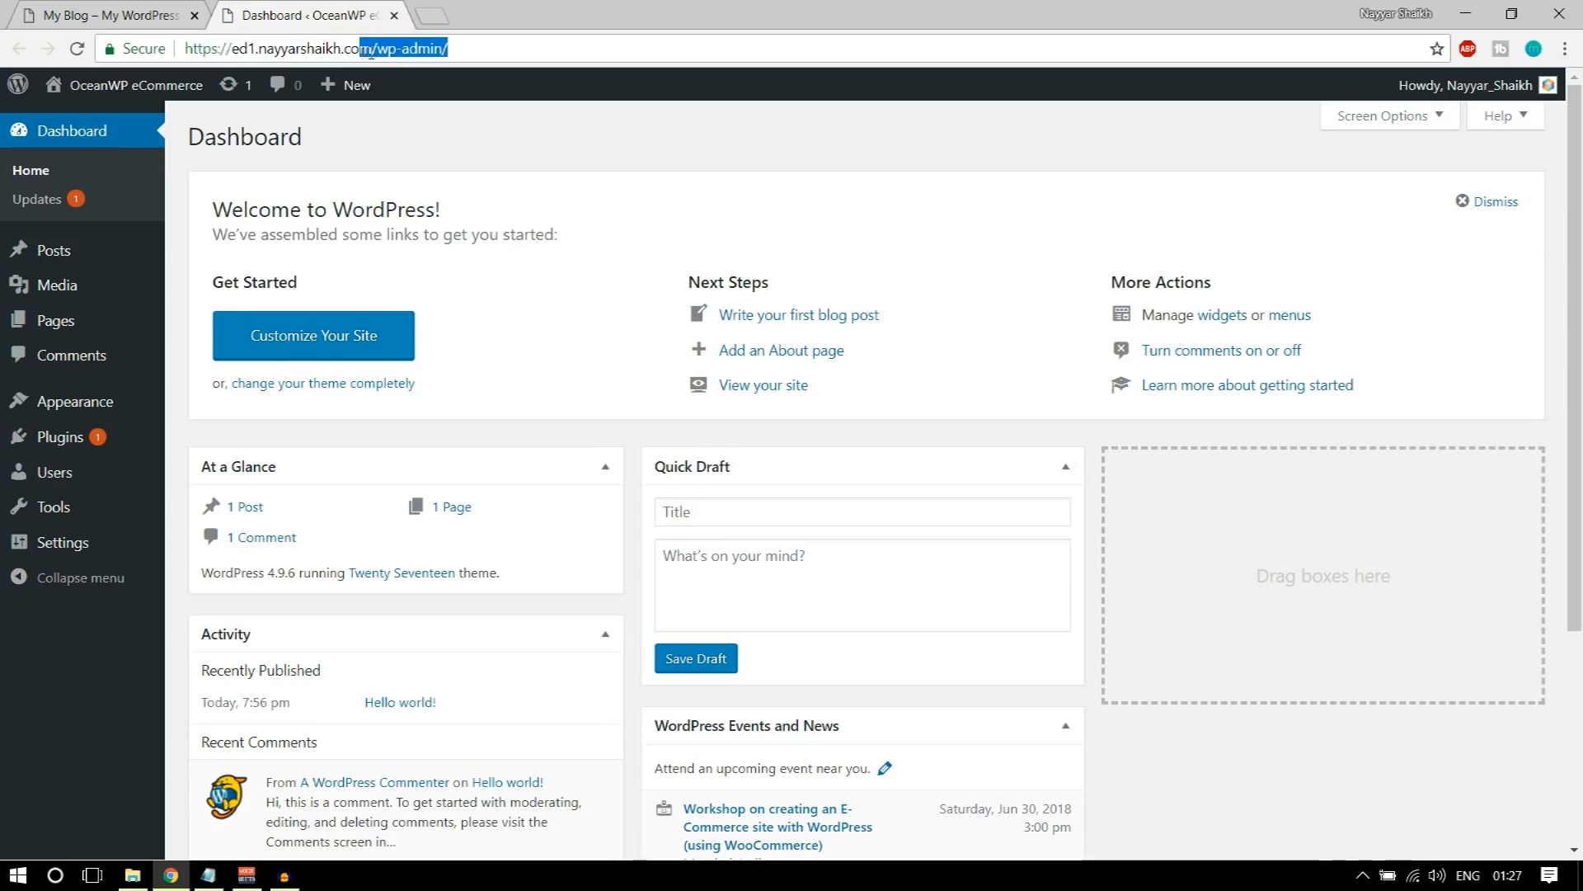
click(495, 117)
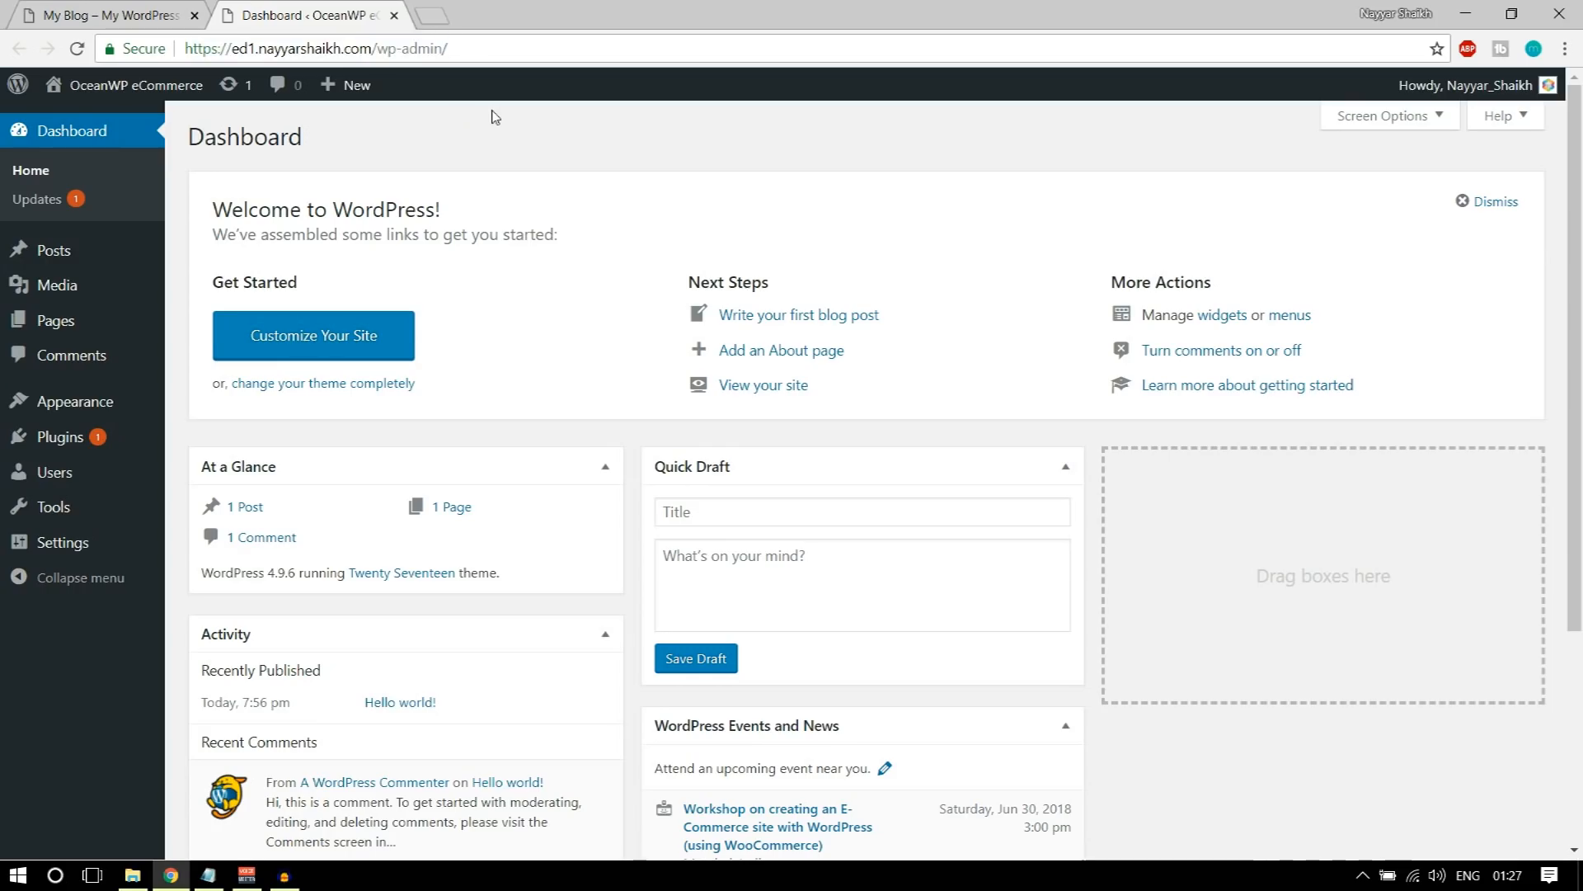
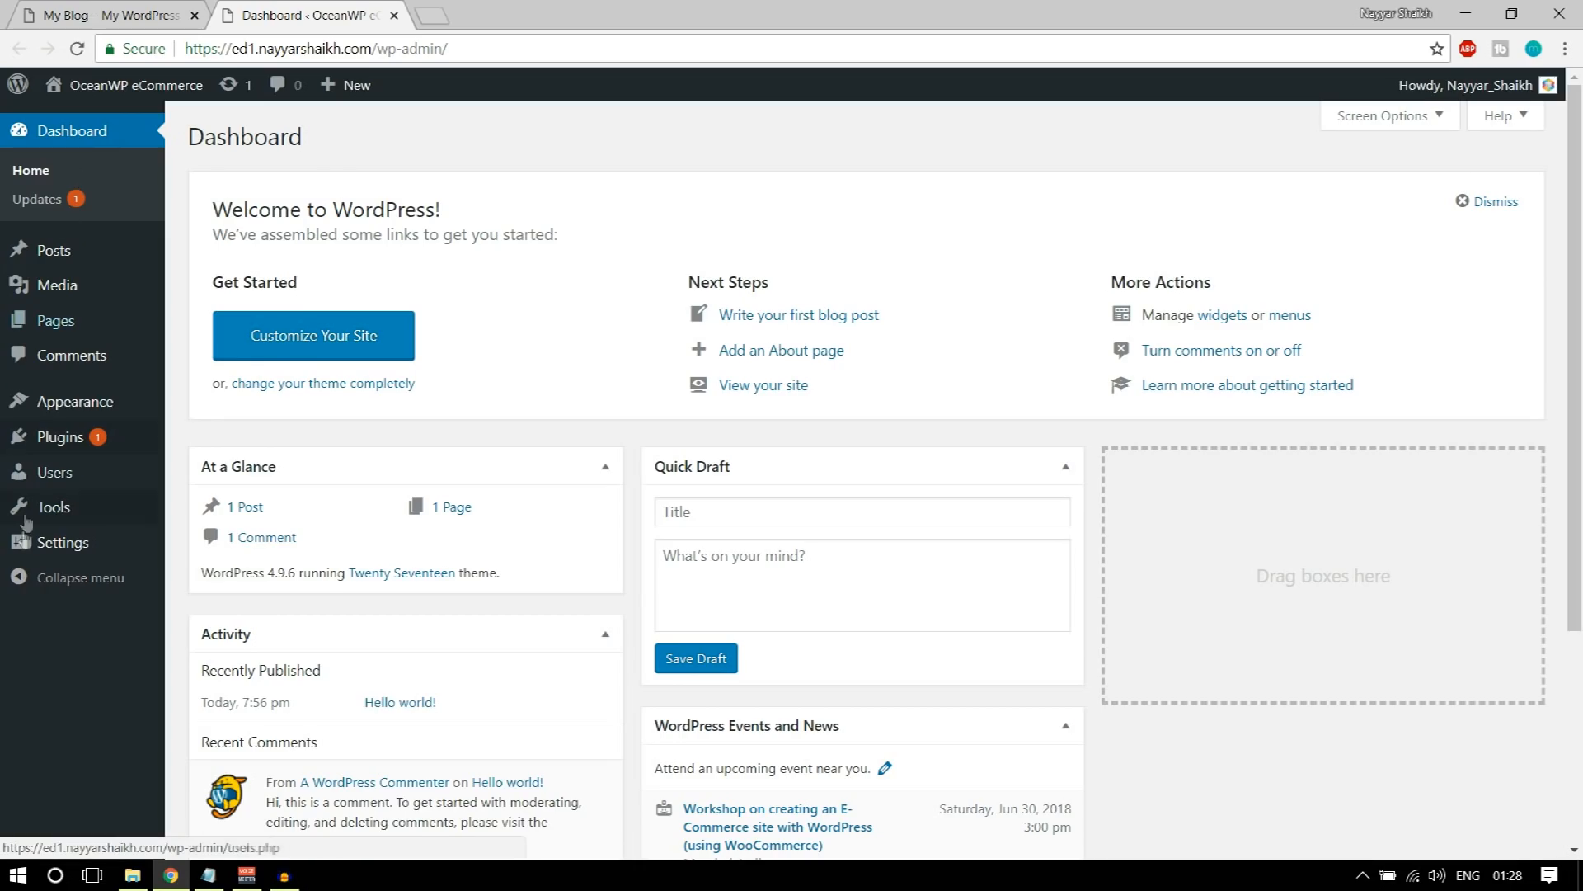
Step: Open the site's General Settings and review the site title and tagline
mouse_move(36, 548)
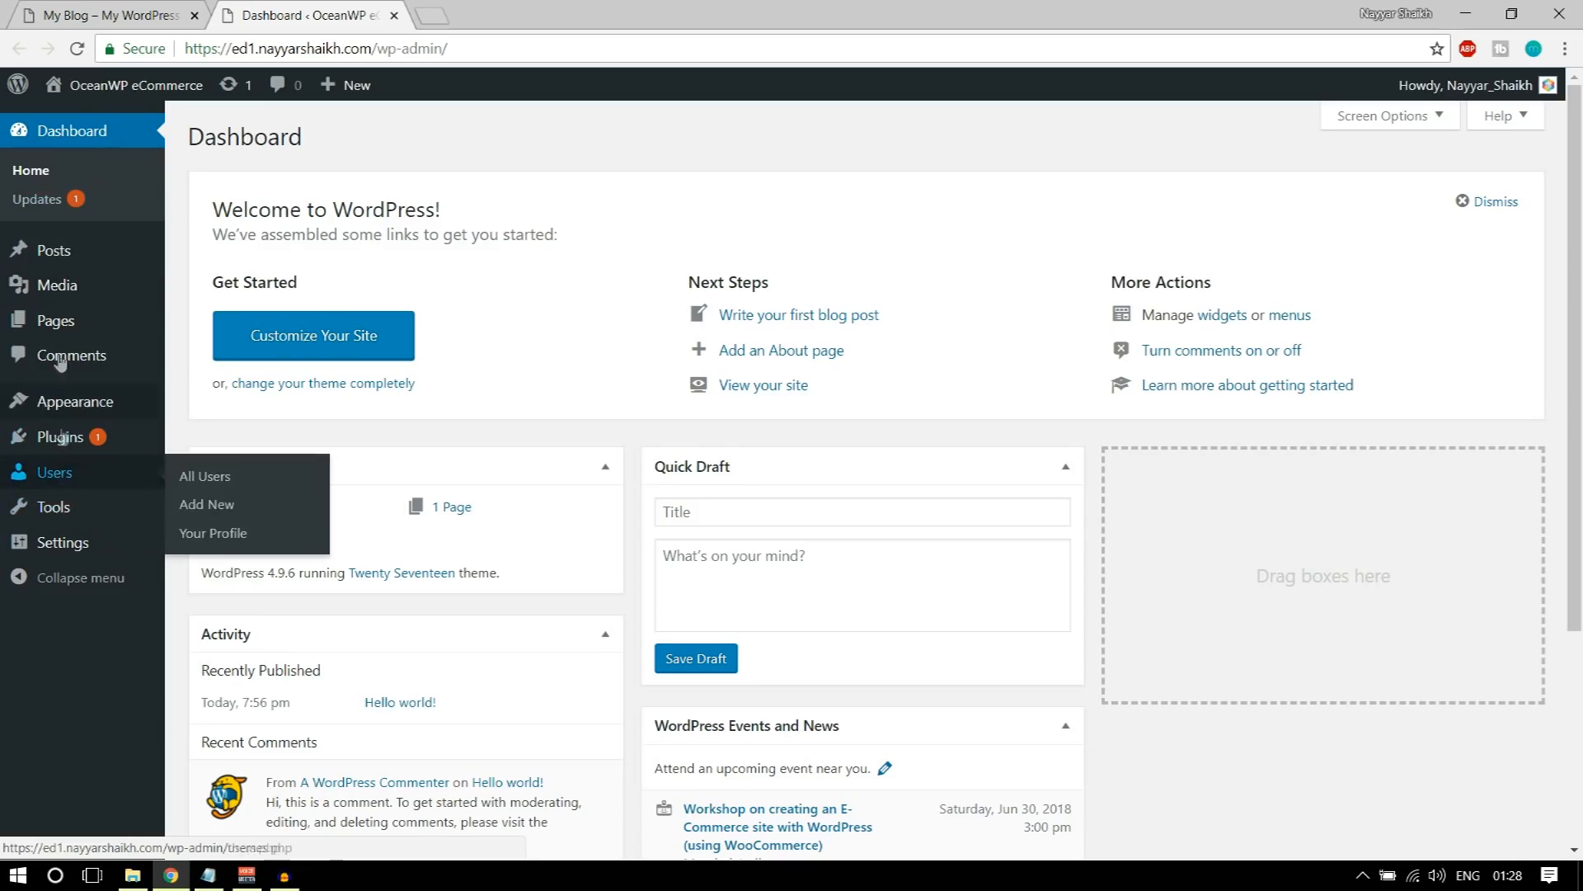
mouse_move(50, 268)
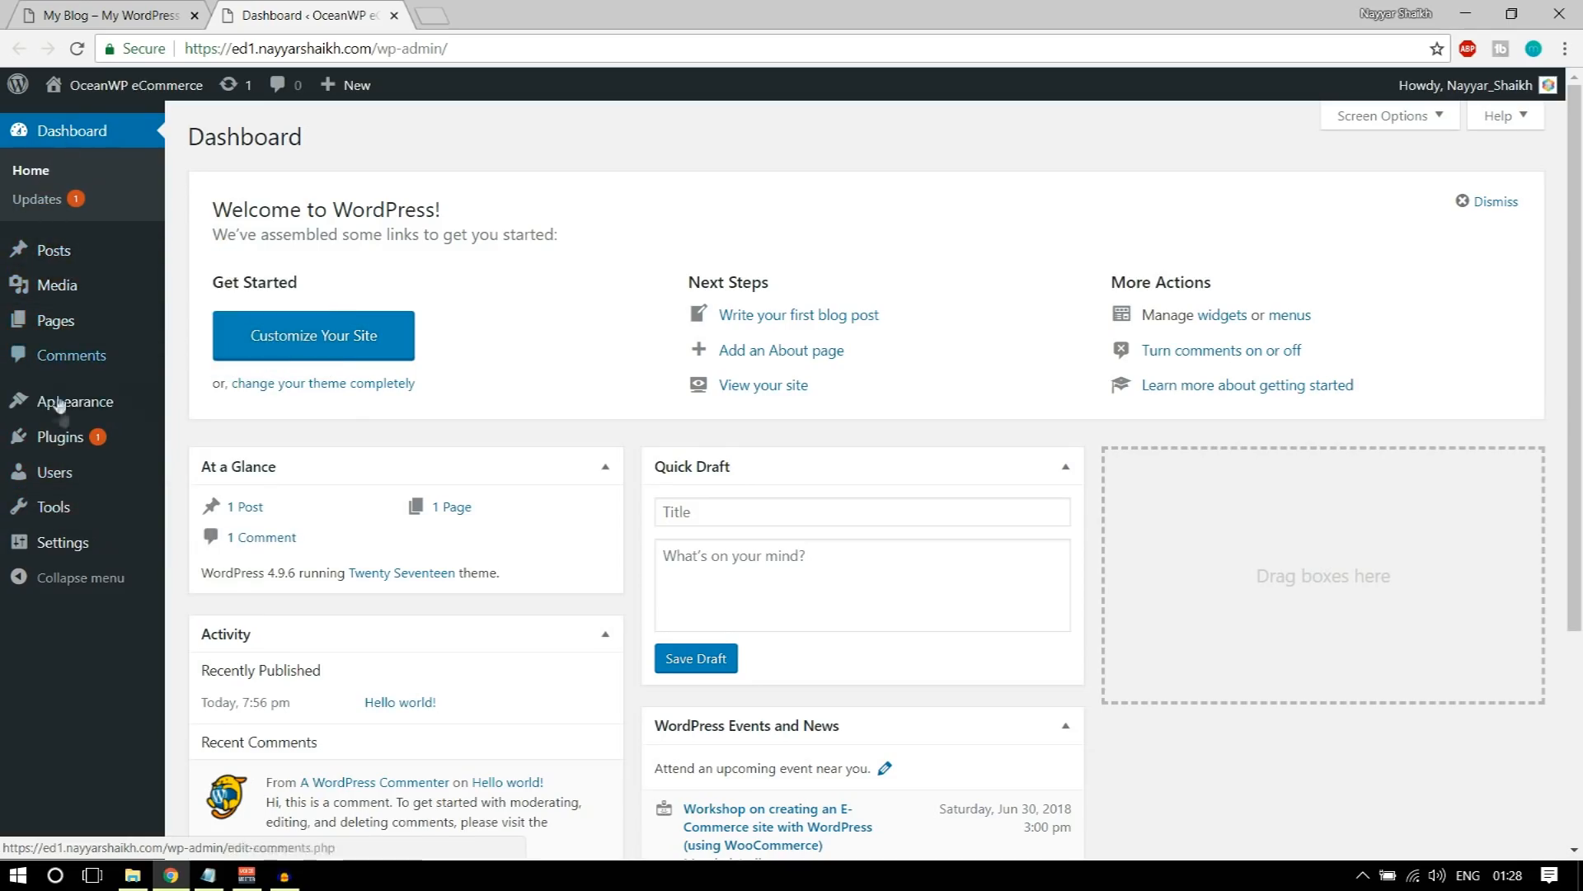
click(48, 557)
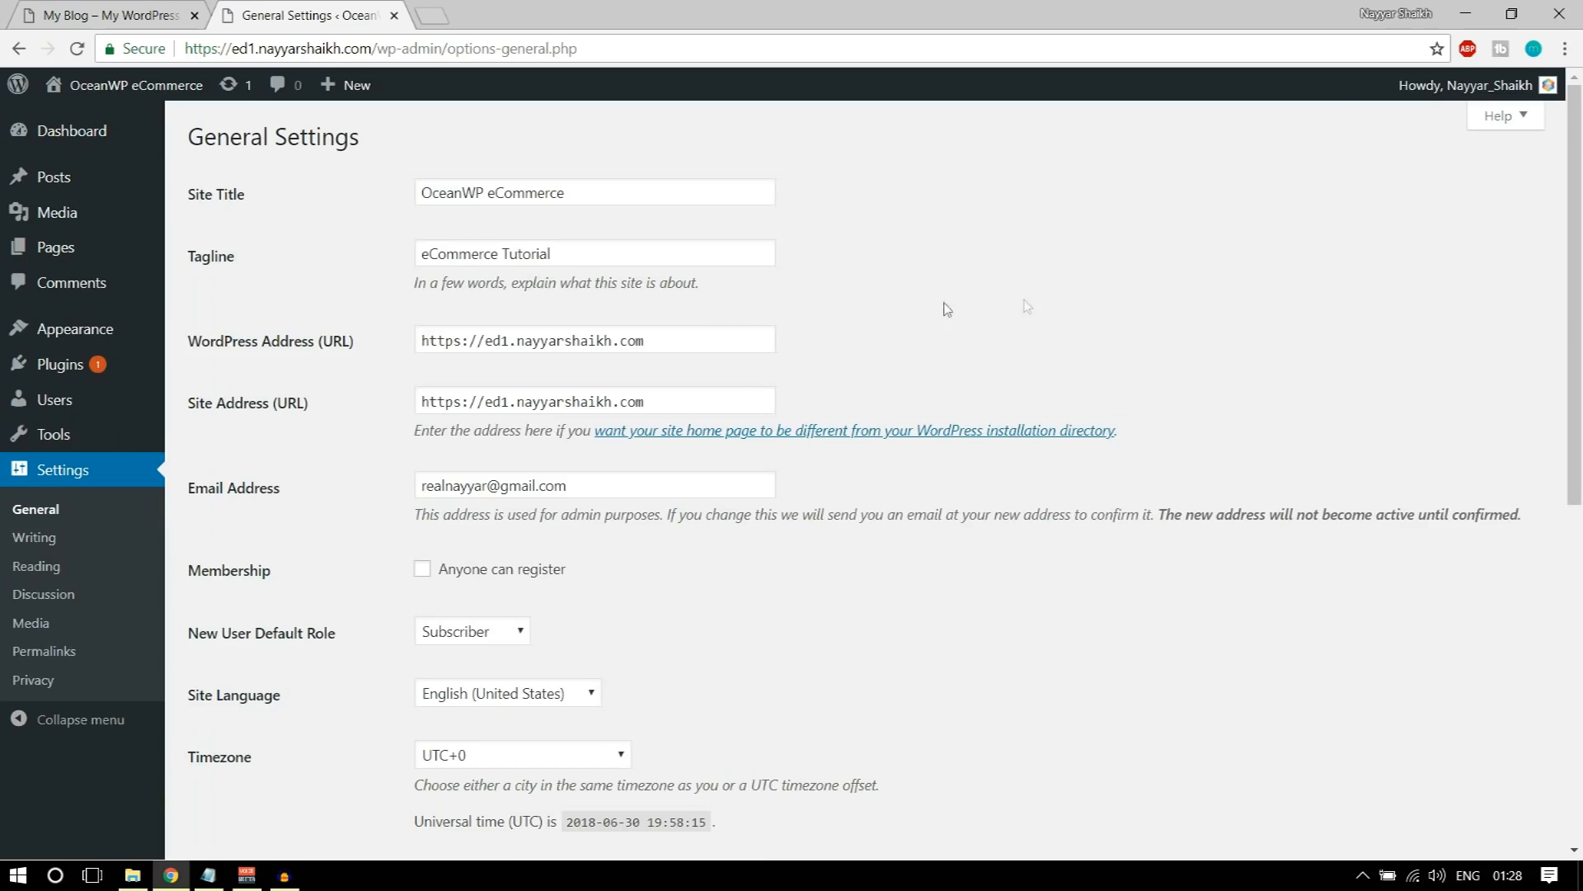
drag(600, 187, 361, 195)
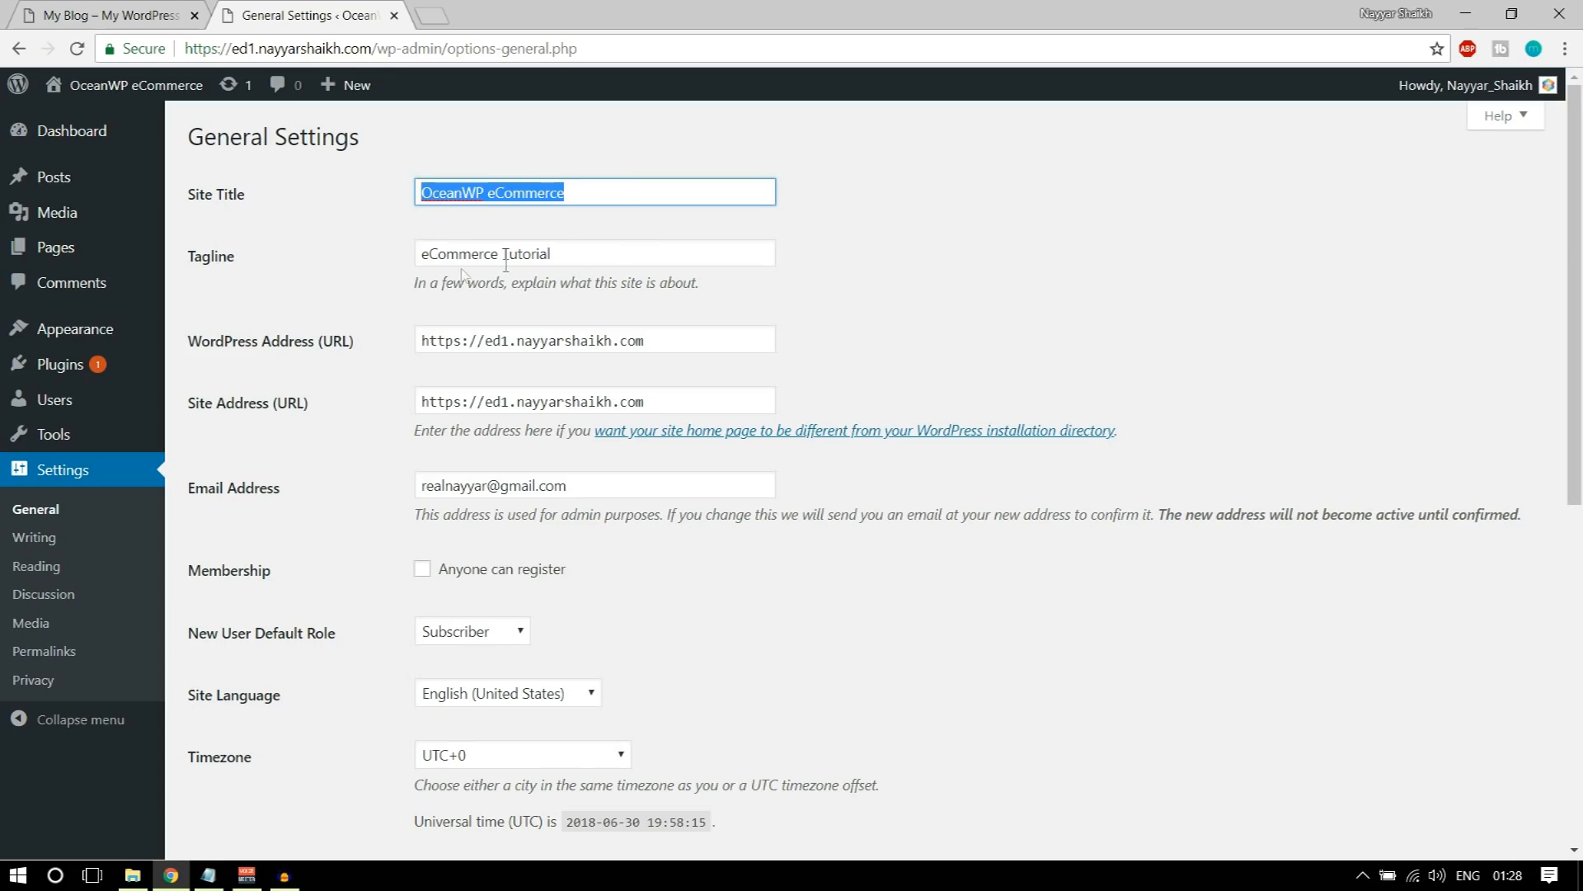
drag(583, 253, 371, 258)
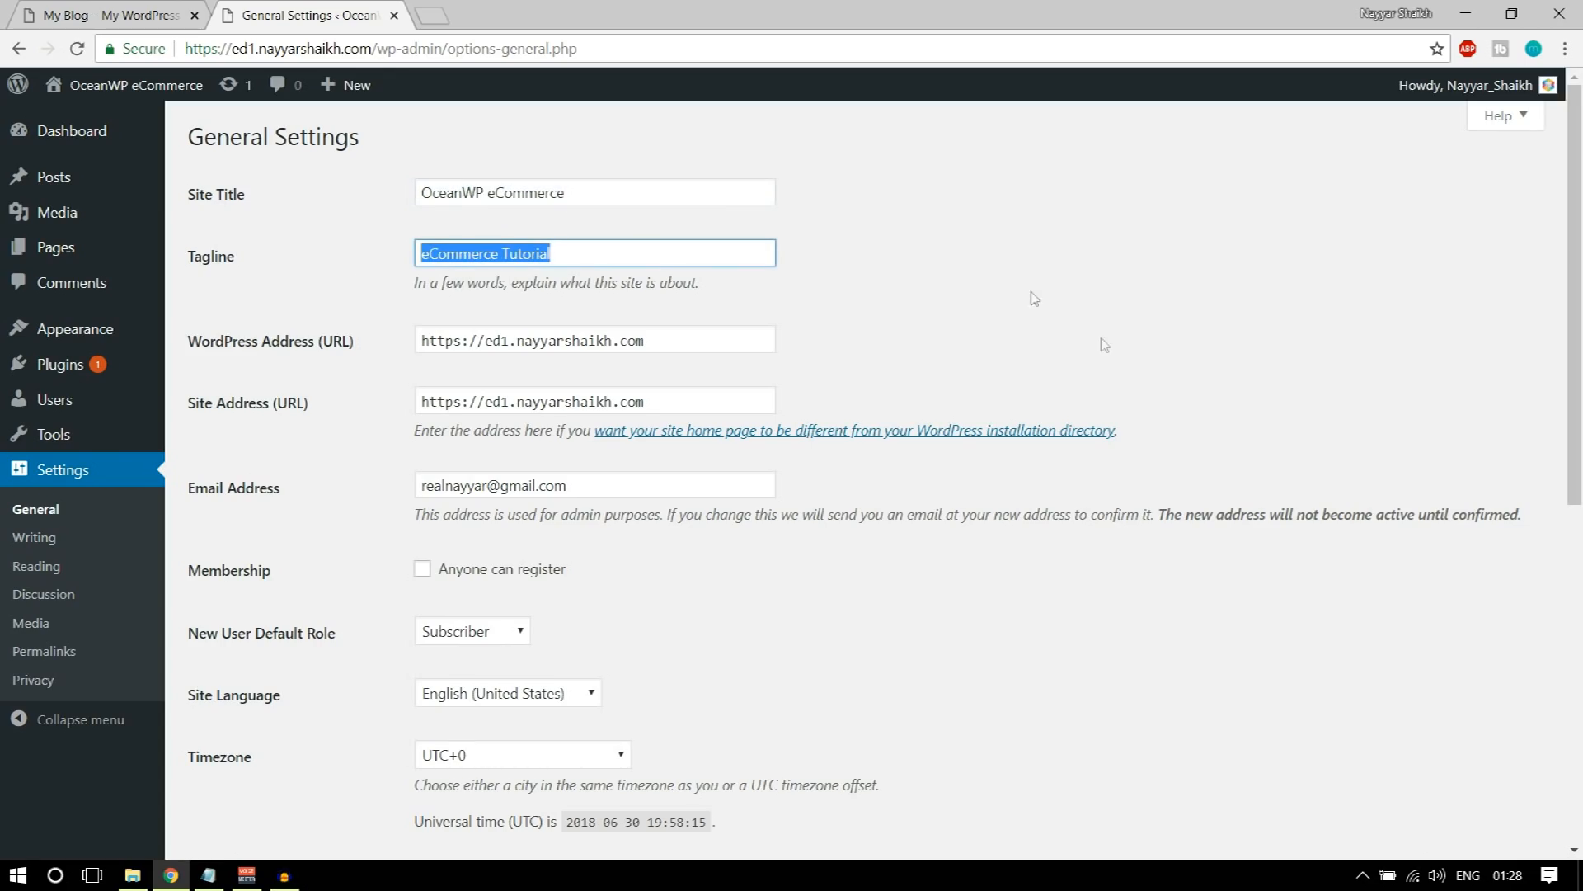
Step: Try enabling the membership option that lets anyone register on the site
scroll(1114, 382, down, 2)
scroll(1113, 382, down, 1)
click(468, 264)
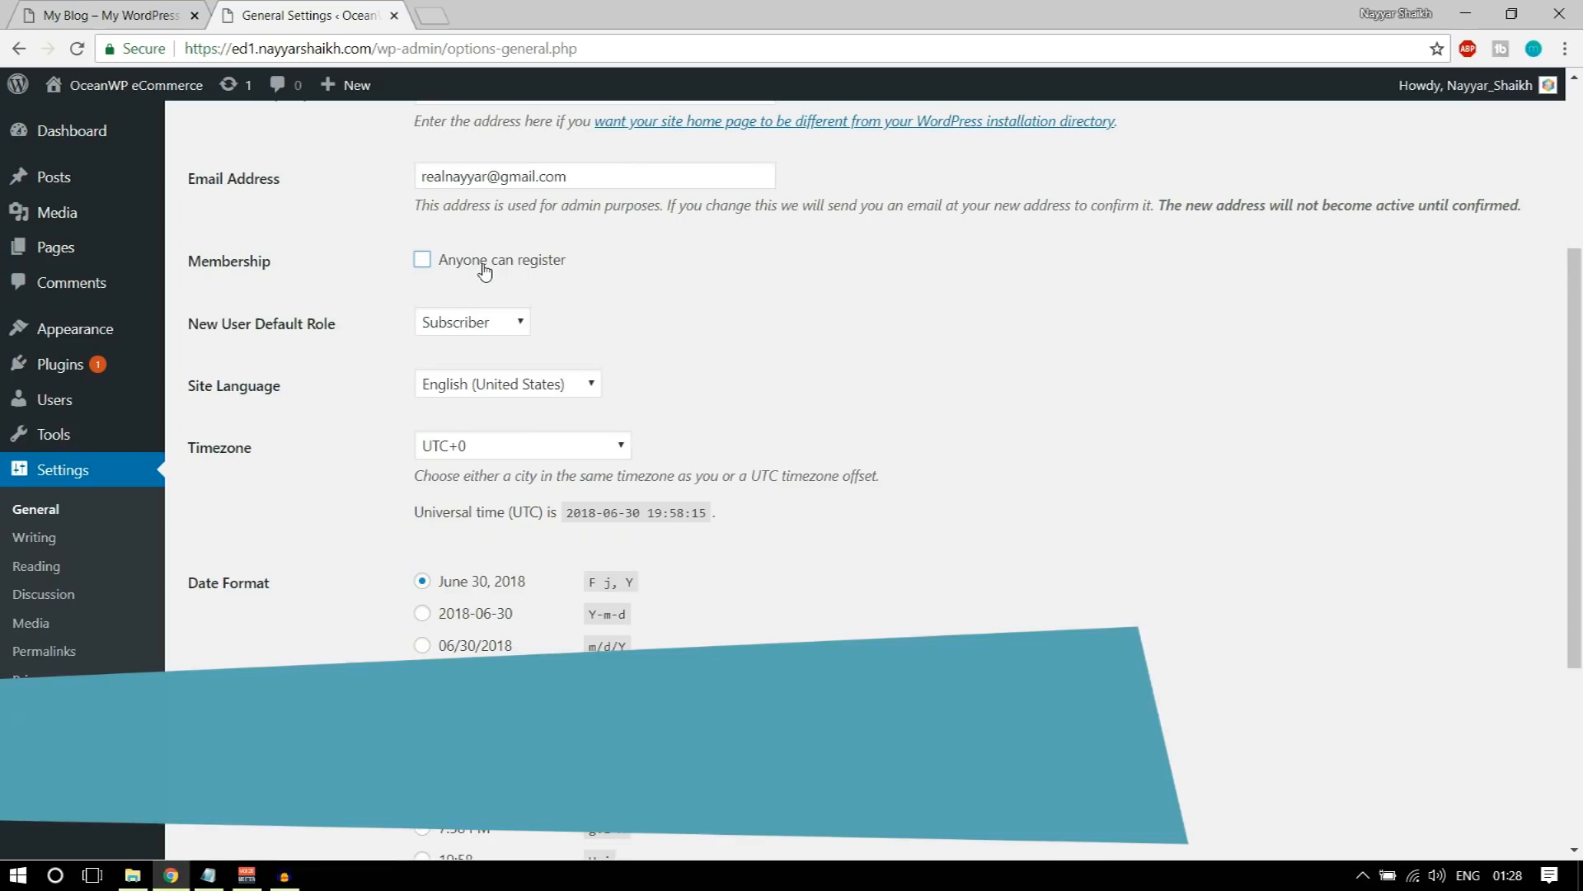
click(487, 266)
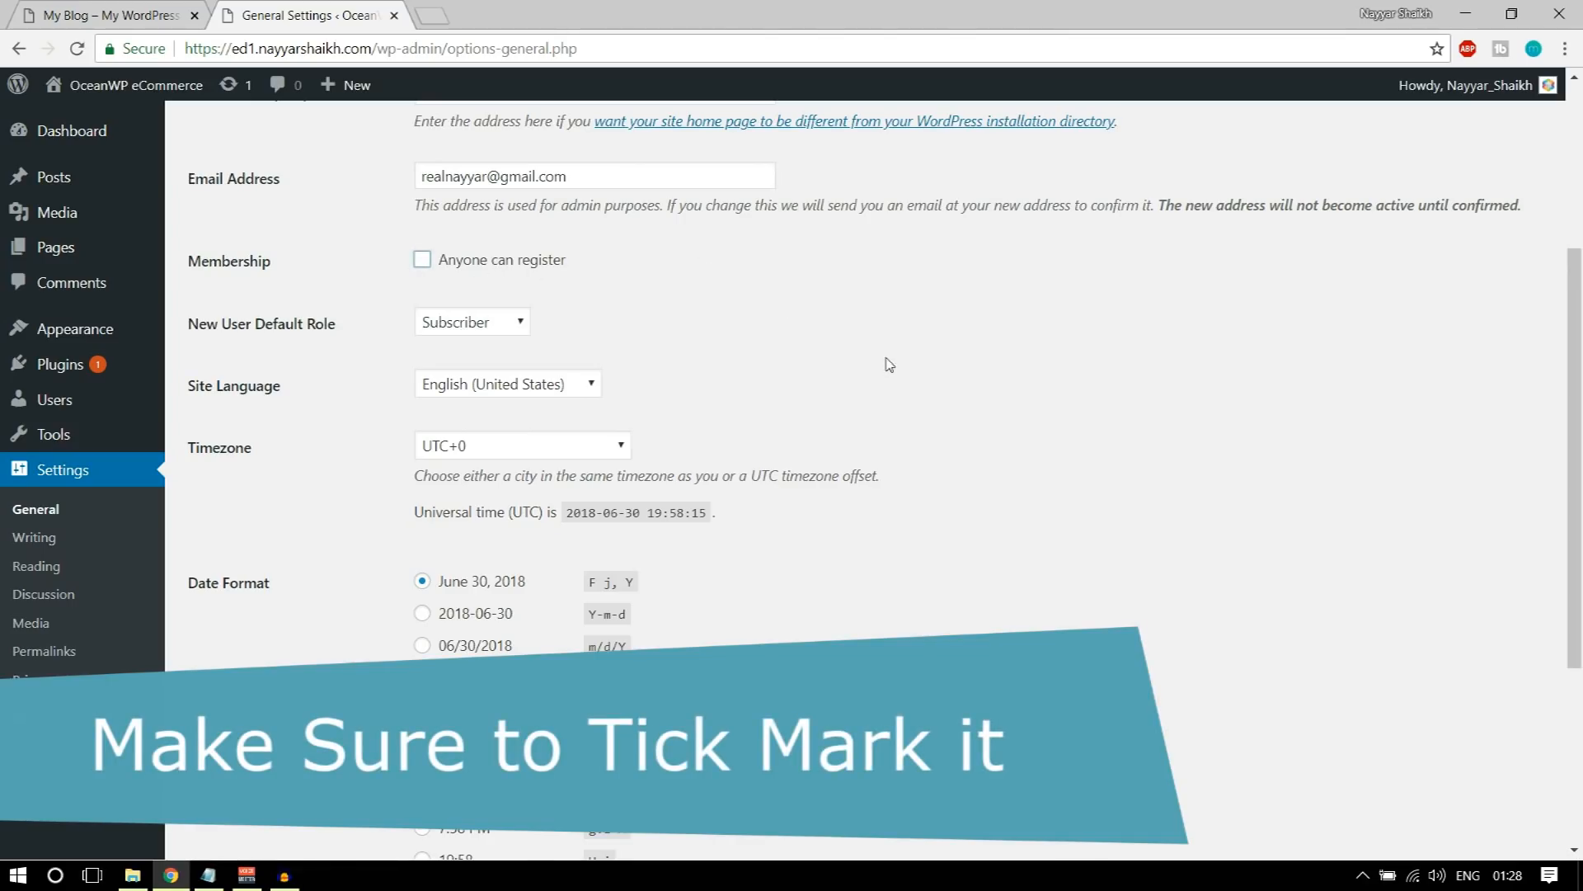
Step: Review the date and time formats, site title and email address in the General Settings
scroll(887, 367, down, 2)
scroll(889, 375, down, 1)
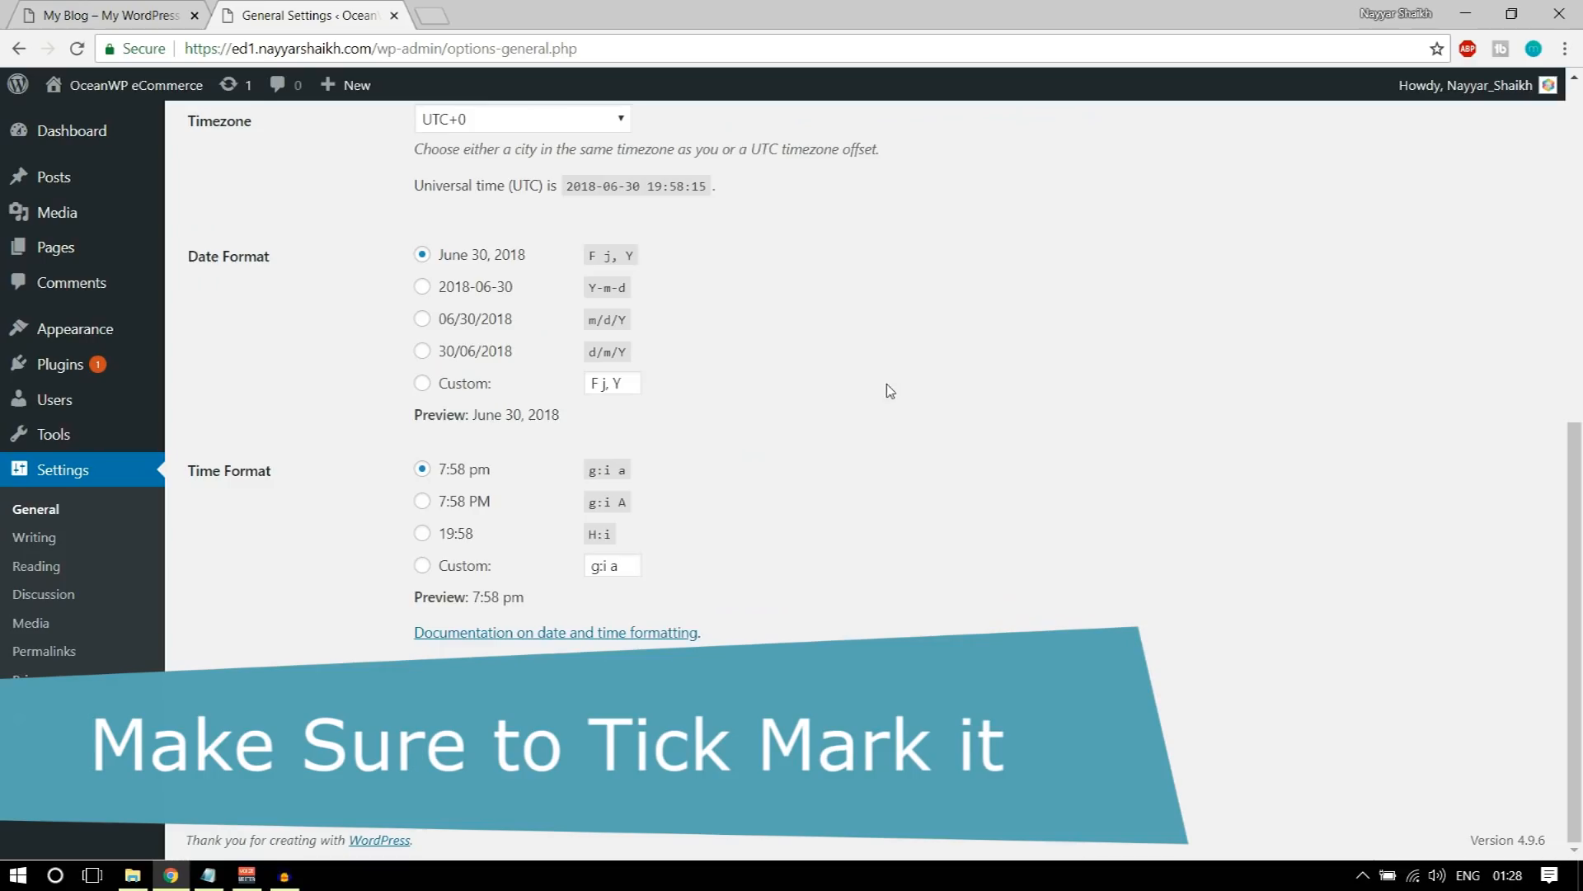
scroll(891, 388, up, 4)
scroll(891, 404, up, 3)
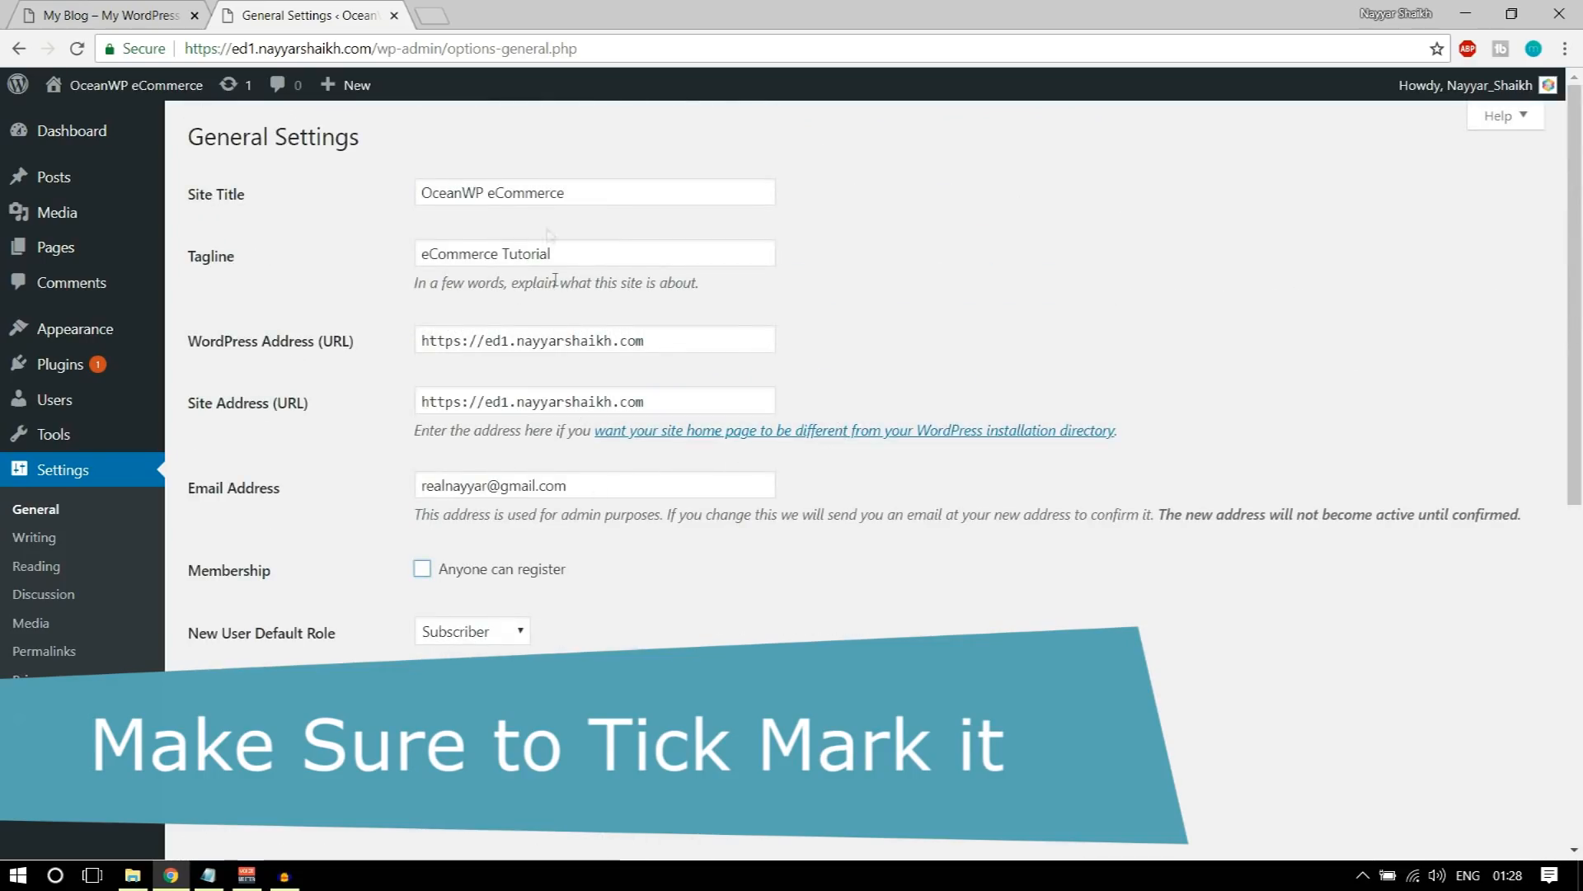
triple_click(579, 188)
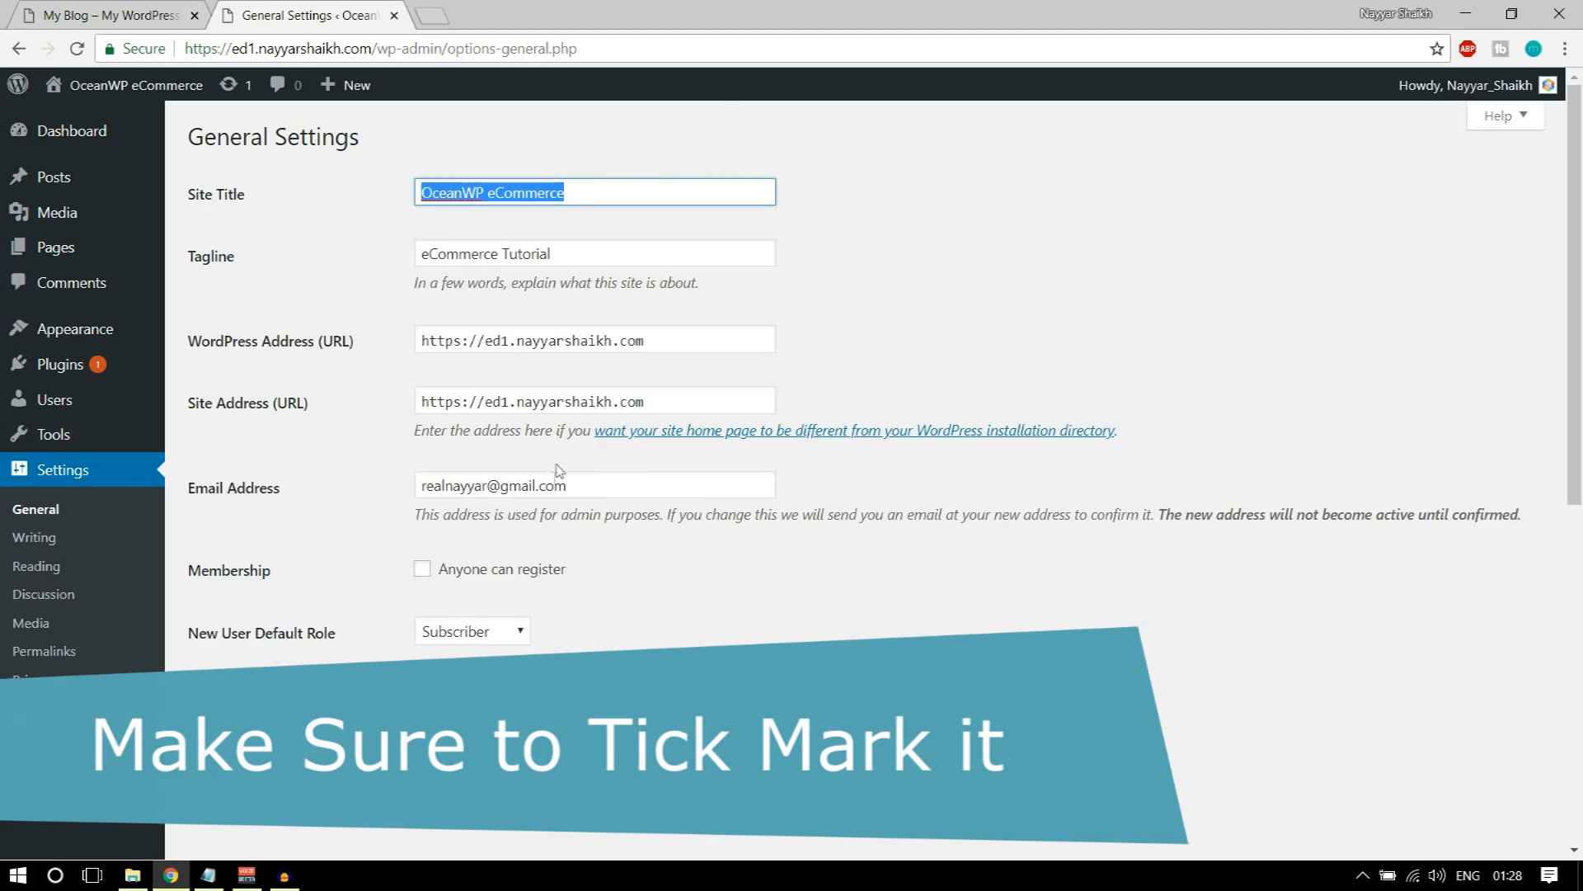
click(600, 492)
click(349, 475)
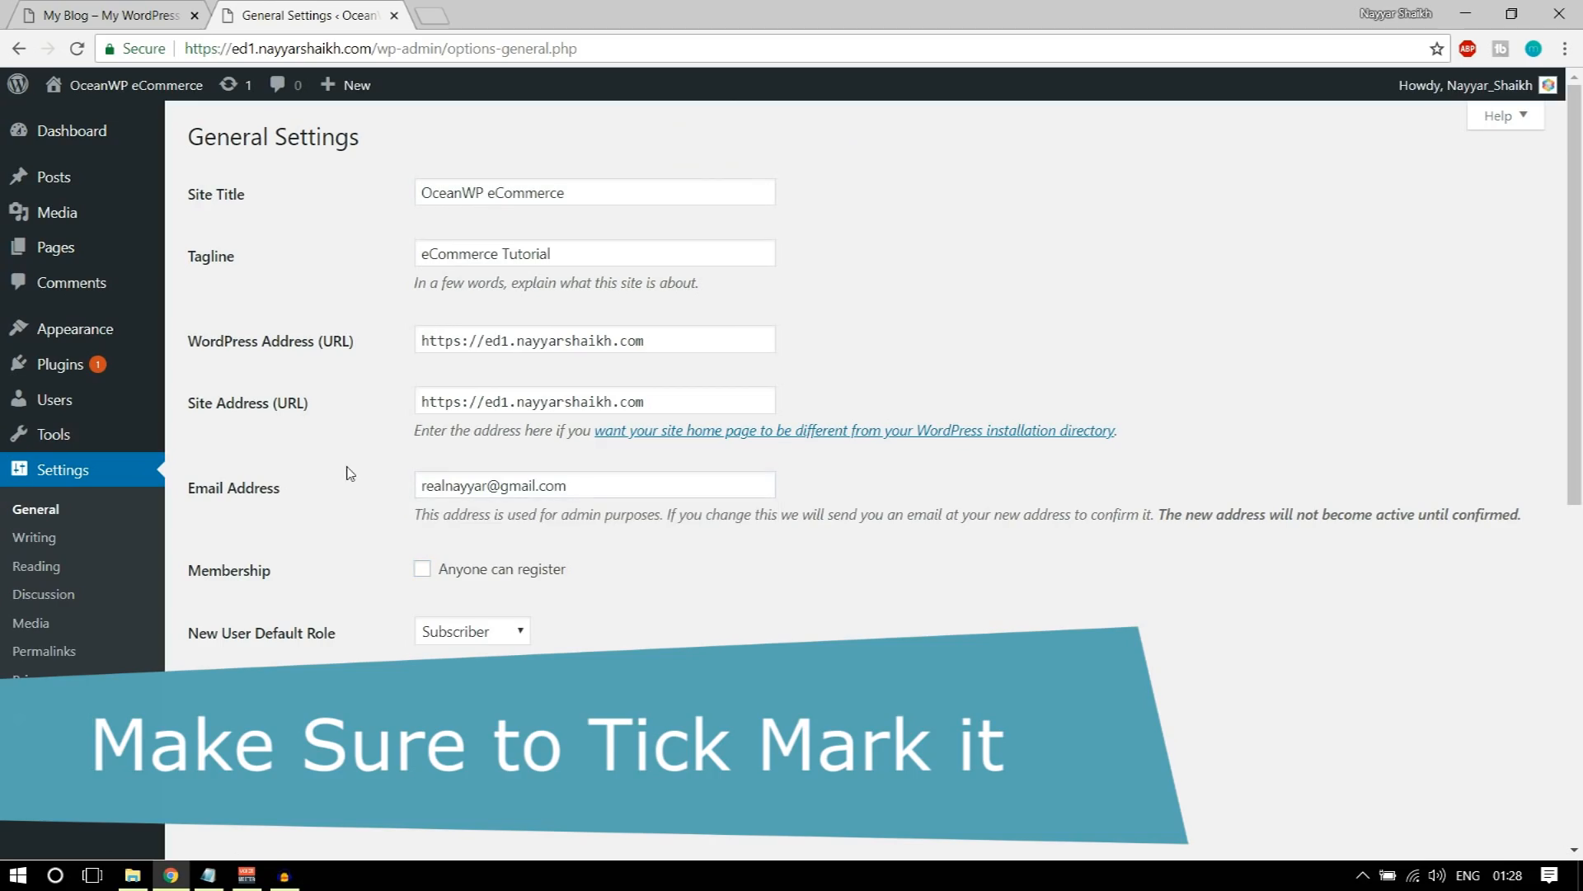
Step: Set the site's permalink structure to Post name and save the changes
click(33, 566)
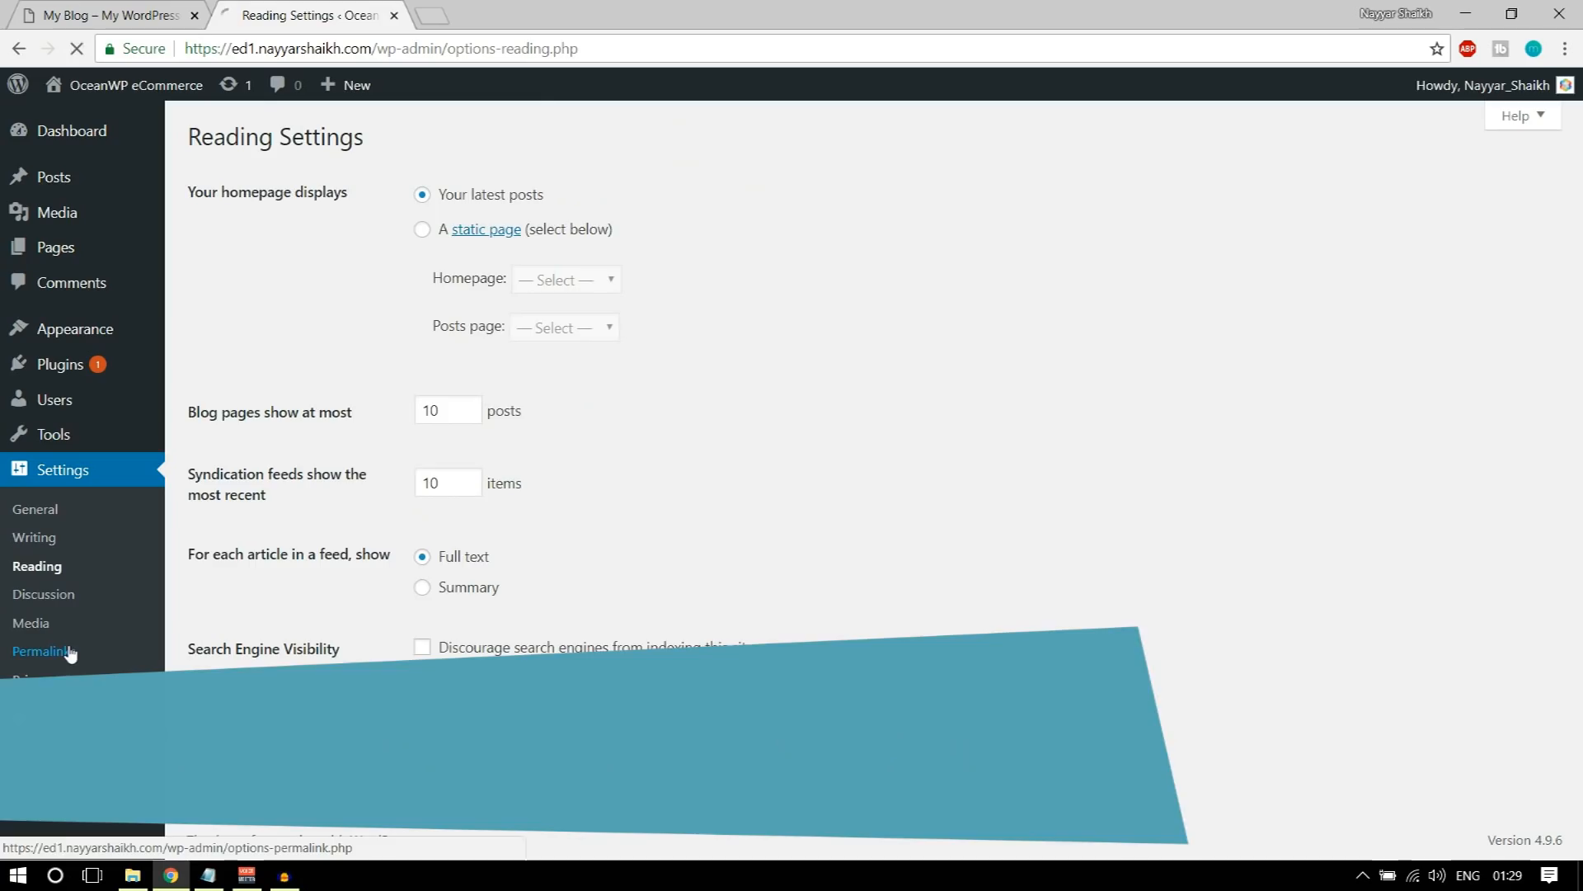
click(97, 651)
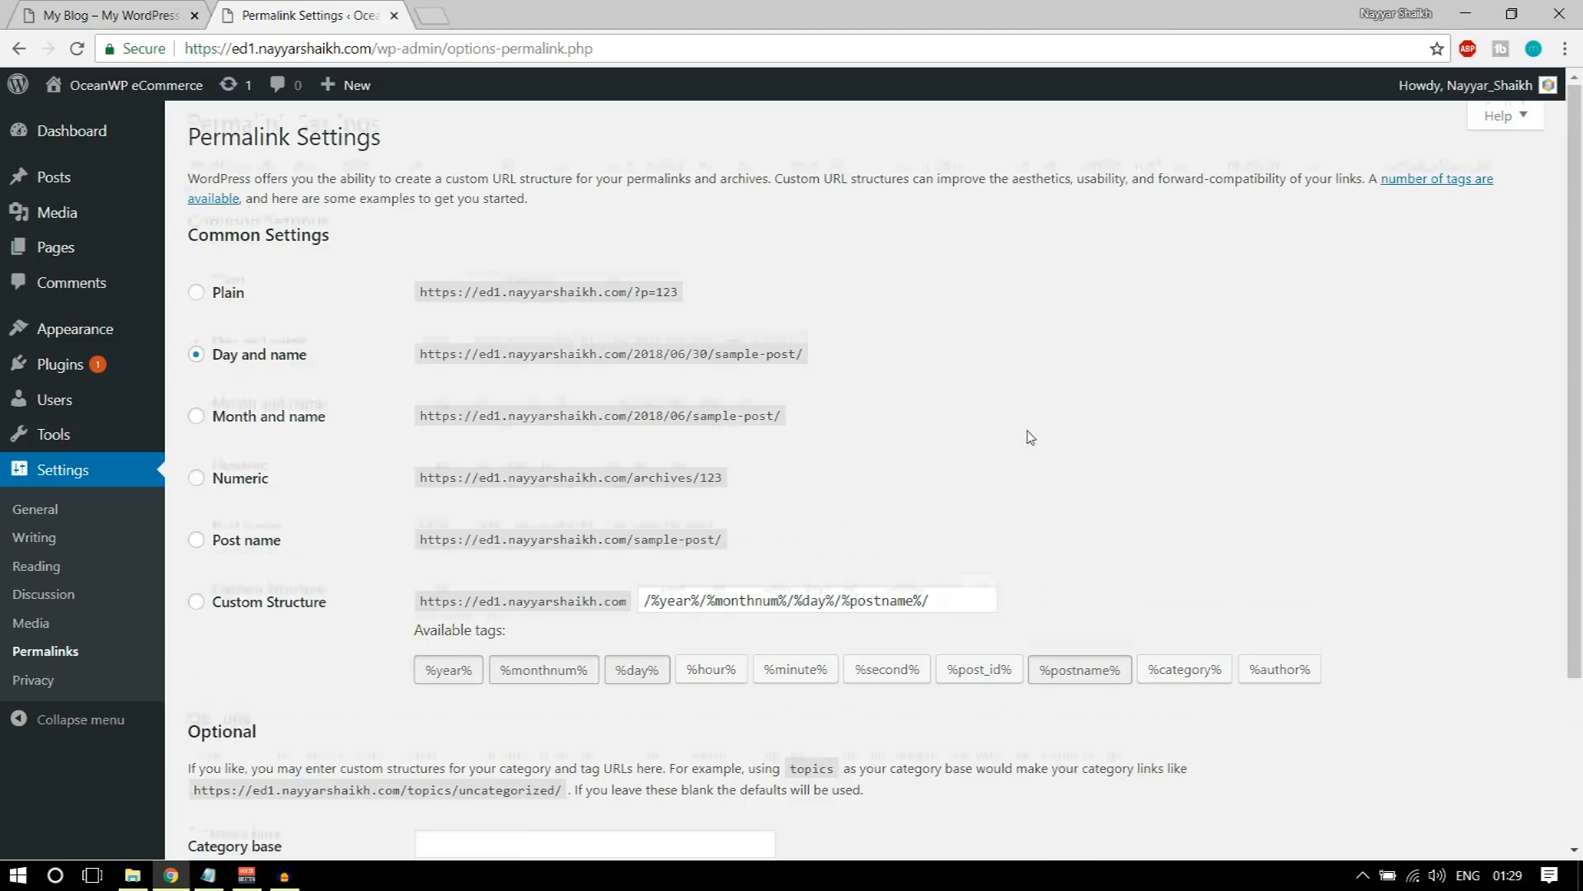
scroll(1023, 435, down, 1)
click(248, 437)
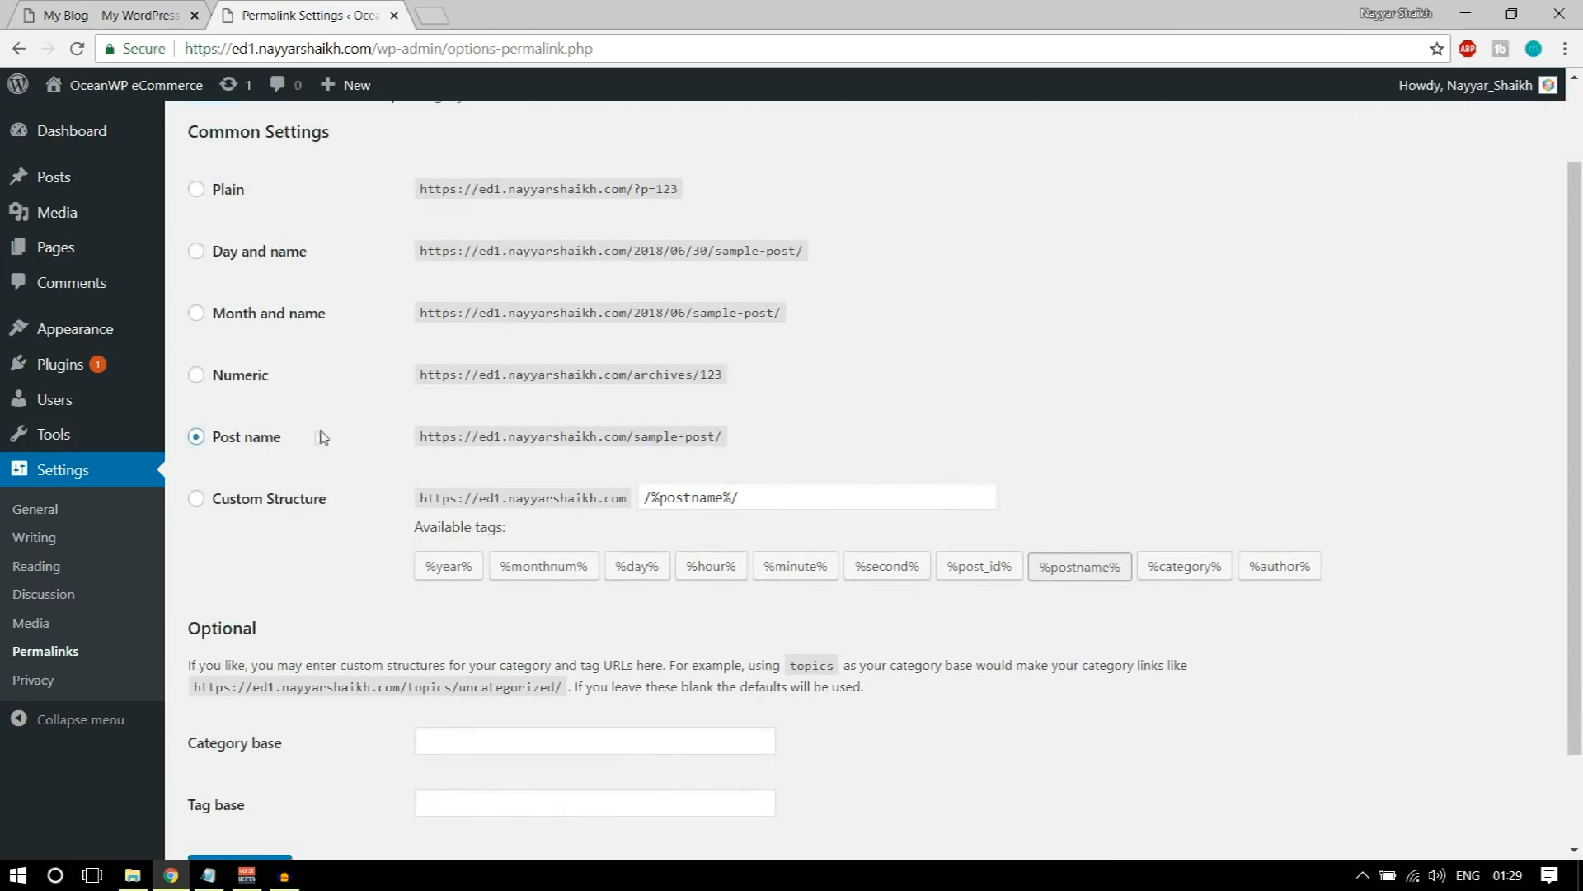
scroll(396, 433, down, 1)
click(259, 759)
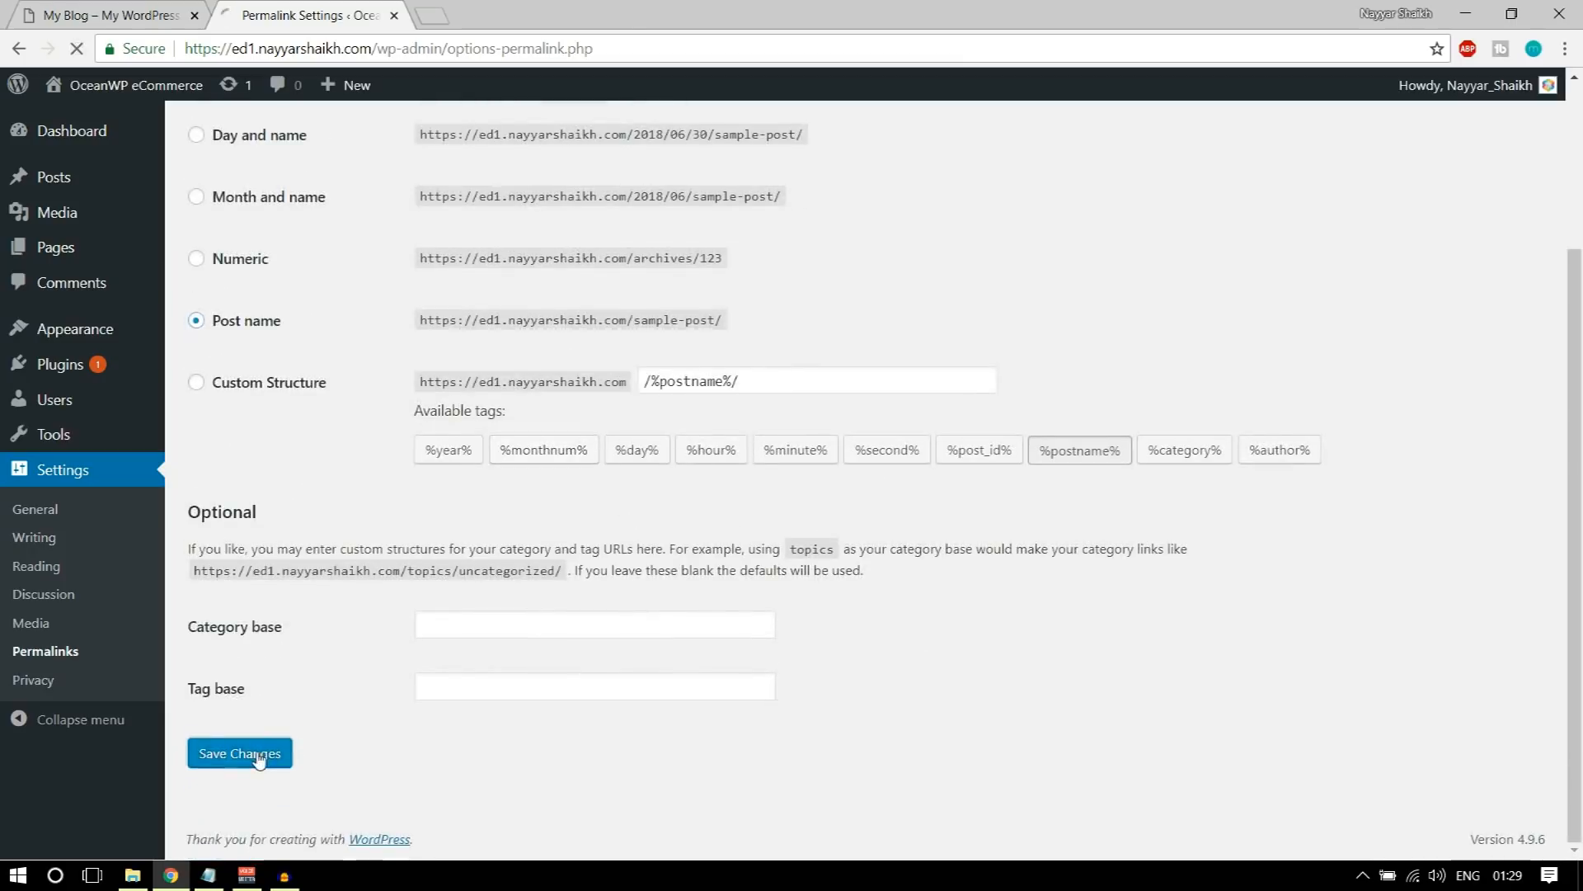
Step: Open the list of themes installed on the site
mouse_move(62, 353)
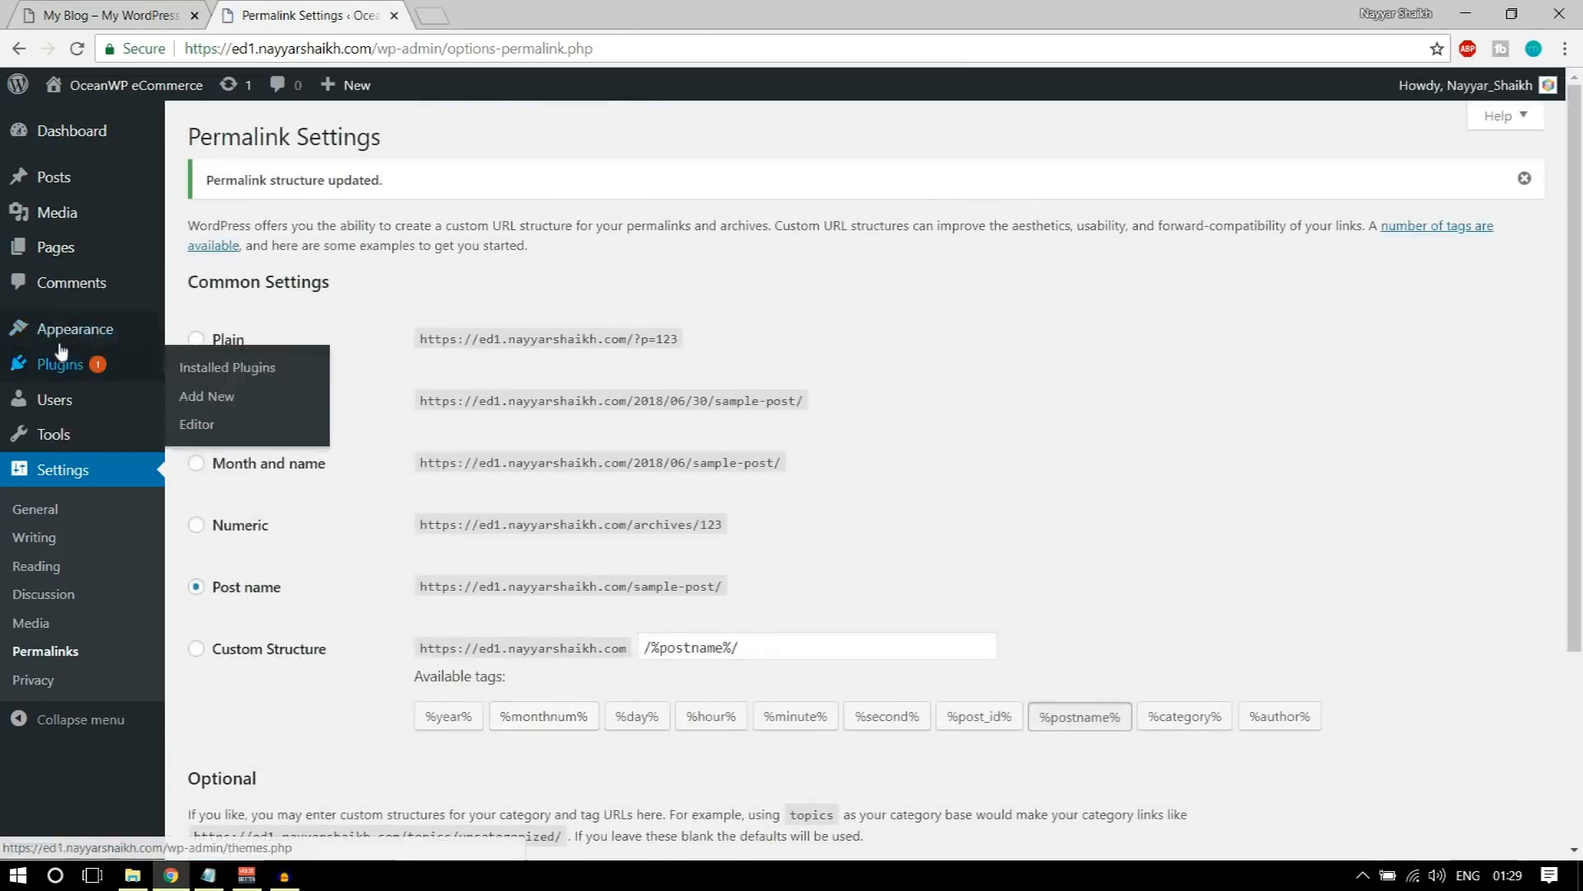
click(75, 334)
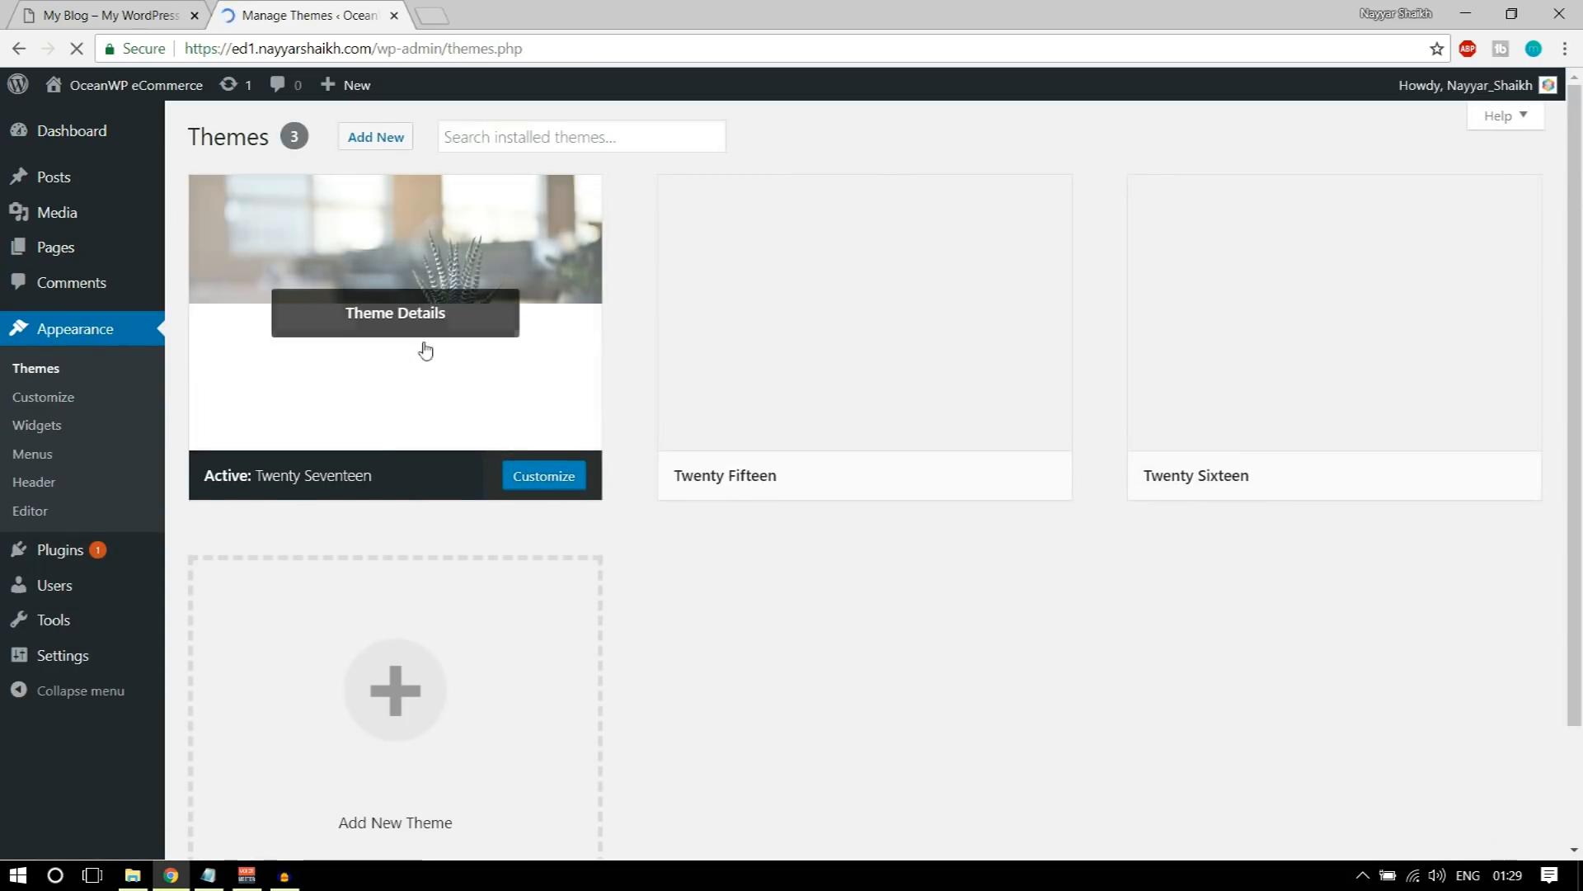
mouse_move(865, 336)
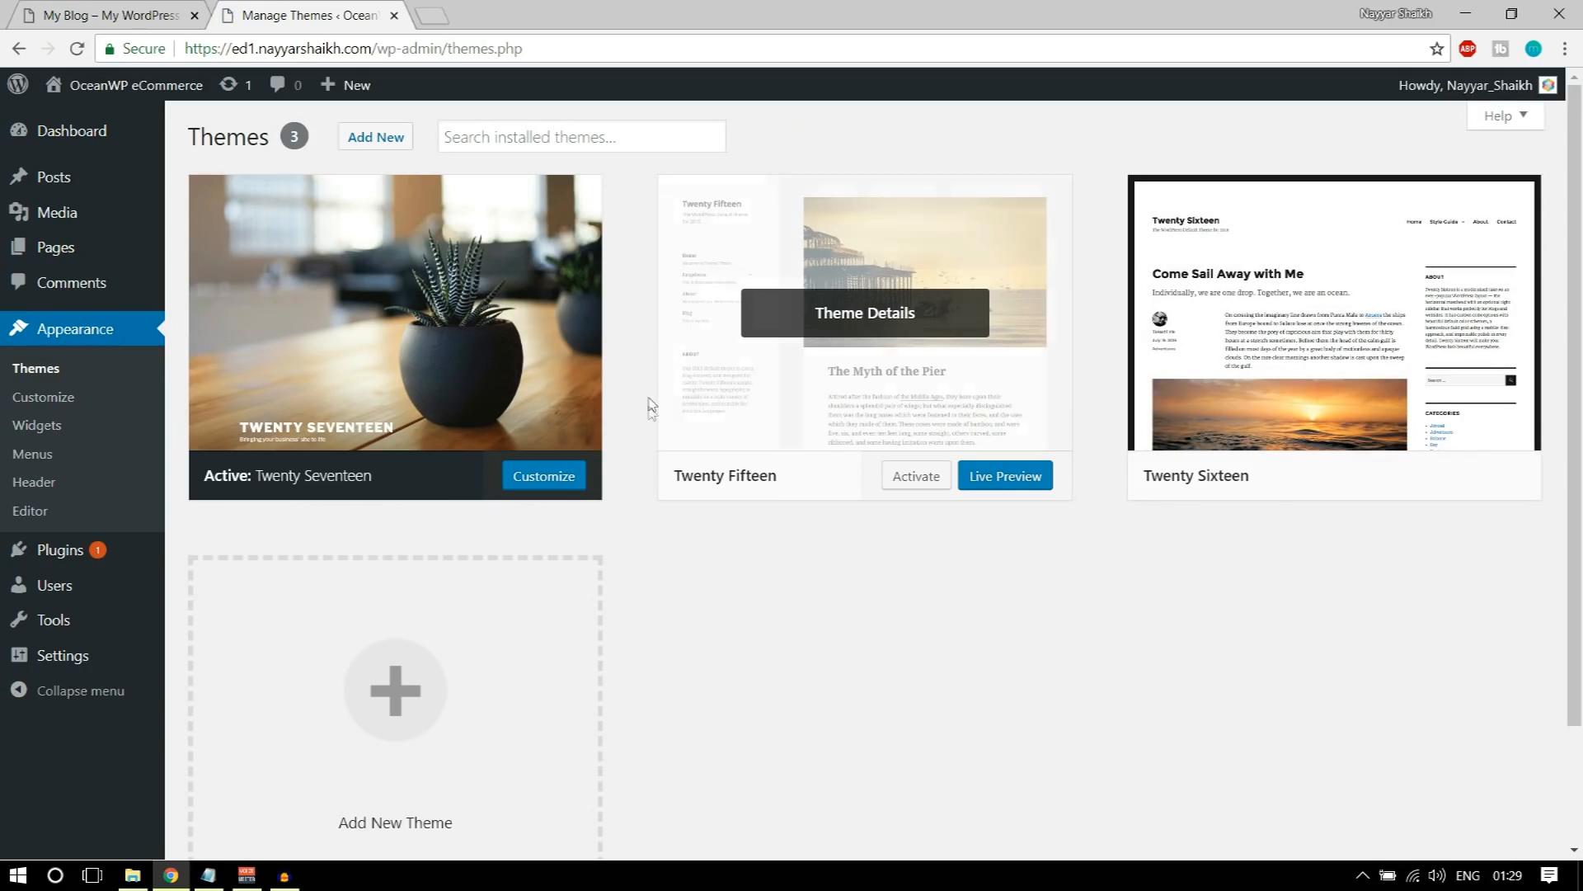
Step: Open the site's front end in a new browser tab and look over its homepage from header to footer
mouse_move(144, 97)
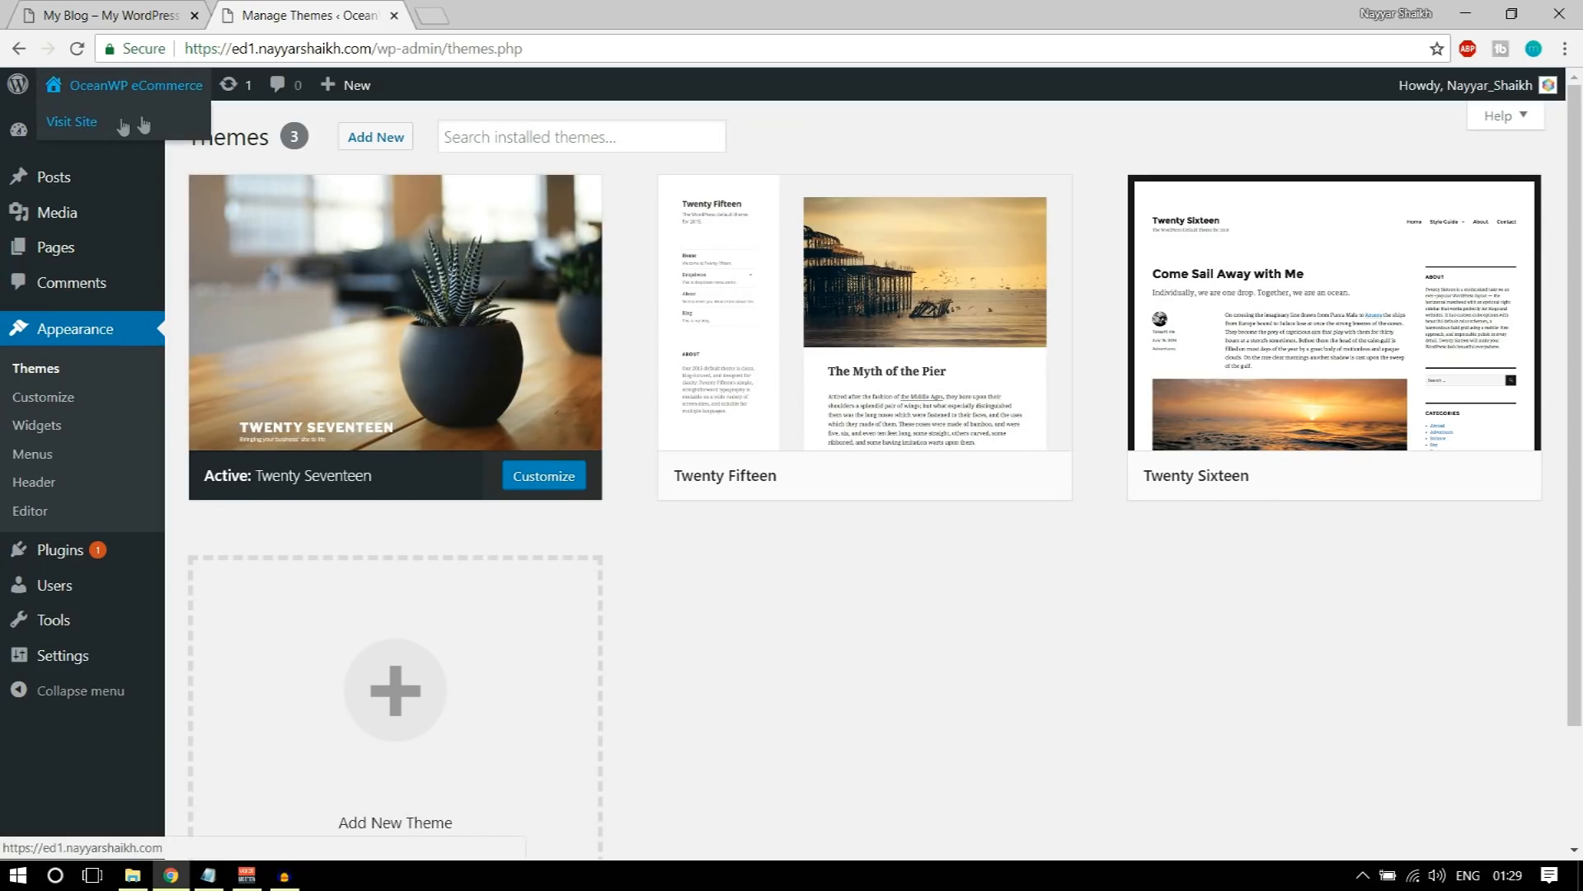
right_click(130, 126)
click(169, 133)
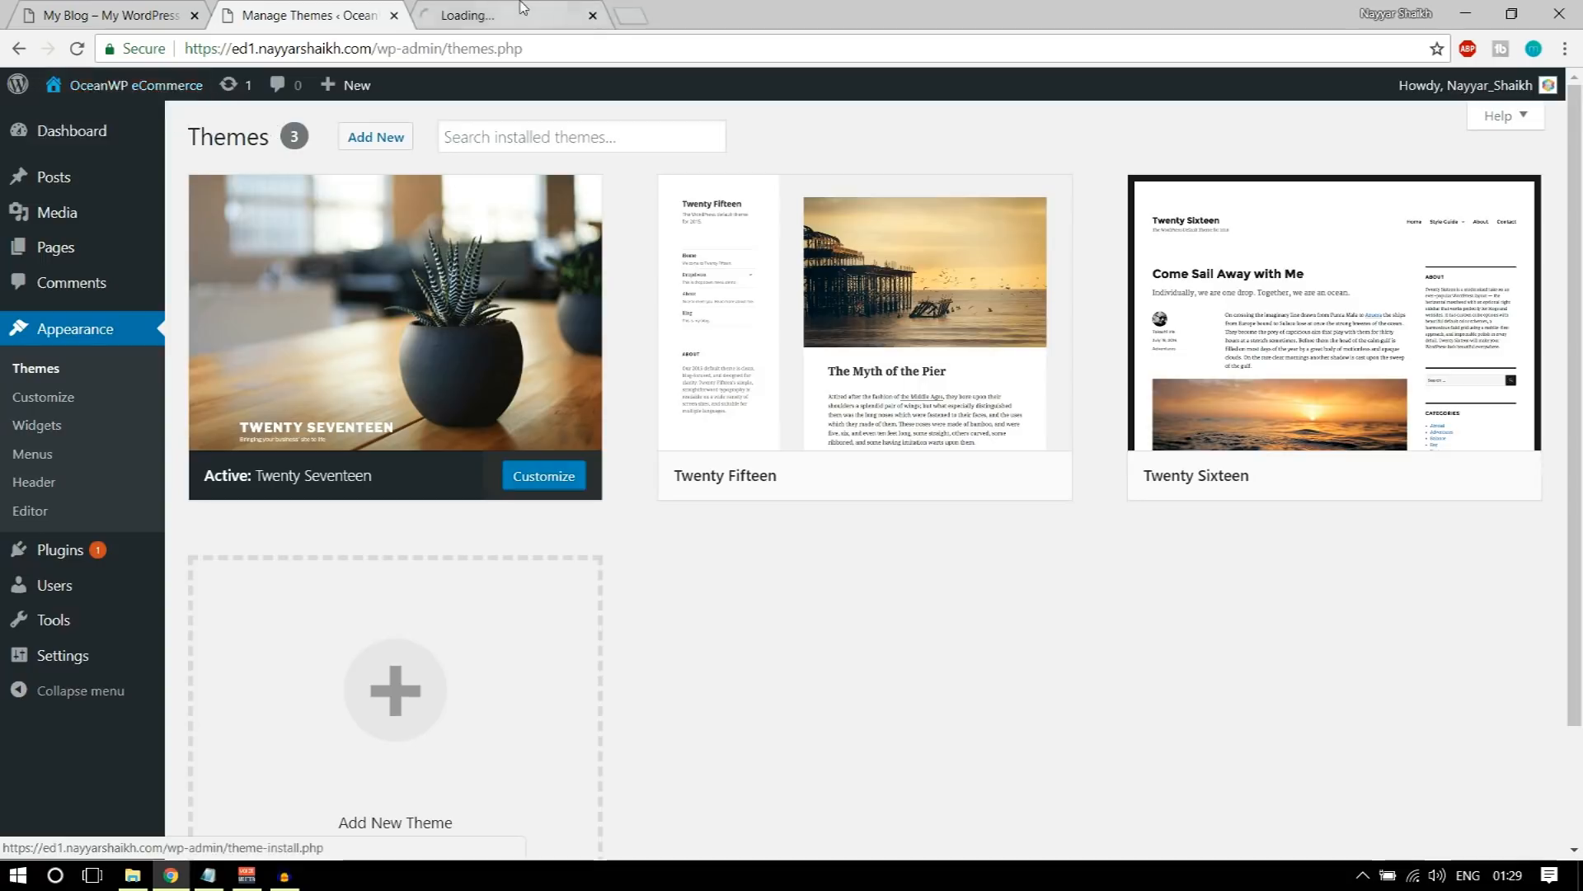
click(511, 15)
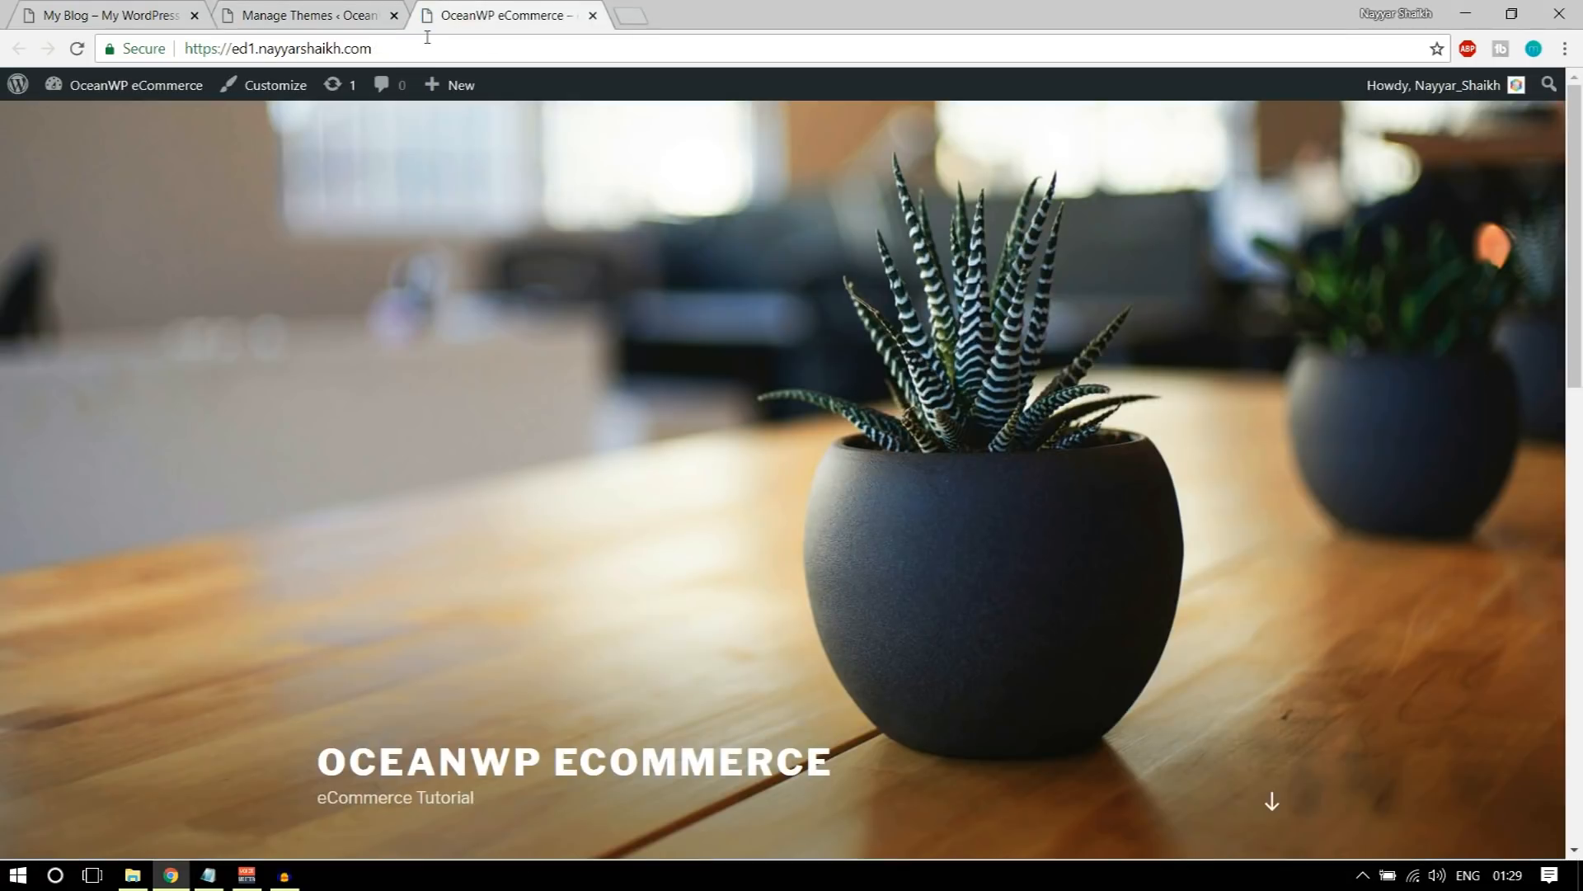
scroll(596, 550, down, 10)
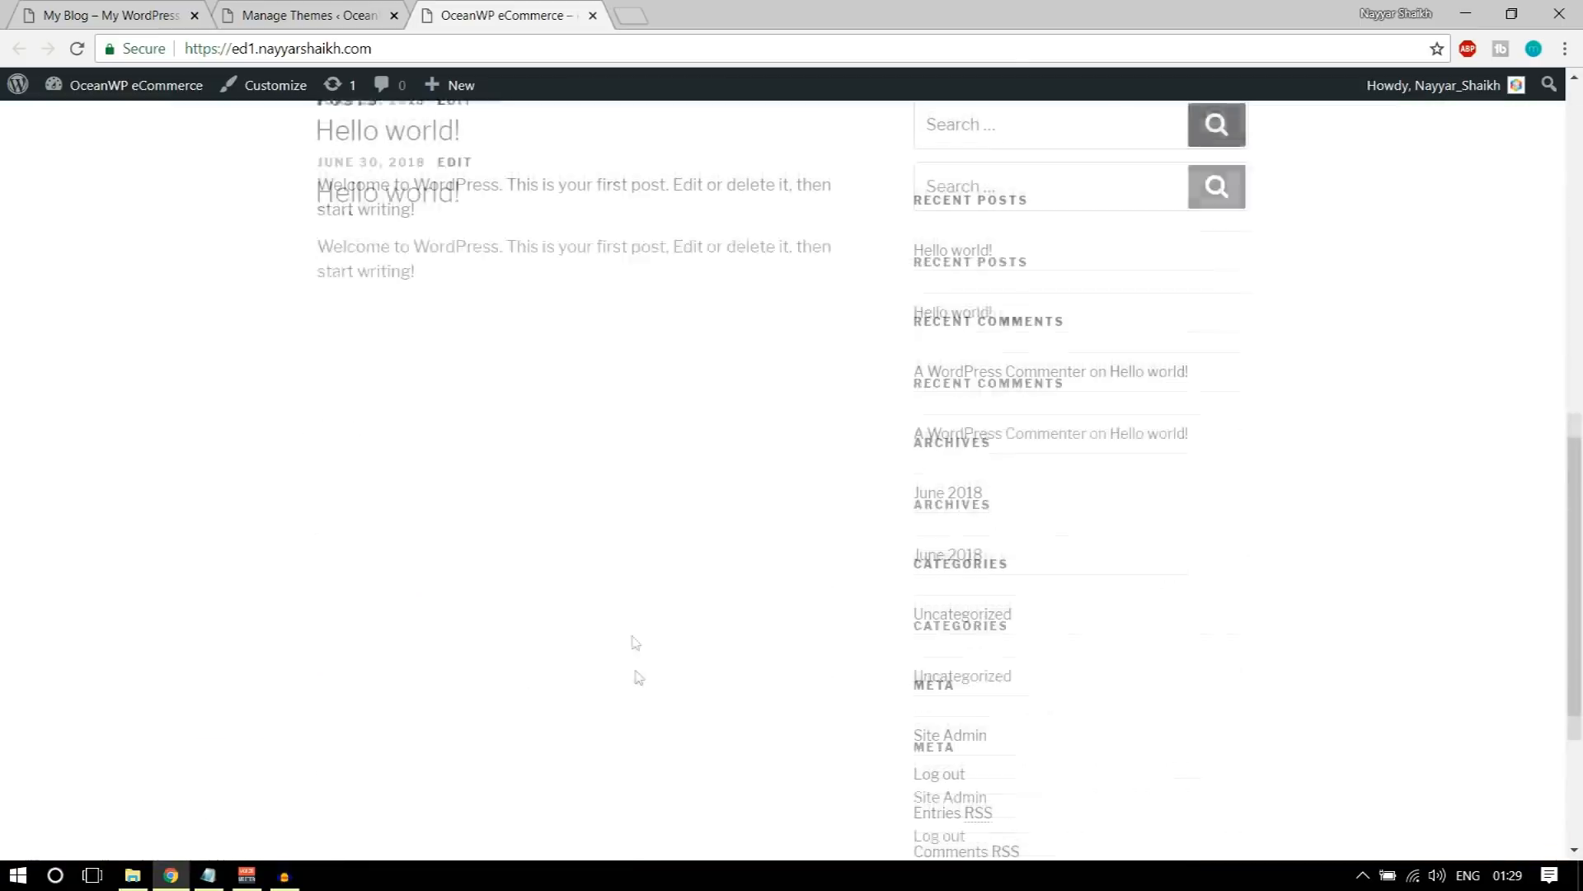
scroll(636, 693, up, 10)
scroll(637, 708, down, 10)
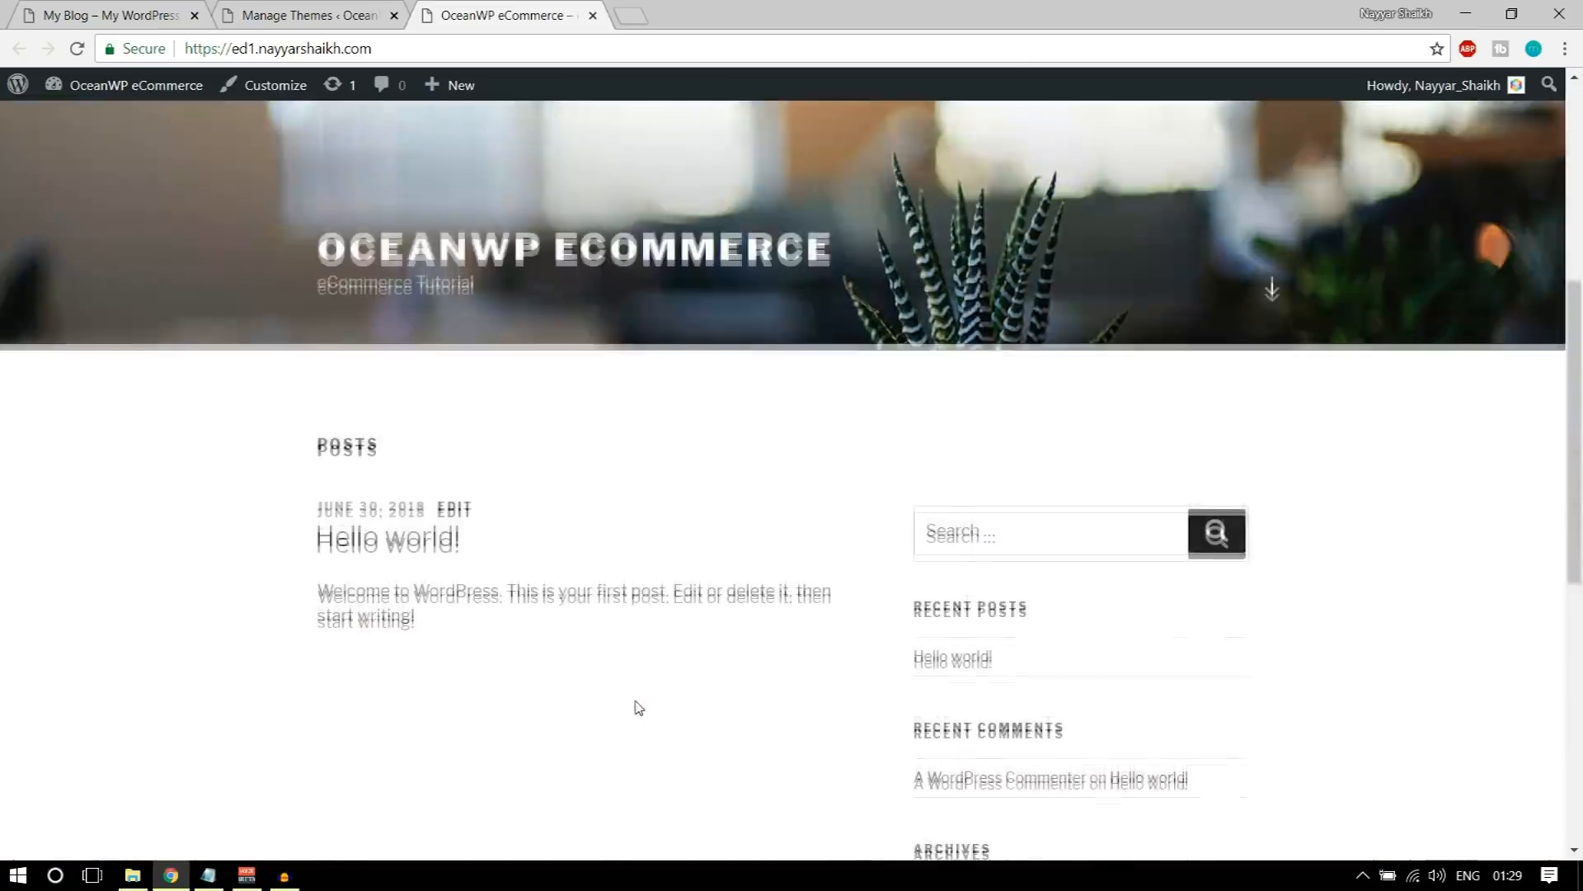
scroll(645, 722, up, 10)
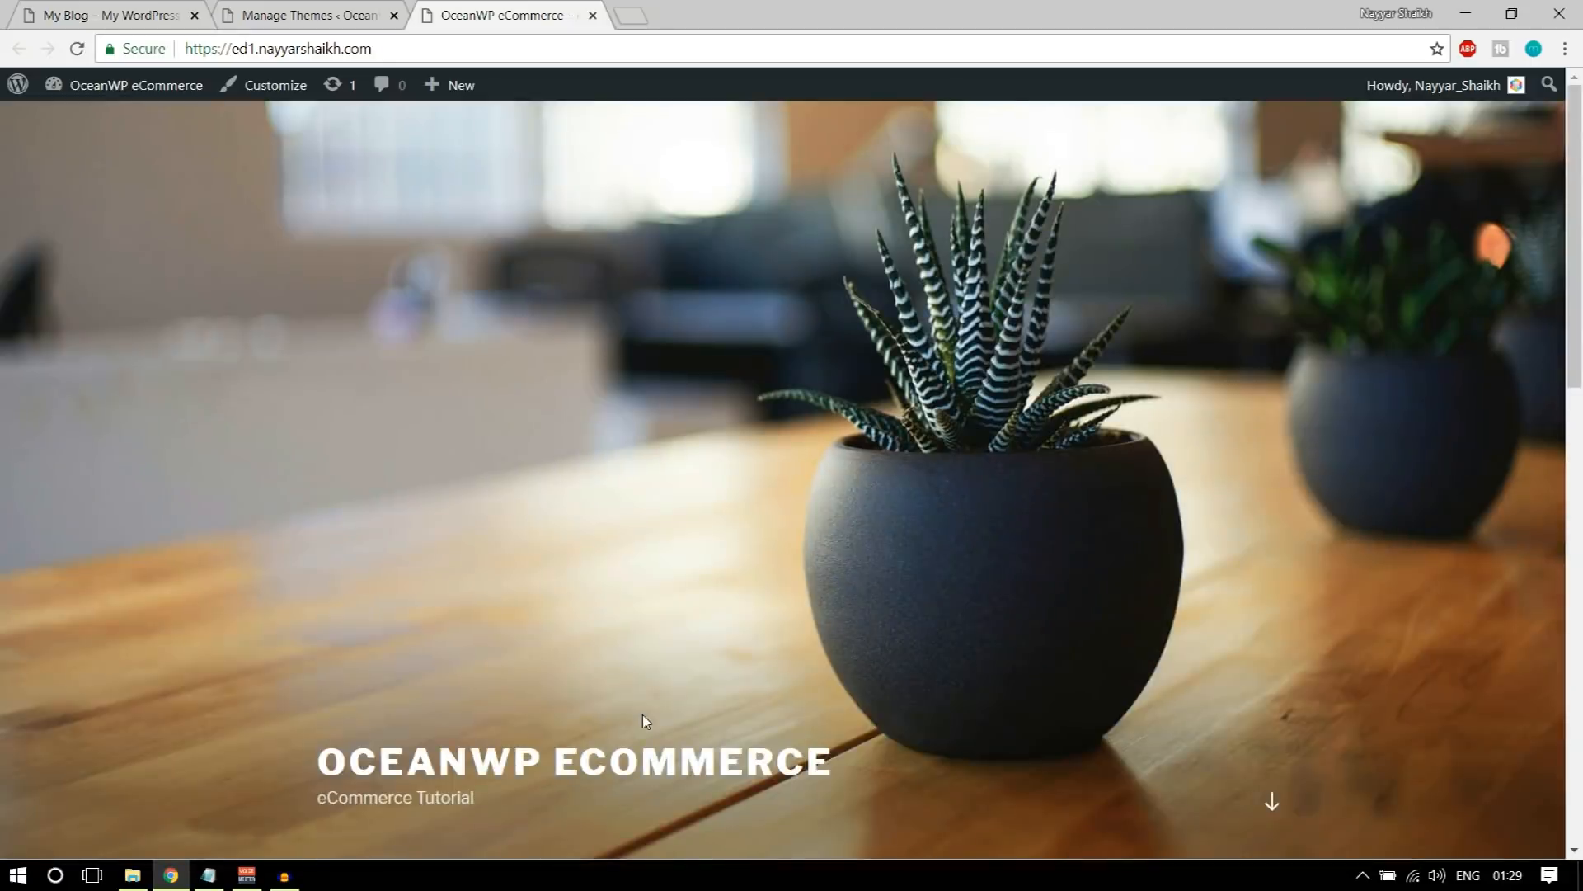
Step: Look over the finished demo store's homepage and compare it with the new site's homepage
click(107, 15)
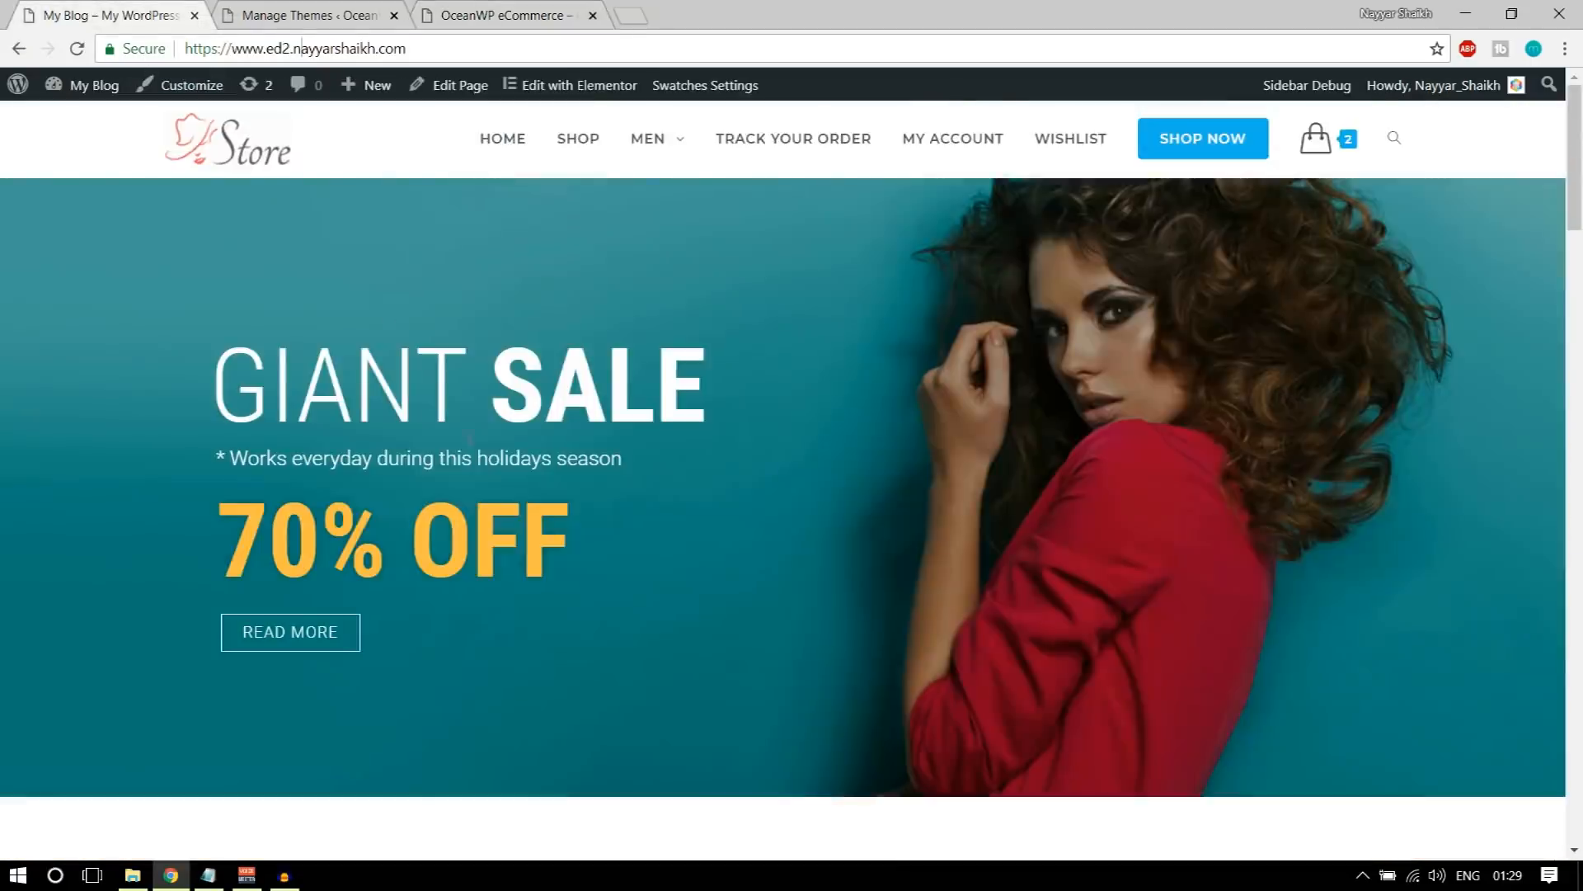
scroll(518, 519, down, 2)
scroll(523, 530, down, 3)
scroll(523, 576, up, 6)
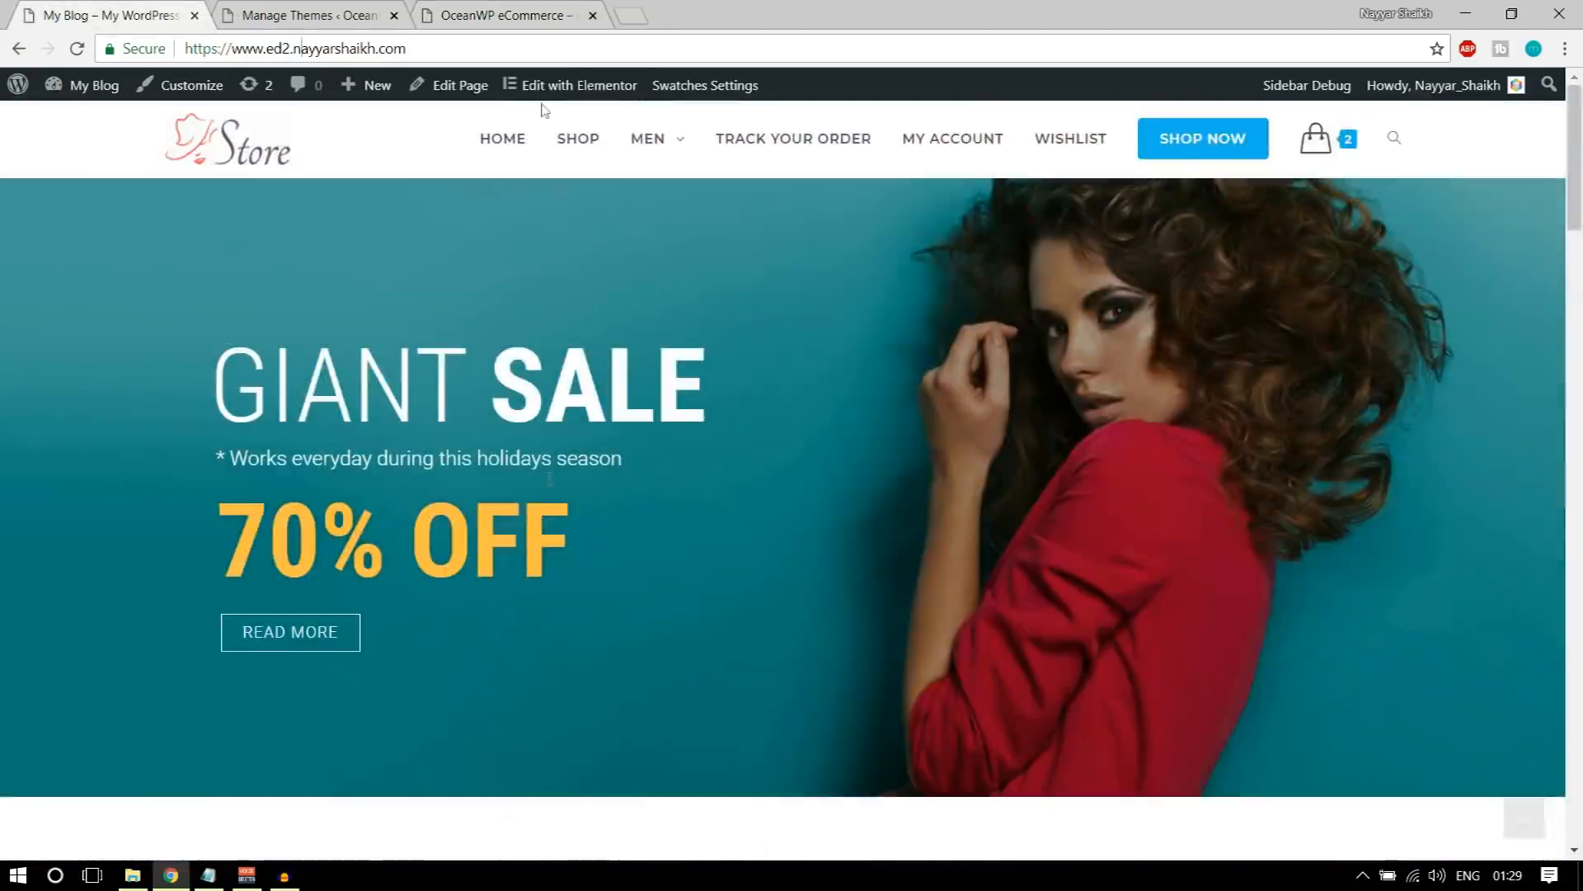
click(496, 7)
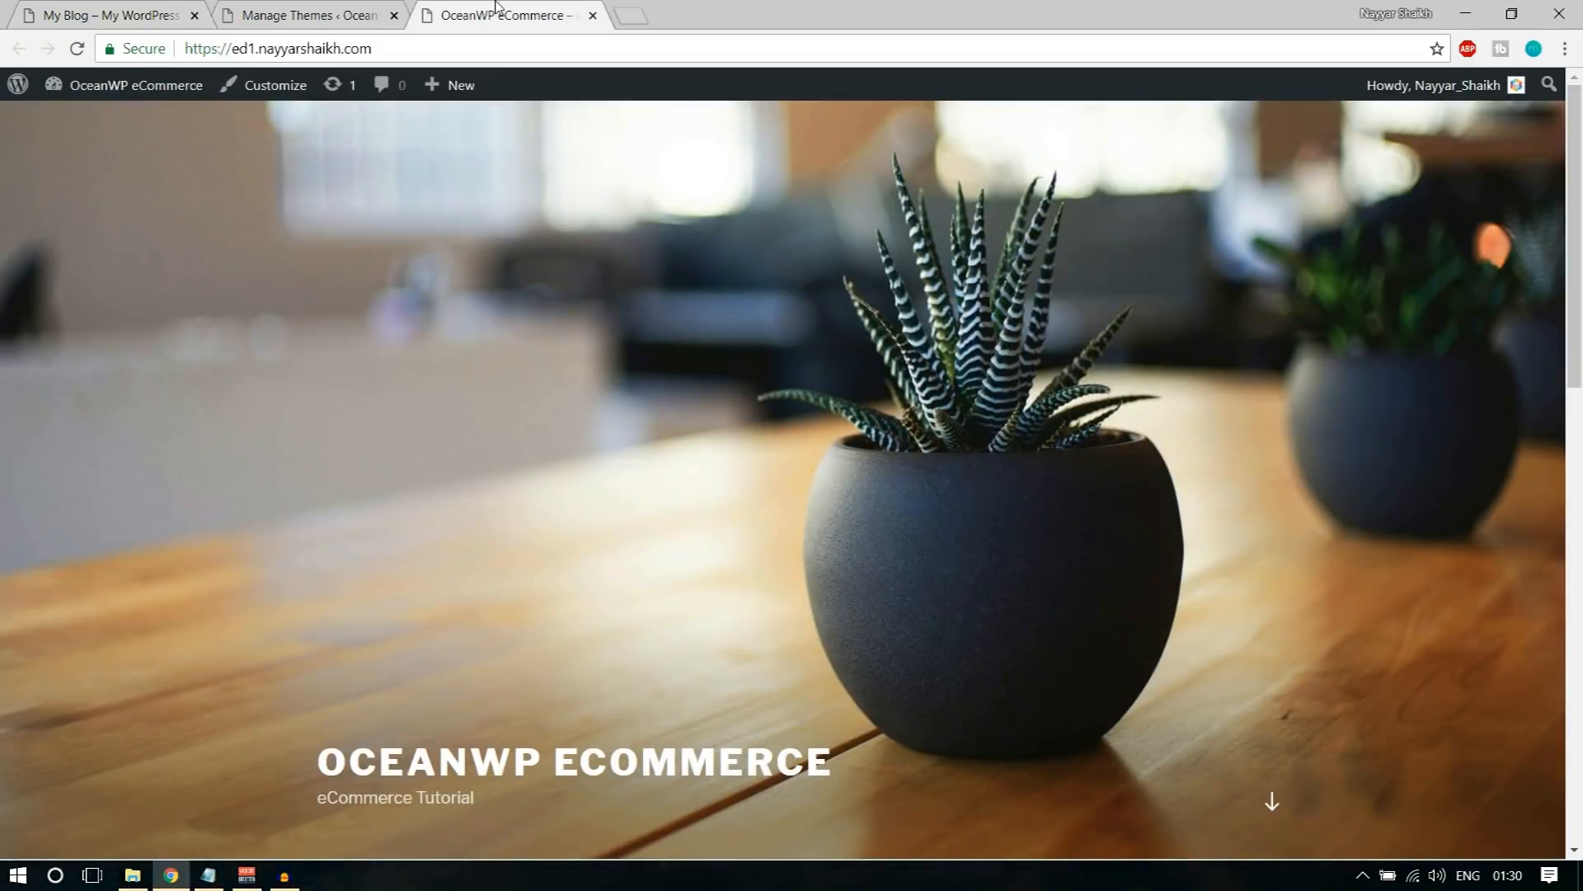
Step: Delete the installed Twenty Fifteen and Twenty Sixteen themes from the new site
click(322, 15)
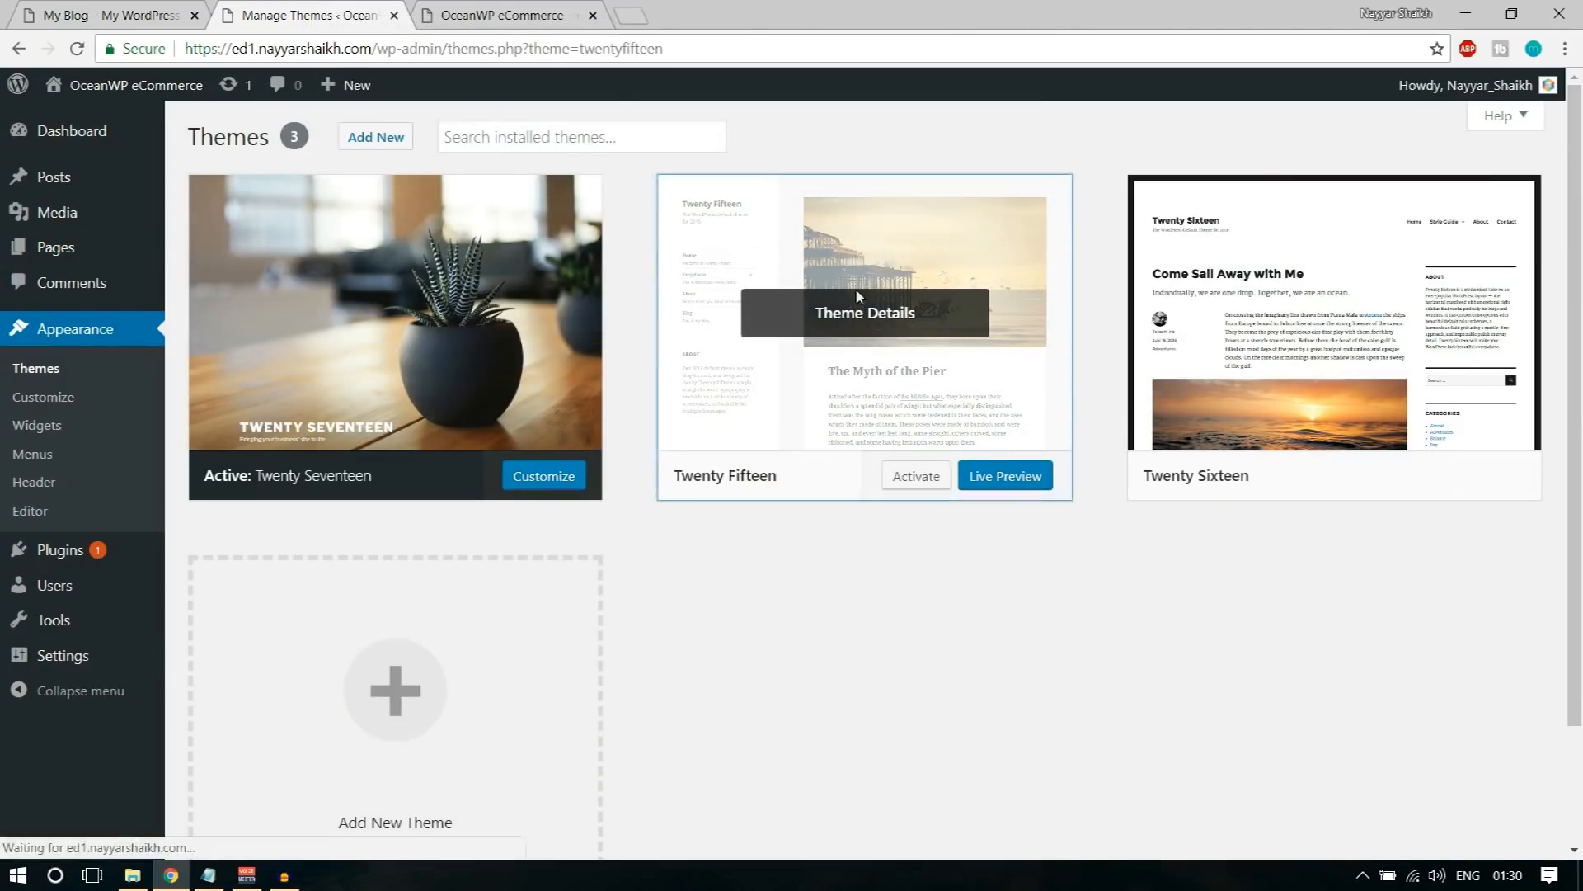
click(886, 258)
click(1506, 812)
click(892, 205)
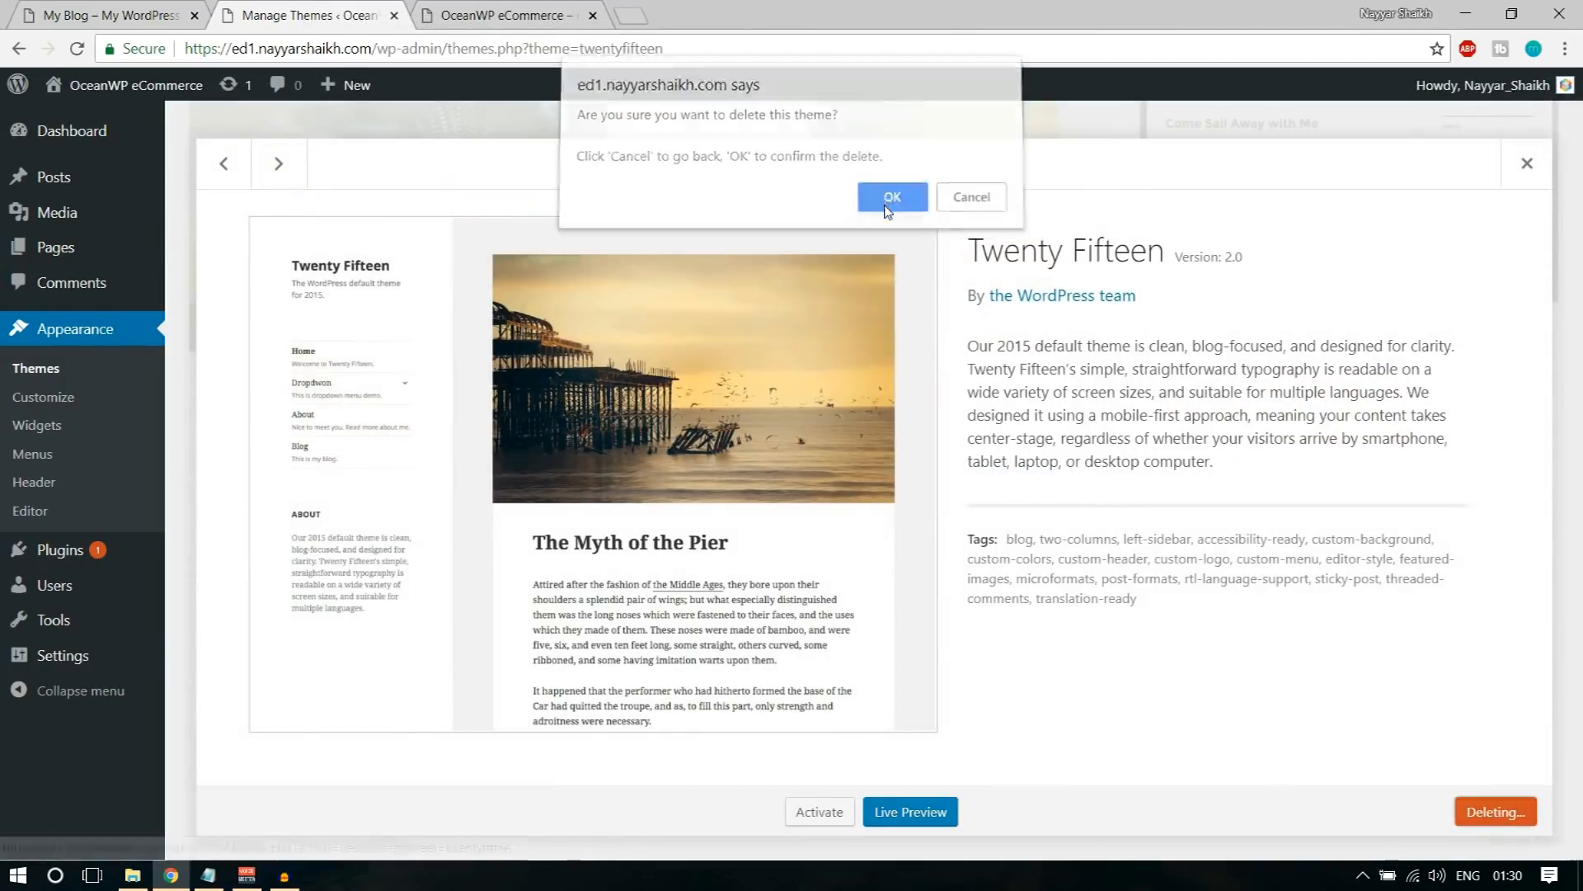
click(850, 313)
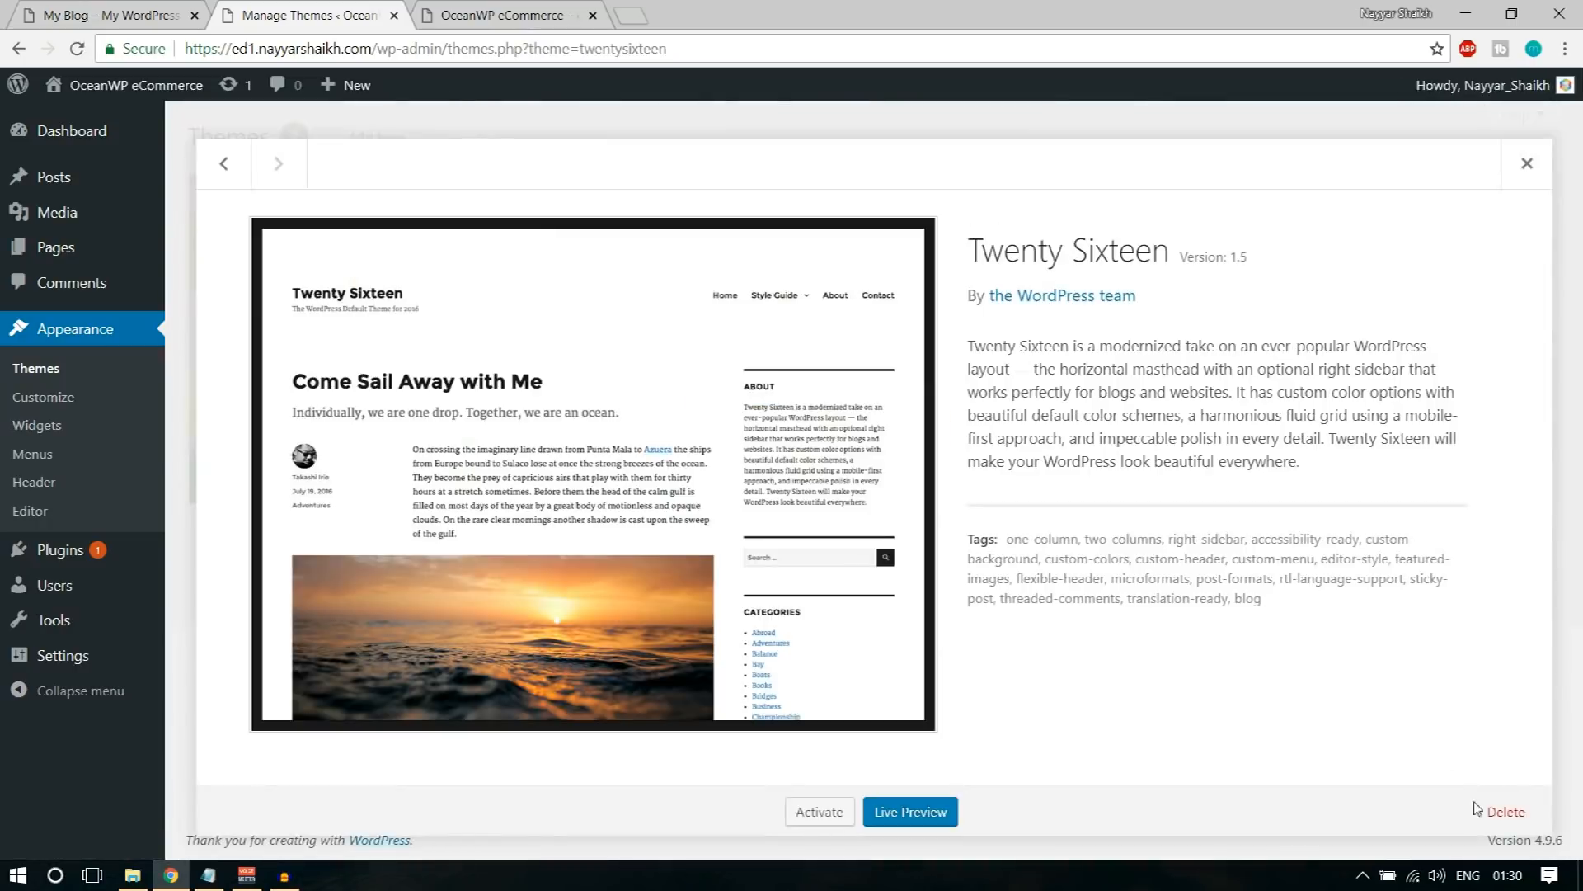
click(1506, 812)
click(903, 202)
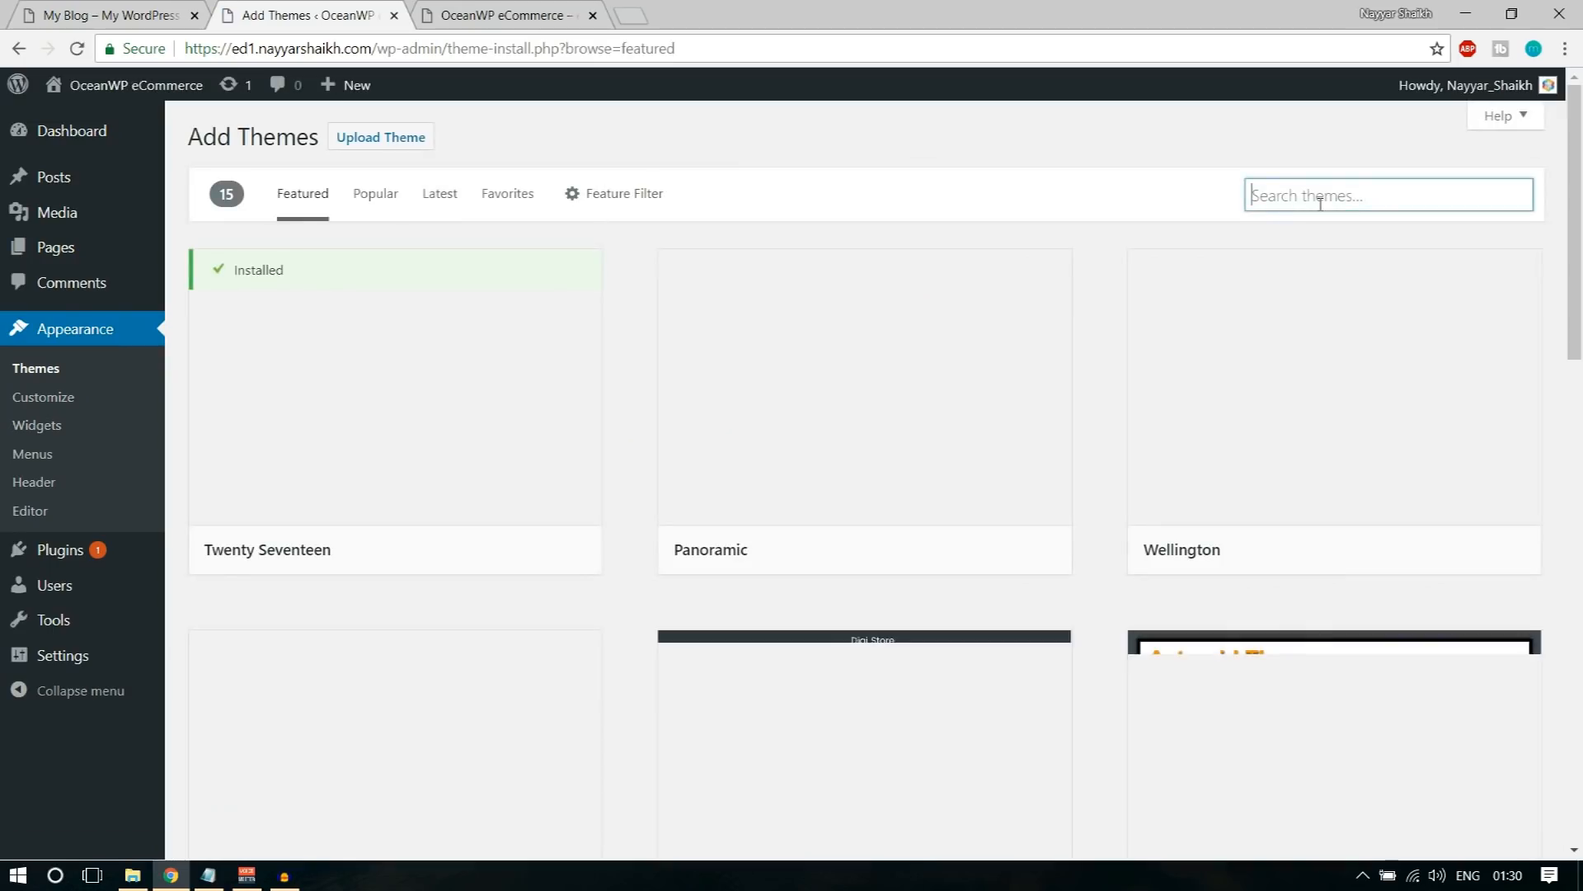
Step: Search the theme directory for "oceanwp" and install and activate the OceanWP theme
text(oceanwp)
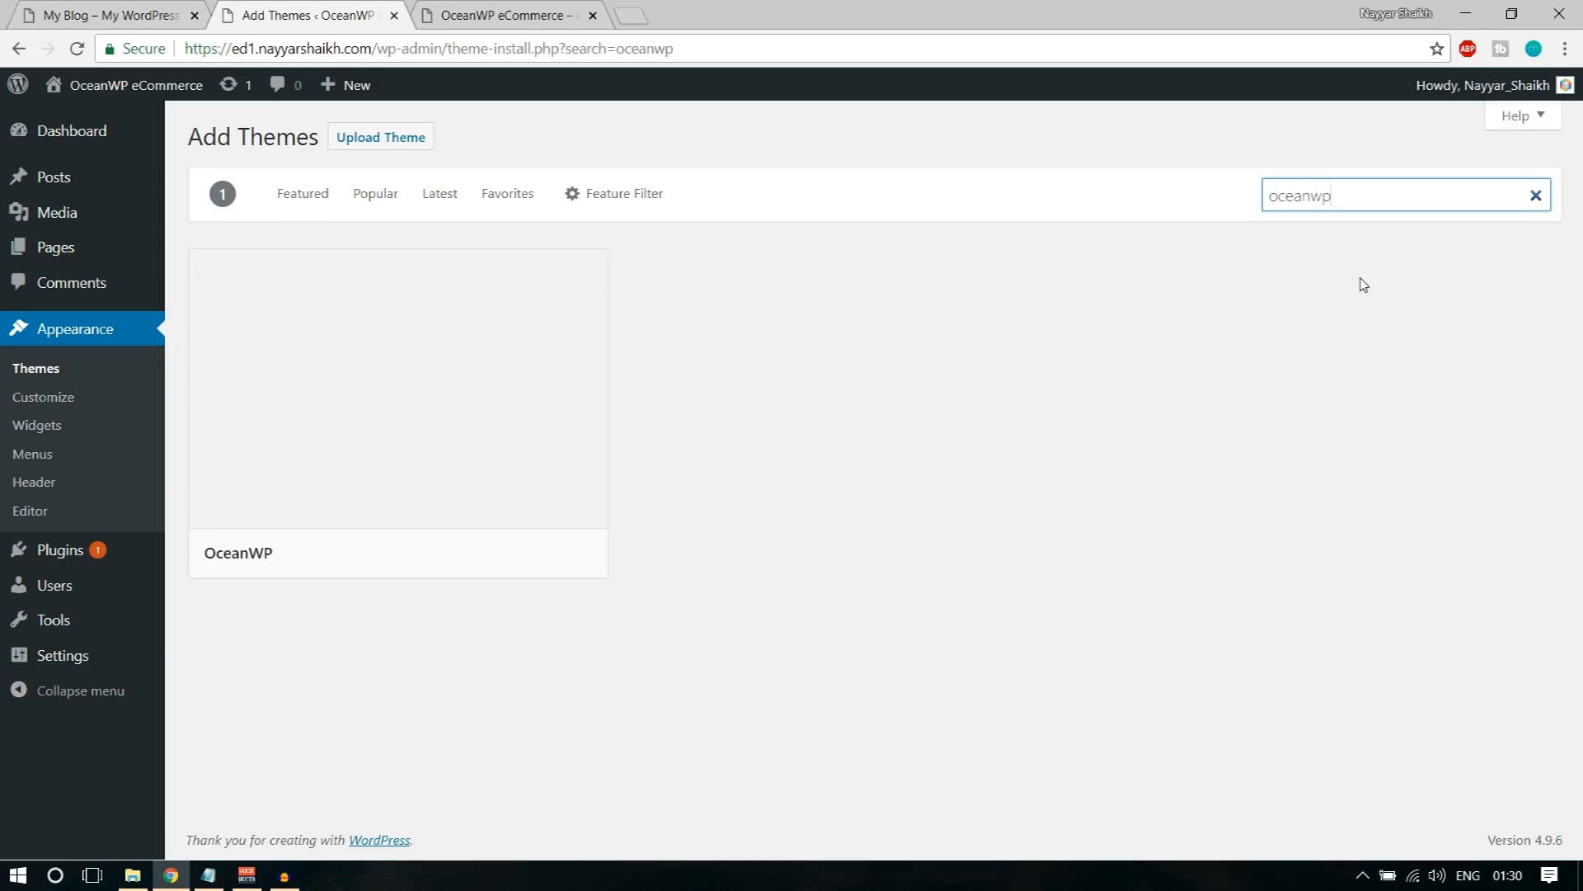
mouse_move(603, 324)
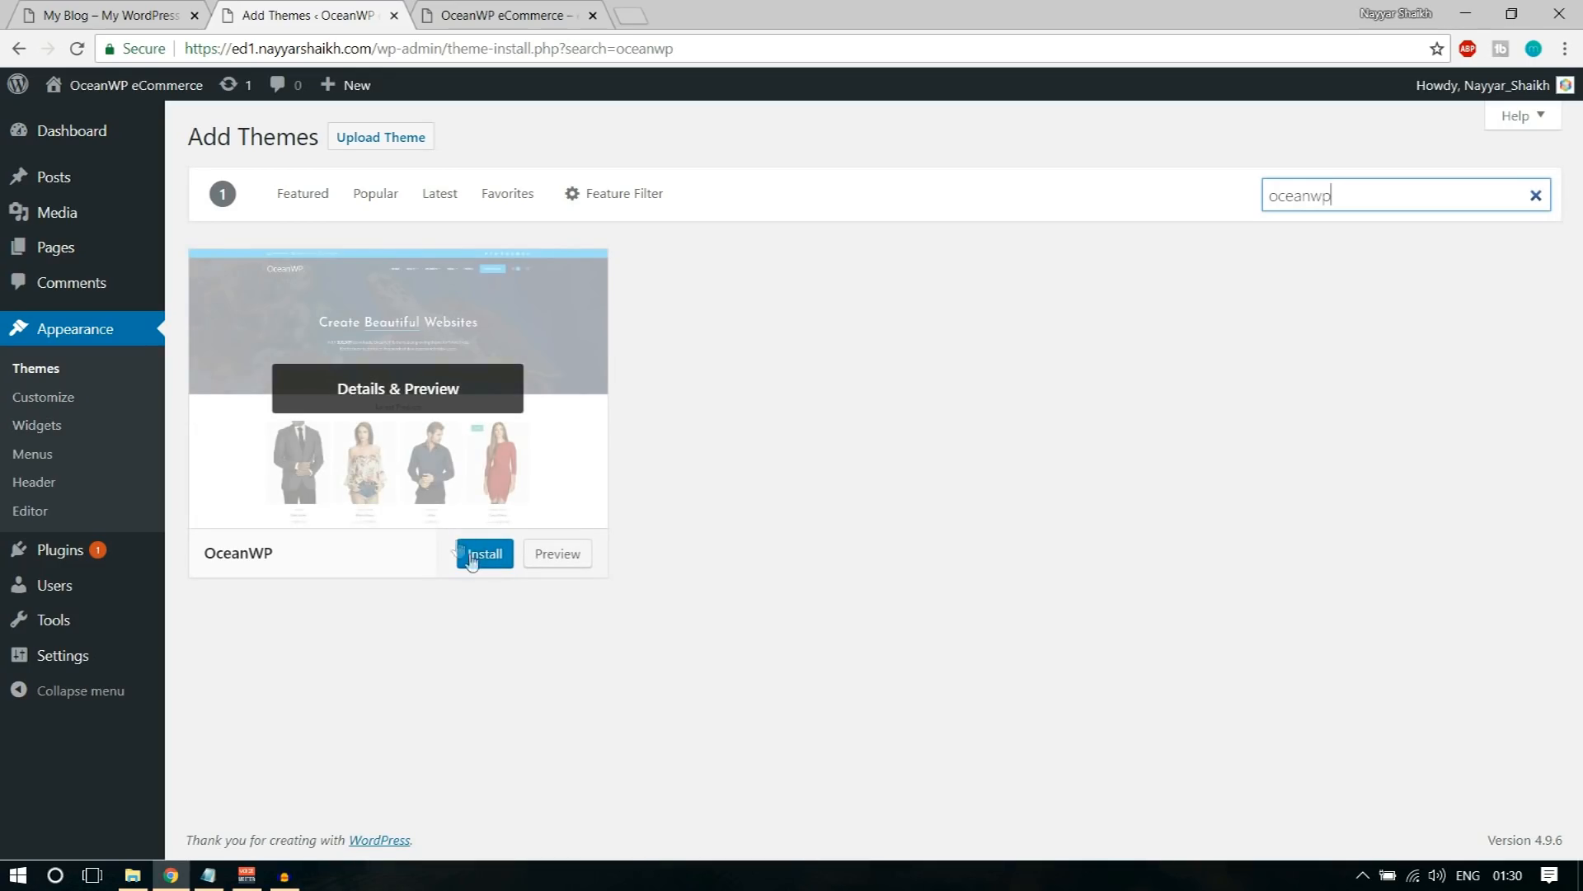
click(499, 559)
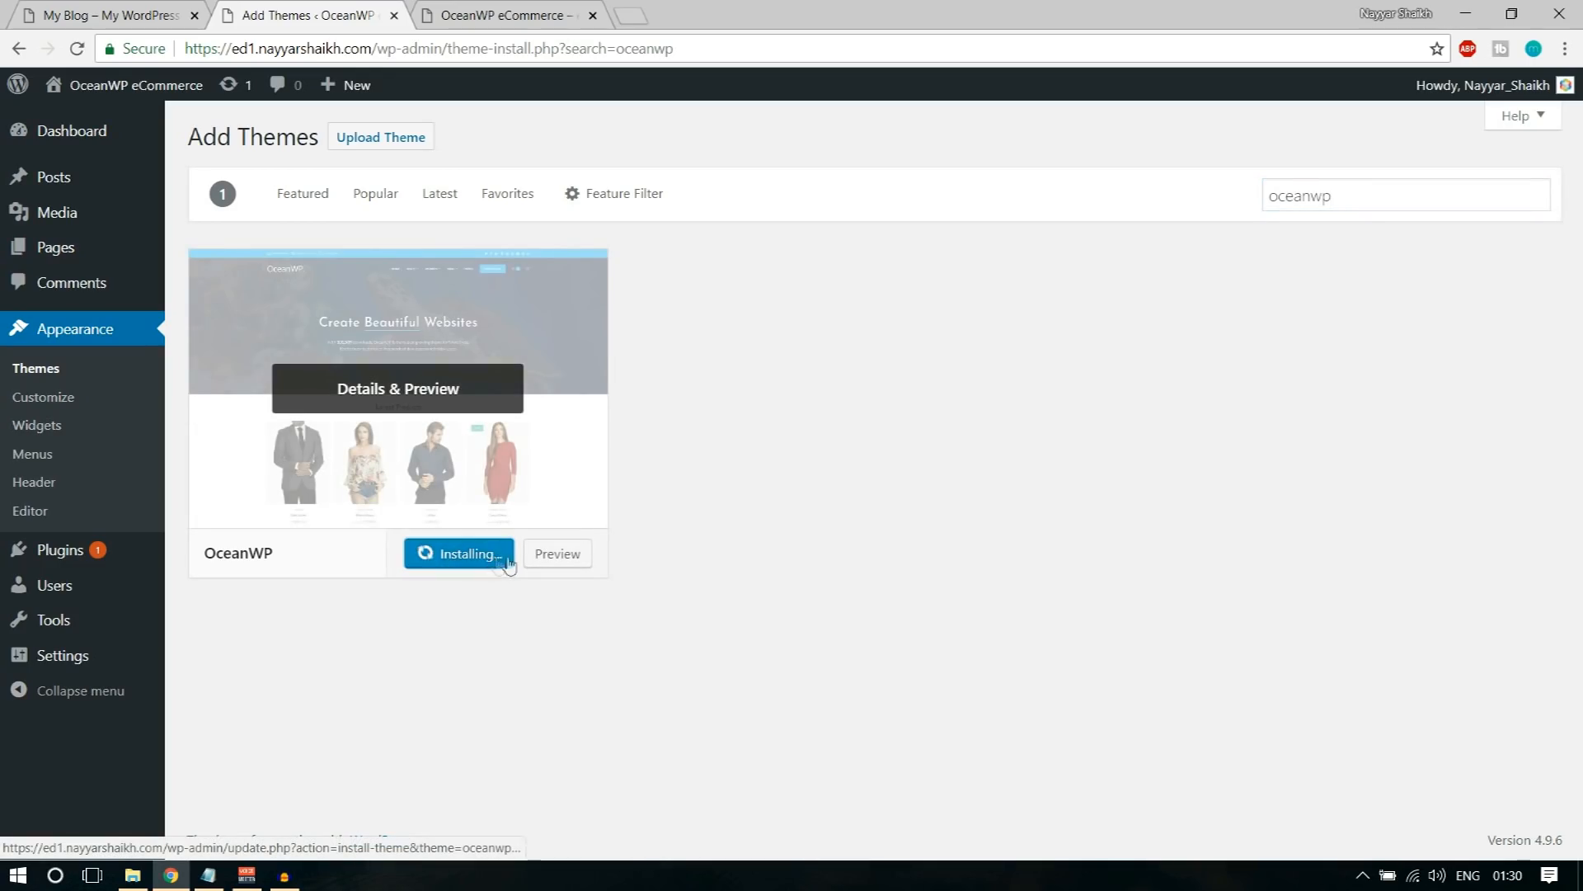
click(458, 566)
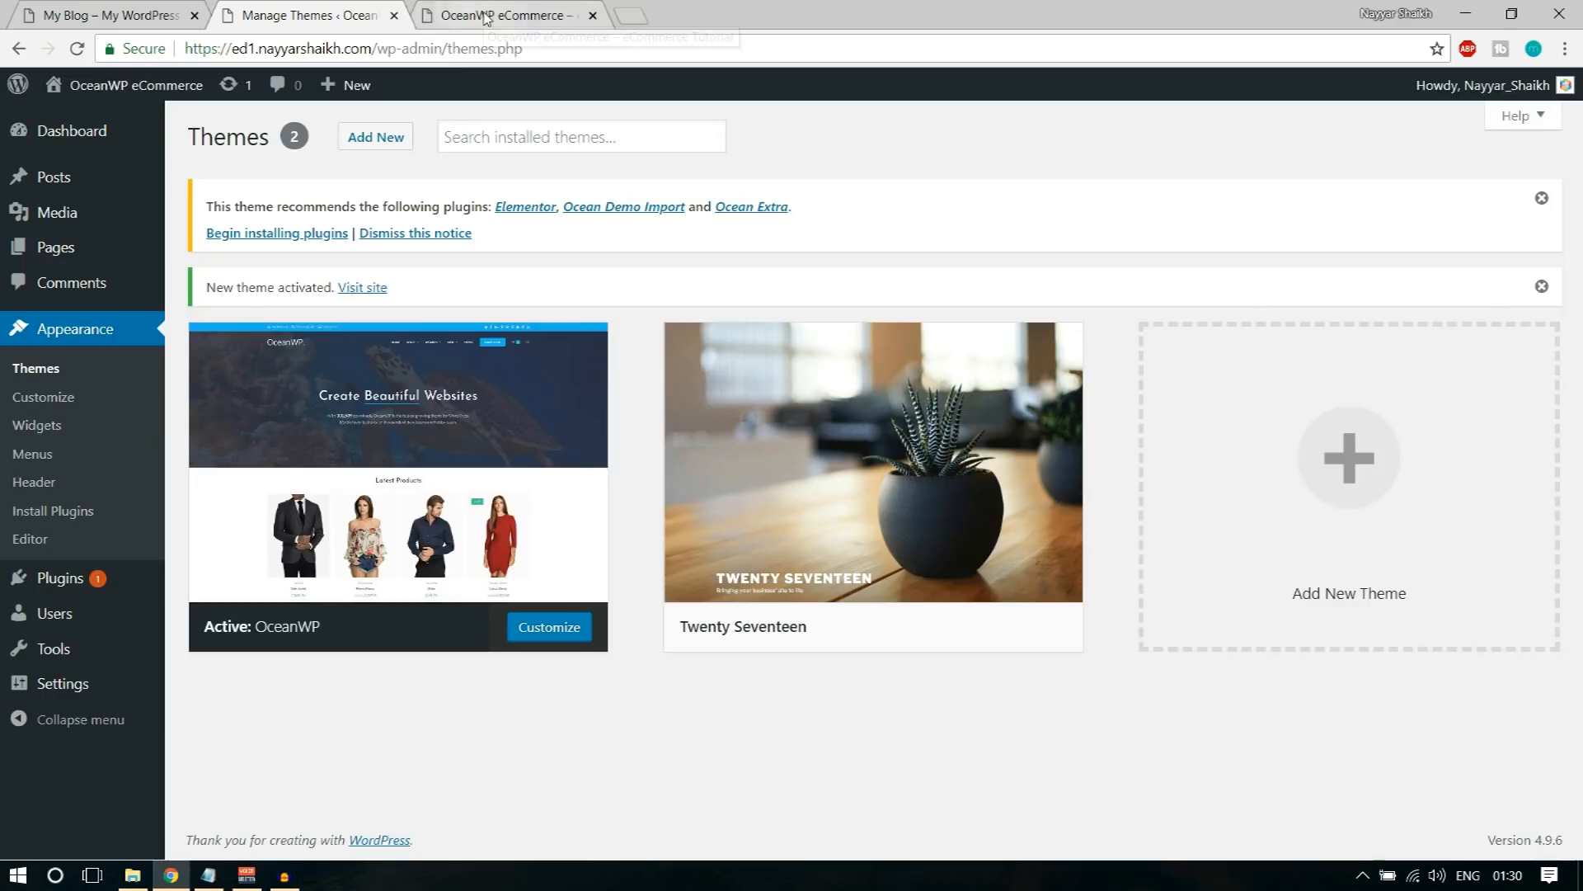
Step: Reload the new site's front end to view it with the OceanWP theme, and compare it with the demo store's homepage
click(446, 7)
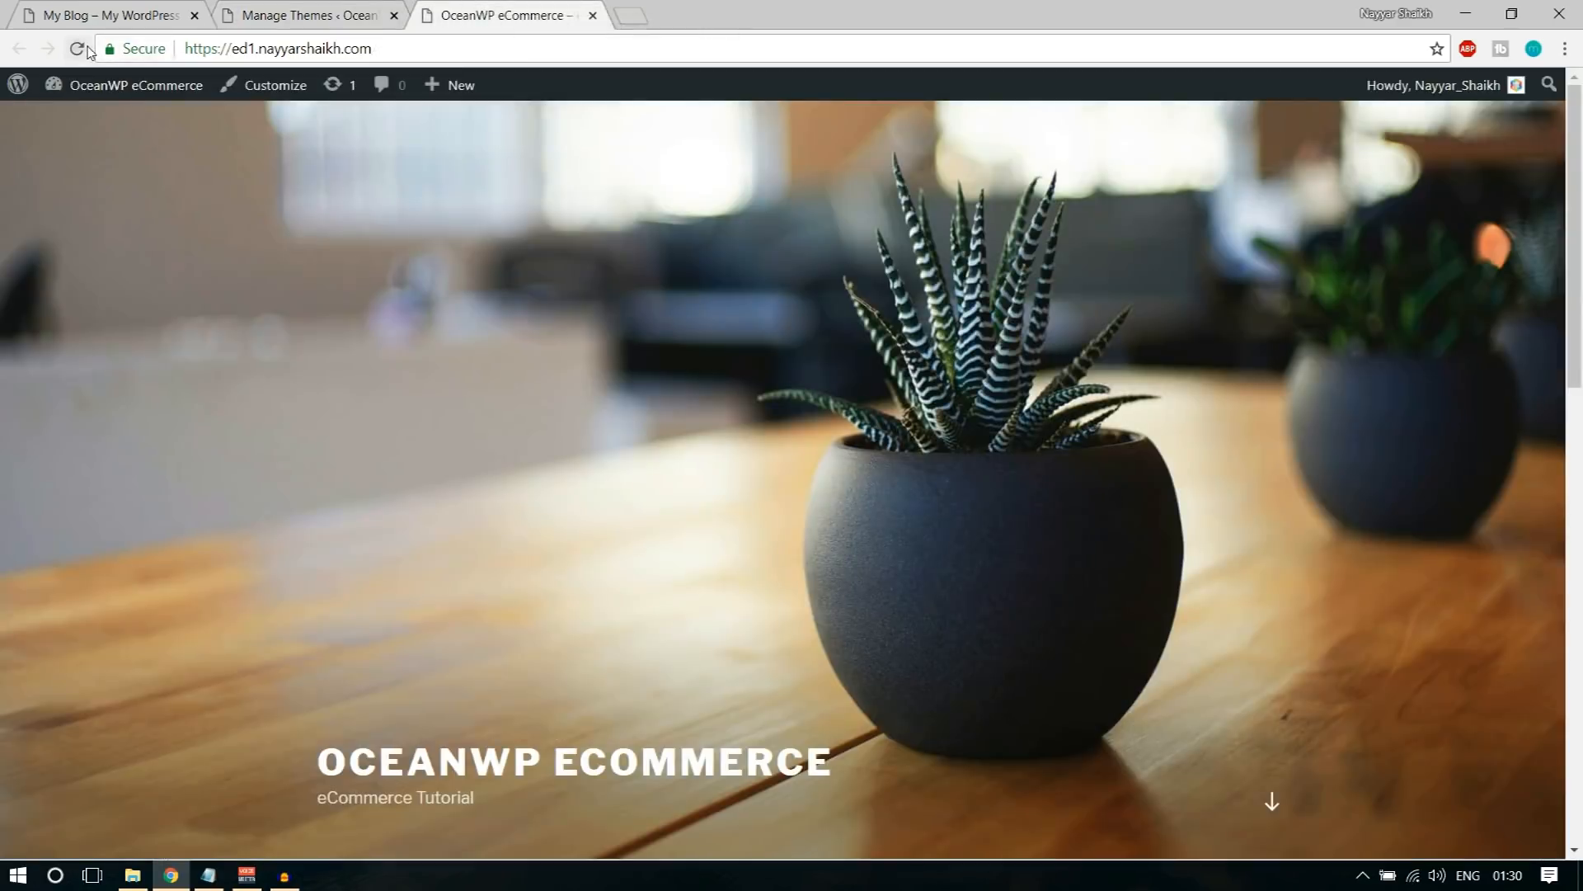
key(F5)
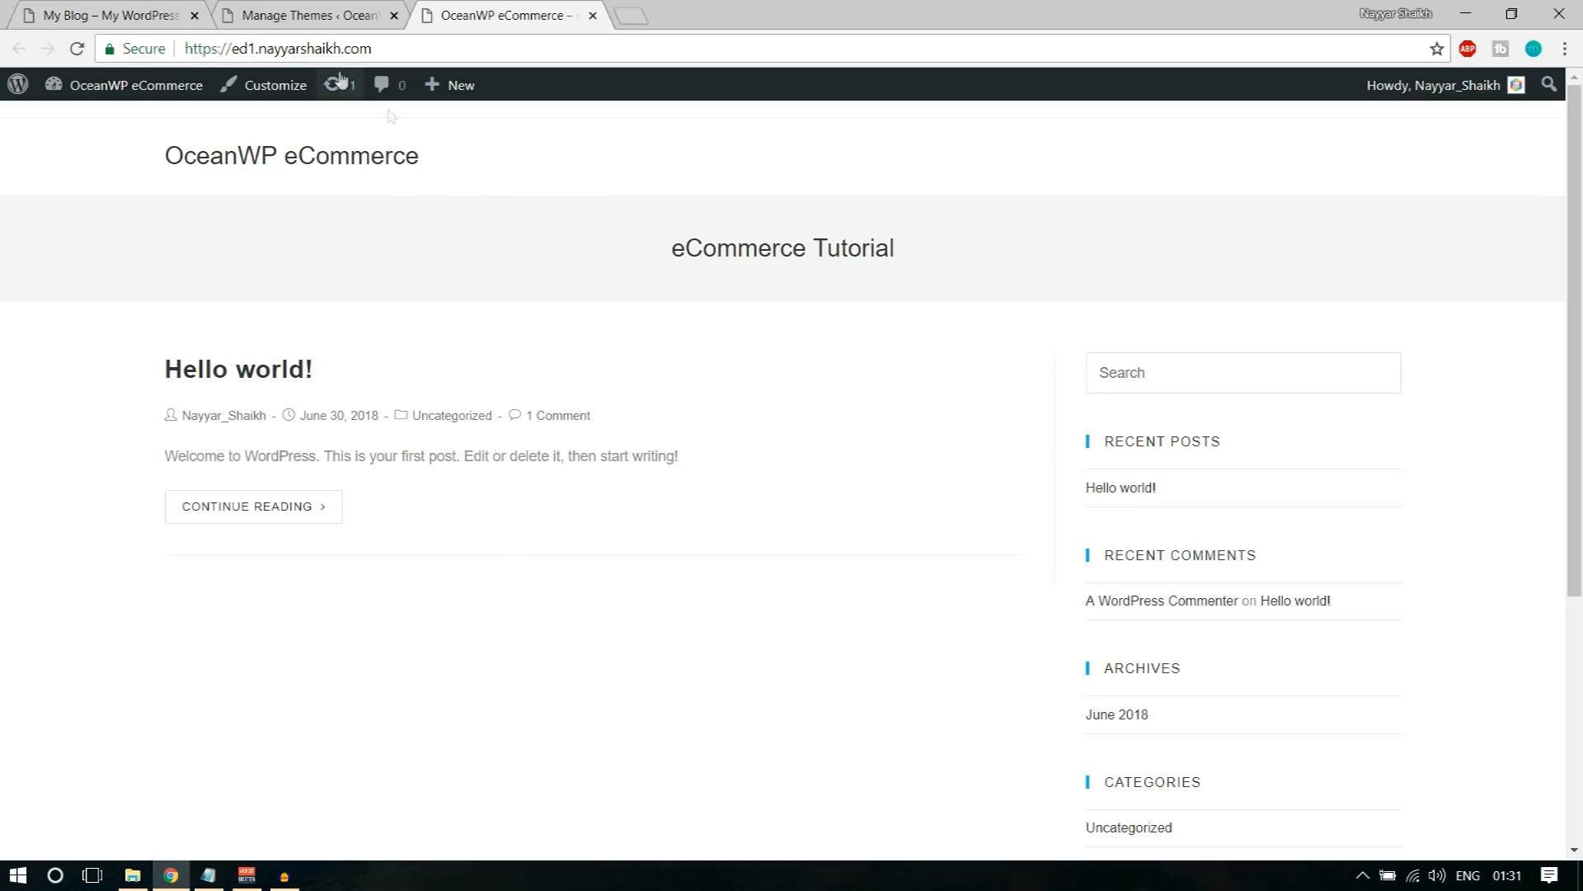
key(ctrl+Tab)
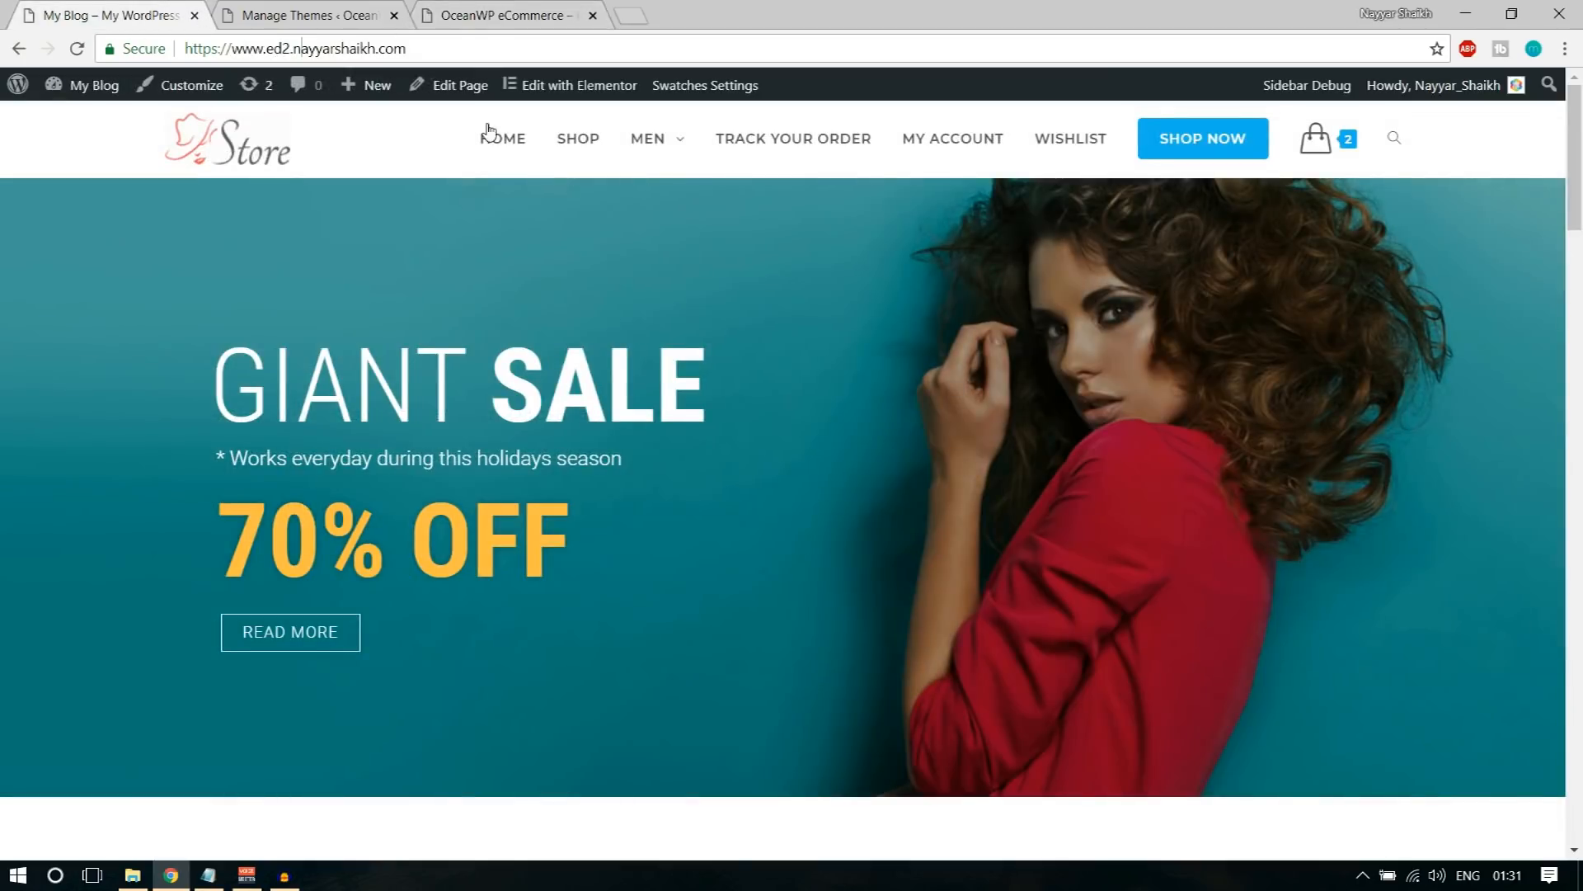
Step: Bulk-install the recommended Elementor, Ocean Demo Import and Ocean Extra plugins on the new site and return to the dashboard
click(334, 9)
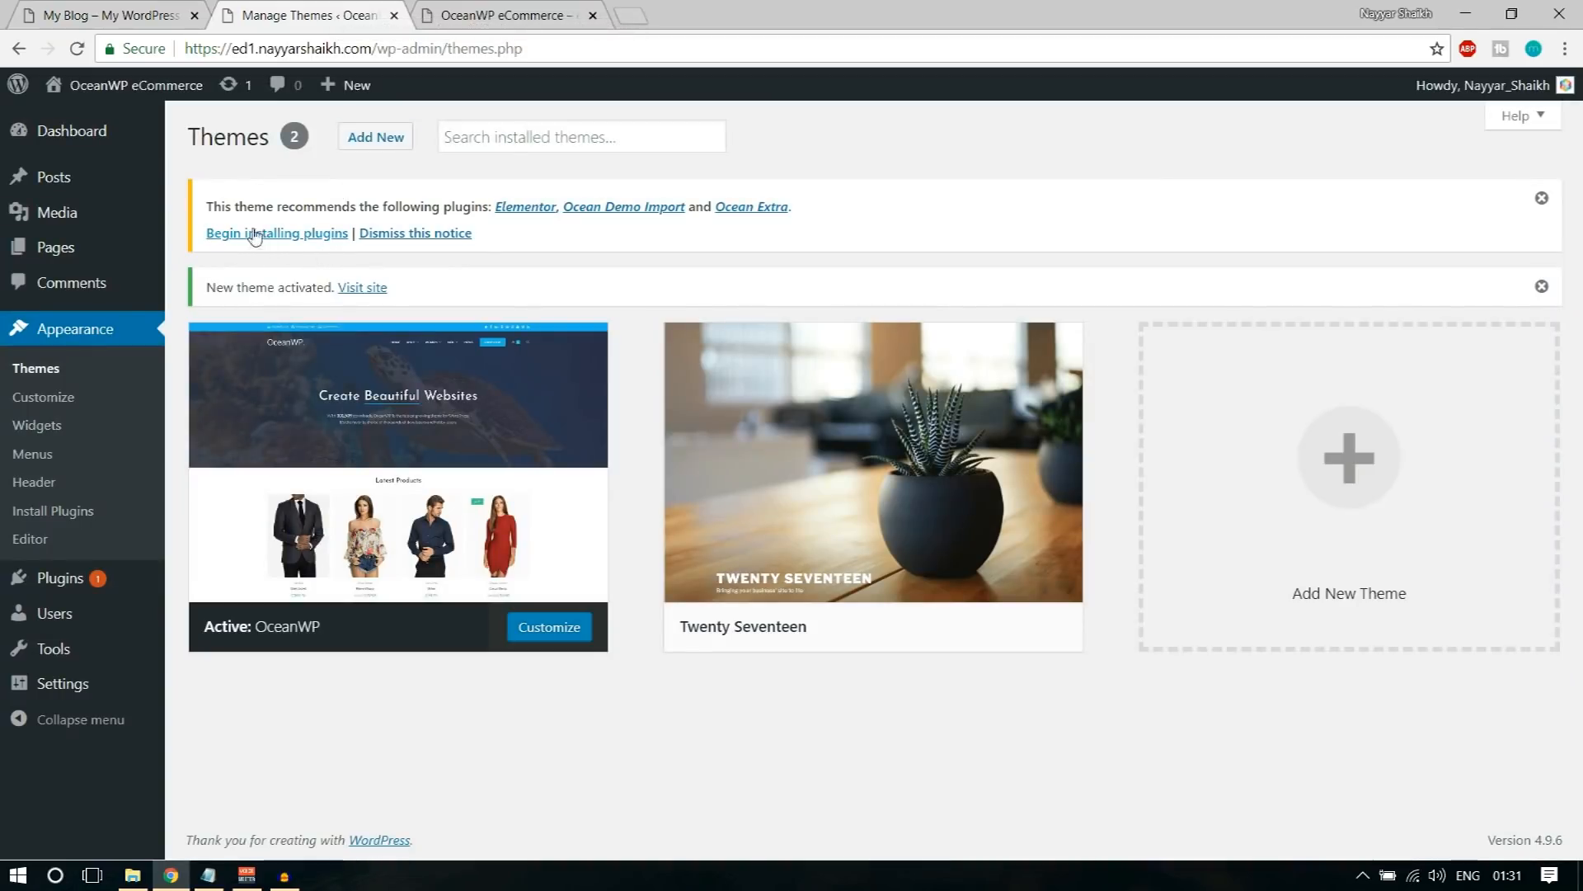
drag(215, 202, 467, 200)
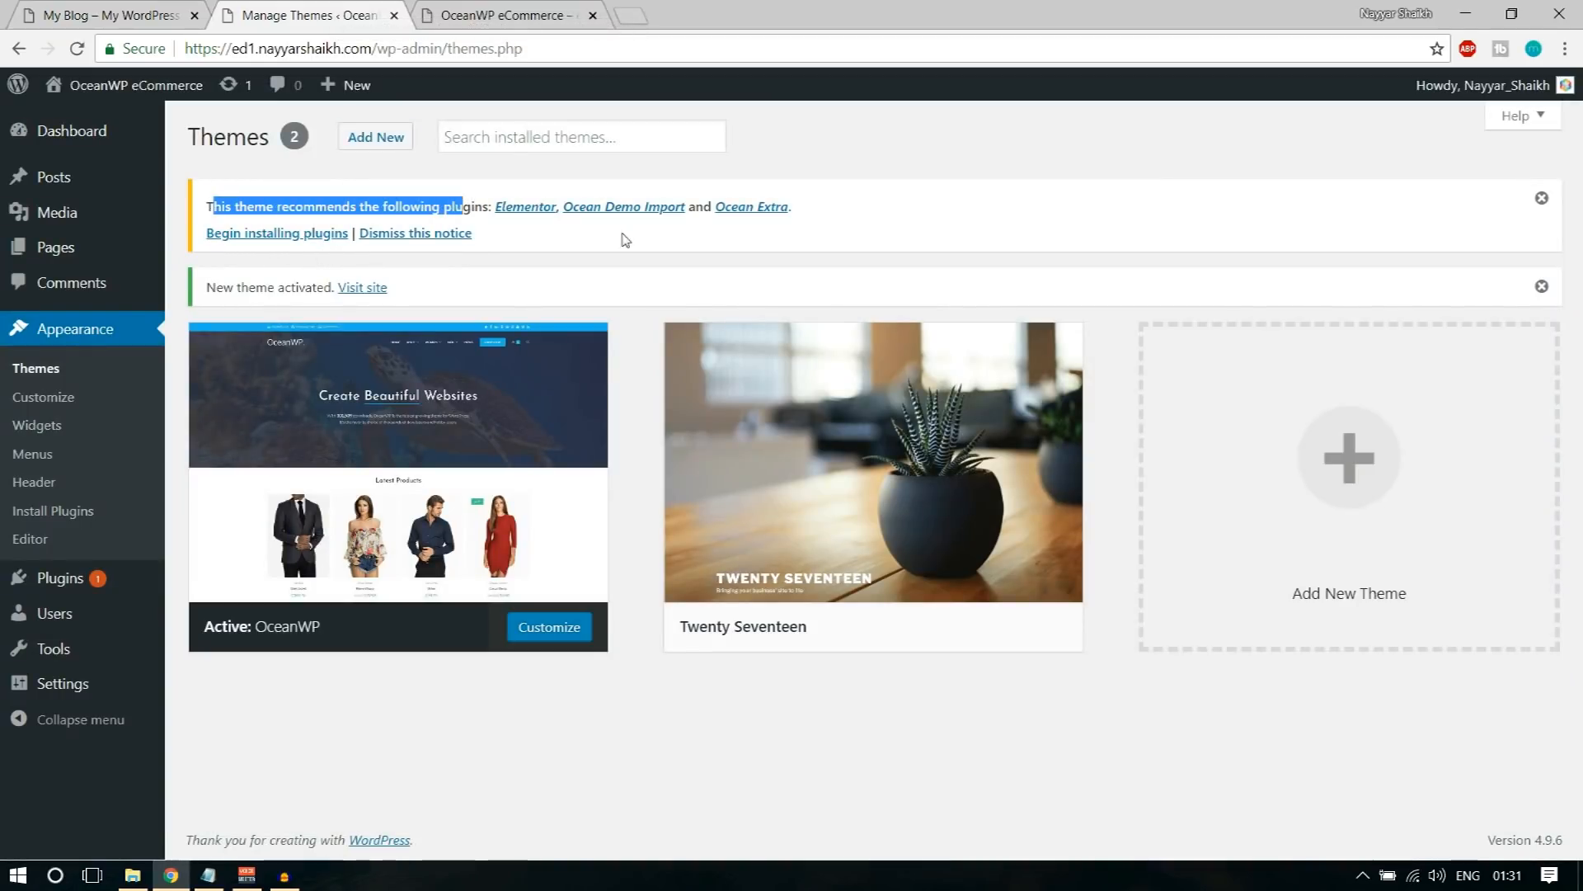
click(705, 248)
click(284, 235)
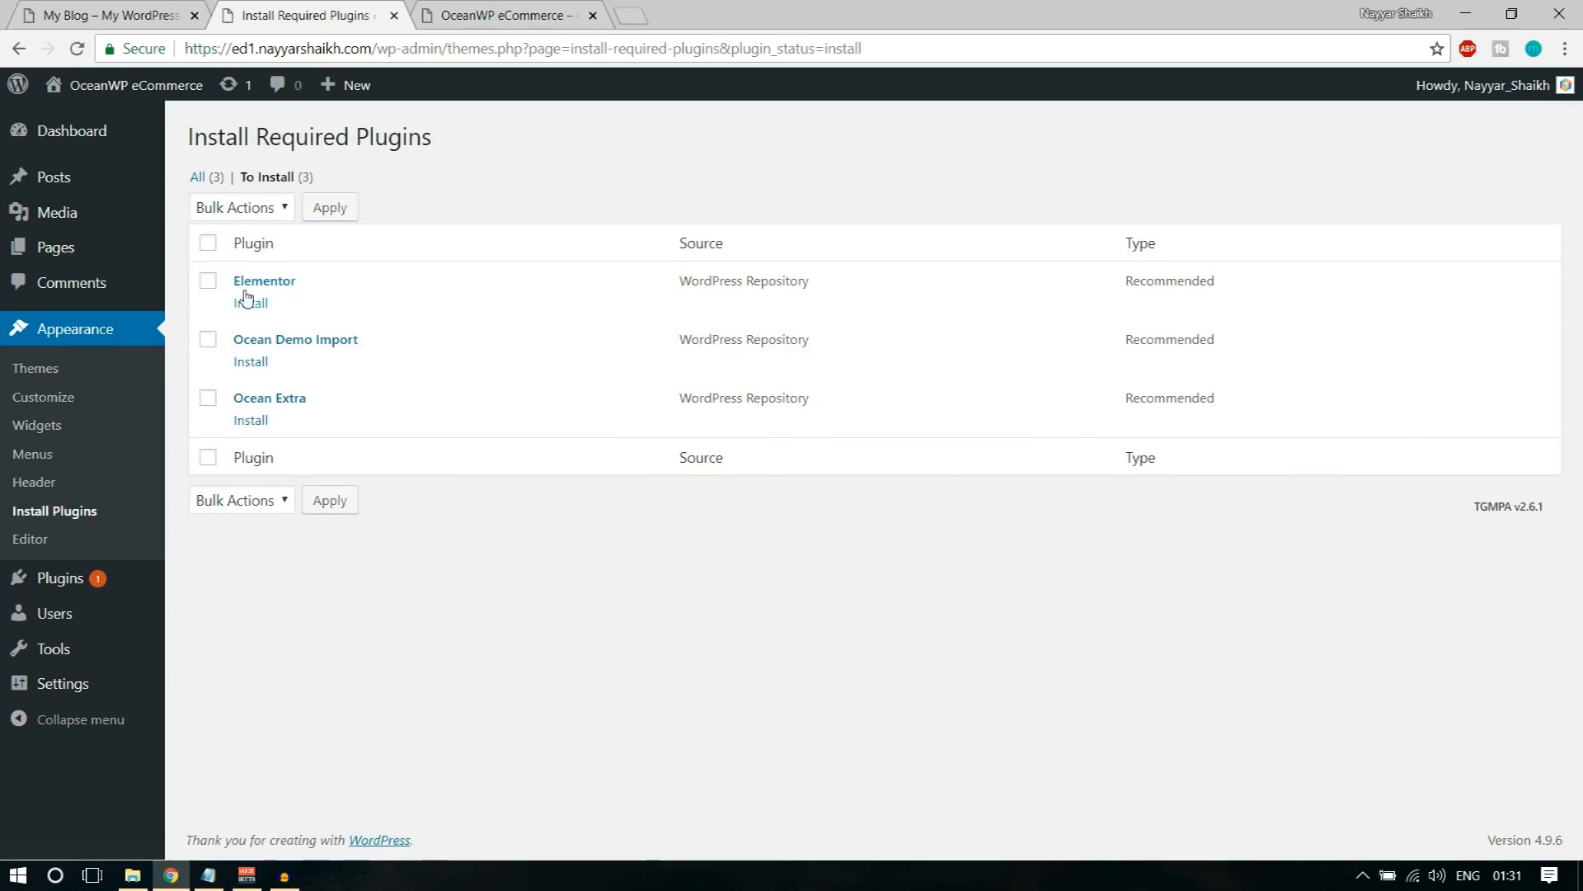
click(210, 244)
click(241, 209)
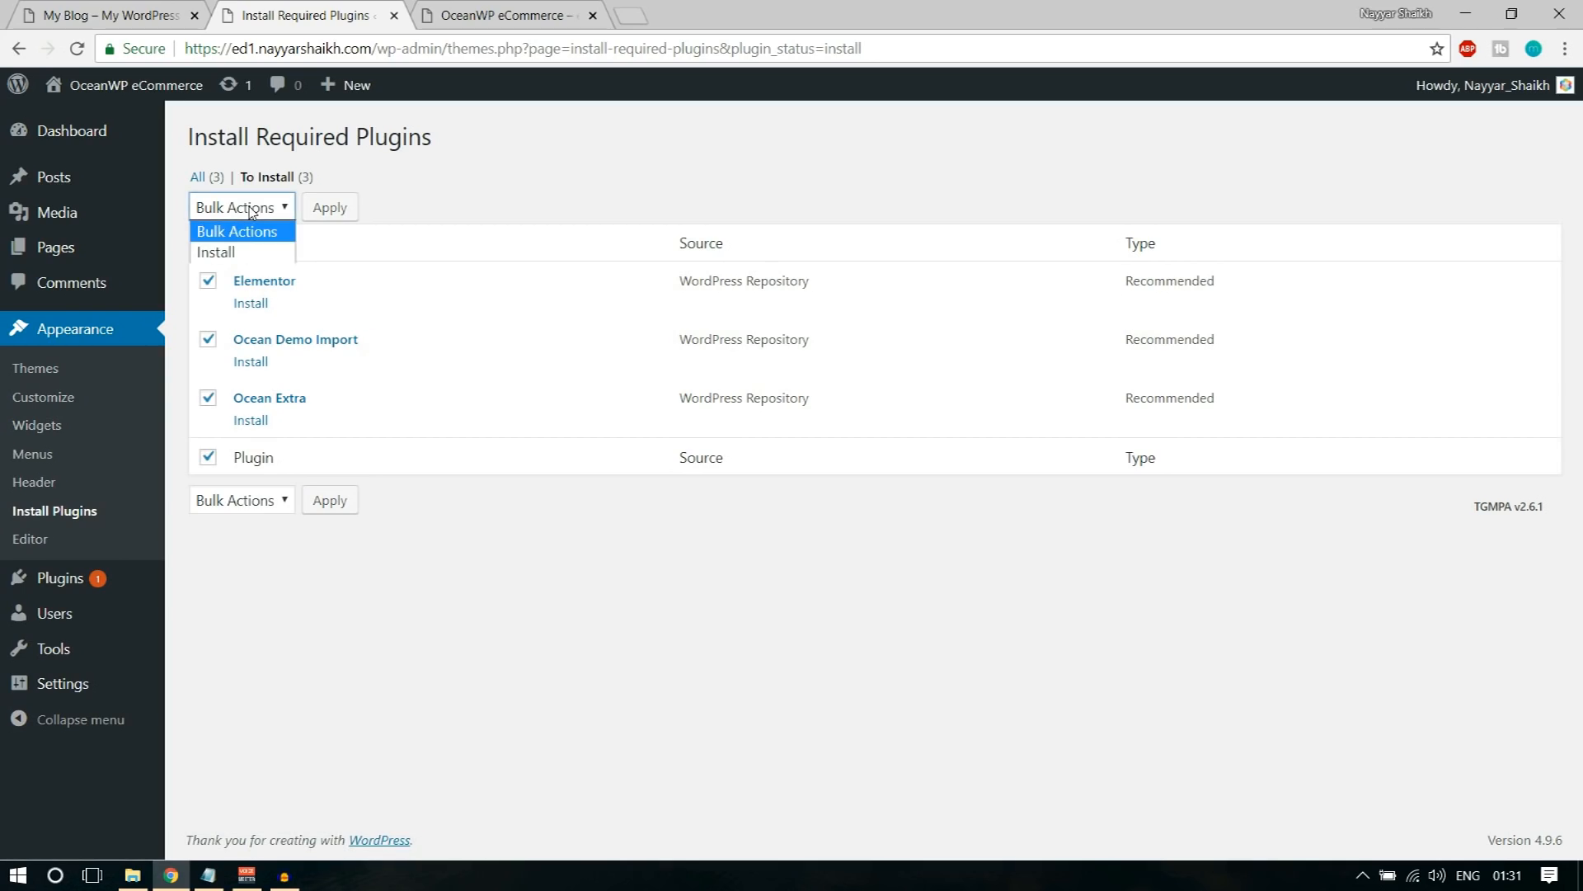
click(244, 261)
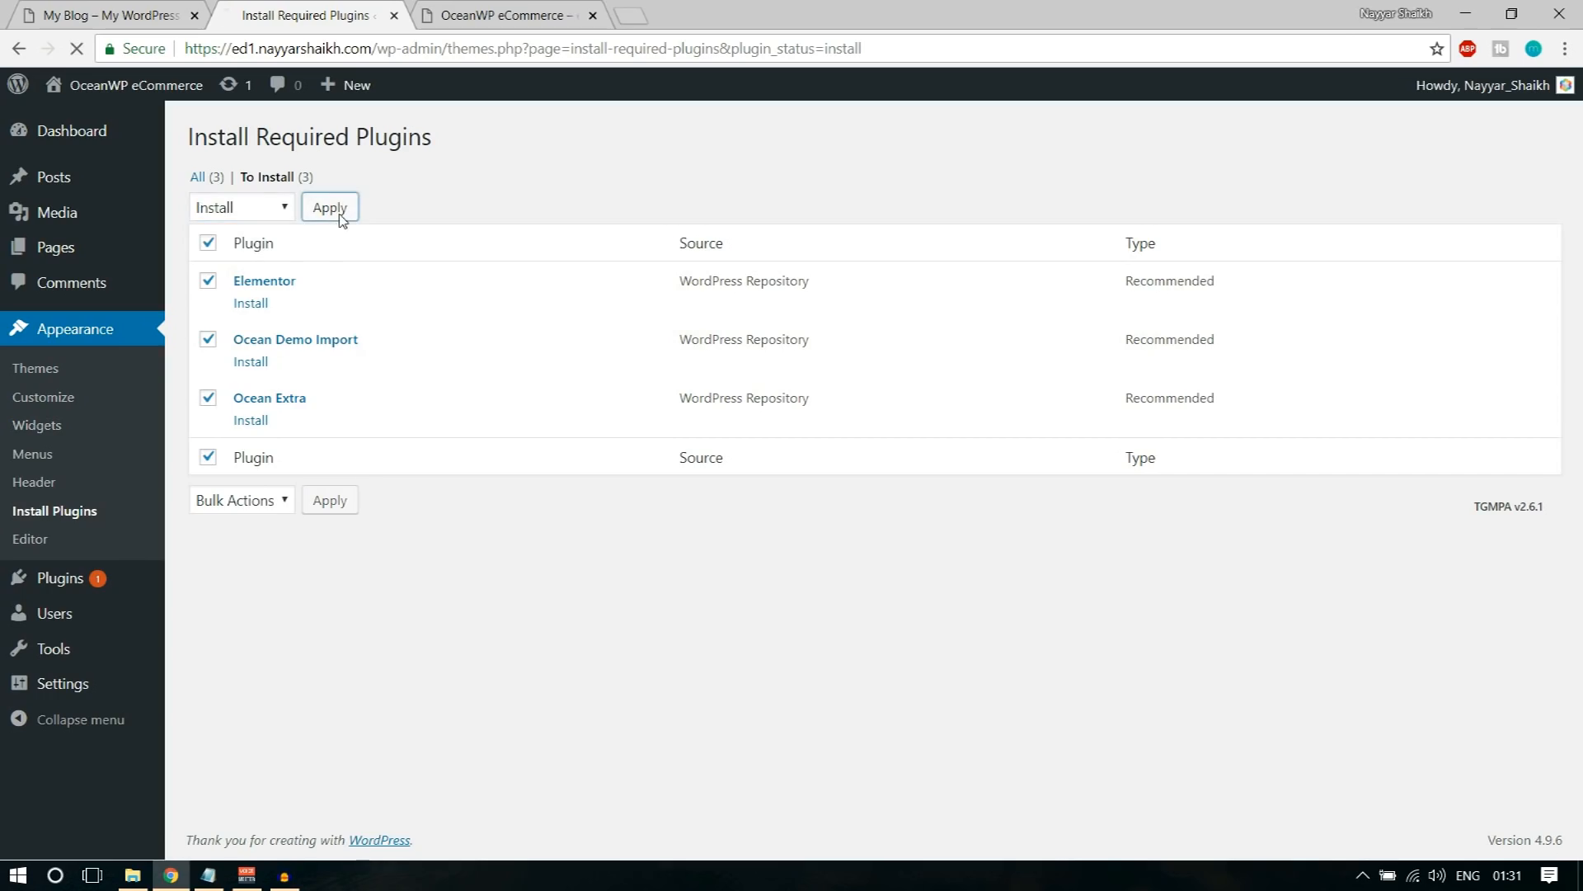
click(330, 207)
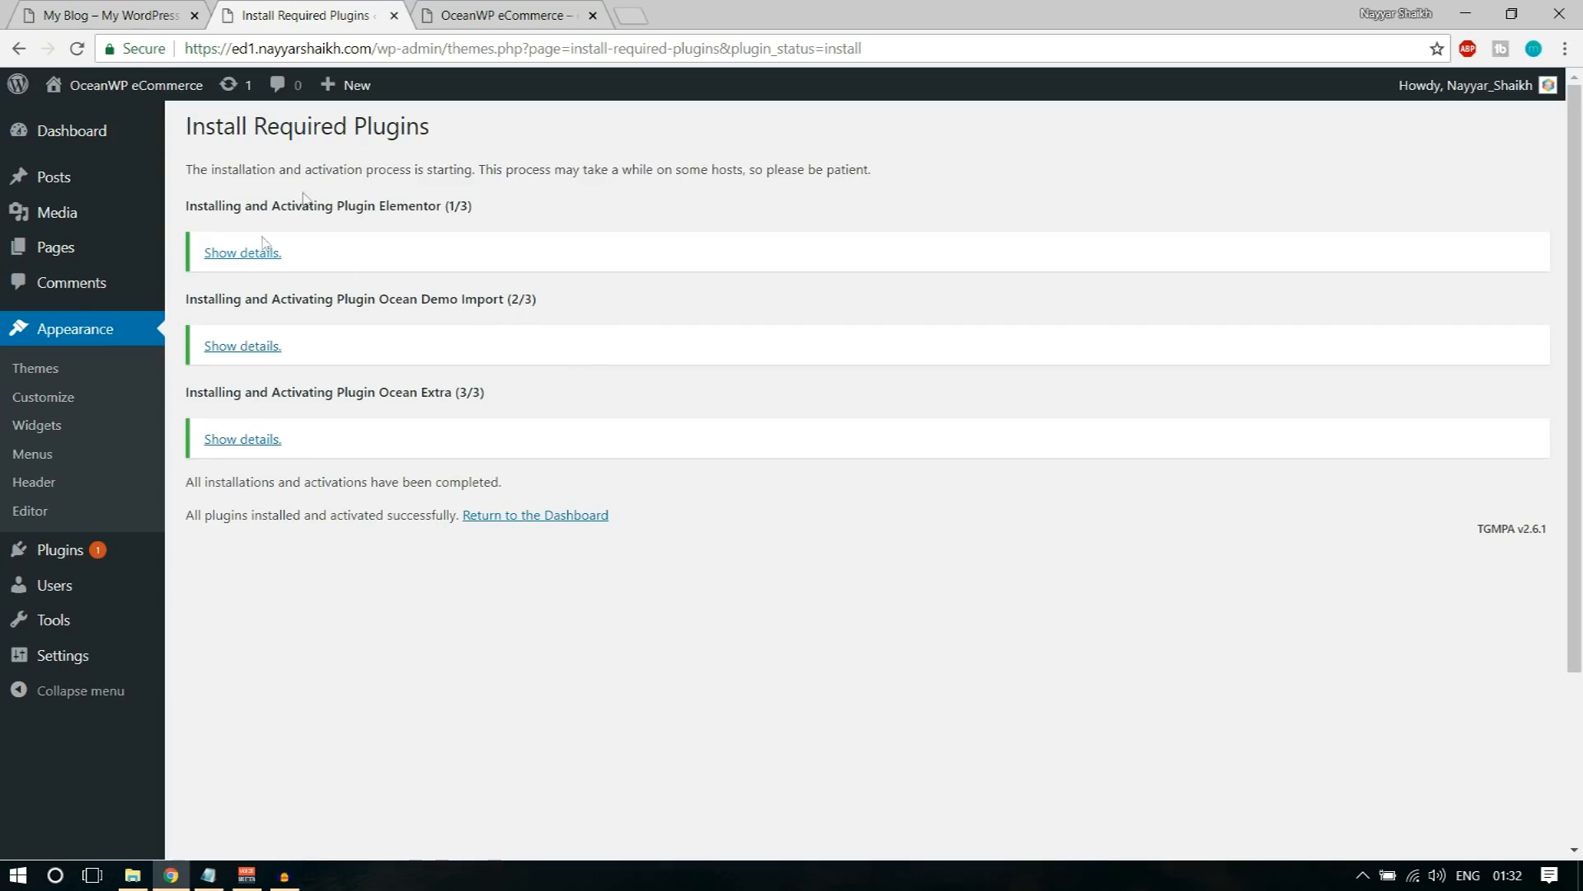
click(560, 518)
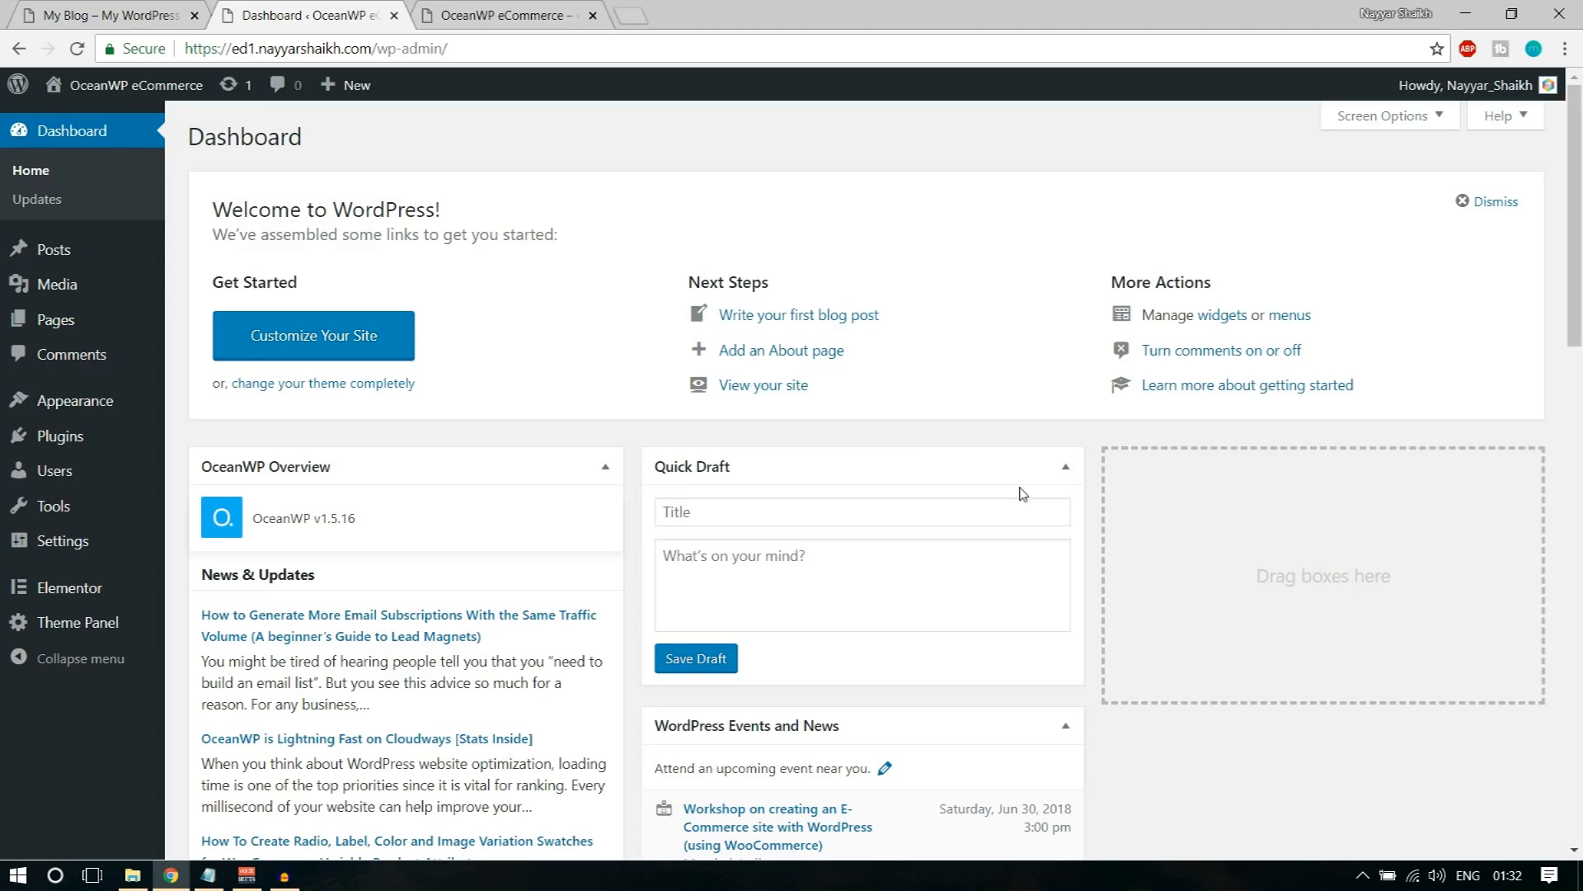
Step: Open the installed plugins list and check the entries for Elementor, Ocean Demo Import and Ocean Extra
mouse_move(58, 451)
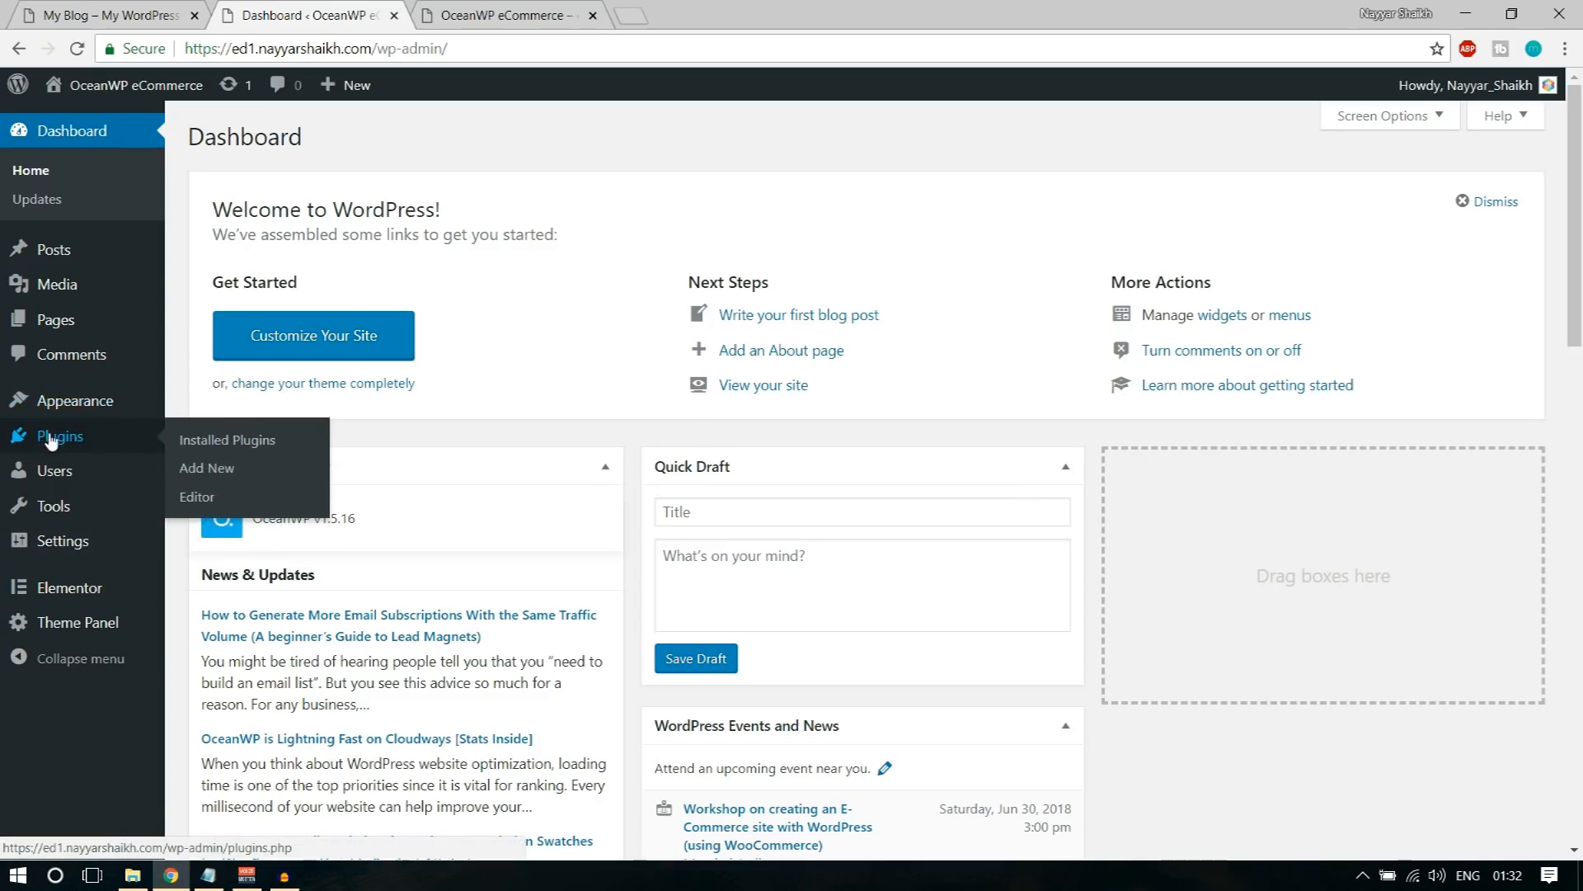
click(50, 438)
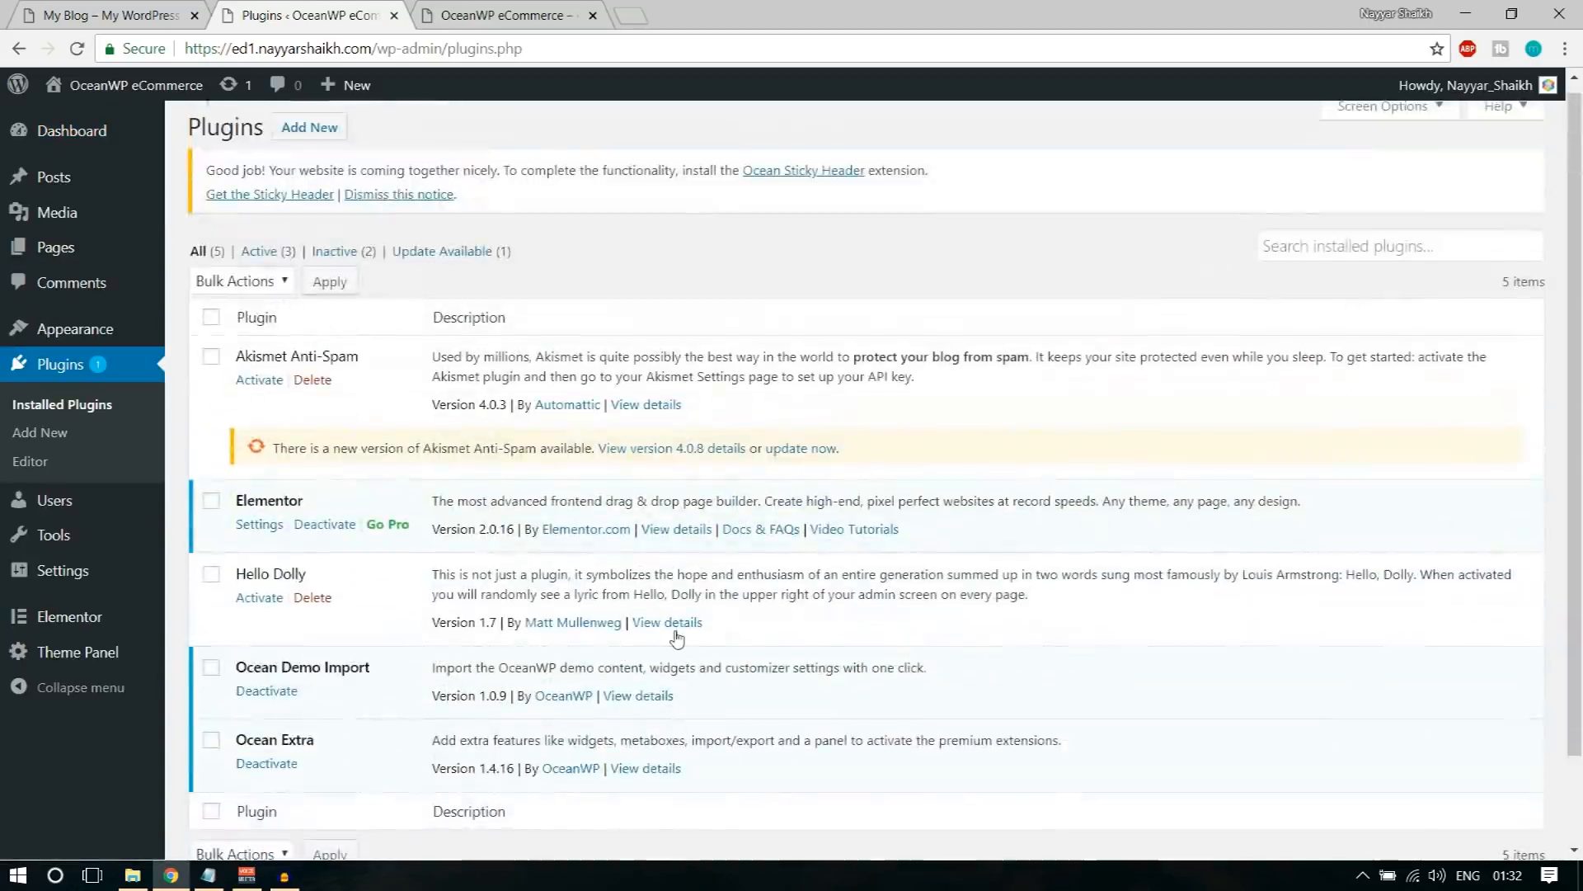
scroll(676, 637, down, 1)
drag(237, 564, 373, 565)
drag(318, 638, 221, 637)
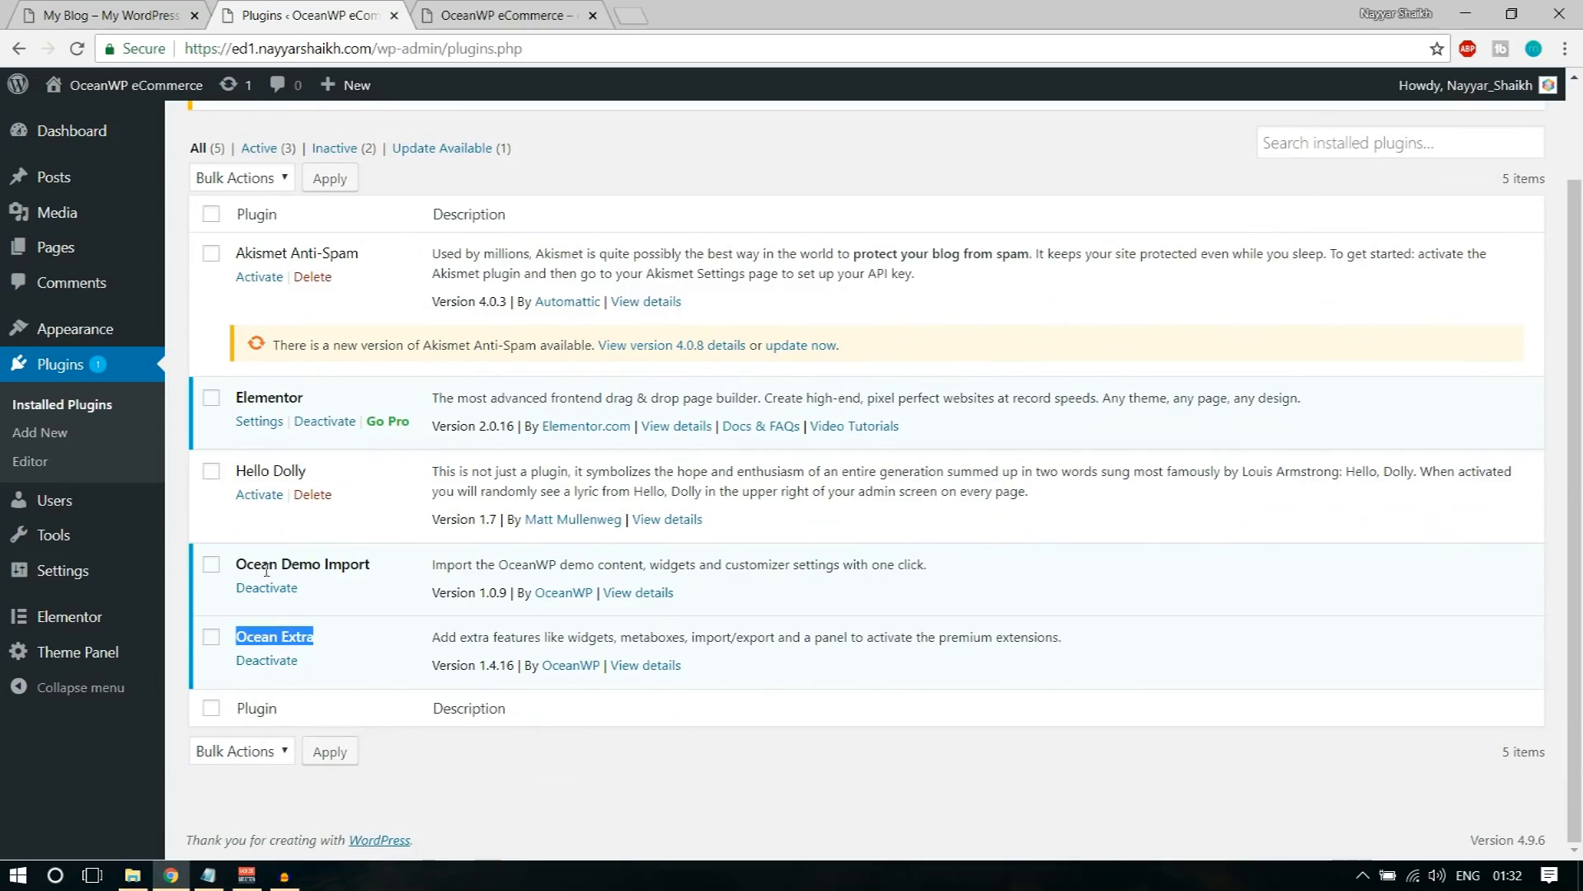
drag(233, 397, 307, 399)
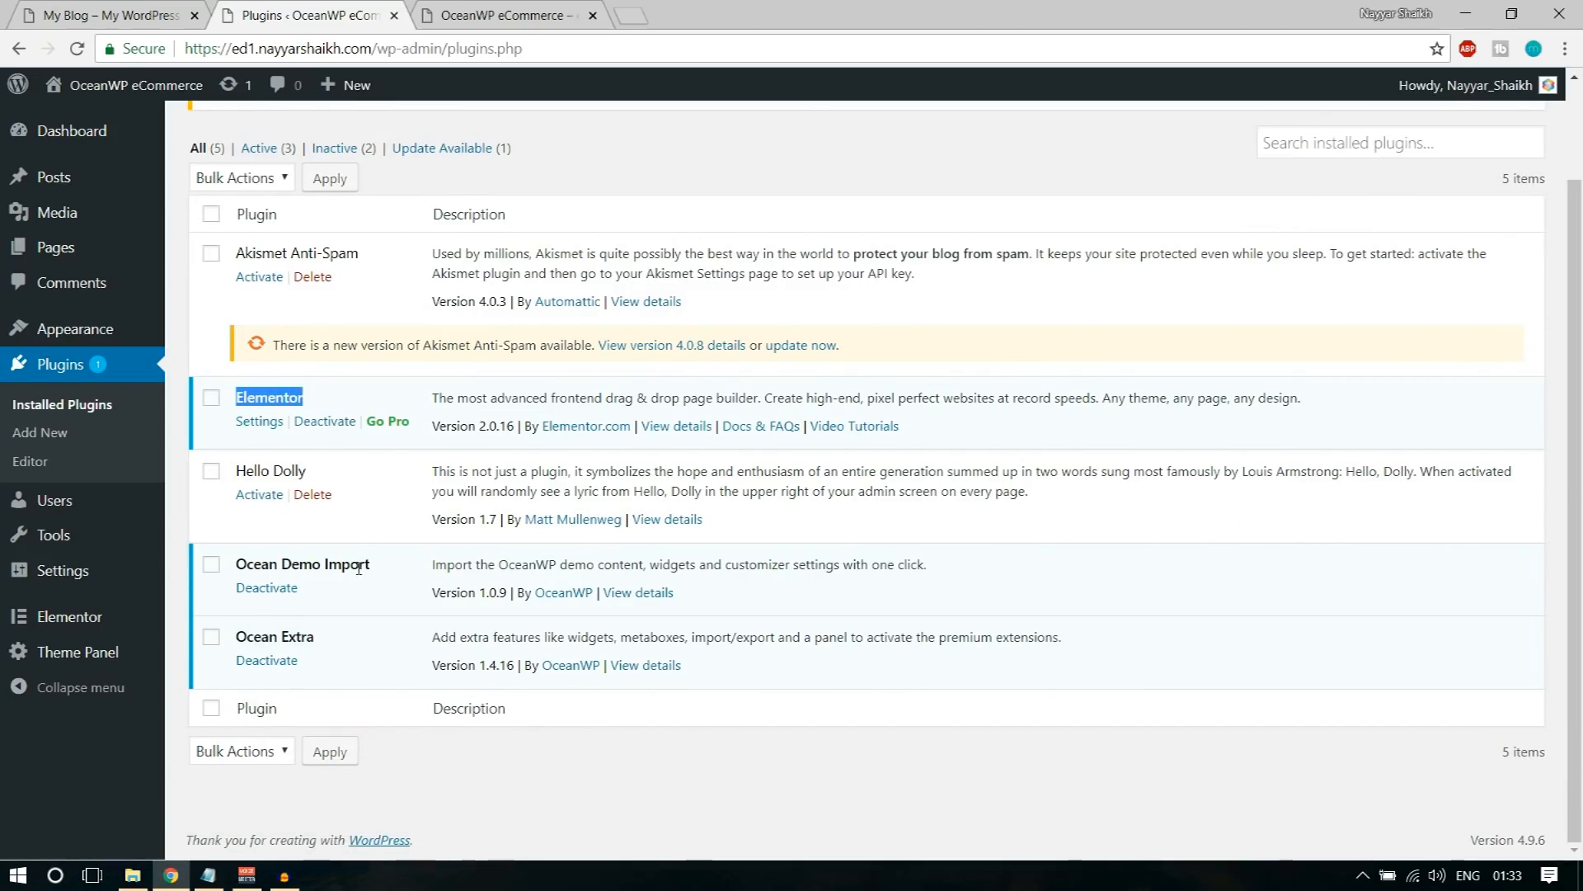
drag(372, 565, 246, 564)
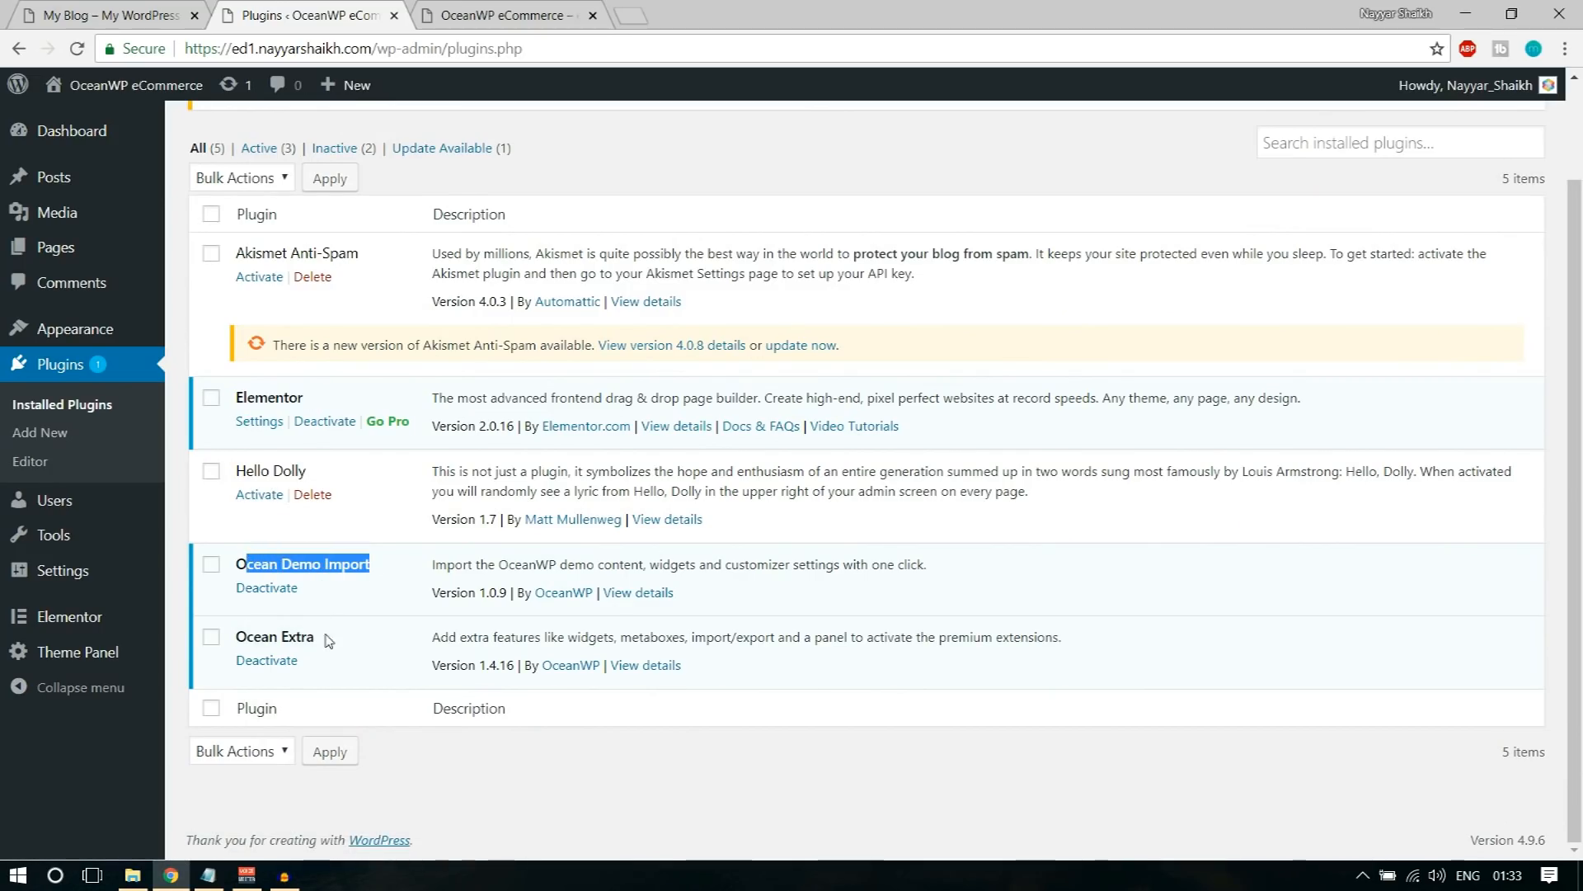
drag(329, 641, 233, 638)
scroll(406, 627, up, 2)
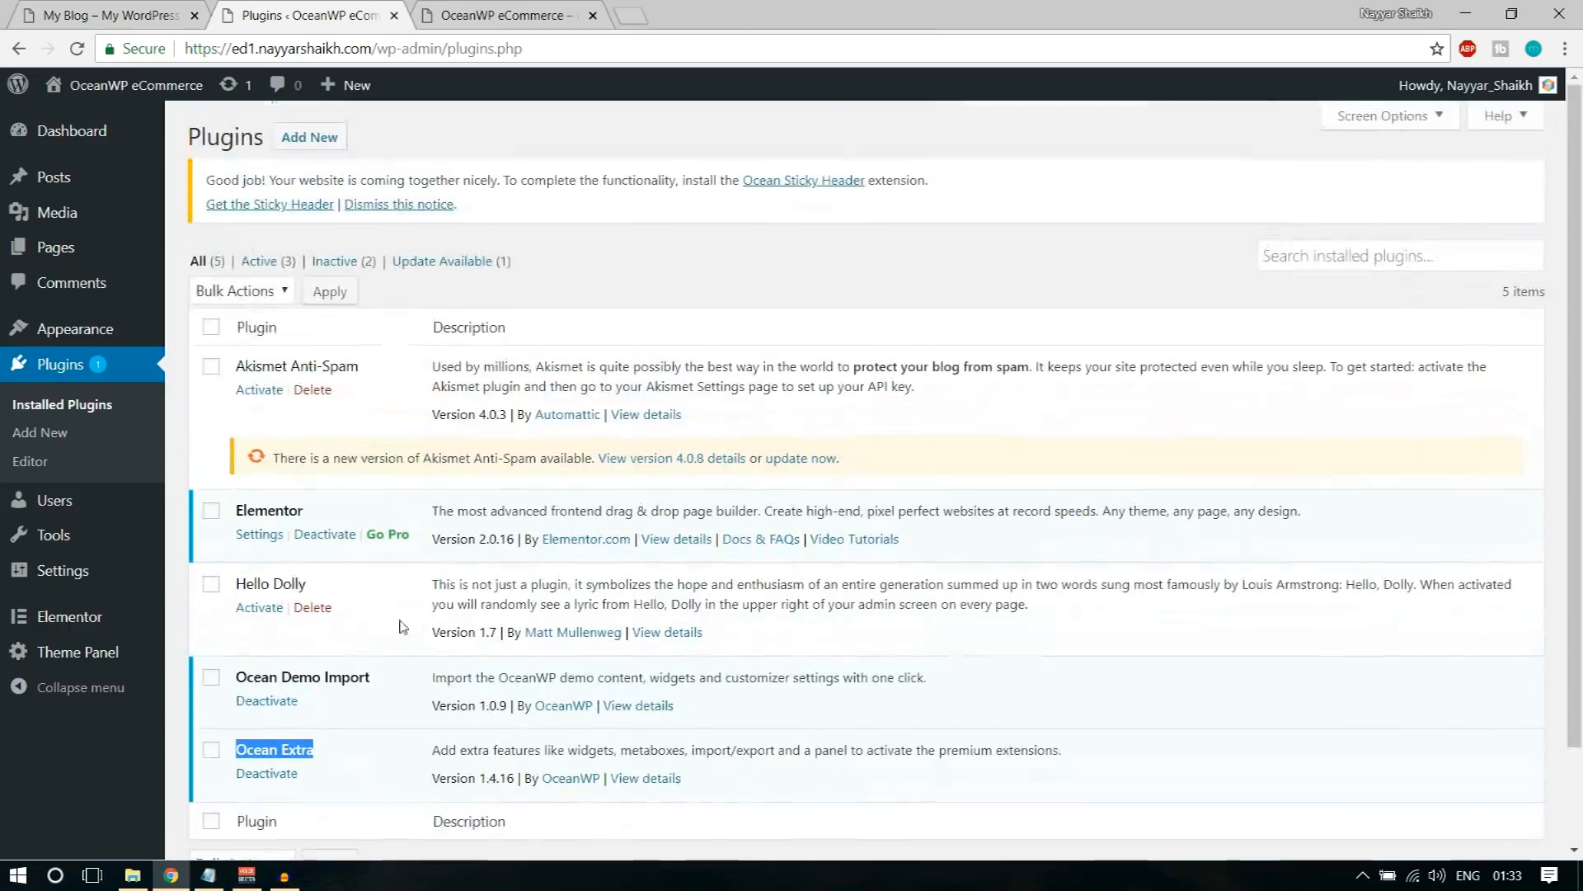
click(388, 316)
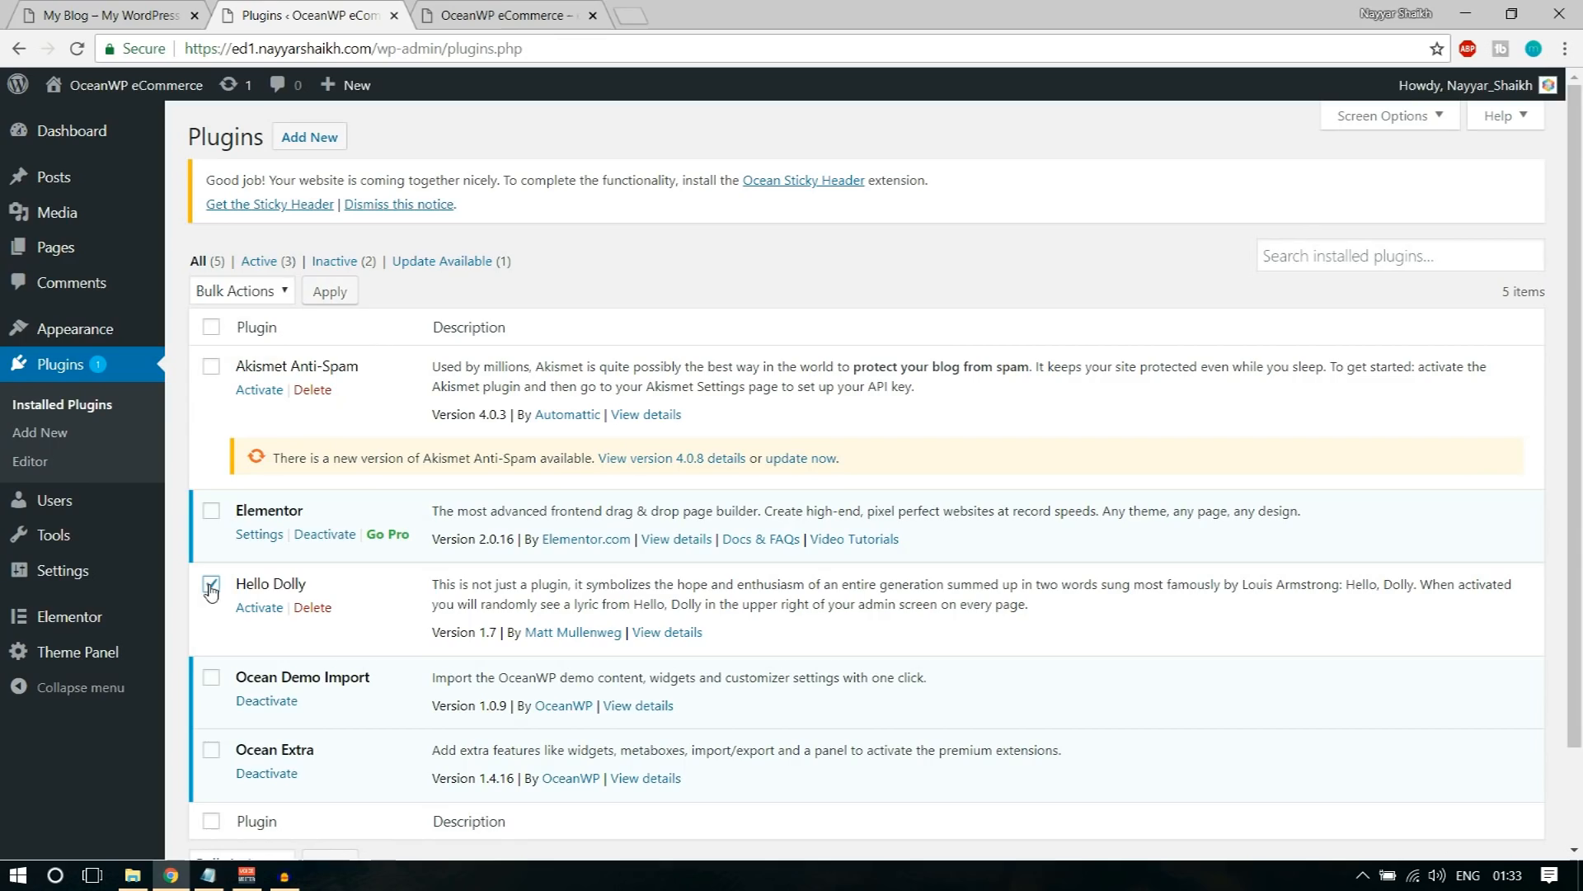
Step: Bulk-delete the Akismet Anti-Spam and Hello Dolly plugins and dismiss the Ocean Sticky Header notice
click(211, 366)
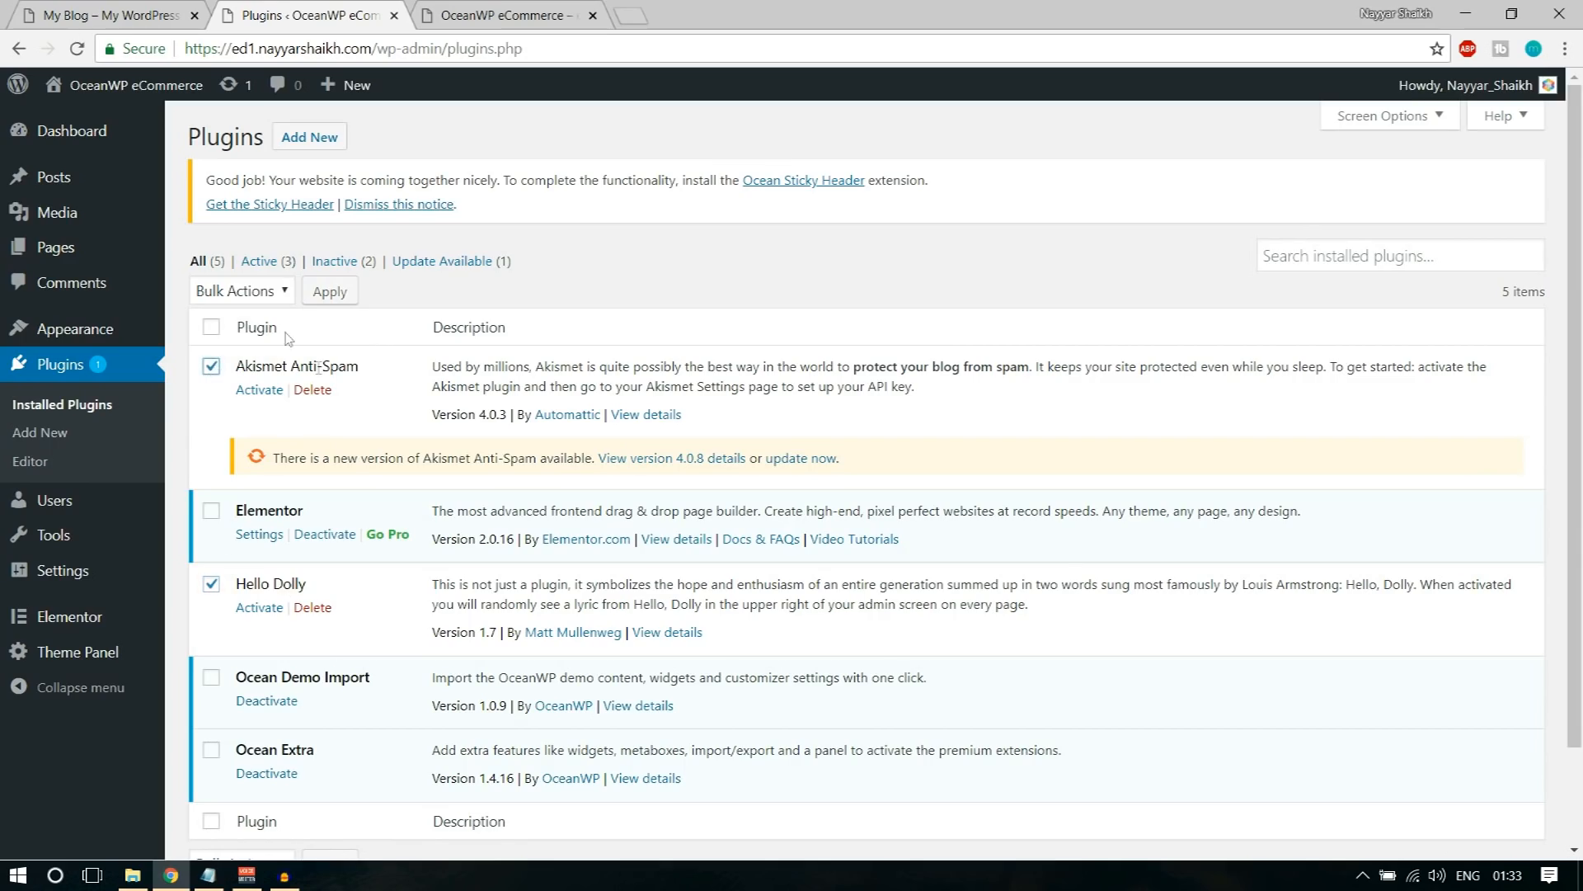
click(237, 293)
click(219, 406)
click(330, 293)
click(891, 184)
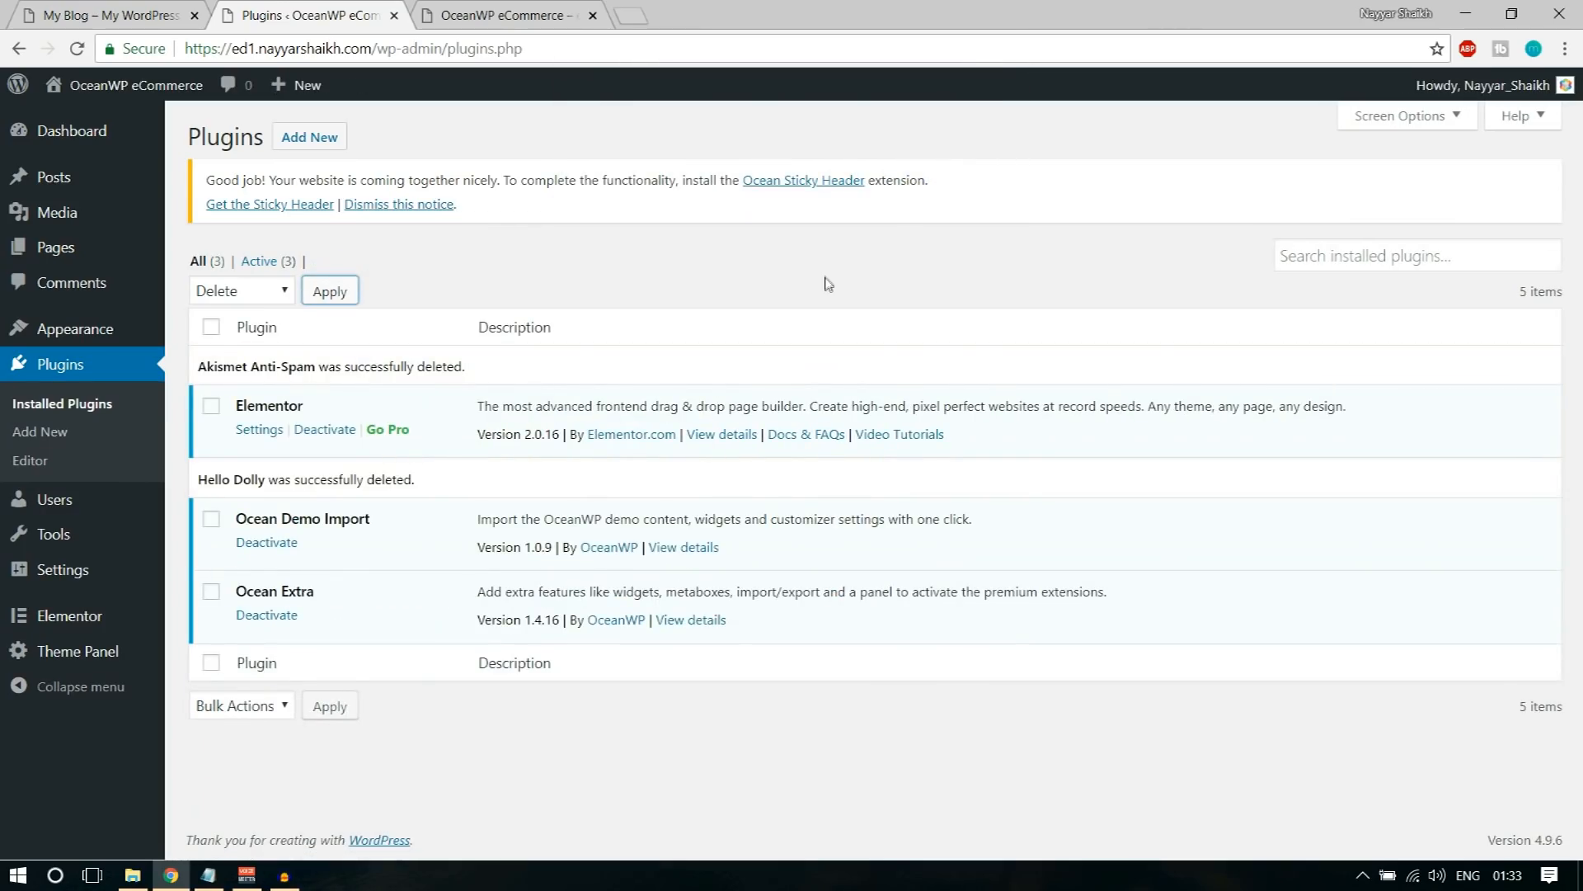
click(426, 208)
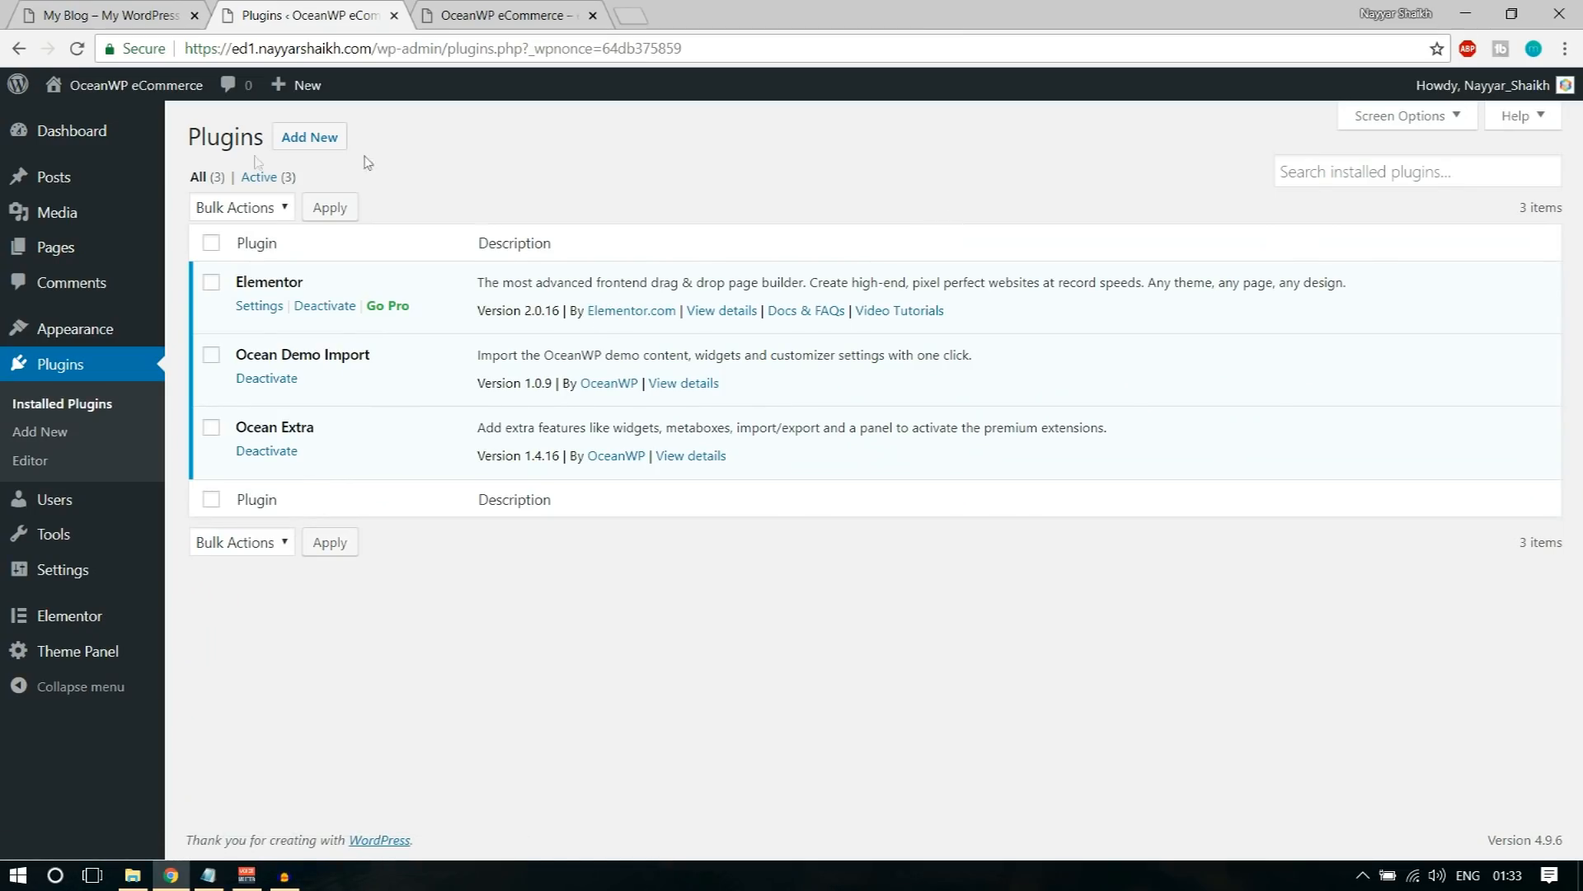
Step: Open the page for adding plugins, and in a new tab open bloggdude.com's article on creating an eCommerce website with its download line
click(316, 153)
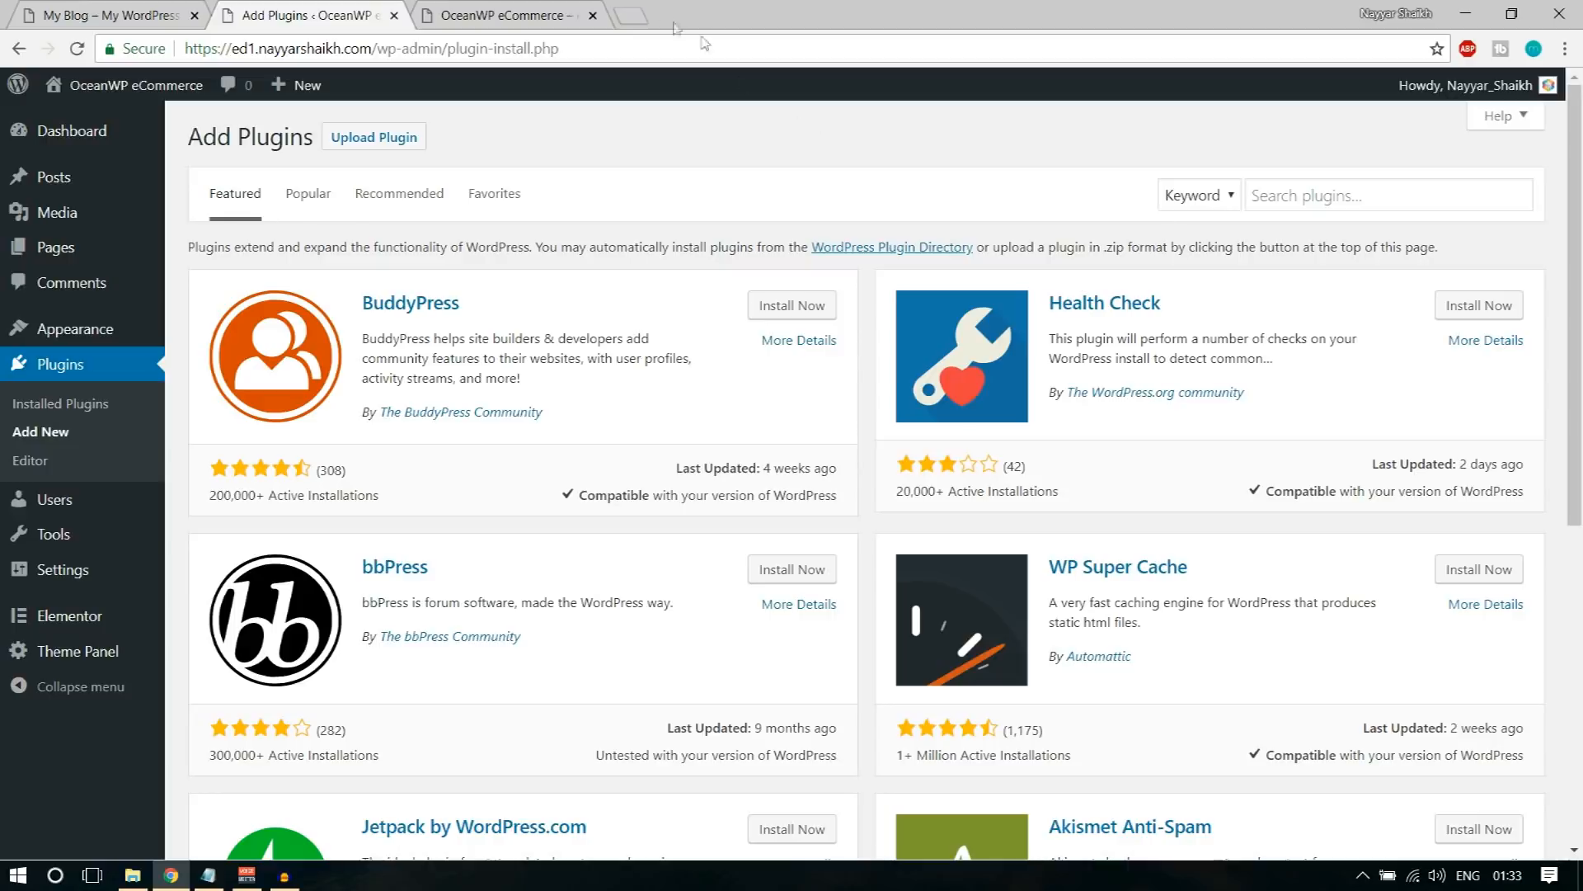
click(639, 12)
text(bloggdude.com)
key(Return)
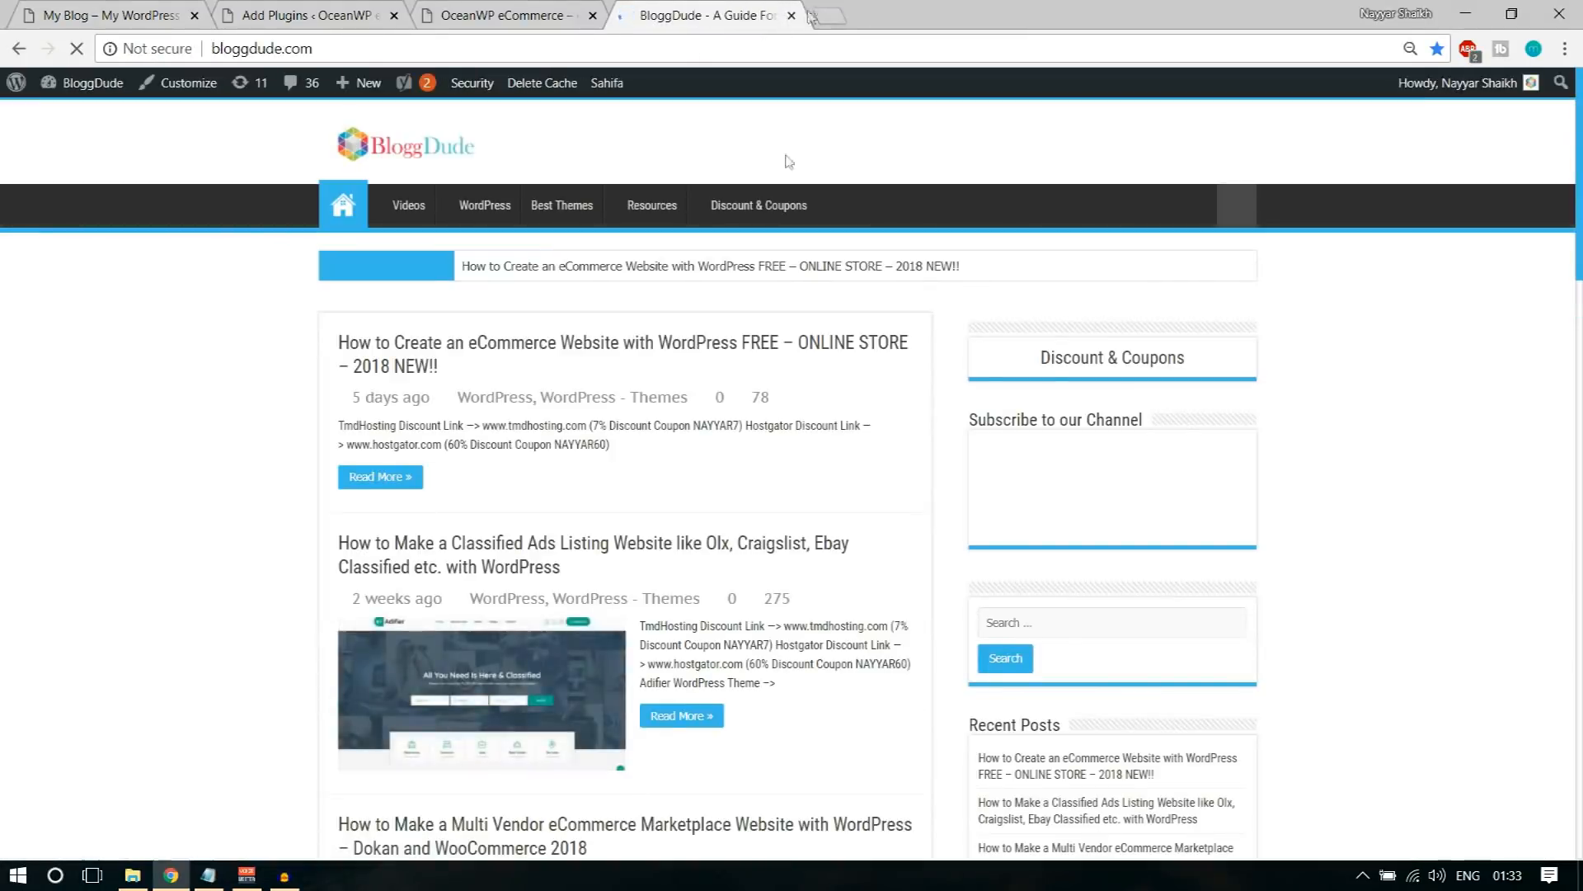
click(606, 346)
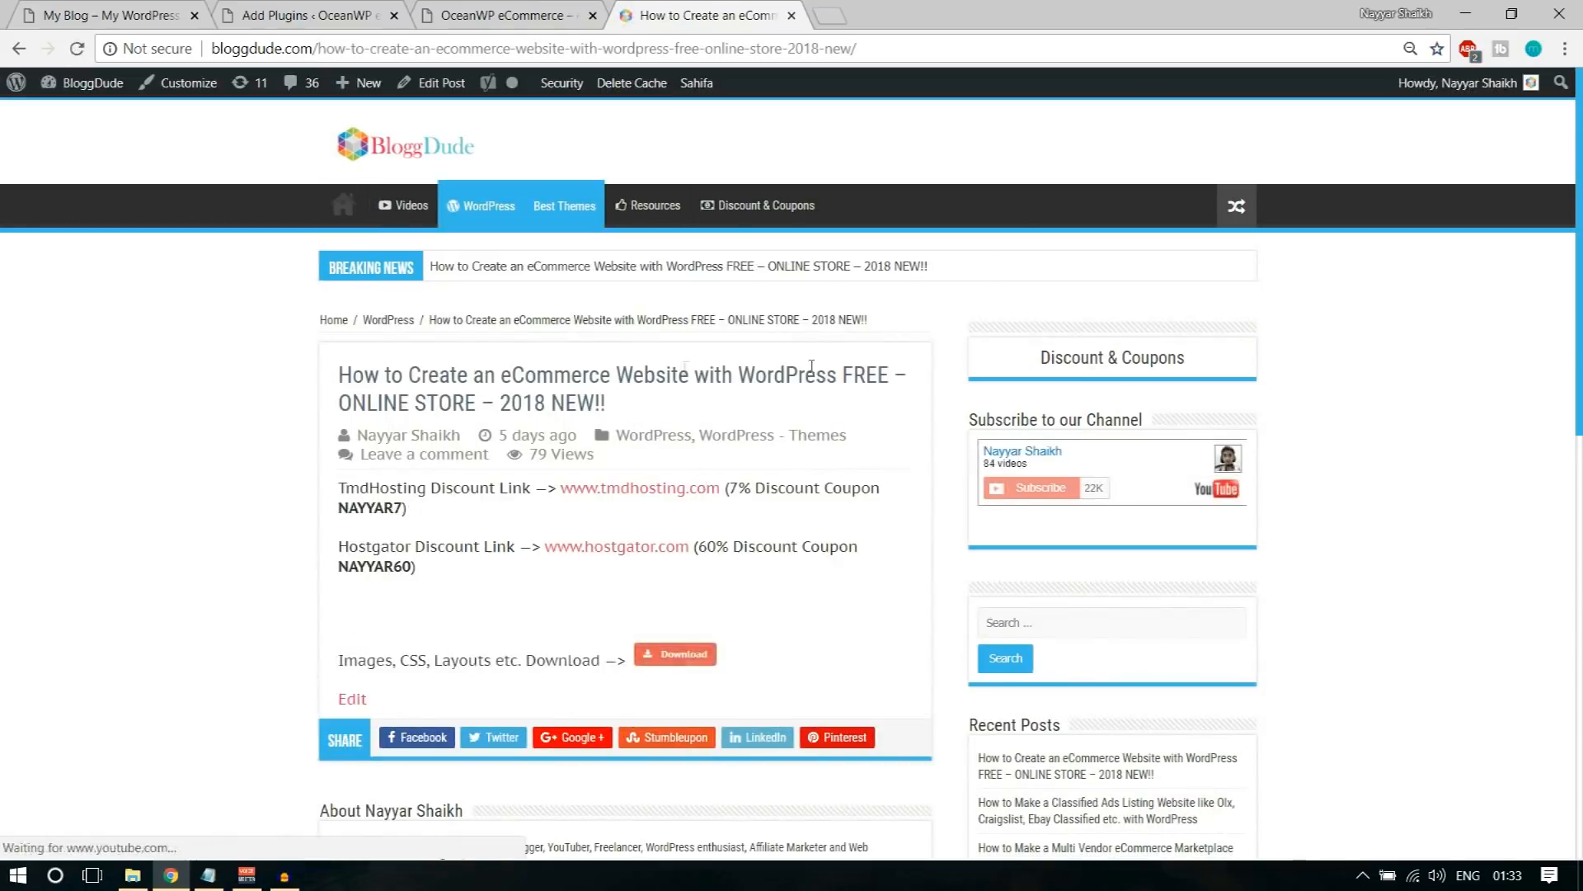
scroll(865, 524, down, 4)
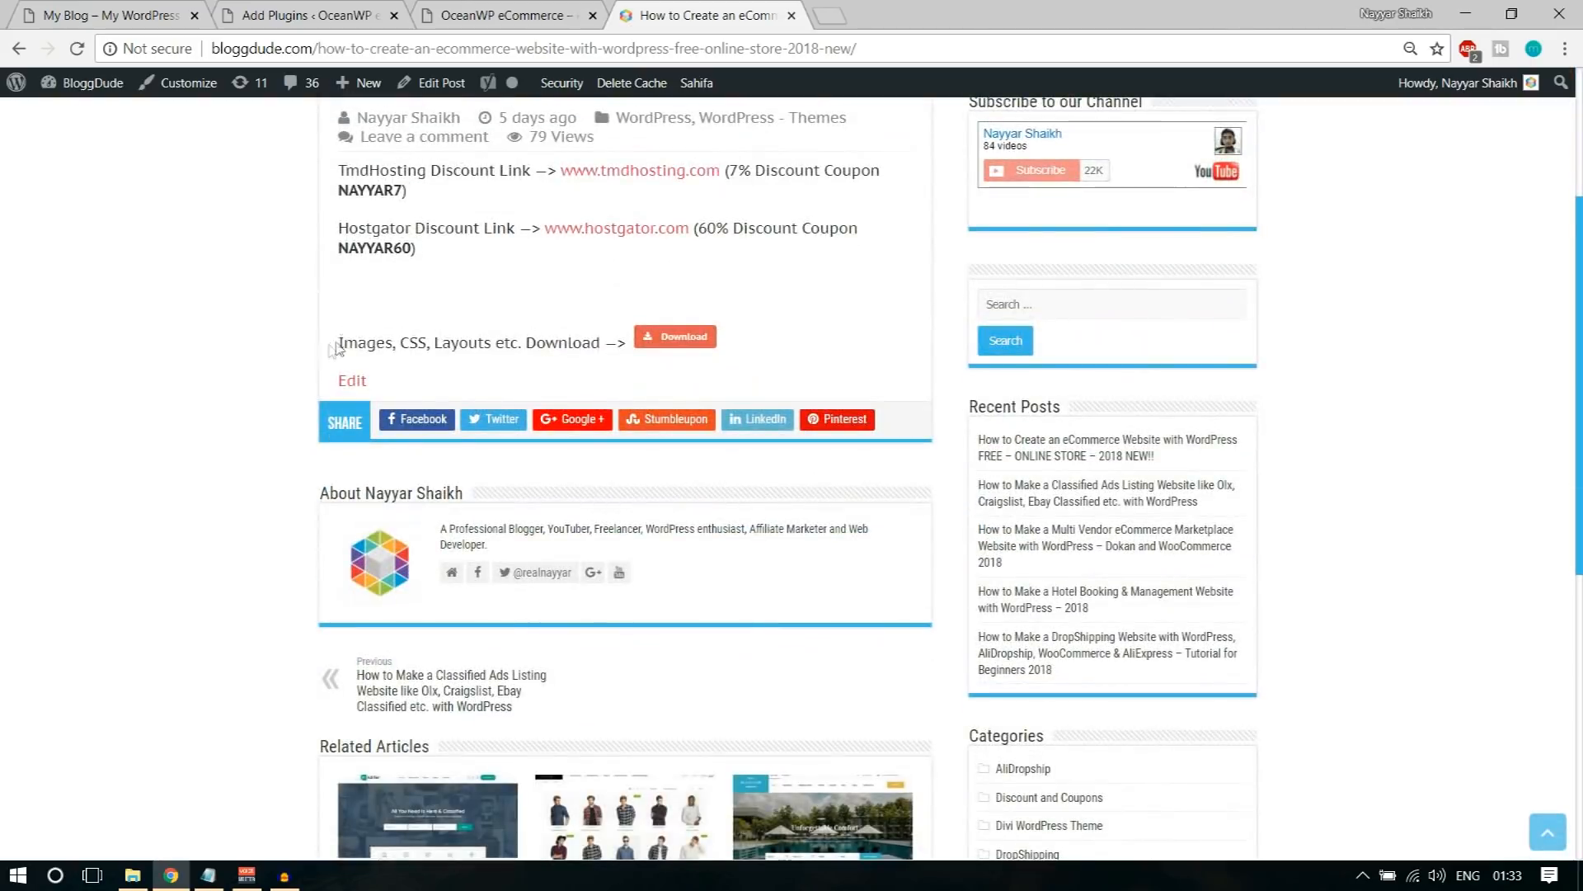
drag(340, 341, 607, 361)
click(605, 361)
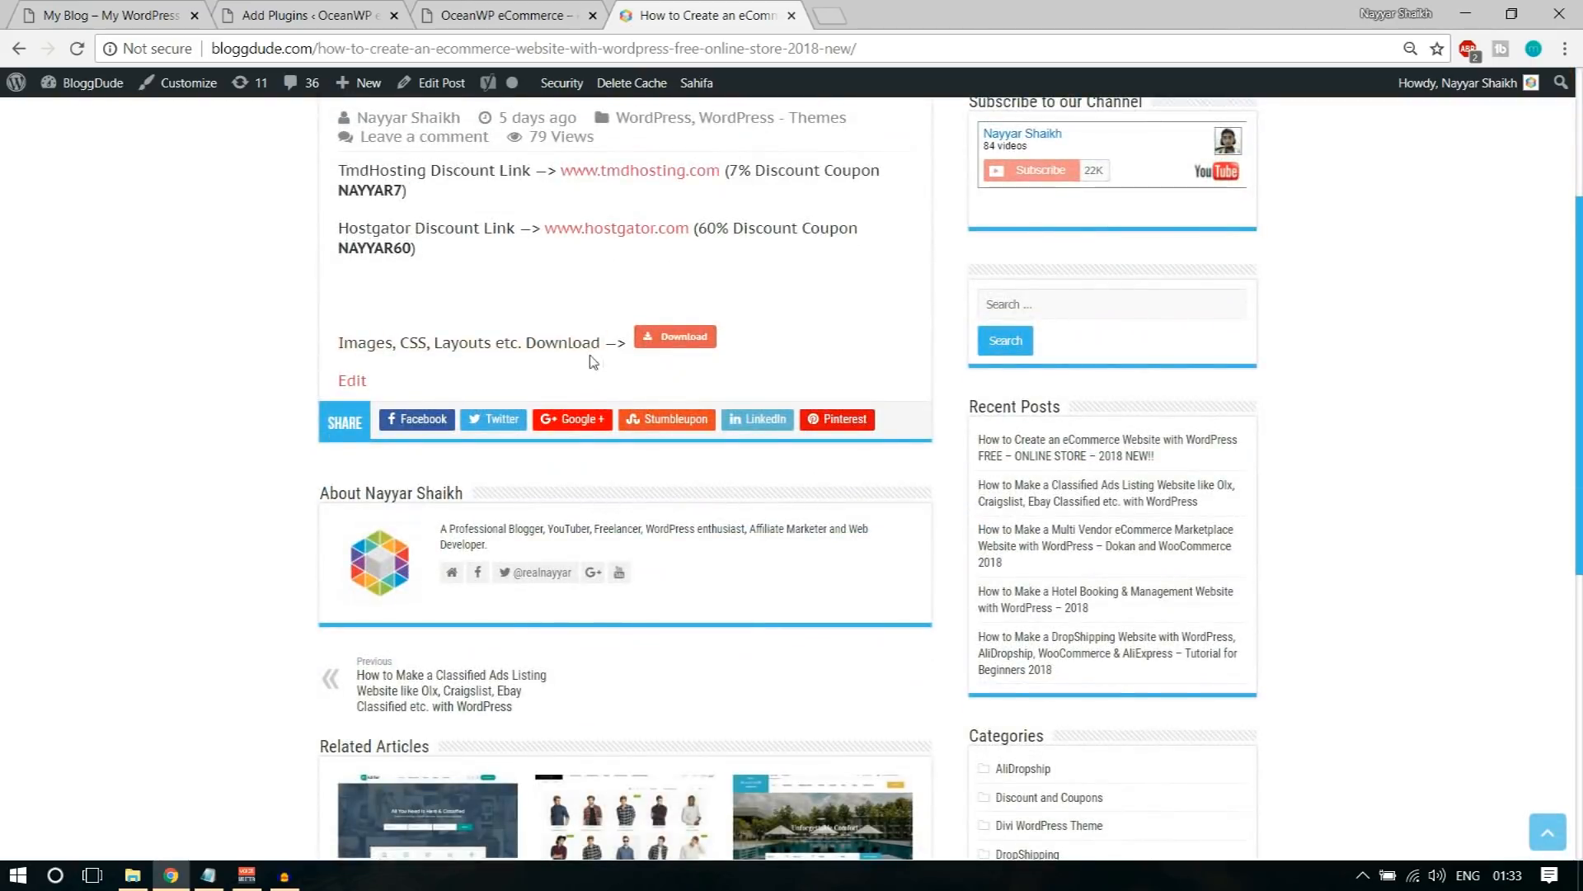
Step: Start downloading OceanWP-eCommerce.zip from the article, cancel the download and close the download bar
click(673, 345)
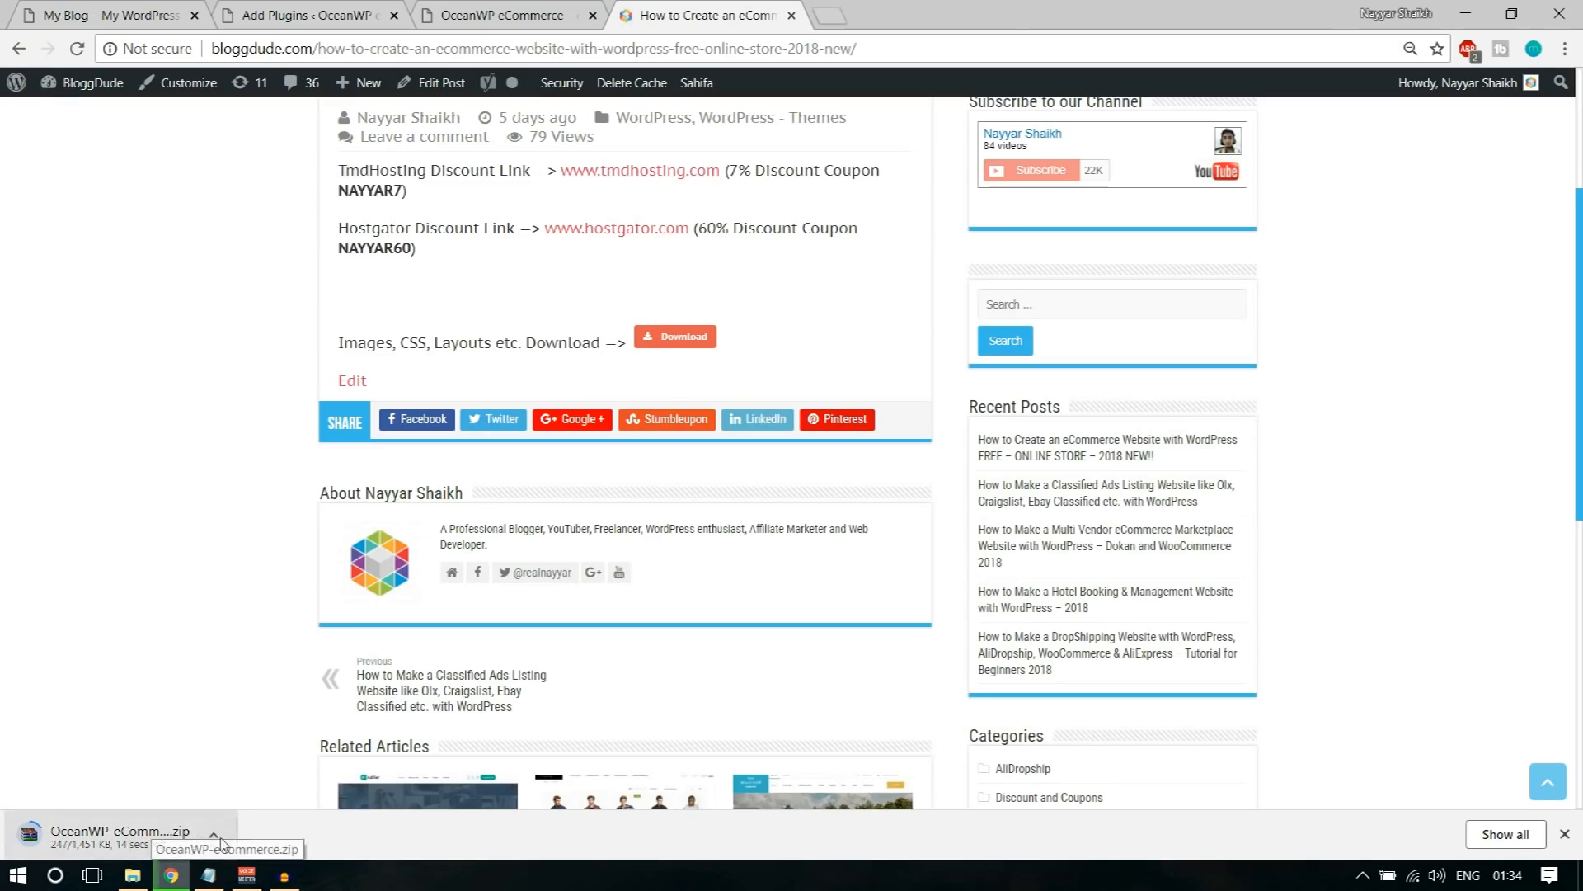
click(213, 837)
click(248, 805)
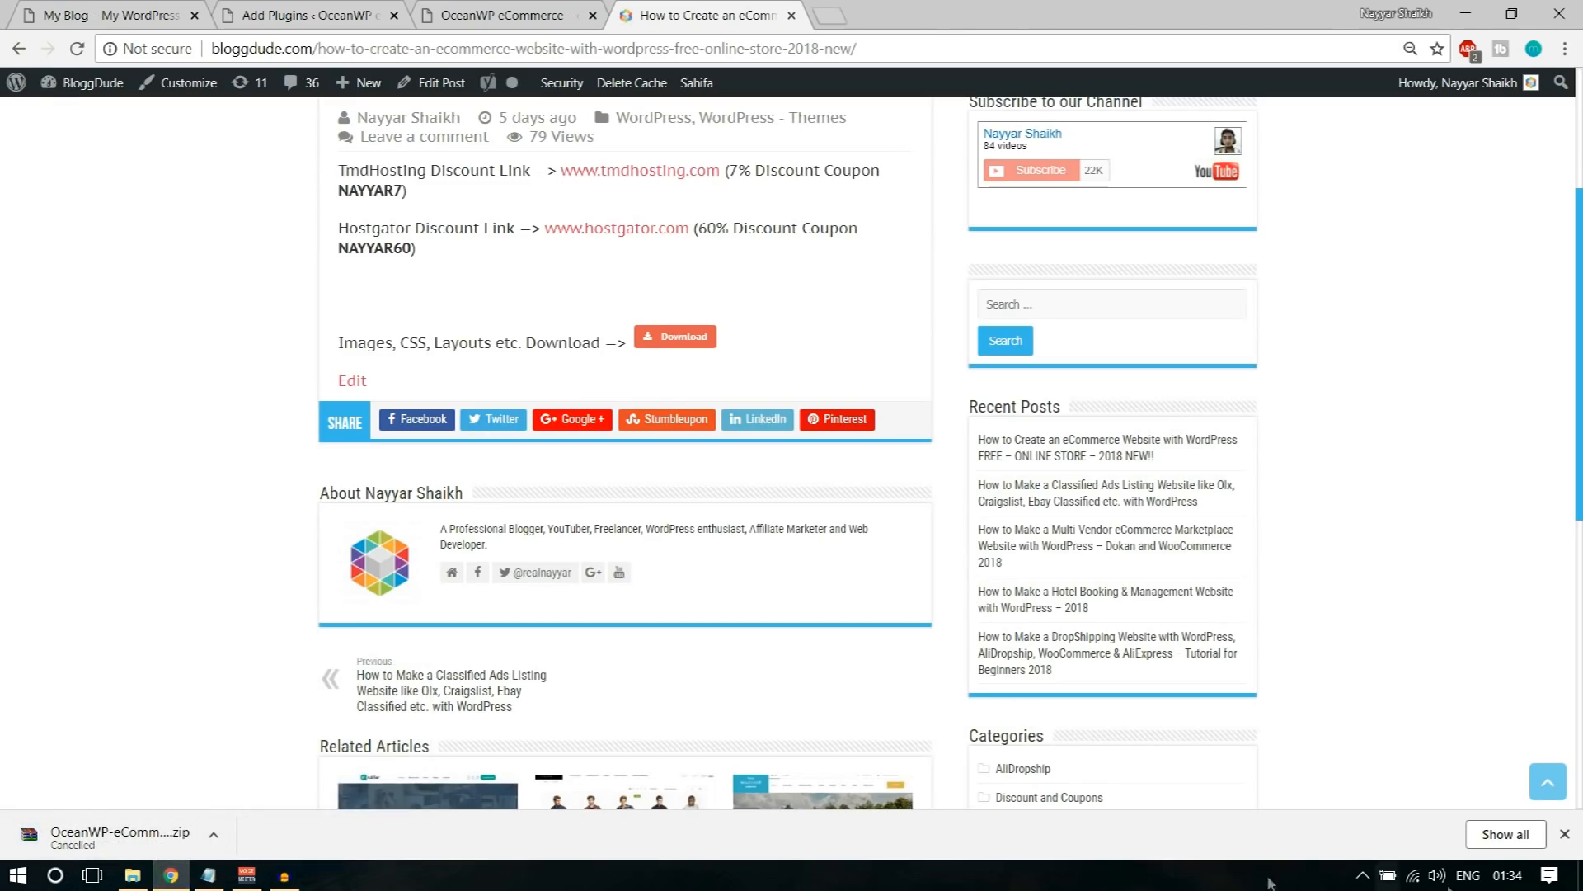
click(1565, 838)
Step: Go over the article's images, CSS and layouts download line again and return to the new site's page for adding plugins
scroll(1507, 788, up, 4)
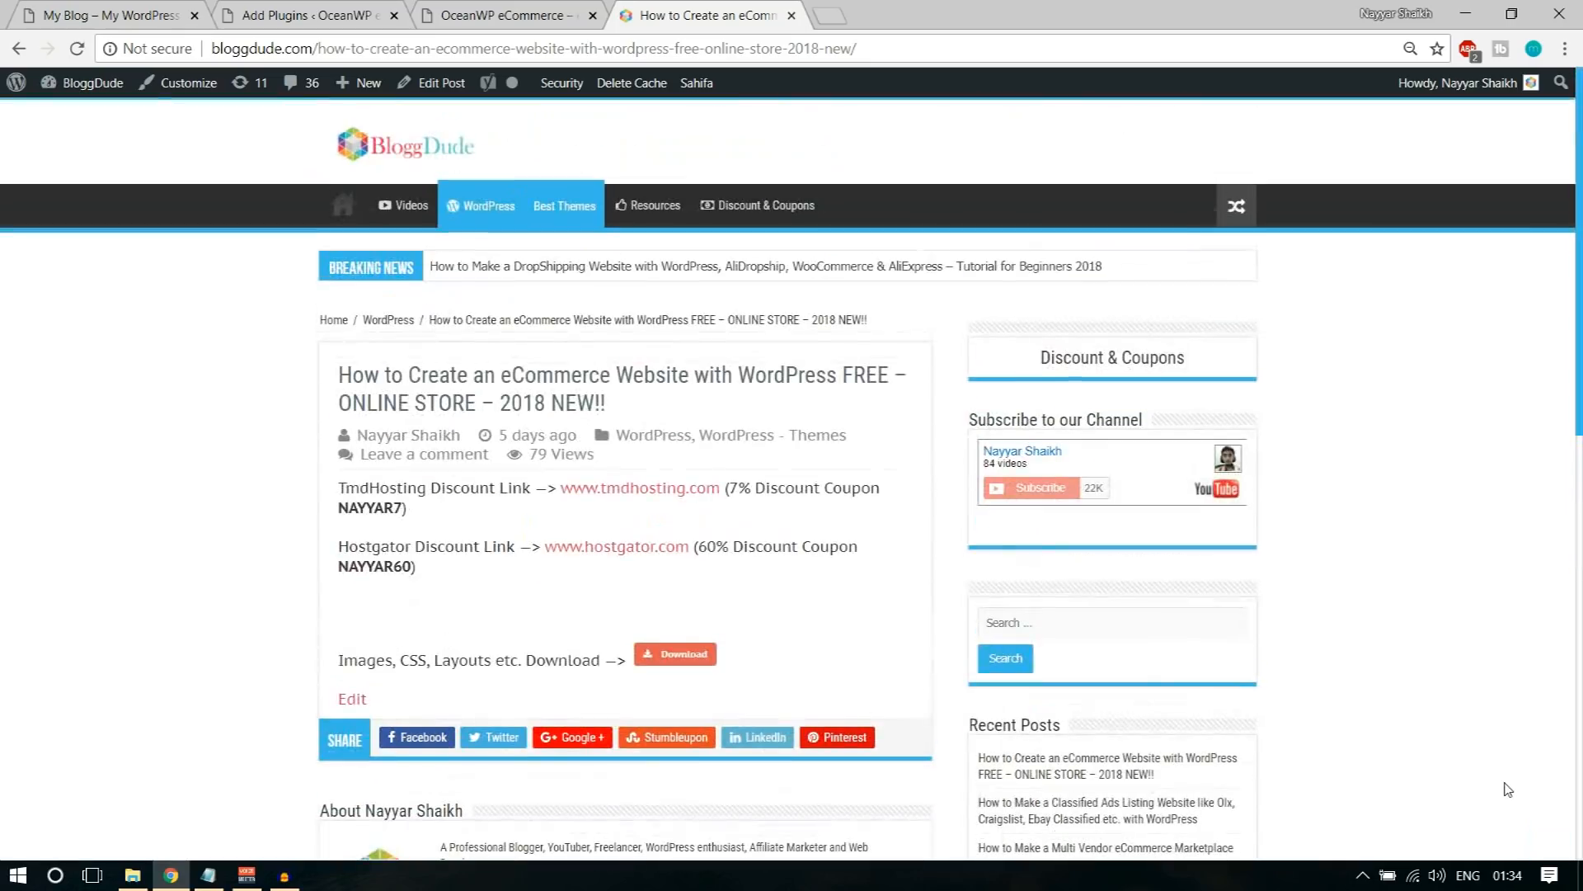
drag(337, 630, 778, 668)
click(777, 668)
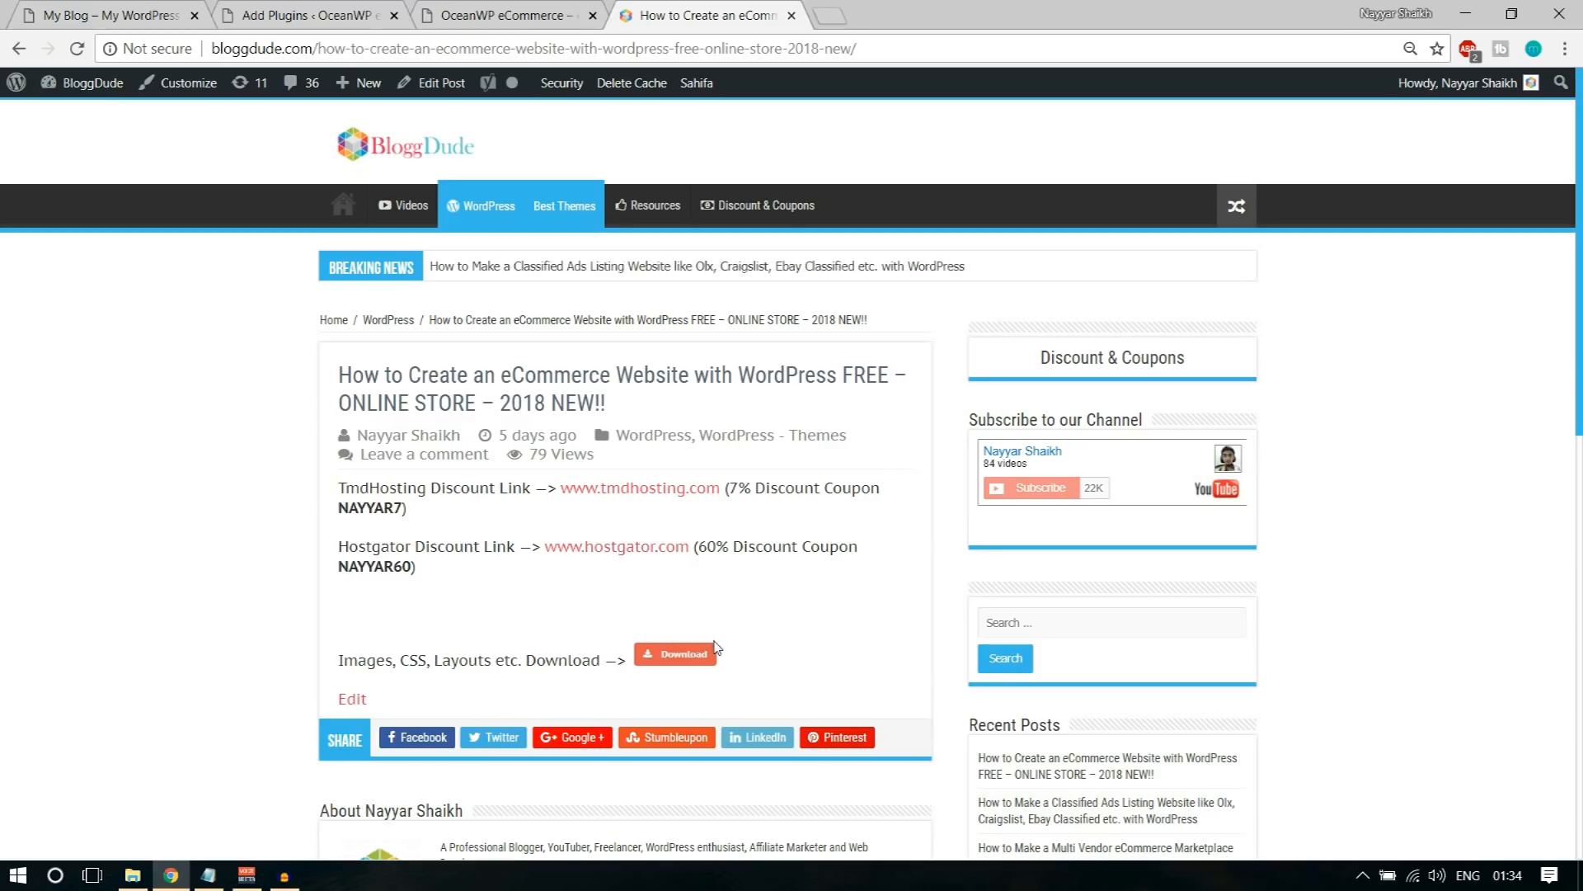
click(520, 20)
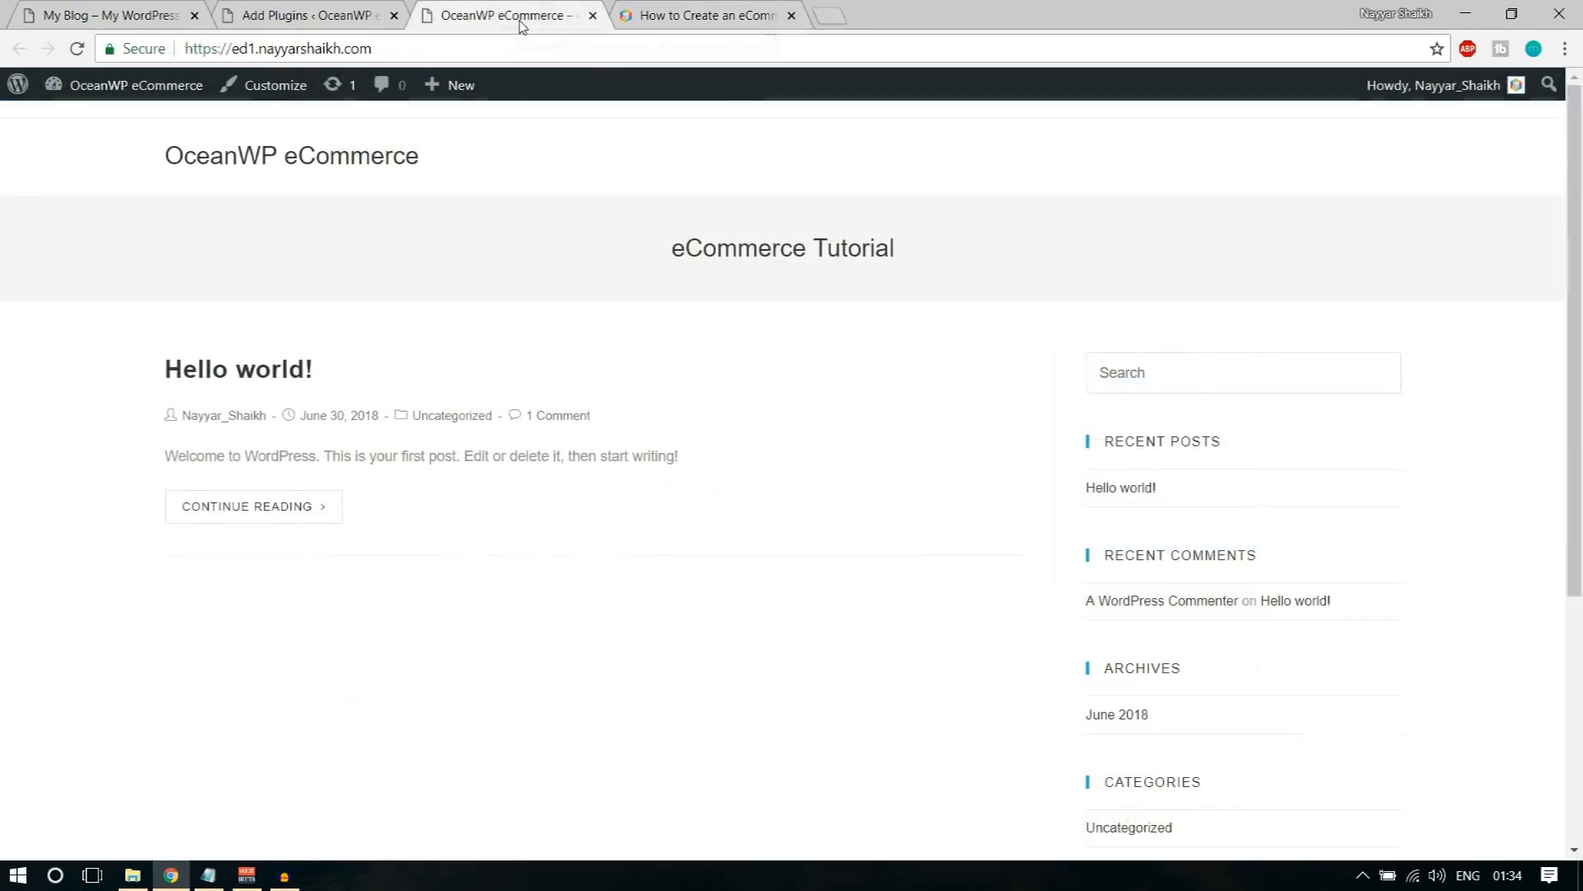
click(281, 6)
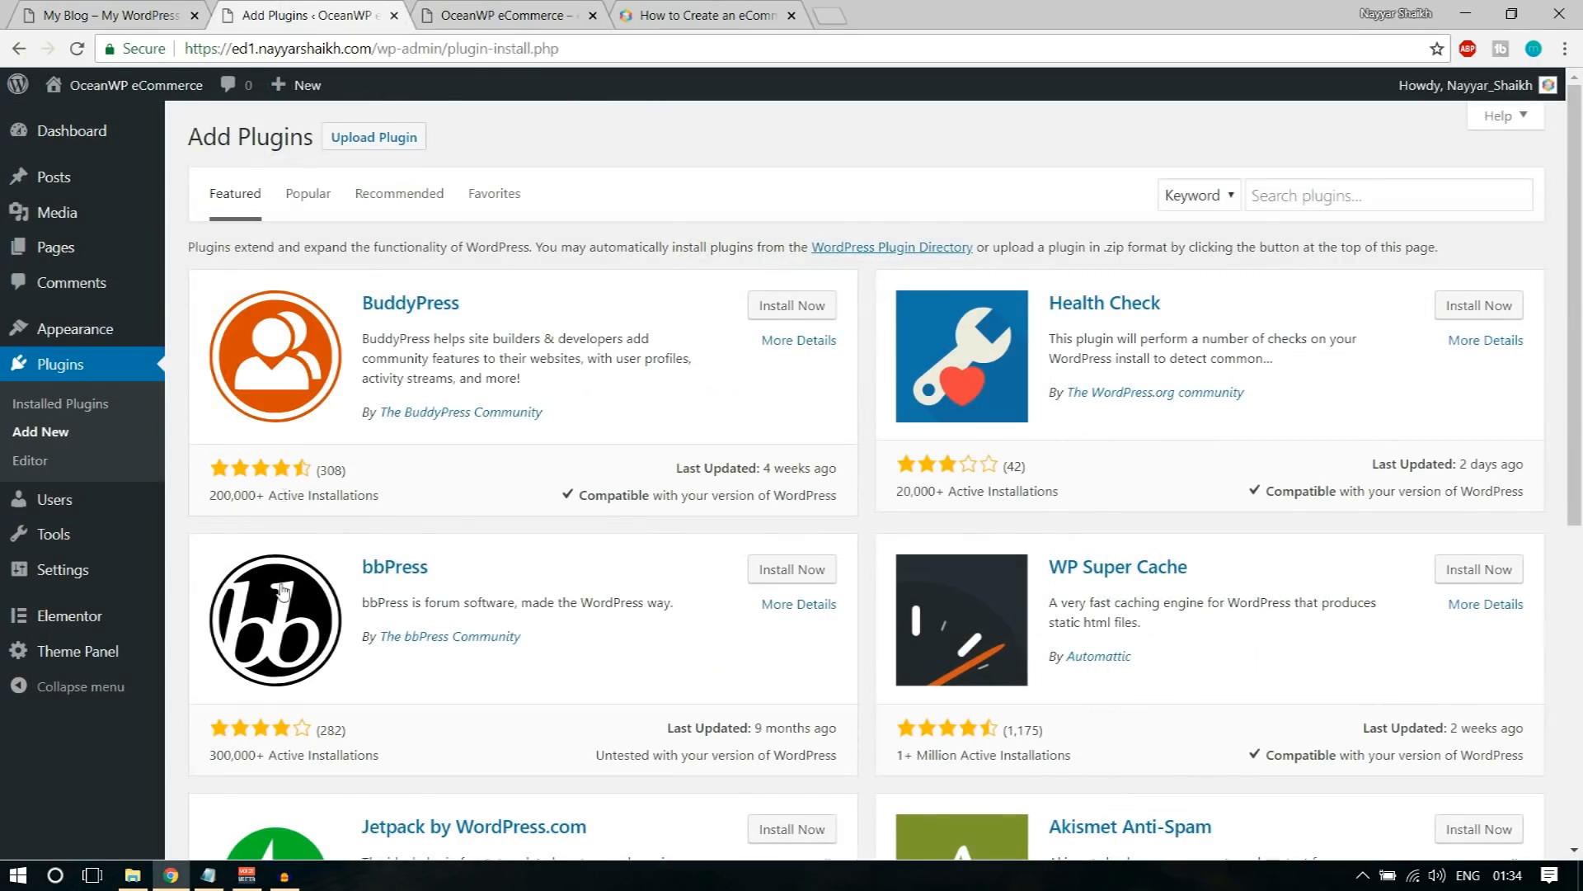
Step: Switch to the Steps notes in Notepad and review the list of plugins from Ocean Product Sharing to Premium Addons for Elementor
click(208, 875)
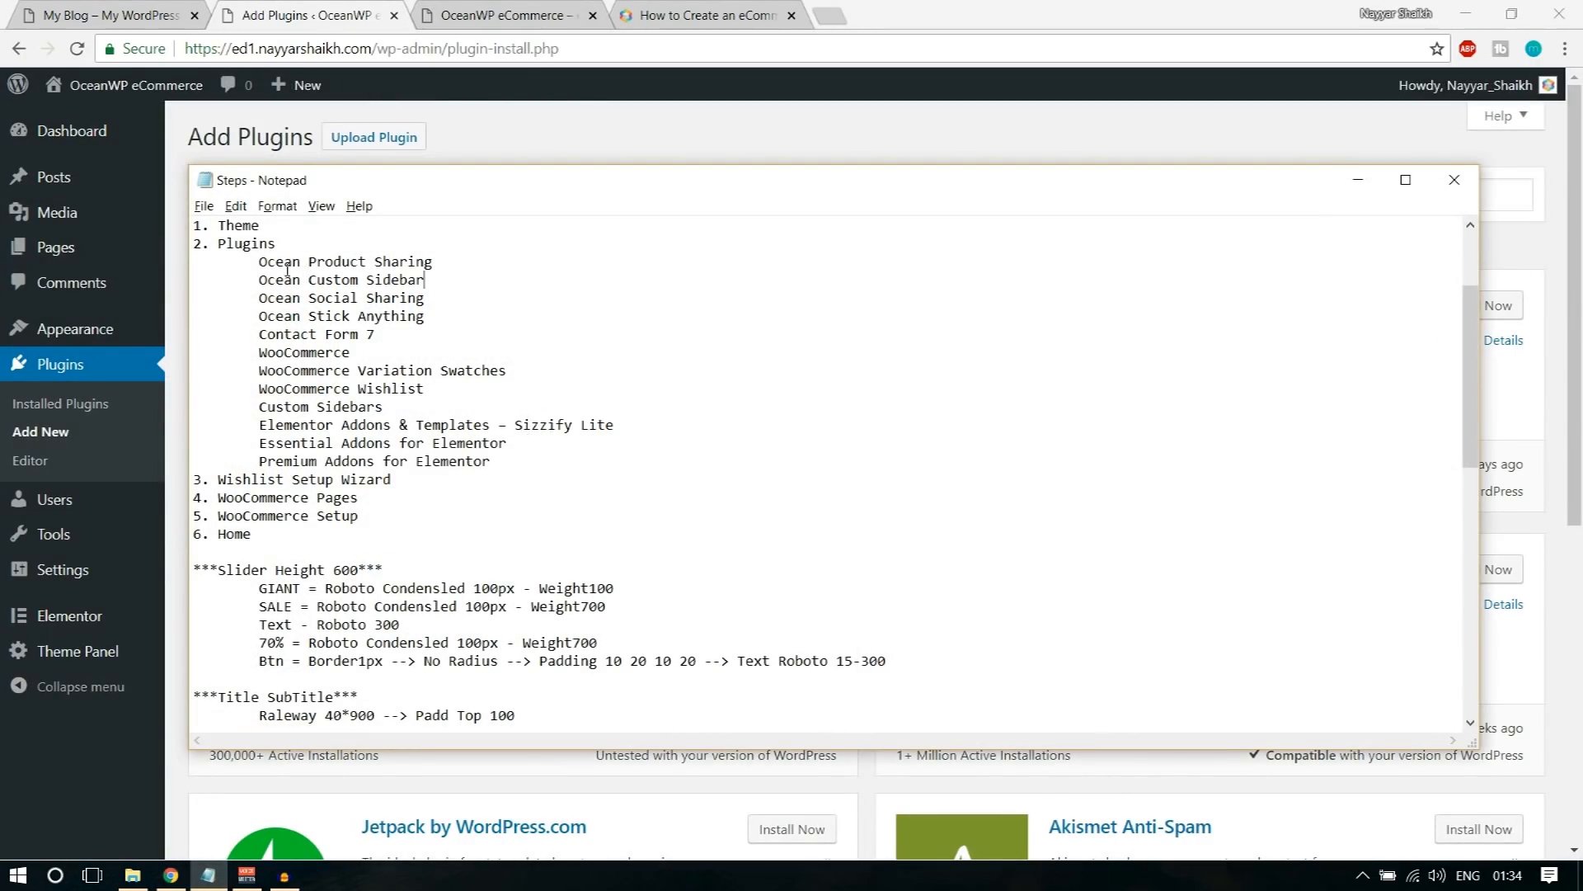
drag(250, 261, 553, 463)
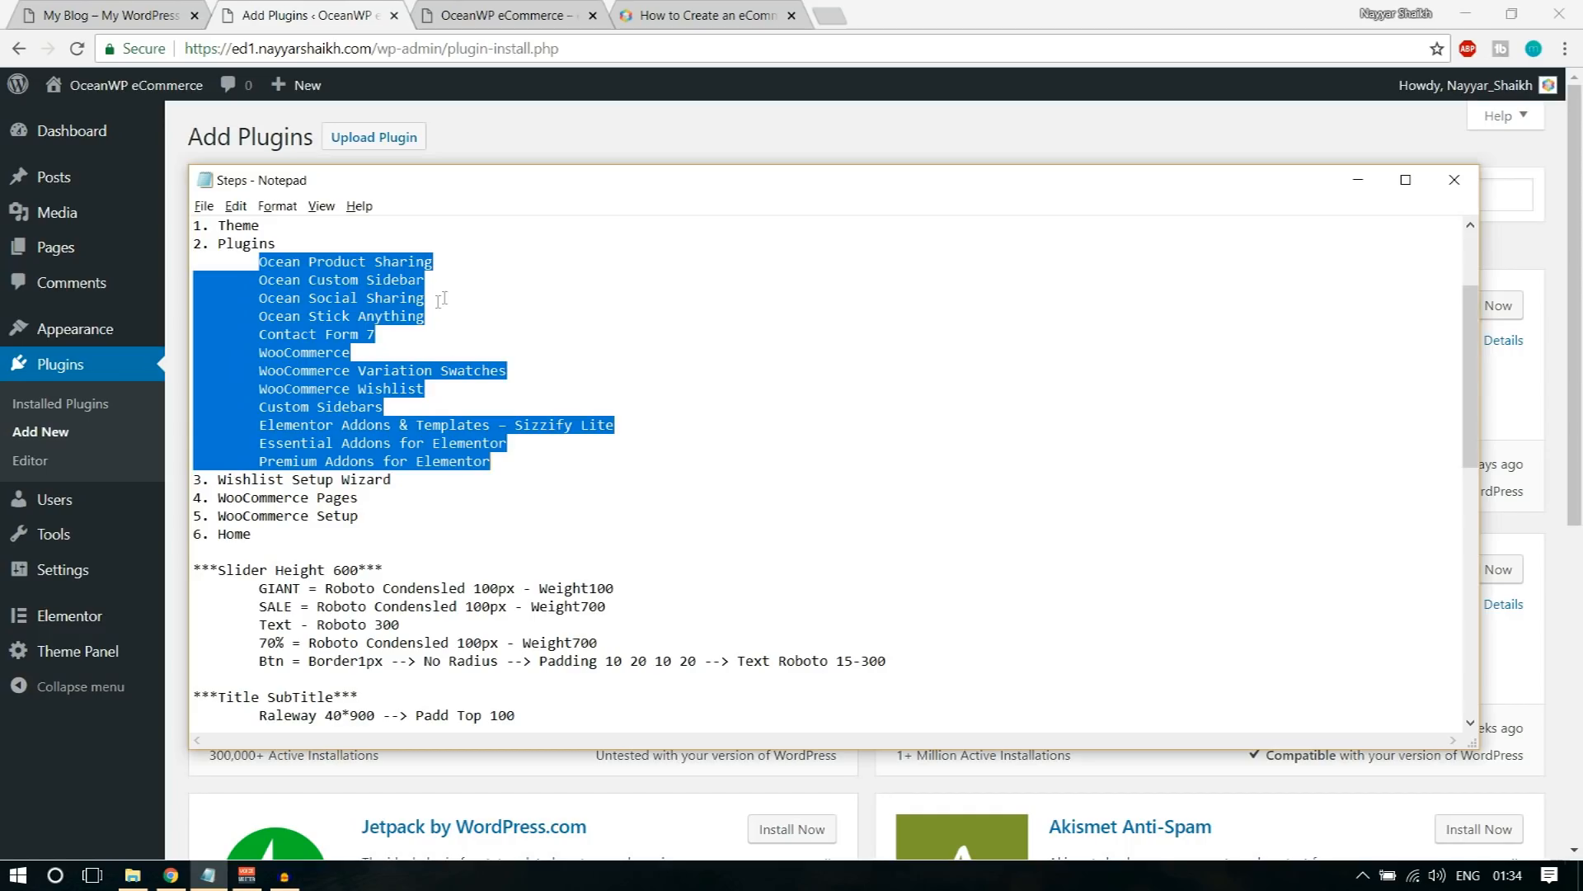
click(451, 267)
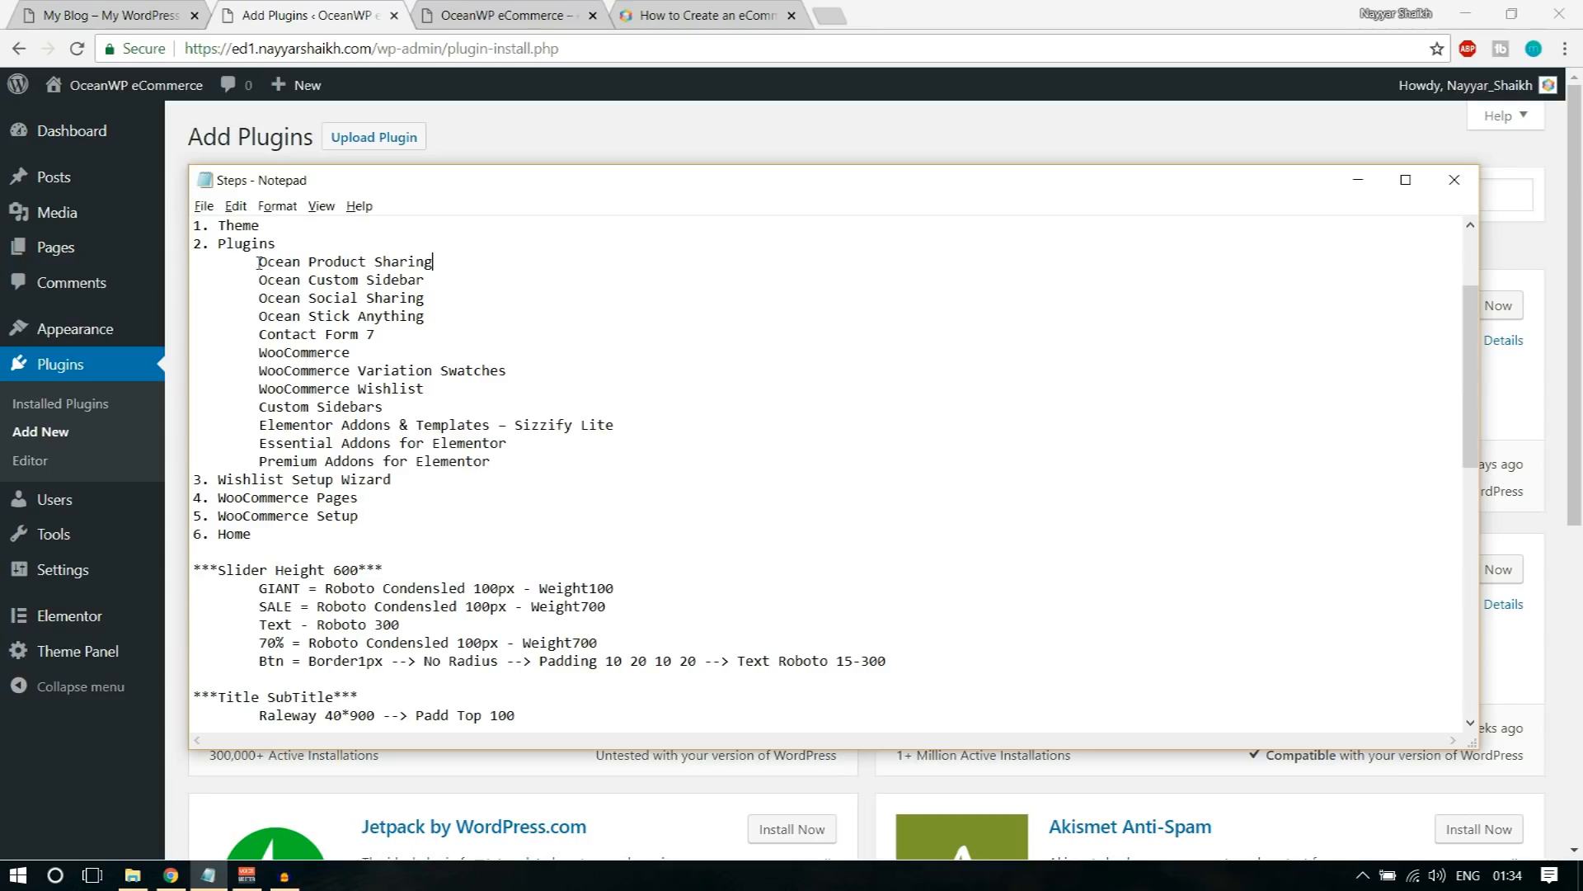
Step: Find the Ocean Product Sharing plugin using its name copied from the Steps notes, then install and activate it
drag(259, 262, 441, 260)
key(ctrl+c)
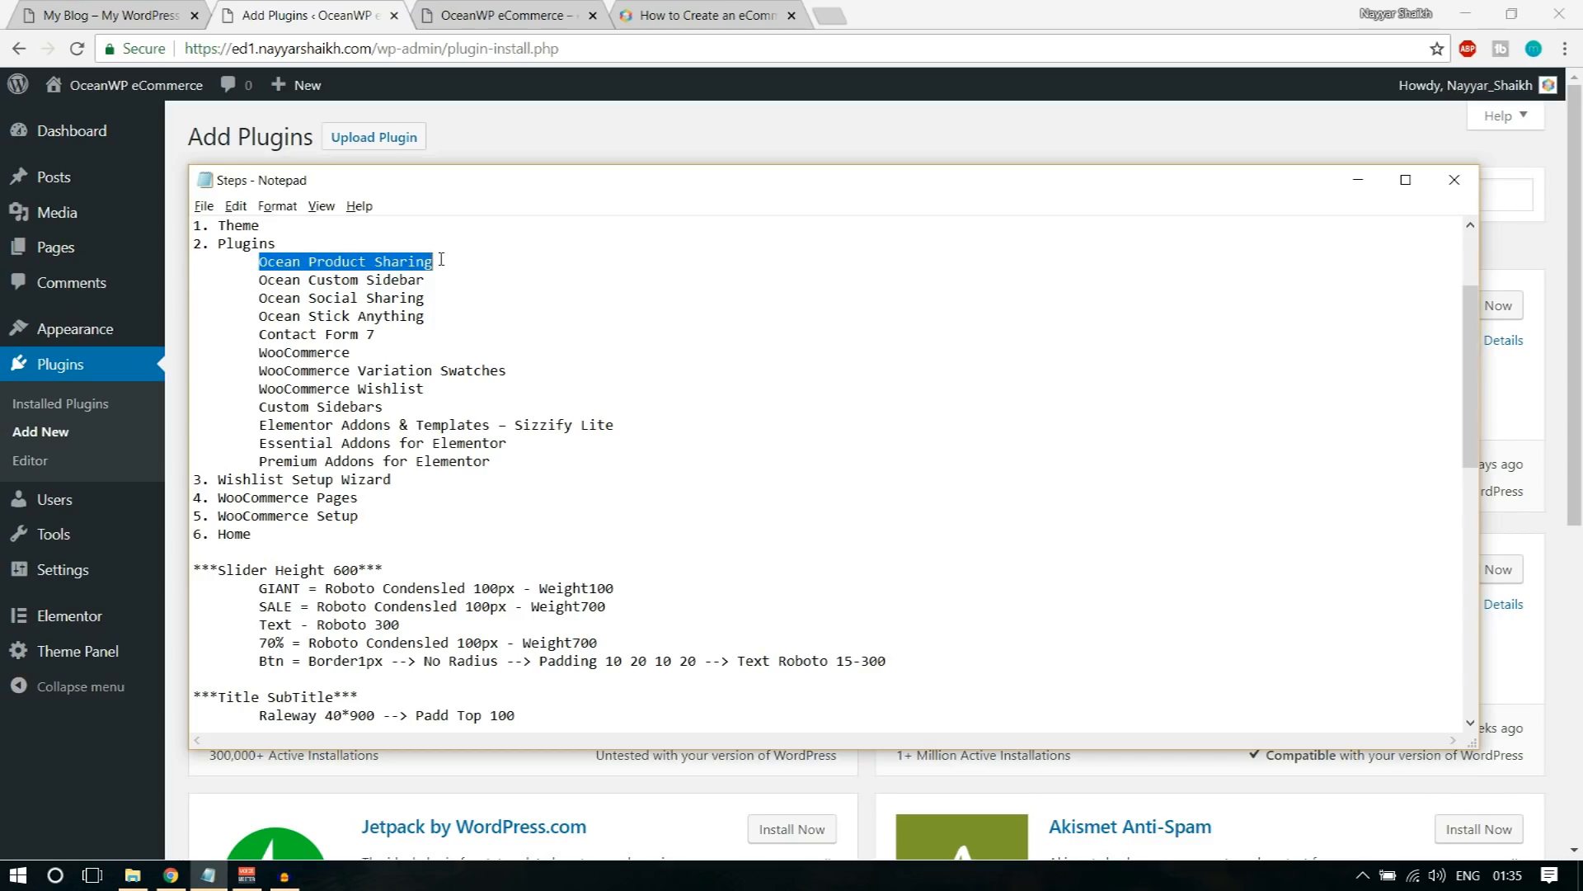
click(331, 8)
click(1297, 195)
key(ctrl+v)
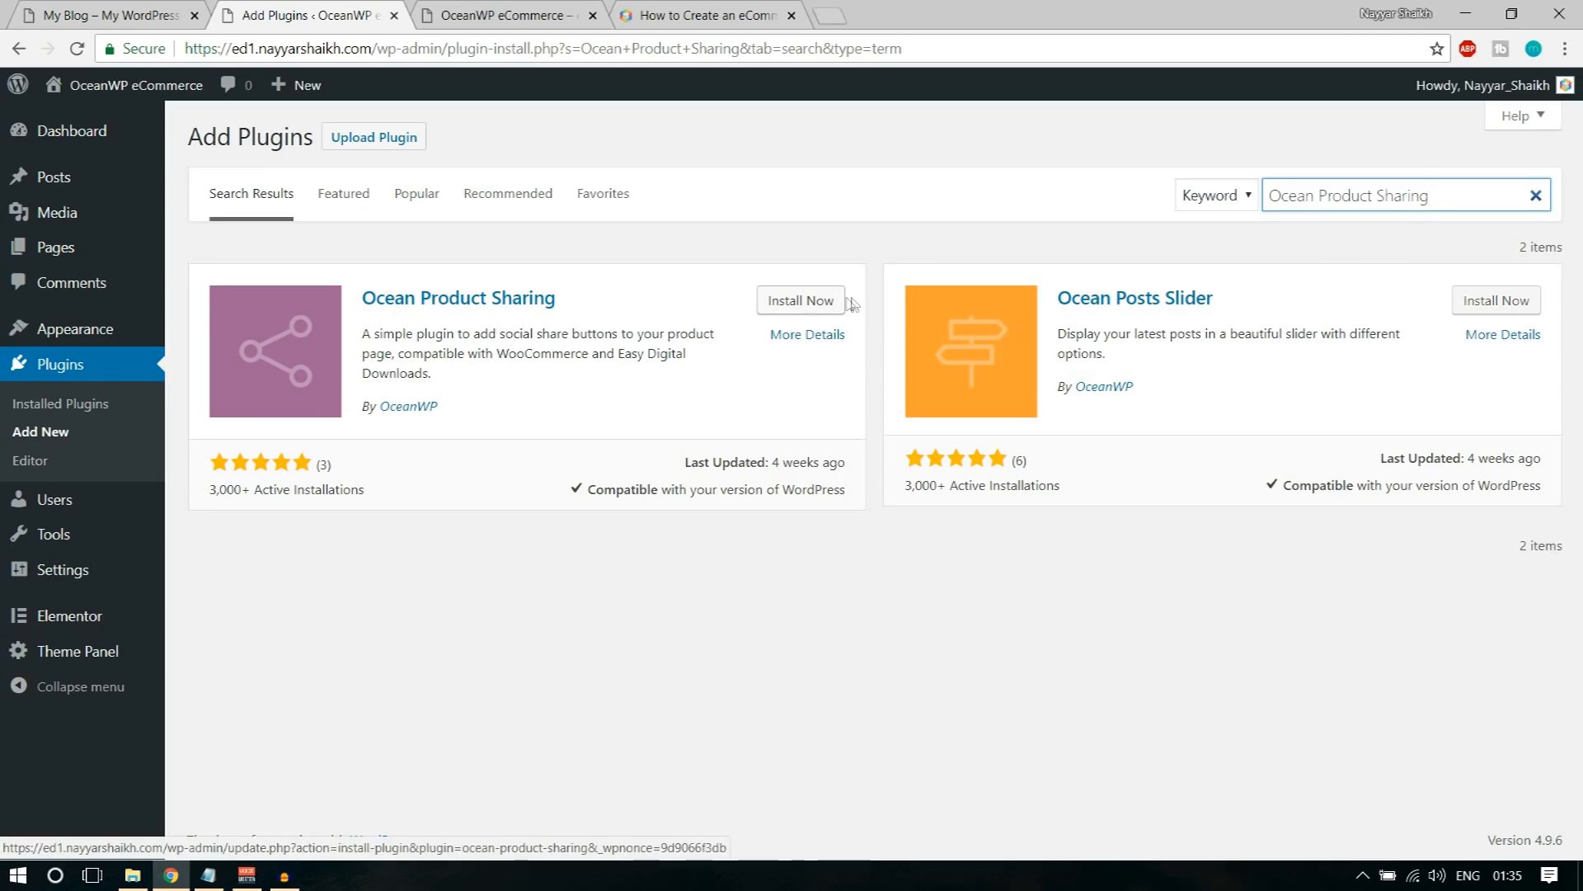
click(800, 303)
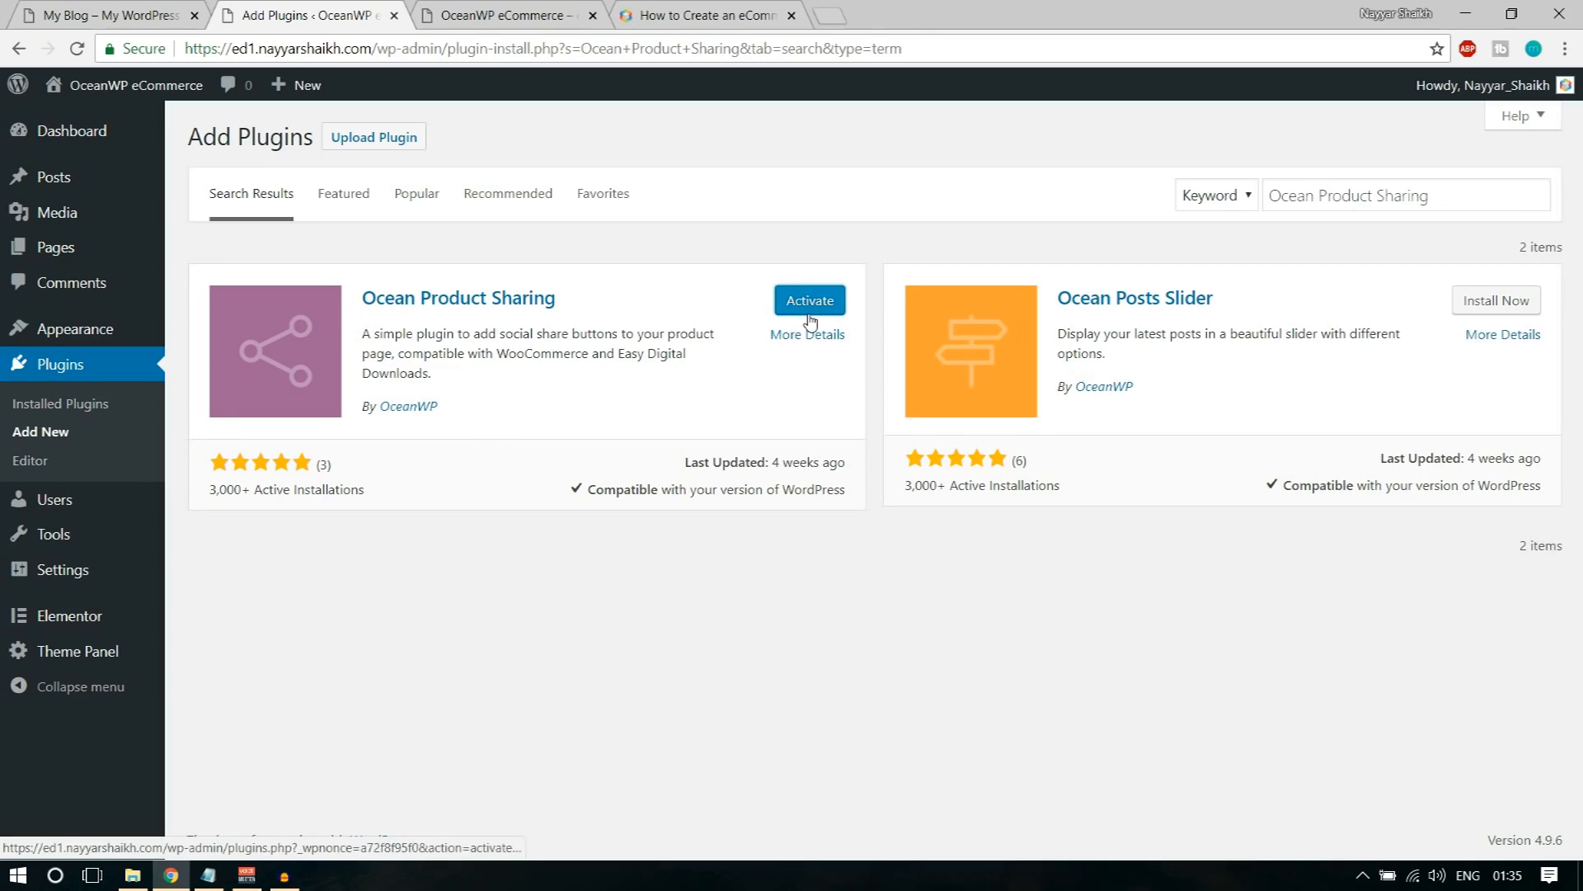
click(214, 885)
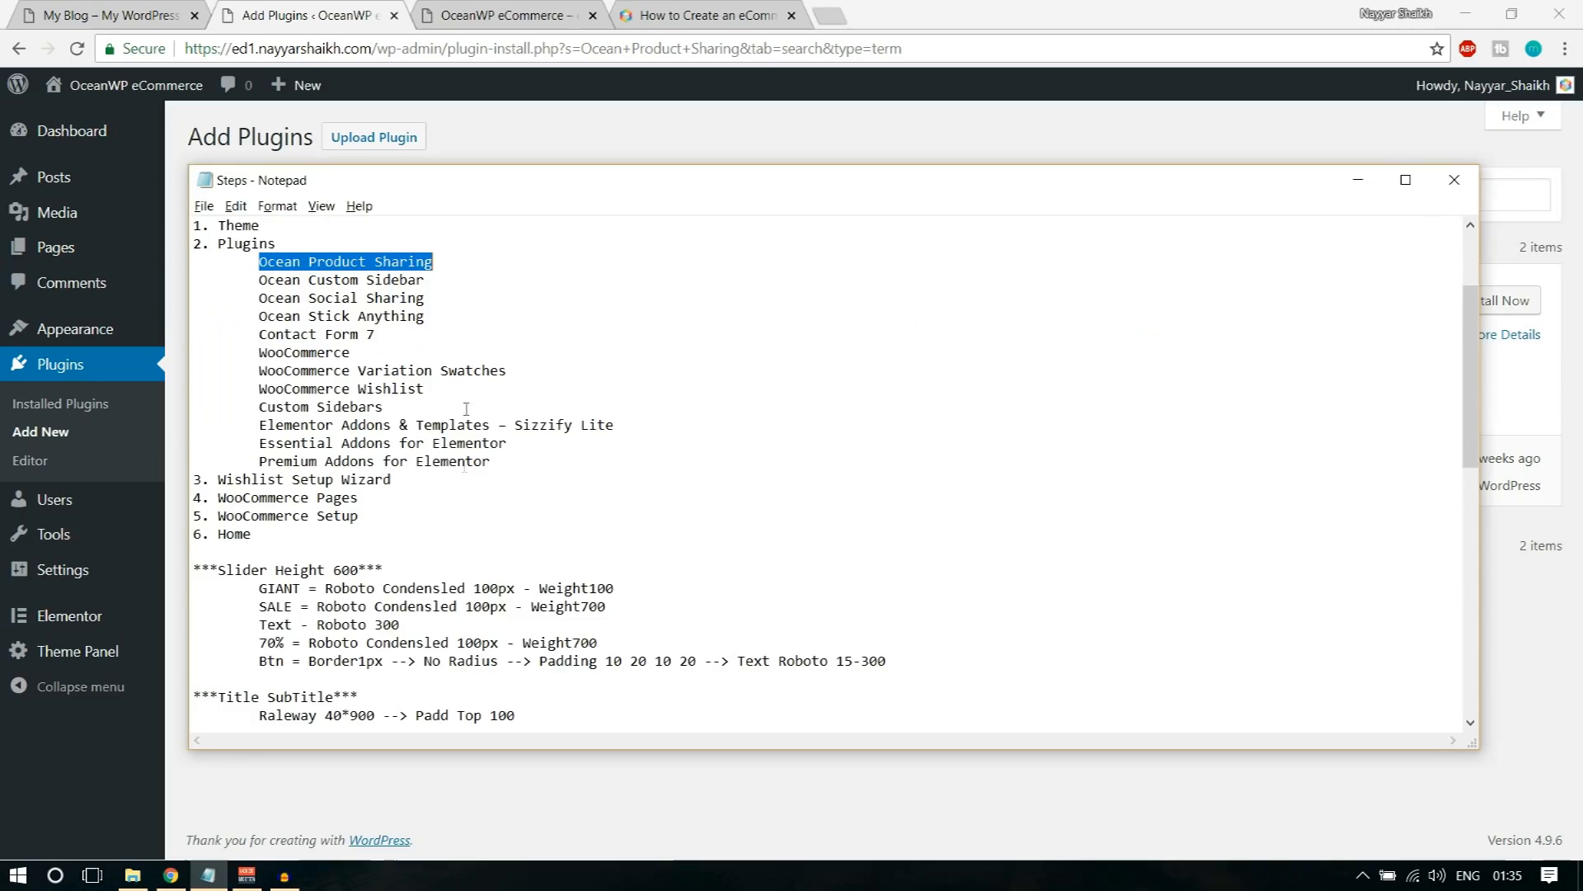
click(594, 123)
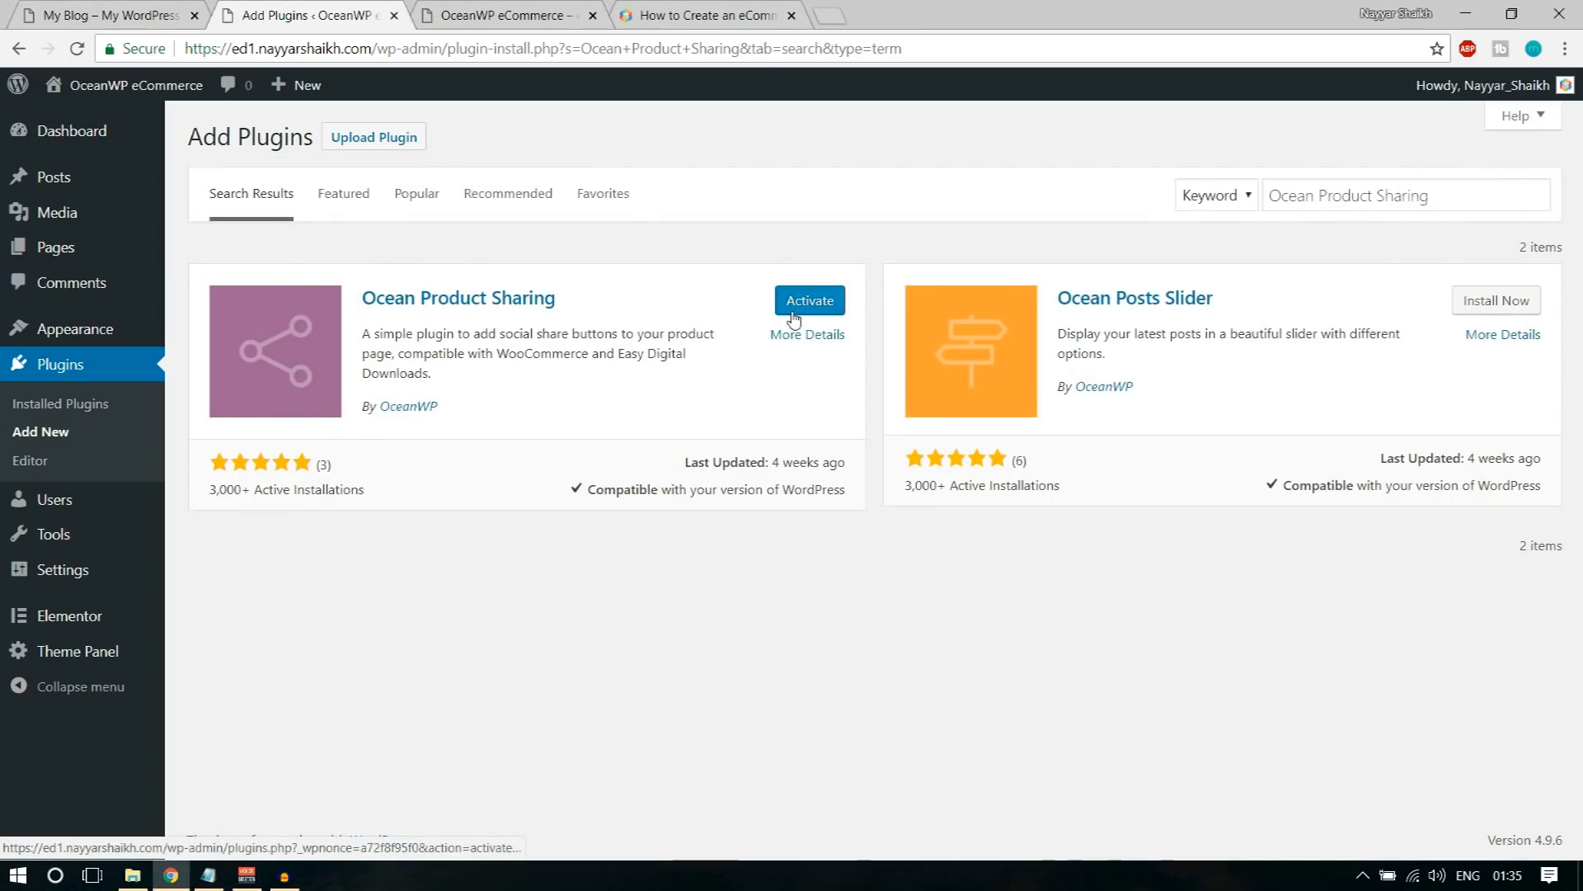
click(797, 312)
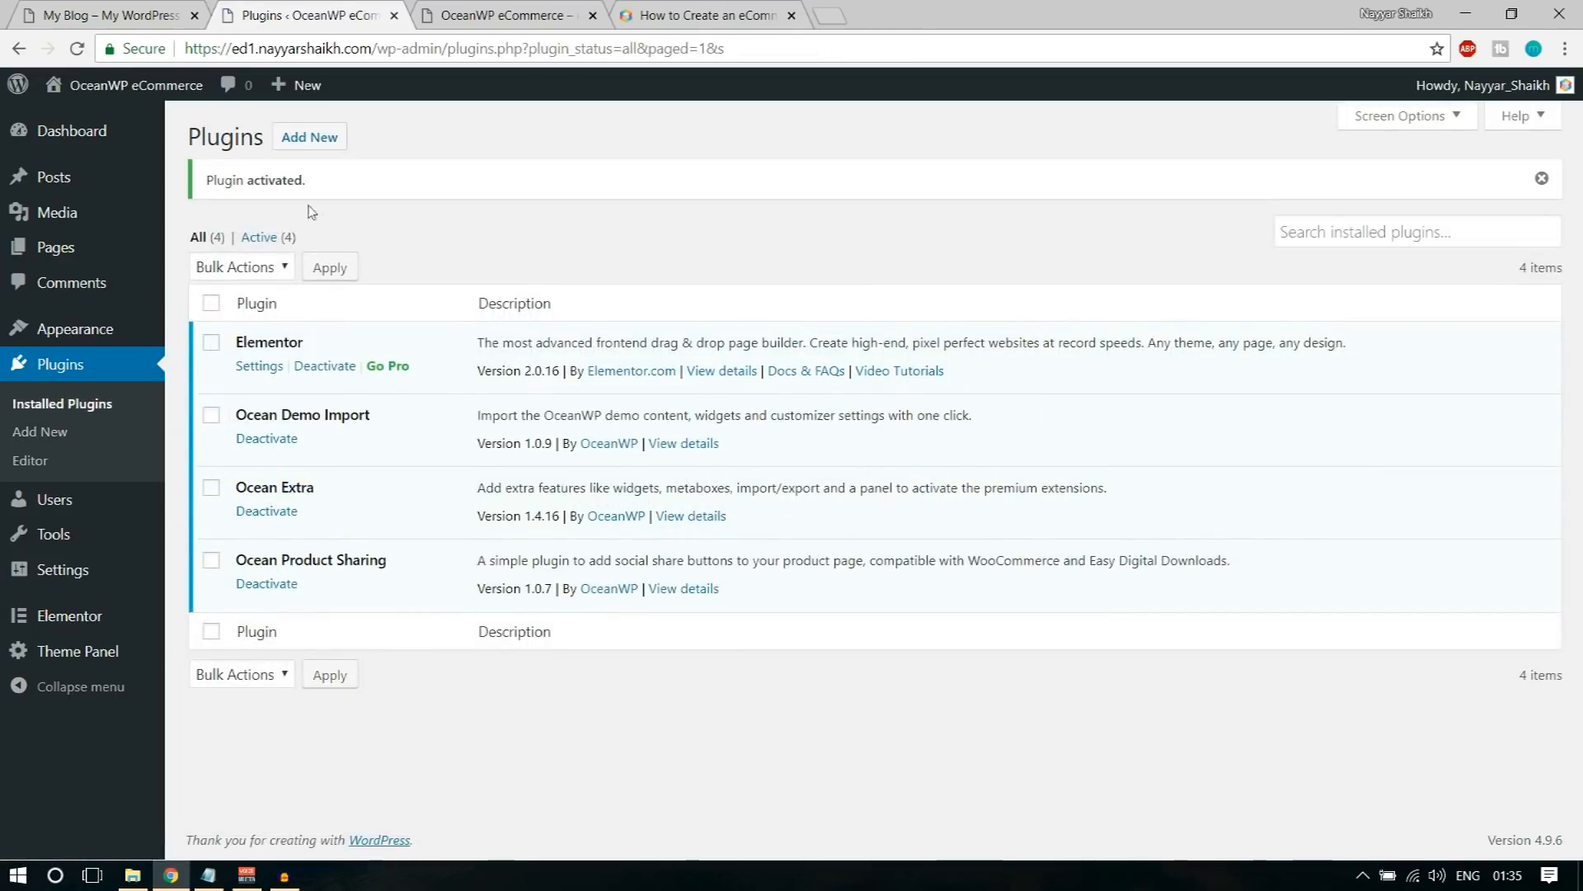
Step: Return to adding plugins, search for Ocean Custom Sidebar with the name copied from the notes, and install it without activating
click(327, 143)
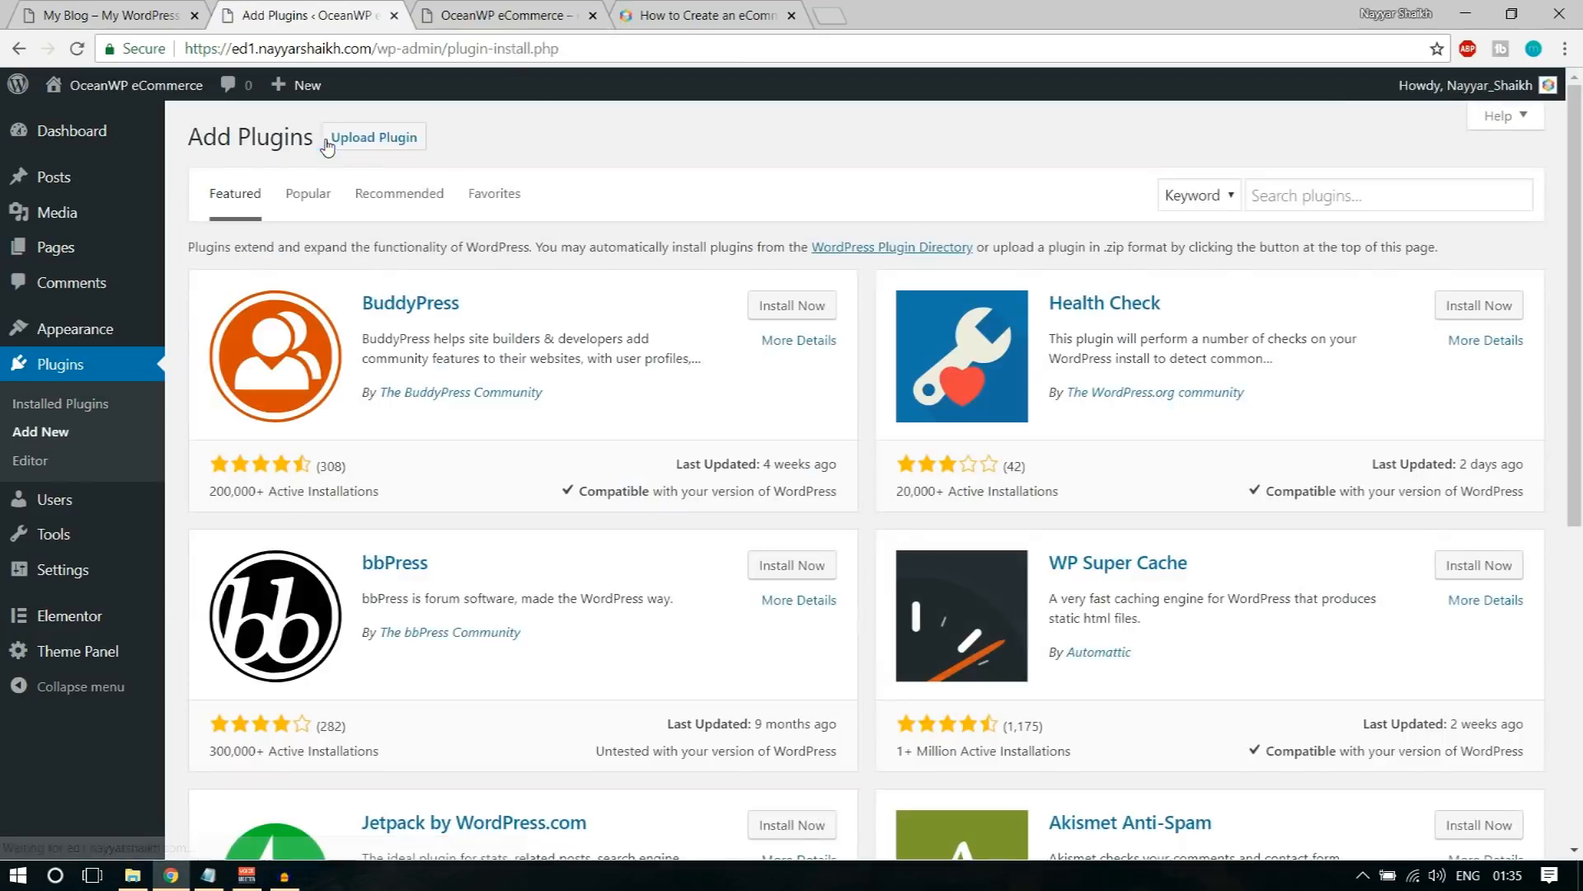
click(208, 874)
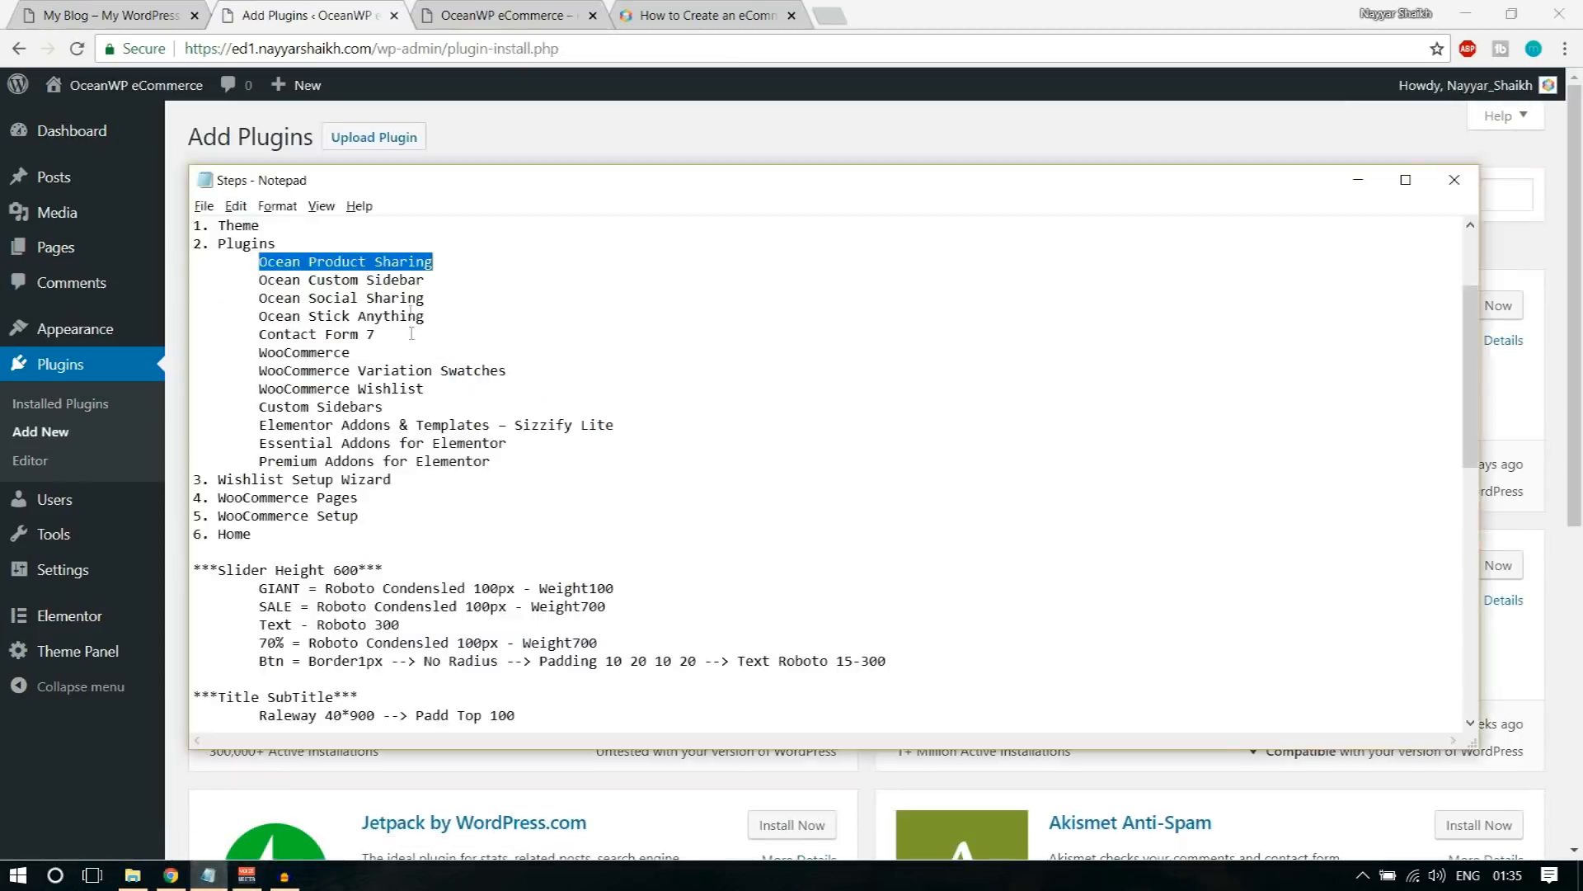
drag(438, 282, 257, 279)
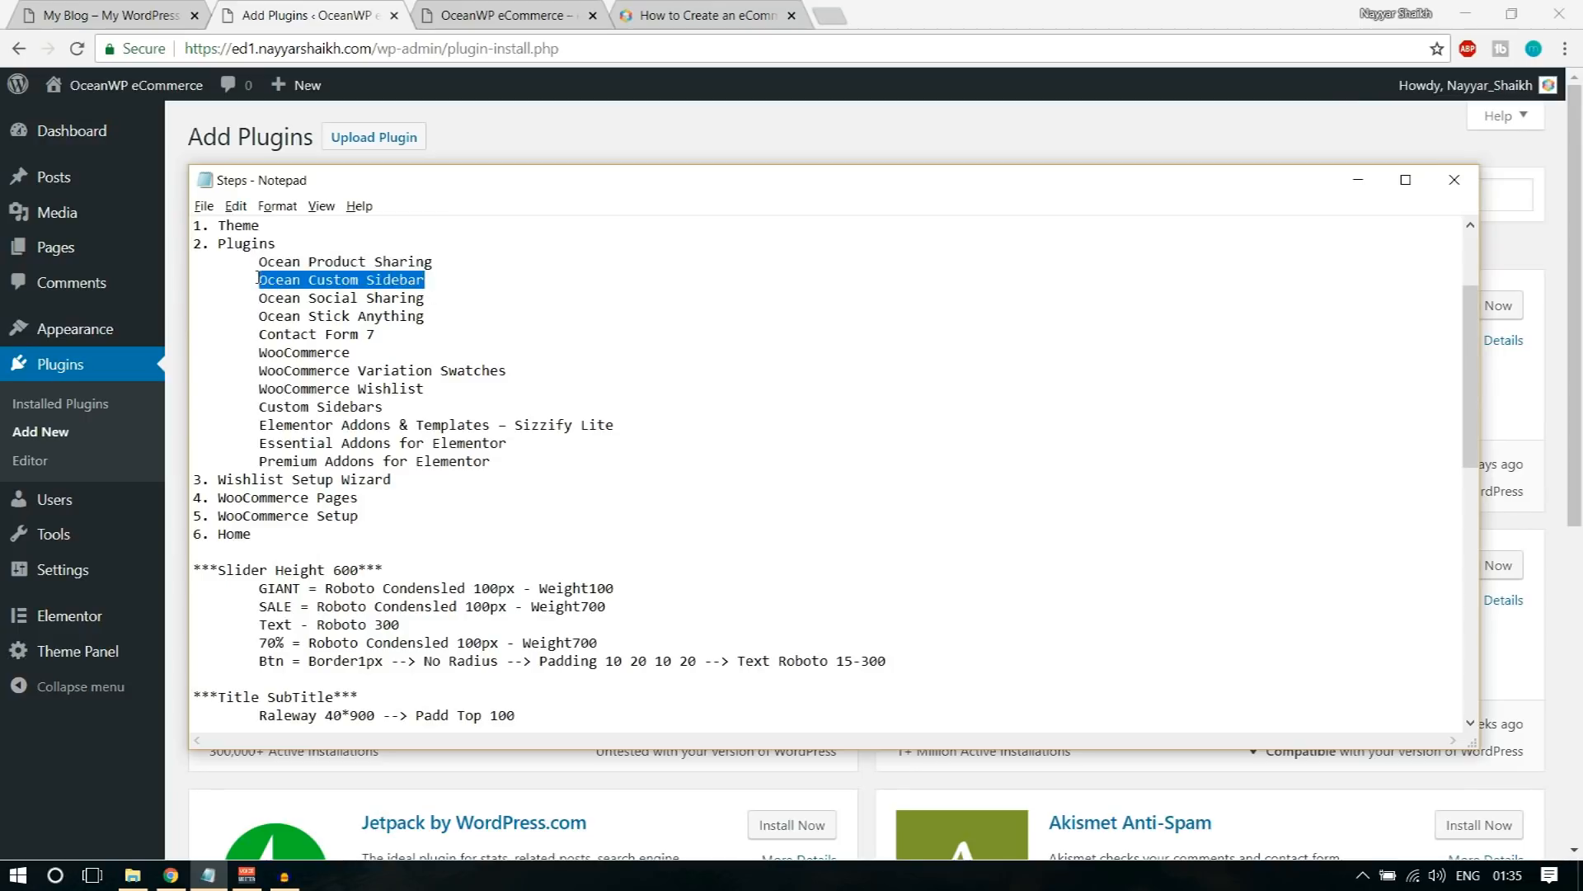
key(ctrl+c)
click(727, 137)
click(1311, 198)
key(ctrl+v)
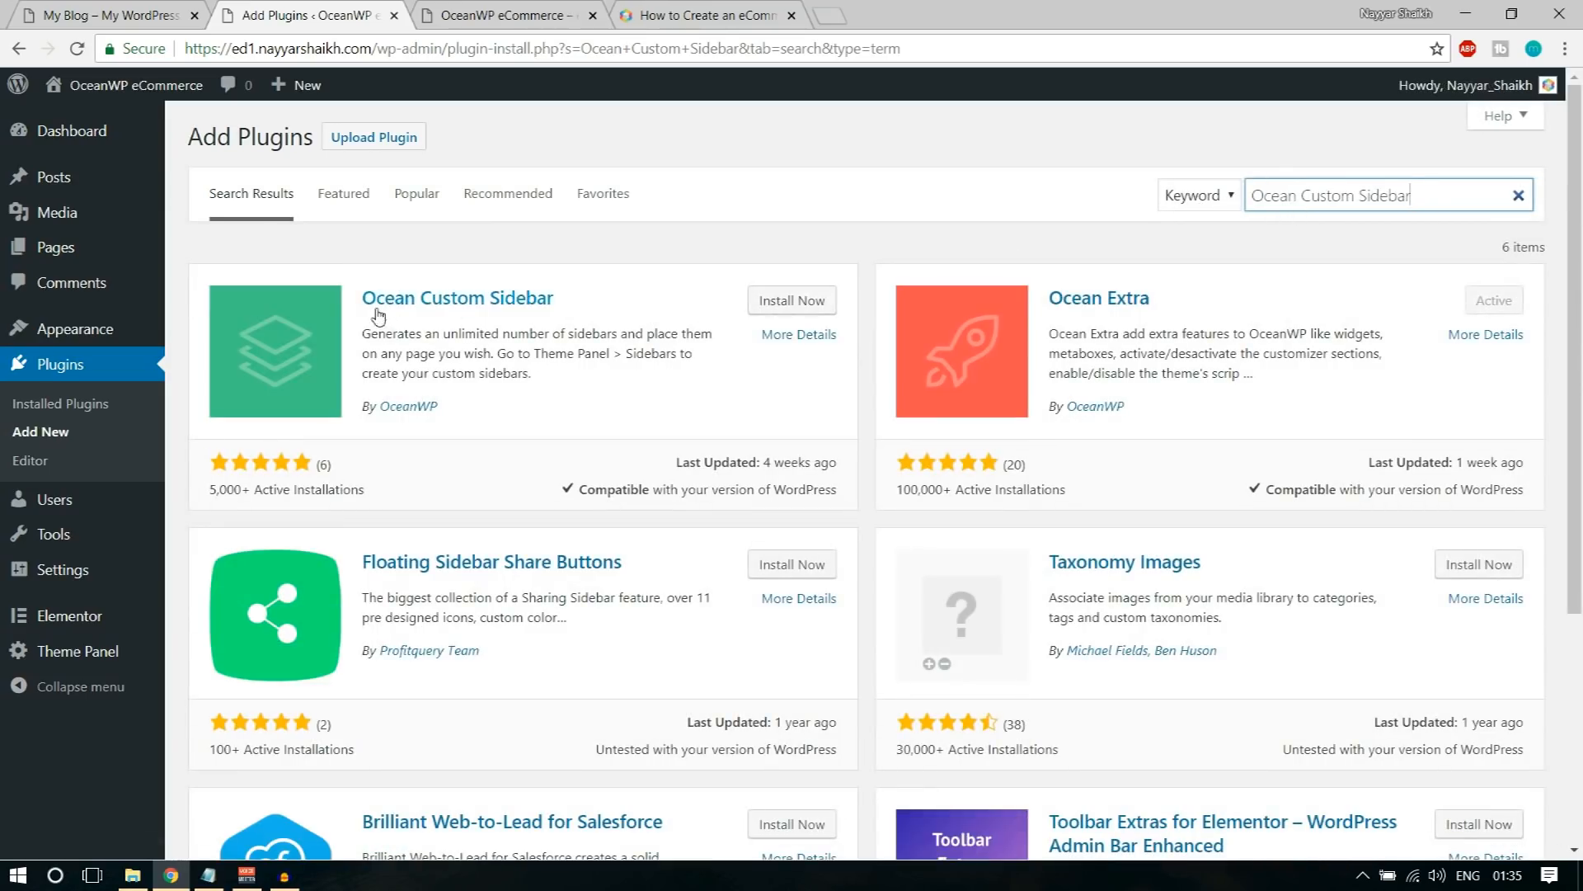
click(800, 305)
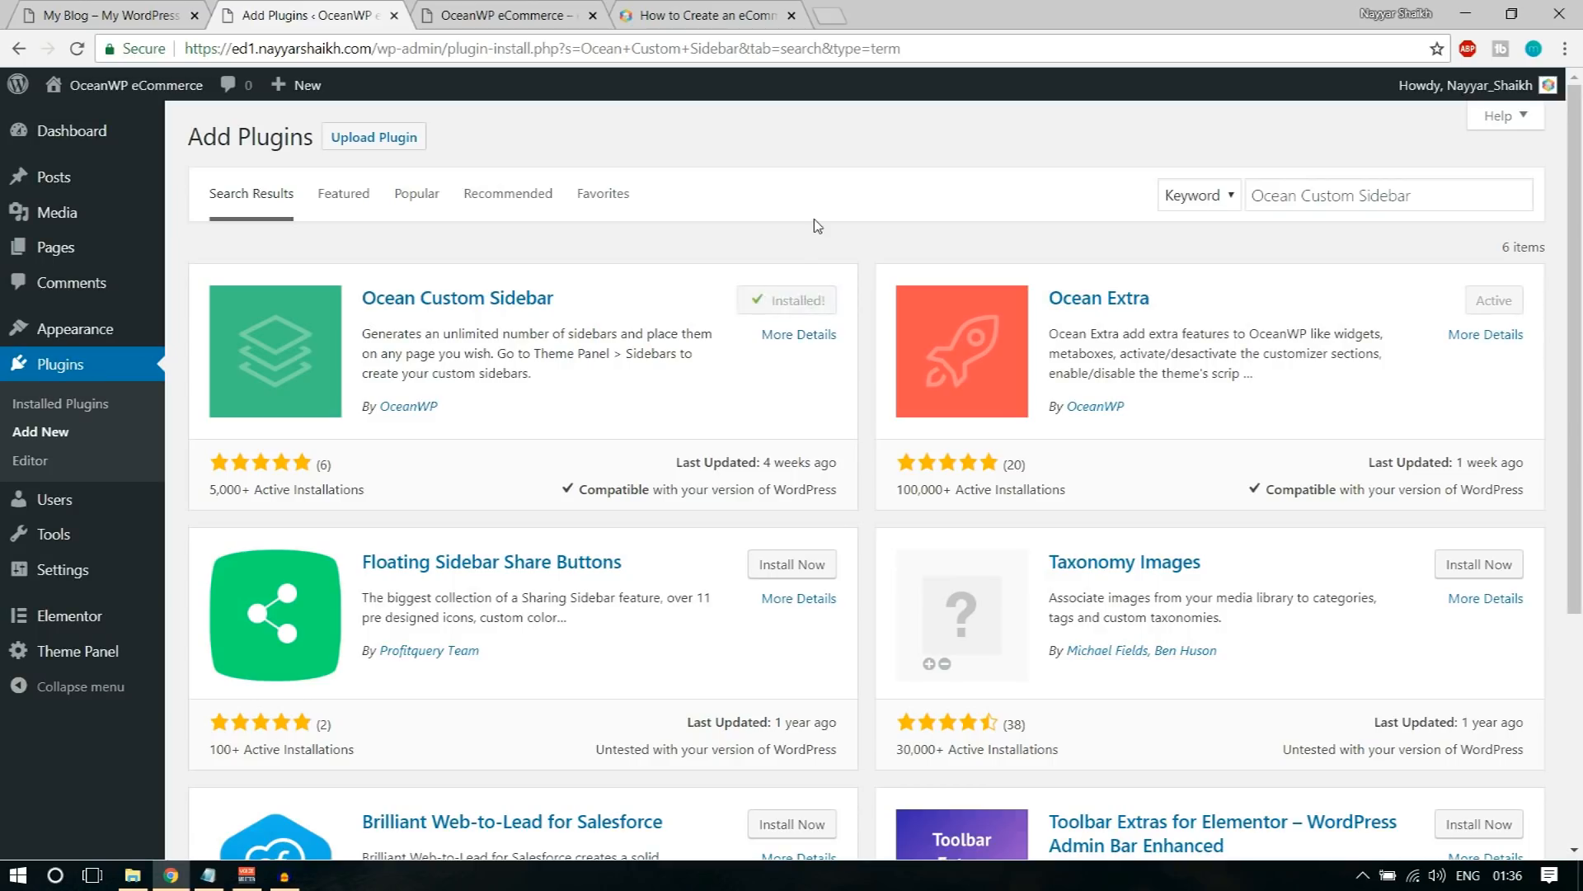
Step: Copy Ocean Social Sharing from the notes, search the plugin directory for it and install the OceanWP plugin
click(208, 875)
drag(252, 302, 461, 293)
click(715, 132)
click(1398, 196)
key(ctrl+a)
key(ctrl+v)
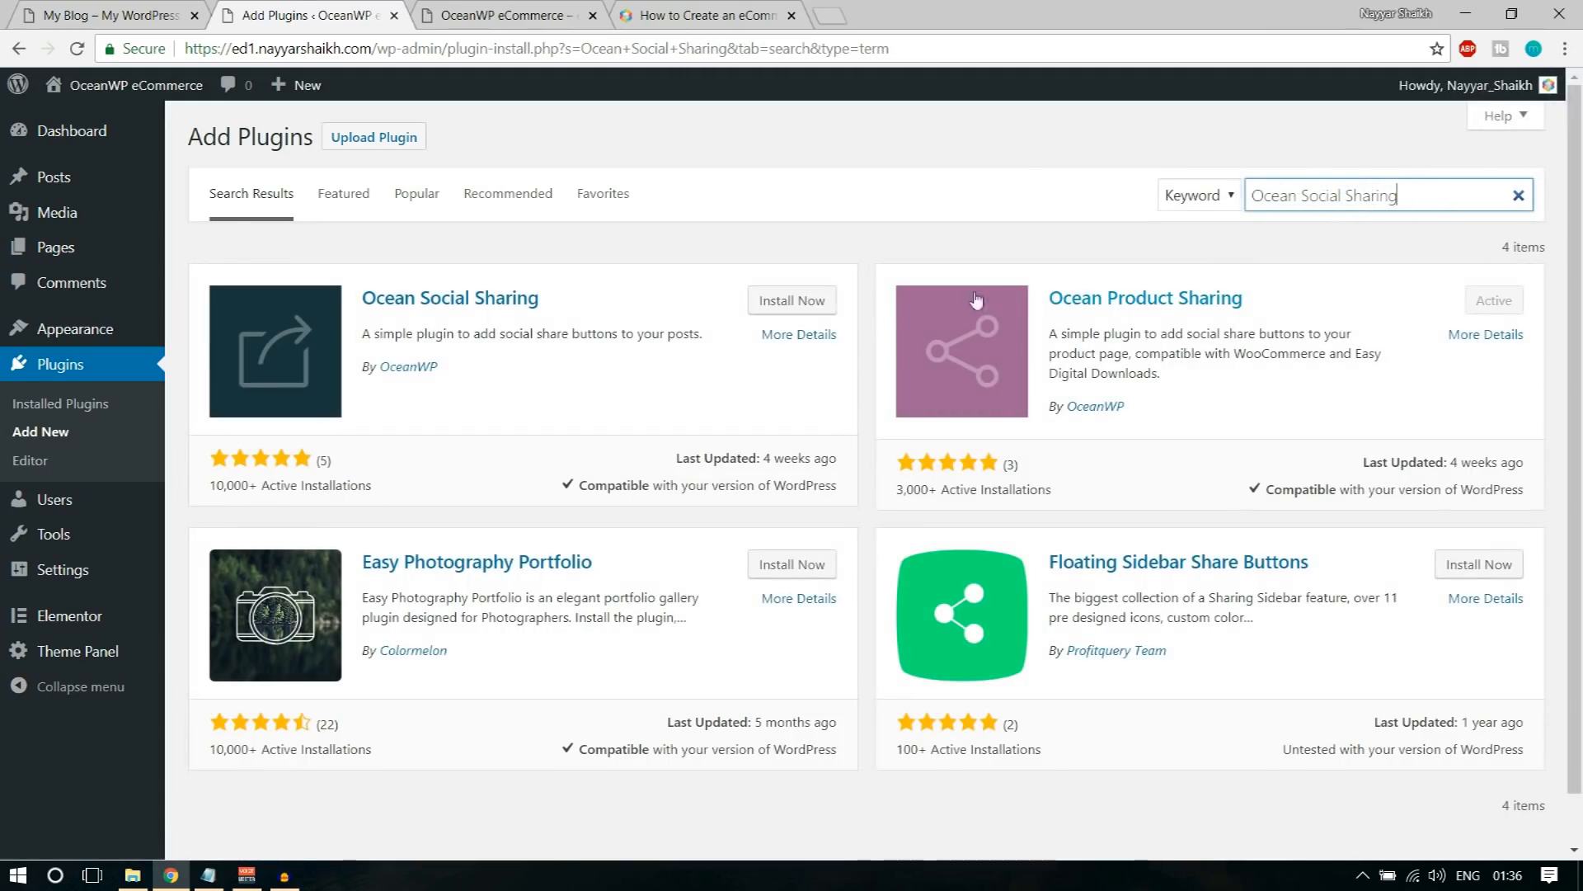
drag(471, 376, 399, 380)
click(430, 403)
click(811, 303)
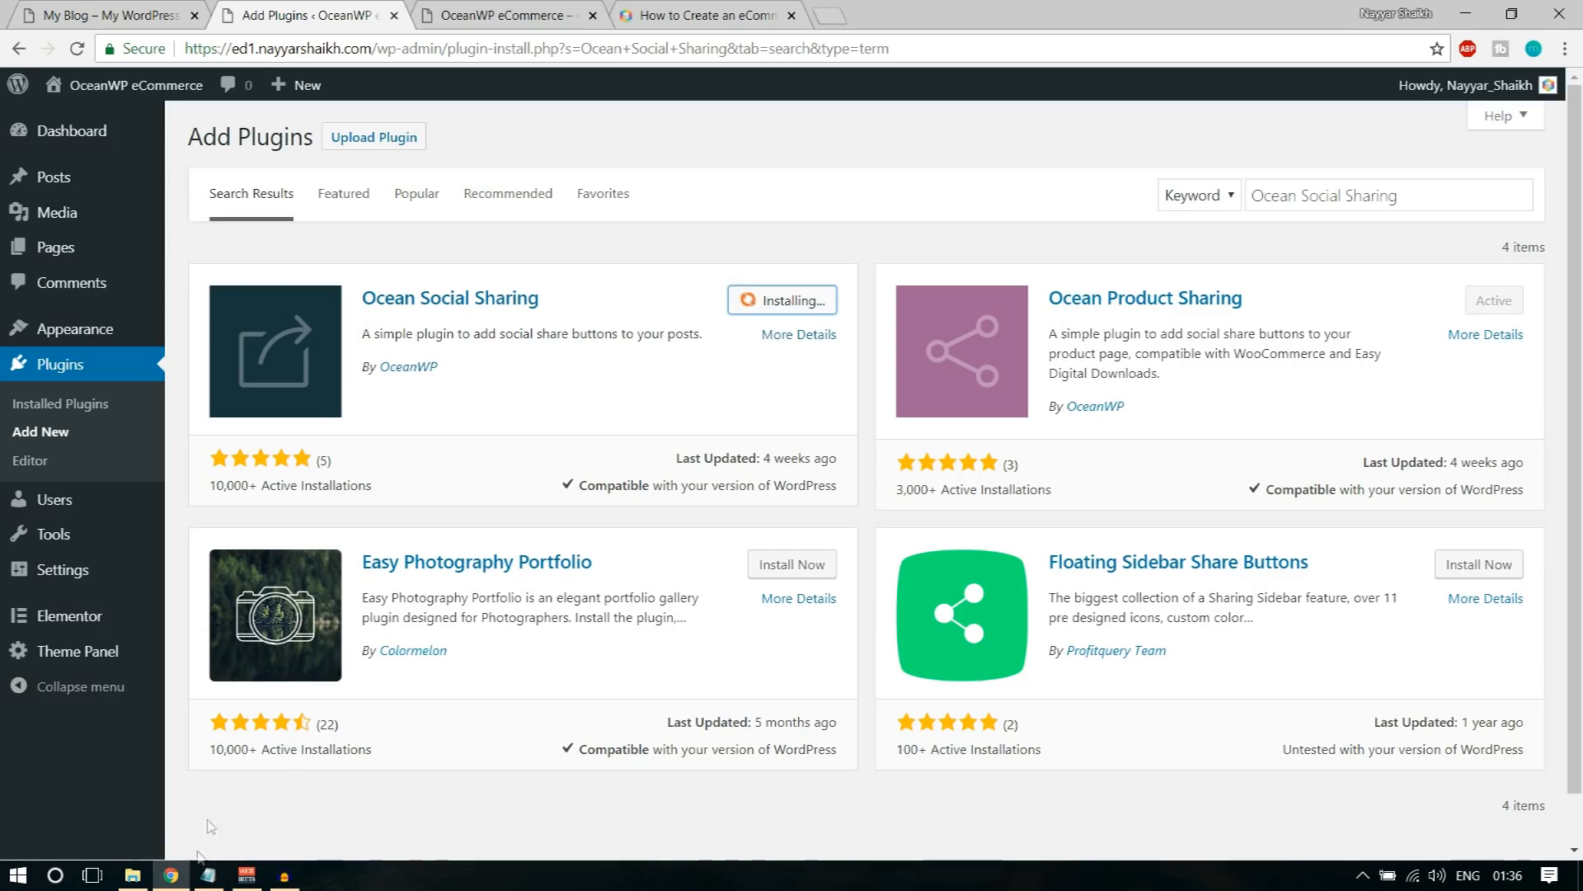
Step: Search for Ocean Stick Anything using the name copied from the notes and install that plugin
click(210, 876)
mouse_move(437, 318)
mouse_down()
mouse_move(255, 305)
mouse_move(426, 316)
mouse_up()
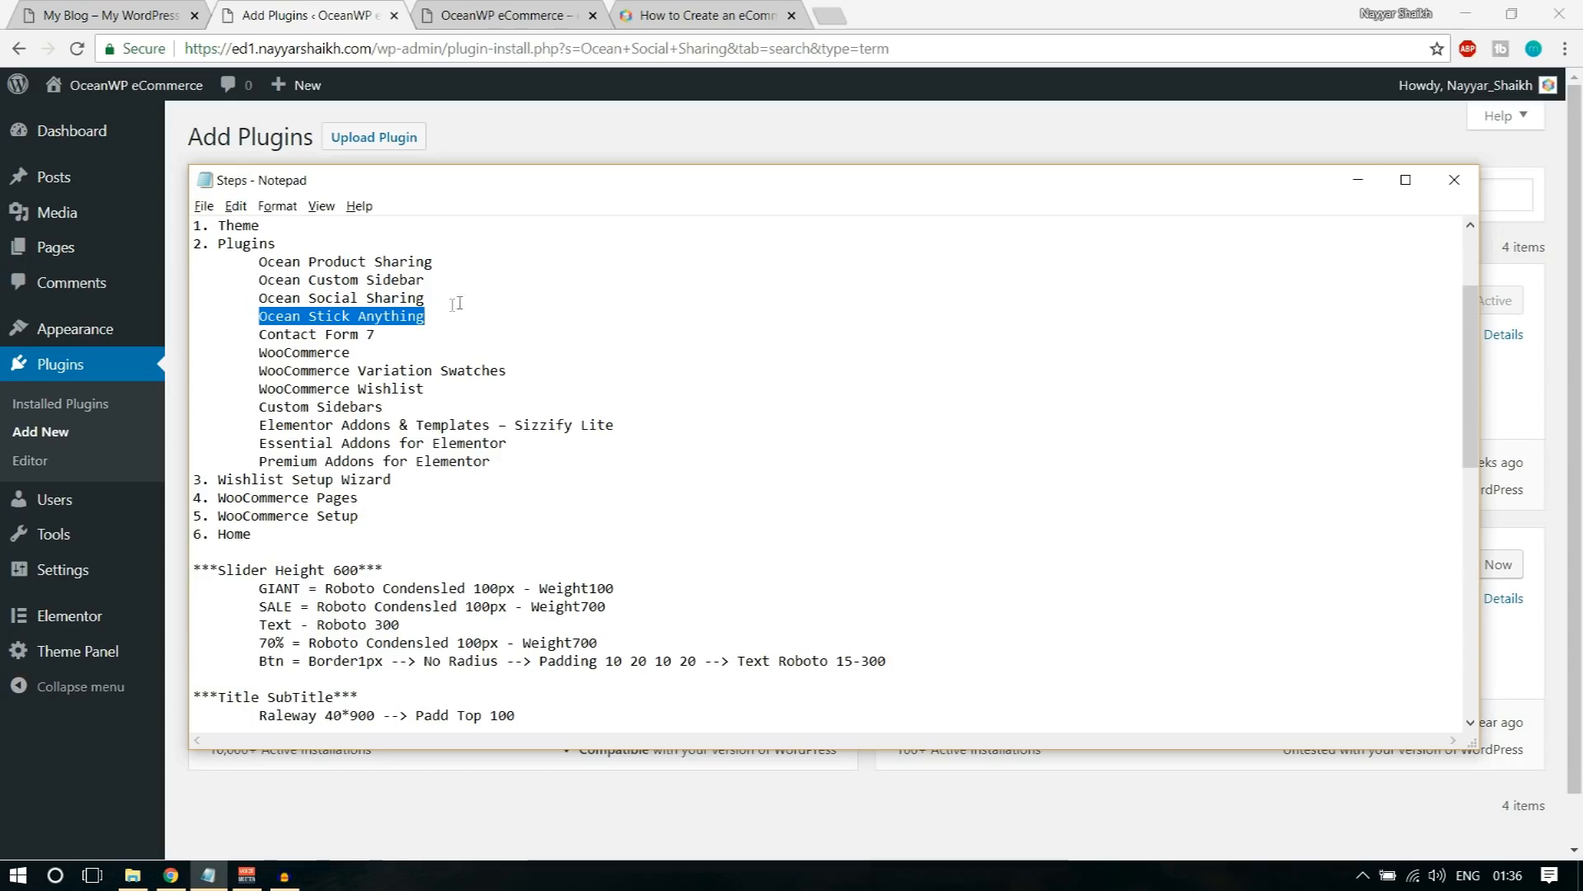
click(799, 135)
triple_click(1346, 183)
text(Ocean Stick Anything)
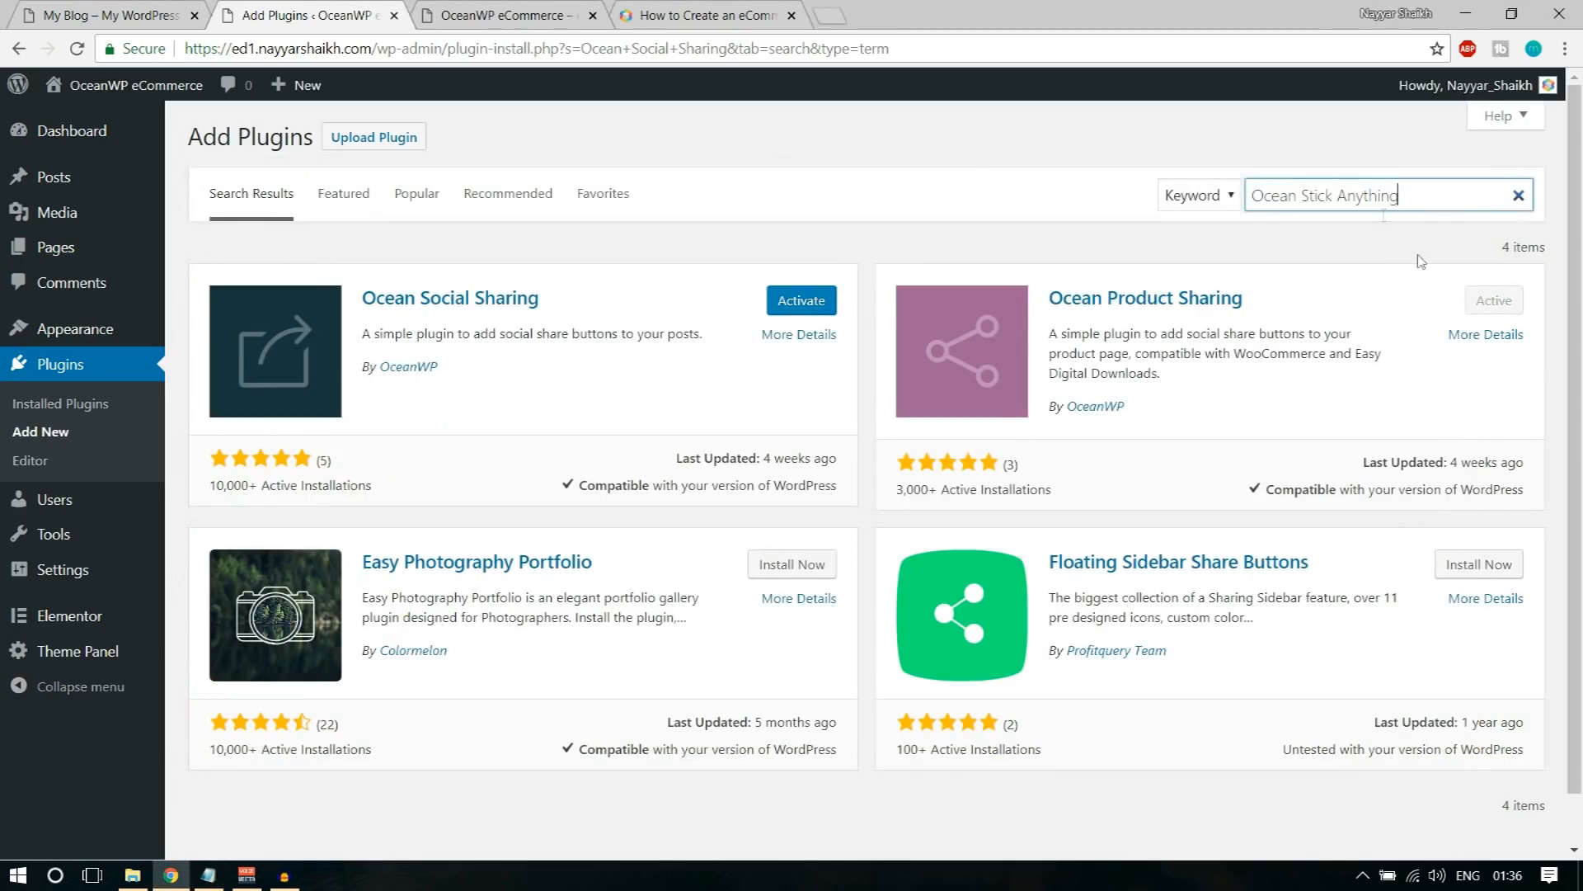
click(810, 300)
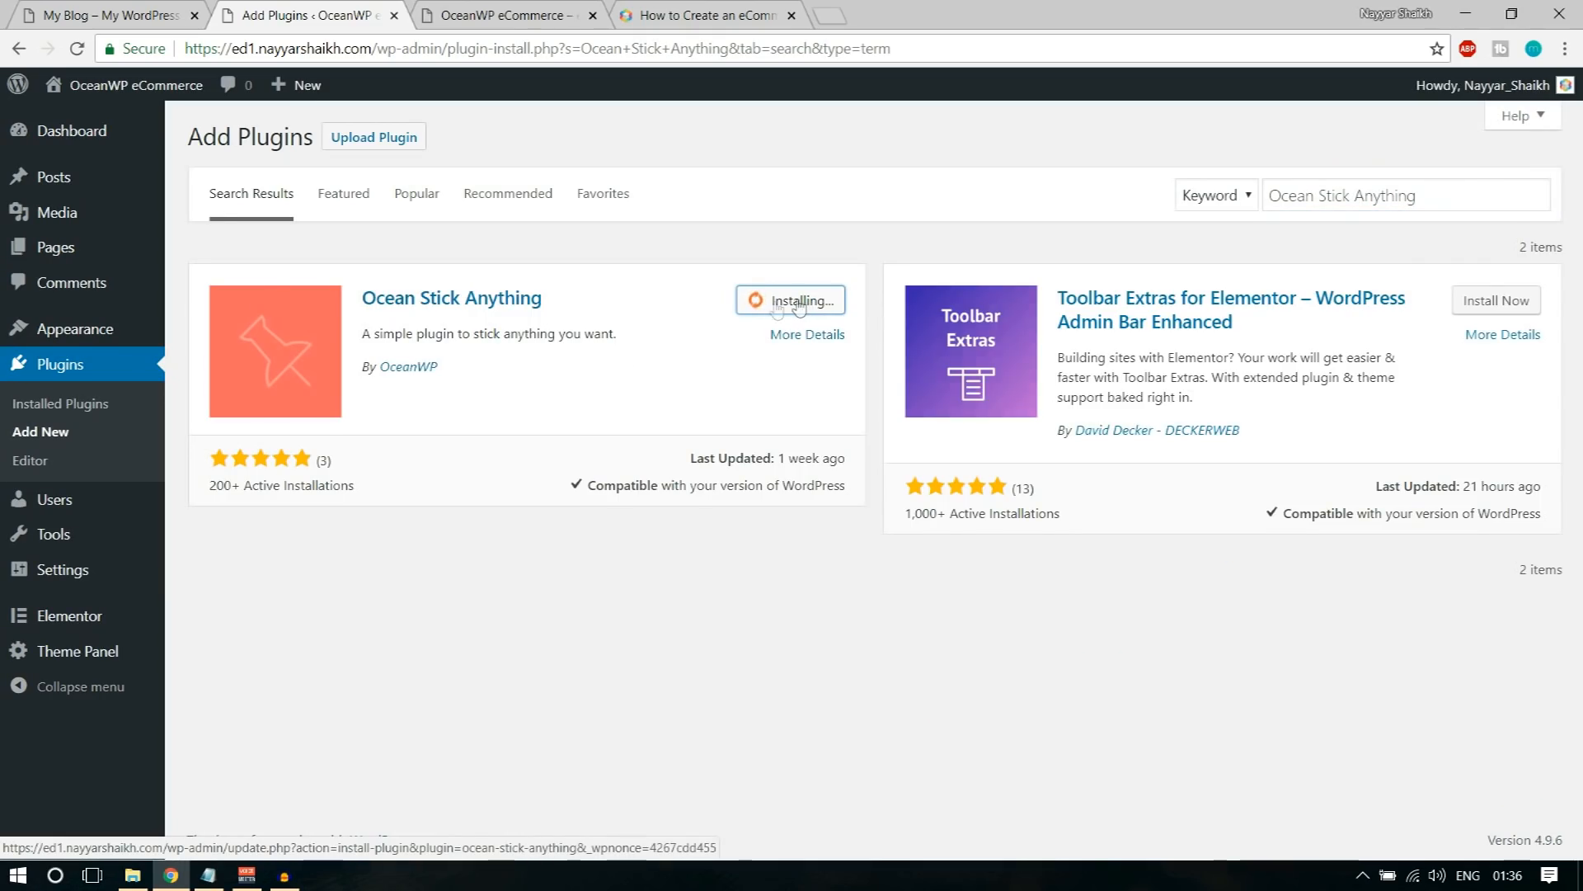
Step: Look up Contact Form 7 with the name copied from the notes and install the plugin with exactly that name
click(209, 877)
drag(259, 334, 389, 338)
key(ctrl+c)
click(977, 147)
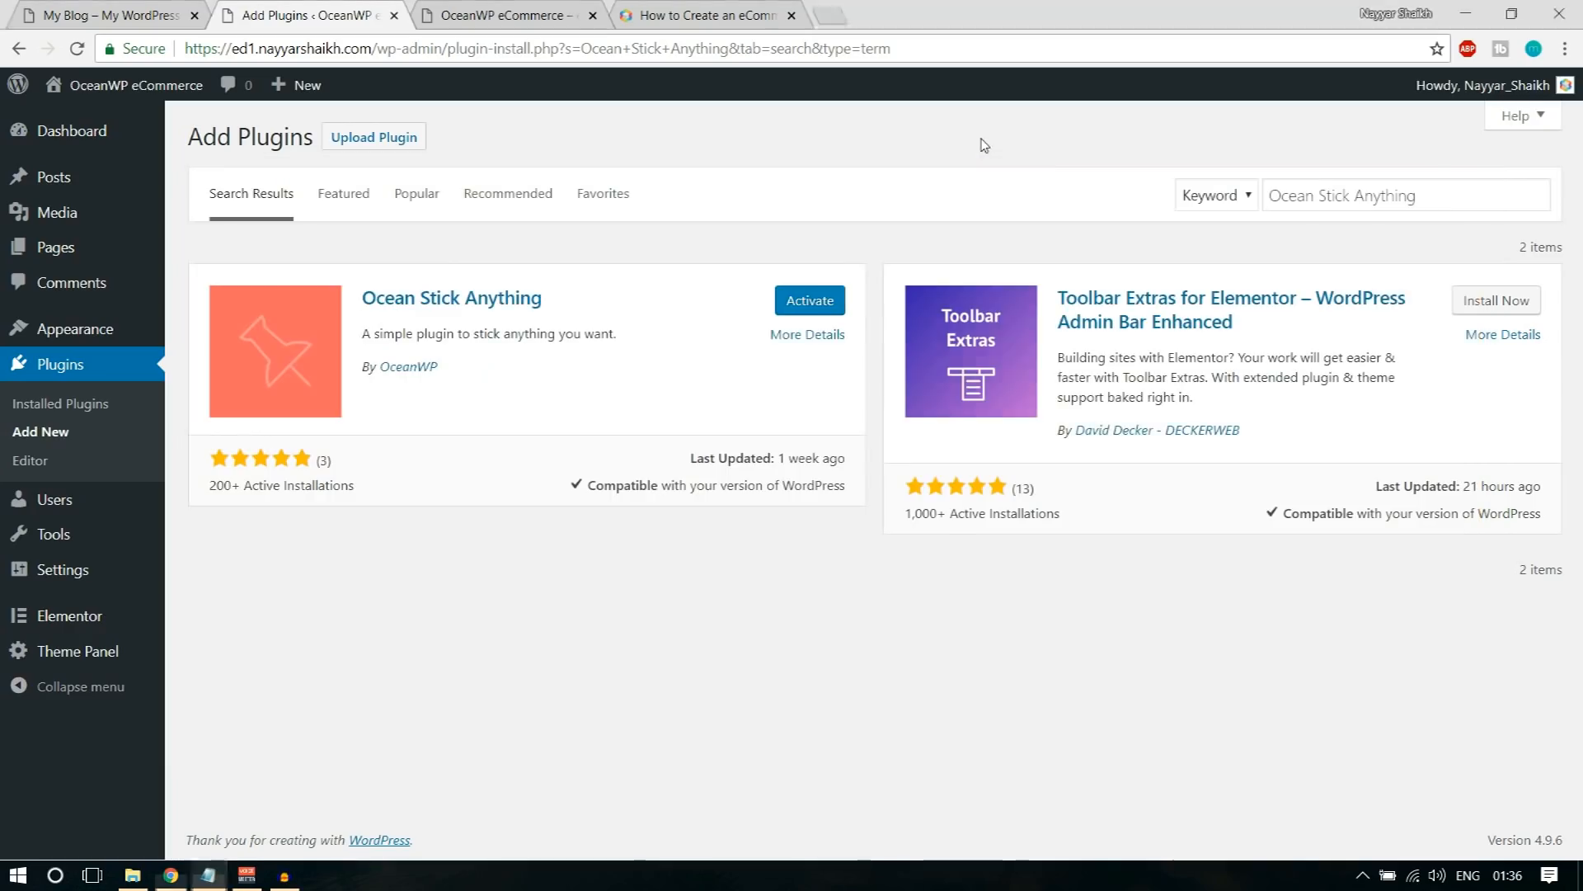
triple_click(1358, 195)
key(ctrl+v)
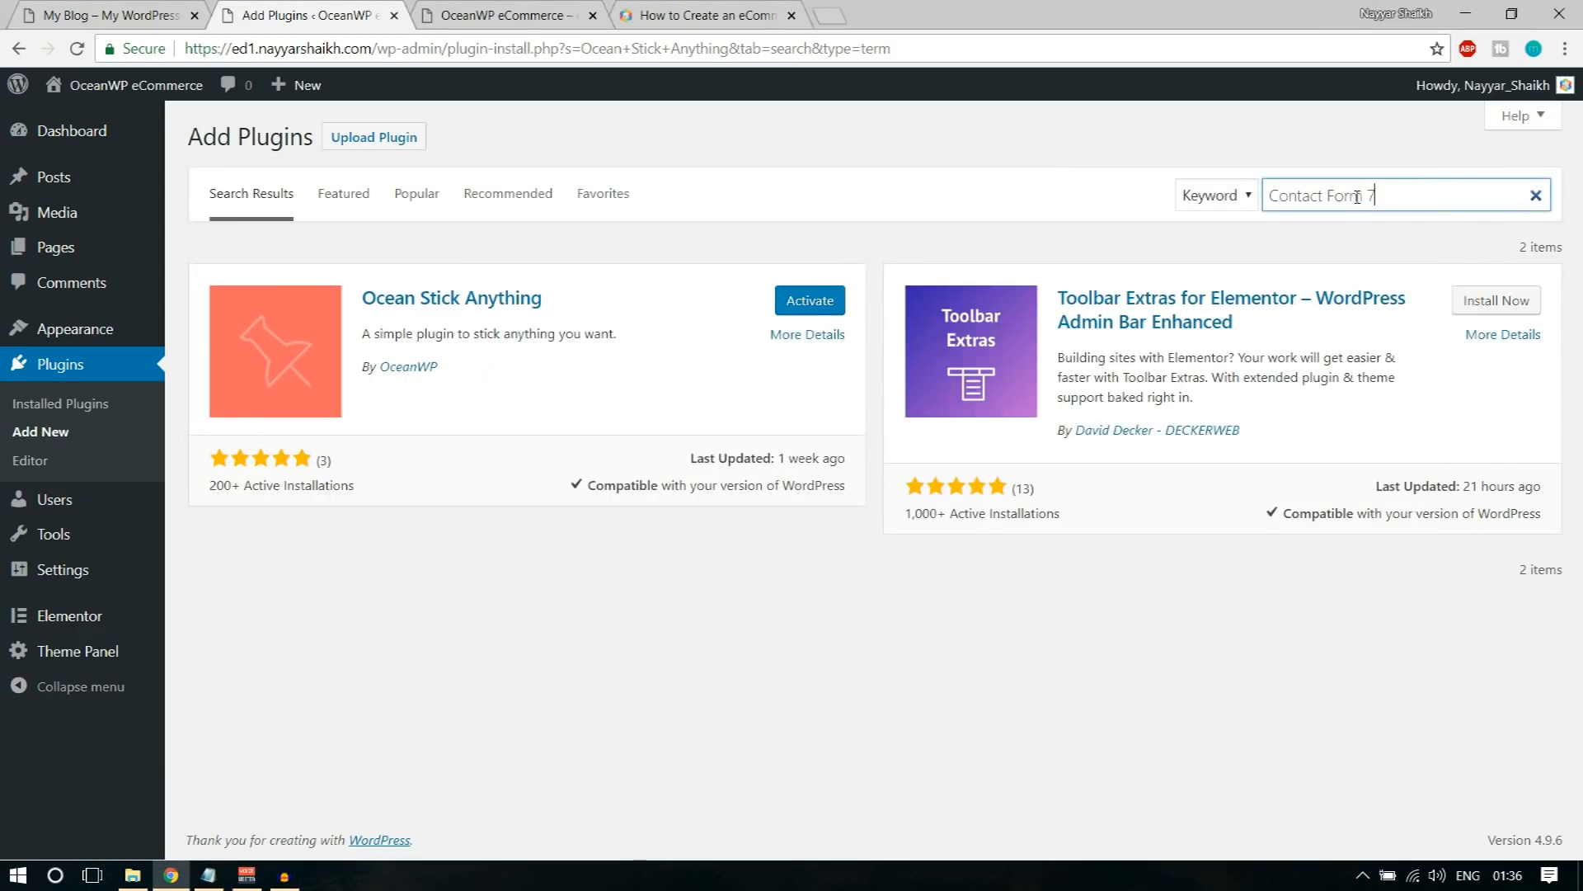
click(790, 300)
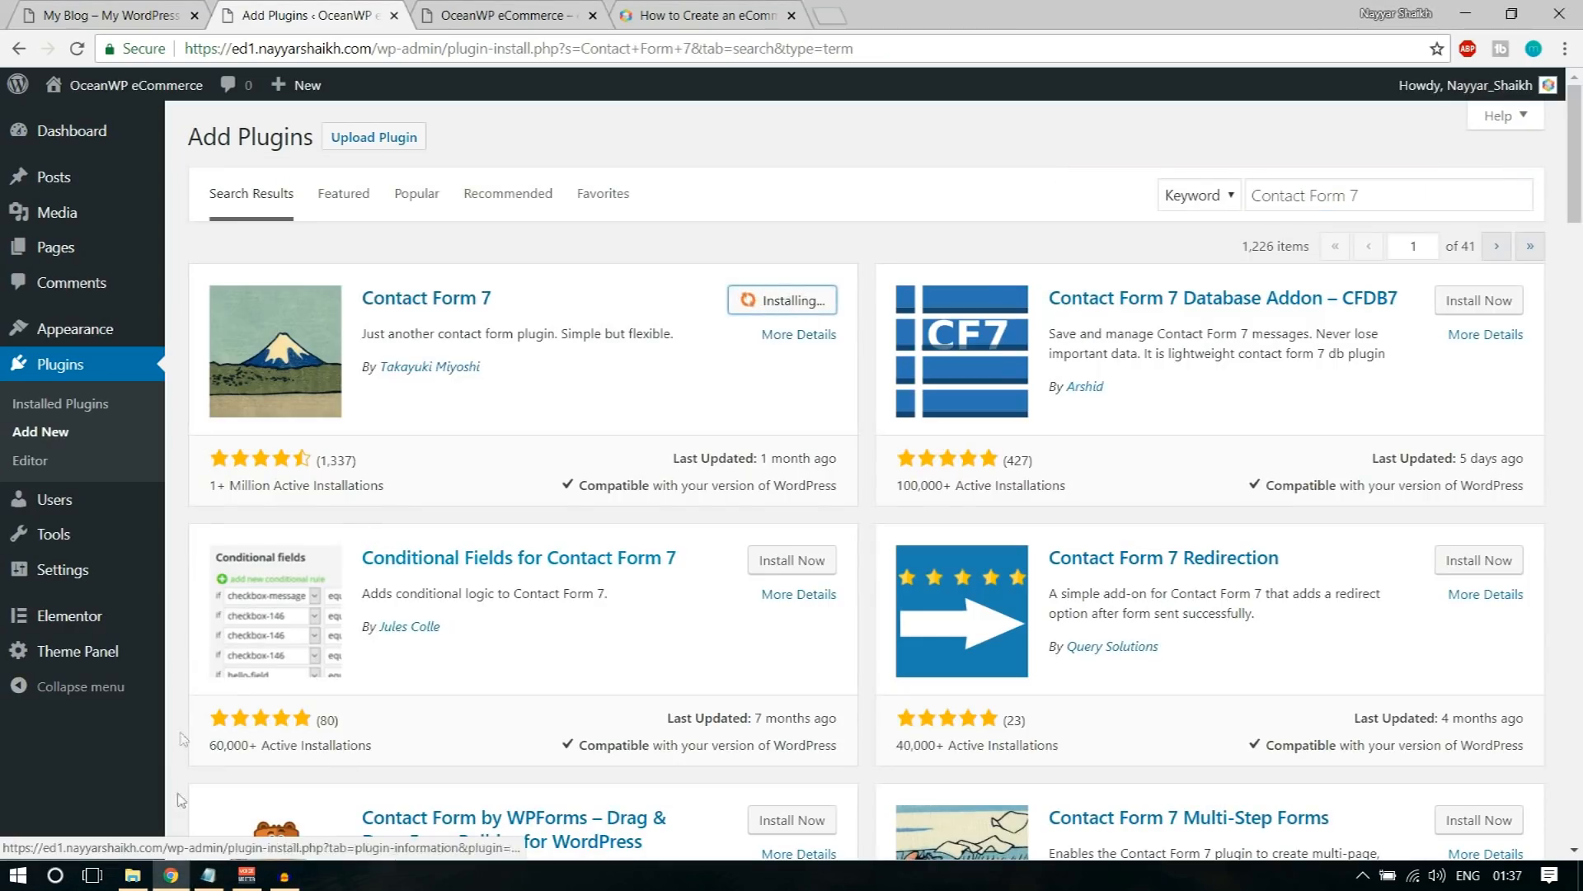
Step: Copy WooCommerce from the notes, search for it and install the WooCommerce plugin by Automattic
click(209, 877)
drag(351, 353, 246, 361)
key(ctrl+c)
click(965, 136)
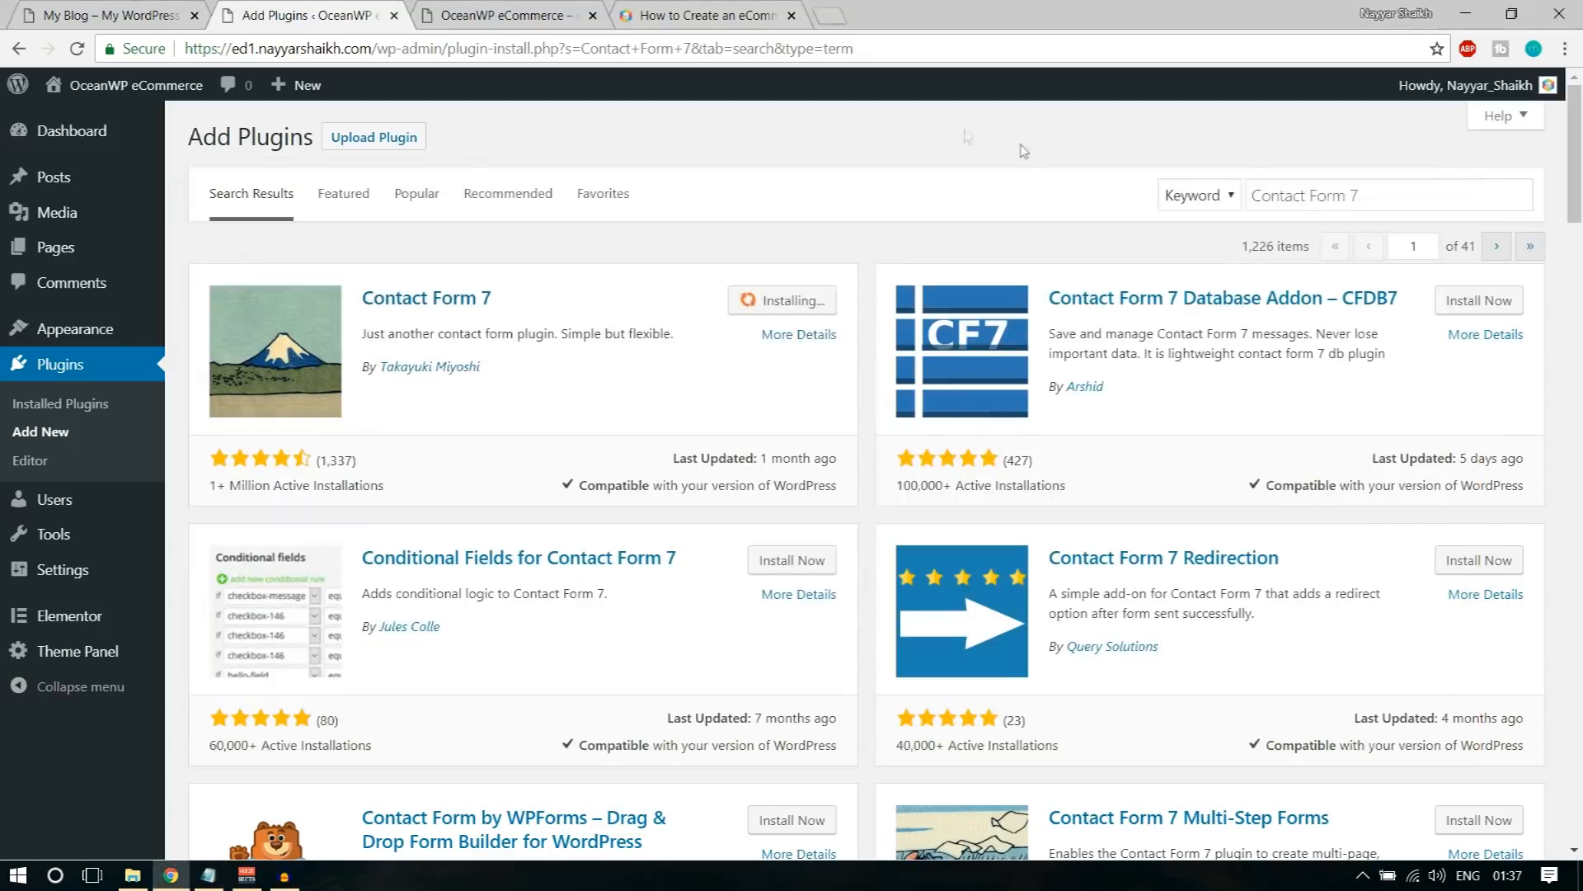
click(1284, 192)
key(ctrl+a)
key(ctrl+v)
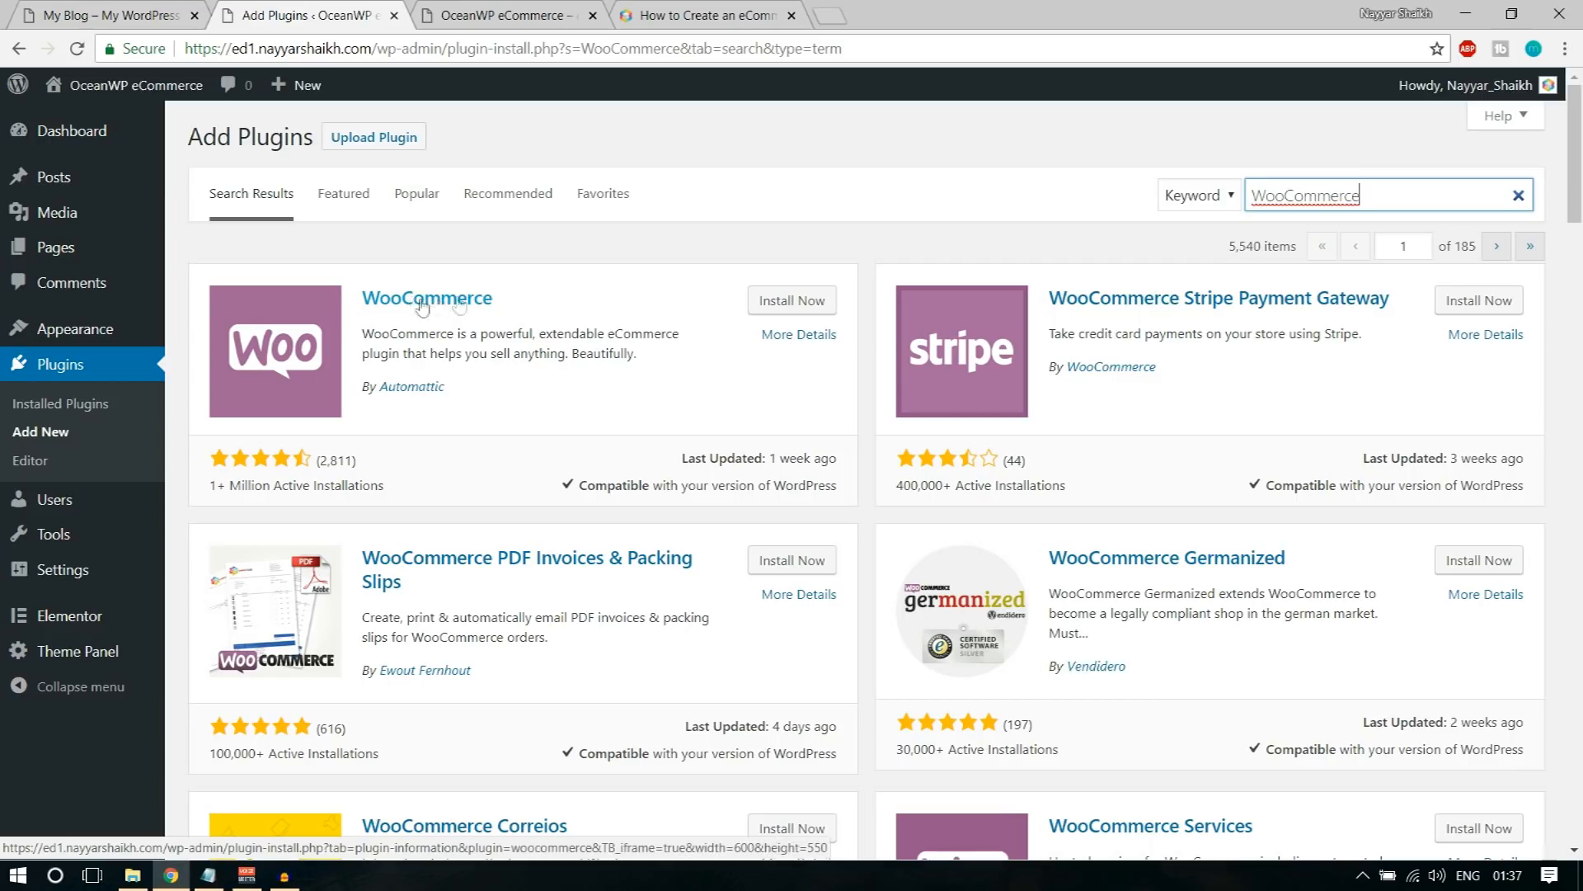
click(775, 302)
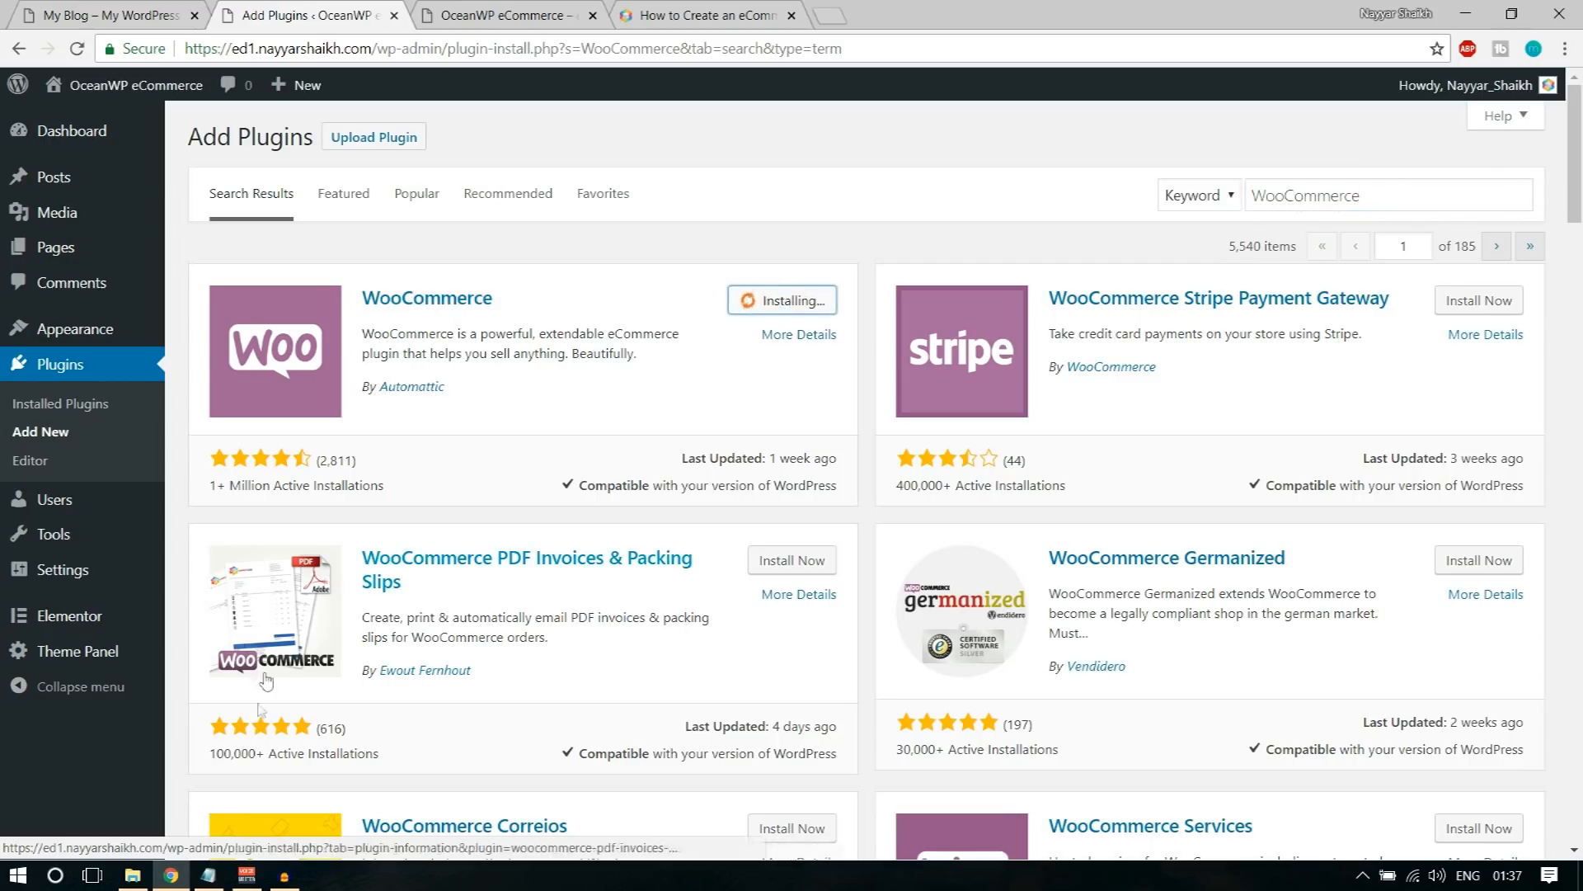
Step: Search for WooCommerce Variation Swatches with the name from the notes and install the first match, for color, image and button swatches
key(alt+Tab)
drag(508, 370, 255, 370)
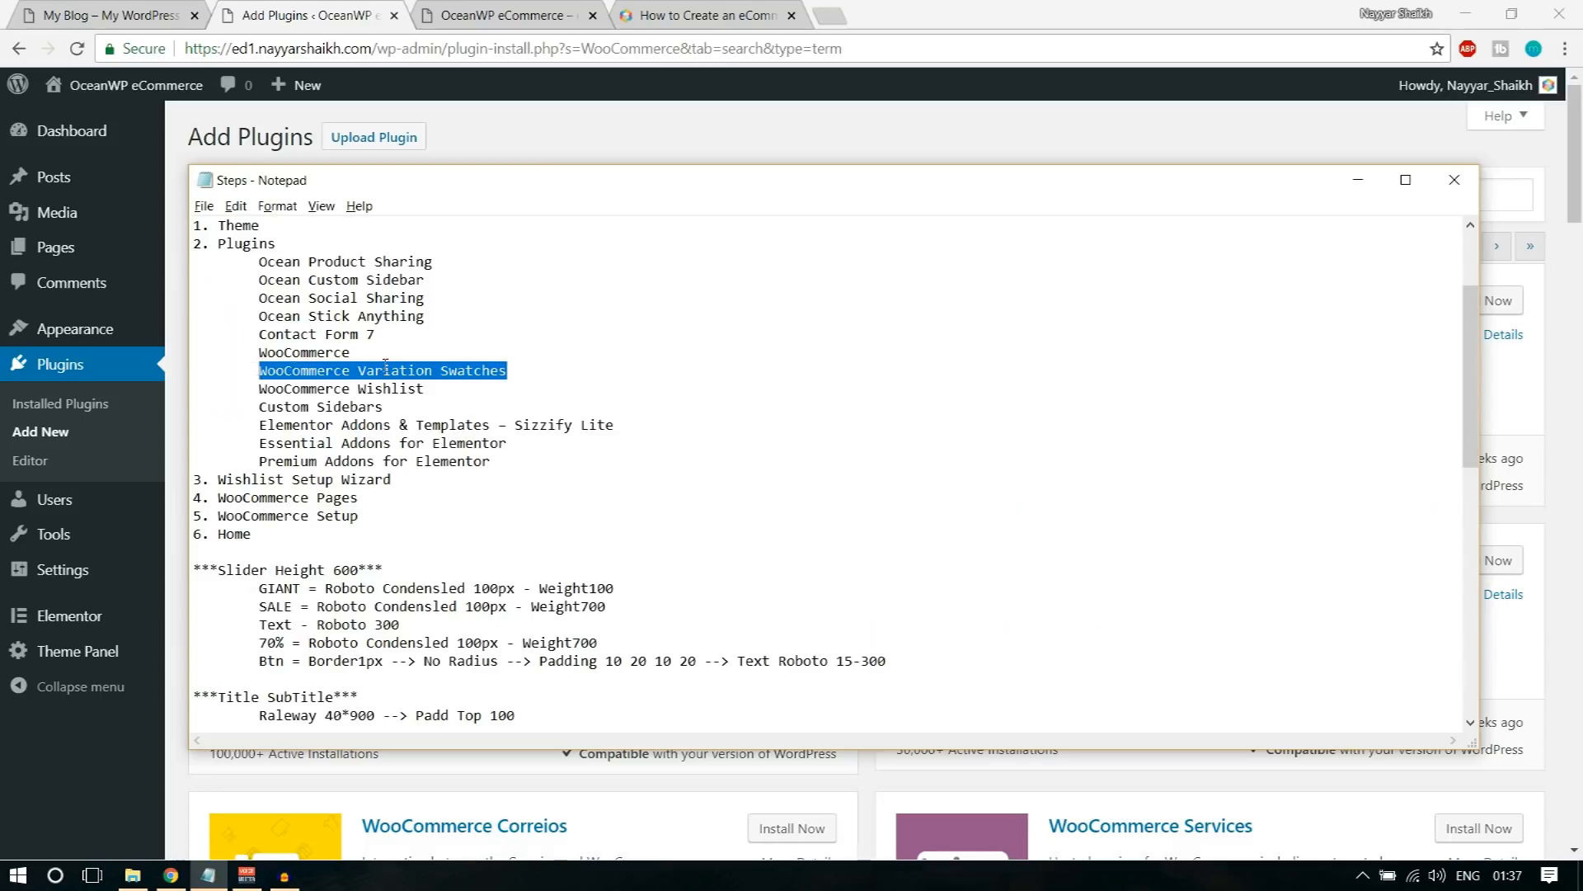
key(ctrl+c)
click(1505, 195)
key(ctrl+a)
key(ctrl+v)
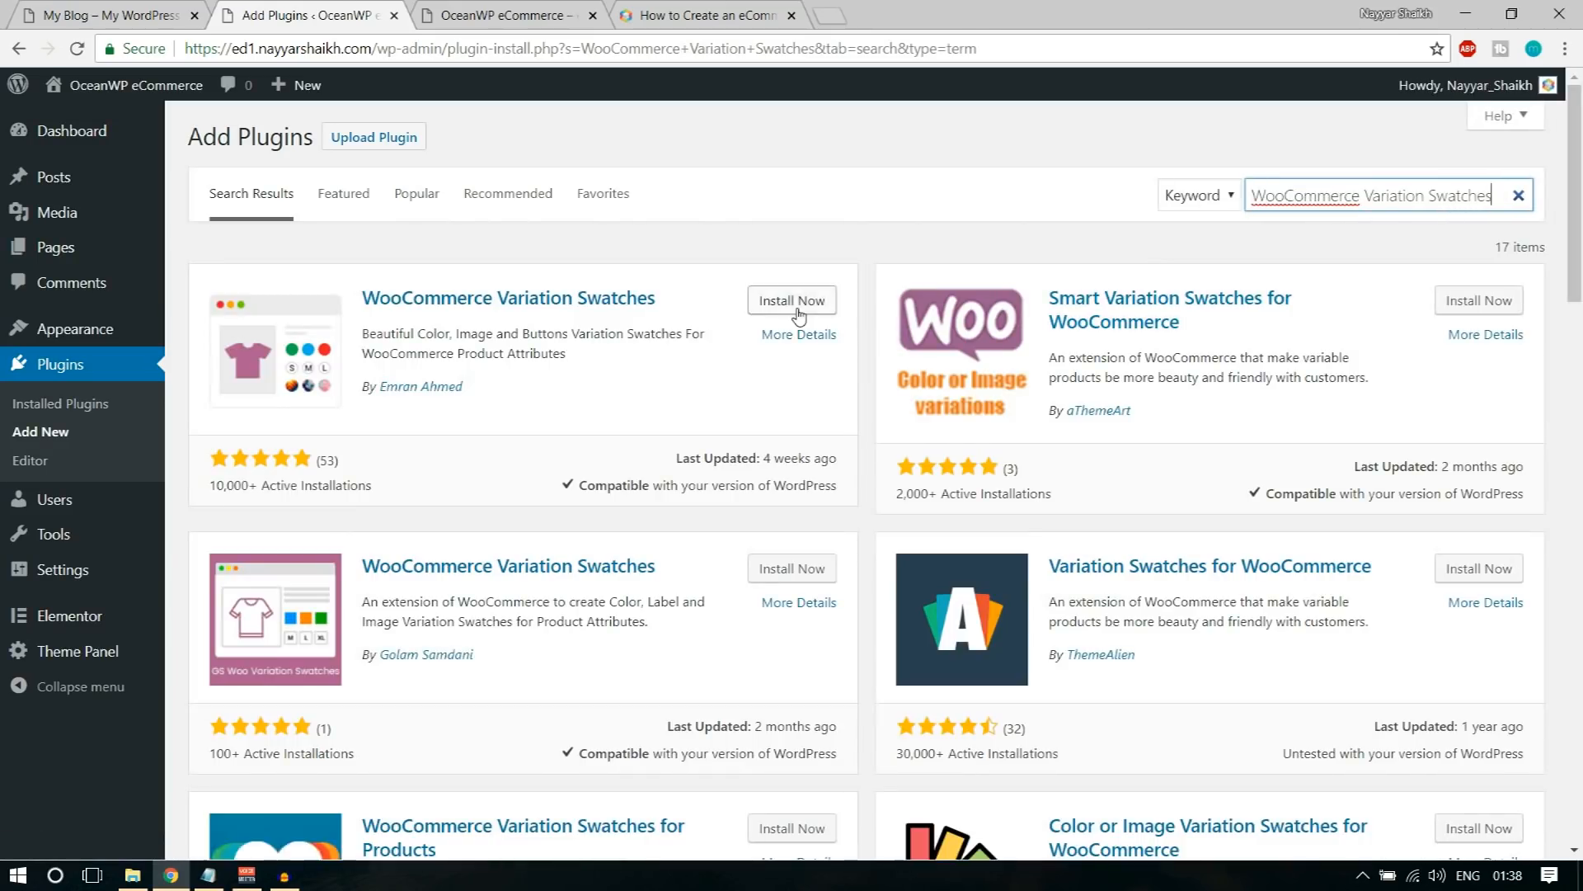
click(794, 302)
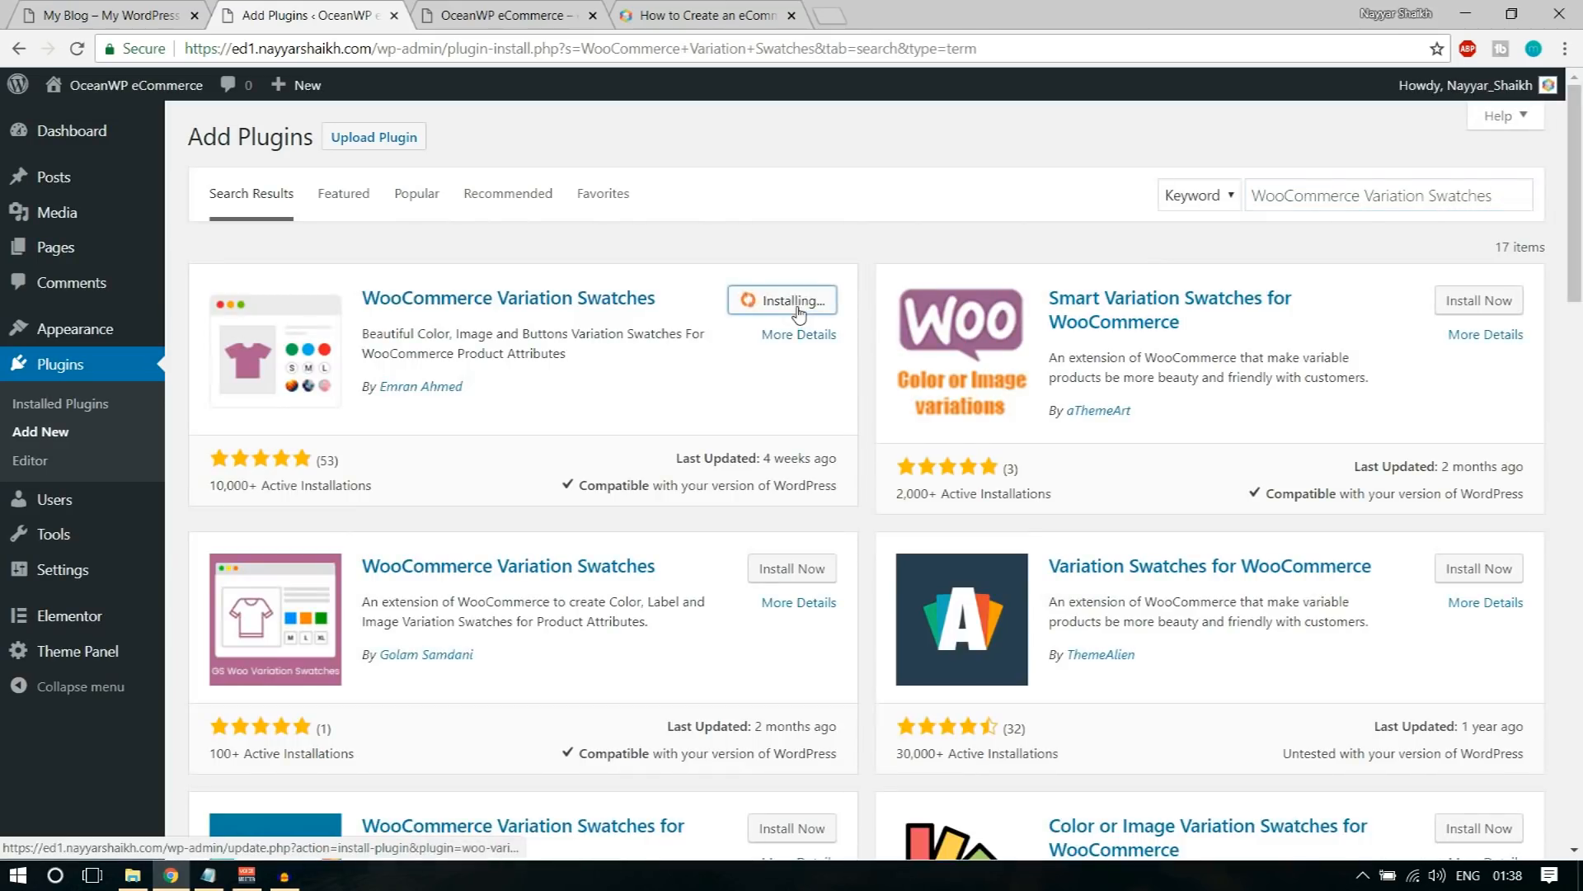
Step: Search for WooCommerce Wishlist with the name copied from the notes and install WooCommerce Wishlist Plugin by TemplateInvaders
click(208, 875)
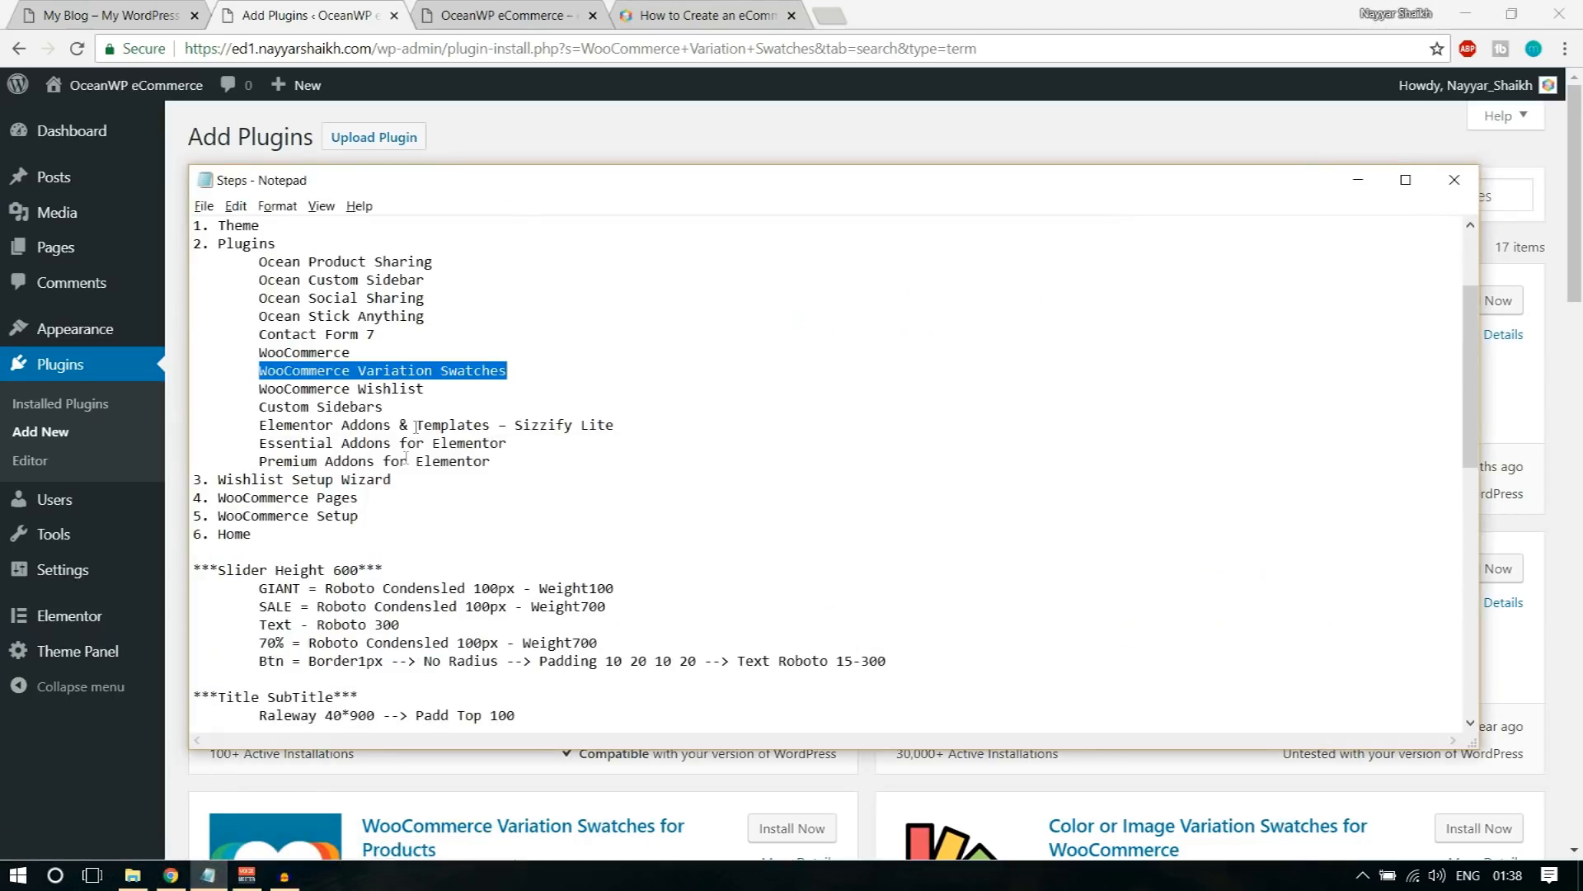
drag(426, 388, 258, 394)
key(ctrl+c)
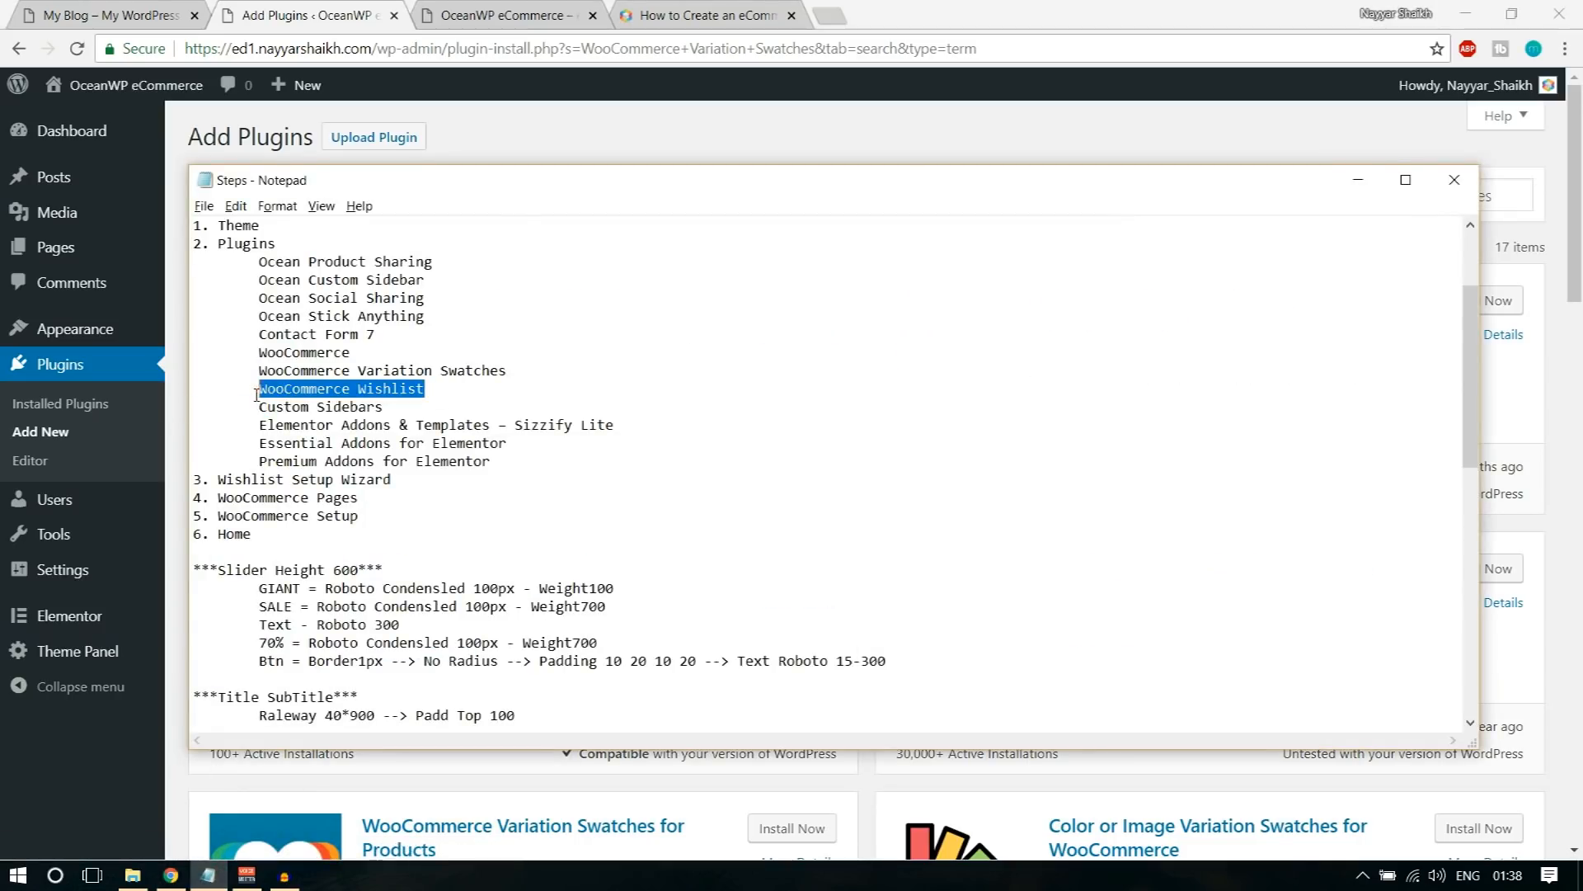
click(913, 142)
click(1322, 200)
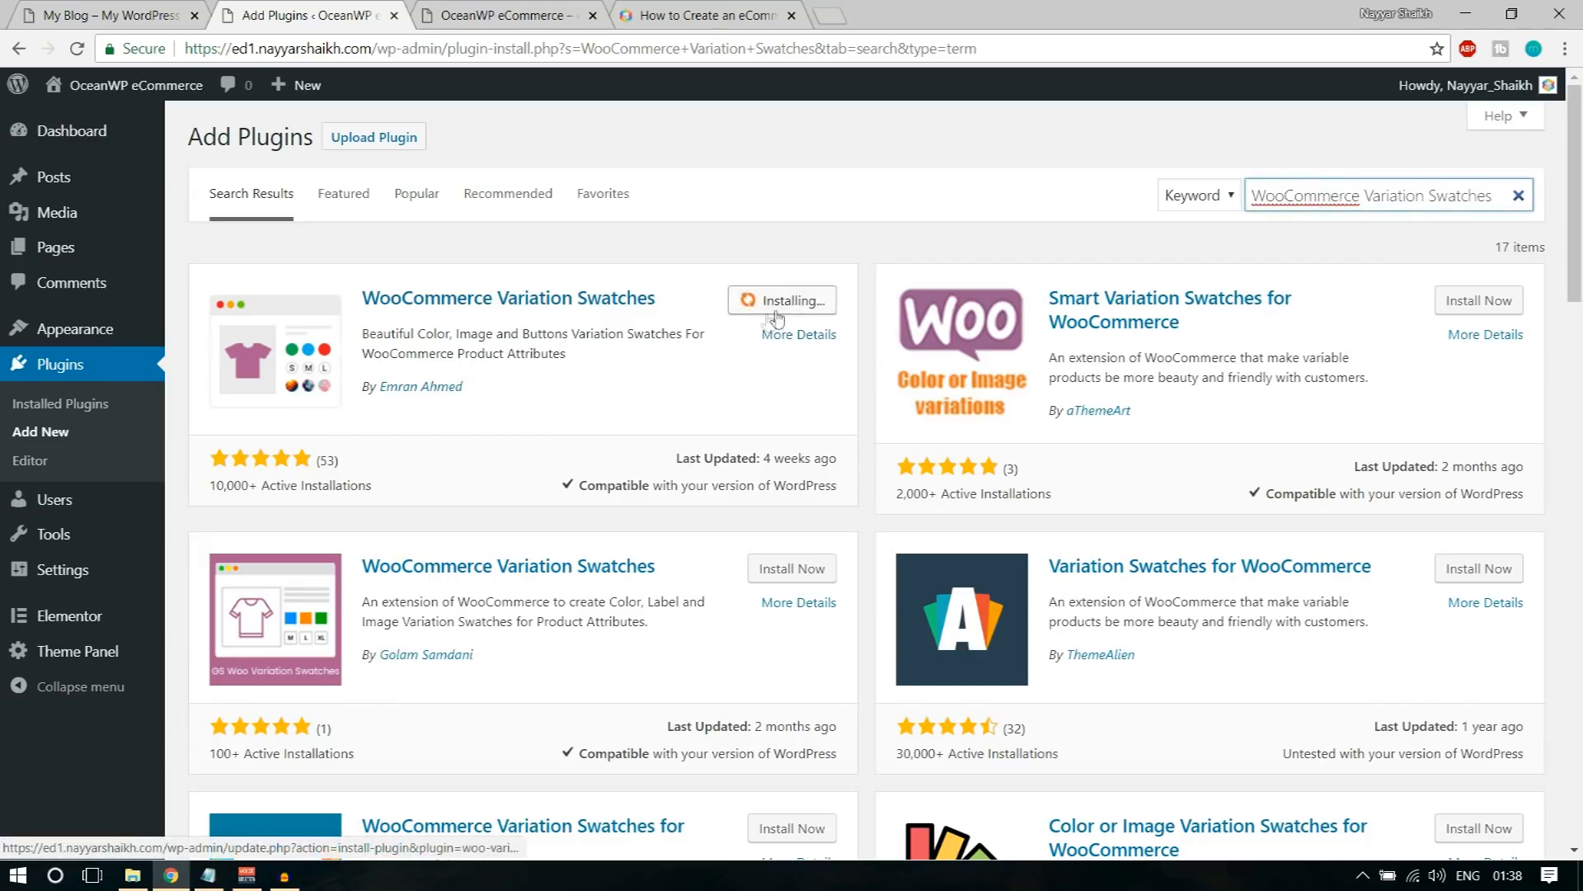
key(ctrl+a)
key(ctrl+v)
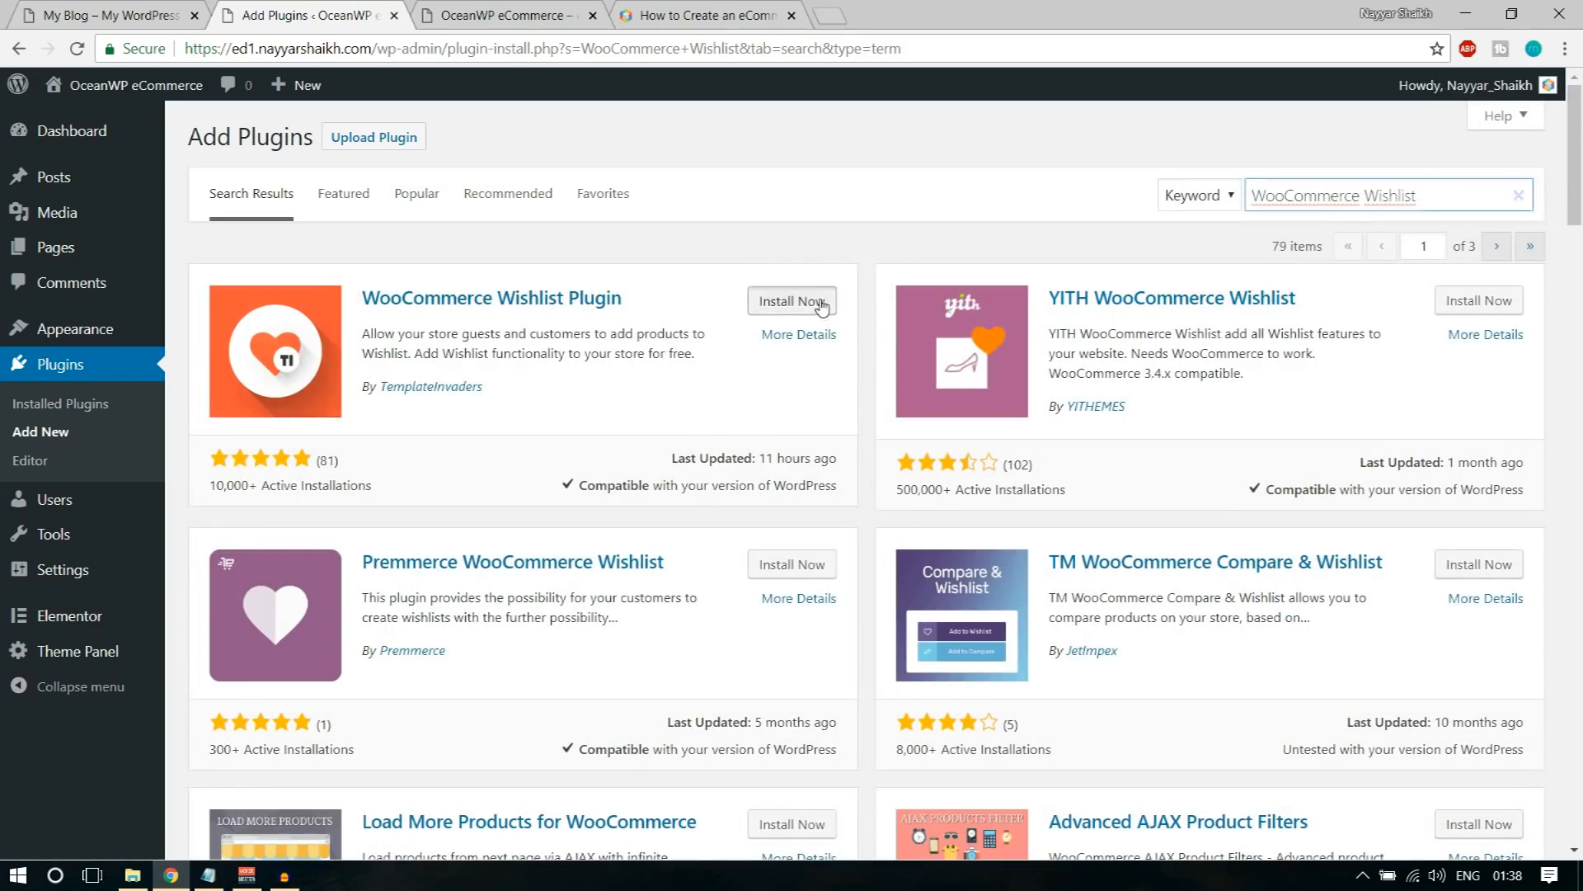
click(793, 300)
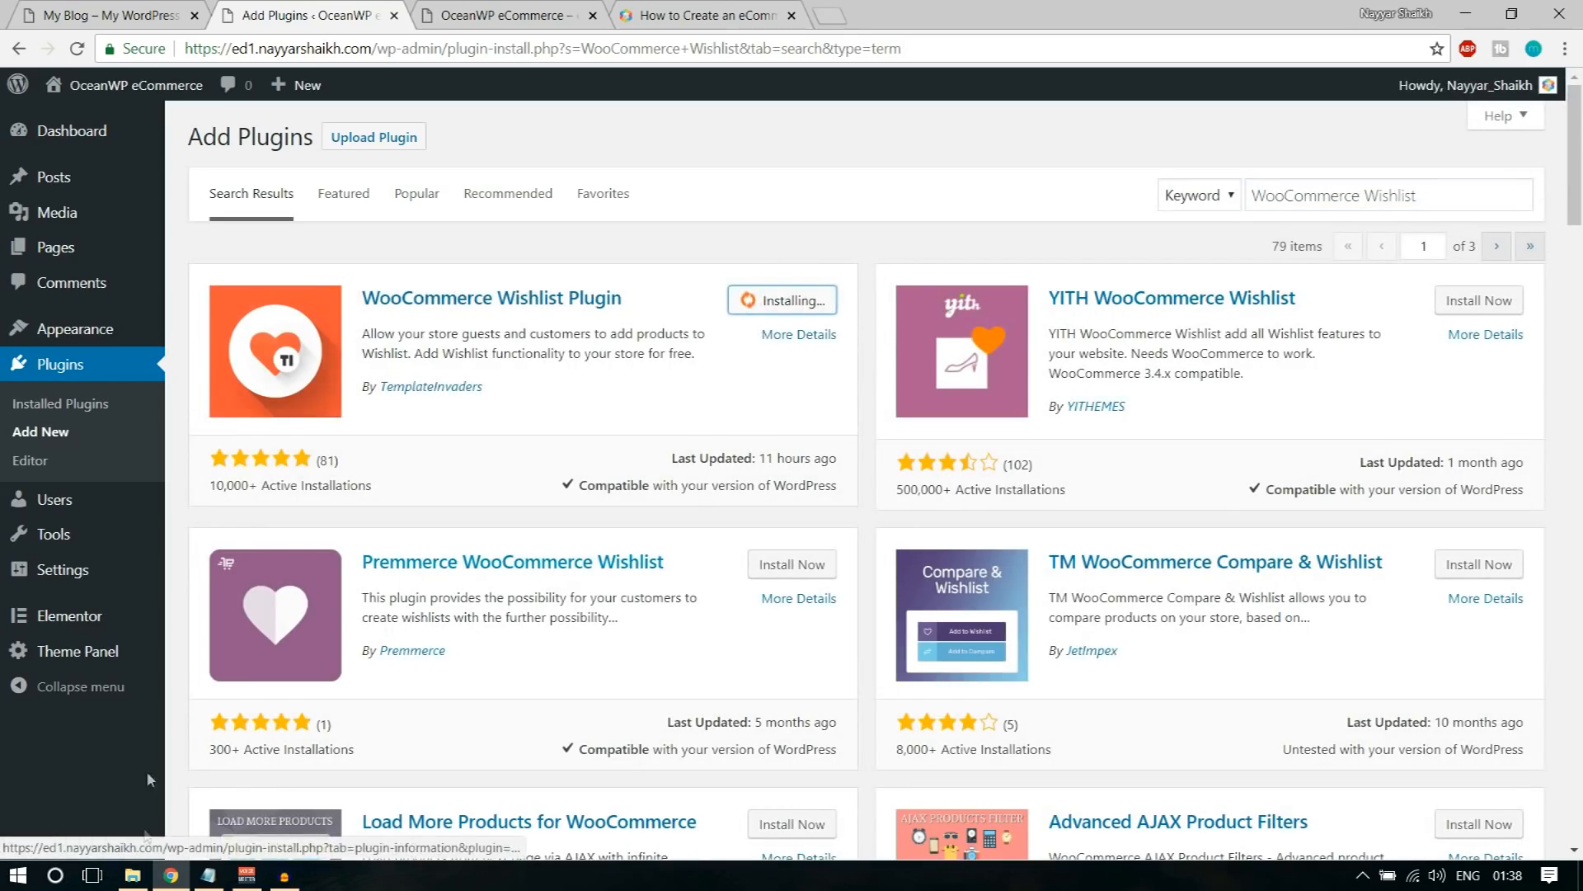
Step: Search for Custom Sidebars with the name copied from the notes and install Custom Sidebars – Dynamic Widget Area Manager by WPMU DEV
click(207, 875)
drag(255, 411, 410, 404)
key(ctrl+c)
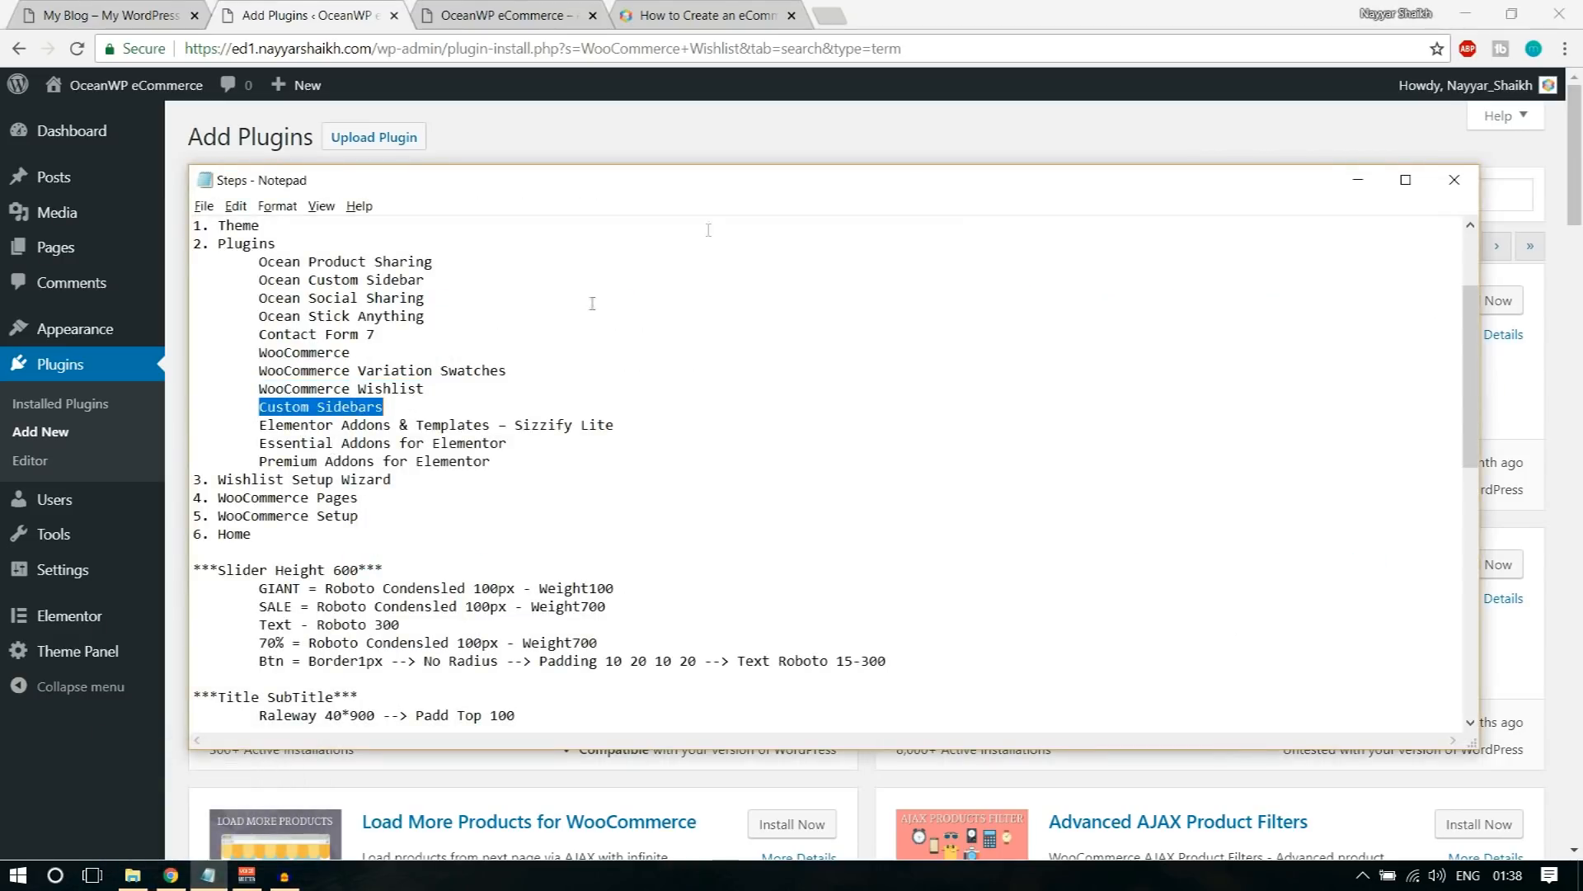
click(763, 128)
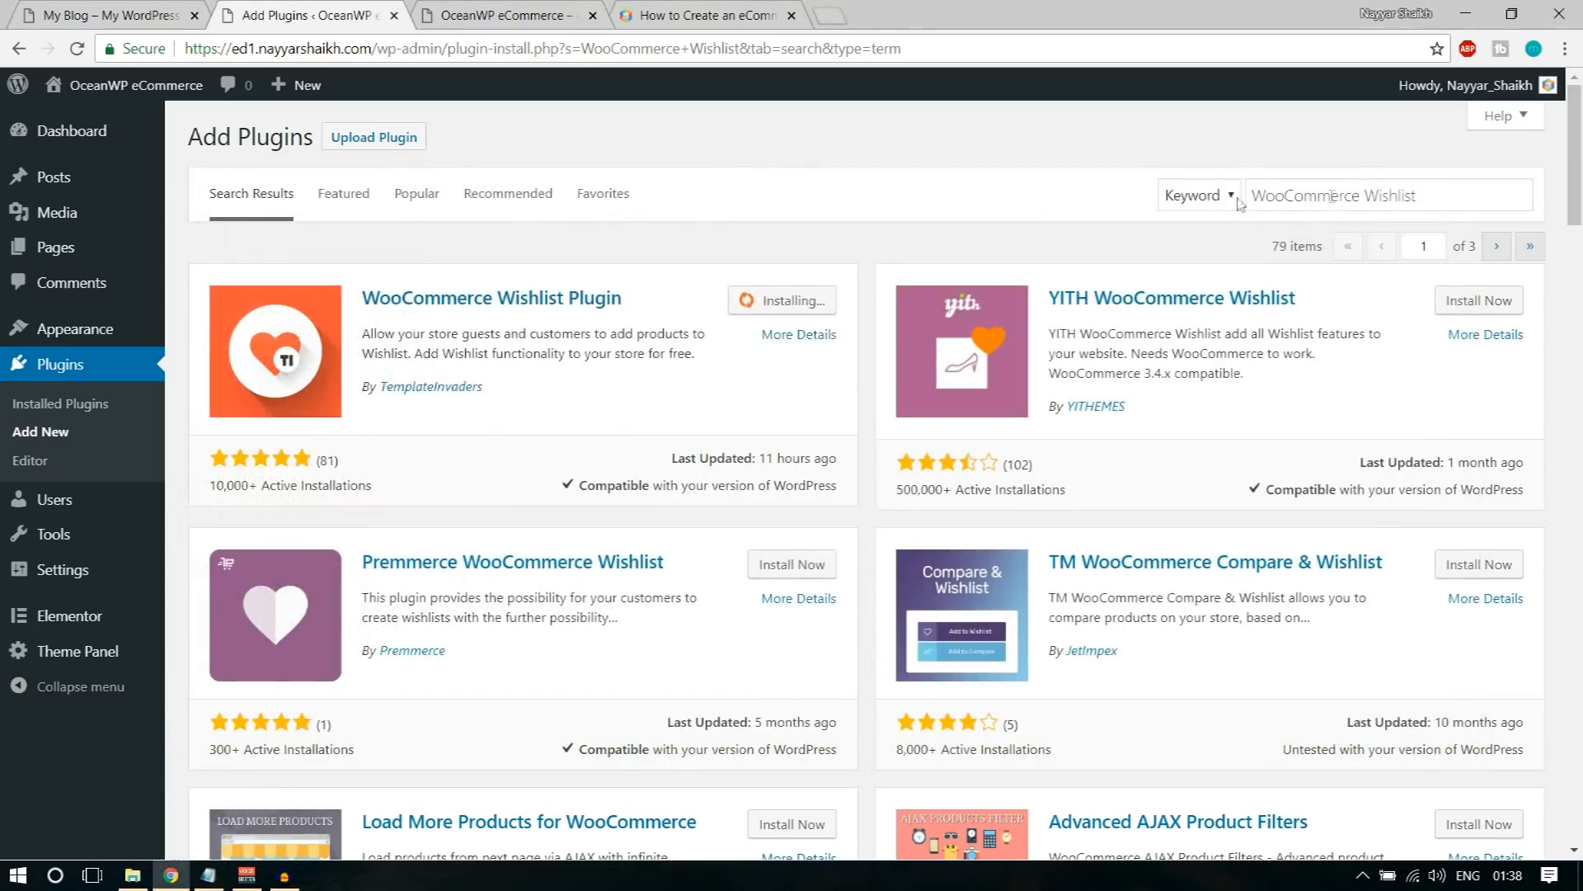
triple_click(1409, 196)
key(ctrl+v)
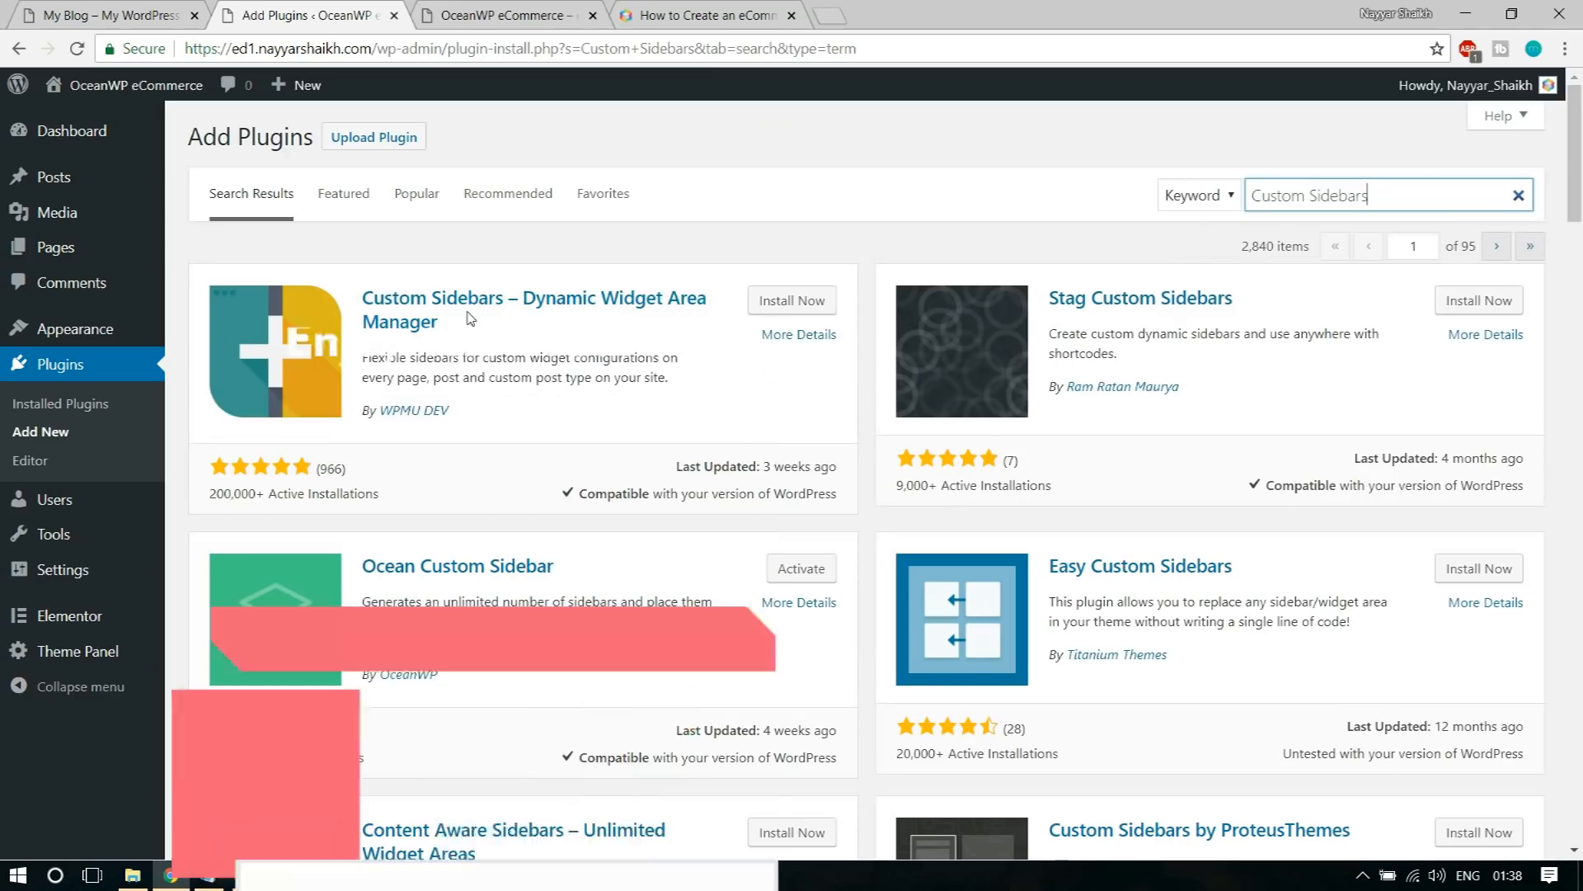
drag(449, 409, 401, 410)
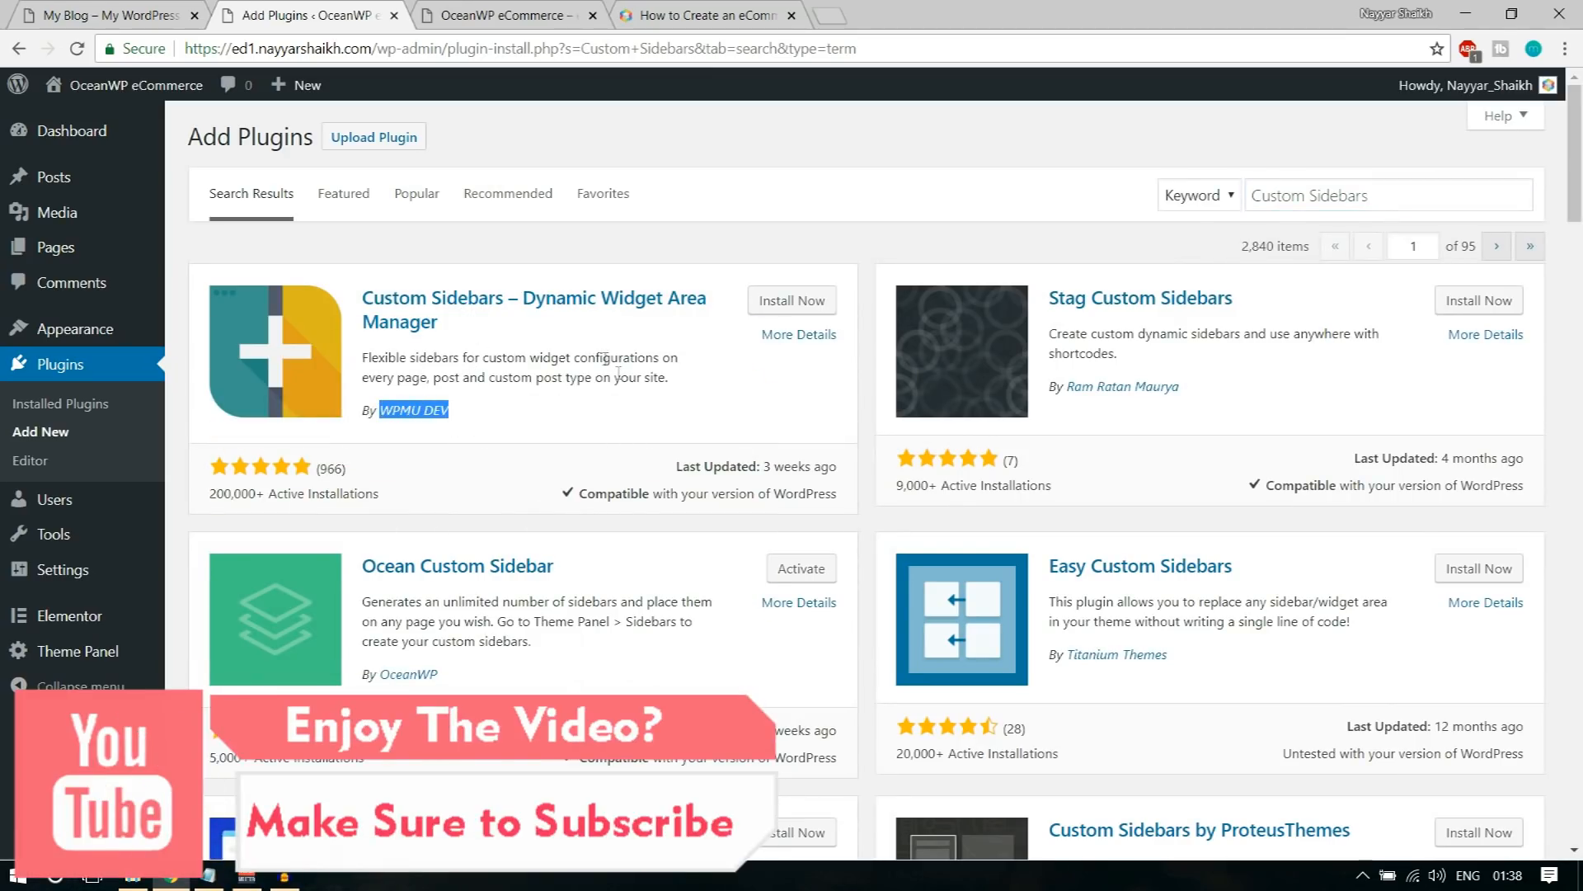
click(802, 312)
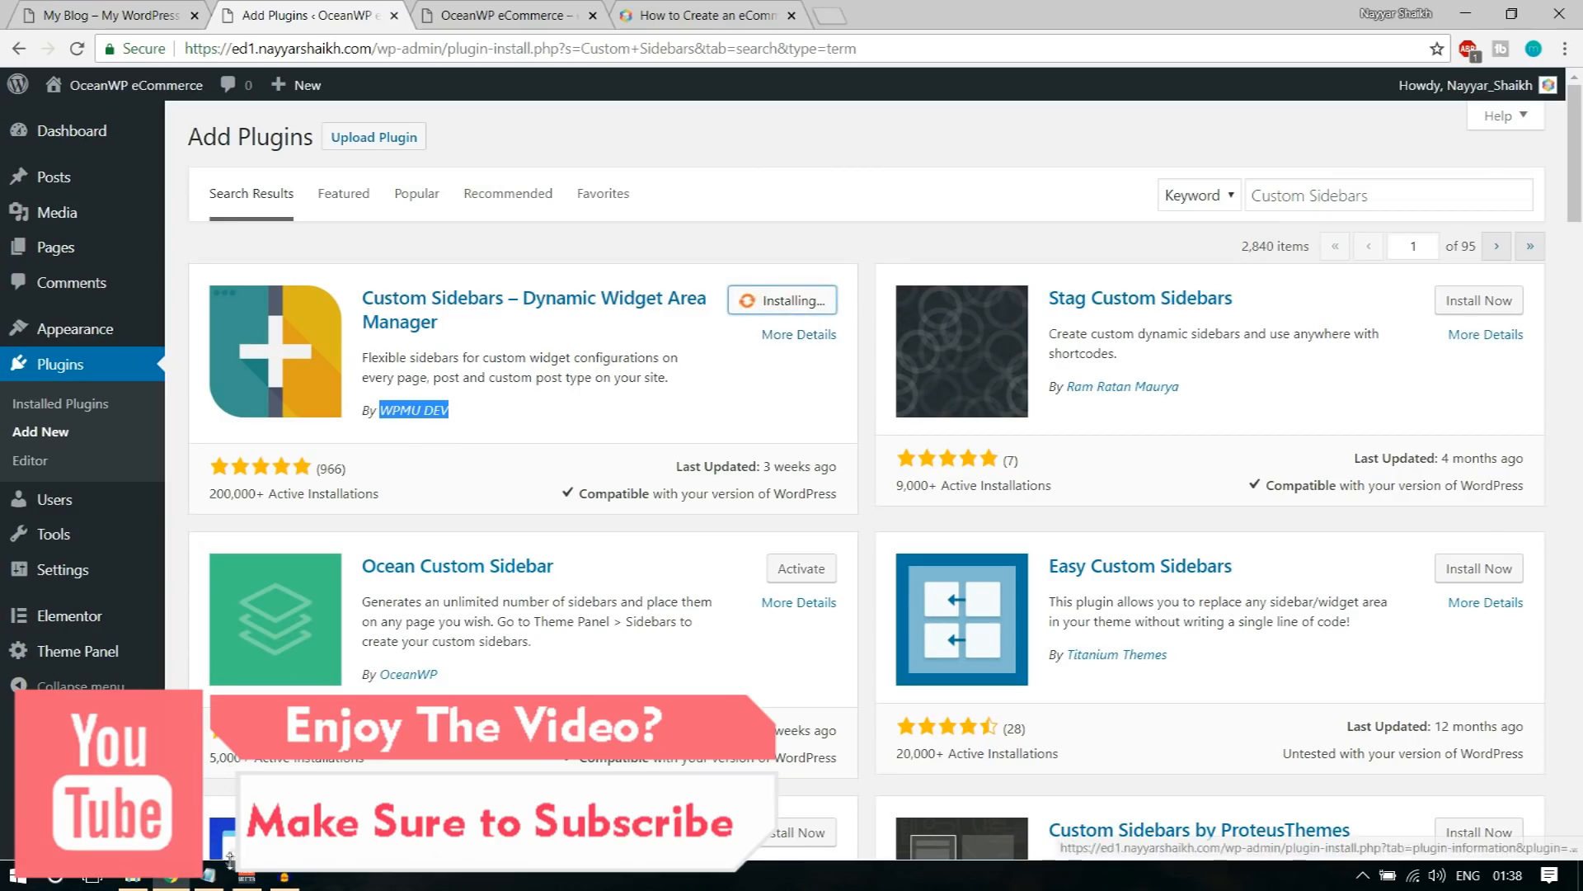
Step: Search for Elementor Addons & Templates – Sizzify Lite with the name copied from the notes and install the plugin by ThemeIsle
click(208, 875)
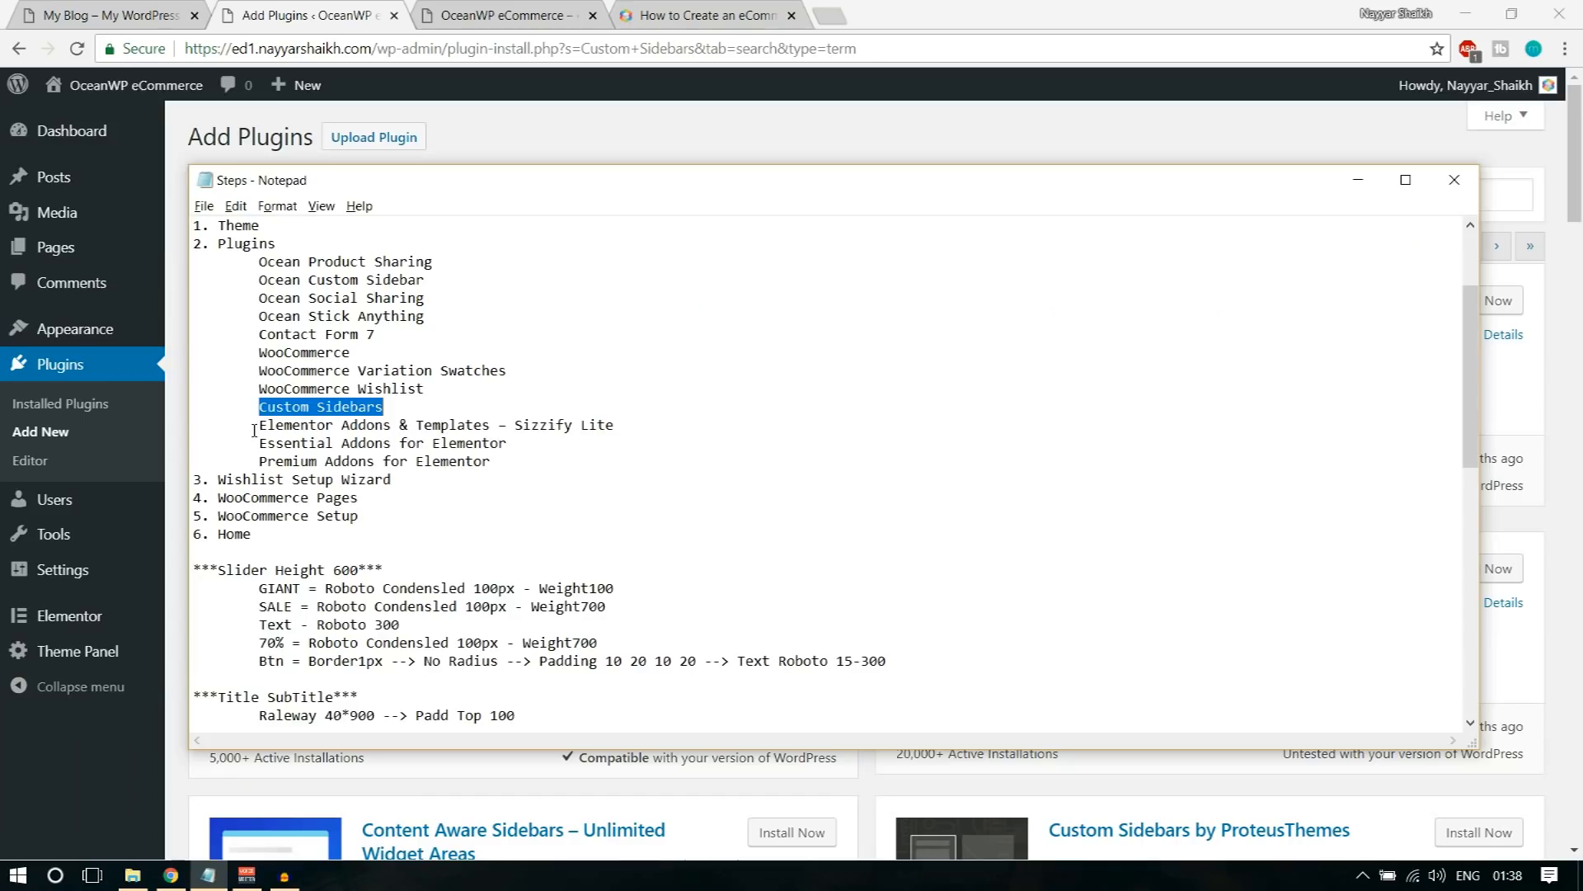
drag(261, 424, 673, 419)
key(ctrl+c)
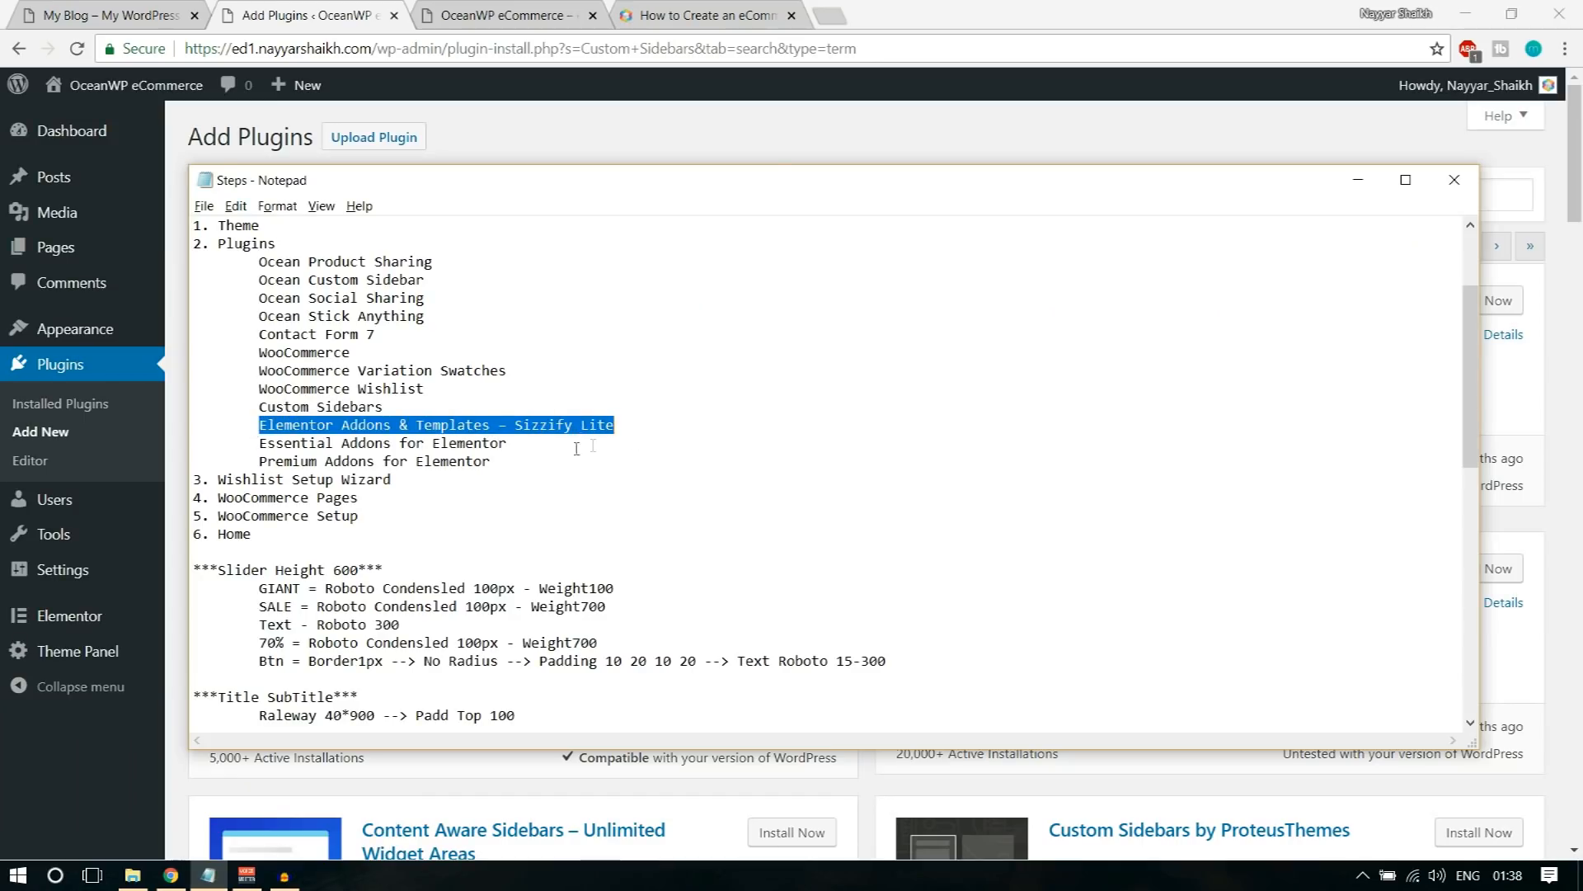
click(1358, 180)
click(1332, 196)
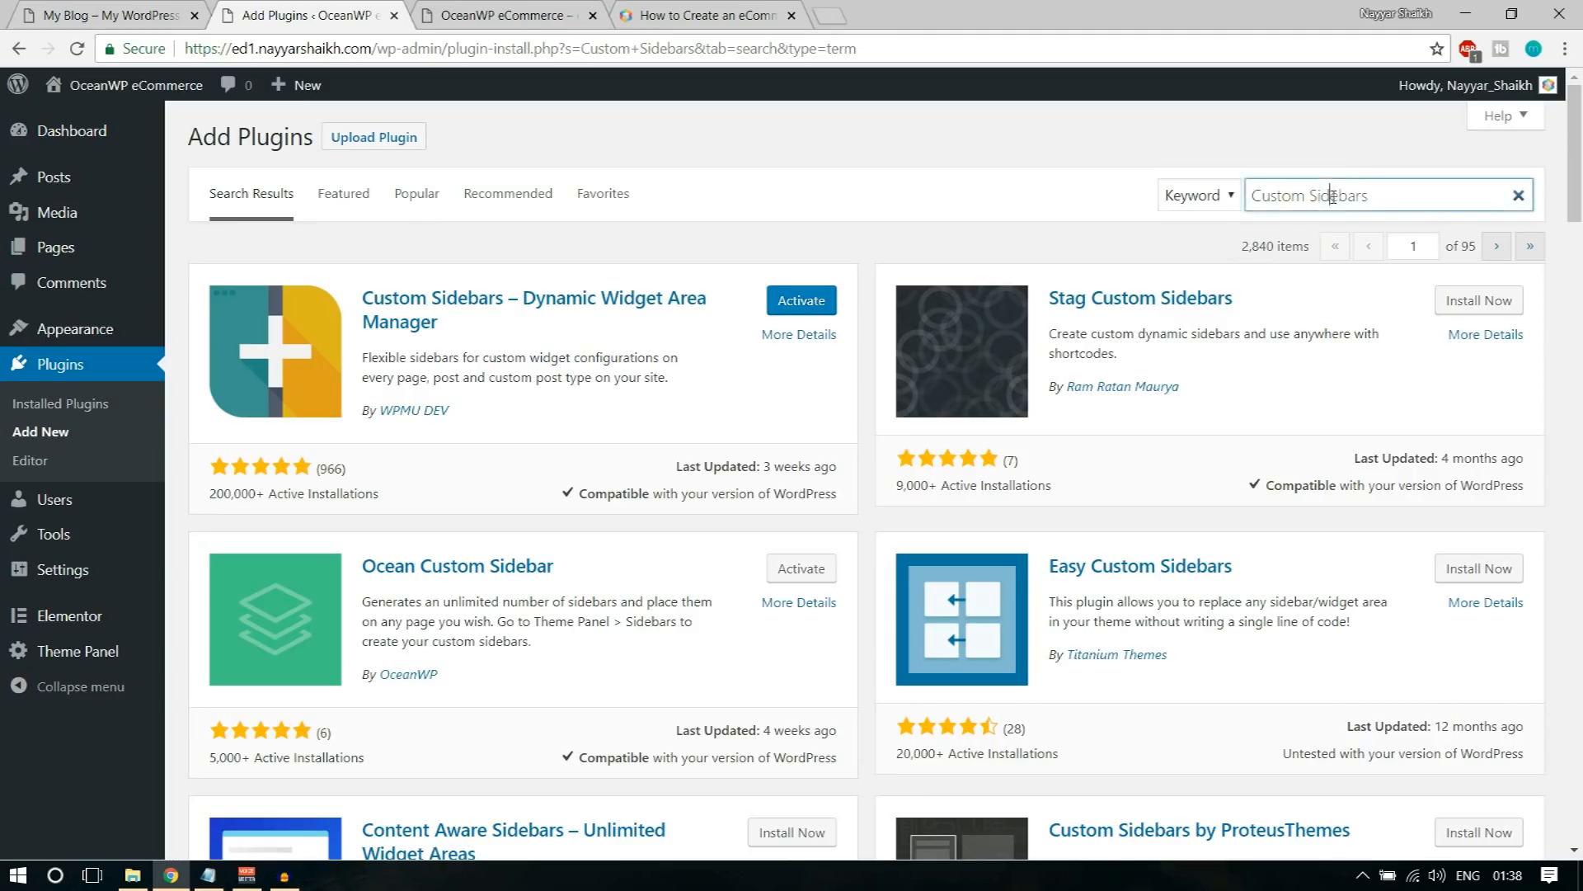
key(ctrl+a)
key(ctrl+v)
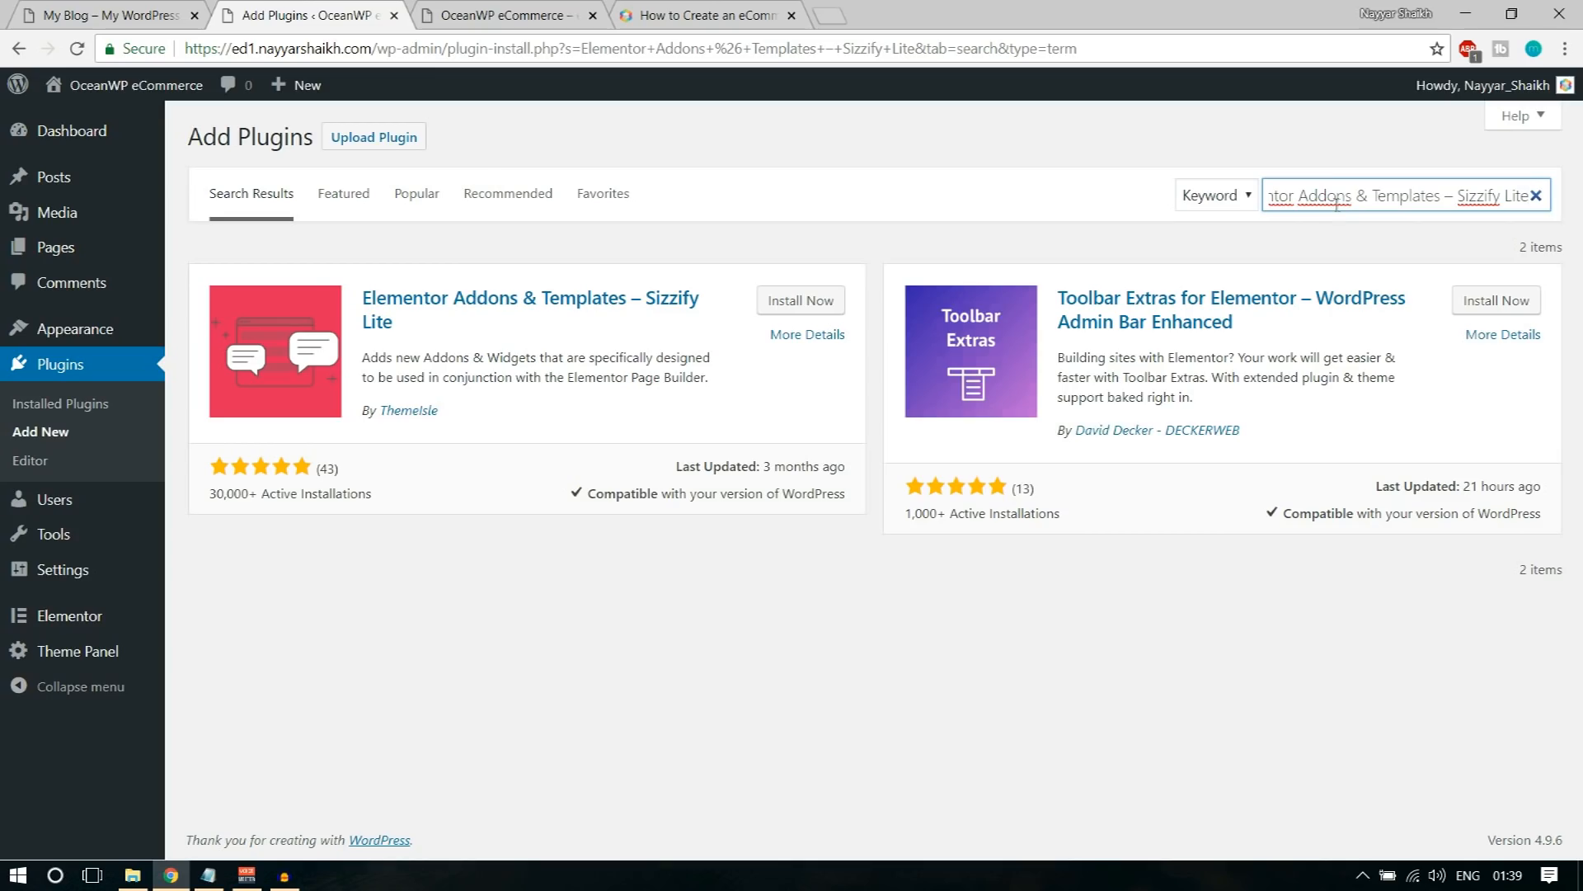
click(801, 300)
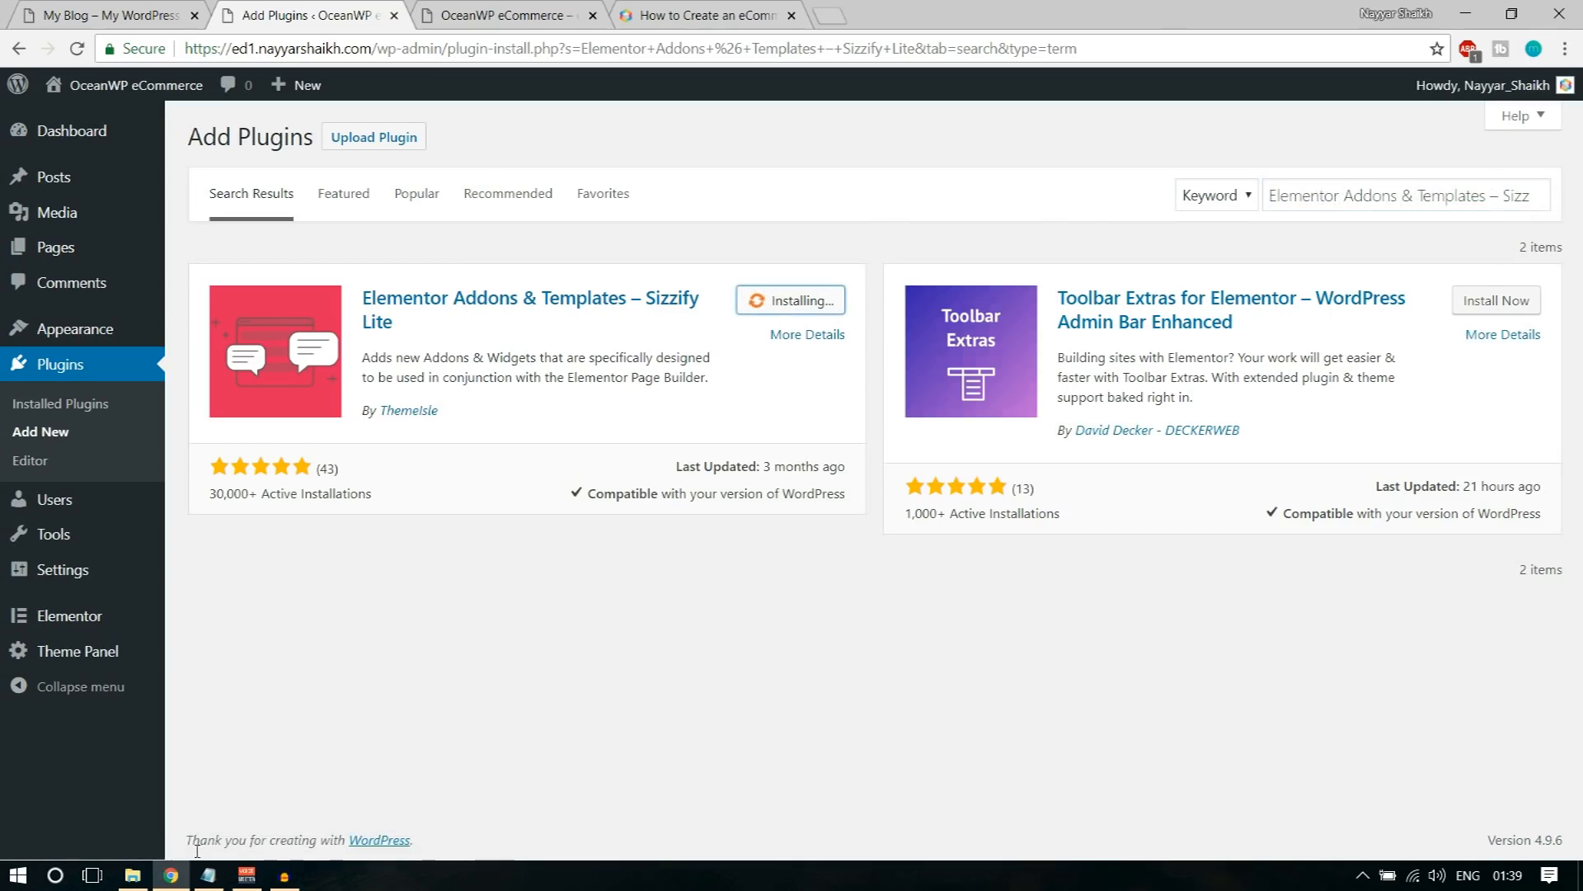
Step: Search for Essential Addons for Elementor with the name copied from the notes and install Elementor Essential Addons by Codetic
click(208, 875)
drag(257, 443, 528, 438)
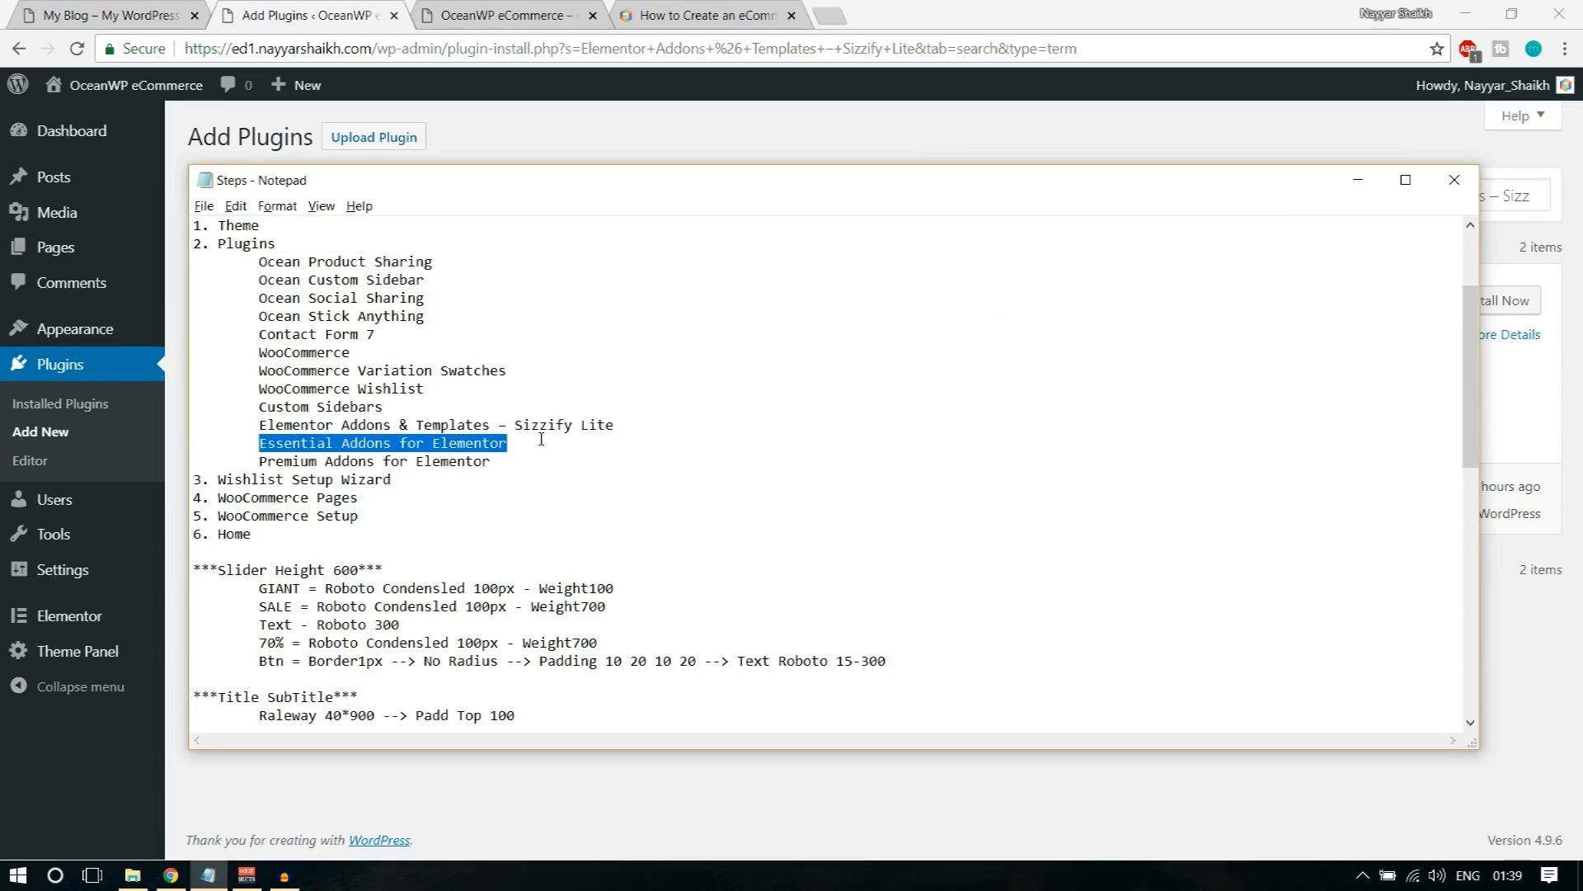
key(ctrl+c)
click(946, 138)
triple_click(1402, 194)
key(ctrl+v)
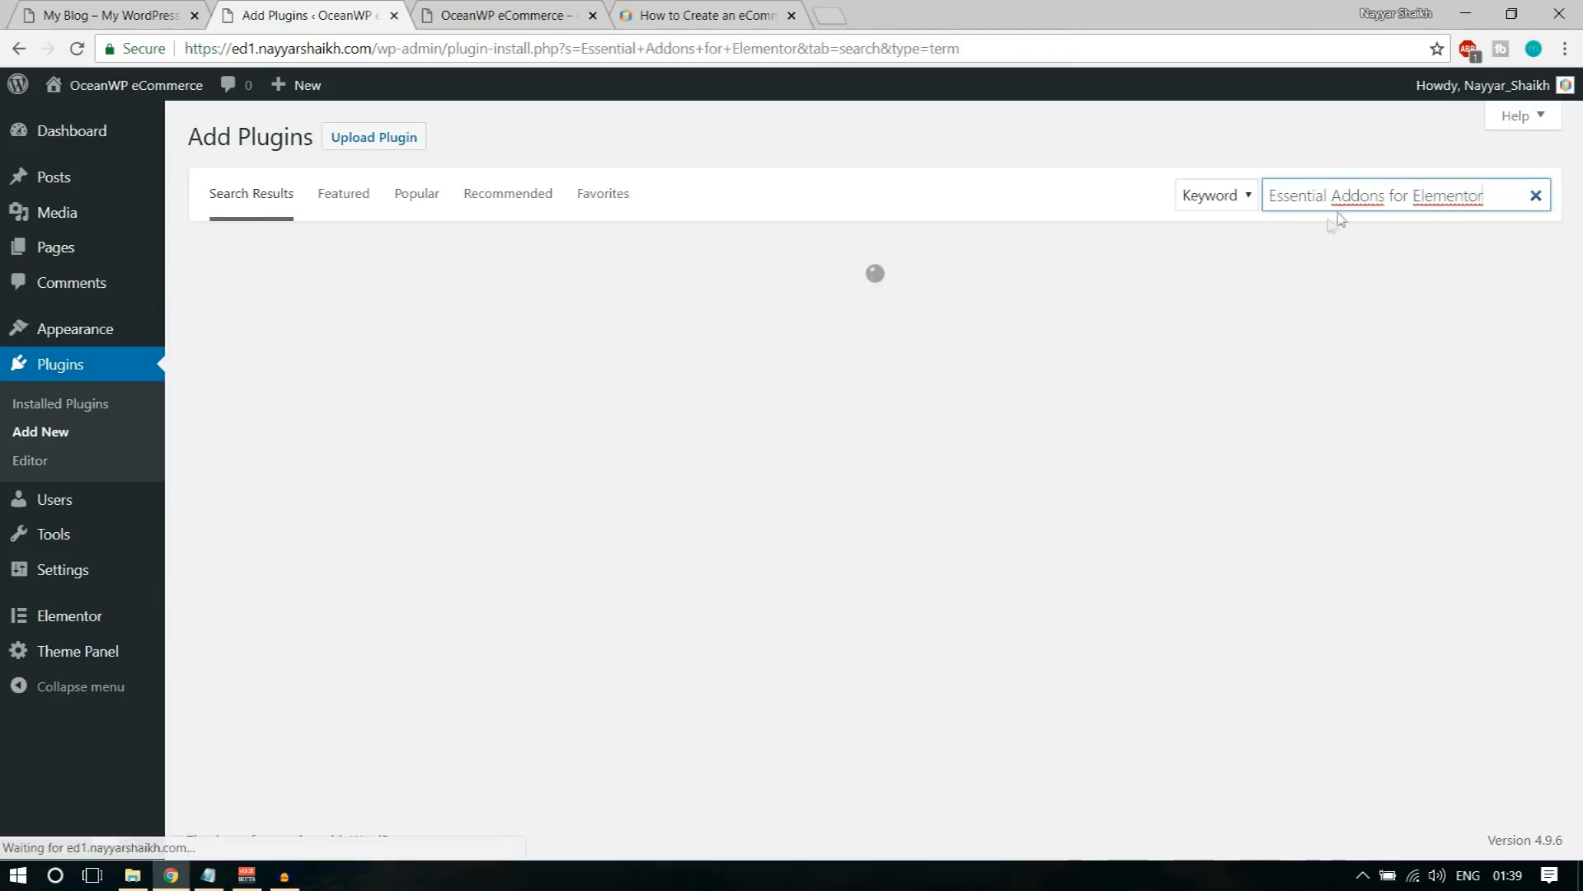
click(796, 303)
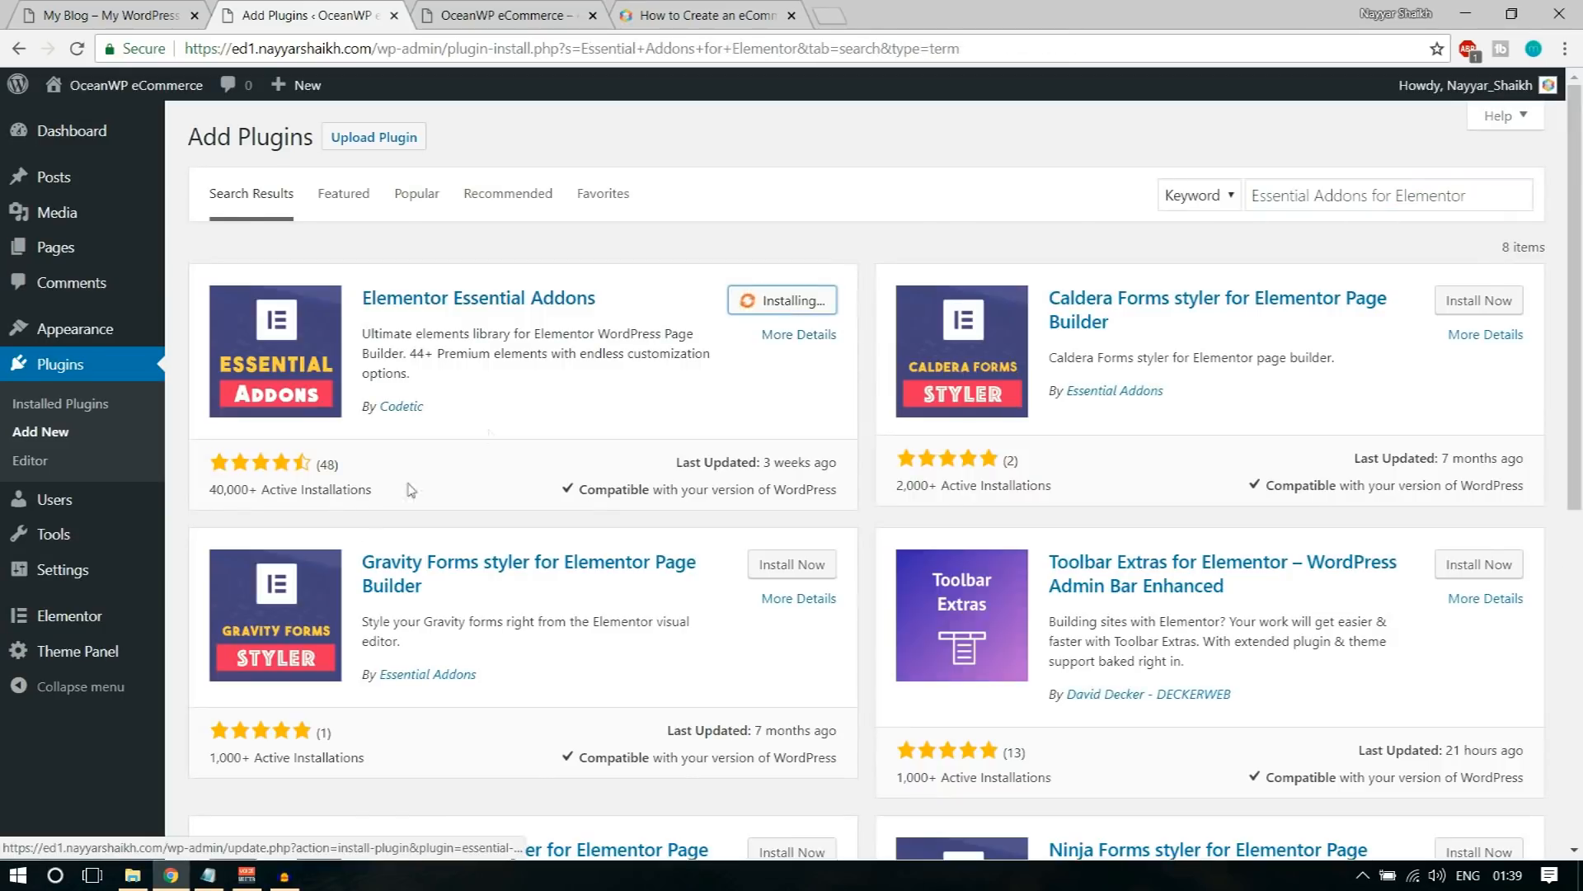
Step: Search for Premium Addons for Elementor with the name copied from the notes and install the plugin by Leap13
click(208, 875)
drag(261, 461, 592, 456)
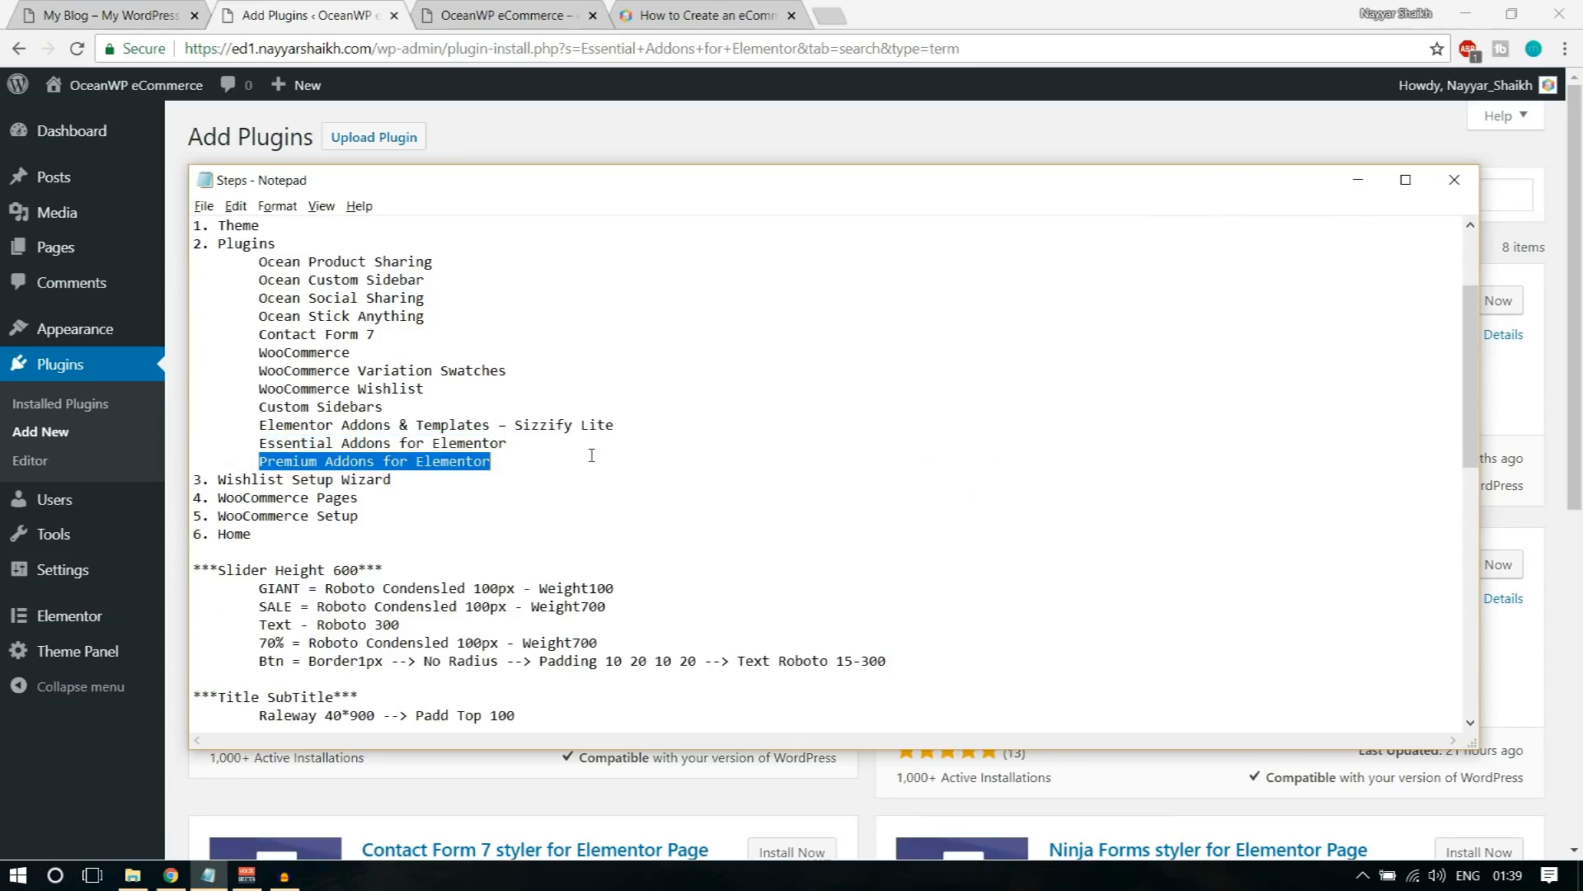
click(1080, 153)
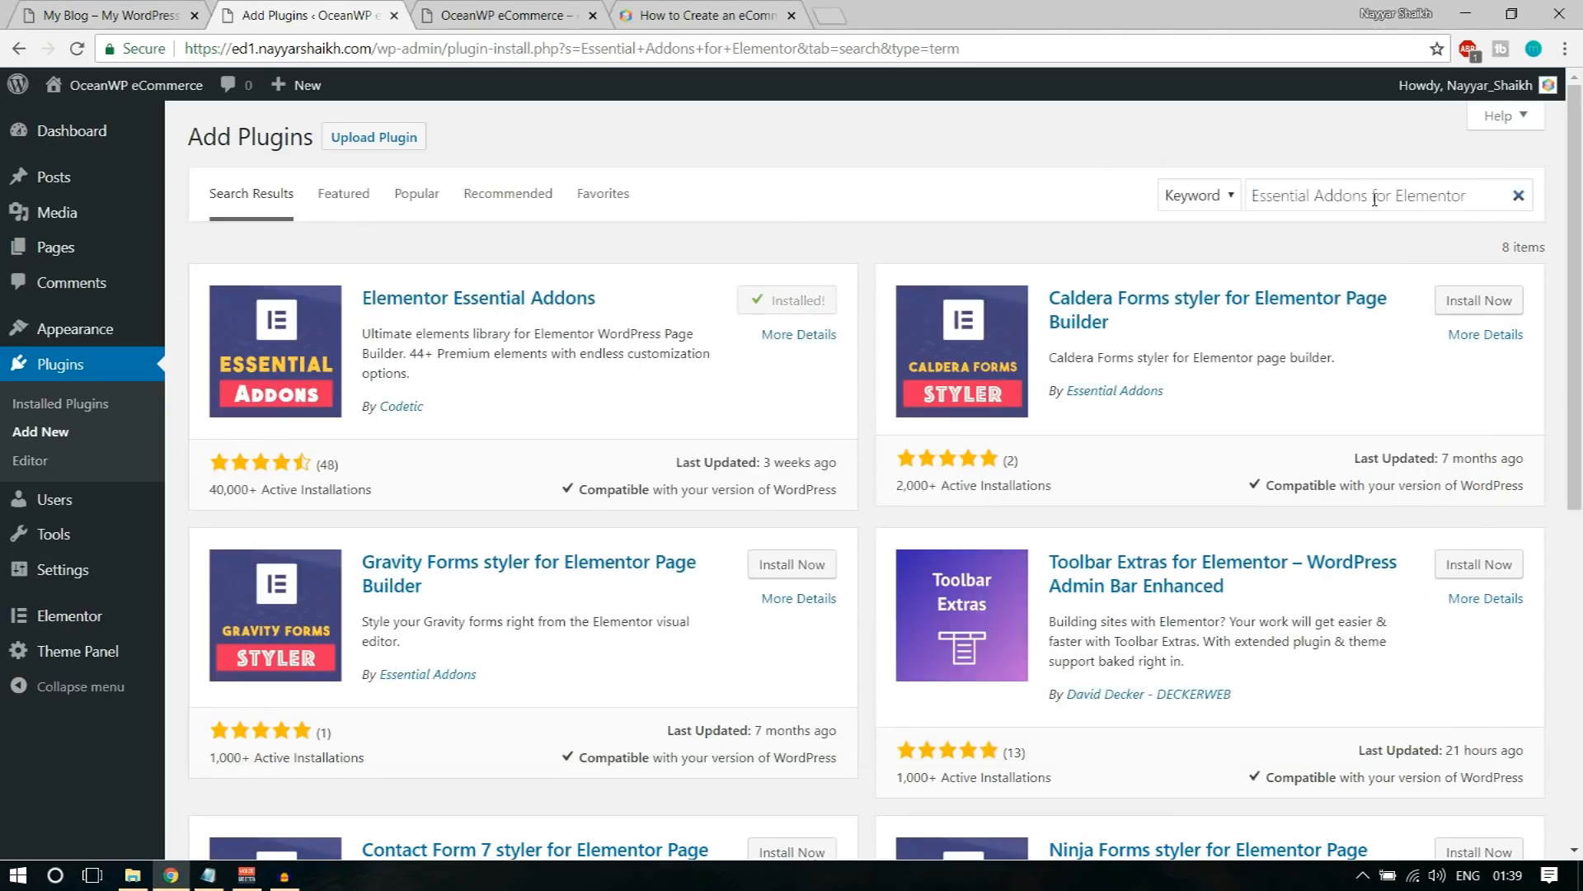
drag(1255, 195, 1369, 195)
key(ctrl+v)
key(ctrl+a)
key(ctrl+v)
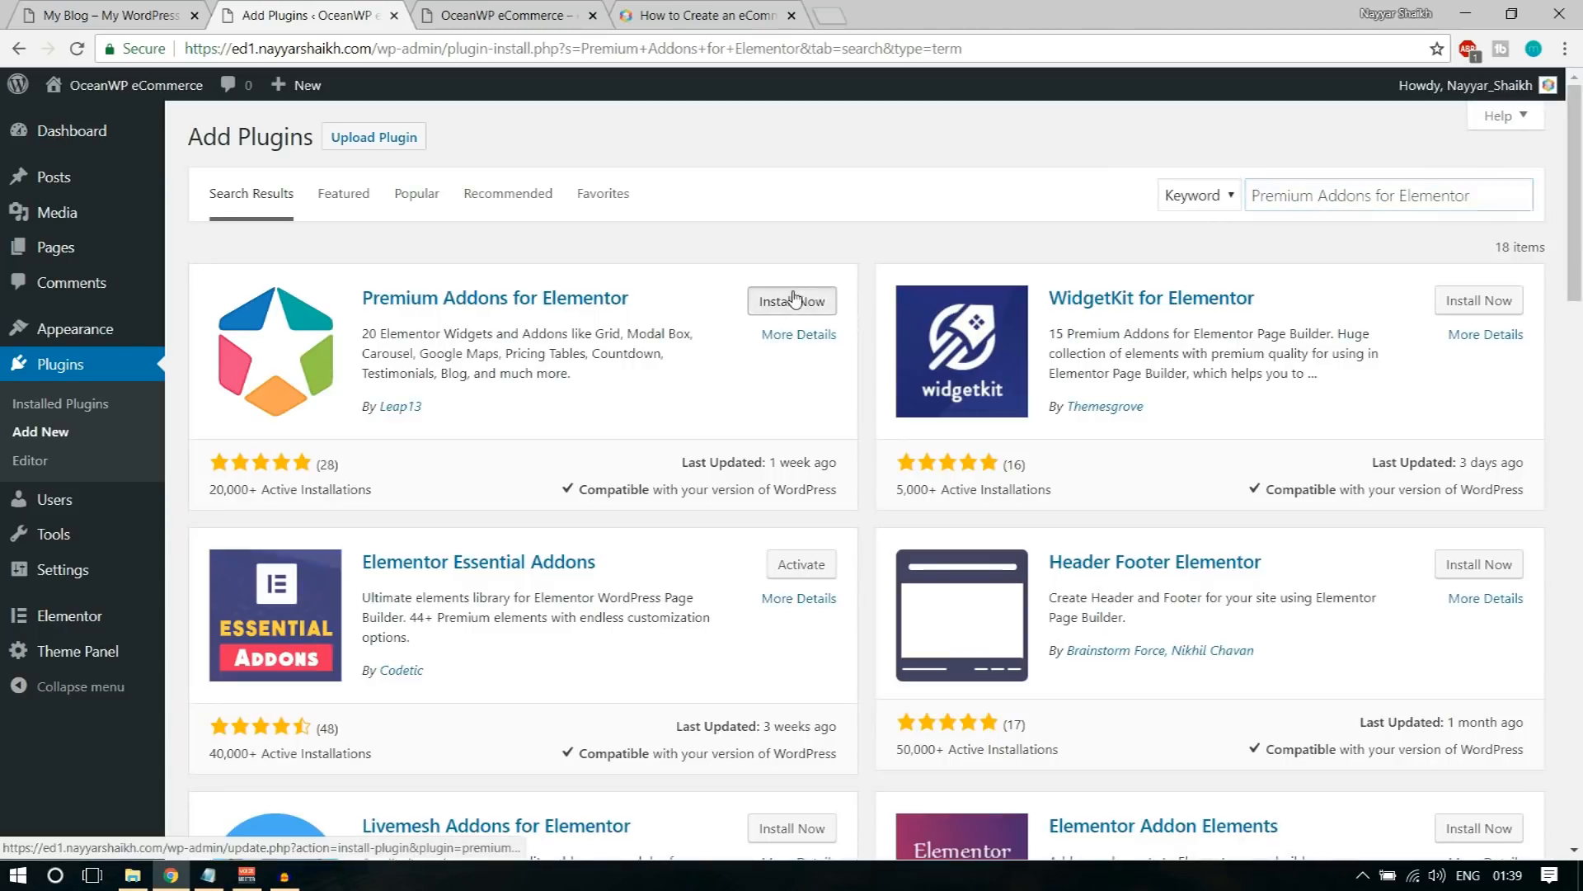
click(798, 300)
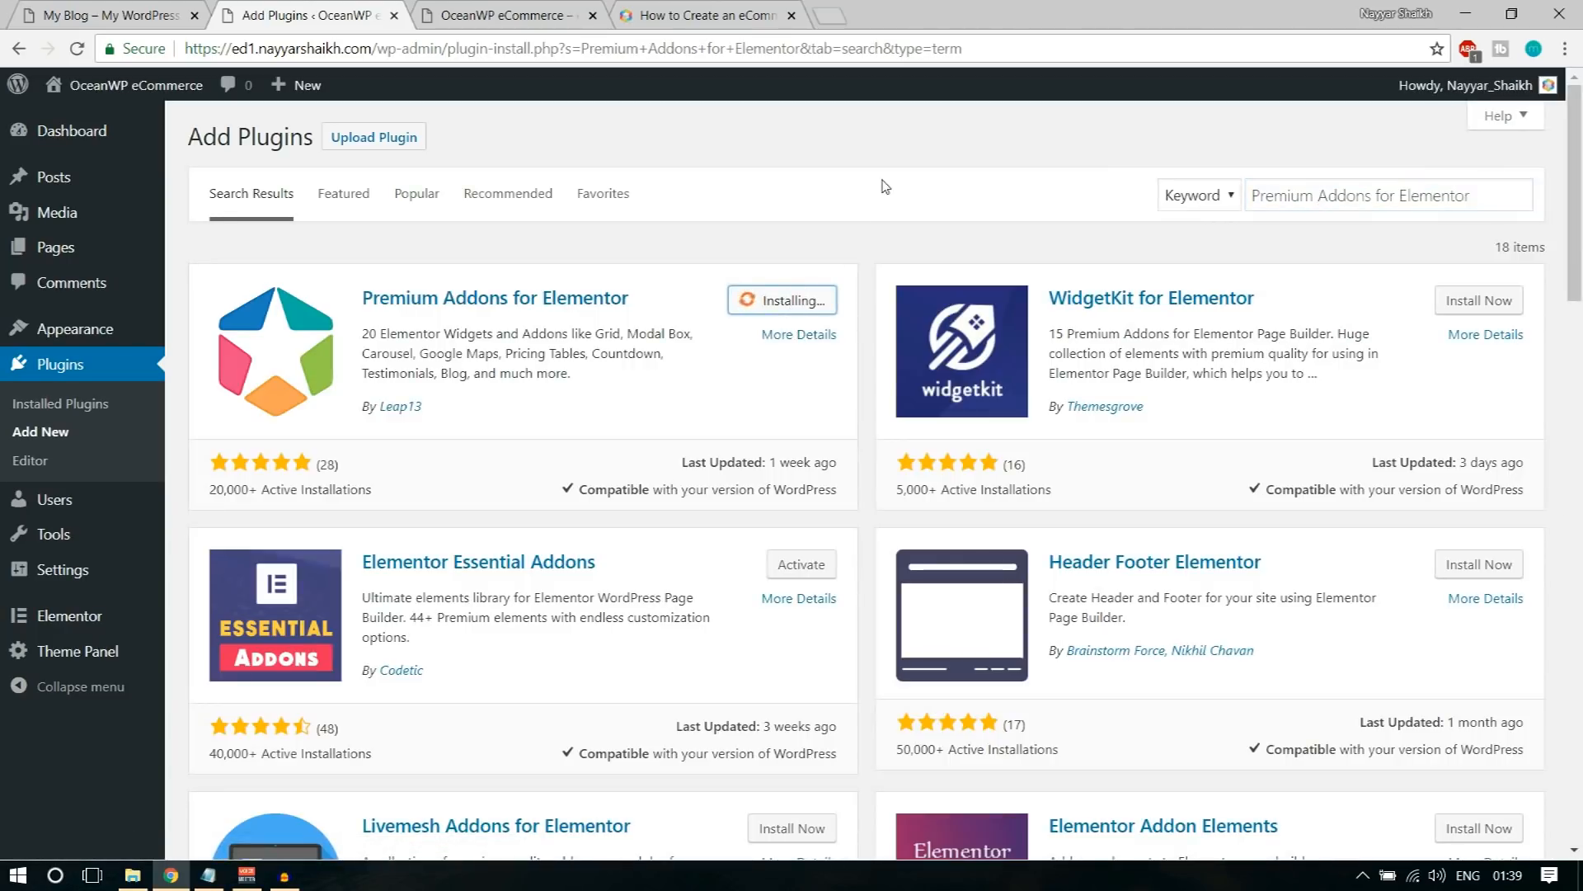
Step: Activate all installed plugins at once with a bulk action and close the Custom Sidebars pop-up
click(86, 406)
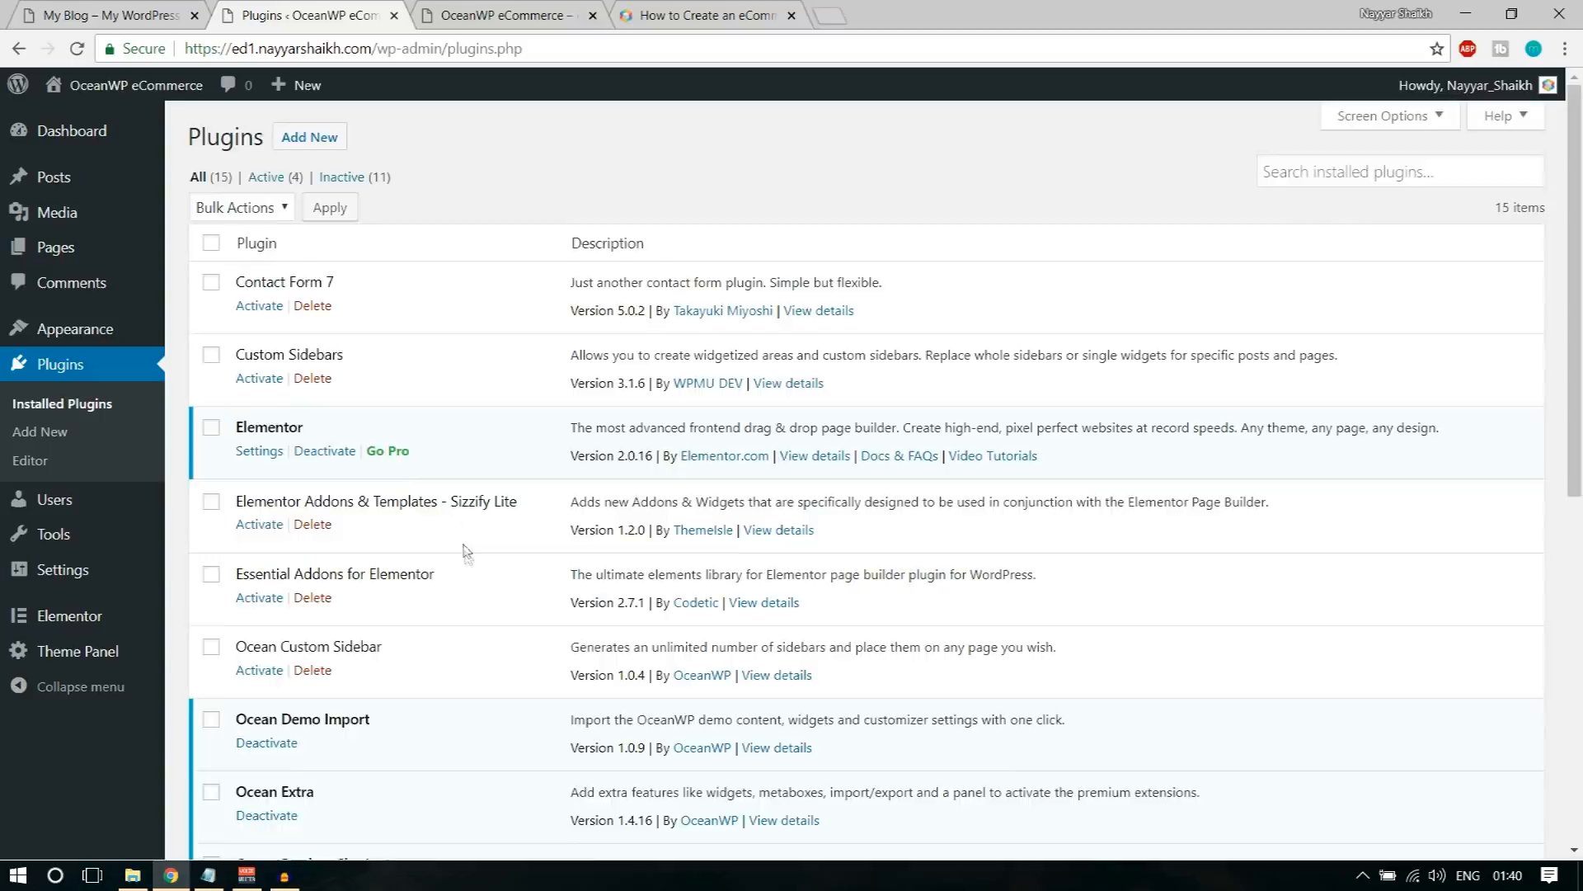
scroll(467, 551, down, 8)
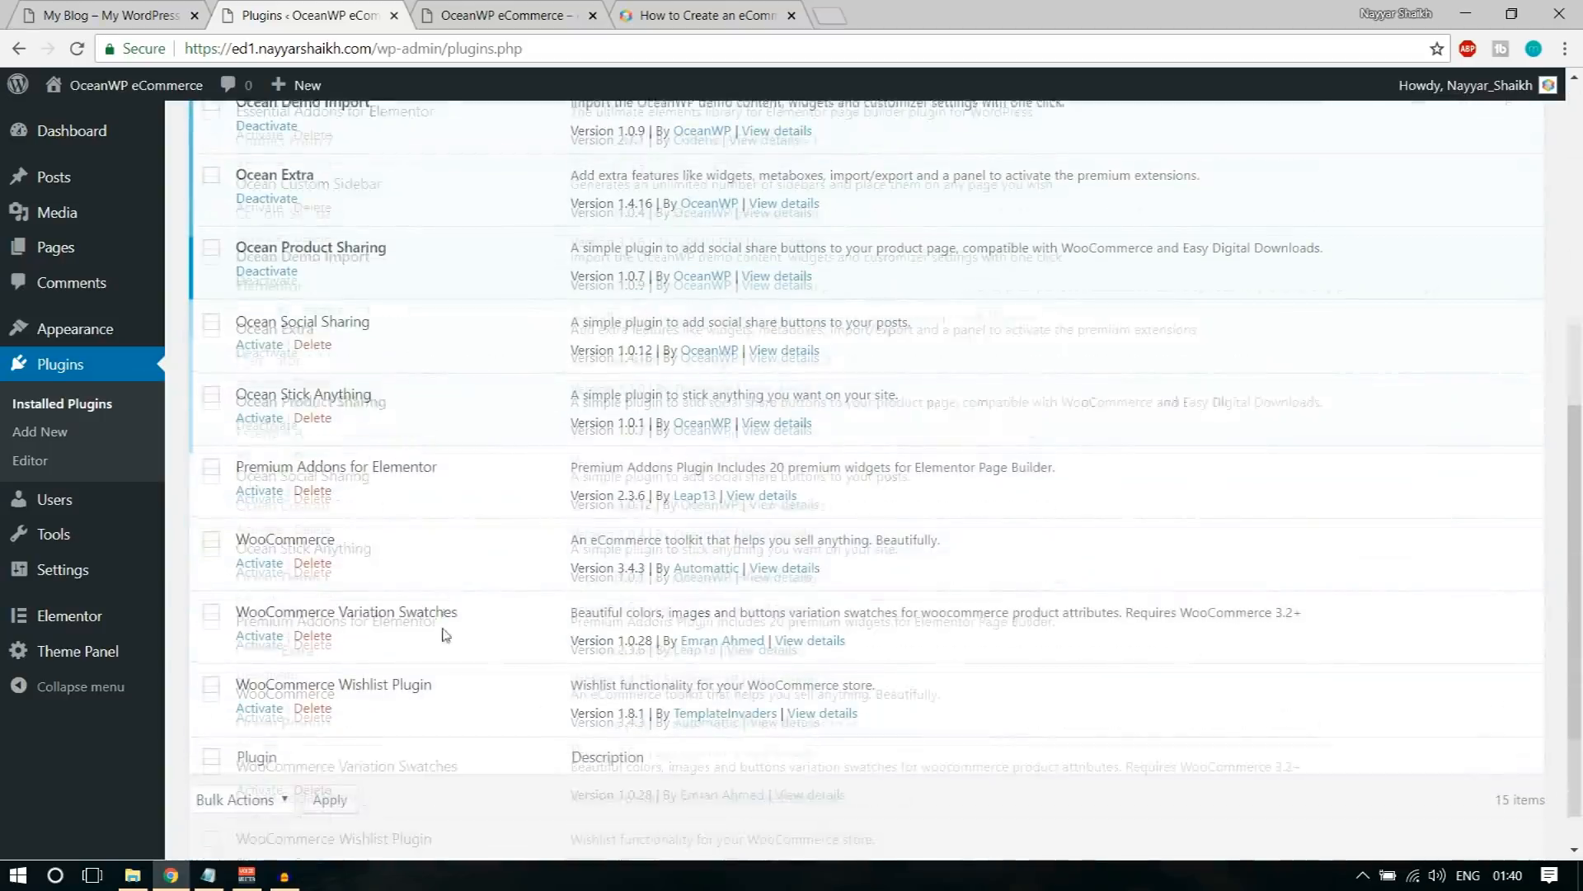
scroll(446, 634, up, 8)
click(211, 244)
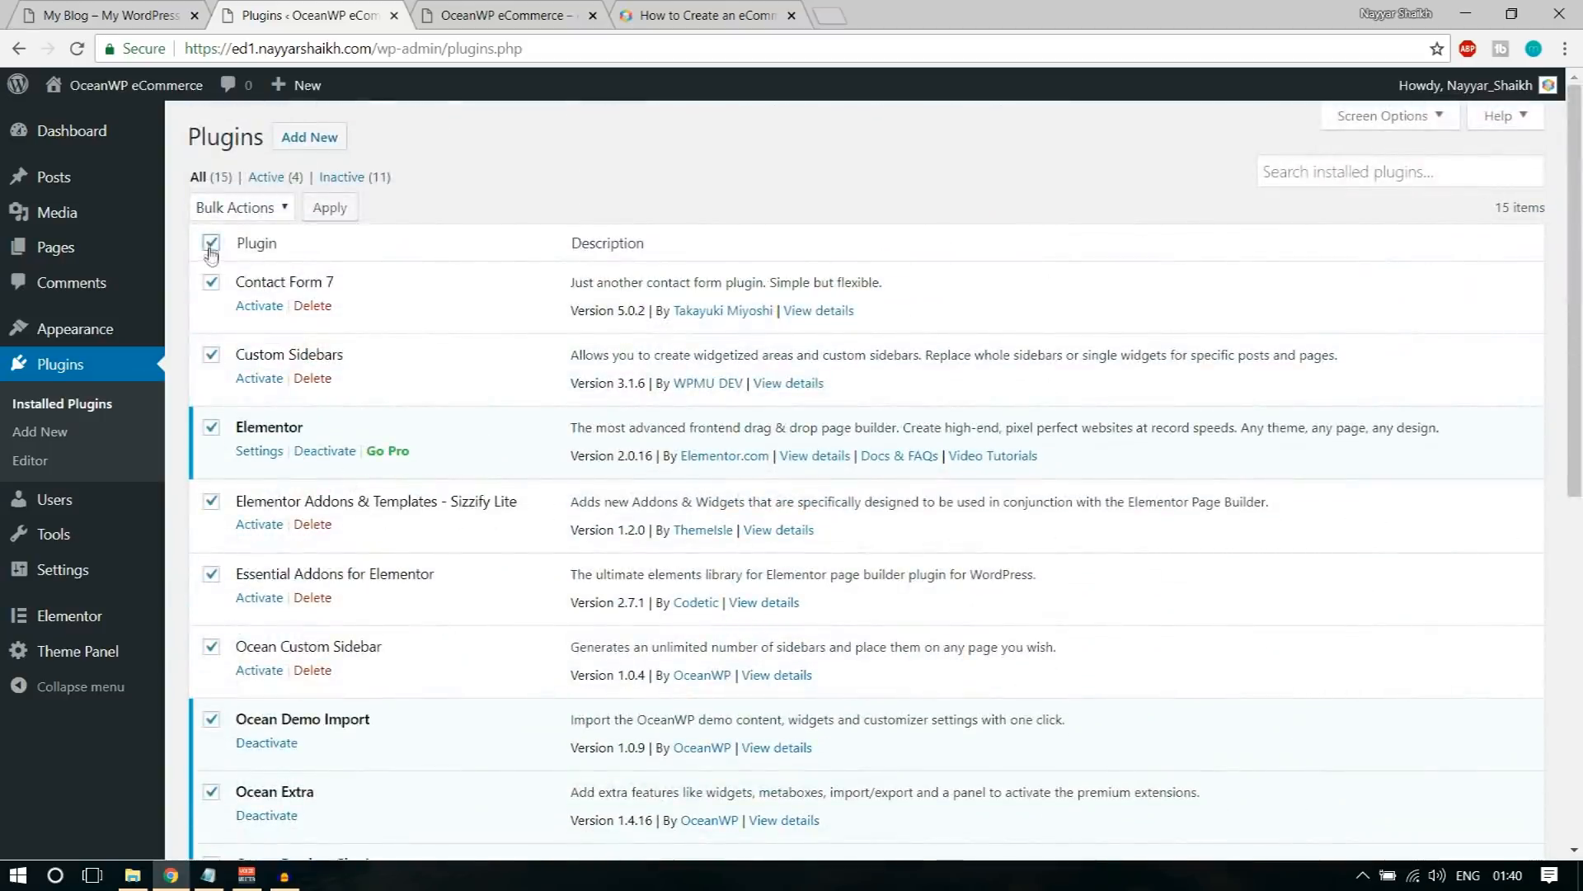
click(262, 210)
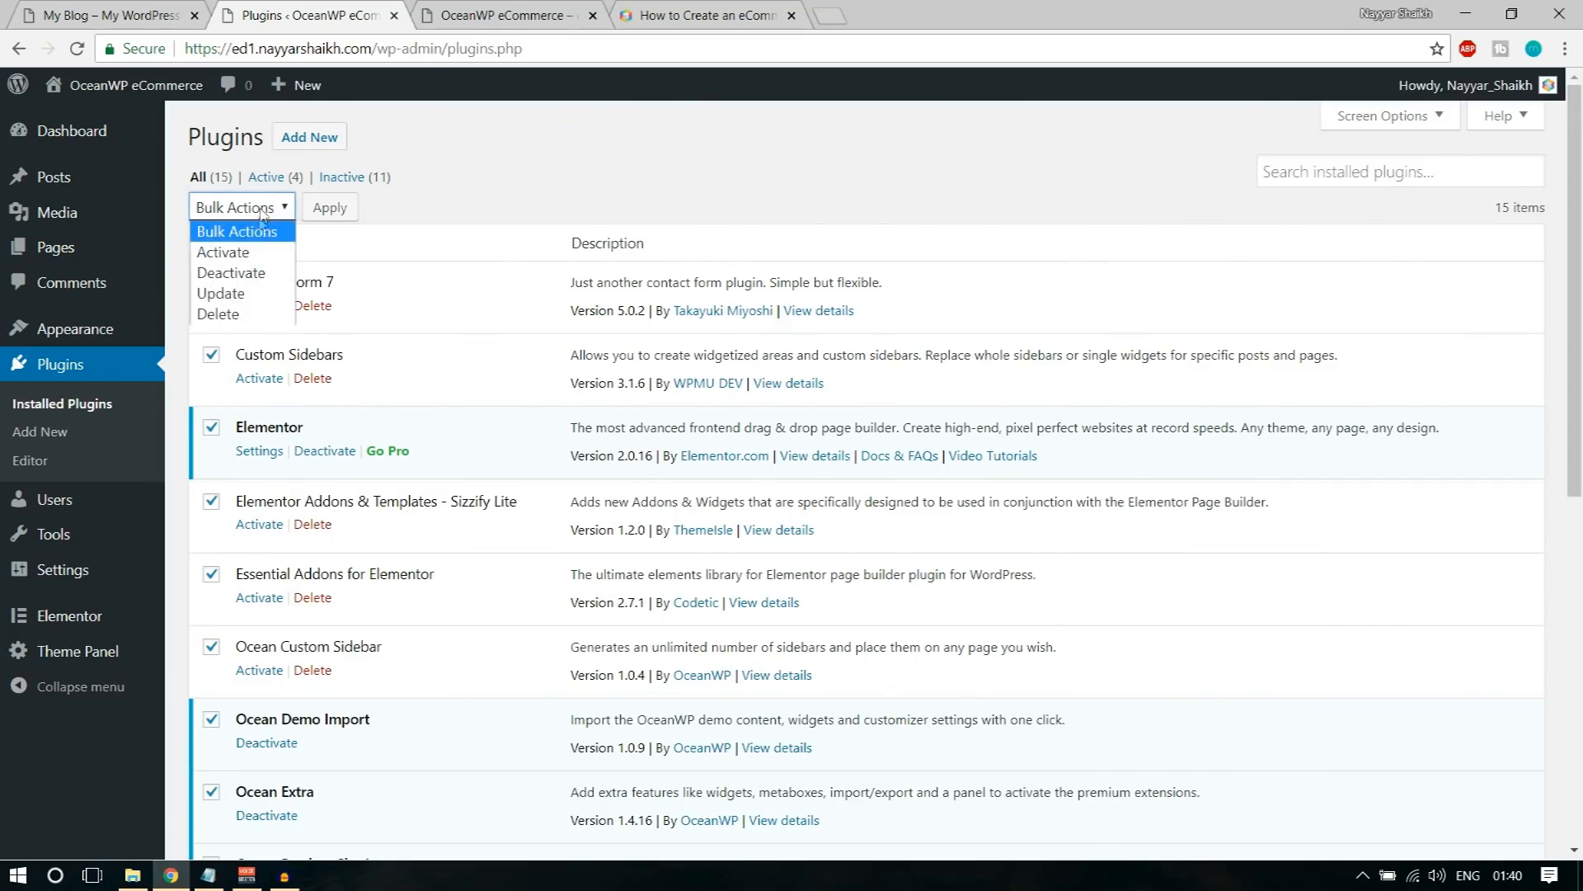
click(246, 252)
click(331, 210)
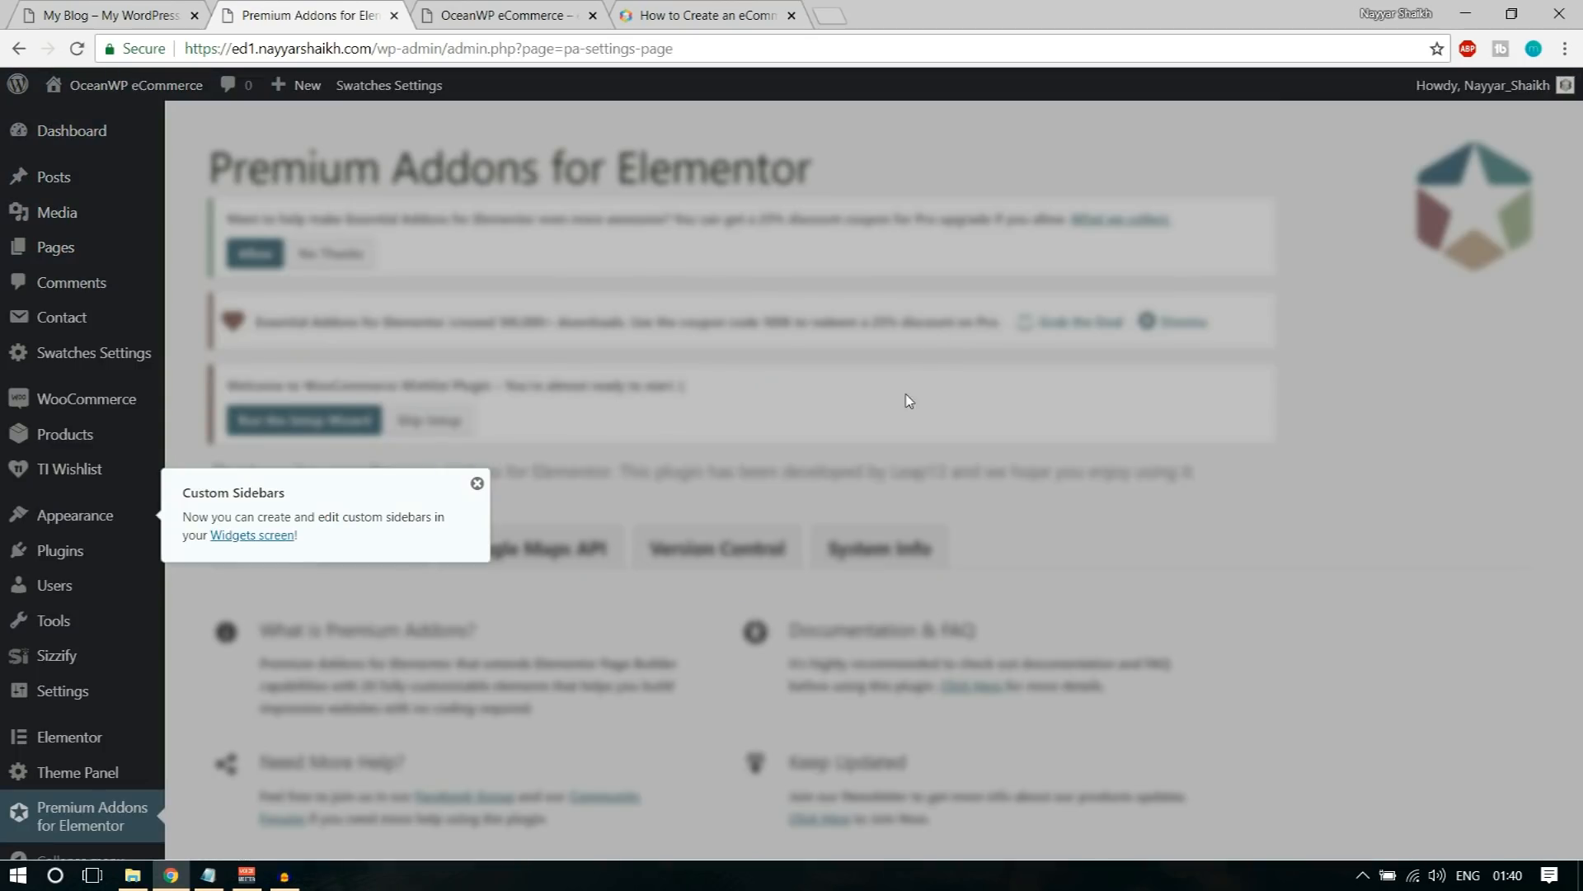
click(476, 482)
Step: Open the WordPress dashboard and look over the admin menu entries added by the activated plugins
click(119, 140)
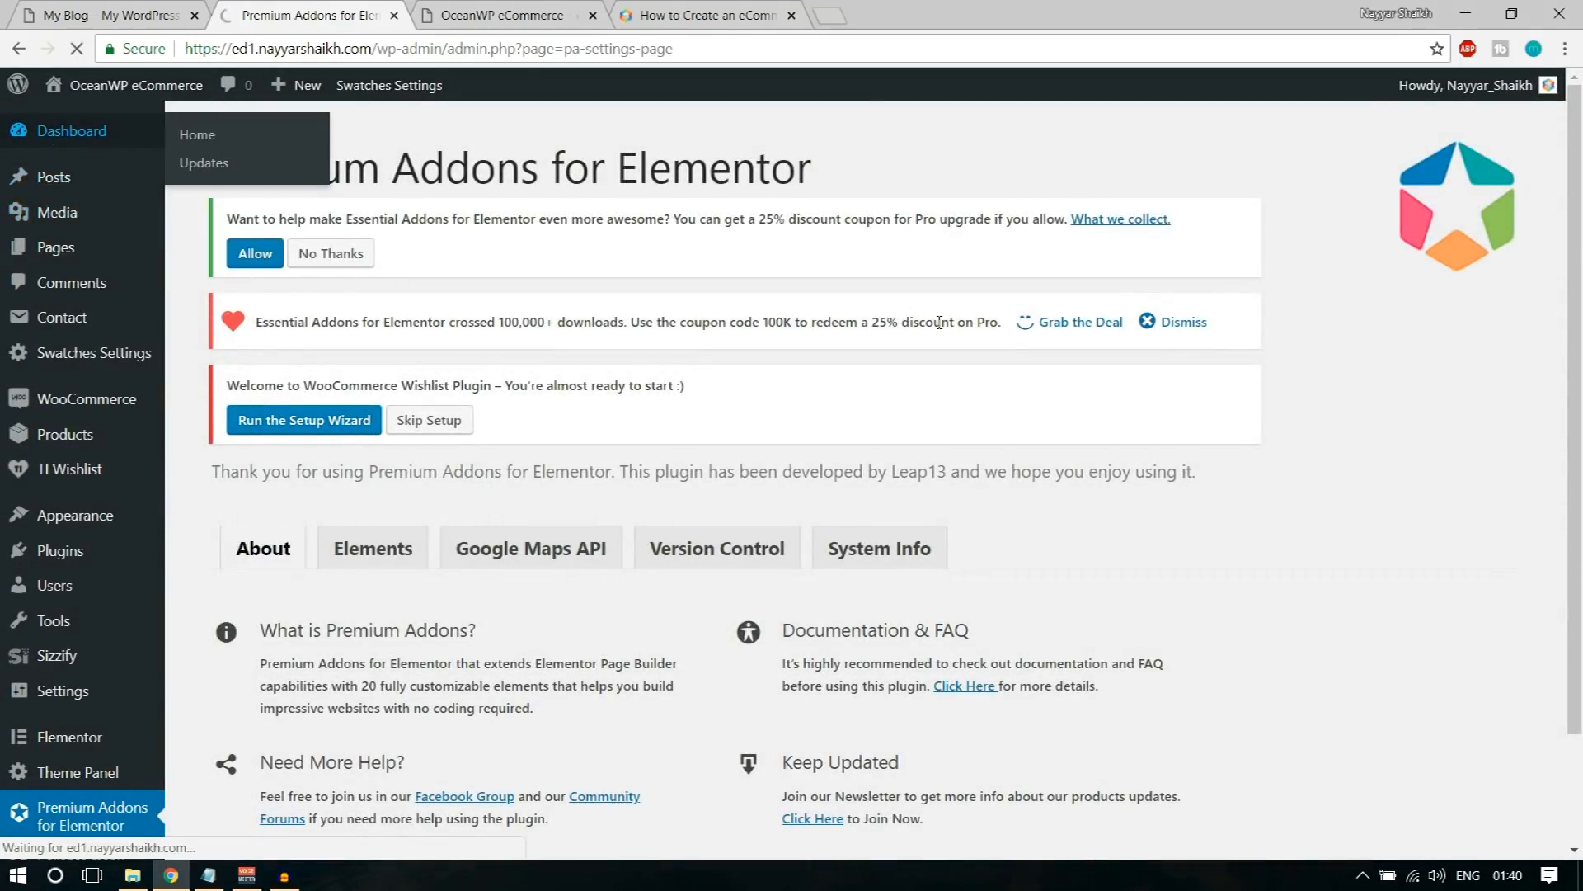
scroll(152, 610, down, 5)
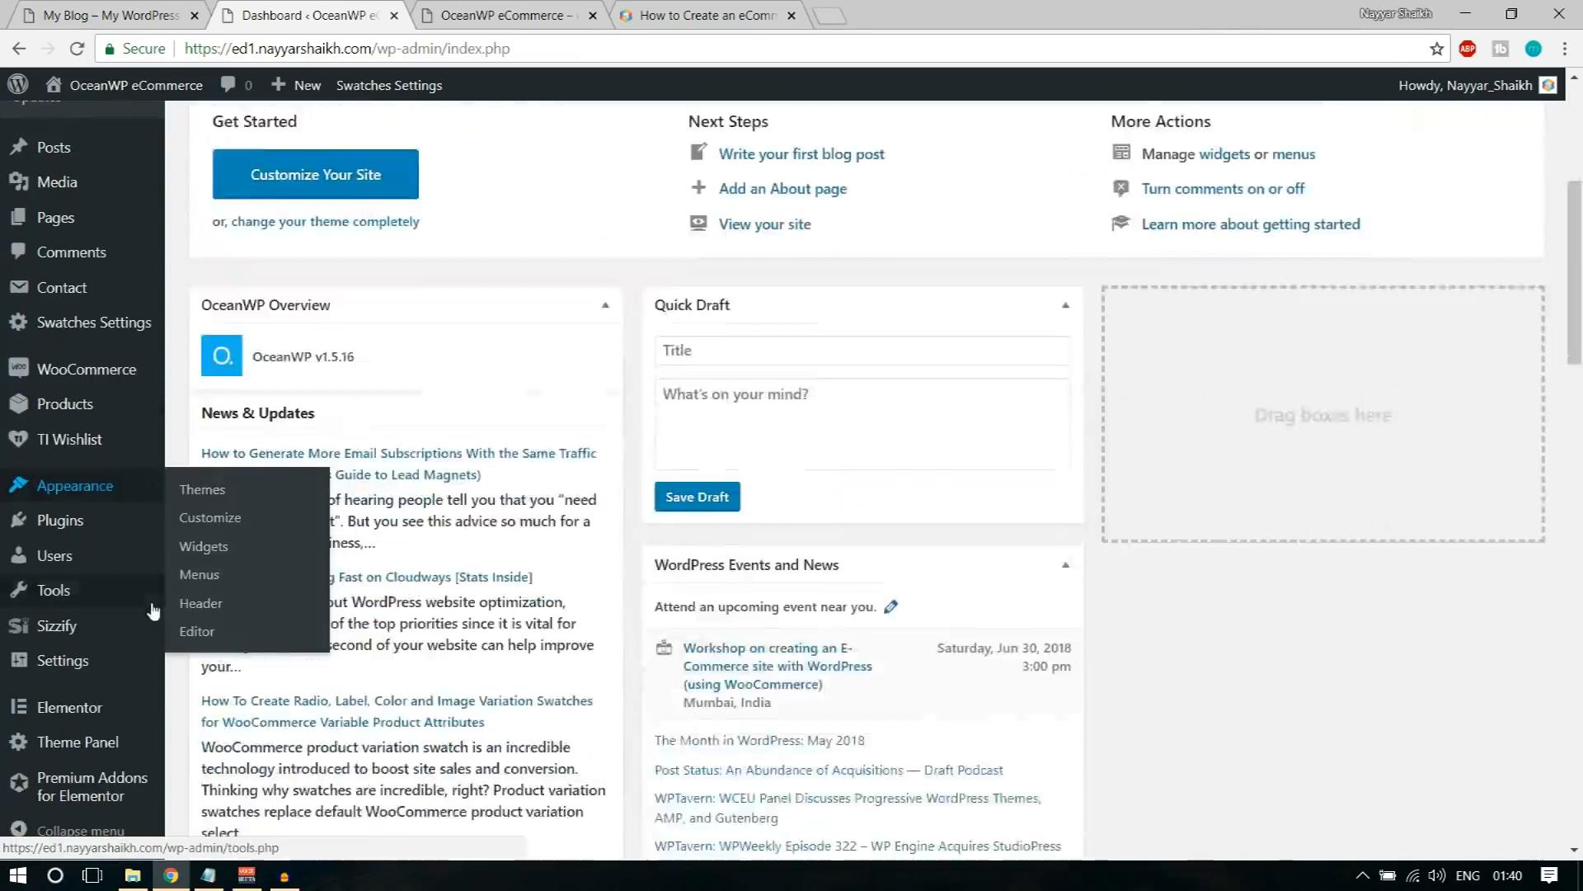
scroll(140, 701, down, 5)
scroll(107, 709, up, 10)
scroll(105, 668, down, 3)
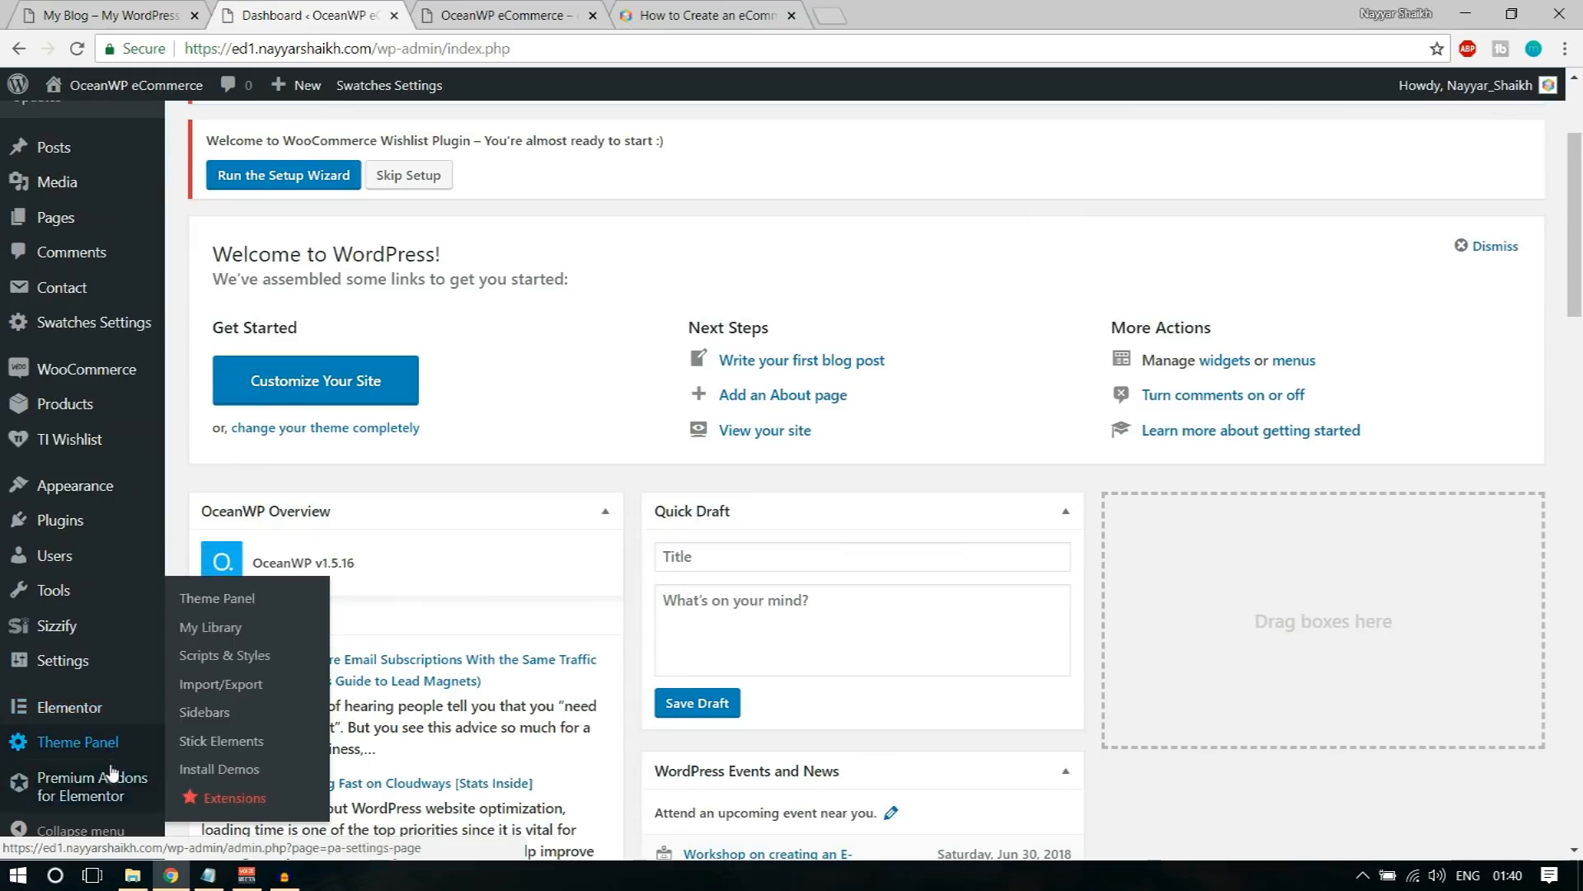
scroll(112, 771, up, 3)
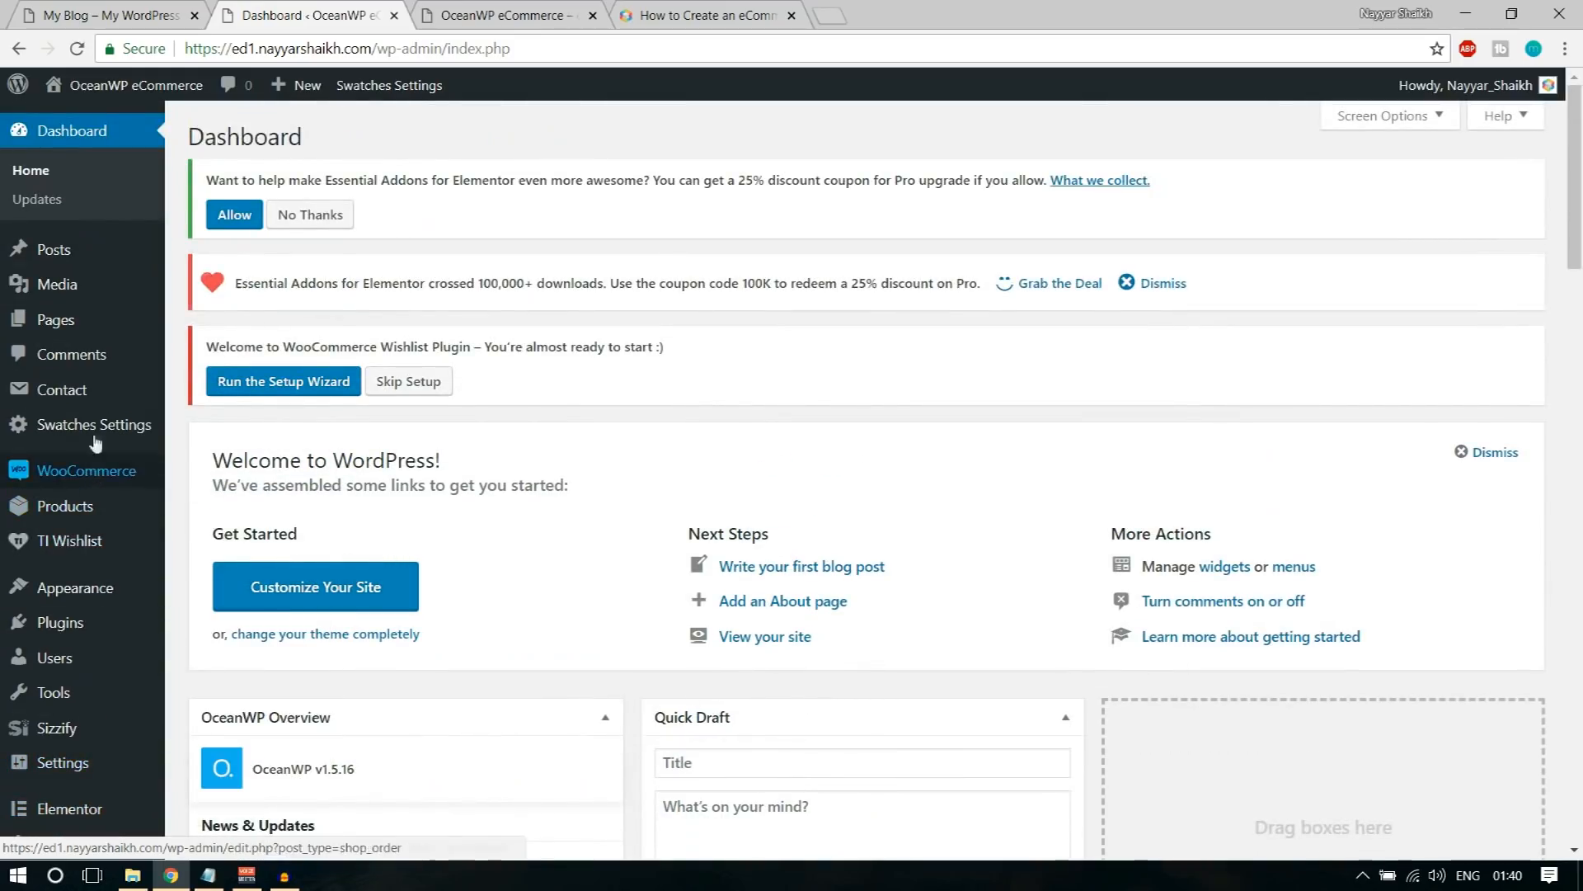
mouse_move(86, 513)
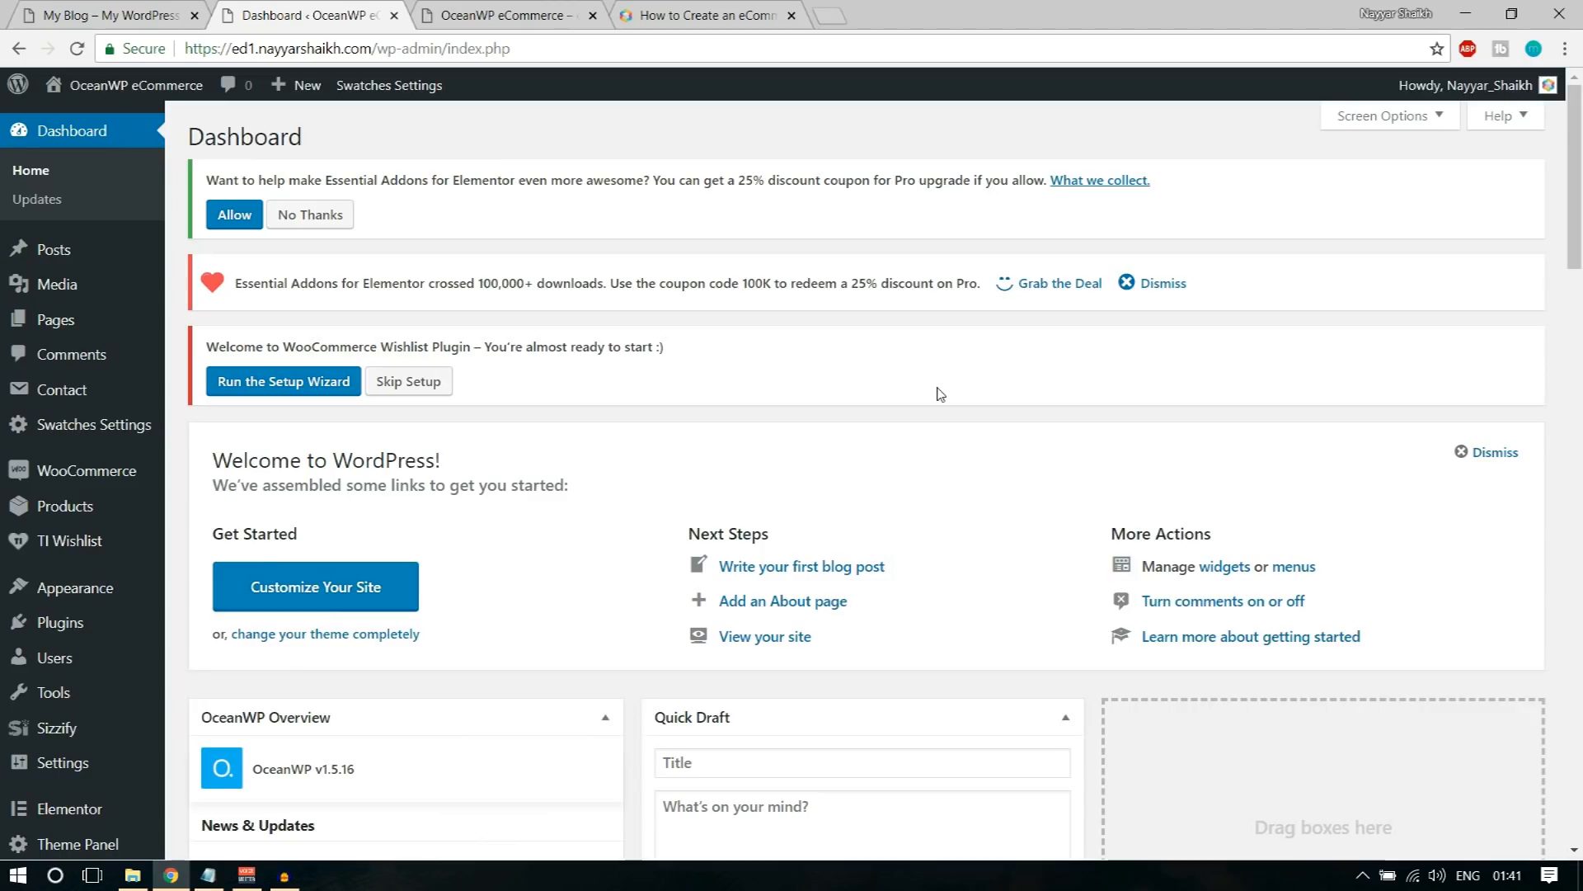
Step: Clear the plugin notices by declining Essential Addons data collection, skipping the Wishlist setup and dismissing the 25% discount offer
click(307, 215)
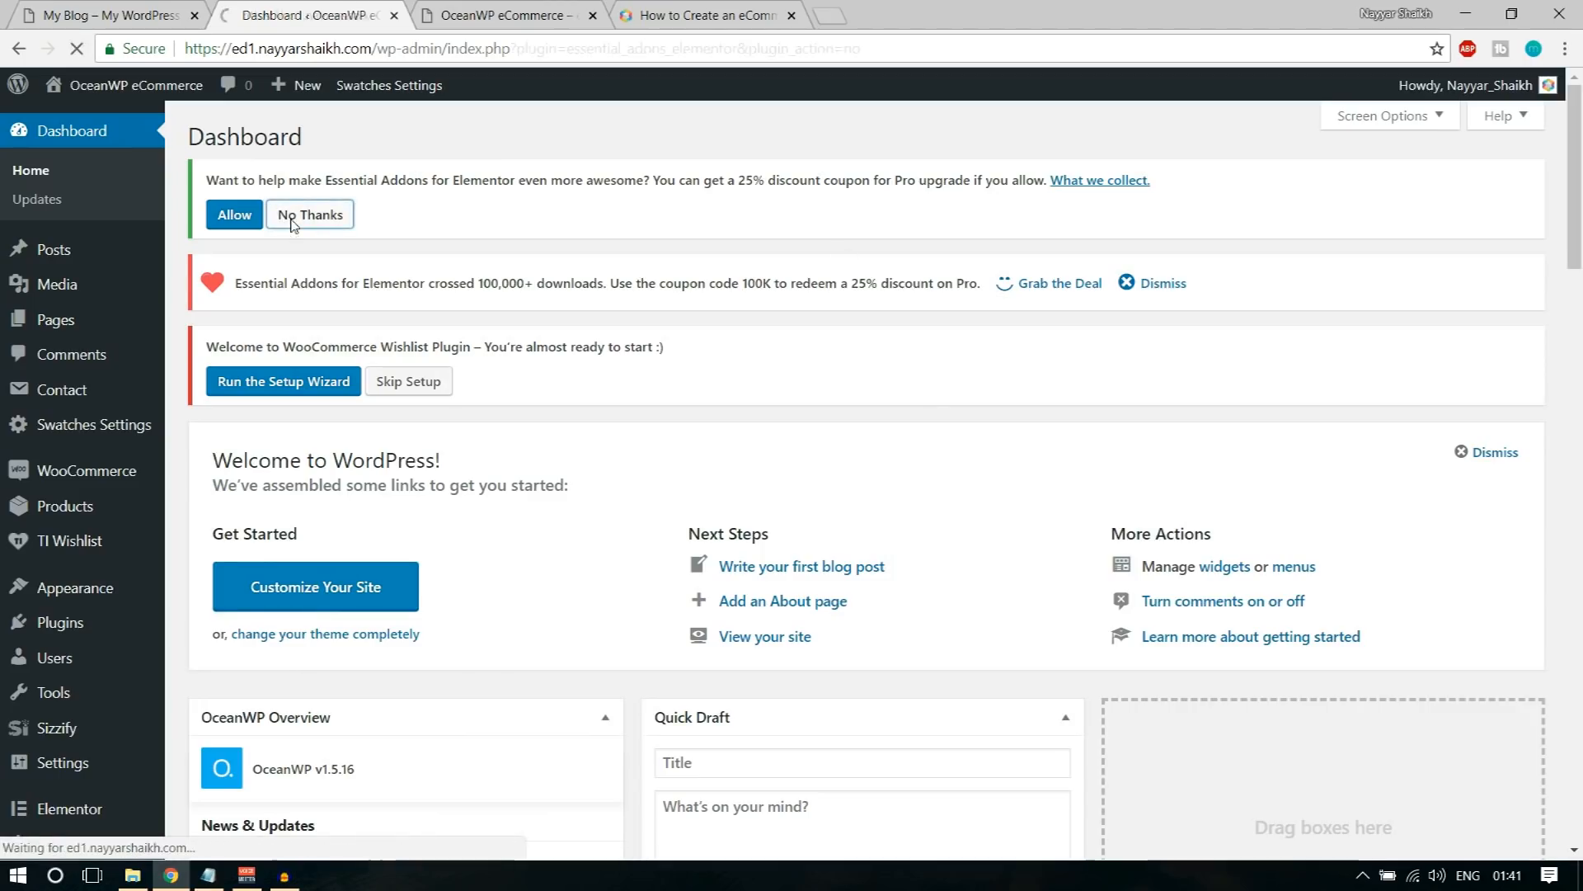
click(425, 294)
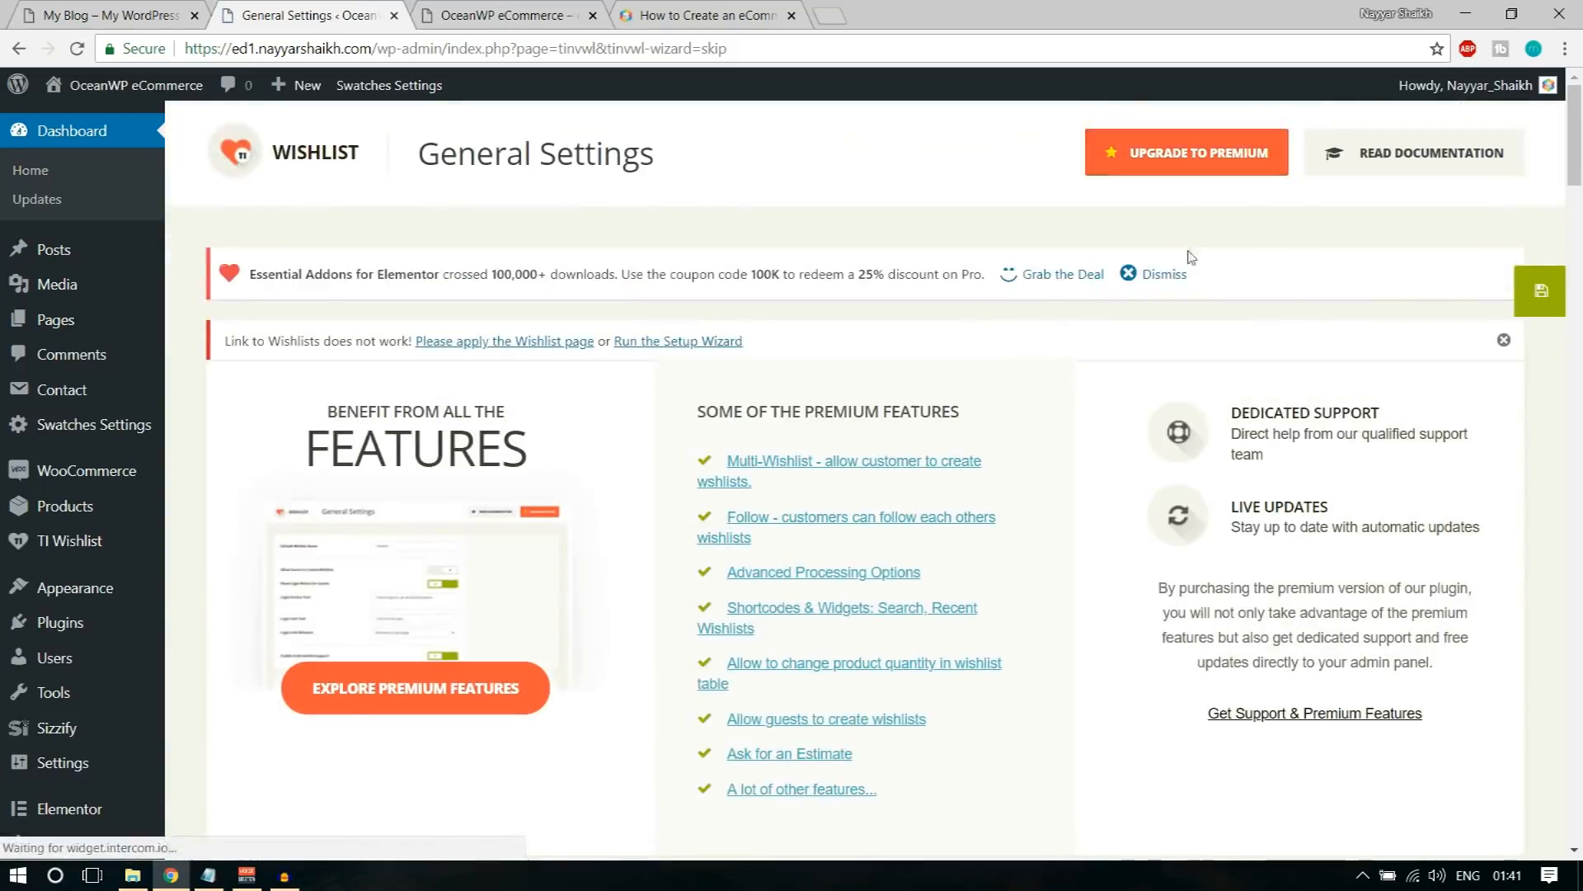
click(1174, 277)
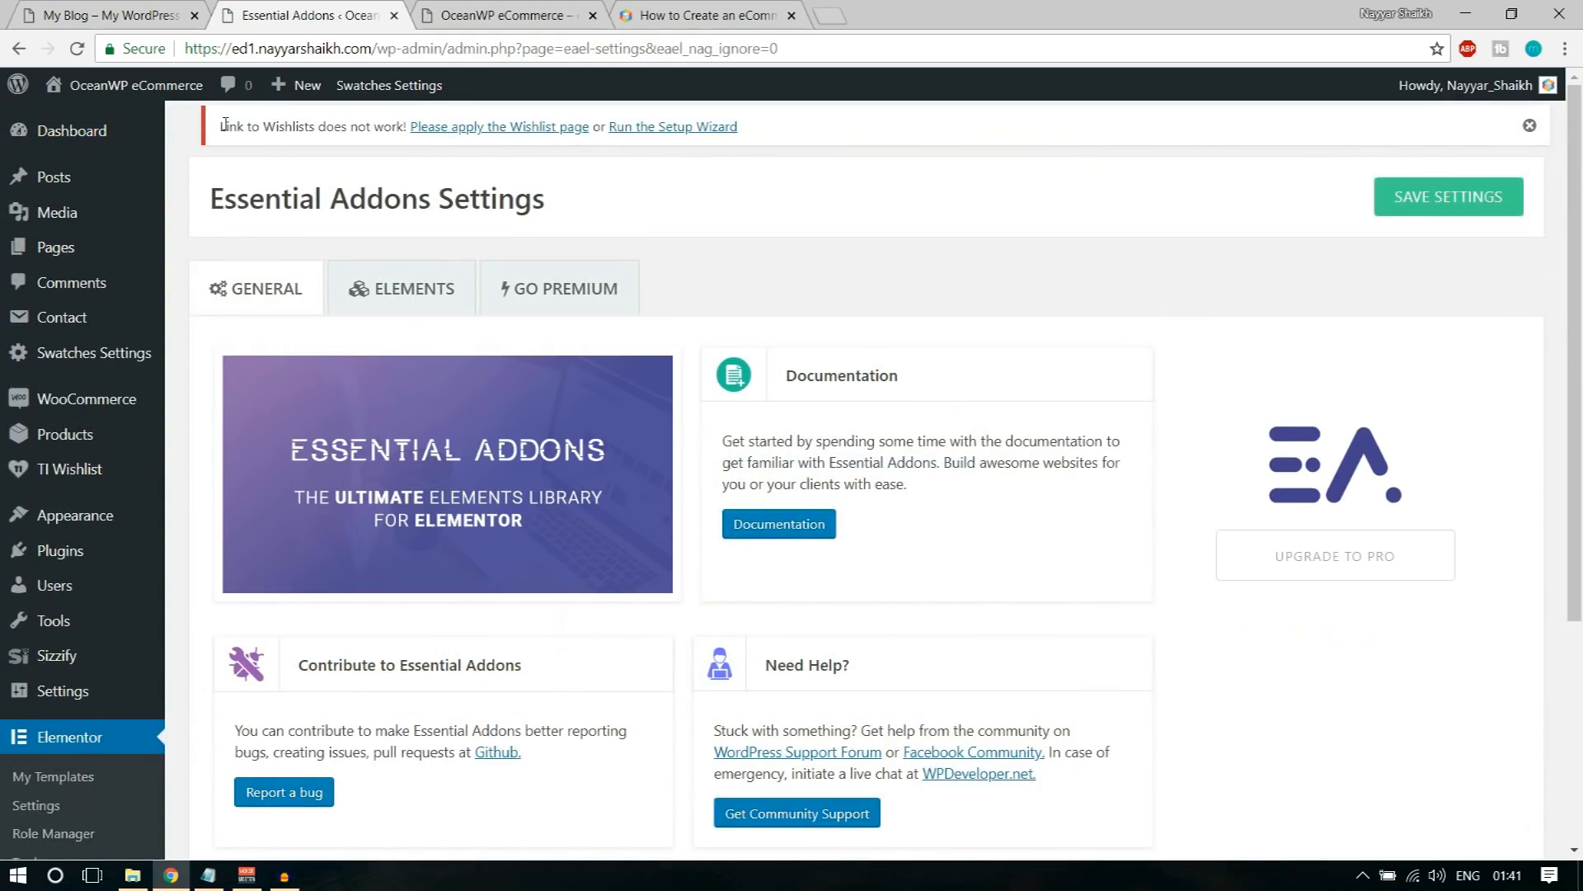
Step: Run the TI Wishlist setup wizard from the notice about wishlist links and proceed past the welcome page
drag(223, 122, 738, 130)
click(730, 155)
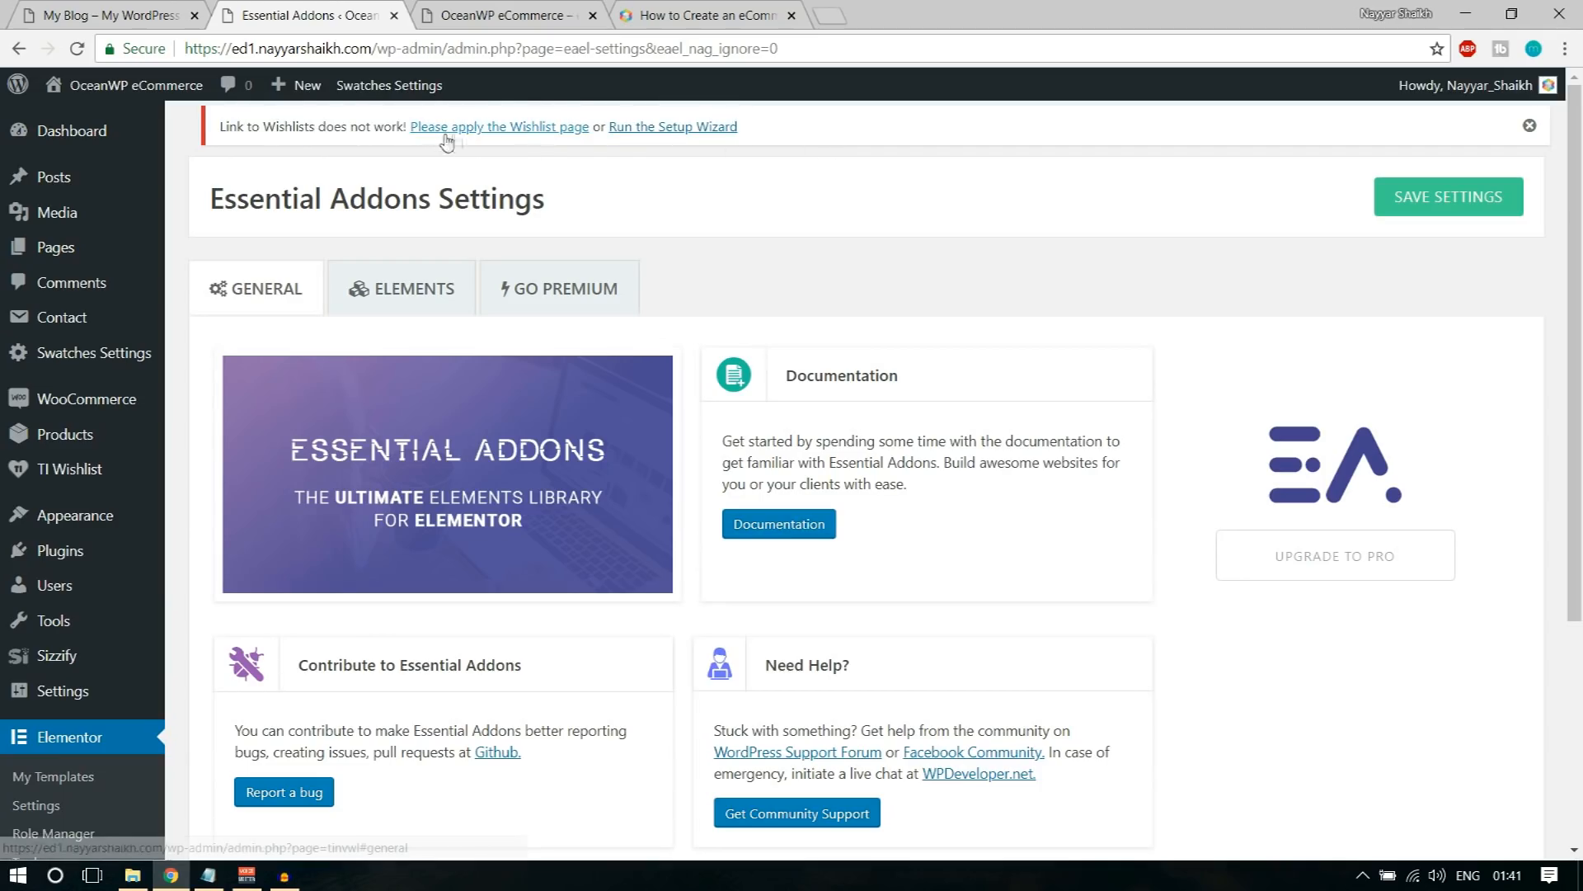
click(693, 132)
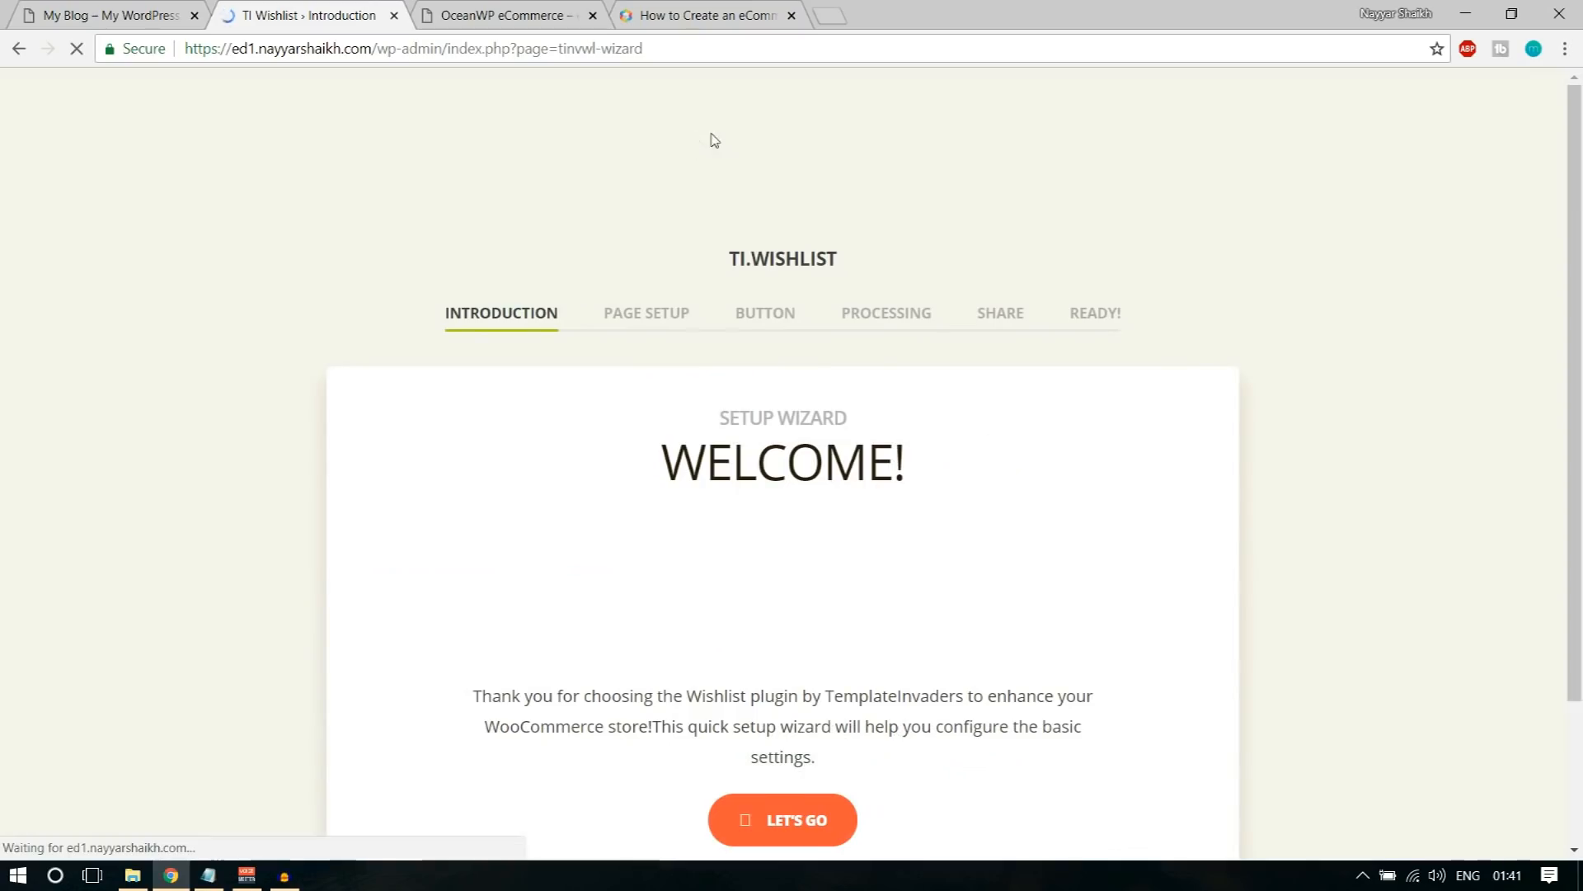
scroll(1328, 453, down, 2)
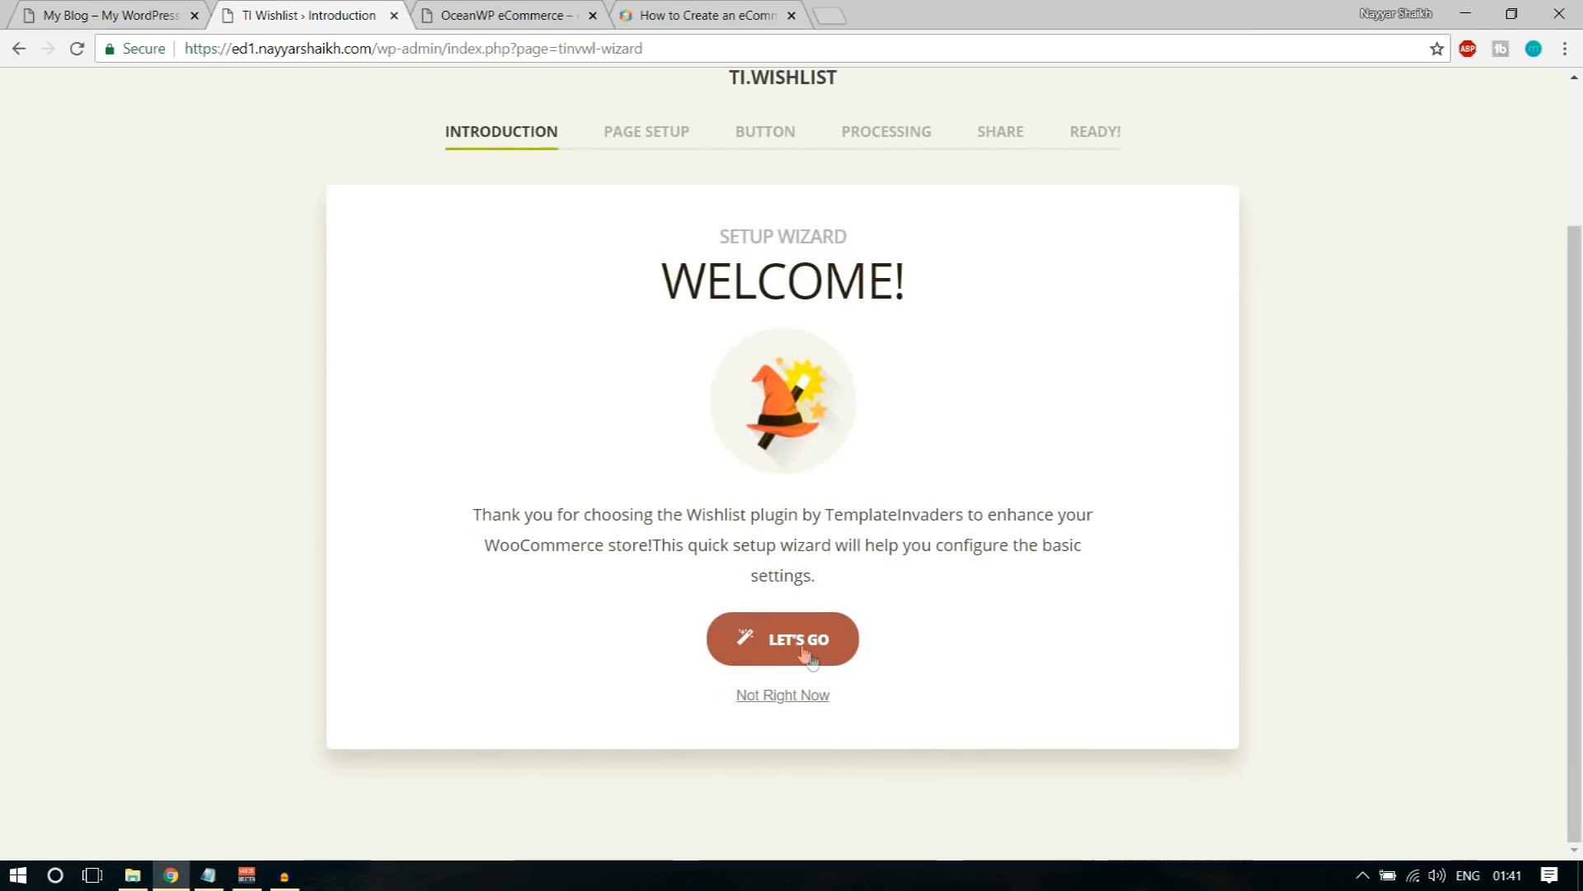
click(799, 641)
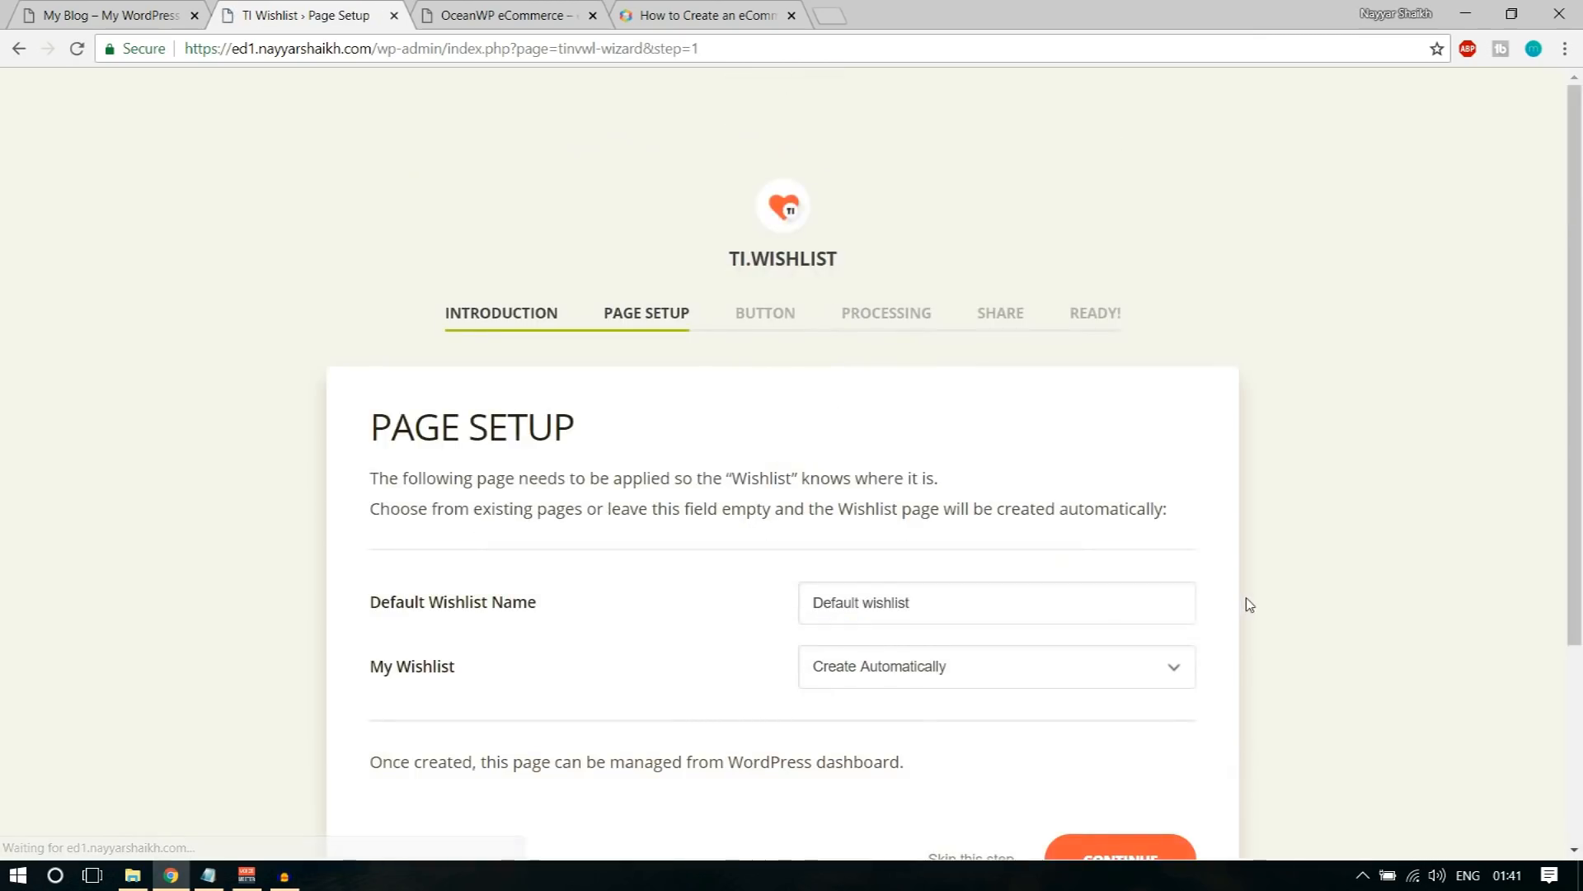
Step: Complete the wishlist page setup with the name Default wishlist and My Wishlist set to Create Automatically
scroll(1246, 604, down, 2)
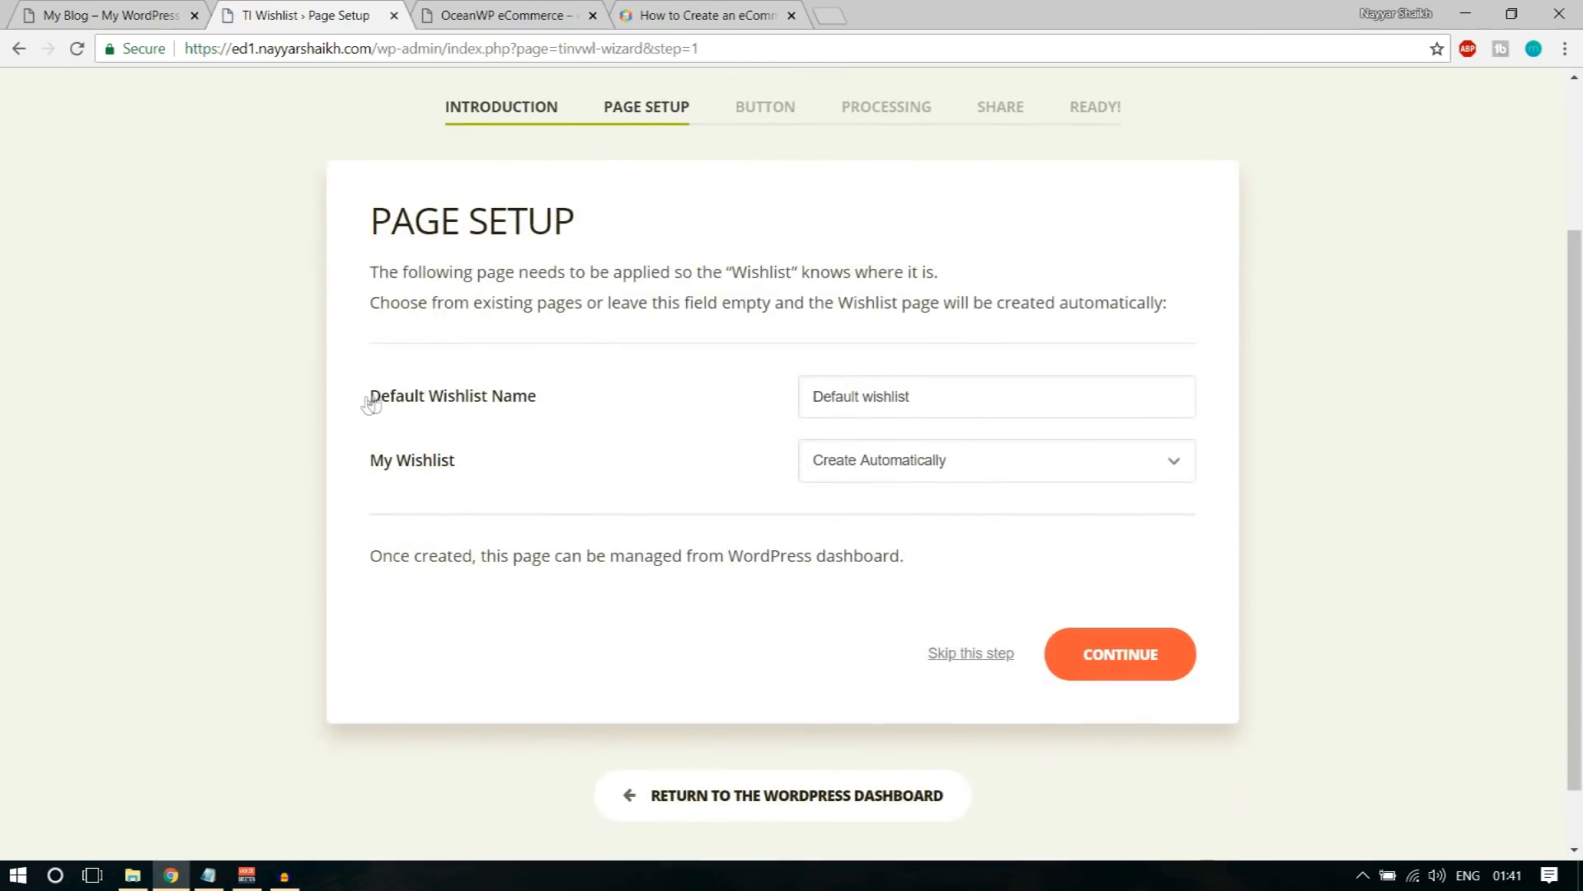
drag(368, 403, 548, 397)
click(927, 408)
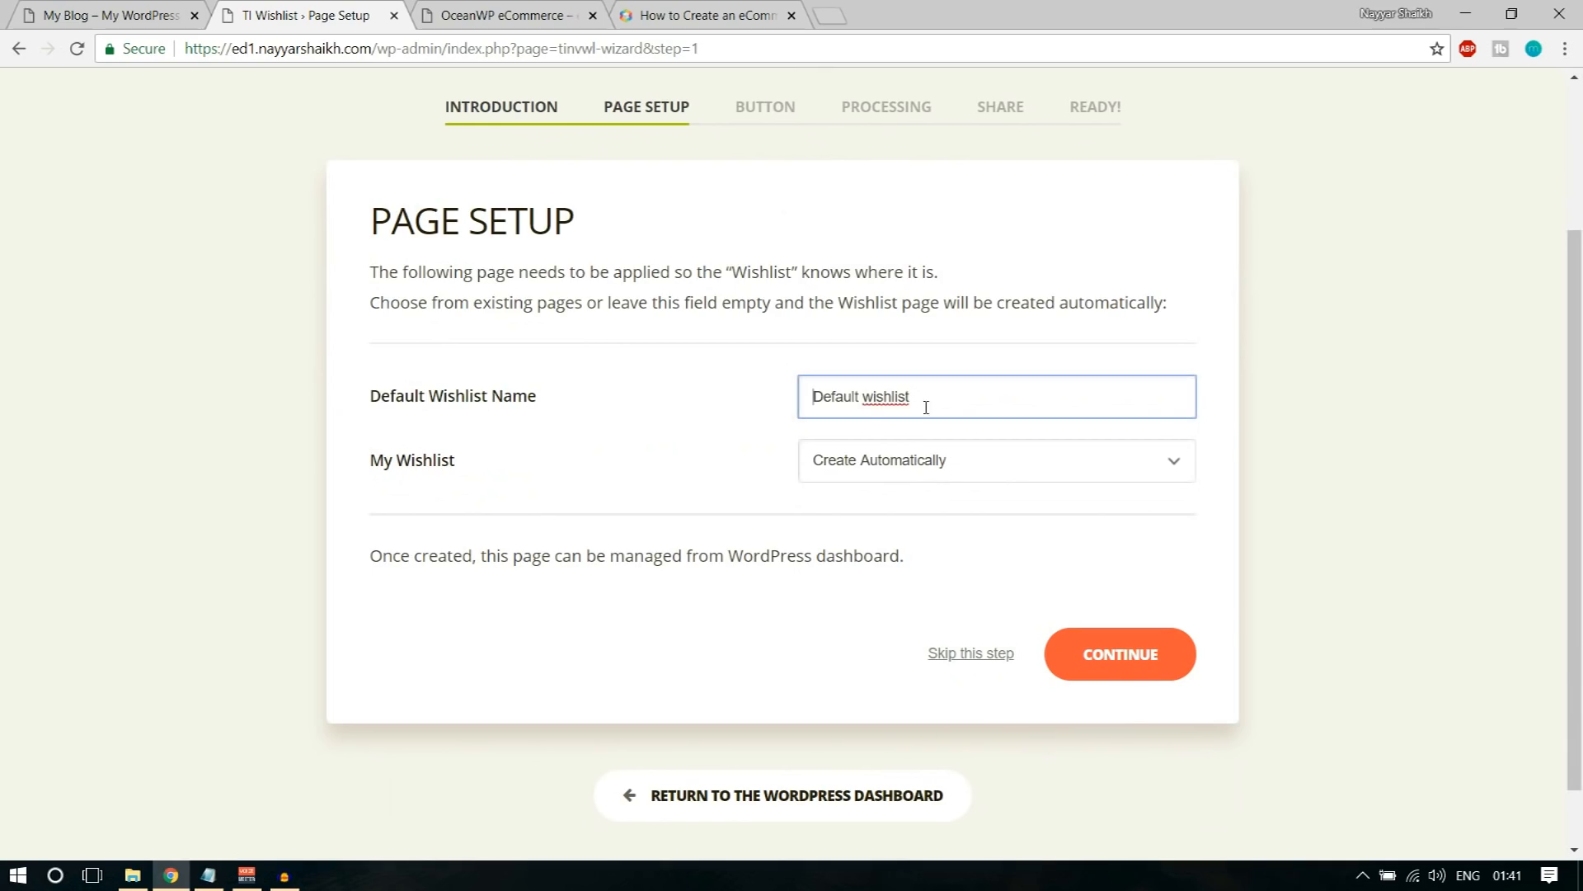
drag(971, 388, 640, 413)
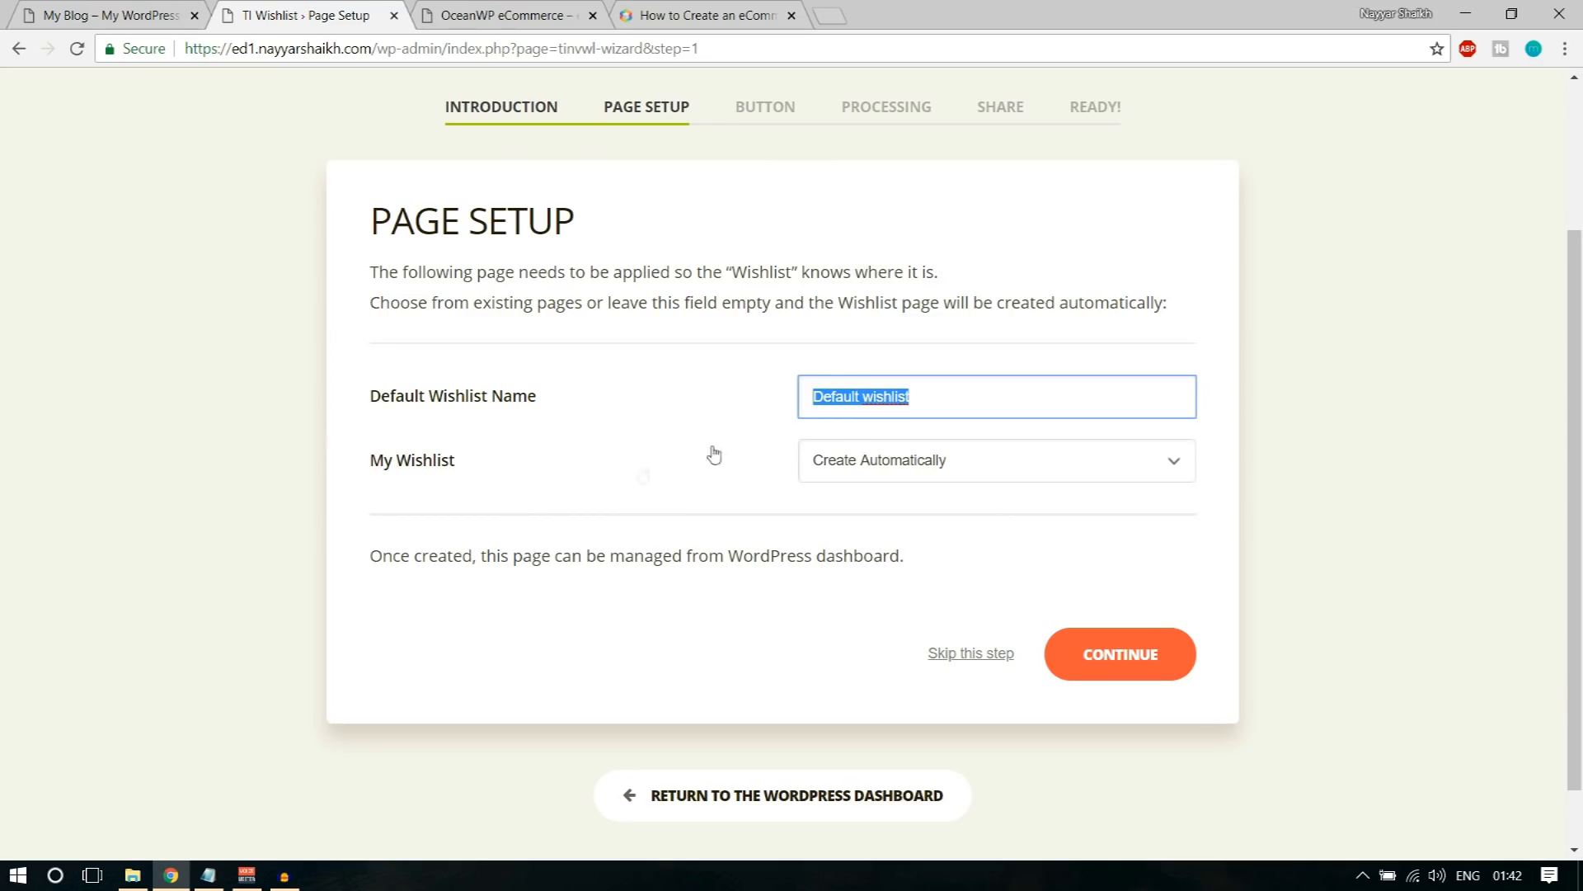
drag(369, 475, 471, 473)
click(919, 463)
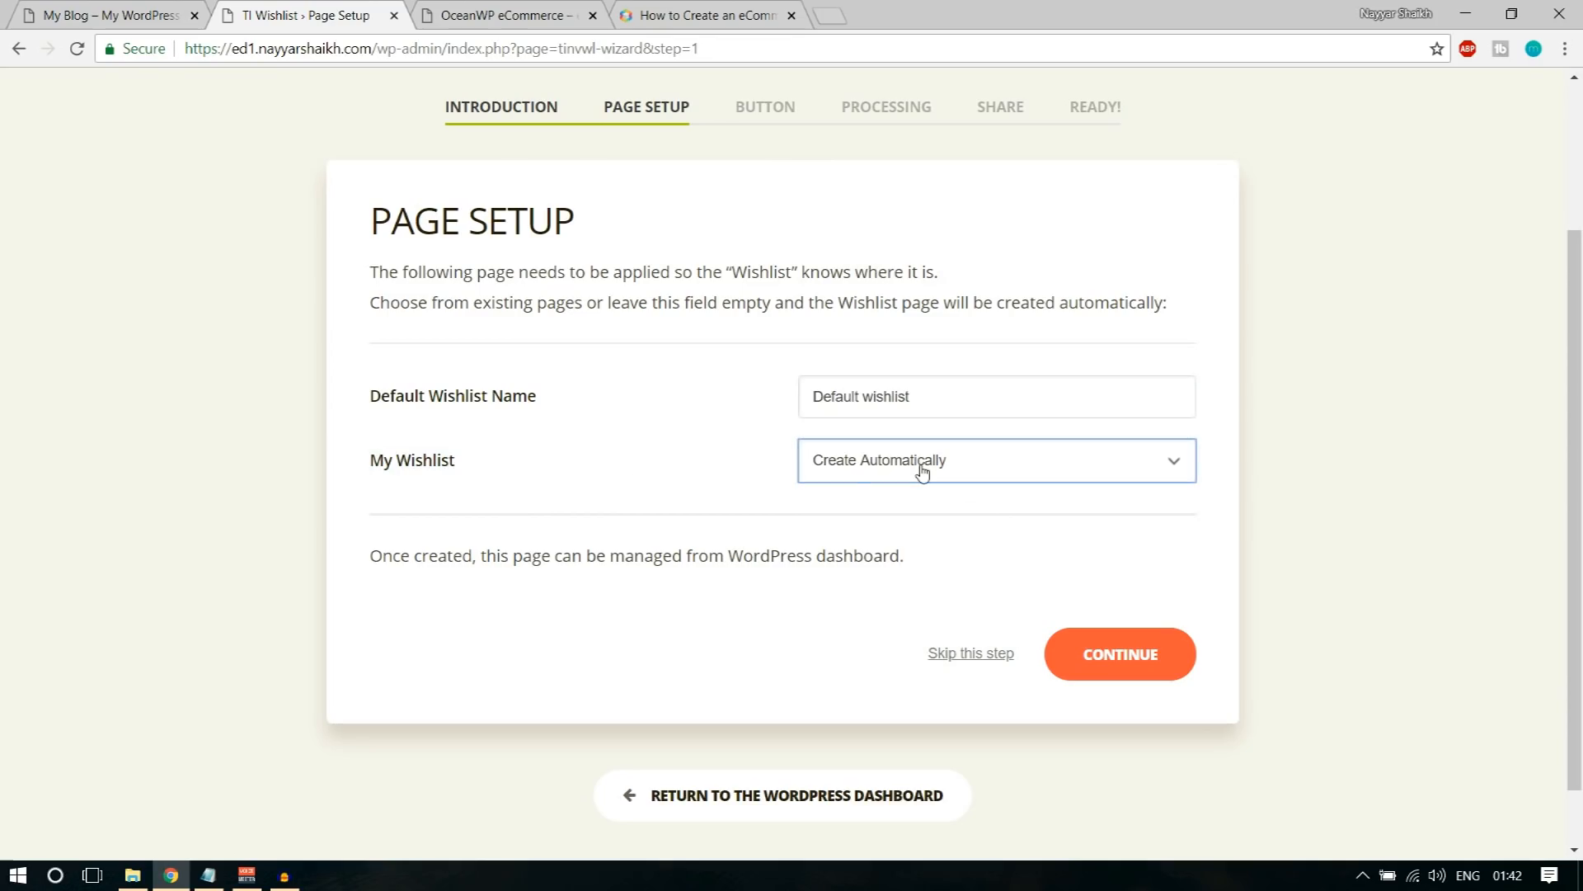
click(906, 491)
click(954, 481)
click(947, 463)
scroll(1463, 440, up, 2)
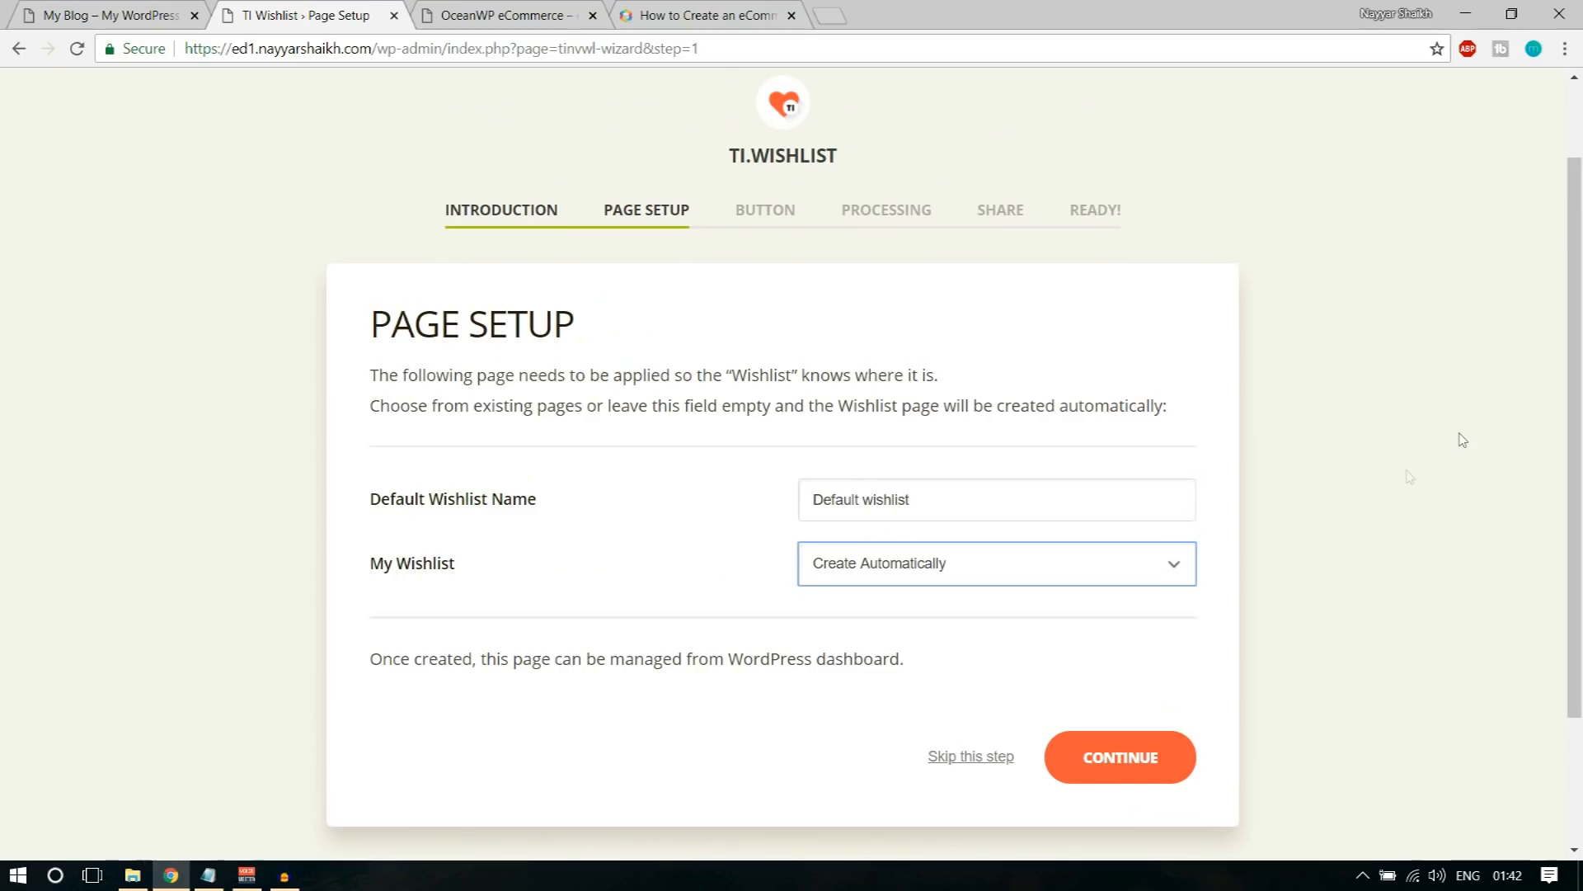
click(1184, 756)
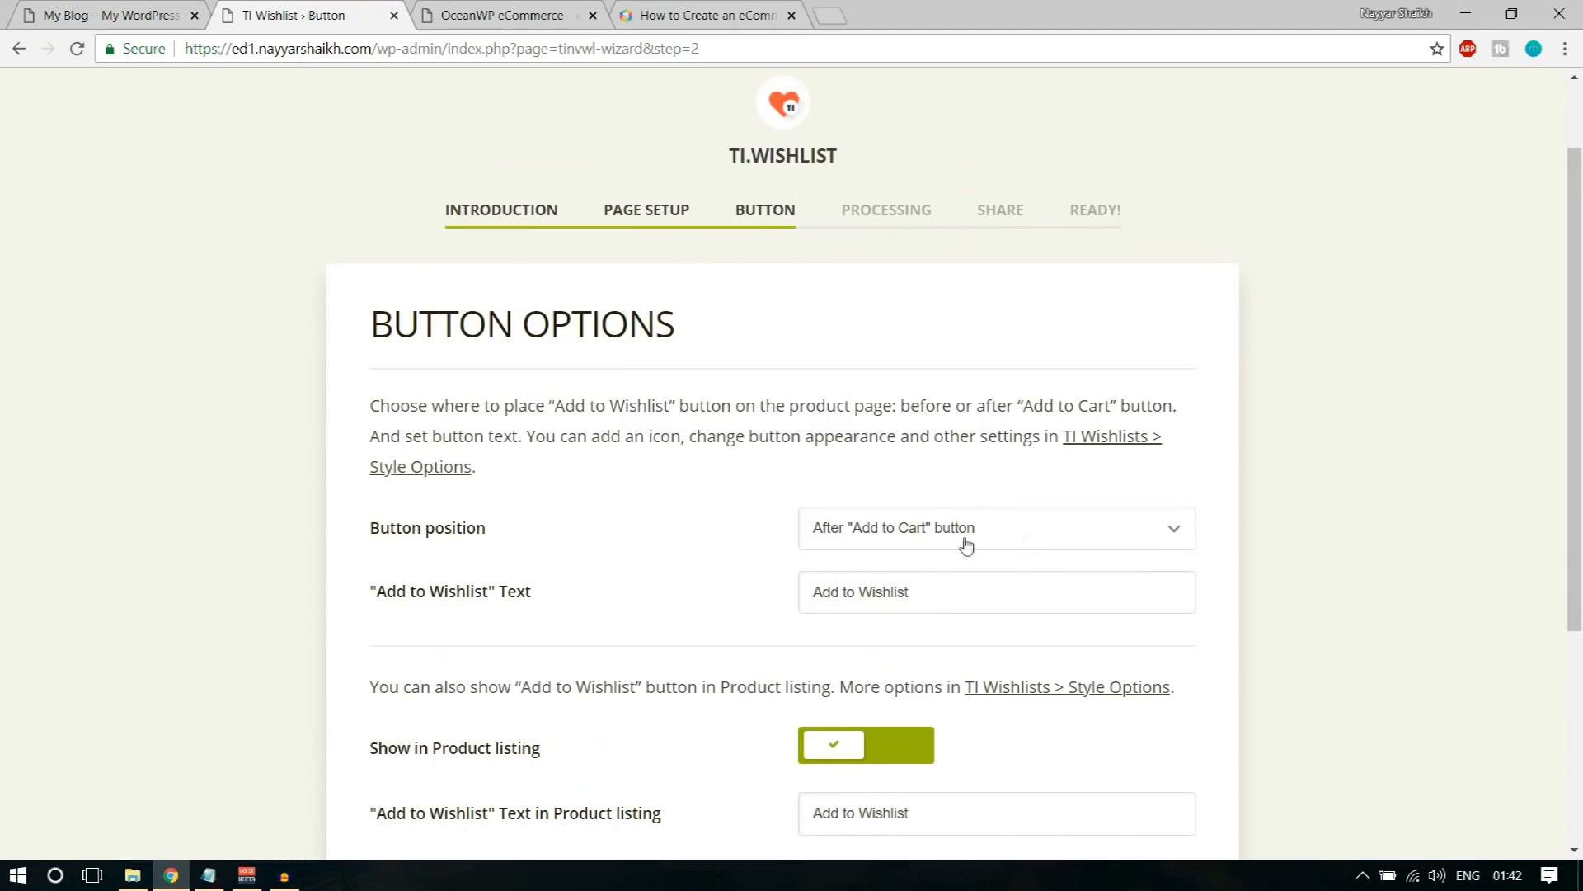
Step: Complete the wishlist button options with position After "Add to Cart" button, text Add to Wishlist and Show in Product listing enabled
scroll(990, 536, down, 1)
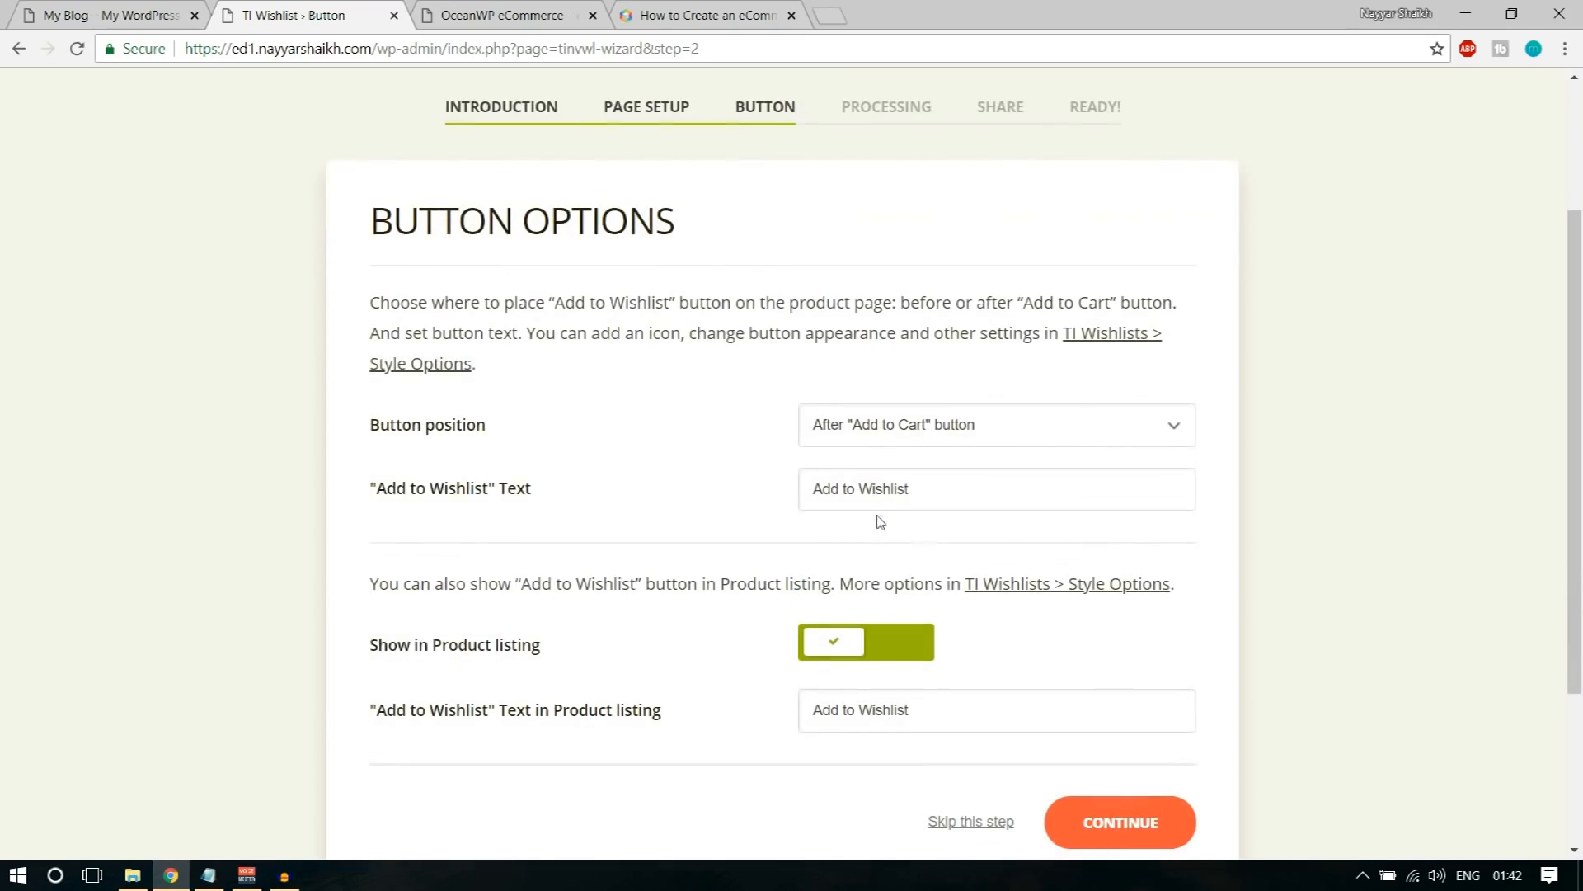
drag(371, 424, 487, 438)
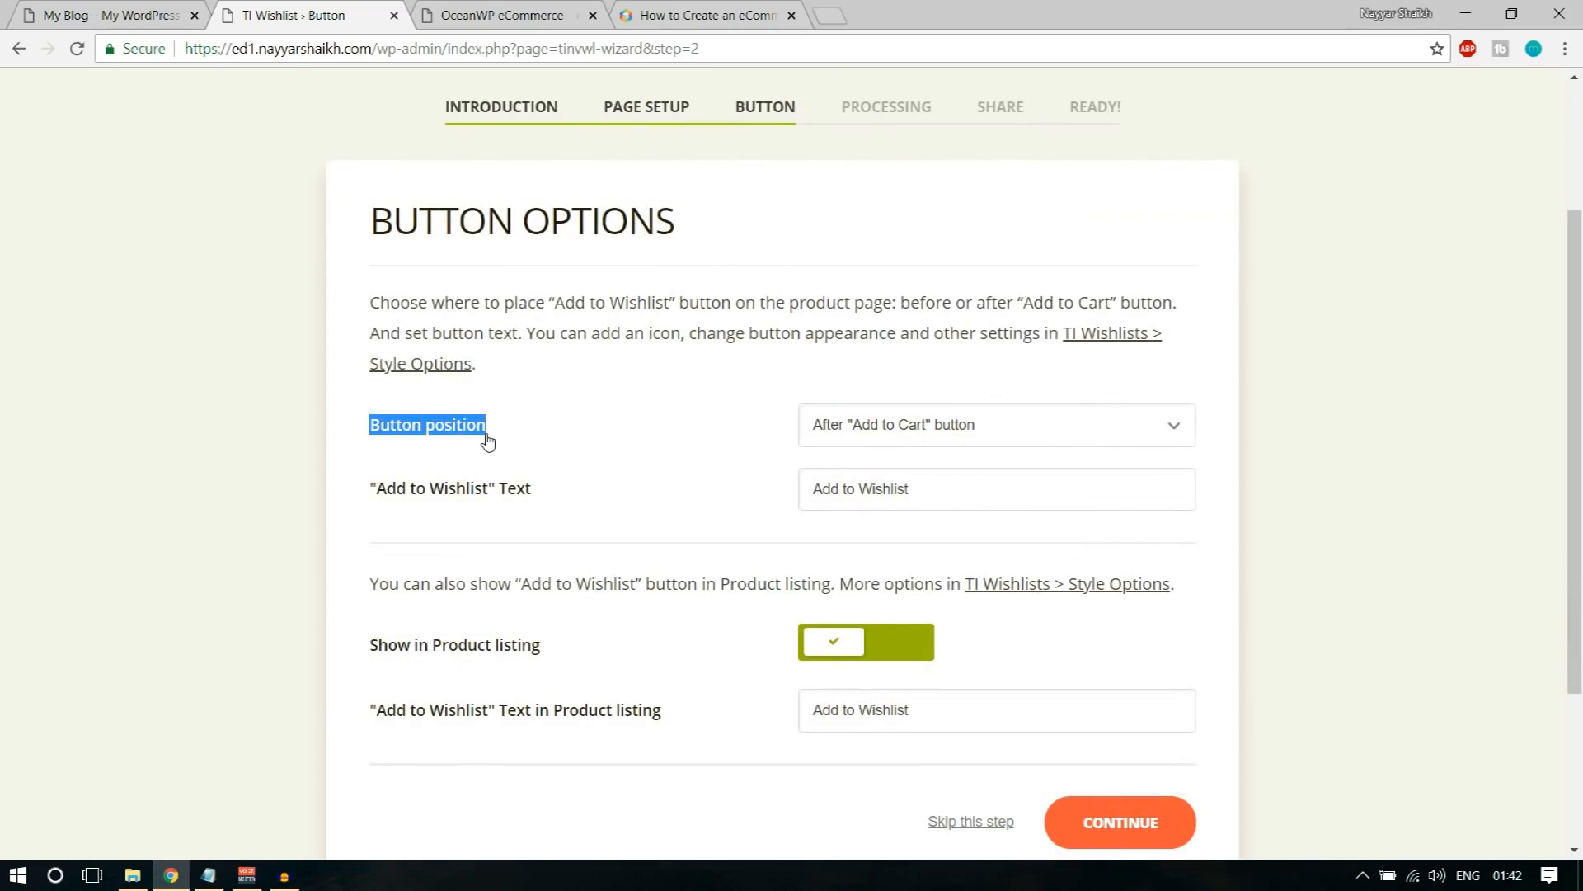
click(982, 444)
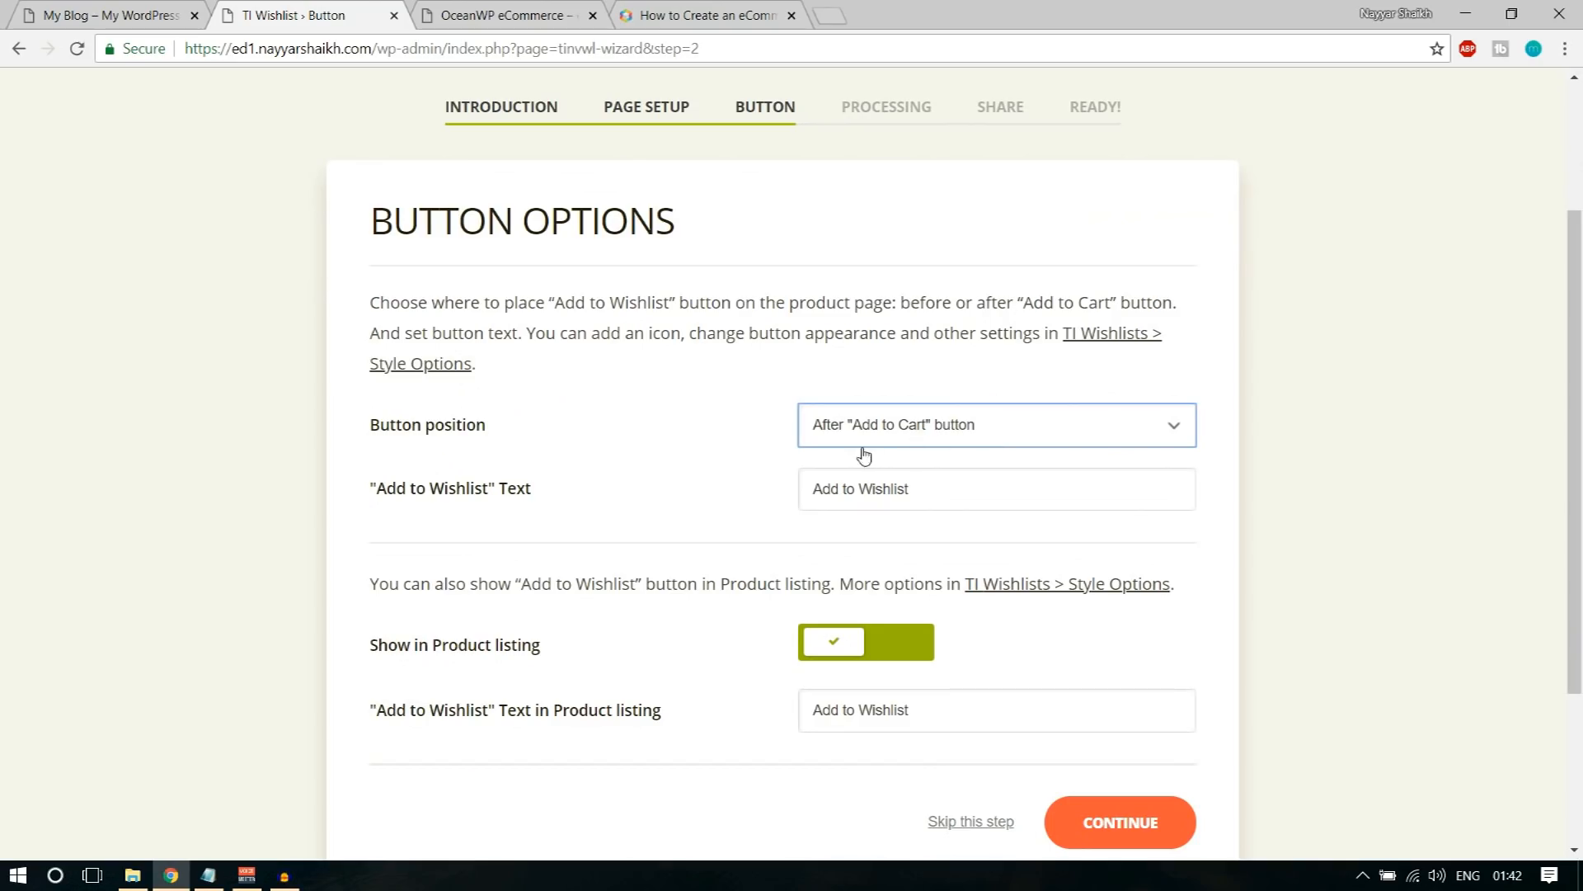
drag(369, 504, 560, 506)
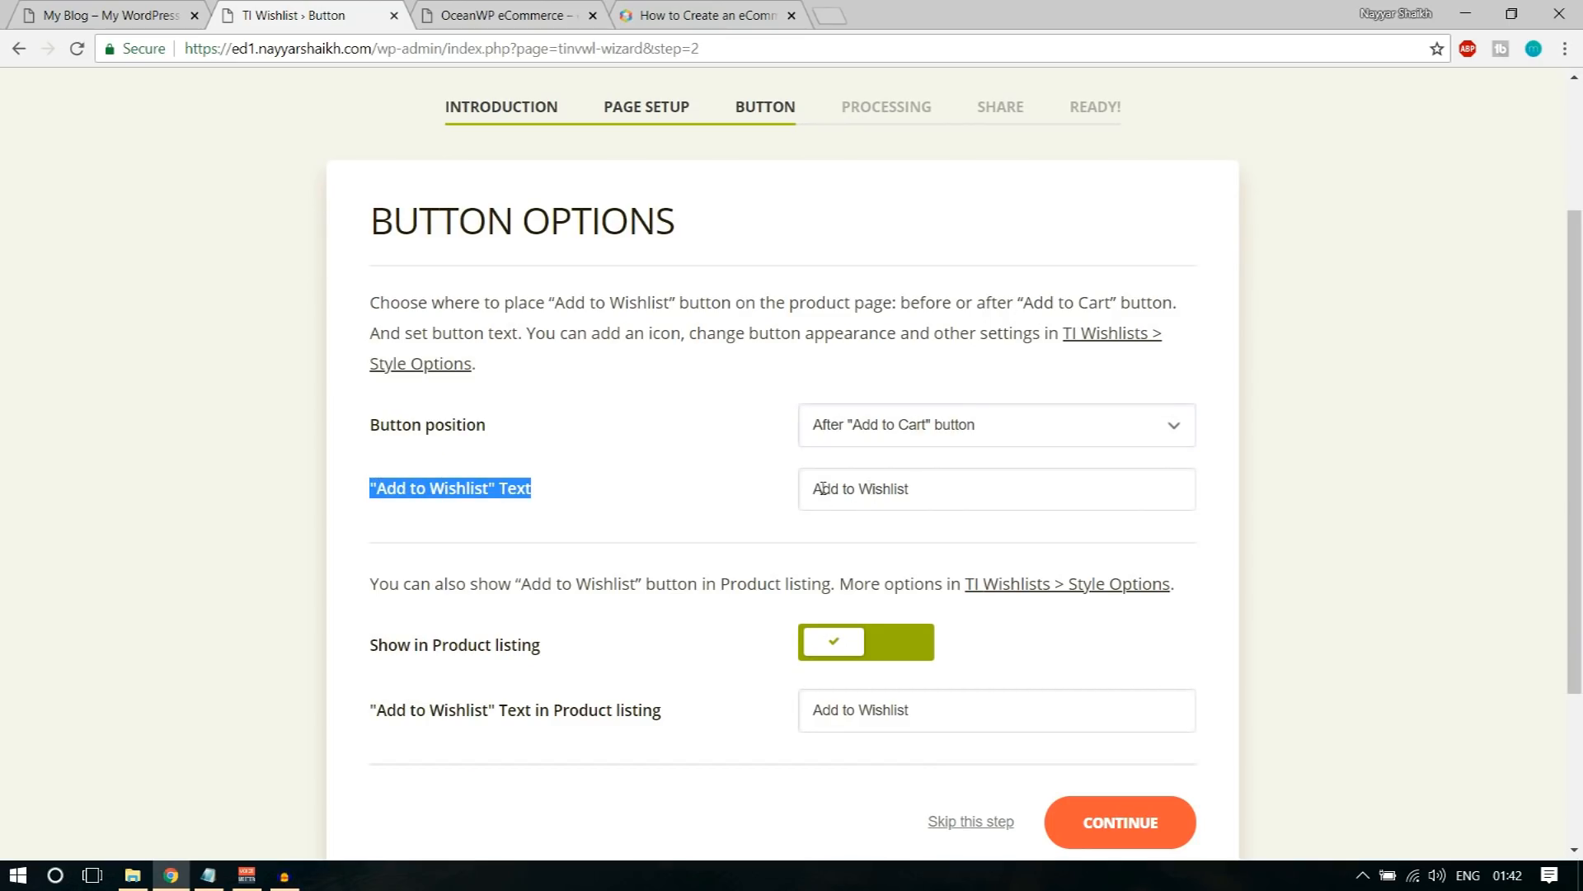
drag(908, 496, 743, 495)
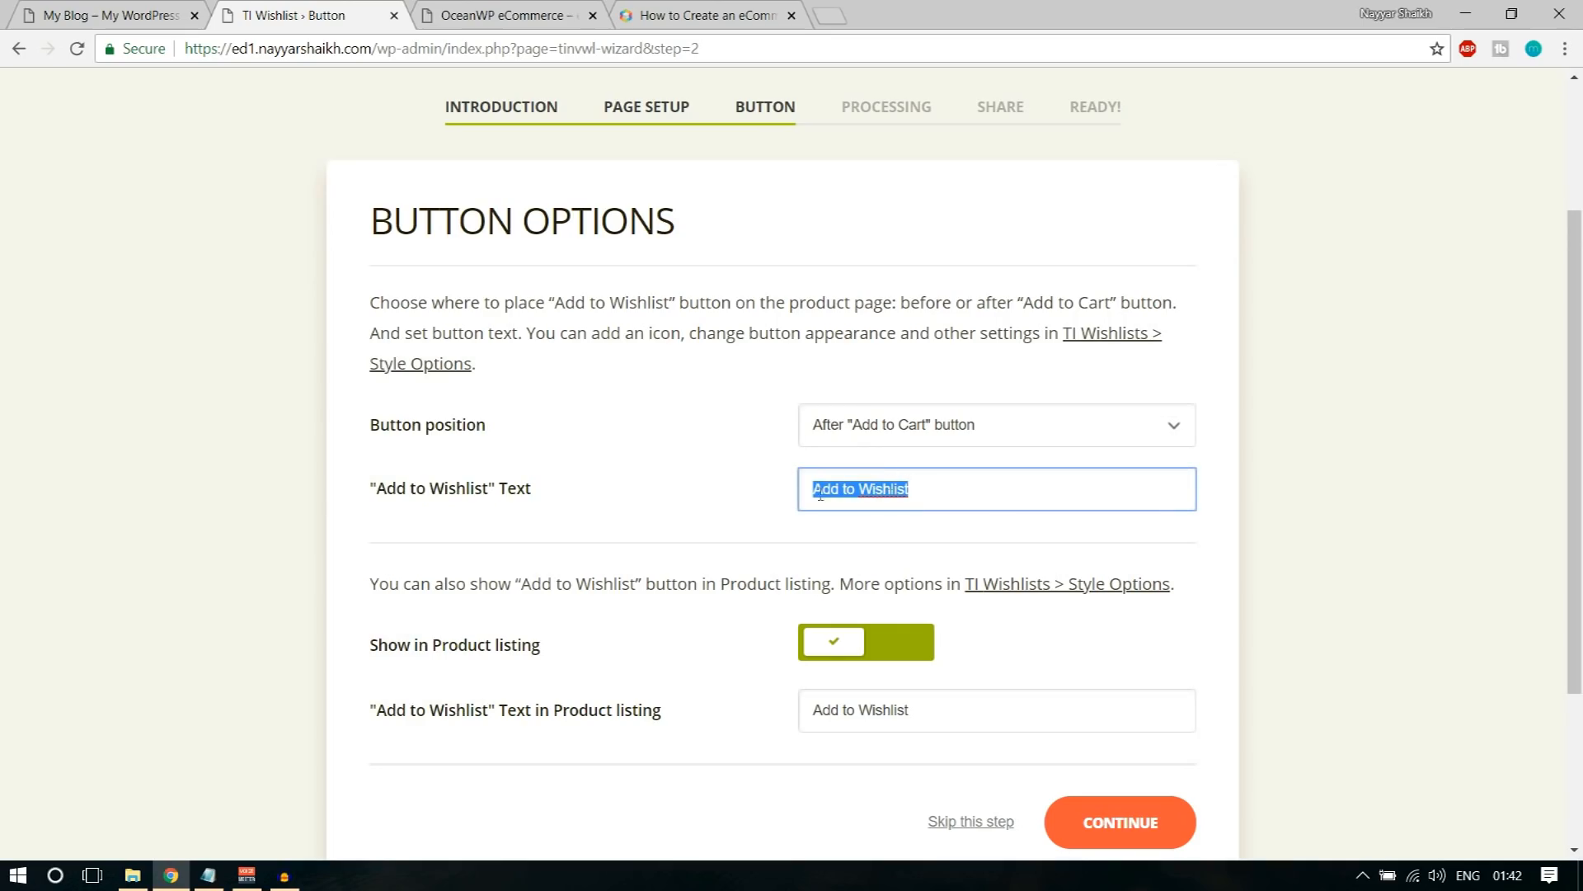
scroll(1355, 531, down, 1)
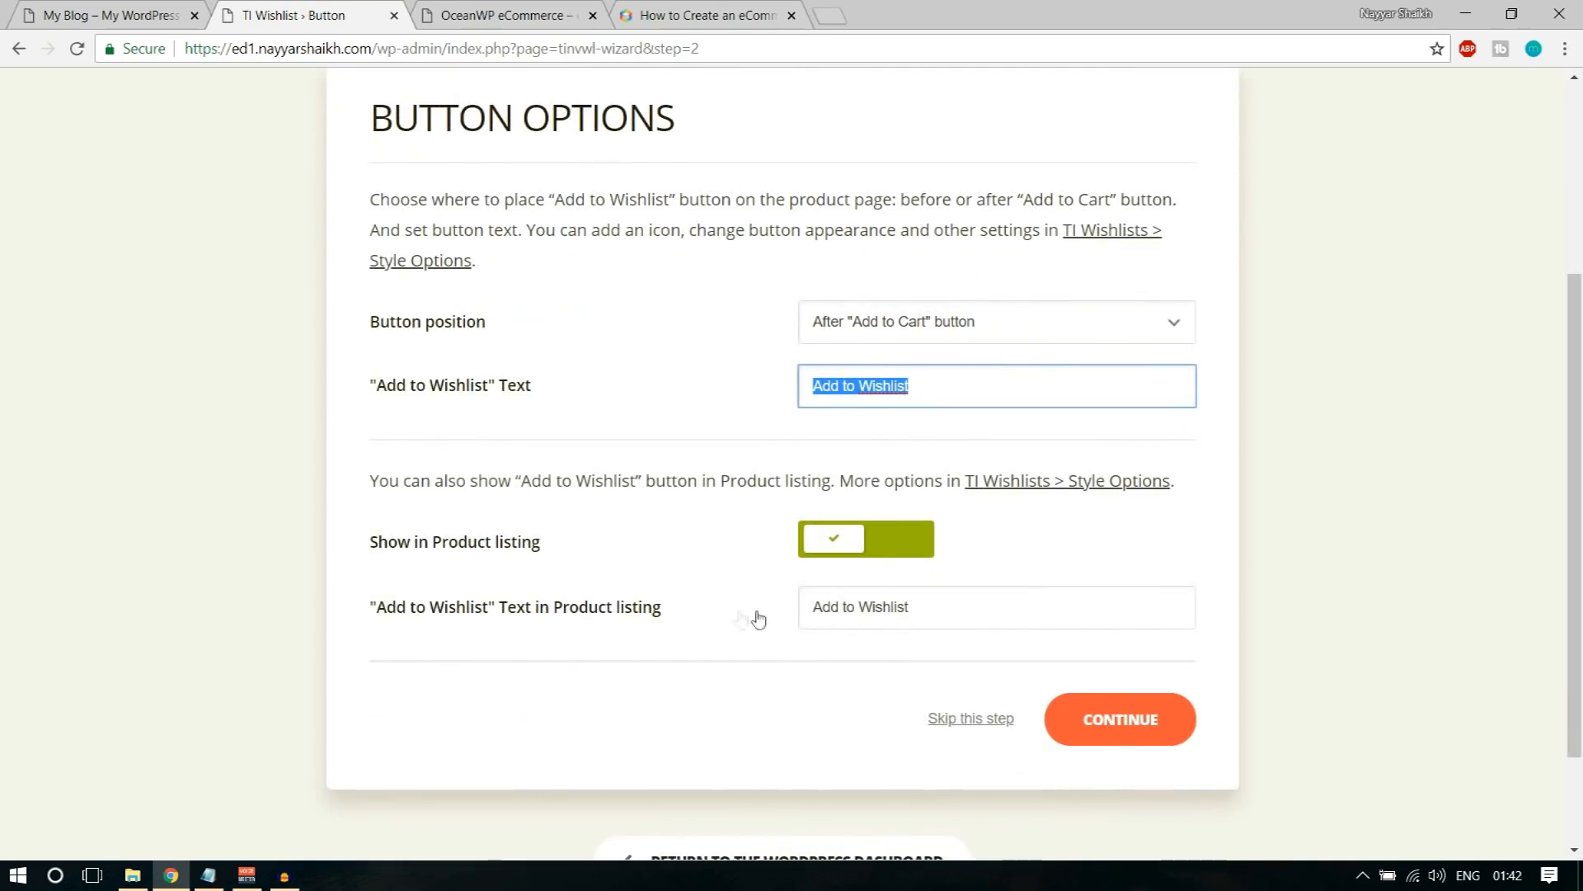
drag(371, 548, 522, 552)
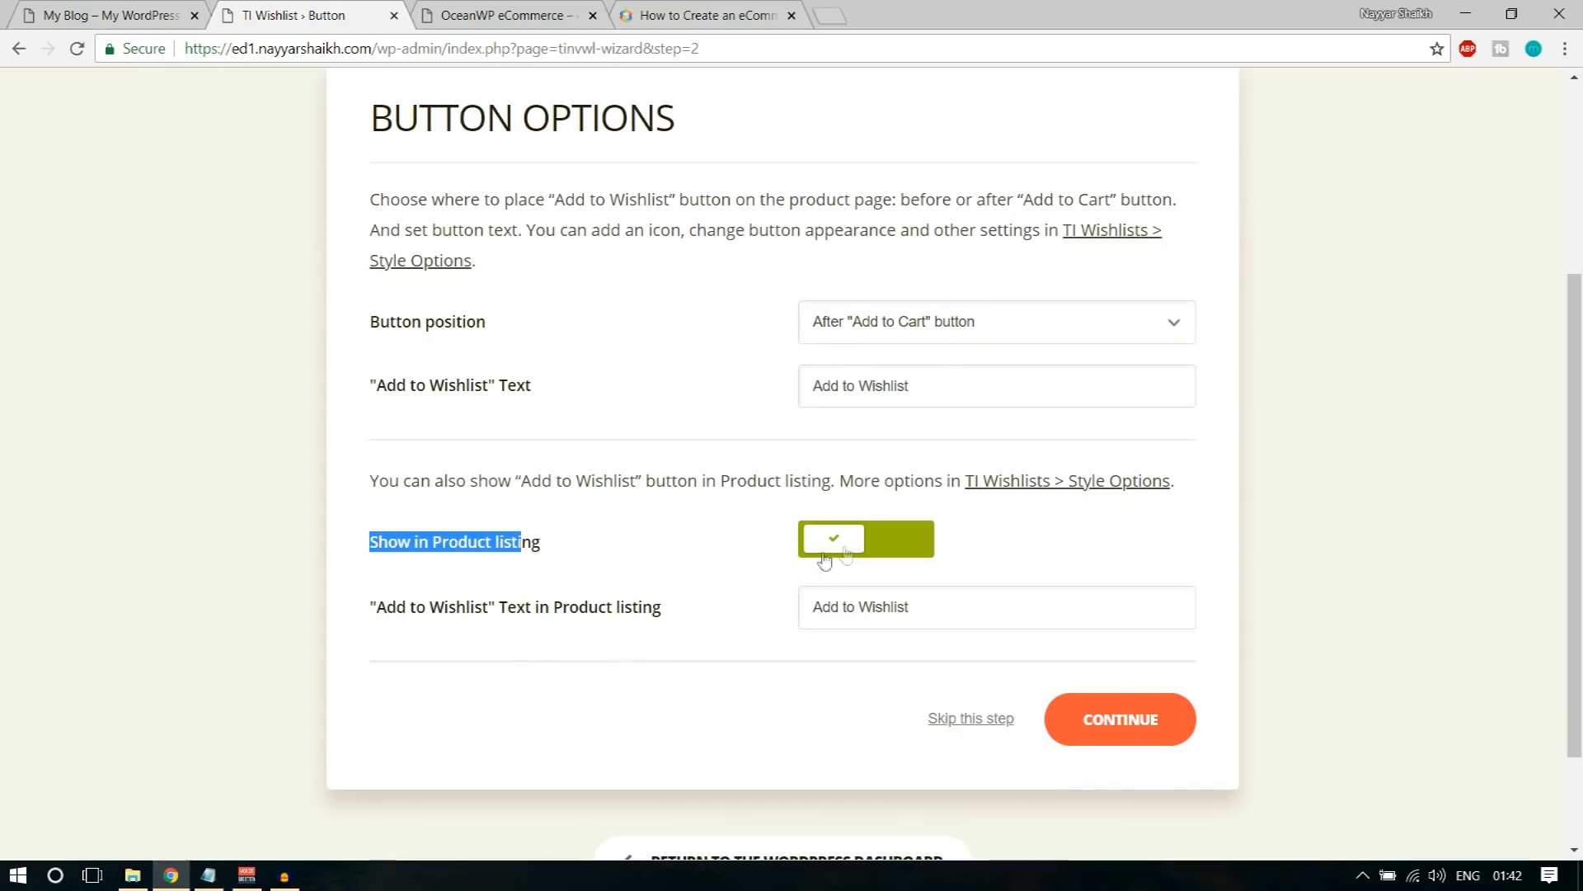
click(978, 546)
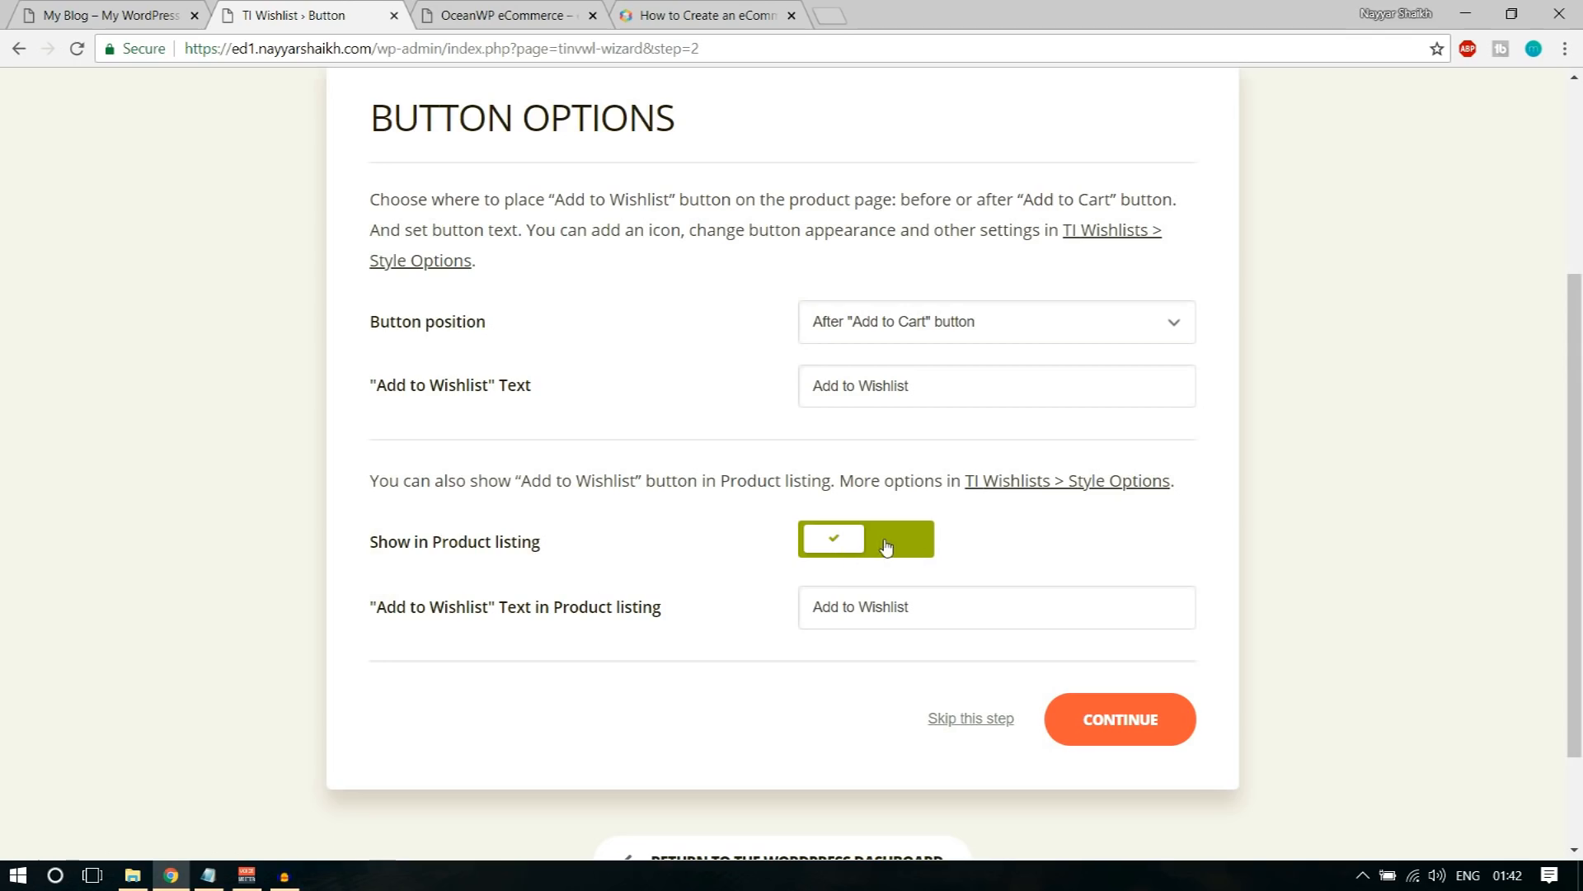
click(851, 552)
click(850, 554)
click(1133, 735)
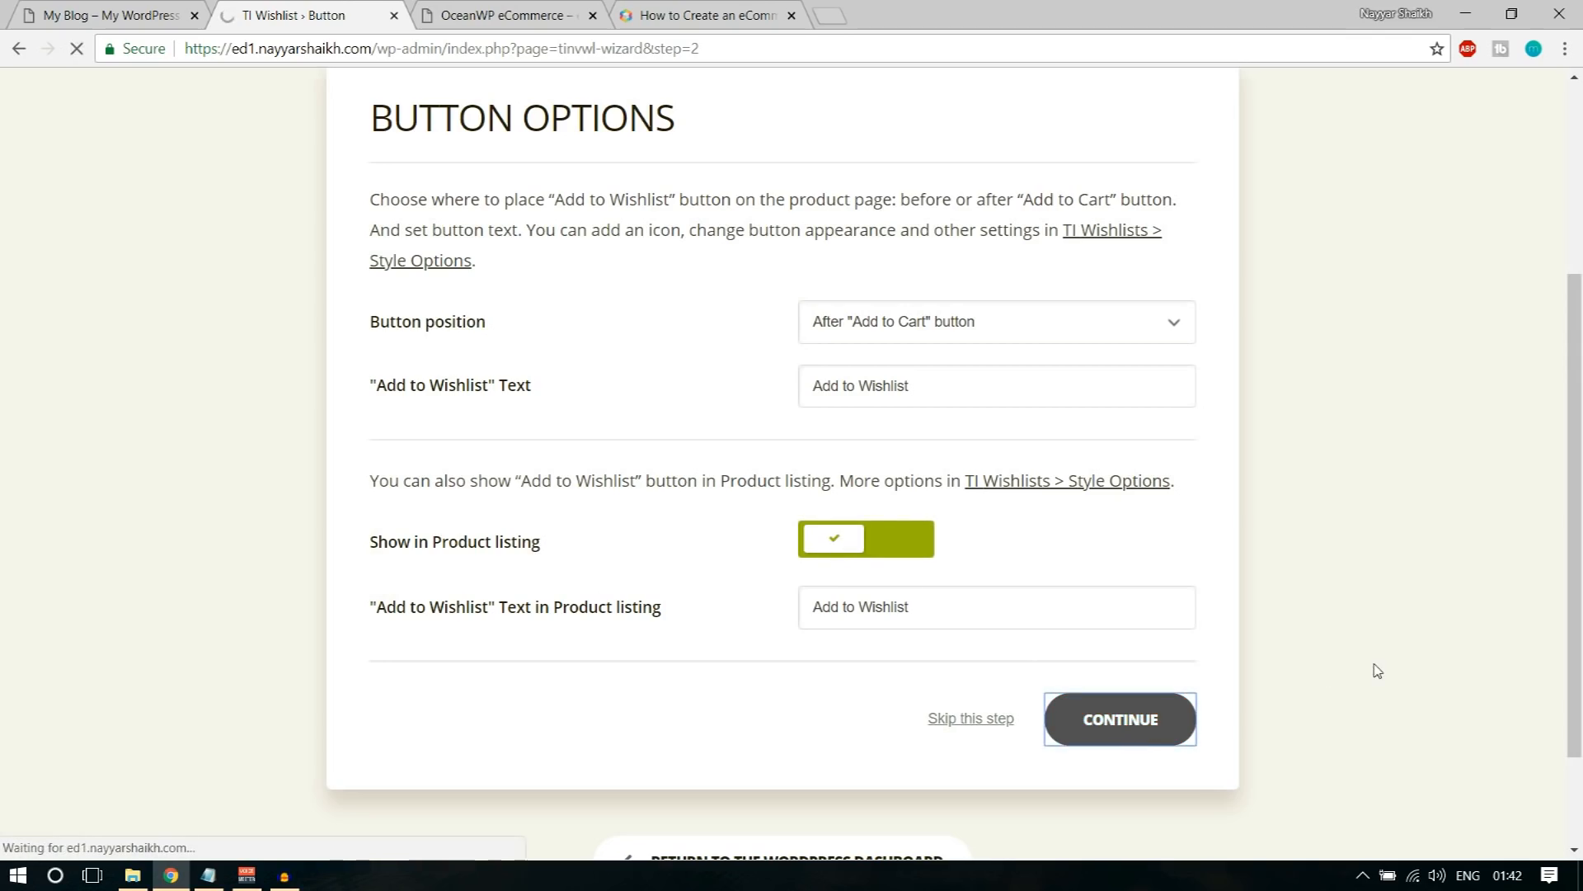
Step: Finish the wishlist wizard with the processing defaults and all five share buttons enabled, and return to the WordPress dashboard
click(1131, 697)
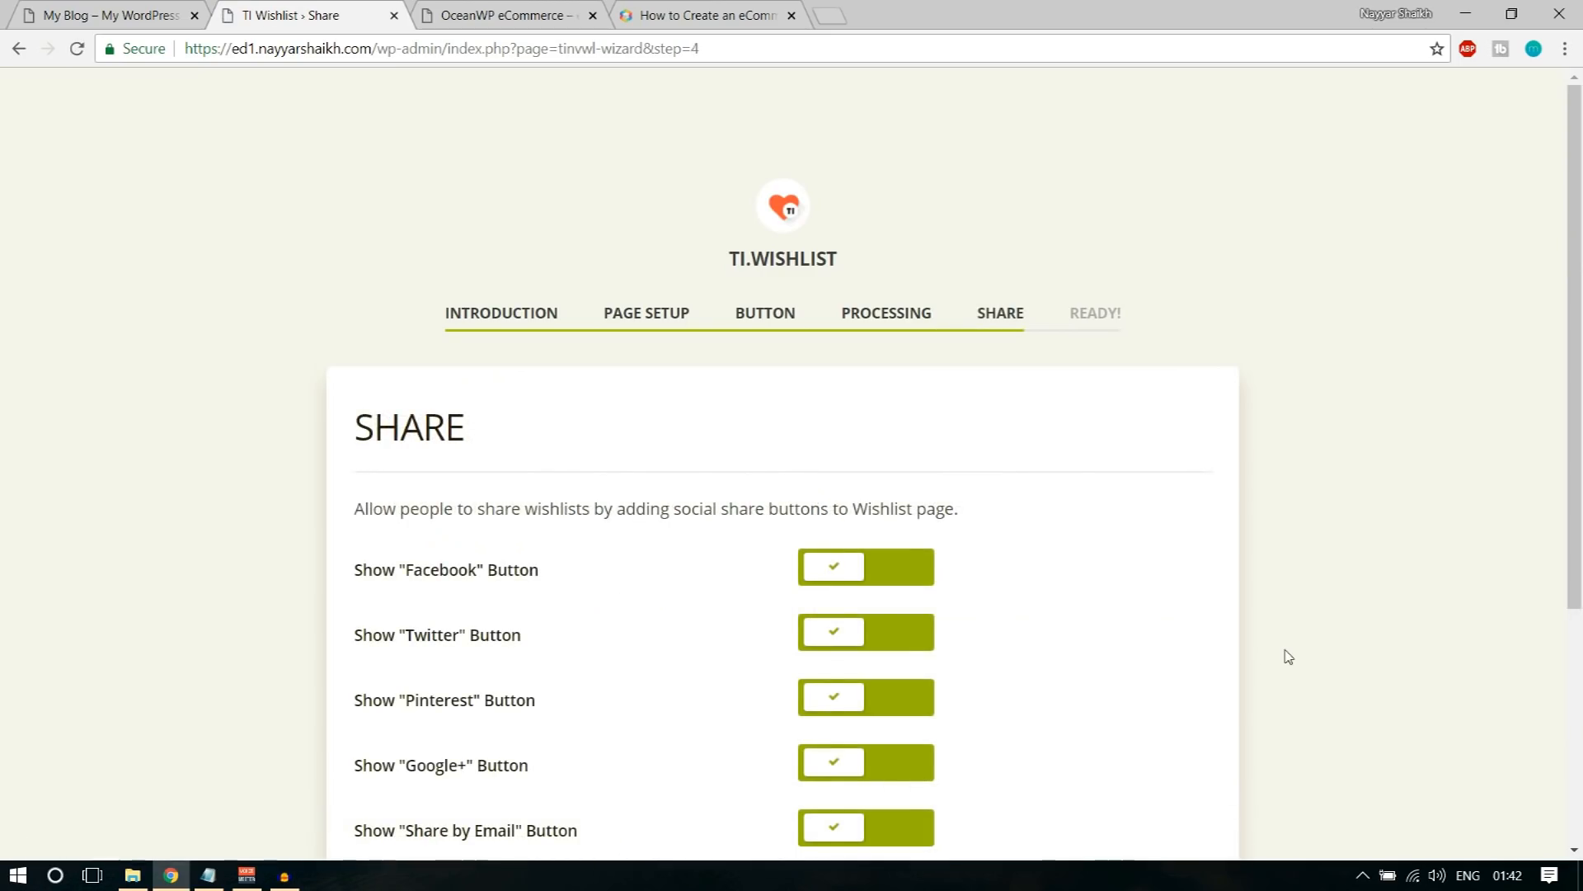
scroll(614, 581, down, 3)
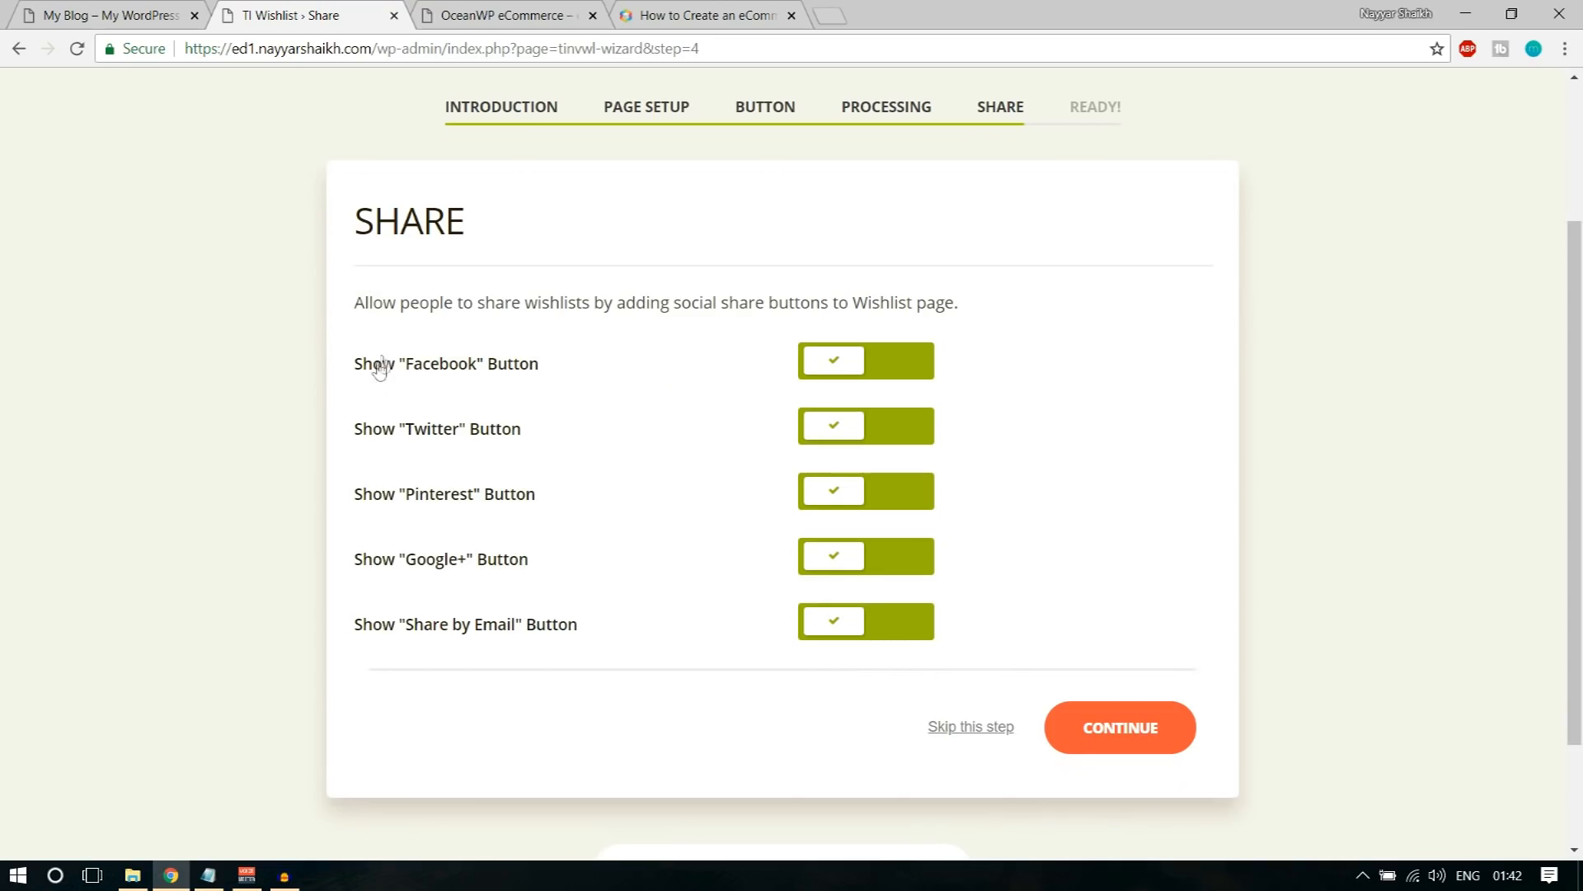
click(1157, 734)
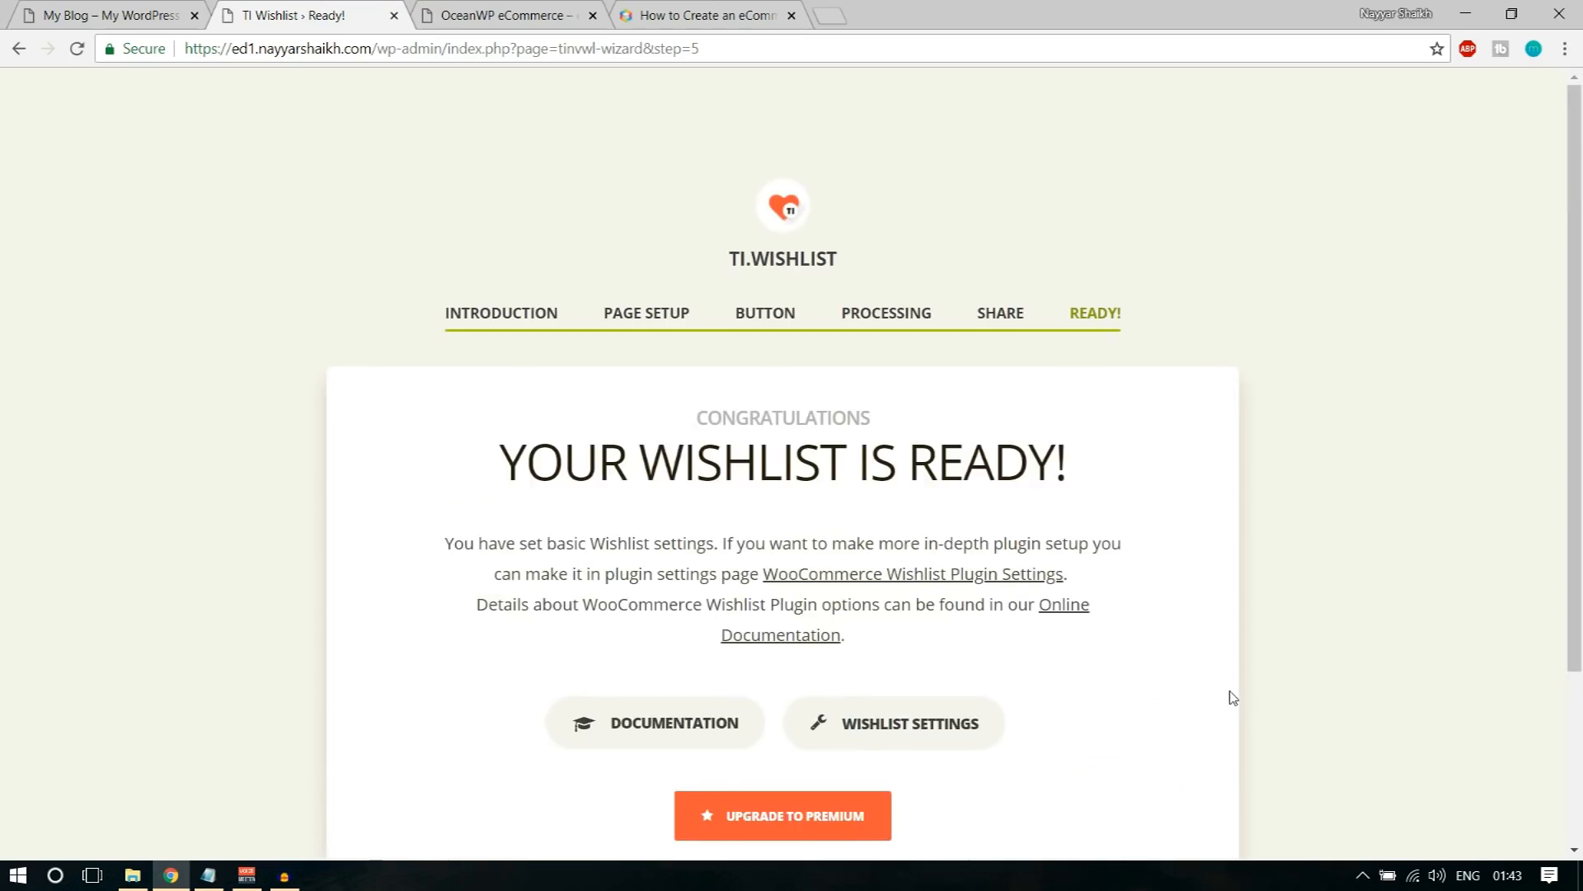
scroll(1196, 668, down, 3)
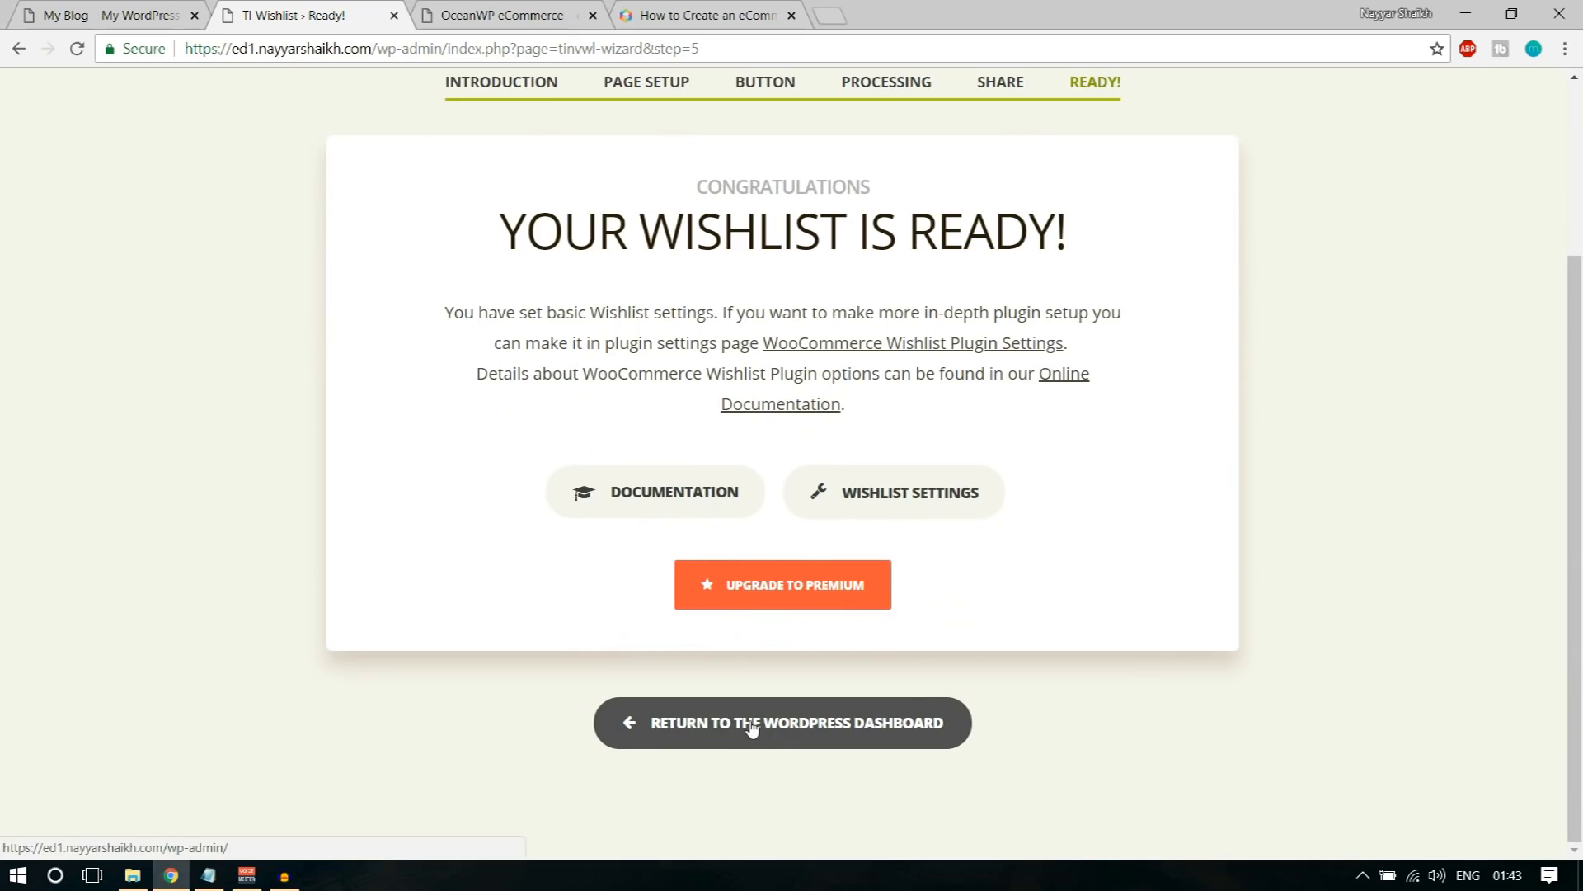
click(761, 729)
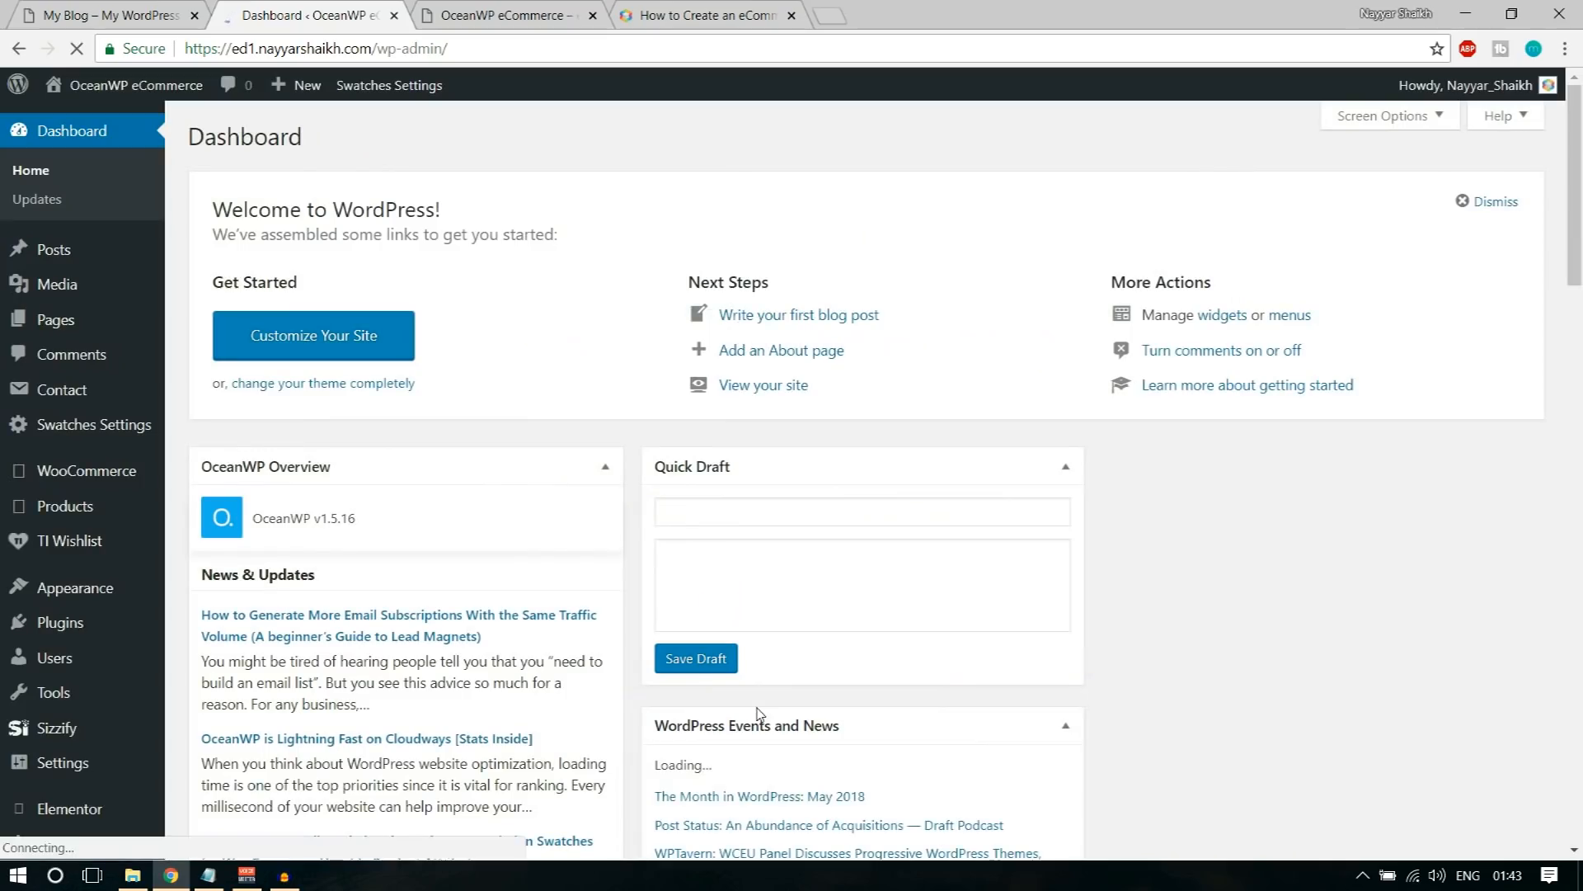
Step: Collapse the dashboard widgets from OceanWP Overview and Quick Draft down to WooCommerce recent reviews, and open the list of all pages
click(606, 468)
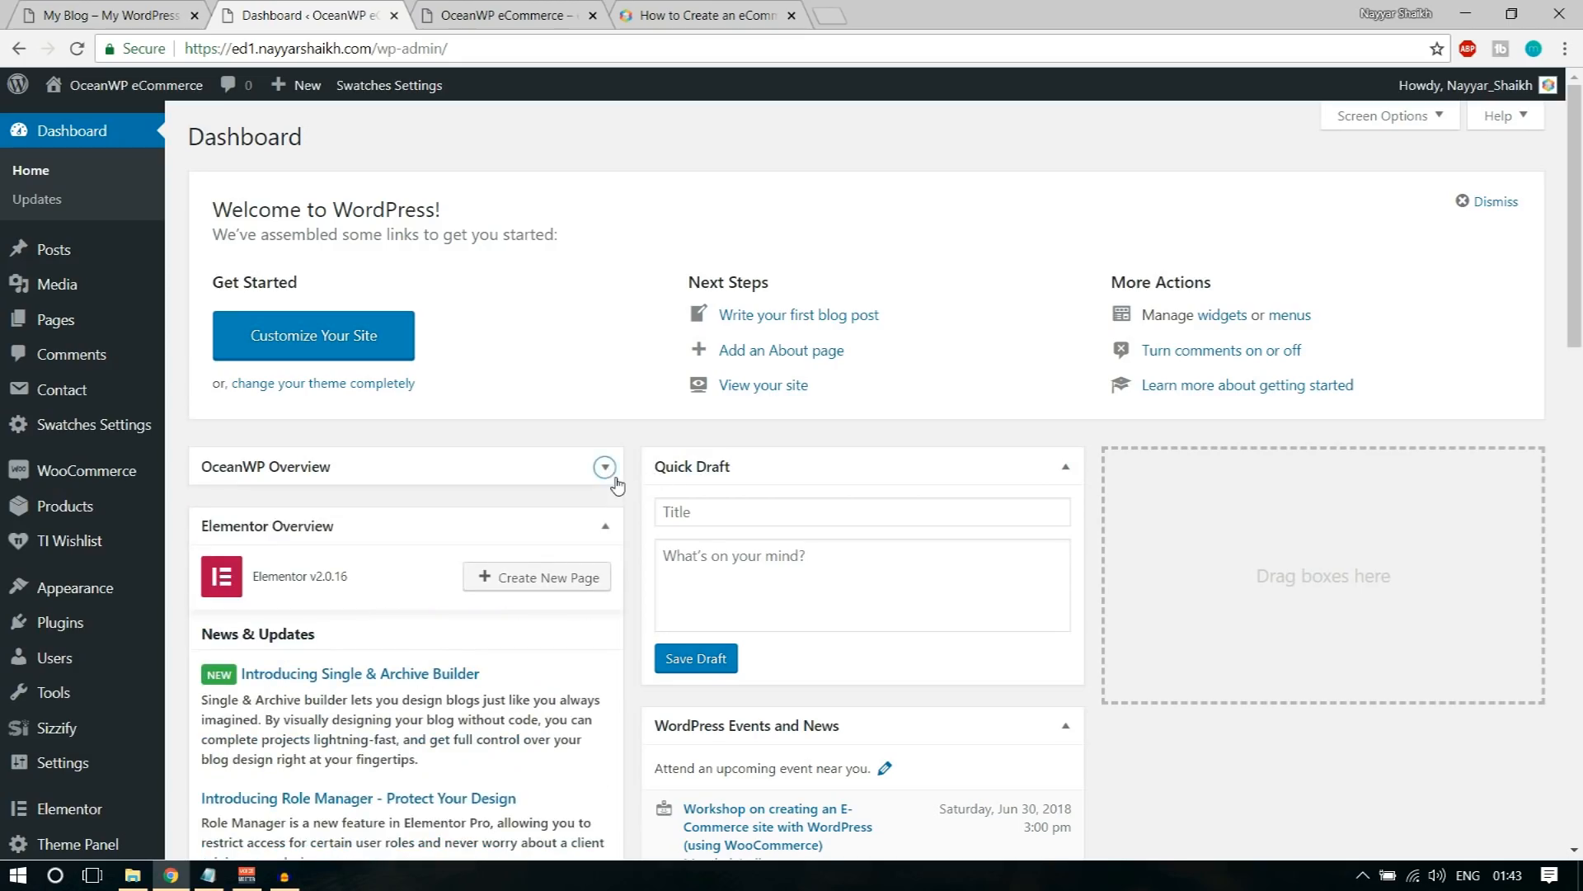
click(1066, 468)
click(602, 532)
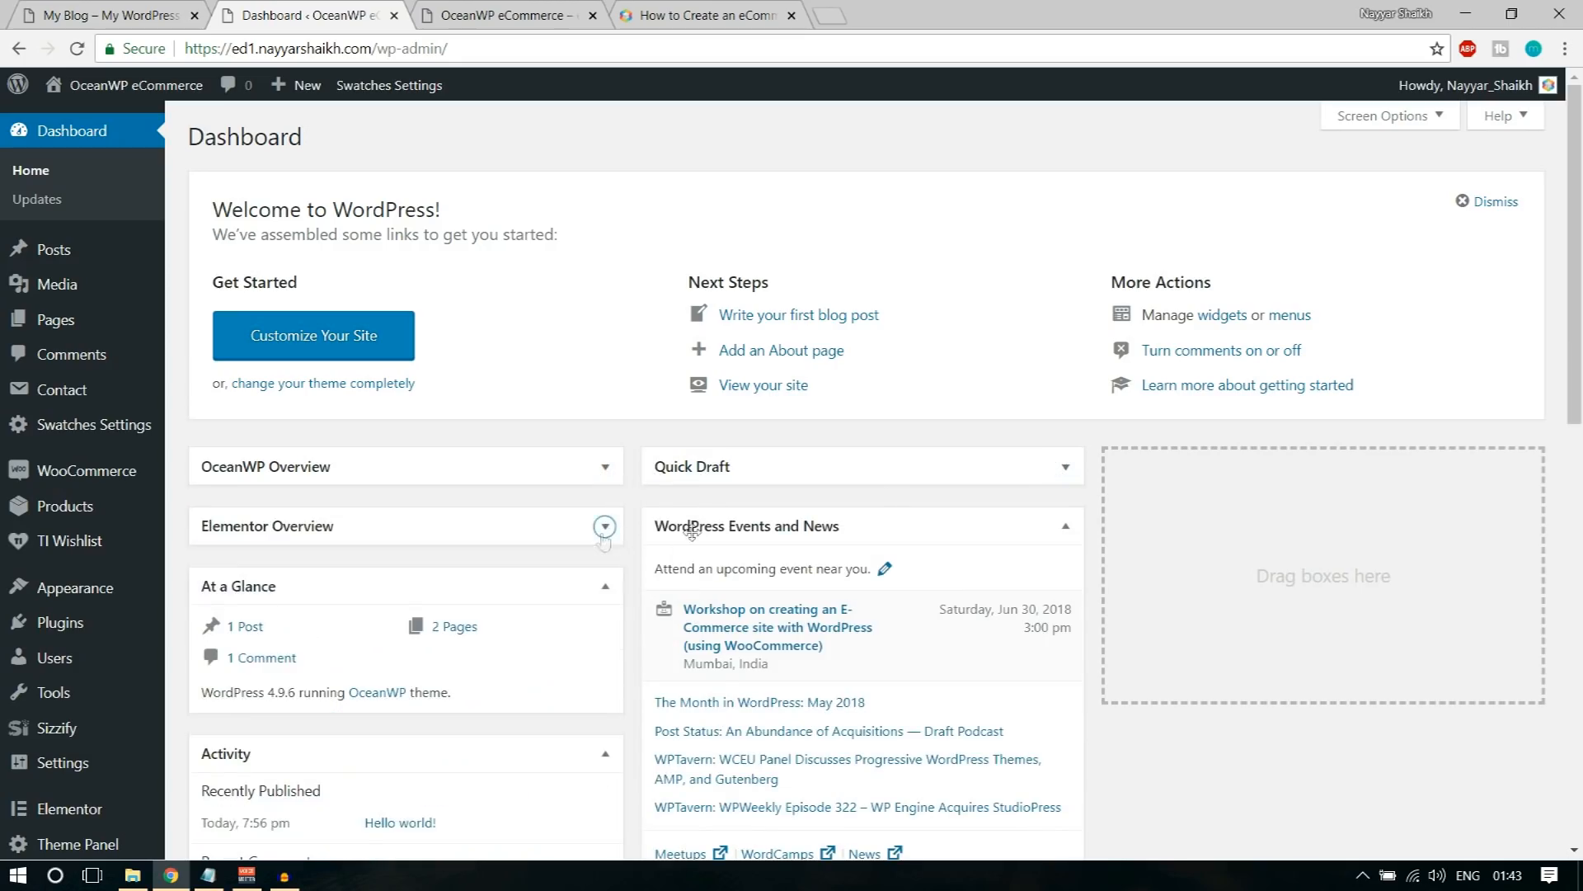
click(1065, 528)
click(611, 585)
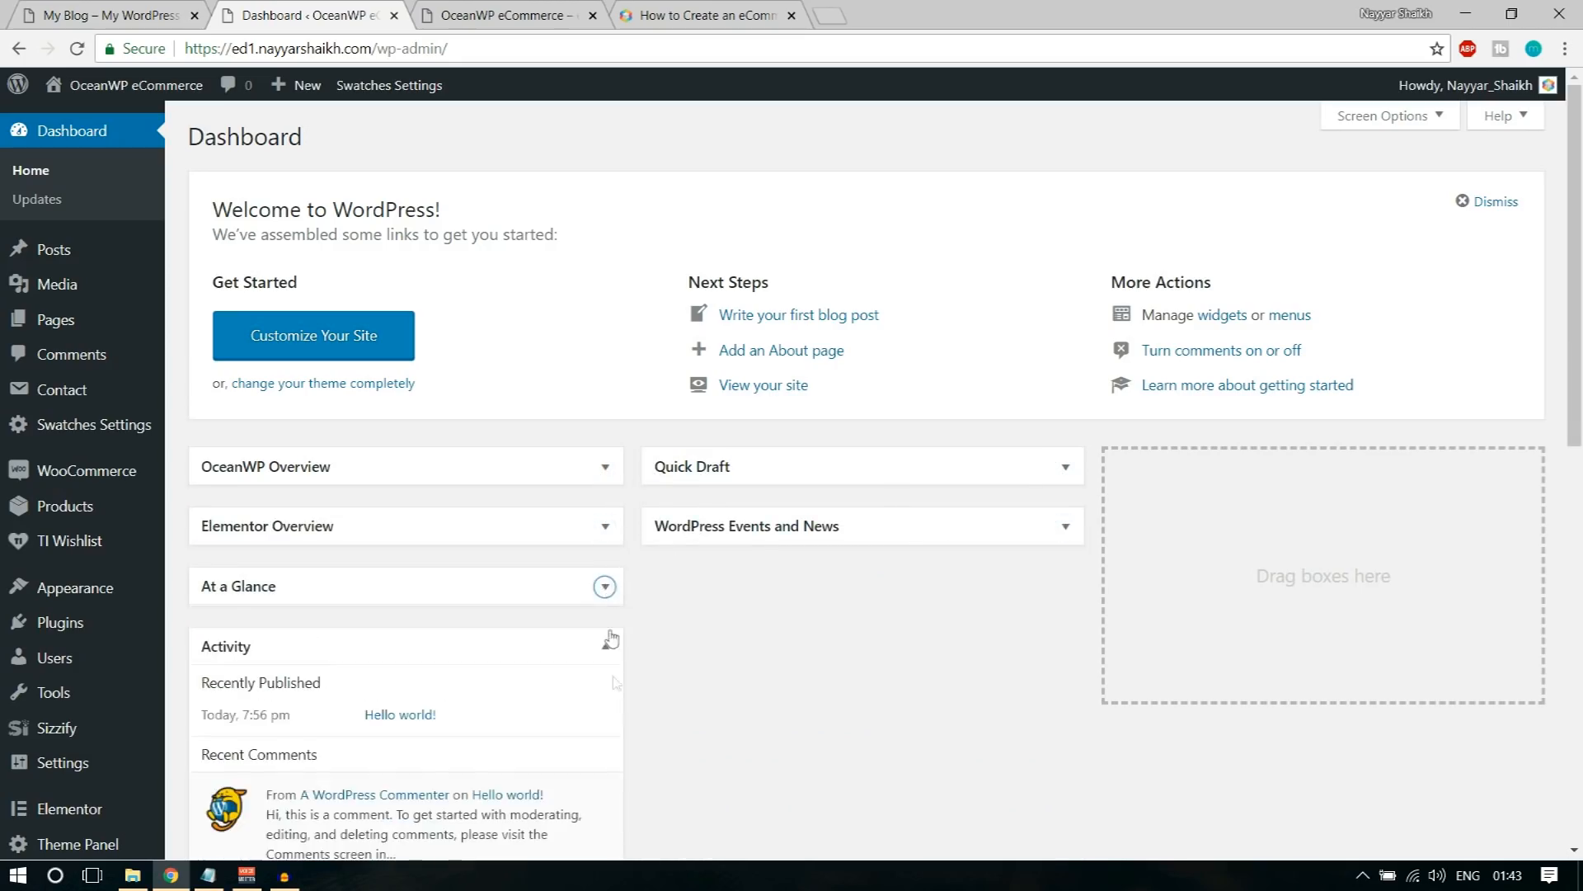
click(603, 652)
click(606, 706)
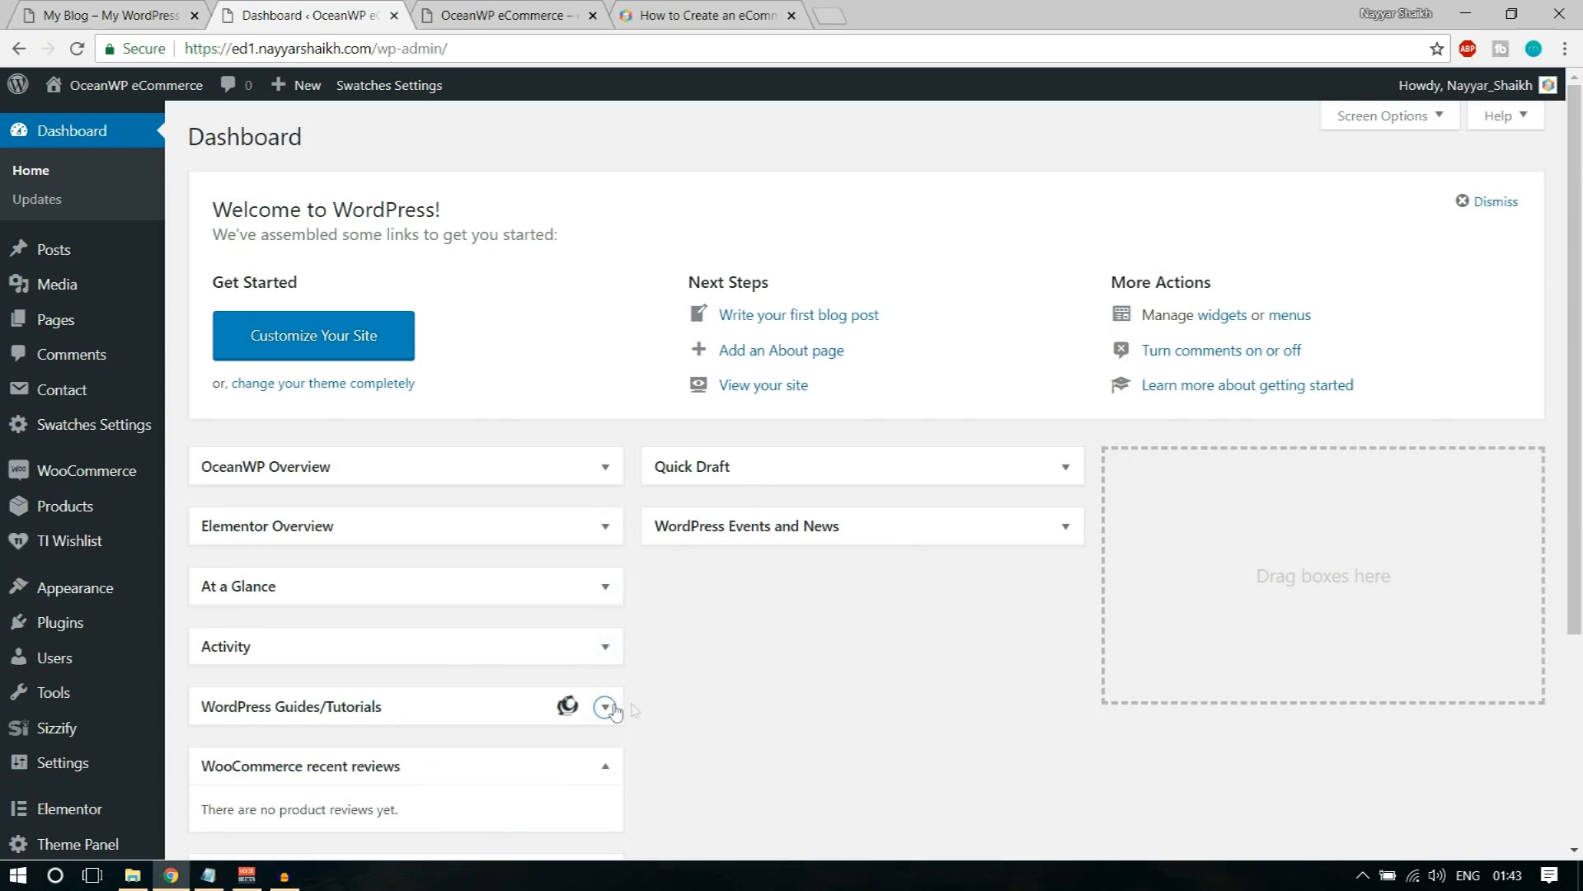
click(605, 765)
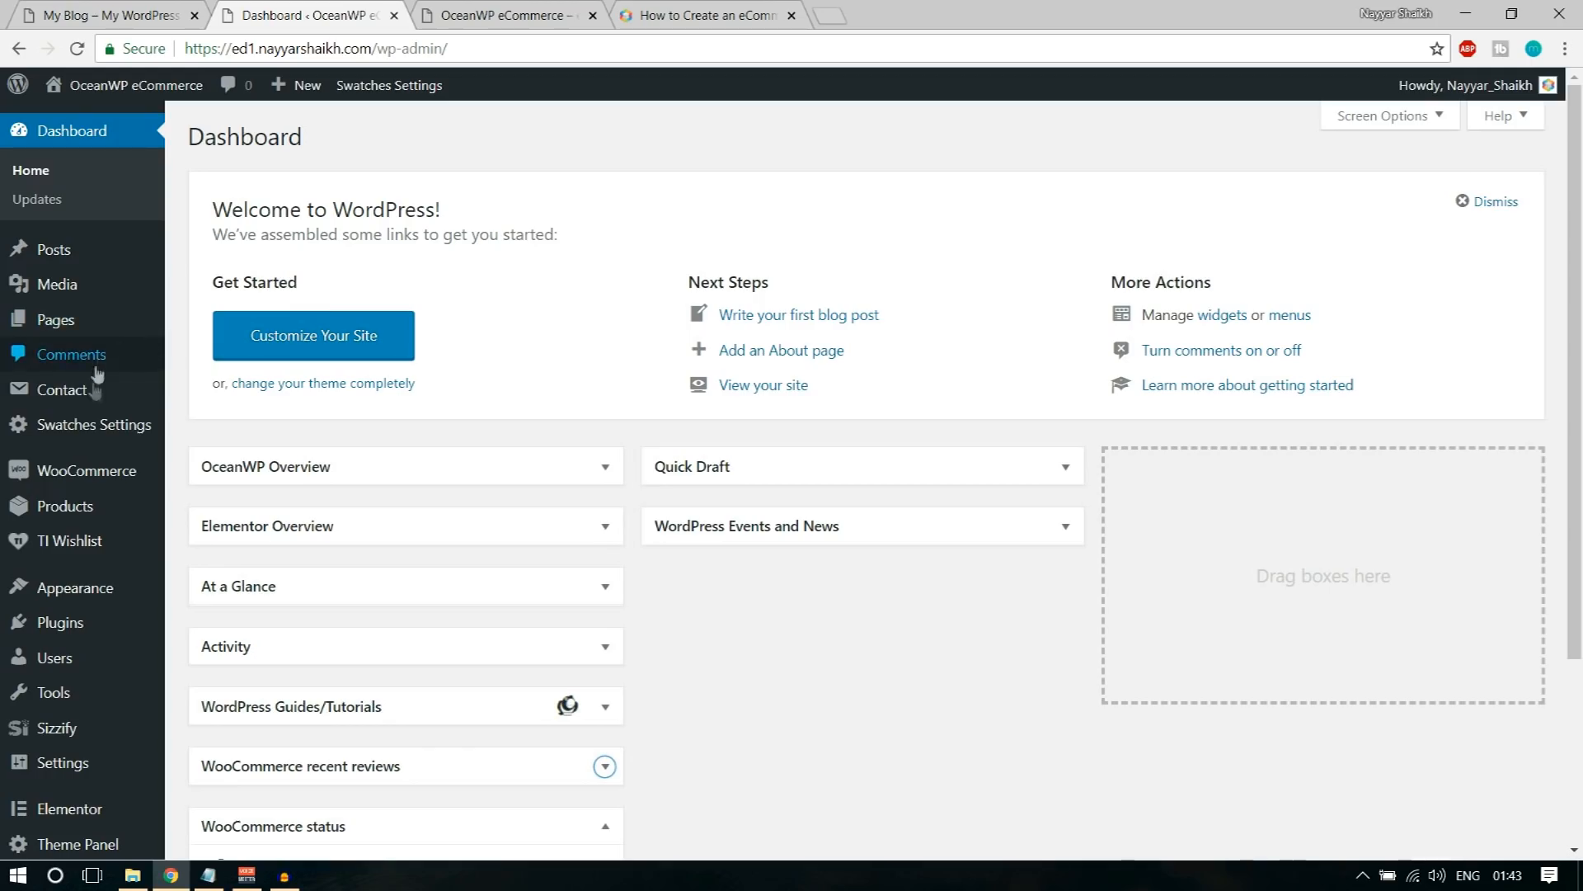
click(66, 330)
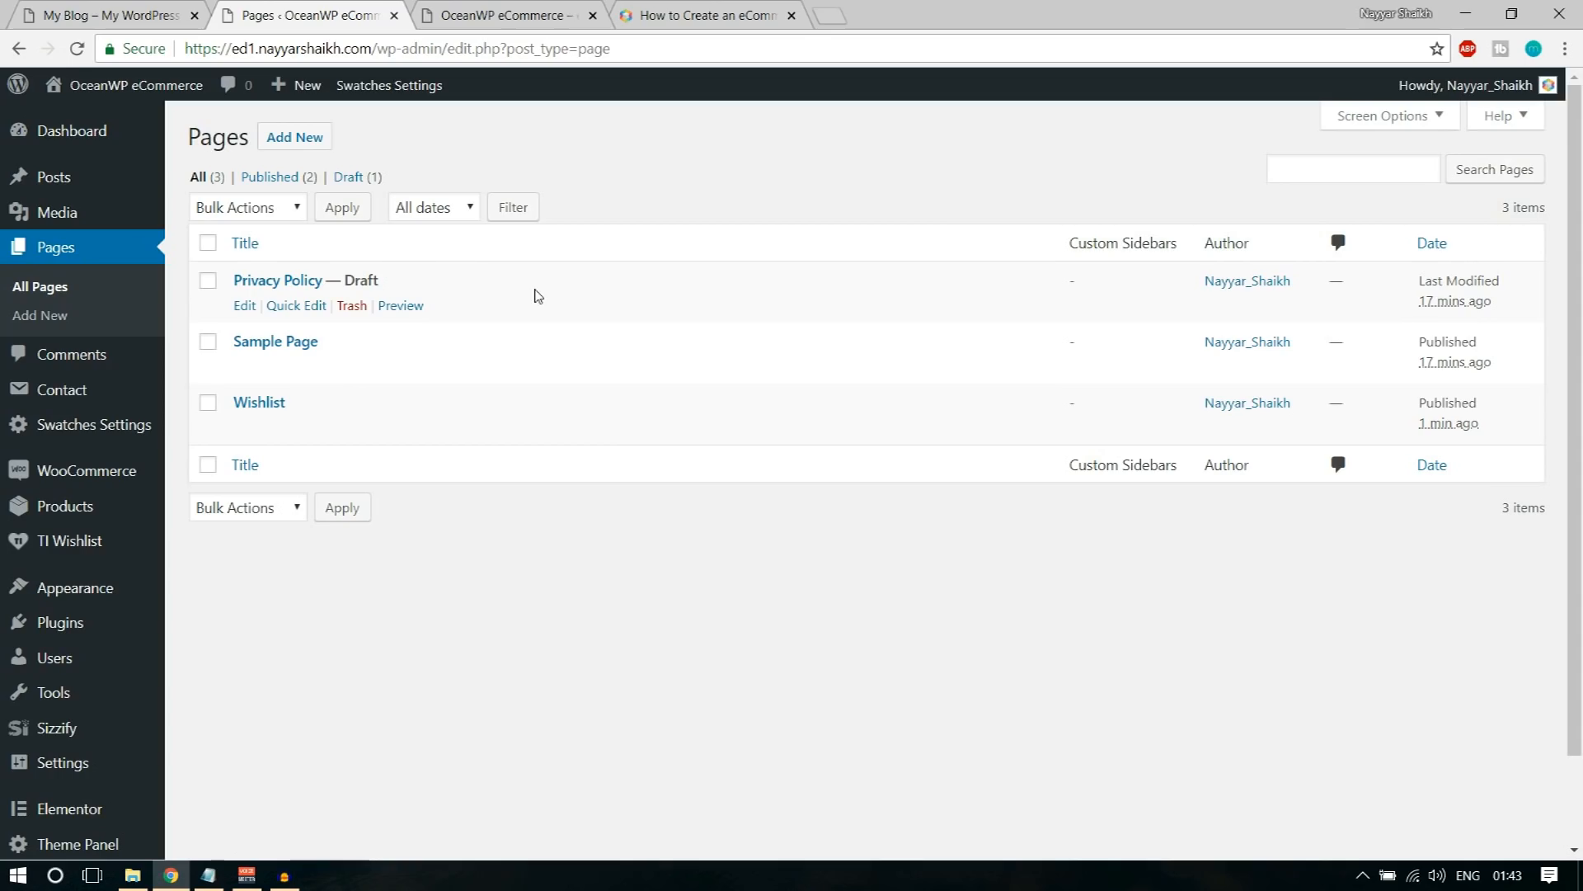
Step: Search the web for woocommerce shortcodes in a new tab and open the WooCommerce Docs page on included shortcodes
click(826, 13)
text(woocomerce)
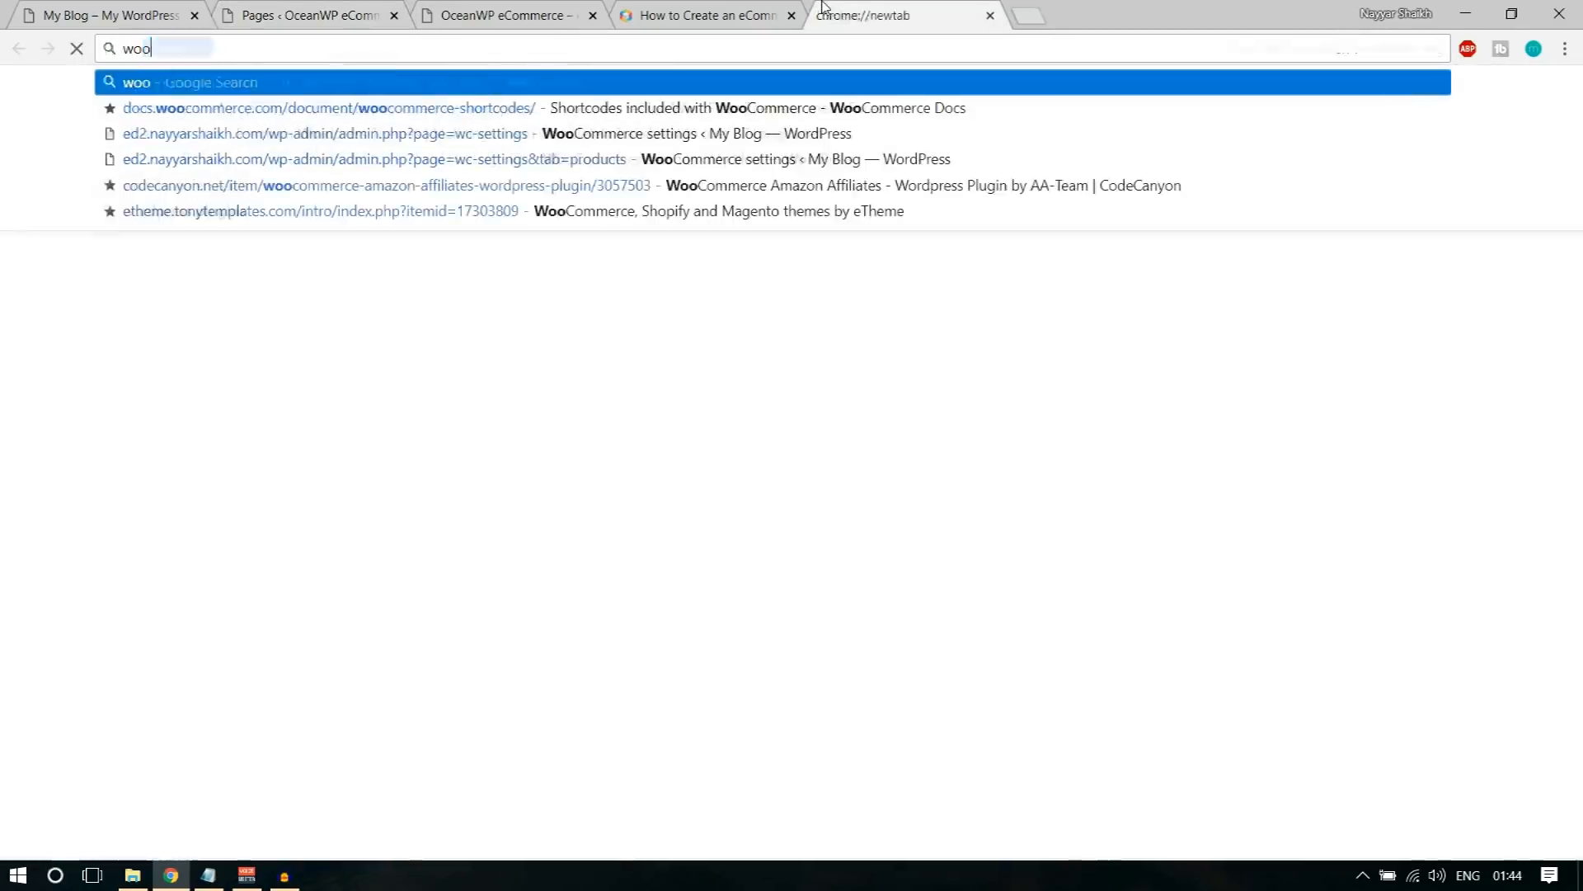
key(Down)
key(Down)
key(Down)
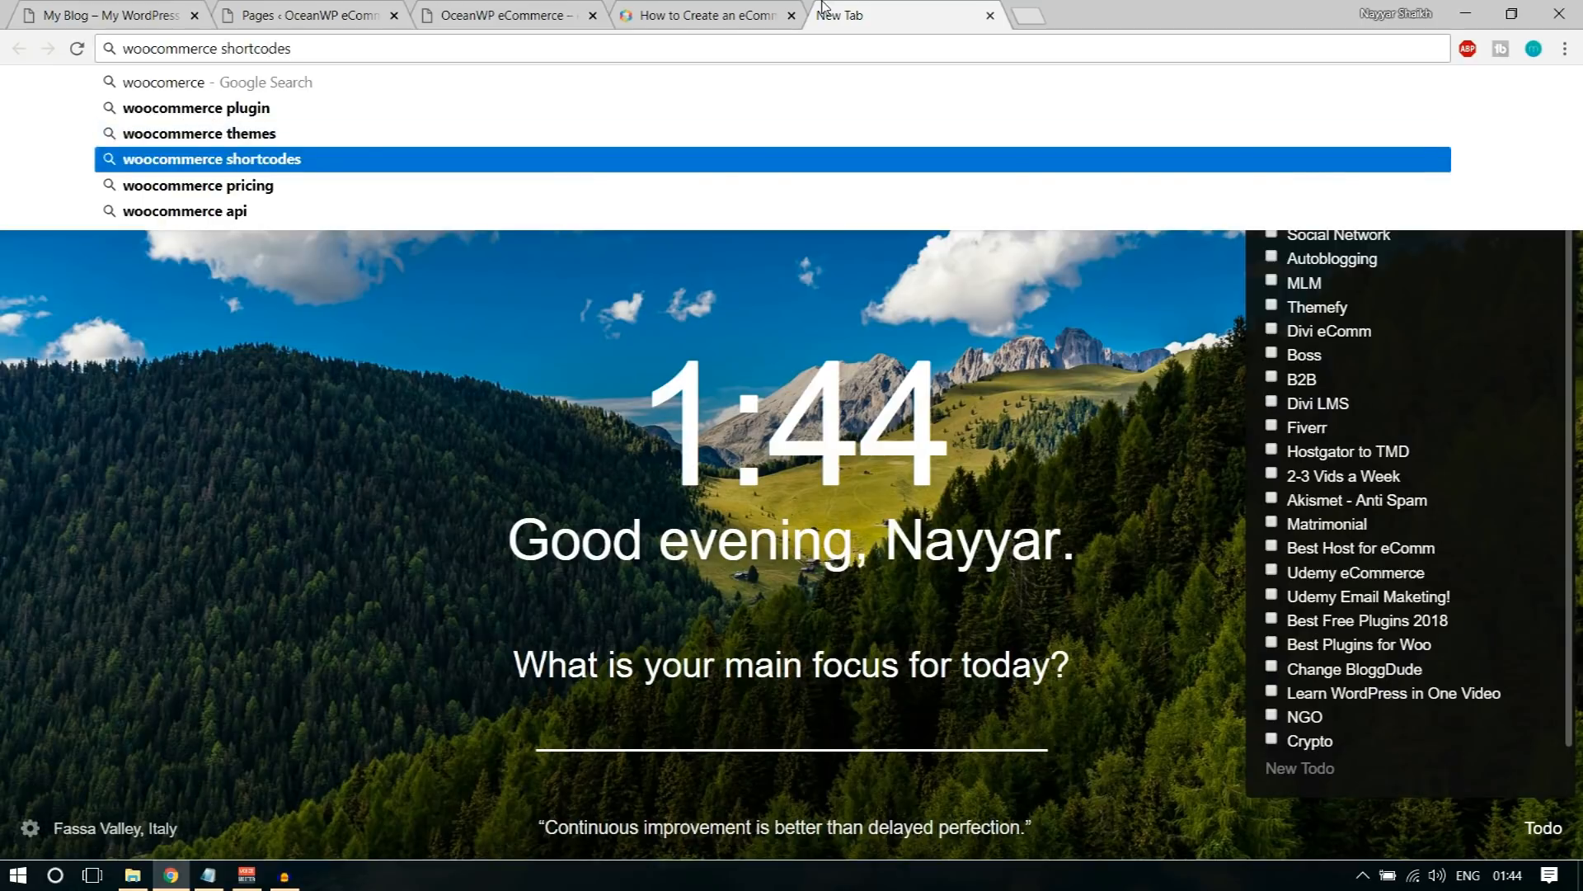
key(Return)
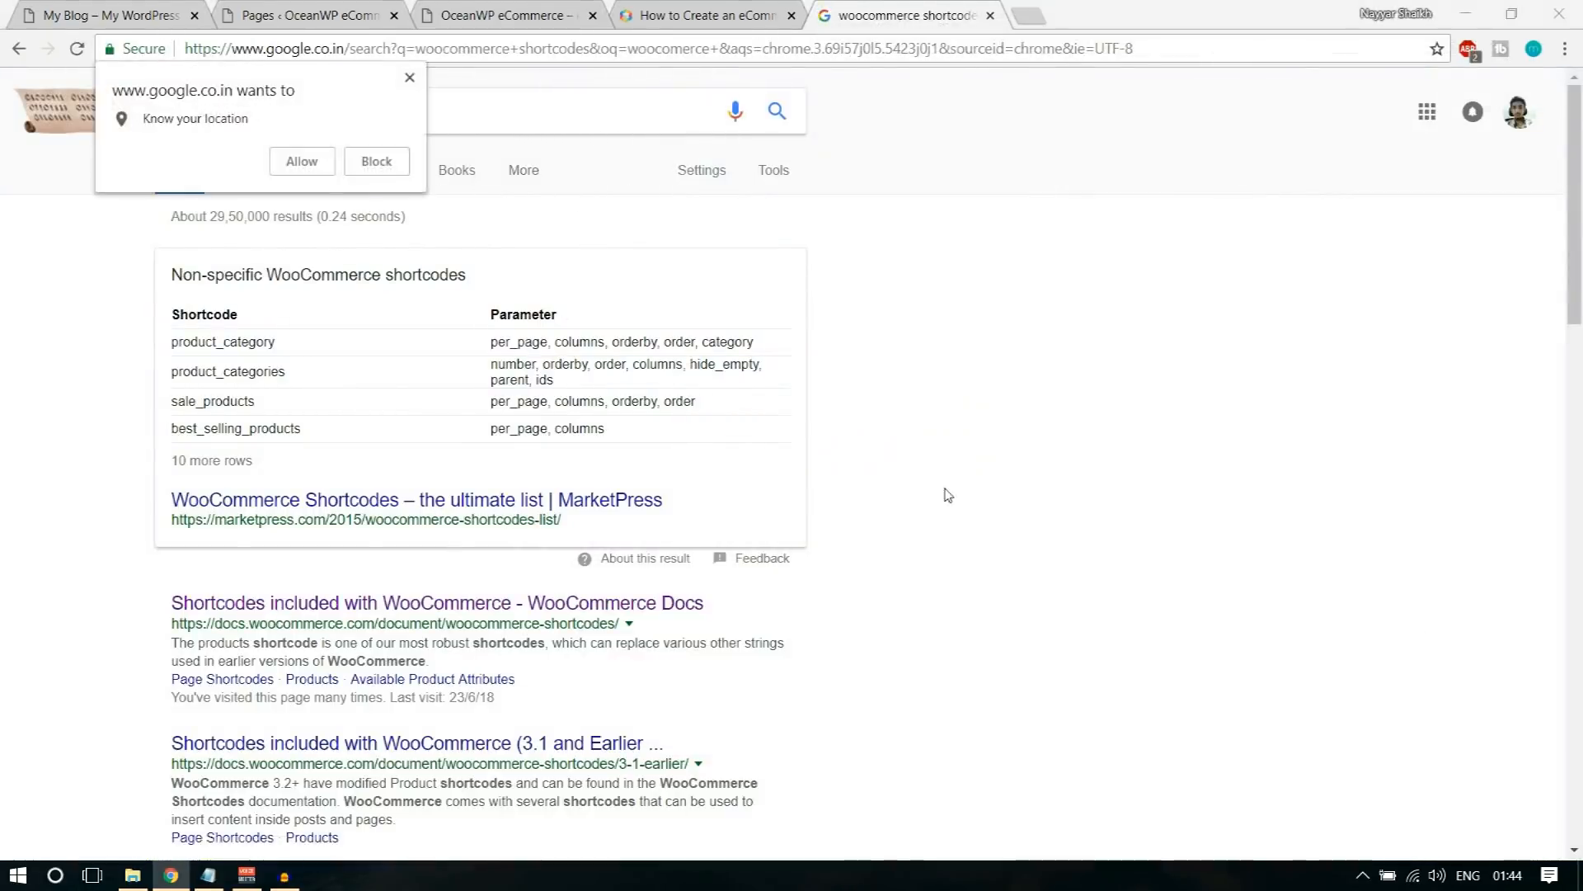
scroll(944, 495, down, 1)
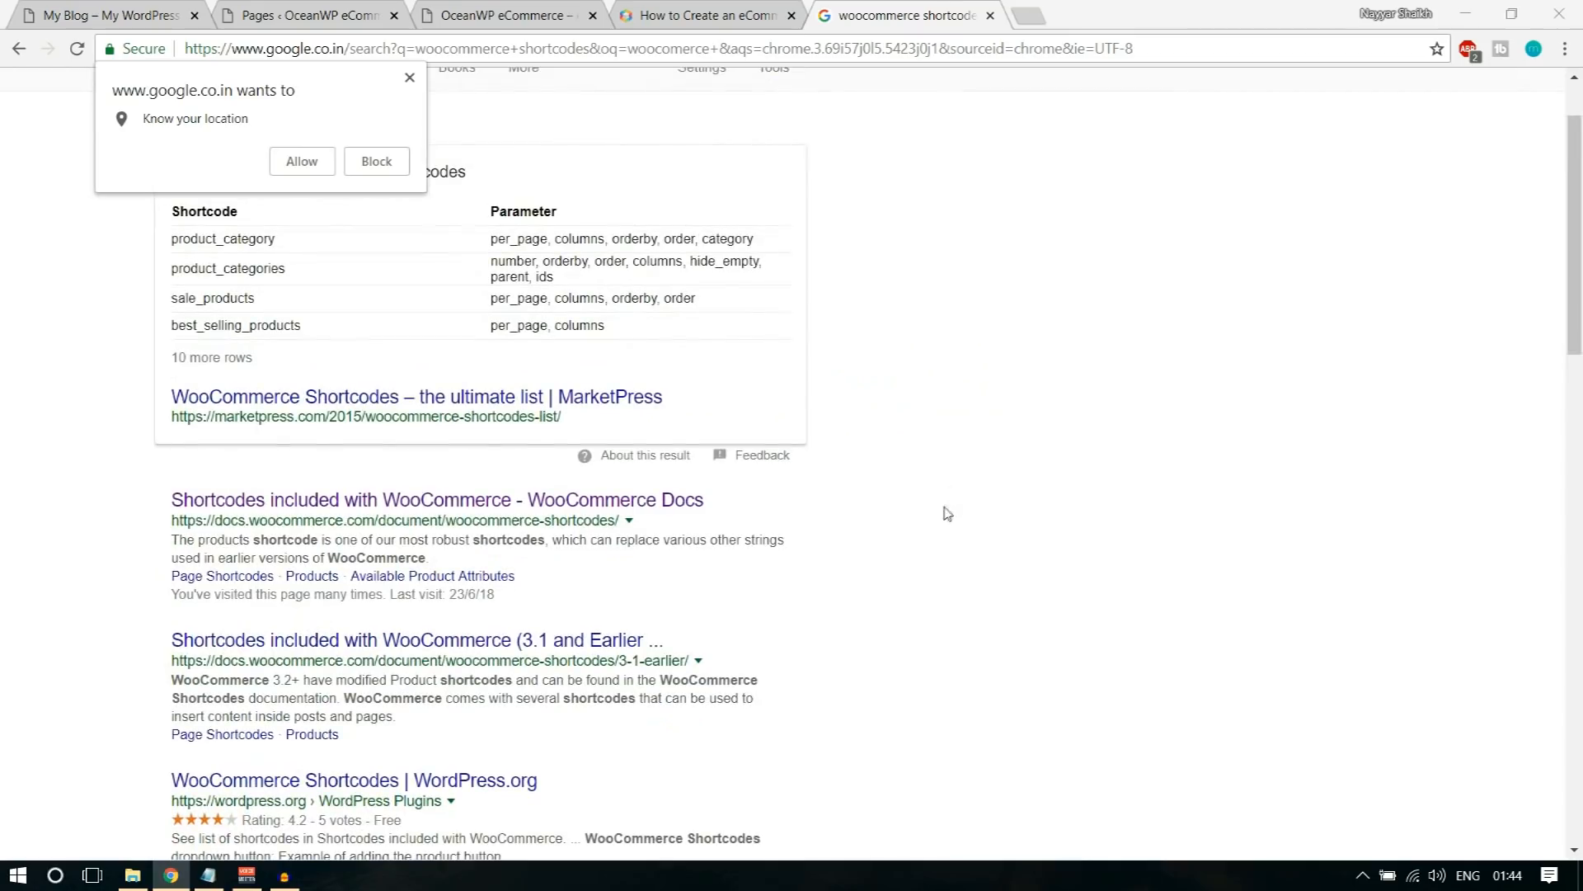
click(371, 503)
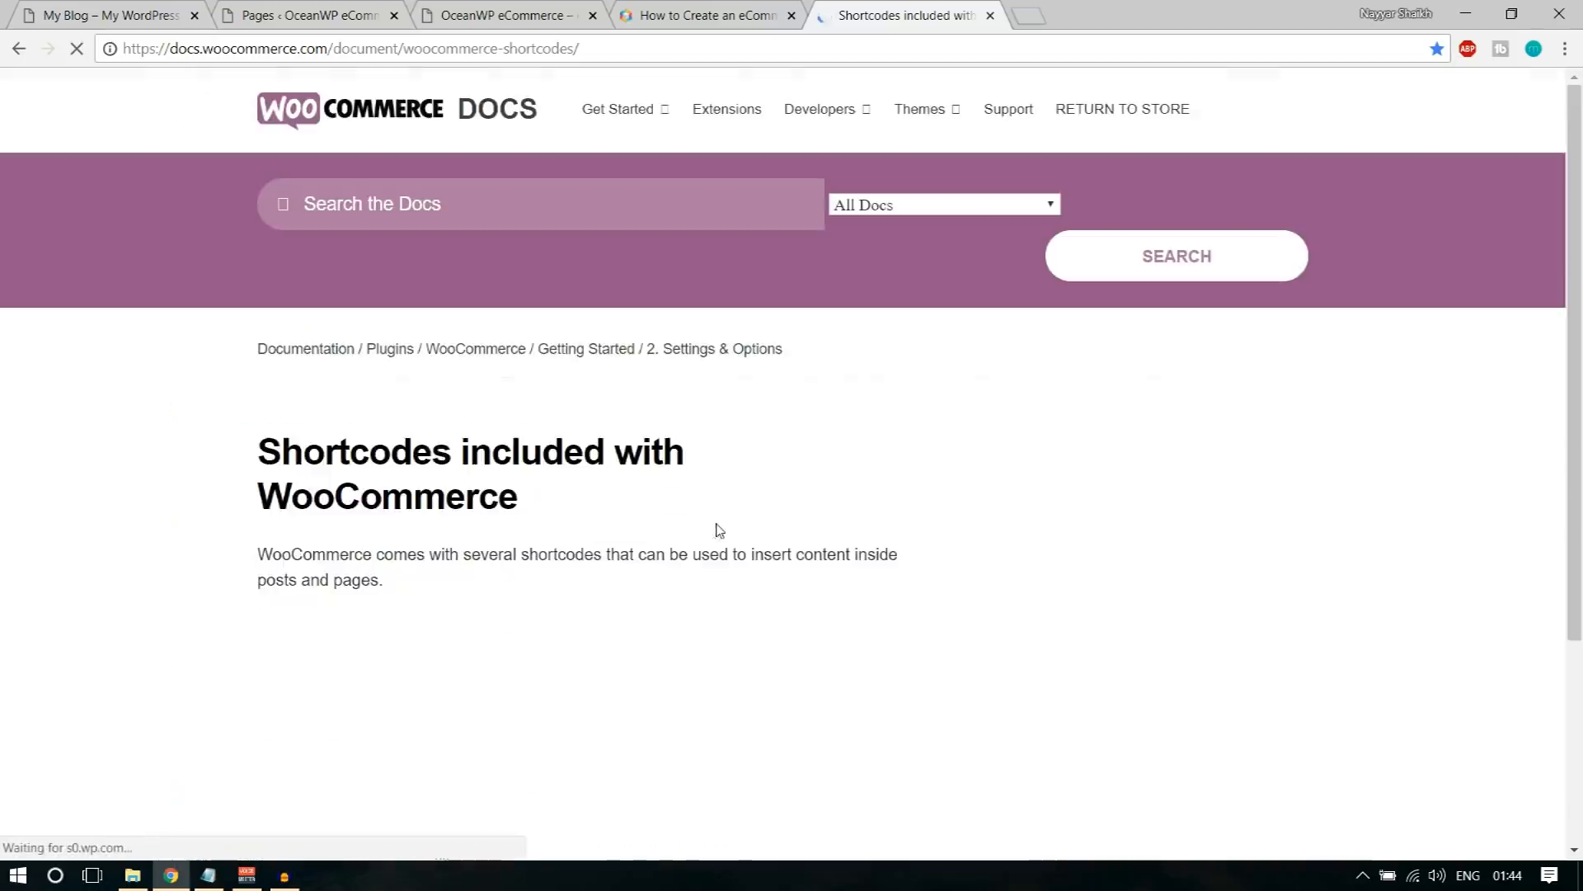
Step: Find the Page Shortcodes list in the documentation and copy the [woocommerce_cart] shortcode for the cart page
scroll(960, 519, down, 5)
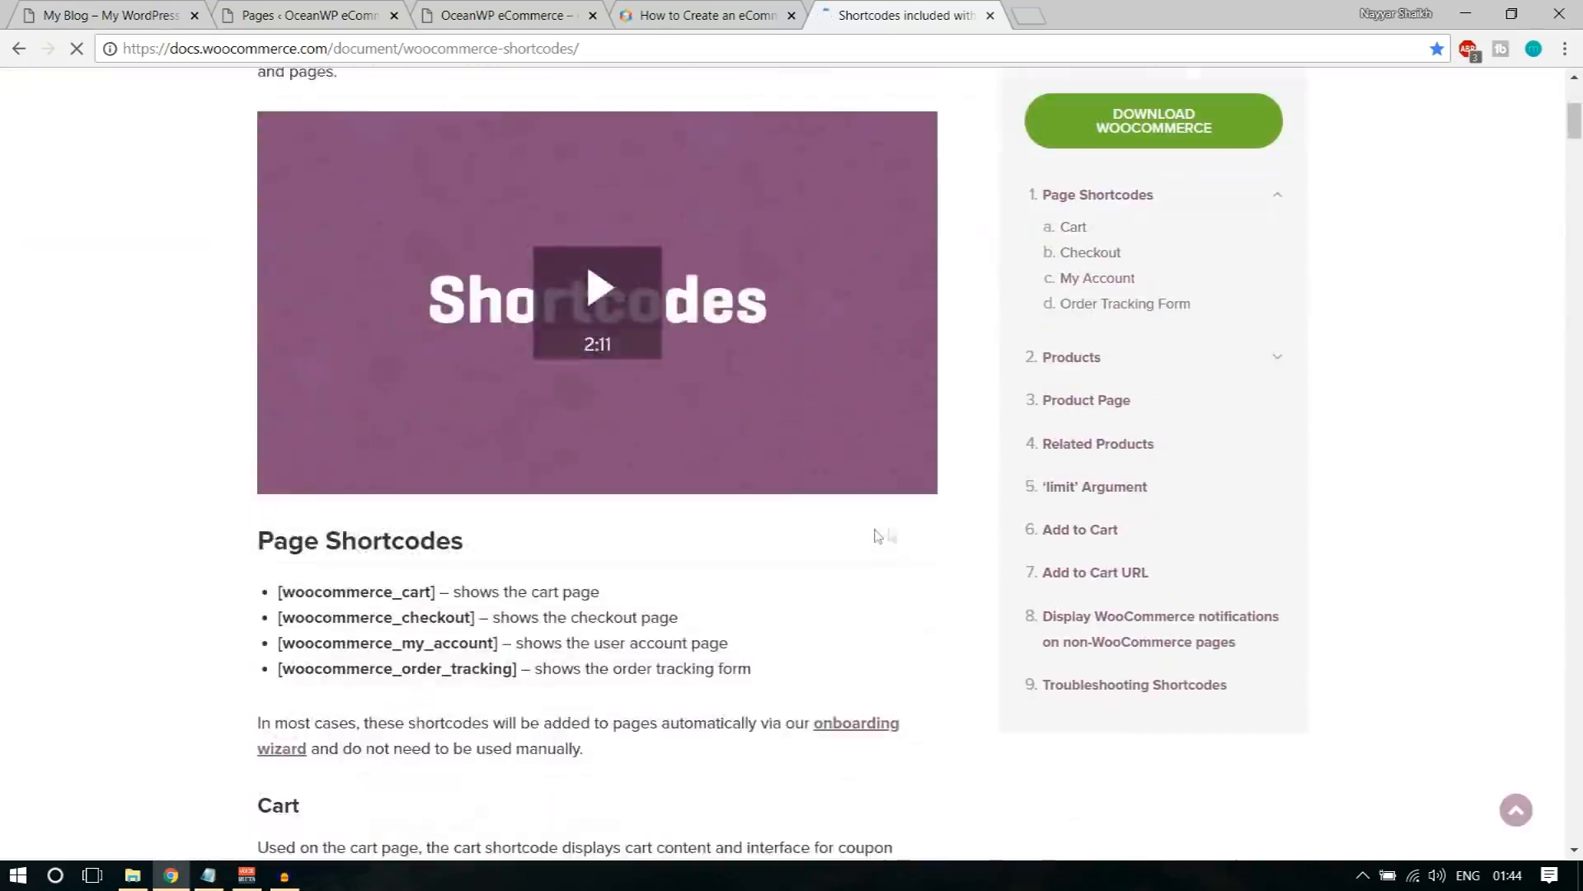
drag(259, 353, 453, 430)
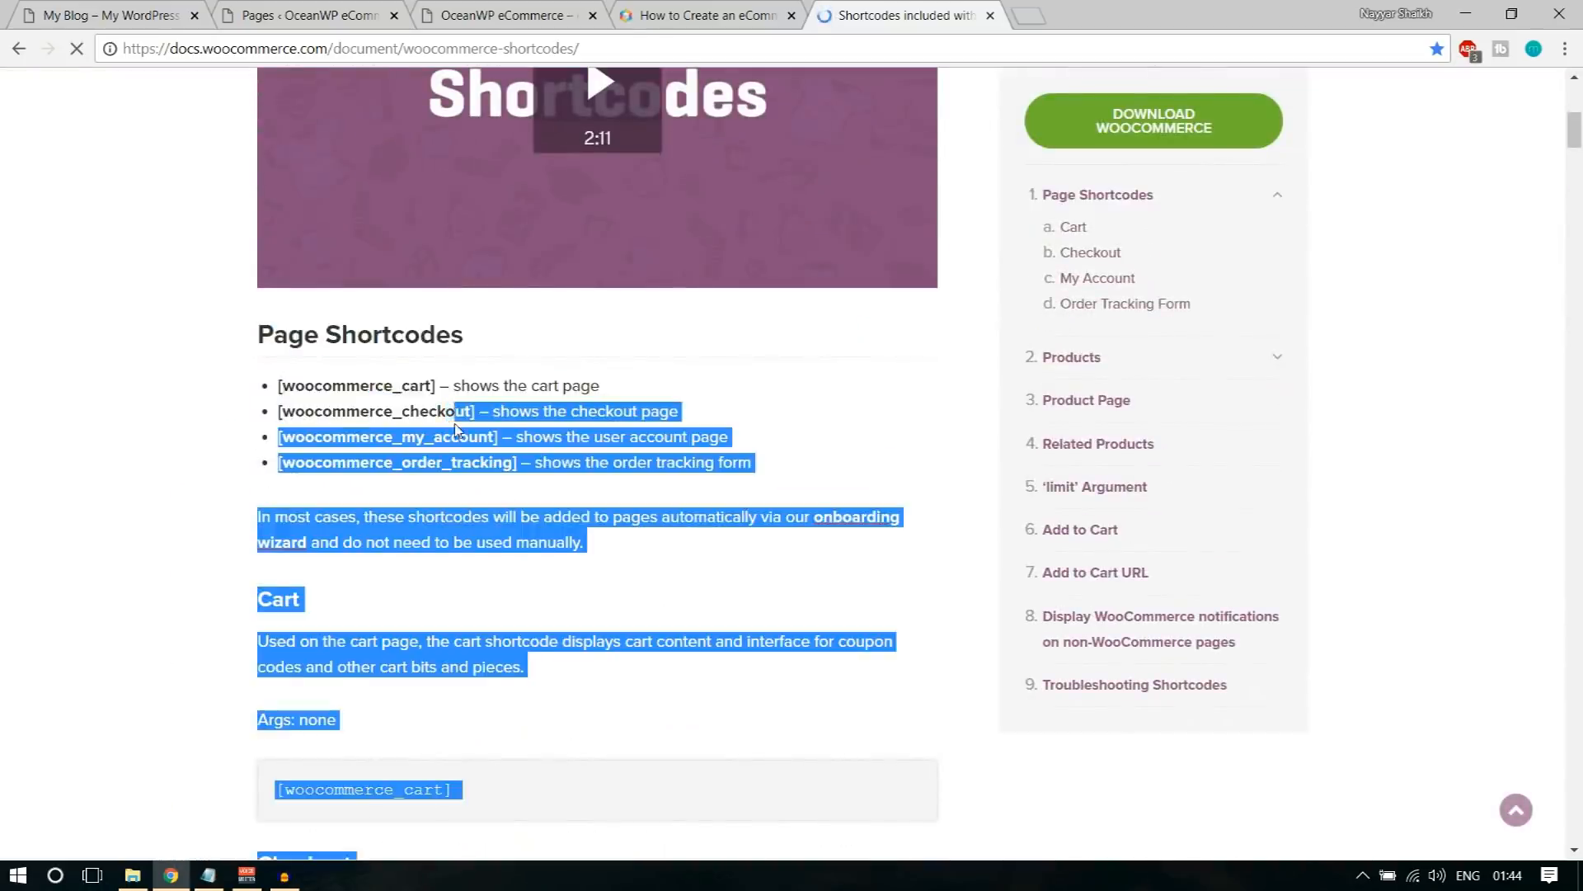
click(452, 431)
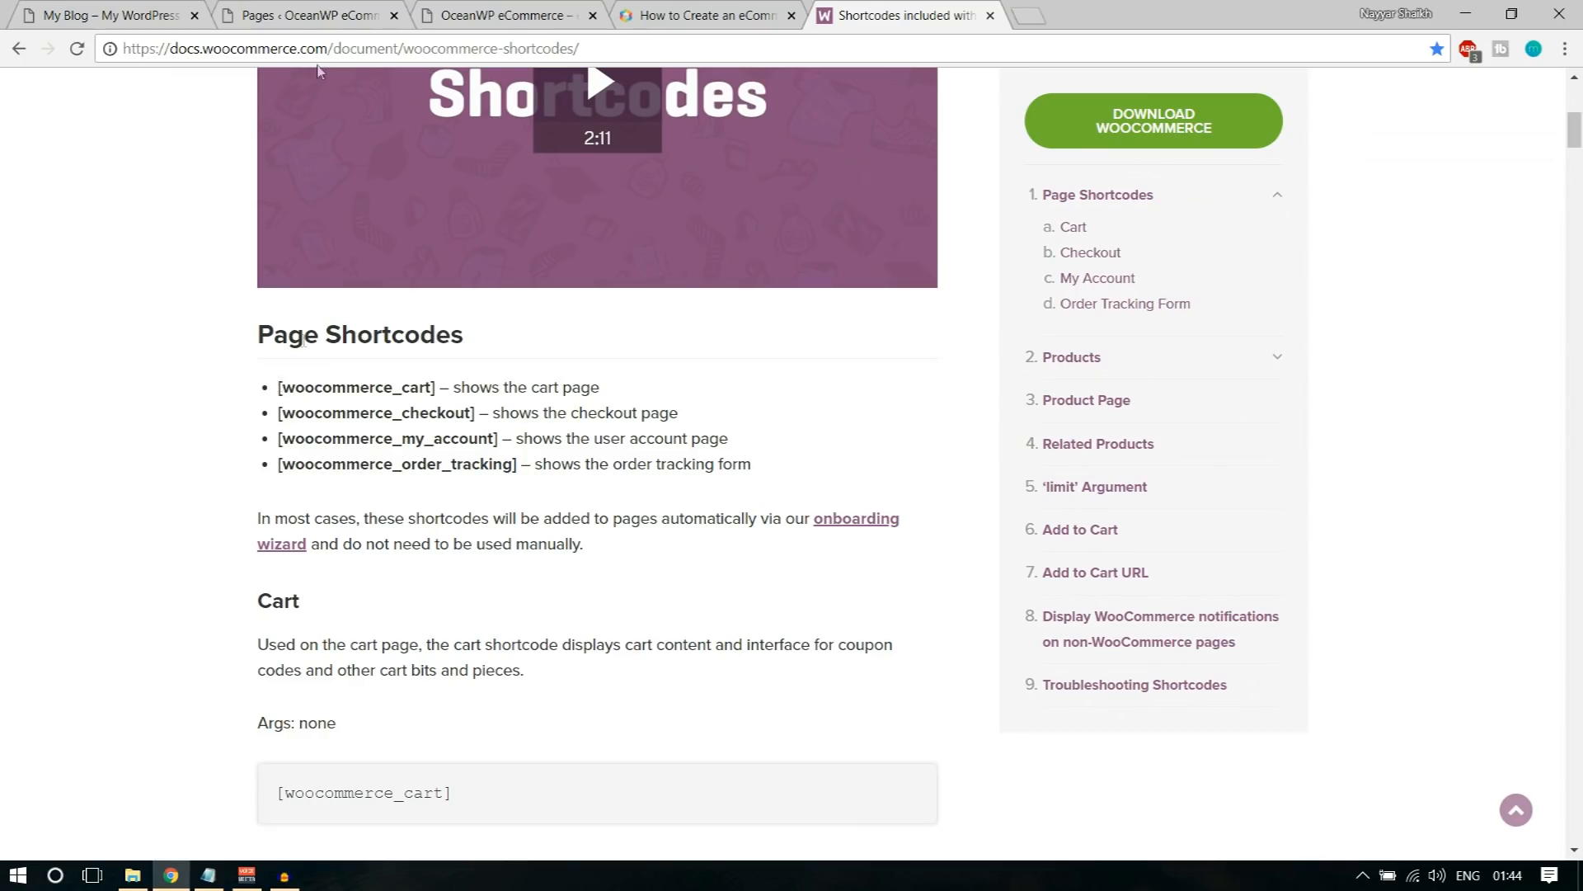
drag(278, 387, 441, 387)
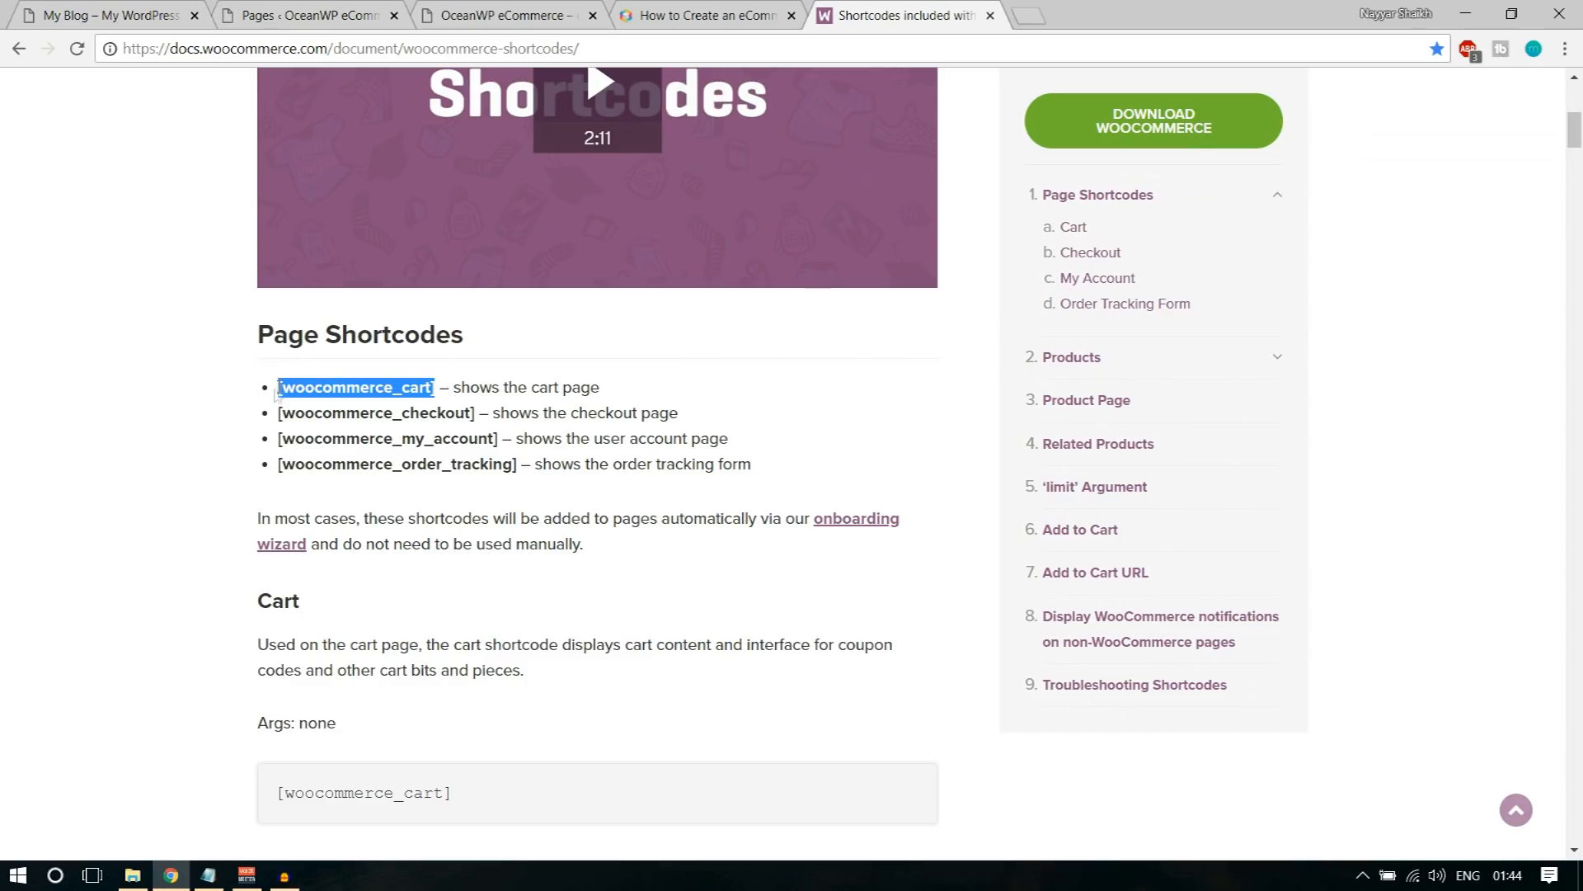
click(416, 395)
drag(438, 384, 281, 381)
drag(454, 386, 602, 386)
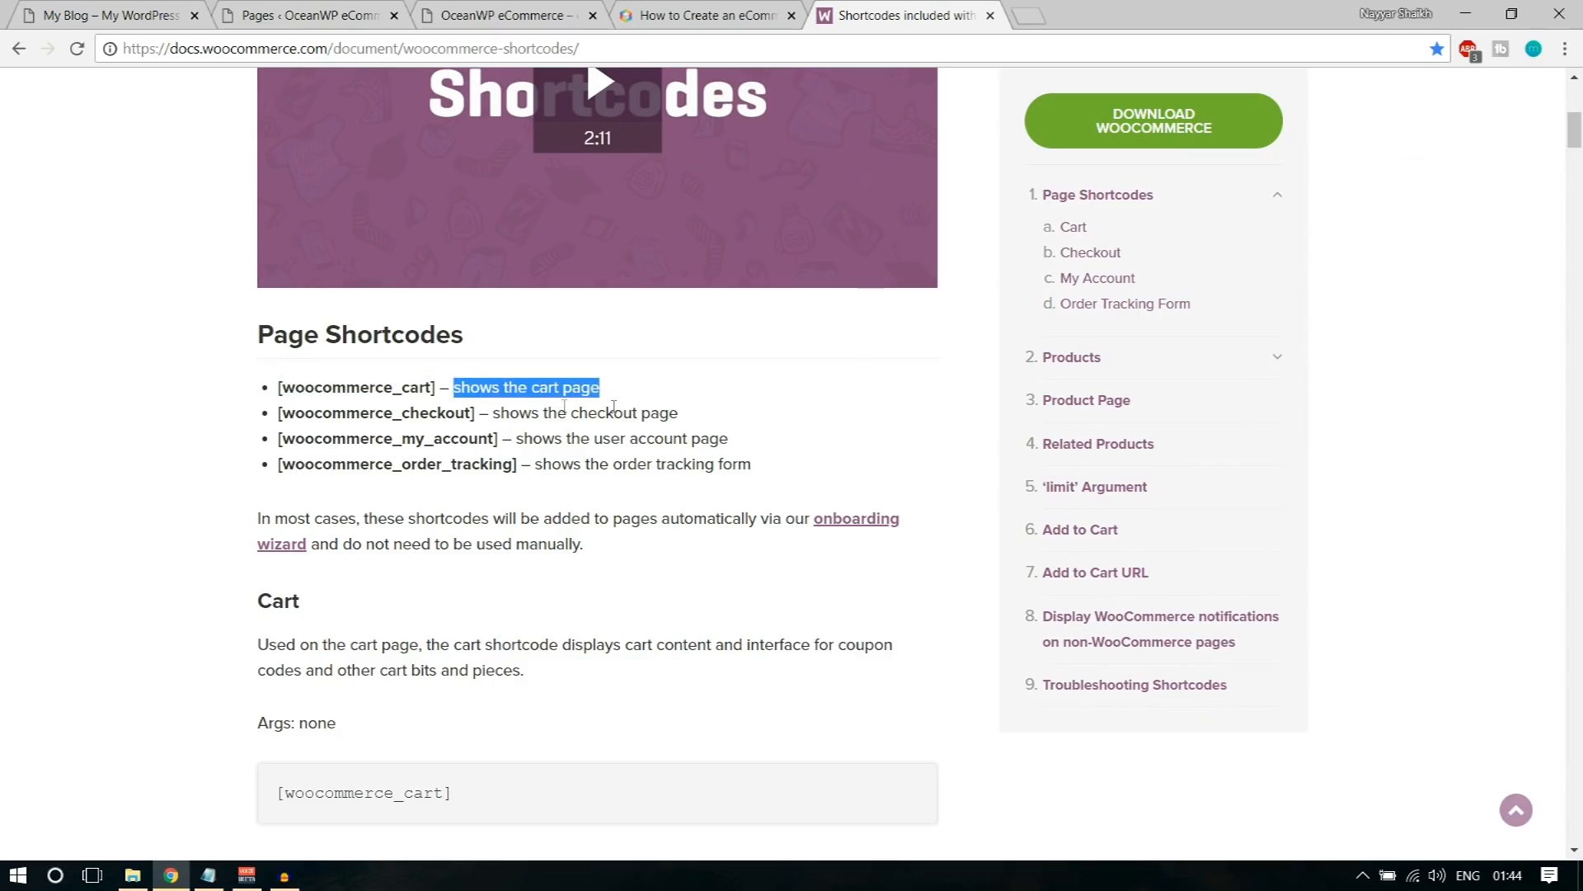
Step: Add a new WordPress page titled Cart and paste the [woocommerce_cart] shortcode into its content
click(310, 15)
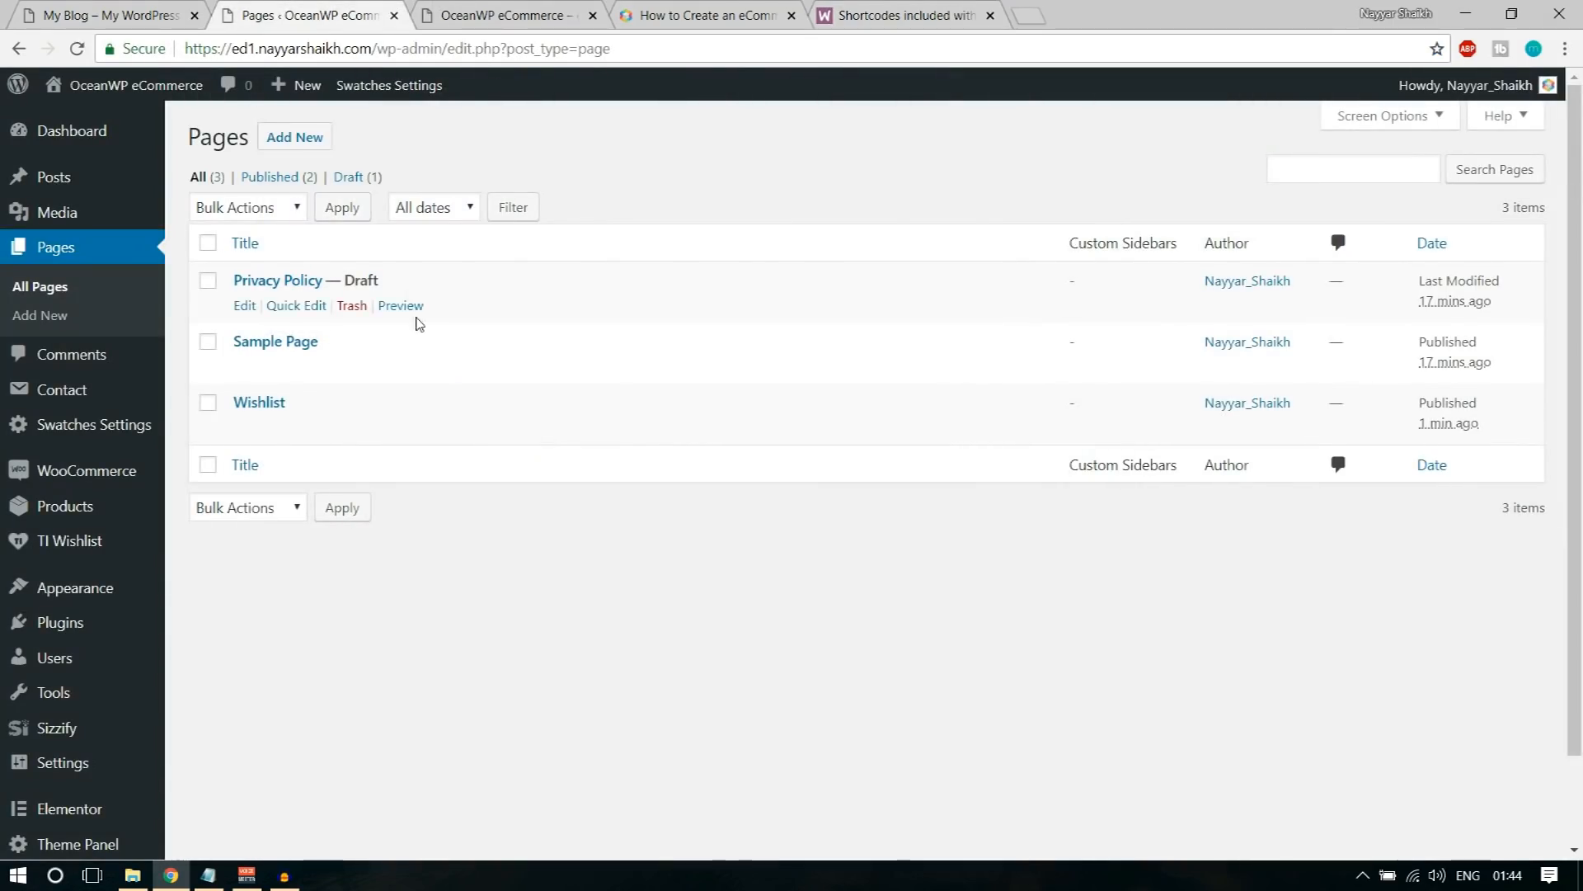
click(306, 153)
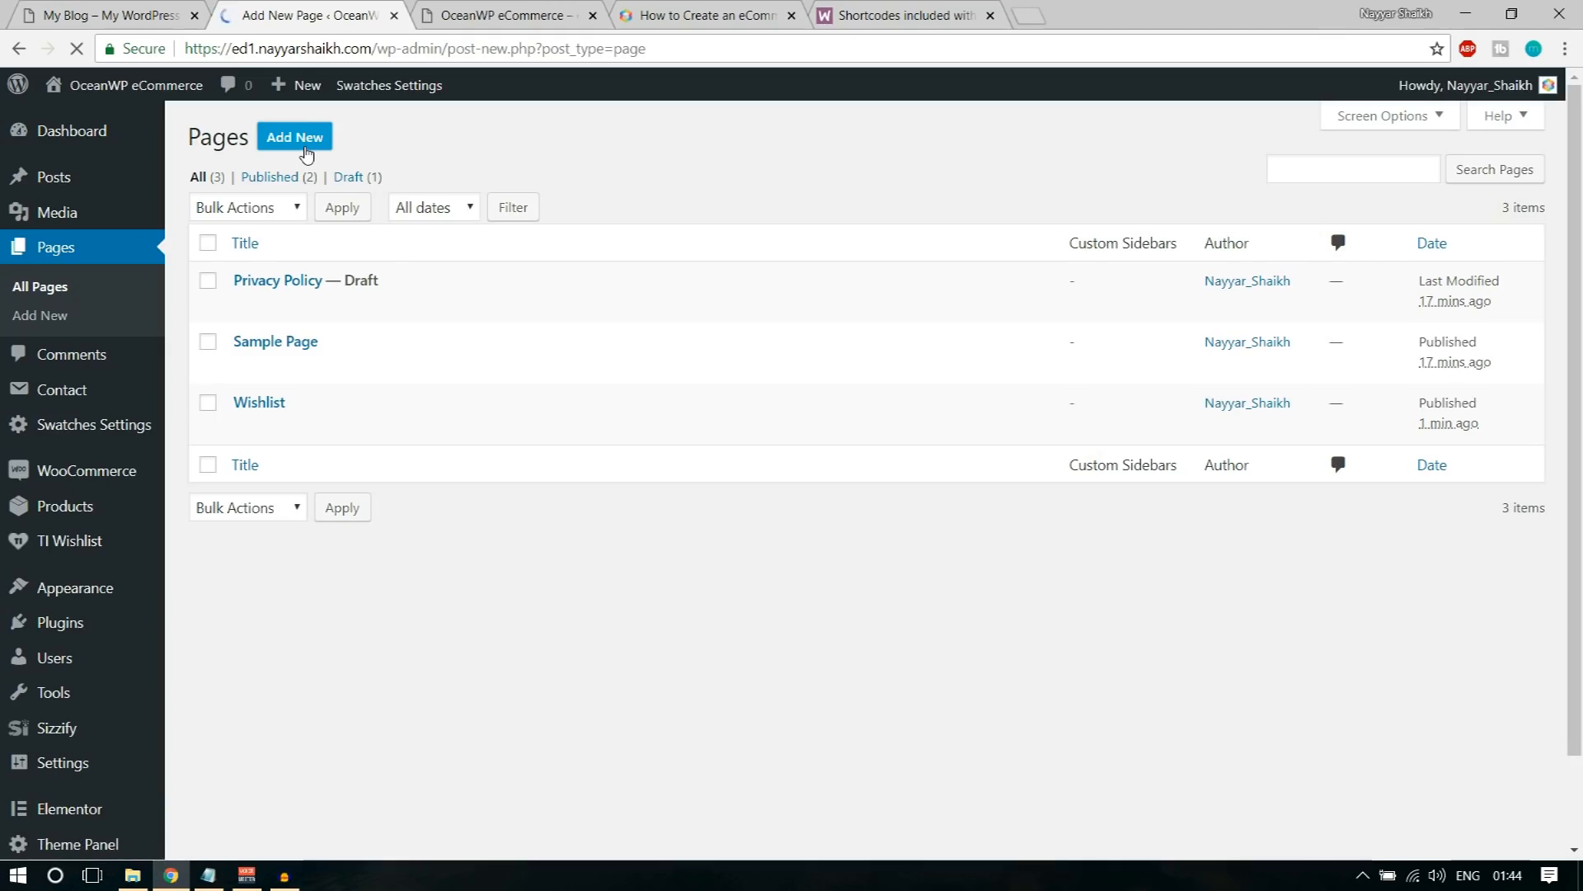
text(Cart)
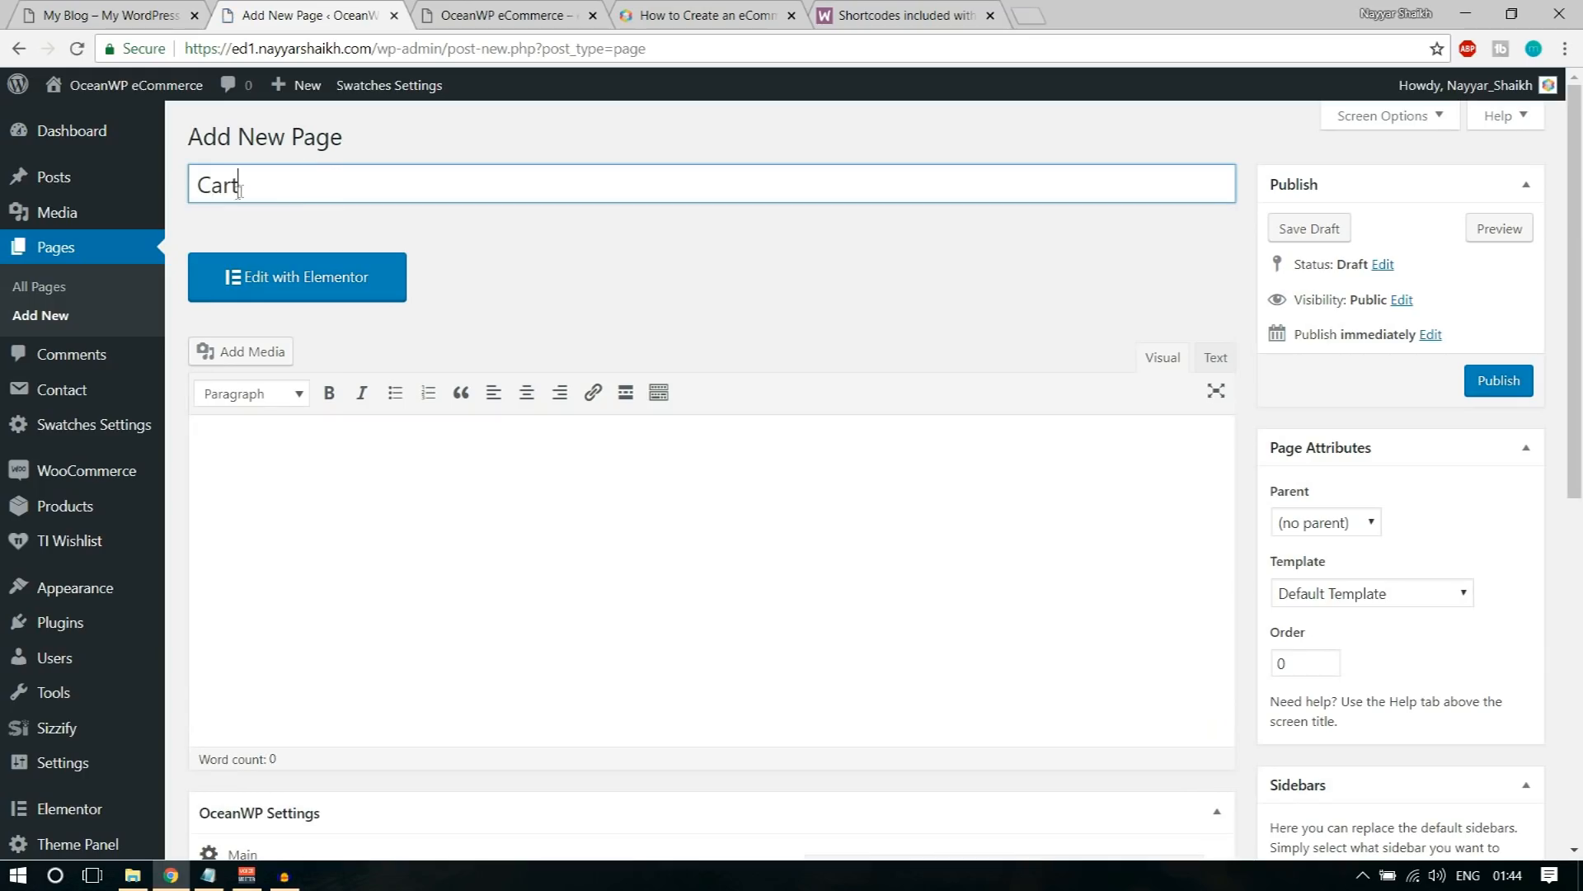
click(438, 540)
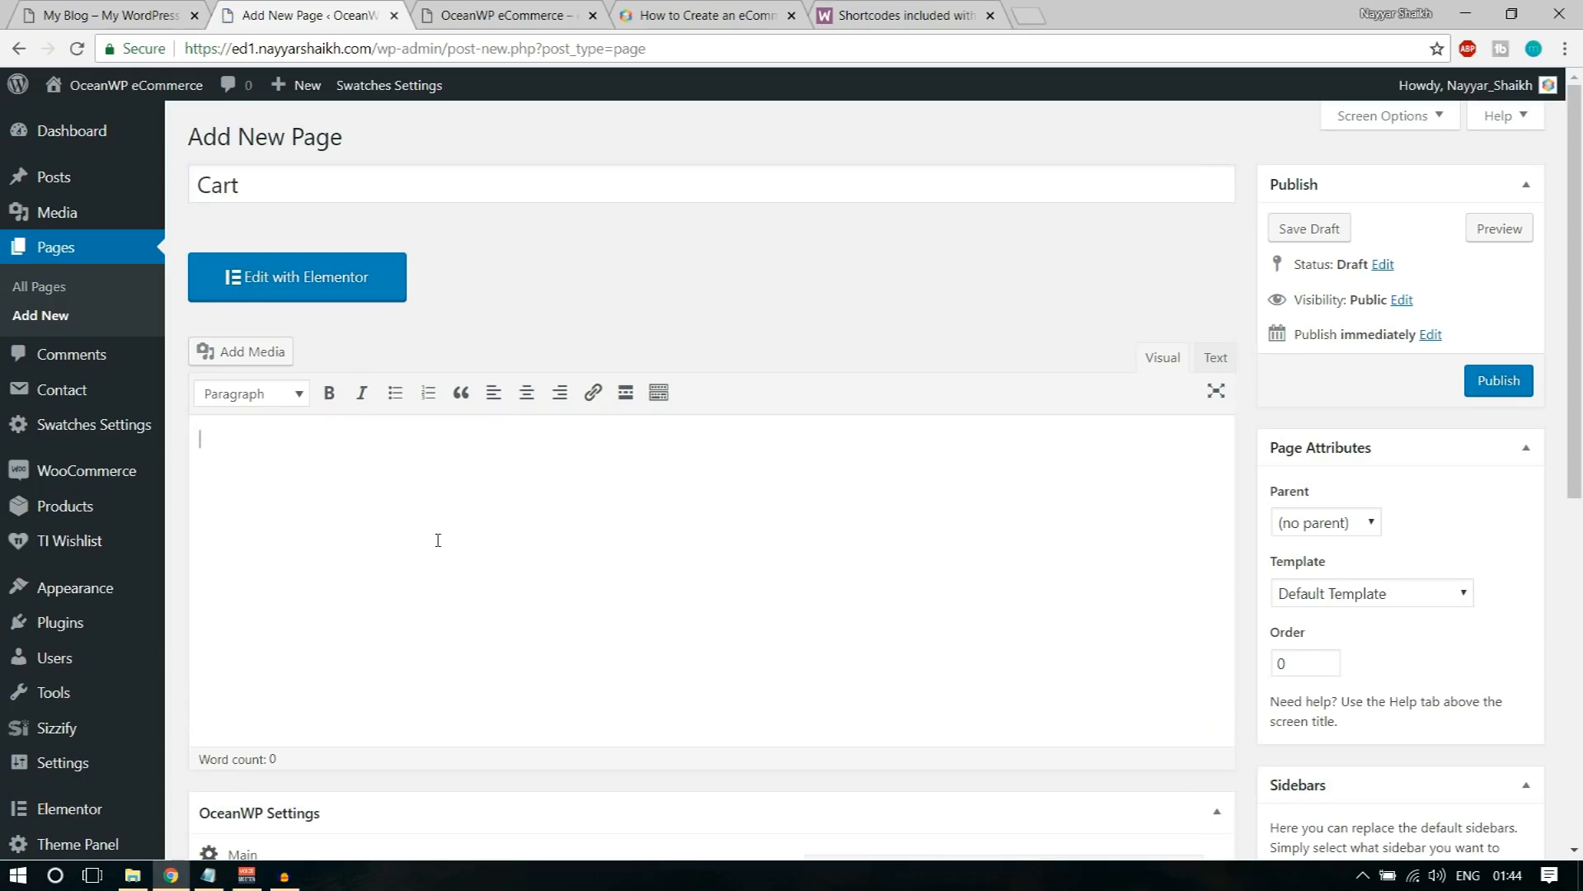
text([woocommerce_cart])
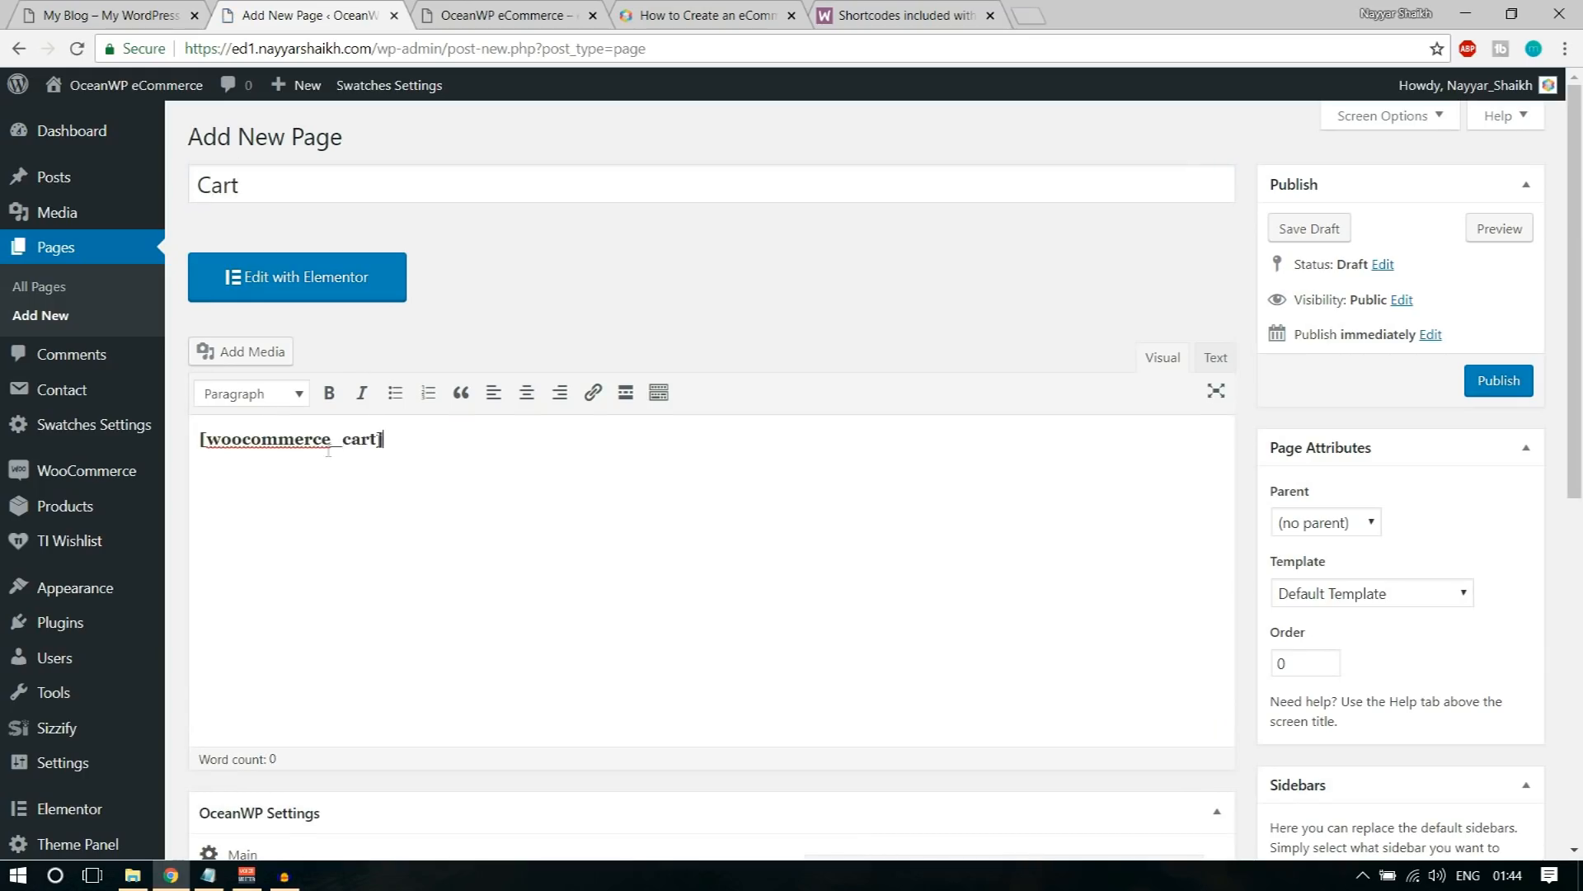
Step: Check the Cart page's title and its [woocommerce_cart] shortcode, and publish the page
drag(394, 437, 181, 433)
click(263, 493)
drag(394, 449, 201, 446)
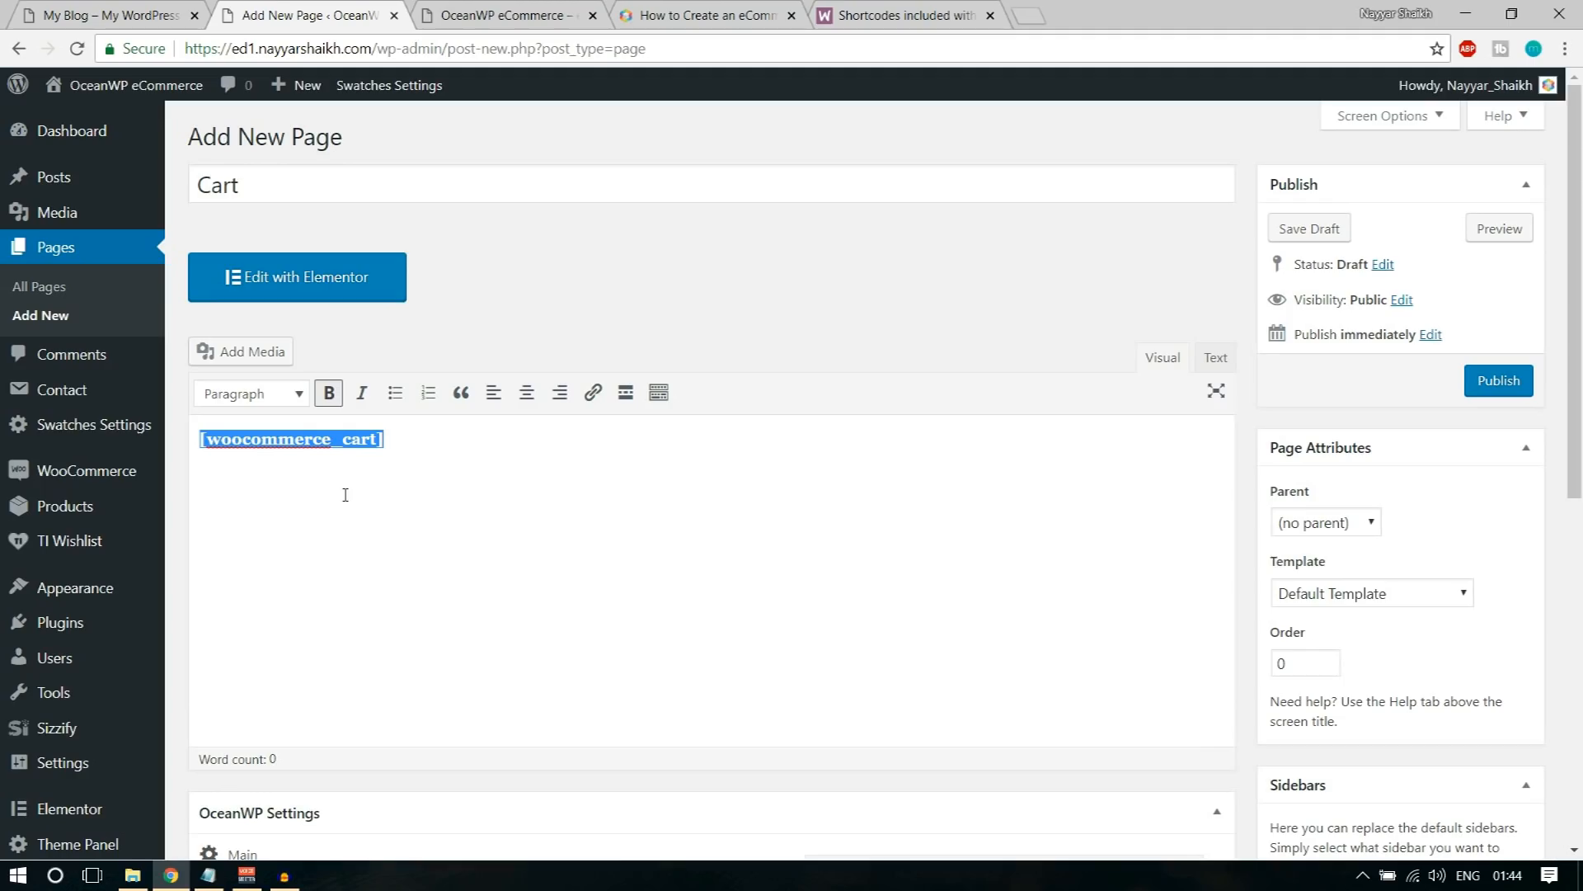
drag(271, 174, 183, 183)
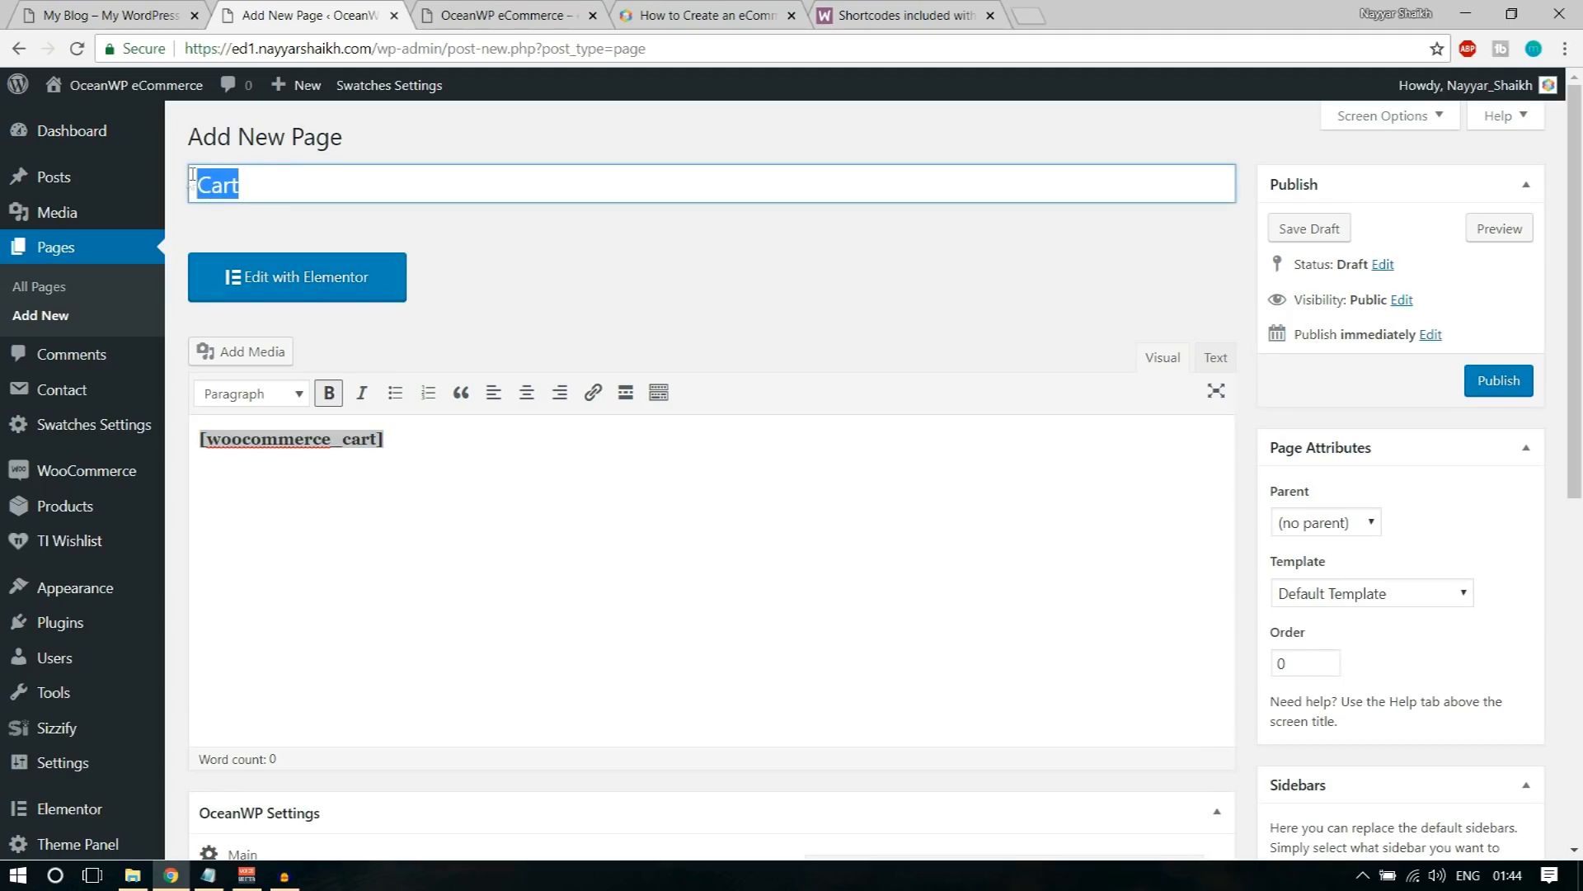
click(387, 474)
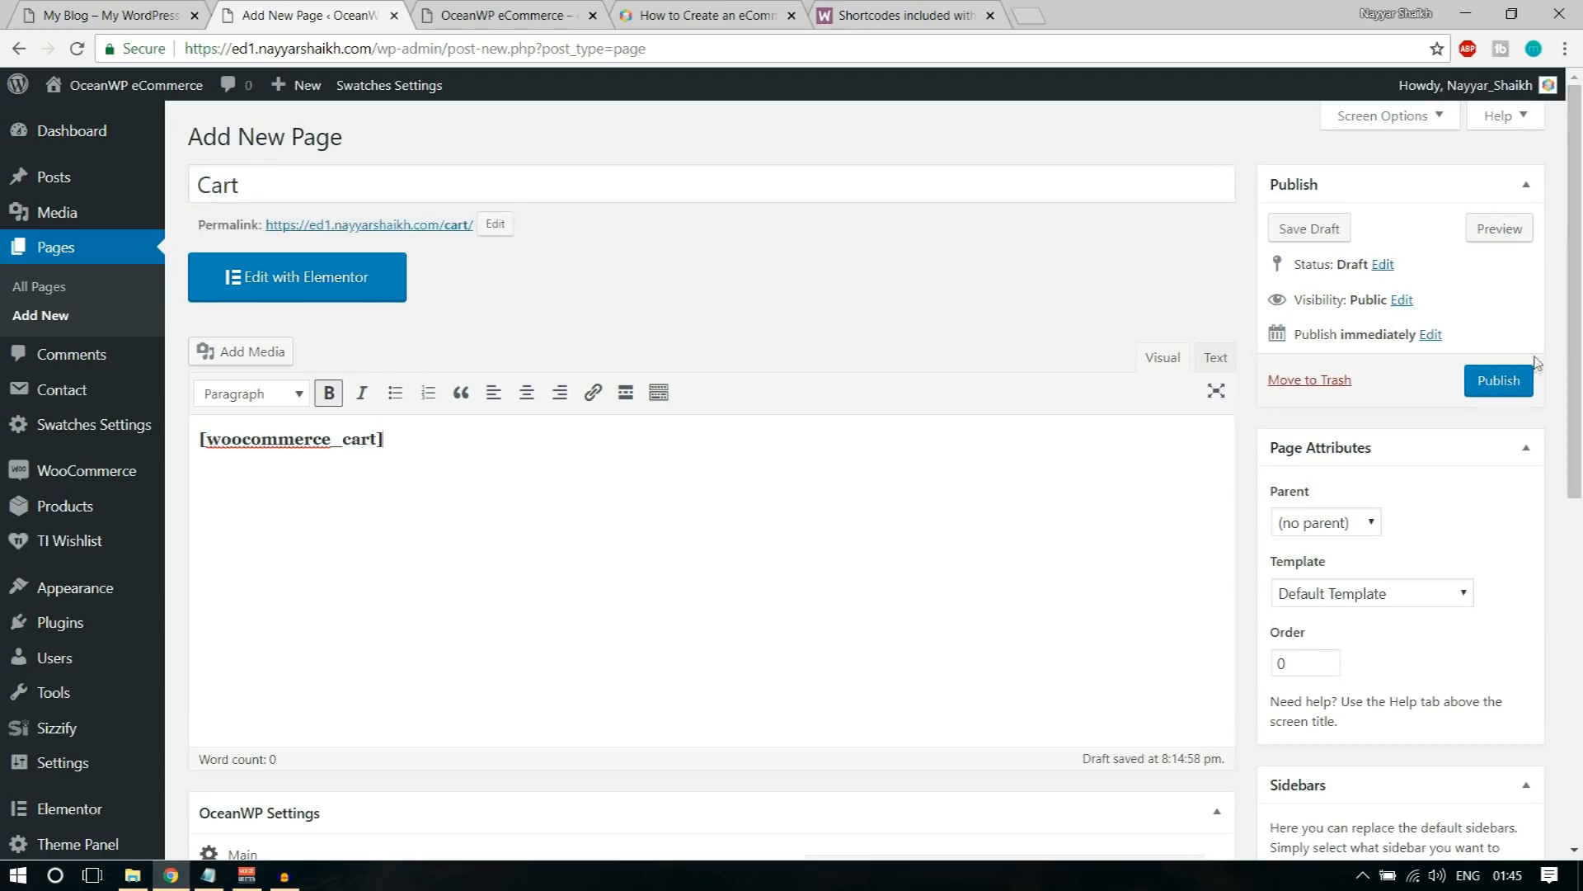
click(1526, 386)
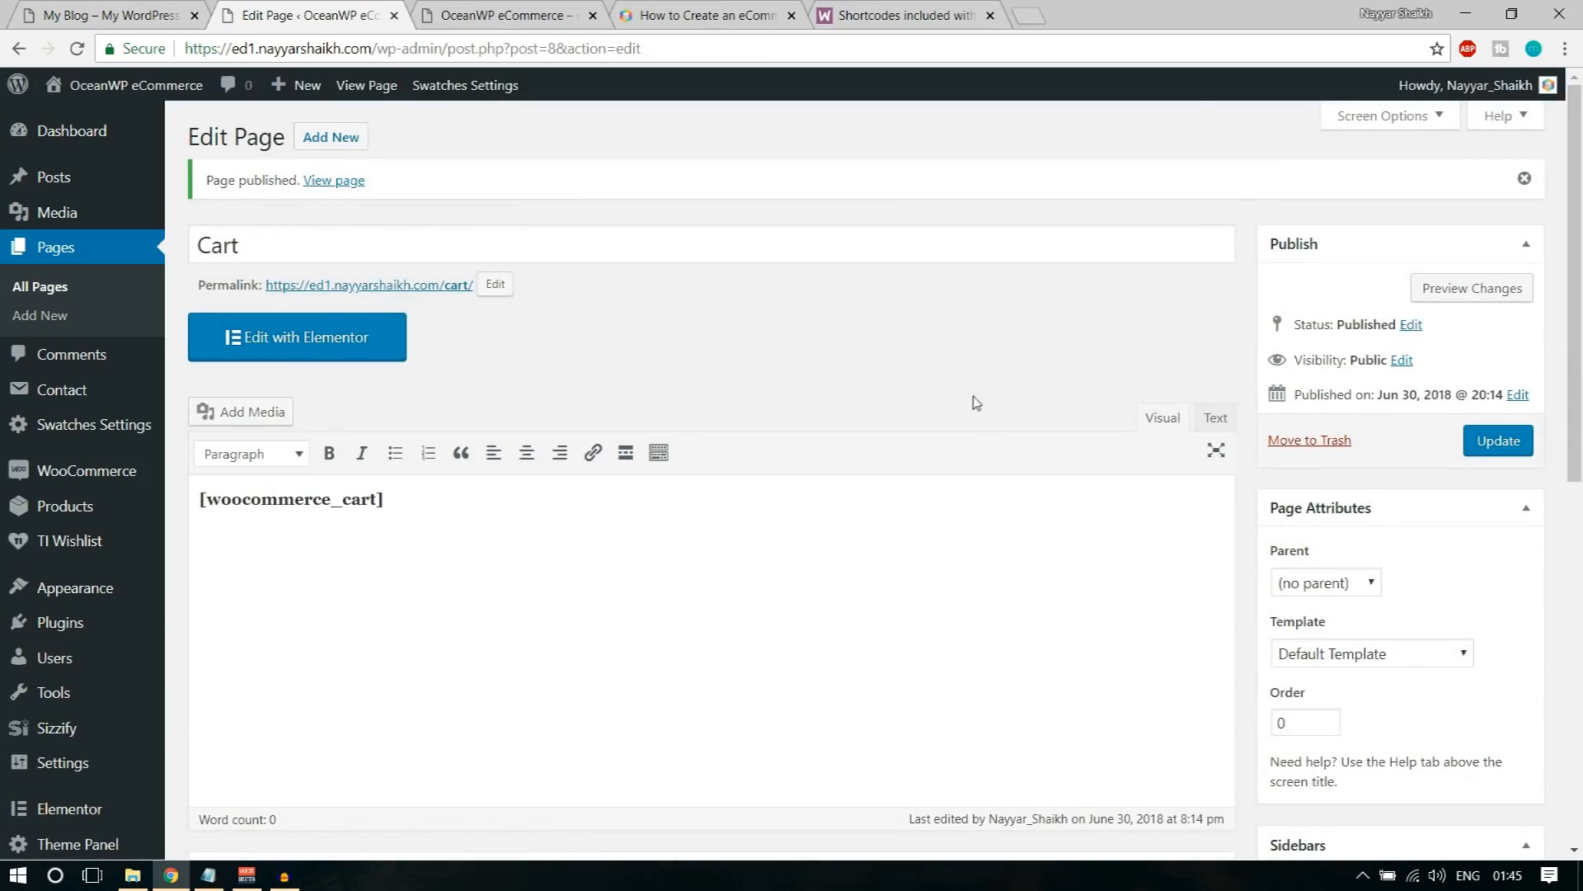
Step: Copy the [woocommerce_checkout] shortcode from the WooCommerce documentation and publish a new page titled Checkout containing it
click(903, 10)
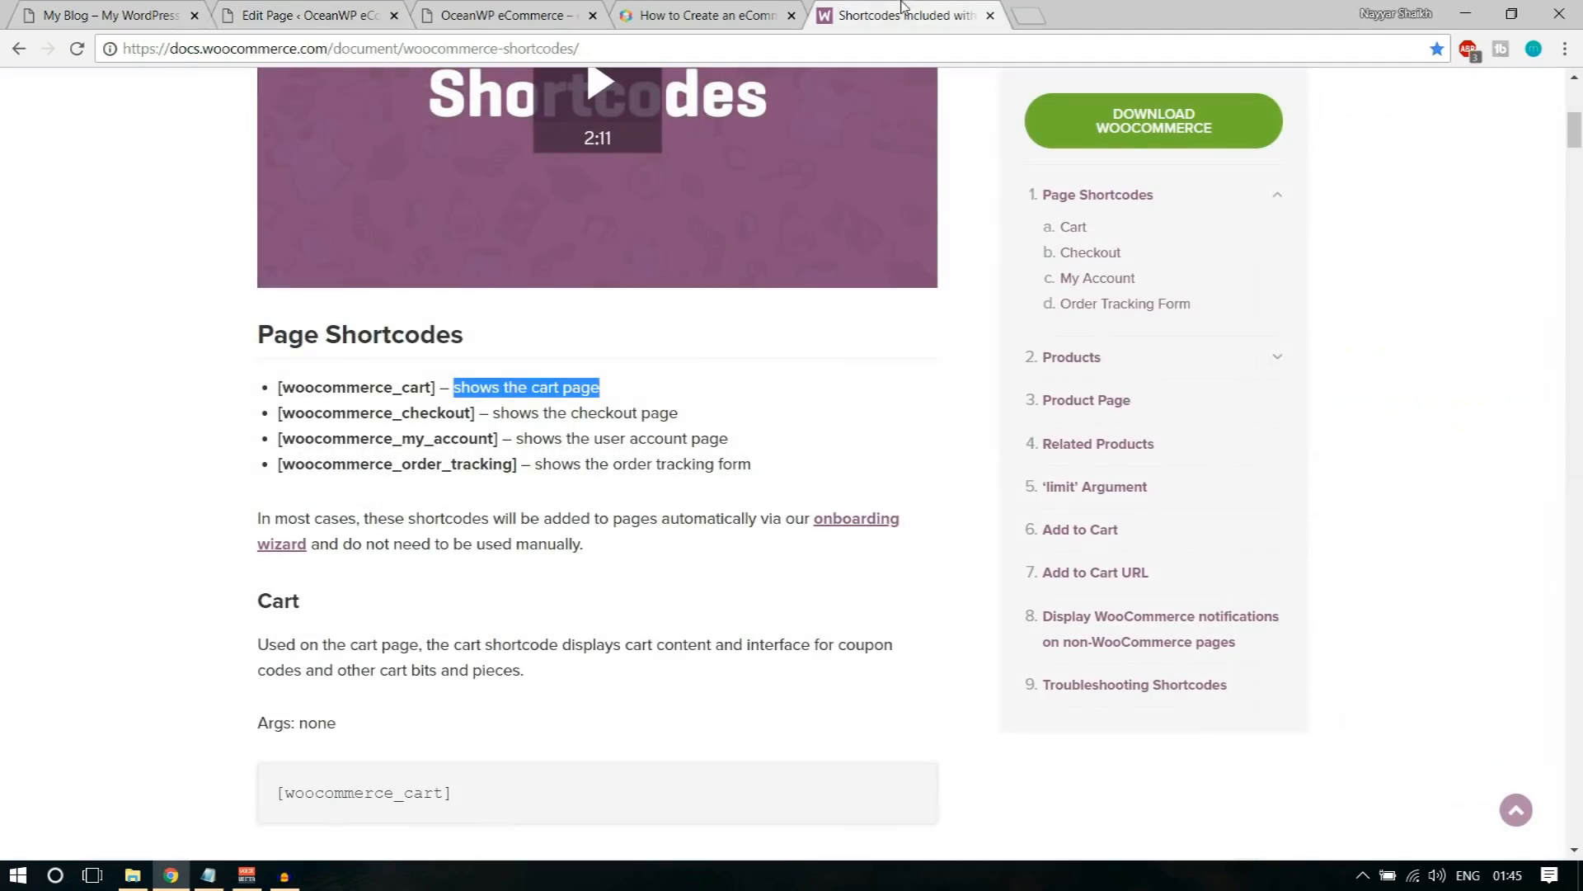
click(350, 433)
drag(276, 418, 483, 410)
key(ctrl+c)
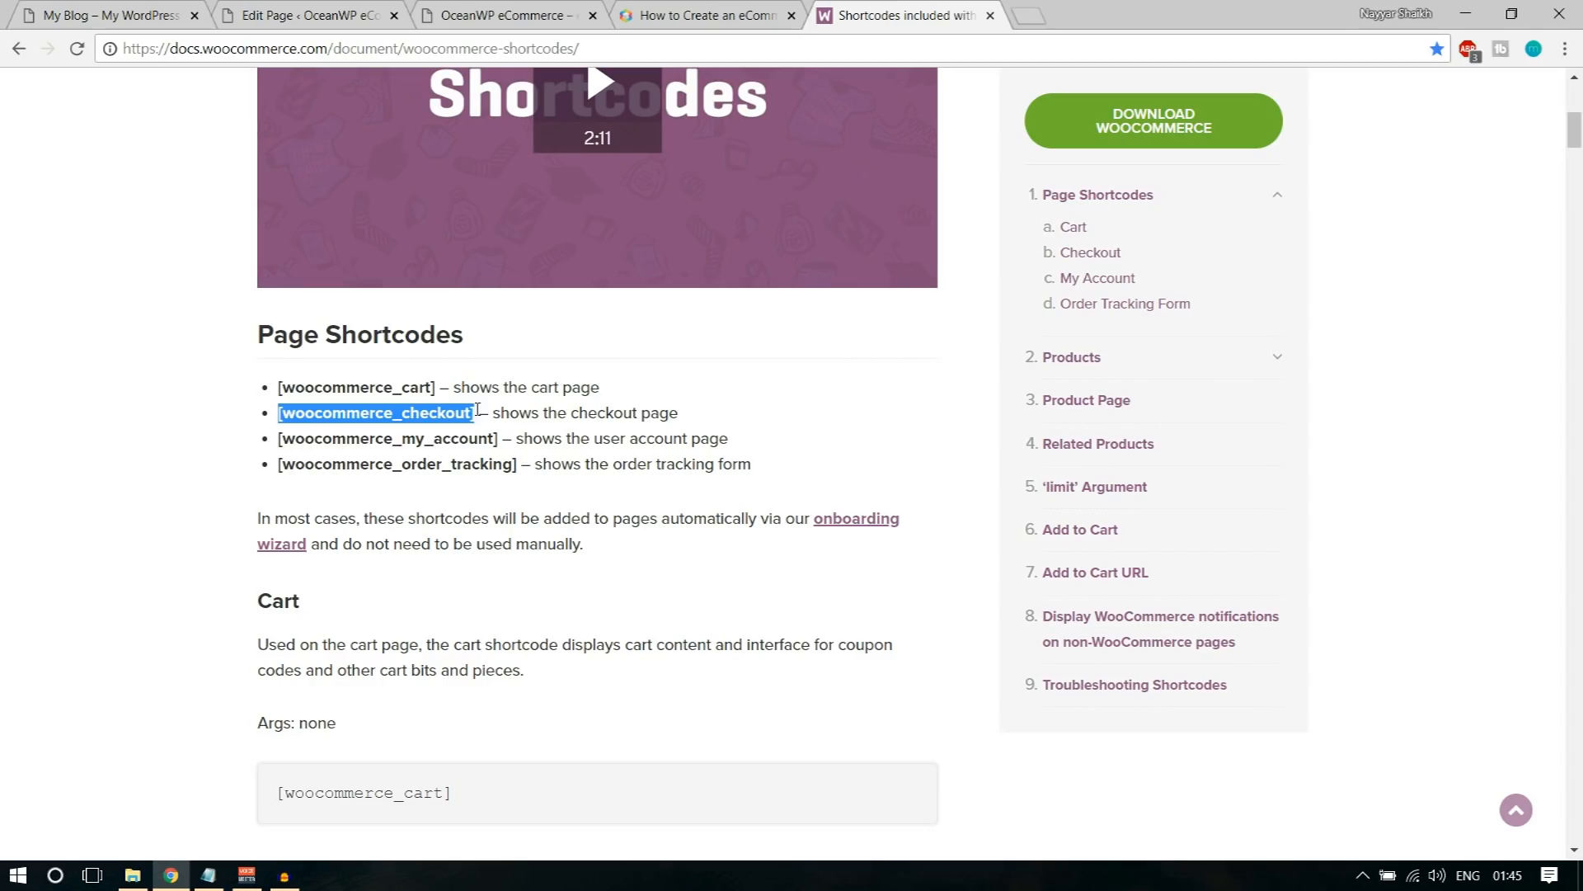
click(382, 7)
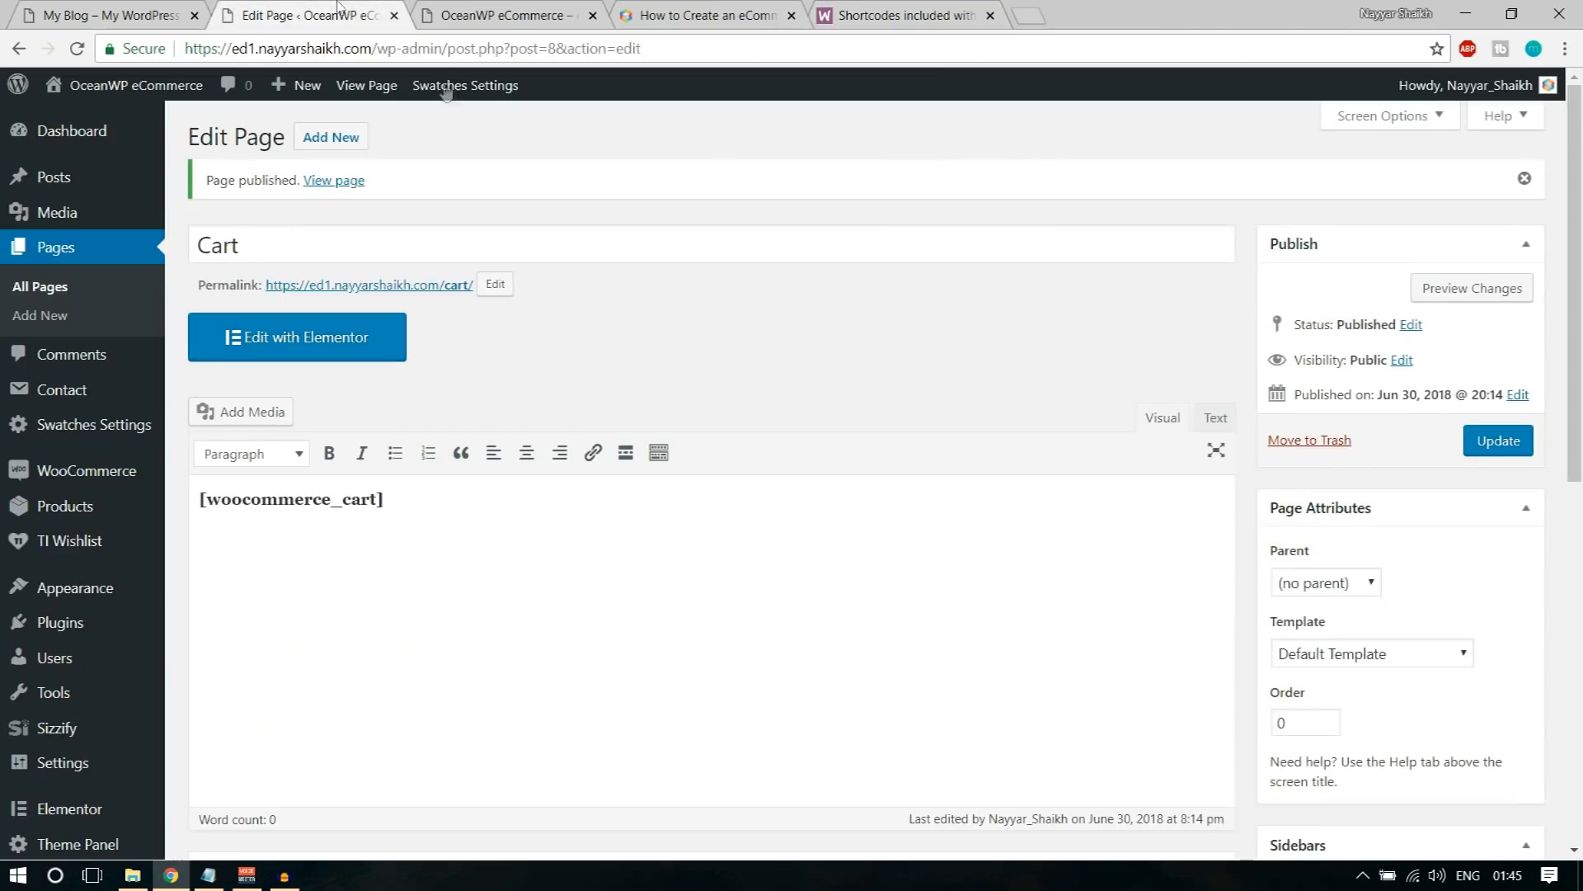
click(350, 144)
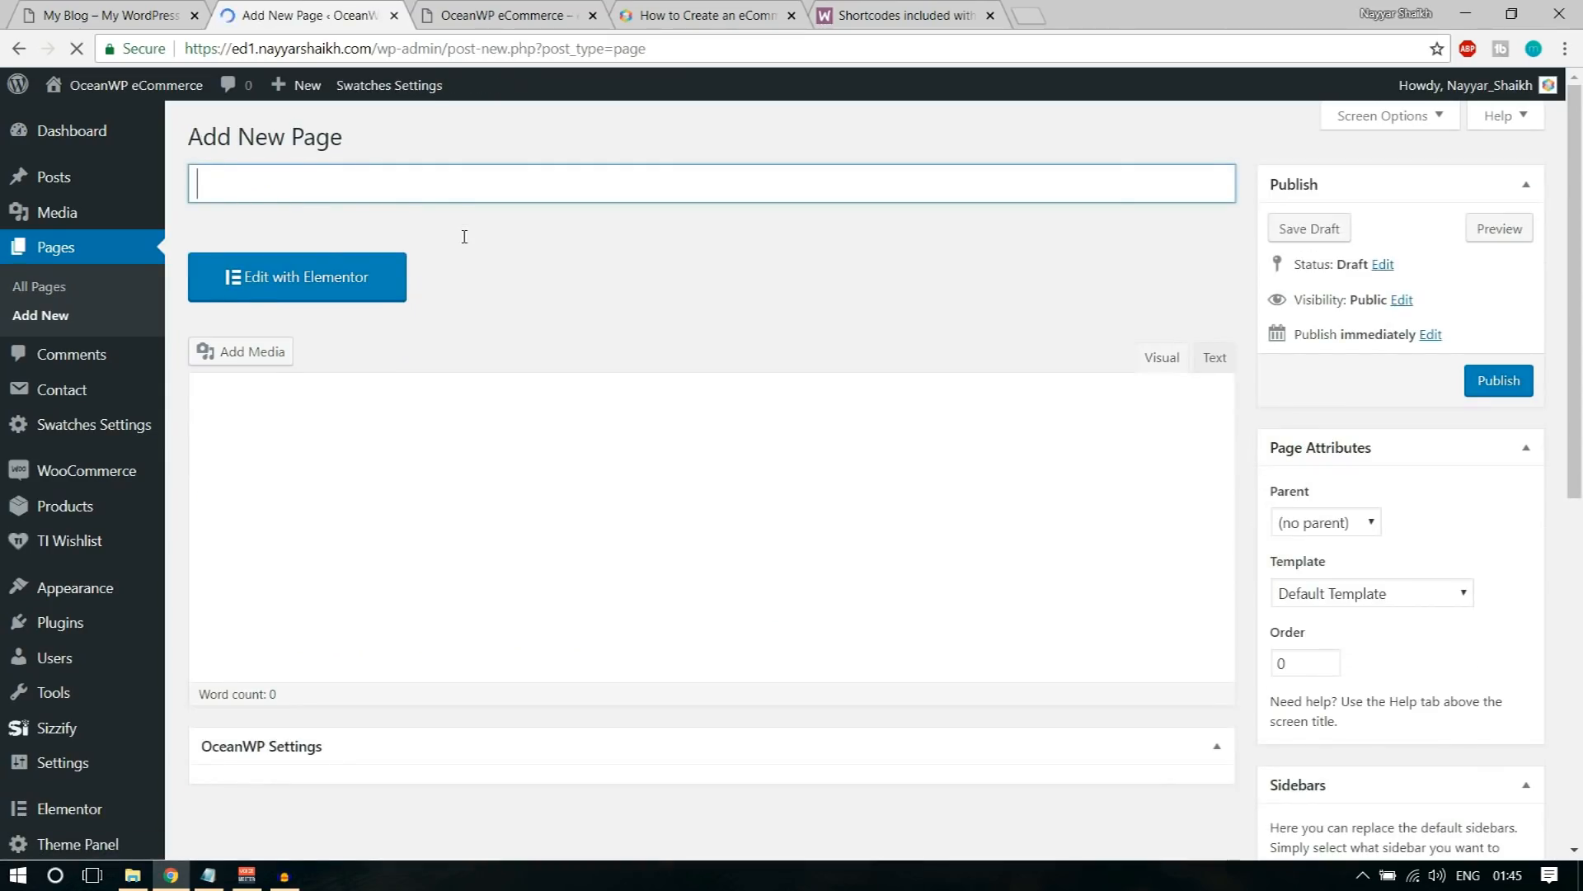
text(Checkout)
click(452, 506)
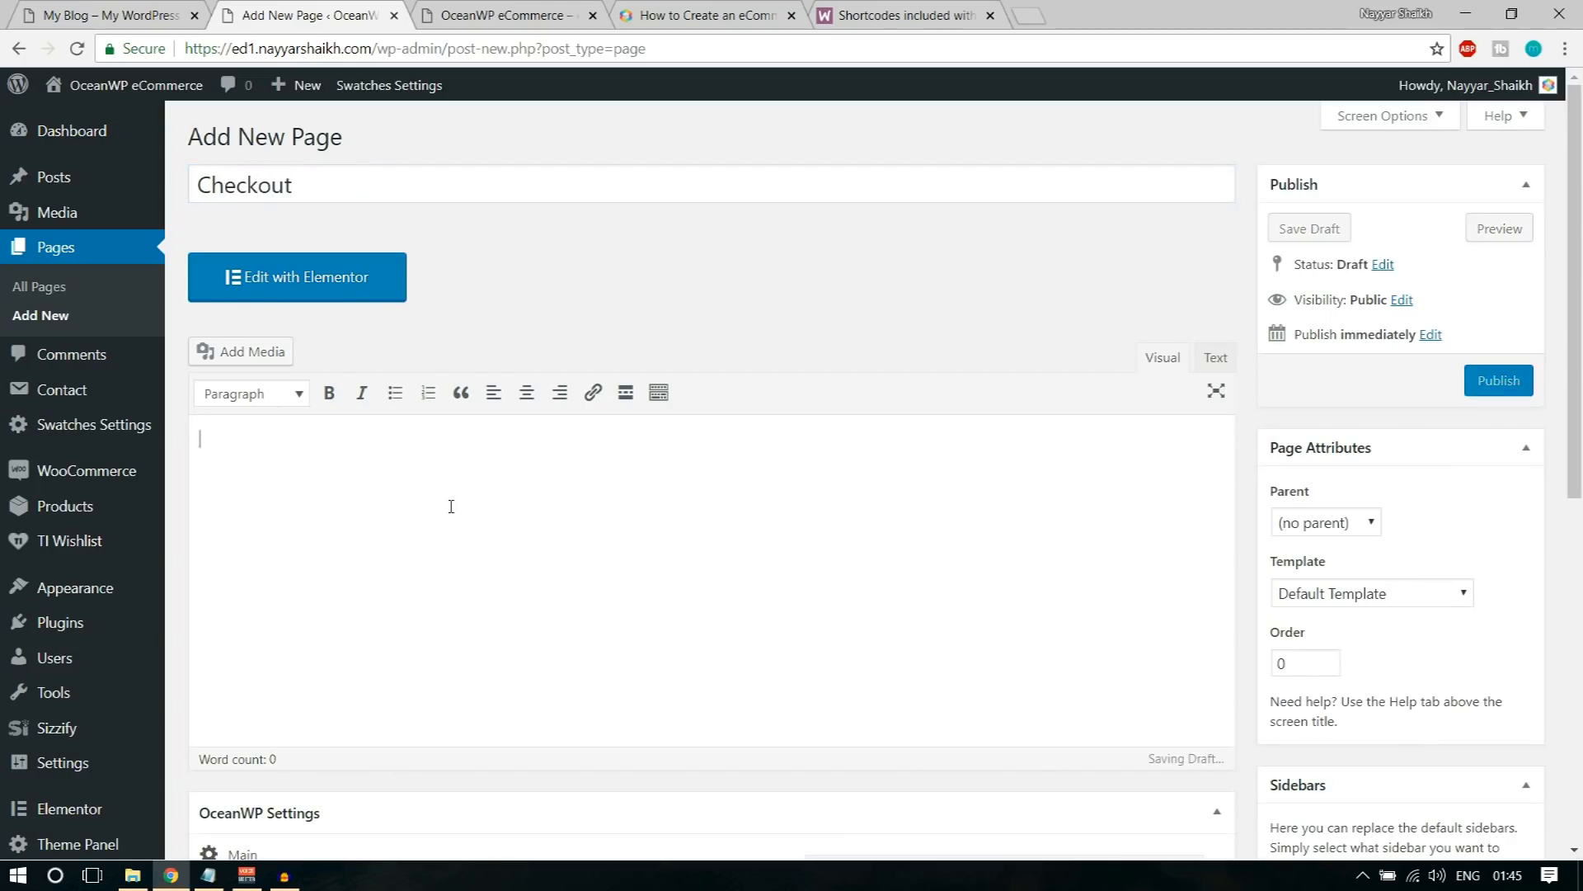
key(ctrl+v)
click(1482, 384)
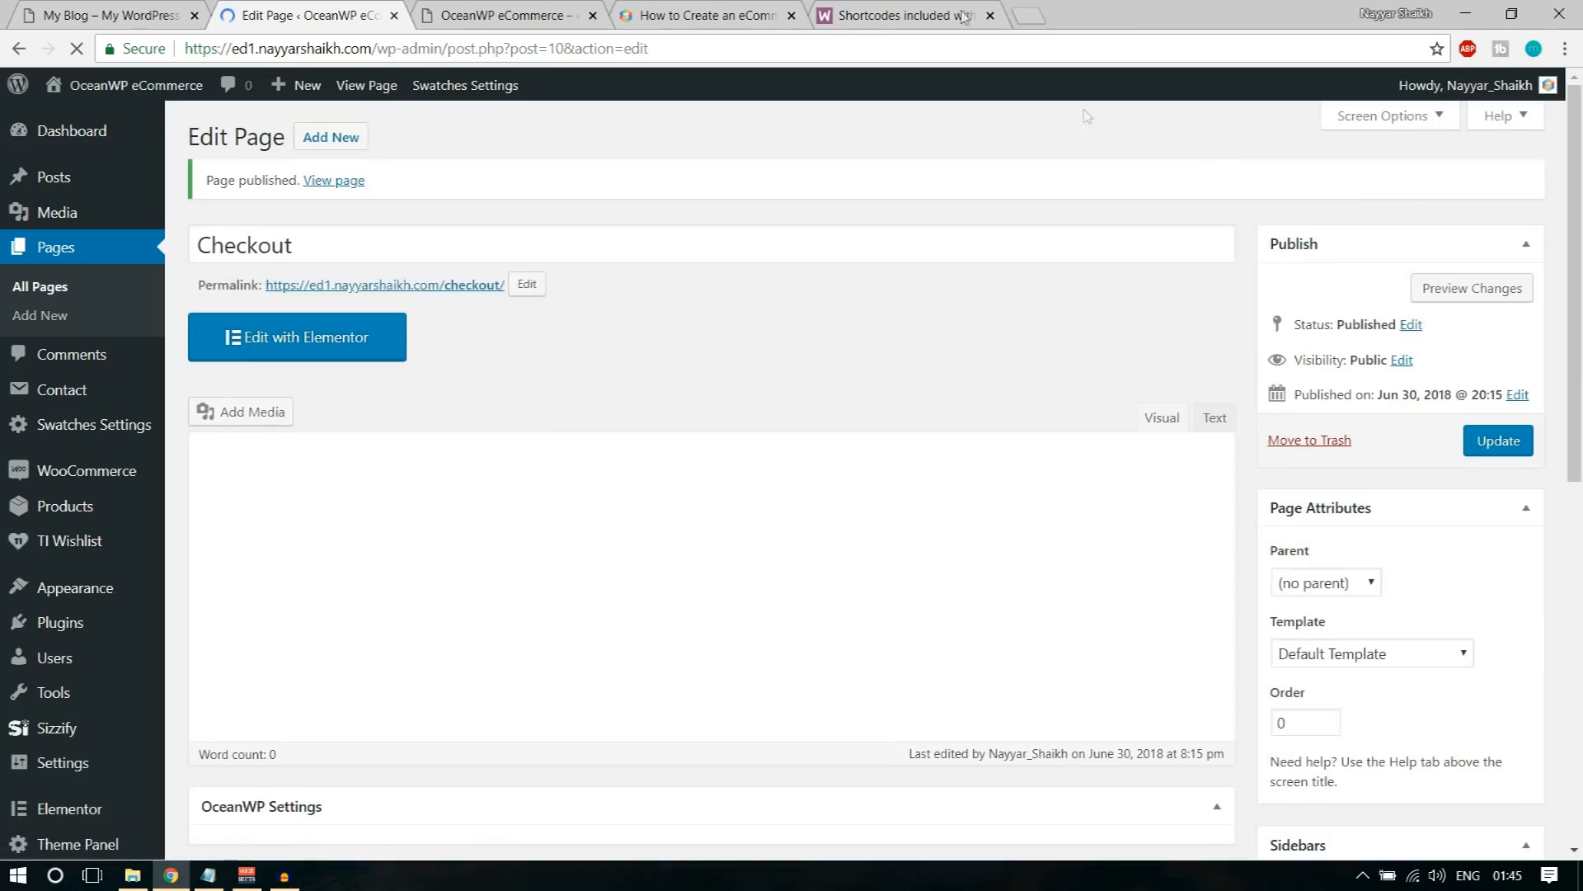
Step: Copy the [woocommerce_my_account] shortcode from the documentation and publish a new page titled My Account containing it
click(908, 15)
drag(279, 443, 508, 439)
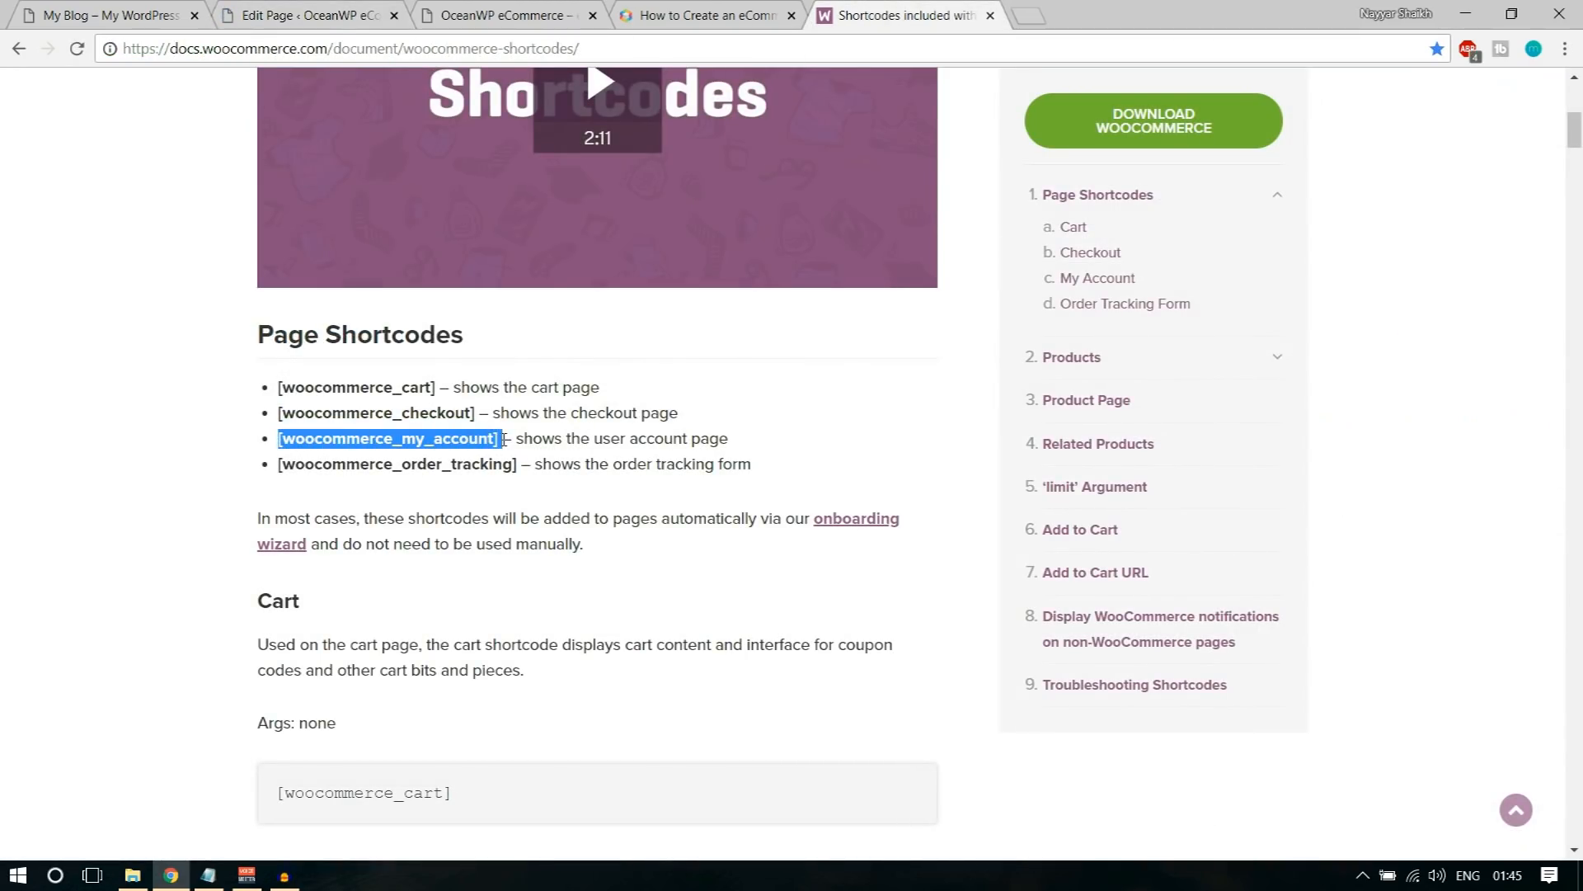
click(309, 15)
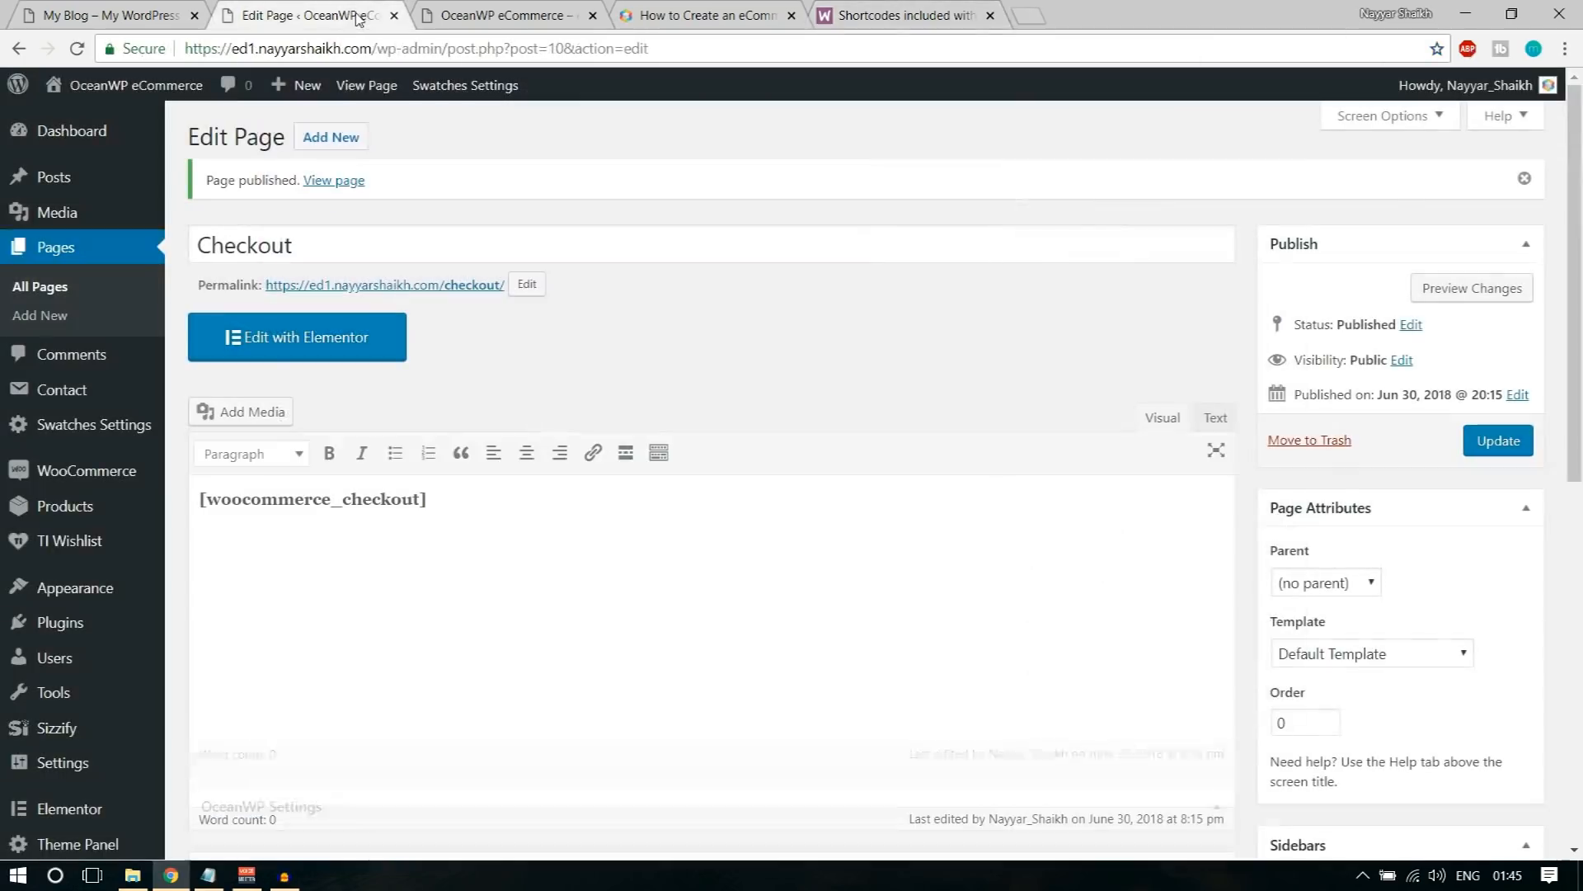
click(305, 140)
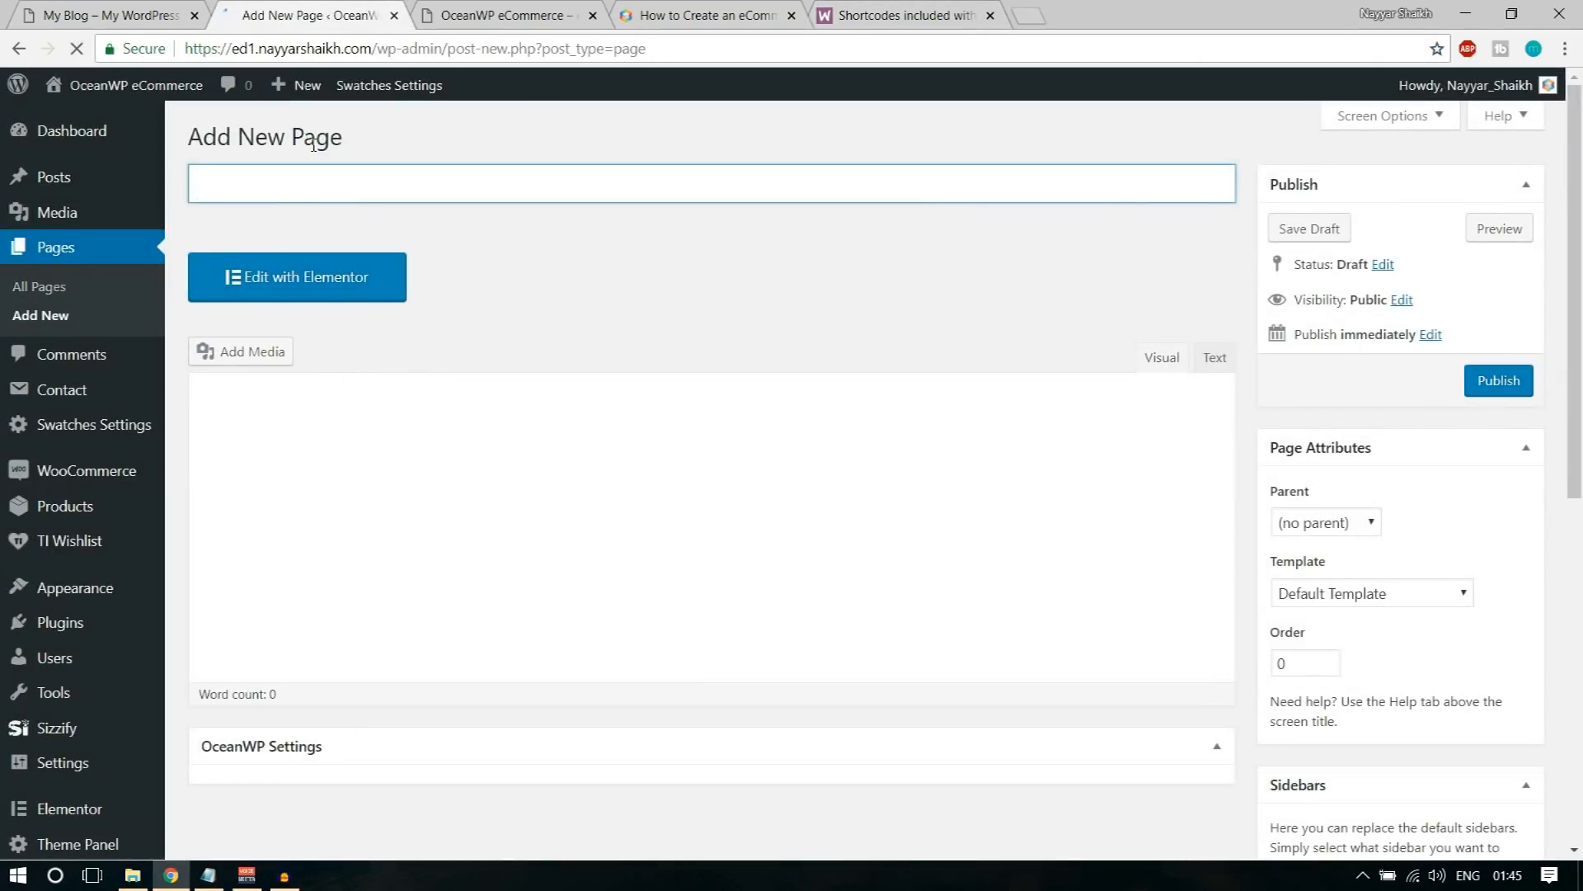
text(MNy)
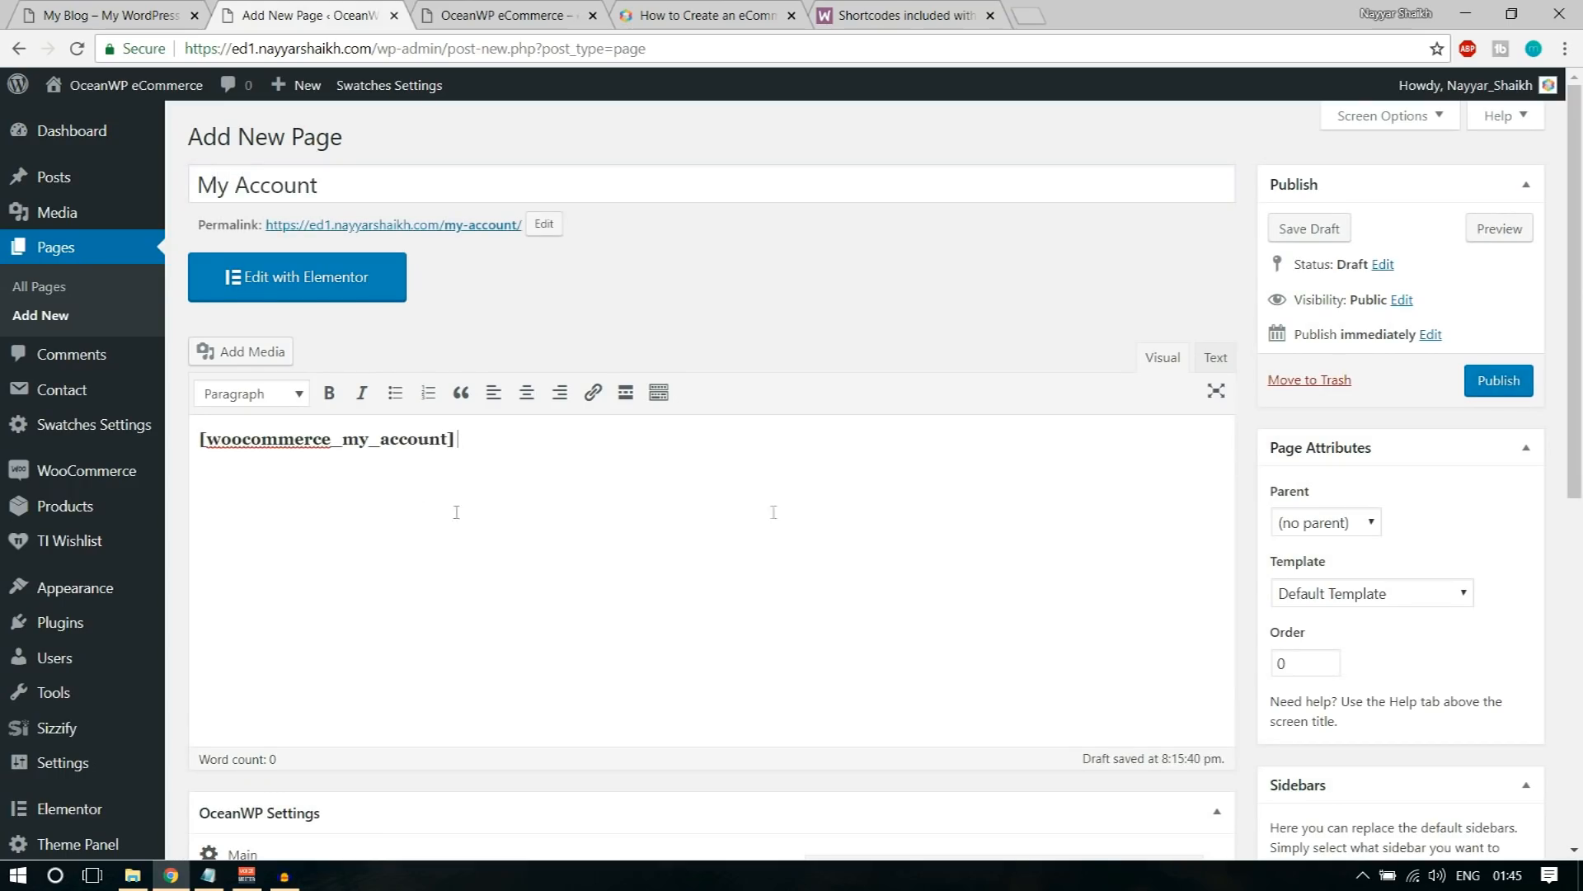
click(1520, 377)
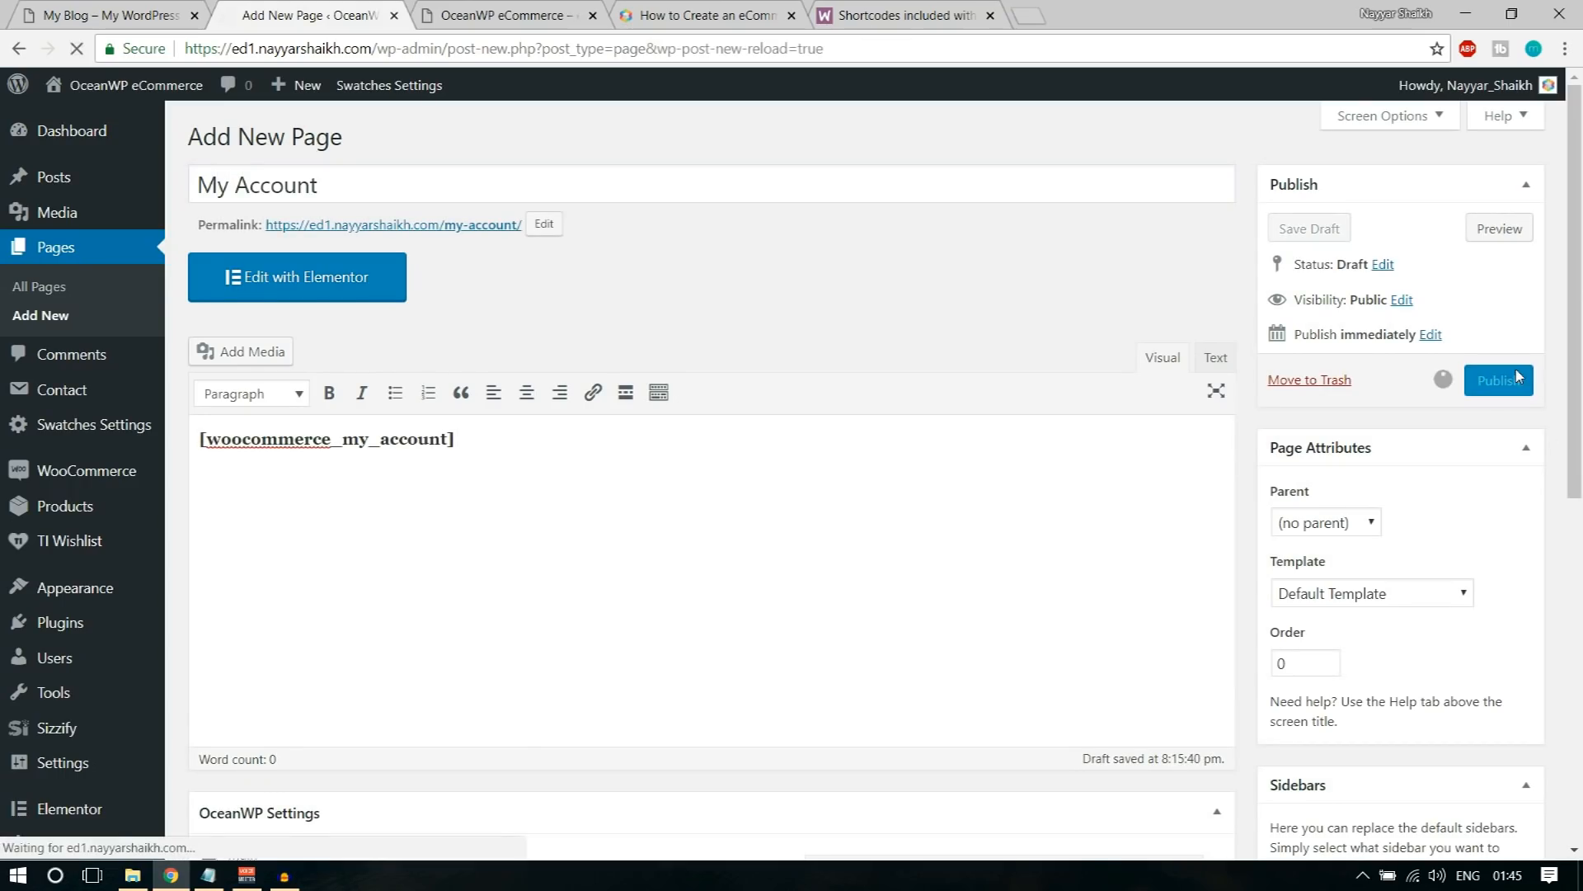
Step: Copy the [woocommerce_order_tracking] shortcode from the documentation and publish a new page titled Track Your Order containing it
click(859, 17)
drag(280, 470, 514, 466)
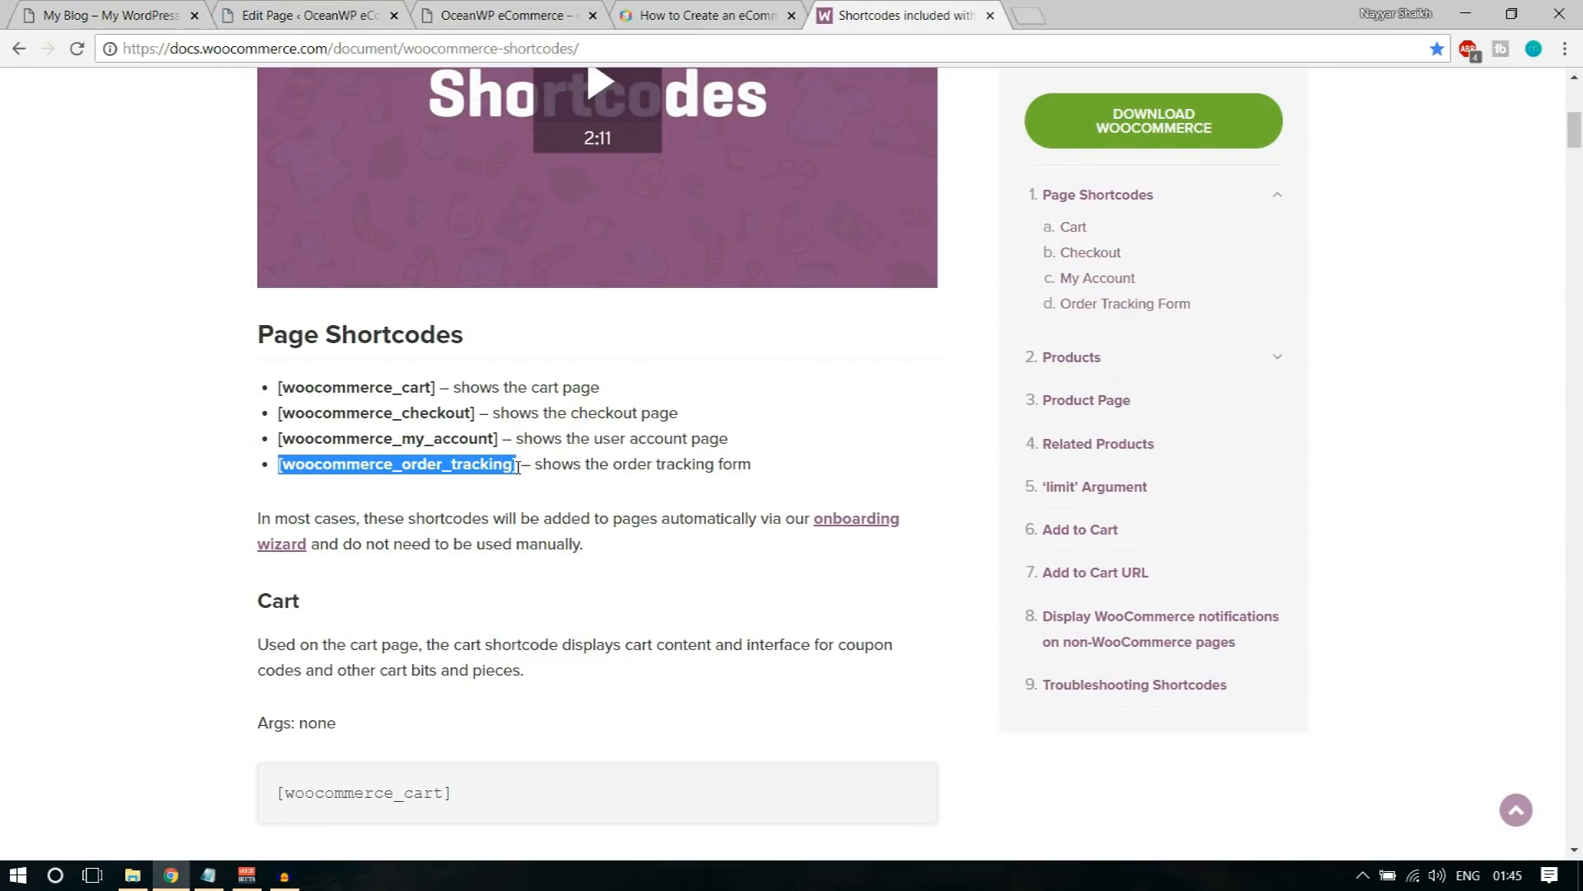
click(339, 14)
click(375, 142)
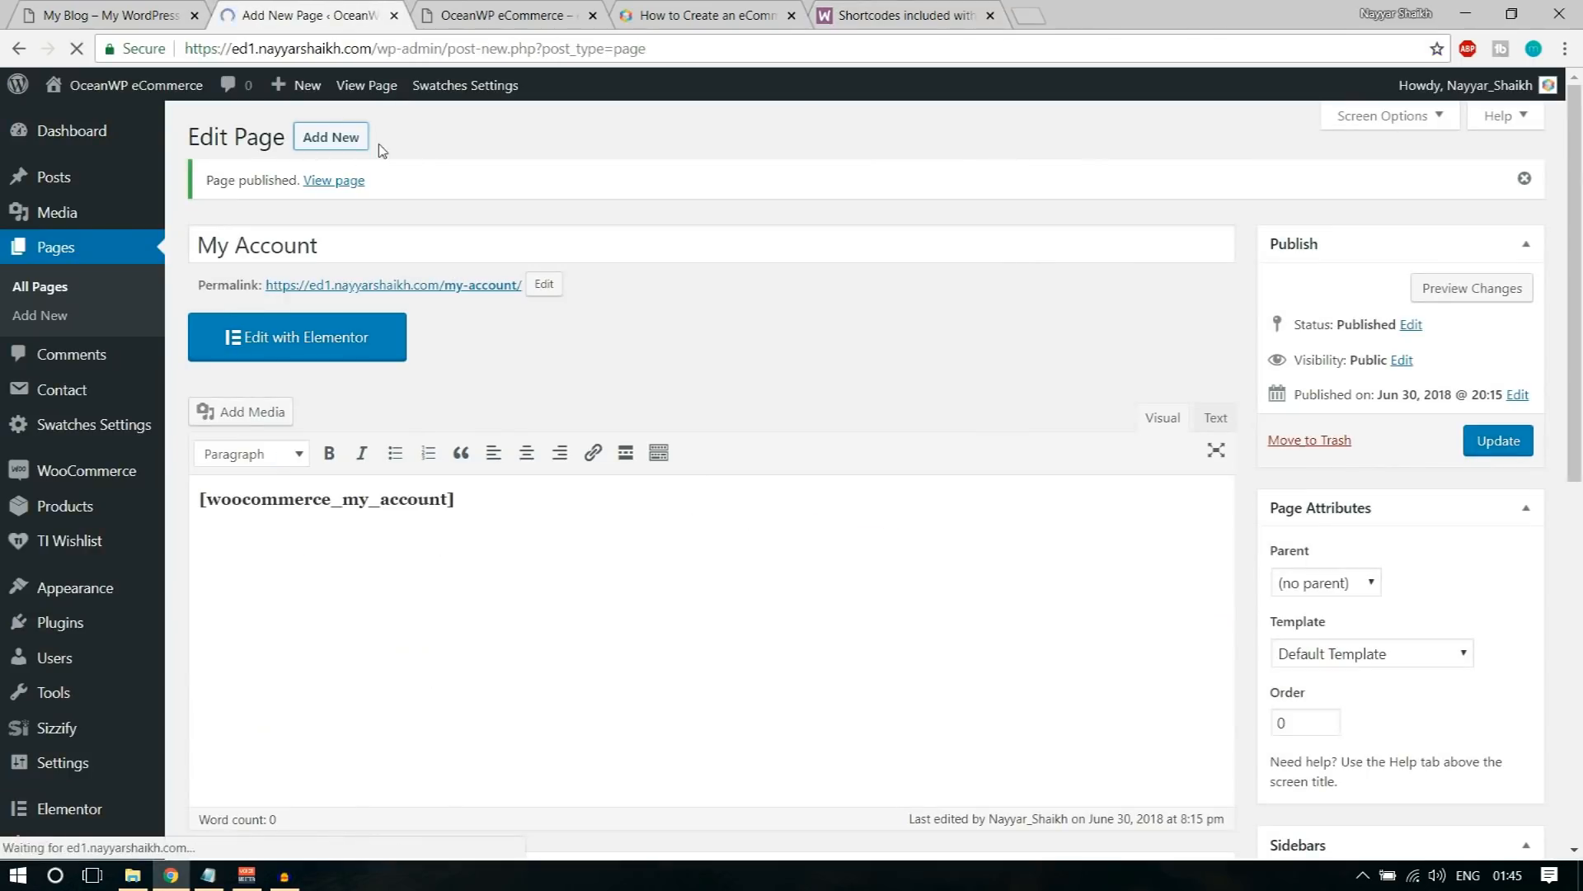
text(Tr)
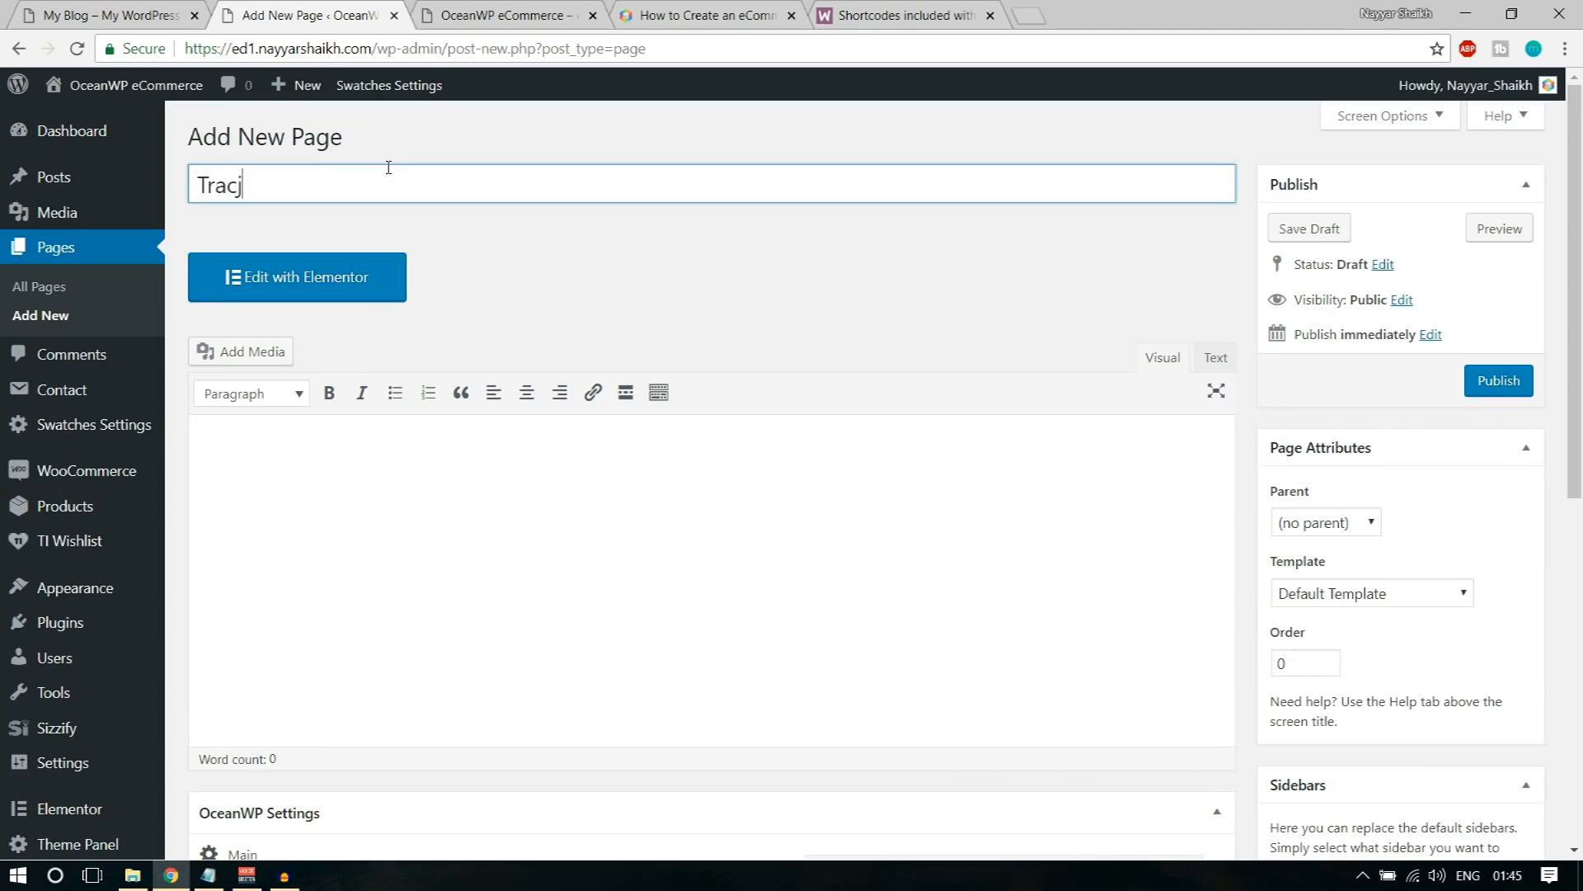
text(ack Your Order)
click(363, 428)
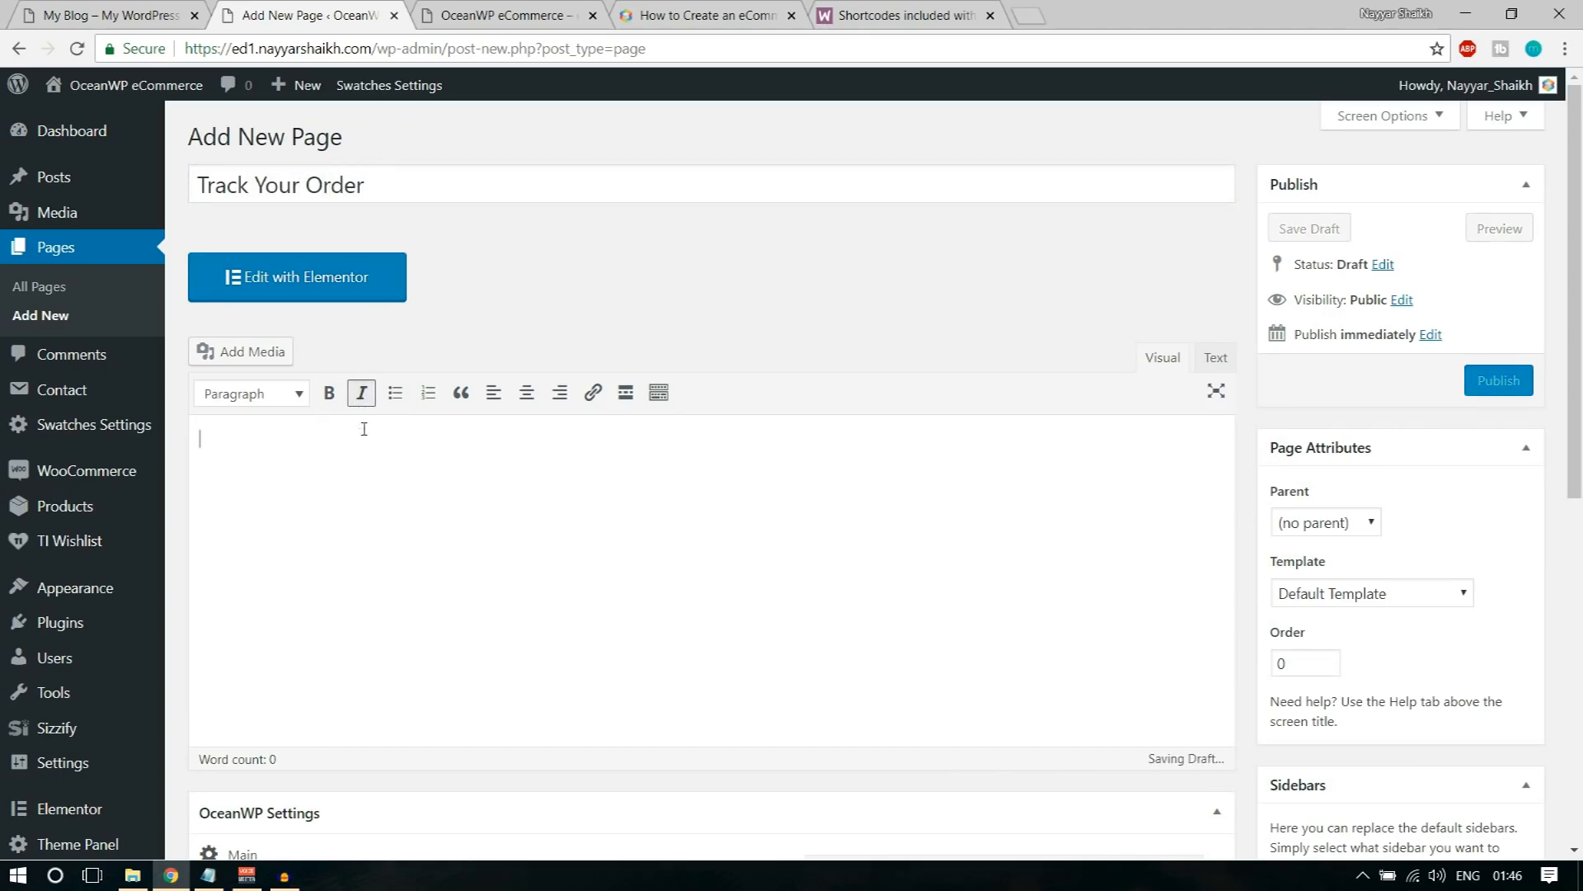
text([woocommerce_order_tracking])
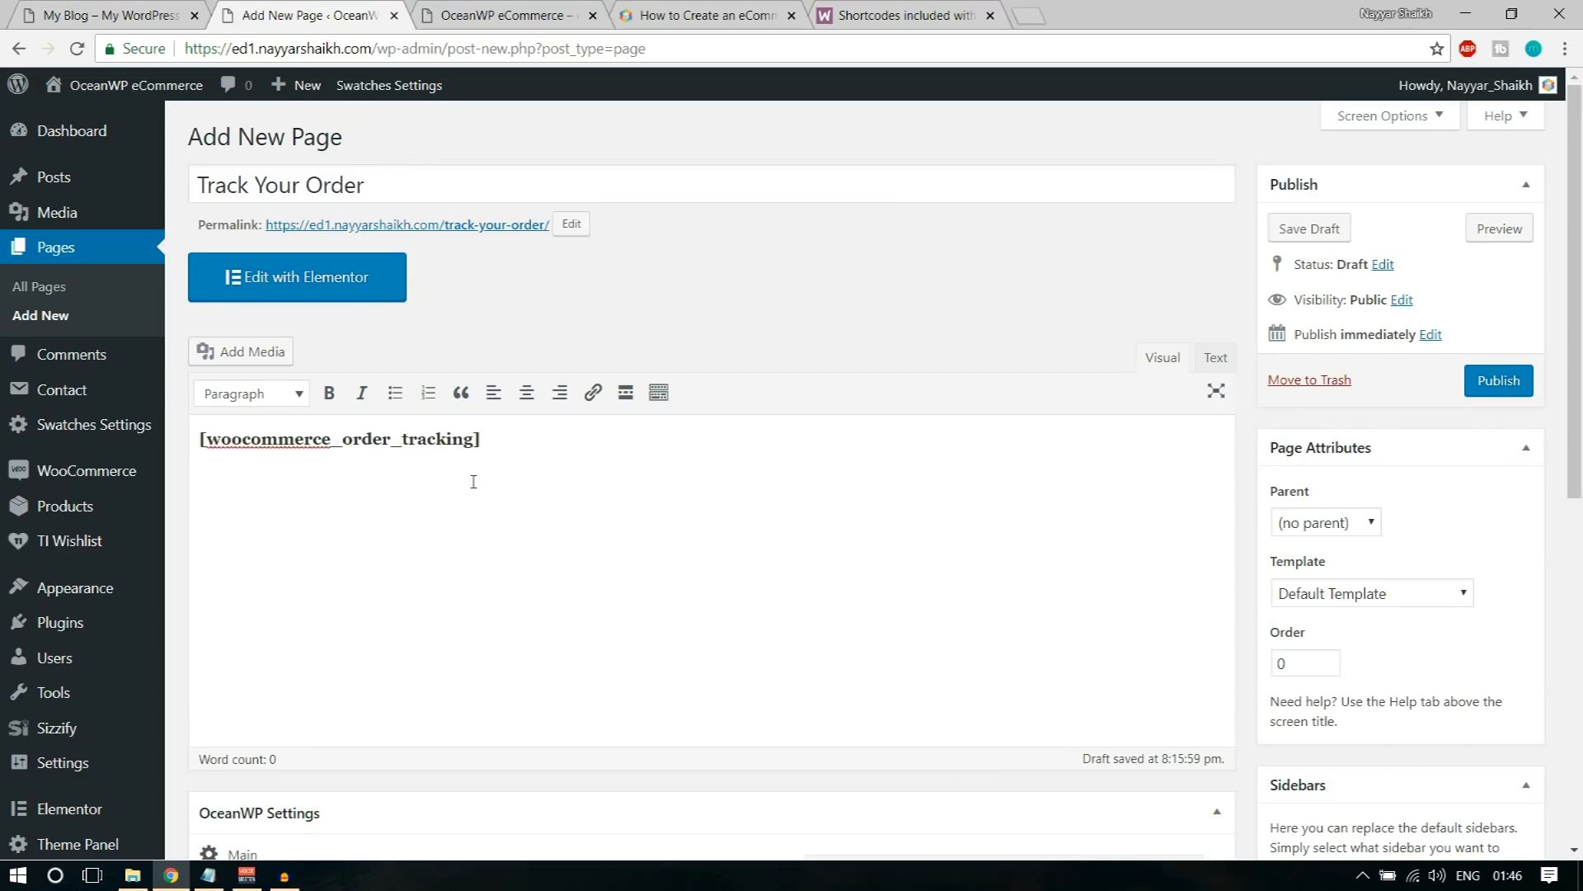
click(1519, 385)
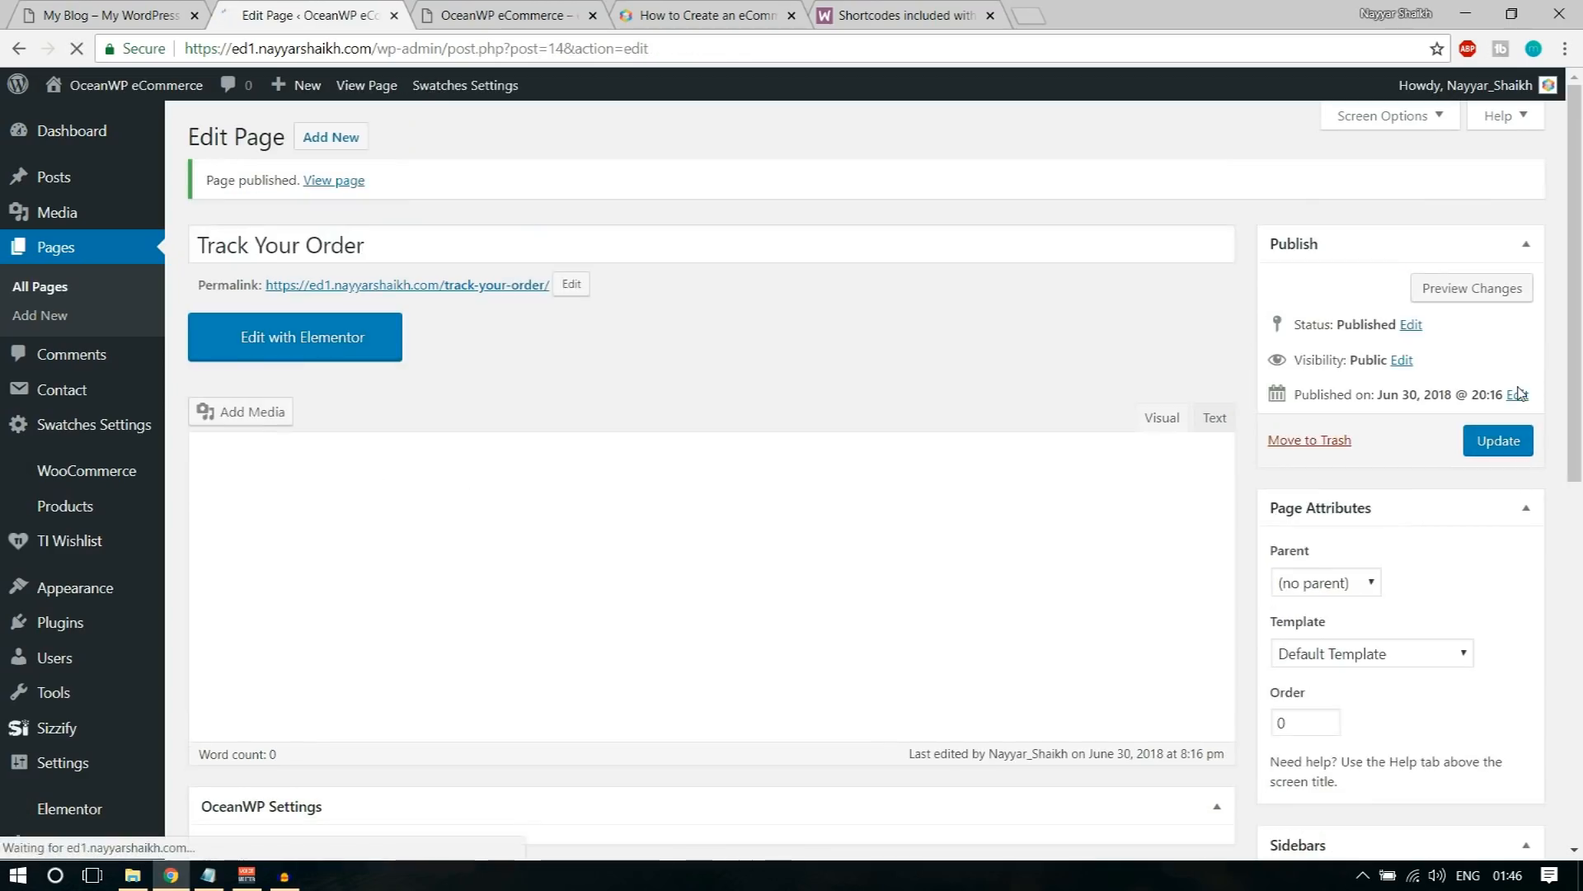
Step: Open the list of all pages and move Sample Page to the trash
click(39, 290)
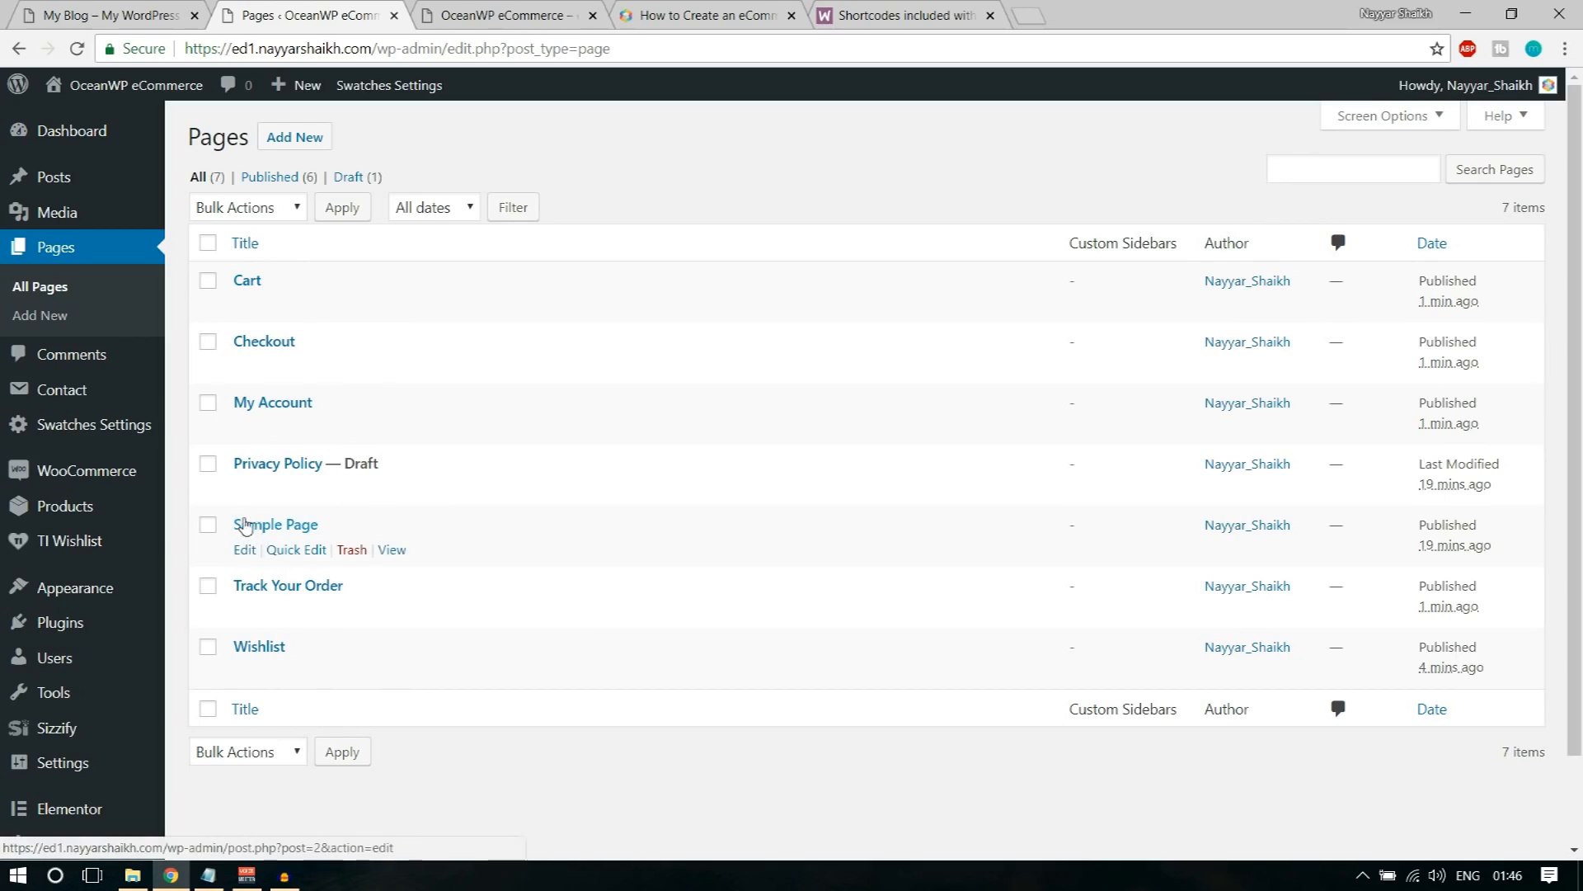
click(349, 550)
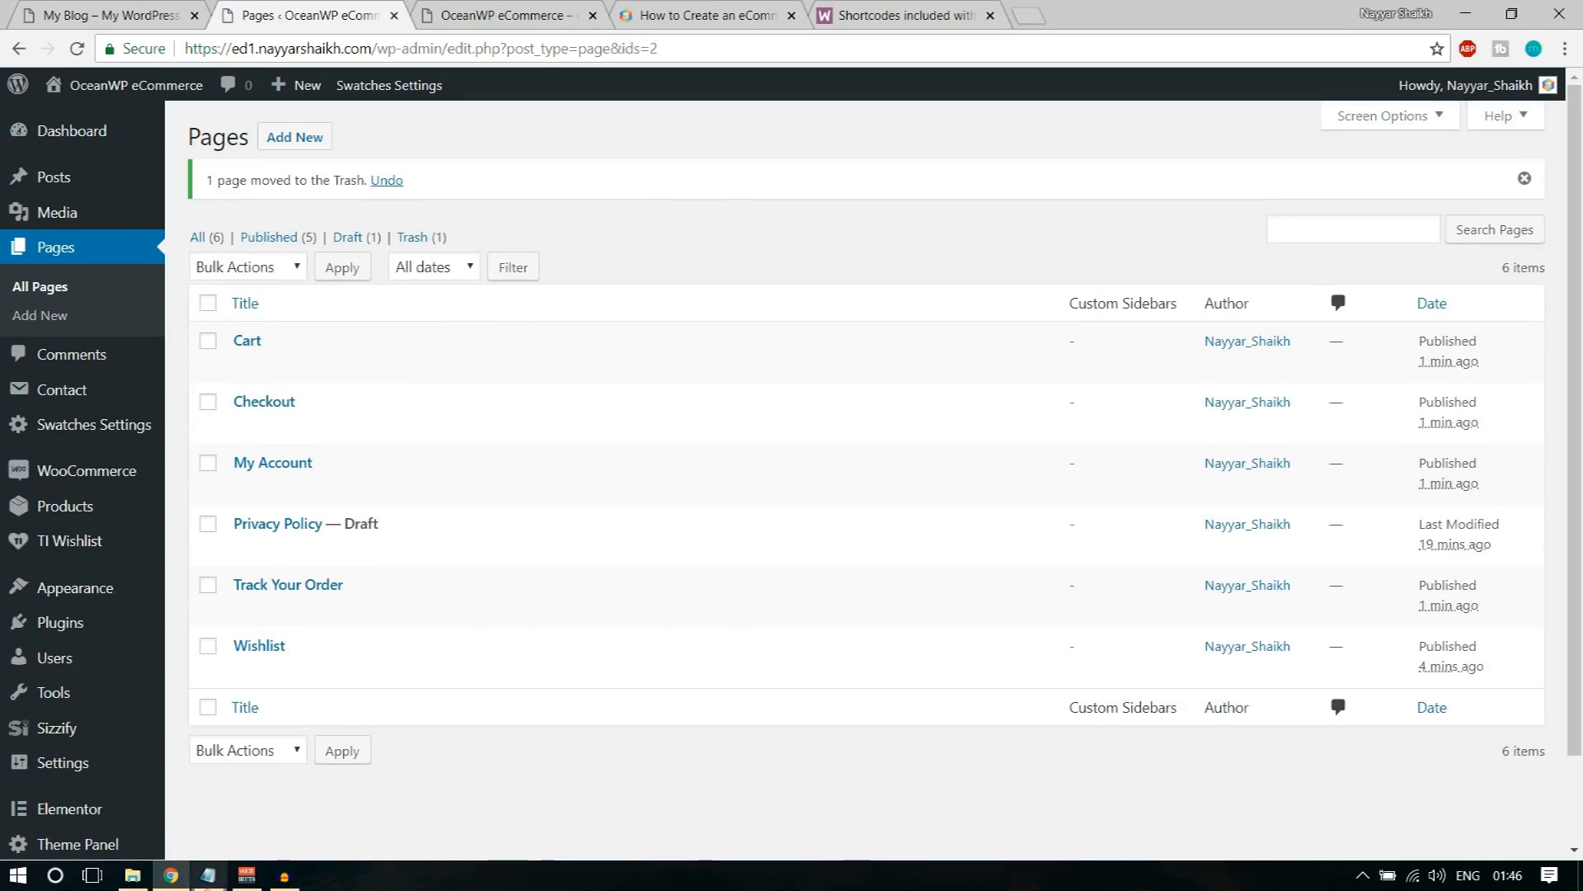
Step: Reload the store's front page, close the tutorial and shortcode documentation tabs, and return to the pages list
click(505, 14)
click(76, 49)
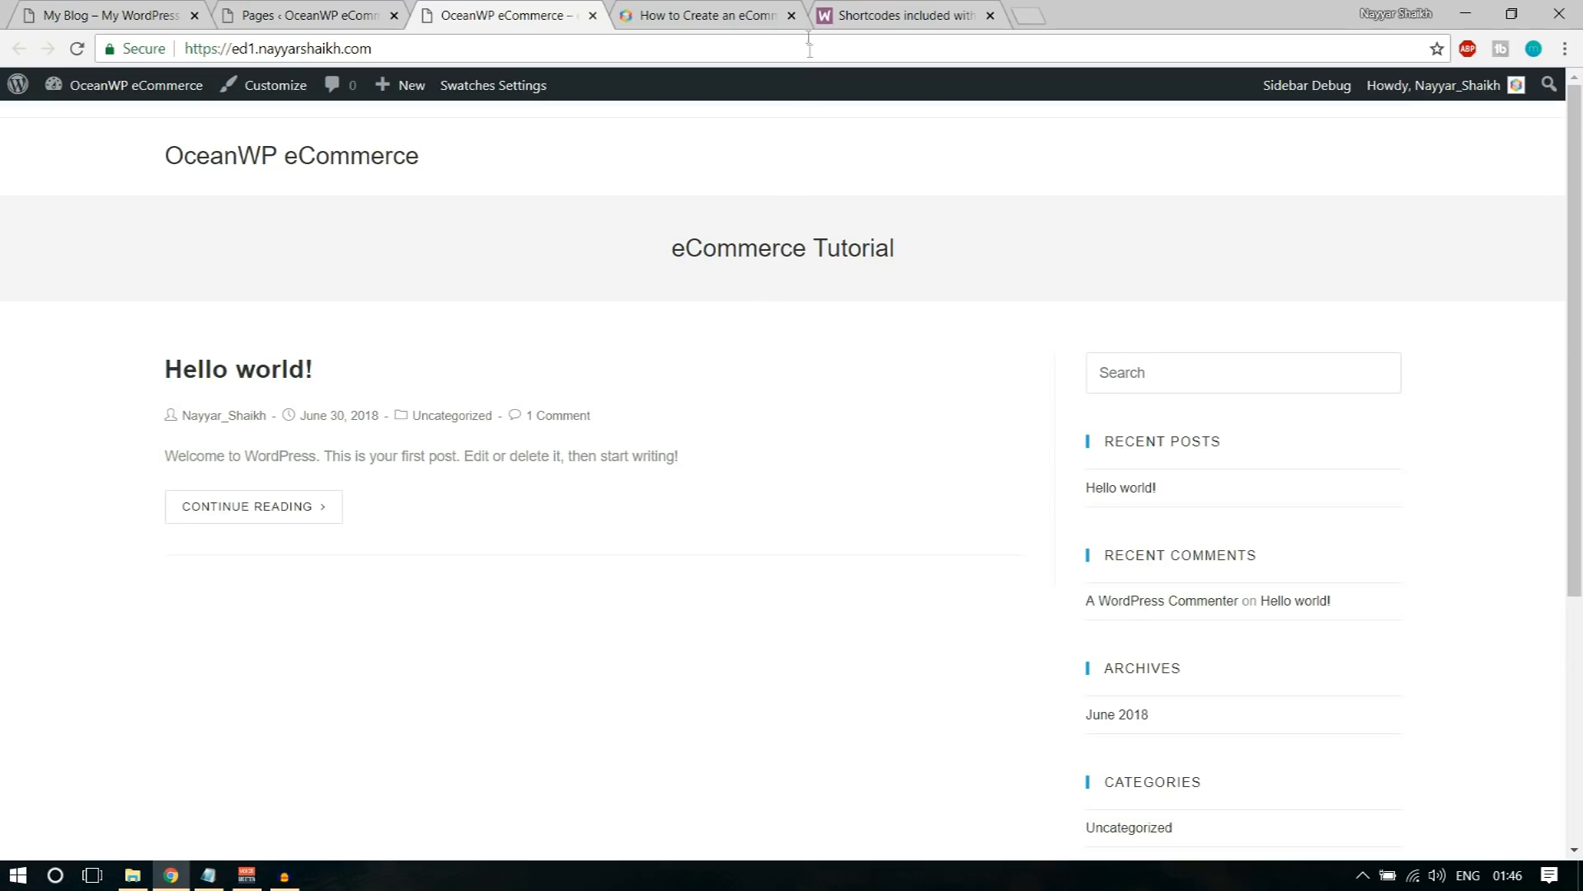
click(792, 15)
click(792, 16)
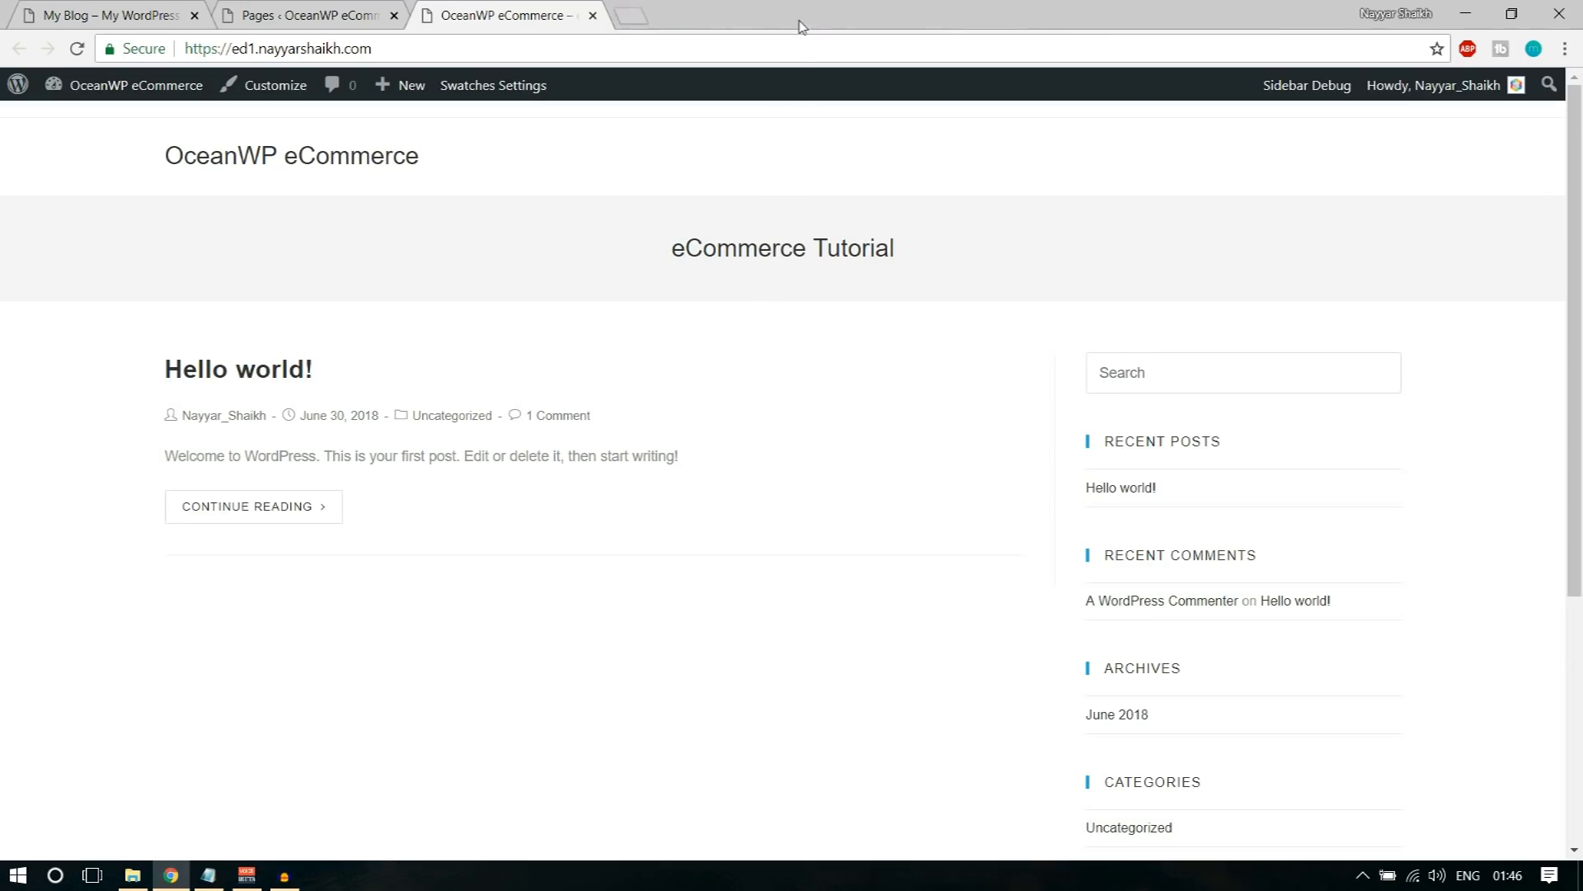
click(313, 15)
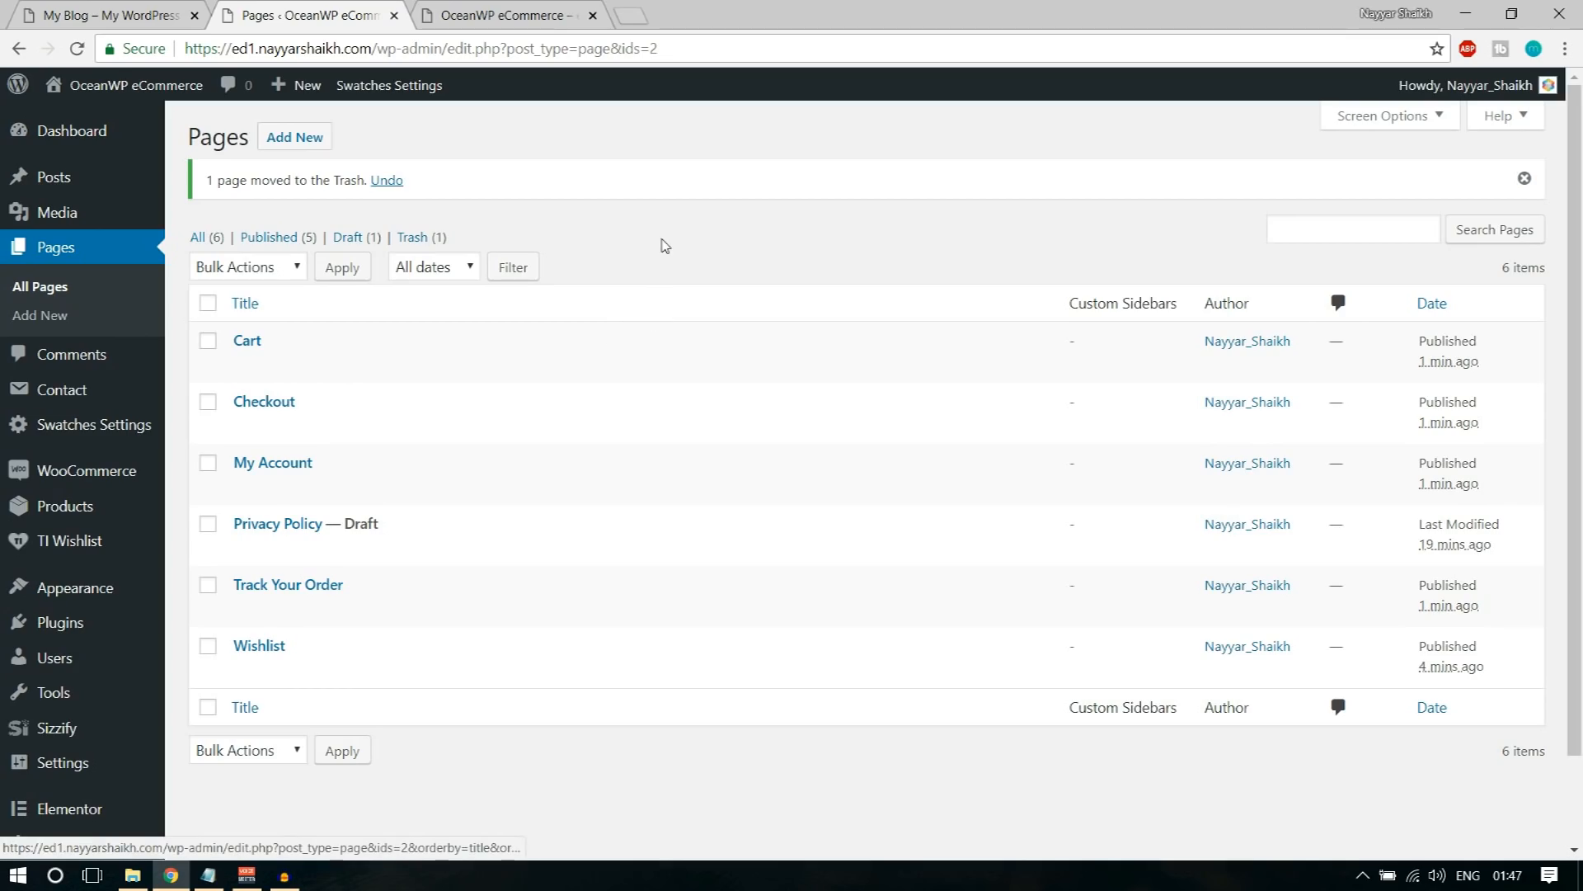
Step: Open the WooCommerce settings and fill in the store's address line 1, city and postcode from a saved autofill entry
mouse_move(85, 480)
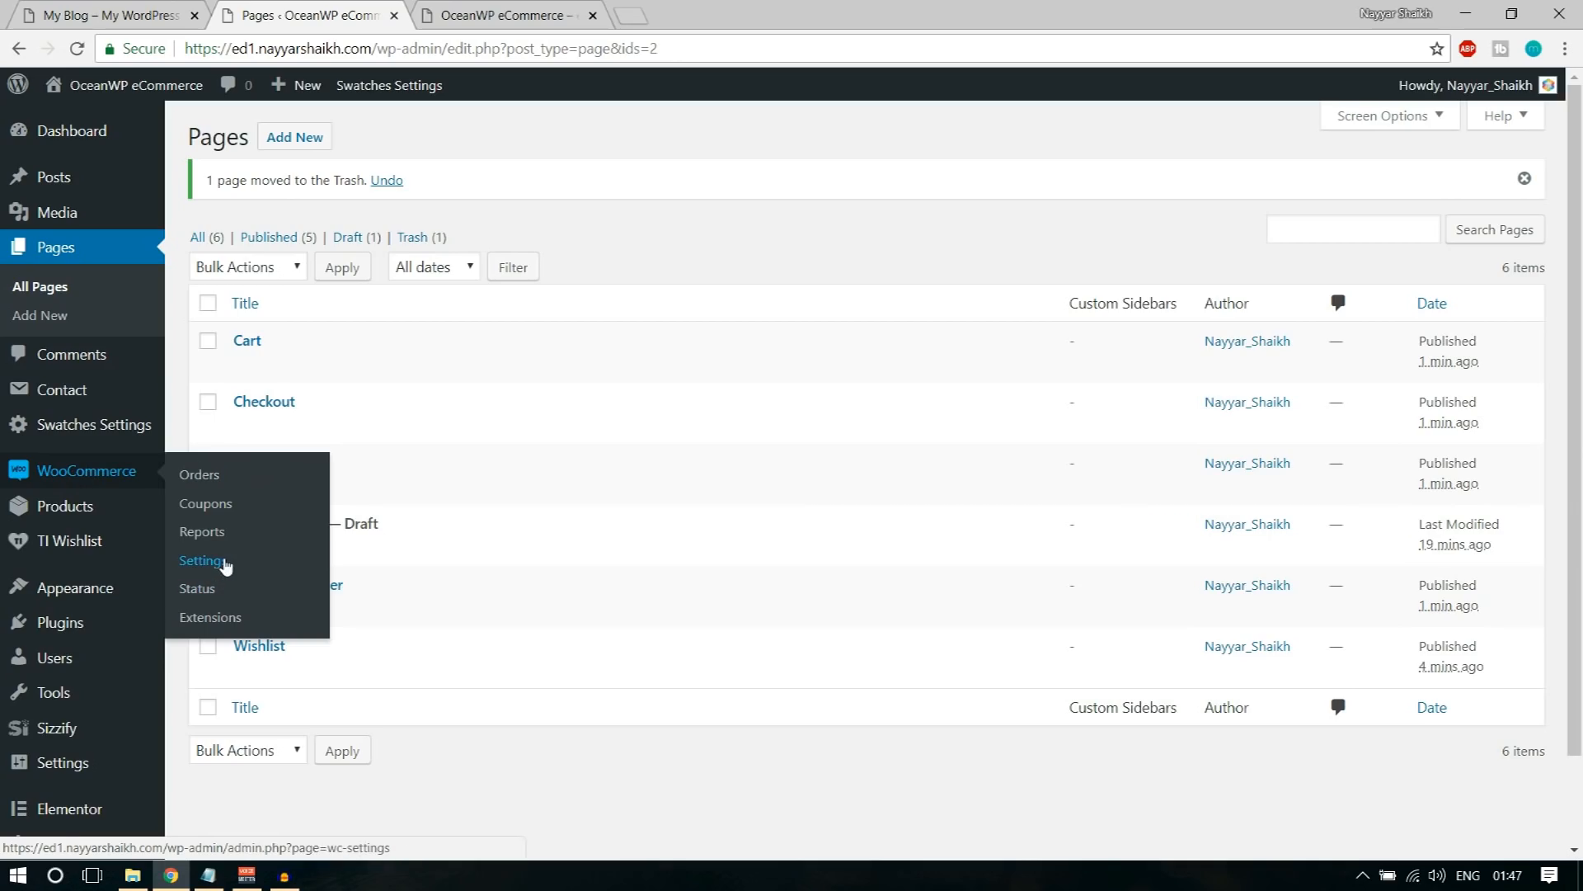
click(294, 562)
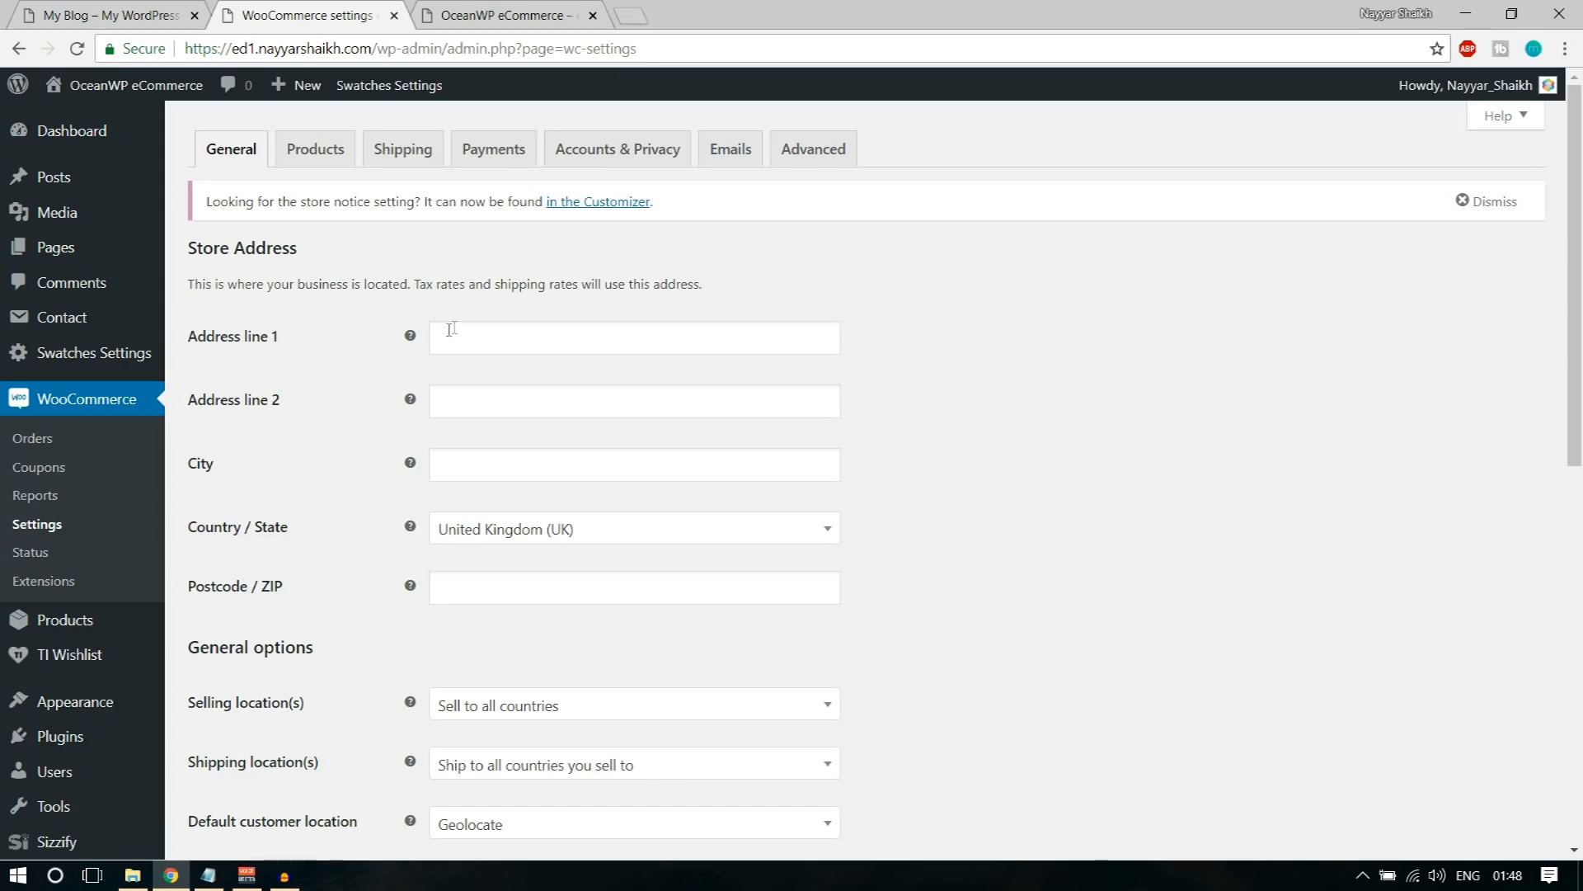
click(516, 346)
key(Down)
key(Return)
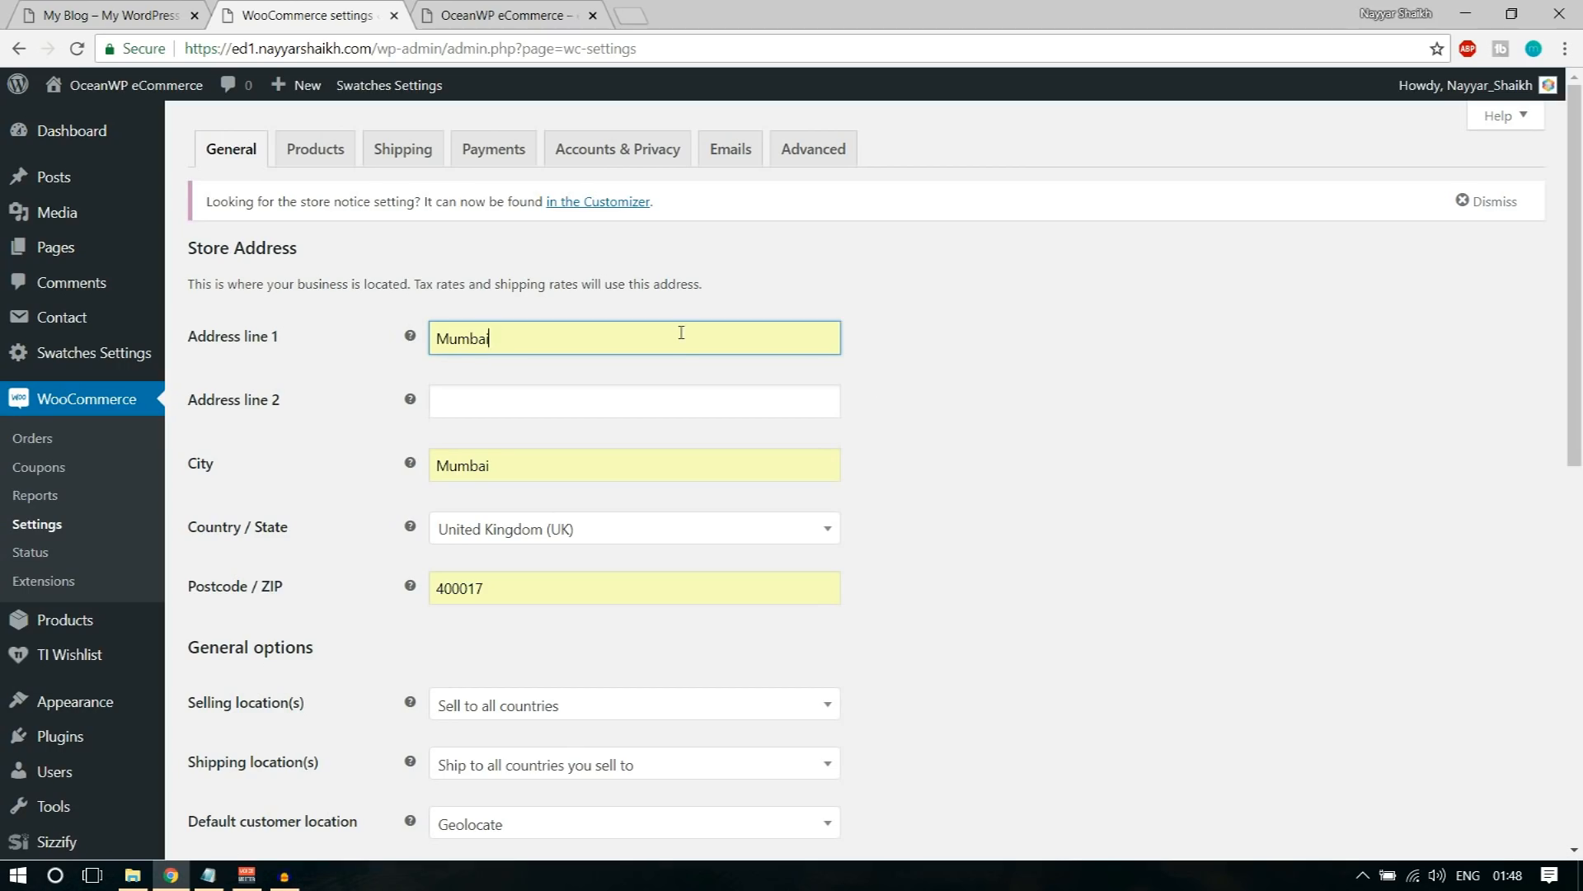
Step: Set the store's country and state to India — Maharashtra
scroll(825, 503, down, 3)
click(586, 338)
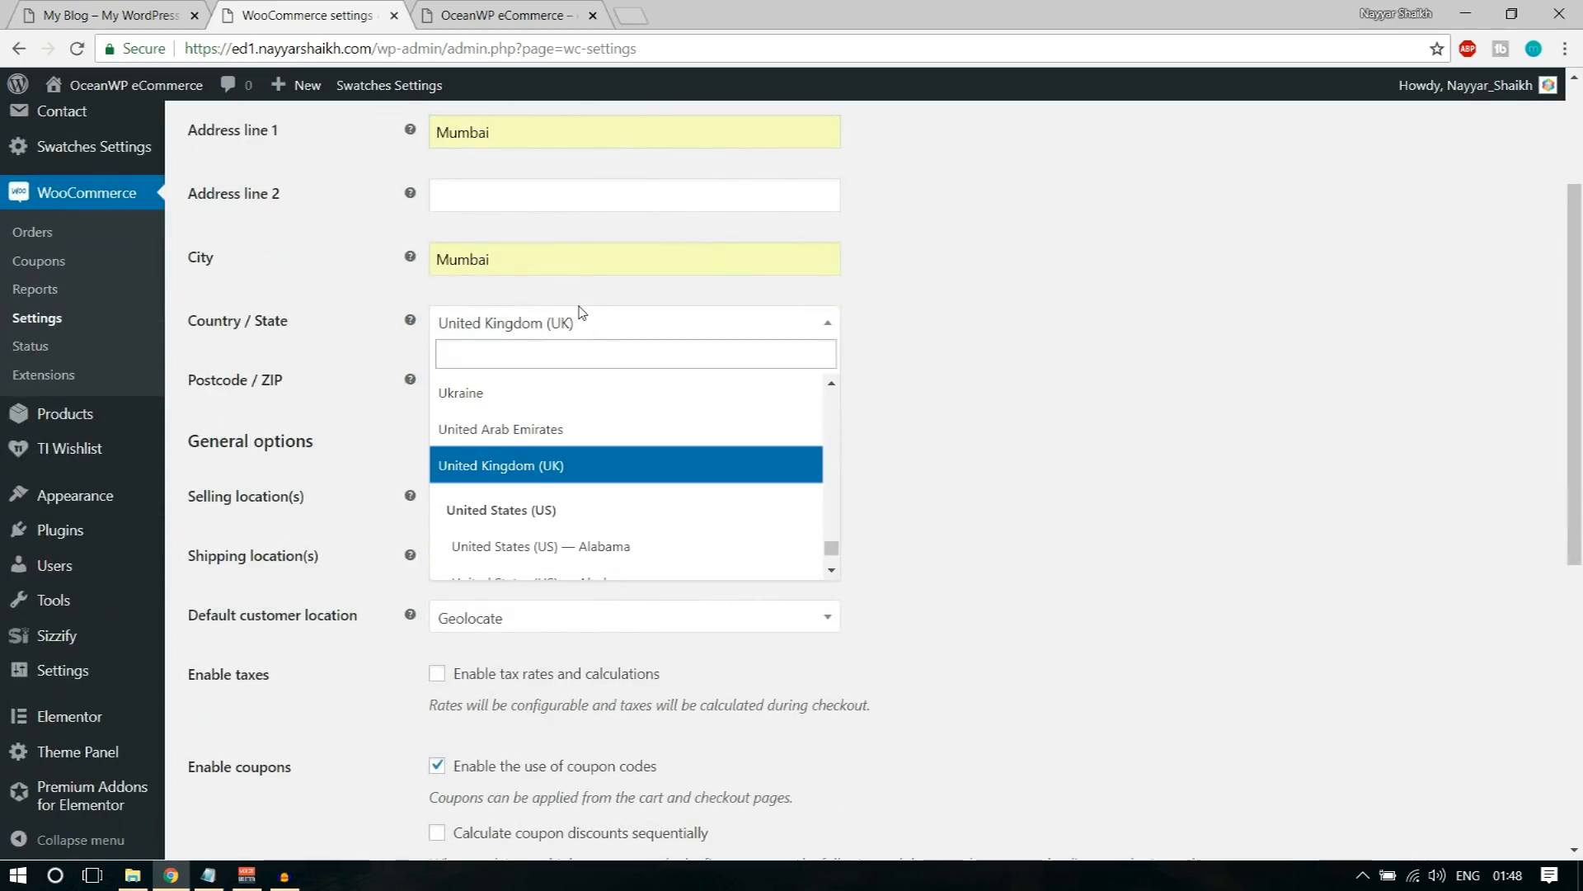
text(maha)
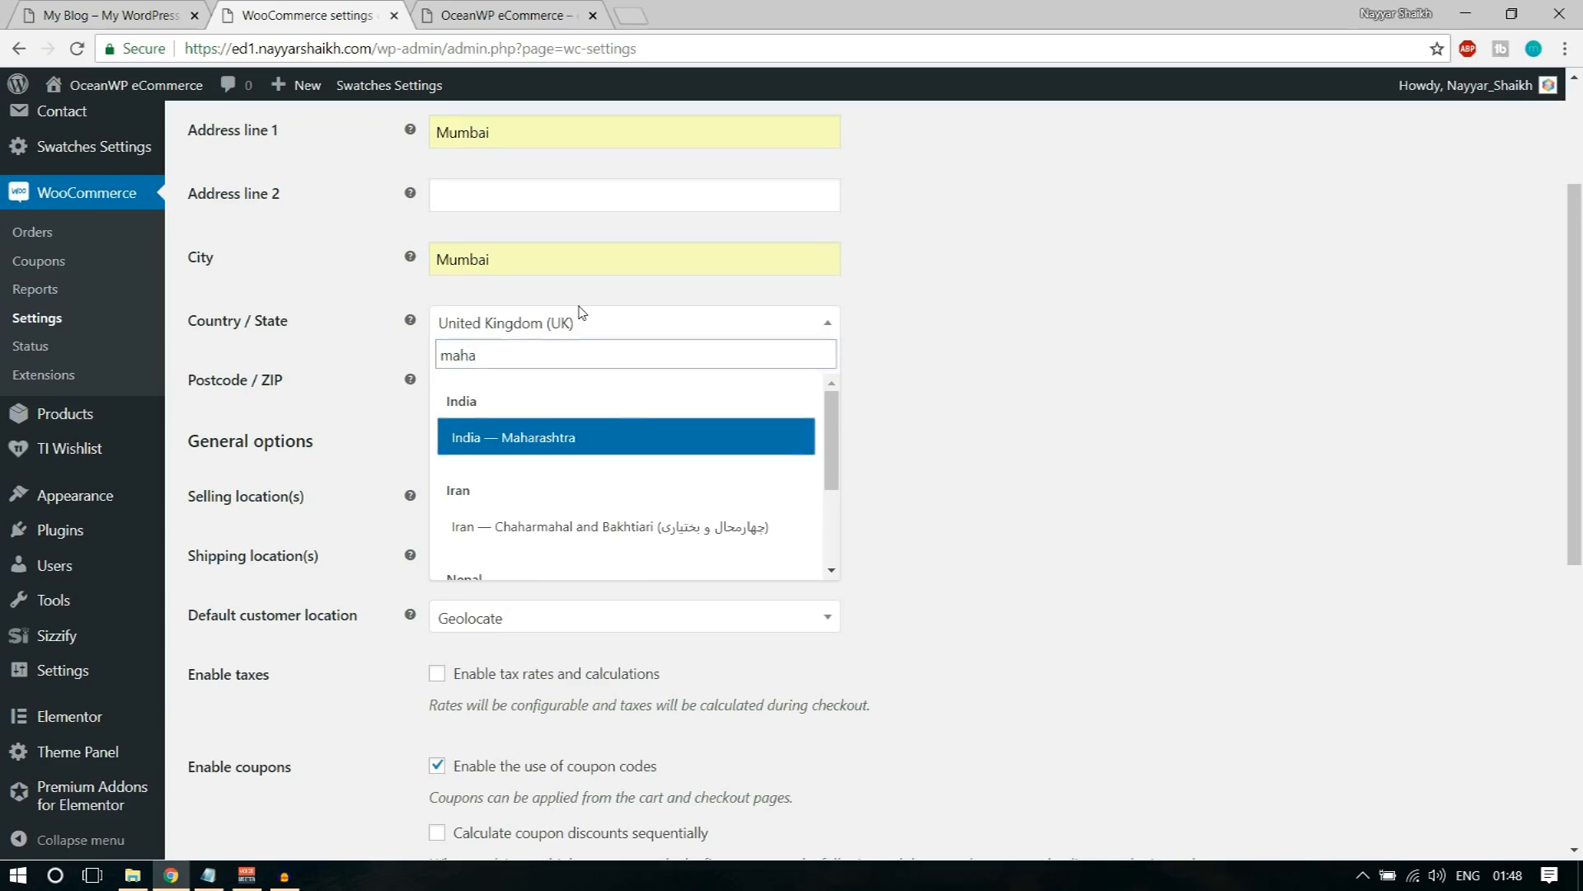
key(Return)
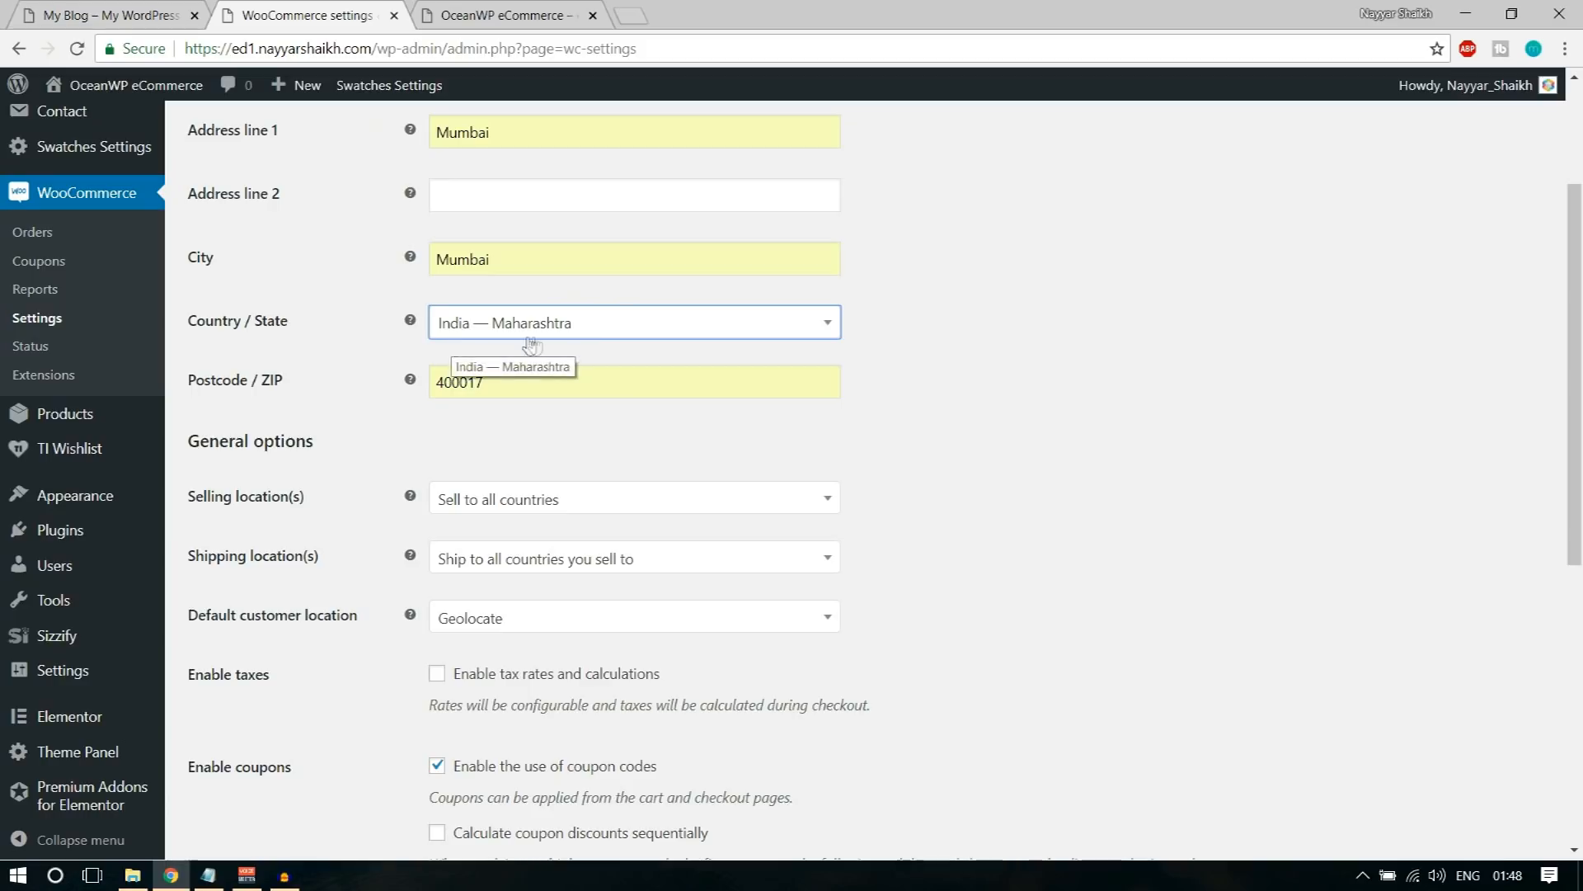
click(516, 273)
click(1036, 364)
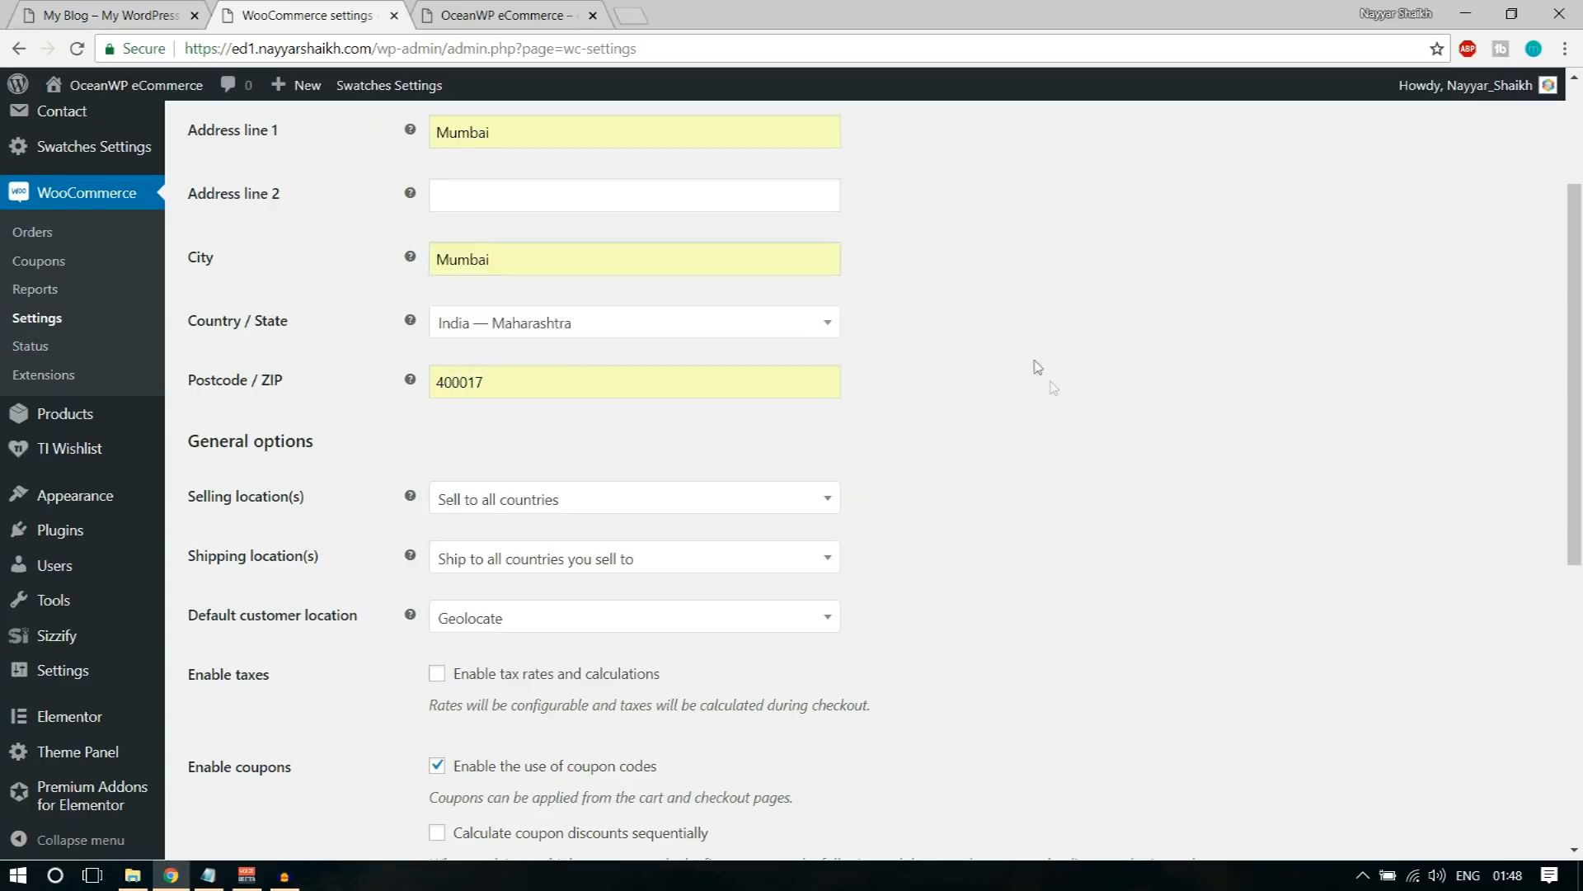
Step: Restrict the selling locations to specific countries and add India to the allowed countries
scroll(1051, 387, down, 4)
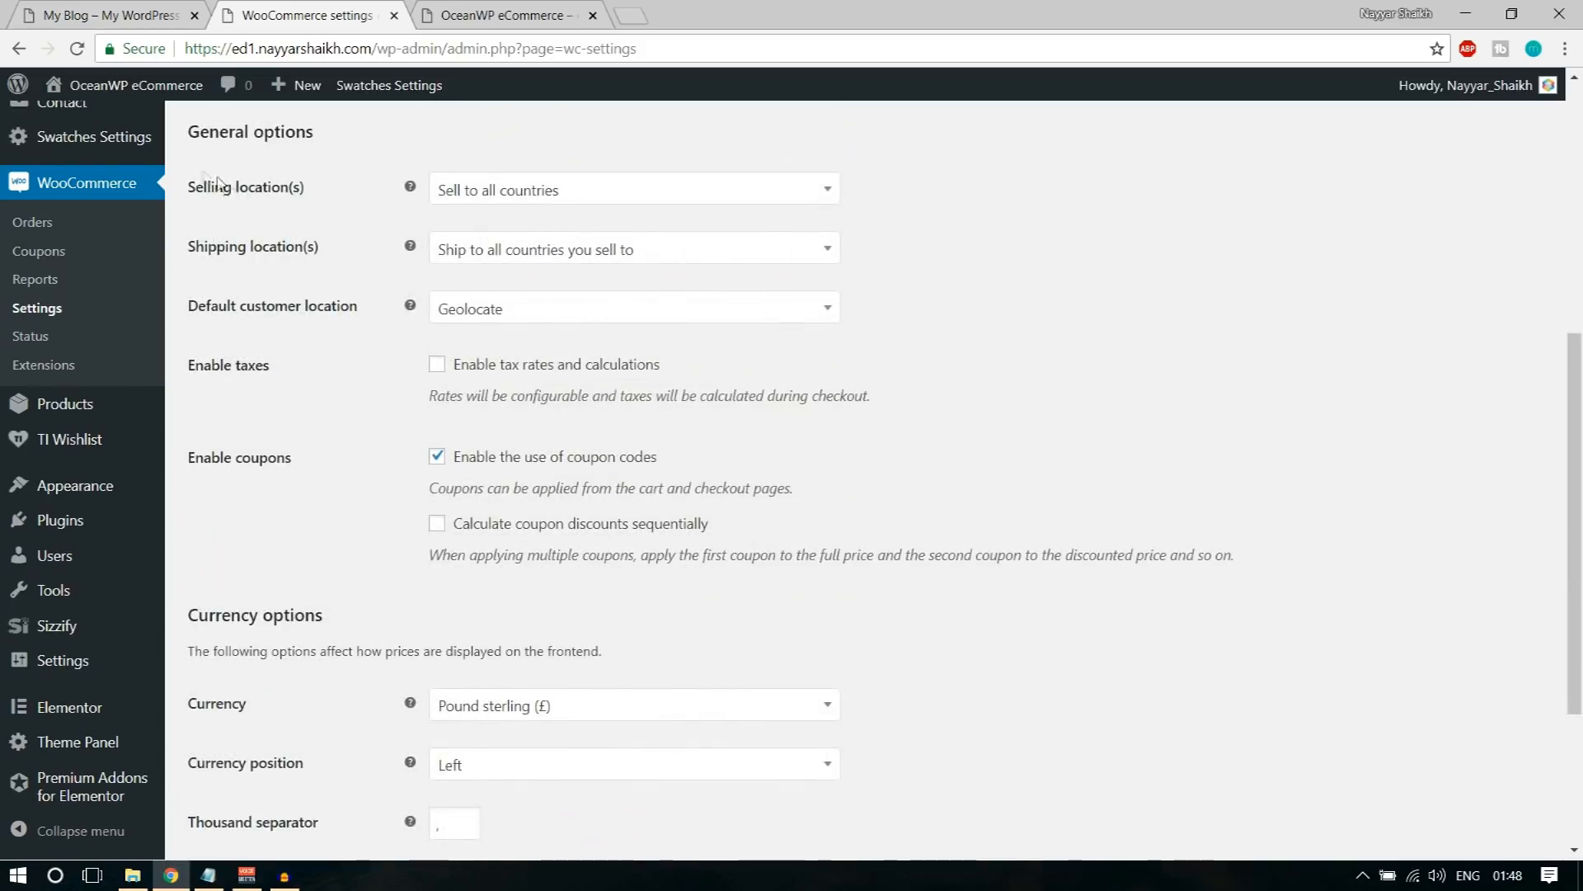
click(560, 198)
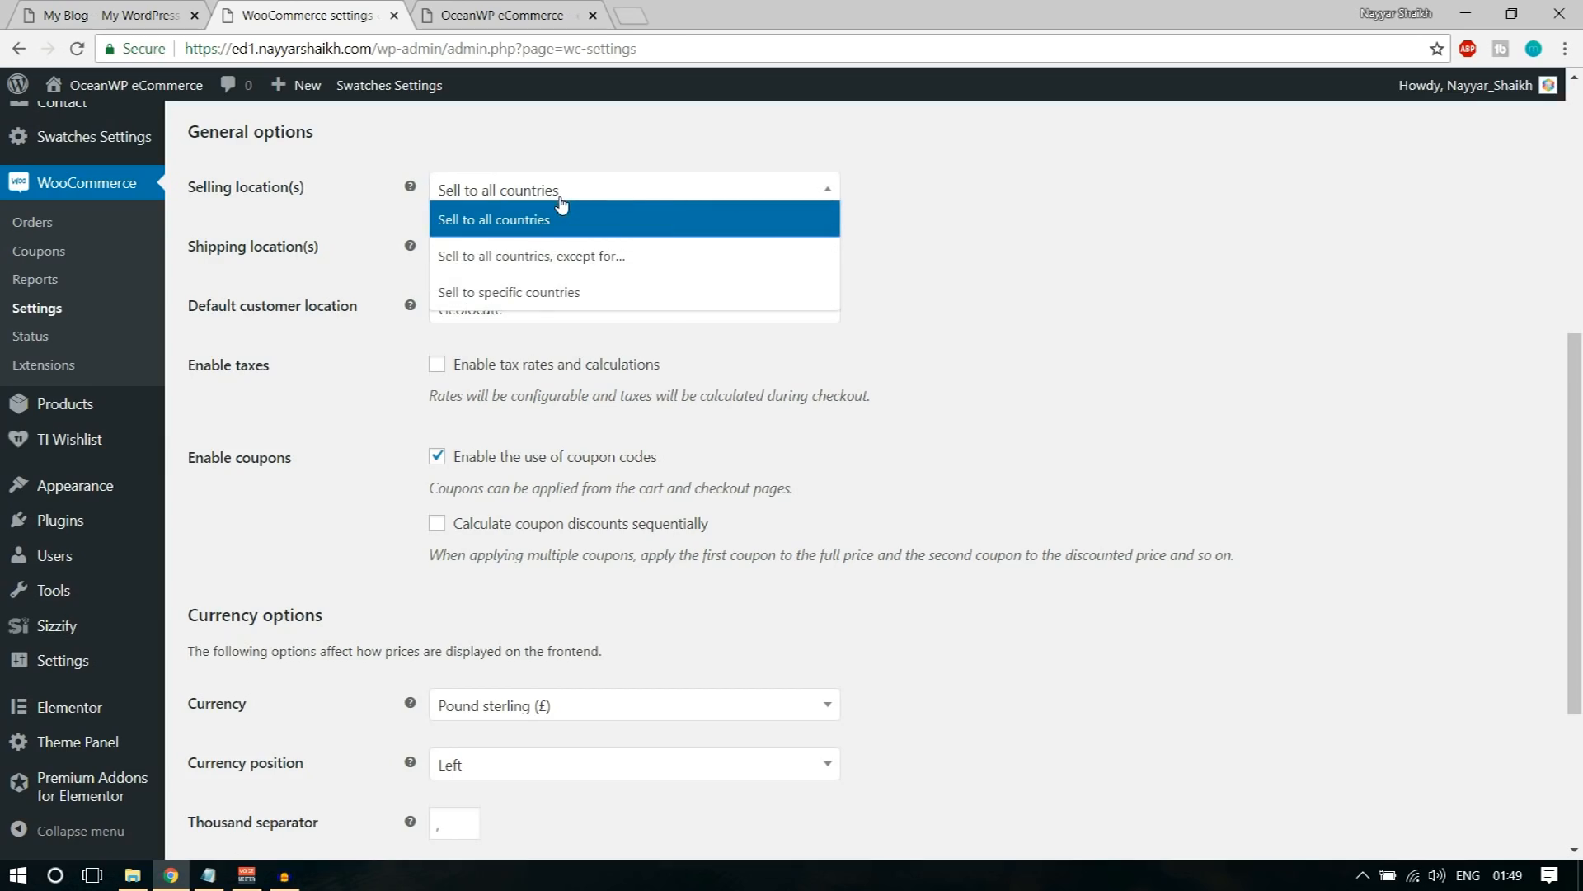
click(571, 297)
click(529, 251)
text(ind)
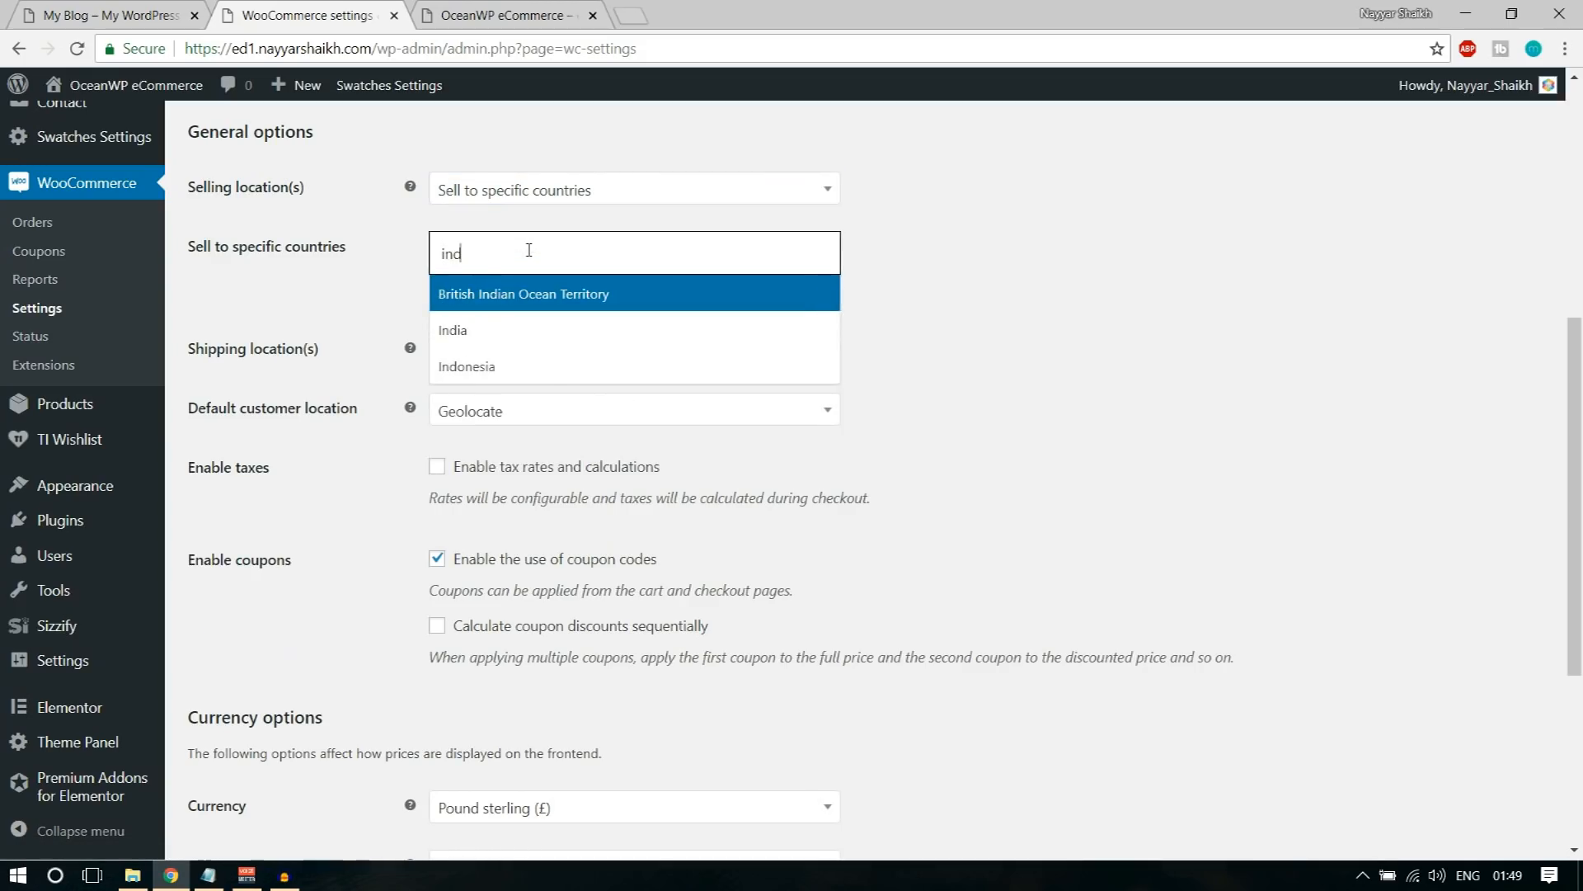
click(493, 334)
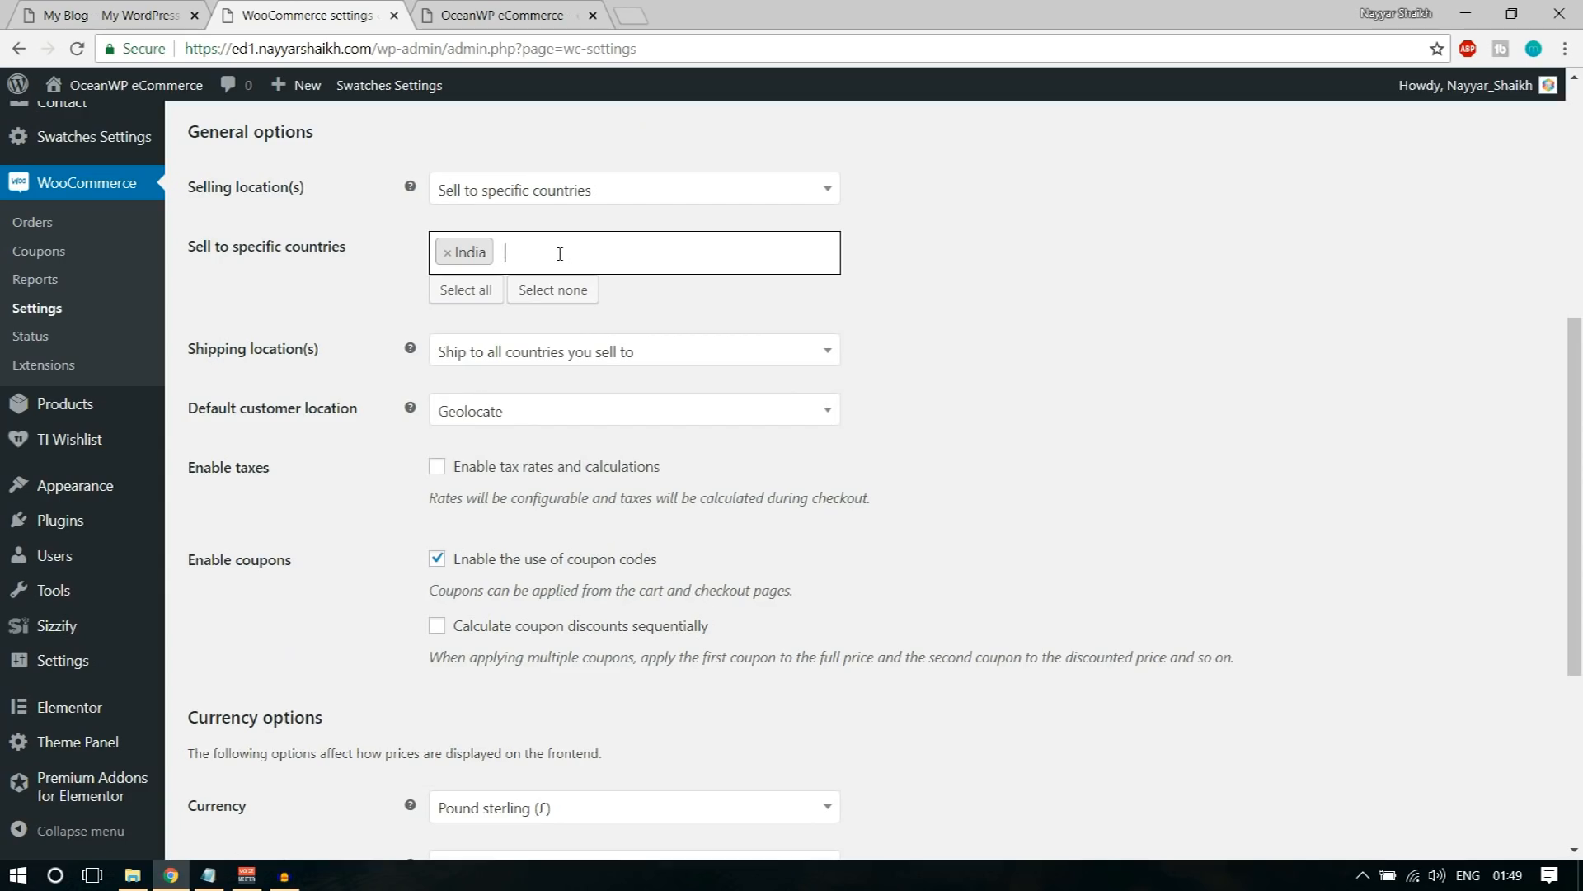
Step: Add Pakistan and United States (US) to the specific countries the store sells to
text(pakis)
key(Return)
text(uni)
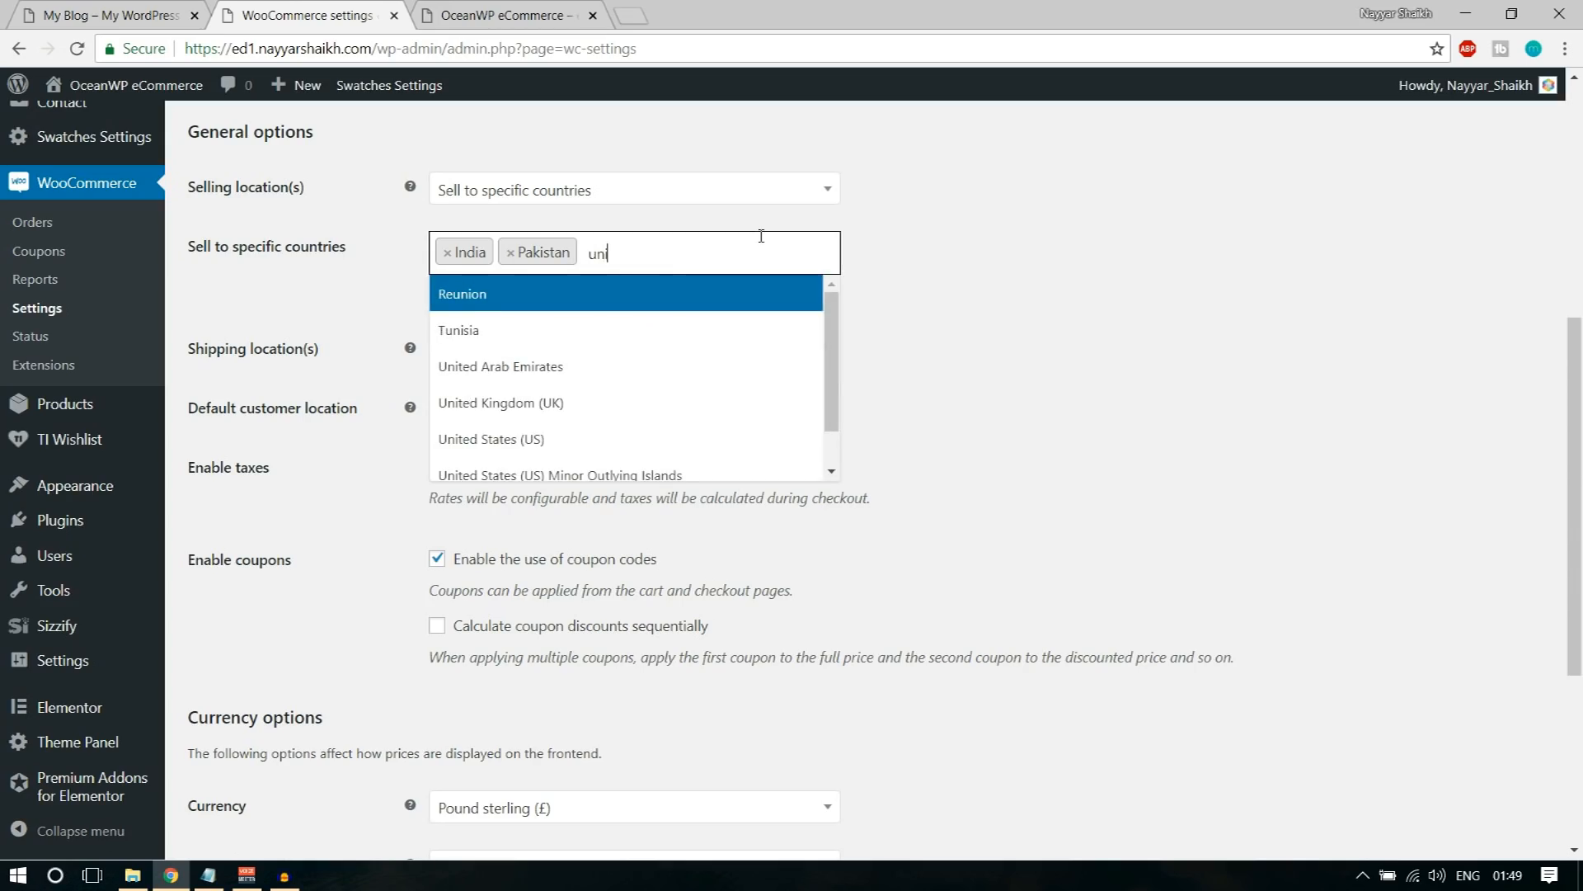
text(te)
click(688, 368)
click(874, 364)
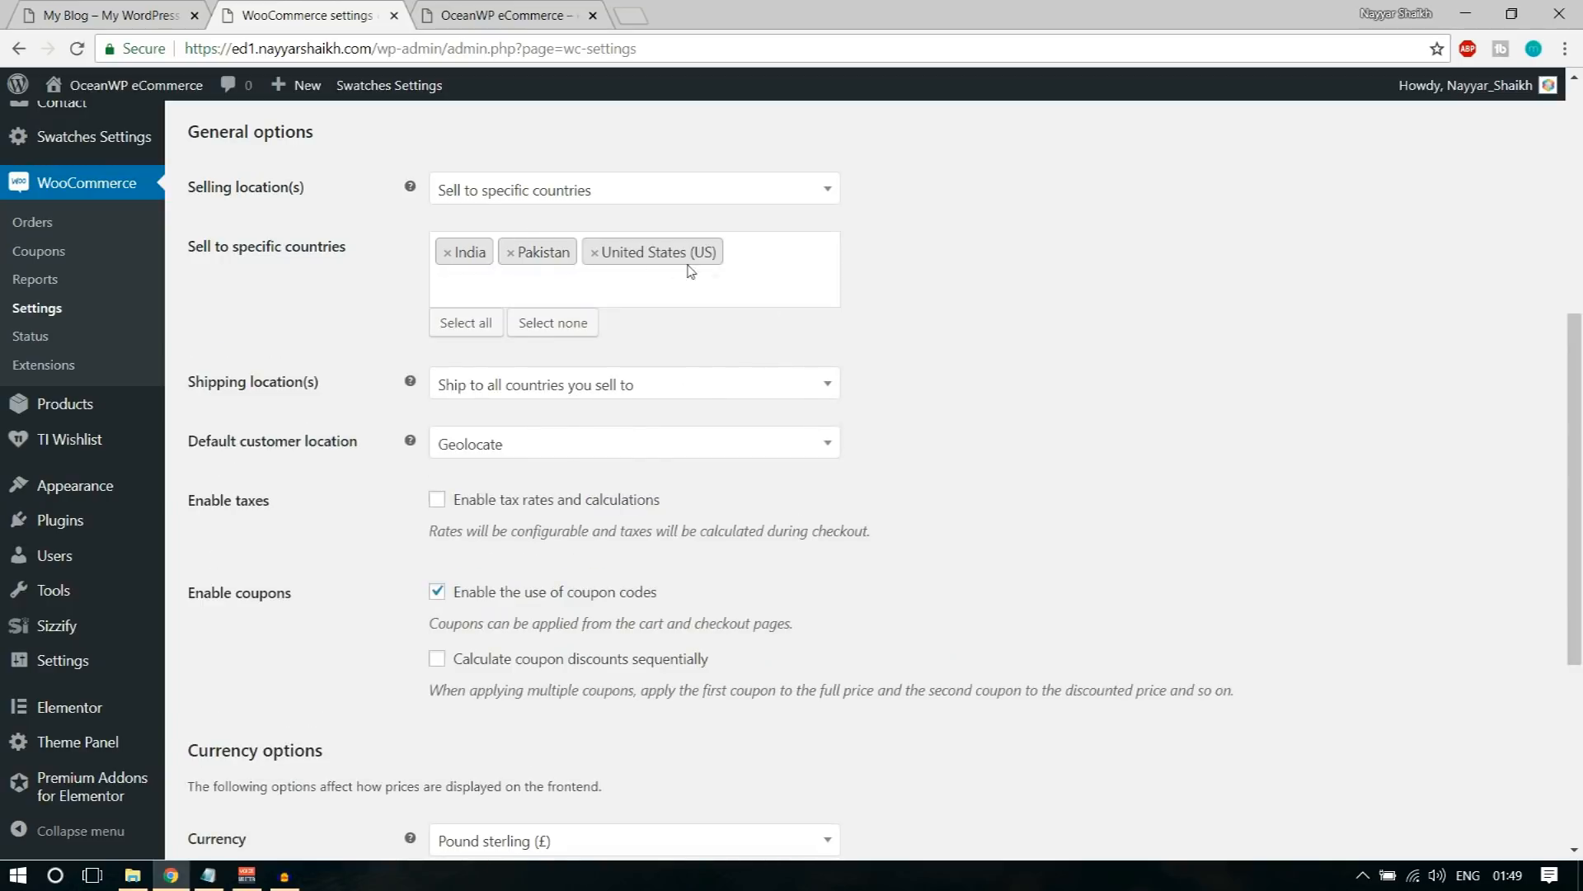
Step: Choose "Ship to all countries you sell to" as the shipping location
scroll(577, 238, down, 2)
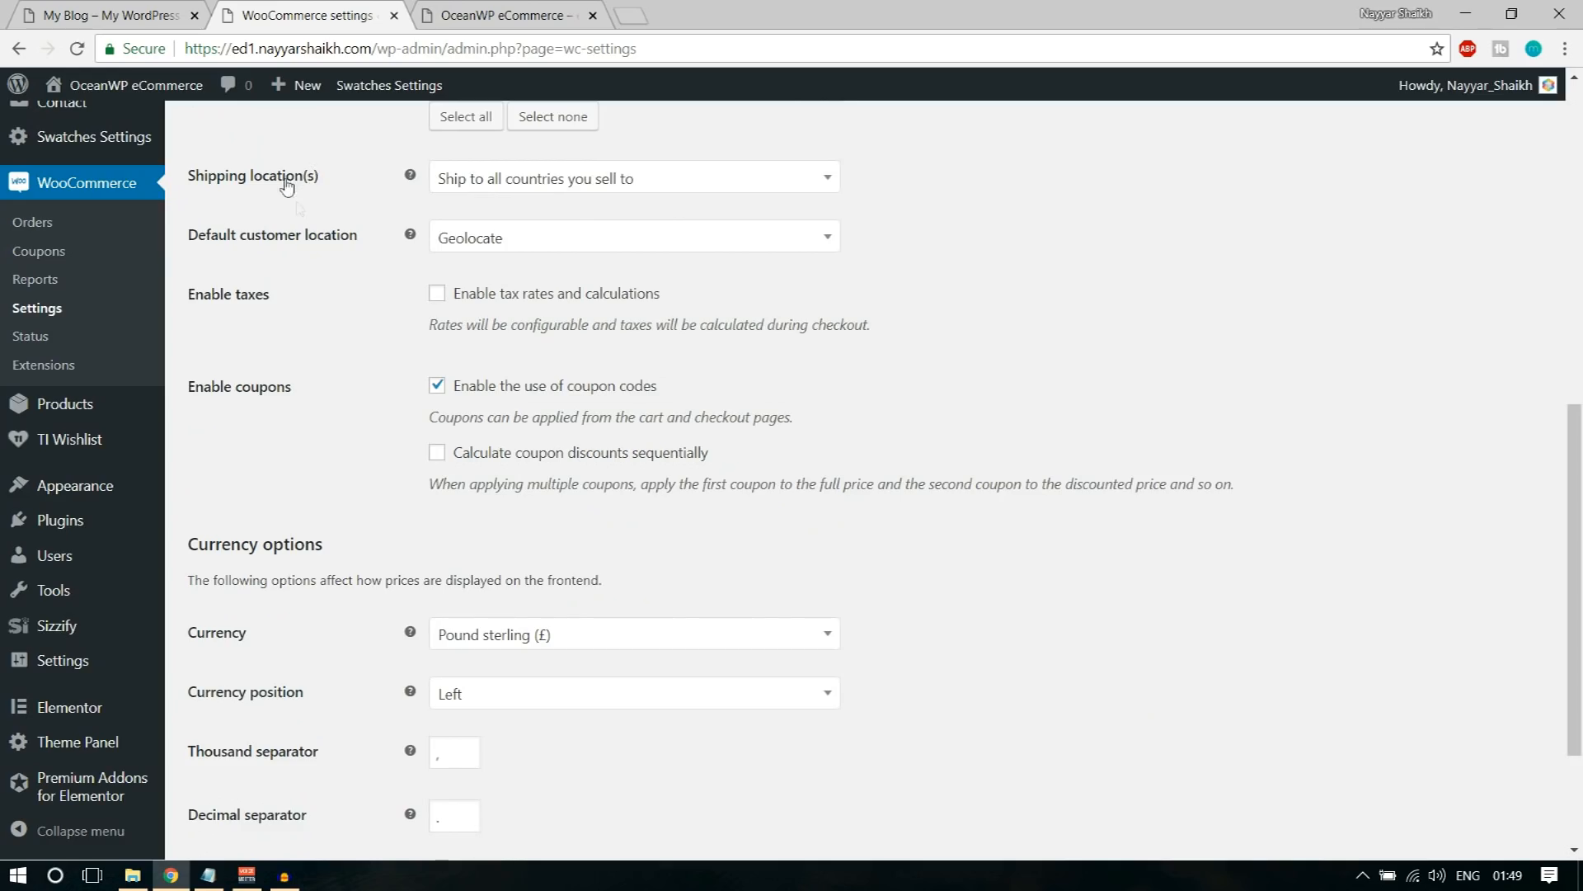
scroll(287, 187, up, 1)
click(510, 284)
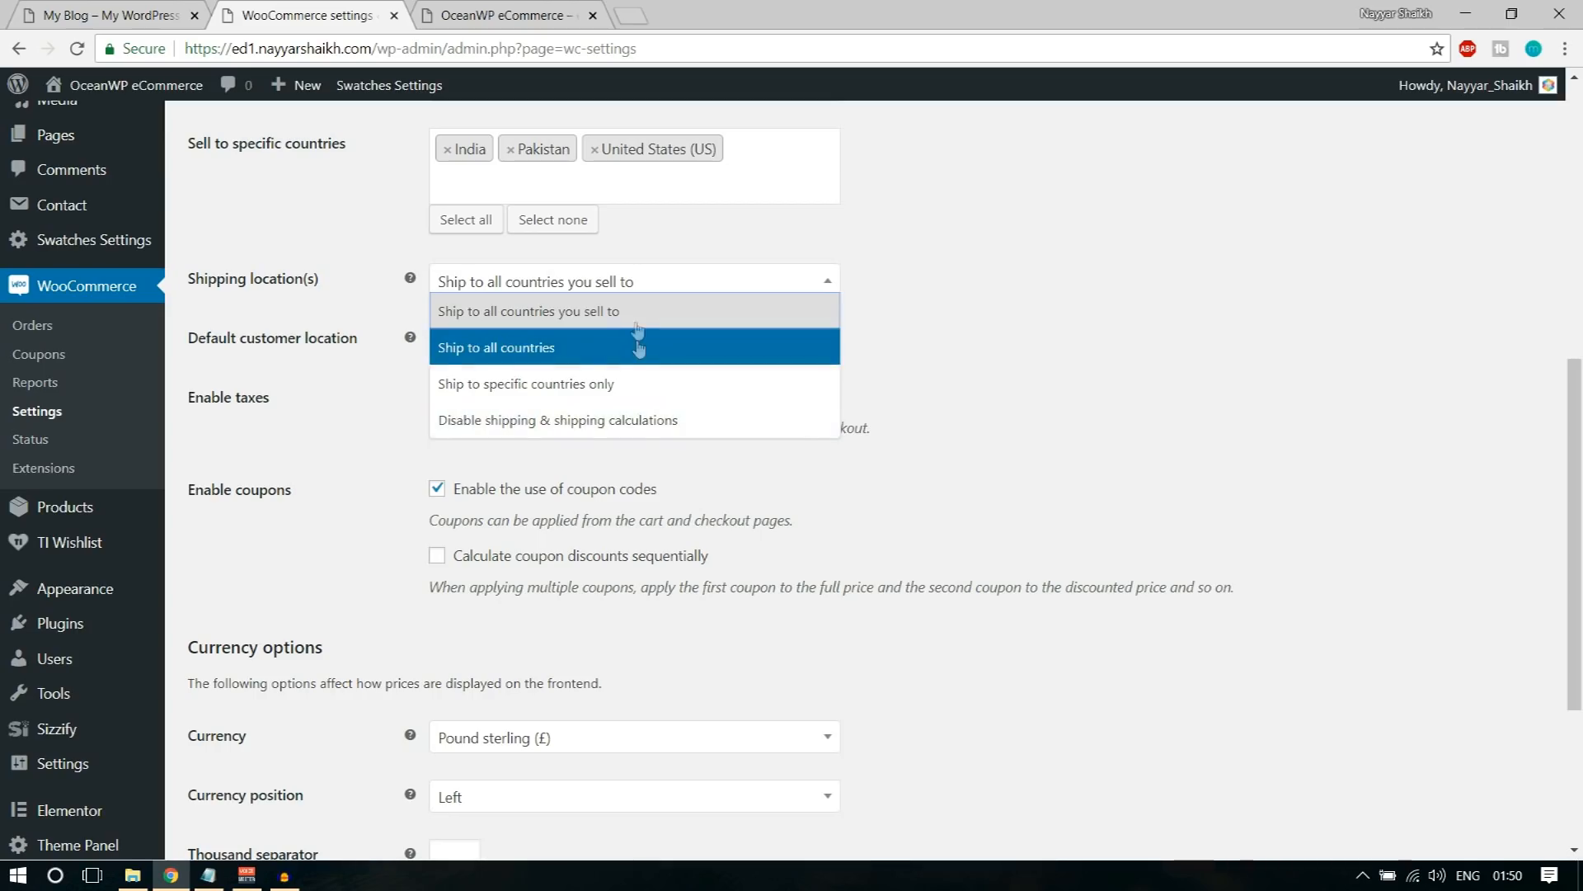
click(603, 314)
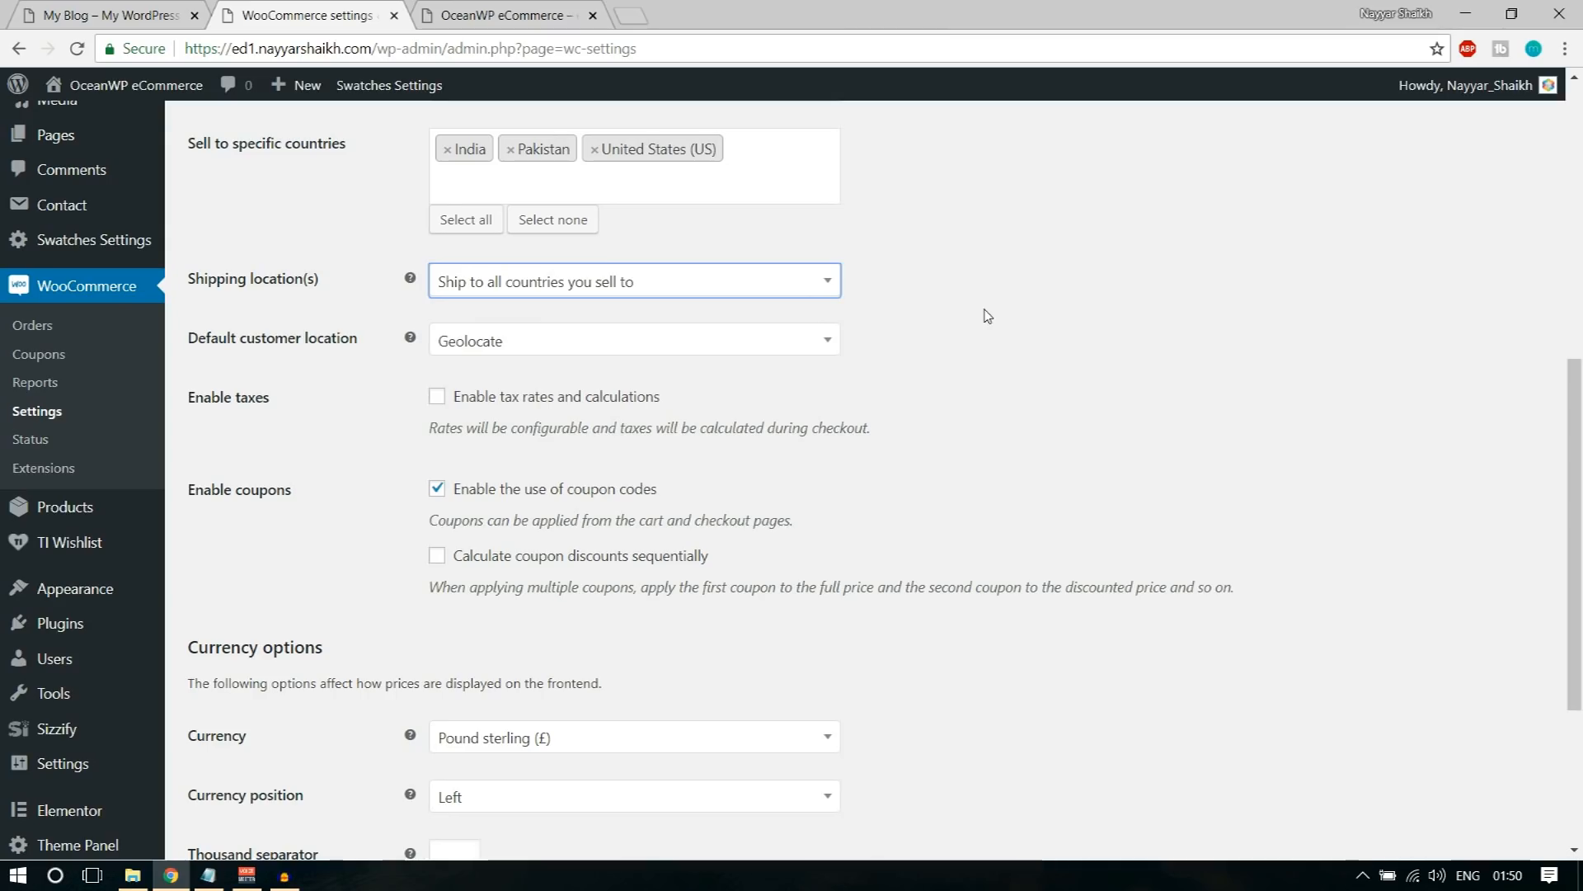
scroll(928, 331, up, 1)
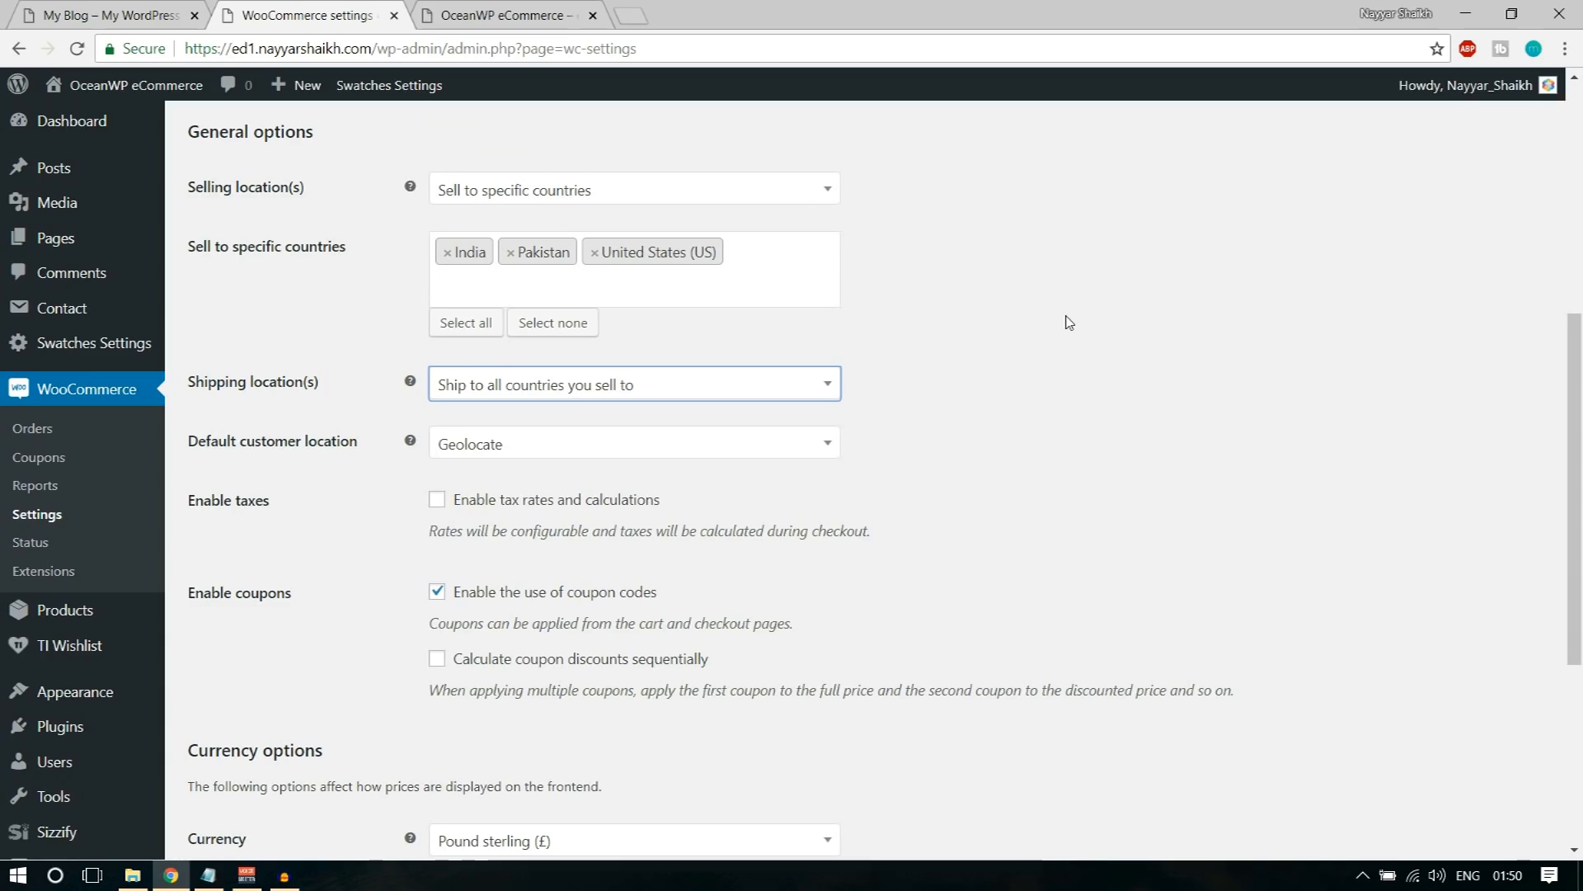
Step: Enable tax rates and calculations for the store
scroll(607, 346, down, 1)
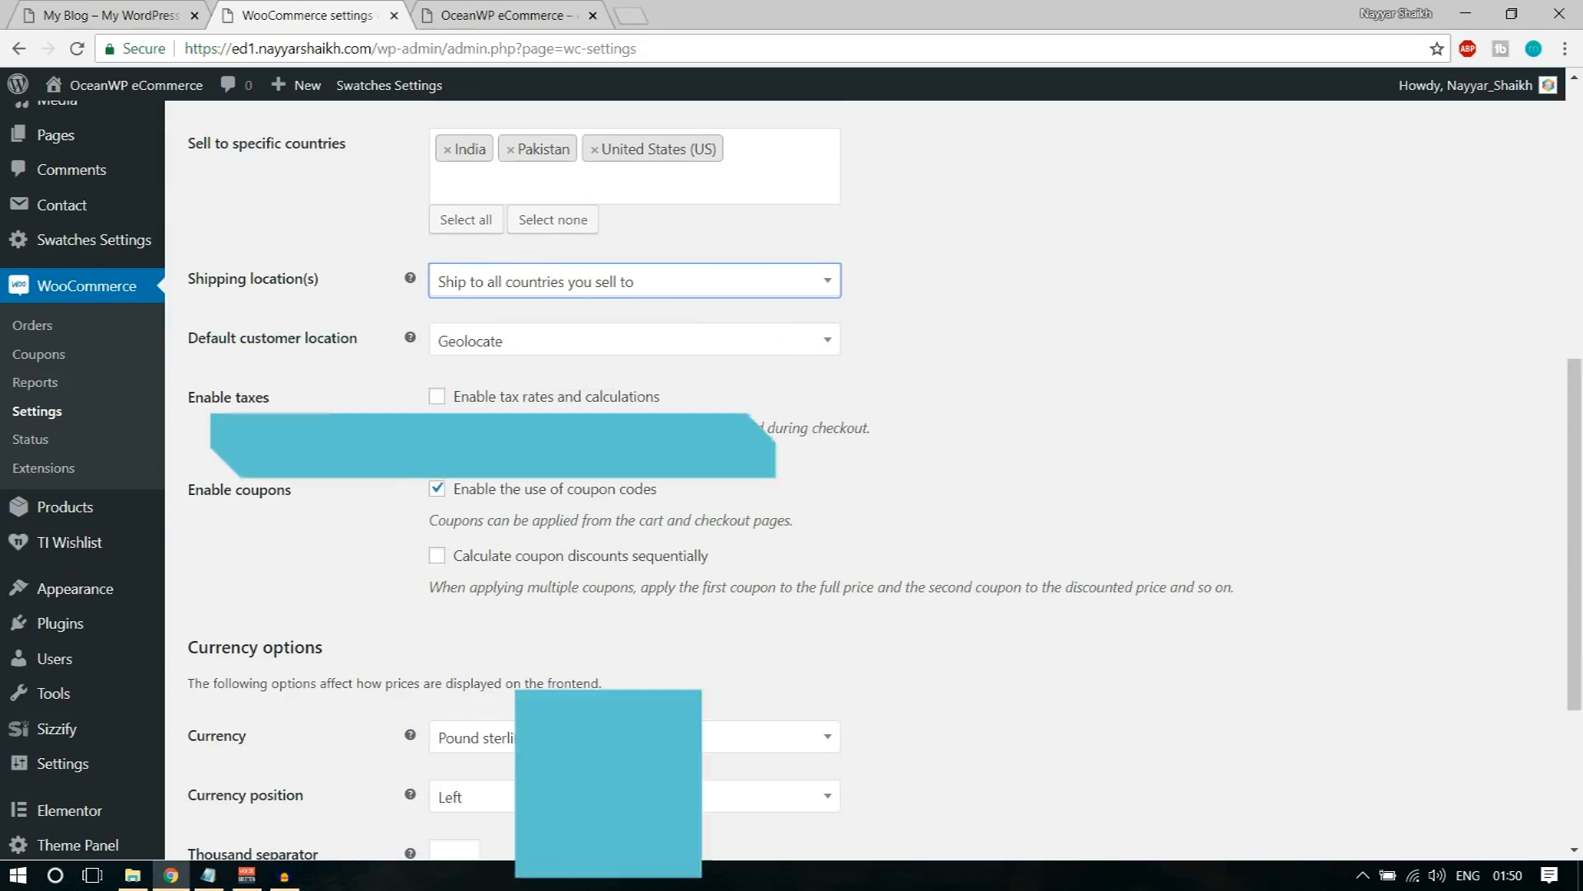
click(474, 407)
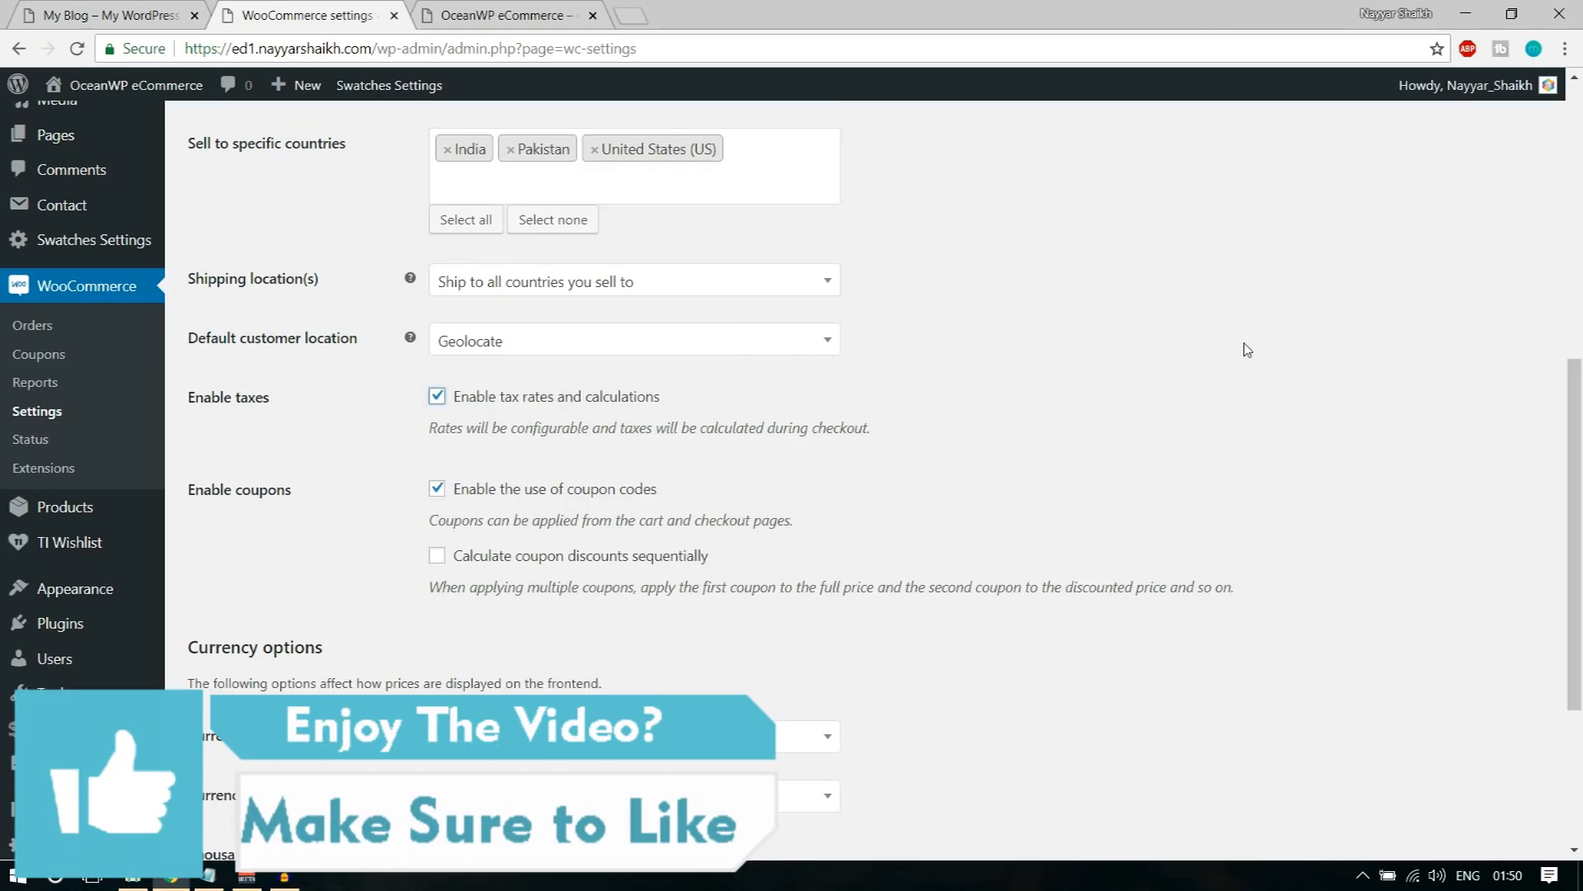
click(511, 408)
click(498, 407)
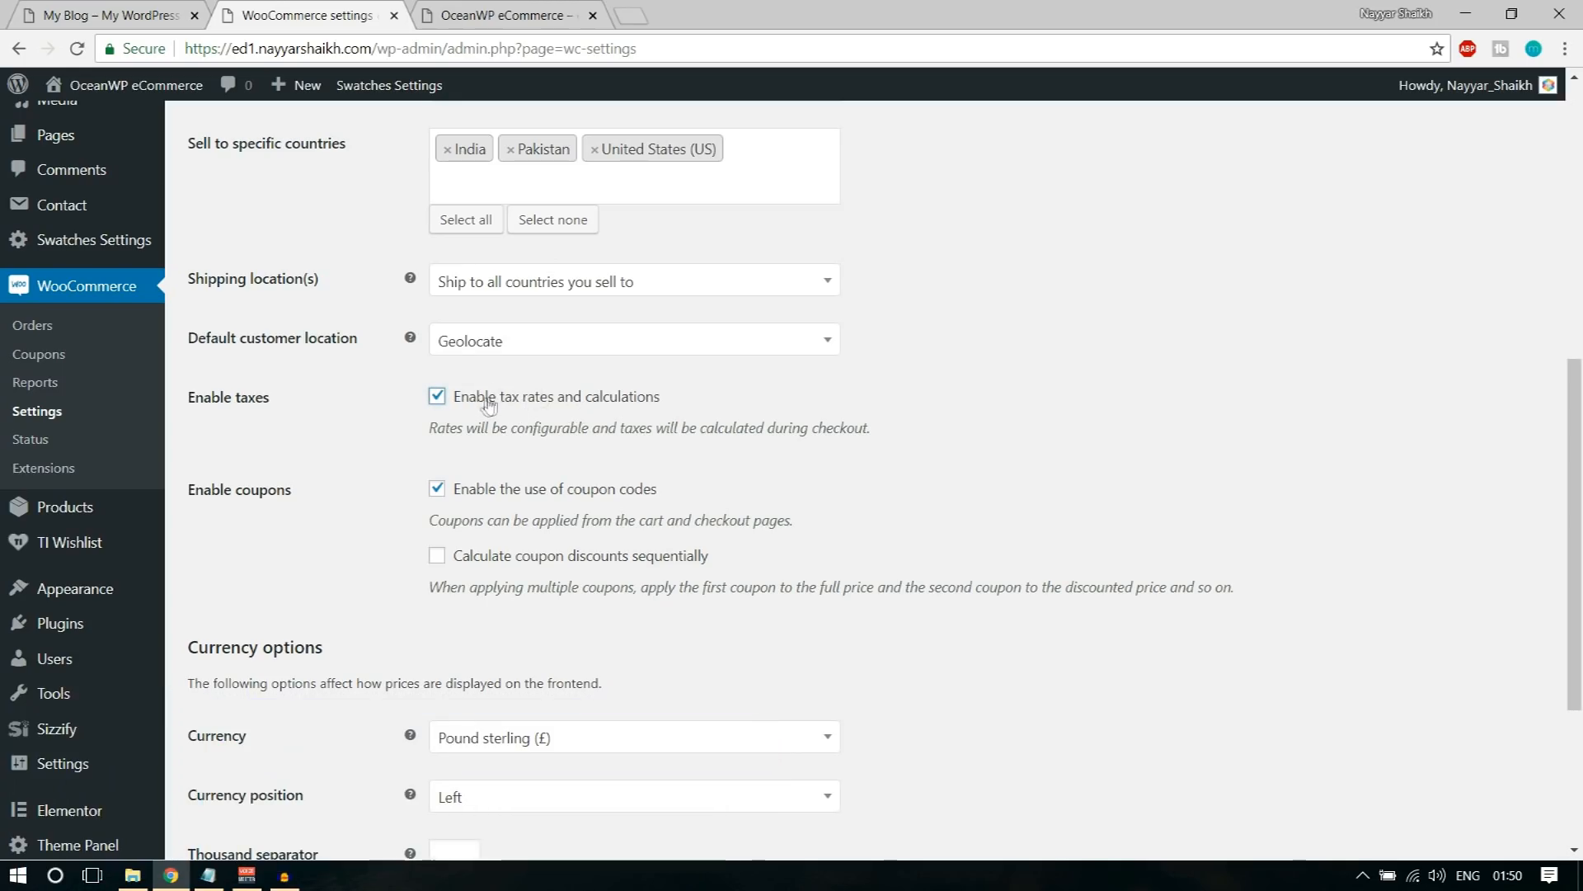
Step: Set the store currency to Indian rupee (₹)
scroll(1138, 425, down, 4)
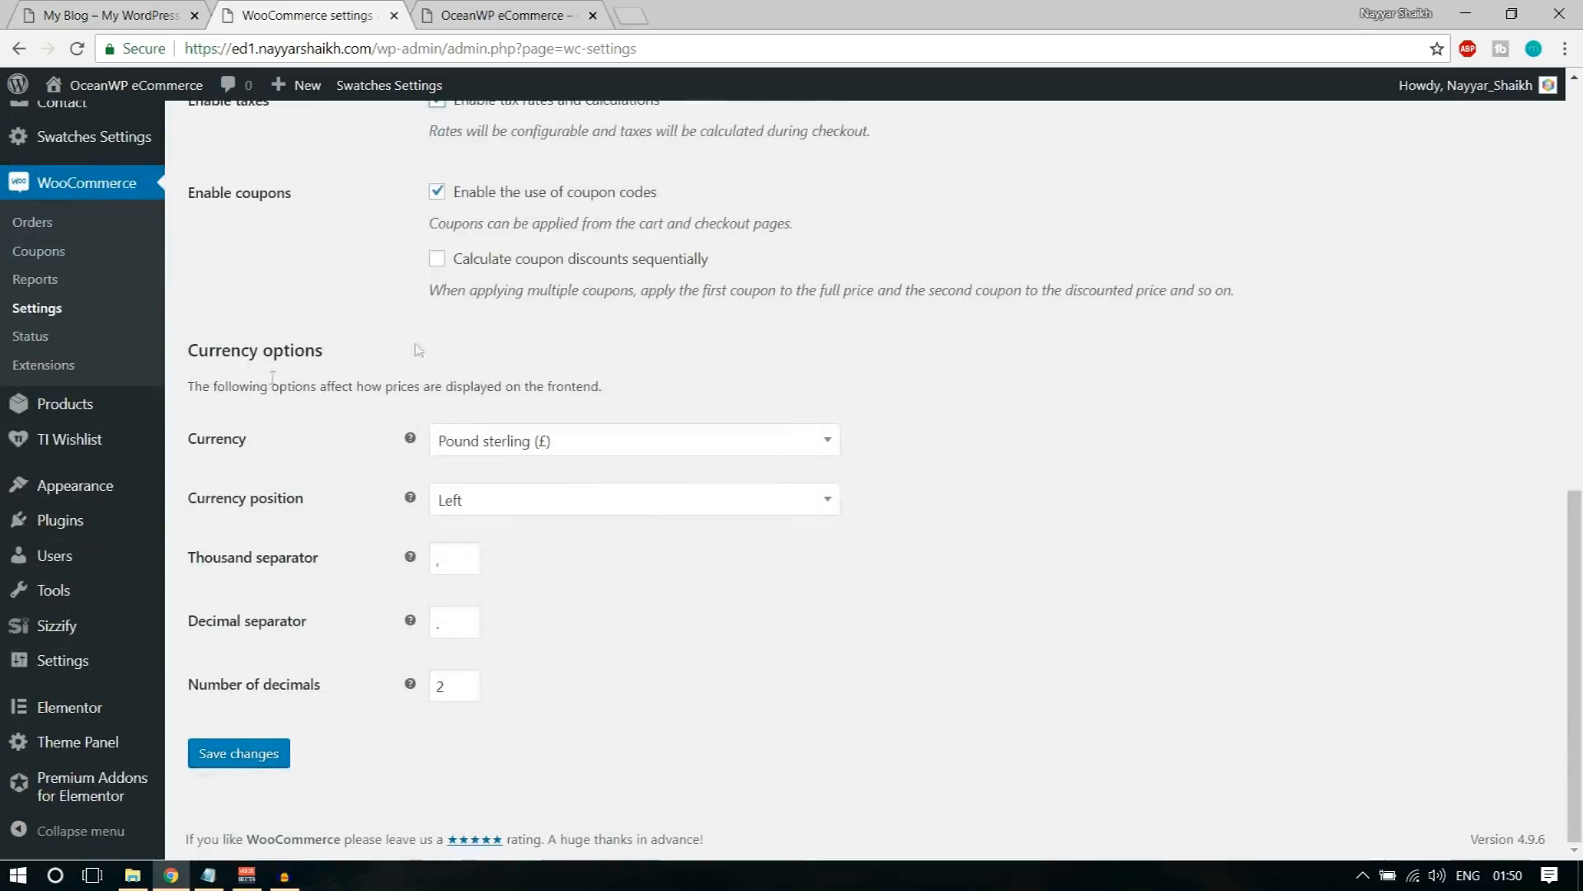
click(495, 446)
text(indi)
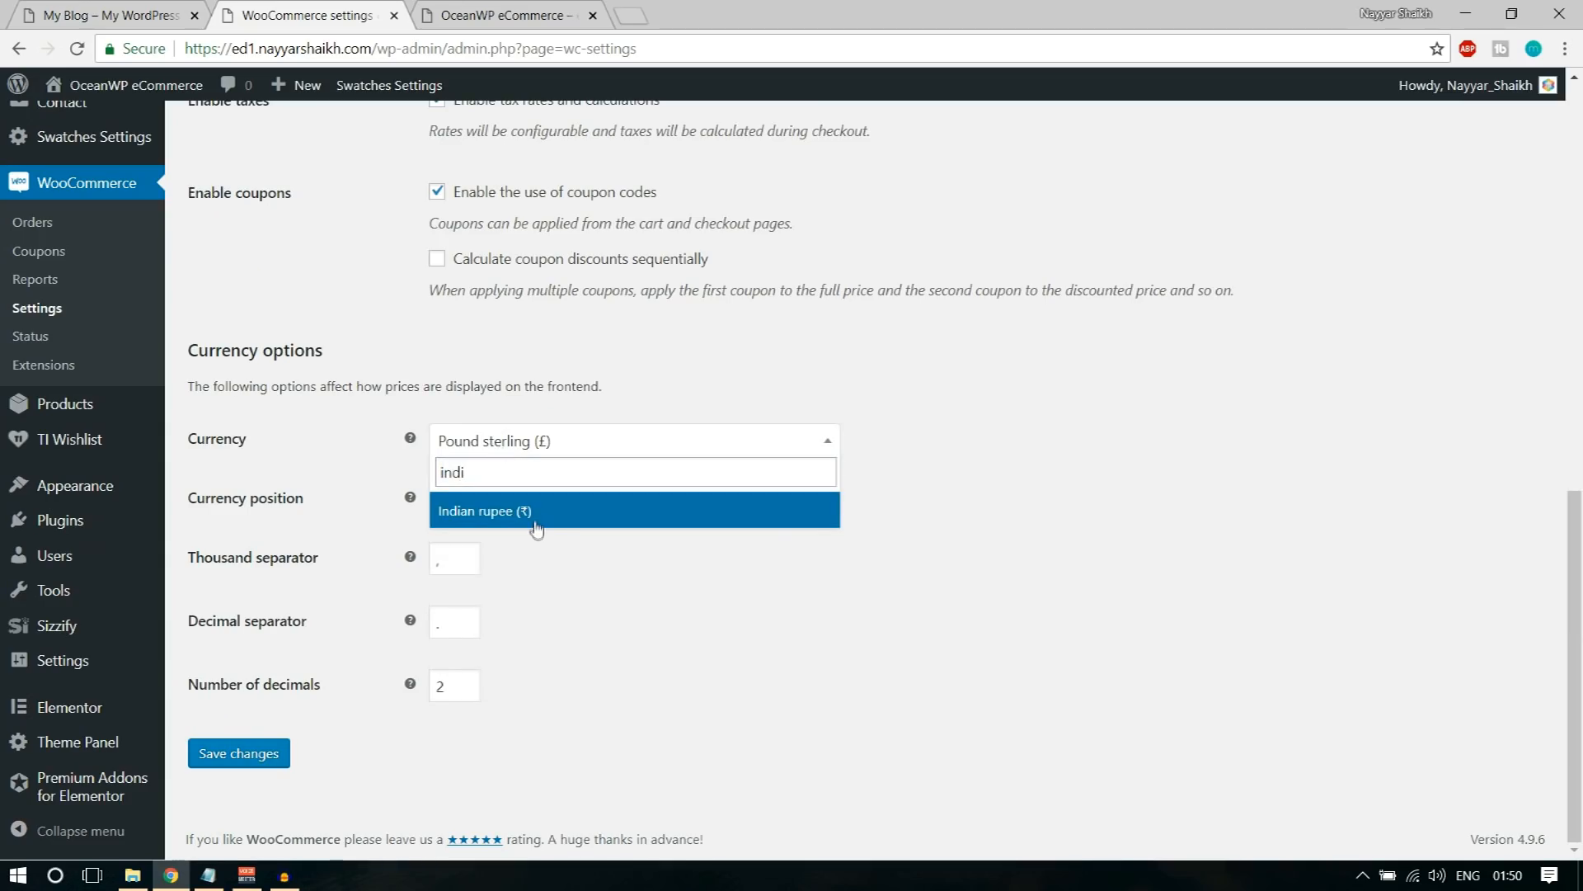
click(537, 526)
Step: Set the store currency to United States (US) dollar ($)
click(562, 445)
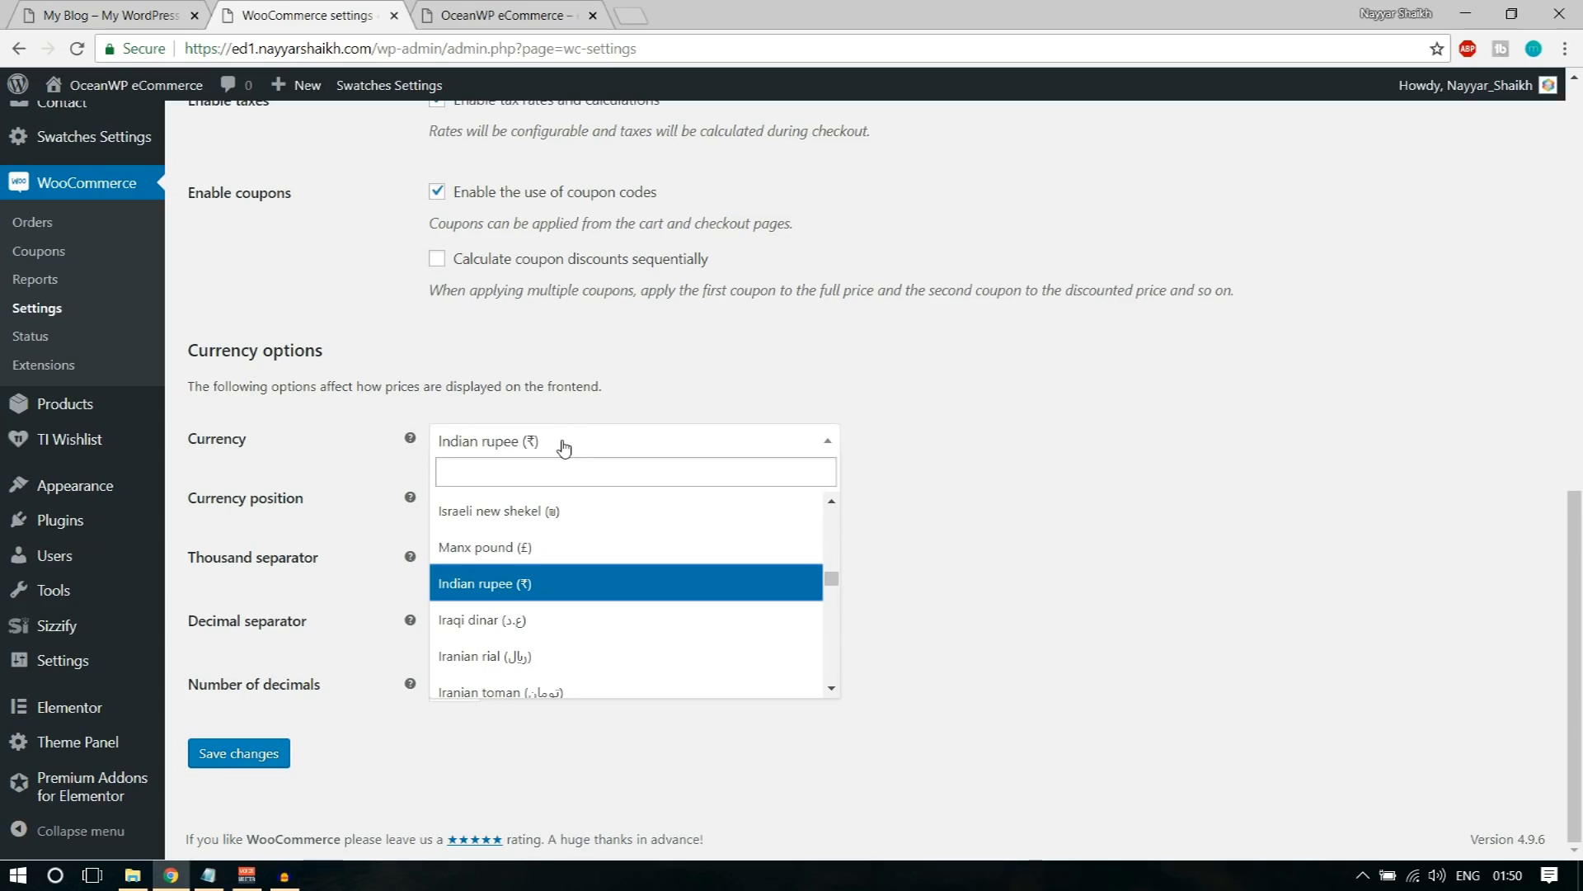
text(unit)
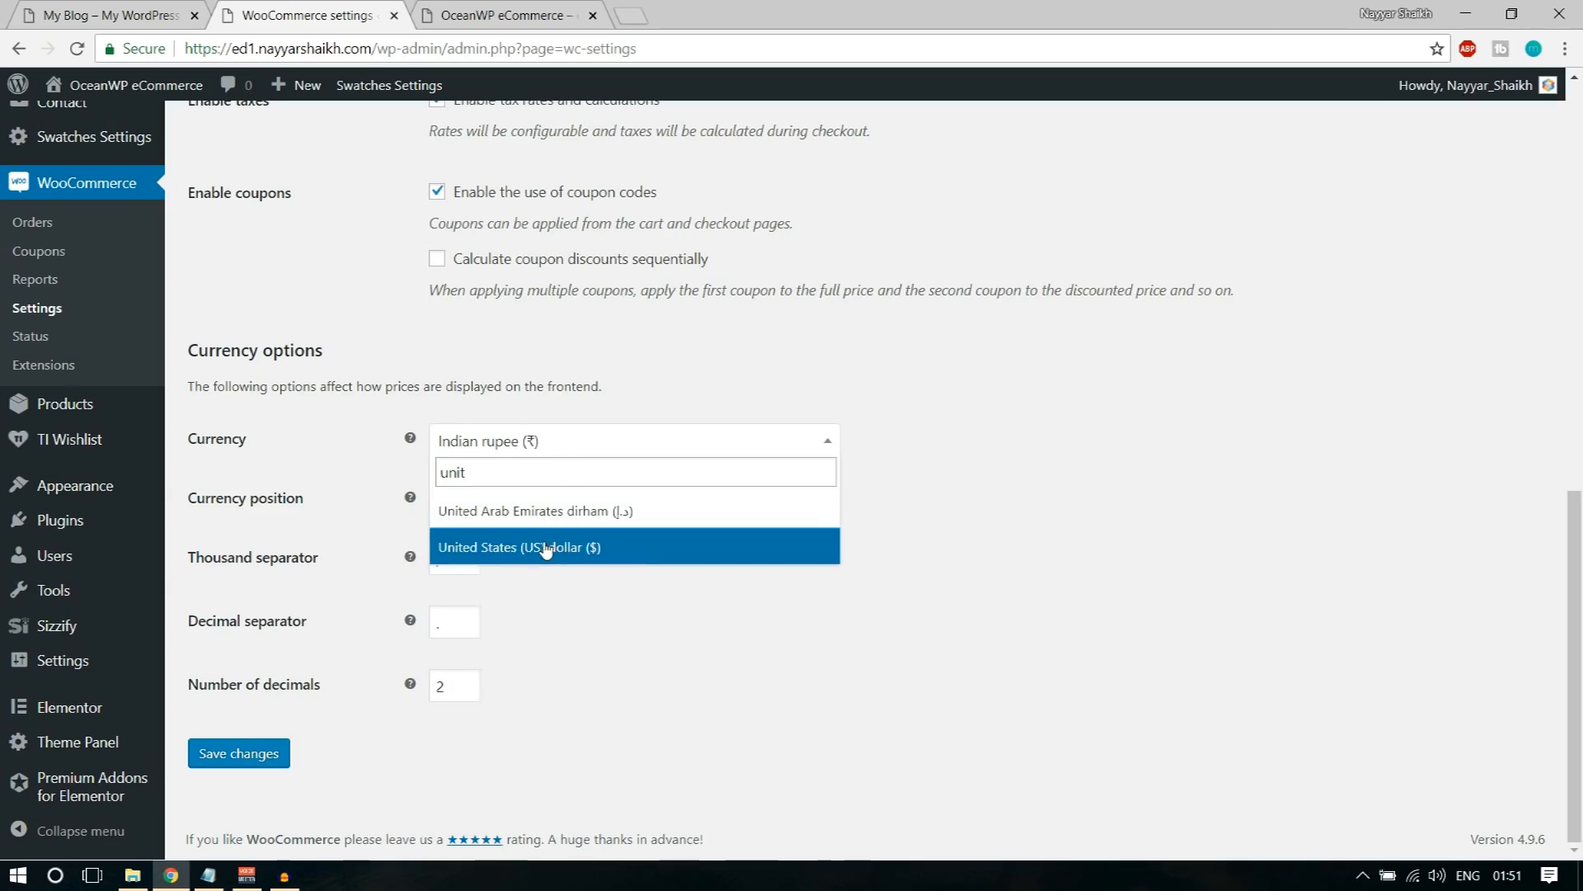
click(549, 547)
click(1019, 472)
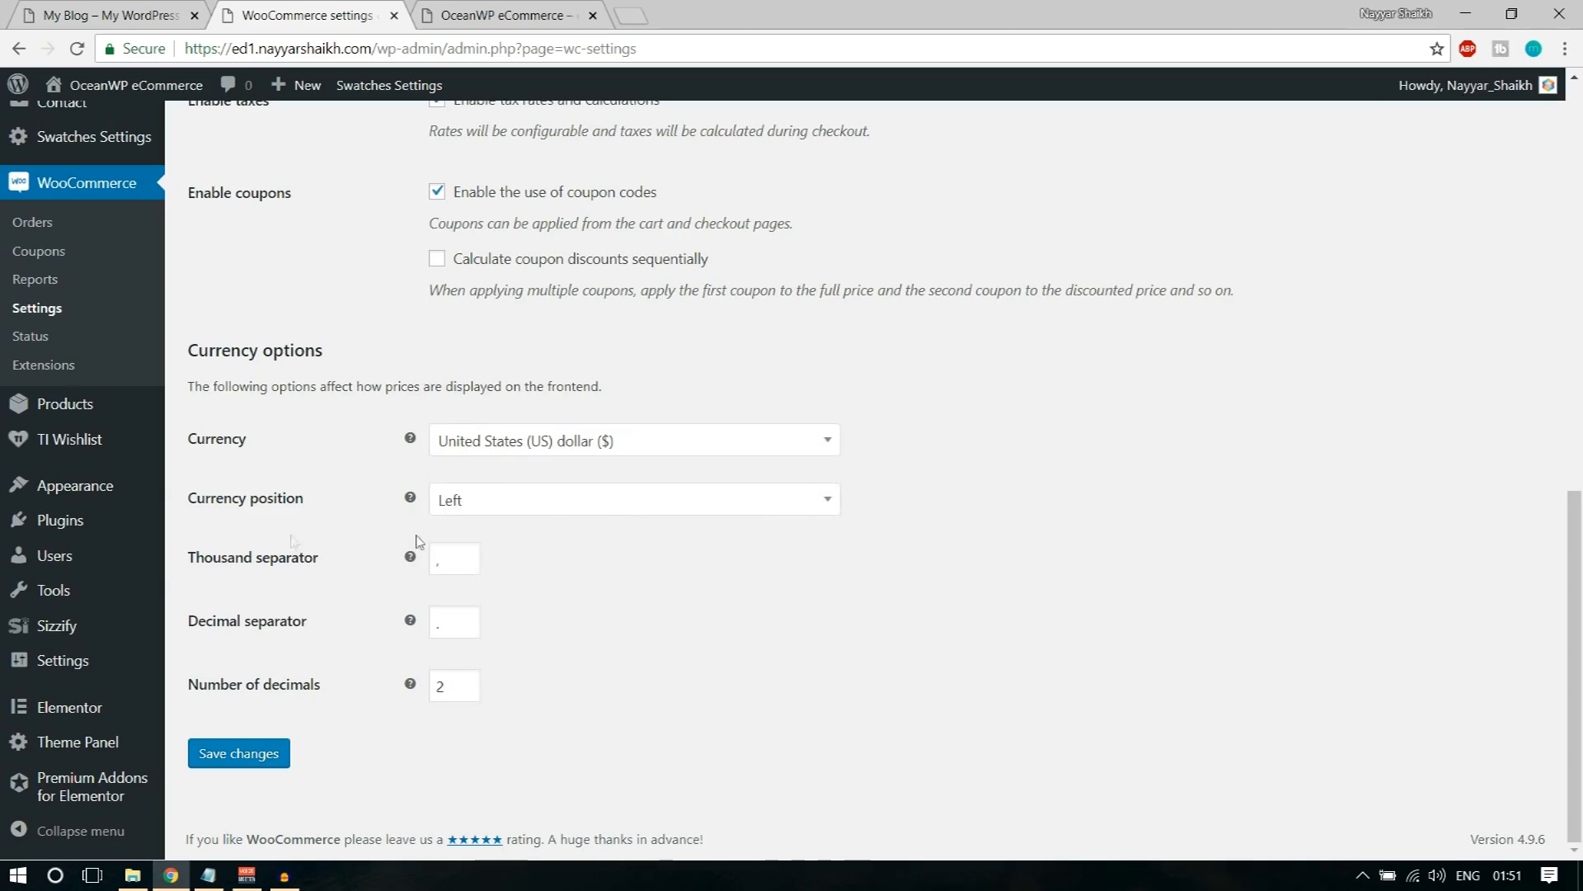
Step: Check the thousand separator and save the general WooCommerce settings
click(459, 561)
click(607, 572)
double_click(457, 559)
click(642, 563)
click(237, 763)
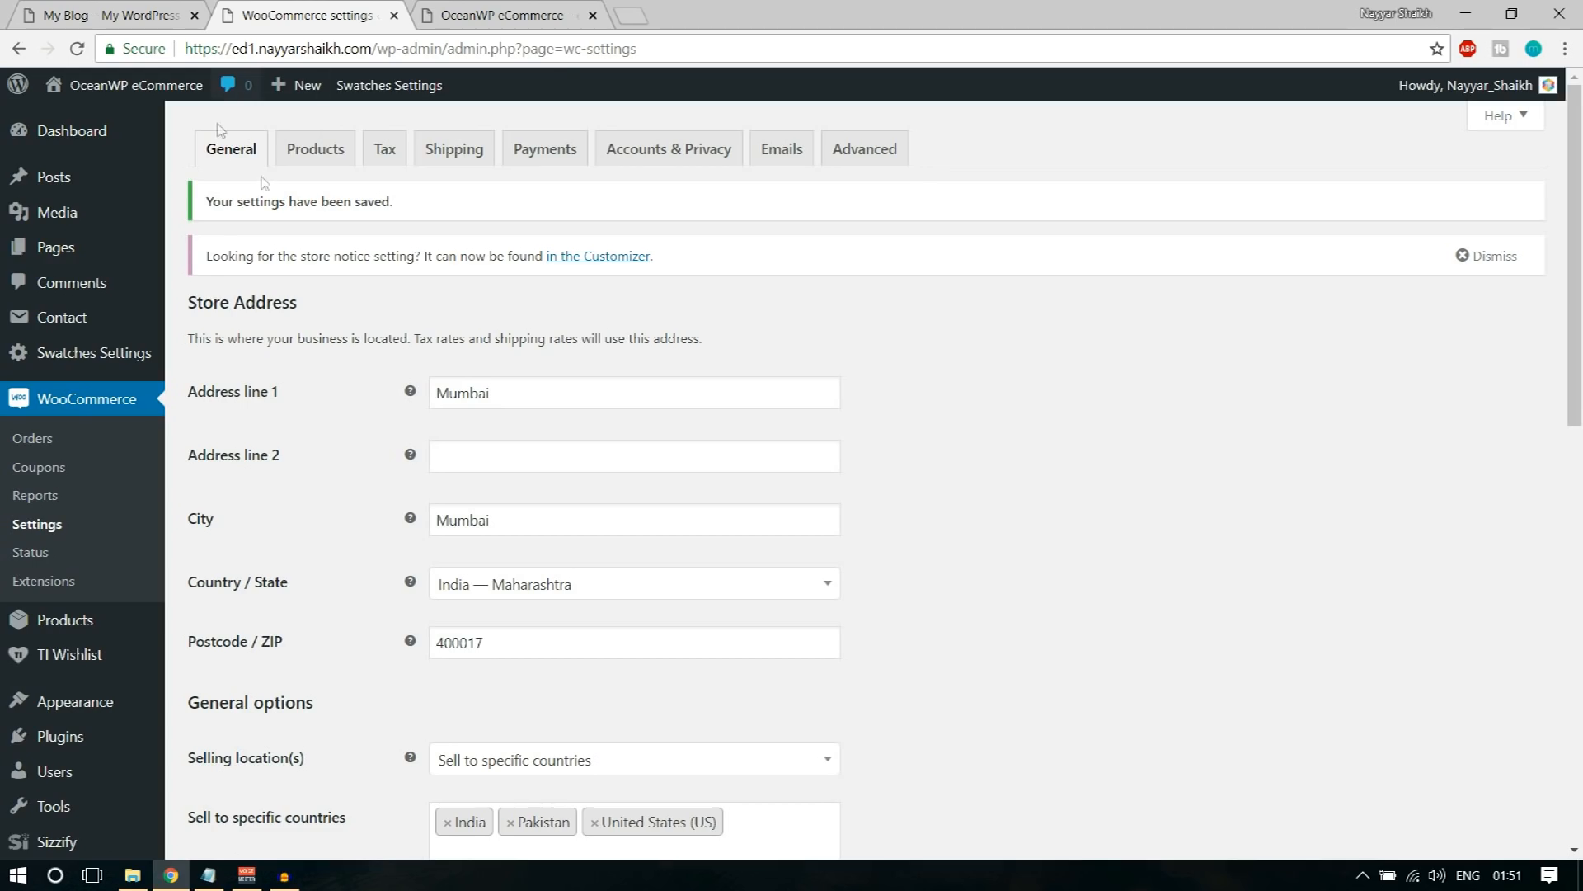
Step: Open the WooCommerce product settings and examine the add-to-cart behaviour options
click(329, 155)
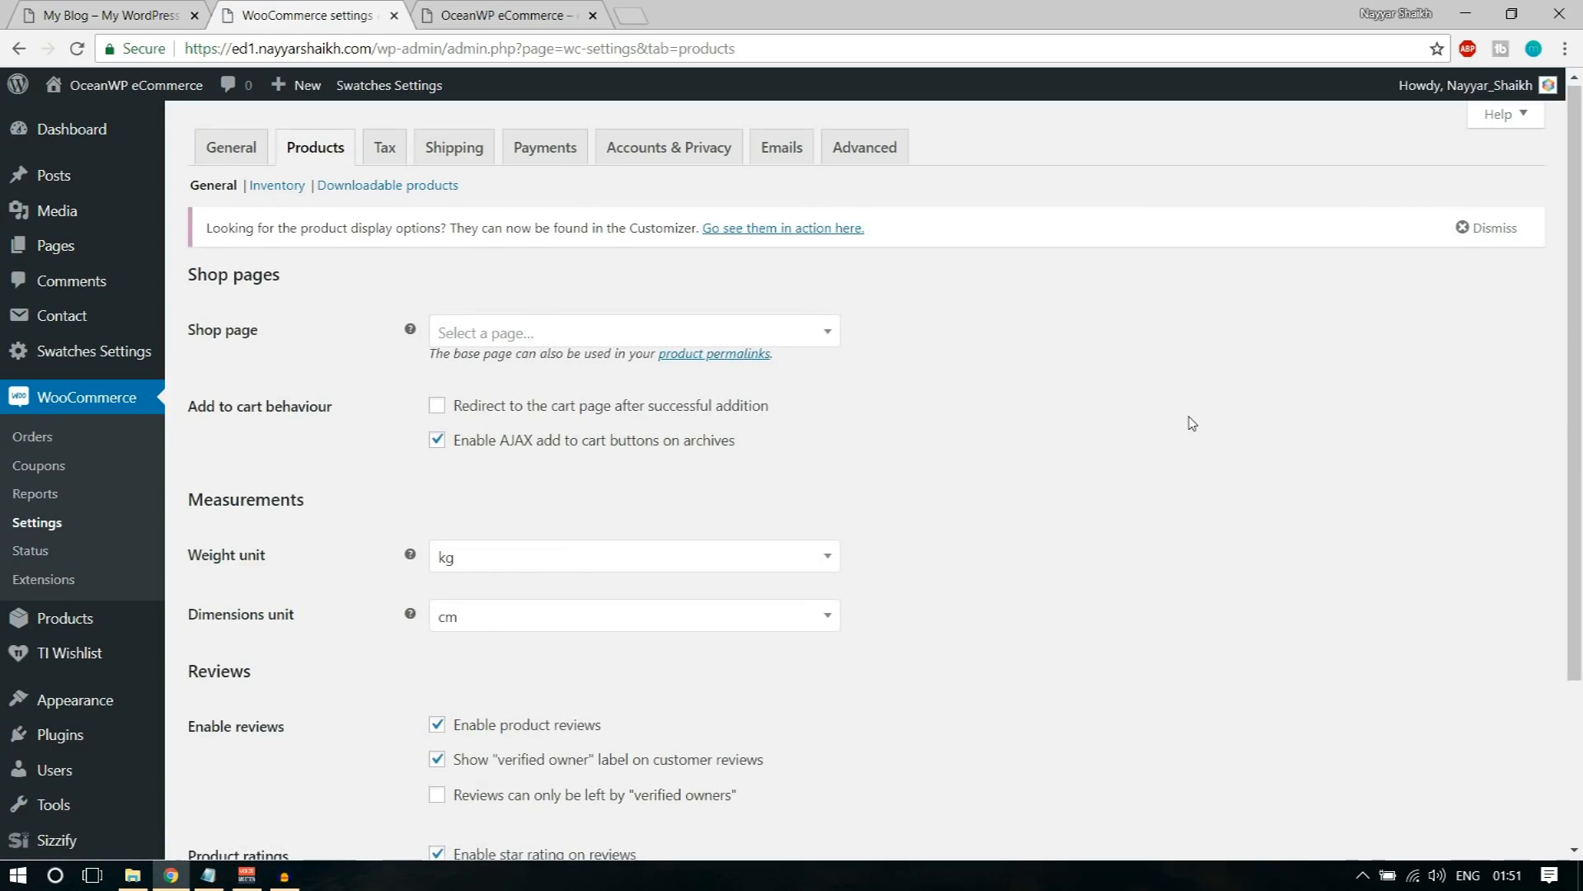
scroll(1185, 417, down, 1)
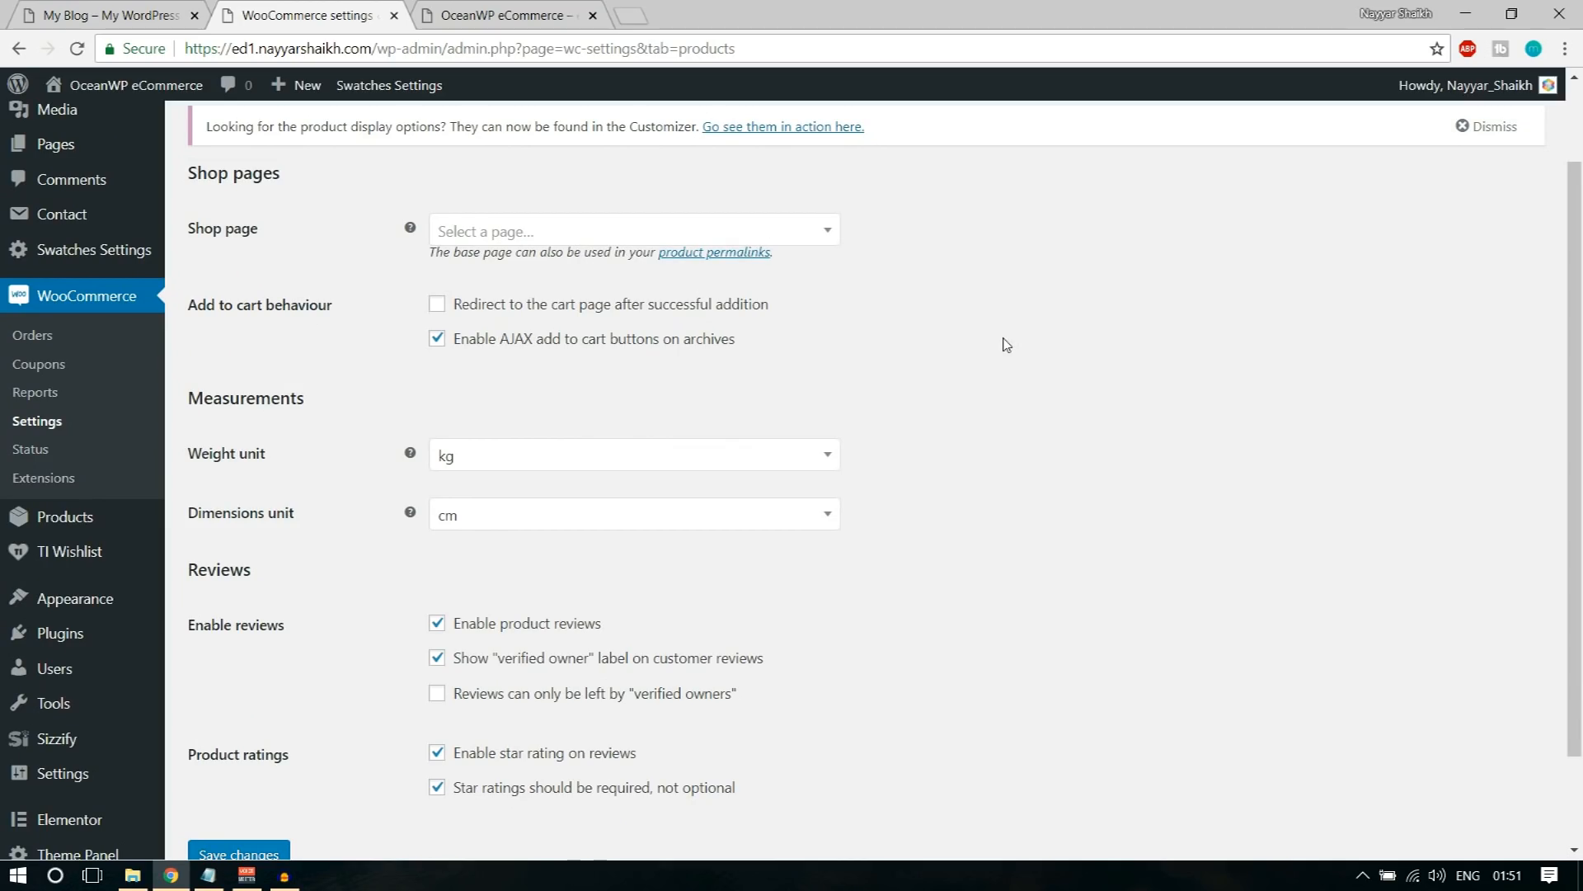
drag(195, 305, 363, 323)
click(369, 324)
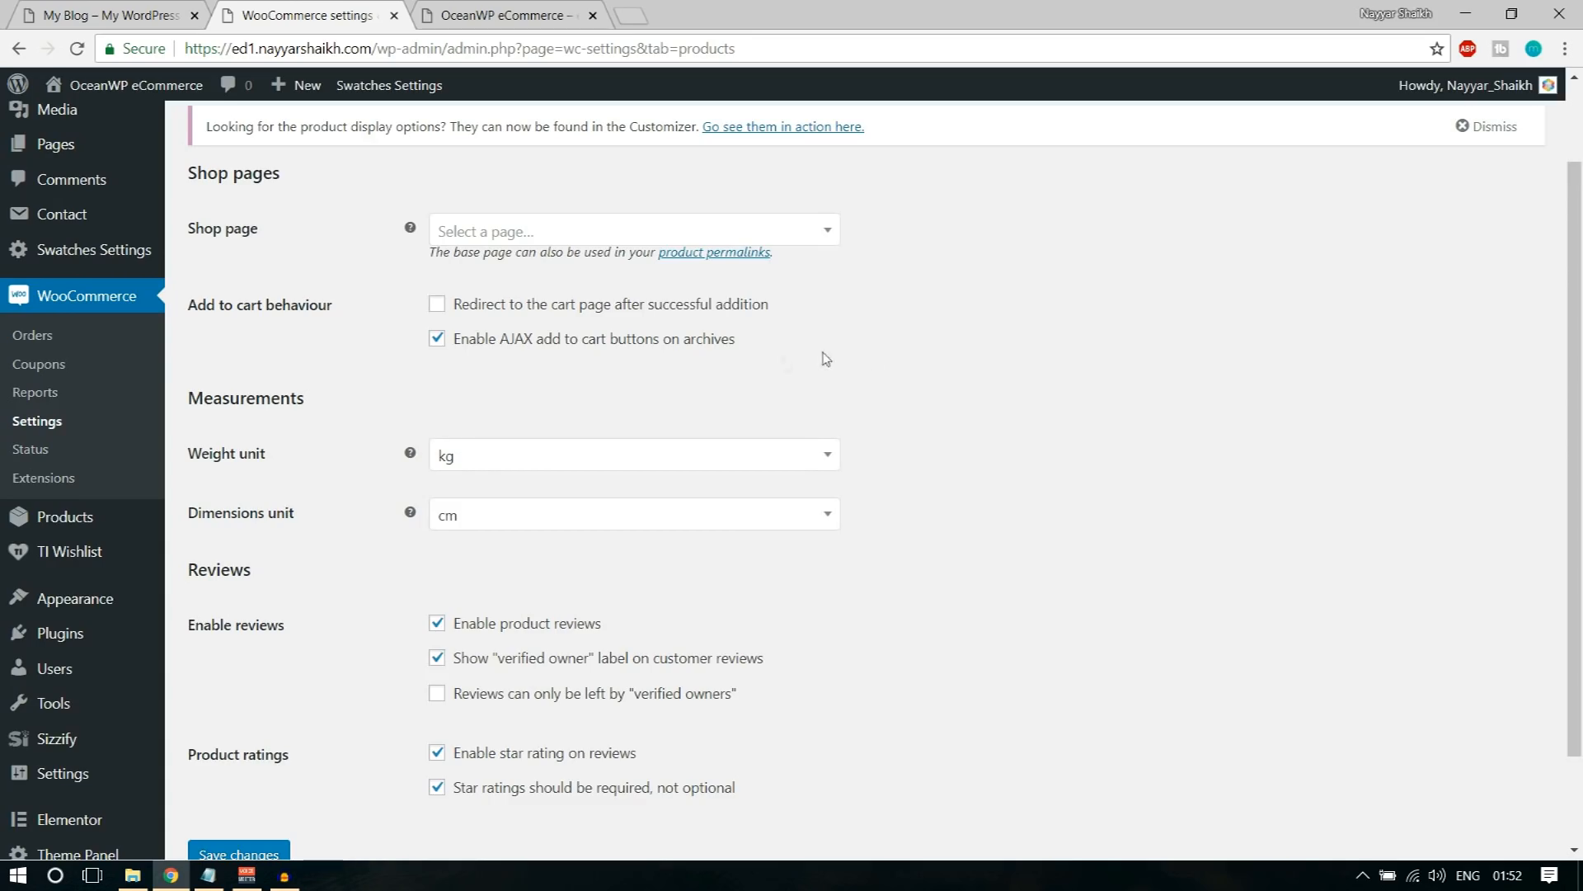
Step: Set the weight unit for product measurements to g
scroll(1137, 437, down, 1)
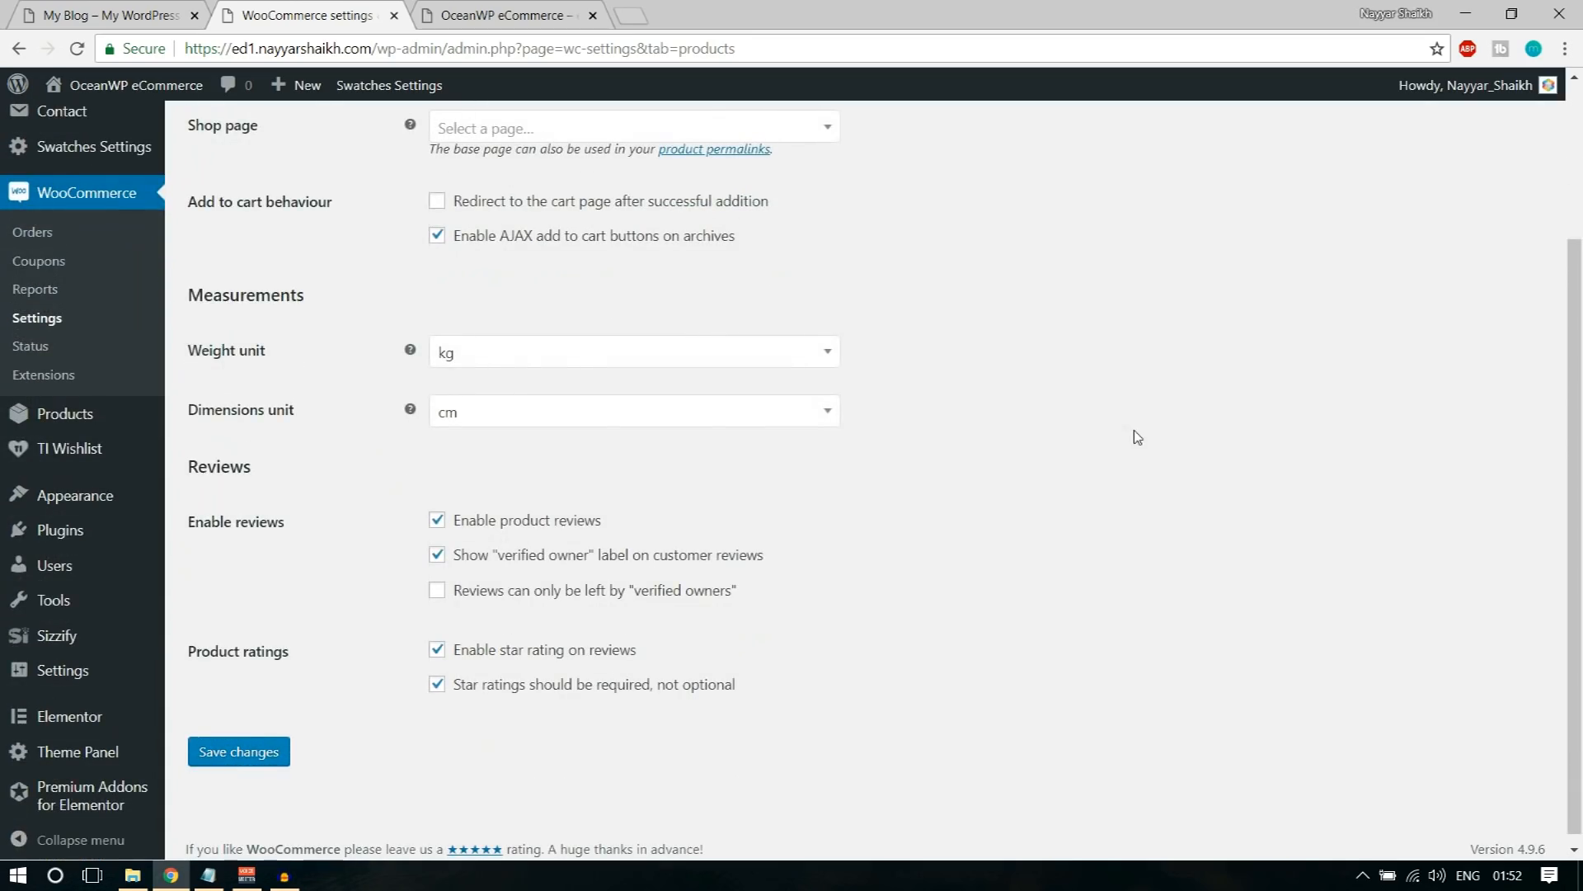
click(572, 363)
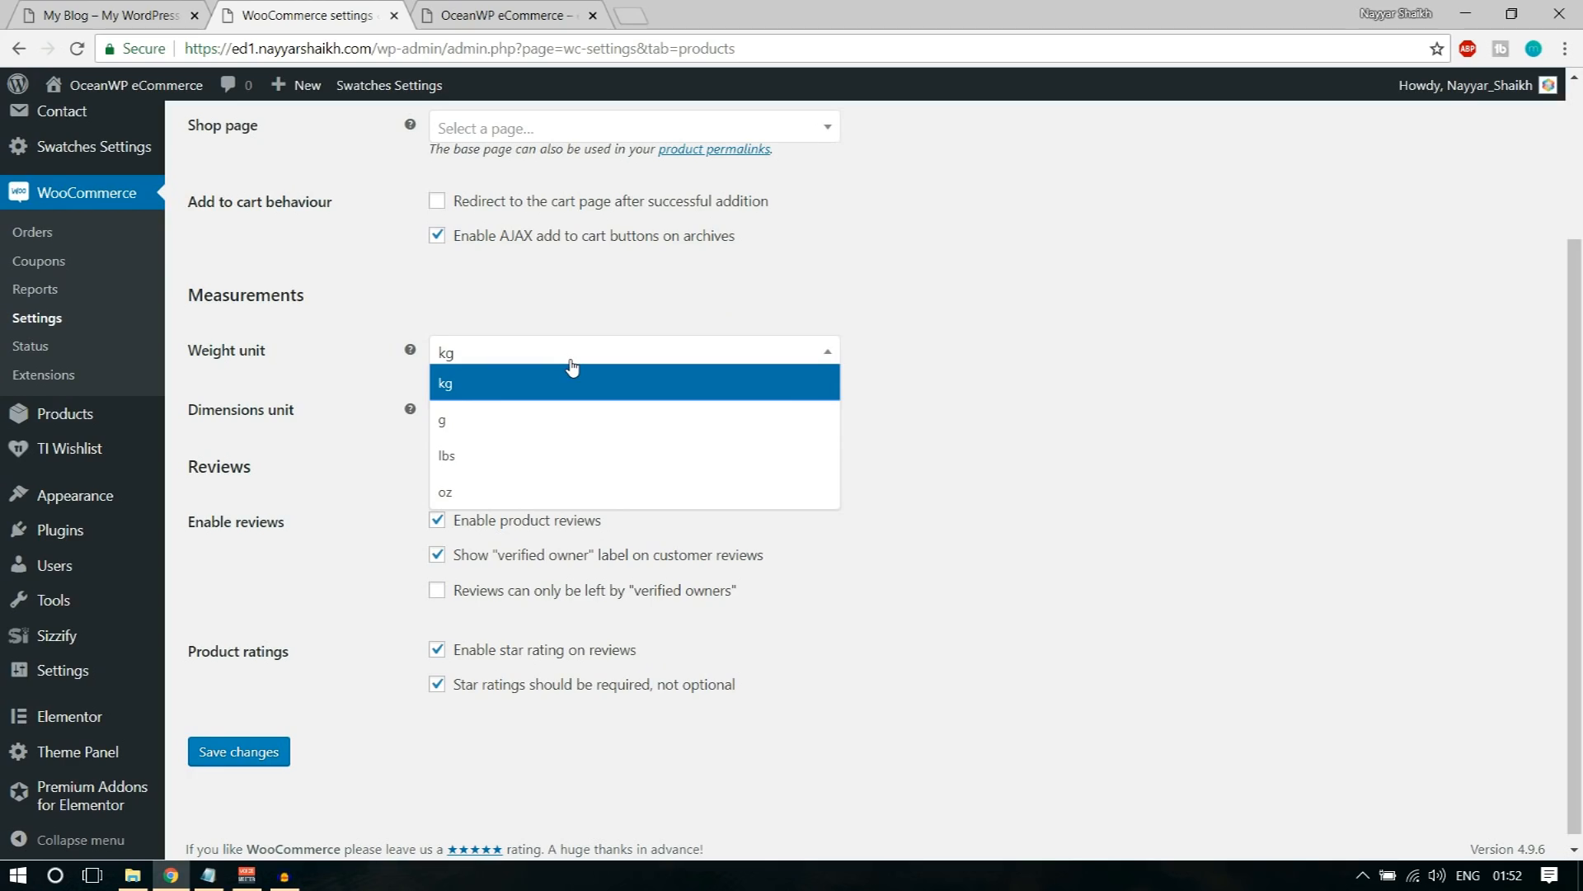
click(566, 419)
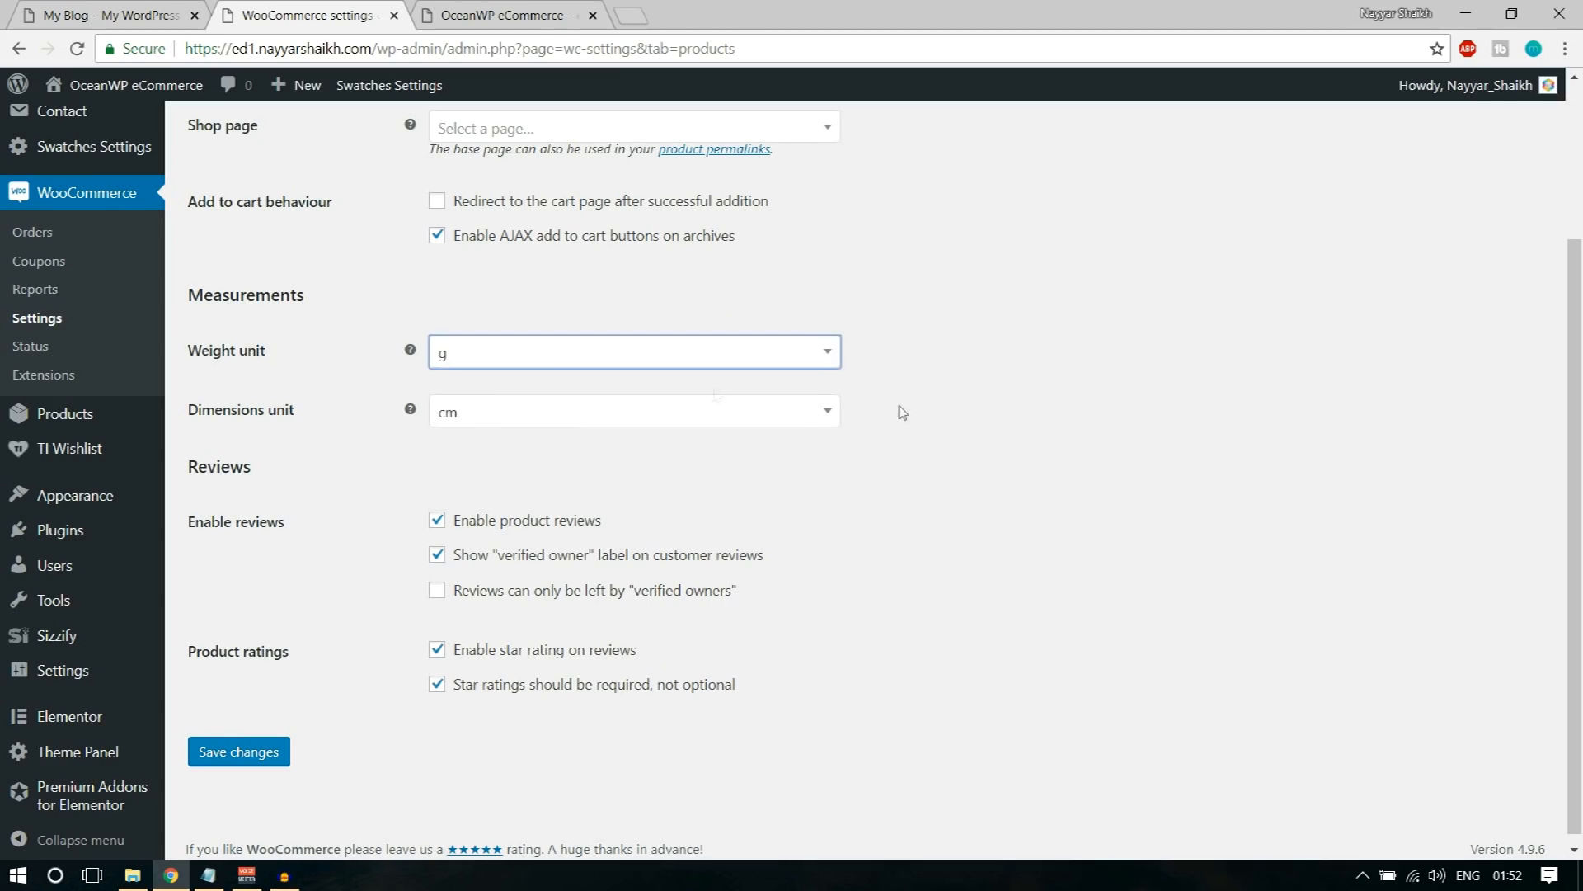
click(685, 361)
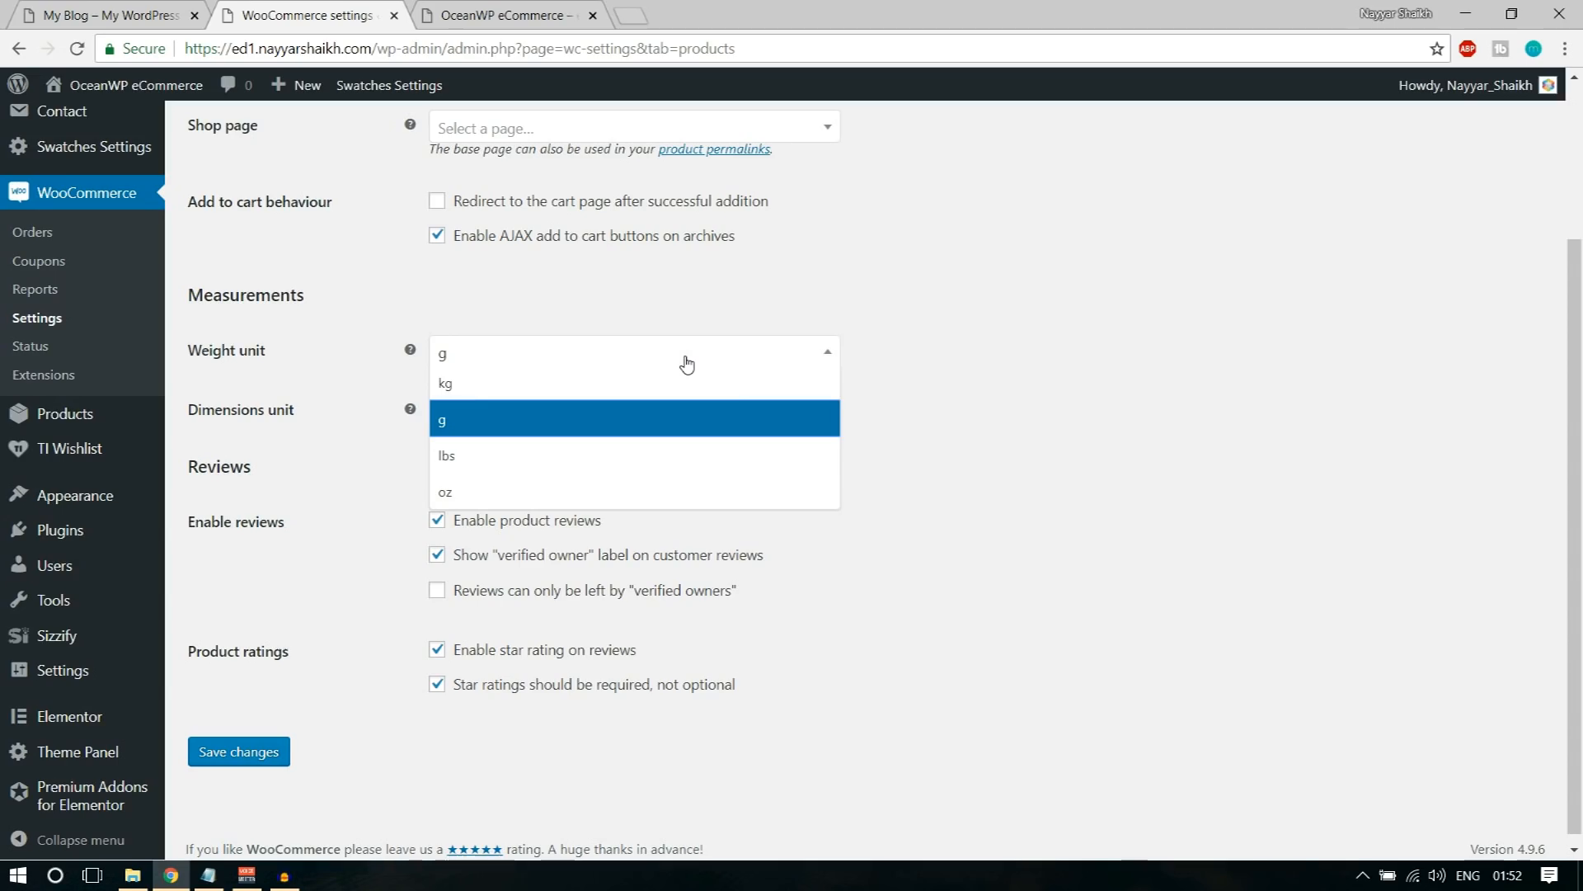
click(655, 382)
click(633, 359)
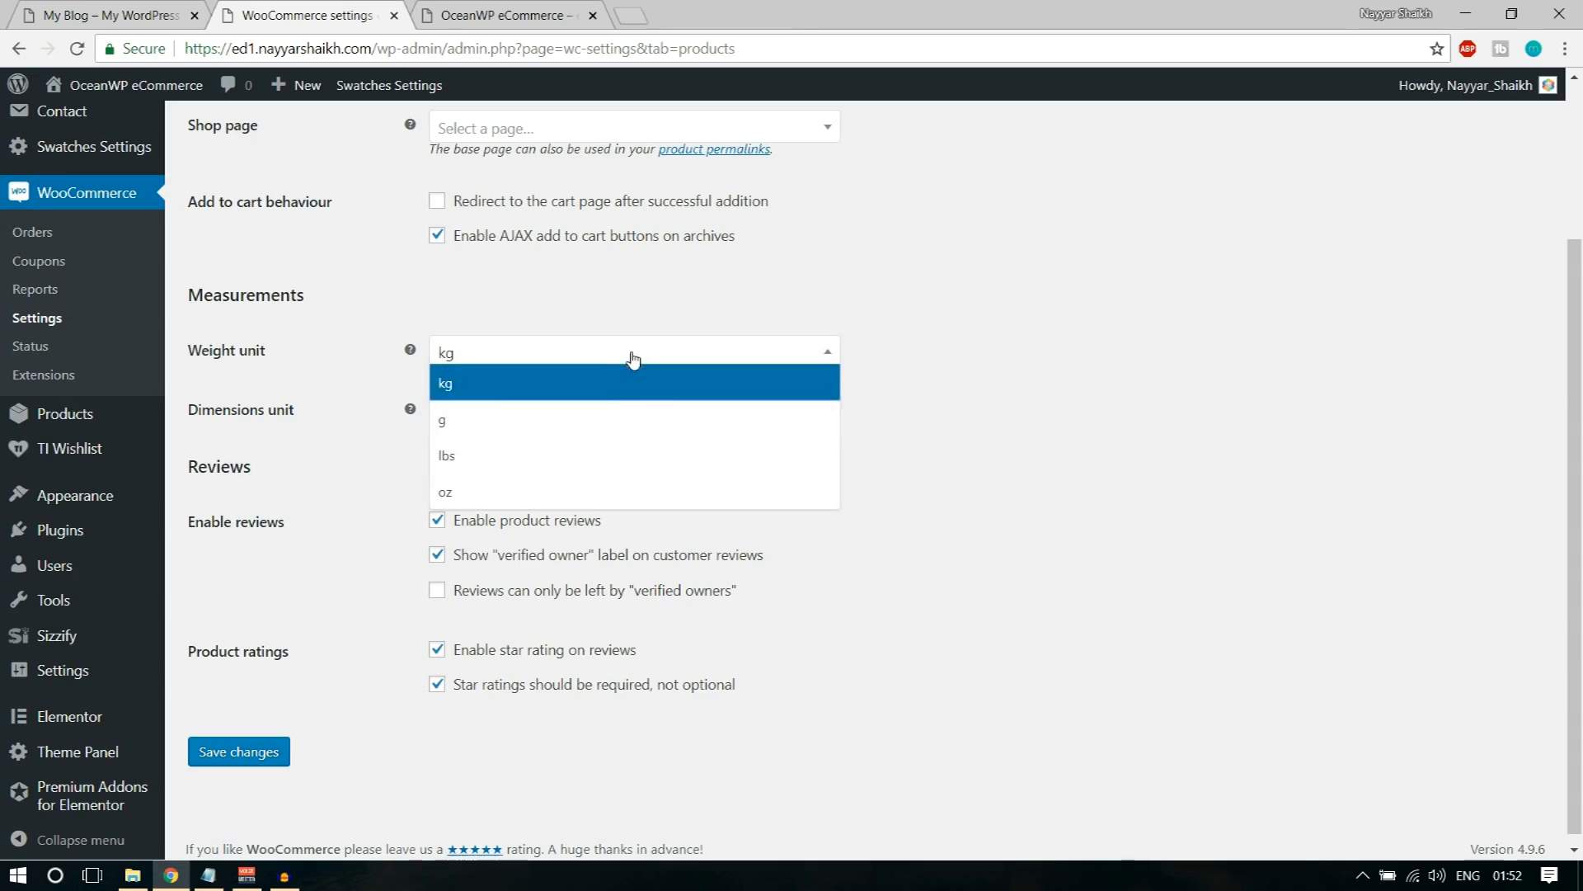
click(585, 420)
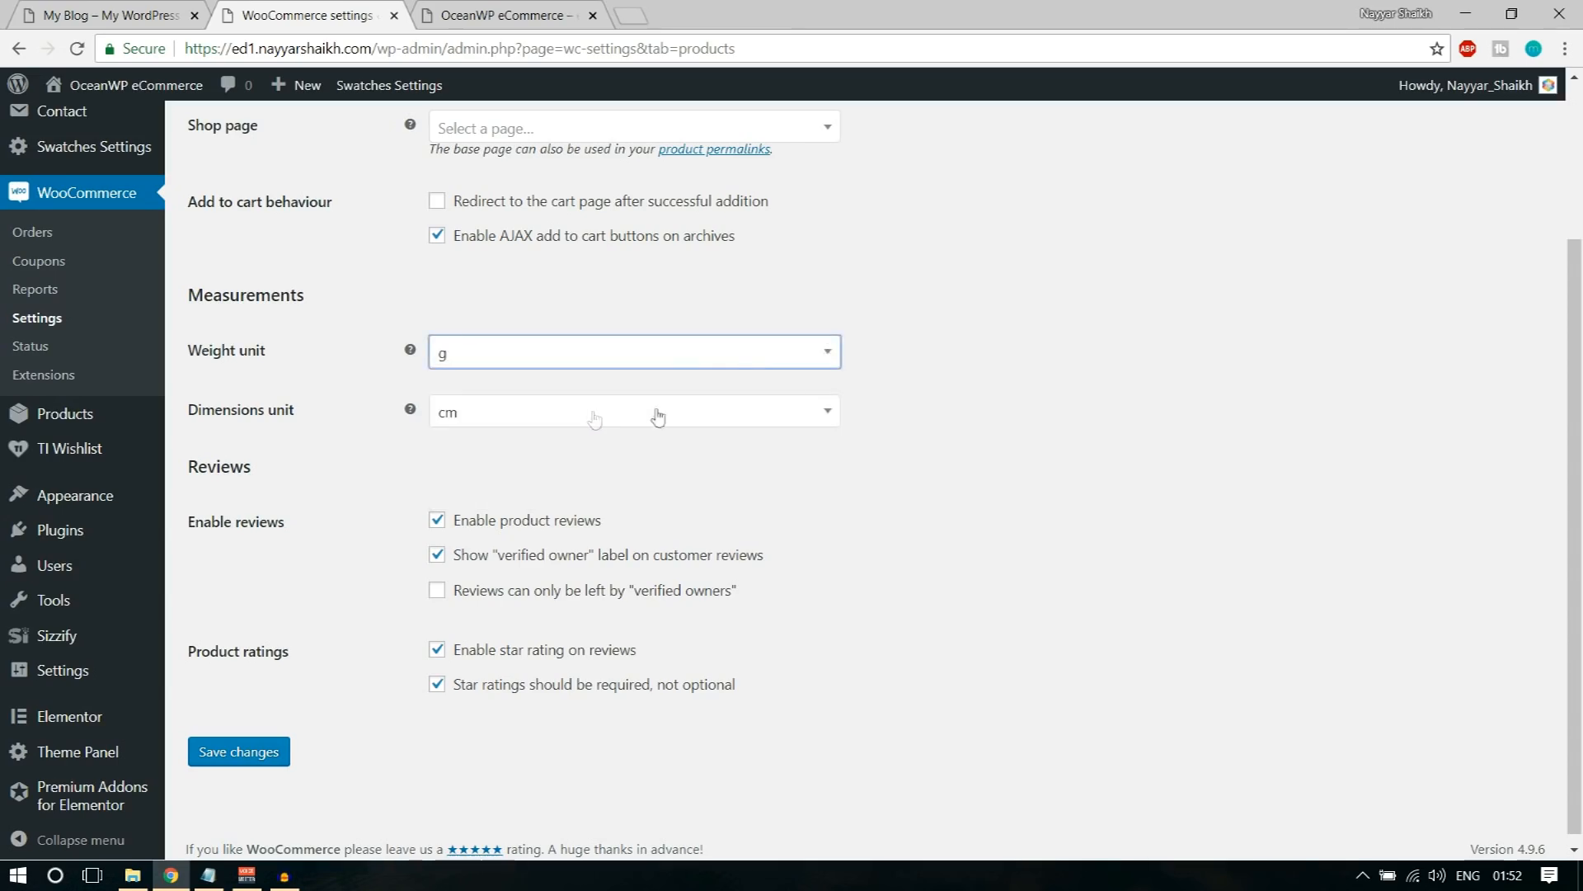
click(569, 349)
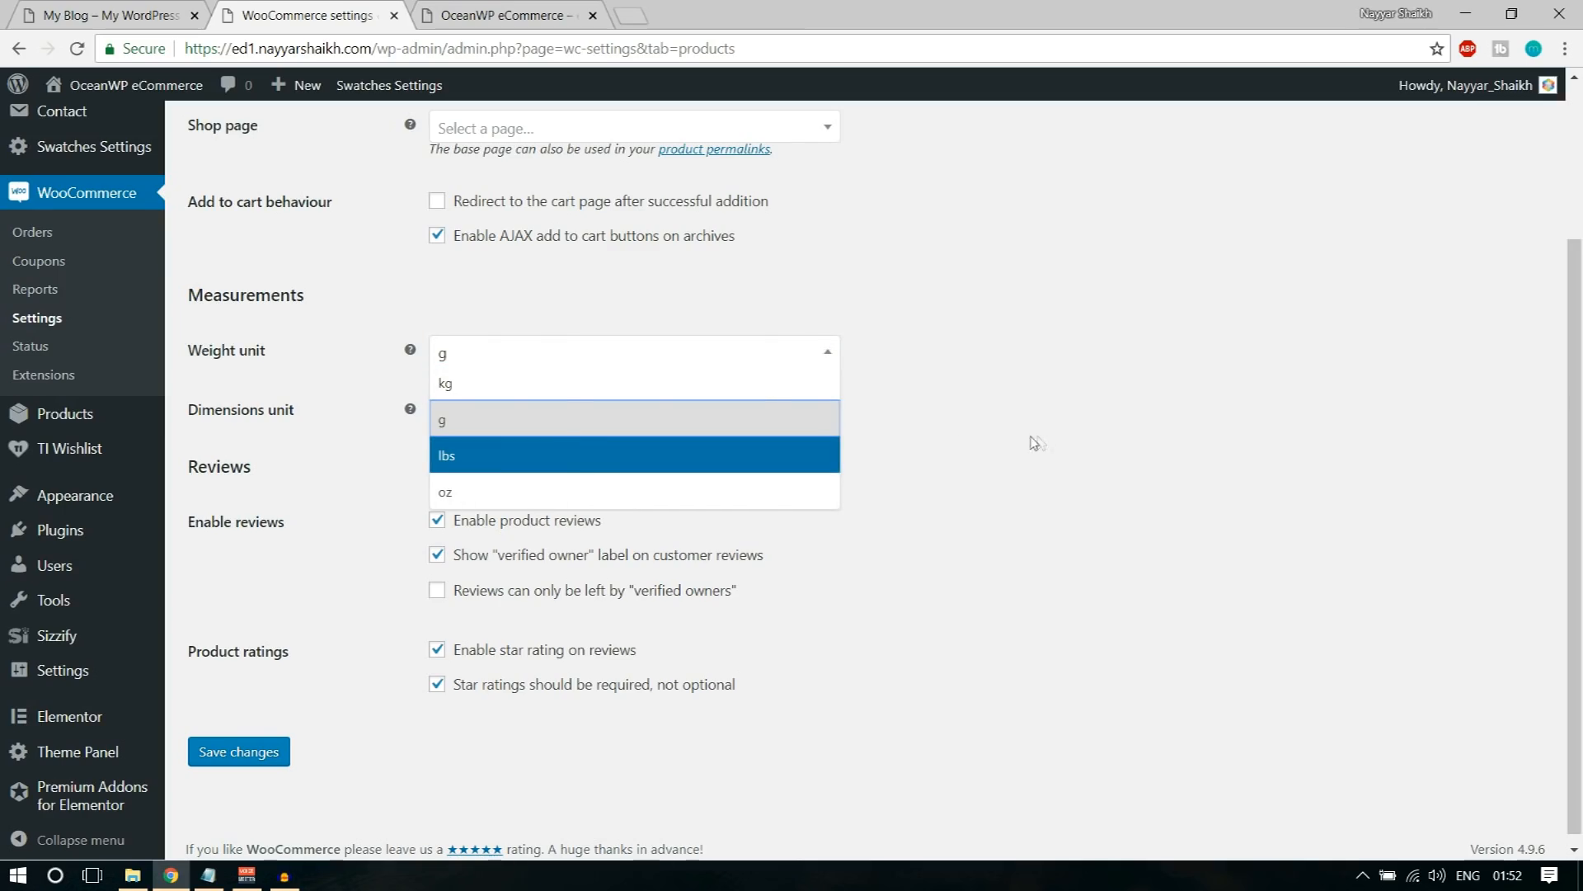
click(1163, 328)
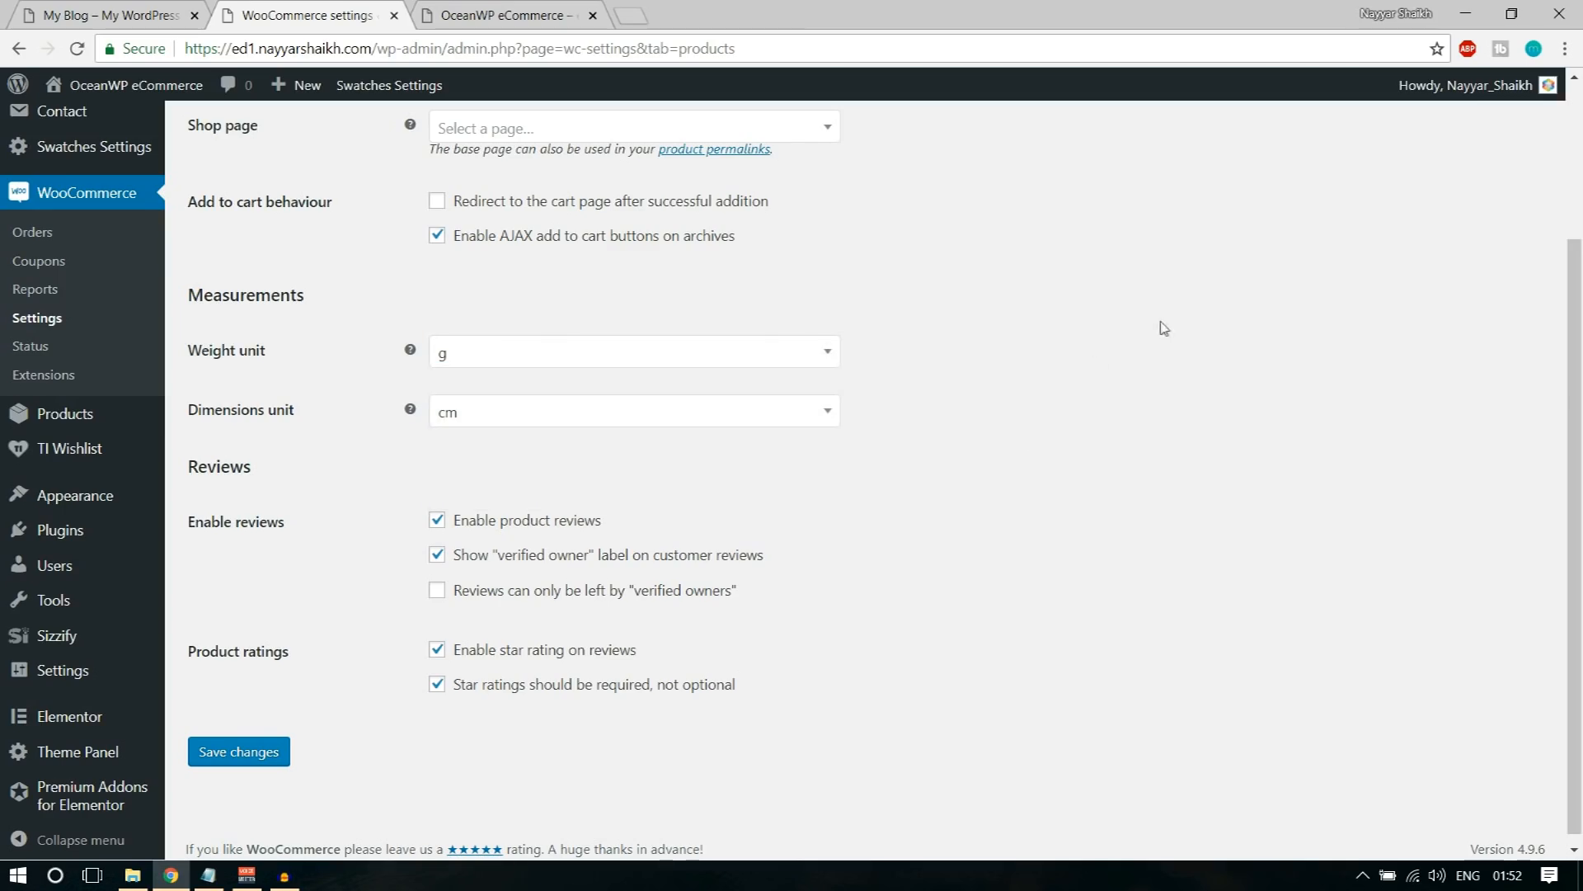
Step: Review the available dimensions units and select cm
click(559, 414)
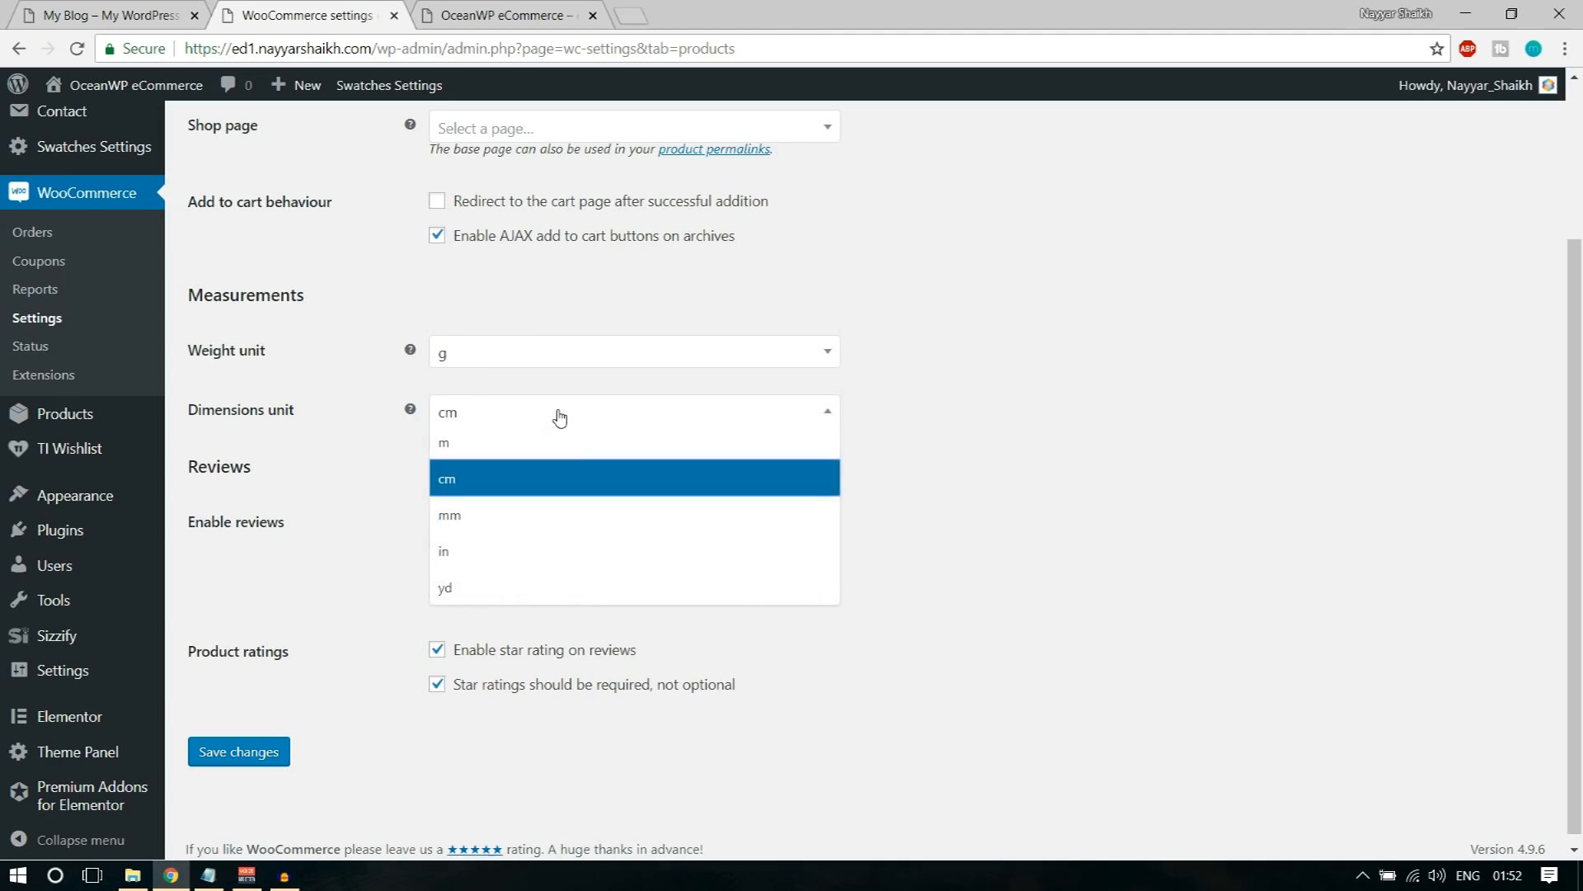
click(969, 450)
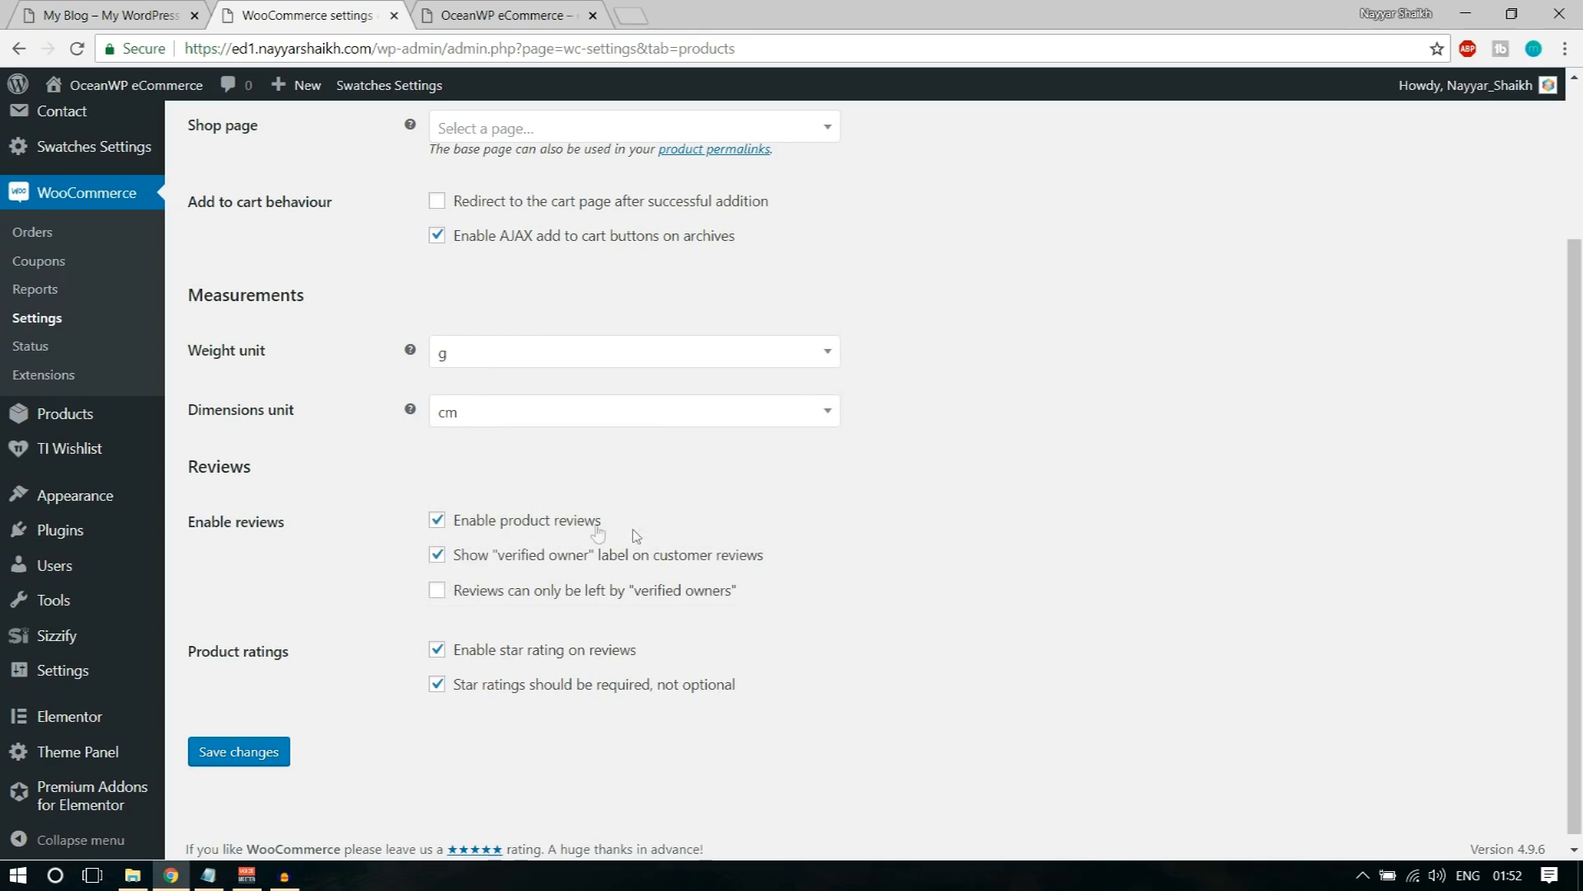
click(551, 417)
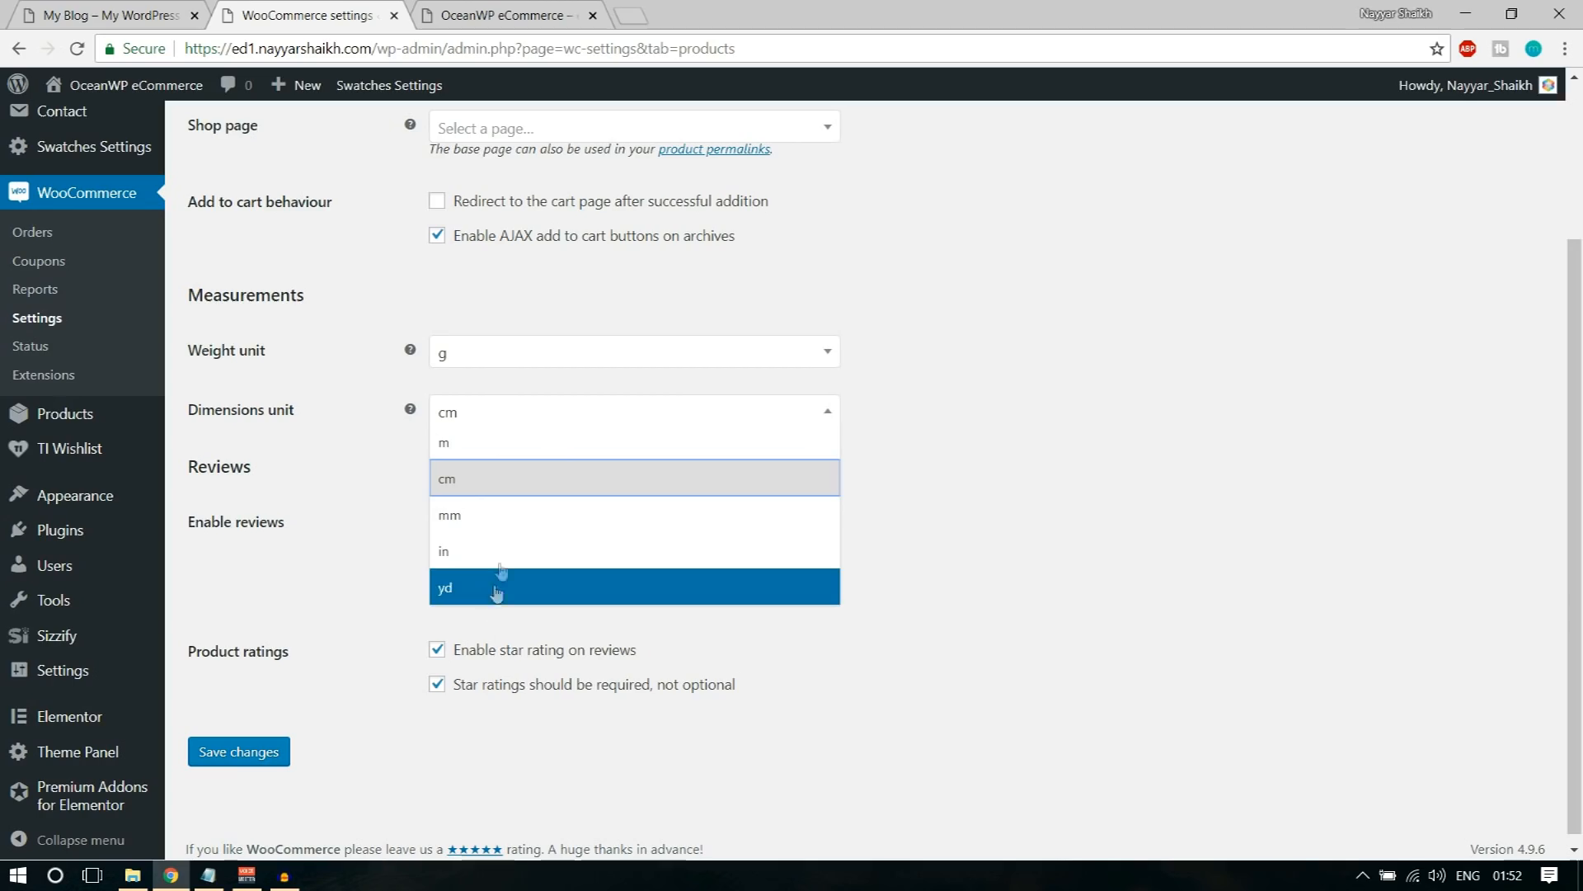
click(1062, 496)
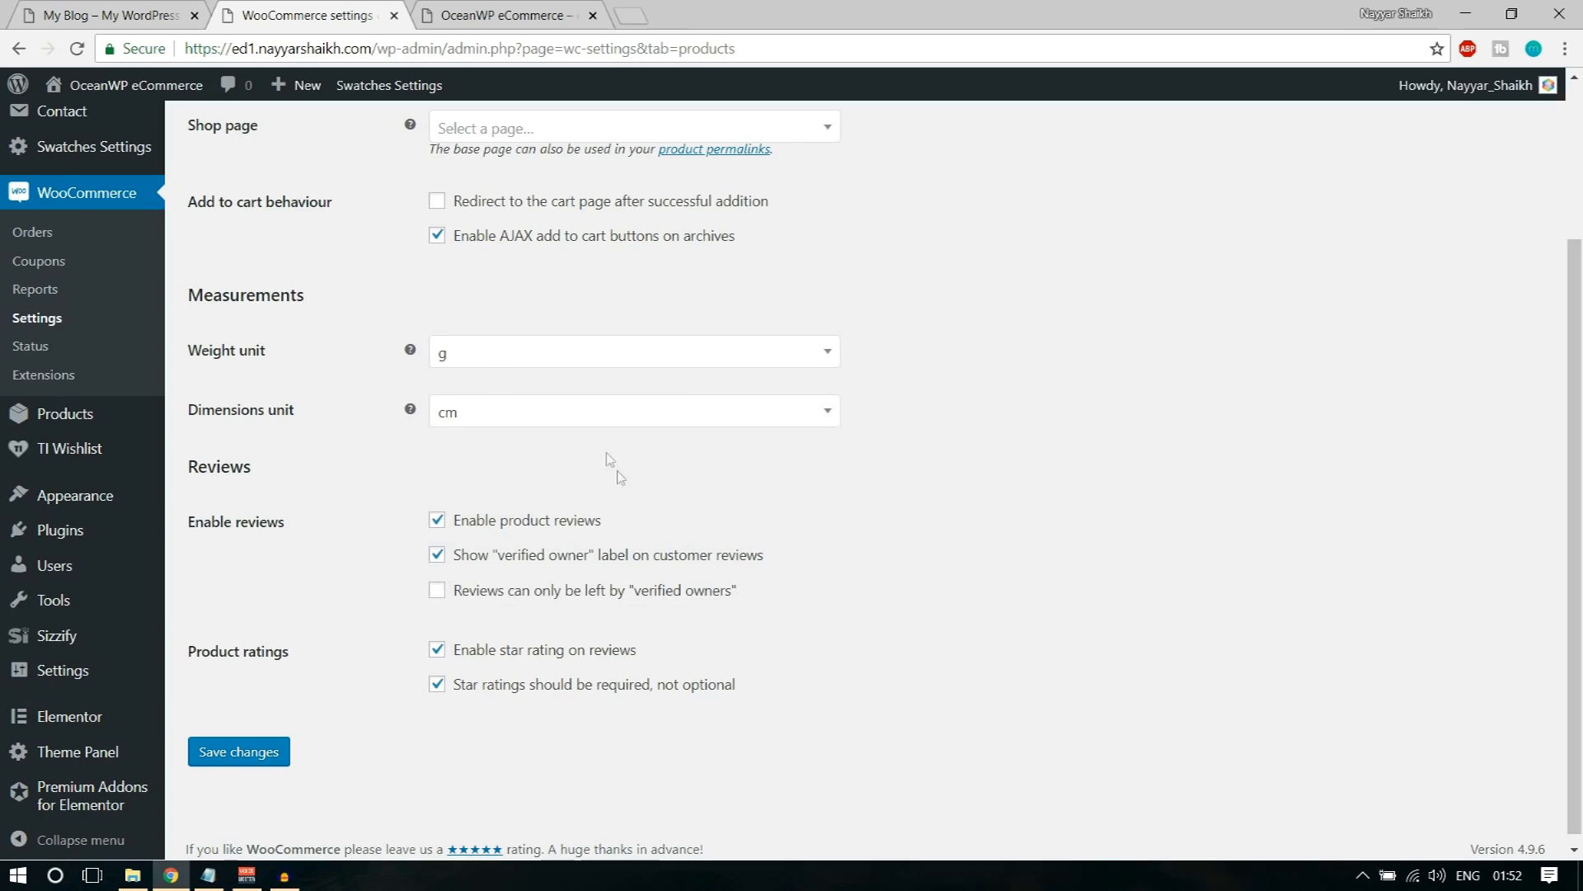
click(609, 414)
click(546, 480)
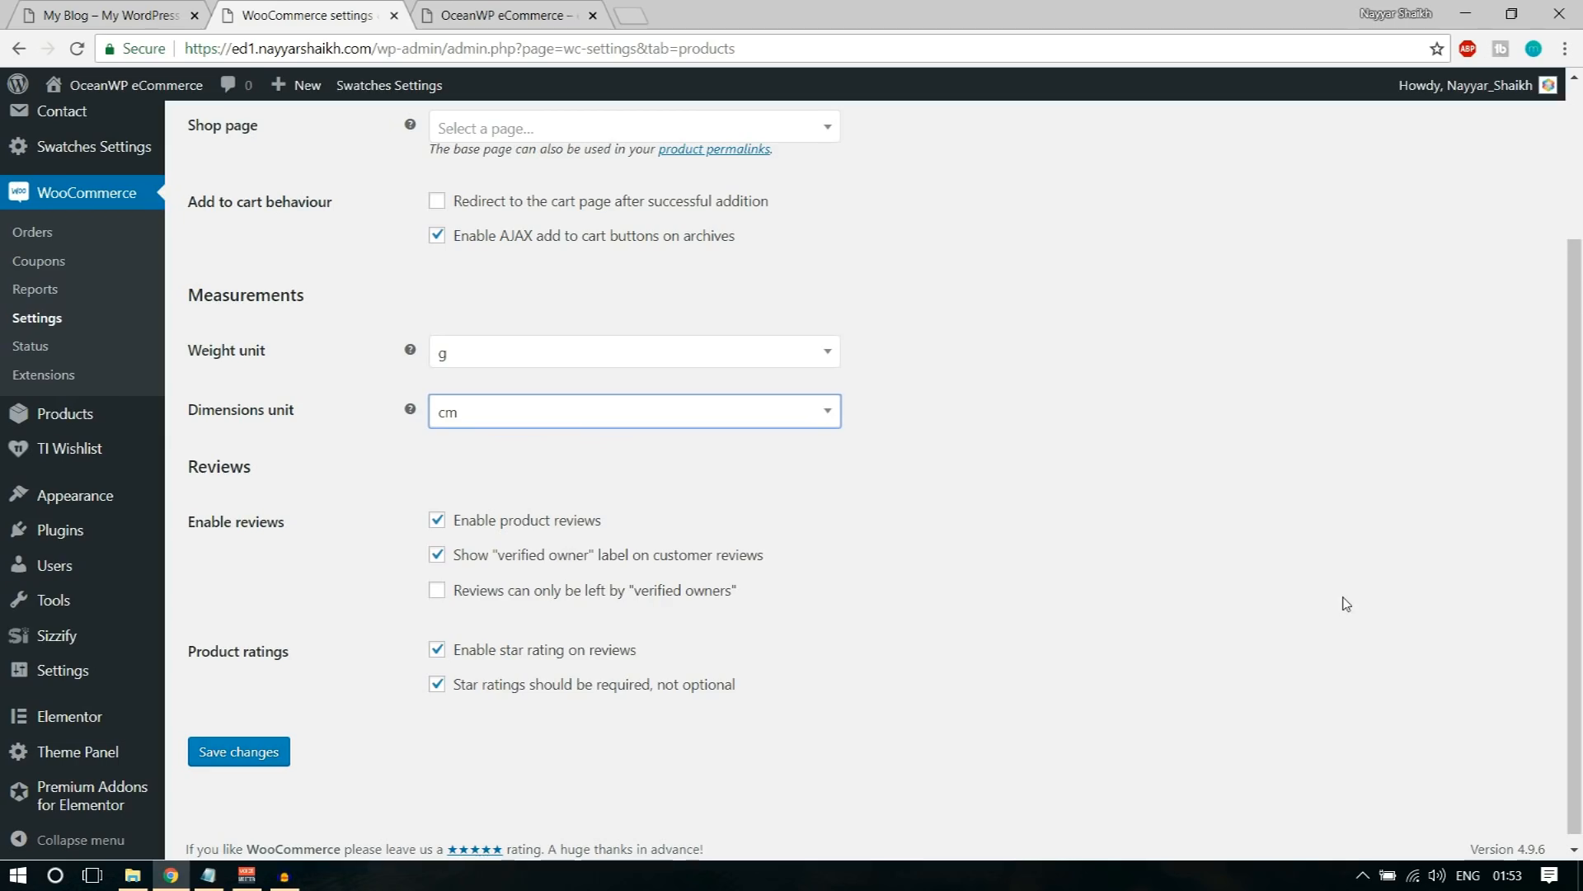
Step: Check the "verified owner" review options and save the general product settings
scroll(1346, 605, down, 1)
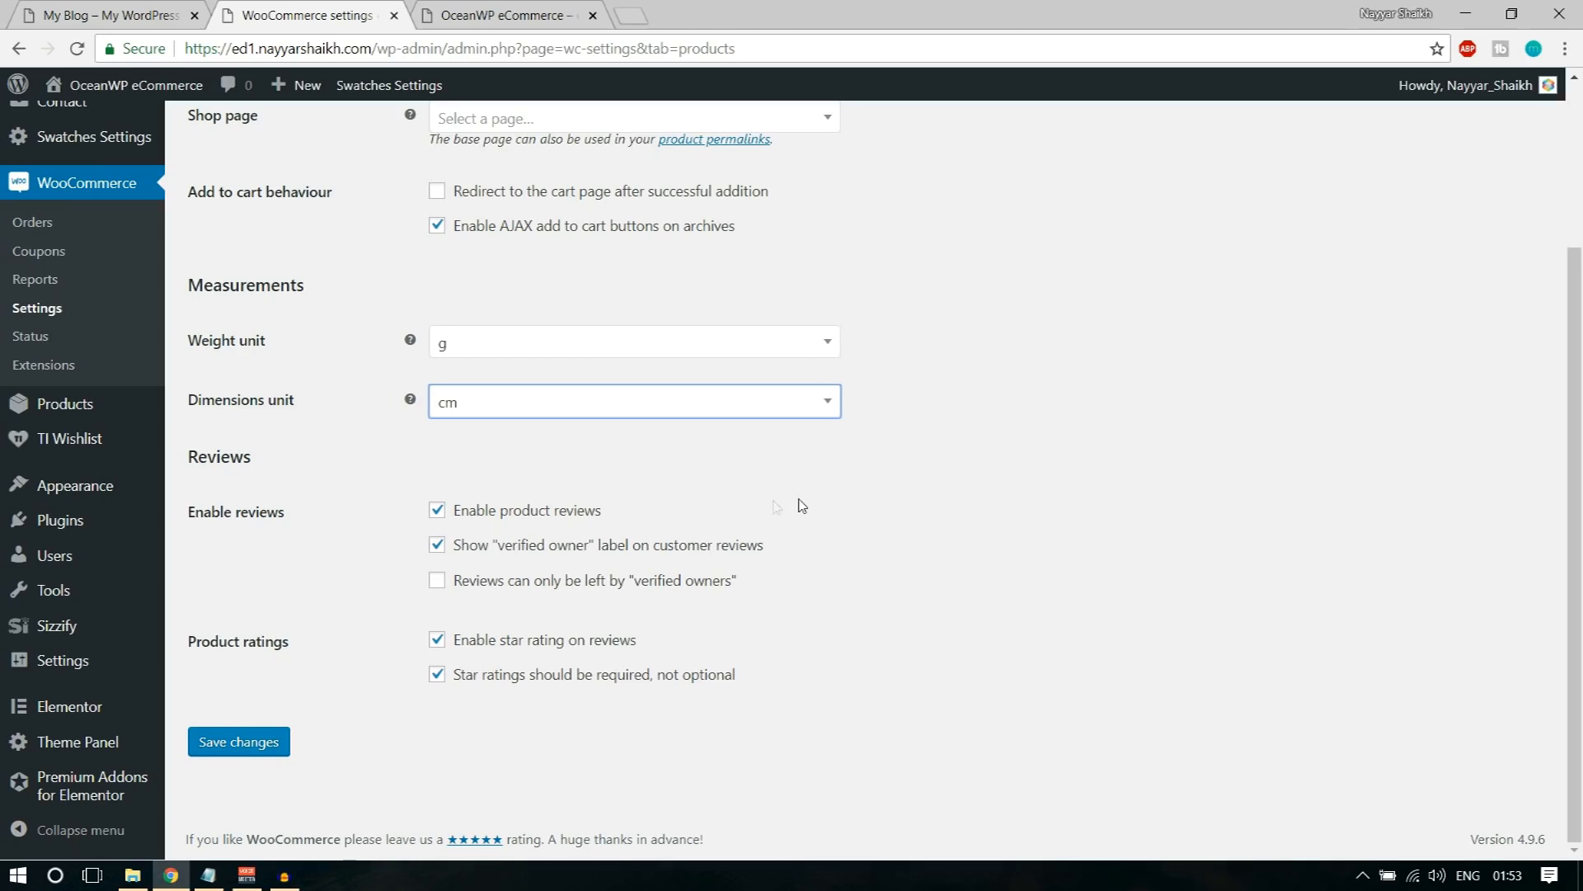
drag(503, 546, 780, 565)
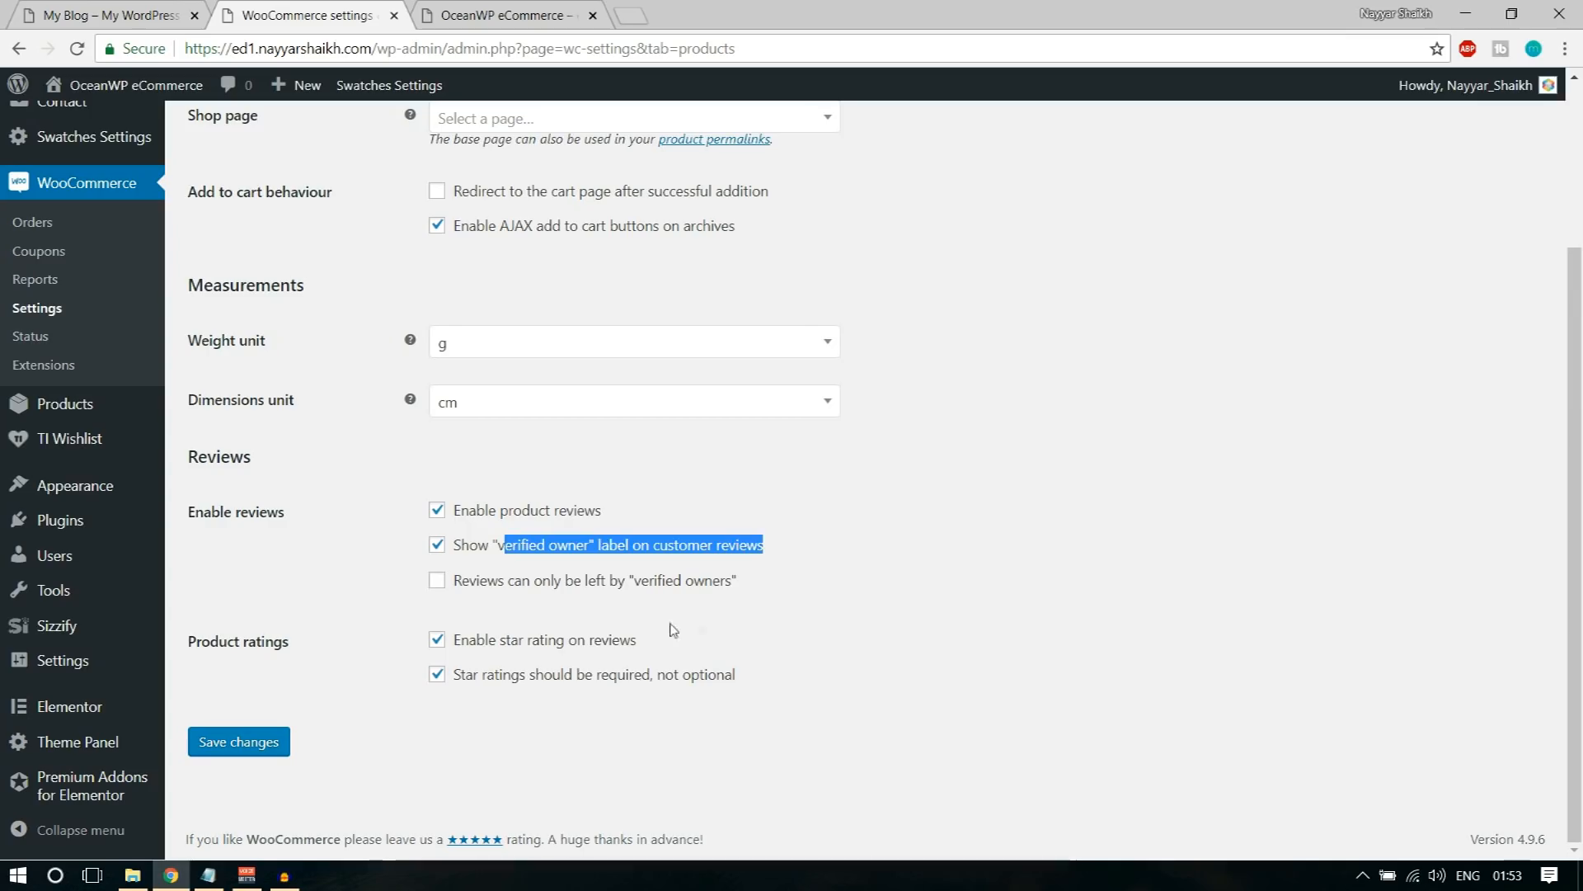
click(627, 614)
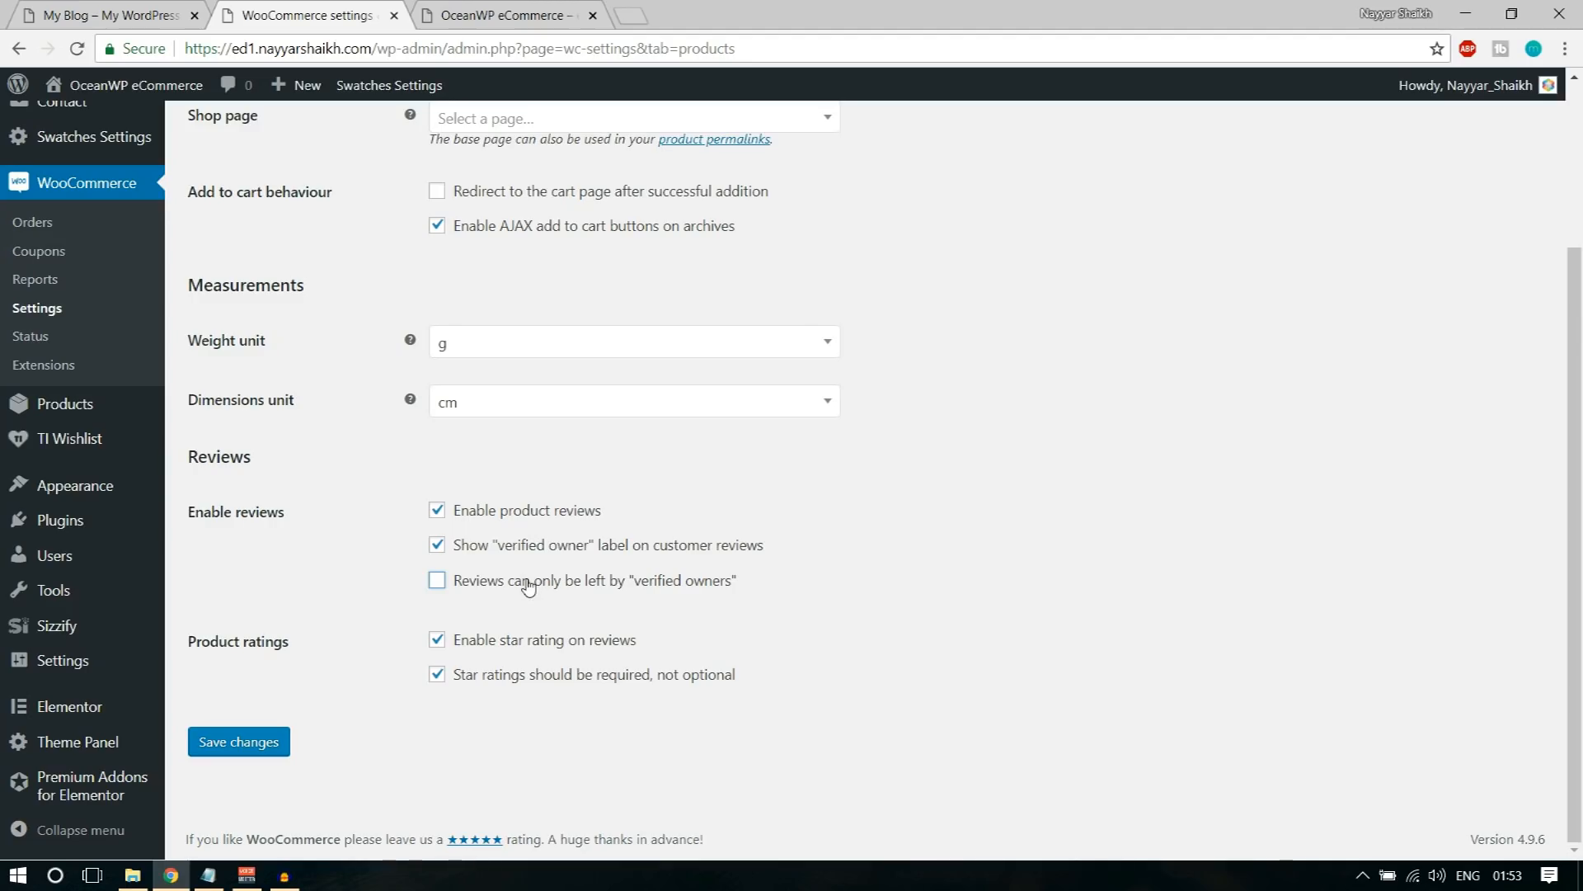
click(255, 742)
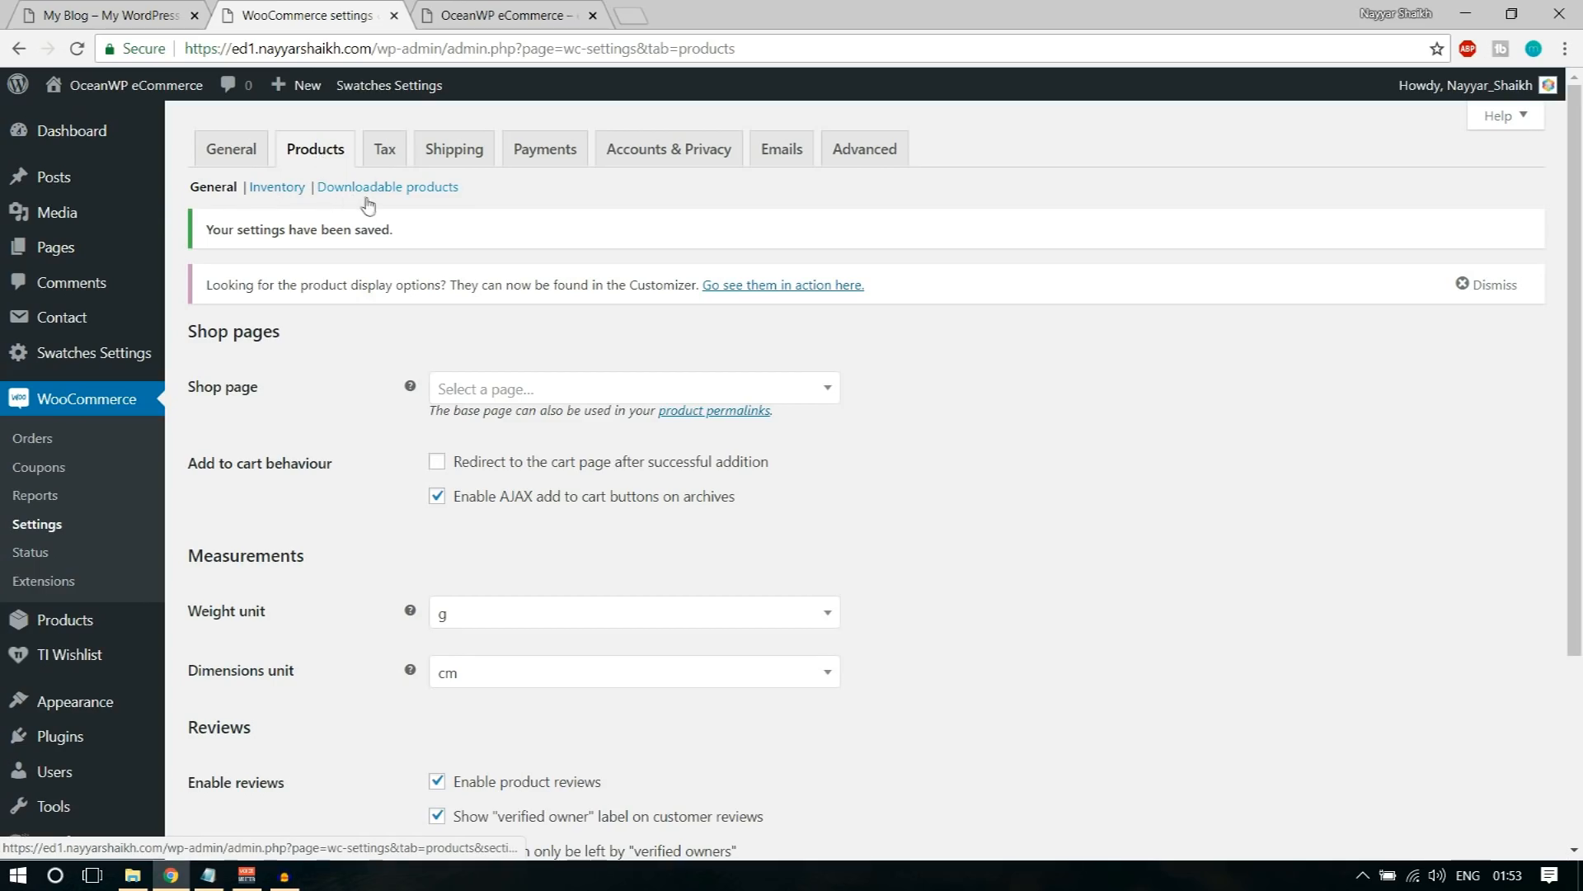
Step: Open the product inventory settings, and view the Drawing Print Shirt product page in the demo store
click(293, 191)
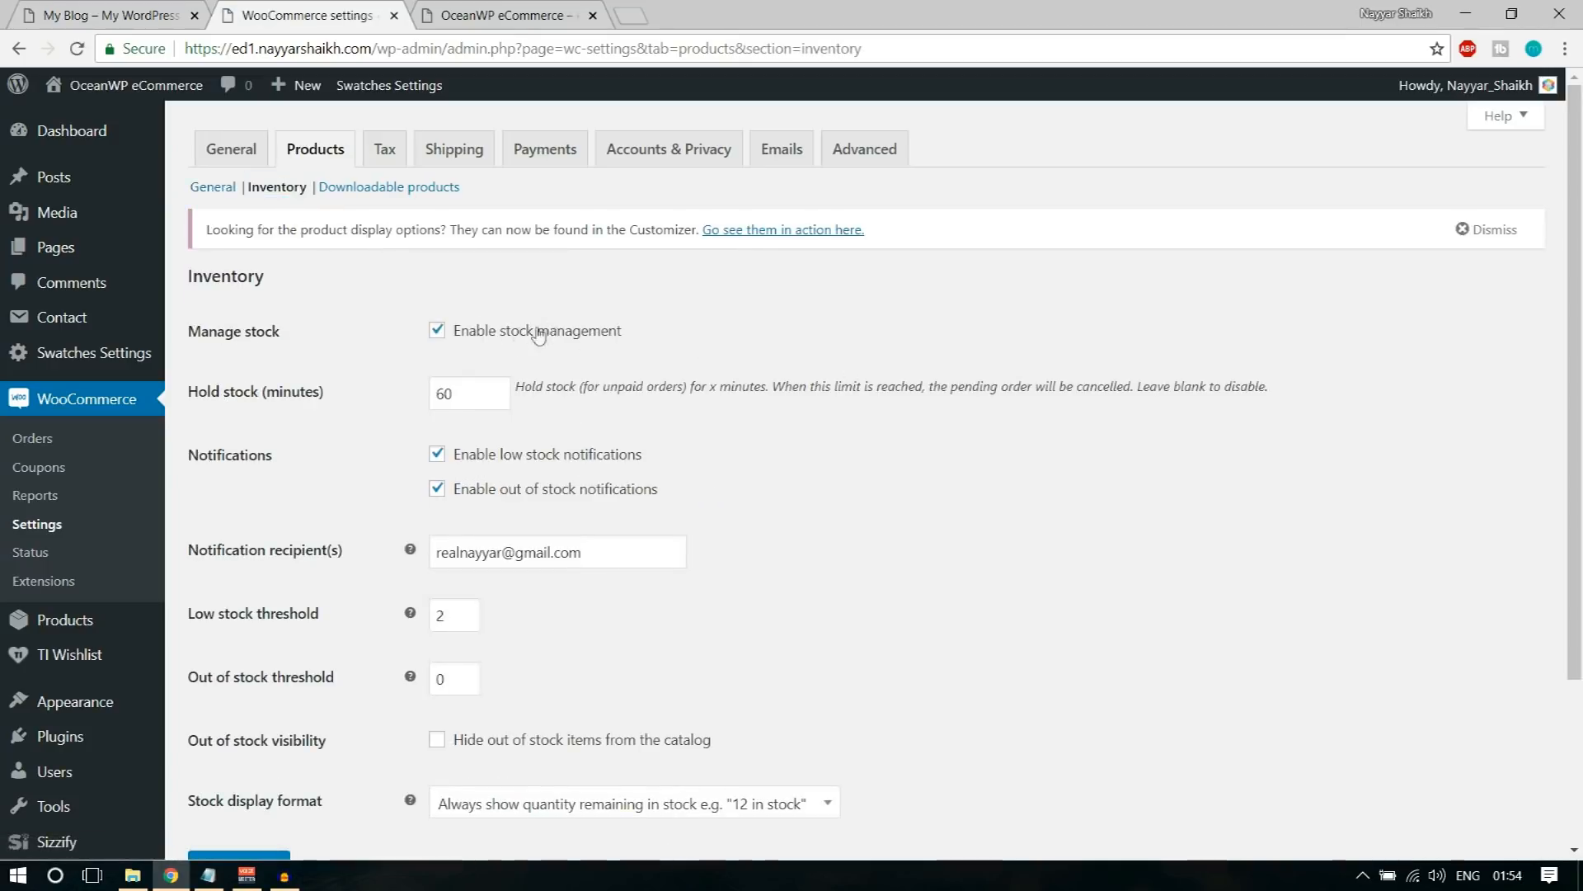
click(116, 15)
scroll(996, 492, down, 9)
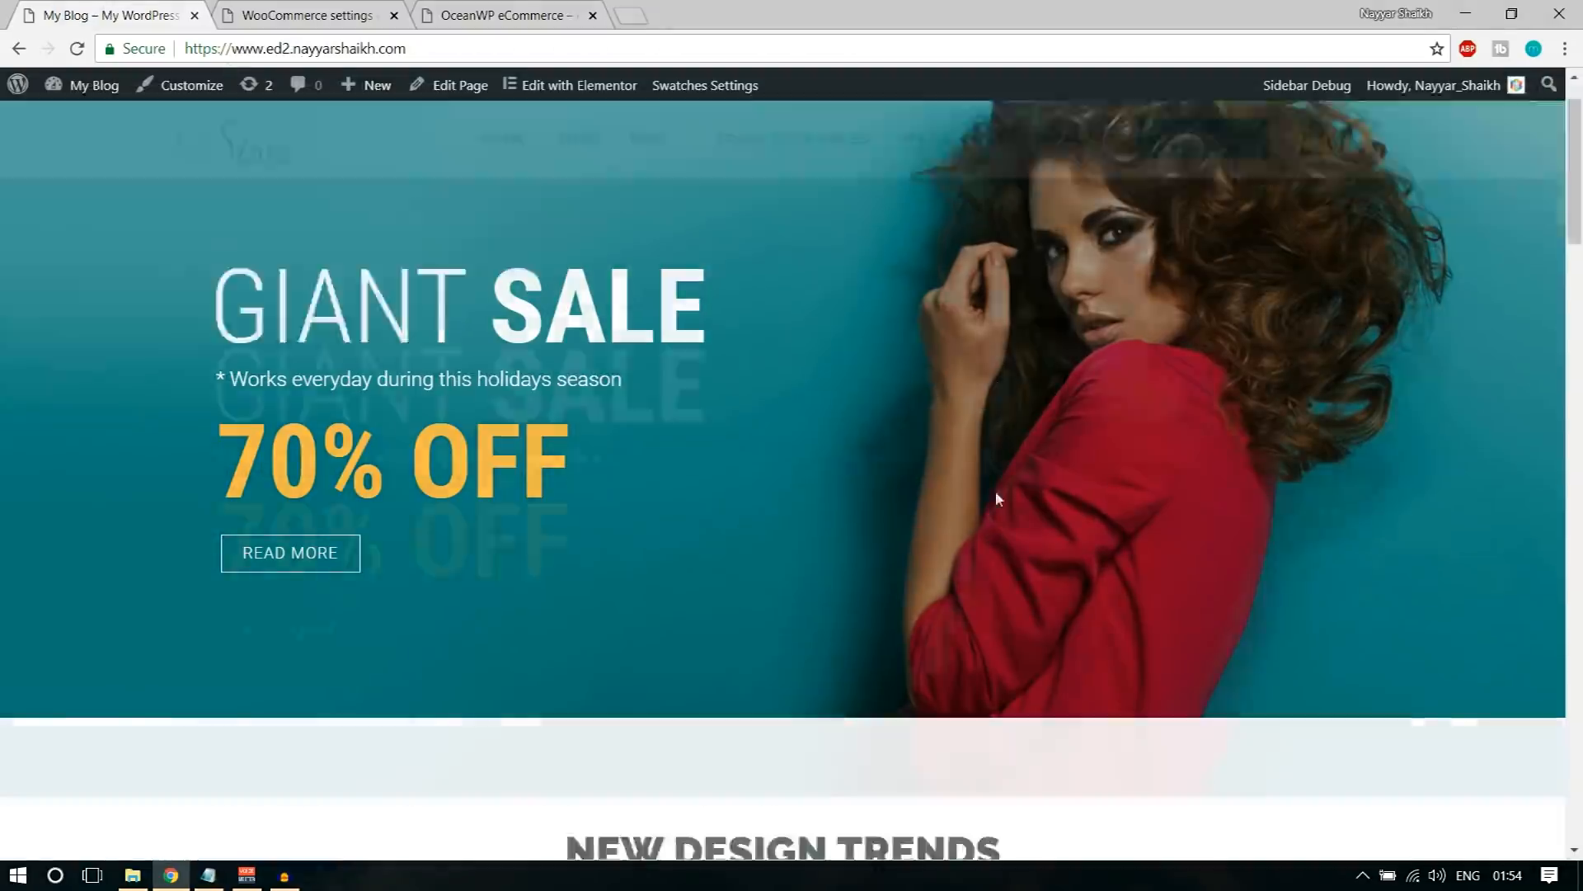
scroll(1000, 549, down, 2)
scroll(1006, 577, down, 8)
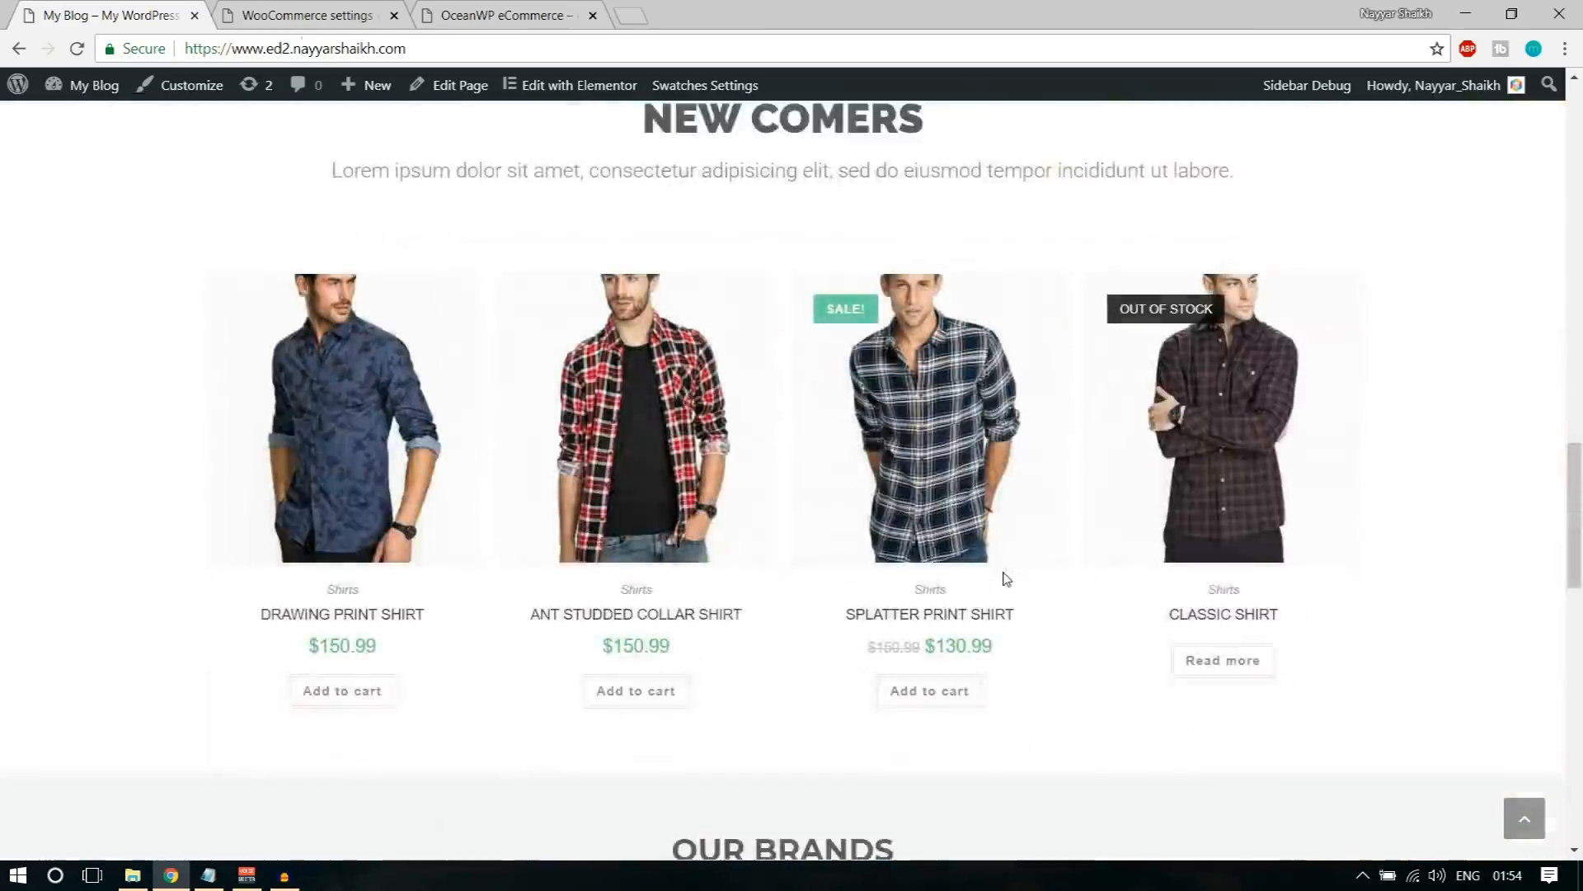
click(330, 231)
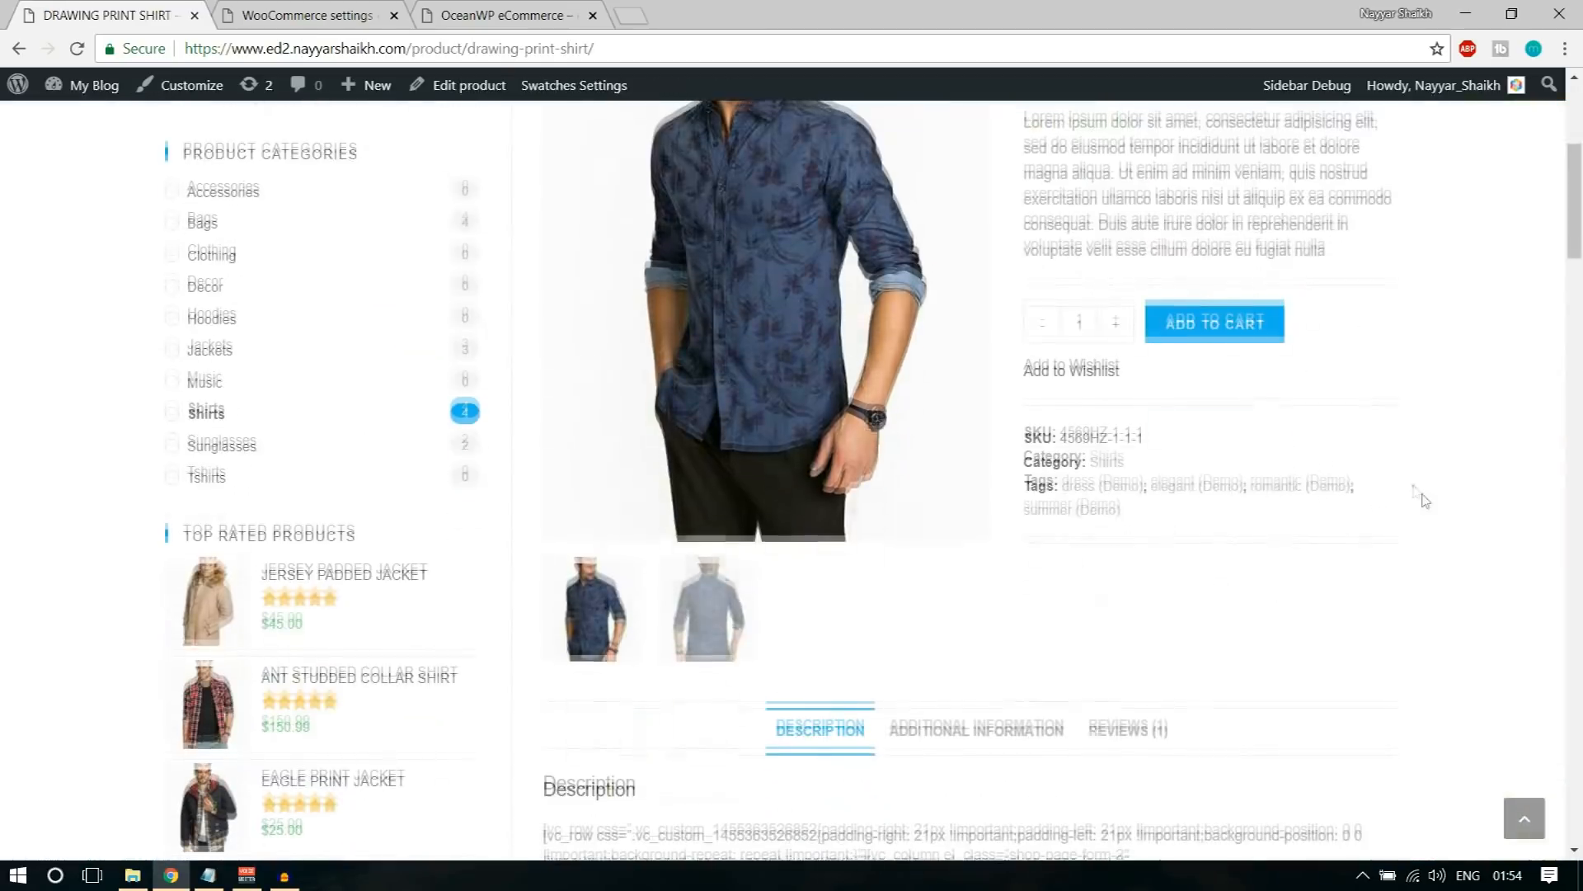
scroll(1466, 594, up, 5)
scroll(1487, 524, down, 10)
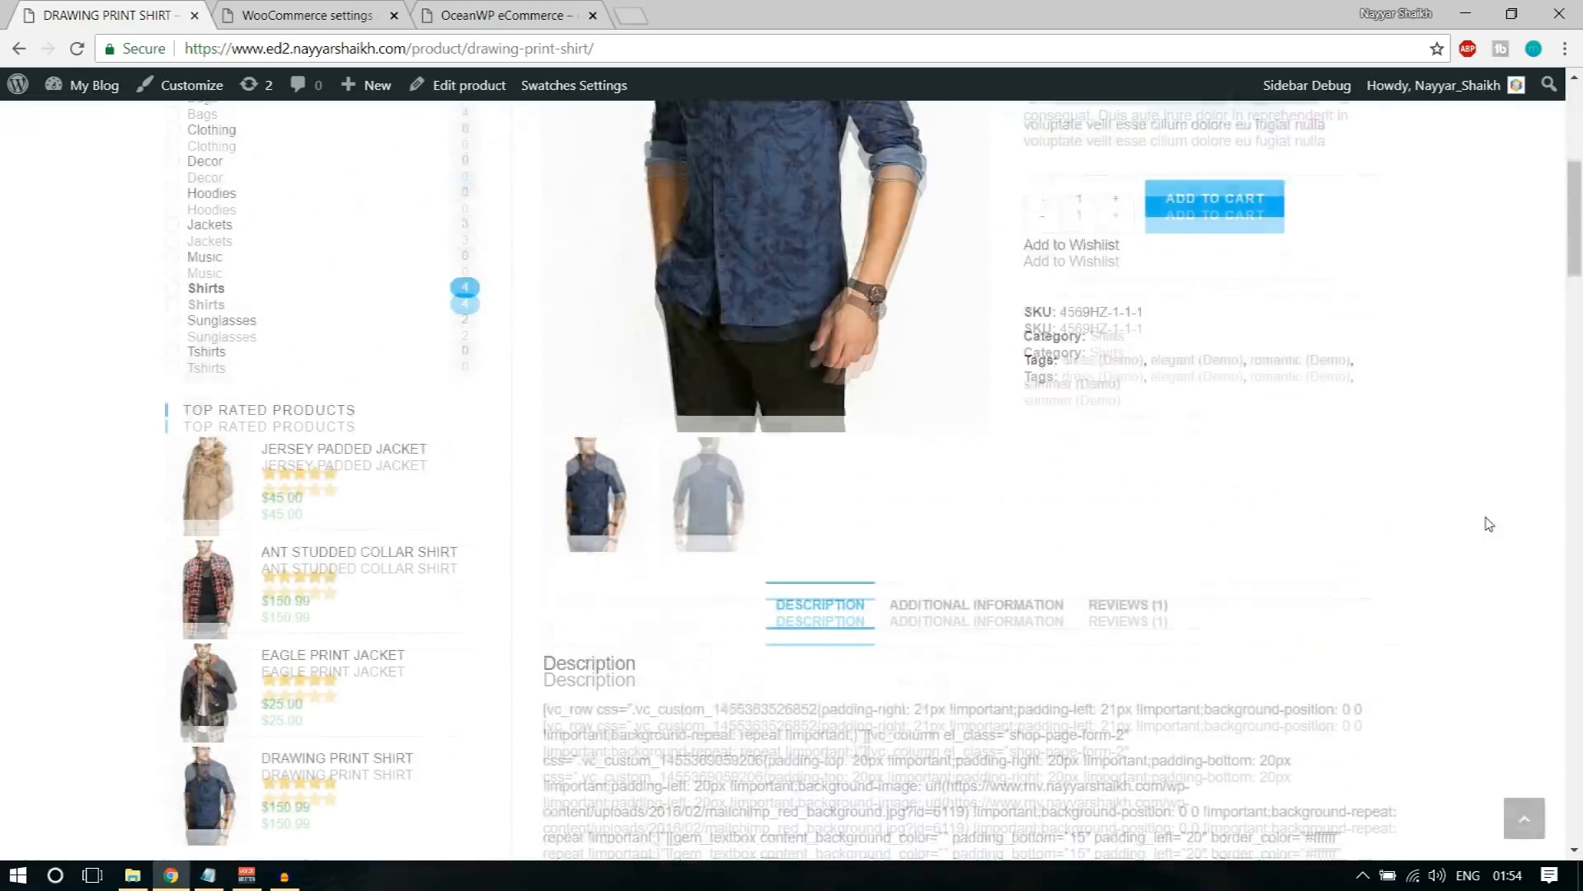
scroll(1486, 524, up, 10)
scroll(1489, 525, down, 3)
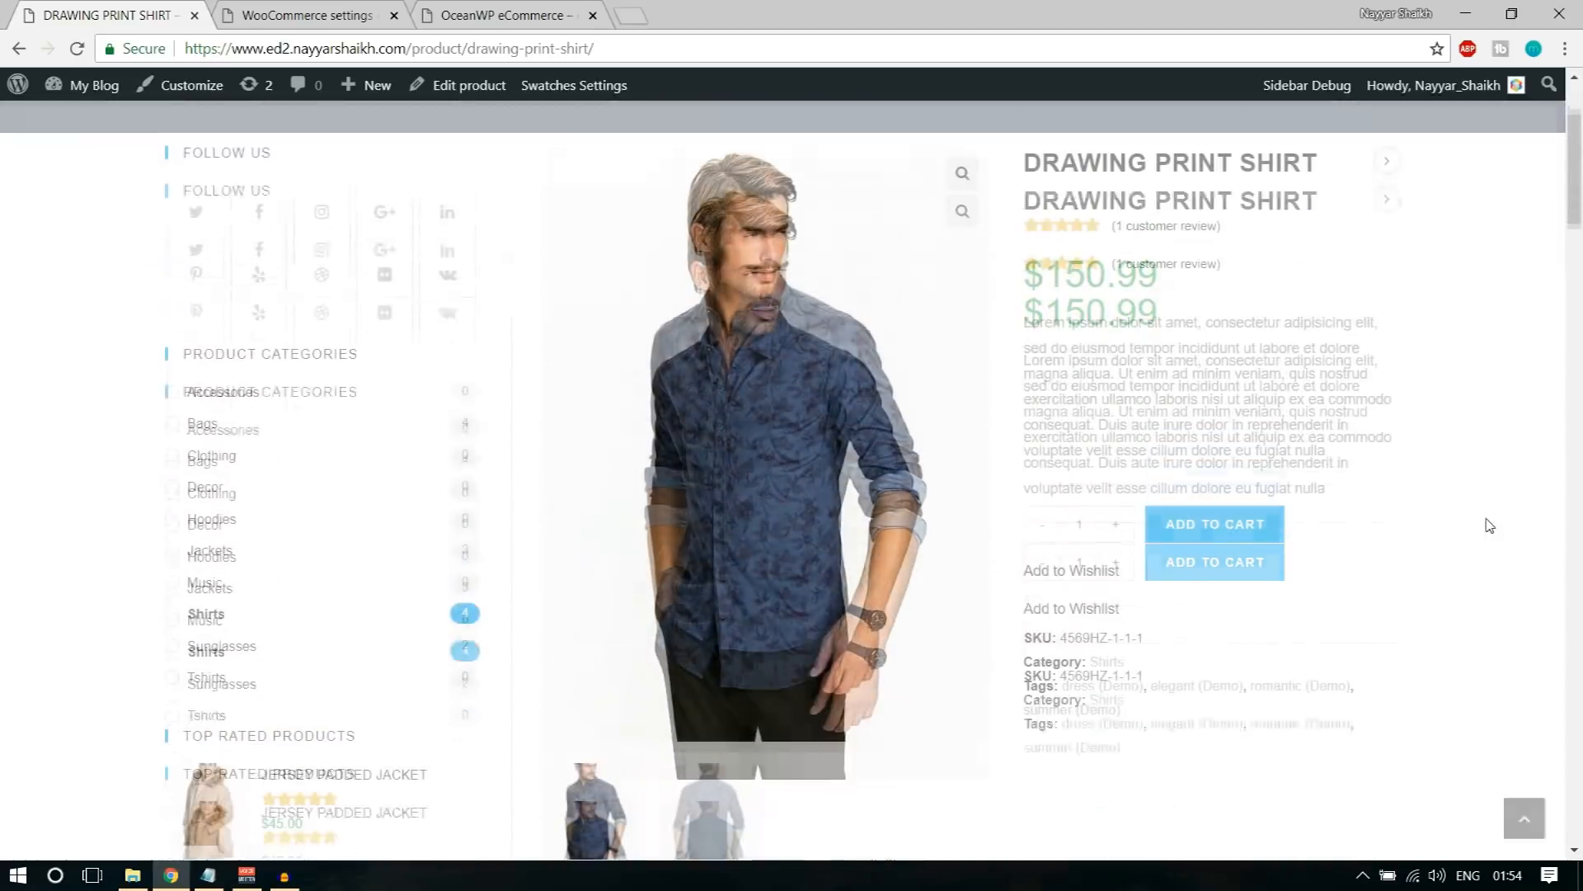
Step: Return to the WooCommerce inventory settings and examine the hold stock duration for unpaid orders
click(329, 15)
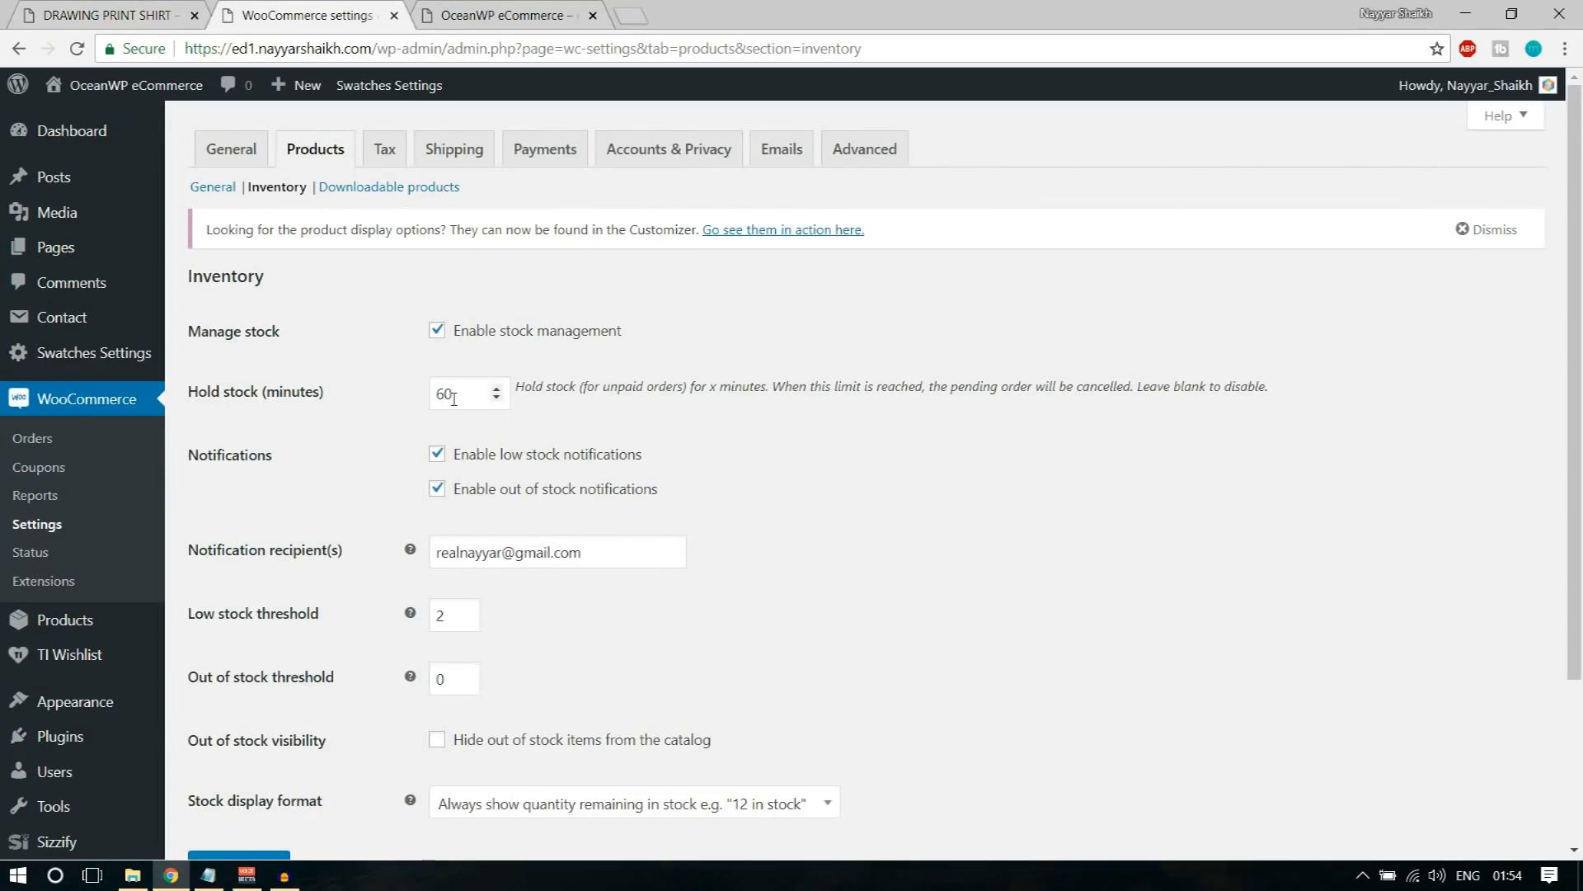
drag(463, 393, 414, 395)
click(795, 483)
Step: Switch to the Drawing Print Shirt page and examine the area between its description and the add-to-cart option
click(91, 8)
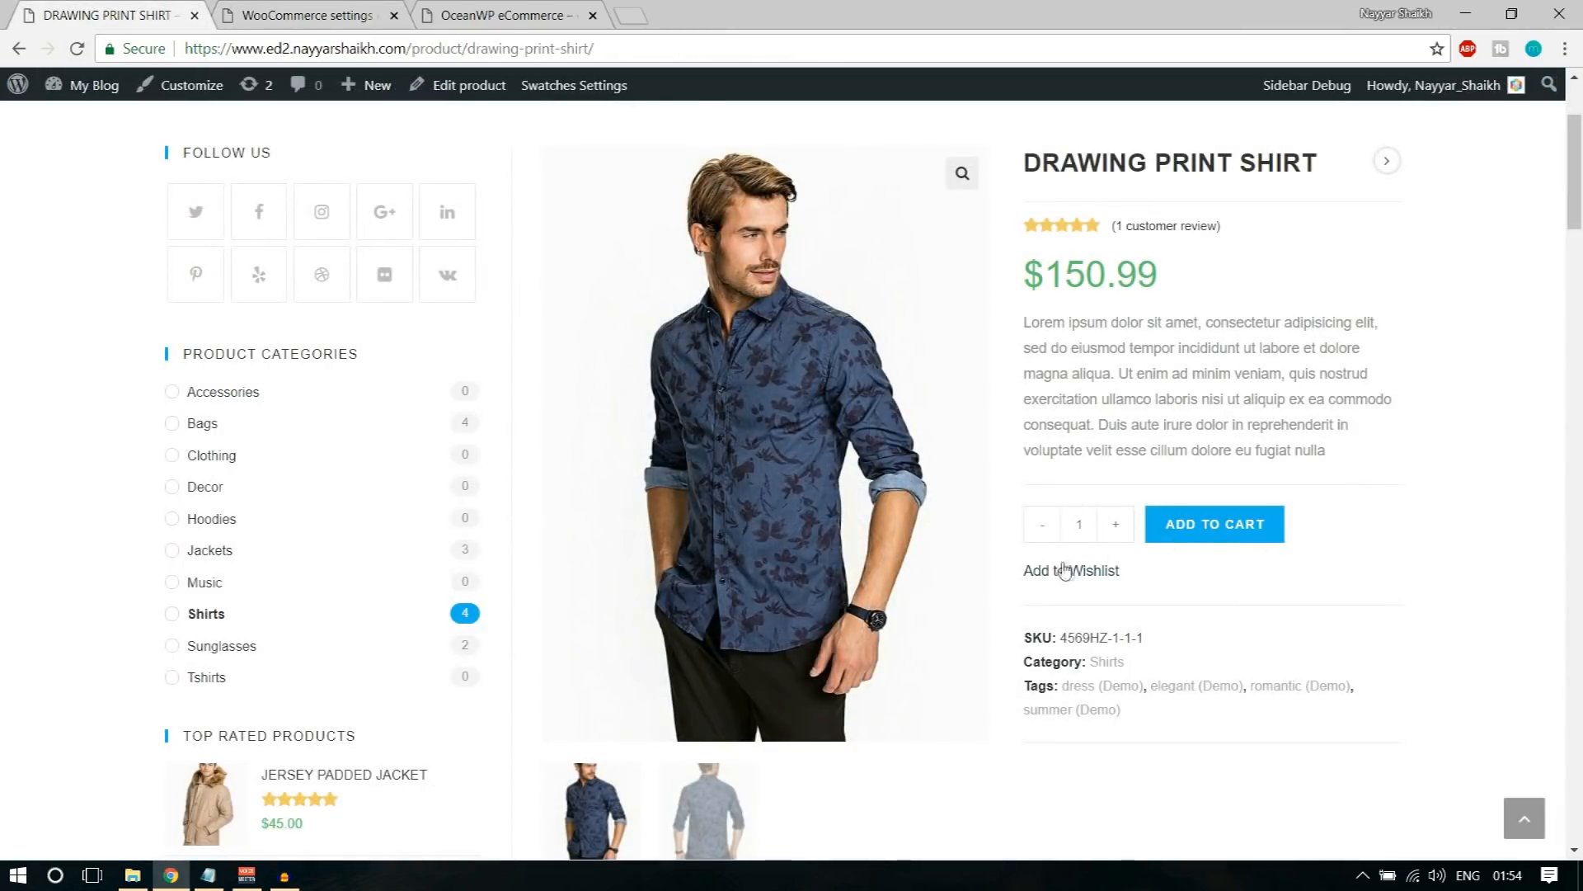
drag(1025, 499, 1028, 451)
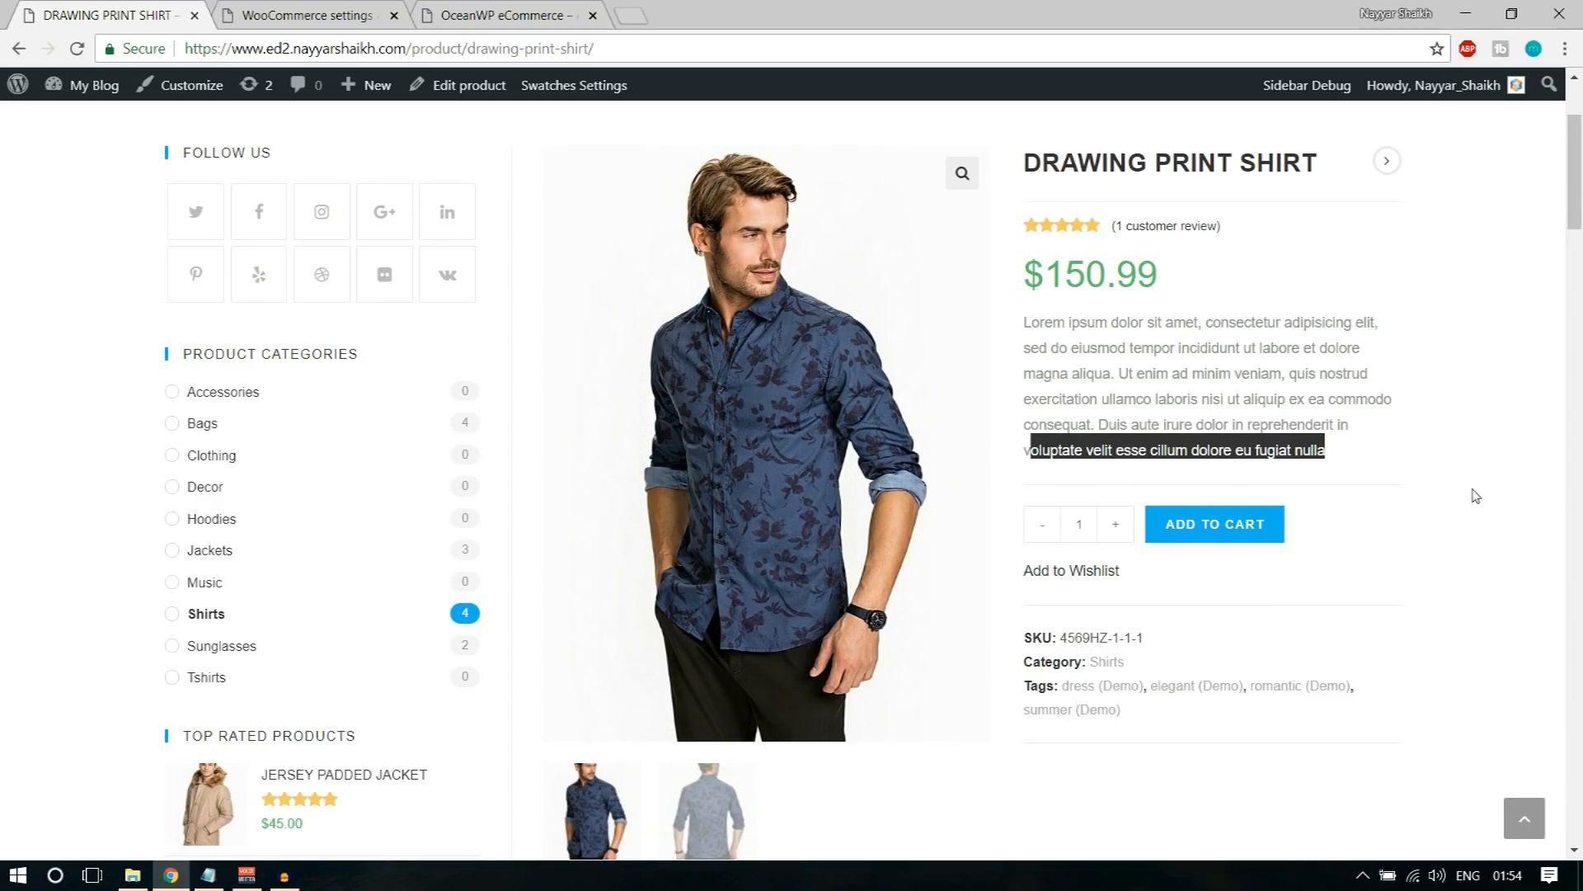
click(1261, 433)
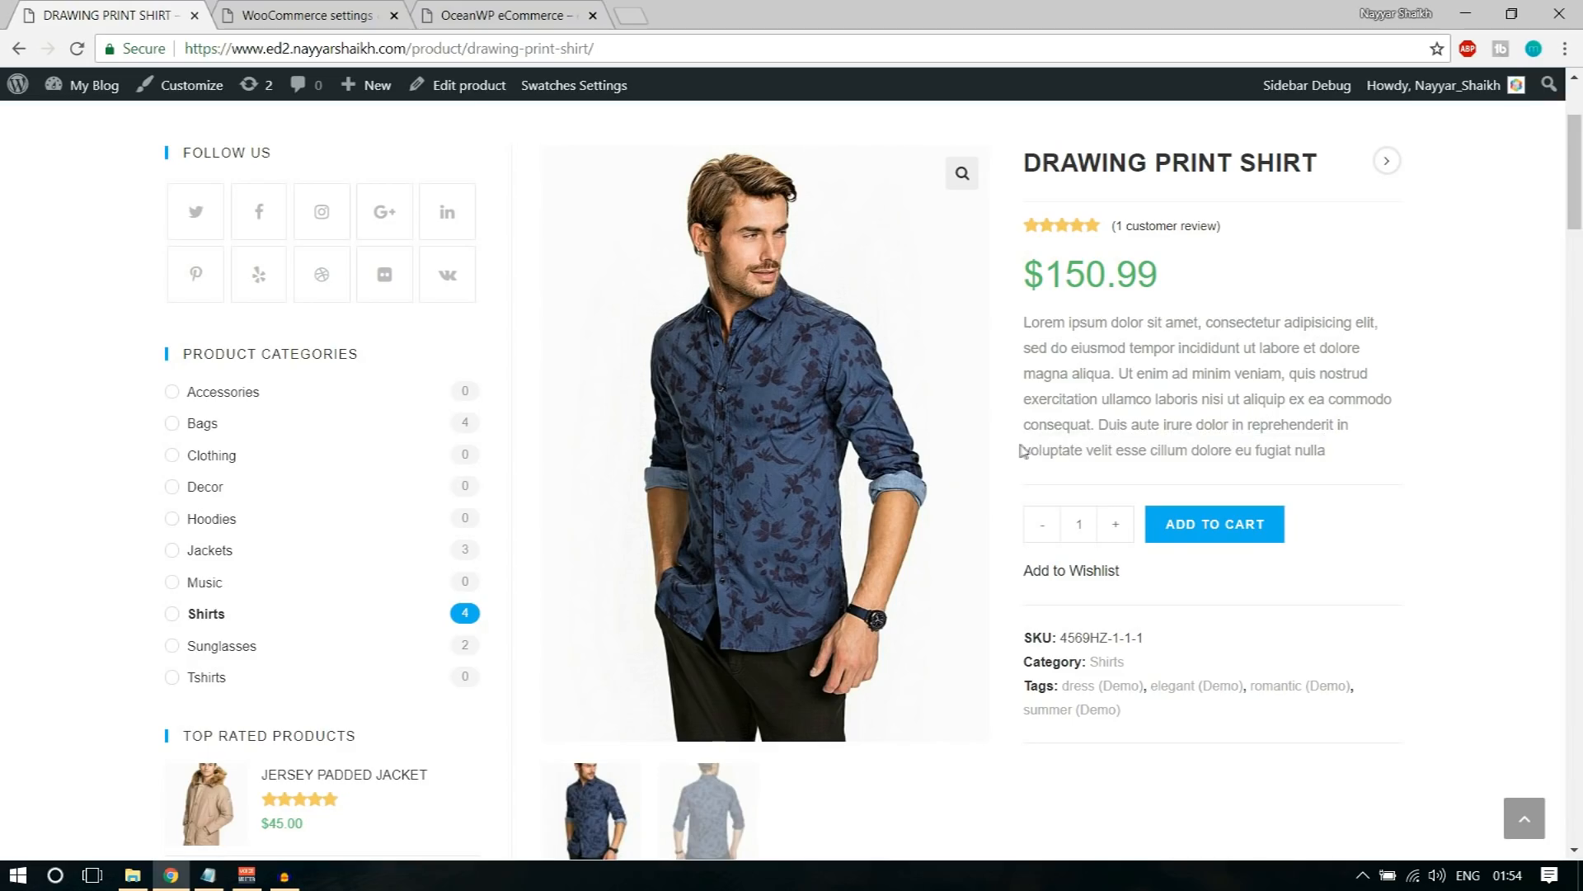
drag(1327, 452, 1327, 458)
click(1327, 460)
Step: Go back to the inventory settings and examine the low stock and out of stock notification options
click(341, 6)
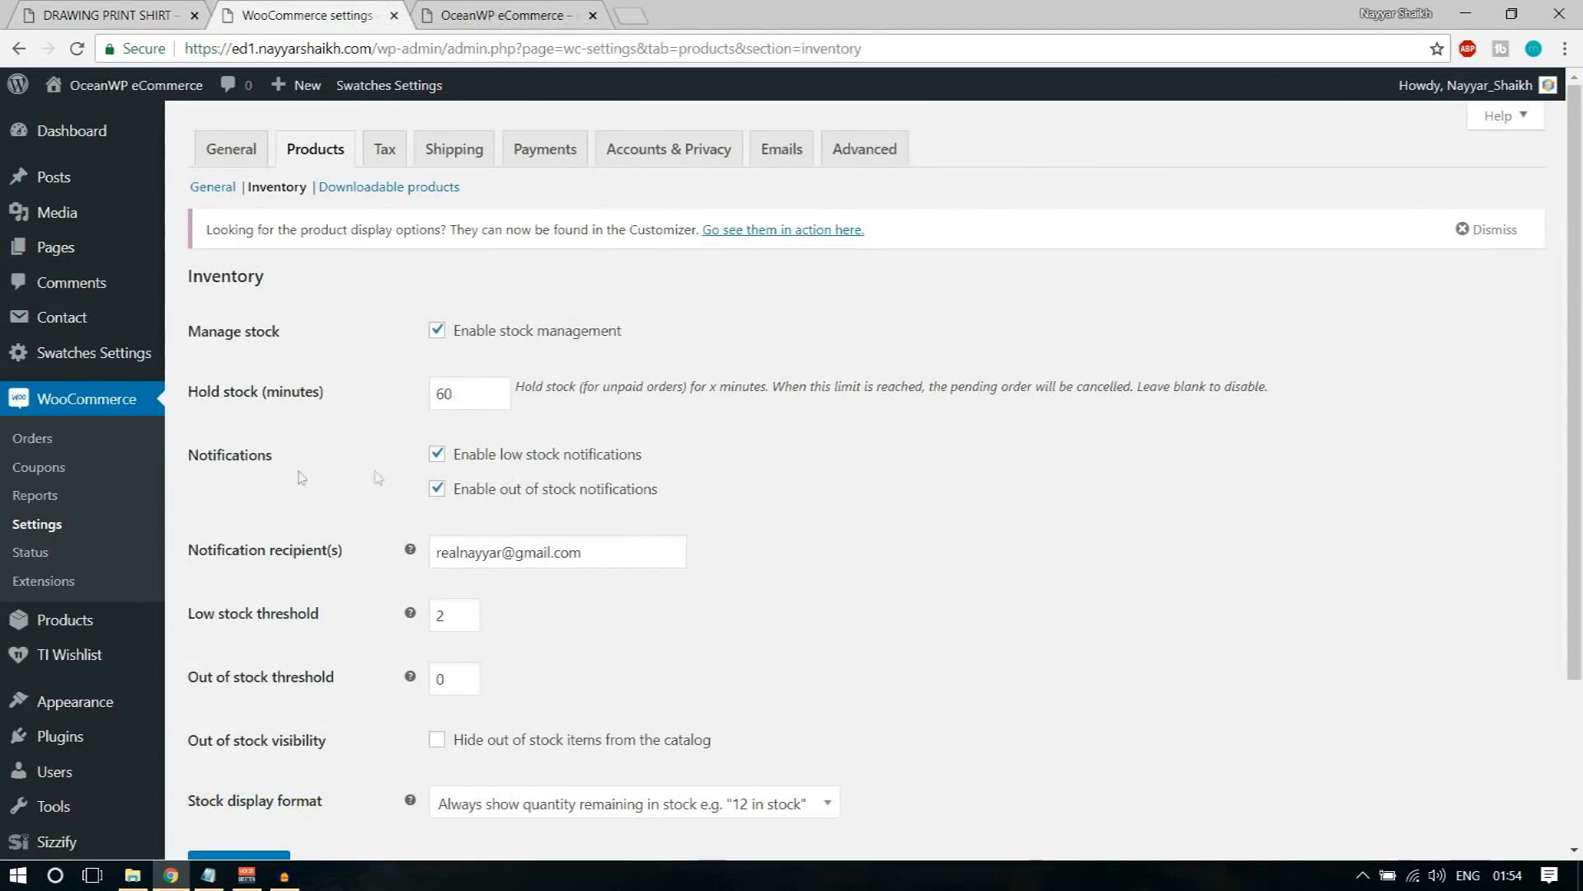
drag(183, 453, 303, 453)
click(410, 460)
drag(471, 463, 647, 475)
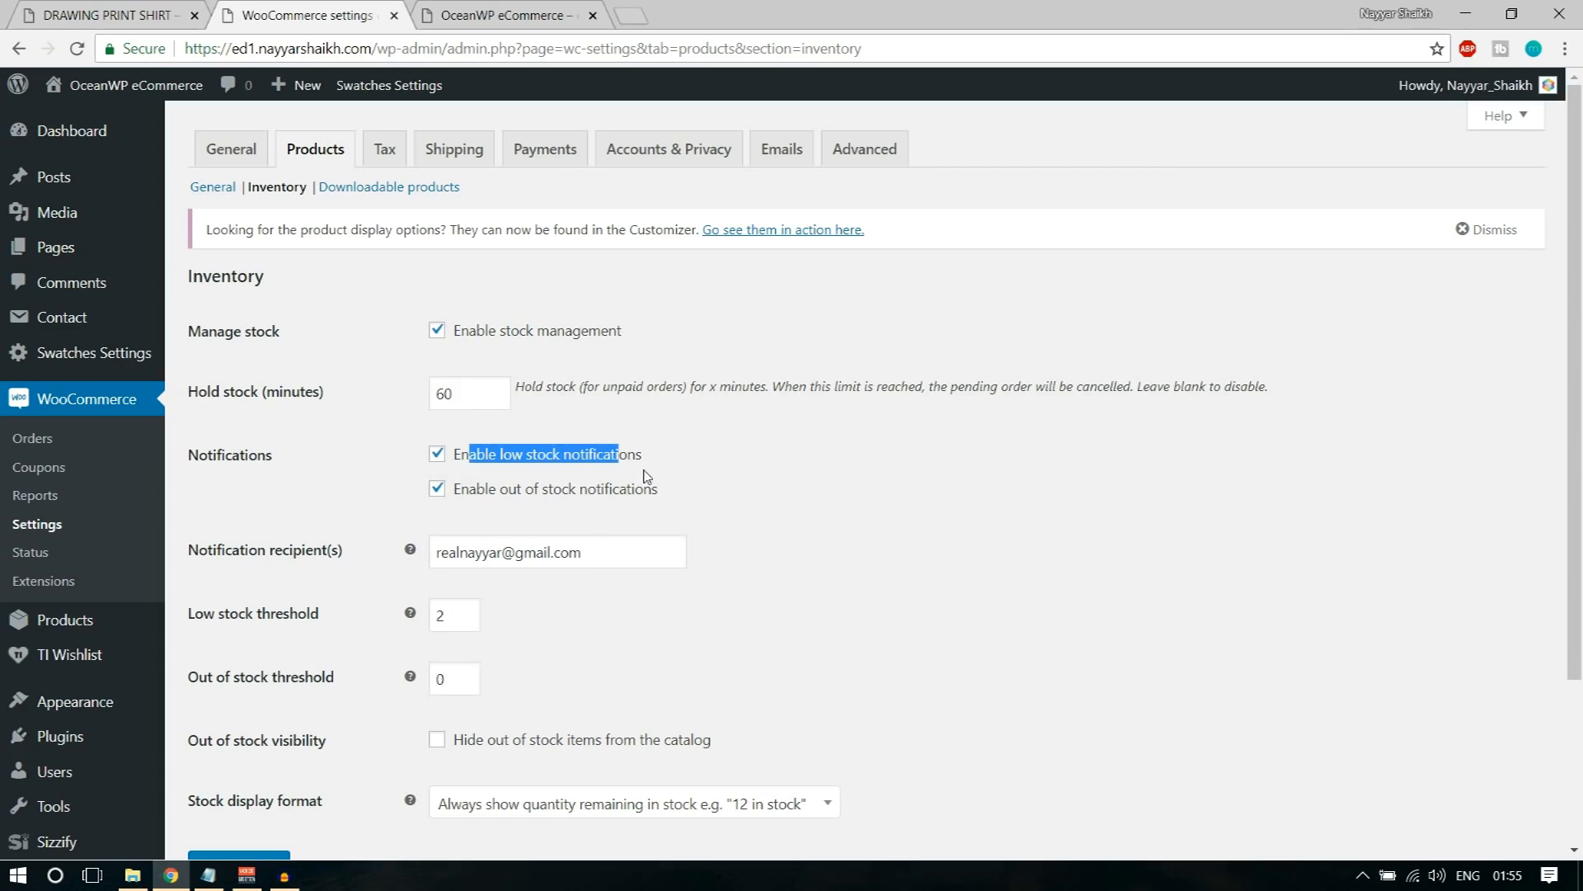
drag(500, 492, 658, 505)
click(695, 495)
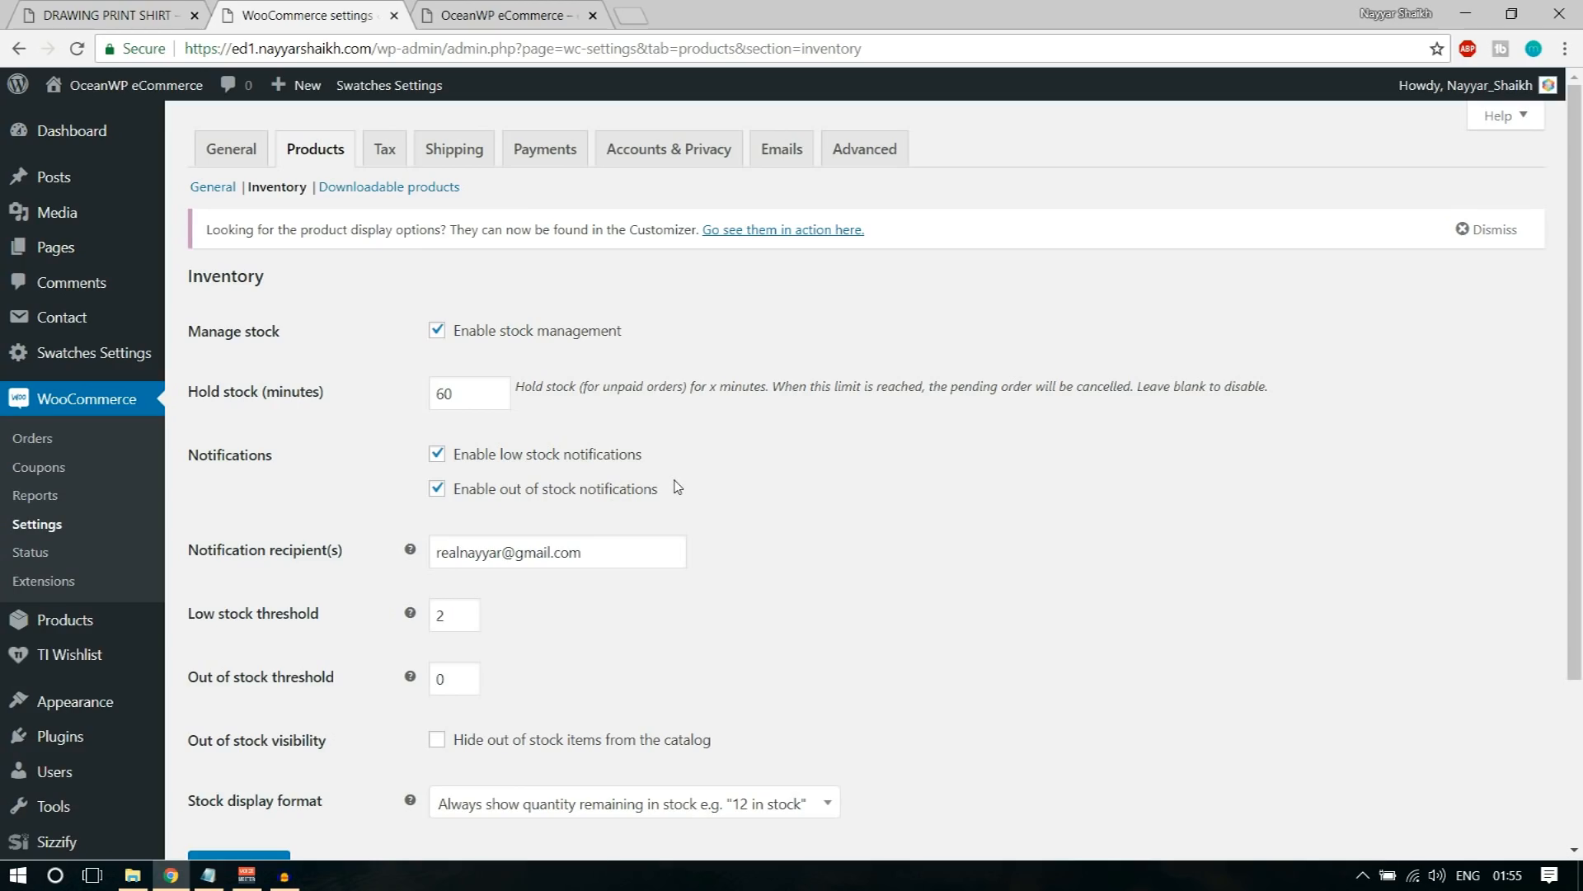
Step: Examine the stock notification recipient's e-mail and the low stock threshold
drag(583, 563, 432, 556)
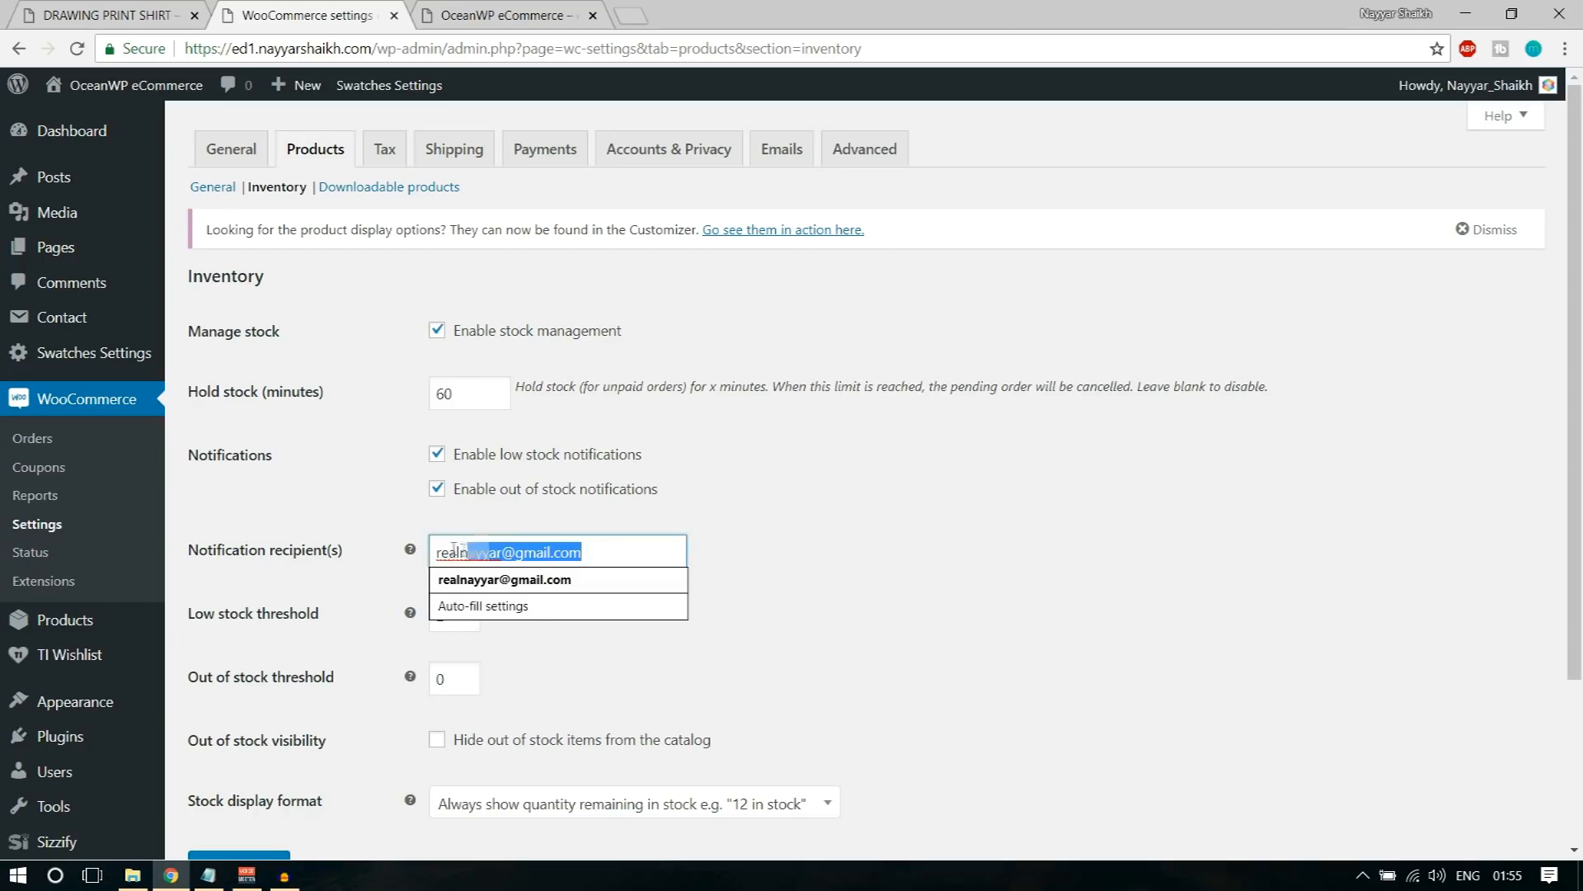
click(788, 545)
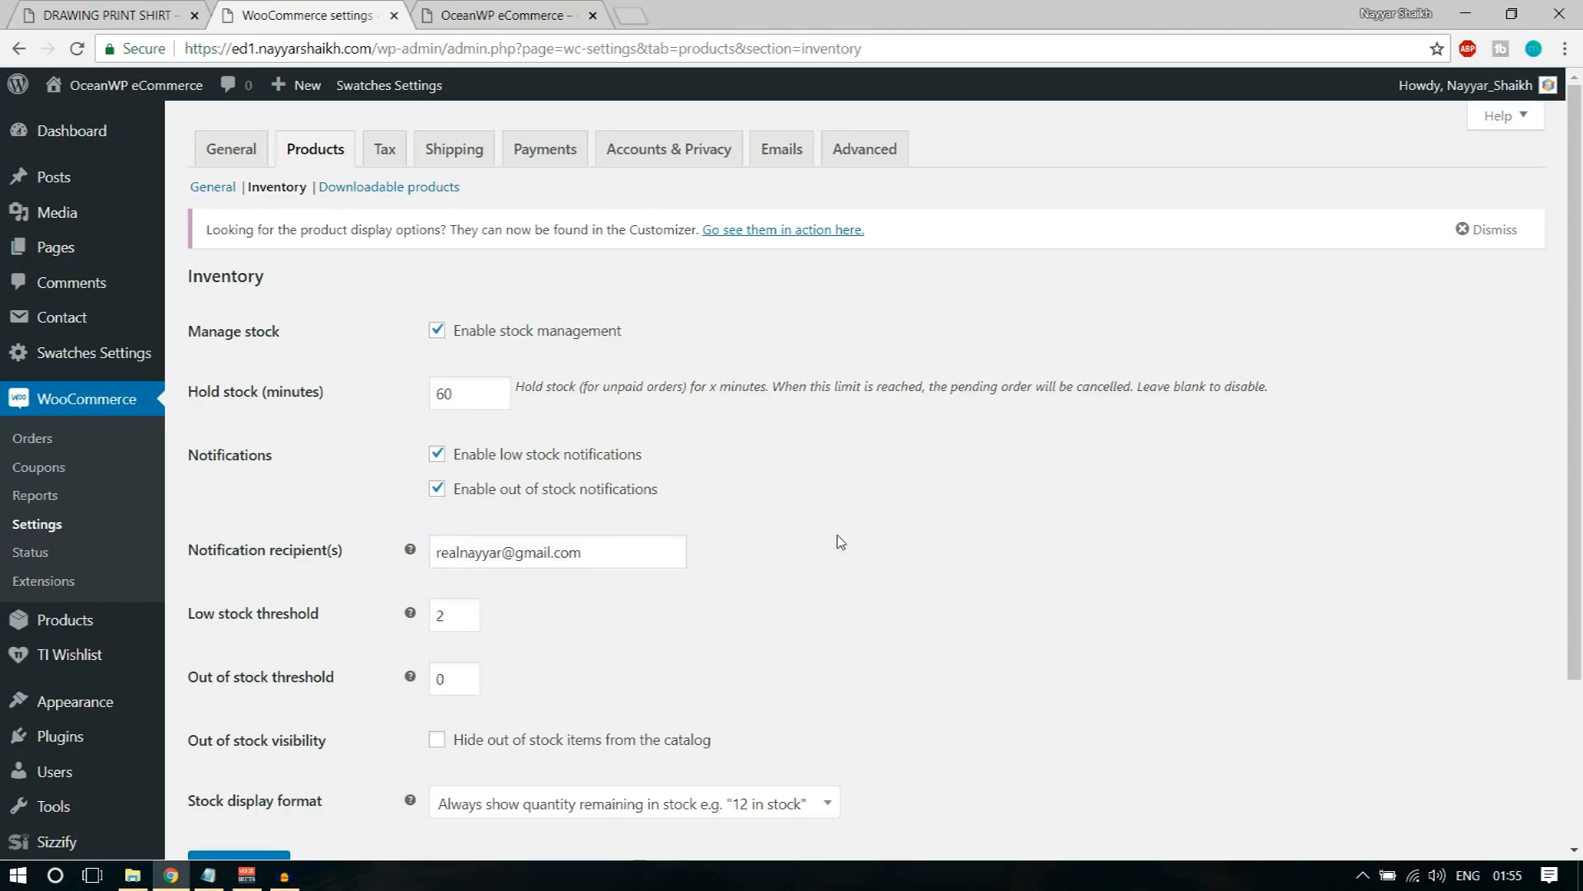
scroll(836, 544, down, 2)
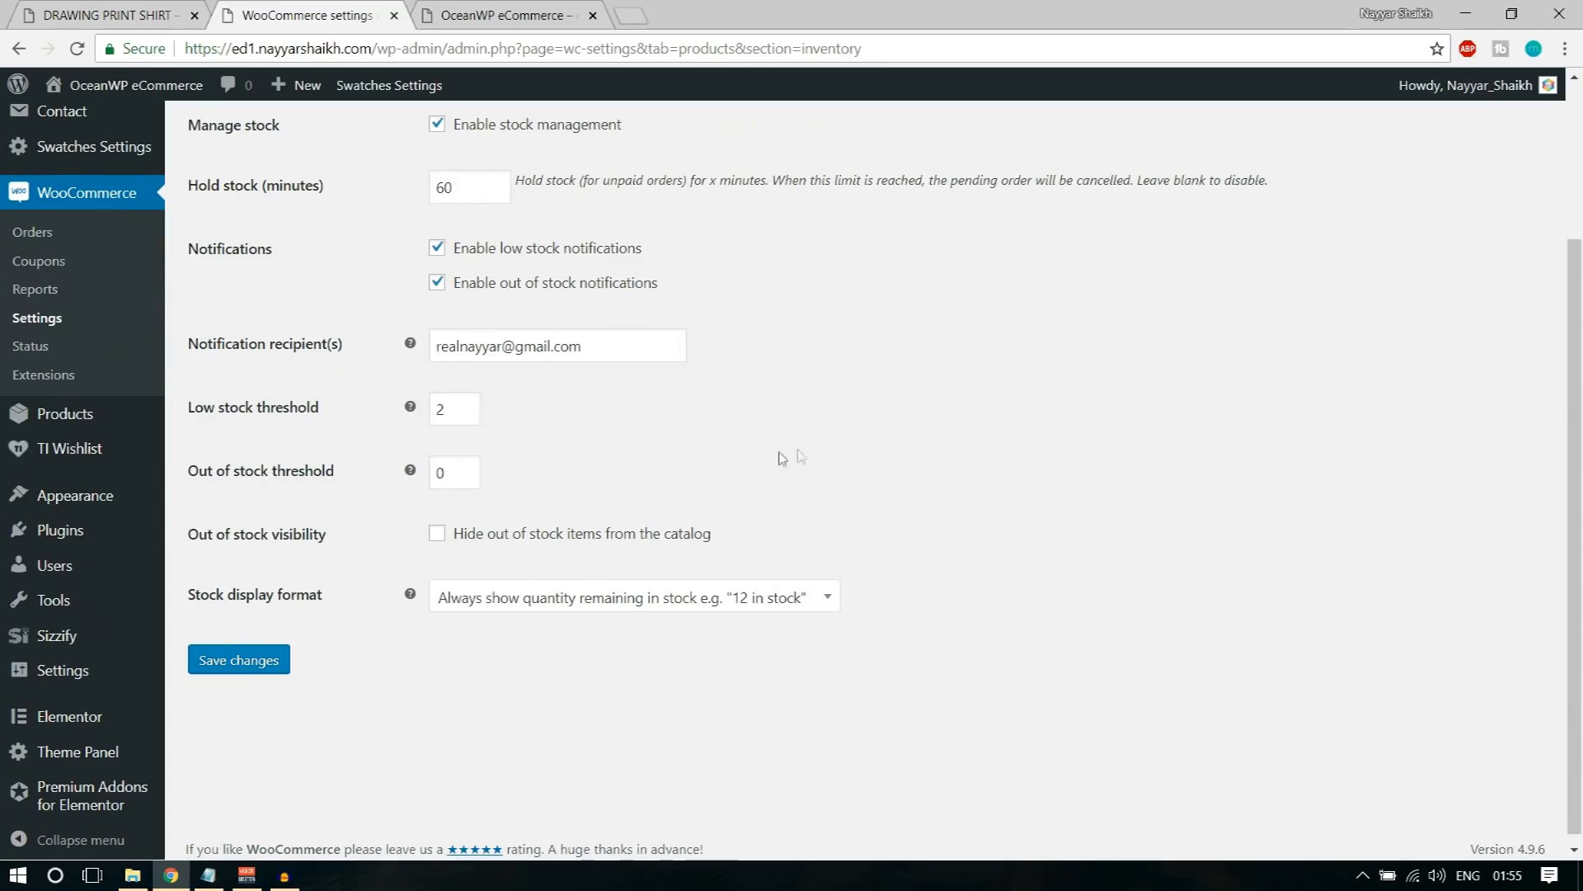
click(441, 411)
drag(442, 410, 427, 417)
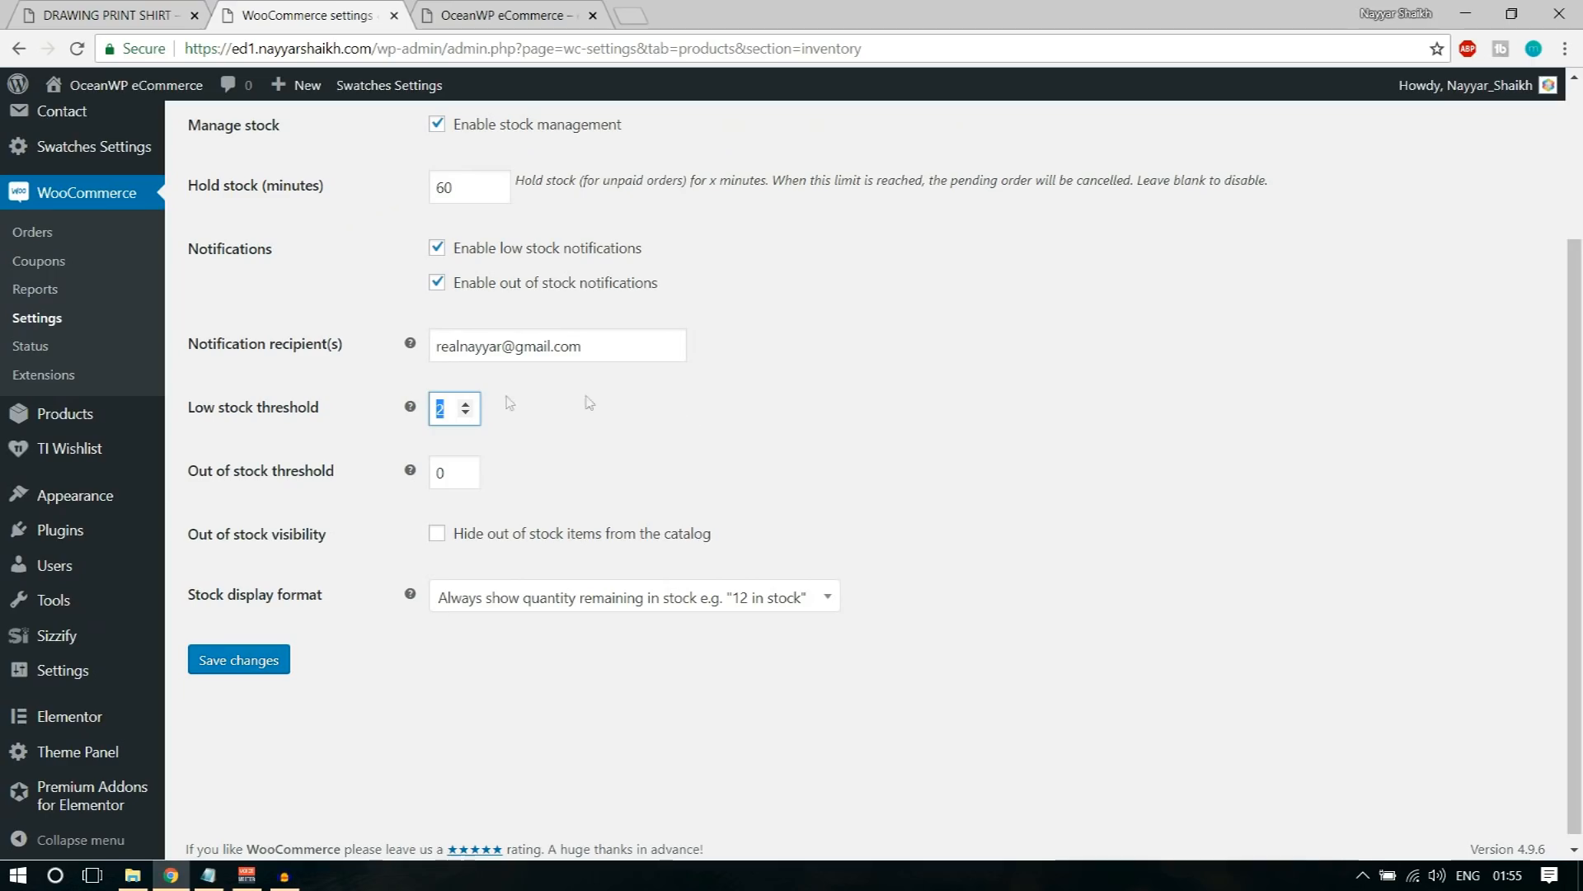
Step: Review the notification recipient and out of stock threshold, and save the inventory settings
scroll(494, 347, up, 2)
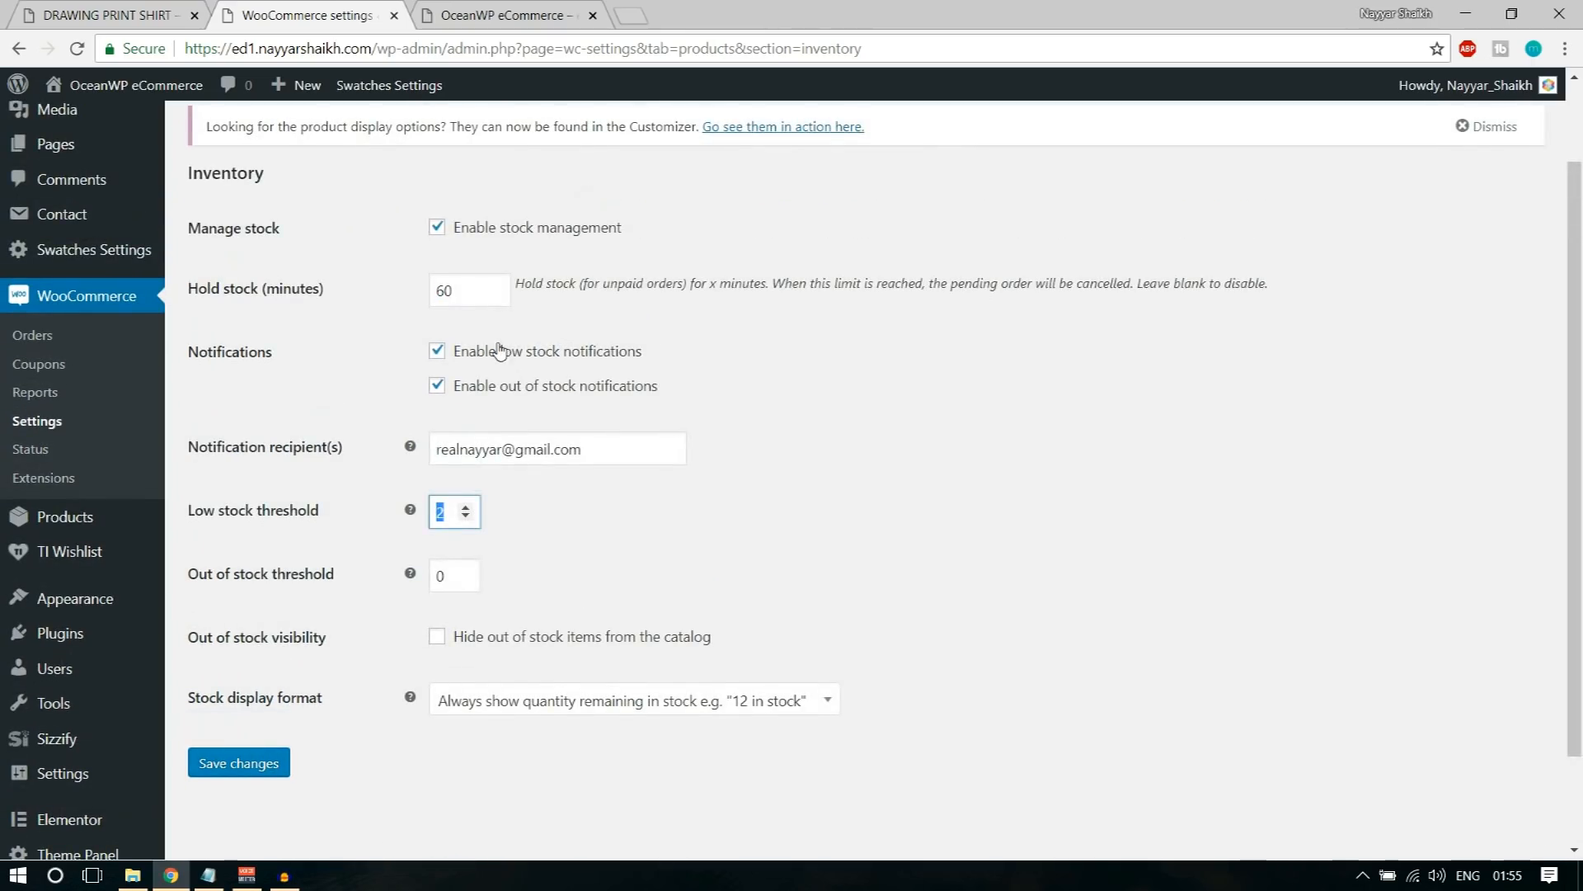
drag(583, 453, 405, 459)
click(850, 467)
drag(460, 575, 423, 584)
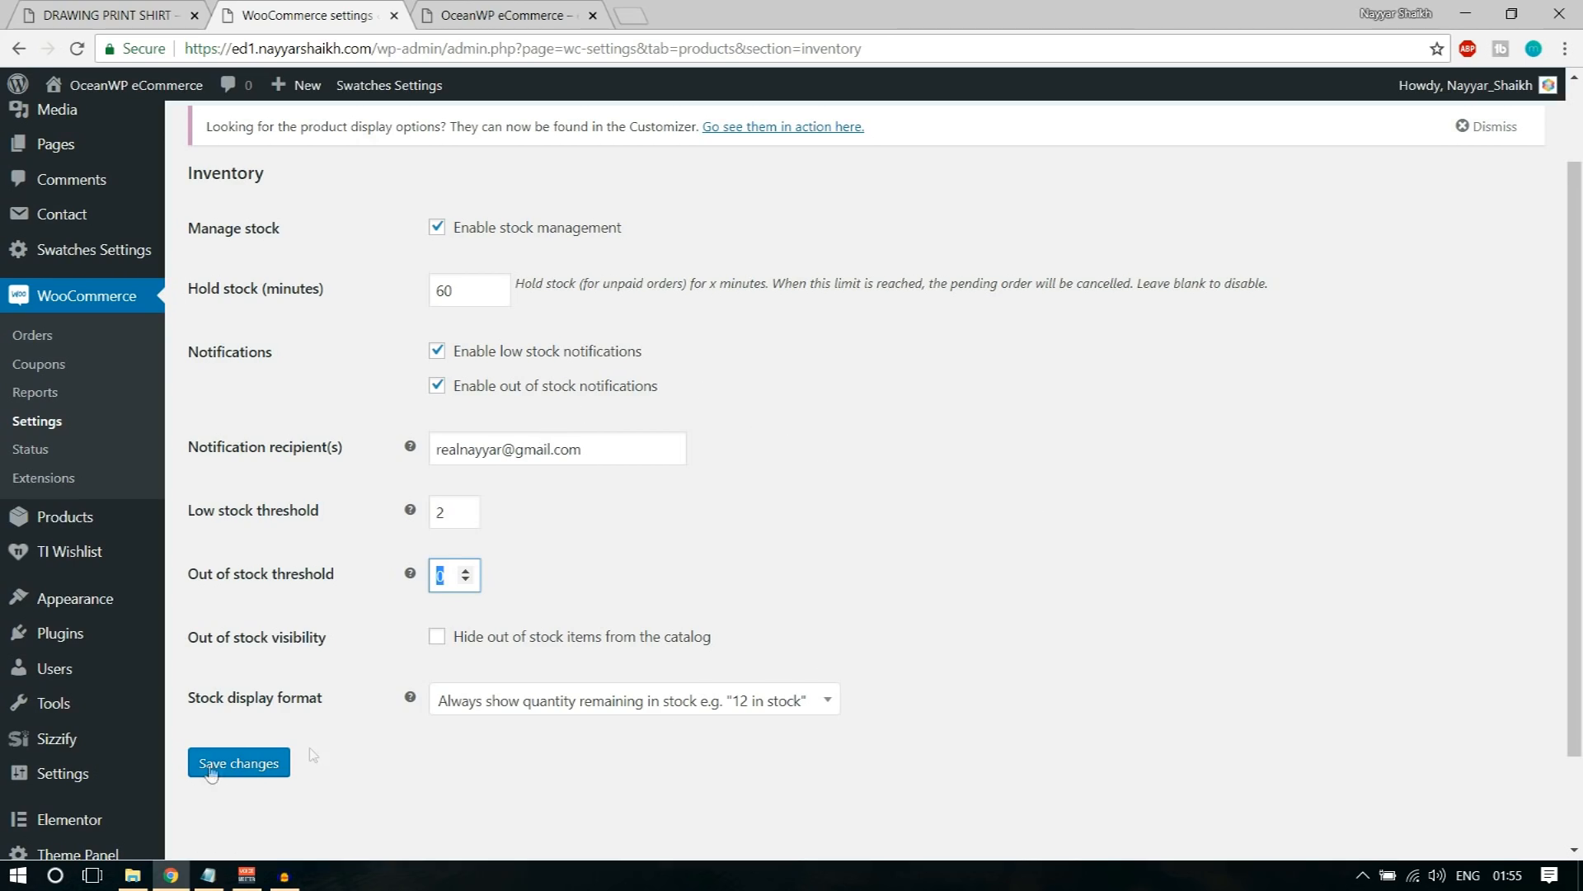
click(240, 762)
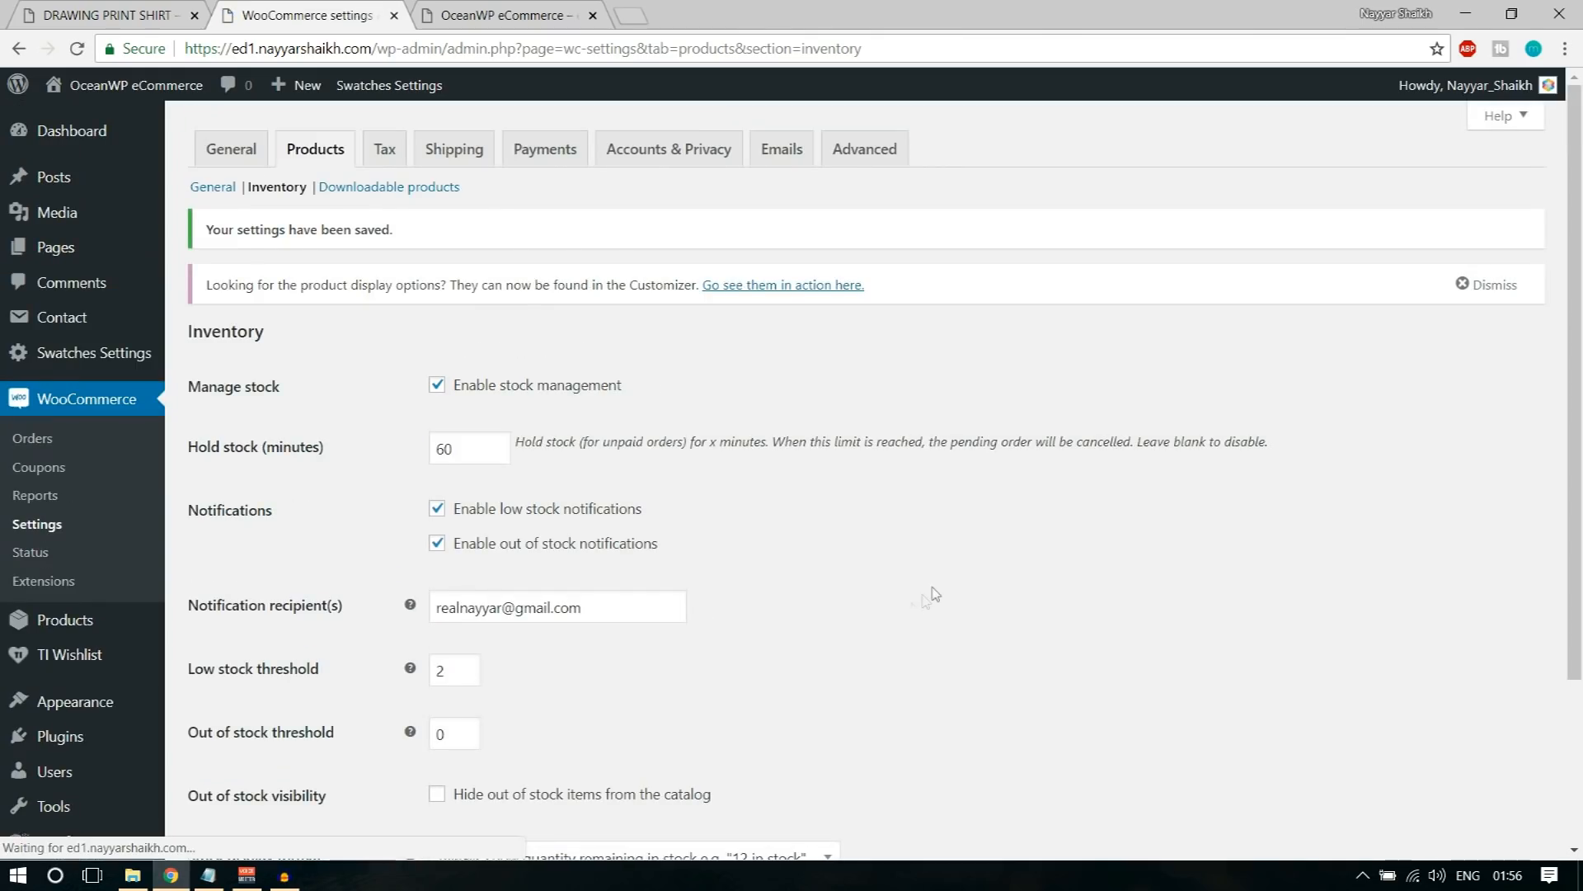
Step: Open the WooCommerce tax settings and examine the option for entering prices exclusive of tax
click(395, 163)
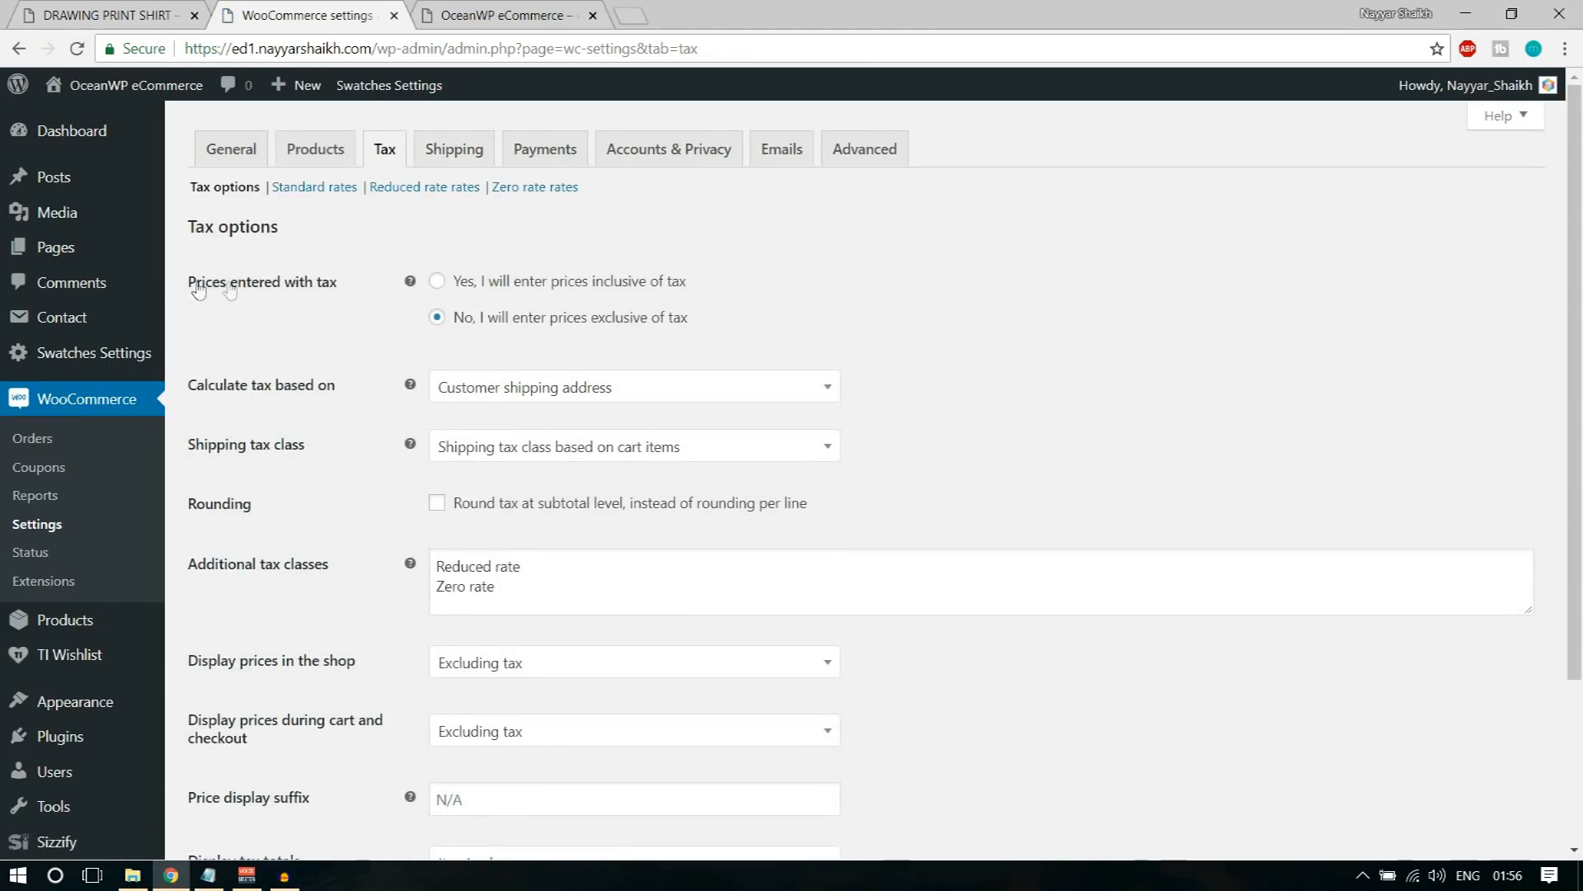
drag(196, 282, 320, 291)
click(363, 297)
drag(693, 320, 455, 325)
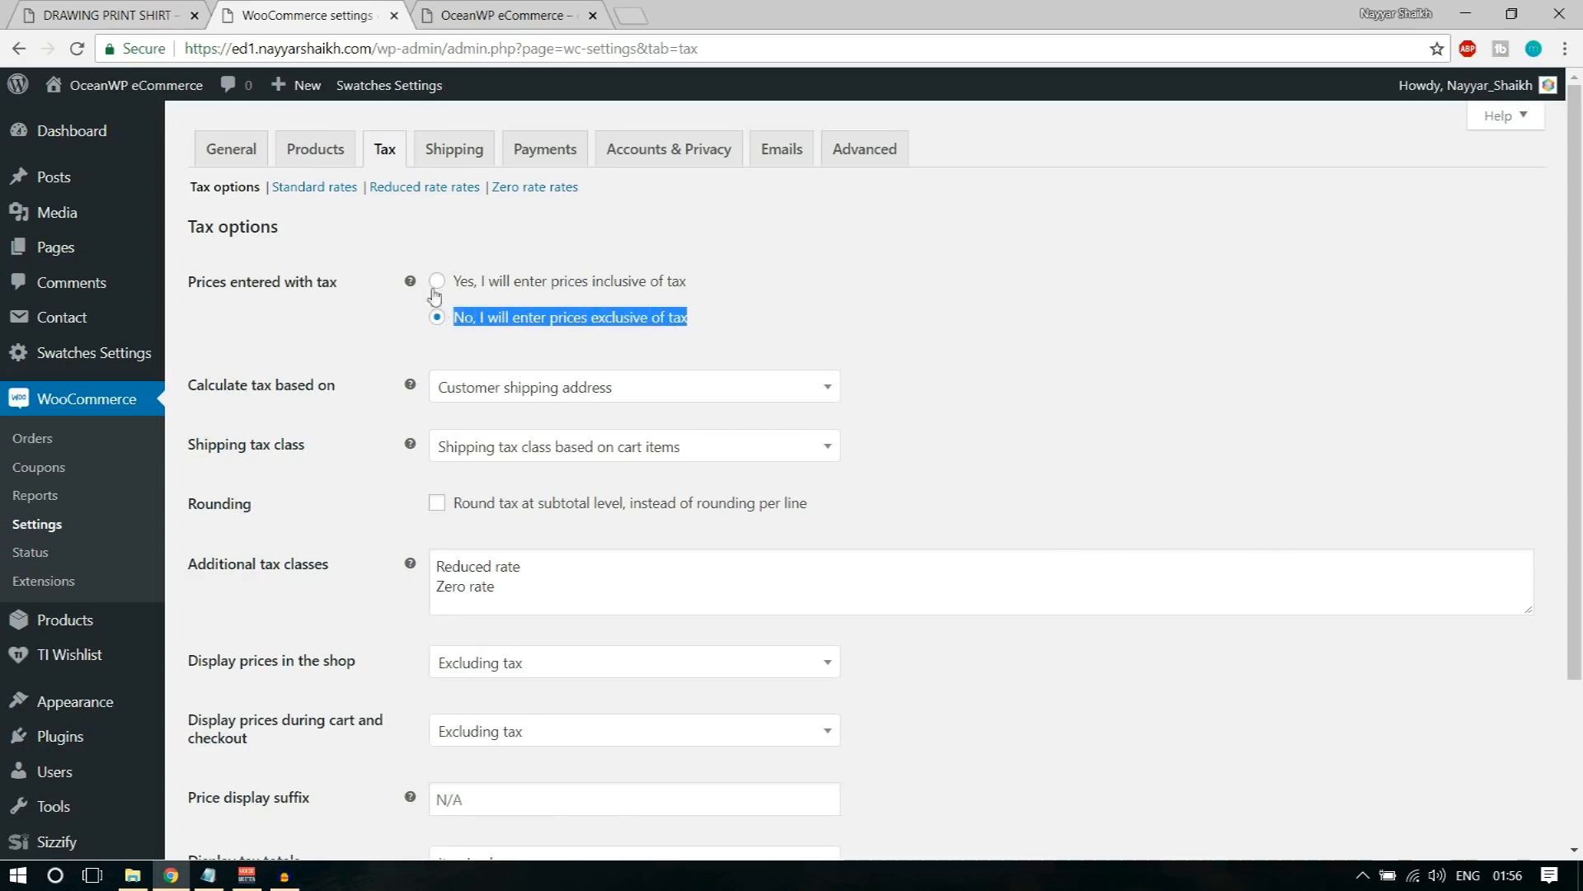
Step: Check how the price is shown on the Drawing Print Shirt page and return to the tax settings
click(156, 12)
drag(1143, 290, 1024, 285)
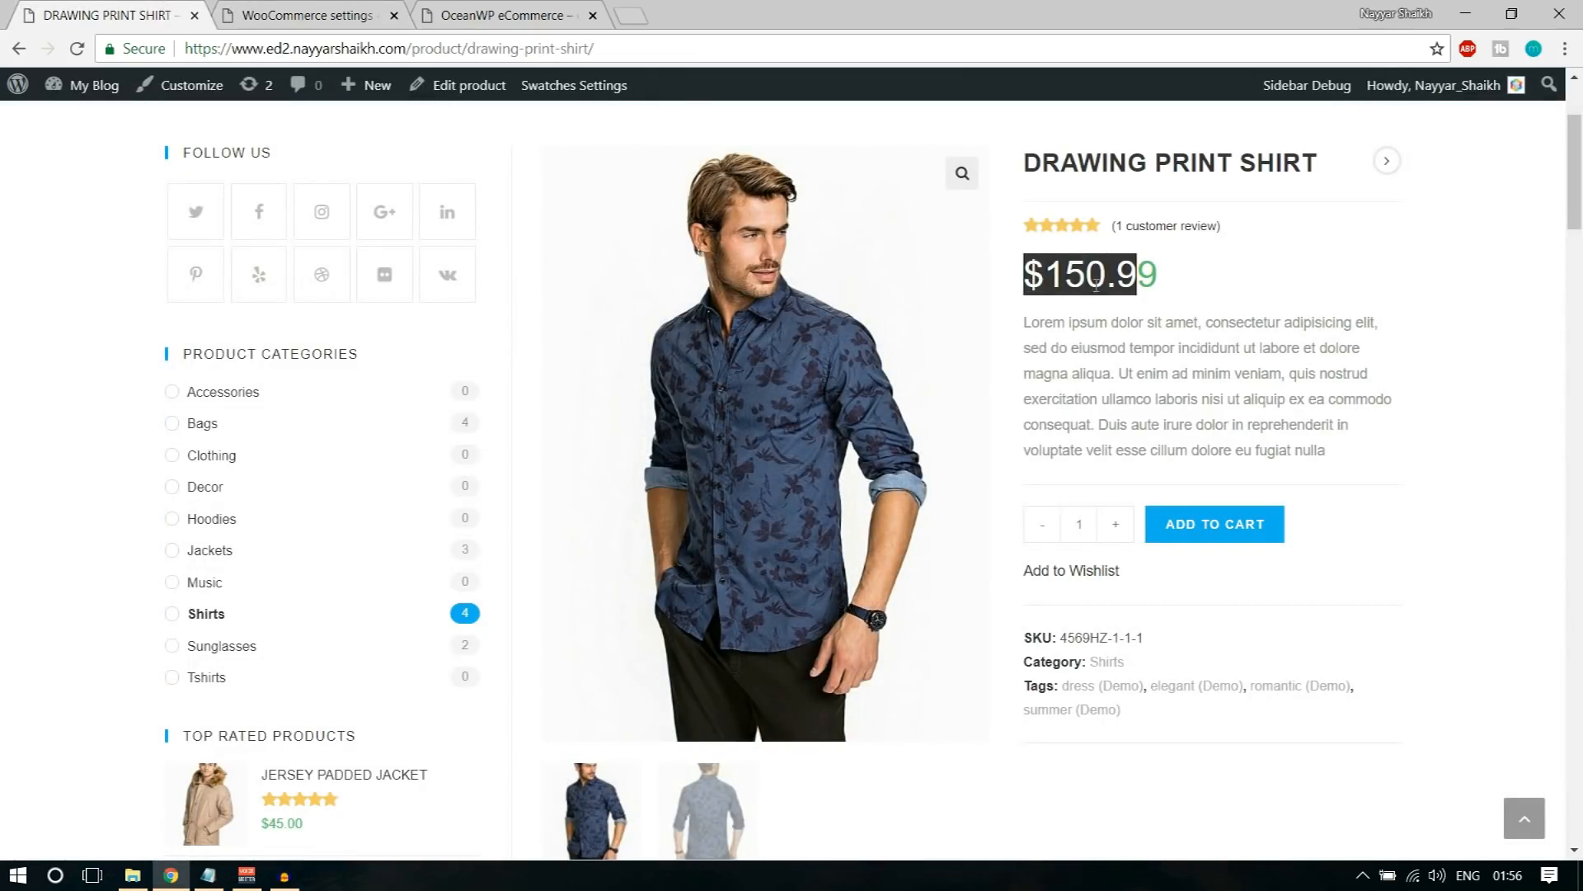
click(1096, 286)
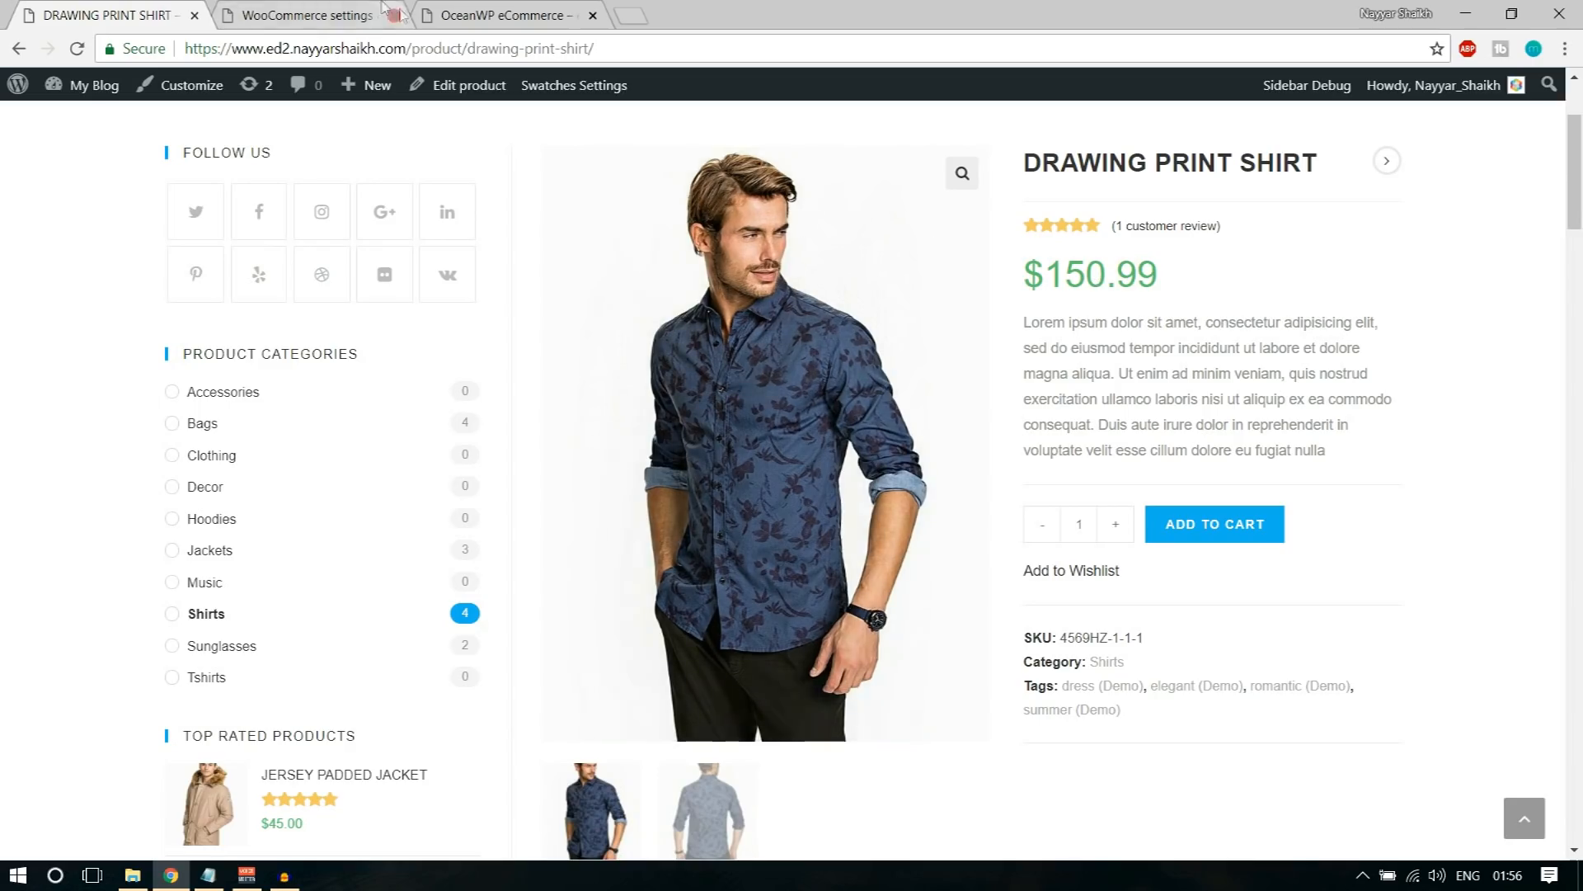
click(307, 15)
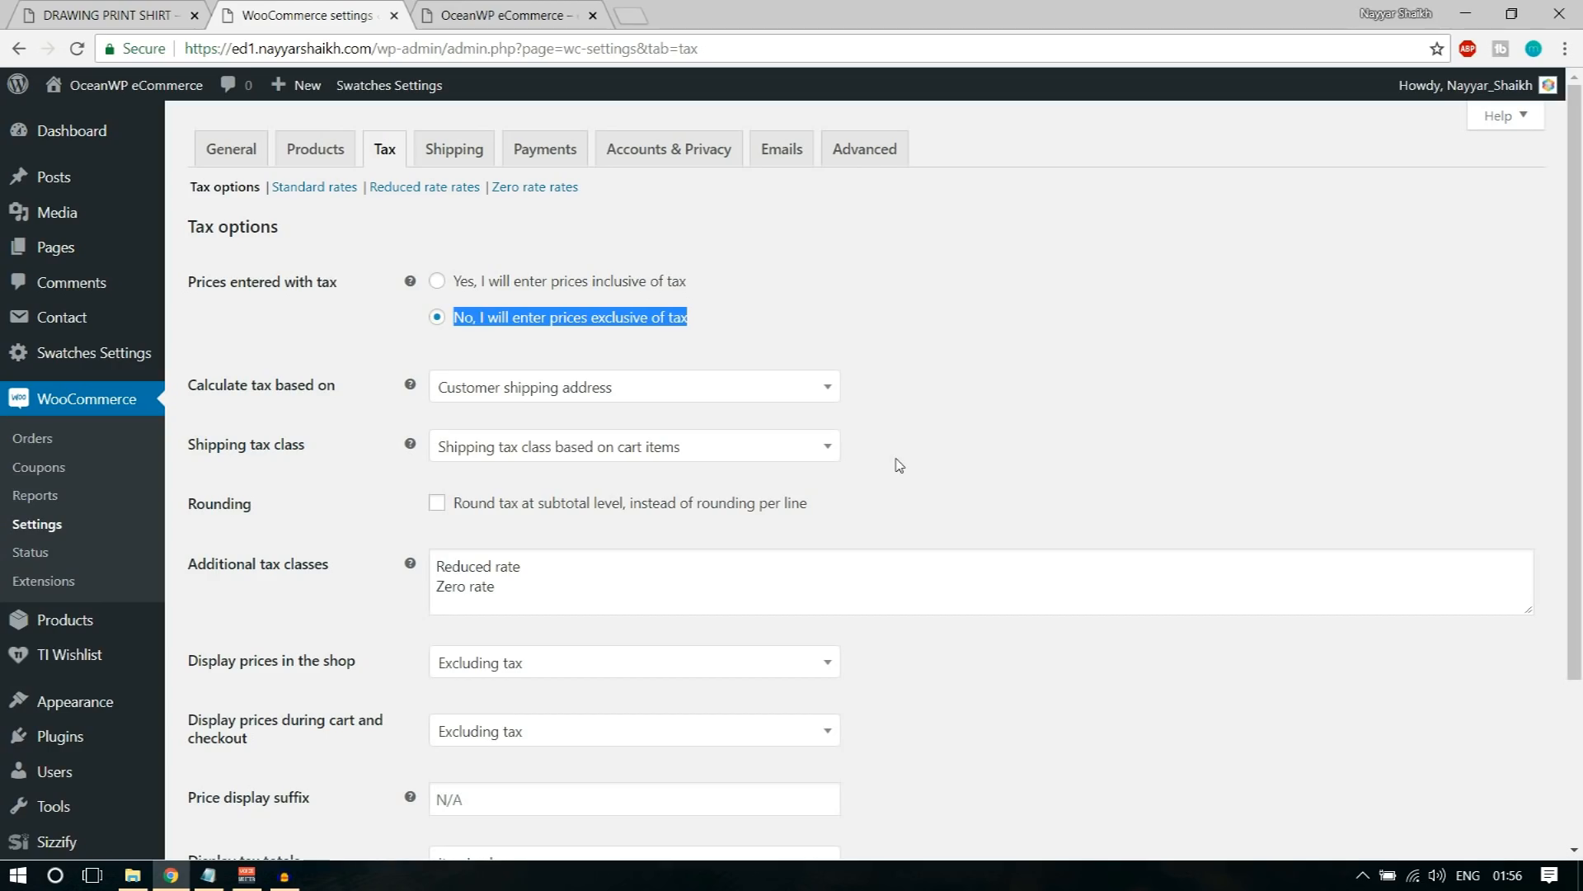
Step: Base the tax calculation on the customer shipping address and view the shipping tax class choices
click(670, 394)
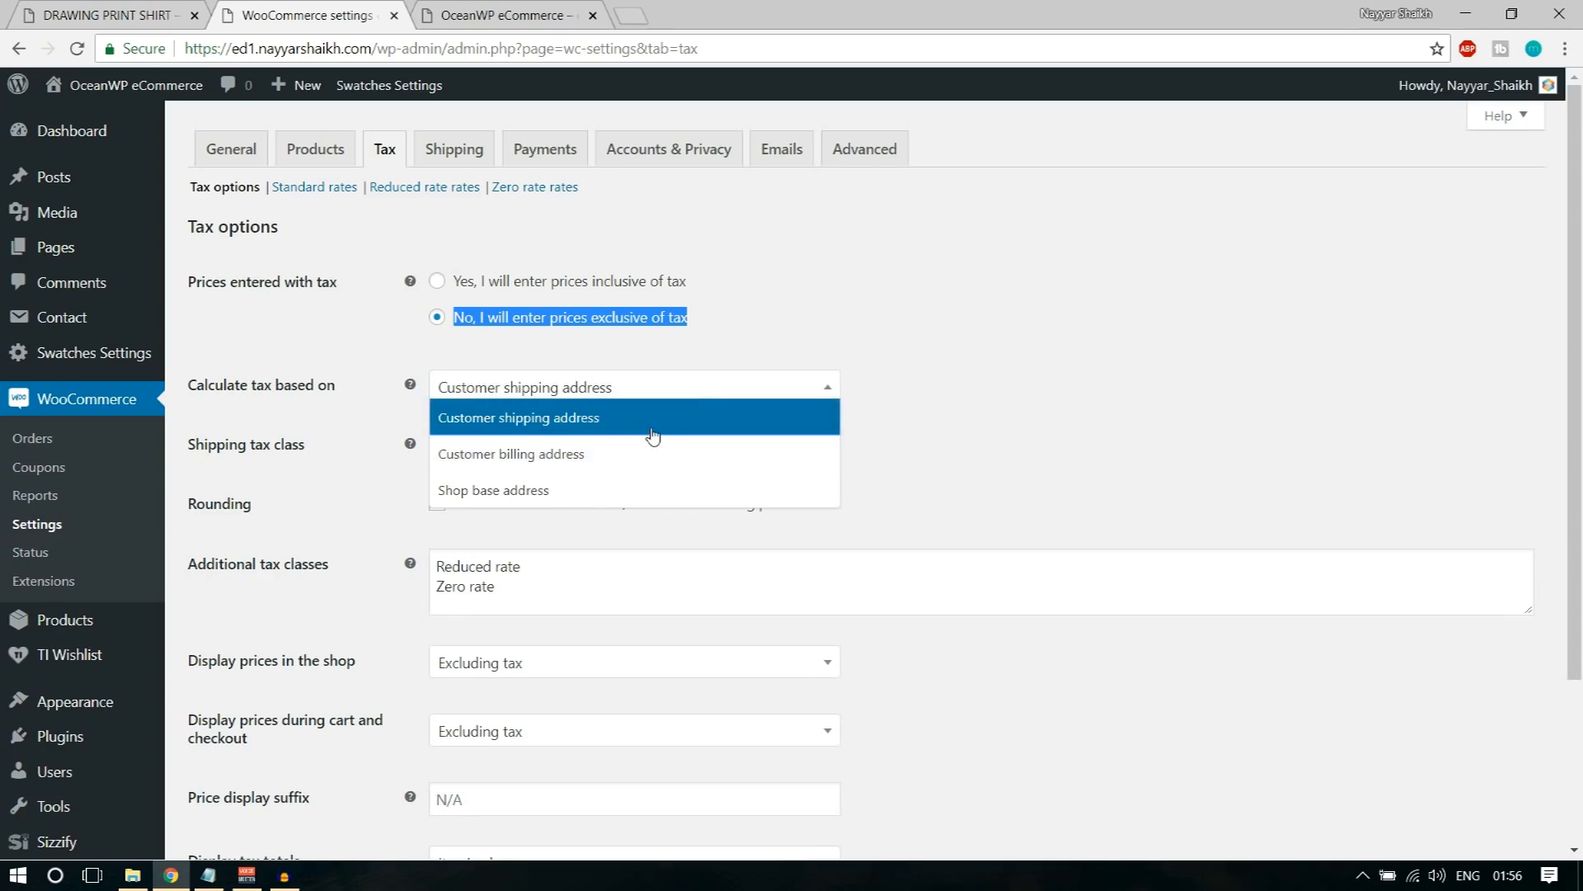
click(653, 425)
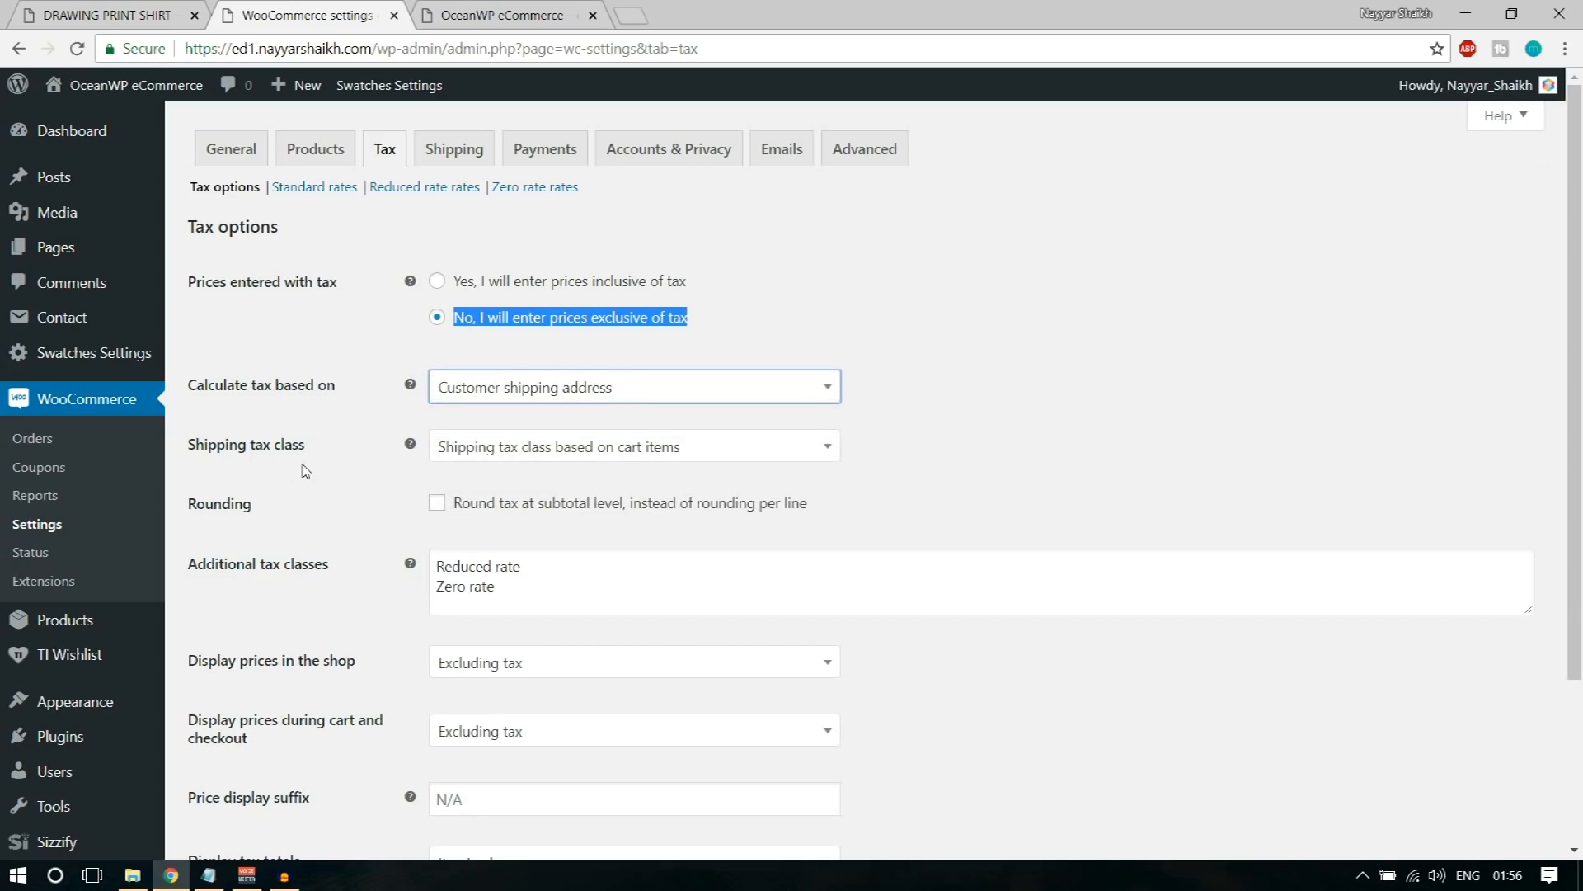
click(648, 453)
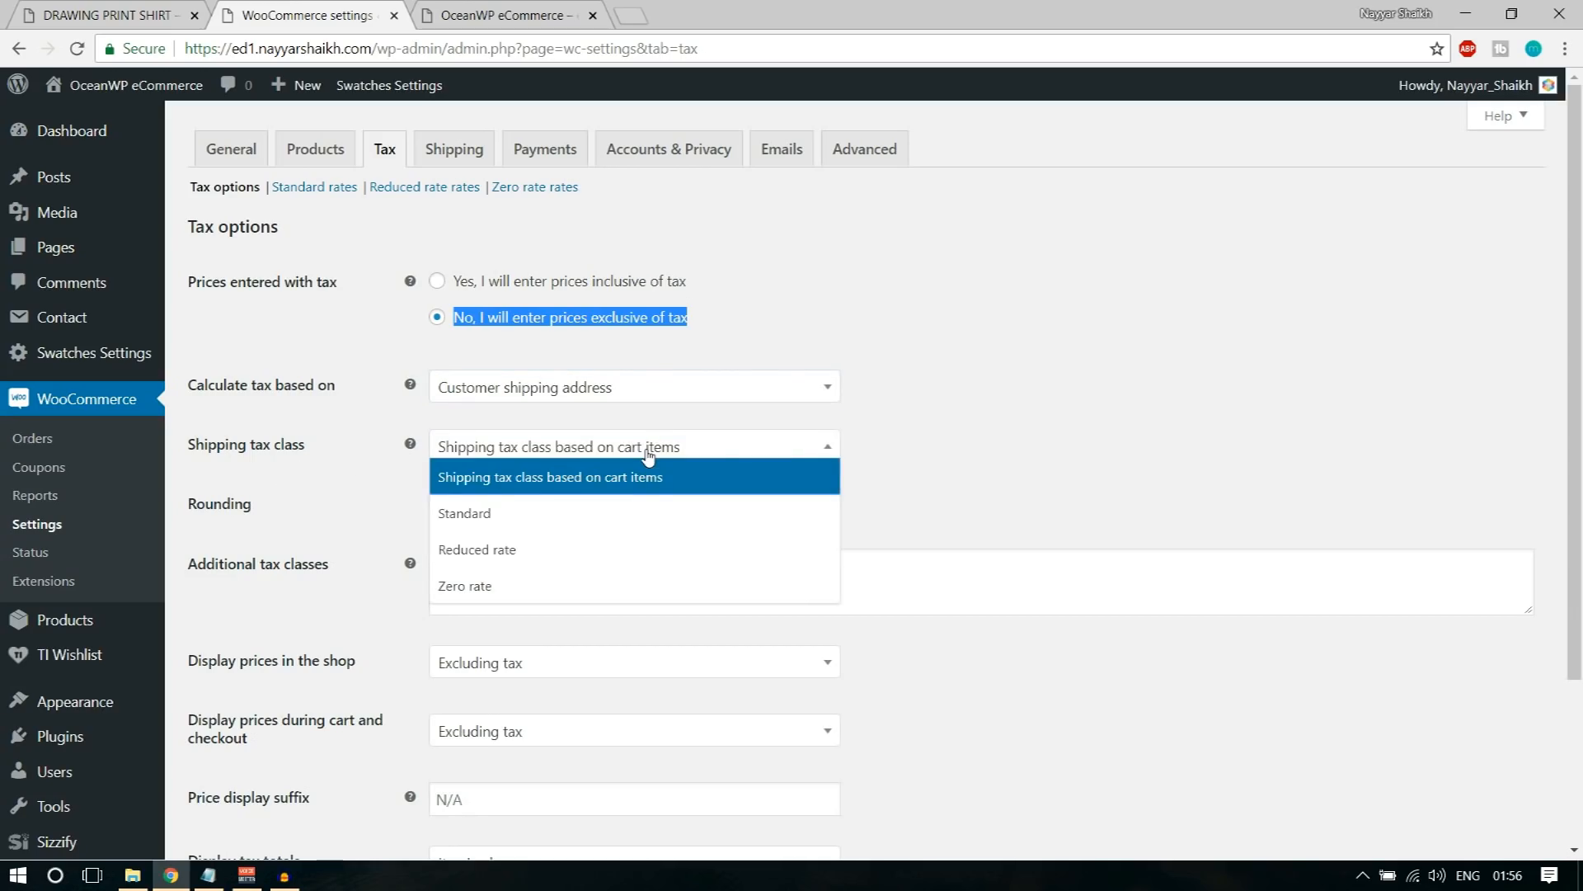
click(648, 456)
click(1052, 454)
Step: Compare the additional tax classes with the shipping tax class choices and select "Shipping tax class based on cart items"
scroll(1052, 454, down, 2)
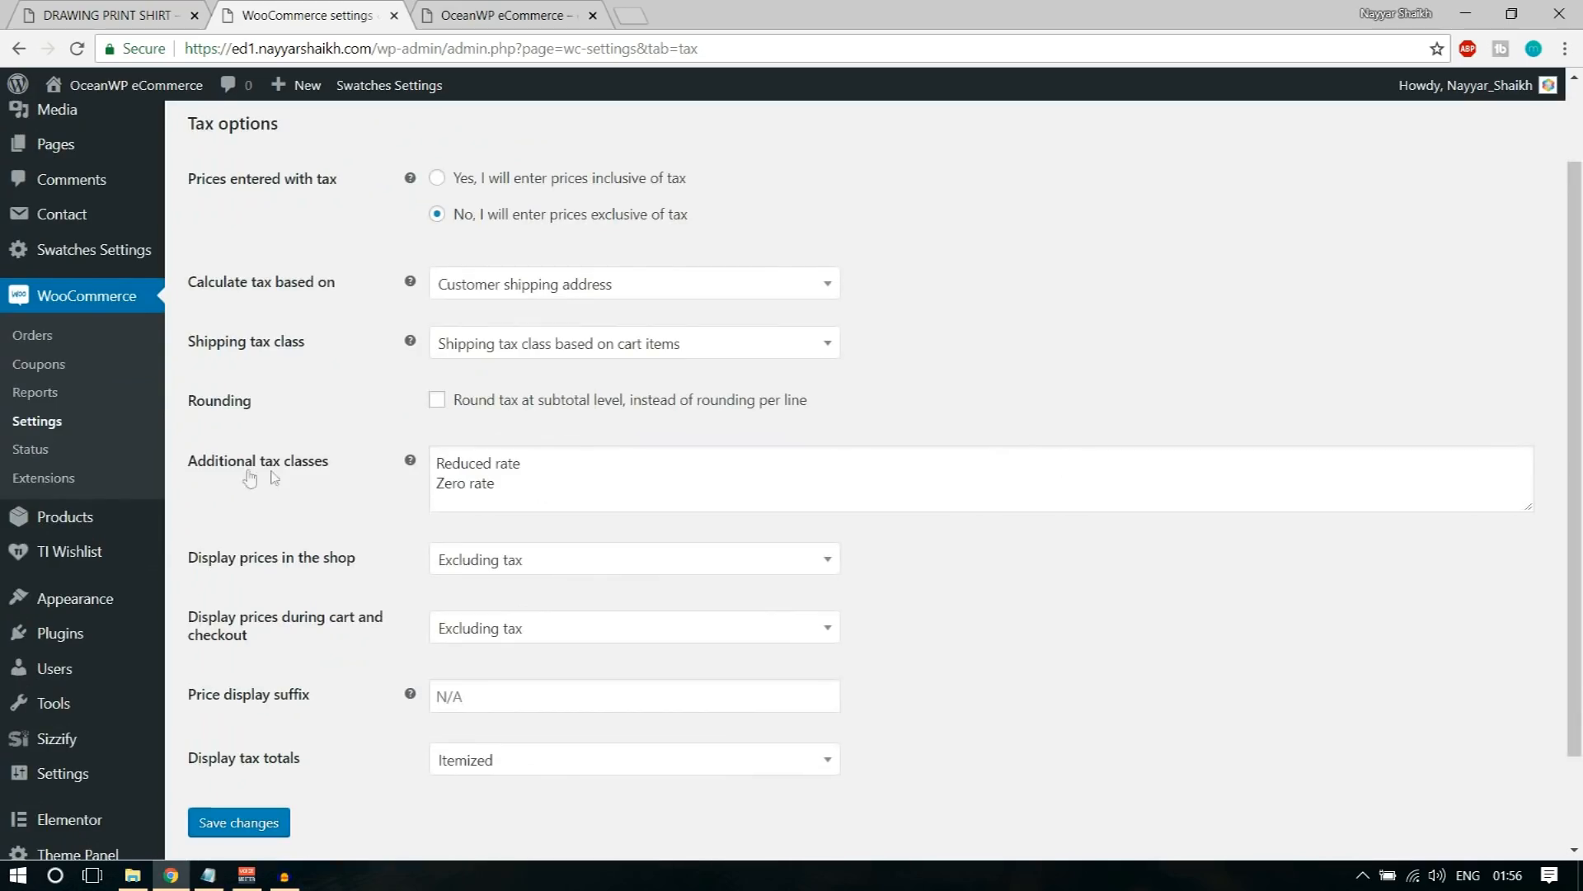
drag(186, 462, 332, 464)
click(598, 357)
click(597, 357)
click(599, 350)
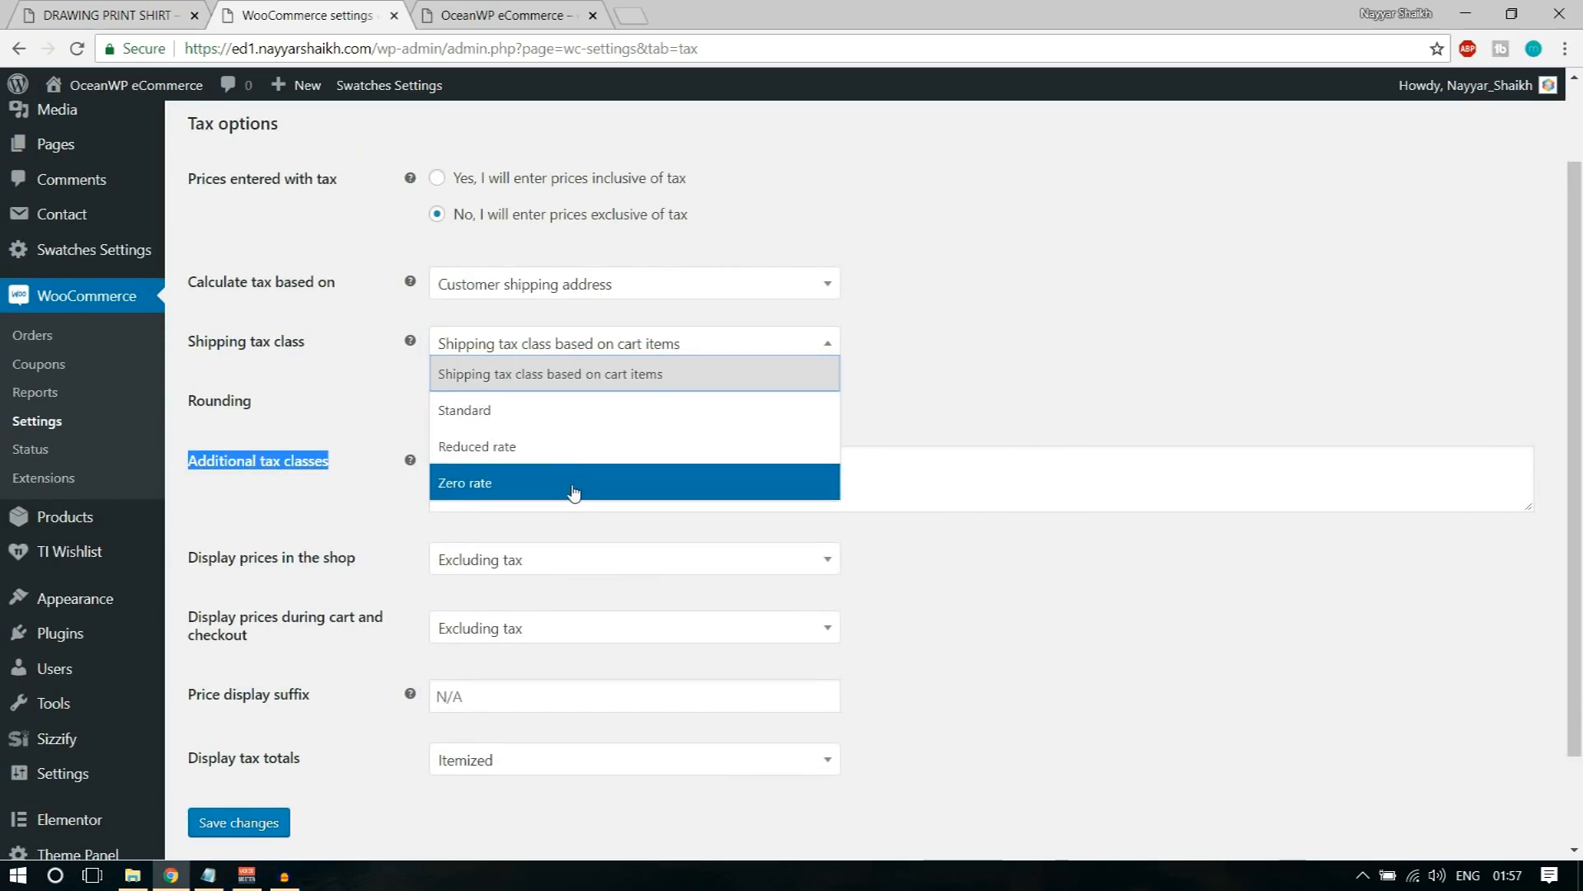
click(874, 350)
click(581, 345)
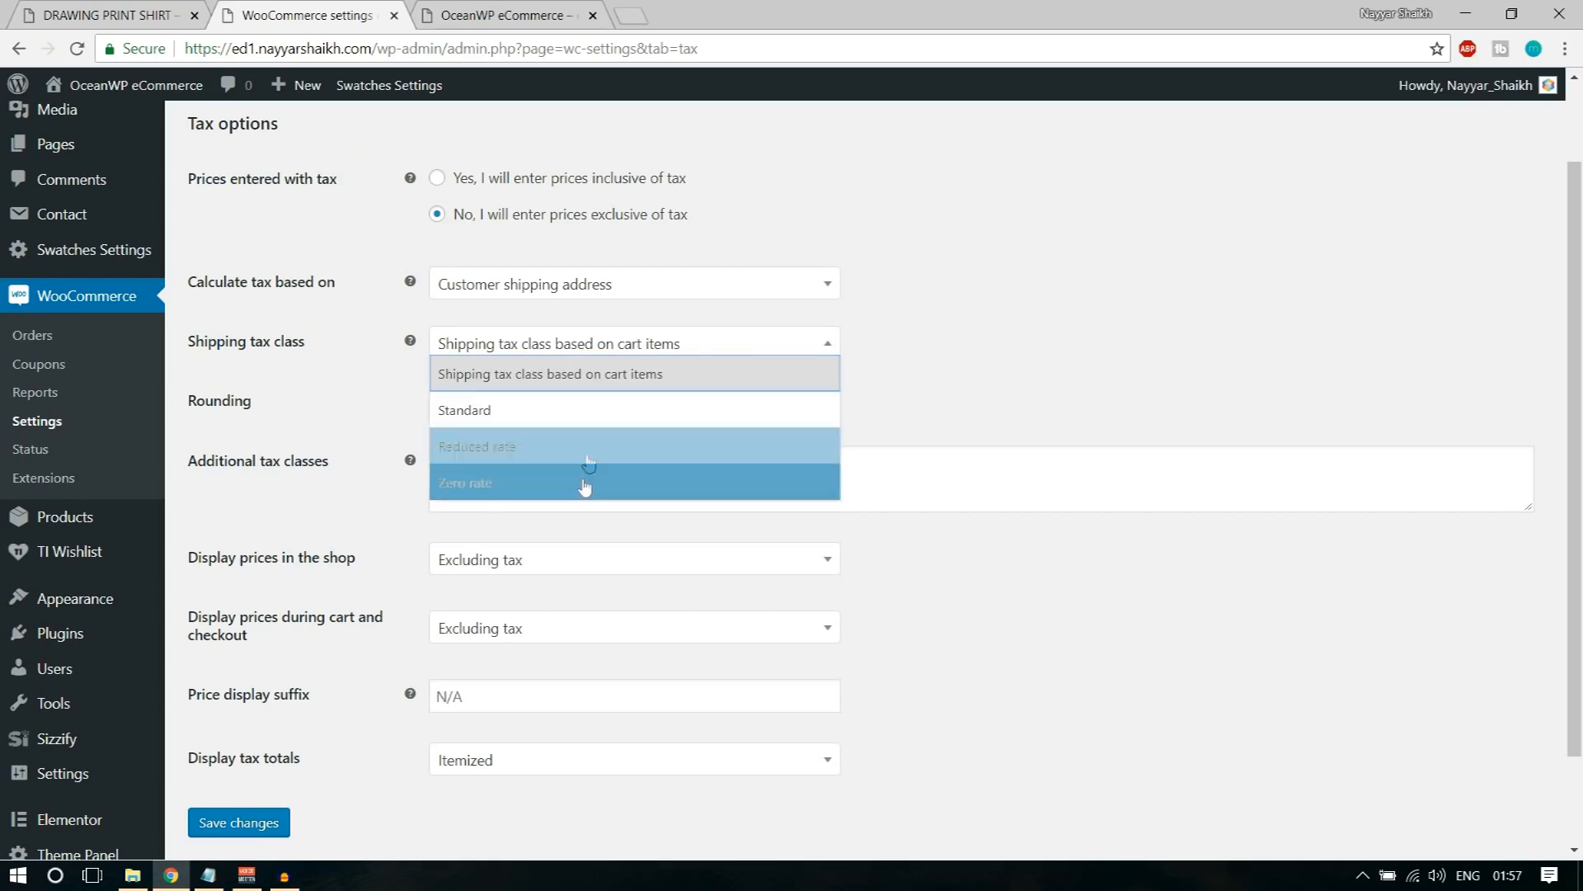
click(576, 375)
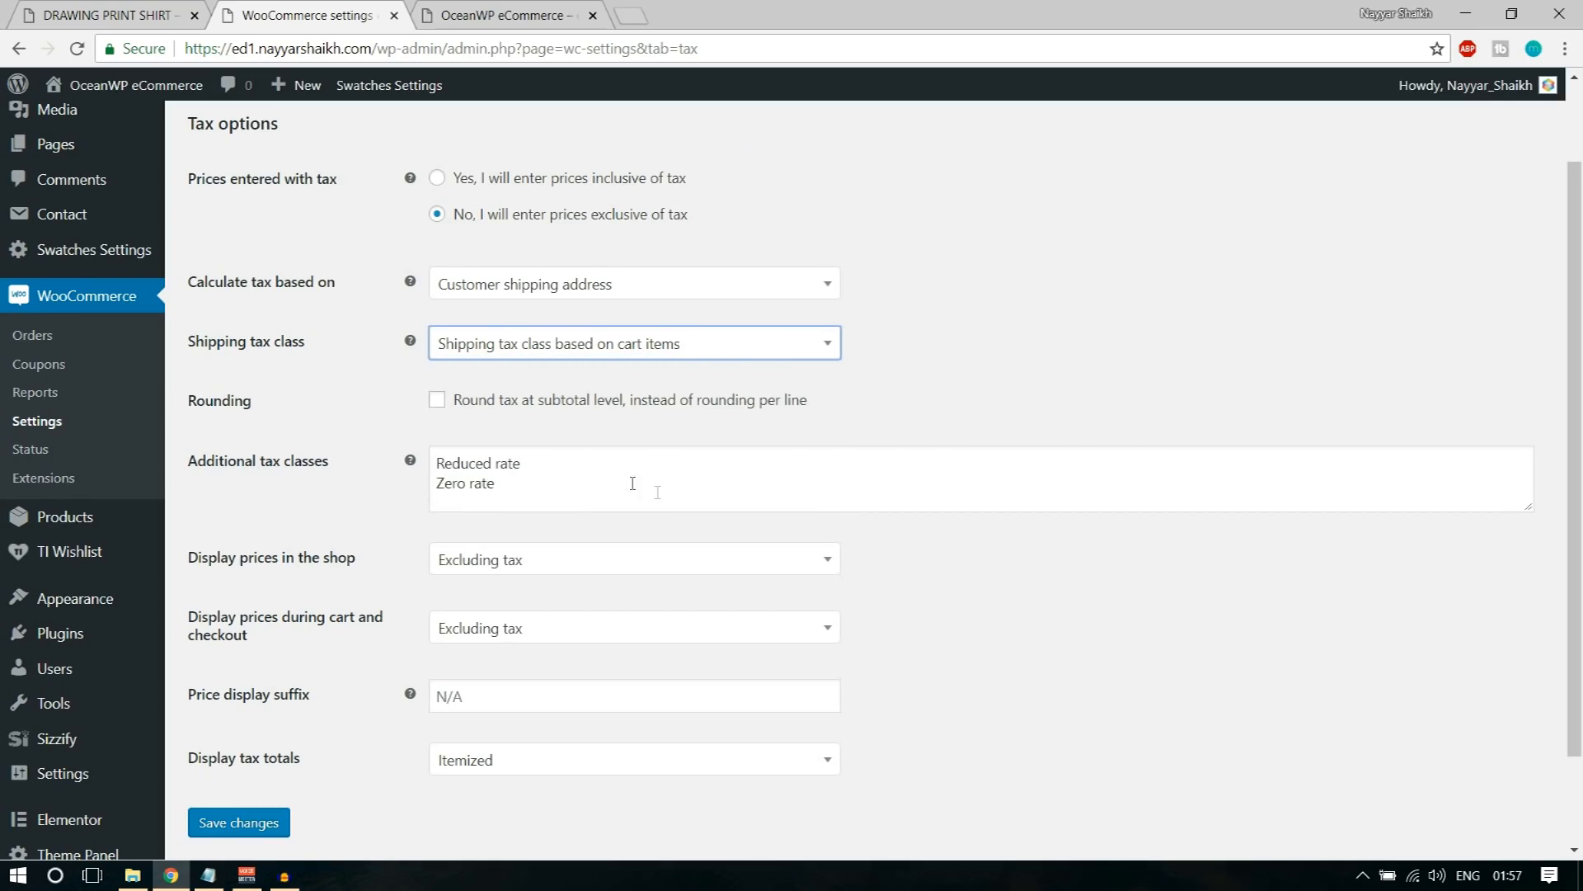
Step: Review the Reduced rate and Zero rate classes and the shop price display option, and save the tax options
drag(549, 457, 342, 462)
drag(620, 492, 283, 490)
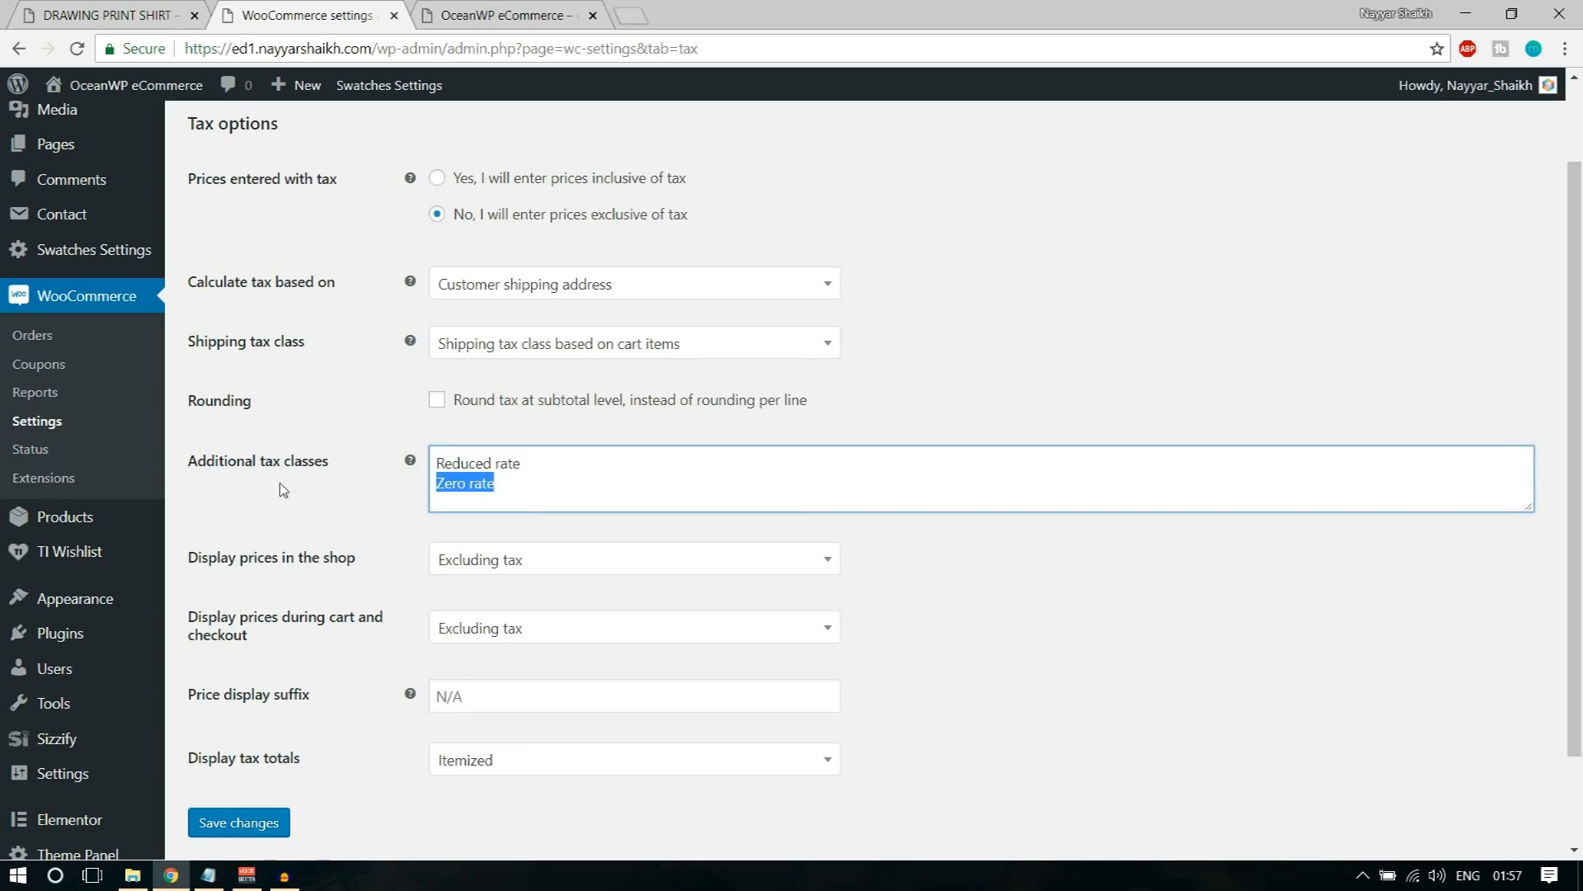
click(580, 497)
scroll(1118, 558, down, 1)
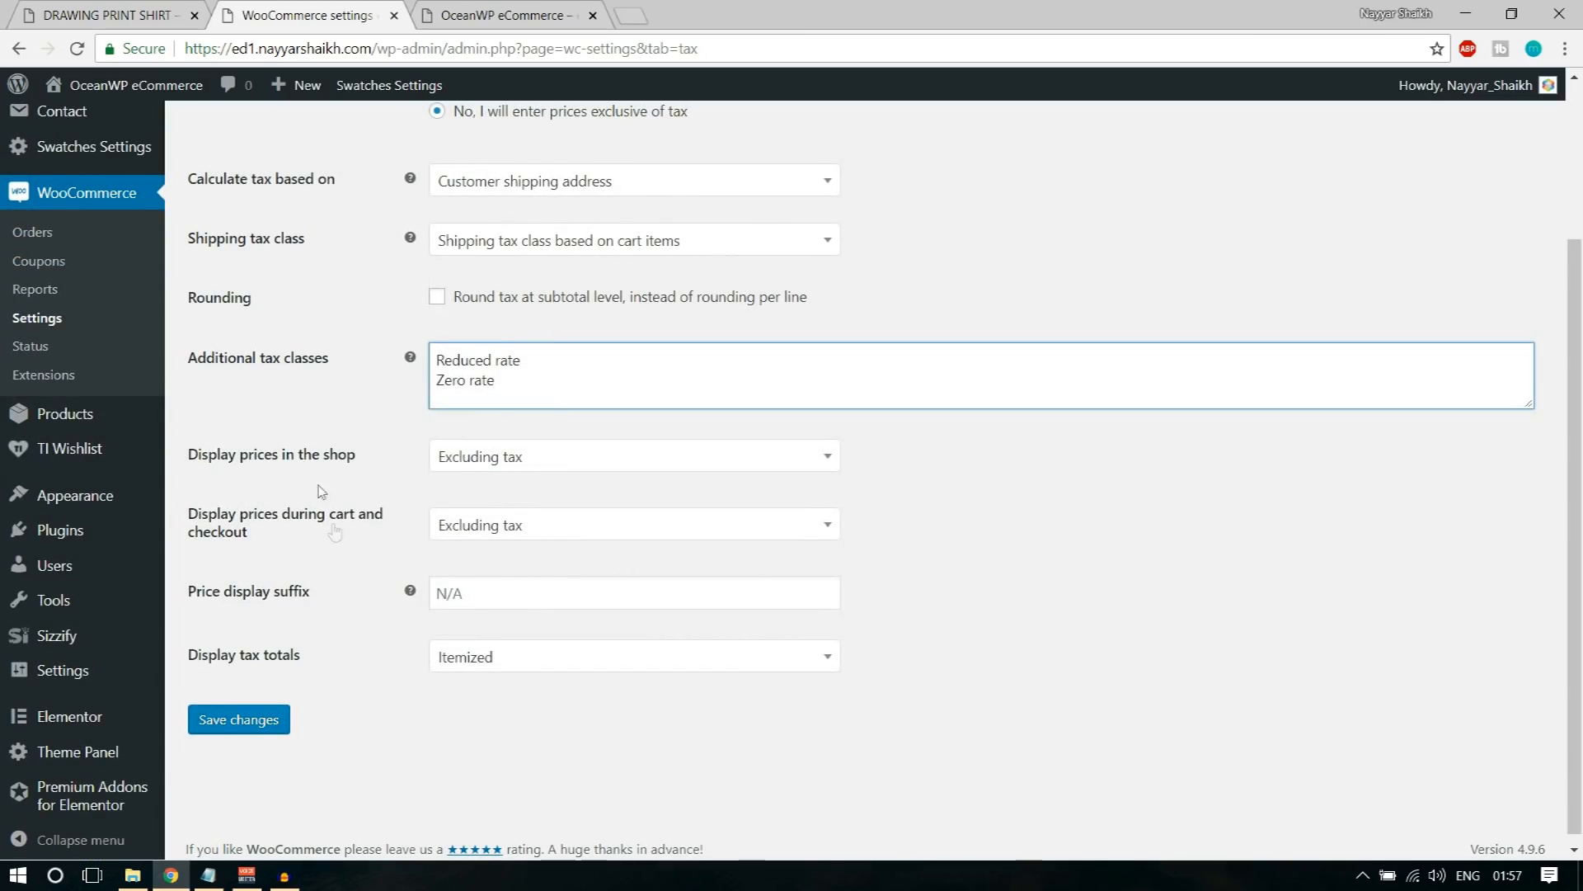
drag(218, 456, 386, 465)
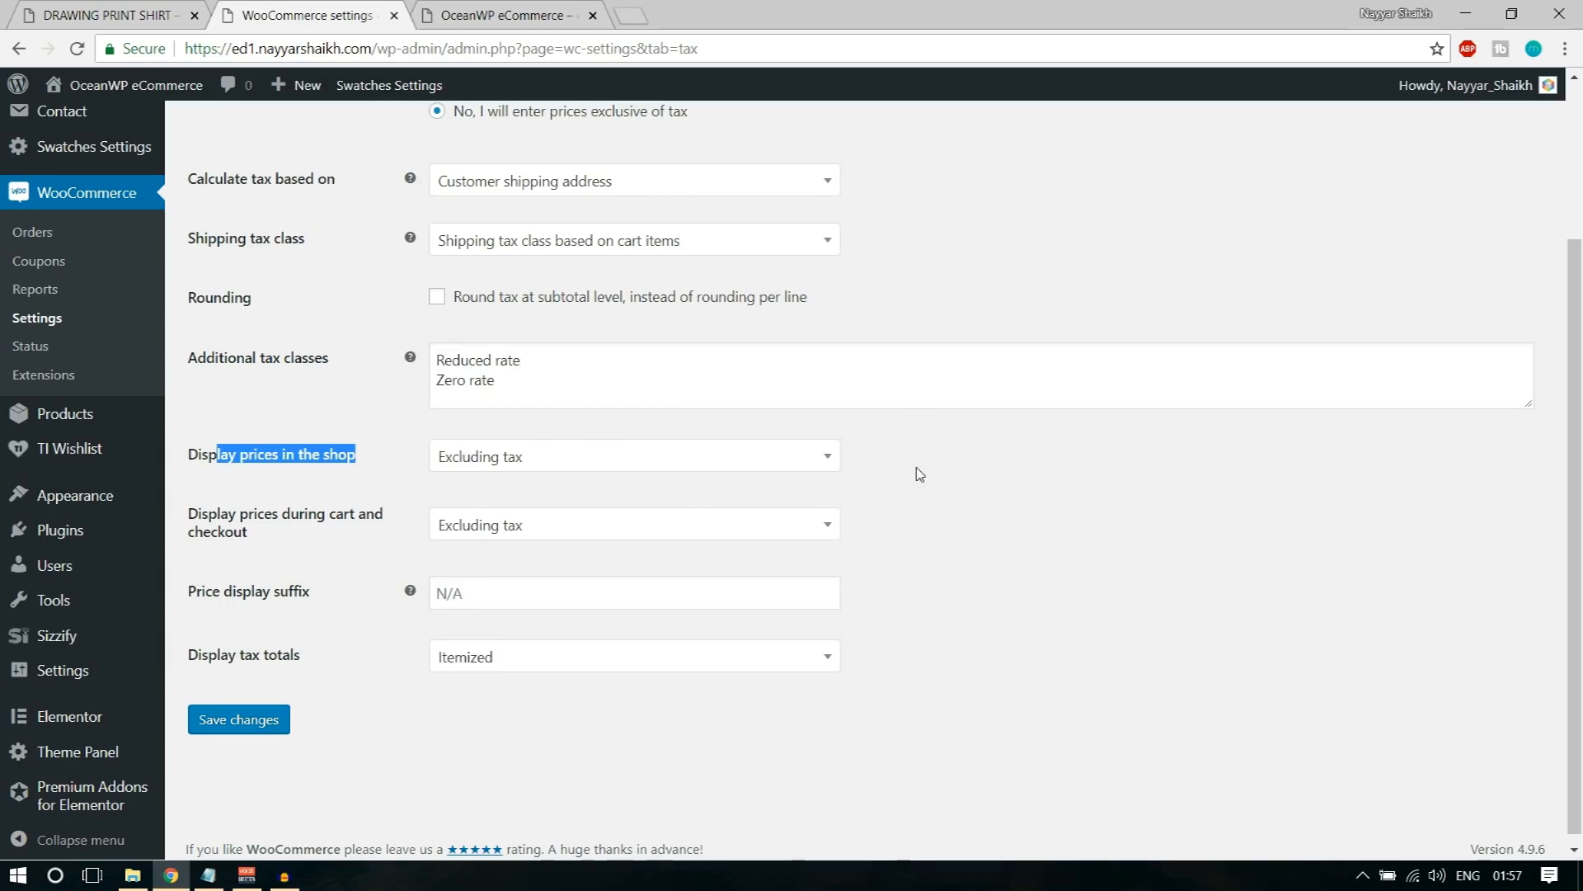
click(272, 724)
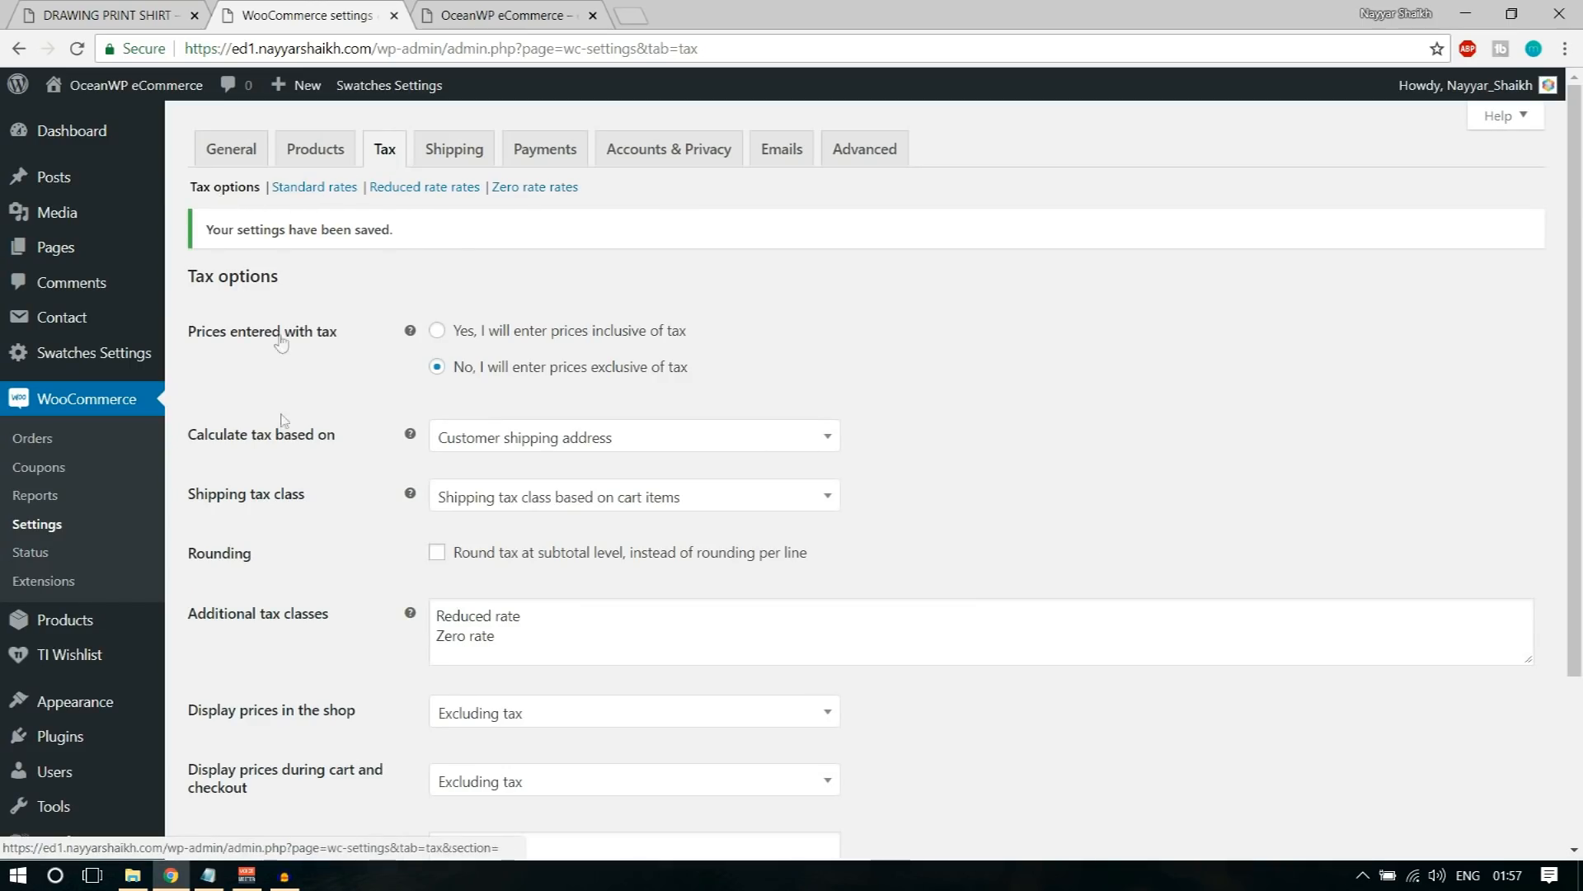
Step: Add GST on a new line in the additional tax classes and save the tax options
scroll(281, 342, down, 2)
scroll(281, 342, up, 2)
scroll(744, 440, down, 2)
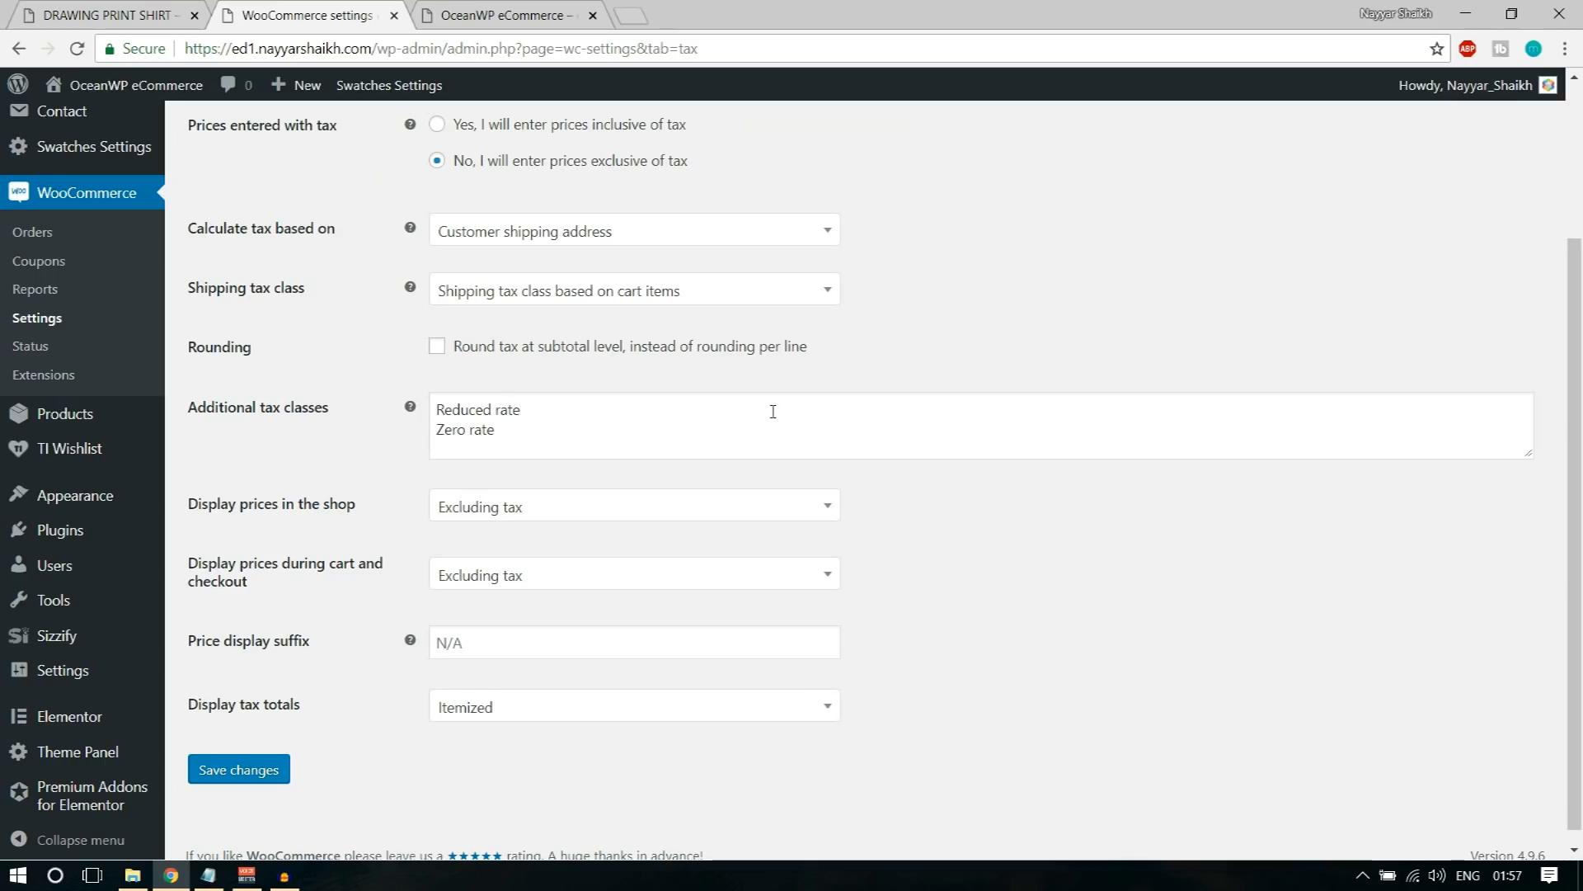
click(539, 428)
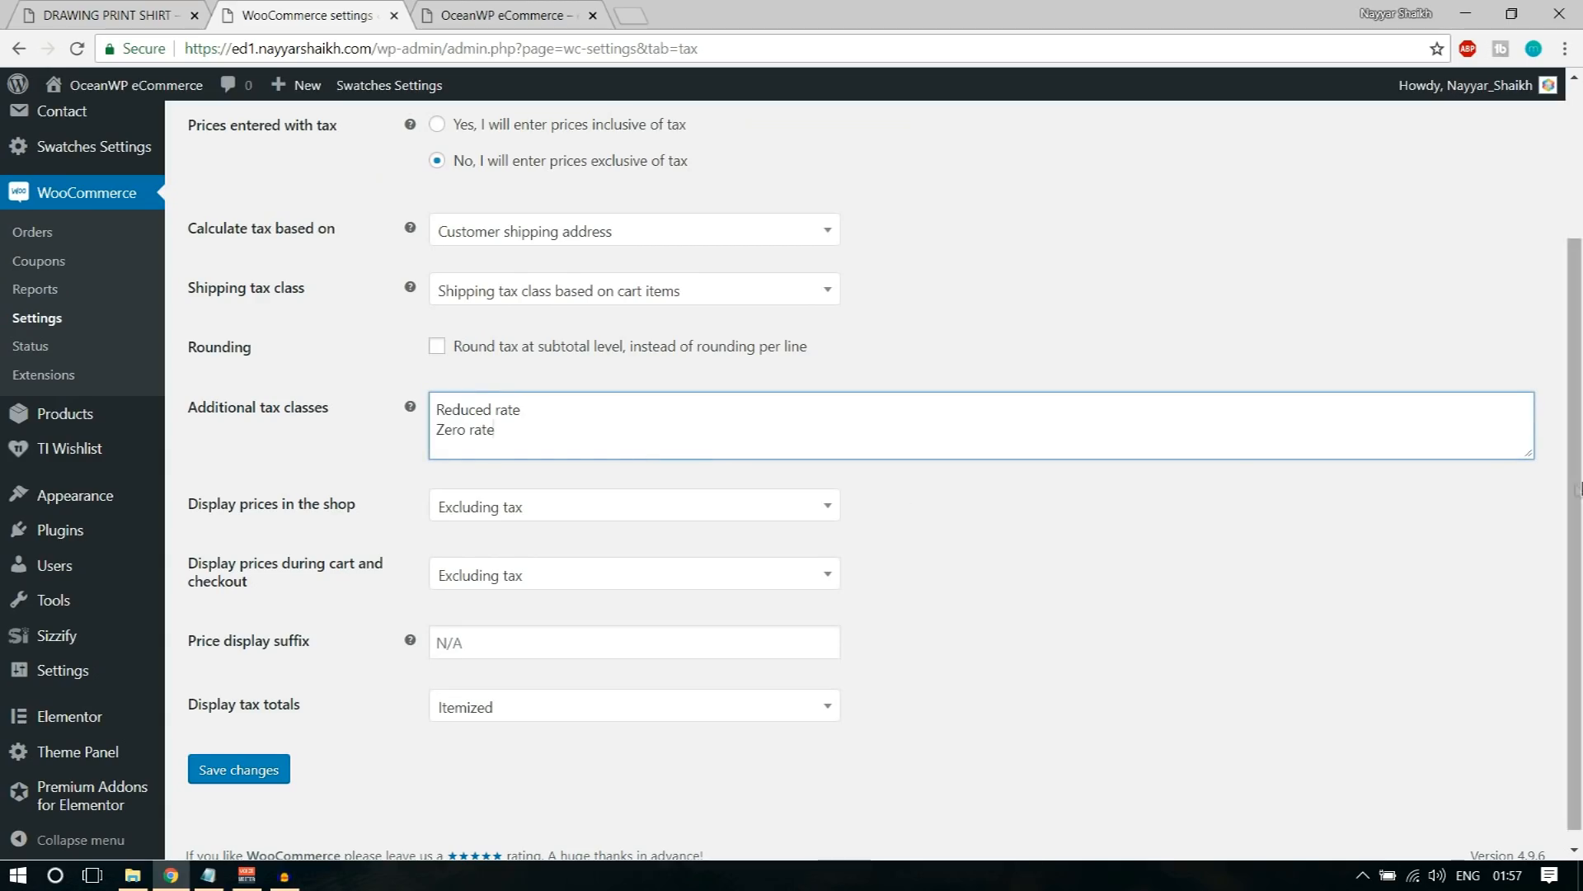
drag(1528, 454, 1524, 520)
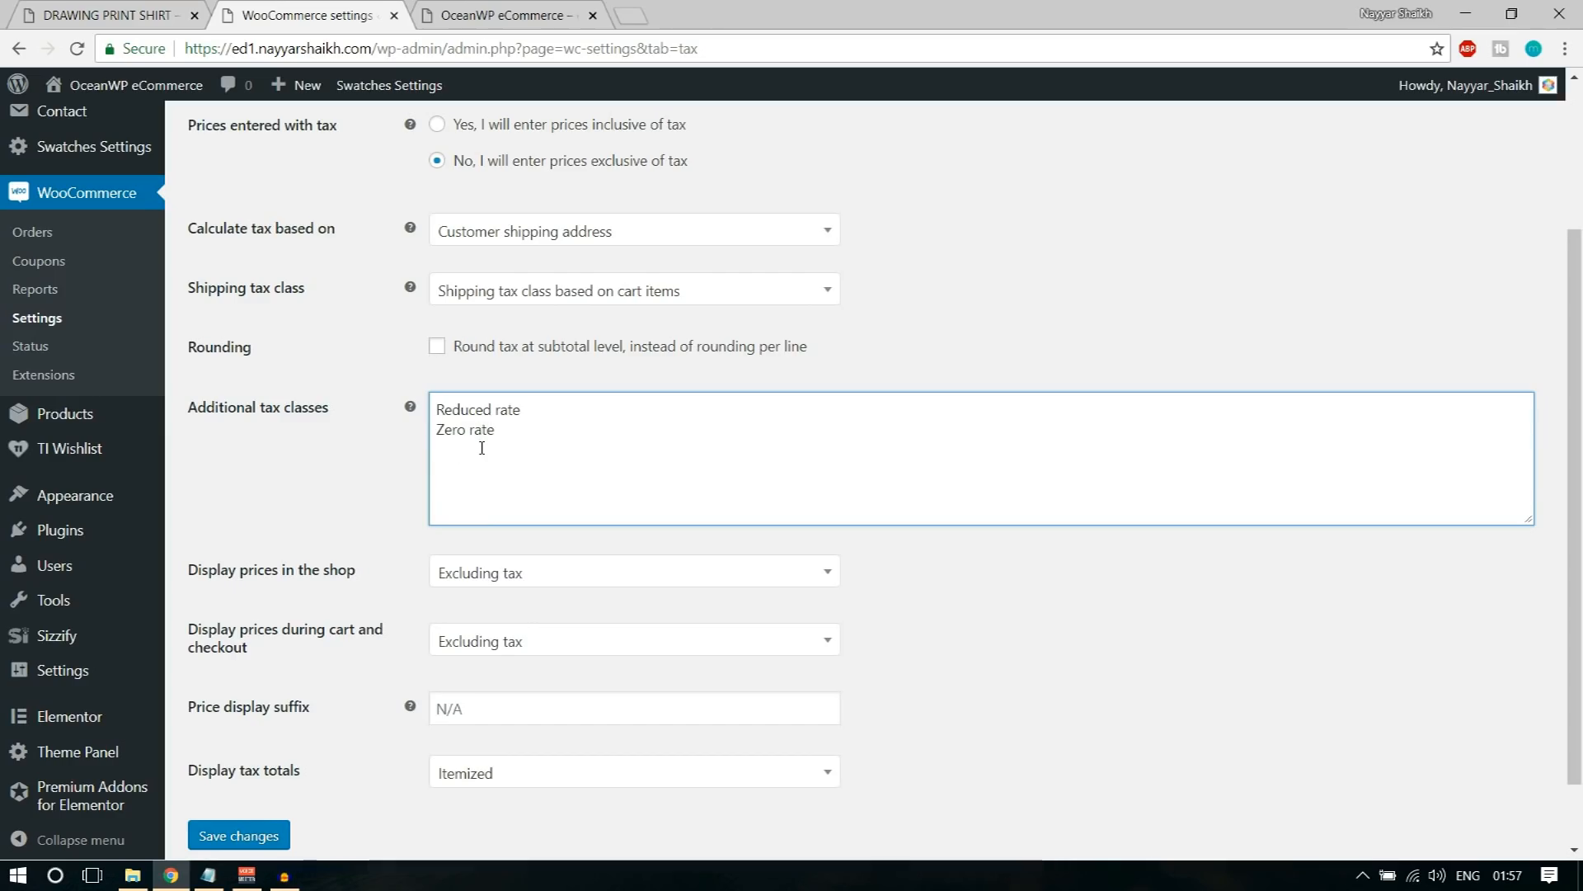
text(GST)
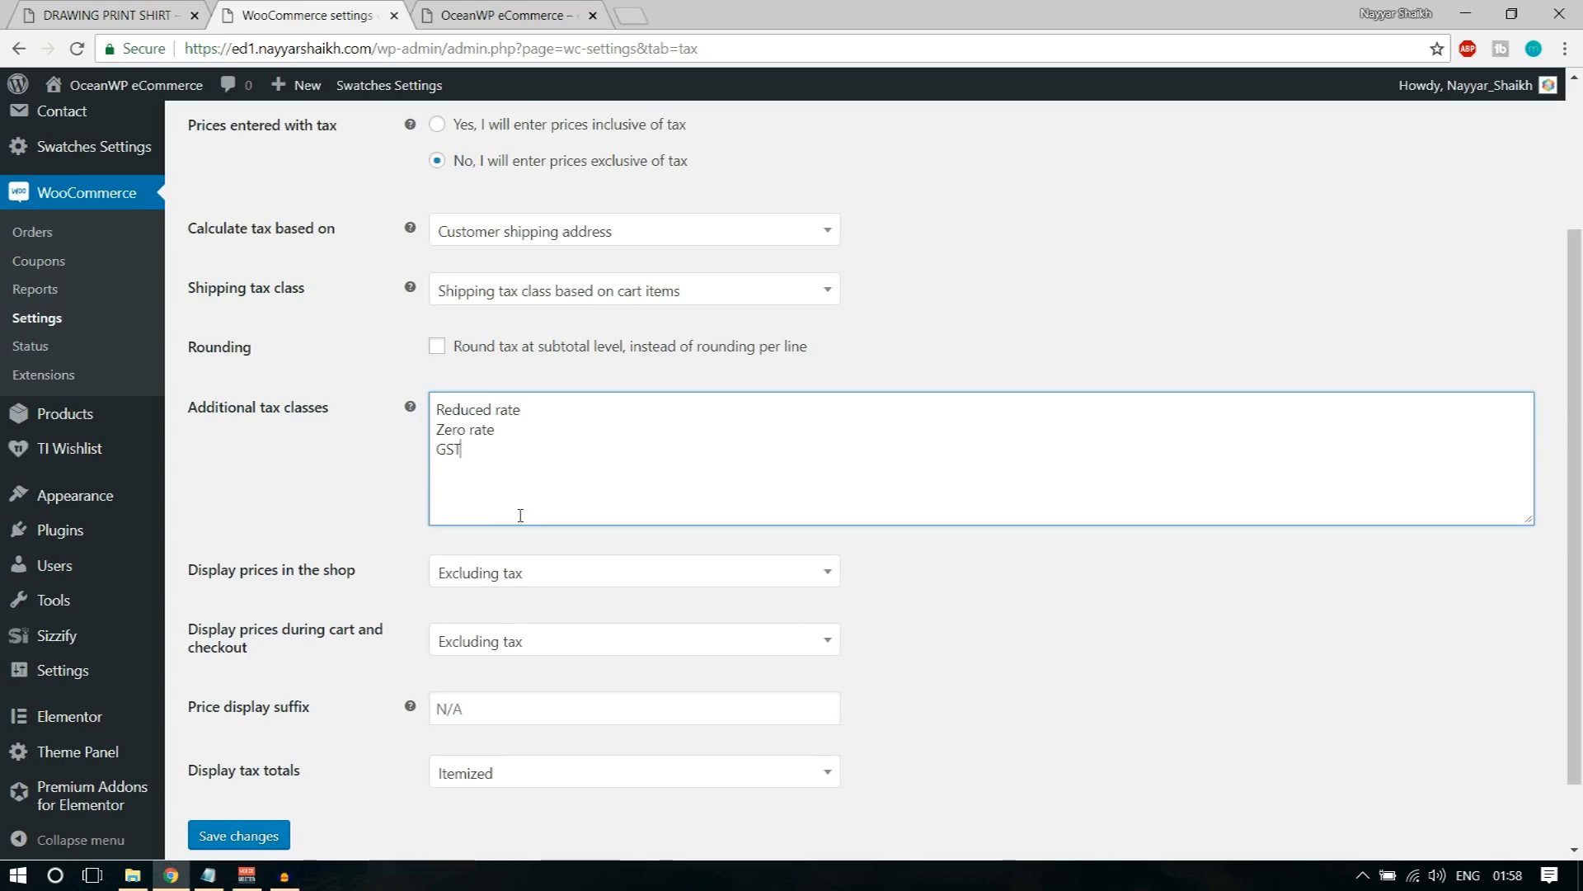
scroll(656, 540, down, 1)
click(254, 759)
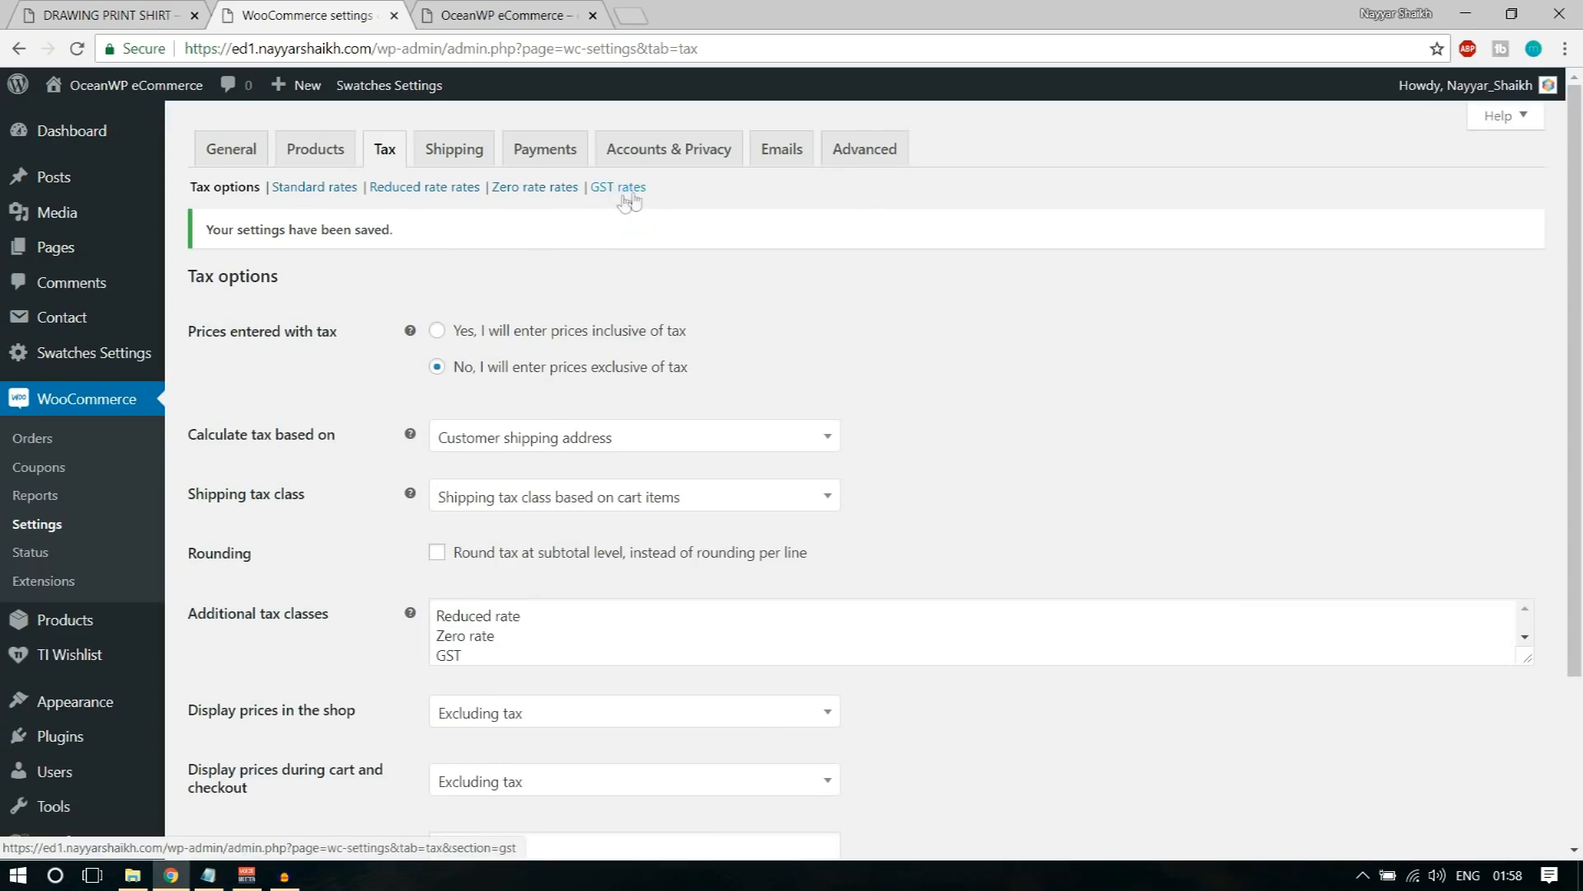
Step: Insert a row in the GST tax rates with India (IN) as its country code, leaving the state code blank
click(634, 195)
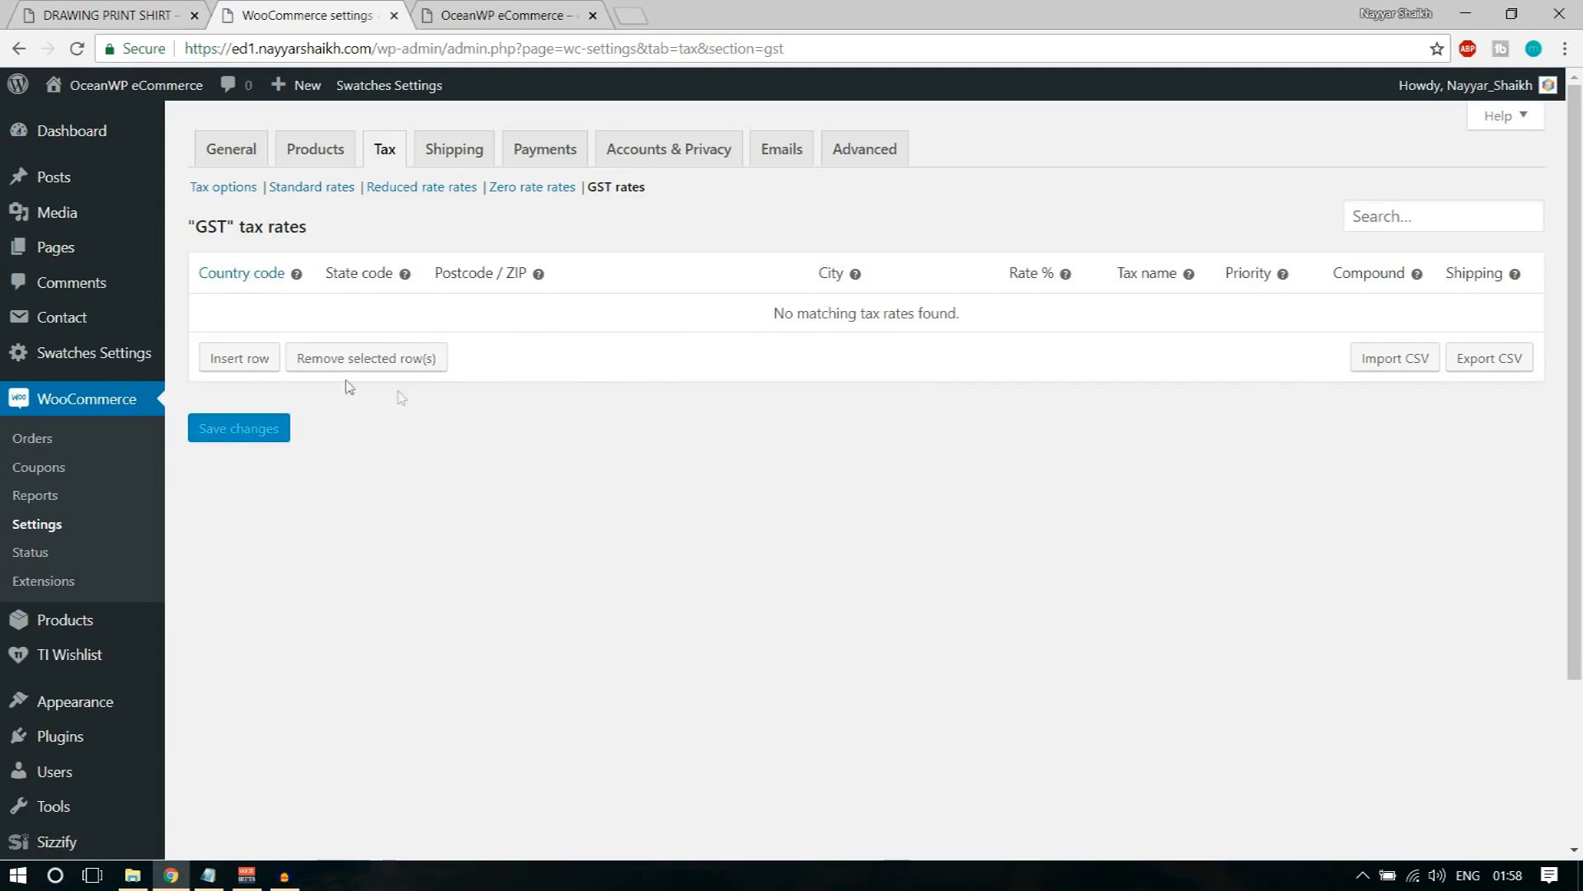
click(242, 358)
click(240, 312)
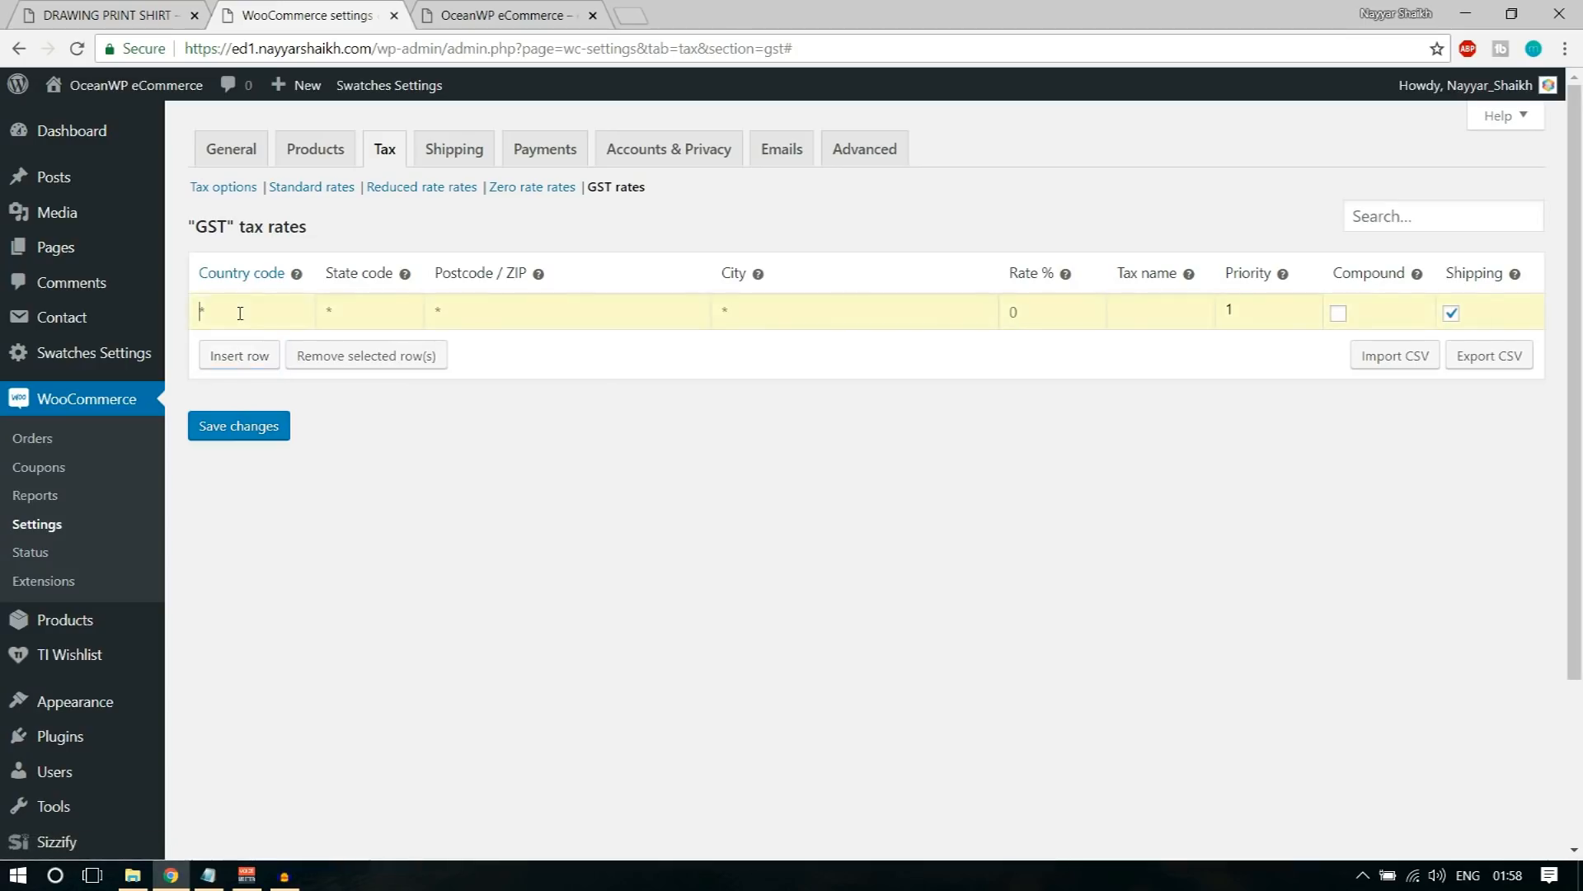
text(IN)
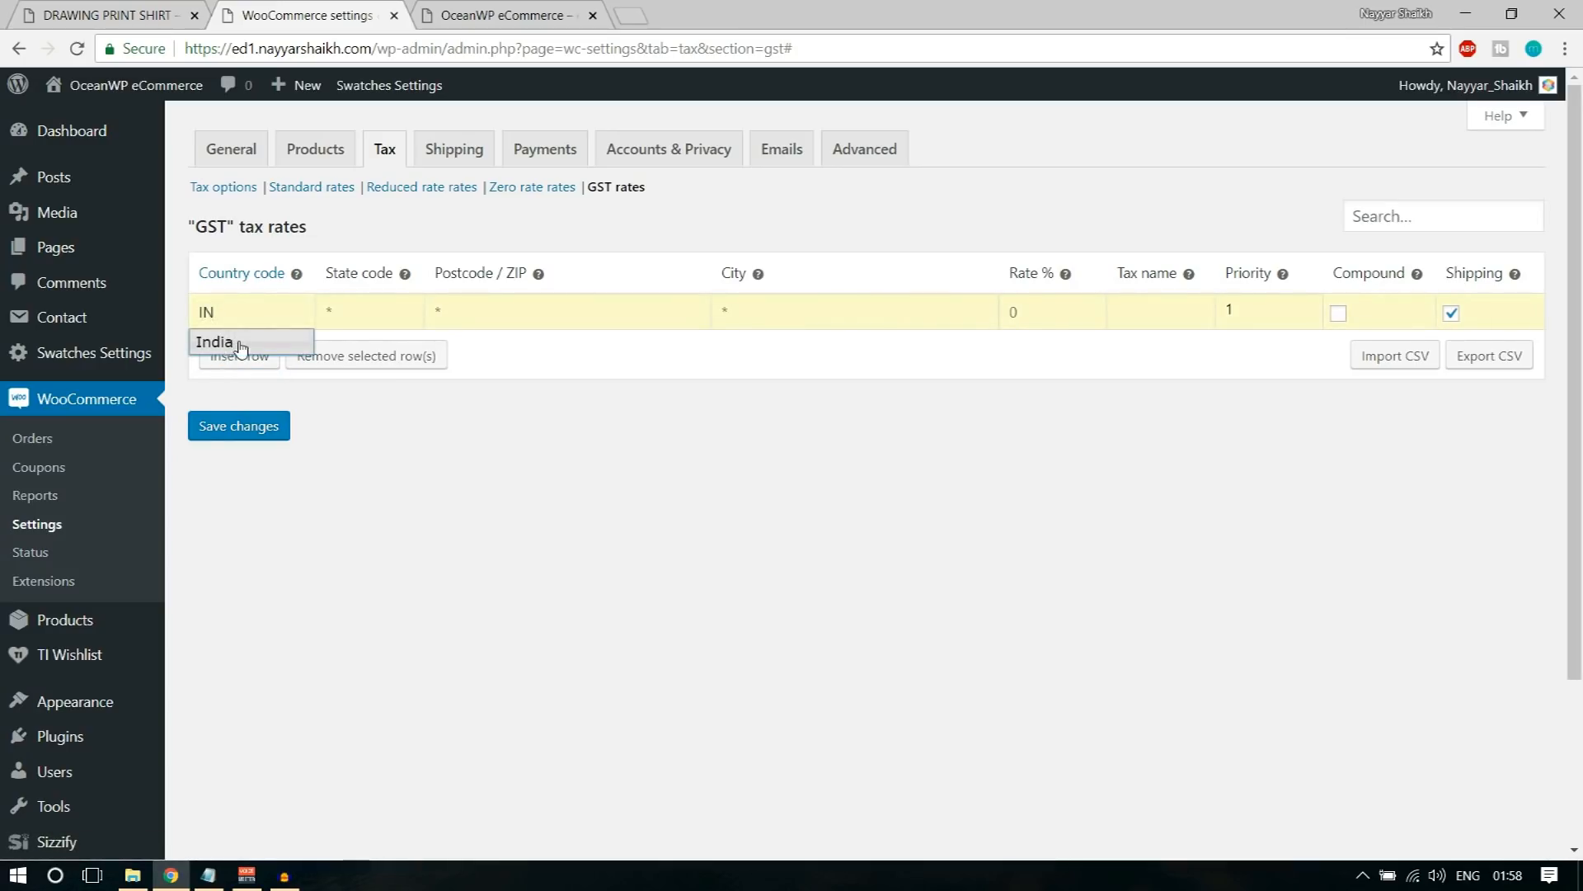
click(240, 345)
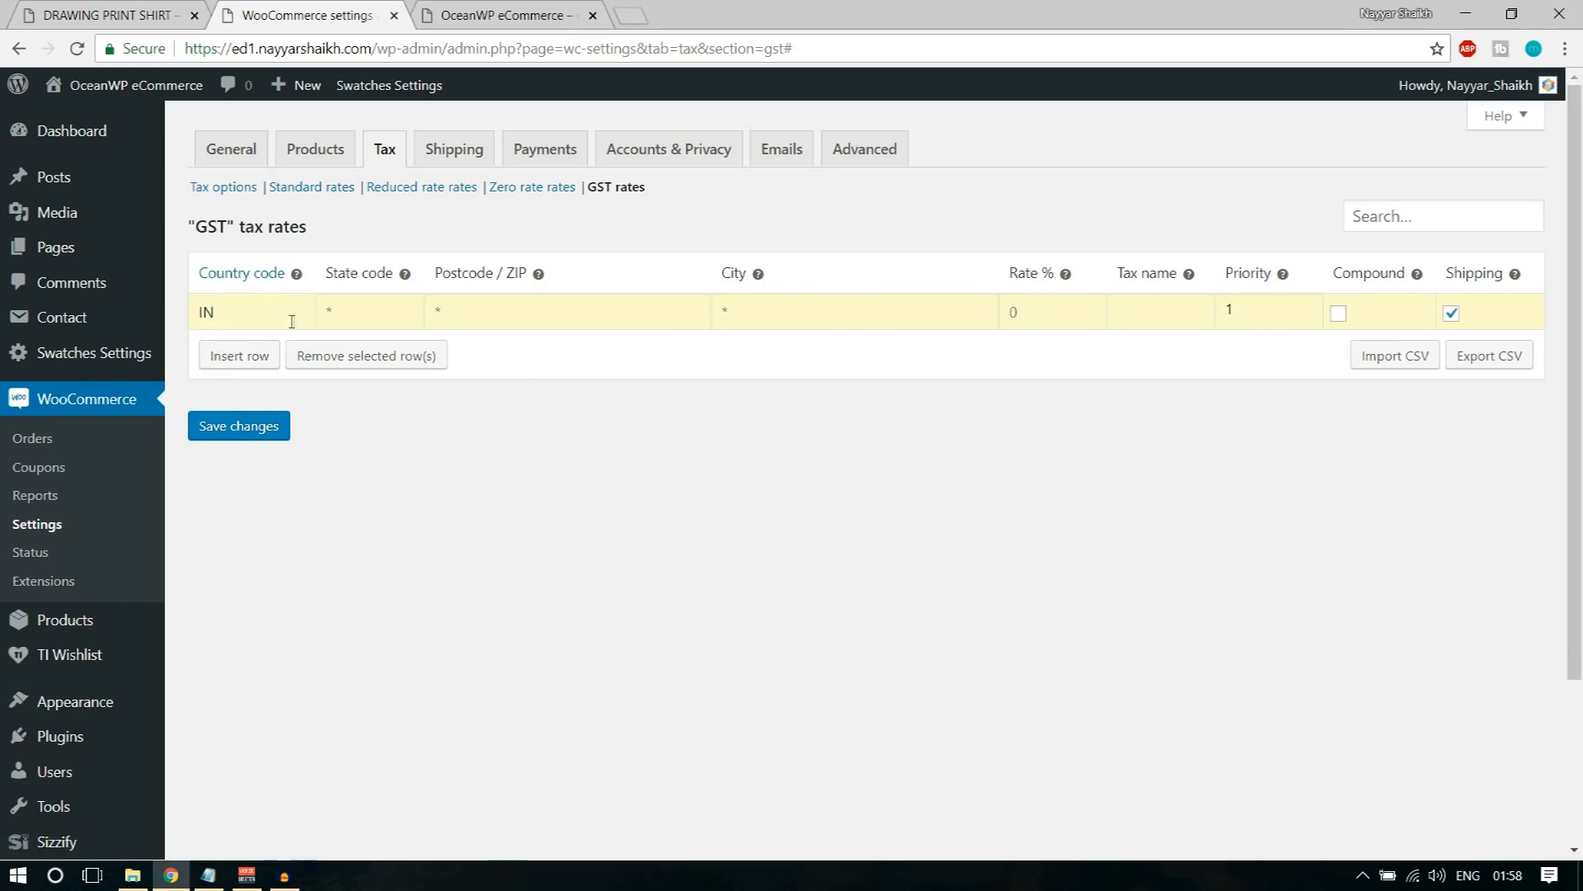
click(361, 311)
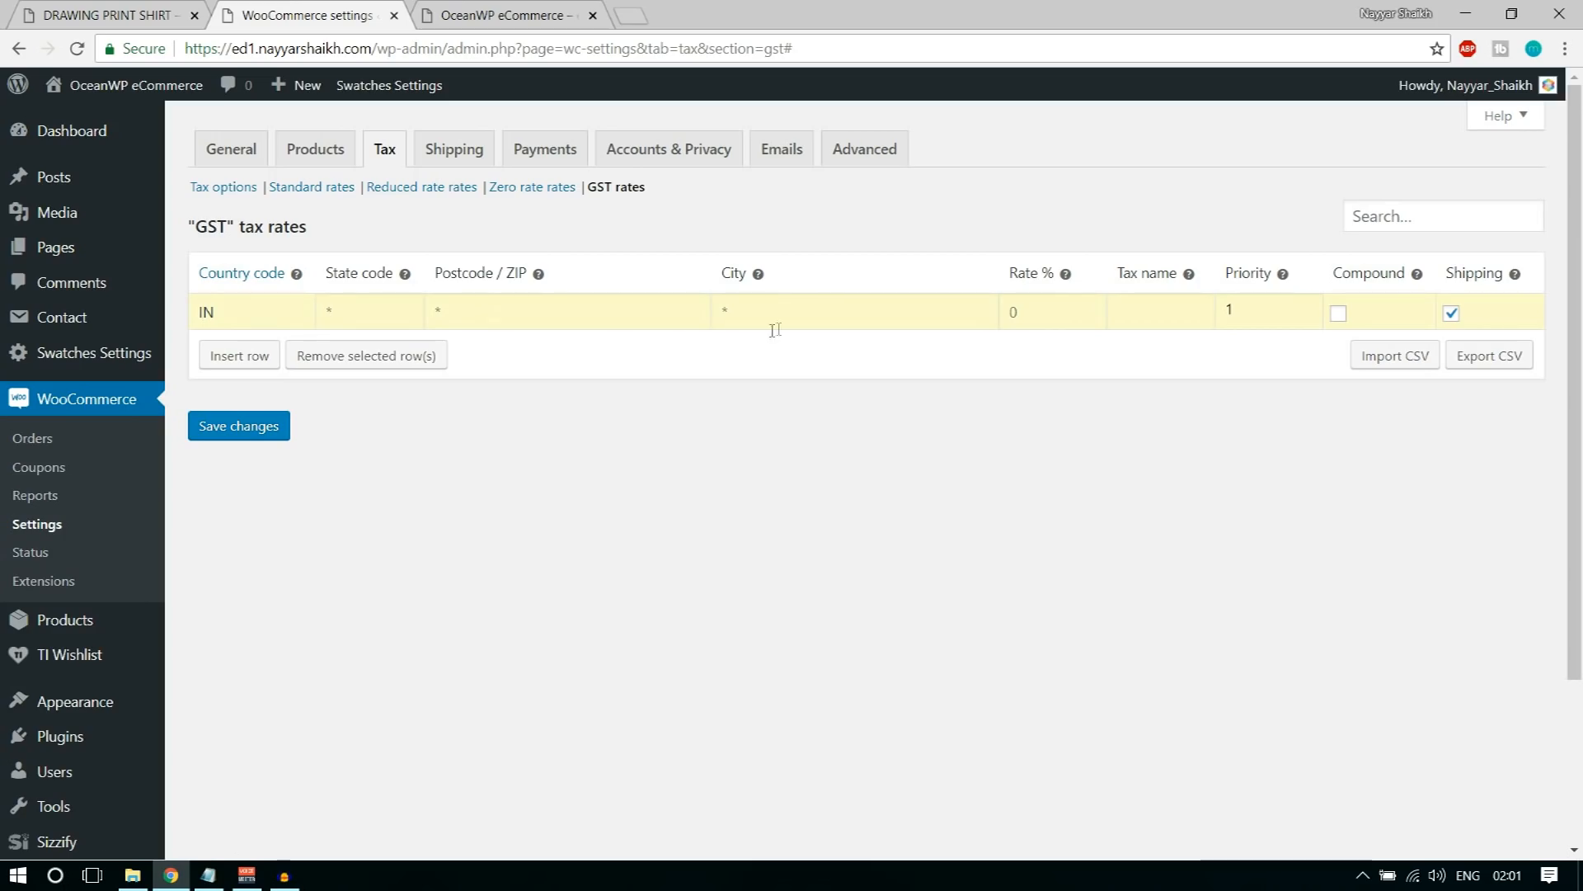
Step: Set the IN row's tax rate to 10 % and its tax name to CGST
click(1049, 311)
text(10)
click(1152, 315)
text(CGST)
Step: Insert a second GST tax rate row with country code IN and state code MH
click(239, 360)
click(266, 358)
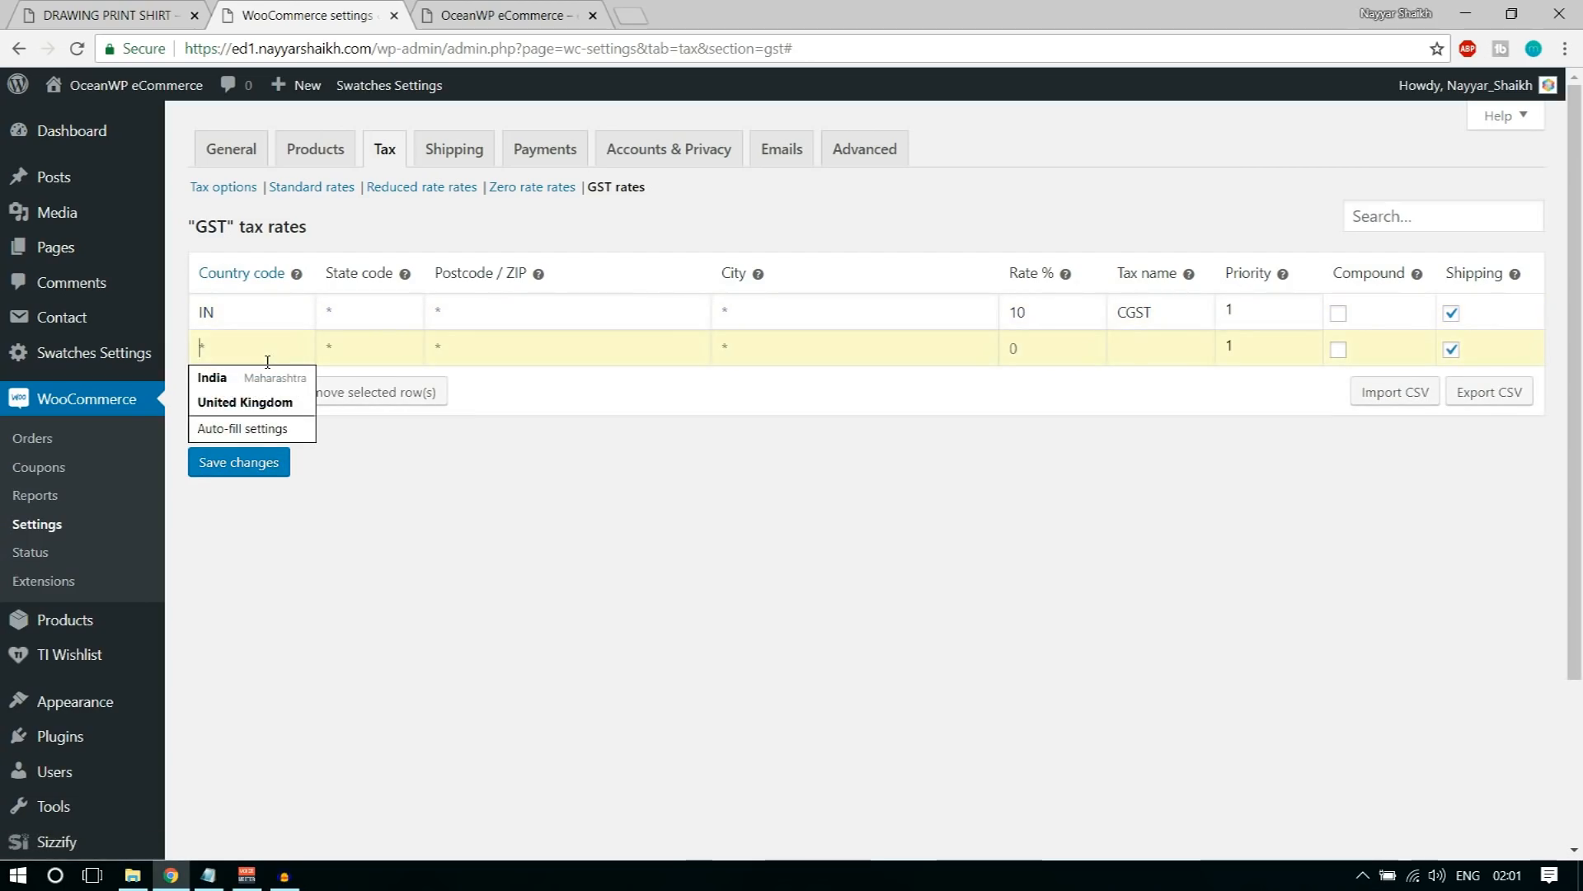
text(IN)
key(Tab)
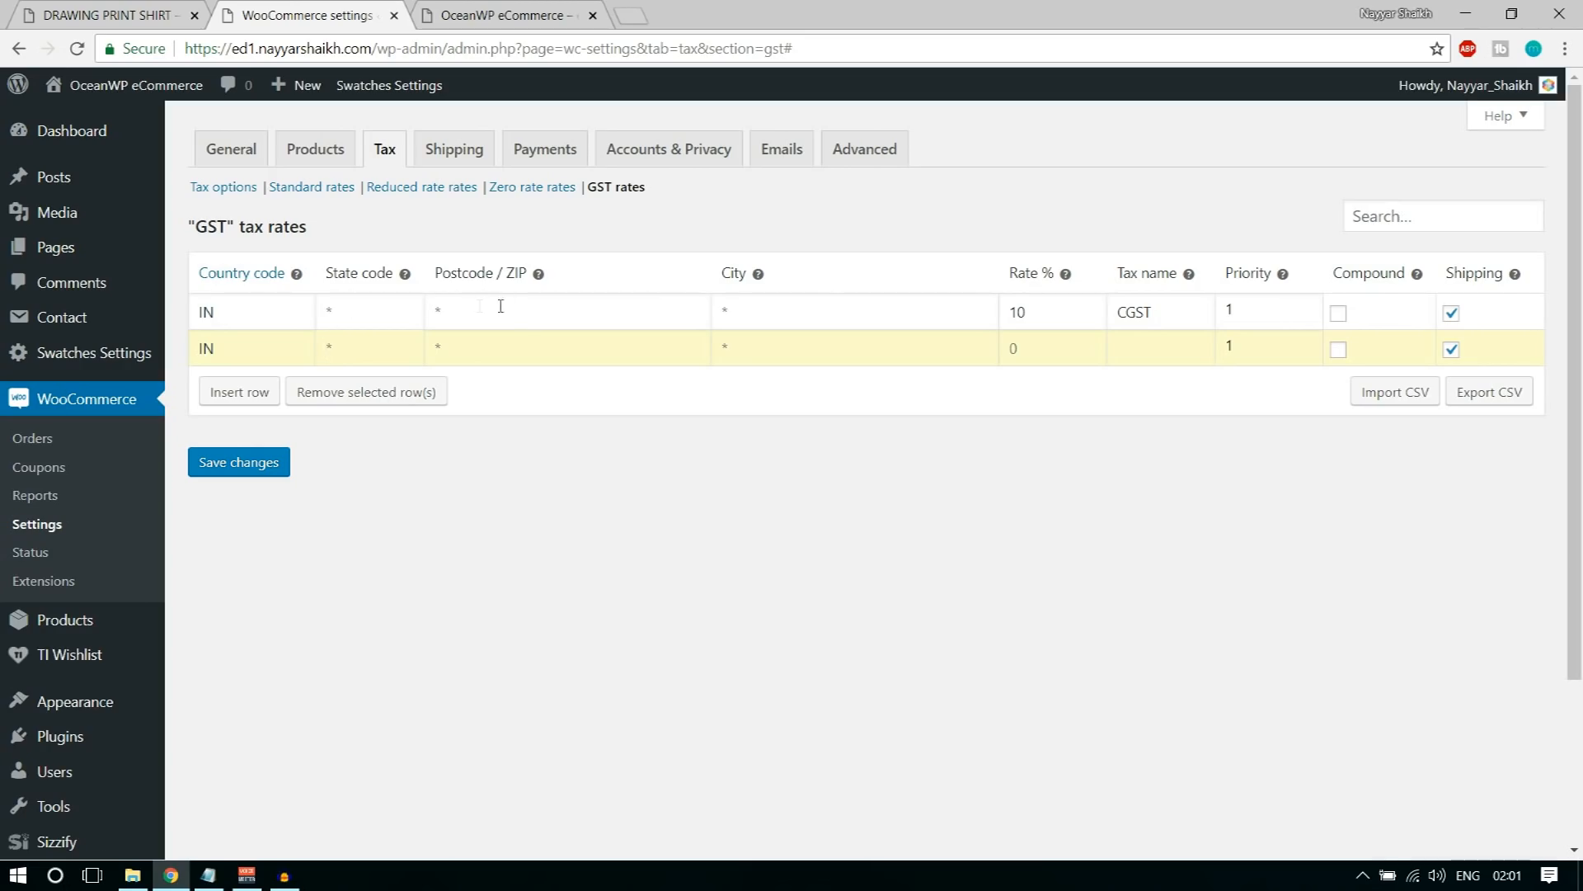
double_click(206, 311)
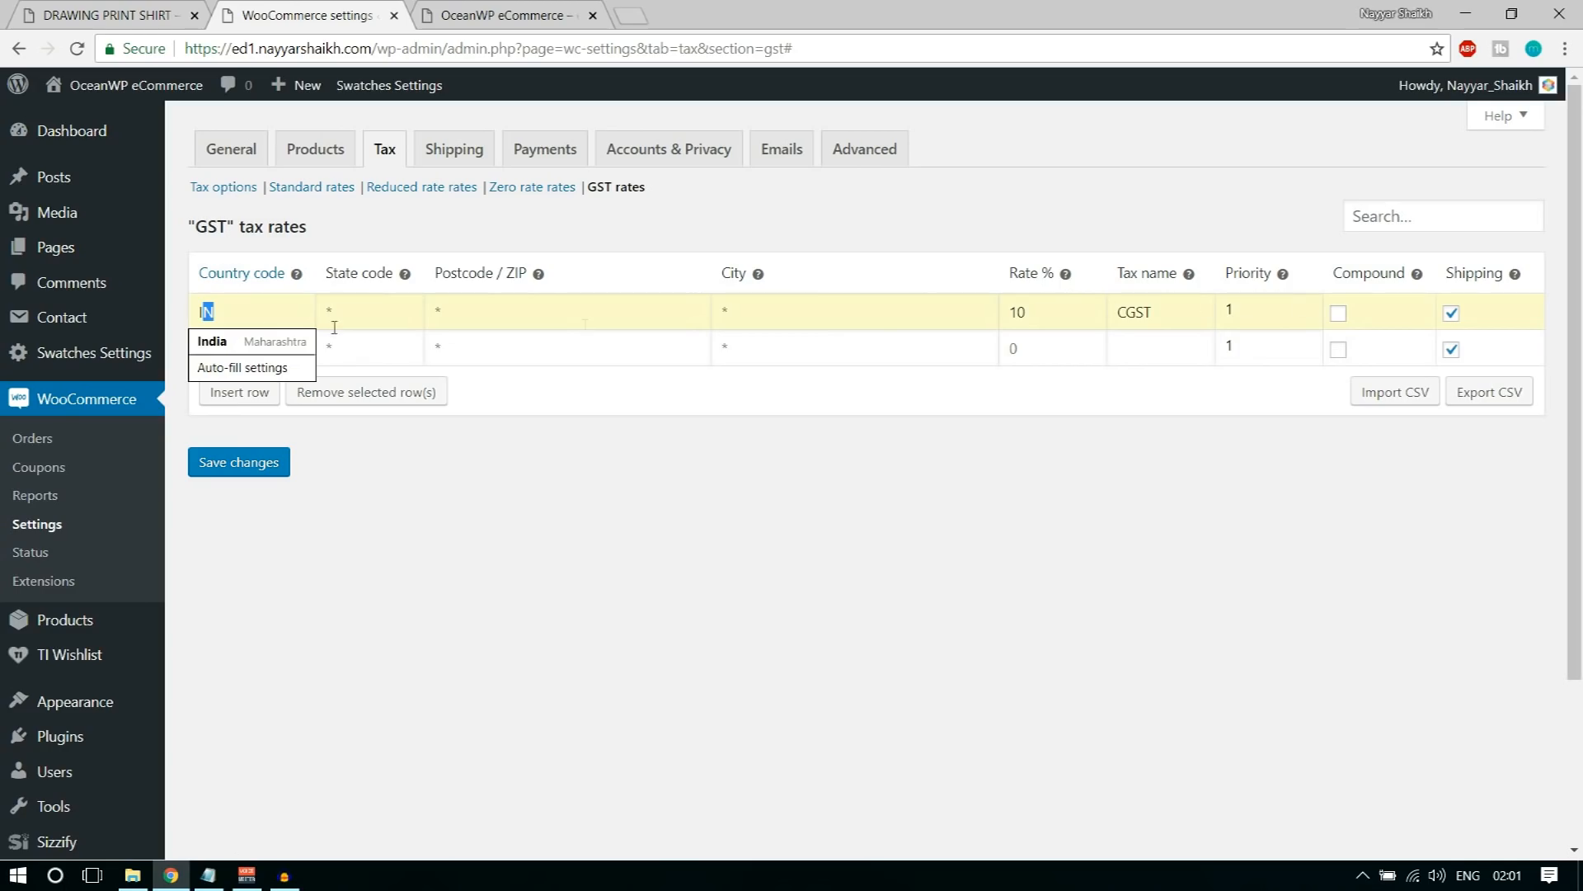
click(828, 549)
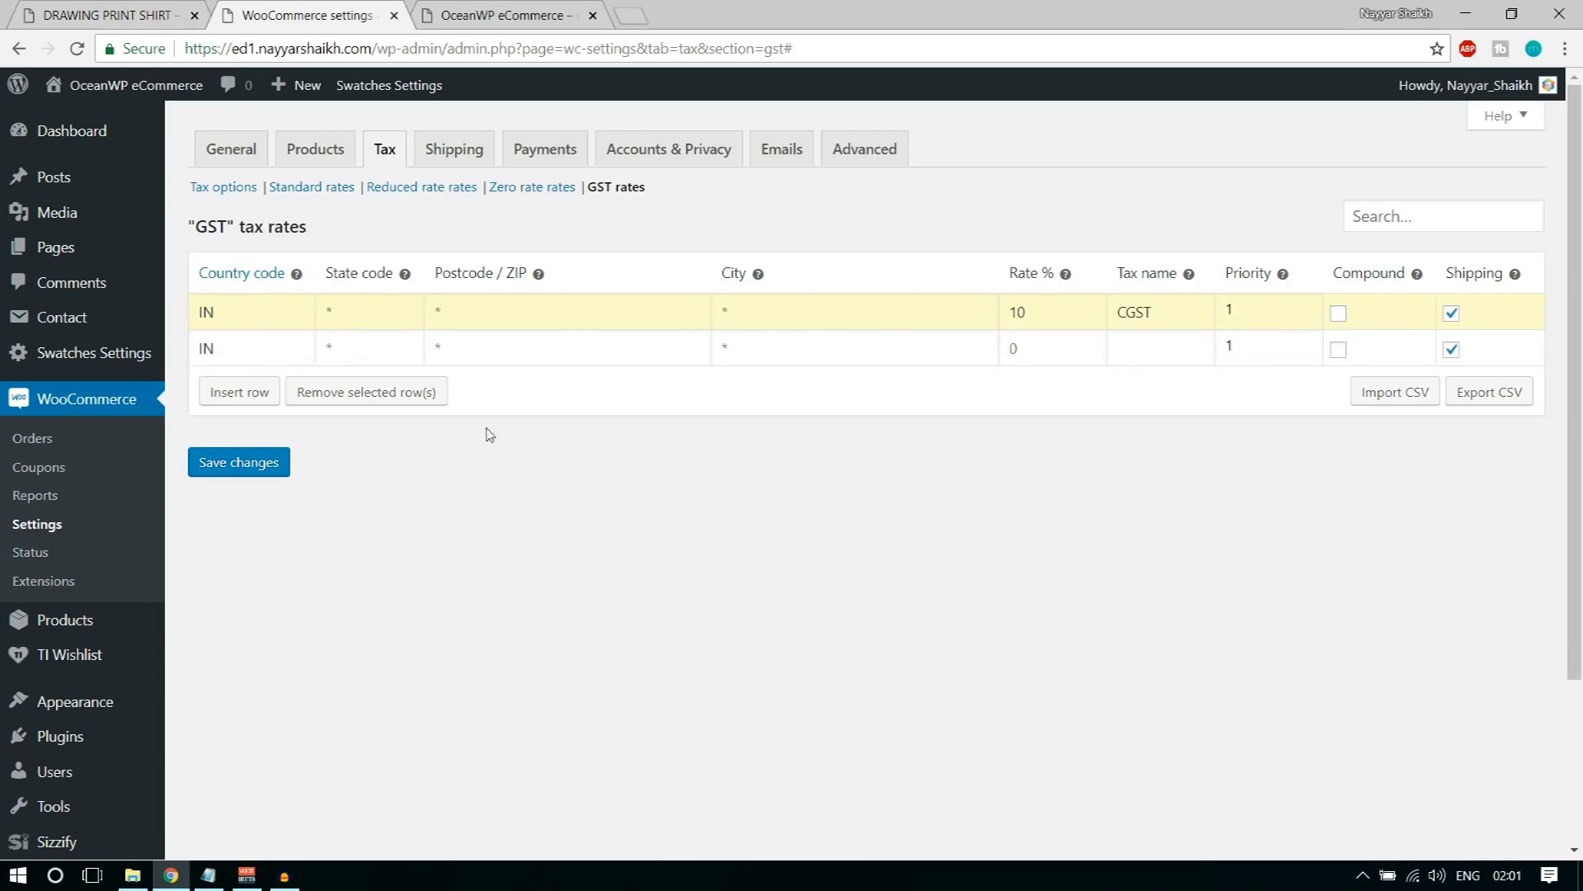
click(400, 350)
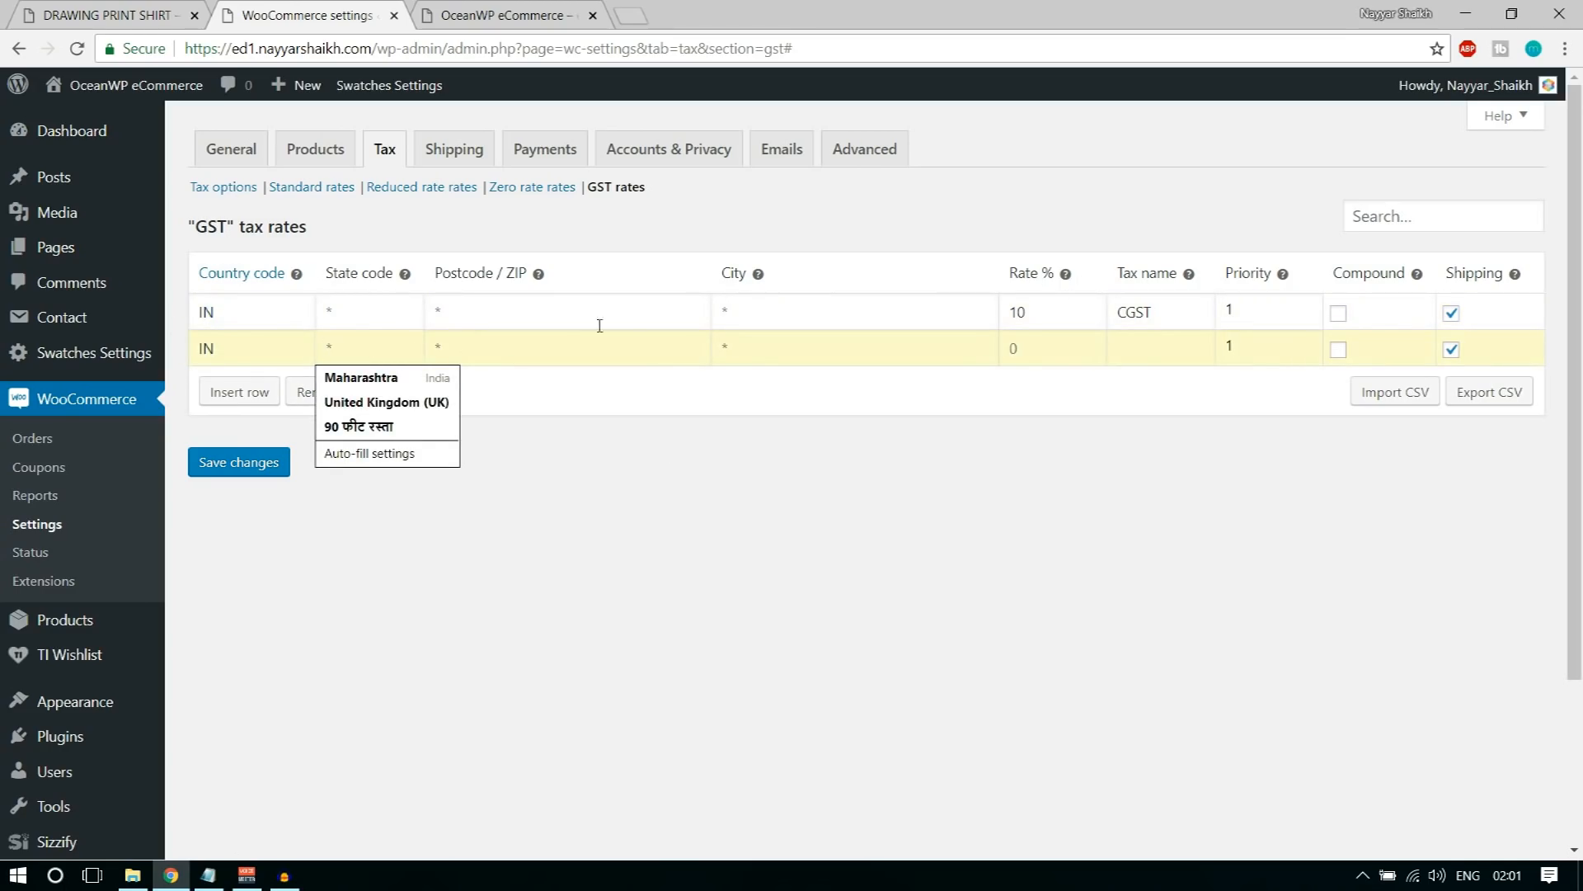
text(MH)
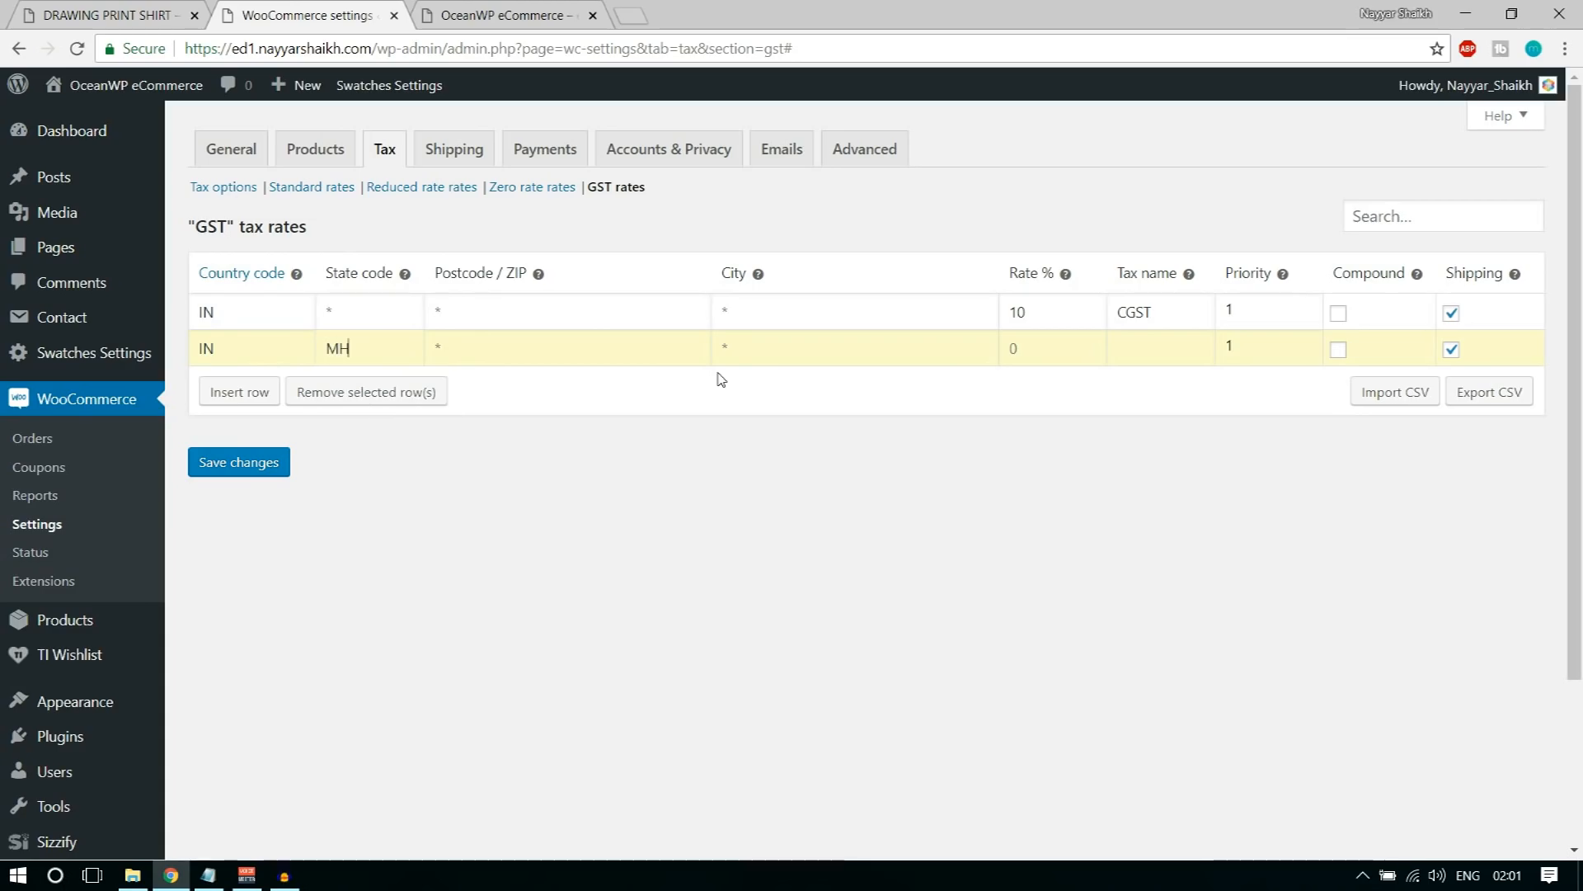
Step: Set the MH row's tax rate to 10 % and its tax name to SGST
drag(362, 350, 328, 348)
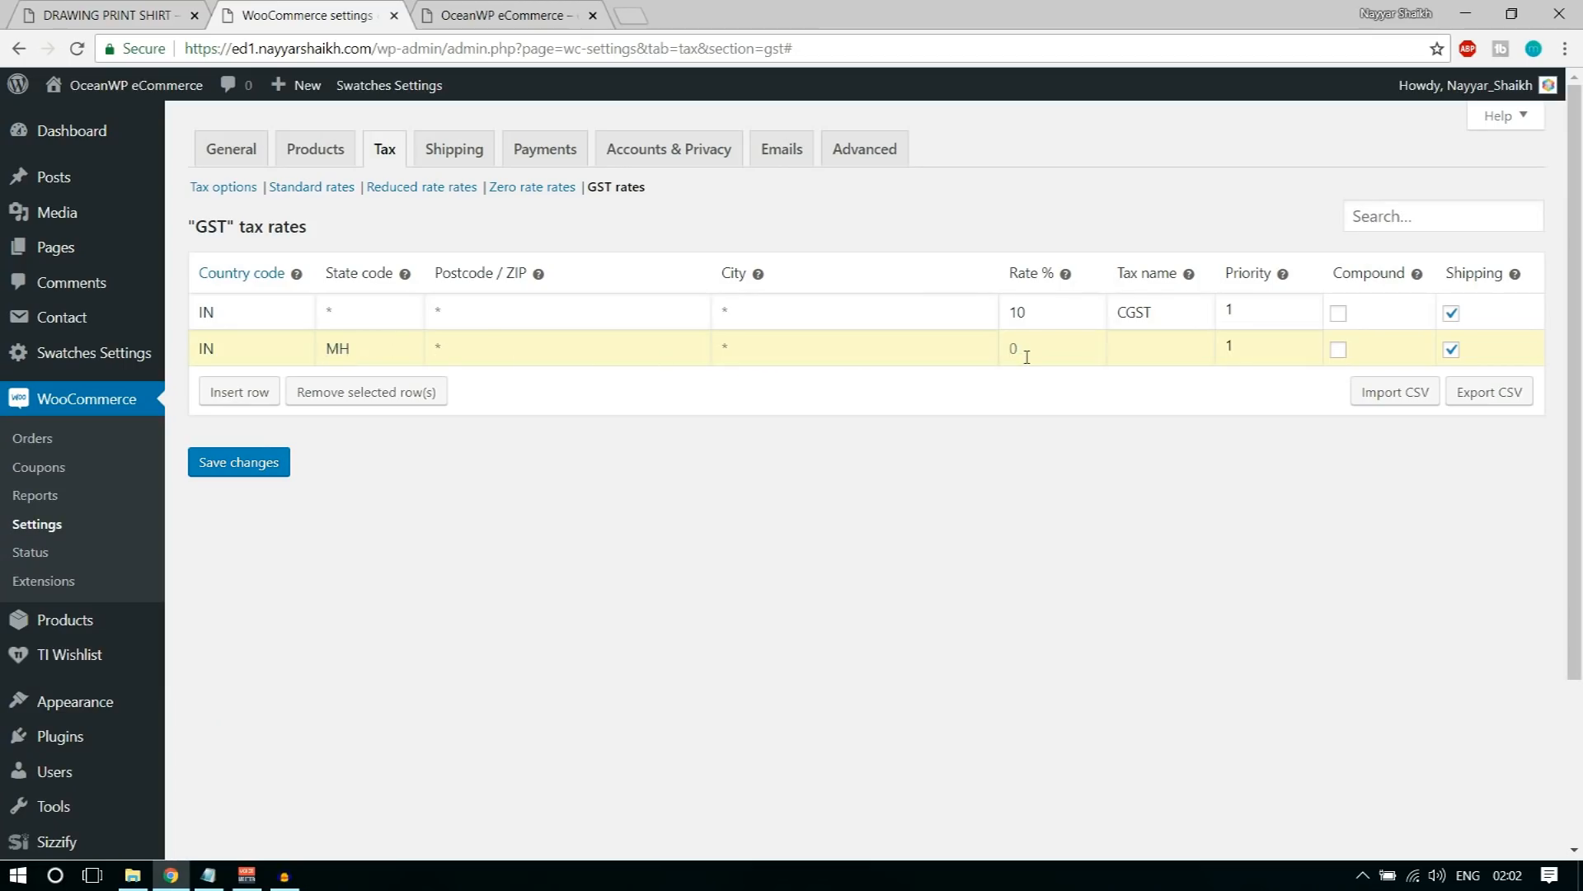
text(10)
text(SGST)
Step: Mark both the CGST and SGST rates as compound and save the GST tax rates
click(1339, 313)
click(1338, 349)
click(245, 469)
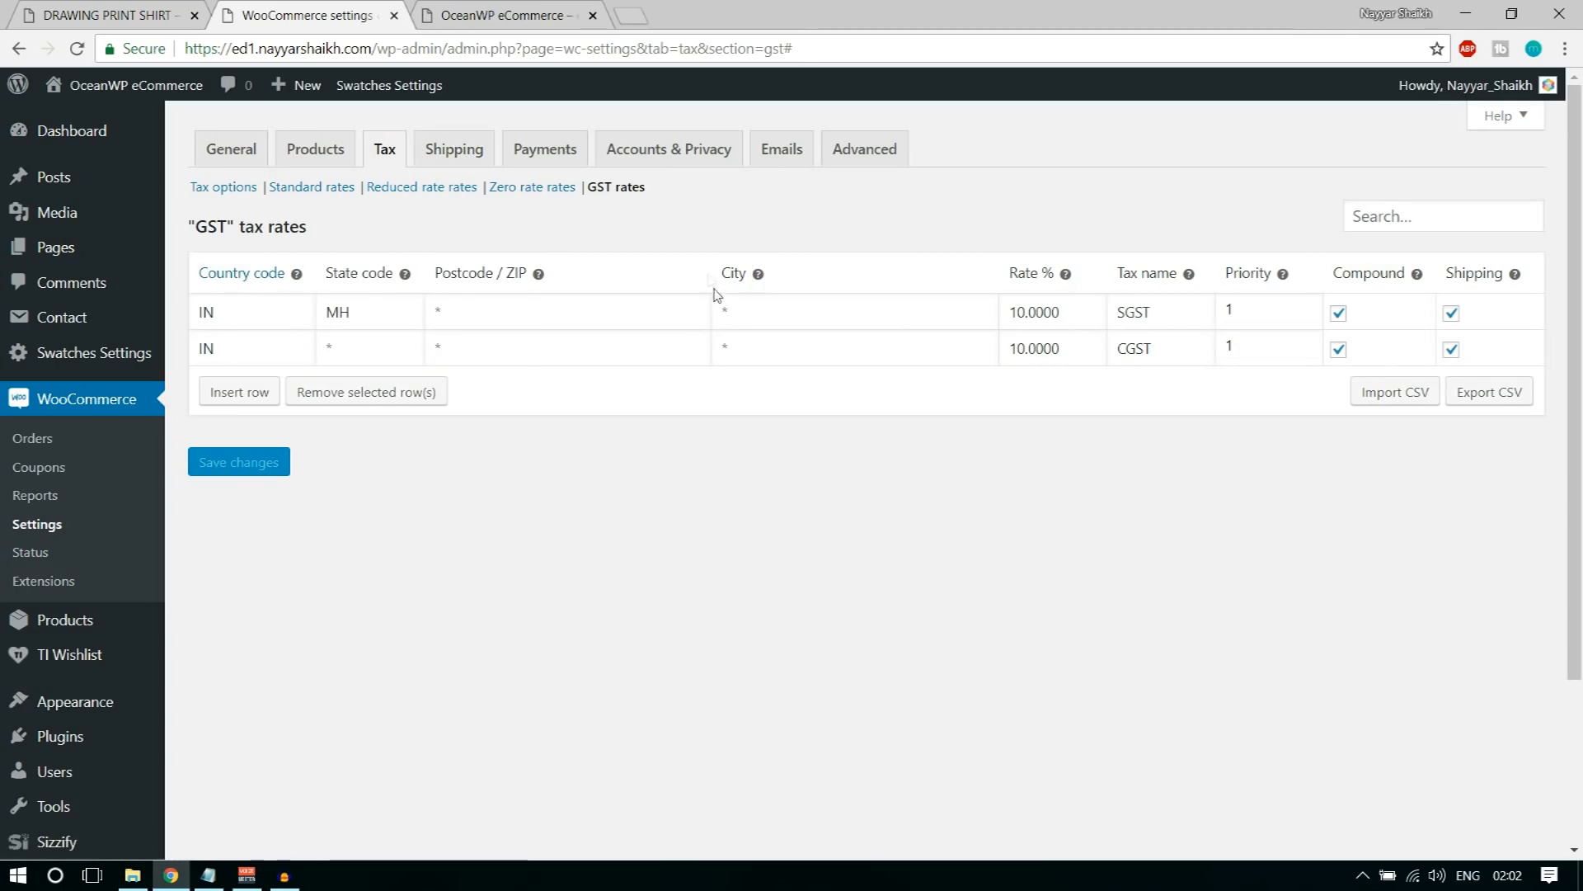
Step: Add a new shipping zone in the shipping settings and name it Maharashtra
click(485, 160)
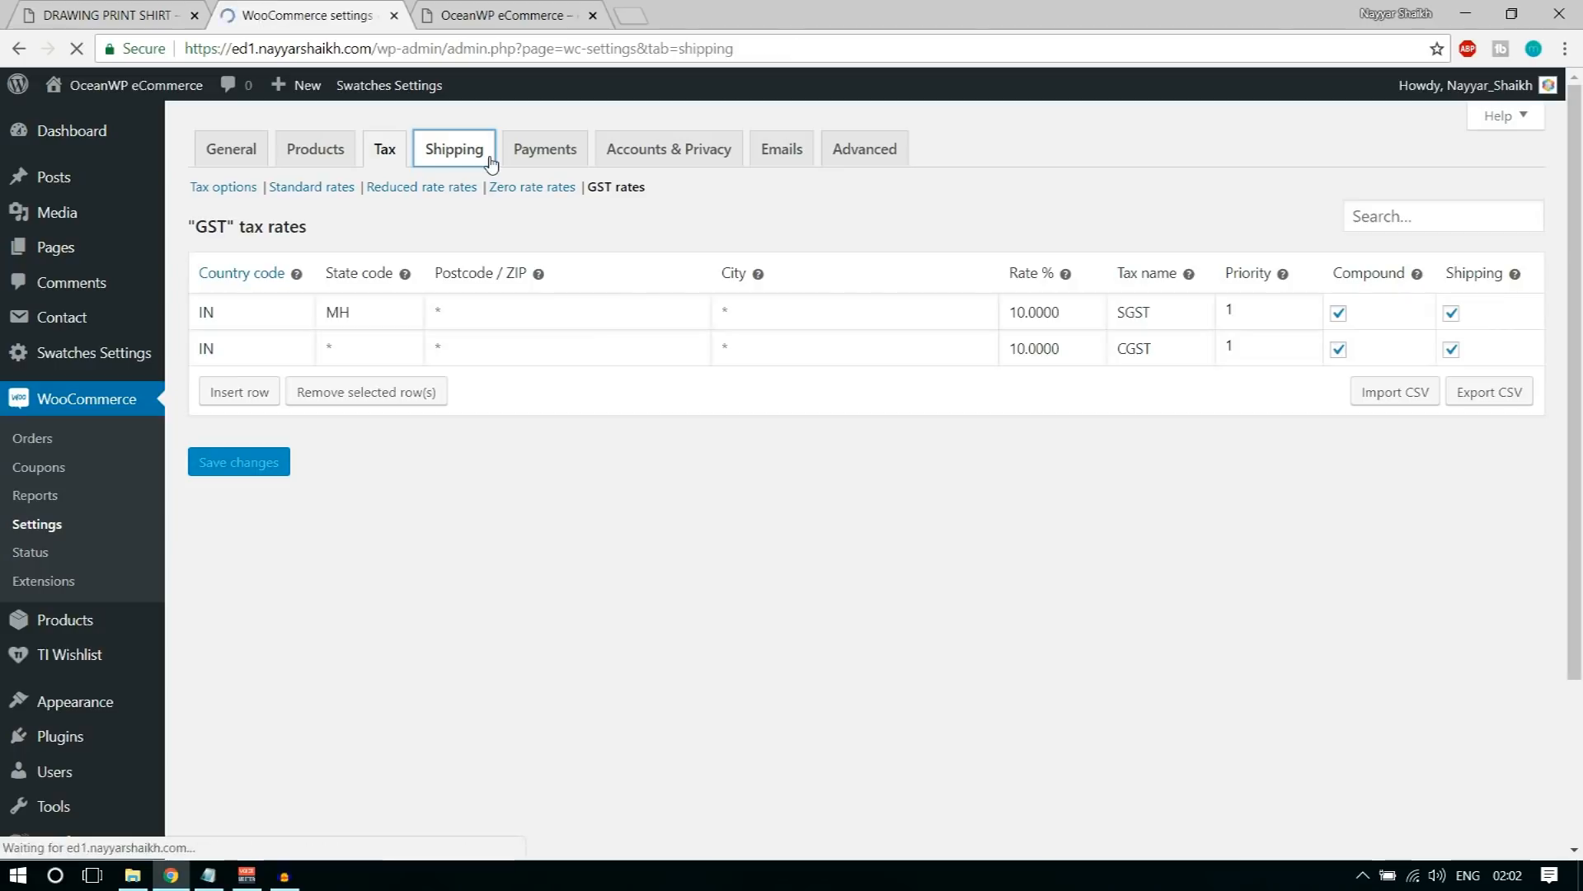
scroll(707, 638, down, 5)
scroll(709, 633, up, 5)
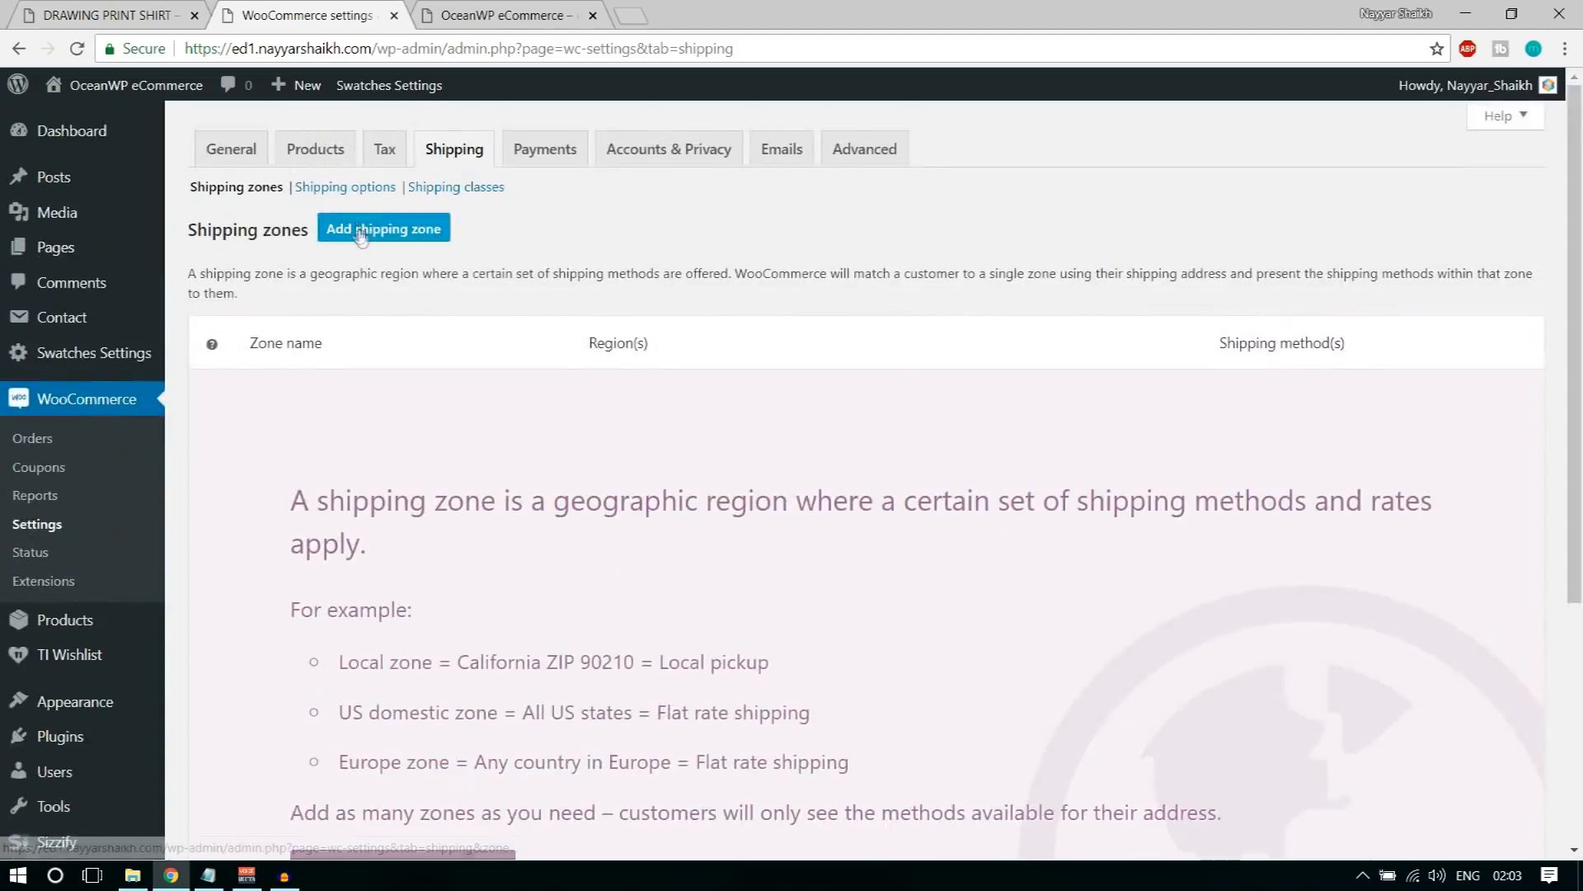
click(363, 234)
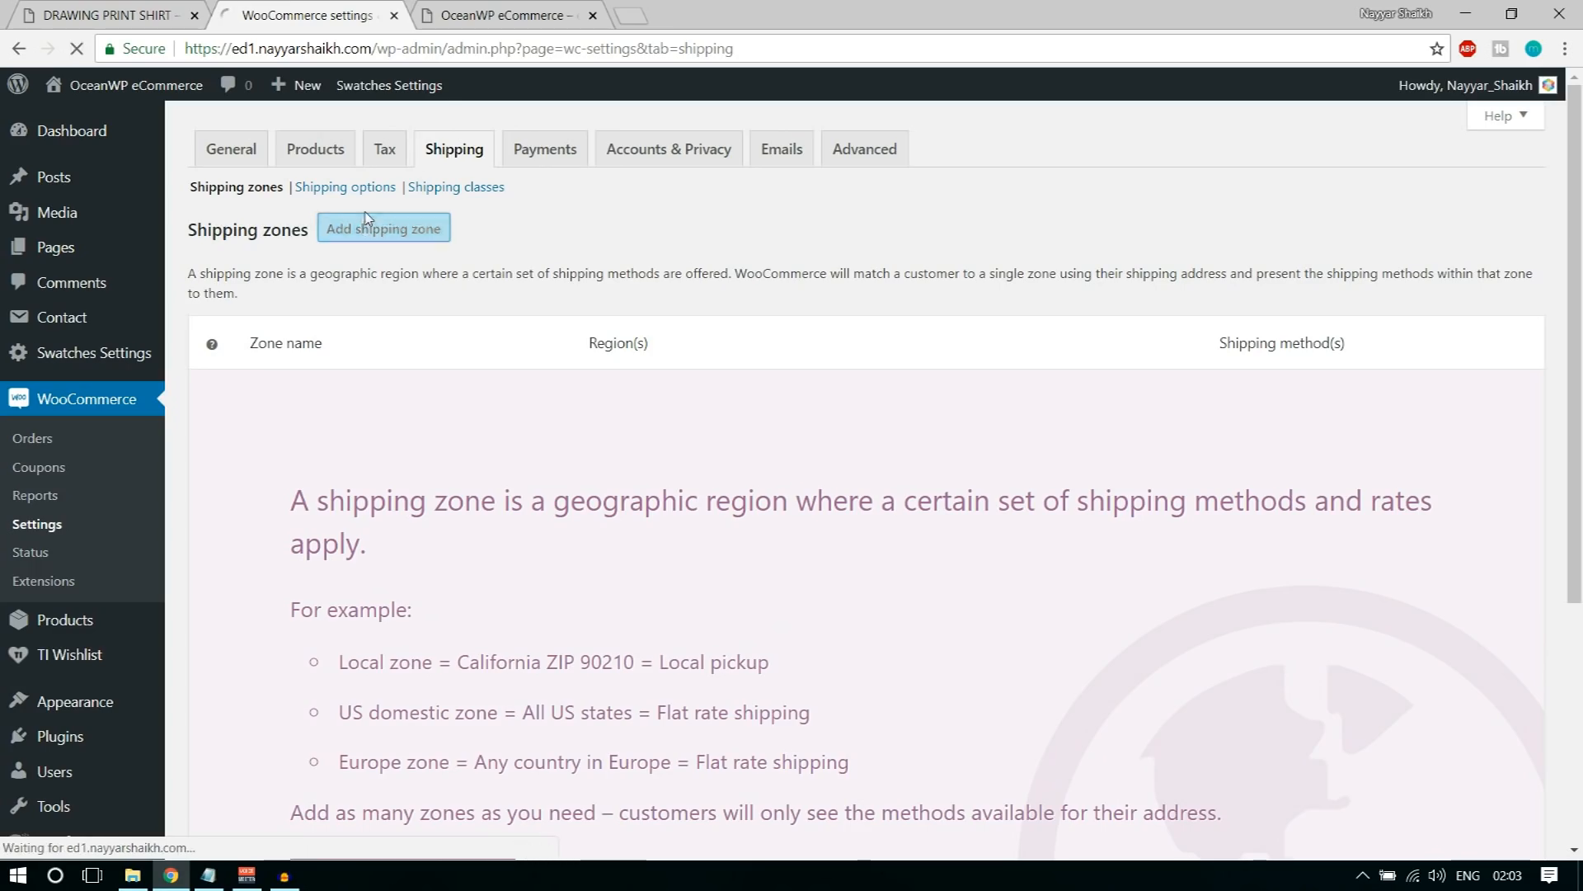
click(499, 293)
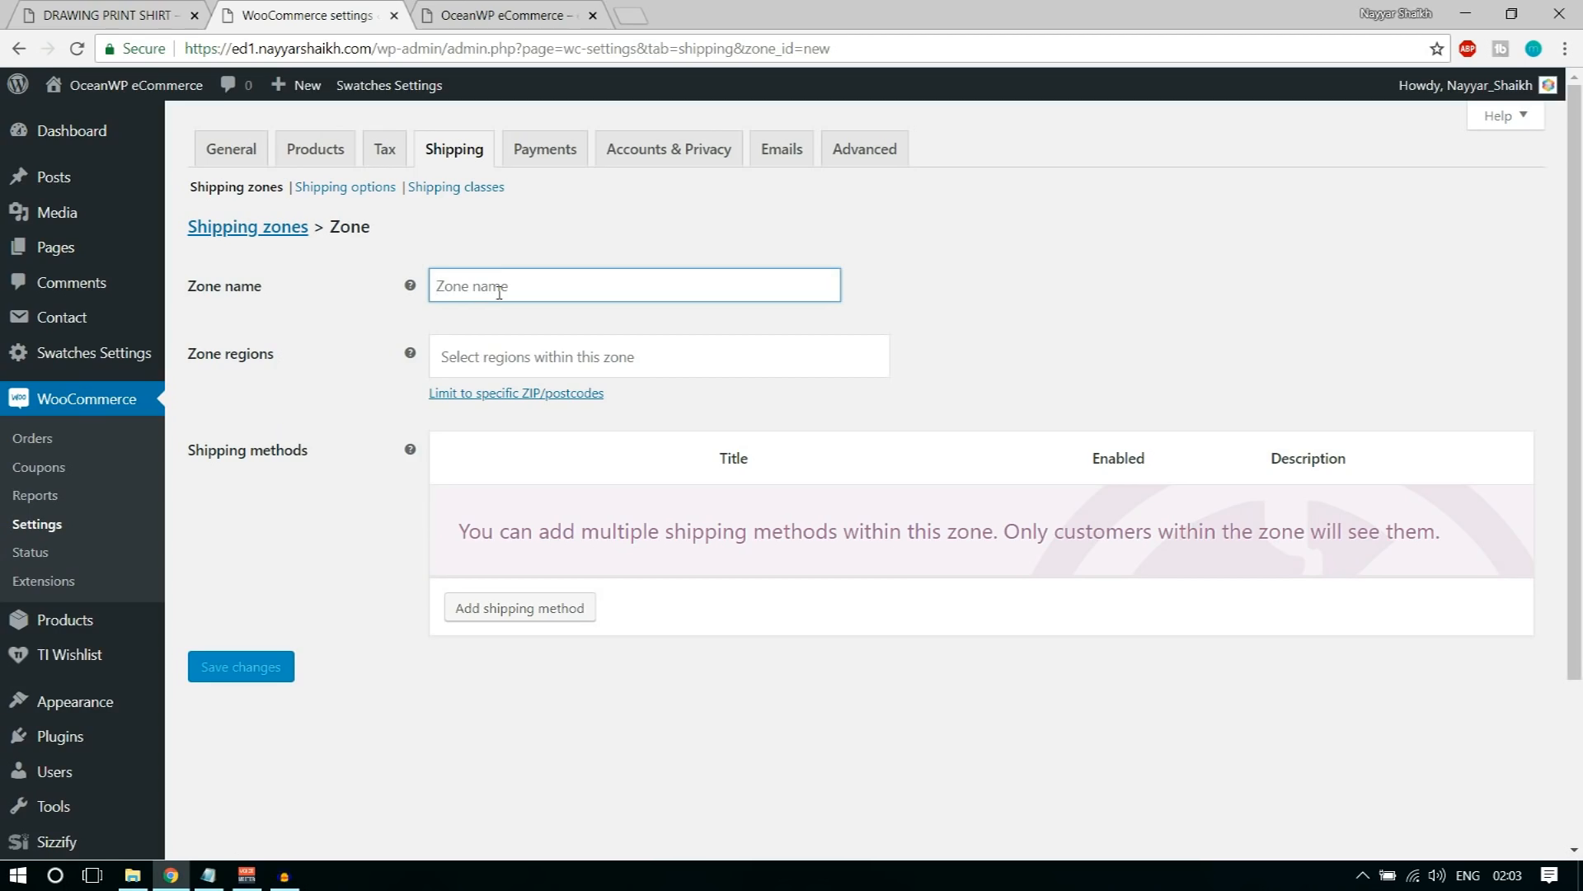
text(Mah)
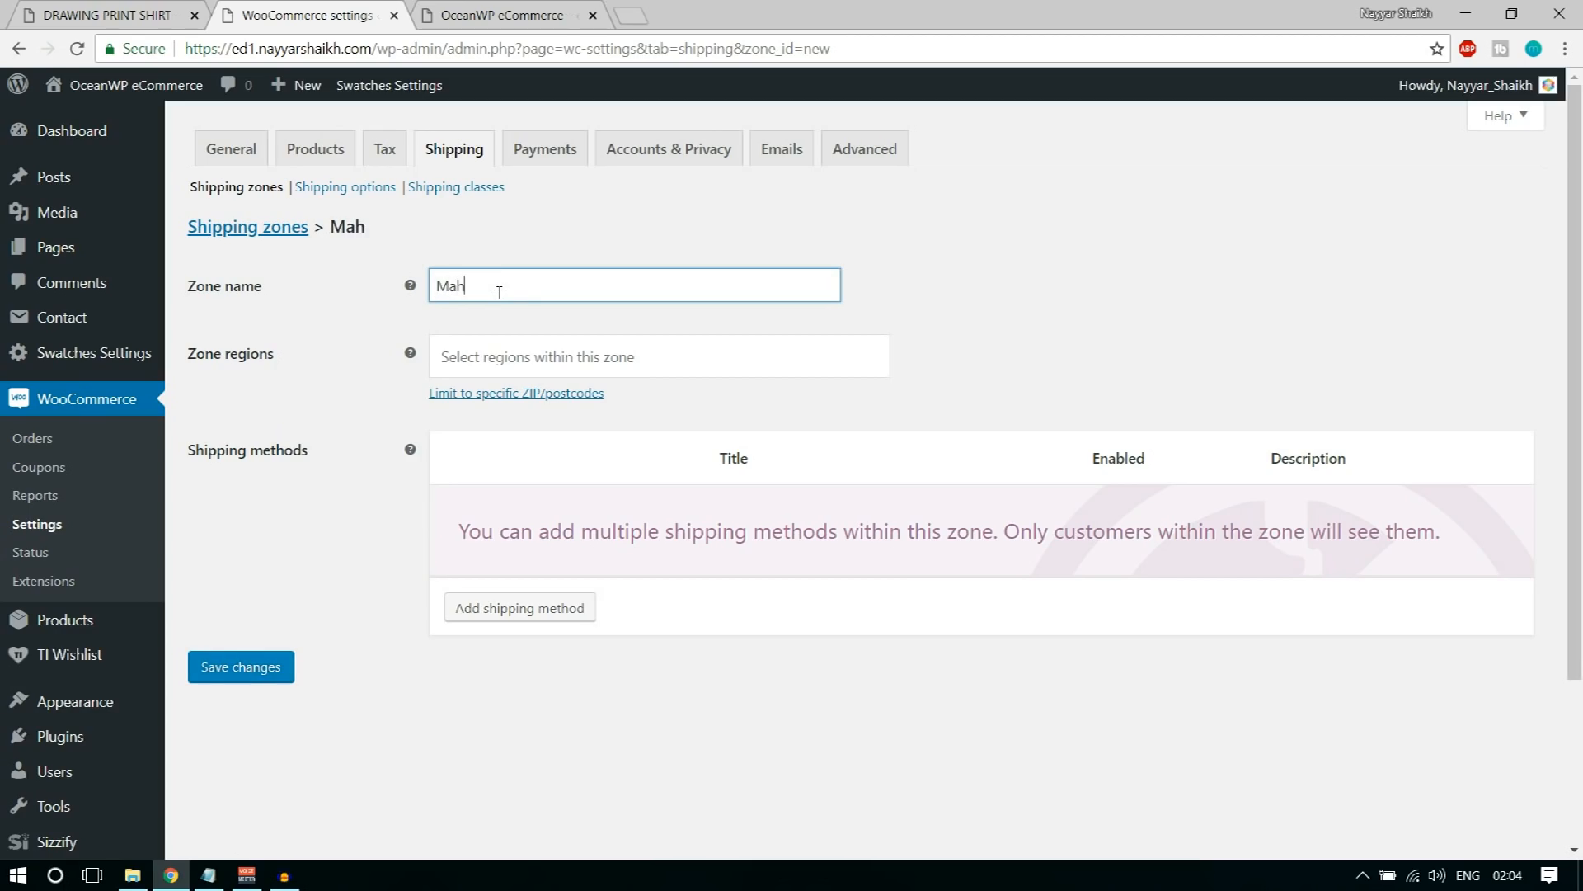
text(arashtra)
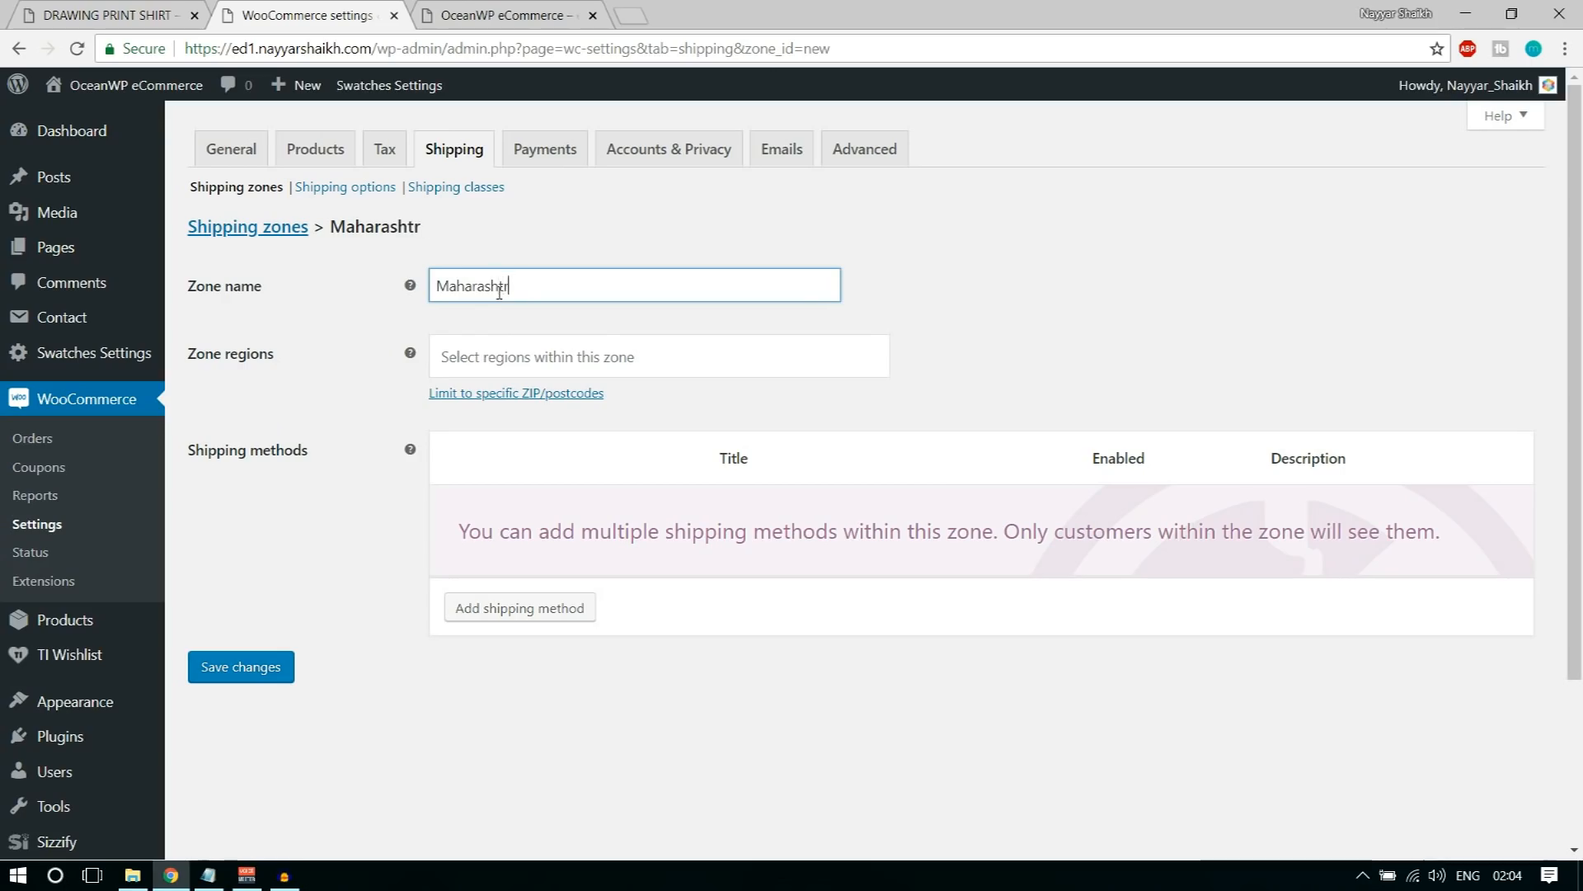
Step: Assign the region Maharashtra to the new shipping zone and save it
click(634, 357)
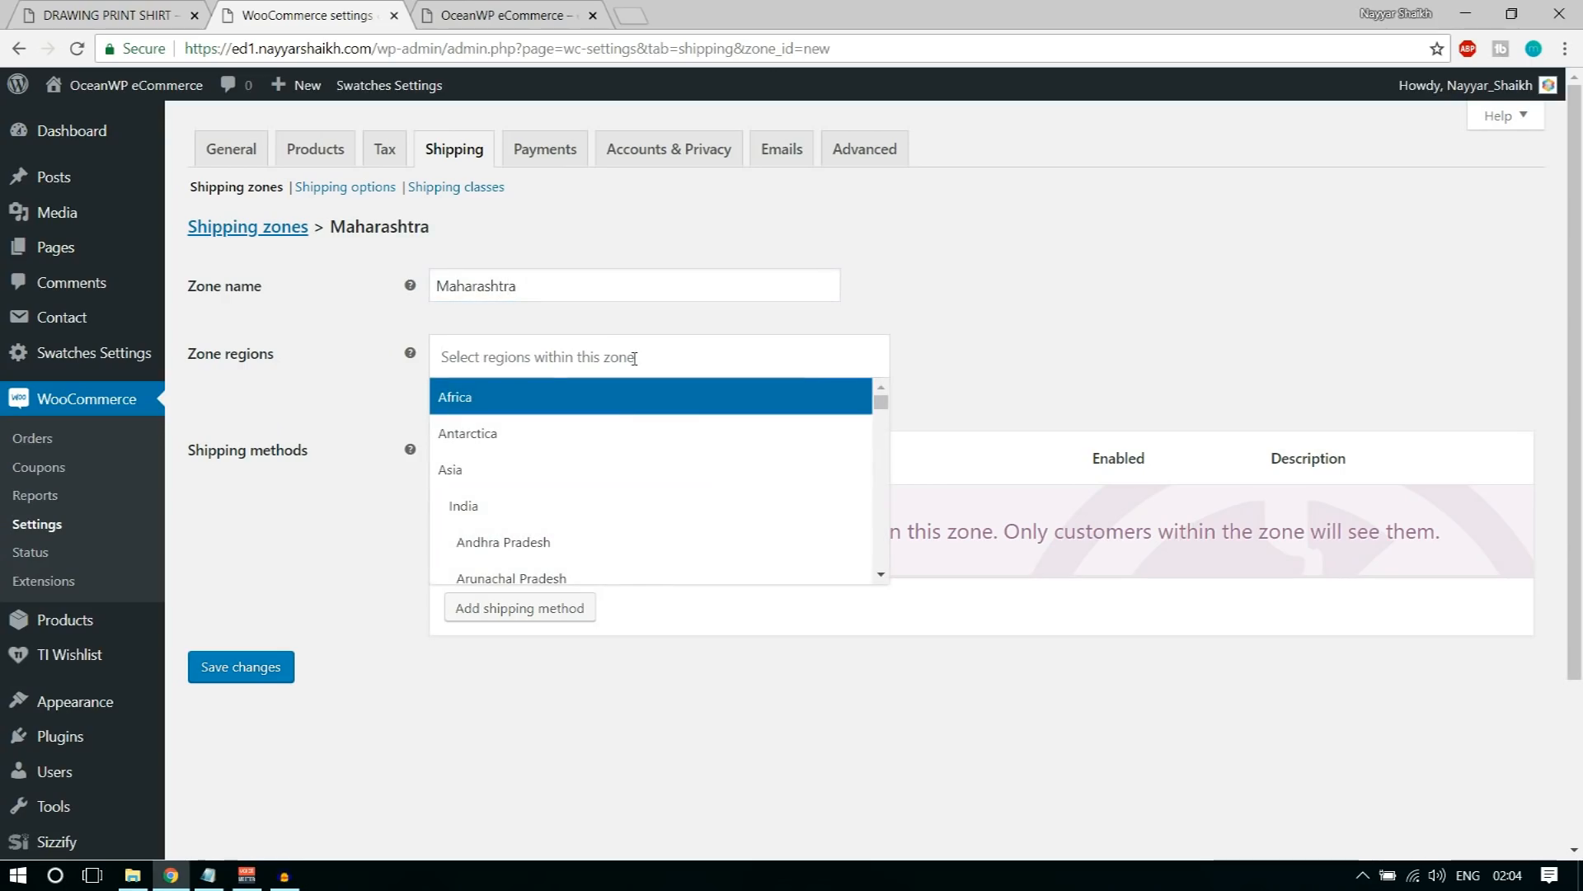
text(maha)
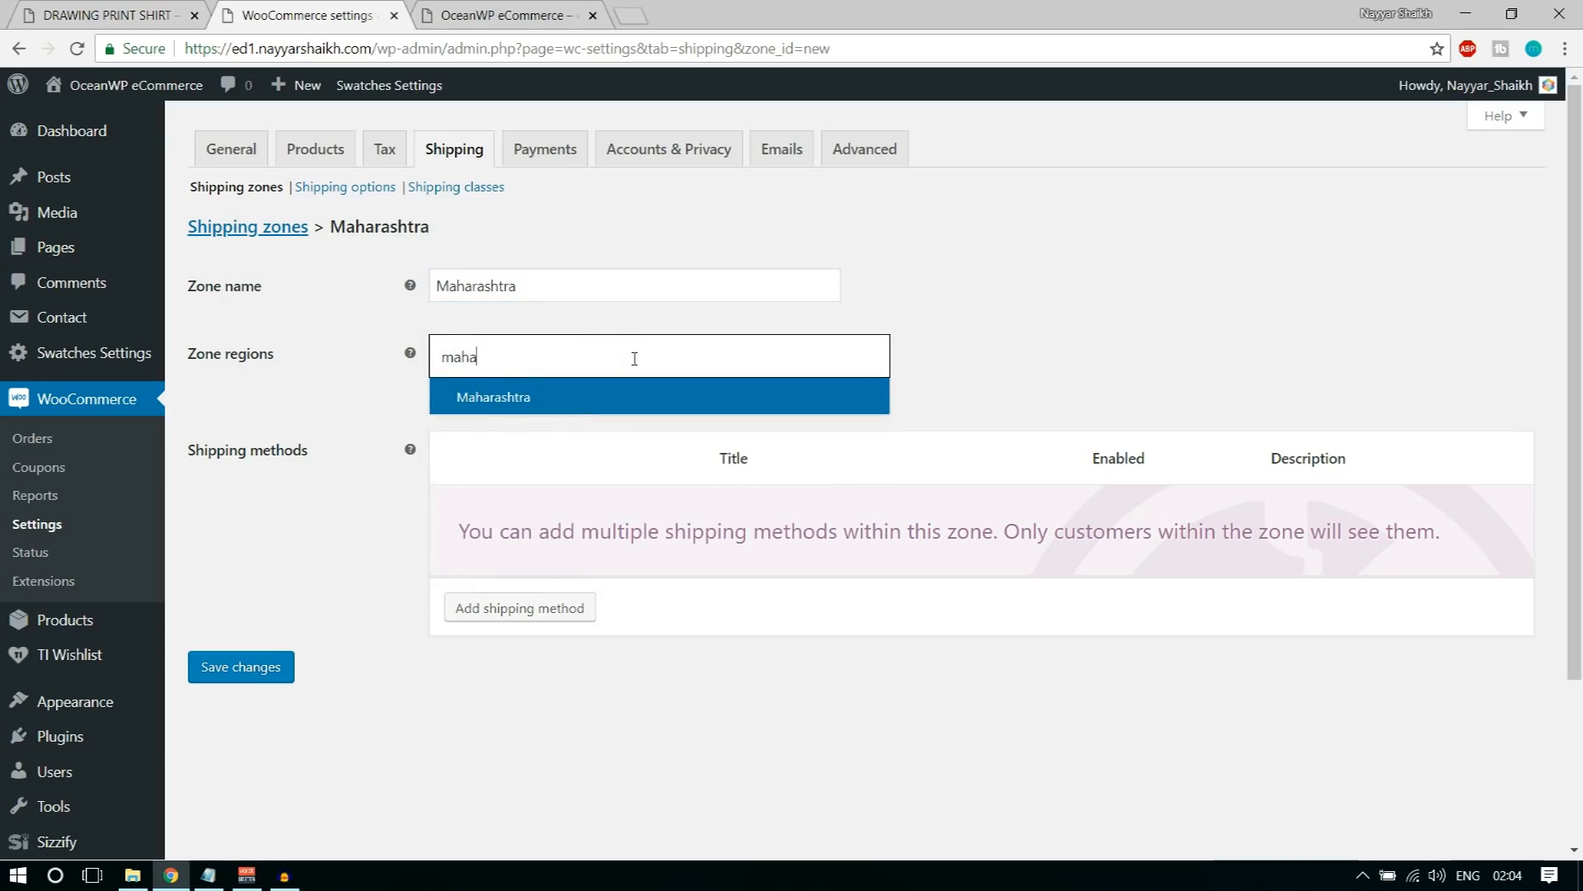
click(590, 408)
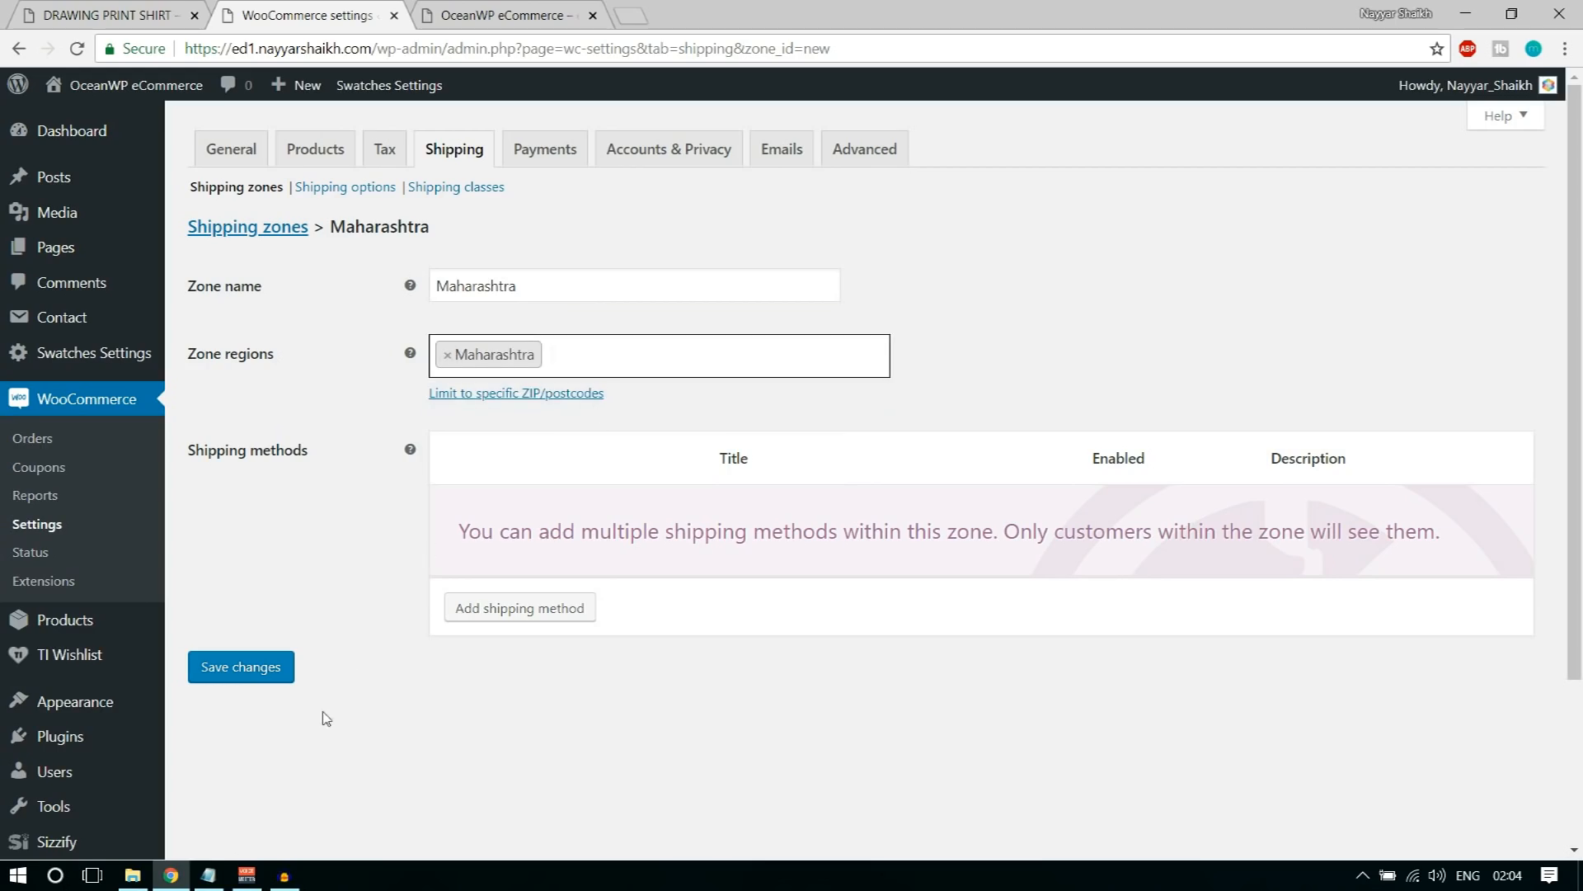
click(265, 664)
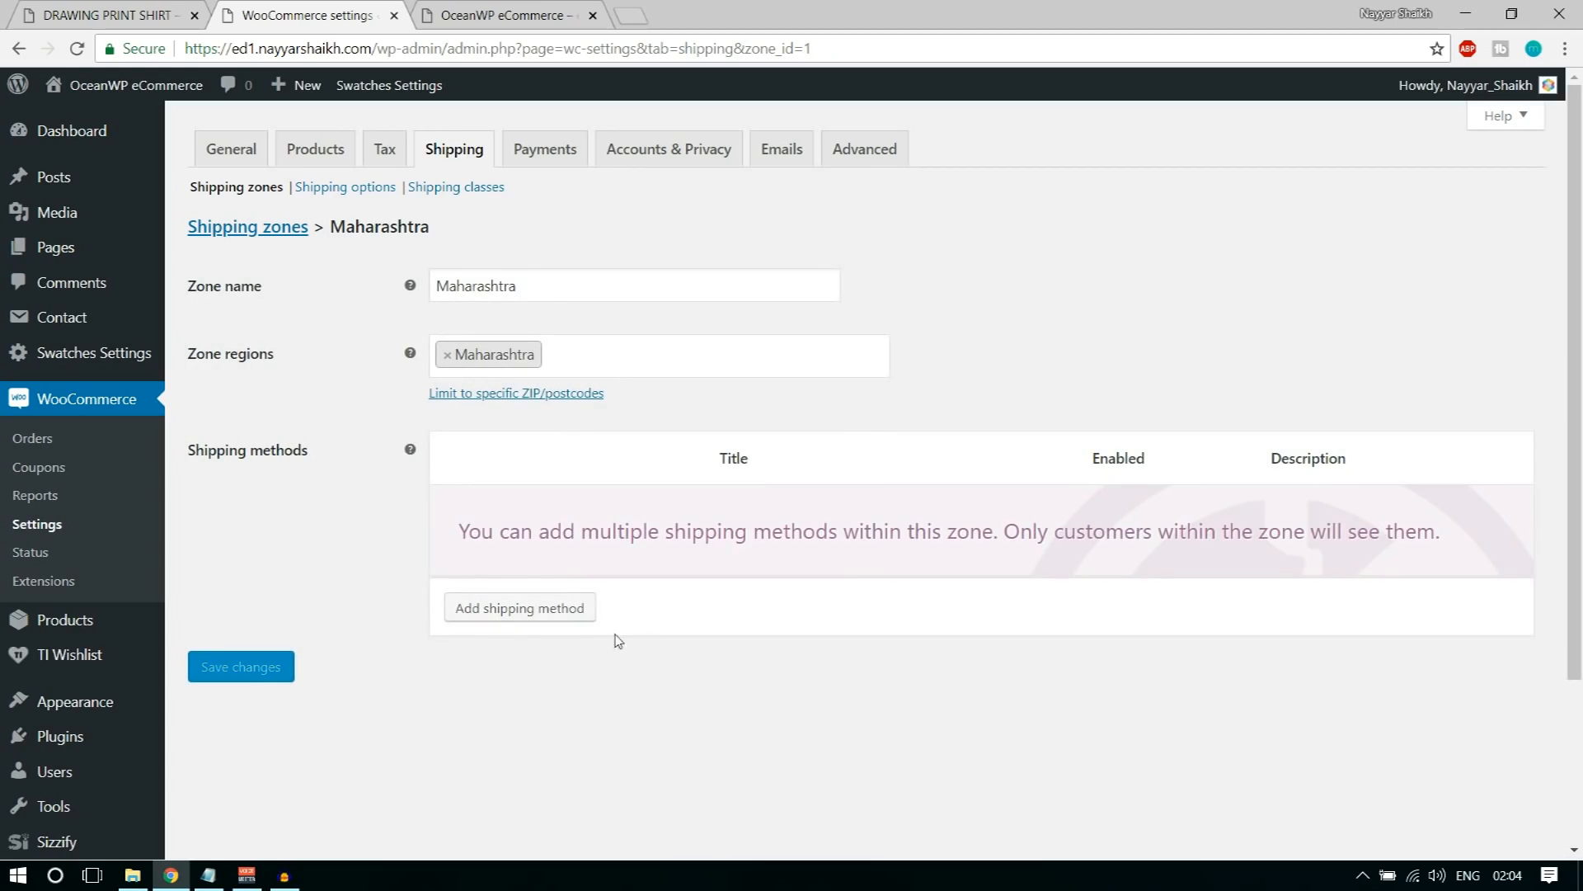
Step: Add a flat rate shipping method to the Maharashtra zone and set its cost to 2.00 * [qty]
click(540, 614)
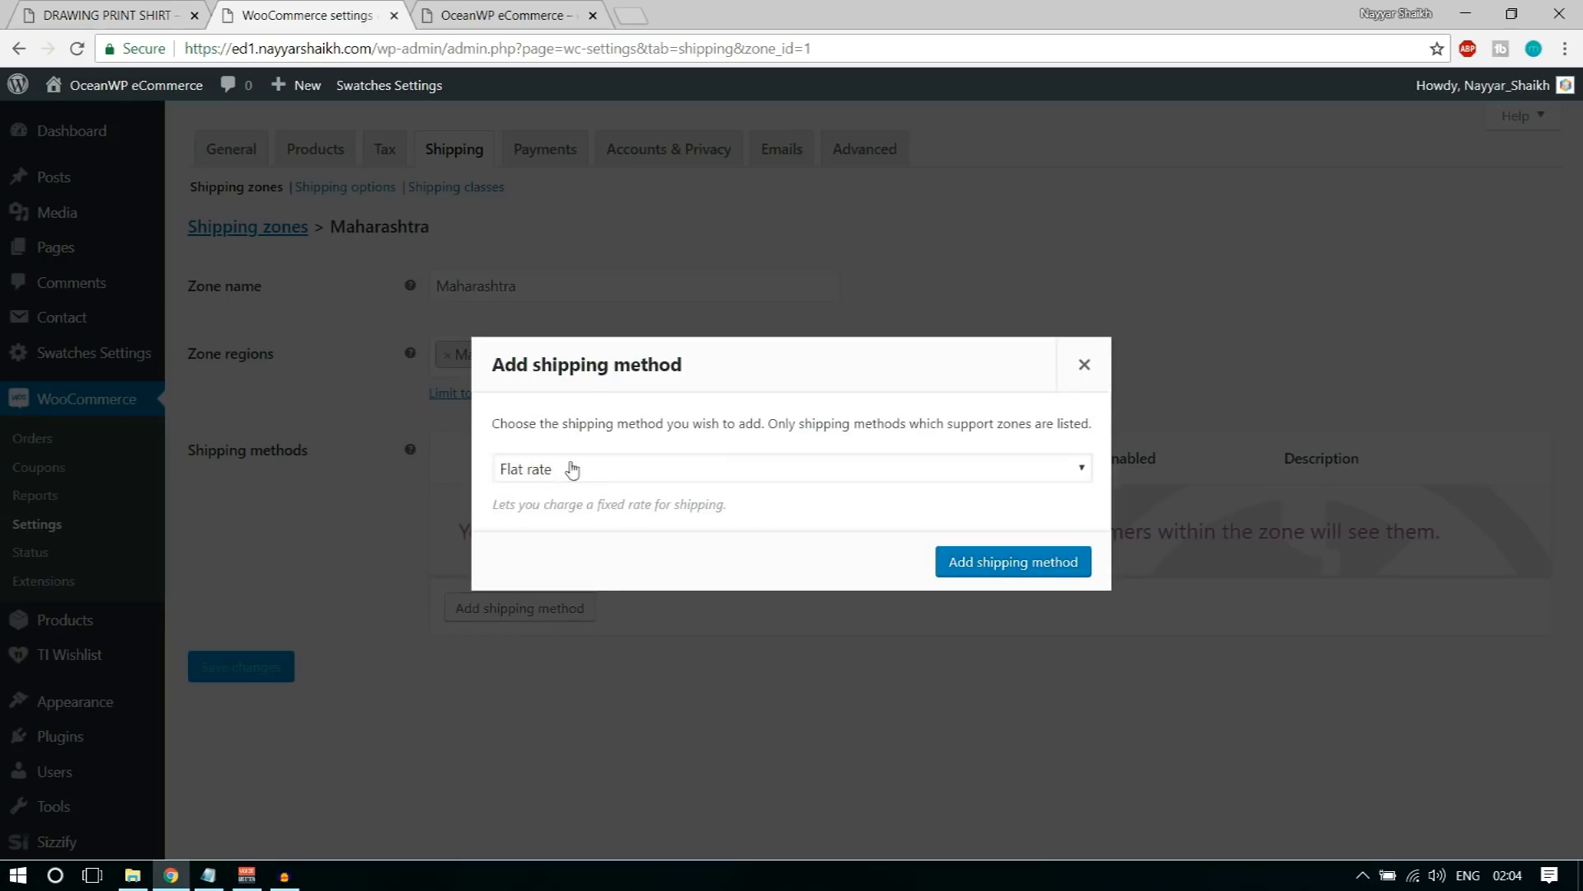
click(979, 568)
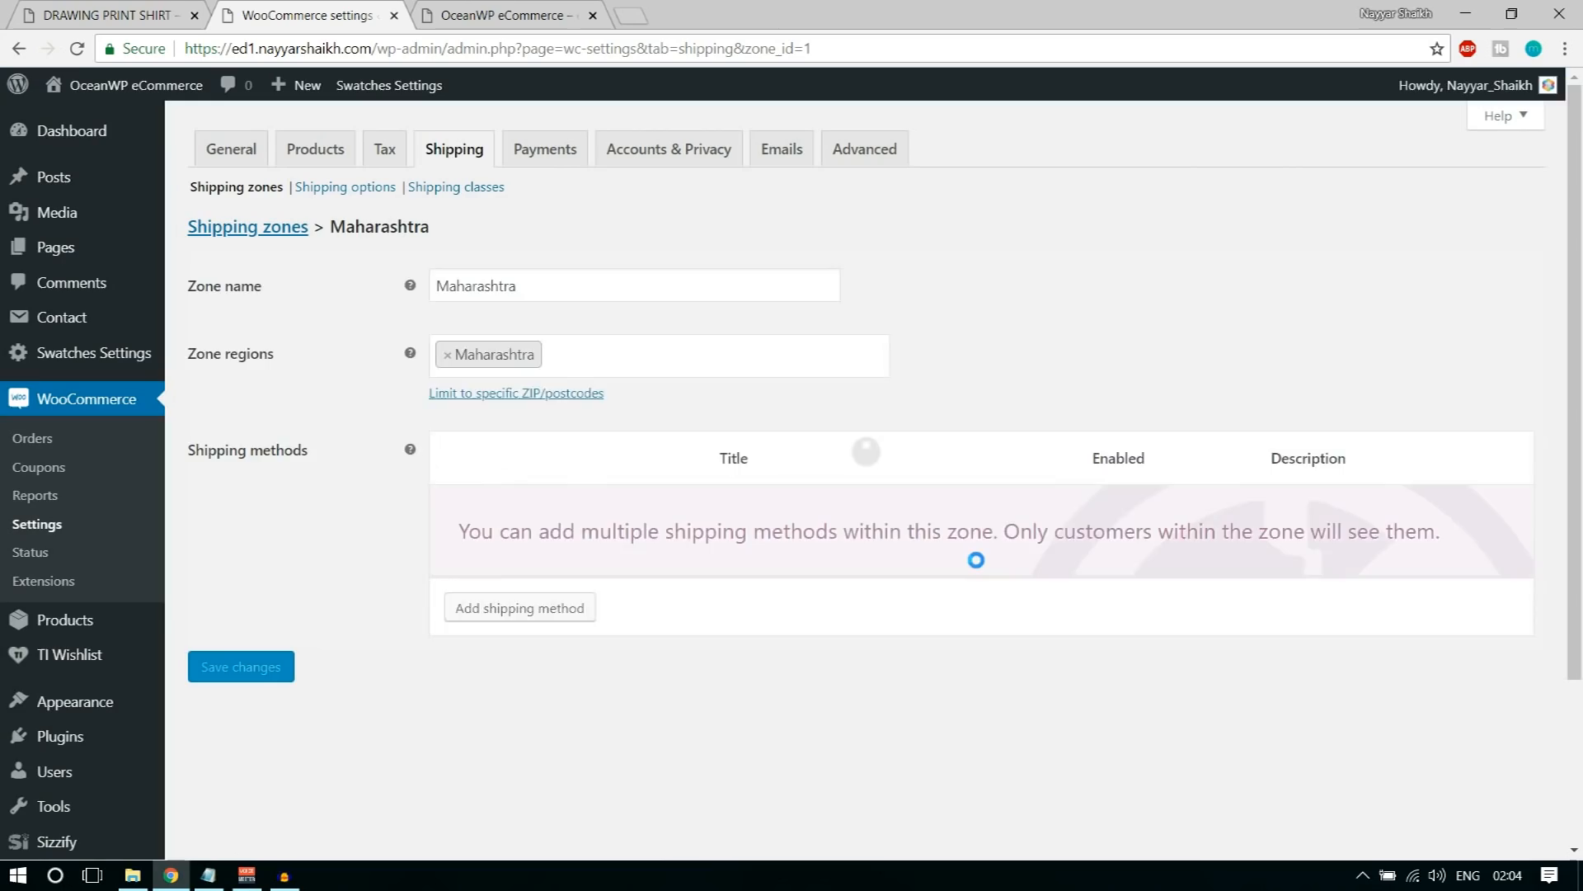
mouse_move(577, 545)
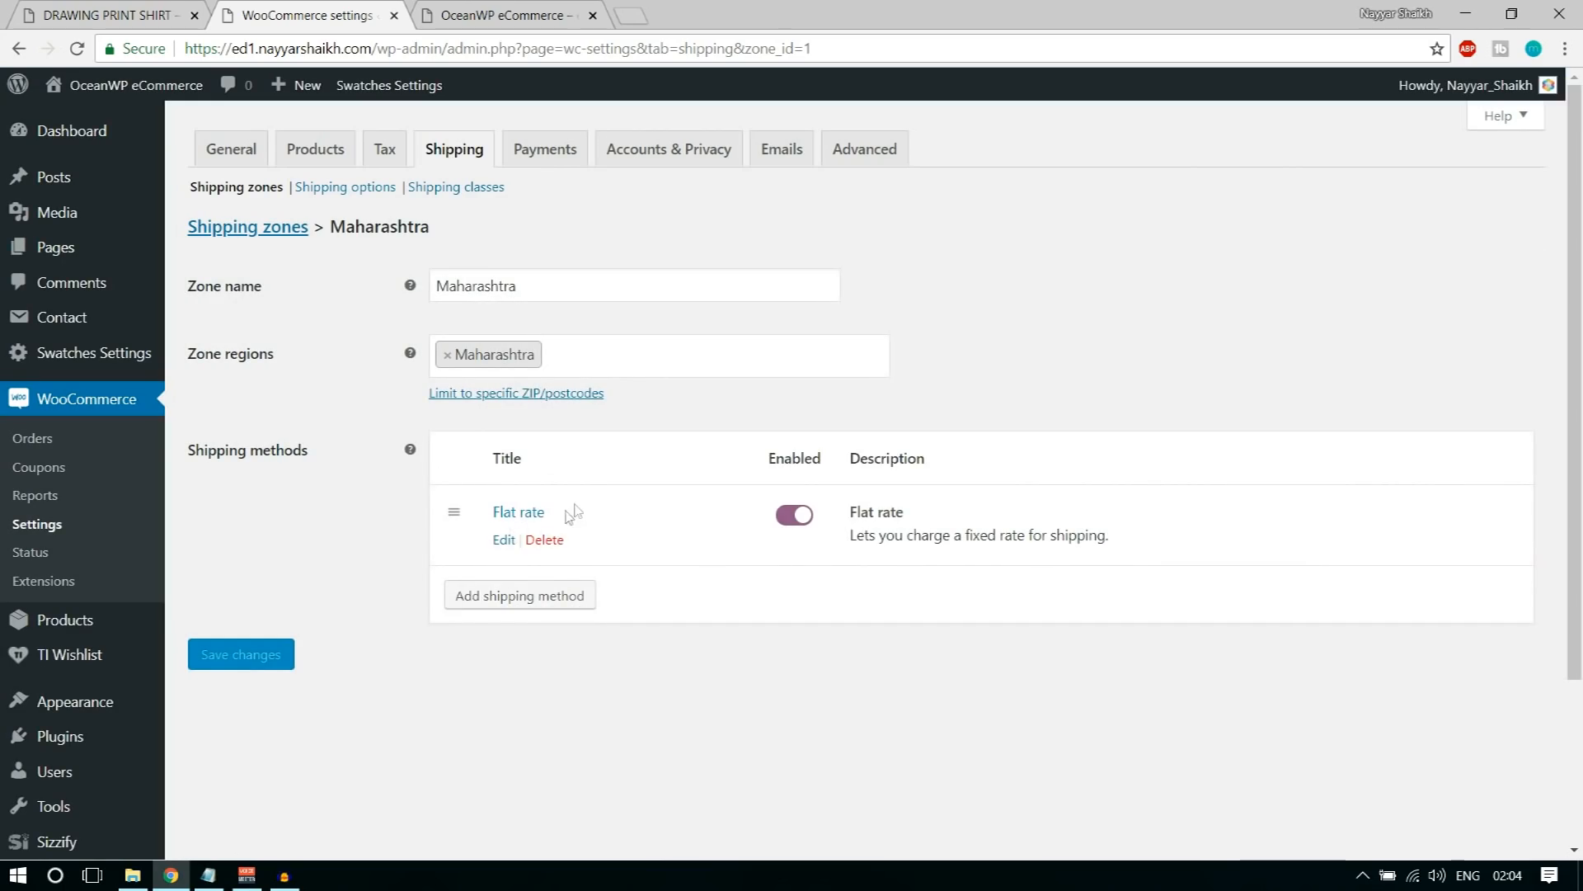
click(505, 541)
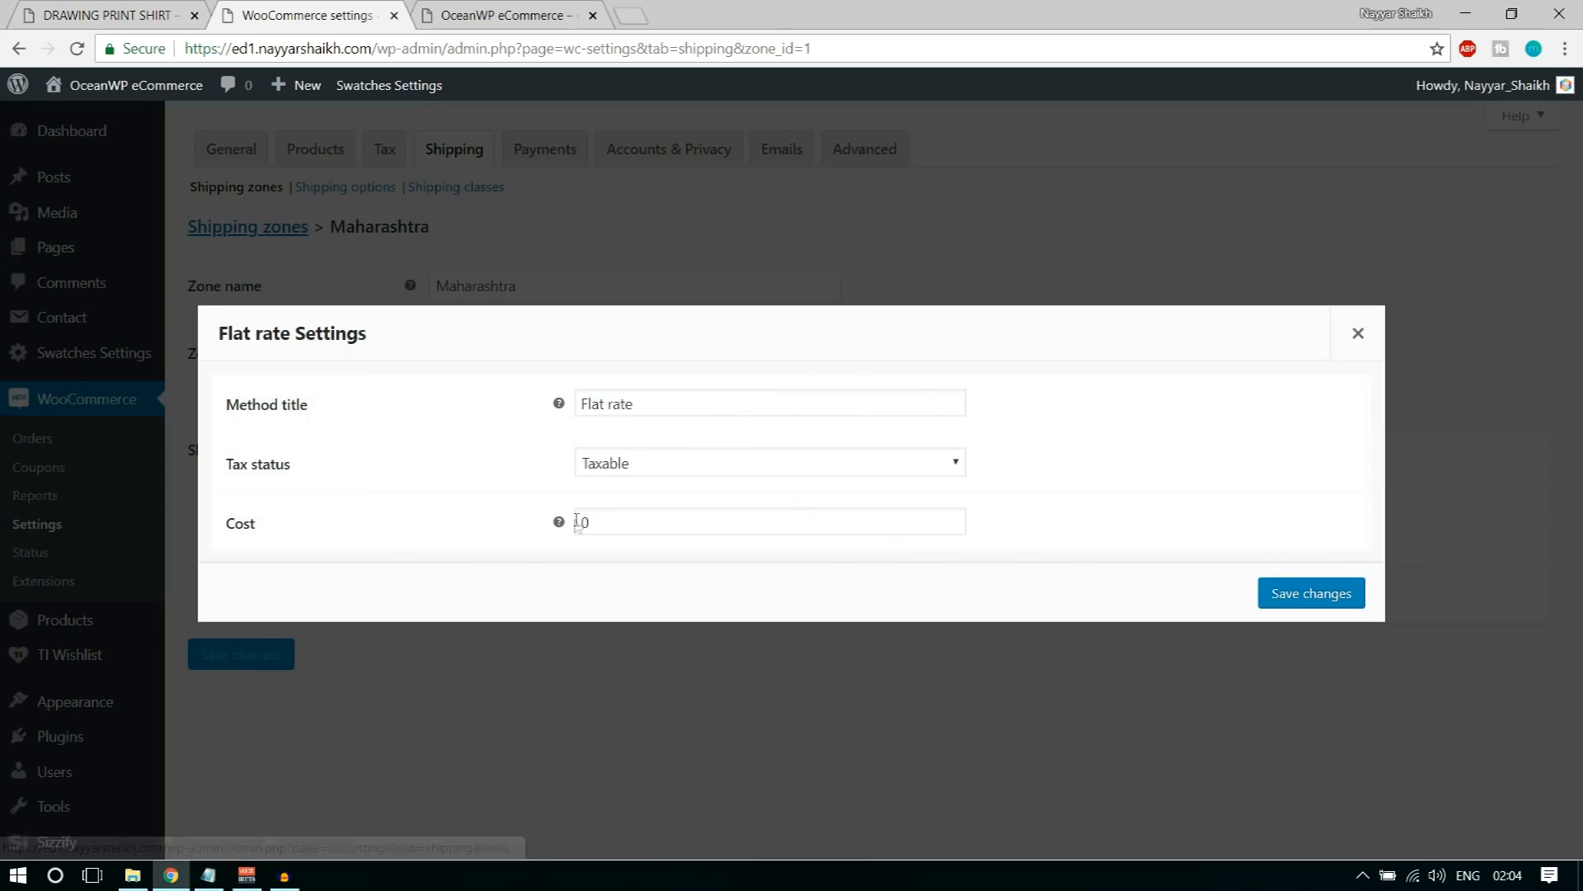
click(639, 522)
double_click(585, 523)
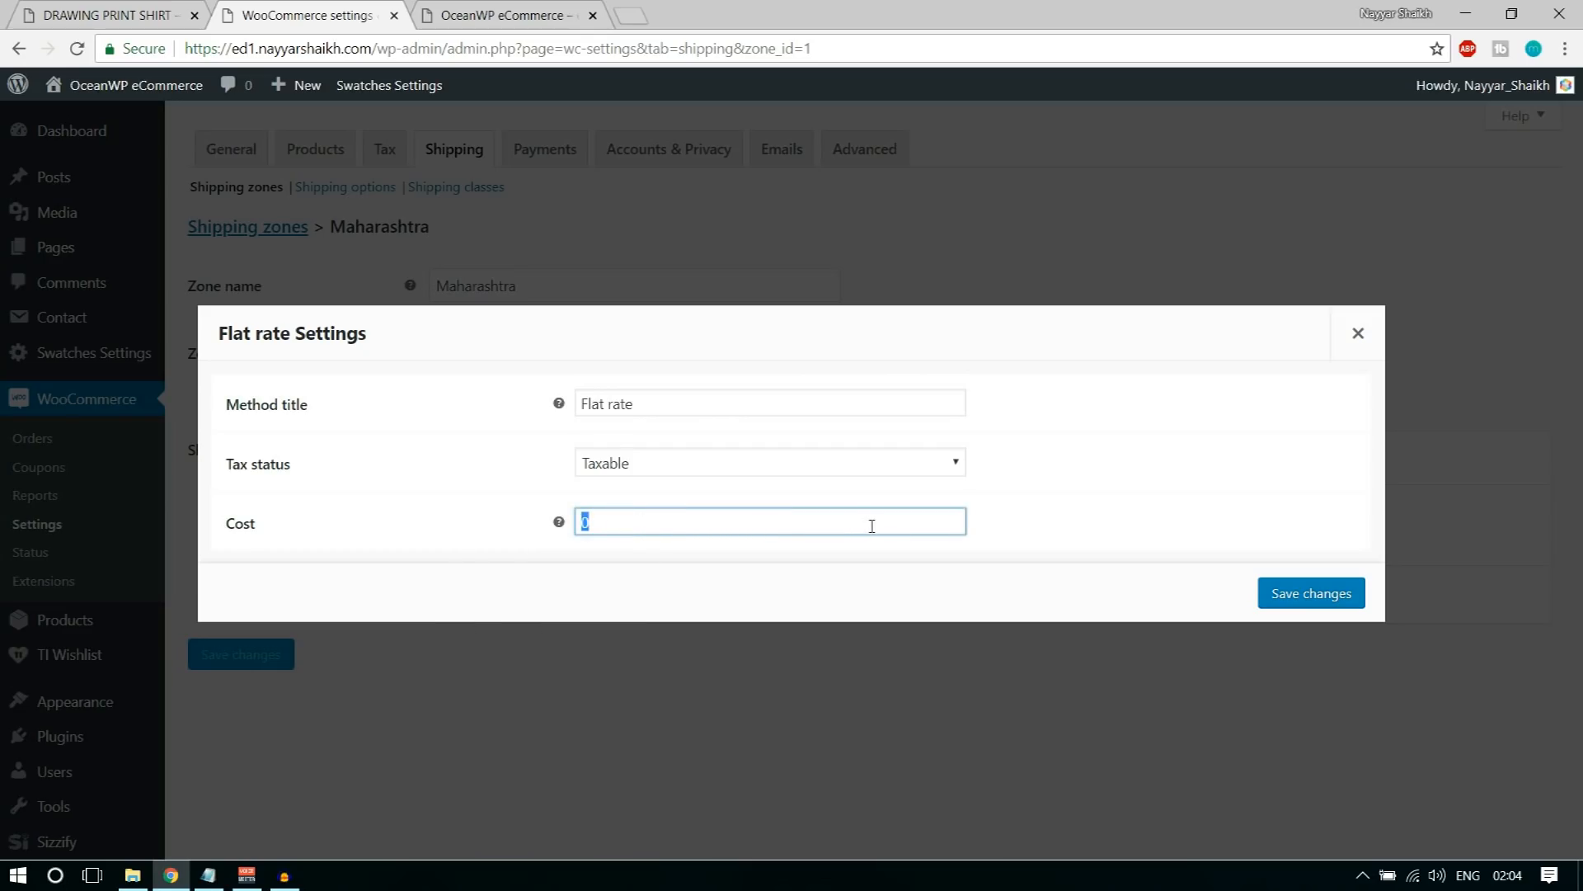
text(2)
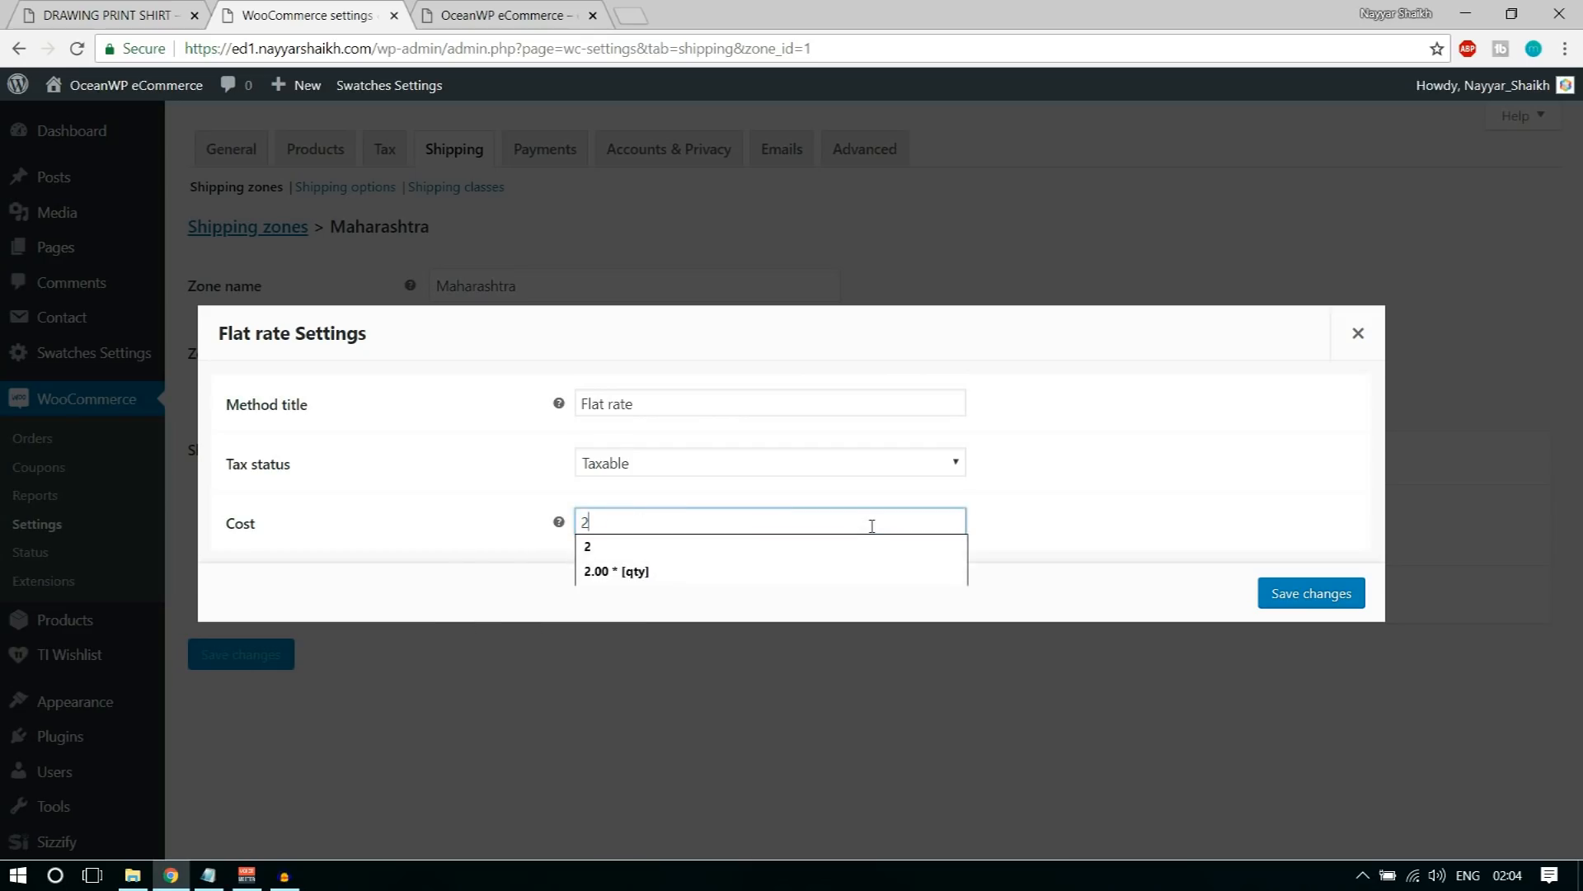
text(.00 * [qty)
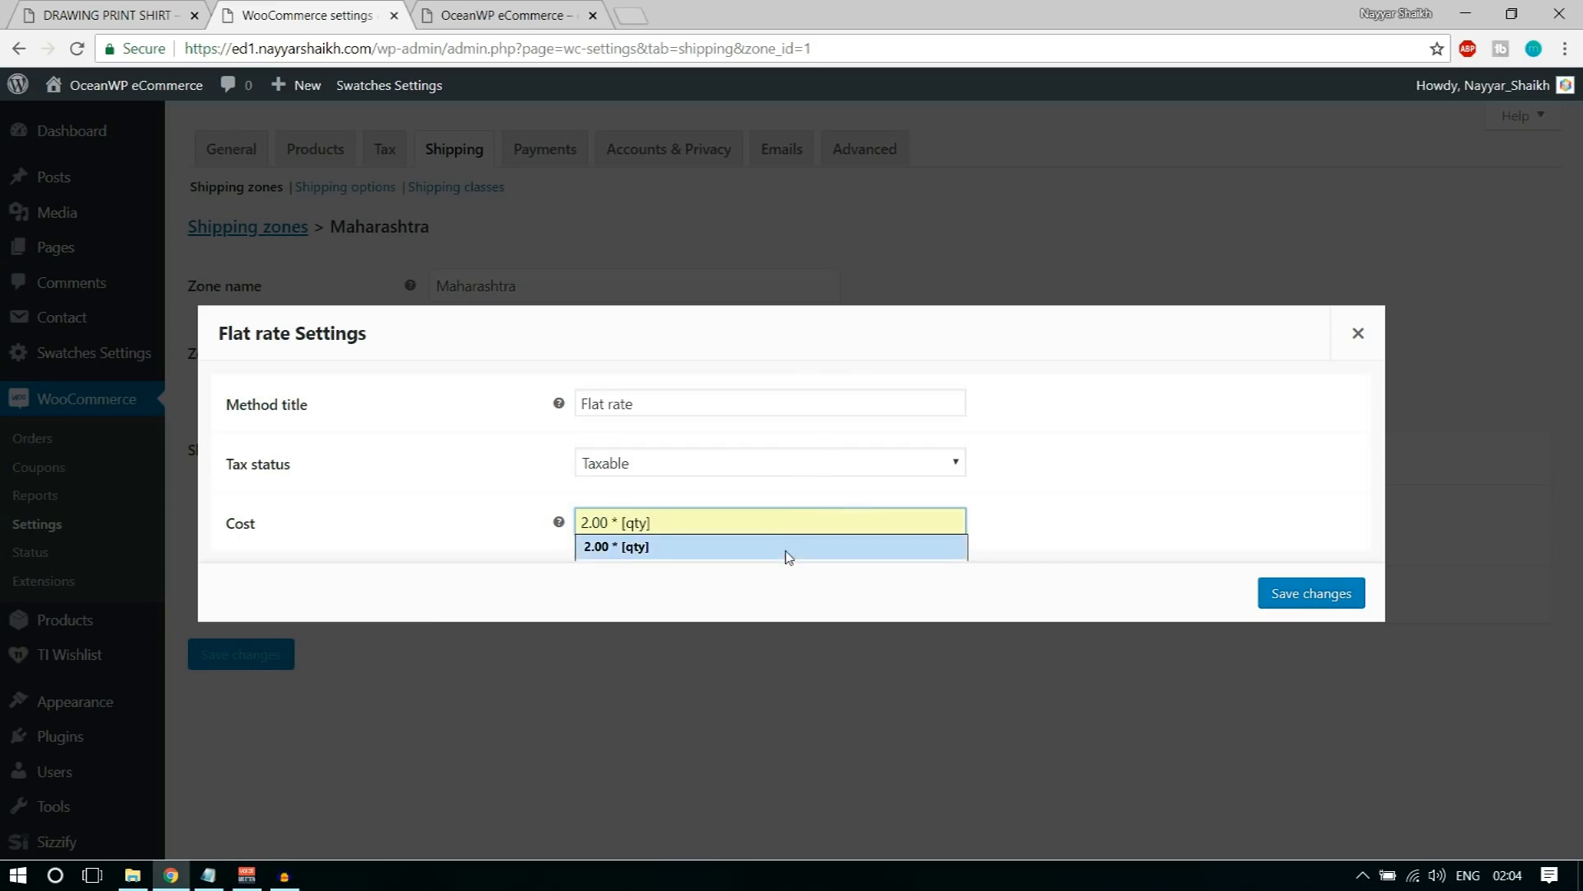
click(785, 548)
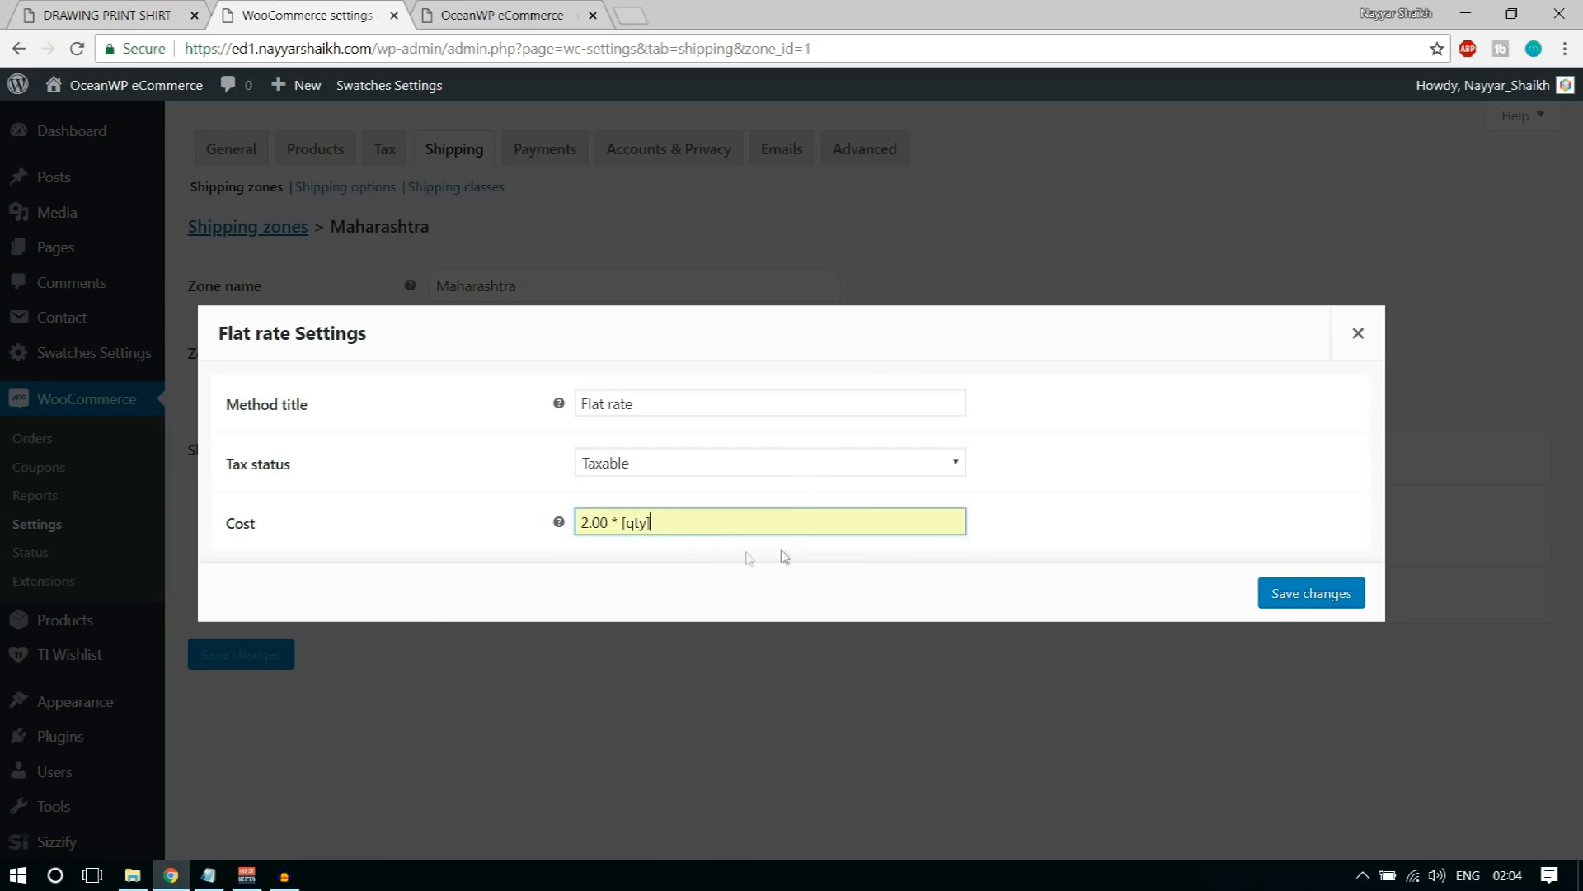
click(611, 522)
double_click(614, 522)
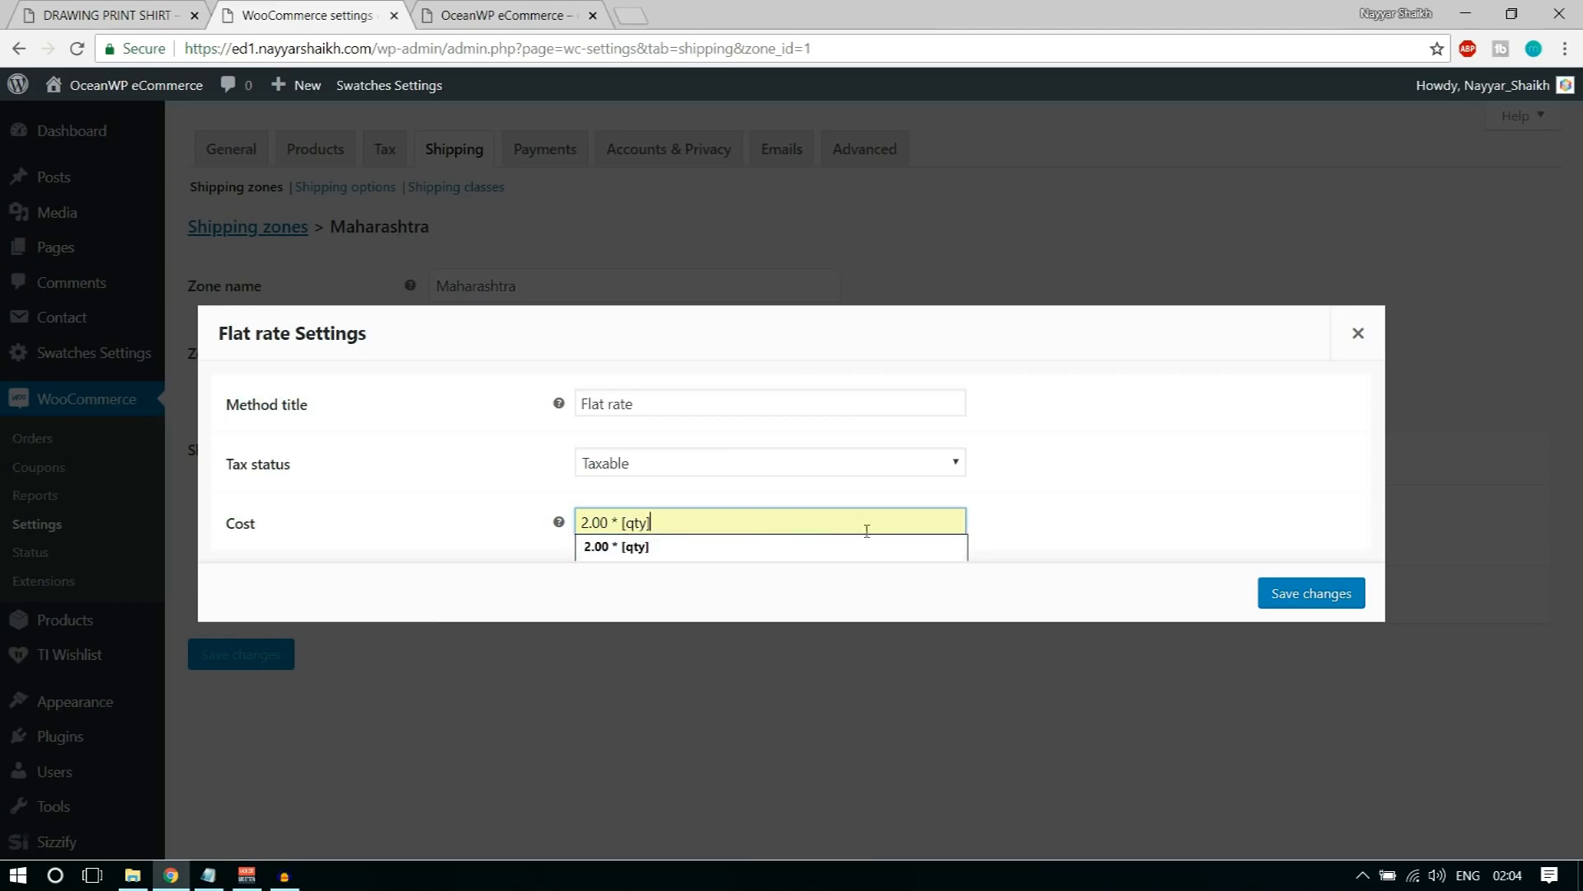
double_click(620, 522)
drag(623, 522, 671, 522)
click(777, 580)
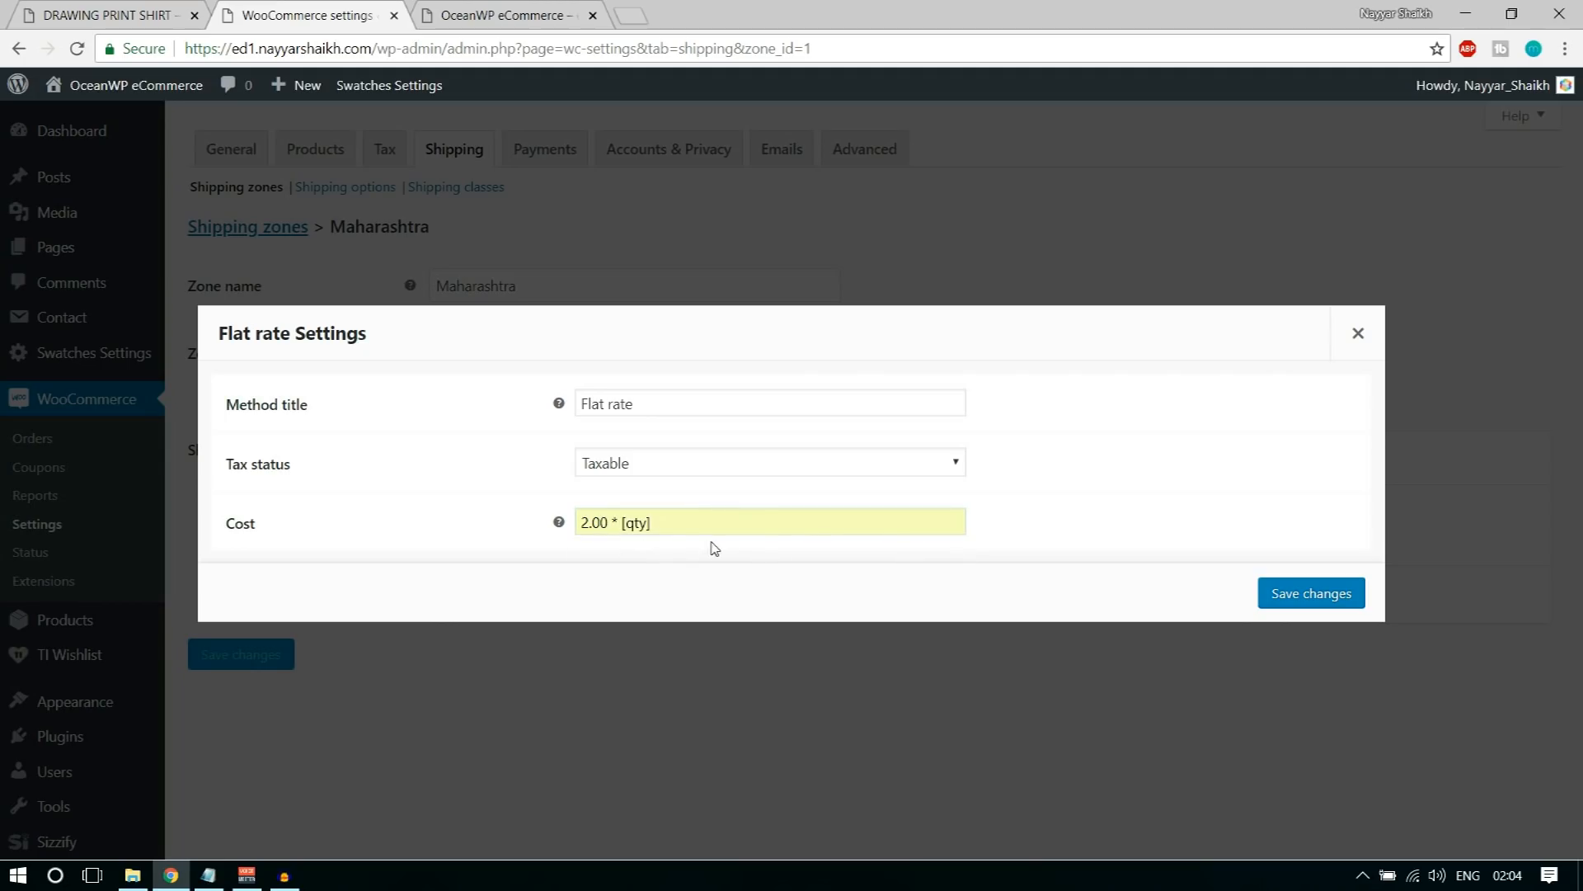
drag(580, 527, 882, 600)
click(1054, 502)
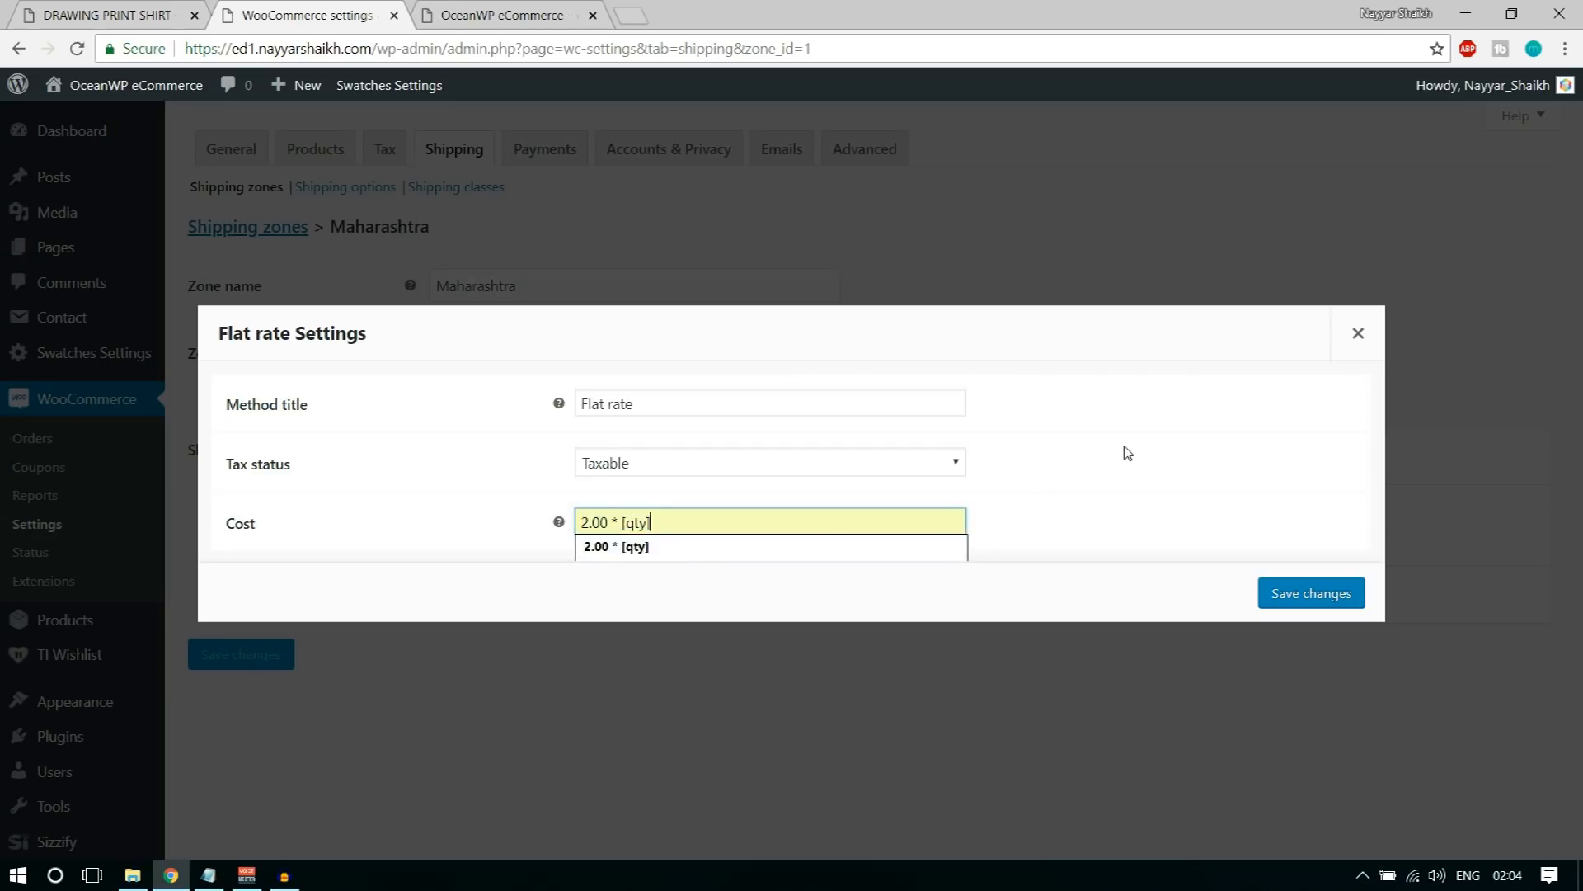
Step: Replace the flat rate's cost formula with a fixed cost of 2
key(ctrl+a)
text(2)
click(1139, 476)
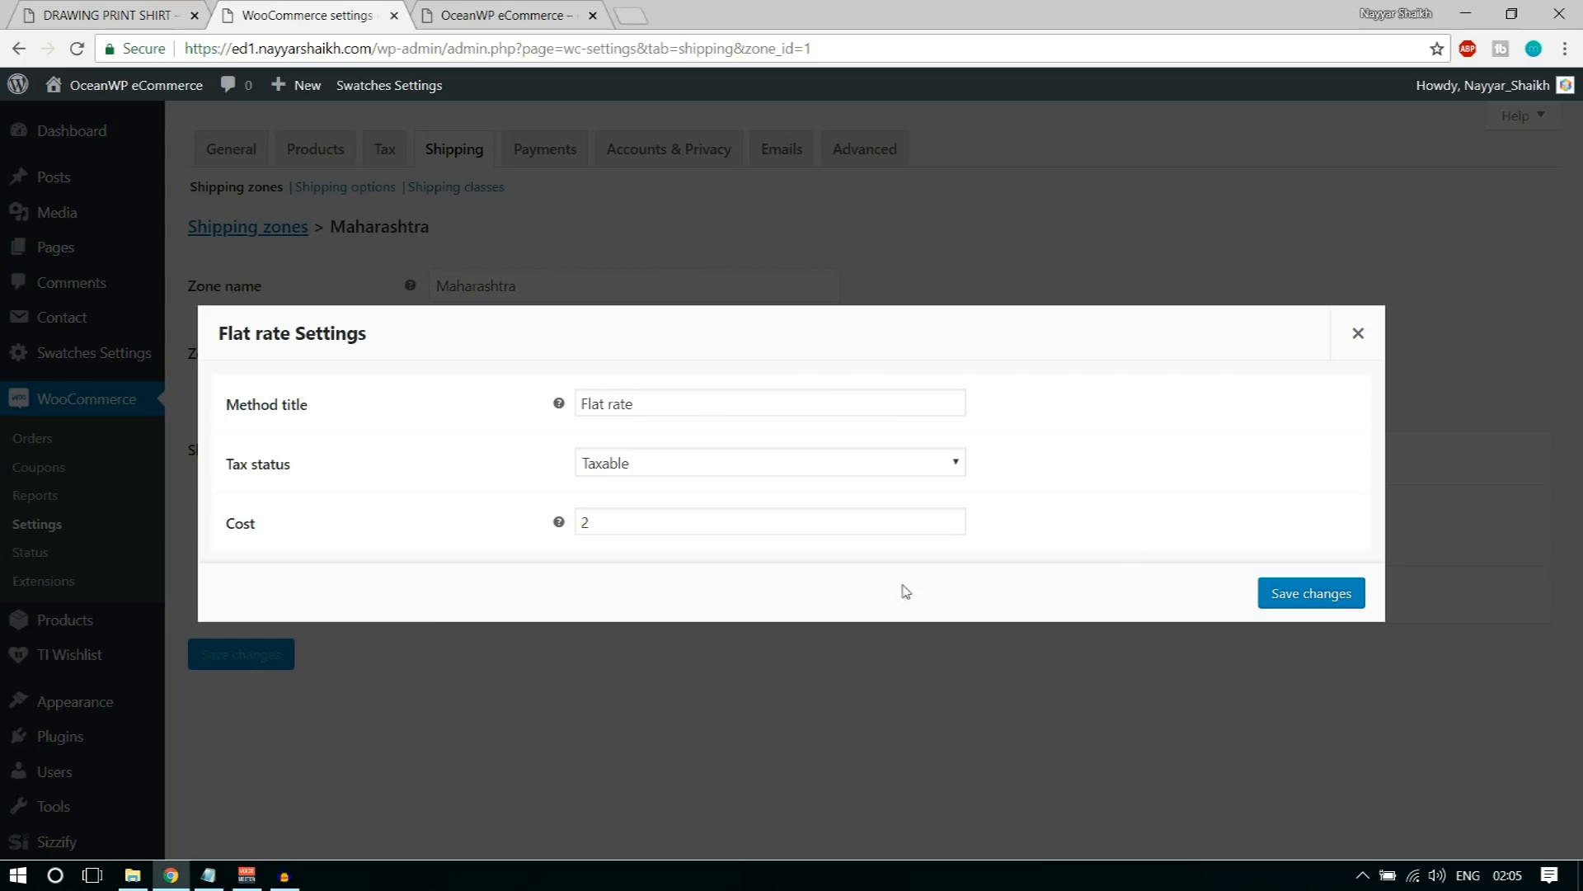
Step: Set the Maharashtra flat rate's cost to the per-quantity formula 2.00 * [qty] and save the method's settings
click(753, 521)
click(676, 571)
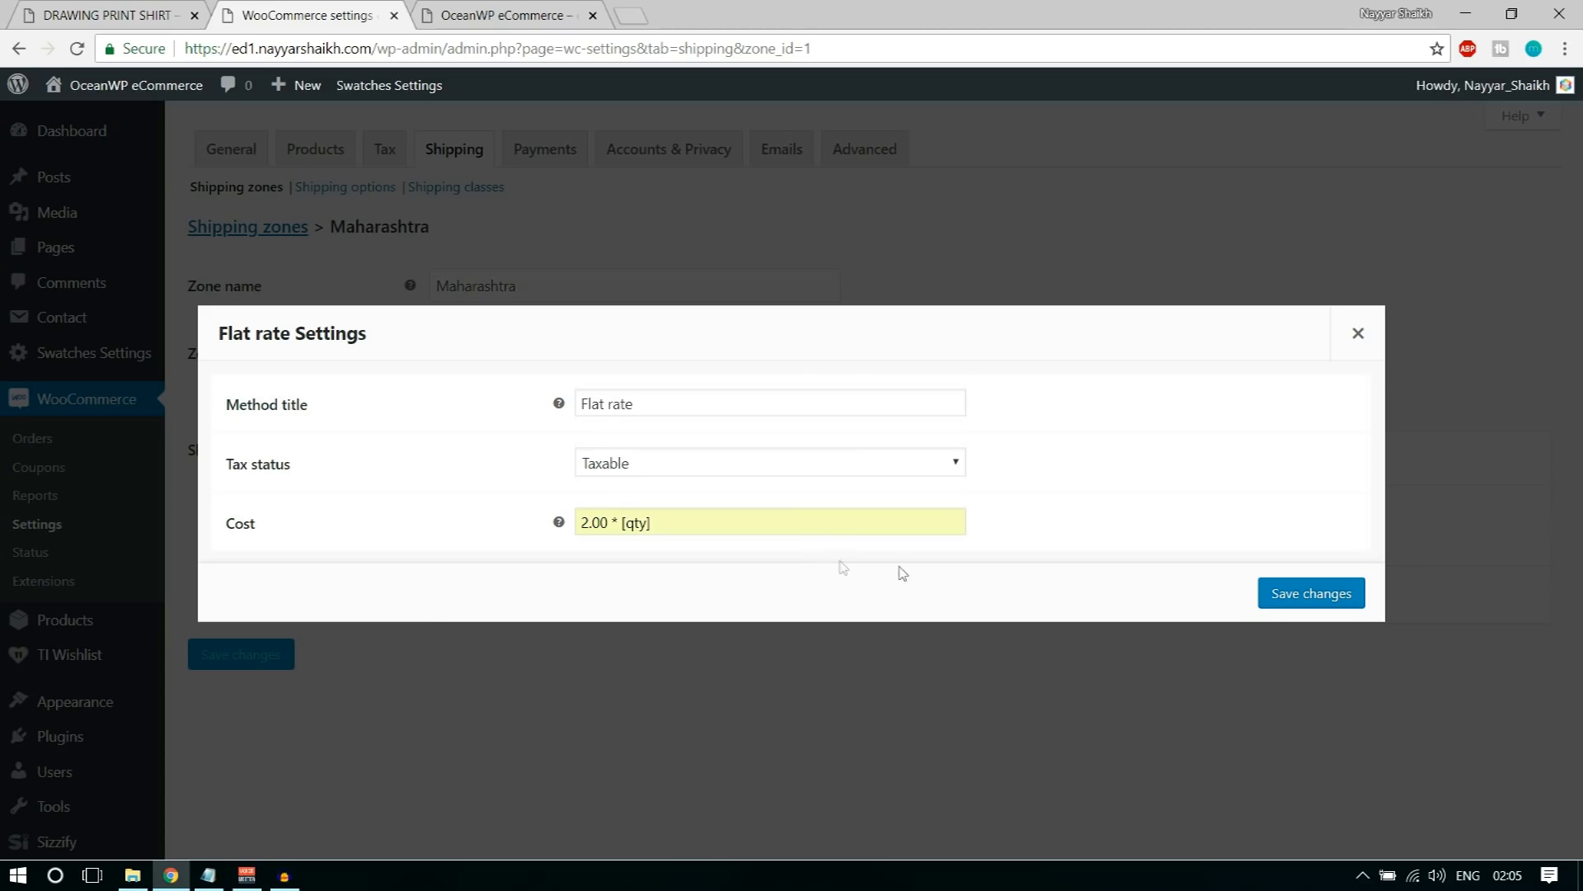
click(1296, 582)
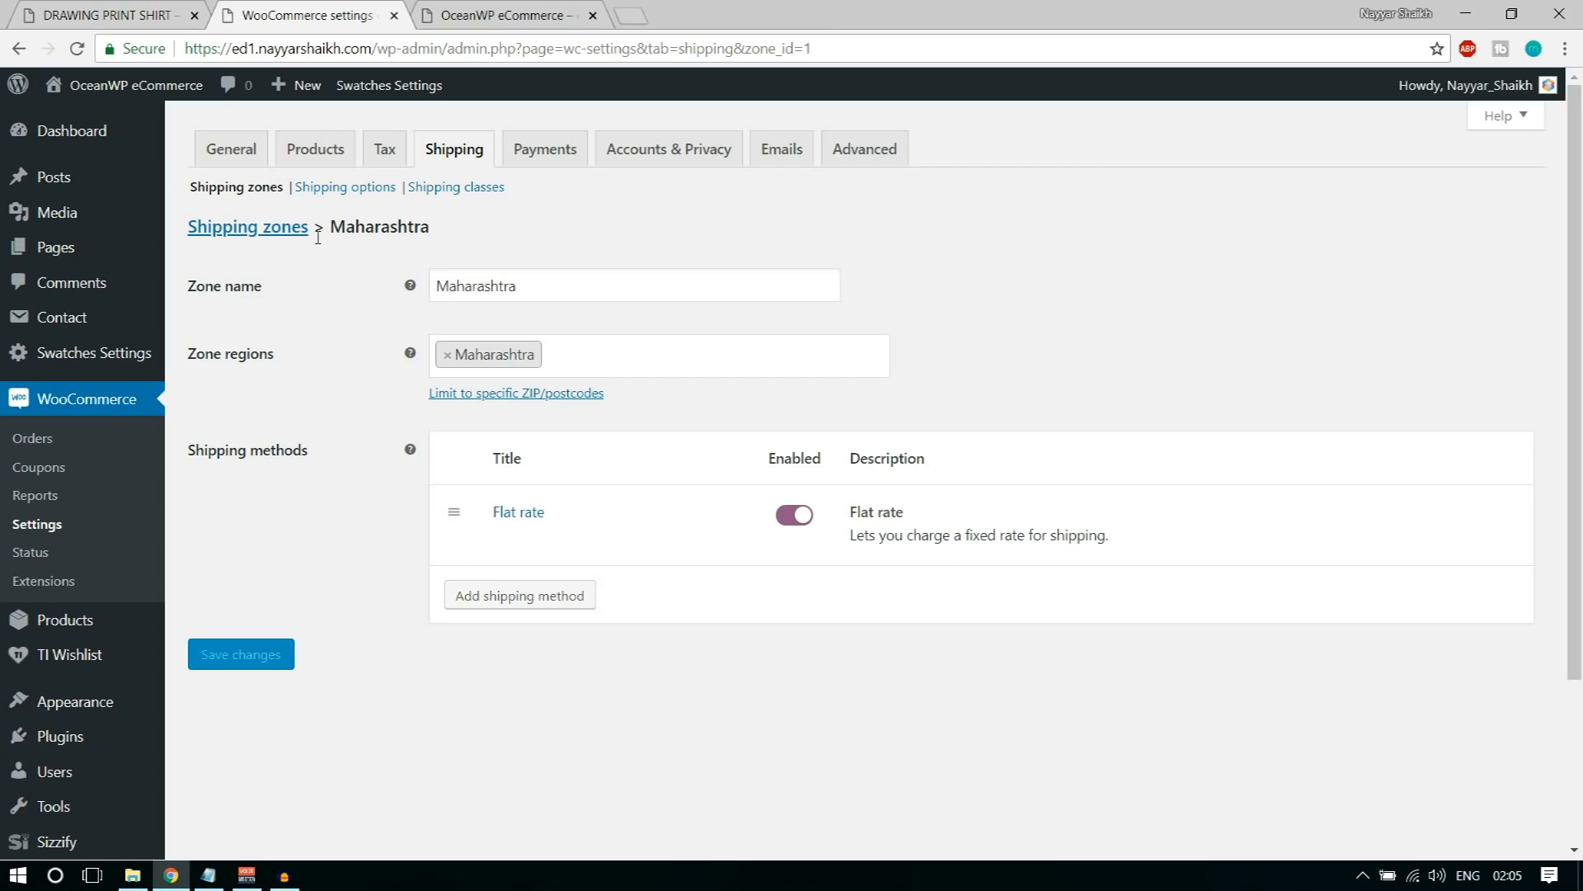
Step: Return to the shipping zones and add a zone named India with India as its region
click(258, 234)
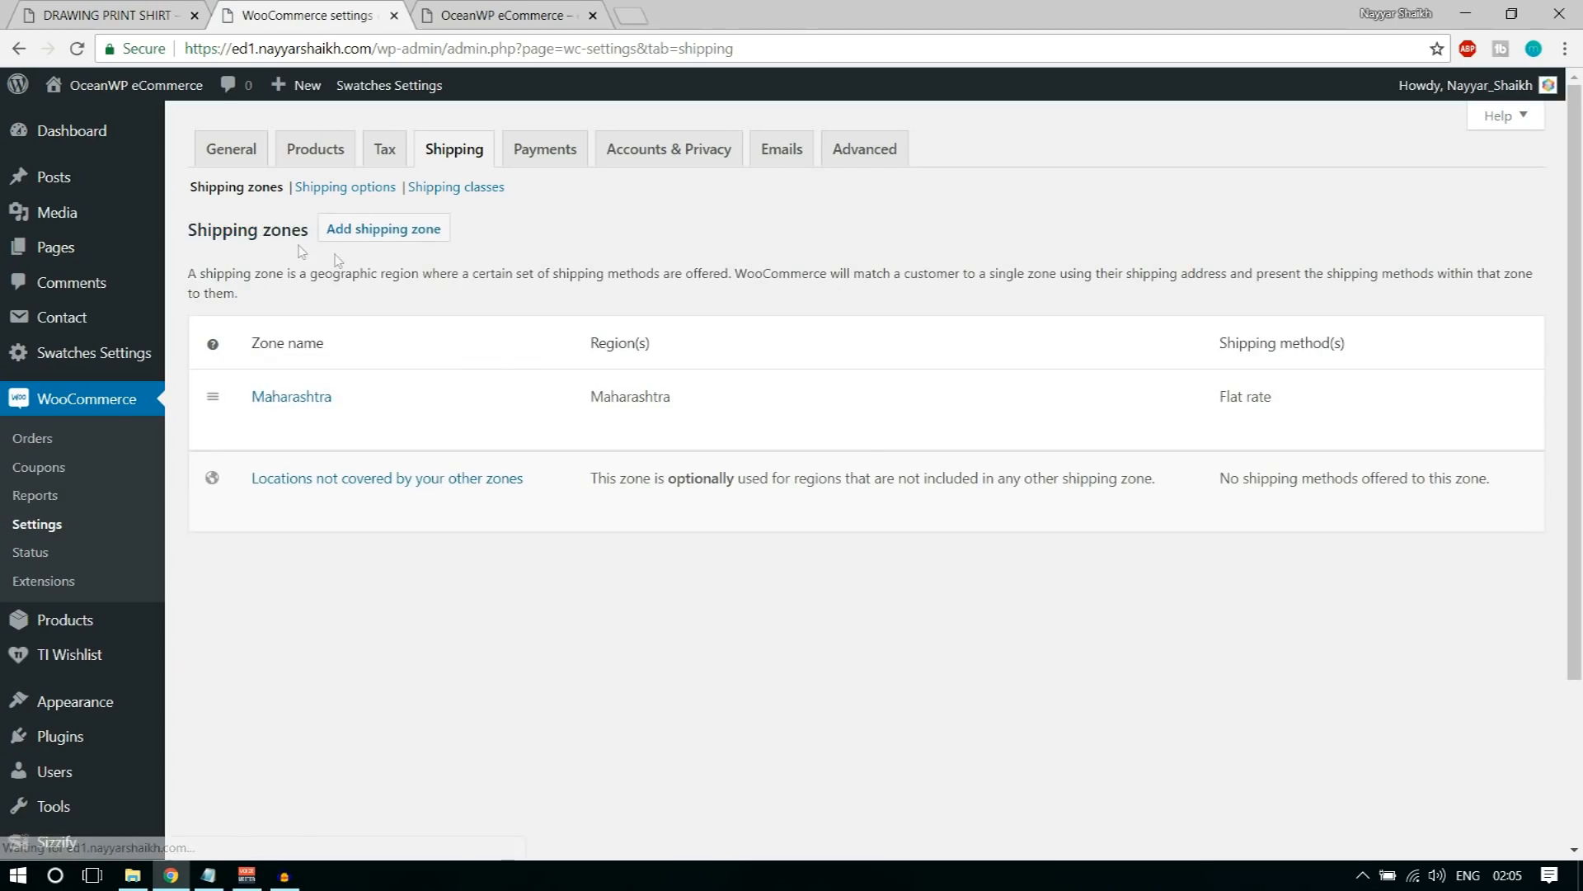
click(394, 237)
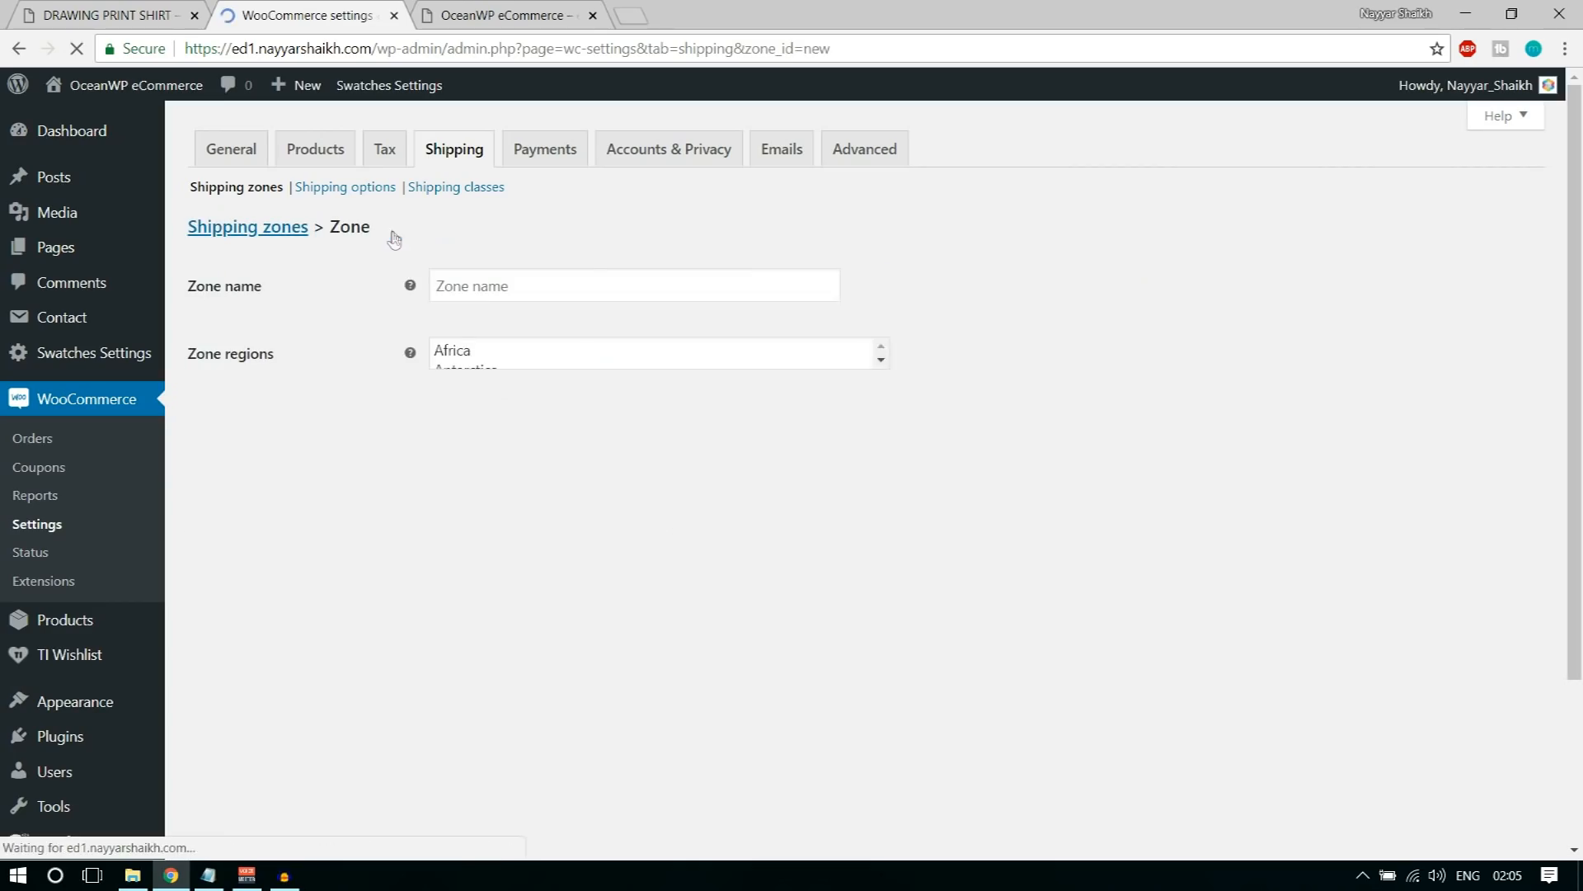
text(India)
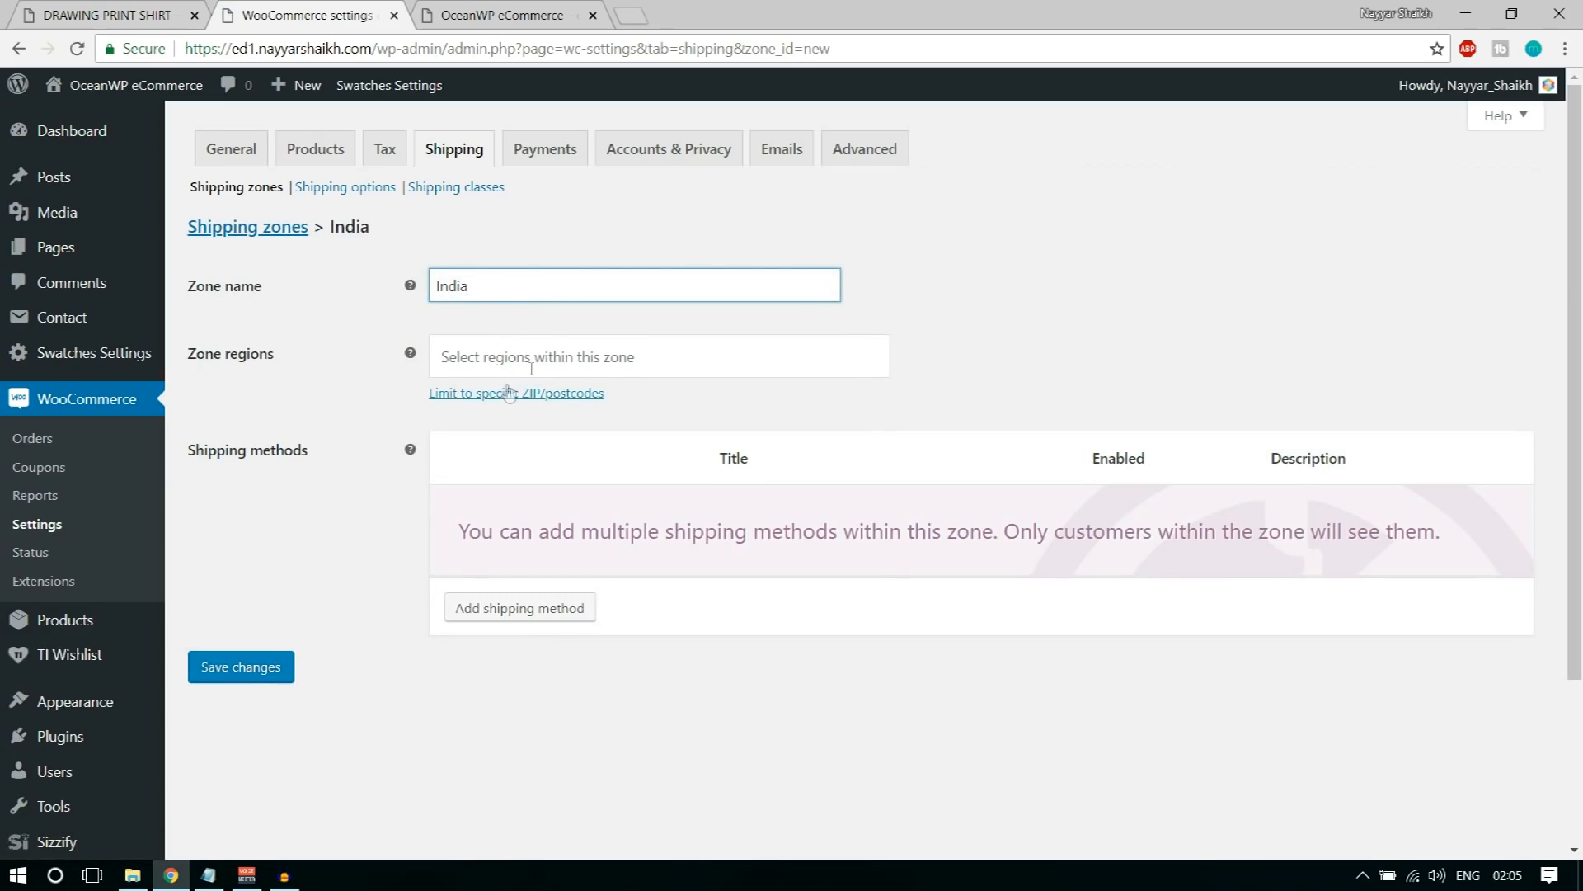
click(538, 363)
text(Ind)
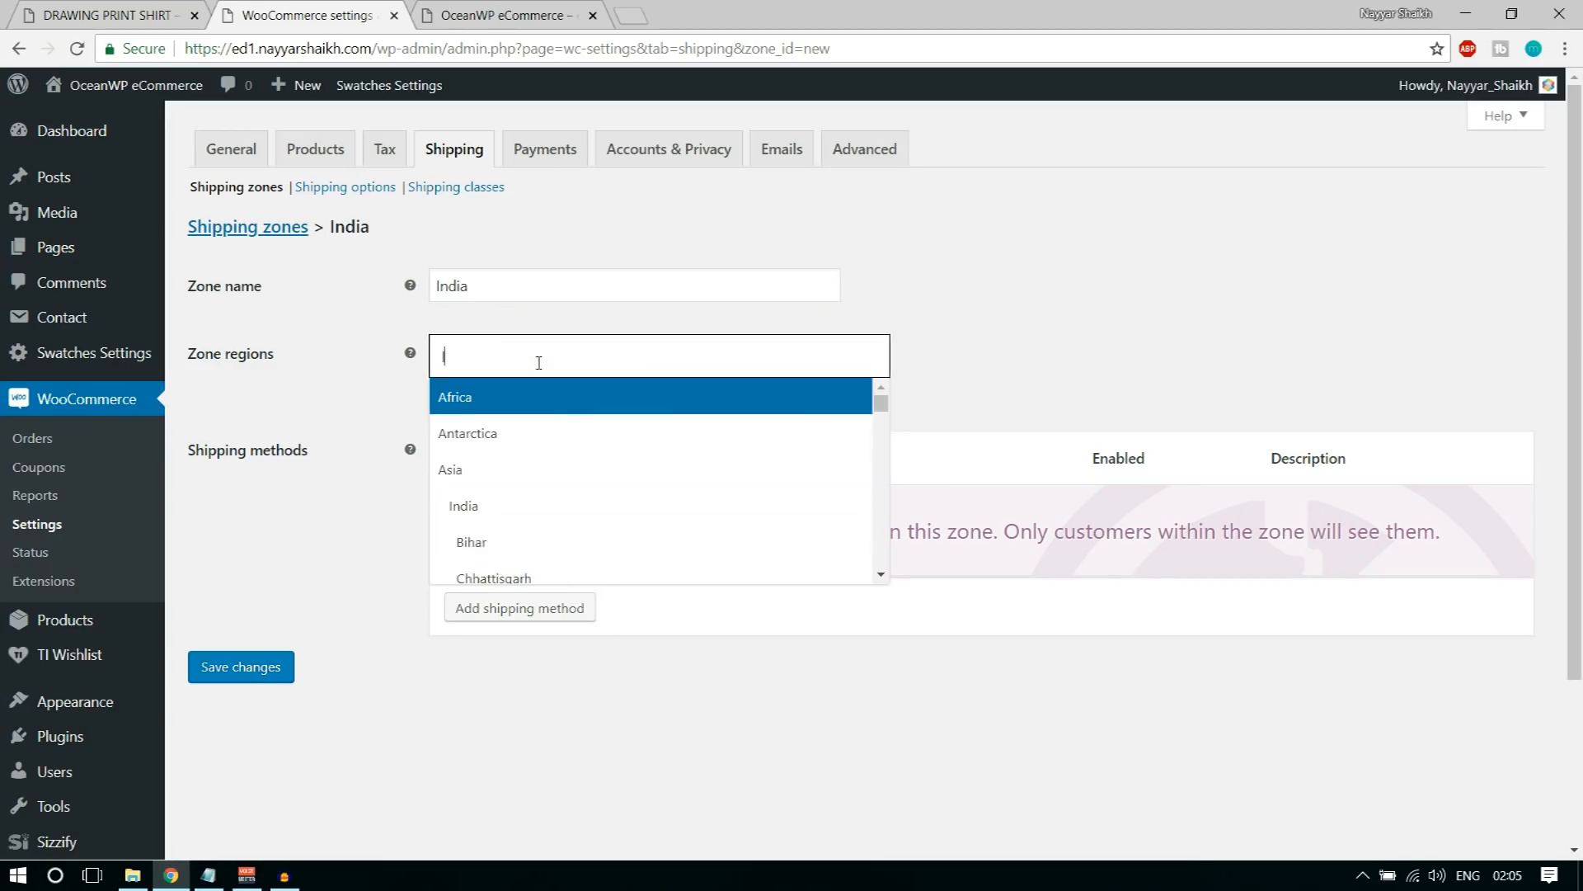
click(554, 412)
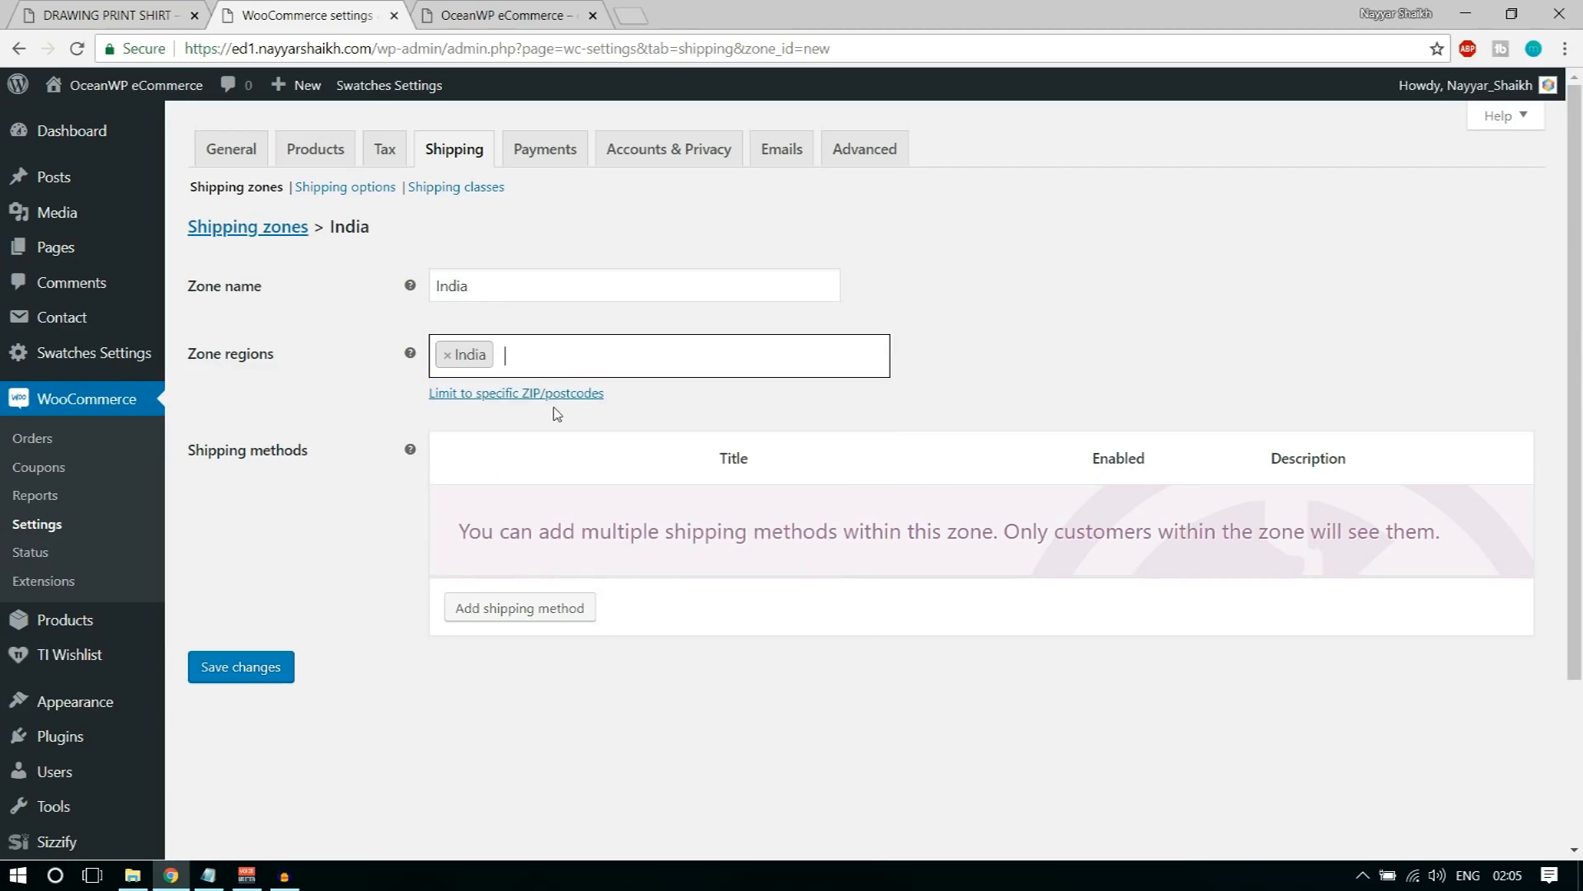
Step: Add a flat rate shipping method to the India zone, set its cost to 5.00 * [qty] and save it
click(460, 611)
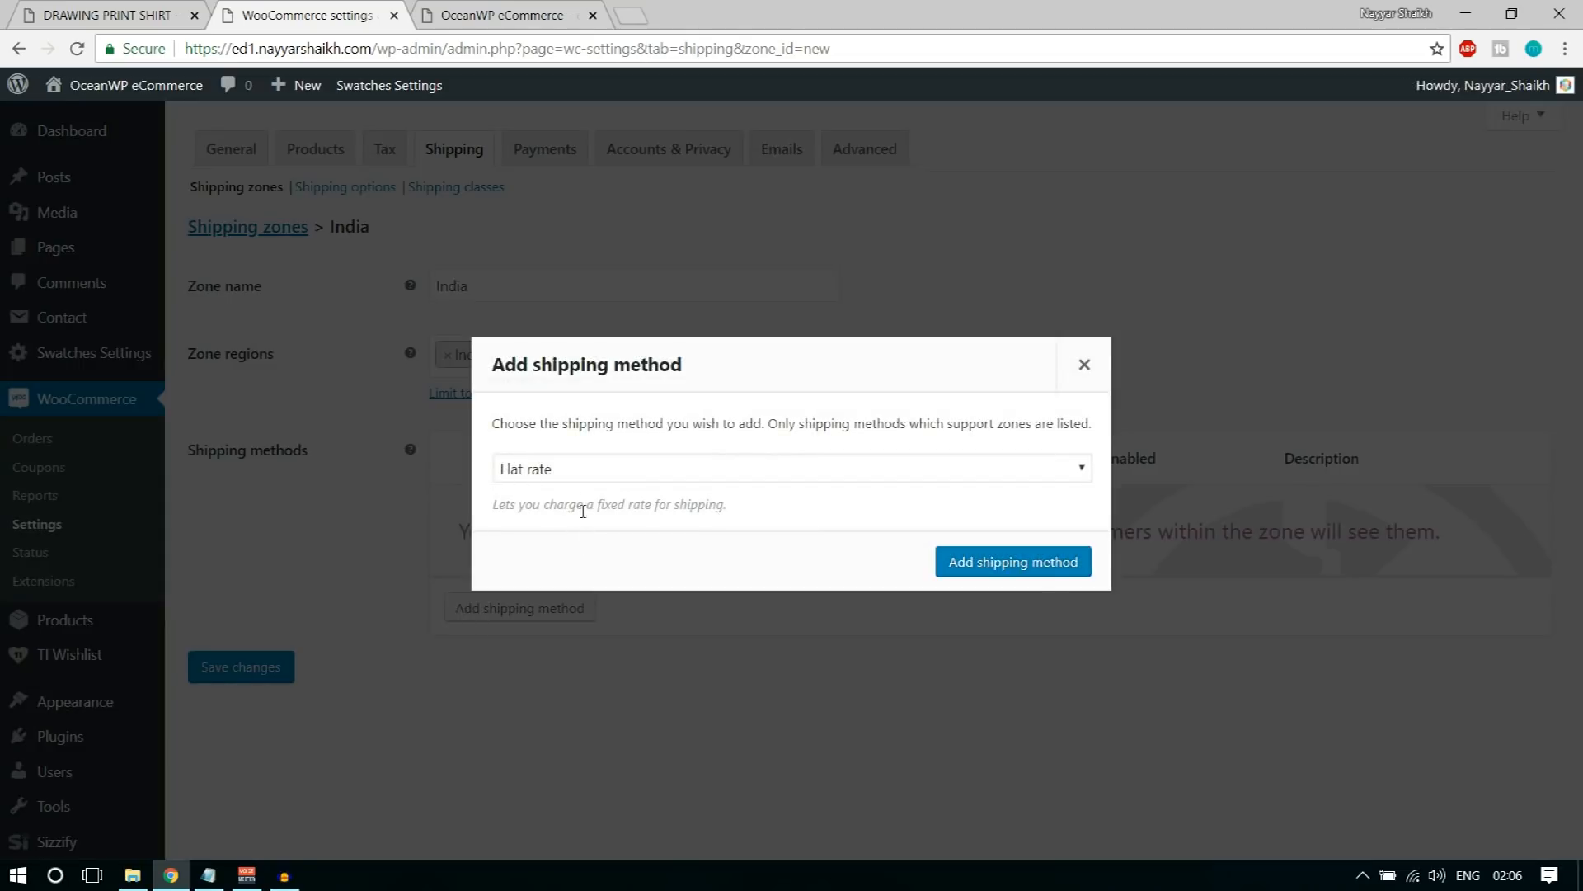
click(1016, 567)
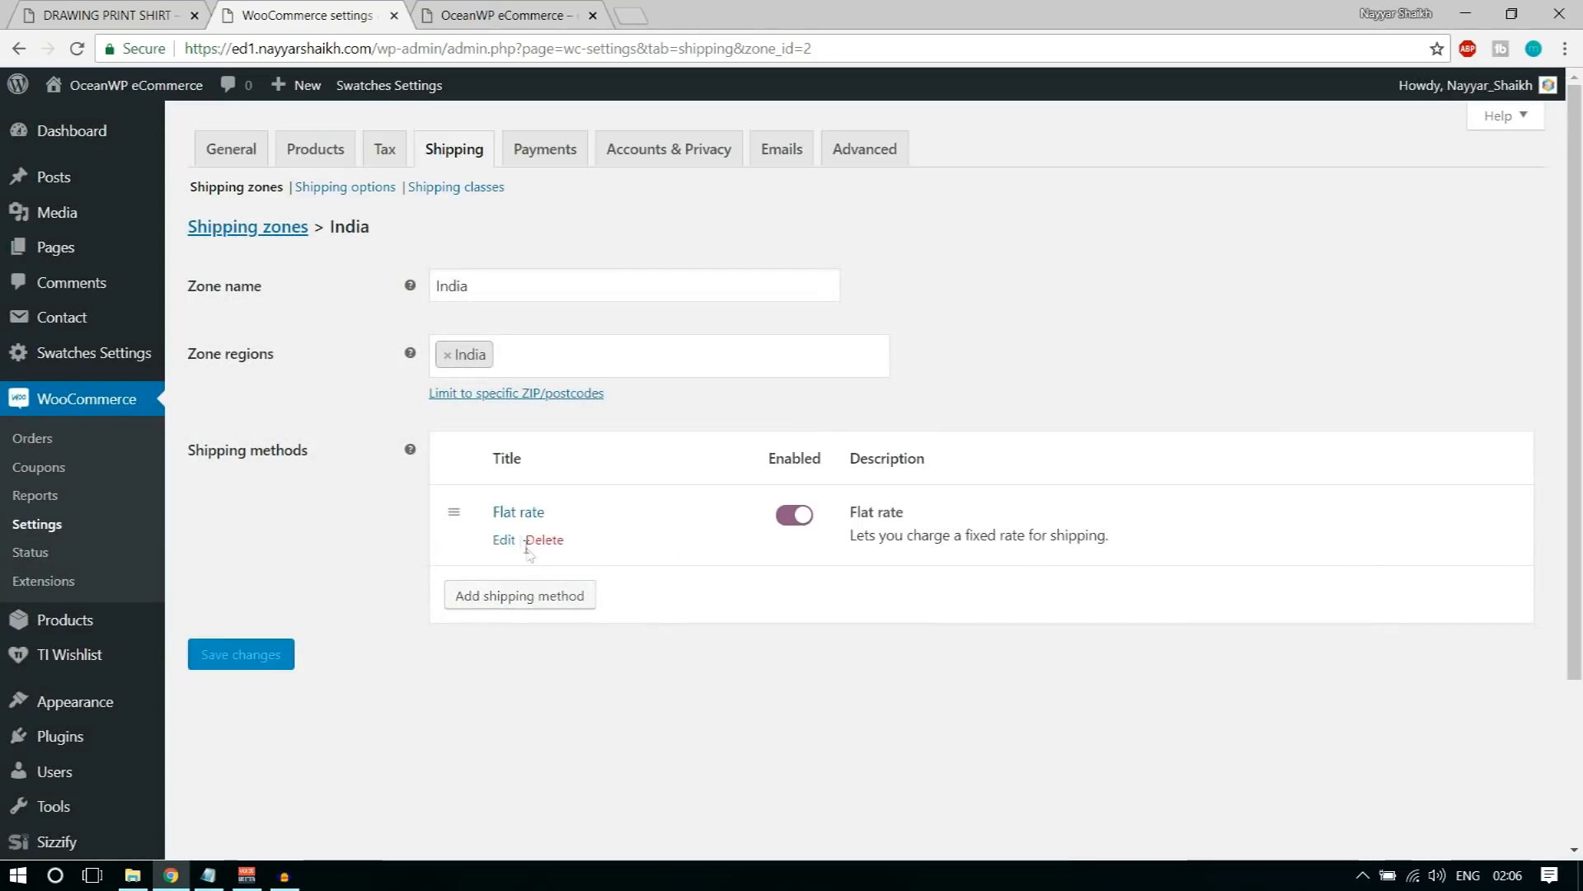
click(500, 540)
click(647, 467)
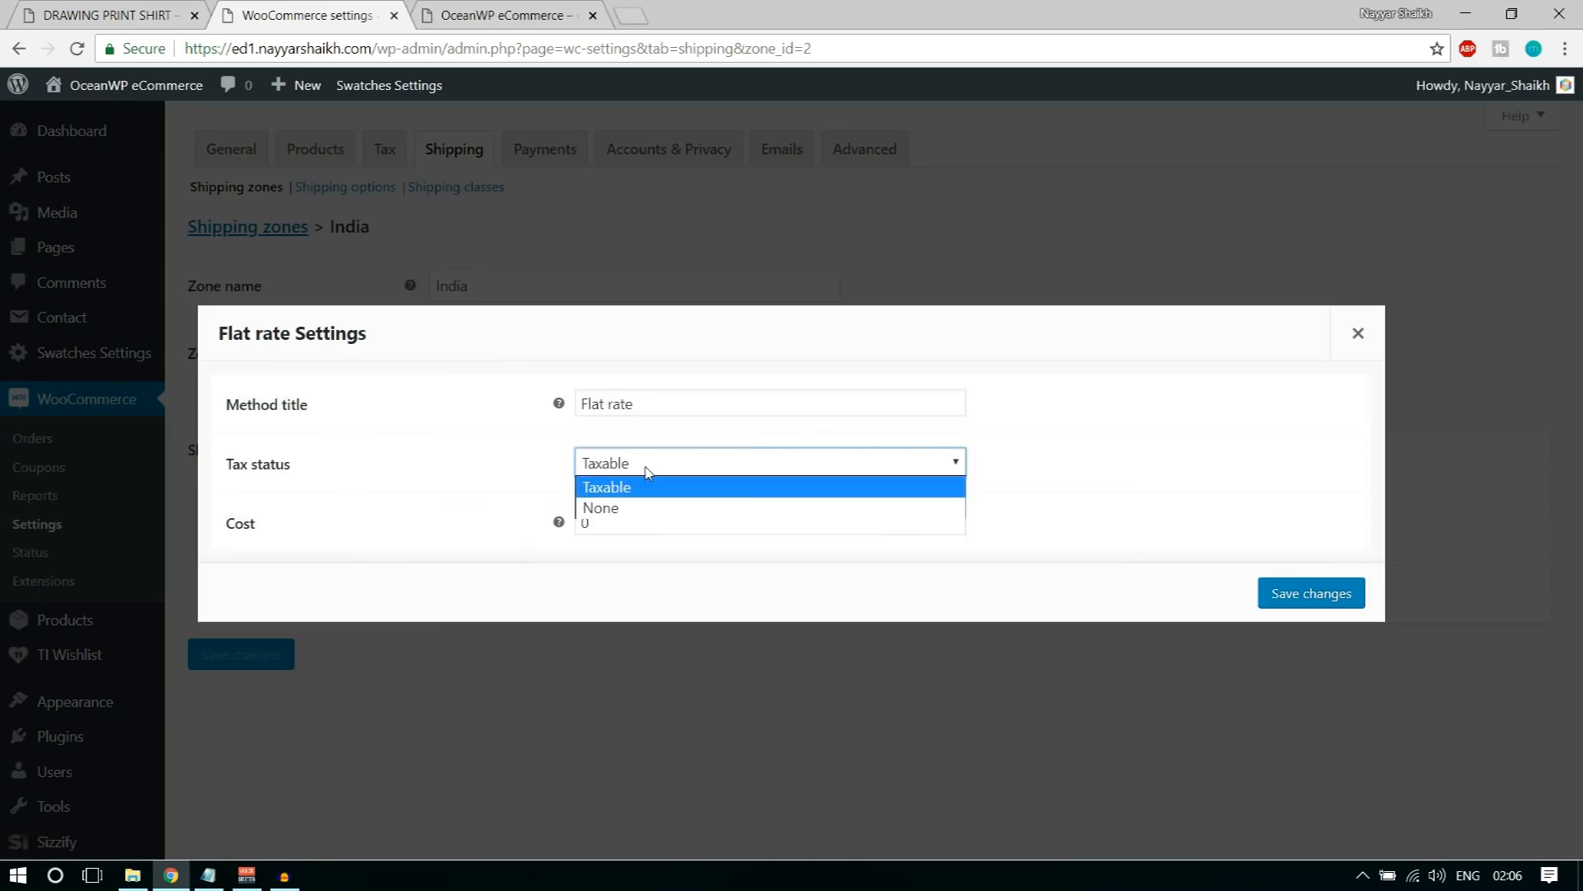
click(617, 520)
click(613, 522)
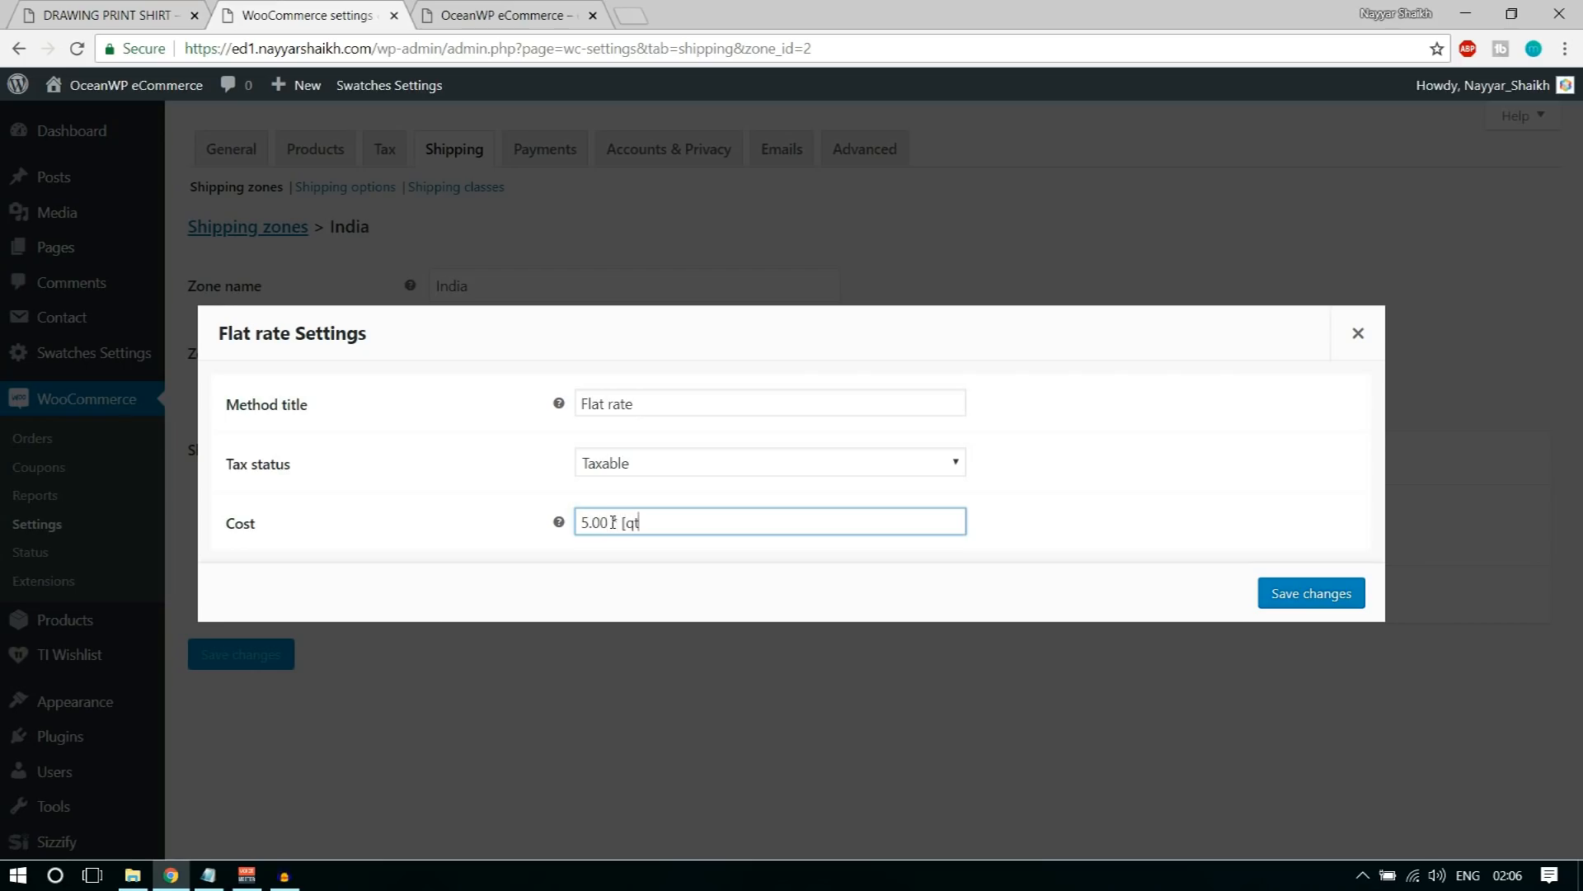
click(1303, 593)
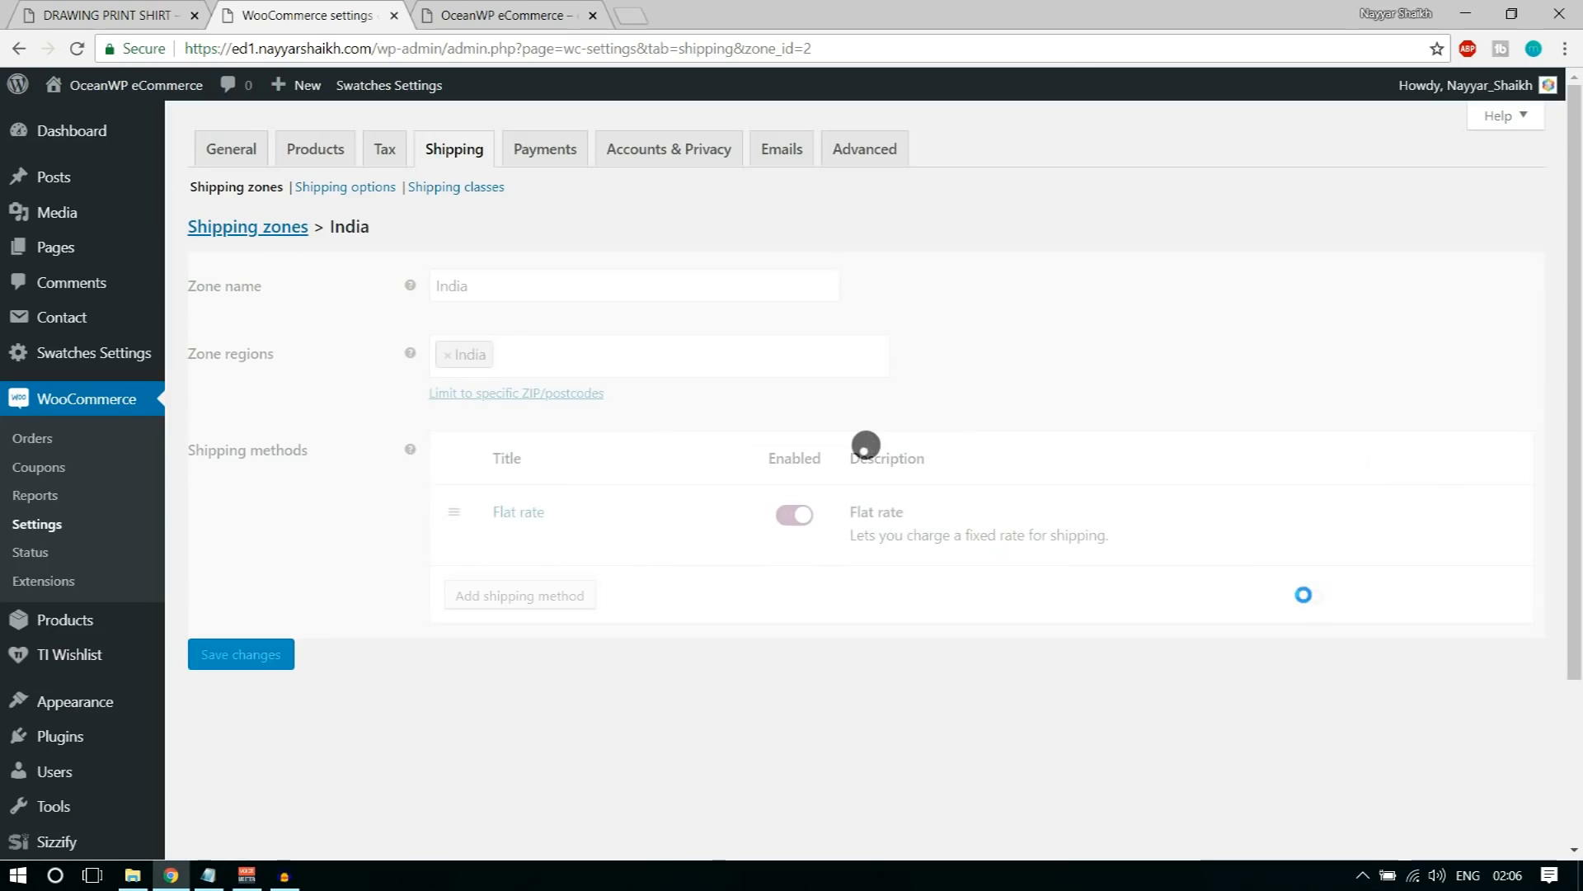
Step: Return to the shipping zones list and delete the Maharashtra zone
click(259, 232)
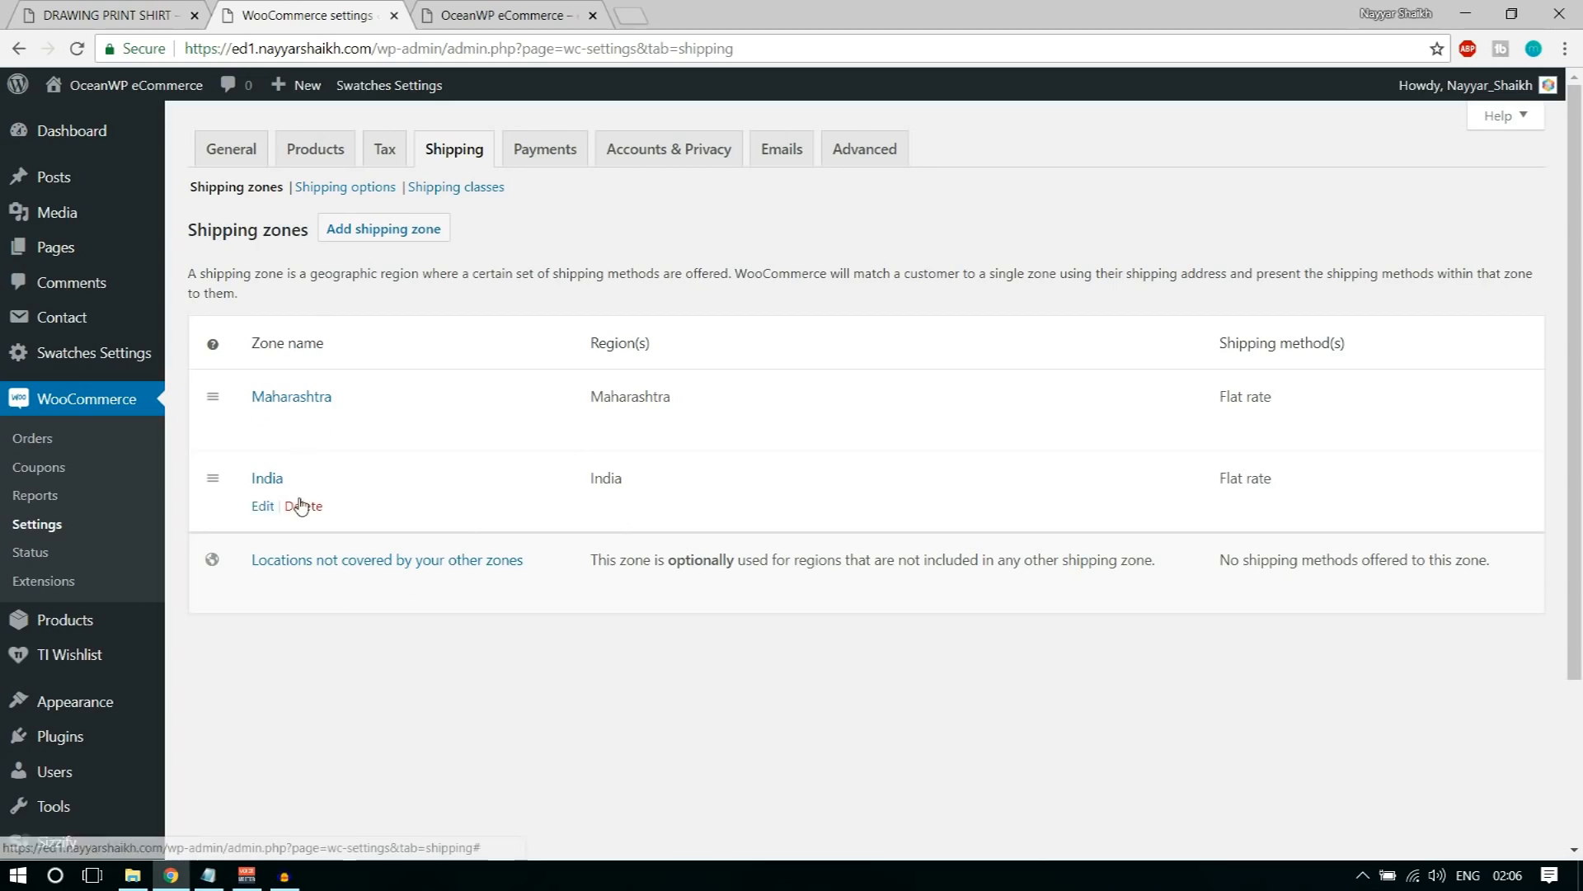
click(318, 423)
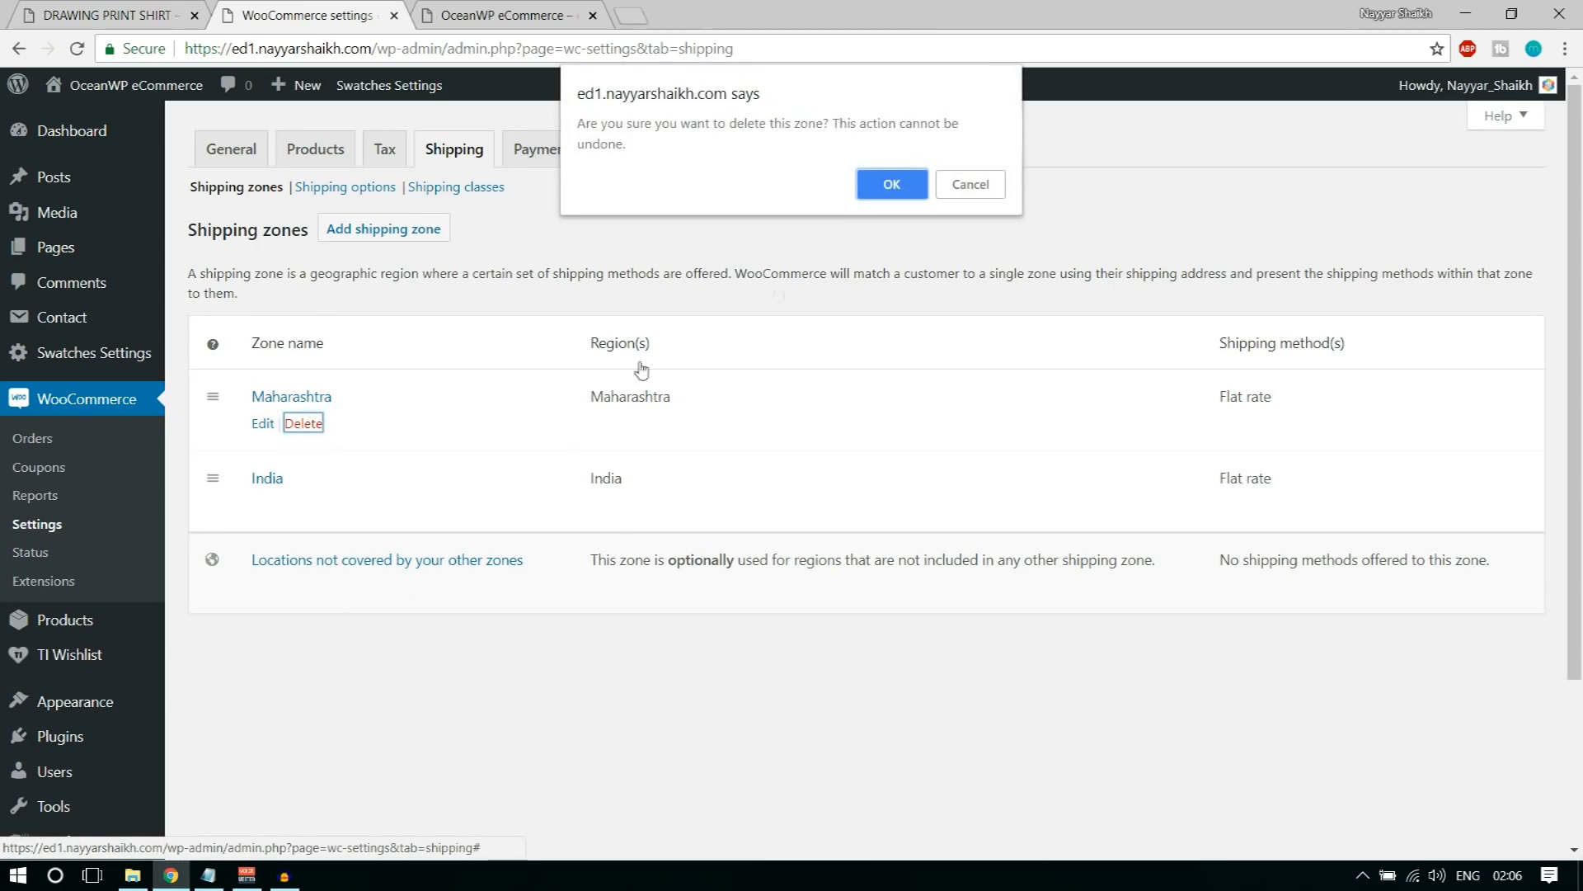
click(886, 185)
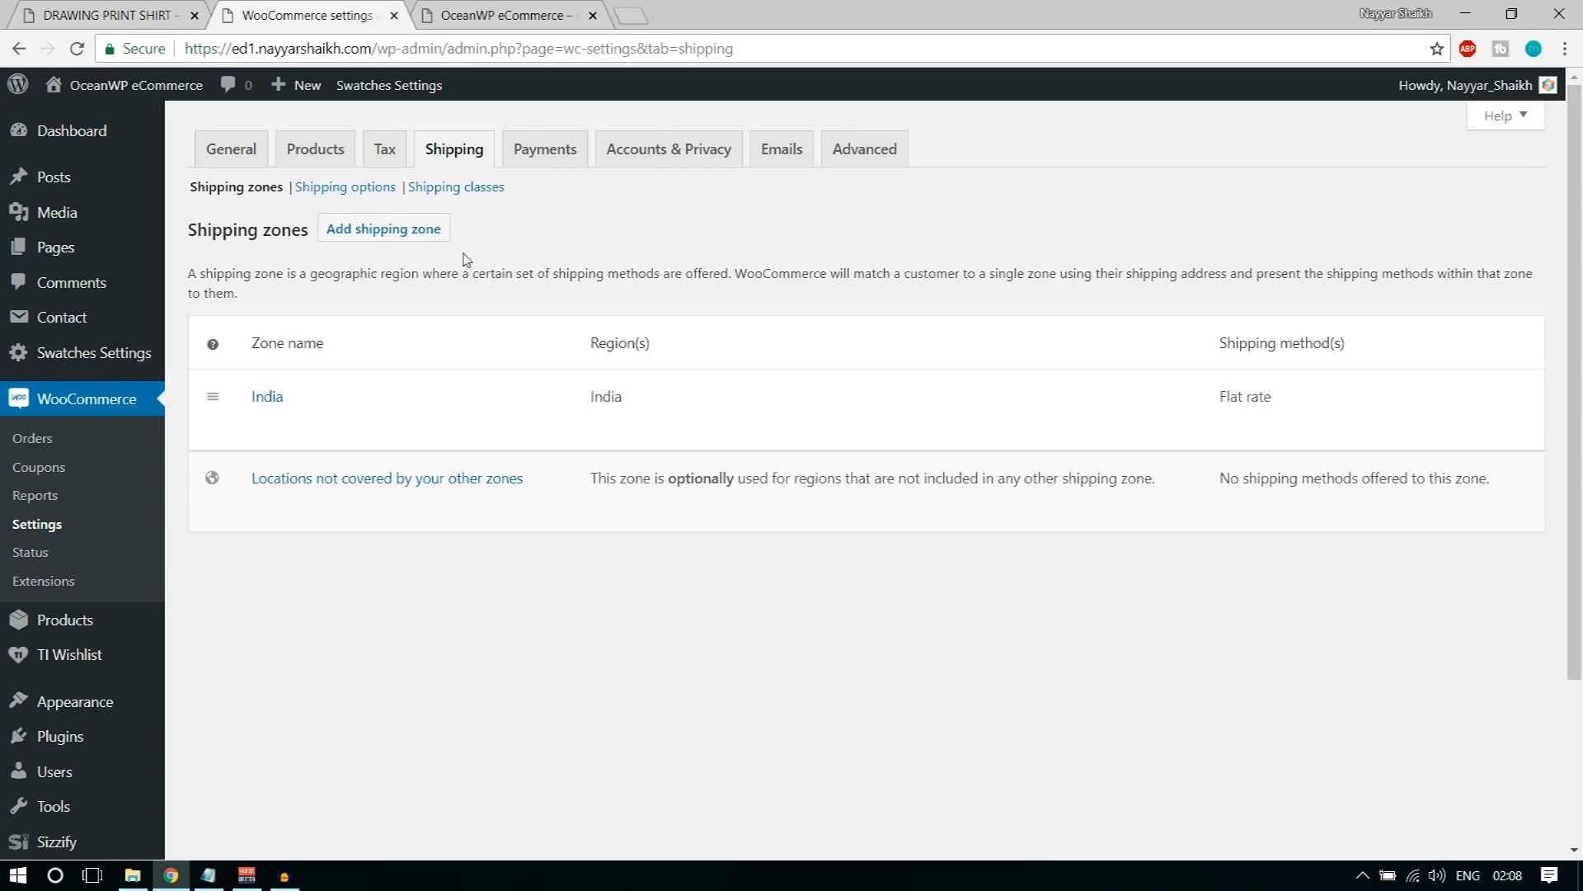
Step: Add a shipping class named Bulky and save the shipping classes
click(474, 196)
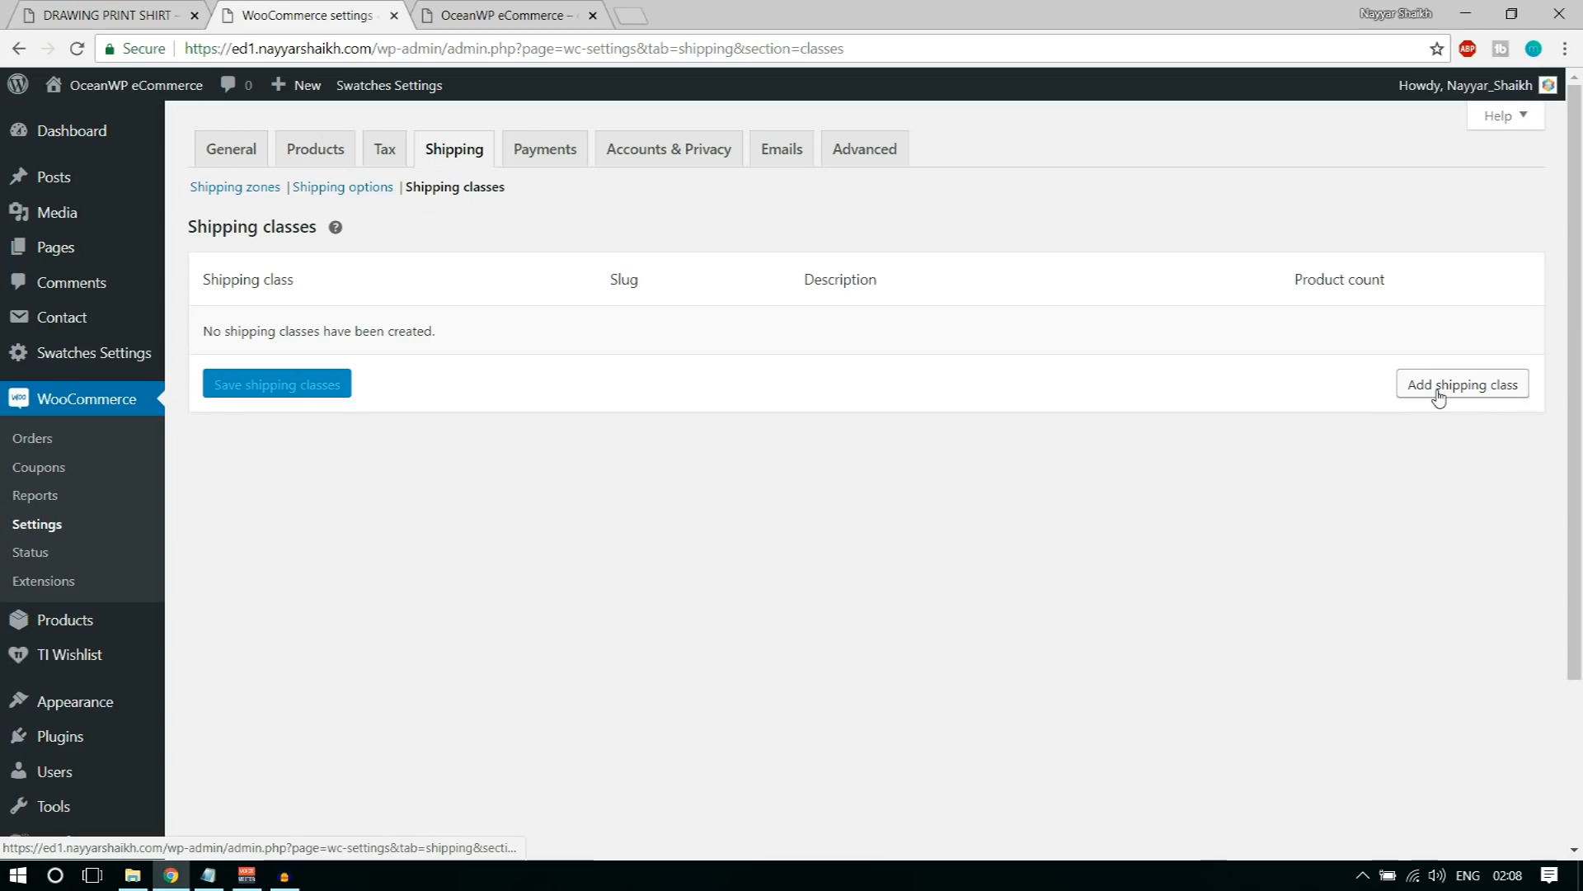
click(1439, 393)
click(325, 338)
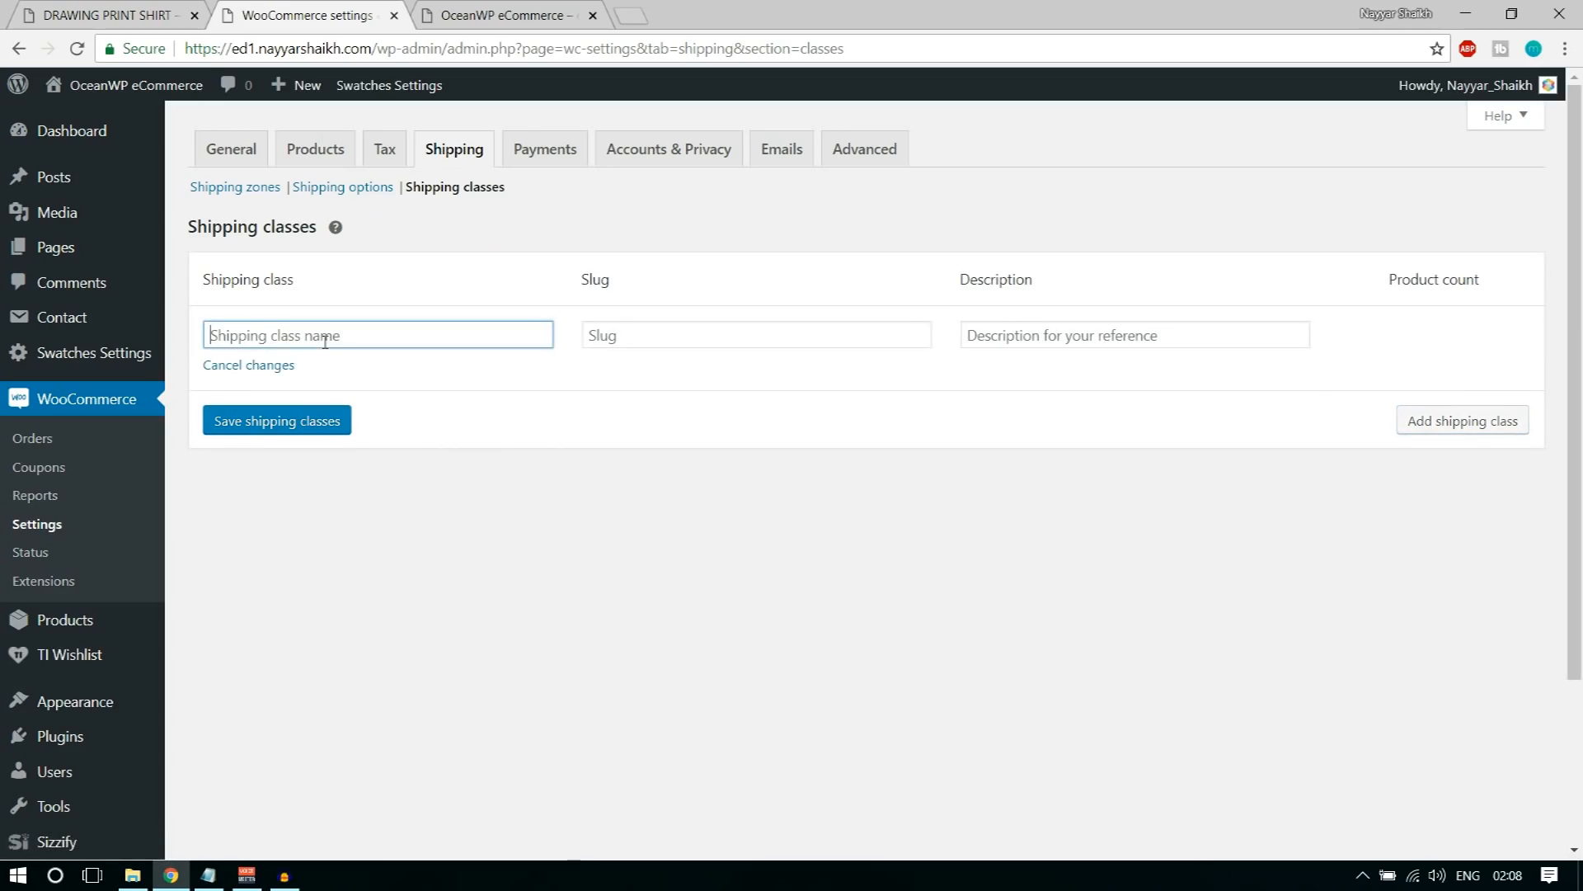
text(Bulky)
click(295, 422)
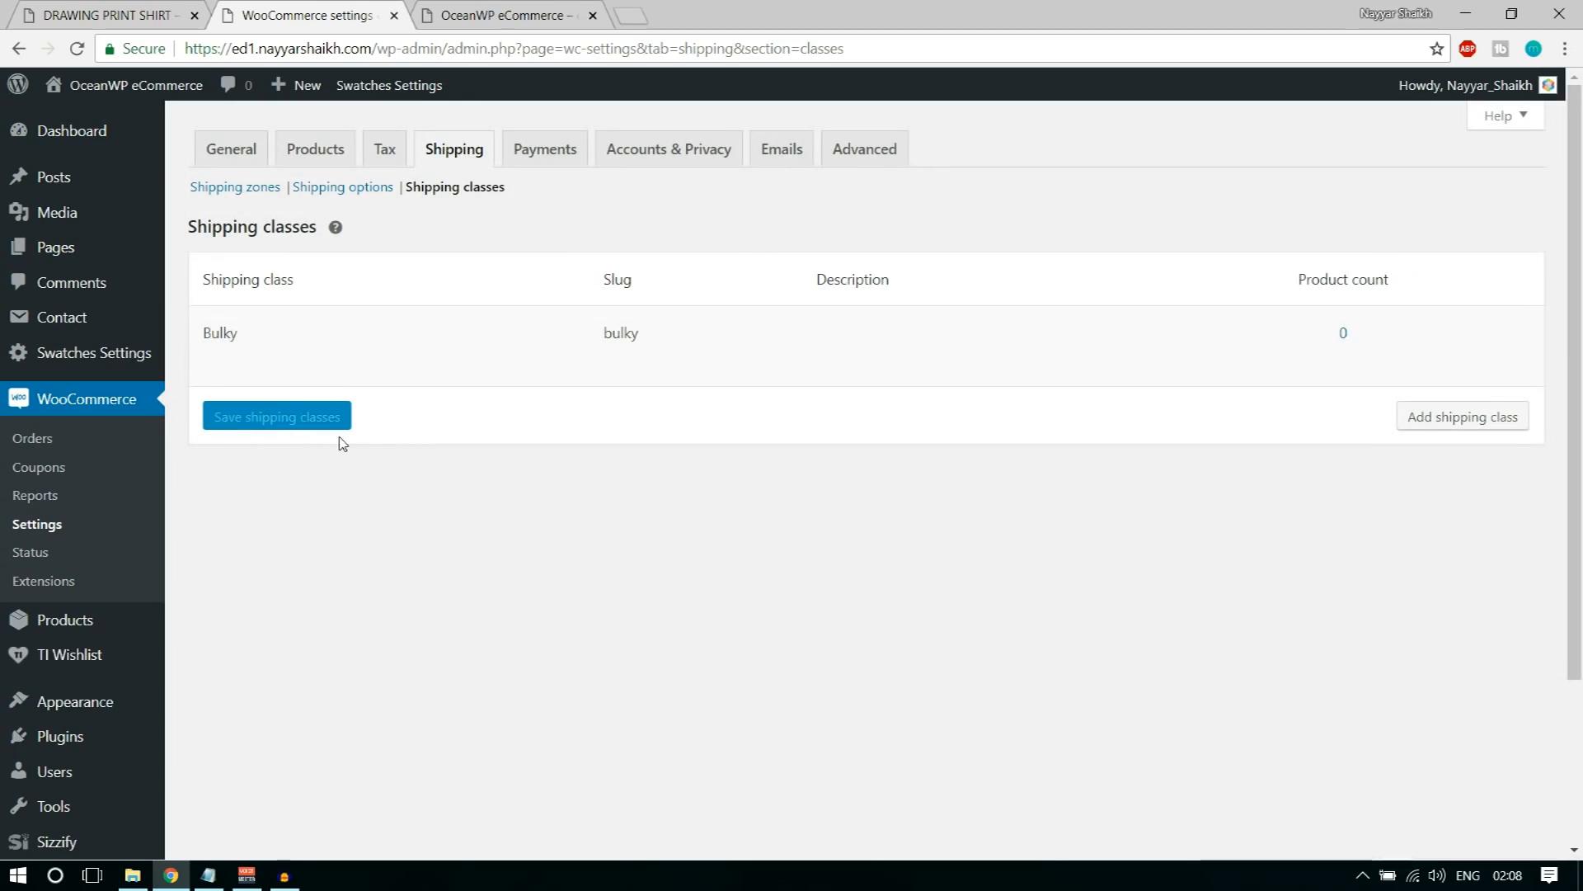
Step: Edit the India zone's flat rate and set the "Bulky" shipping class cost to 10.00 * [qty]
click(245, 198)
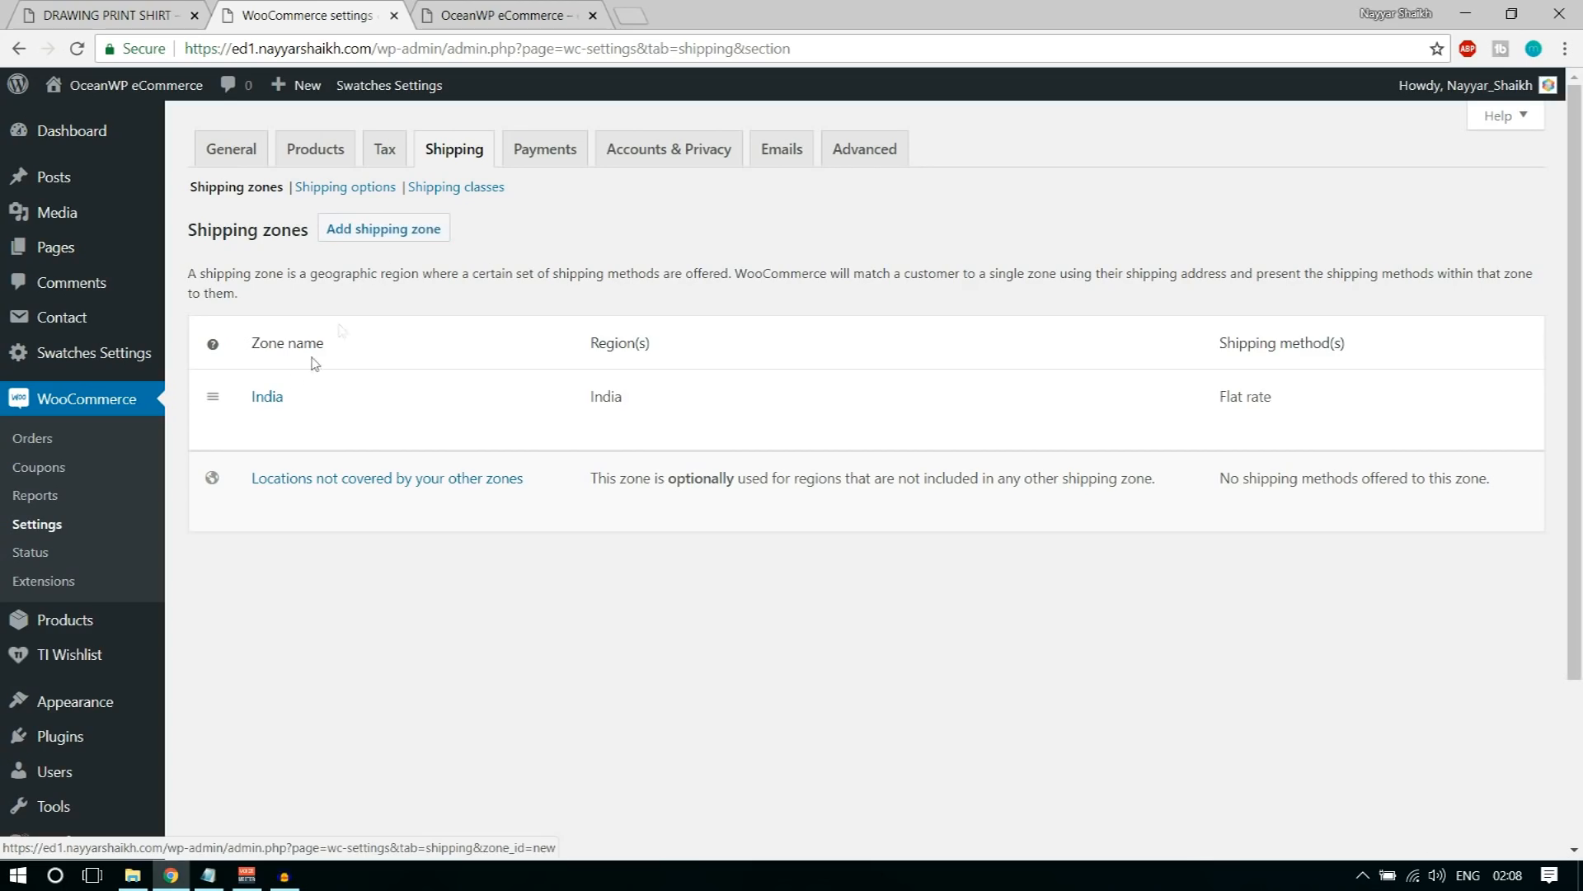
click(261, 426)
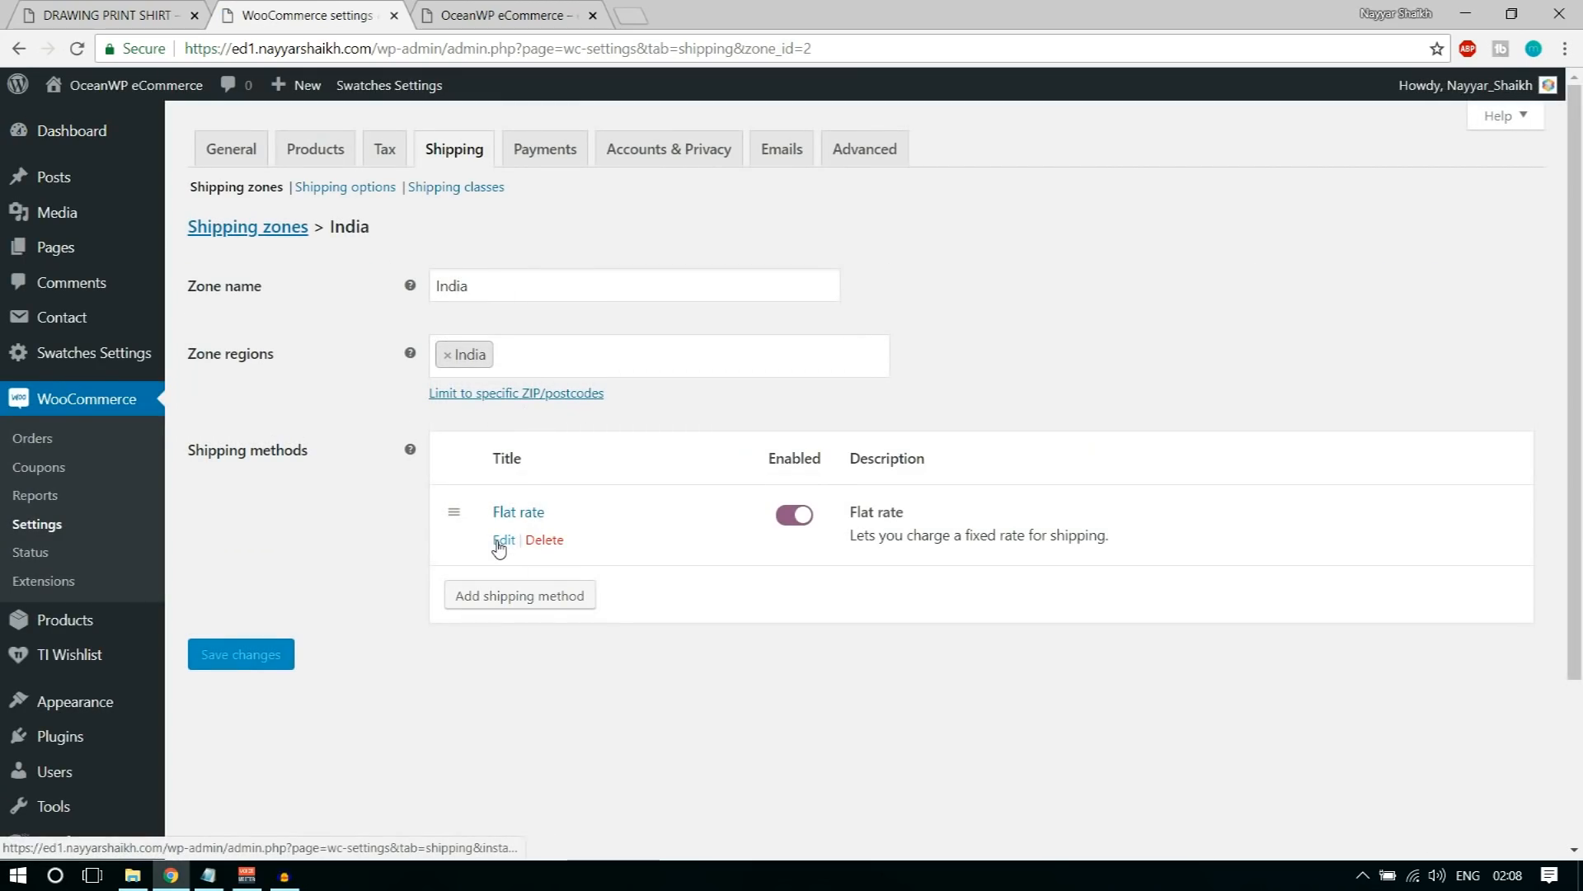
click(502, 541)
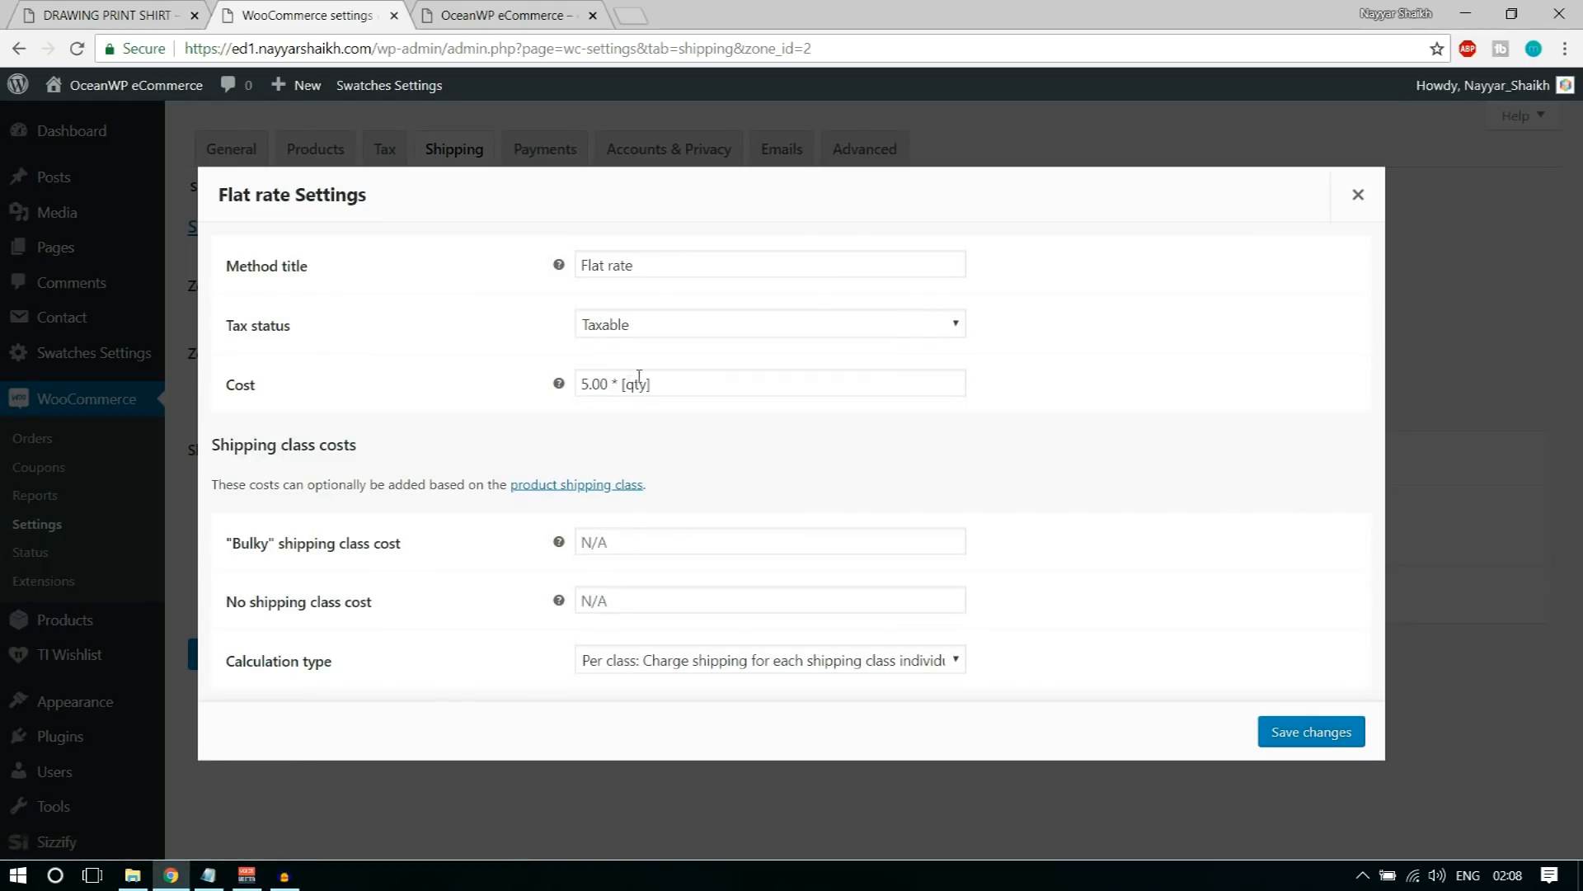
triple_click(698, 385)
click(760, 542)
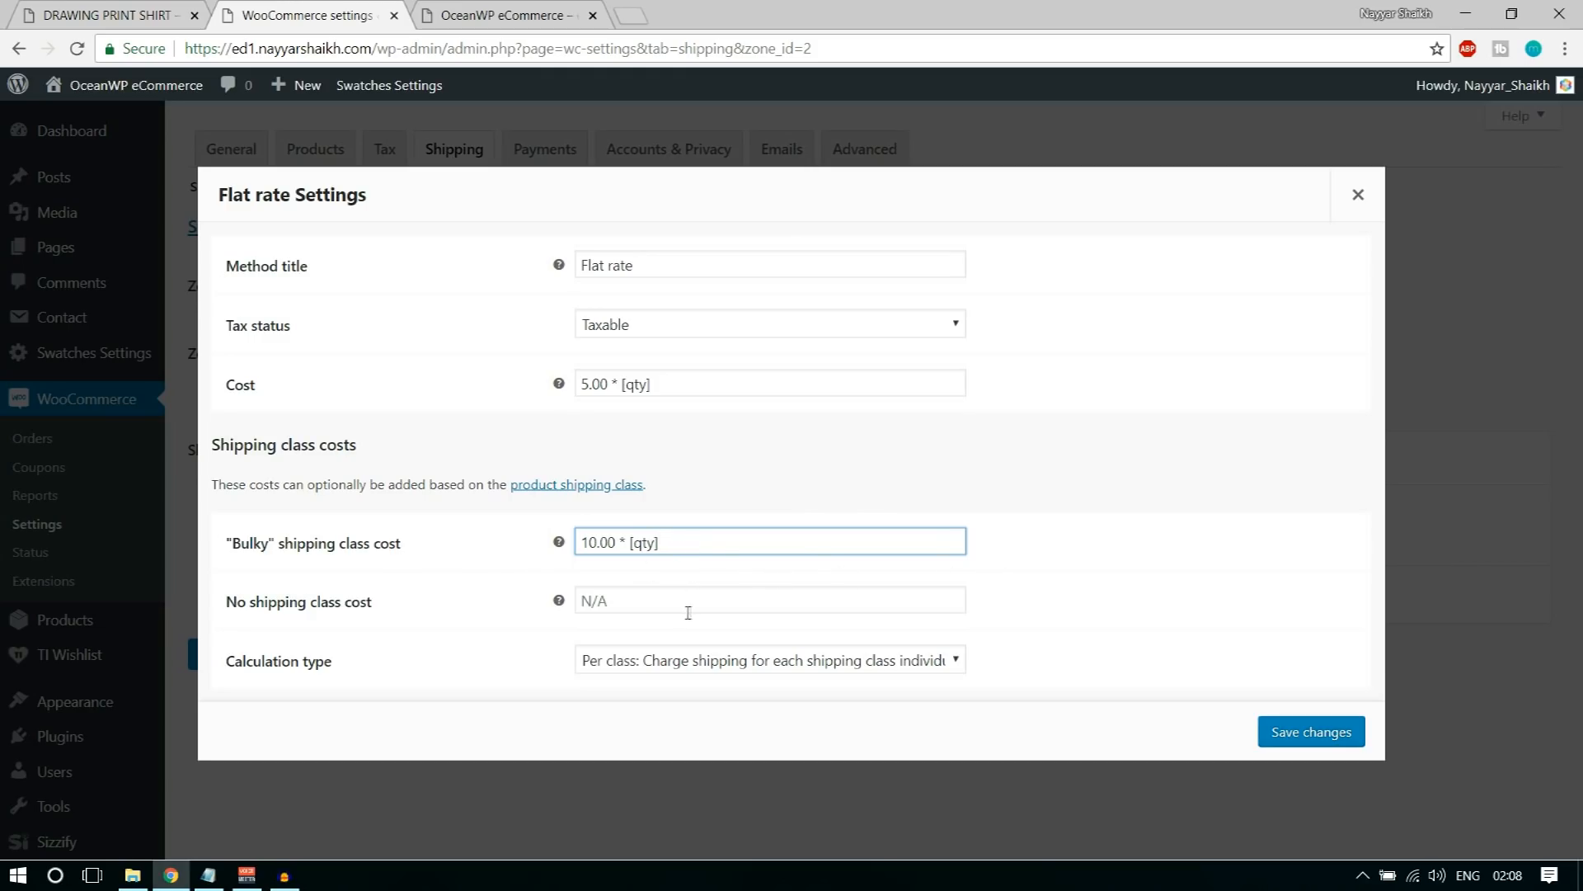
Step: Copy the base cost formula 5.00 * [qty] into the no shipping class cost and save the flat rate settings
drag(227, 606, 387, 619)
triple_click(669, 381)
key(ctrl+c)
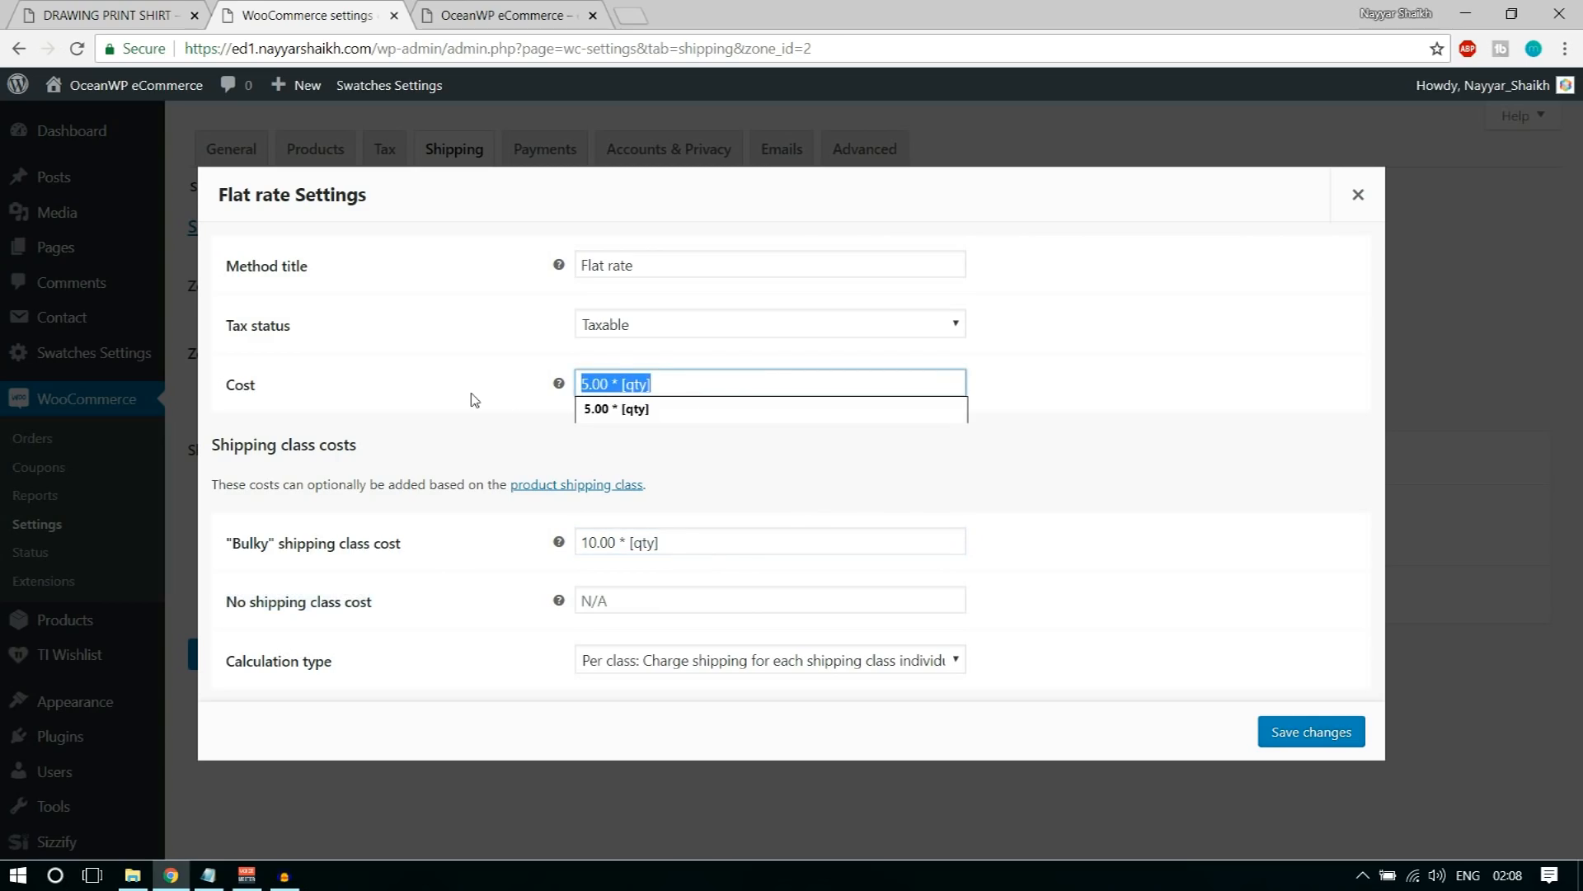
click(641, 596)
key(ctrl+v)
click(1203, 593)
drag(692, 598, 555, 600)
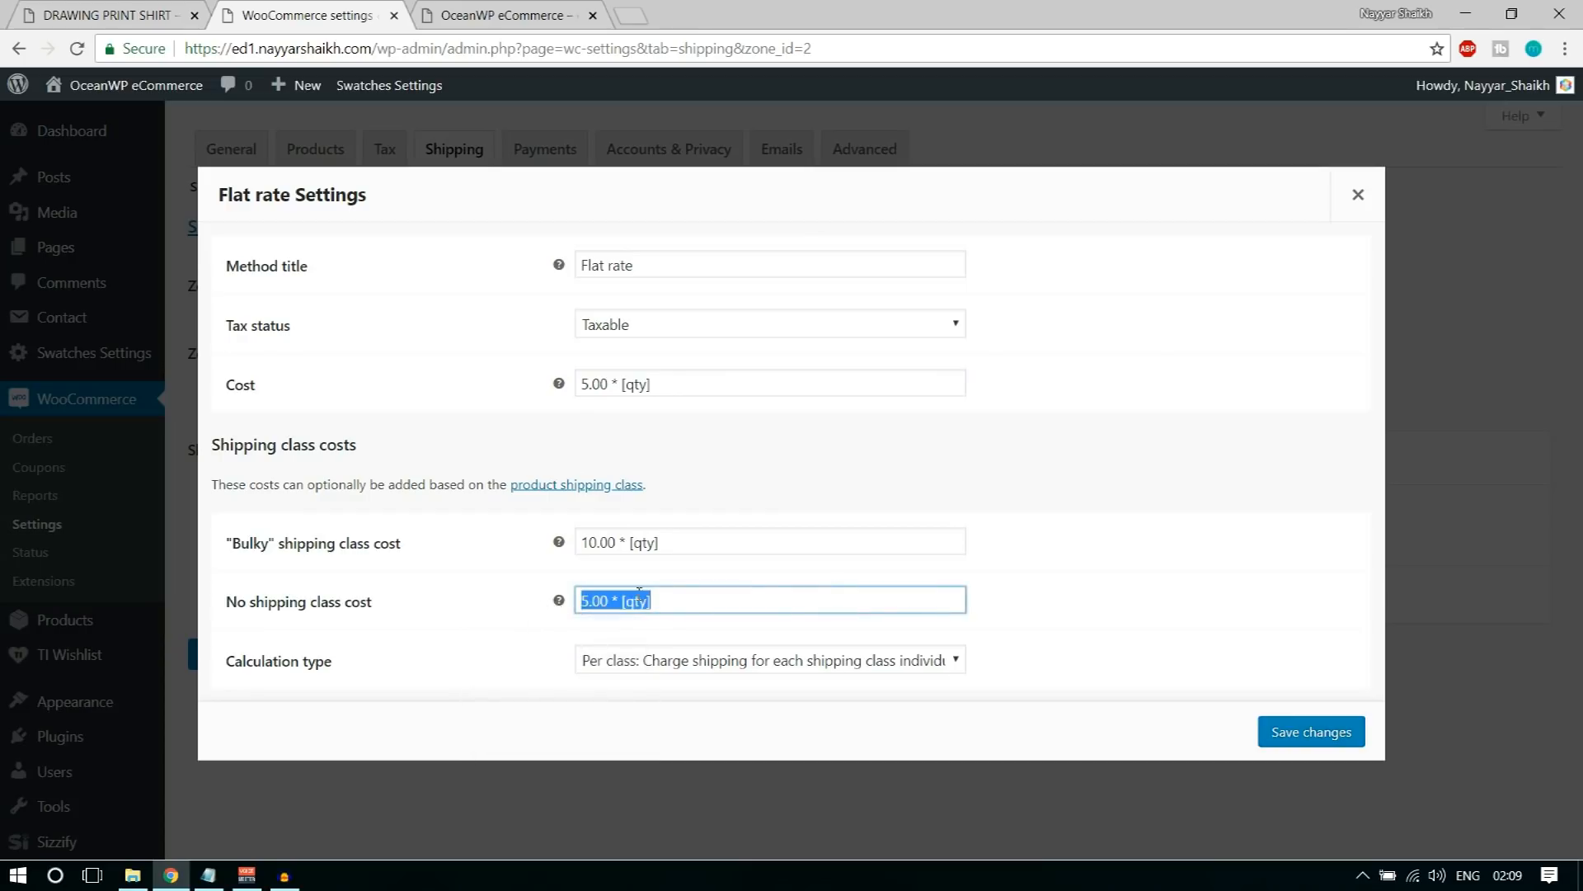
click(1344, 736)
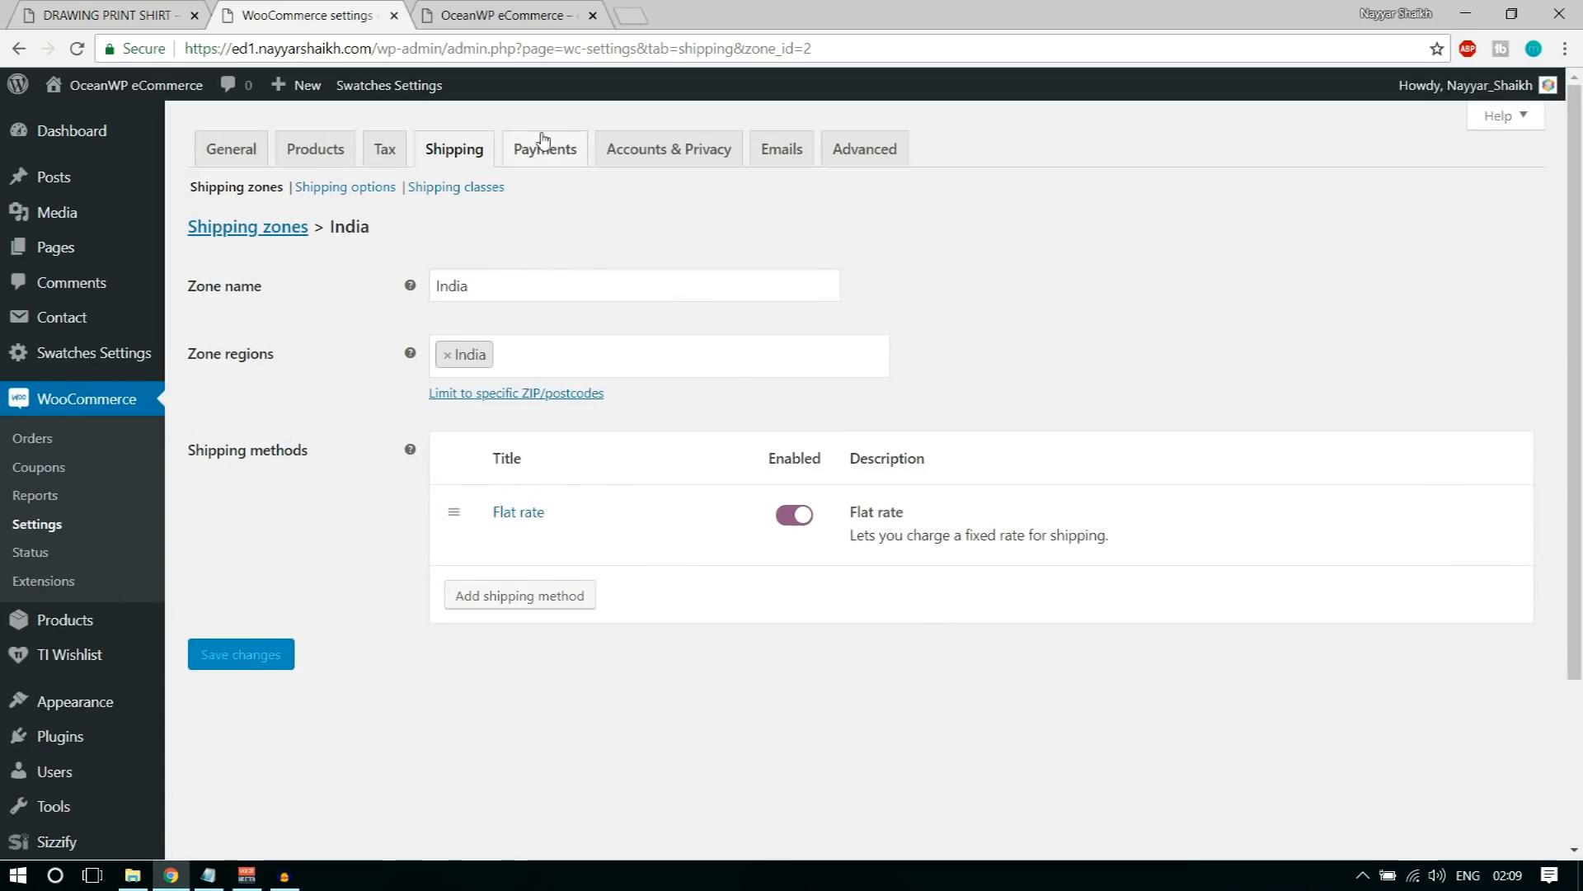
Step: Enable PayPal as a payment method in the WooCommerce payment settings and save the changes
click(545, 161)
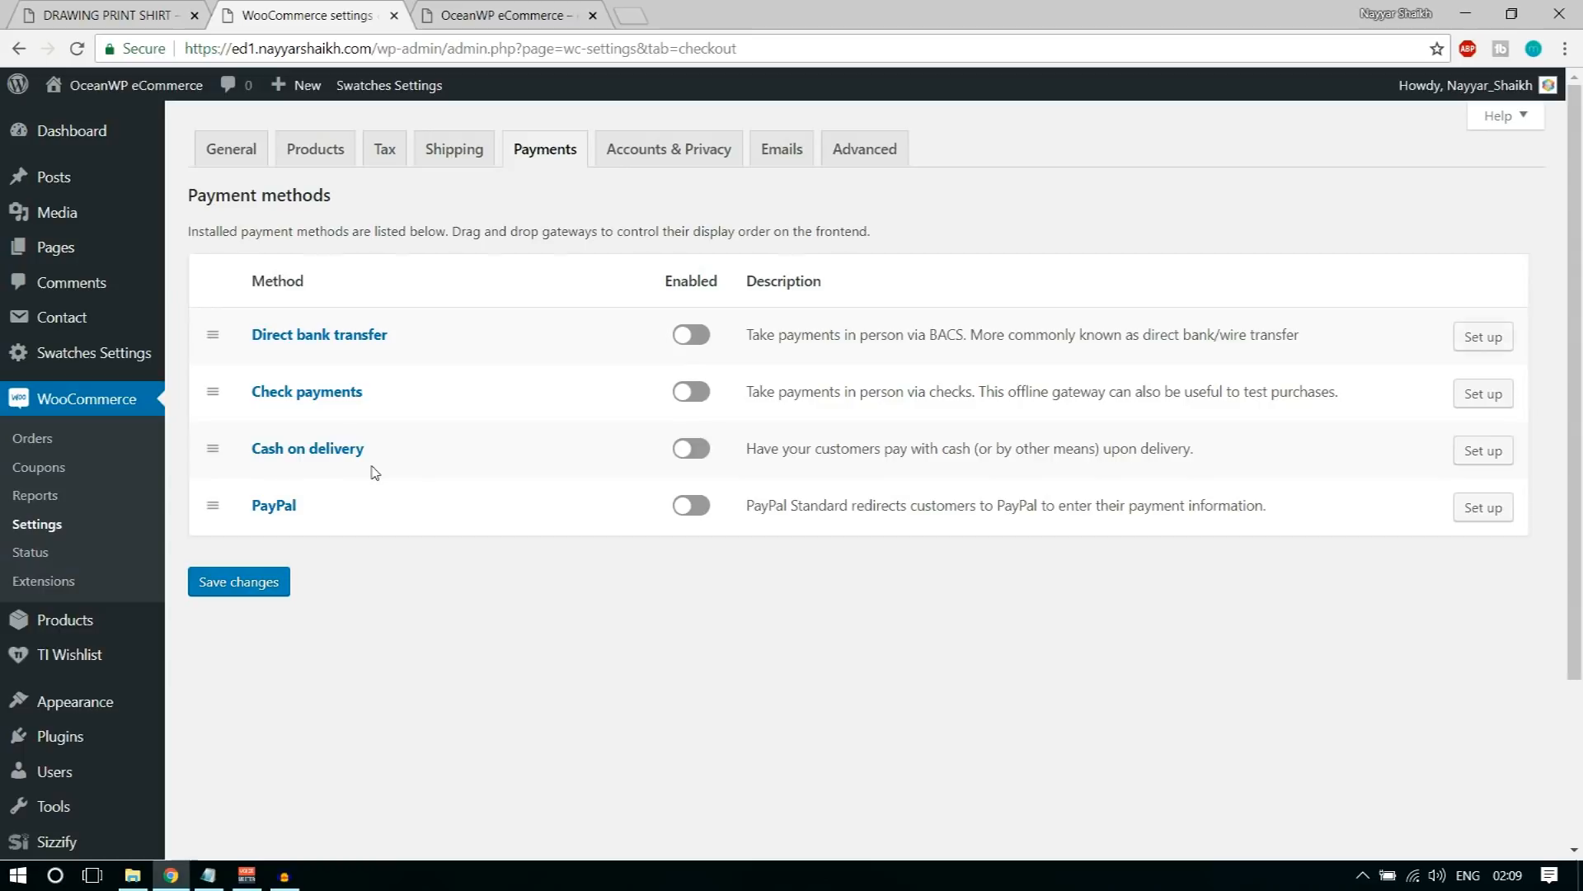
click(699, 517)
click(266, 586)
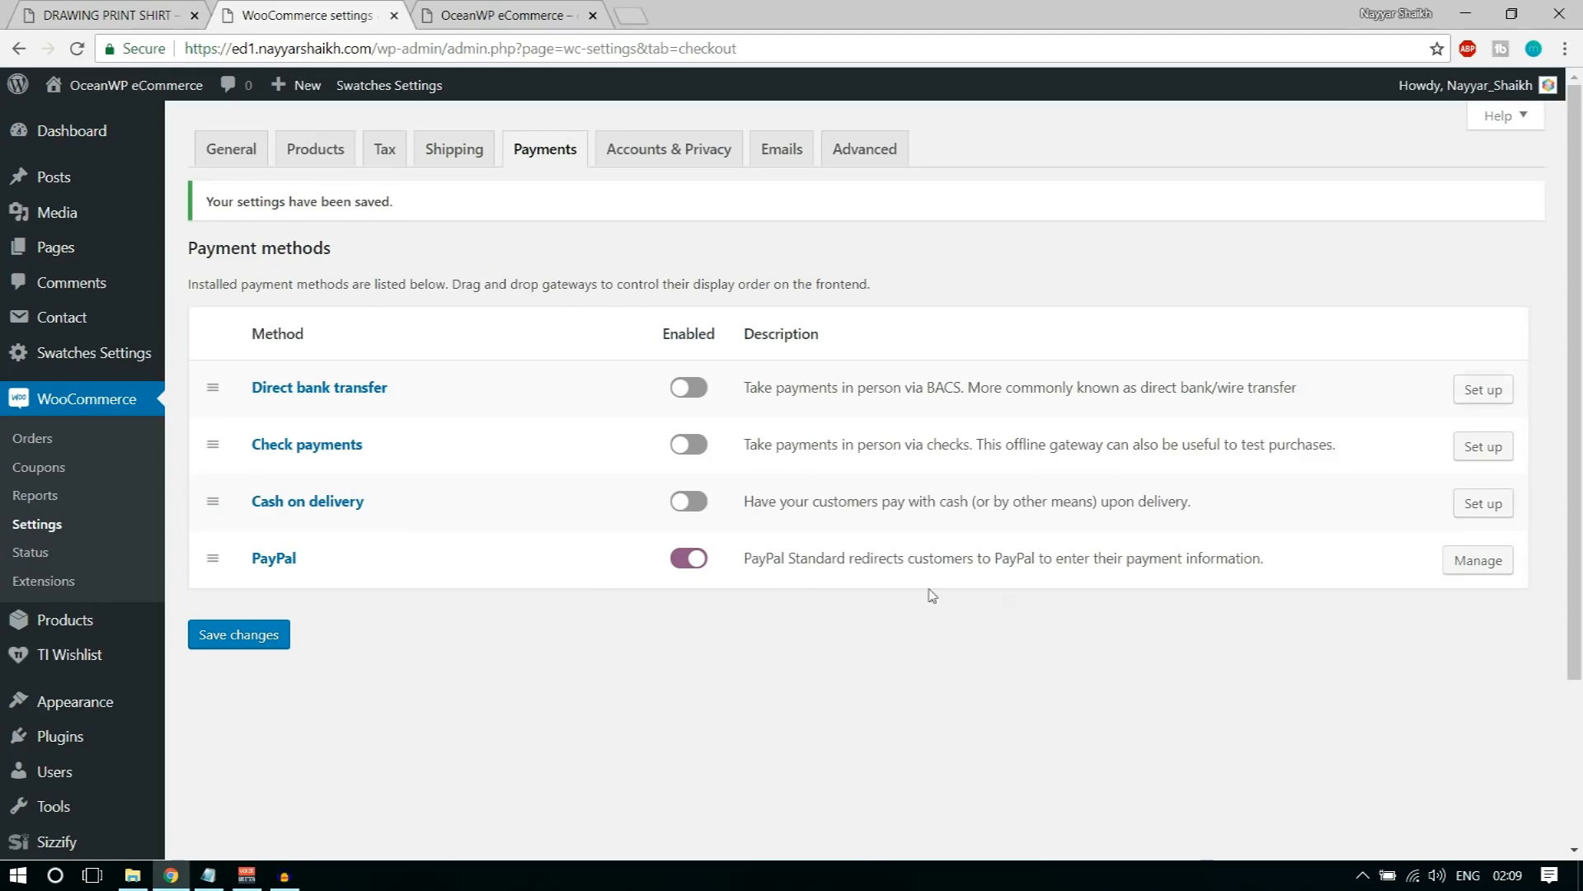
Step: Open PayPal's payment settings and review its title, description, PayPal email, advanced options and API credentials fields
click(1478, 566)
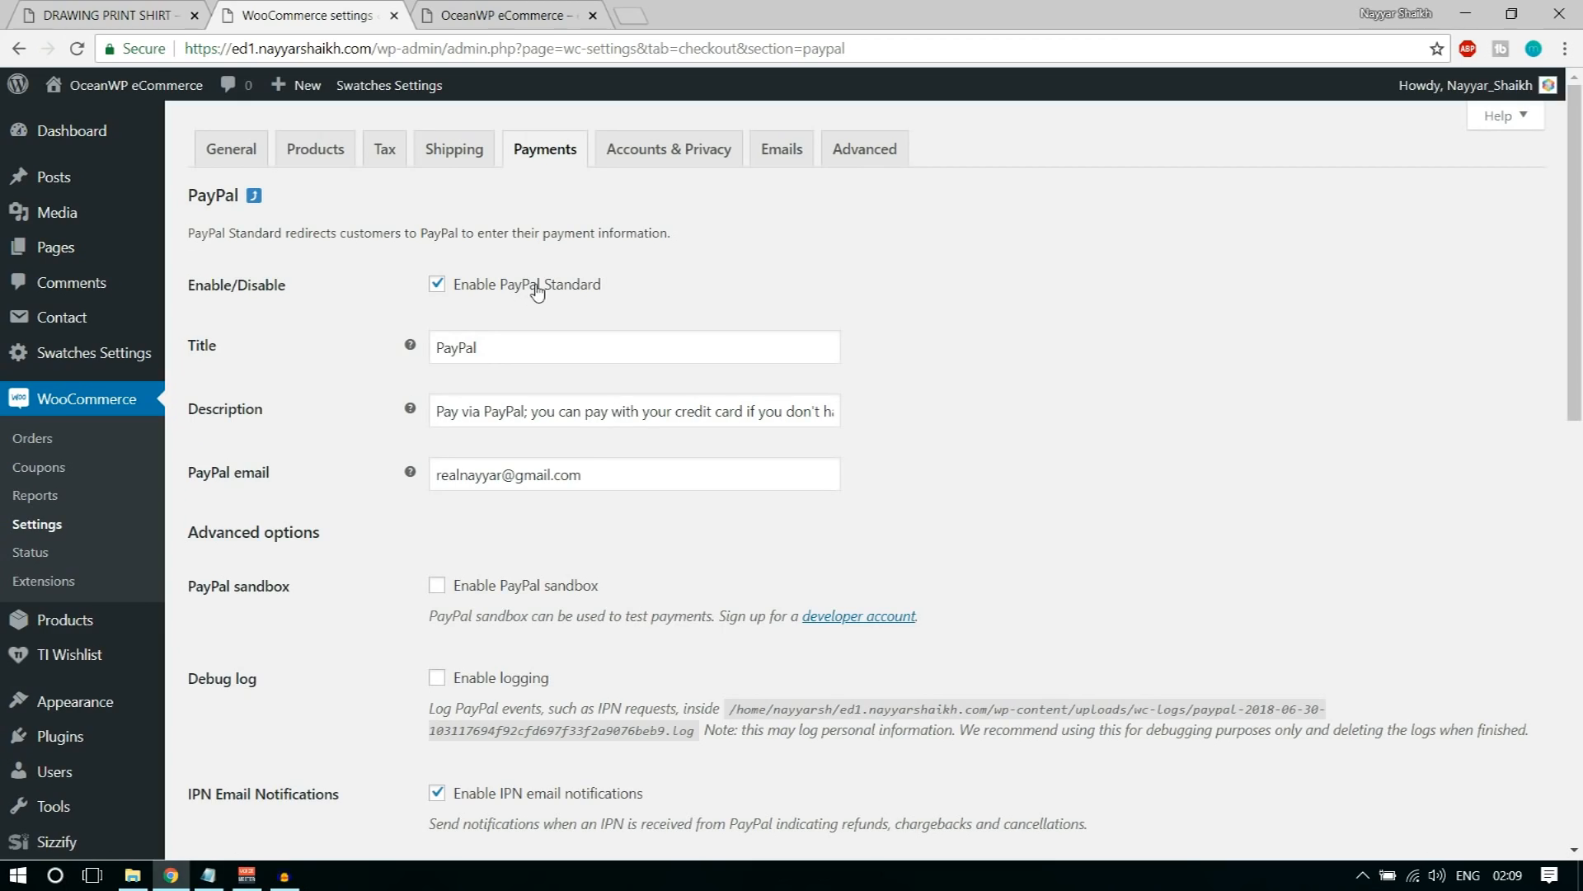
drag(524, 342, 436, 346)
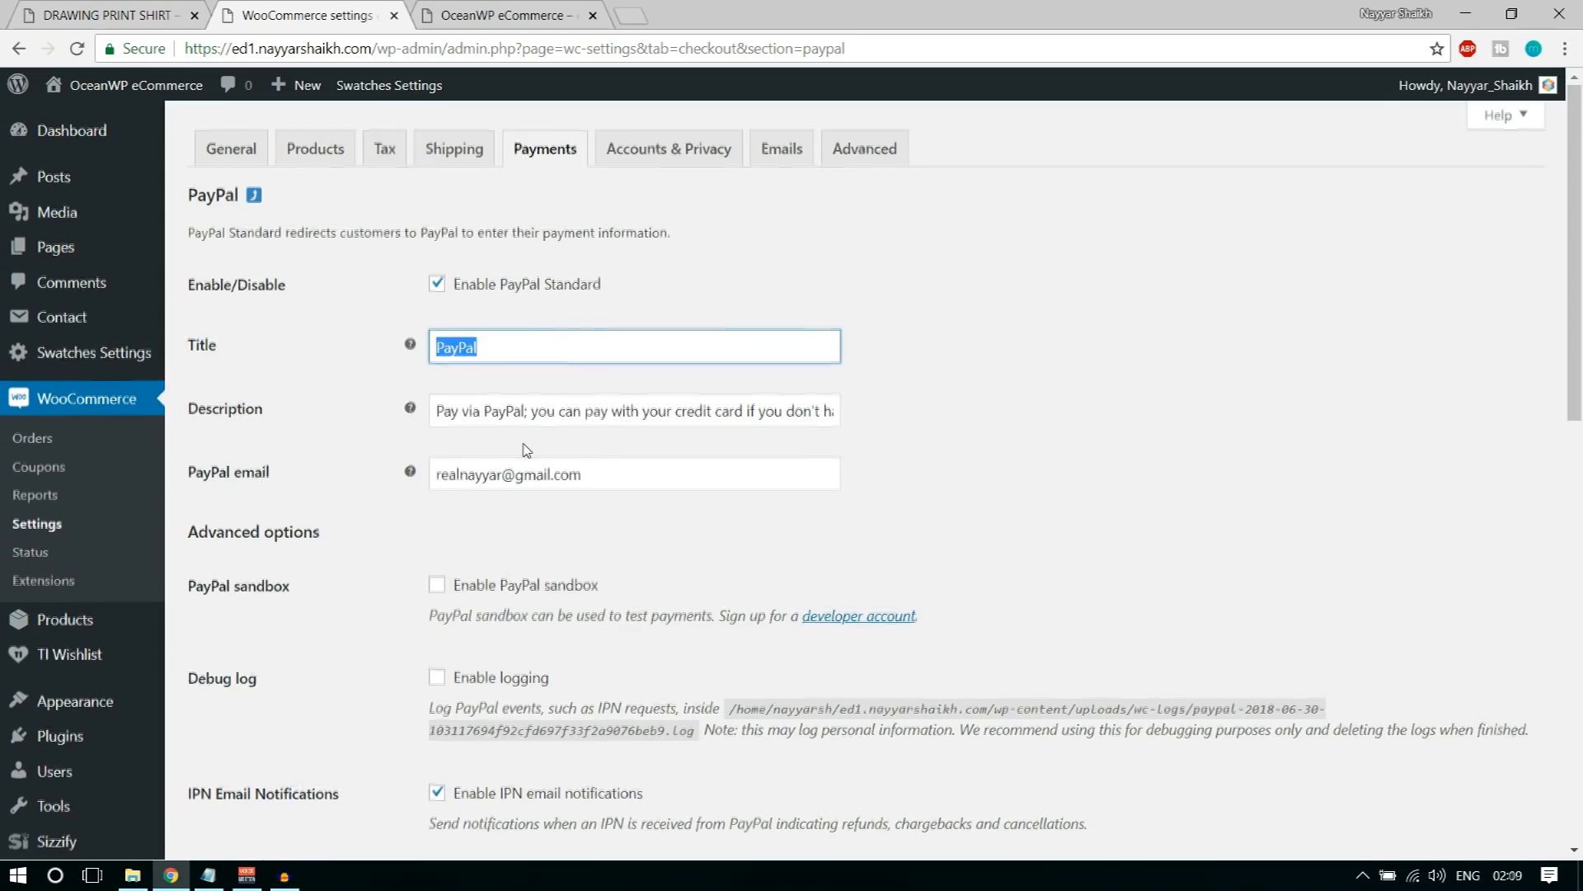
scroll(496, 350, down, 2)
click(465, 307)
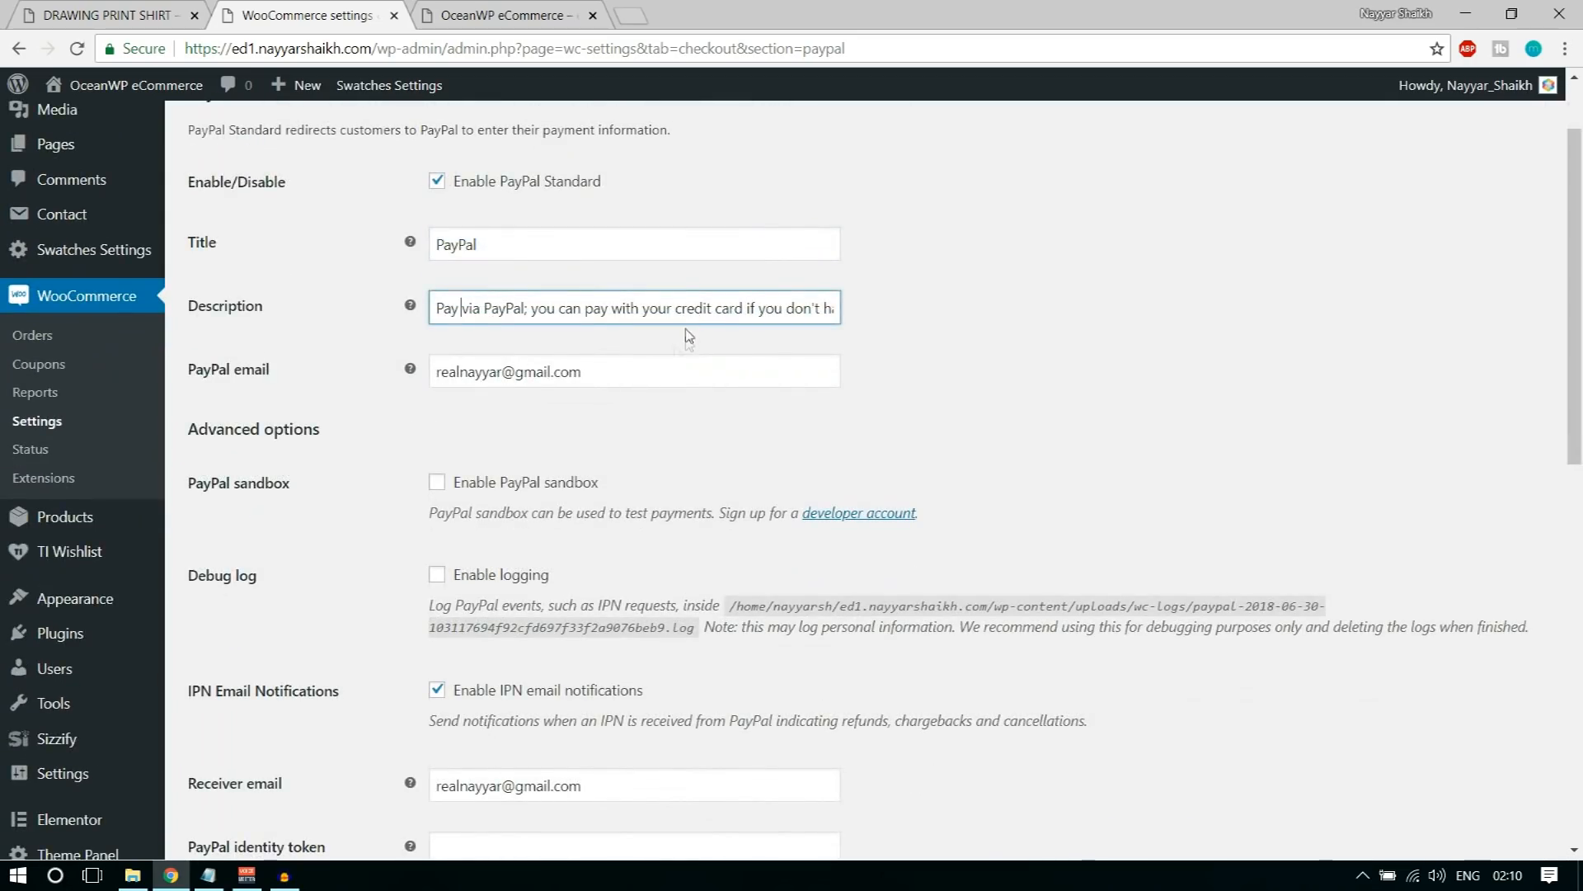
drag(274, 373, 181, 371)
click(273, 372)
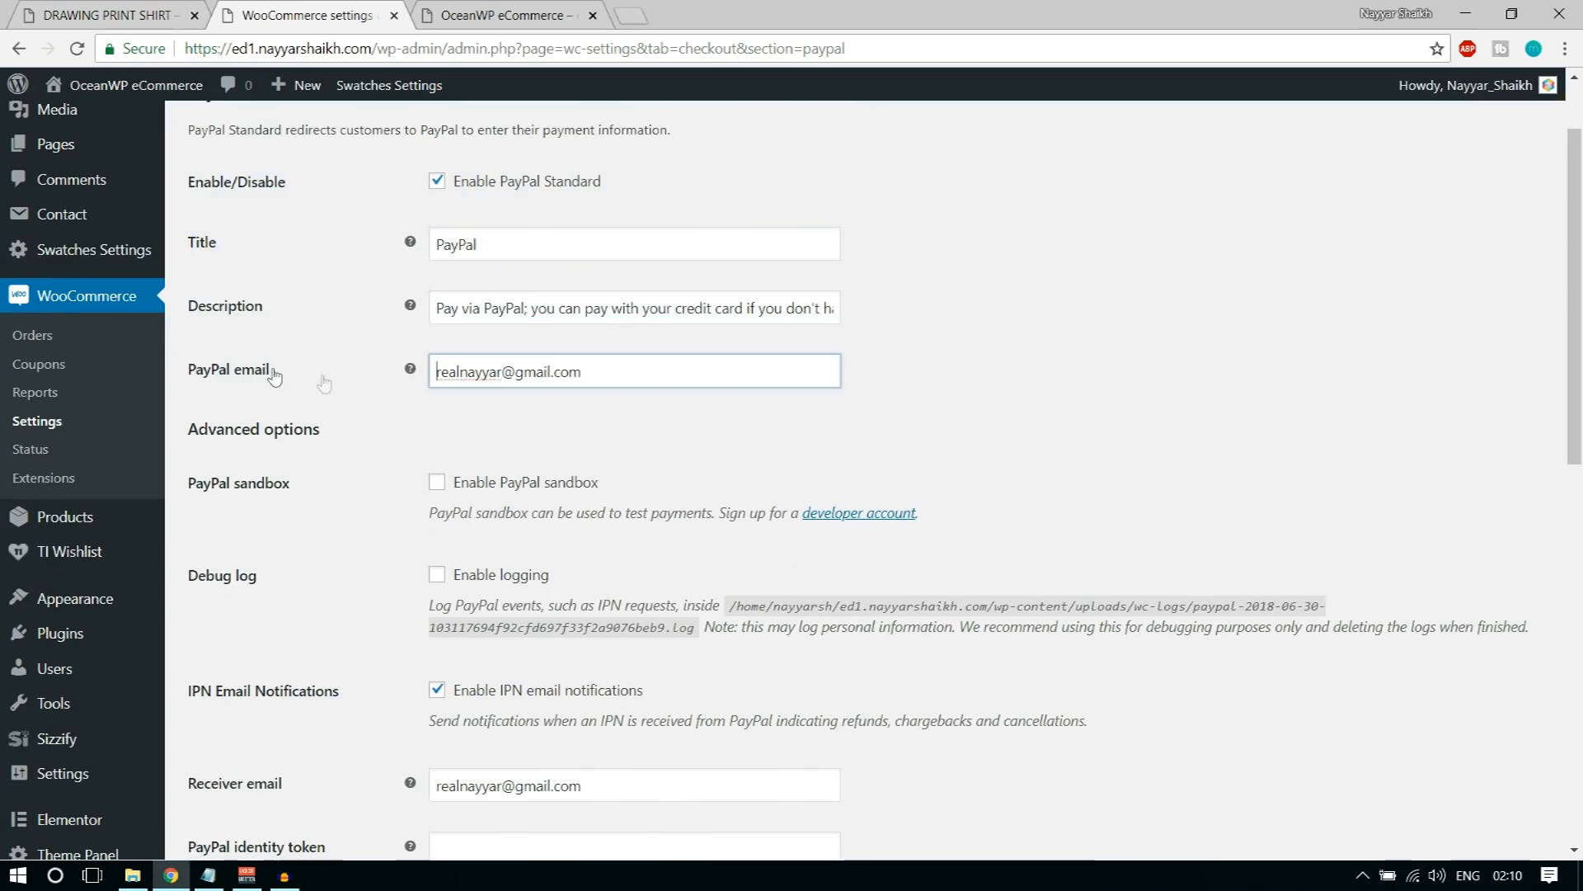
scroll(609, 373, up, 1)
key(ctrl+a)
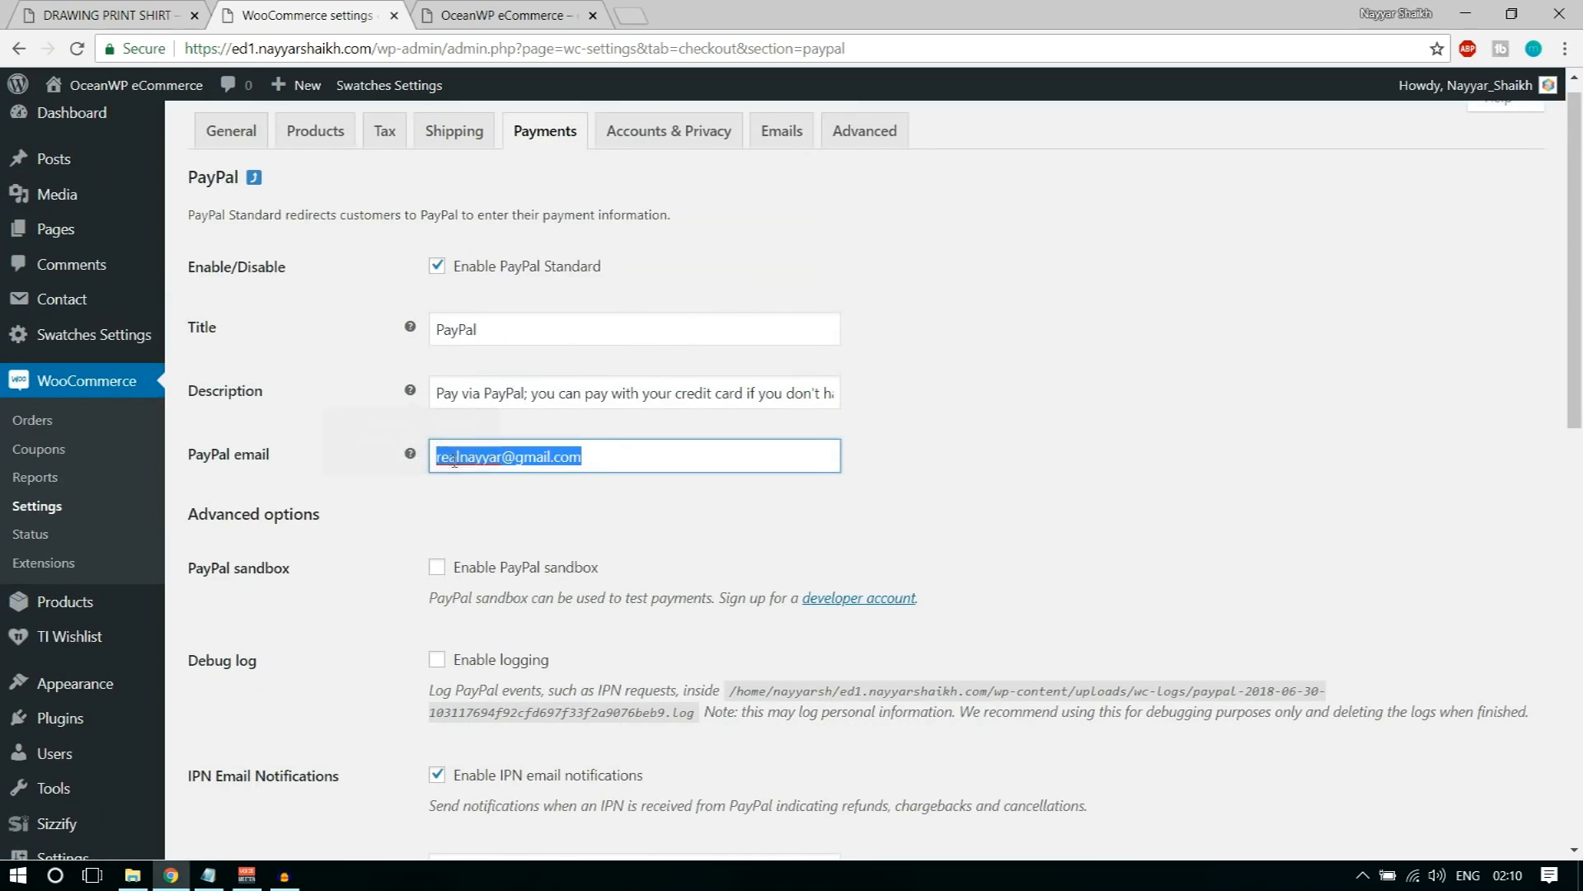
click(505, 510)
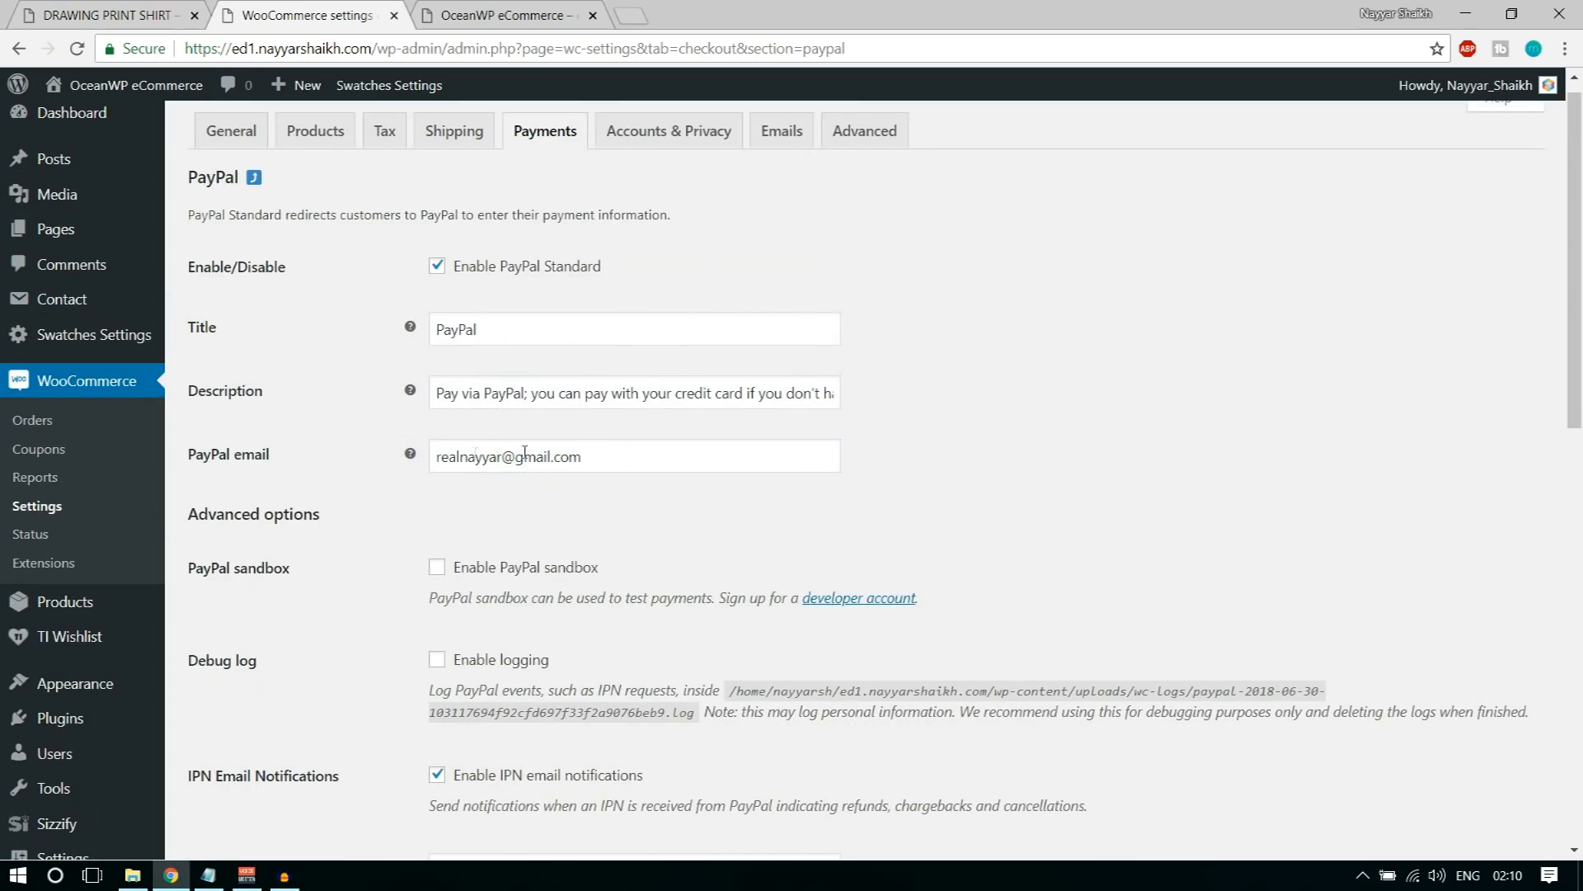
scroll(656, 483, down, 5)
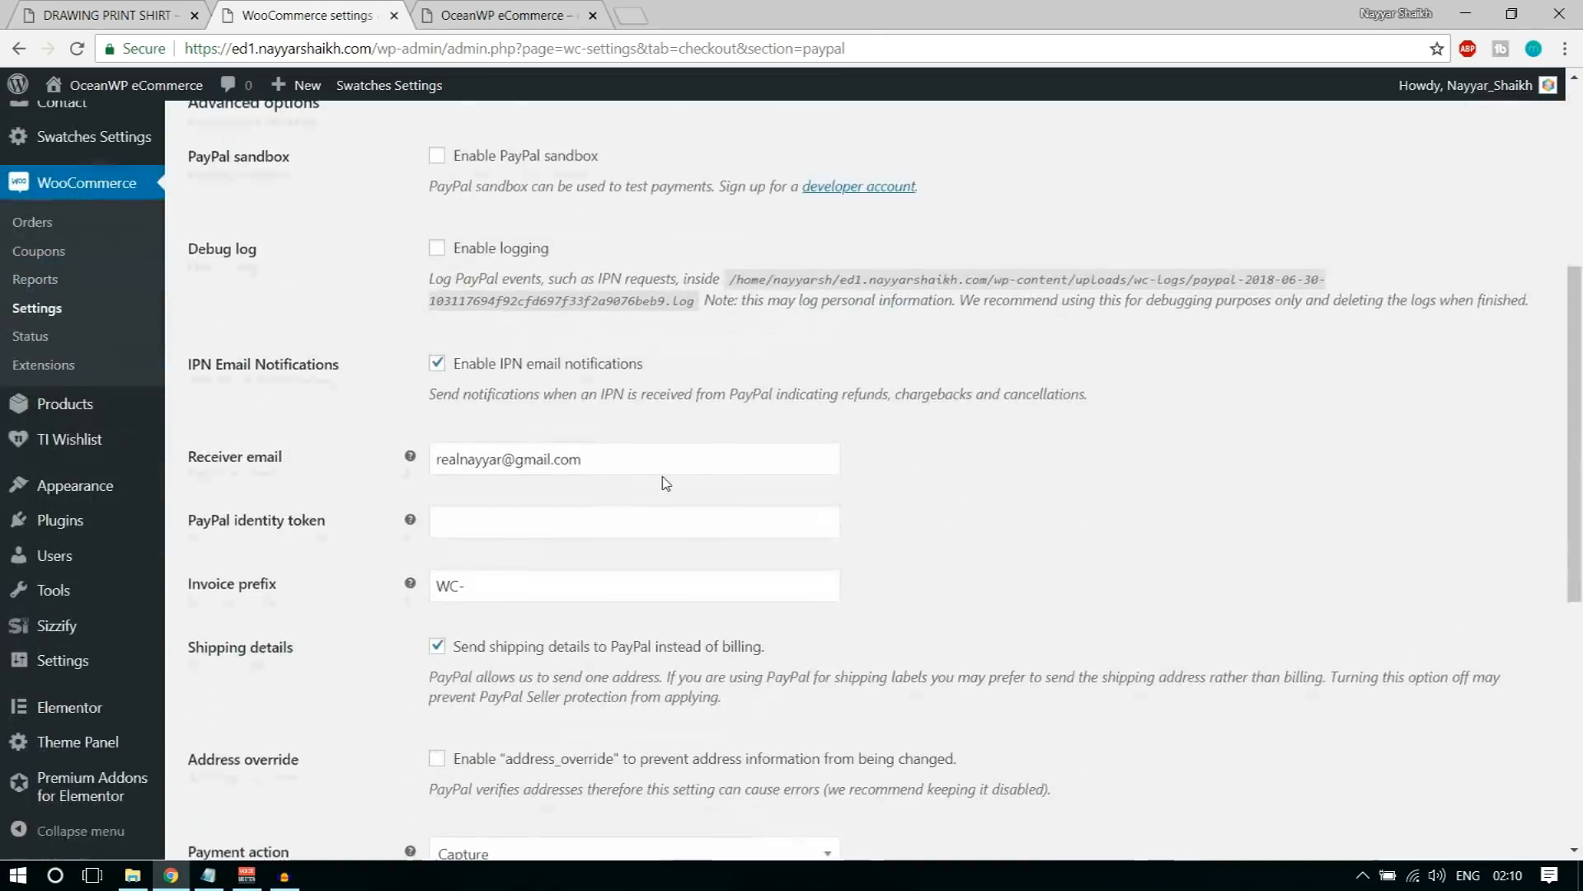
scroll(1044, 437, down, 7)
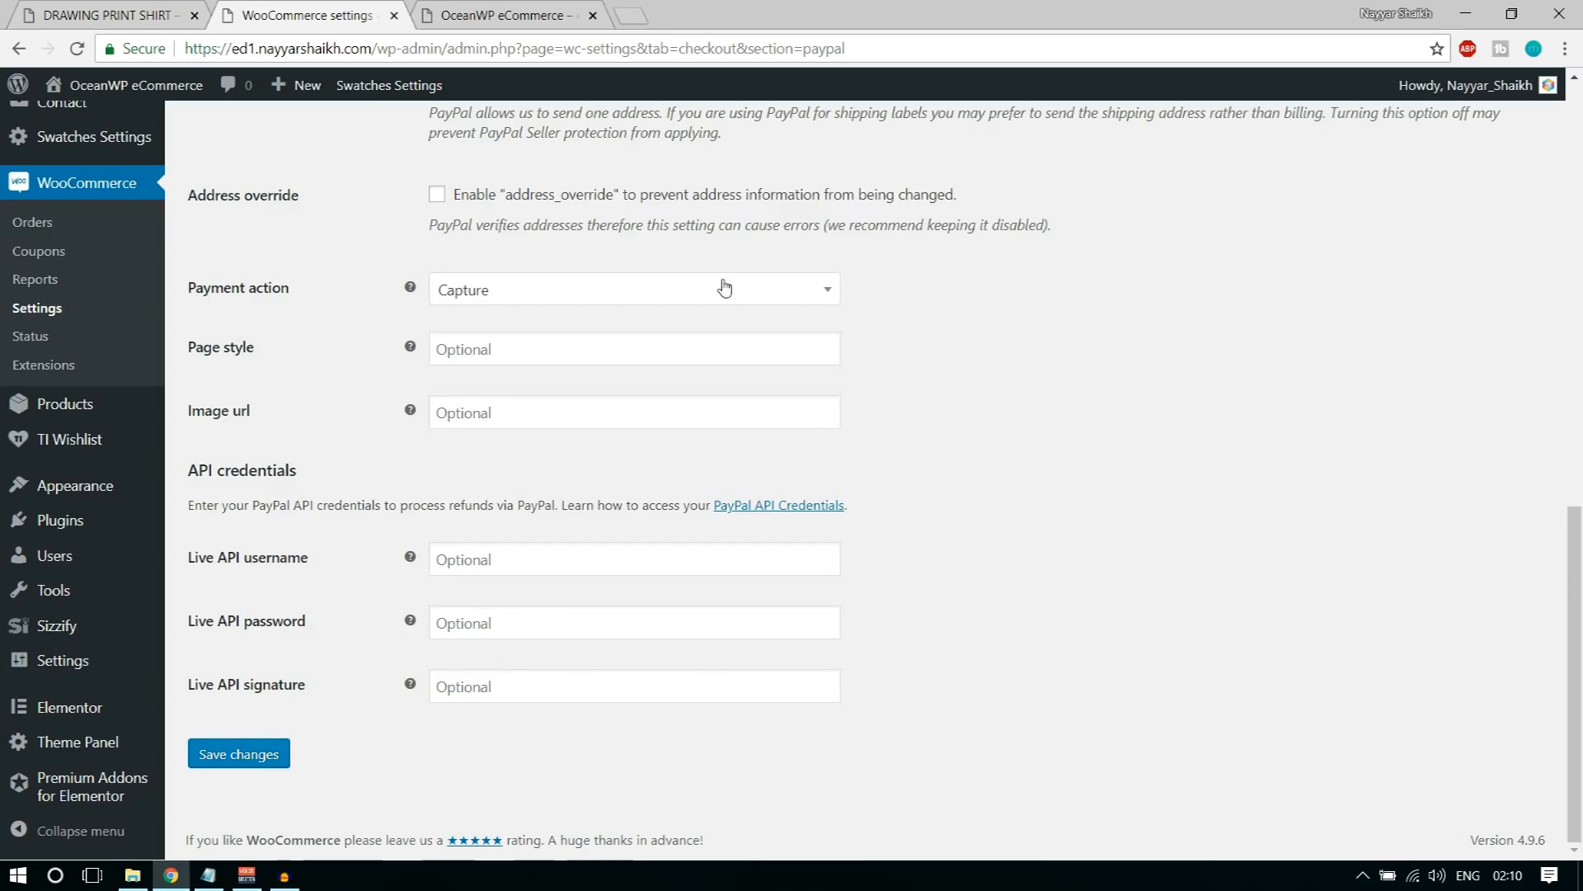
Step: Open the PayPal account in a new browser tab and go to its seller preferences
click(632, 8)
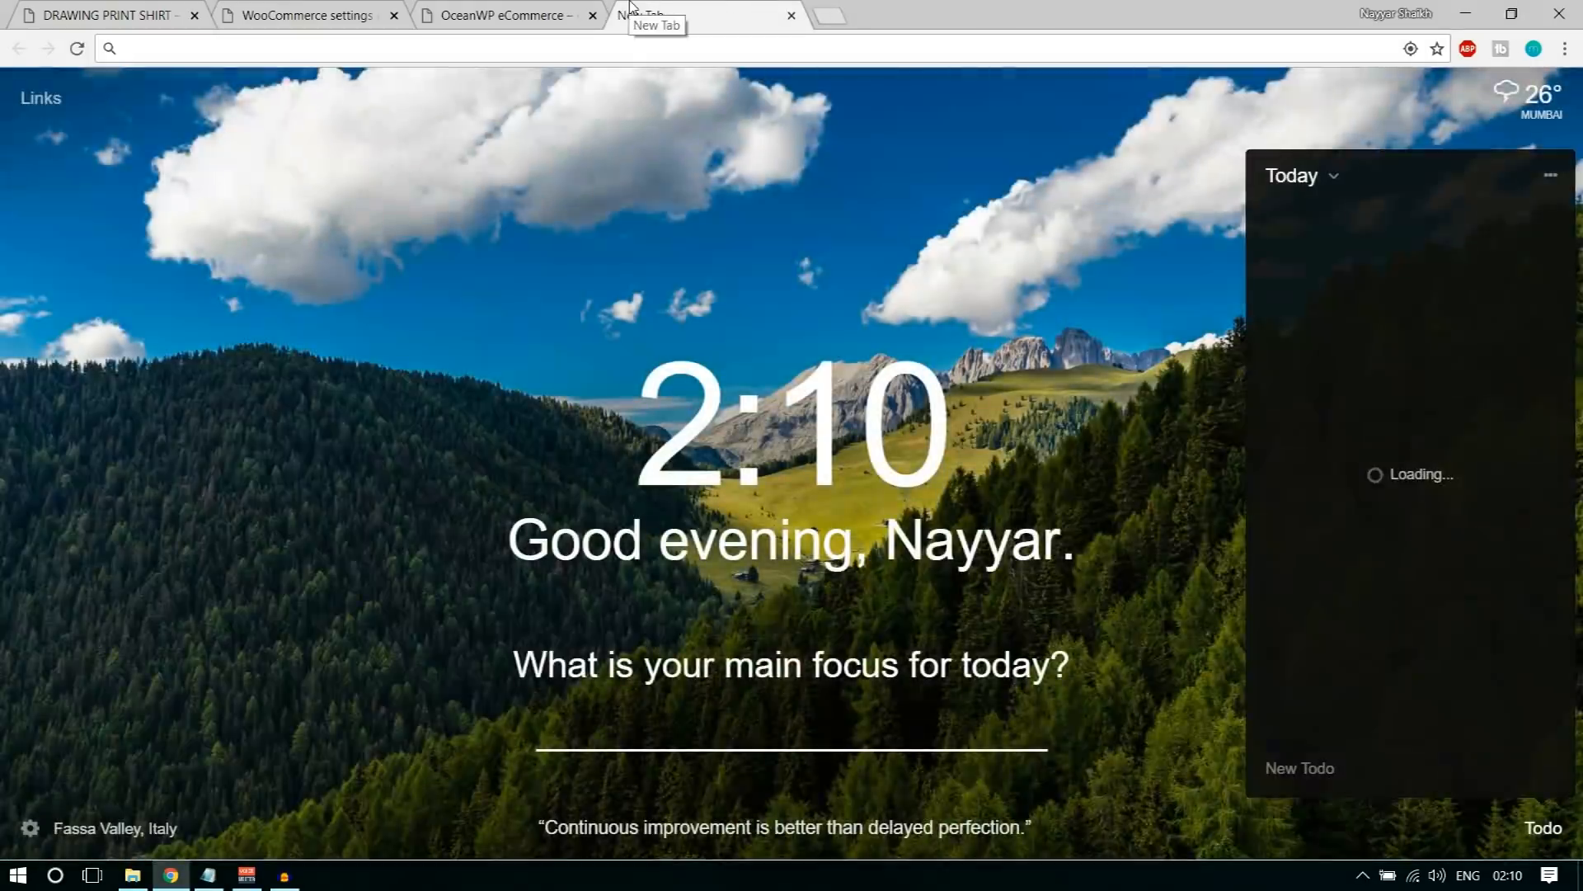
text(pay)
key(Return)
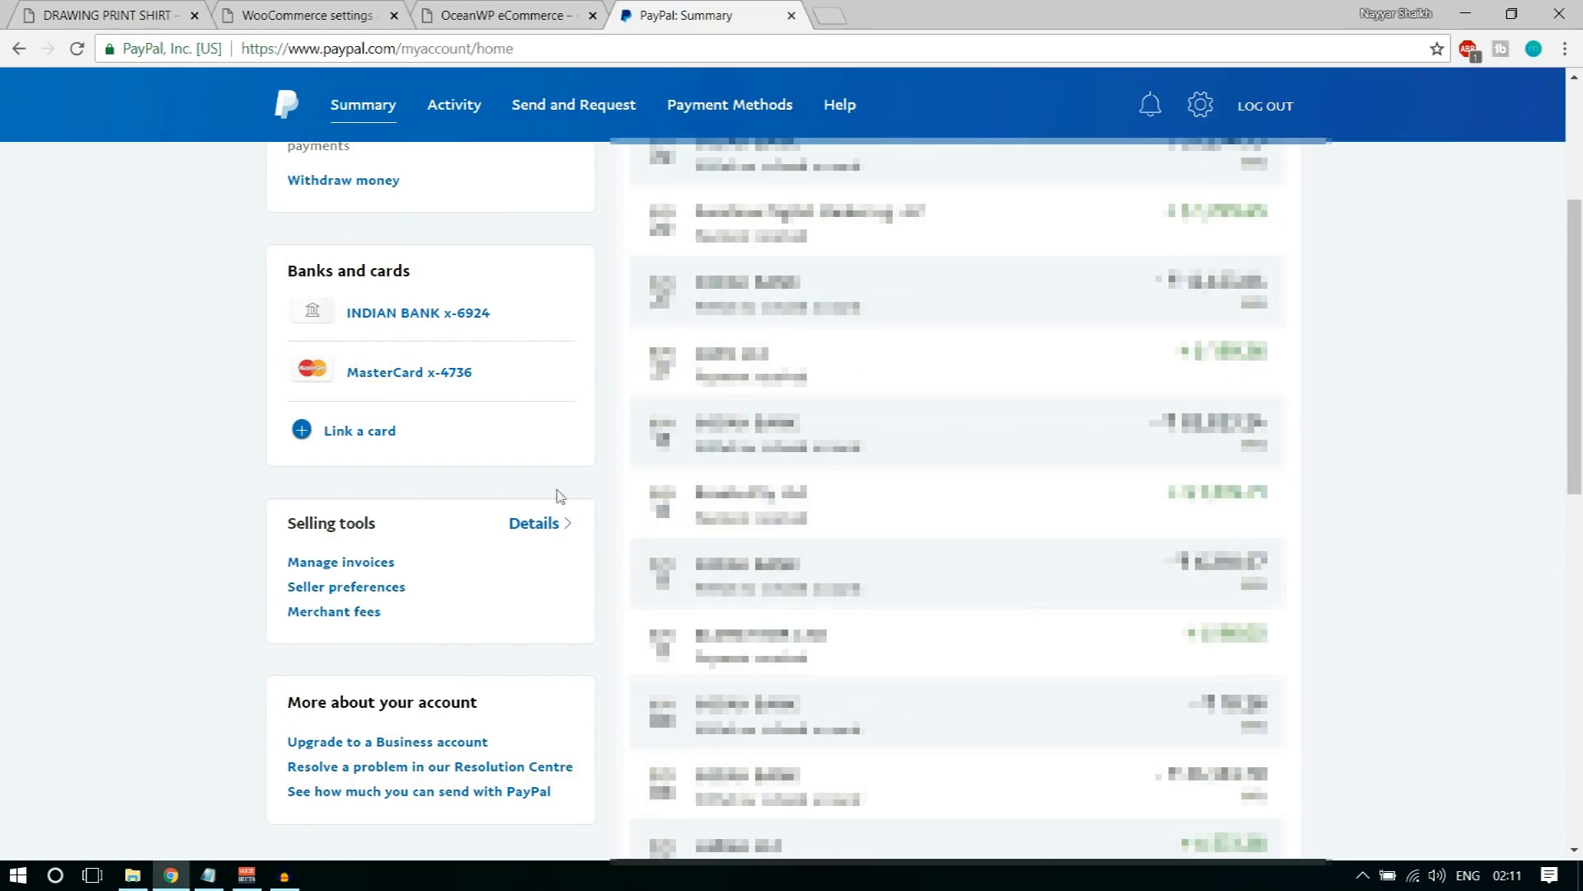
click(357, 589)
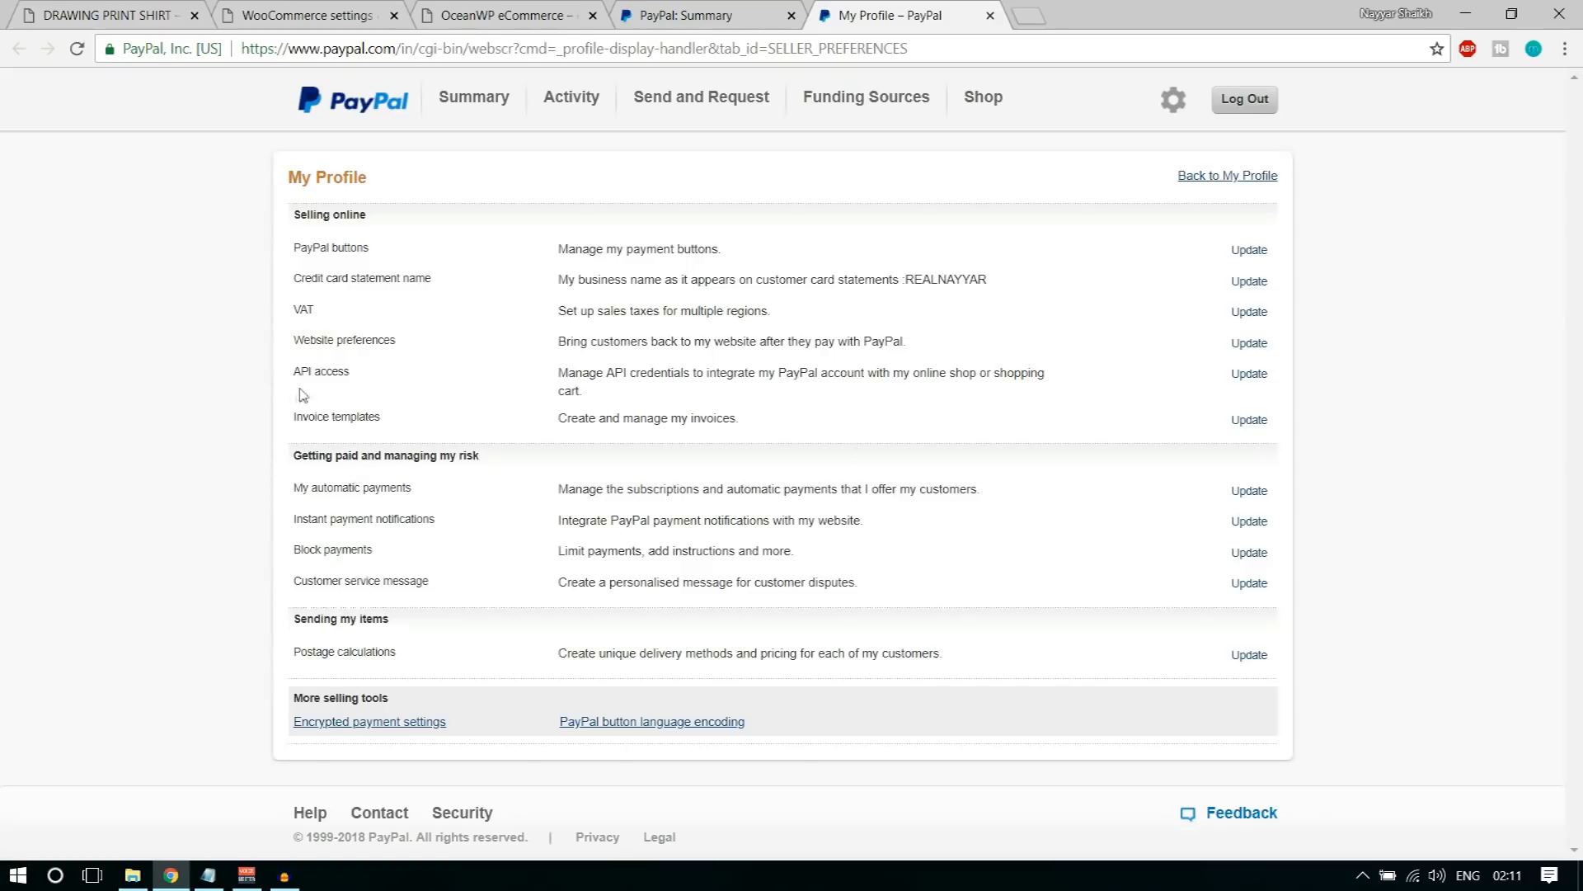
Step: Open the API access settings in PayPal and go to managing the NVP/SOAP API integration (Classic) credentials
drag(291, 370, 332, 372)
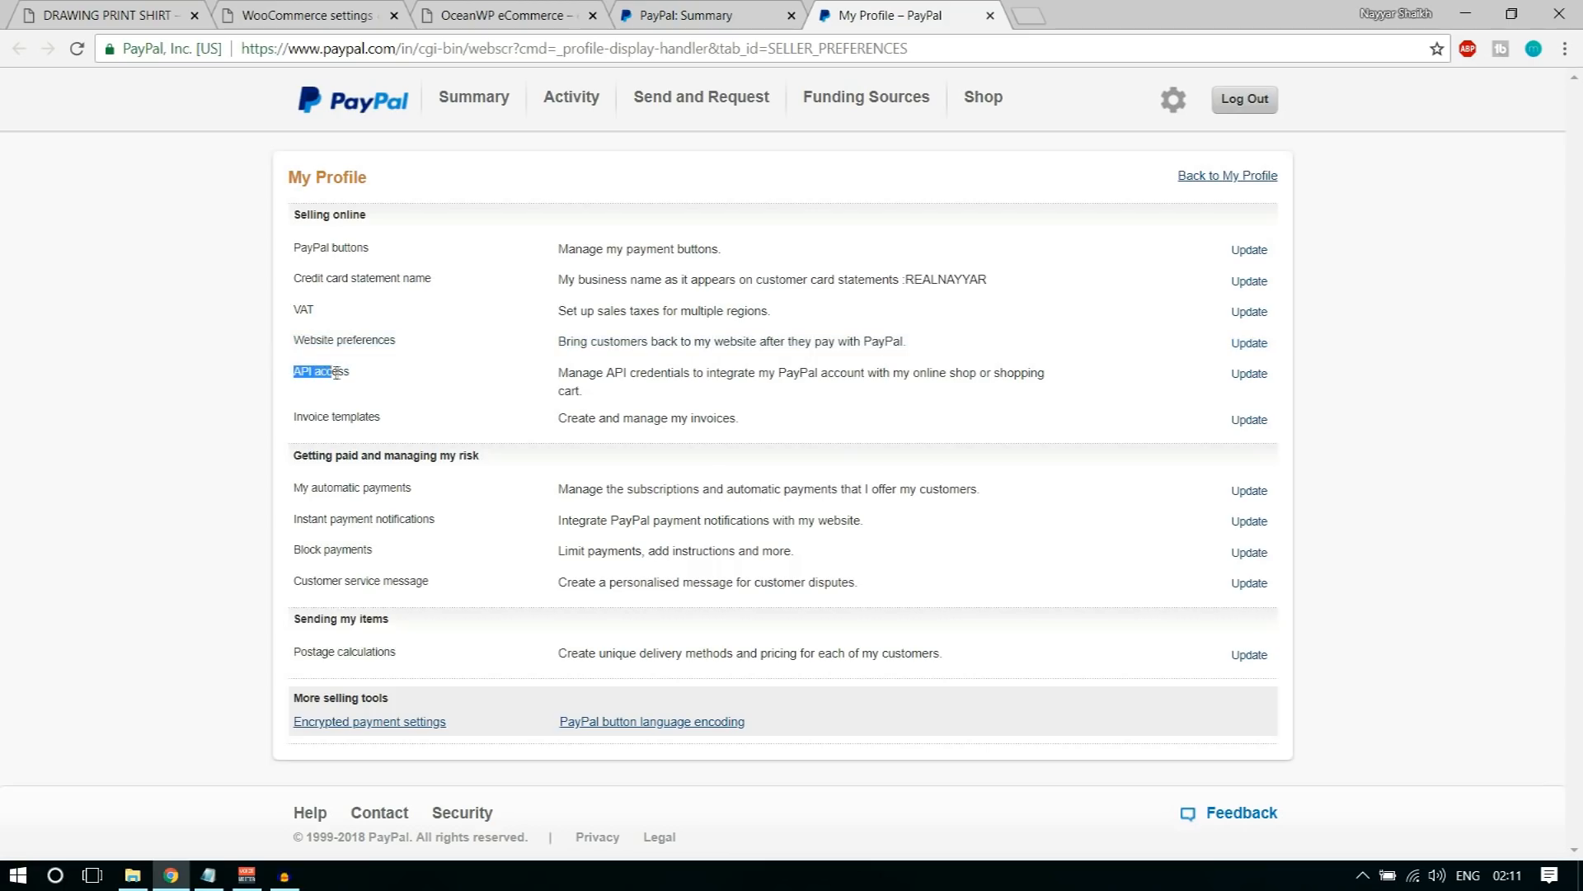
click(1252, 377)
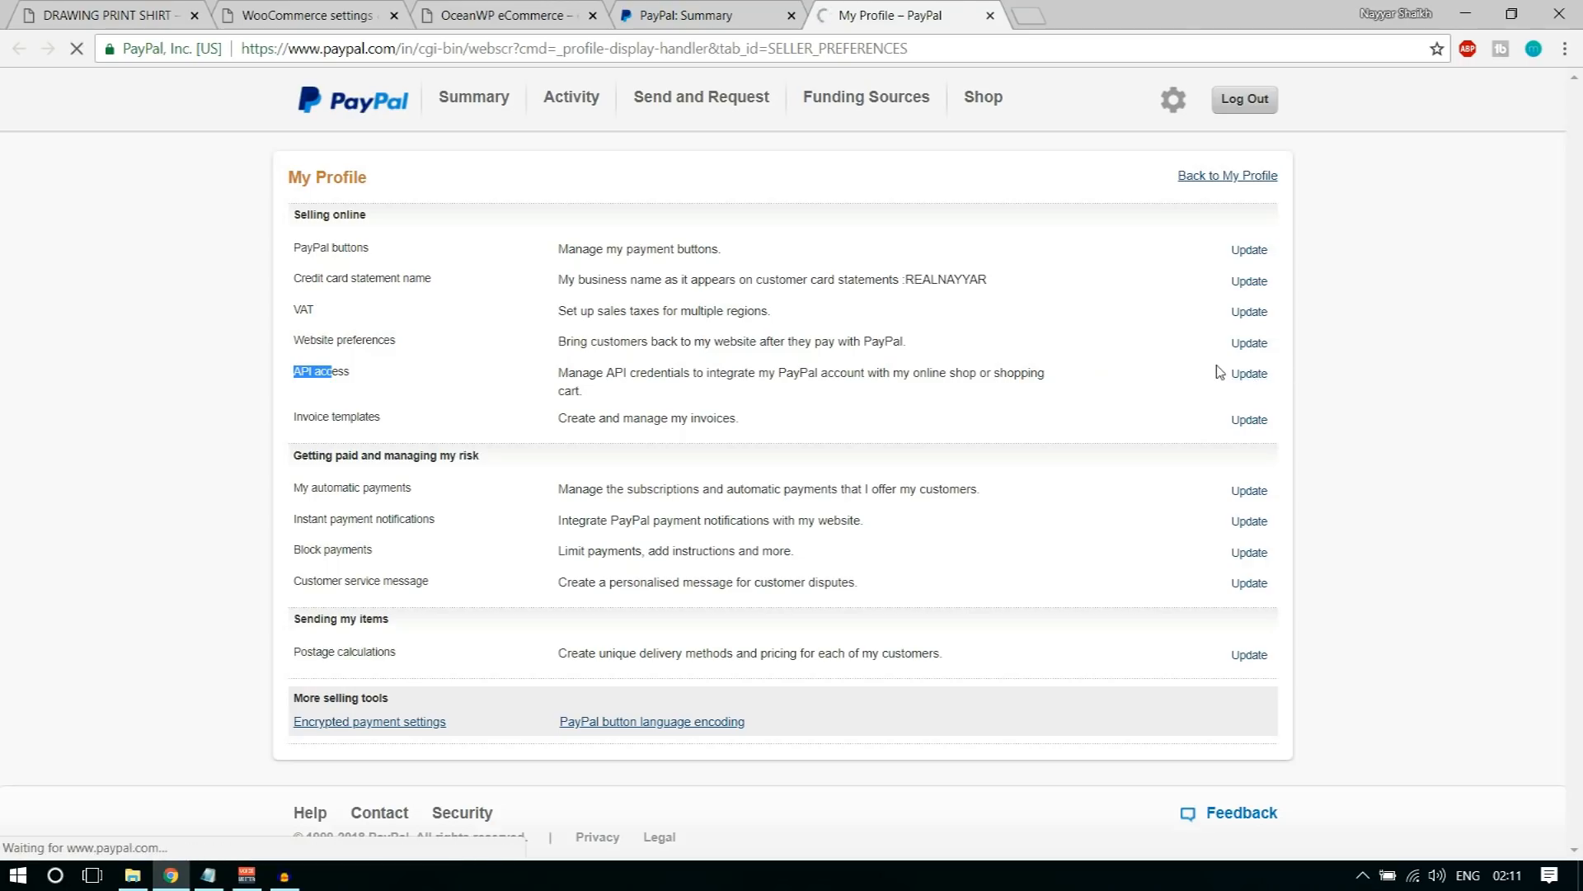
scroll(1177, 594, down, 3)
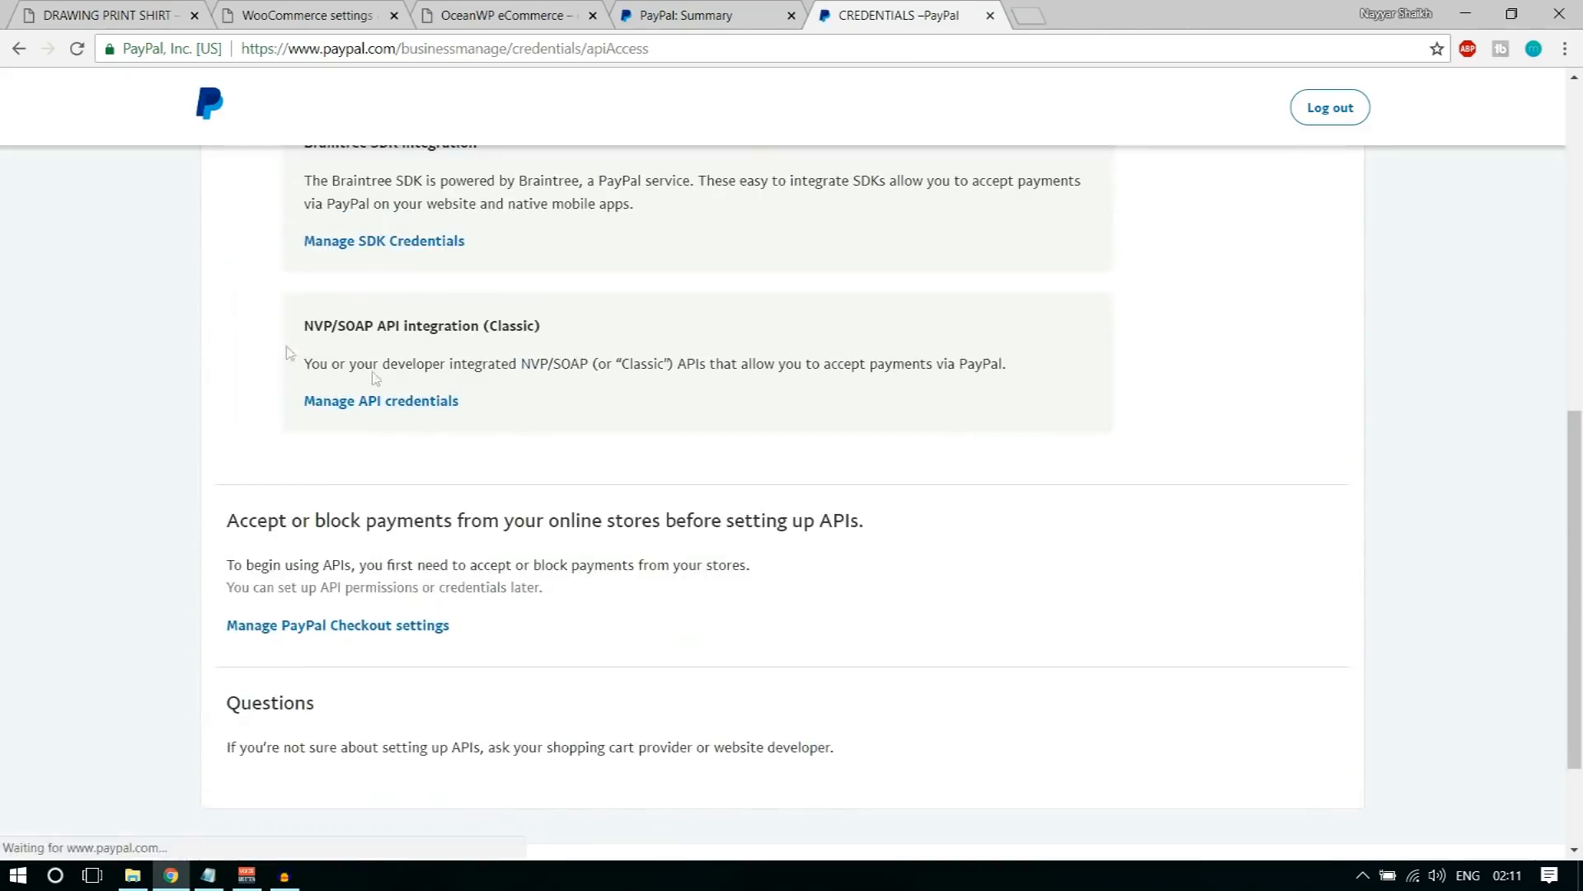
drag(303, 326, 573, 326)
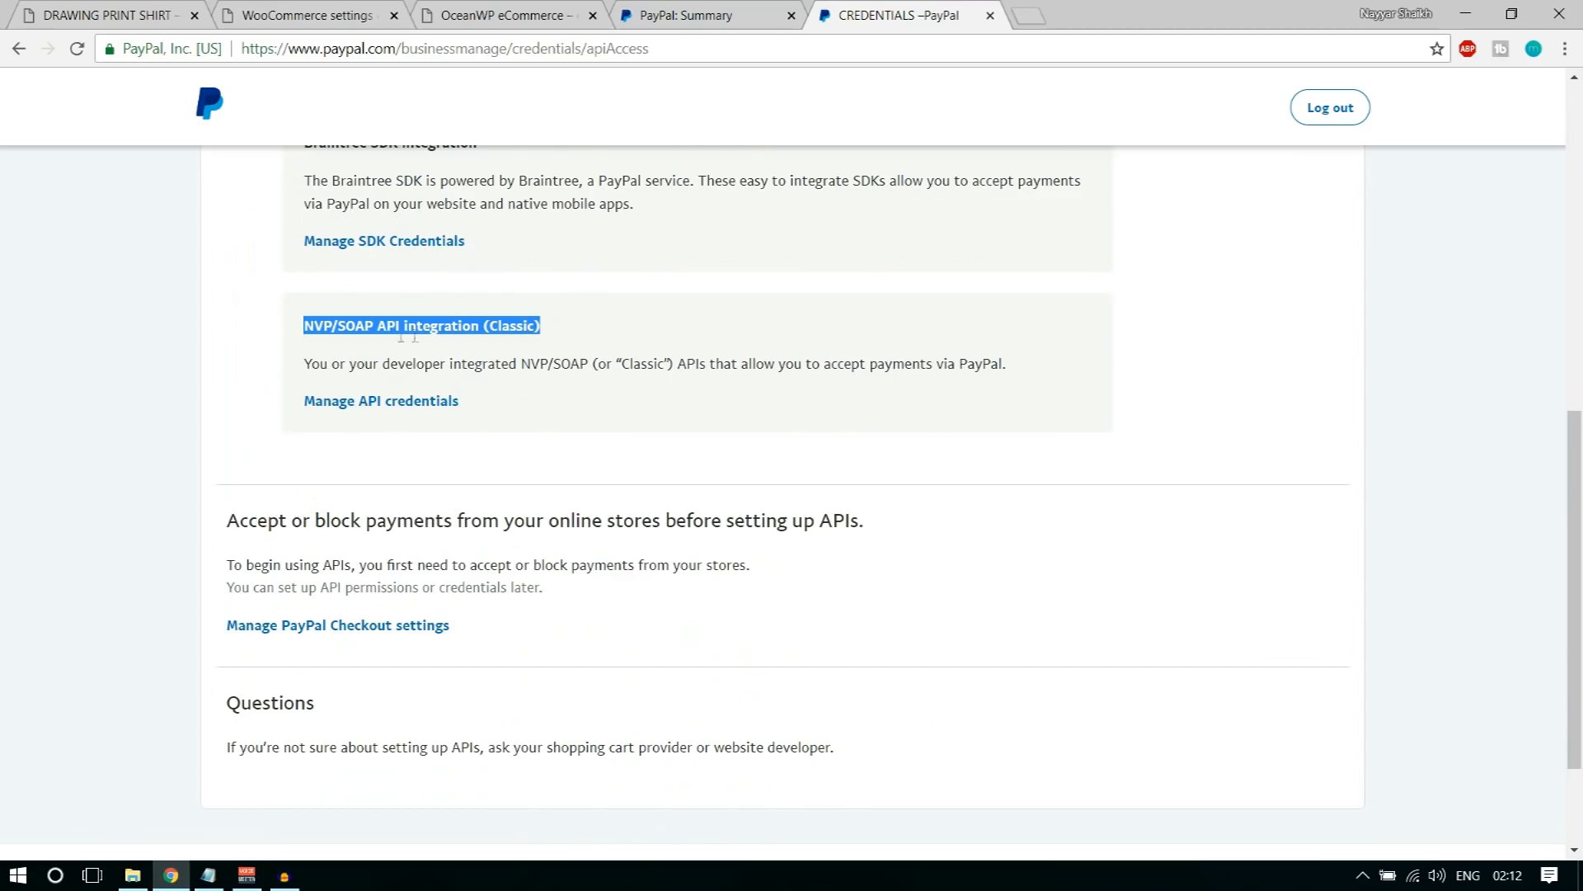
click(555, 329)
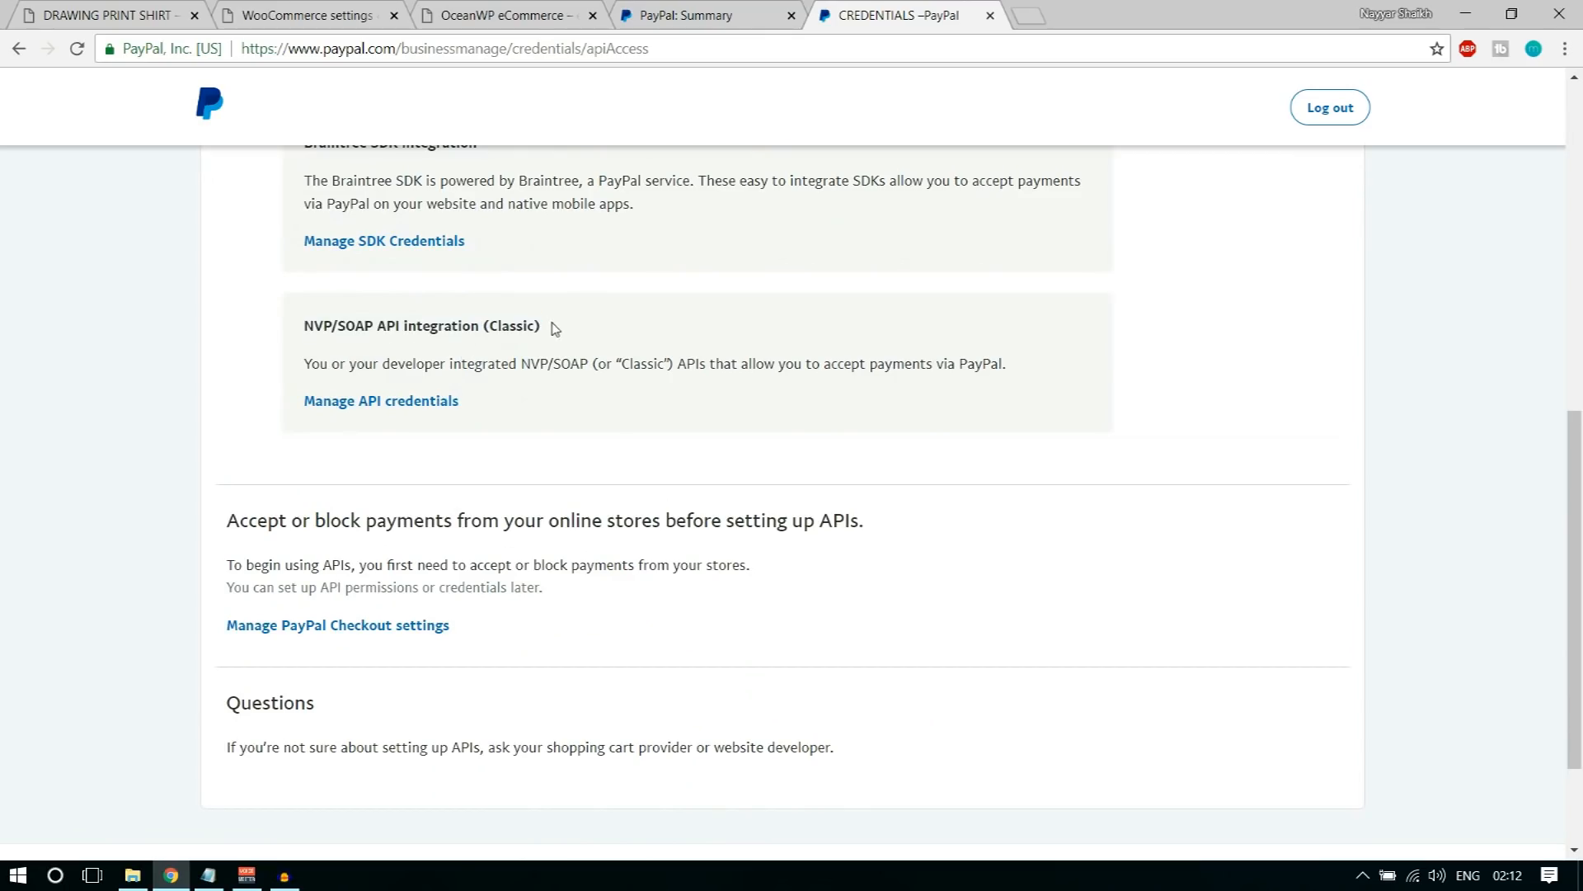
drag(541, 326, 476, 311)
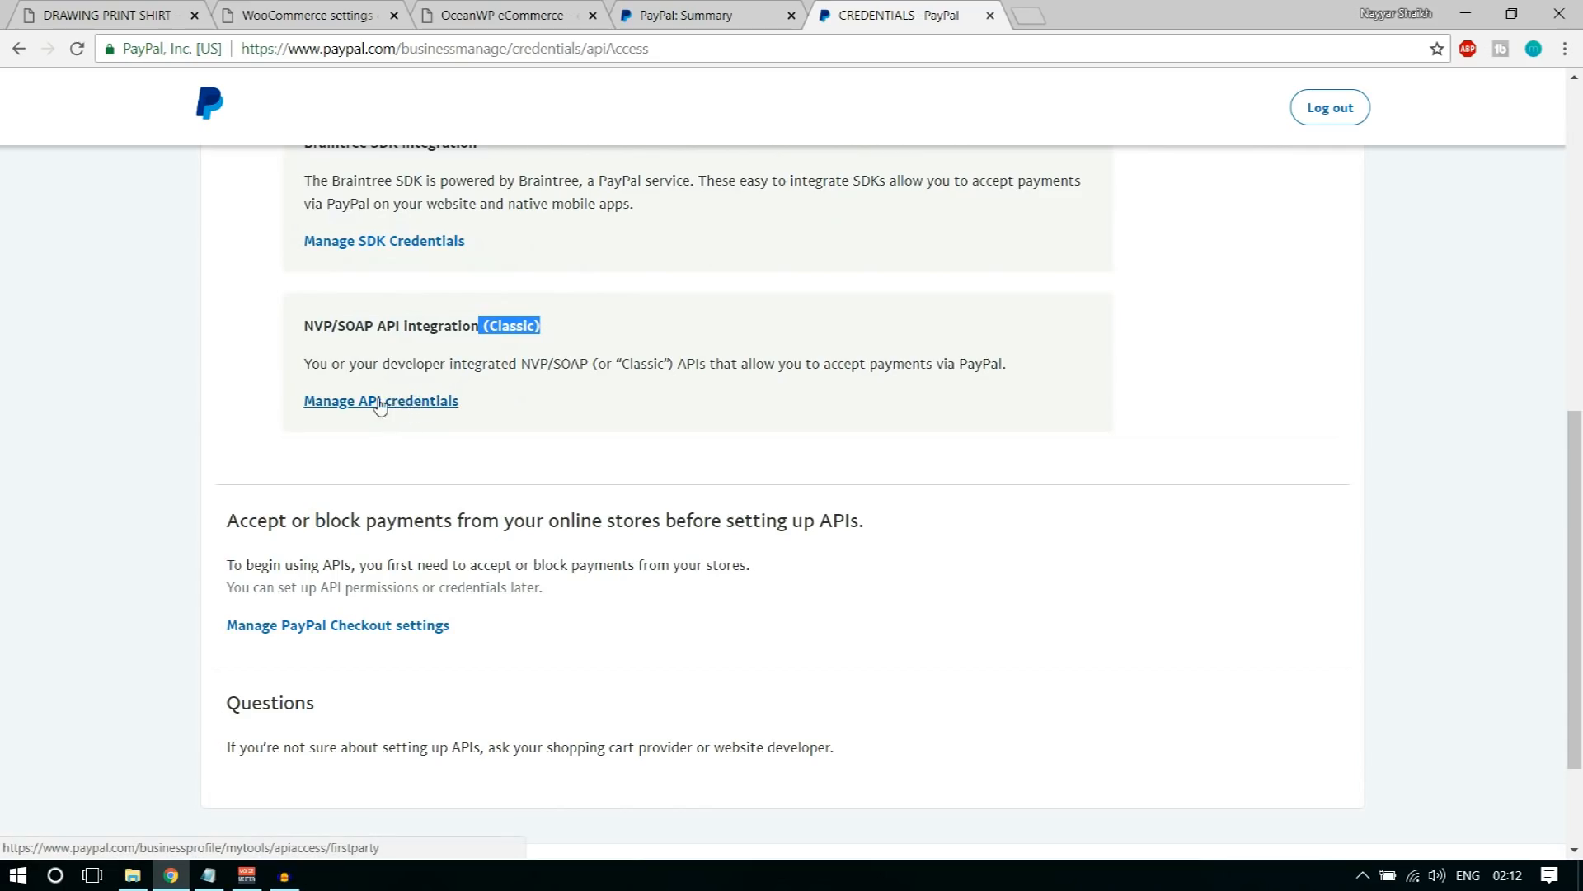
click(405, 409)
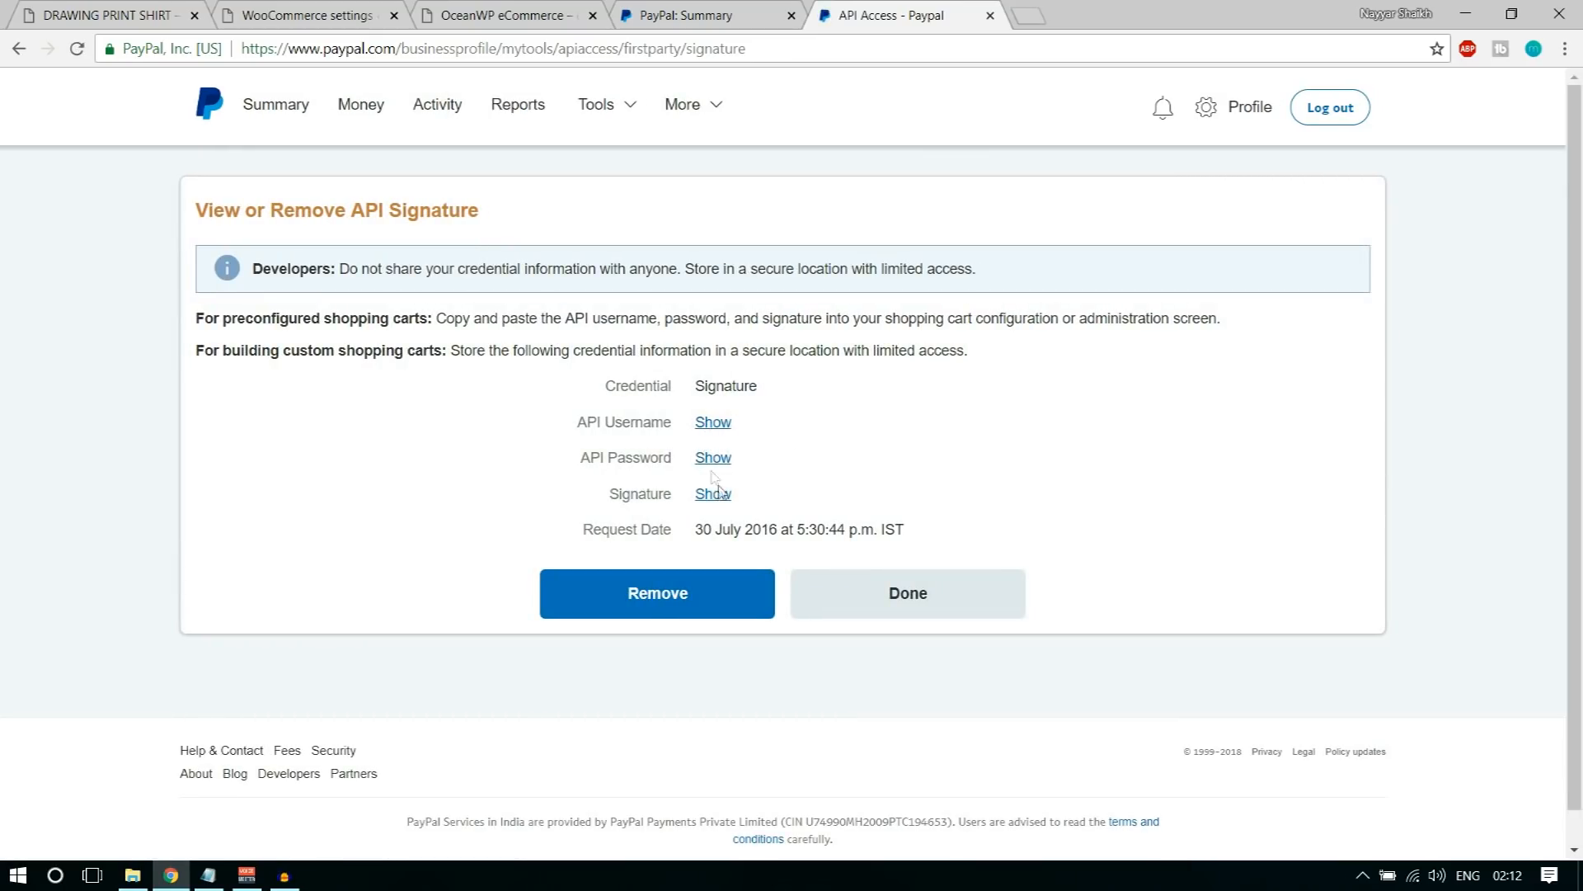
Step: Reveal the PayPal API username, copy it into the WooCommerce PayPal credentials, and reveal the API password
click(713, 423)
drag(697, 423, 895, 428)
key(ctrl+c)
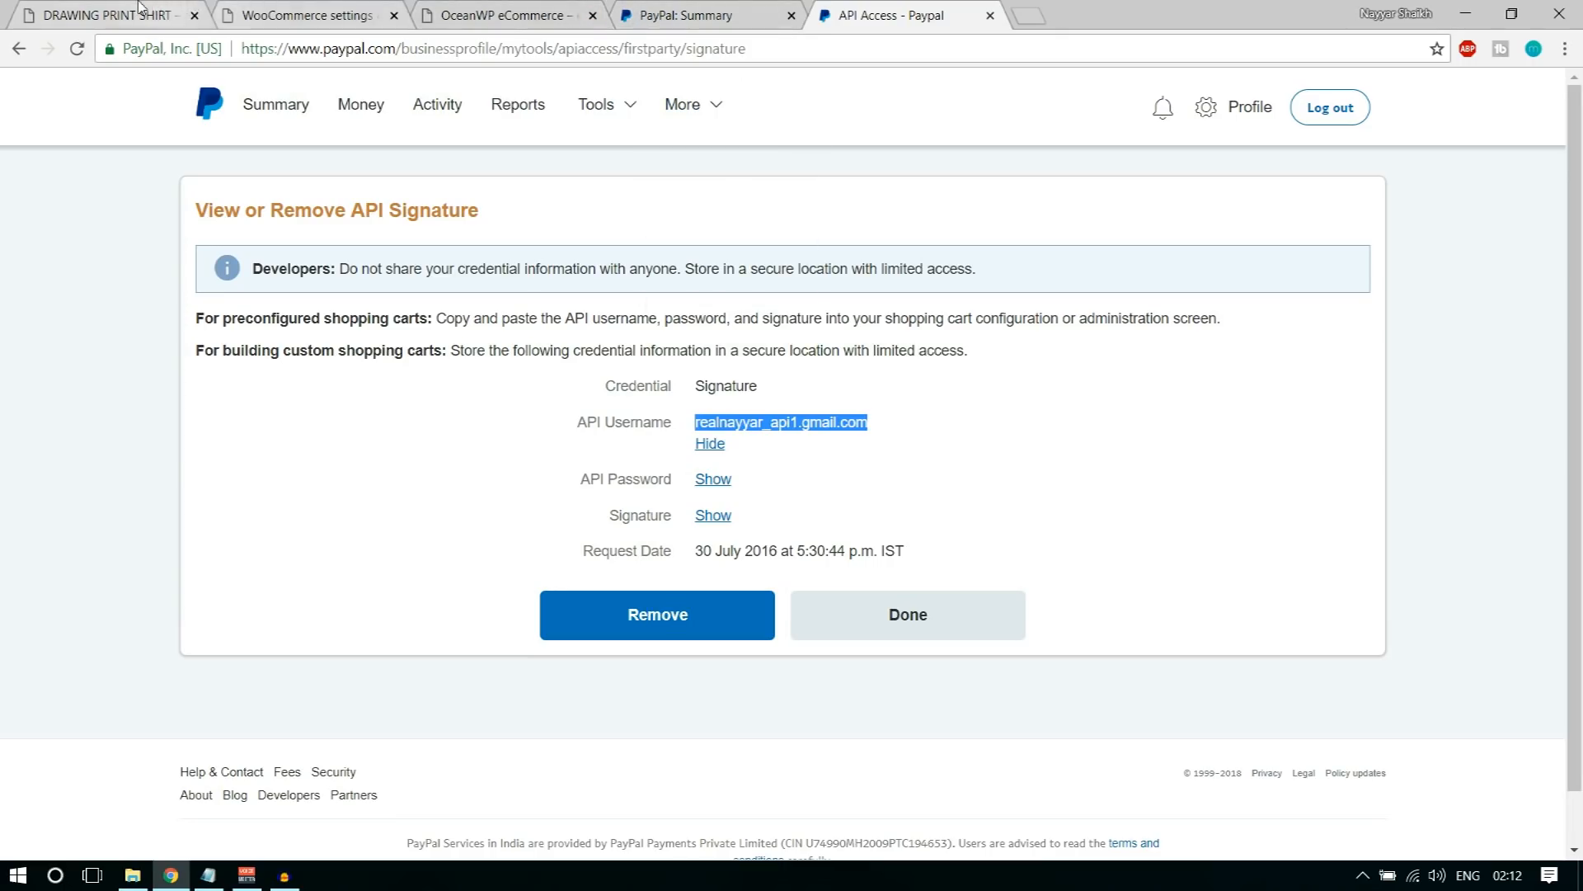
click(303, 12)
click(525, 562)
key(ctrl+v)
click(954, 428)
click(927, 11)
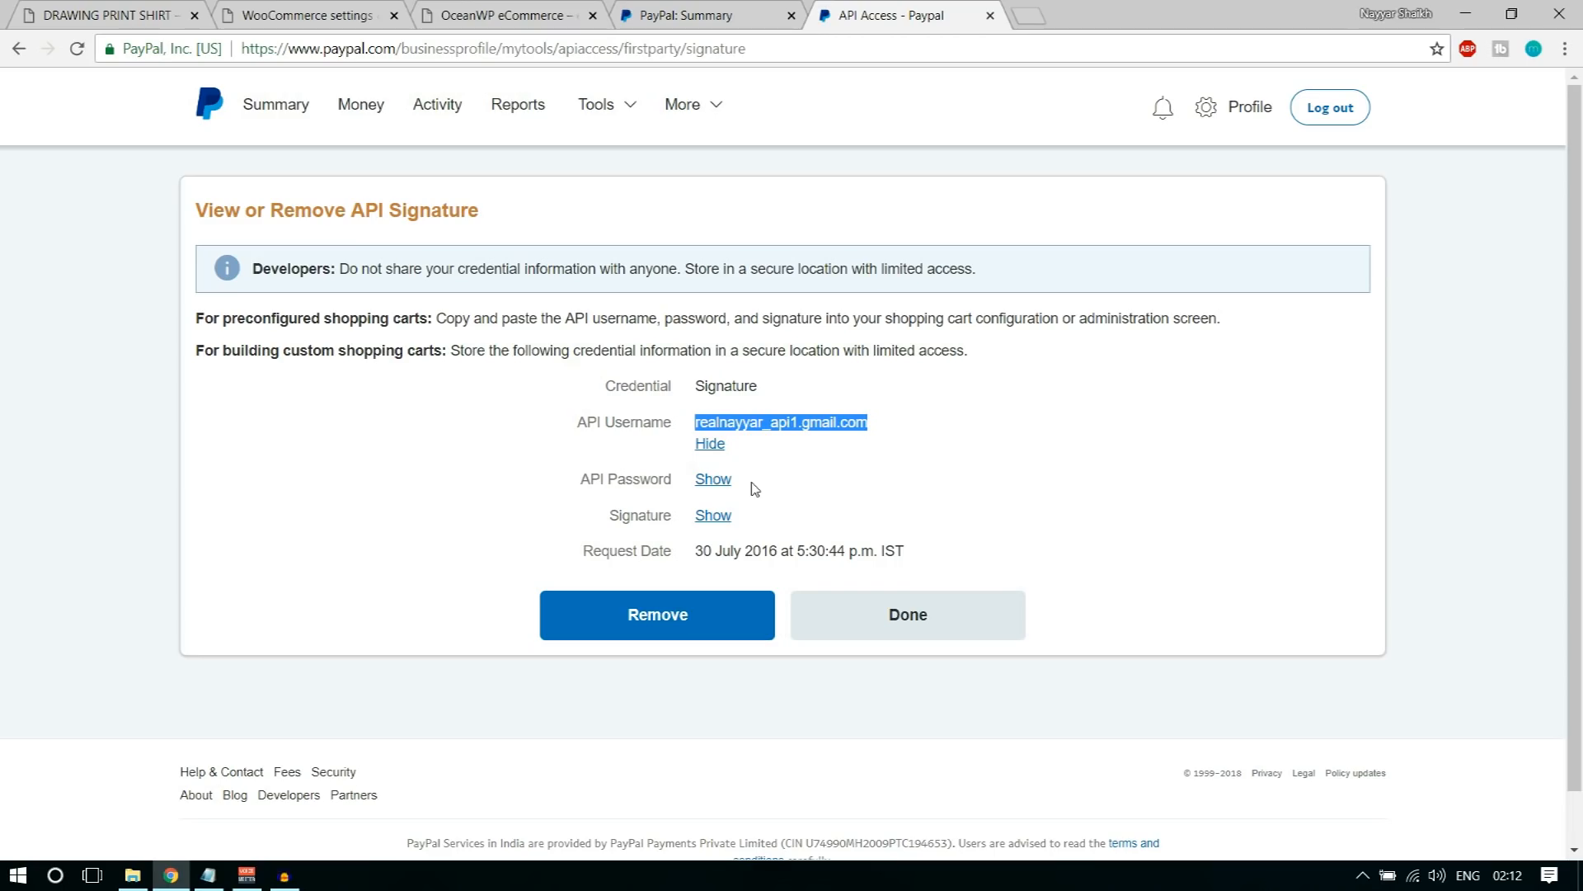
click(726, 482)
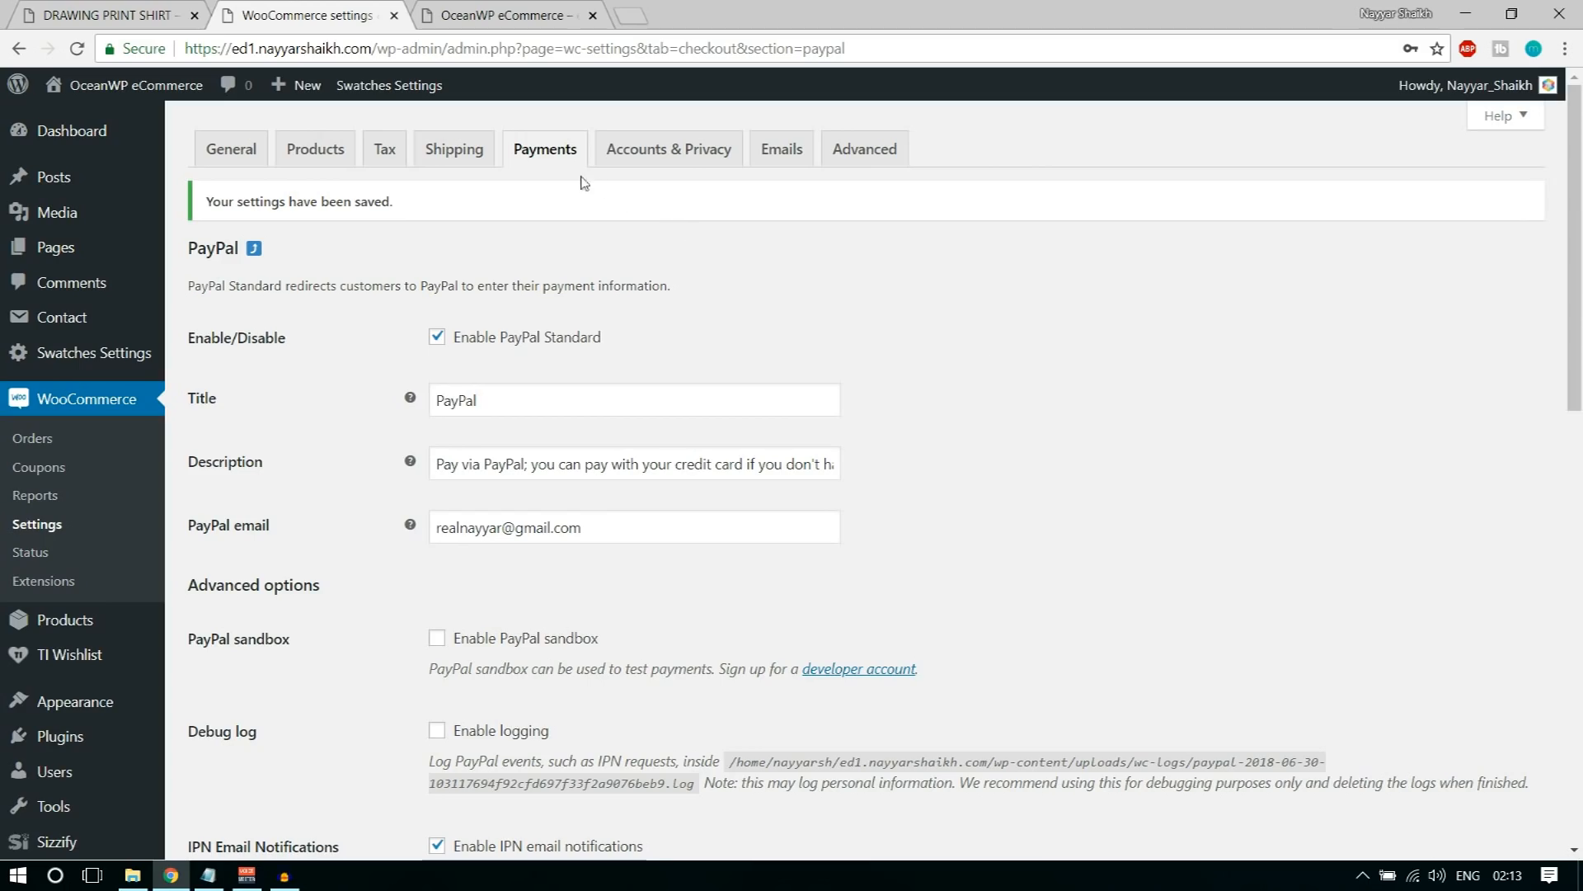
Step: Search the plugin directory for stripe and install and activate WooCommerce Stripe Payment Gateway
click(521, 165)
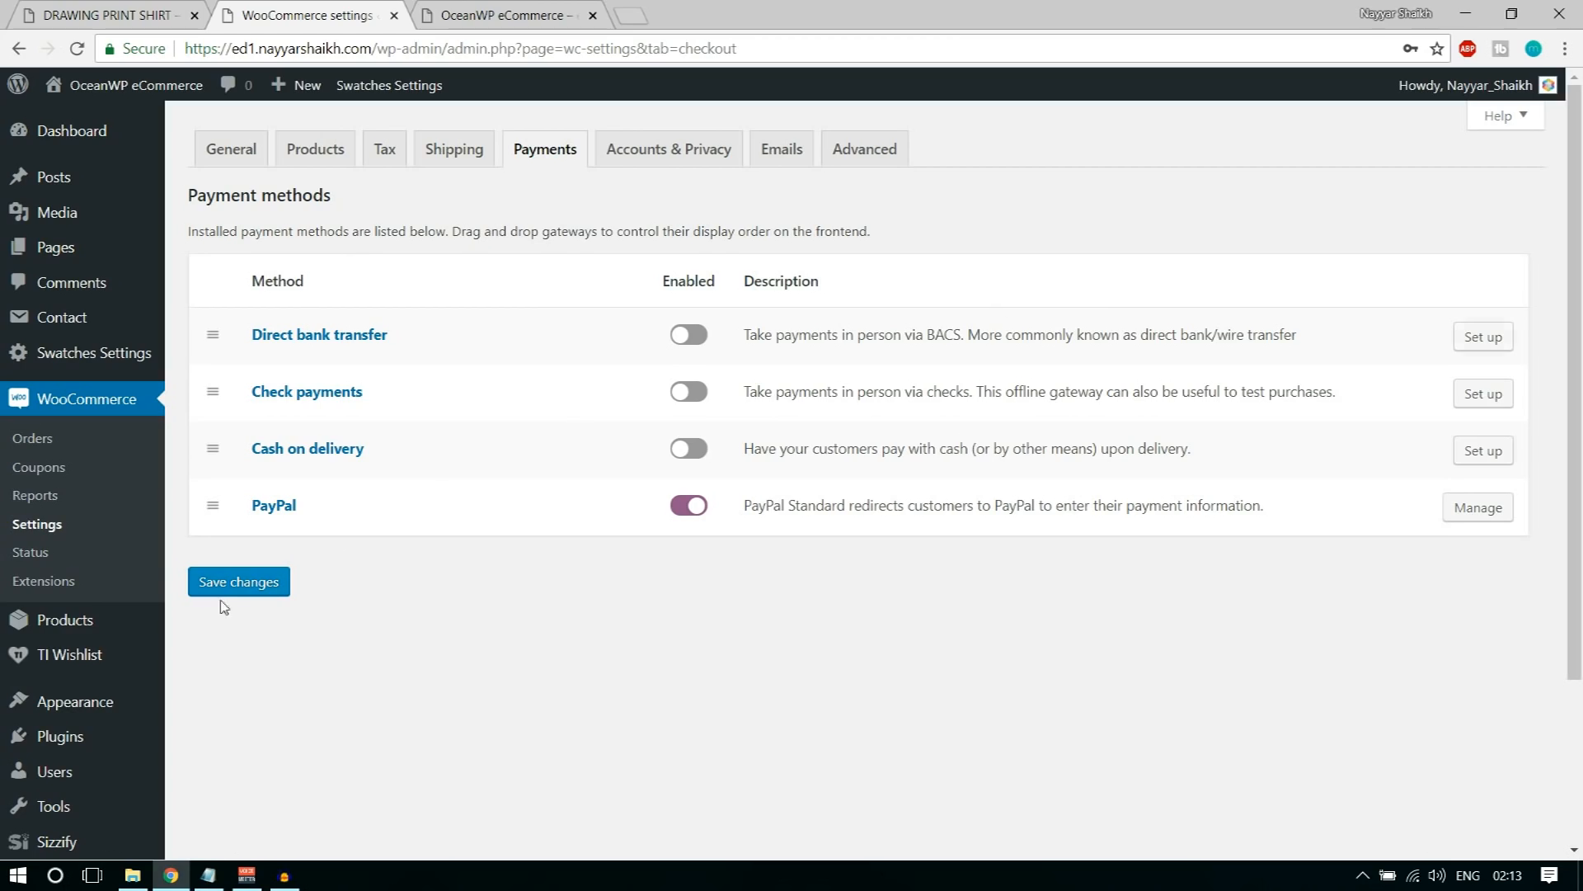
scroll(50, 742, down, 1)
mouse_move(62, 651)
click(208, 665)
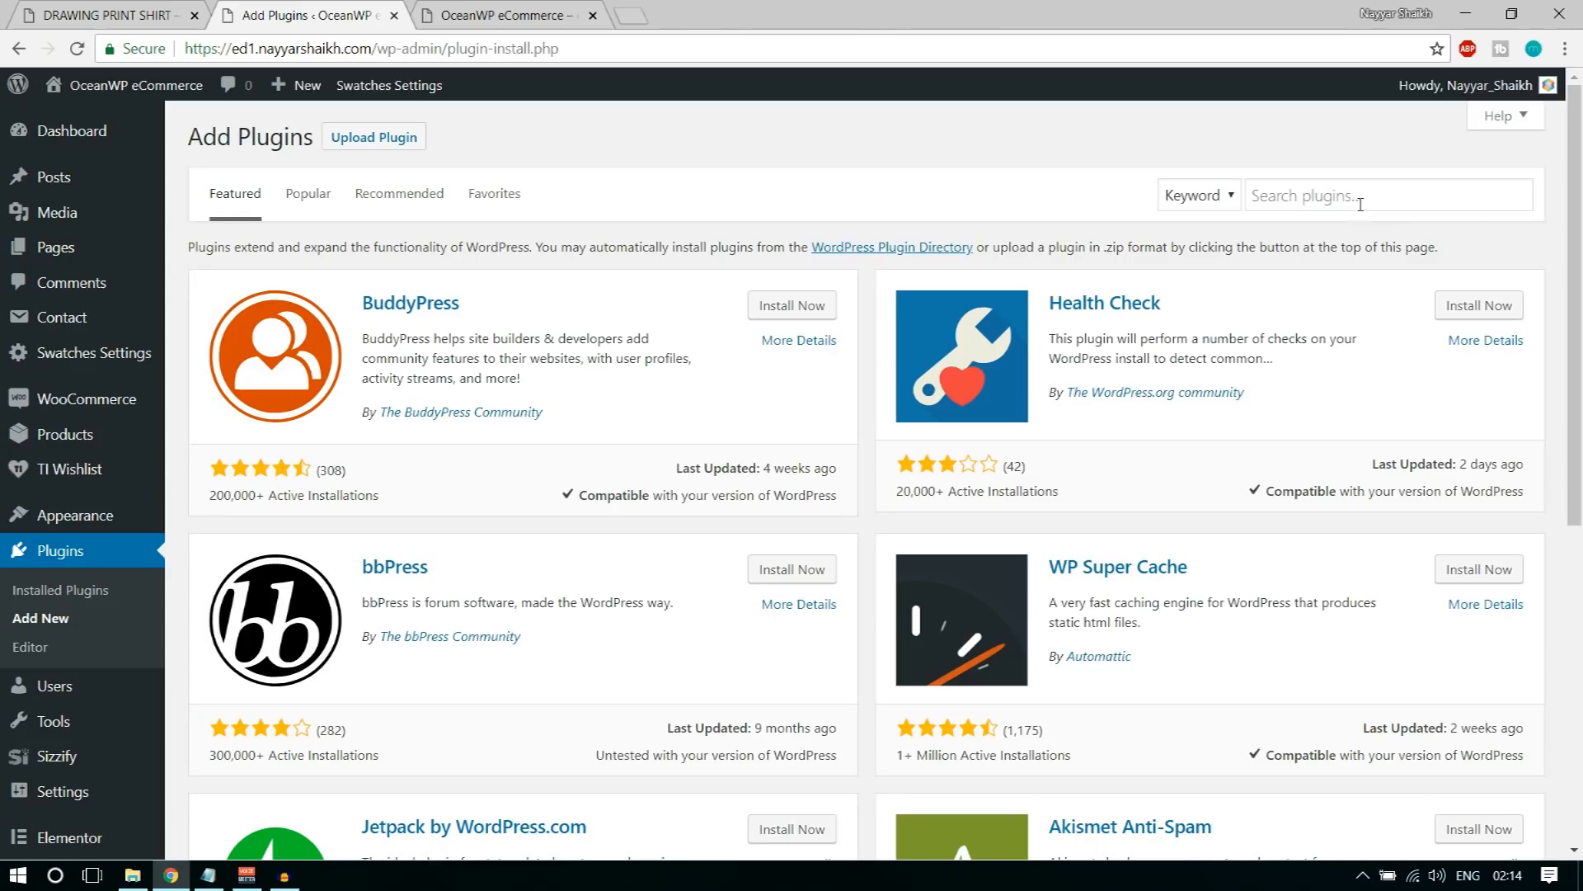
click(1361, 204)
text(str)
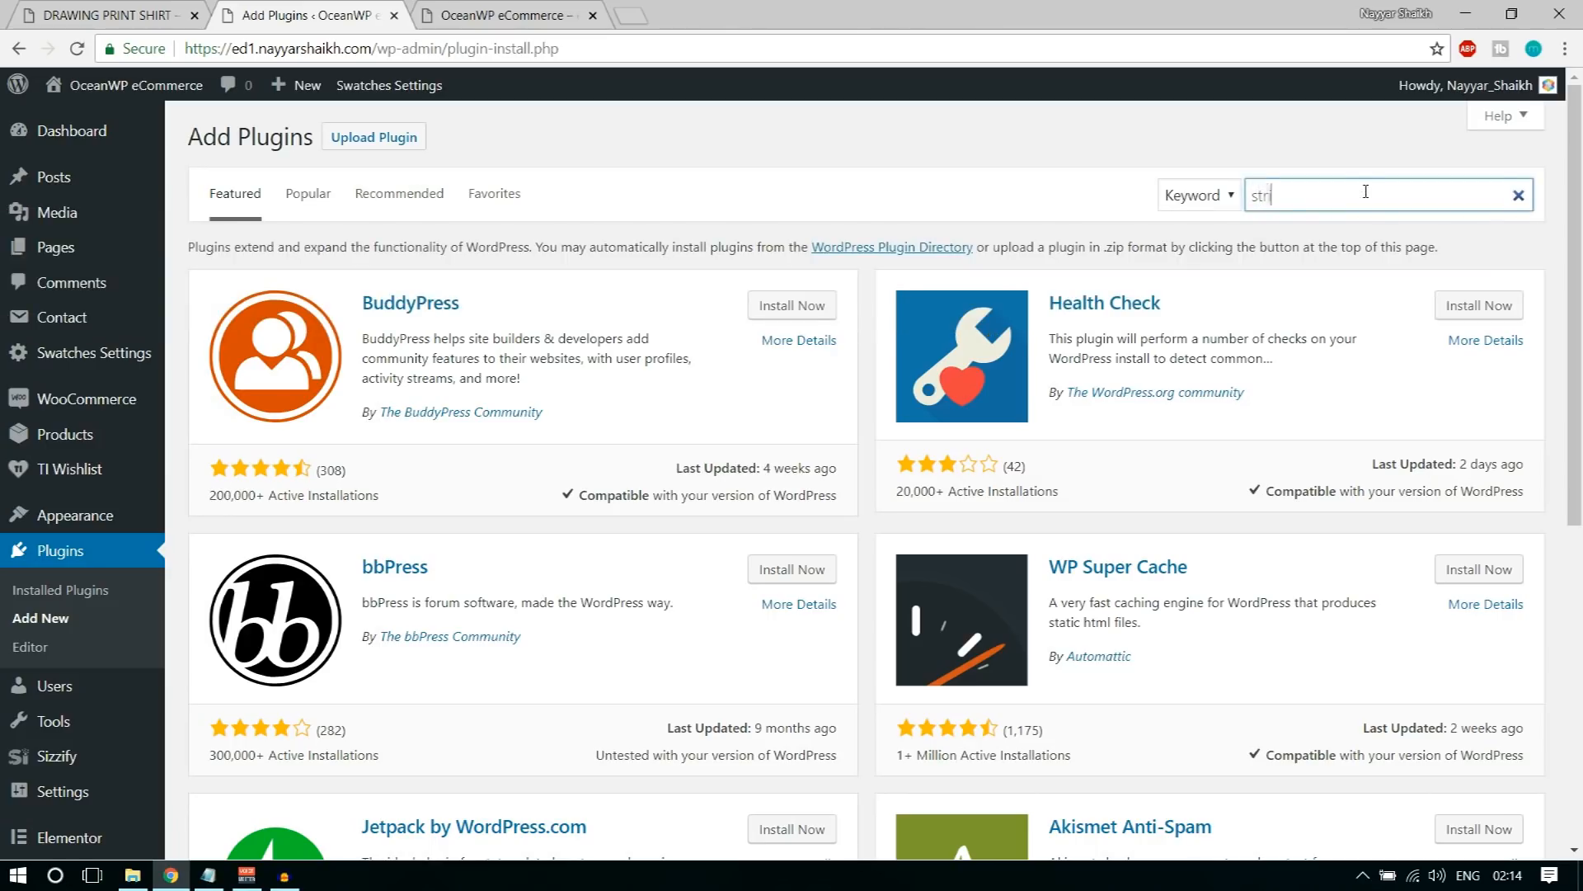
text(ipe)
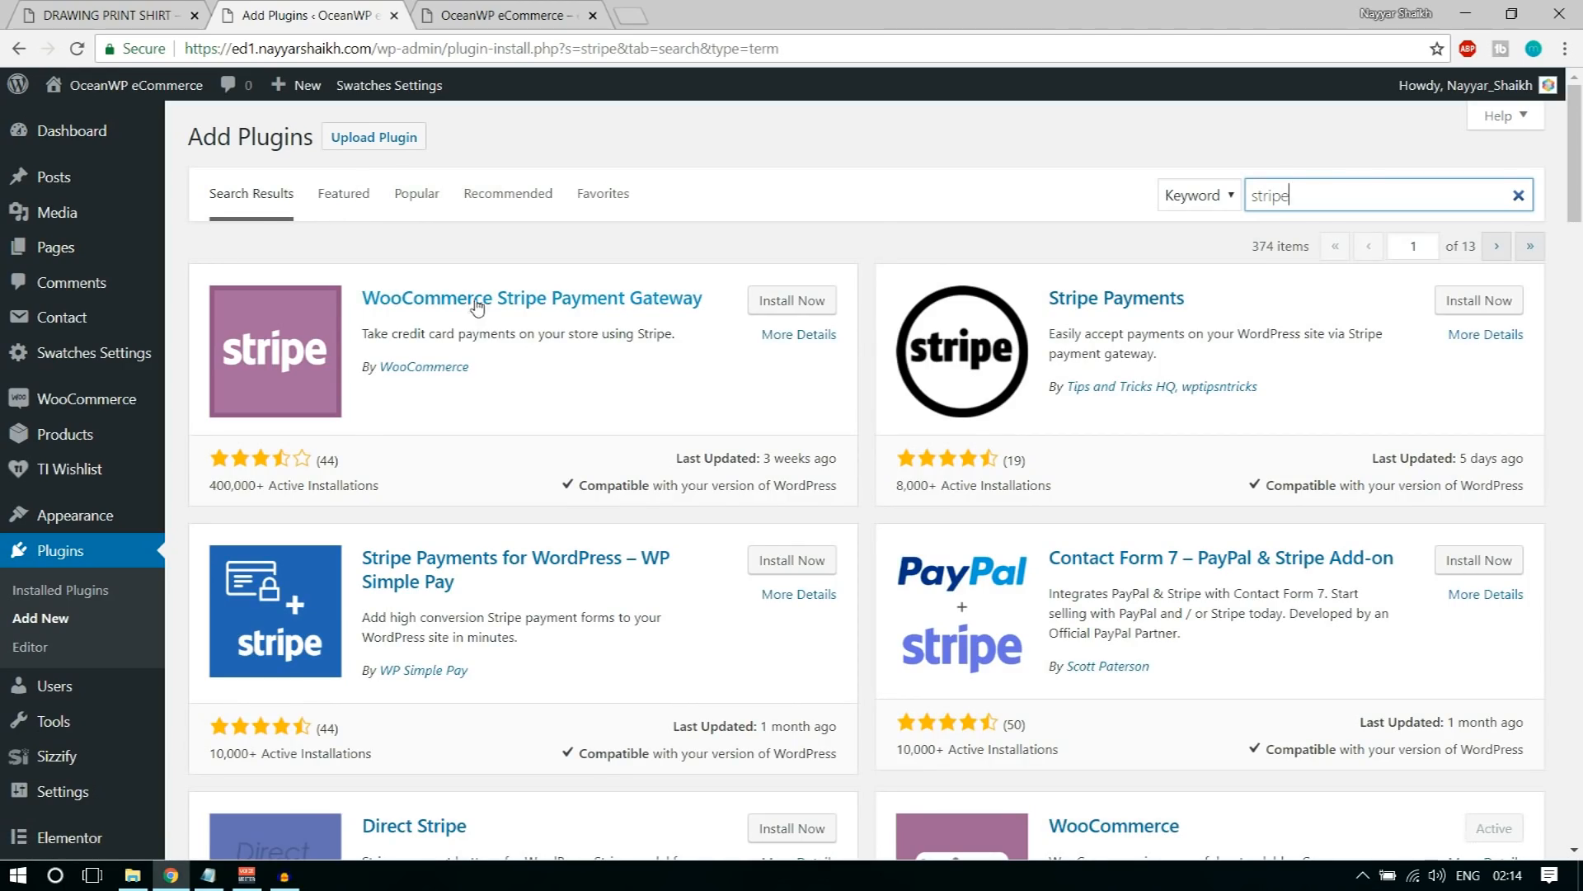
click(801, 312)
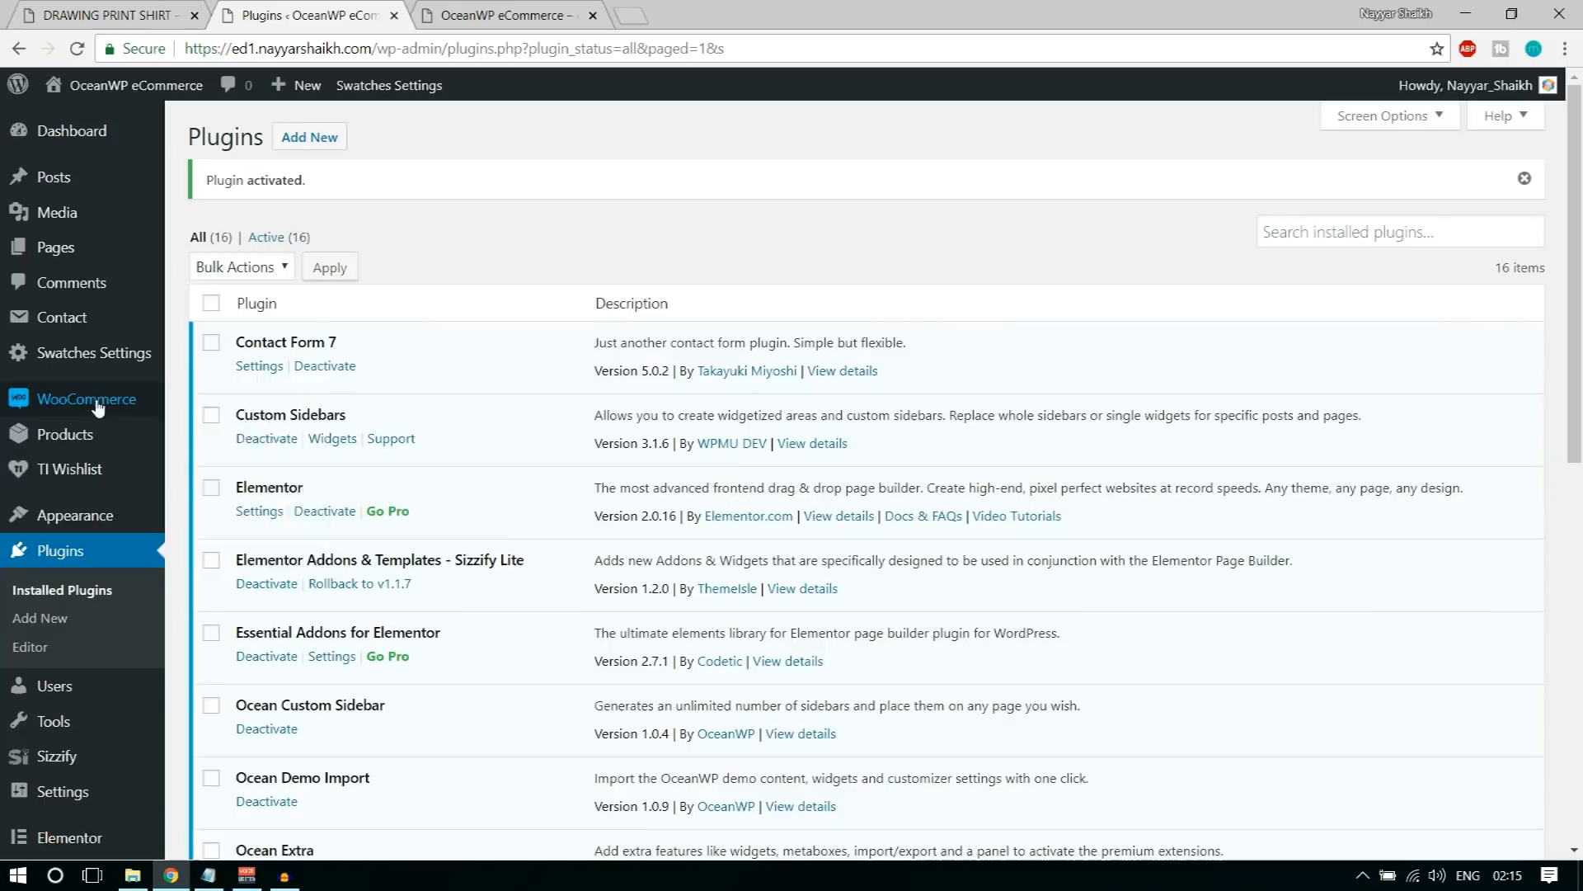
Step: Enable the Stripe credit card method in the WooCommerce payment settings
mouse_move(73, 406)
click(216, 493)
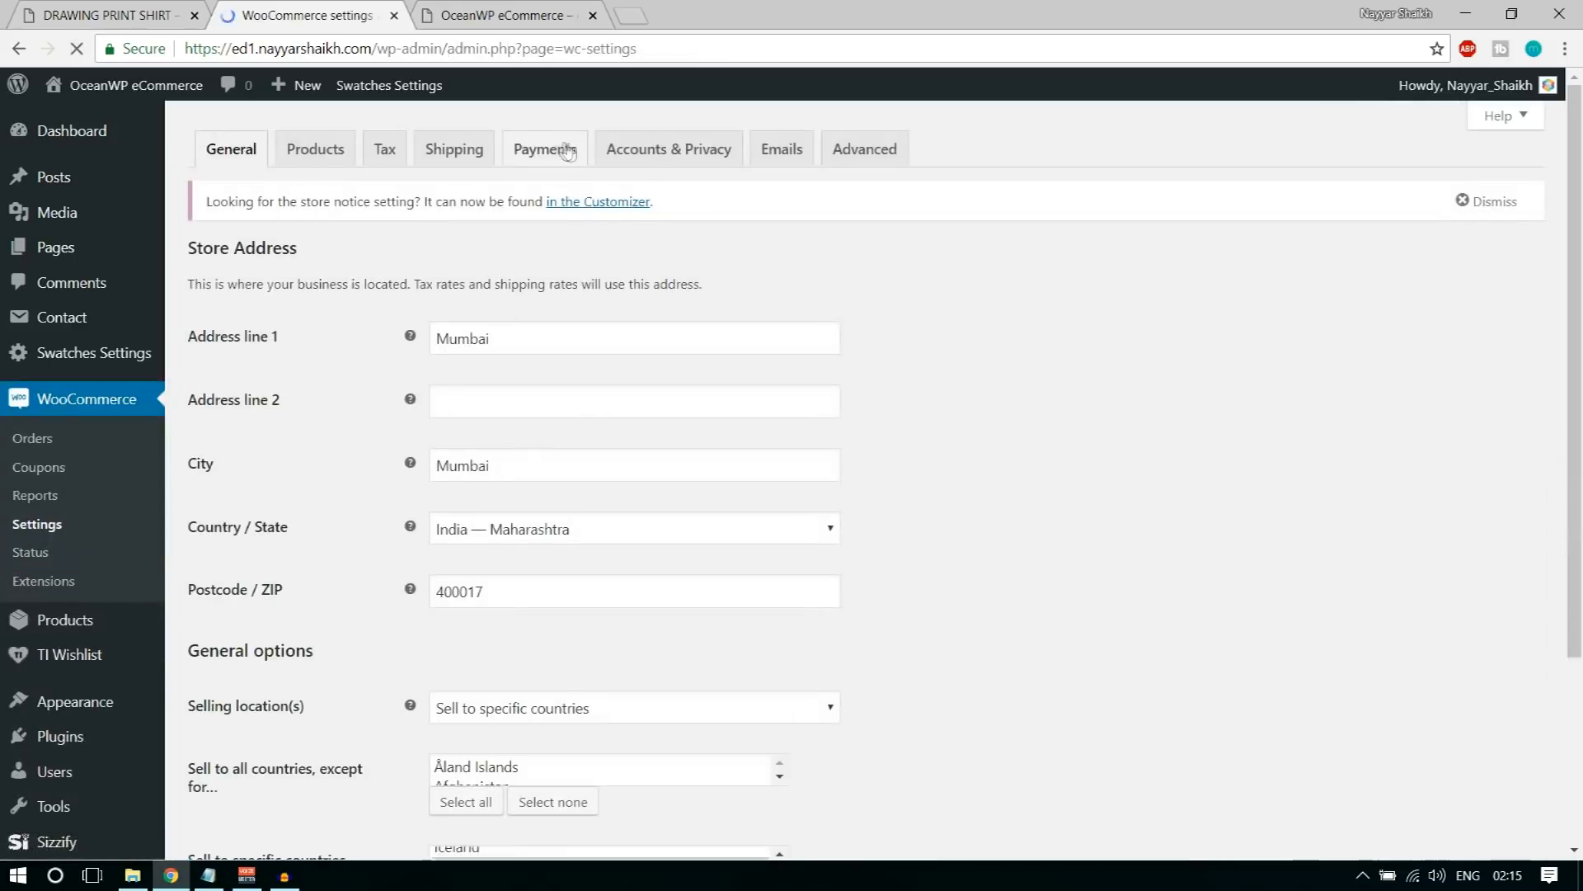
click(559, 150)
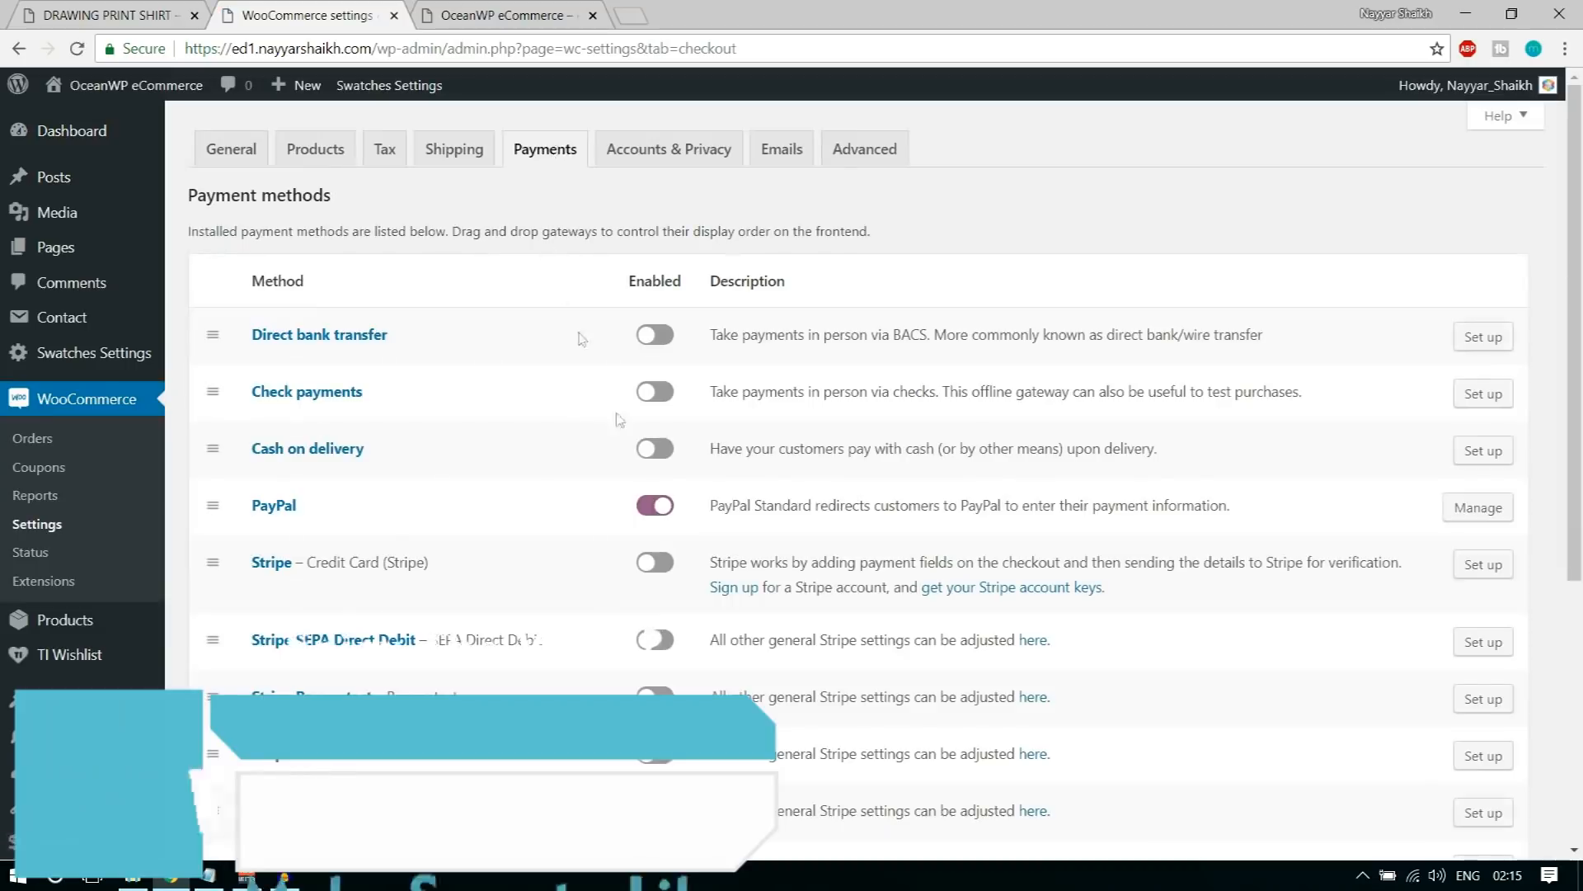
scroll(633, 577, down, 5)
scroll(633, 577, up, 5)
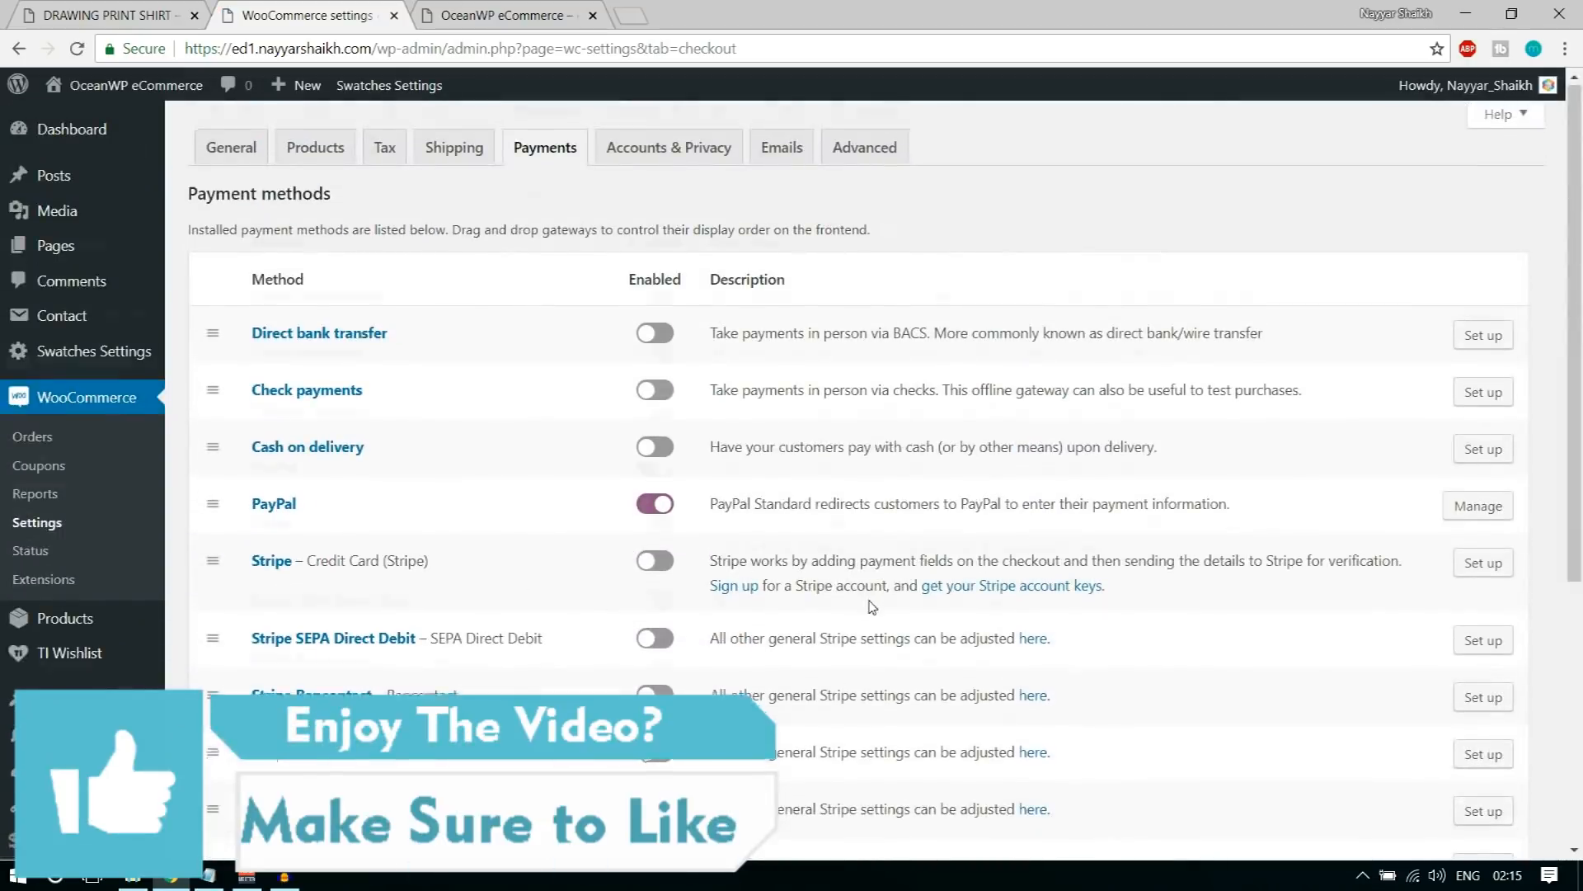
scroll(875, 607, down, 1)
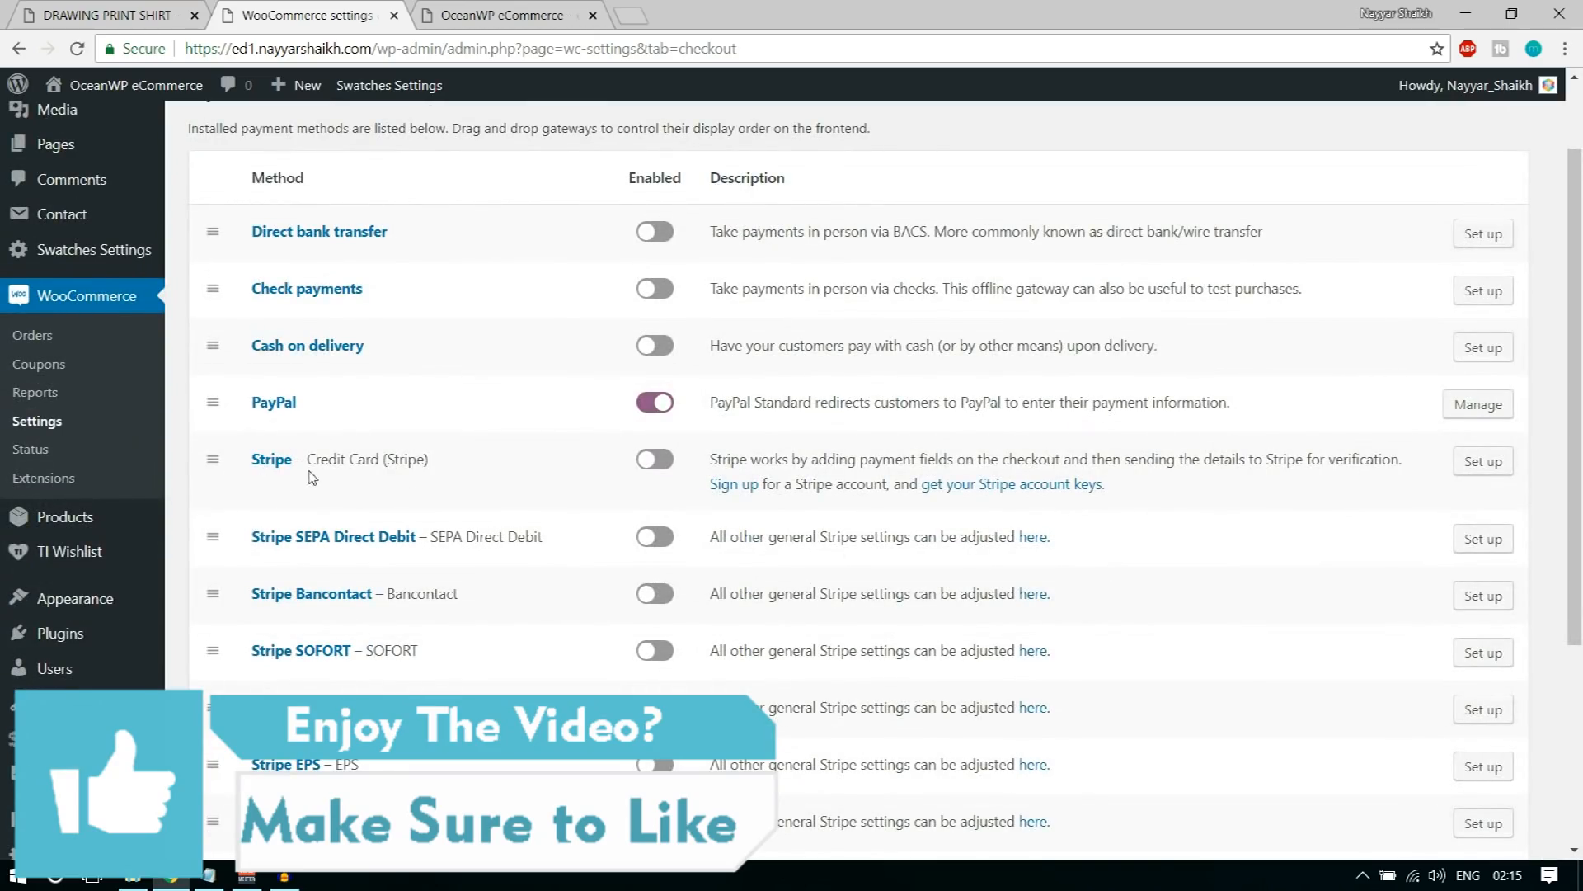
drag(308, 460, 442, 460)
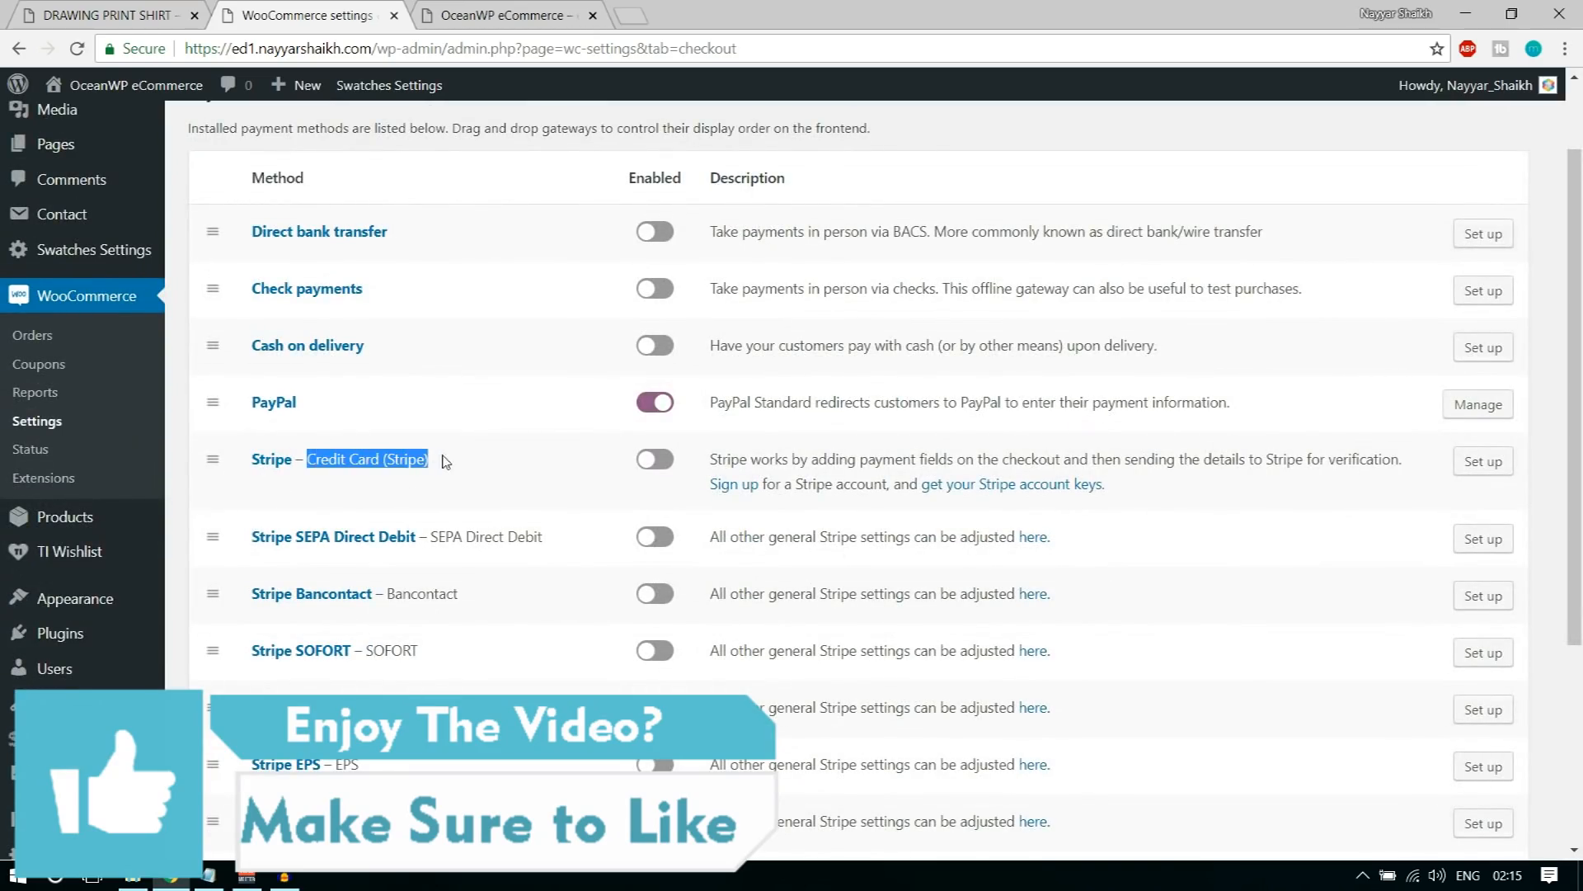
click(675, 467)
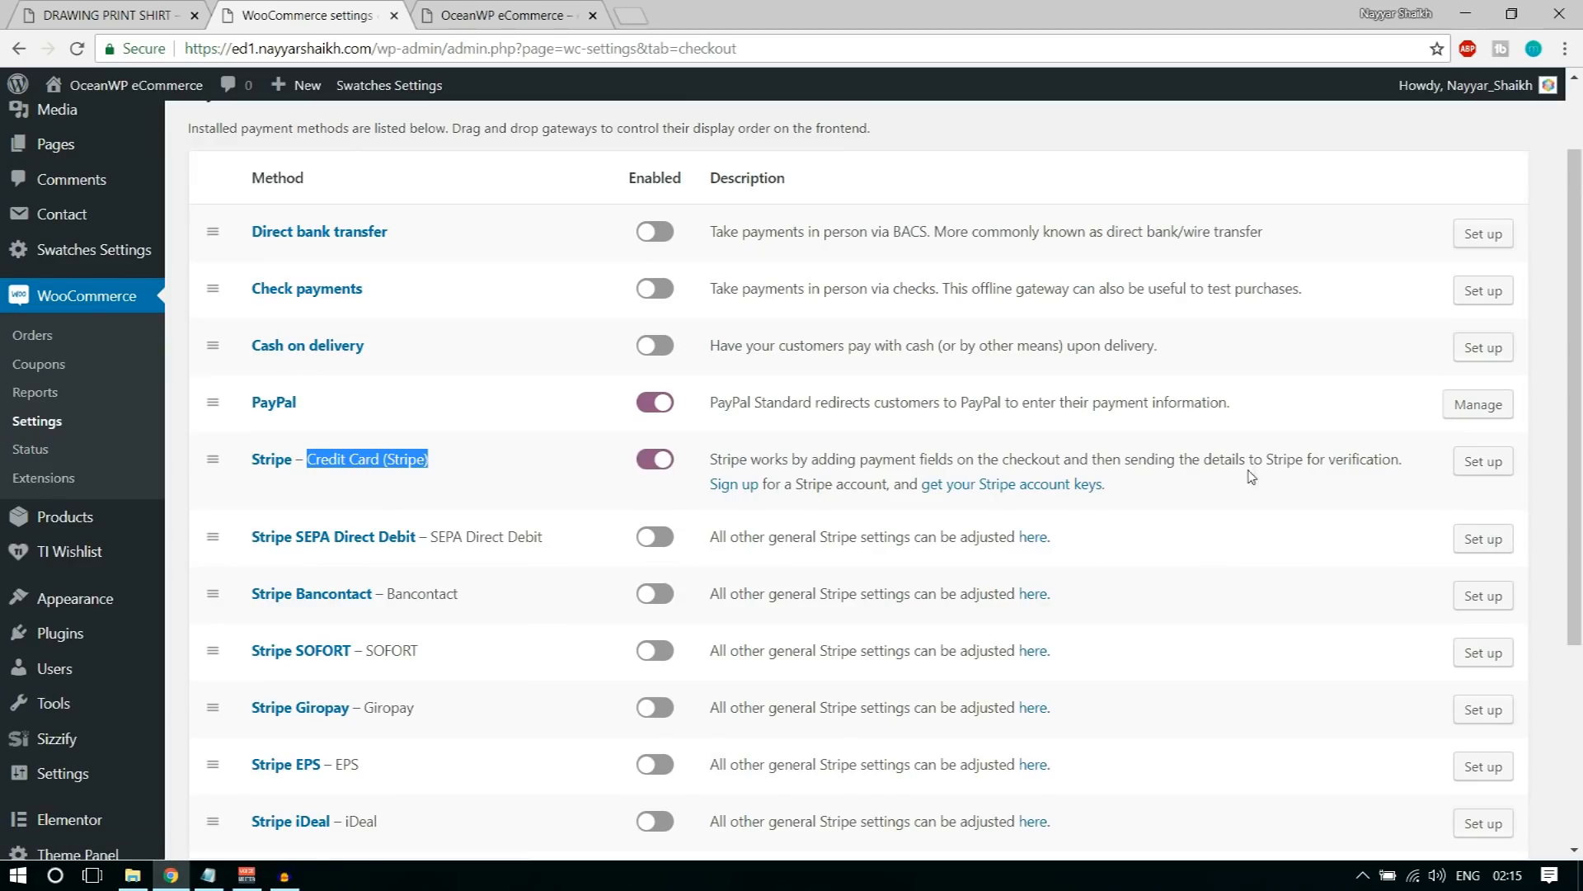
Step: Open the Stripe credit card setup, set its title to Credit Card and its description to "Pay with your credit card."
click(1494, 464)
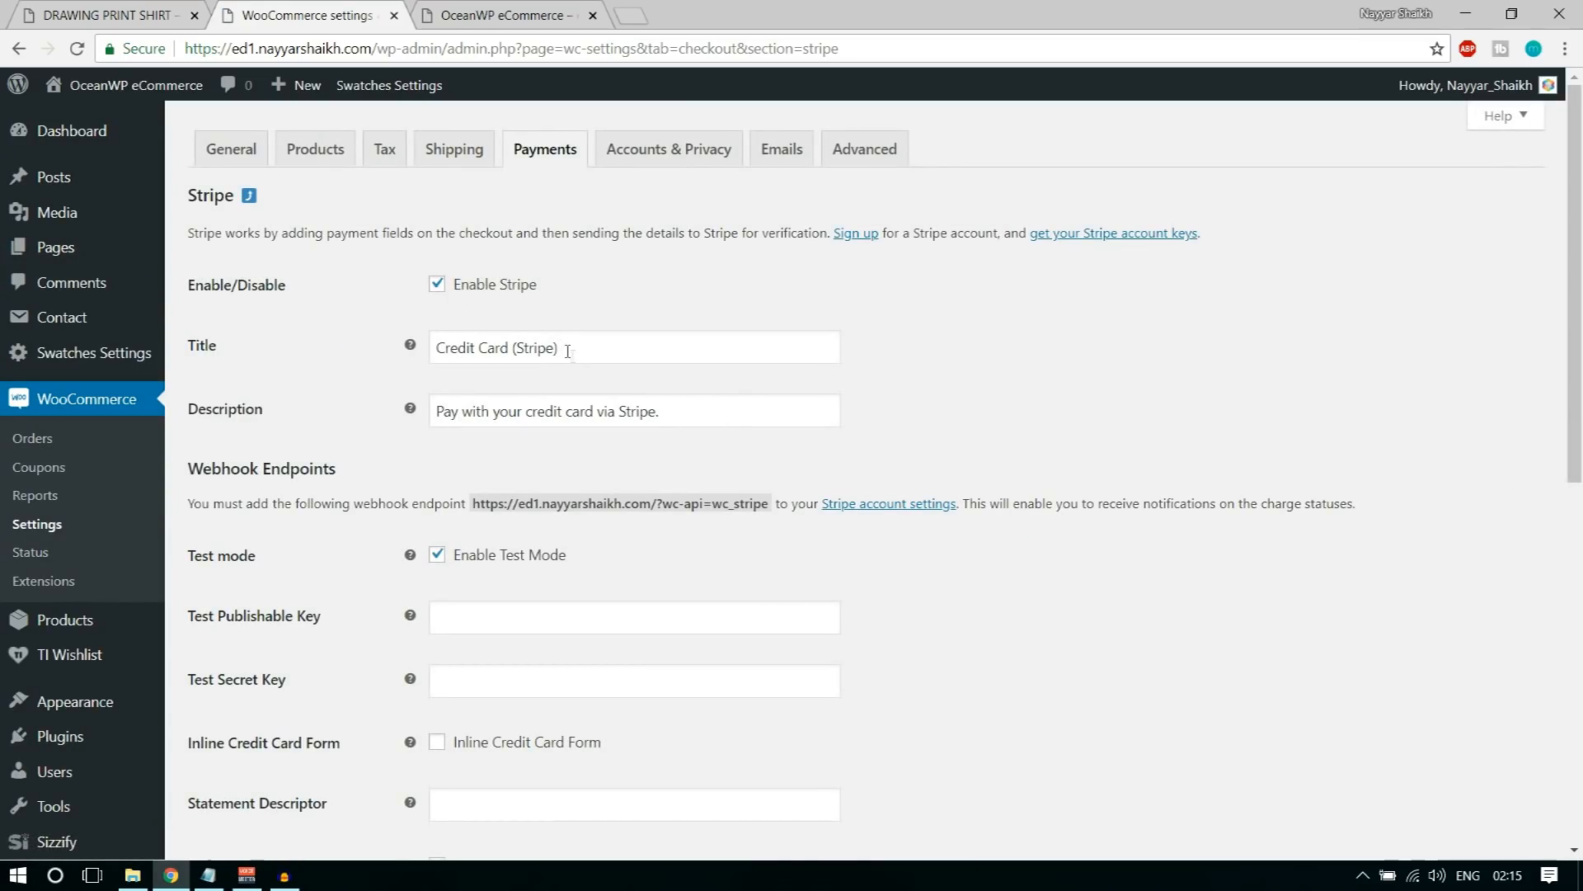
drag(574, 353, 520, 343)
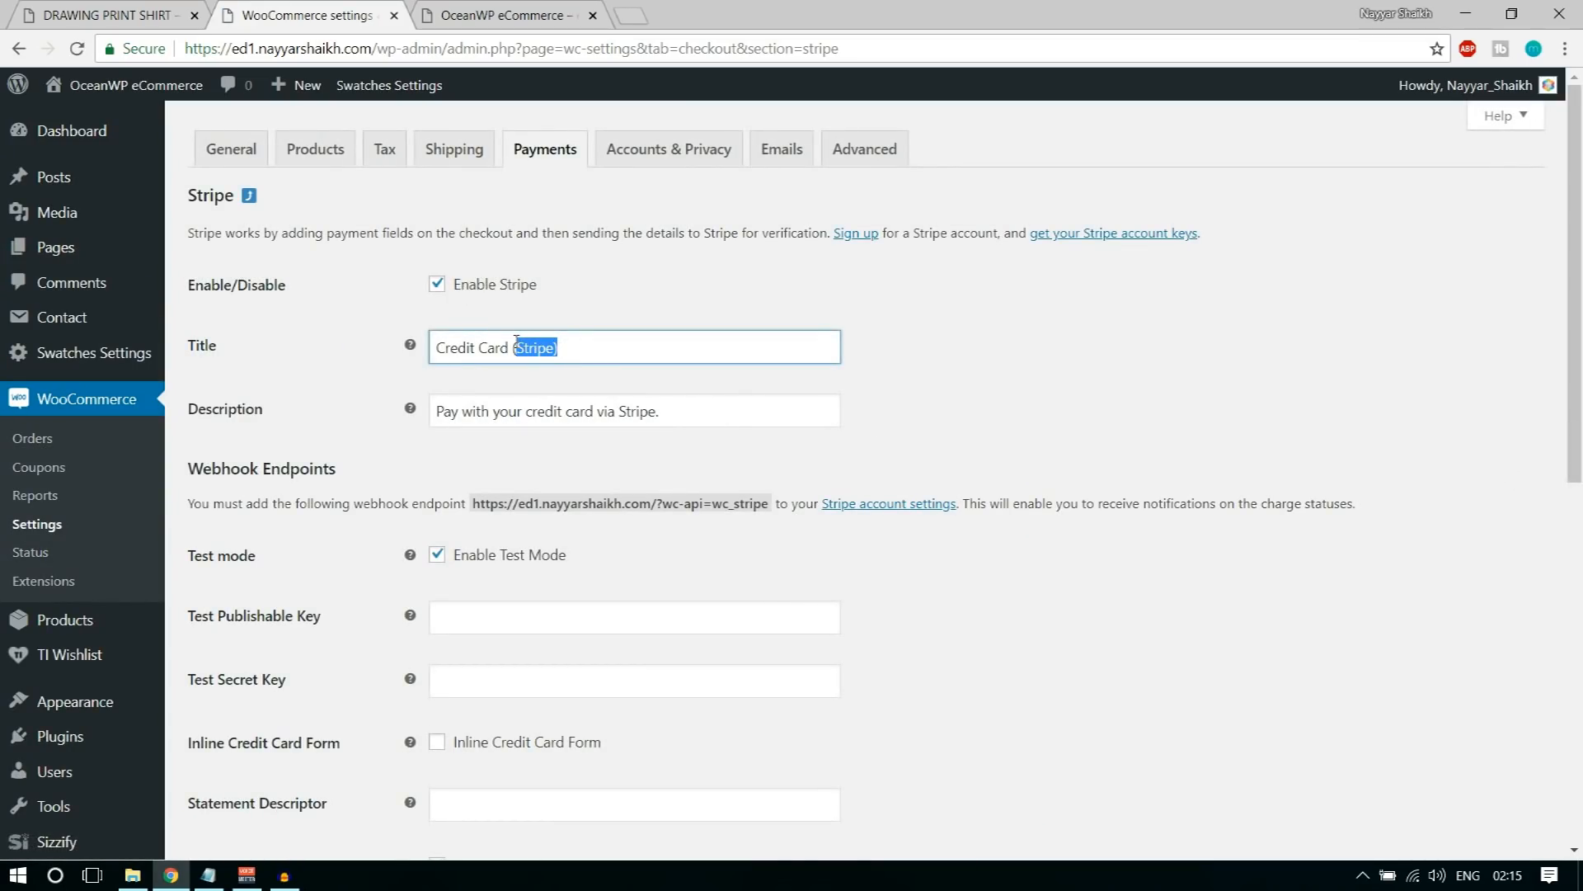
key(BackSpace)
key(BackSpace)
click(693, 412)
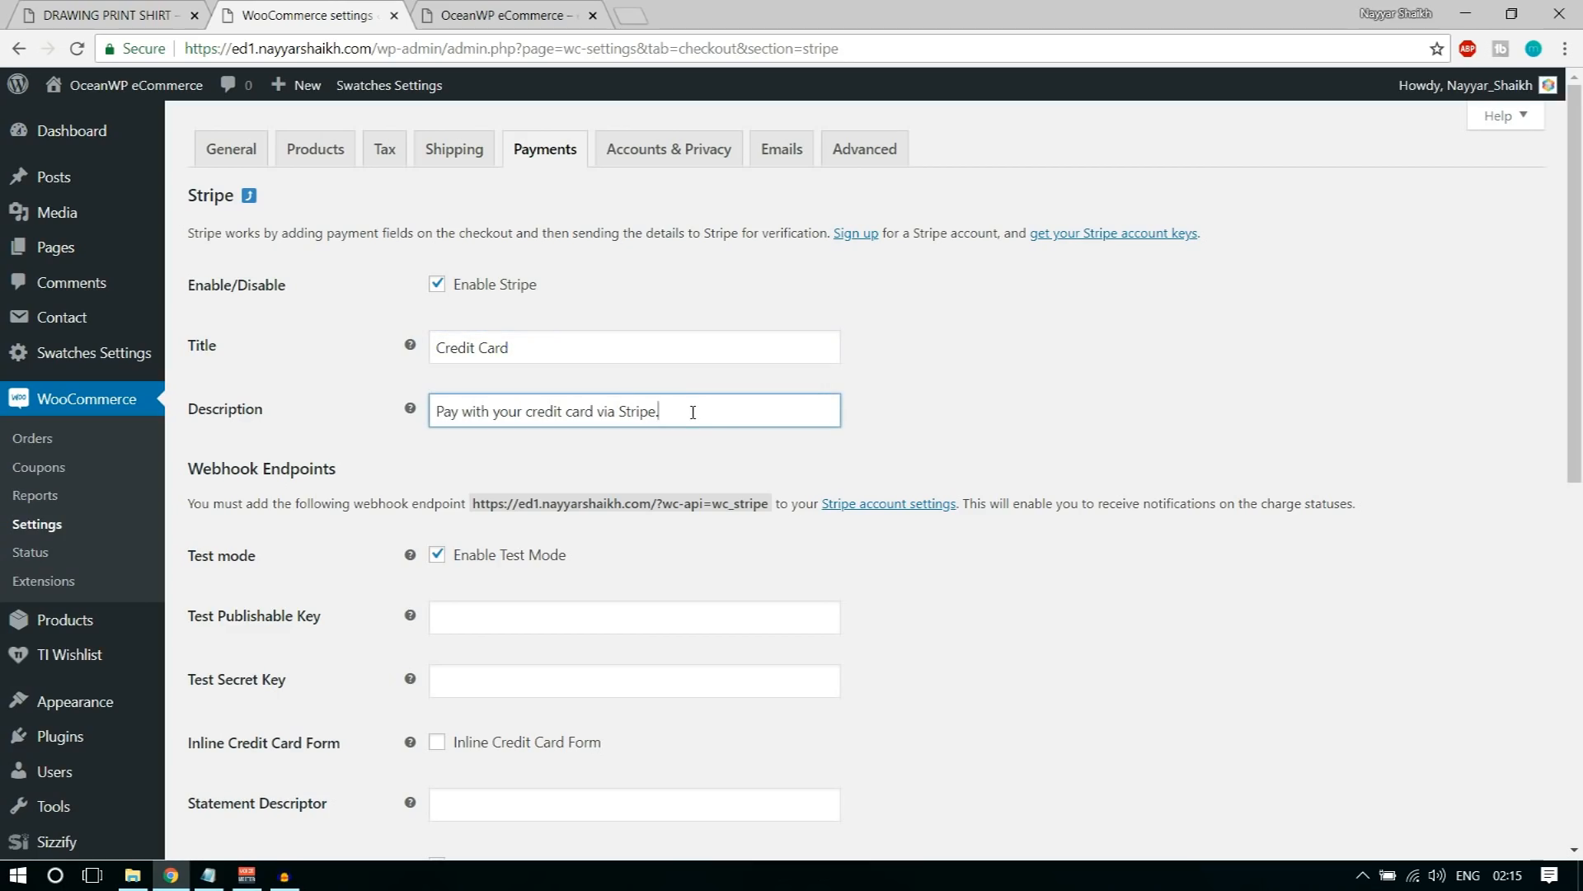
drag(670, 412, 599, 415)
key(BackSpace)
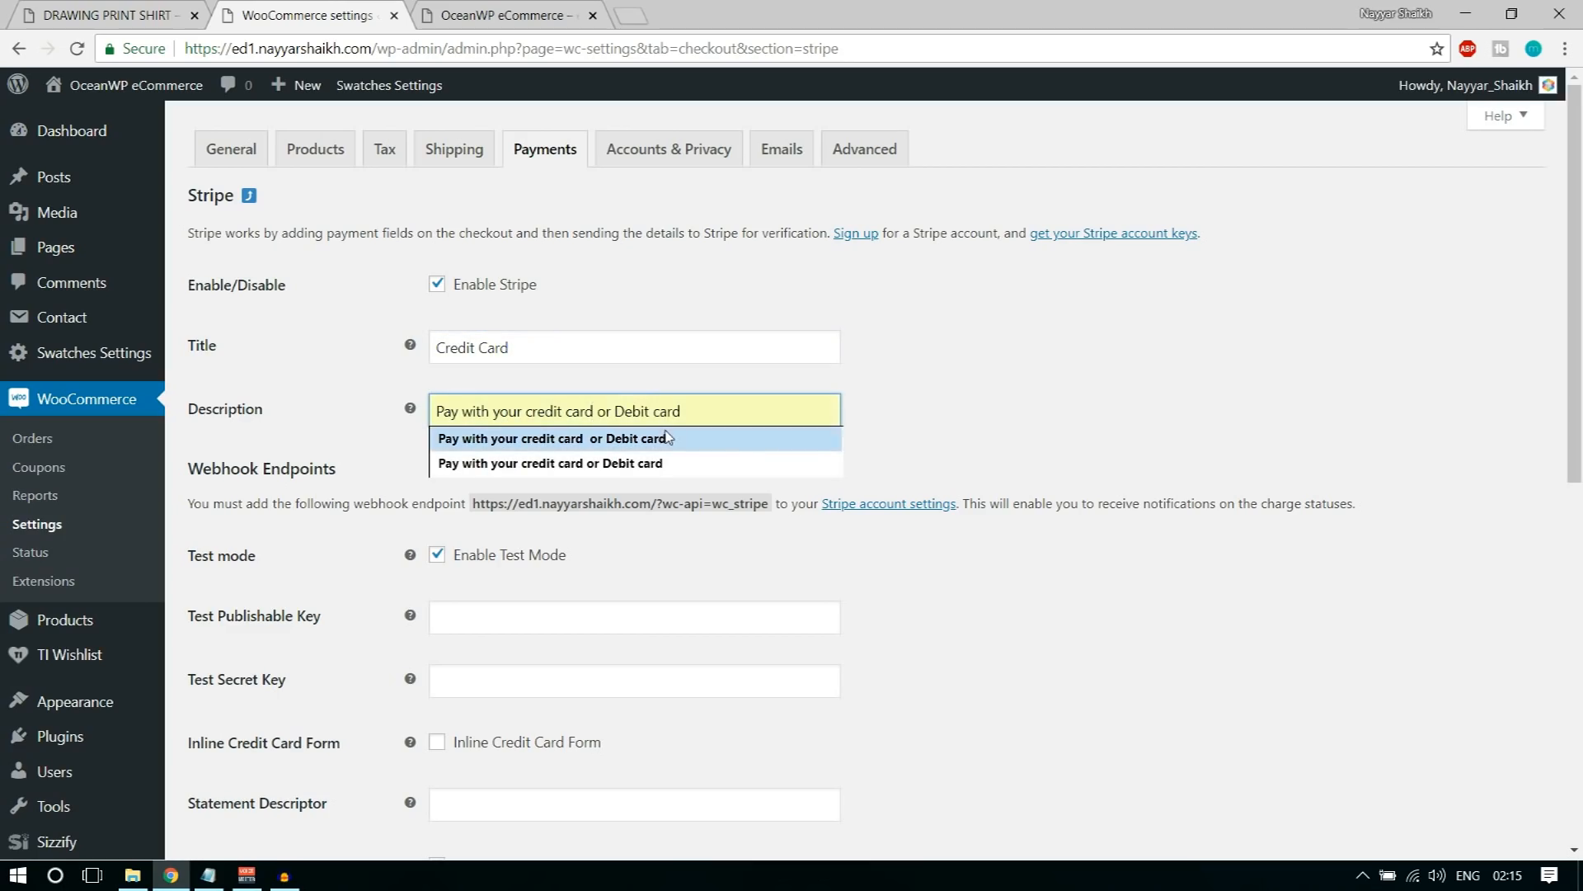
click(1032, 368)
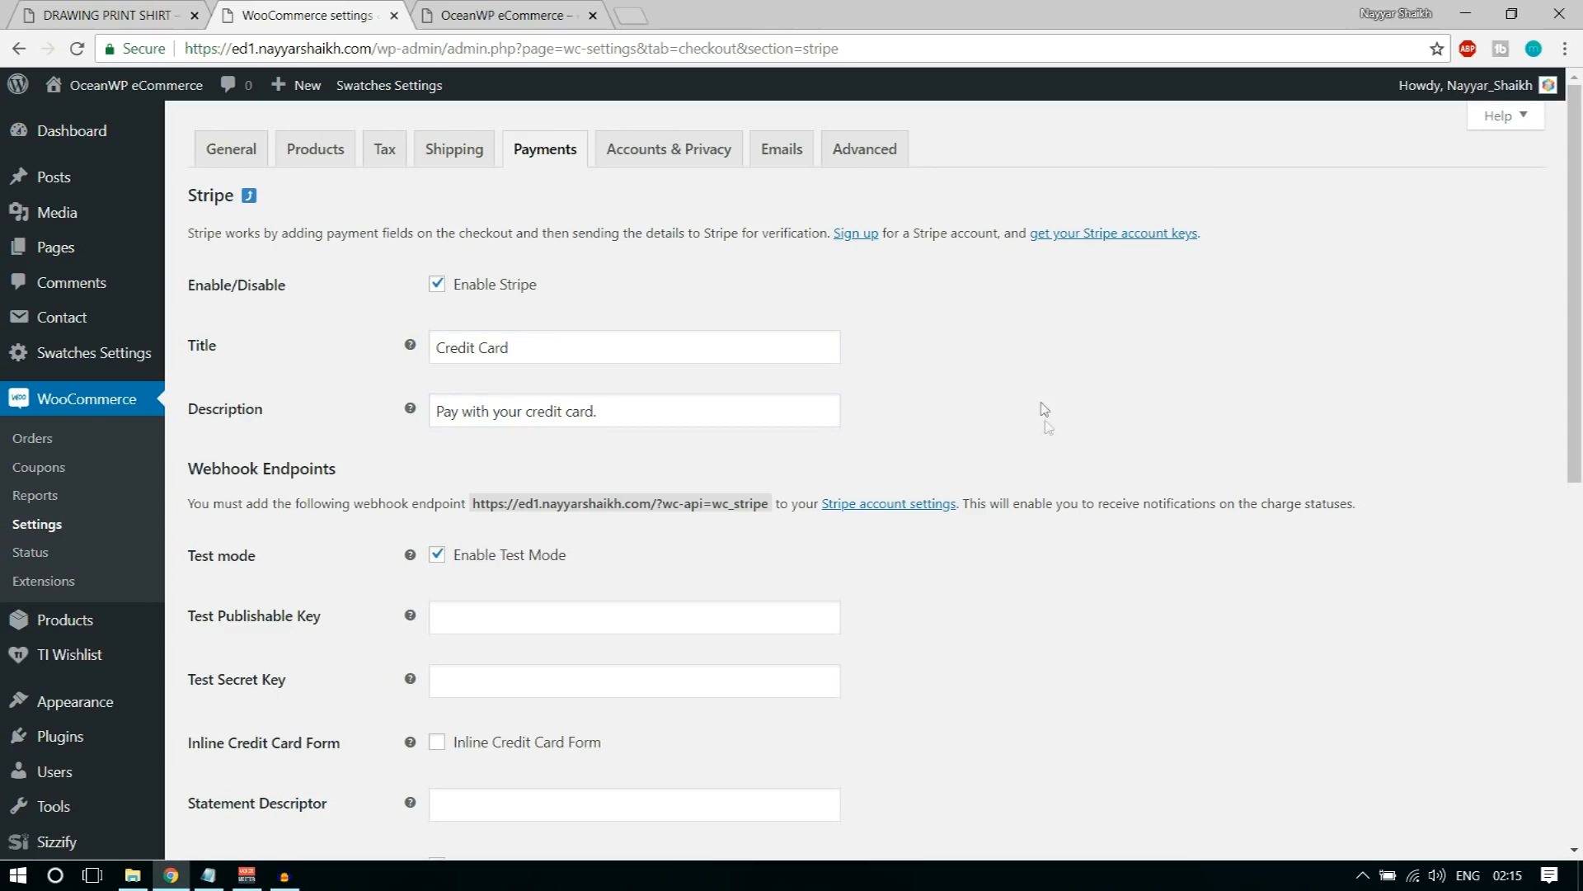
Step: Review the remaining Stripe options and switch test mode off and back on to compare its key fields
scroll(1041, 404, down, 7)
scroll(1041, 427, down, 1)
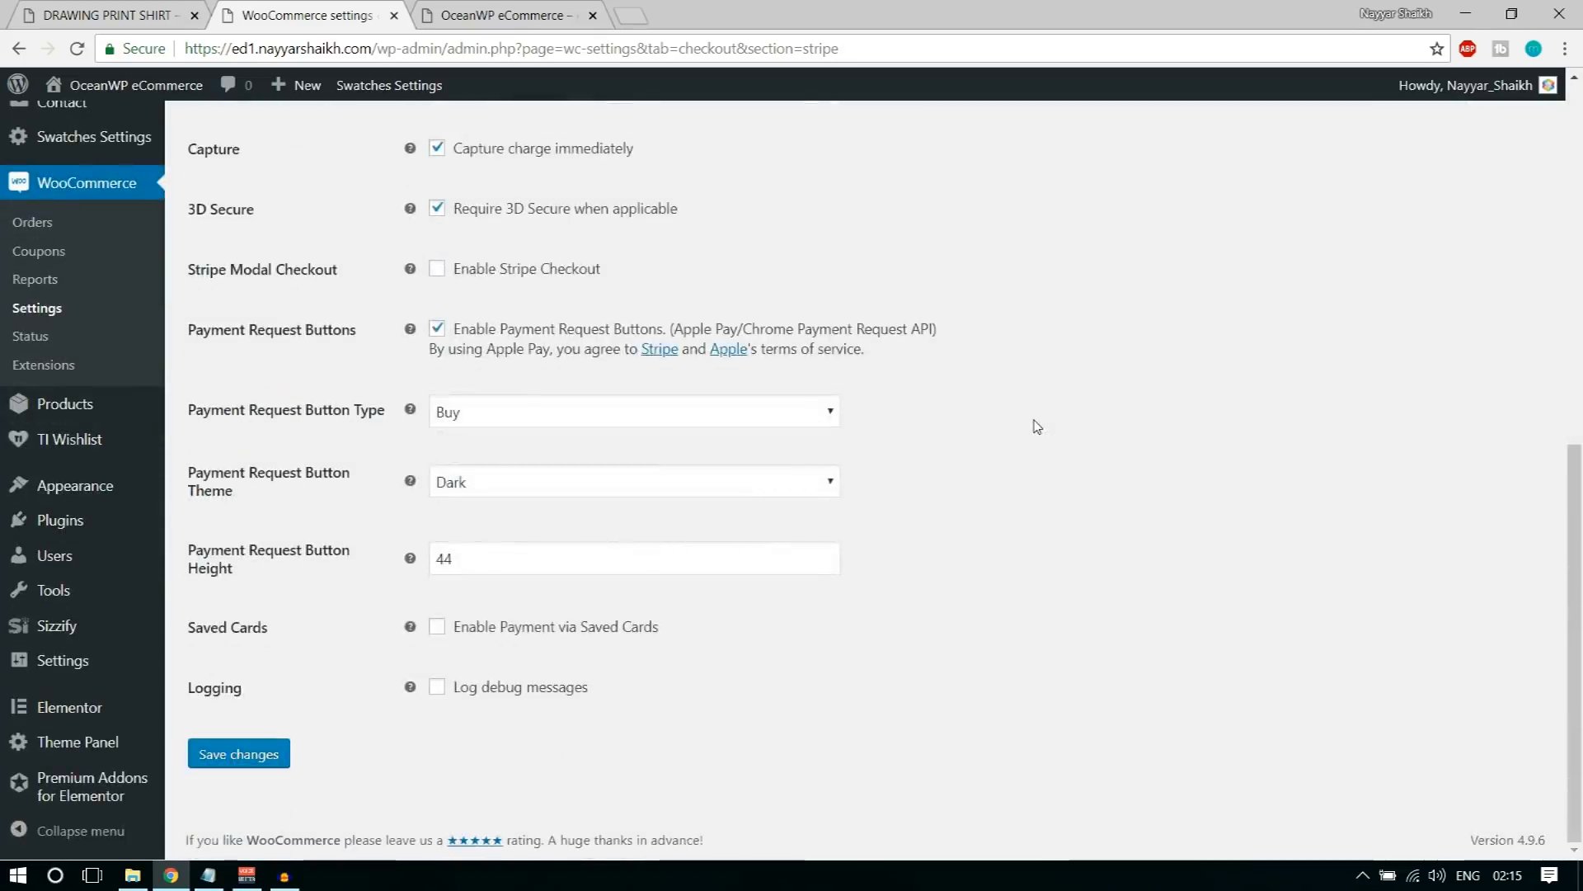
scroll(1037, 429, up, 6)
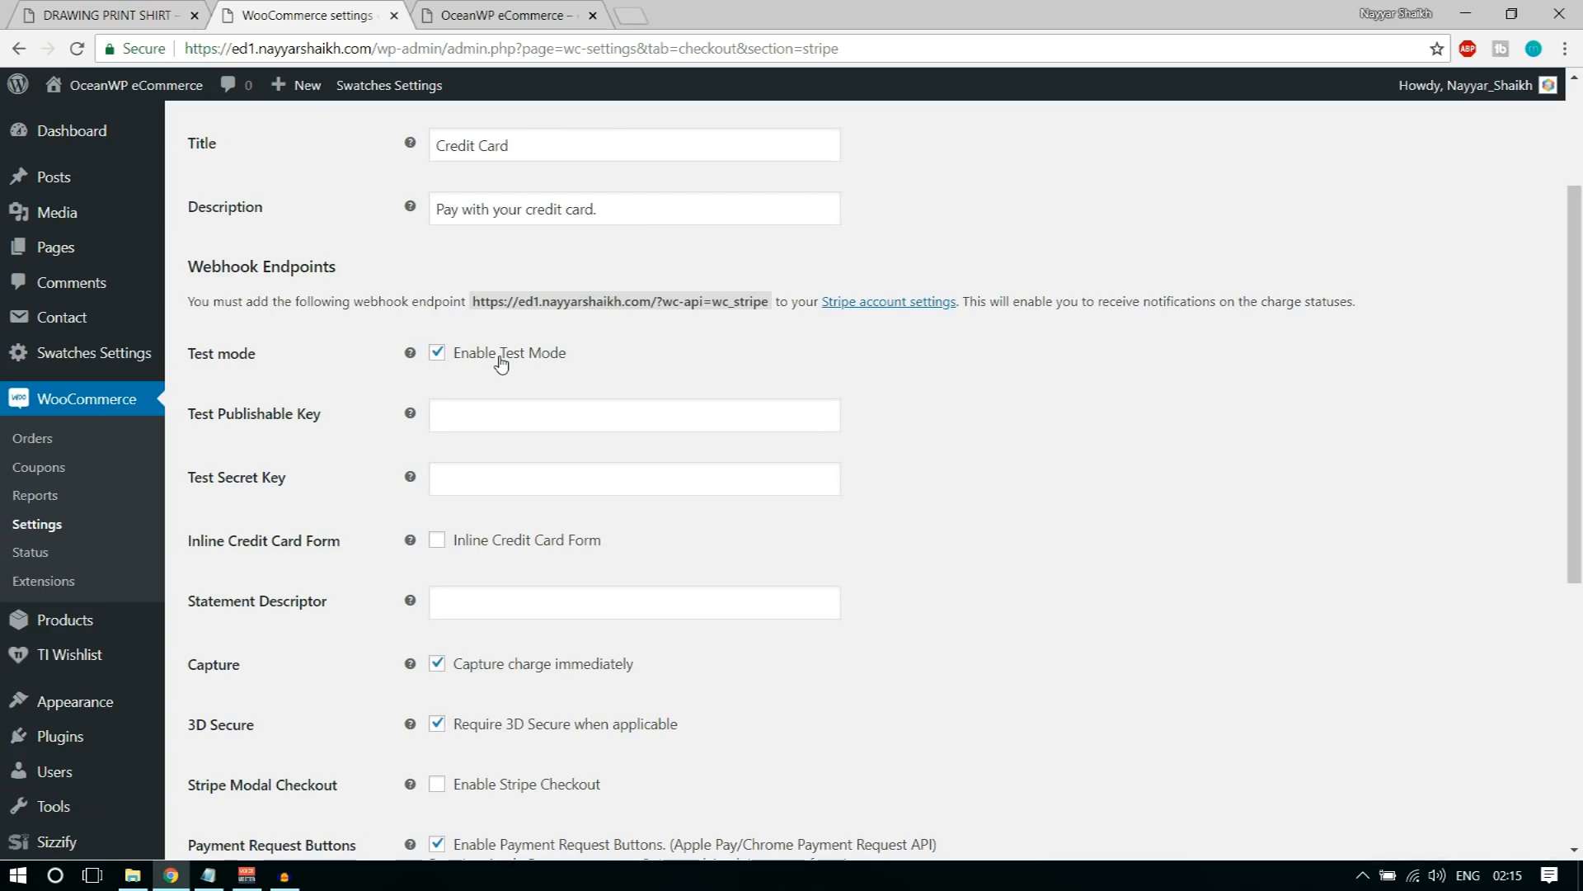
click(486, 361)
click(489, 367)
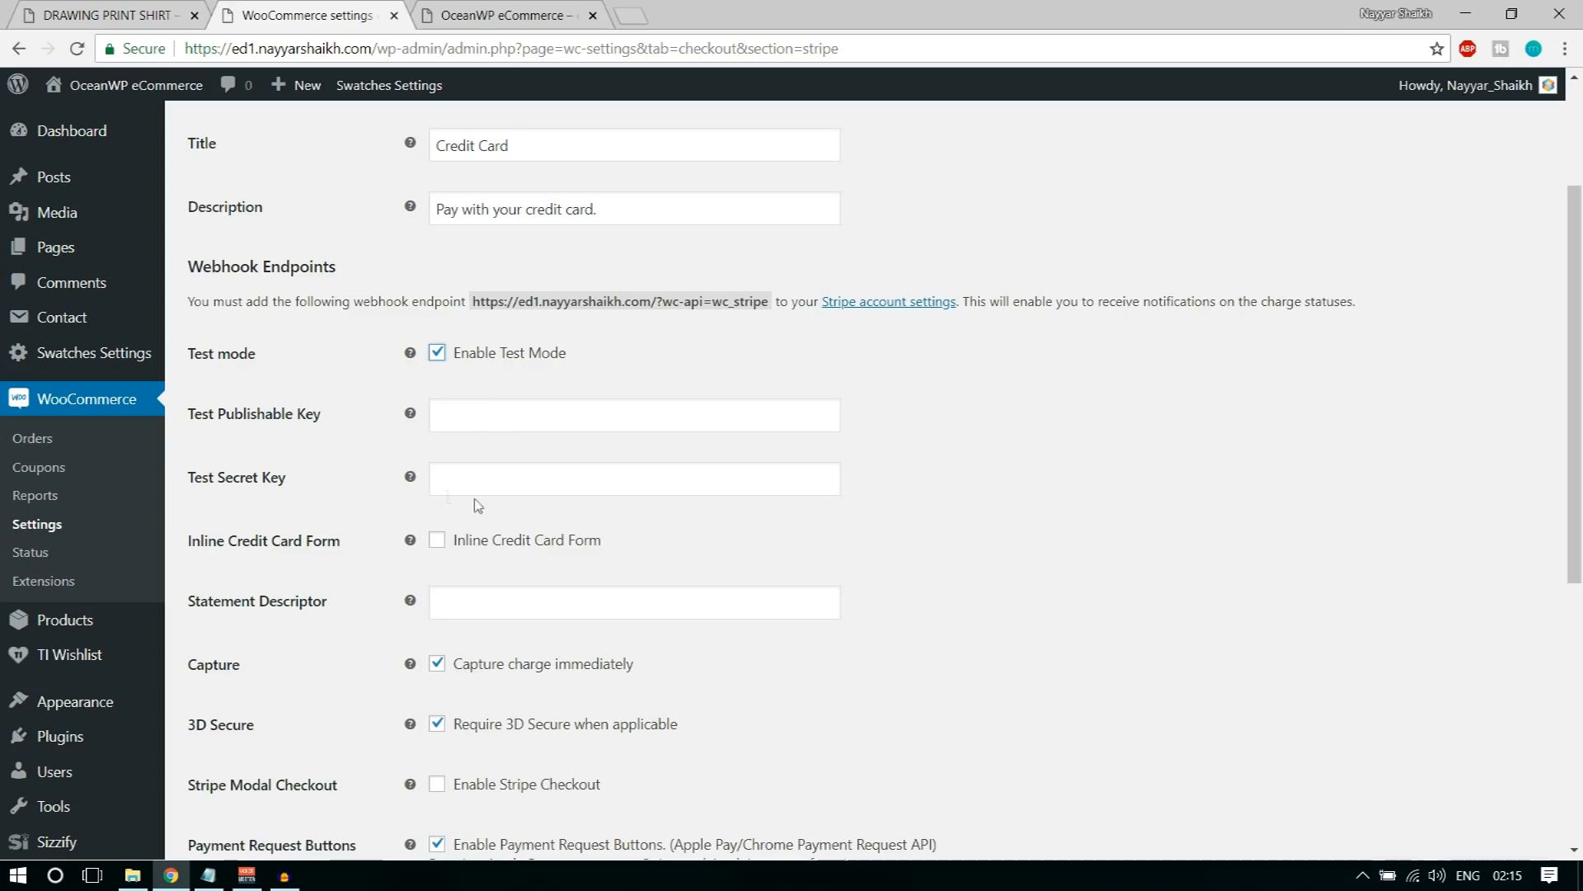
Step: Open dashboard.stripe.com/account/apikeys in a new browser tab and copy the publishable key into WooCommerce's Test Publishable Key field
click(632, 13)
text(das)
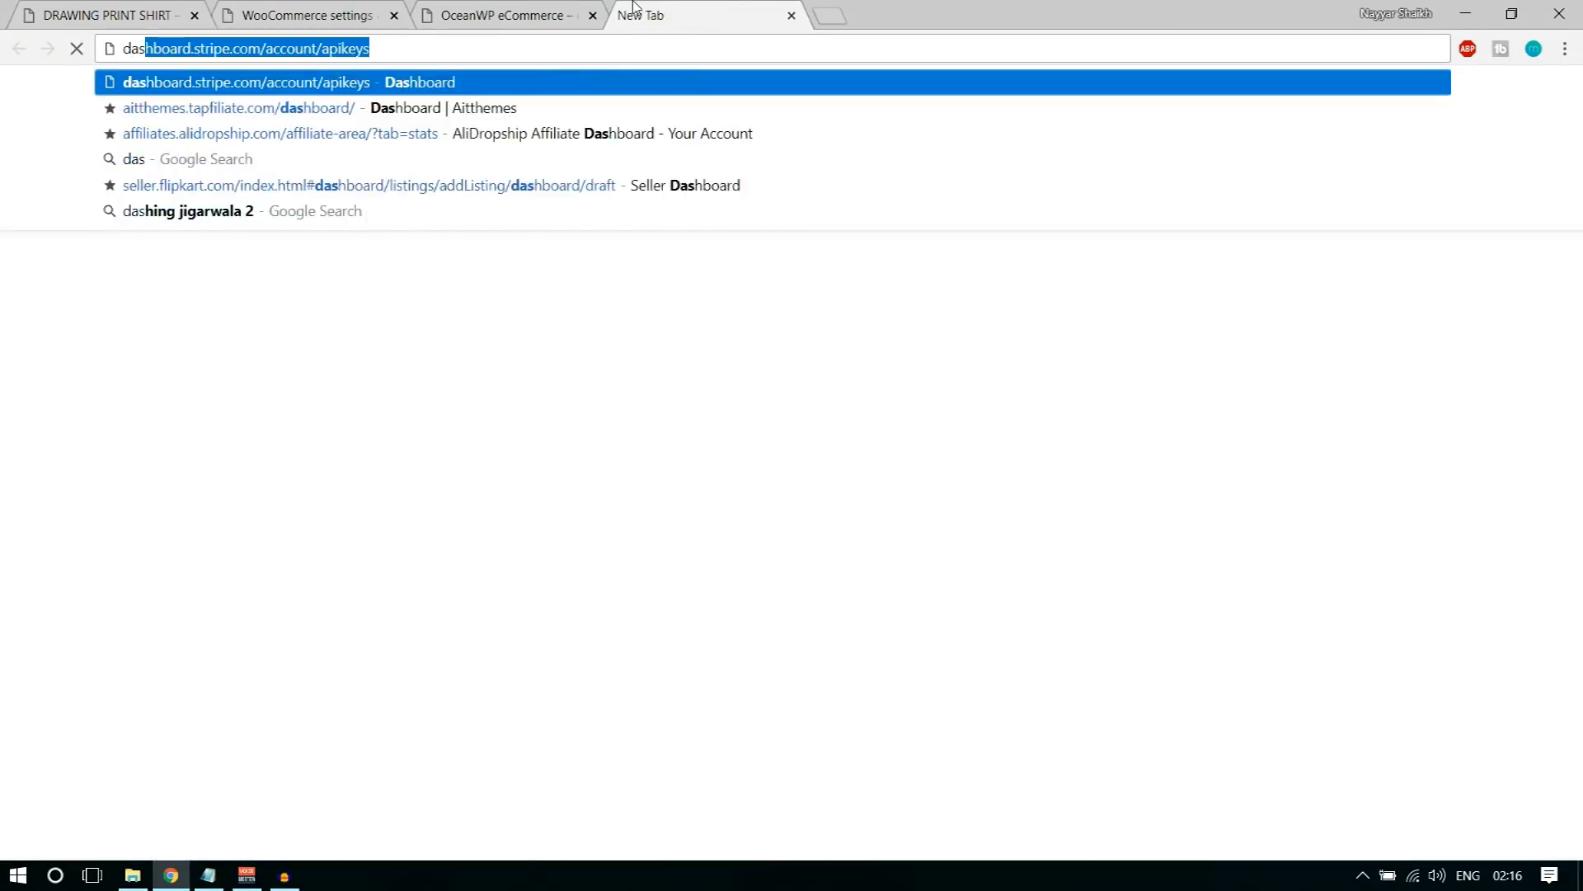
key(Return)
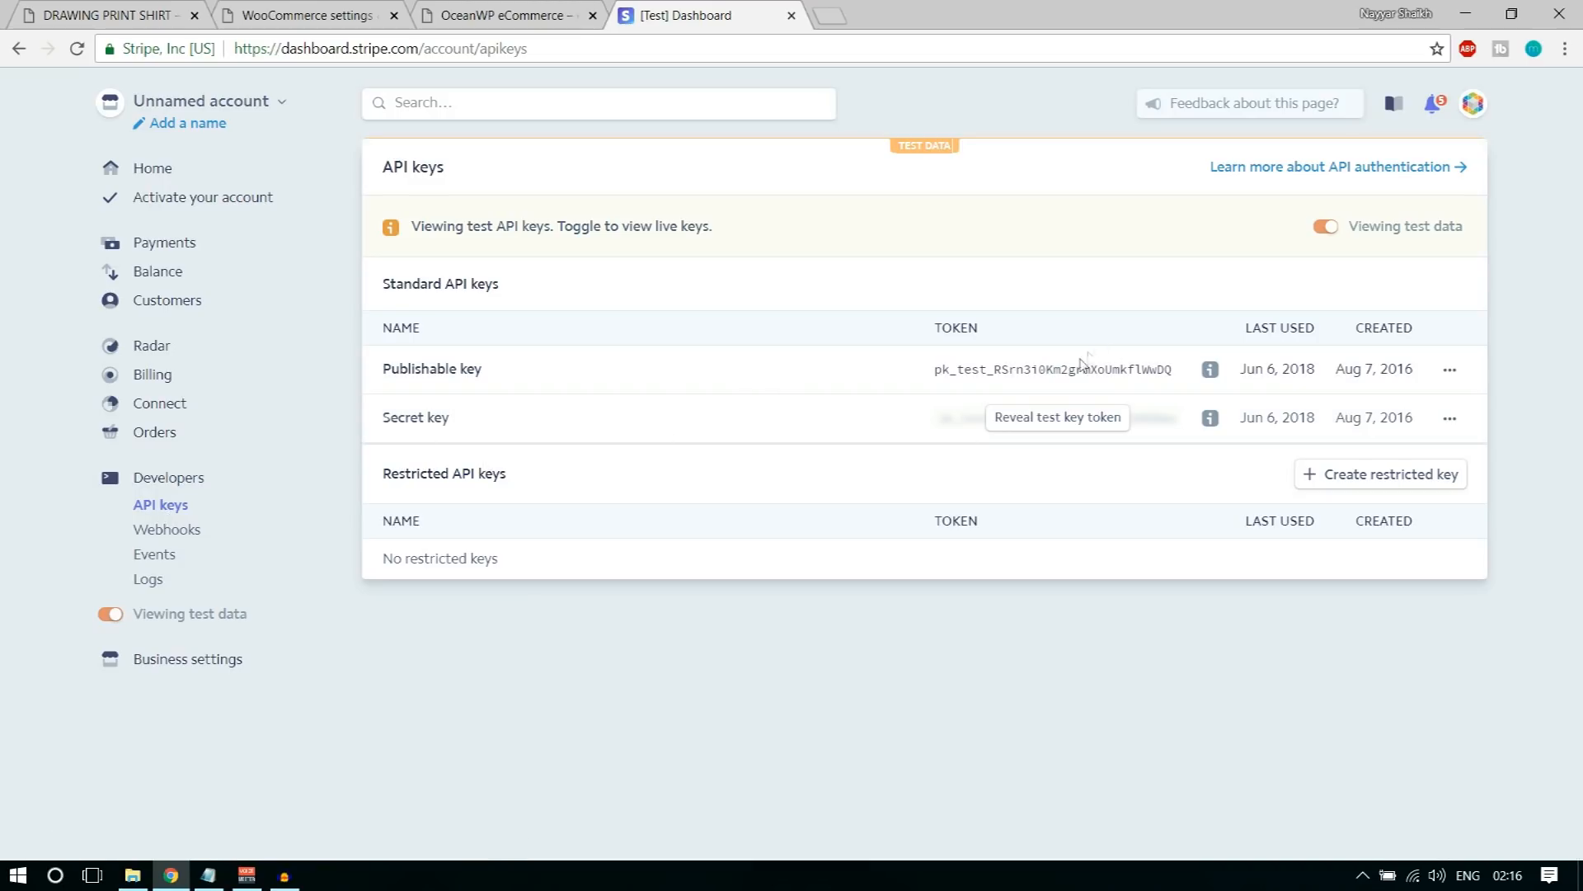
drag(936, 372, 1180, 382)
key(ctrl+c)
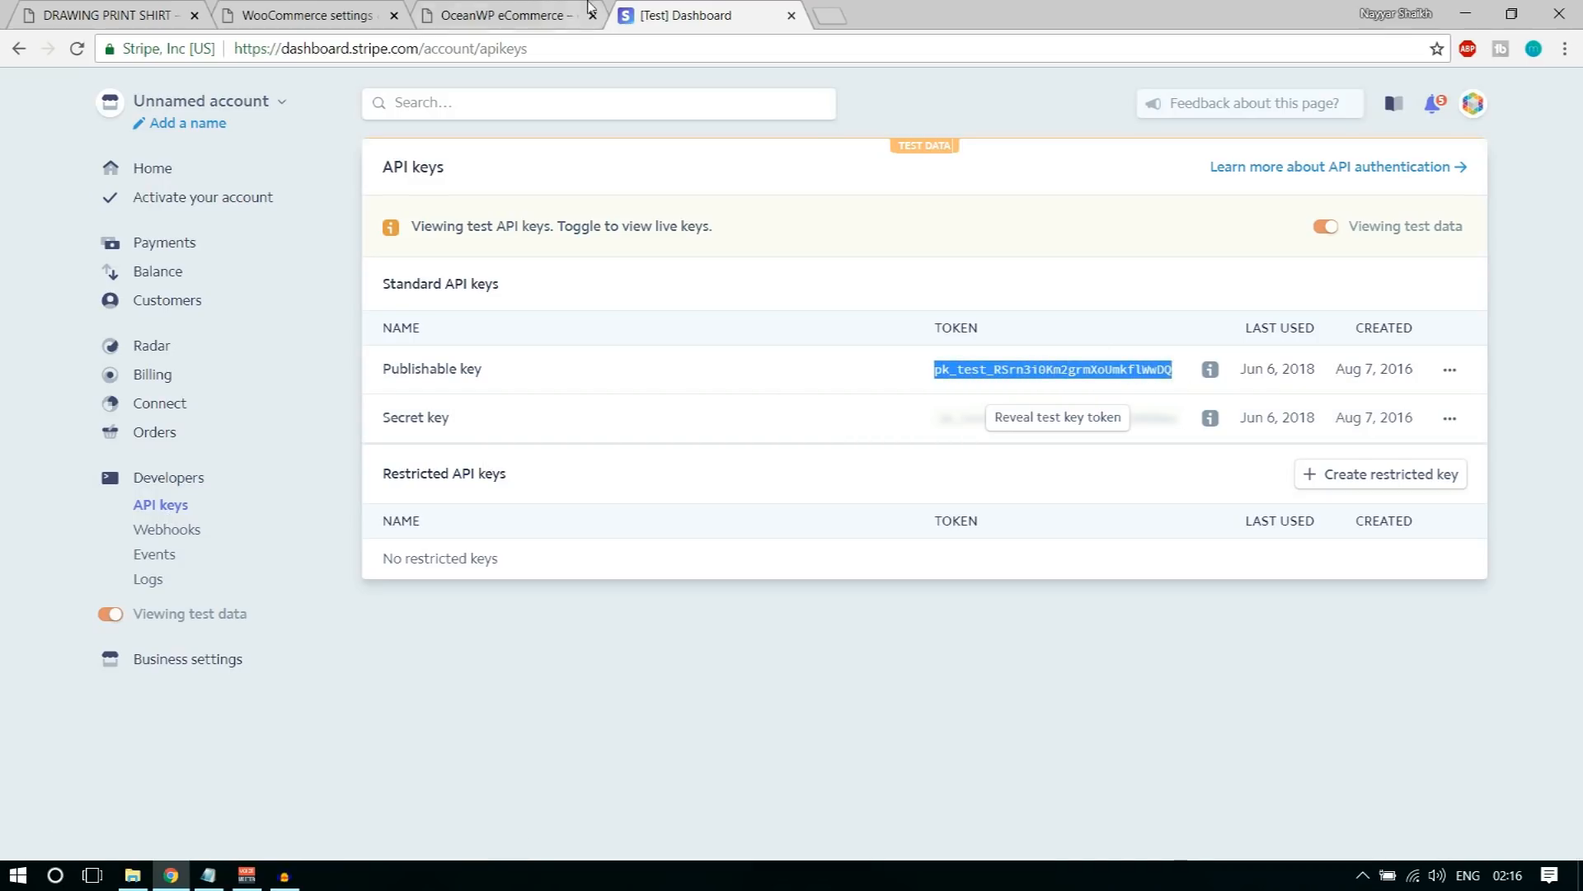
click(322, 15)
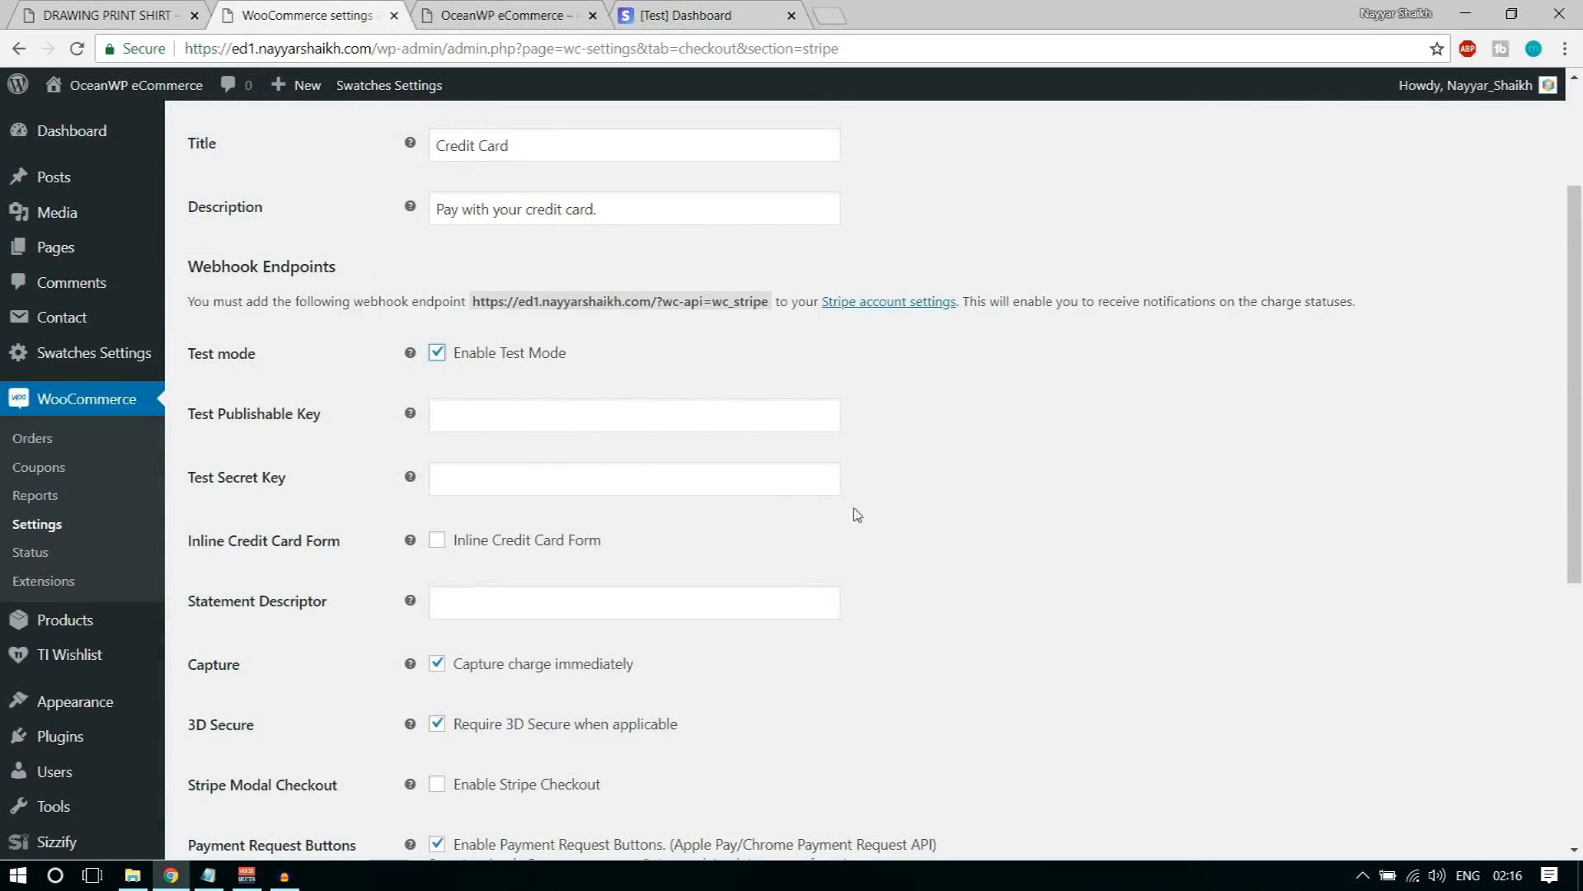
click(546, 415)
key(ctrl+v)
Step: Reveal the test secret key in the Stripe dashboard, copy it into WooCommerce's Test Secret Key field, and save the Stripe settings
click(684, 15)
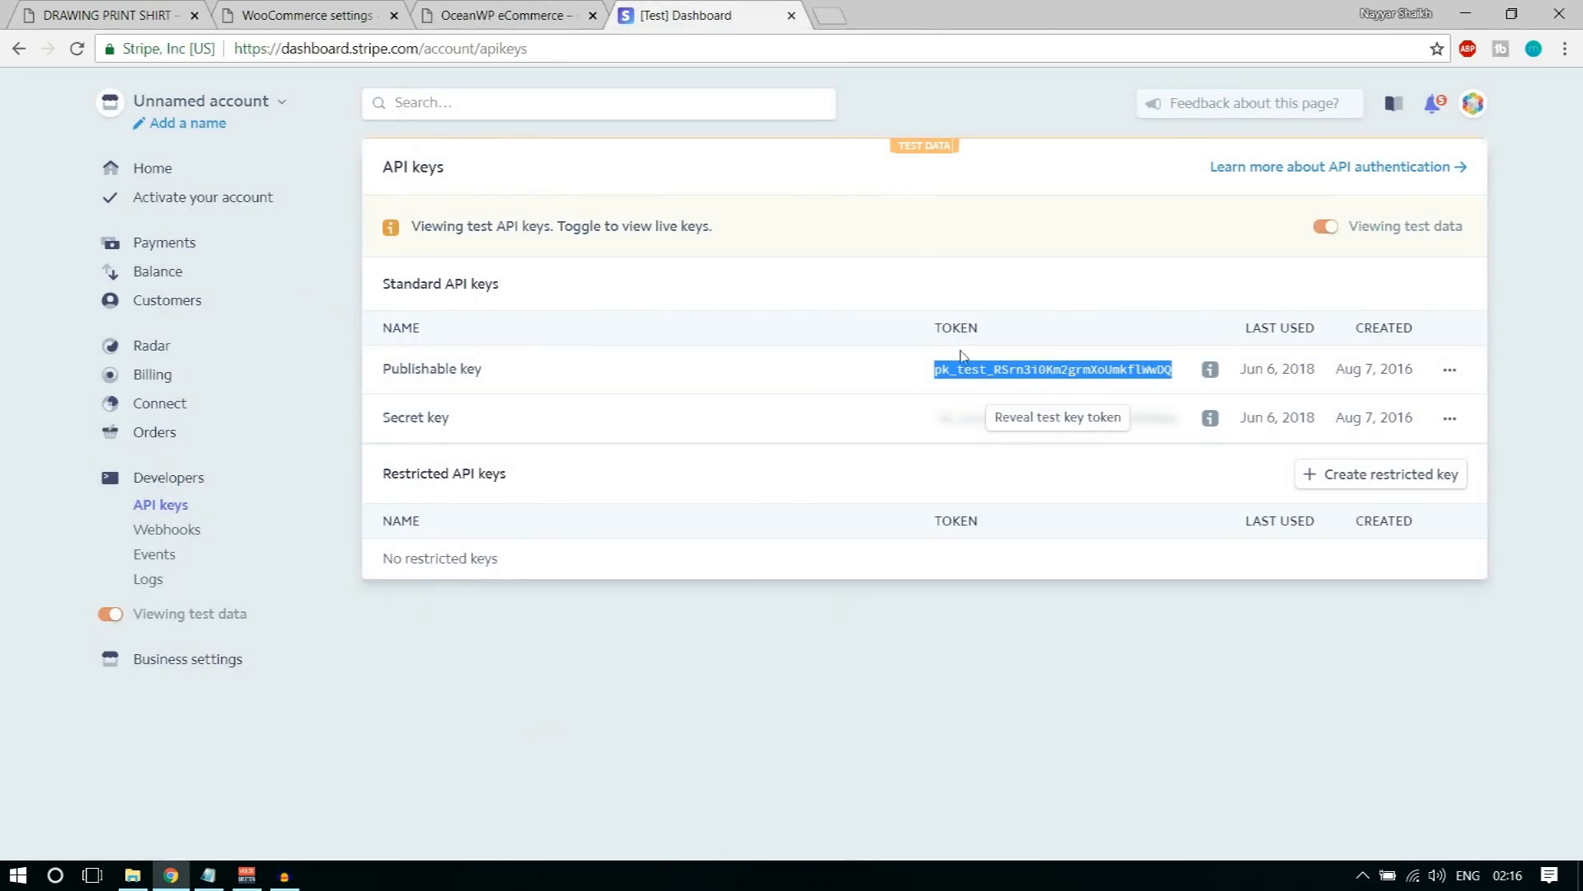
click(1032, 422)
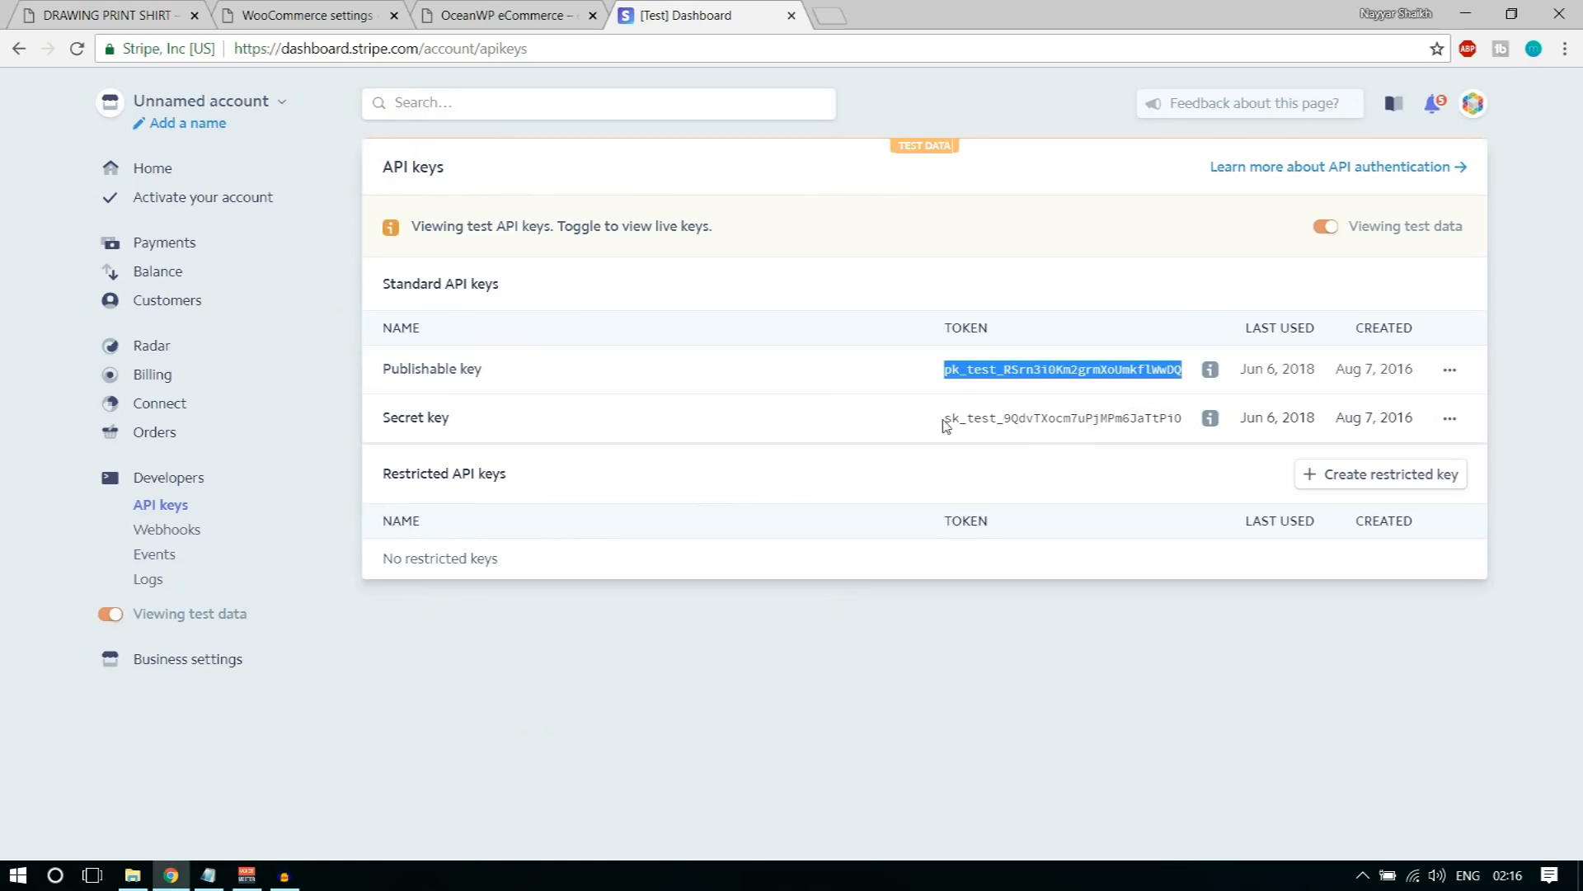
drag(944, 418, 1185, 419)
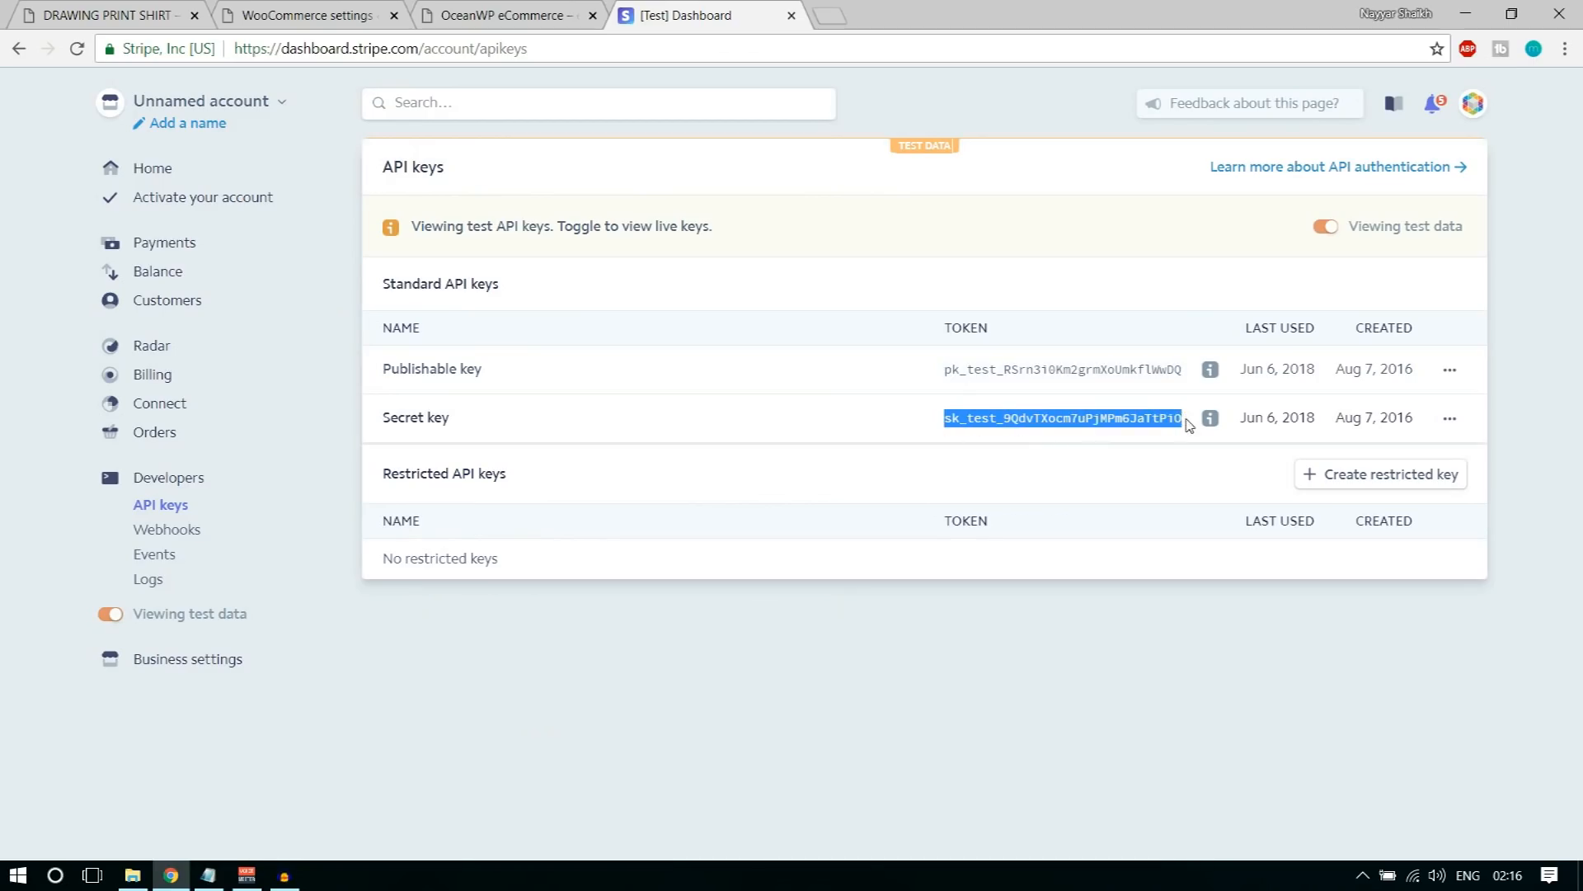
click(305, 15)
click(504, 477)
key(ctrl+v)
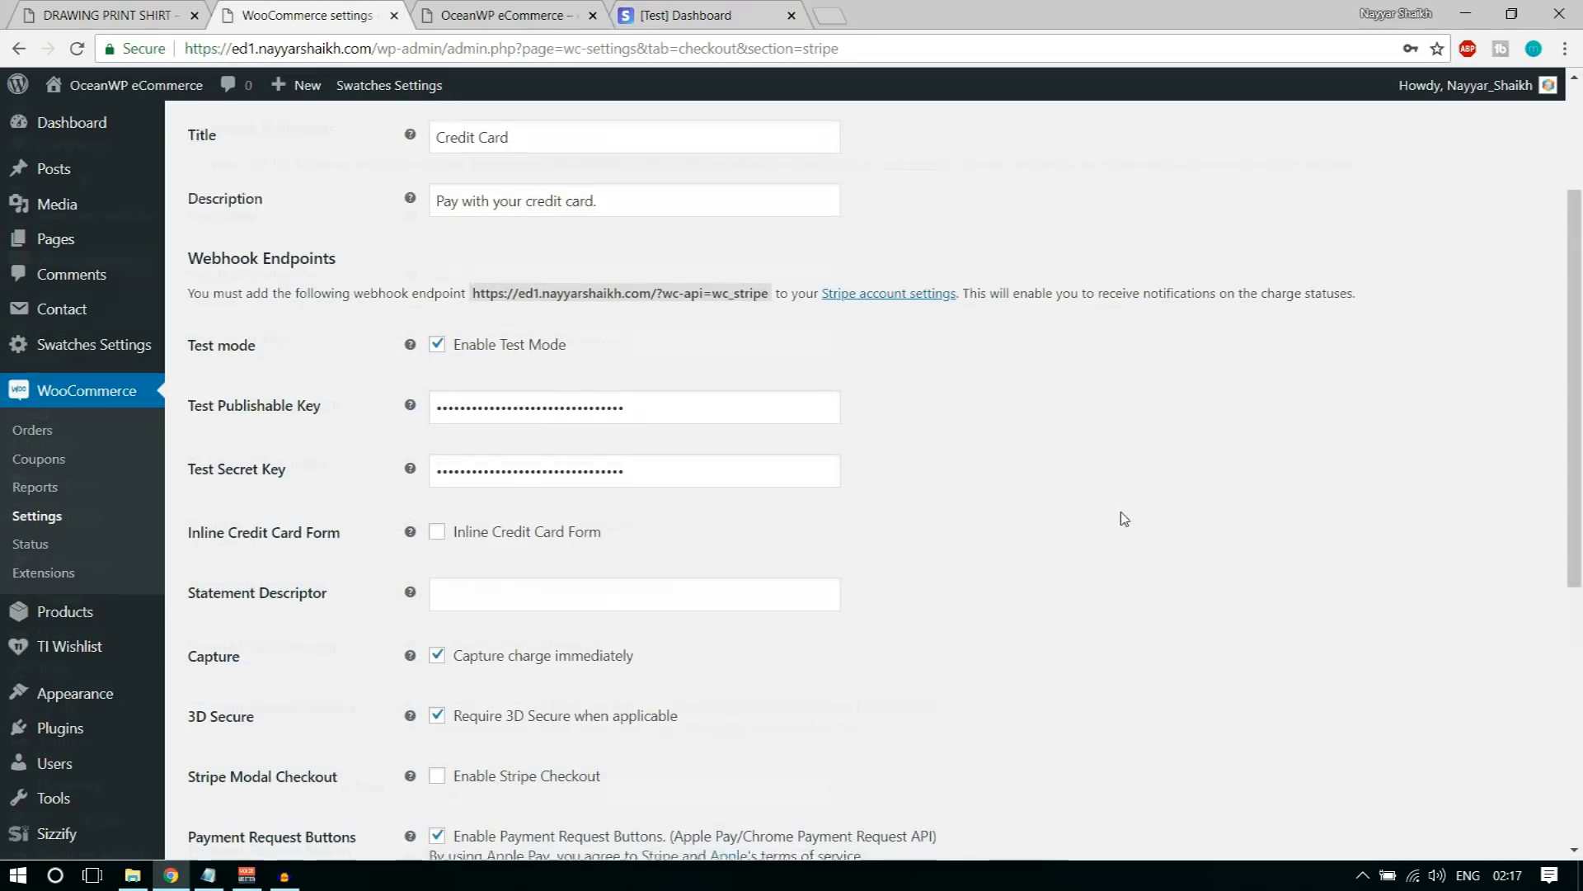
click(248, 754)
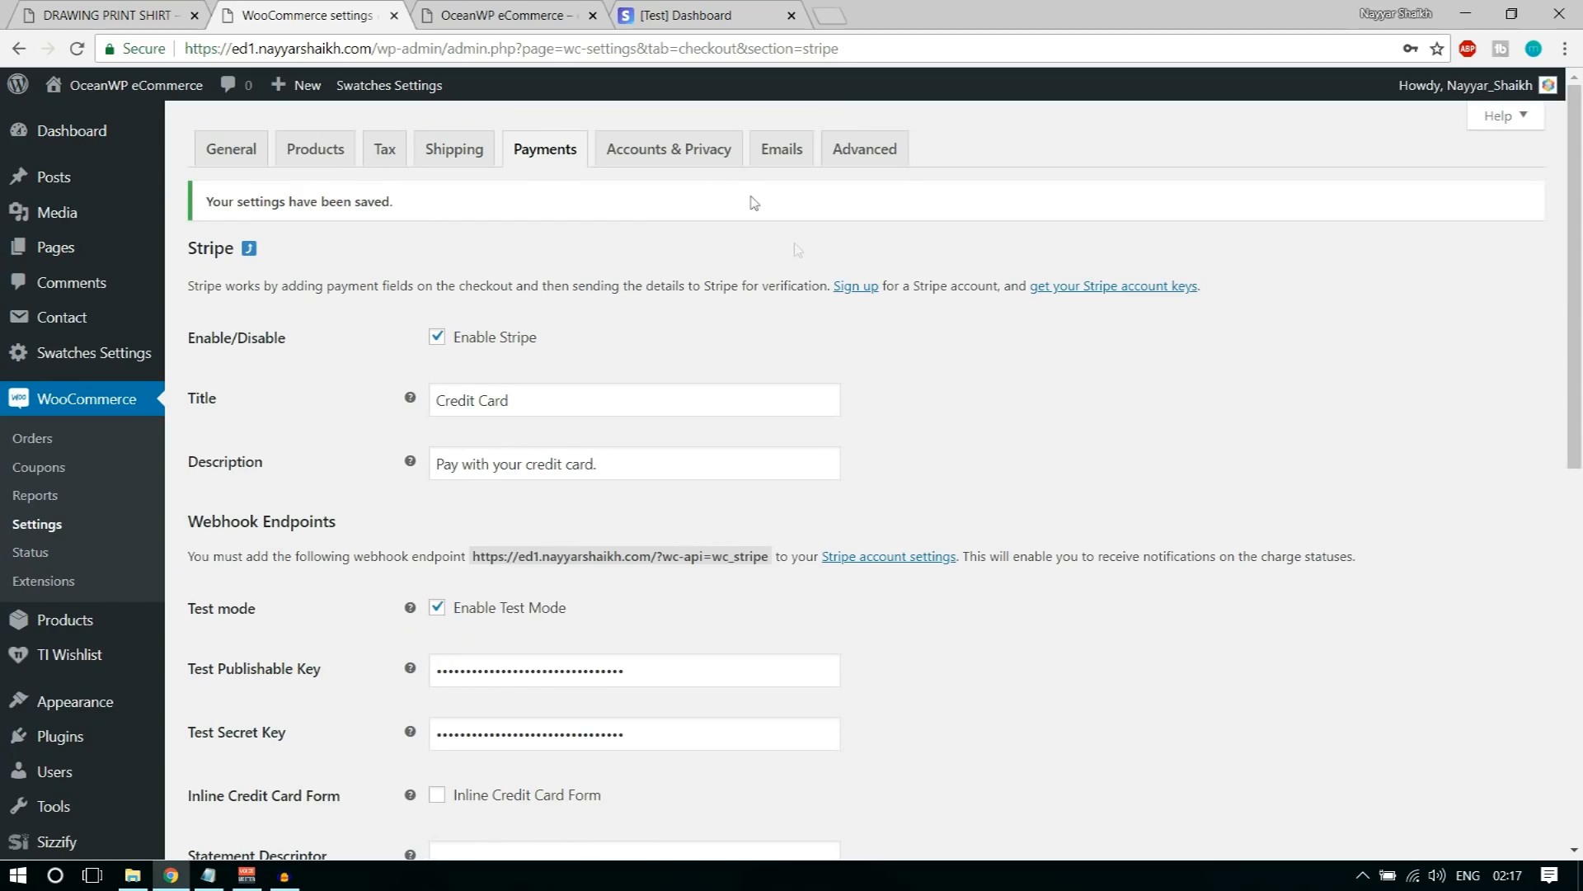
Step: In the Accounts & Privacy settings, allow account creation on the "My account" page and disable automatic username and password generation
click(676, 147)
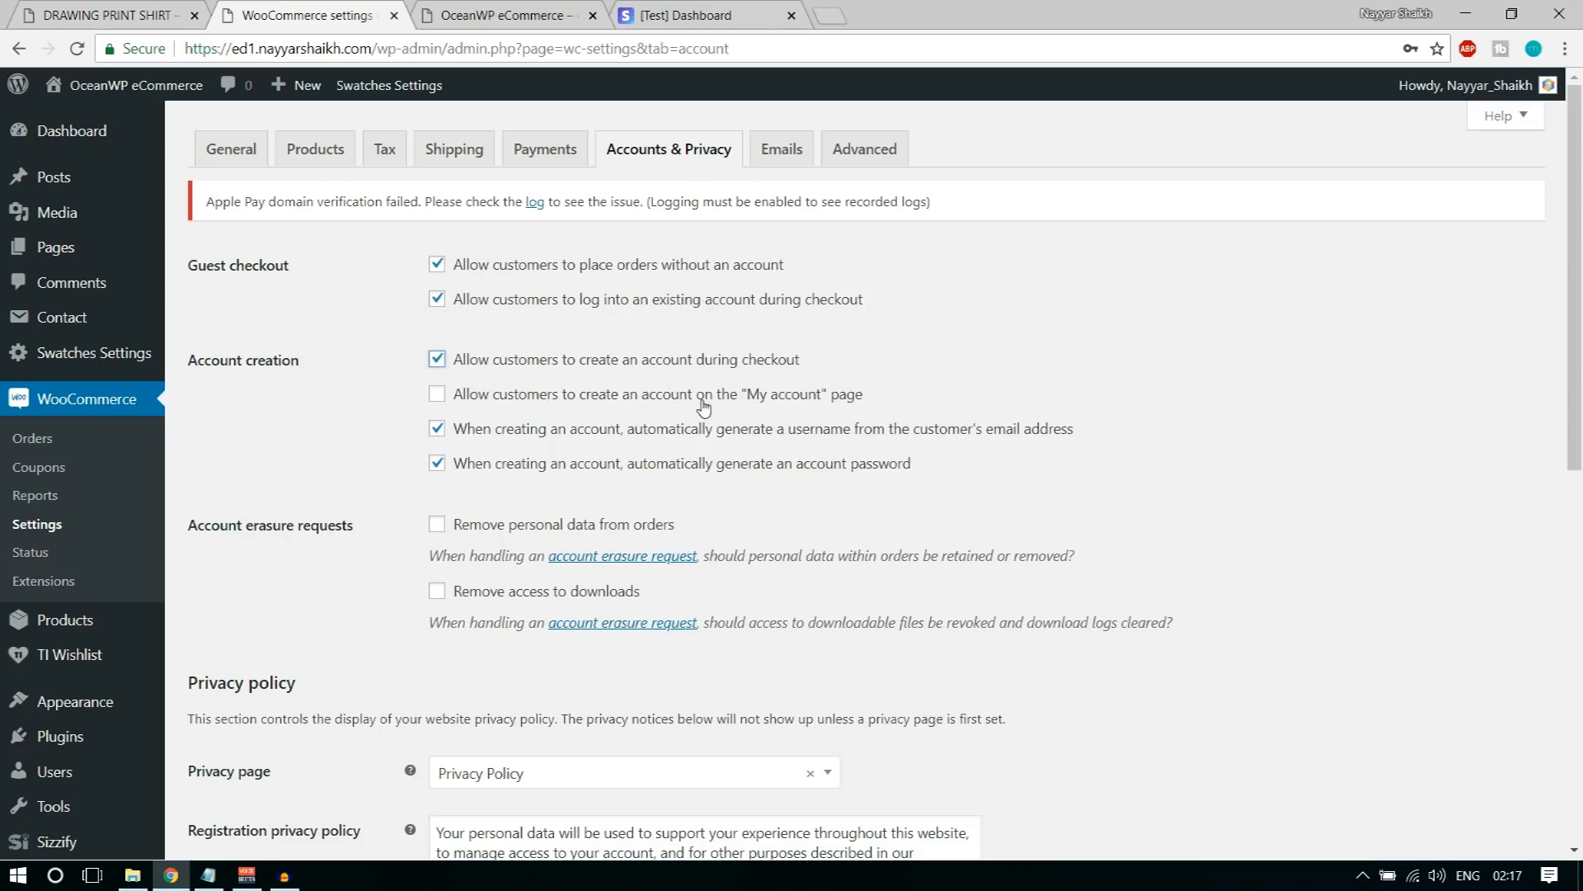
click(696, 399)
click(632, 444)
click(659, 466)
scroll(1136, 503, down, 1)
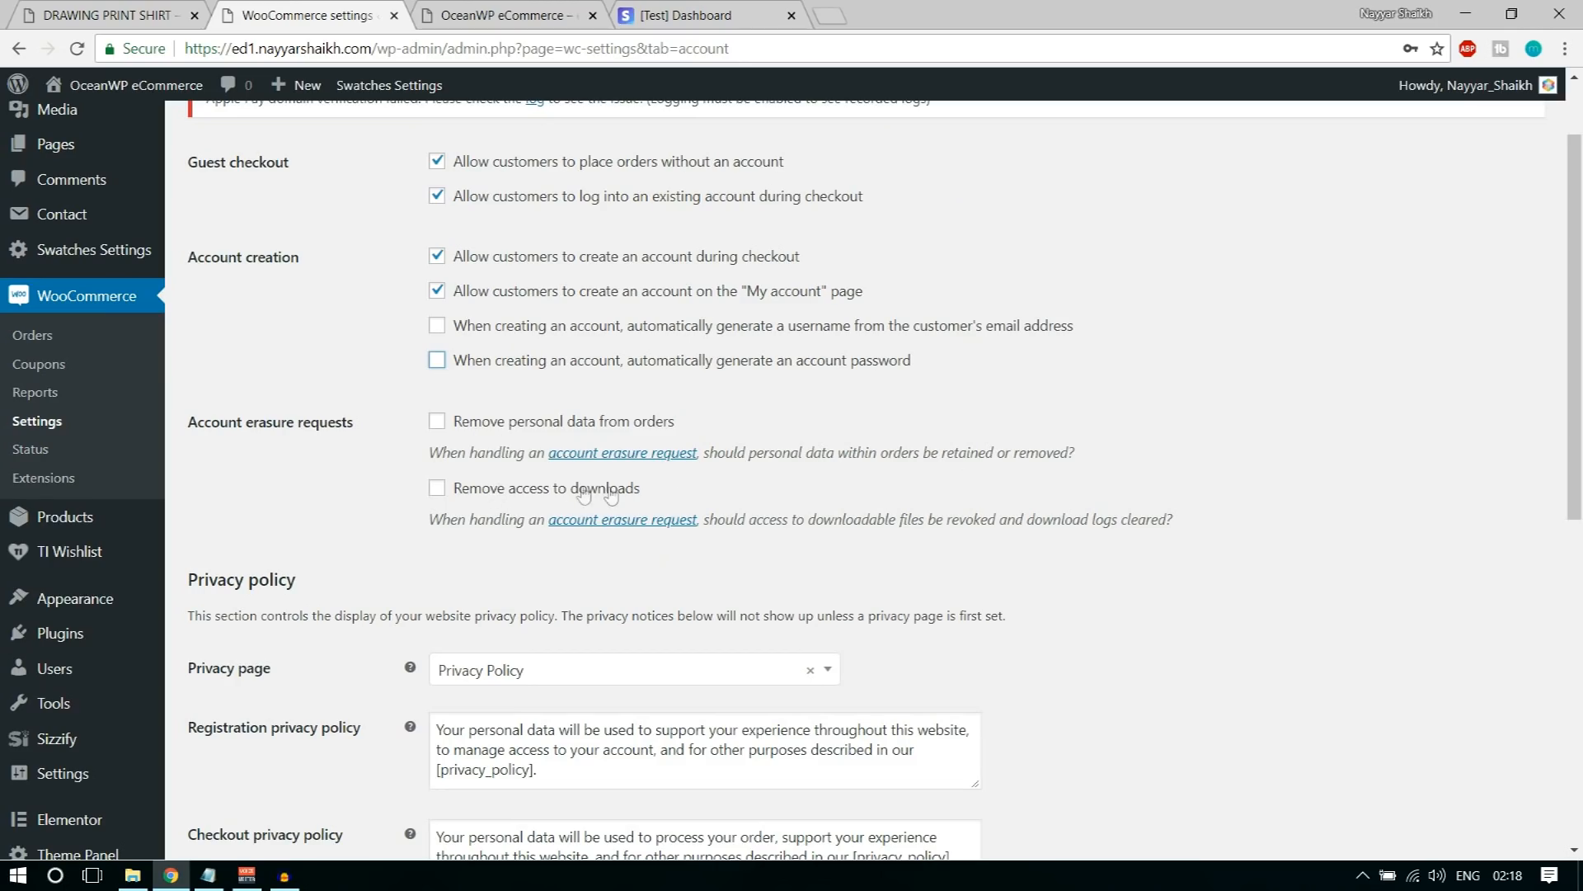
Step: Select Privacy Policy as the privacy page, keep the default policy texts, and save the account settings
scroll(1206, 617, down, 3)
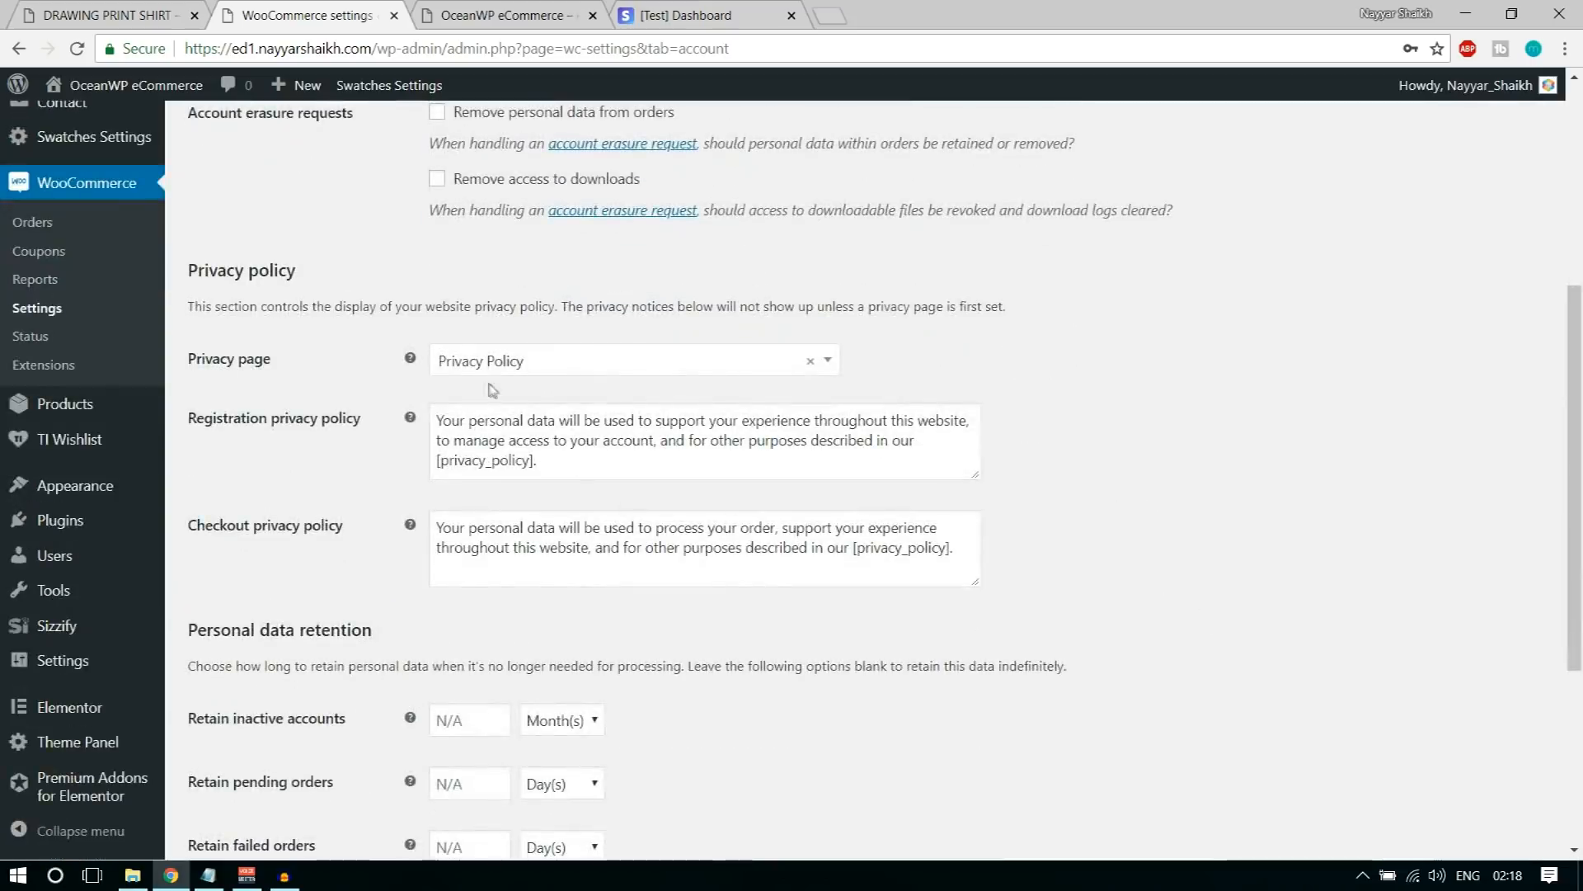
click(582, 367)
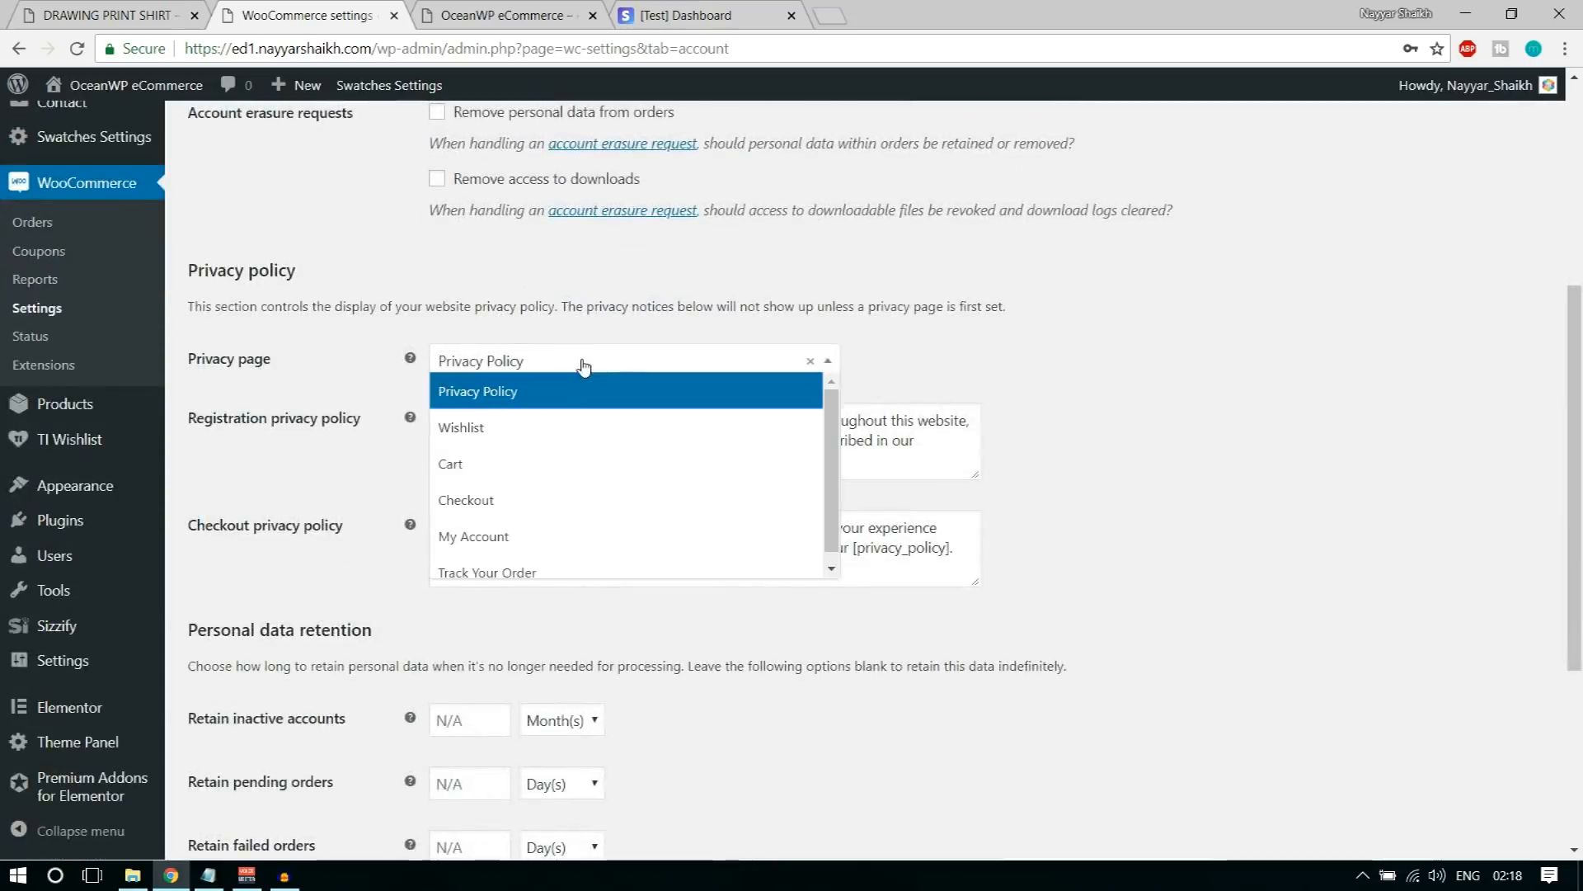
click(537, 391)
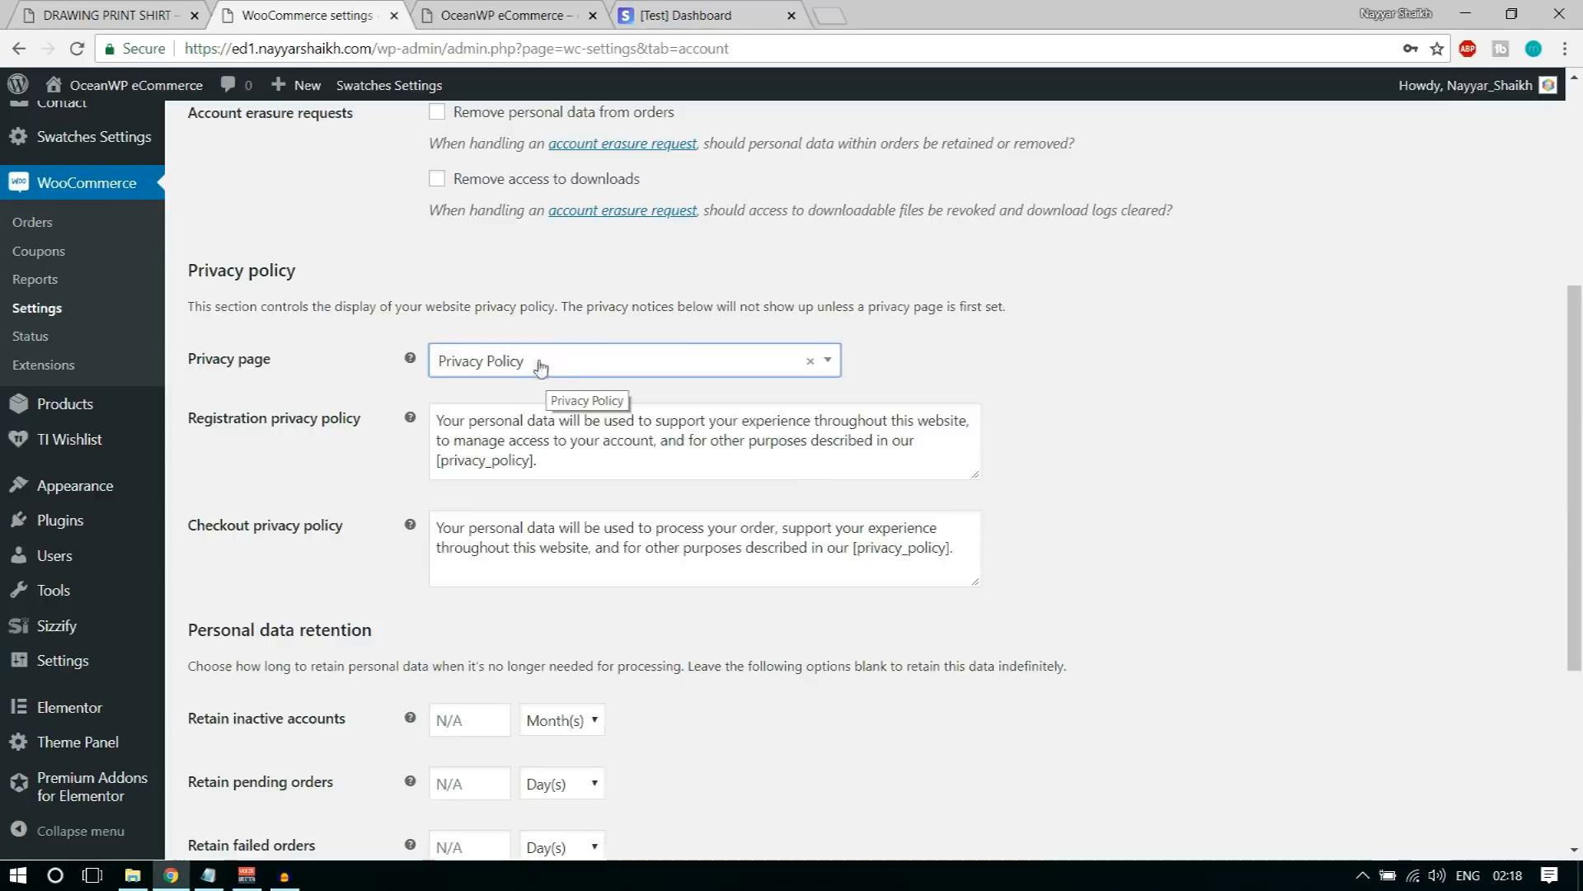
drag(614, 462, 431, 410)
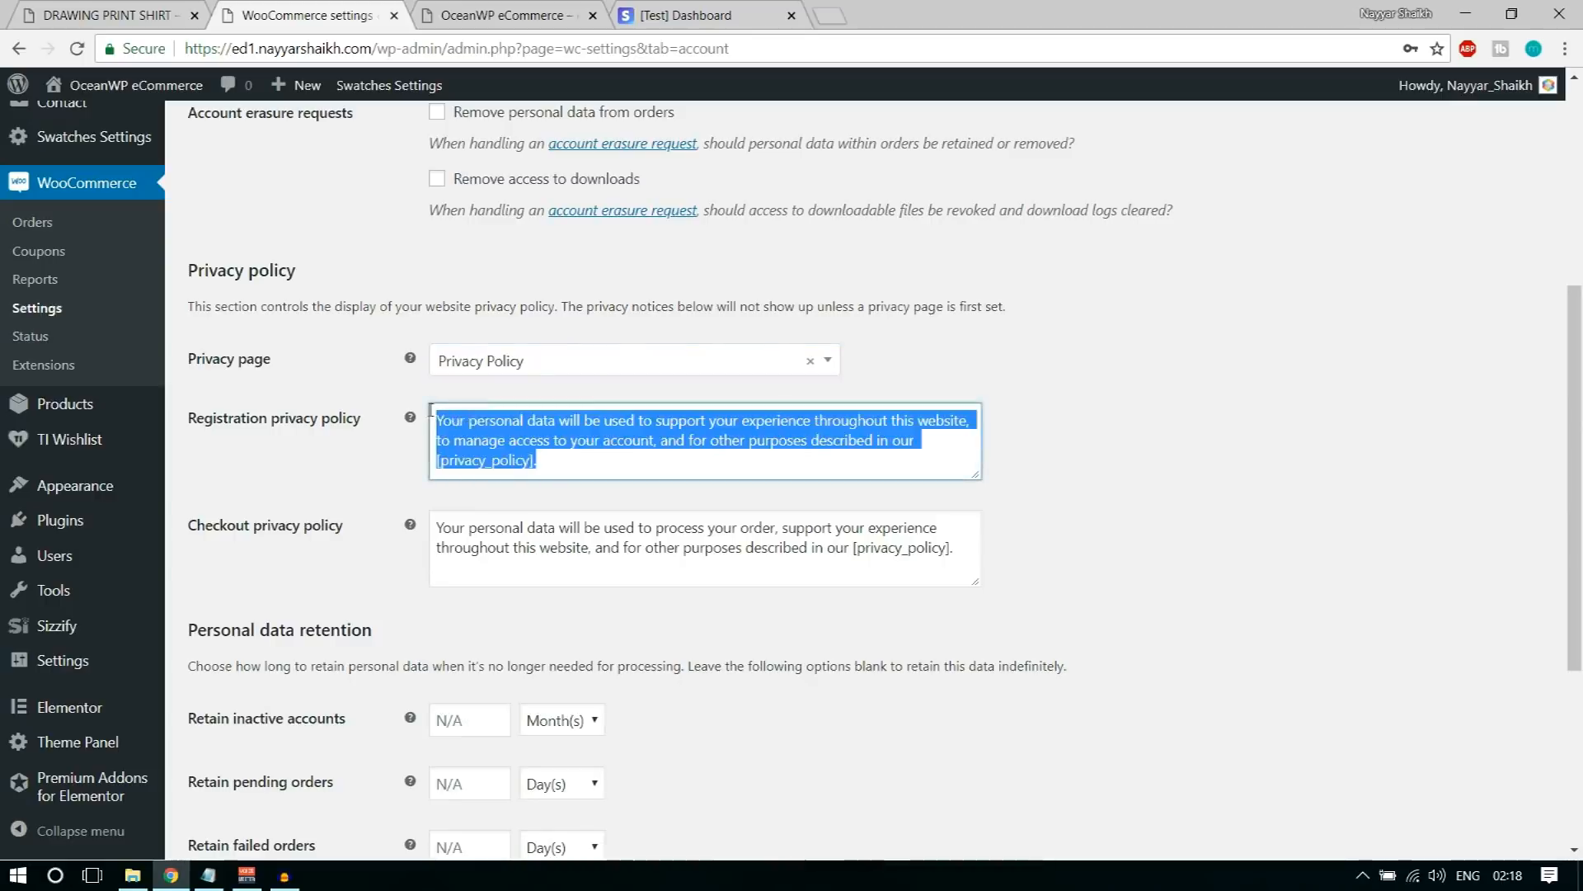
click(510, 441)
scroll(523, 545, down, 4)
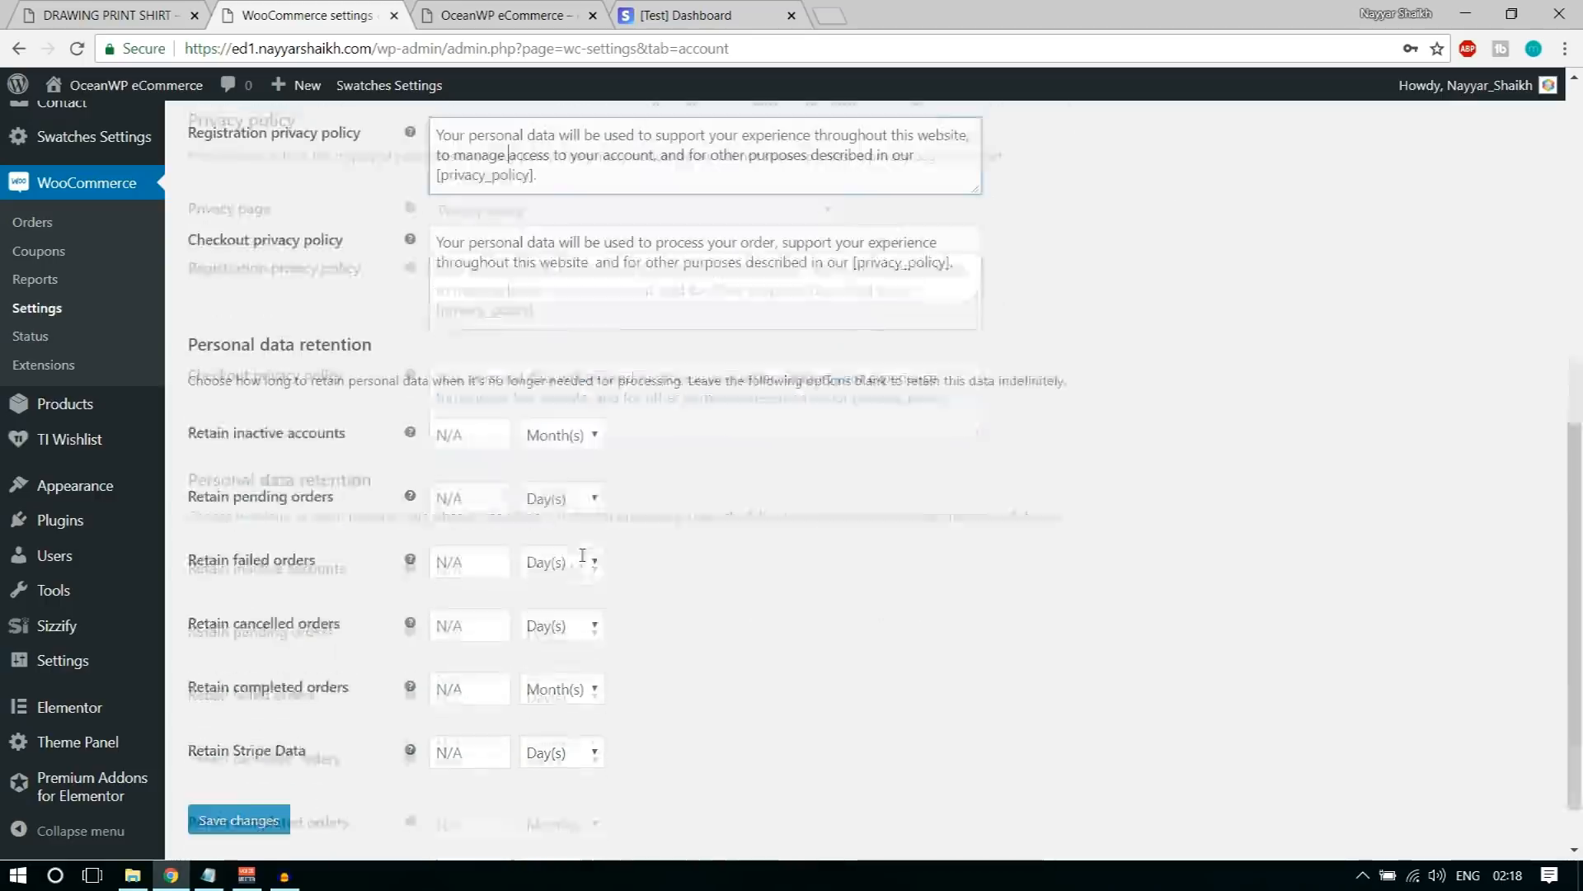
click(227, 809)
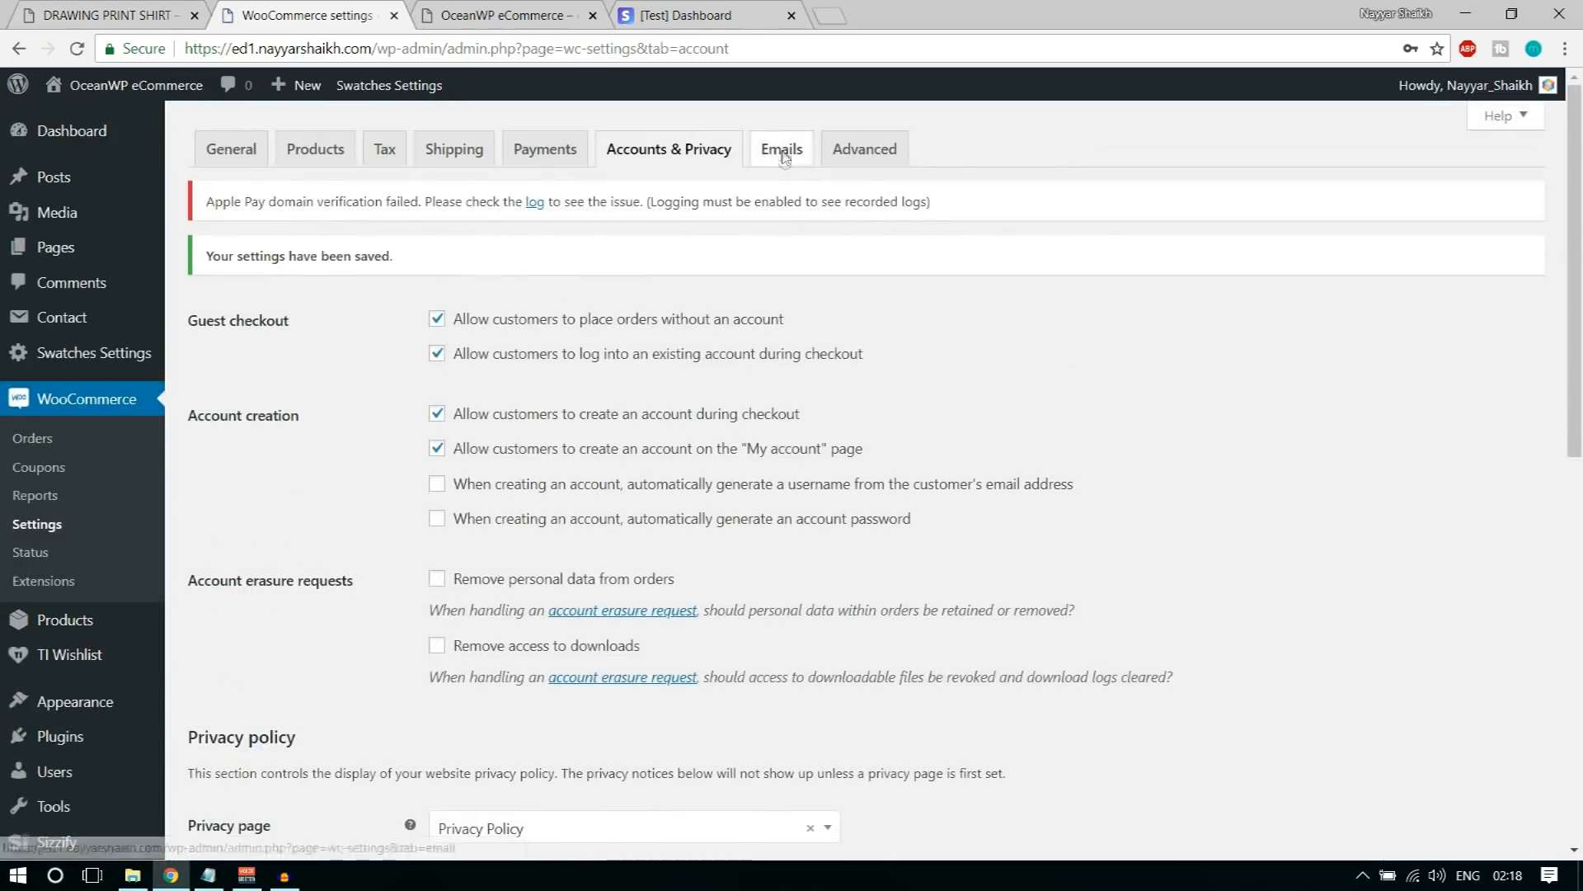
Step: Examine the WooCommerce email notifications and which recipient each order email goes to
click(783, 155)
drag(1100, 511, 873, 388)
click(1015, 452)
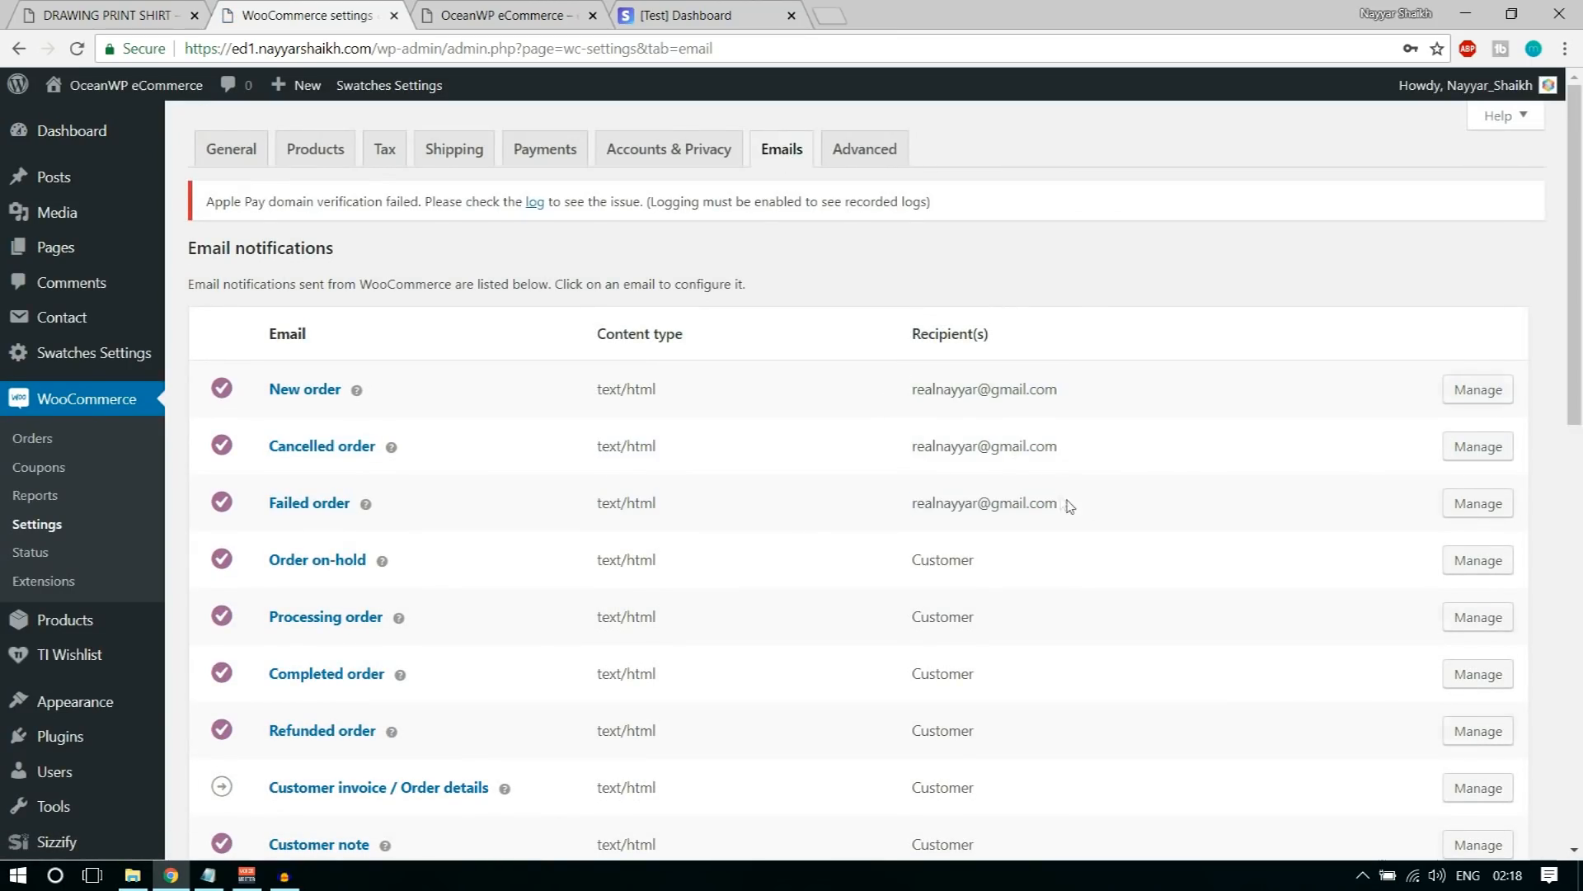
drag(914, 504, 1082, 510)
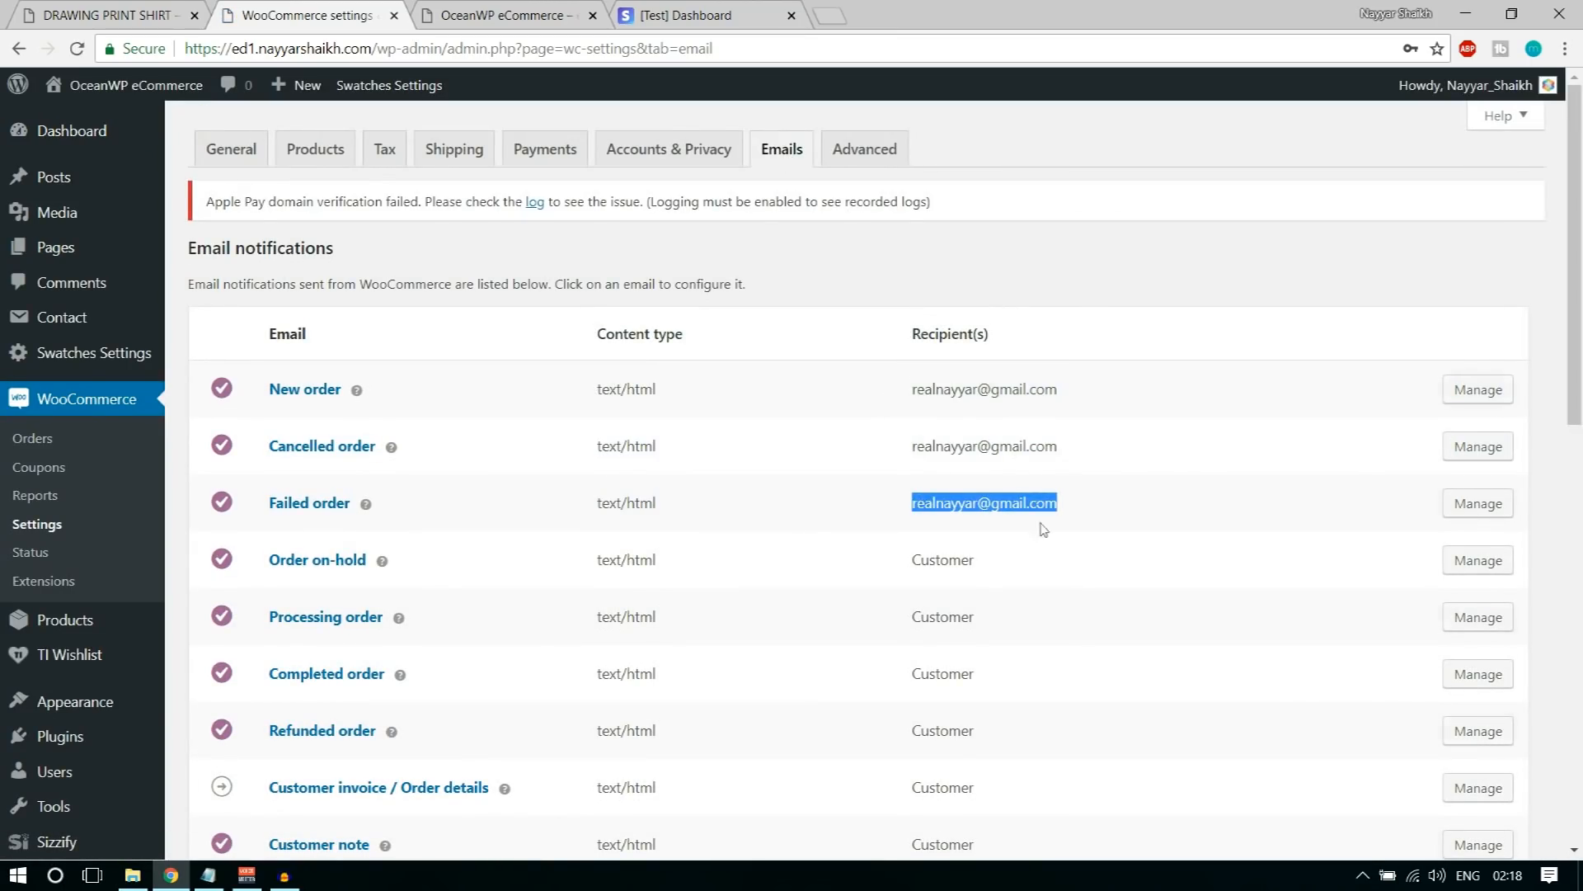
scroll(1064, 593, down, 7)
scroll(1079, 615, up, 7)
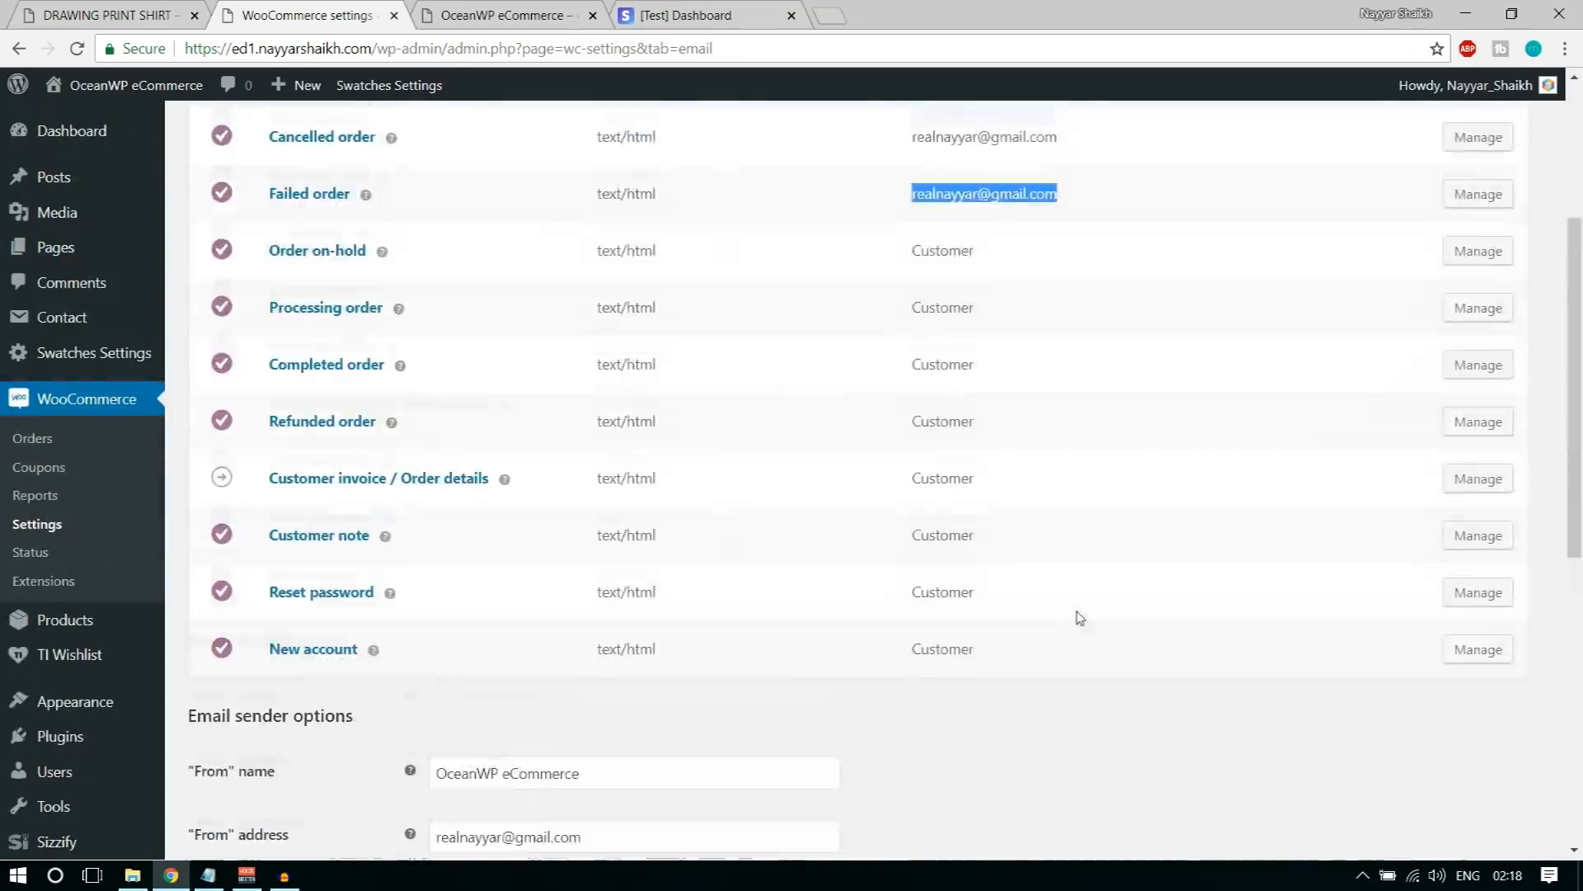
Step: In the Advanced page setup, assign Cart as the cart page and Checkout as the checkout page
click(893, 154)
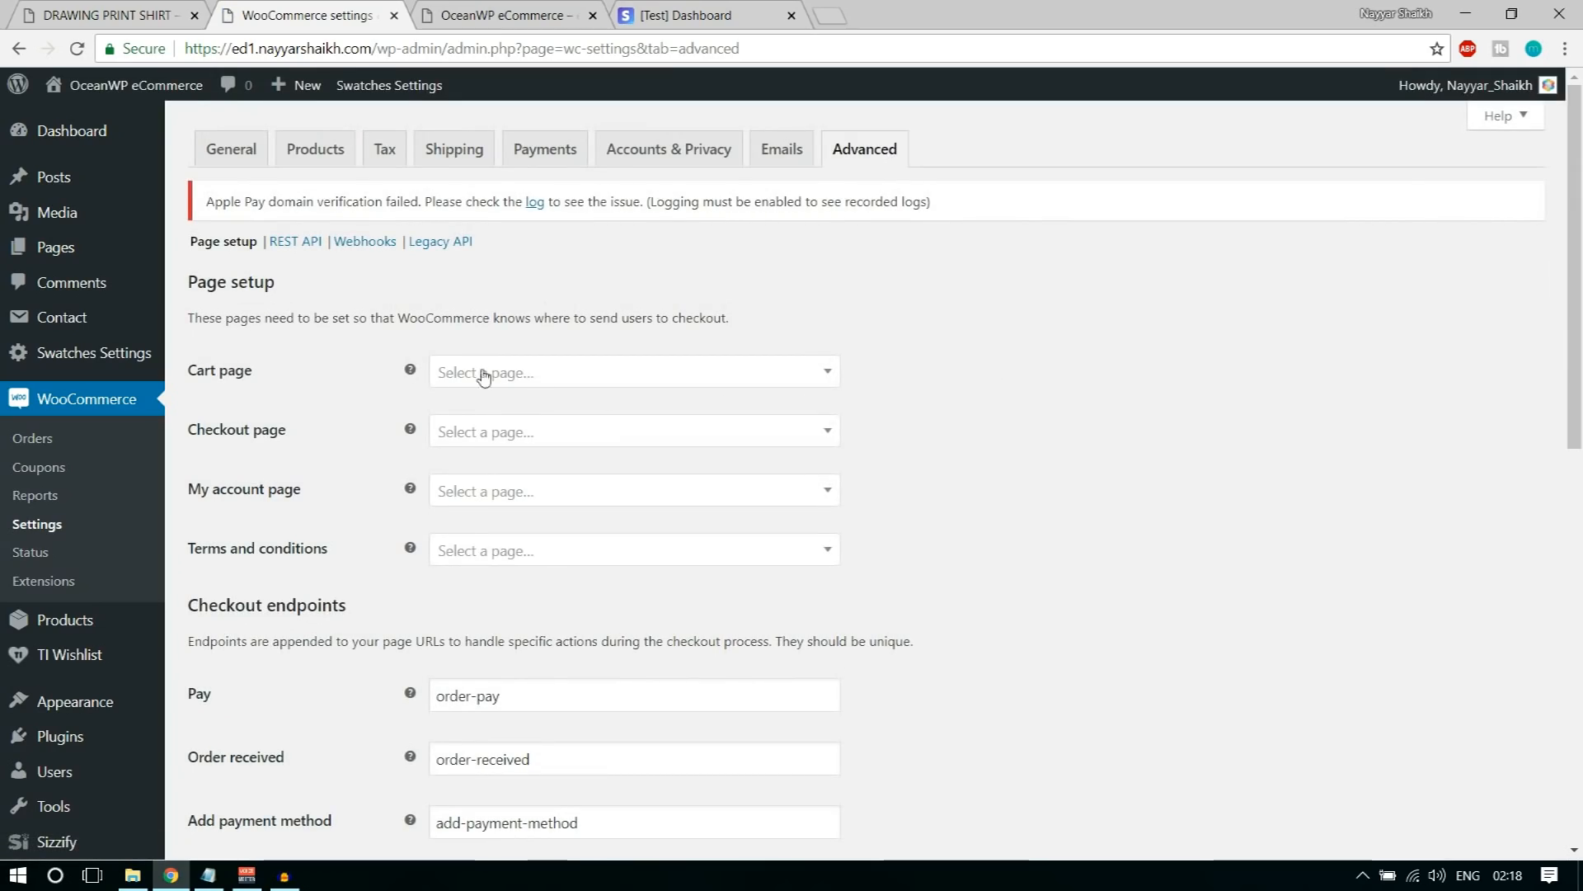
click(532, 374)
click(532, 482)
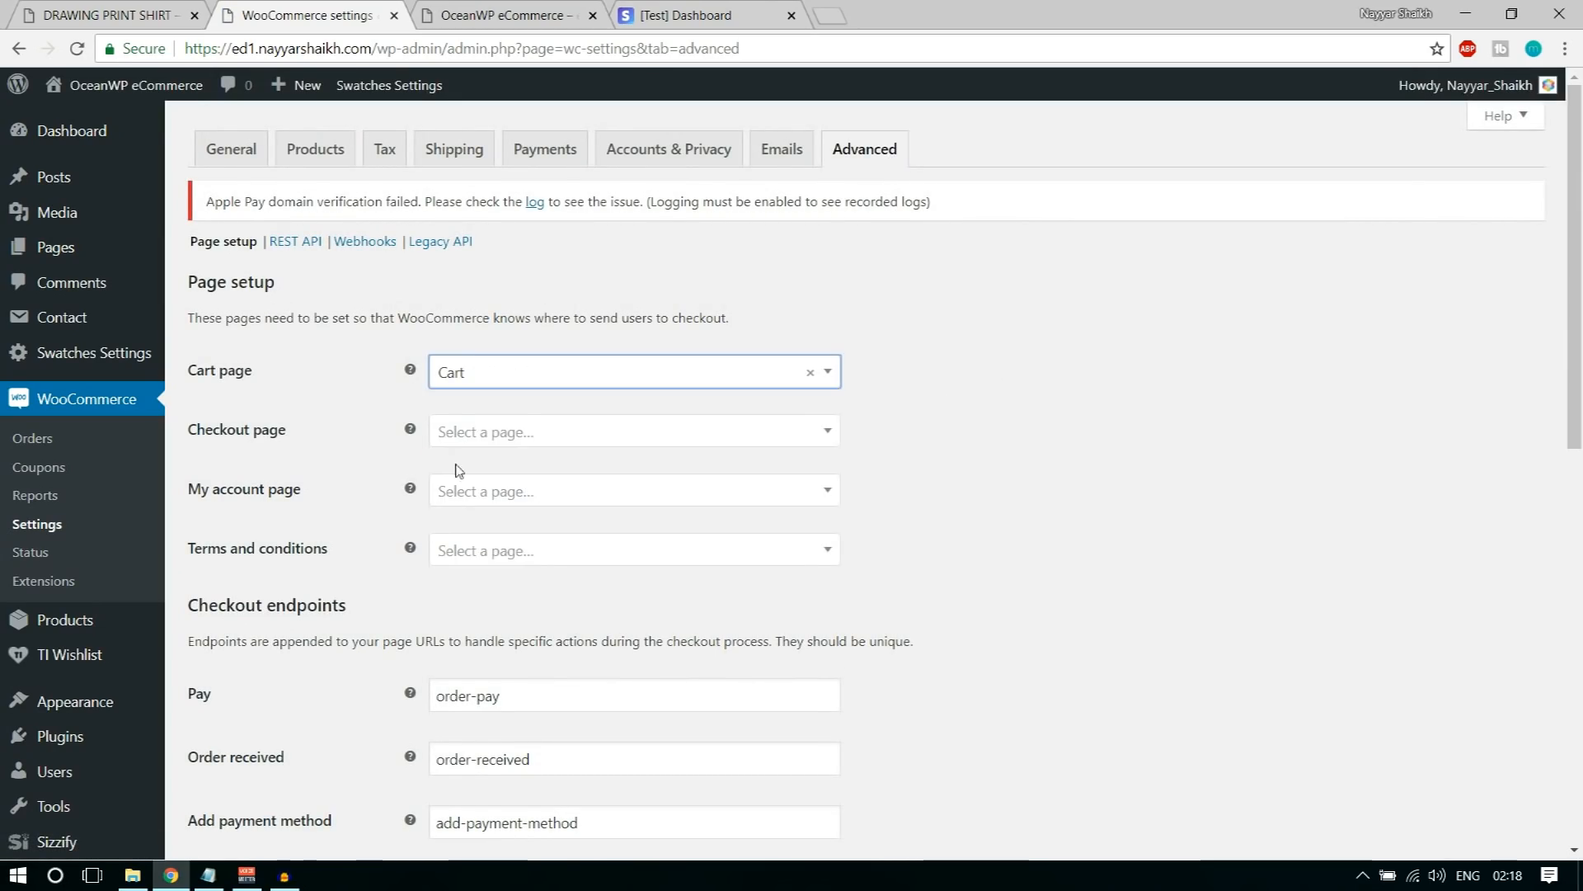
click(503, 432)
click(531, 571)
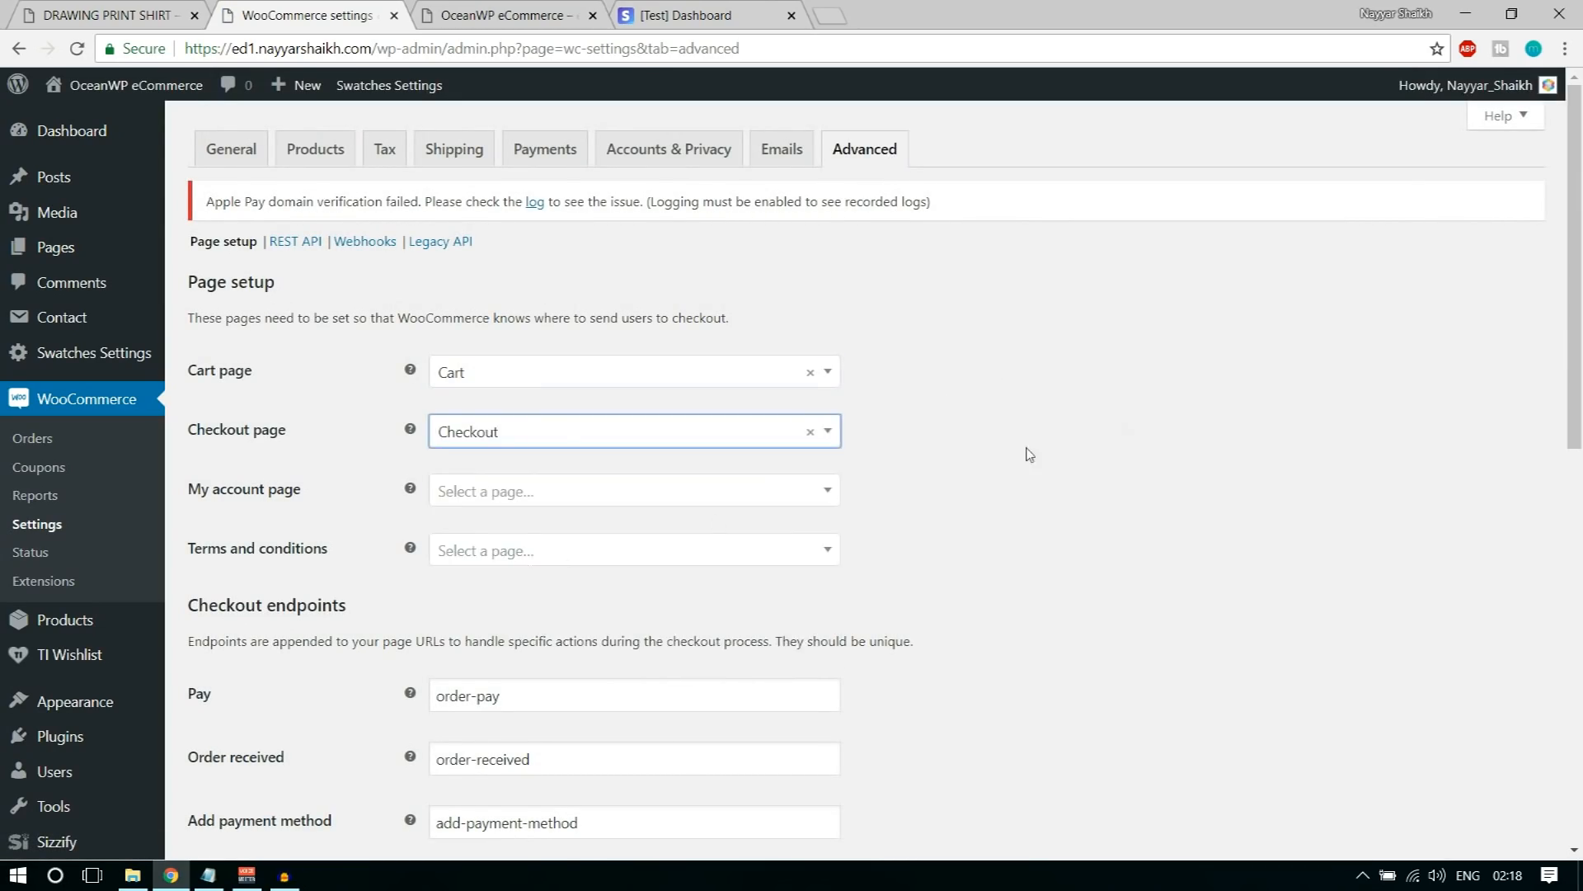
Step: Assign My Account as the account page and Privacy Policy as the terms and conditions page
scroll(1064, 433, down, 1)
click(516, 389)
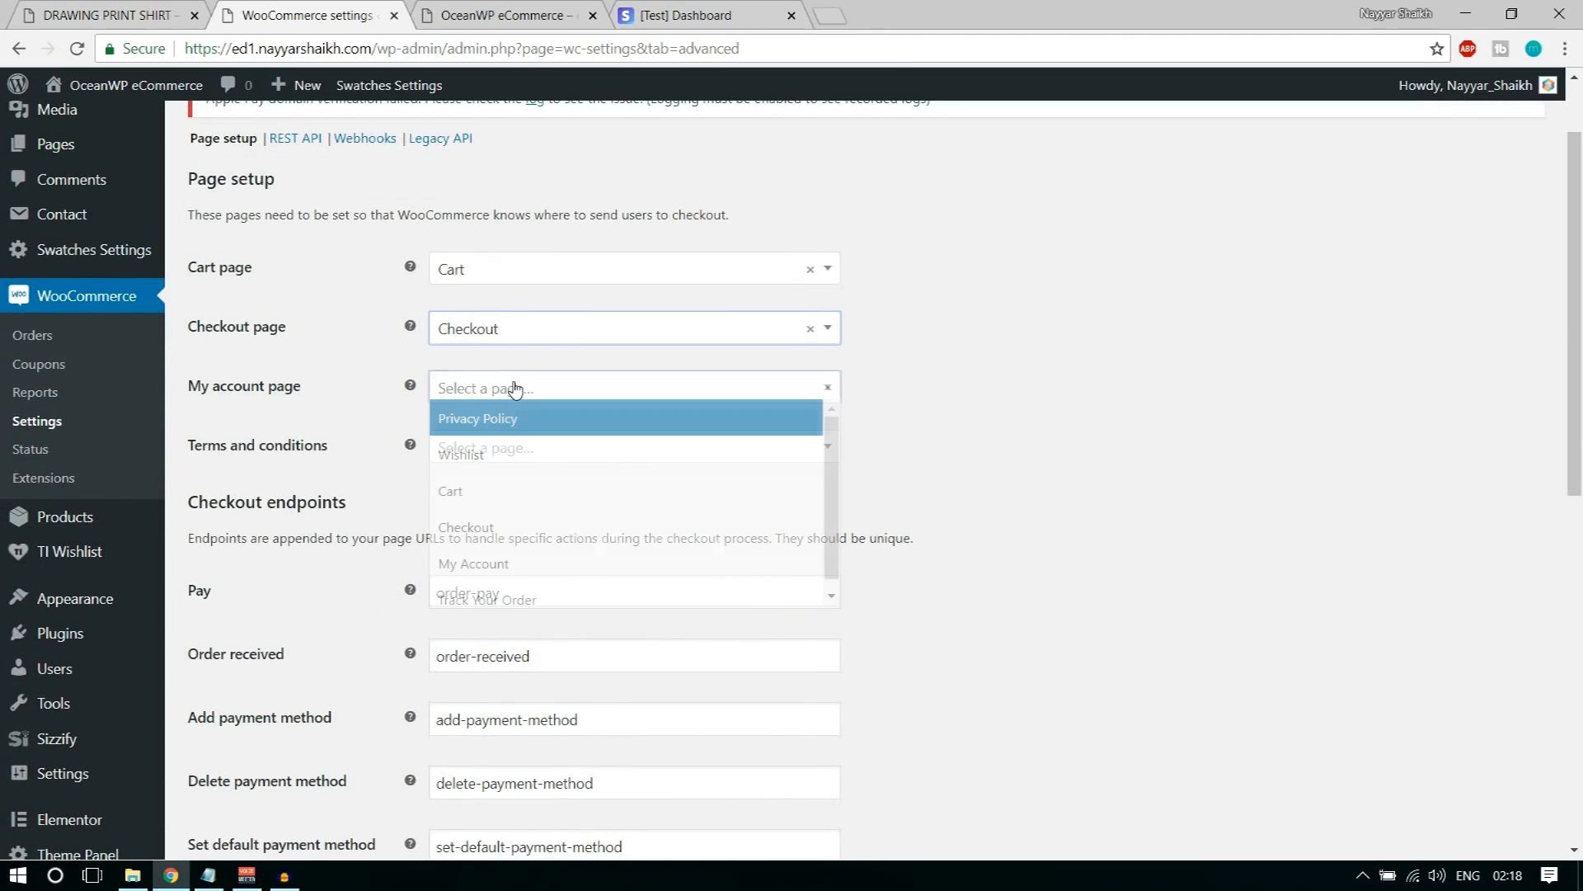
click(548, 575)
click(528, 453)
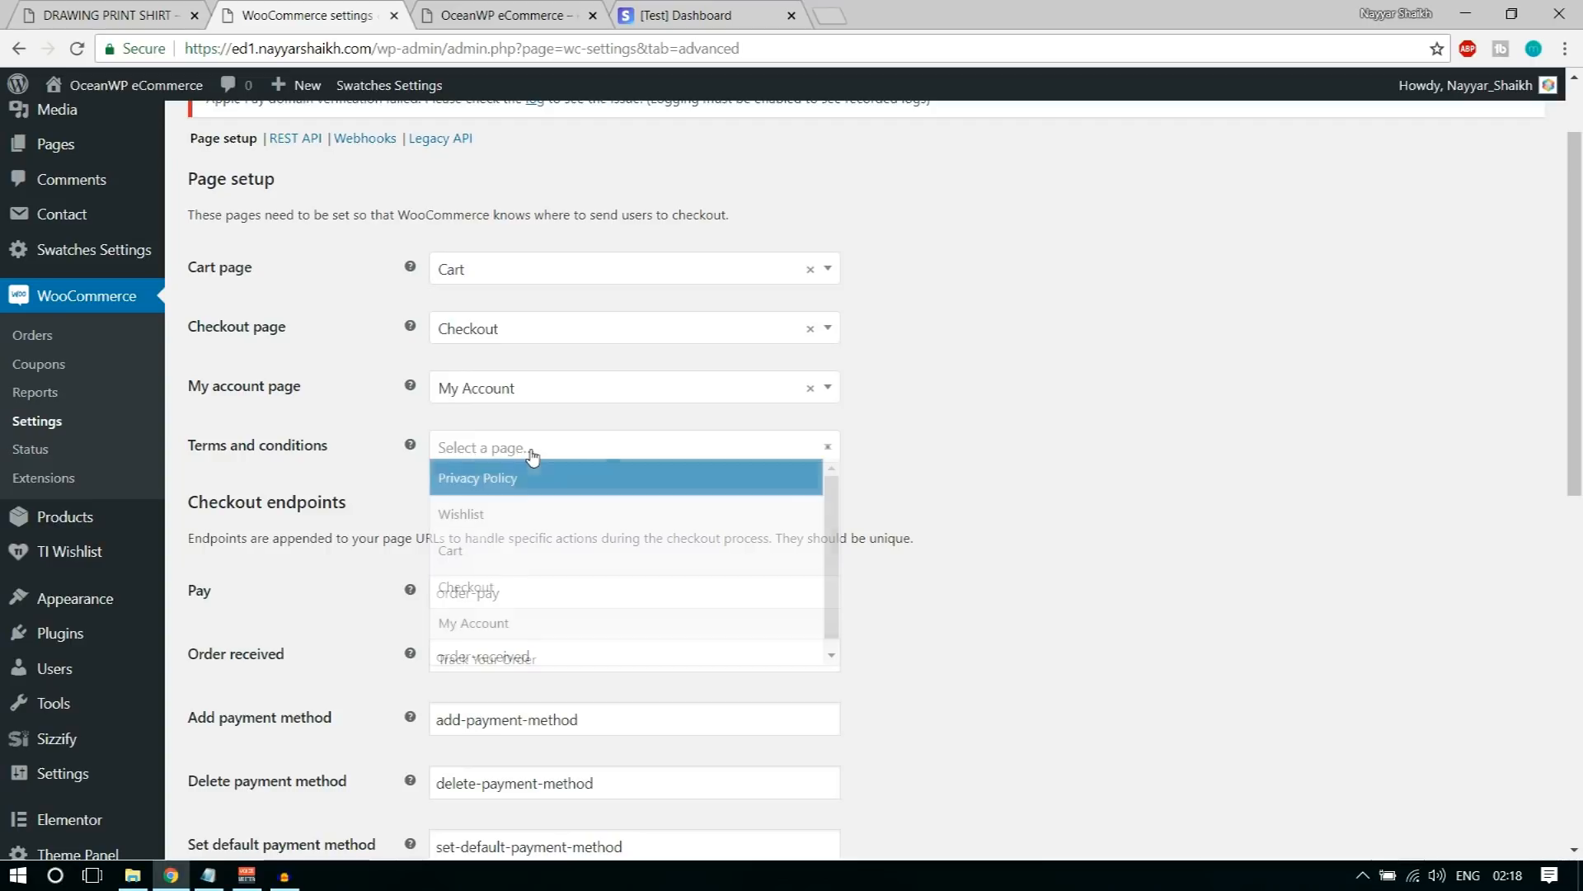
scroll(561, 590, down, 1)
scroll(552, 649, up, 1)
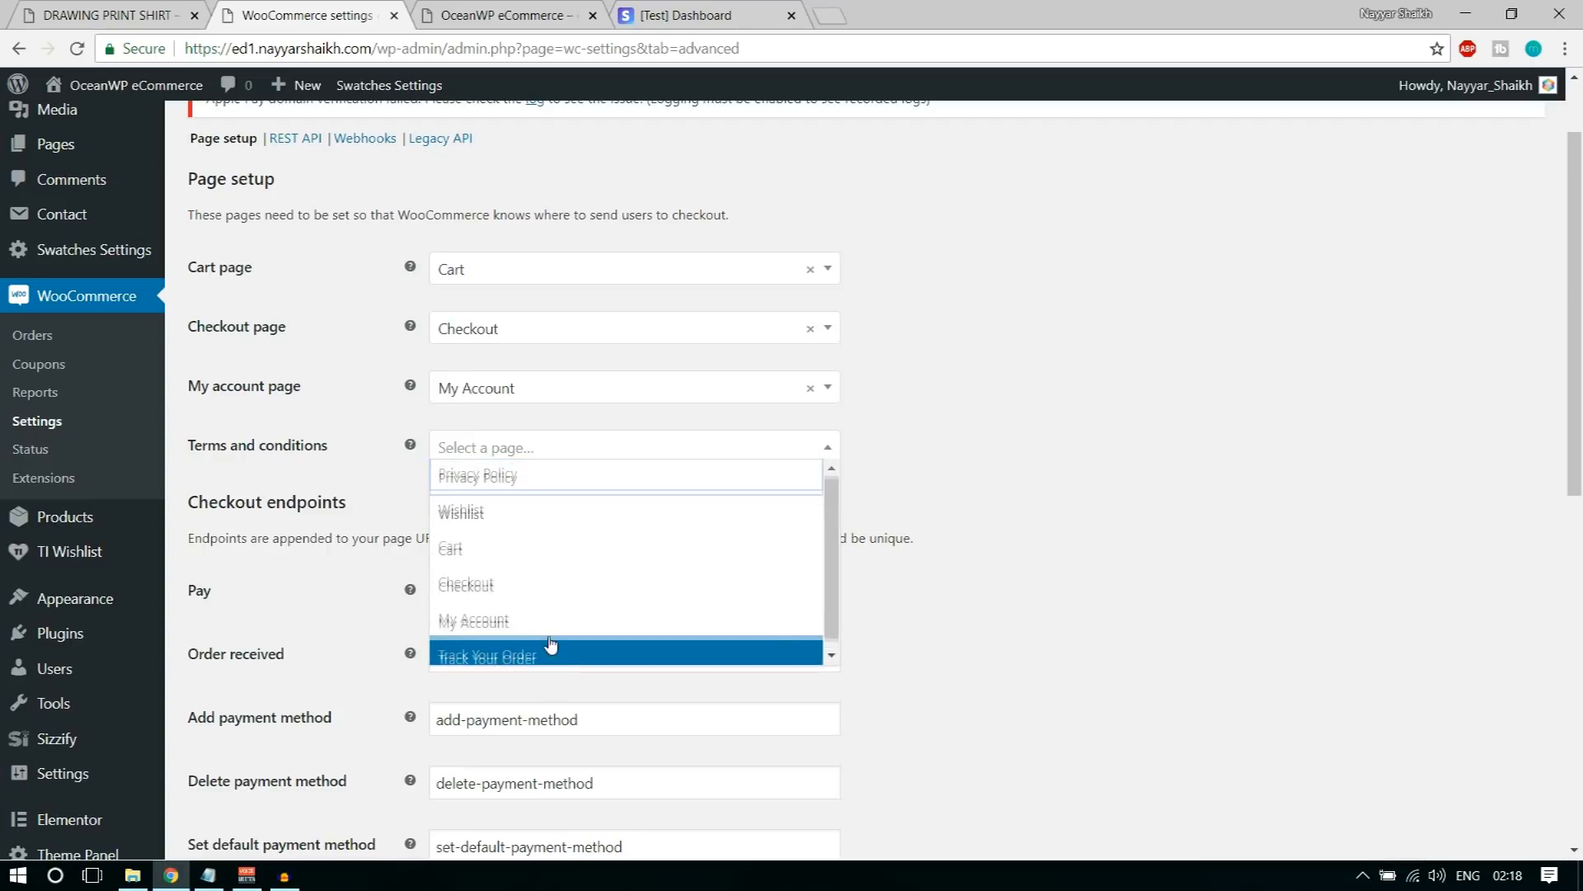
click(540, 482)
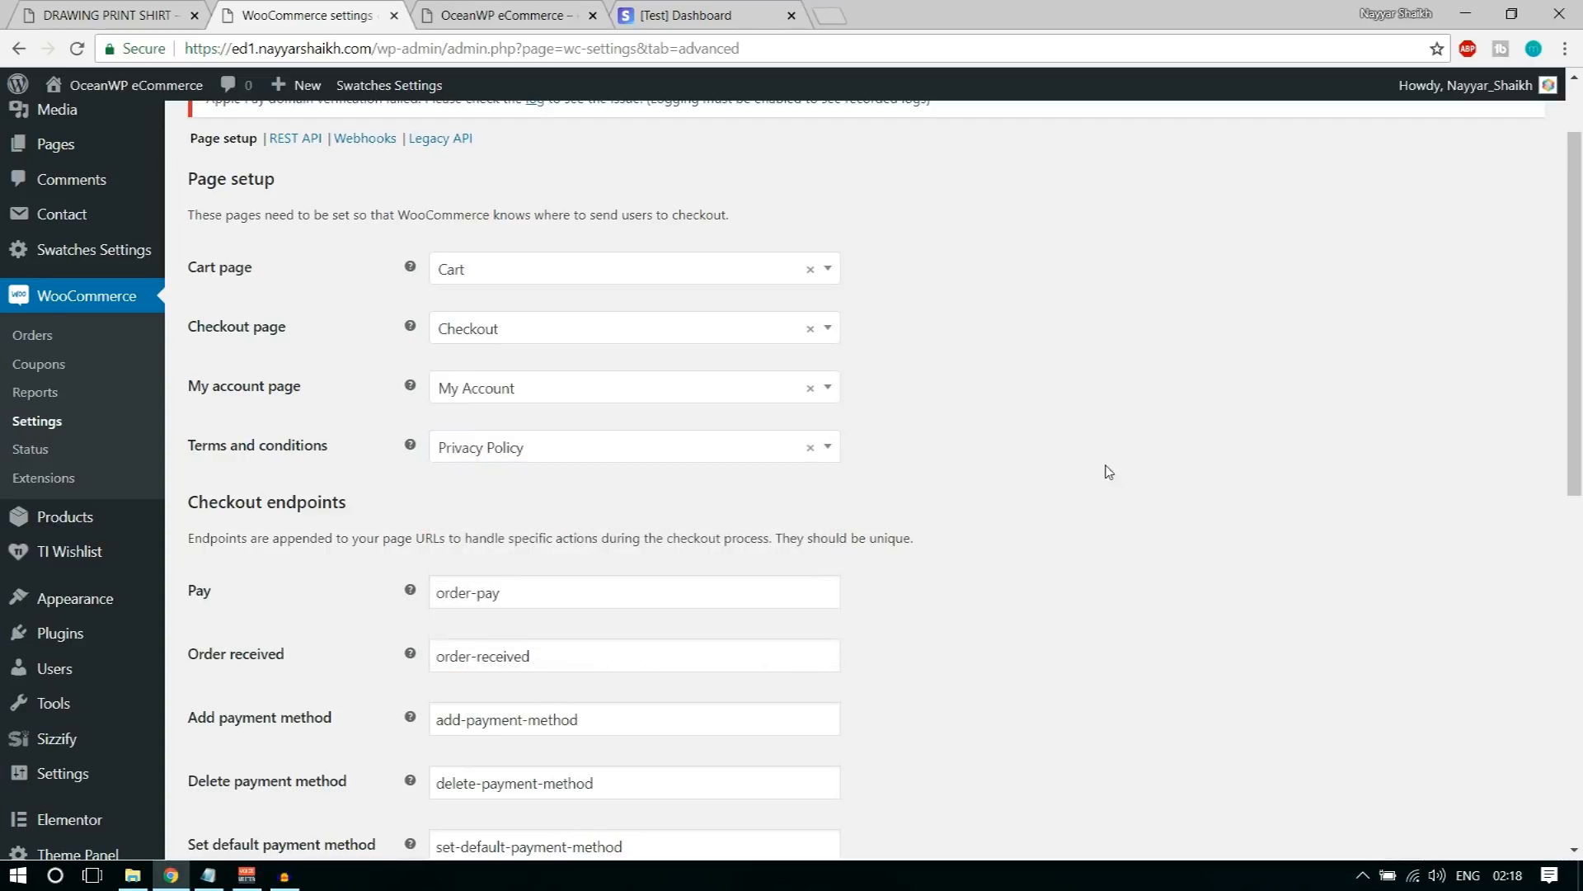
Step: Look over the checkout and account endpoints, leave them as they are, and save the page setup
scroll(1118, 499, down, 4)
scroll(1118, 500, down, 6)
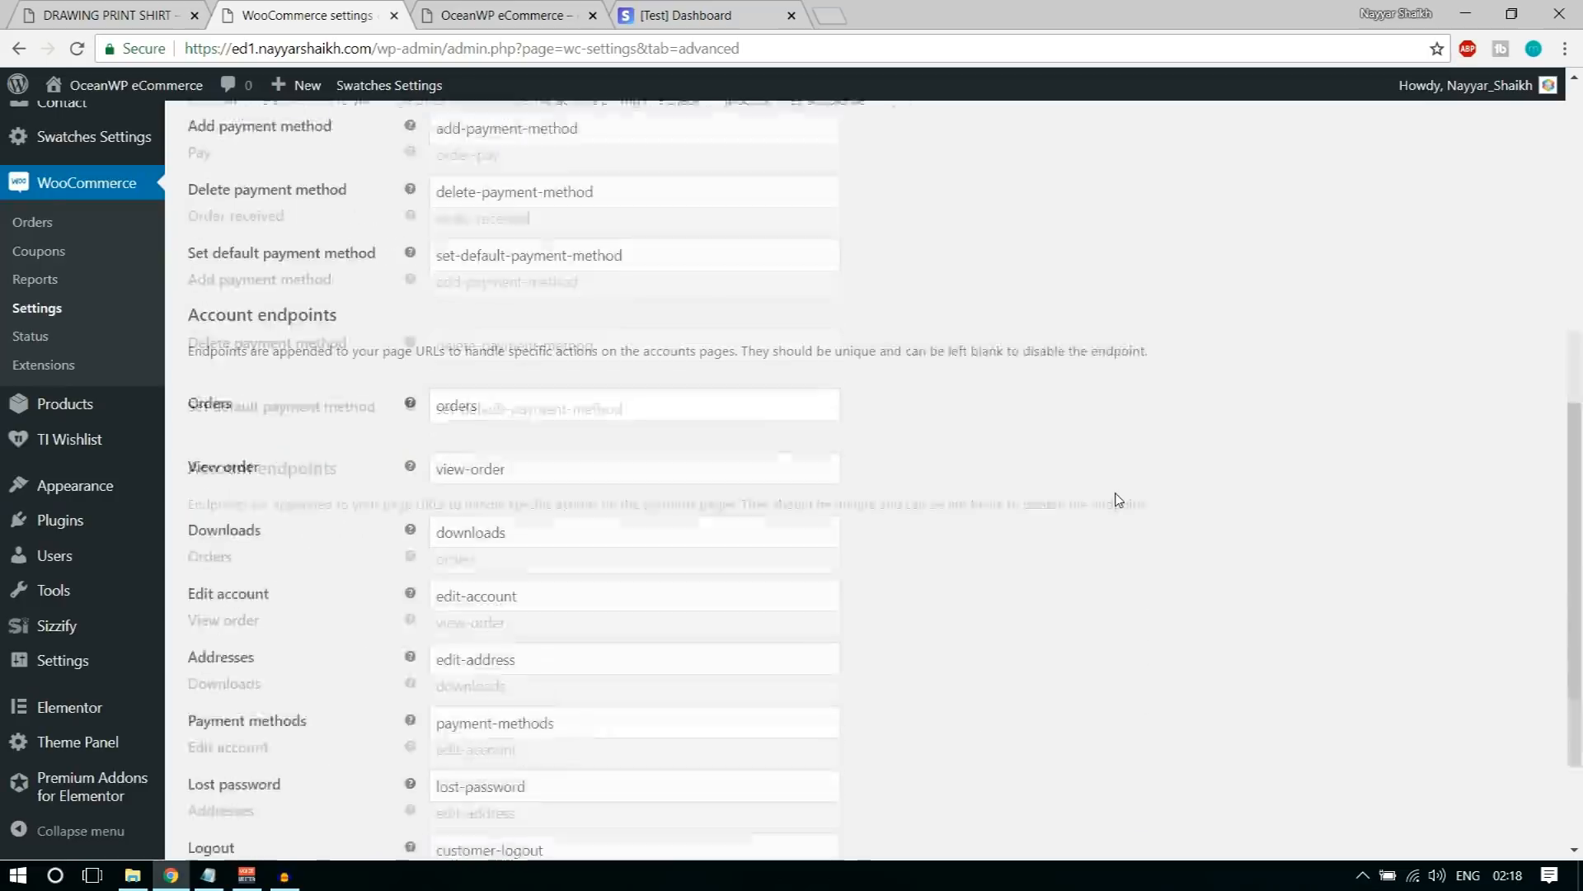
scroll(1122, 501, up, 8)
scroll(1124, 502, up, 3)
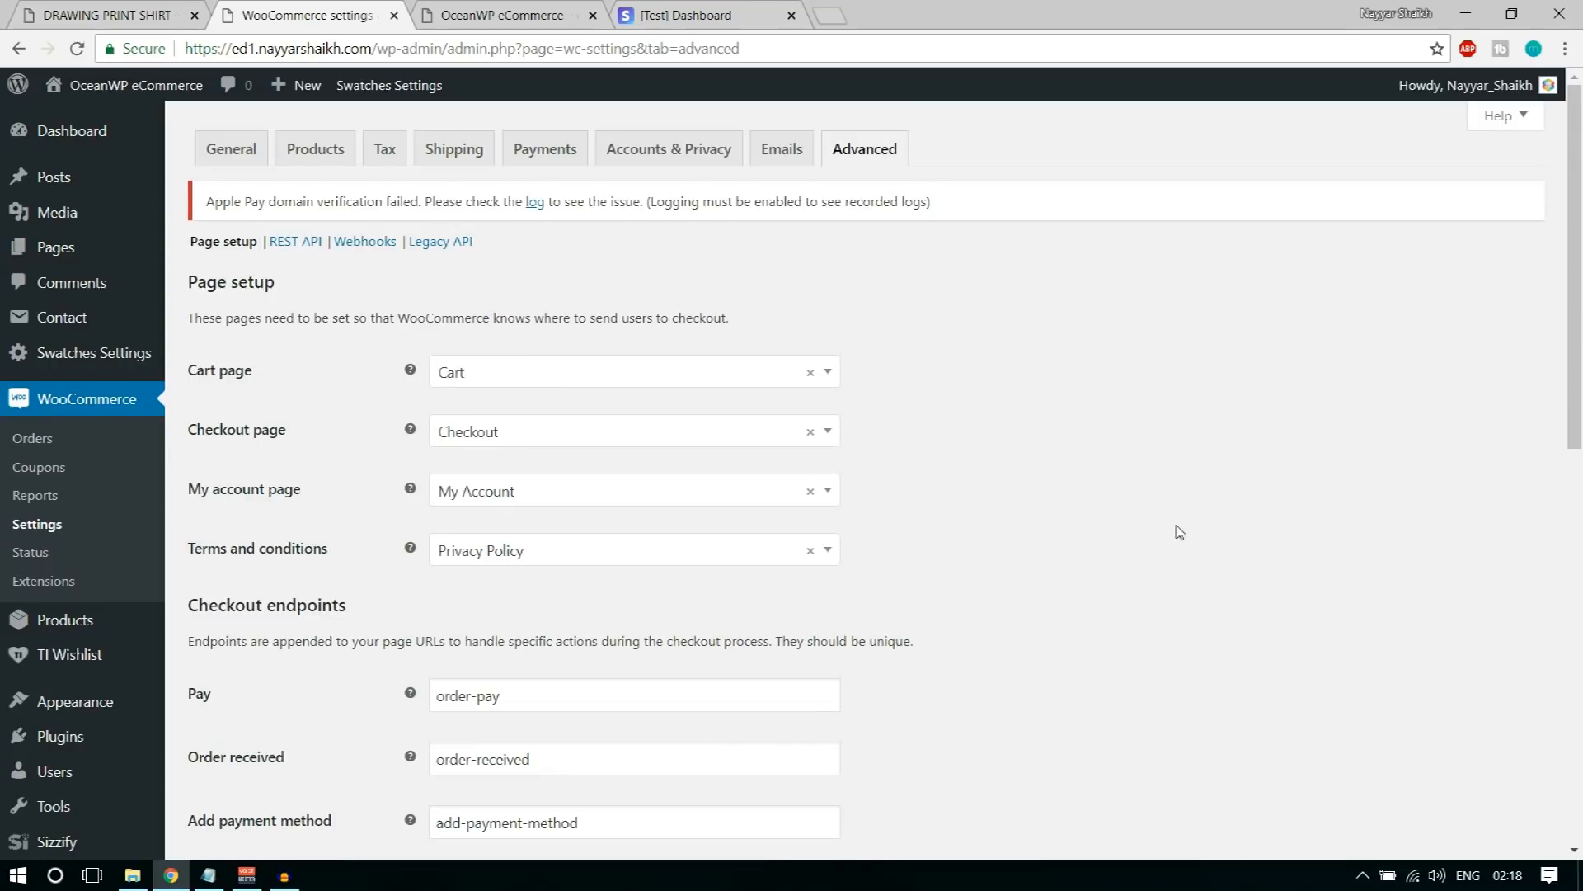
scroll(1180, 532, down, 10)
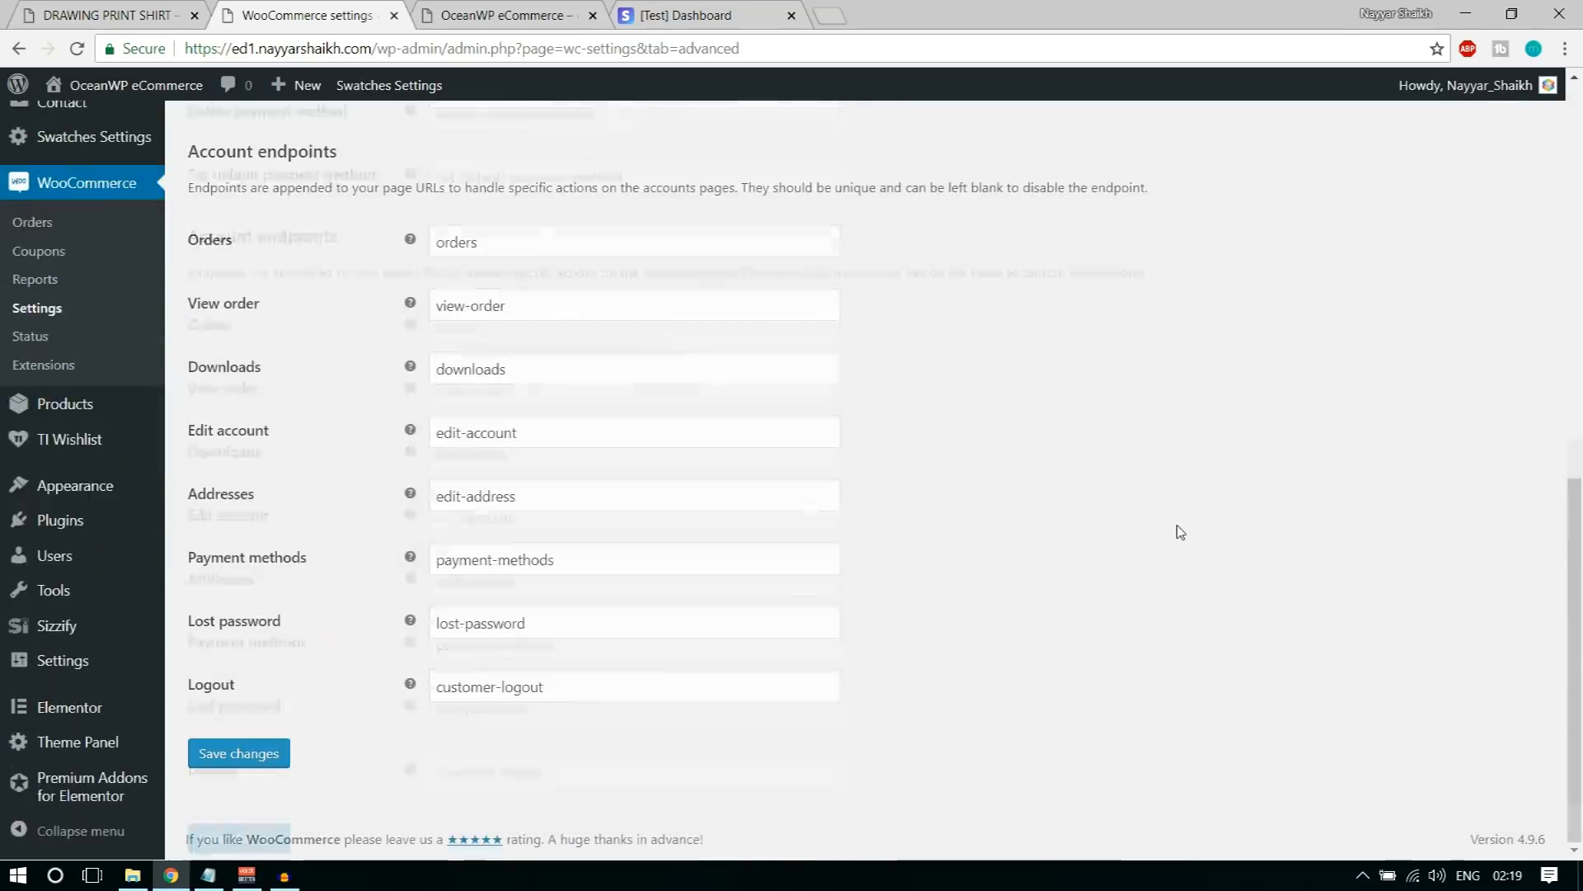
click(266, 753)
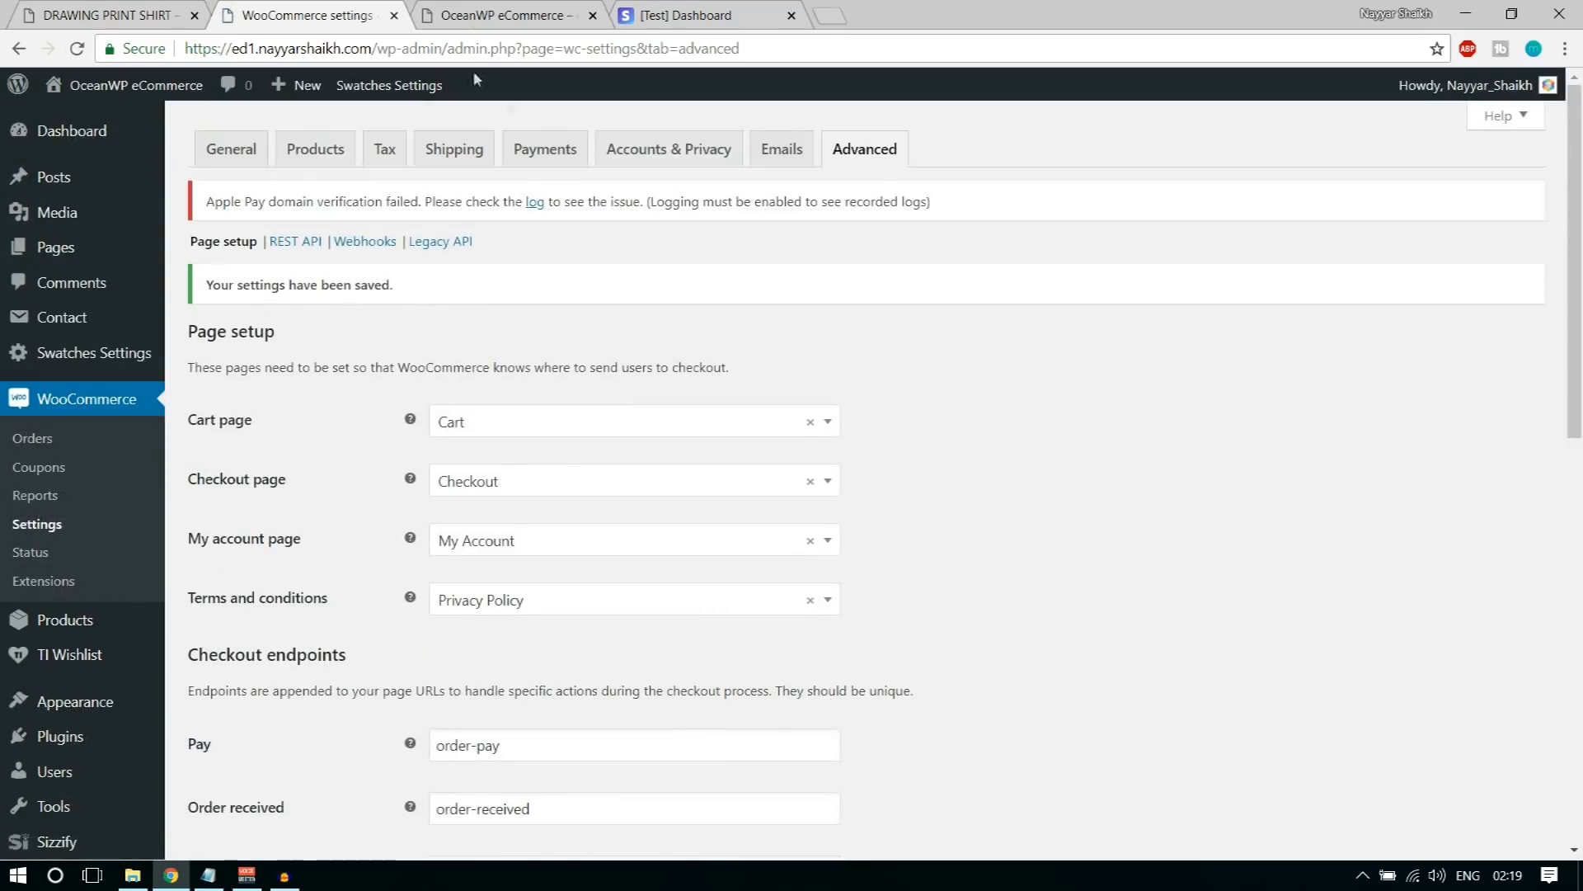
Step: Reload the store's front page to check it, and return to the WooCommerce settings
click(487, 14)
click(77, 48)
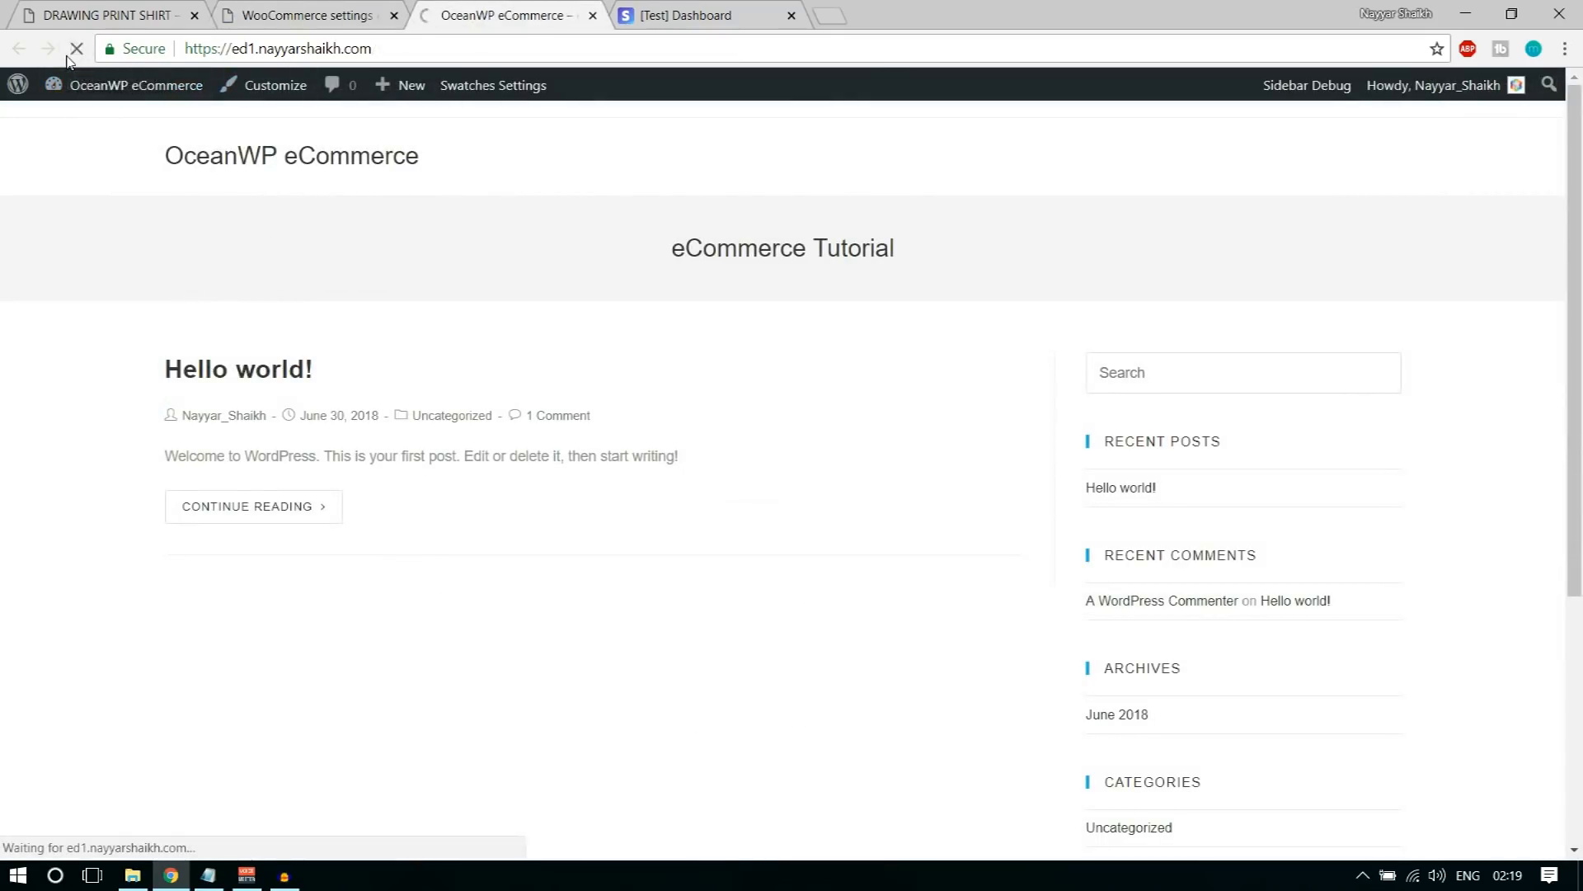
click(338, 14)
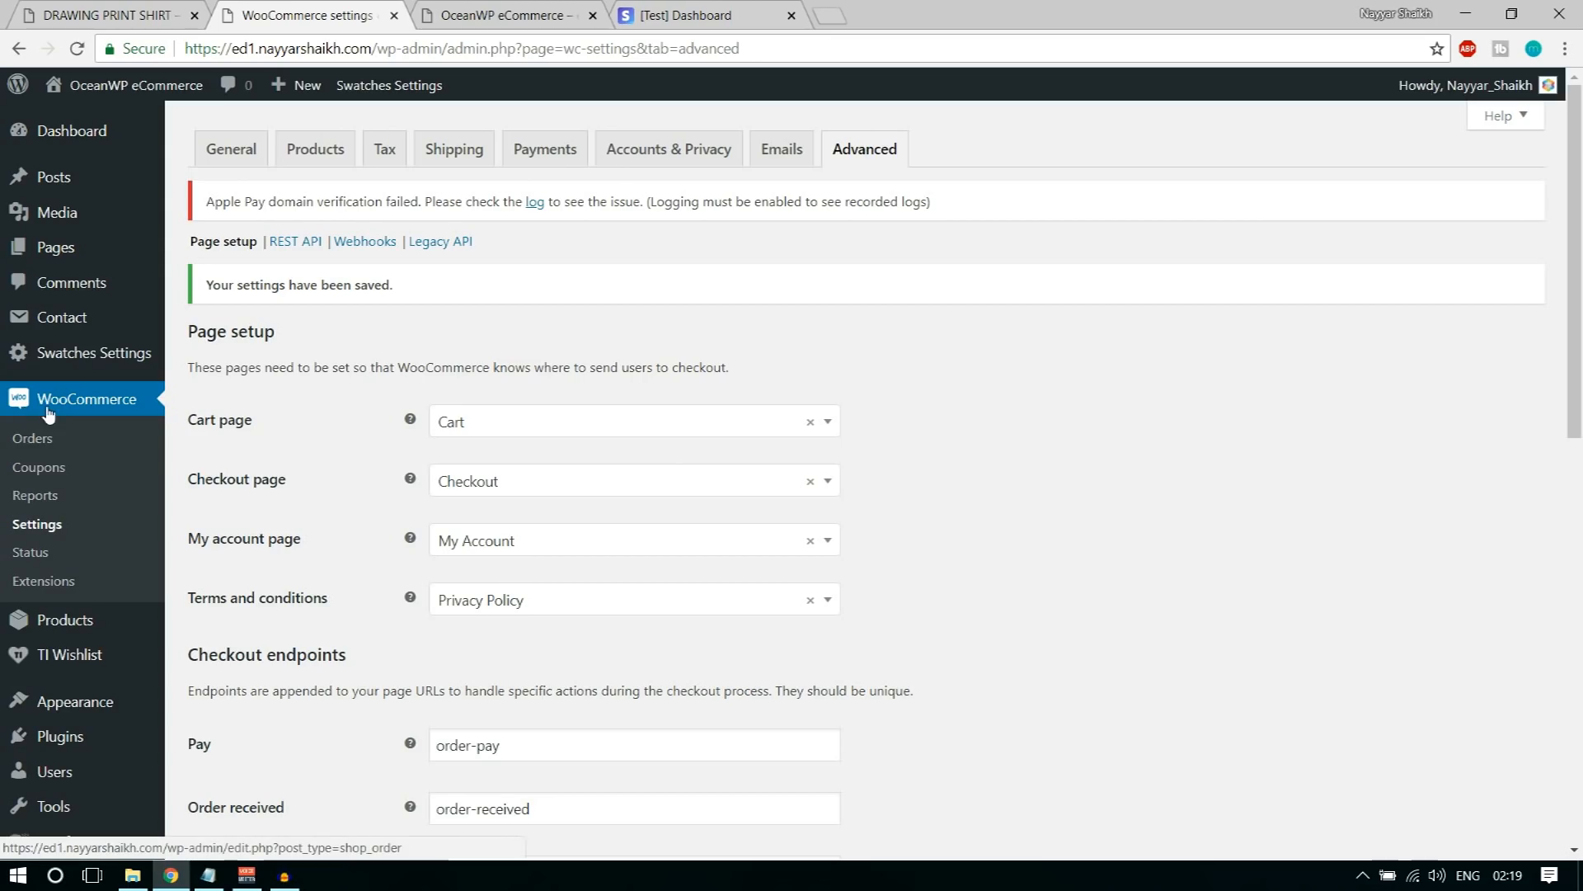
Step: Create the first WooCommerce coupon, using the site owner's first name in capitals followed by 7 as its code
click(42, 475)
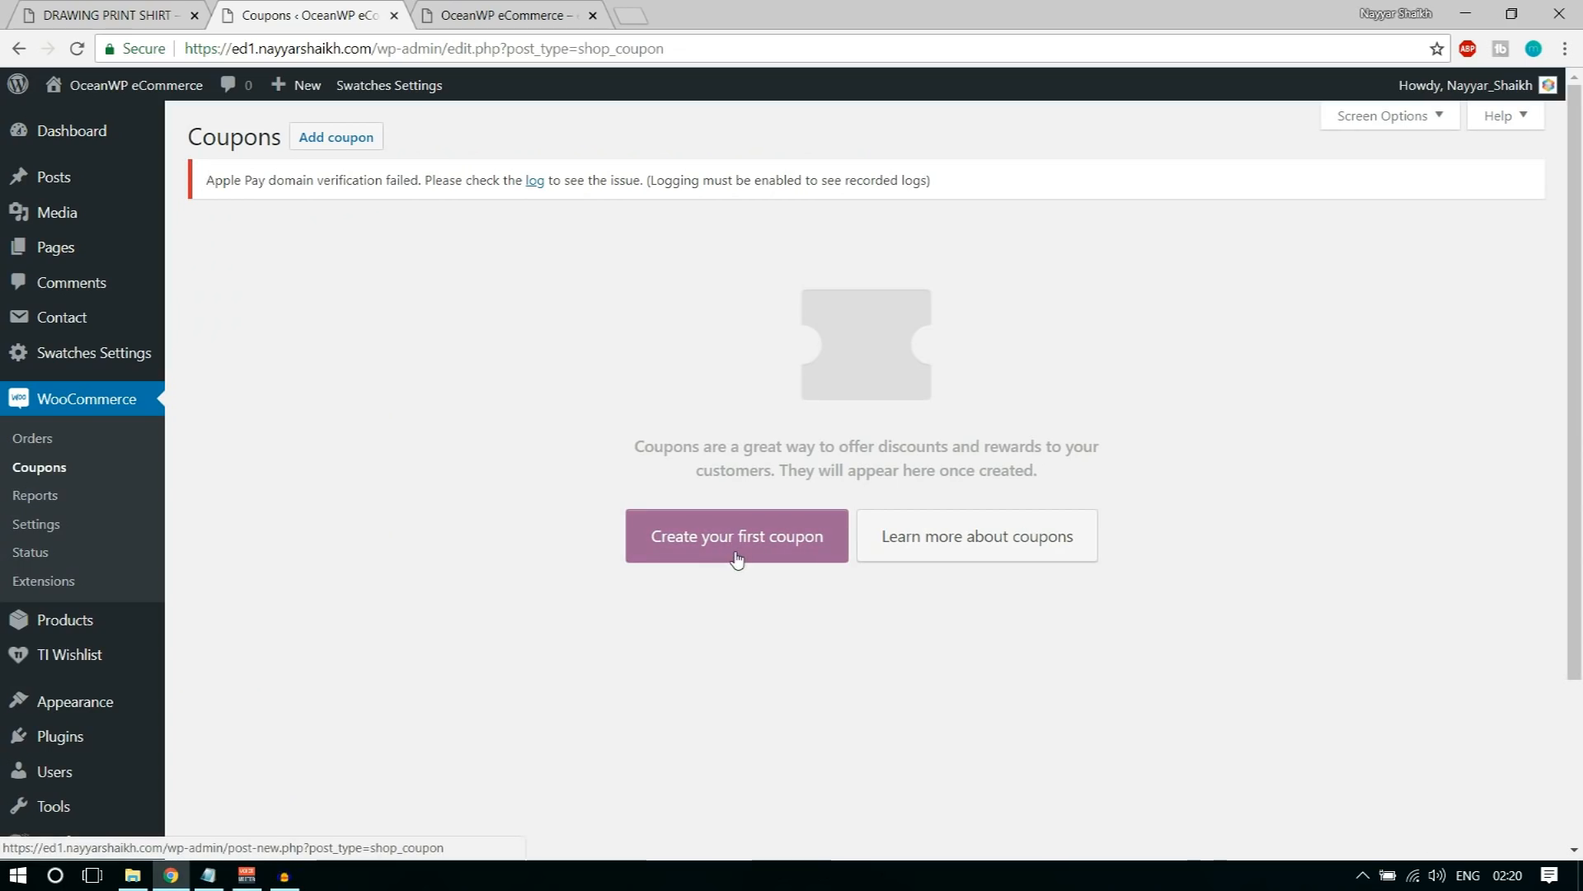
click(736, 545)
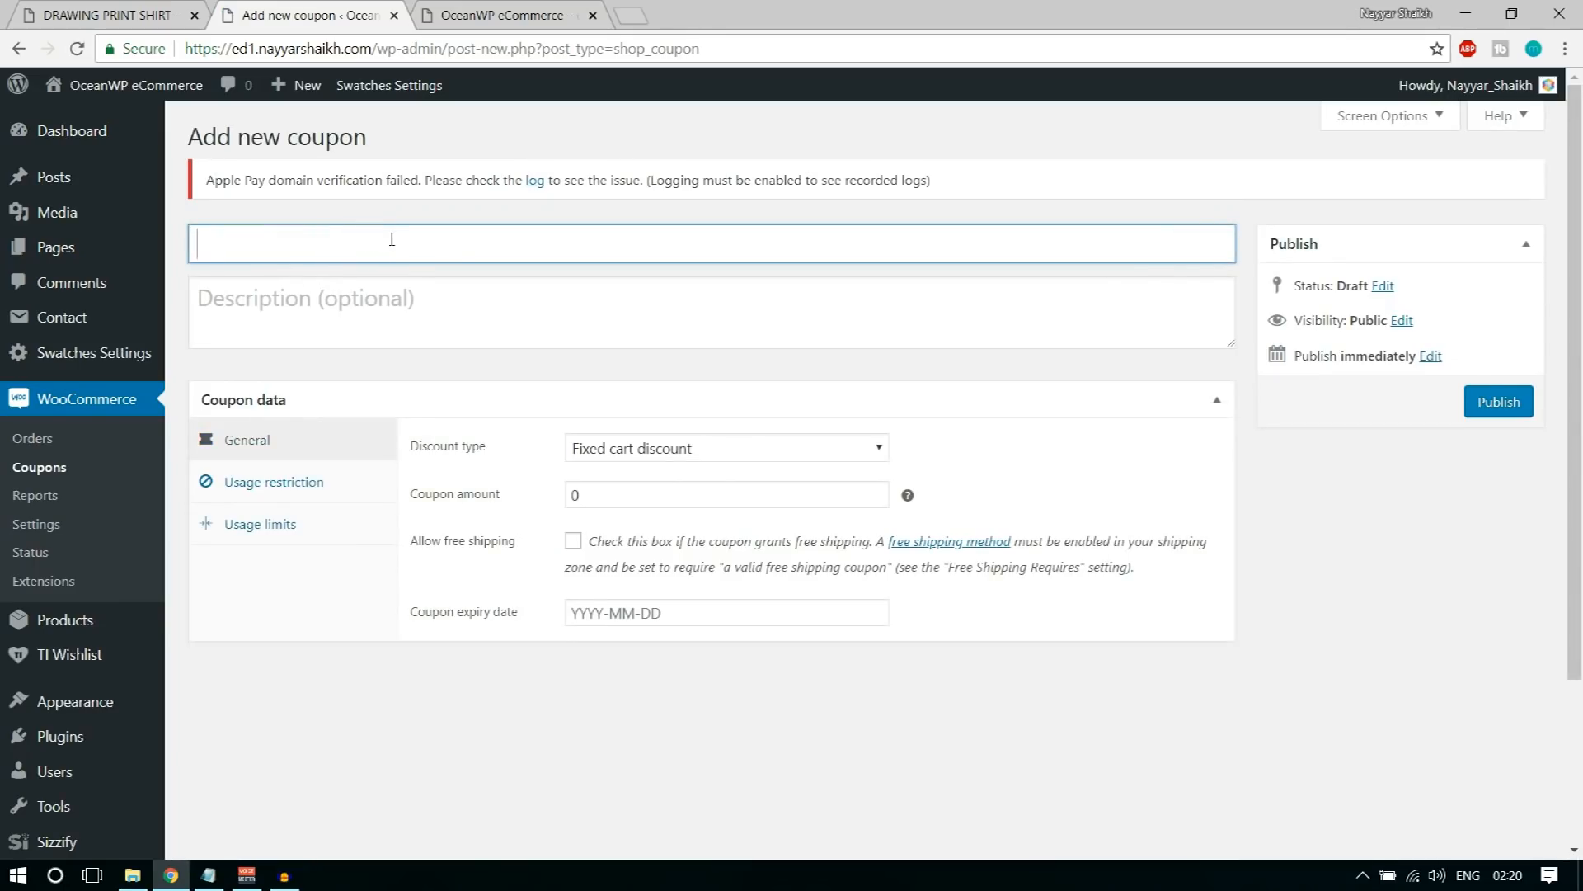
text(NAYYAR7)
Step: Enter the coupon description "This coupon code gives you 7% Off the Purchase" and go to the general coupon data
click(391, 289)
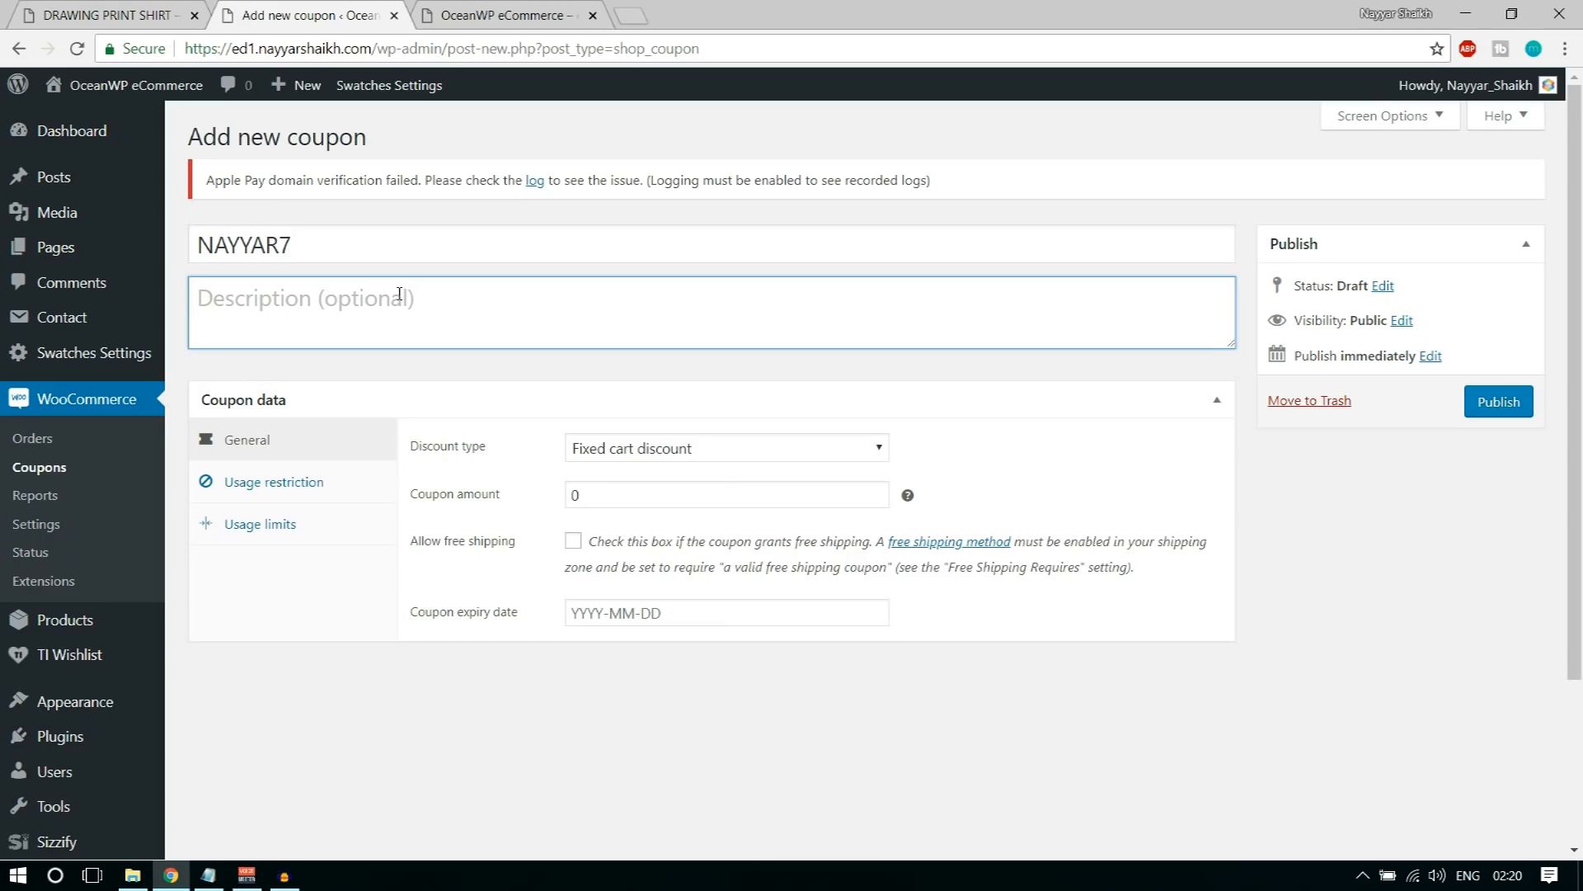
text(Thi)
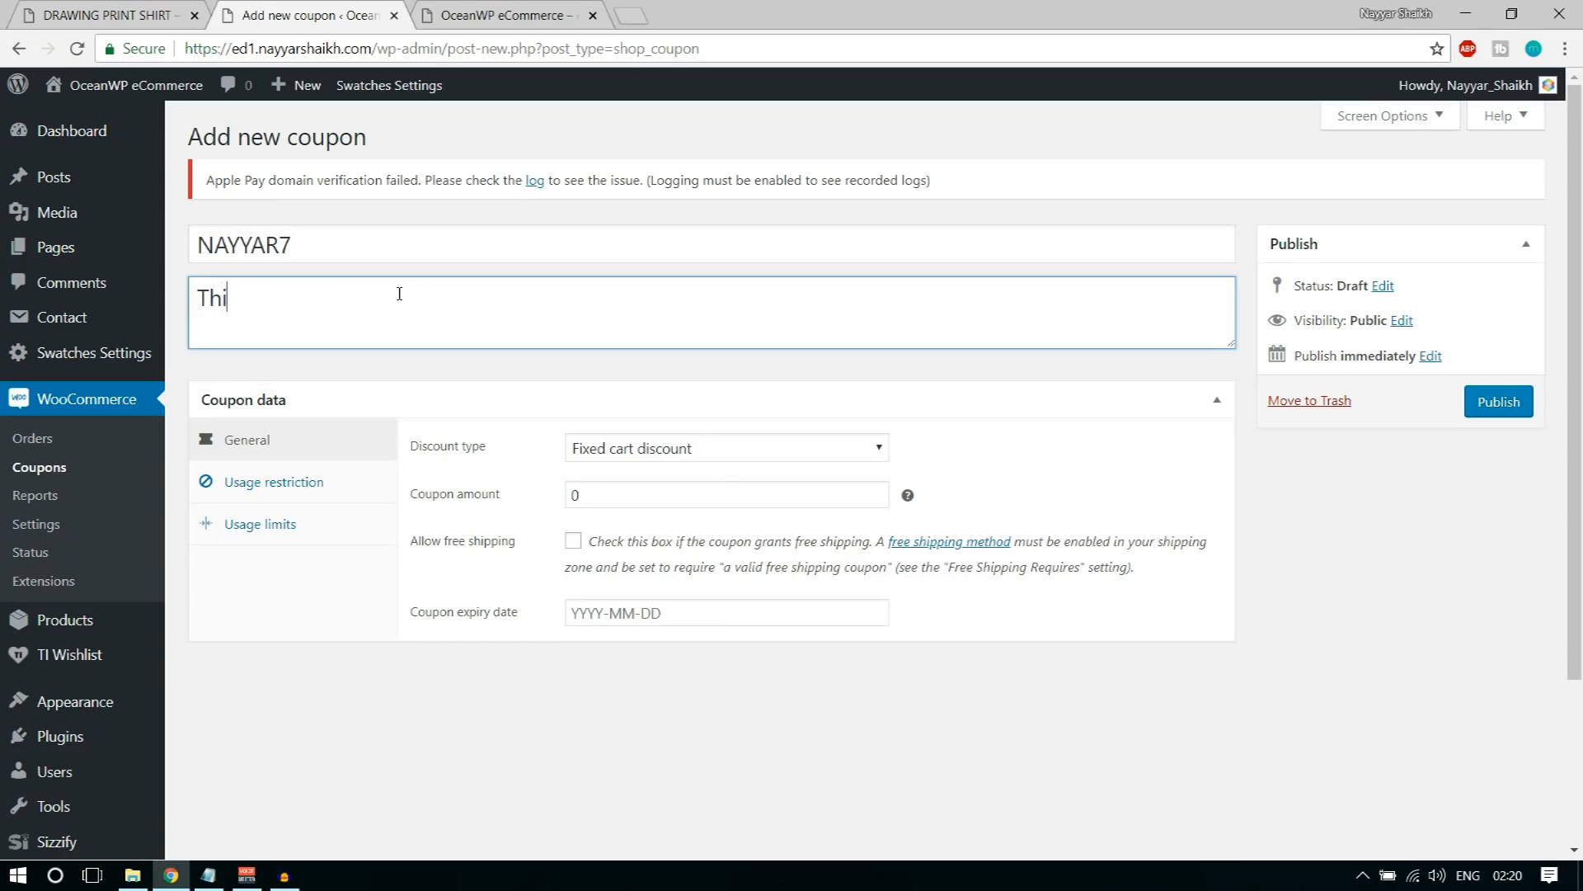
text(s coupon code give)
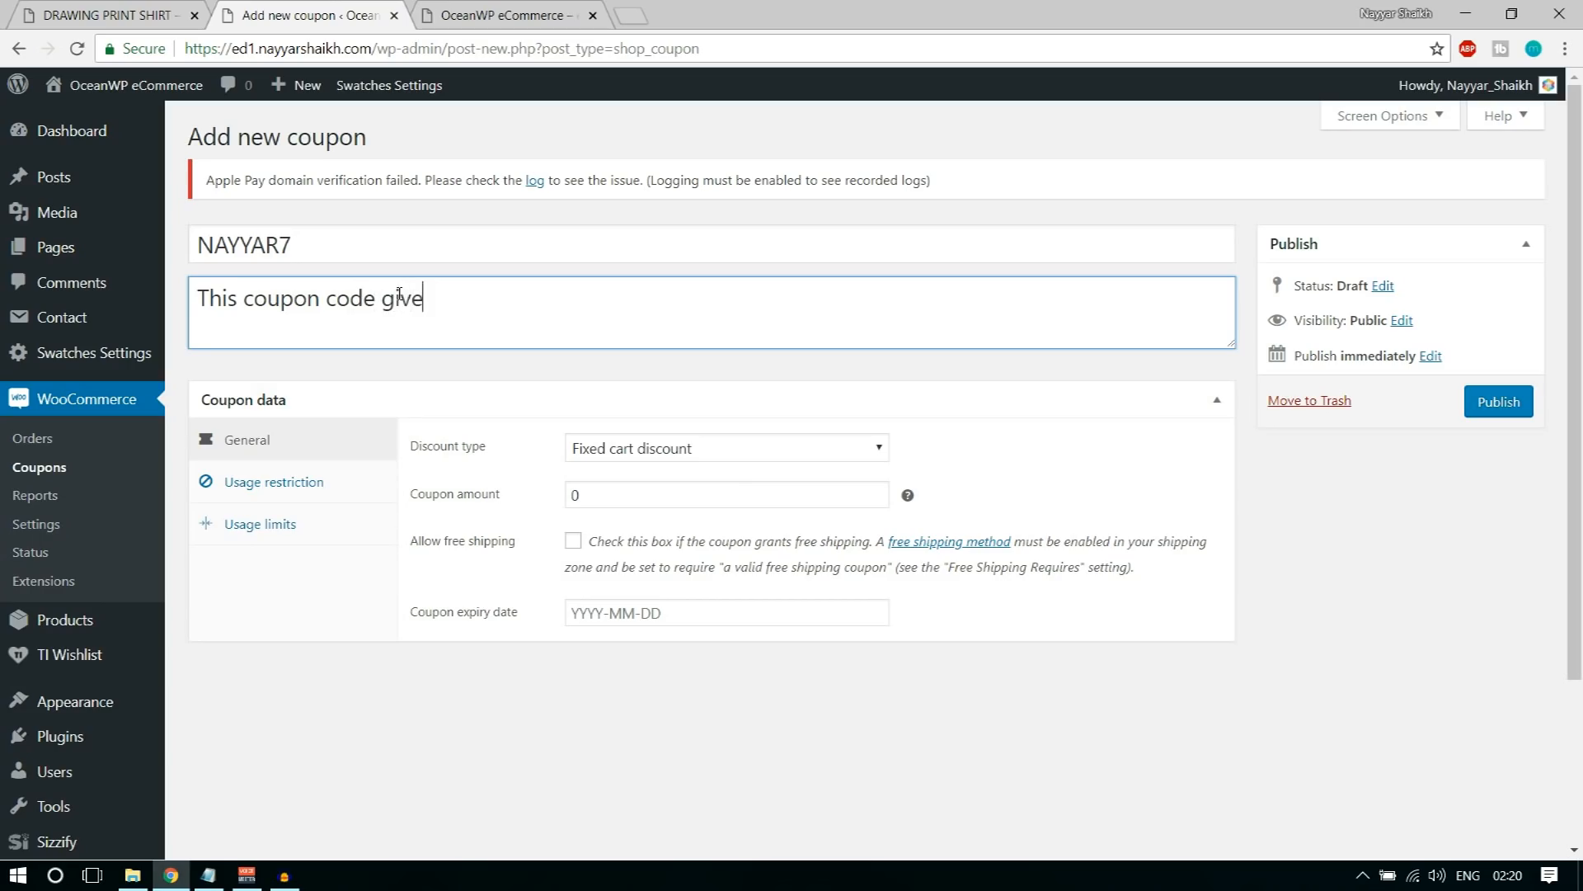
text(s you 7% Off the Purchase)
click(281, 456)
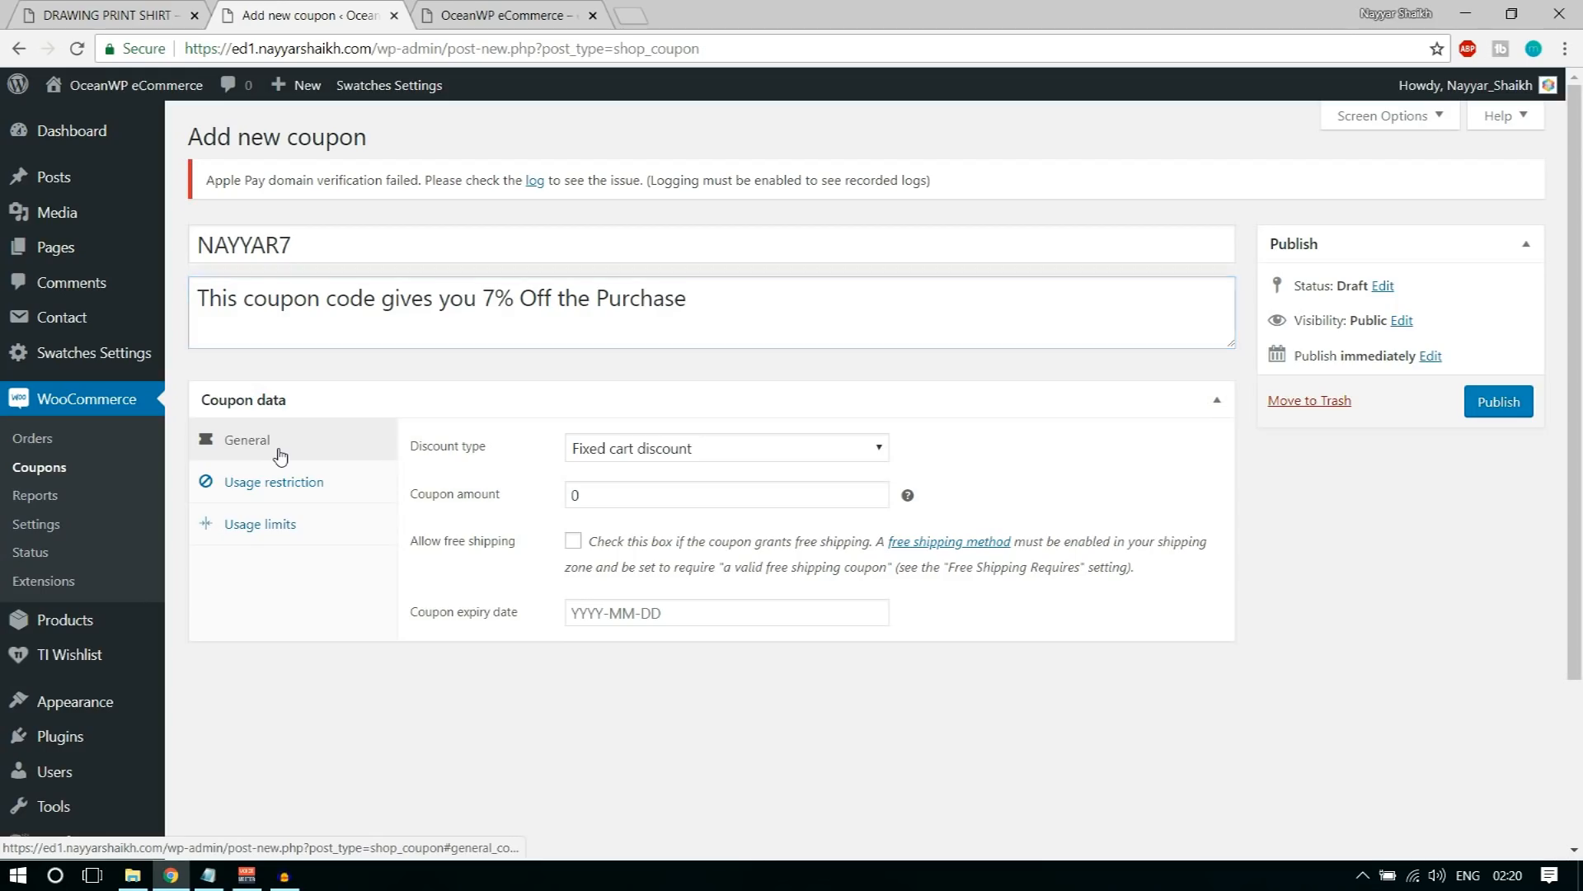
Step: Set the coupon's discount type to Percentage discount
drag(440, 456, 503, 464)
click(502, 459)
click(648, 450)
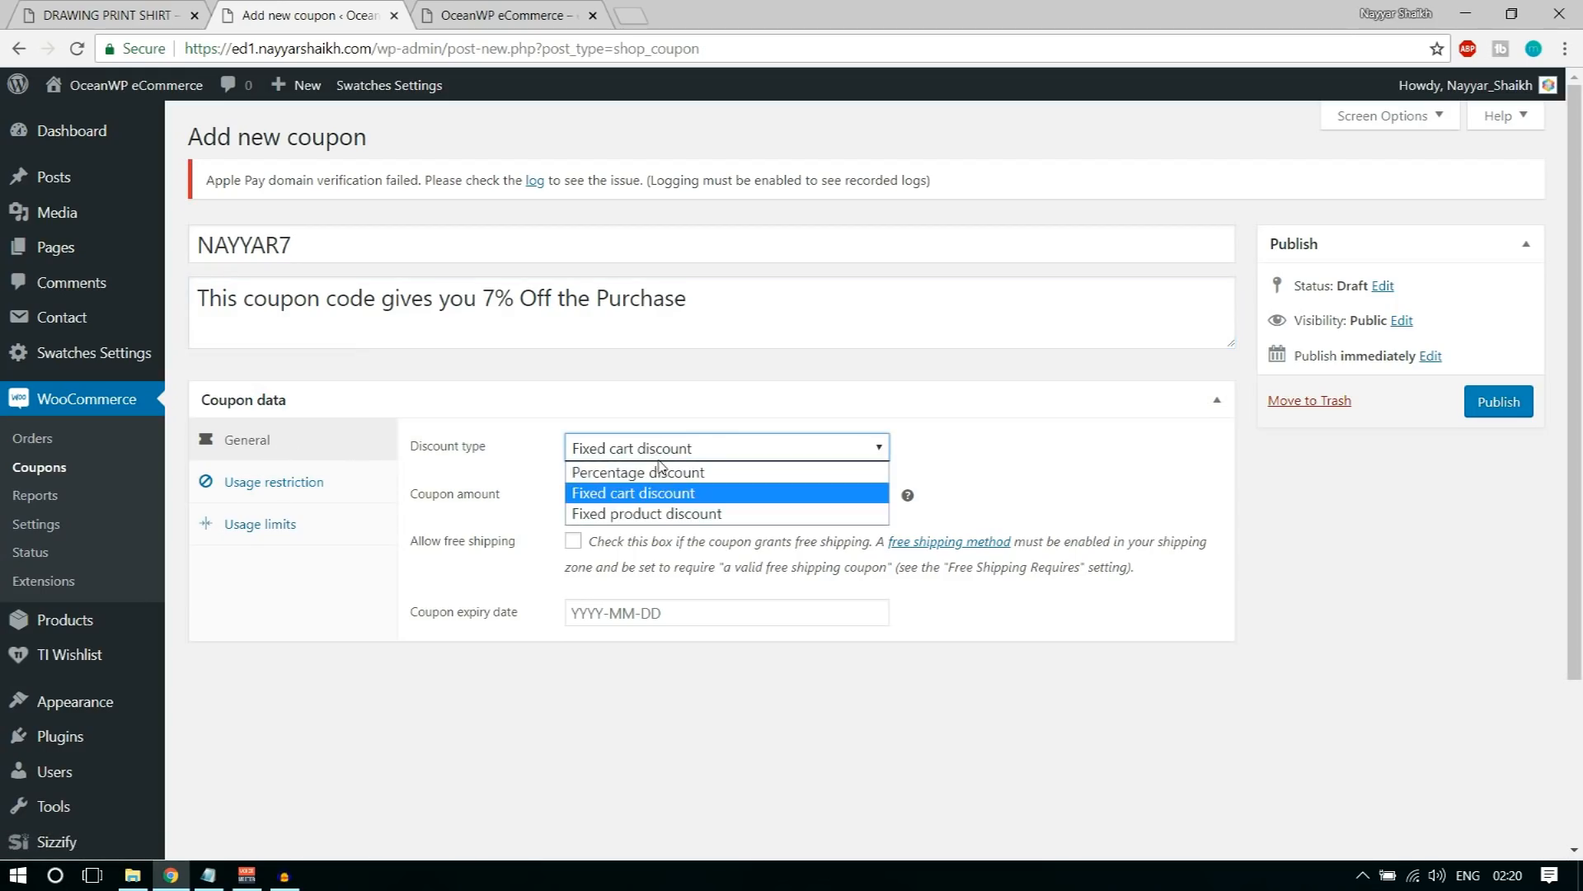
click(747, 514)
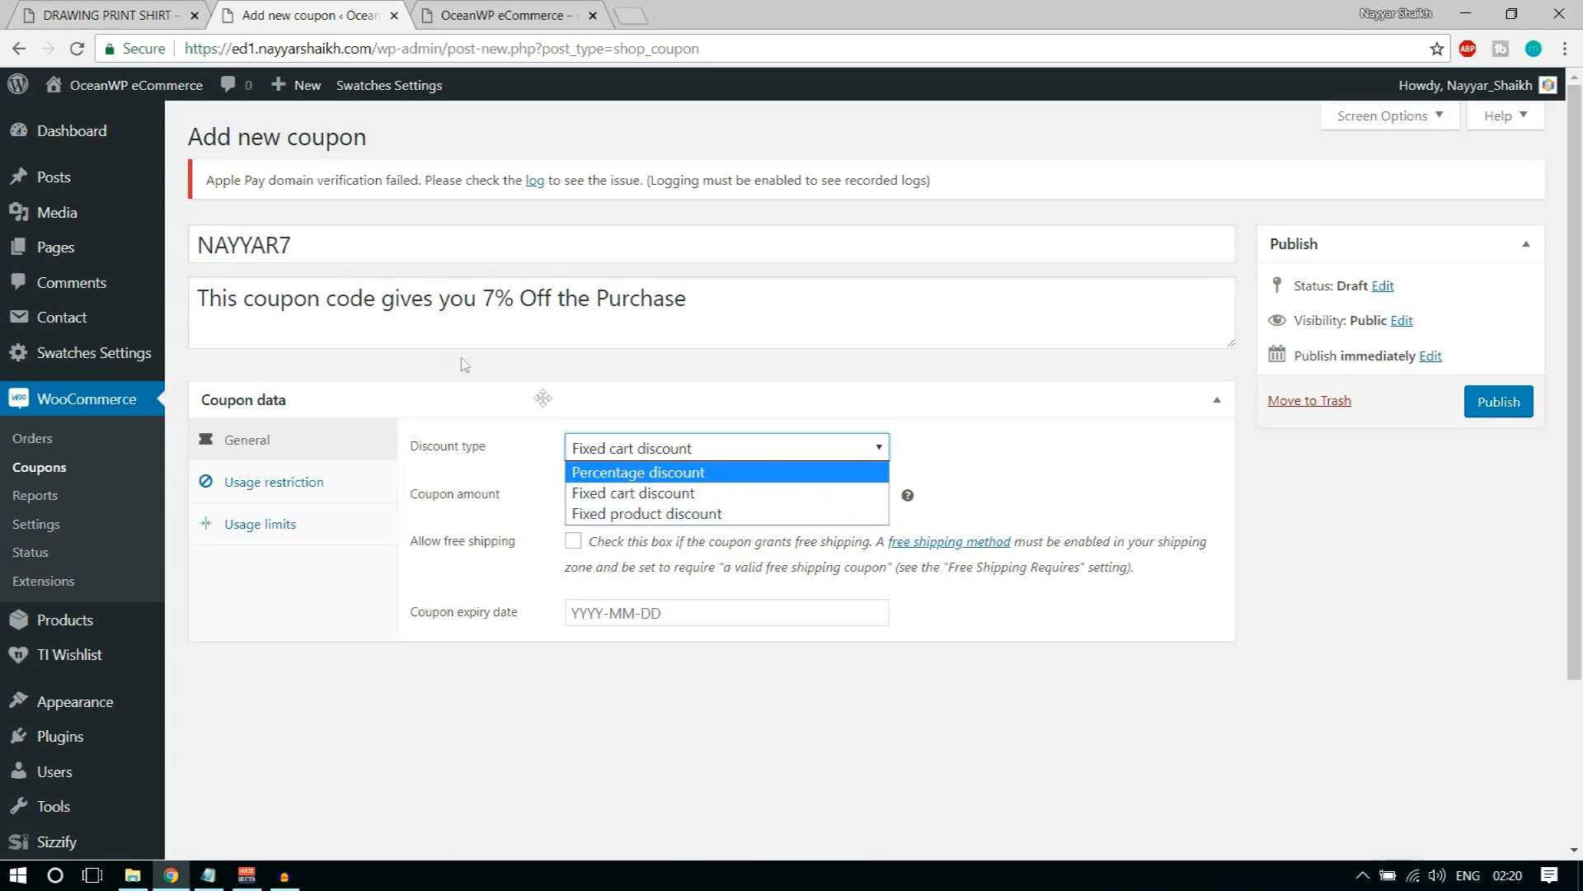
drag(485, 298, 536, 298)
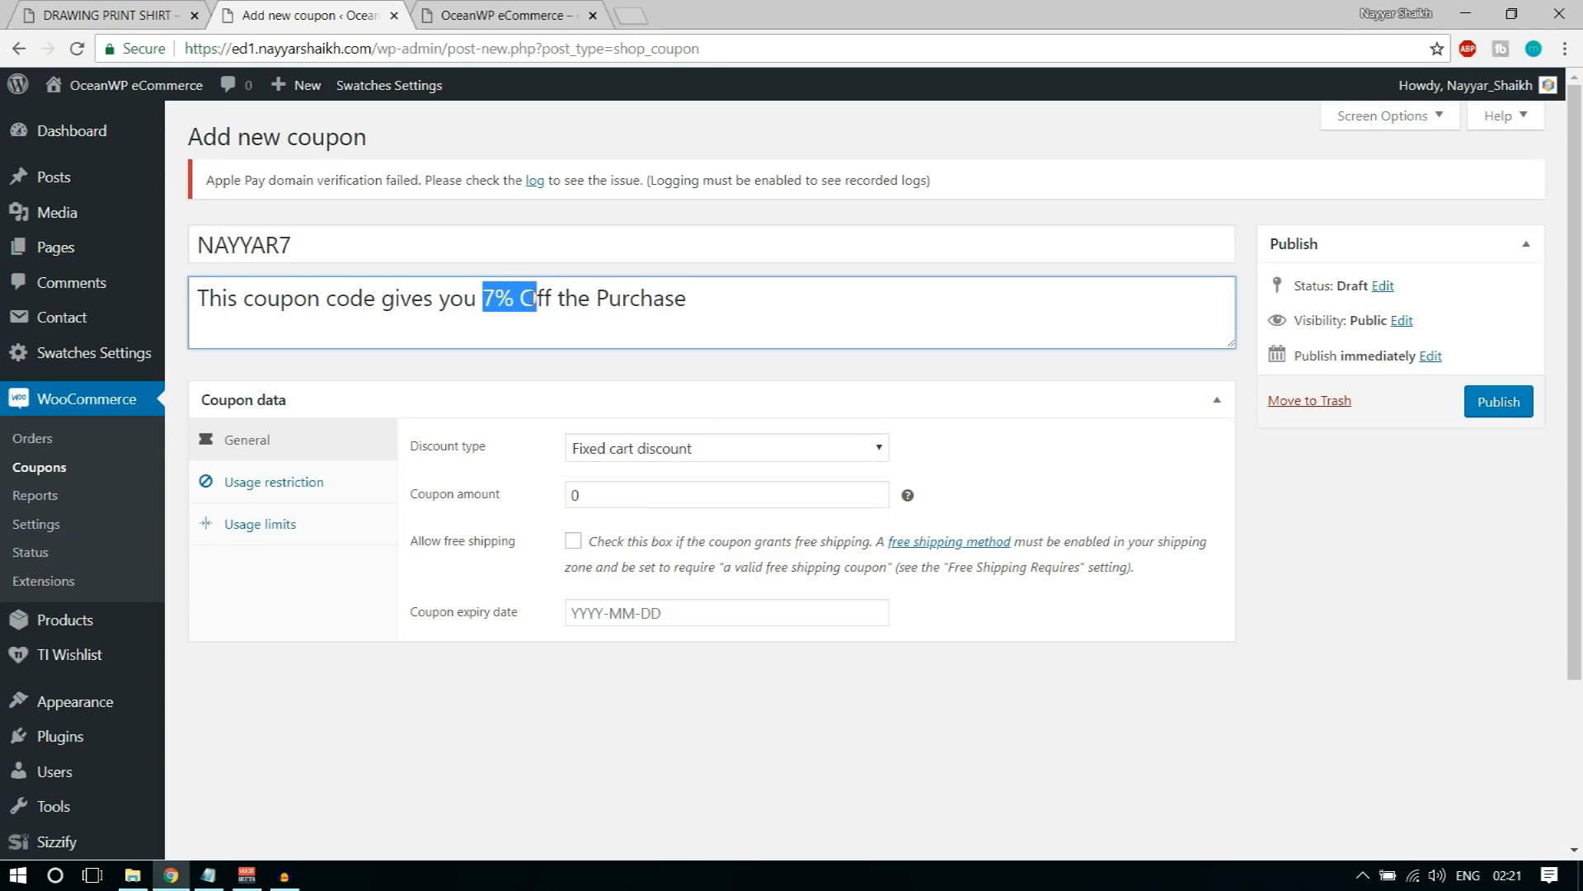
click(637, 449)
click(648, 474)
Step: Set the coupon amount to 7 and its expiry date to 2018-07-31
click(670, 493)
drag(592, 492, 557, 499)
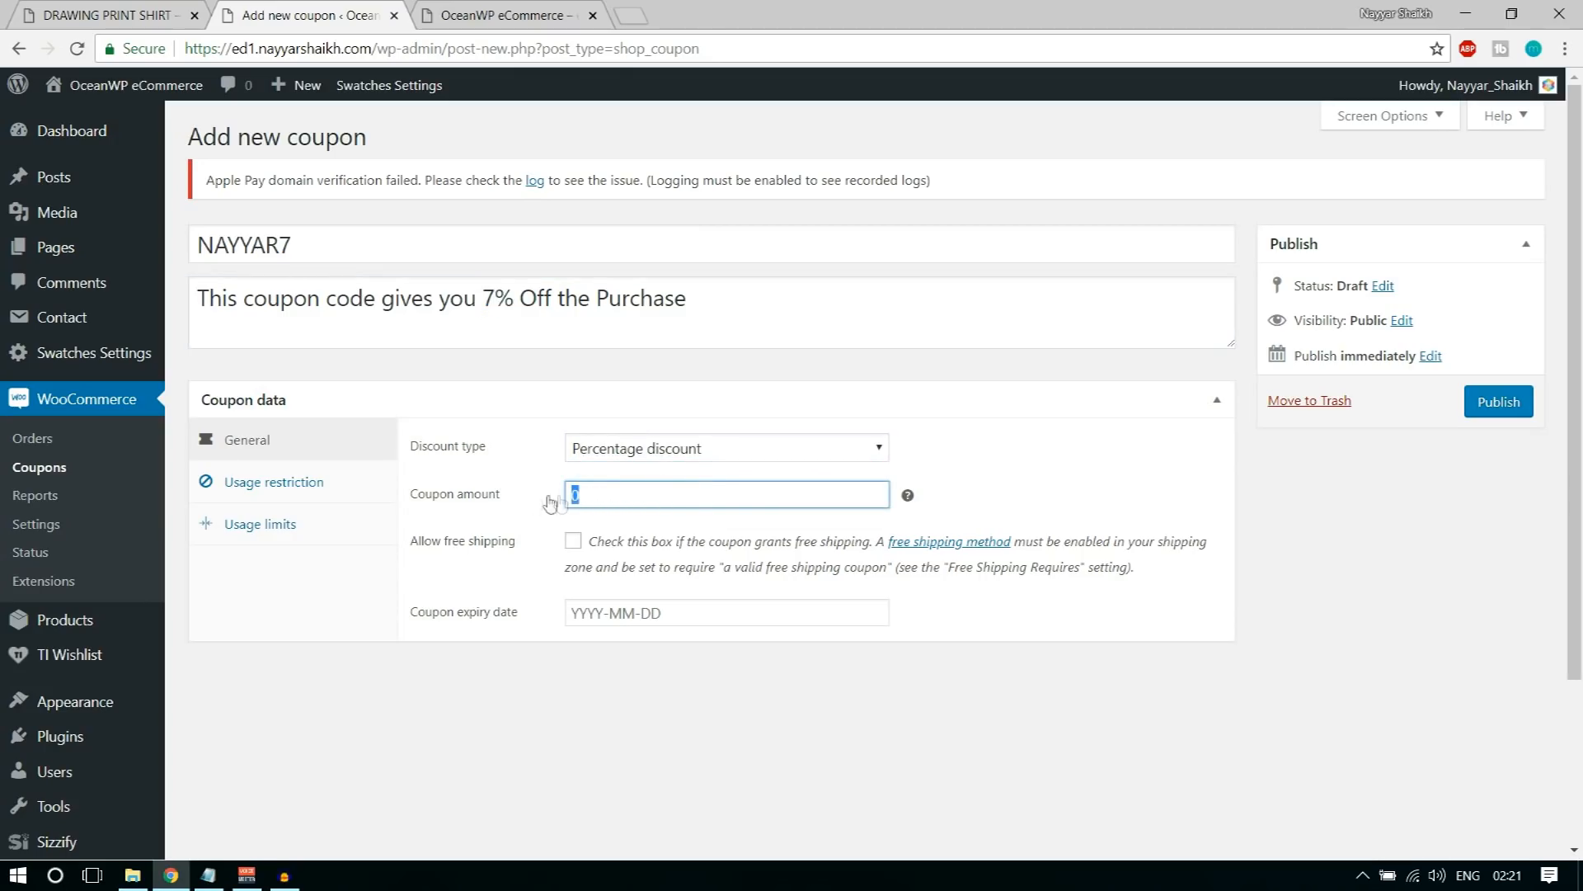
text(7)
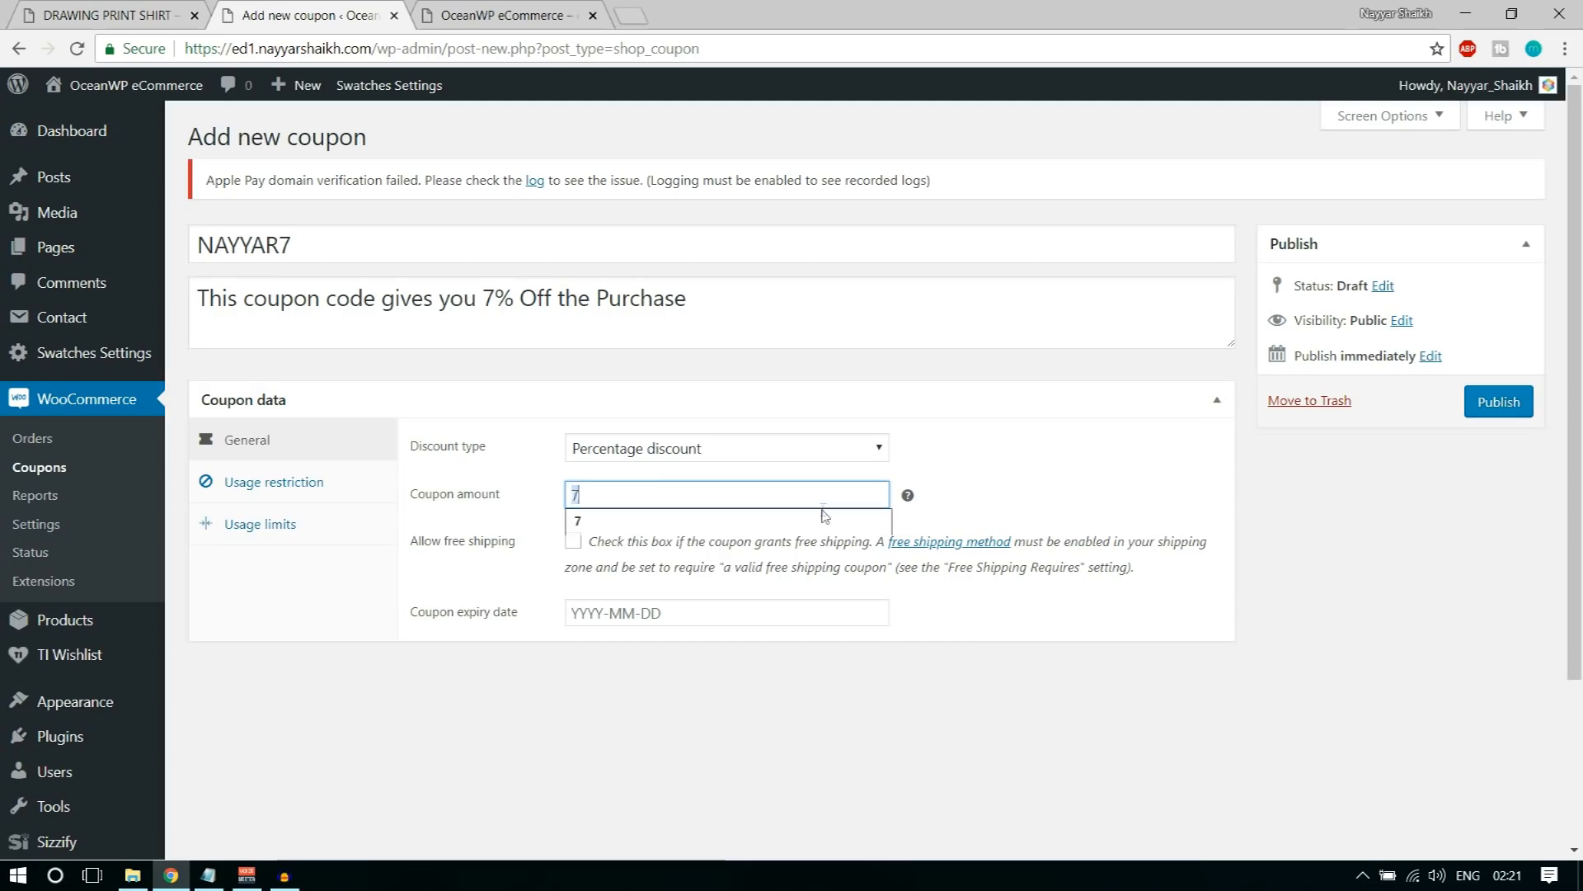
click(1009, 498)
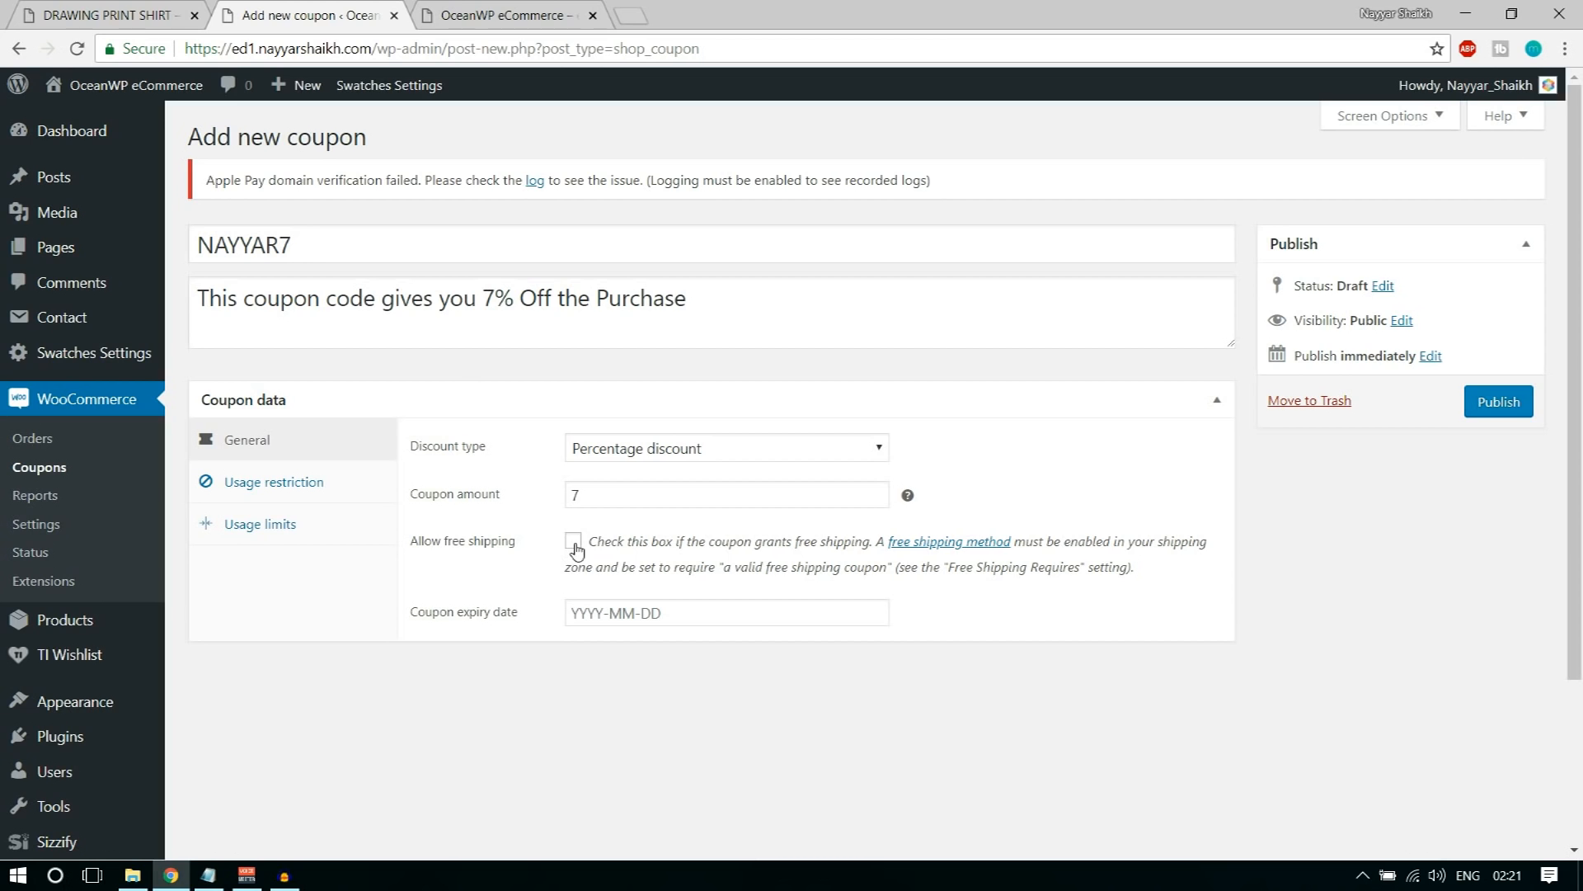
click(647, 614)
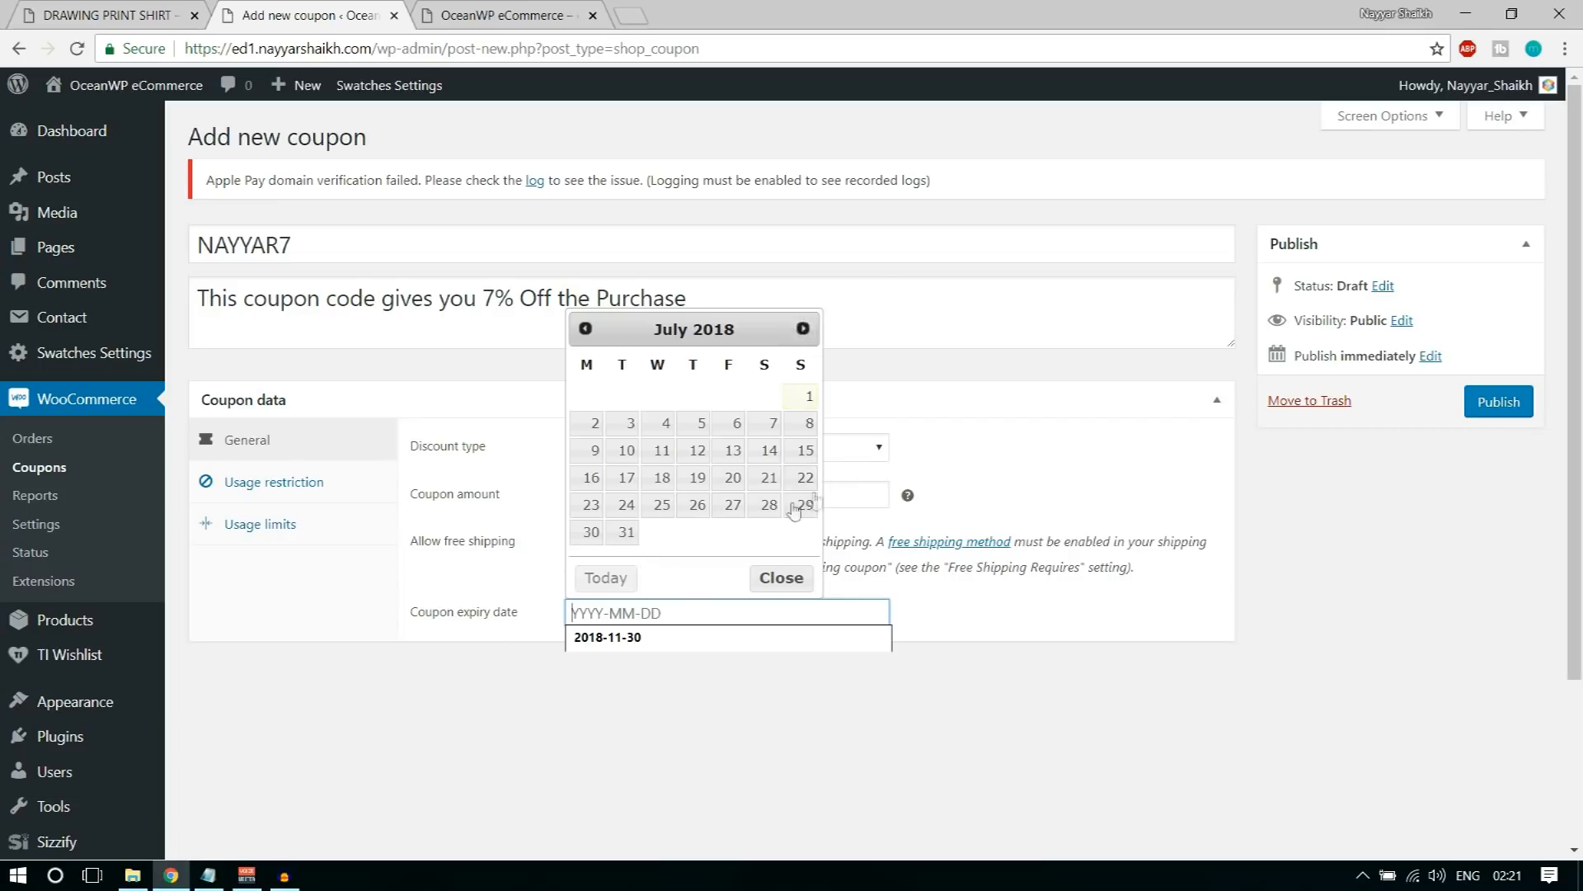
click(626, 532)
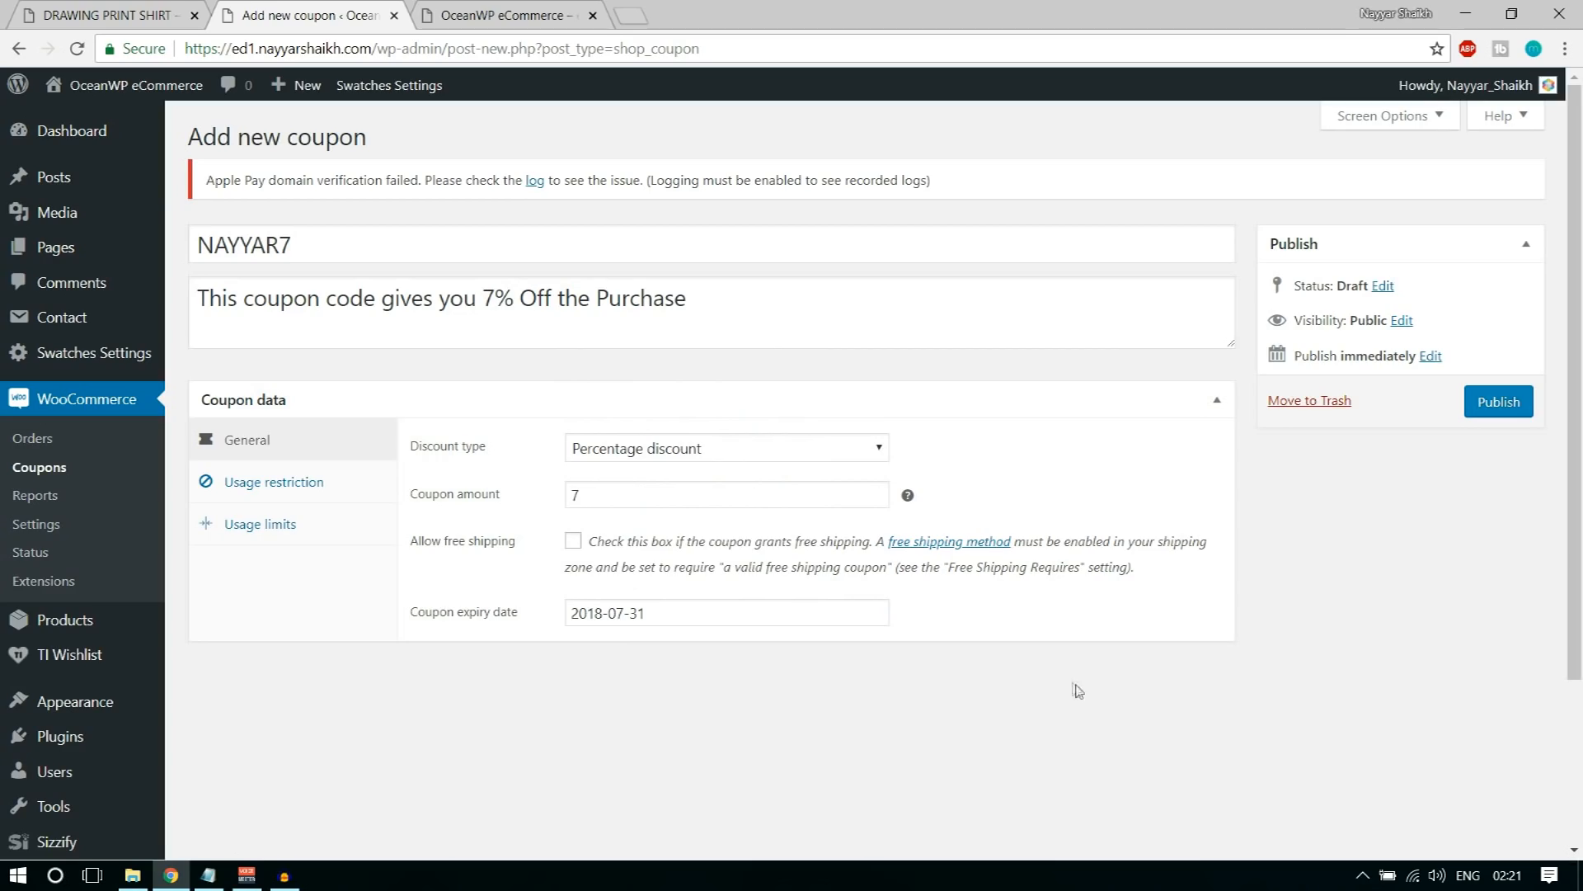
Step: Restrict the coupon's usage to a minimum spend of 100 and a maximum spend of 1000
click(332, 483)
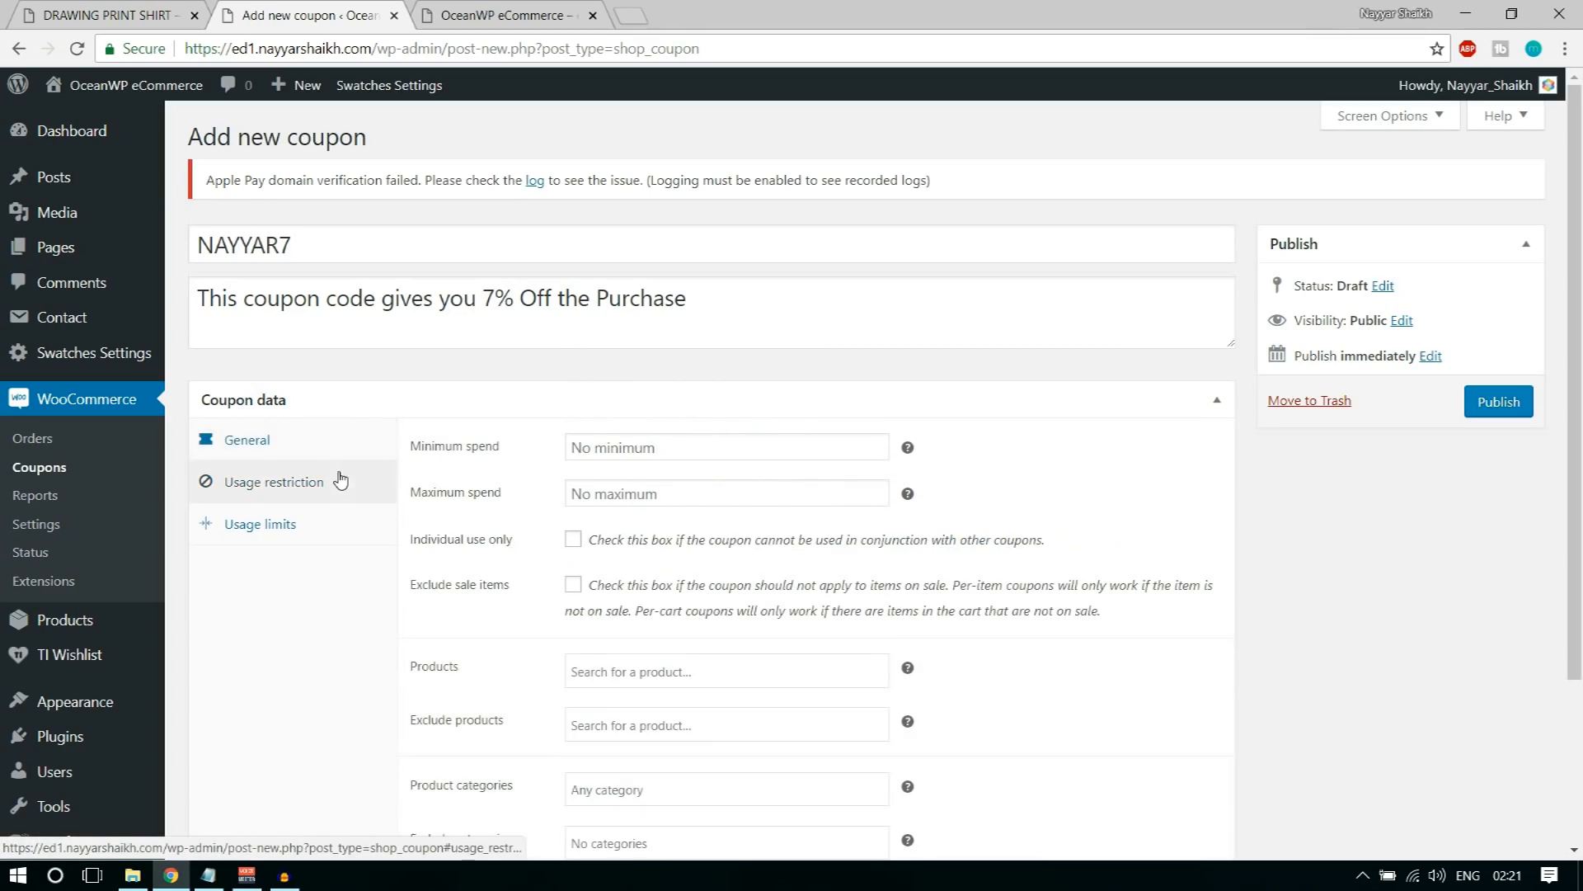
click(619, 447)
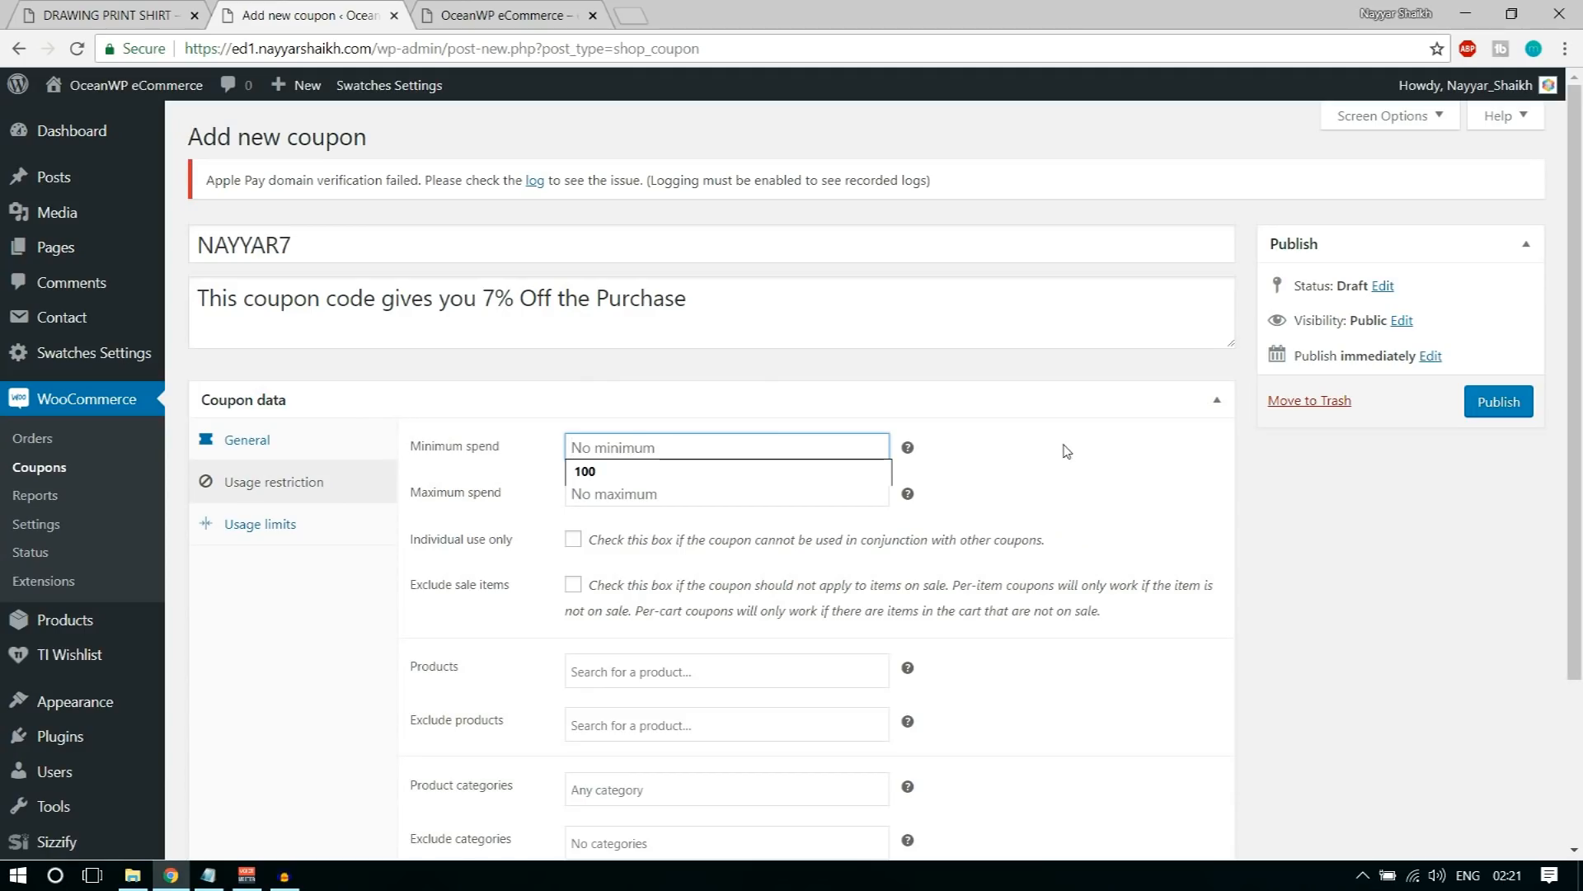
text(100)
click(866, 481)
click(697, 495)
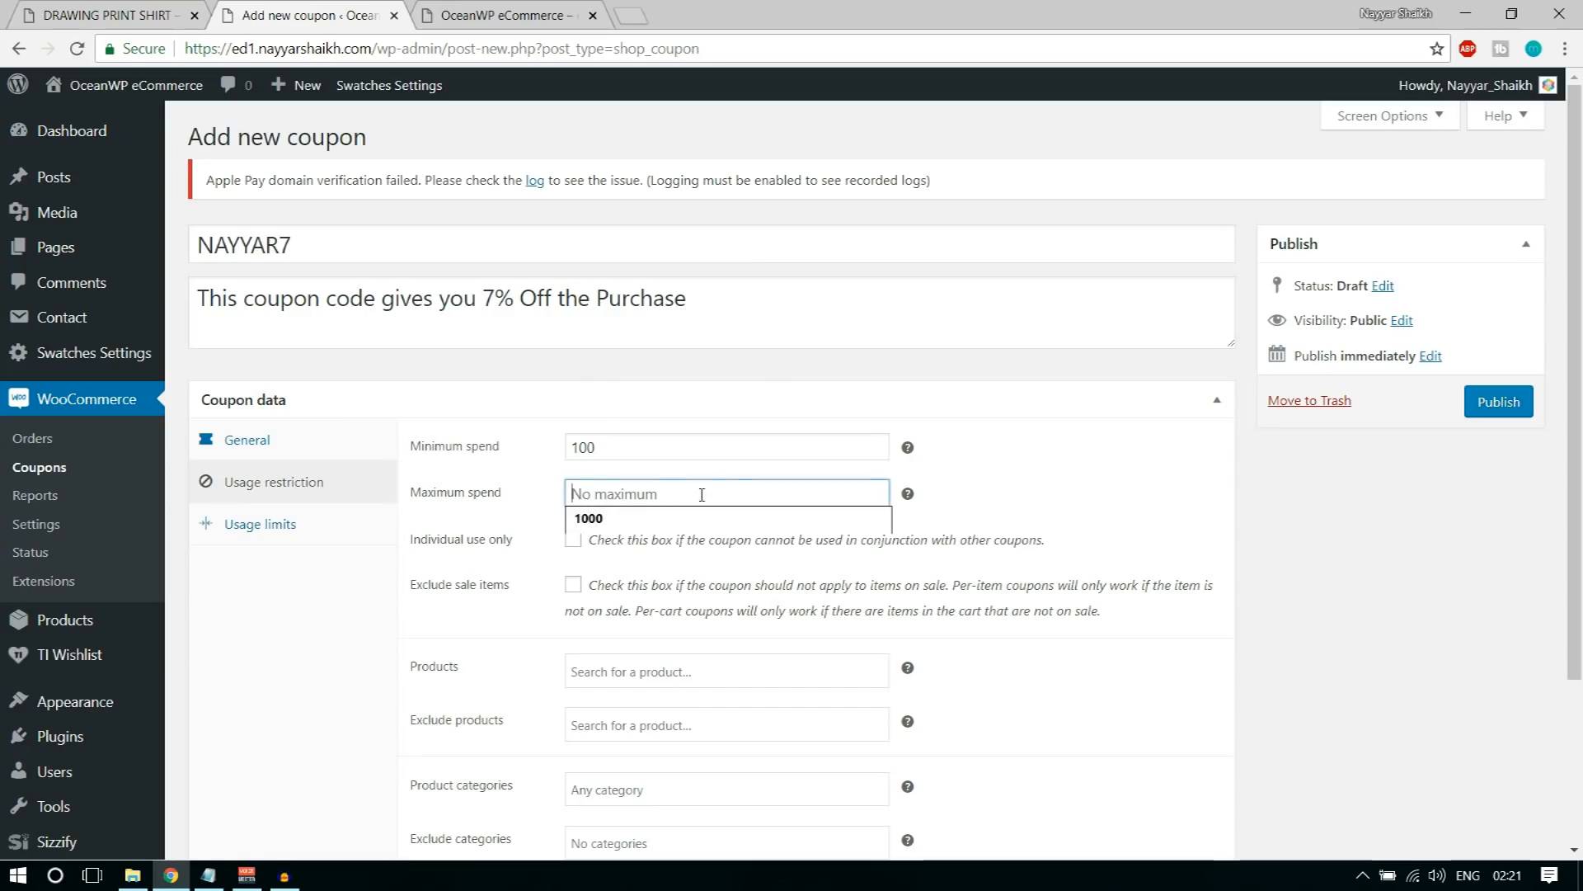
click(683, 520)
click(1051, 509)
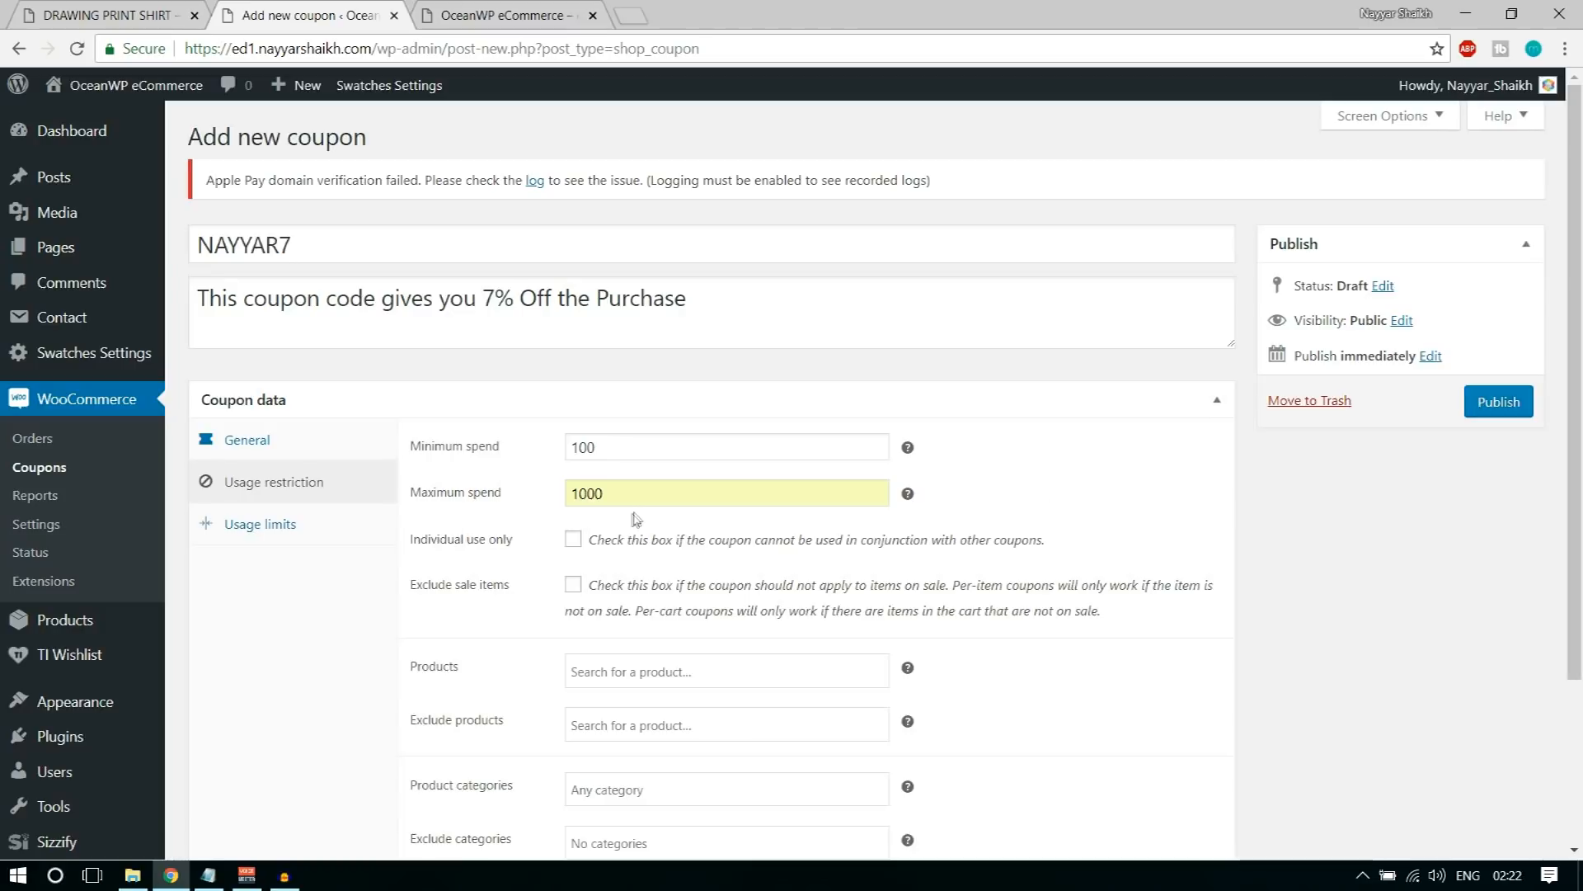
drag(625, 493, 521, 512)
click(1072, 499)
Step: Make the coupon individual use only with sale items excluded, leave products unrestricted, and publish it
scroll(1241, 573, down, 1)
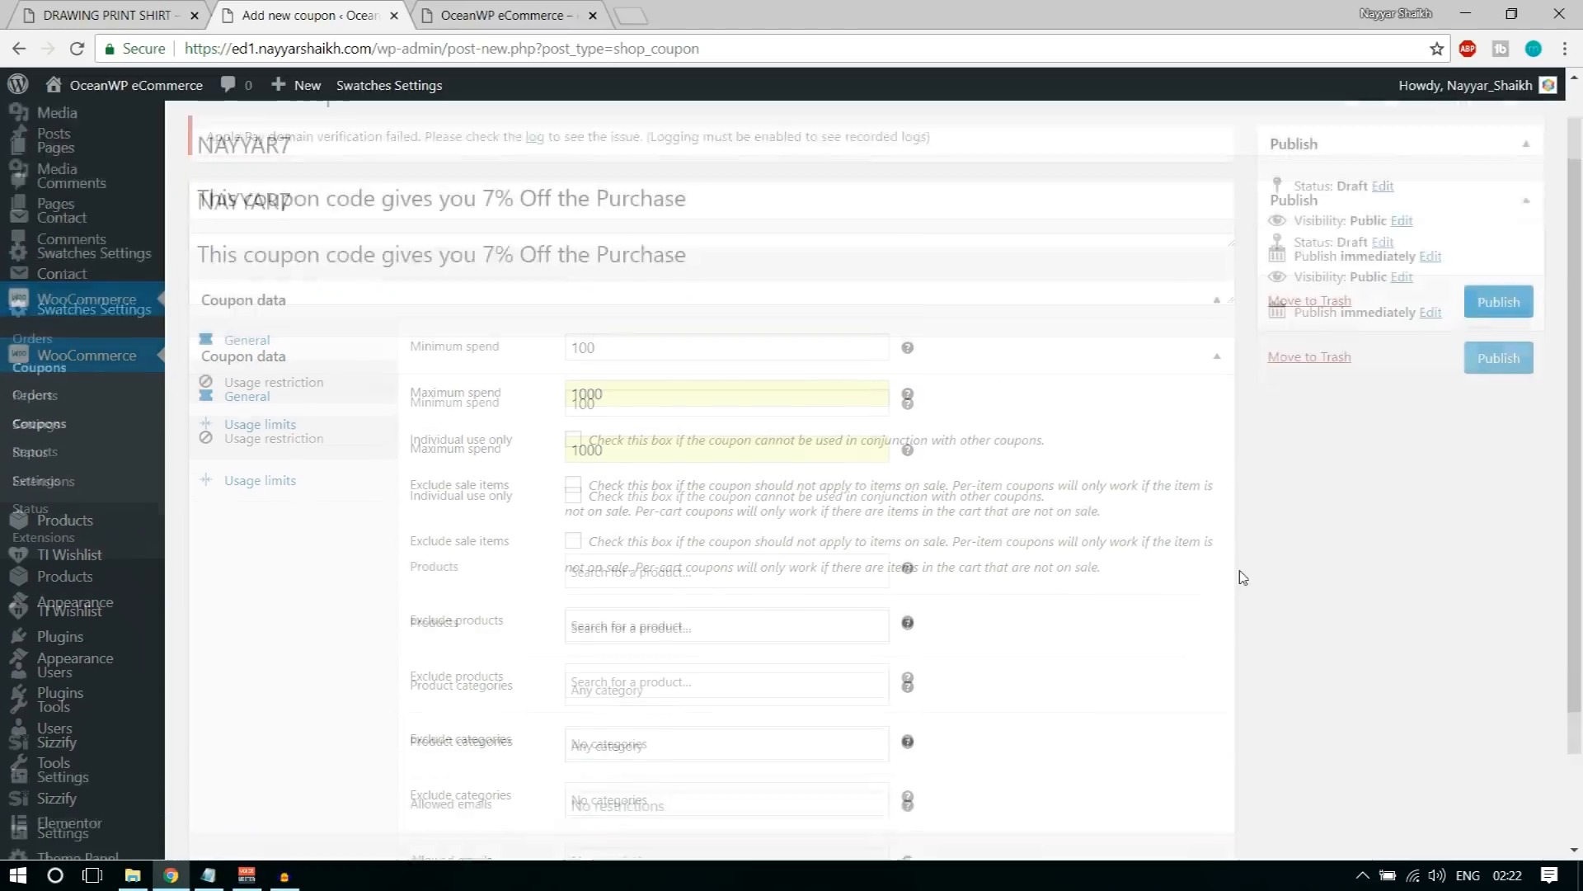
scroll(1240, 572, down, 2)
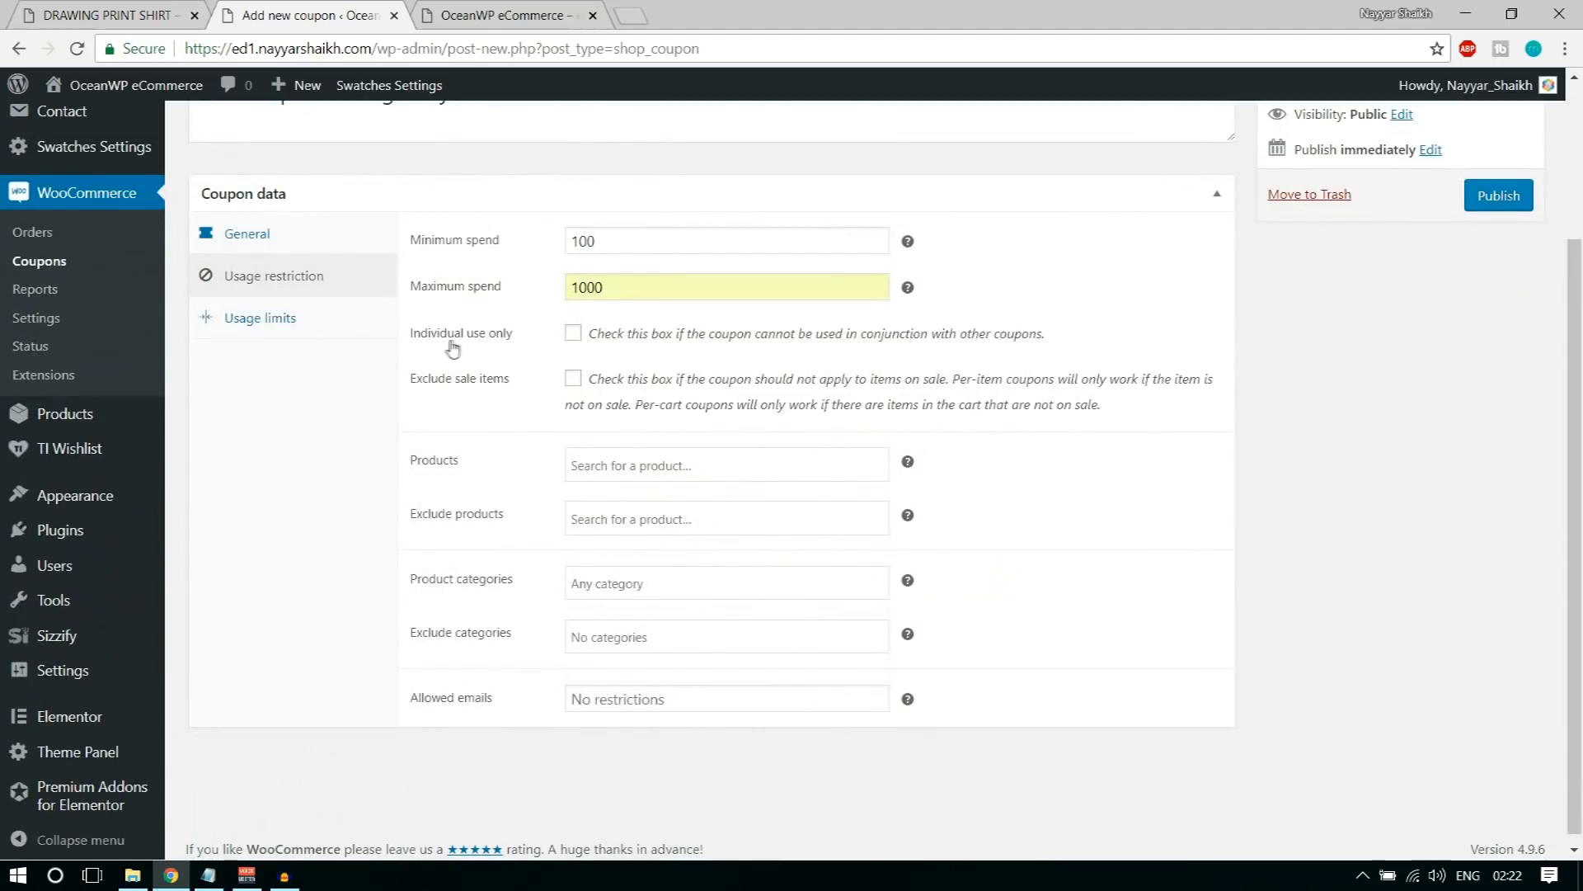
click(574, 333)
click(574, 380)
click(757, 469)
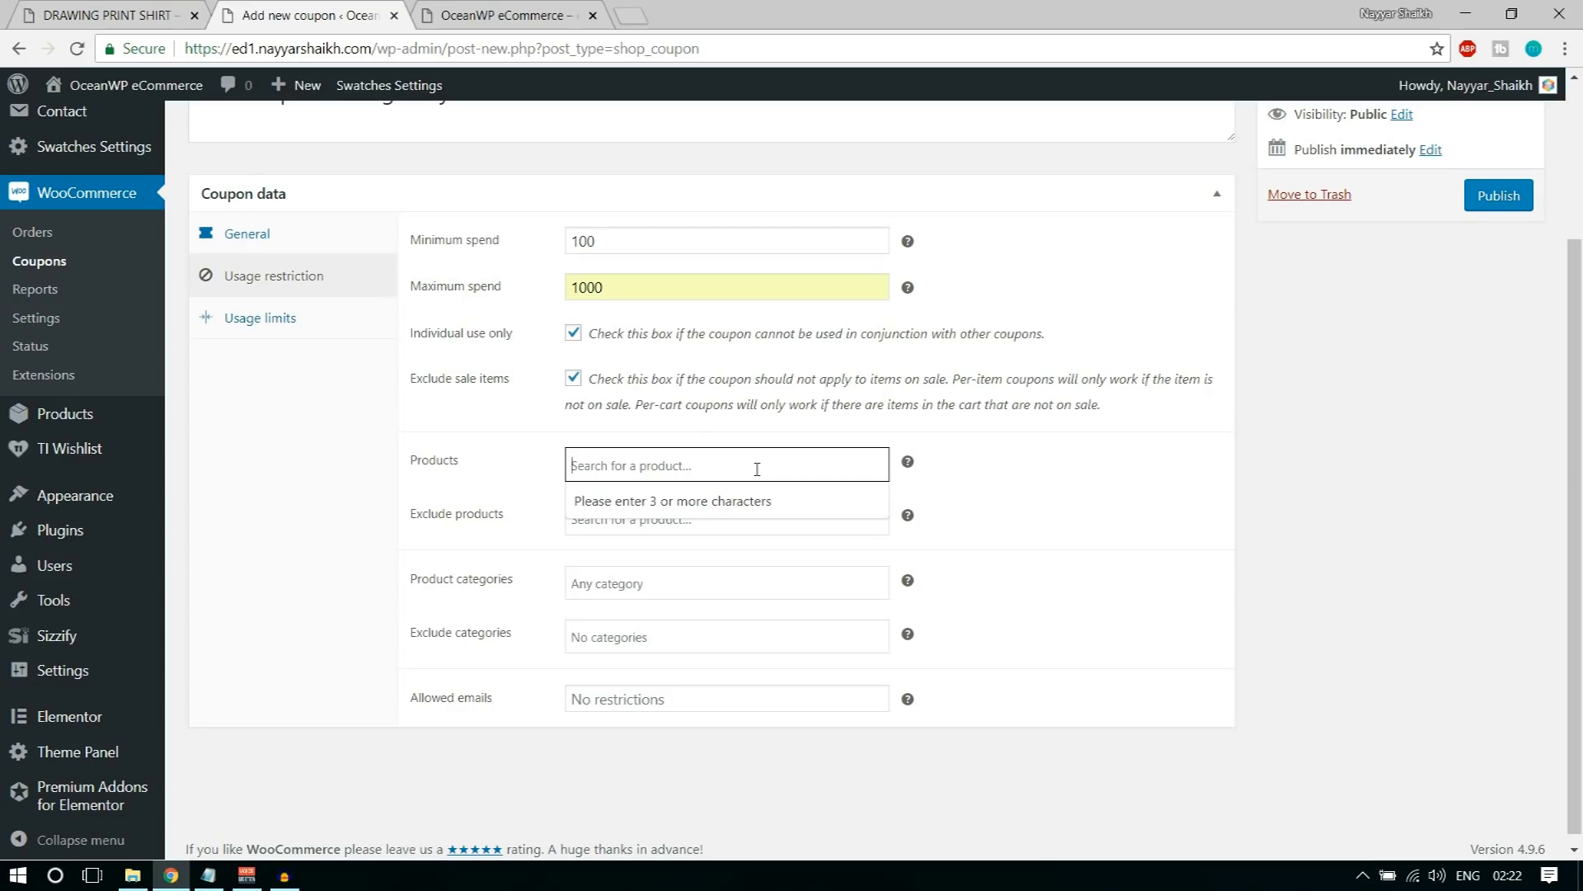
click(1124, 484)
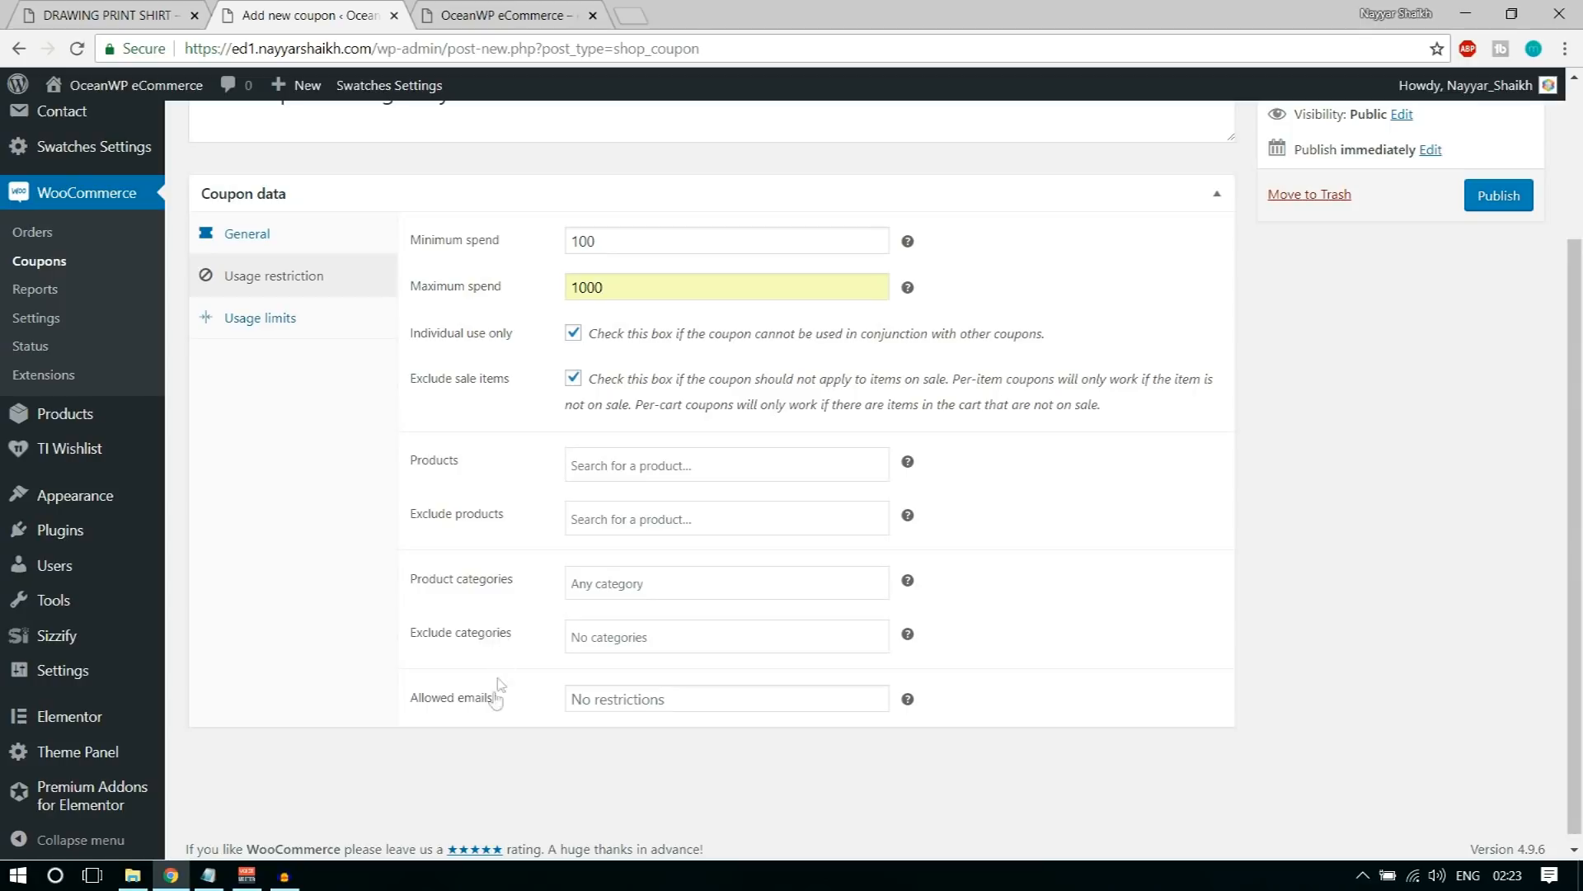
click(1514, 198)
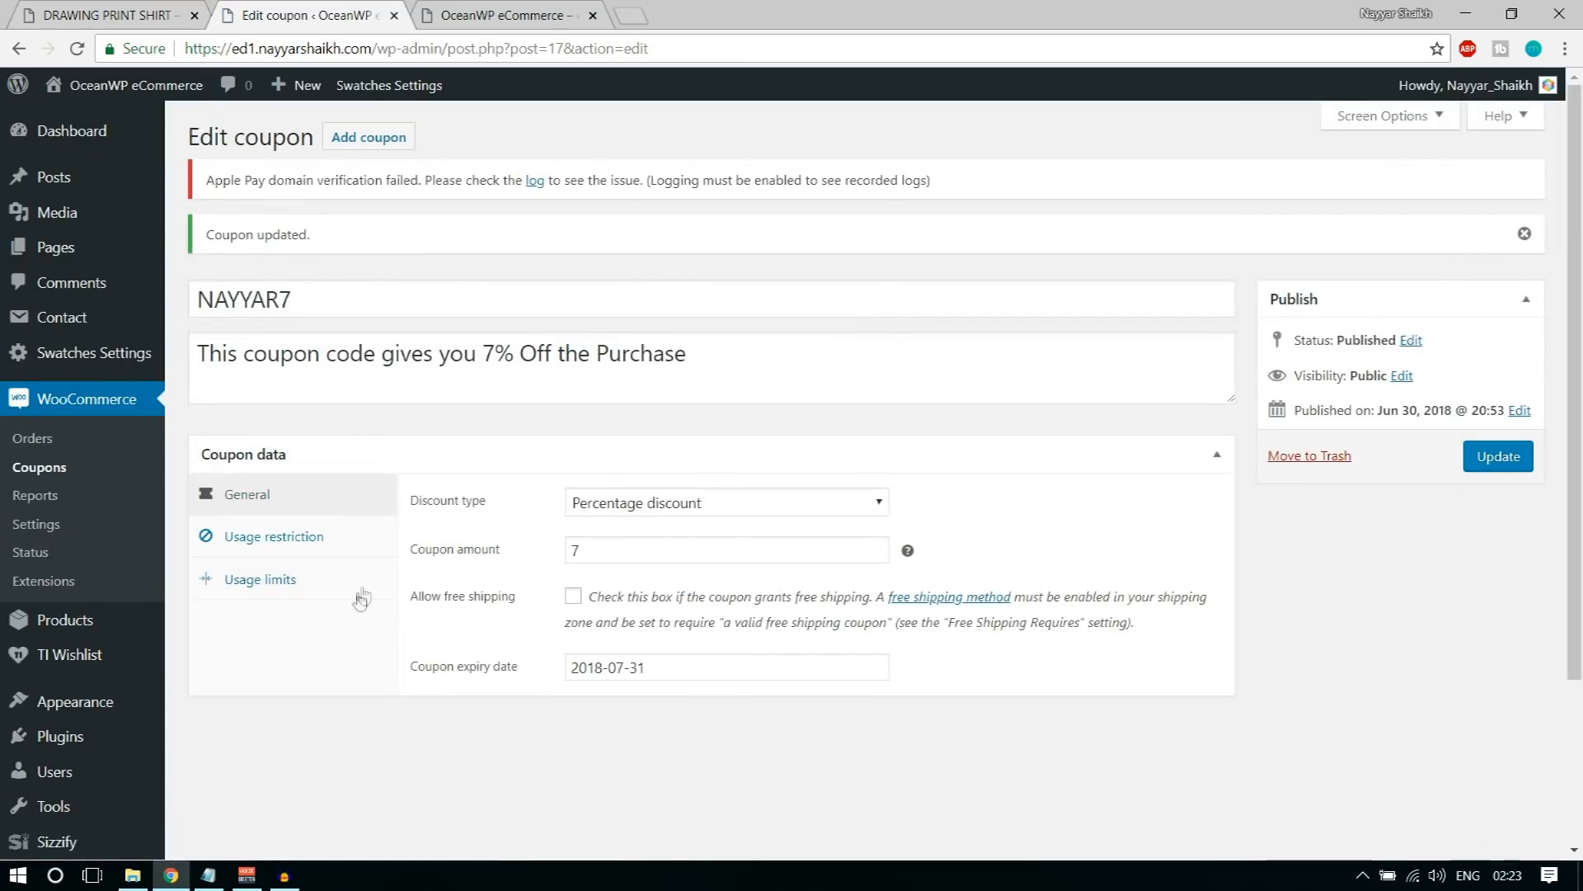
Step: Set the usage limit per coupon to 10 in the coupon's usage limits
click(262, 581)
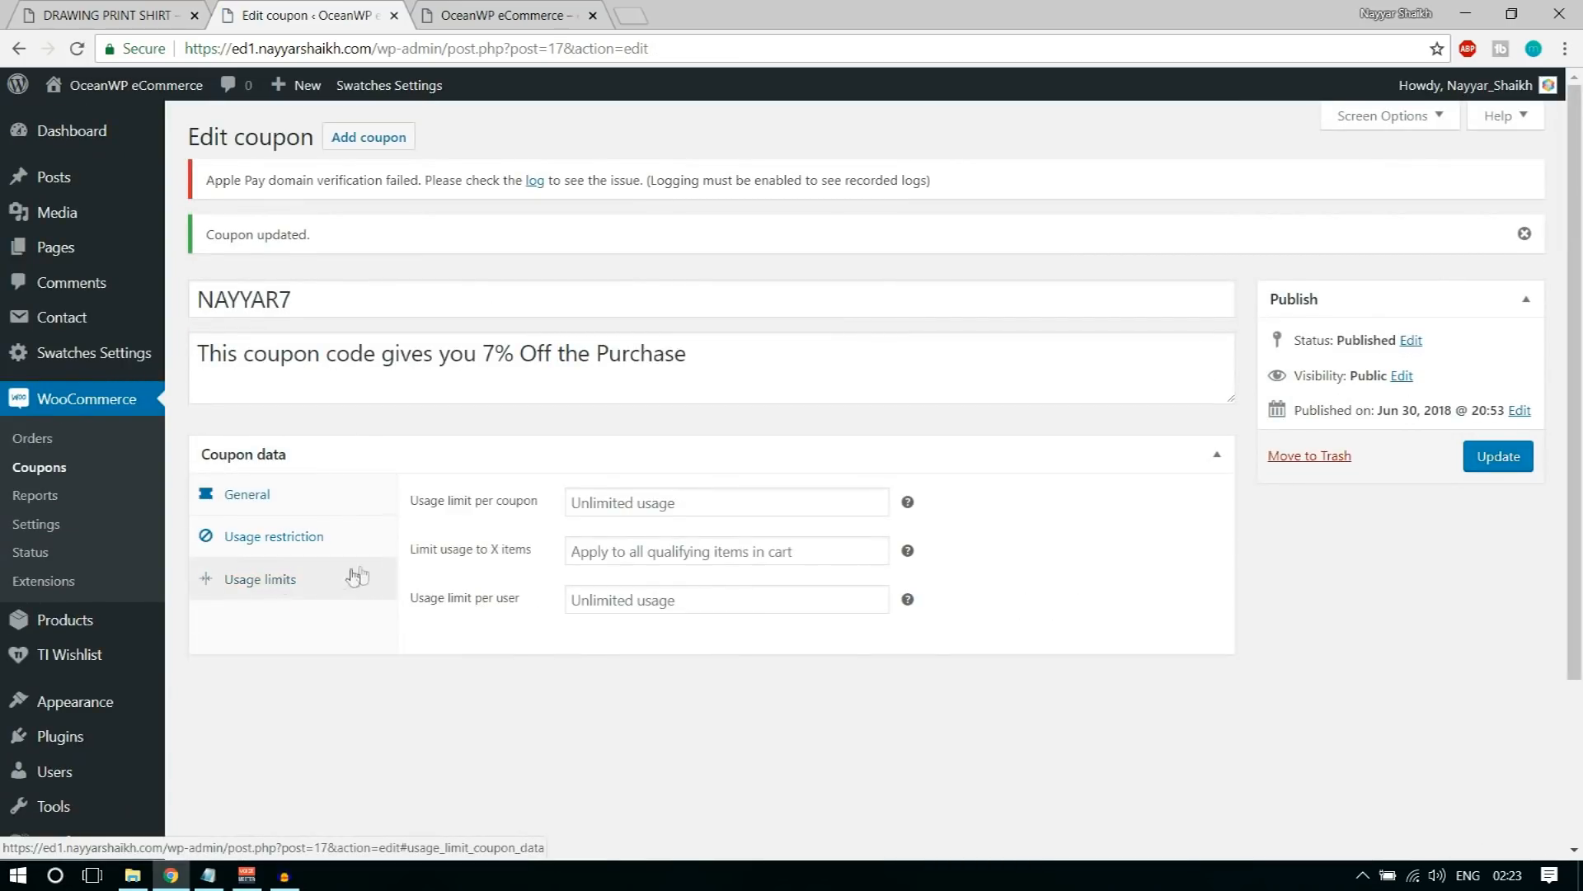
click(611, 507)
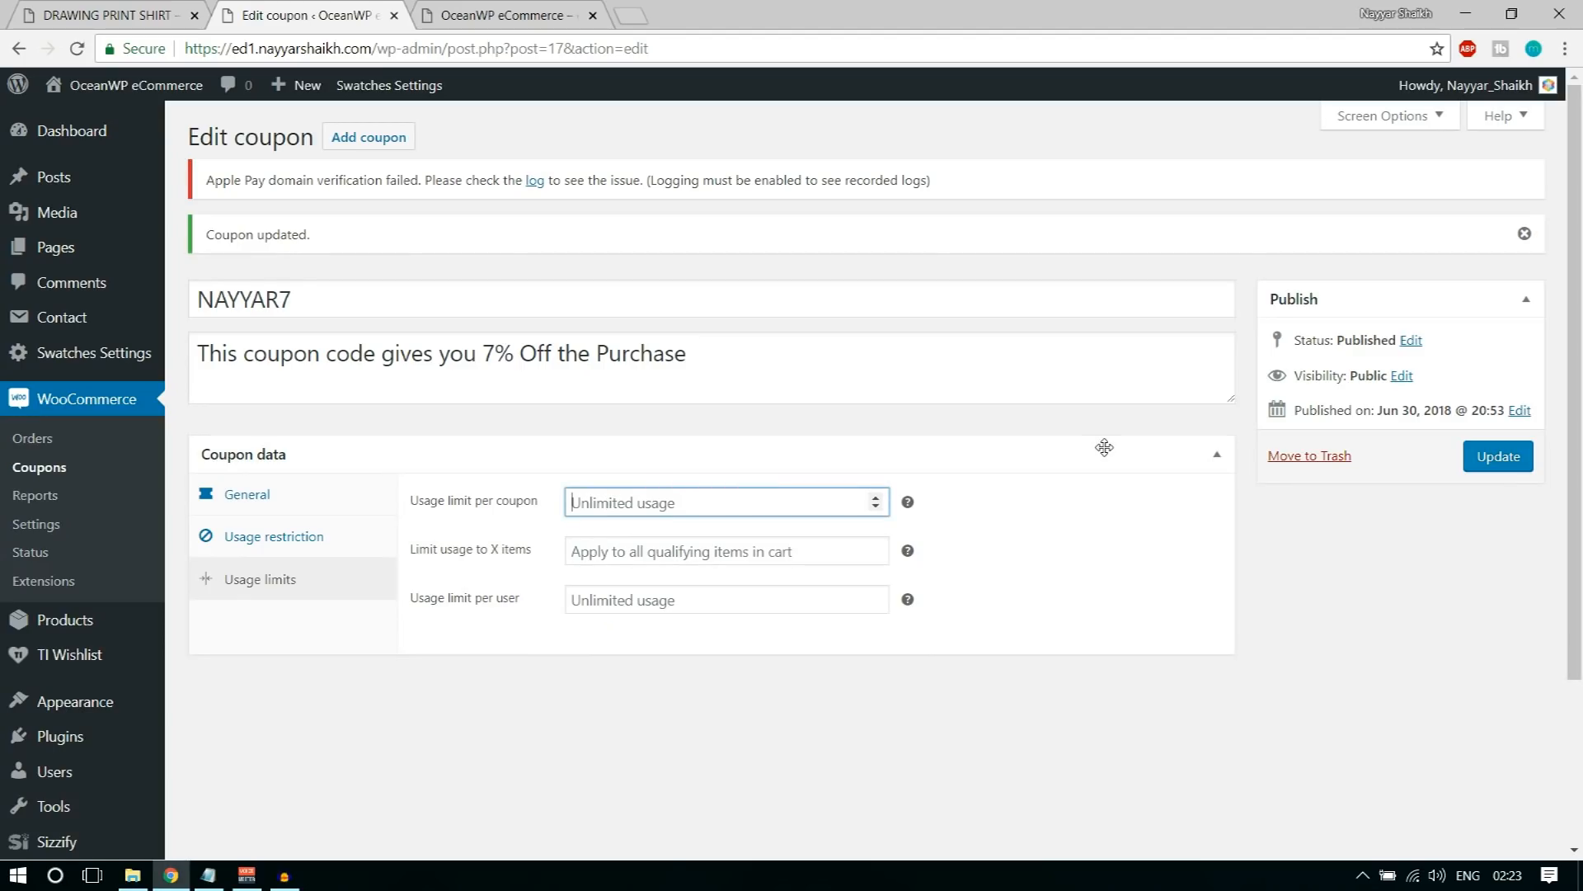
text(10)
click(1104, 447)
click(586, 456)
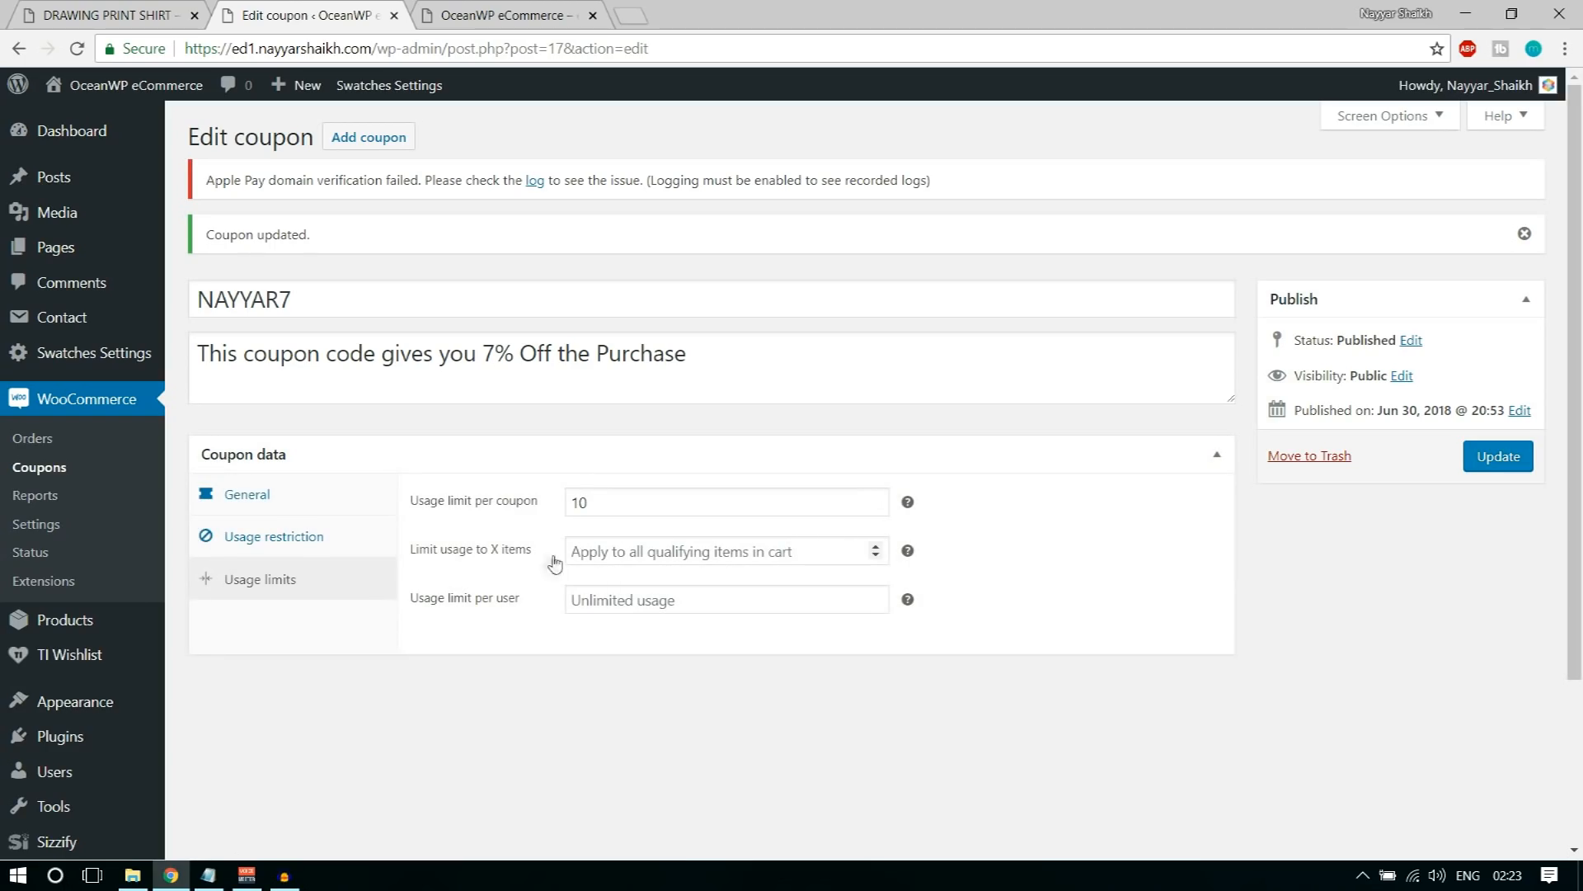
Step: Limit the coupon's usage to 1 item and 1 use per user, and update the coupon
click(625, 560)
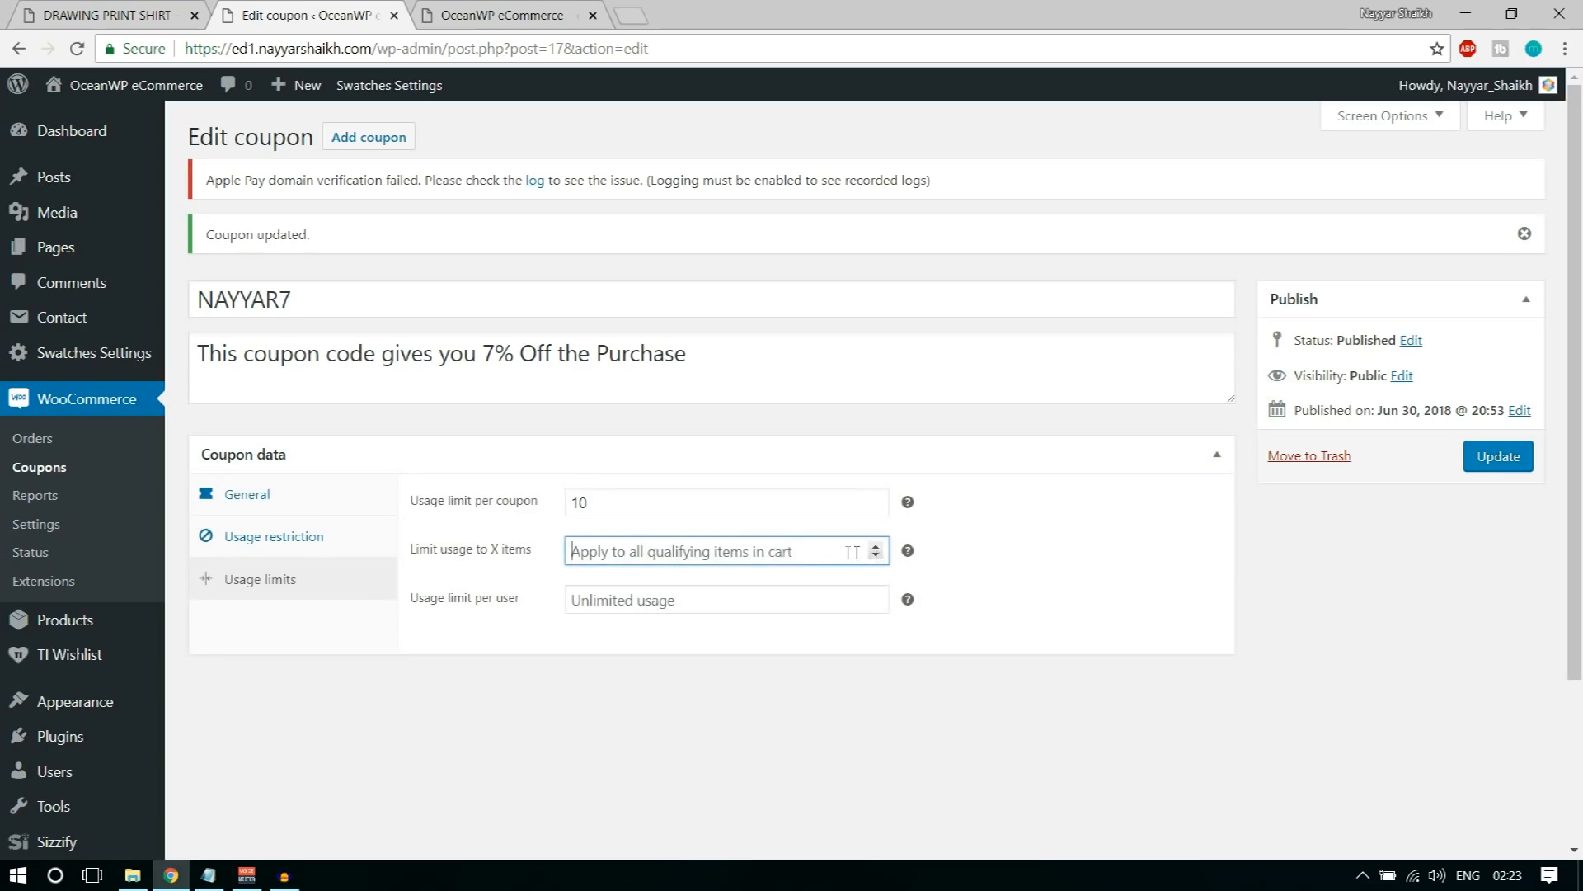
click(1025, 553)
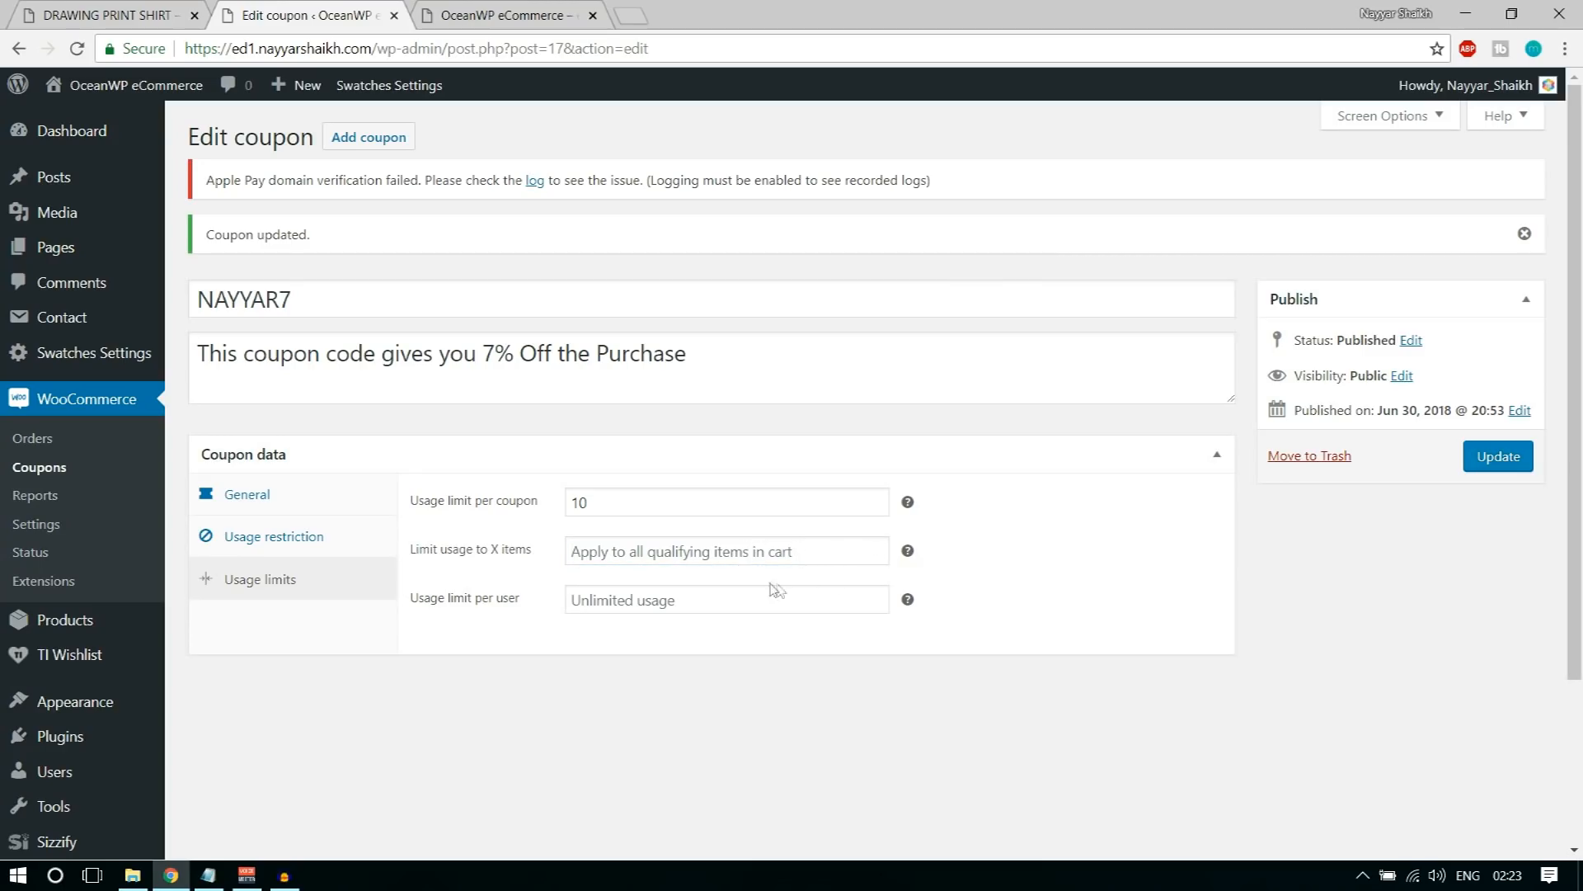
click(876, 545)
click(969, 555)
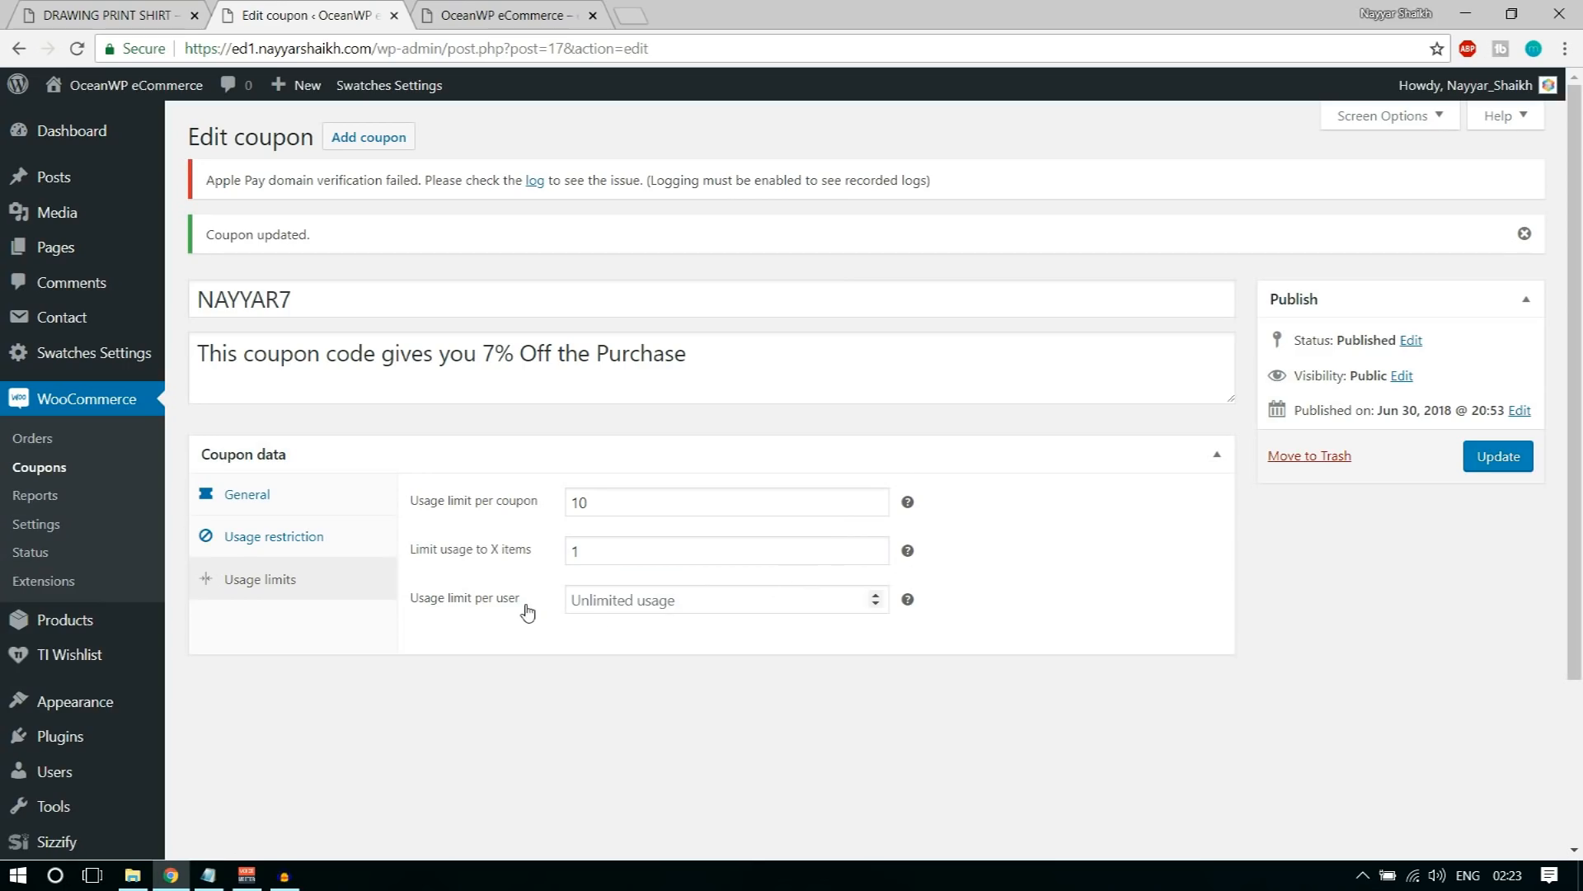
click(624, 601)
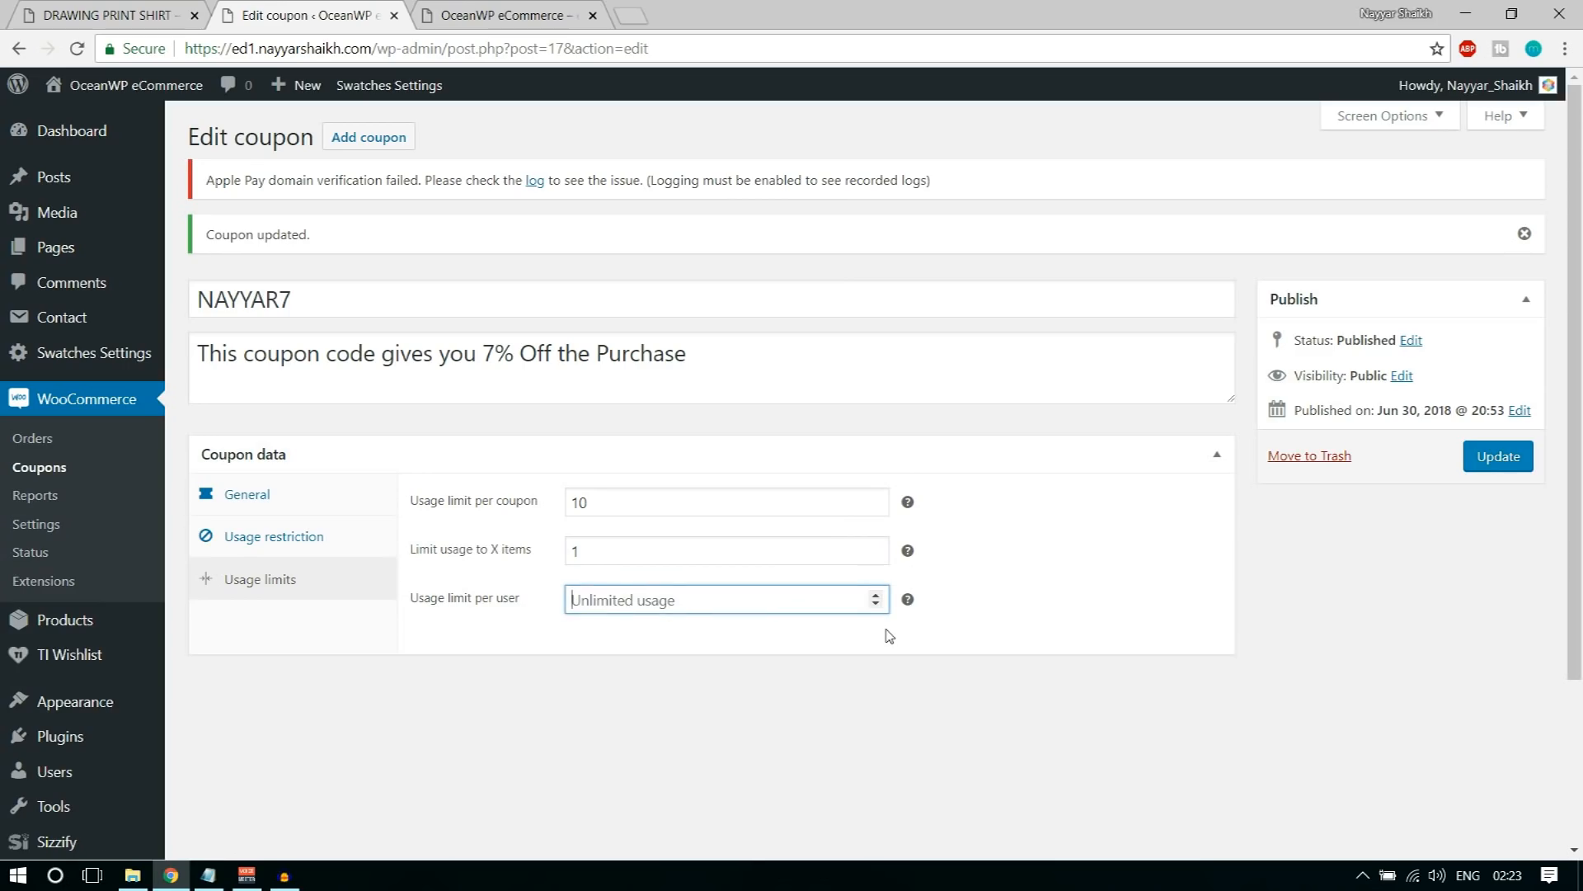
text(1)
click(967, 648)
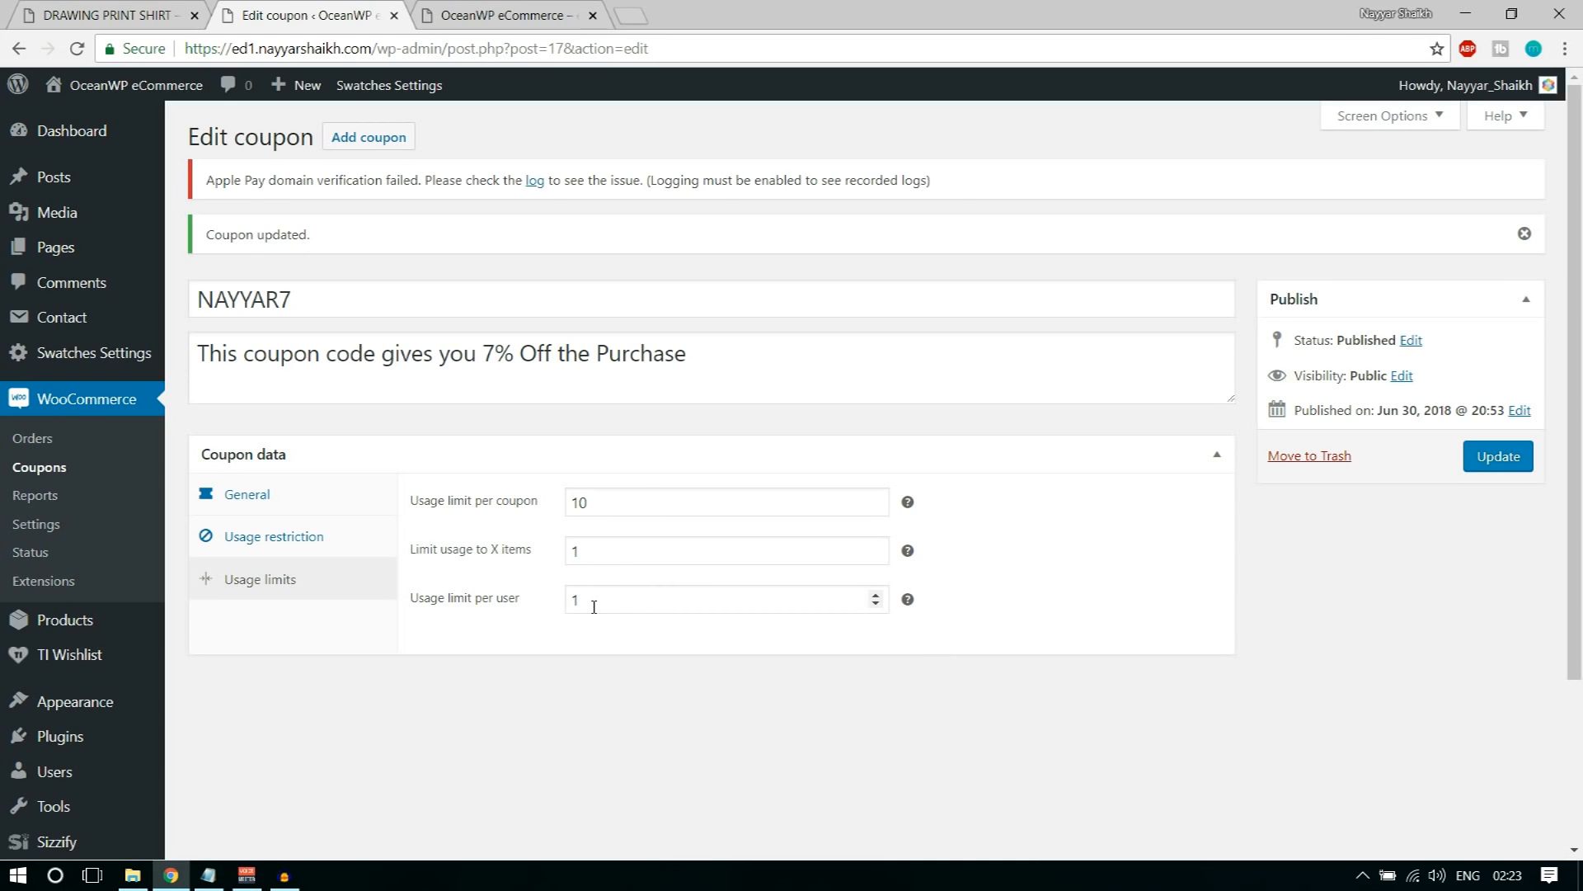
click(1494, 464)
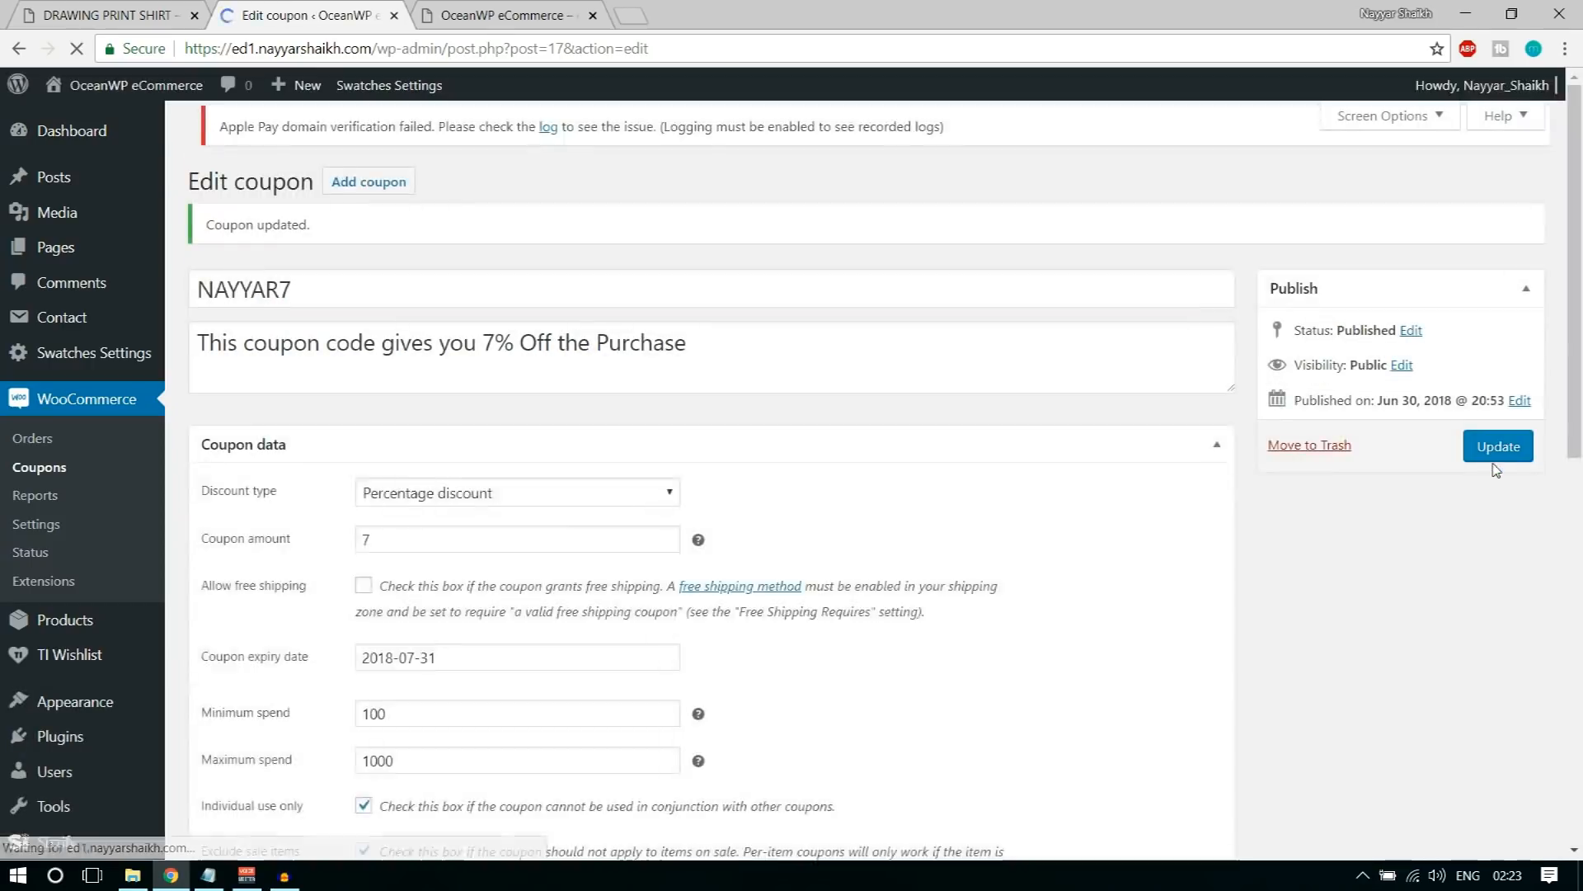
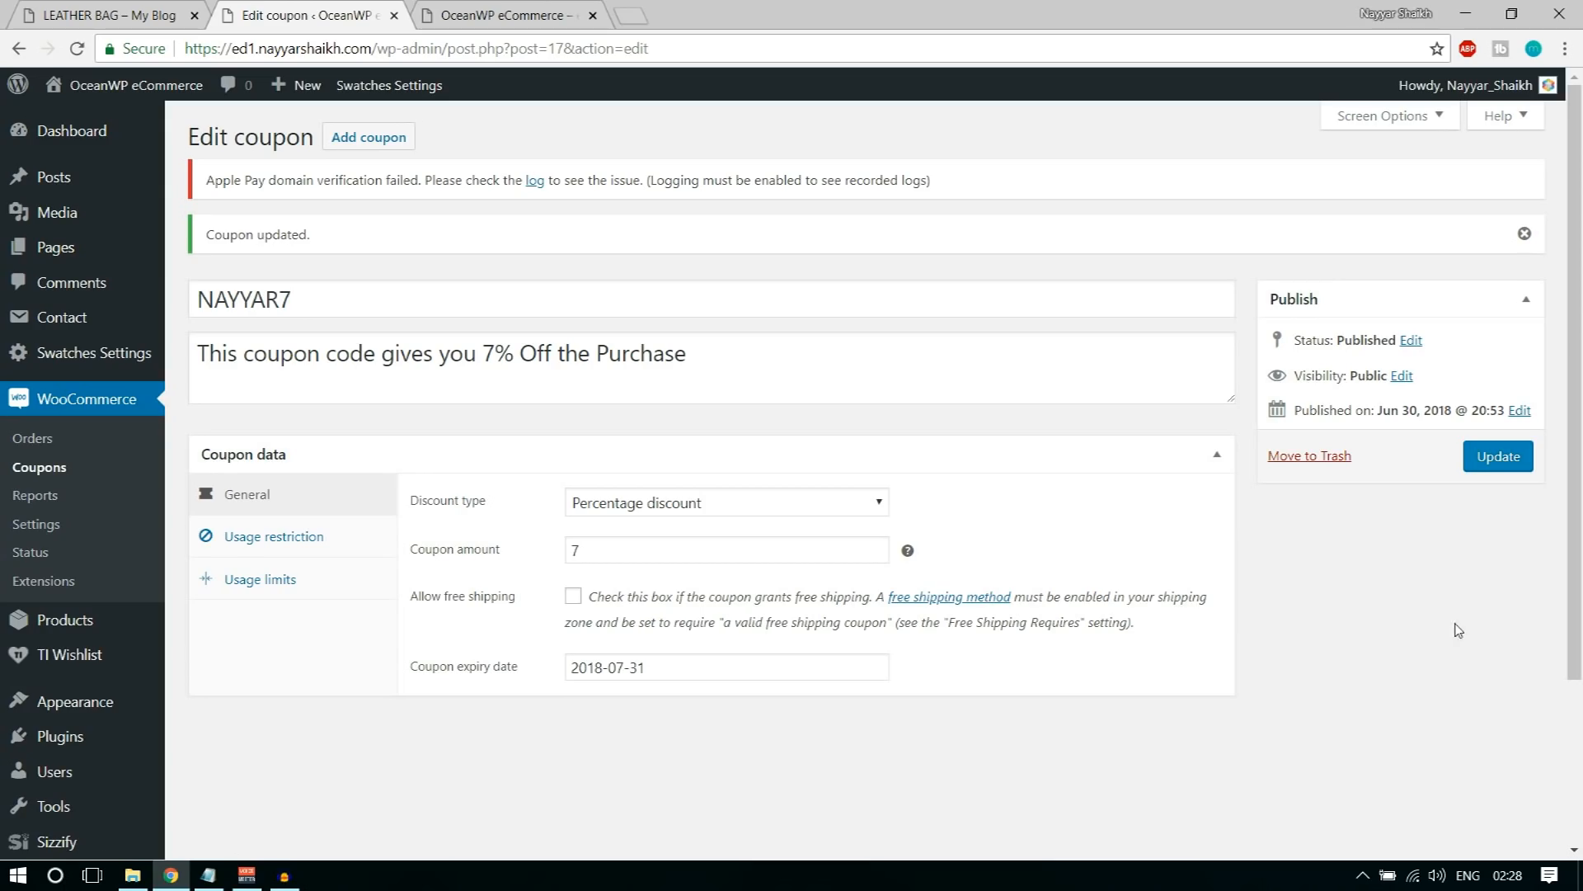
Step: Start adding a new product to the store
mouse_move(38, 628)
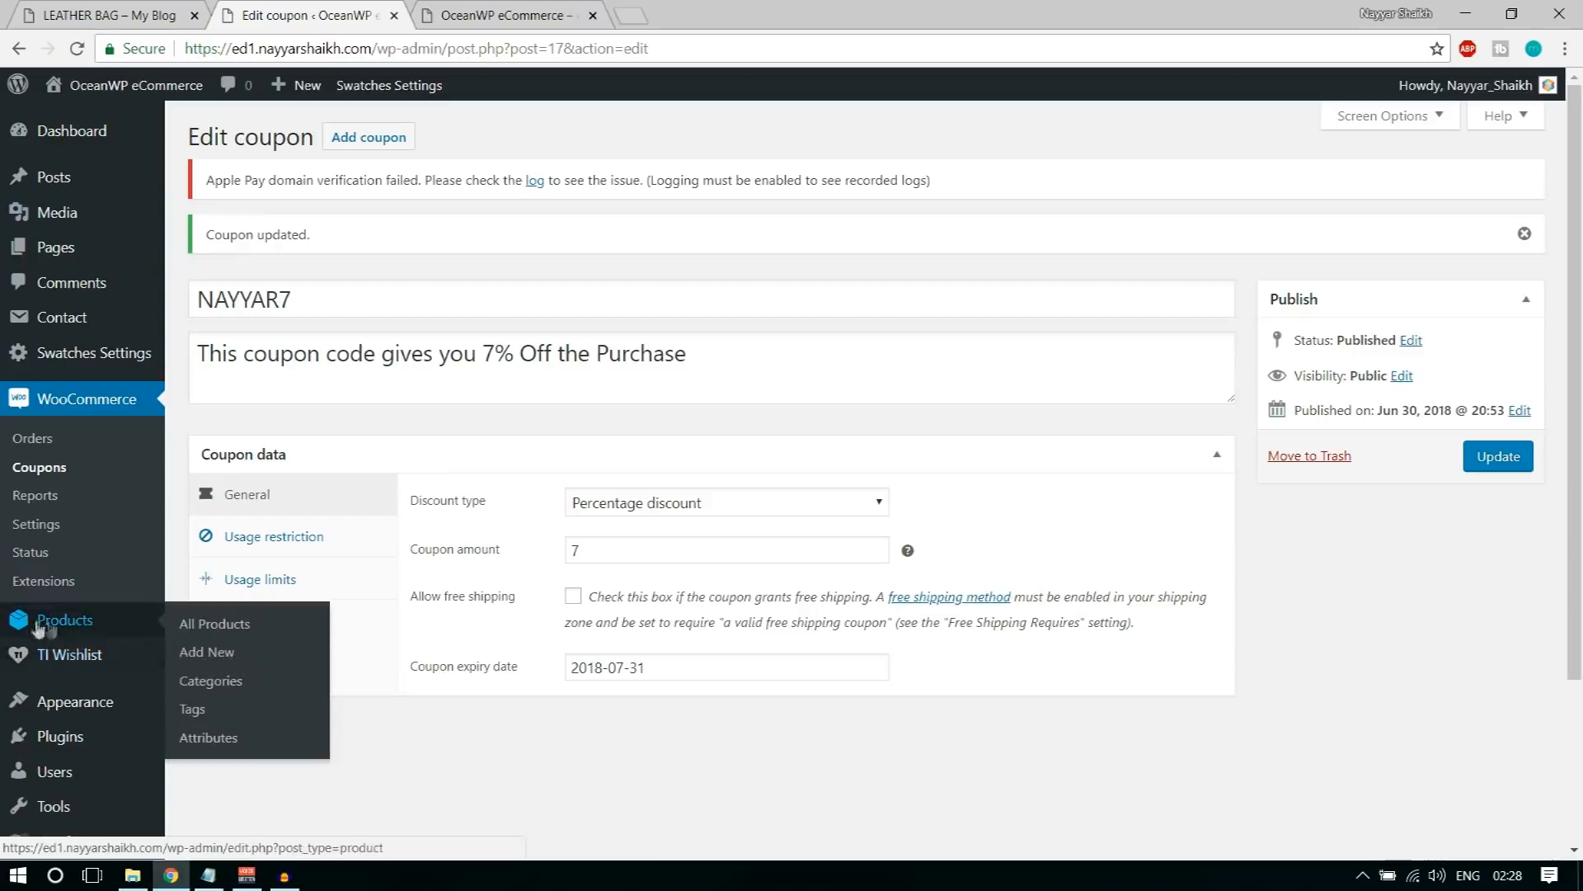
click(230, 660)
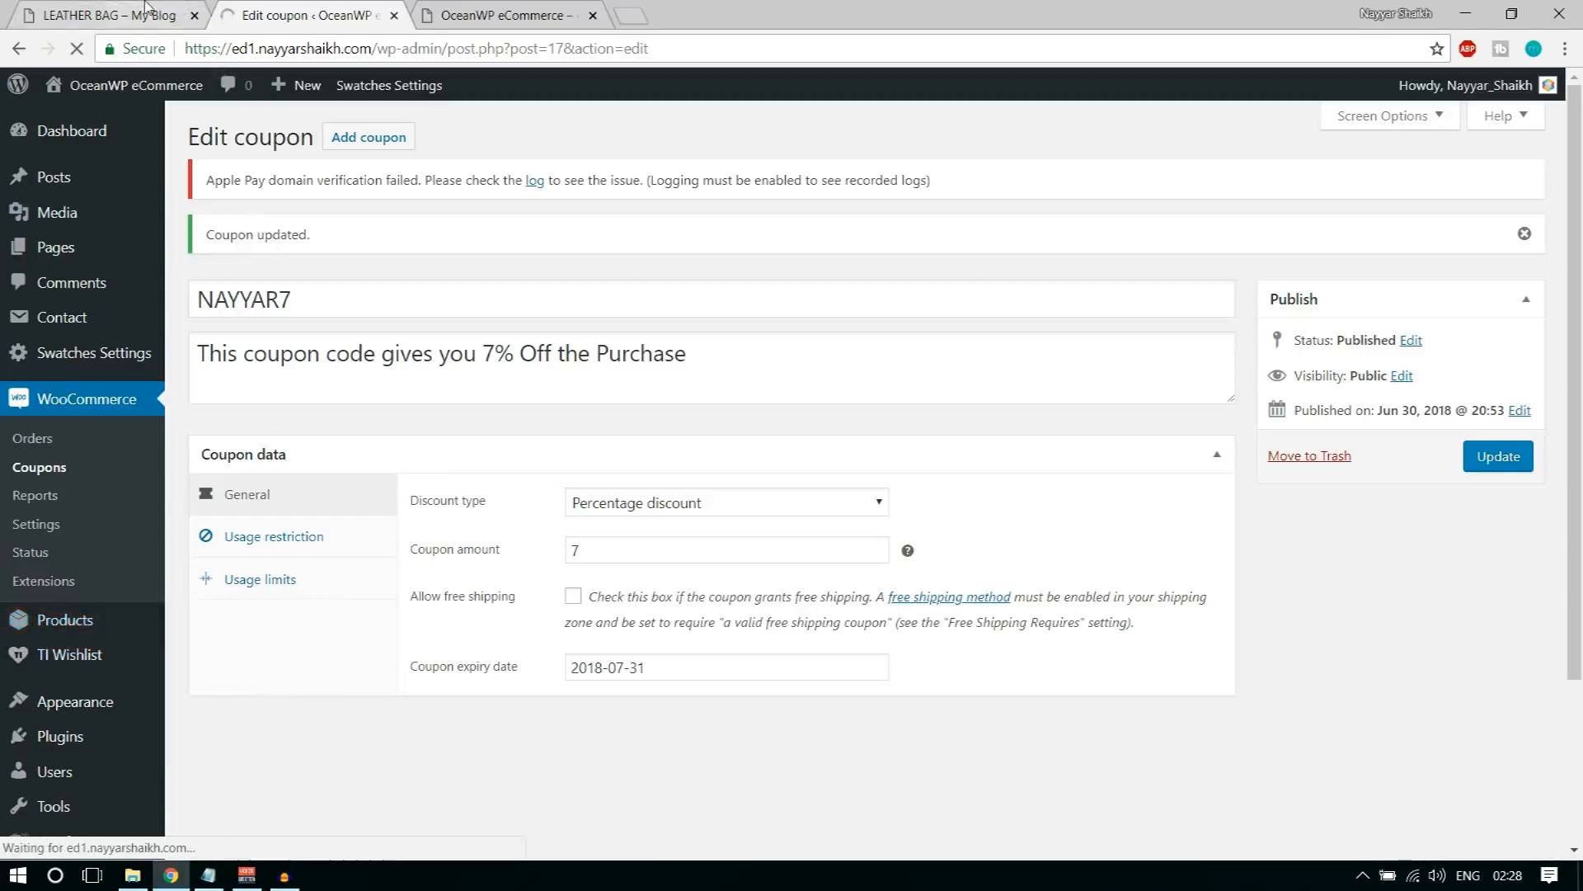
Step: Examine the images on the sample Leather Bag product page and the sections of the new product form
click(124, 15)
scroll(1540, 484, down, 3)
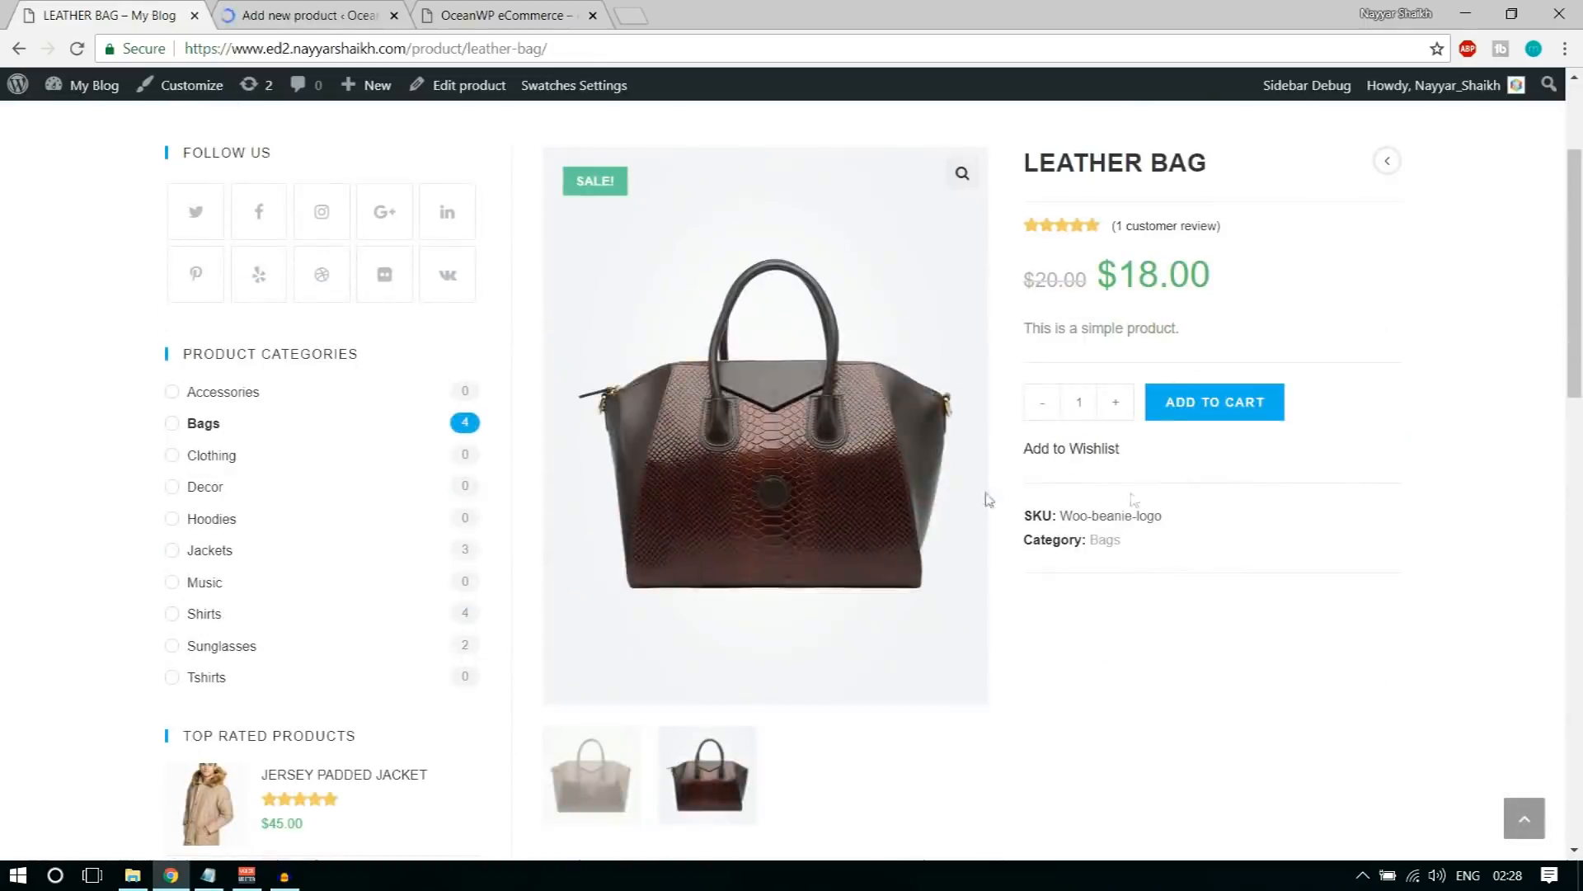
click(624, 790)
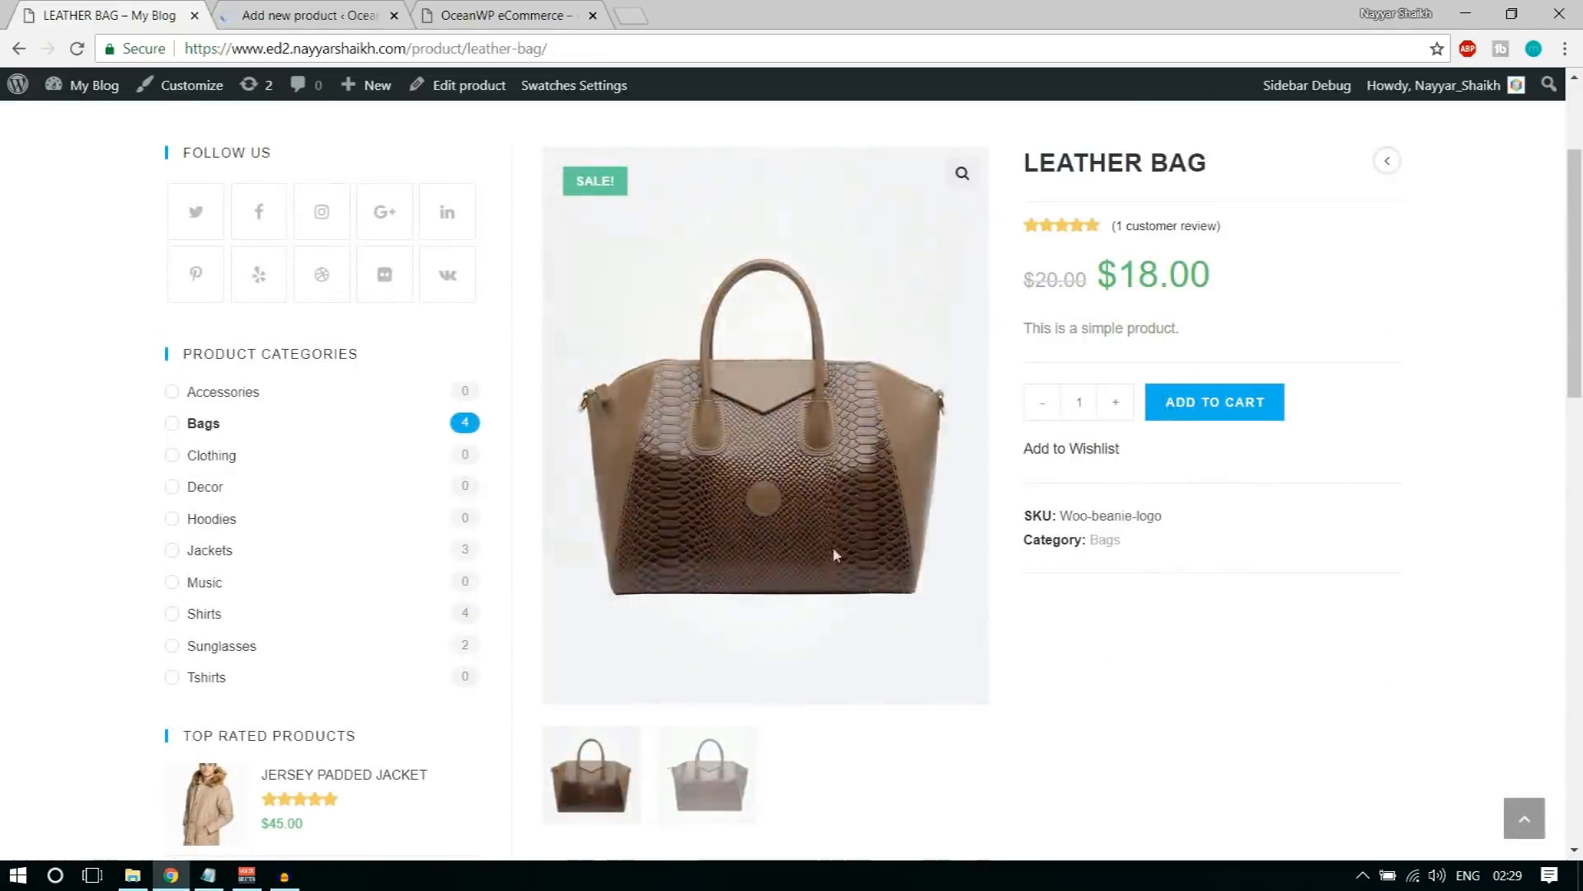
scroll(829, 530, up, 2)
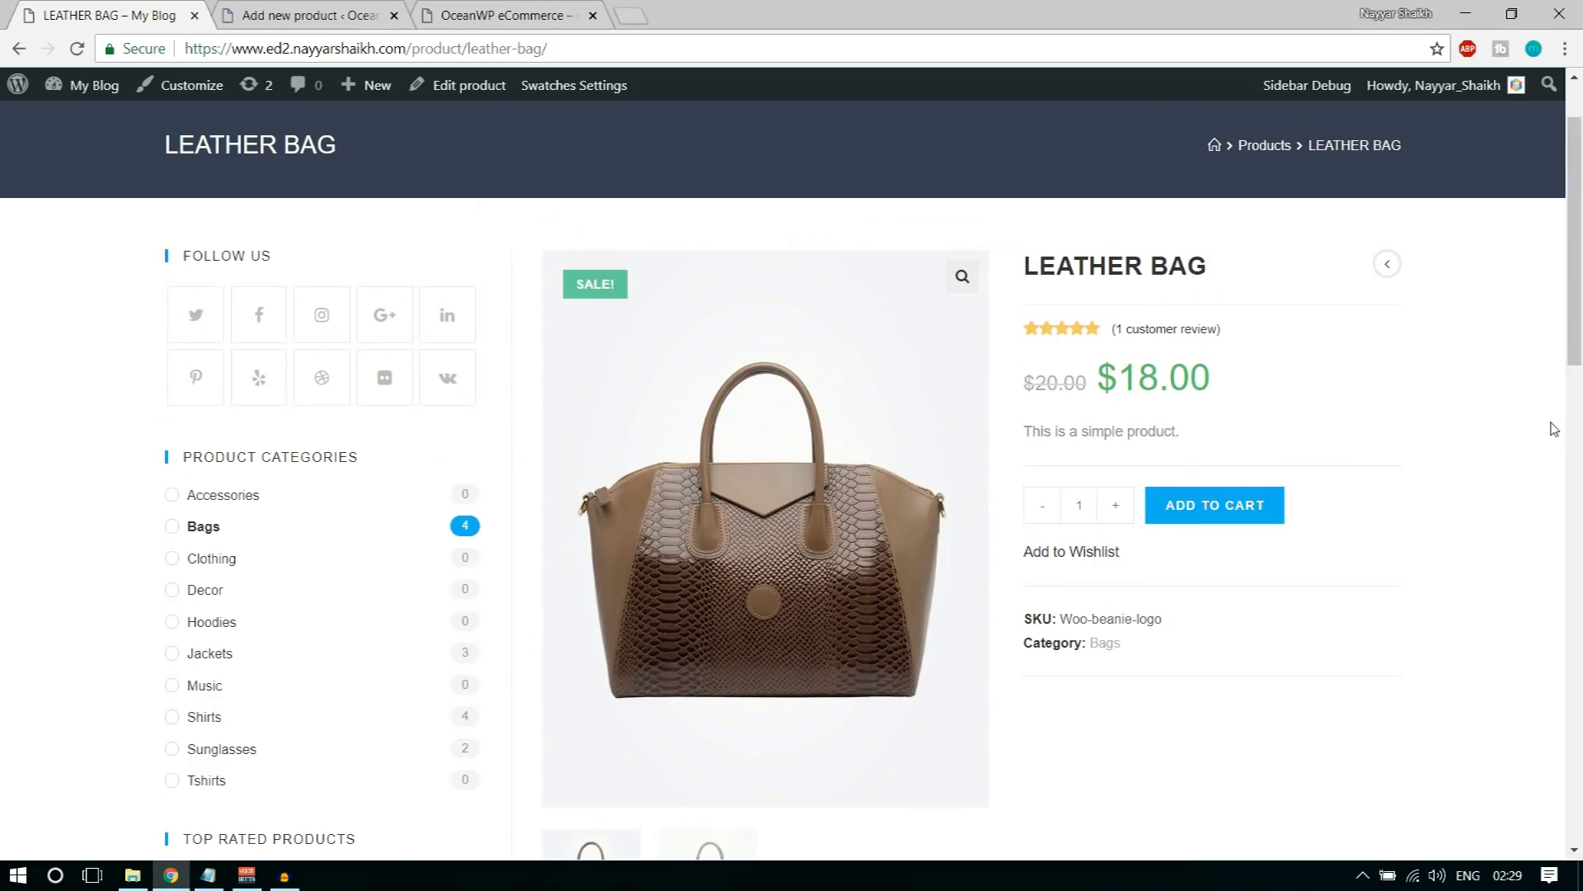
scroll(800, 373, up, 2)
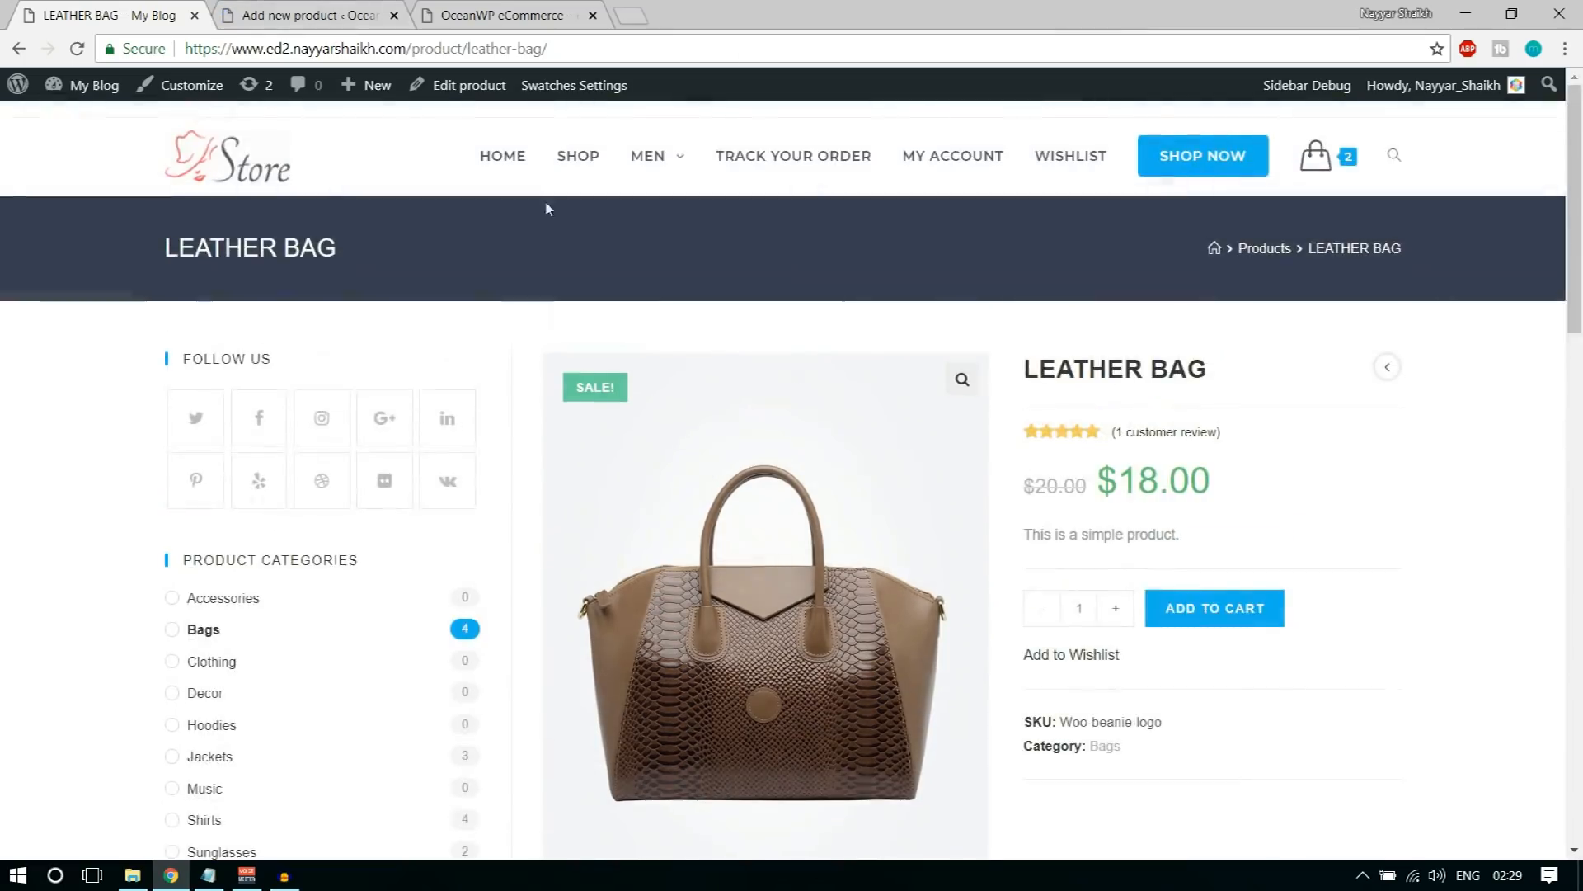
key(ctrl+Tab)
scroll(819, 516, down, 6)
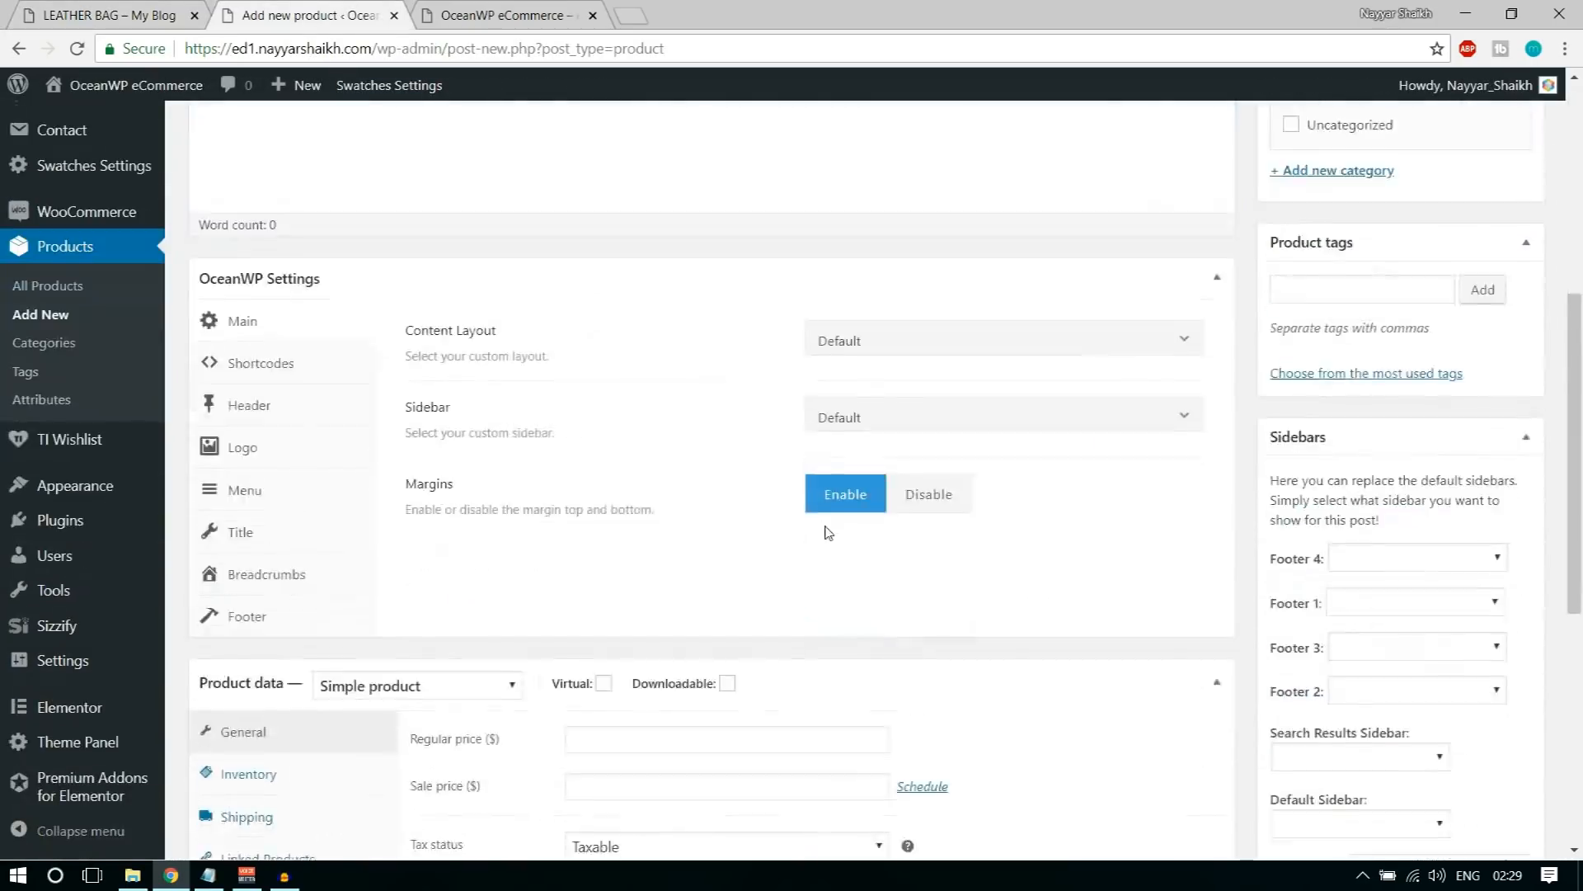
scroll(827, 535, down, 5)
scroll(830, 586, up, 8)
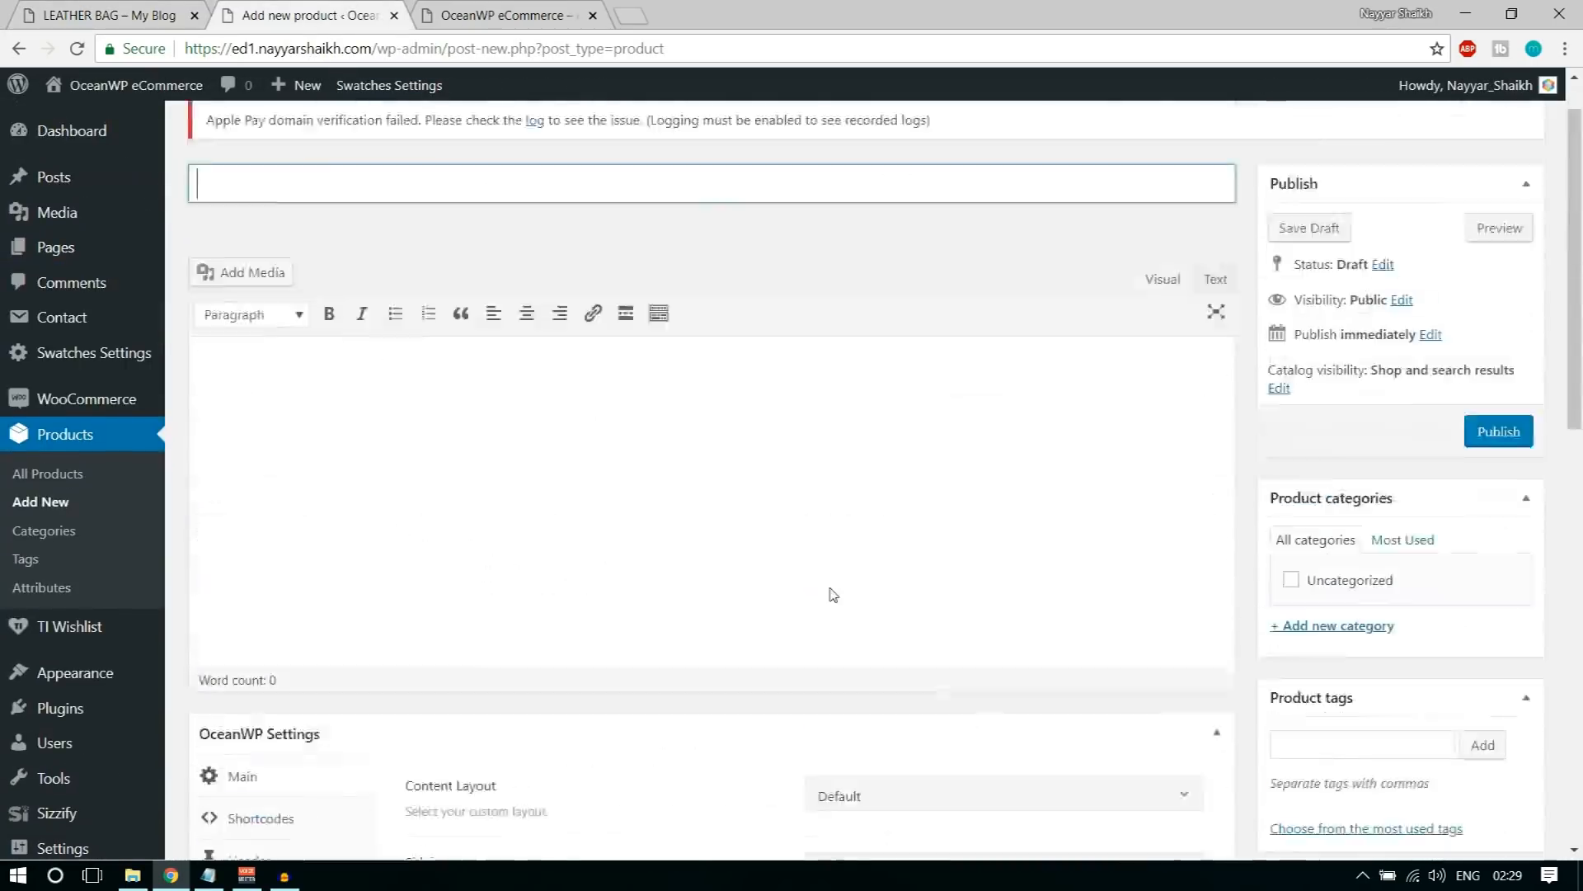
scroll(830, 588, up, 1)
click(349, 289)
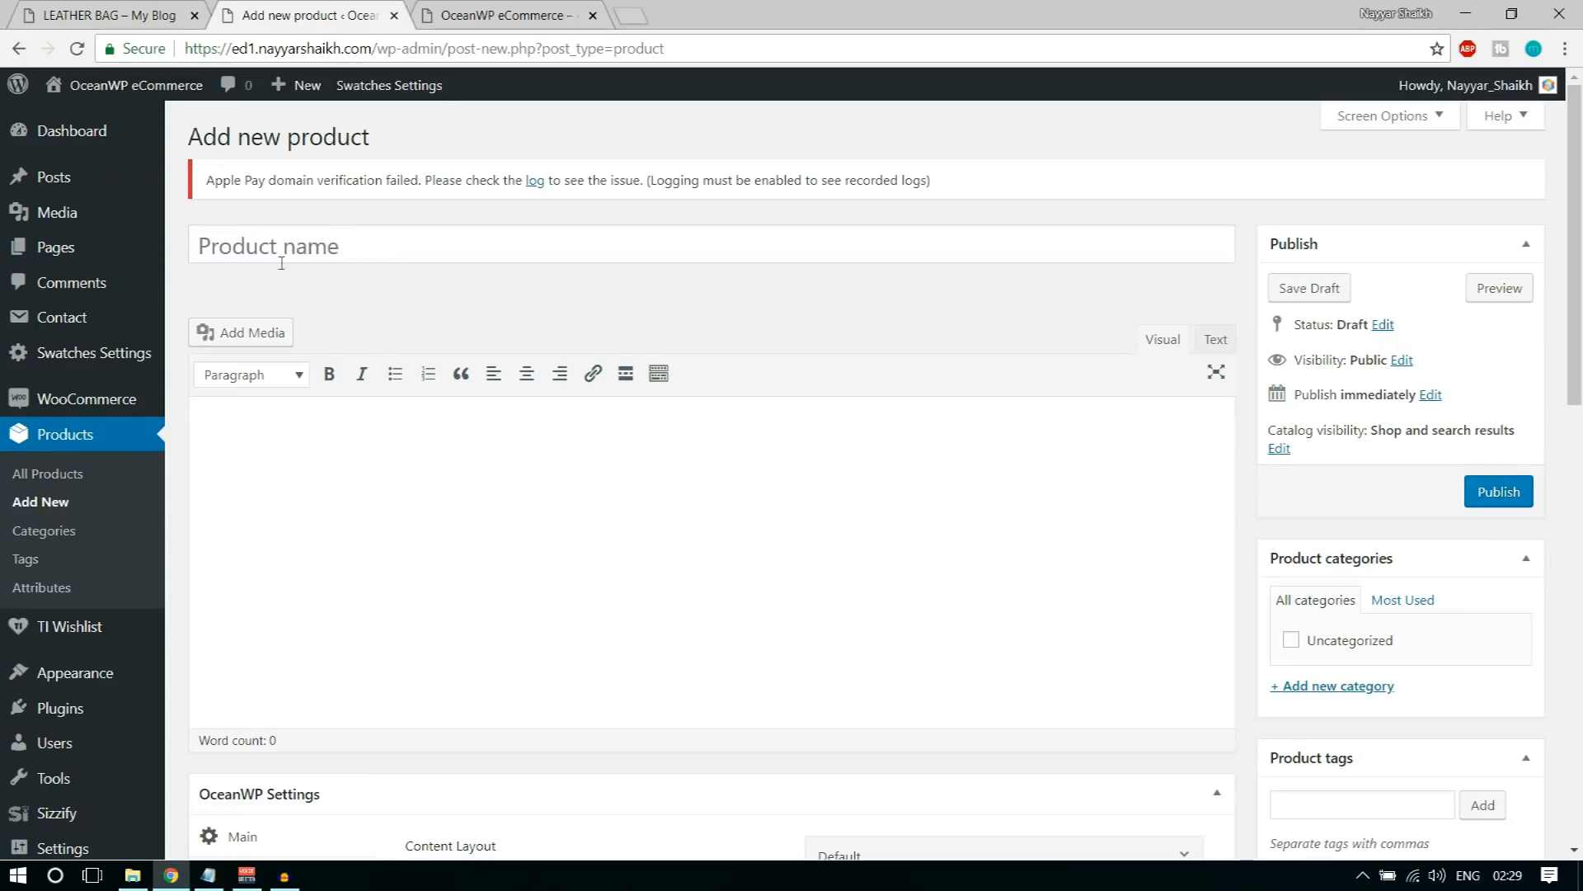
Step: Name the new product Leather Bag, following the title on the sample product page
click(330, 254)
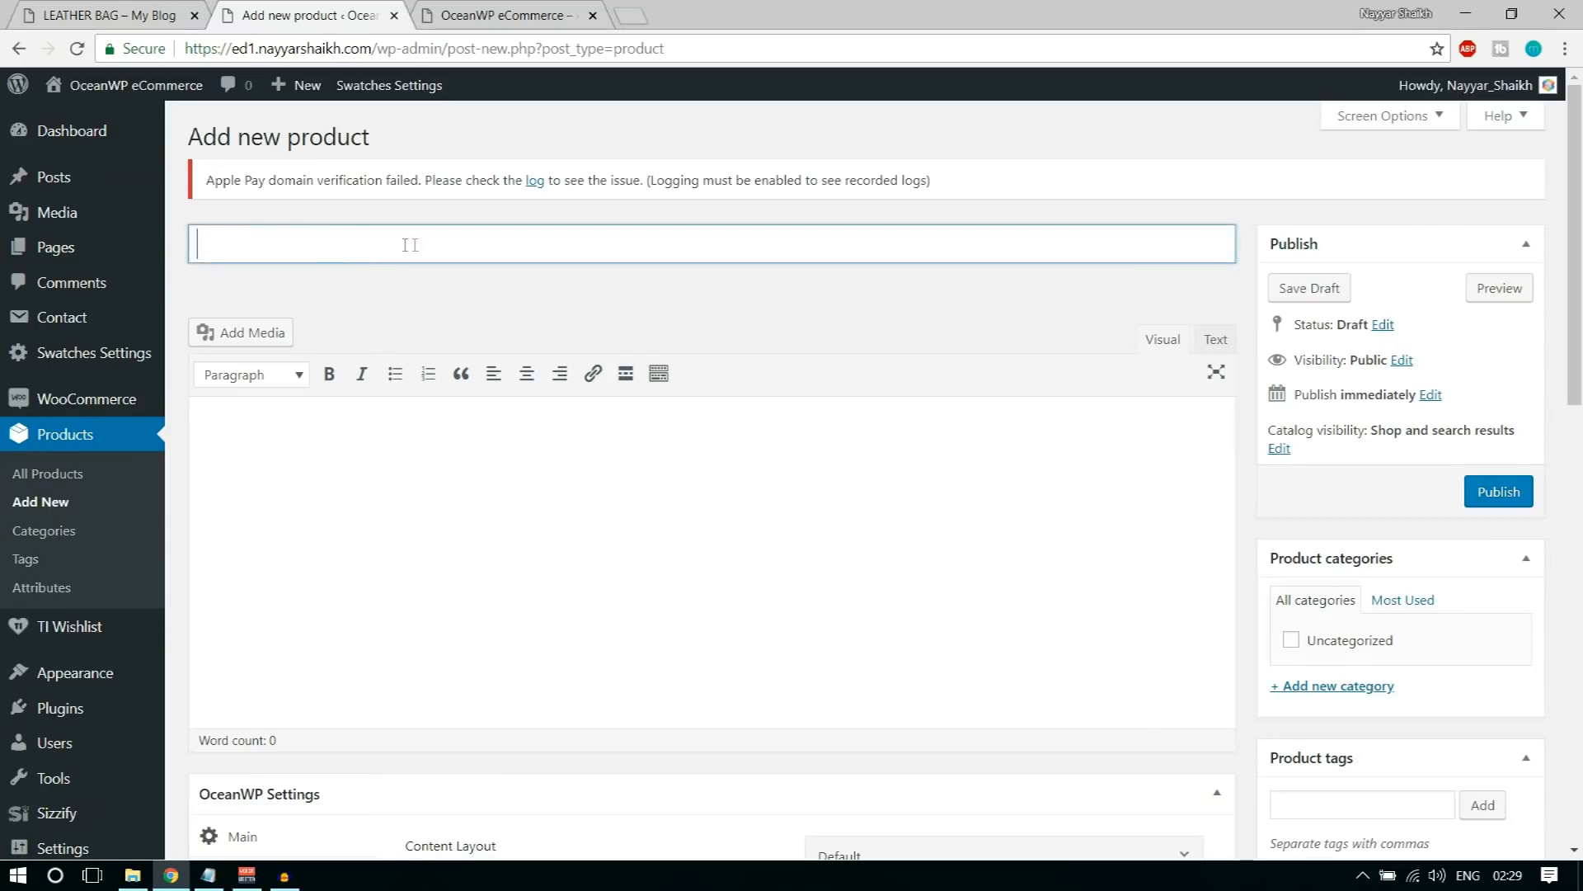
click(122, 9)
click(352, 10)
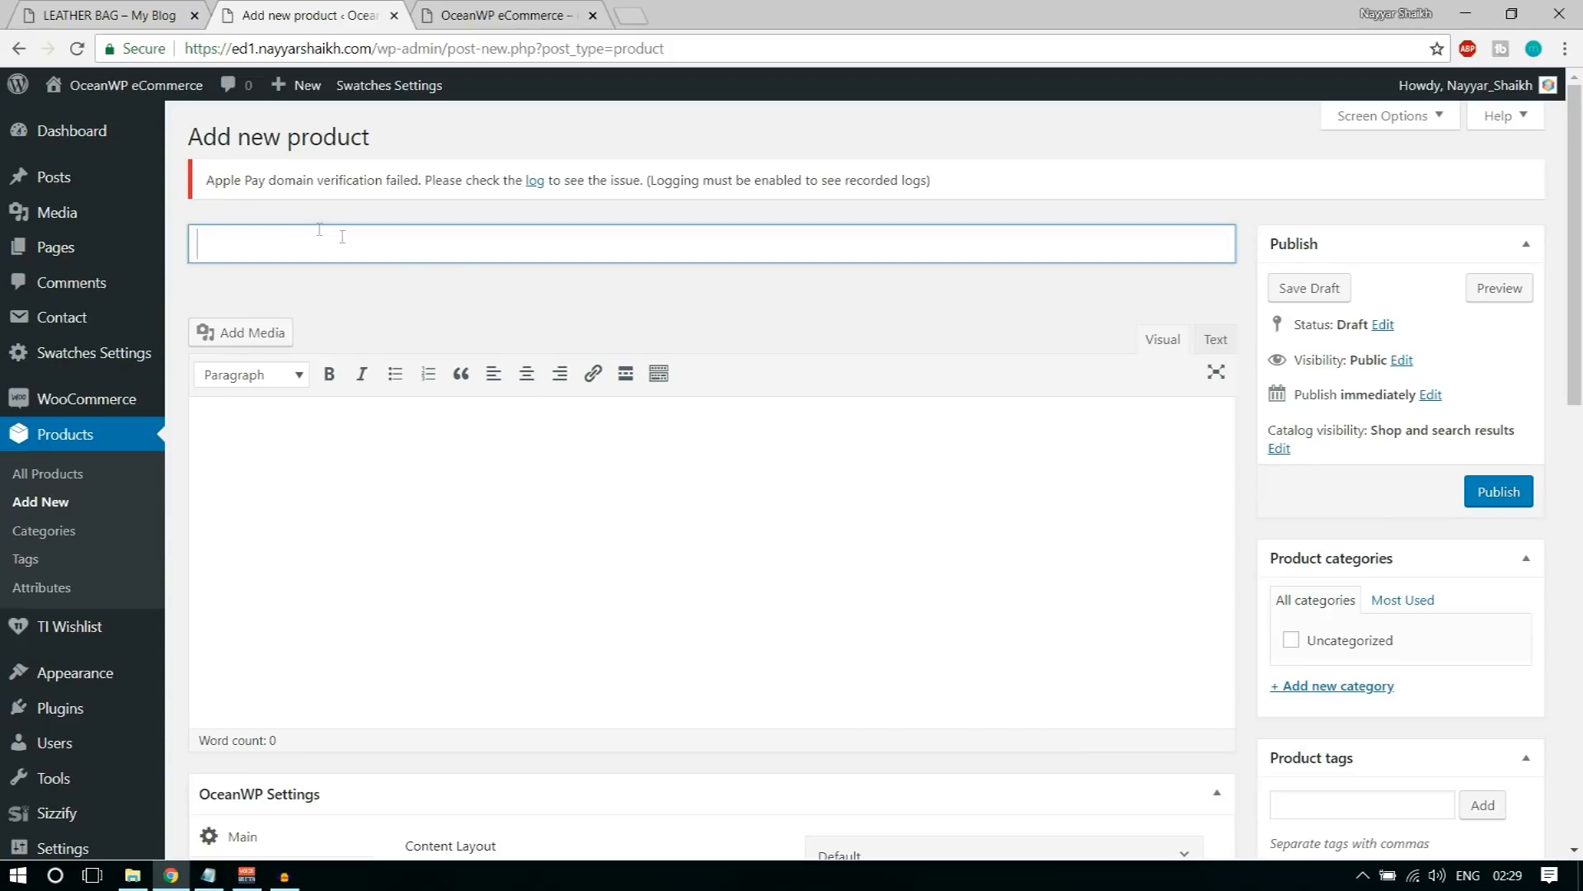
click(122, 10)
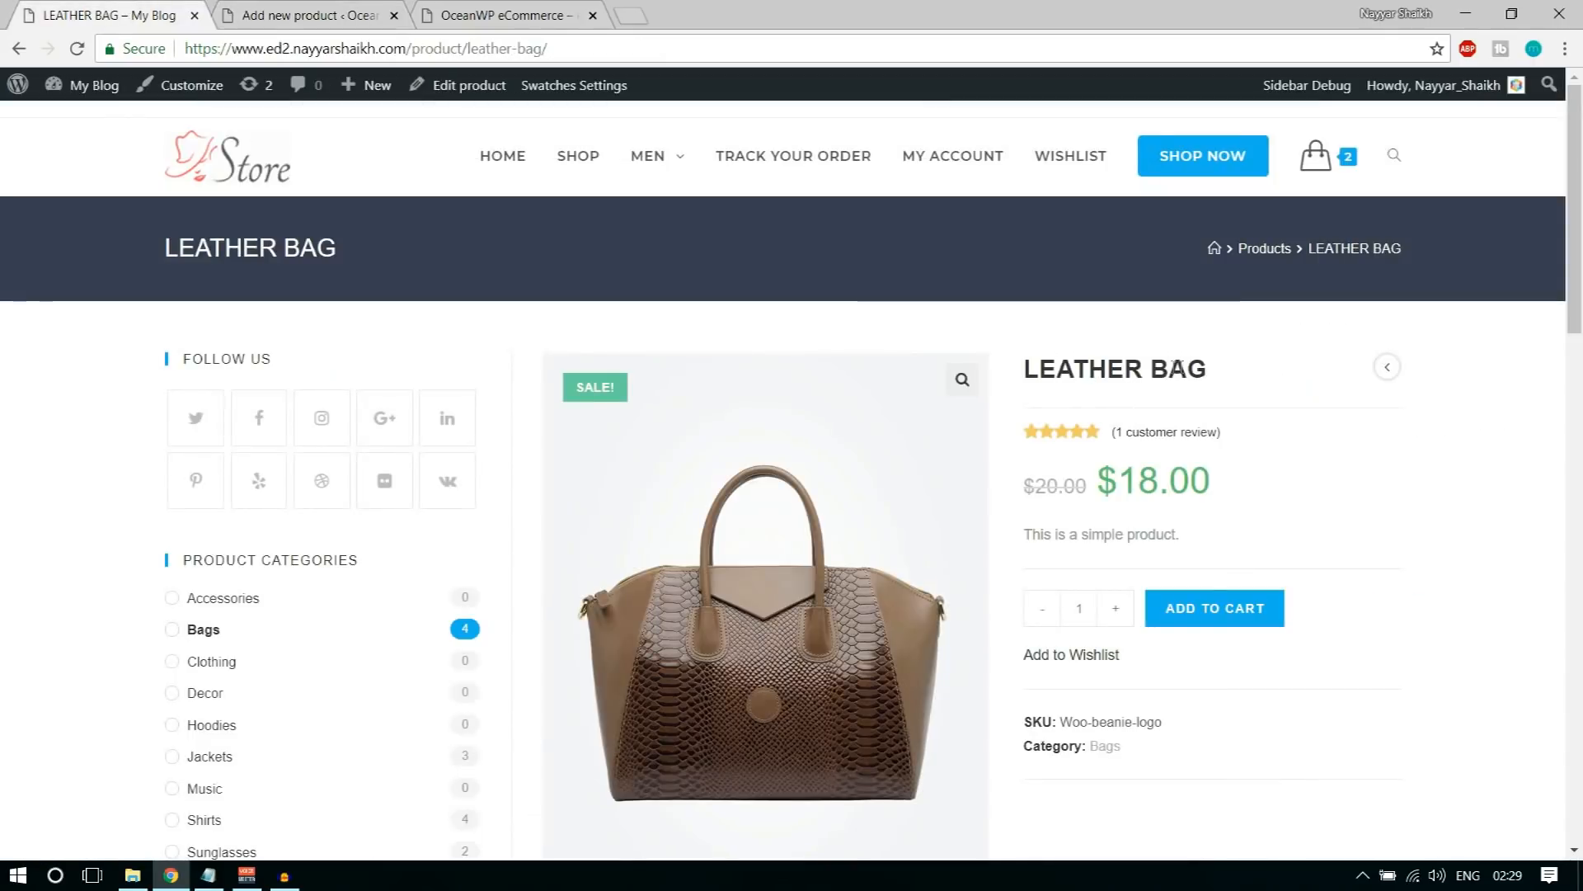
drag(1223, 367, 1028, 369)
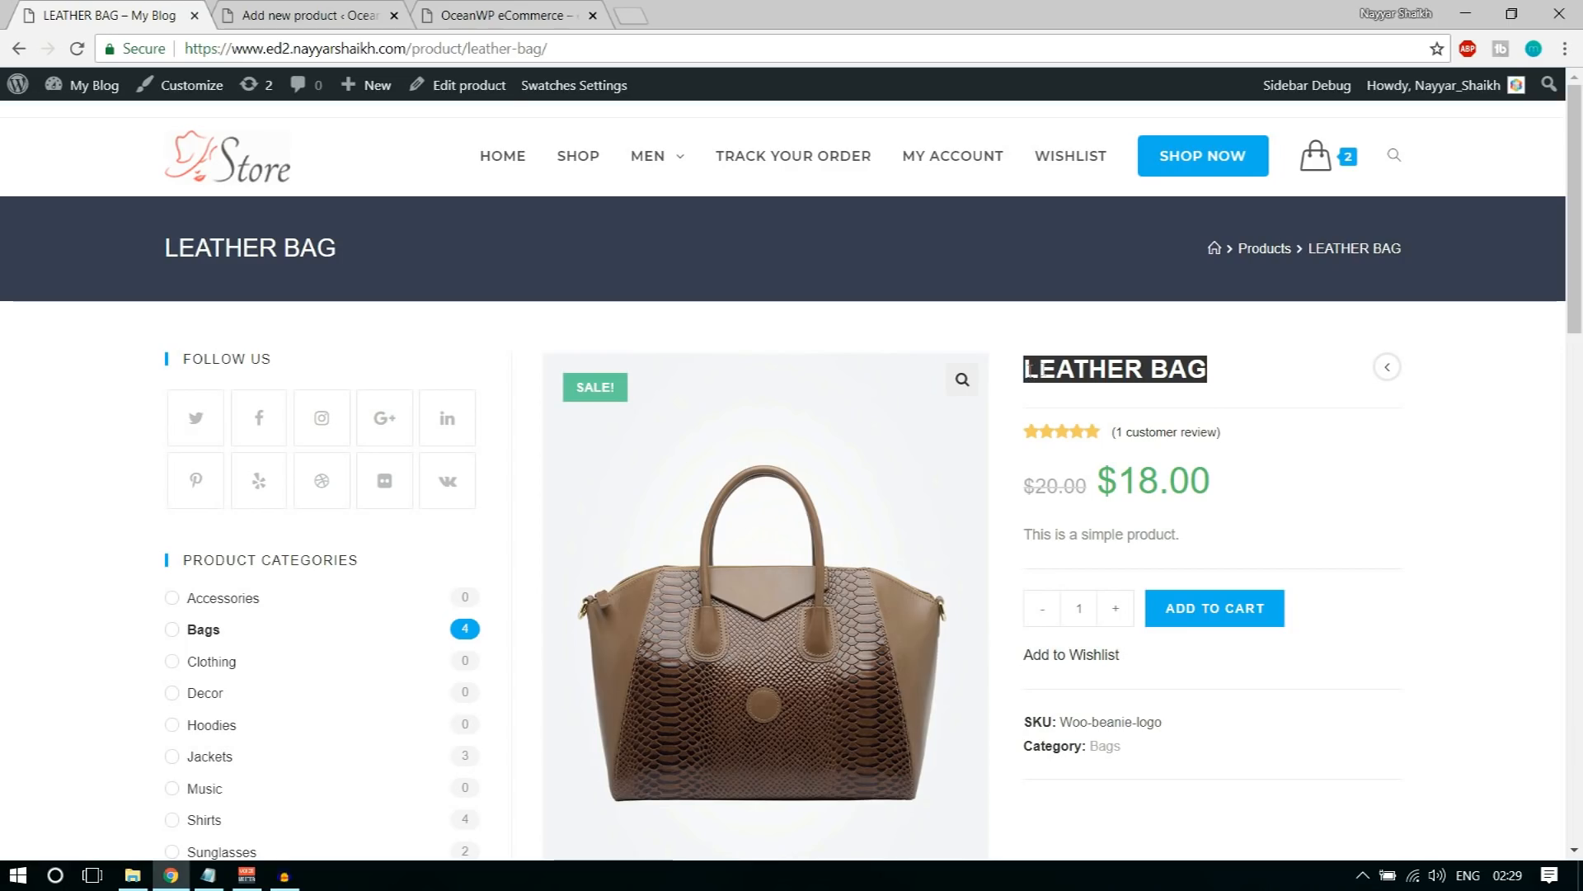
click(373, 13)
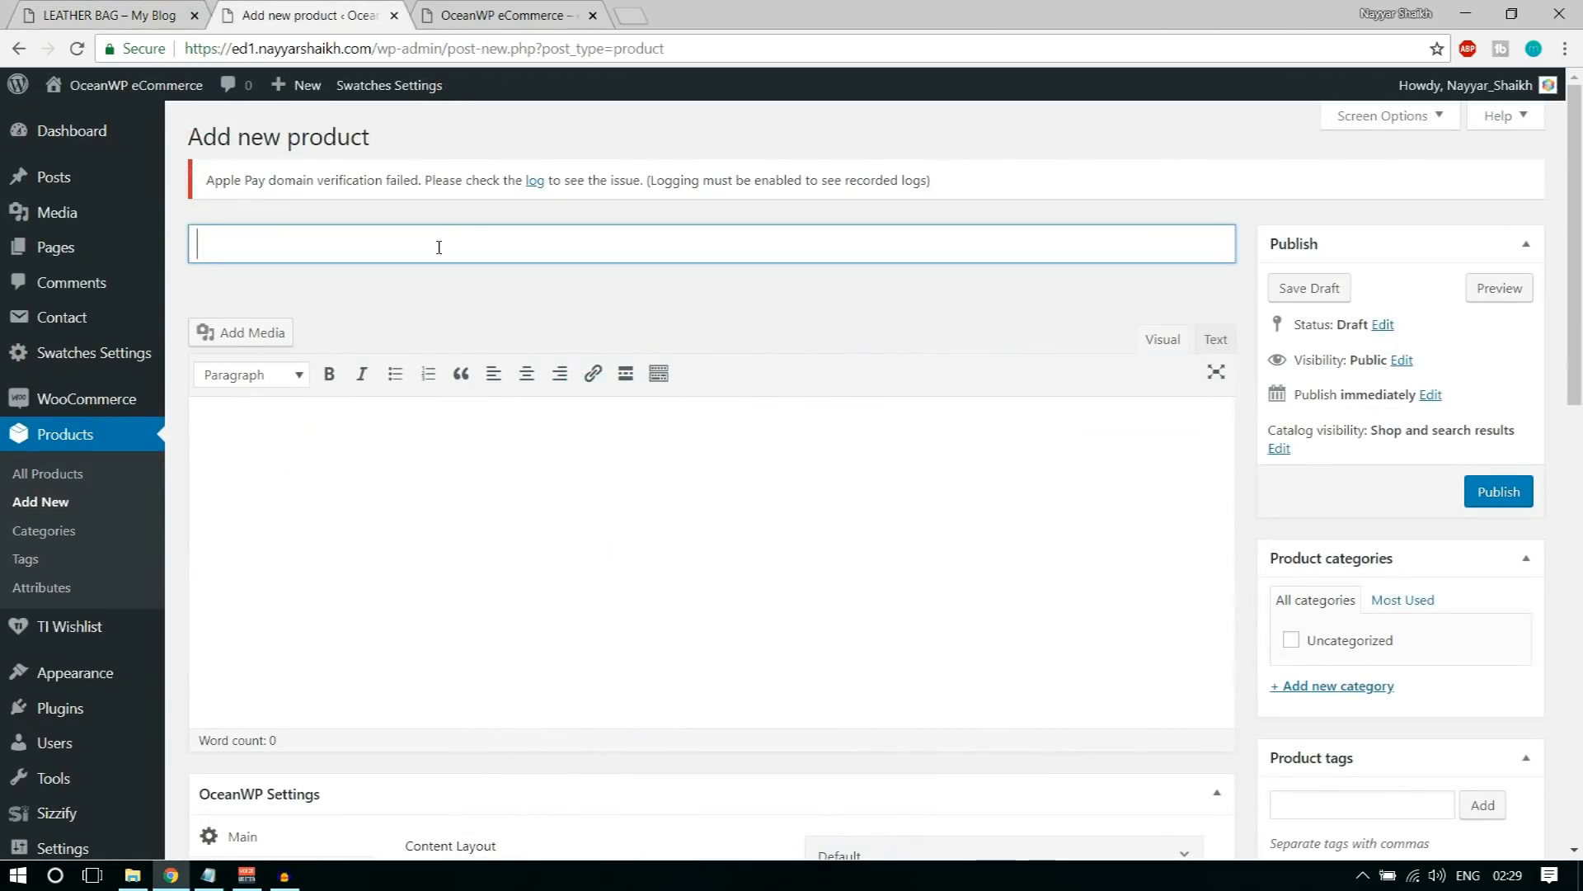
text(Leather Bag)
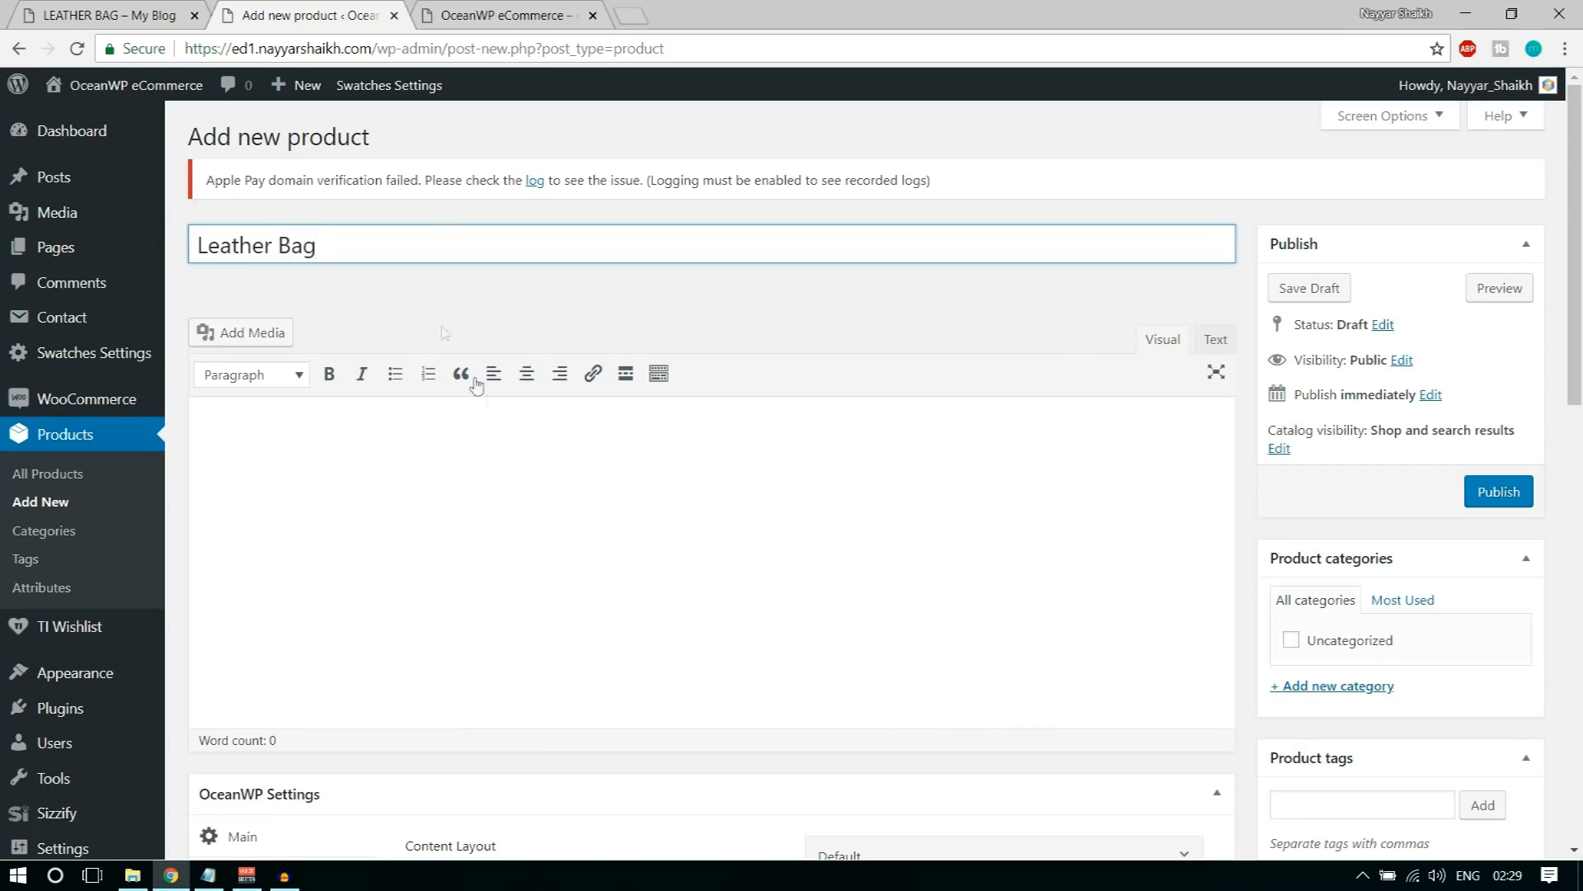
click(466, 513)
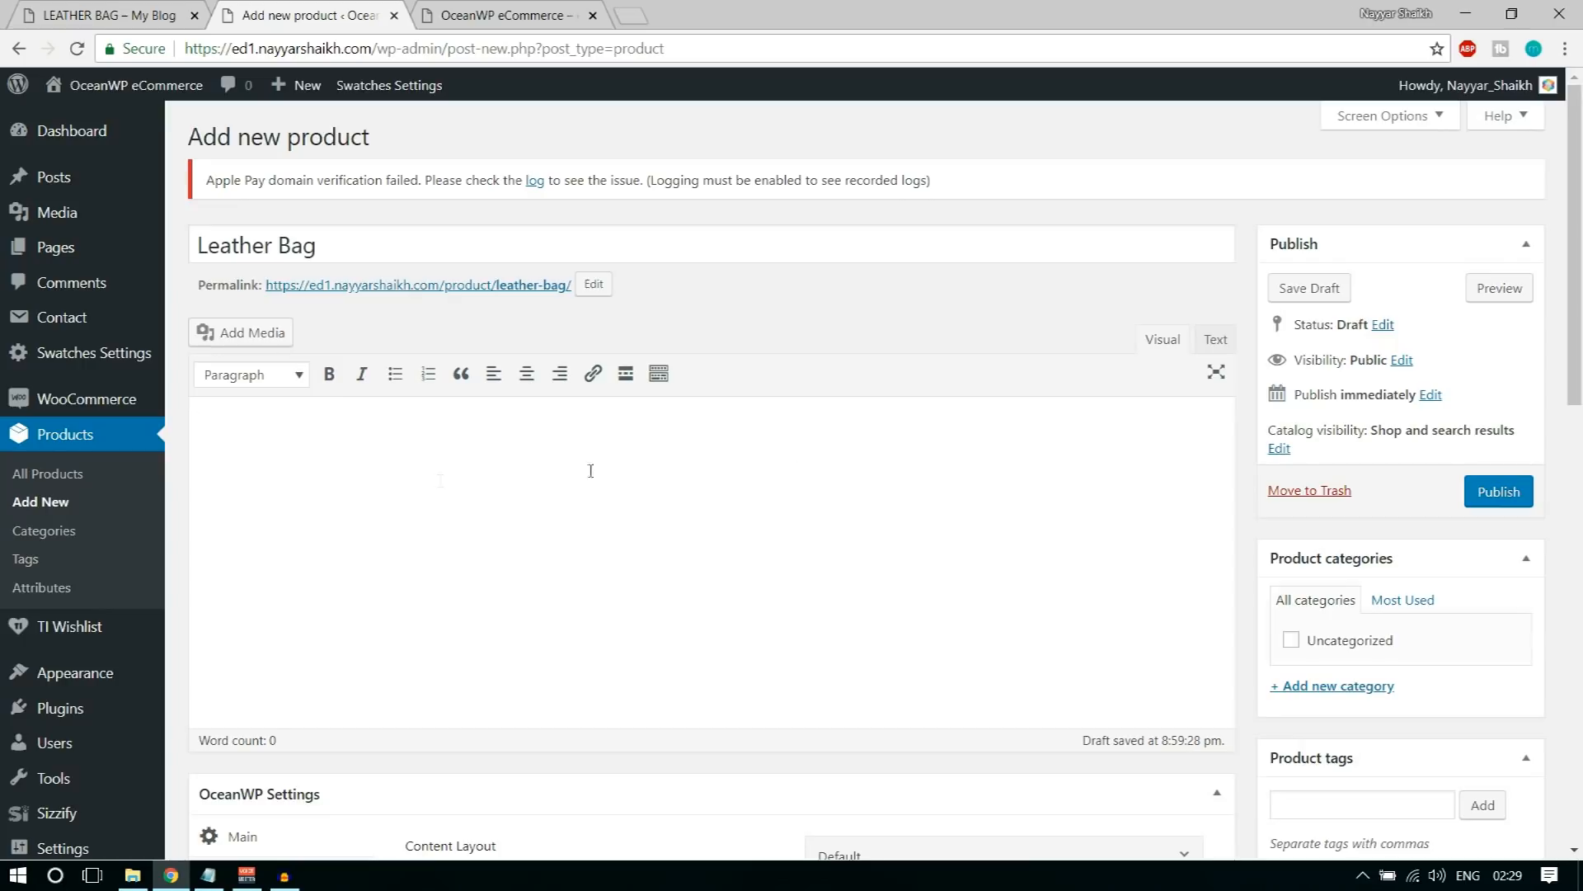
Step: Examine the short description and the full description on the sample Leather Bag product page
scroll(742, 507, down, 3)
scroll(674, 487, up, 1)
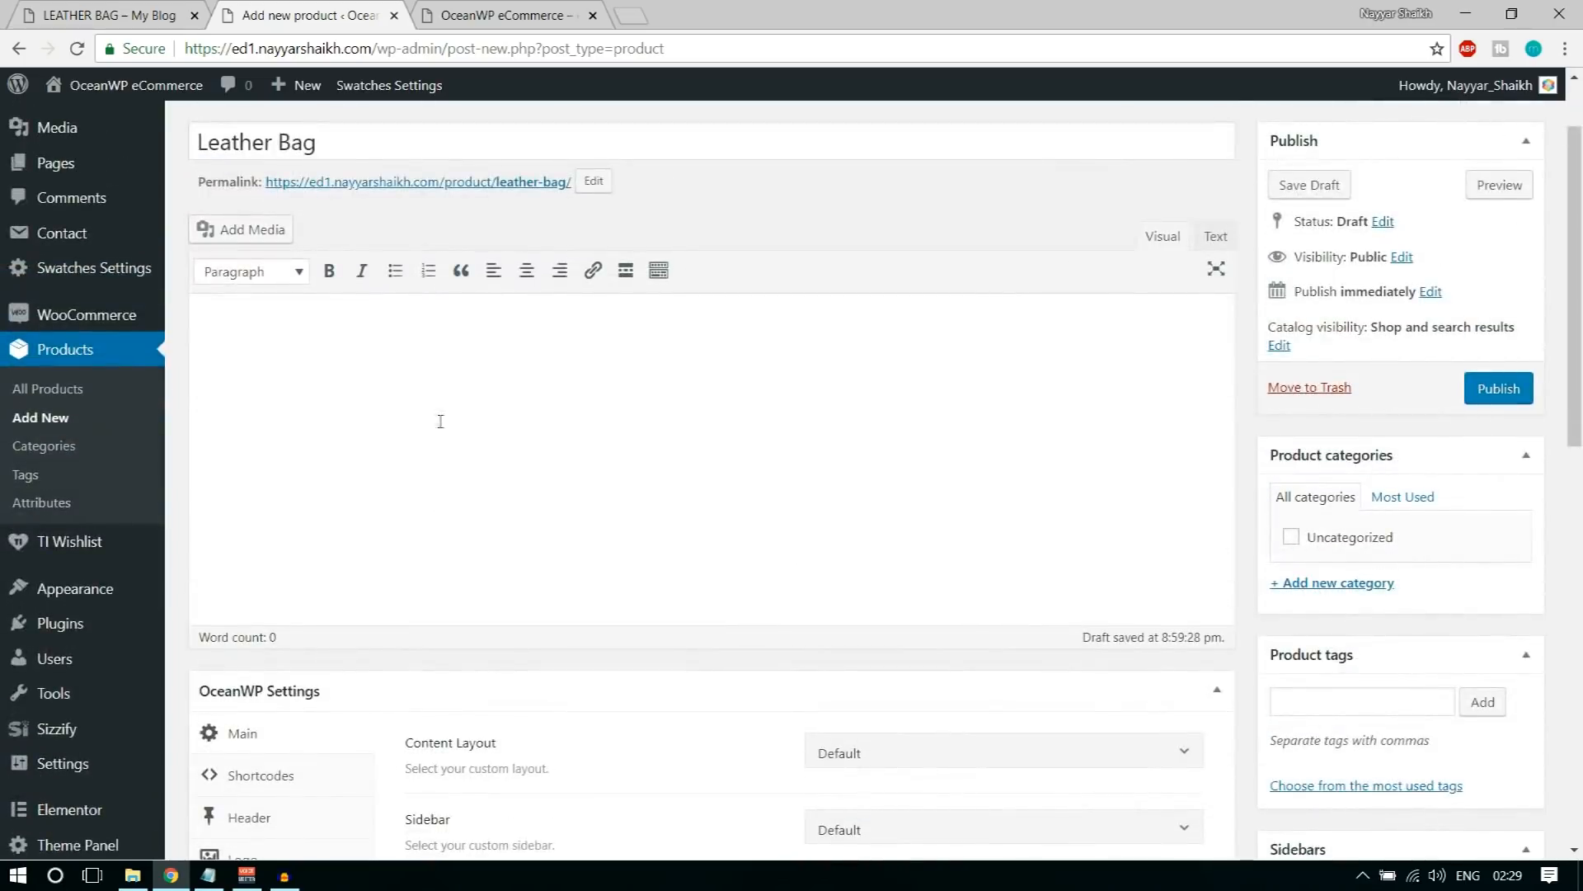
click(47, 5)
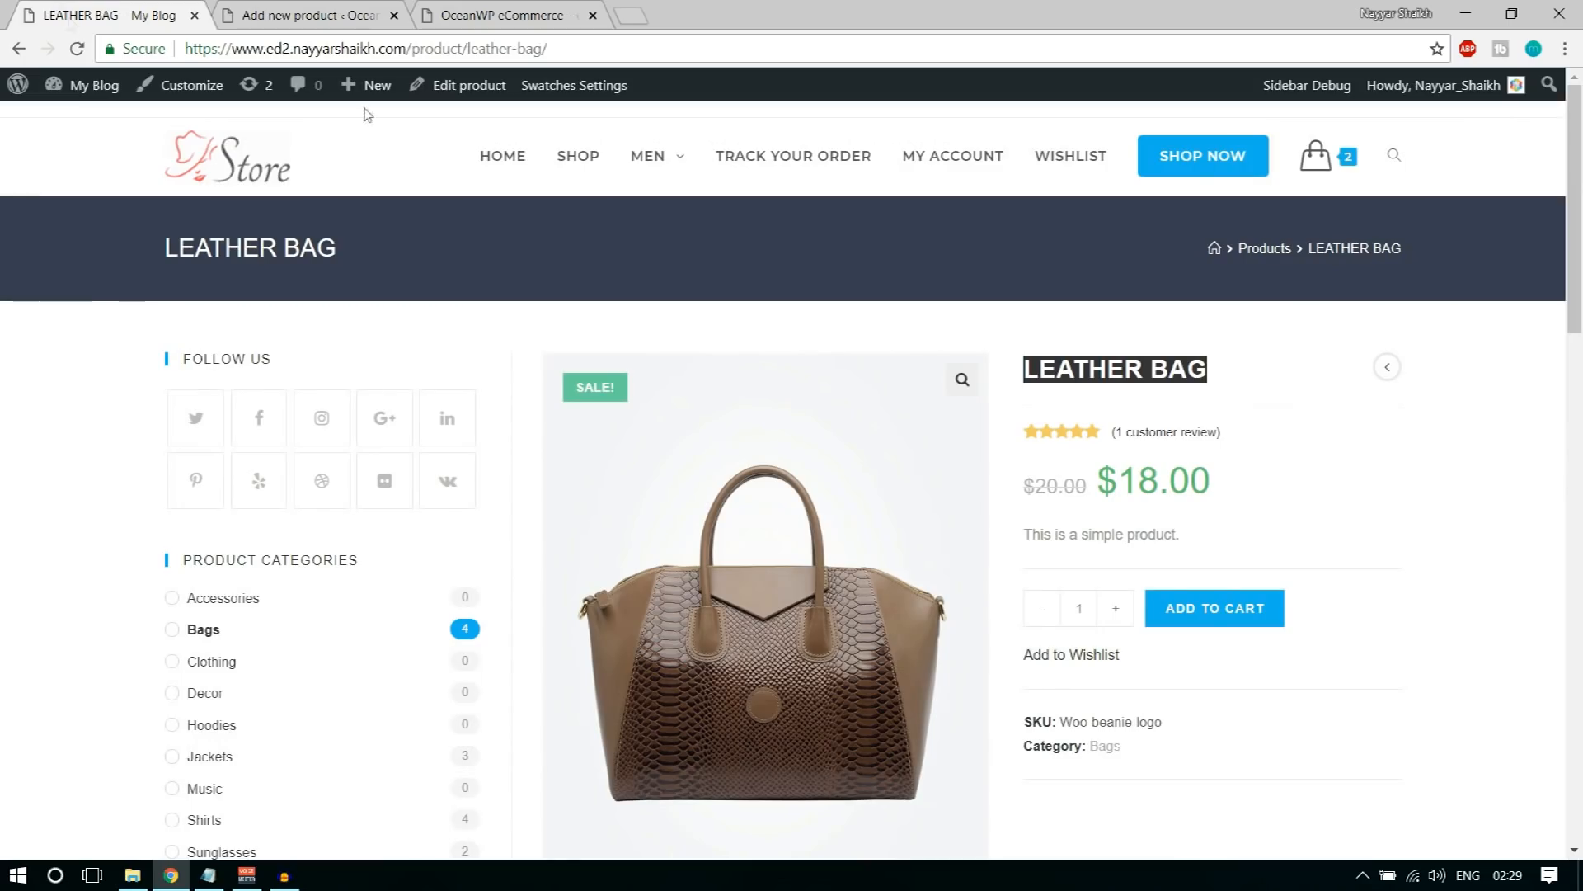
drag(1208, 534, 1132, 551)
click(1128, 550)
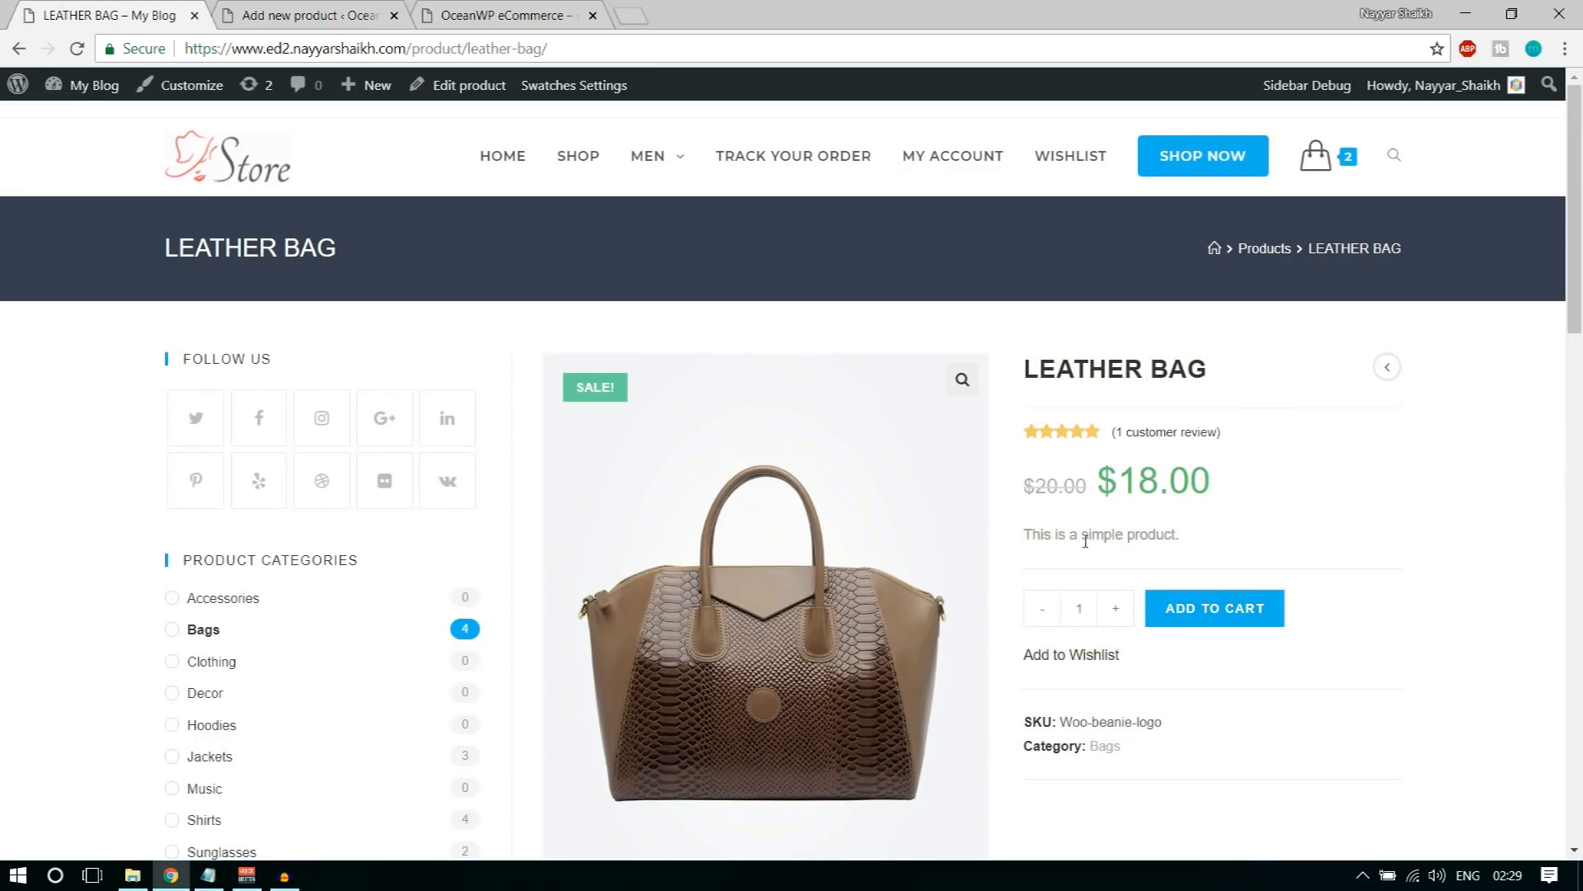
drag(1031, 534, 1171, 536)
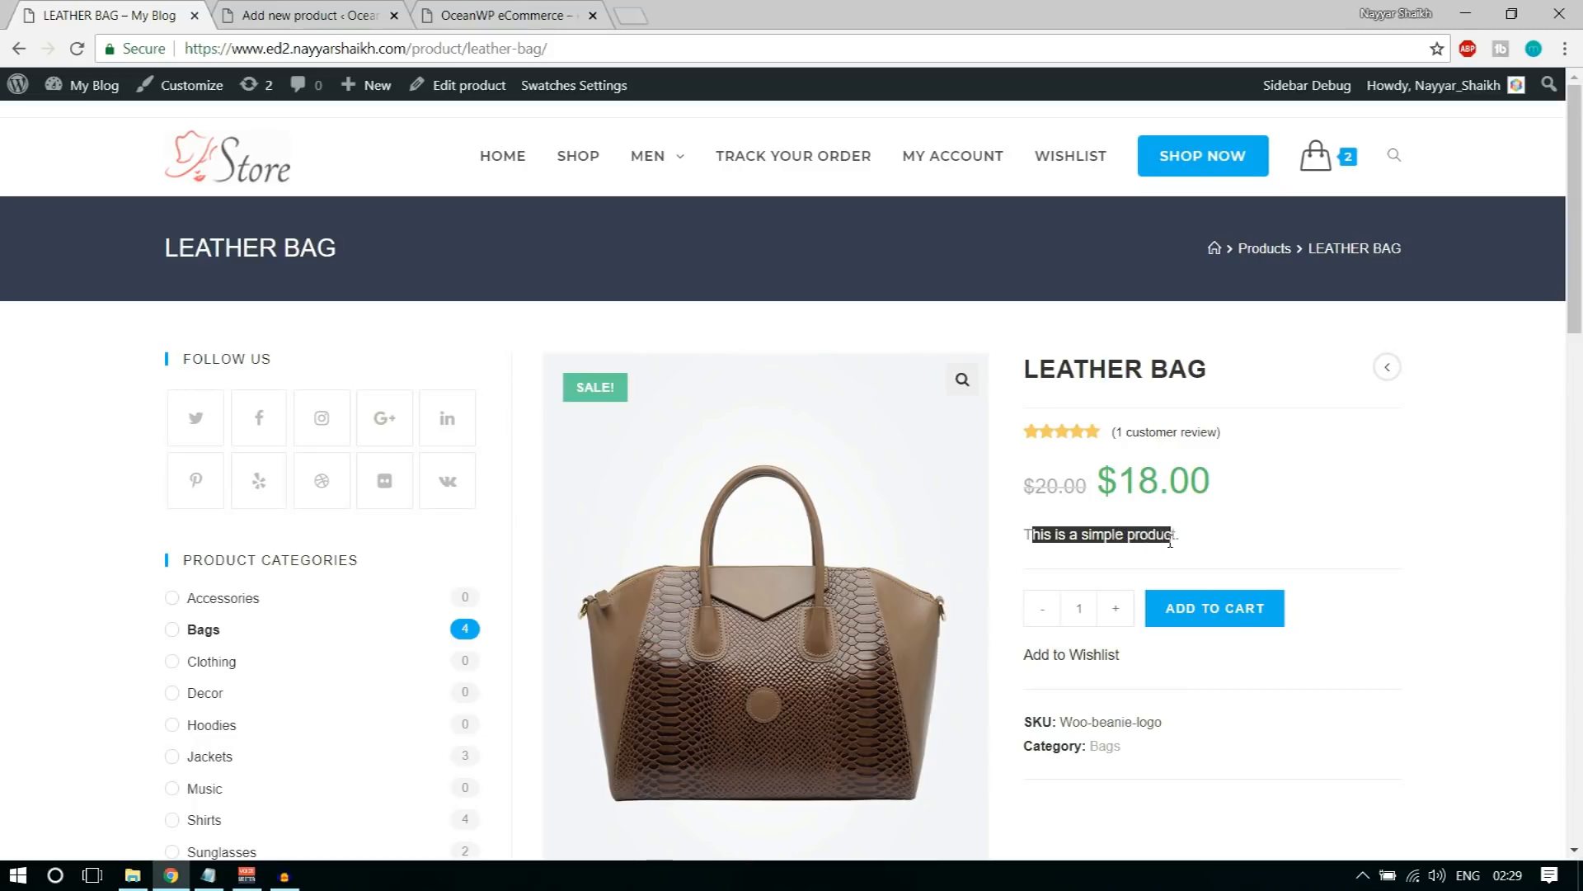
scroll(1287, 581, down, 10)
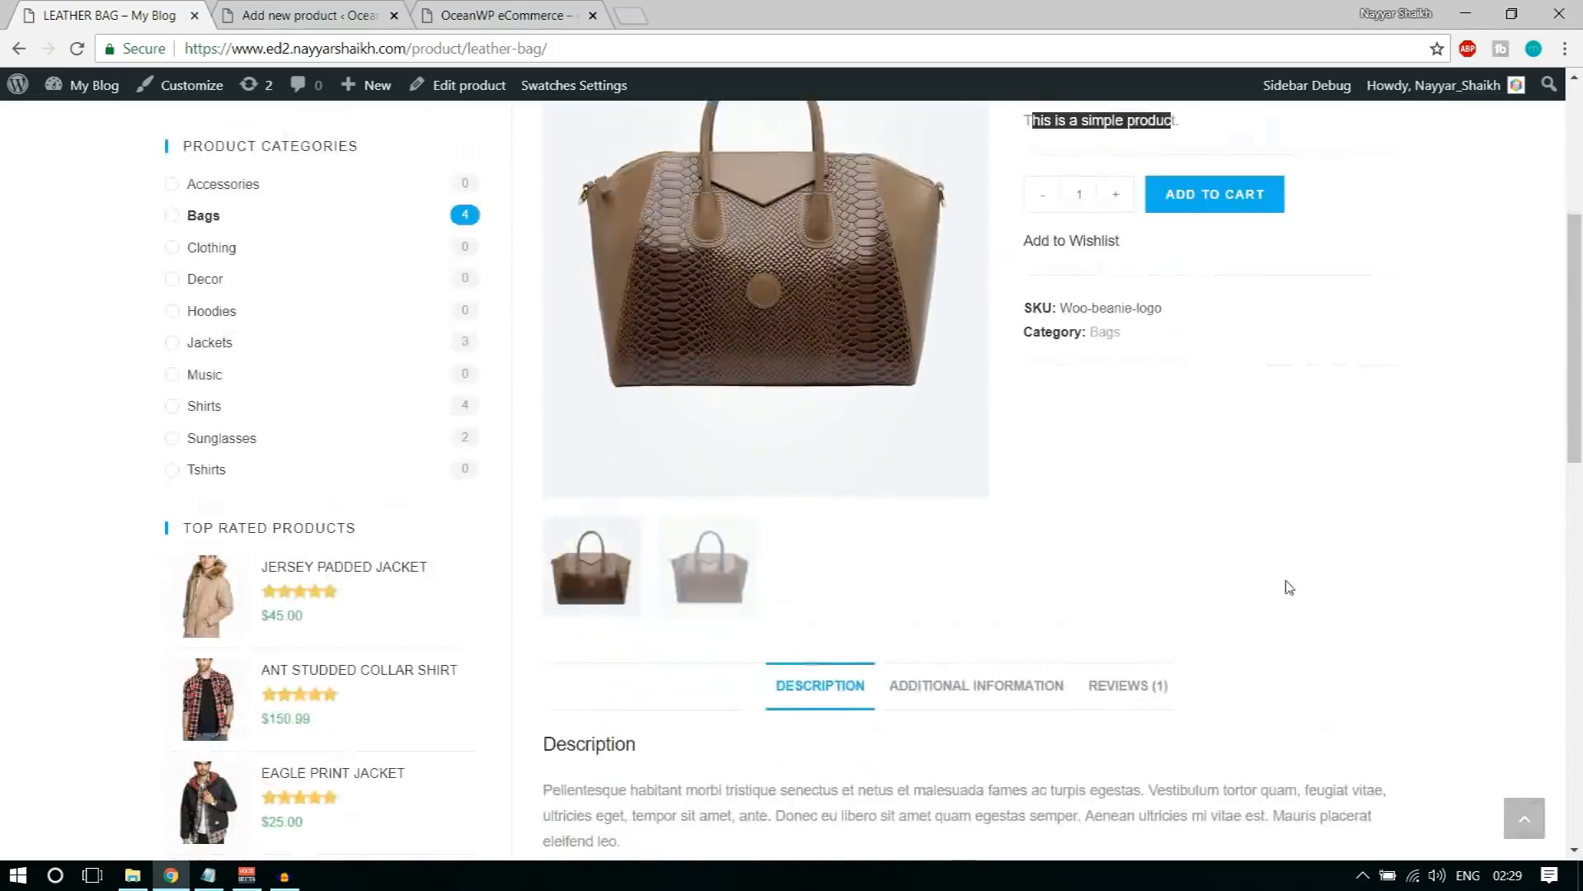
drag(541, 375, 614, 430)
click(605, 428)
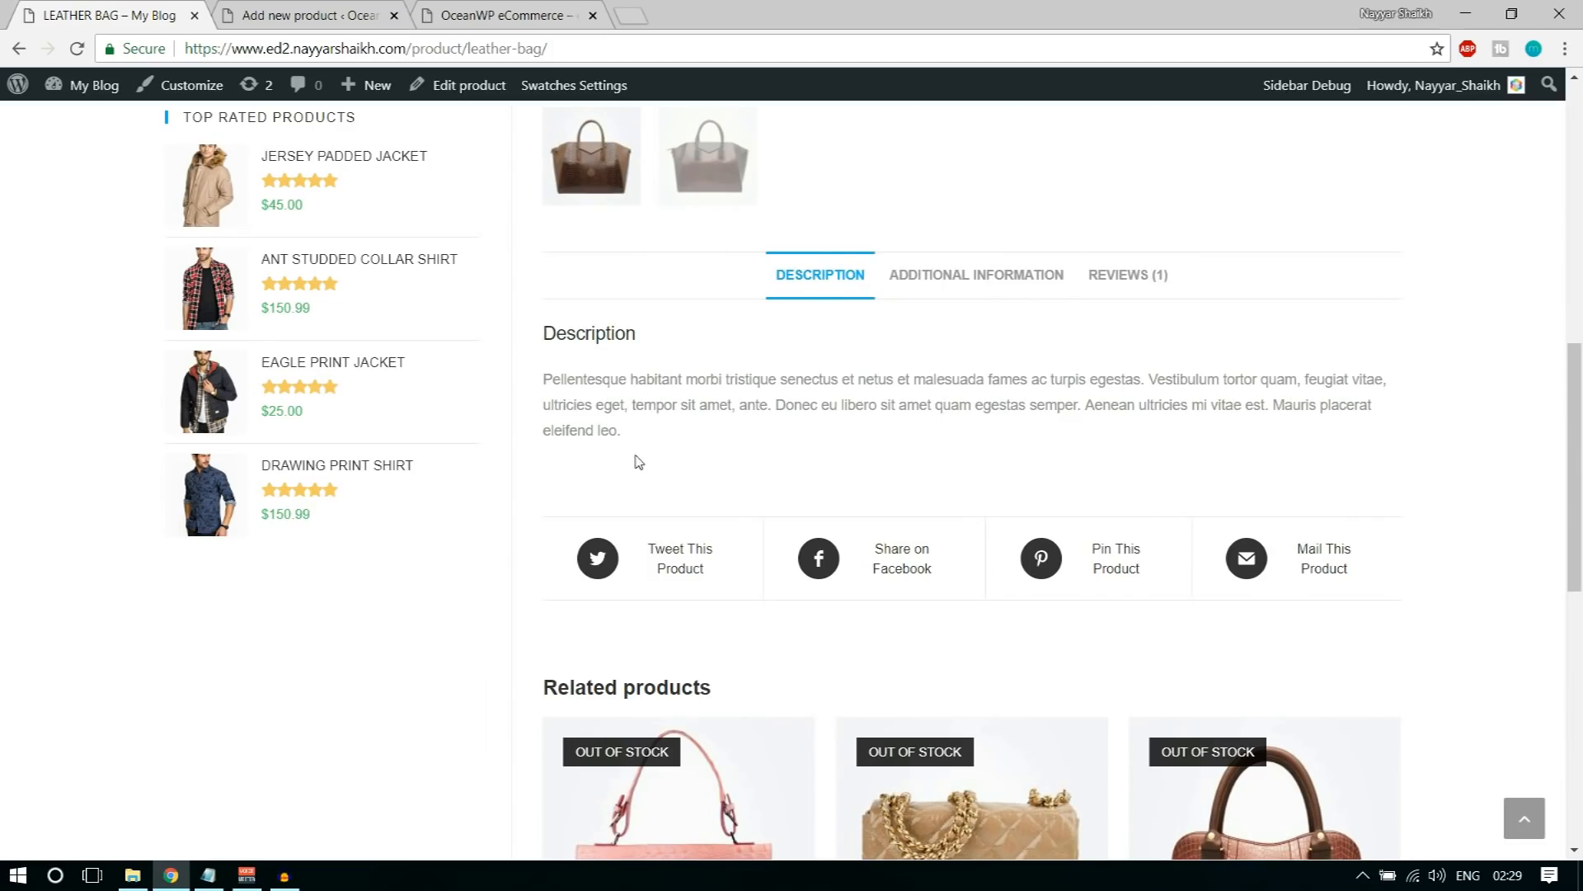
drag(624, 432, 545, 373)
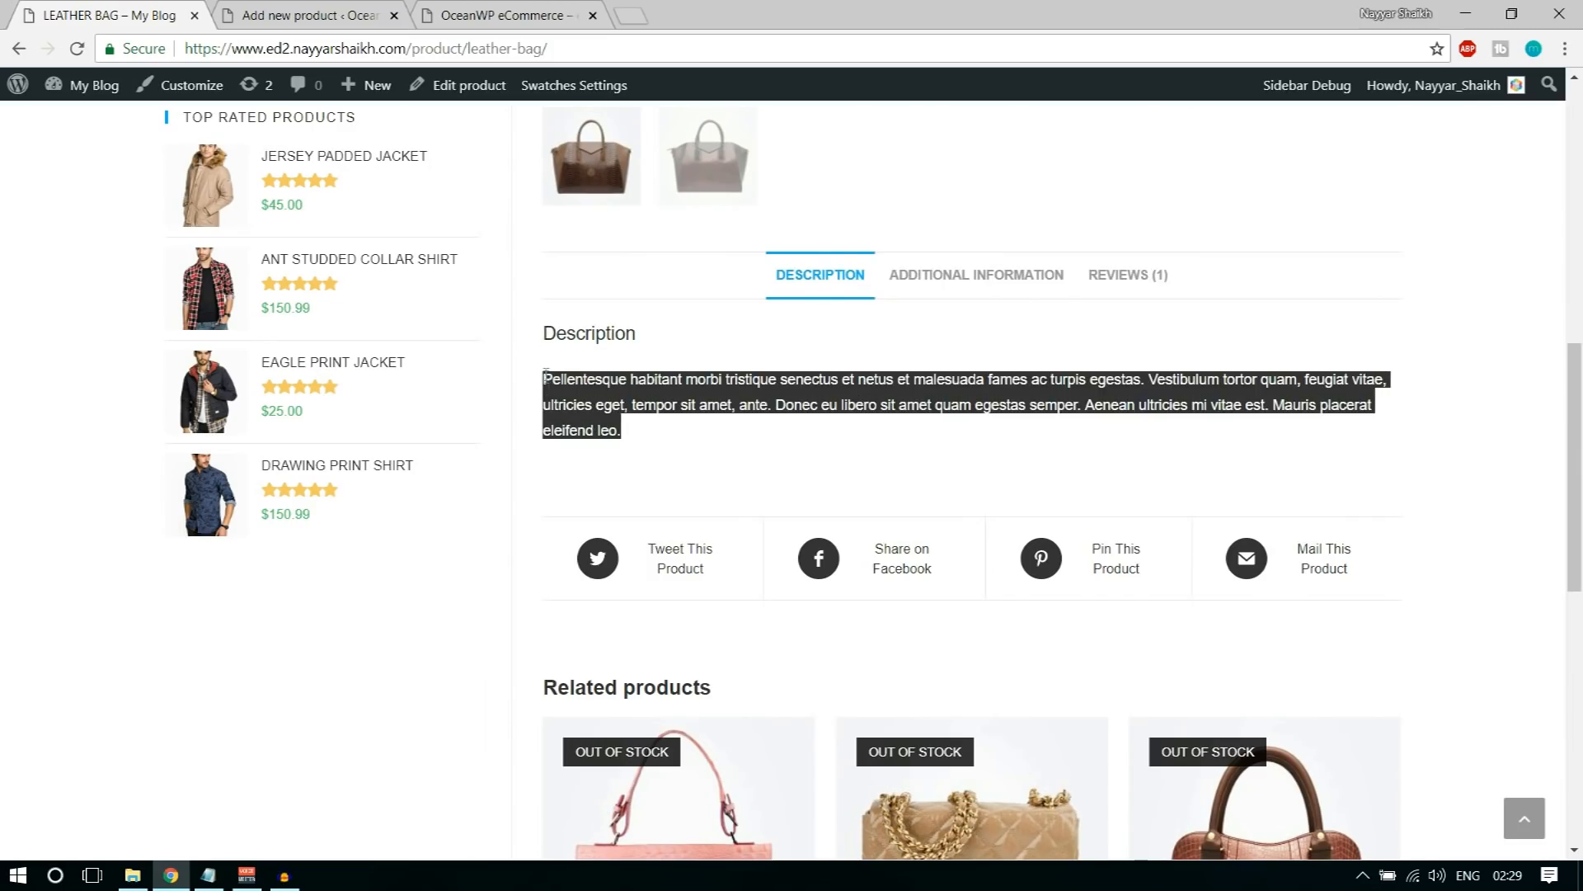
click(666, 396)
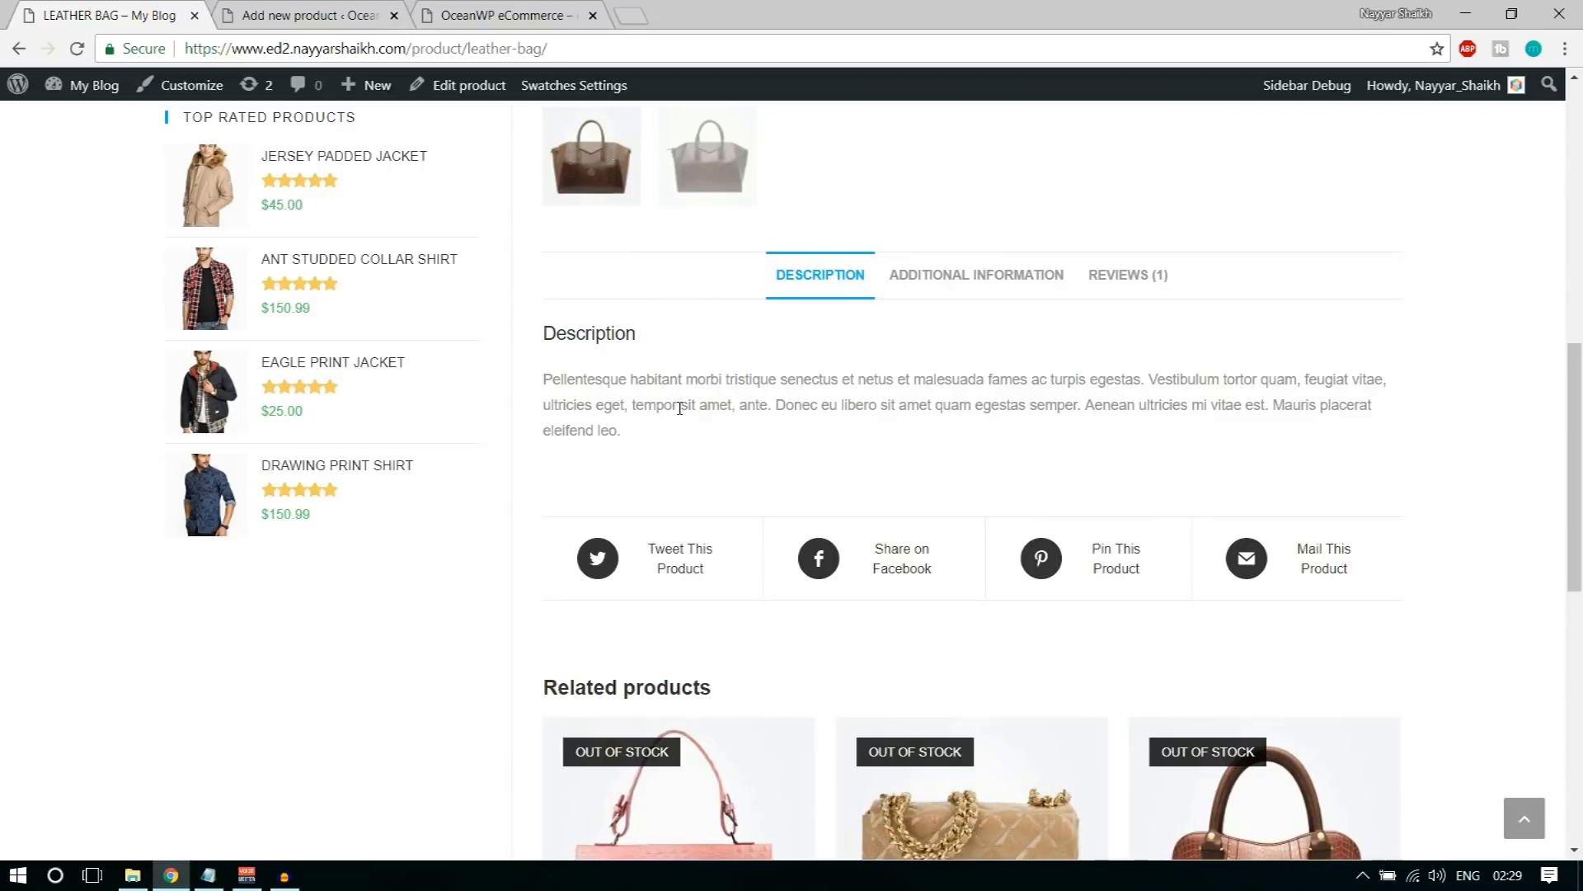
scroll(820, 544, up, 7)
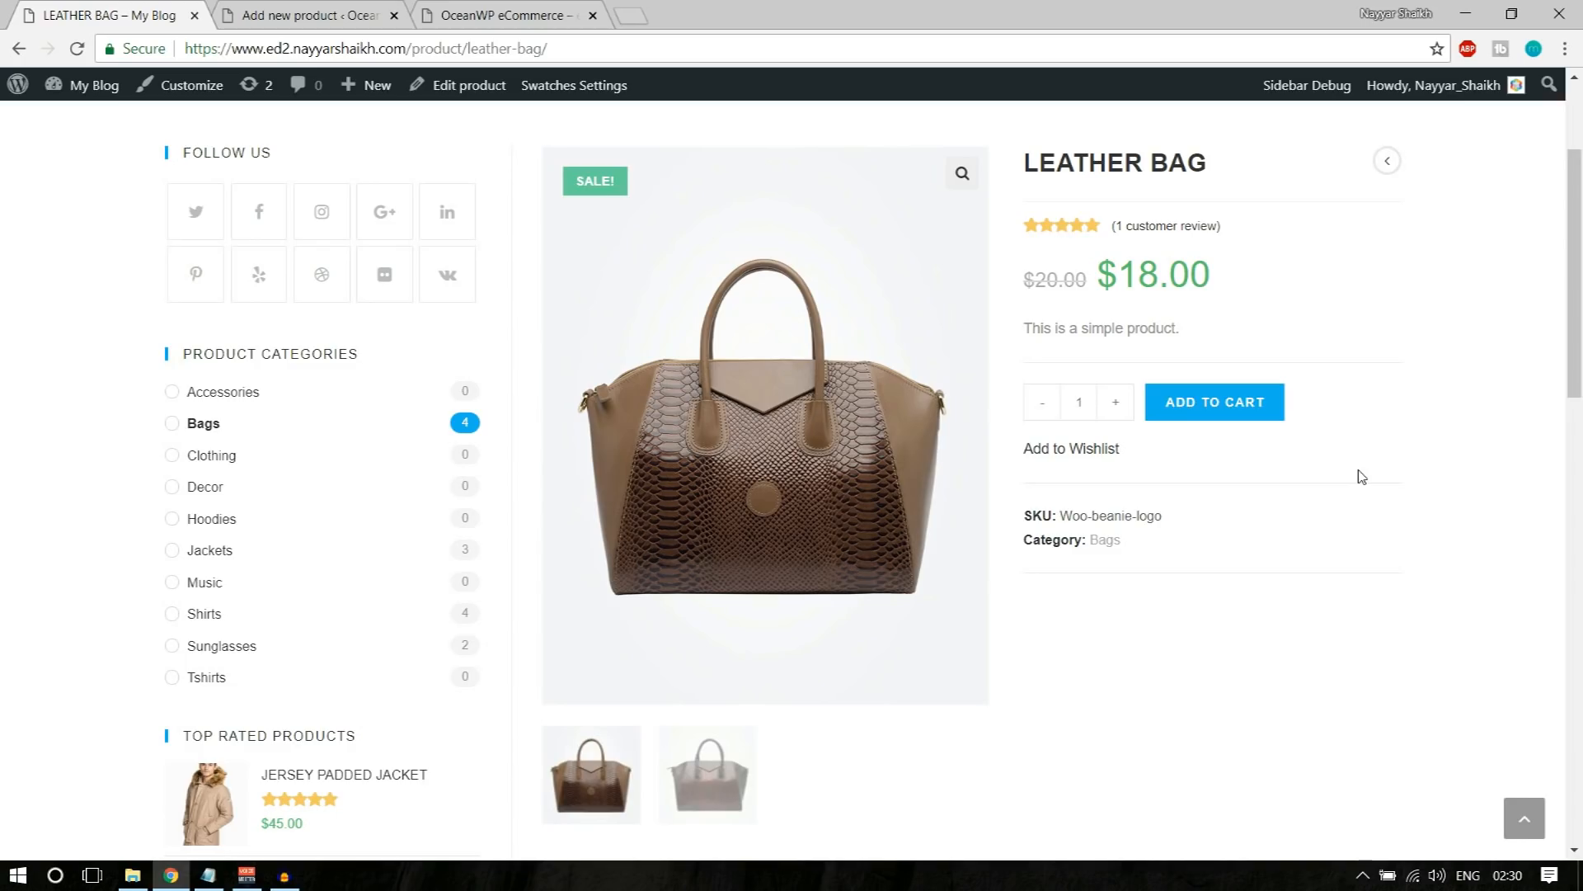
Step: Copy the full description from the sample Leather Bag page into the new product's main description
click(309, 16)
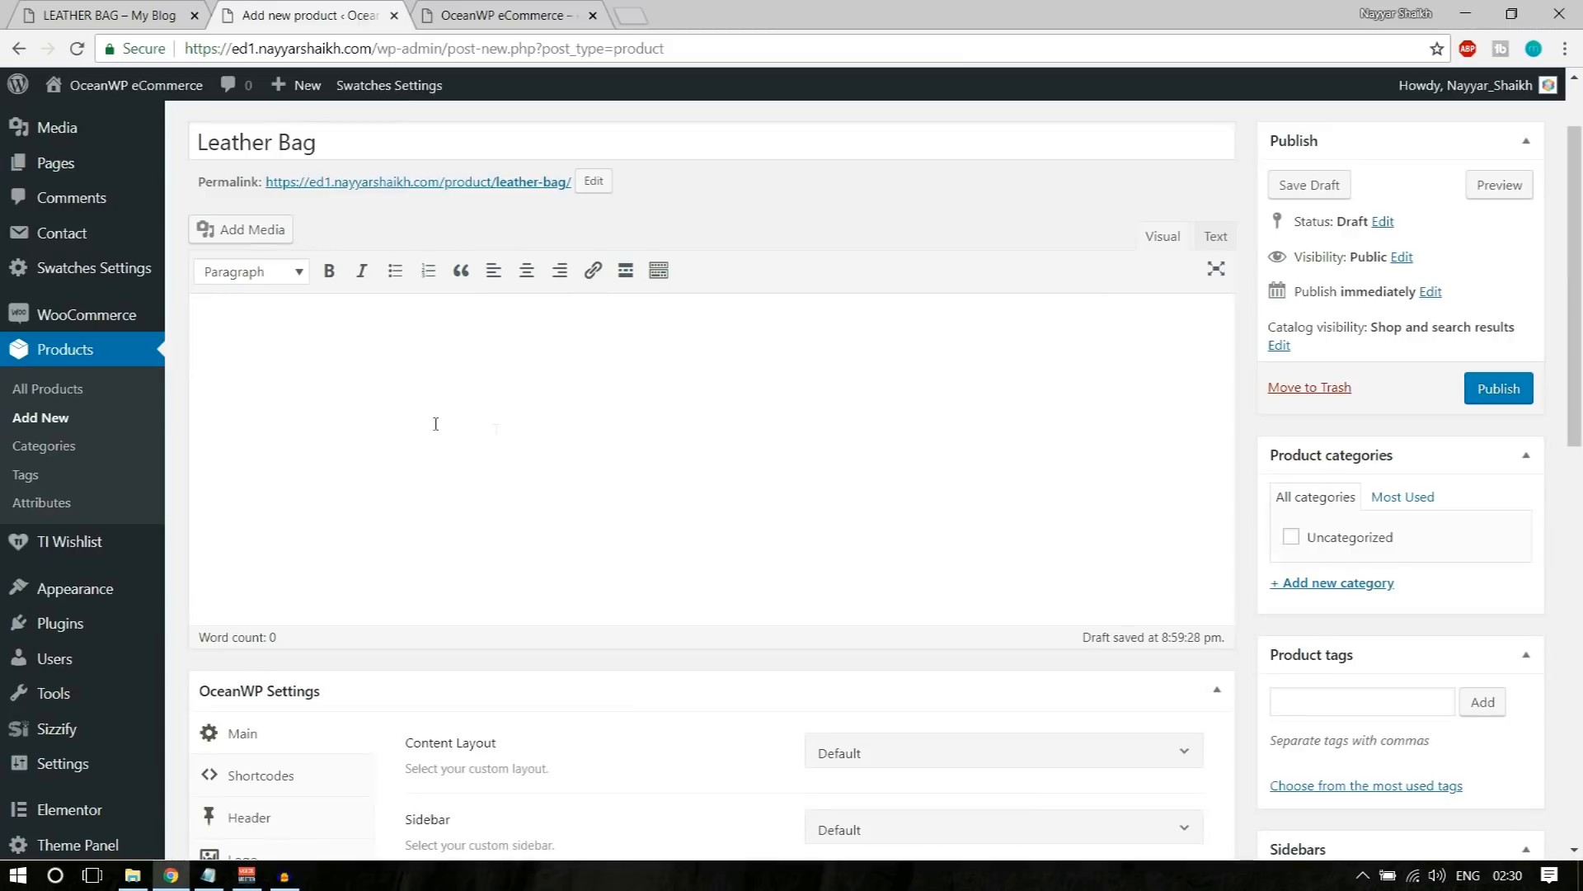
click(370, 371)
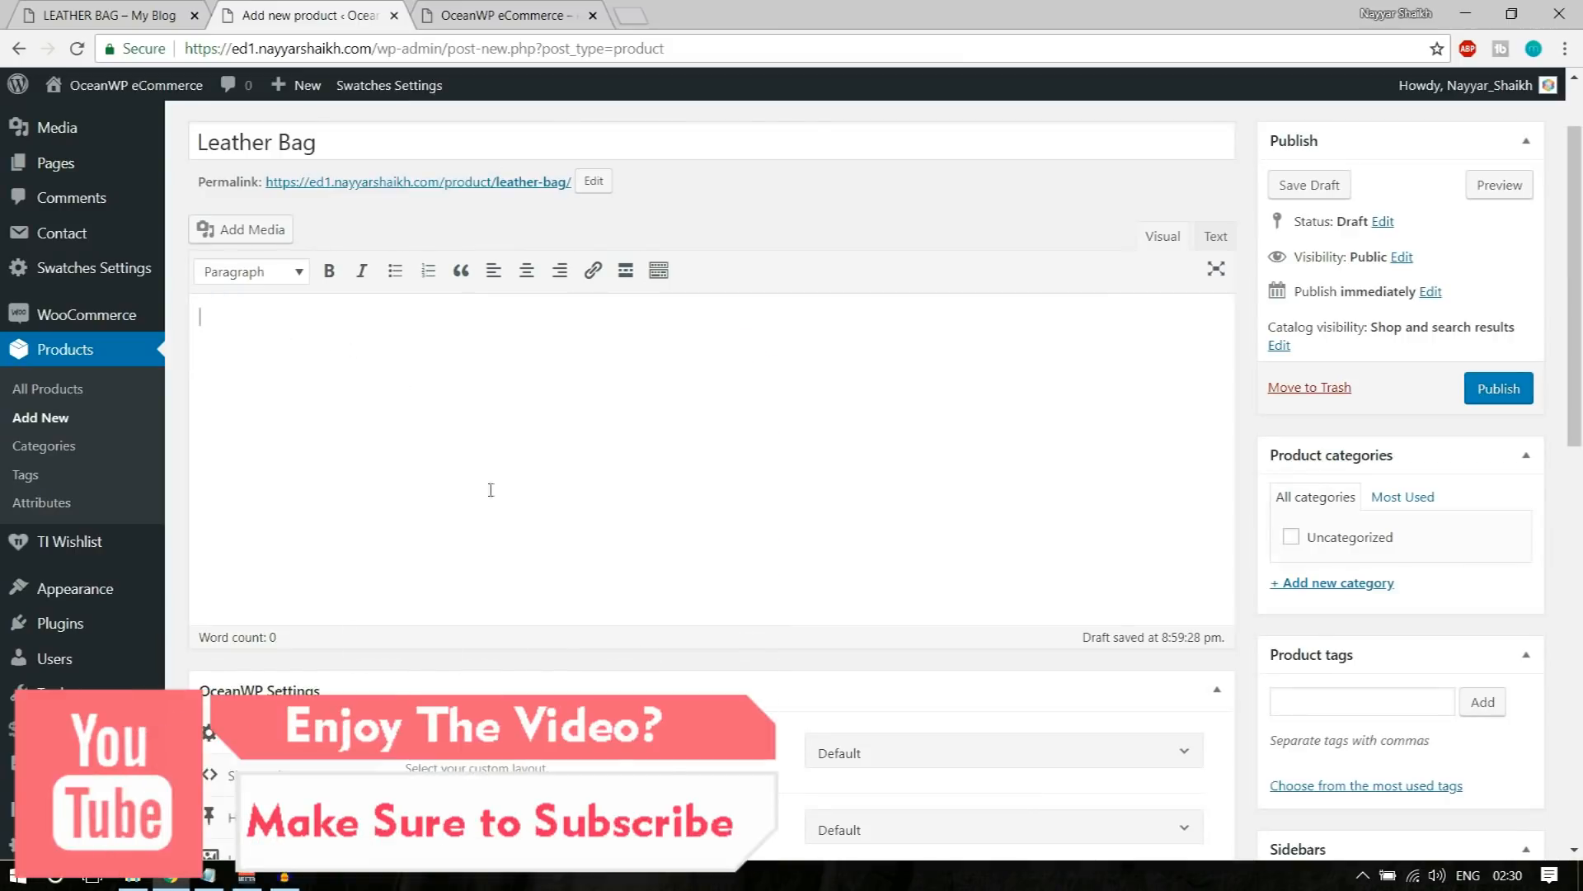
click(107, 15)
scroll(670, 591, down, 5)
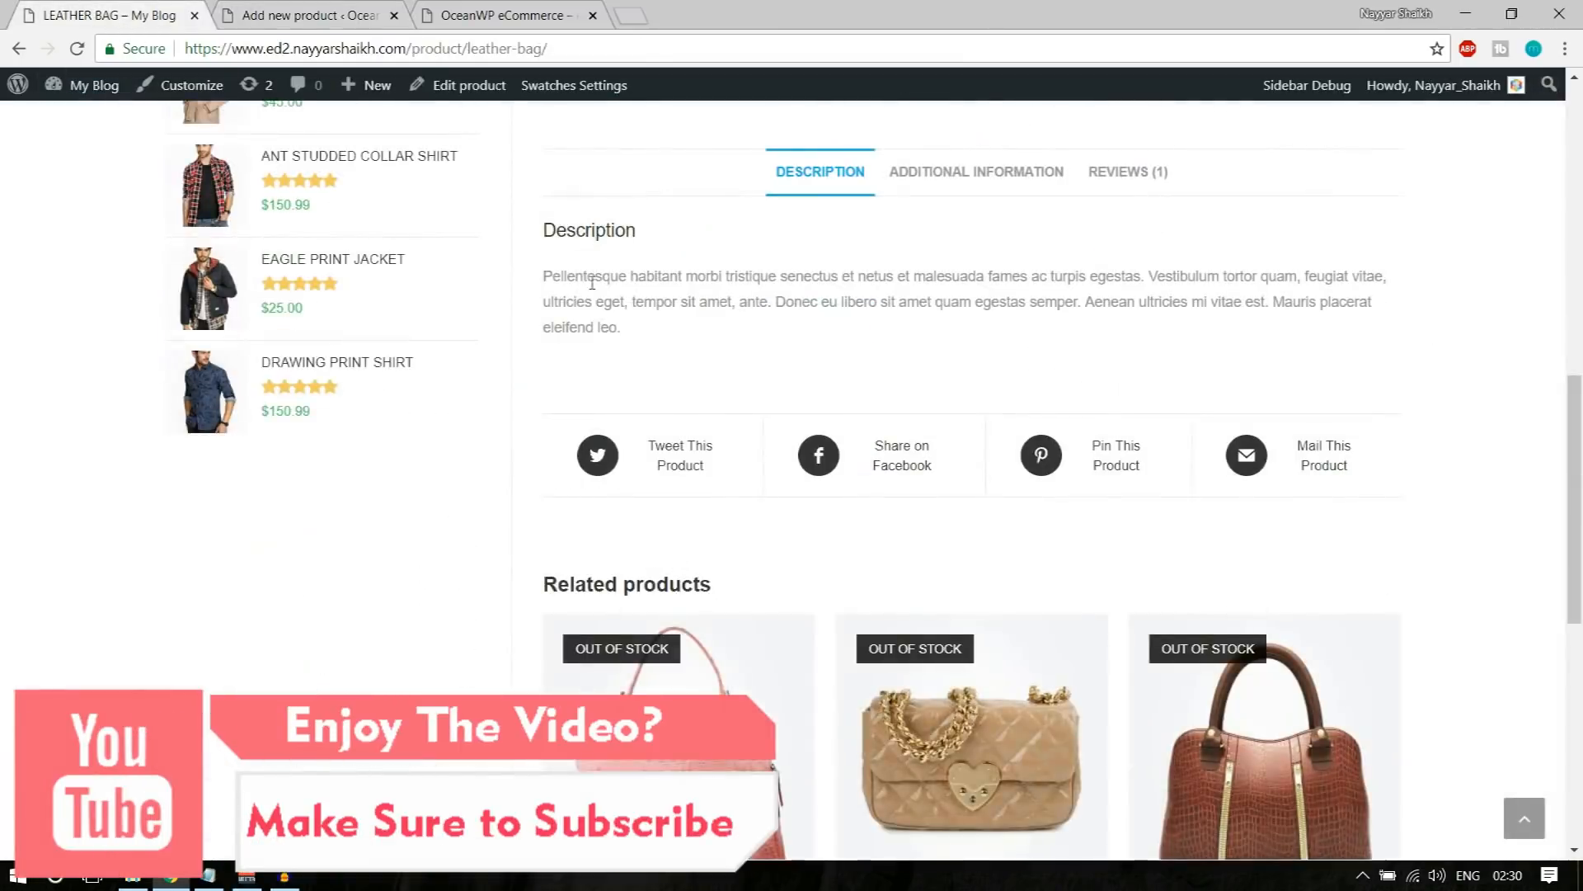
mouse_move(546, 275)
mouse_down()
mouse_move(629, 340)
mouse_move(548, 303)
mouse_move(546, 278)
mouse_up()
key(ctrl+c)
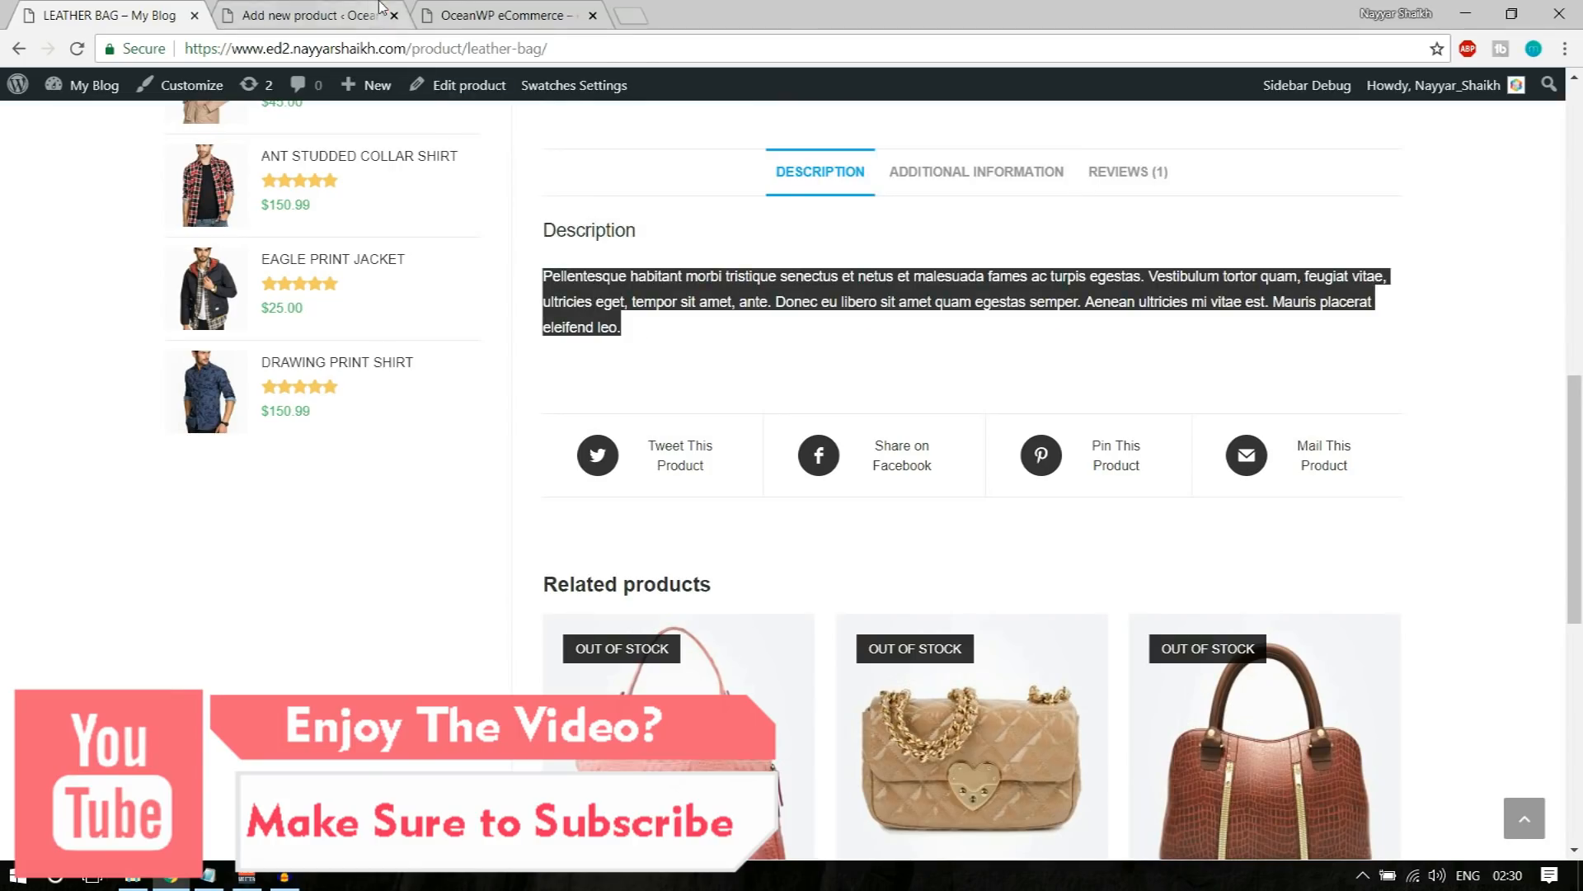
click(379, 13)
click(376, 411)
key(ctrl+v)
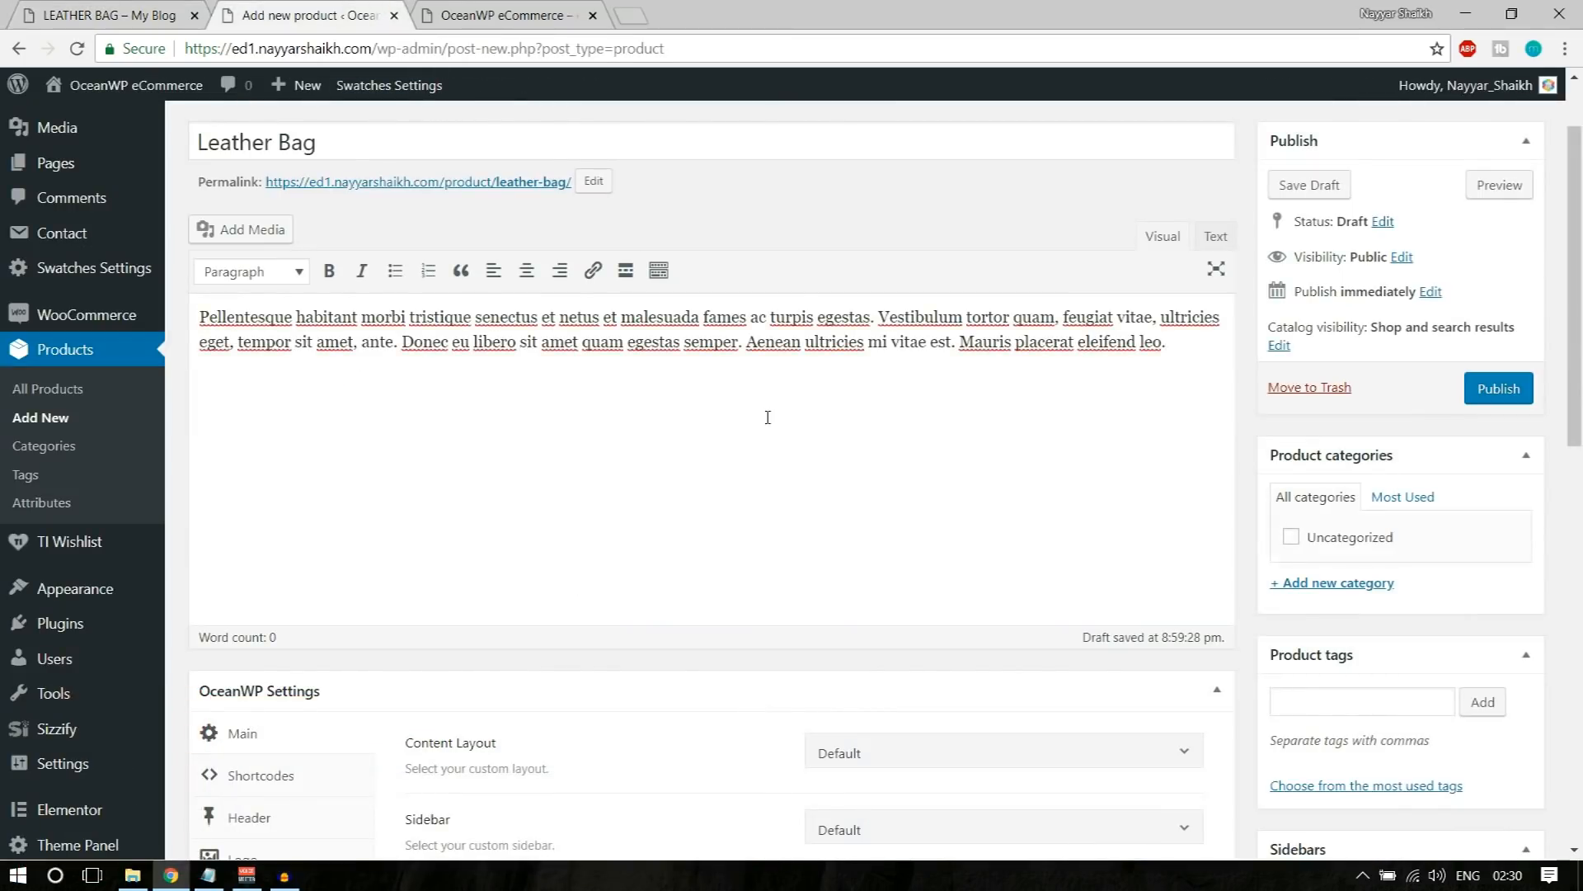
Step: Upload the image Client-Logo-18-thegem-person from the OceanWP eCommerce Media folder and insert it into the product's main description
click(249, 234)
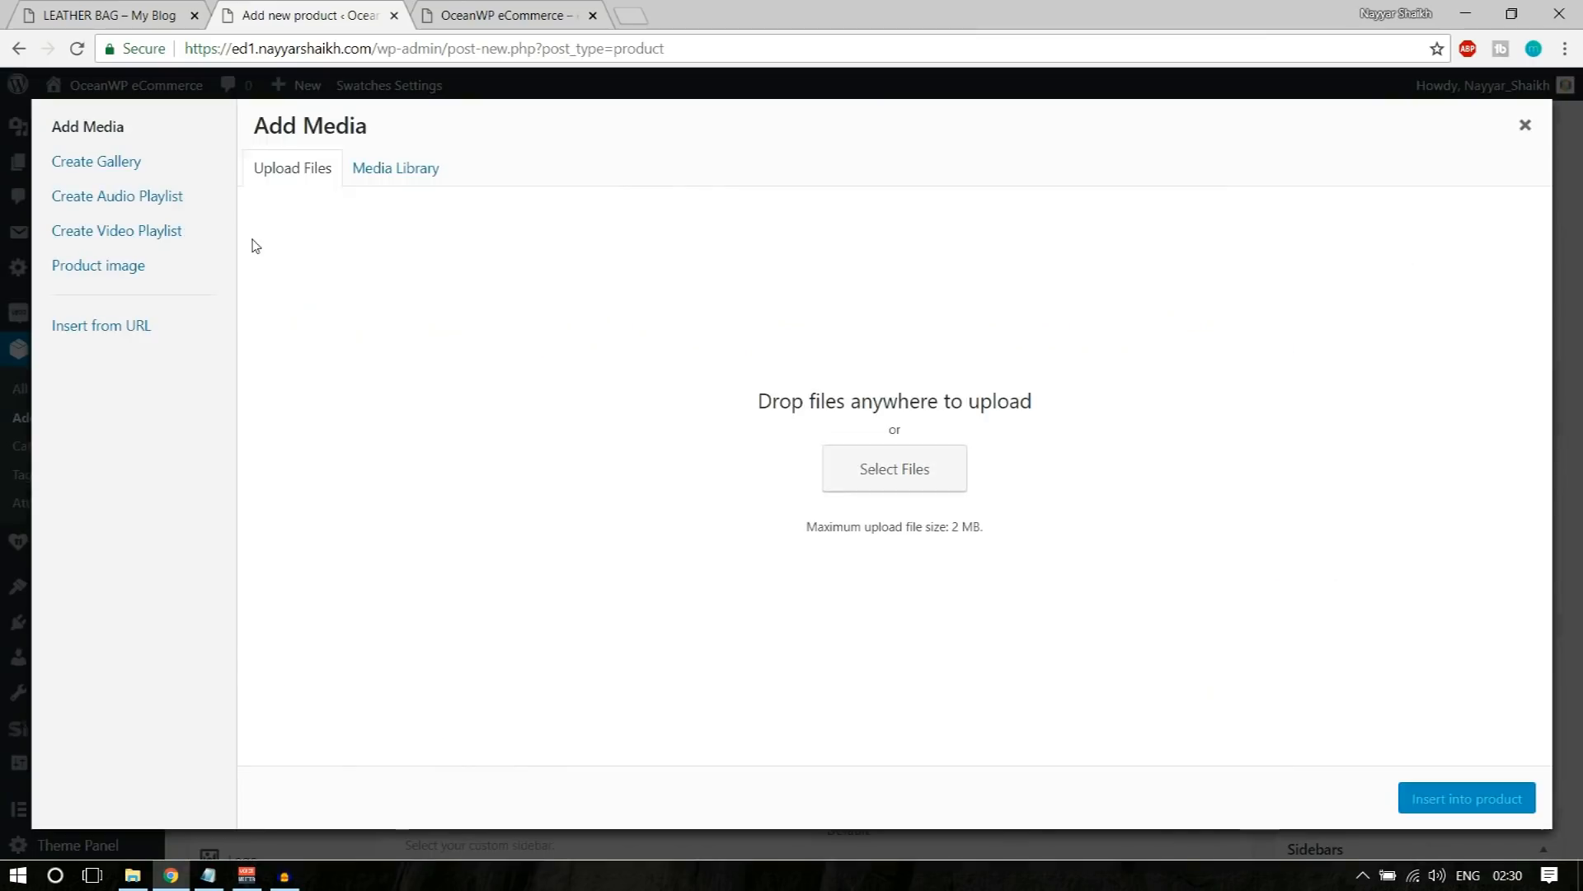
click(866, 467)
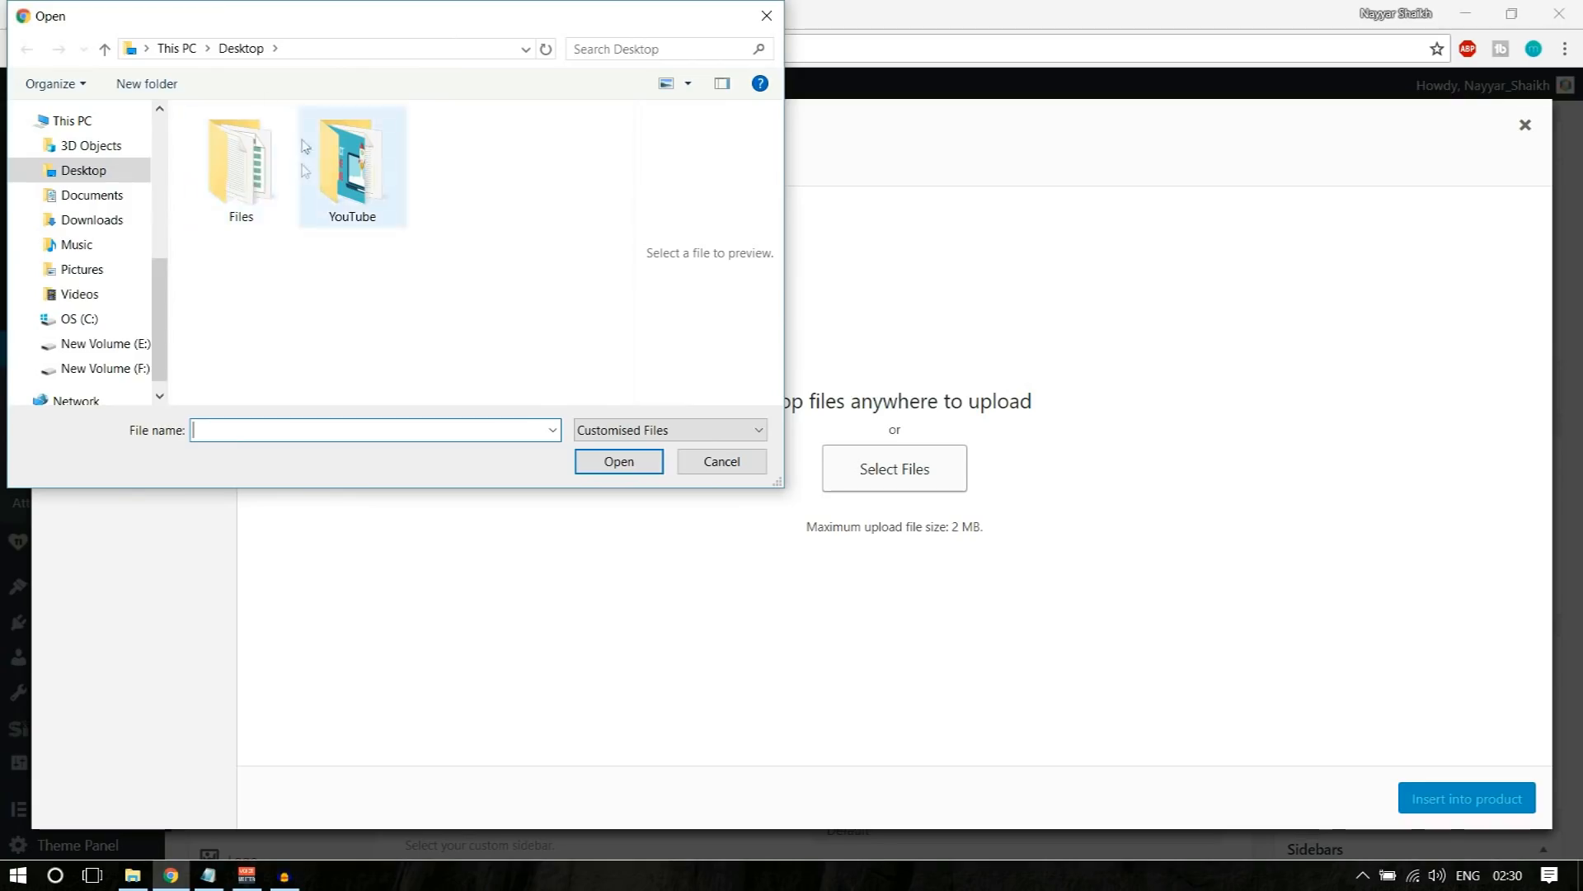
click(177, 49)
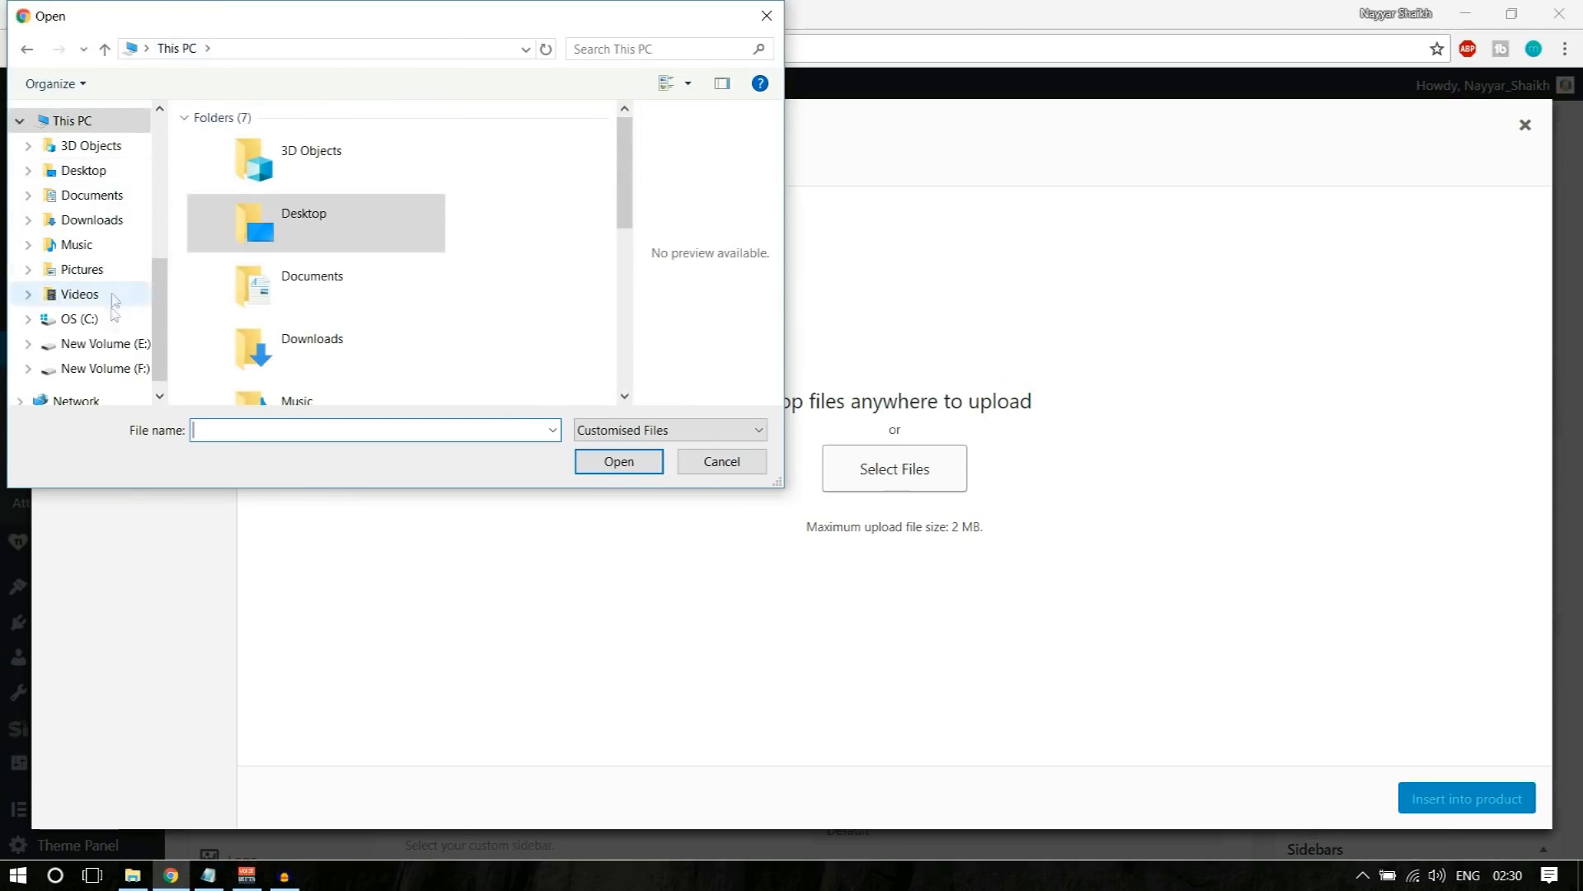
scroll(107, 301, up, 2)
click(99, 187)
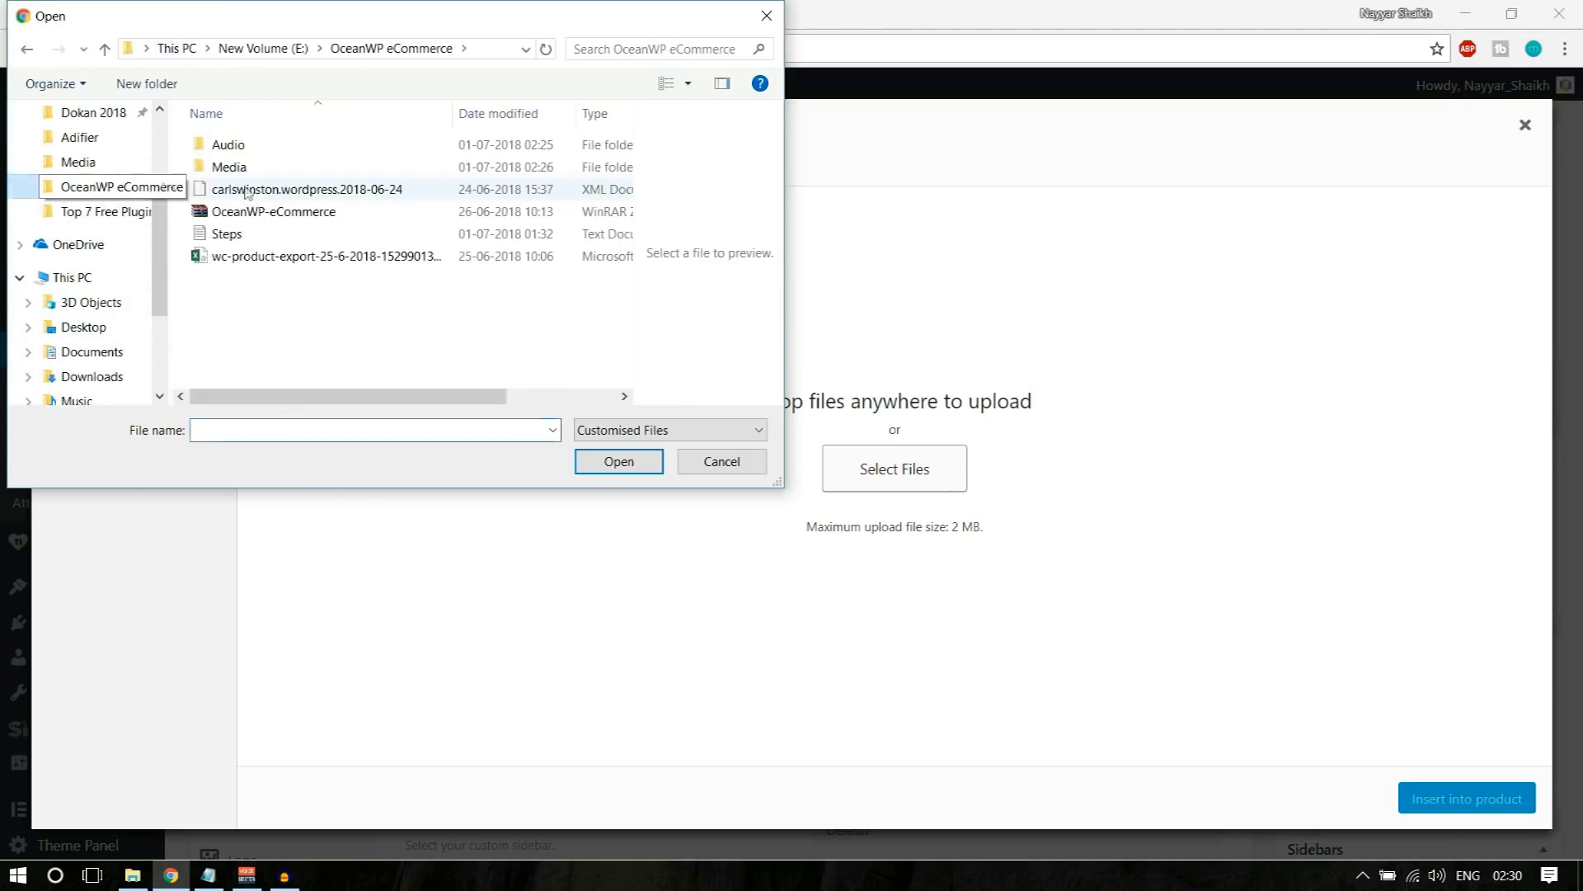
click(265, 171)
double_click(265, 171)
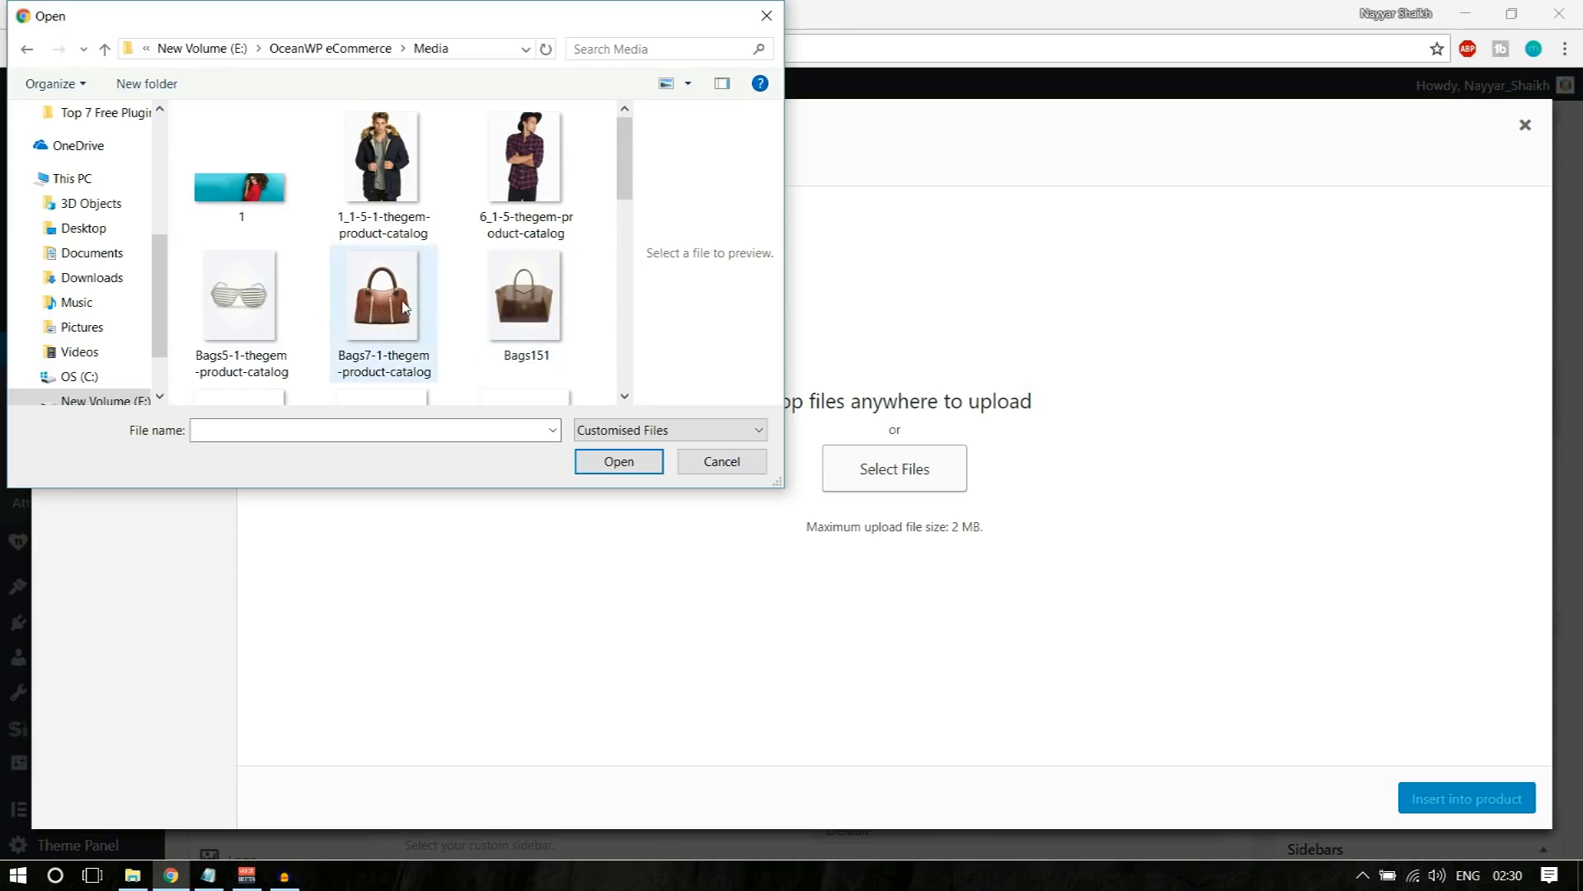
scroll(449, 334, down, 5)
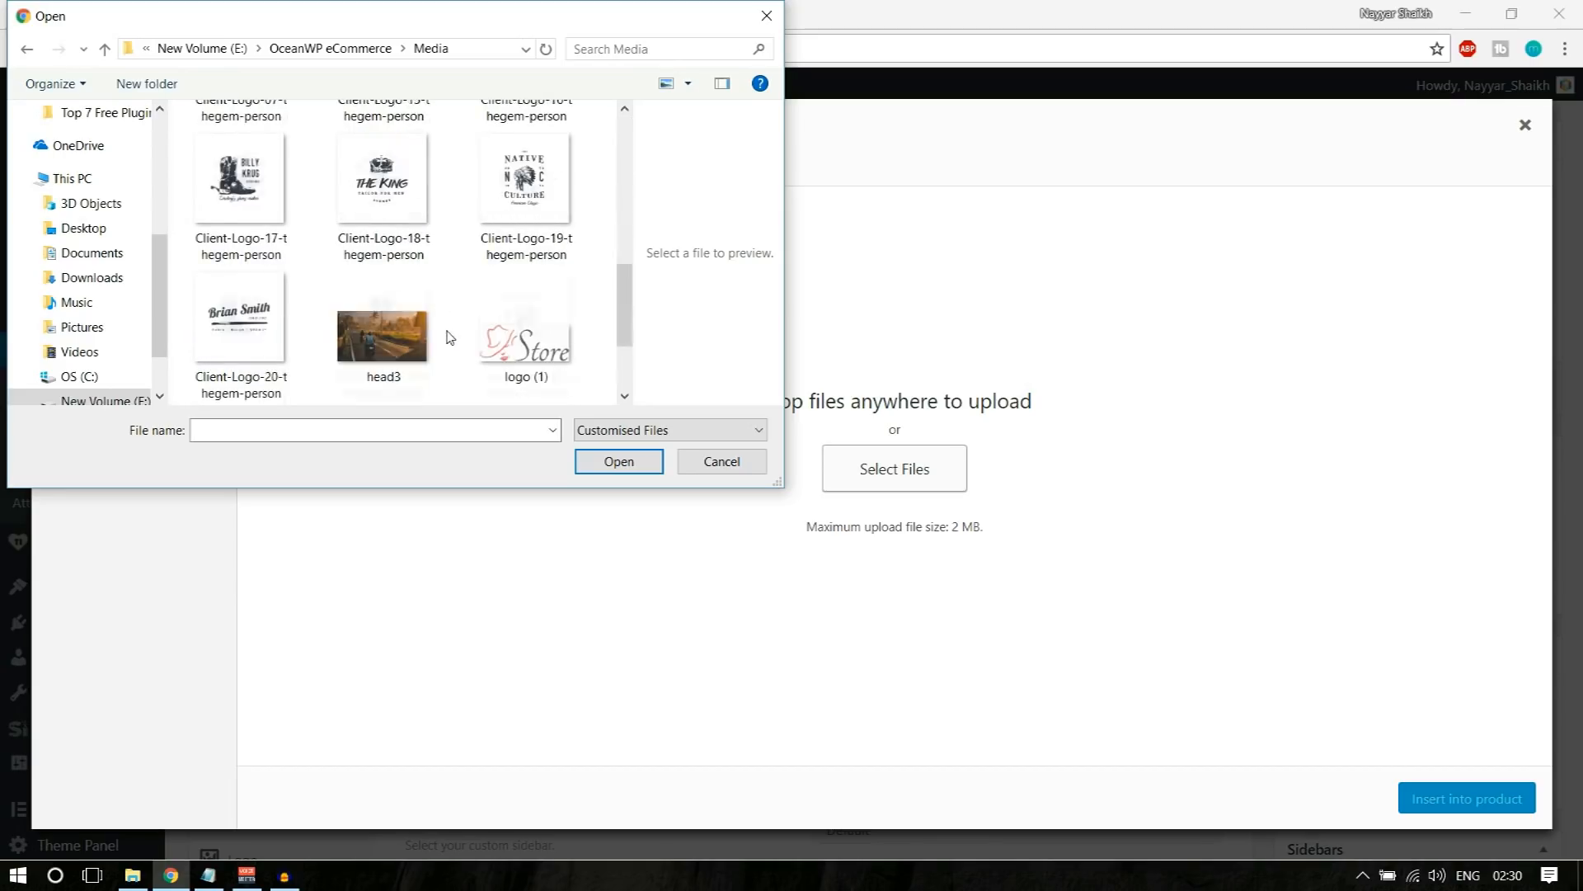
scroll(449, 352, up, 1)
click(406, 303)
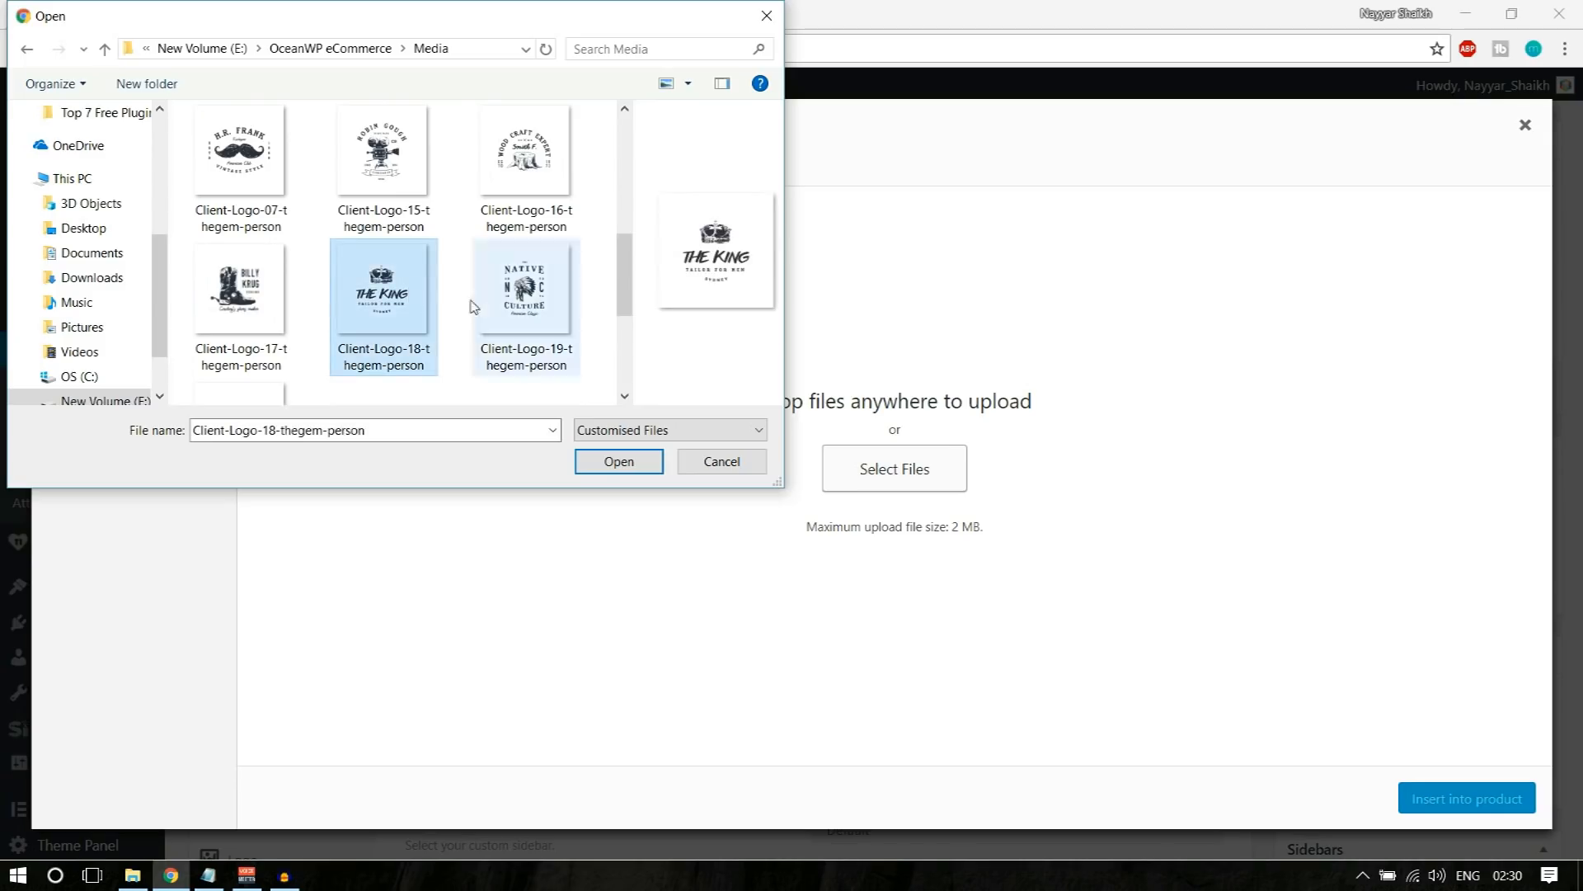
click(620, 462)
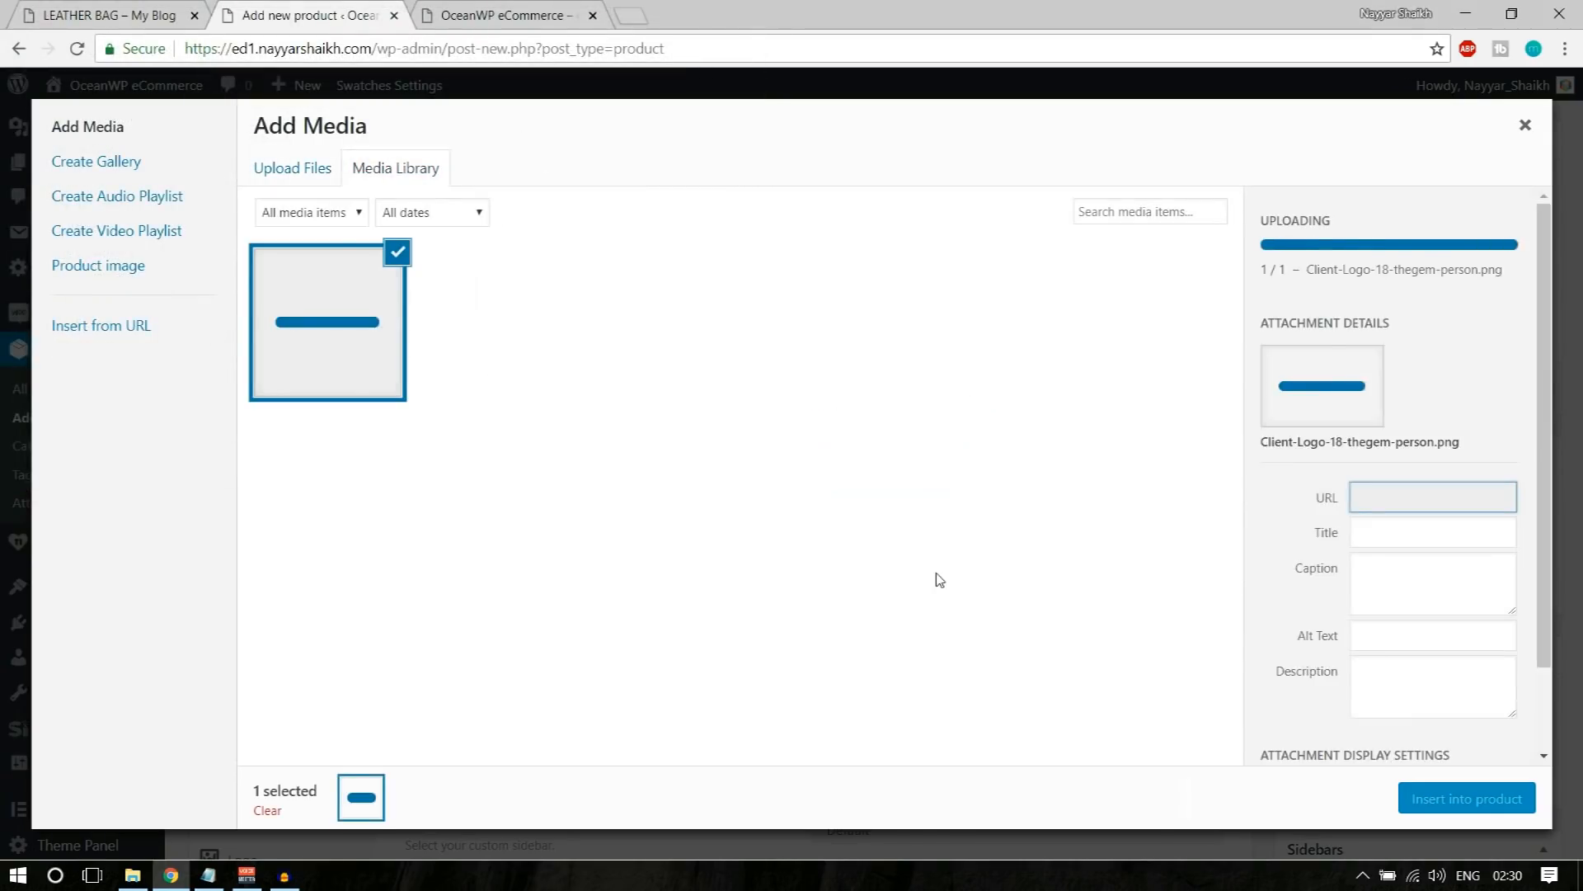
click(1472, 798)
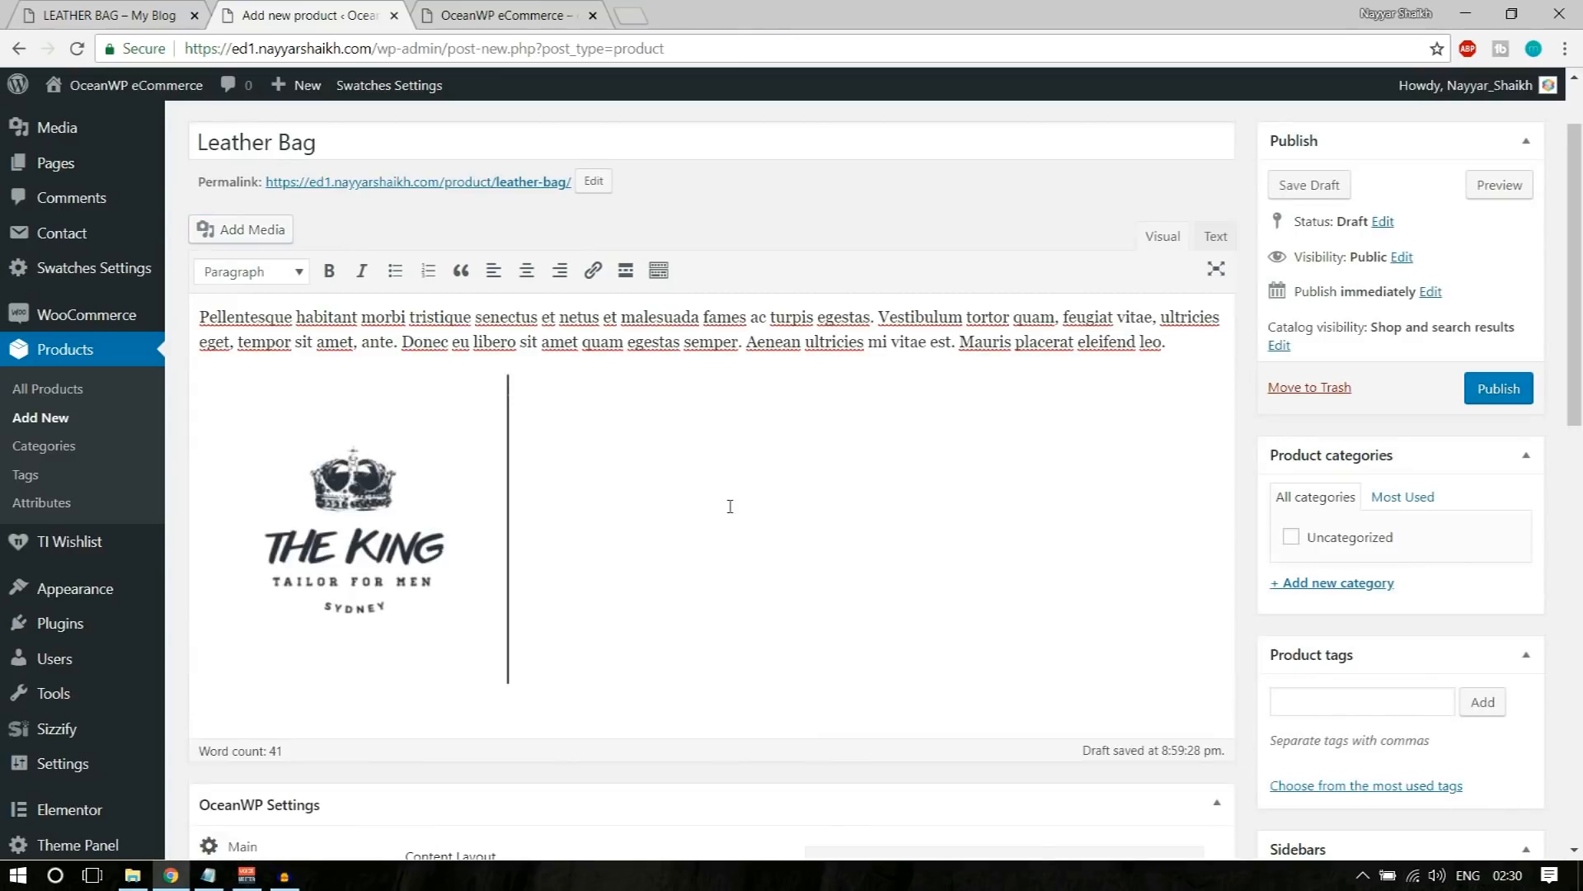
Step: Align the inserted logo image left and move it ahead of the description paragraph so the text wraps beside it
click(396, 465)
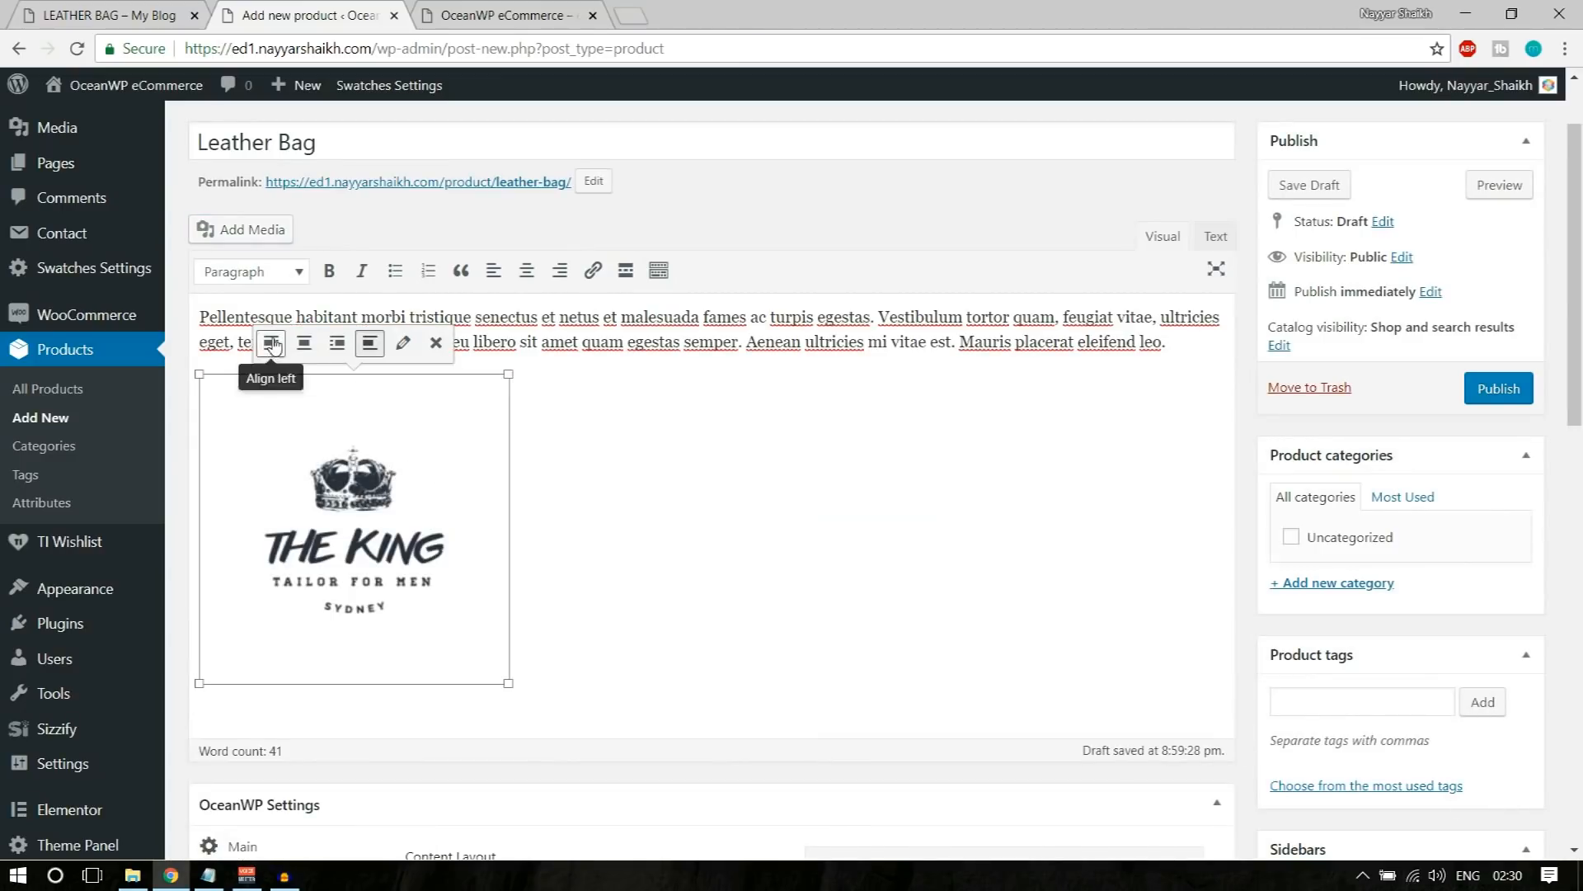
click(270, 351)
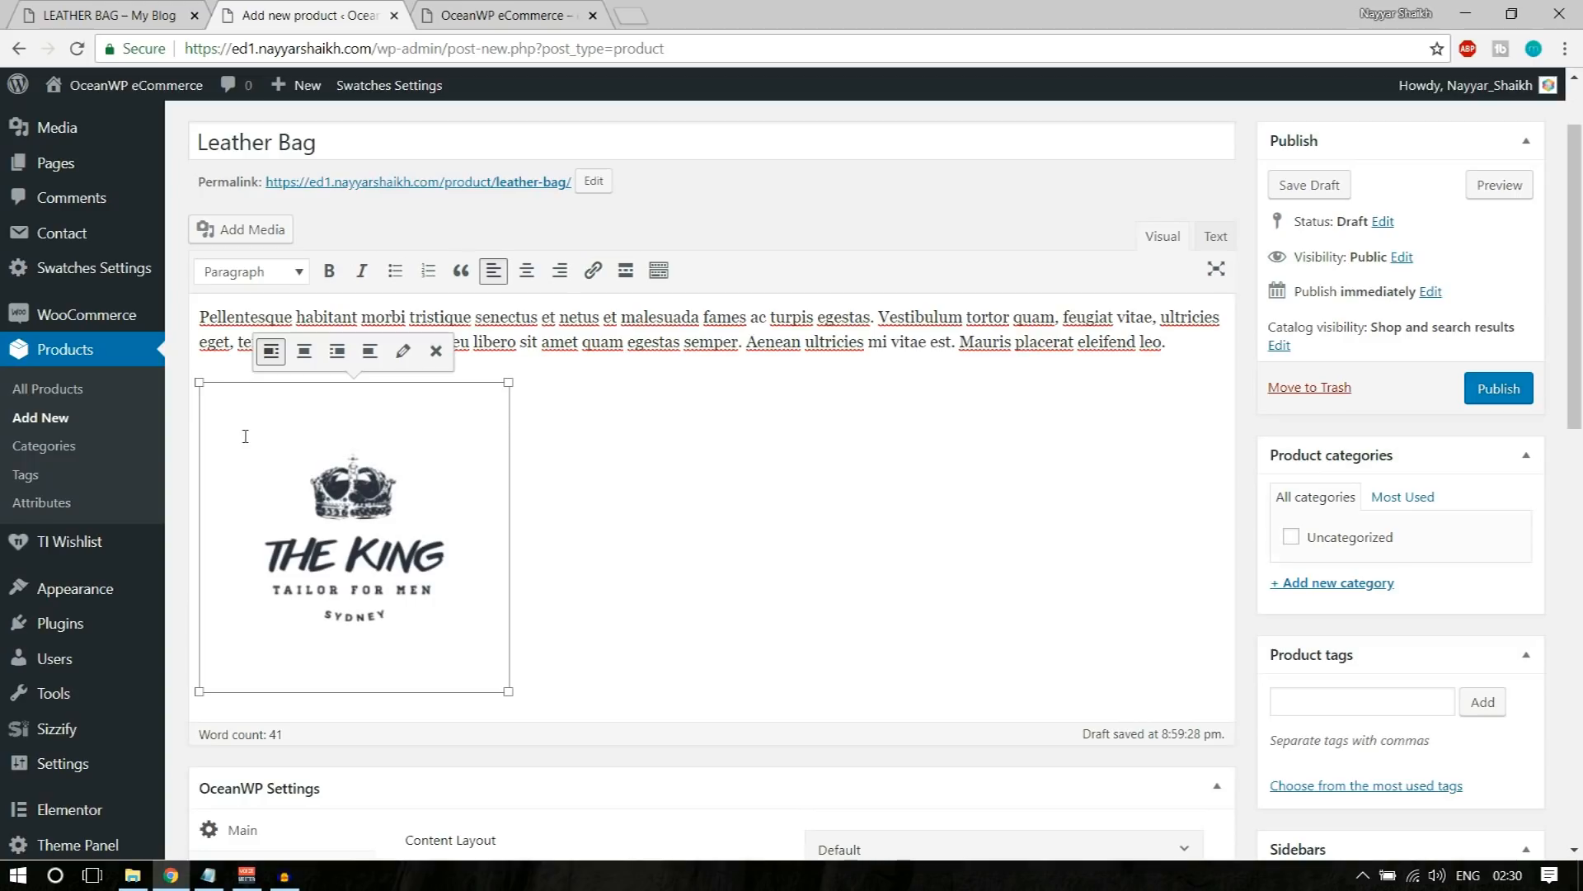
key(Delete)
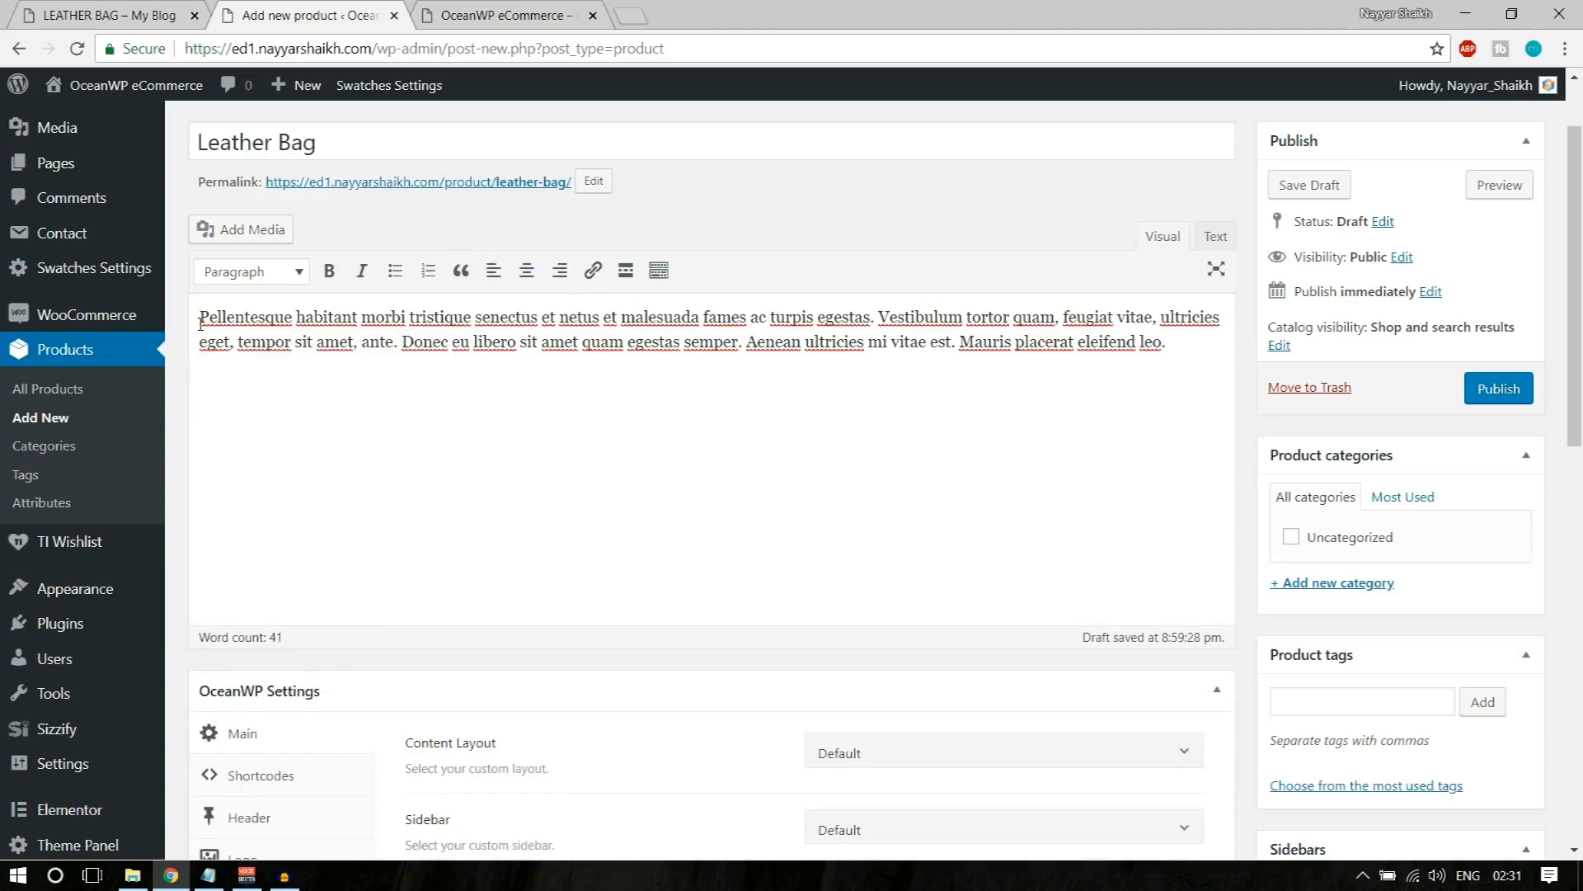
key(ctrl+z)
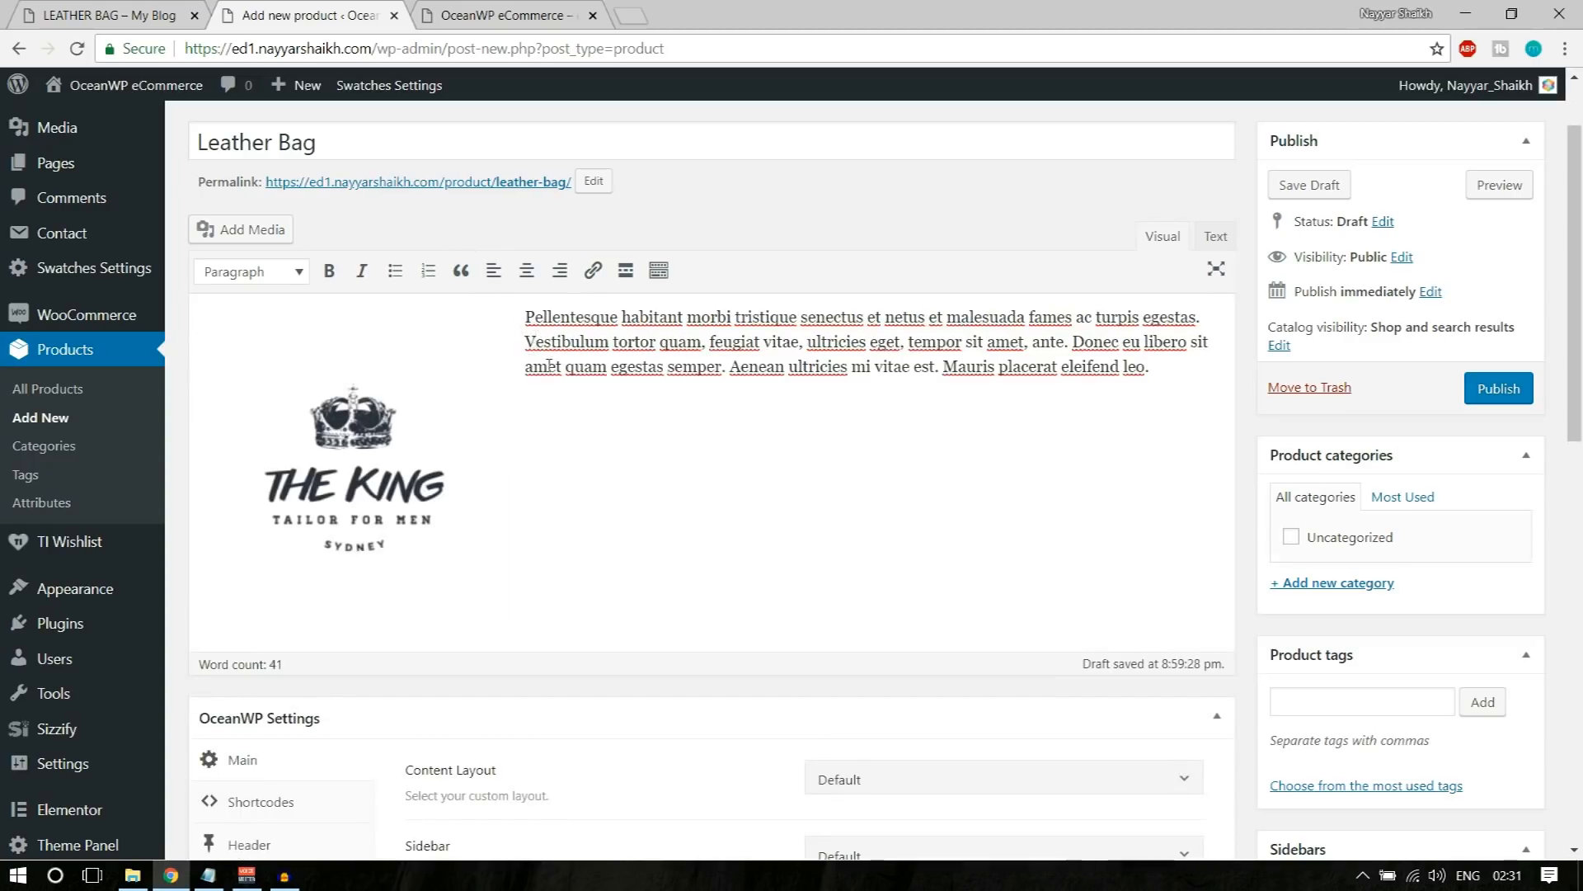
click(493, 356)
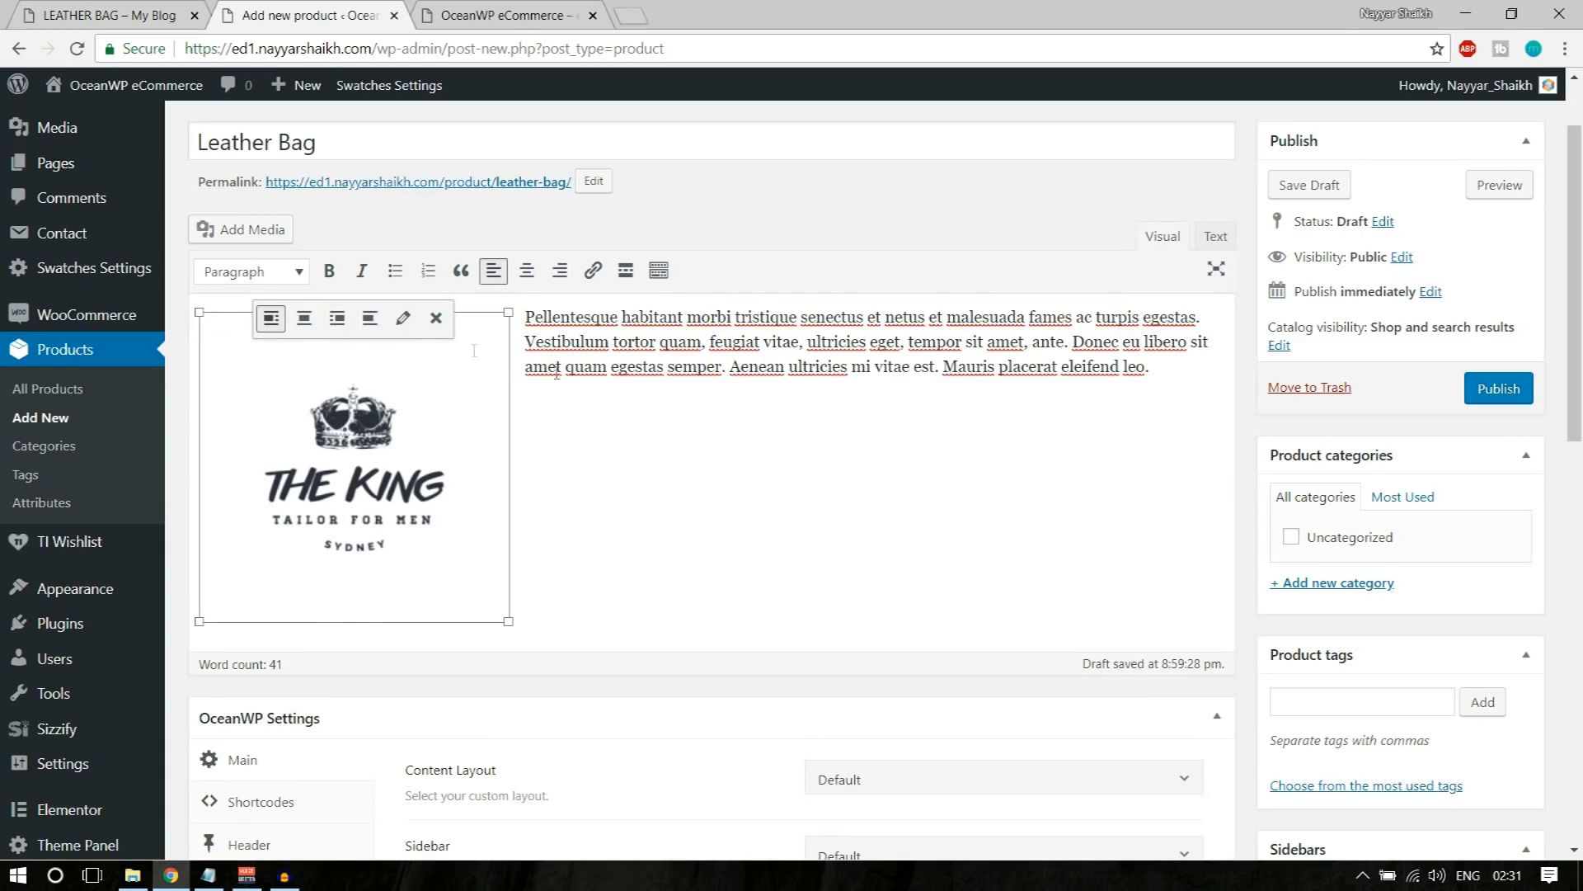
Step: Add blank lines after the description paragraph, down to below the logo image
click(1166, 386)
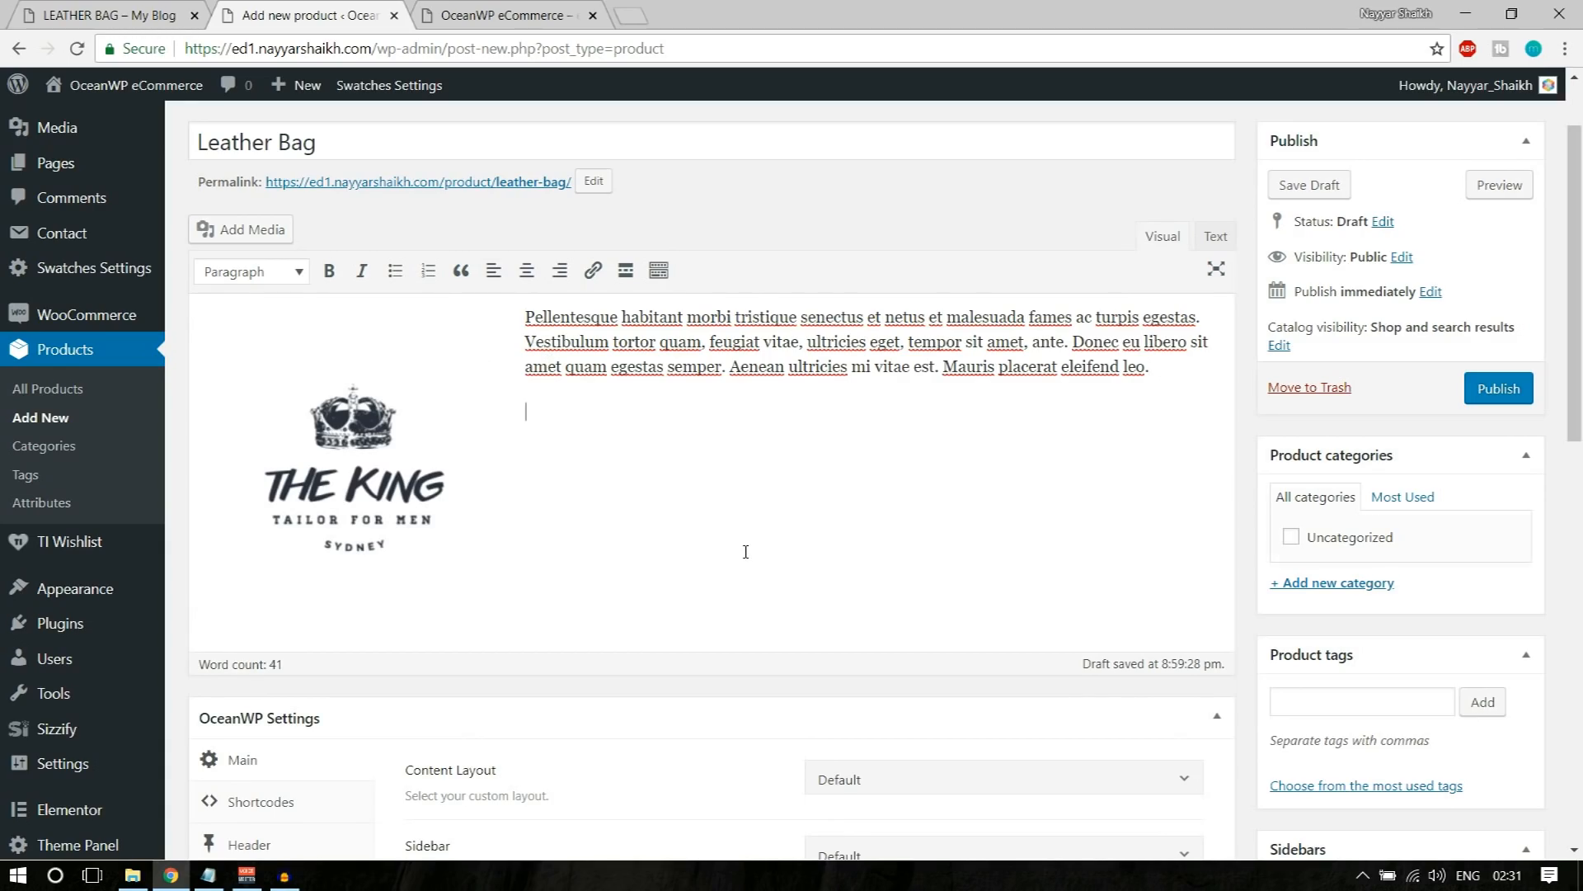
key(Return)
key(Return)
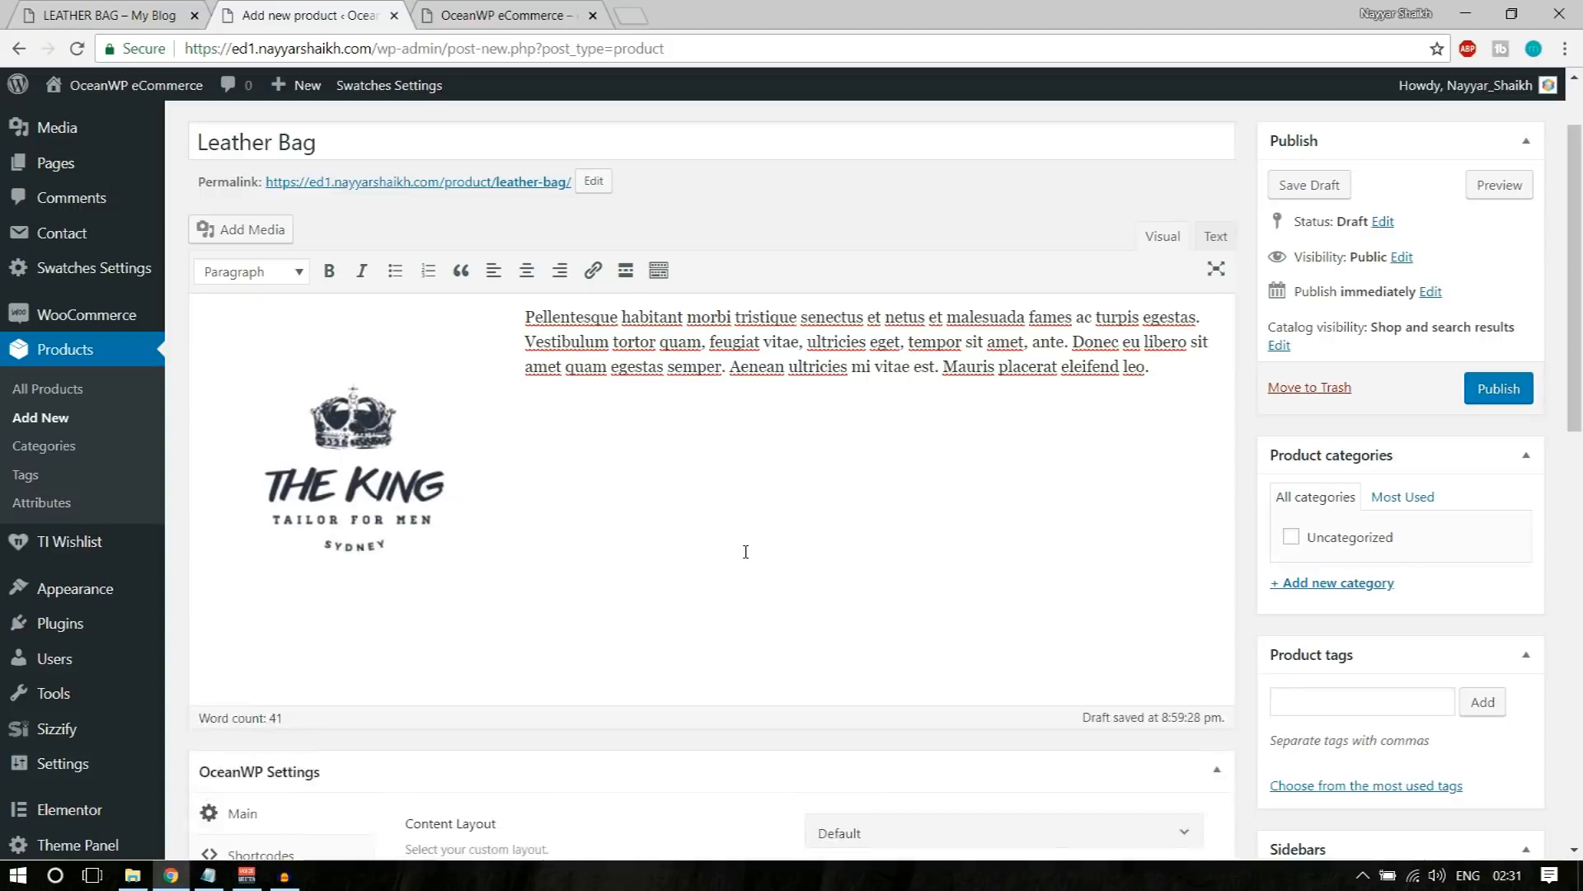
key(Return)
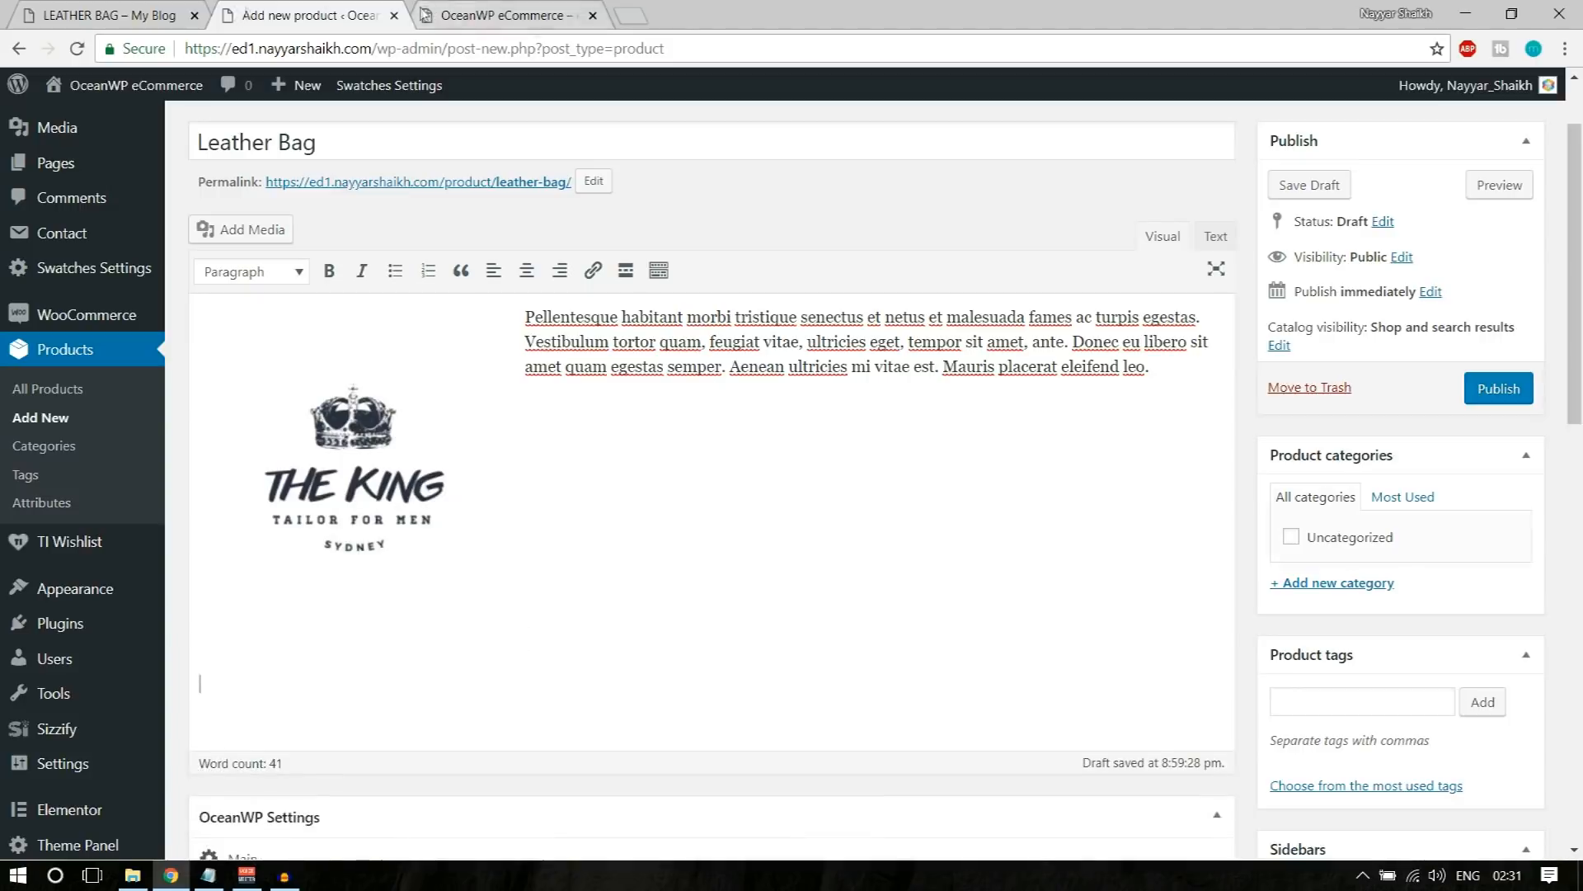
Step: Open the store author's YouTube channel in a new browser tab and copy the link of the "Top 10 FREE Plugins For Wordpress 2018" video
click(631, 15)
text(u)
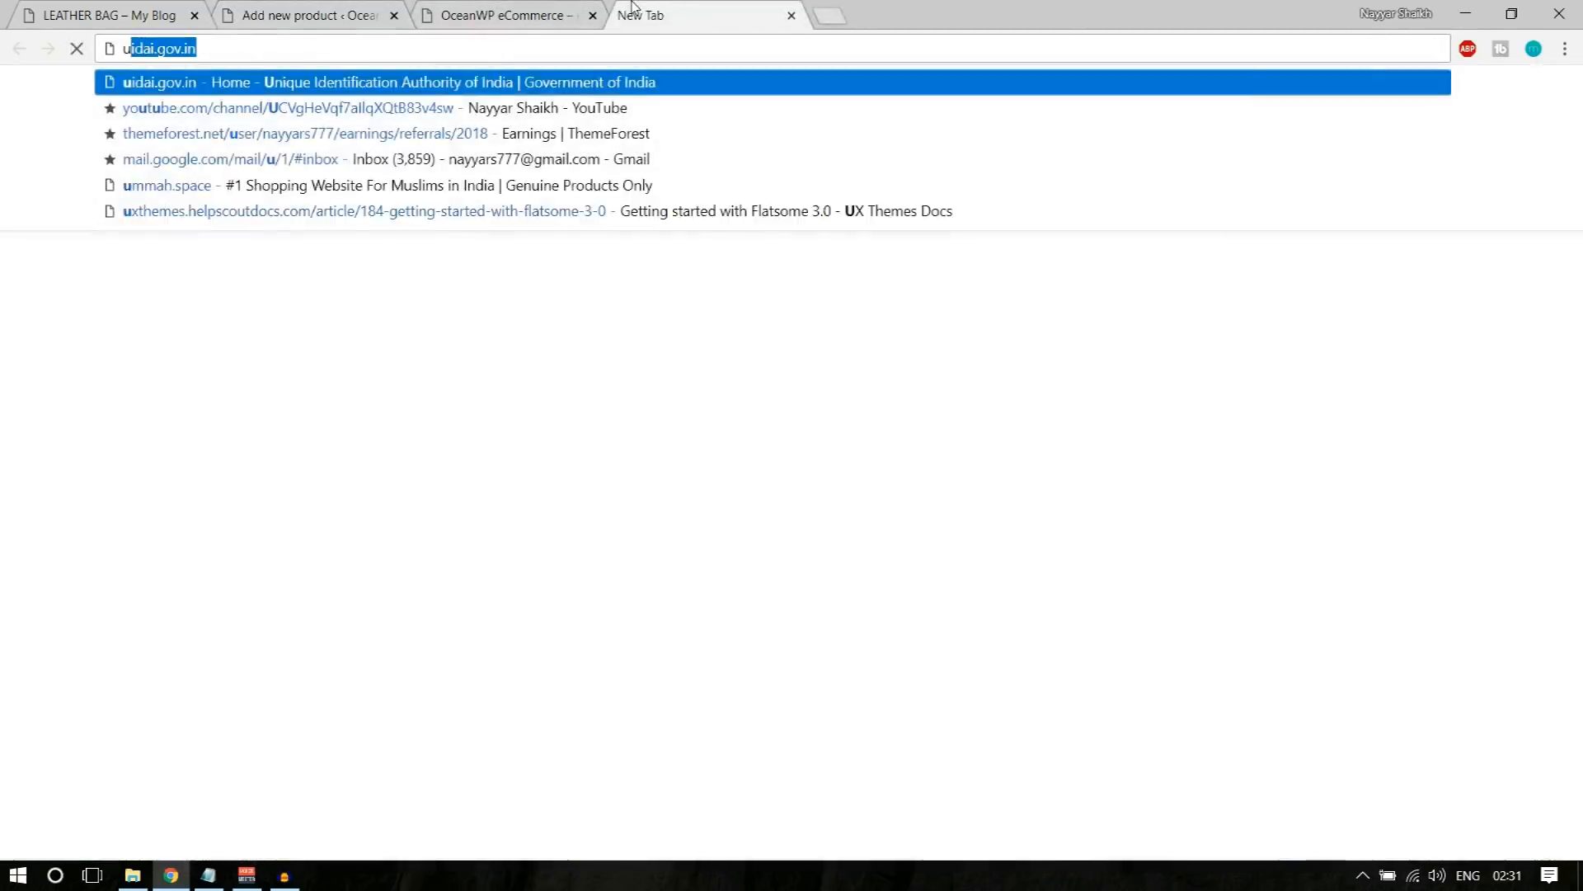
key(BackSpace)
key(BackSpace)
text(y)
key(Return)
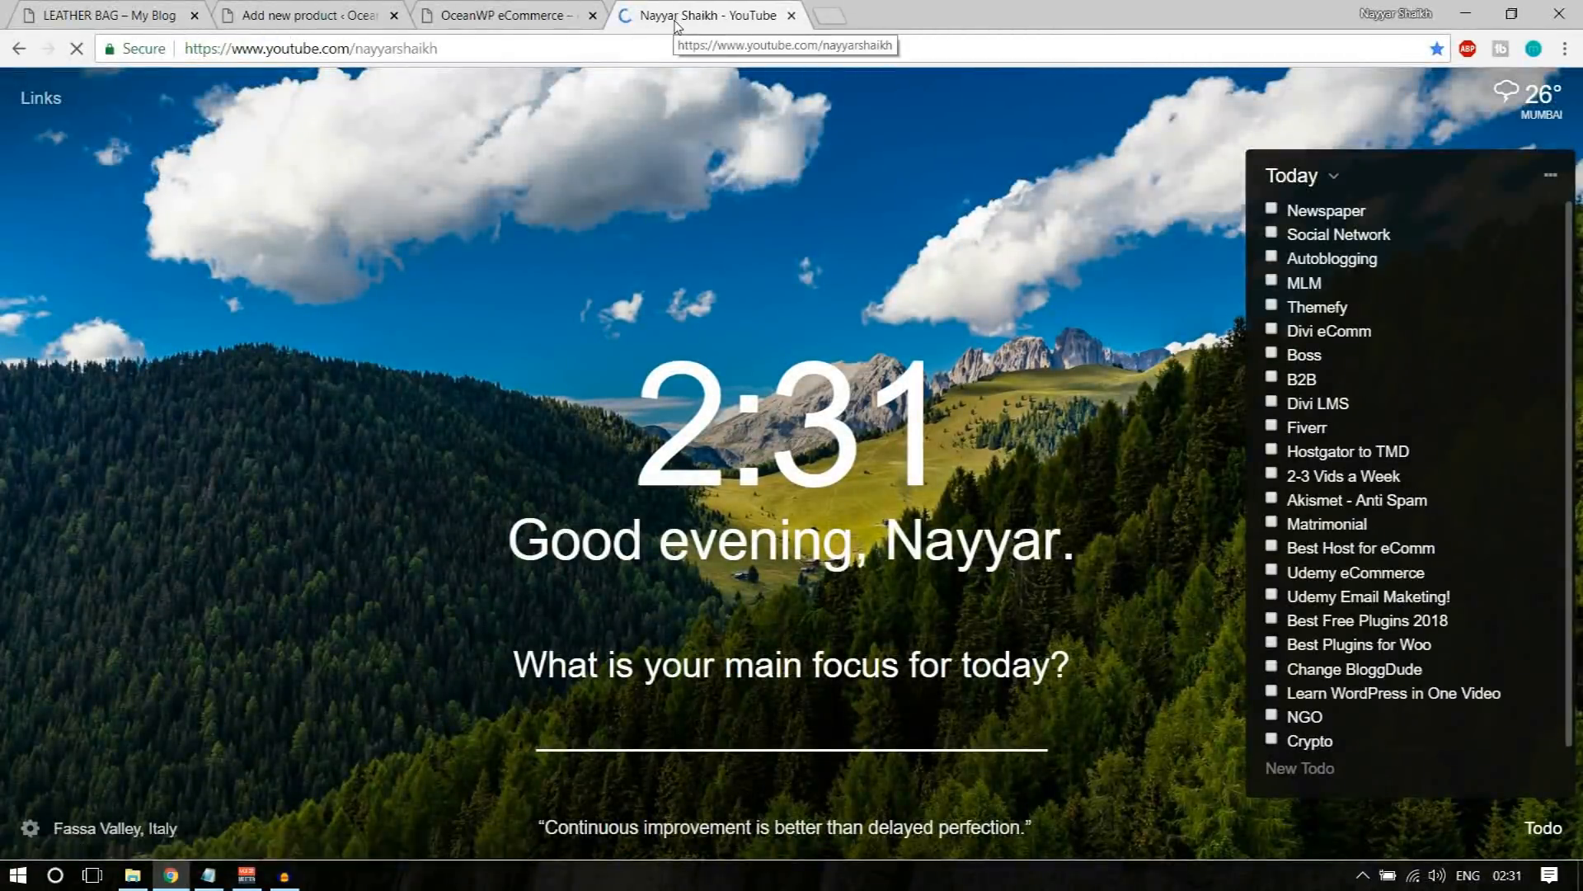
scroll(757, 327, down, 4)
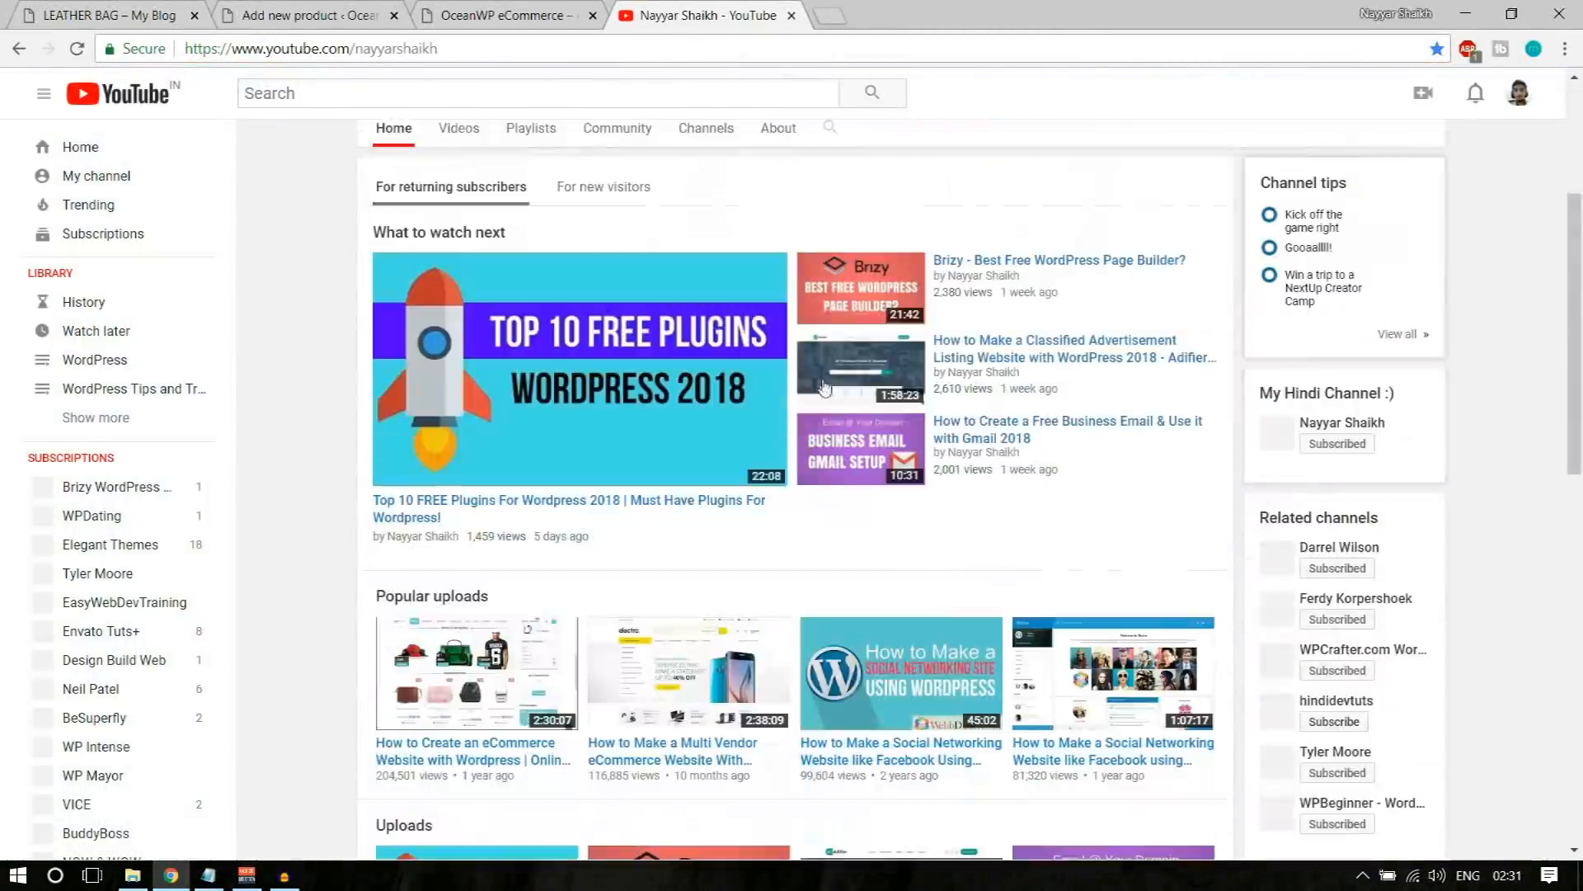
right_click(590, 512)
click(666, 637)
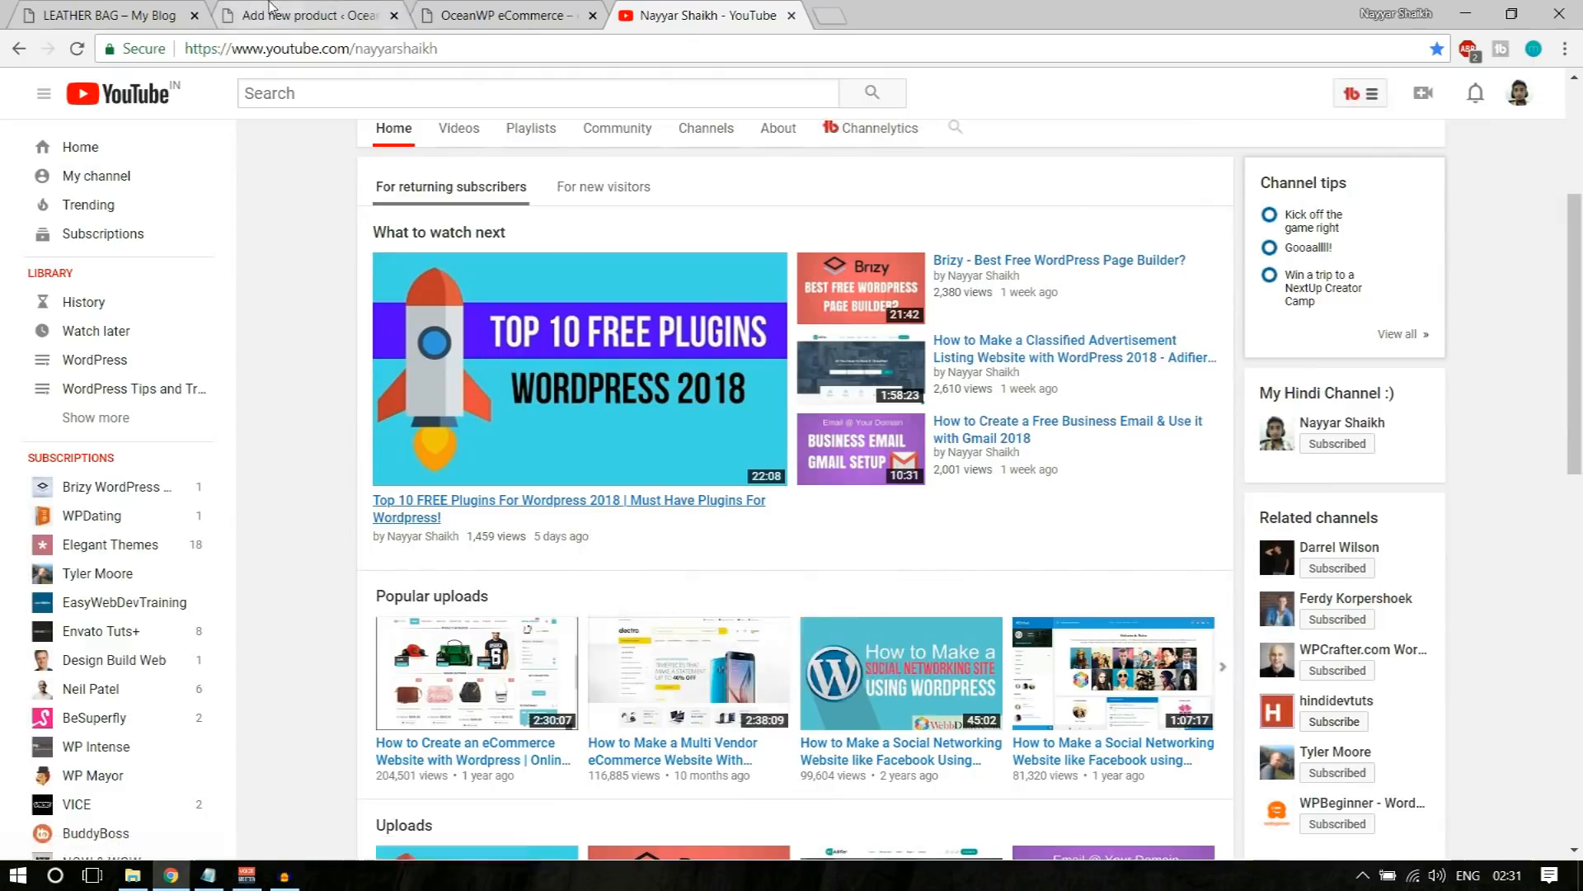
Step: Return to the new product form and embed the copied YouTube video in the description below the logo
click(310, 15)
key(ctrl+v)
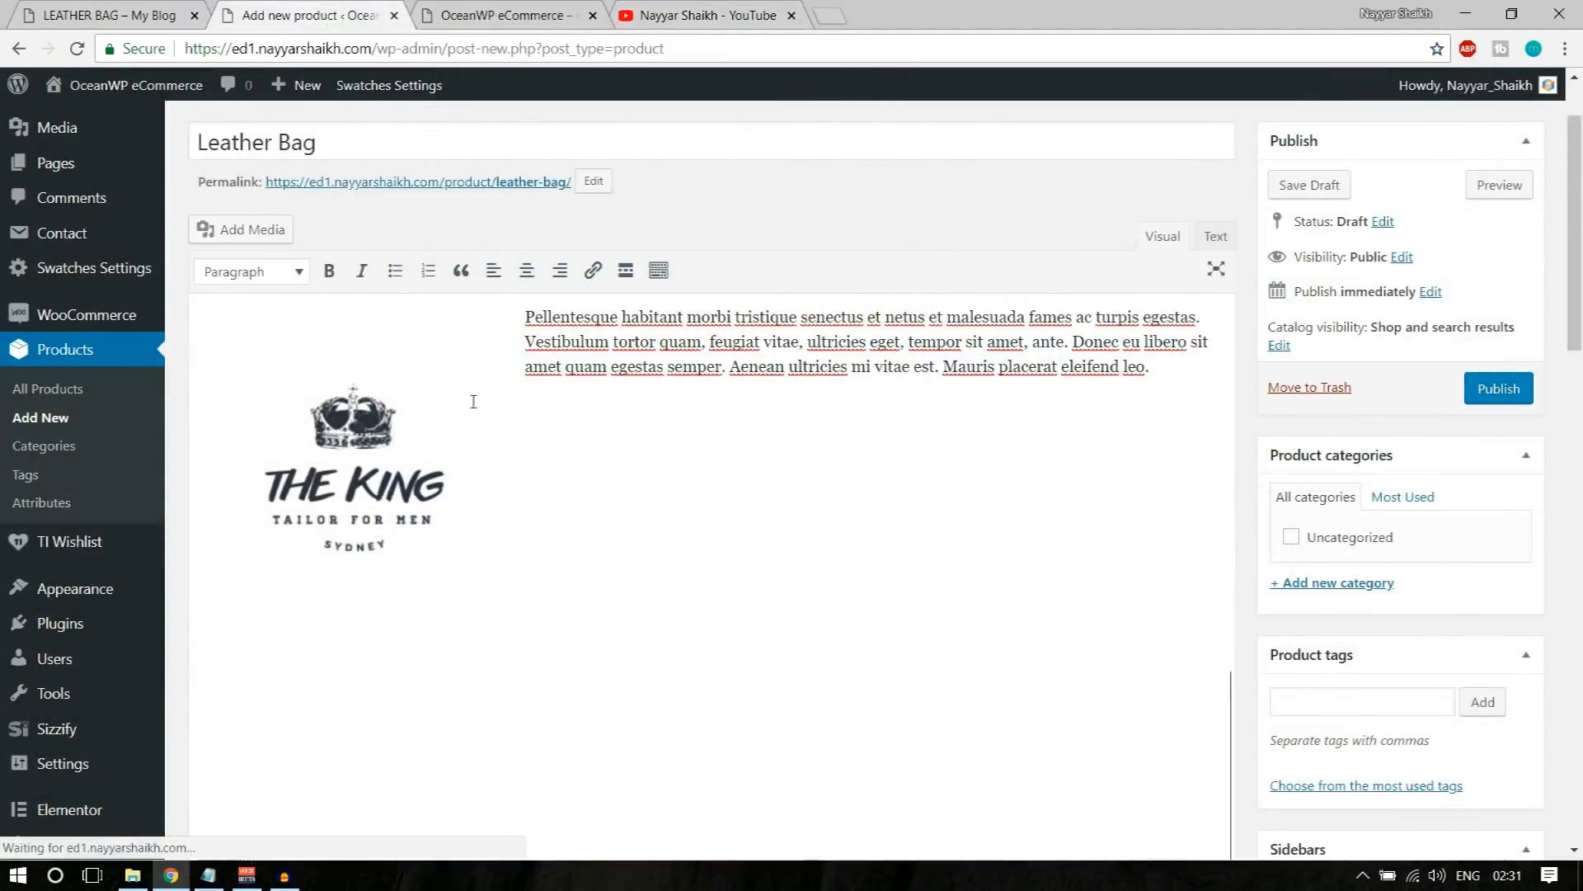
scroll(631, 556, down, 8)
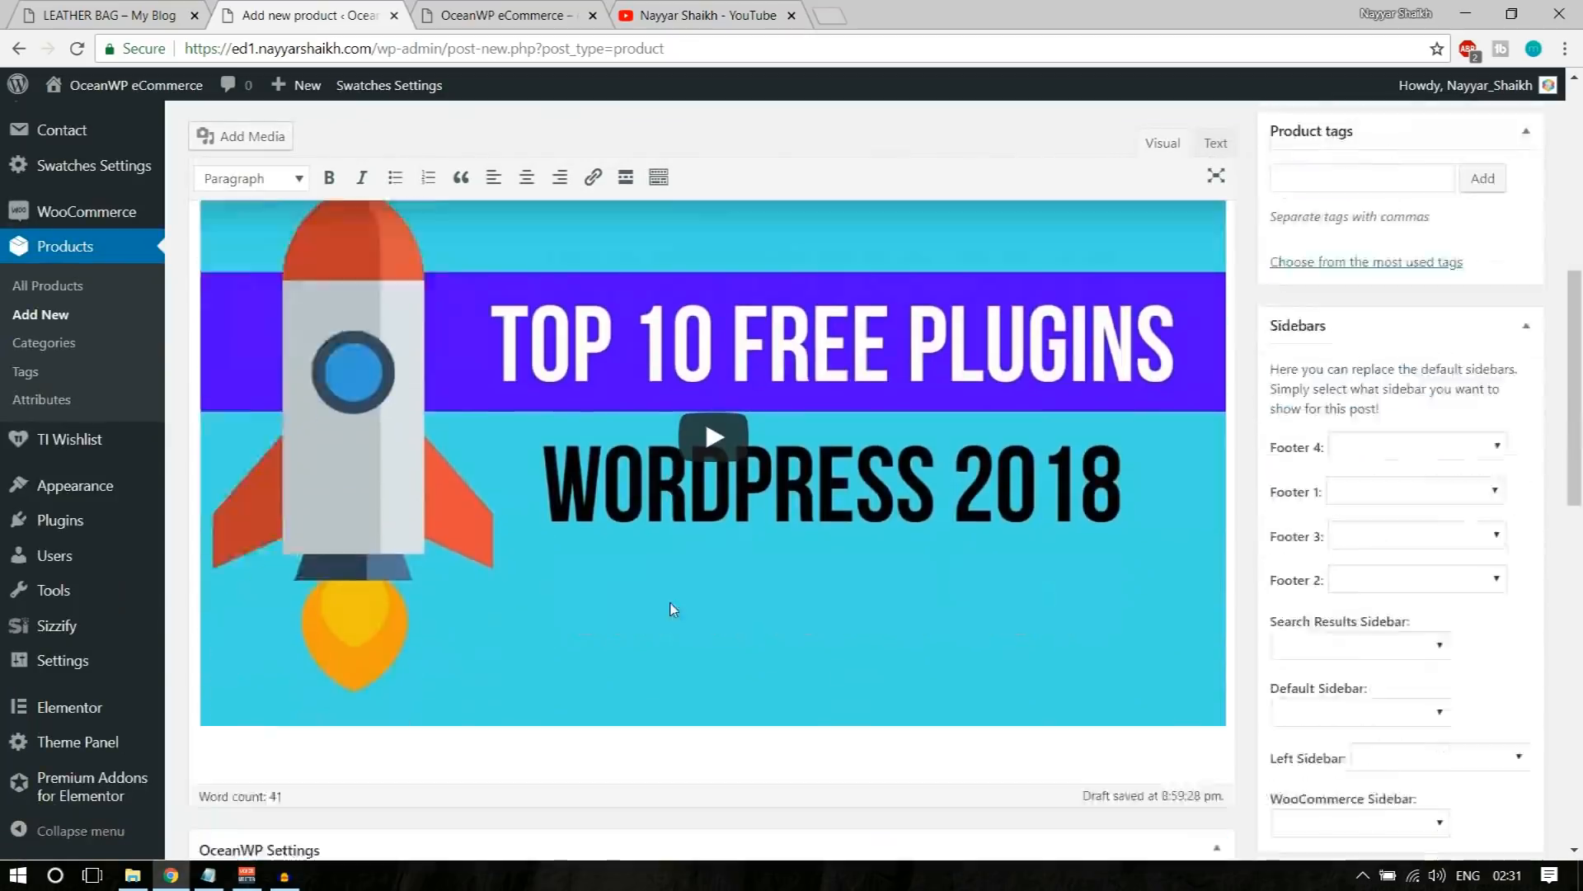
scroll(676, 600, up, 6)
scroll(676, 600, up, 3)
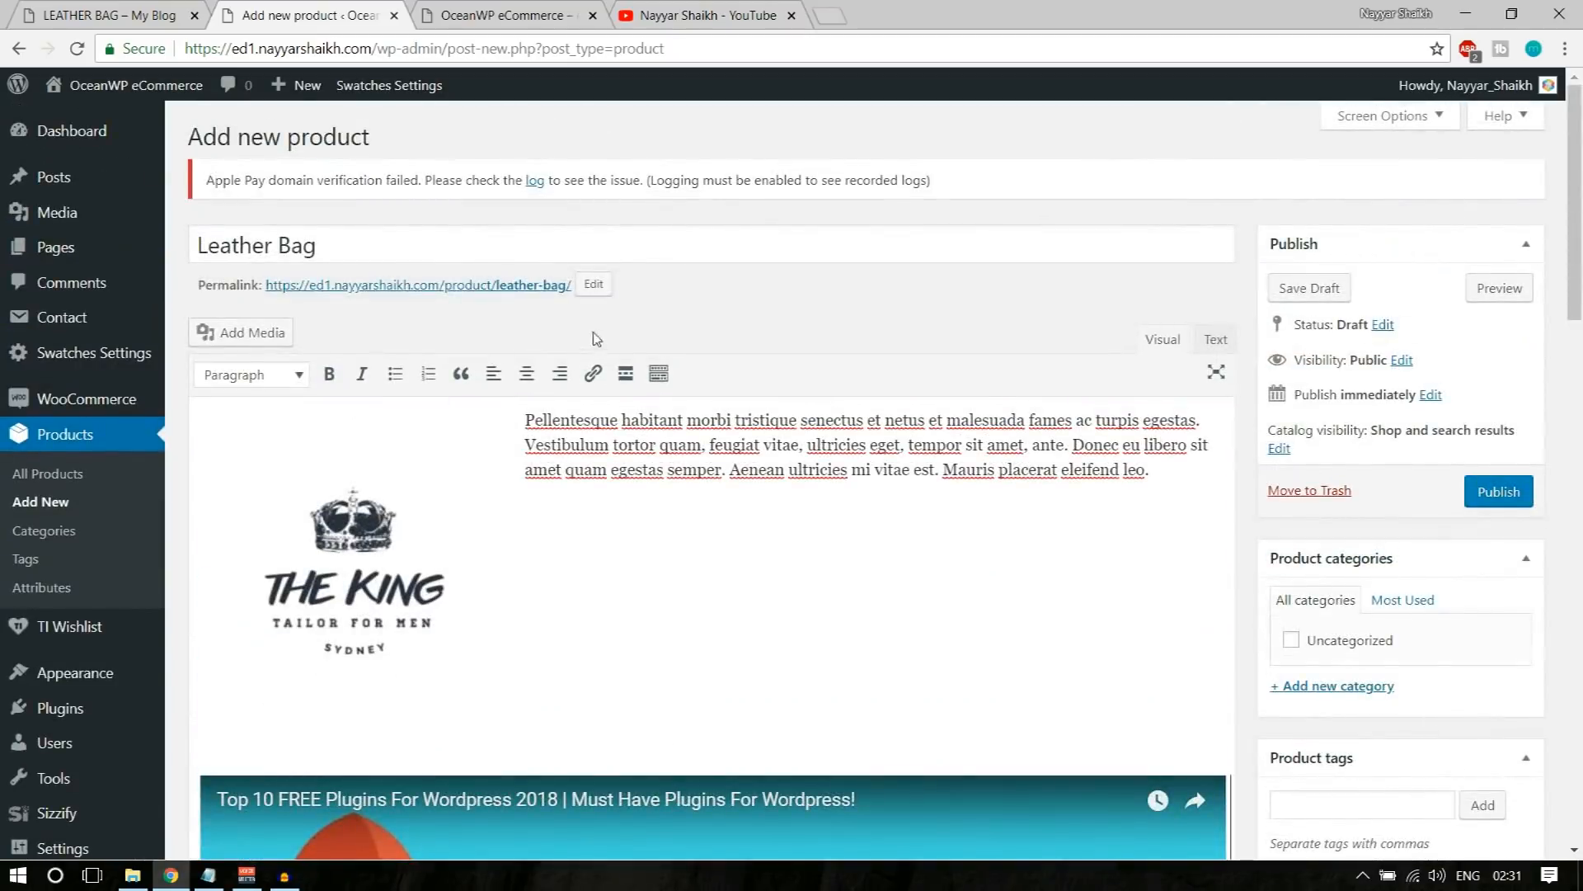
Step: Show the description editor's additional formatting tools and color the words "Pellentesque habitant morbi tristique senectus" red
drag(575, 470, 697, 472)
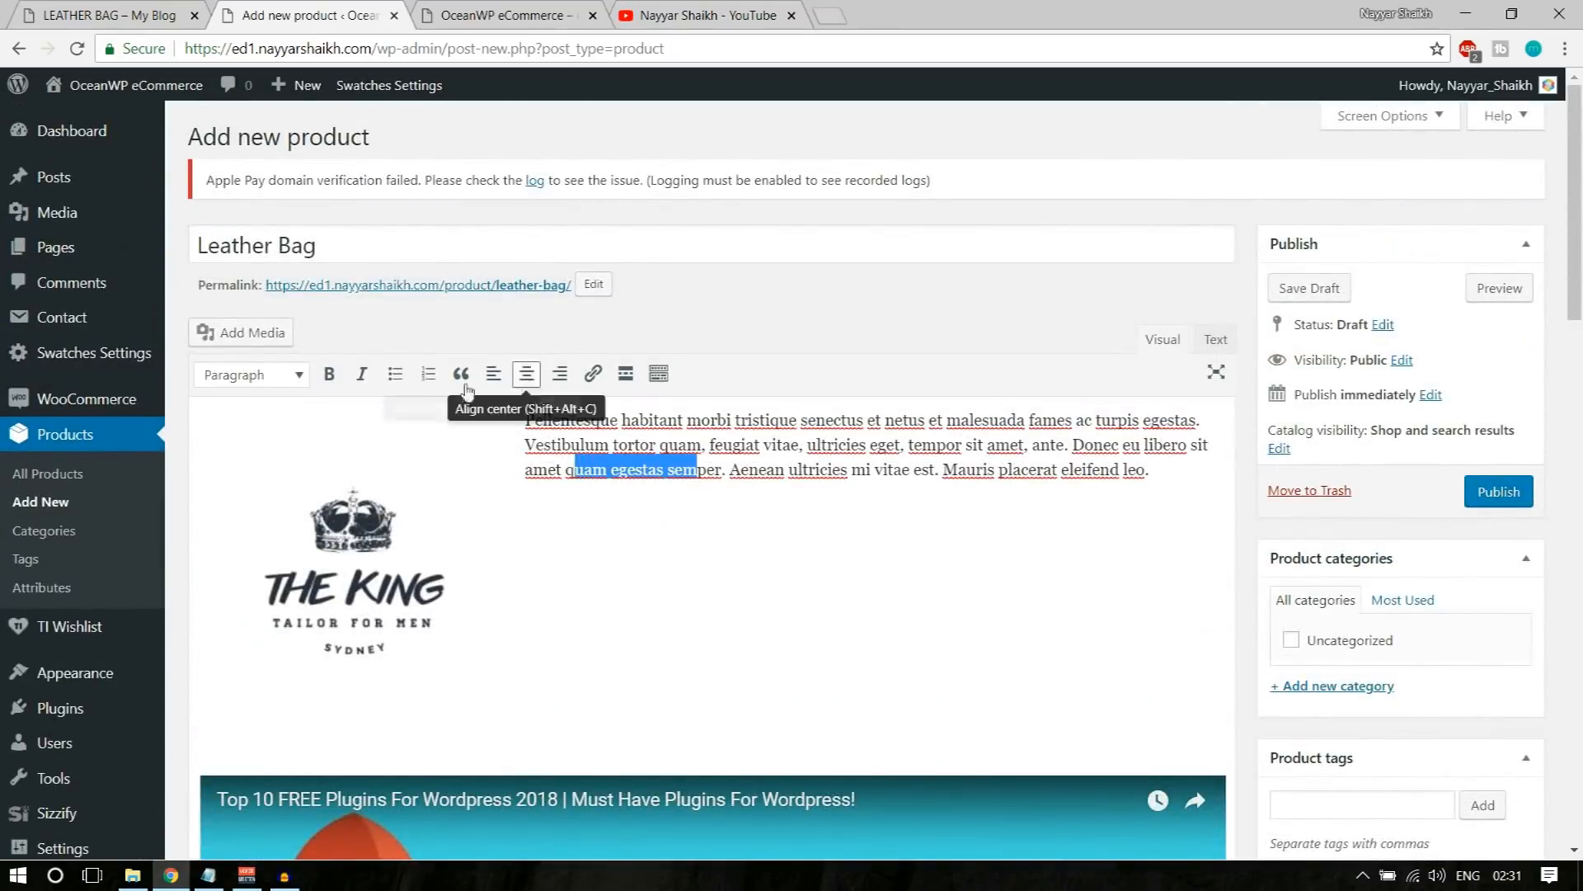
click(667, 379)
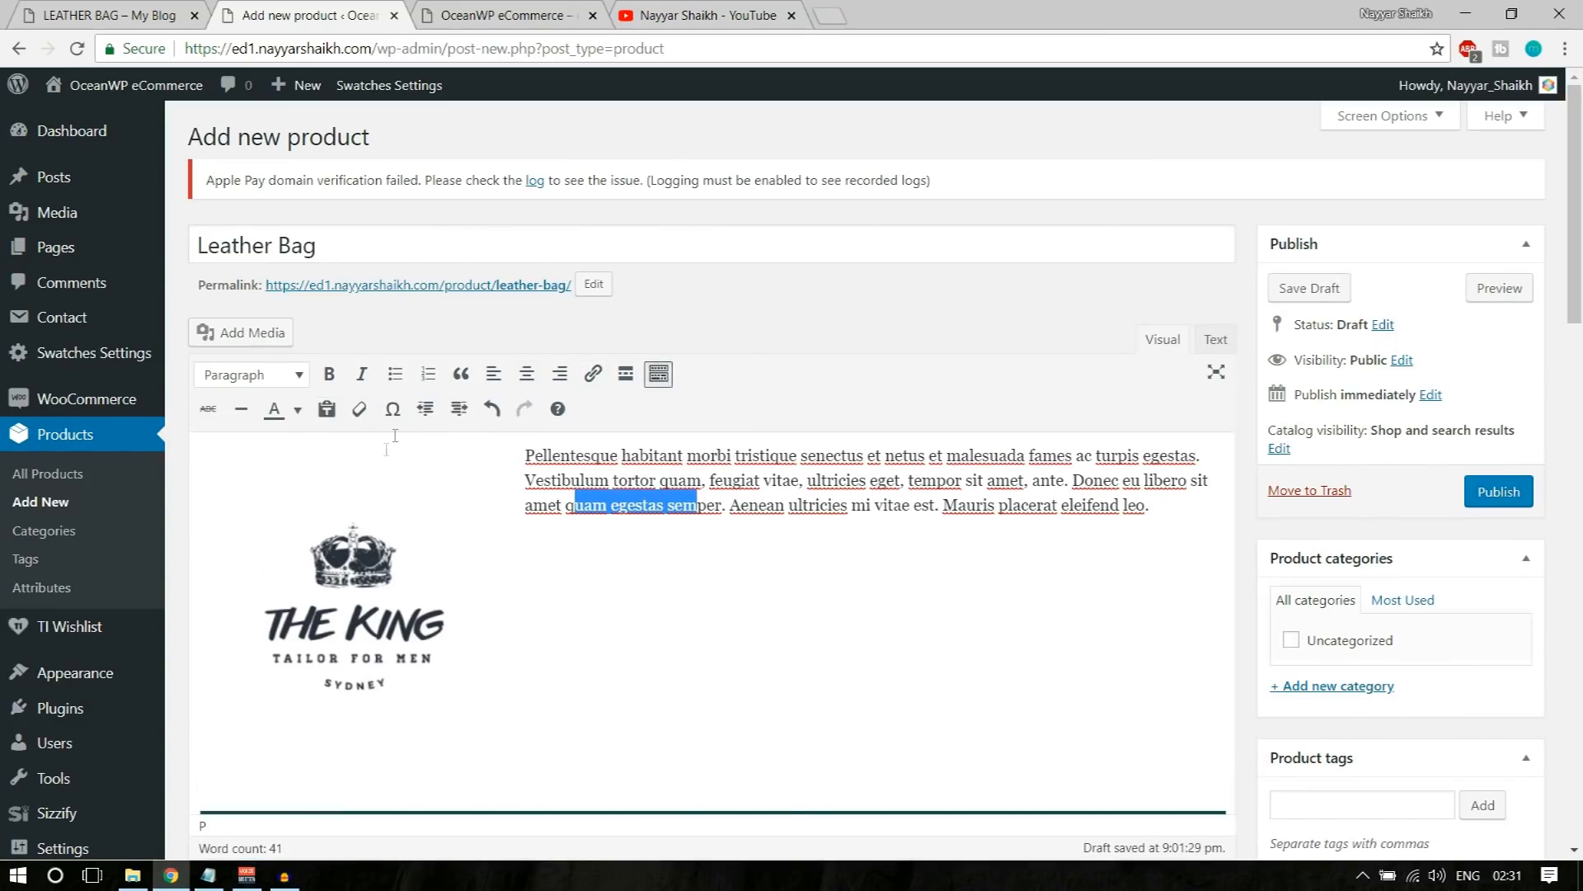
click(648, 505)
drag(526, 456, 872, 456)
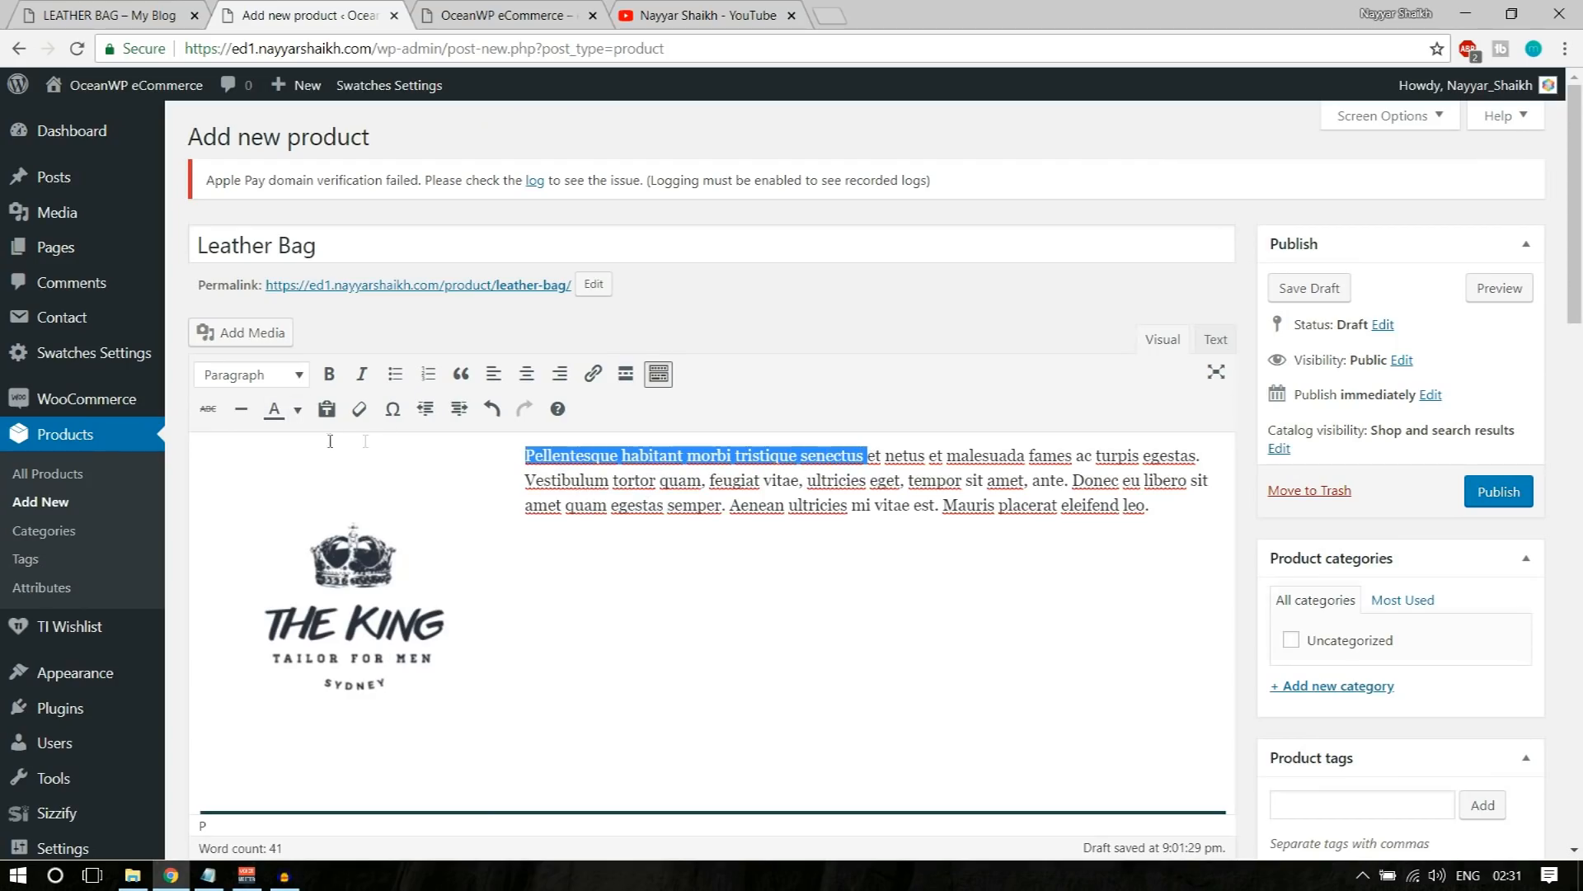
click(298, 410)
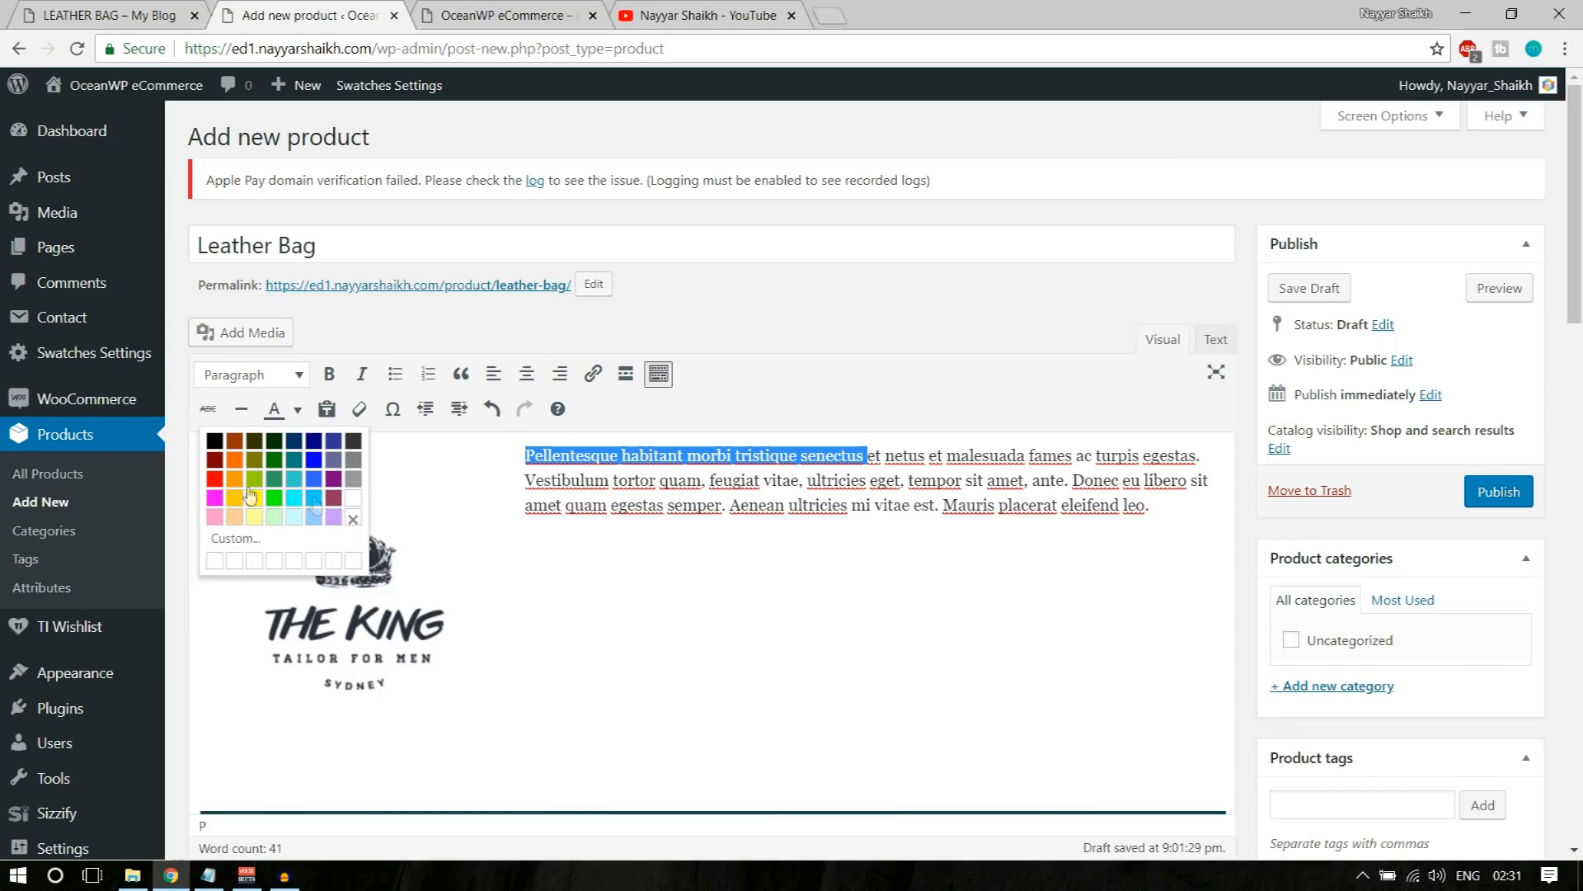
click(214, 477)
click(562, 480)
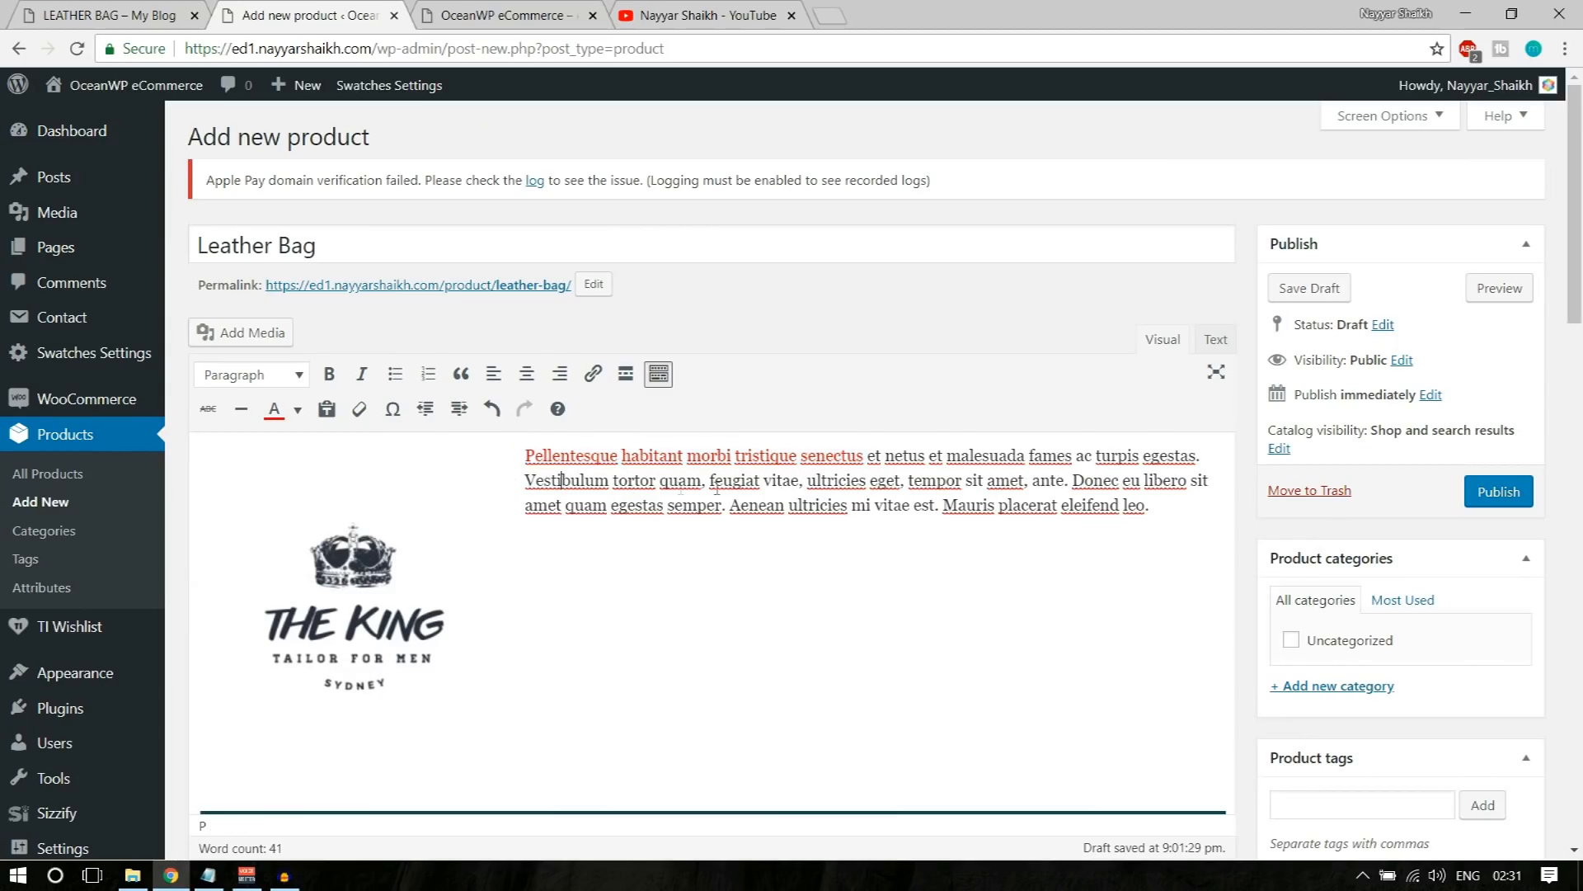
Step: Link the word "Vestibulum" in the product description to the placeholder URL #
click(800, 485)
drag(525, 480, 601, 478)
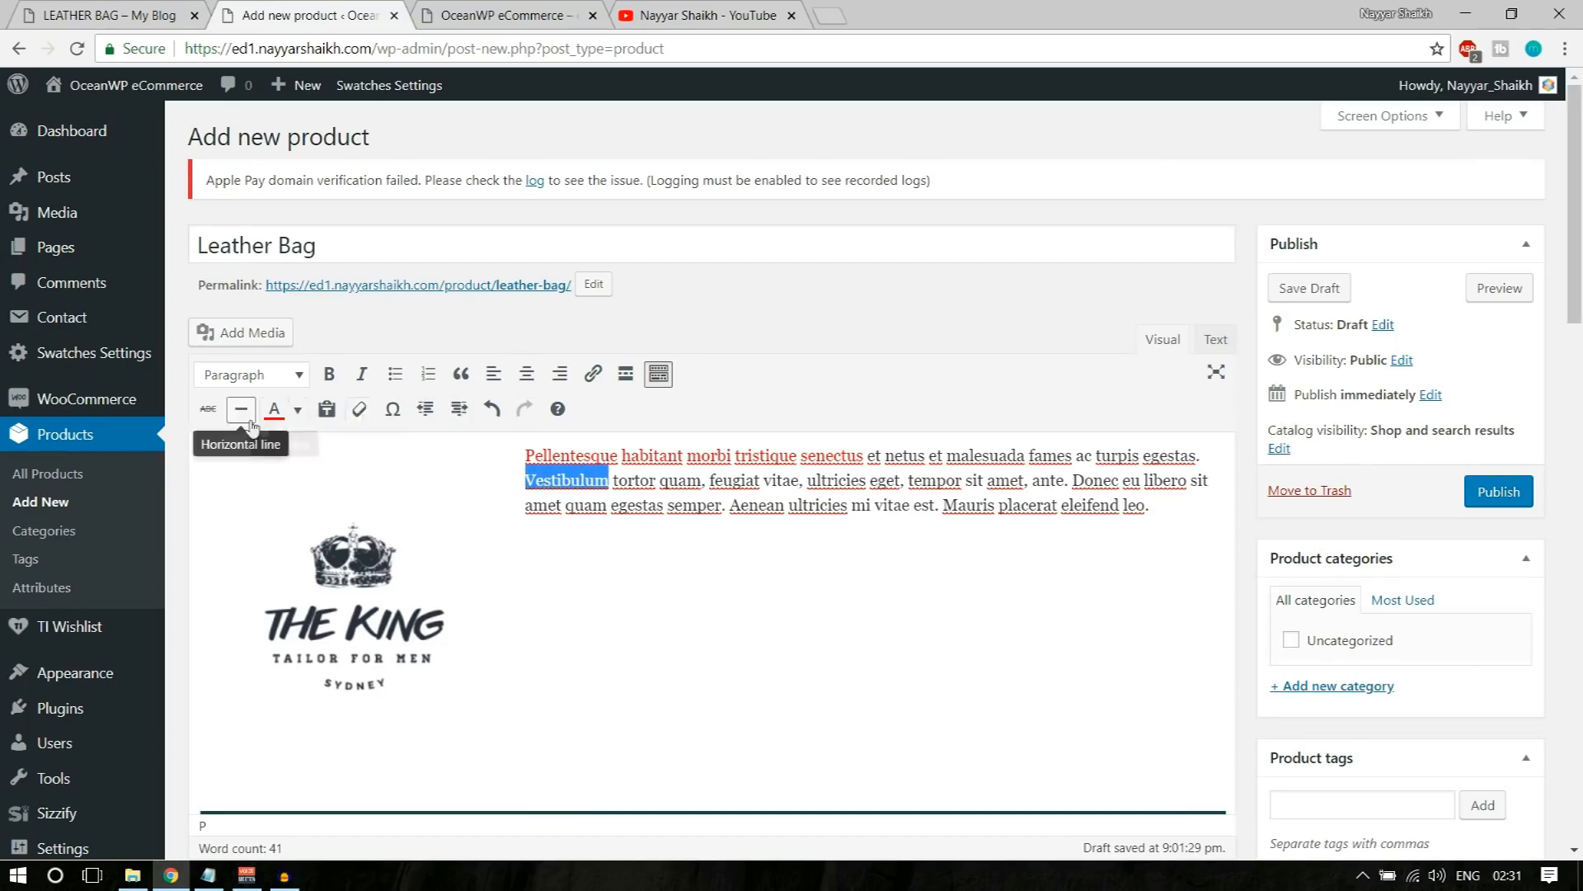
click(592, 381)
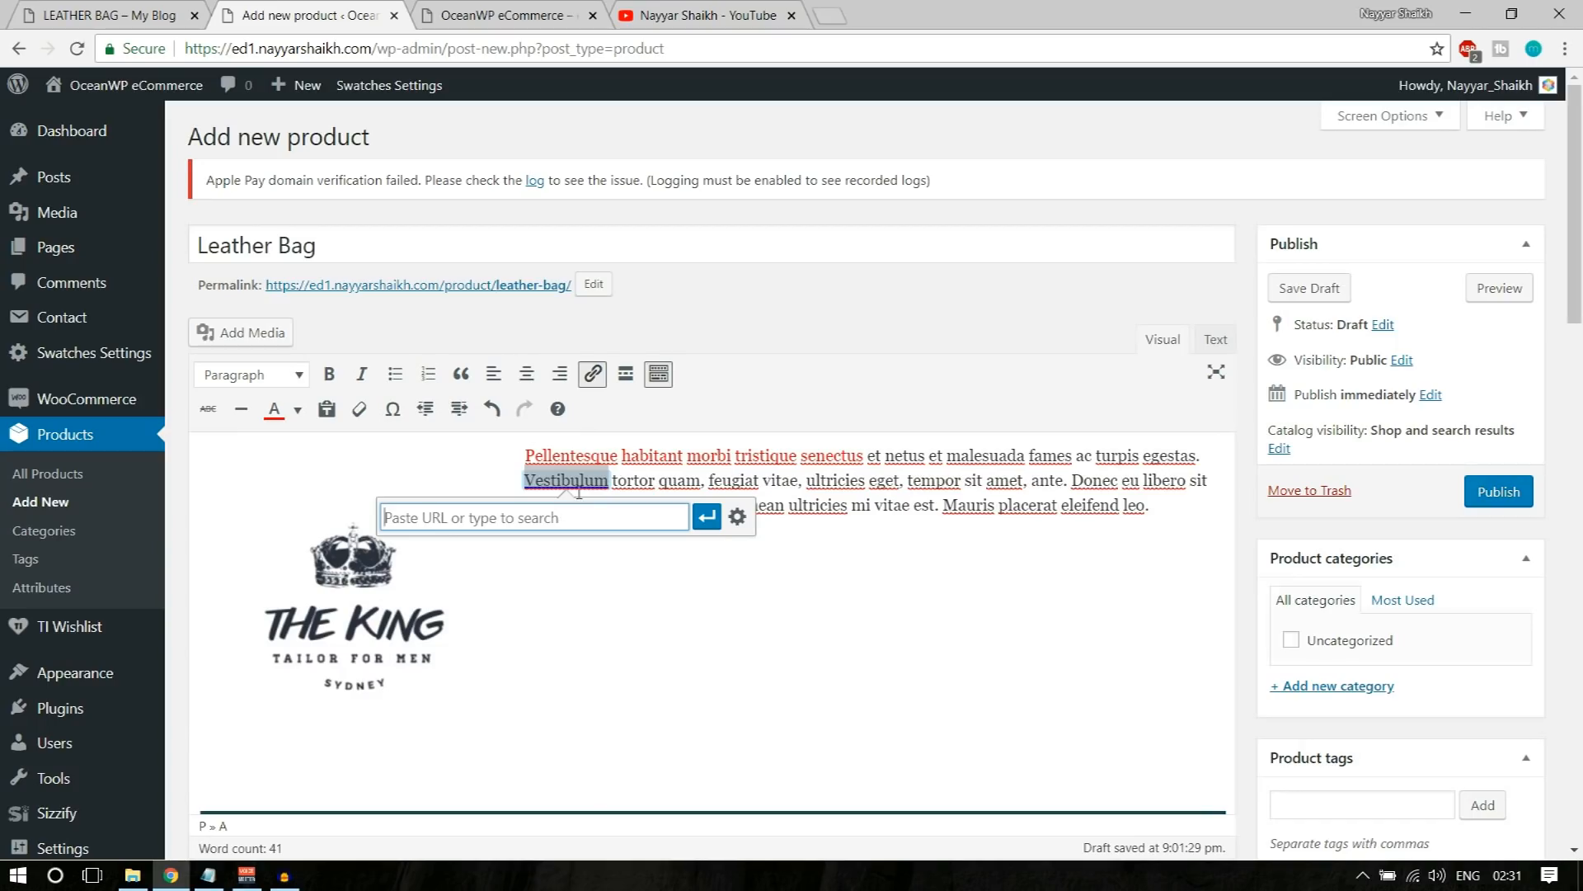
text(#)
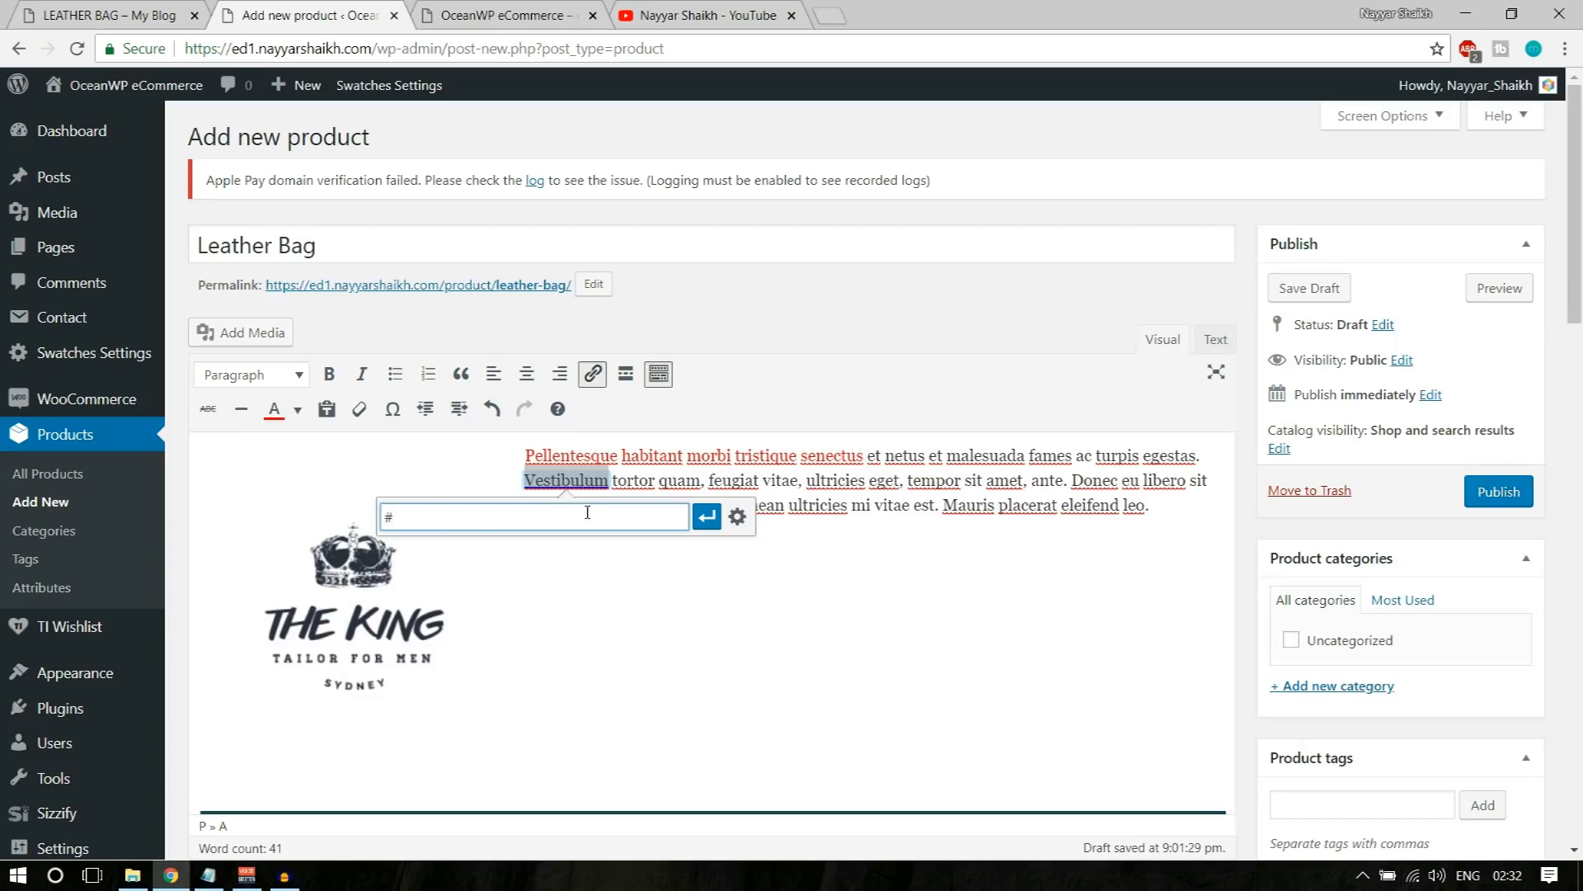
click(707, 516)
click(803, 607)
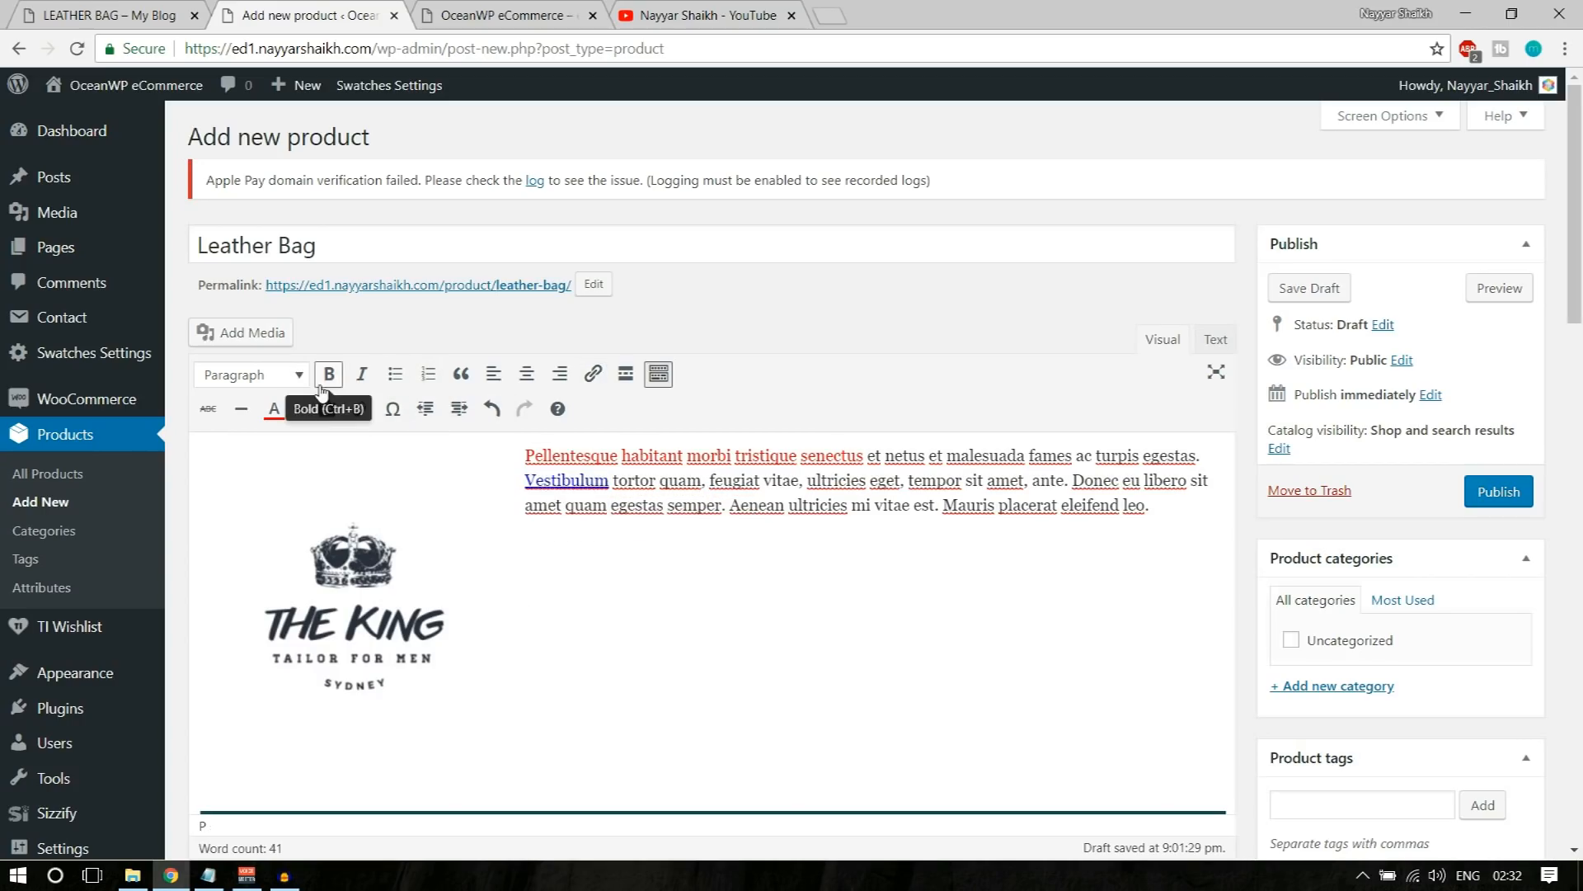
click(290, 375)
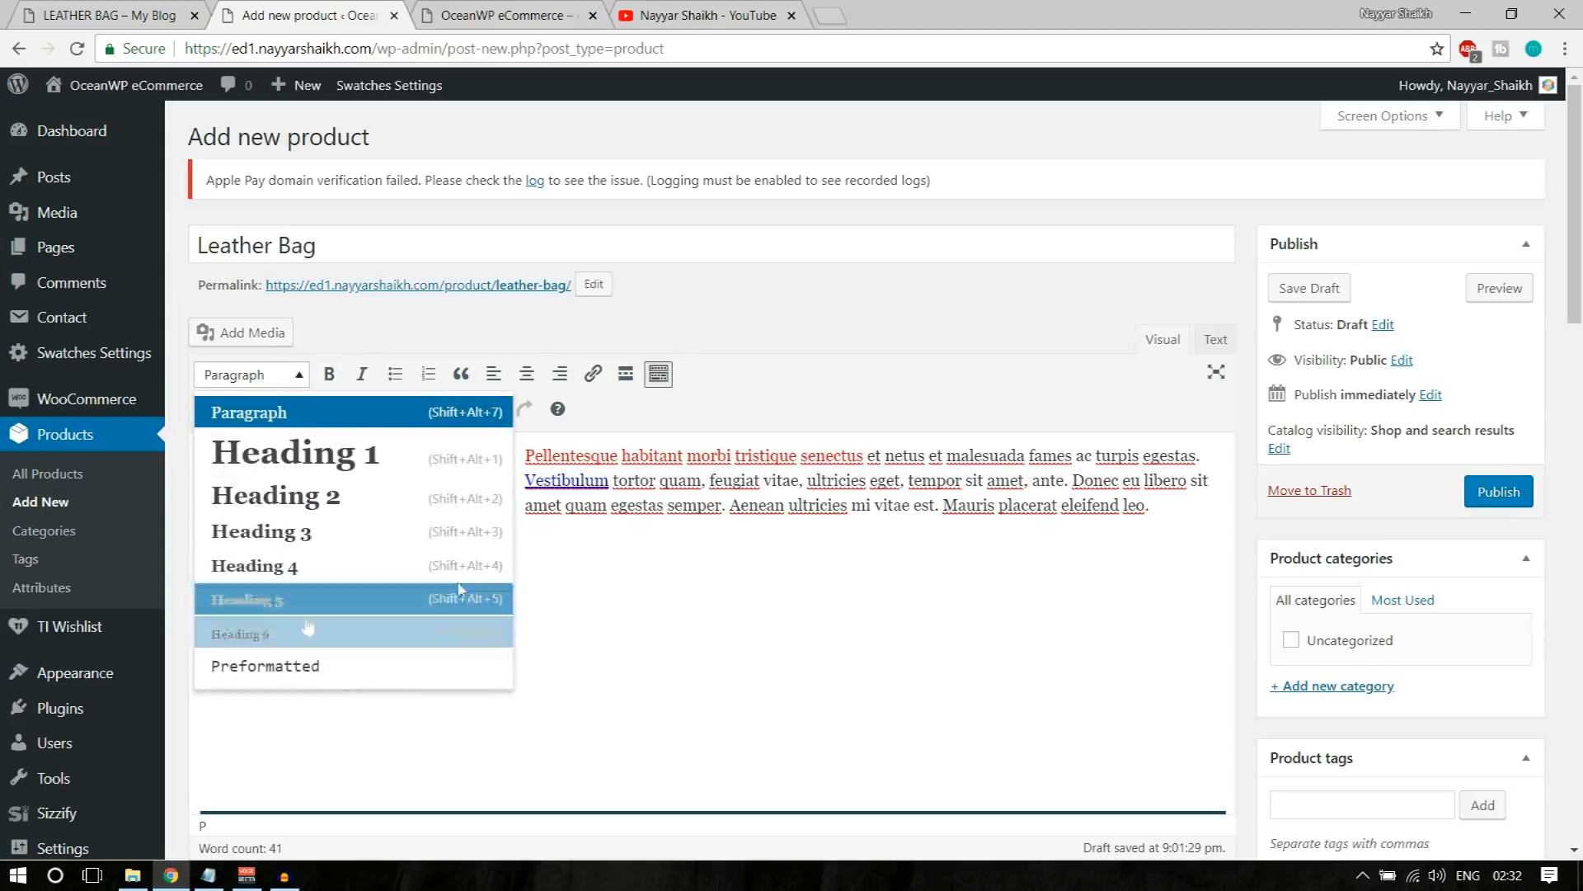
click(679, 593)
scroll(724, 662, down, 3)
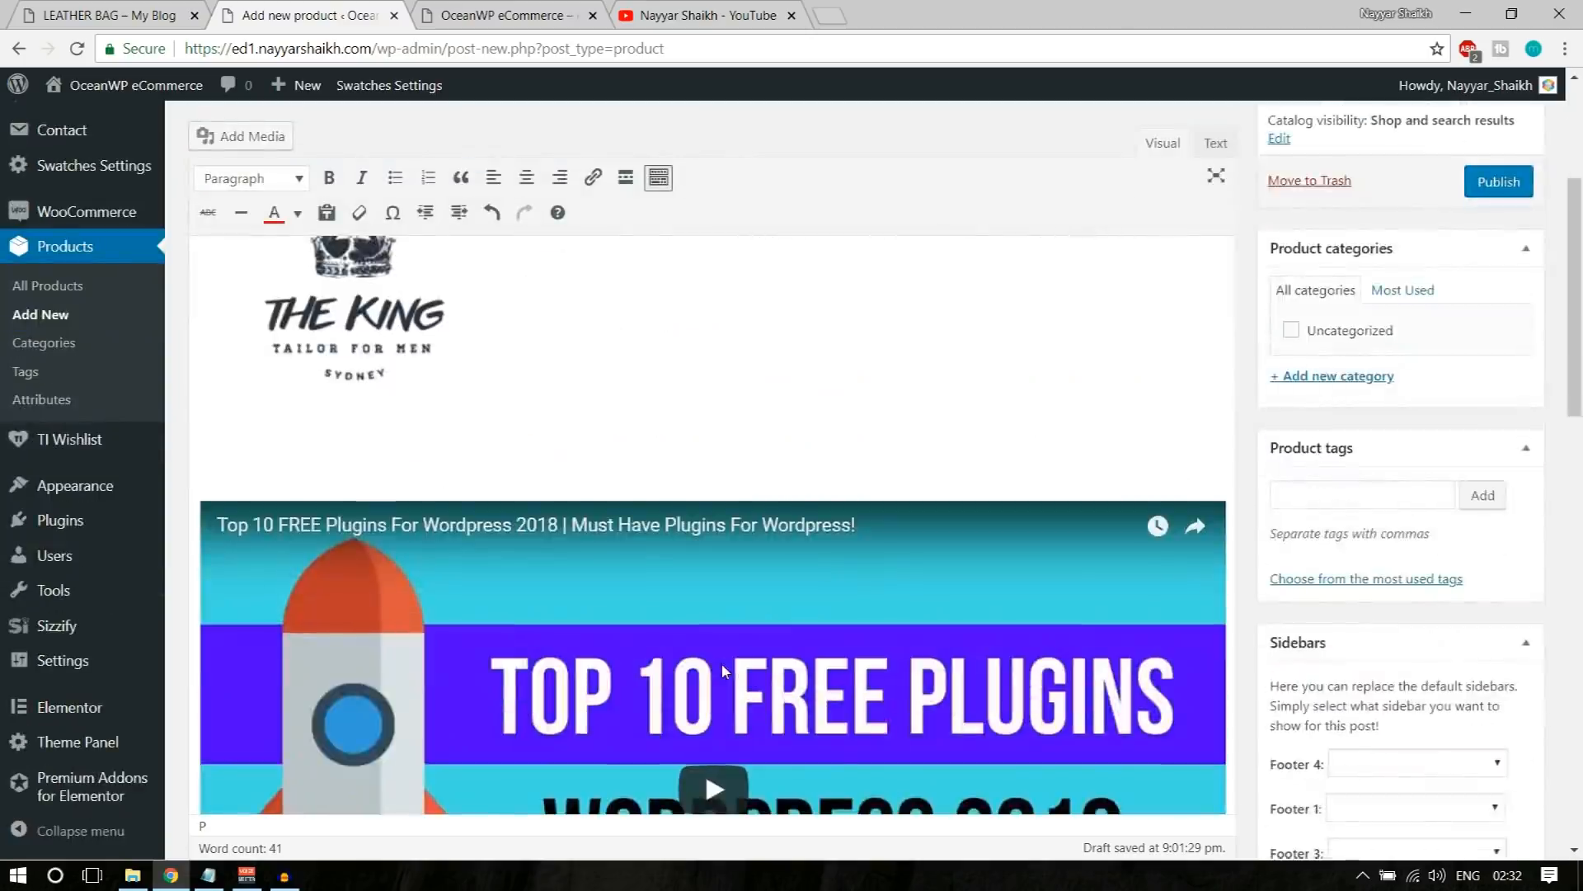
Step: Create a product category named Bags and assign it to the Leather Bag product
scroll(722, 665, down, 5)
scroll(723, 667, up, 1)
scroll(722, 666, up, 10)
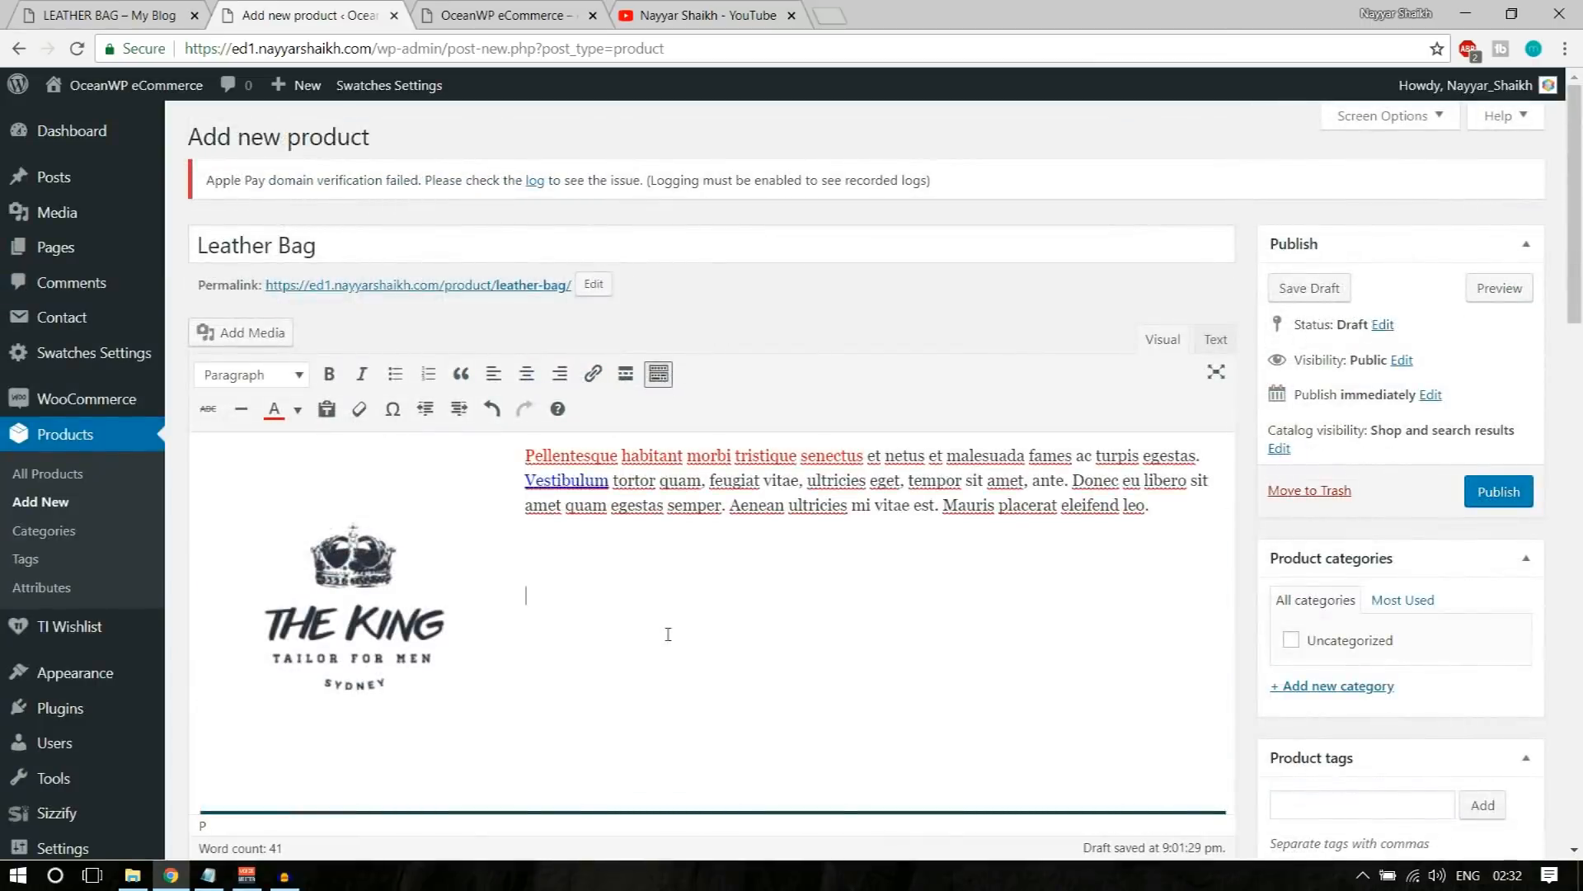
scroll(668, 635, down, 1)
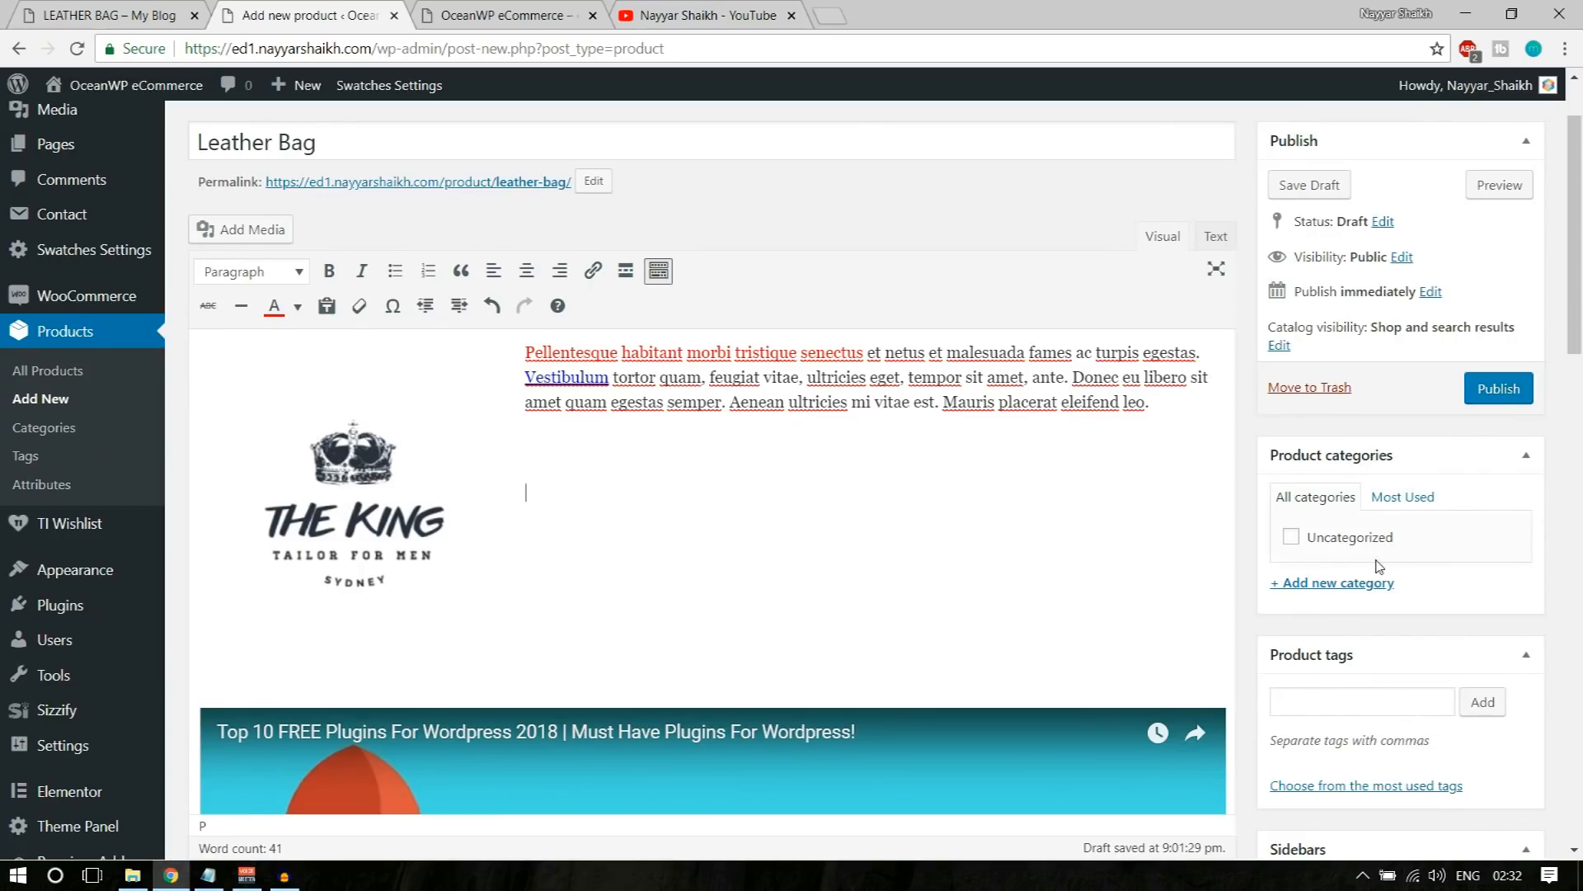
scroll(1358, 611, up, 1)
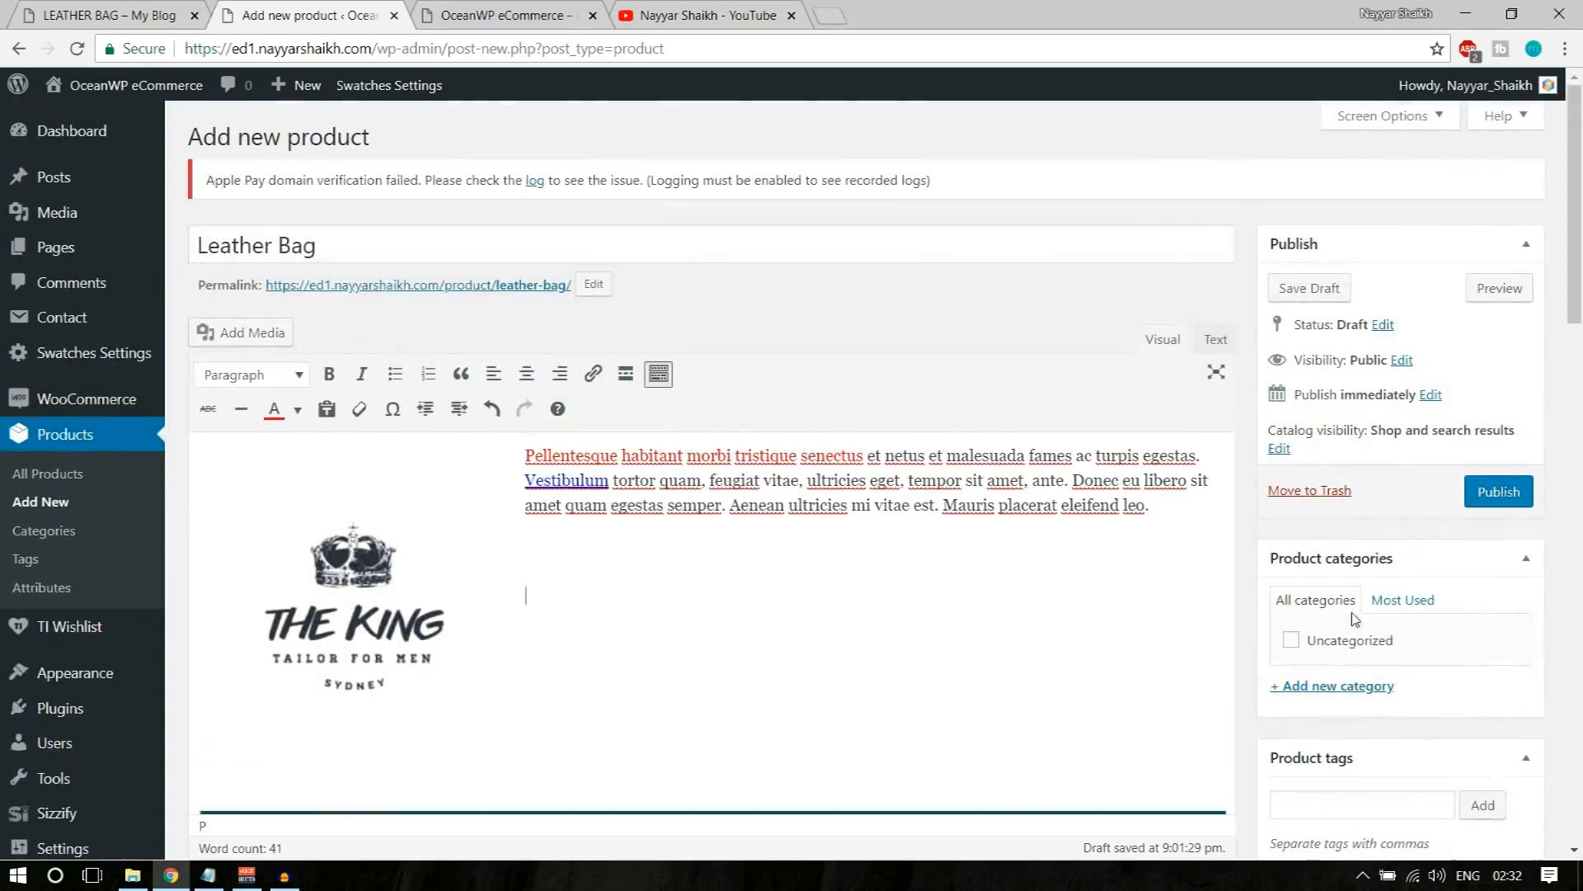
scroll(1286, 627, down, 2)
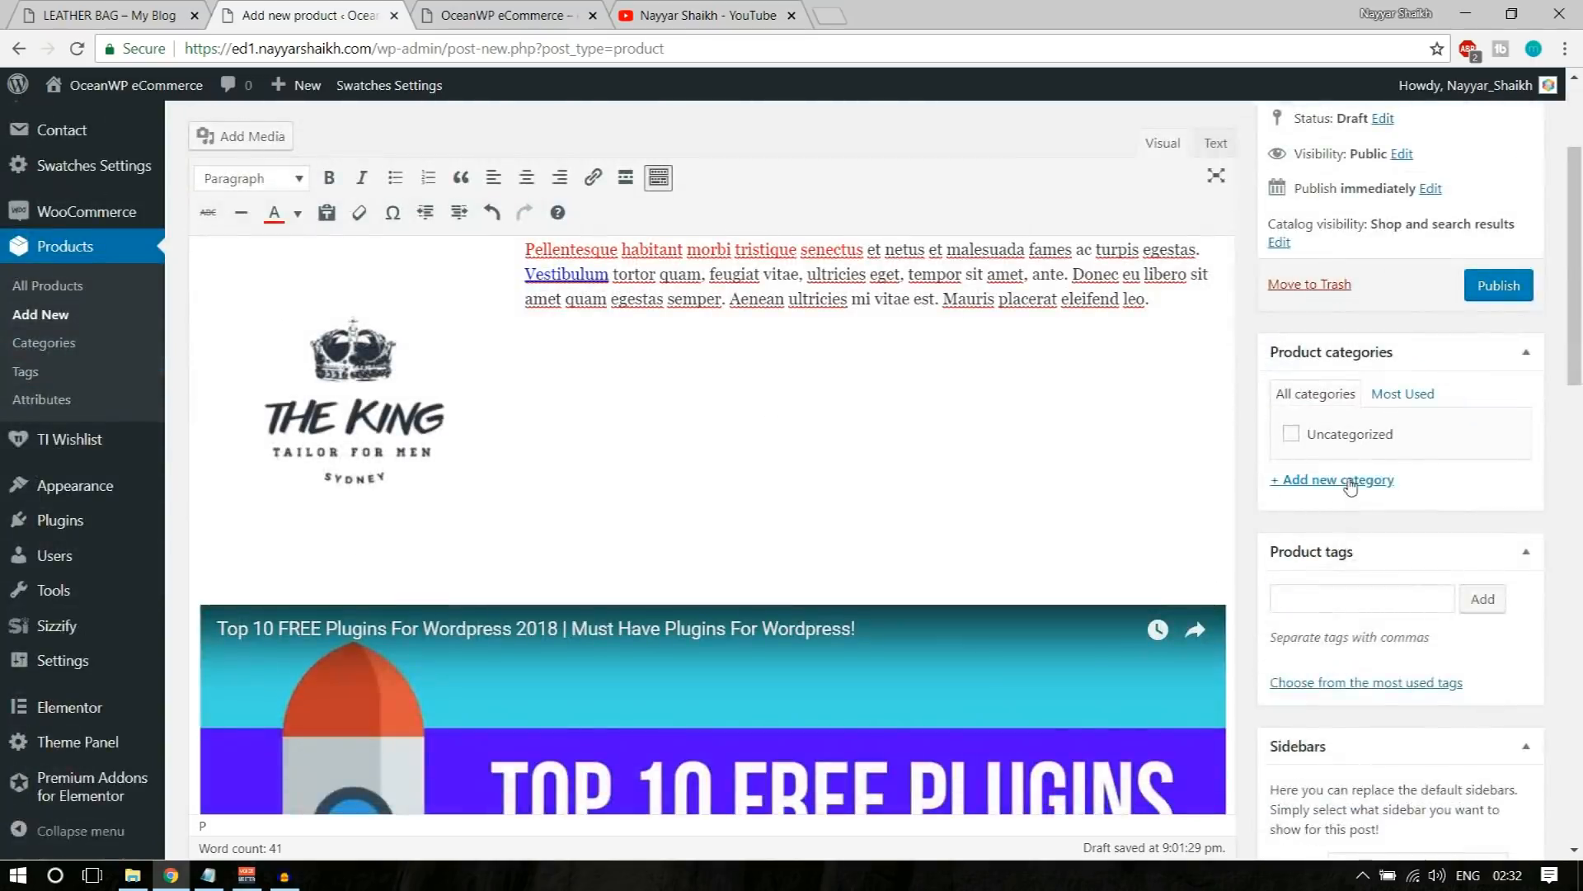
click(1353, 481)
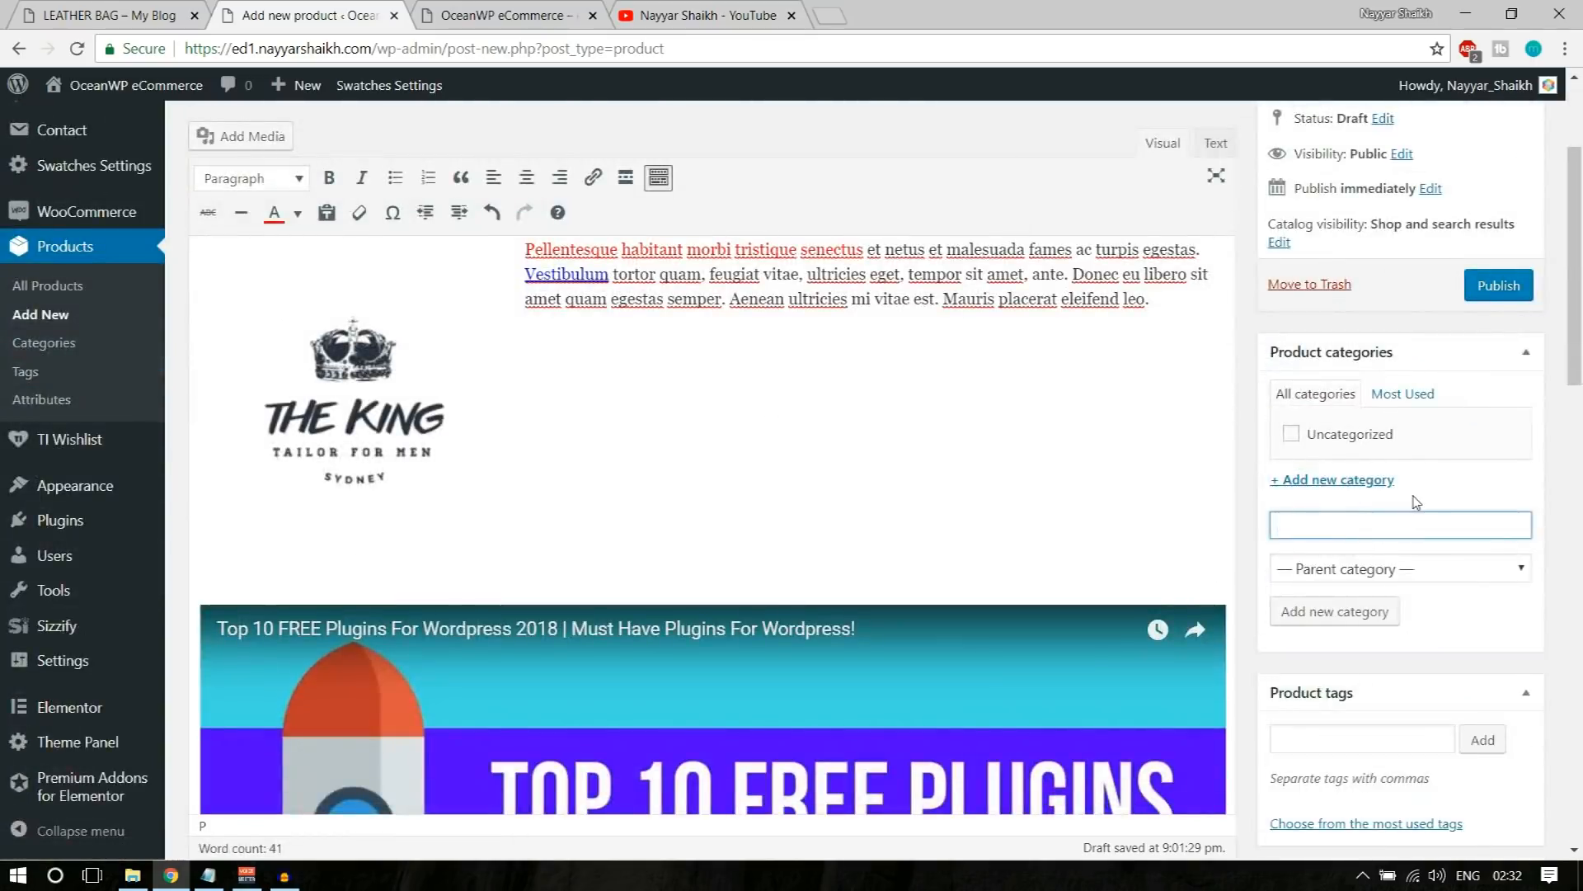
click(1340, 627)
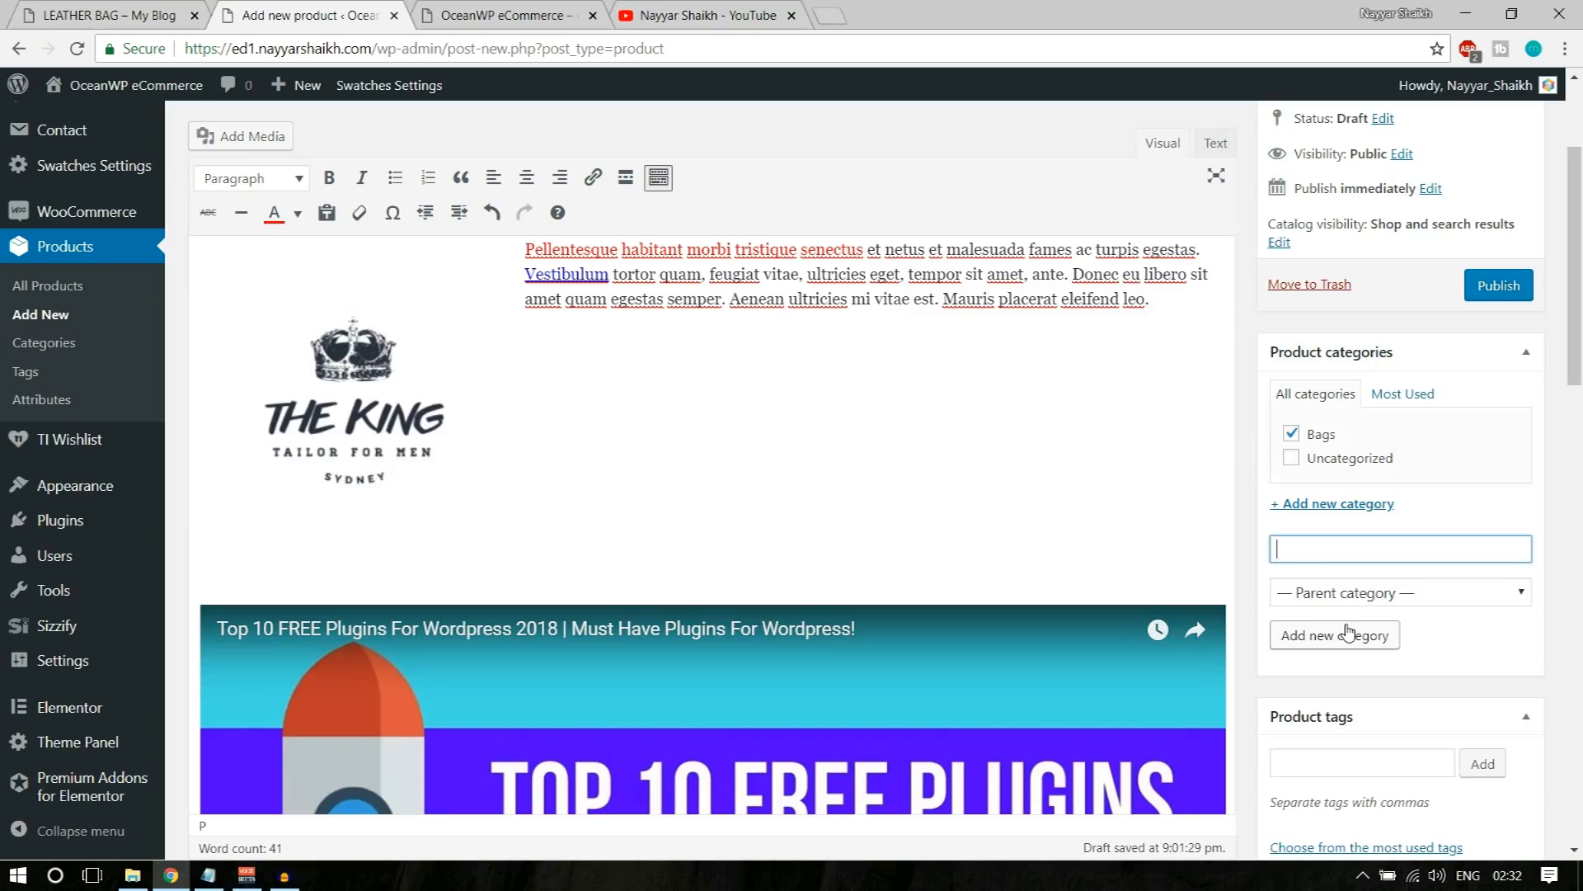
Step: Fill in another new category named "Laether Bags" with Bags as its parent category, without adding it
click(1384, 546)
text(Laether Bags)
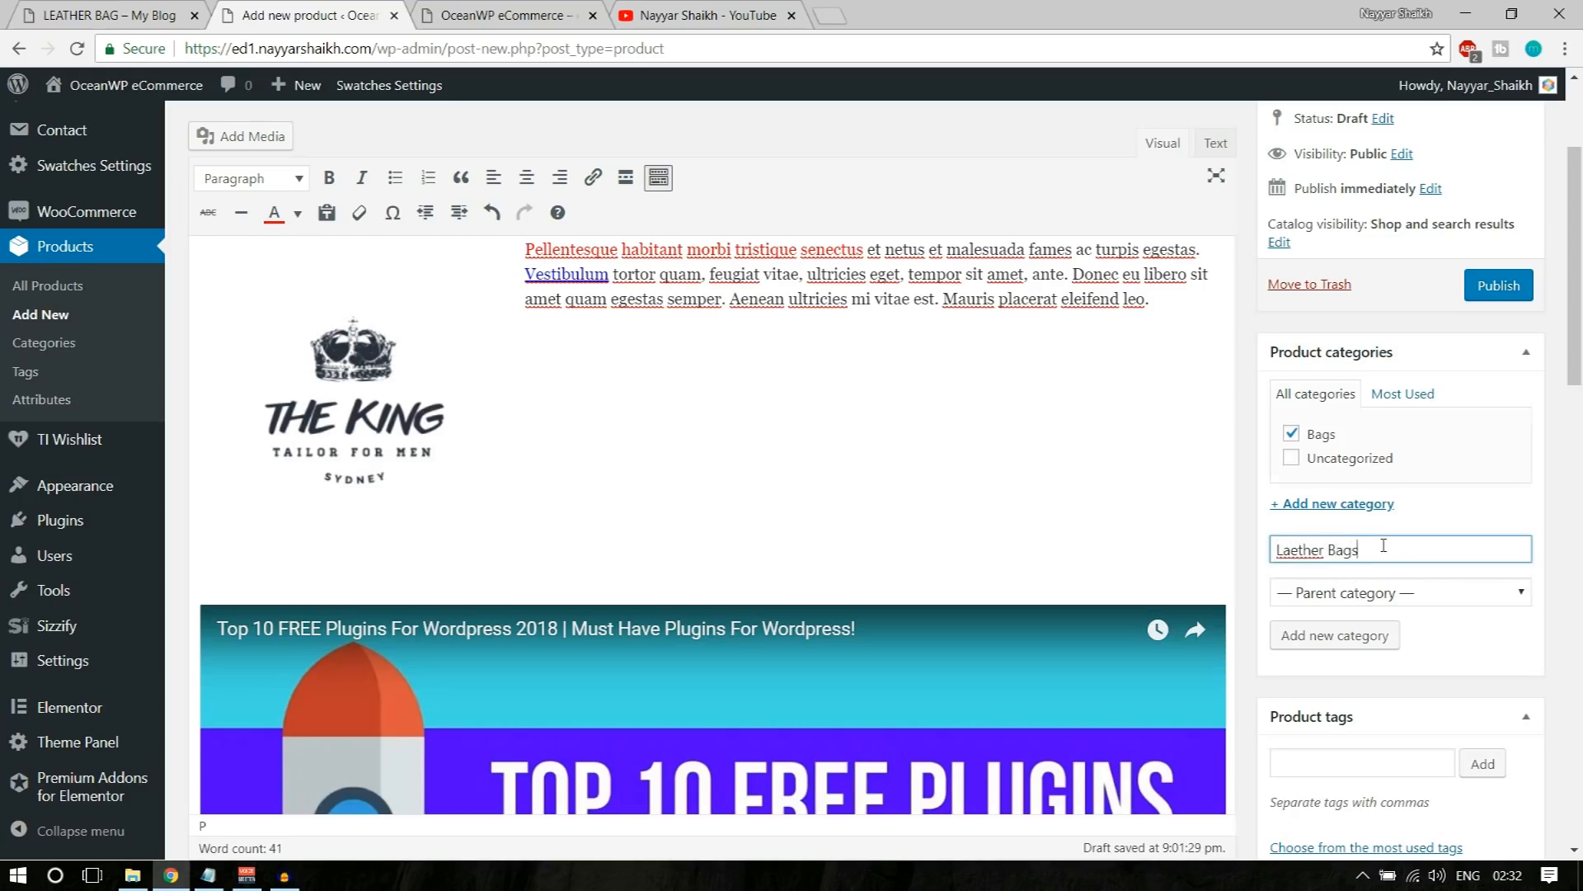
click(1391, 592)
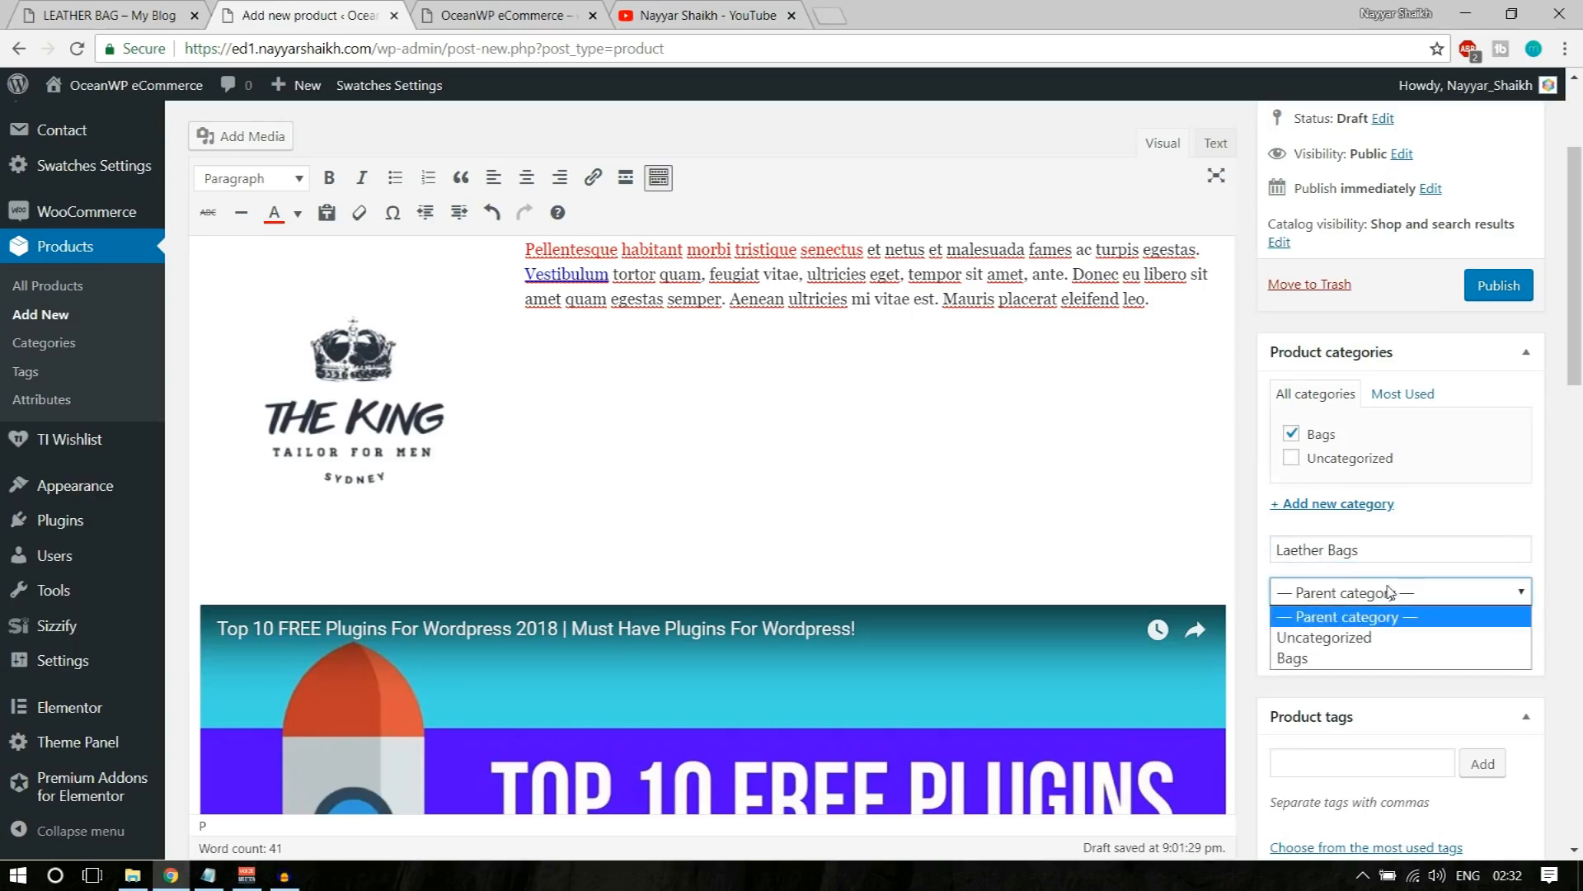
click(1354, 656)
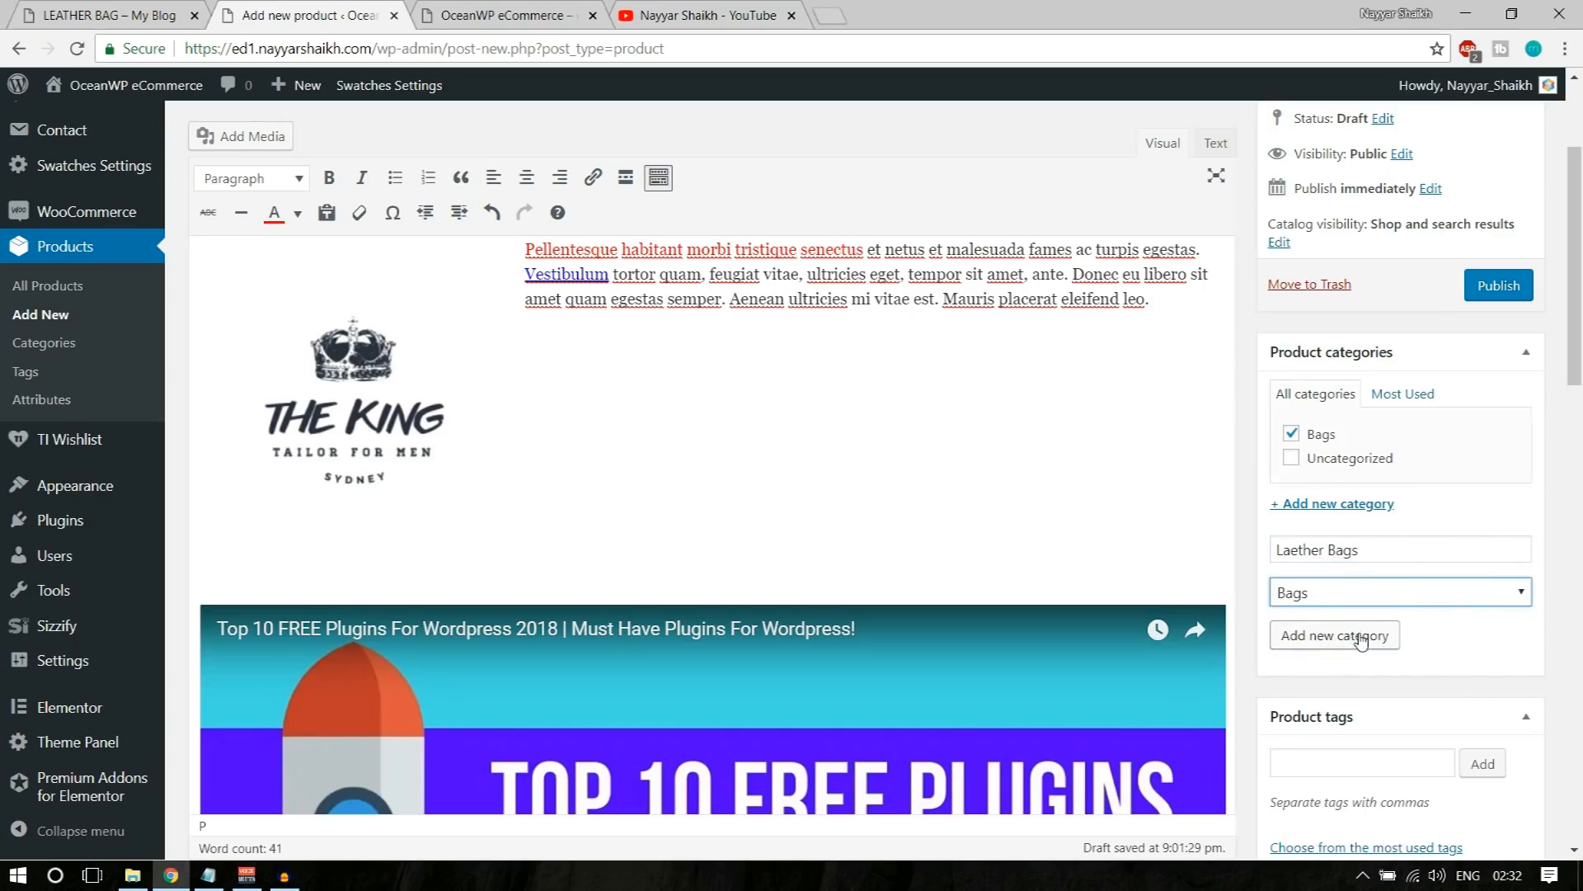
click(1468, 649)
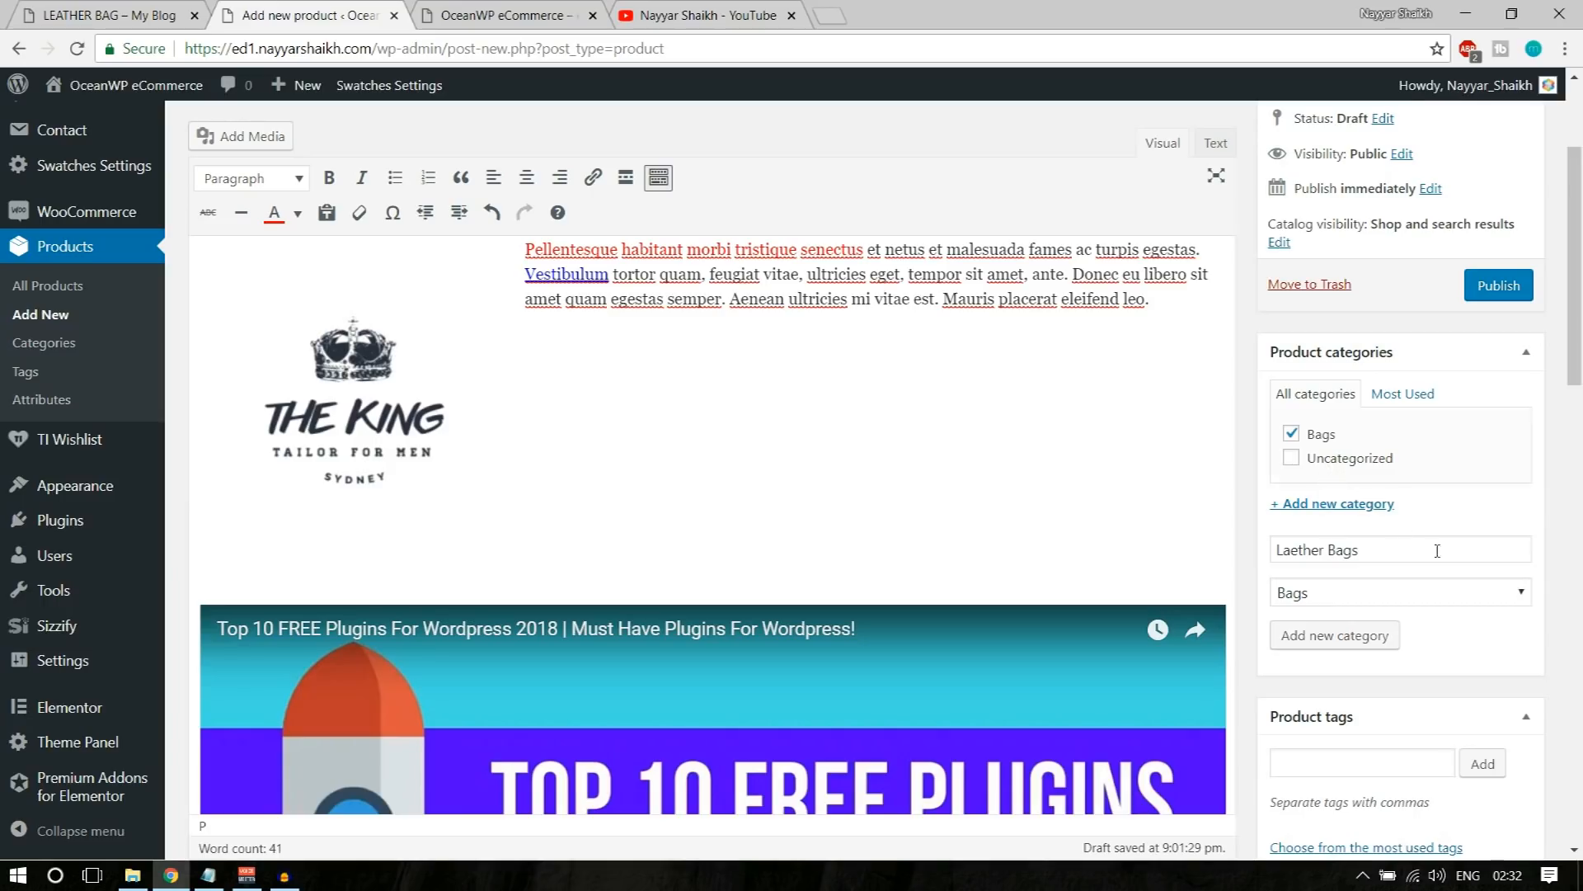
Step: Add the product tag Leather to the Leather Bag product
scroll(1492, 649, down, 3)
click(1328, 555)
scroll(1530, 592, down, 1)
scroll(1529, 592, down, 2)
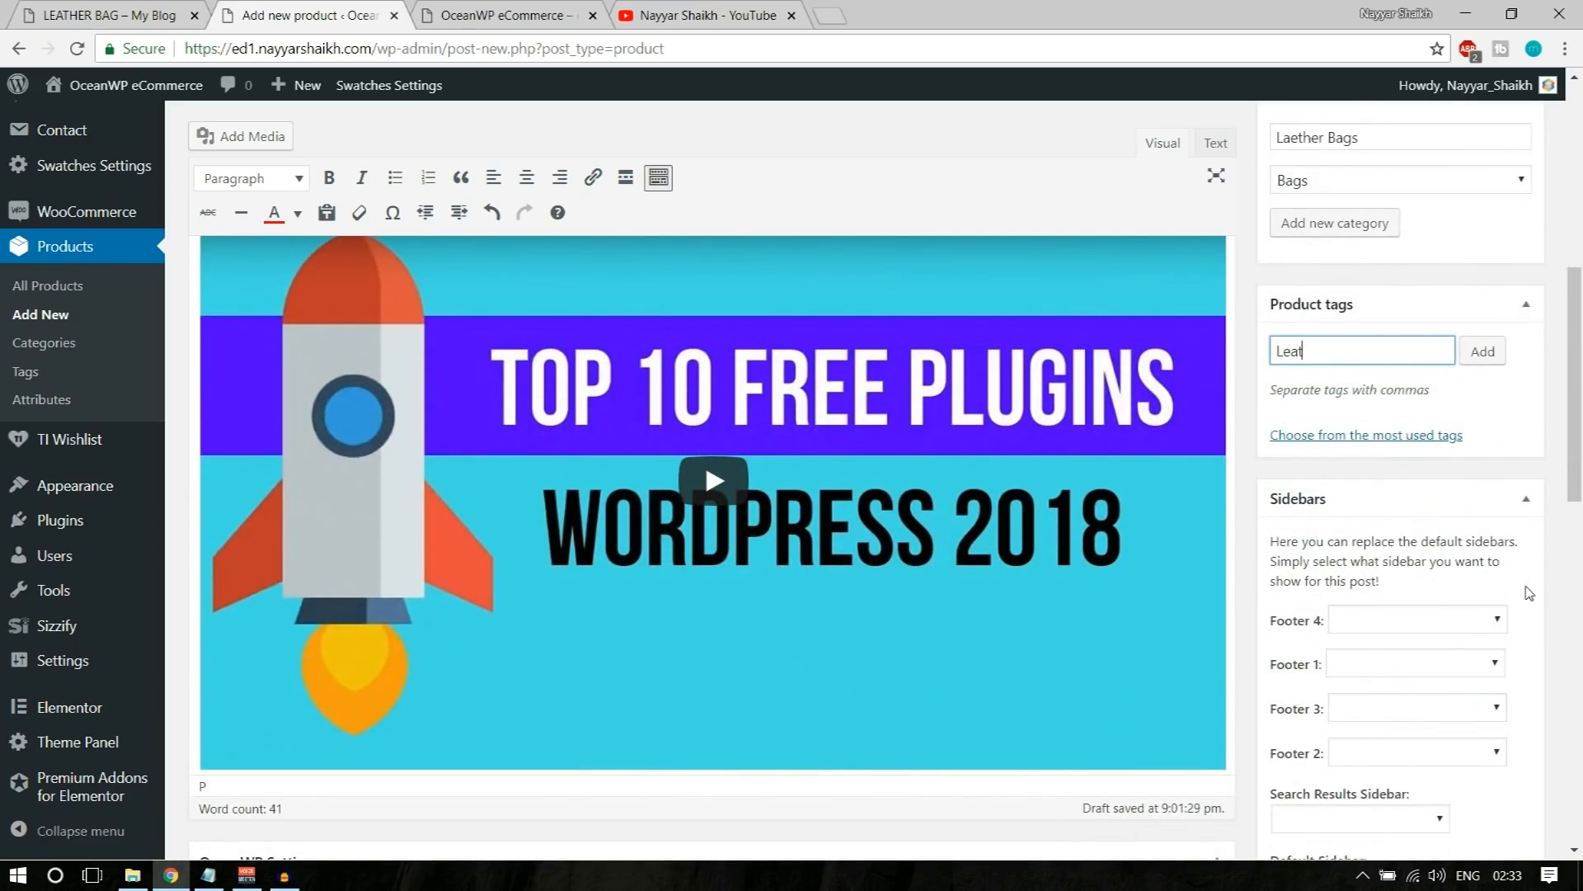
key(Return)
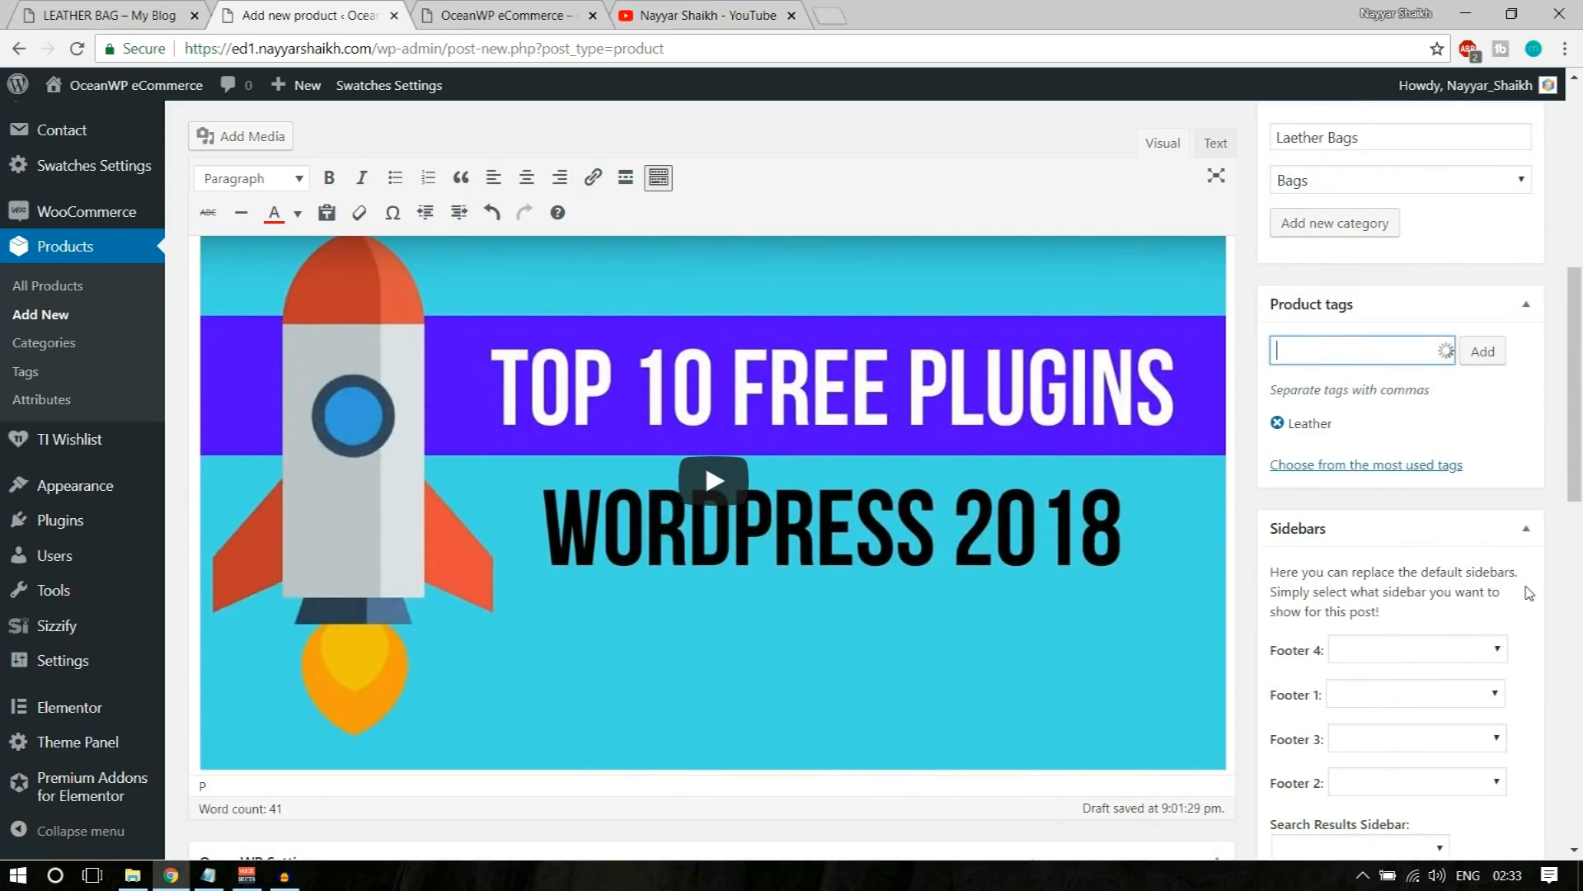
key(Return)
Step: Switch to the demo store's Leather Bag page and examine how its gallery thumbnails change the main product image
scroll(1550, 606, down, 4)
scroll(1575, 619, down, 3)
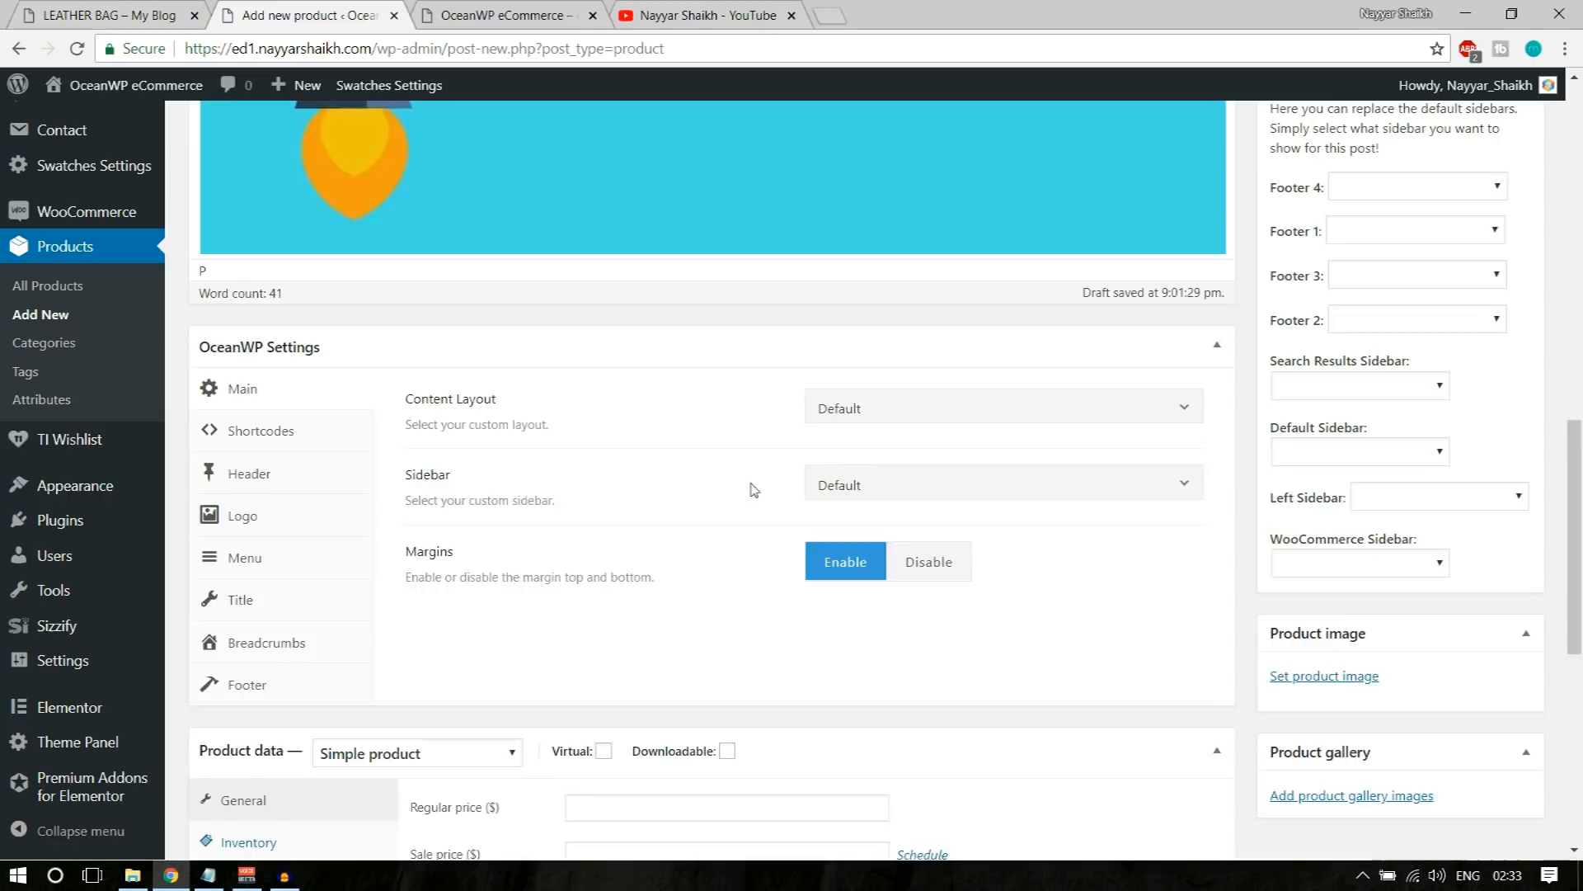
scroll(753, 499, down, 1)
scroll(756, 502, down, 5)
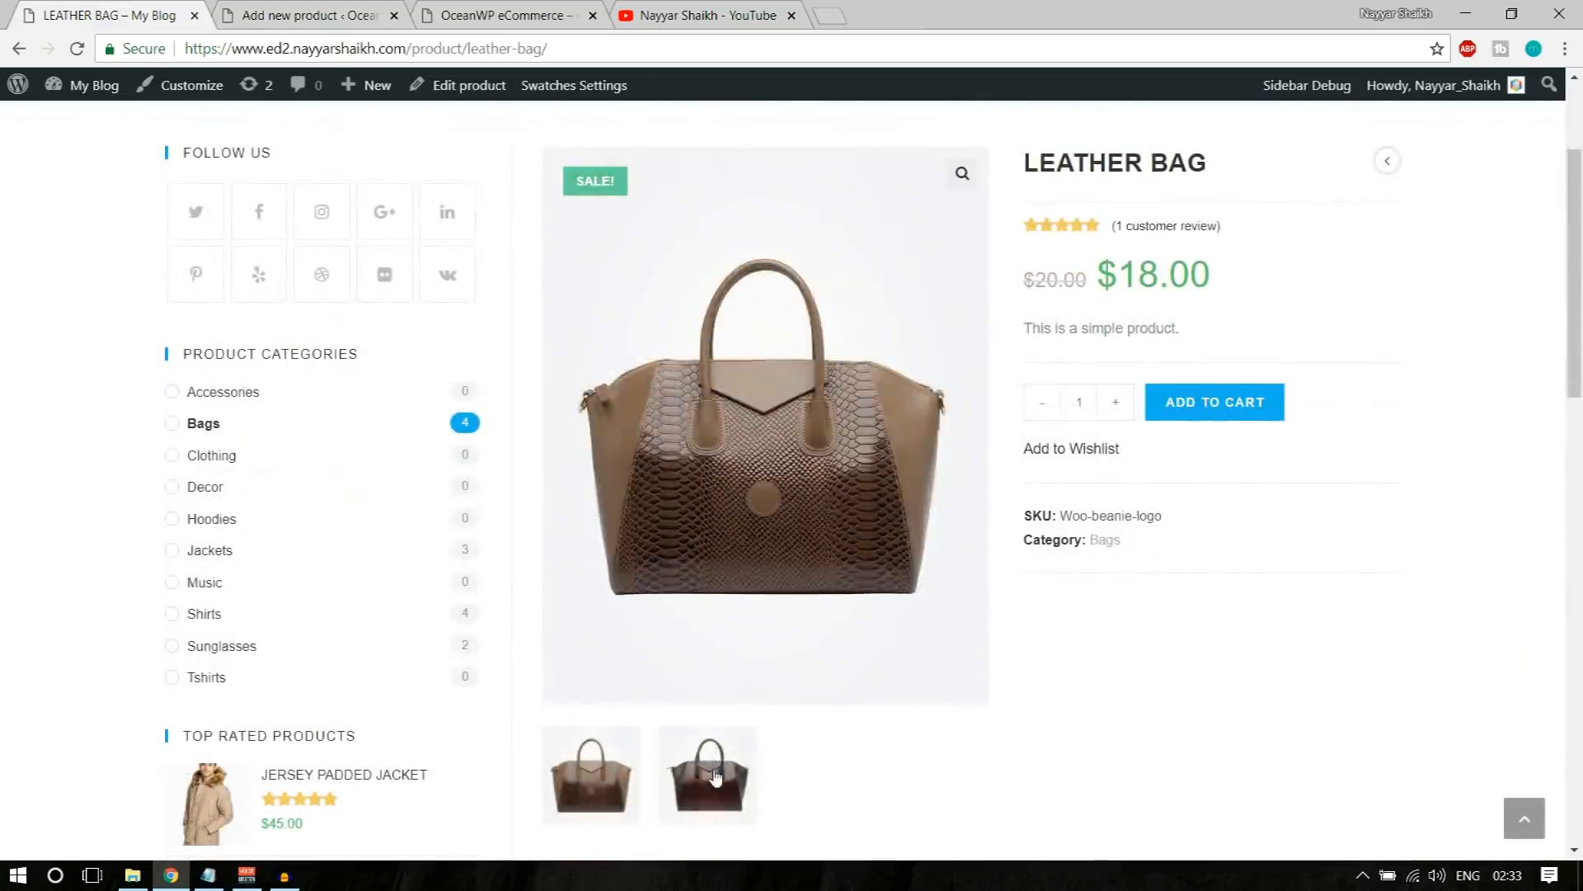
click(716, 777)
click(612, 782)
click(745, 805)
click(590, 775)
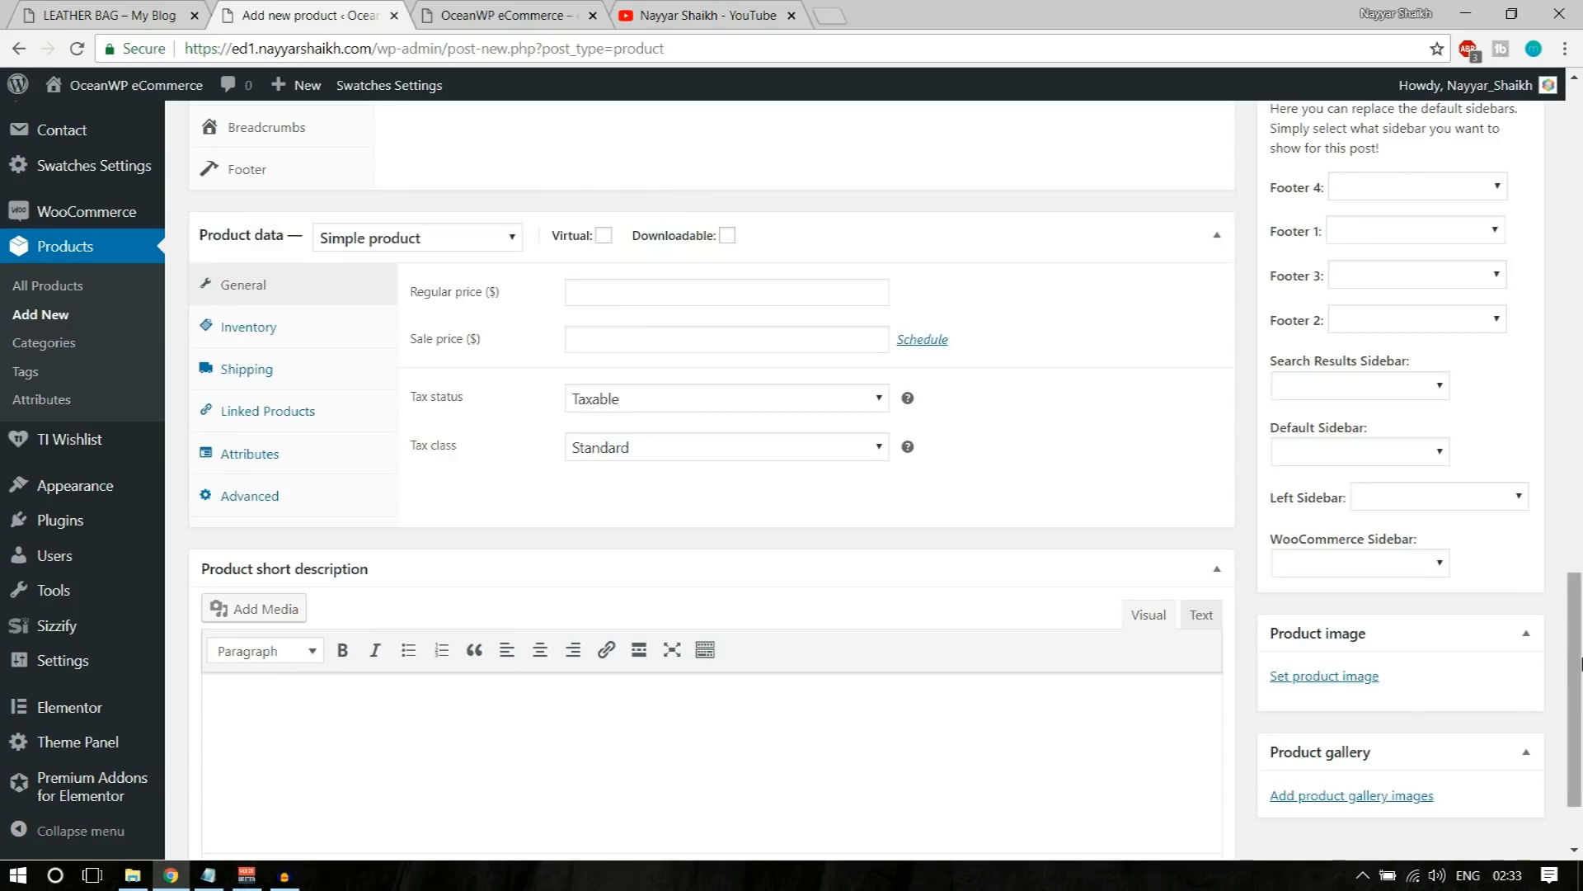
Step: Return to the new product form, upload Bags151 and Bags7-1-thegem-product-catalog, and set the Bags7-1 picture as the product image
scroll(1501, 683, down, 2)
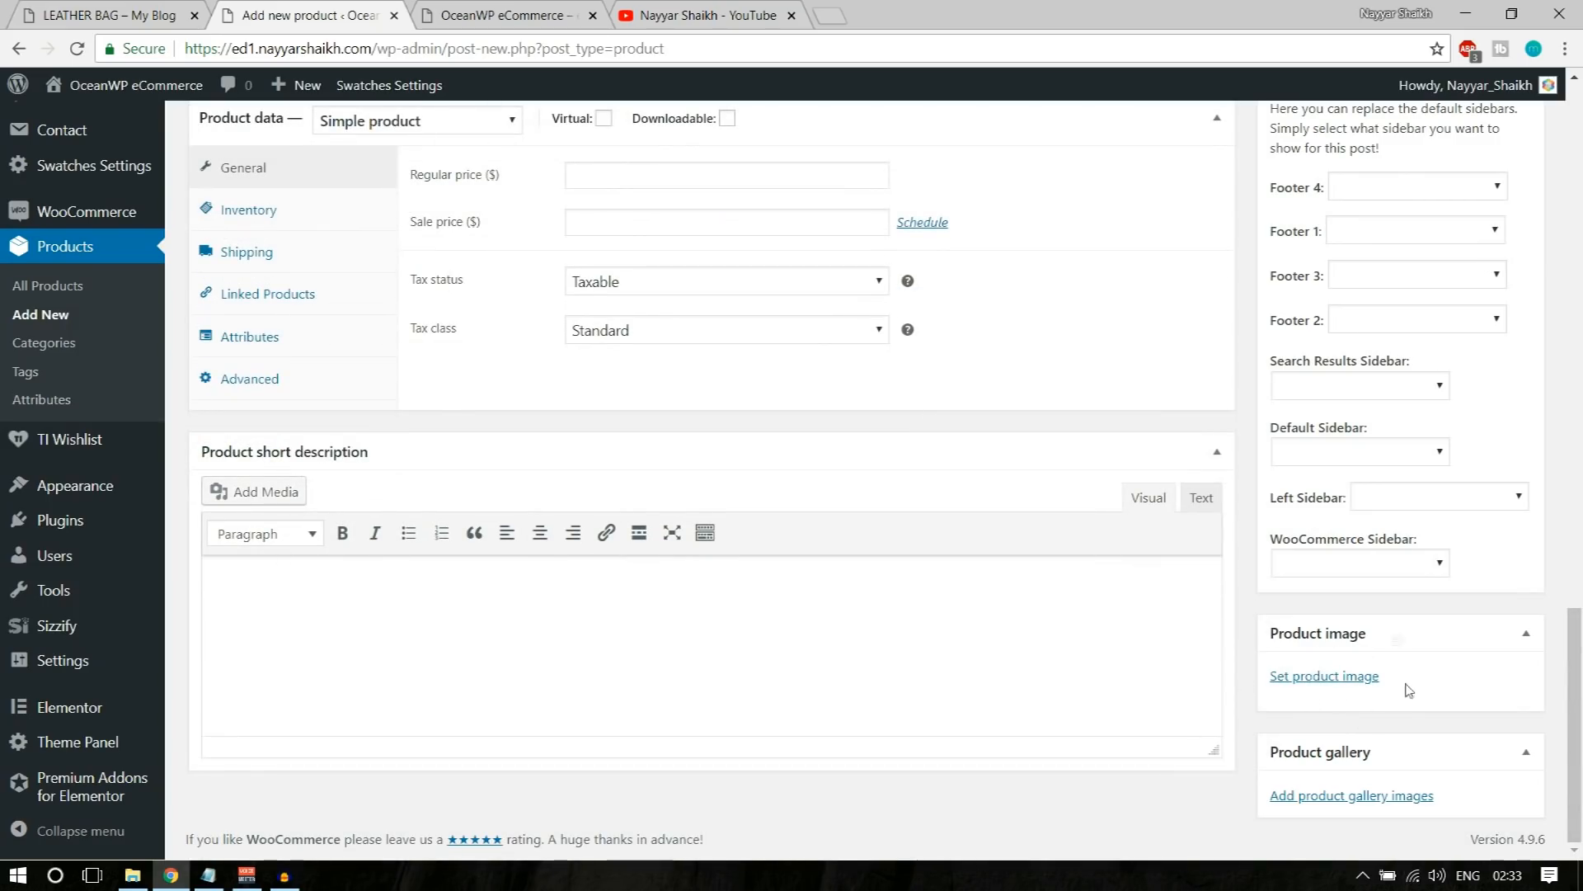
click(1353, 677)
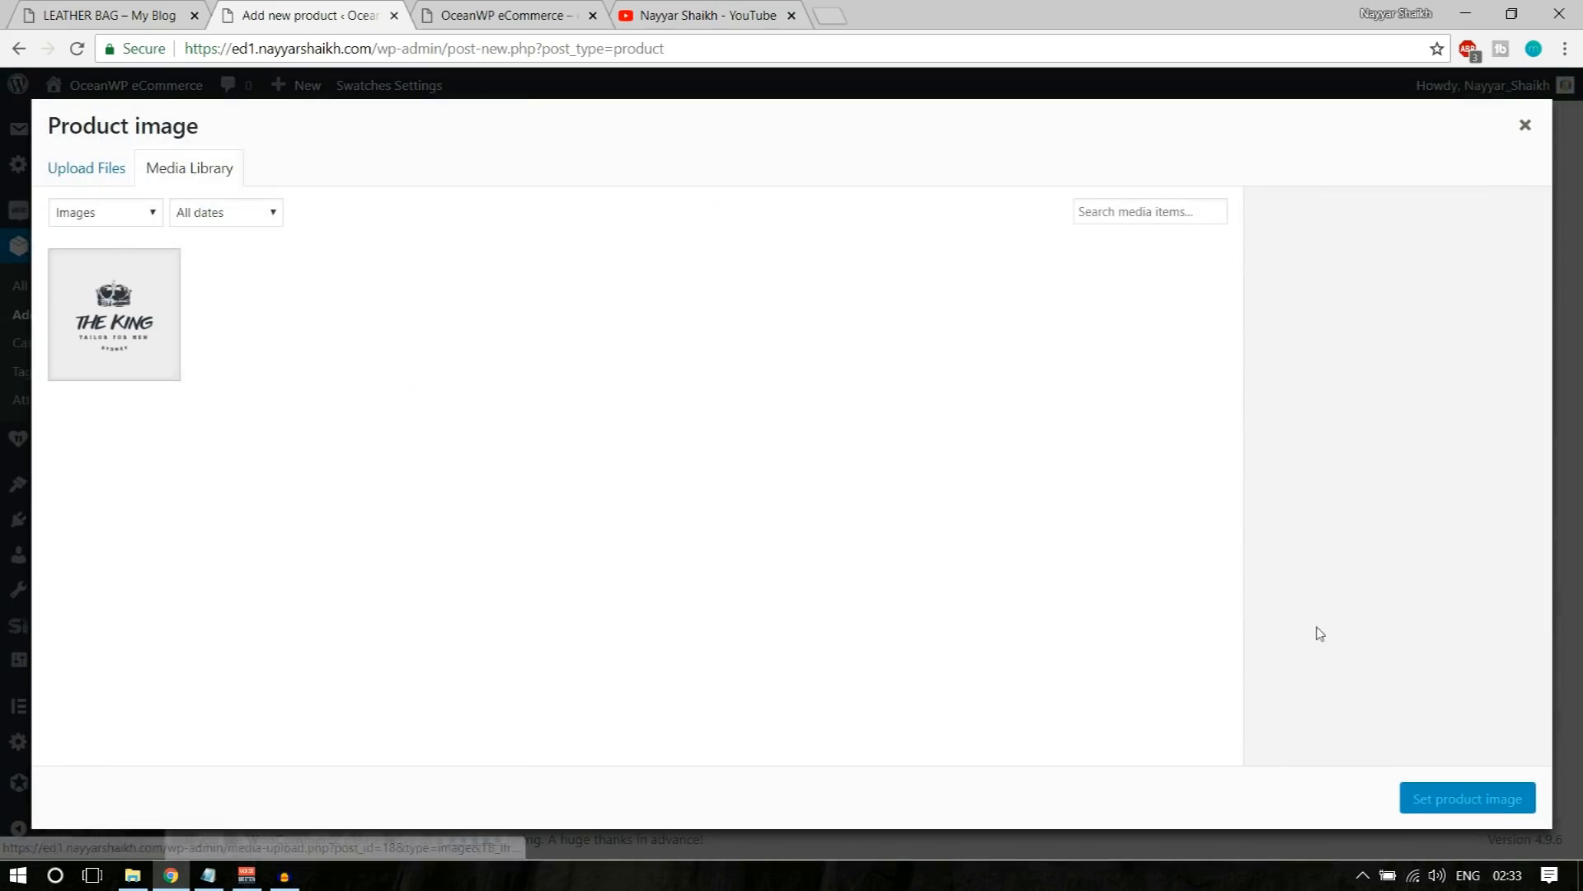
click(106, 171)
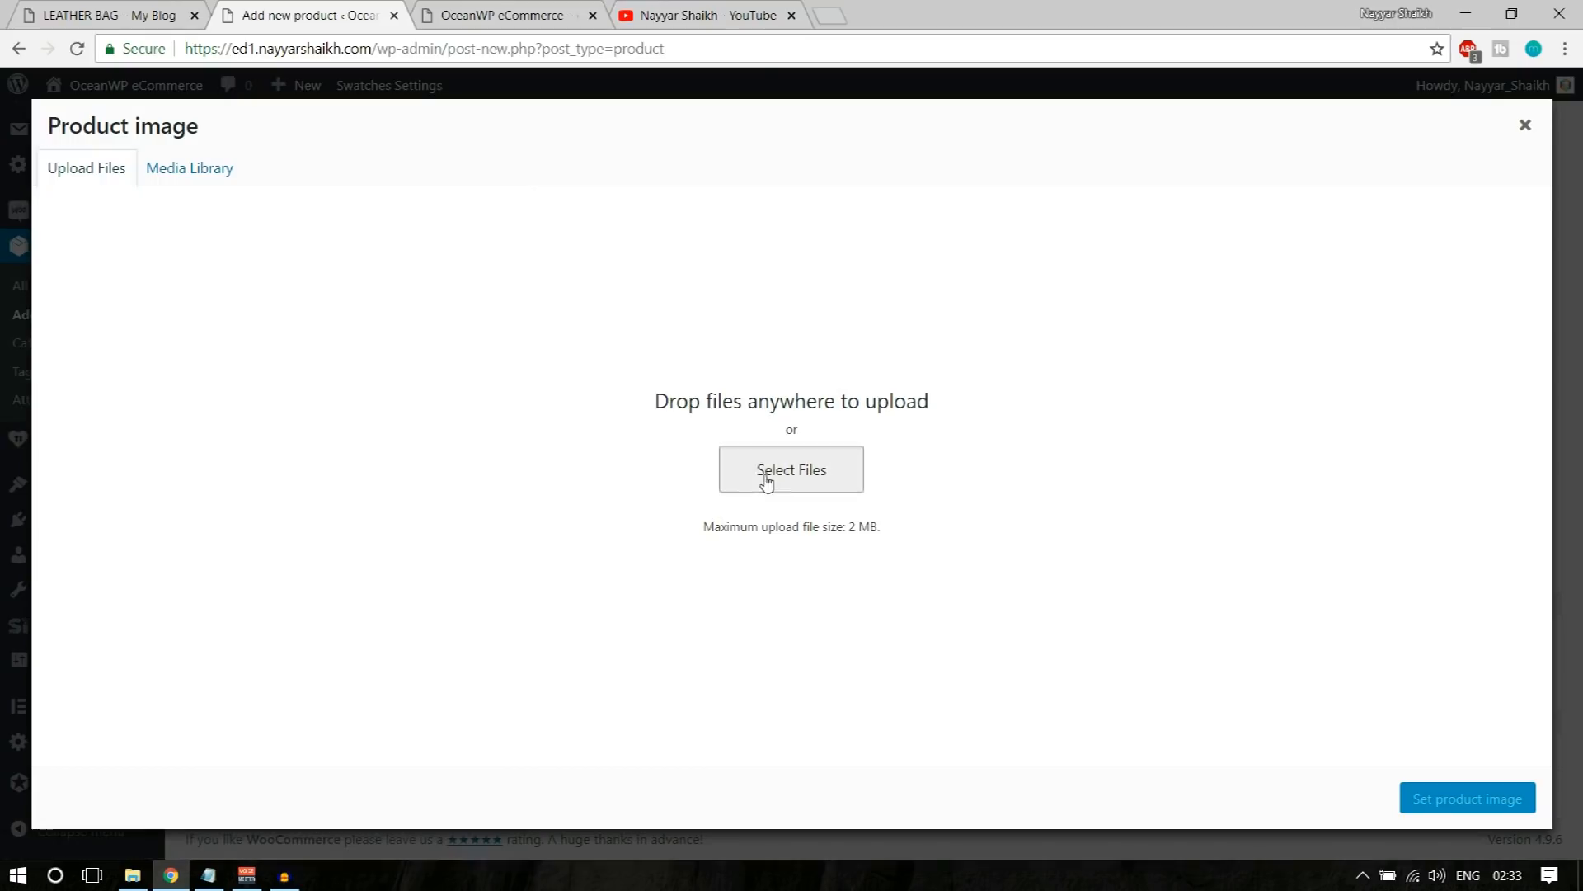
click(766, 482)
click(377, 324)
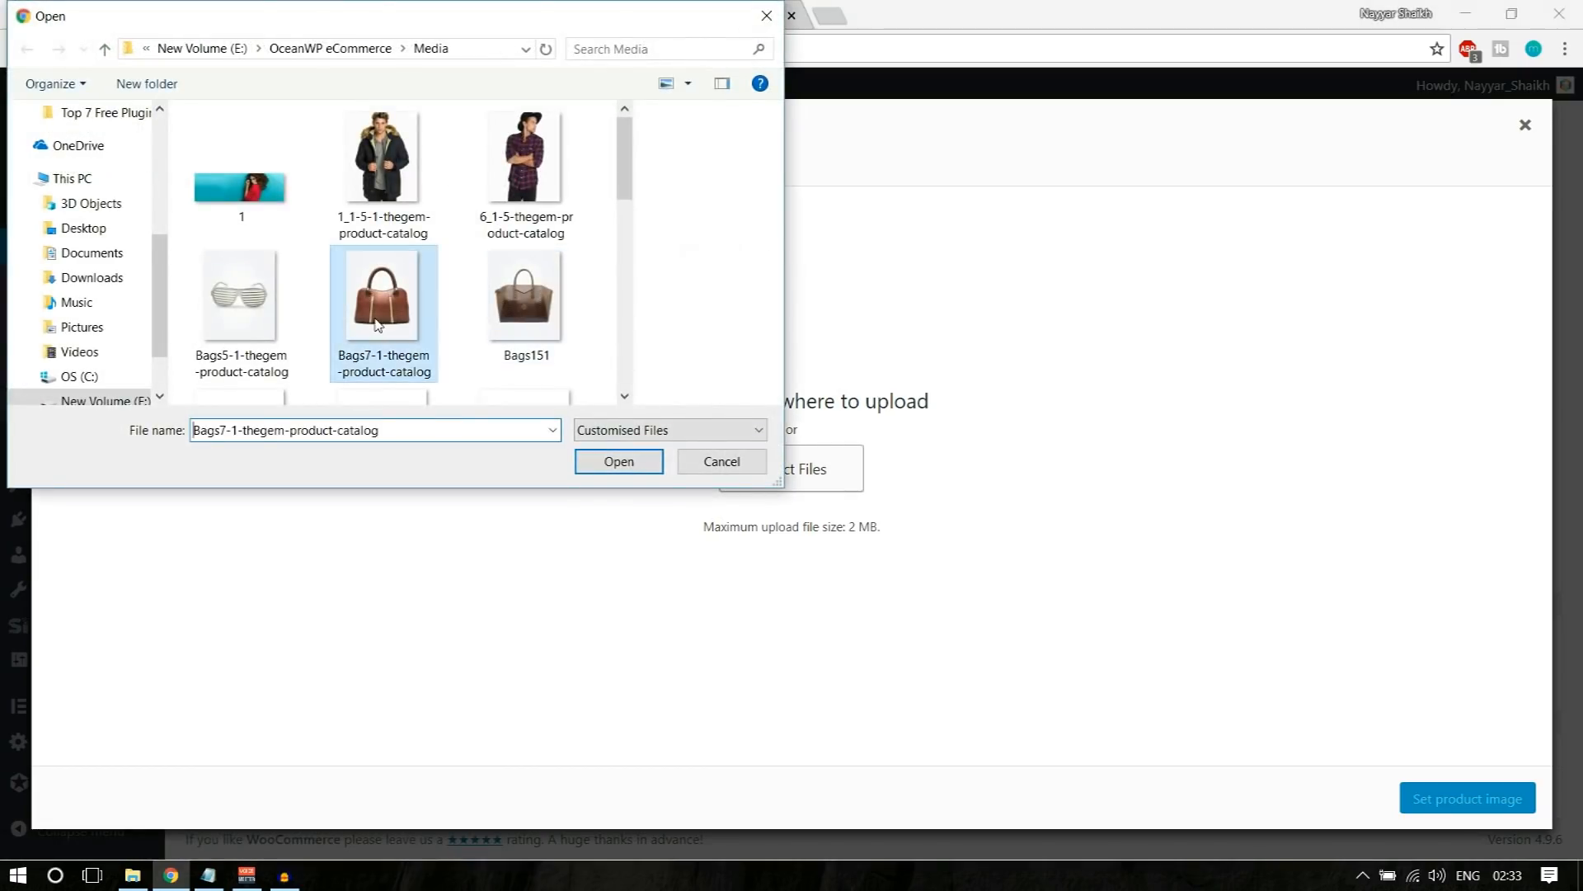
ctrl+click(510, 313)
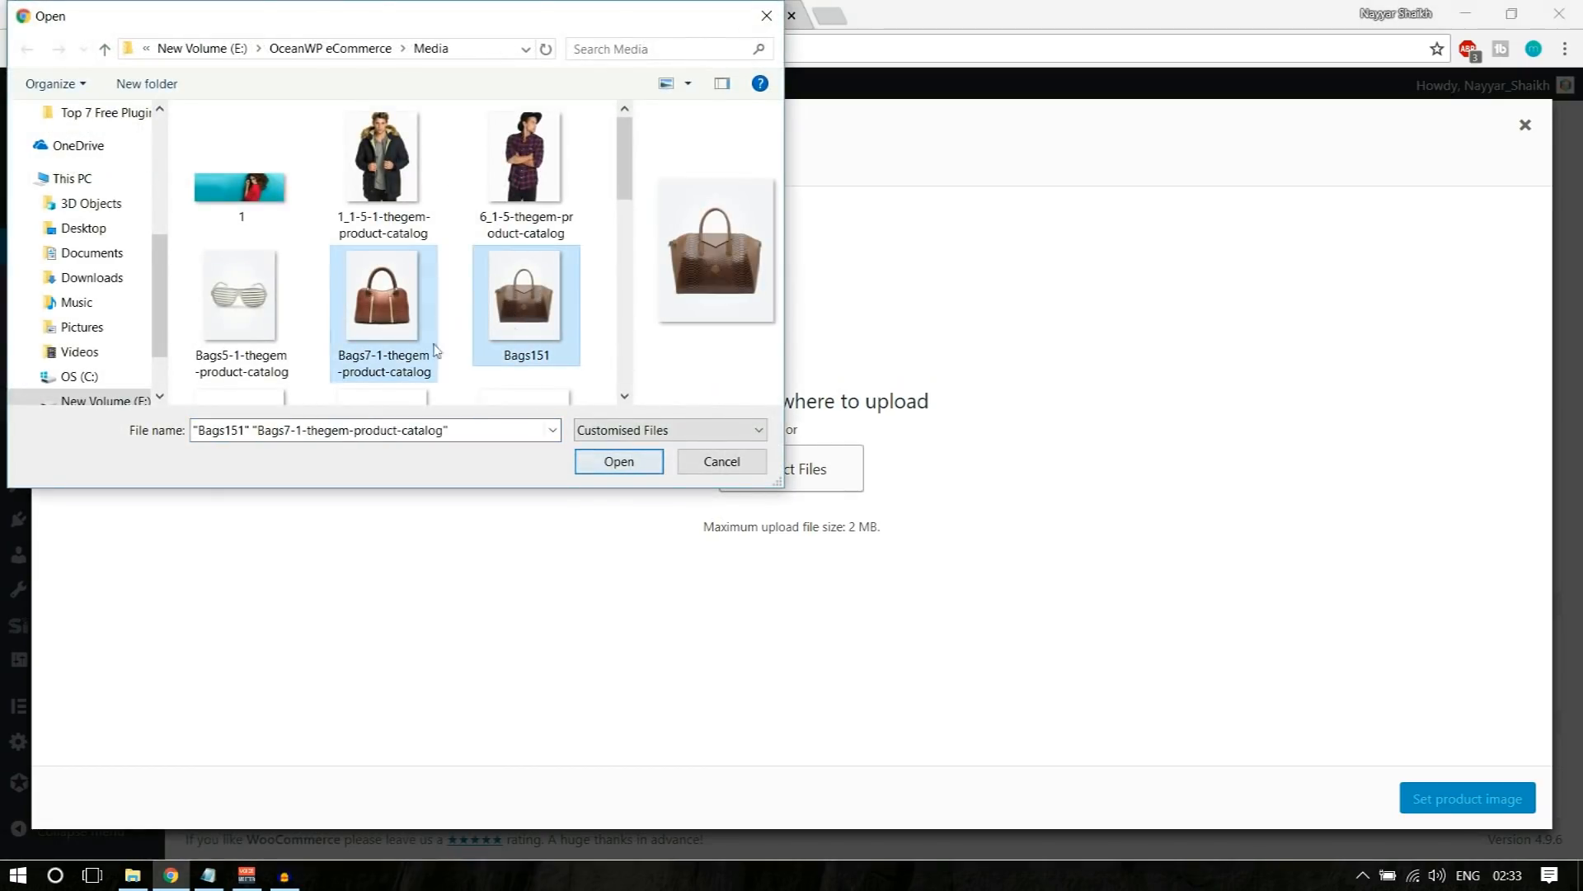
click(620, 464)
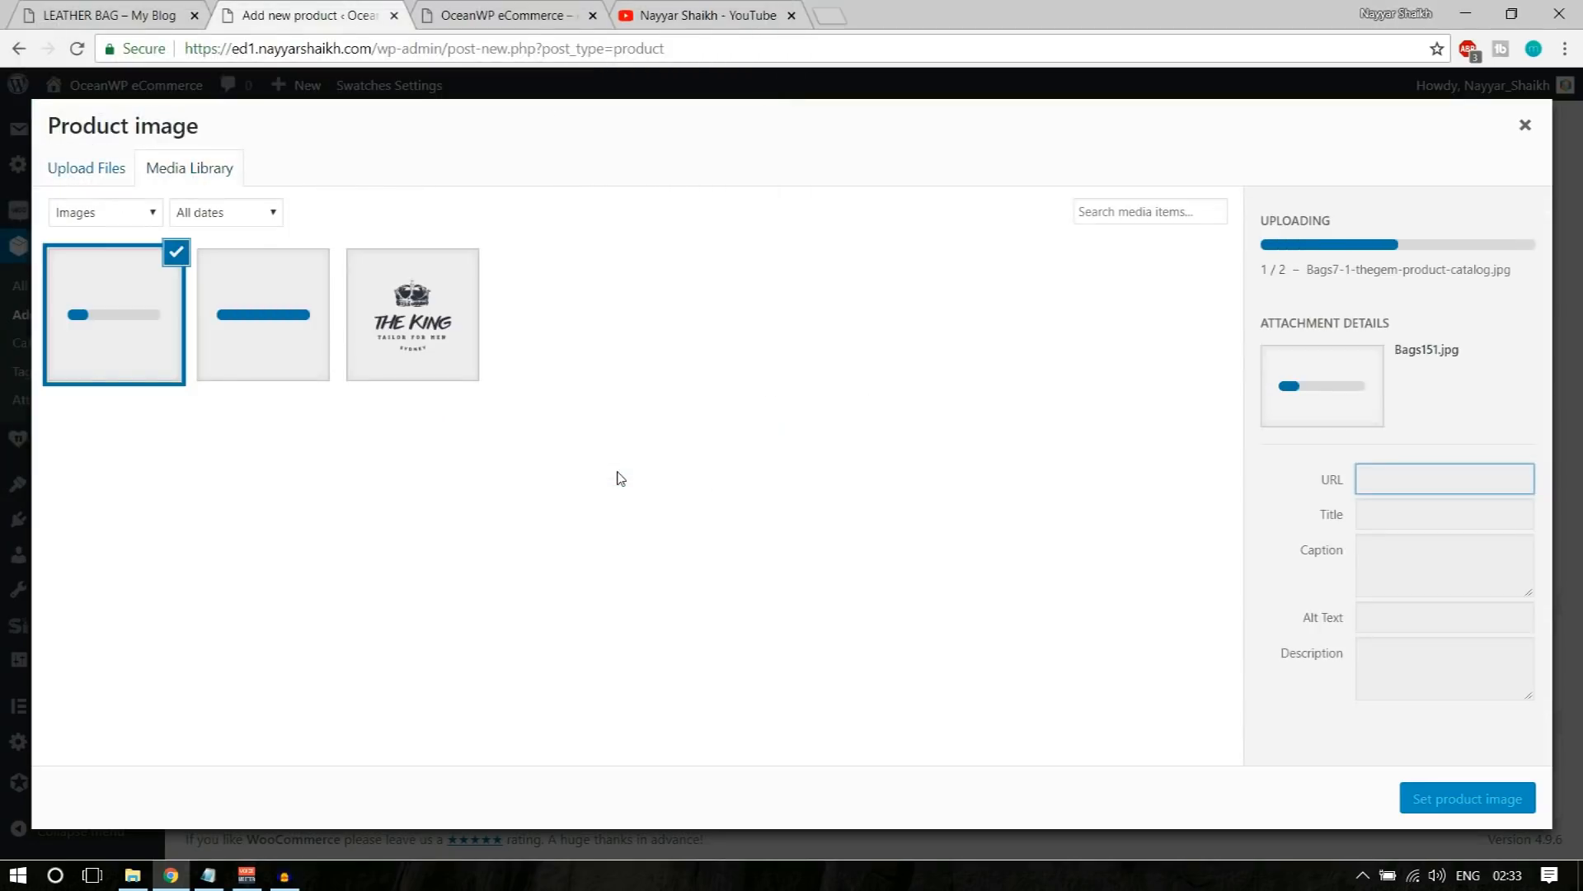
click(218, 326)
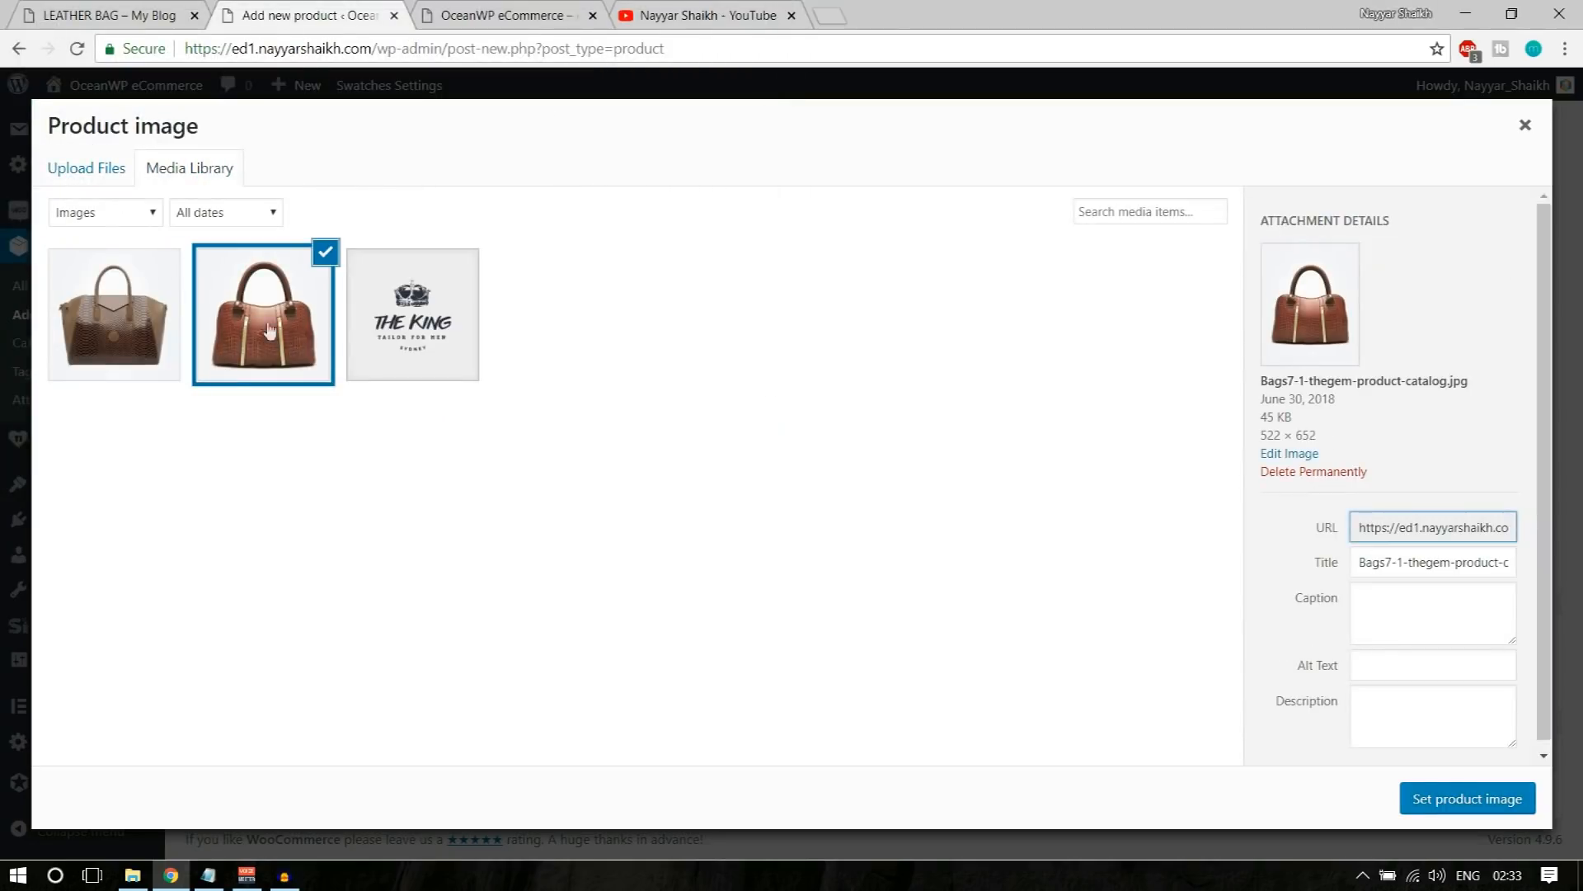
click(1452, 798)
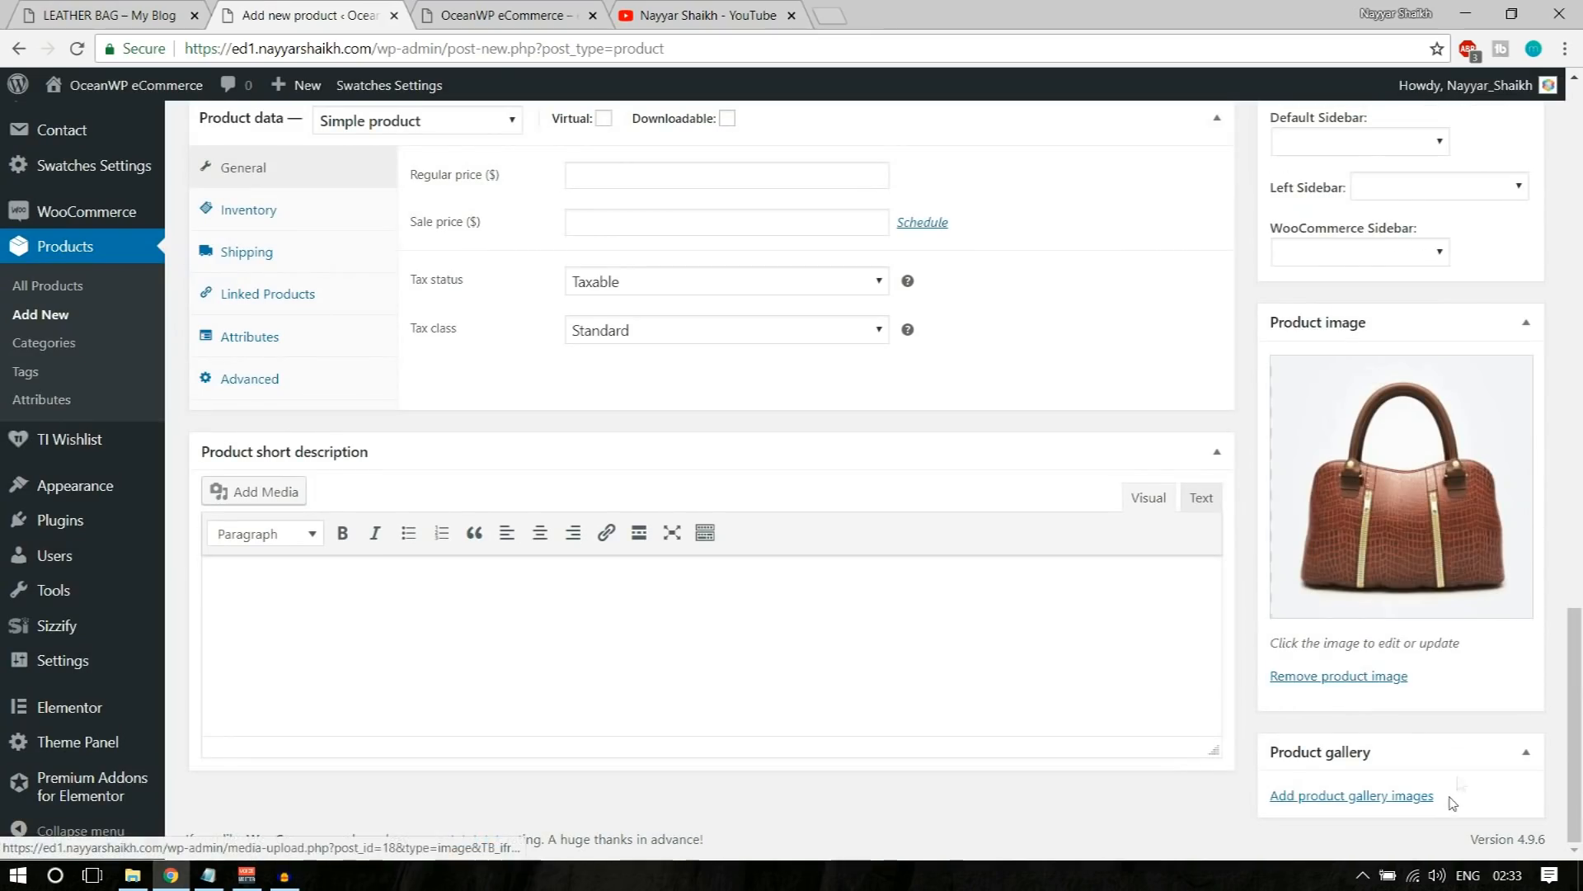
Step: Add the Bags151 picture from the media library to the product gallery
click(1356, 794)
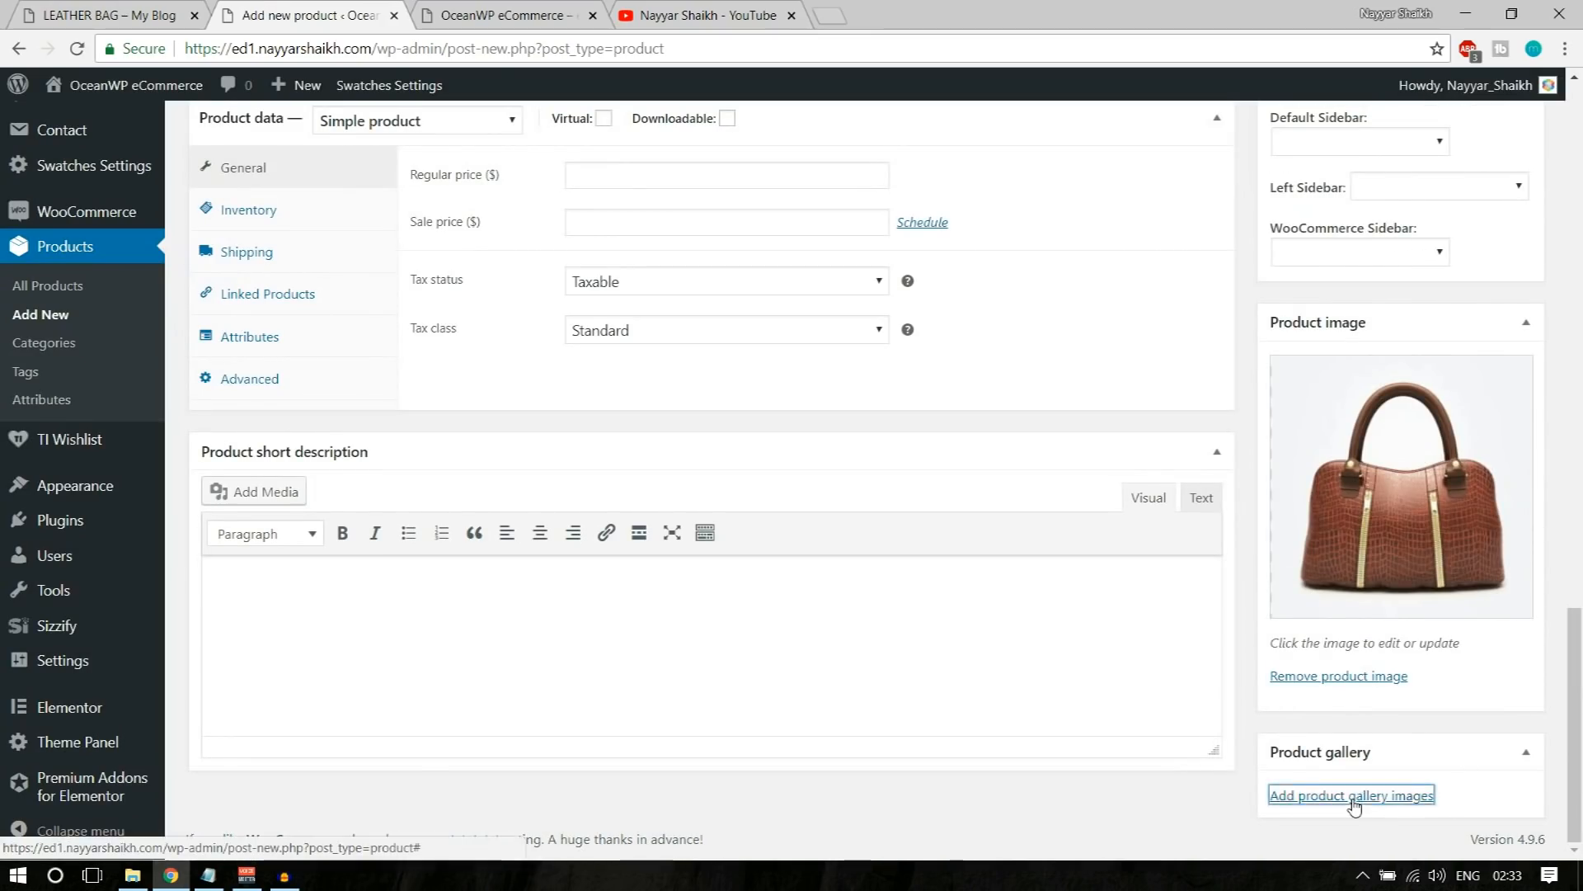
click(141, 310)
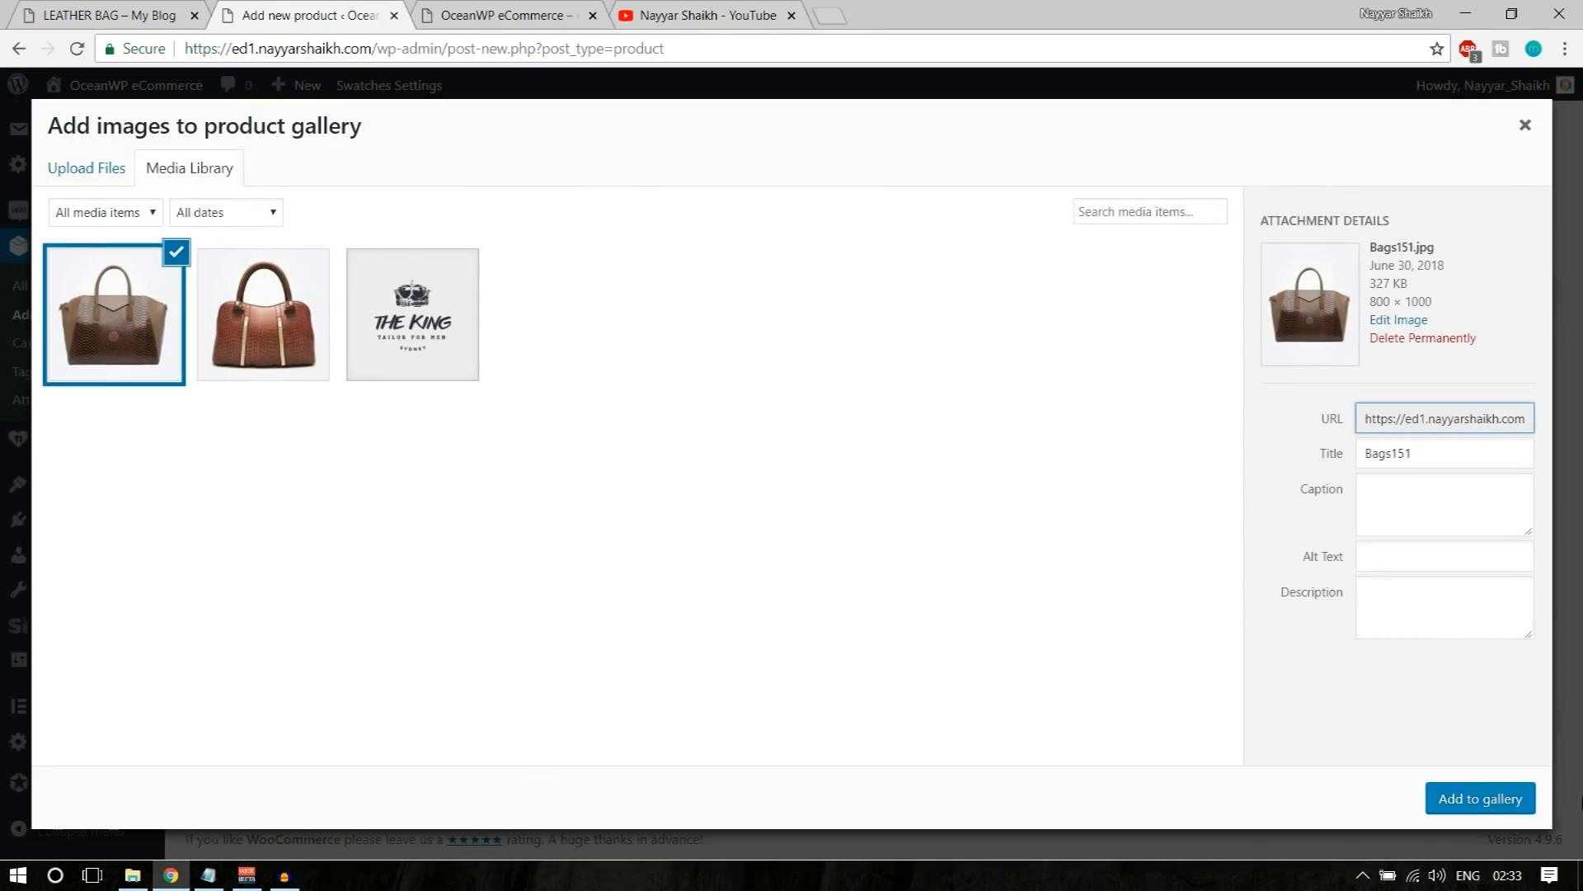
click(1472, 798)
Step: Choose Simple product as the product type and place the cursor in the regular price field
scroll(1432, 769, up, 5)
scroll(1319, 659, up, 3)
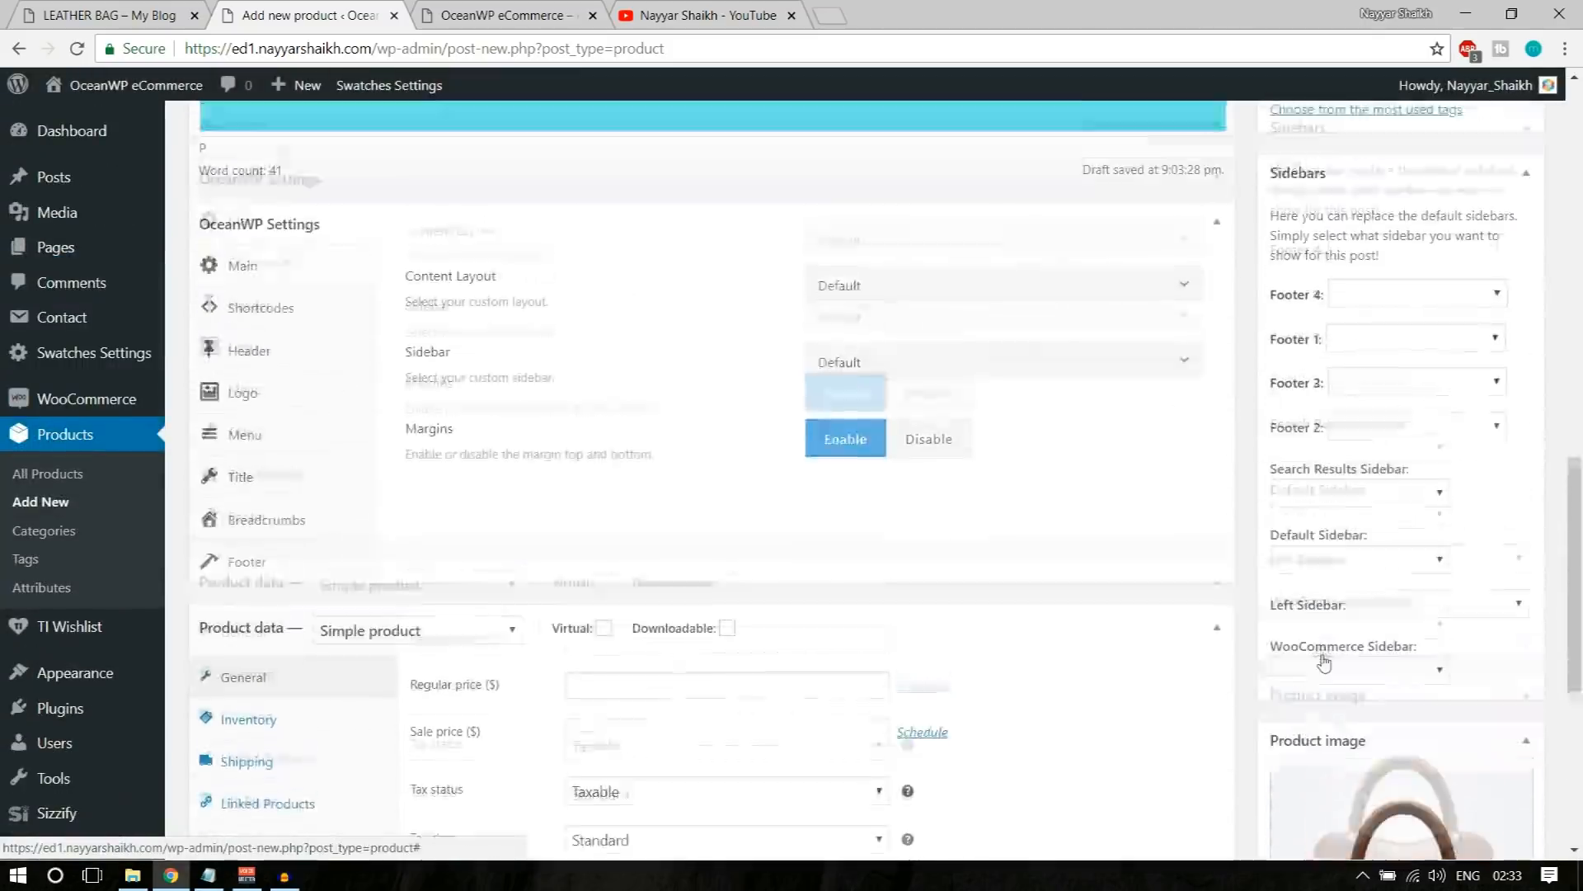
scroll(1320, 660, down, 4)
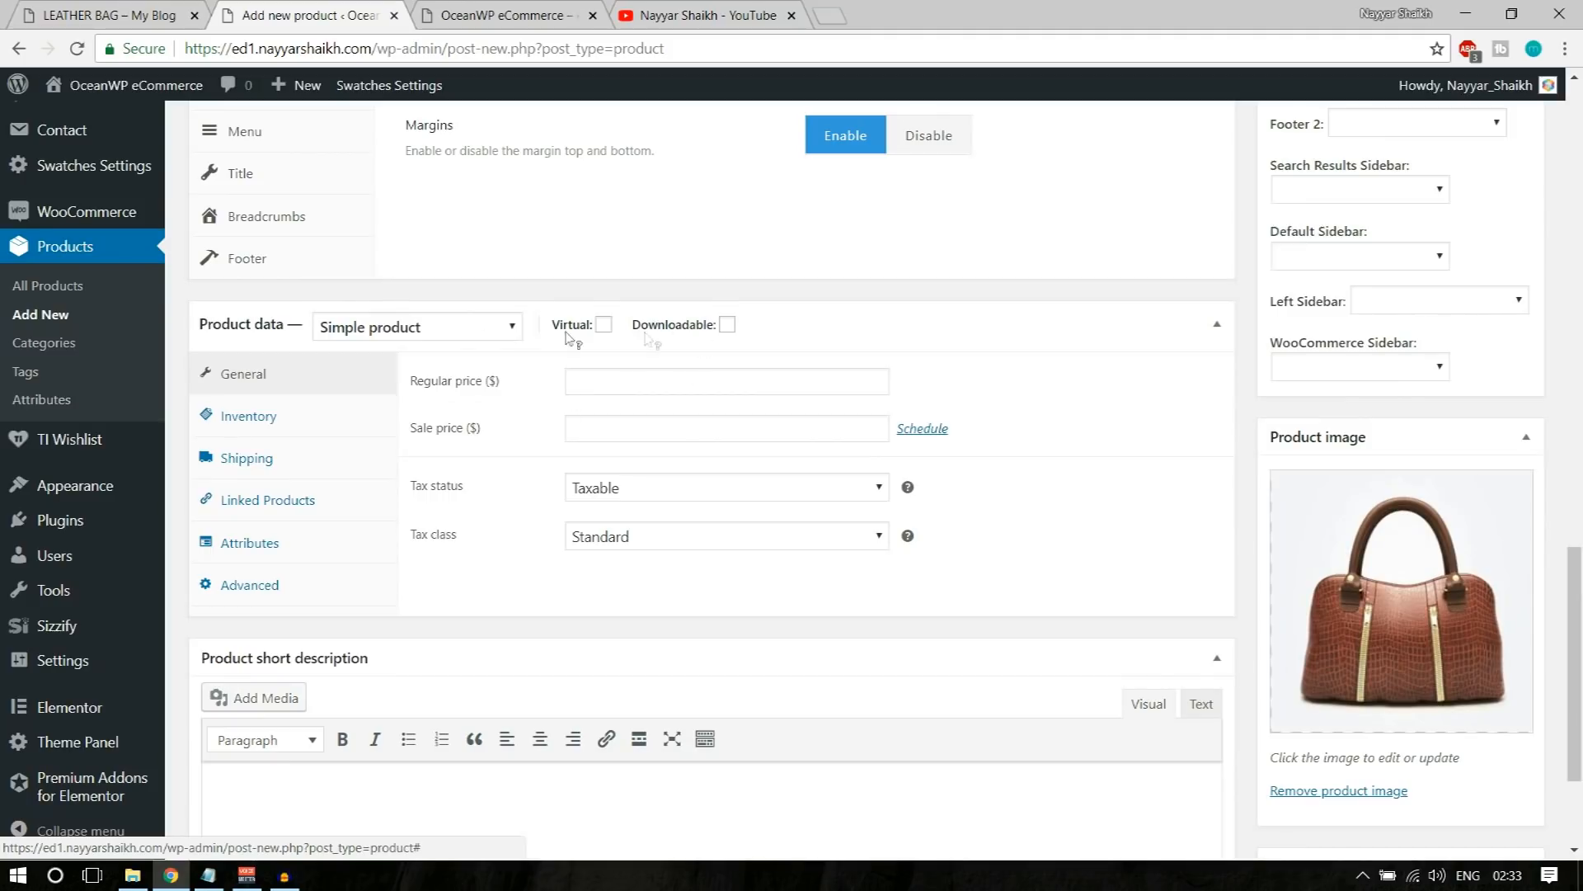
click(396, 334)
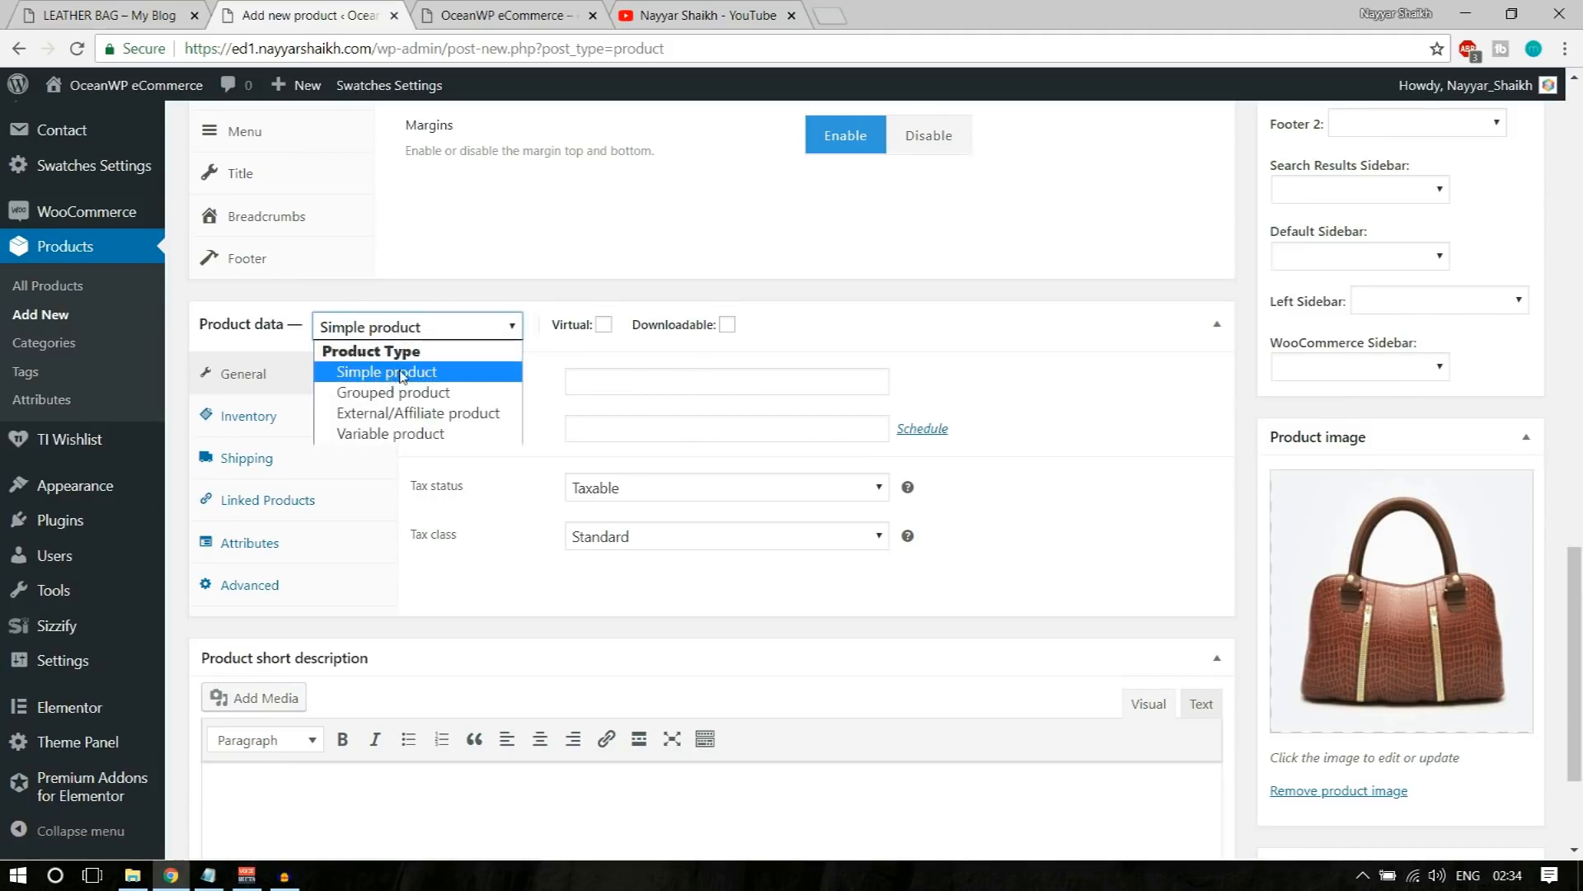
click(402, 375)
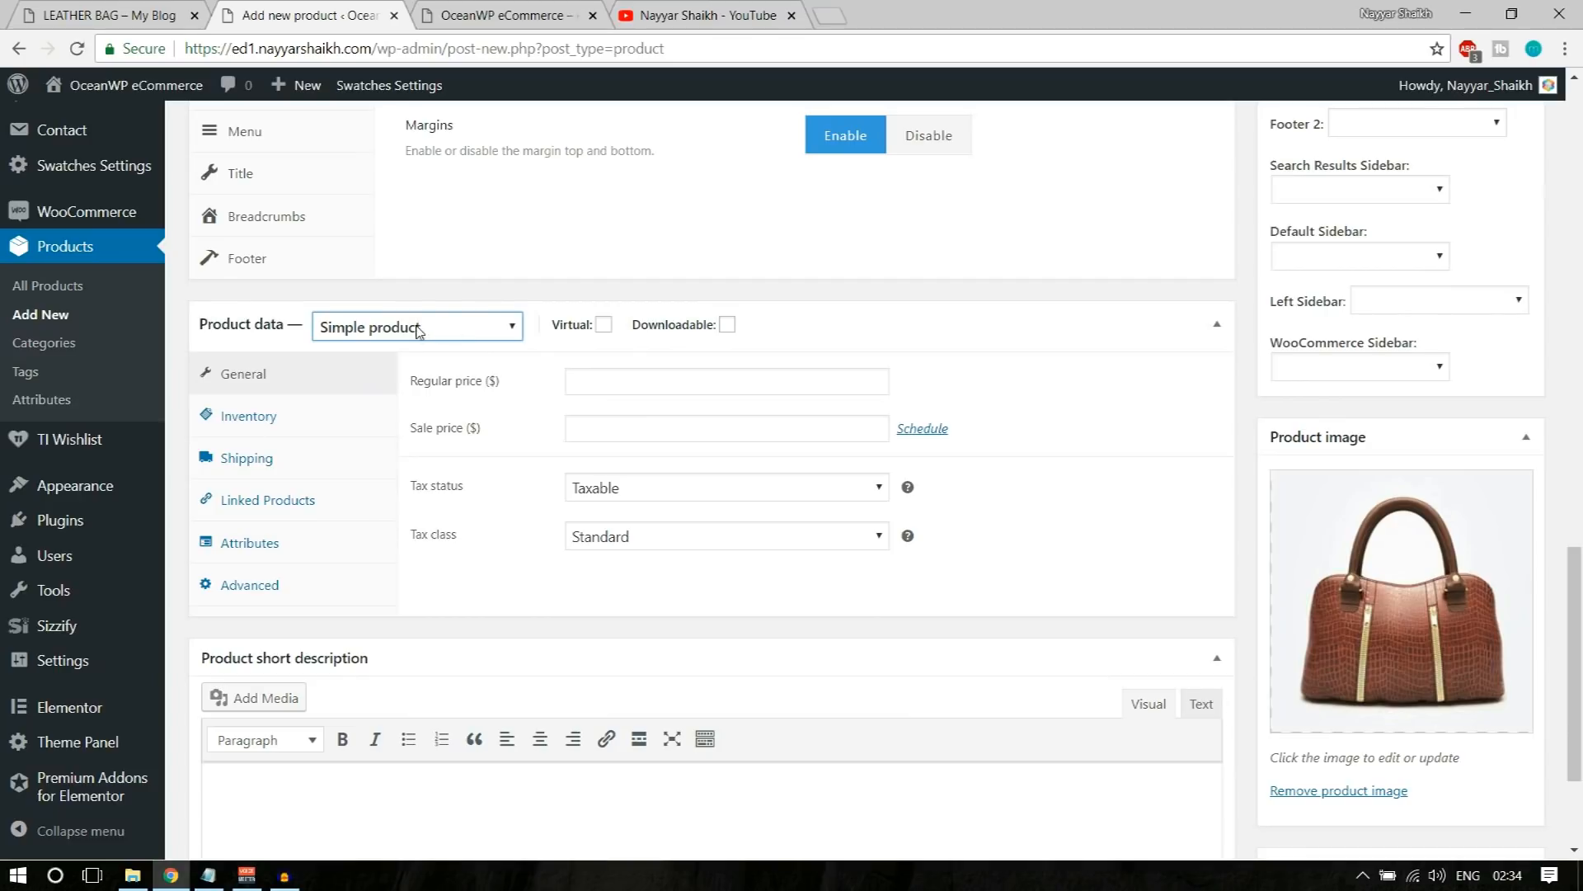
click(611, 382)
Step: Switch to the demo store's Leather Bag page and examine how the regular and sale prices are displayed
click(125, 23)
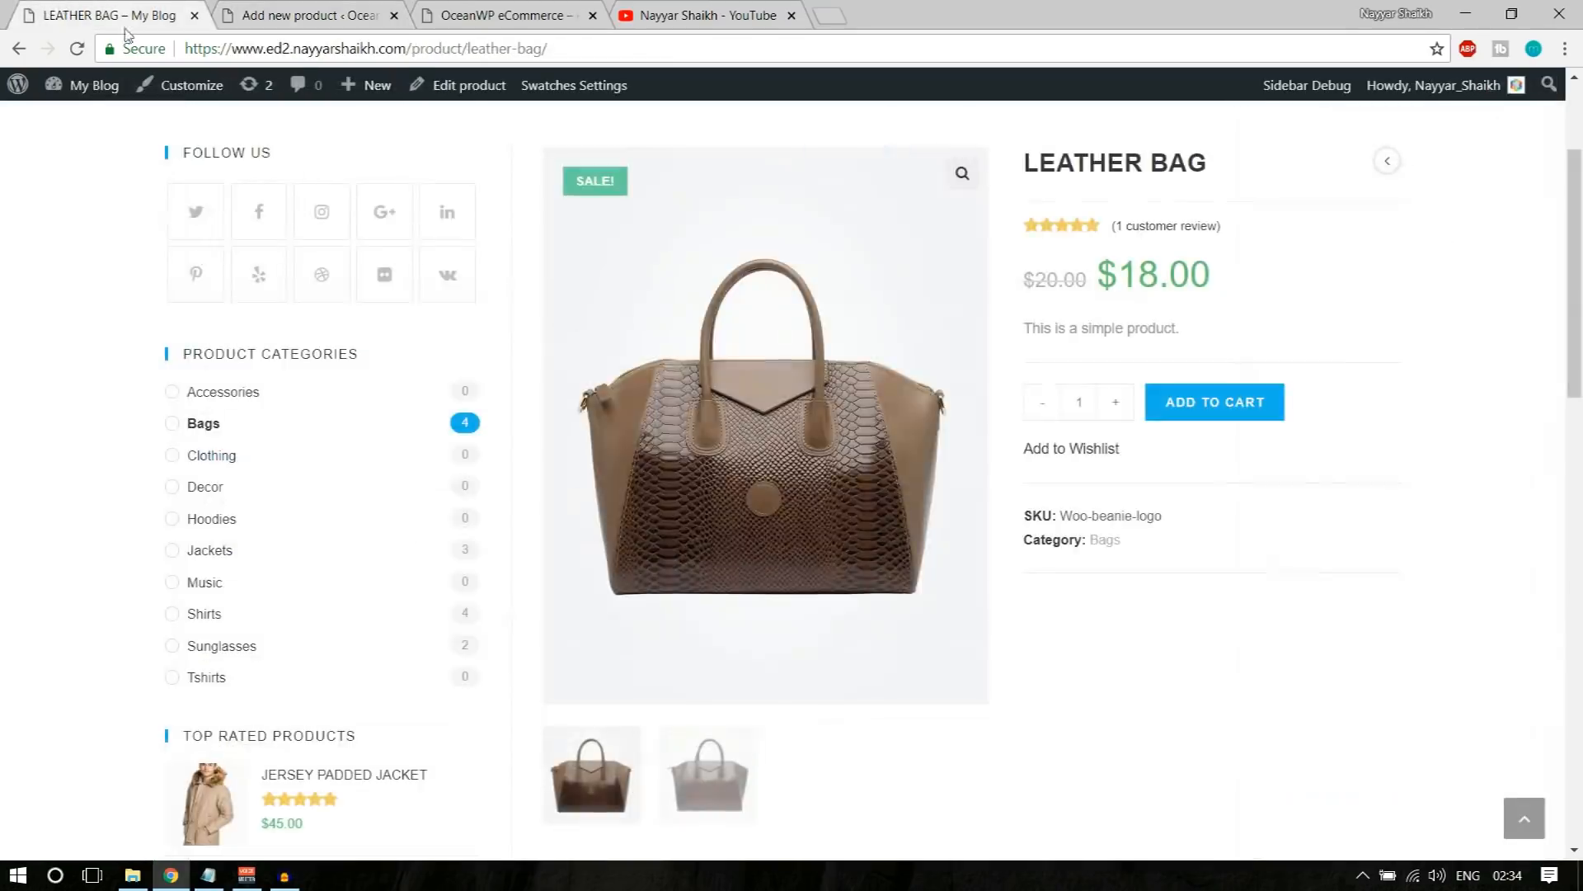
scroll(767, 428, up, 3)
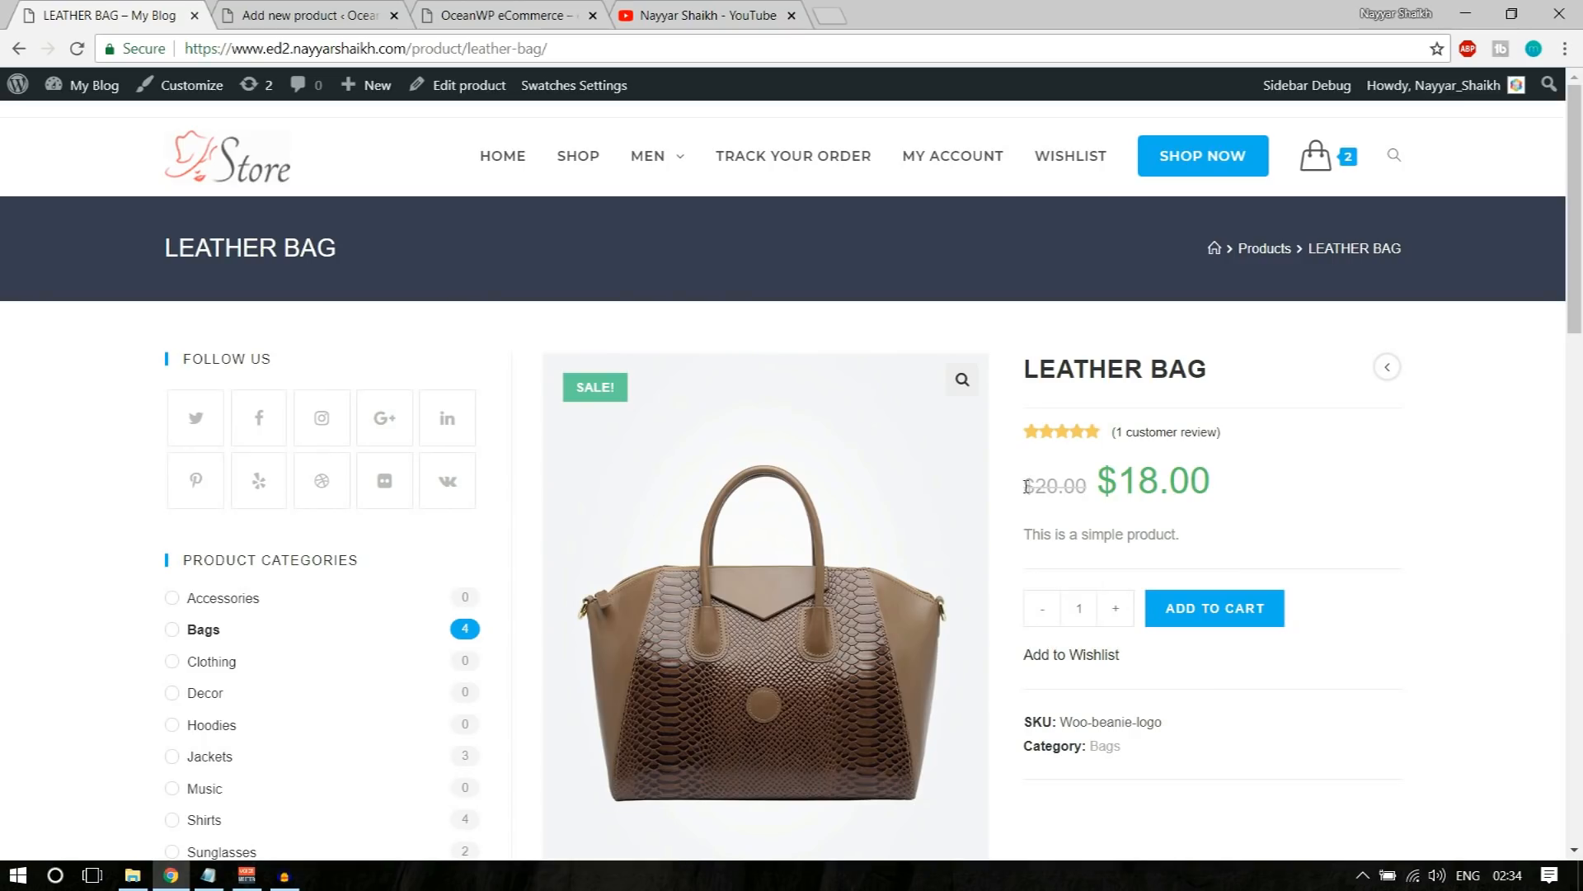
drag(1027, 487, 1088, 487)
click(1092, 489)
drag(1229, 482, 1100, 485)
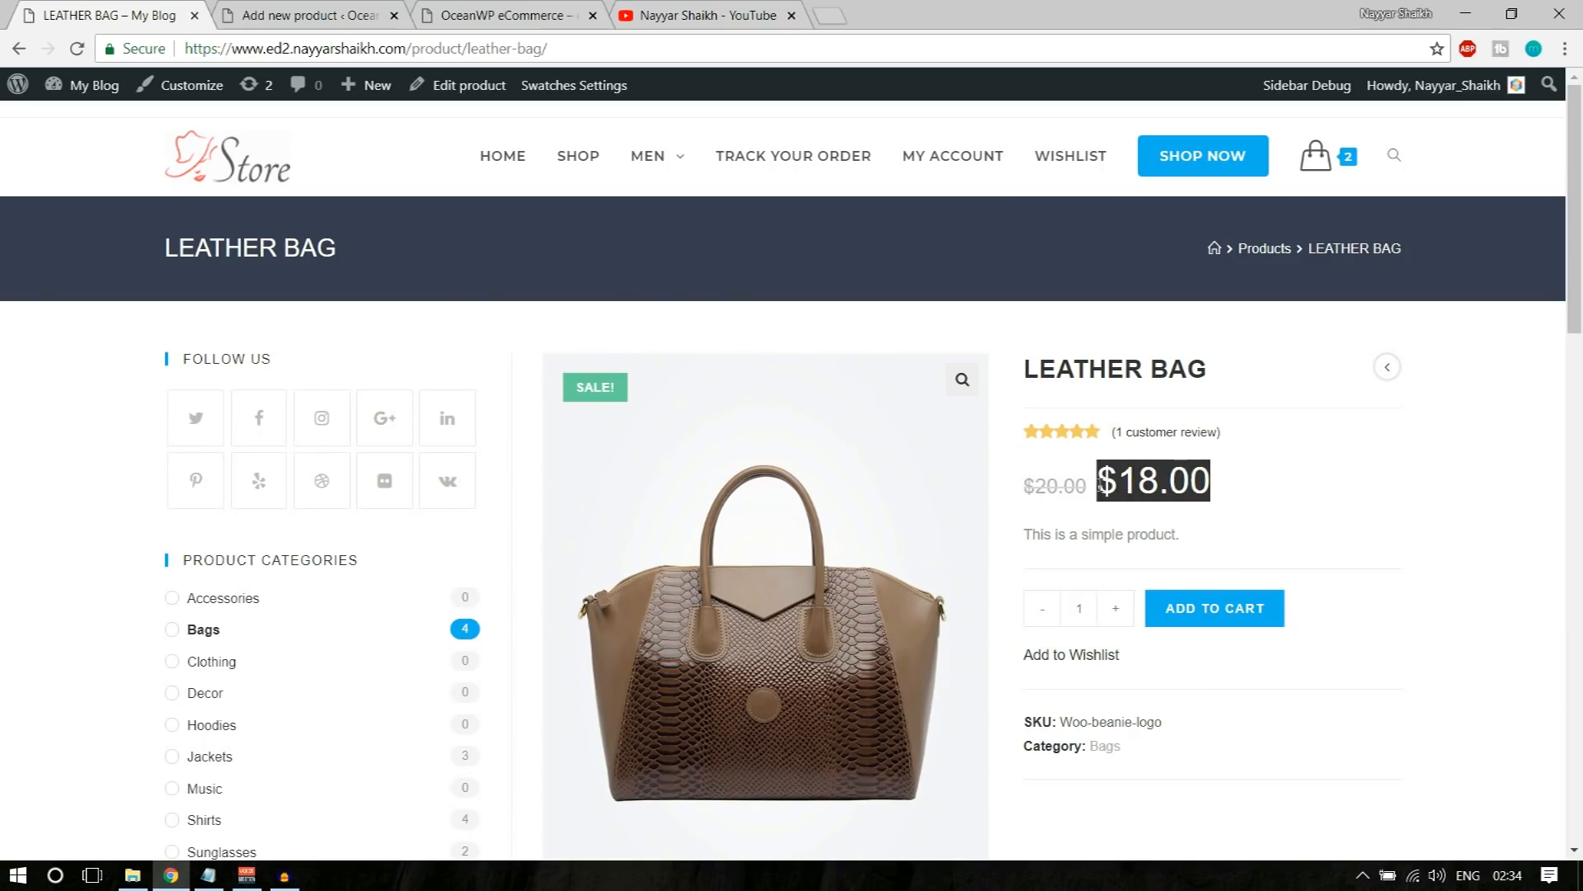
click(1200, 483)
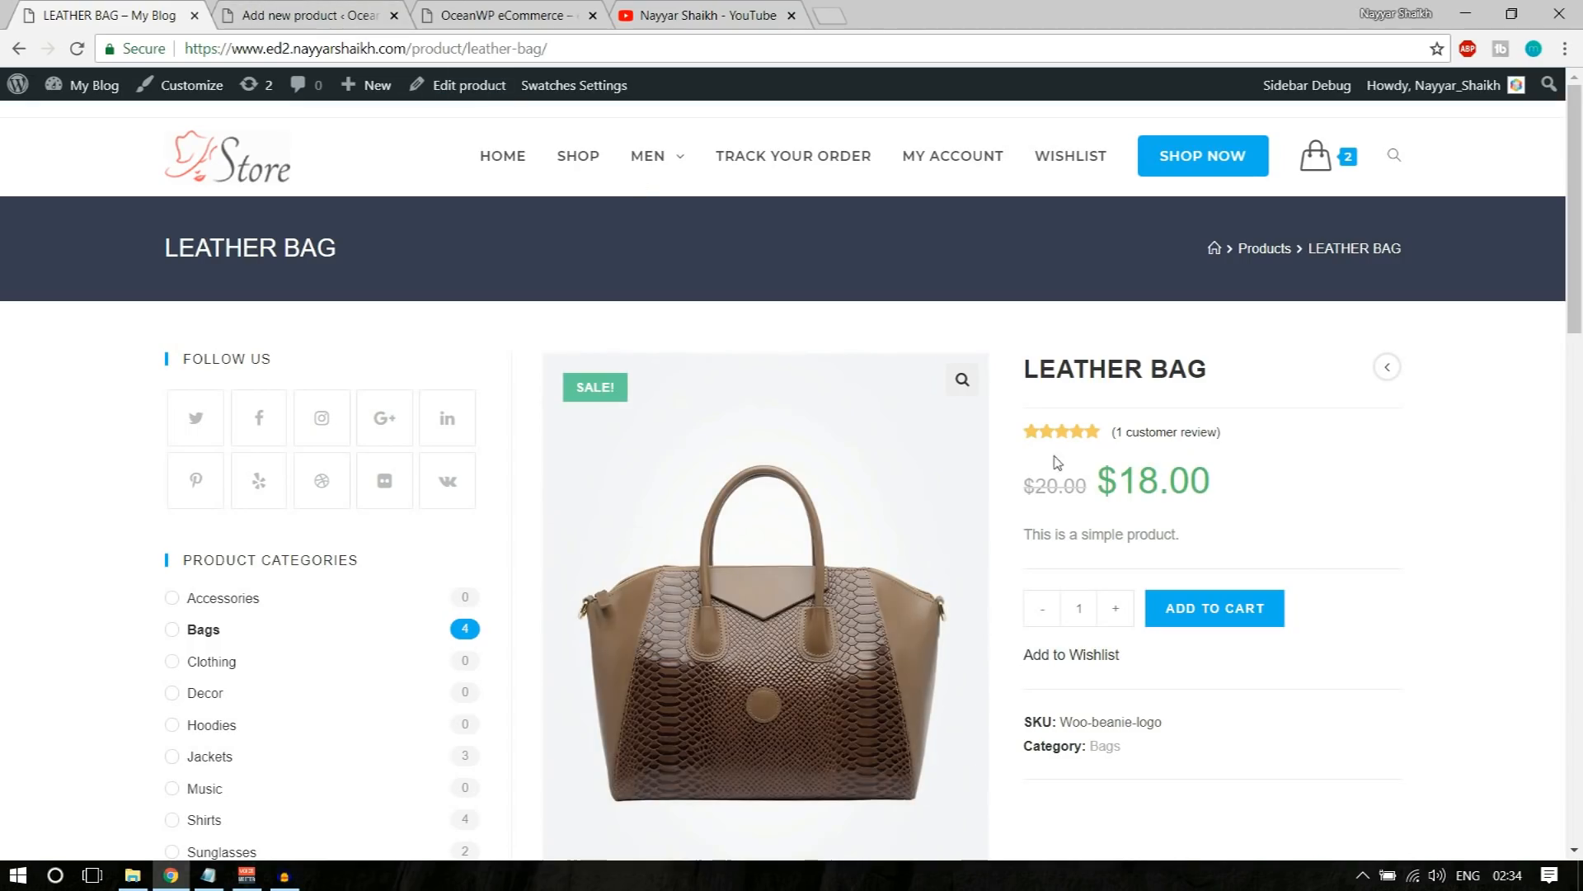
drag(1021, 482, 1184, 480)
click(1197, 480)
drag(1019, 488, 1229, 481)
click(1229, 482)
Step: Return to the new product form and set the regular price to 20 and the sale price to 18 dollars
click(314, 15)
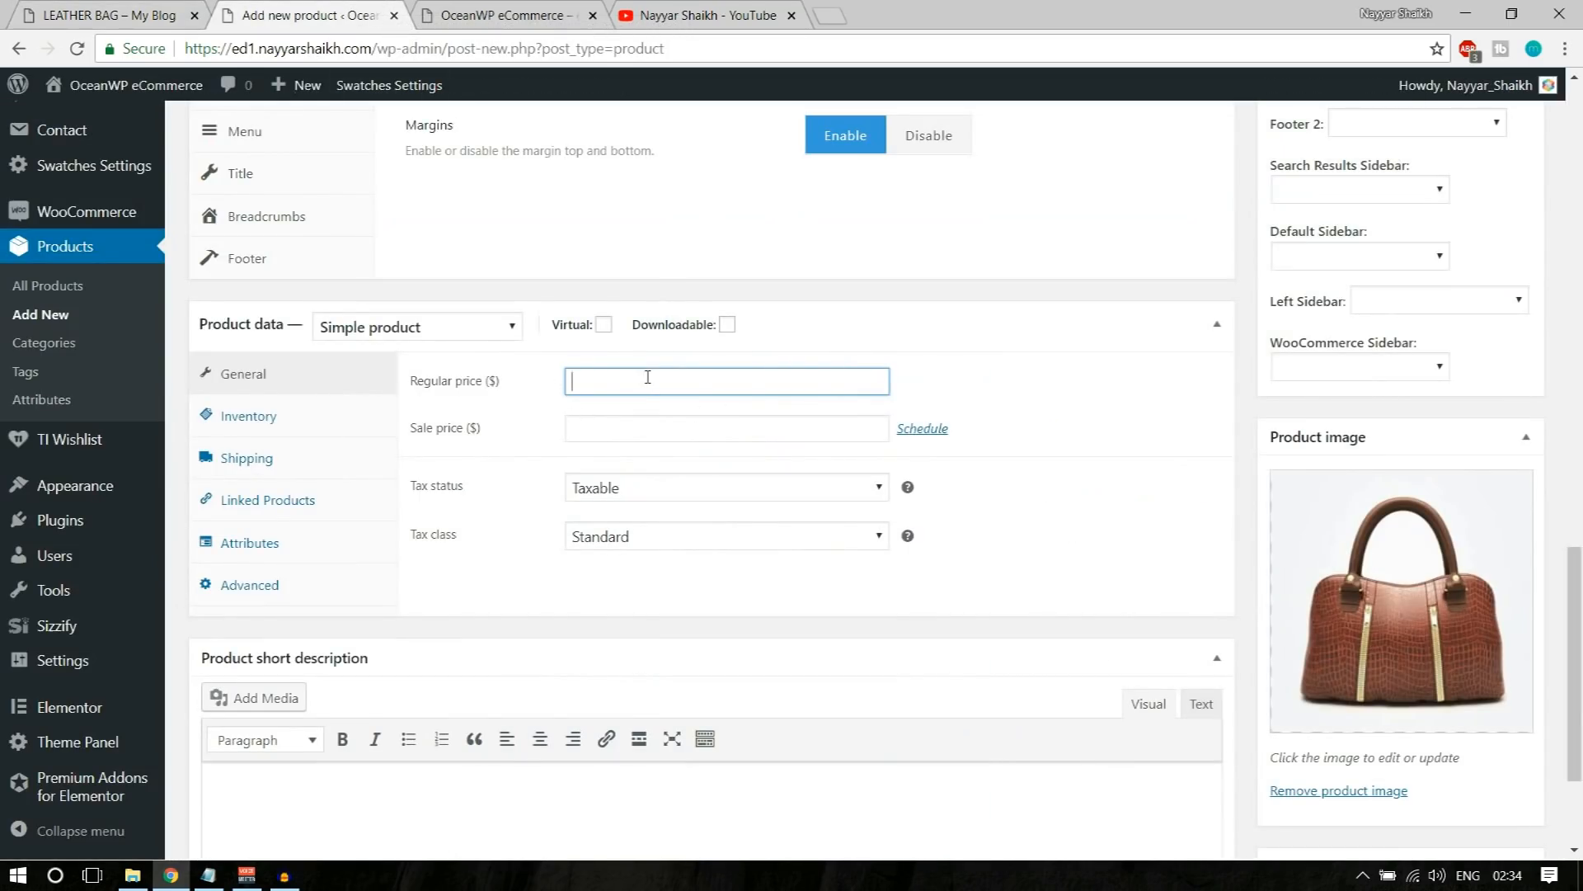
text(20)
click(641, 429)
text(18)
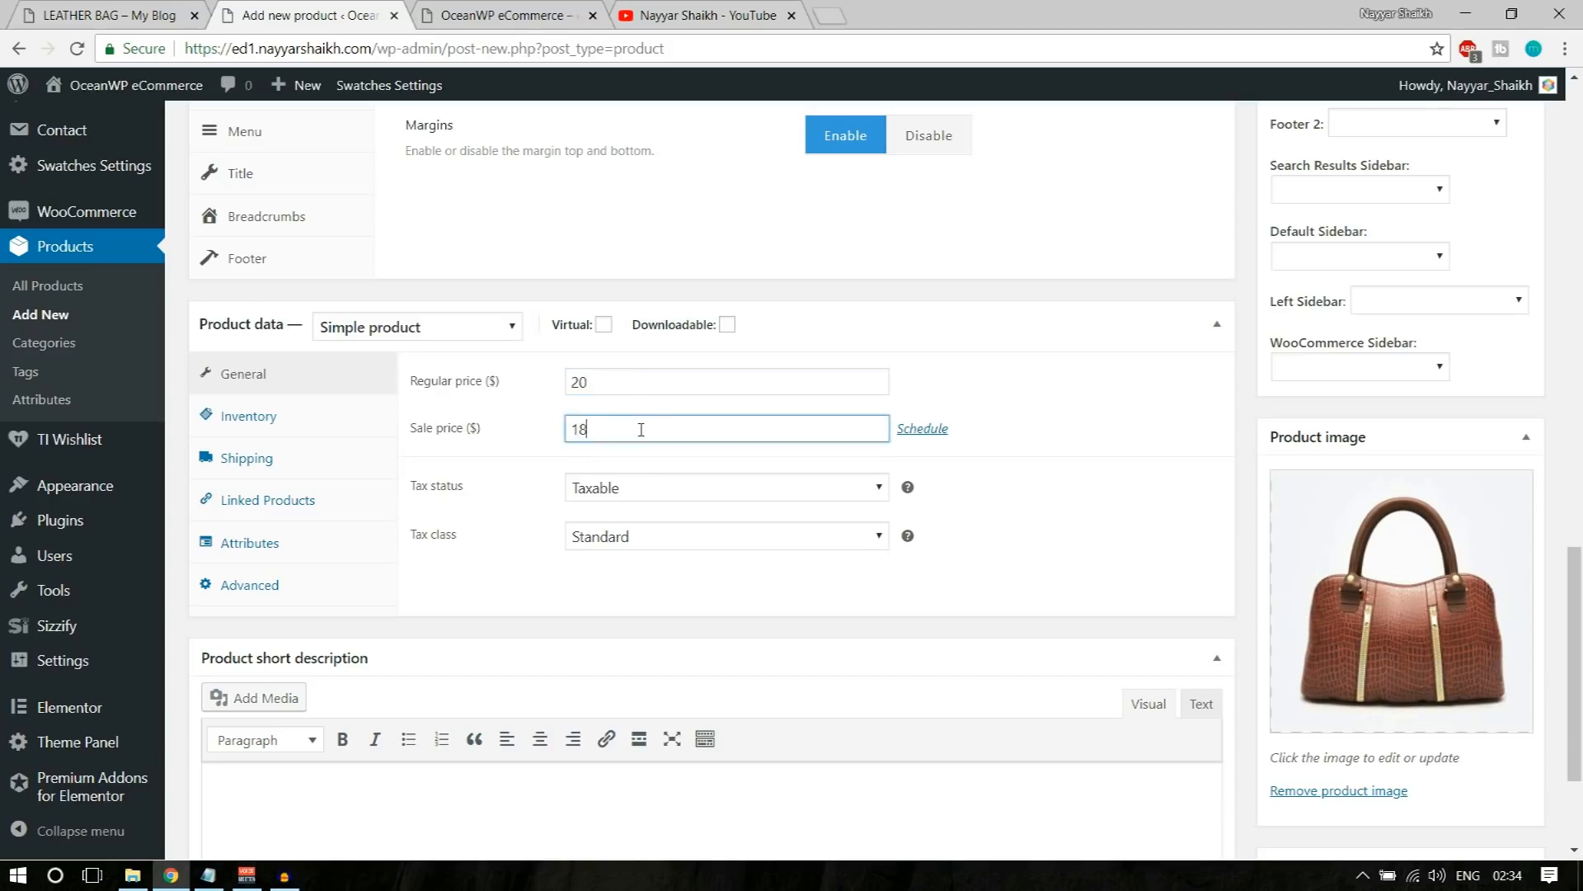
Step: Keep the product's tax status as Taxable and set its tax class to GST
click(639, 492)
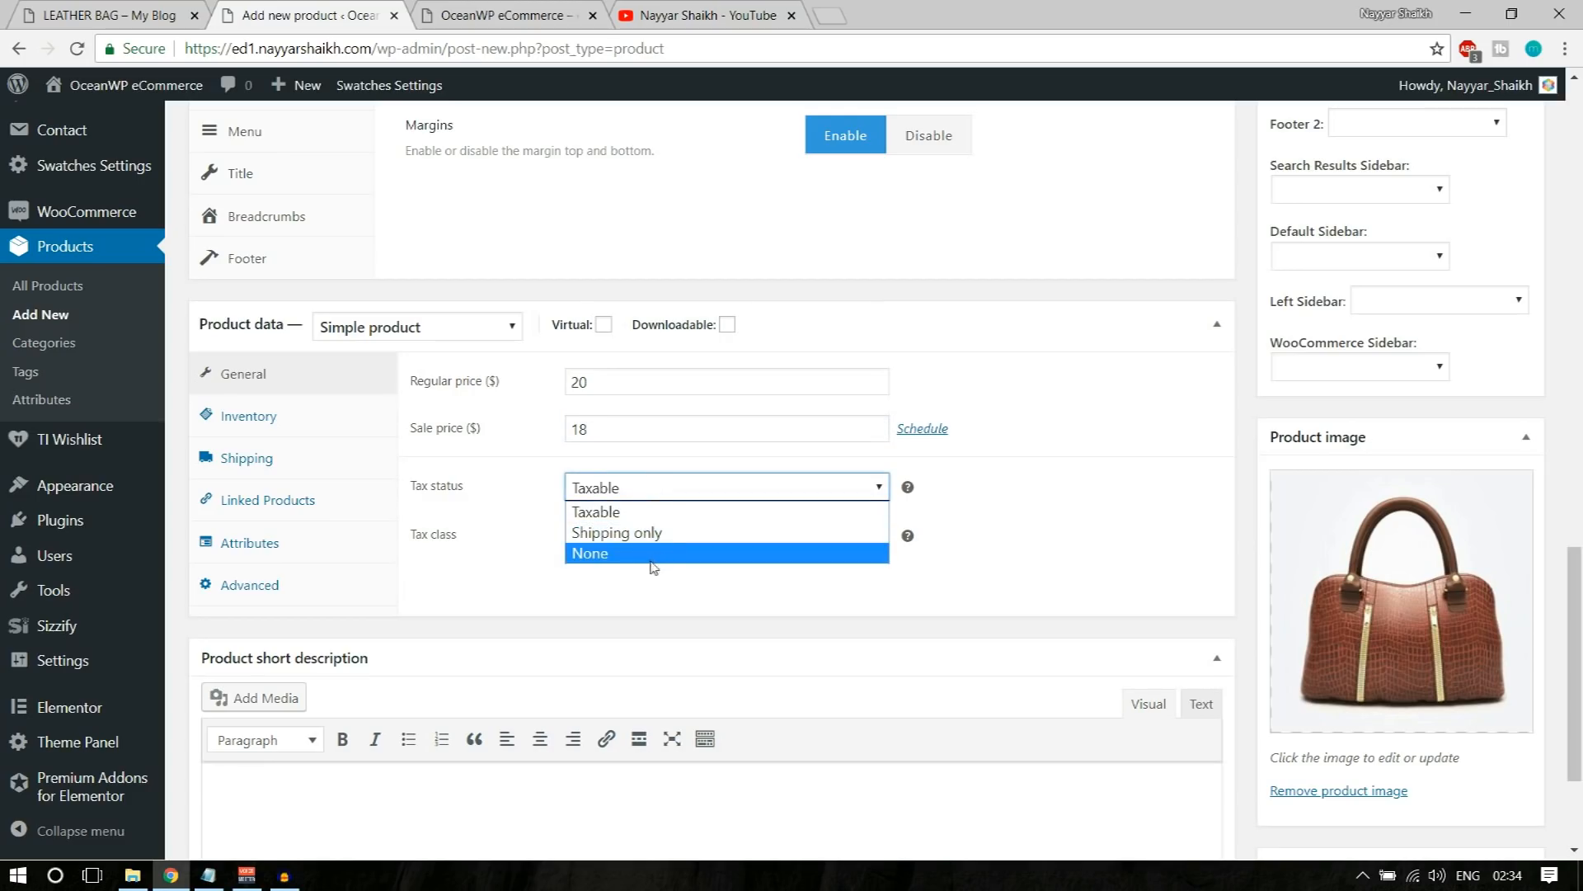
click(635, 511)
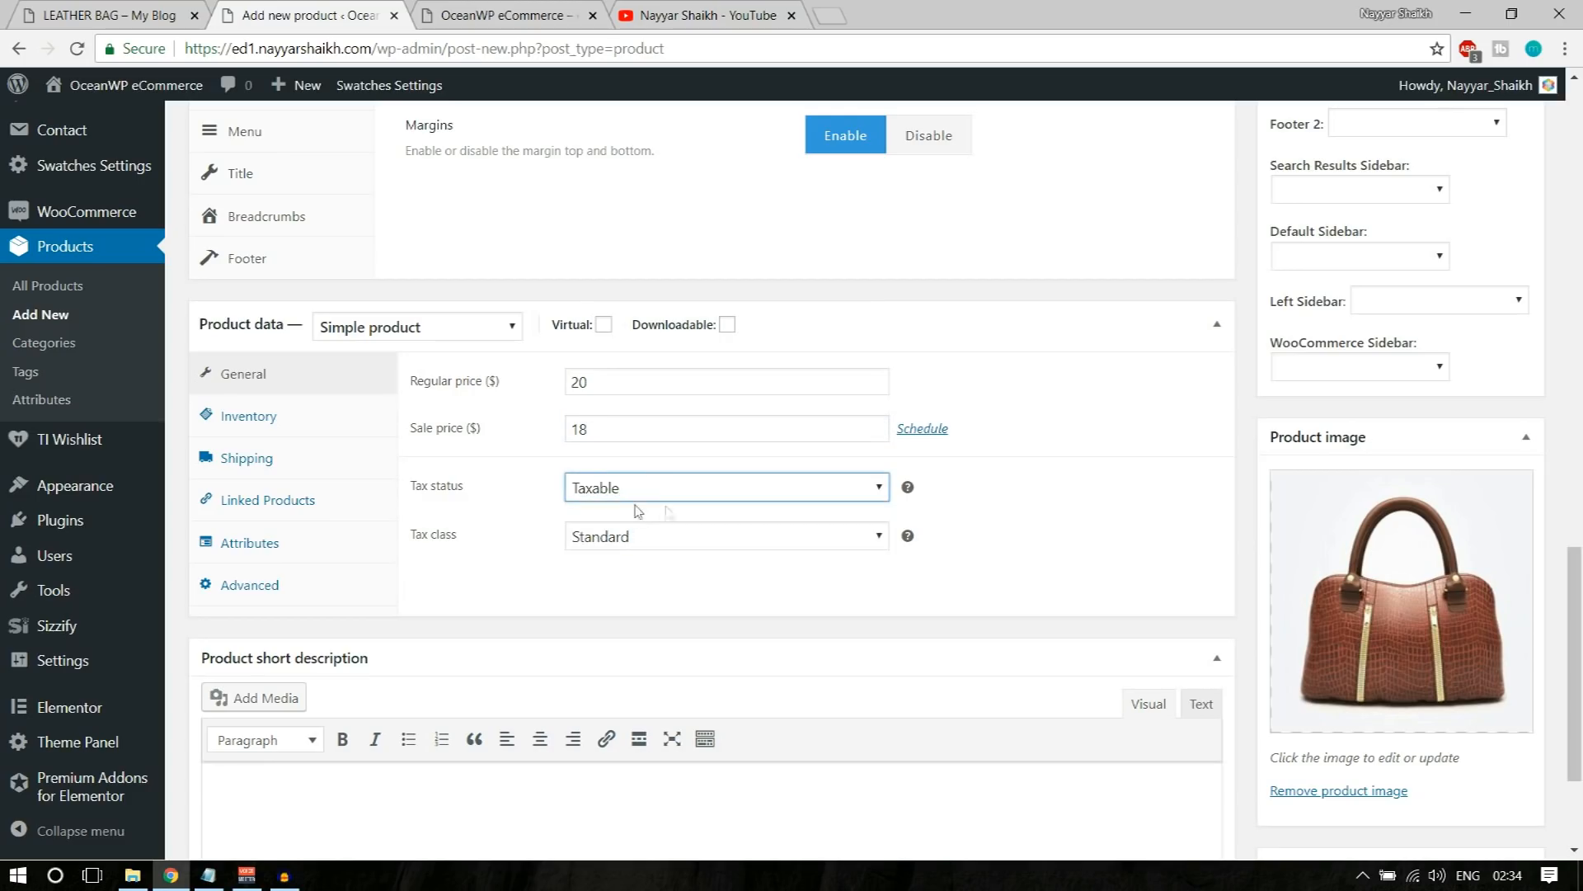
click(657, 538)
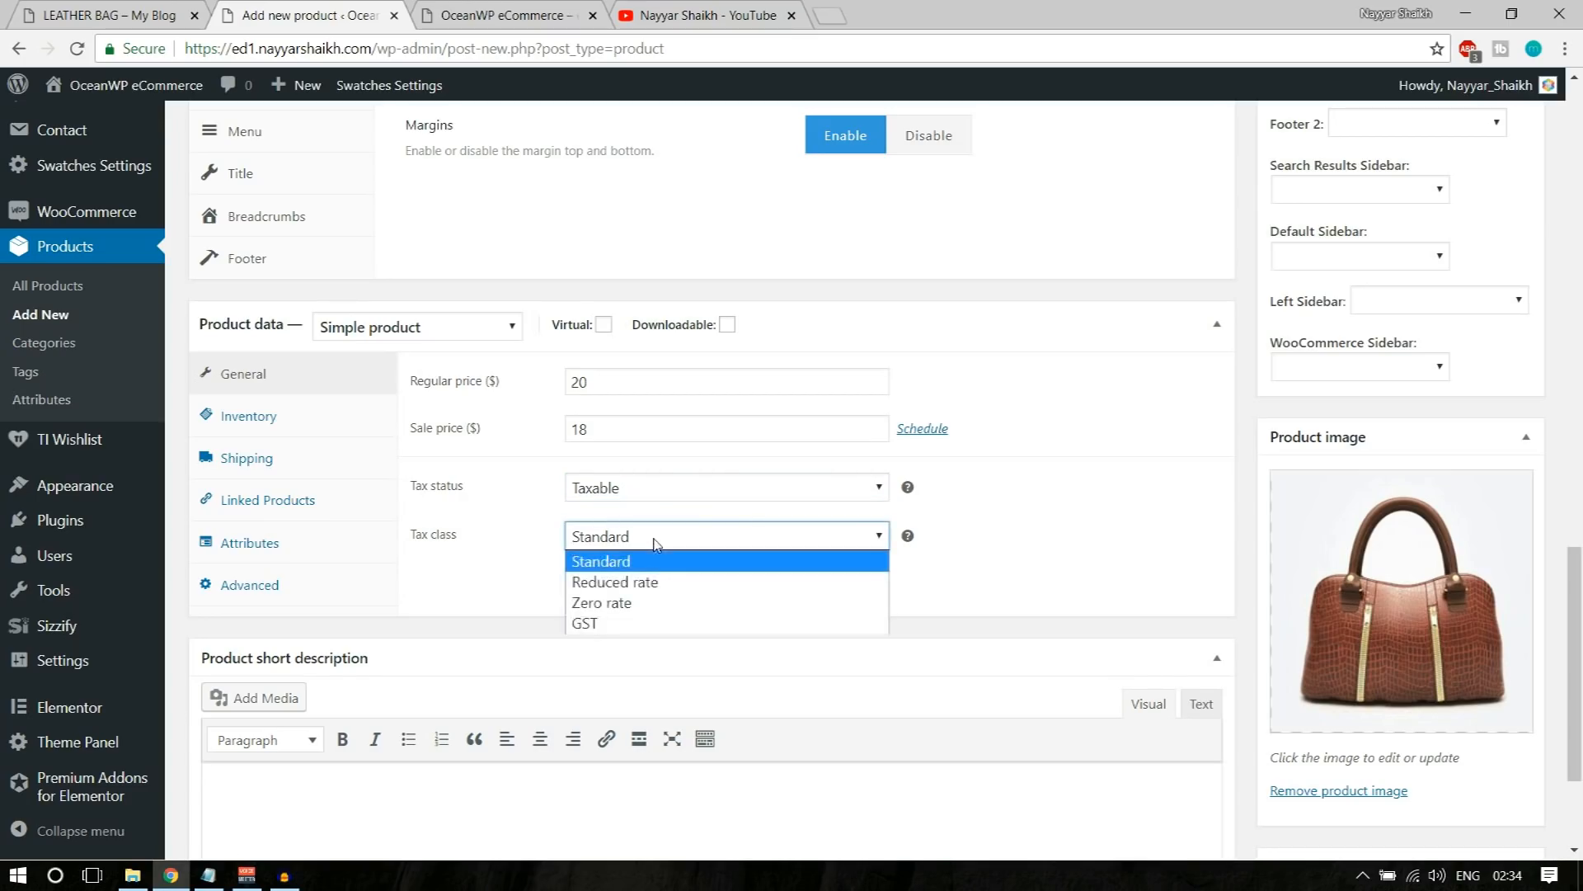
click(651, 624)
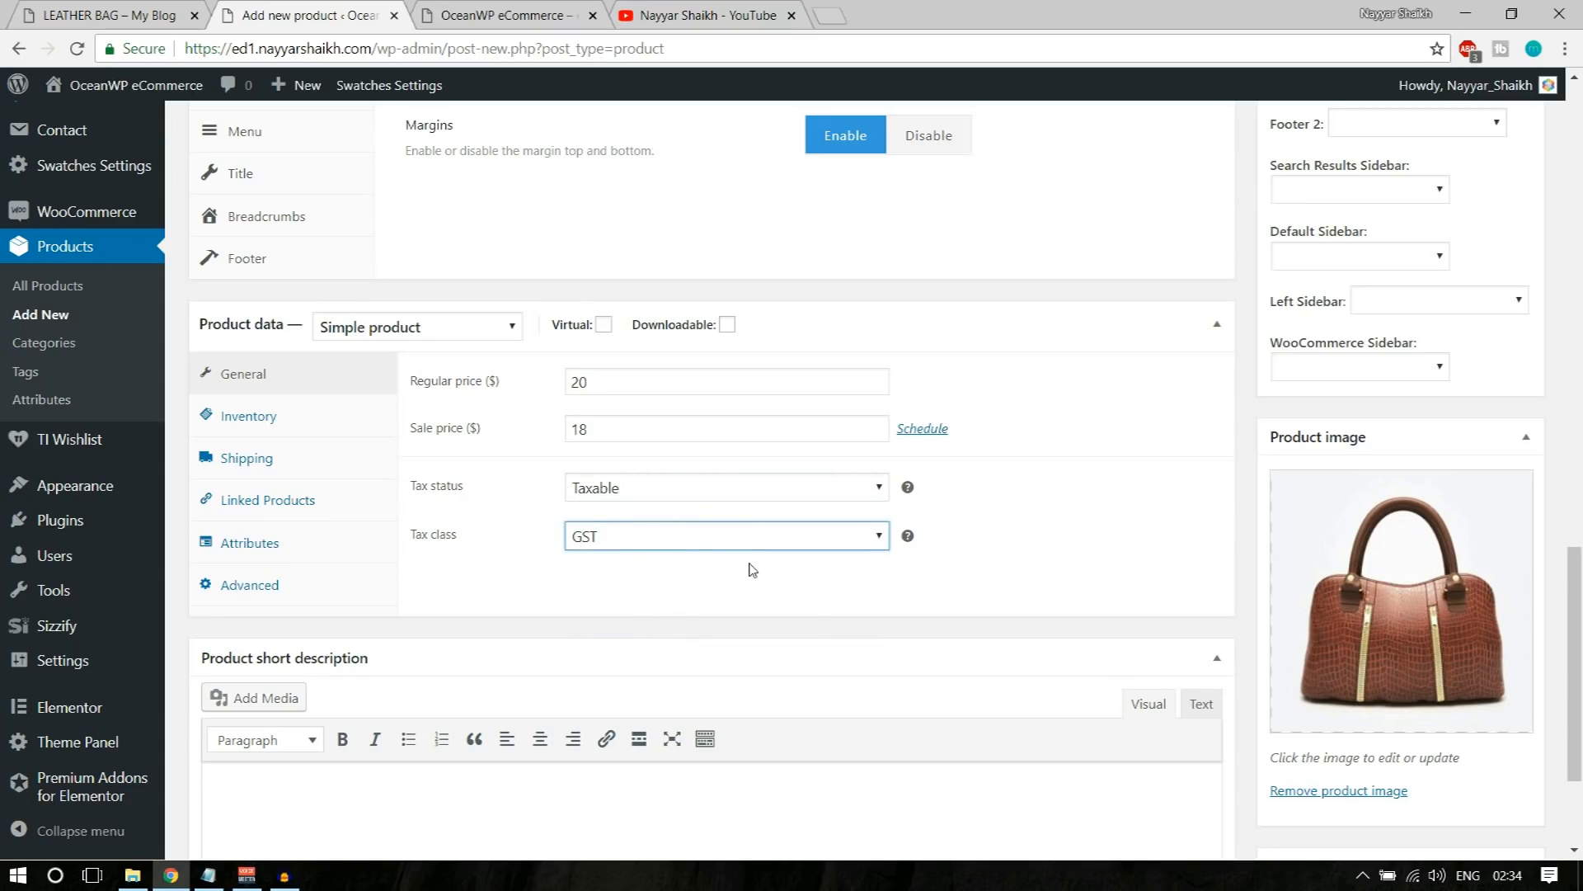
click(707, 547)
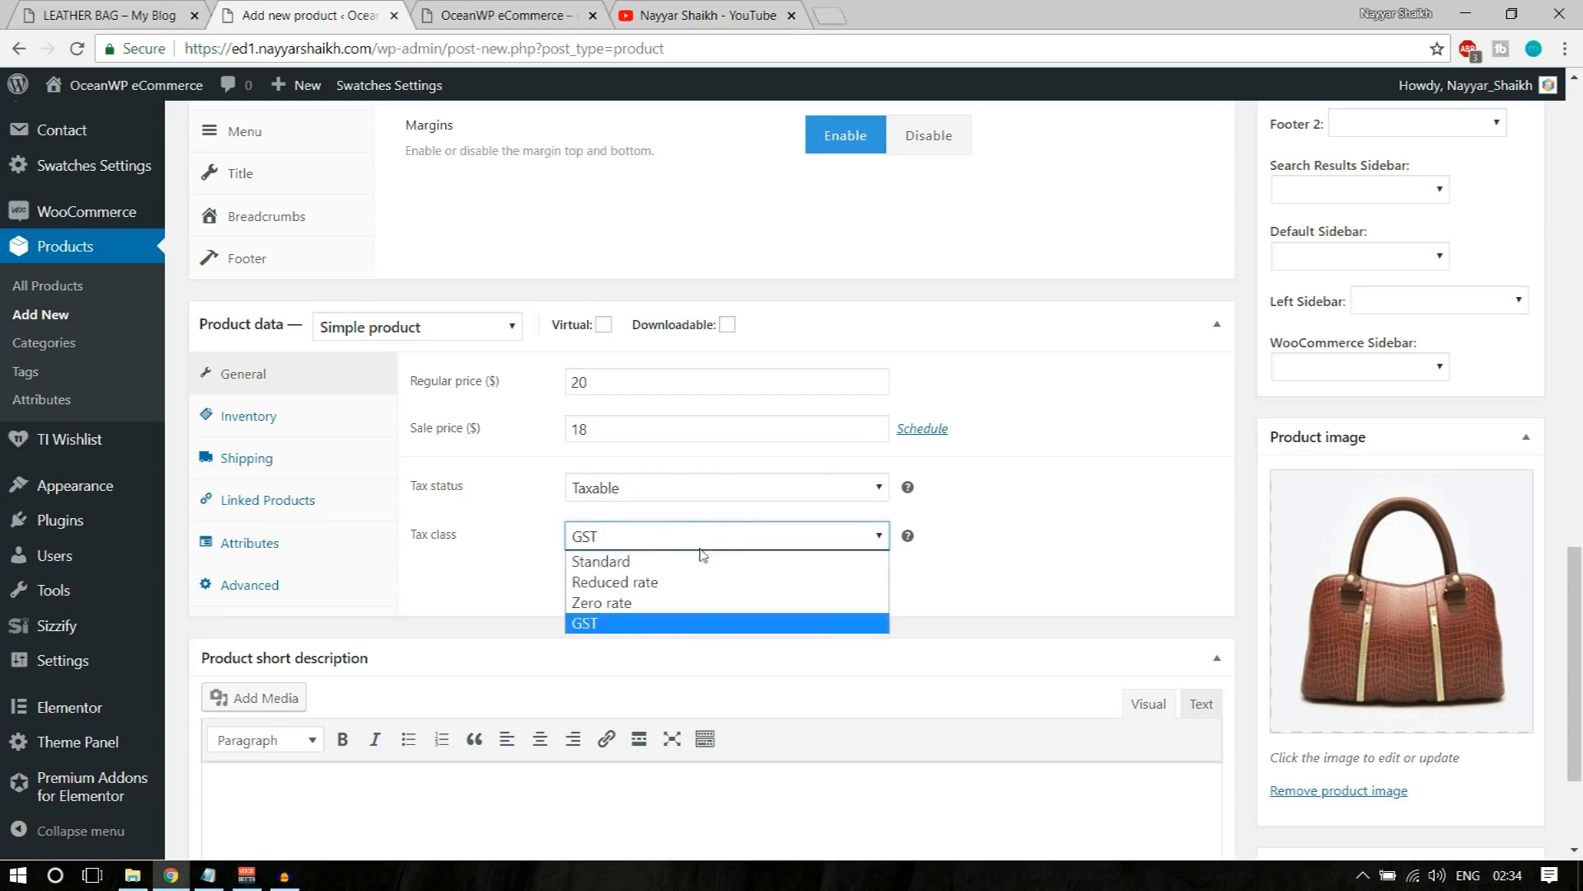
click(661, 623)
Step: Open the product's inventory settings and enter LeatherBag1 as the SKU
click(273, 429)
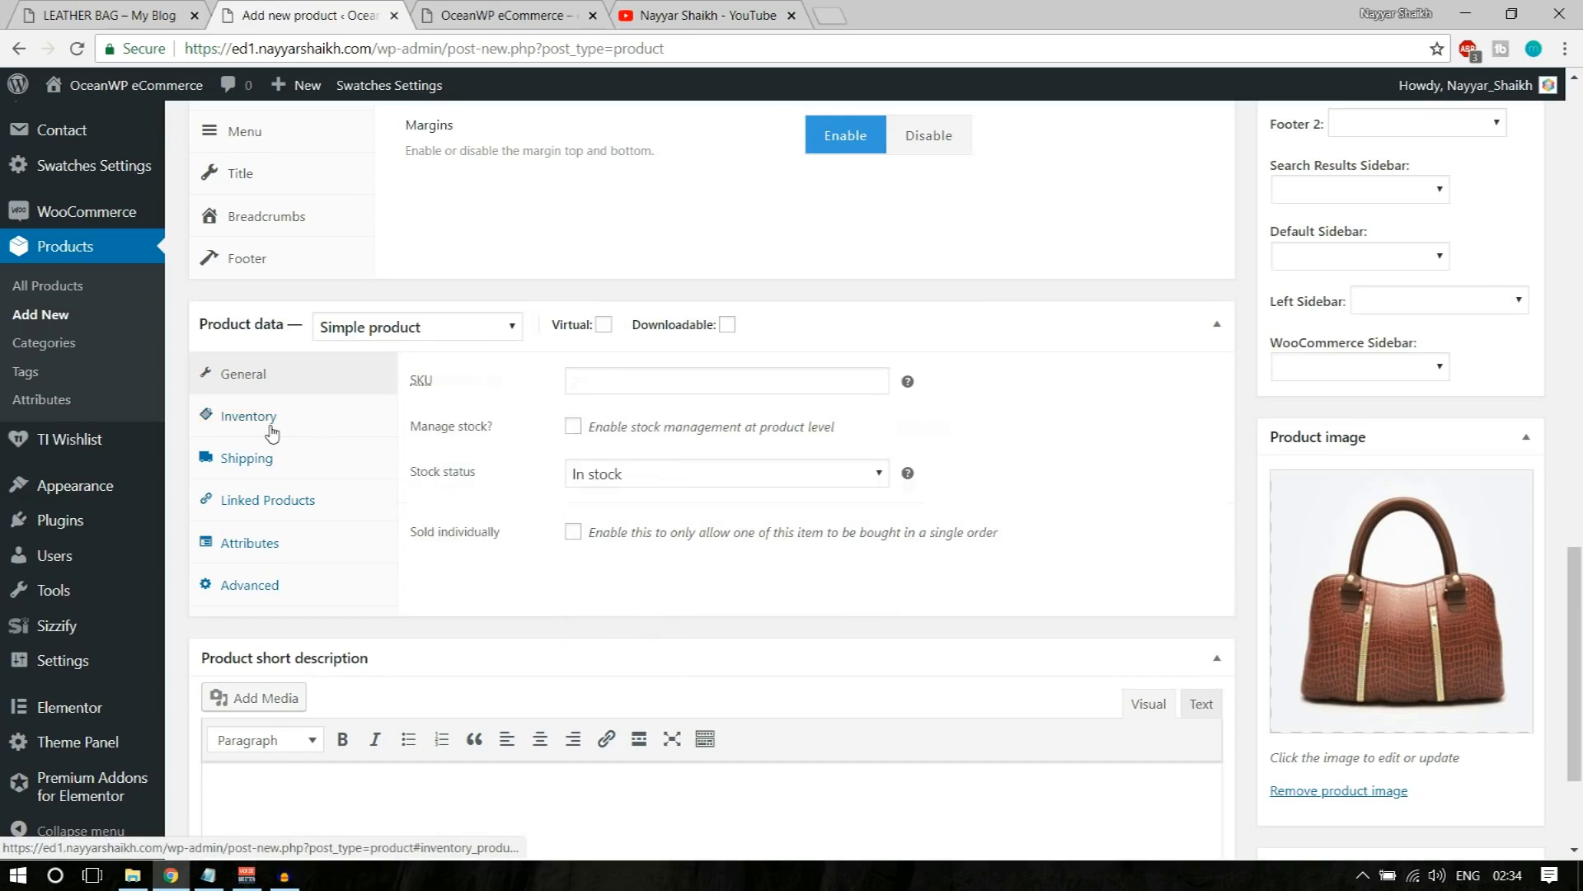
click(657, 378)
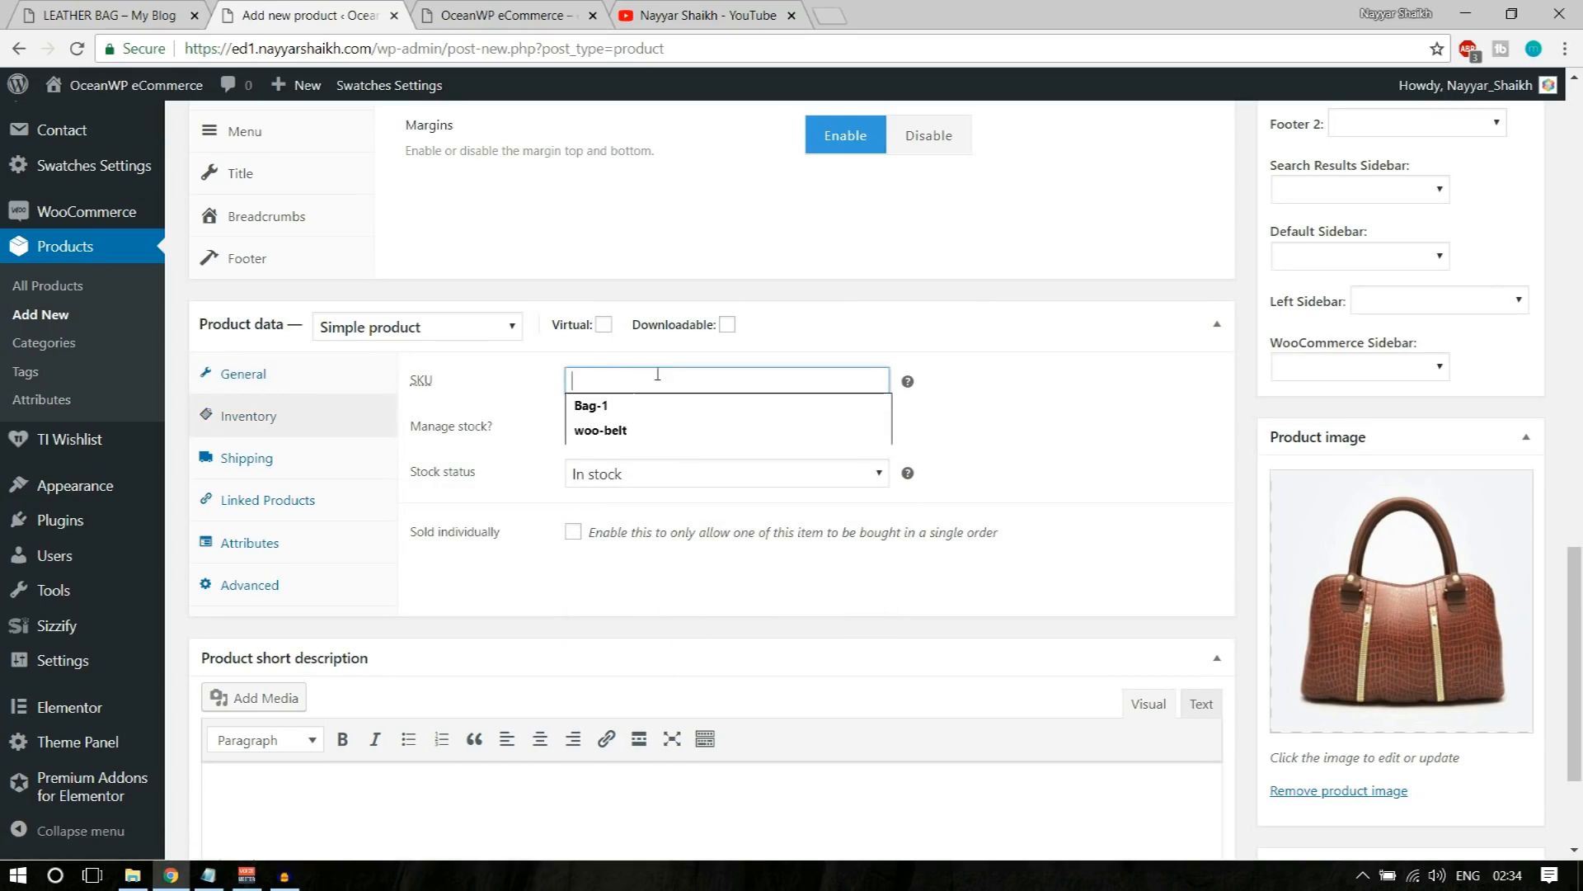
click(1017, 334)
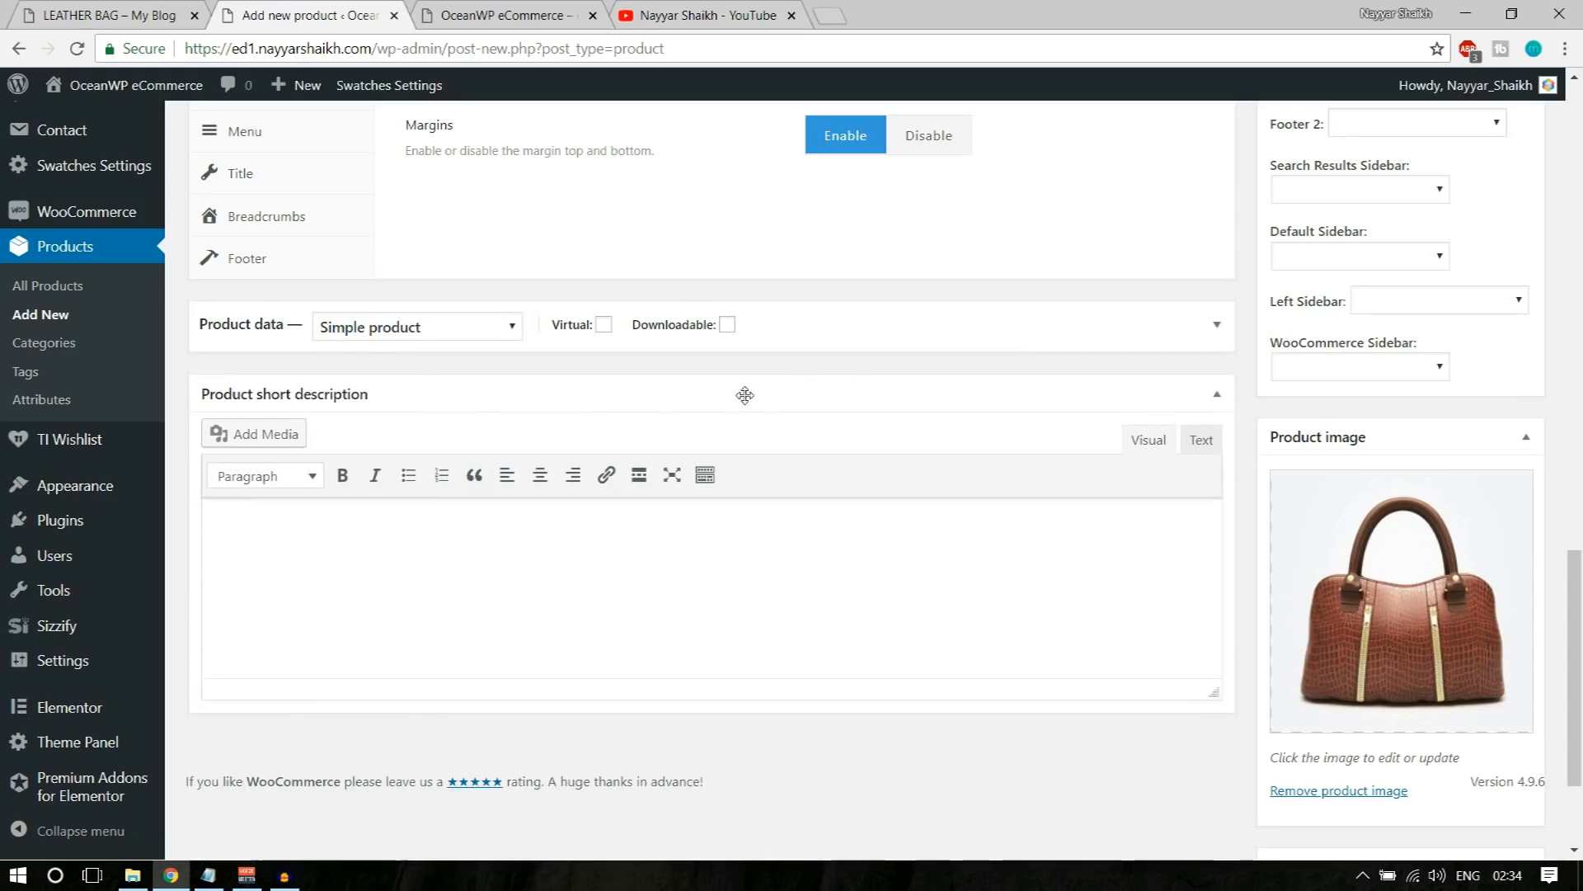
click(895, 343)
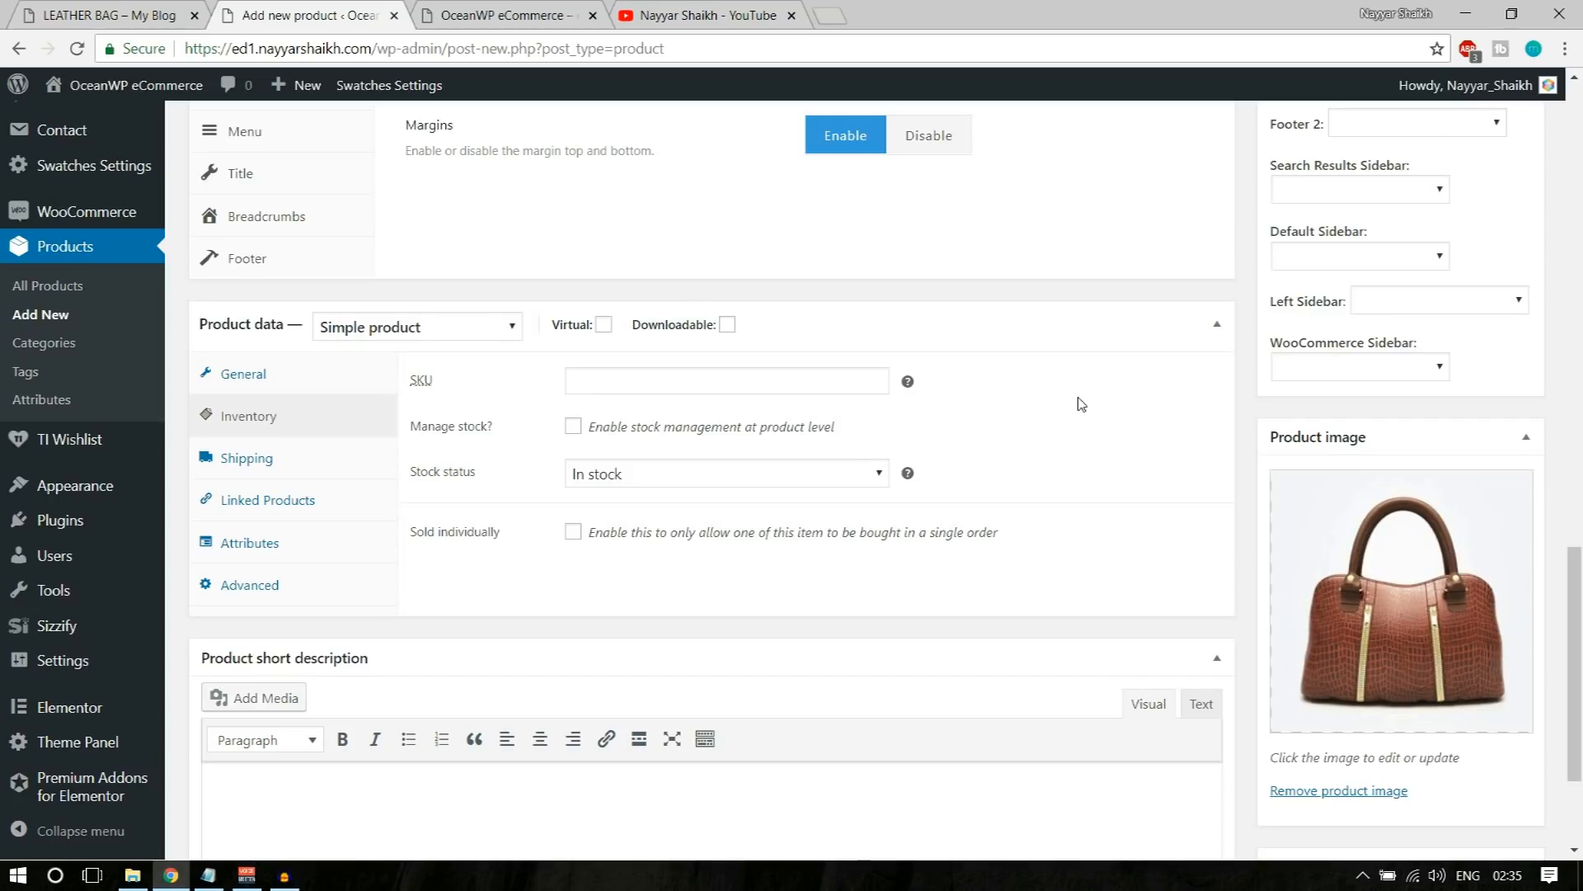
click(828, 382)
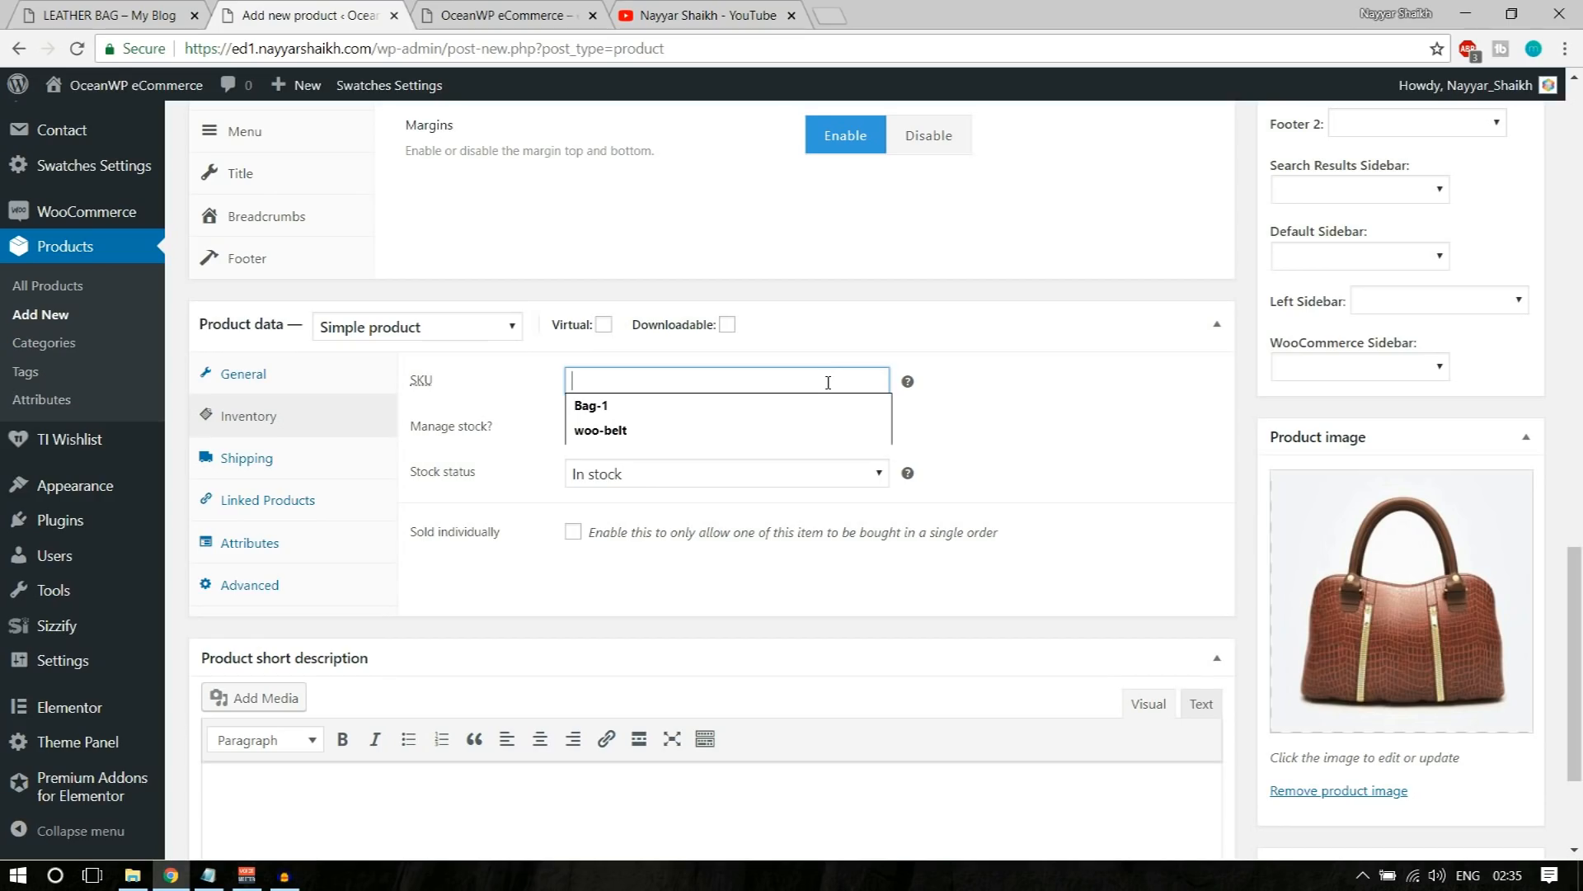
text(LeatherBag1)
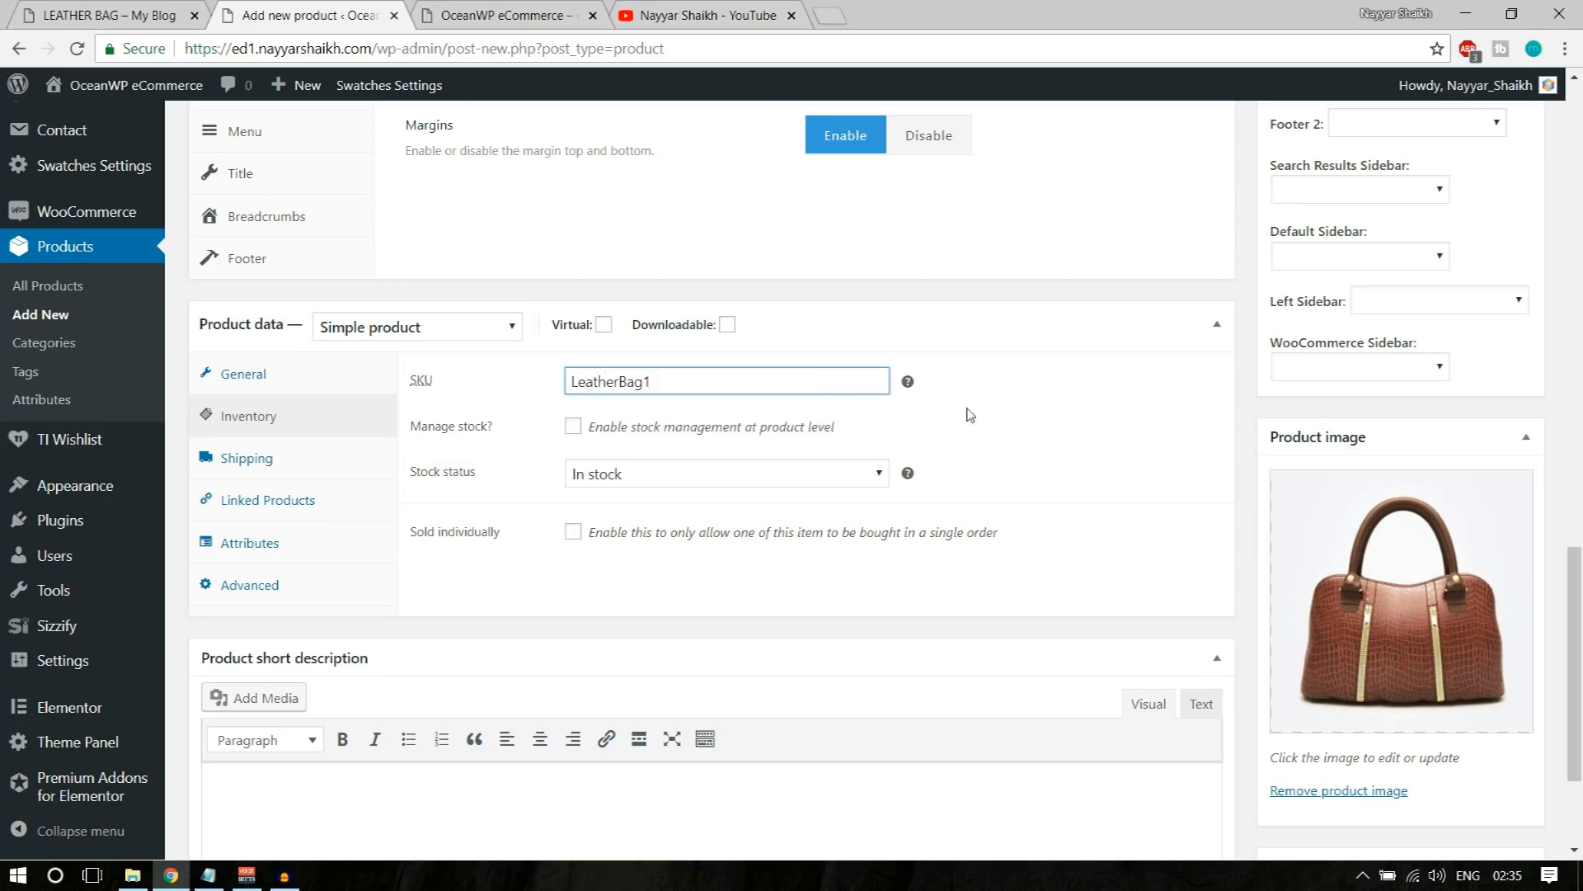
drag(656, 381, 553, 381)
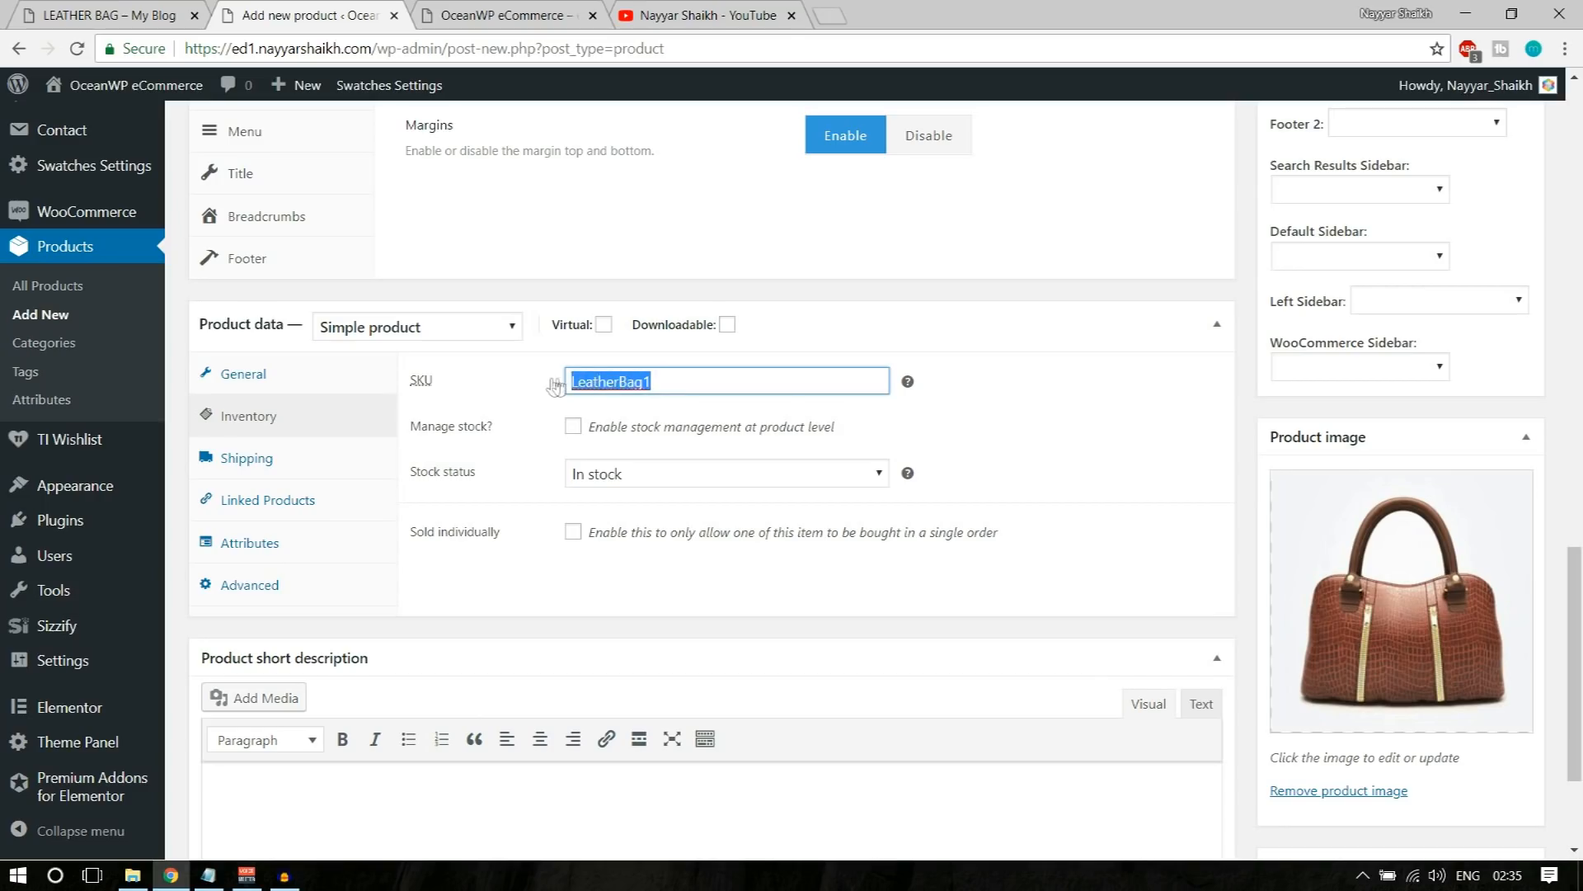
click(1095, 395)
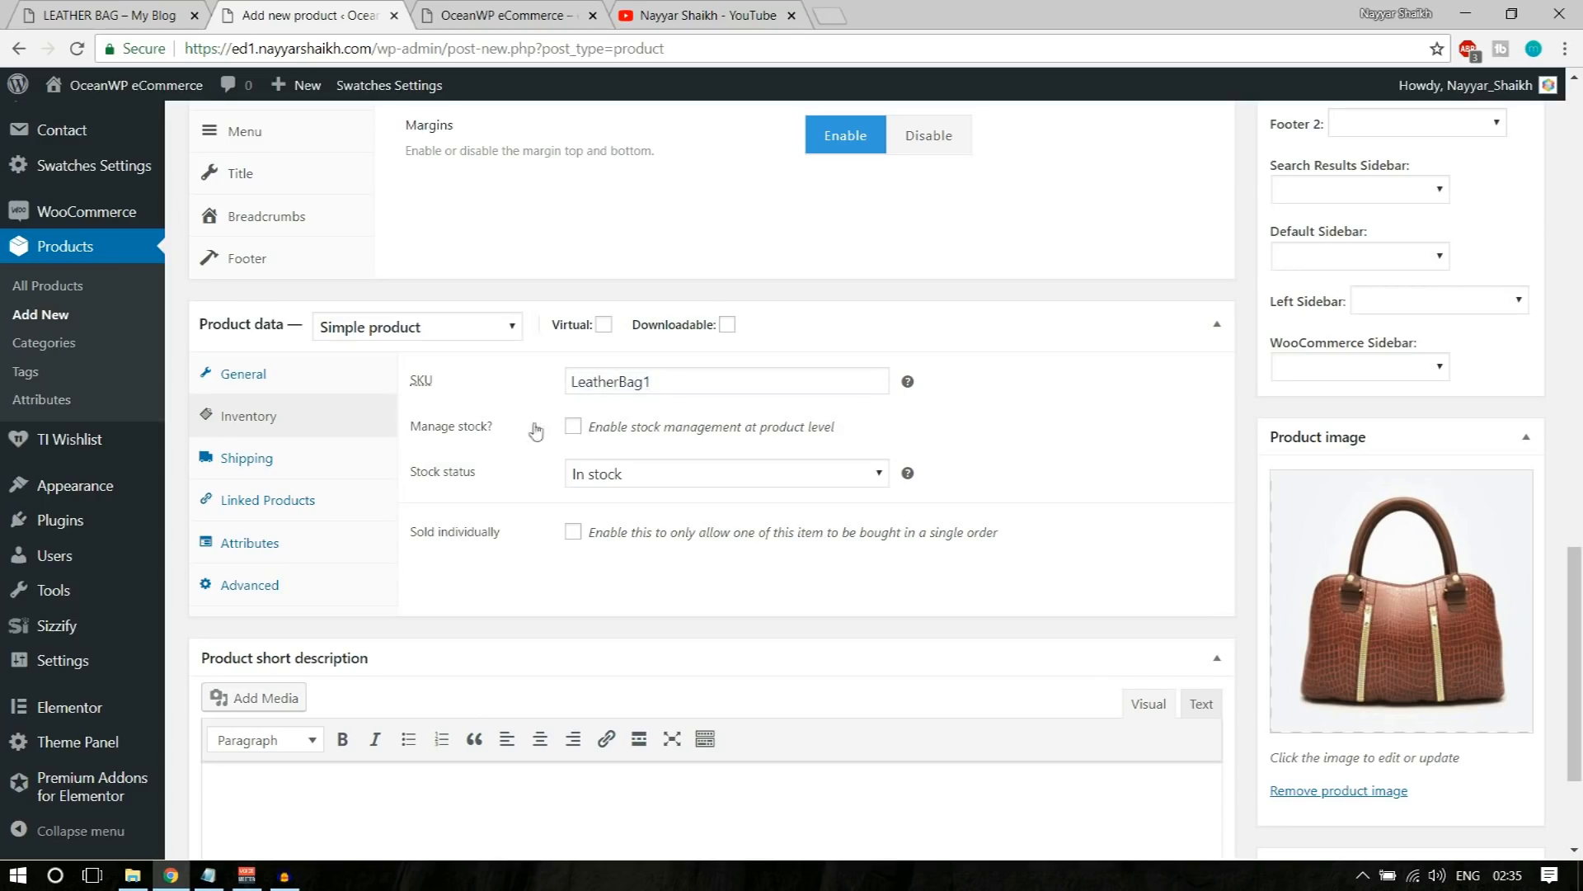
Step: Enable stock management at product level and set the stock quantity to 20
click(573, 426)
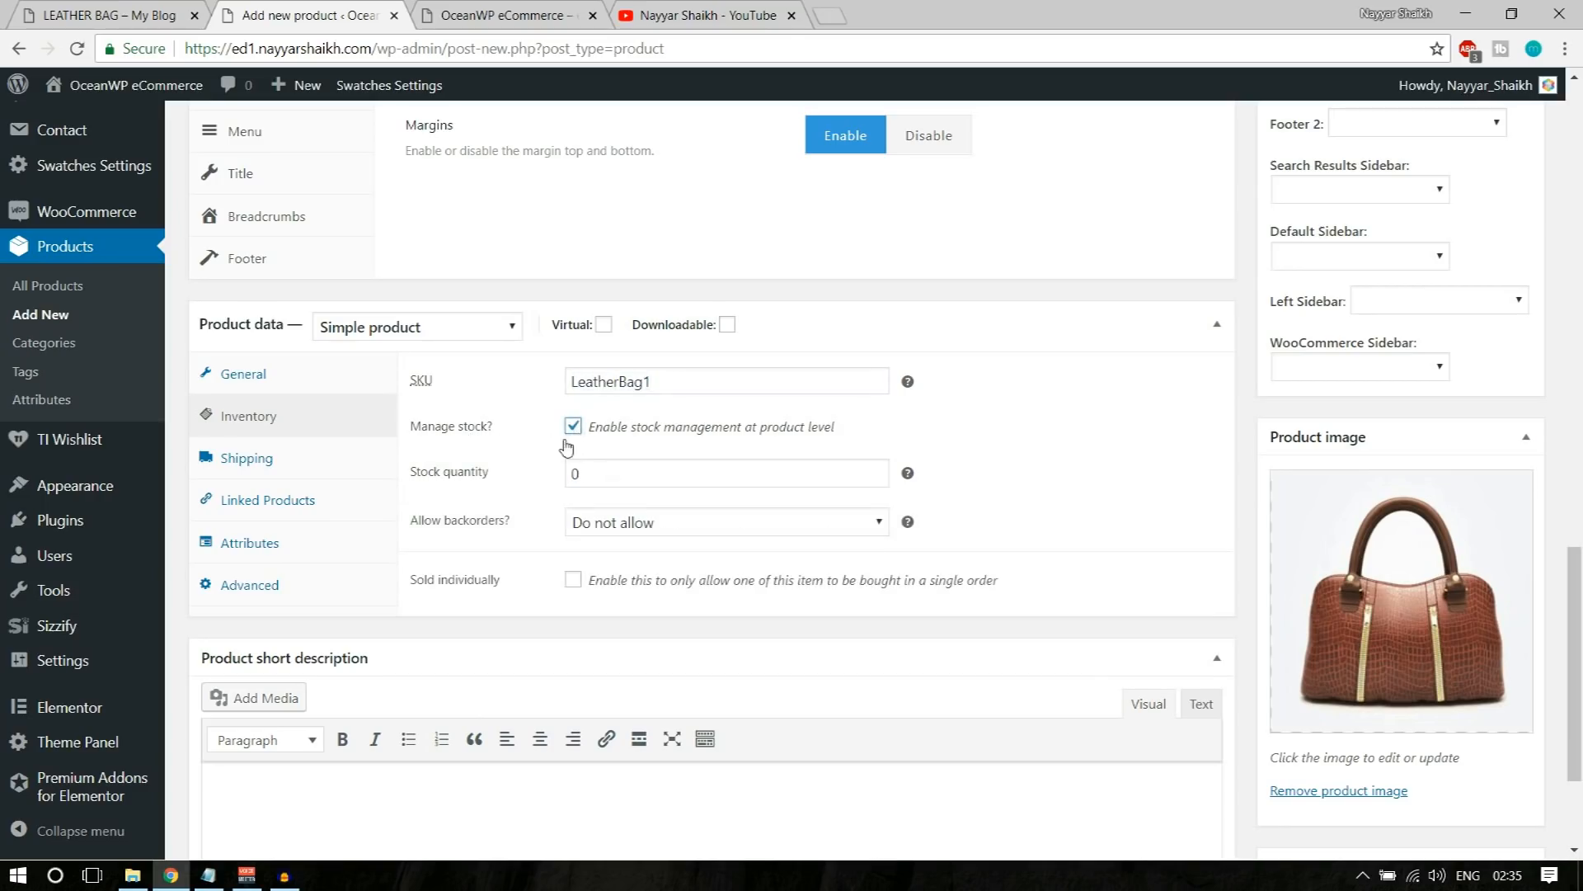
drag(627, 473, 559, 481)
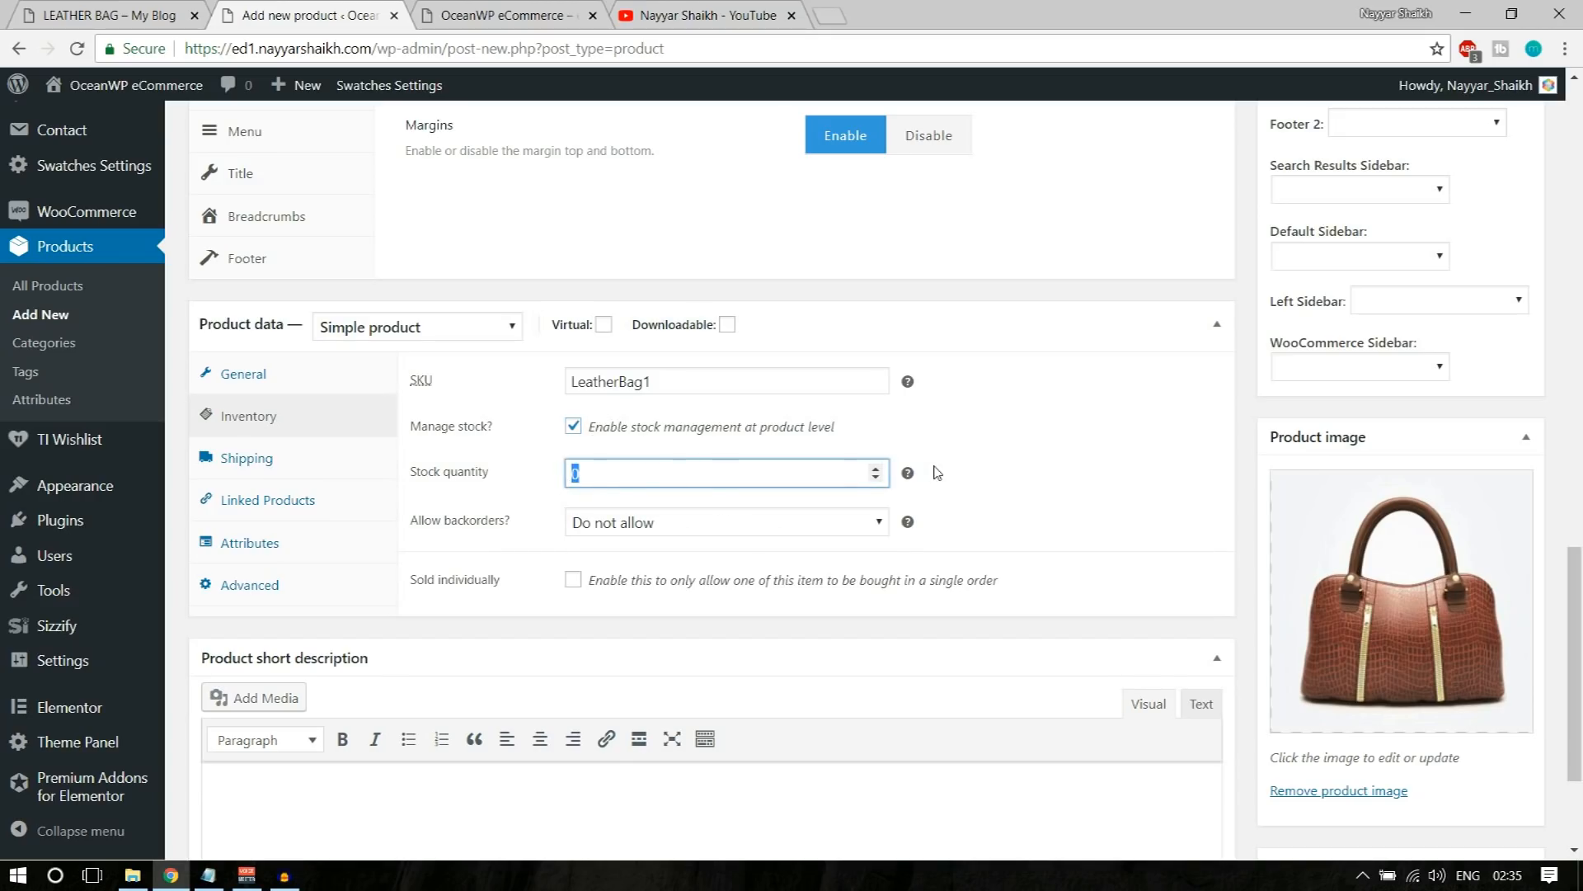
click(1037, 434)
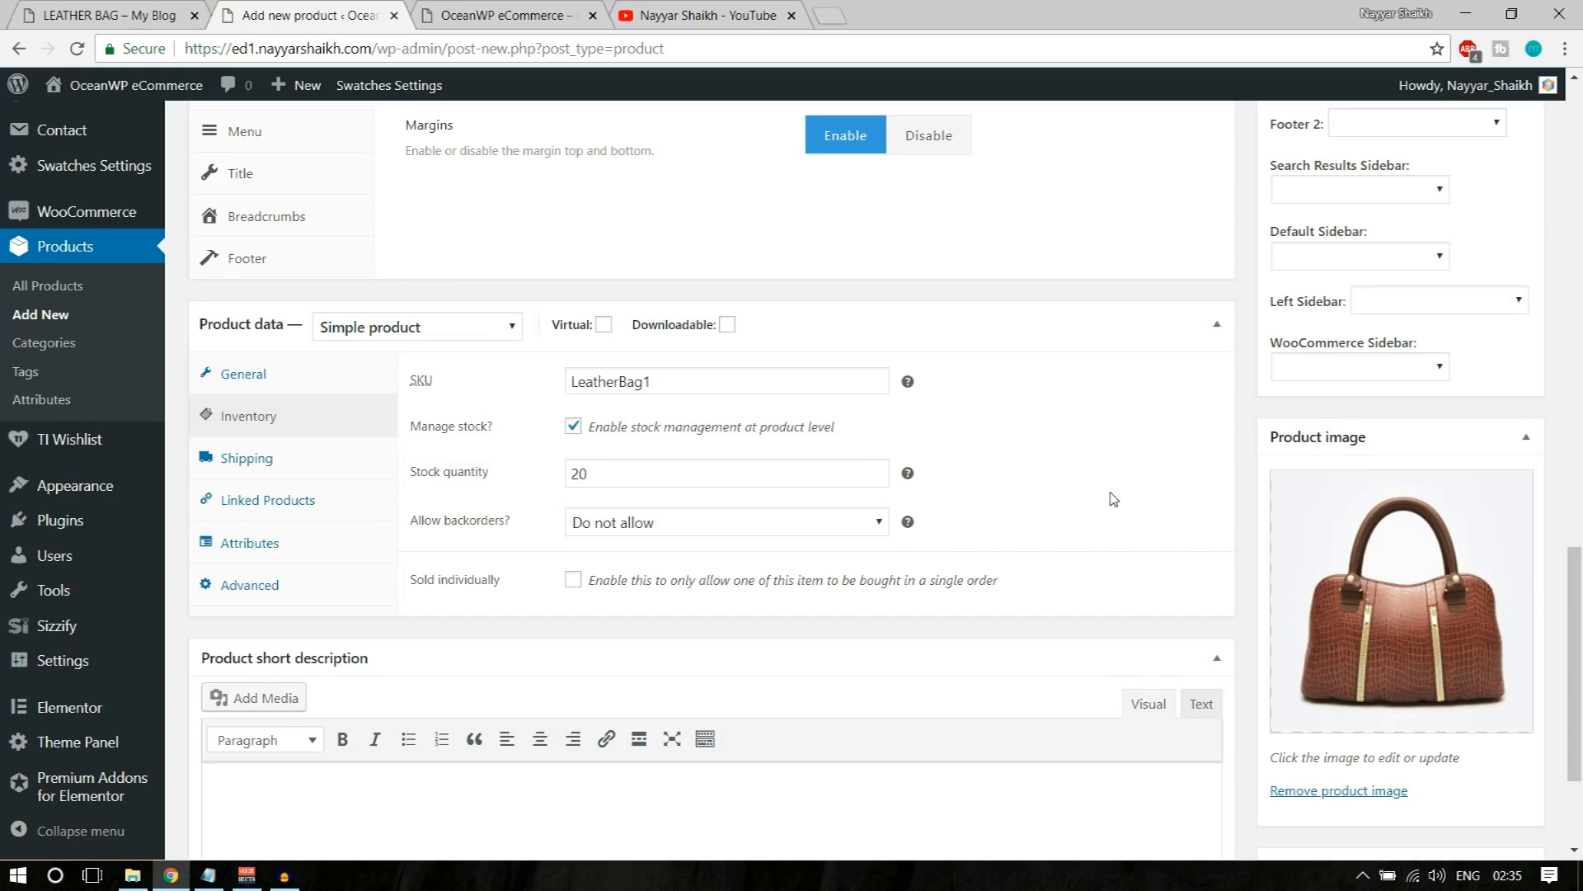
Step: Set the product's backorders option to "Allow, but notify customer"
click(718, 518)
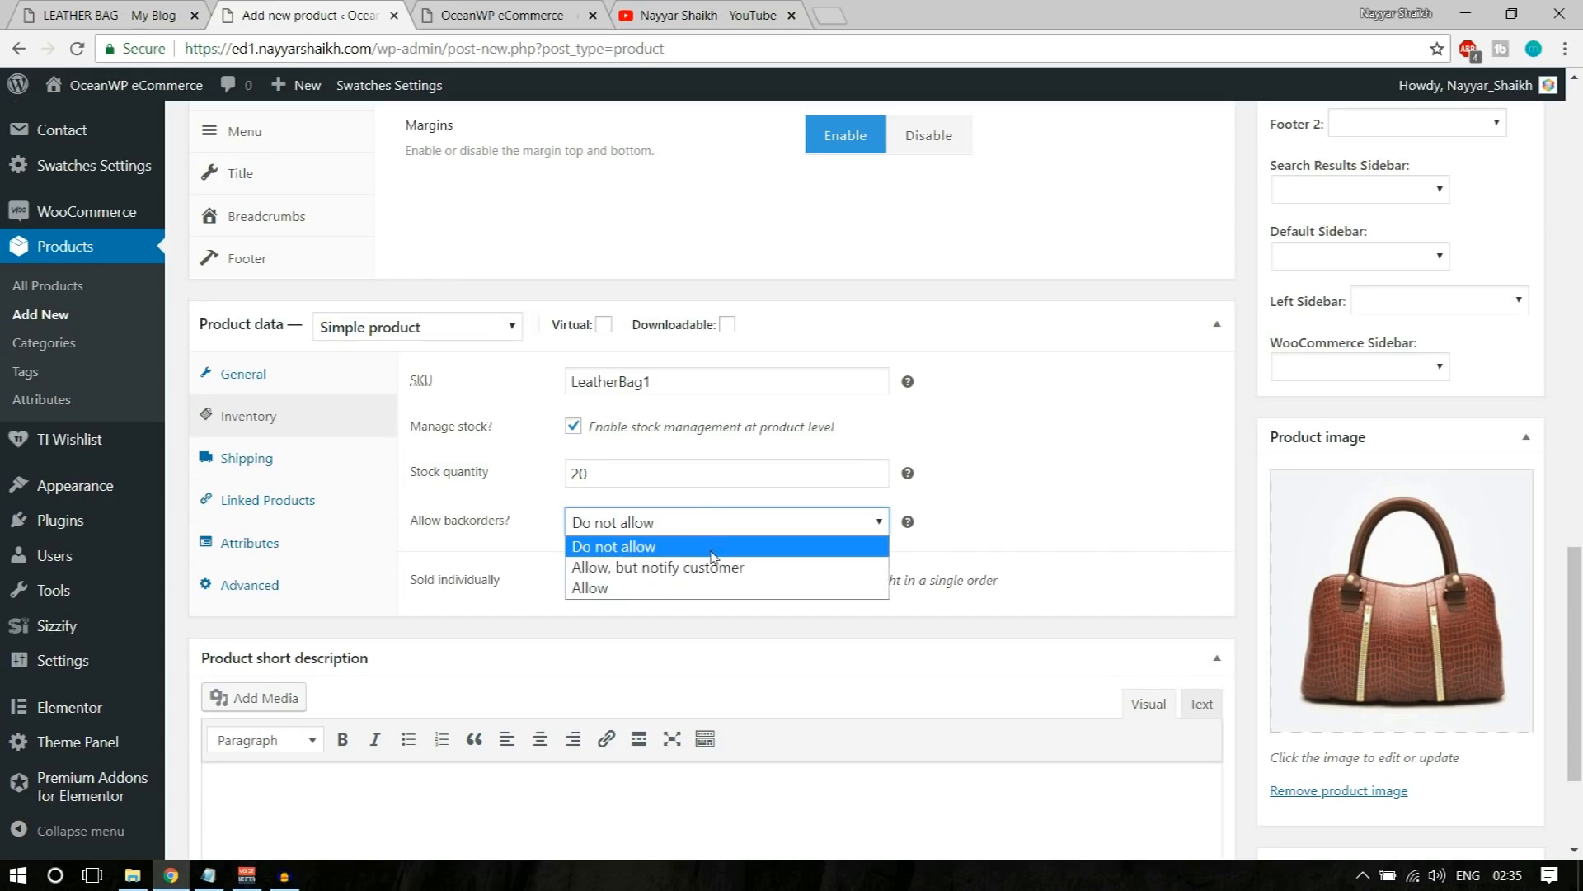
click(664, 548)
click(664, 528)
click(639, 589)
click(646, 526)
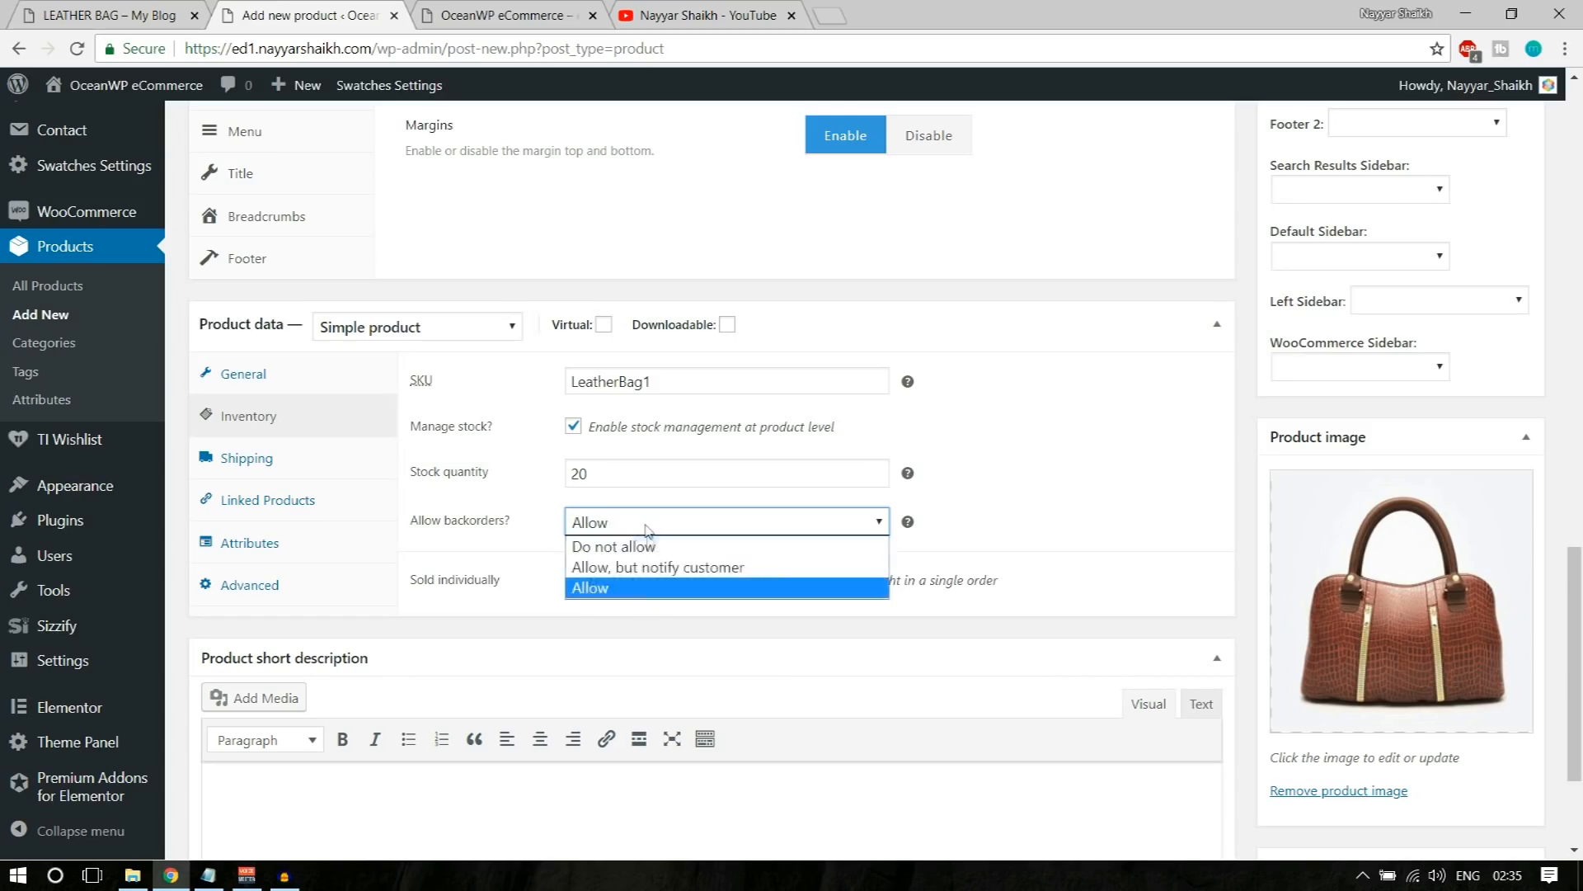
click(652, 569)
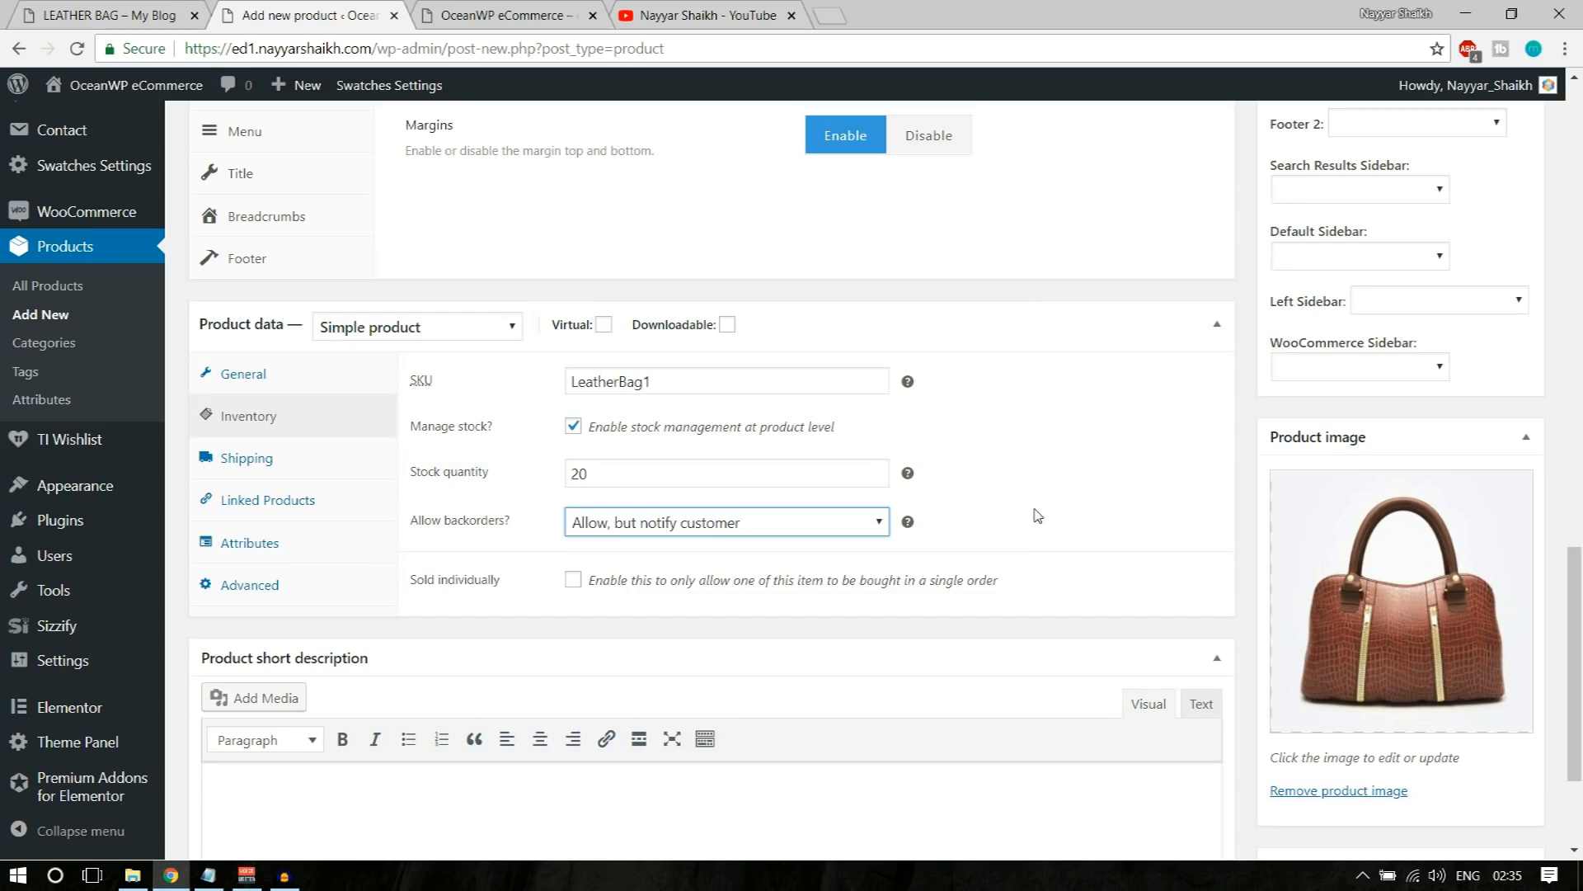
Step: Open the product's shipping settings and set the weight to 300 g
click(252, 467)
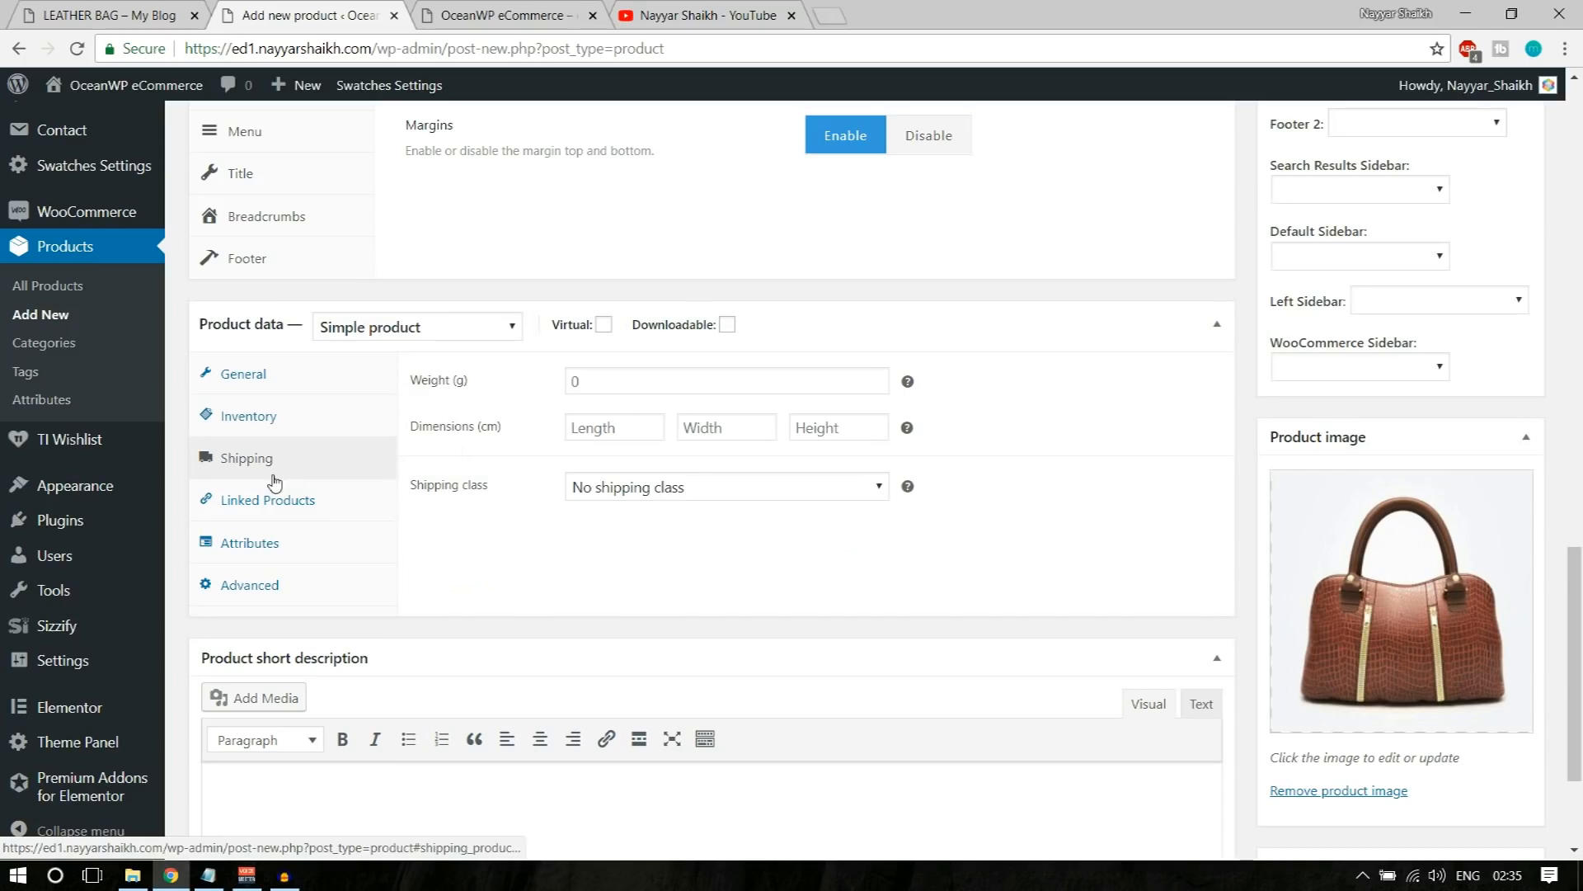
click(602, 381)
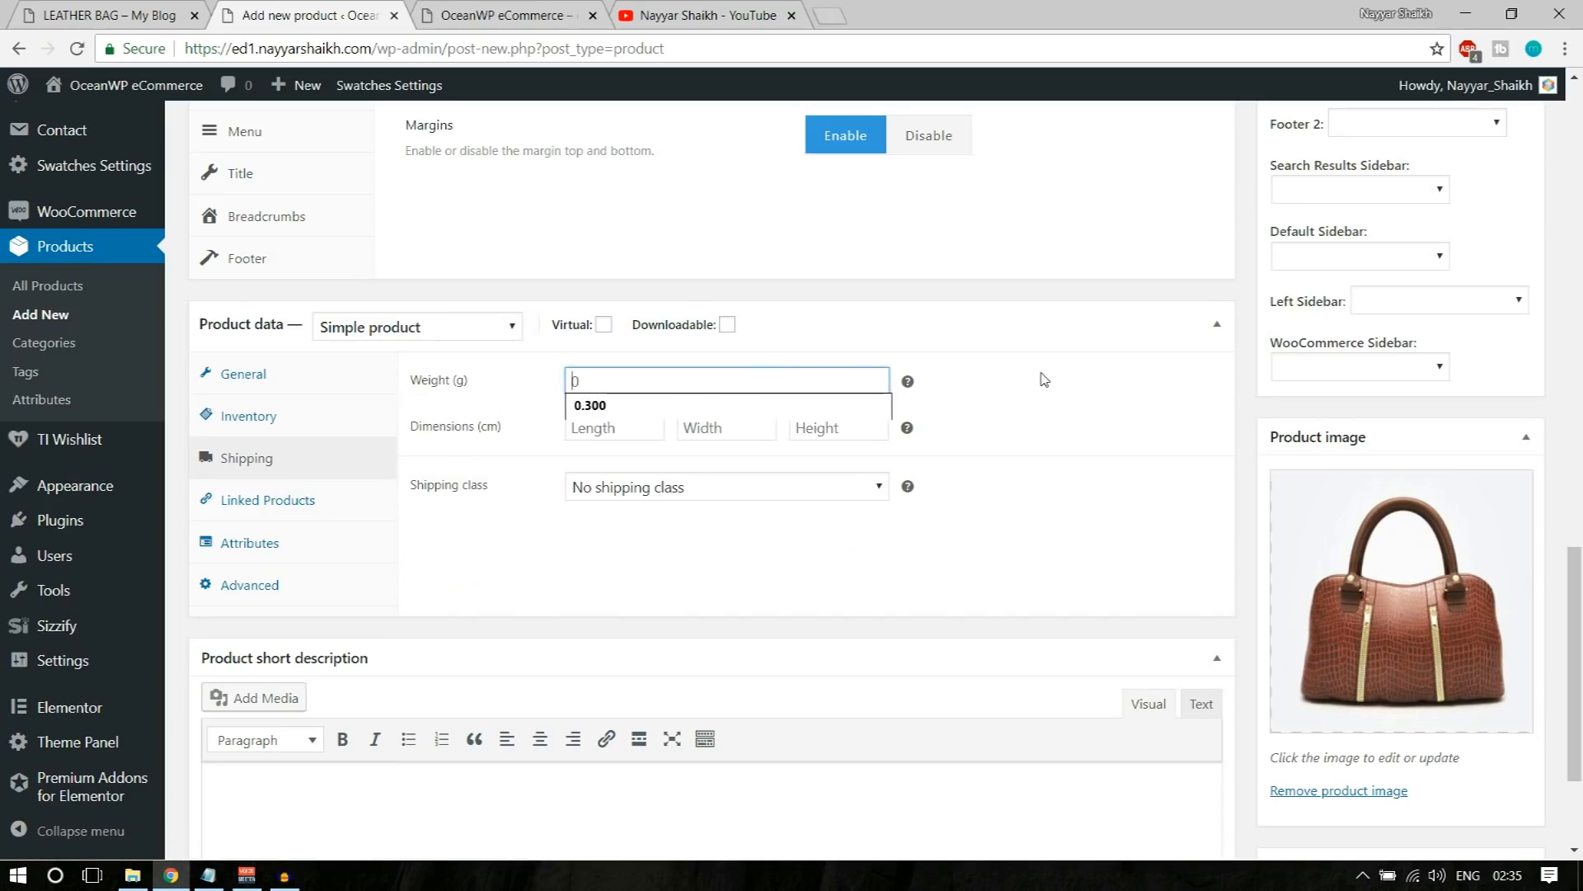
click(723, 387)
text(300)
Step: Set the length, width and height to 50 cm each and leave the product with no shipping class
click(641, 425)
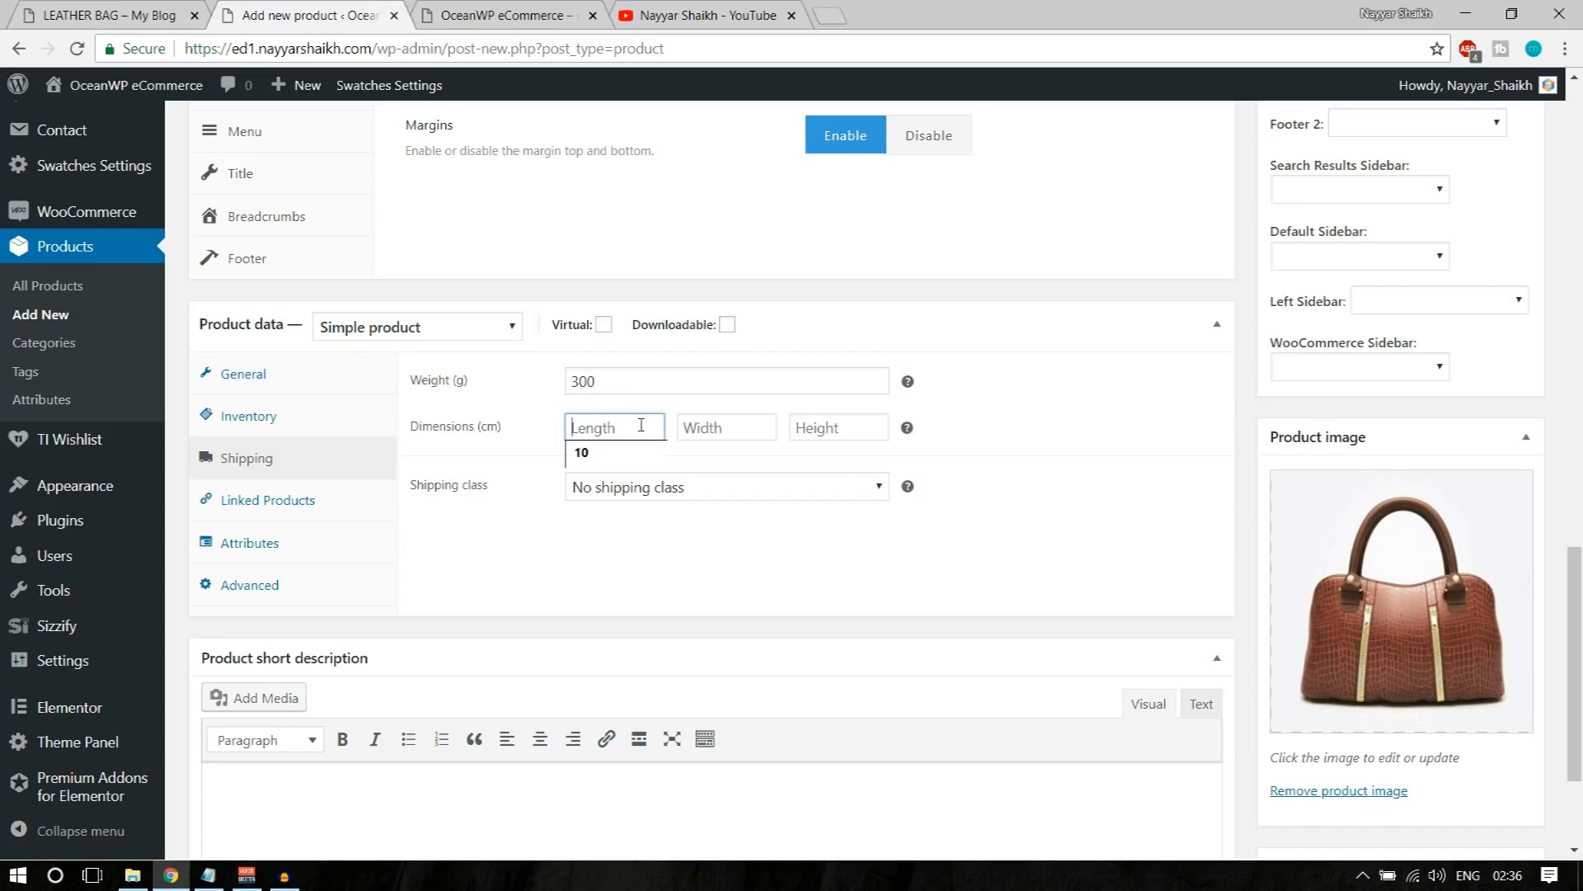
text(50)
key(Tab)
text(50)
key(Tab)
text(50)
click(669, 489)
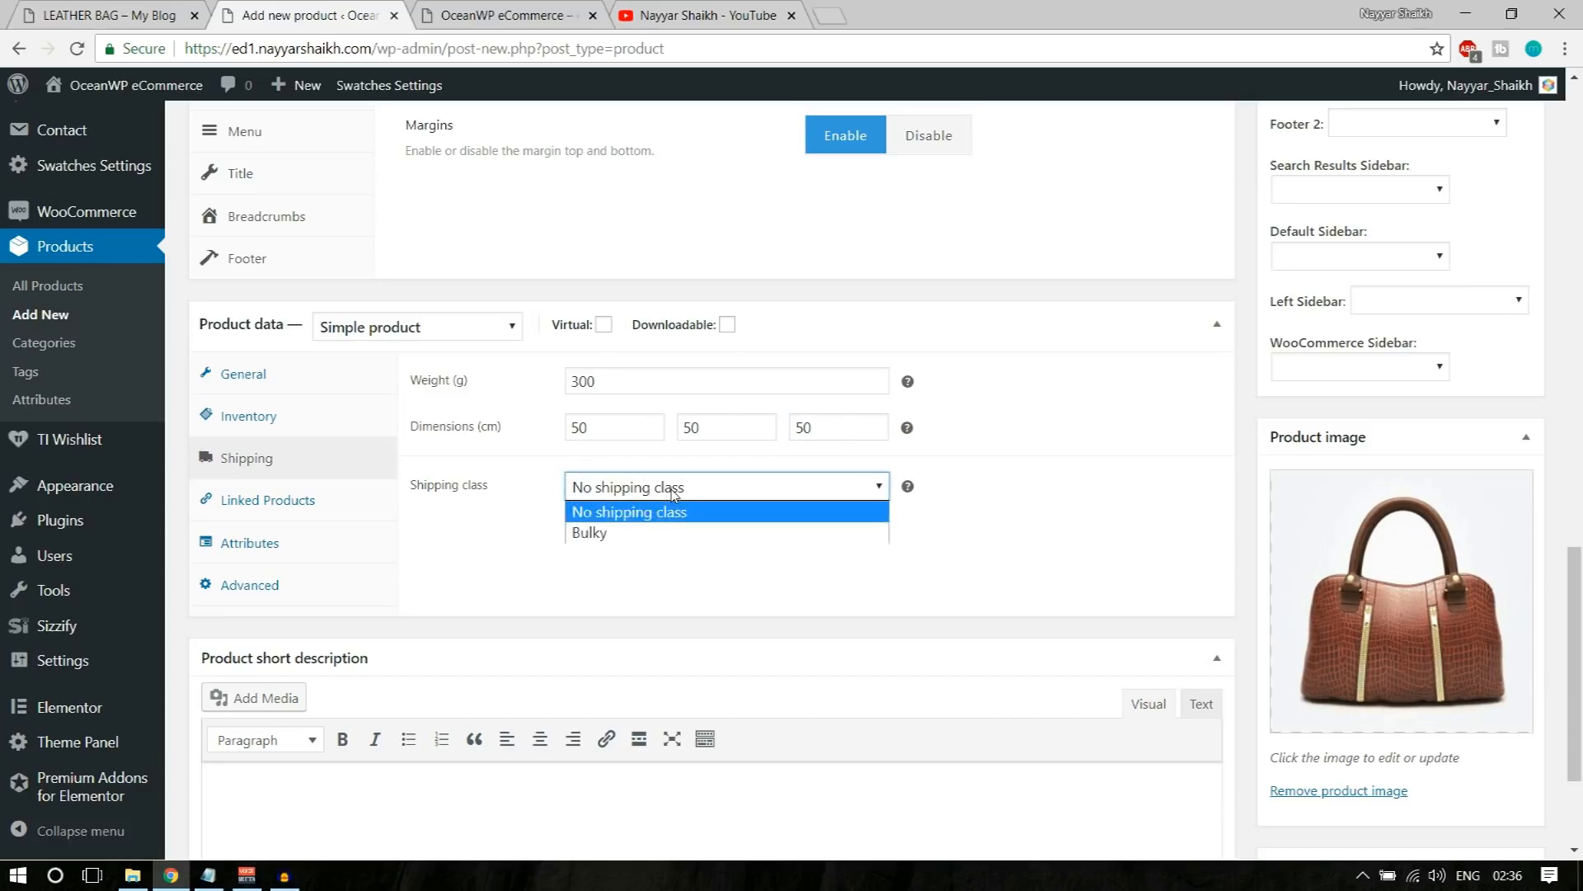
click(619, 513)
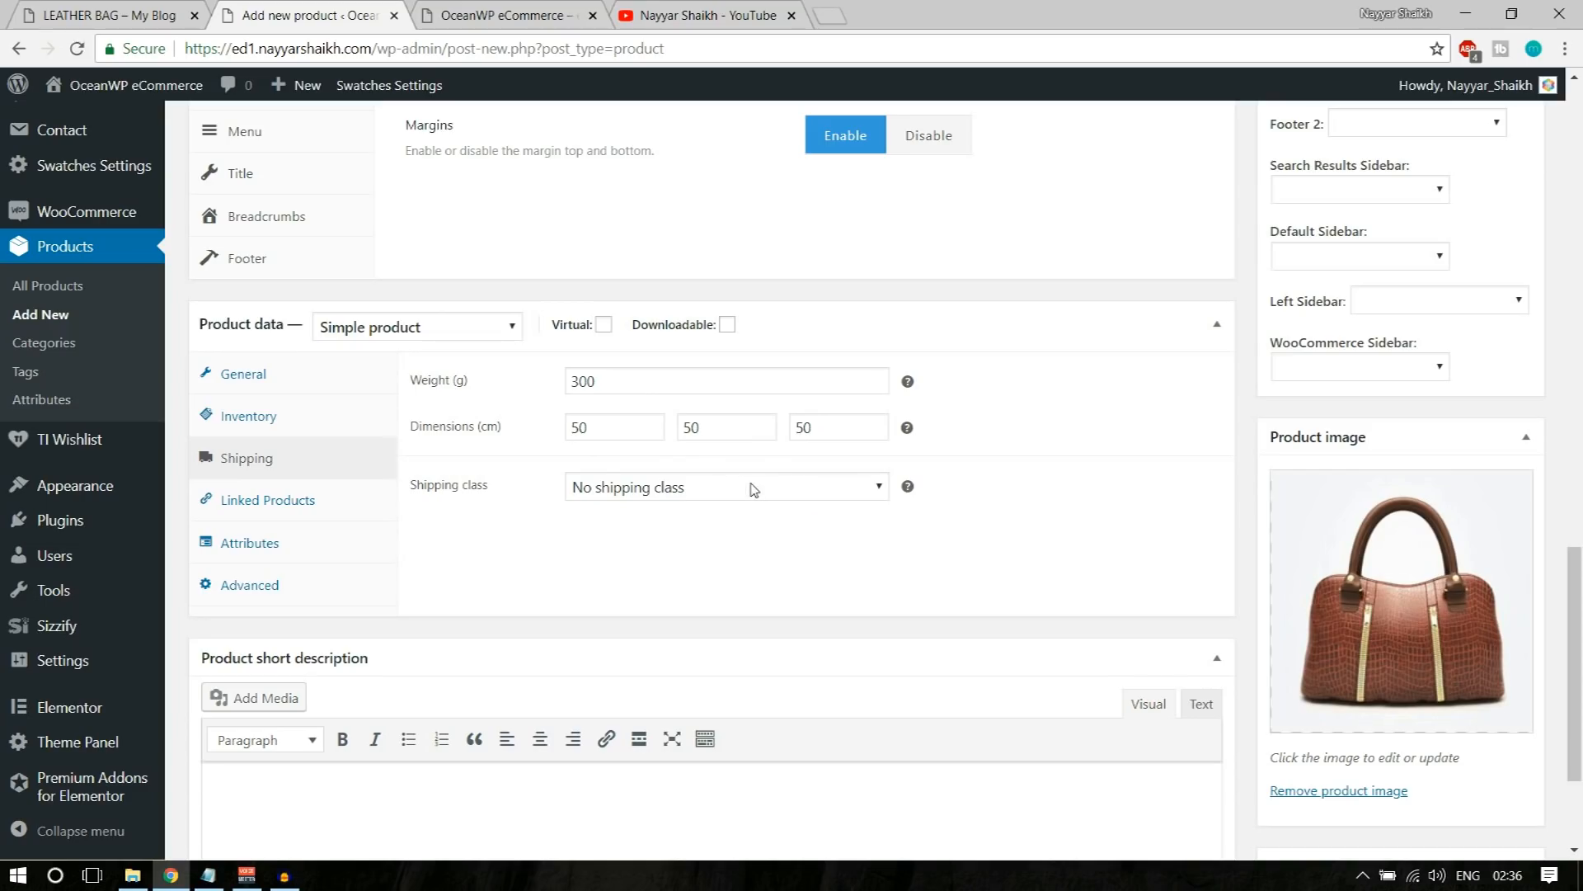
click(353, 503)
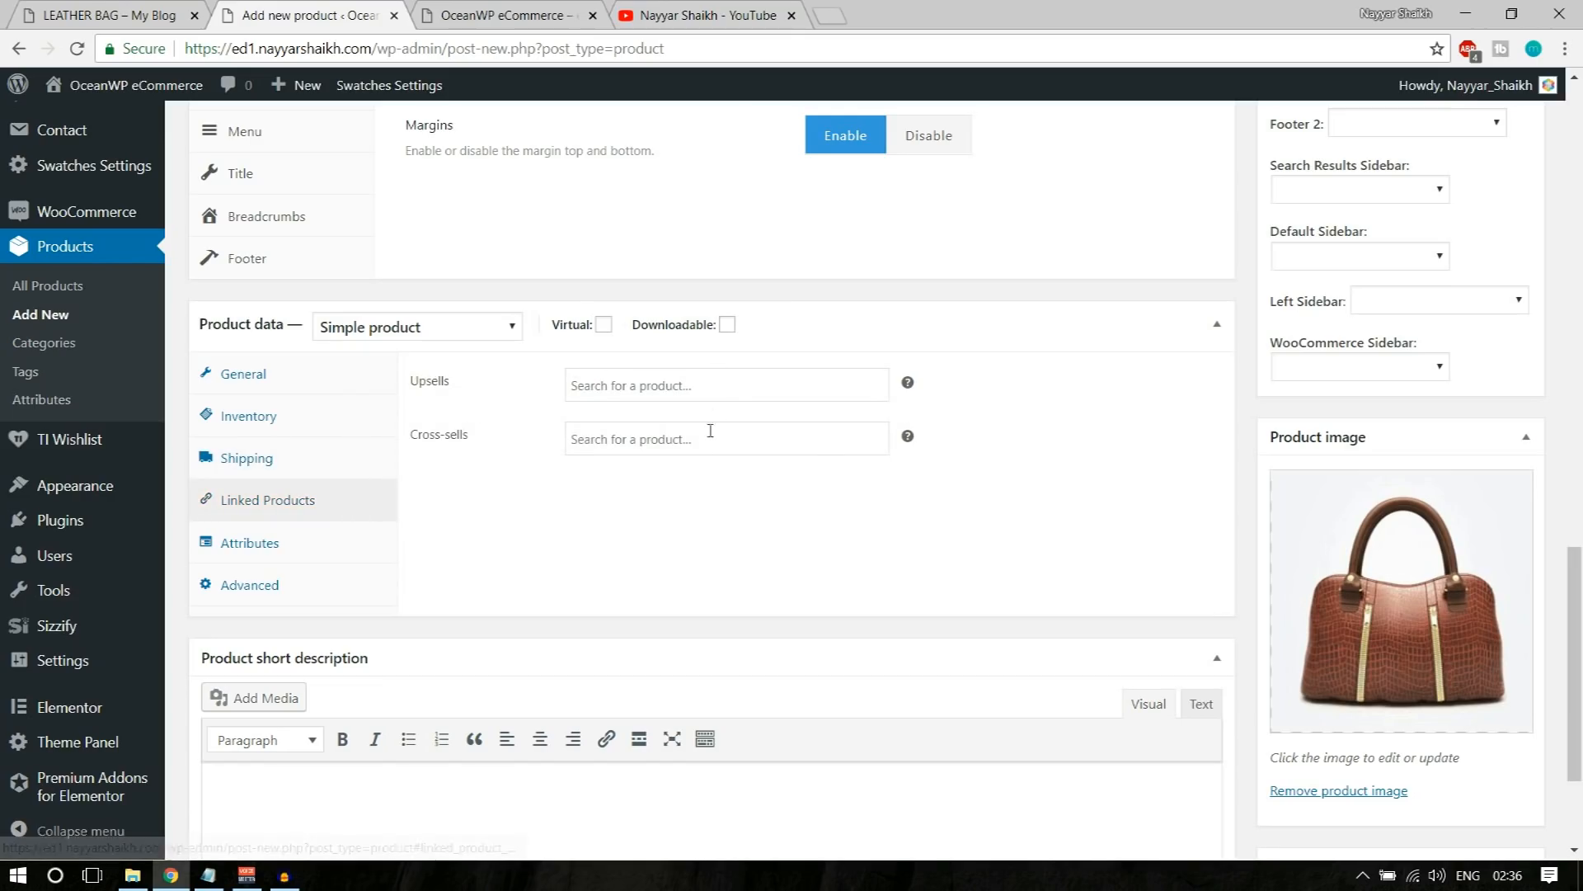
click(276, 546)
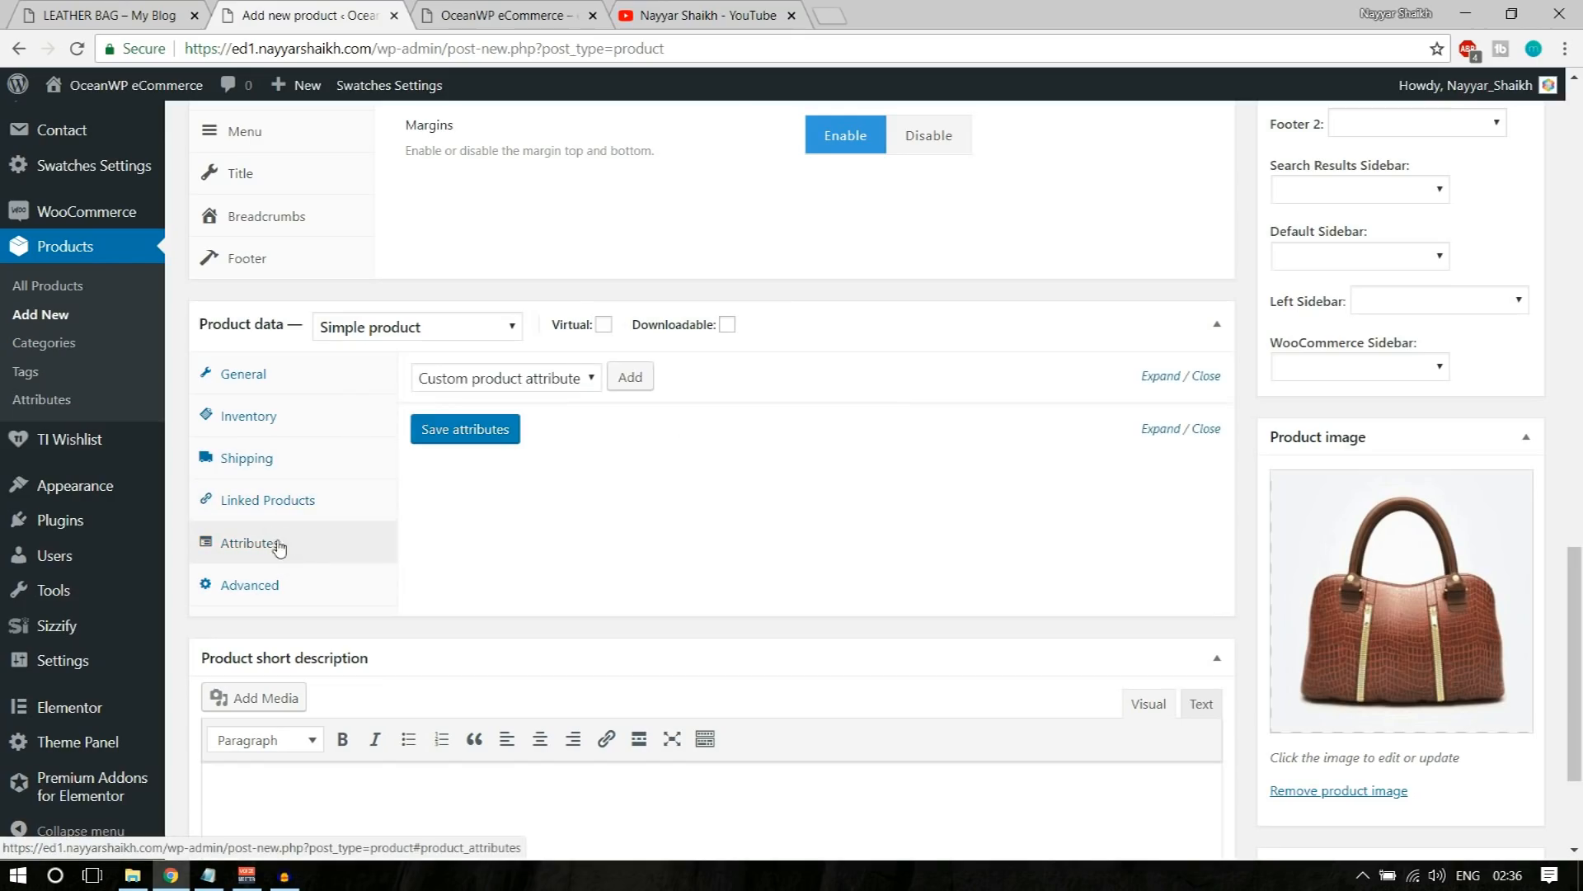
click(308, 375)
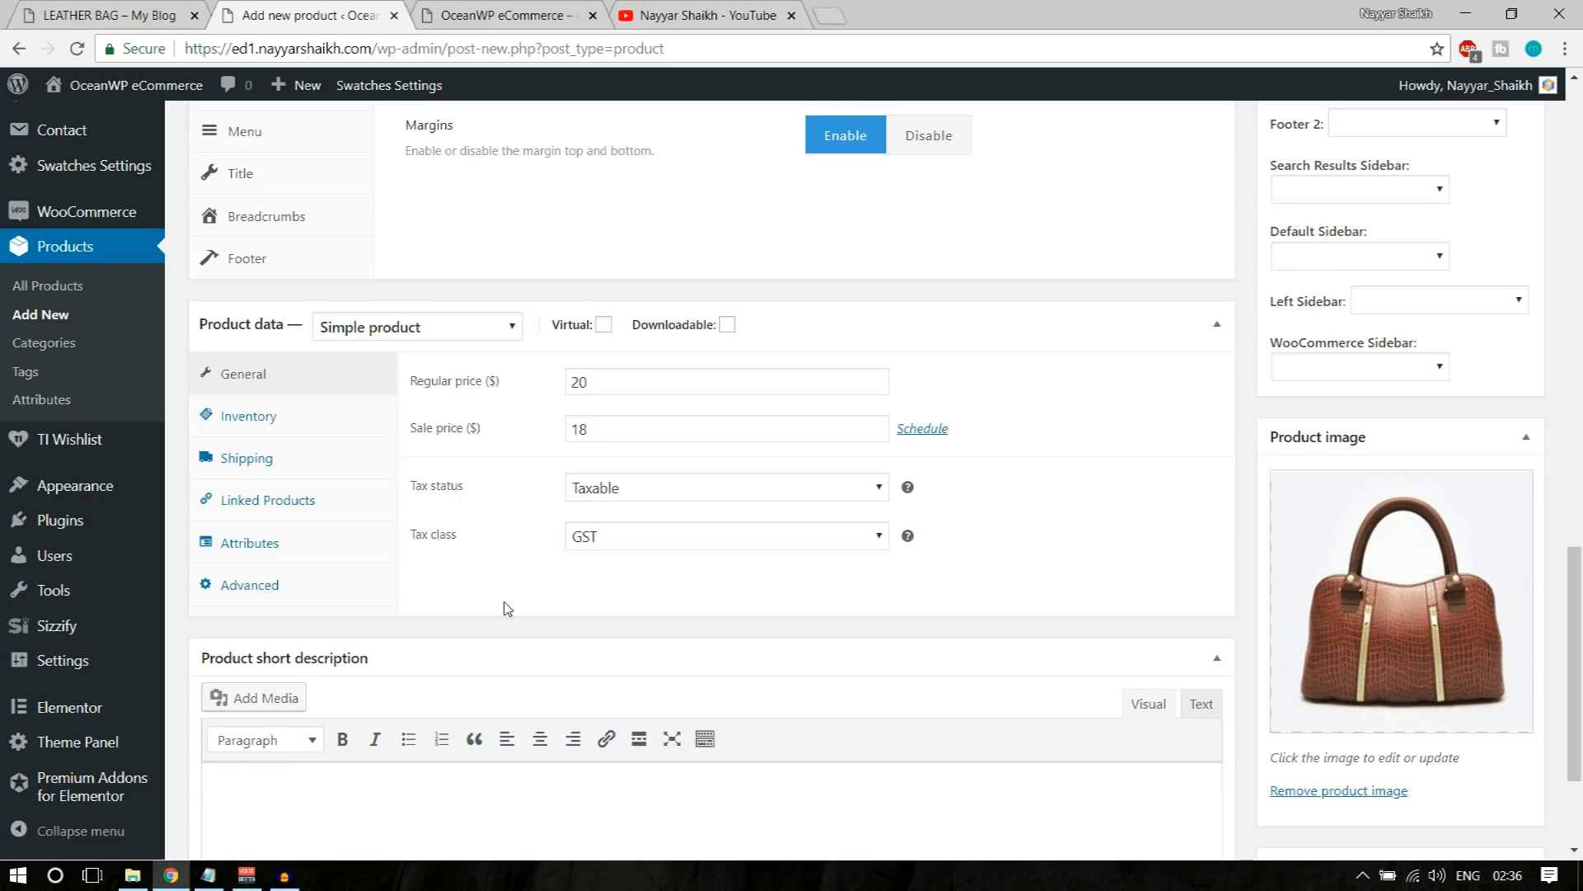
click(268, 543)
click(278, 378)
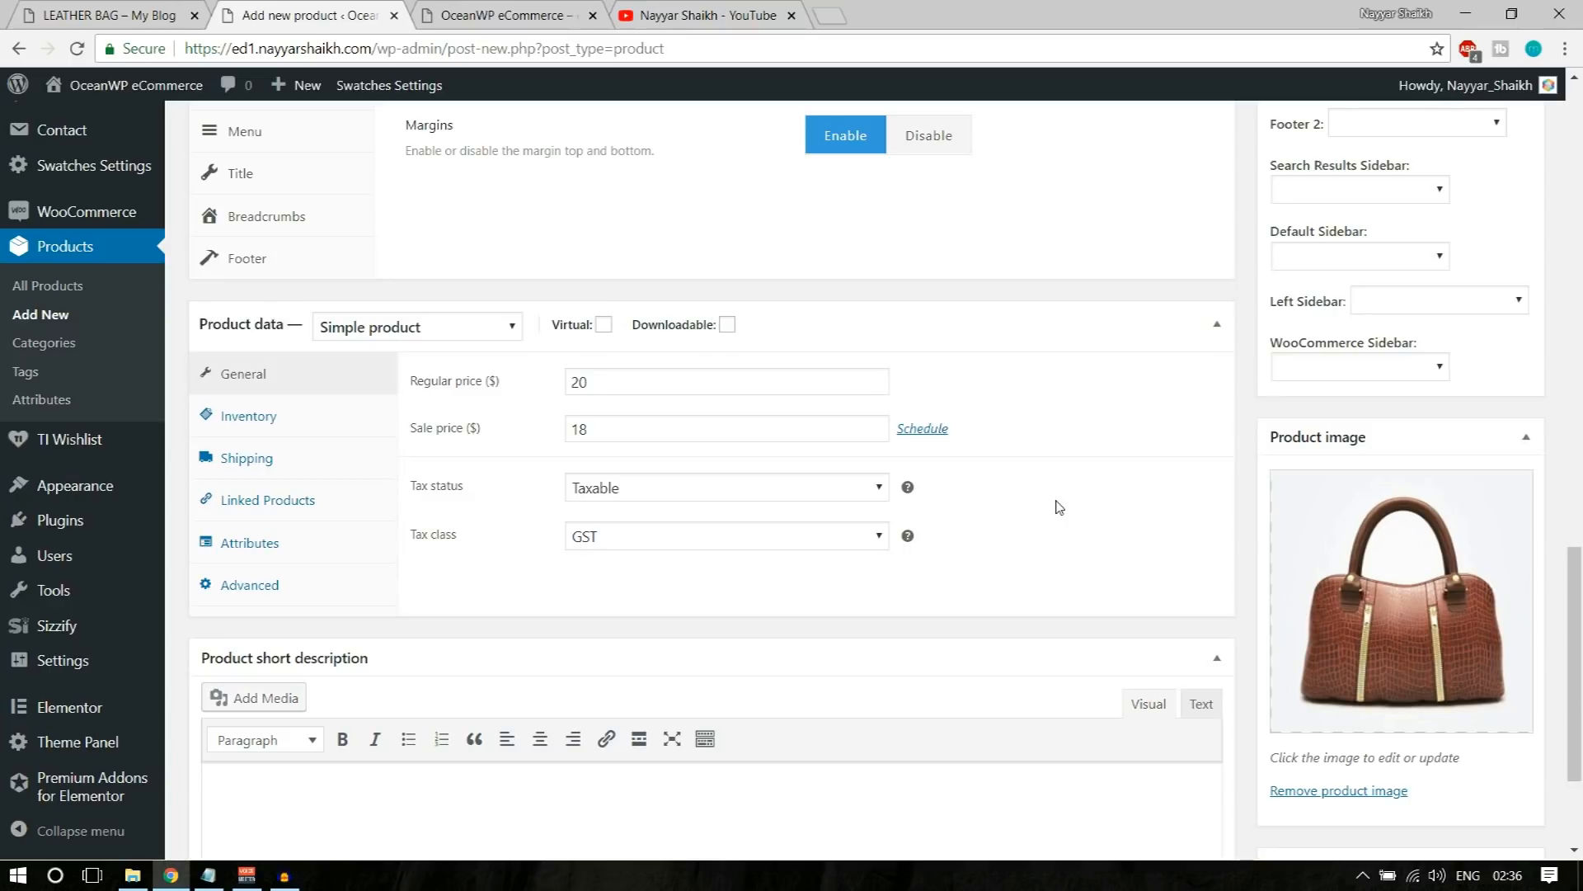
Step: Check where the short description appears on the demo store's Leather Bag page and return to the new product form
scroll(1059, 507, down, 2)
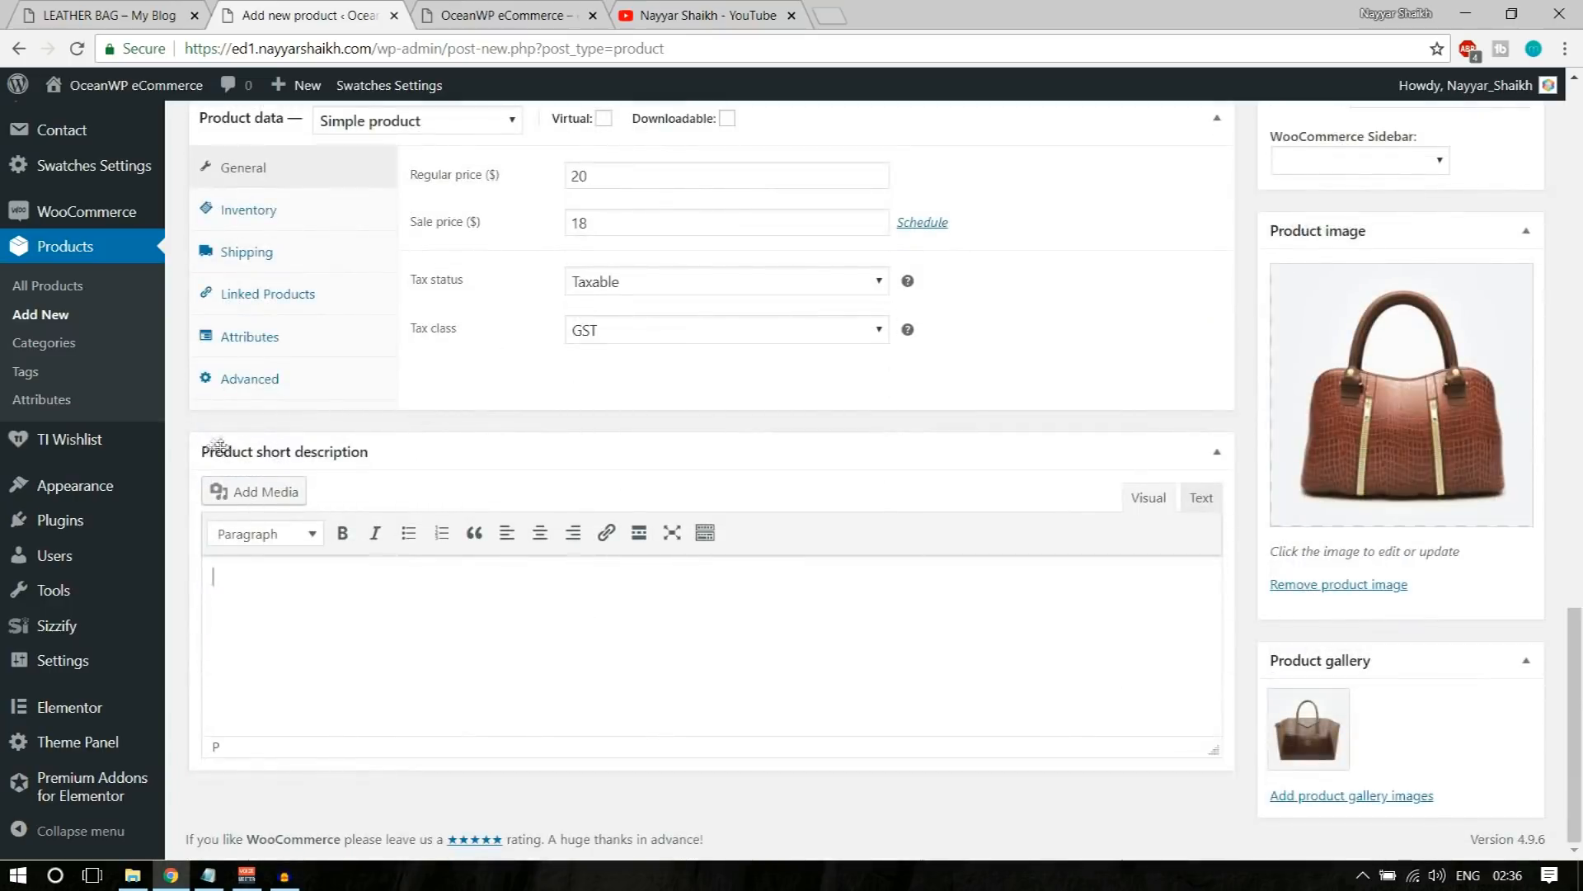
click(66, 7)
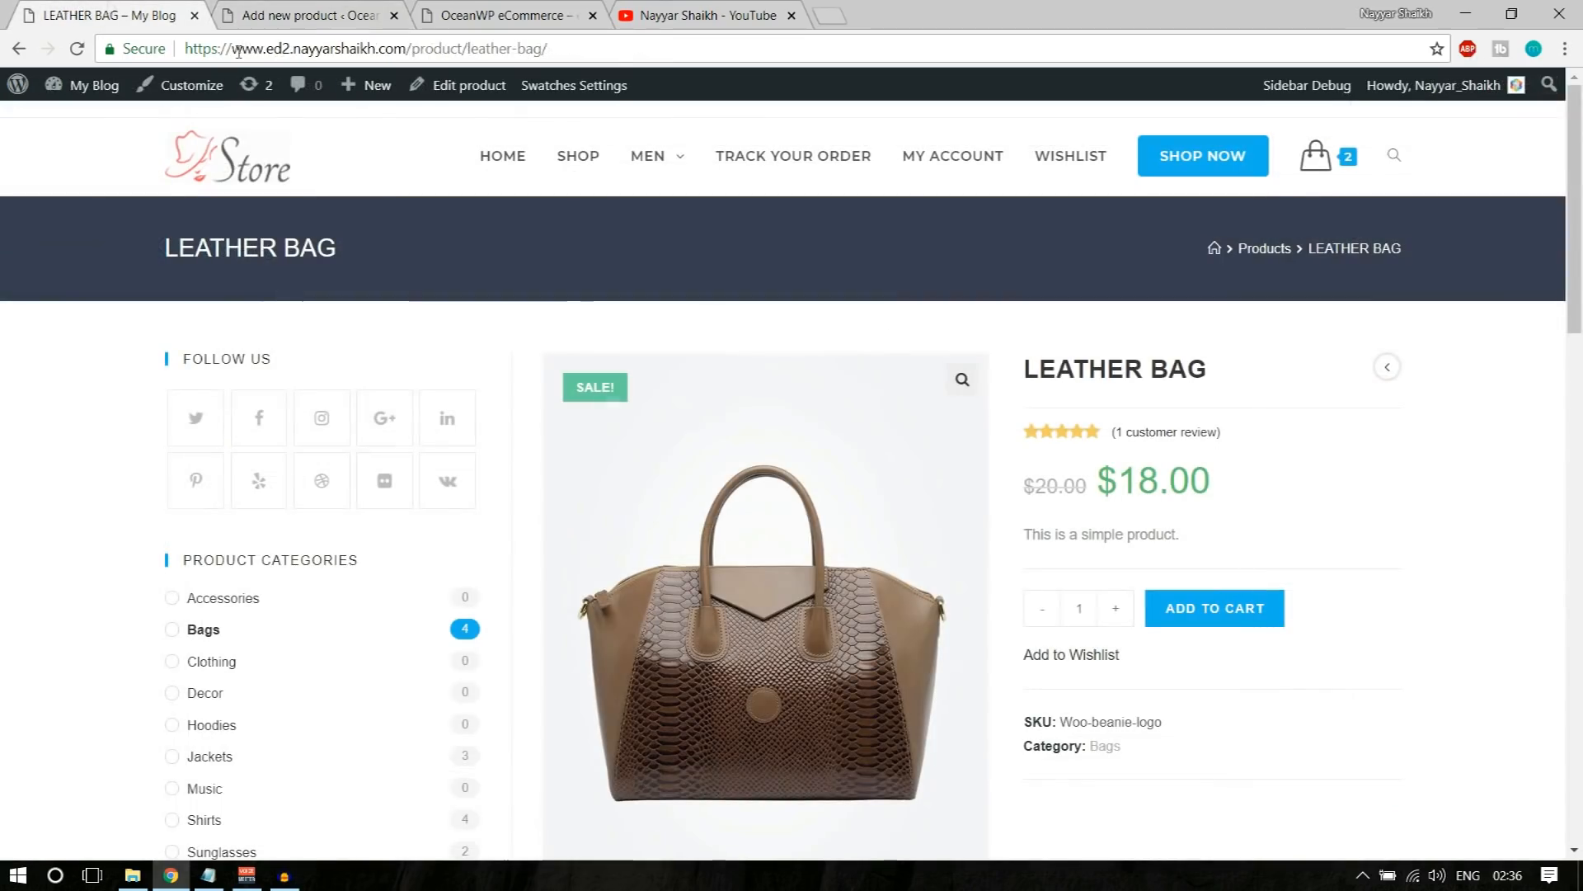
drag(1187, 534, 1024, 534)
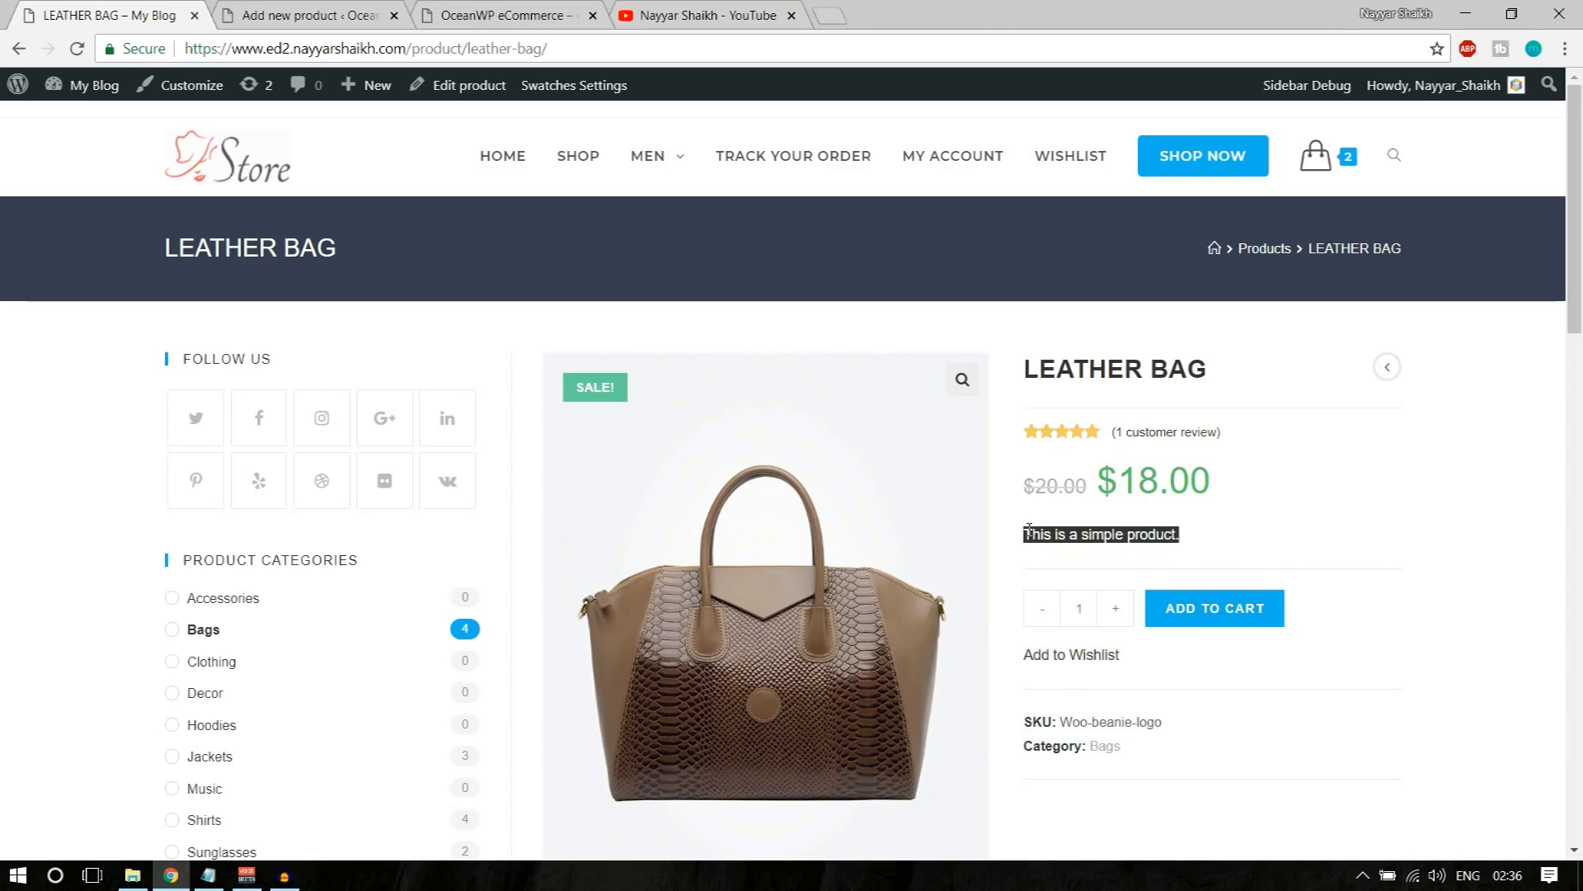
click(354, 17)
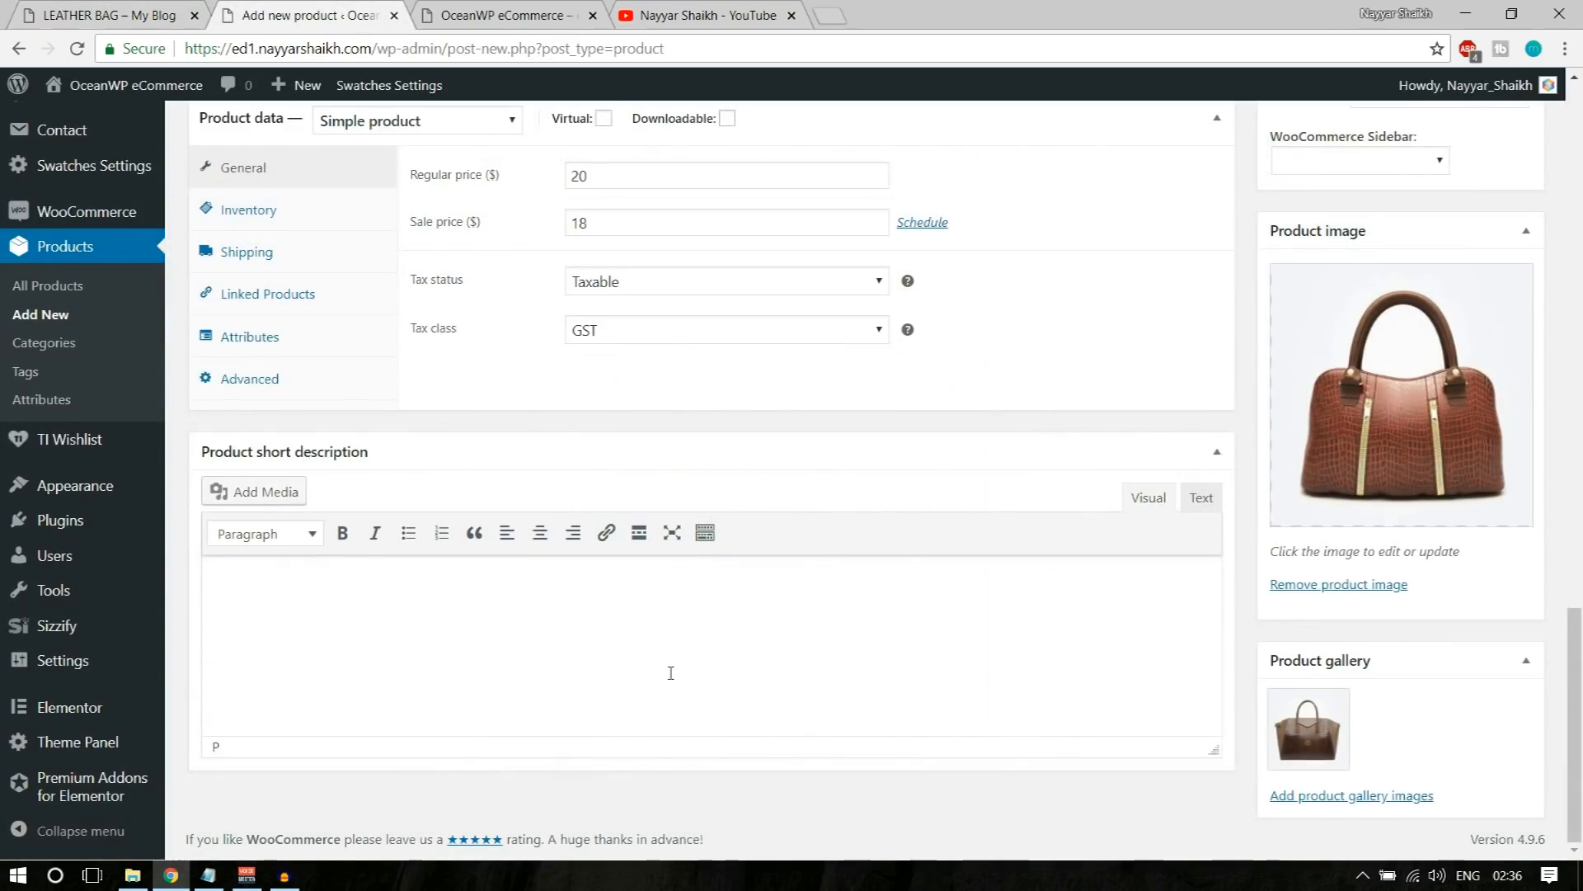
Step: Insert The King logo image from the media library into the product short description
click(263, 495)
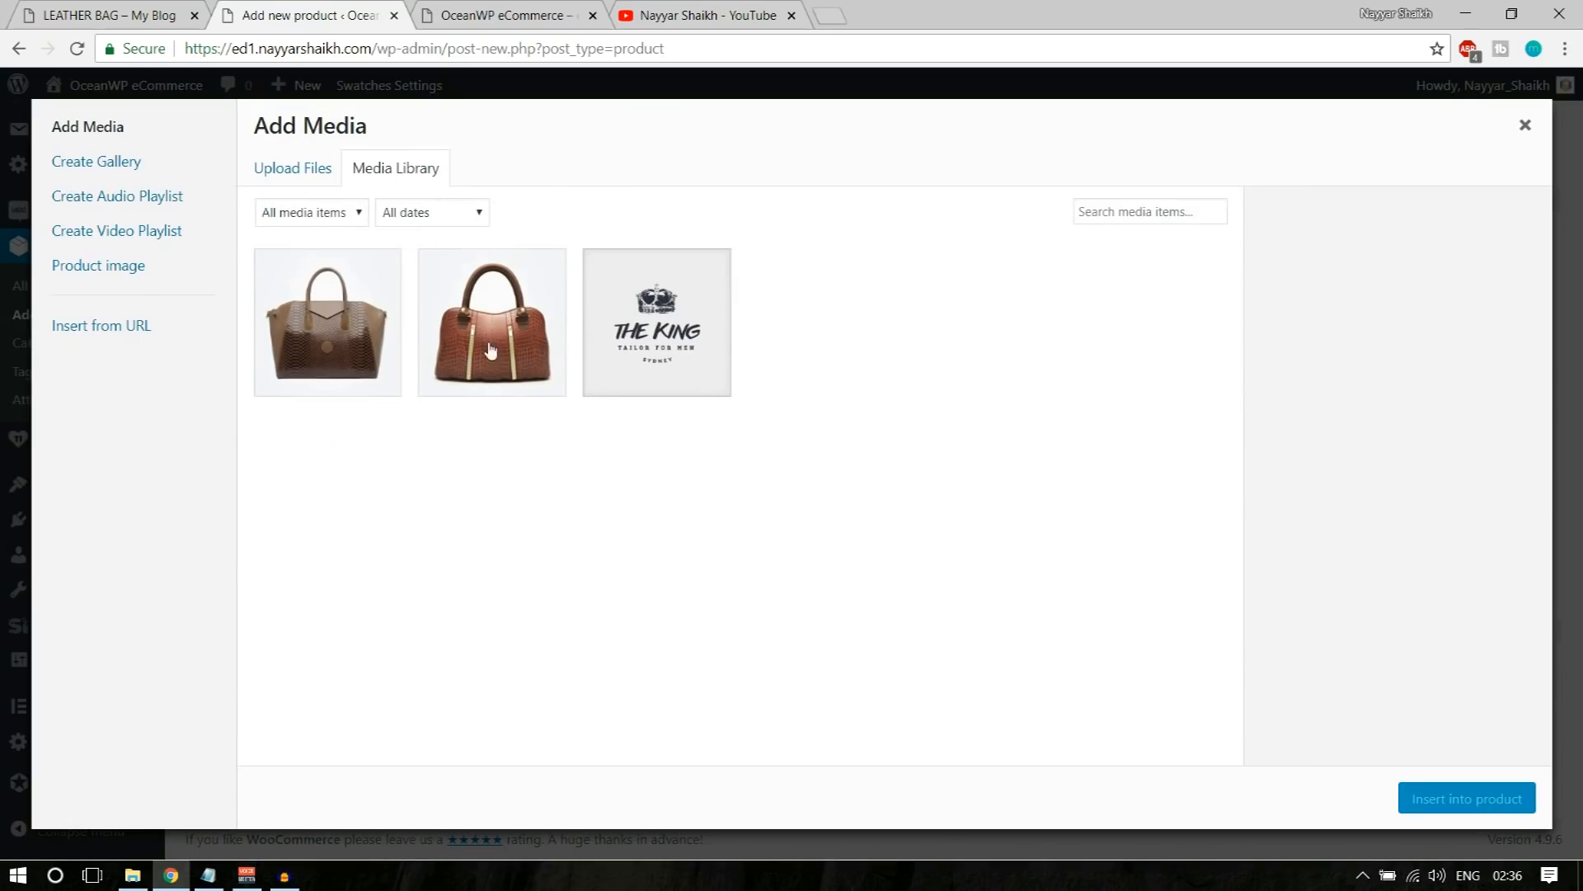
click(657, 334)
click(1466, 798)
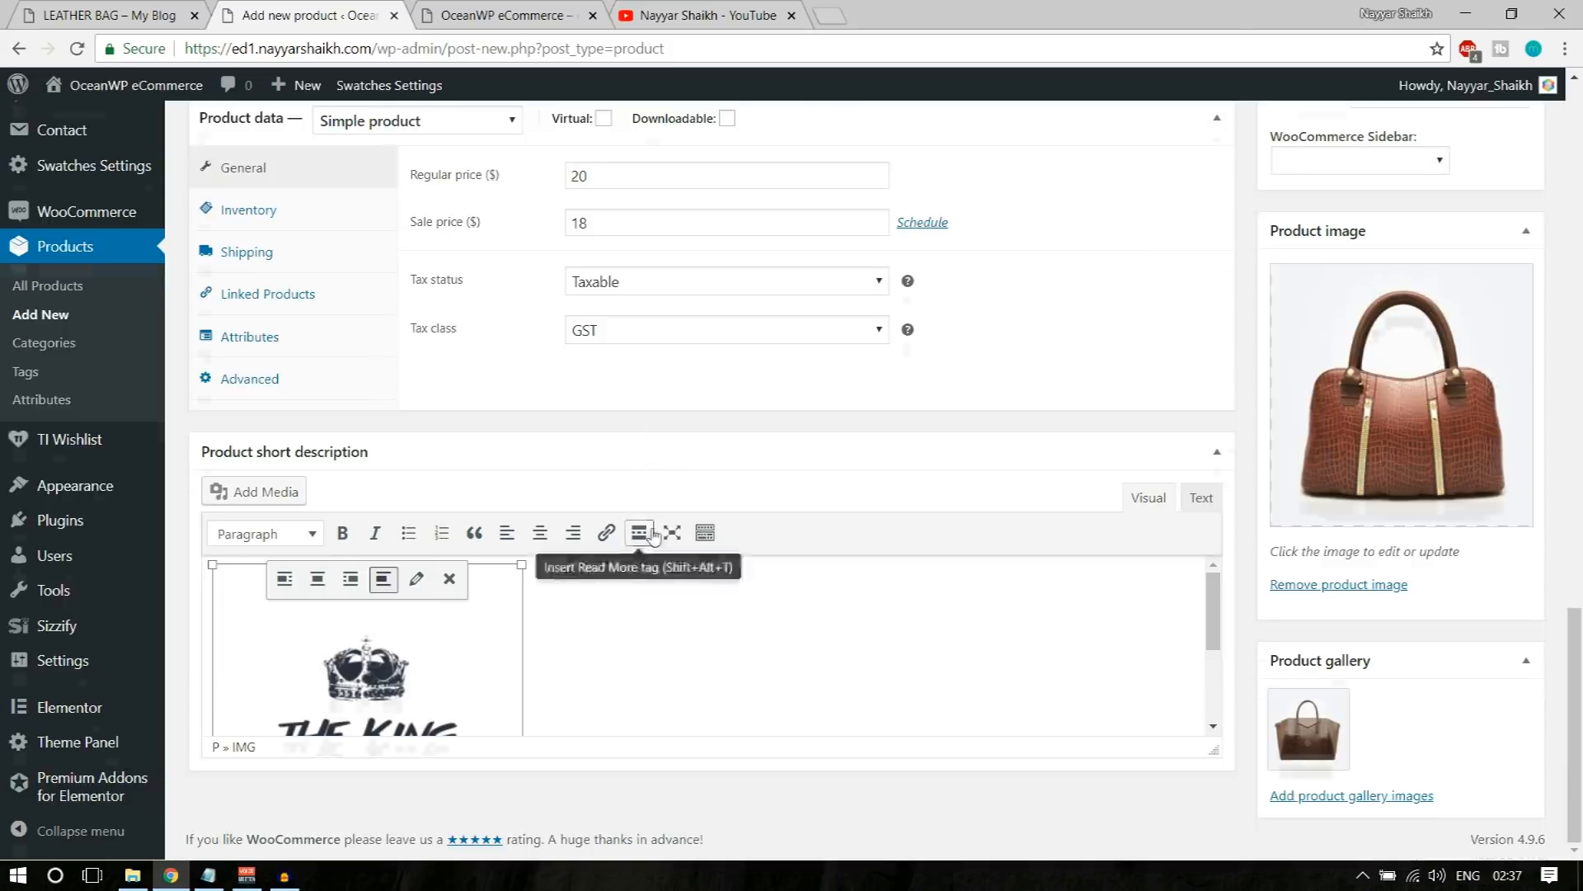
scroll(647, 540, up, 10)
scroll(657, 537, up, 5)
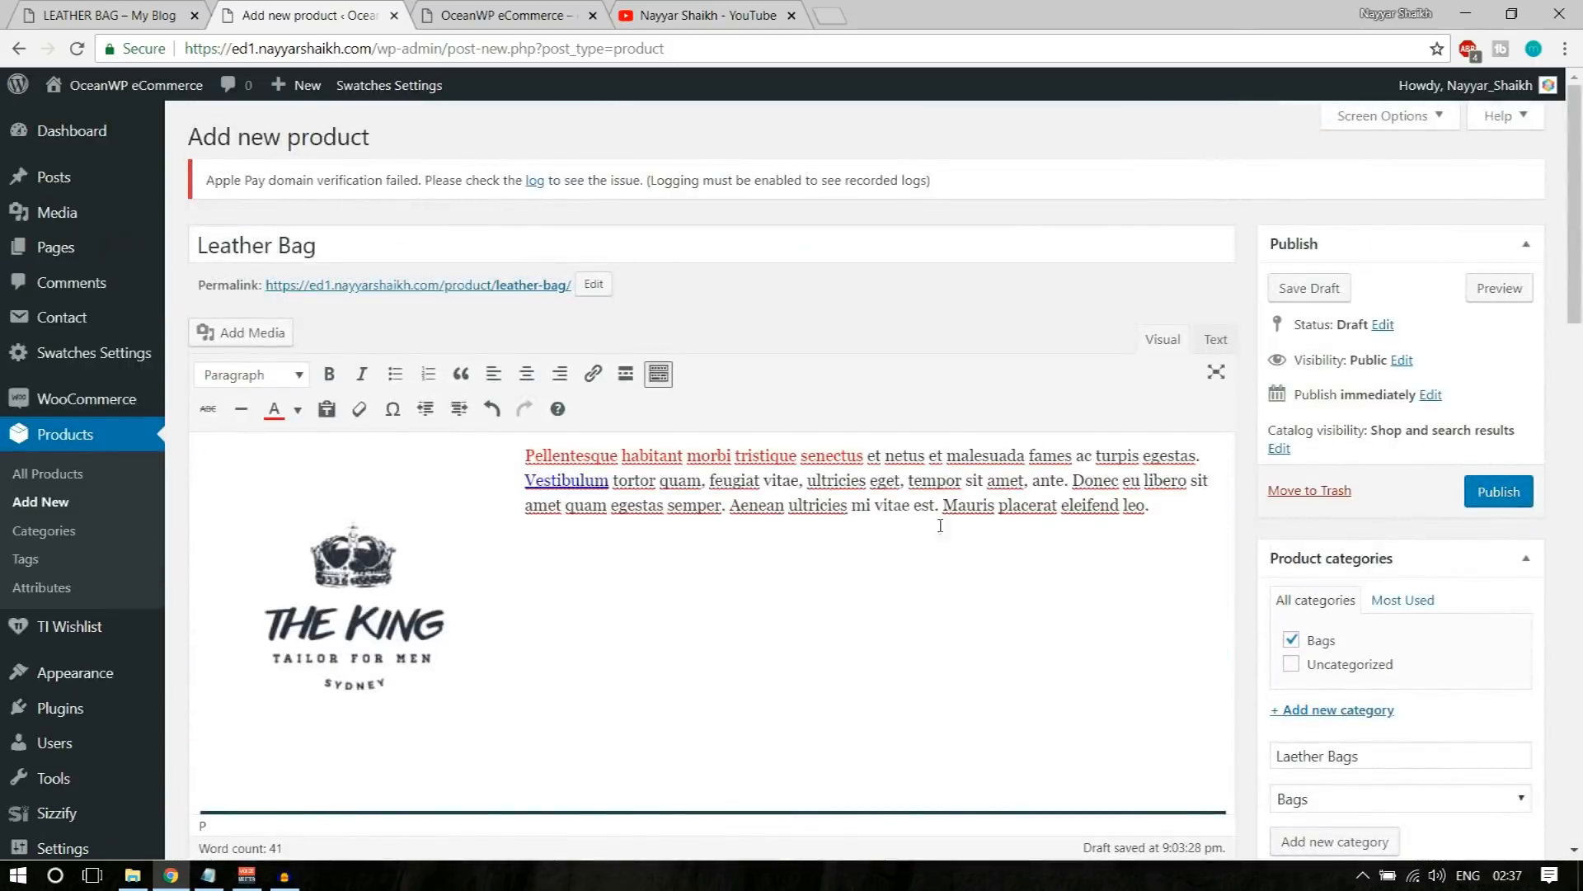
Step: Copy the main description's text from "Donec eu libero" through "eleifend leo." into the product short description beside the logo
drag(1155, 508, 1072, 480)
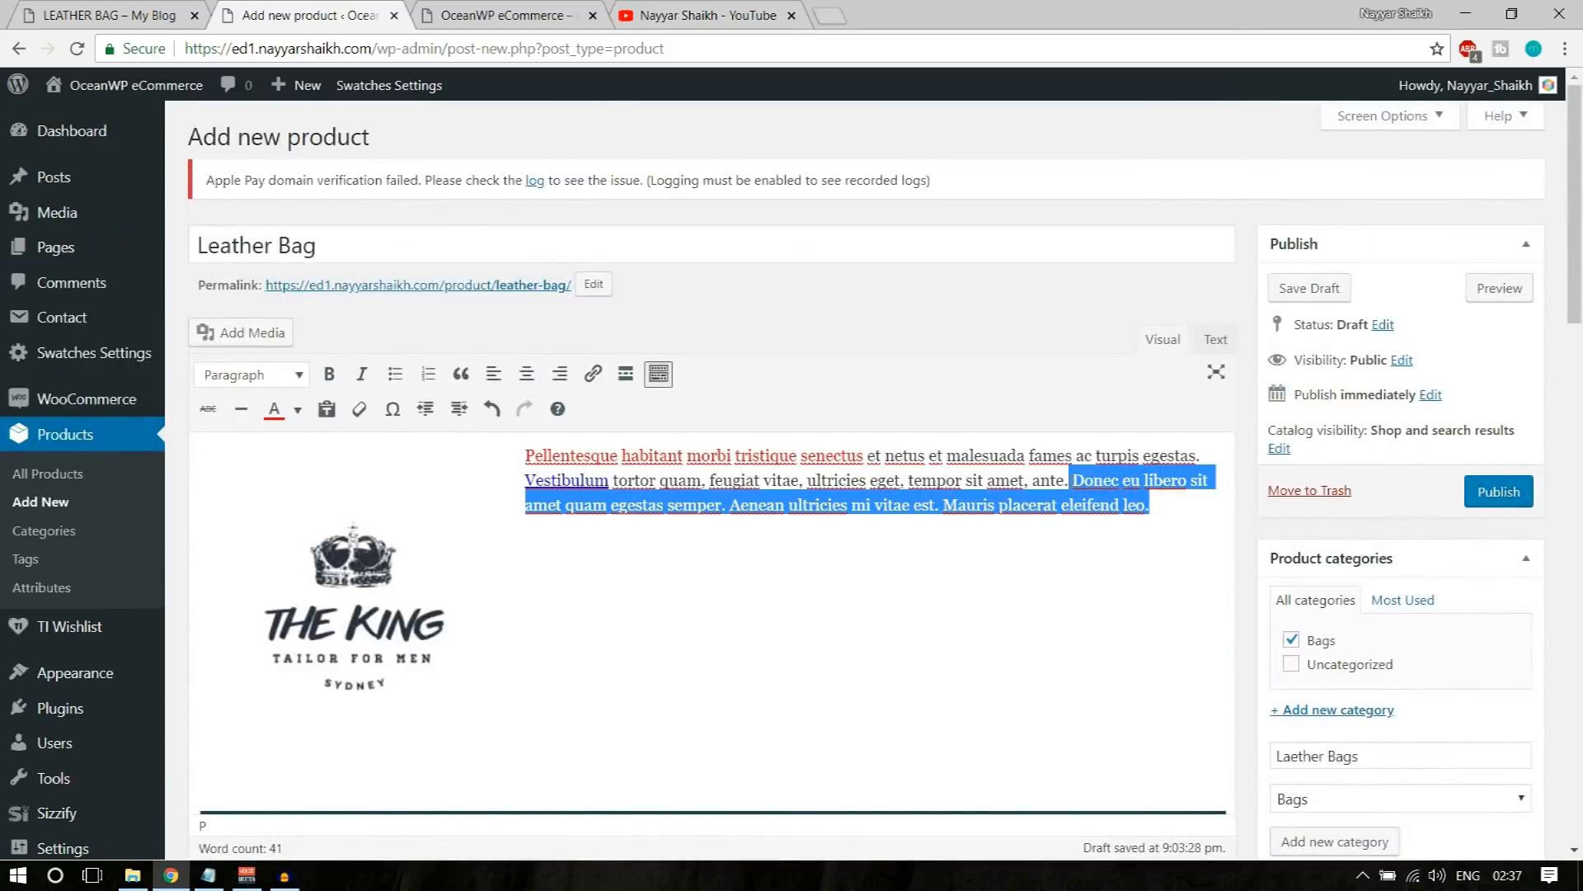
scroll(923, 655, down, 15)
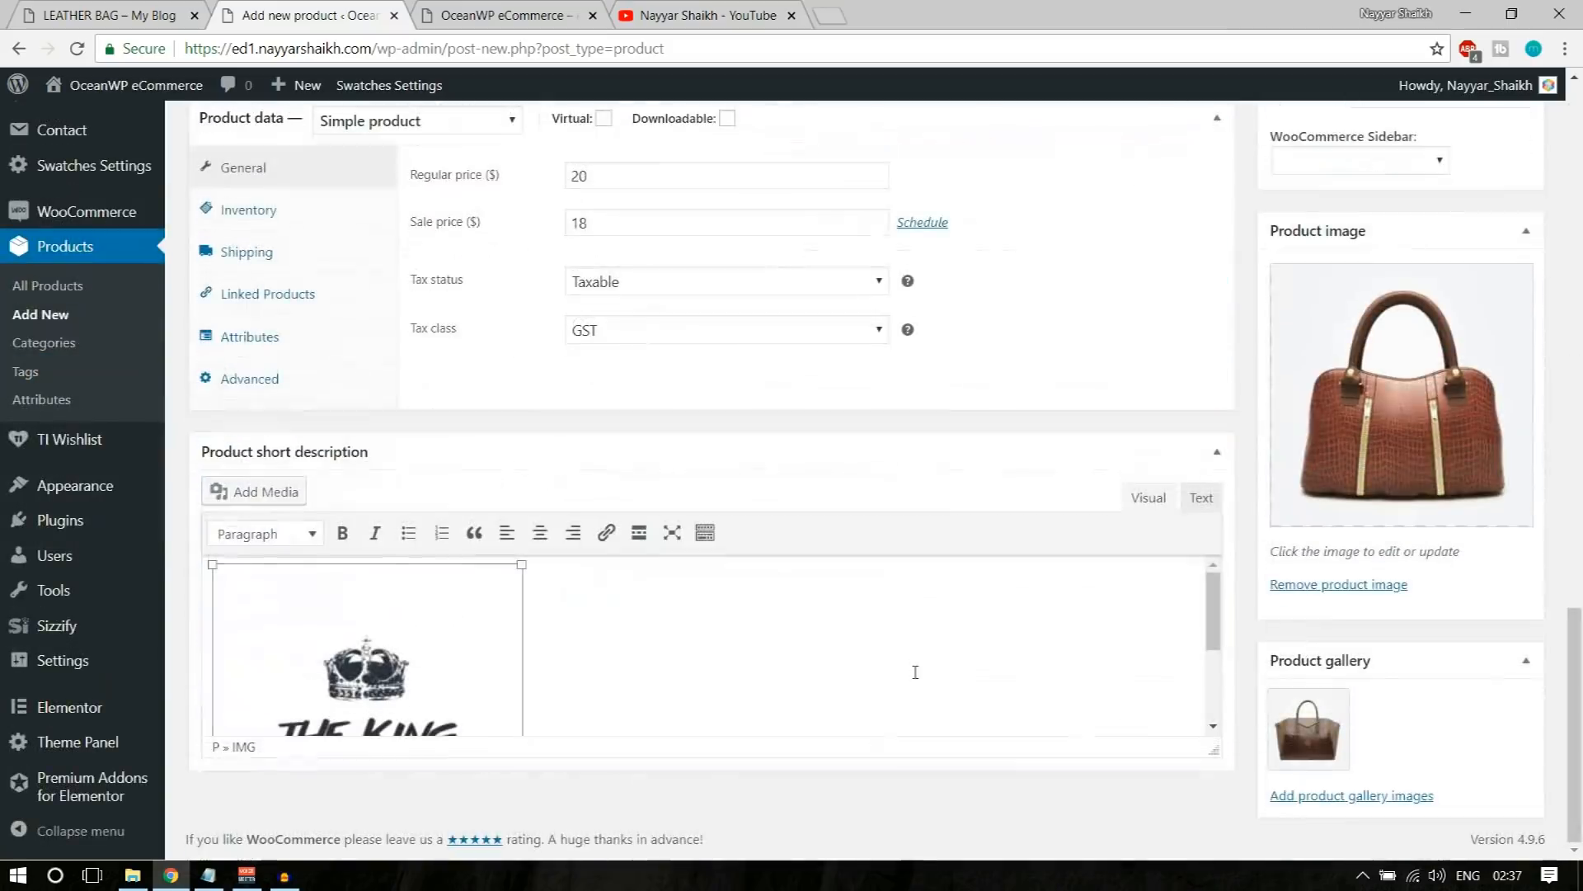
click(734, 634)
key(ctrl+v)
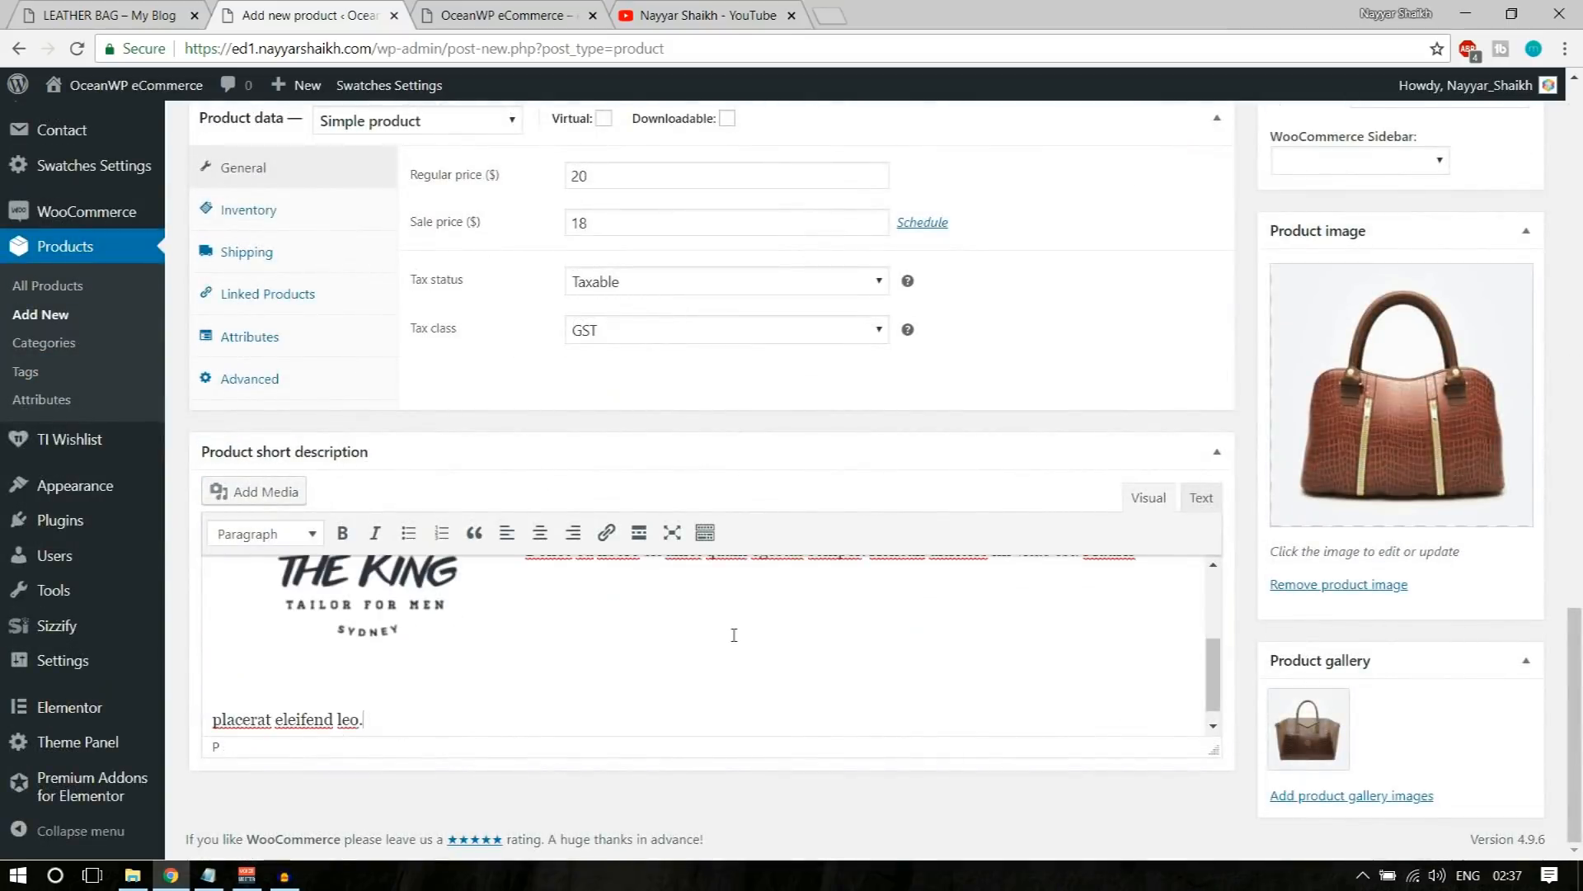
Step: Left-align The King logo in the short description so the text wraps beside it
click(428, 610)
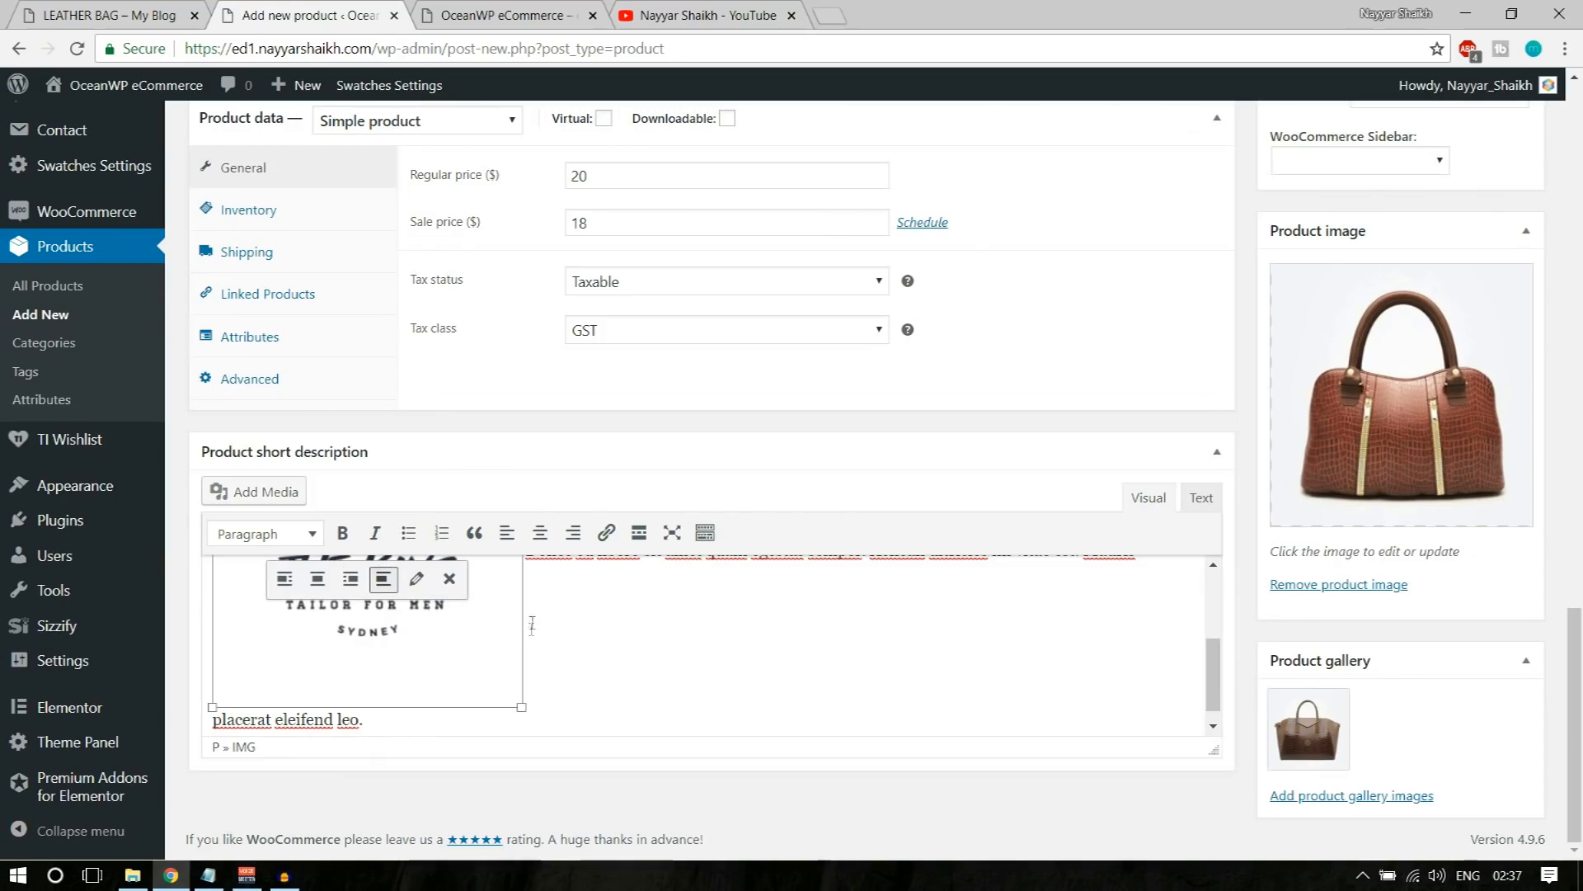
click(284, 580)
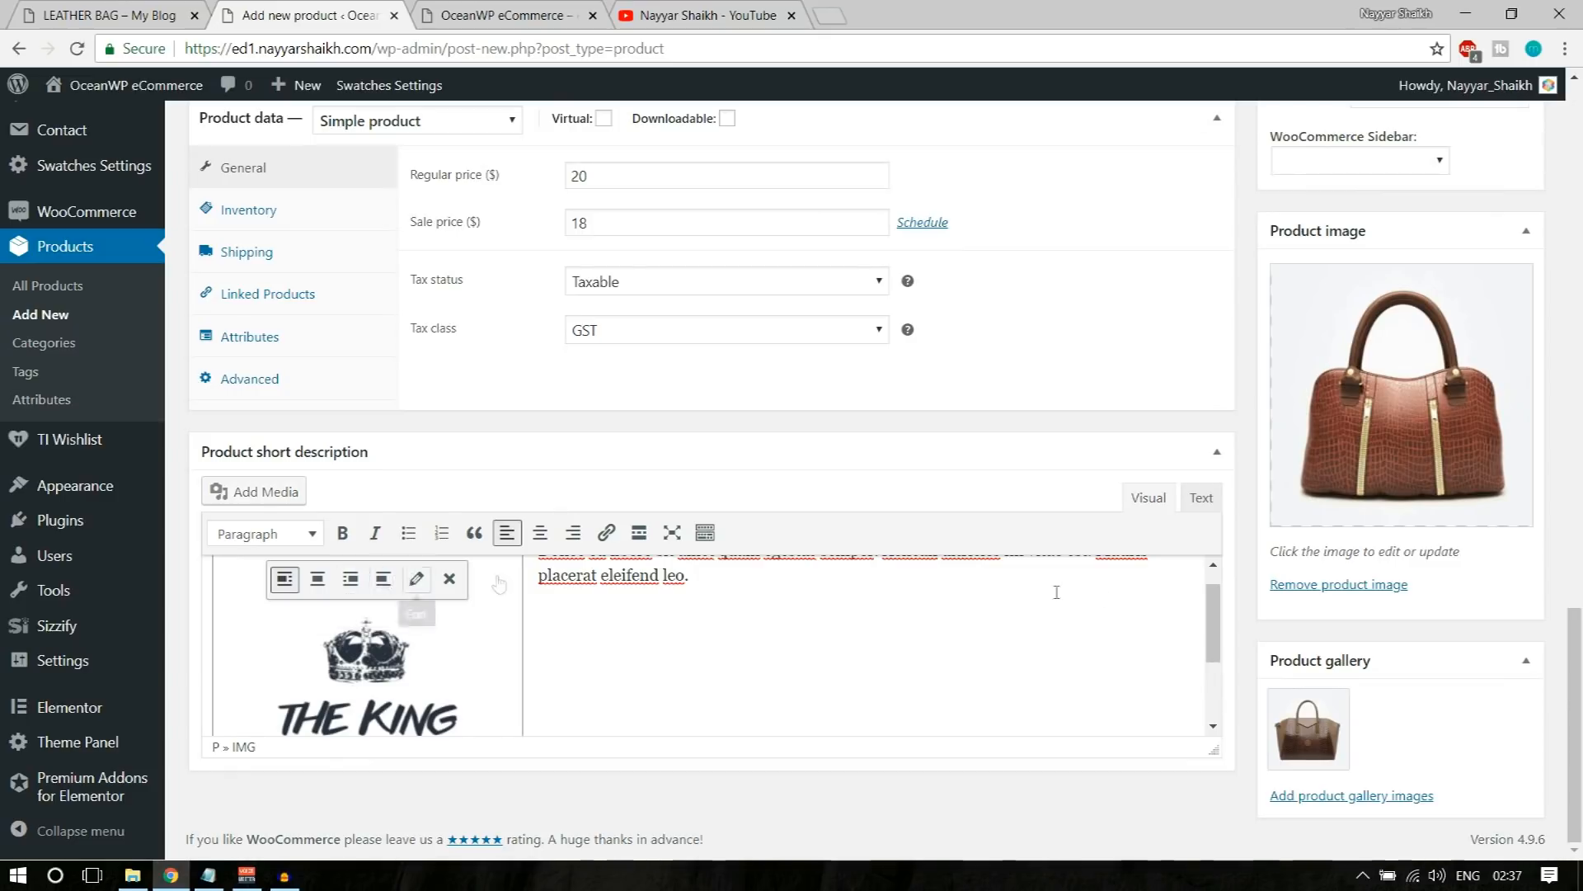
scroll(1080, 650, up, 1)
scroll(717, 690, up, 5)
scroll(718, 690, down, 4)
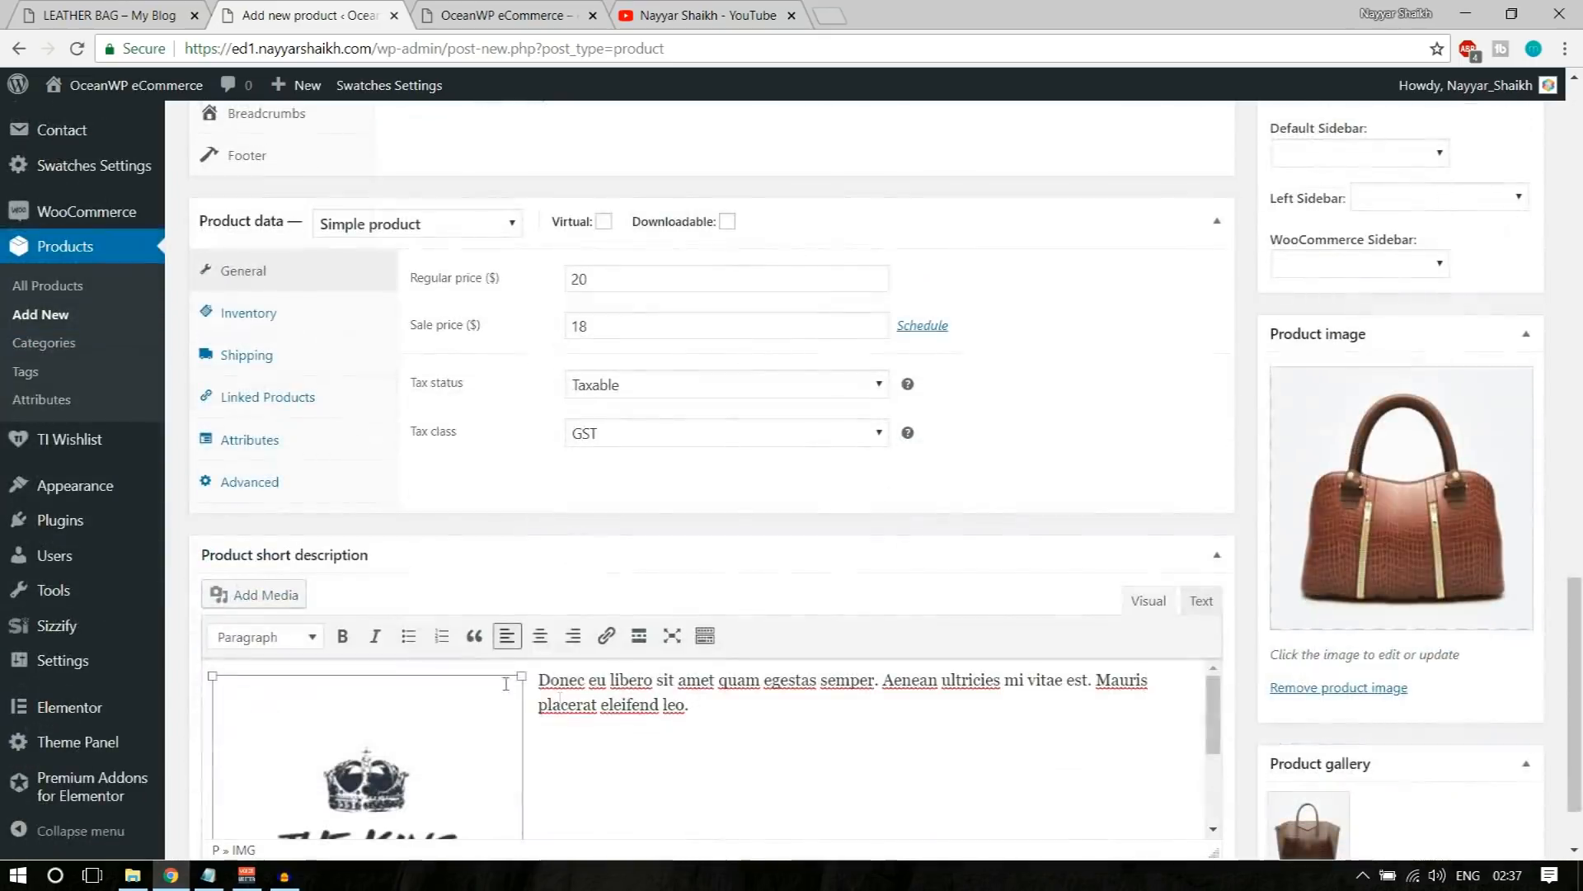
scroll(508, 558, down, 2)
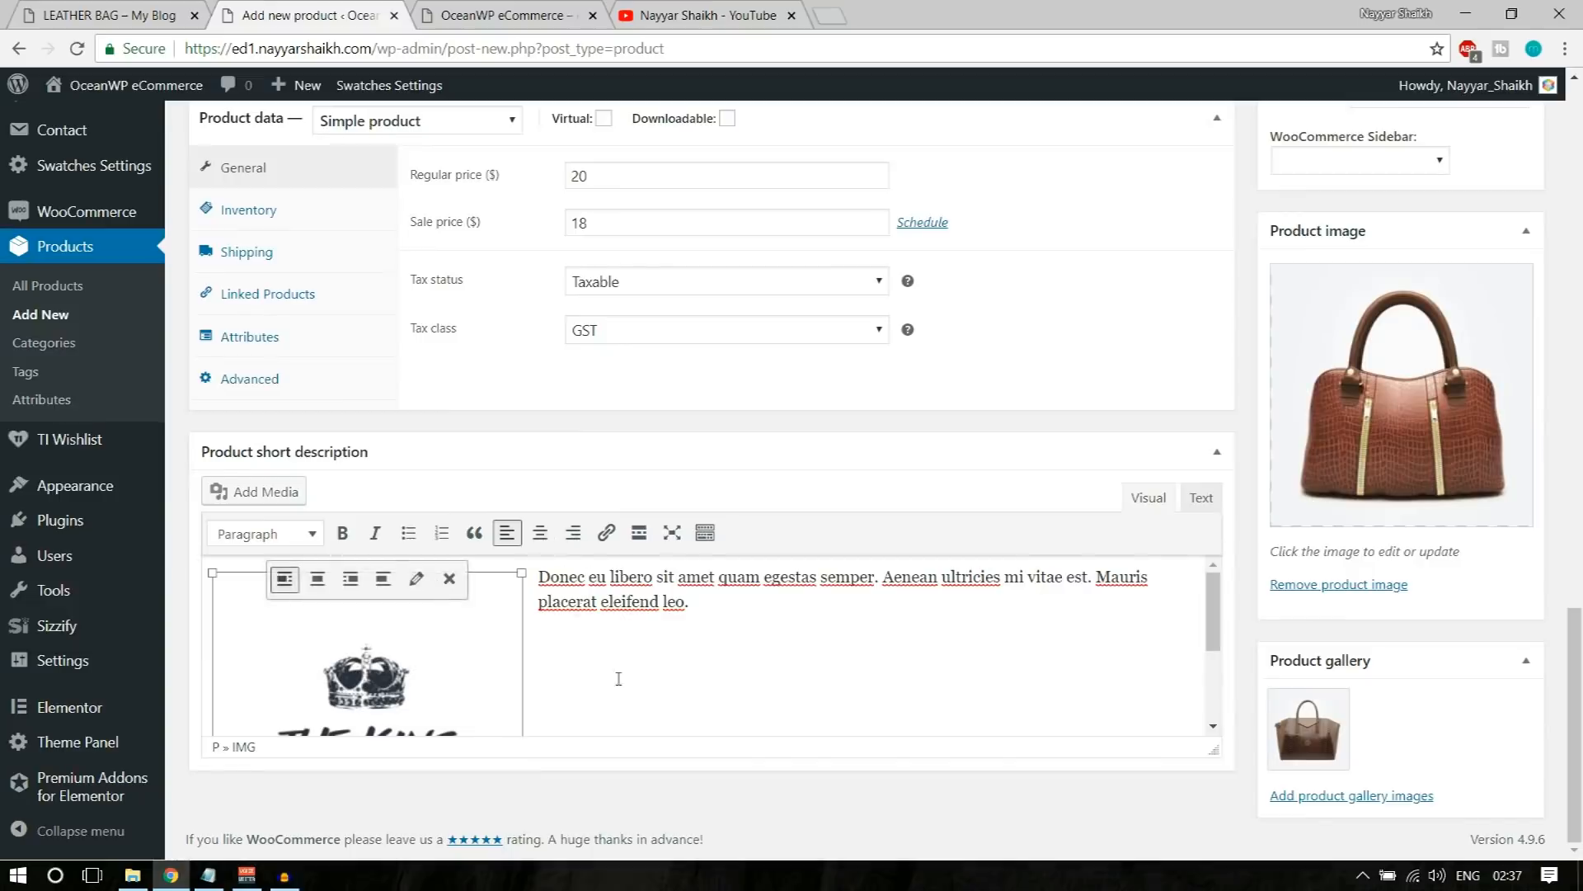
Step: Publish the Leather Bag product and open its store page in a new browser tab
scroll(618, 678, up, 15)
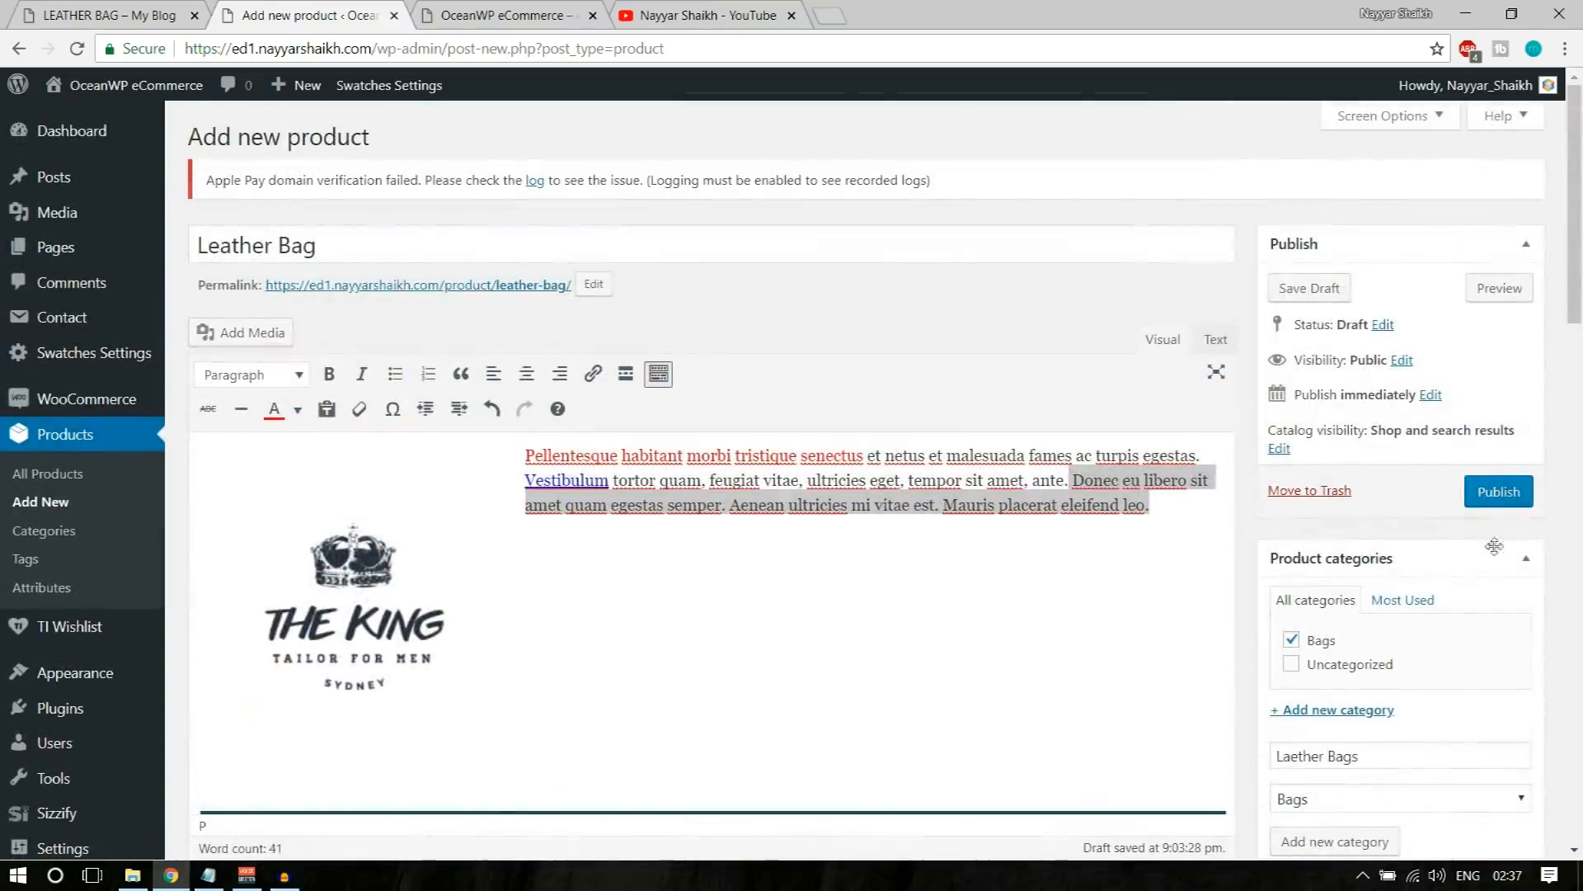
click(1517, 499)
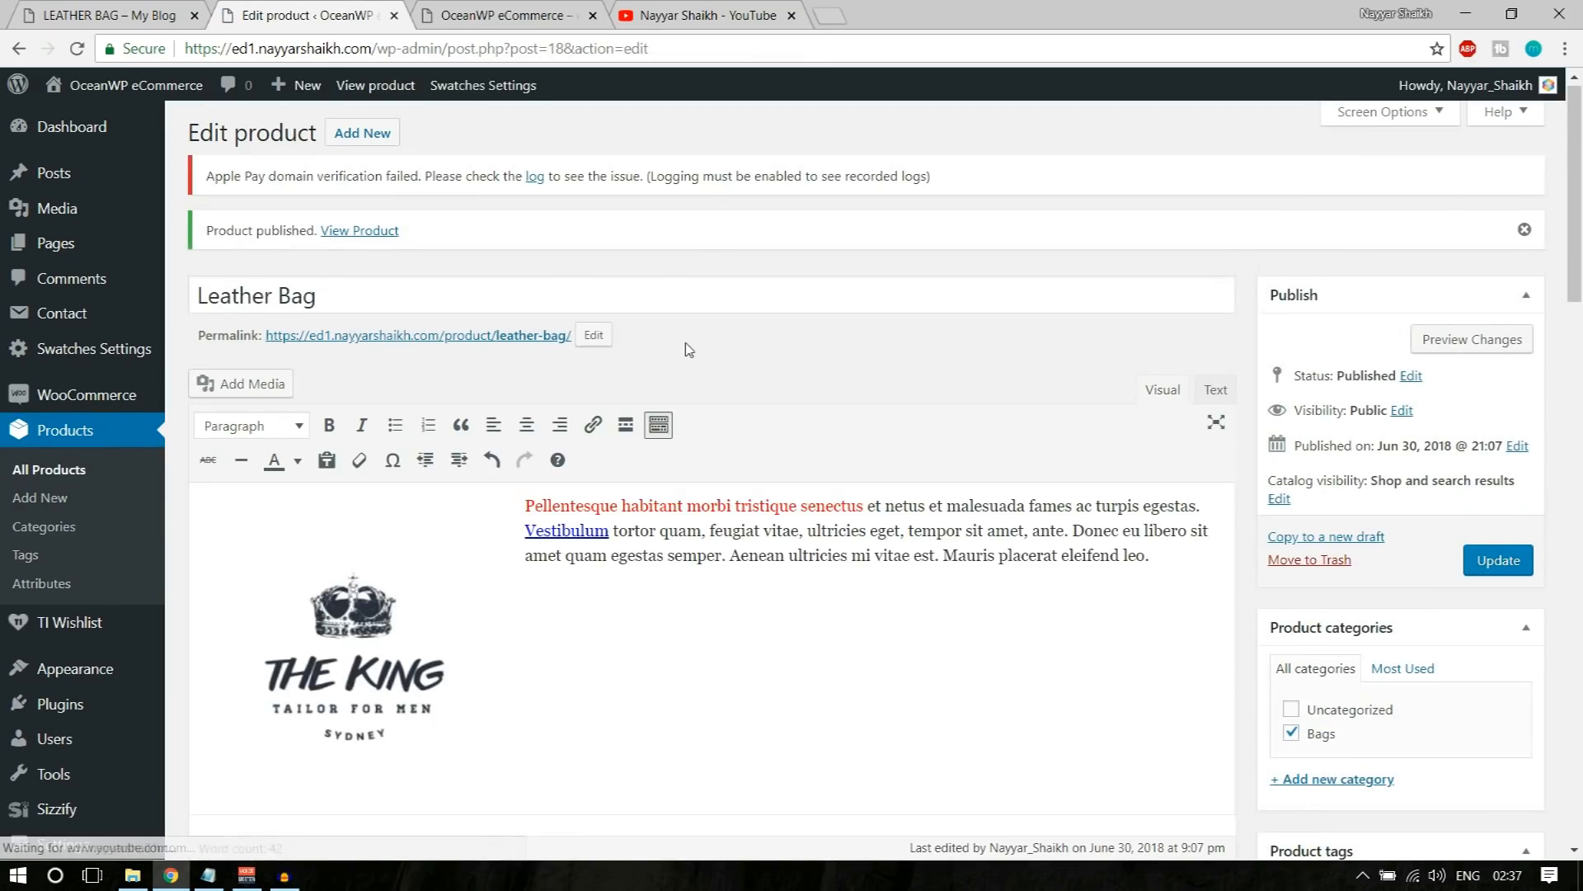
right_click(372, 238)
click(416, 248)
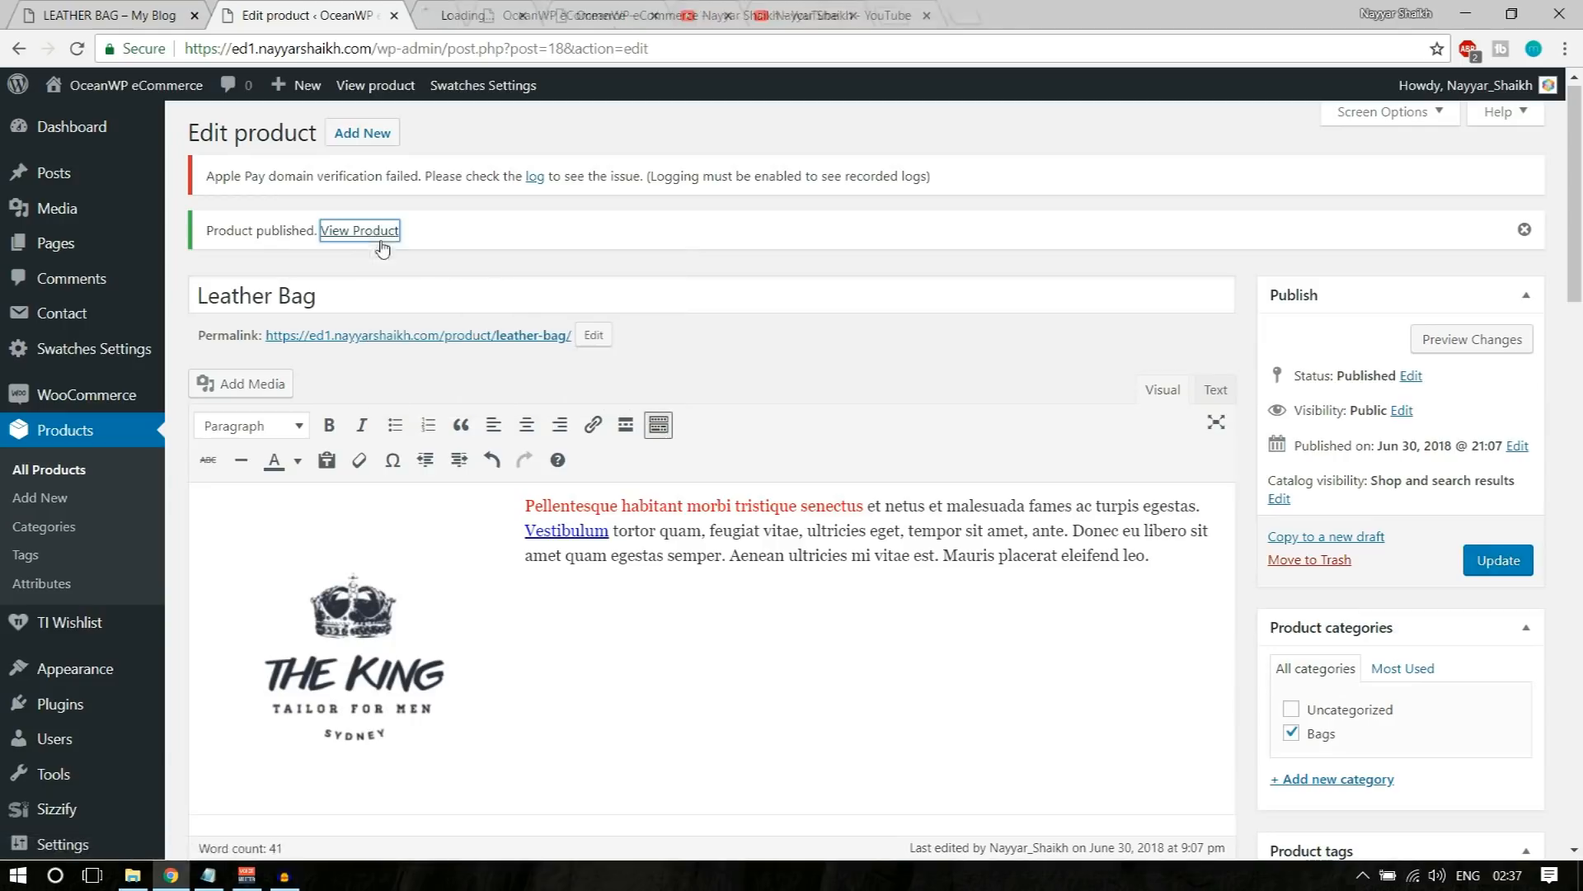
click(472, 16)
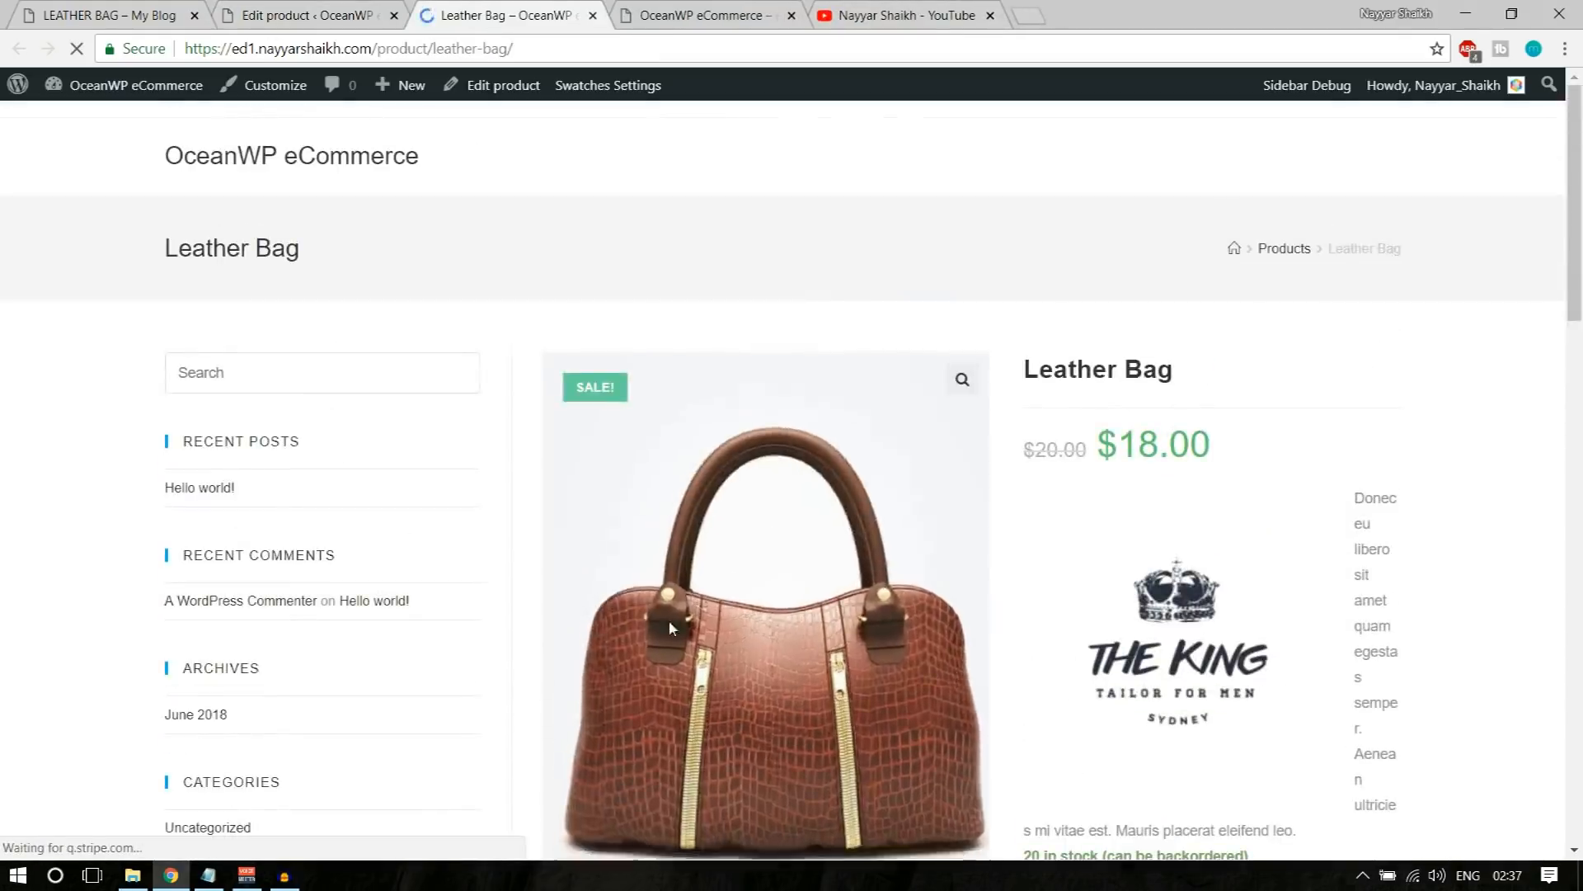
Step: Check the price, short description, stock, quantity selector, SKU, category and tags on the published Leather Bag page
scroll(786, 569, down, 3)
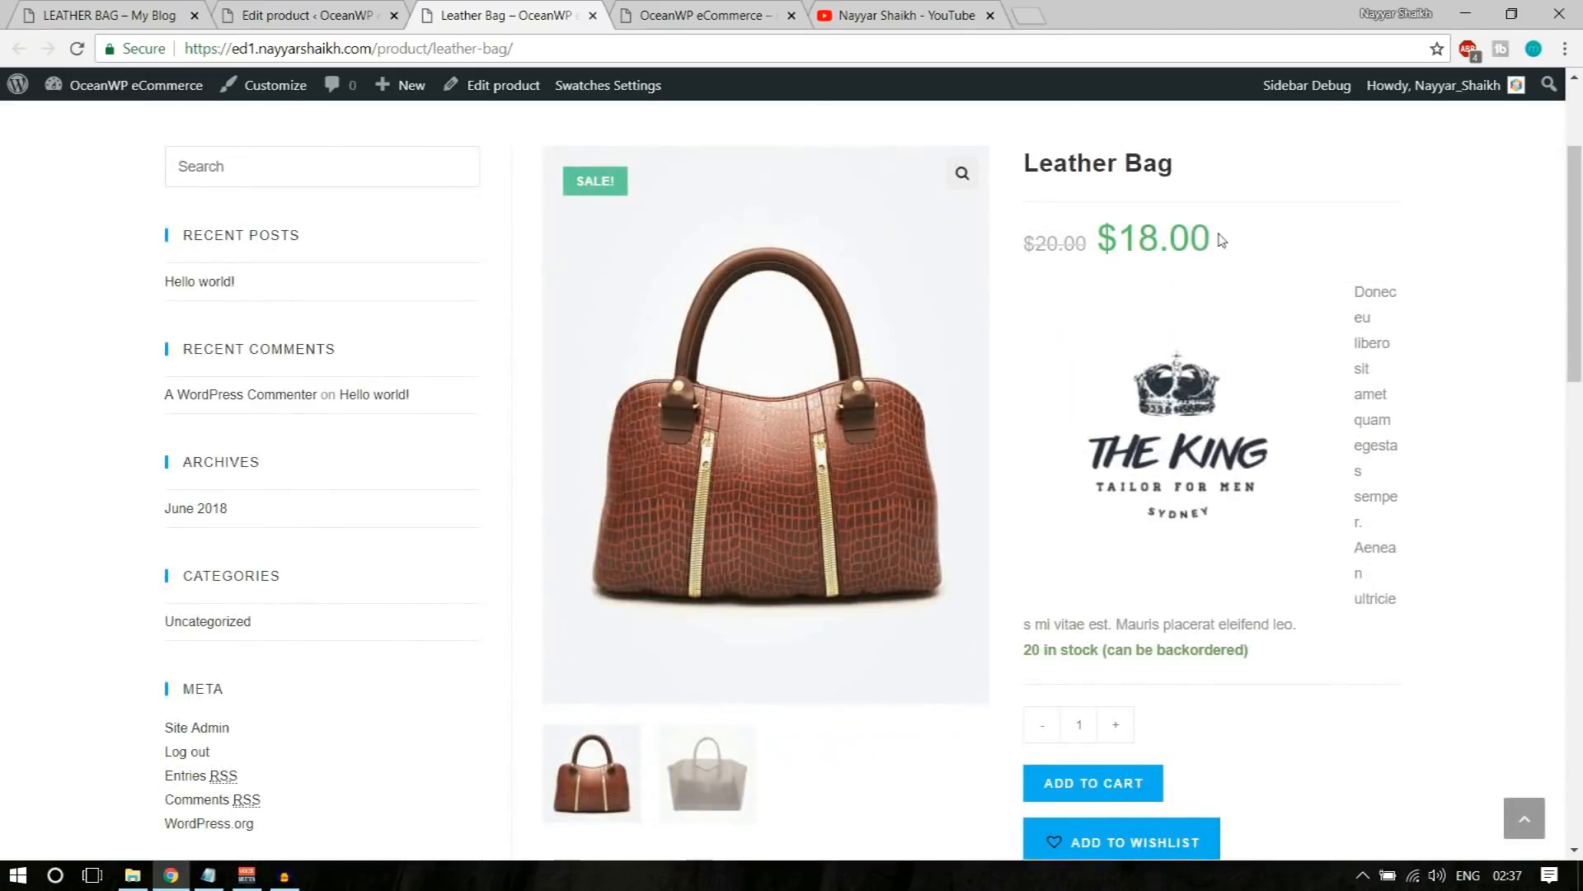
drag(1353, 289, 1188, 466)
scroll(1290, 482, down, 4)
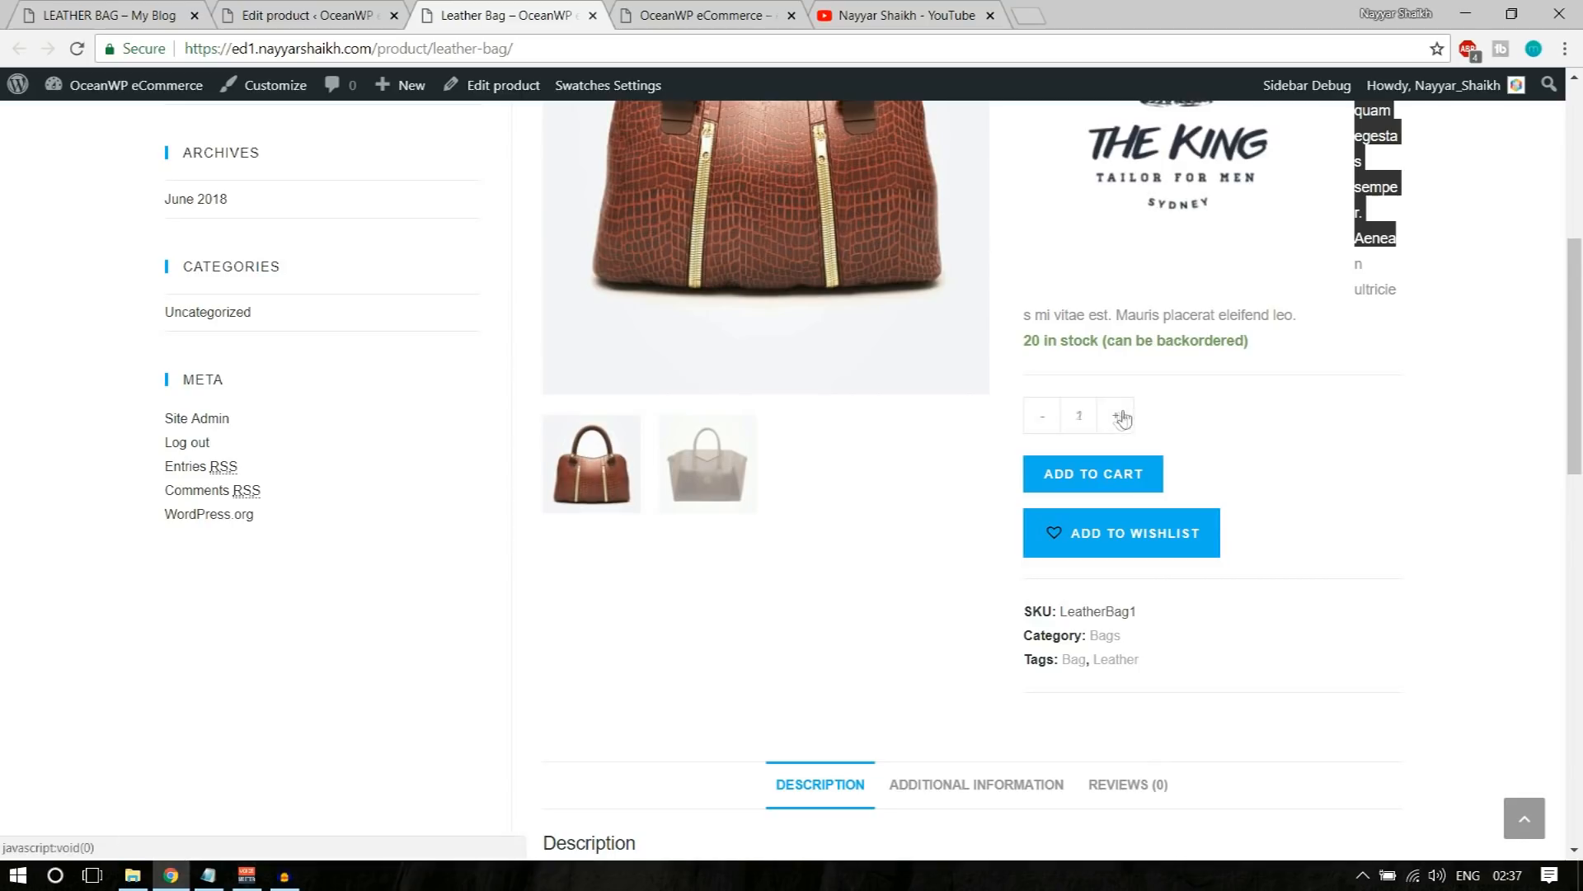
scroll(1436, 455, down, 1)
scroll(1436, 455, down, 1)
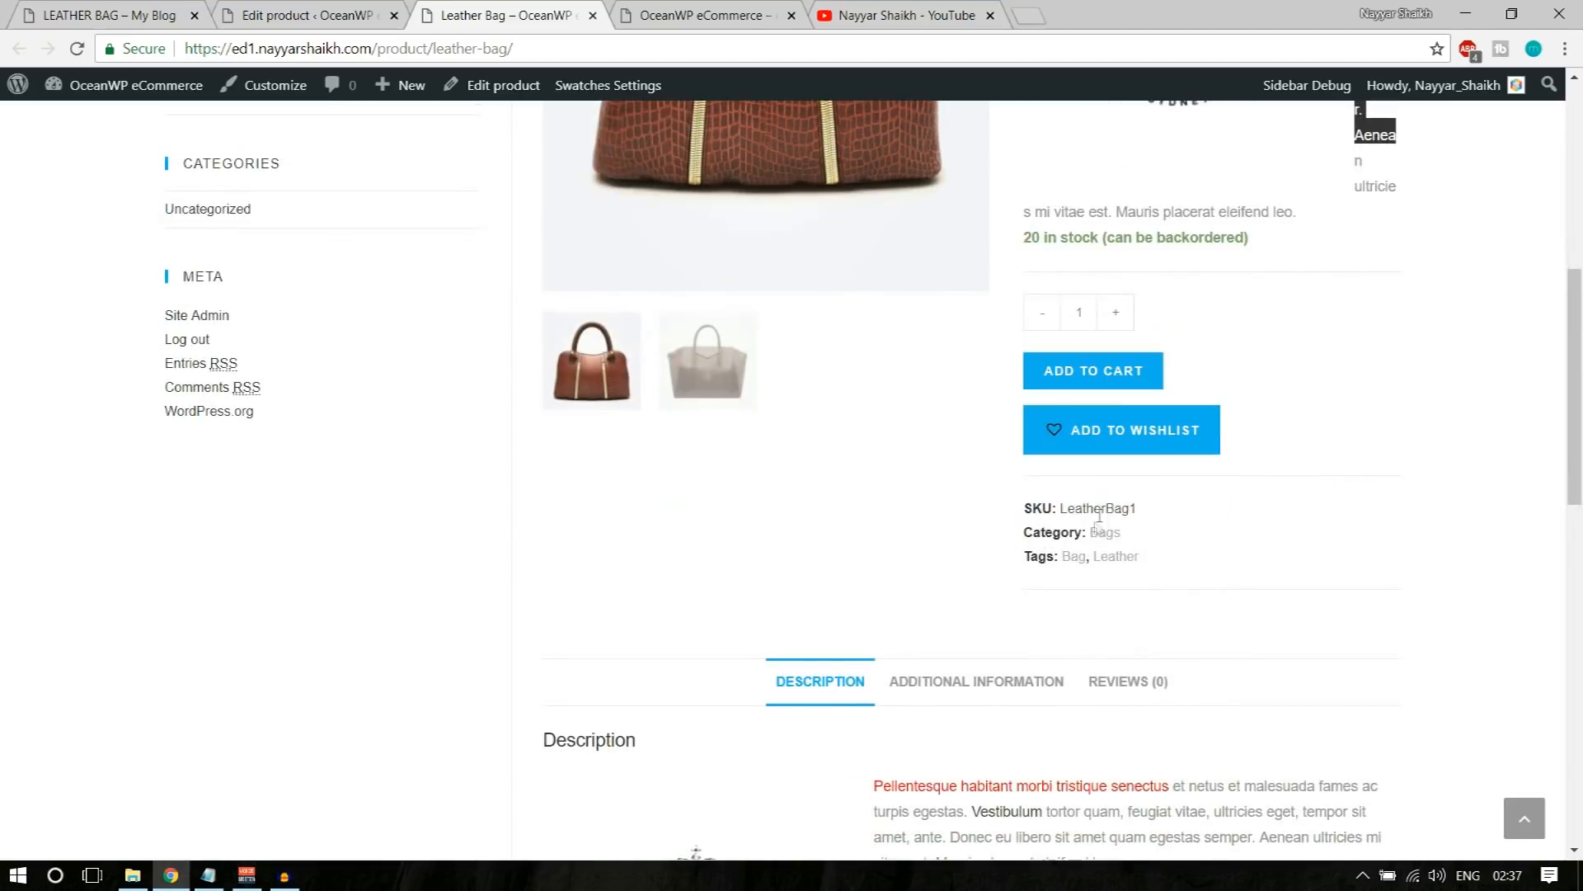
scroll(1174, 555, down, 5)
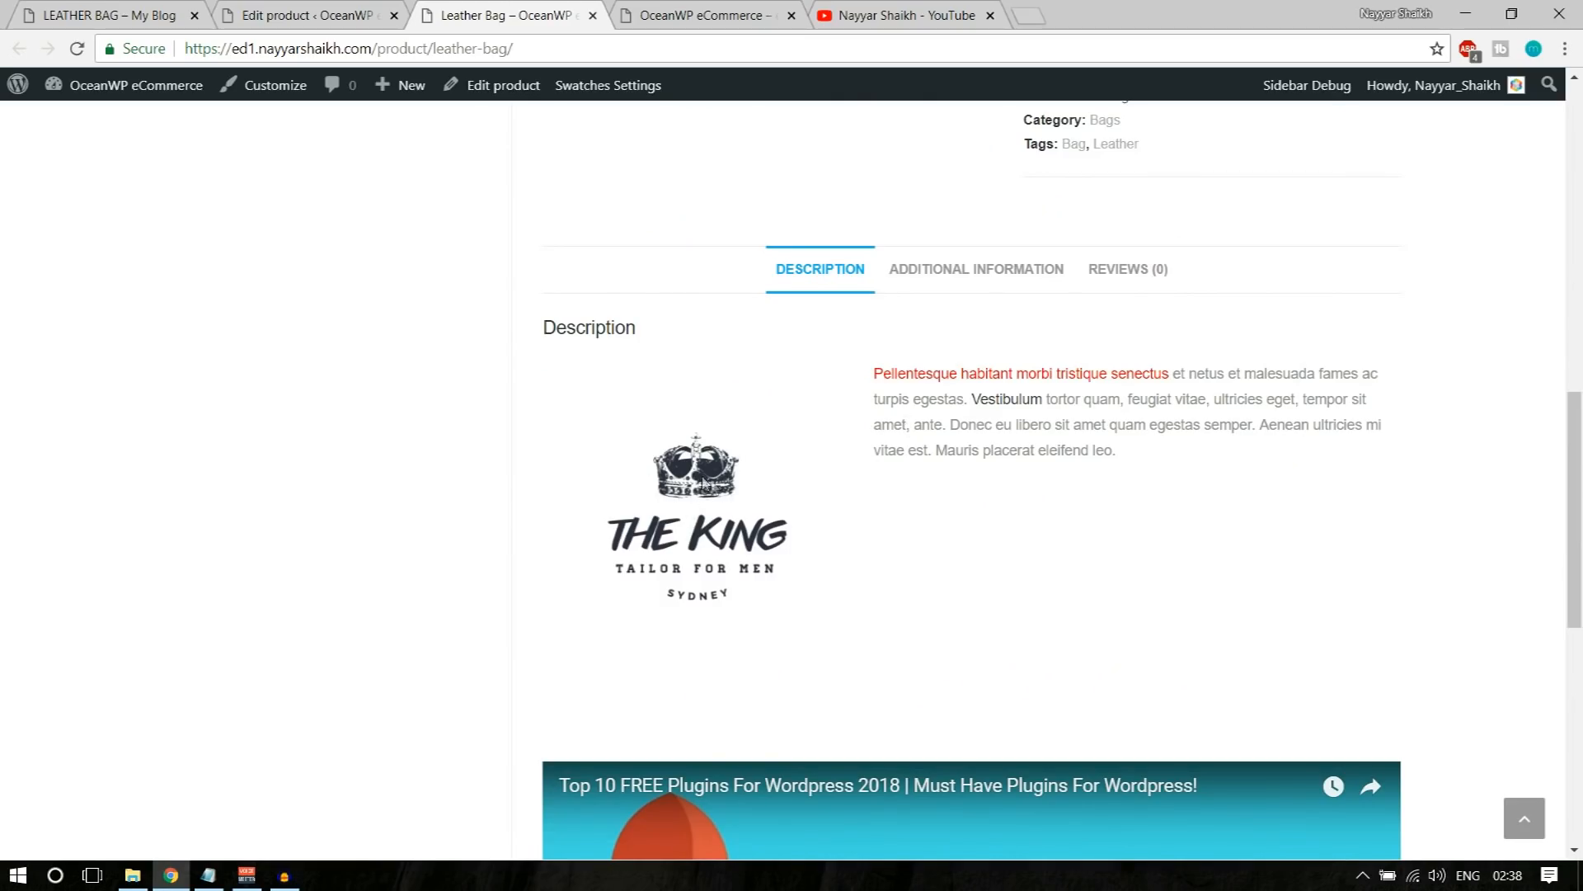
Step: Review the product page's description text, additional information with weight and dimensions, and the reviews section, ending back on the description
drag(876, 368, 1104, 373)
click(1072, 380)
click(981, 280)
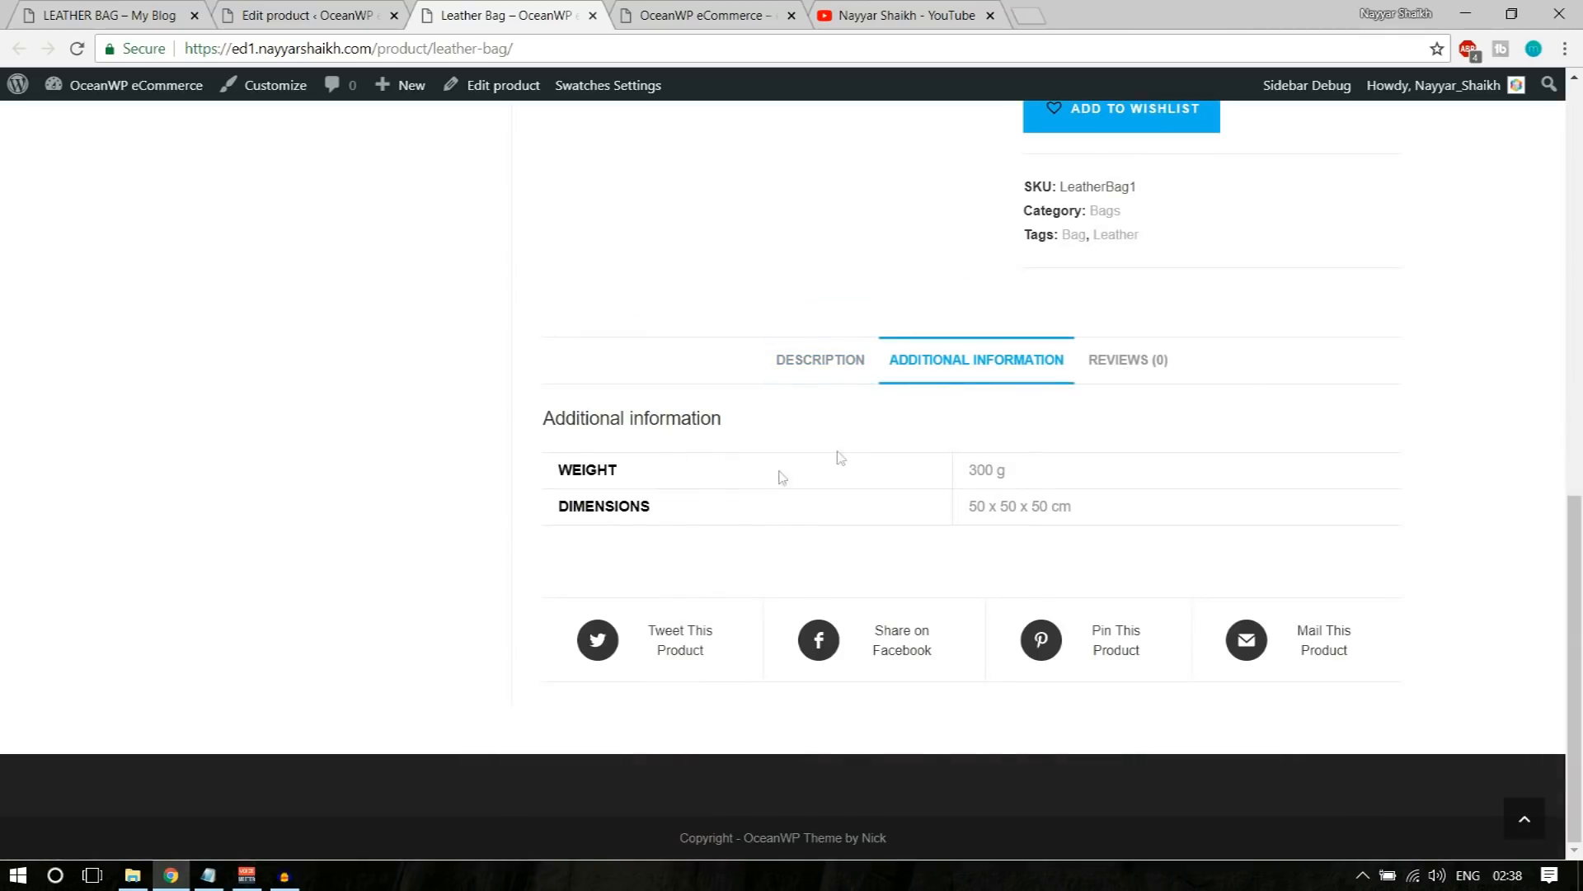
double_click(977, 463)
drag(948, 509, 1079, 506)
click(1126, 369)
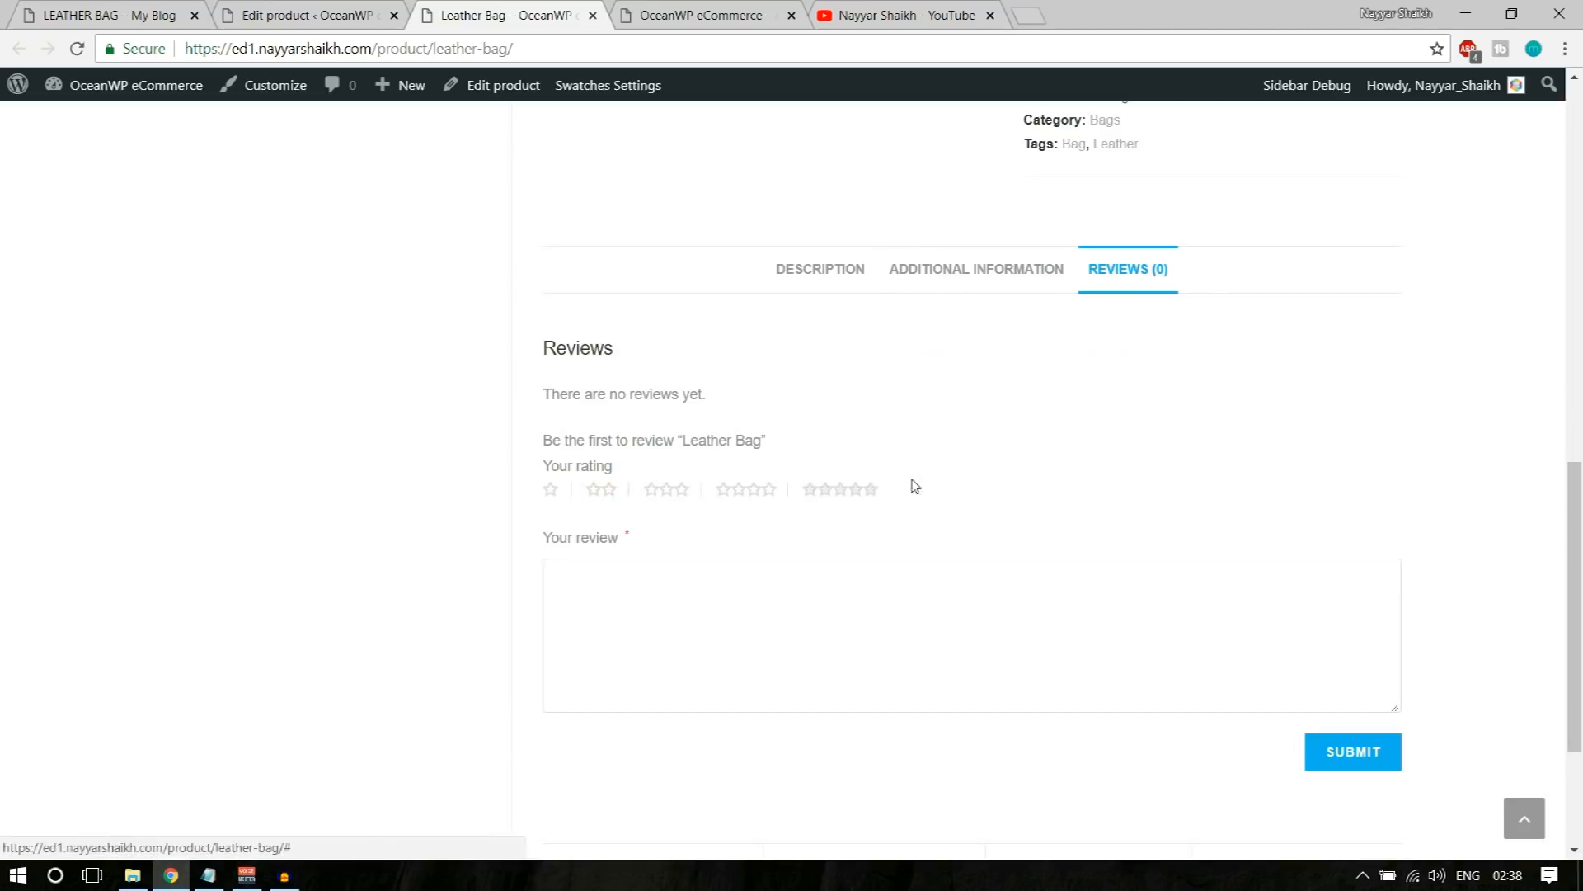
click(858, 278)
Step: Examine the embedded video and social sharing links below the description, and return to the start of the product page
scroll(1237, 450, down, 12)
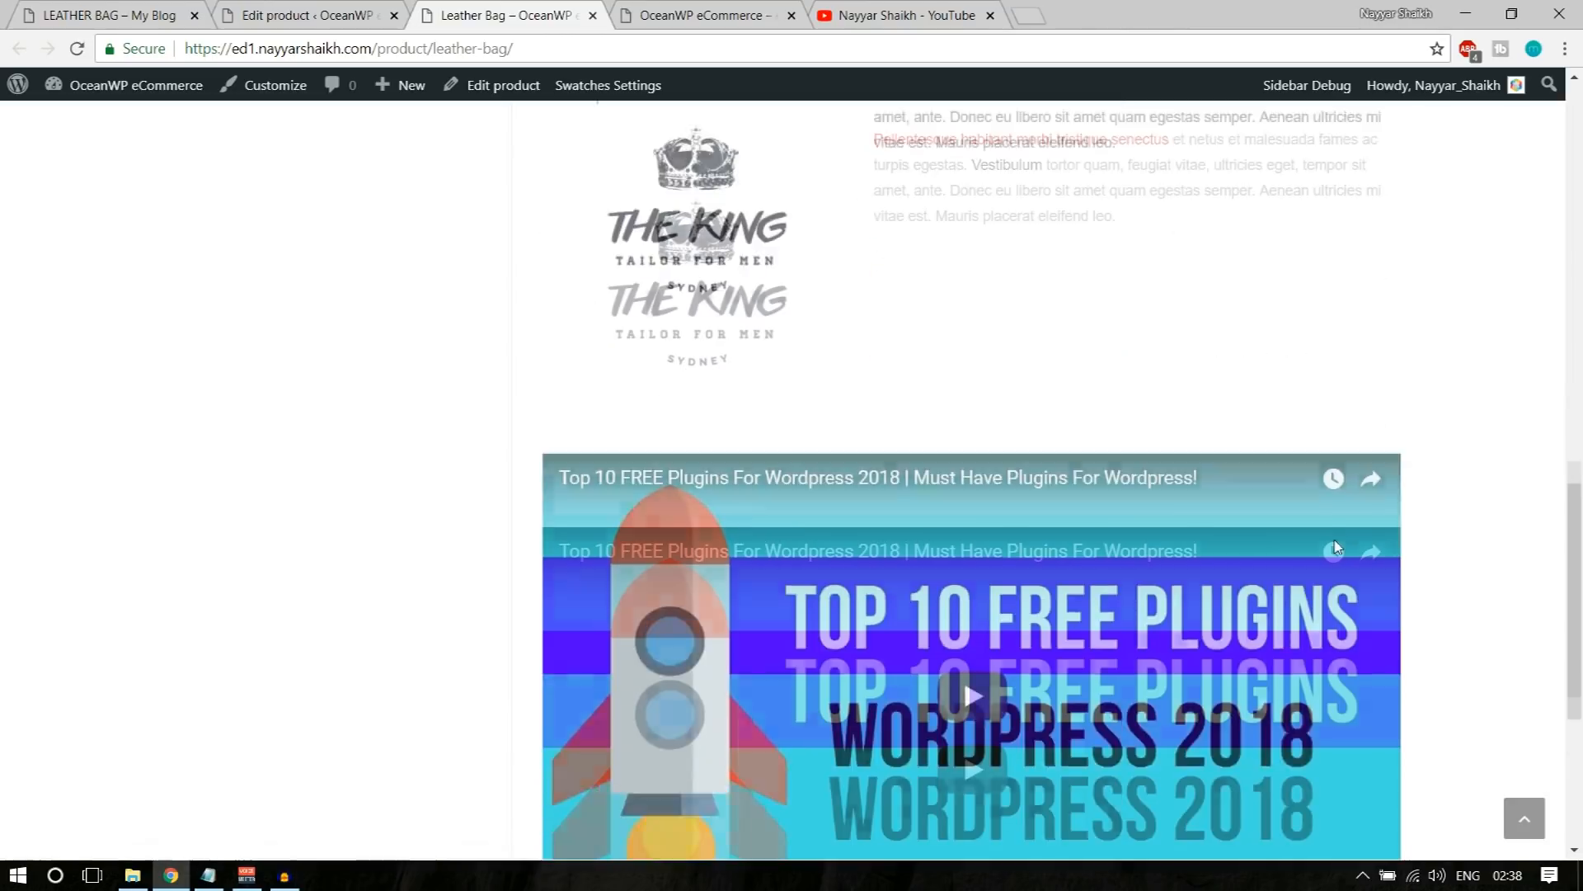
scroll(1374, 625, up, 6)
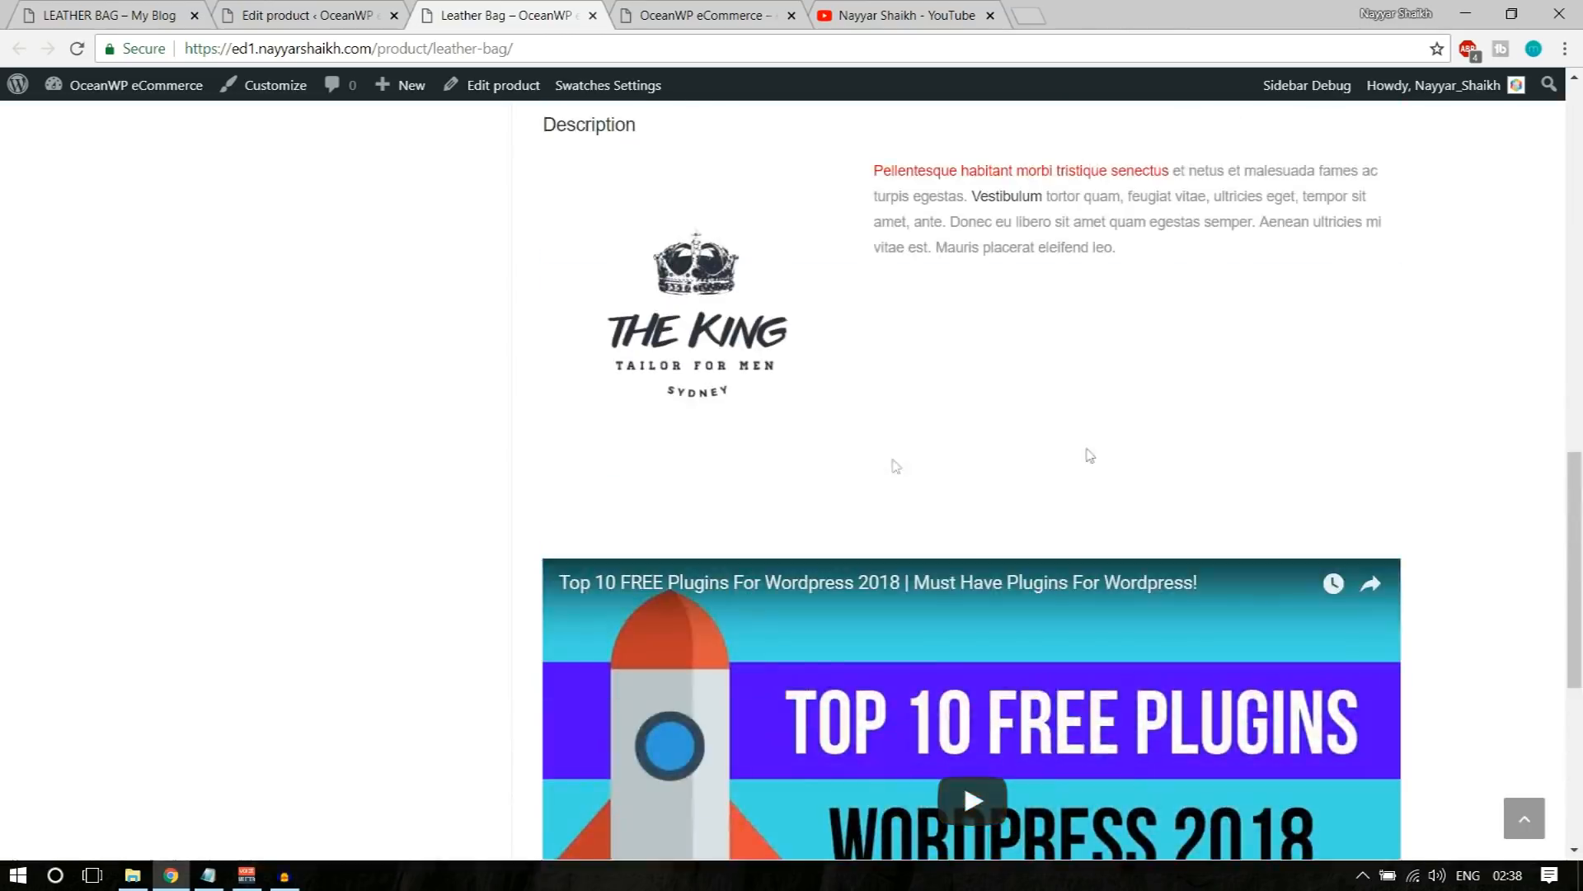
scroll(936, 506, down, 6)
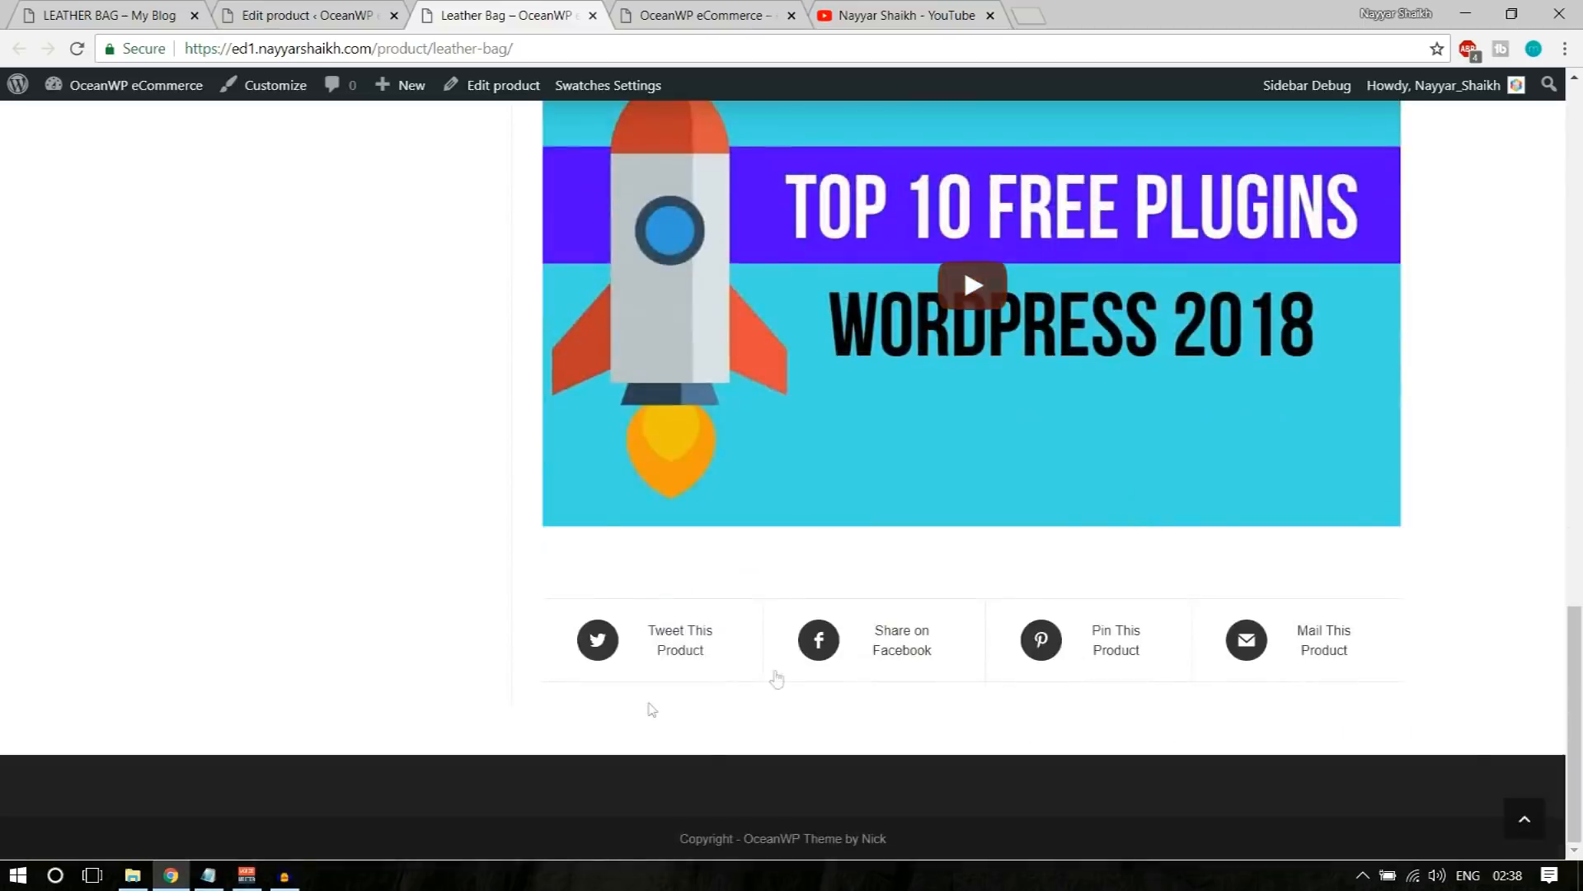
scroll(1414, 682, up, 5)
scroll(1413, 690, up, 4)
scroll(1402, 694, down, 9)
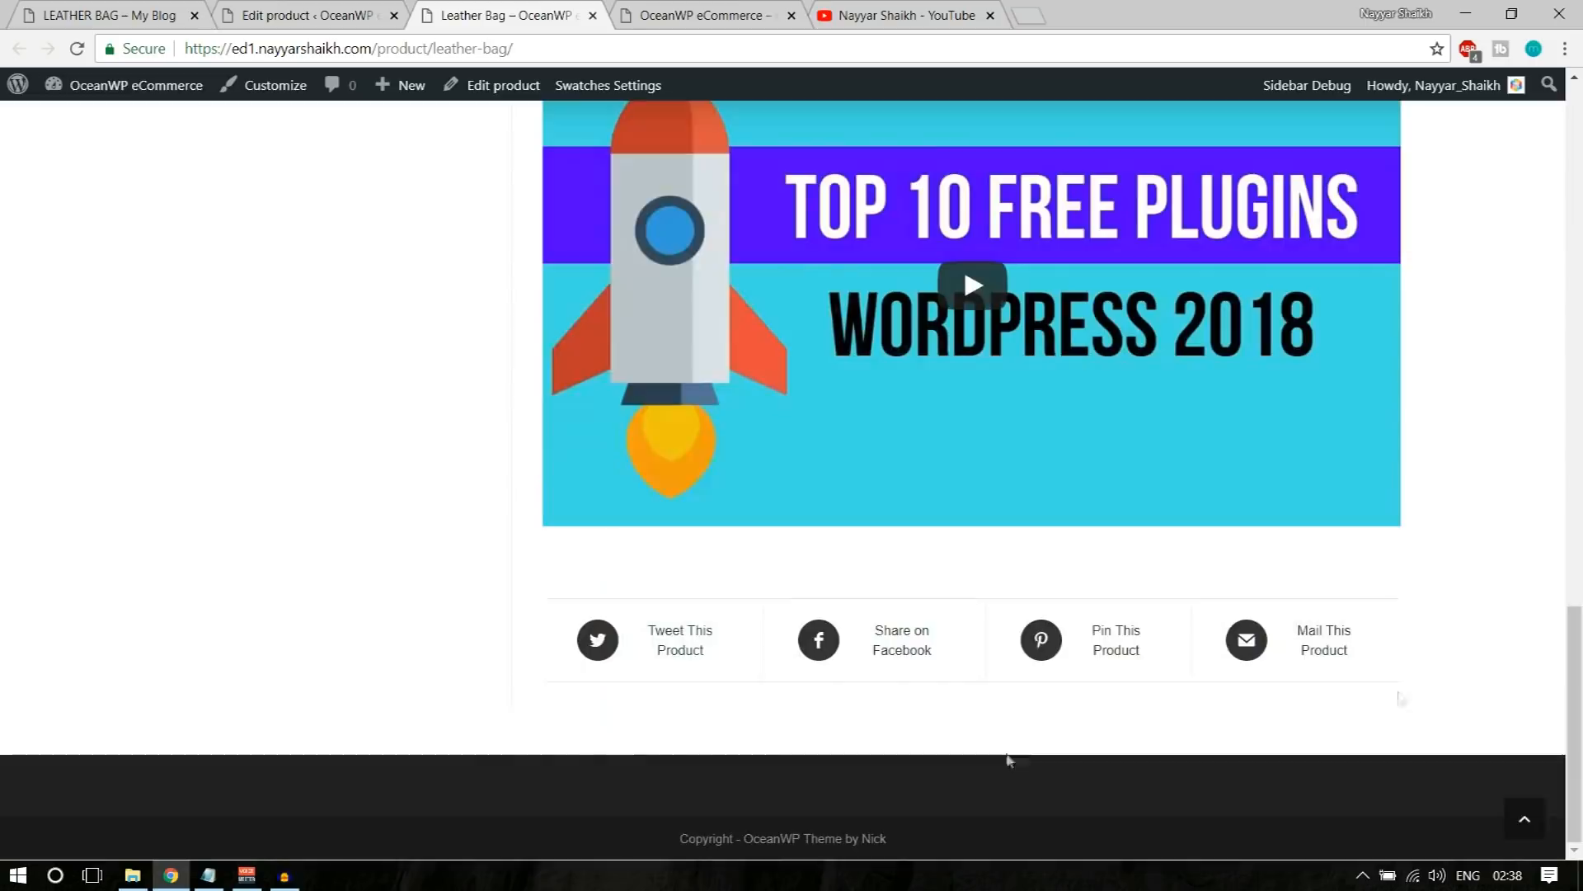
scroll(1353, 665, up, 12)
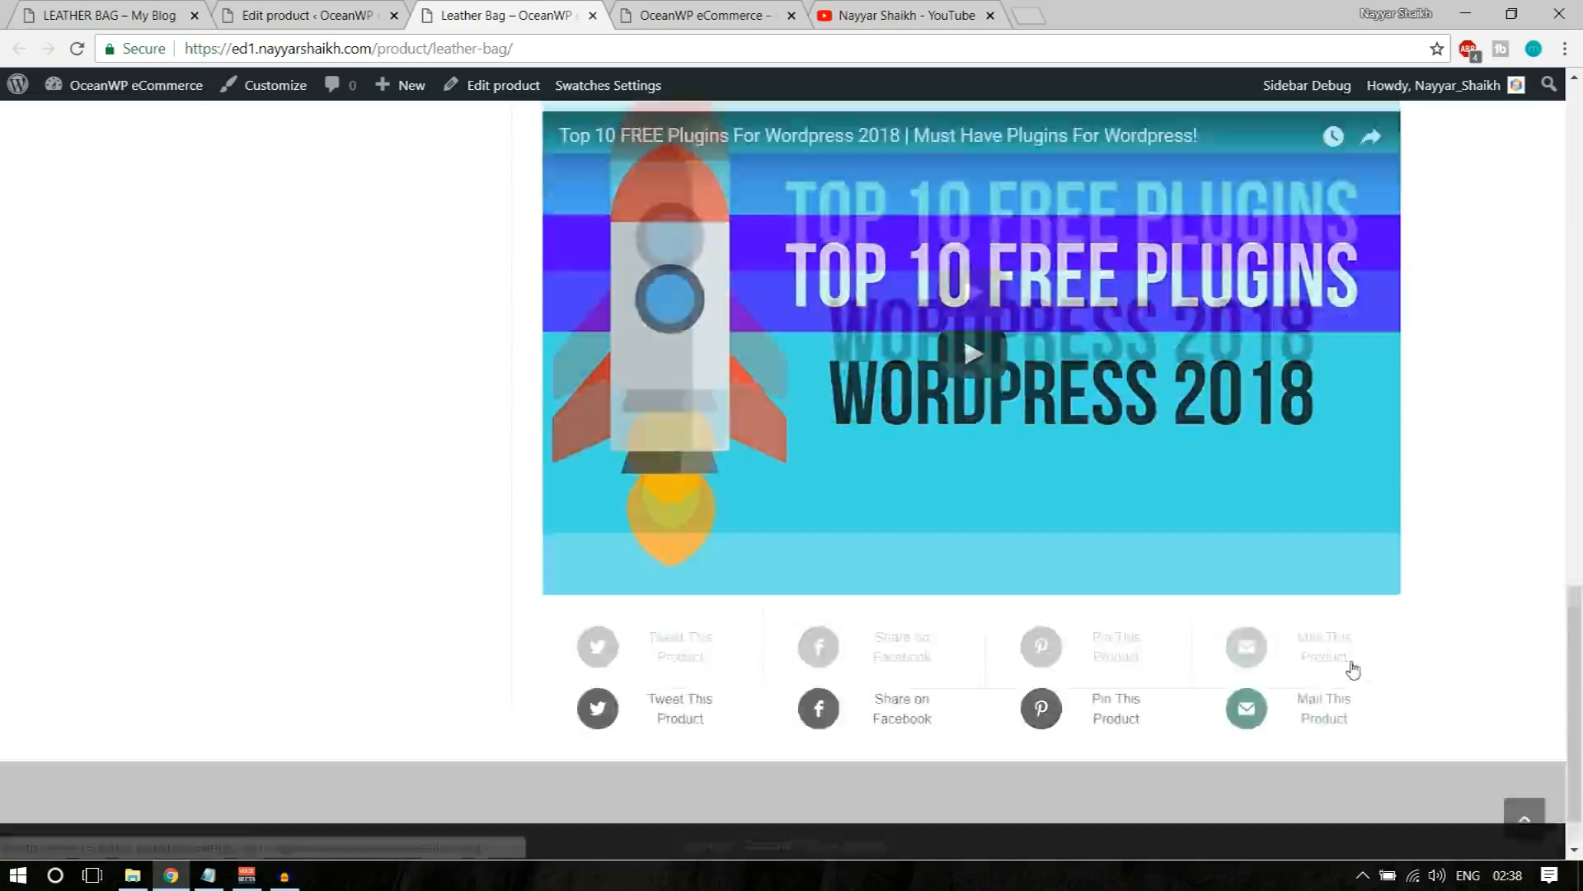
scroll(1354, 668, up, 5)
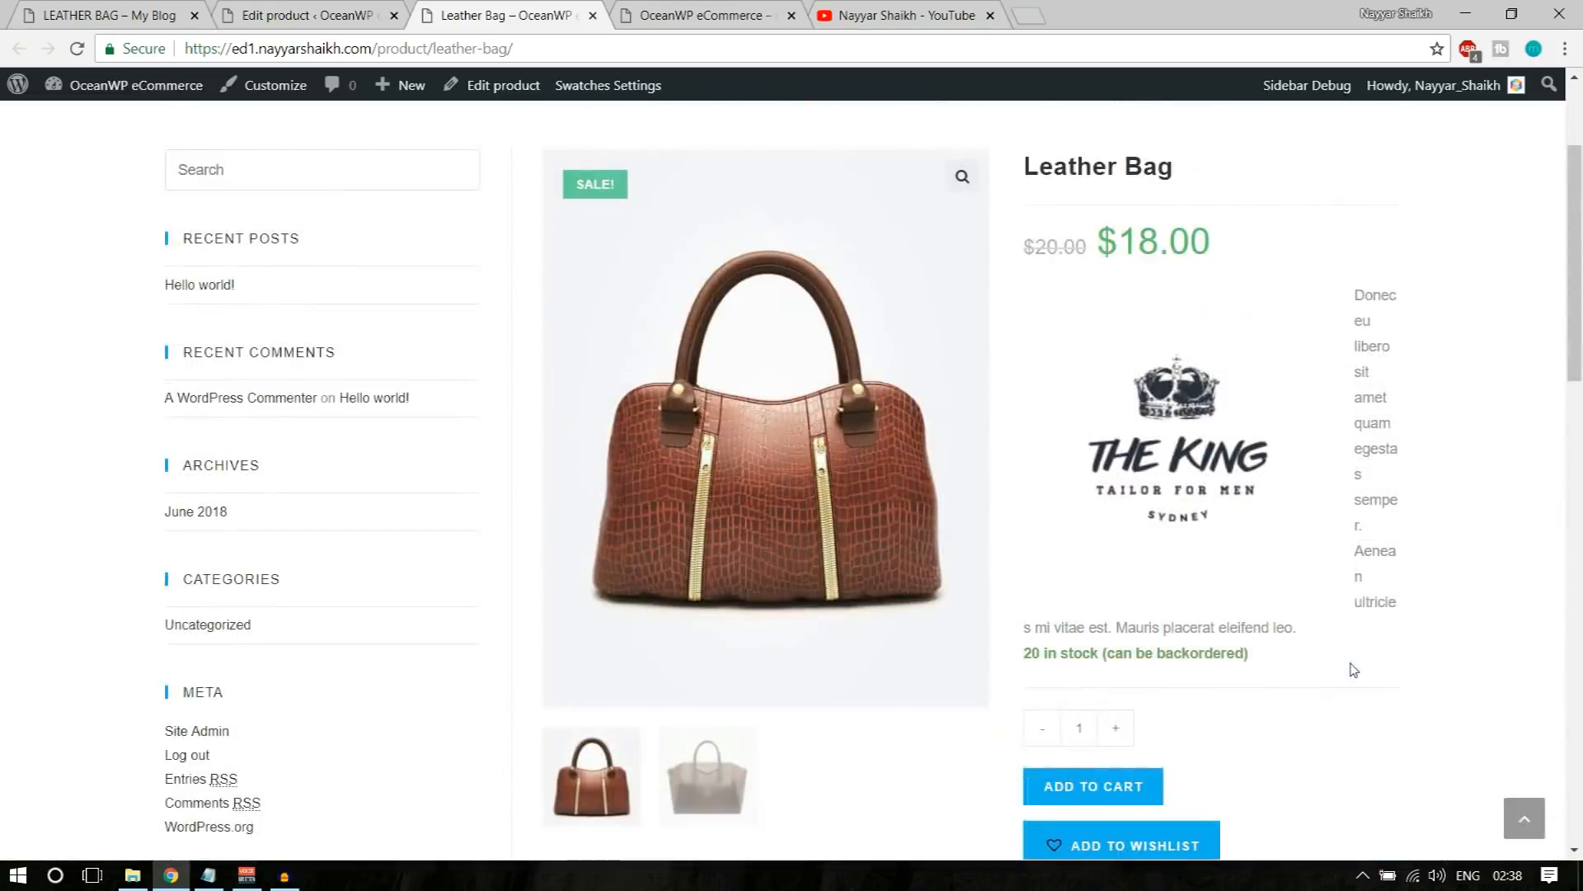
scroll(1354, 668, up, 2)
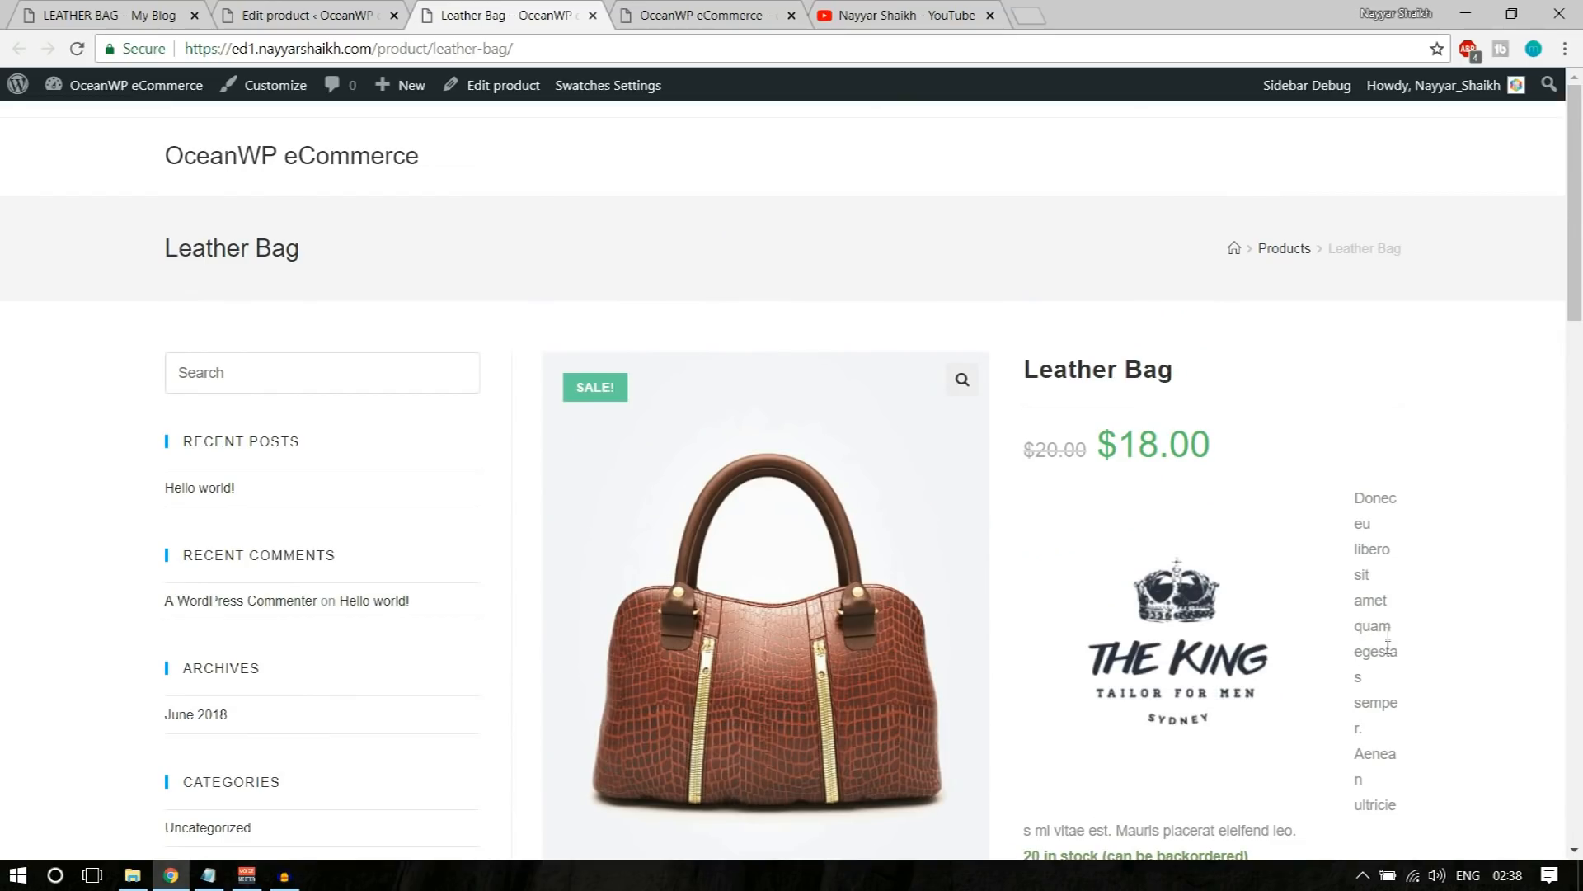
Step: Return to the Leather Bag product editor and review its title, description, categories, tags and images
click(305, 15)
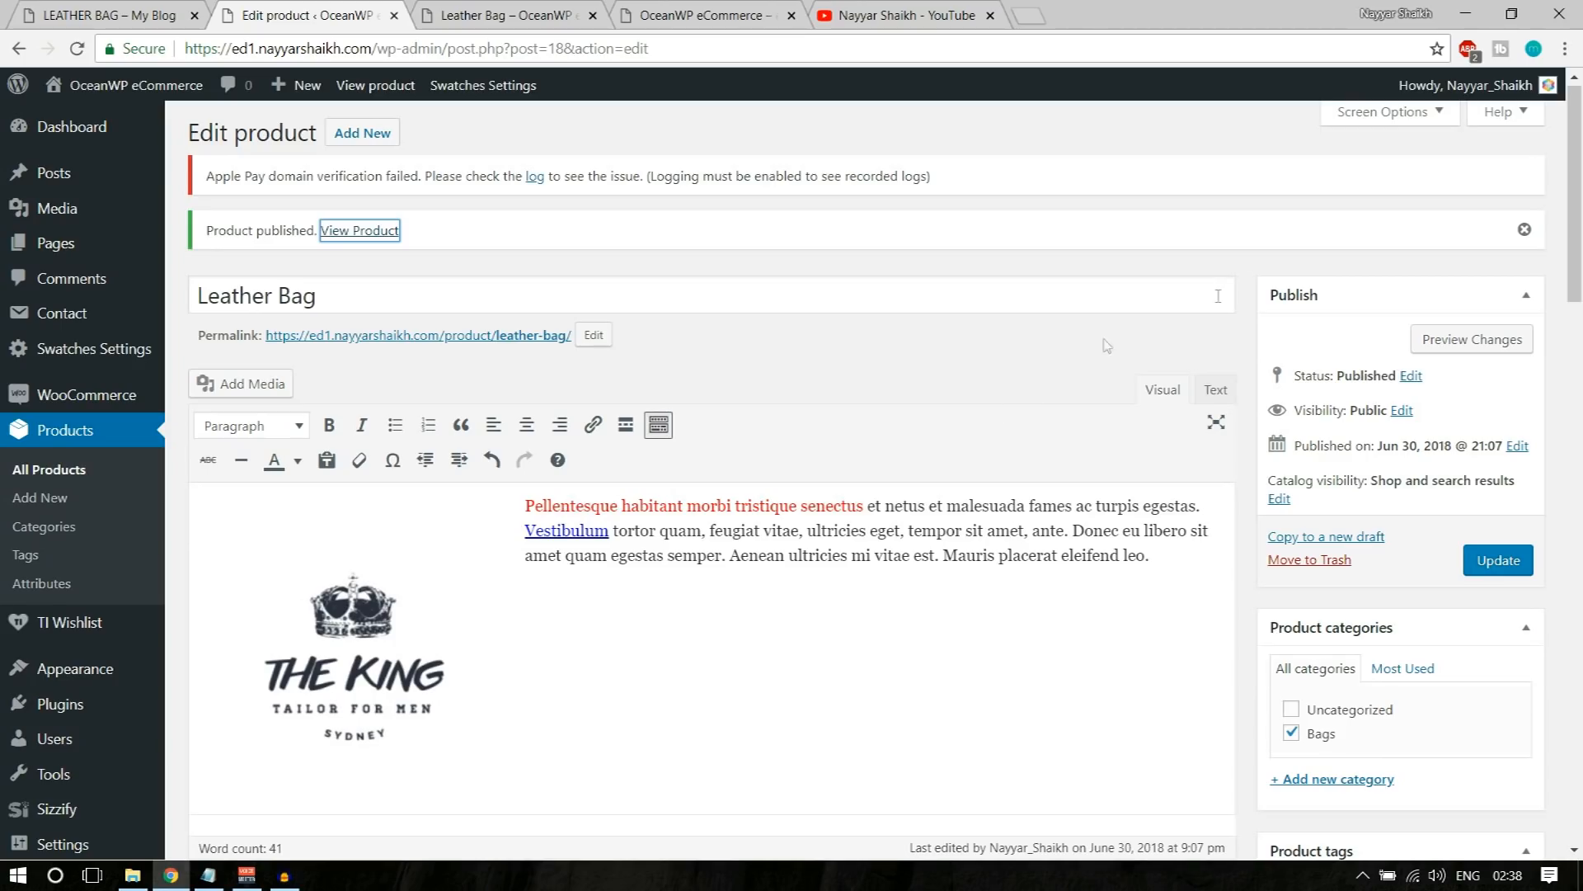
scroll(1054, 510, down, 1)
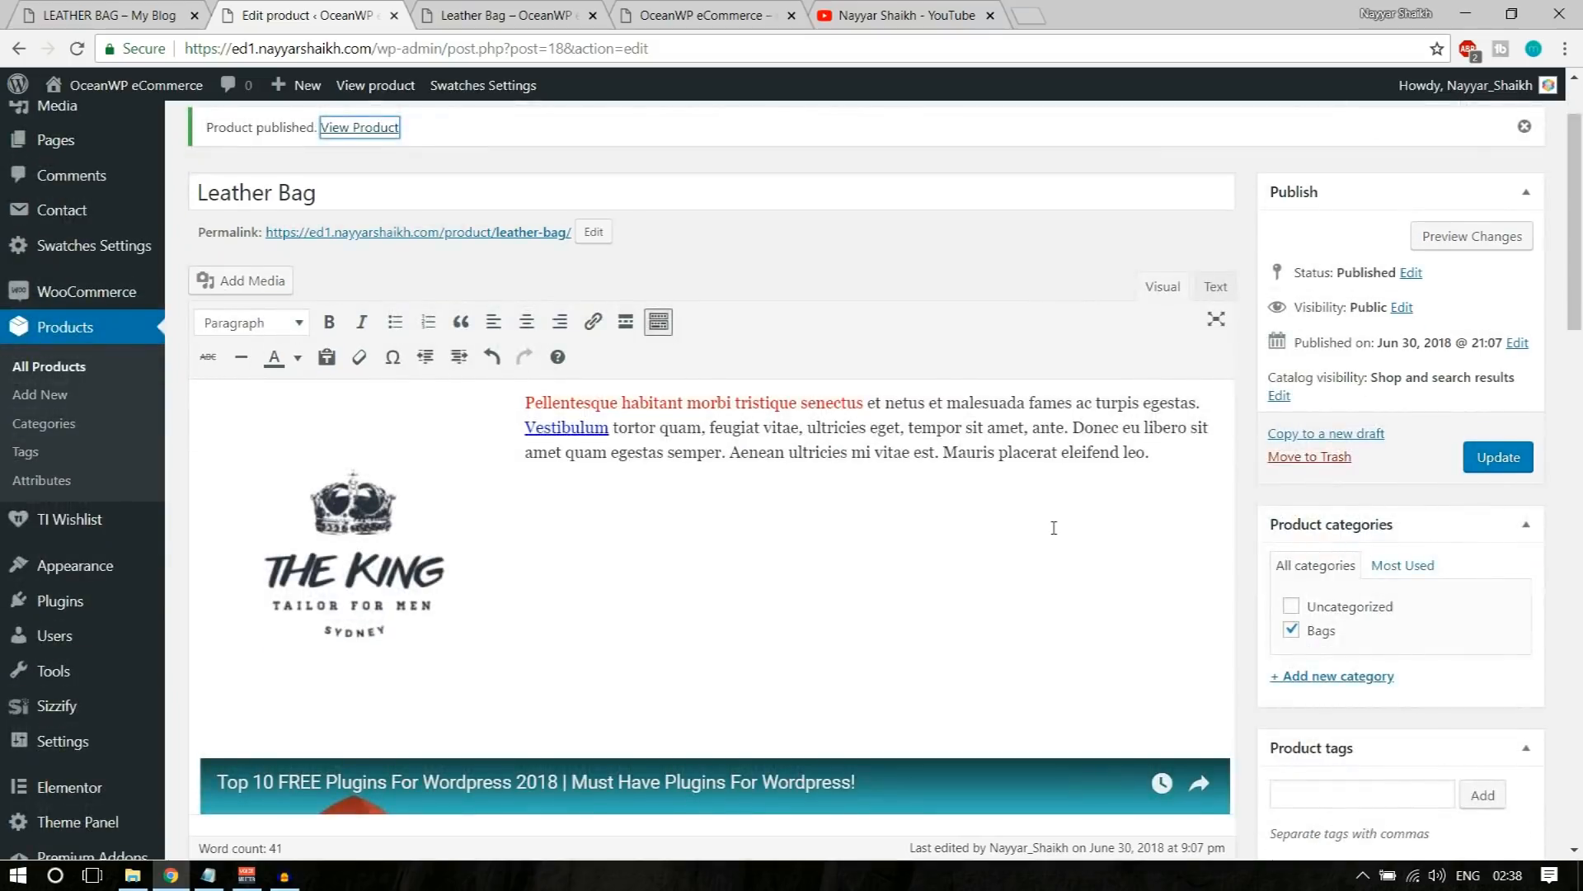
scroll(1053, 528, up, 1)
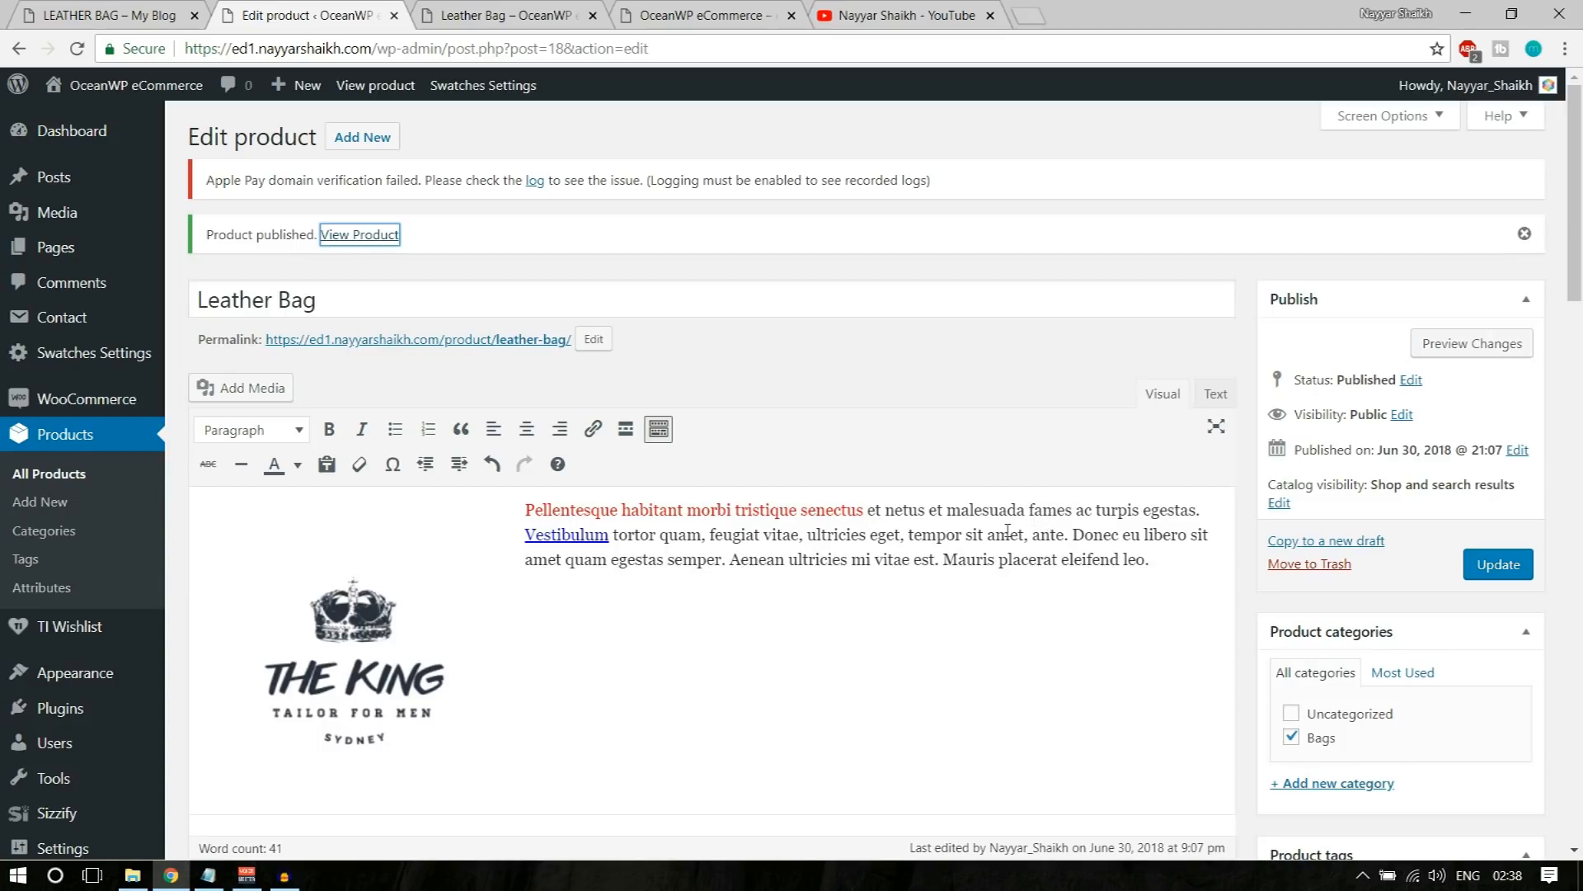
drag(323, 300, 190, 302)
scroll(549, 409, down, 1)
scroll(549, 409, down, 2)
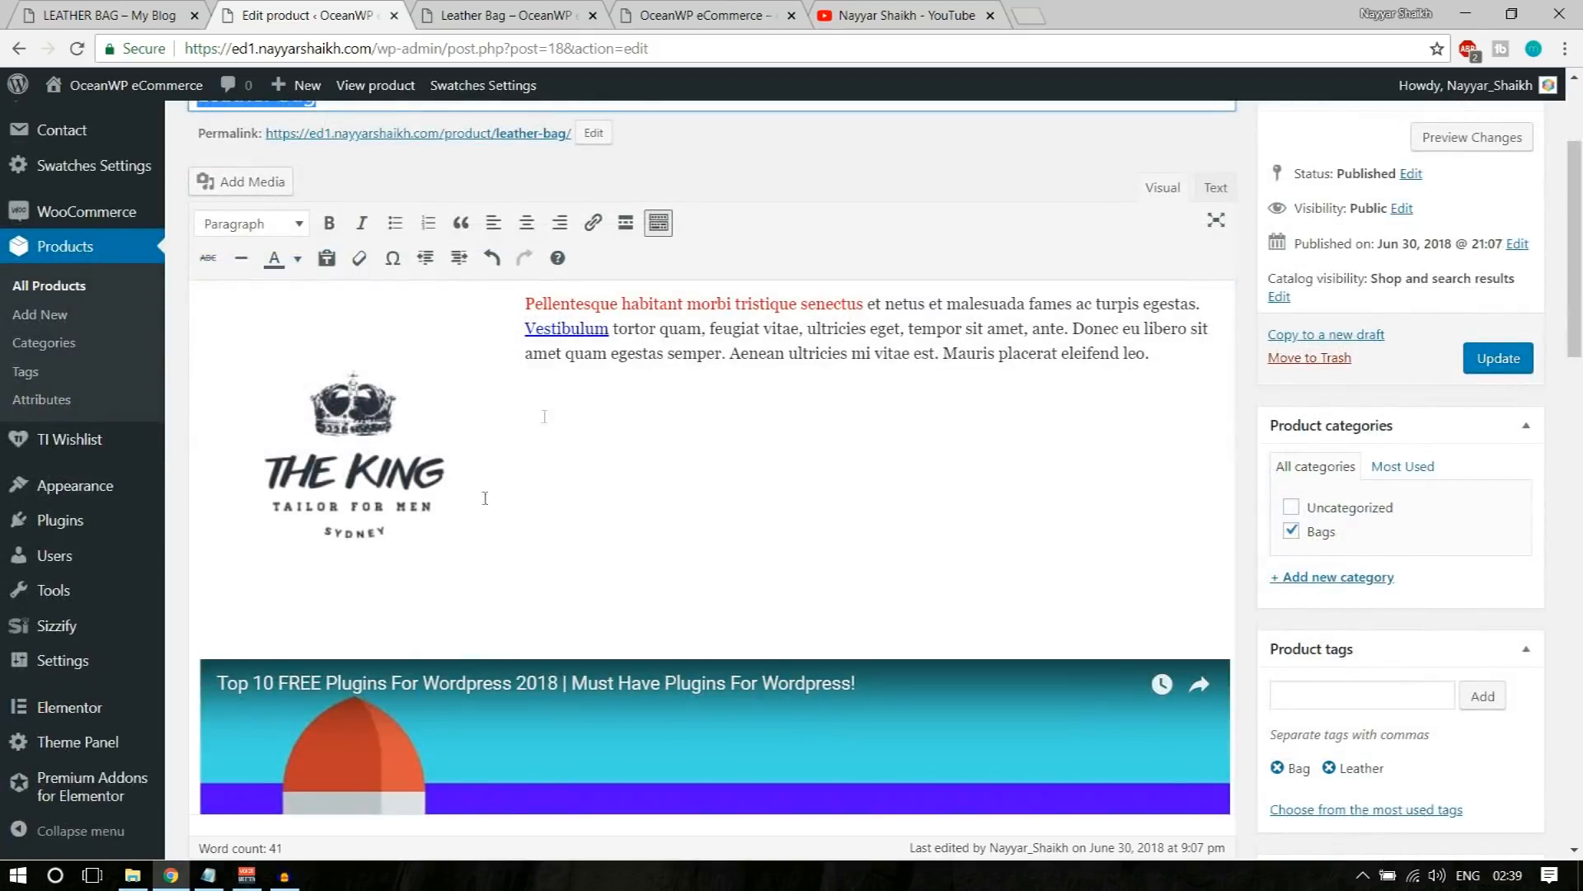
scroll(572, 494, down, 3)
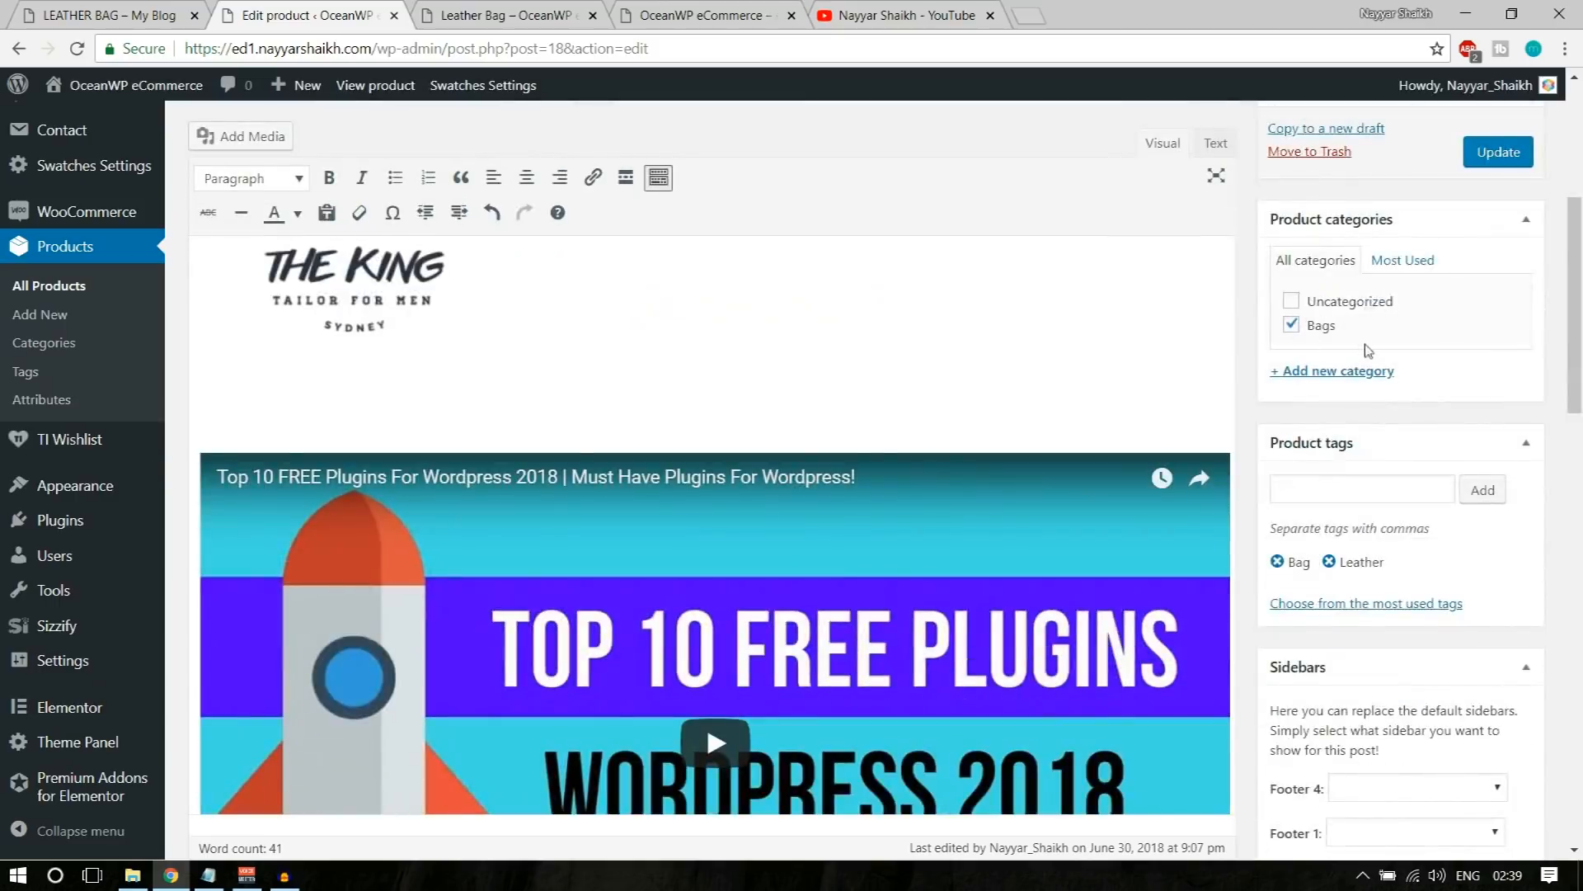
scroll(1402, 371, down, 3)
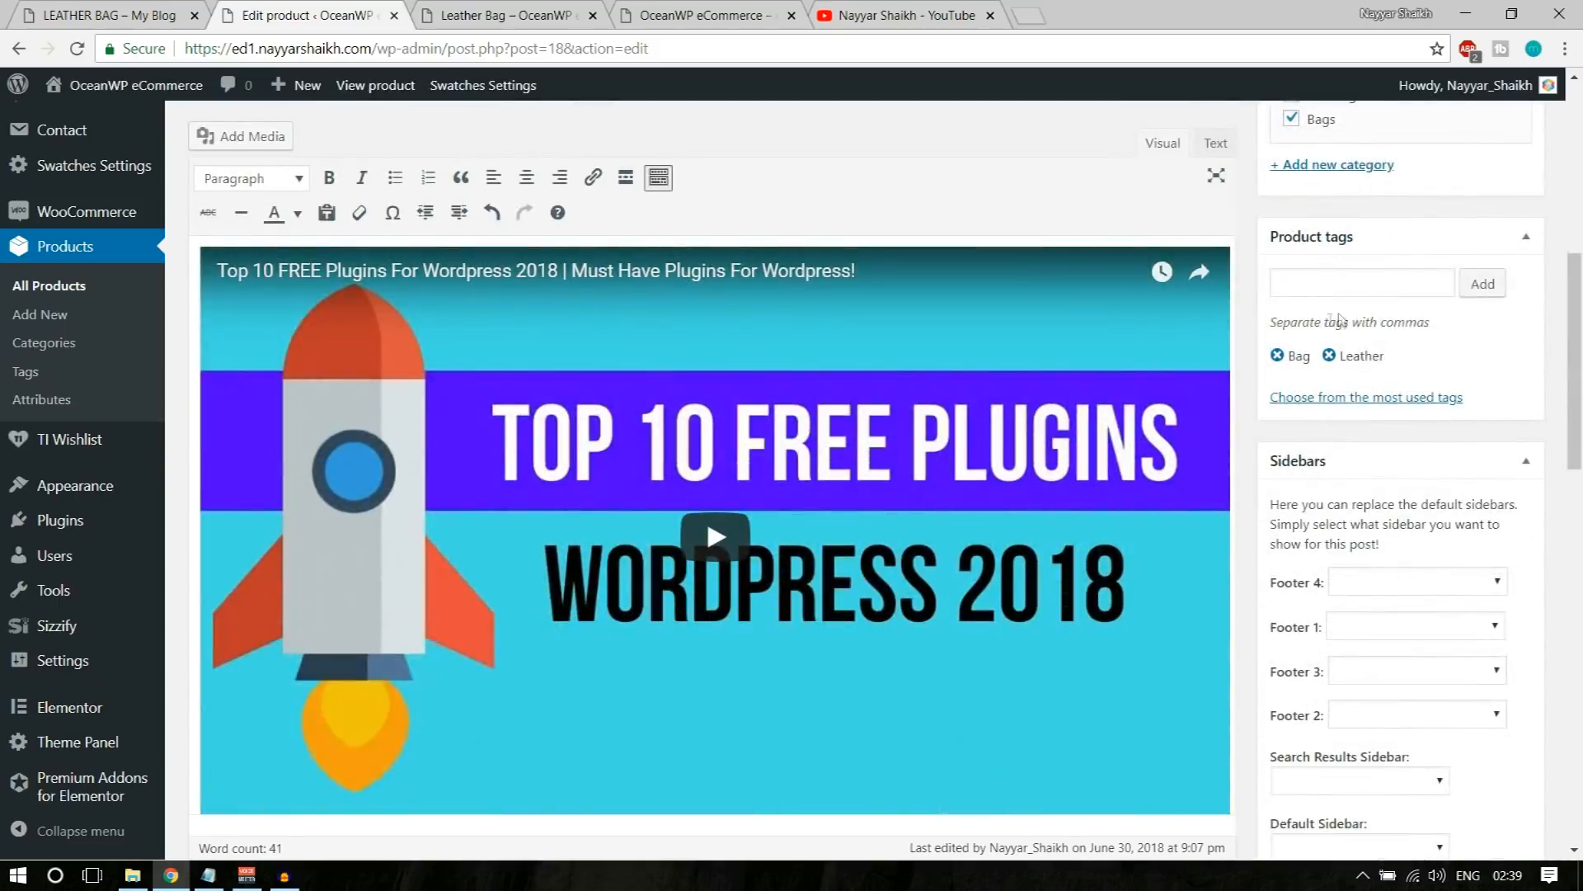
scroll(1470, 347, down, 8)
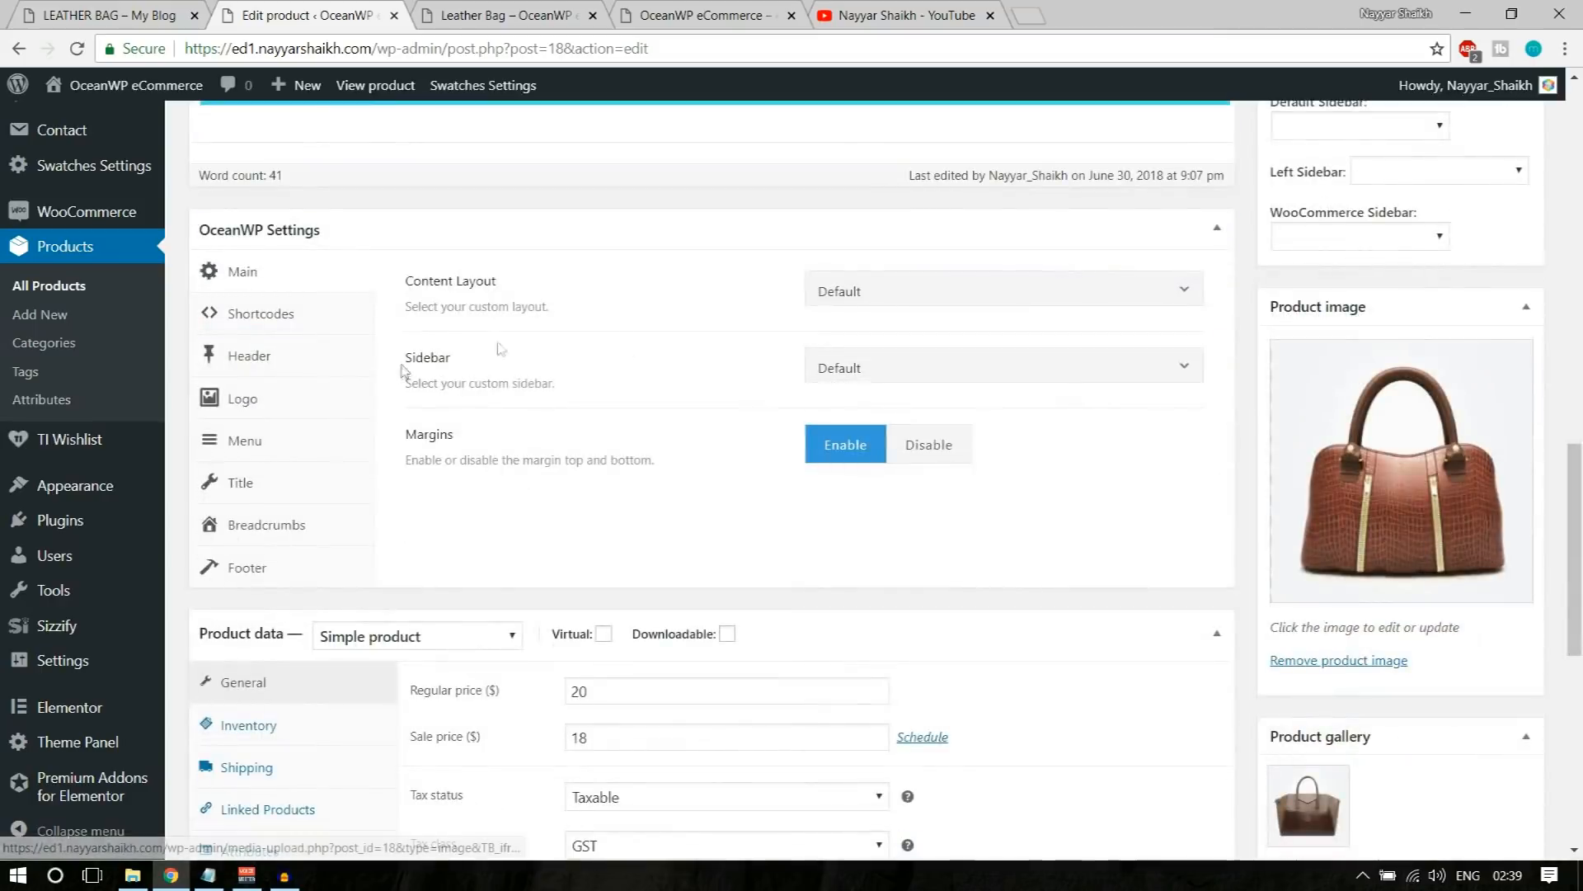
Step: Change the Leather Bag's product type to Variable product in the product data
scroll(739, 357, down, 5)
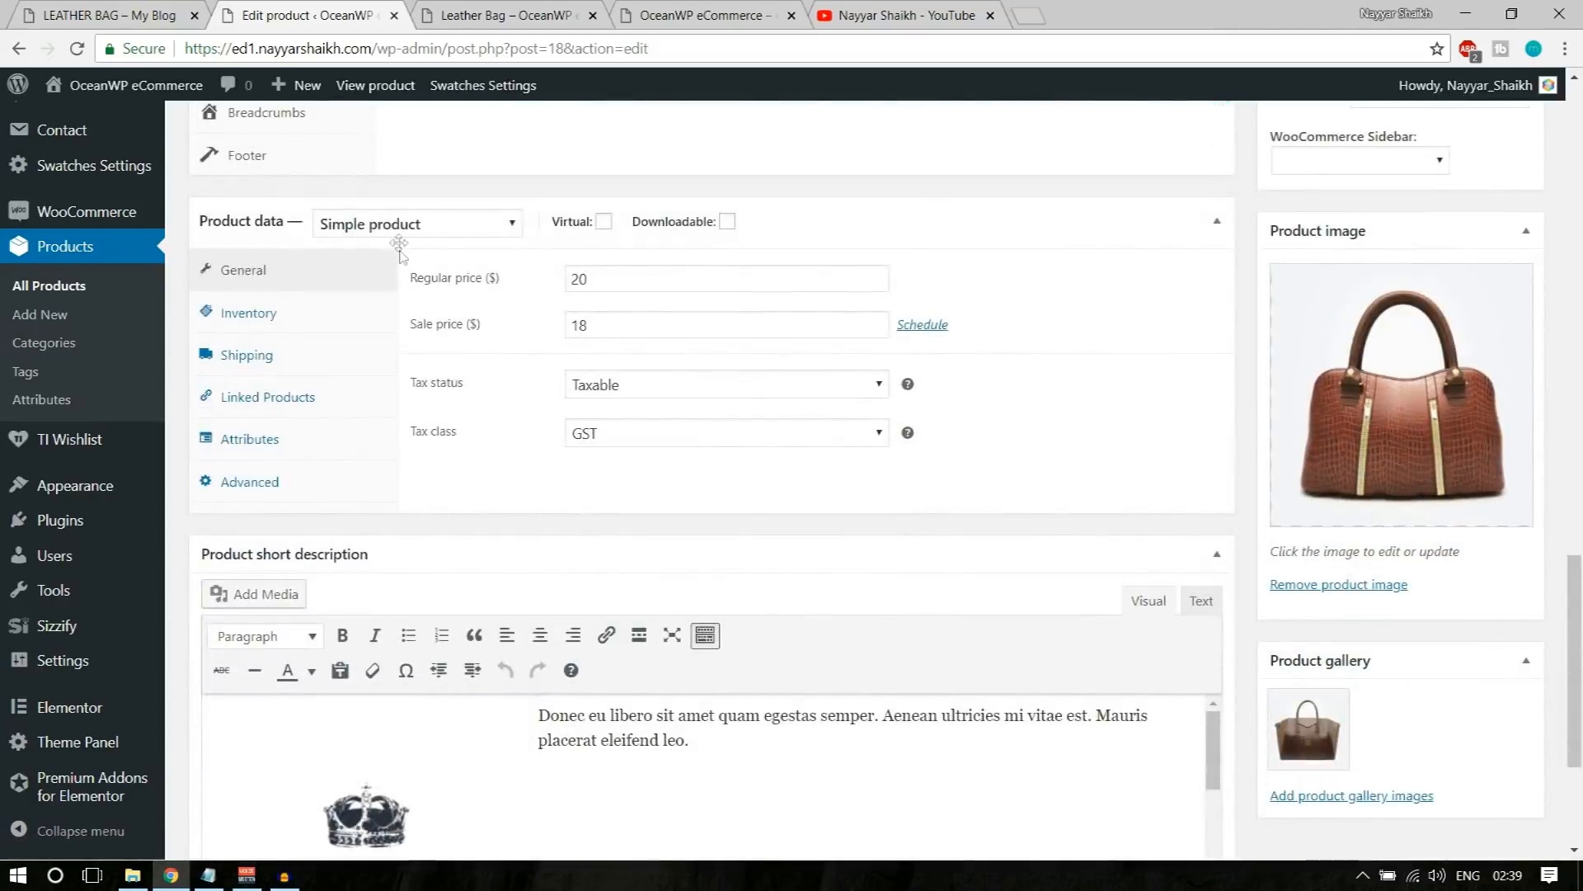
click(399, 231)
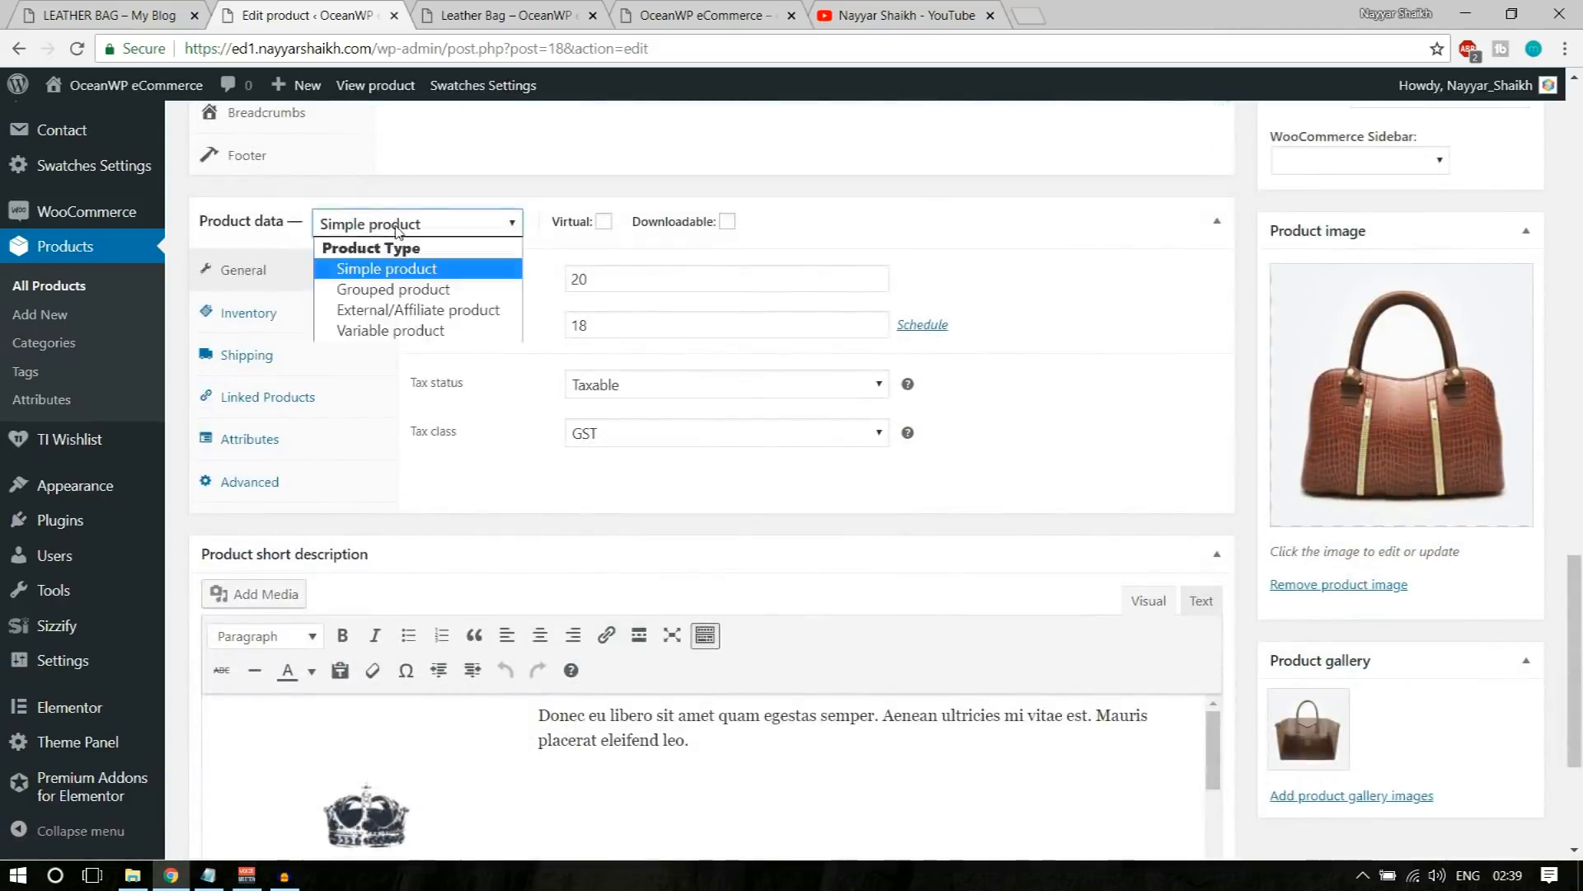
click(391, 331)
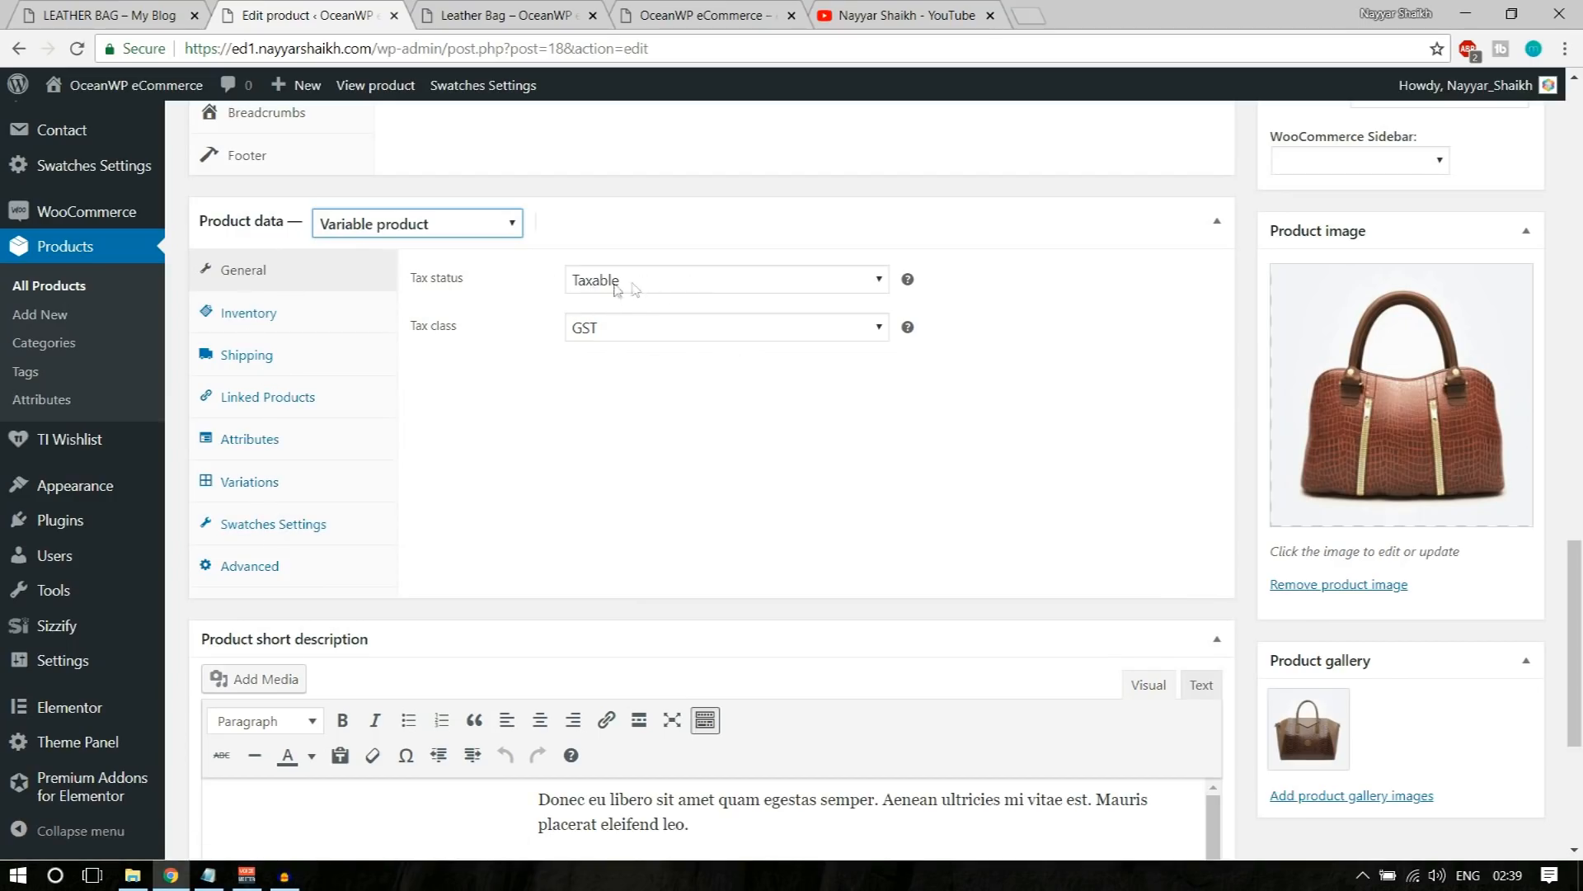
Step: Review the variable product's inventory settings, including its SKU and stock, and its shipping settings
click(249, 329)
drag(648, 278, 555, 283)
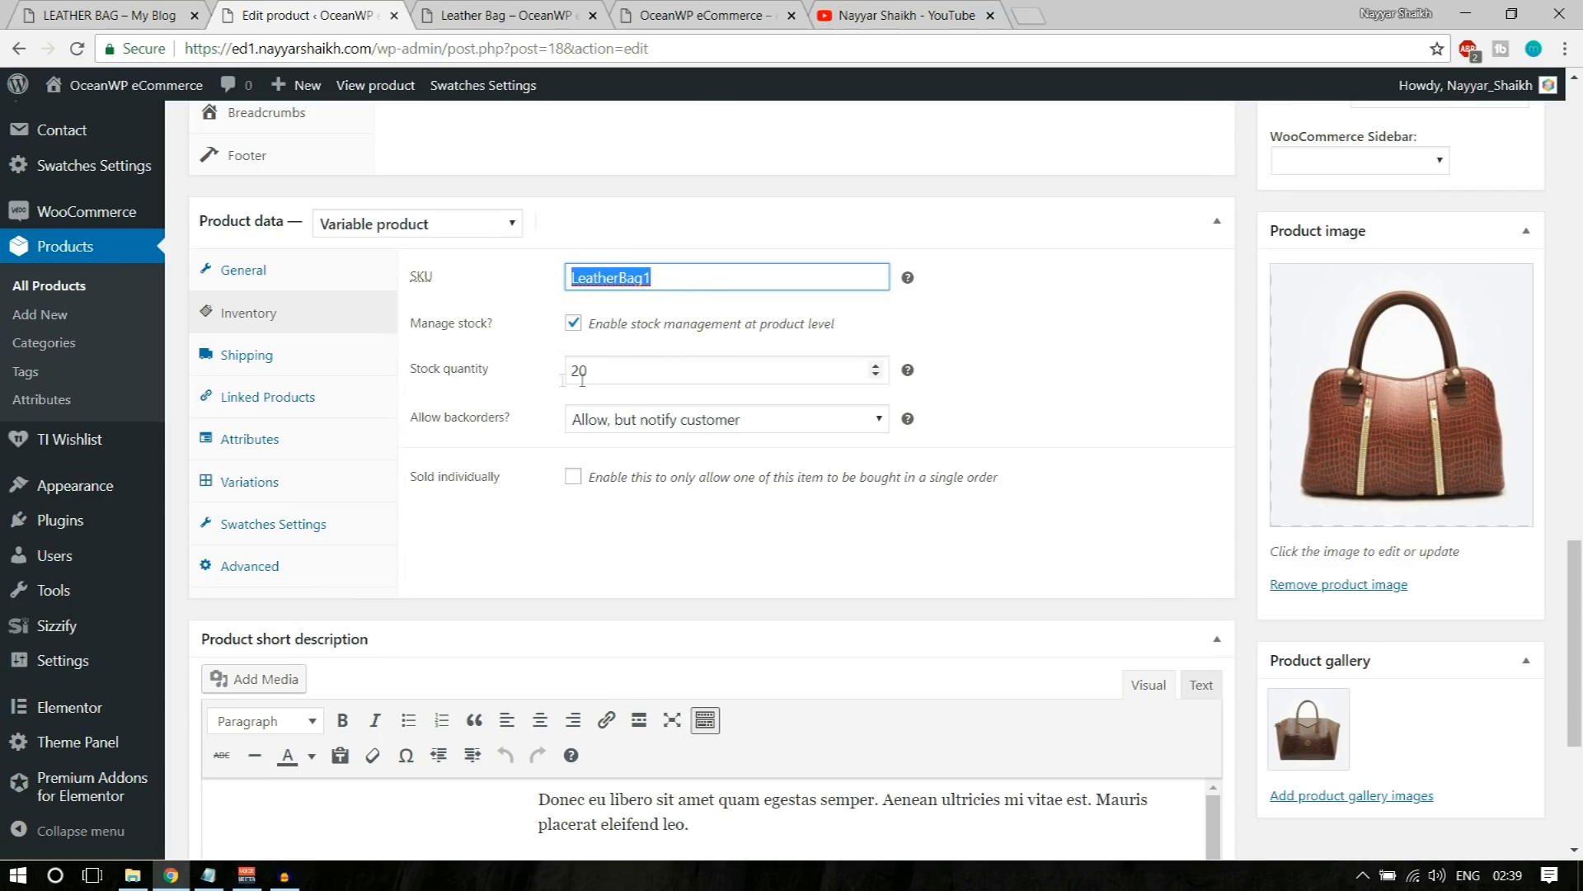
click(328, 361)
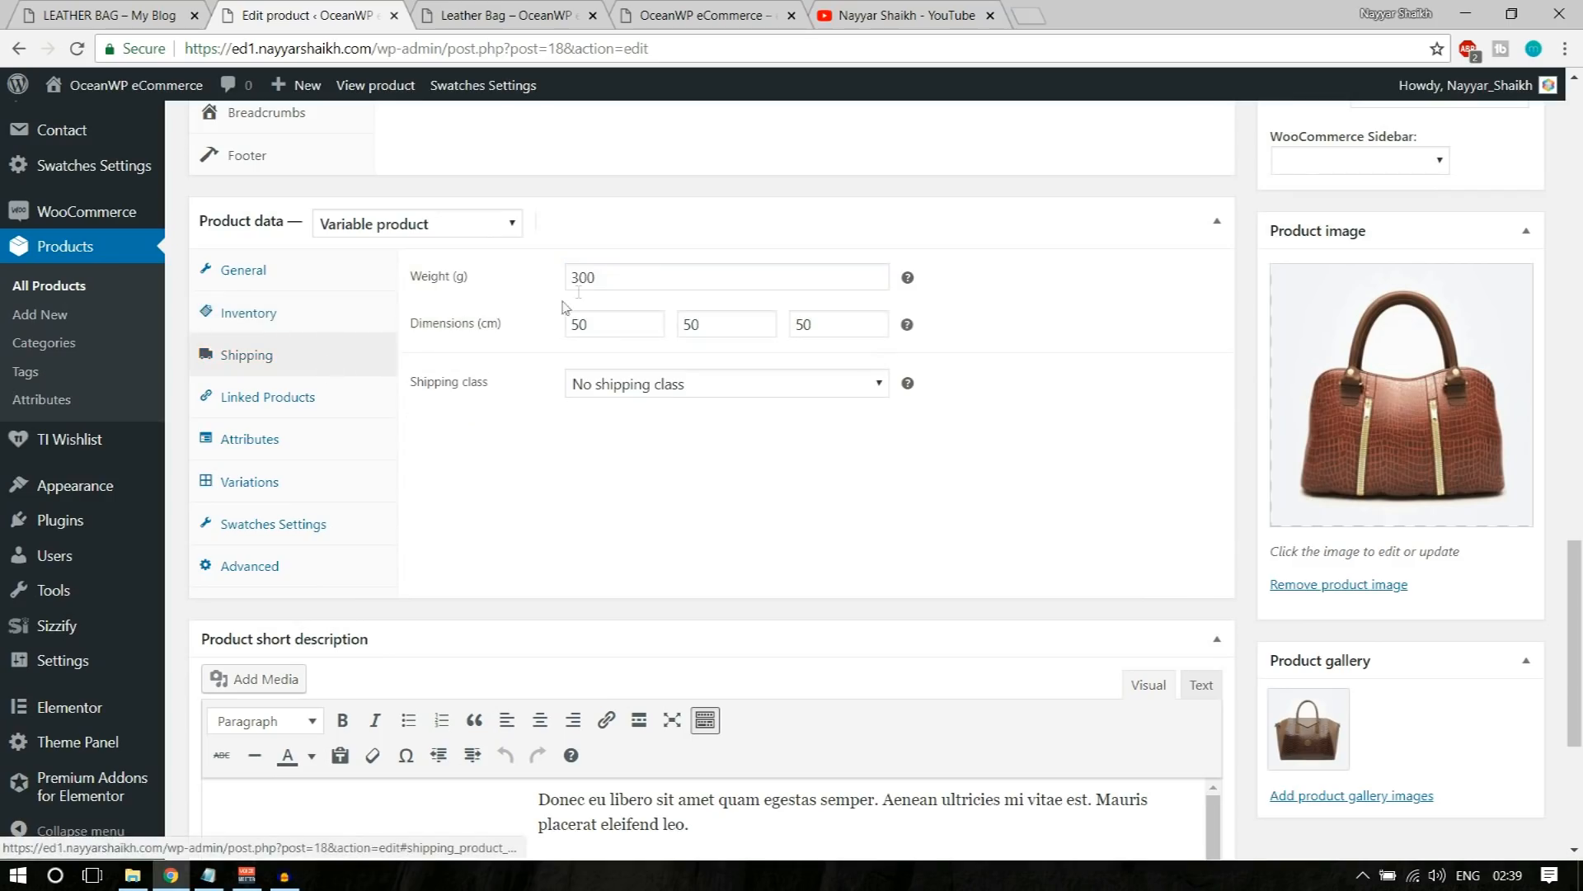
Step: Add a custom product attribute named Material to the variable product
click(326, 397)
click(307, 440)
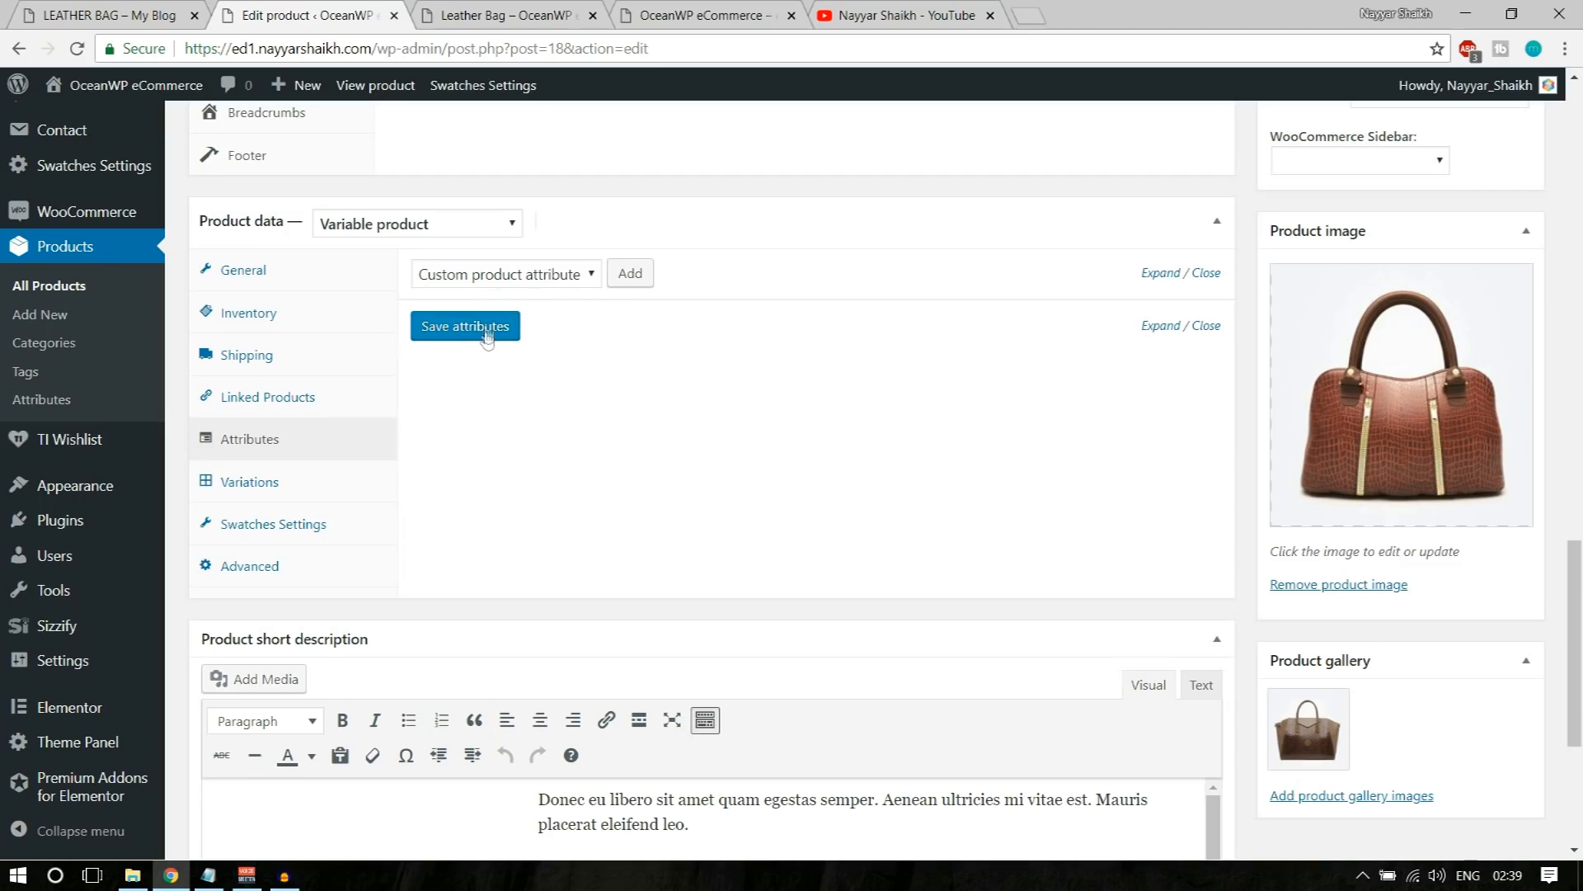
click(630, 274)
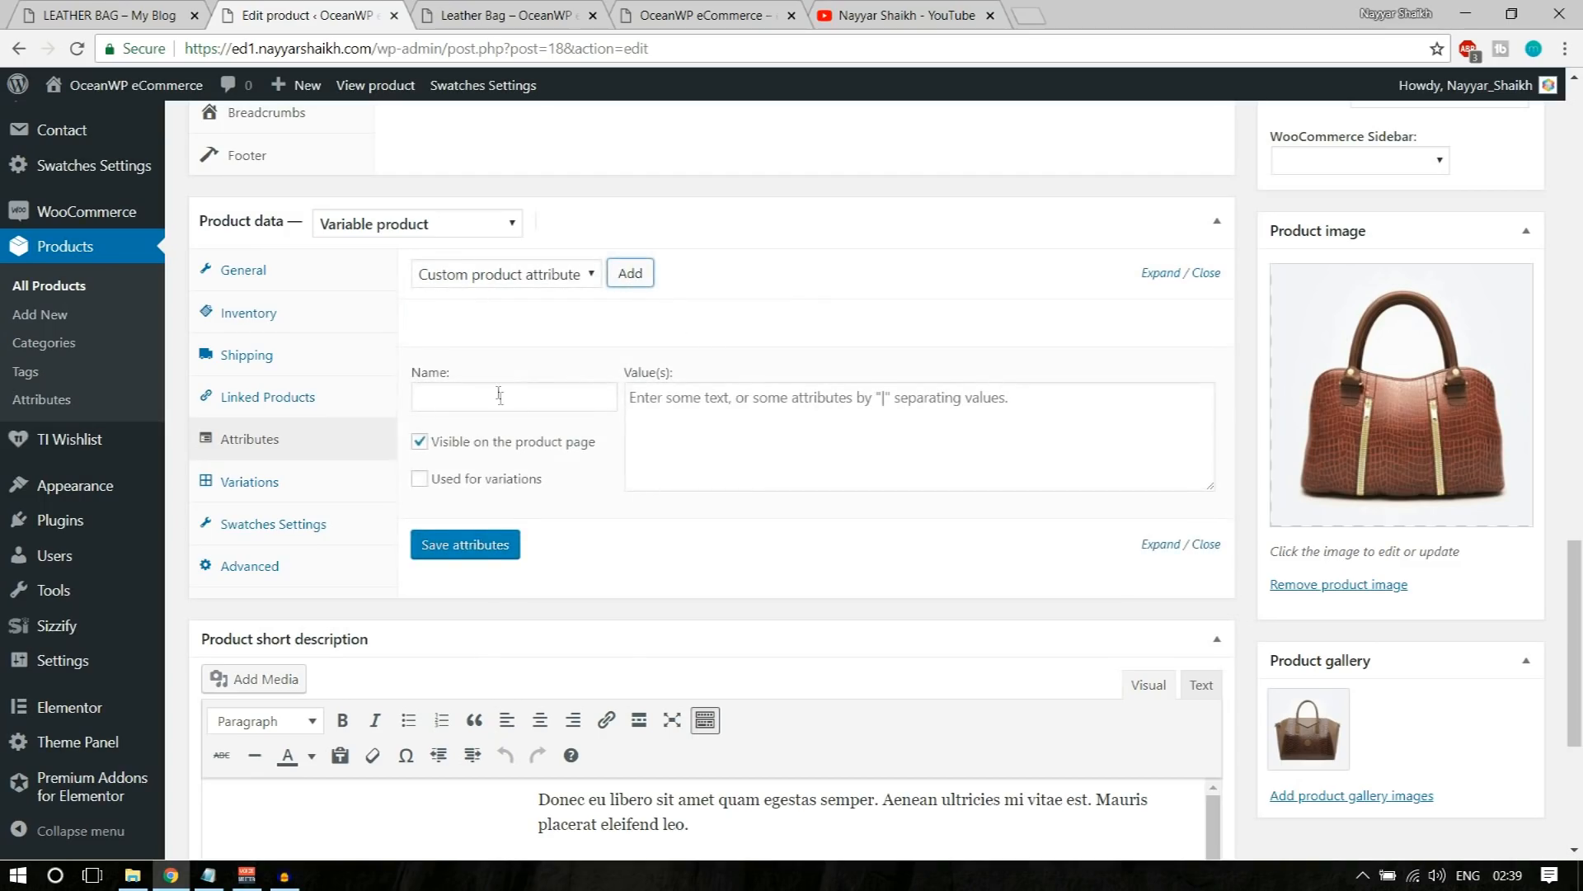
click(446, 399)
mouse_move(699, 318)
text(Material)
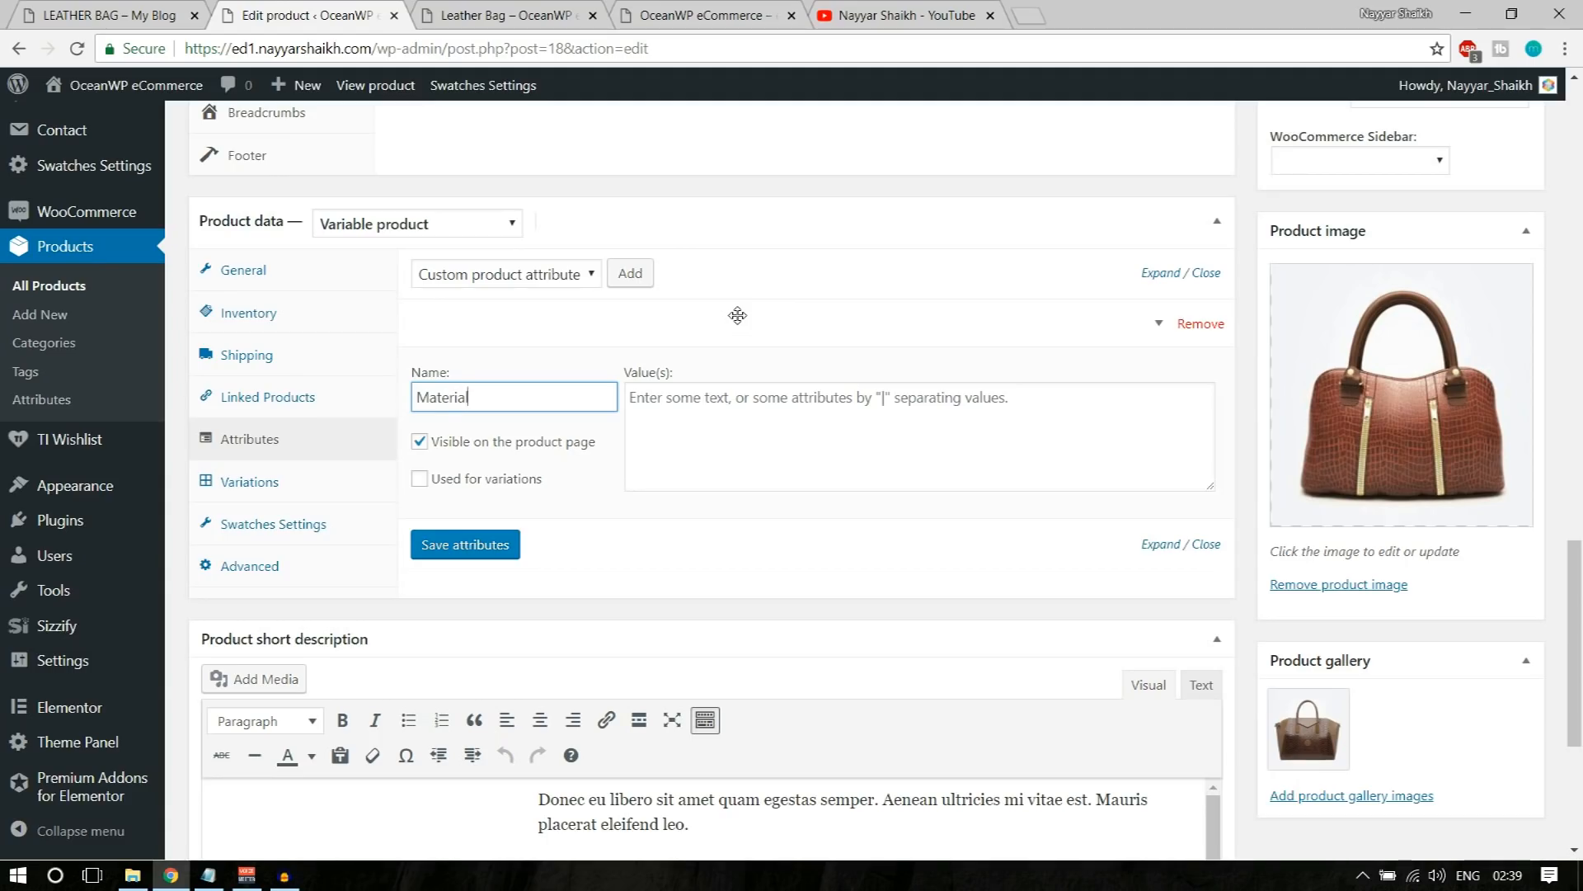
key(ctrl+a)
text(Co)
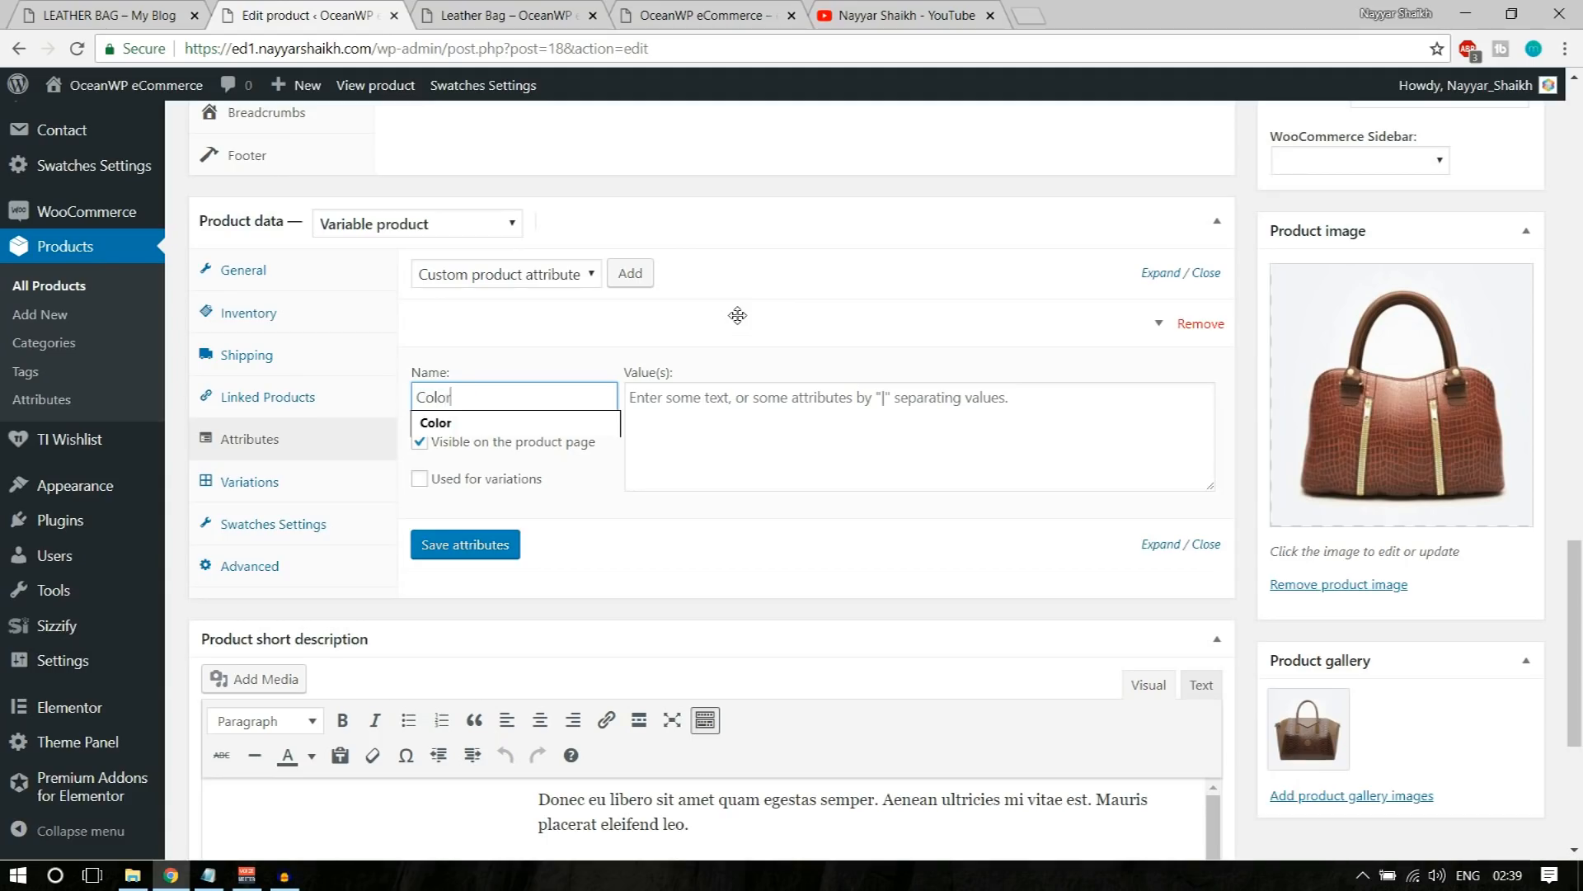
text(lor)
key(ctrl+a)
text(Mate)
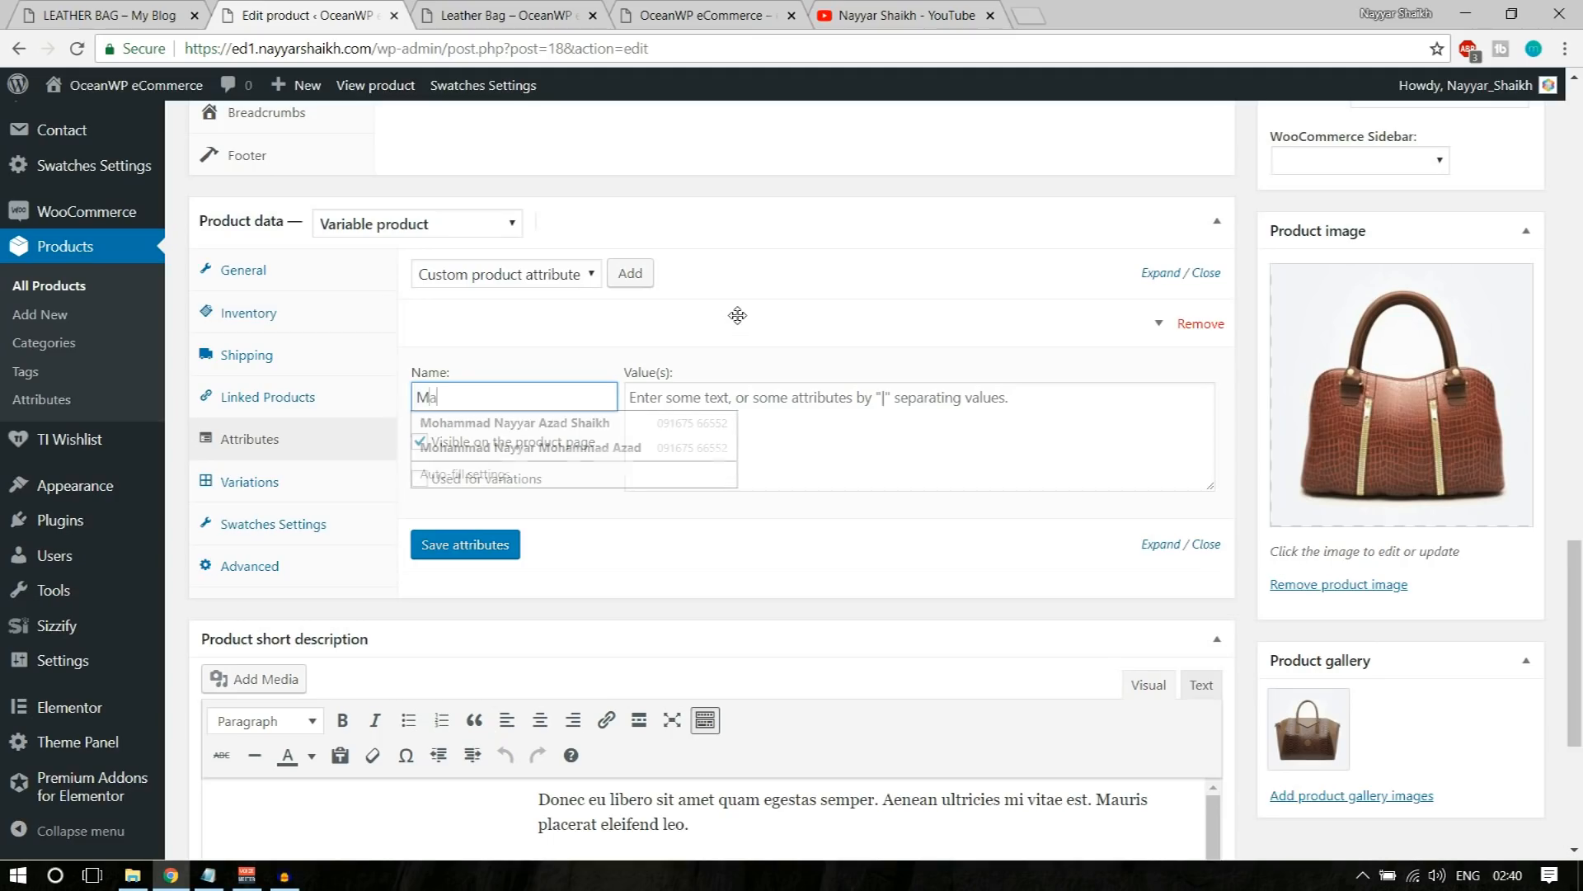
Step: Give the Material attribute the values Leather | PU | Option3, mark it as used for variations, and save the attributes
click(749, 421)
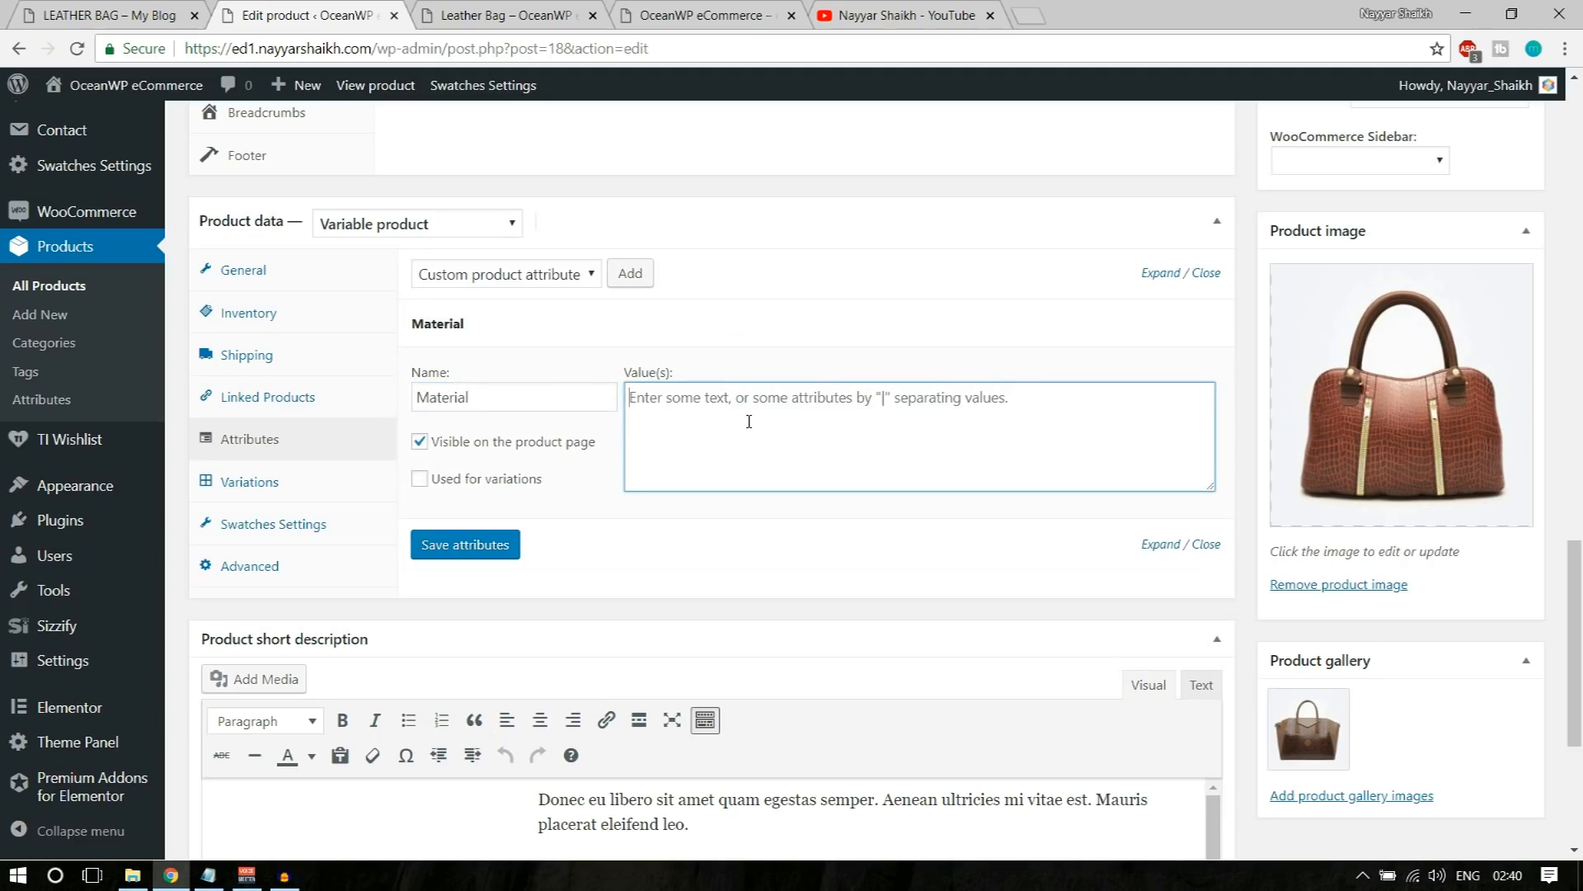
text(Laether)
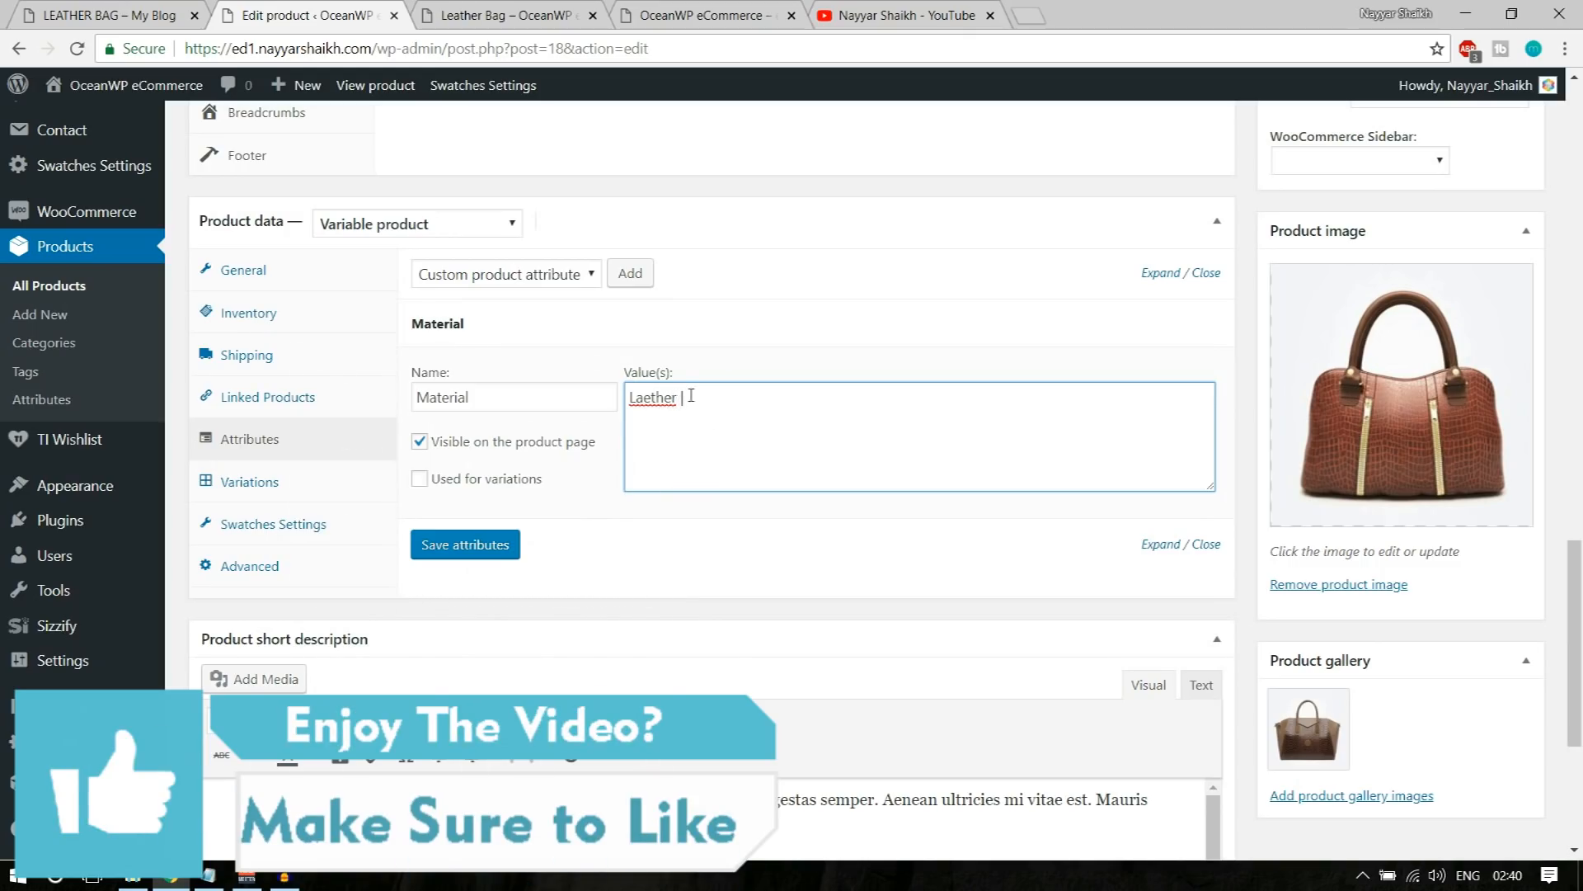
drag(680, 398, 596, 395)
text(Leather | PU | Option3)
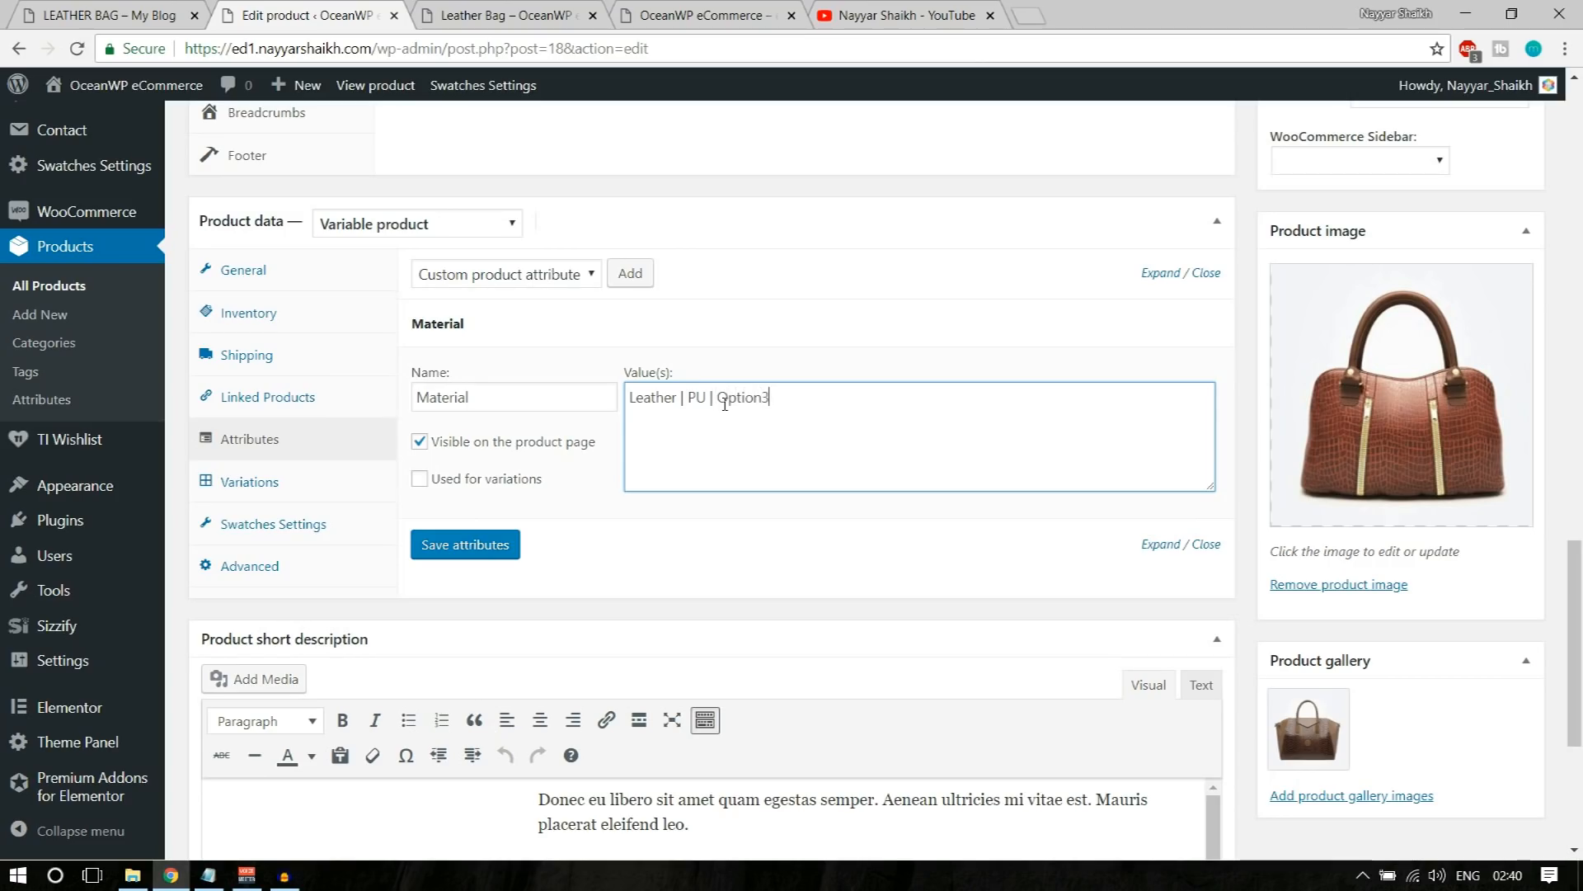
click(456, 481)
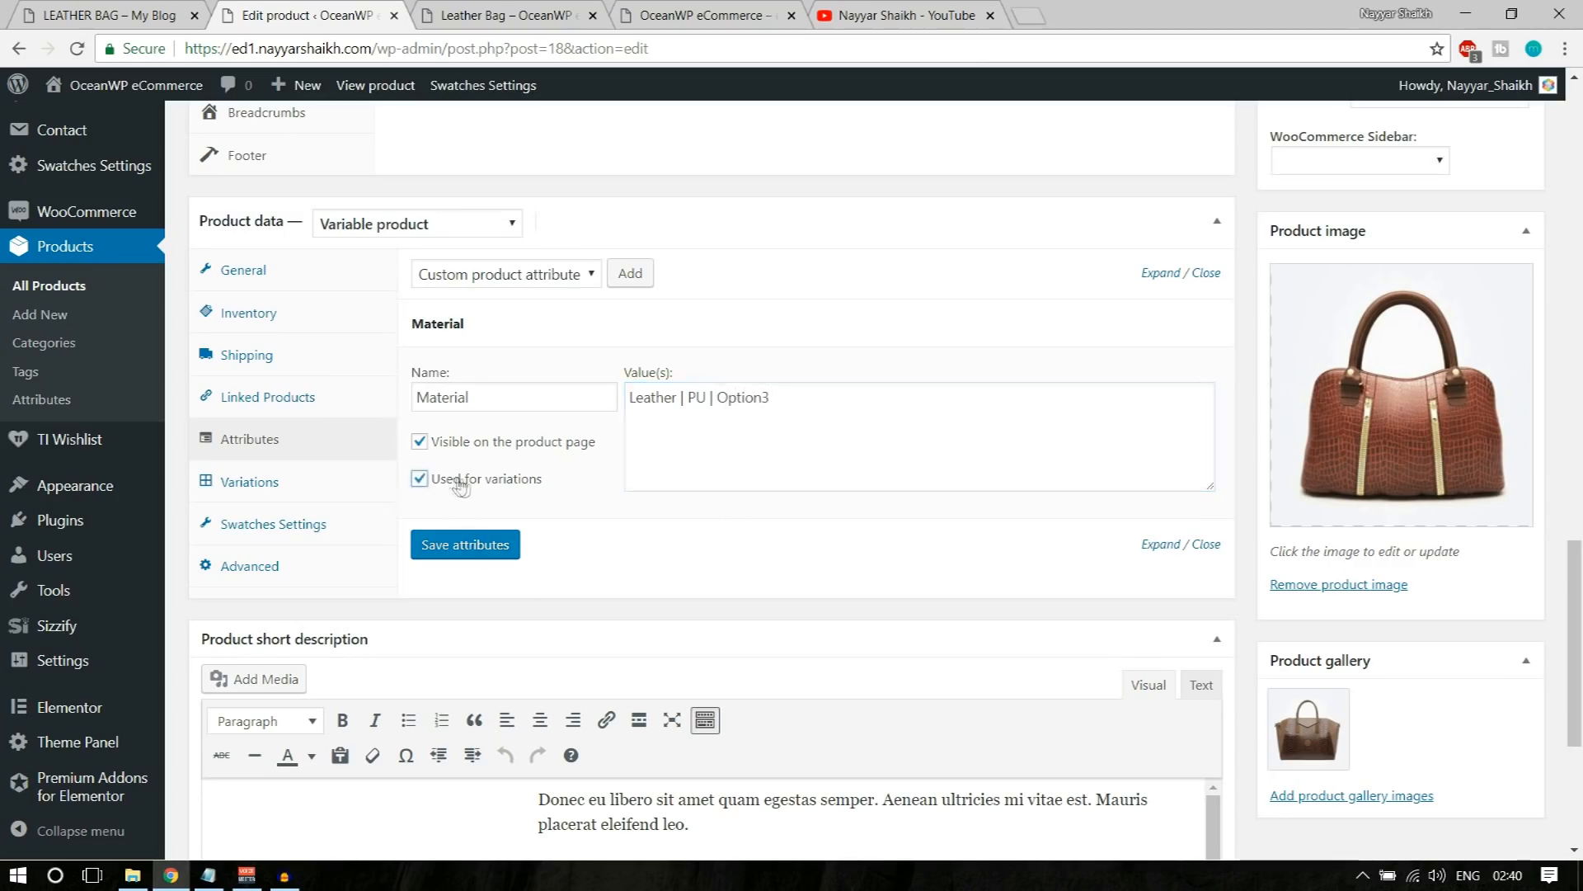
click(492, 551)
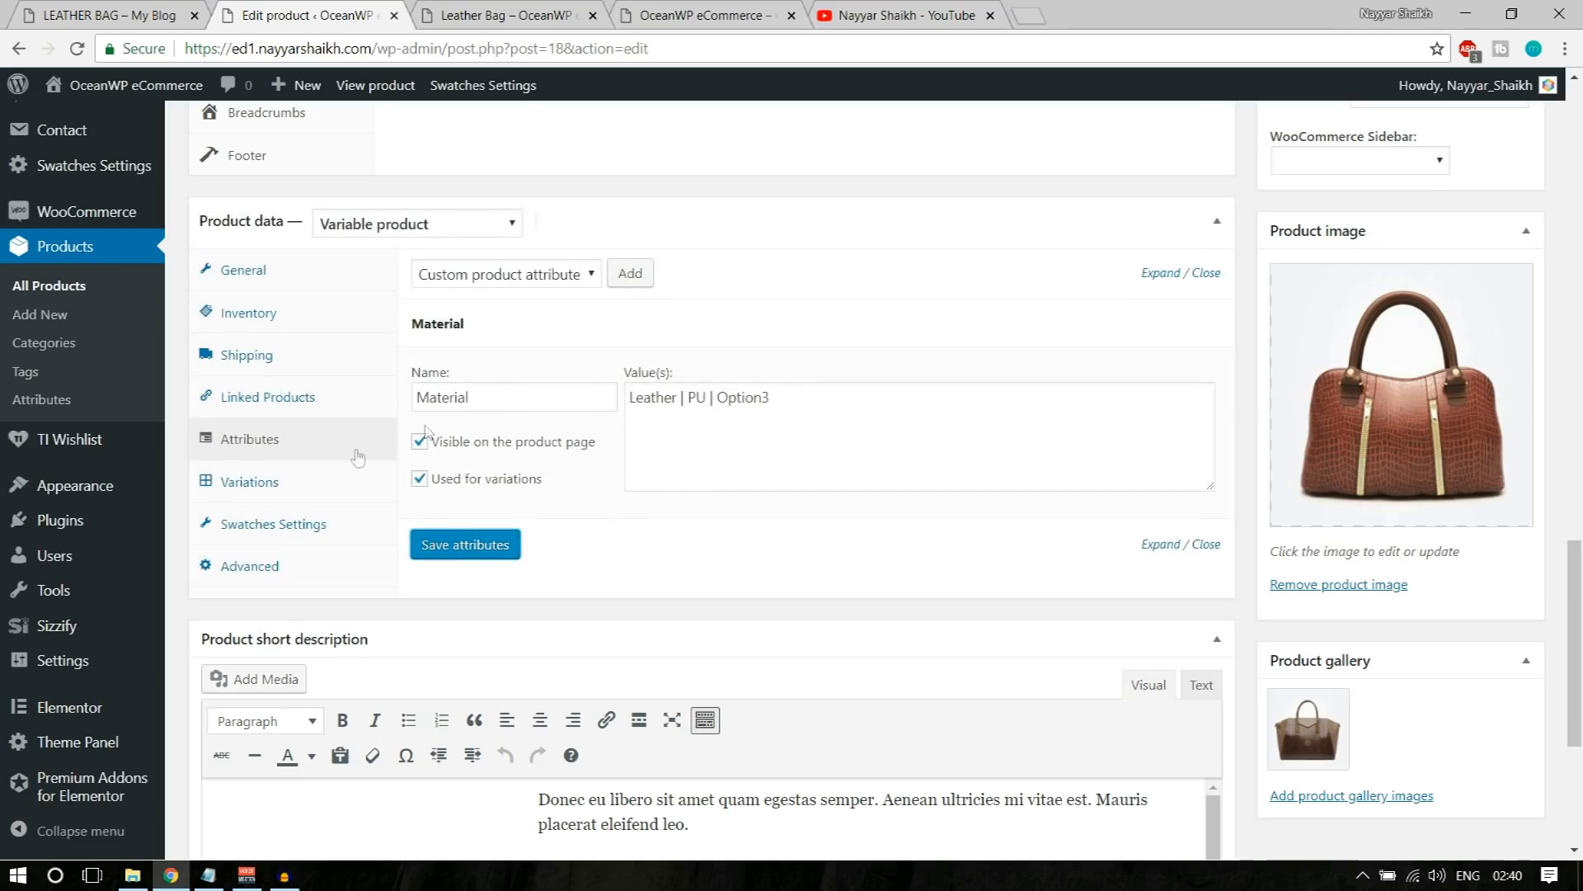
Step: Create variations from all attributes for the Leather Bag product
click(274, 485)
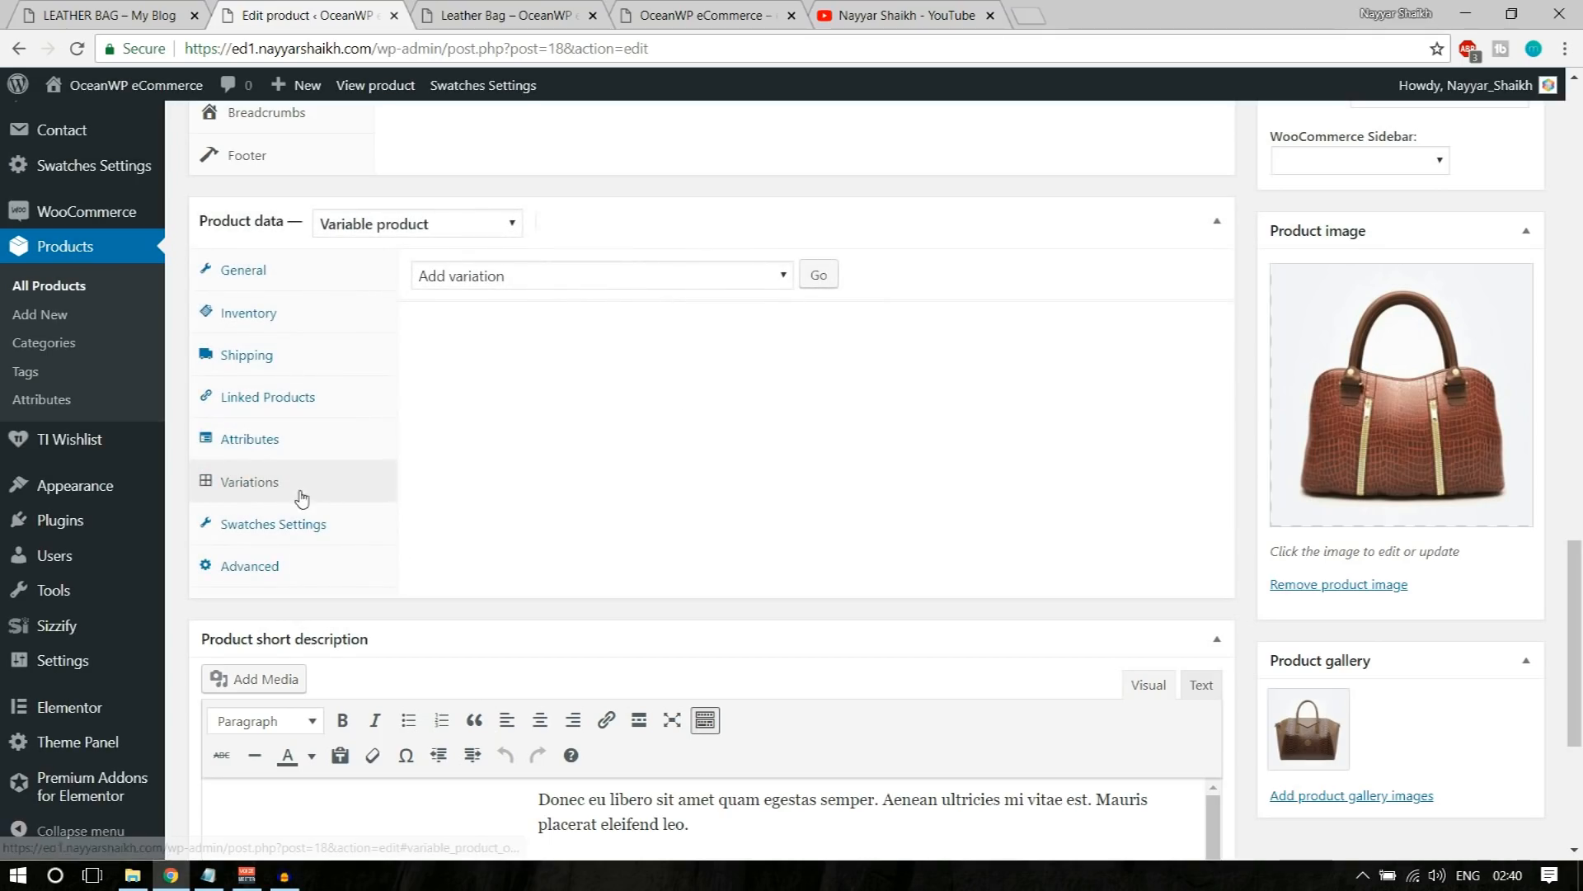
click(581, 281)
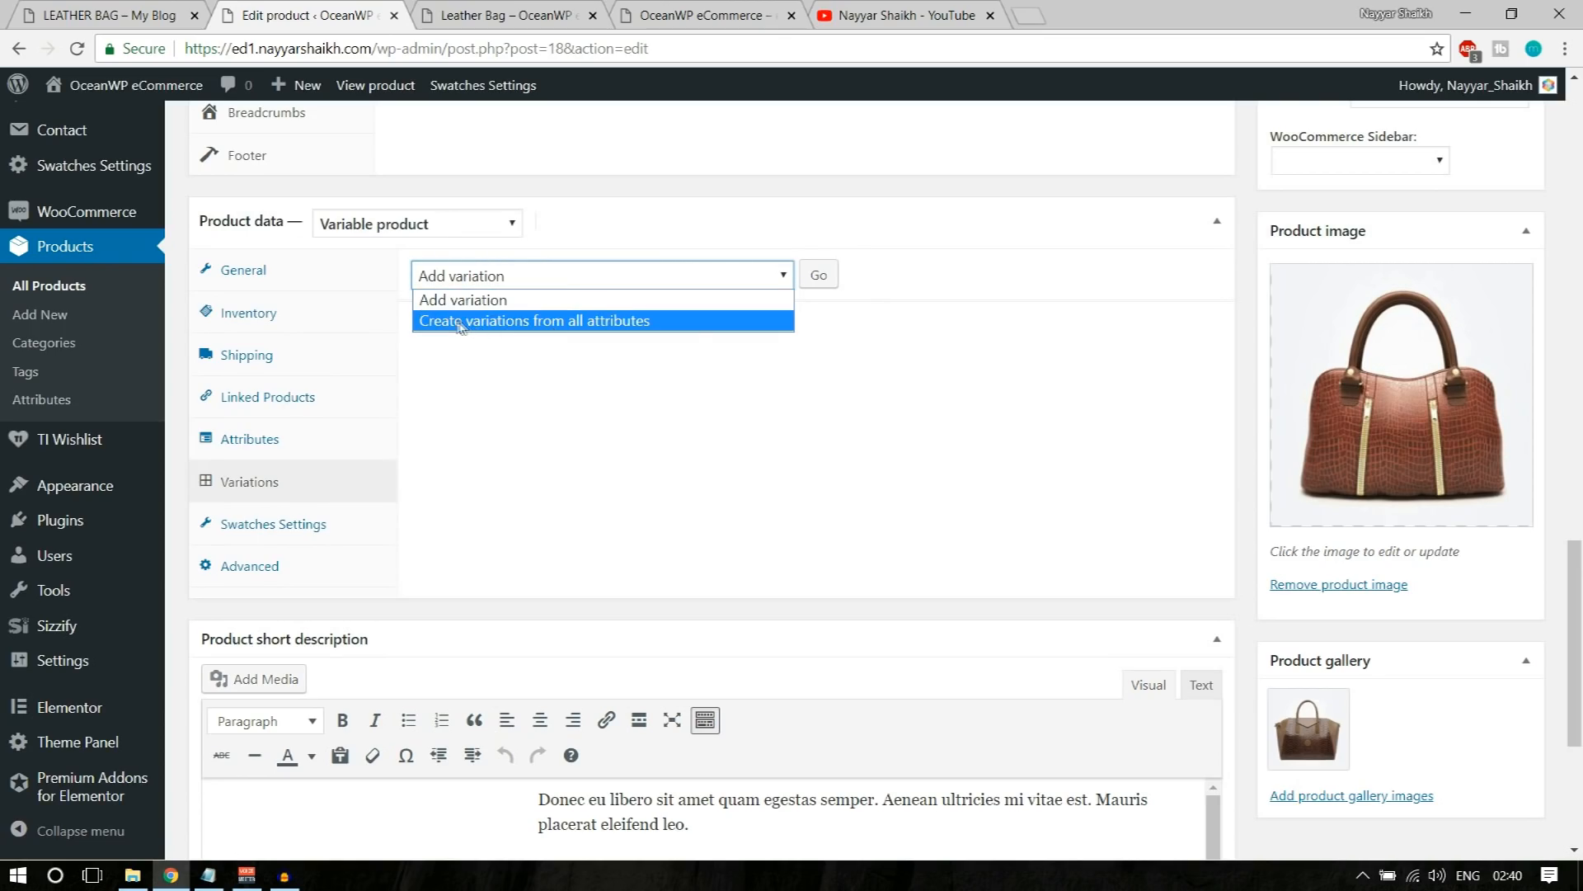
click(534, 323)
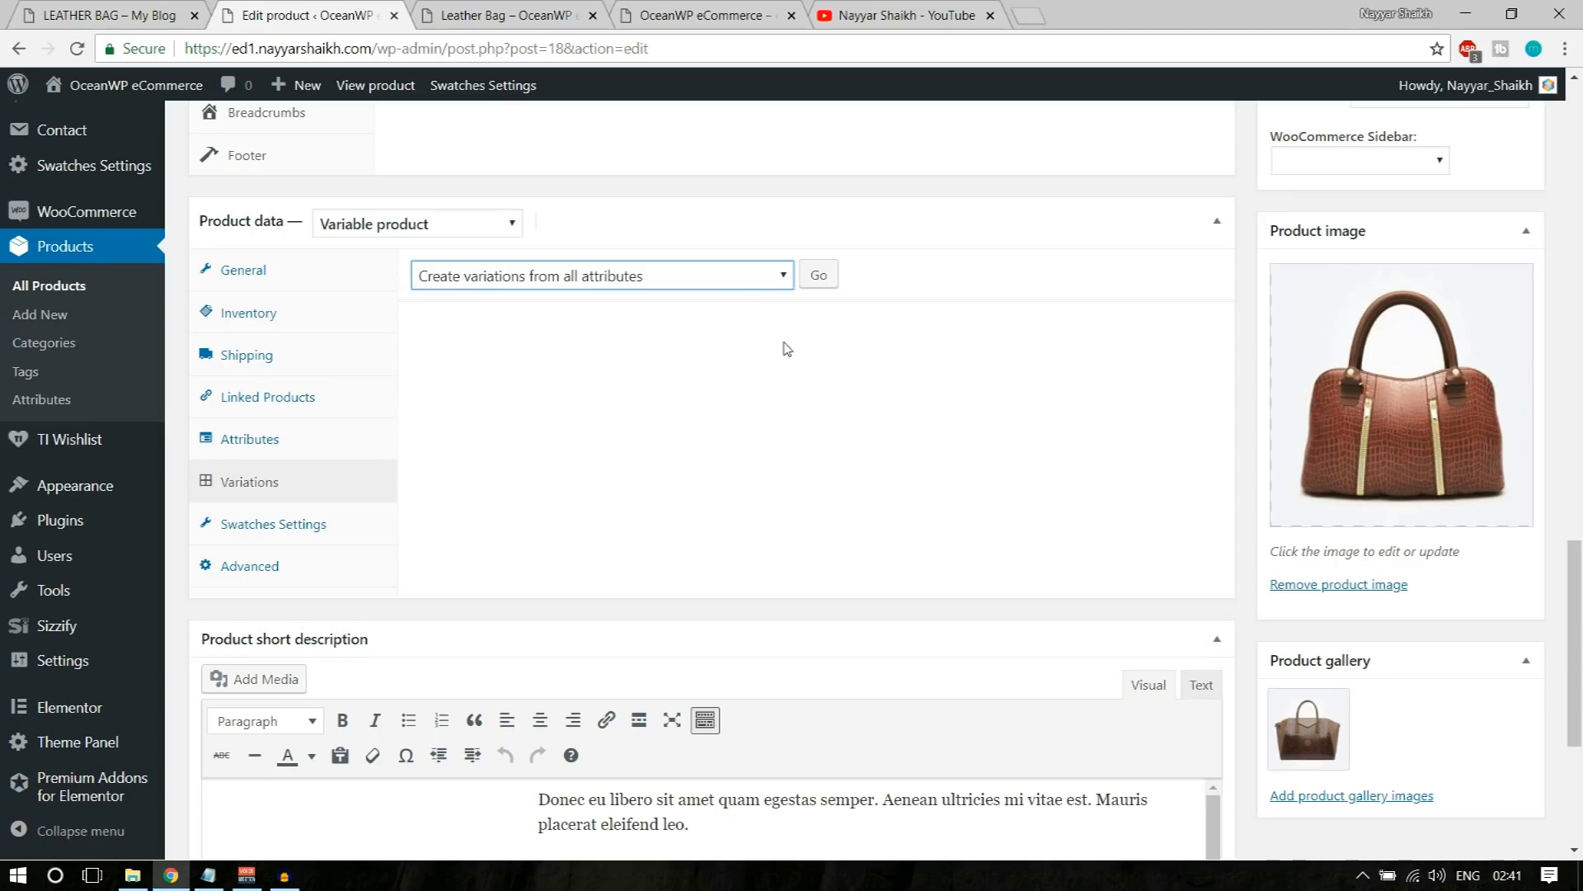
click(819, 281)
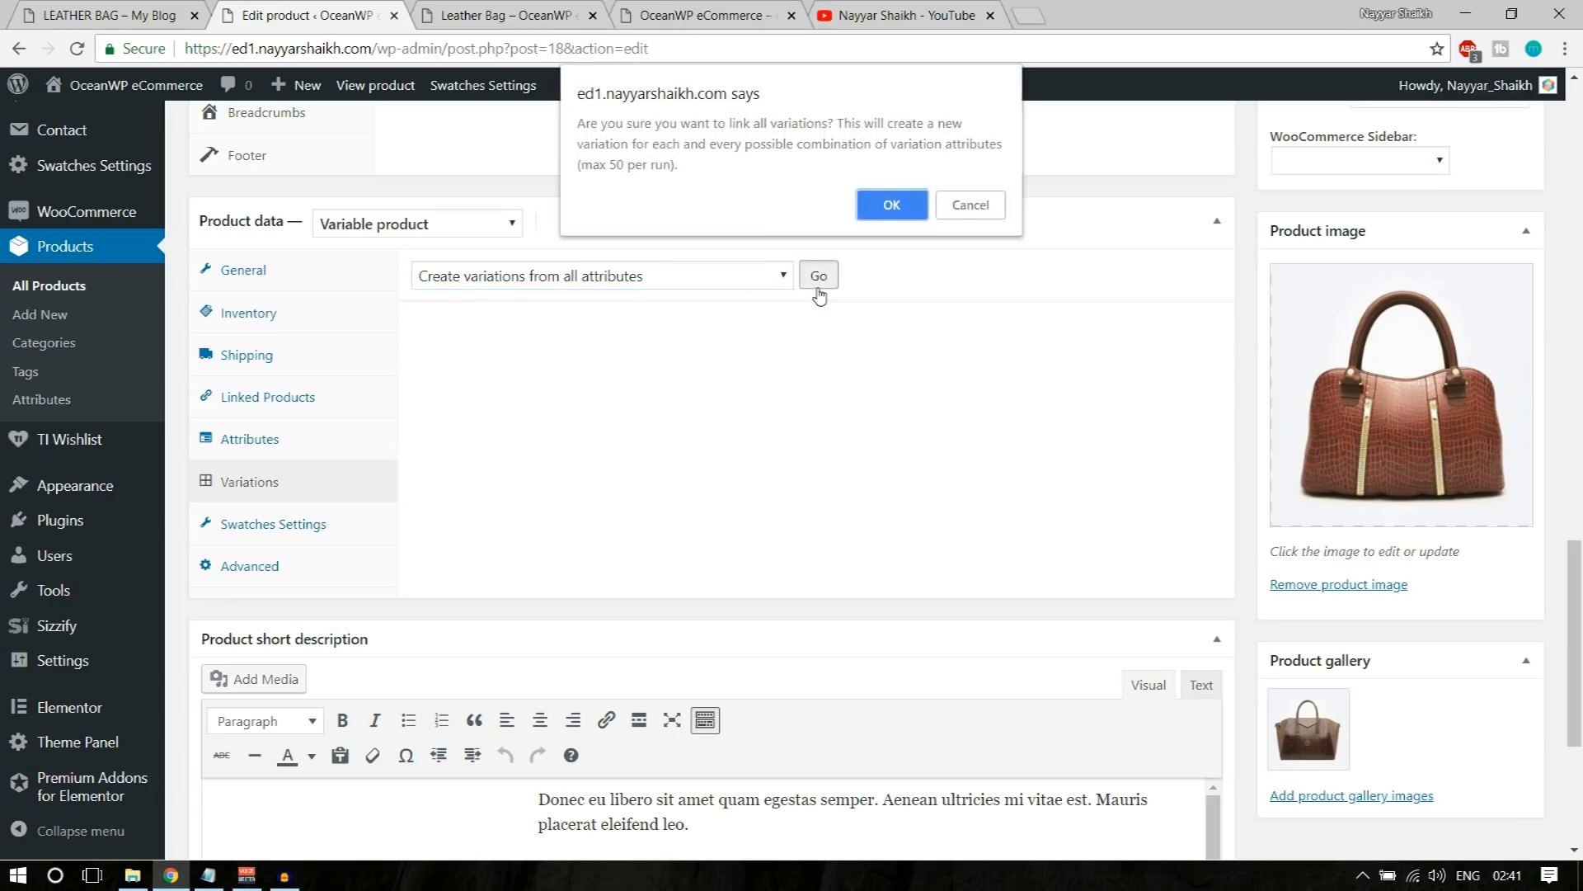
click(892, 205)
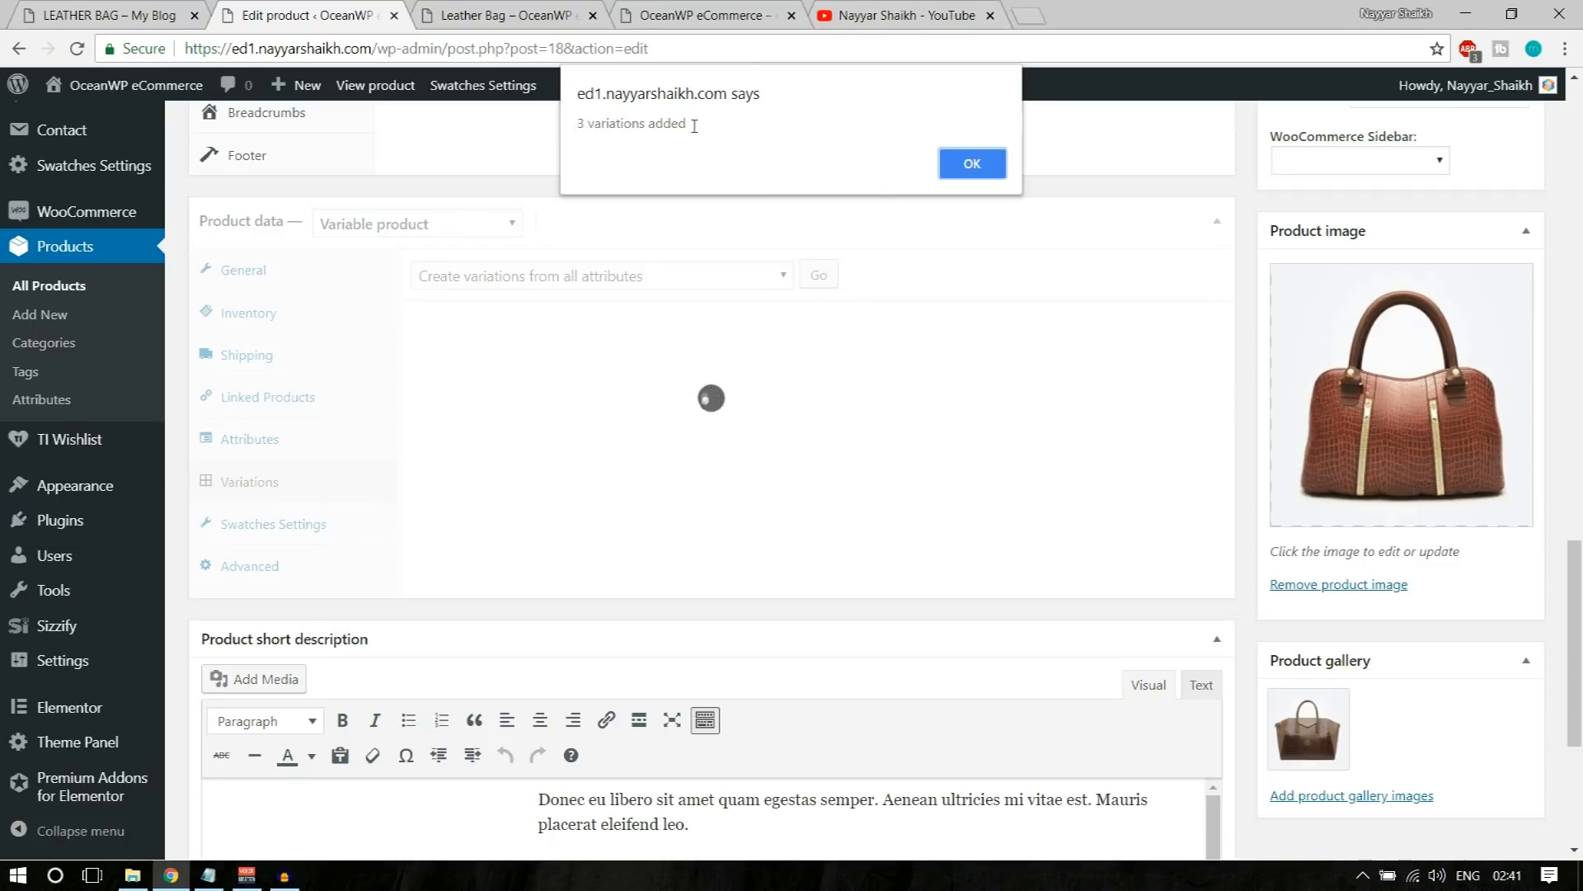
click(977, 165)
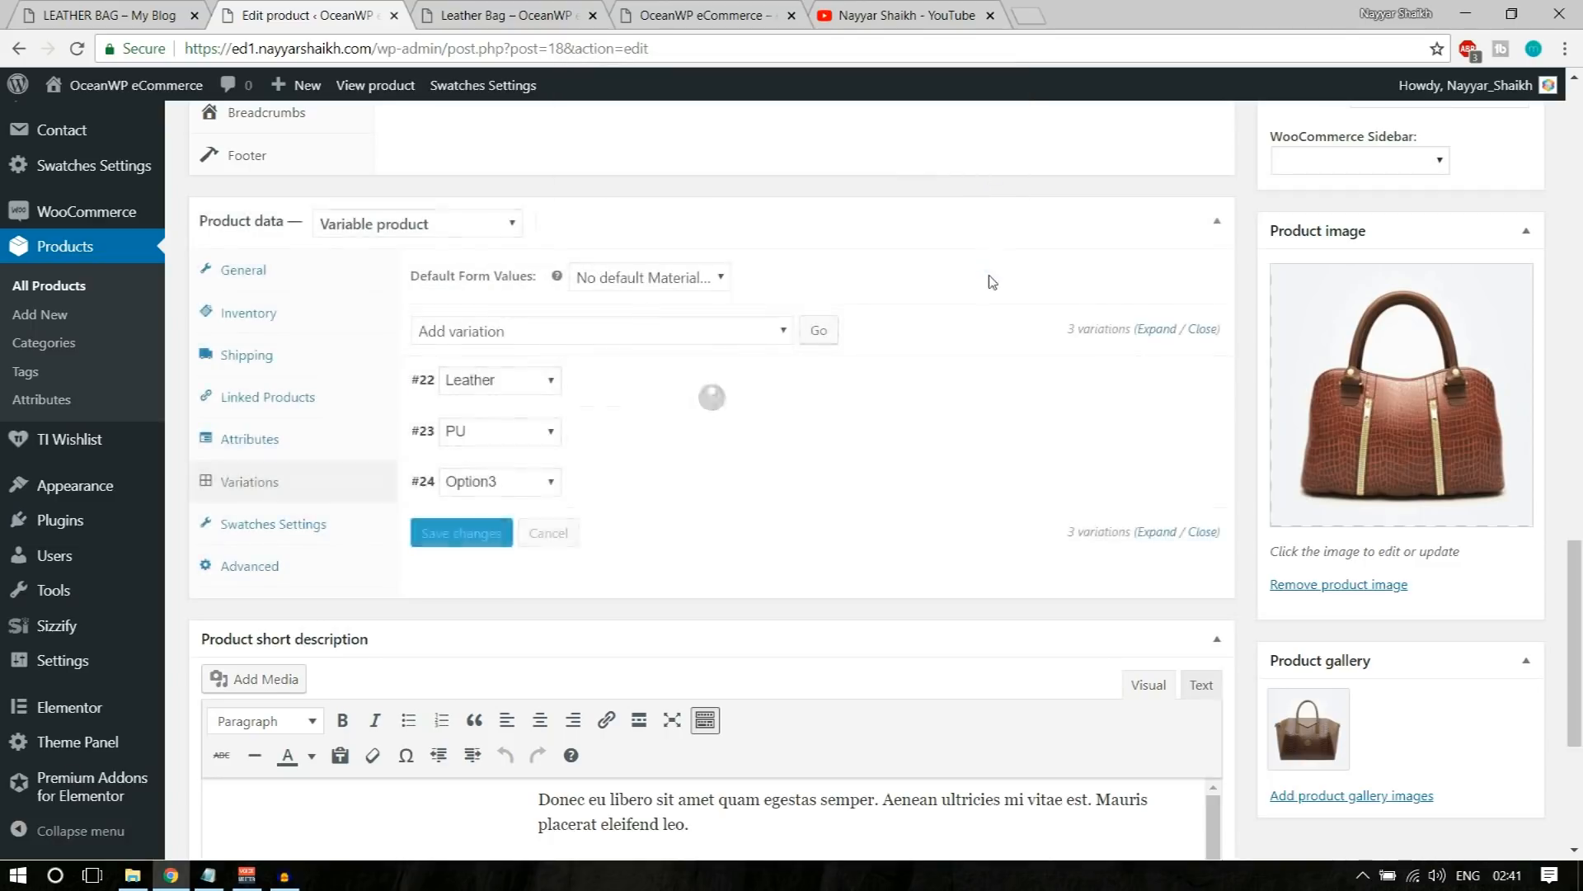
Step: Set the regular price of the Leather variation to 50
scroll(769, 367, down, 3)
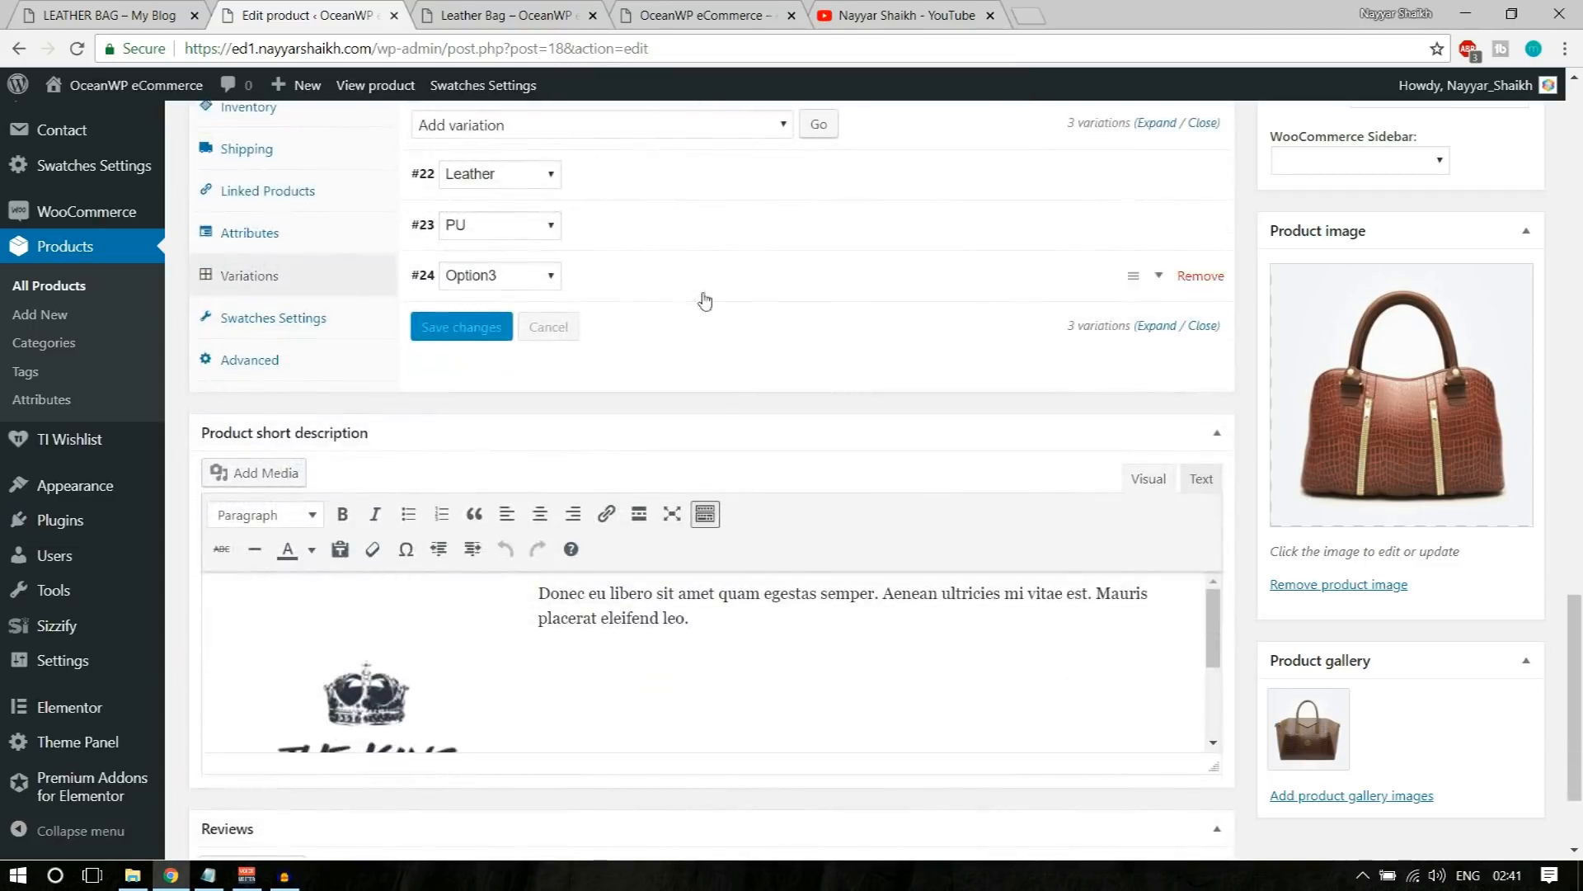
scroll(688, 304, up, 1)
click(664, 288)
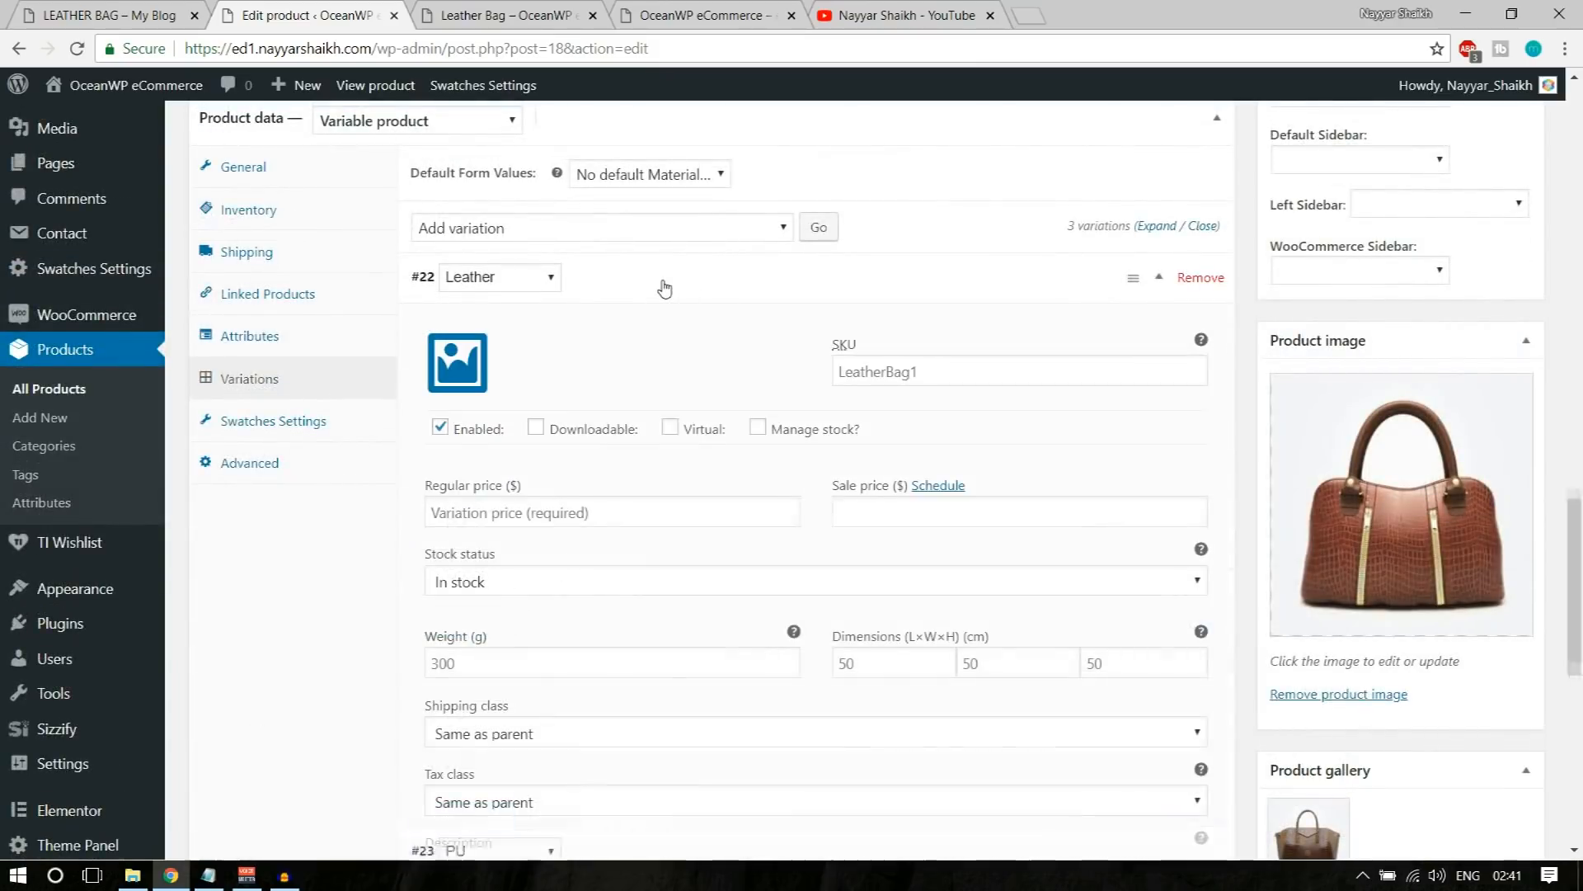
scroll(671, 410, down, 1)
click(596, 401)
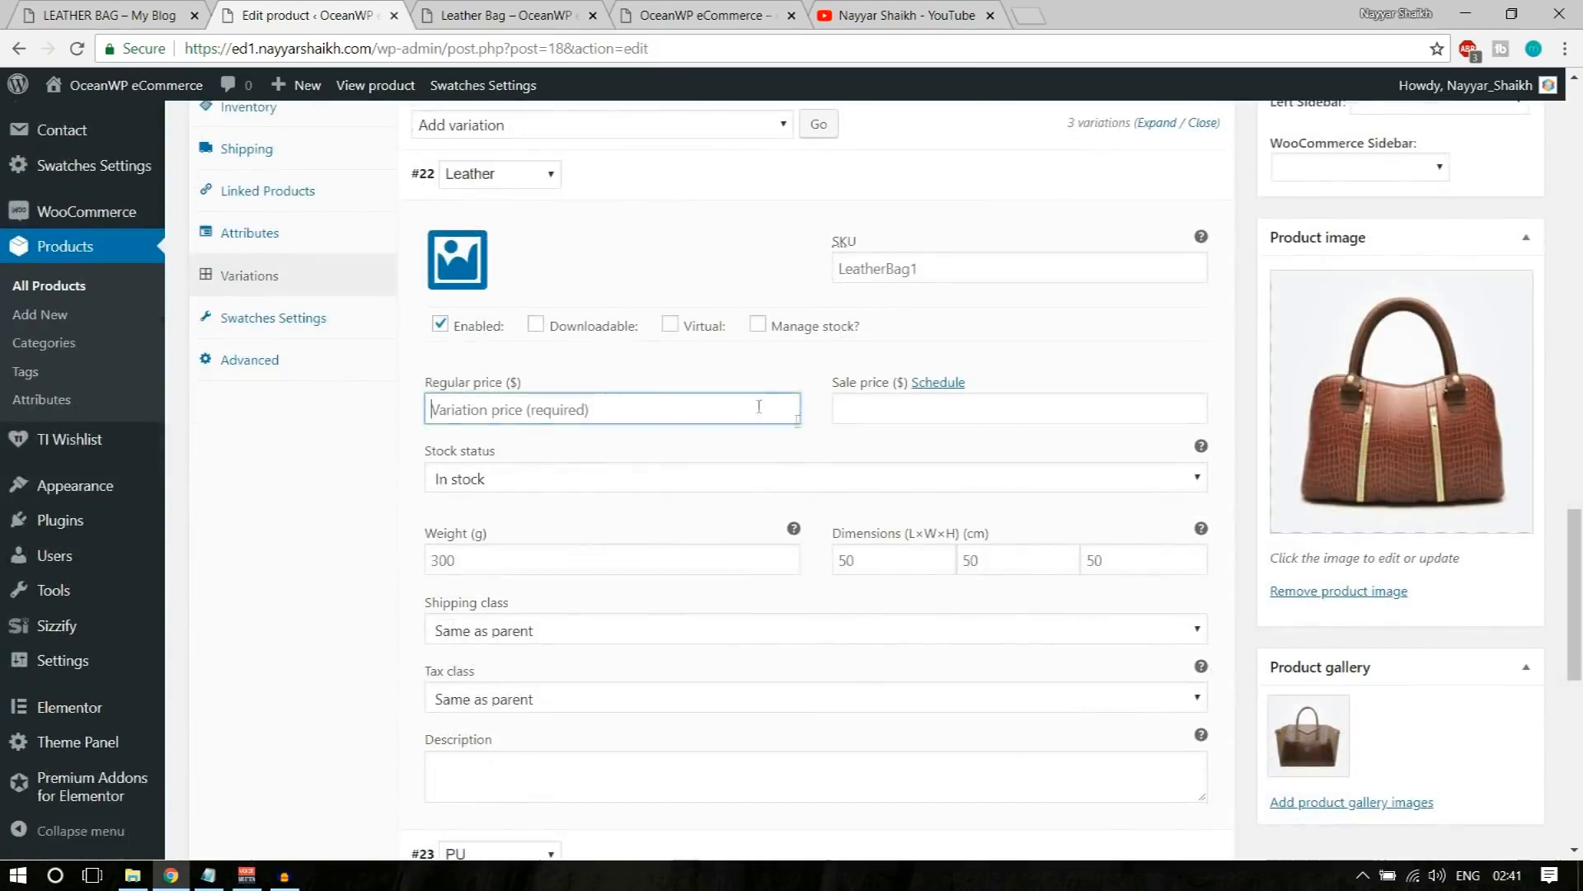
scroll(596, 404, up, 1)
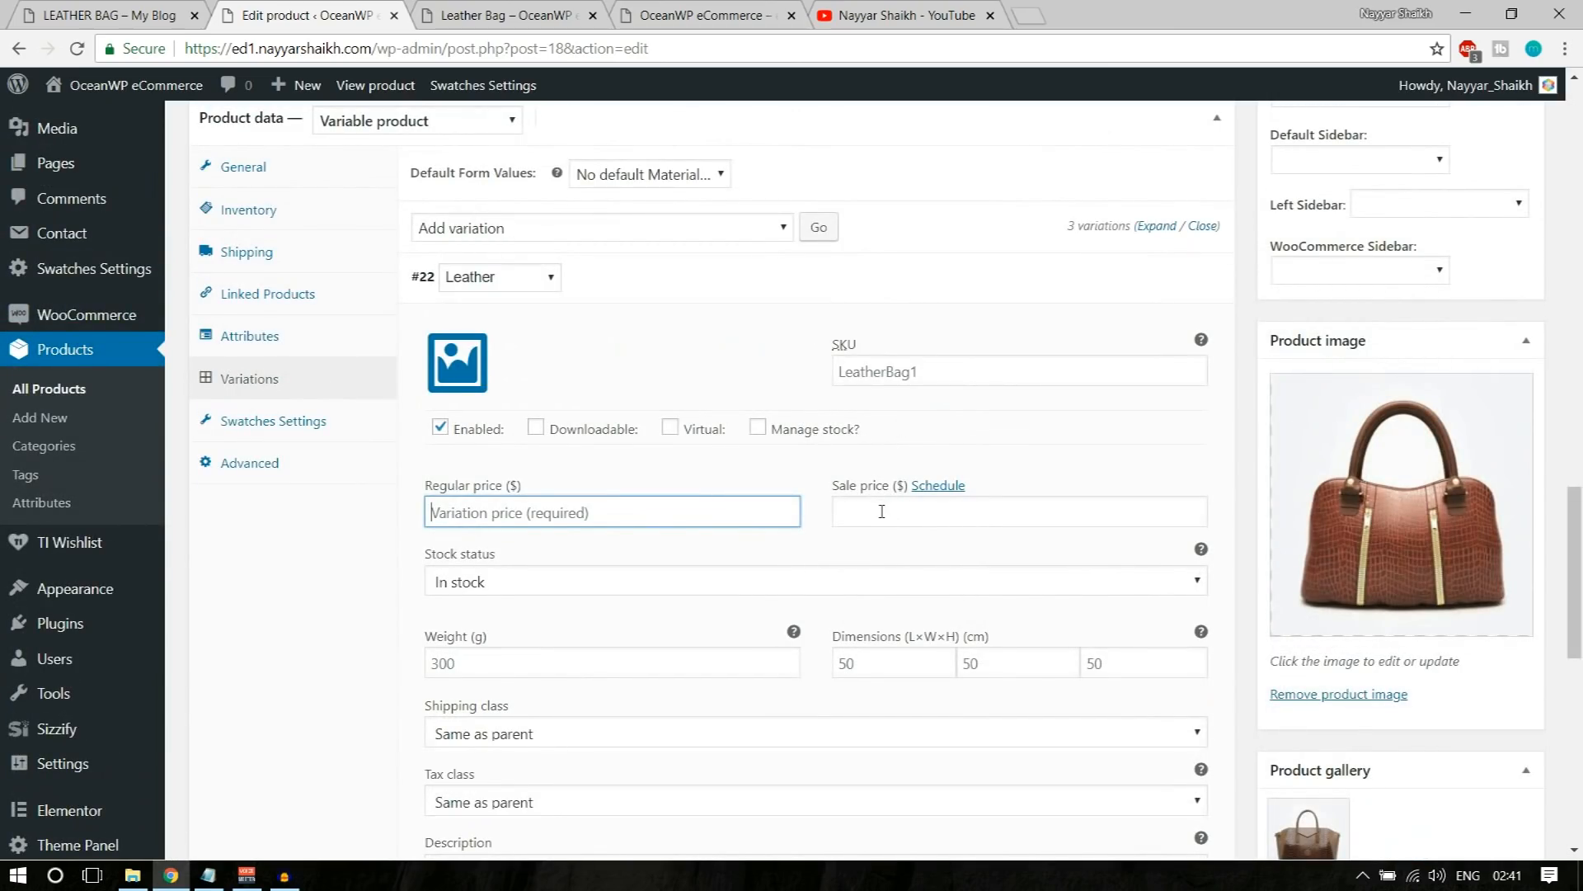
text(50)
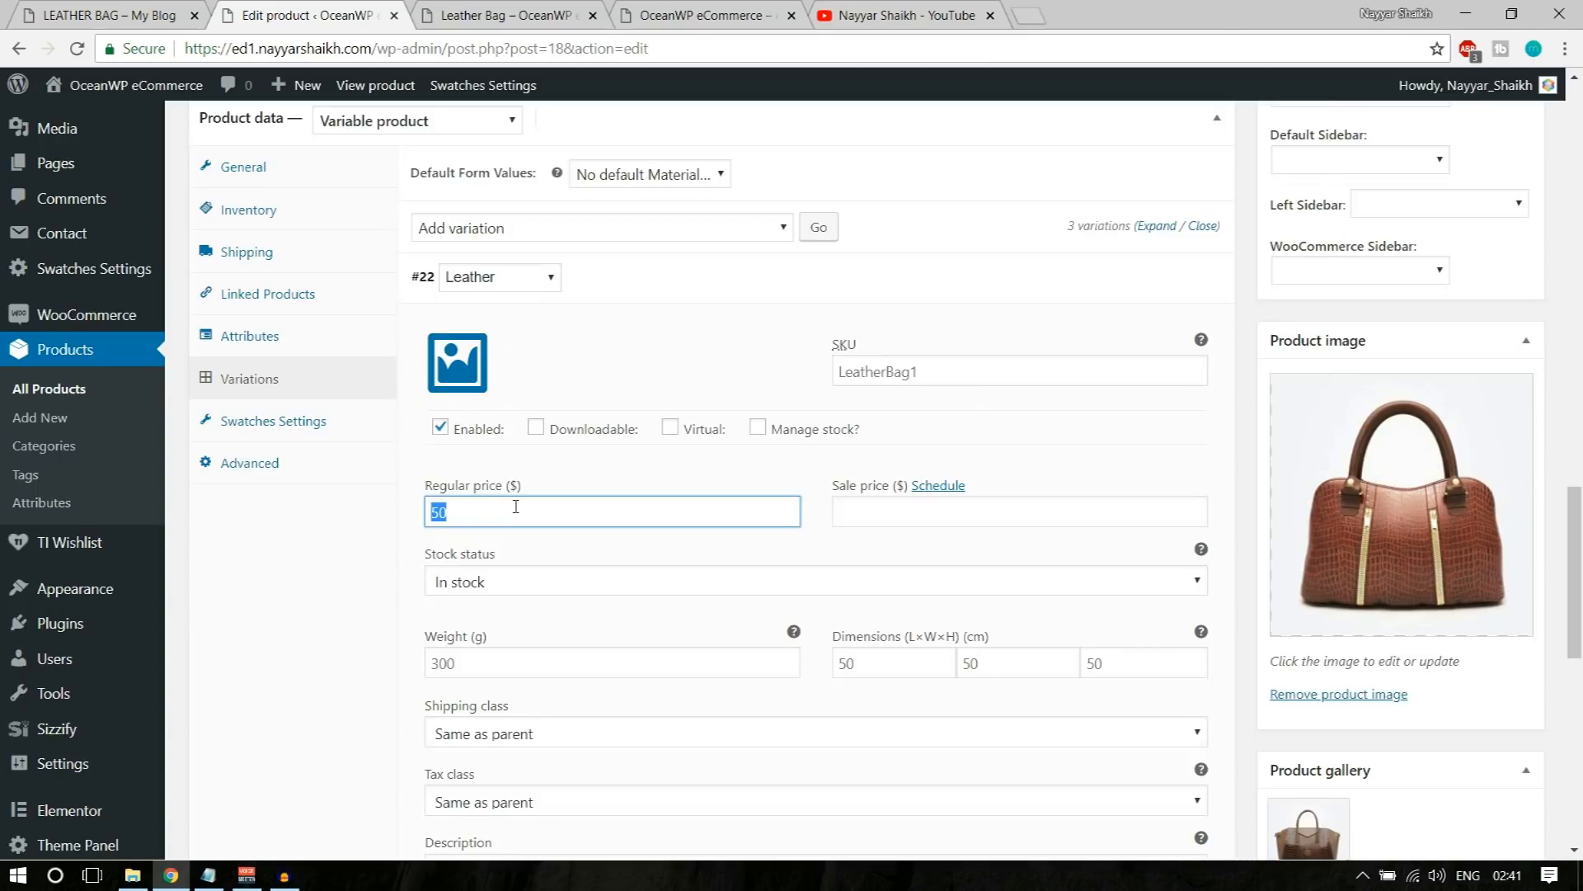
Step: Assign the reddish-brown handbag picture from the media library as the Leather variation's image, and collapse that variation
scroll(528, 516, up, 6)
scroll(745, 530, down, 4)
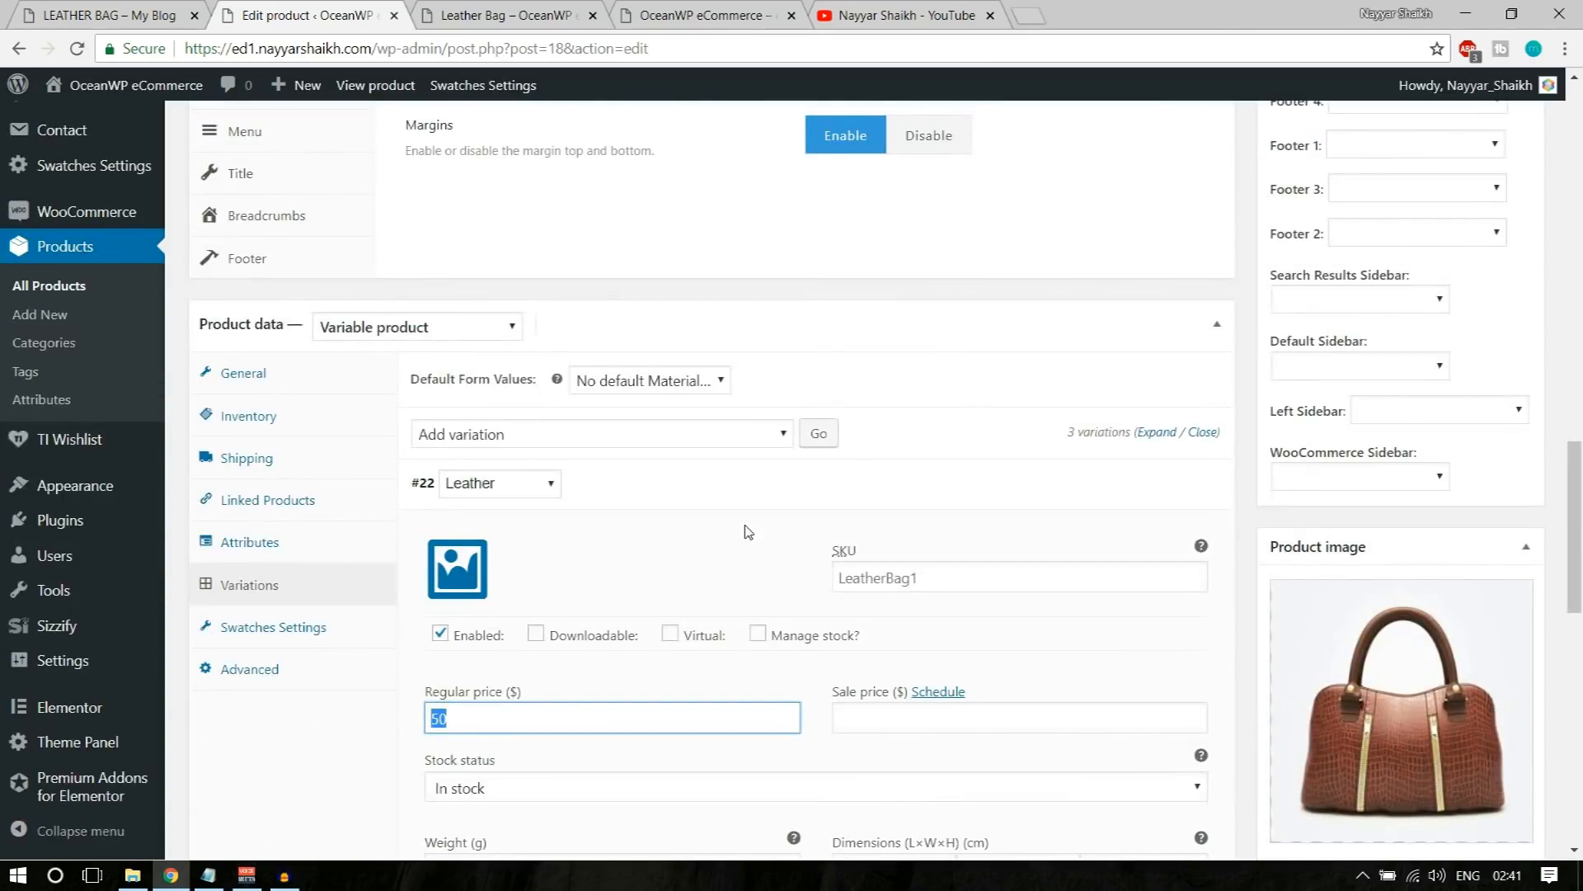
scroll(806, 501, down, 2)
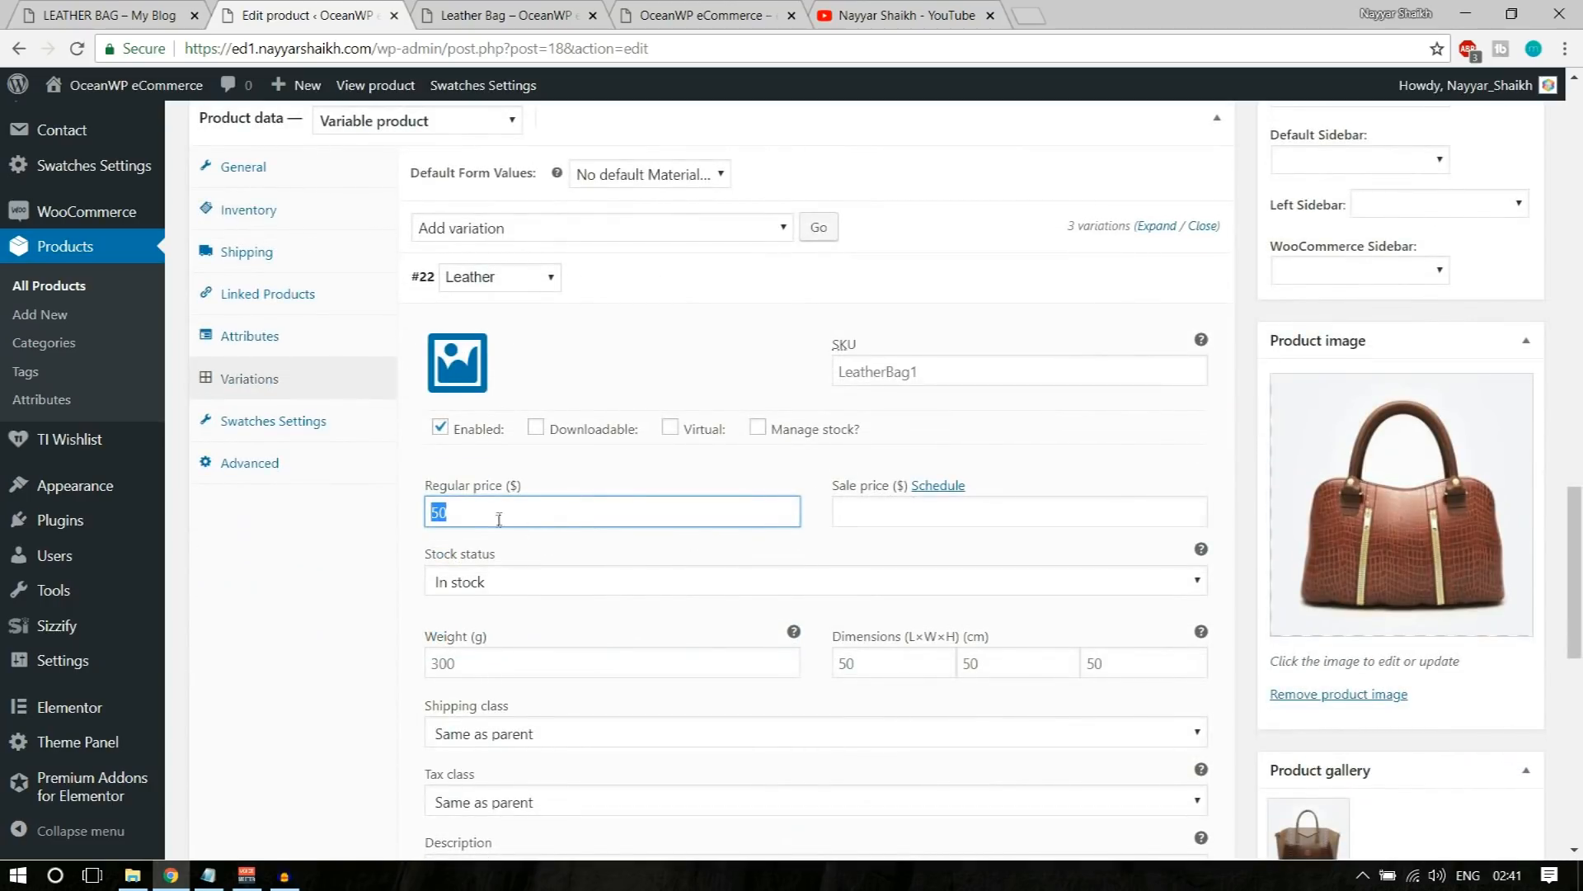
click(466, 372)
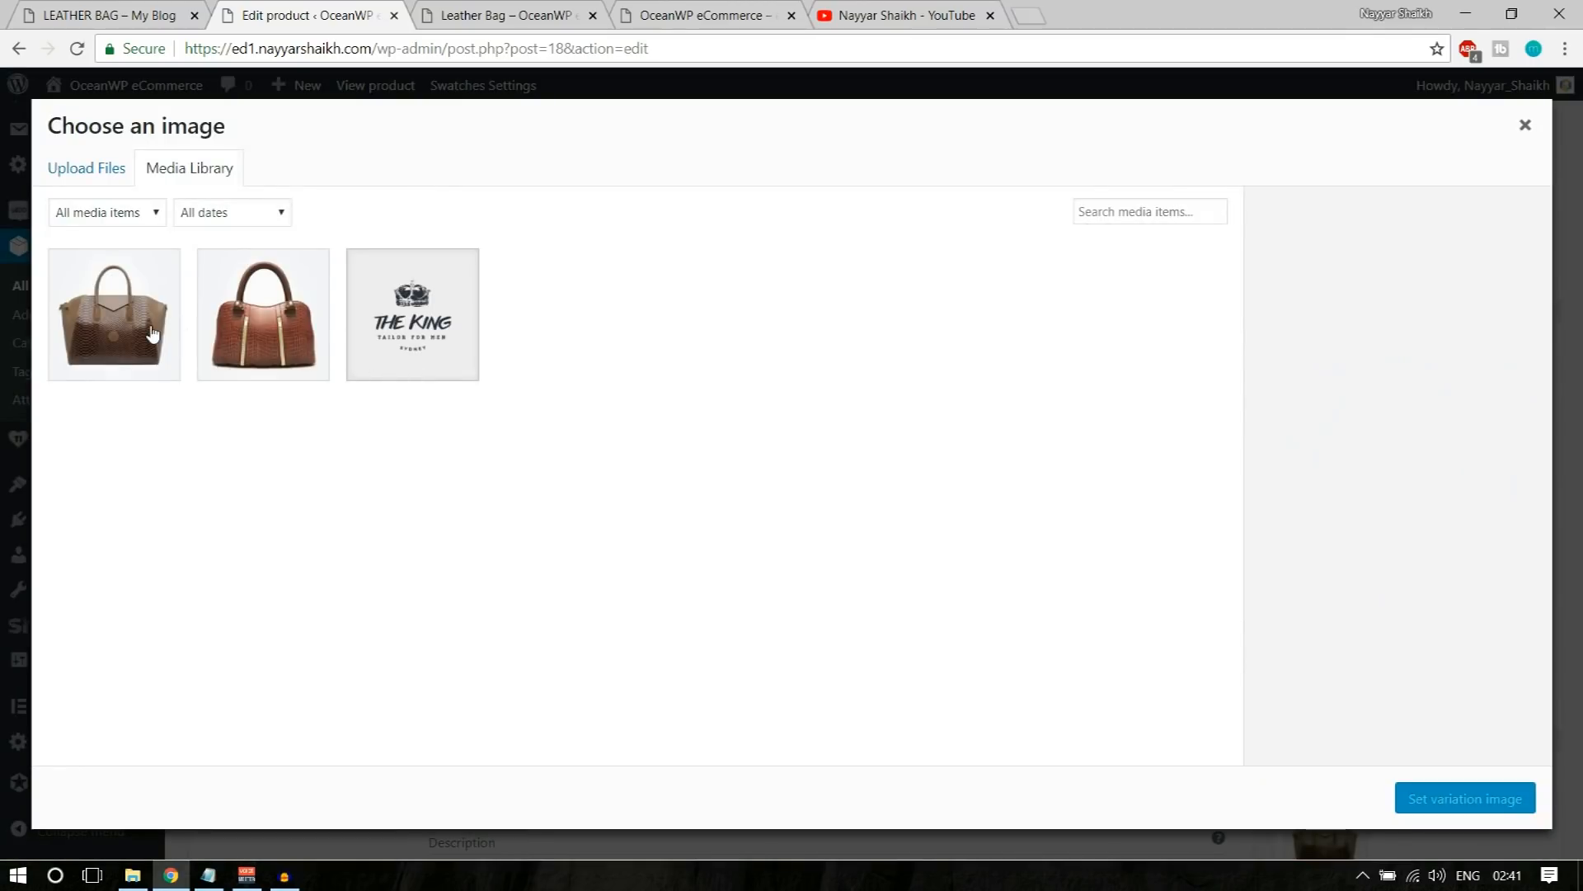
click(285, 342)
click(1415, 798)
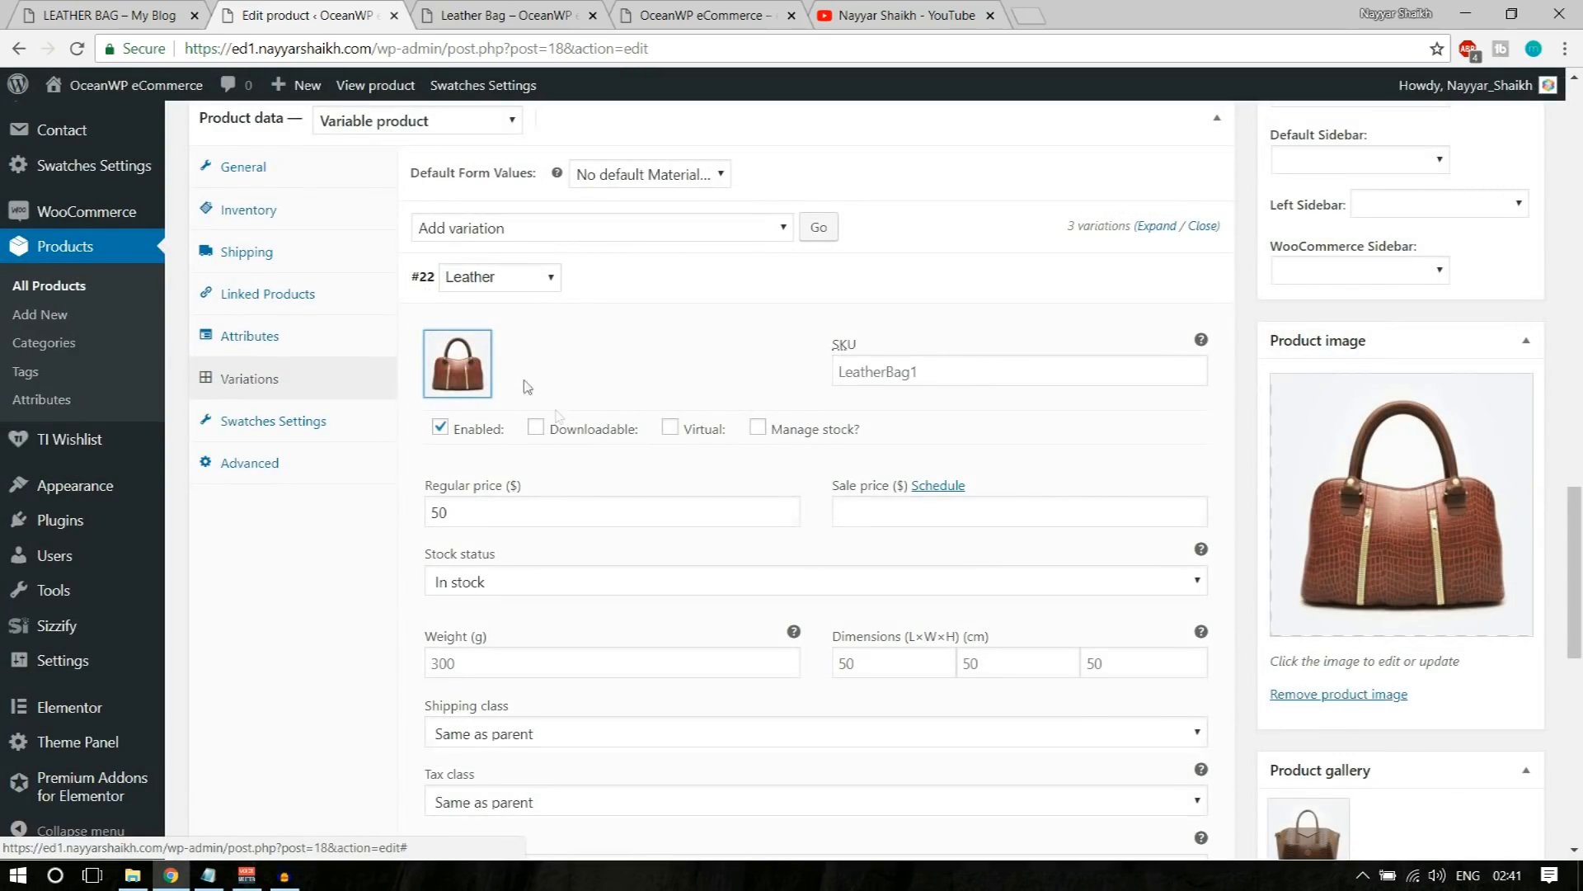
scroll(644, 608, down, 2)
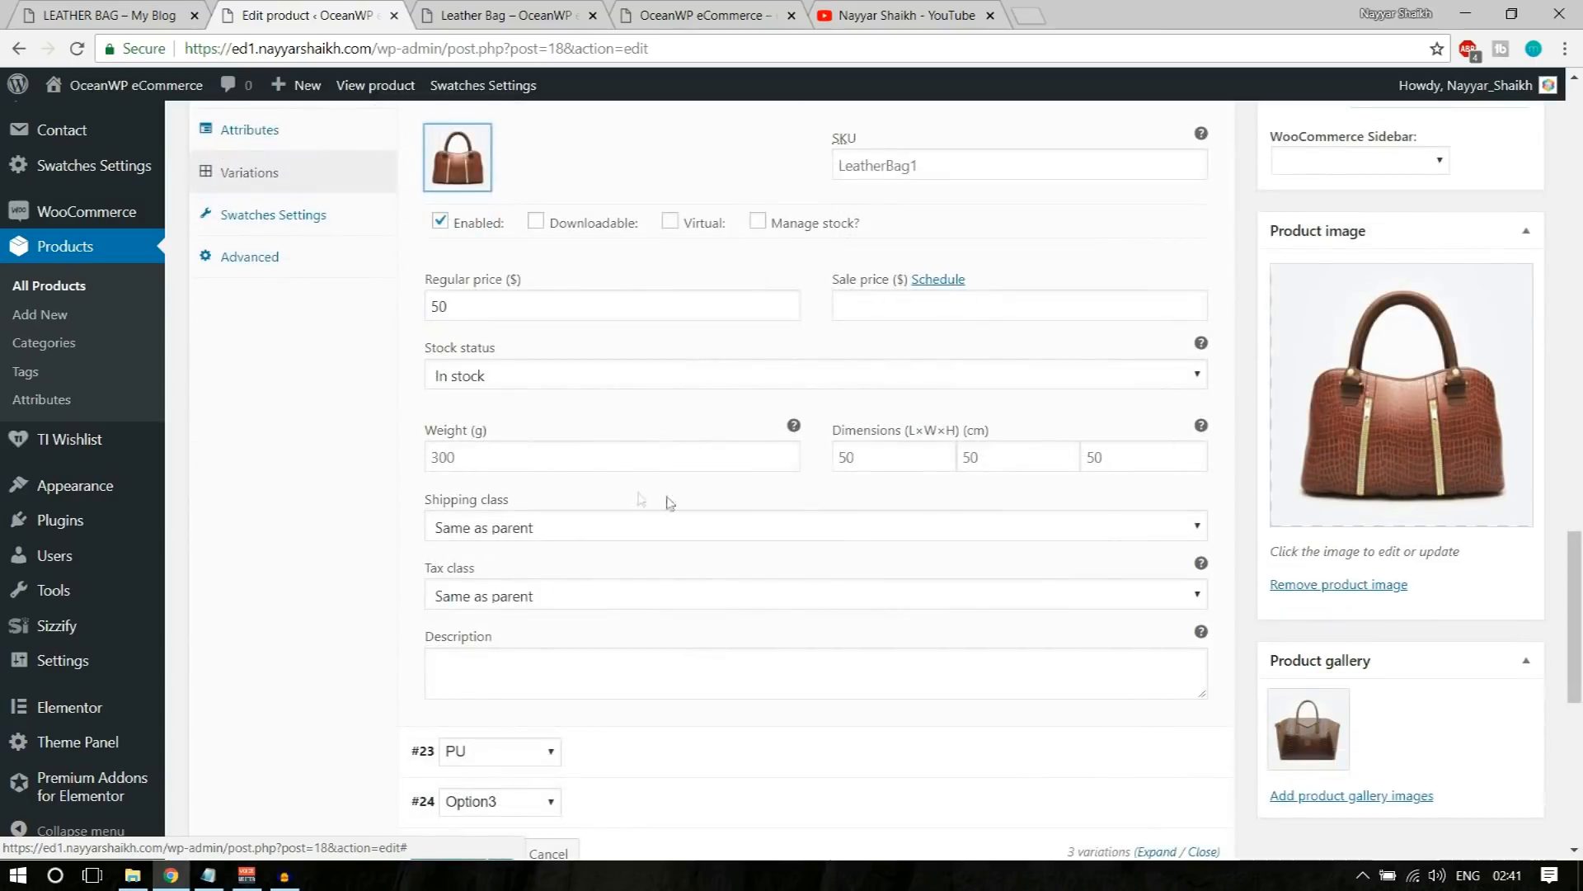
scroll(1195, 320, up, 3)
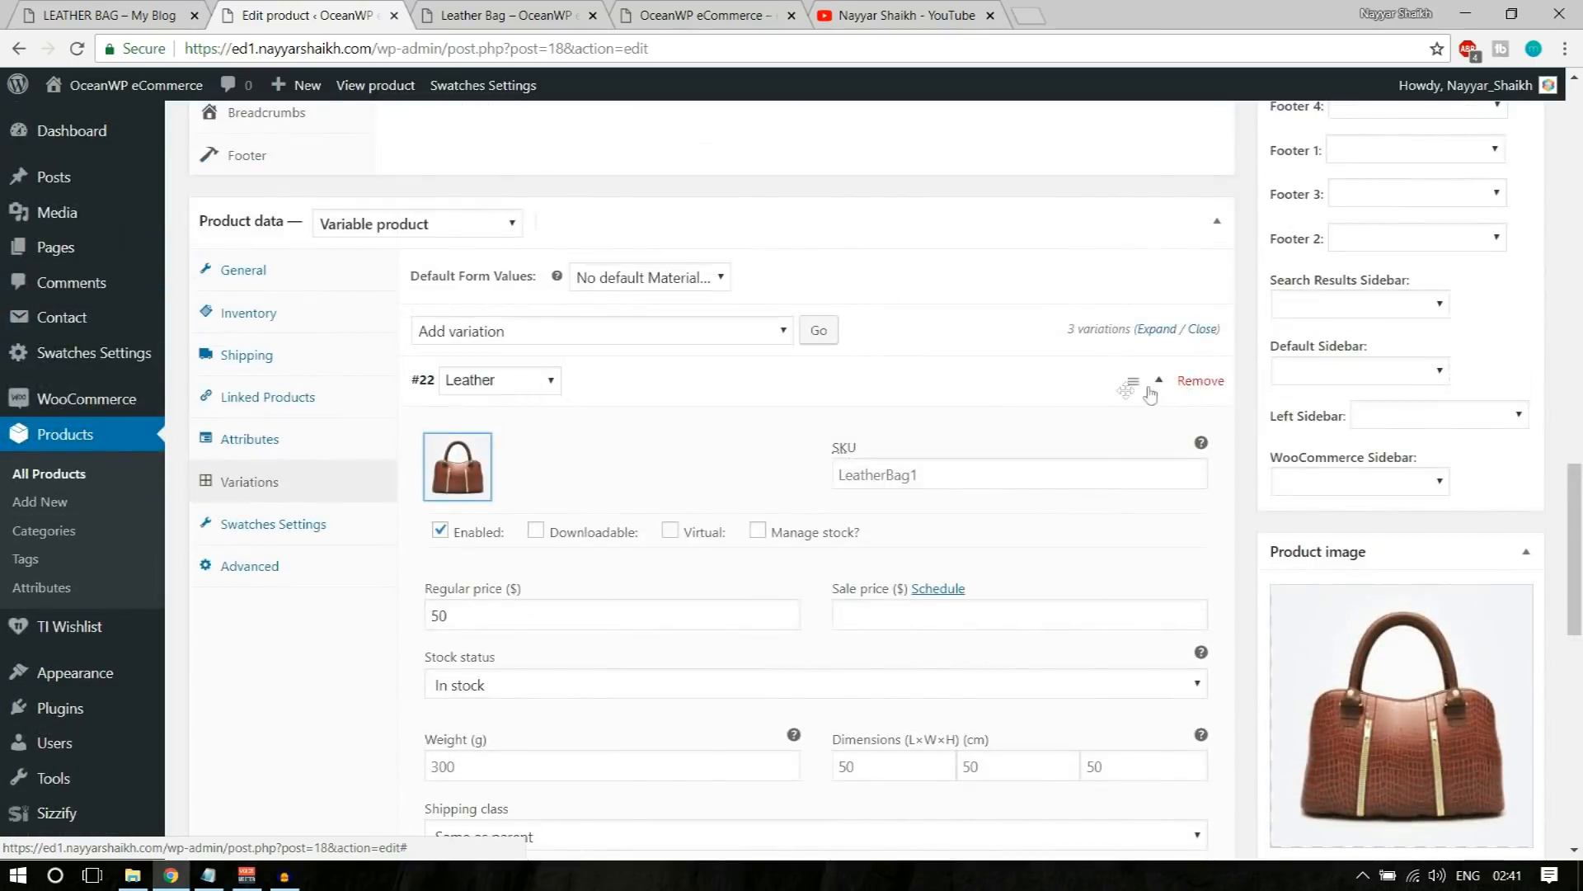
click(1138, 385)
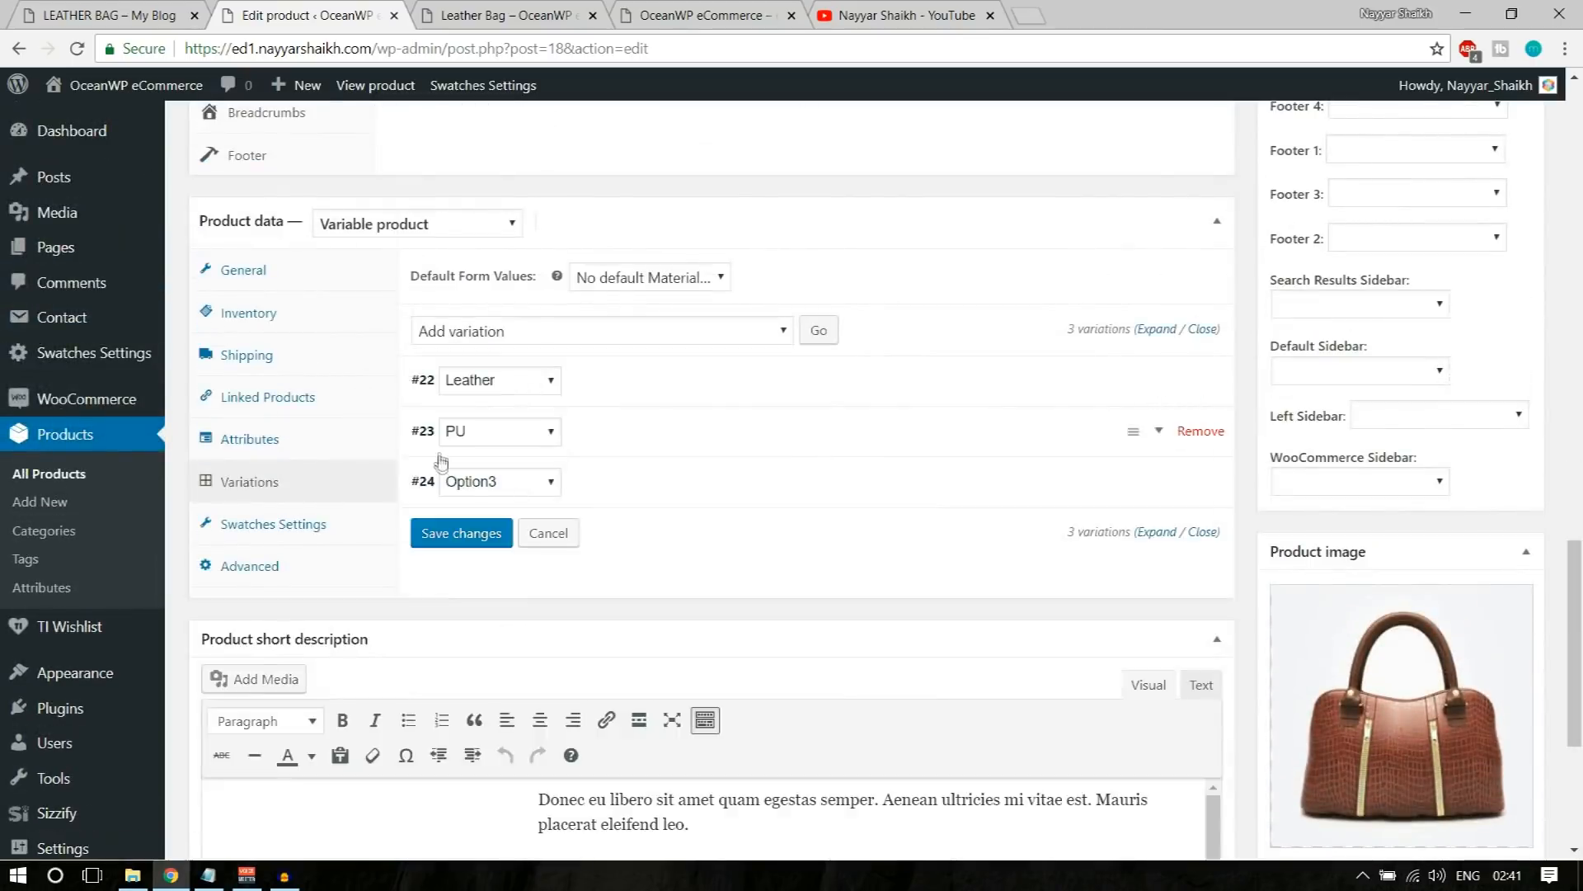
Step: Set the PU variation's regular price to 30 and use Bags151.jpg as its image
click(1165, 429)
scroll(536, 590, down, 1)
click(542, 560)
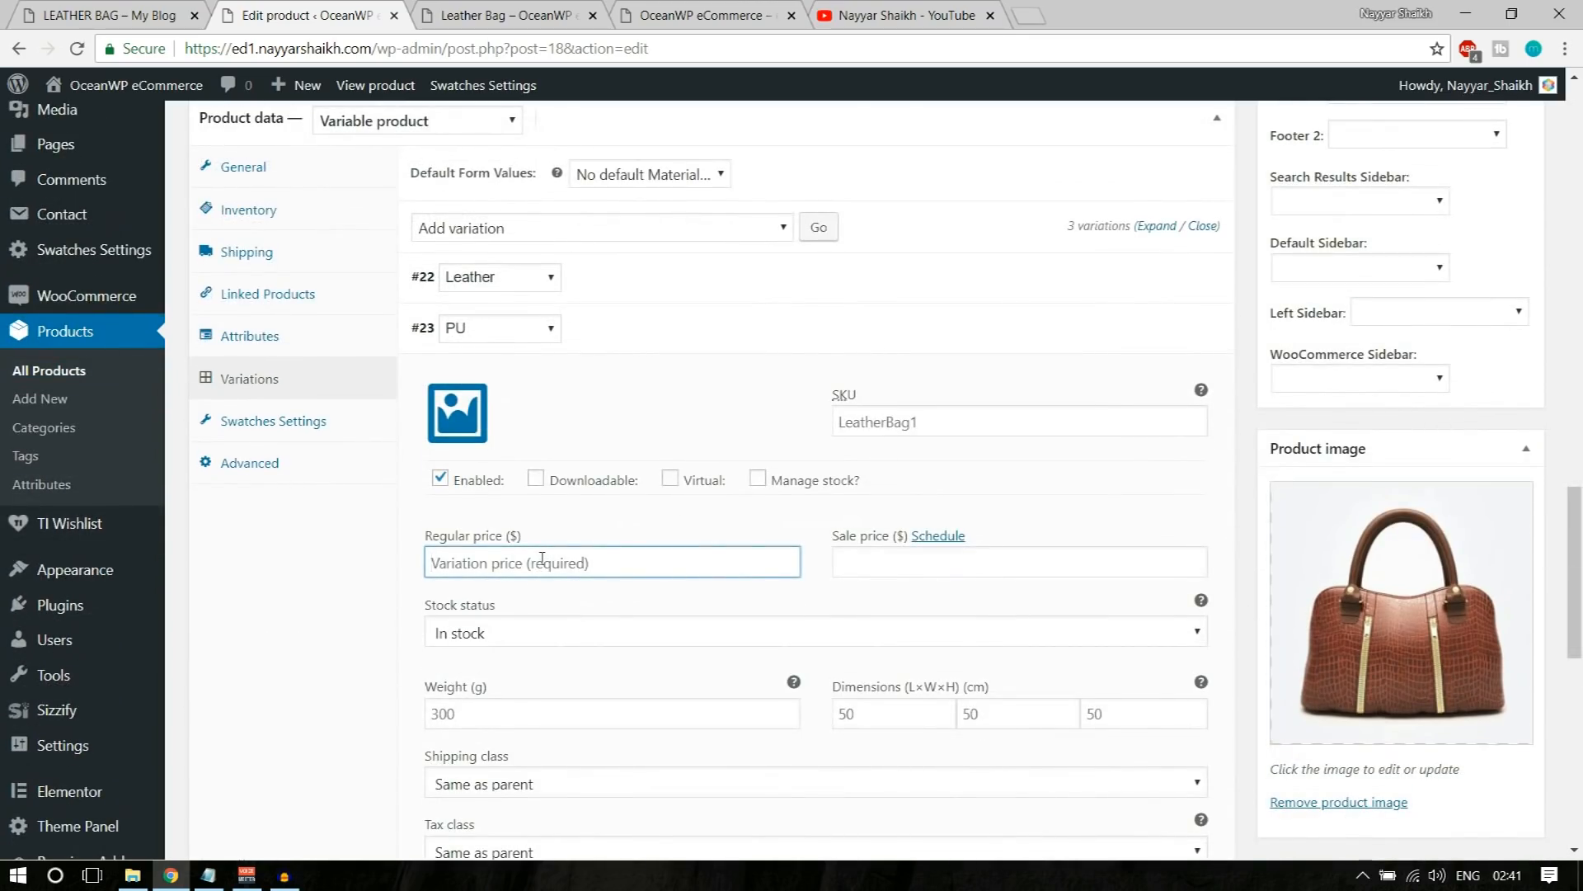
text(30)
click(458, 417)
click(132, 334)
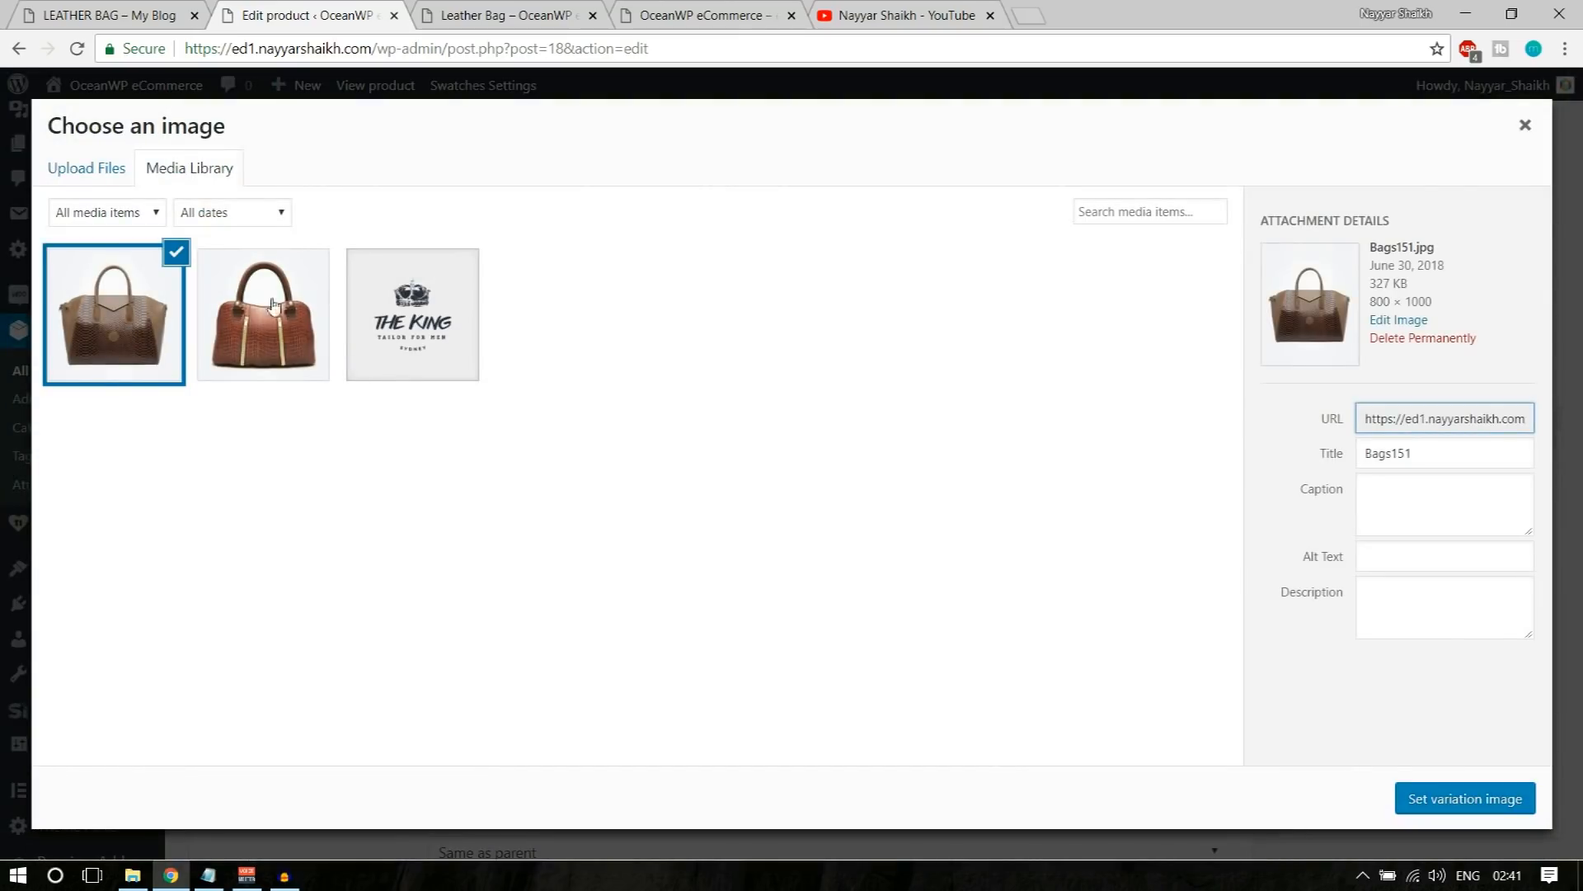
click(1439, 800)
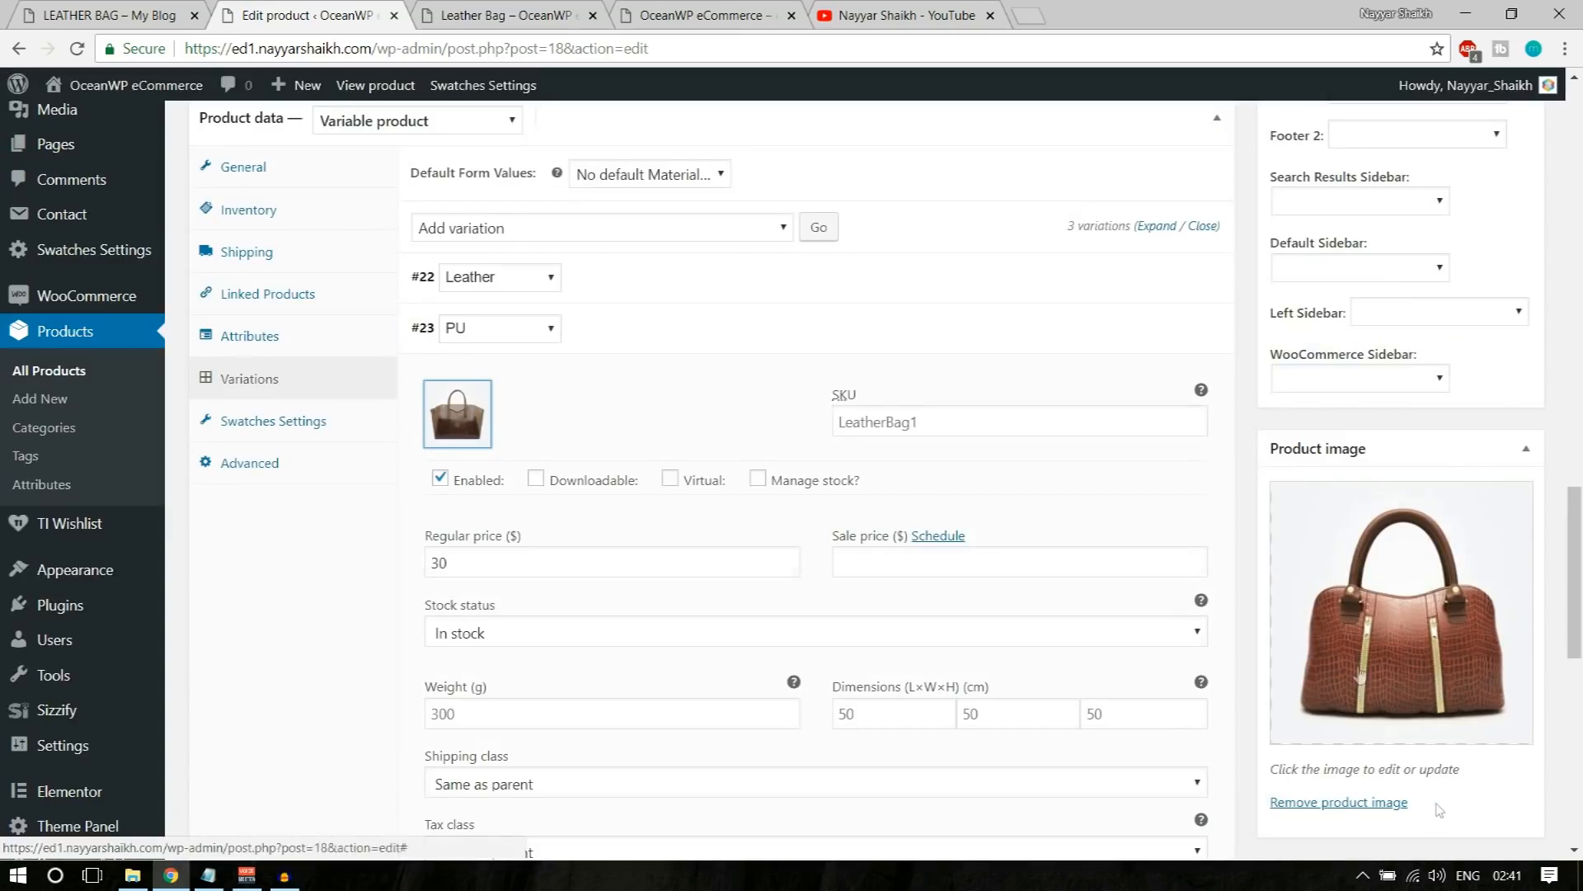
click(1159, 338)
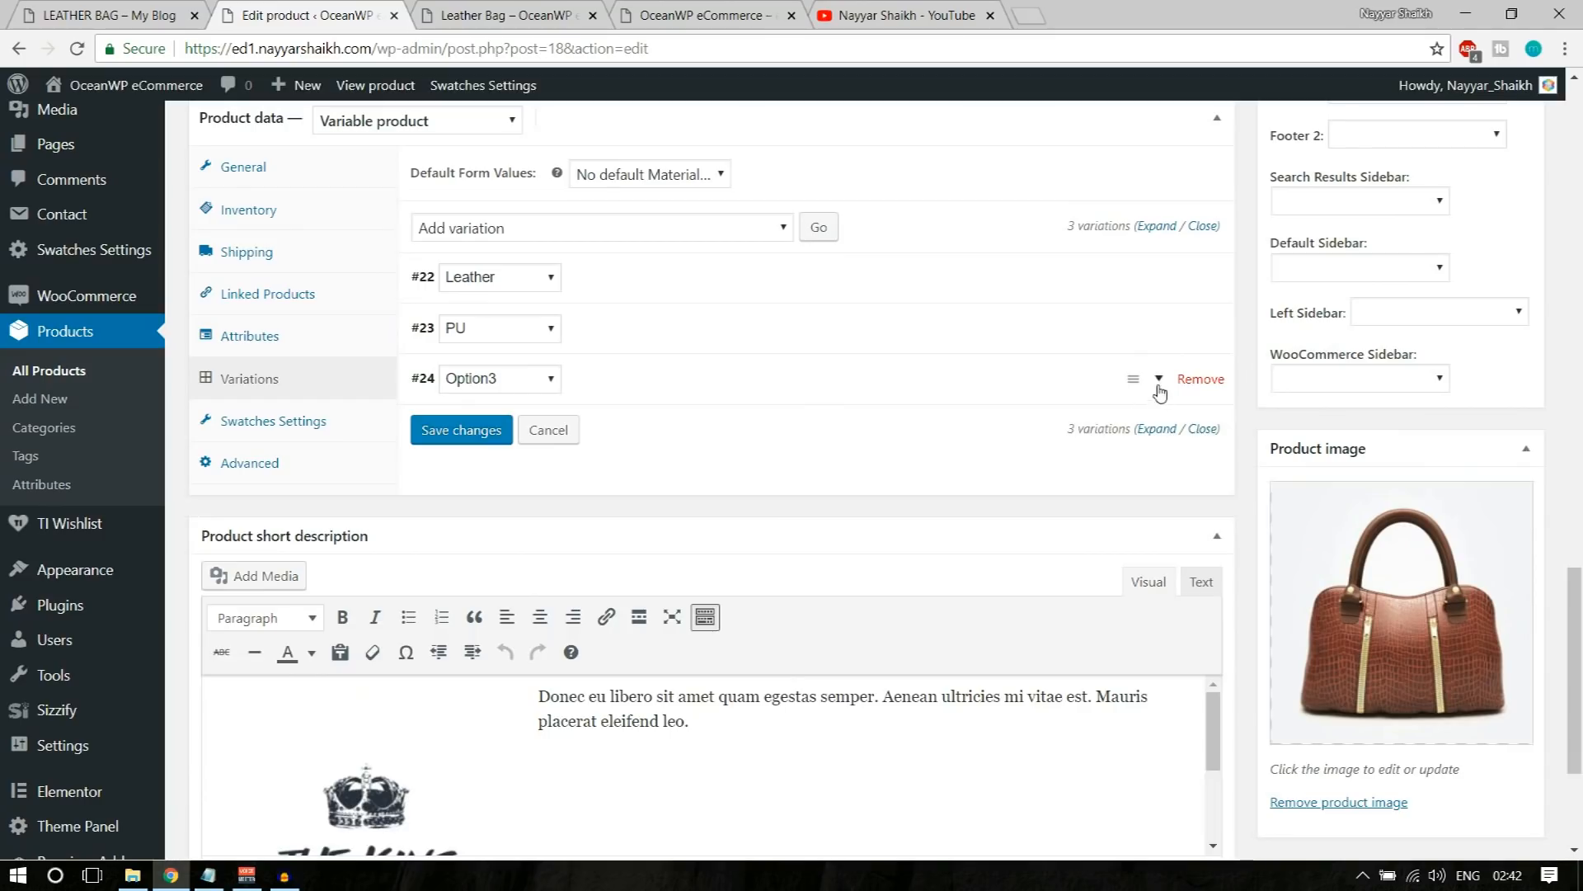
Step: Use Client-Logo-18-thegem-person.png as the Option3 variation's image and set its regular price to 10
click(1154, 384)
click(430, 481)
click(353, 338)
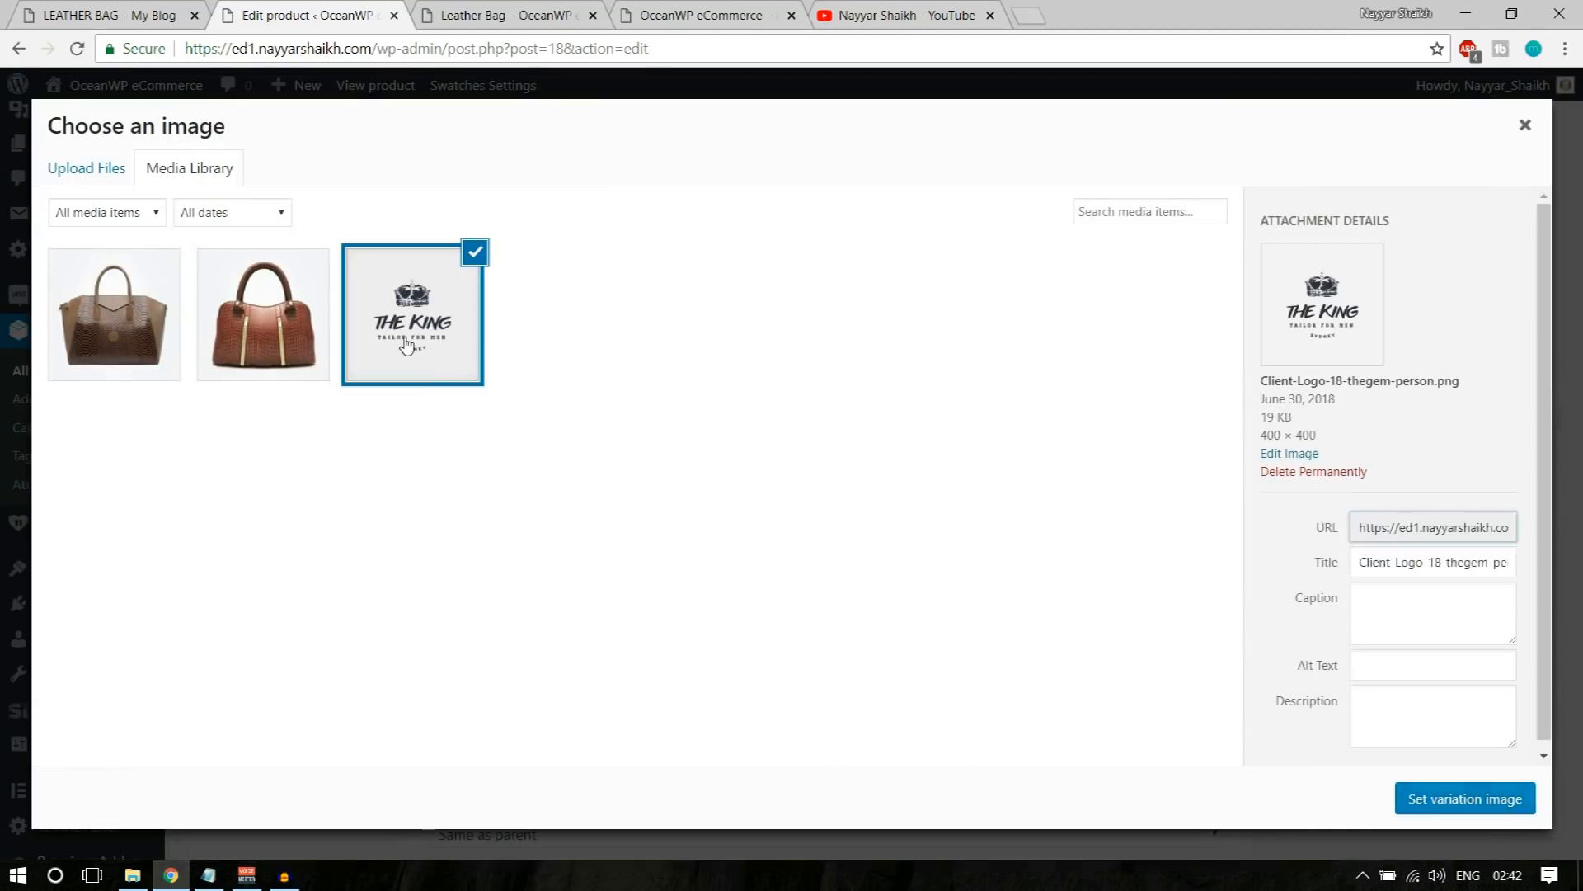
click(1488, 798)
click(599, 600)
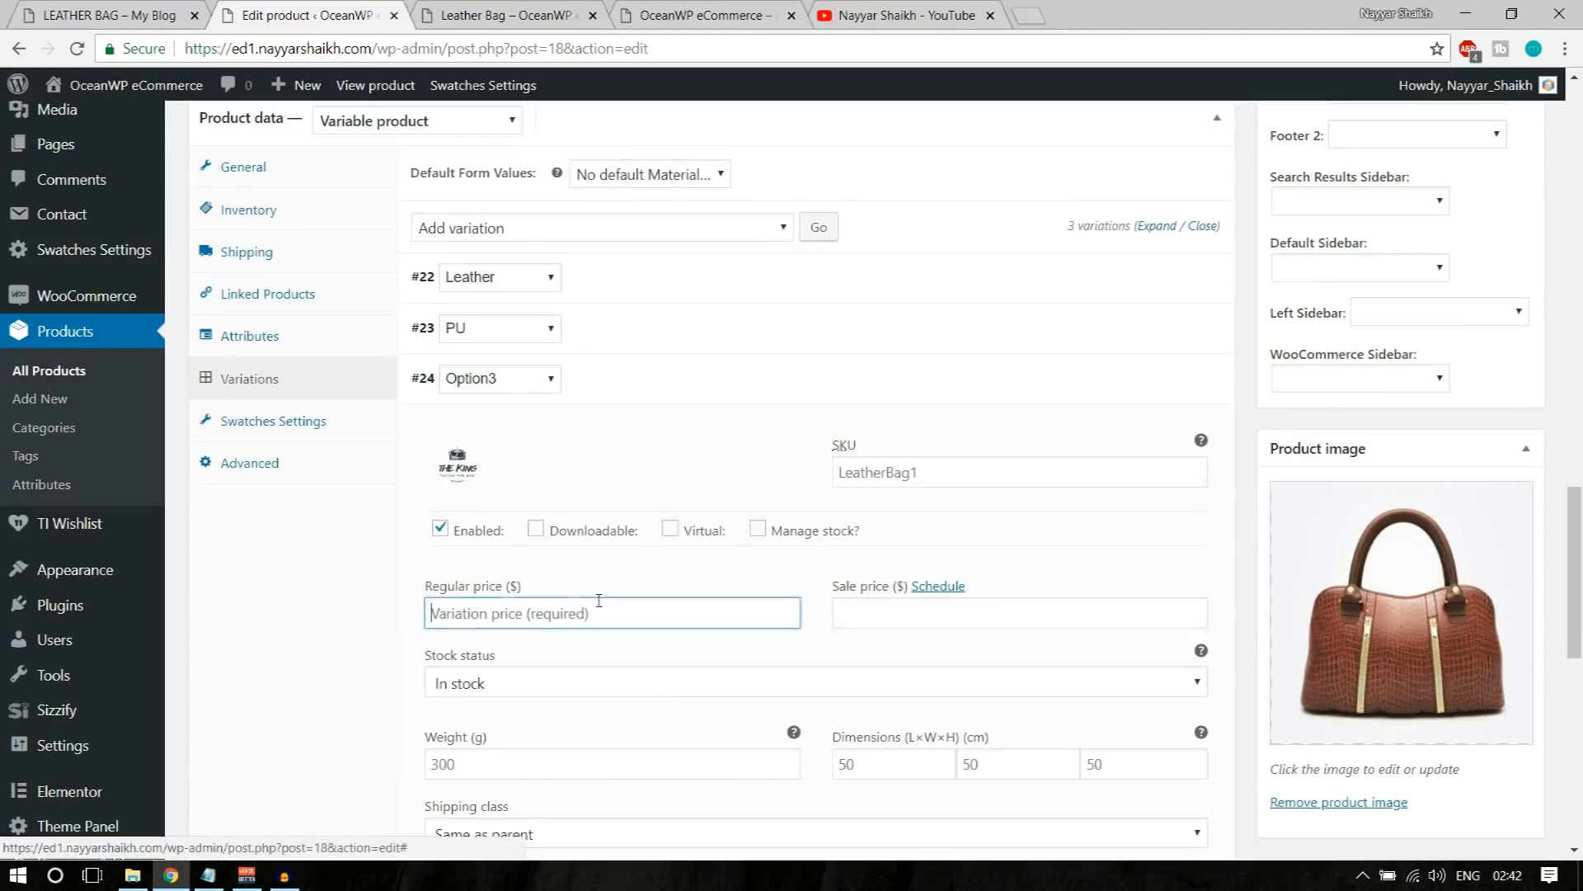
text(10)
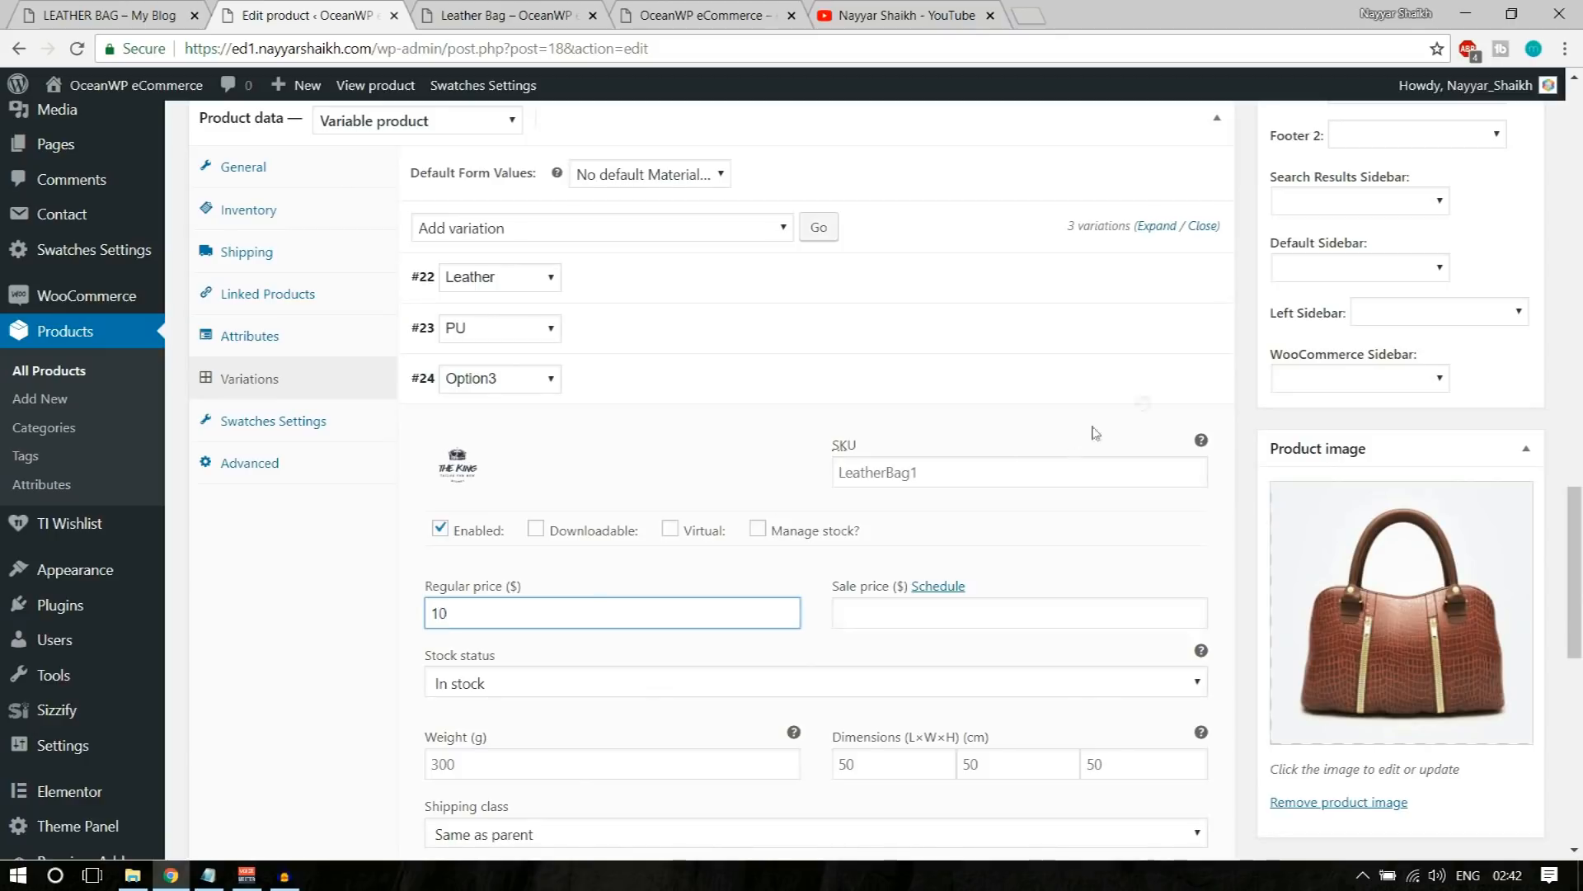
Step: Collapse the Option3 variation and update the Leather Bag product
click(1158, 387)
scroll(1149, 642, up, 1)
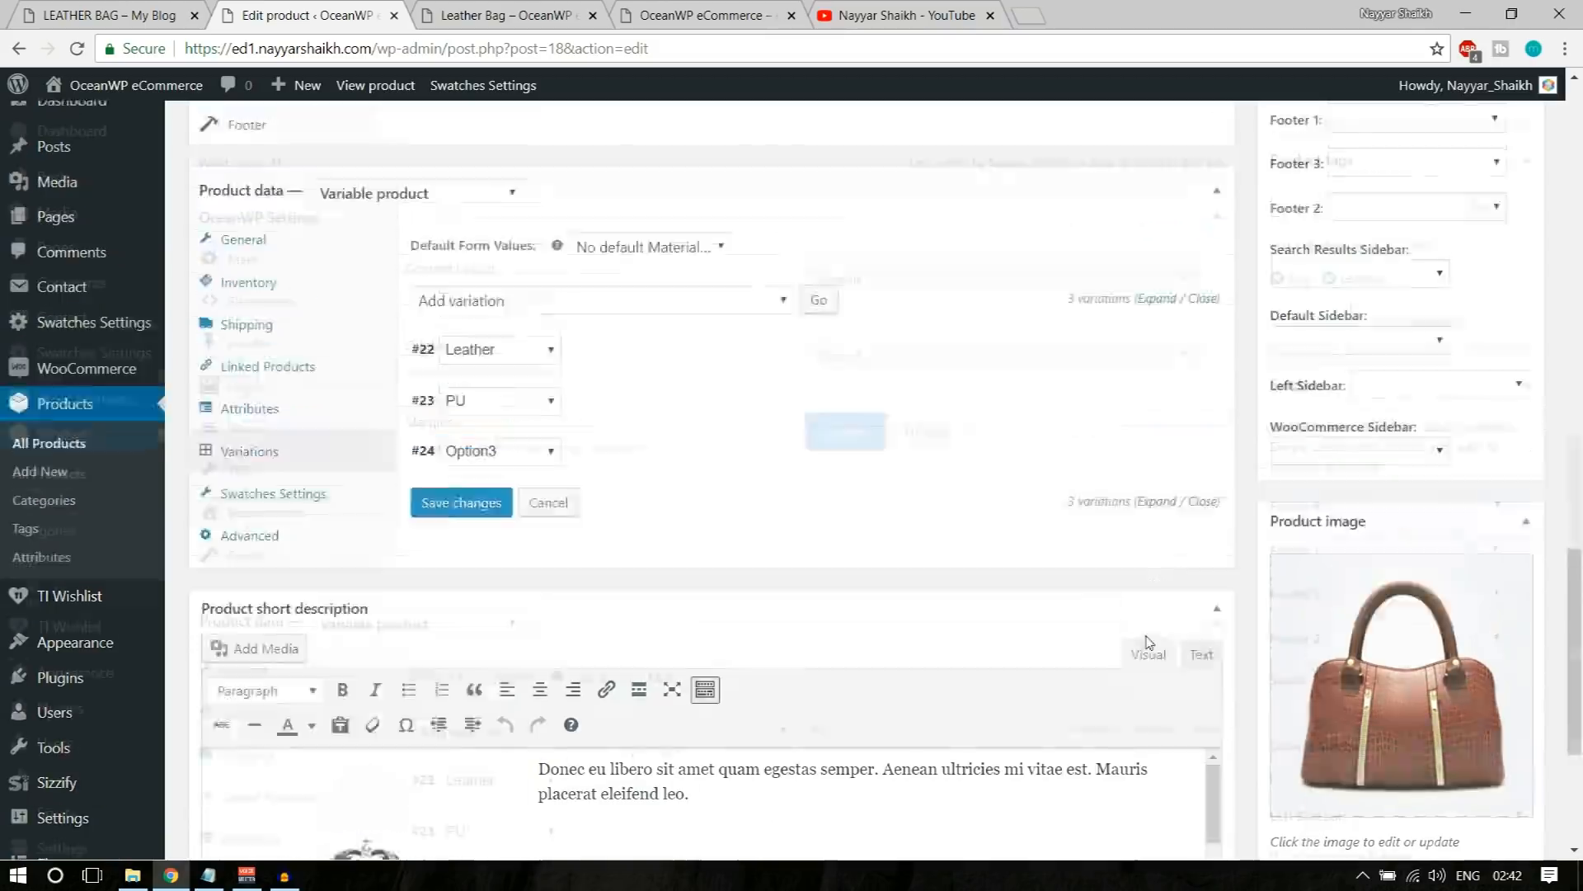
scroll(1149, 642, up, 10)
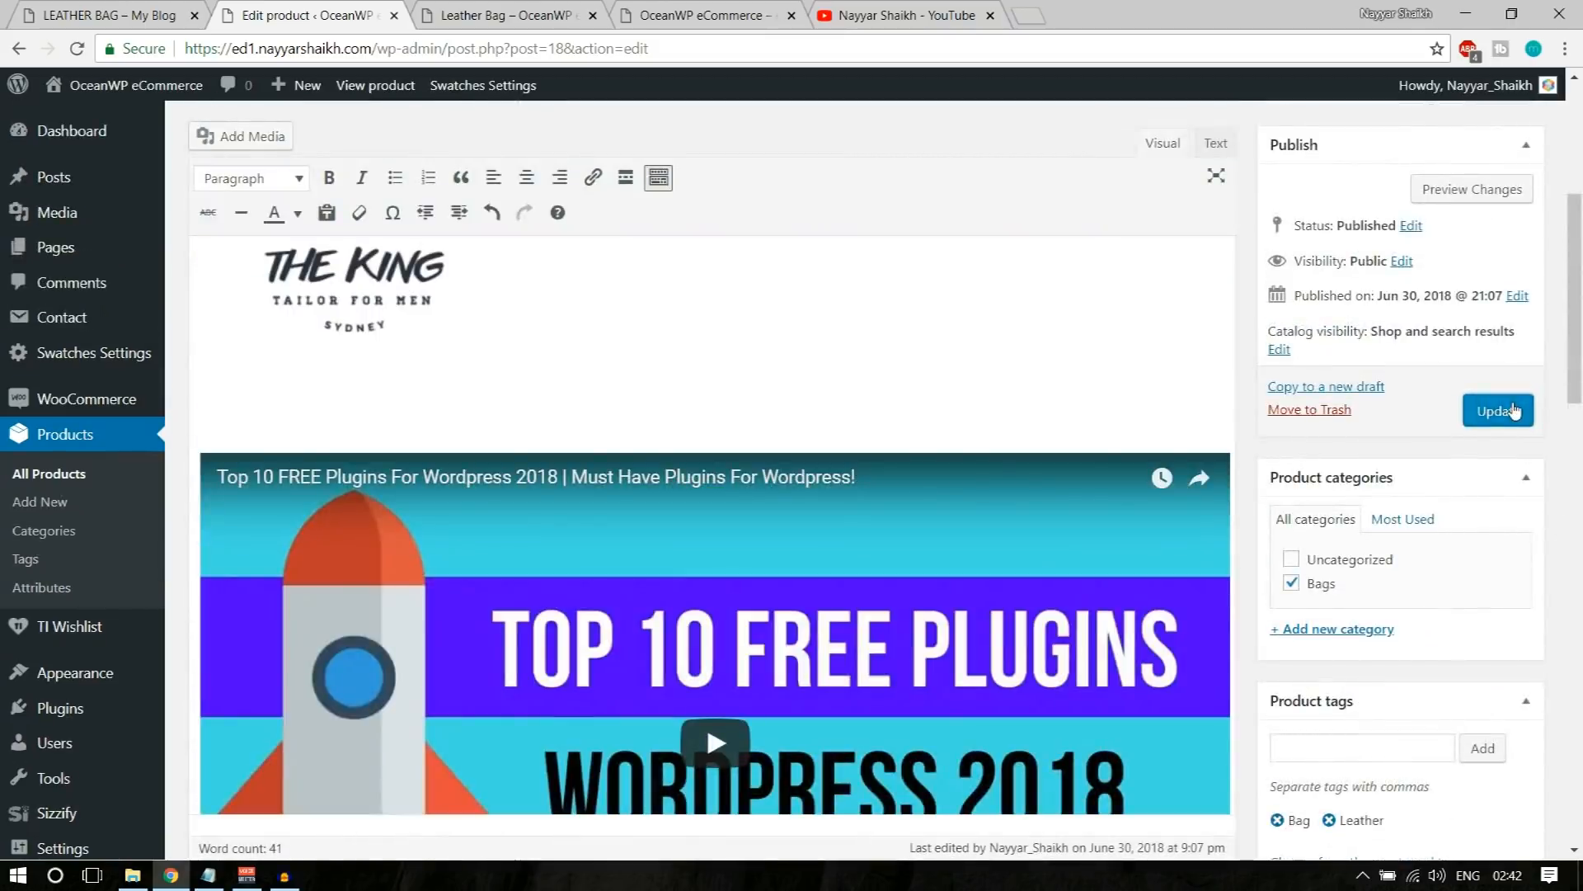
click(1510, 411)
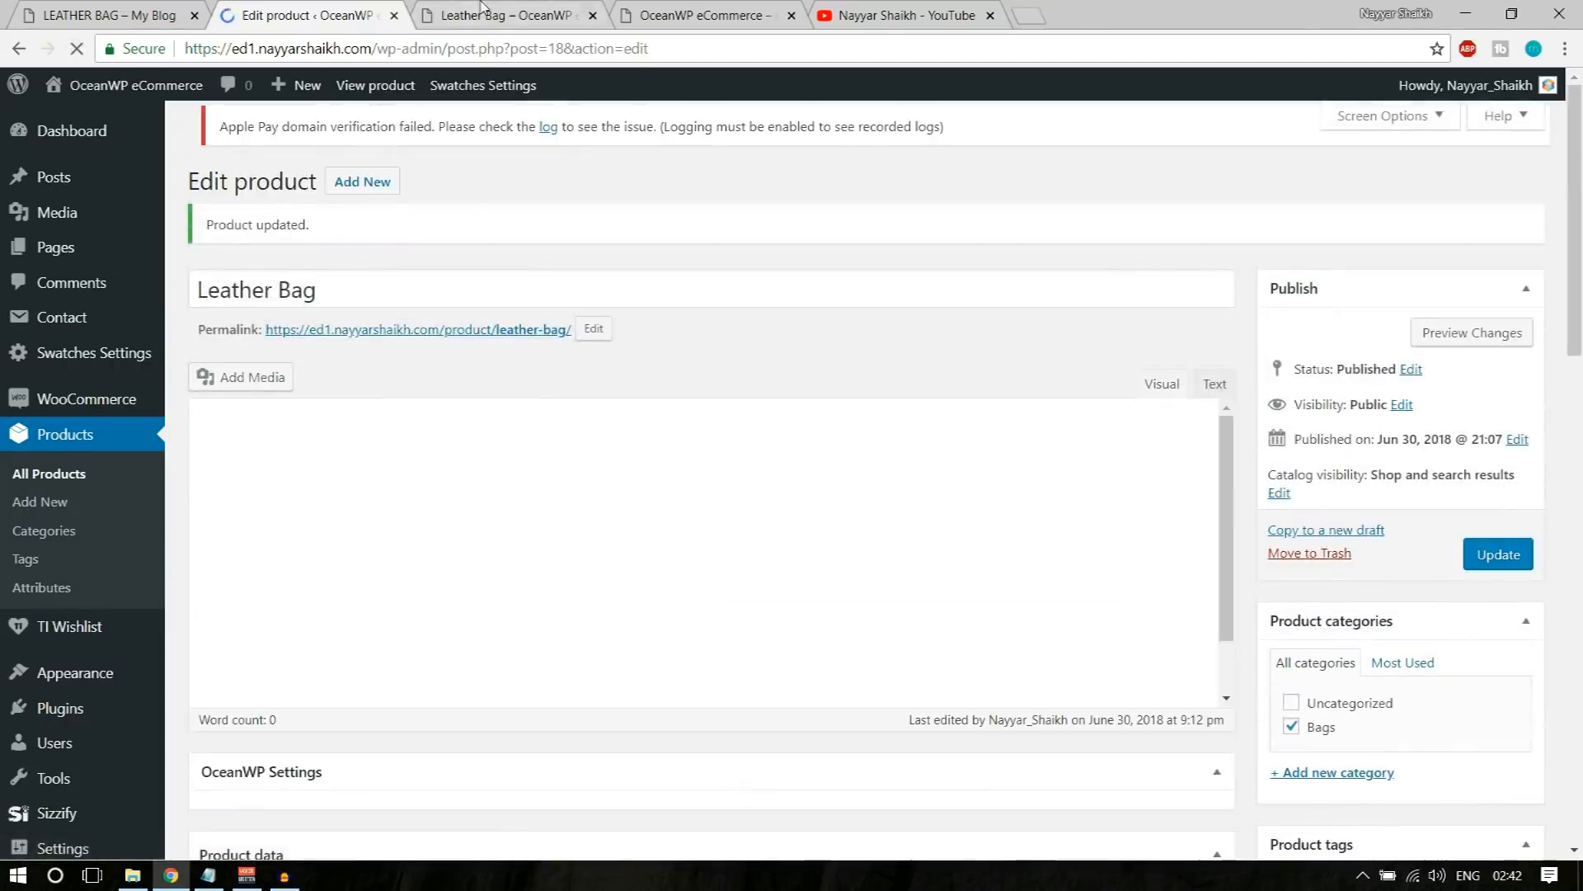
Step: Reload the Leather Bag page on the storefront and check its price range and Material option
click(479, 15)
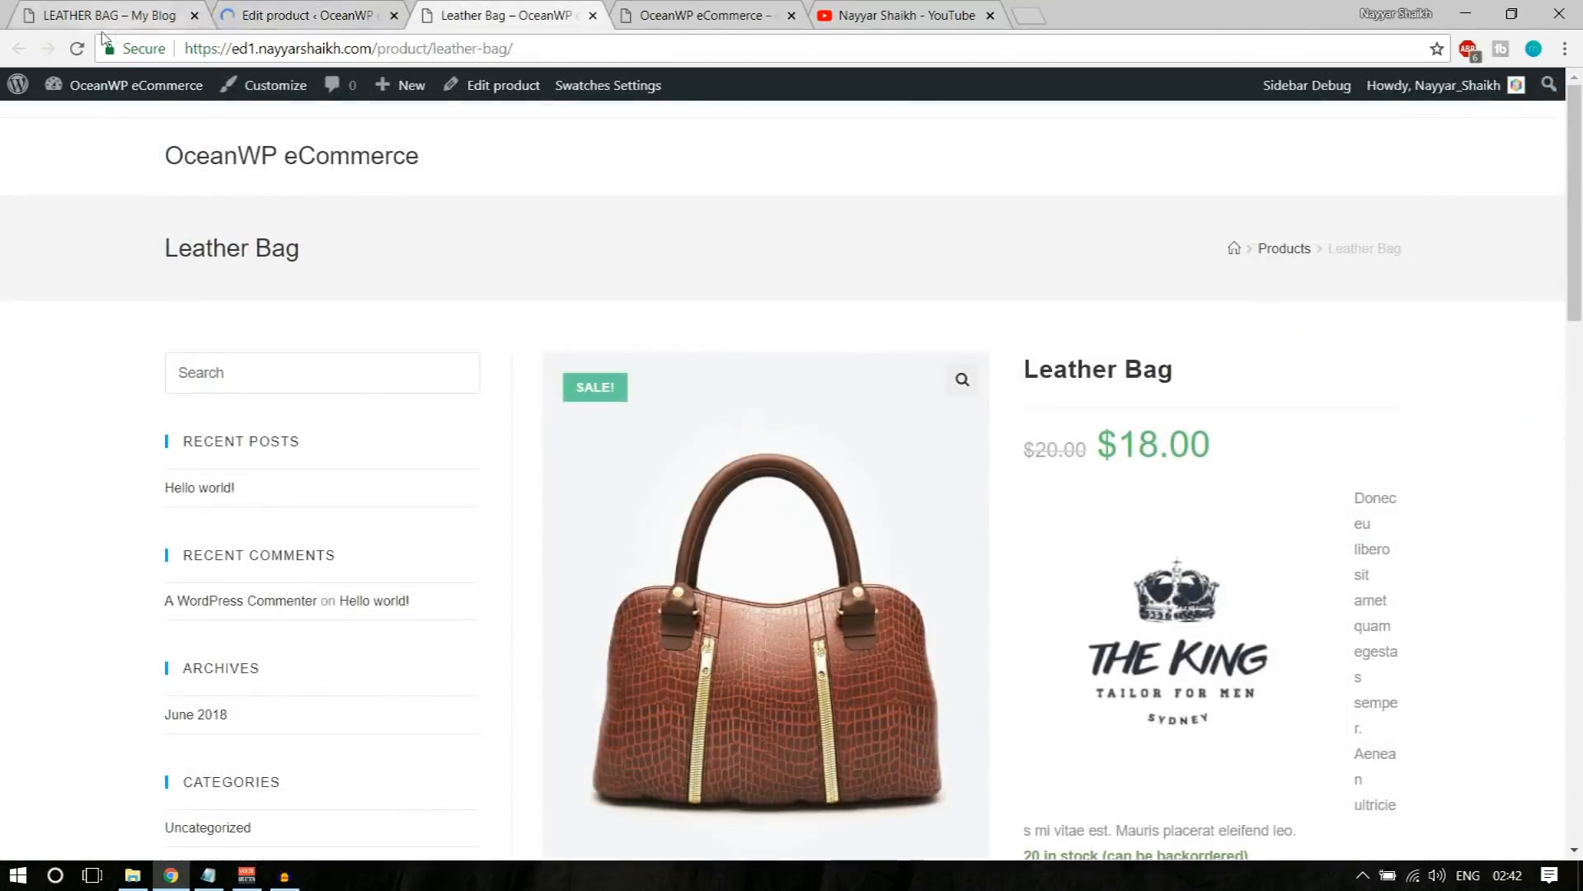
click(76, 48)
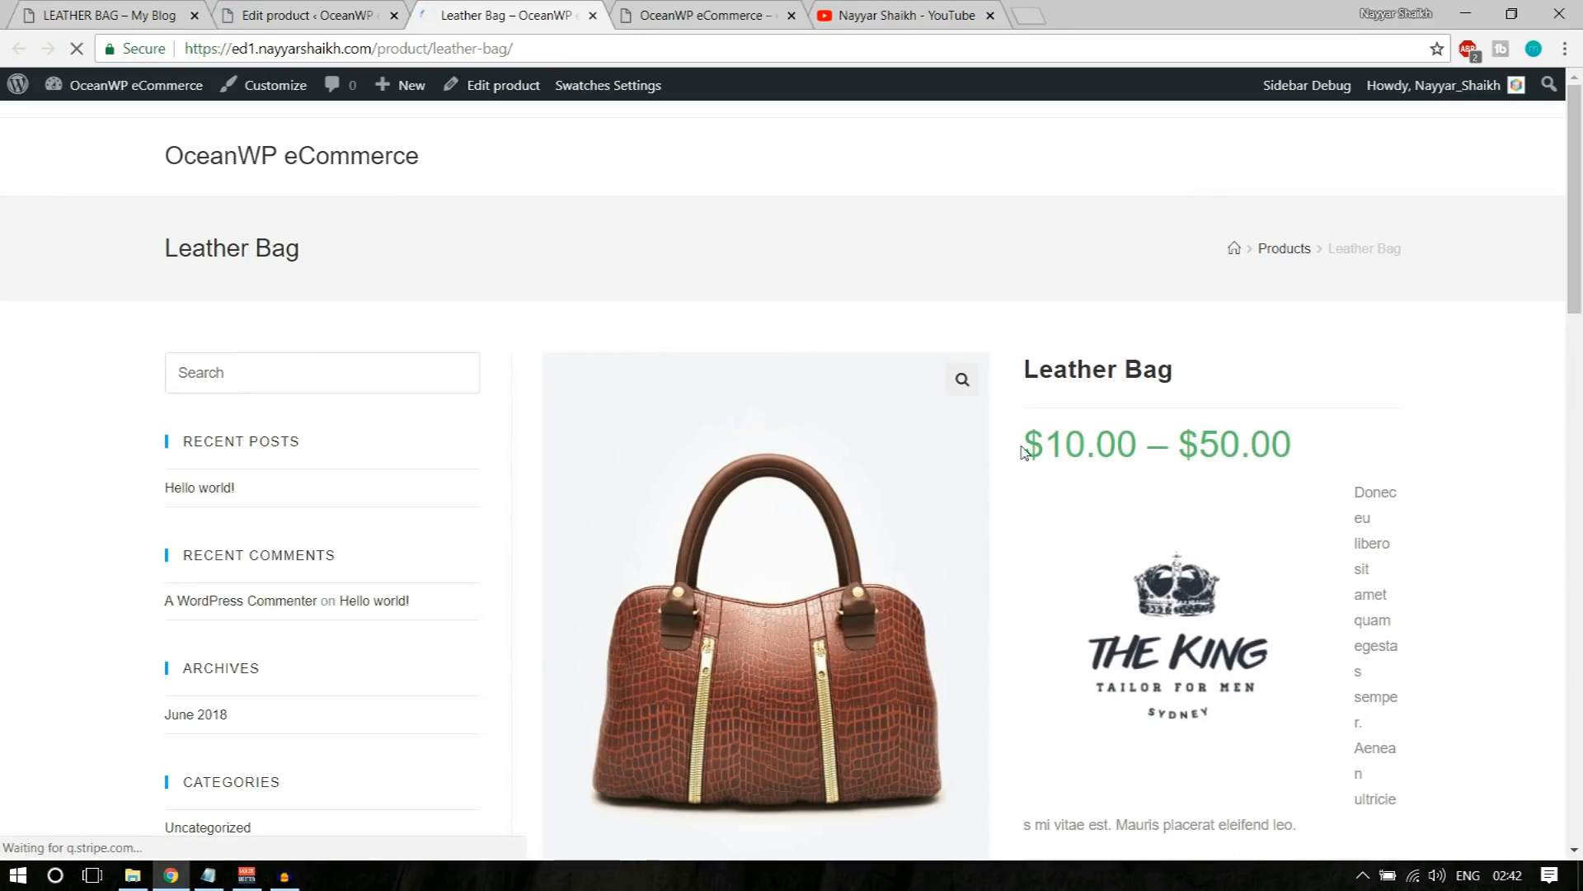
drag(1023, 452, 1275, 452)
click(1298, 452)
scroll(1460, 507, down, 3)
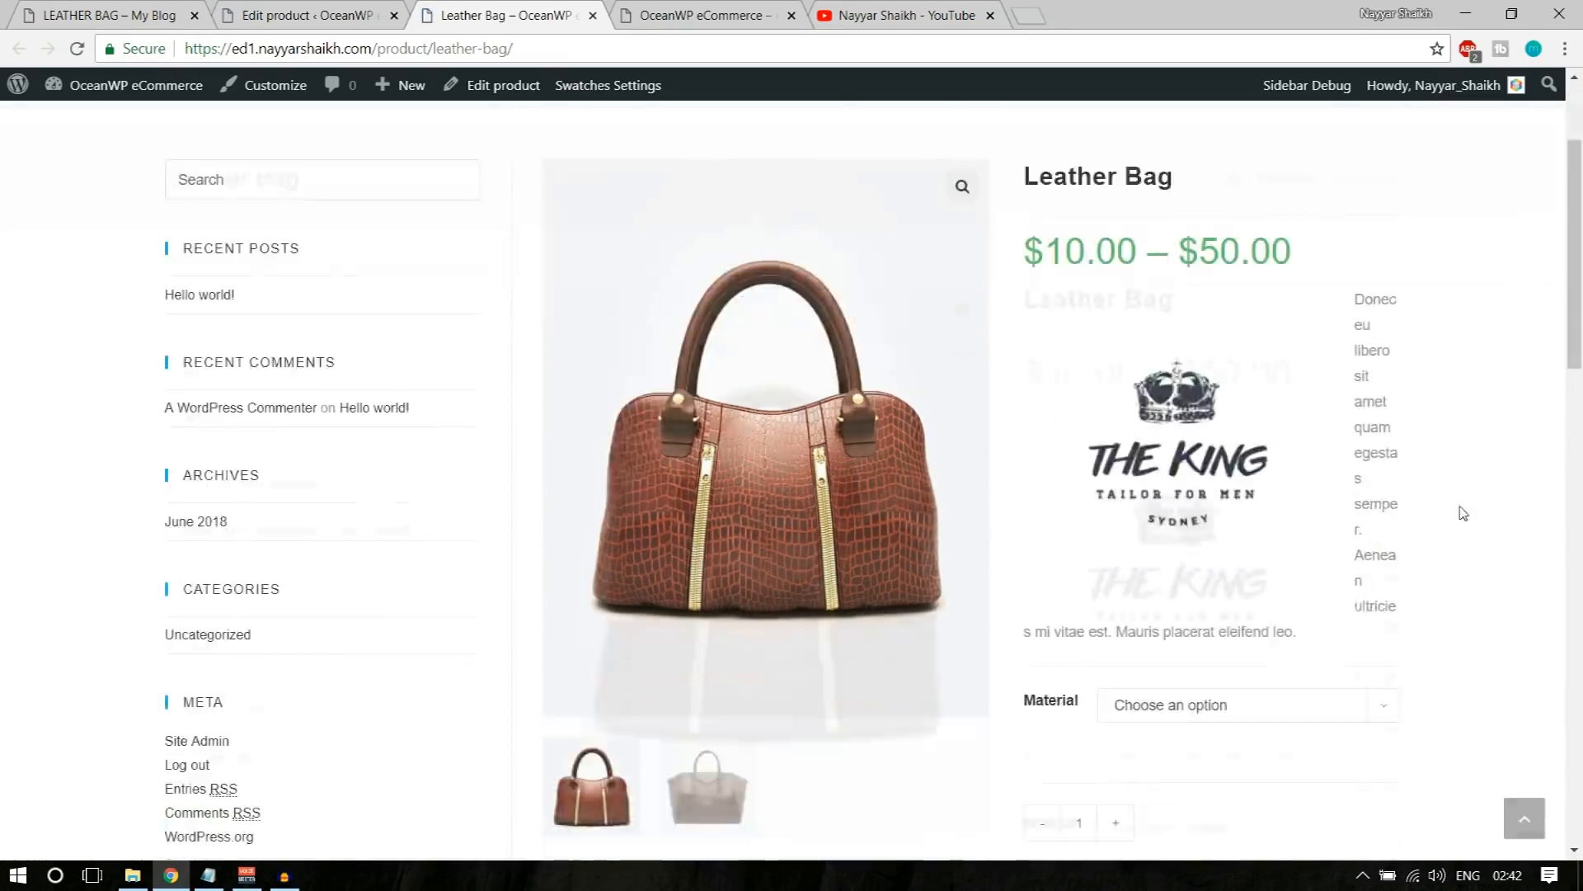
scroll(1464, 513, down, 5)
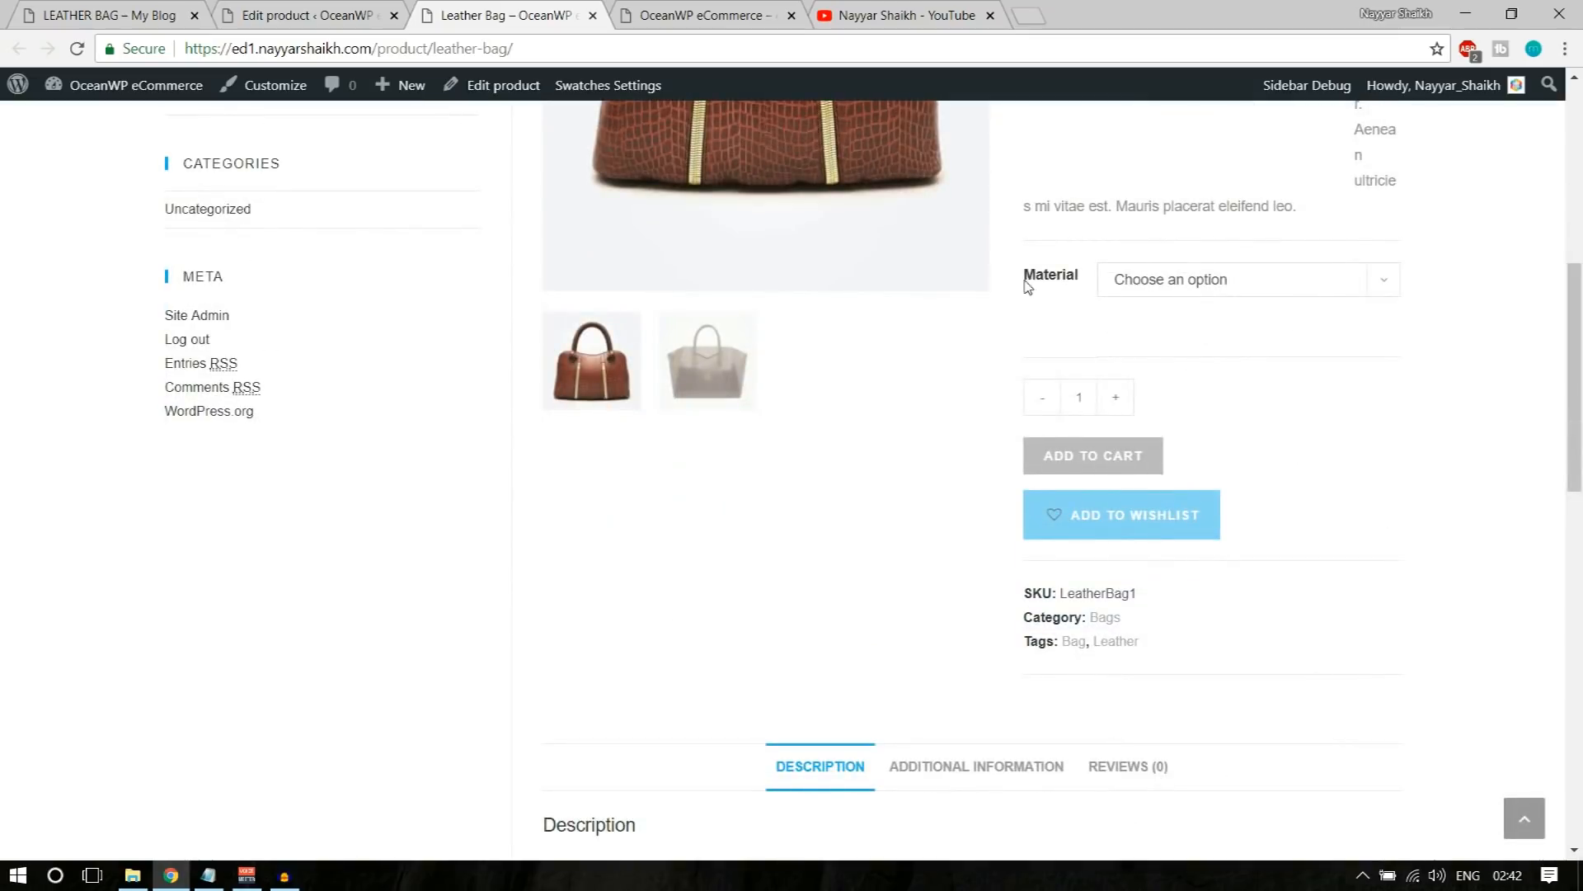
drag(1028, 285, 1064, 284)
scroll(1364, 530, up, 4)
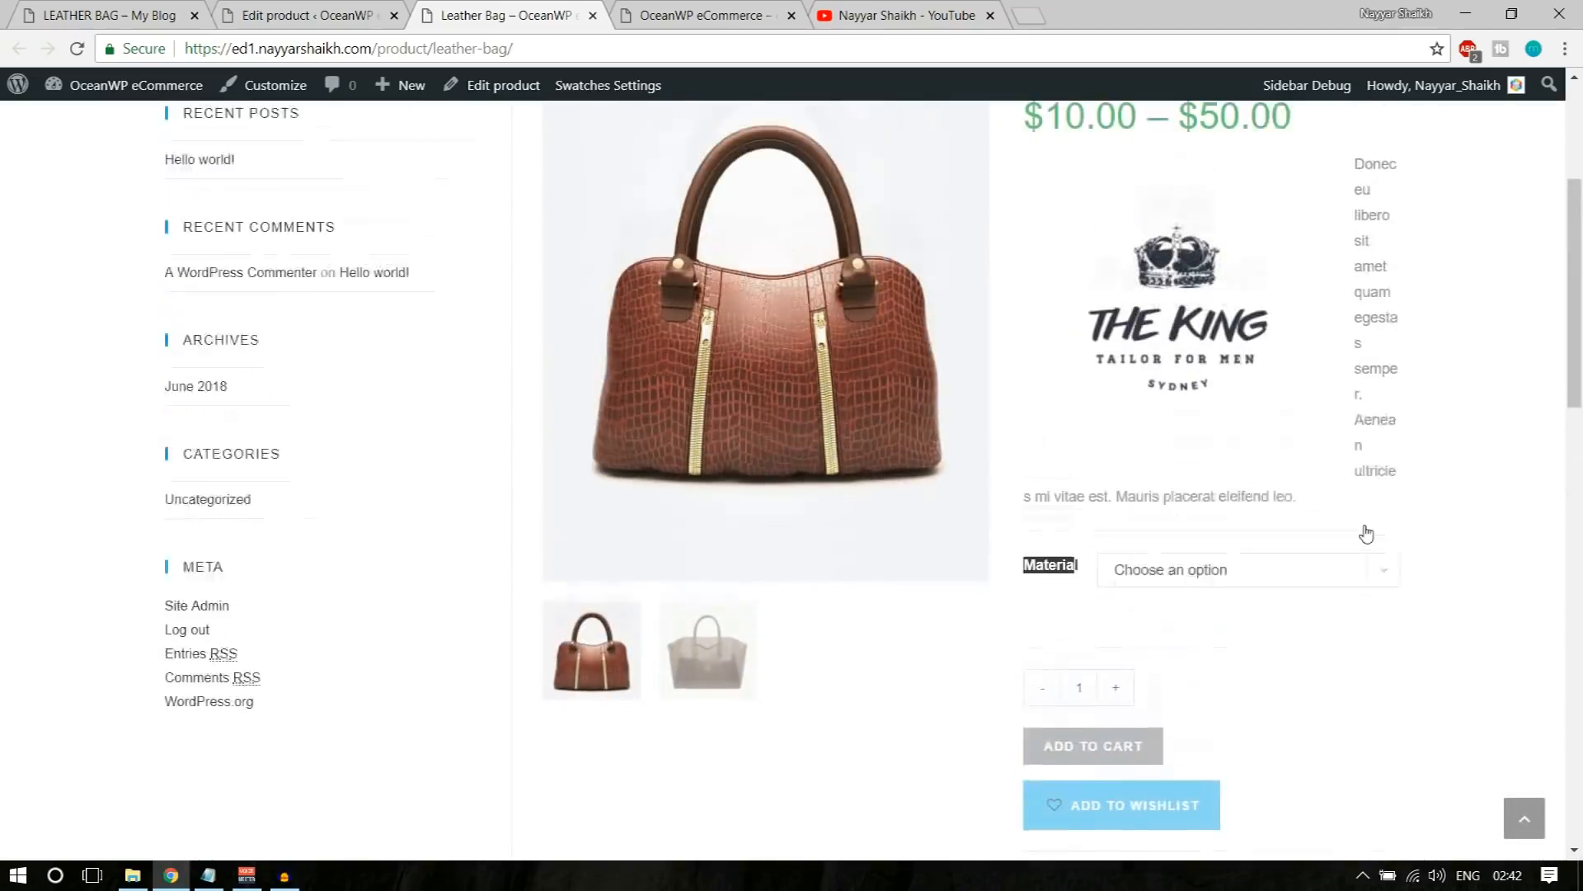
Step: Choose Leather as the Material on the product page and check that variation's price
click(1245, 594)
click(1197, 642)
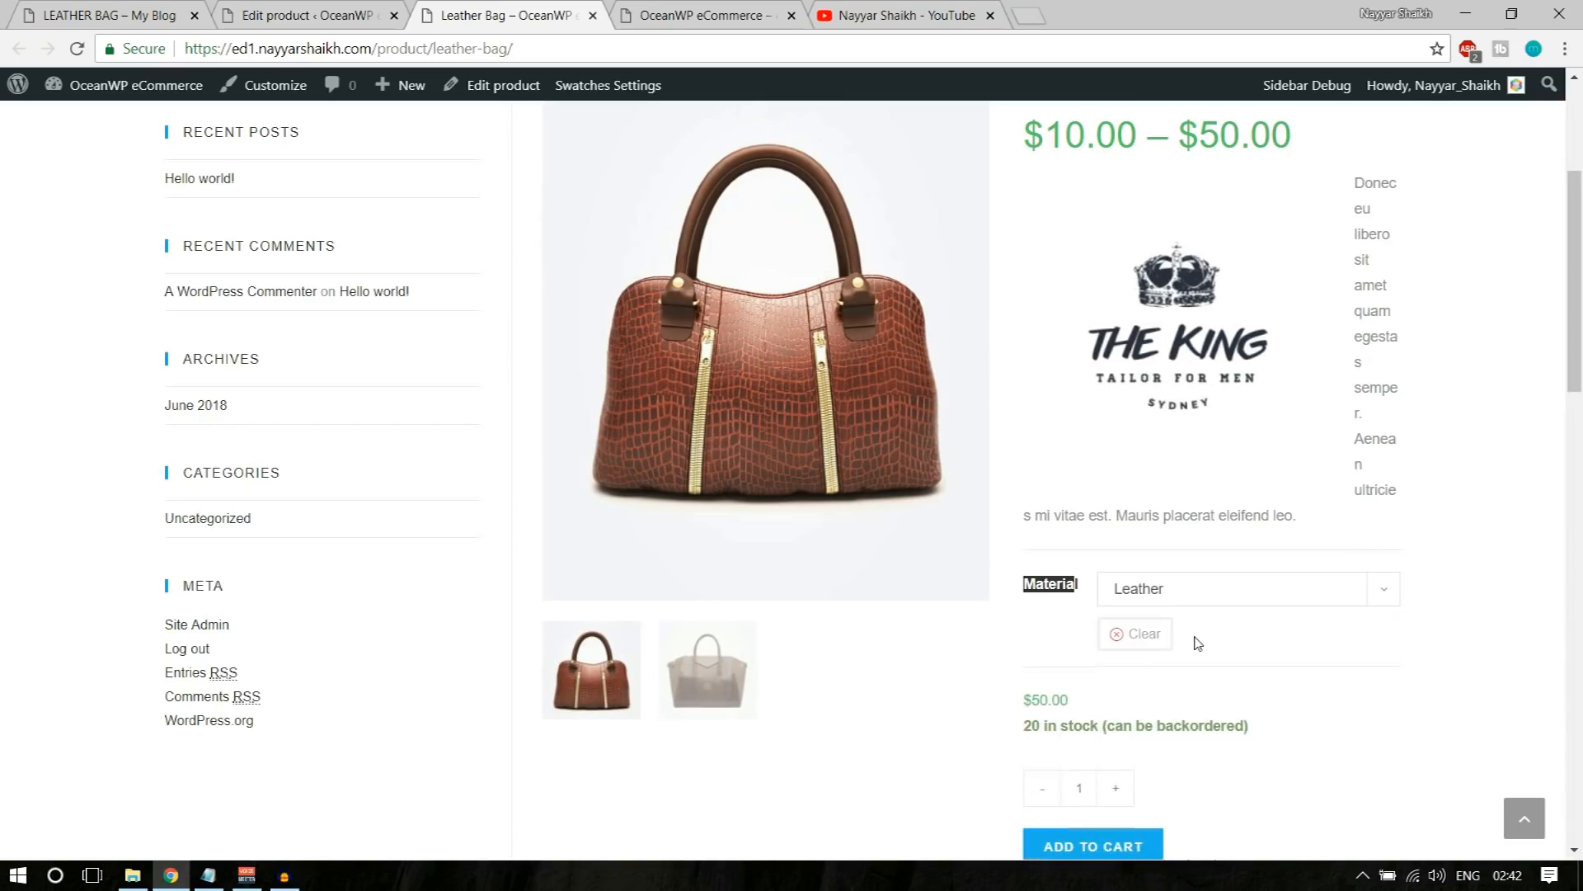
drag(1025, 700, 1073, 701)
click(1074, 701)
Step: Switch the Material to PU and check the picture and price for that variation
click(1206, 588)
click(1195, 655)
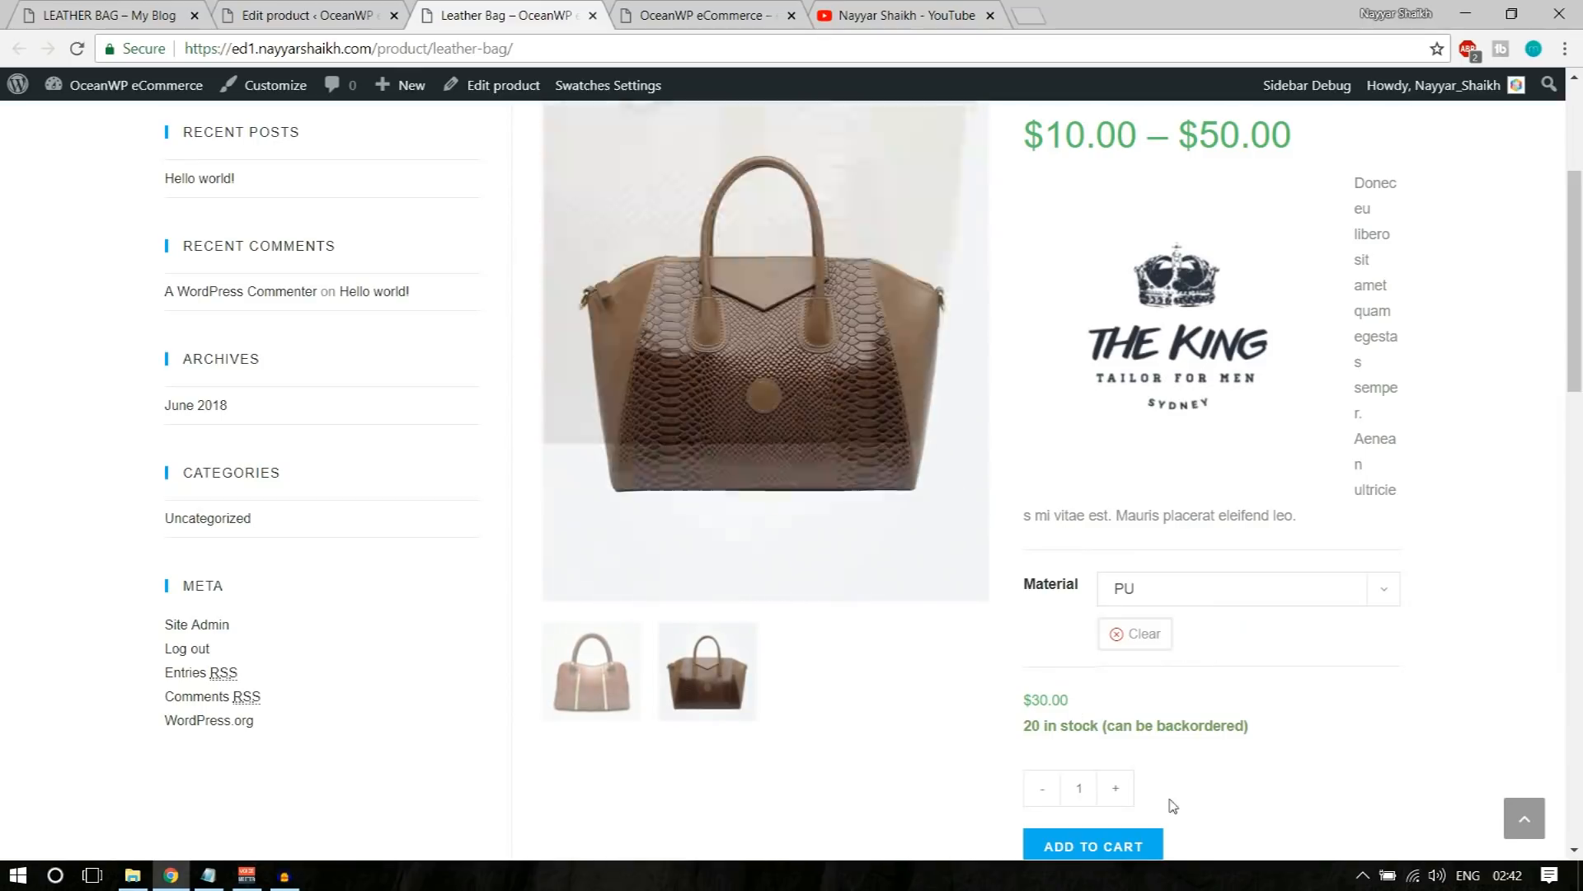
mouse_move(1017, 700)
mouse_down()
mouse_move(1051, 700)
mouse_move(1022, 699)
mouse_up()
click(1072, 701)
click(1282, 695)
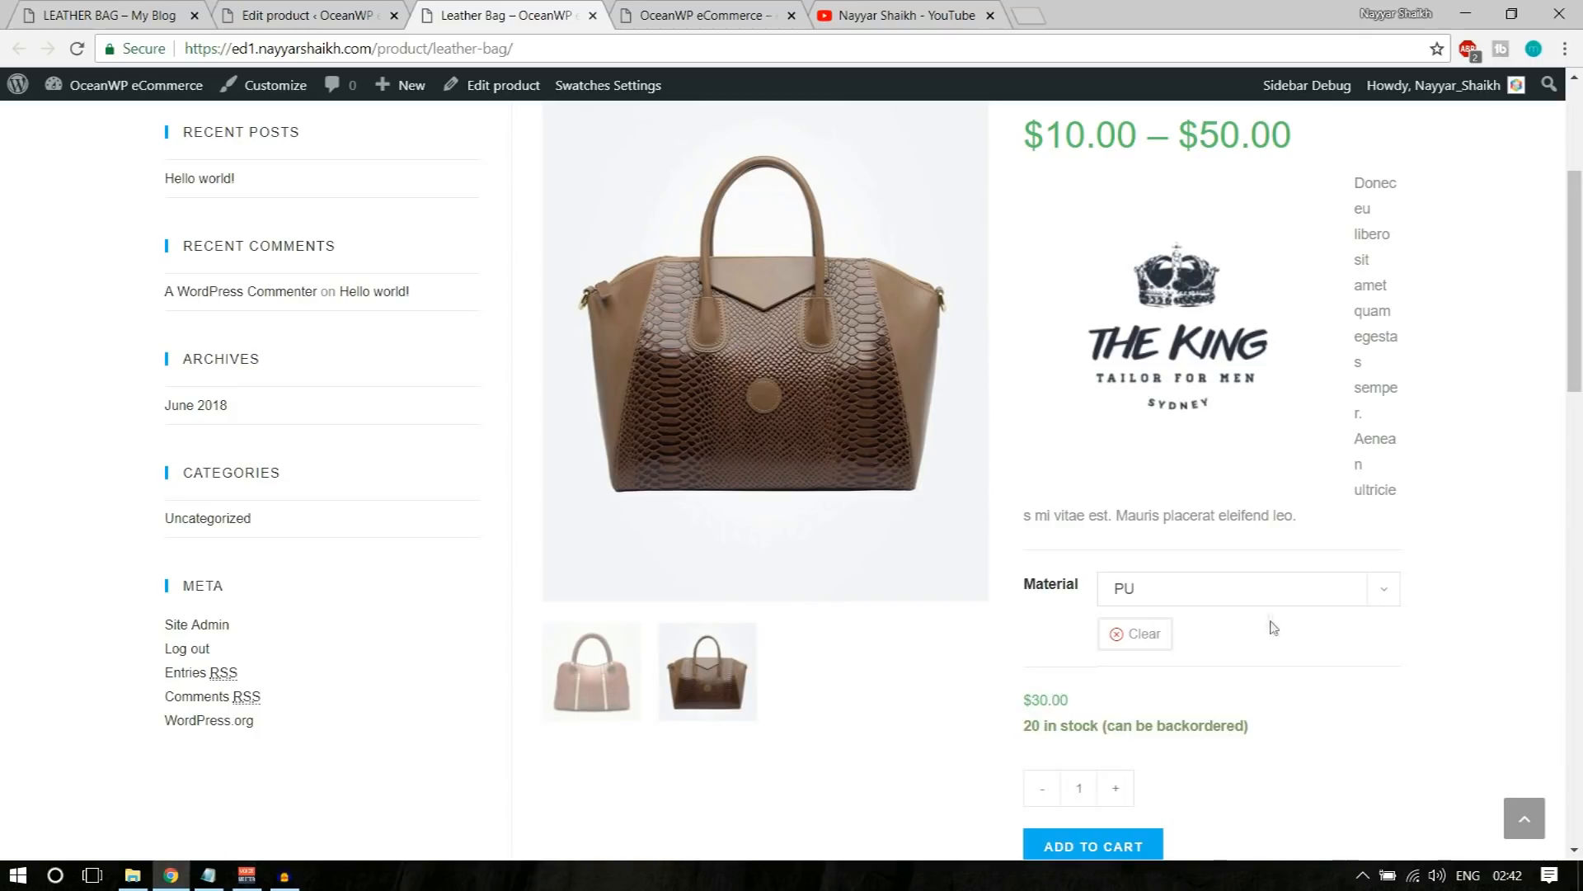
Step: Switch the Material to Option3, check its picture and price, and look over the product description
click(1254, 587)
click(1196, 675)
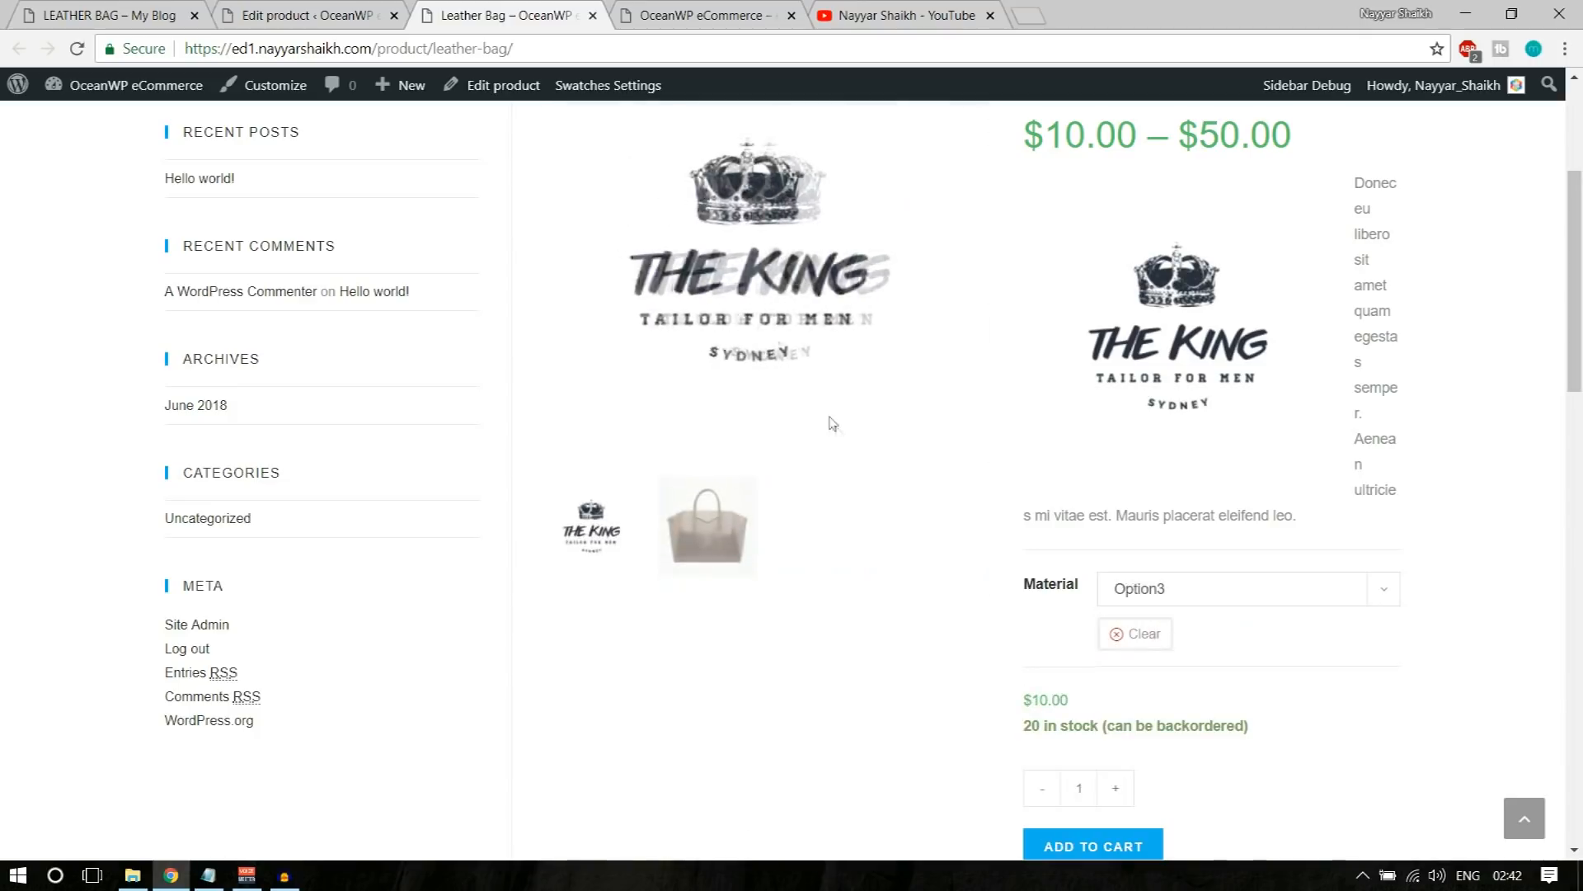
drag(1021, 705, 1065, 699)
click(1297, 693)
scroll(1438, 746, down, 10)
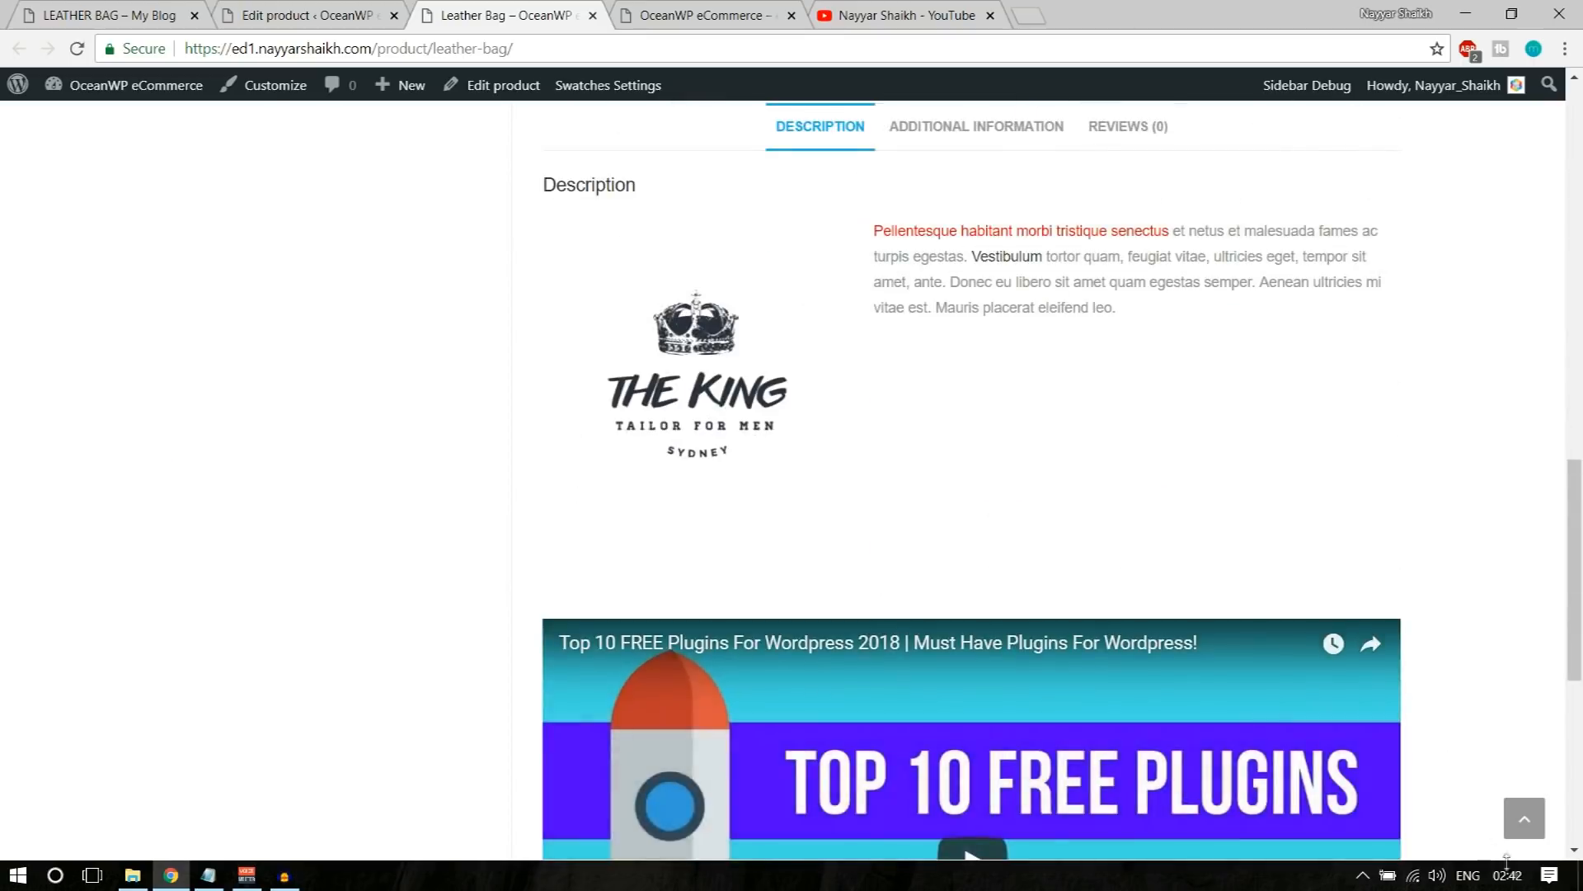
click(1539, 828)
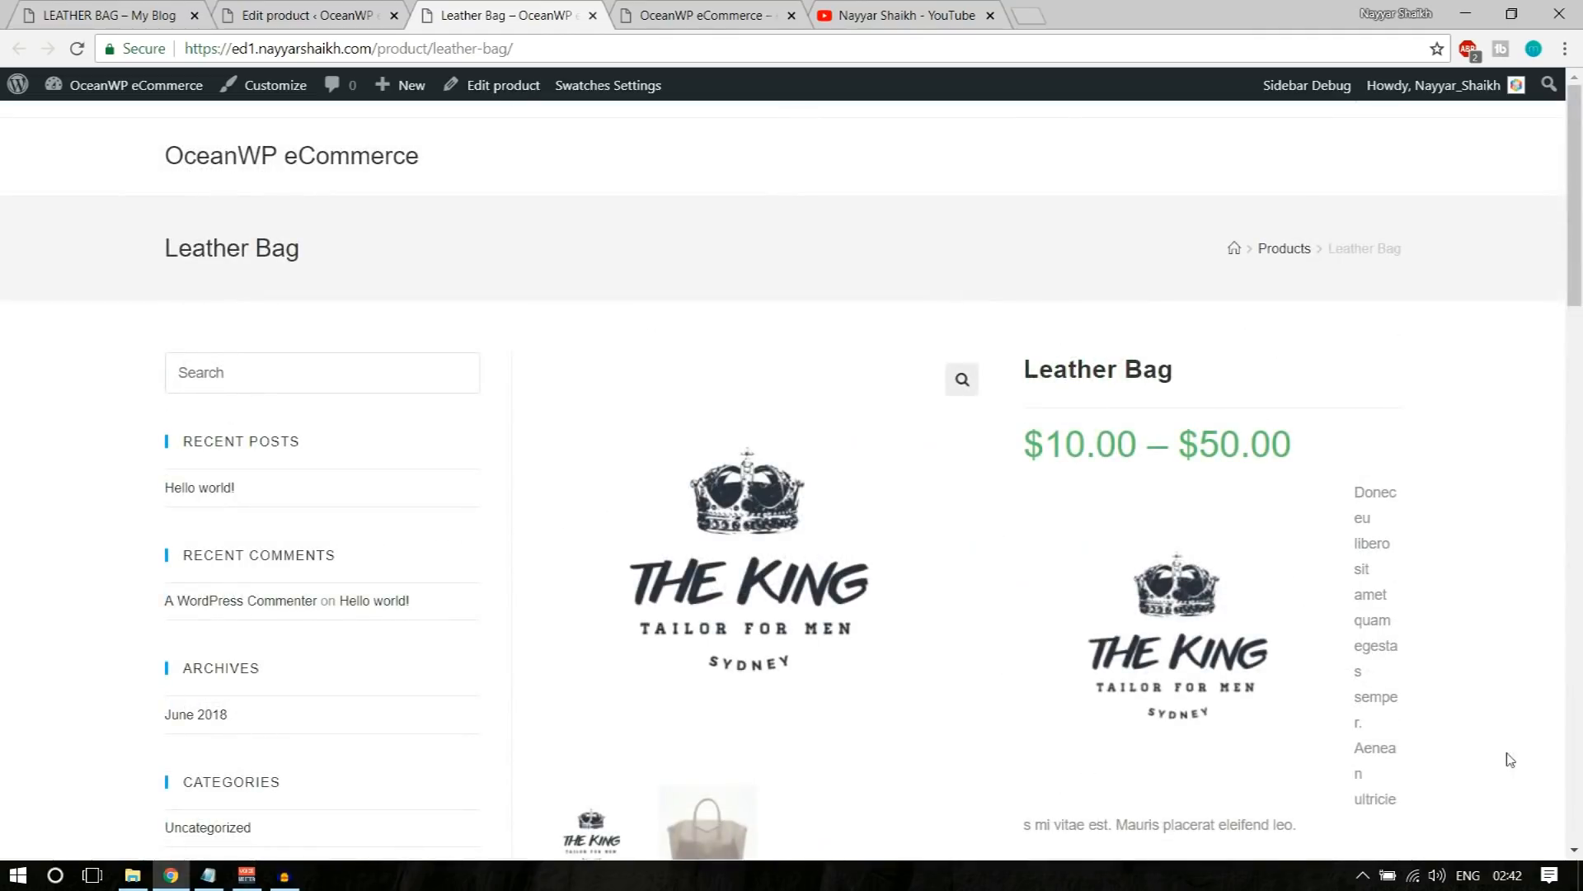
Step: Return to the Leather Bag editor and view the available product types, keeping Variable product
click(301, 13)
scroll(800, 594, down, 8)
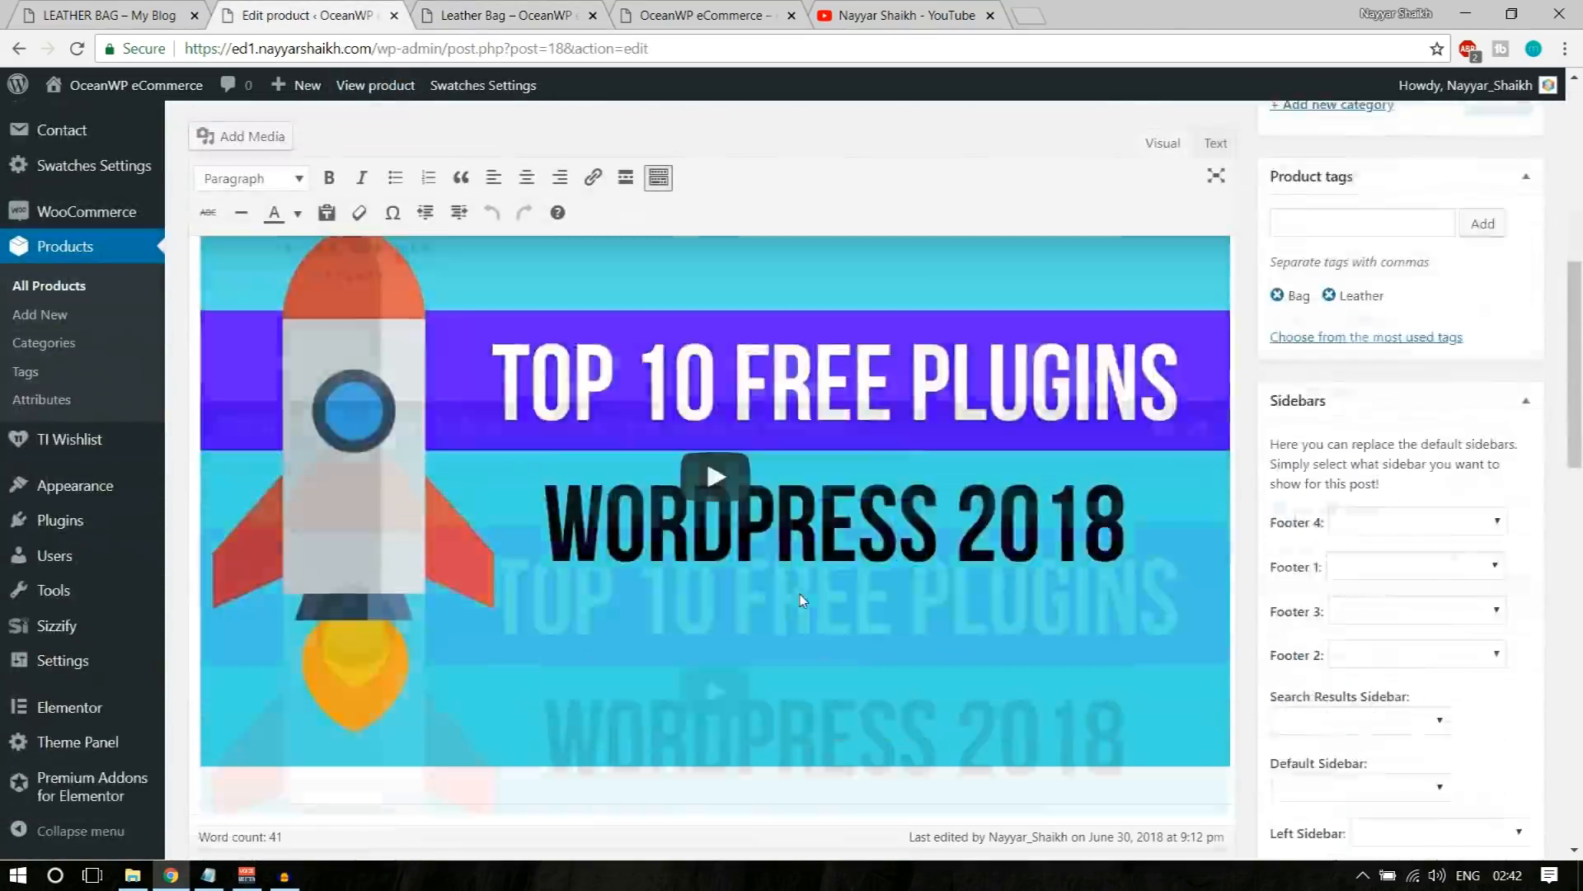
scroll(800, 594, down, 10)
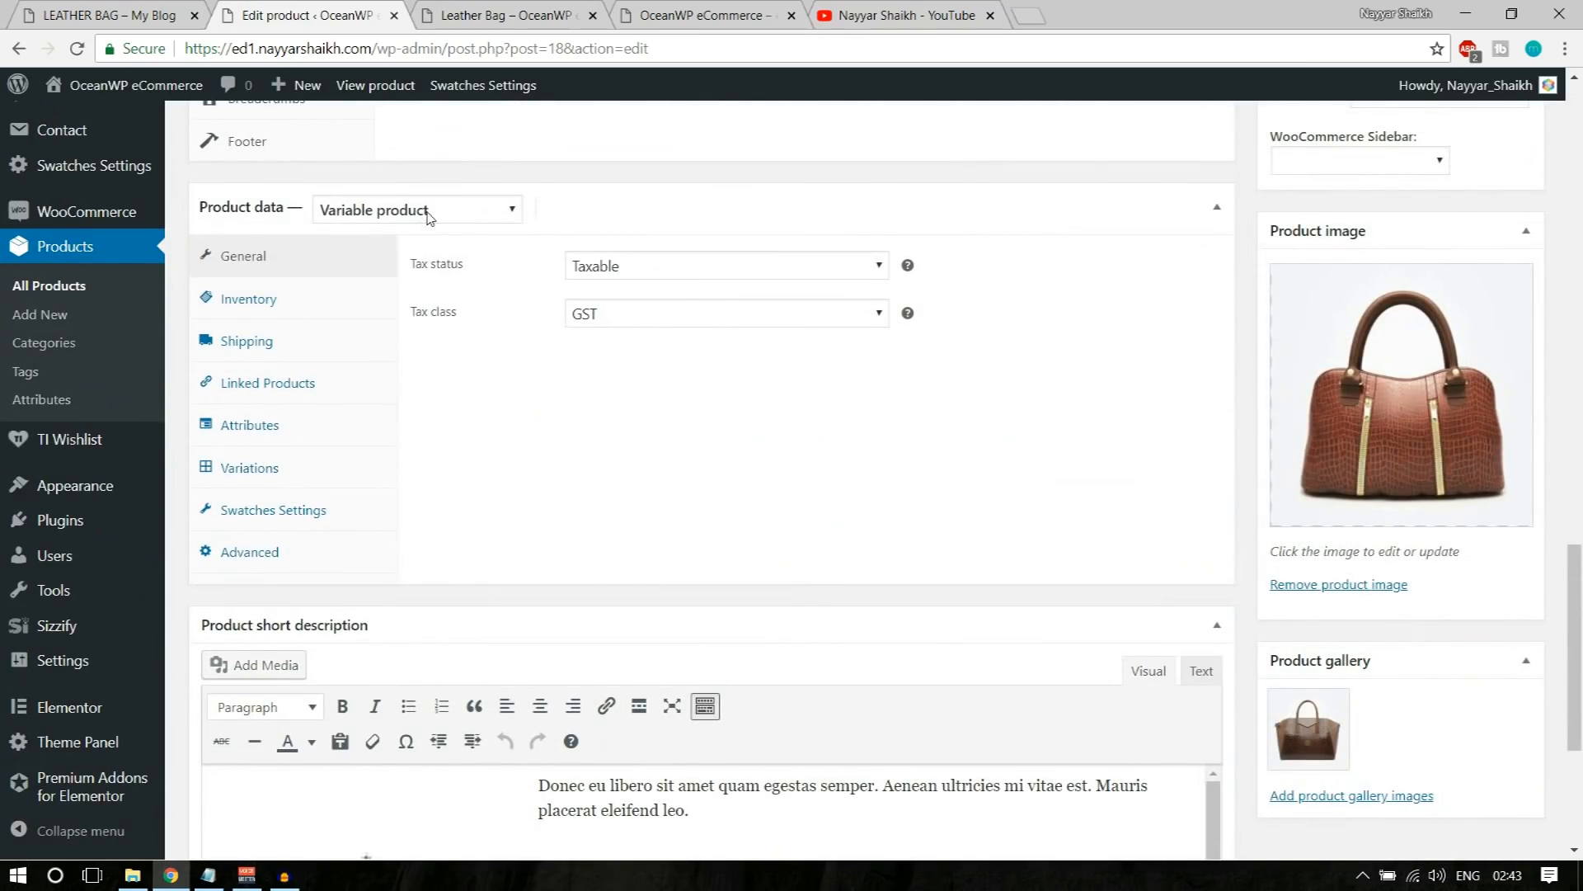
click(428, 217)
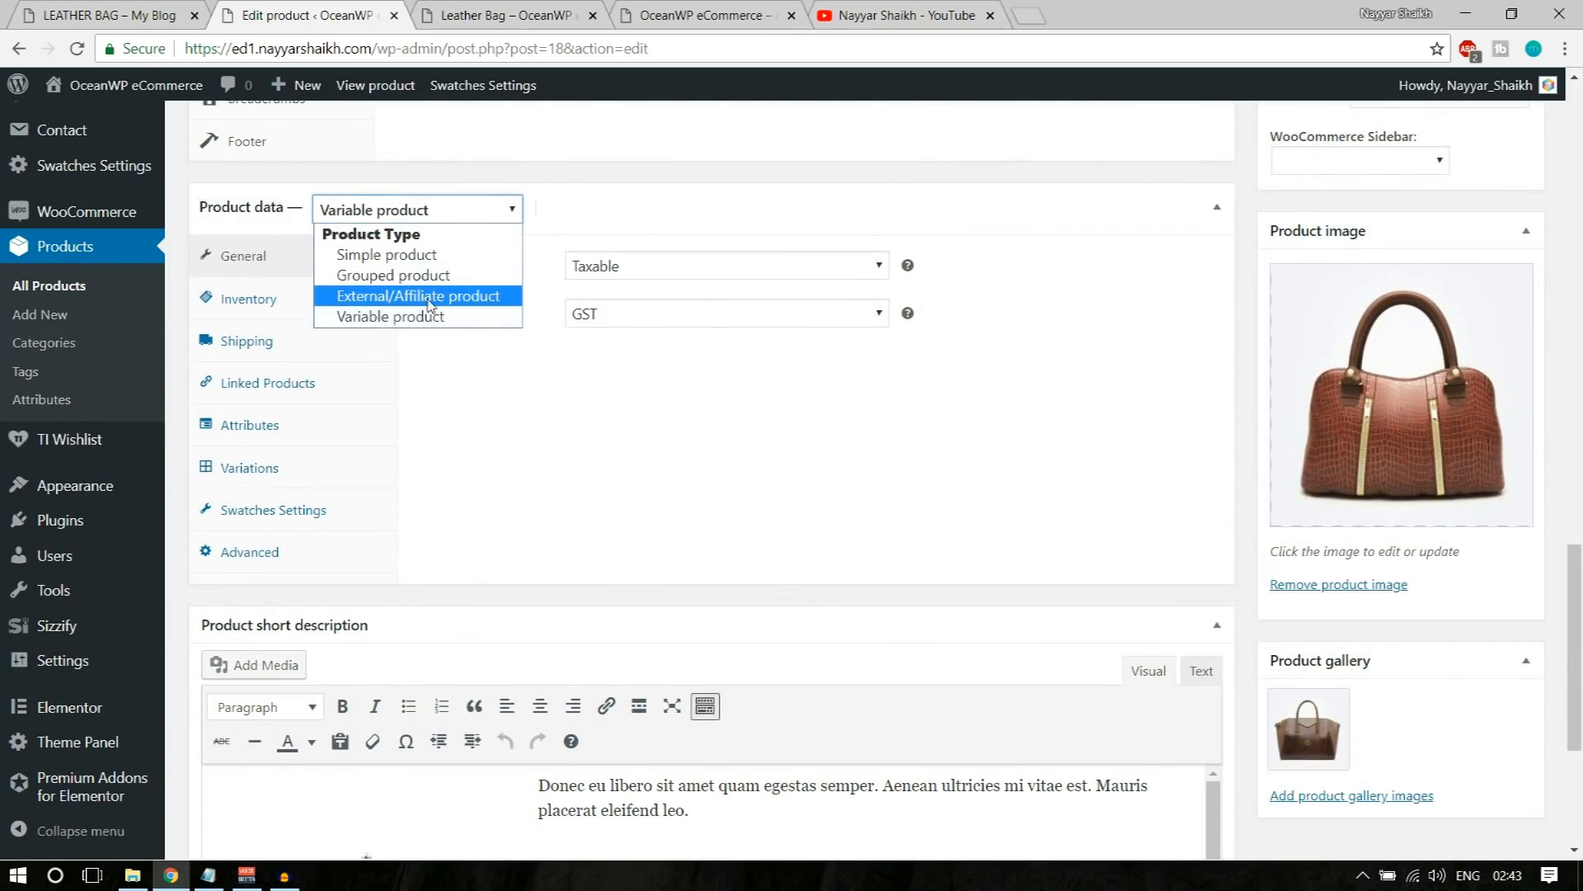
click(528, 422)
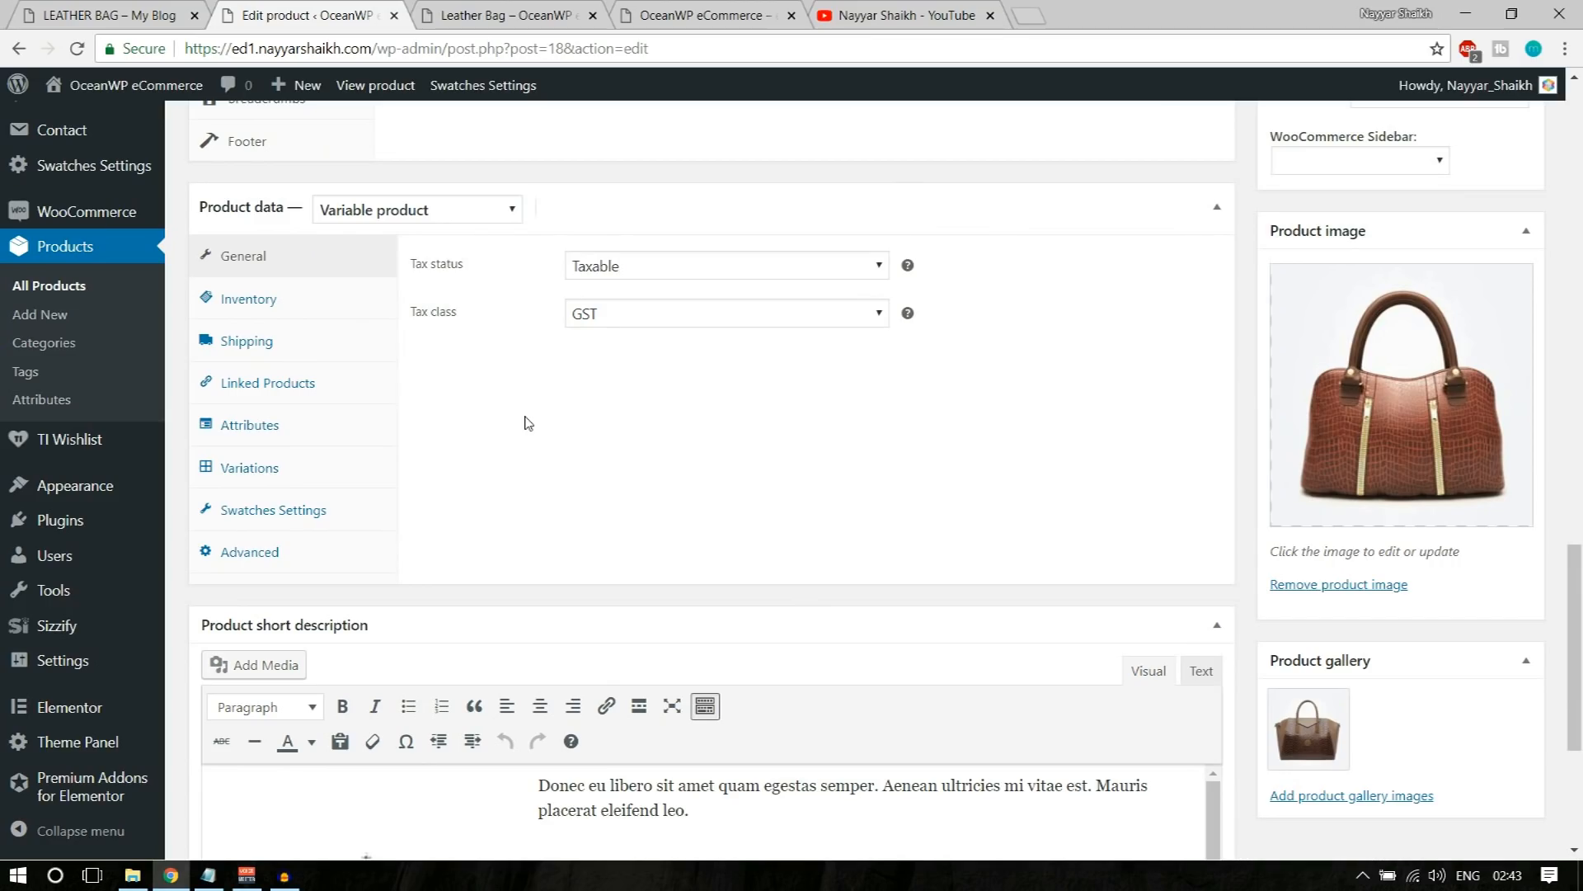
Step: Switch to the open YouTube channel page and look through its uploads and playlists
click(865, 16)
scroll(632, 206, up, 4)
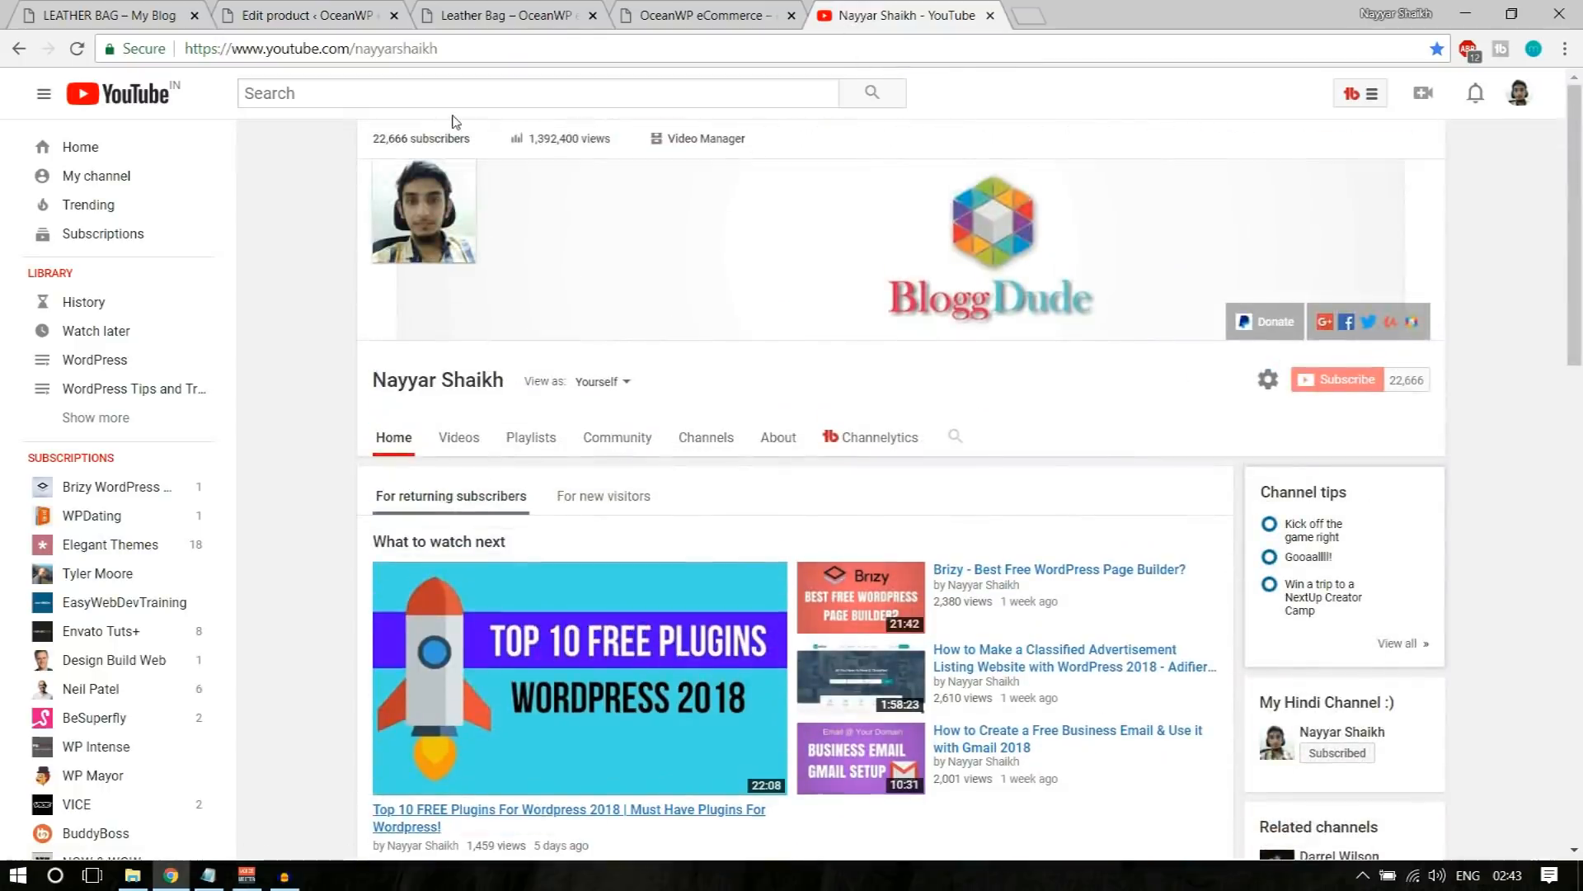
scroll(765, 387, down, 9)
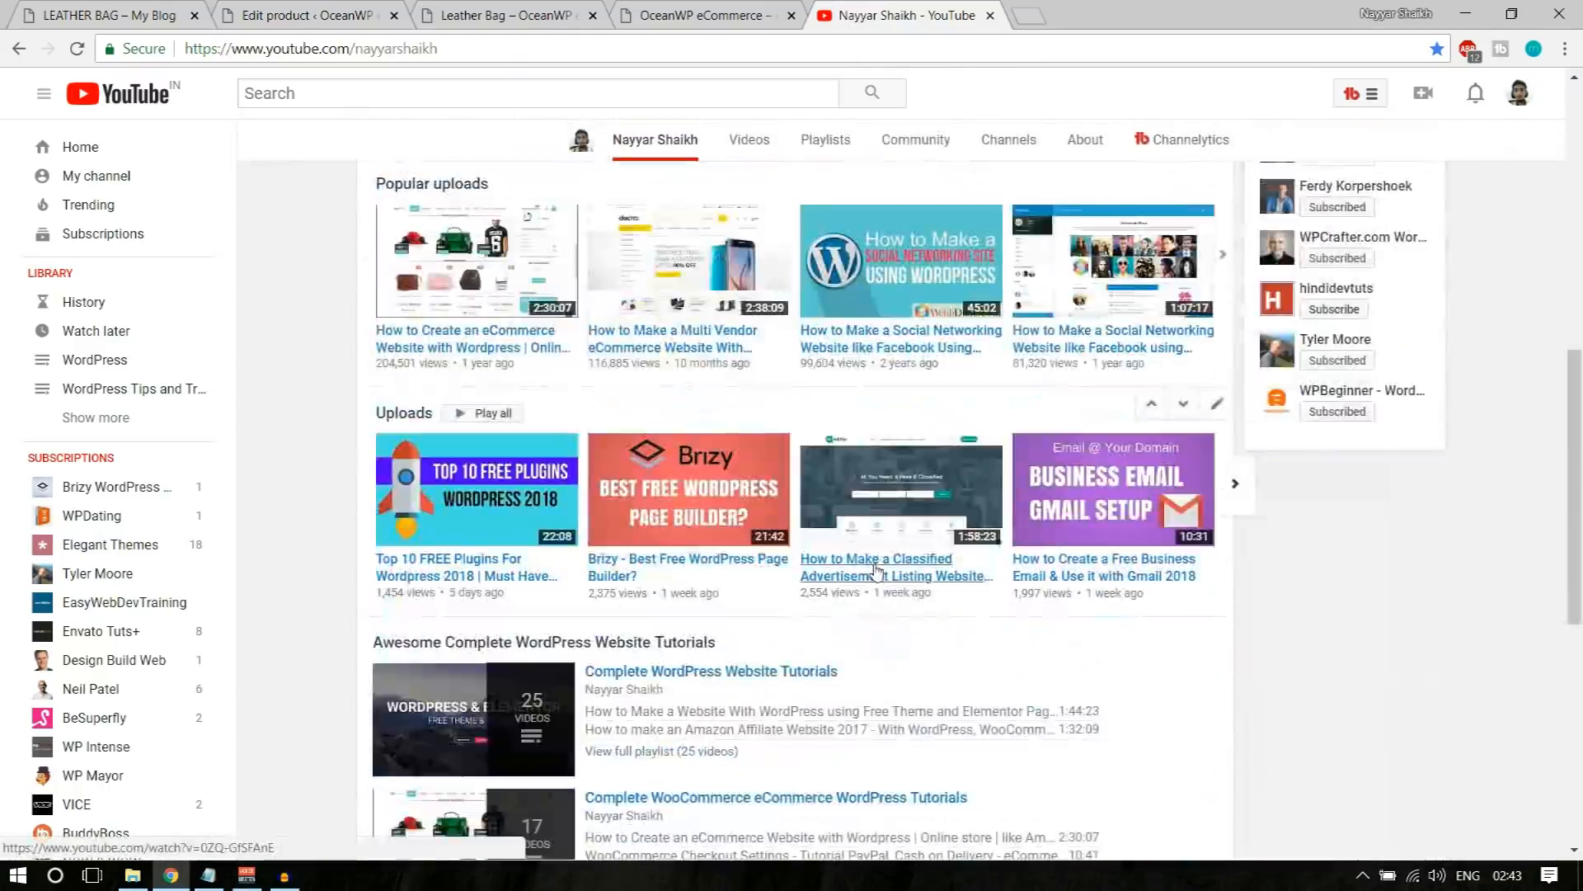
scroll(930, 614, up, 8)
Step: Search YouTube for the channel owner's name plus "woocommerce" and look through the resulting videos
click(476, 102)
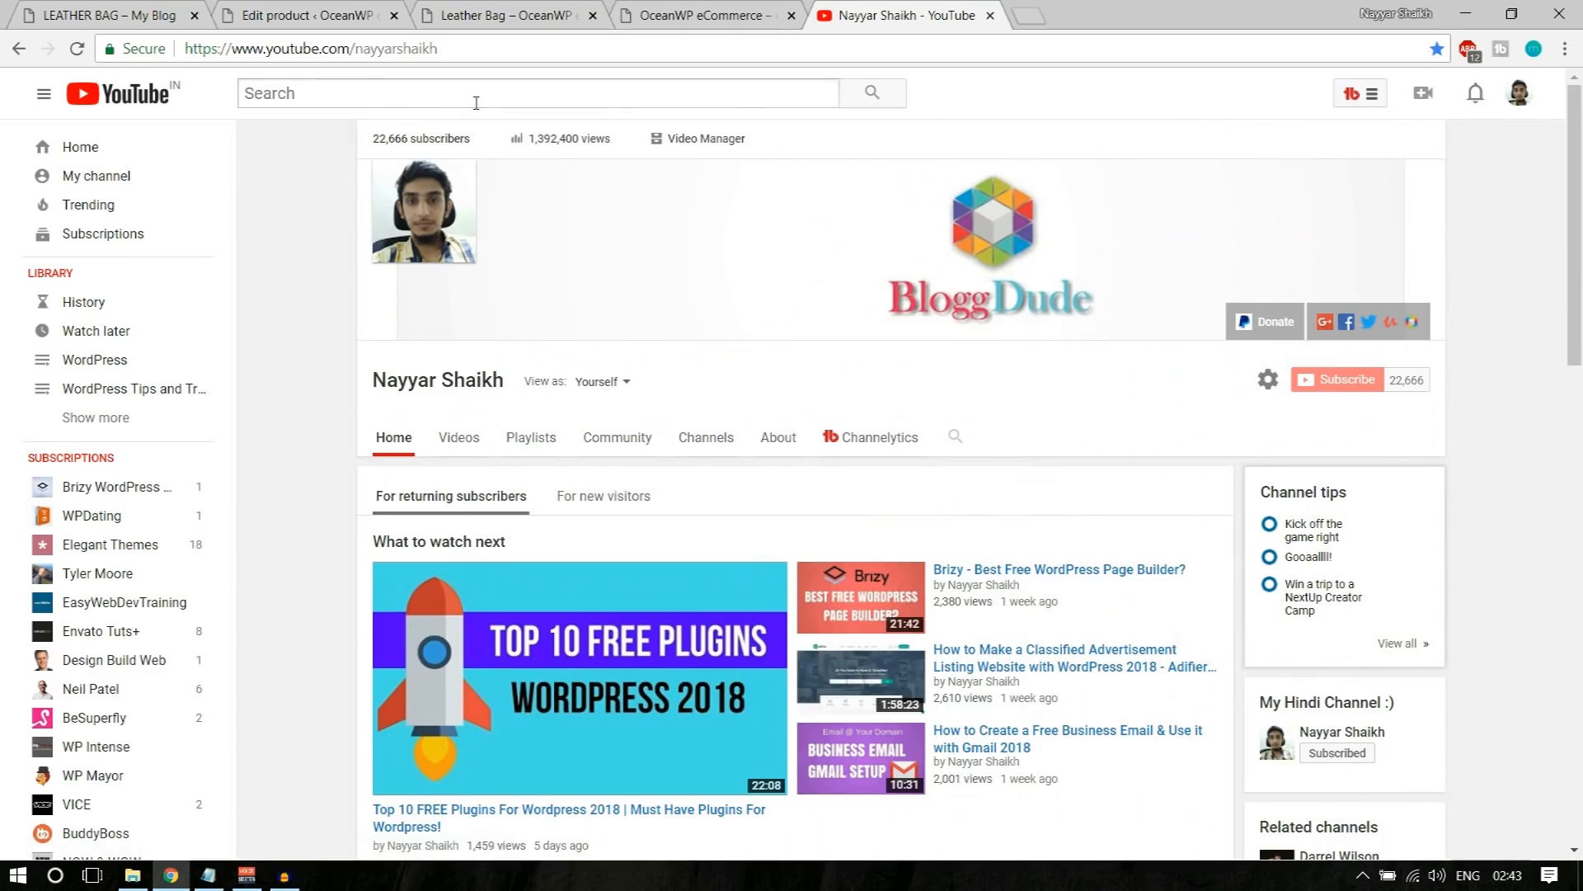
text(nay)
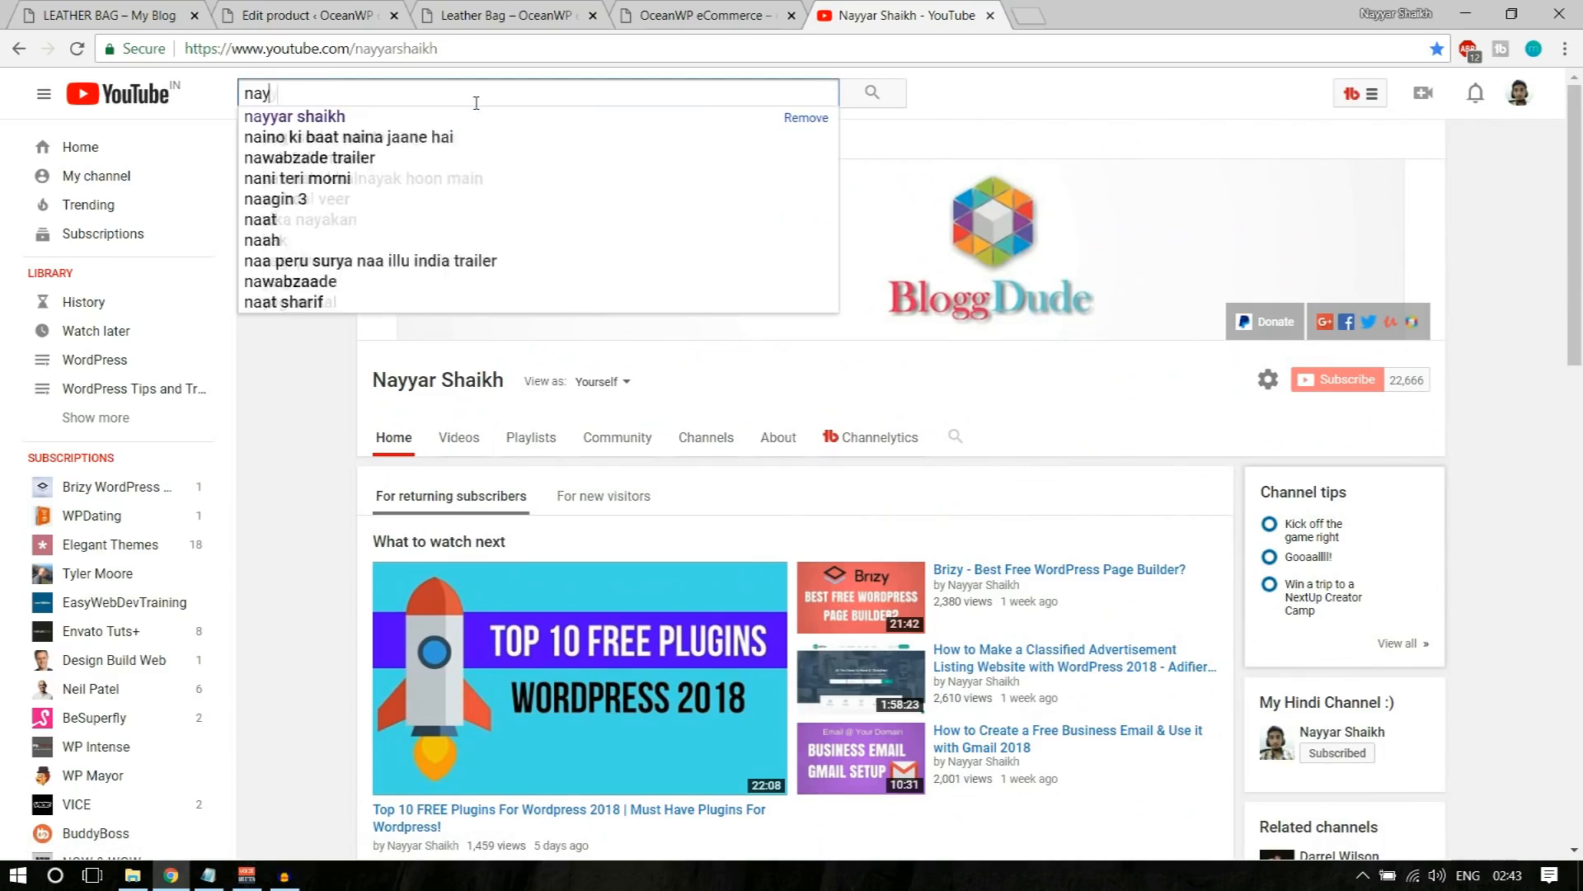
text(yar shaikh wooco)
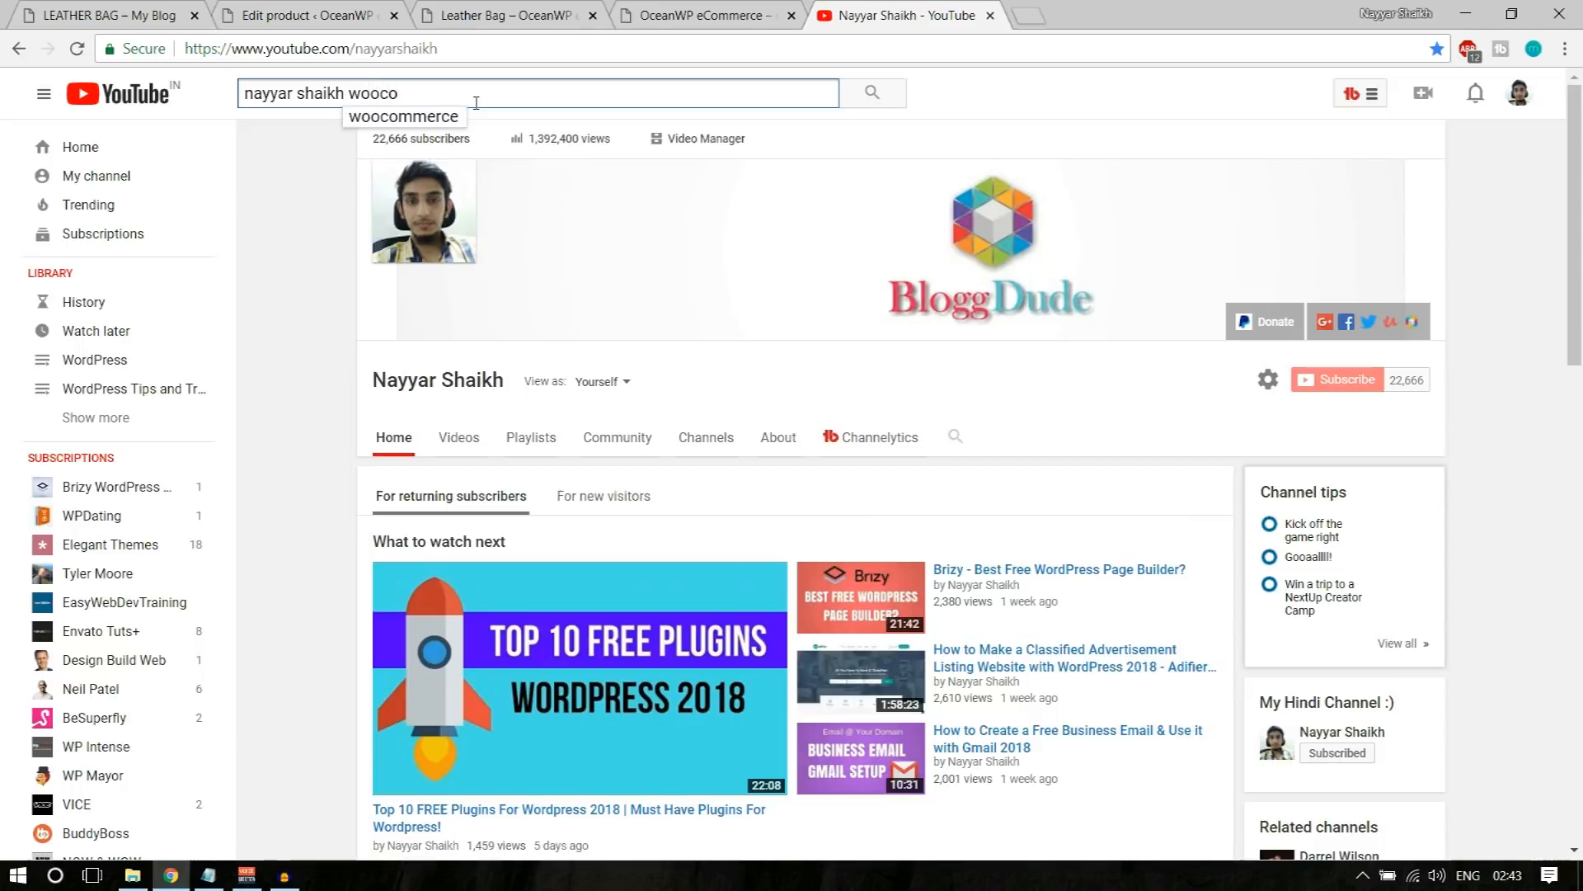
text(mmerce)
key(Return)
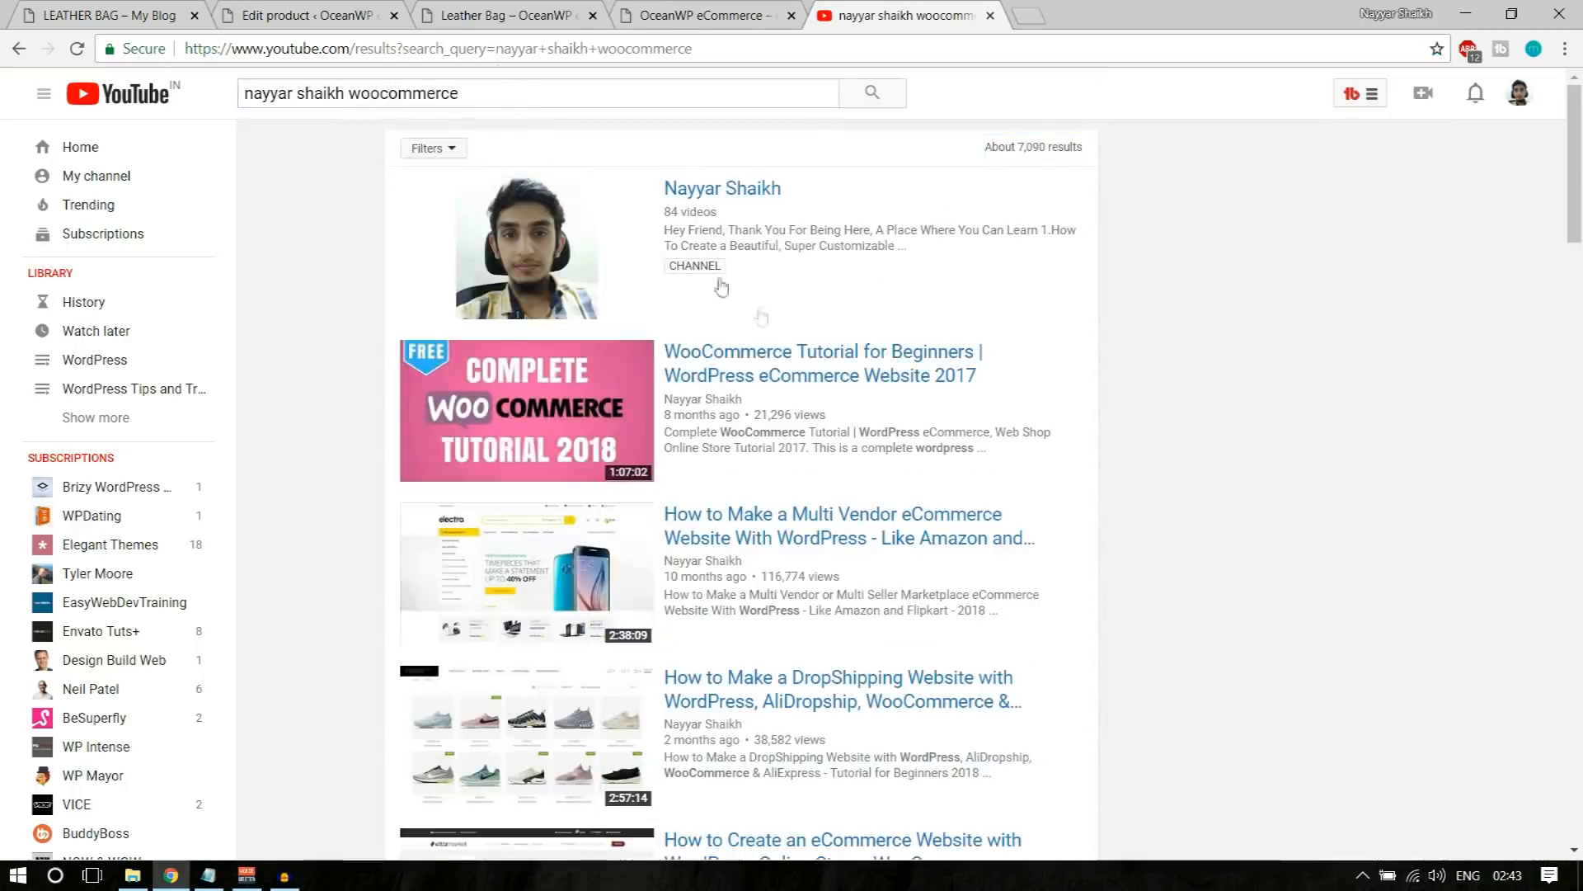
scroll(576, 435, down, 2)
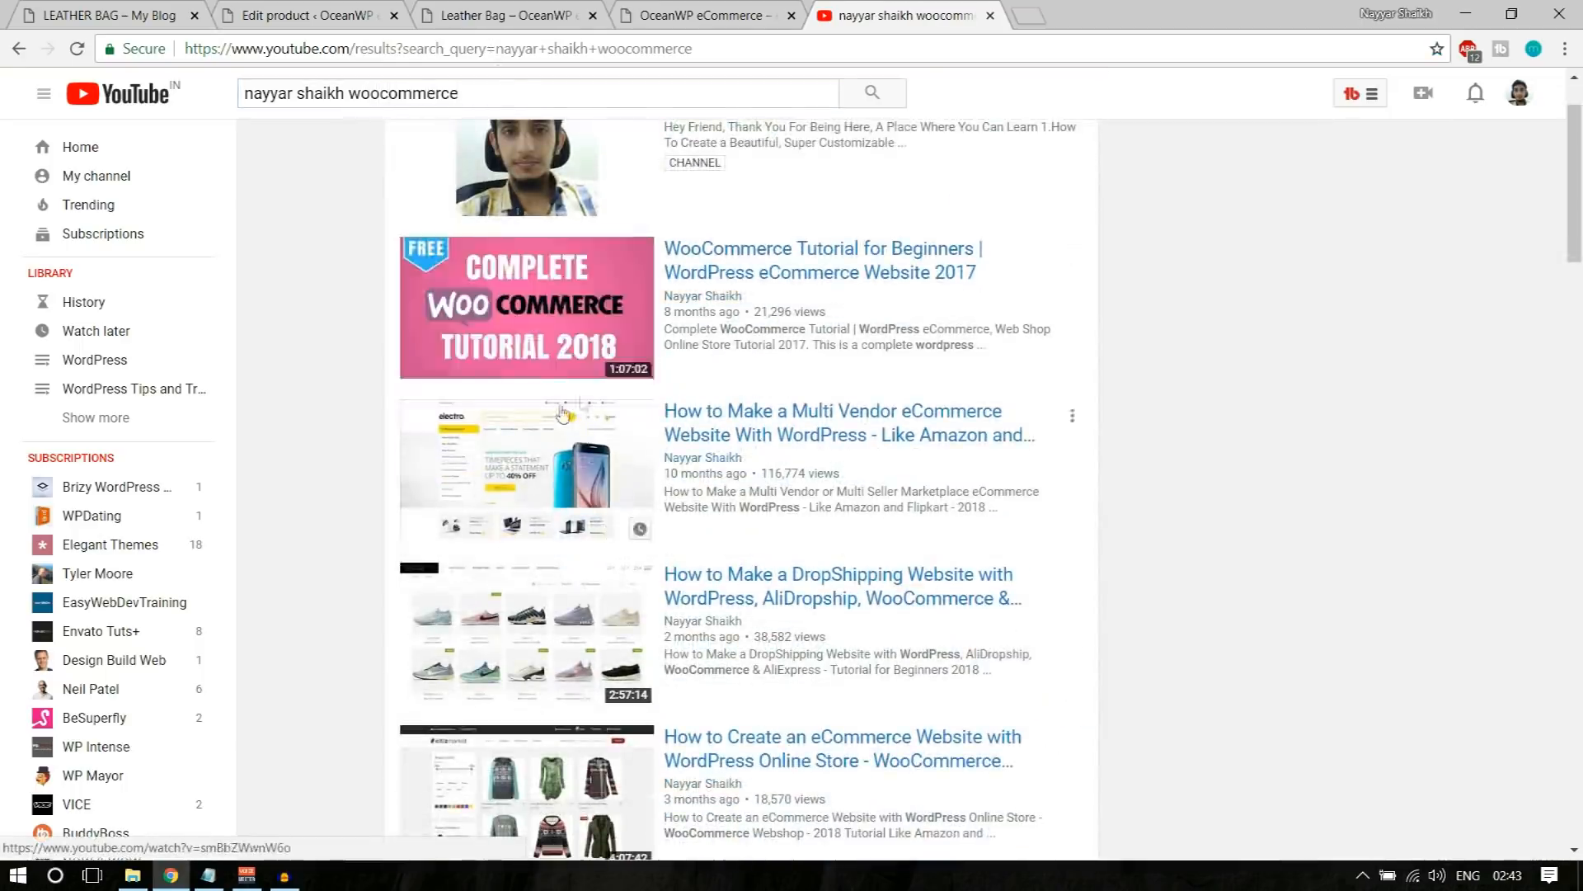
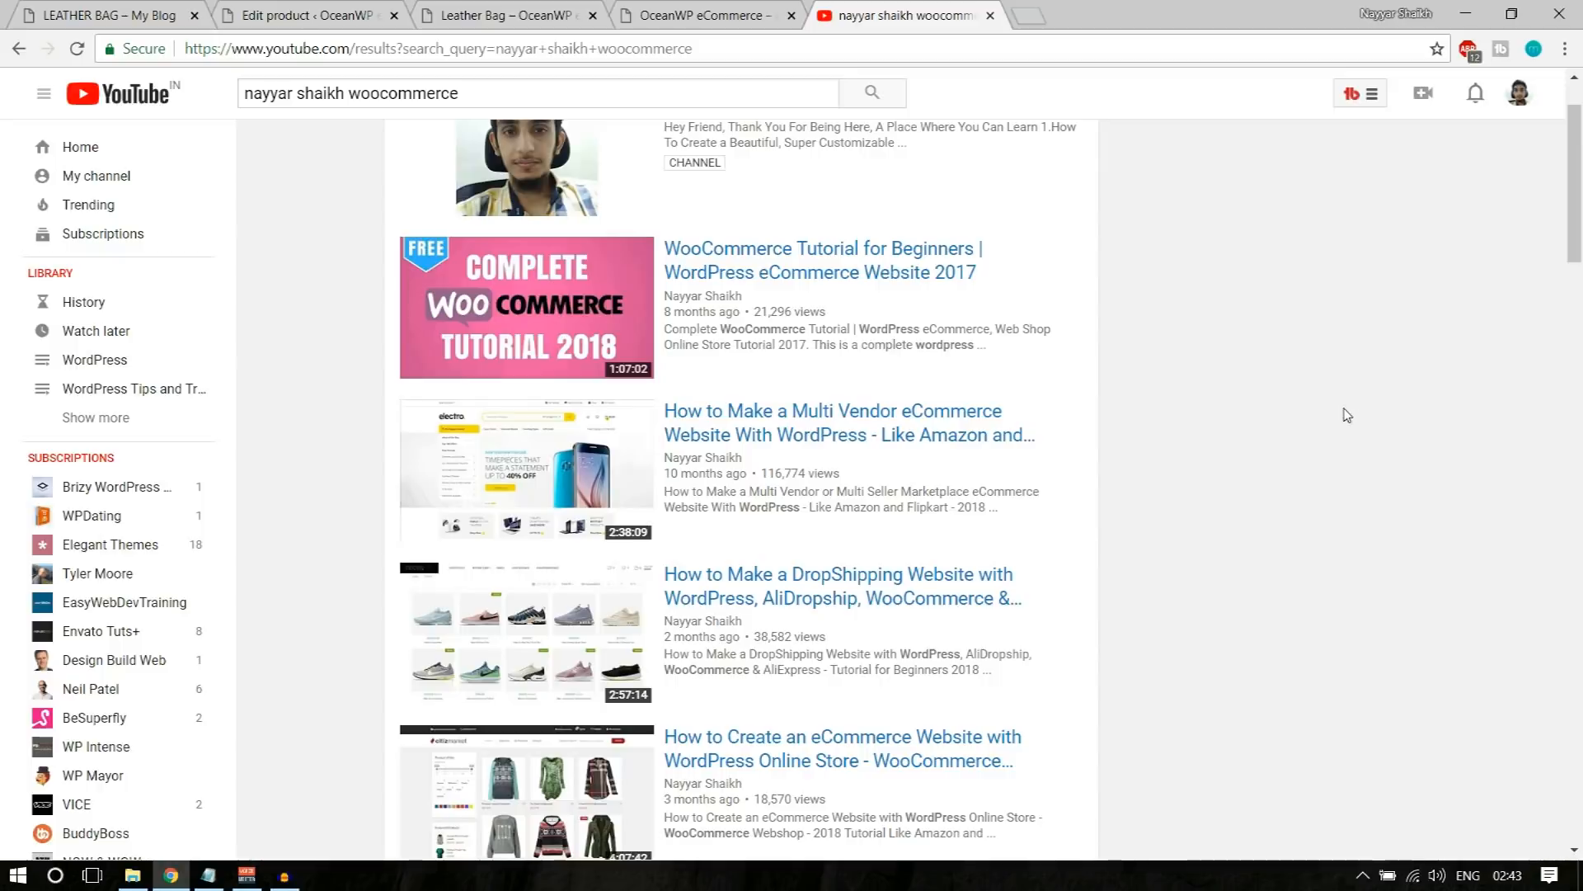
Step: Look through the YouTube search results for WooCommerce and eCommerce website tutorial videos
scroll(1347, 415, down, 3)
scroll(1347, 415, up, 4)
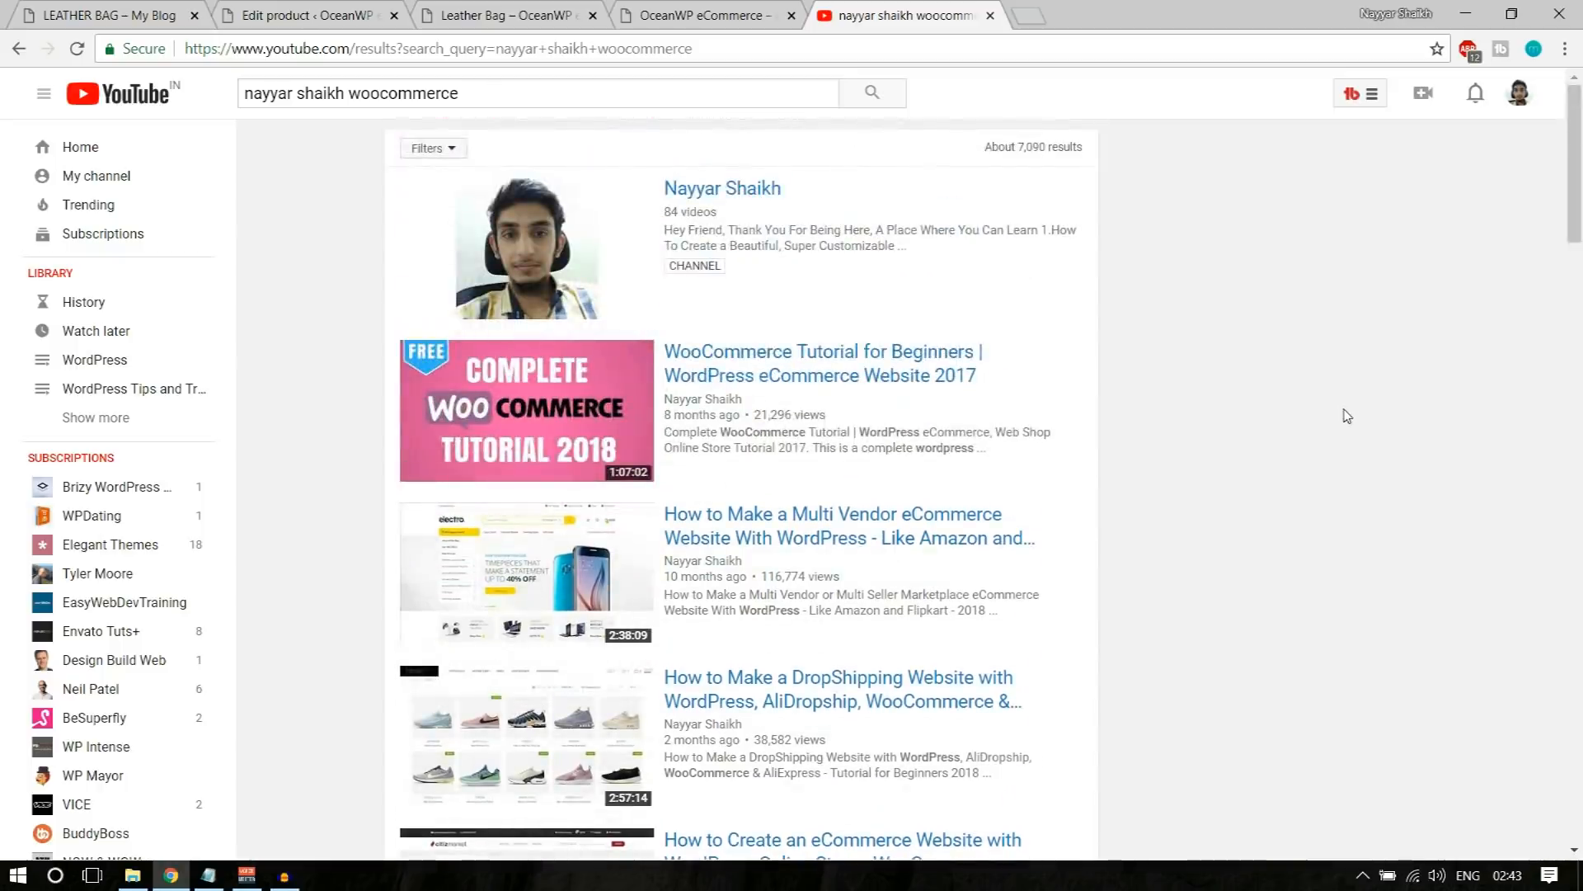
scroll(1346, 415, down, 2)
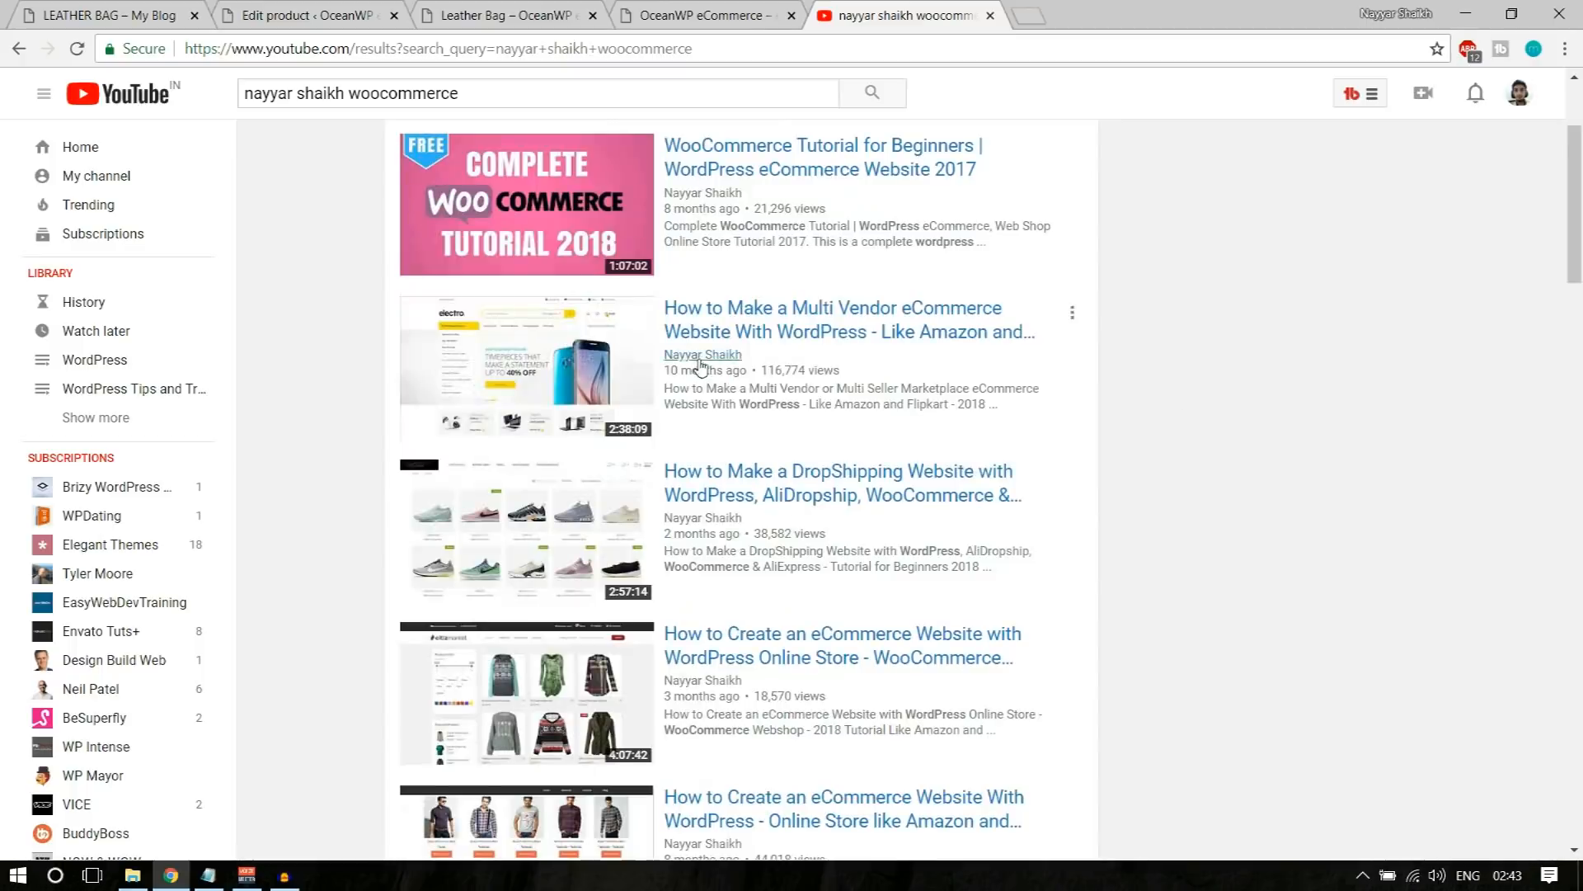
scroll(584, 580, down, 4)
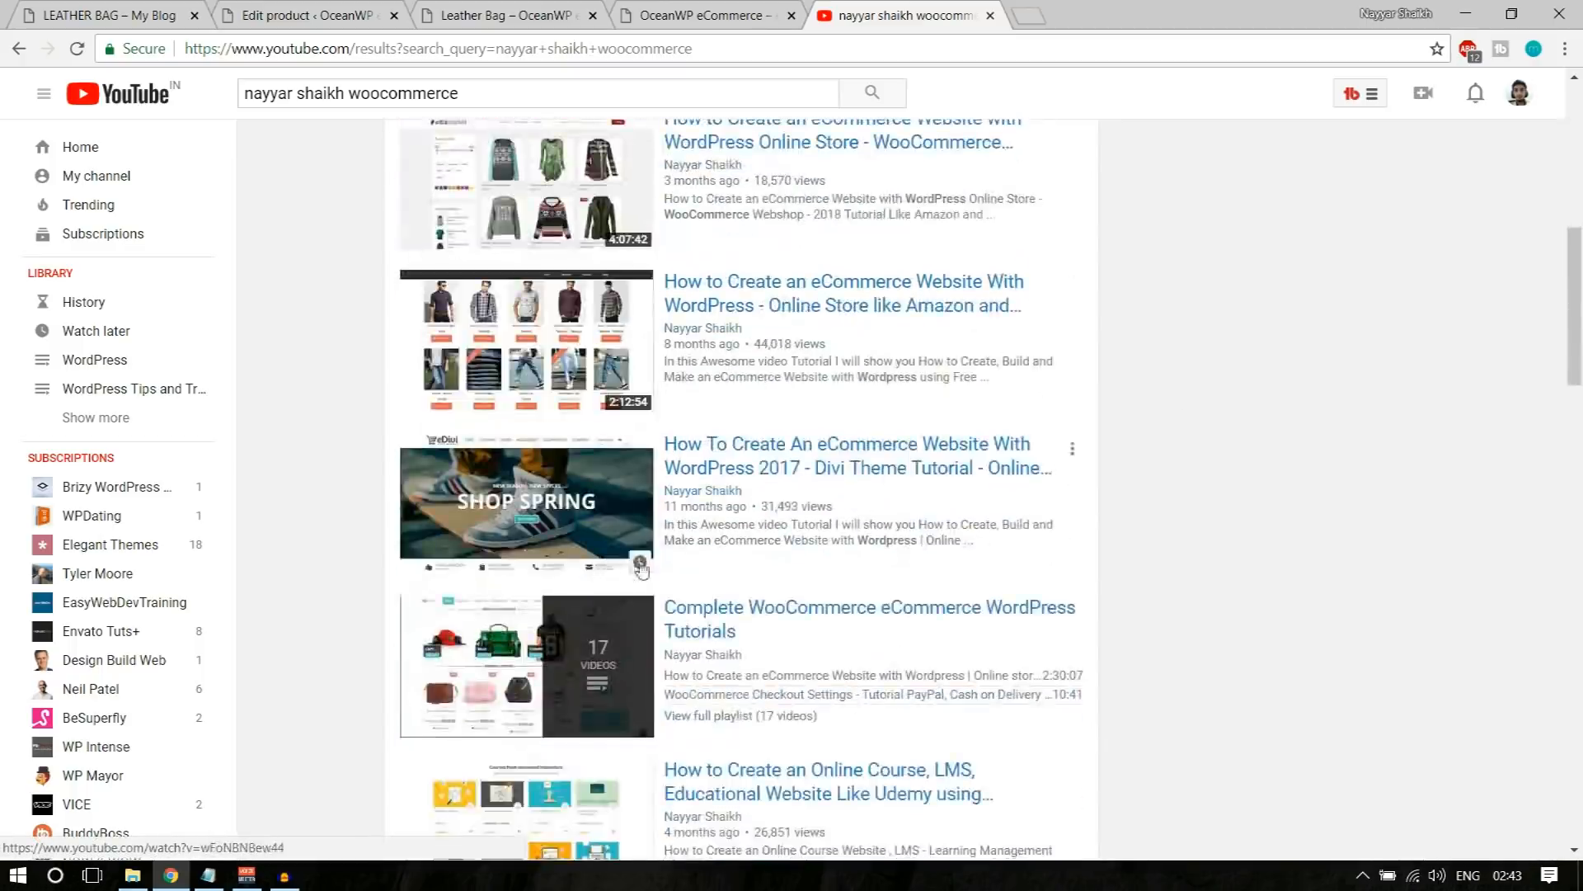
scroll(620, 467, up, 8)
scroll(620, 467, down, 14)
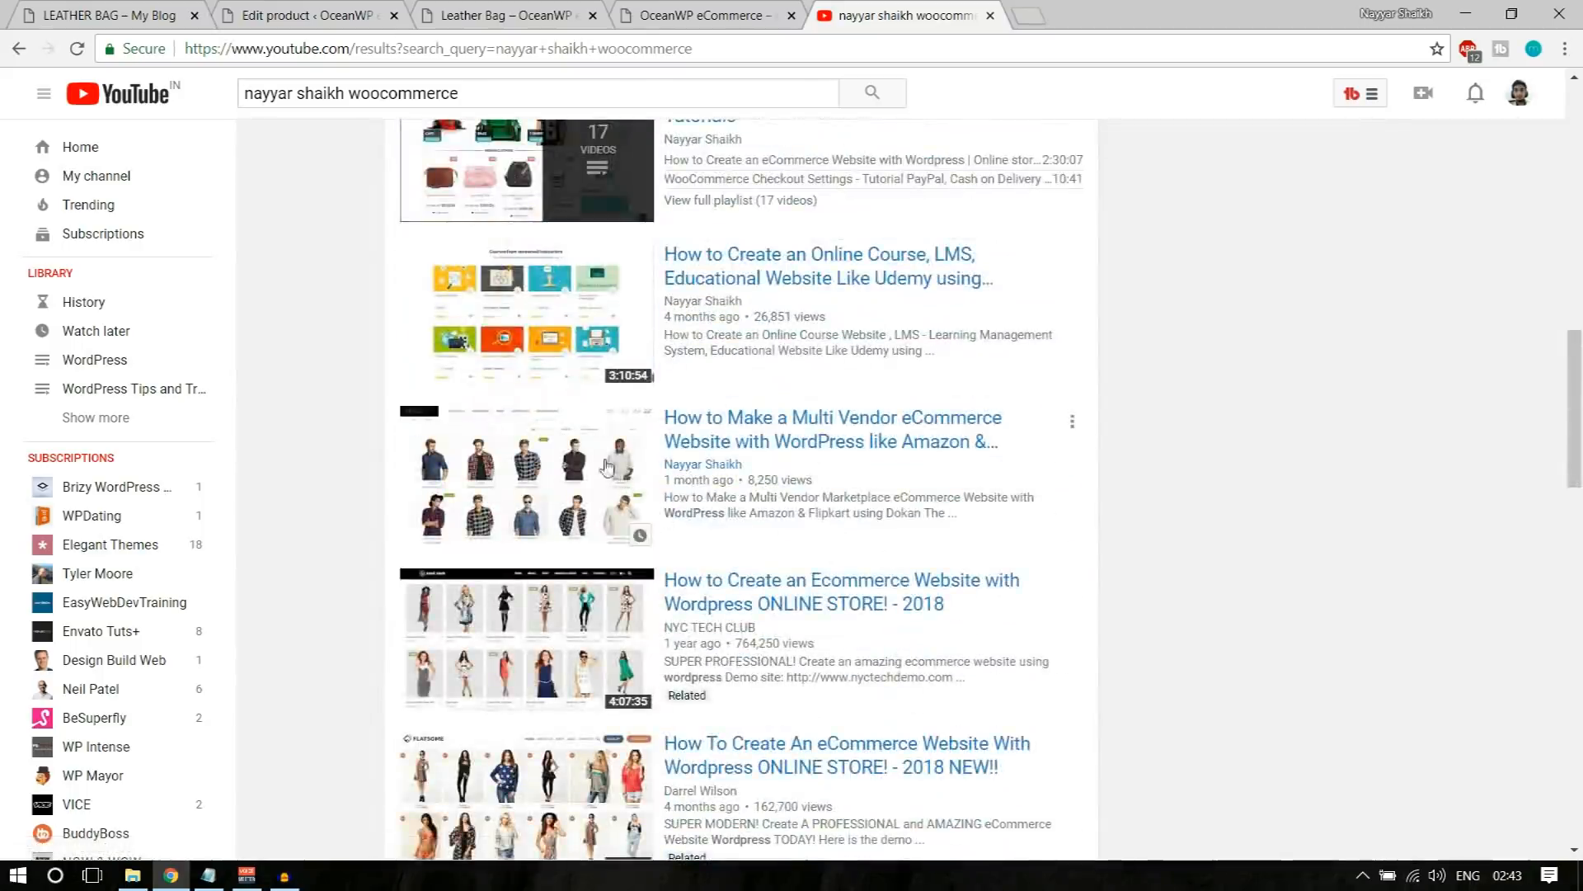
scroll(887, 557, down, 2)
scroll(1186, 554, up, 8)
scroll(1185, 554, up, 6)
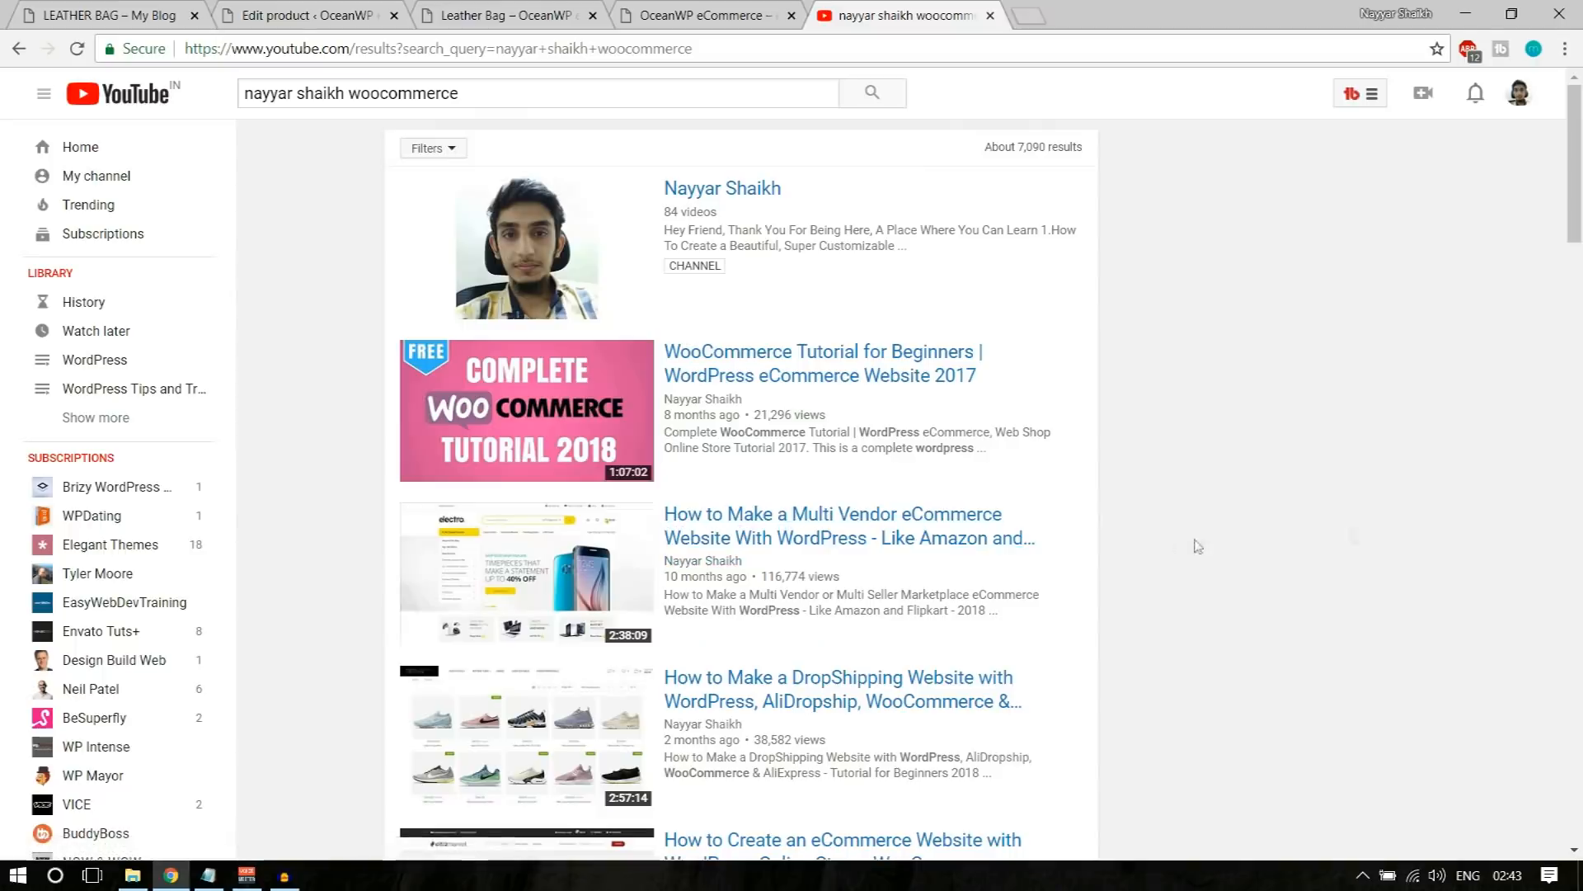
scroll(1195, 544, down, 4)
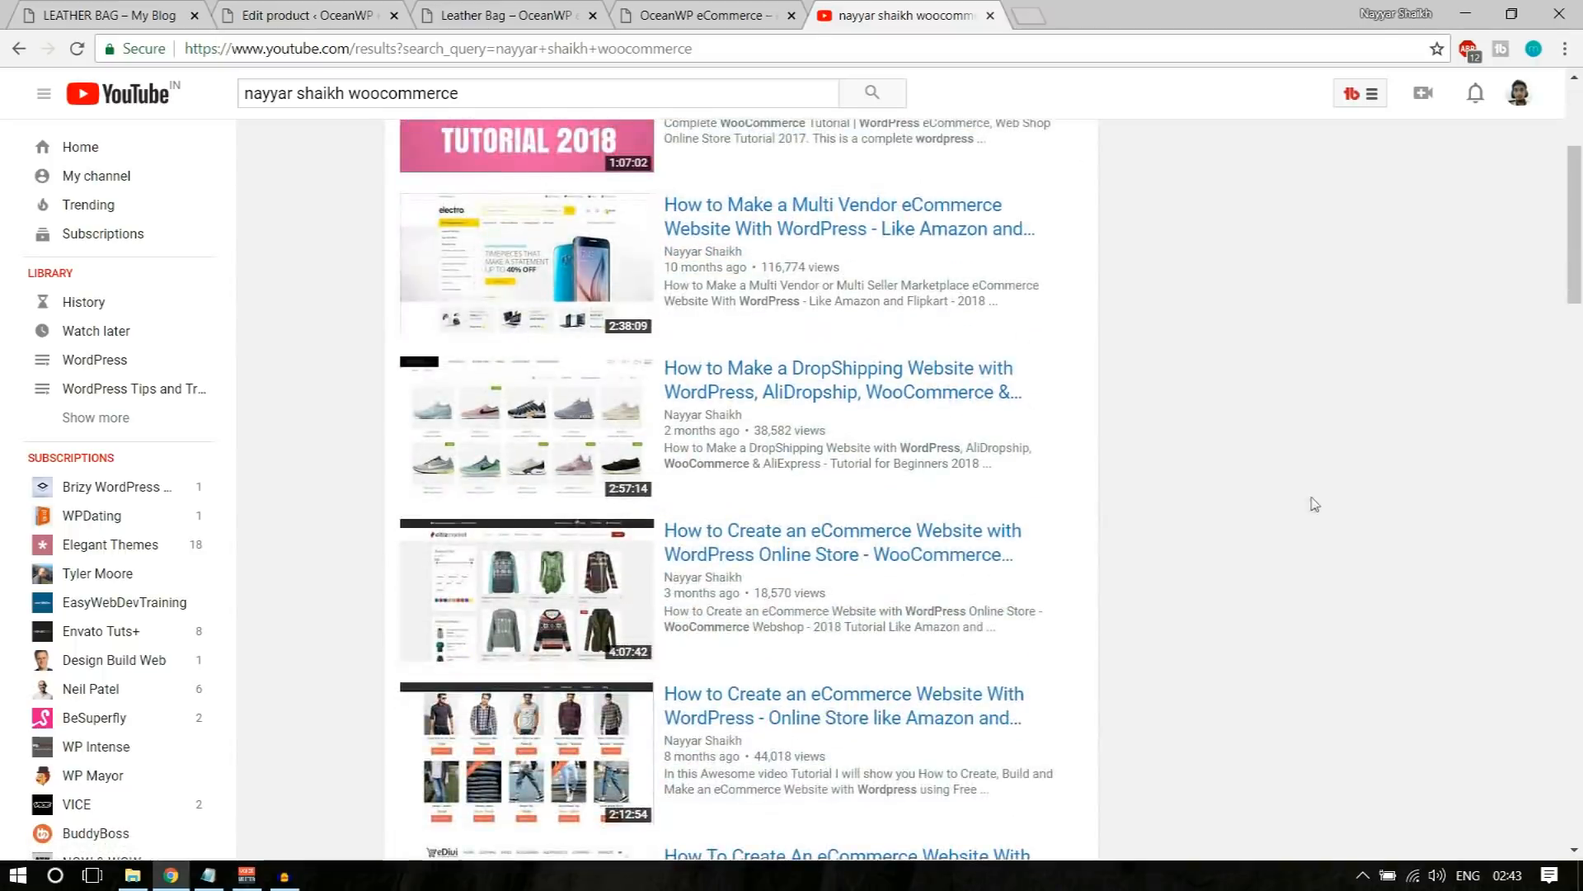
scroll(1311, 507, up, 4)
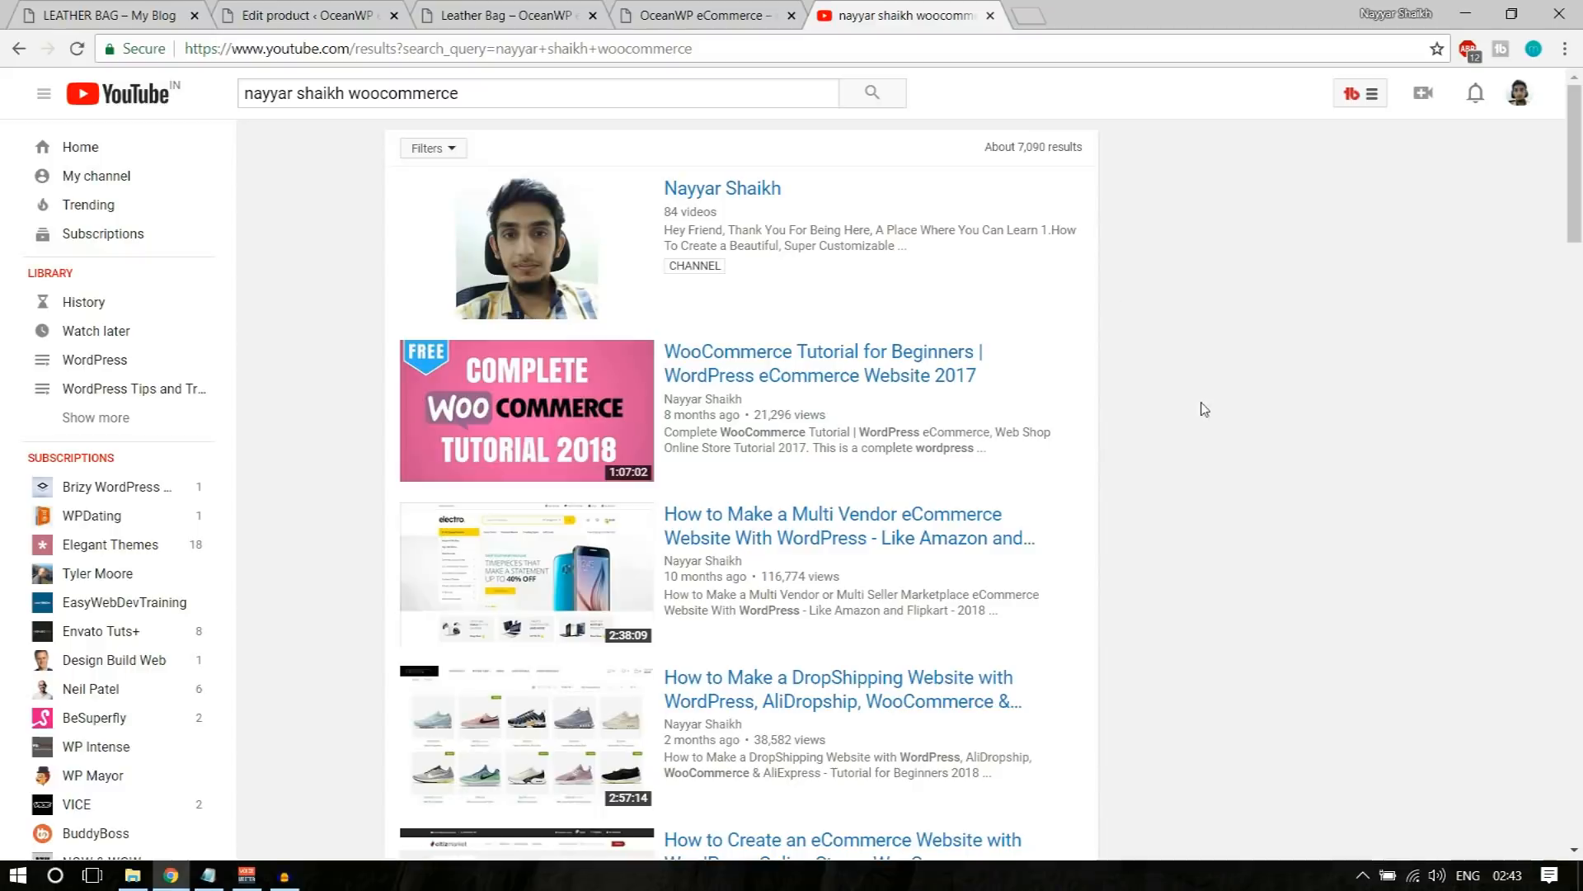
scroll(1204, 410, down, 3)
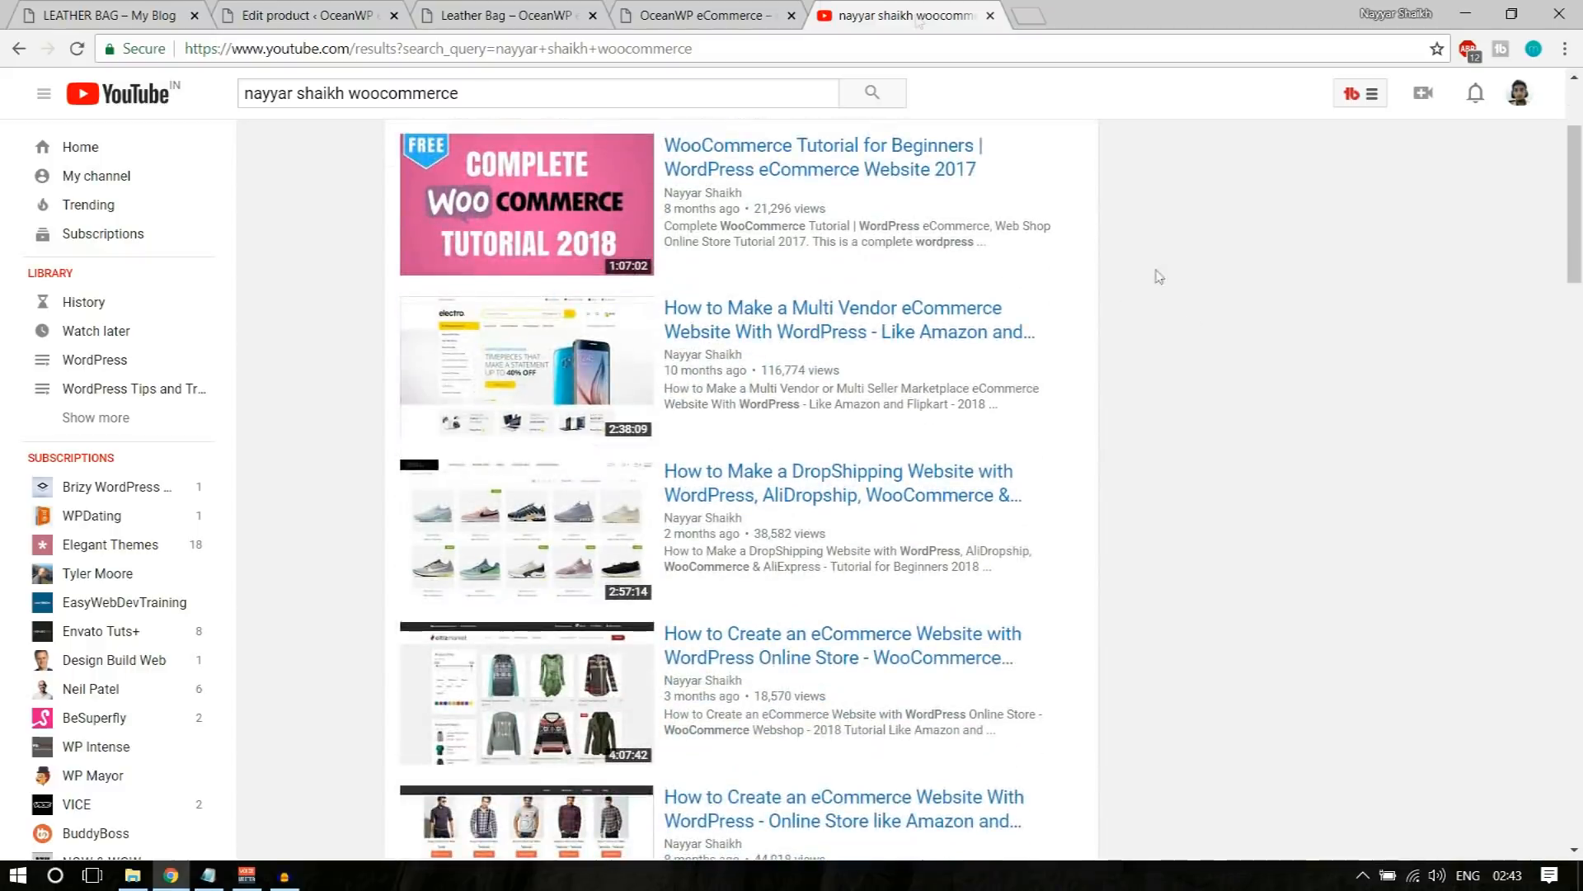
Step: Close the YouTube search results and return to the Leather Bag product page
click(528, 12)
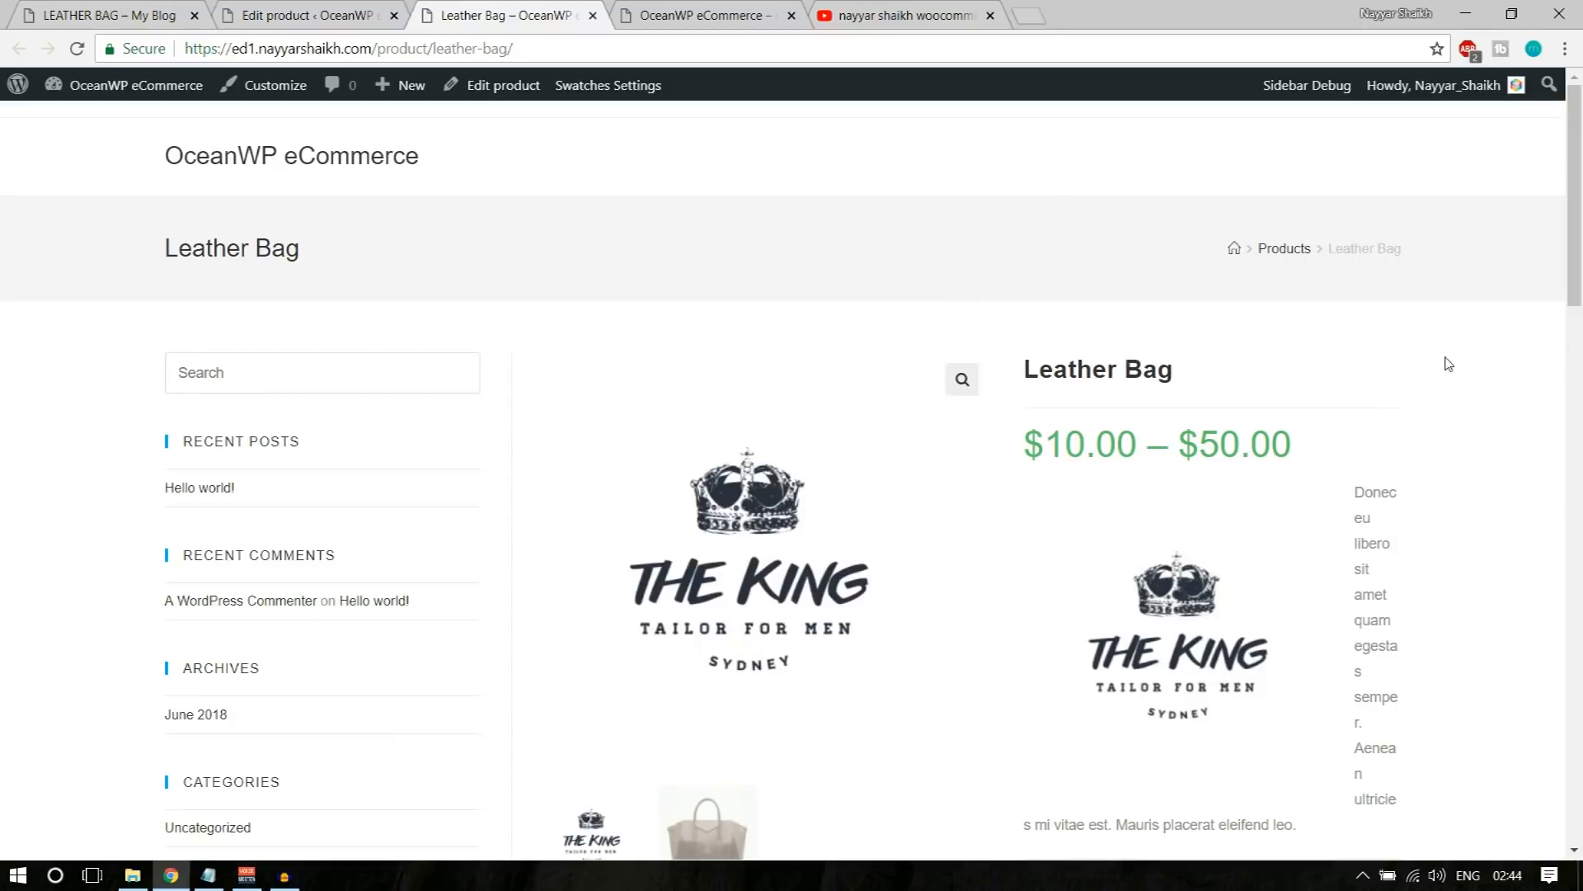
click(905, 15)
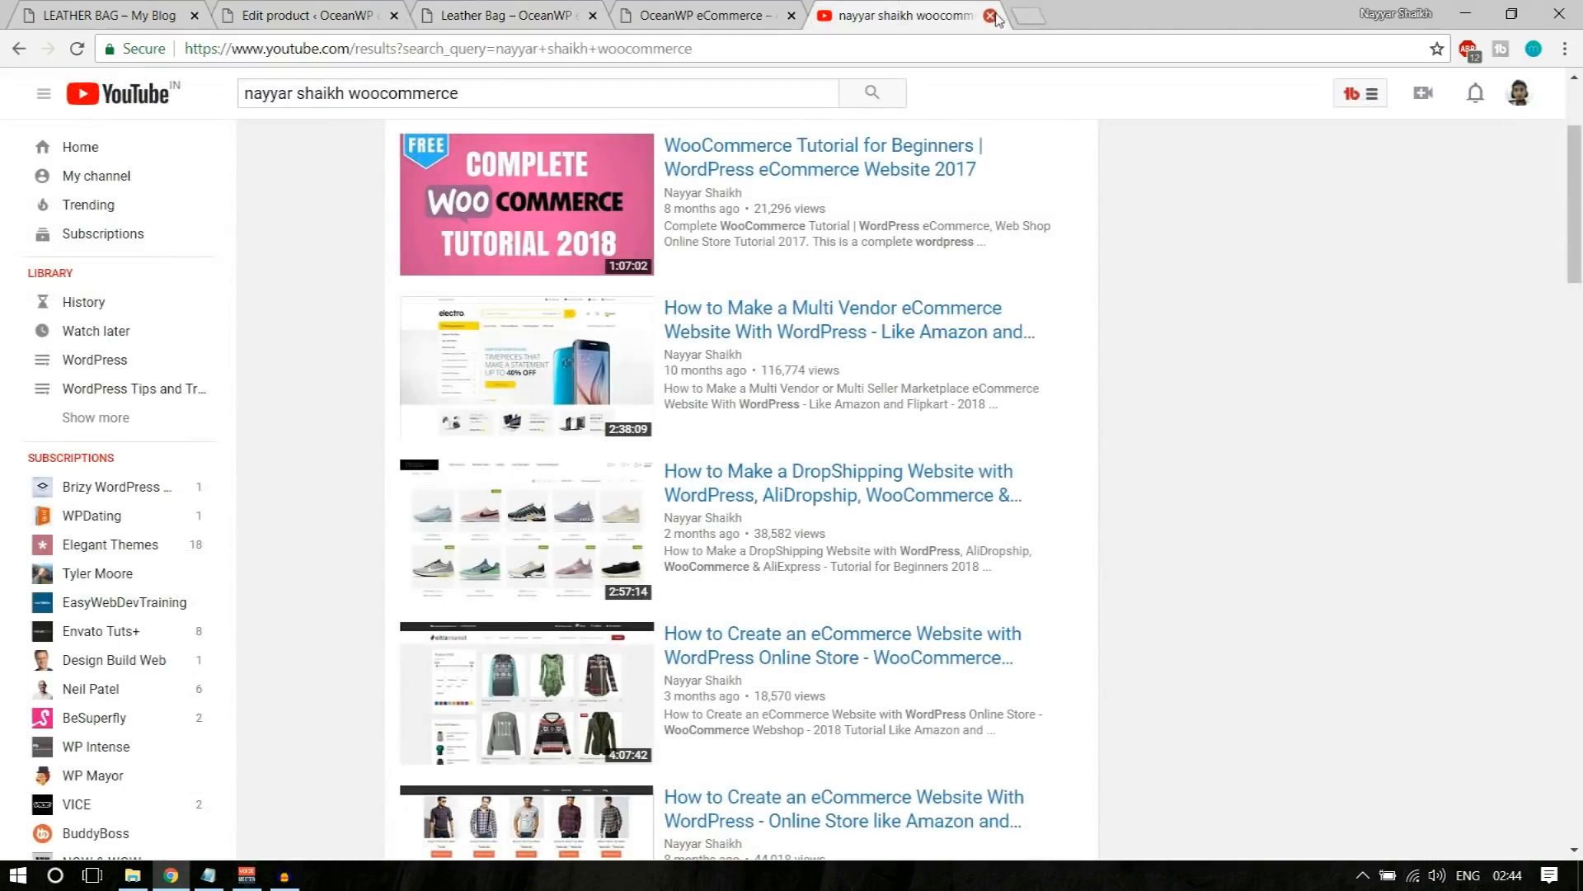
click(991, 15)
click(475, 6)
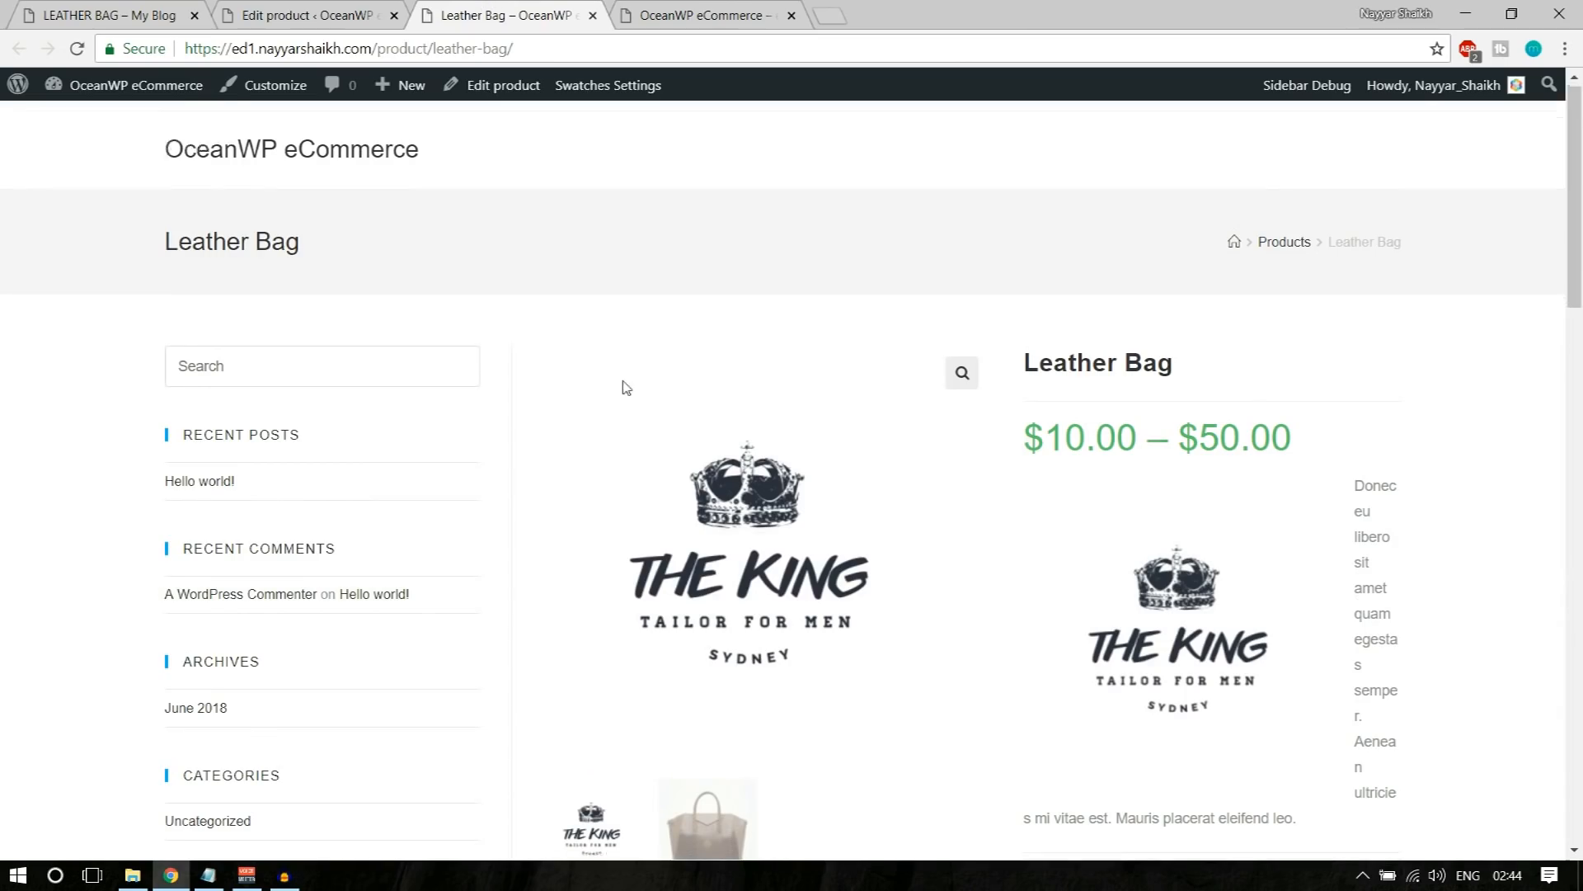
Step: Review the Leather Bag product page and show the handbag photo from its gallery
scroll(746, 555, down, 10)
scroll(829, 647, up, 8)
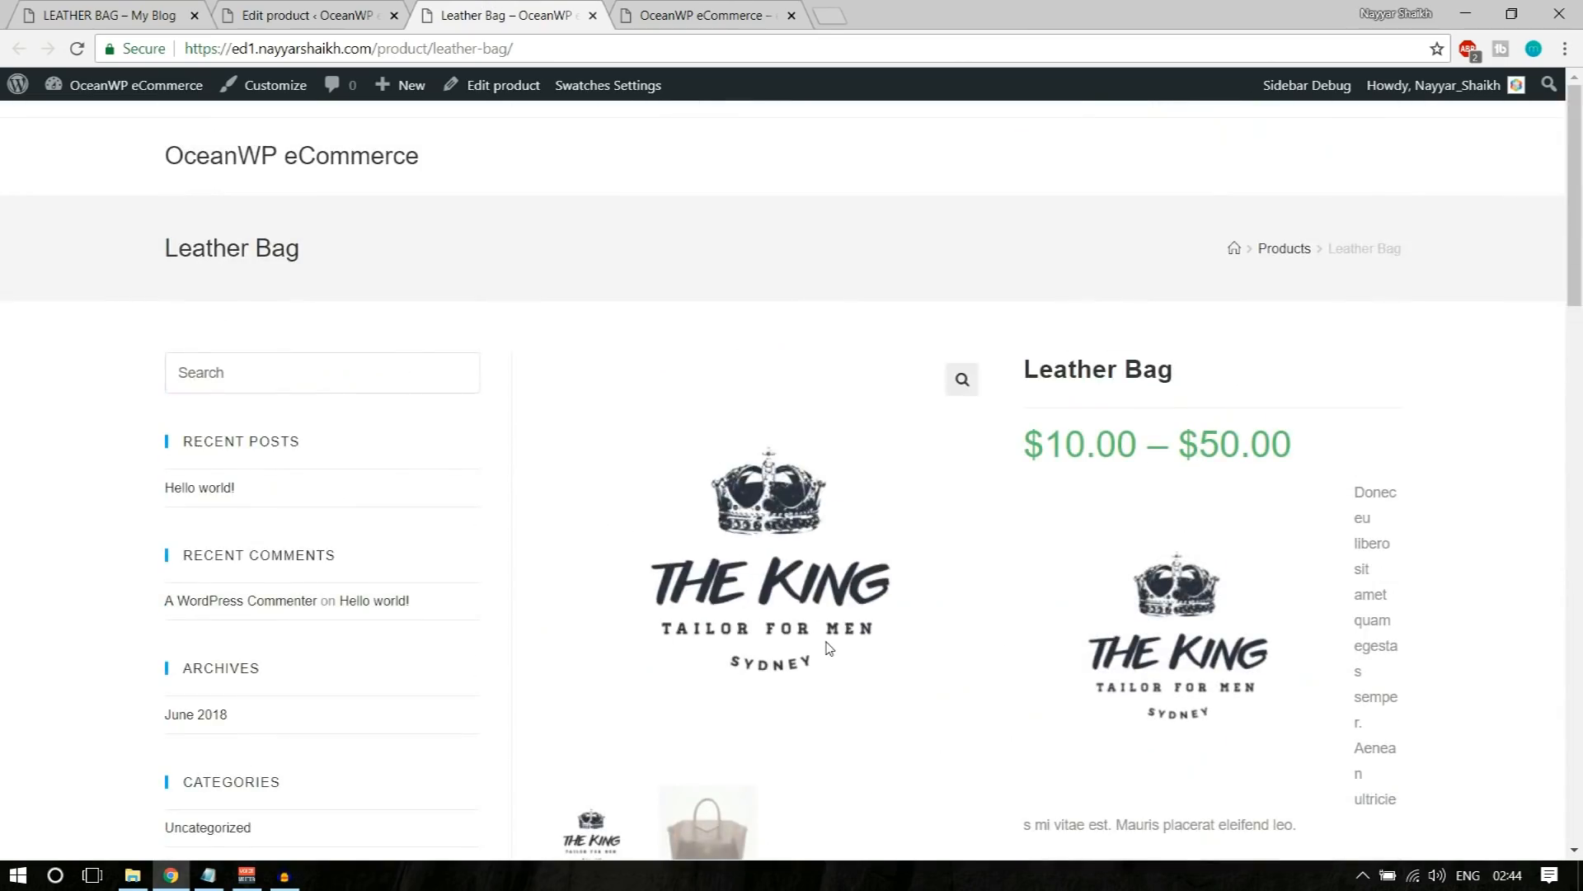
scroll(176, 421, down, 10)
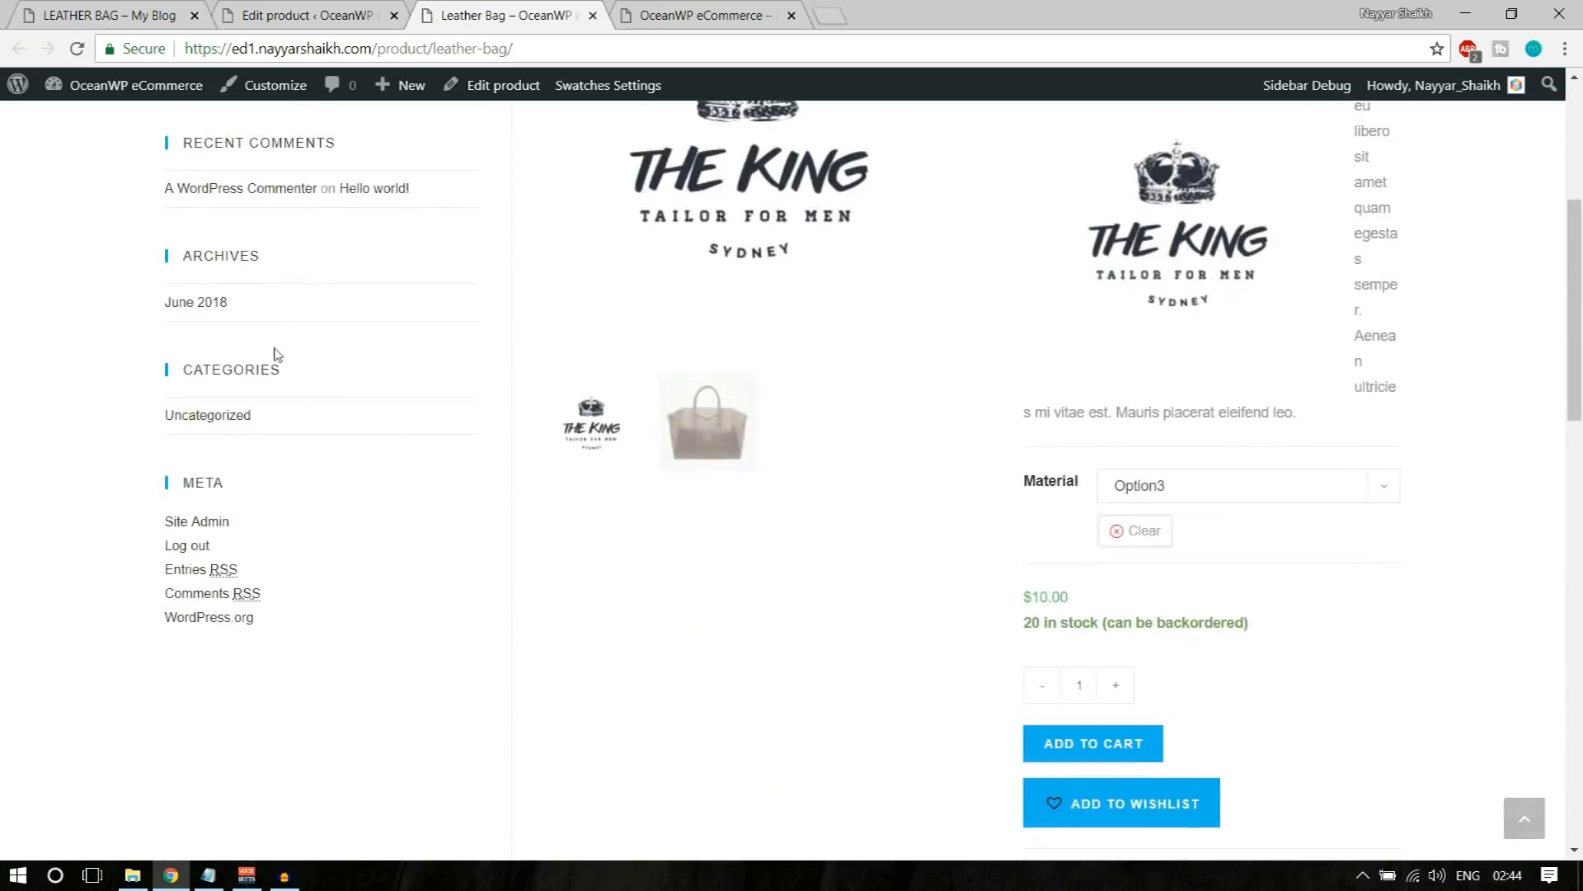
scroll(1396, 554, up, 6)
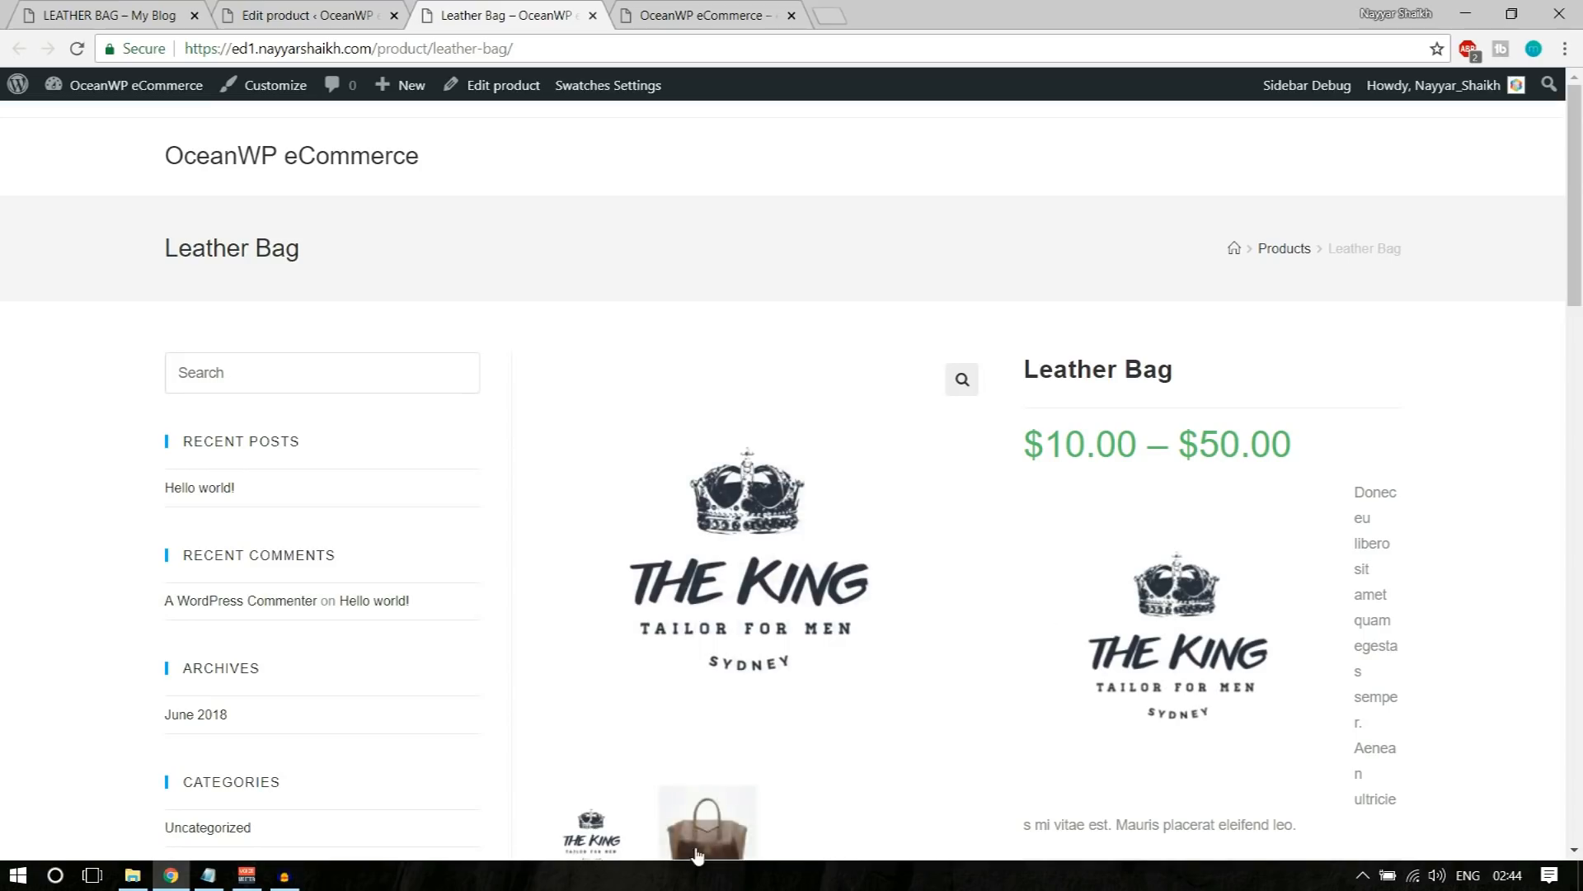
click(709, 824)
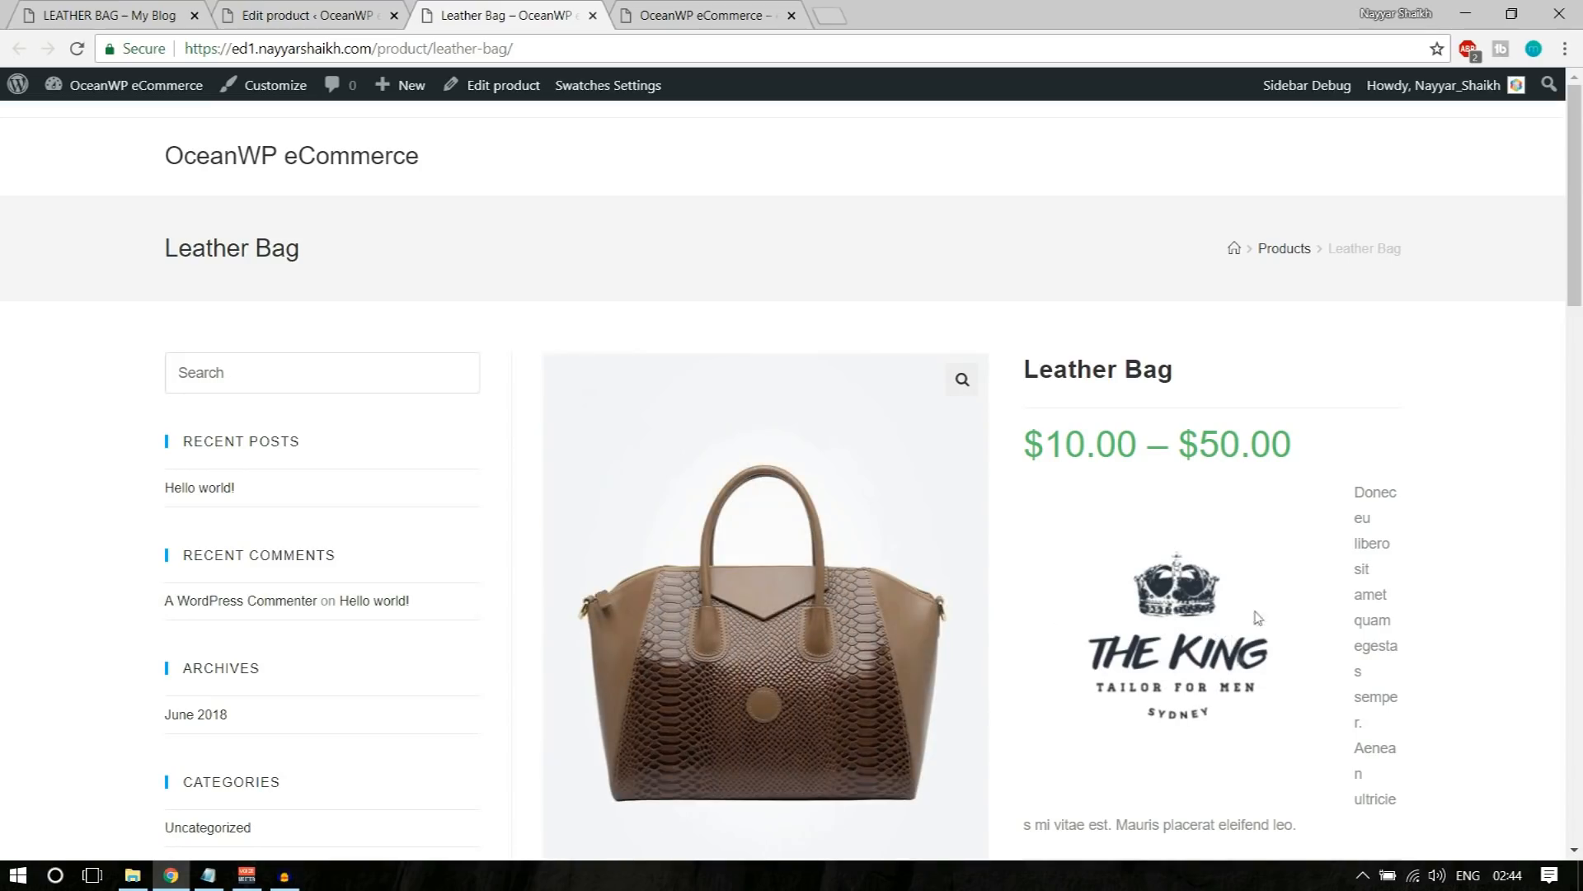
Step: Remove the logo image from the Leather Bag's short description and update the product
click(312, 15)
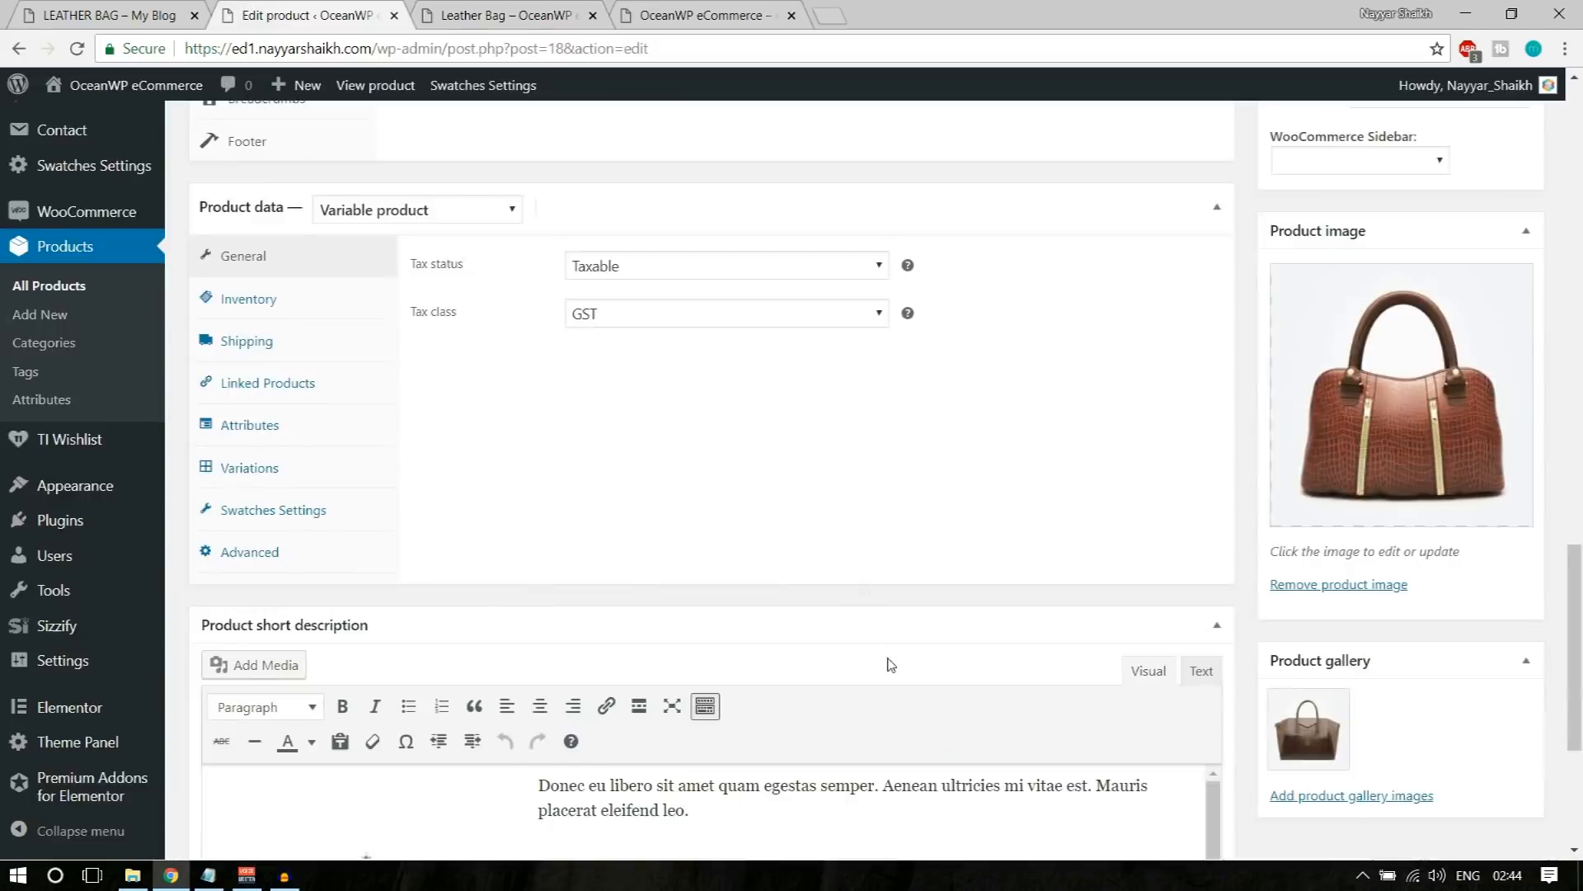
scroll(890, 664, up, 6)
scroll(887, 659, down, 10)
click(434, 528)
key(Delete)
scroll(523, 611, up, 18)
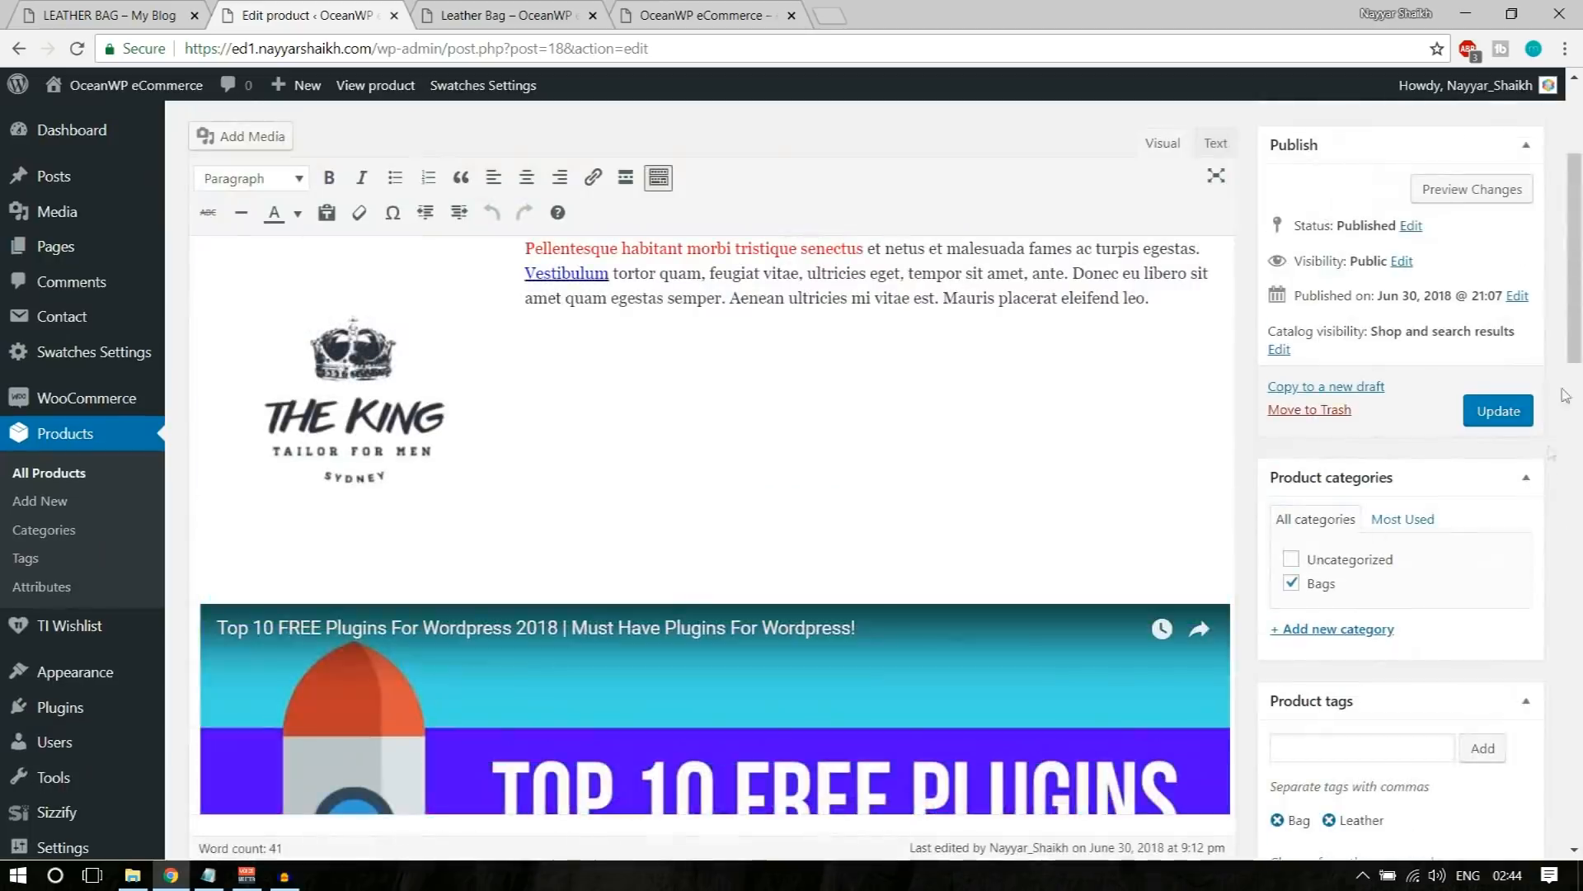
click(1498, 410)
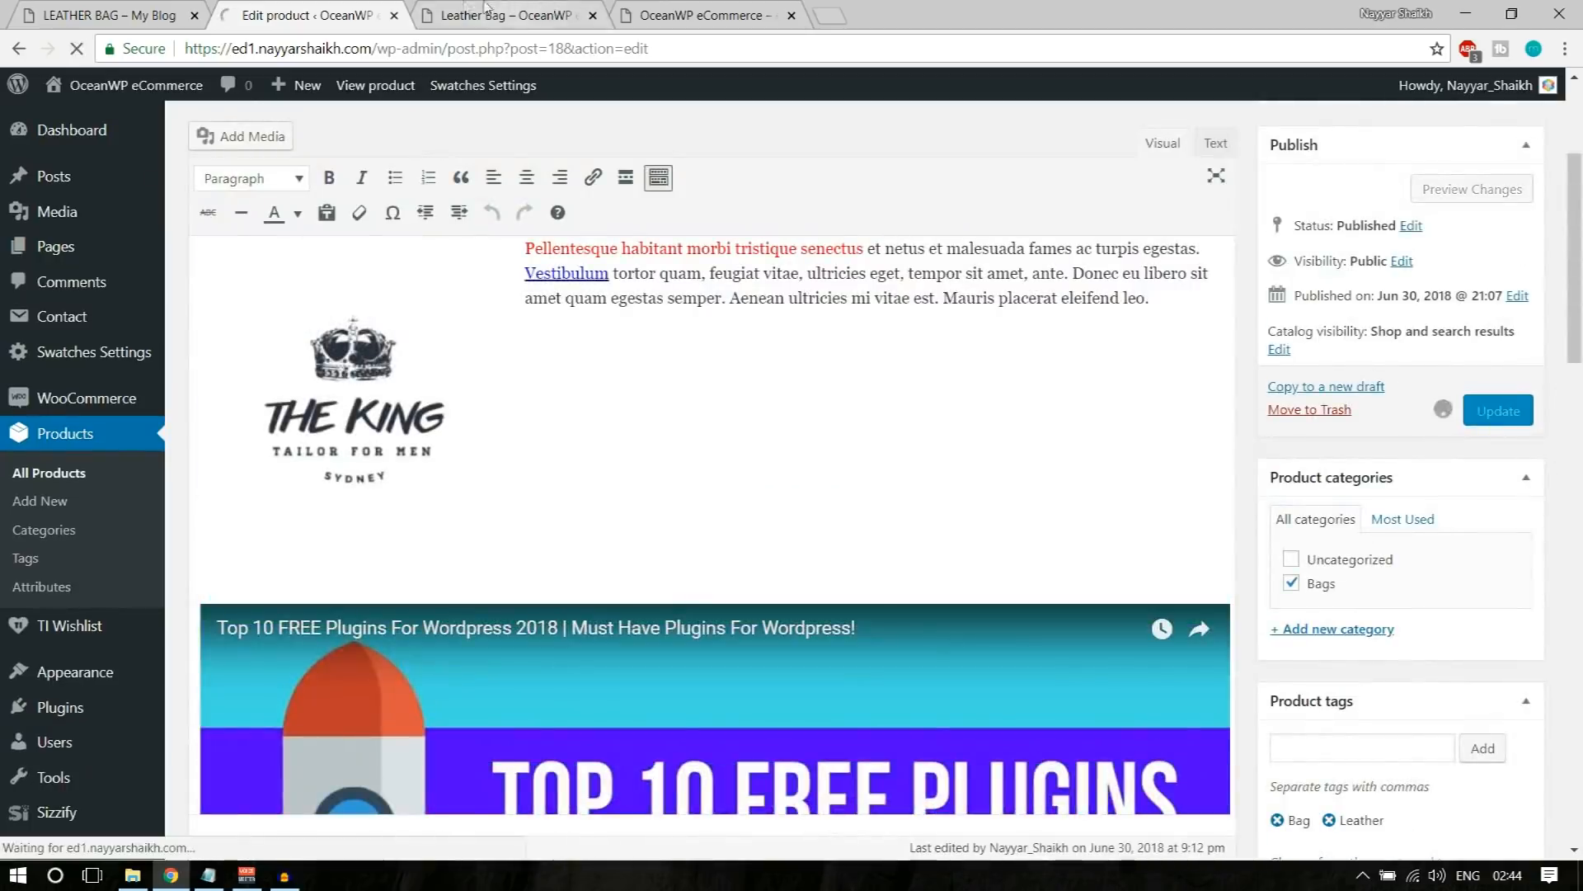
Step: Reload the Leather Bag product page to check the short description, then open the OceanWP eCommerce home page
click(503, 15)
click(77, 50)
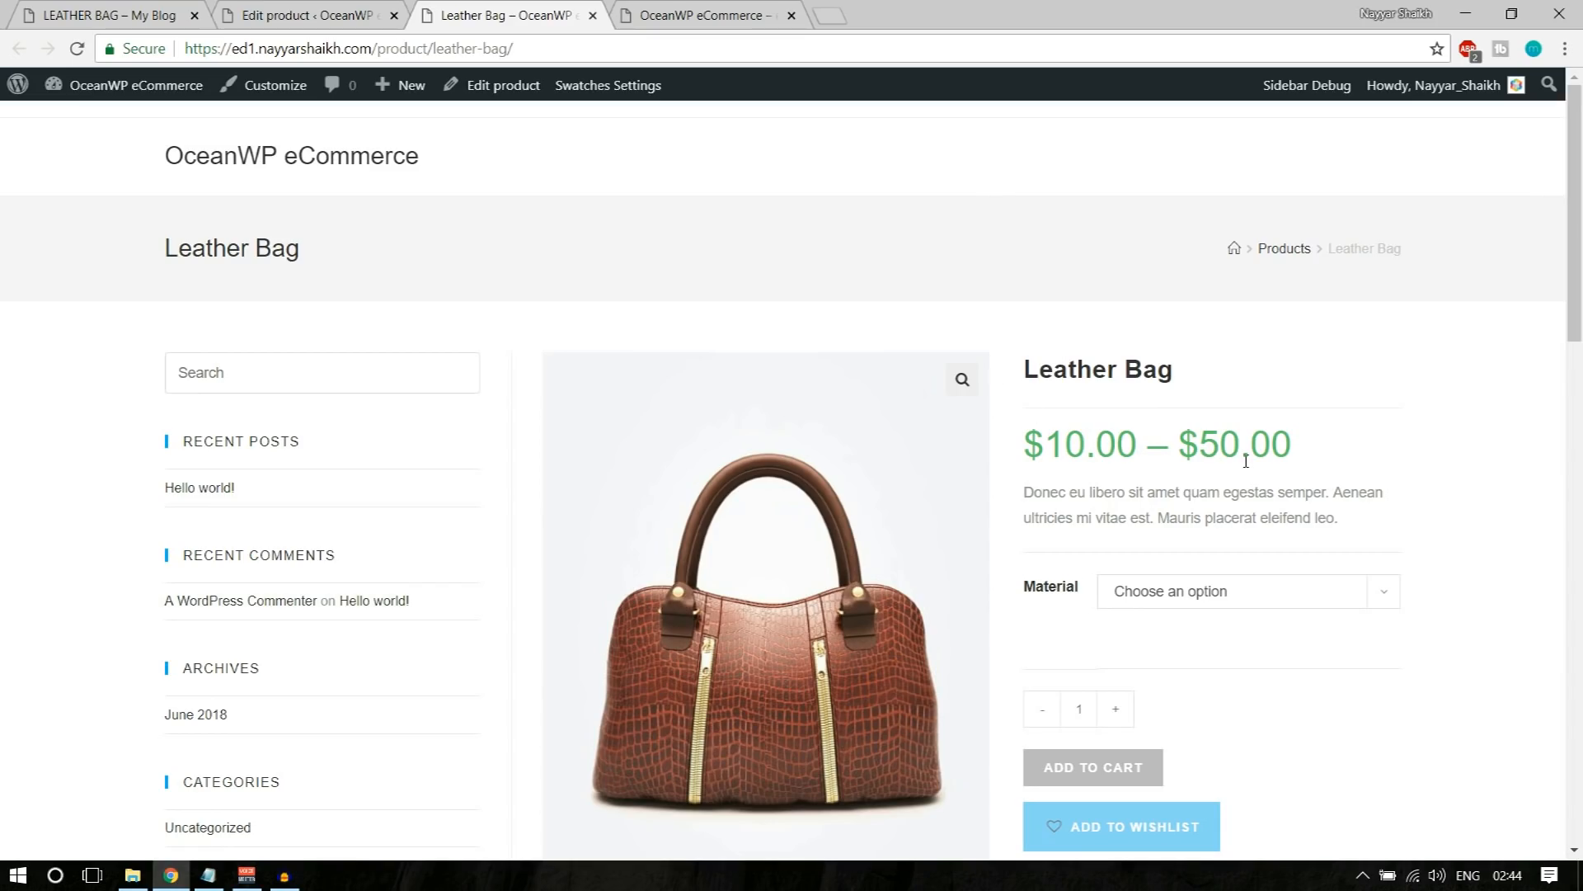
click(268, 169)
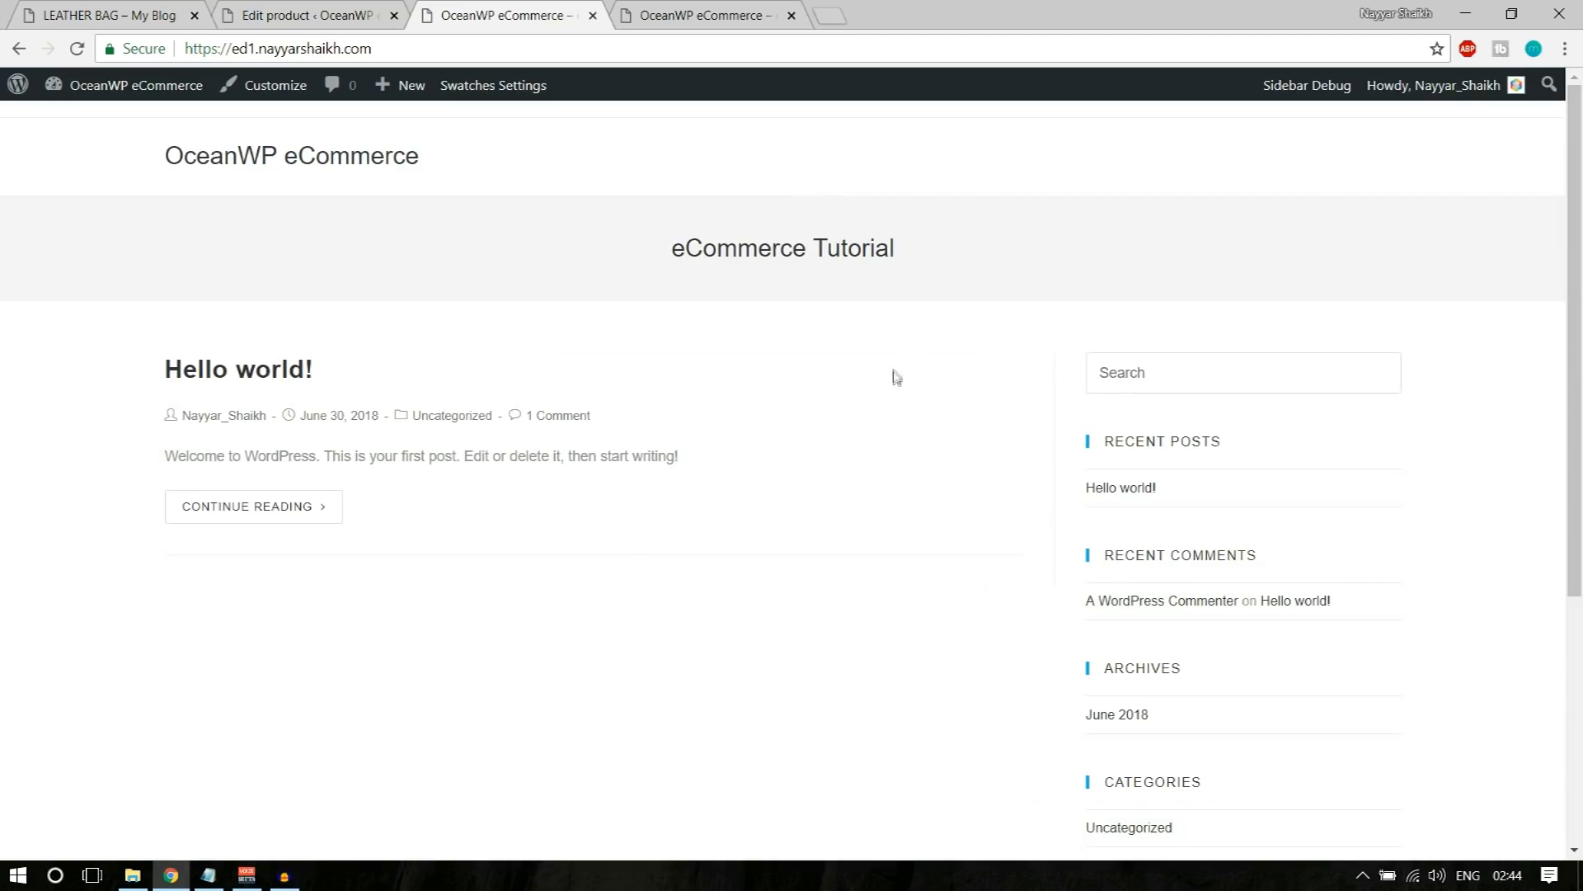
Step: Open the finished demo store's home page and look through its sections for reference
key(ctrl+1)
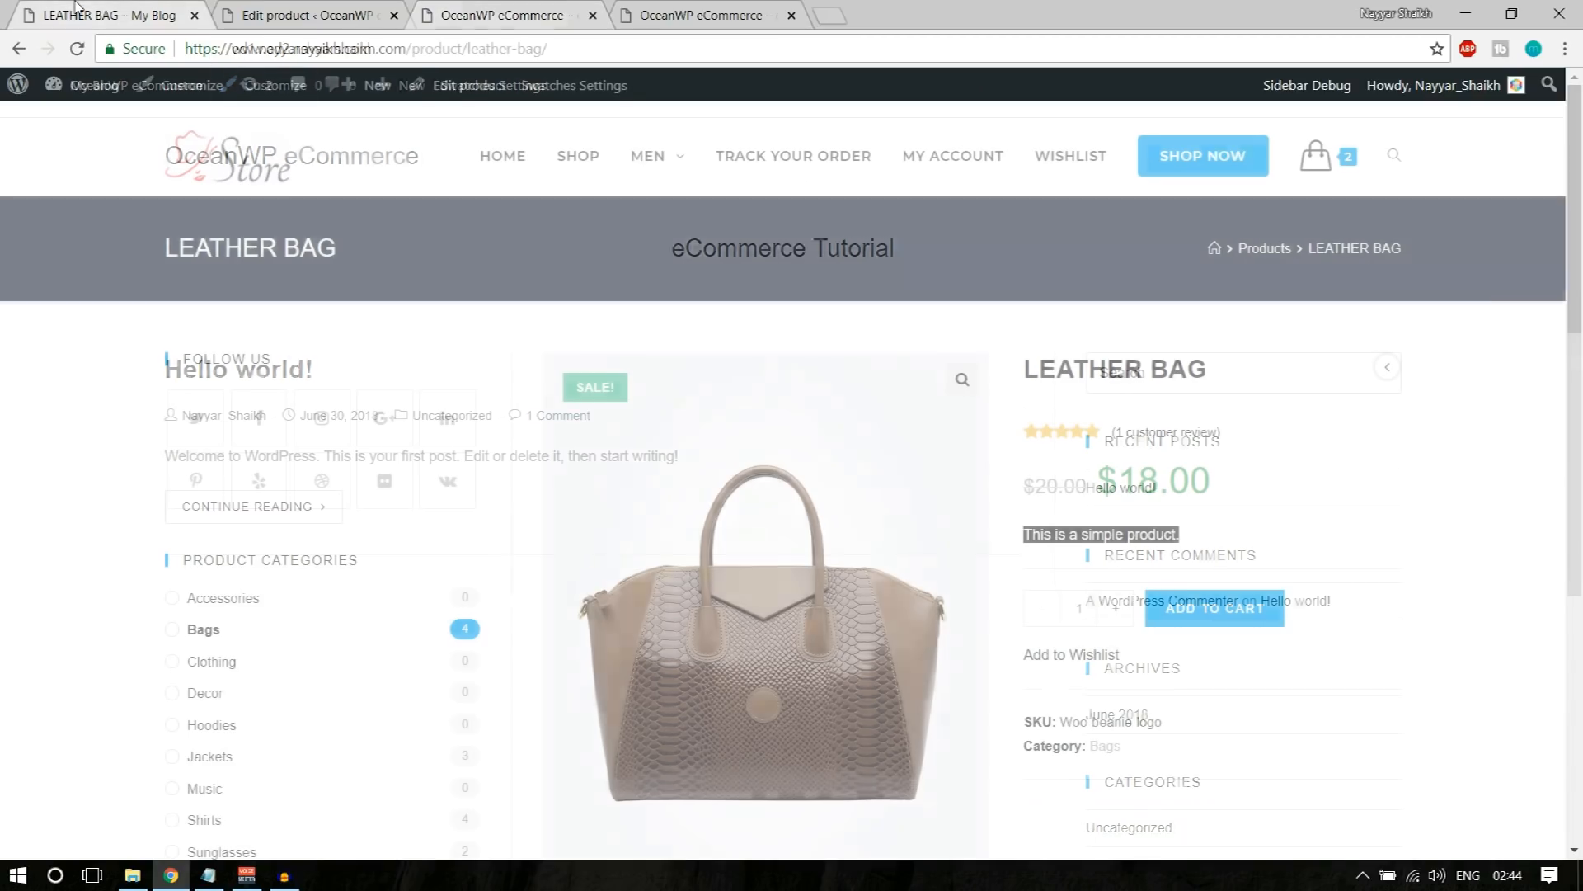
click(210, 165)
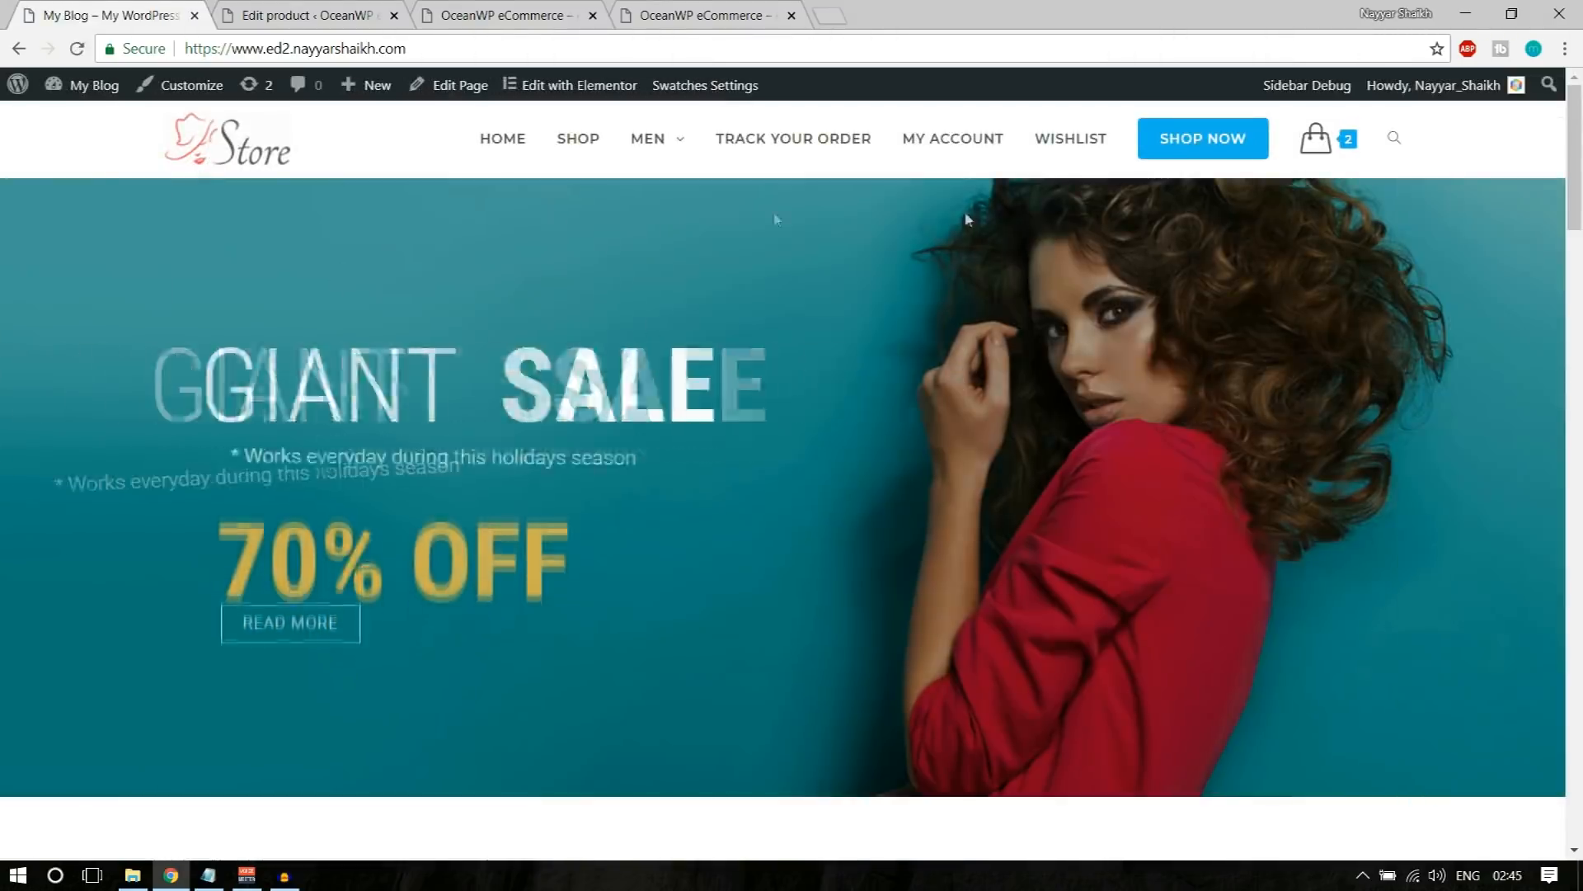
scroll(800, 551, down, 20)
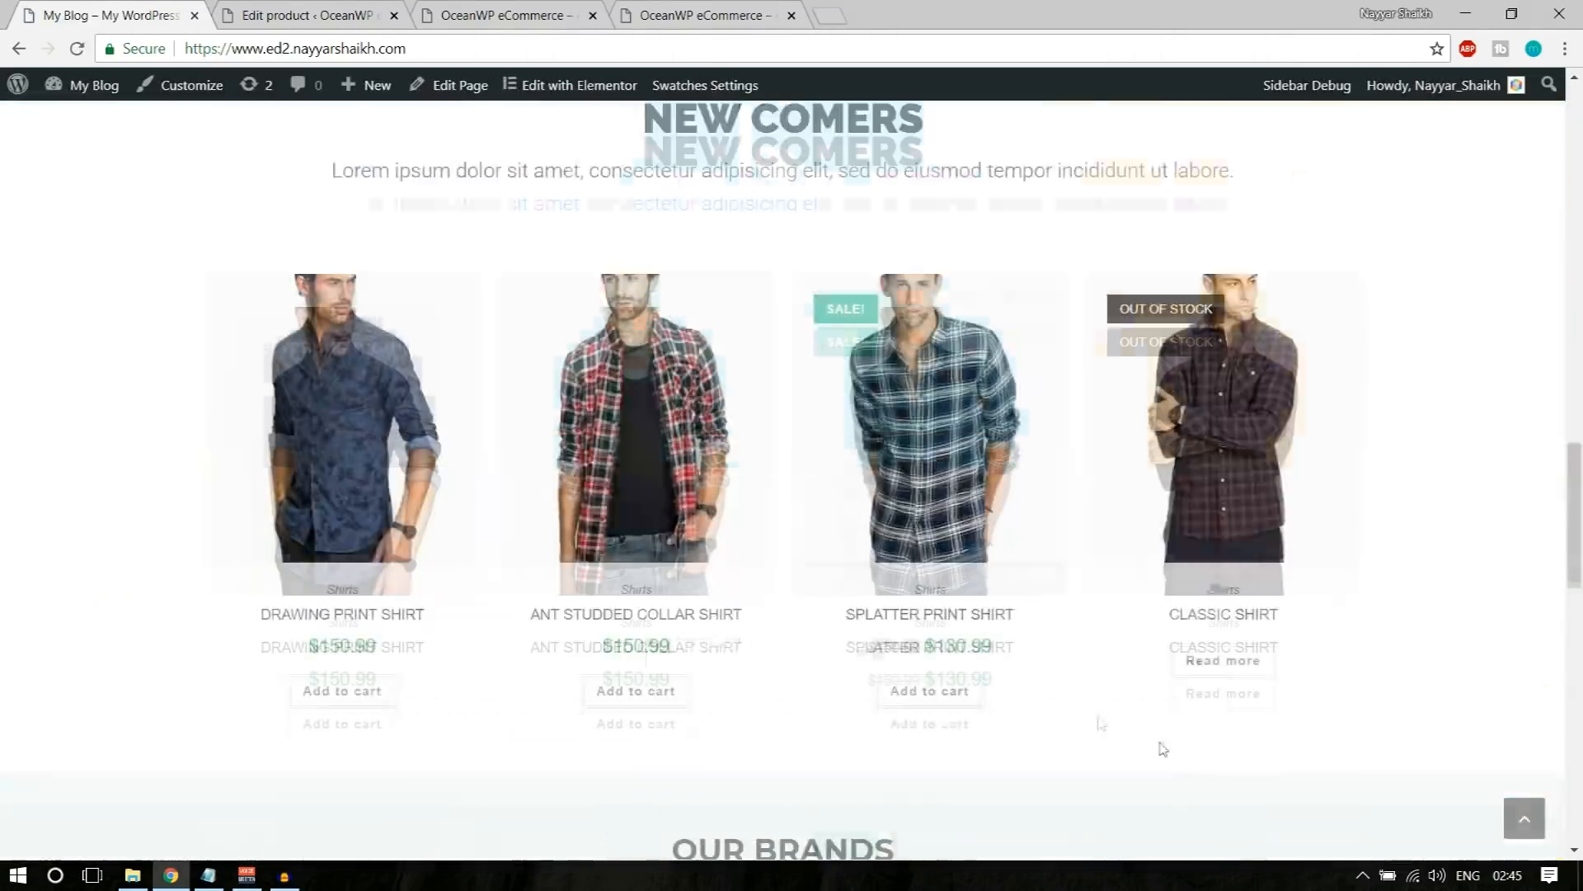
scroll(1163, 749, down, 5)
click(1524, 817)
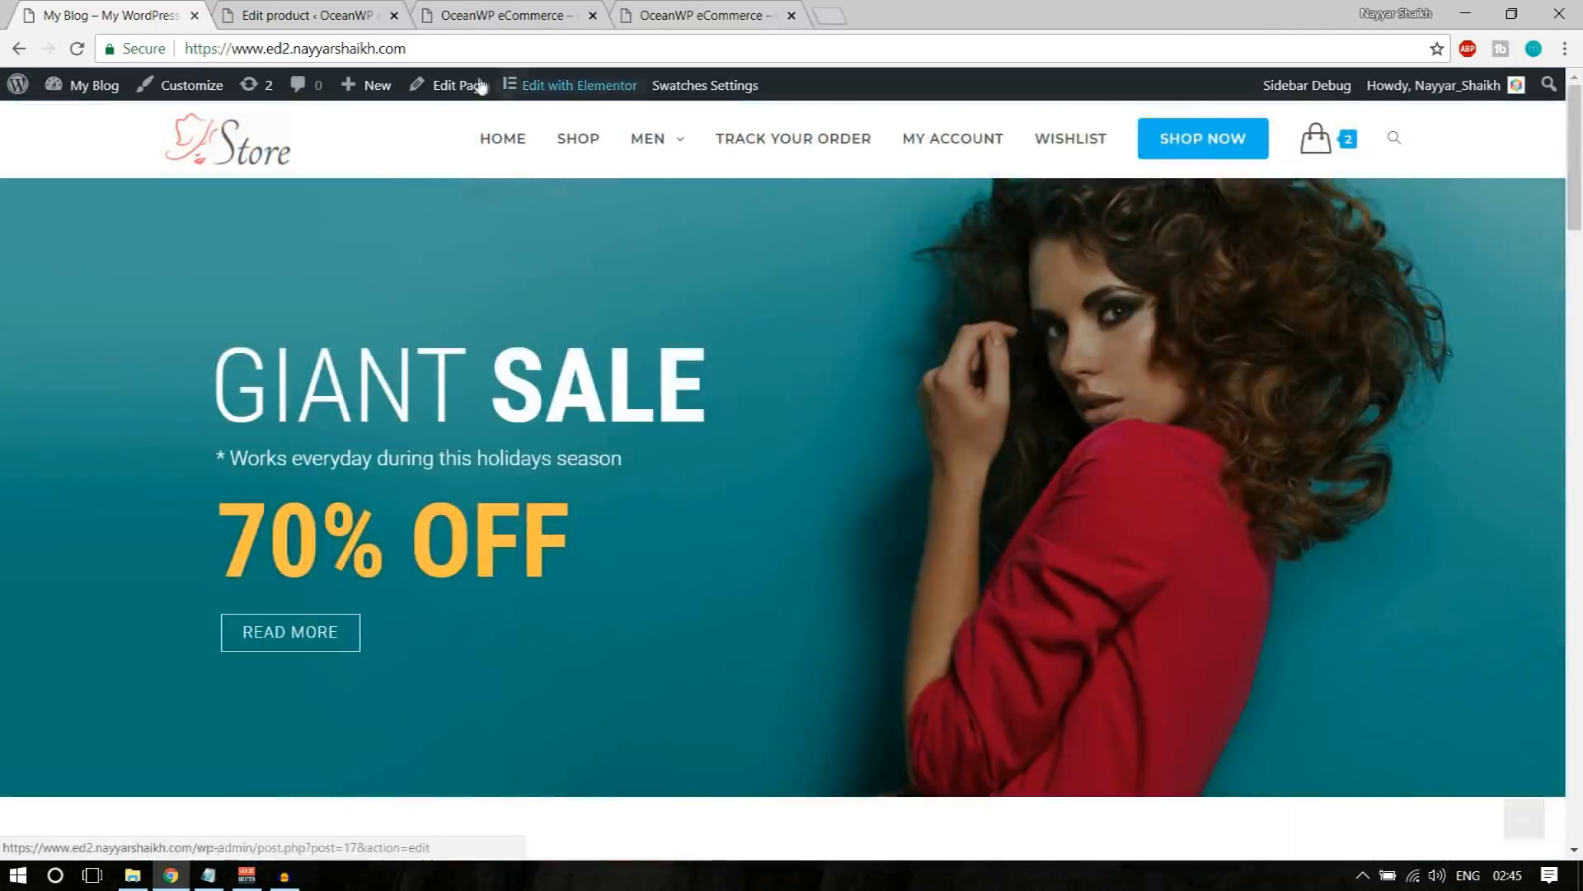
Step: Create a new page titled "Home" on the OceanWP eCommerce site and publish it
key(ctrl+Tab)
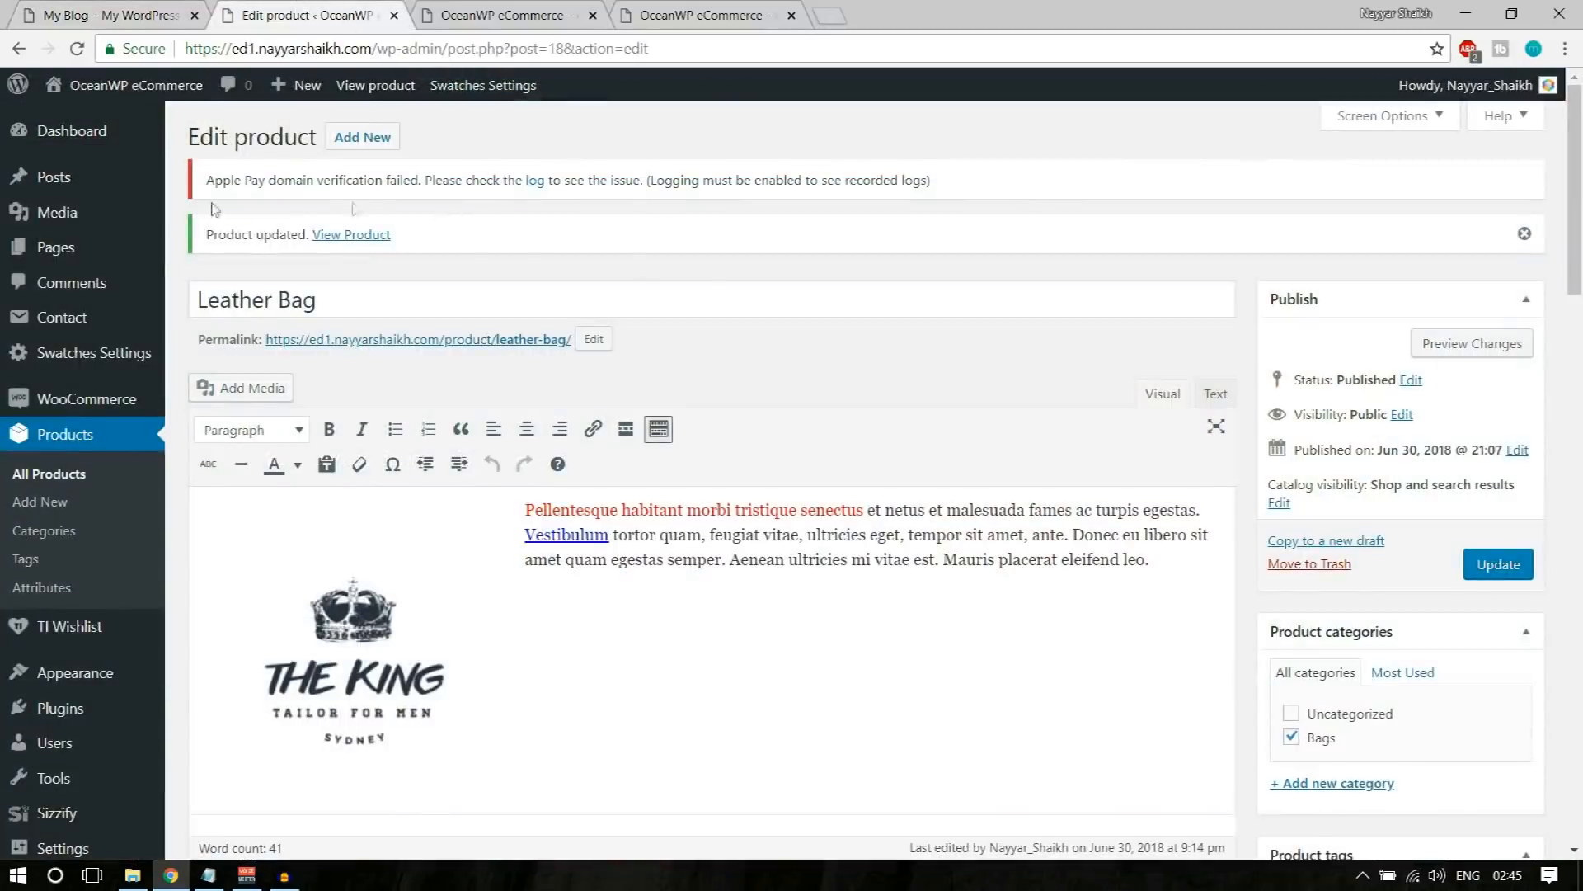
mouse_move(58, 261)
click(239, 283)
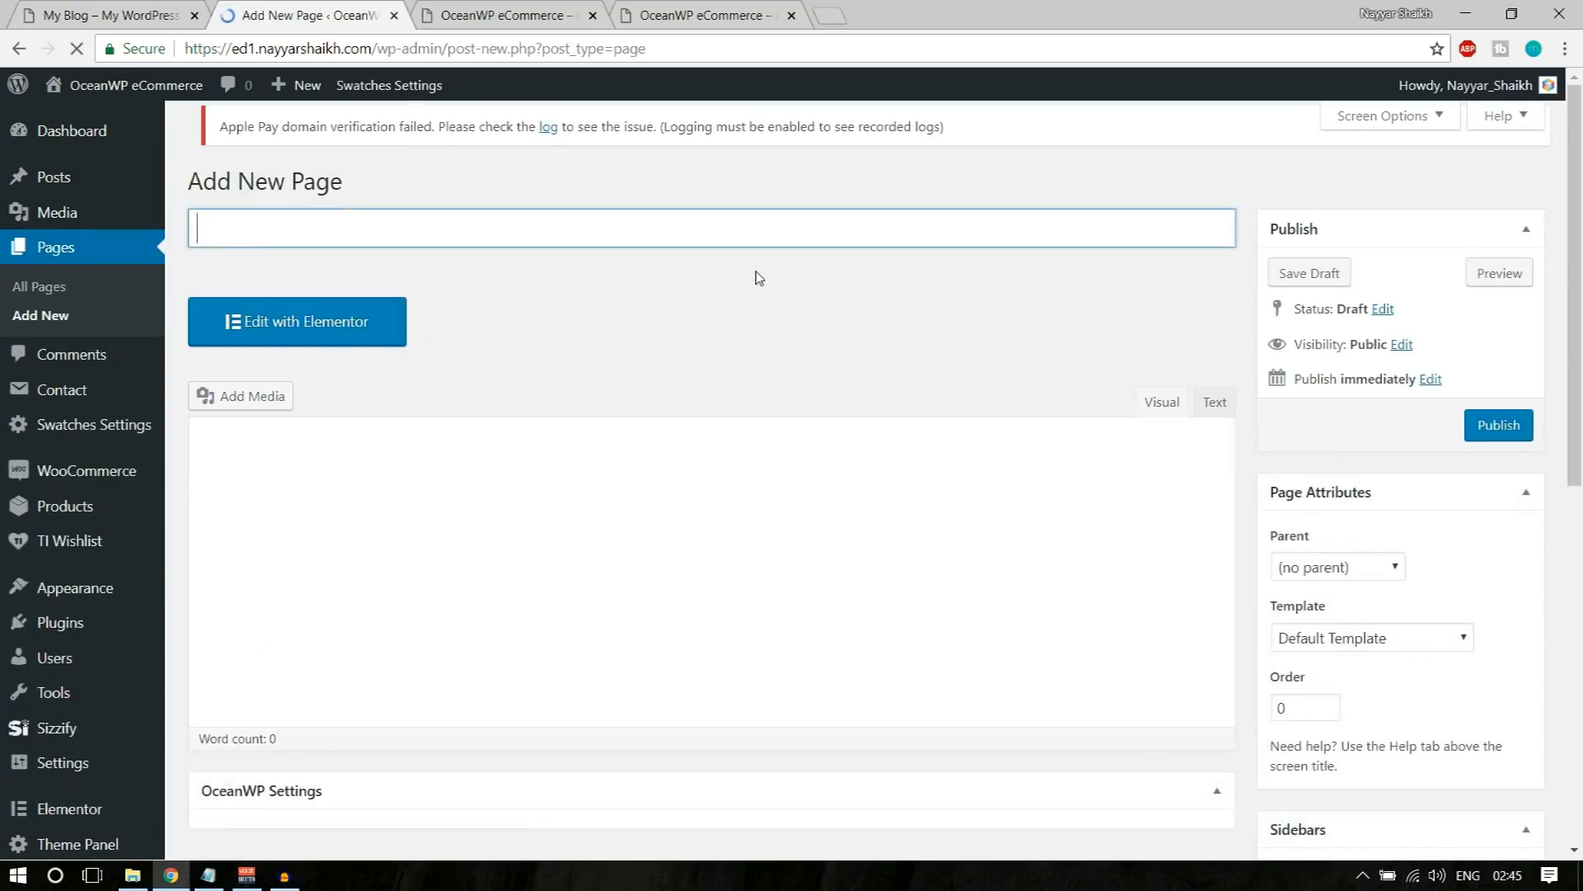
text(Home)
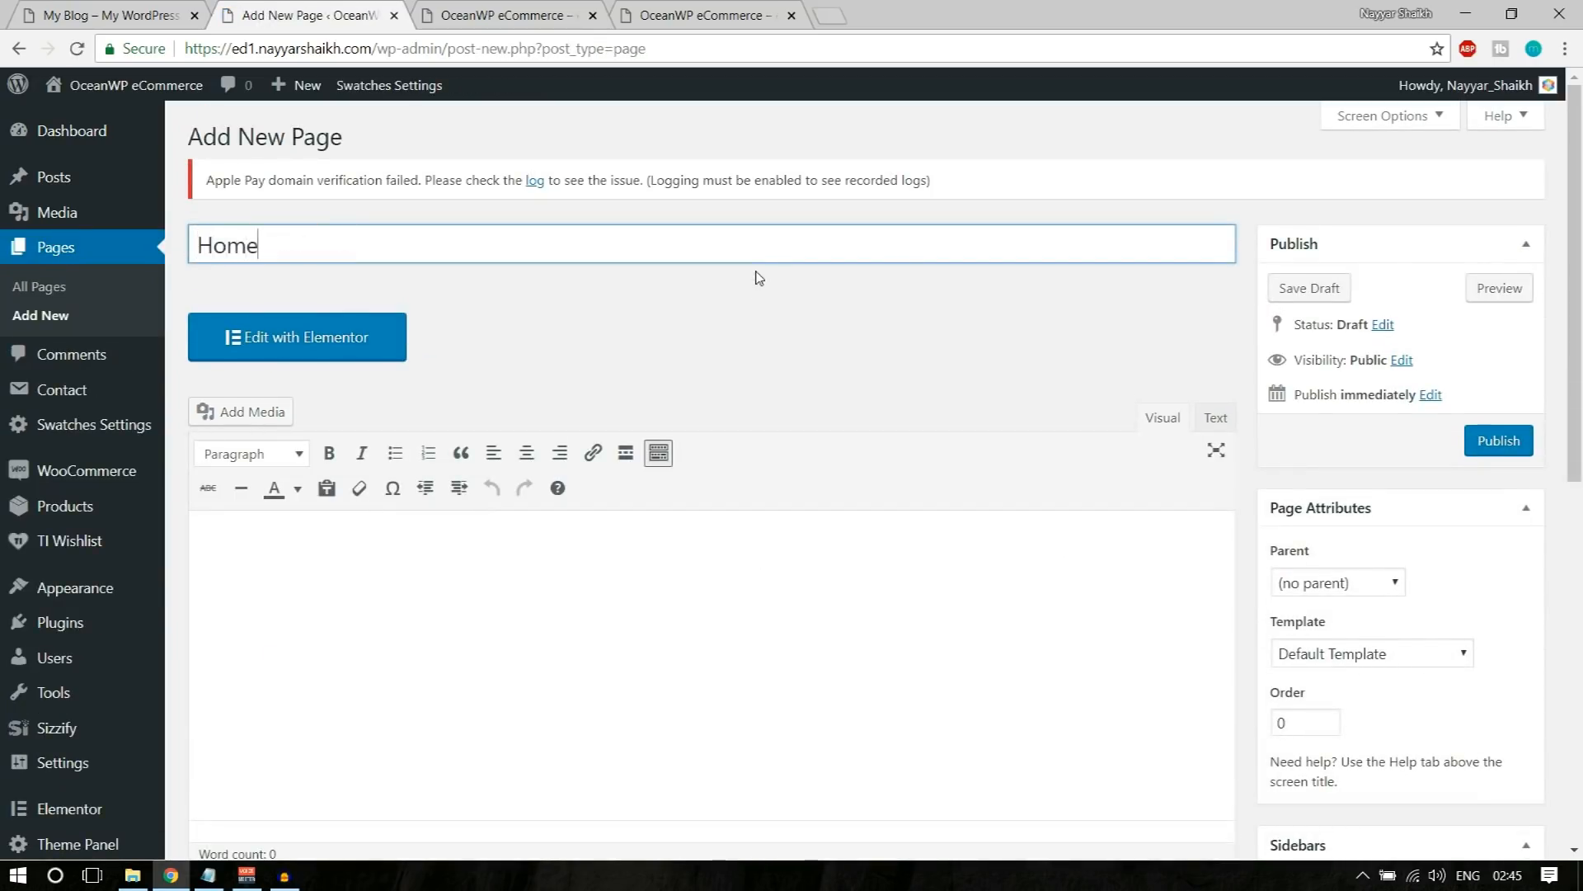
click(1502, 452)
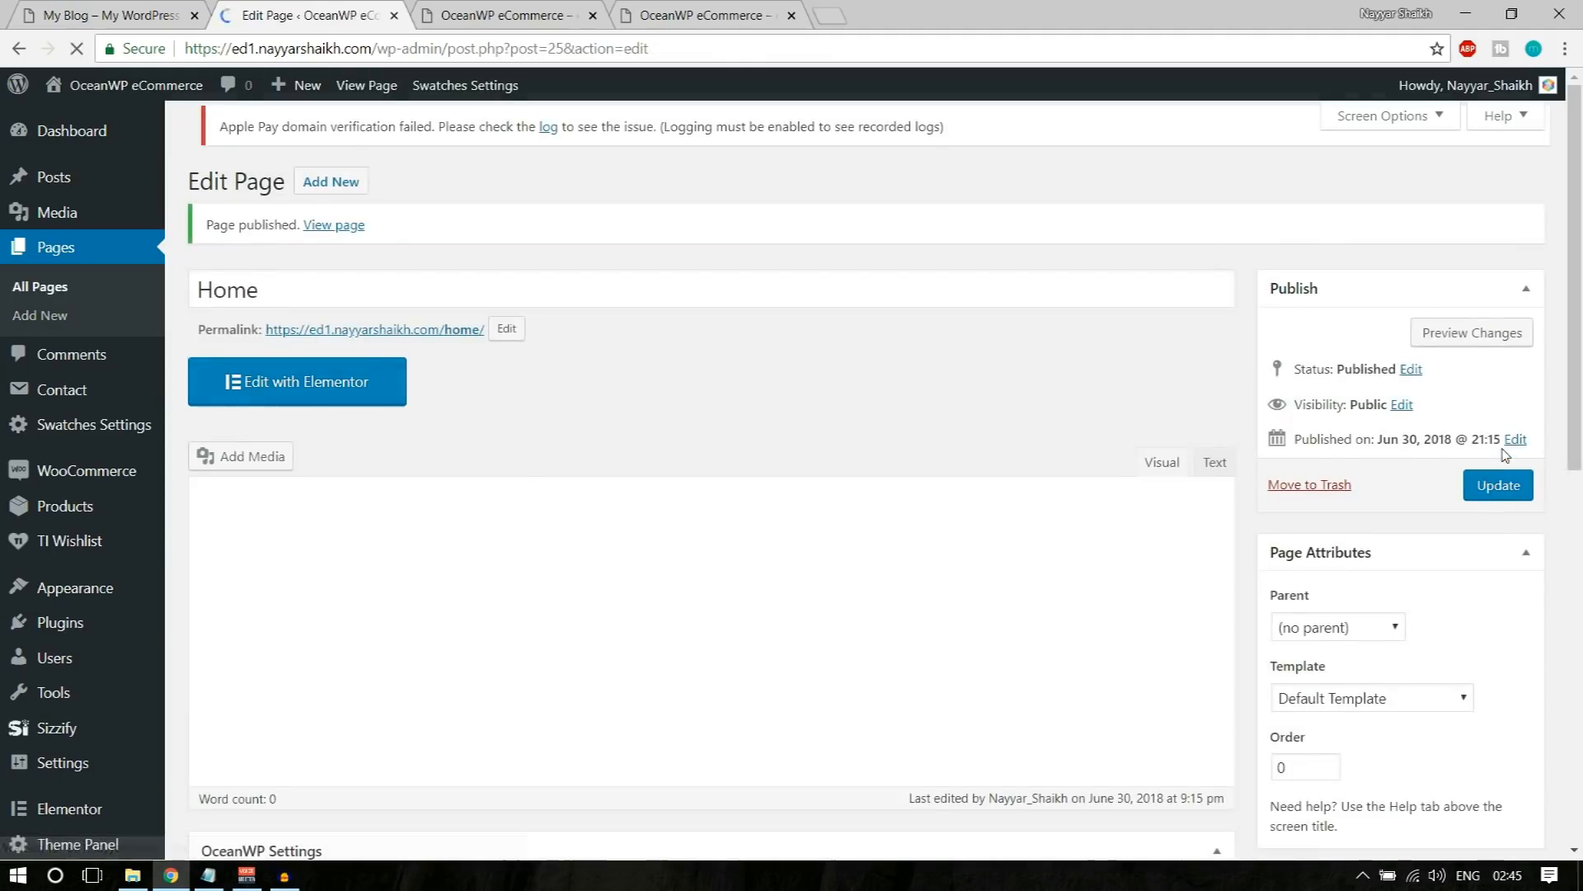
Step: Close the duplicate site tab and open the published Home page in a new tab
click(784, 19)
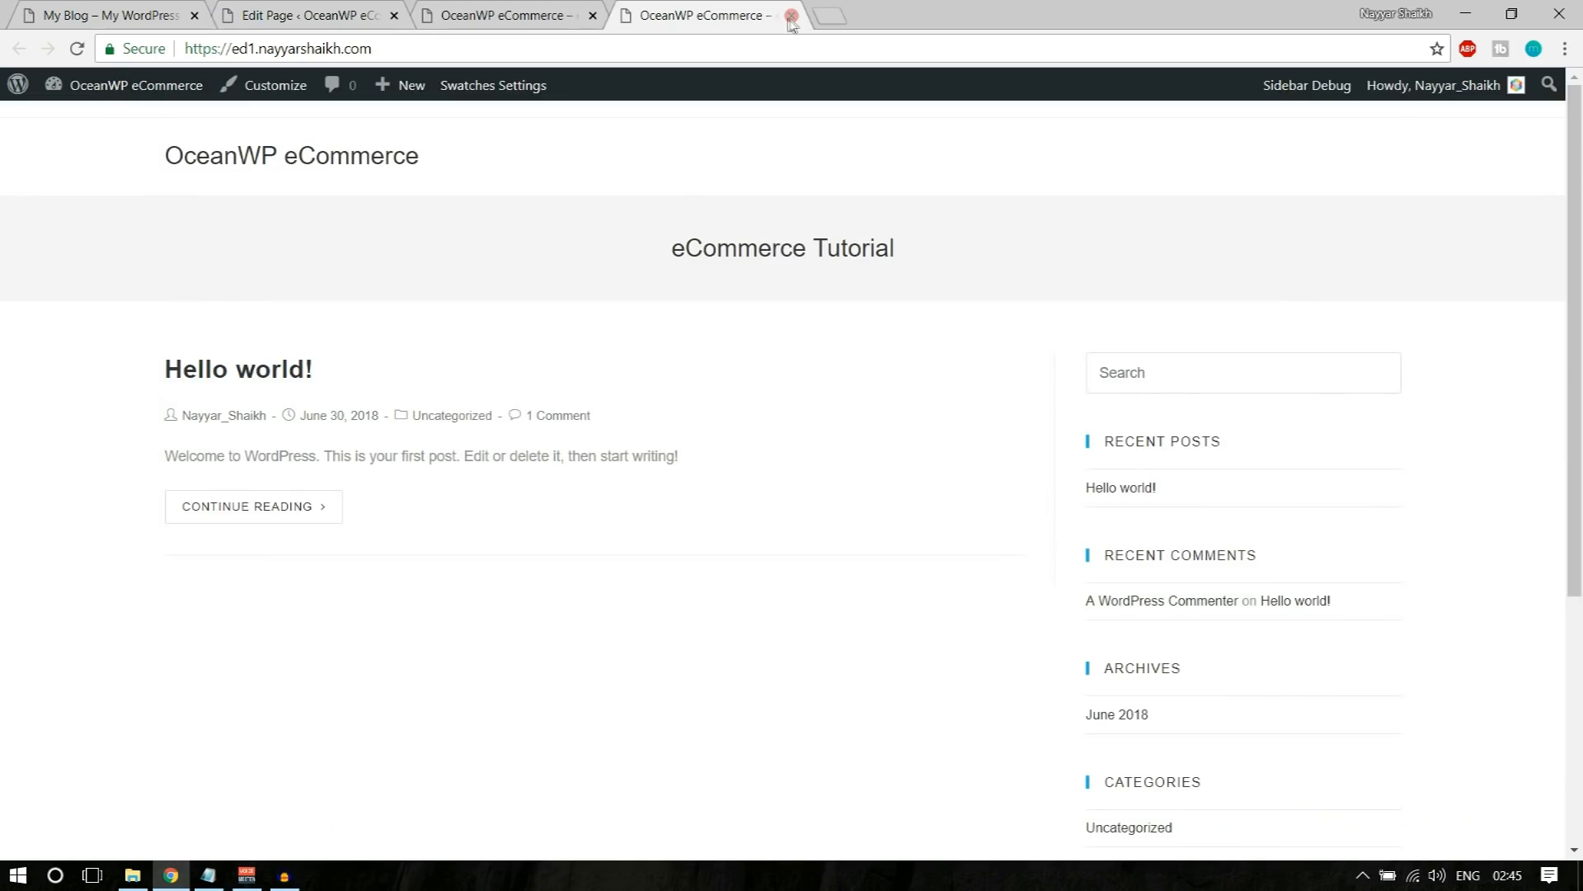
click(791, 17)
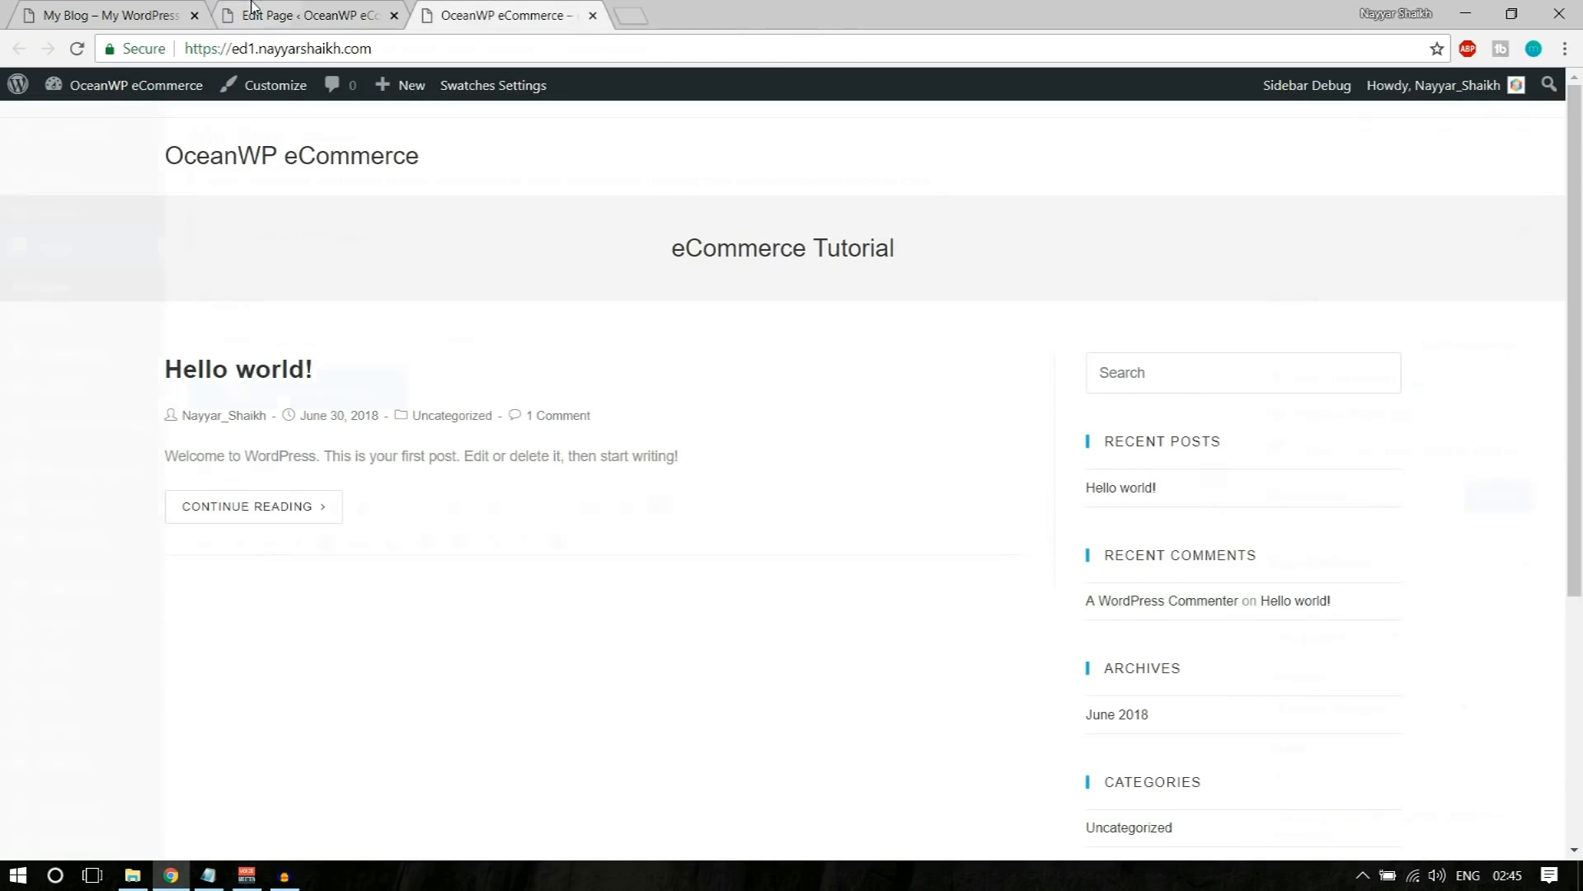
click(367, 16)
right_click(342, 237)
click(371, 256)
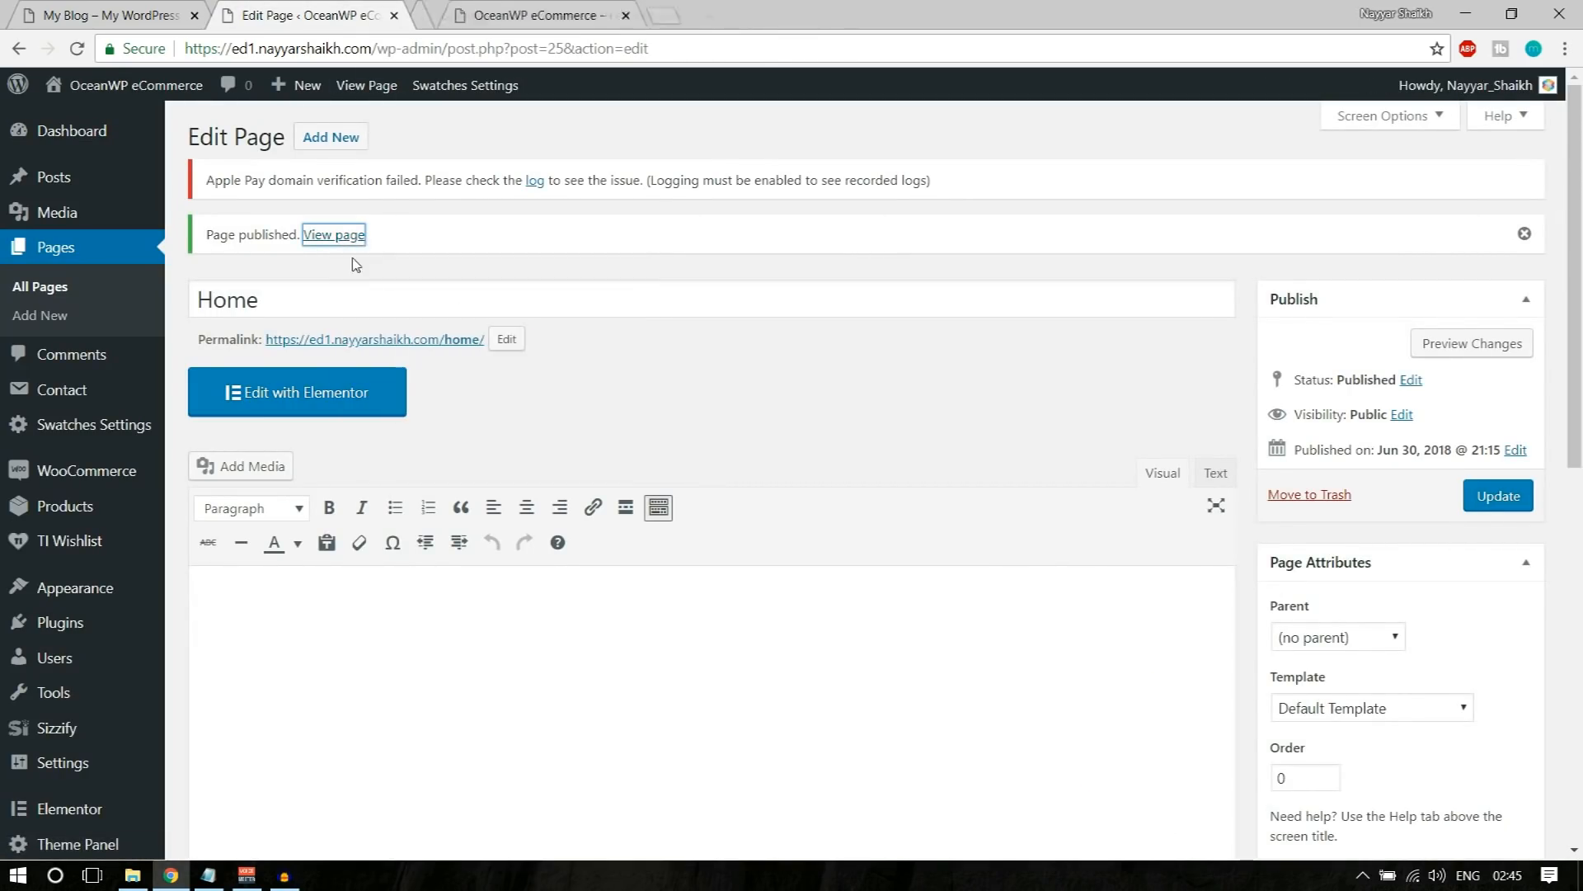
click(504, 10)
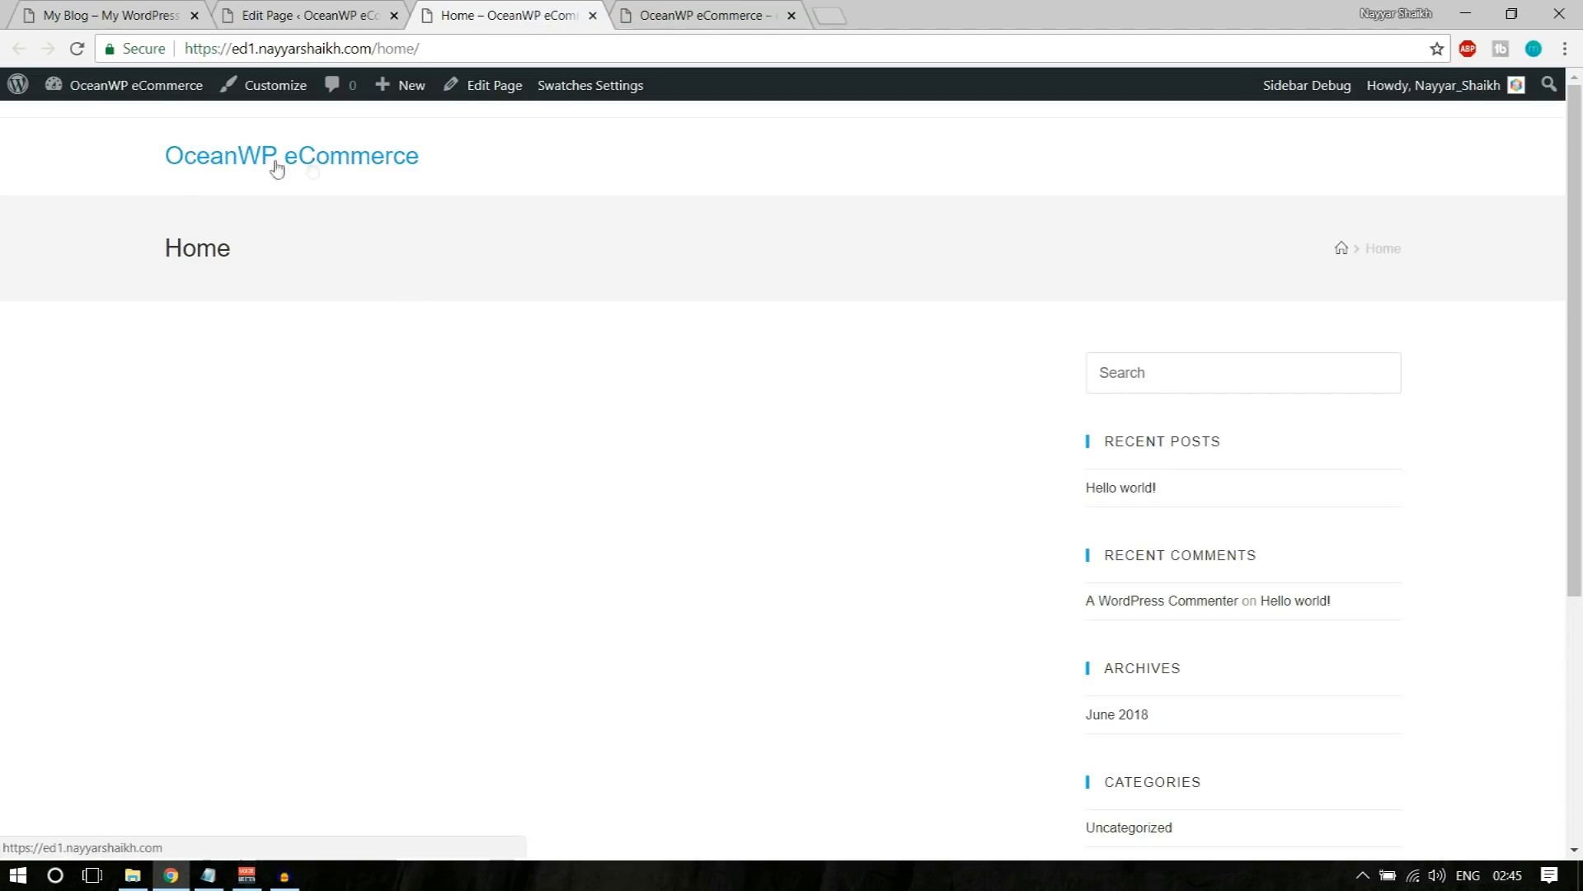
Step: Examine the Home page's title area, empty content and sidebar widgets
drag(159, 252, 424, 251)
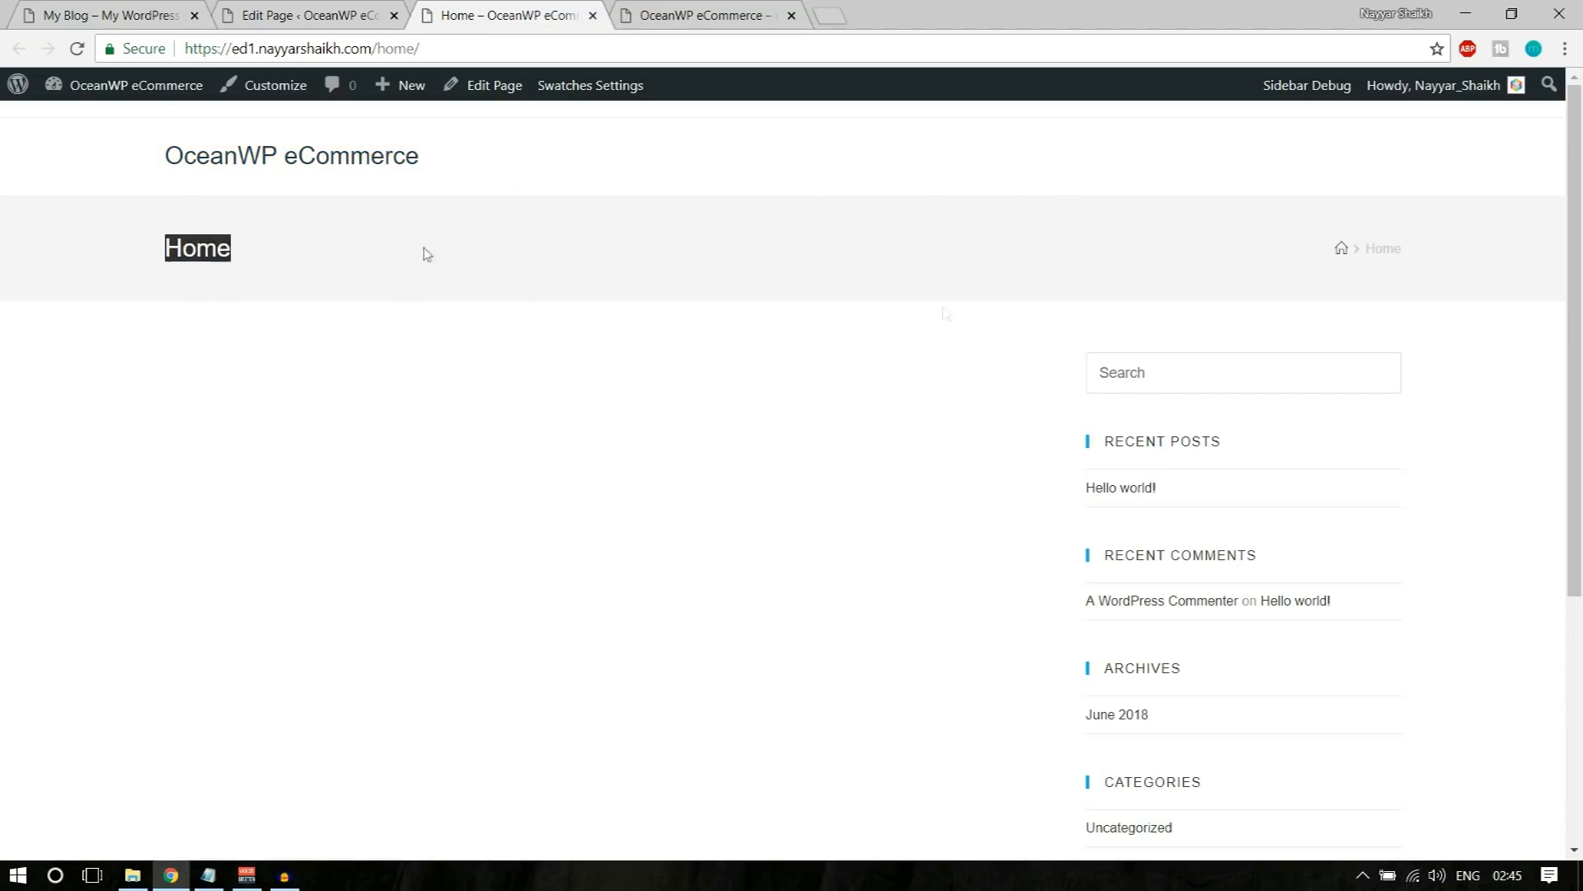
scroll(1235, 379, down, 3)
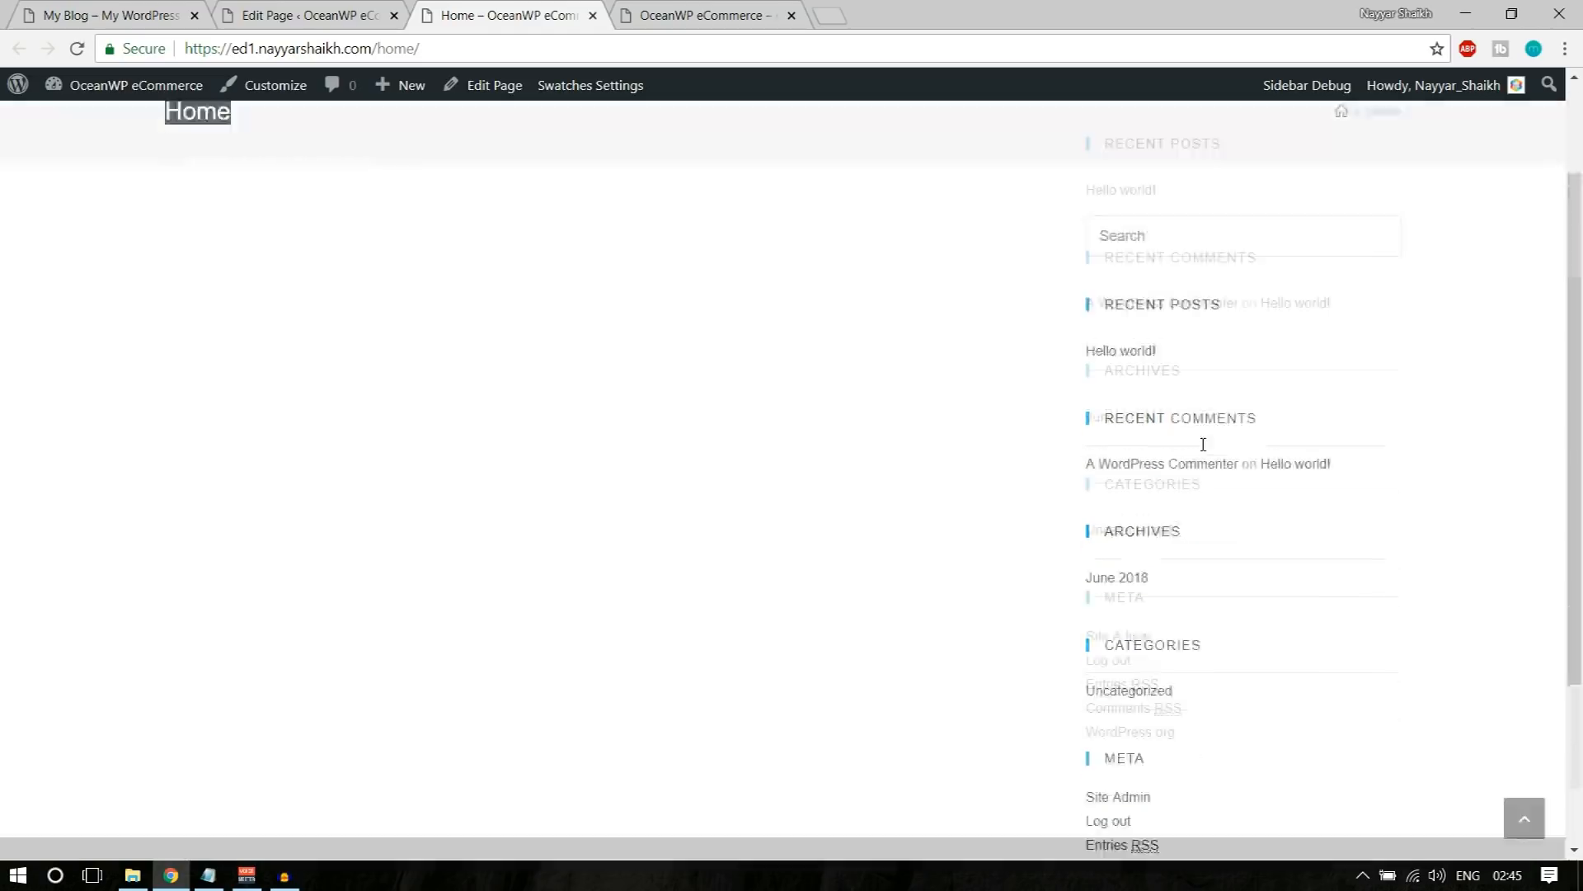
scroll(1251, 484, up, 3)
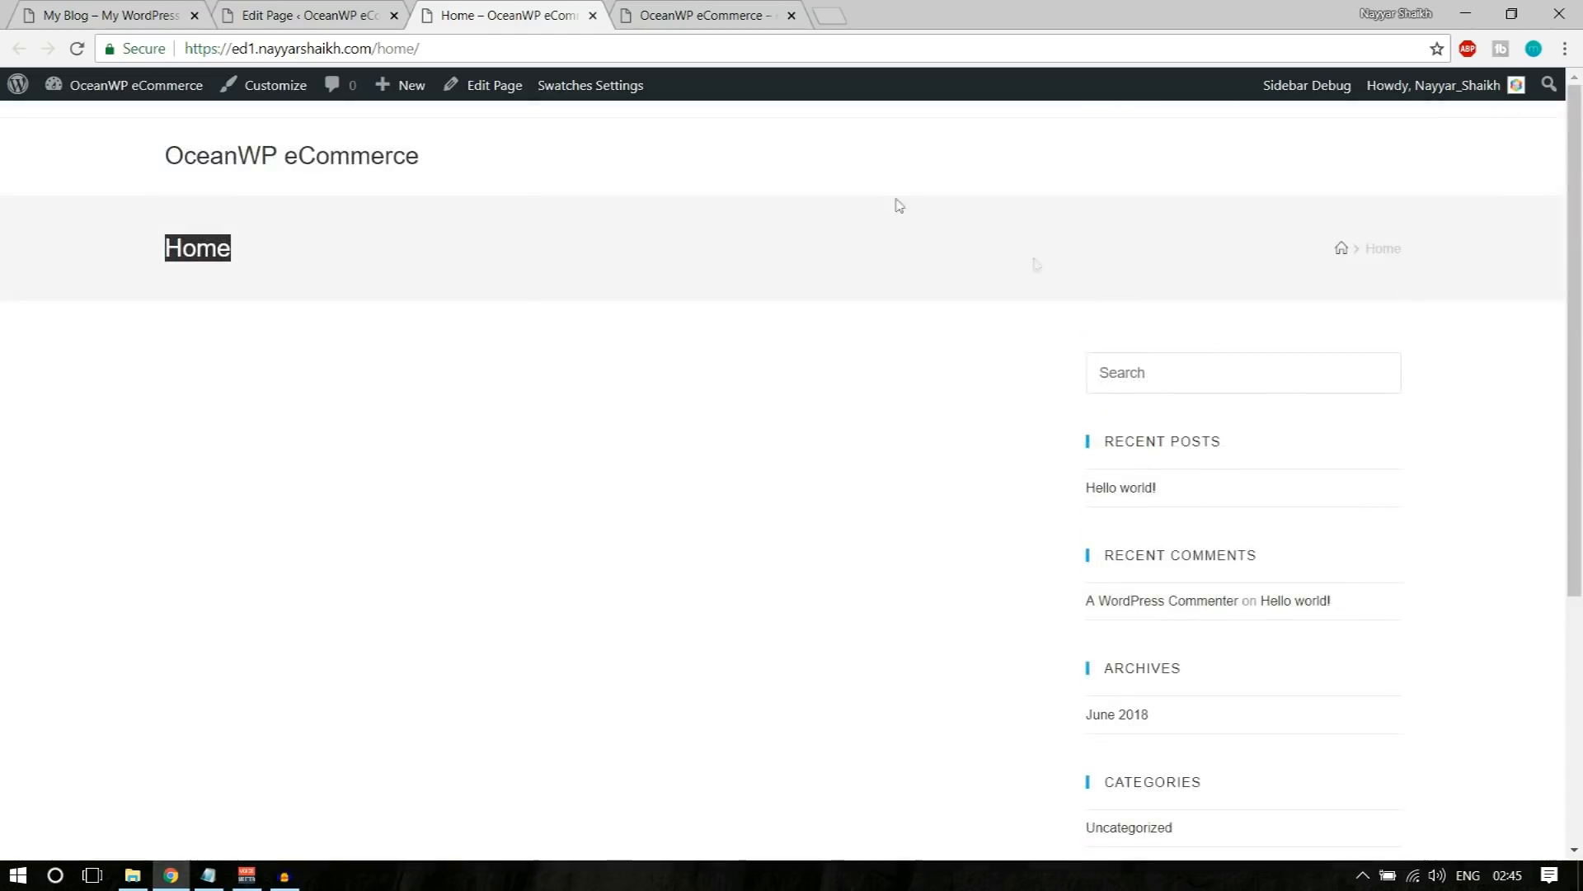
Step: Compare the demo store's home page with the new Home page, checking its title area
click(145, 14)
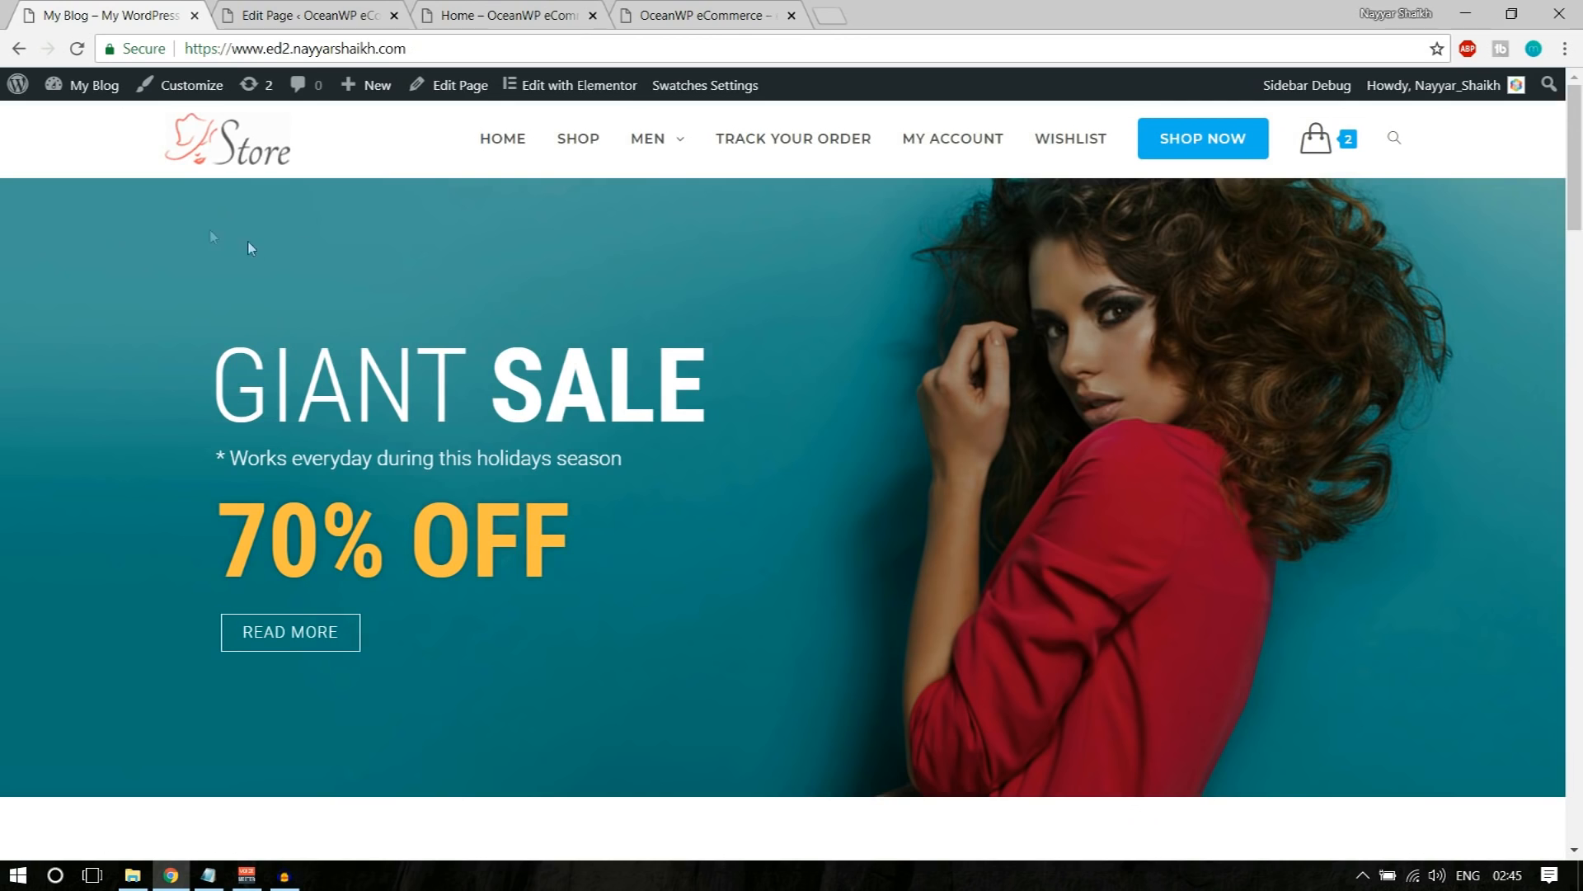
scroll(1200, 226, down, 10)
scroll(825, 247, up, 10)
click(347, 15)
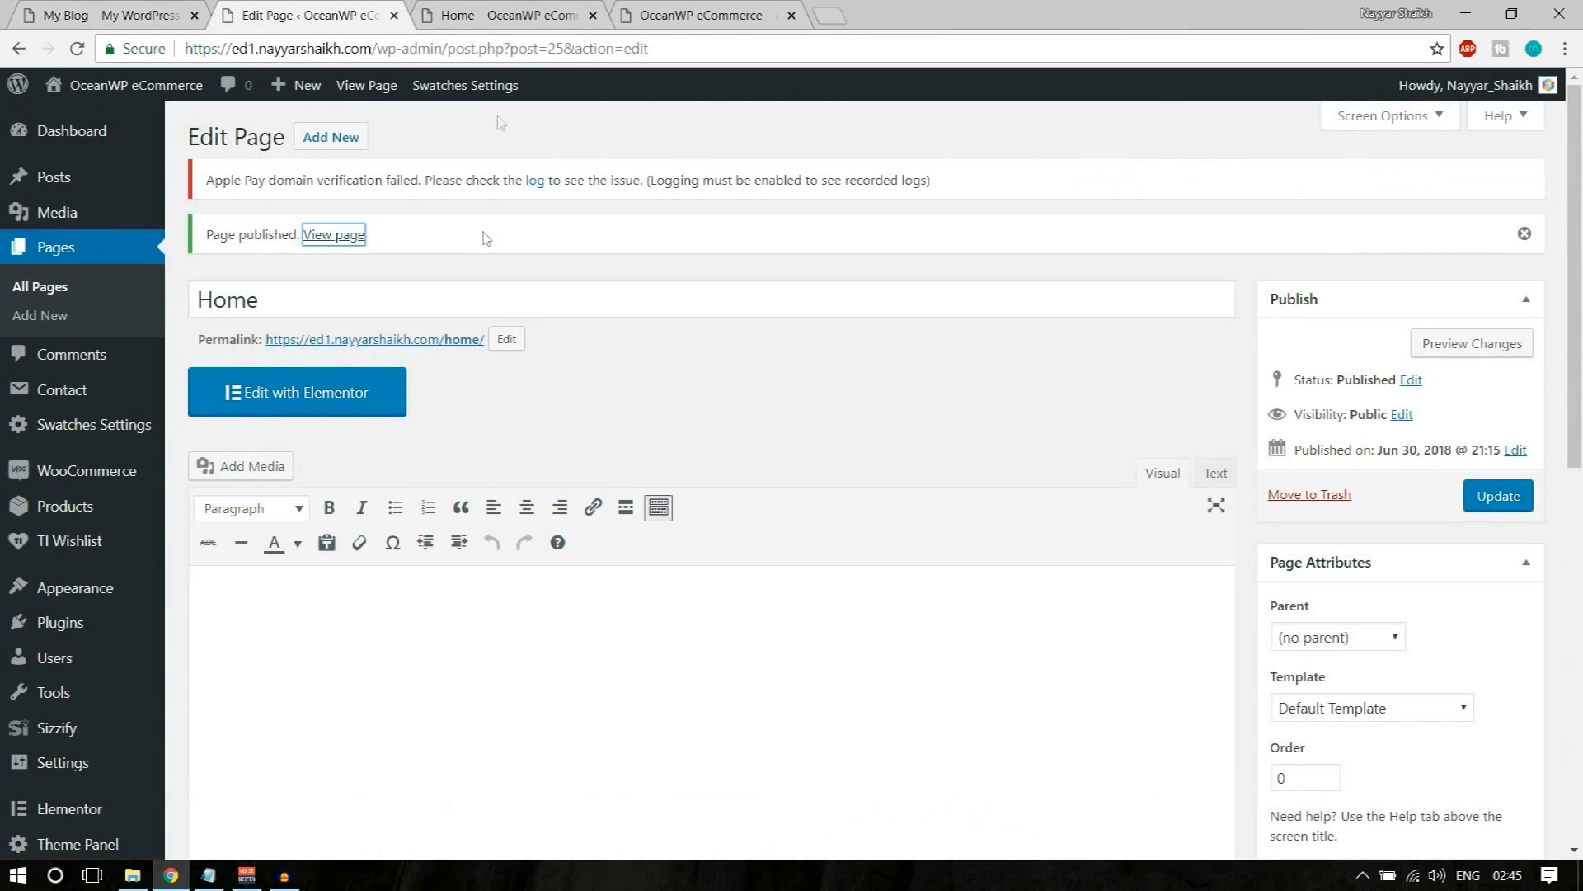
click(462, 13)
double_click(213, 252)
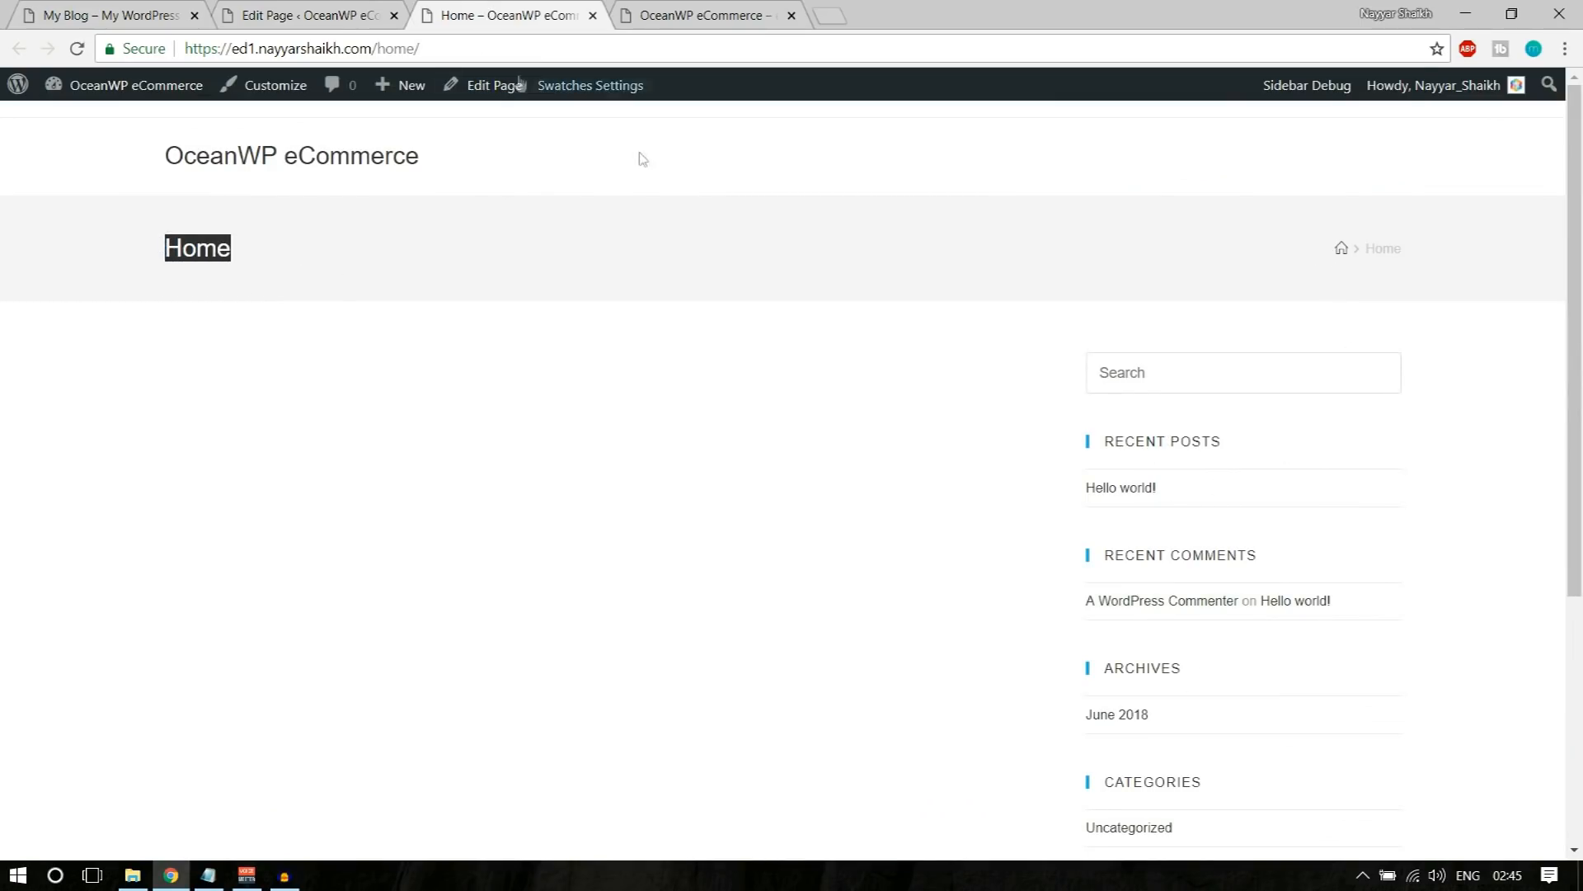
Step: Set the Home page's Content Layout to Full Width in its OceanWP Settings
click(294, 10)
scroll(645, 302, down, 10)
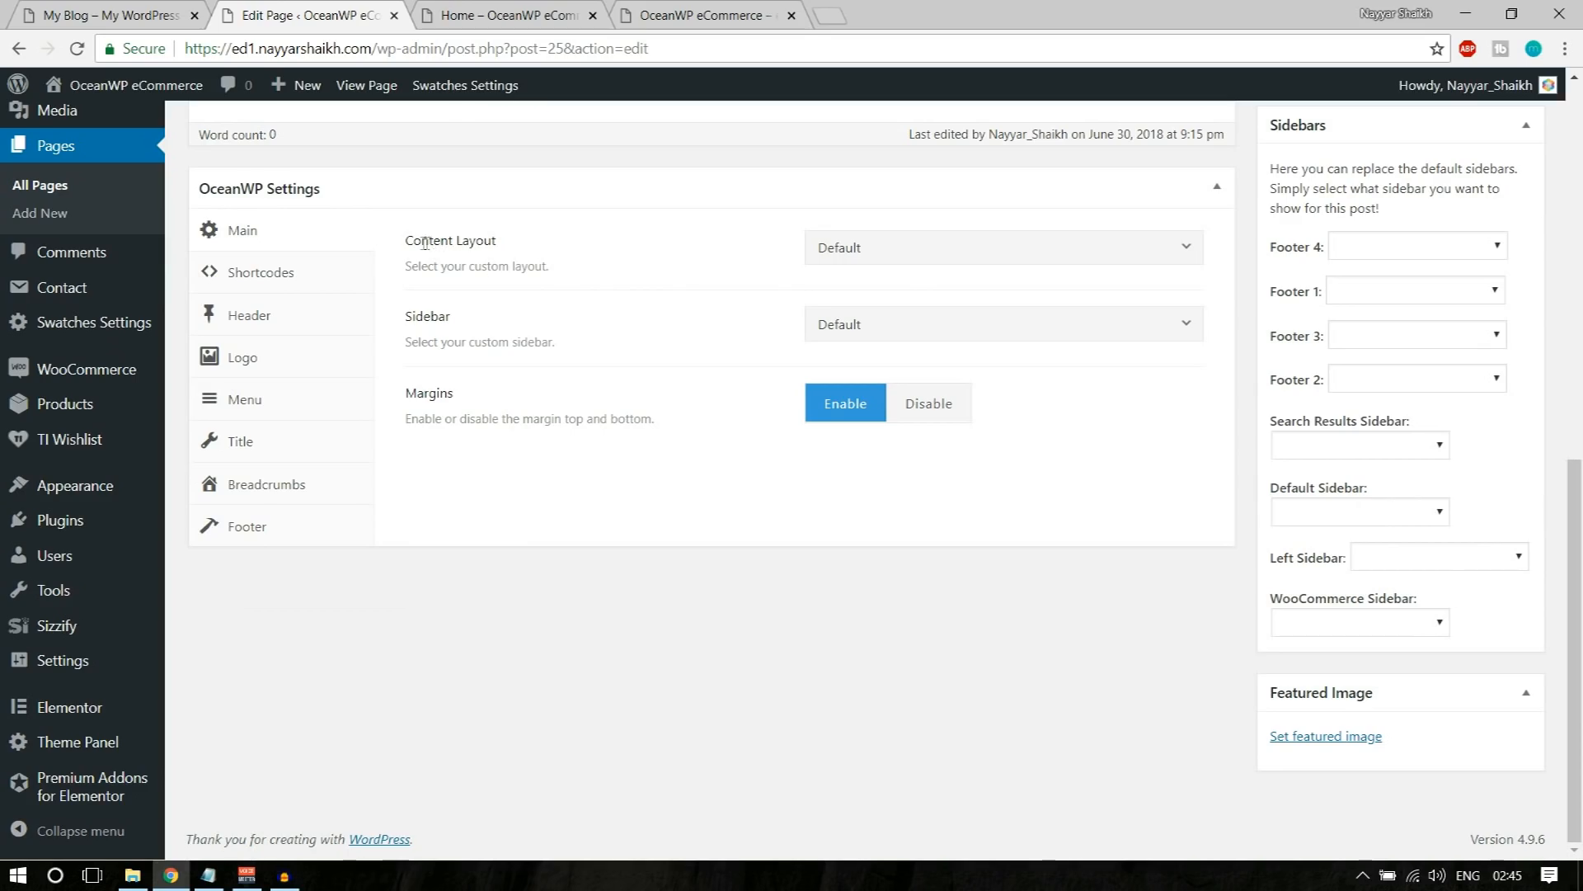
drag(414, 243, 530, 248)
click(520, 249)
click(894, 246)
click(922, 401)
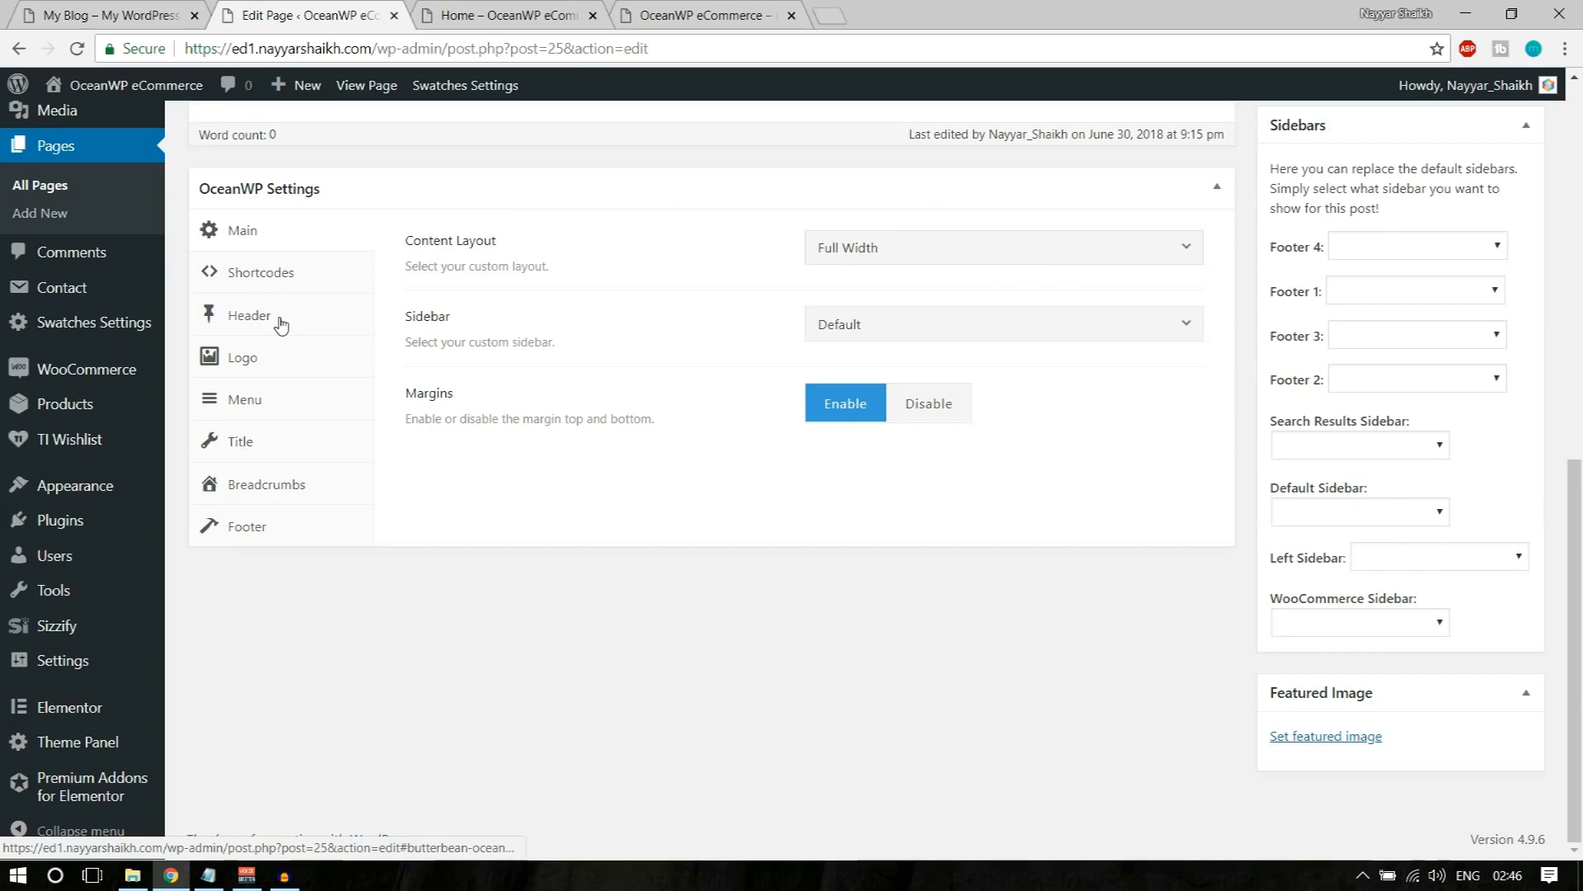
Step: Disable Display Page Title for the Home page, then update it and reload the published page
click(296, 447)
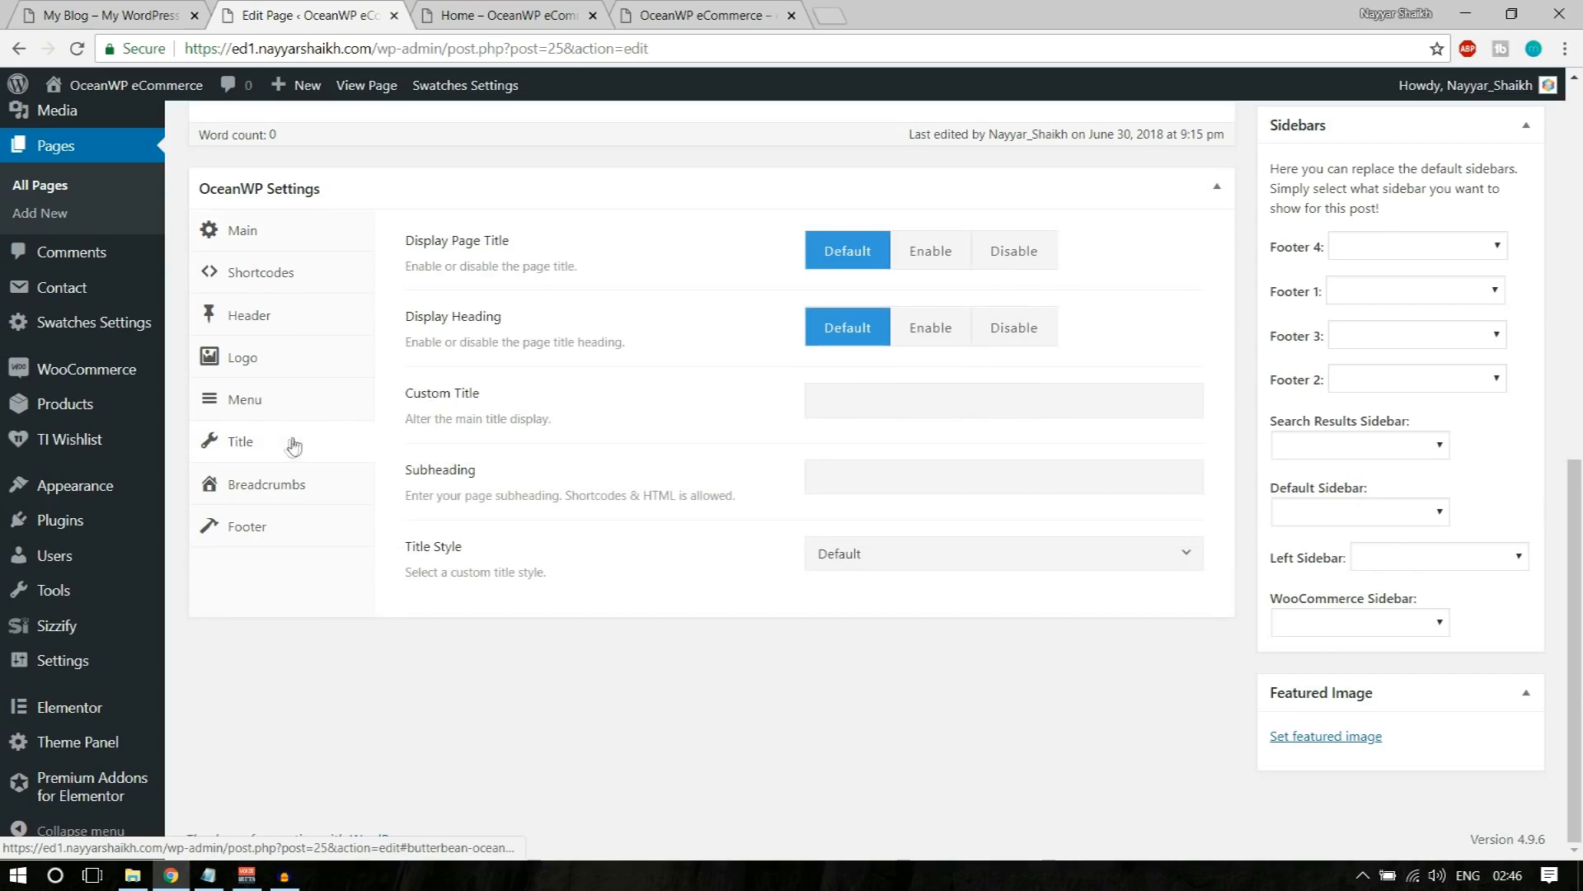
click(1054, 260)
scroll(848, 555, up, 8)
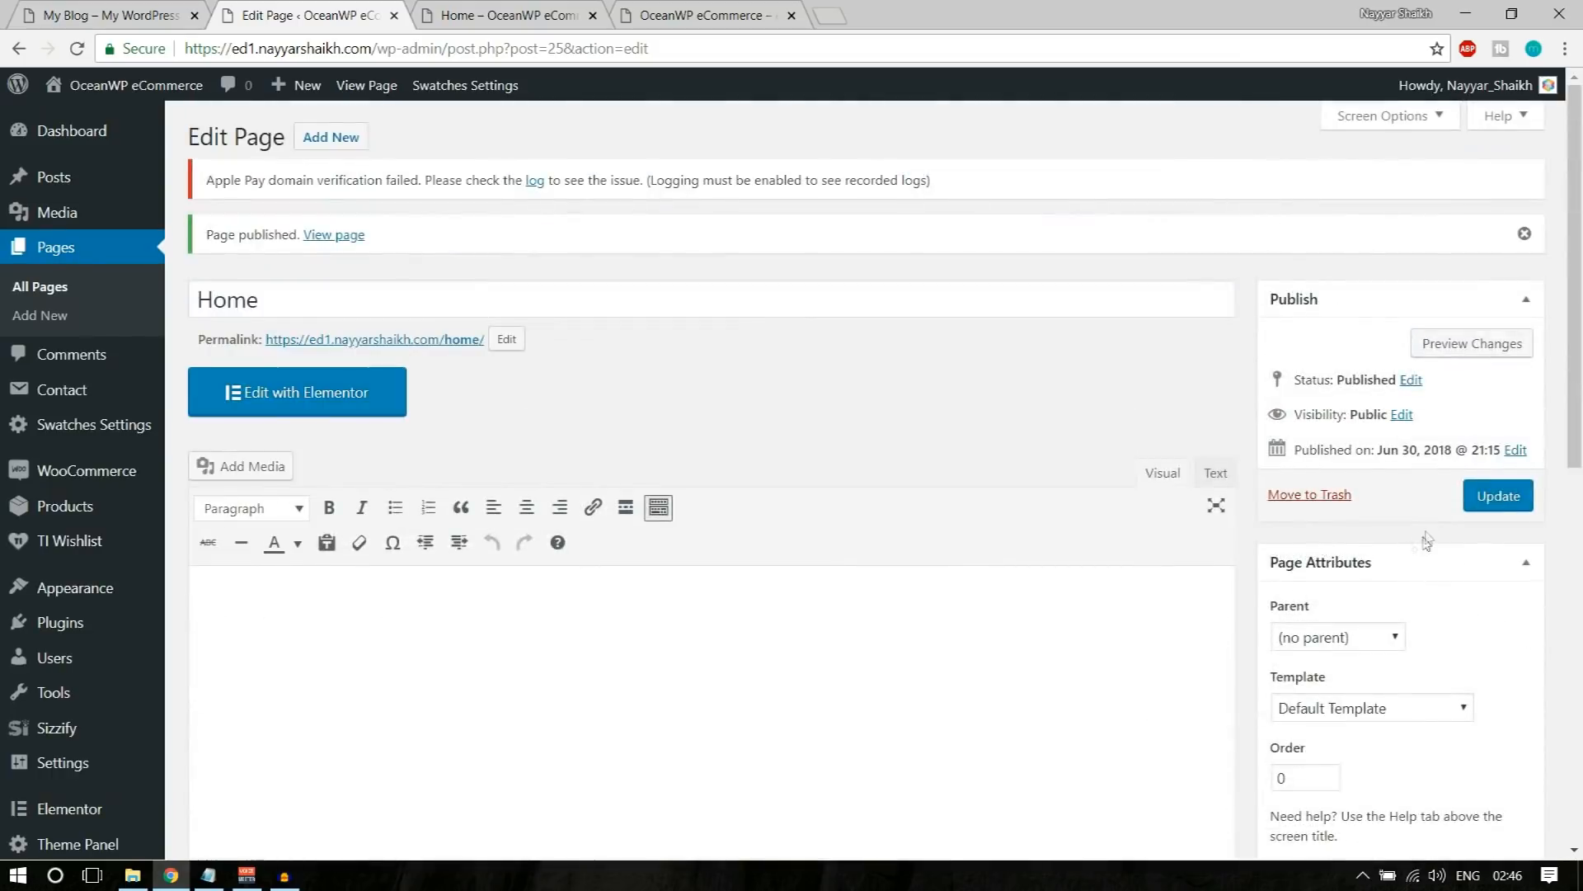
click(1498, 497)
click(490, 10)
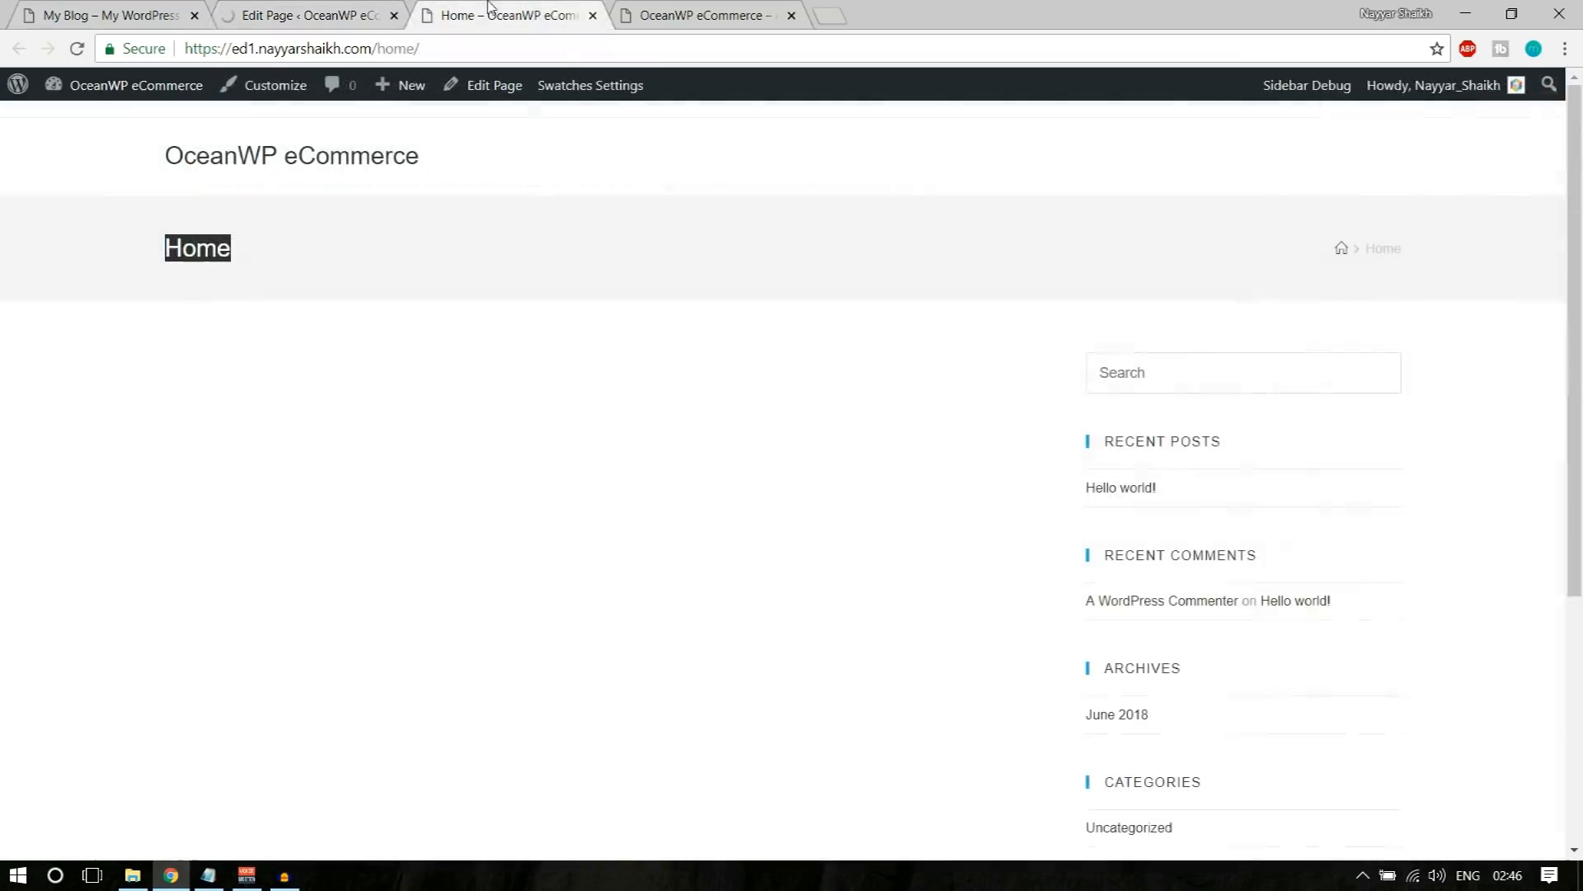
click(74, 50)
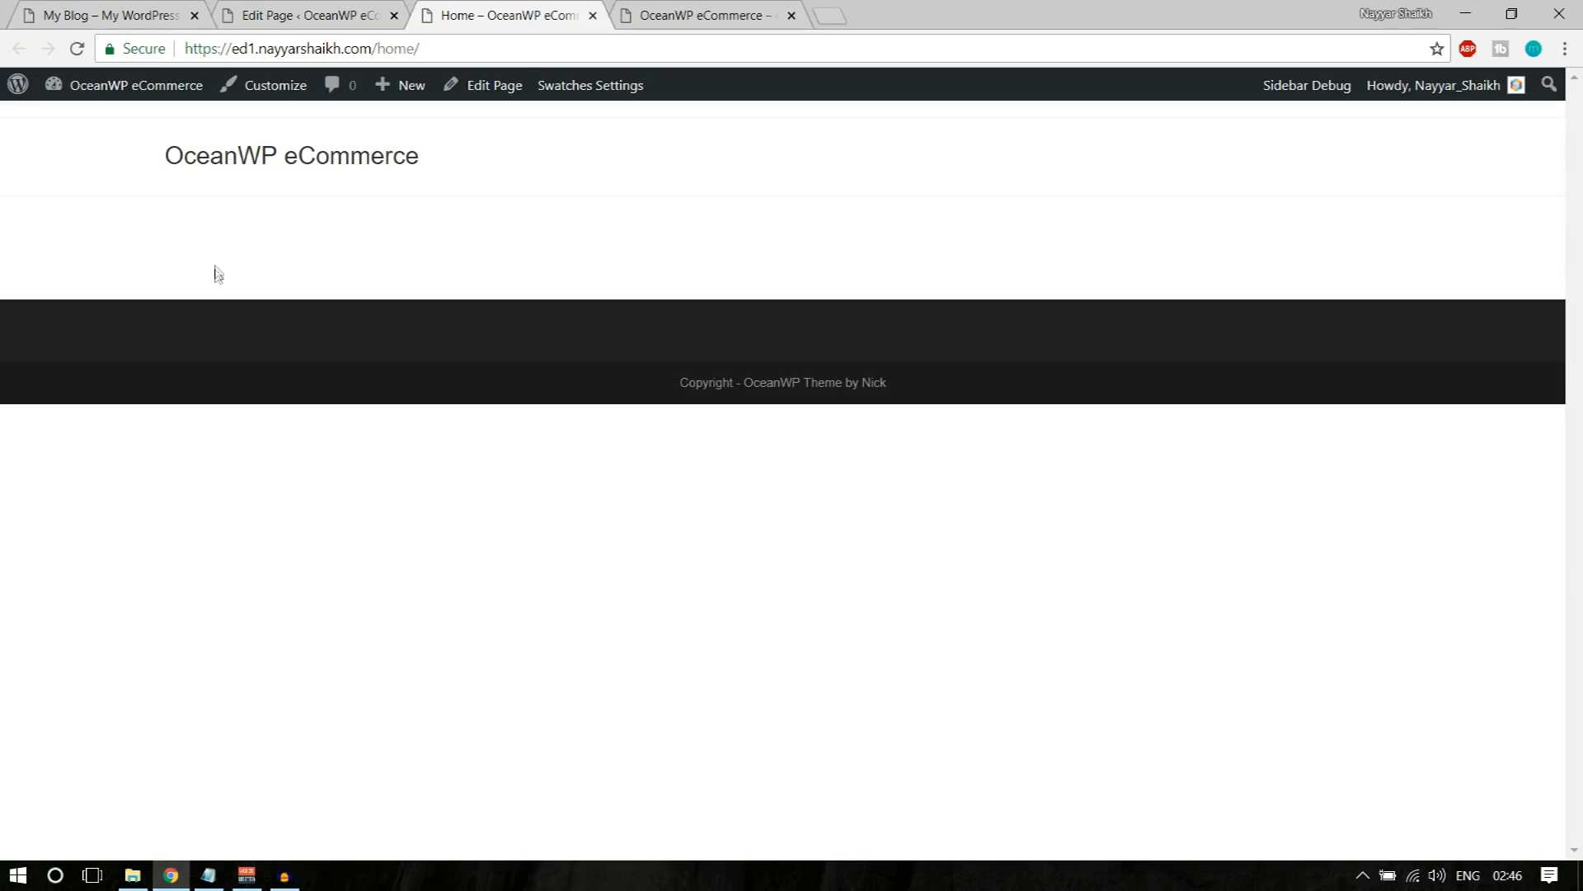
Step: Examine the demo store's banner headings and tagline, and return to the published Home page for comparison
click(124, 13)
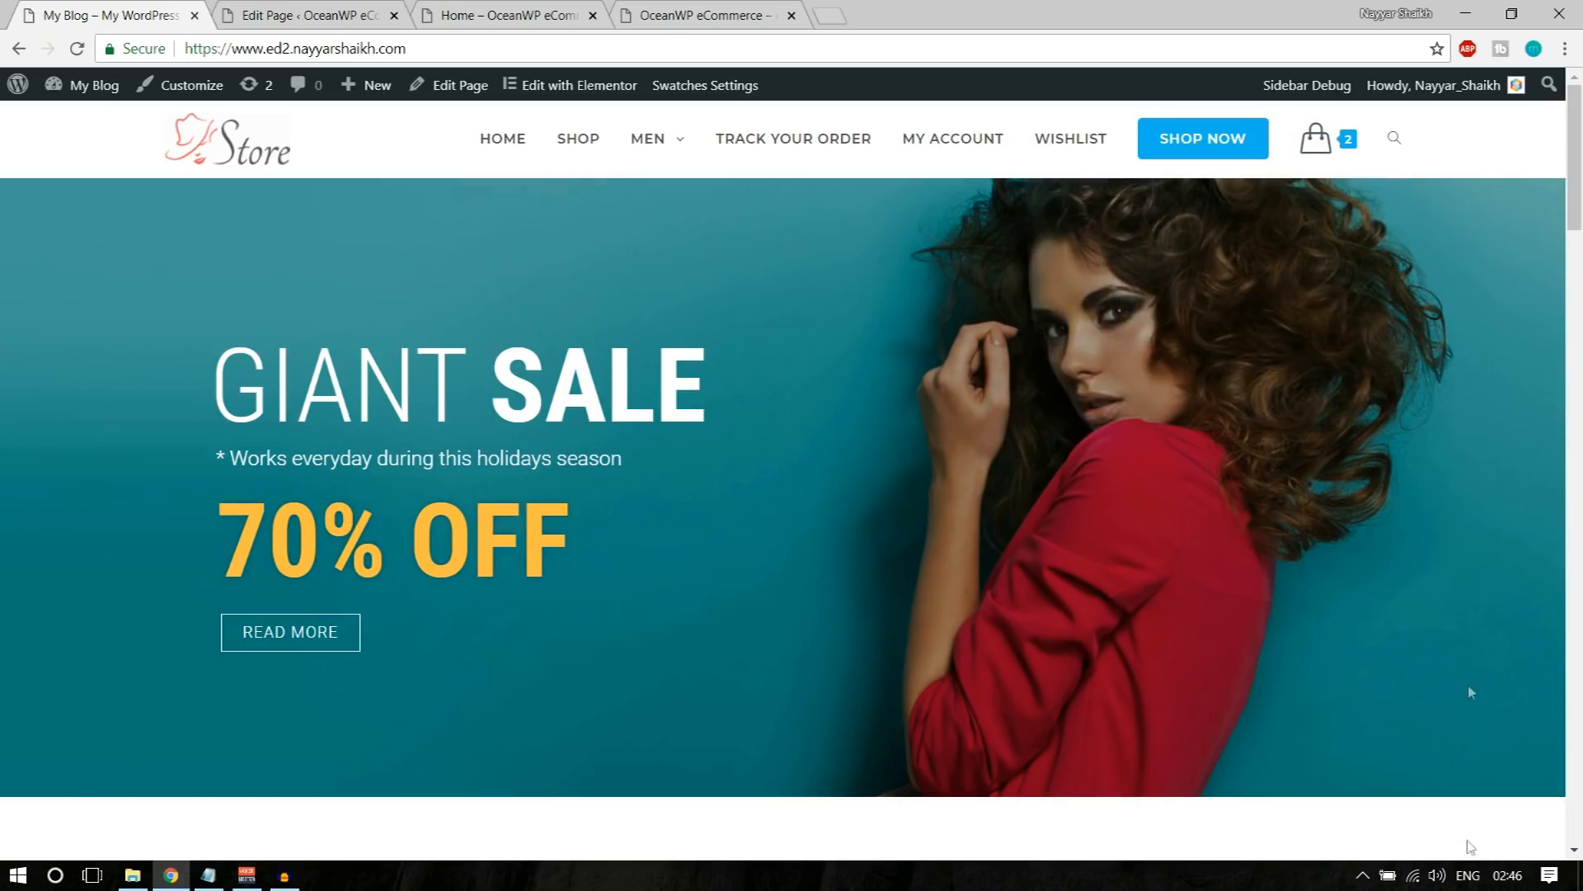
drag(219, 371, 478, 372)
click(488, 372)
drag(678, 361, 495, 367)
click(495, 367)
drag(219, 456, 592, 461)
click(480, 540)
click(519, 13)
Step: Open the Home page in the Elementor editor and look through the available widgets
click(363, 13)
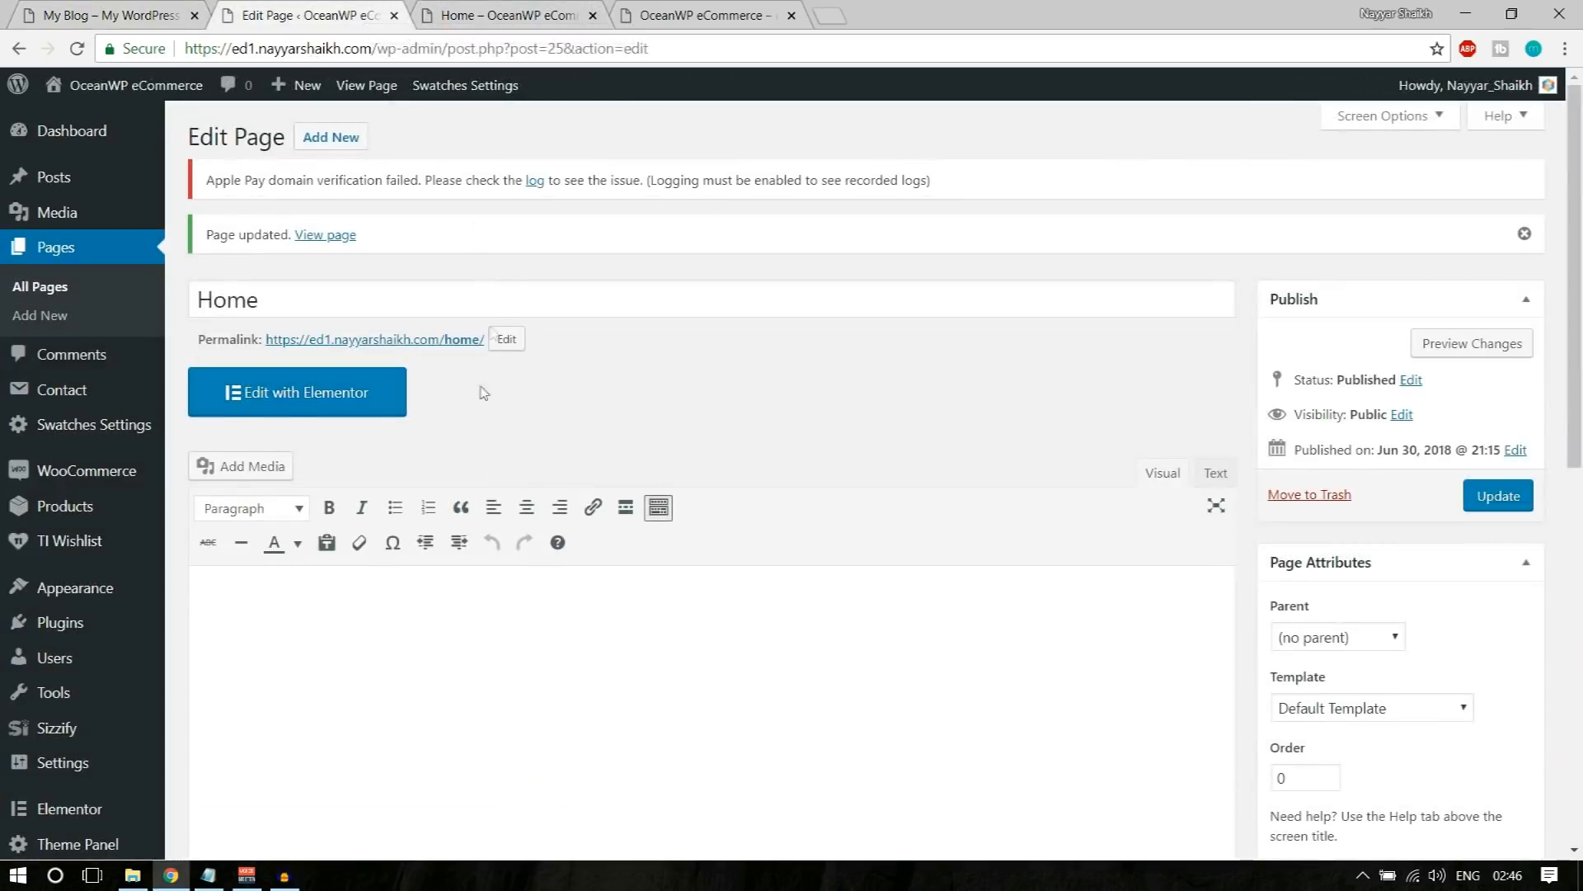
click(291, 413)
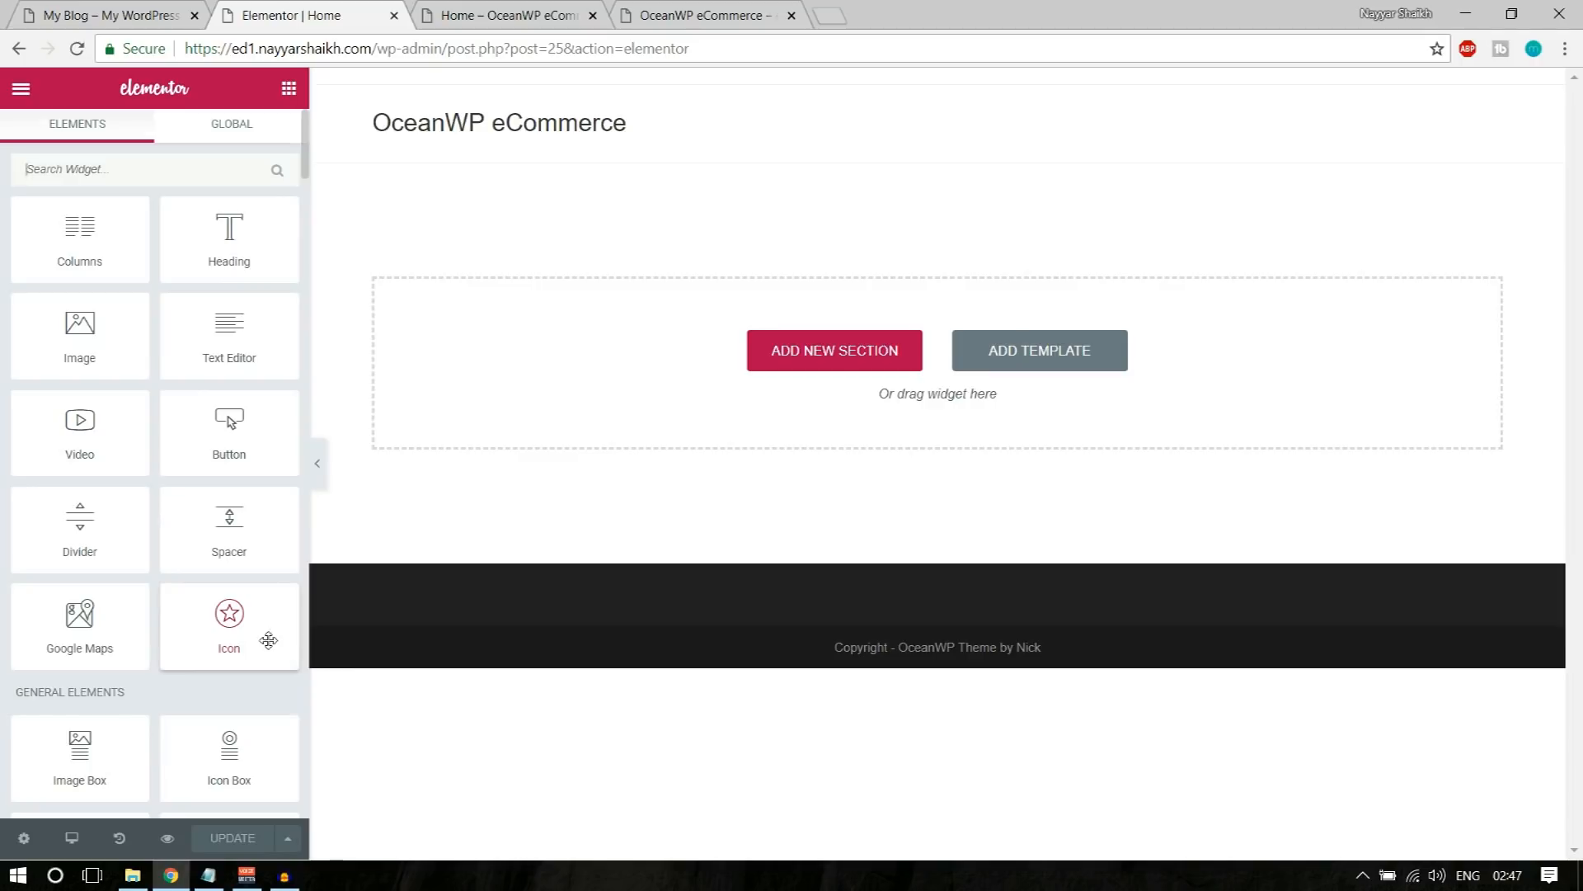
scroll(223, 717, down, 8)
scroll(222, 717, up, 8)
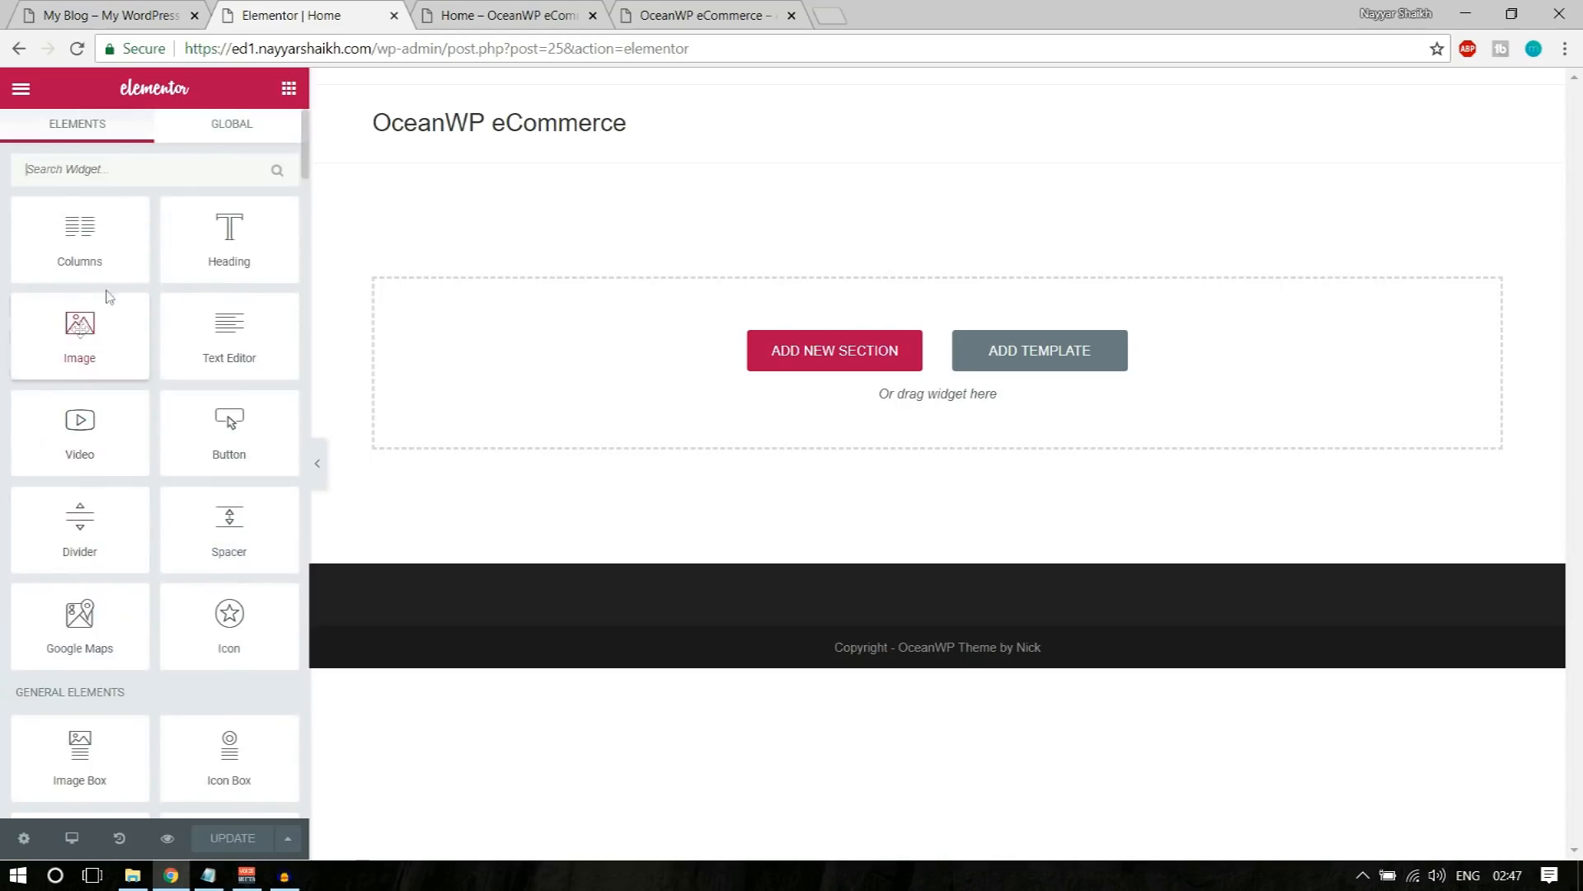
scroll(182, 569, down, 3)
scroll(190, 581, up, 3)
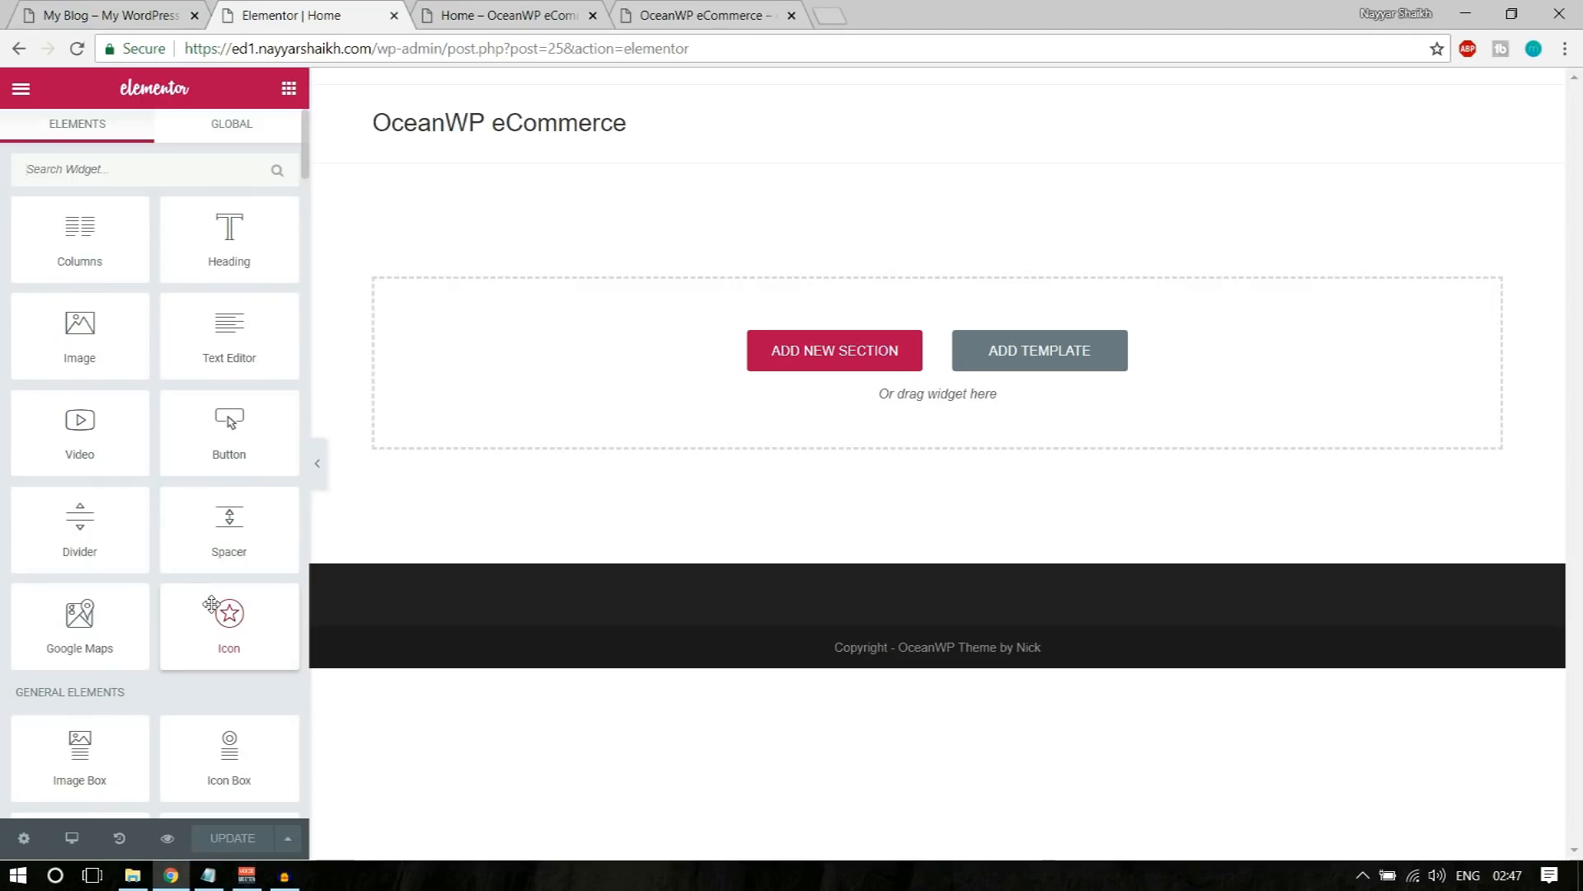
Step: Examine the "GIANT SALE" heading in the demo store's banner, focusing on the word "GIANT"
click(78, 8)
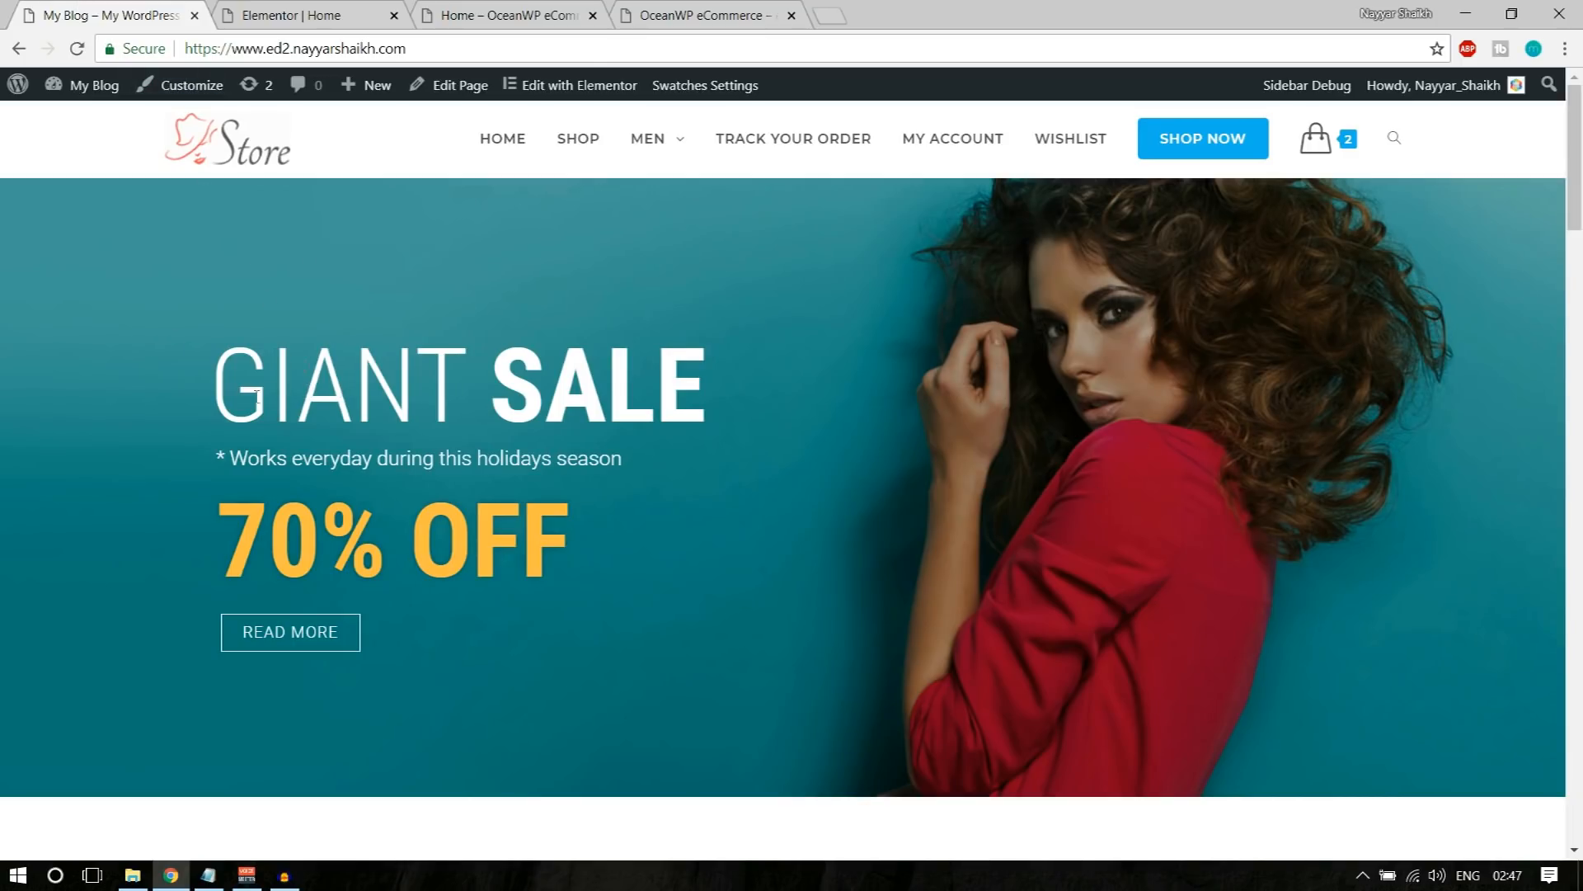
drag(216, 389, 646, 405)
click(553, 408)
drag(198, 386, 483, 396)
click(562, 391)
drag(202, 386, 476, 384)
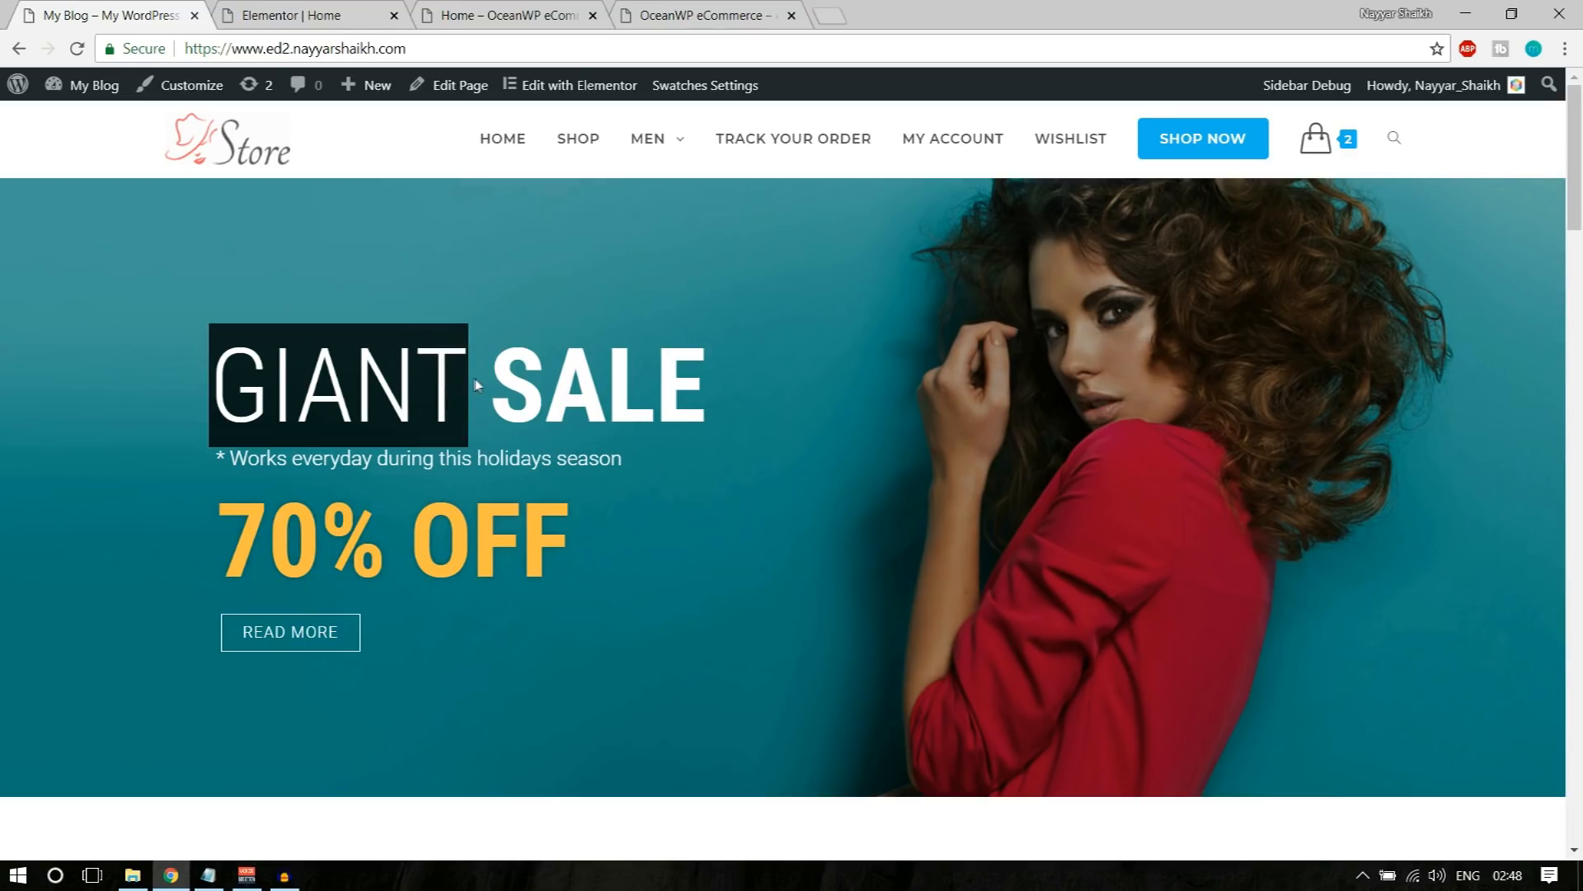
Step: Add a Heading widget to the empty Home page in Elementor and set its title to "GIANT"
click(347, 18)
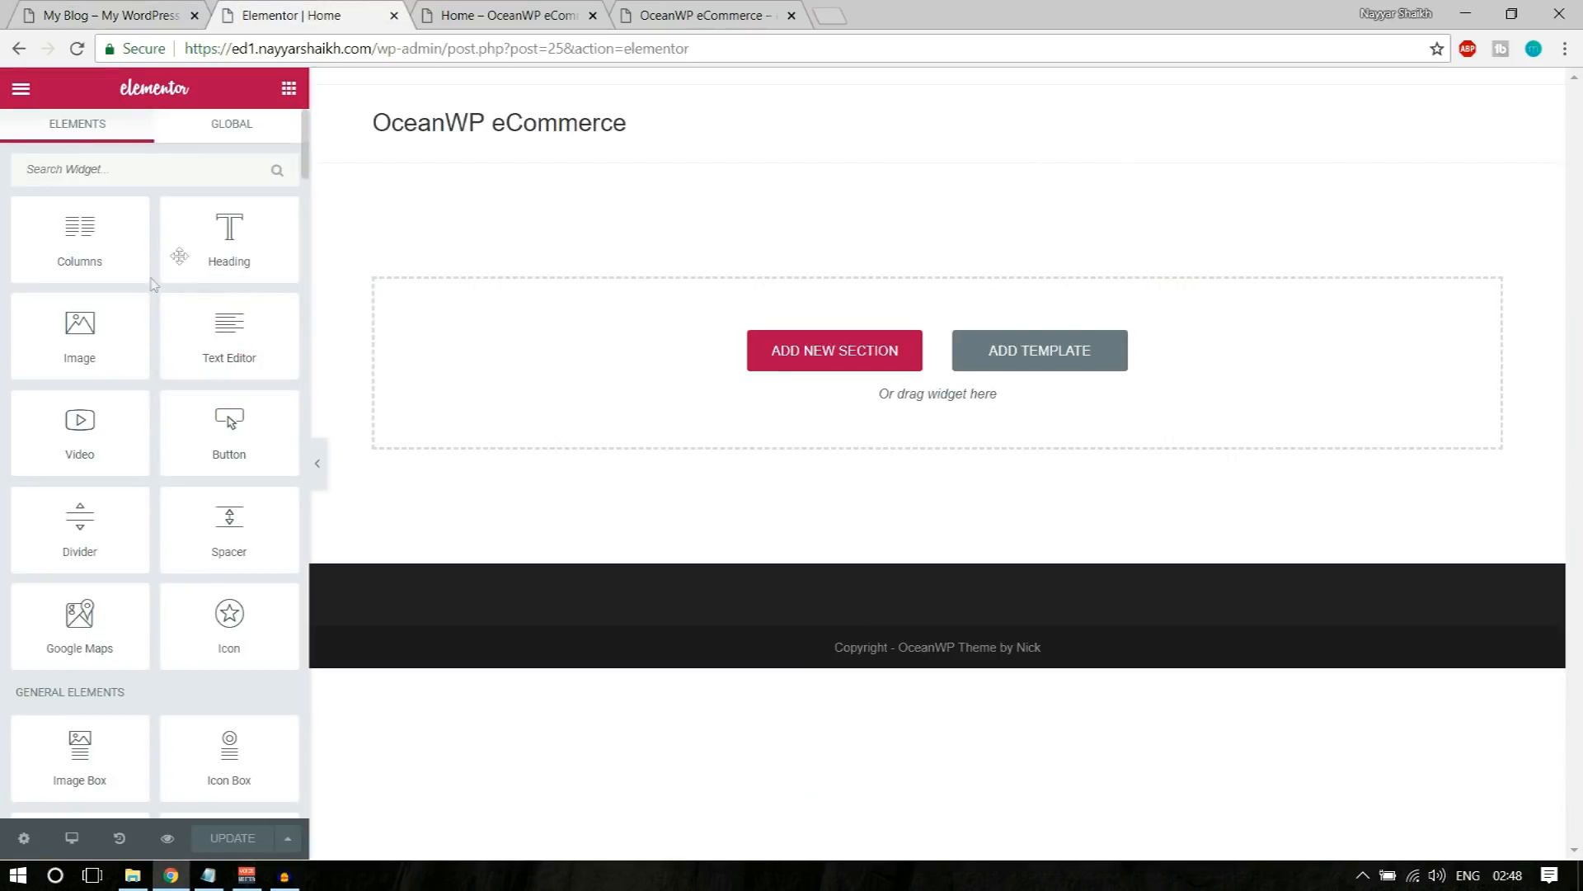
drag(207, 238, 653, 378)
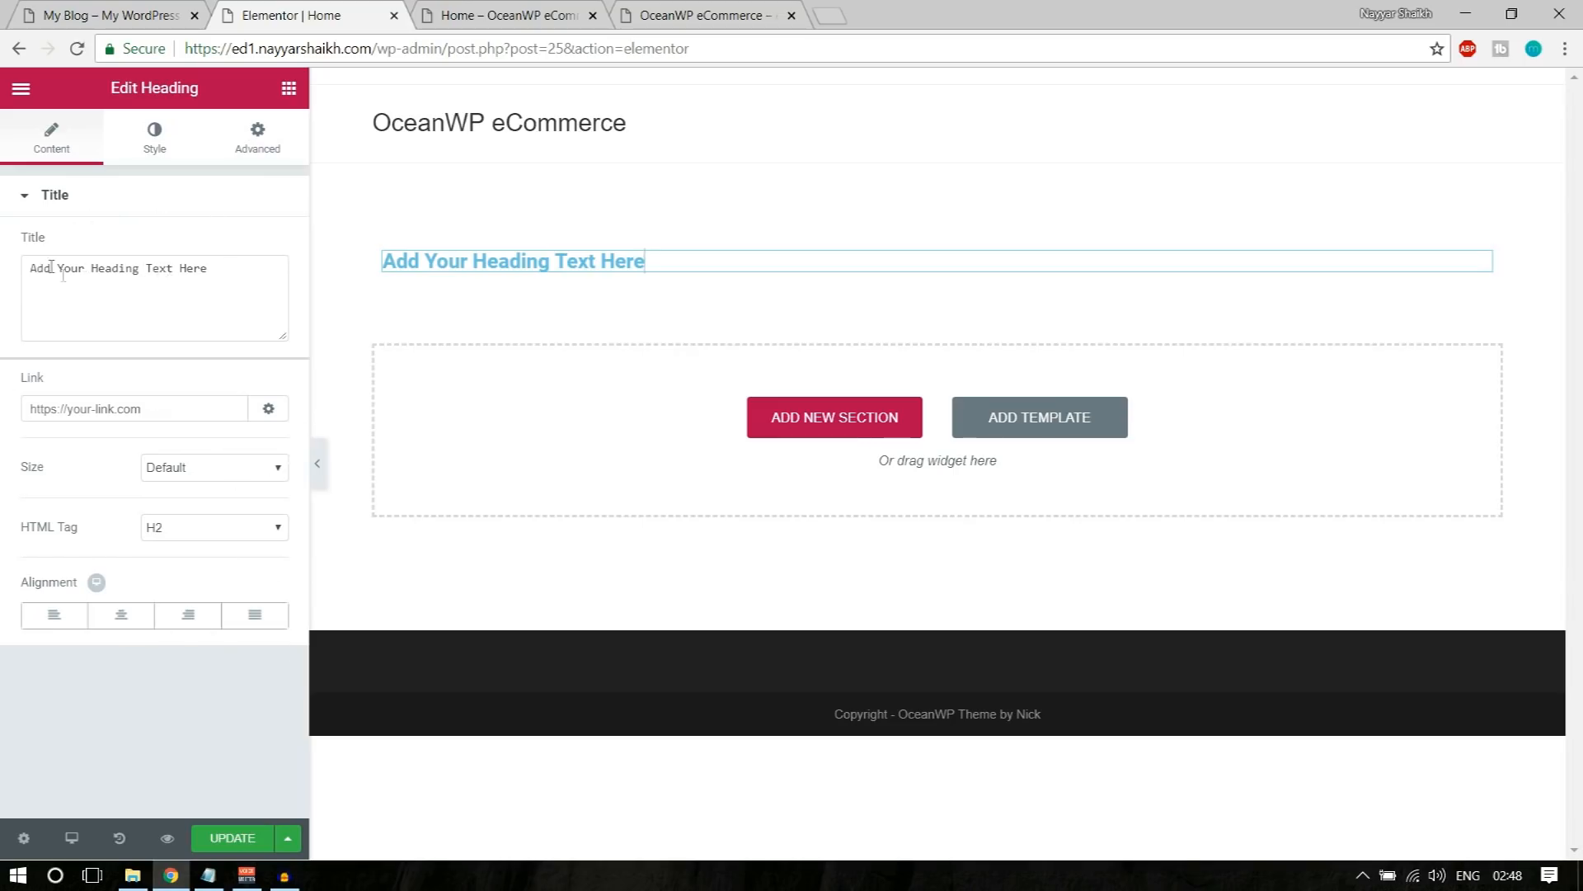
drag(26, 265, 209, 283)
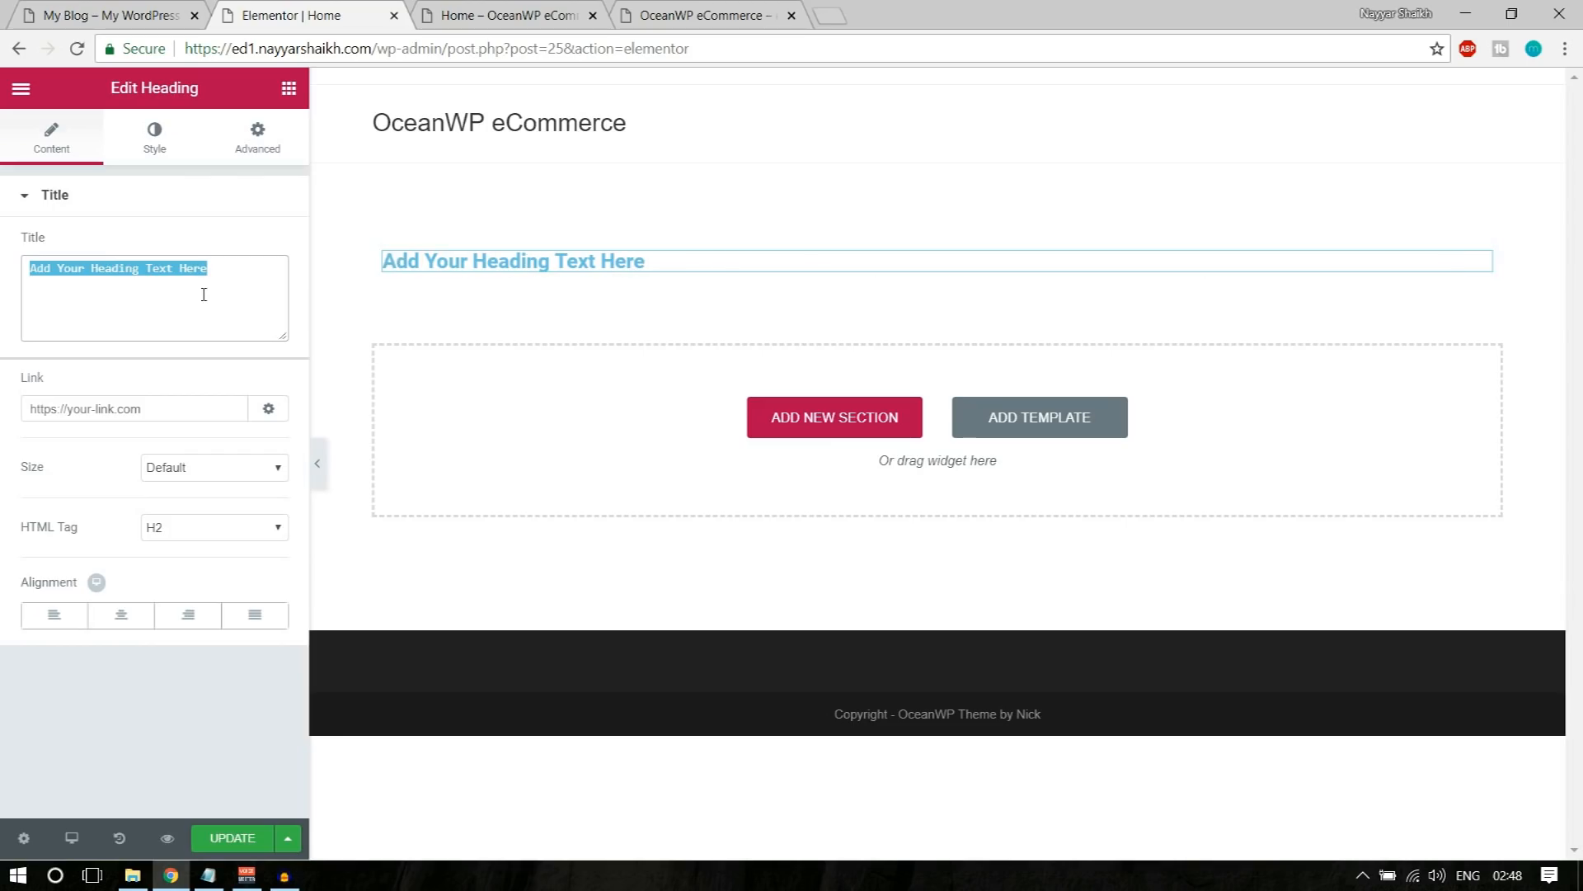
text(Text)
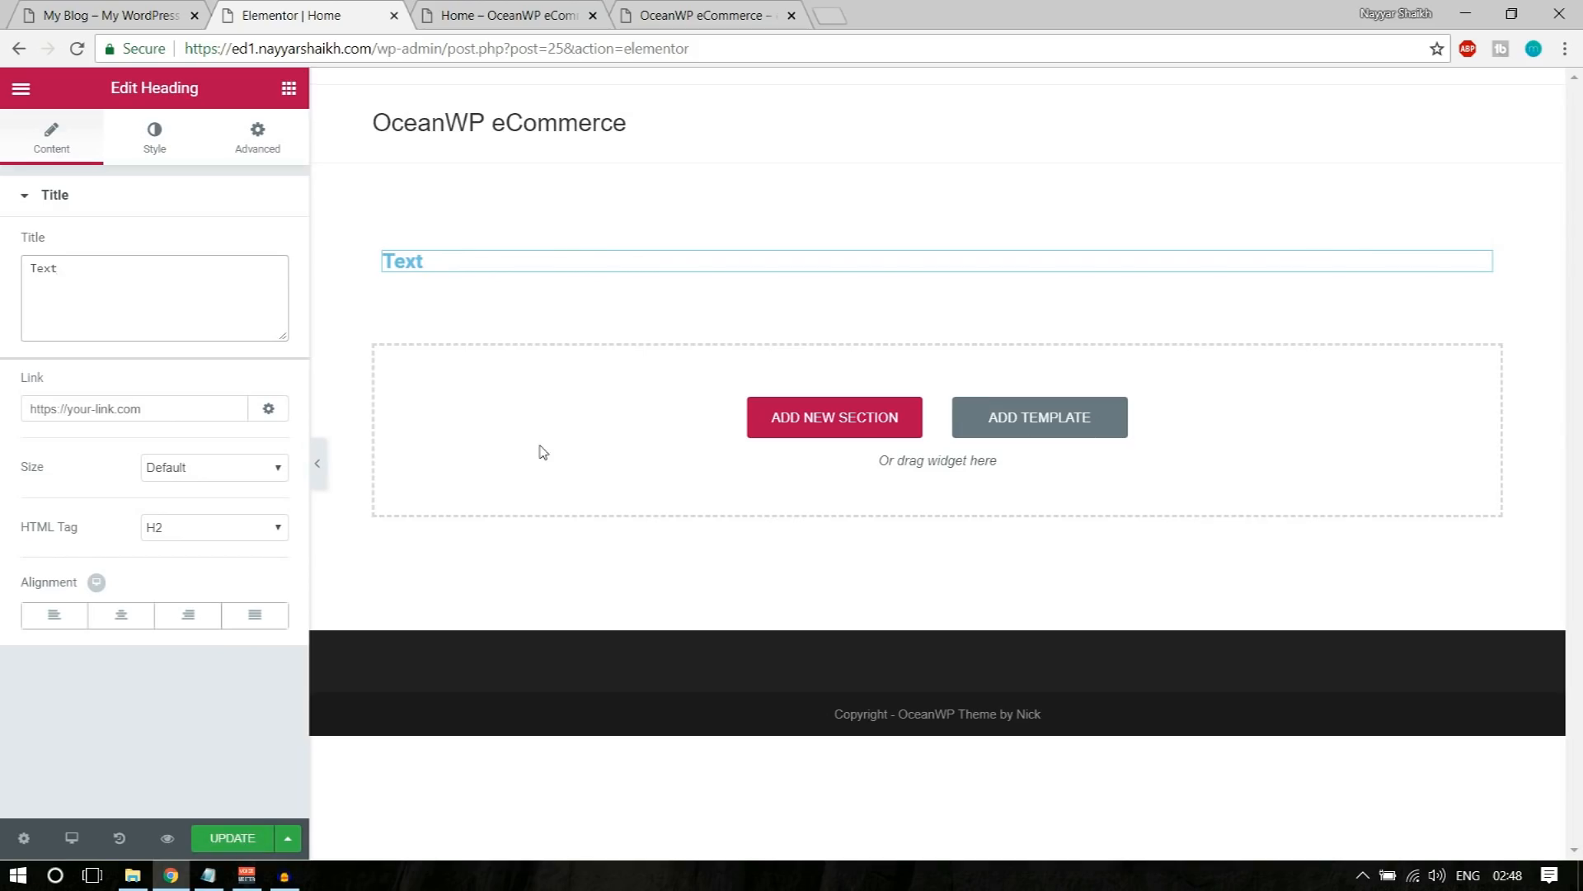
key(ctrl+a)
text(GIANT)
Step: Set the "GIANT" heading's text color to white (#ffffff), using the demo banner as reference
click(69, 9)
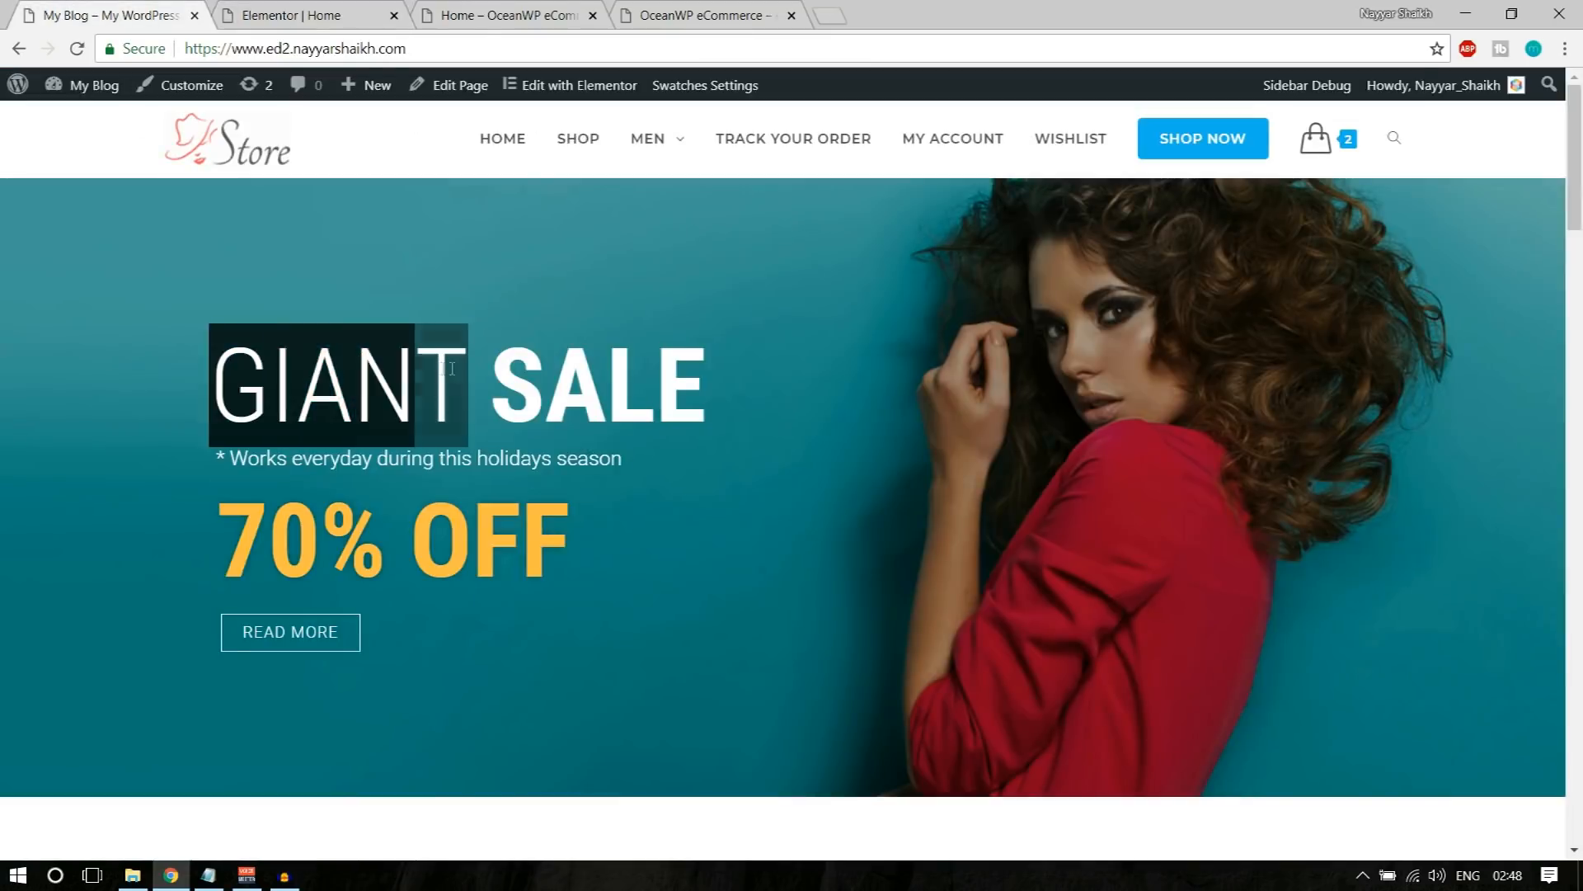
click(342, 8)
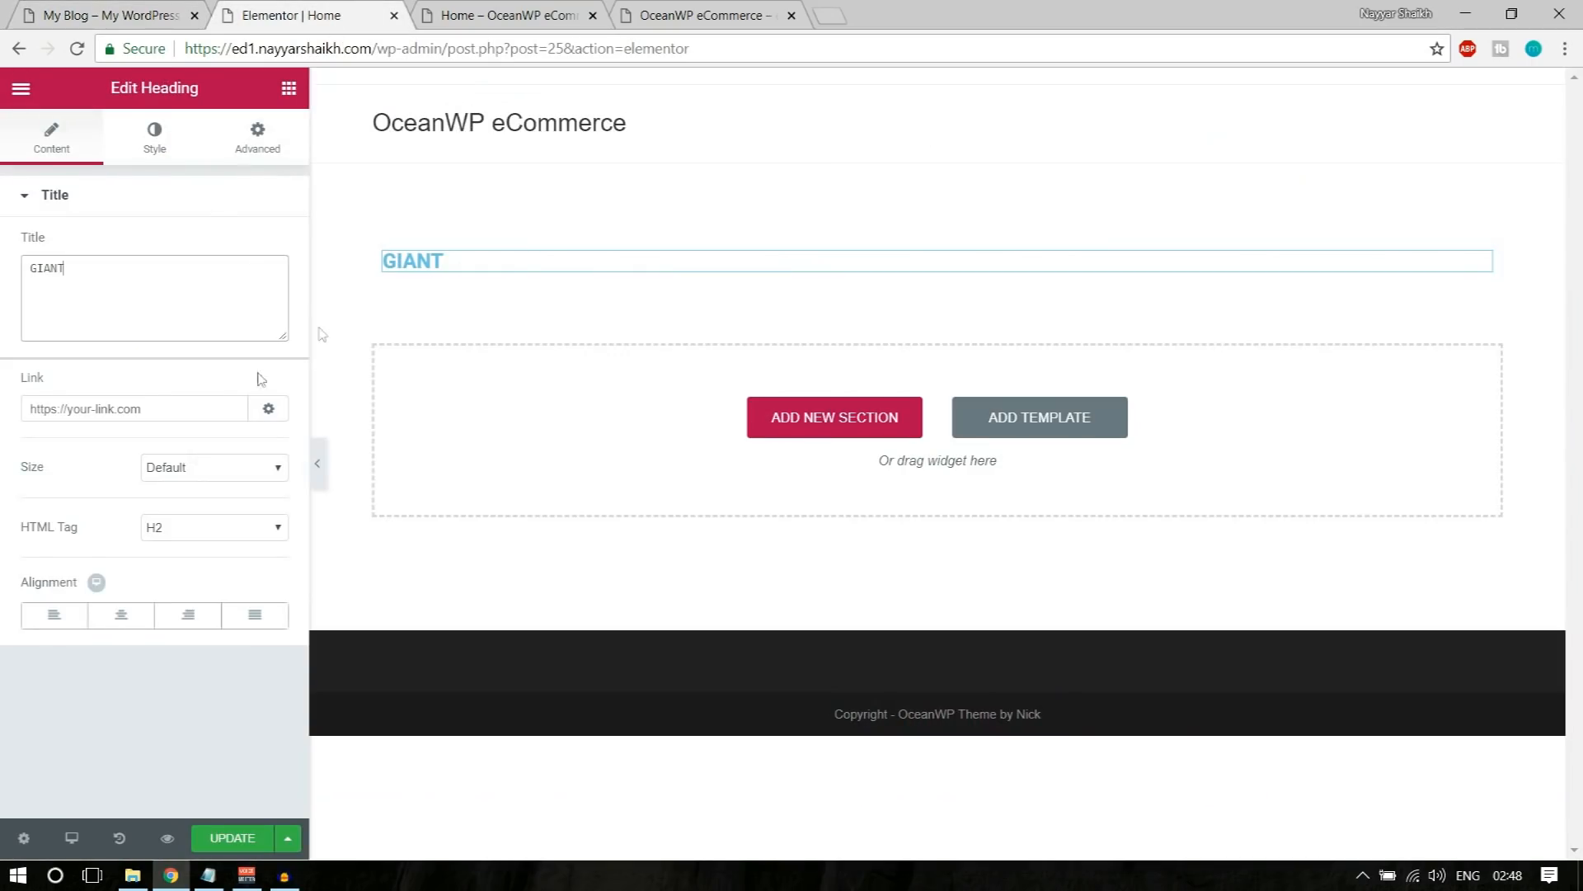
click(148, 141)
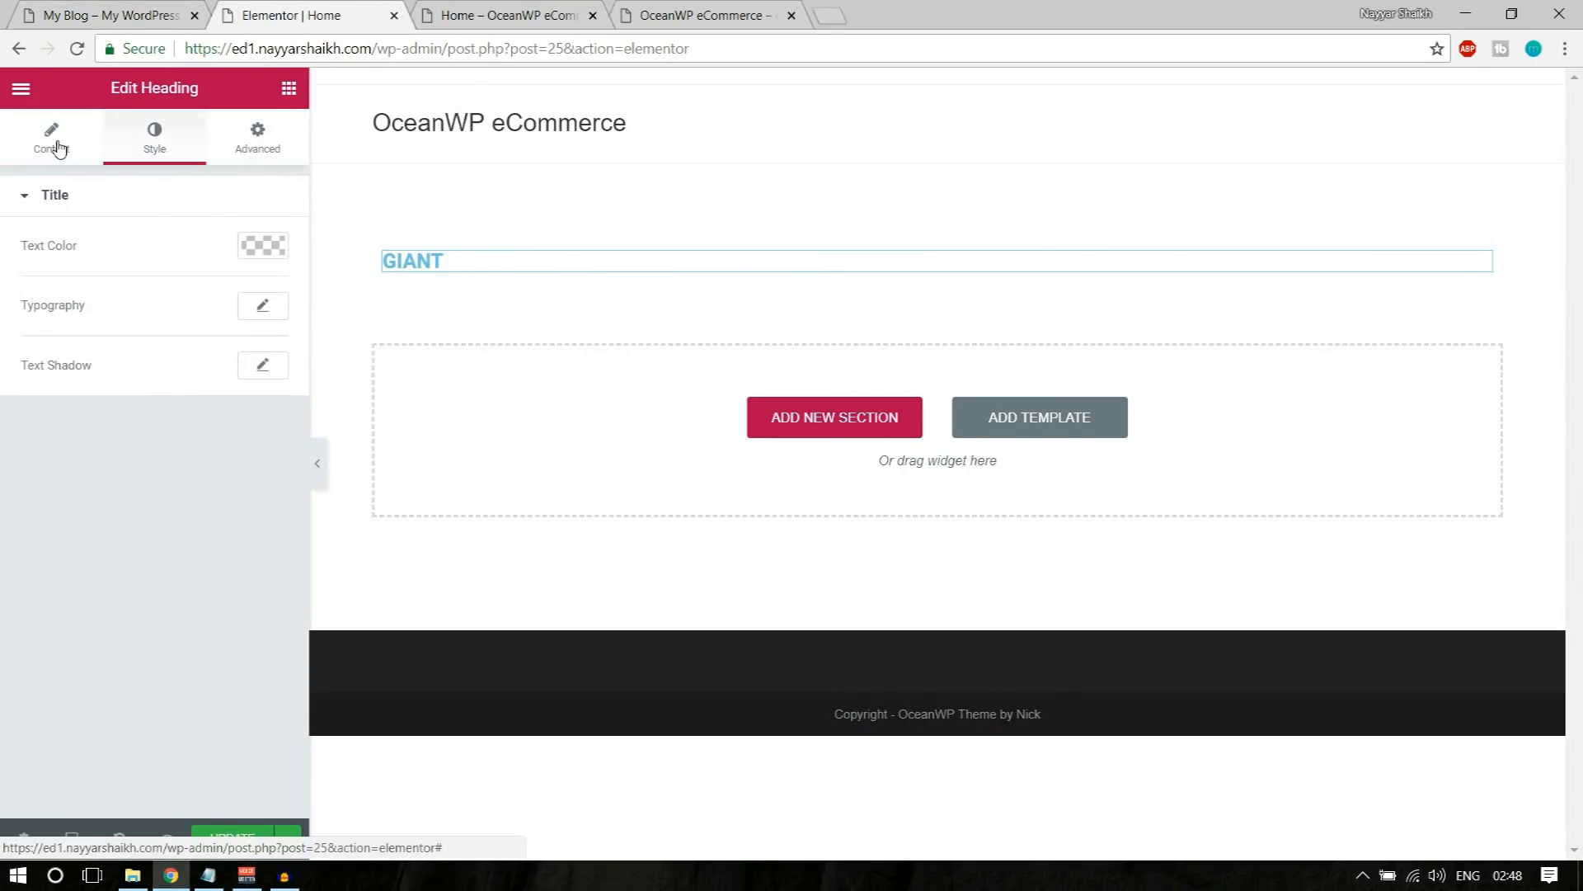
click(276, 258)
click(211, 493)
click(111, 15)
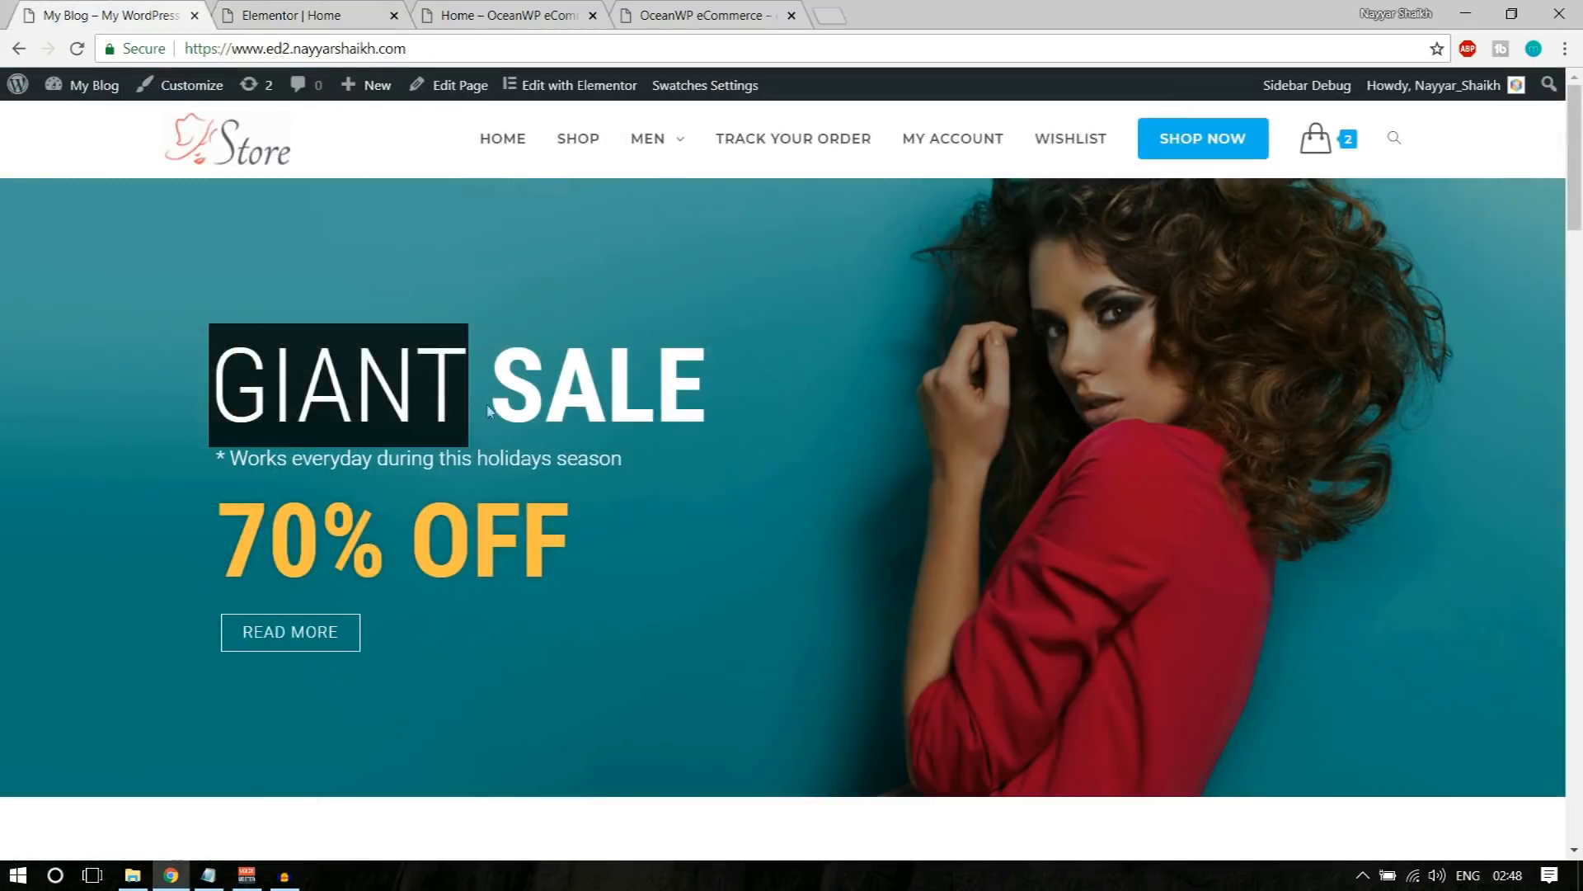
click(353, 10)
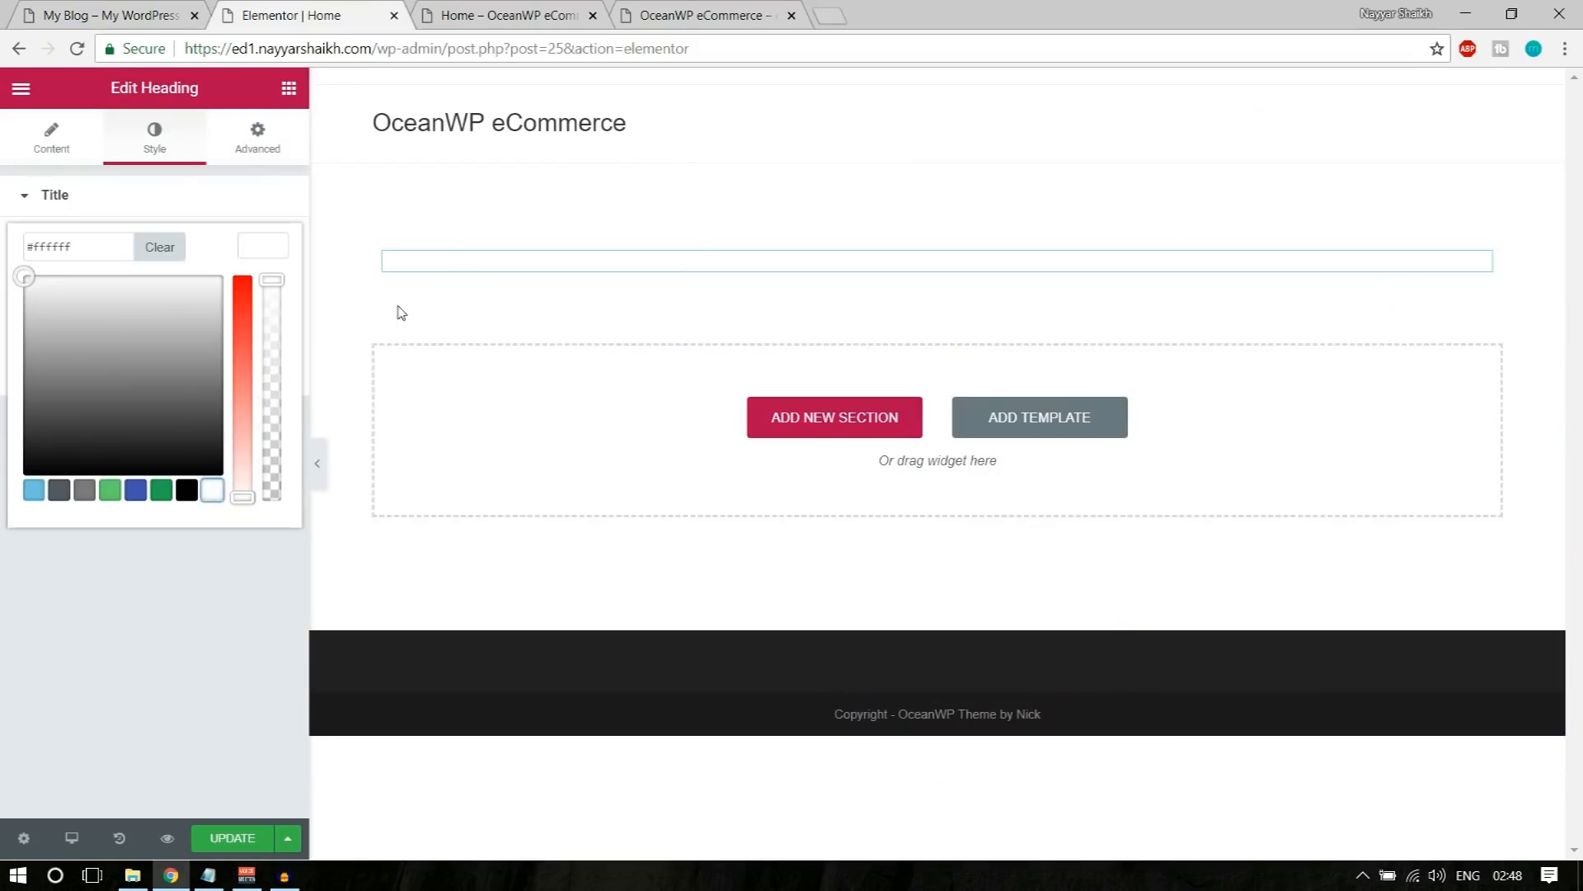
click(270, 242)
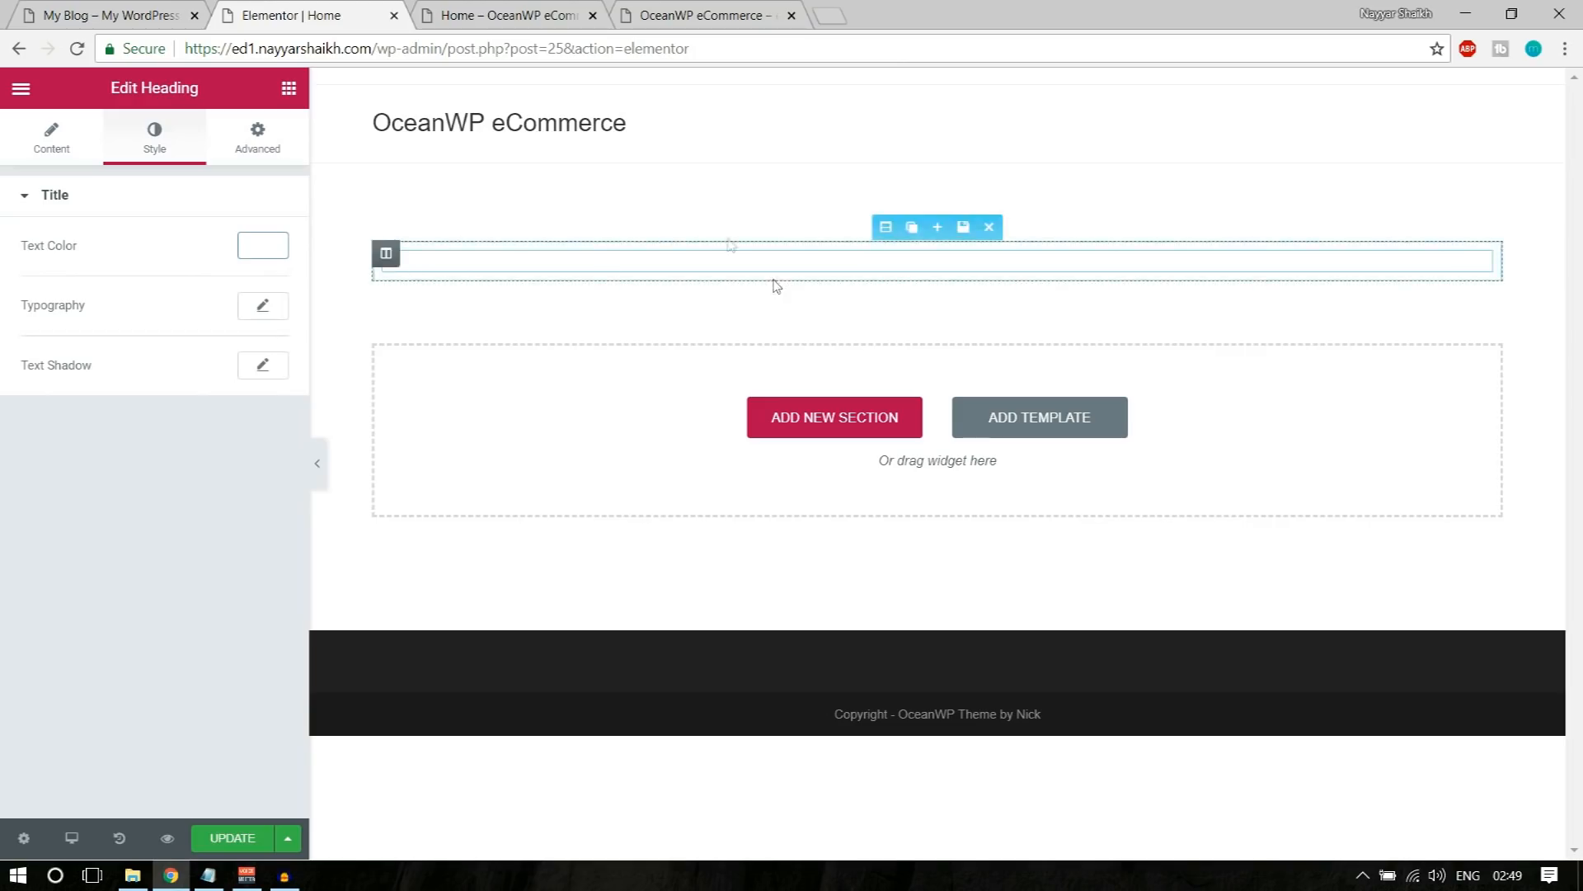
Step: Check the demo banner's background, and give the heading's section a background type with color and image options
click(130, 8)
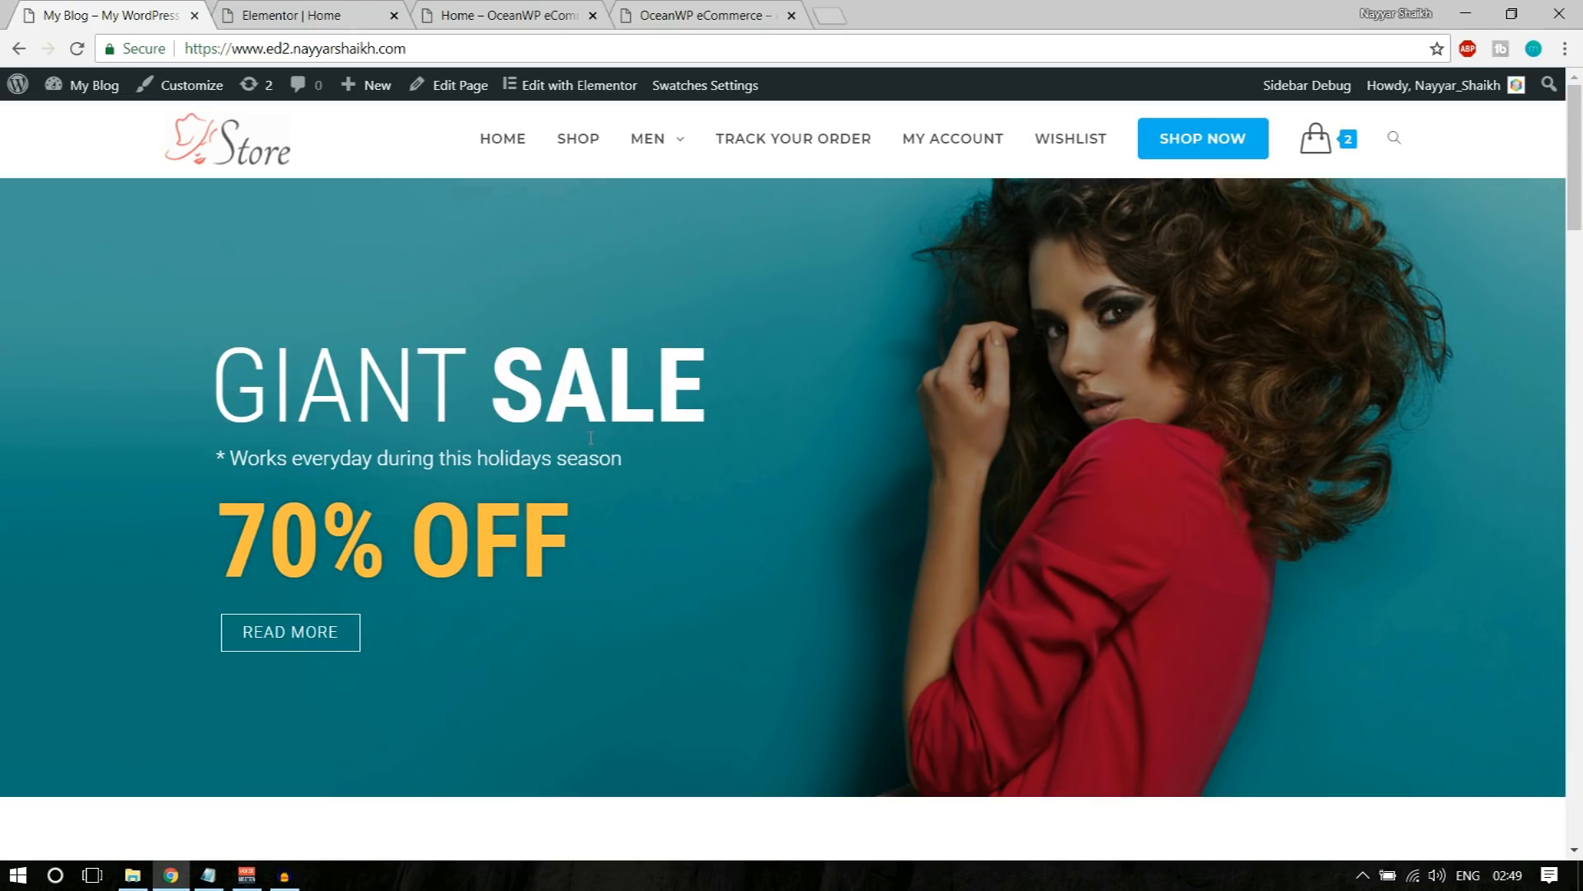
click(305, 15)
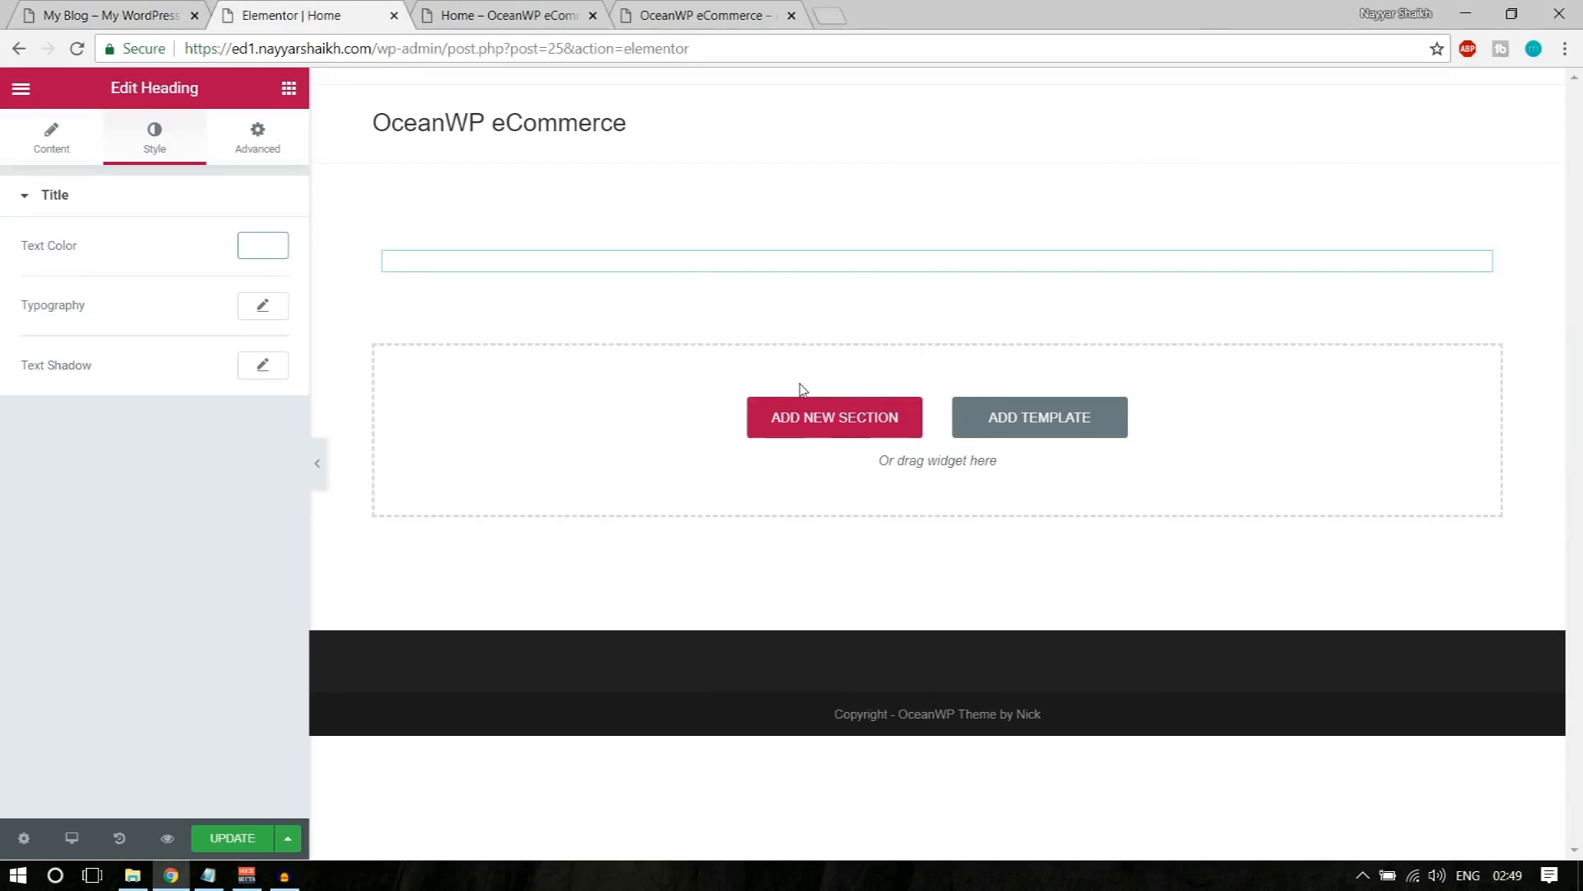
mouse_move(885, 255)
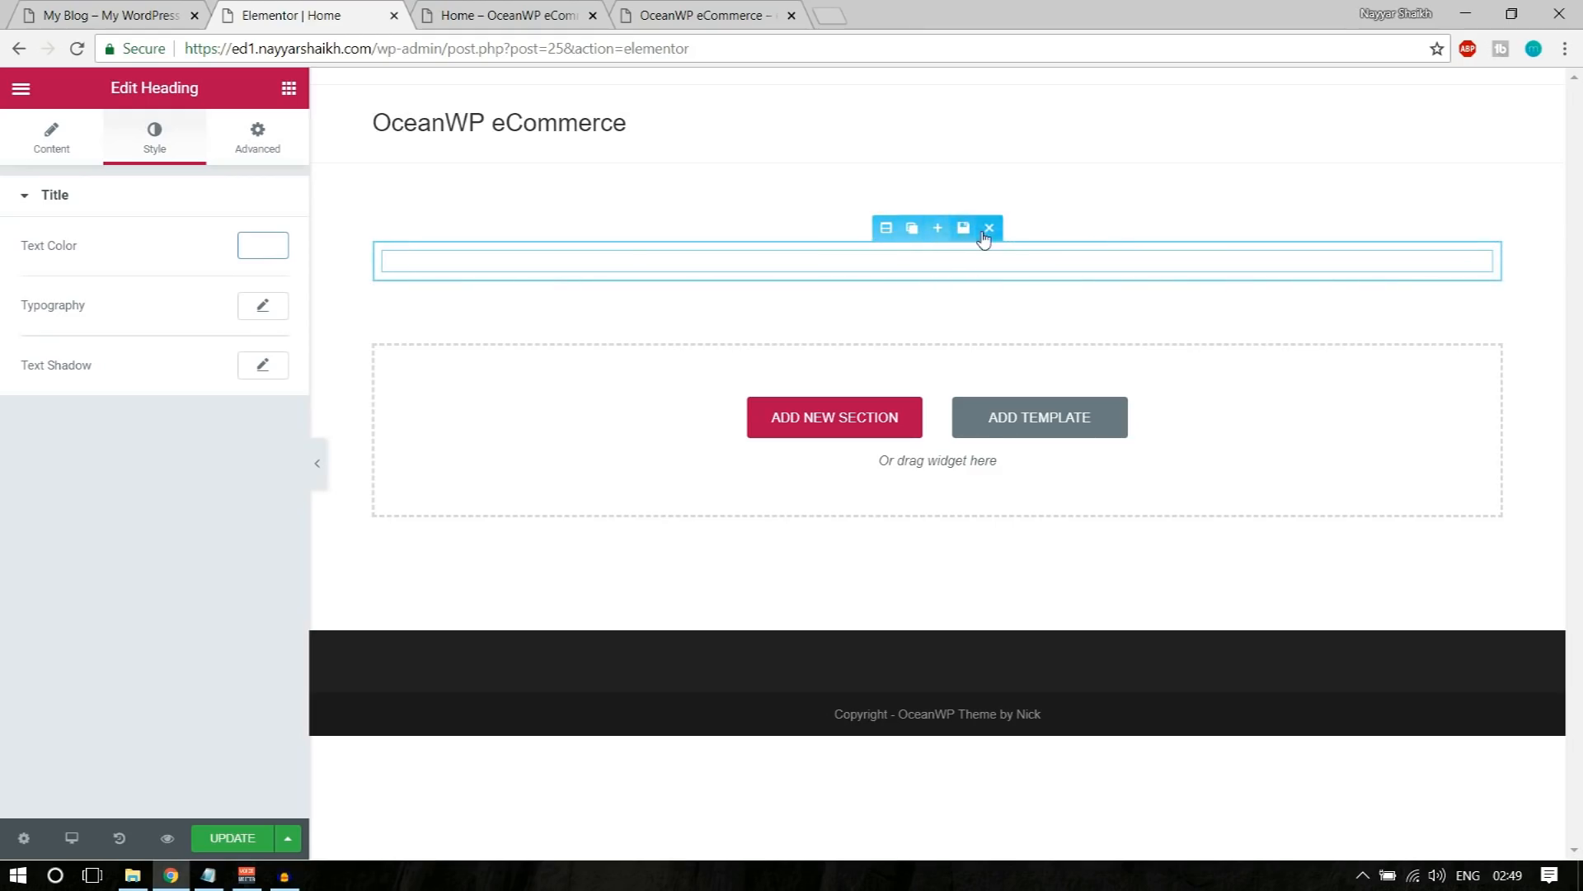
click(881, 229)
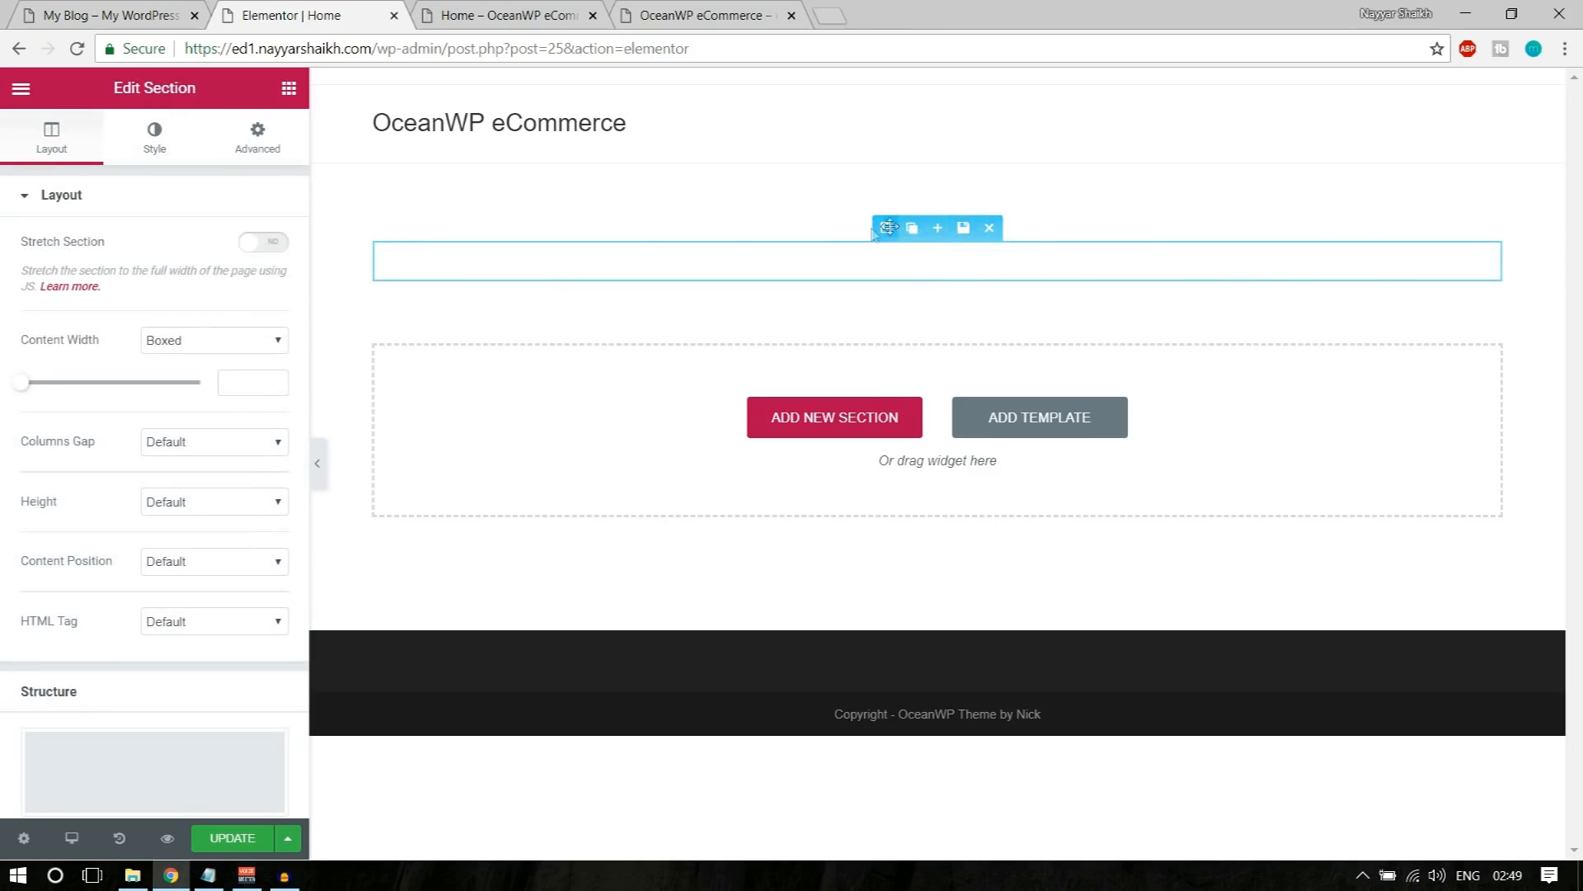
click(155, 142)
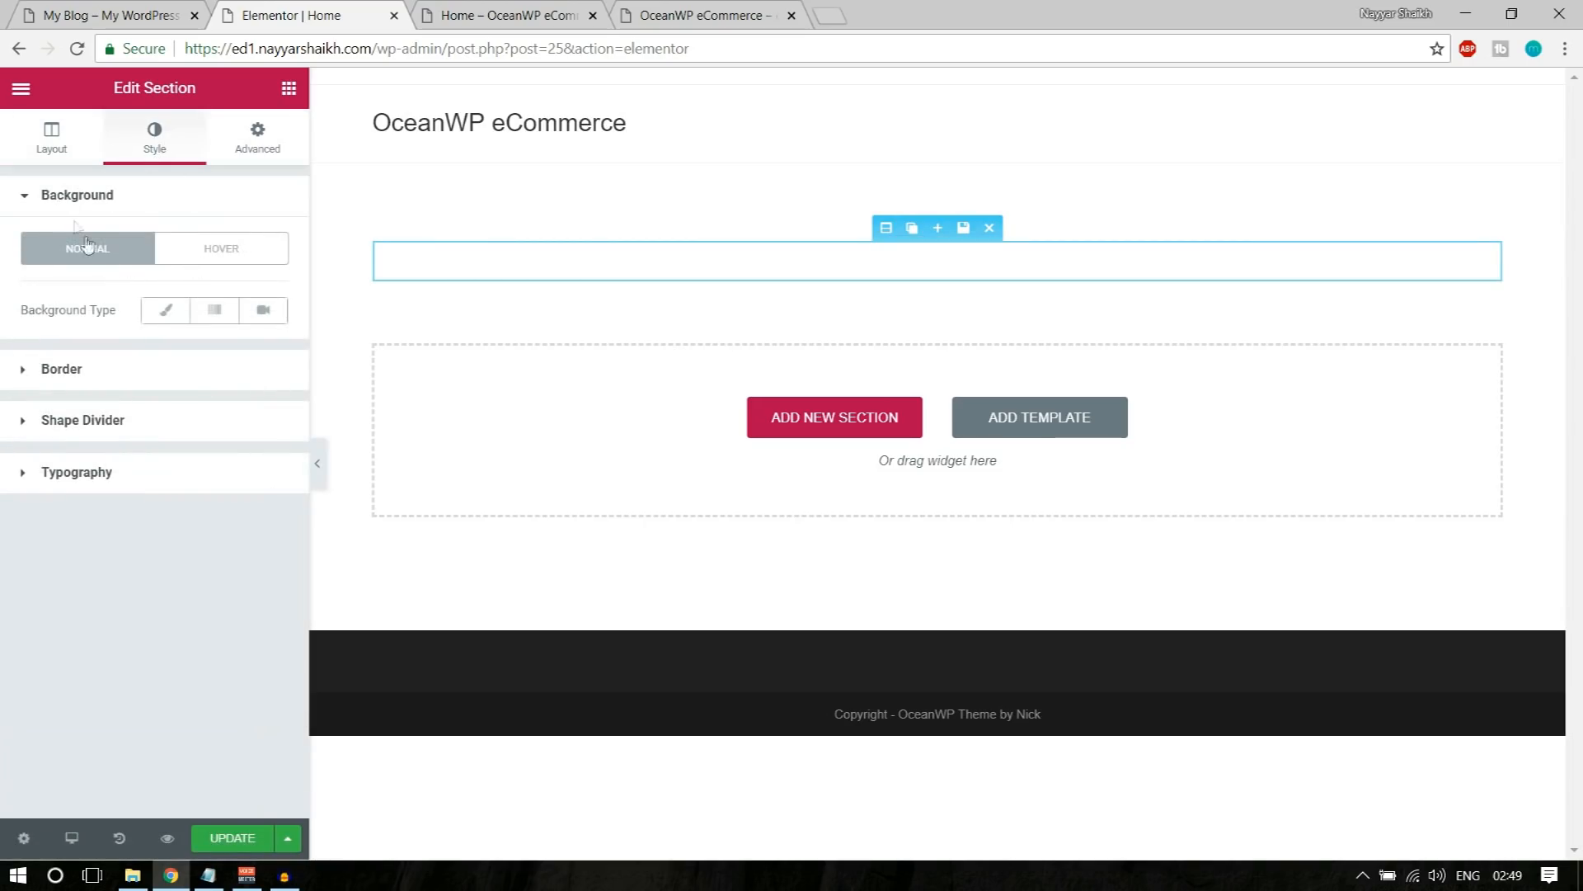
click(165, 318)
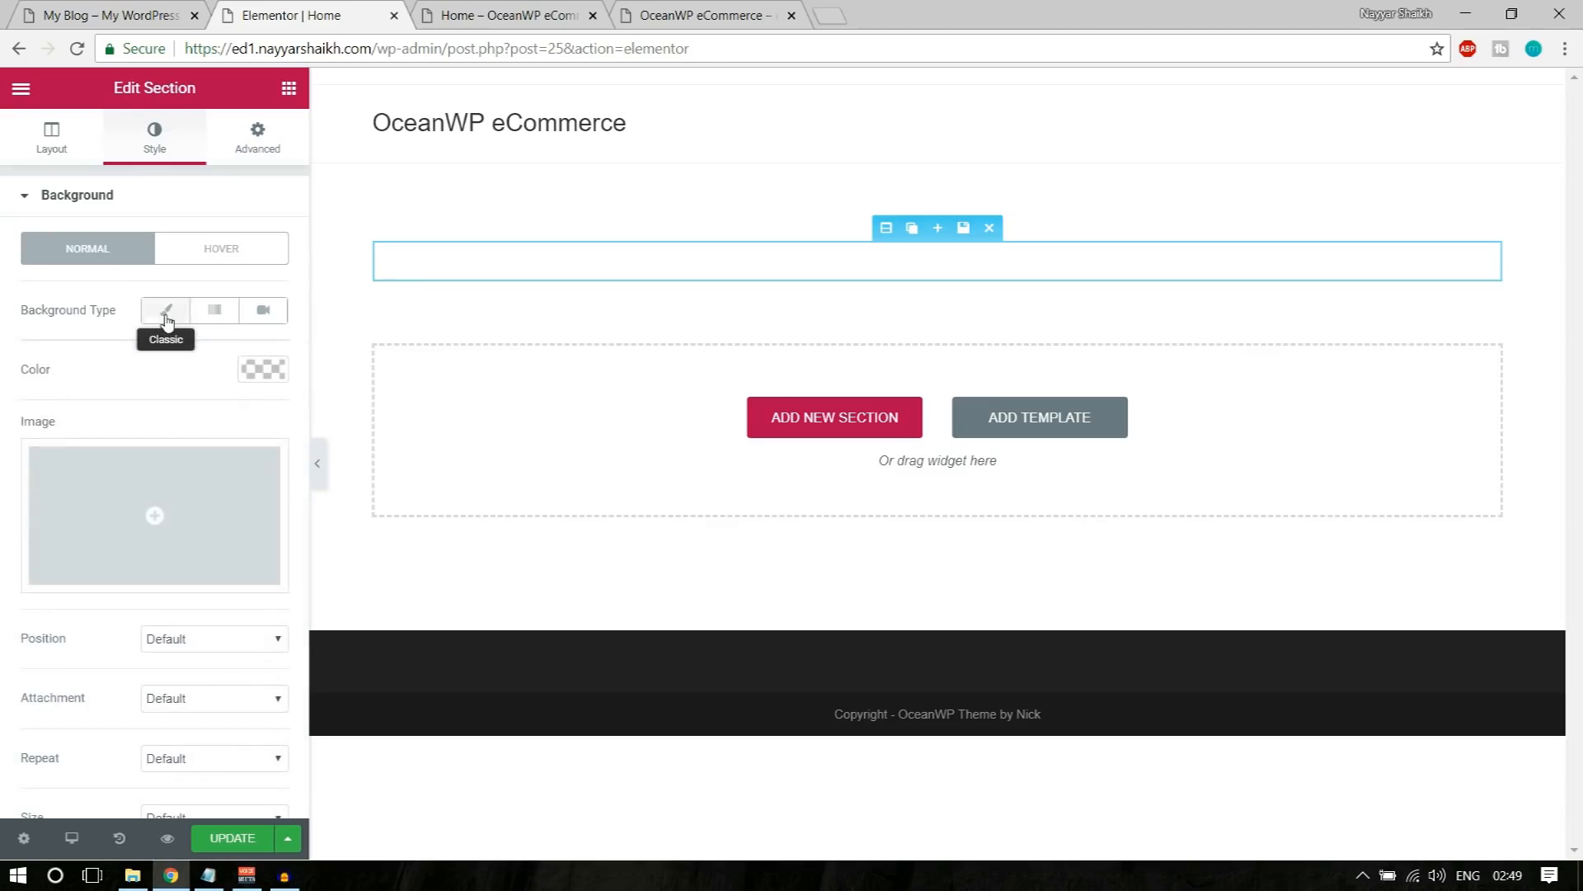
Step: Upload the image file "1" from the Media folder and insert it as the section's background image
click(156, 516)
click(90, 169)
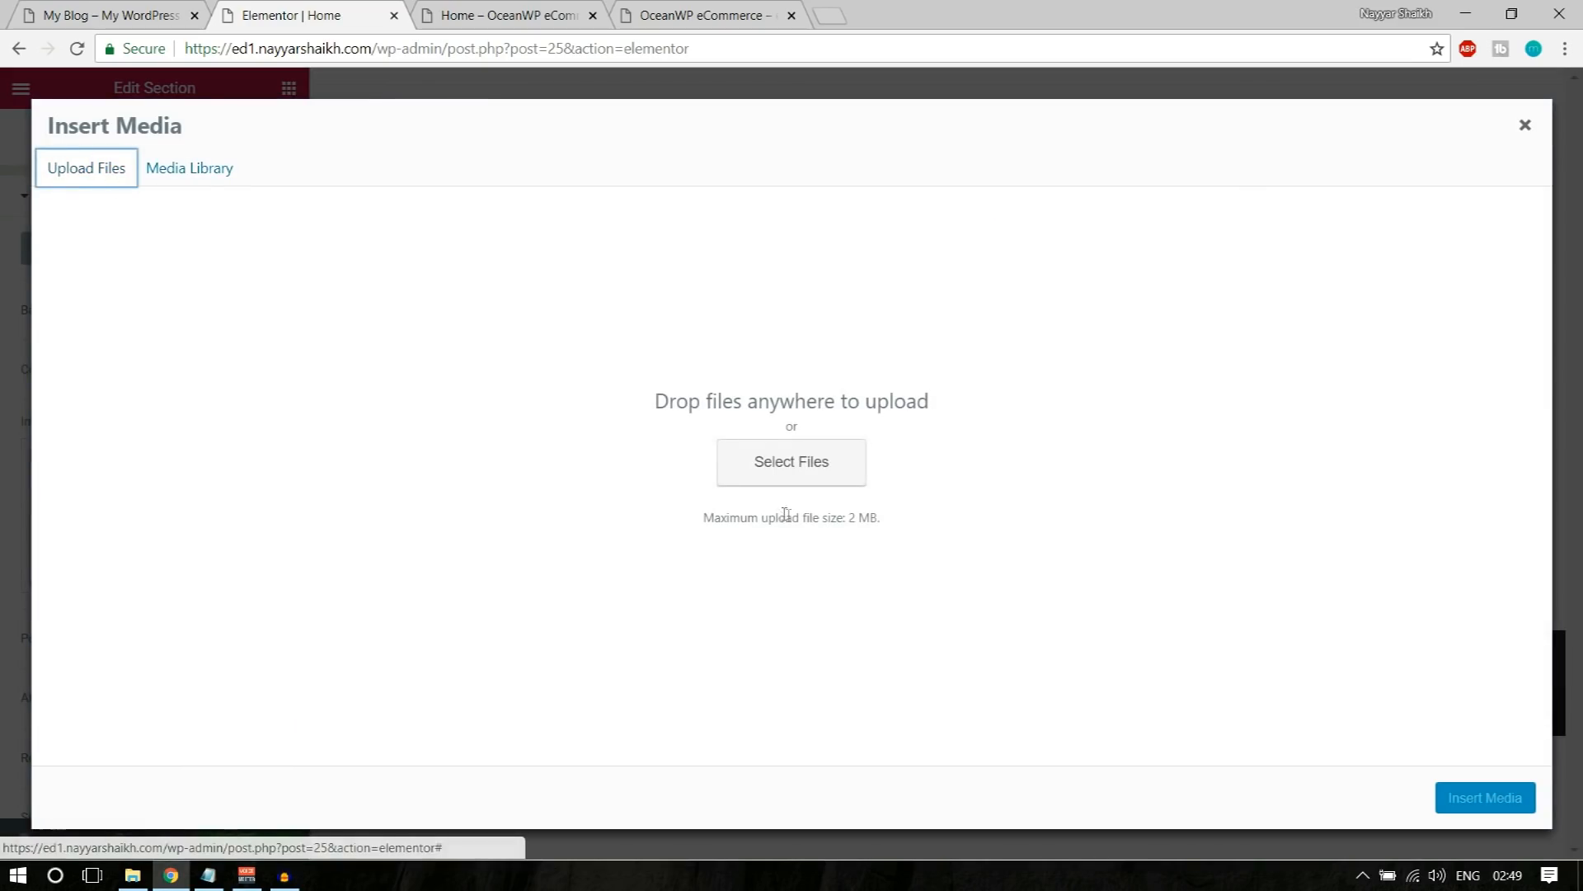
click(809, 466)
click(233, 179)
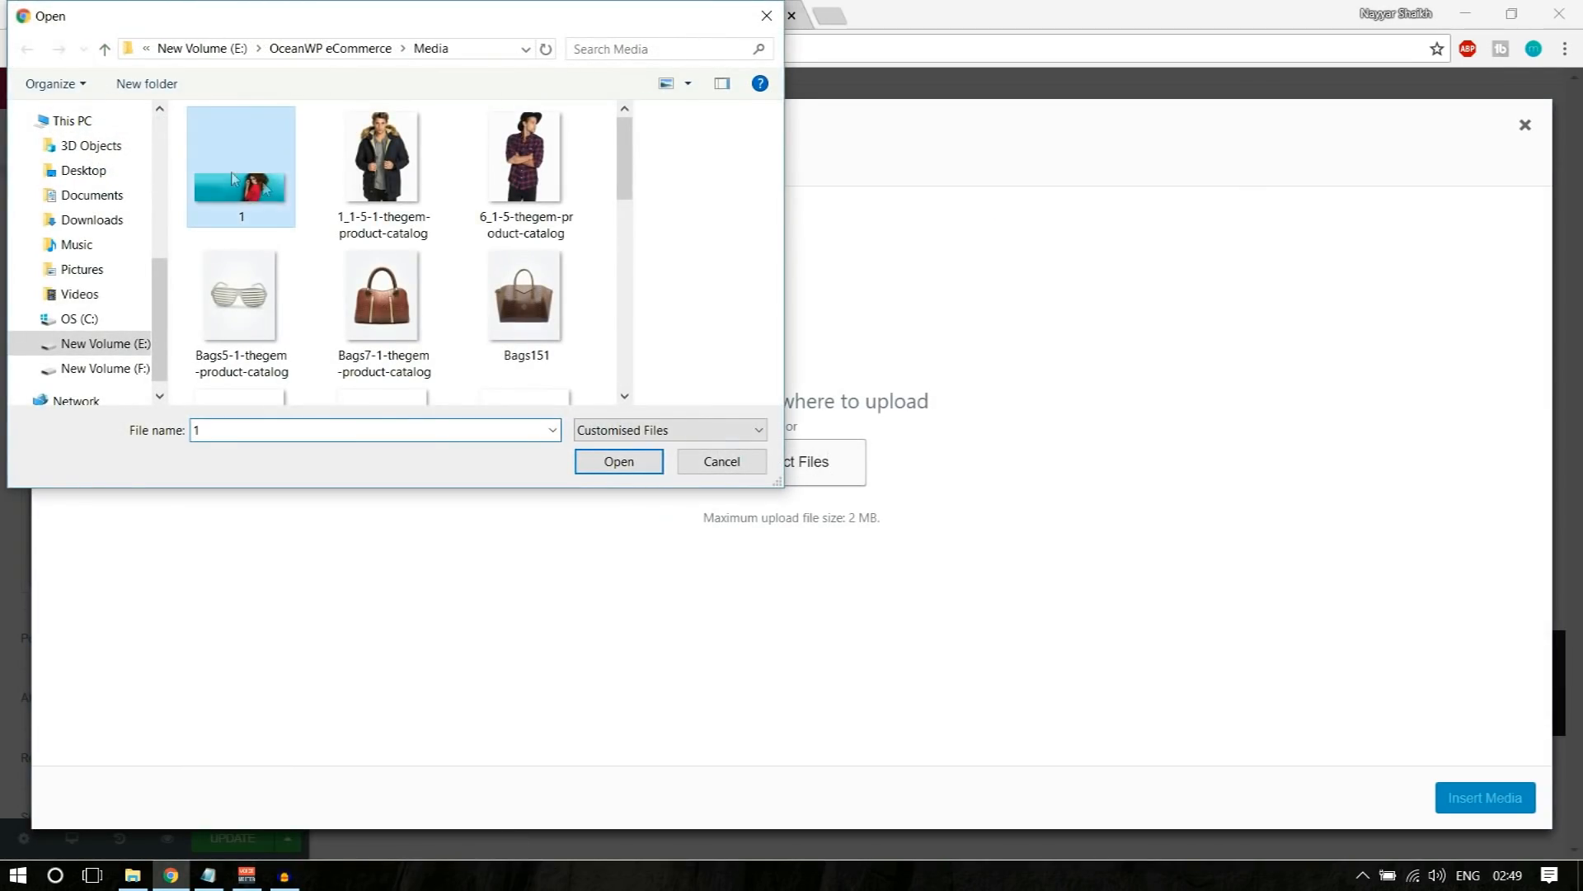
click(608, 462)
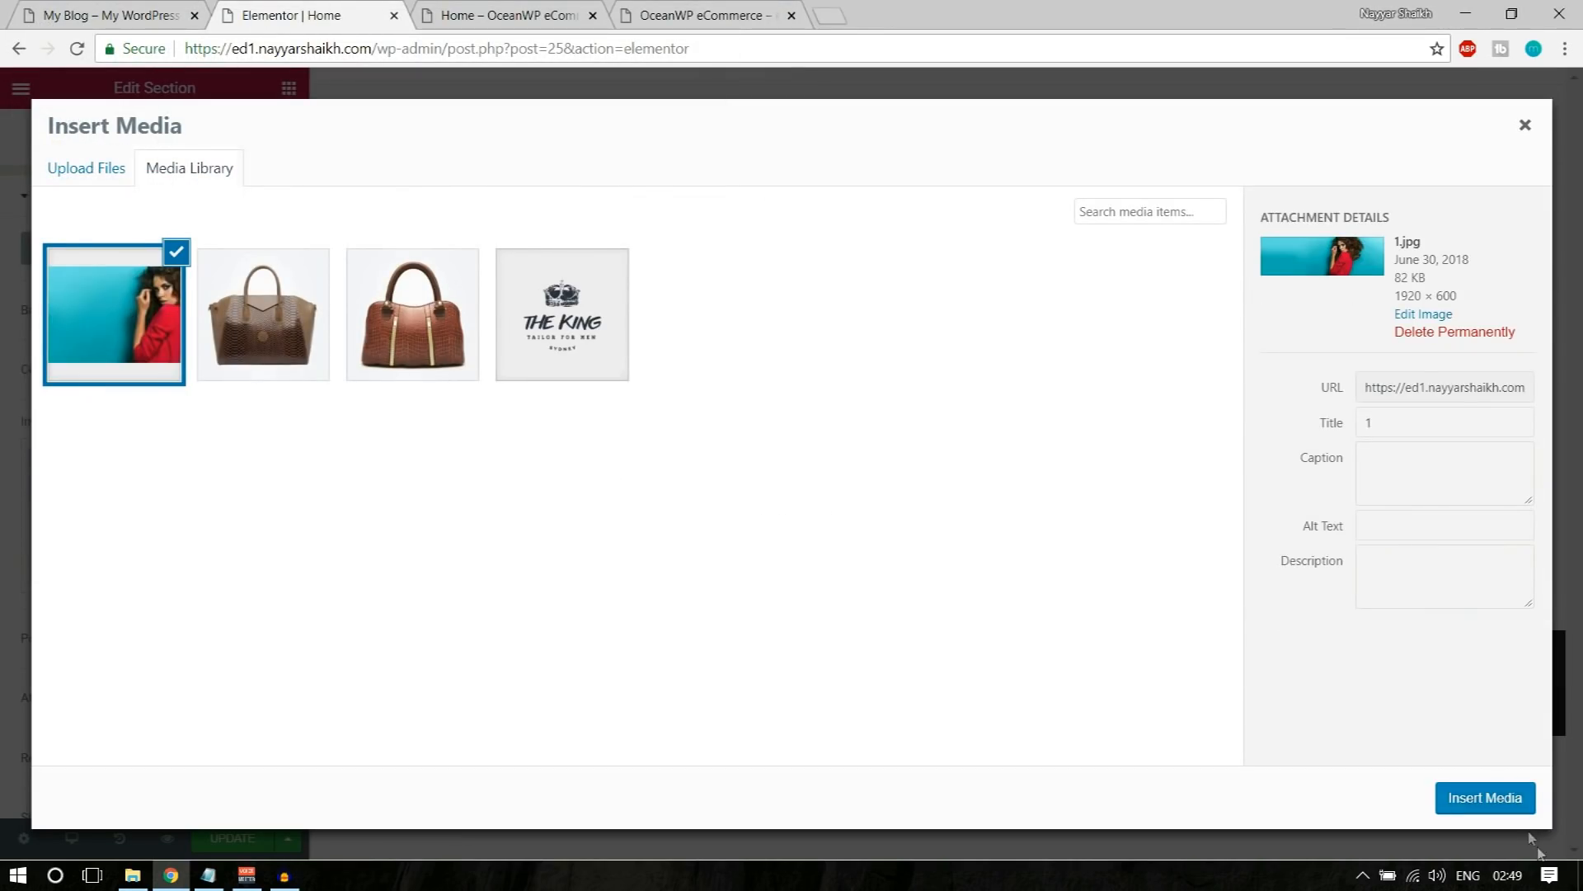
click(1486, 793)
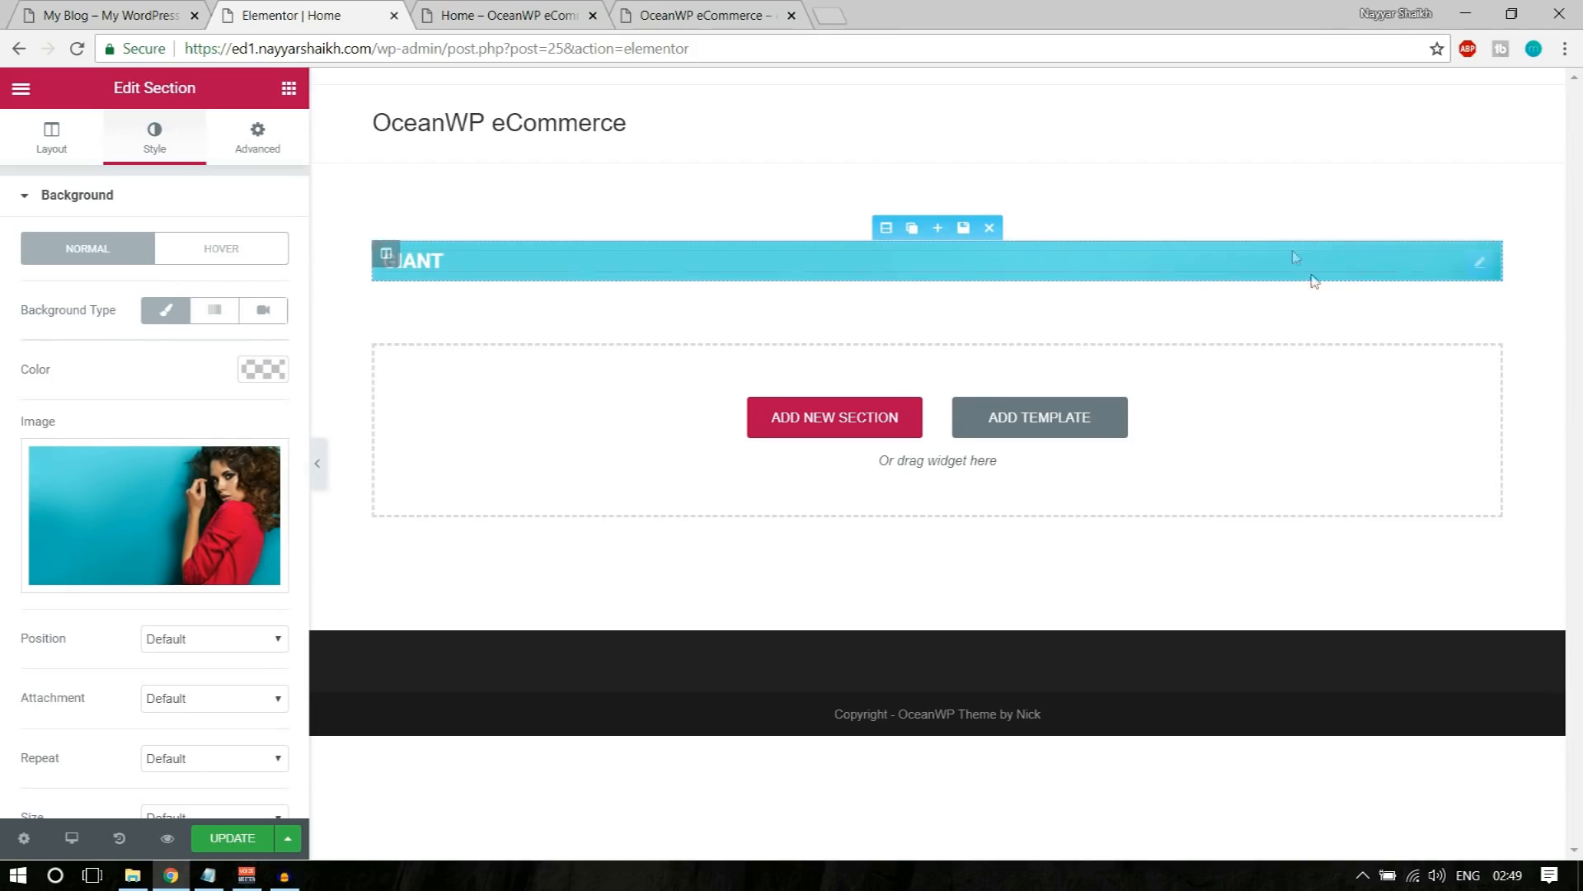
Step: Compare the section with the demo store's full-width banner and turn on Stretch Section in its layout settings
click(152, 12)
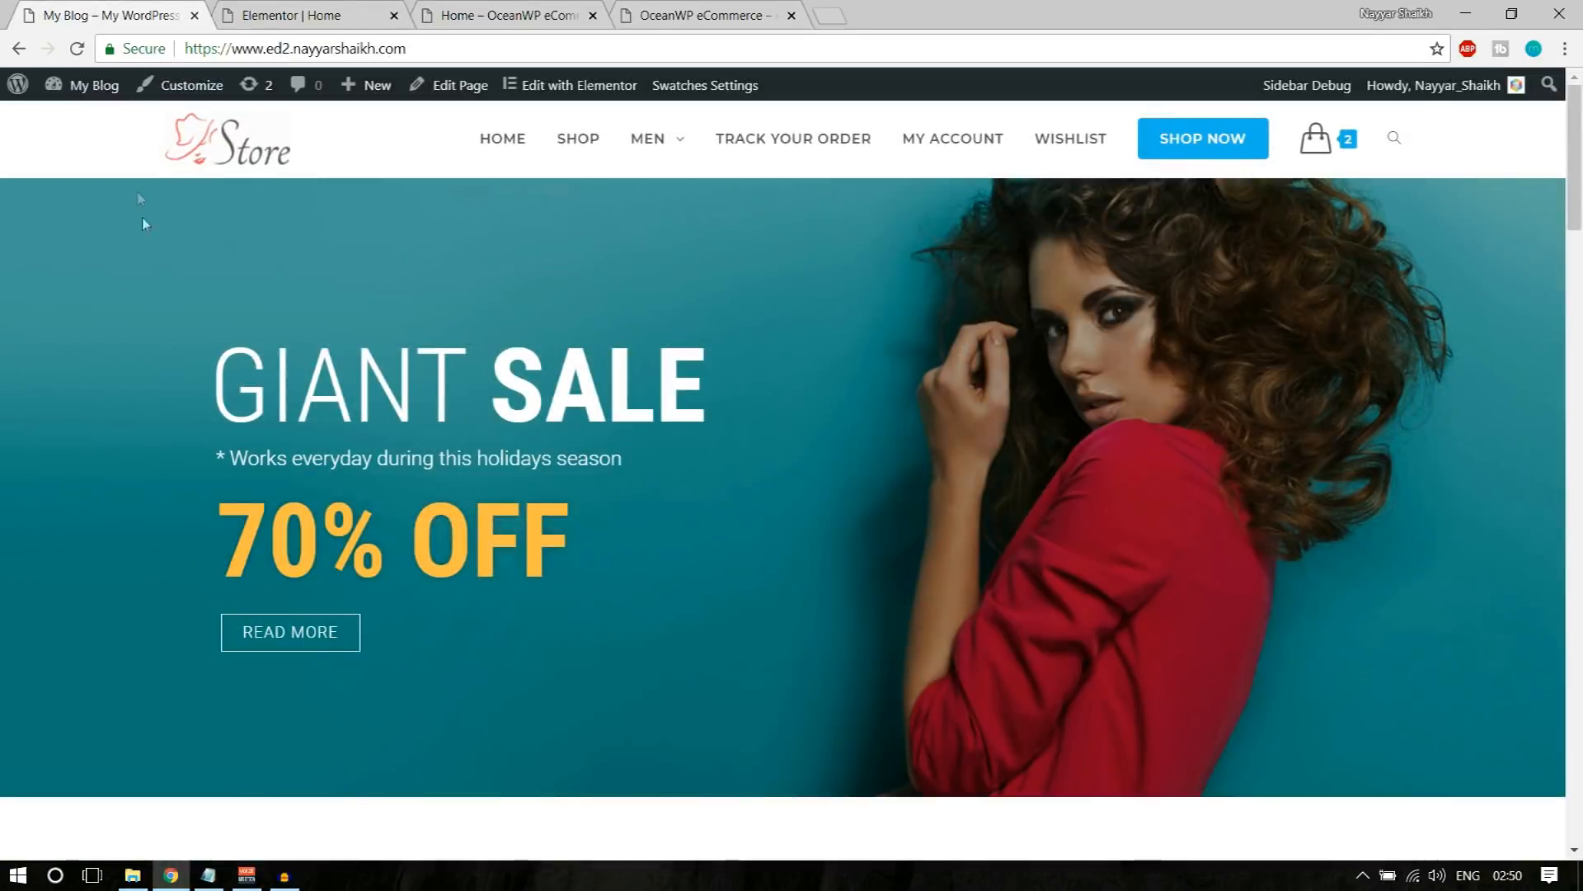
scroll(200, 408, down, 8)
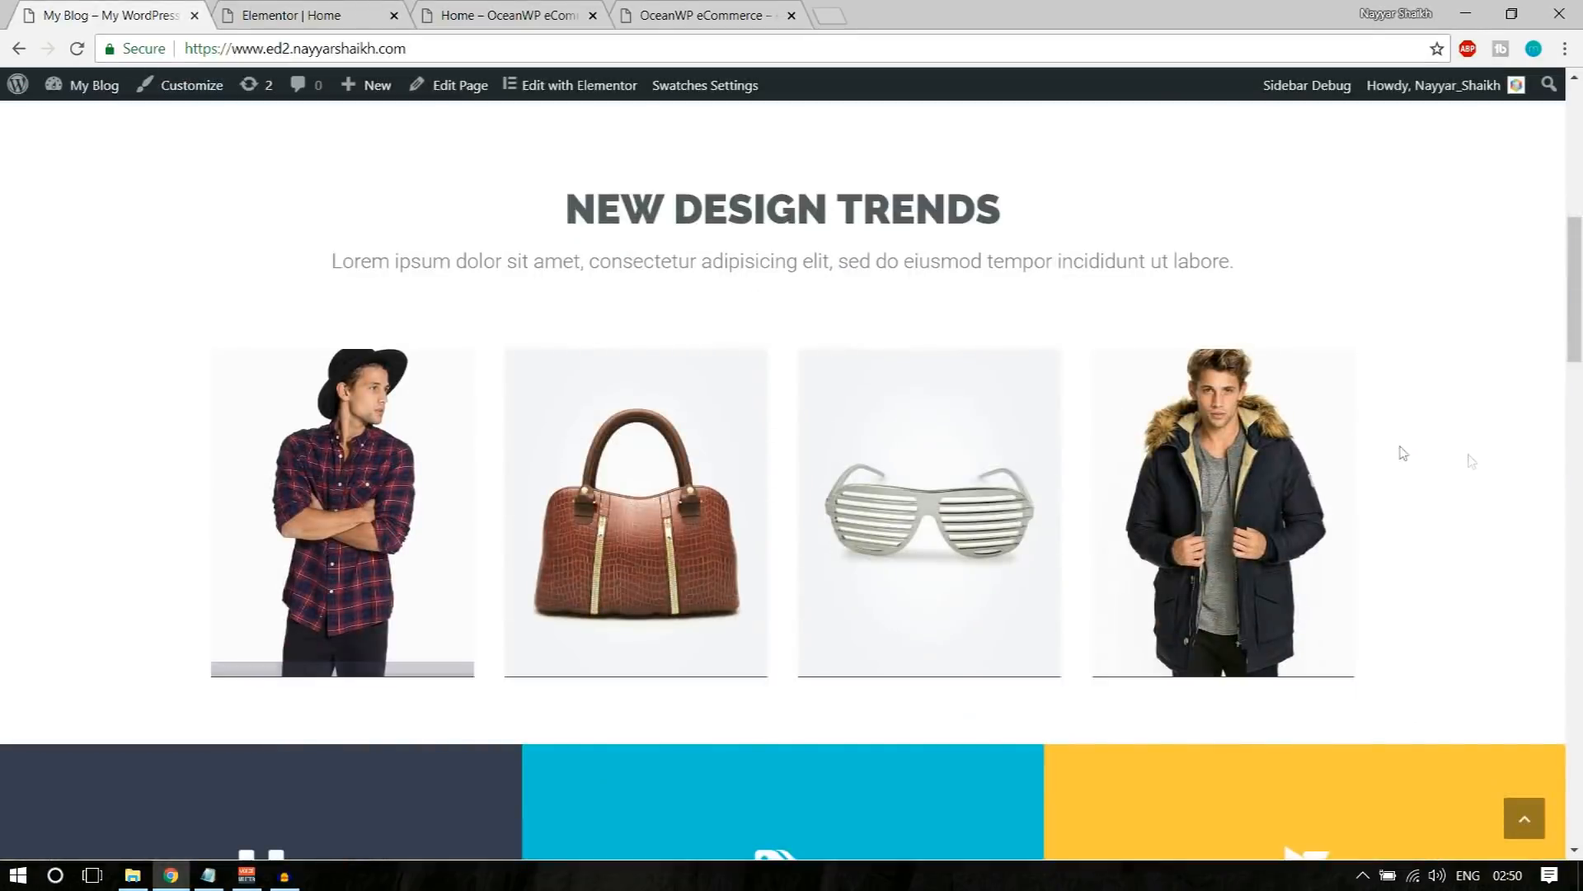
scroll(177, 569, up, 8)
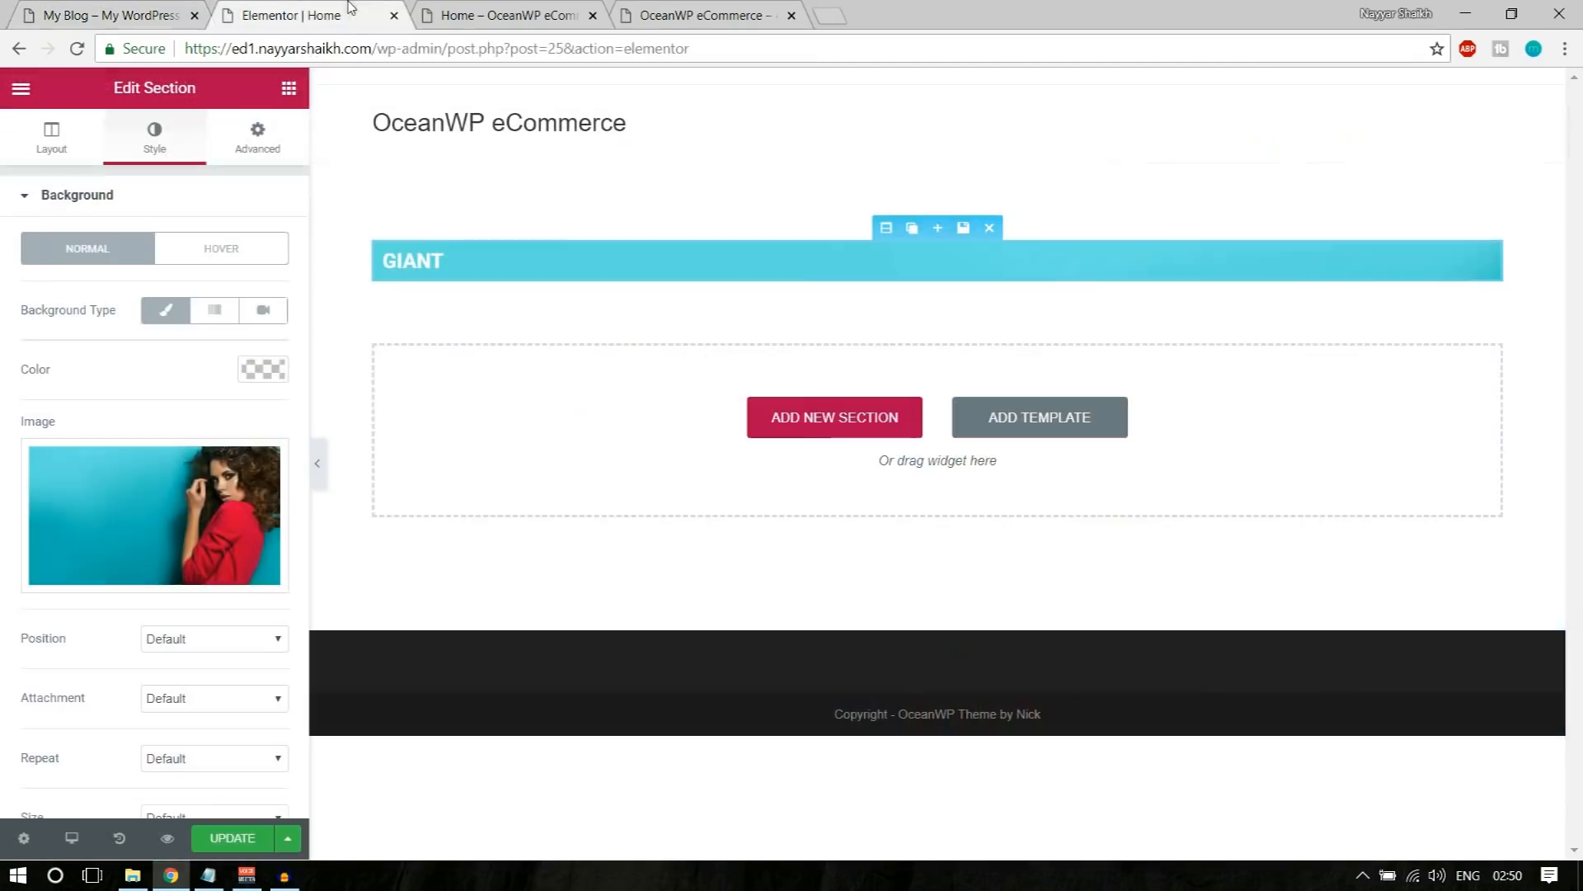
click(329, 15)
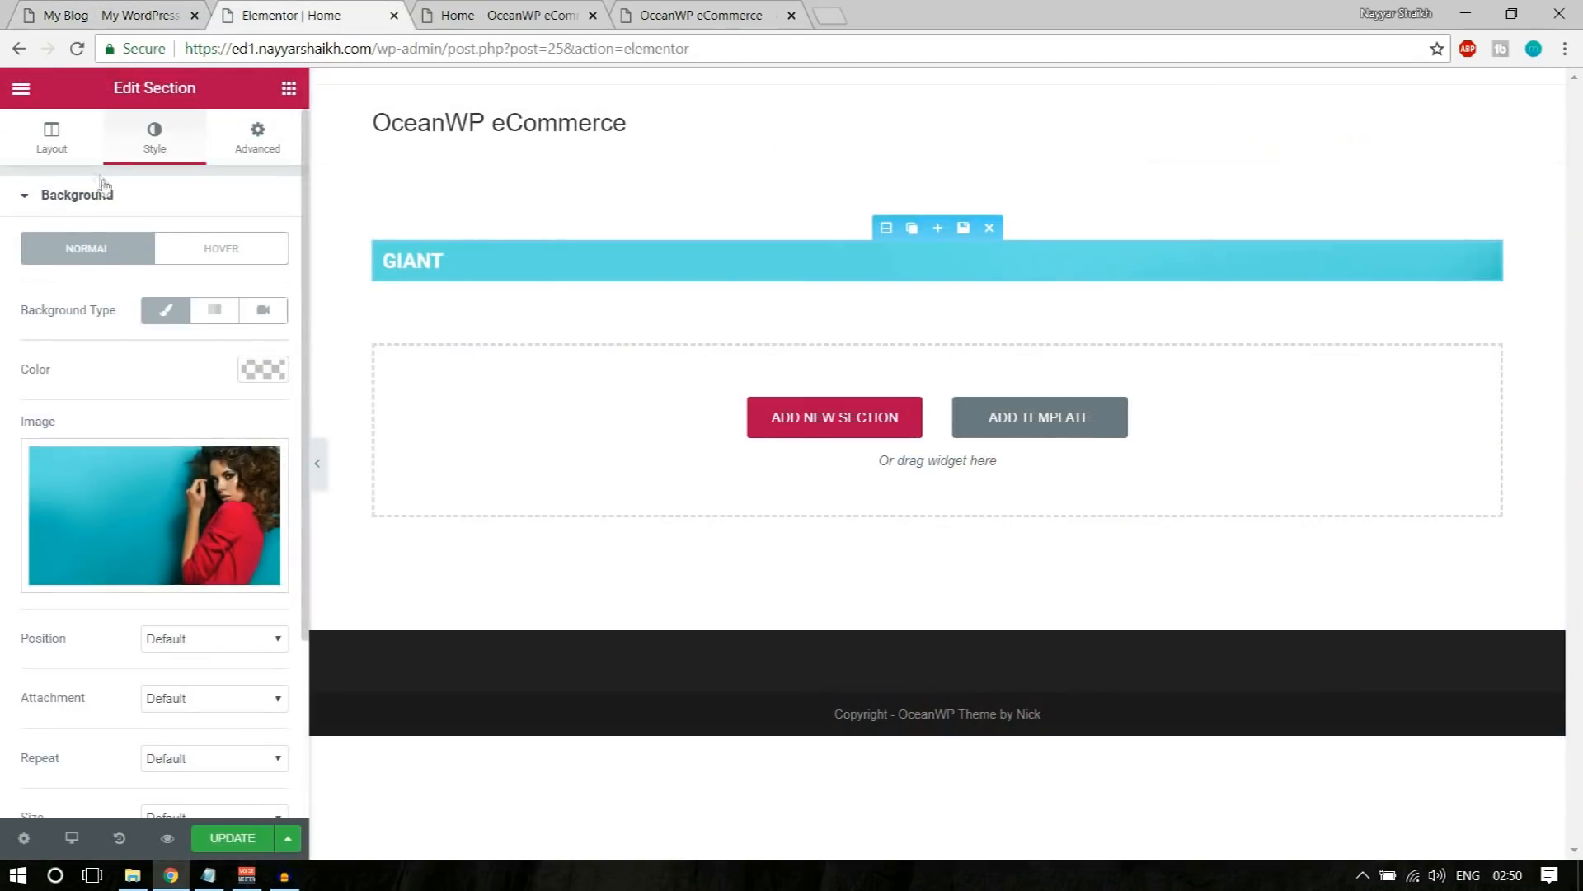
click(61, 161)
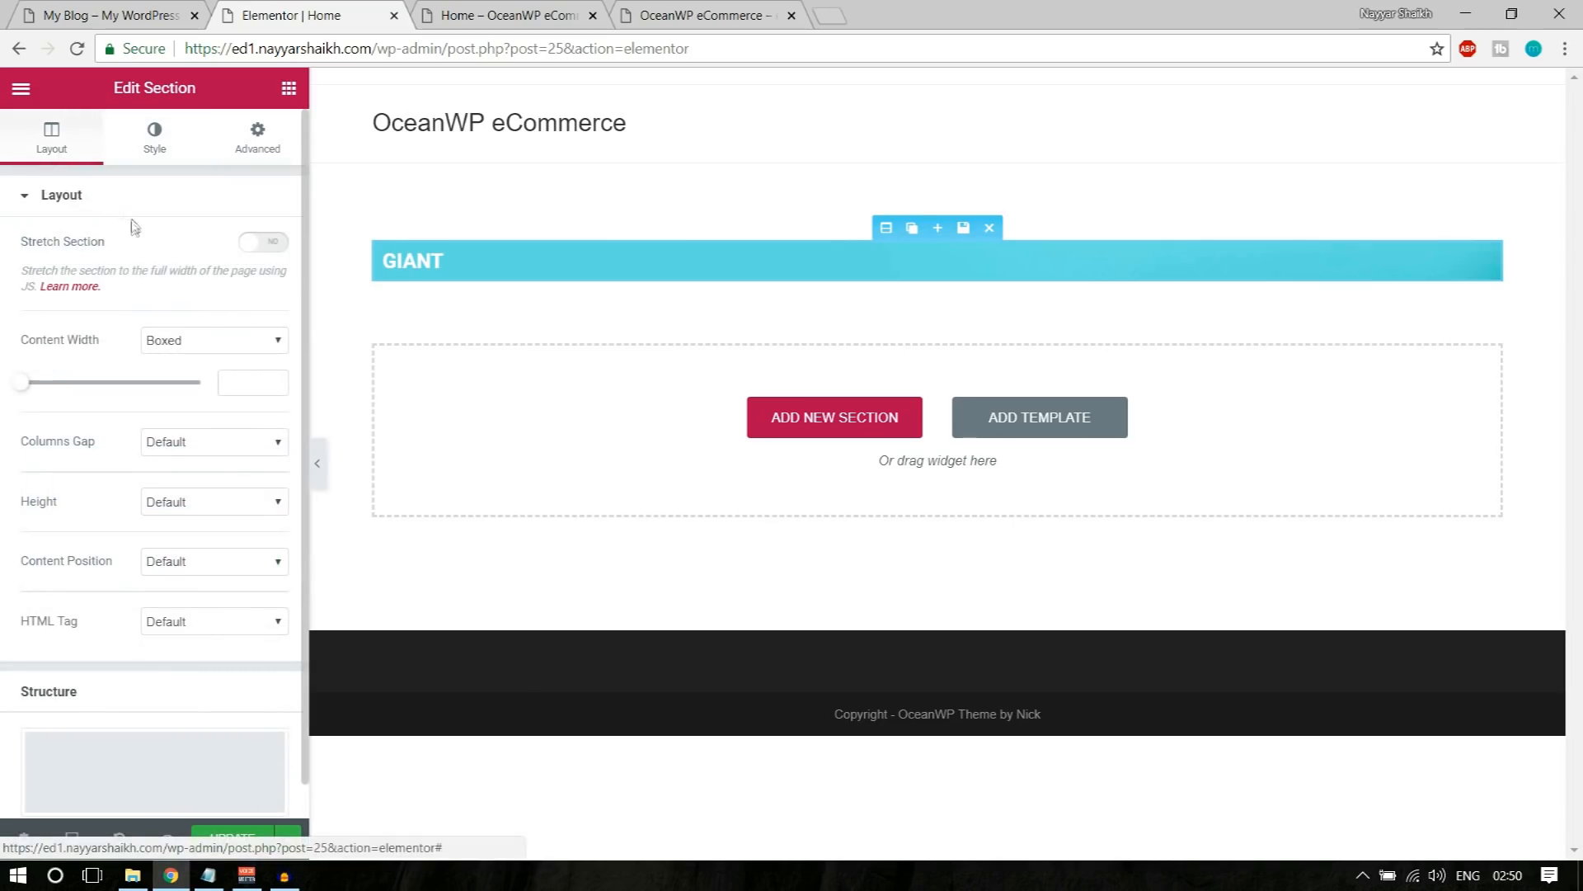
mouse_move(18, 245)
mouse_down()
mouse_move(102, 244)
mouse_move(10, 243)
mouse_up()
click(4, 241)
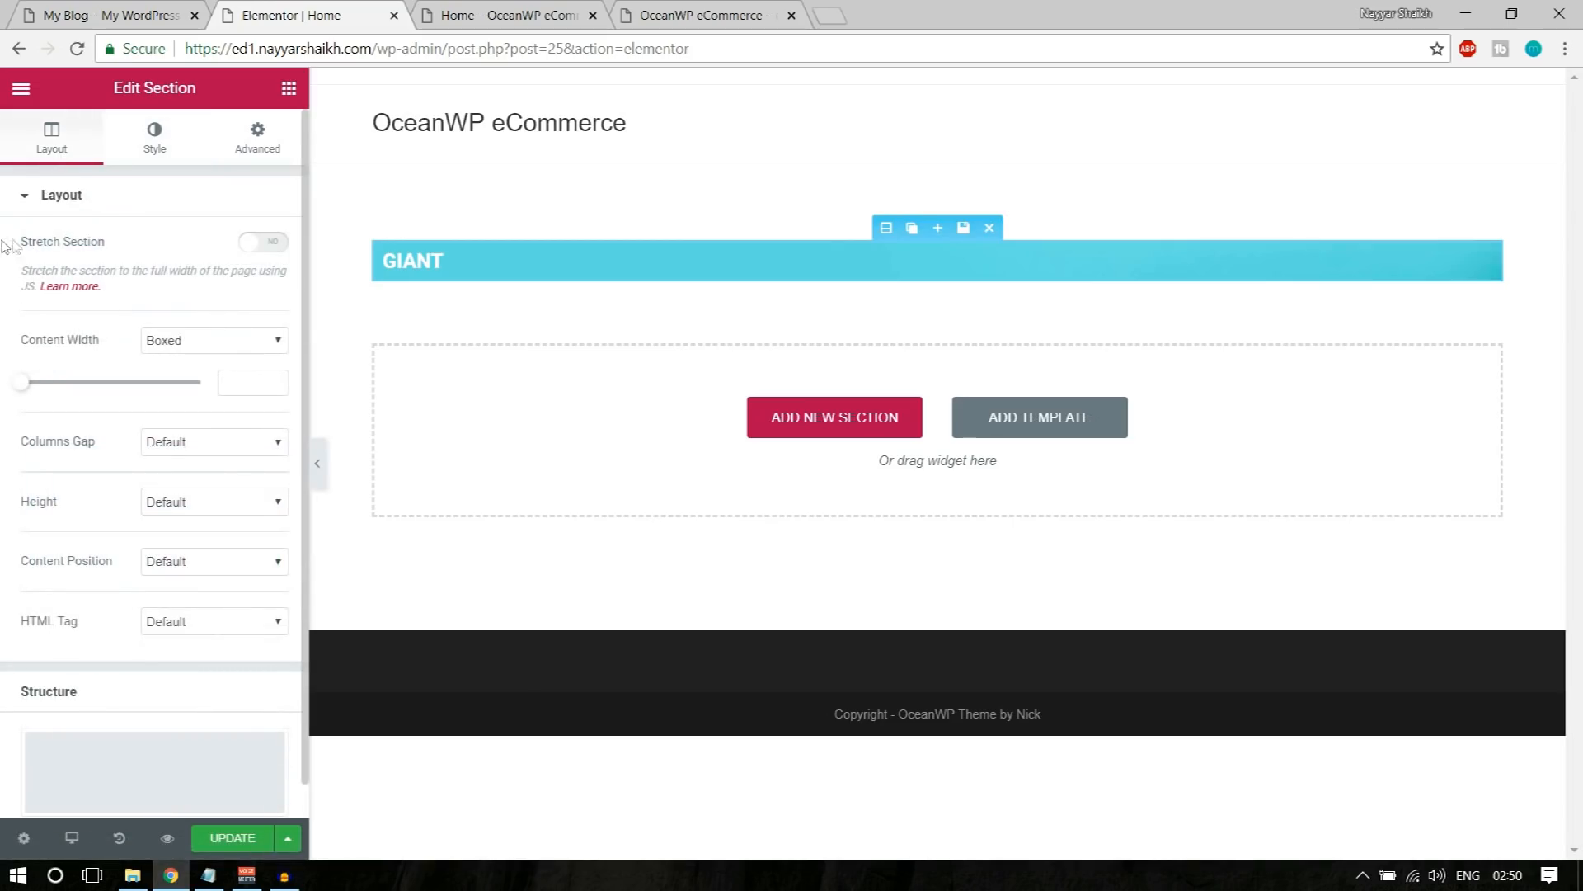
click(264, 242)
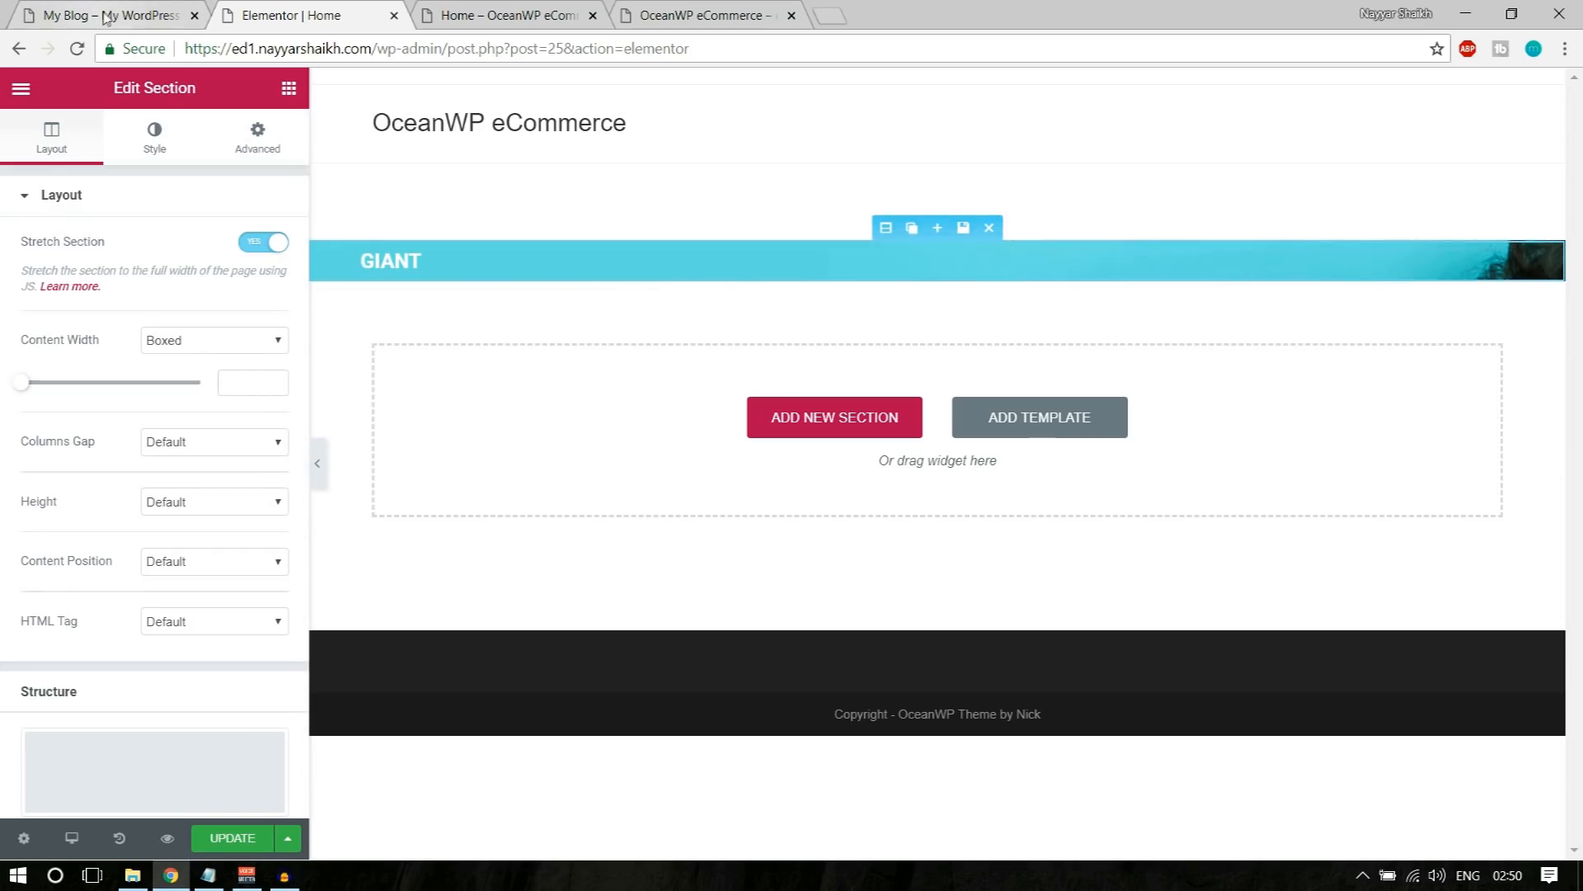
click(150, 137)
click(92, 134)
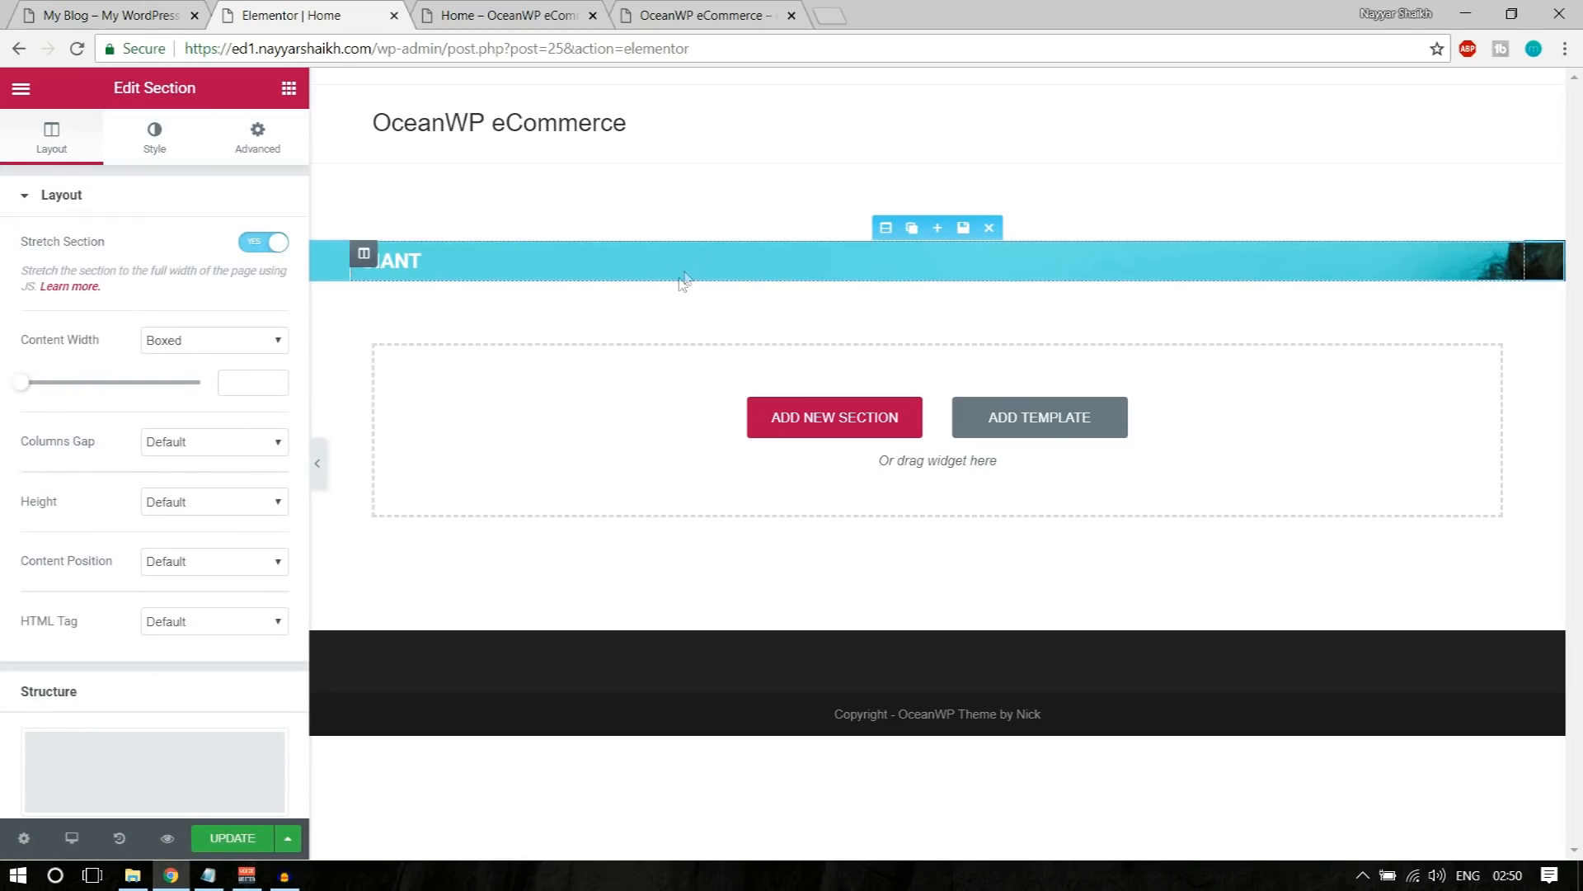
Step: Give the section a Min Height setting with a minimum height of 600 px, using the demo banner as reference
click(177, 17)
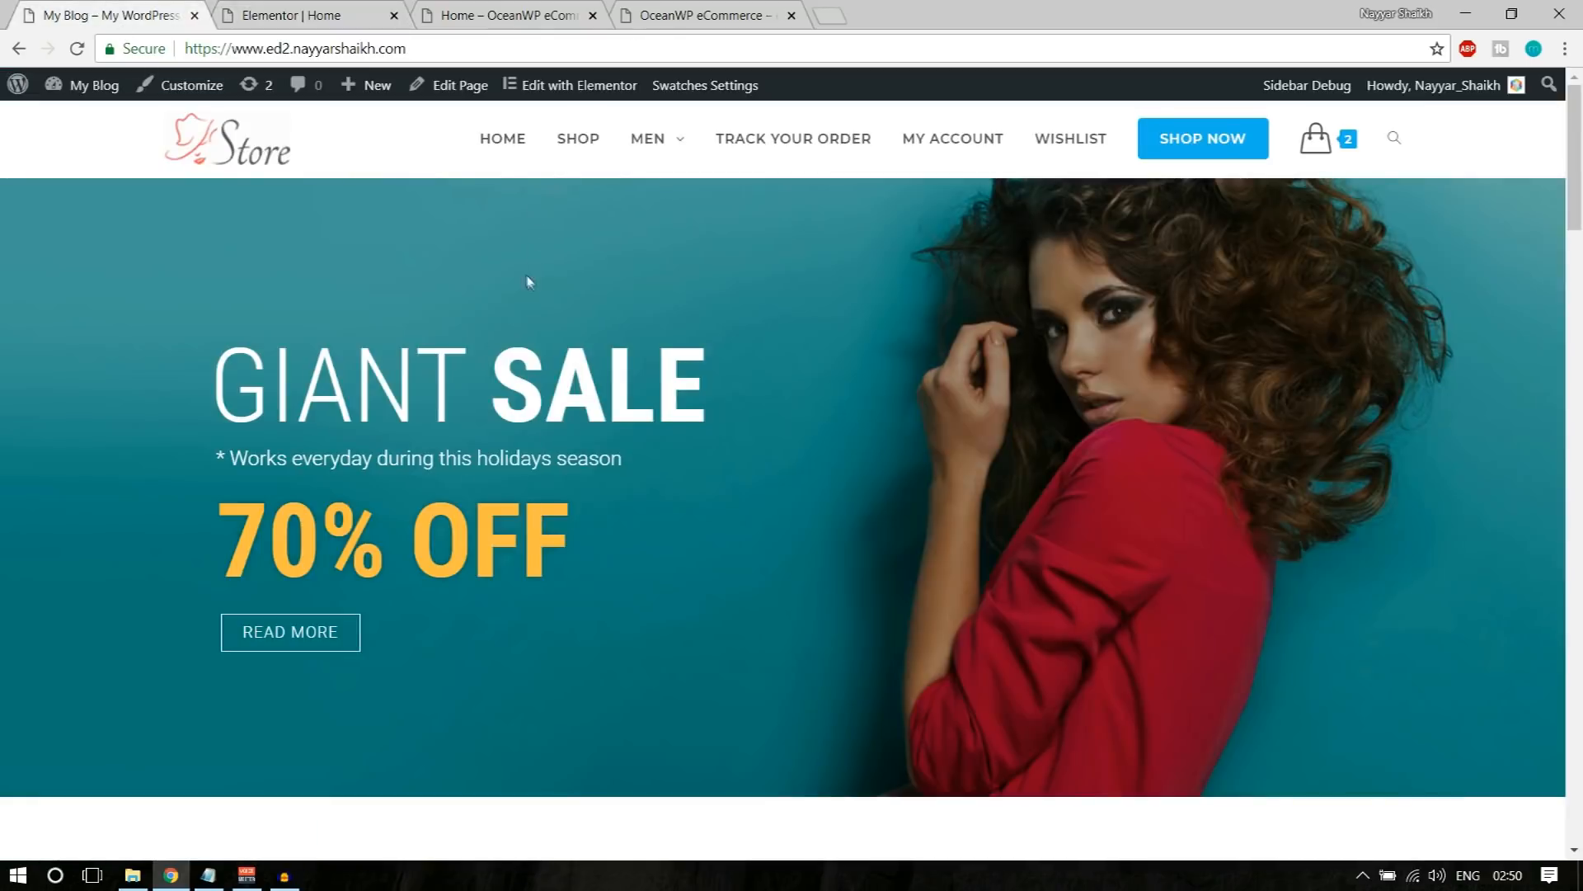
click(302, 11)
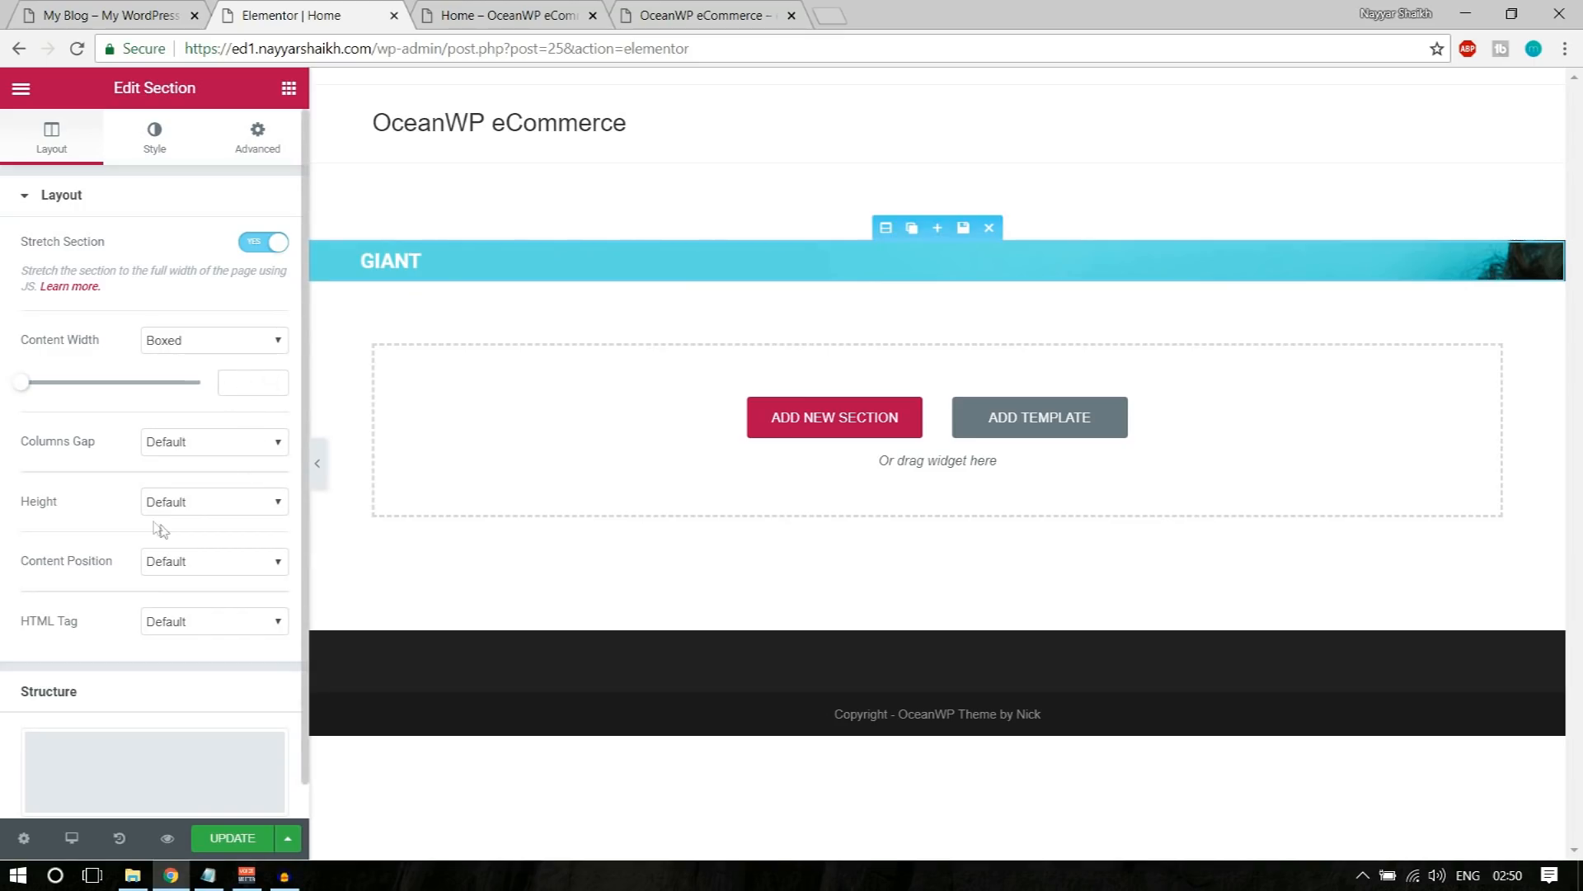
mouse_move(58, 505)
mouse_down()
mouse_move(20, 507)
mouse_move(45, 508)
mouse_up()
click(170, 506)
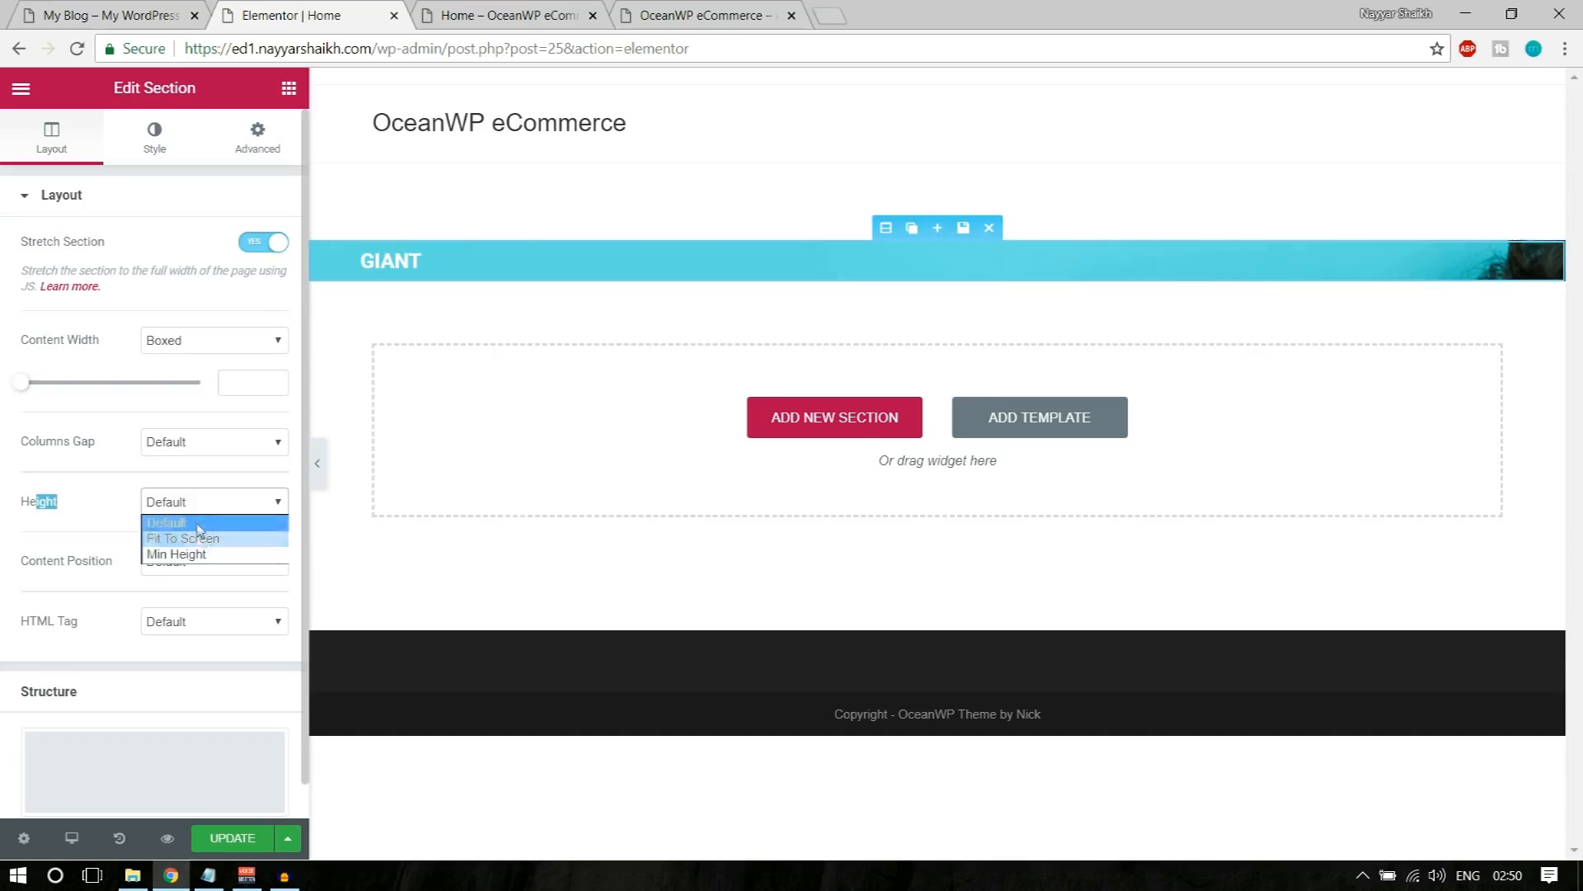
click(189, 555)
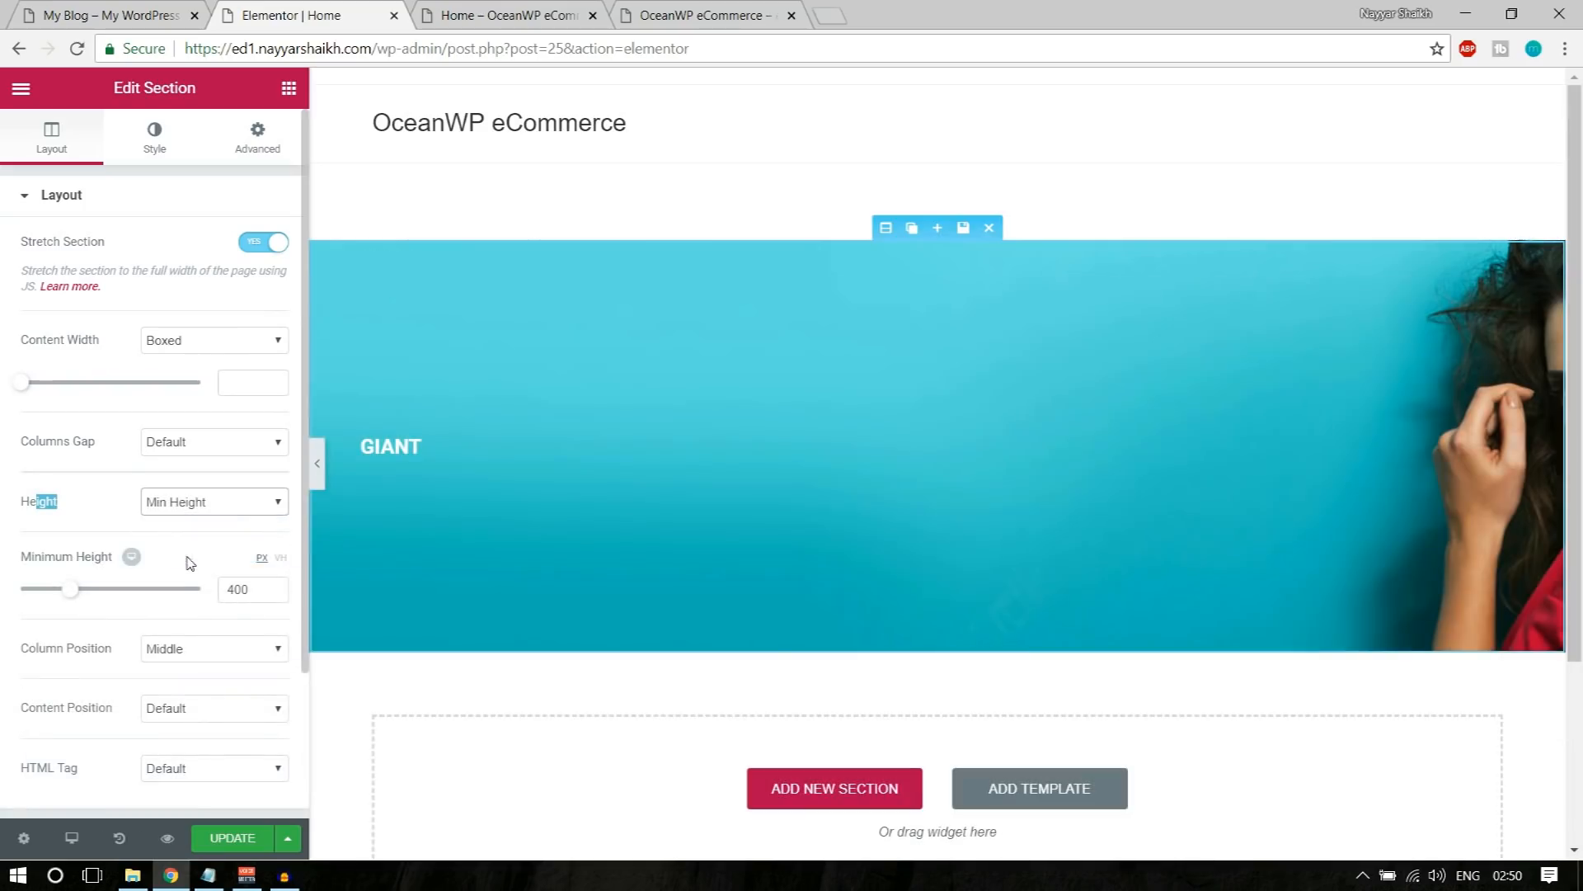
drag(252, 588, 216, 596)
text(600)
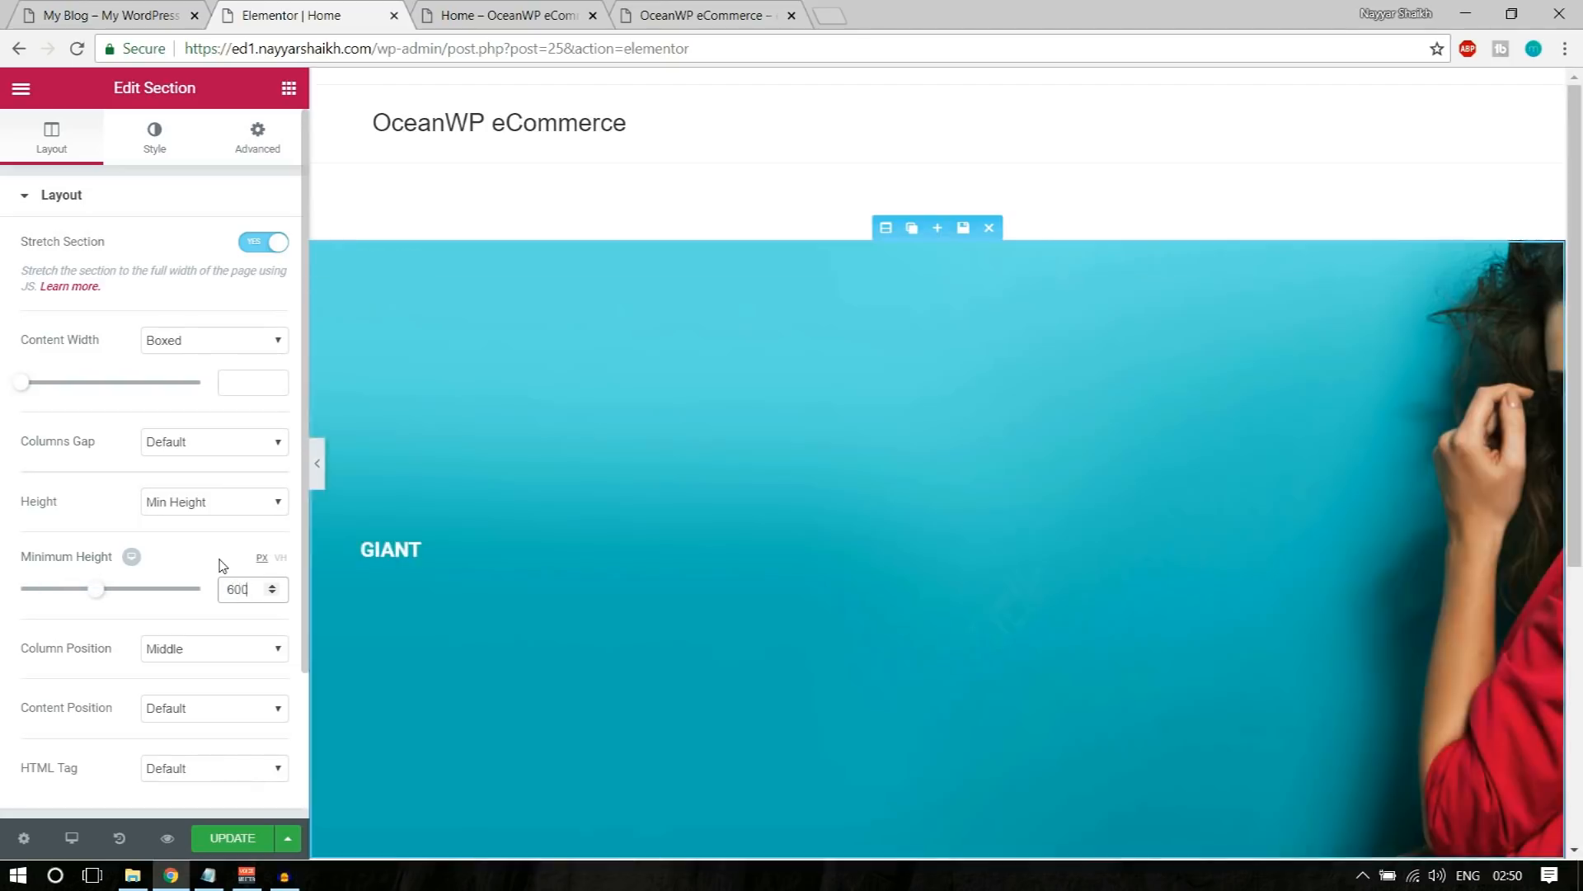
scroll(926, 530, down, 4)
scroll(901, 488, up, 3)
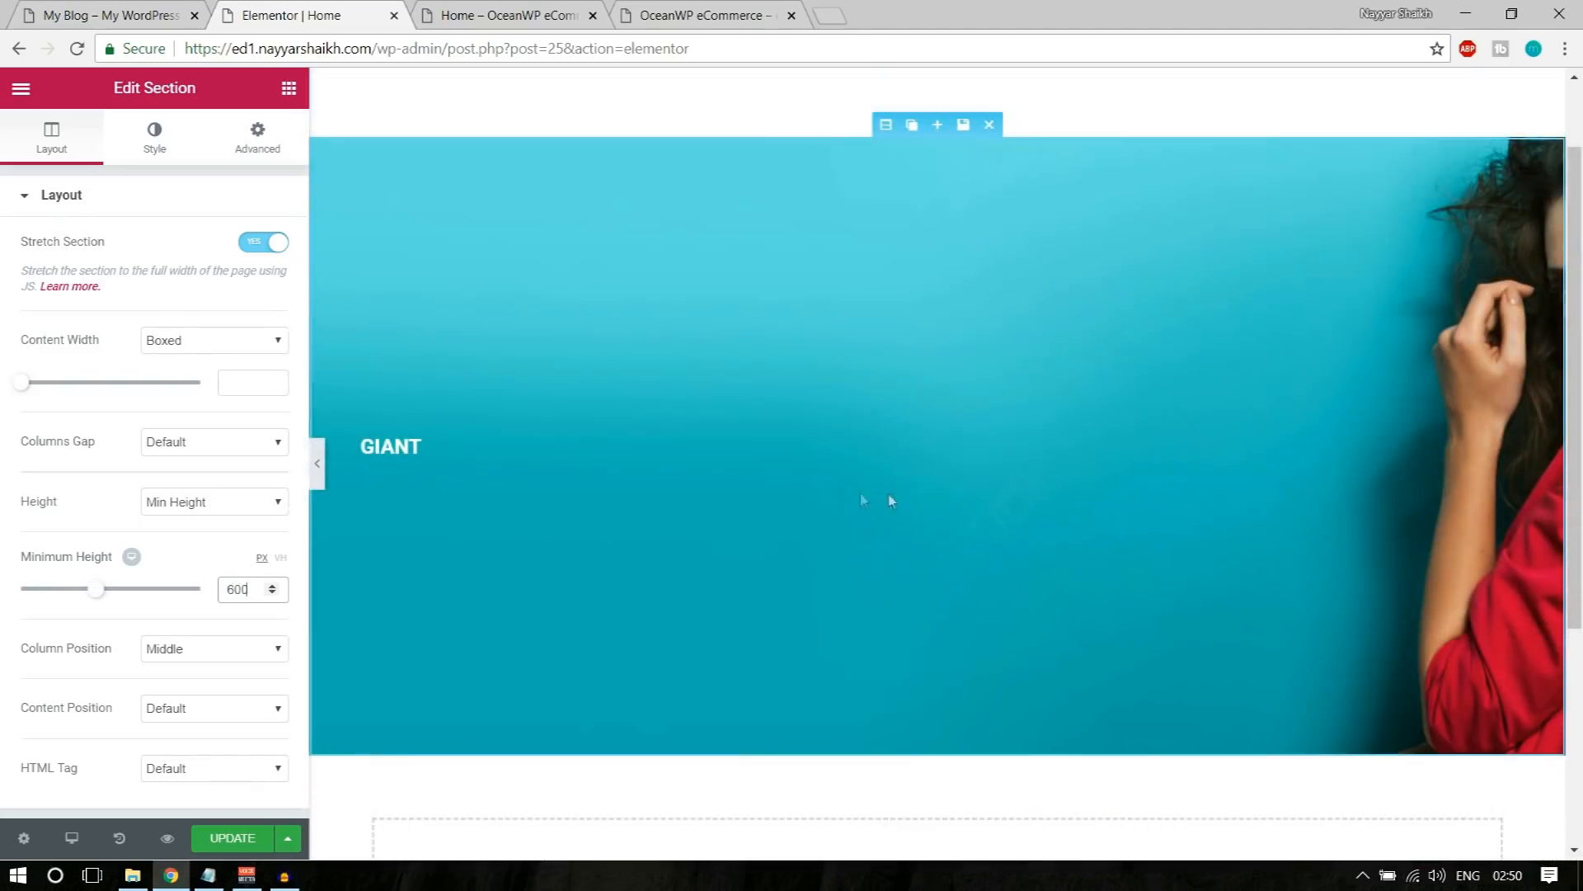
scroll(195, 626, down, 2)
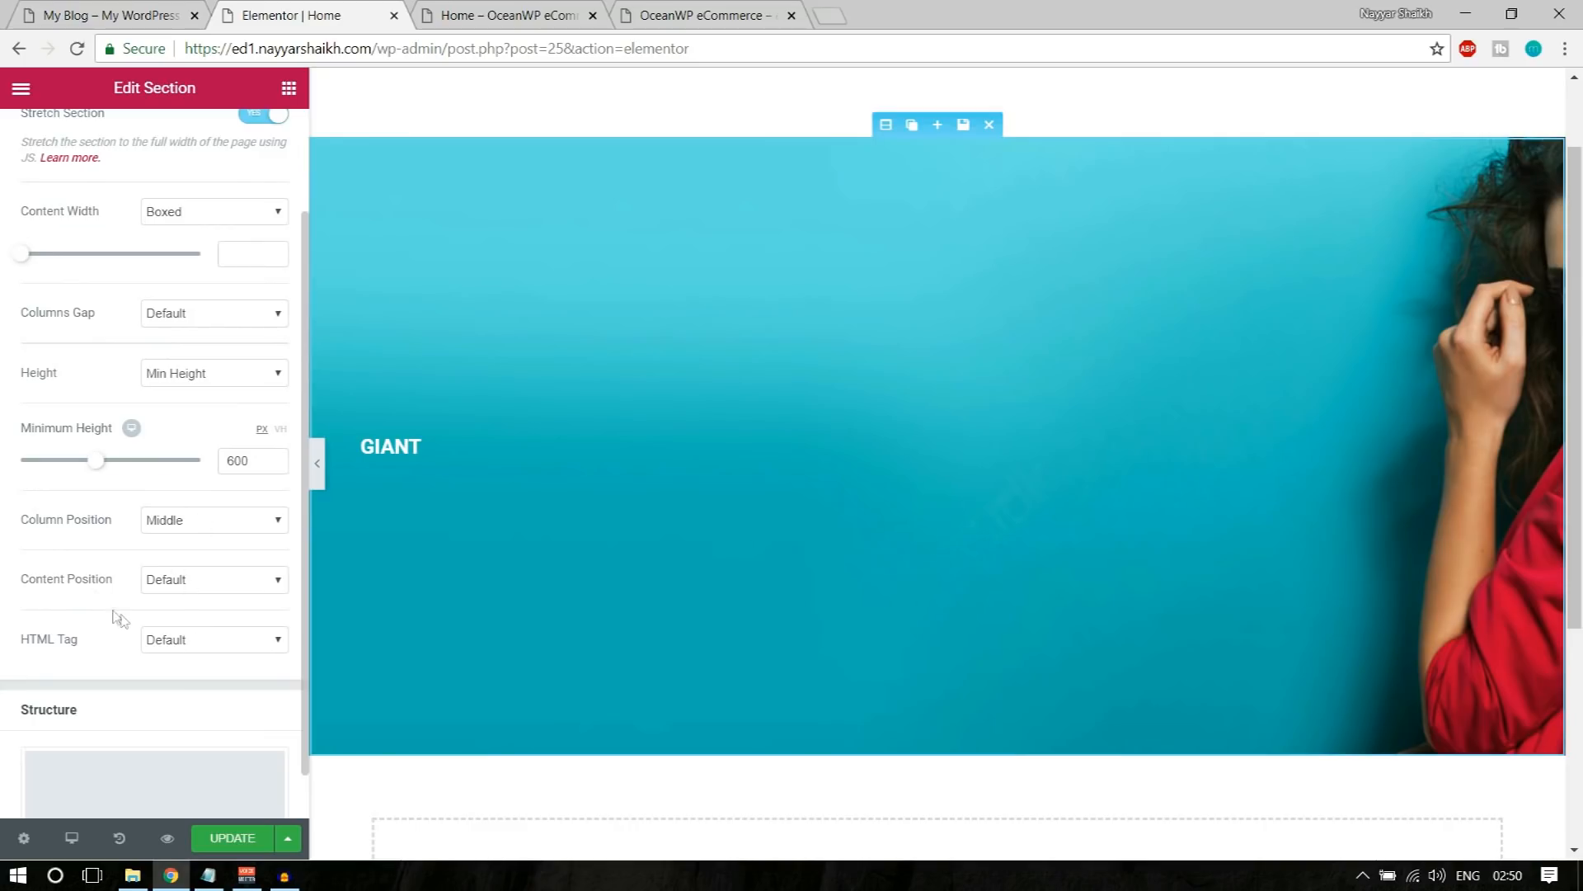
click(171, 582)
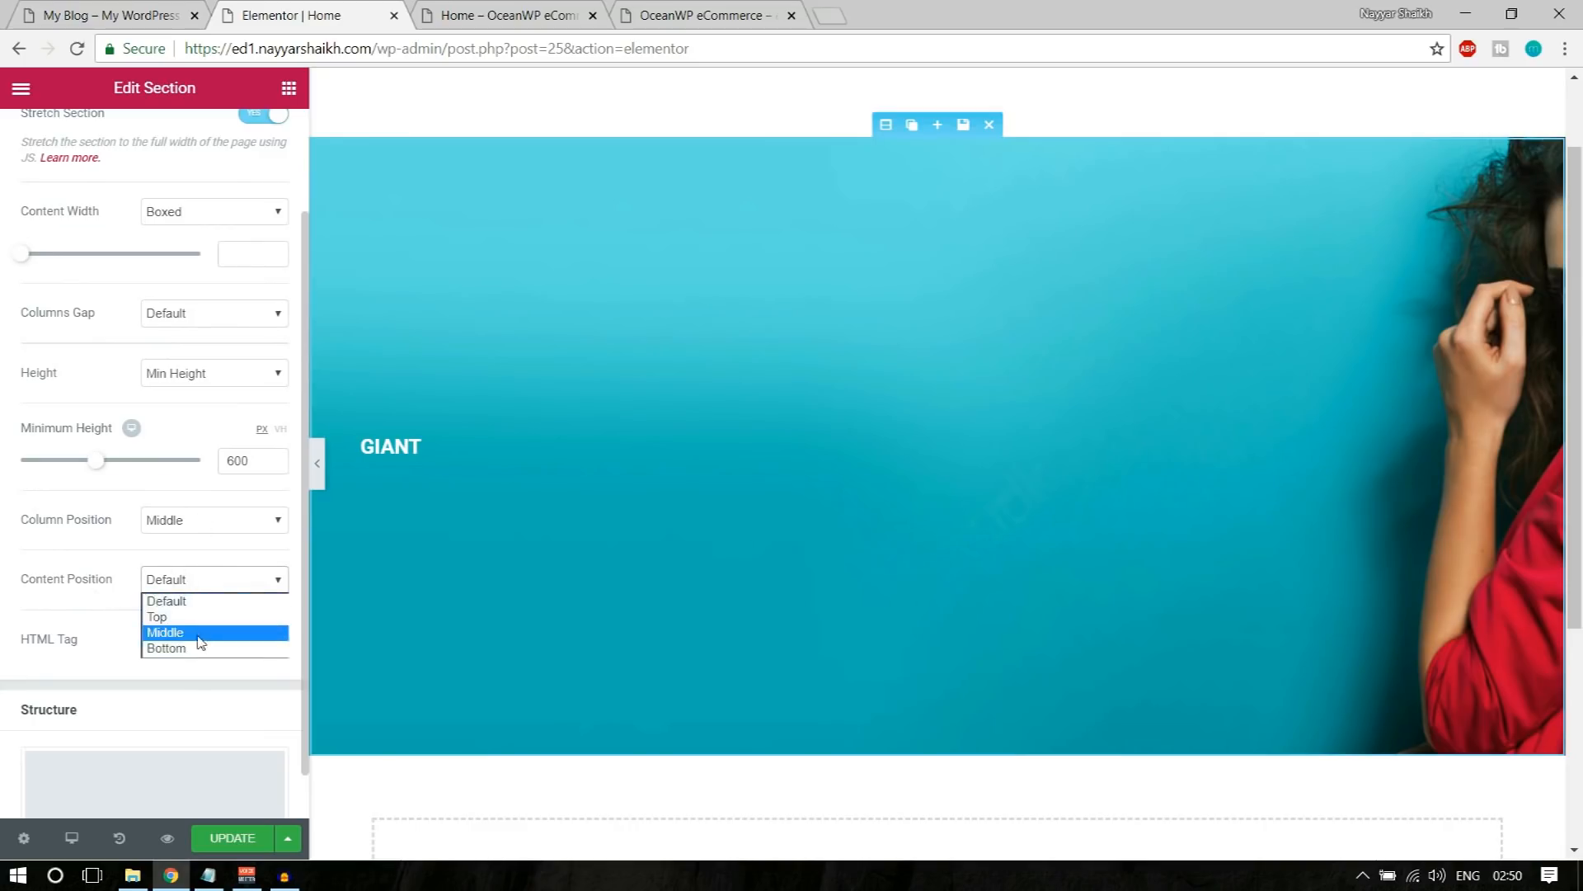
click(124, 590)
scroll(237, 651, up, 2)
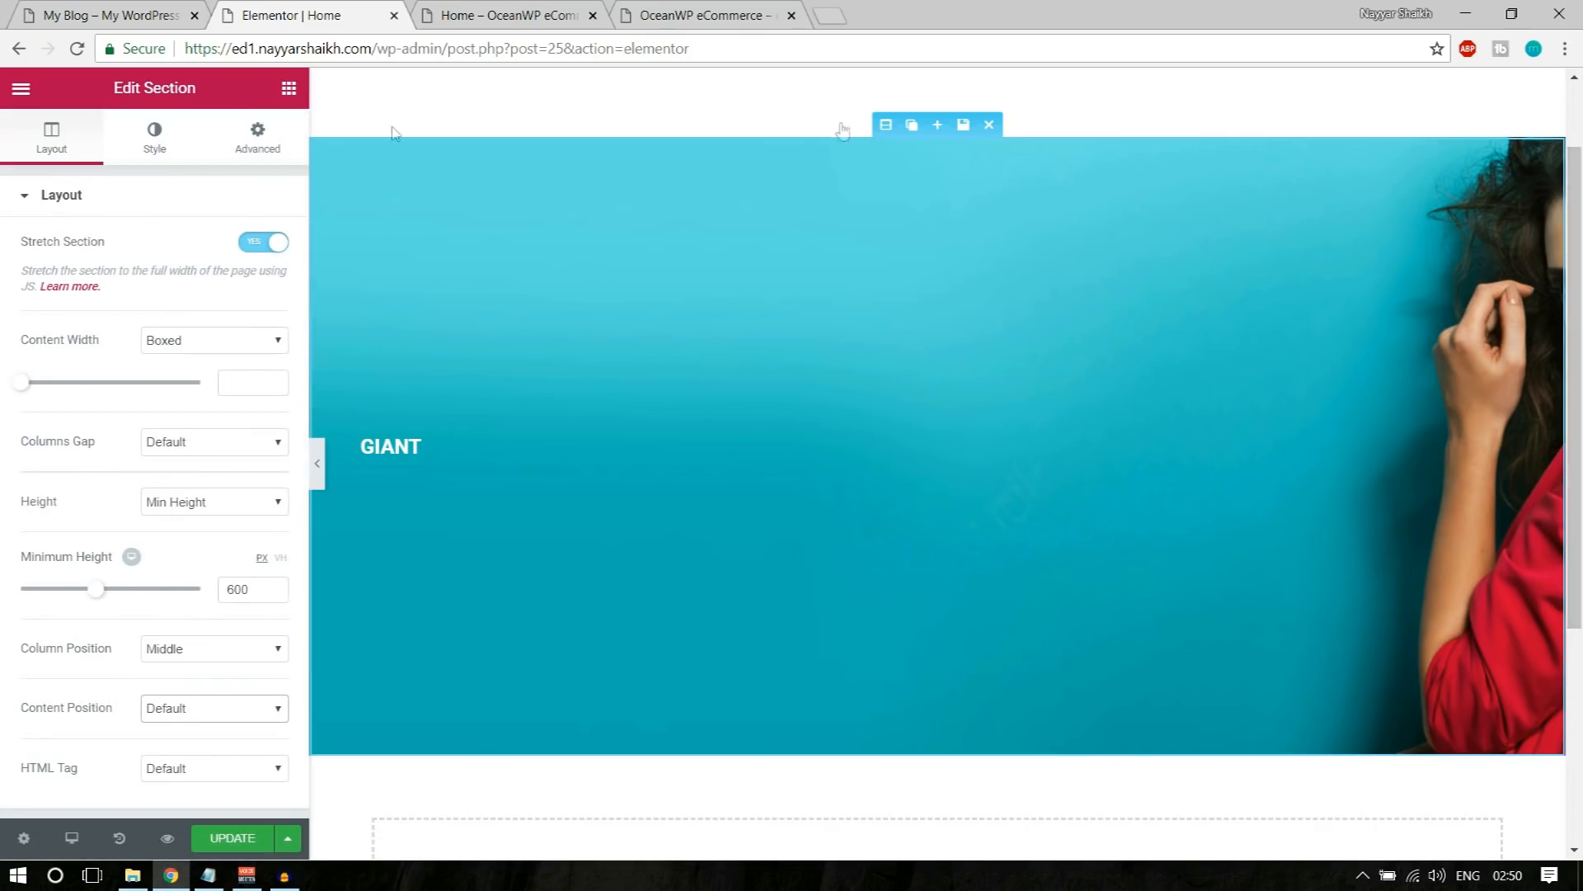
Step: Set the section's background image position to Center Center, using the demo banner as reference
click(122, 7)
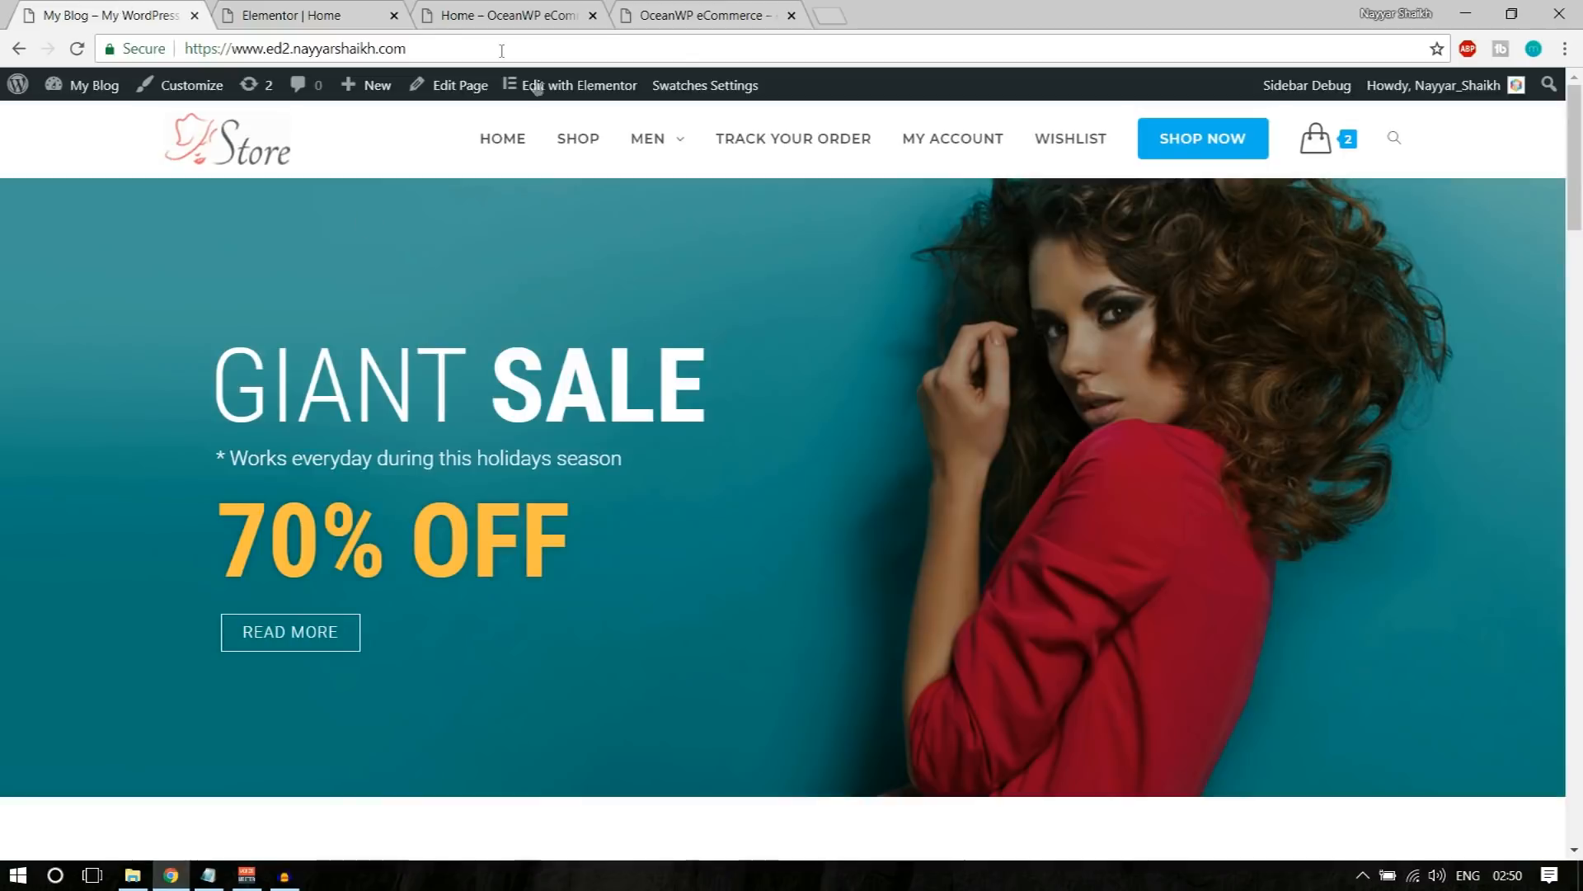
click(264, 15)
click(328, 12)
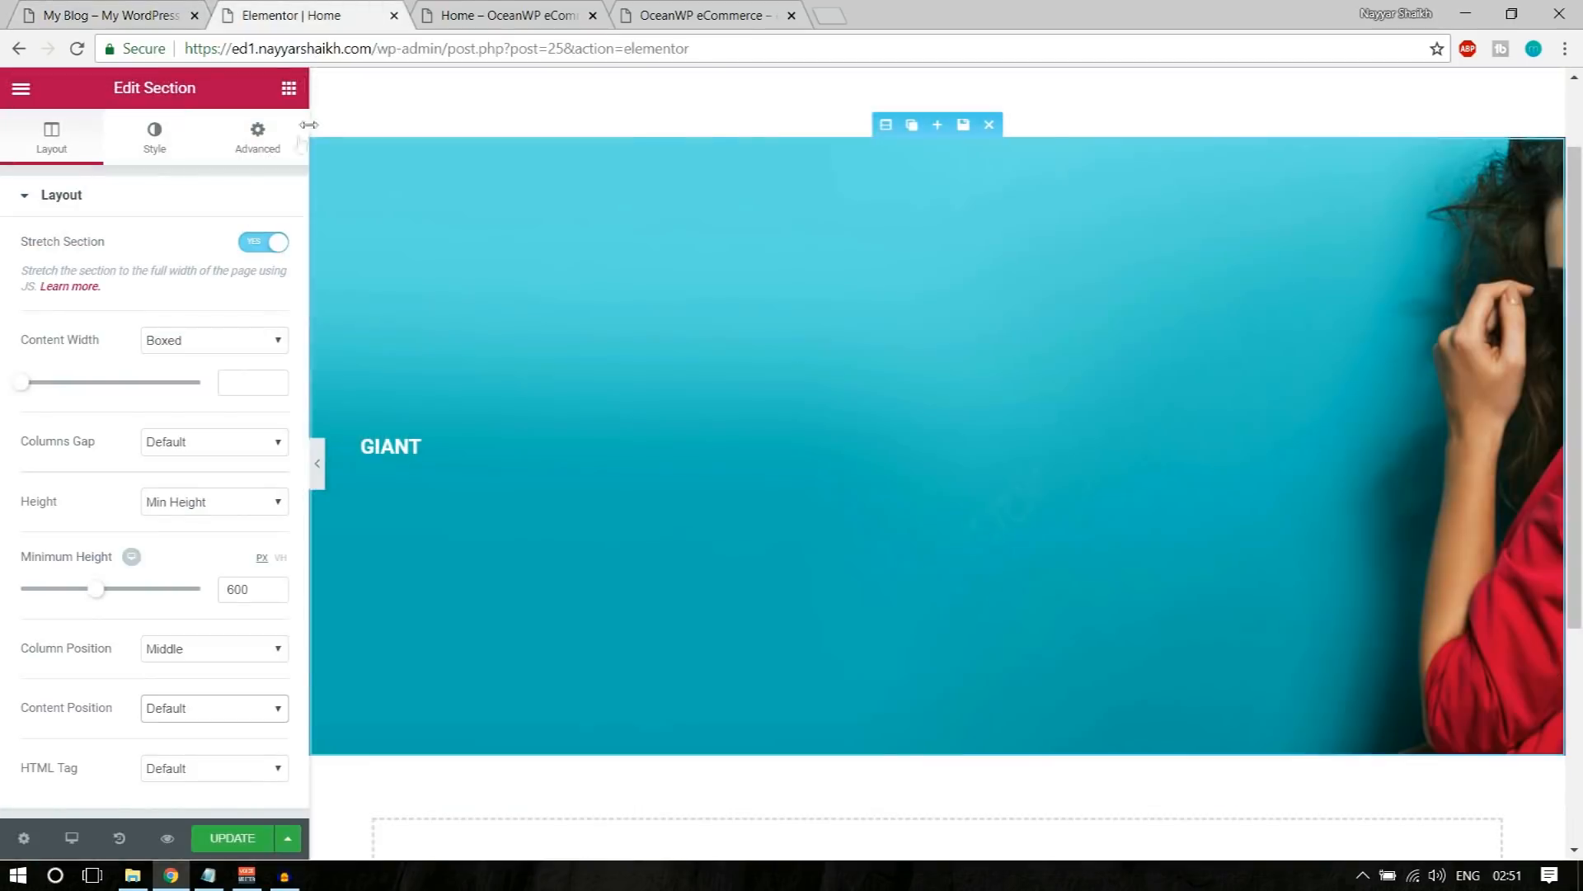
click(155, 150)
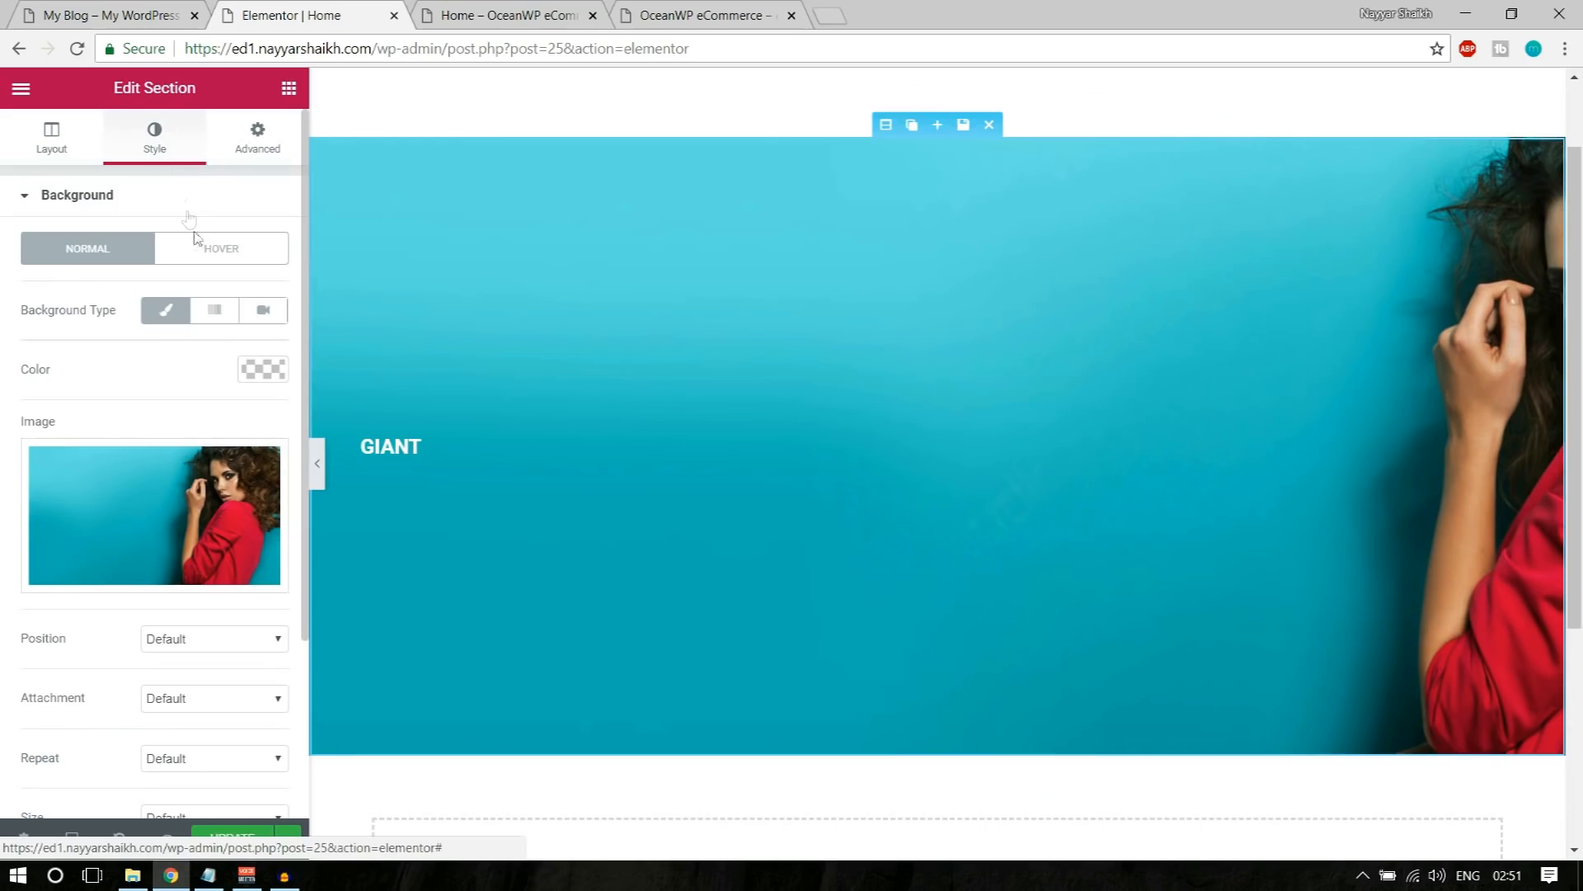
scroll(250, 435, down, 3)
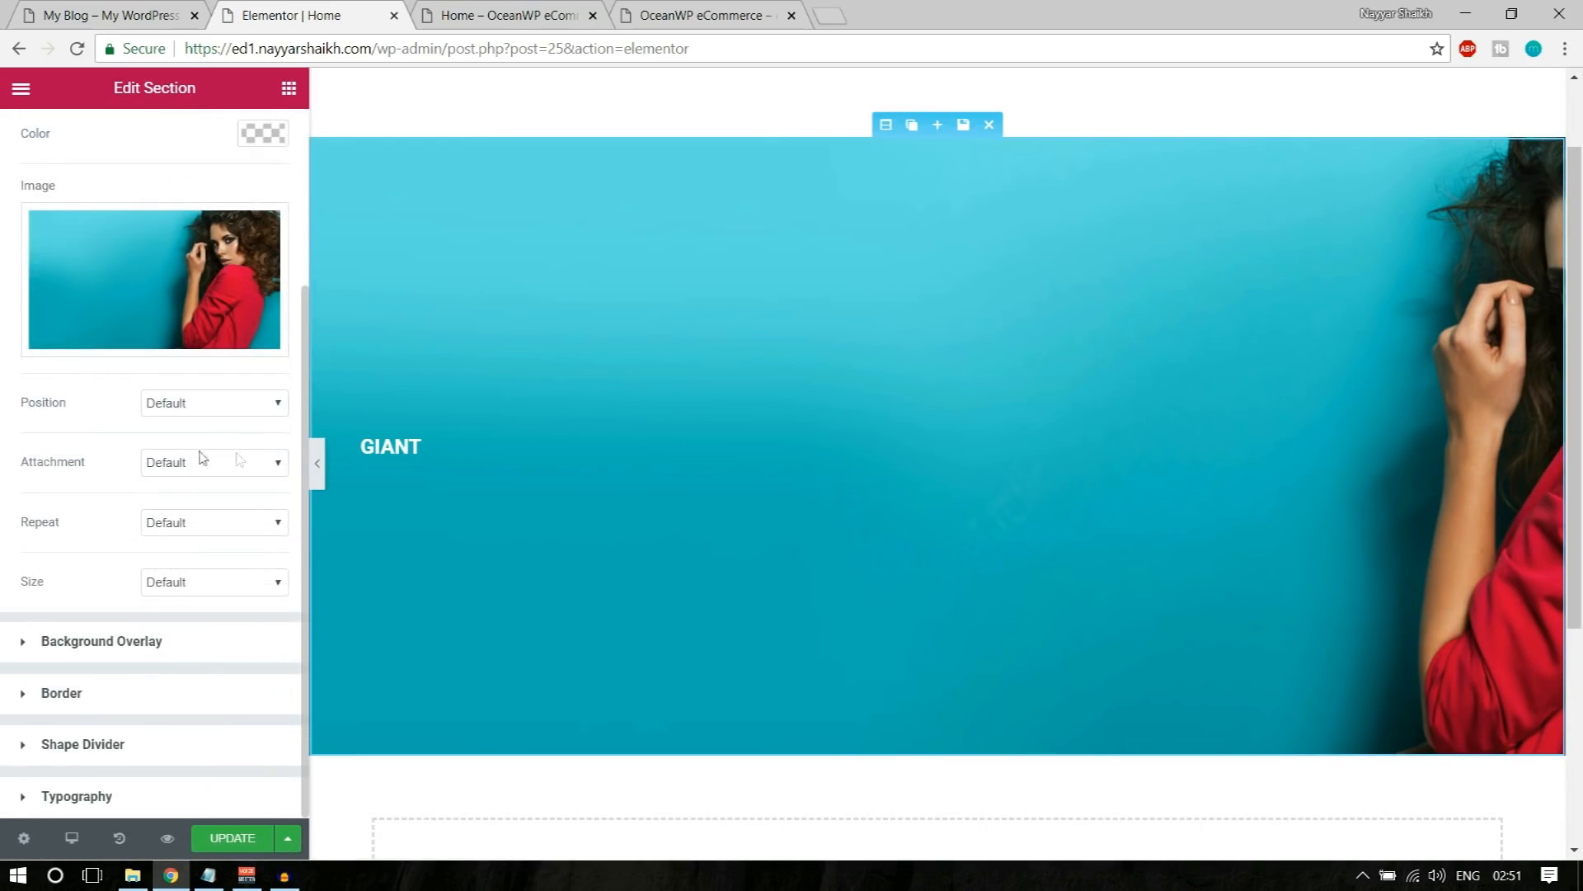
click(205, 402)
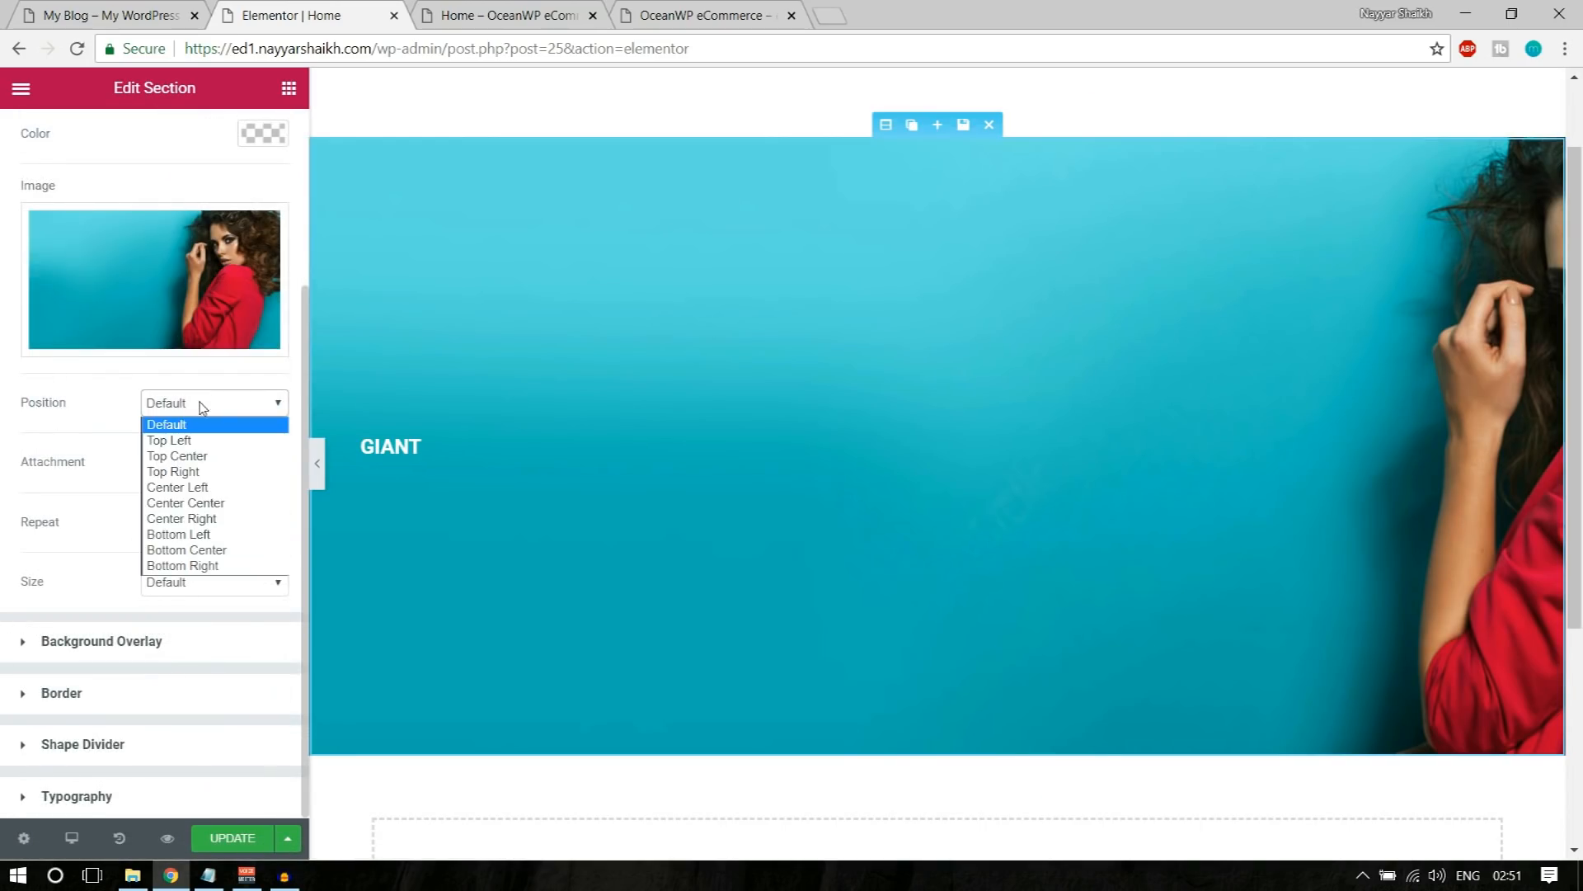
click(203, 404)
click(190, 463)
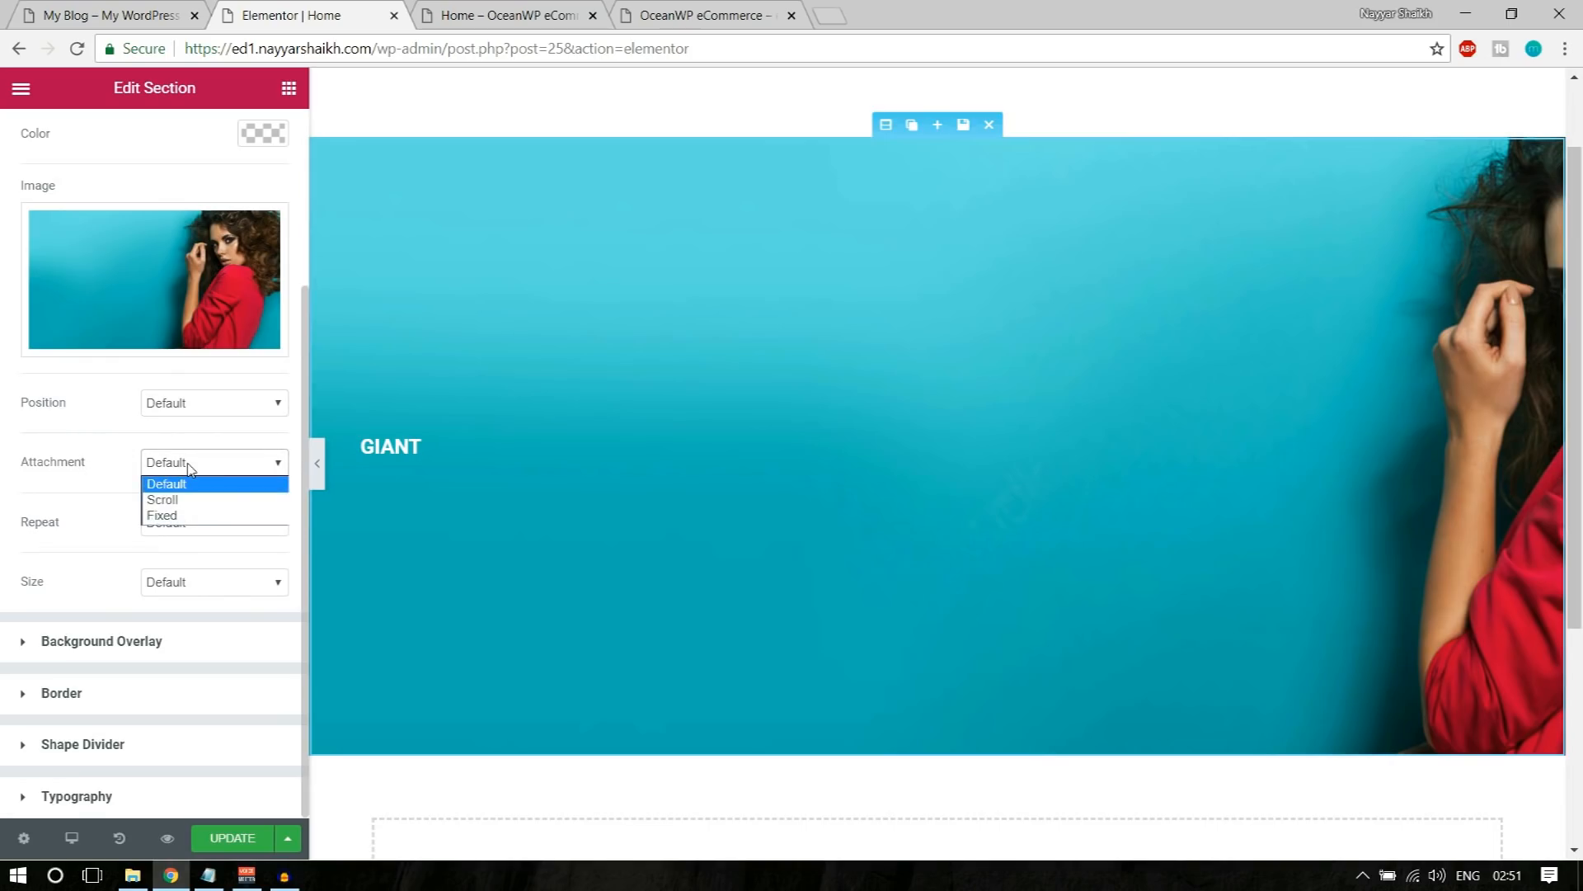
click(190, 469)
click(209, 404)
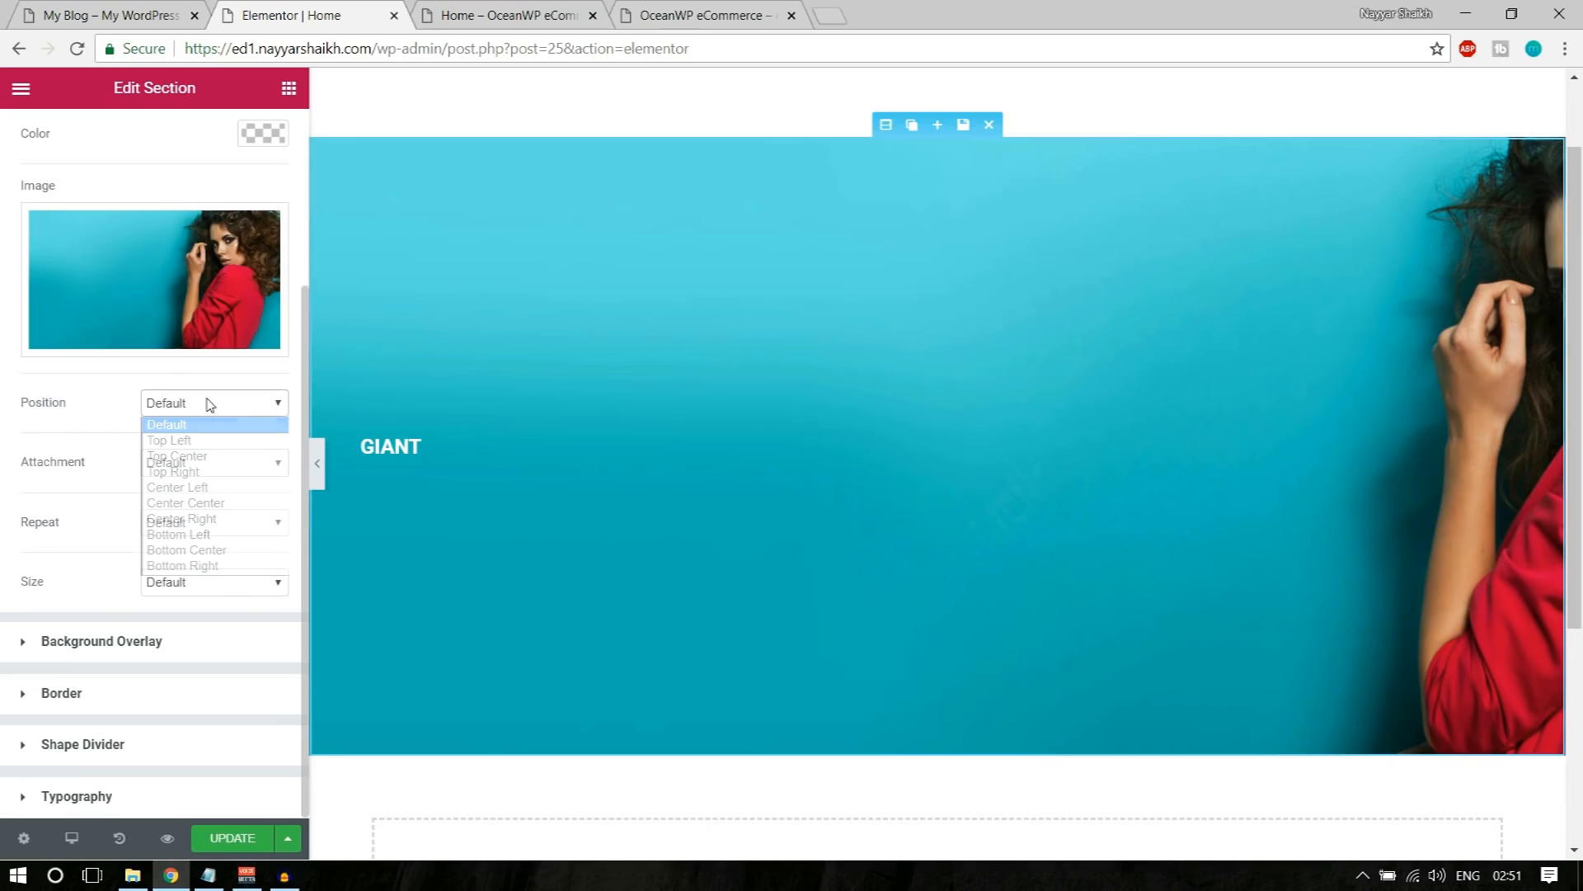
click(219, 507)
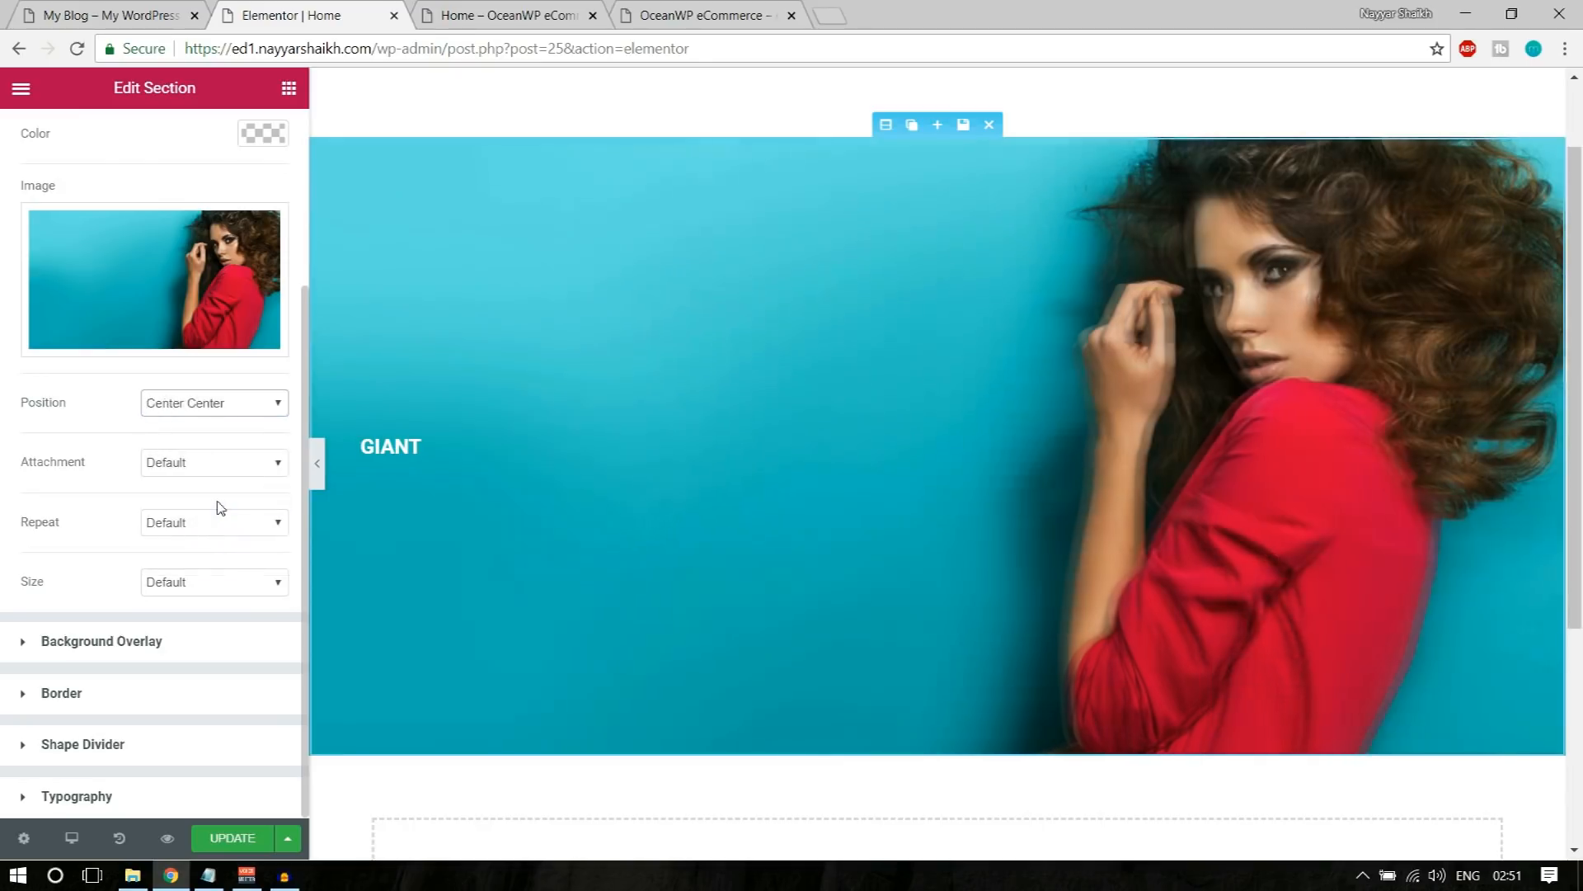
scroll(1551, 462, up, 1)
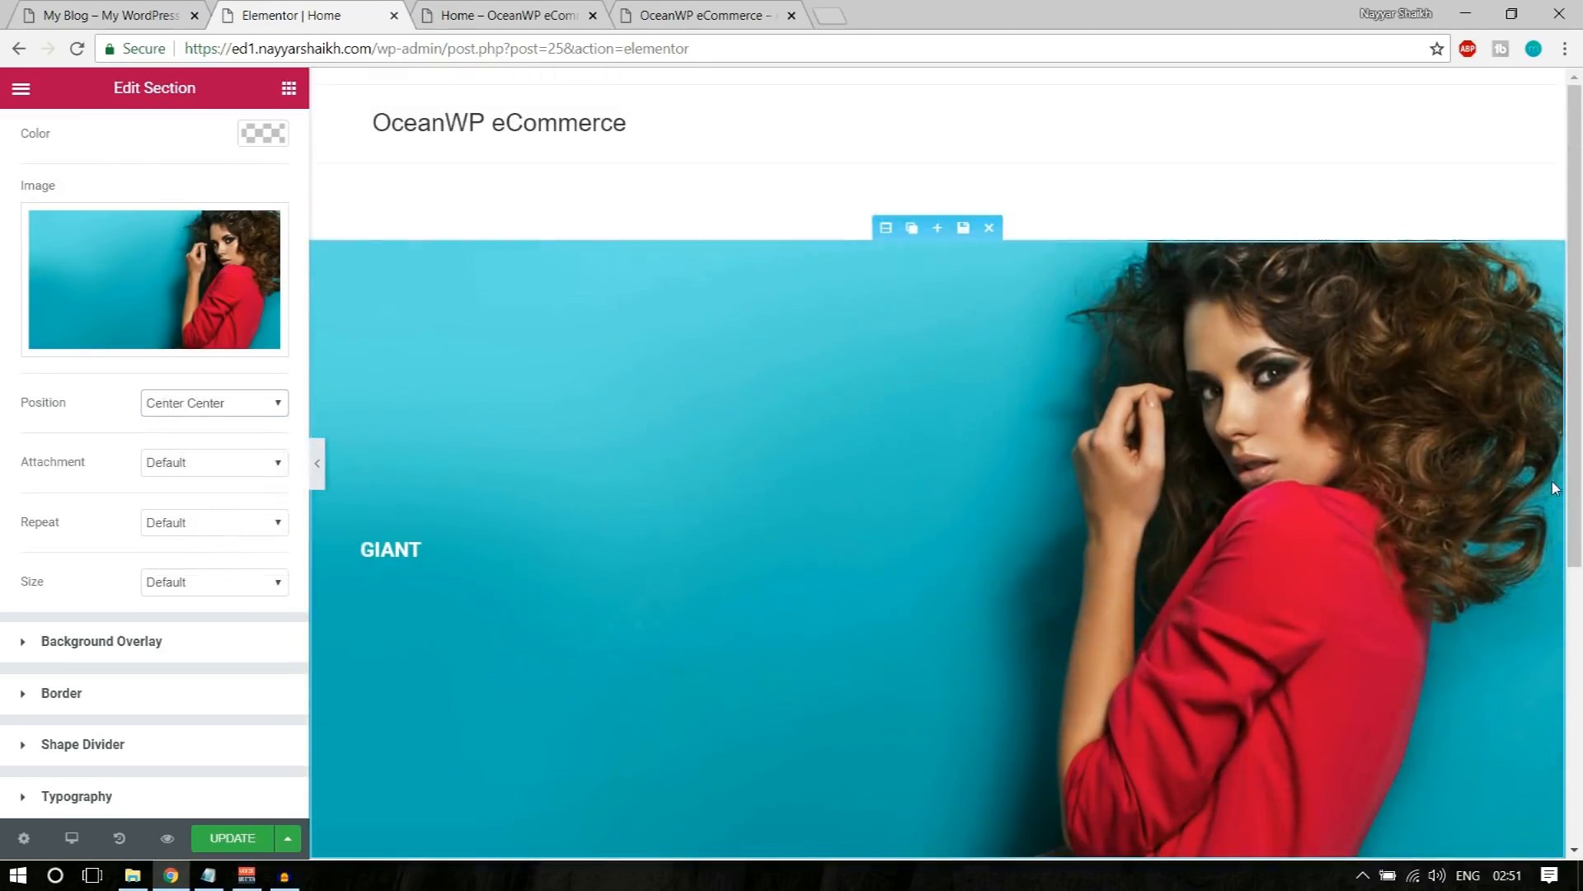
Step: Set the section's background image size to Cover and review the banner in the page preview
click(197, 582)
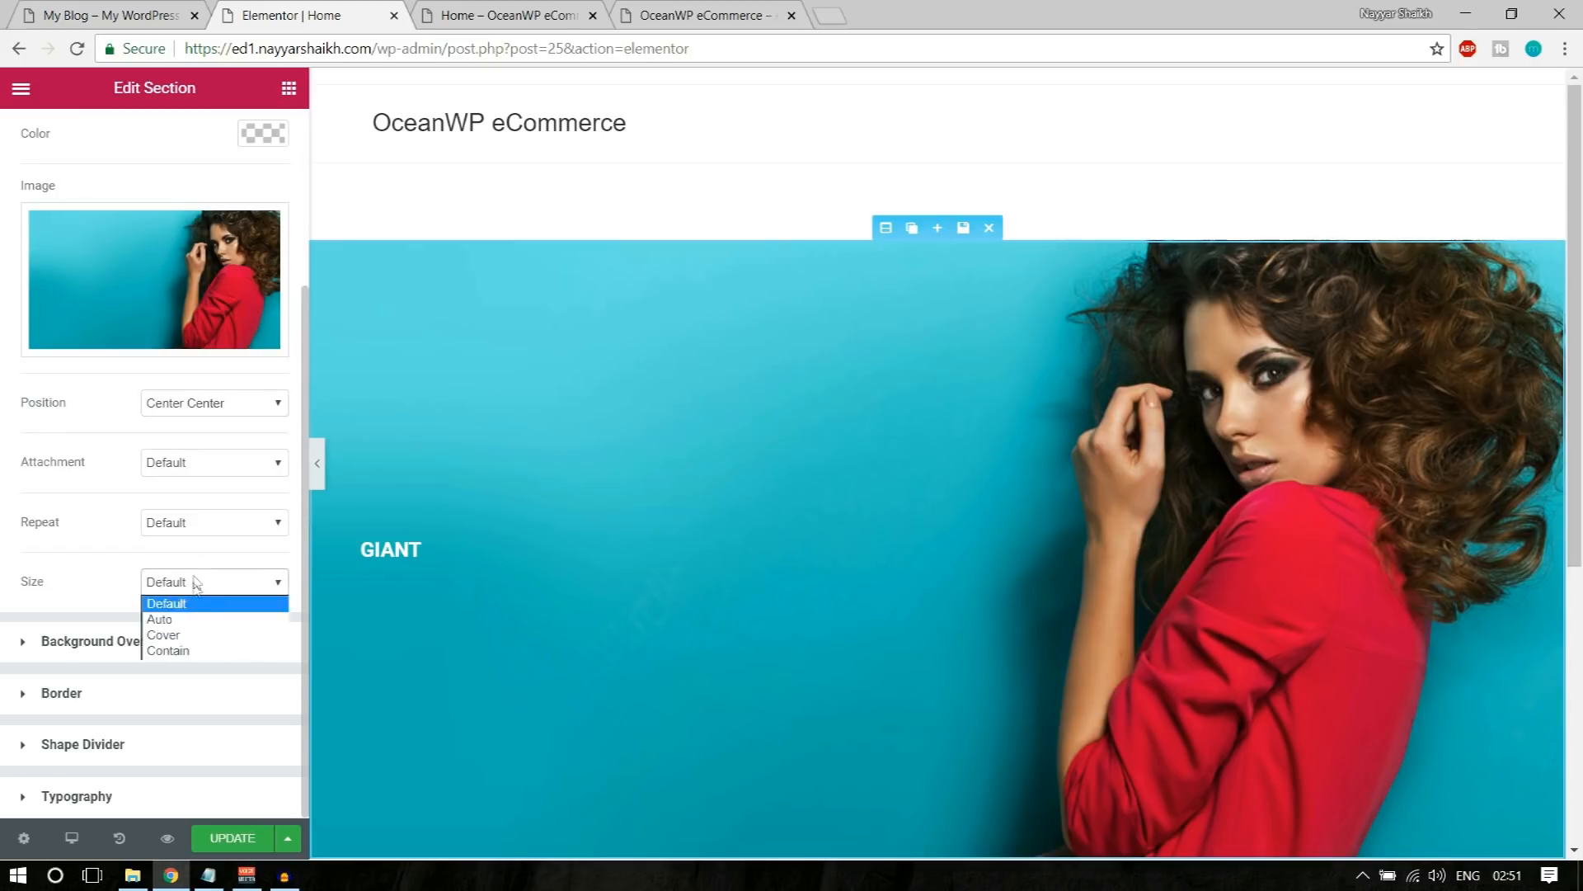
click(198, 635)
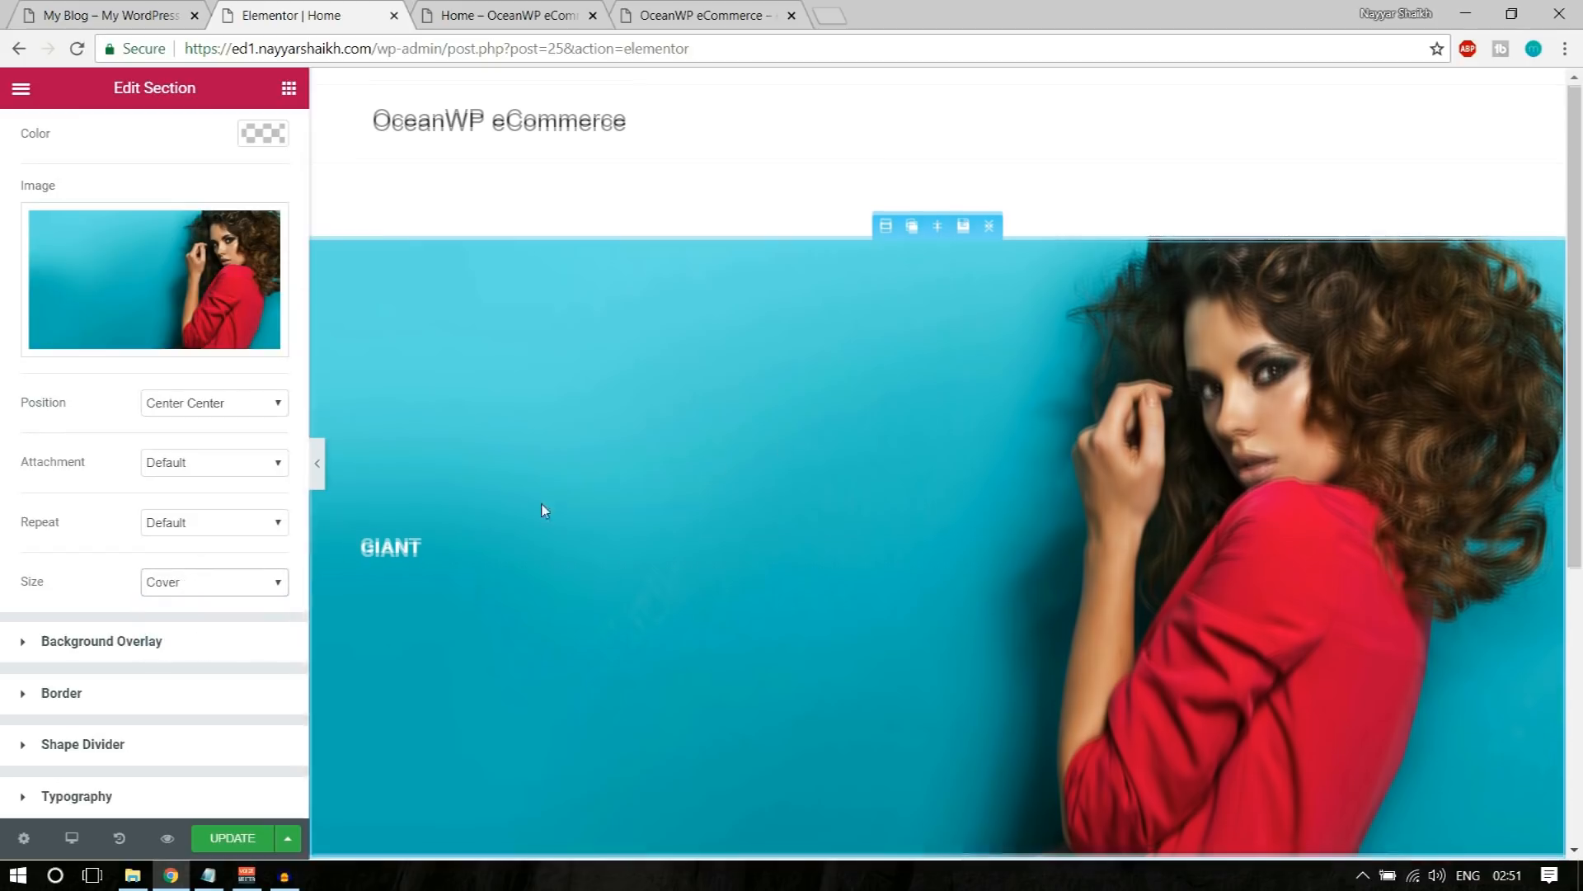
scroll(544, 510, down, 2)
double_click(42, 404)
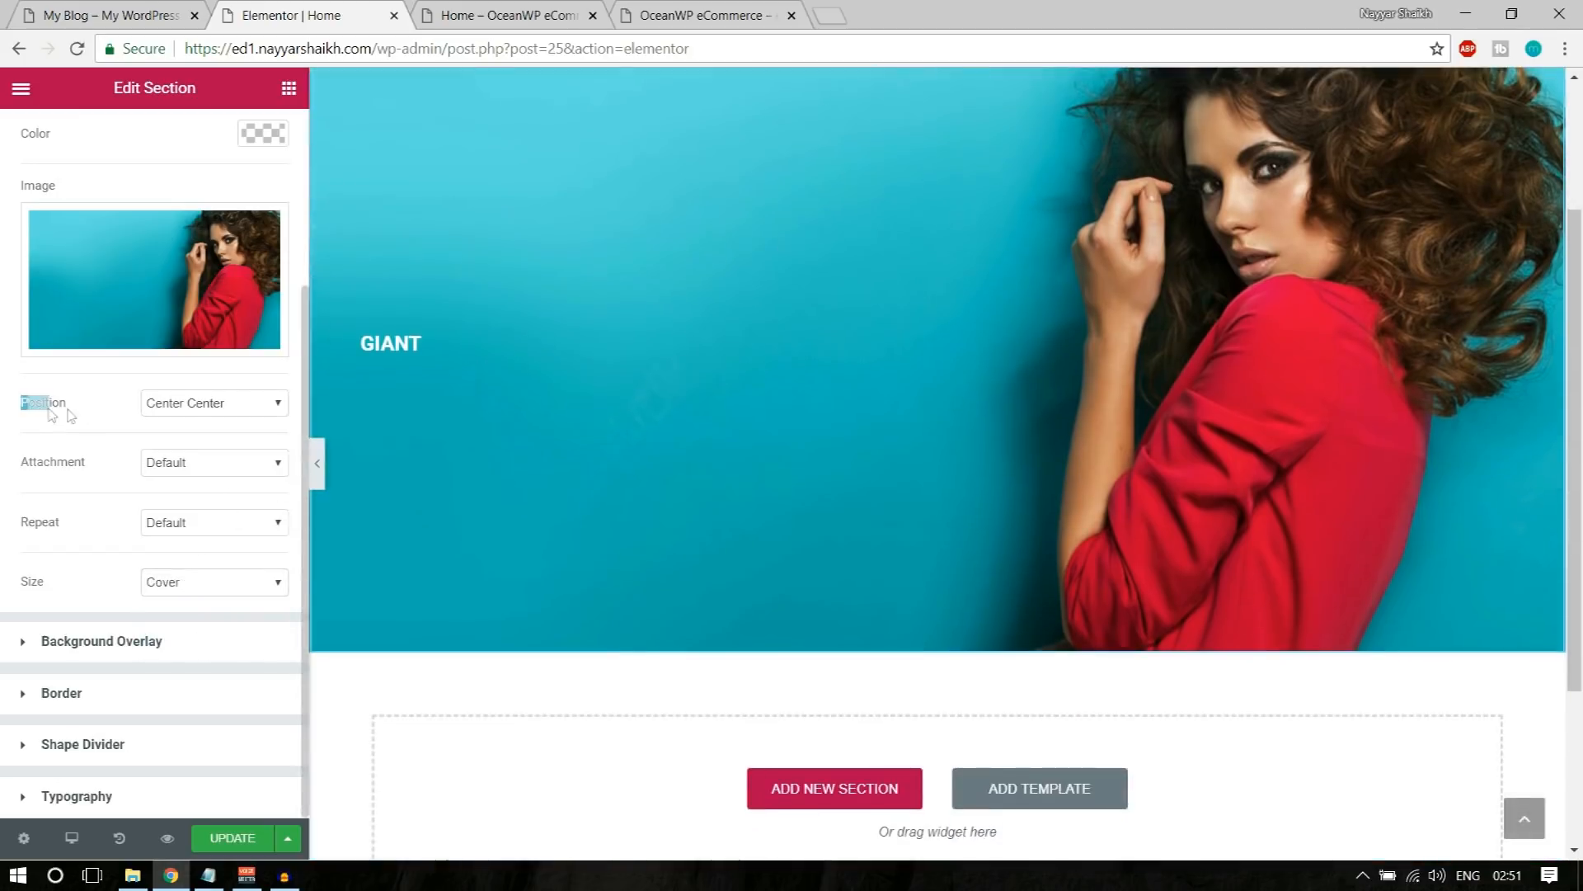
scroll(561, 607, up, 2)
scroll(577, 602, down, 1)
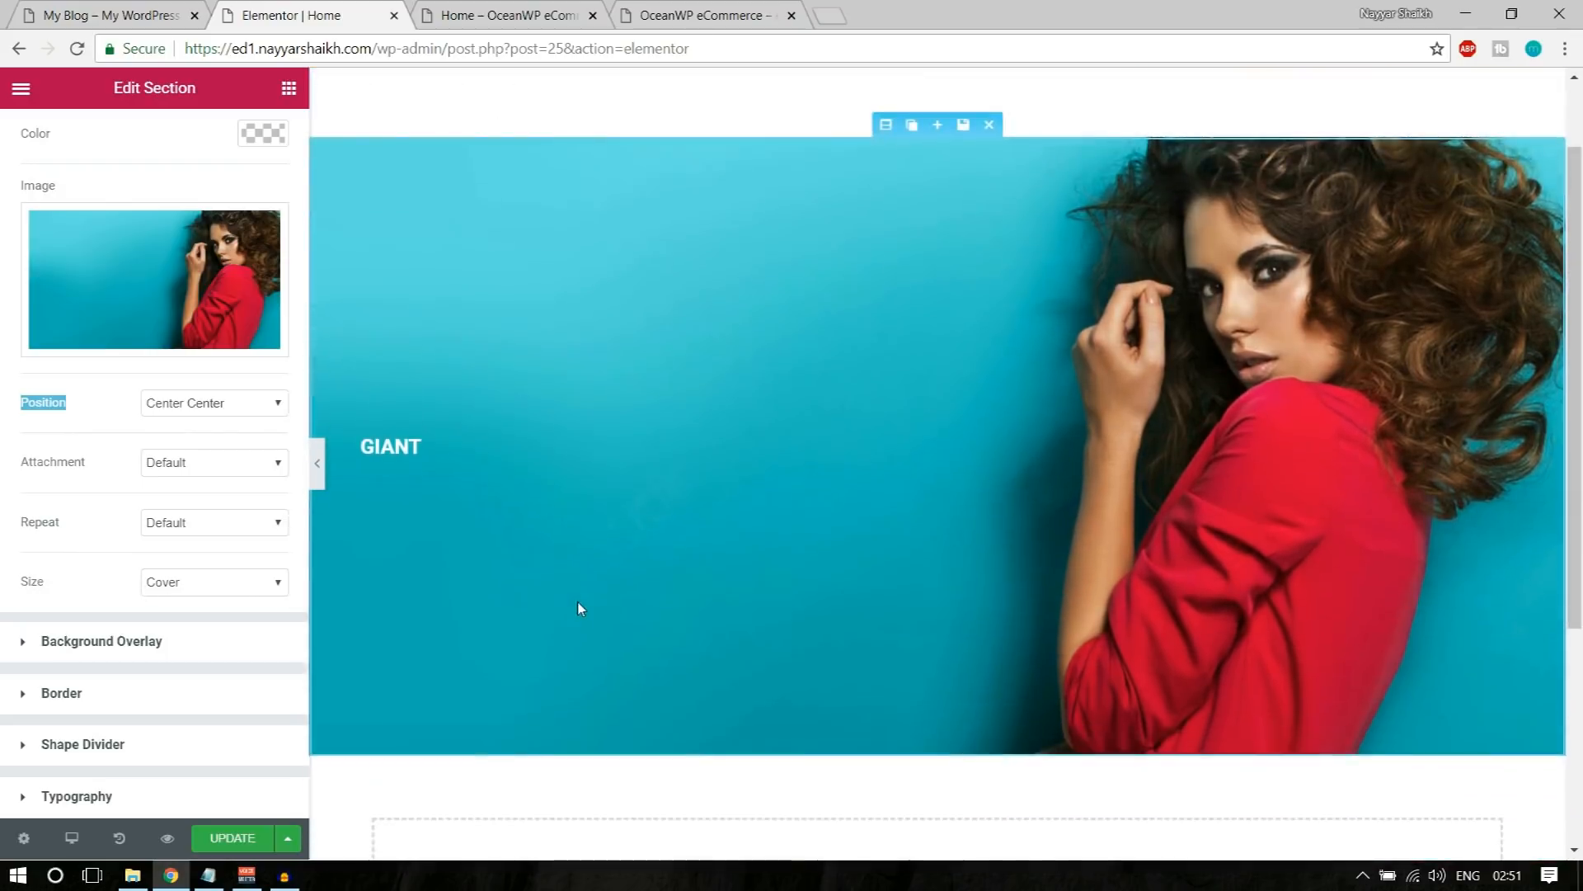
scroll(553, 601, down, 1)
scroll(553, 601, up, 1)
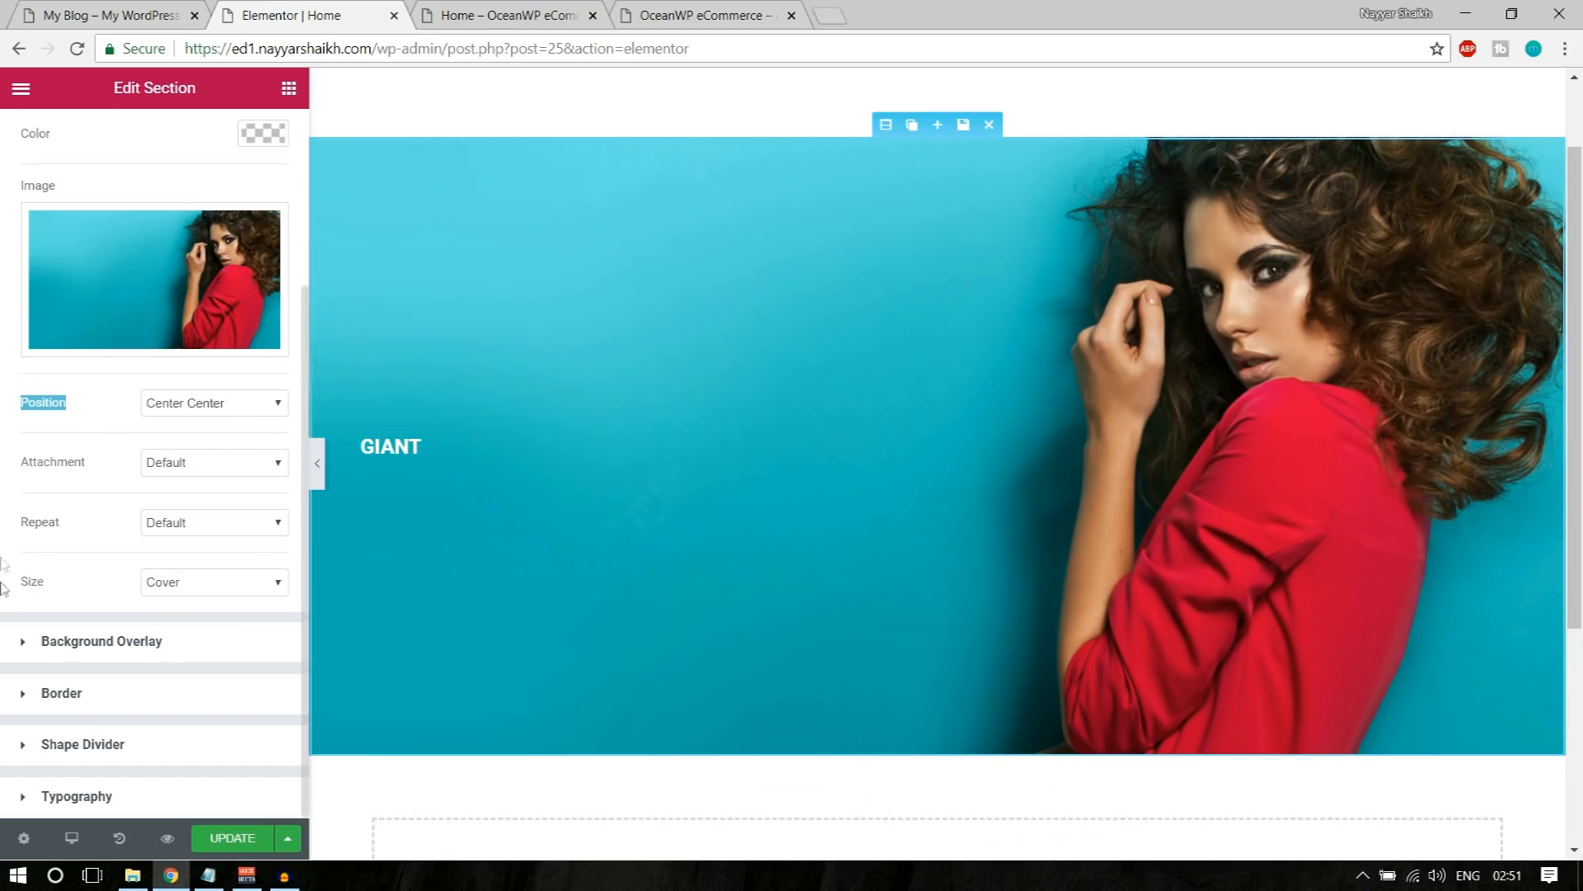
Step: Add a classic background overlay to the section and try black, light blue #6ec1e4 and green #61ce70 as its color
click(114, 656)
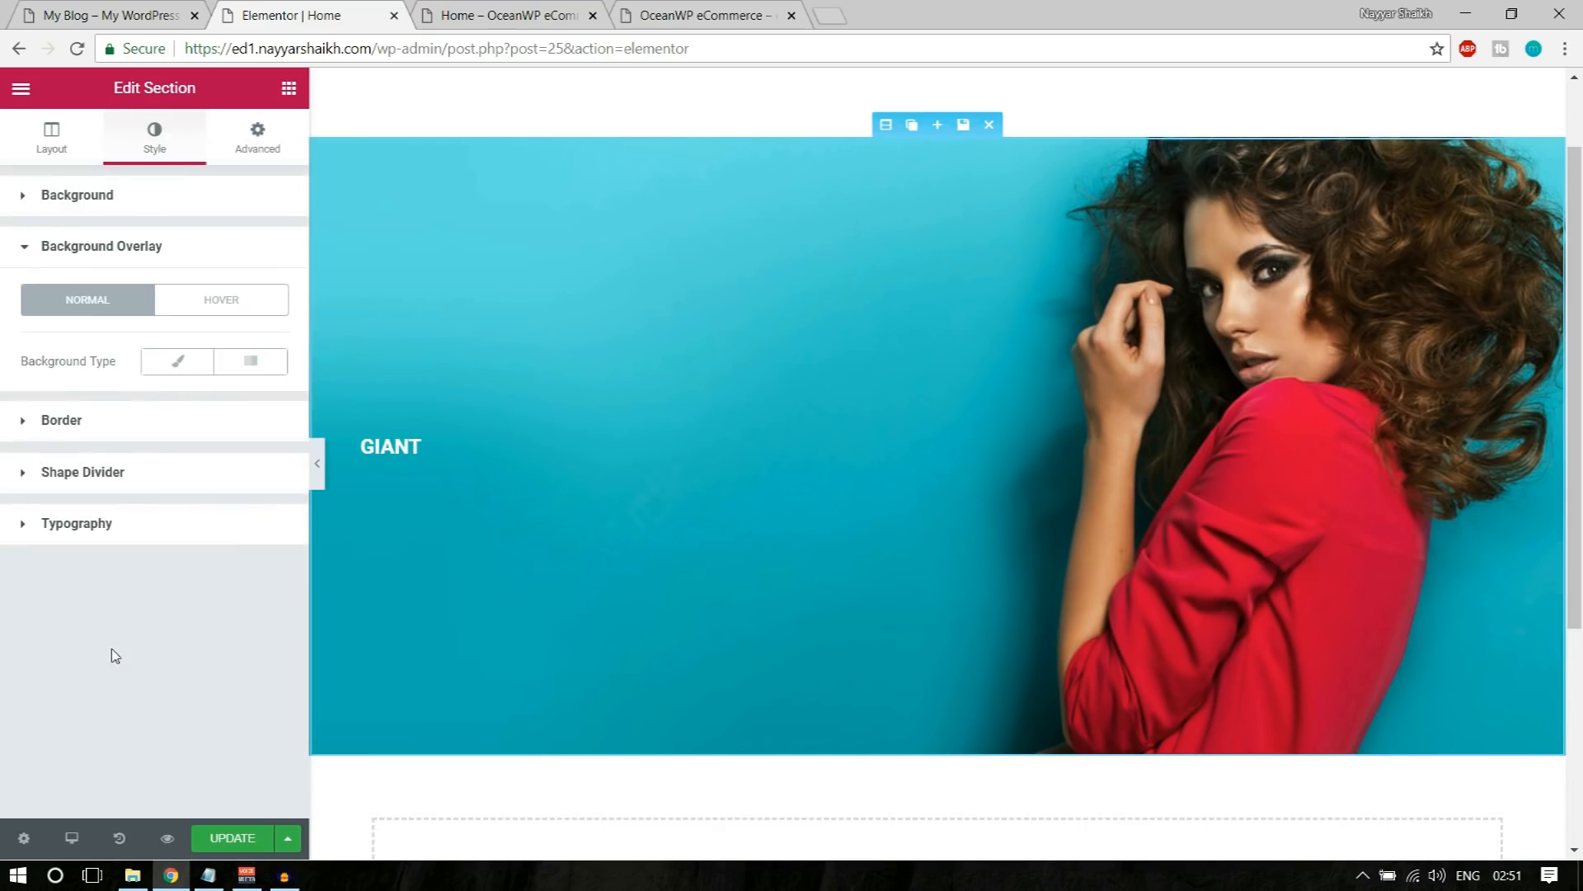
click(177, 360)
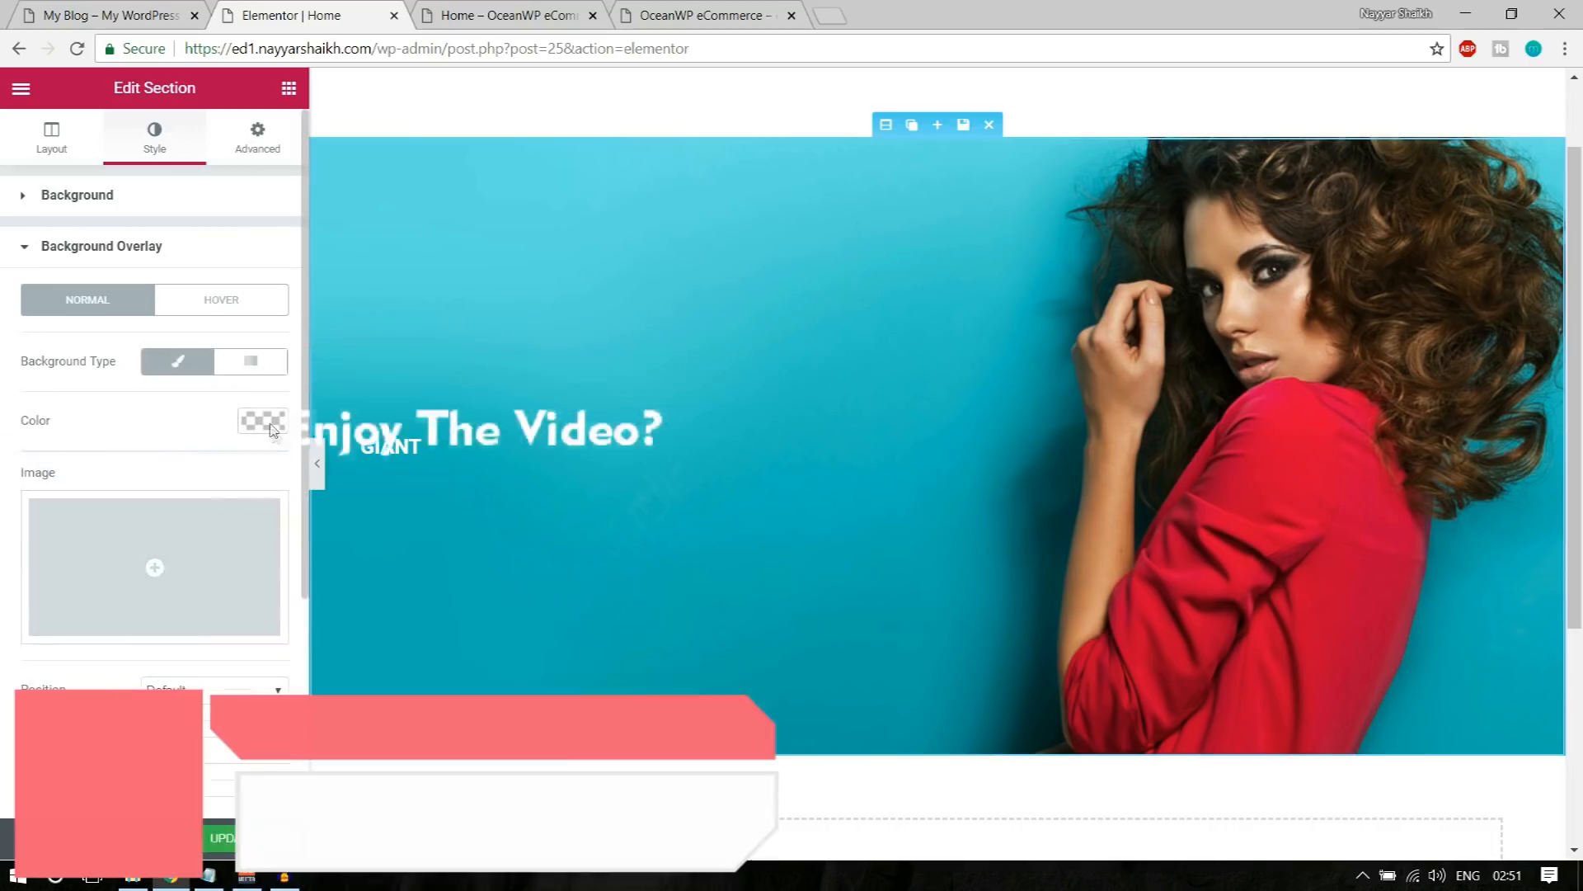
click(268, 422)
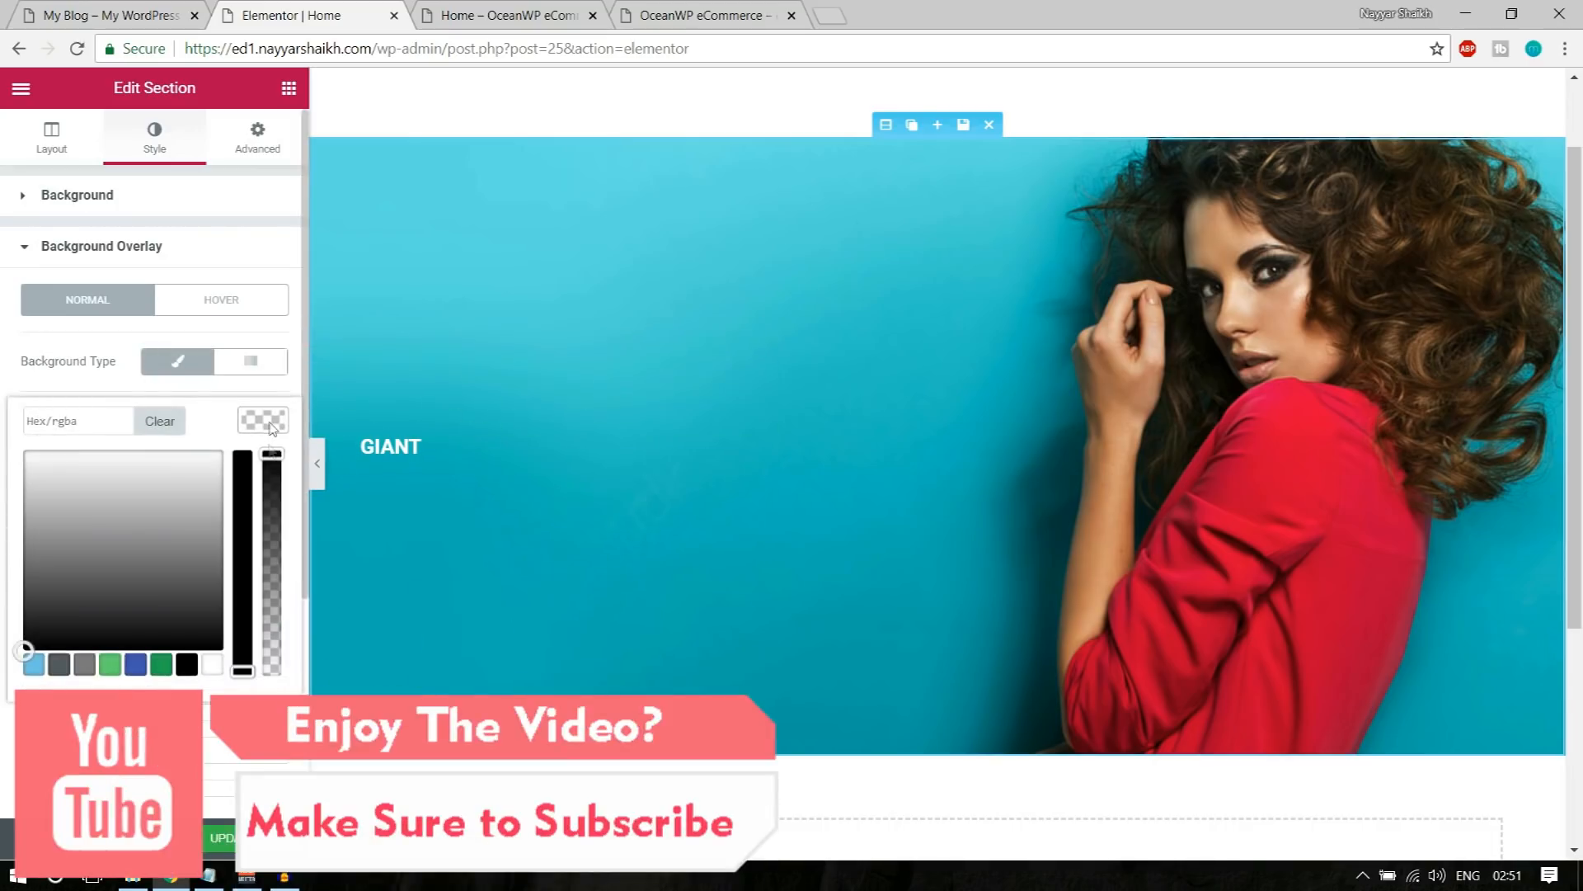
click(187, 665)
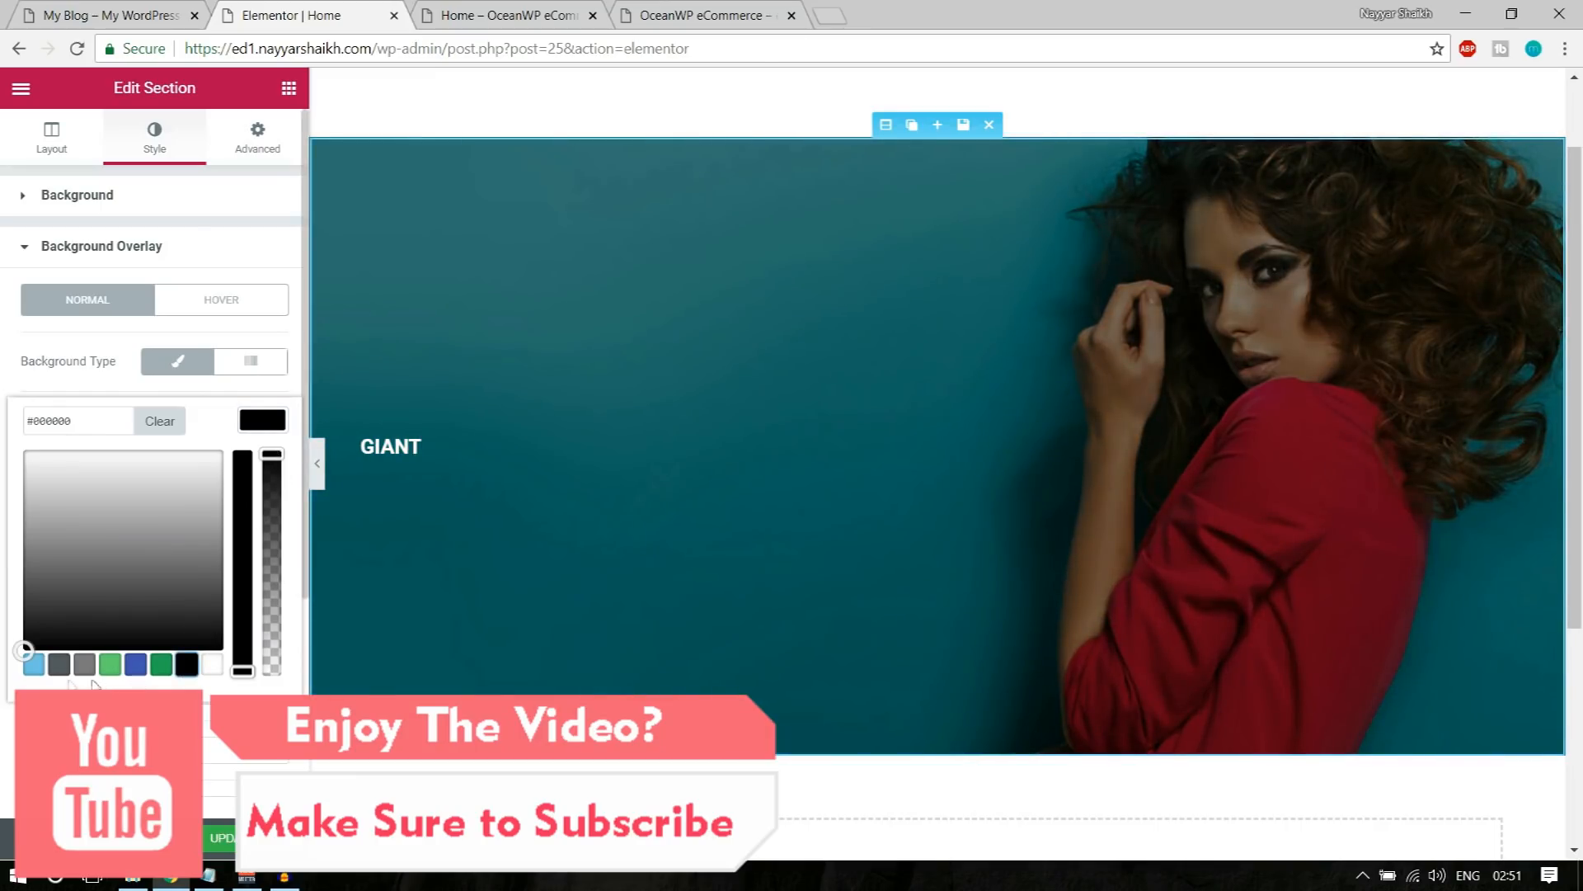
click(33, 665)
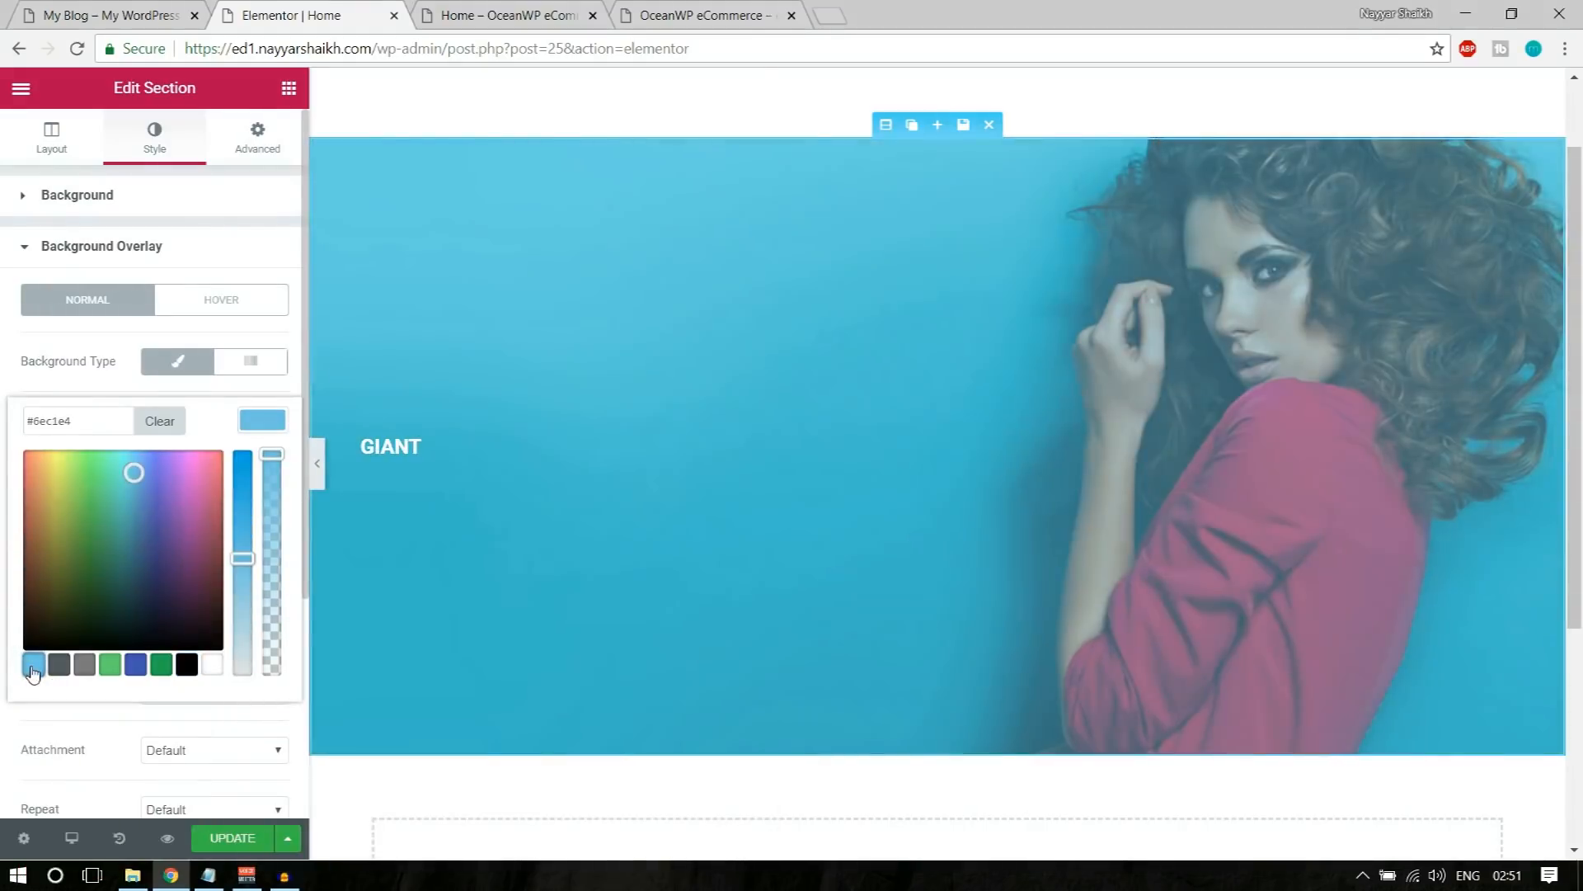
click(110, 664)
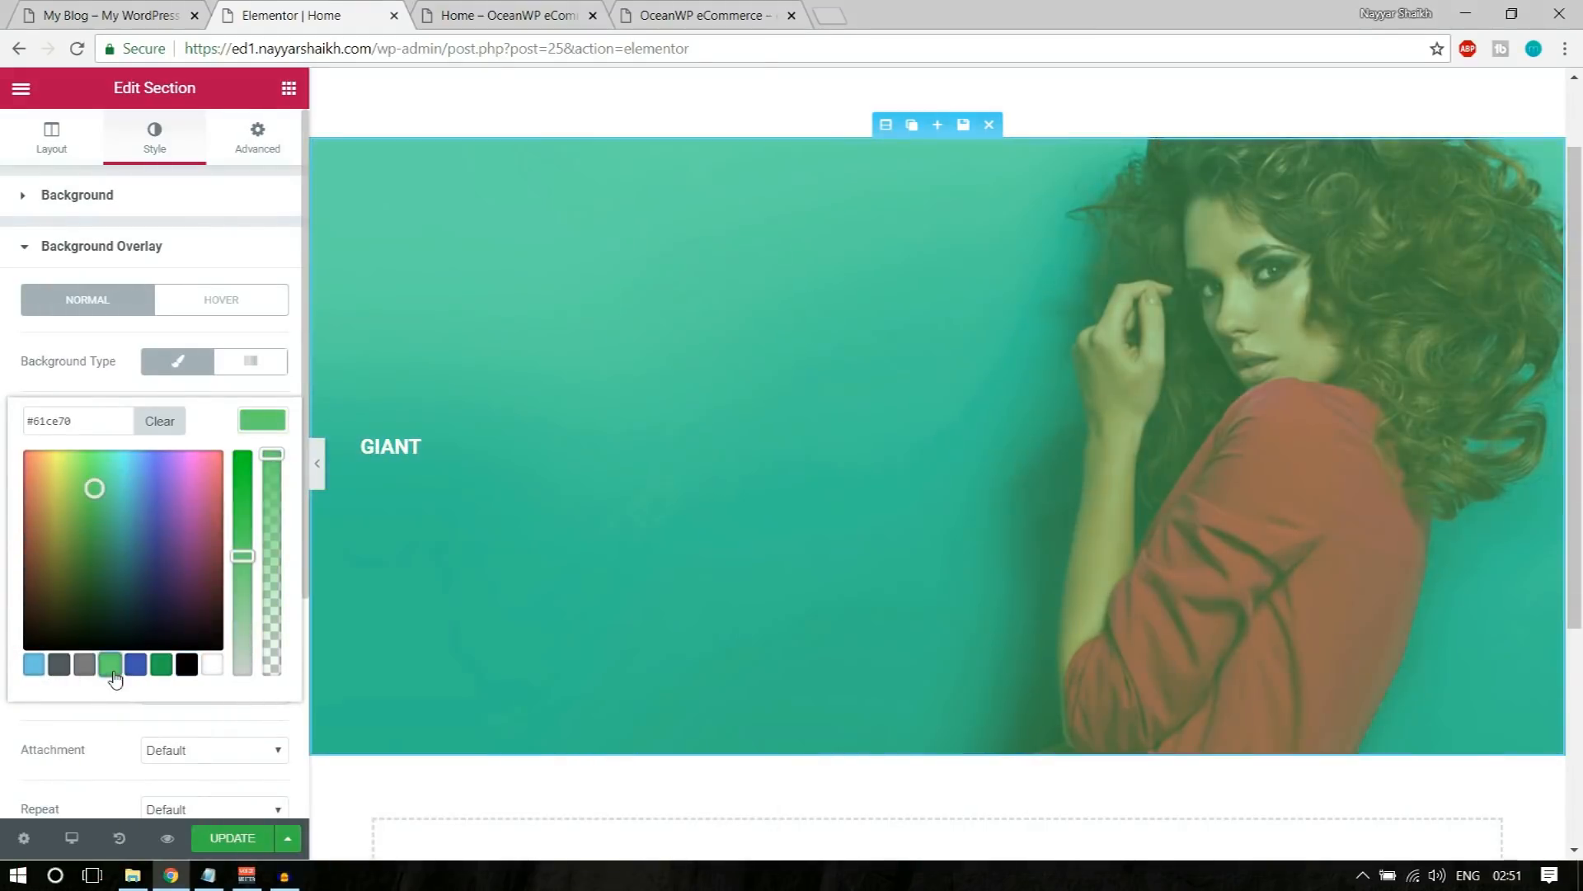
Step: Set the section's overlay color to black at 0.7 opacity, using the demo banner as reference, and update the page
click(187, 668)
drag(278, 456, 279, 492)
mouse_move(279, 509)
mouse_down()
mouse_move(277, 664)
mouse_move(290, 532)
mouse_up()
click(520, 7)
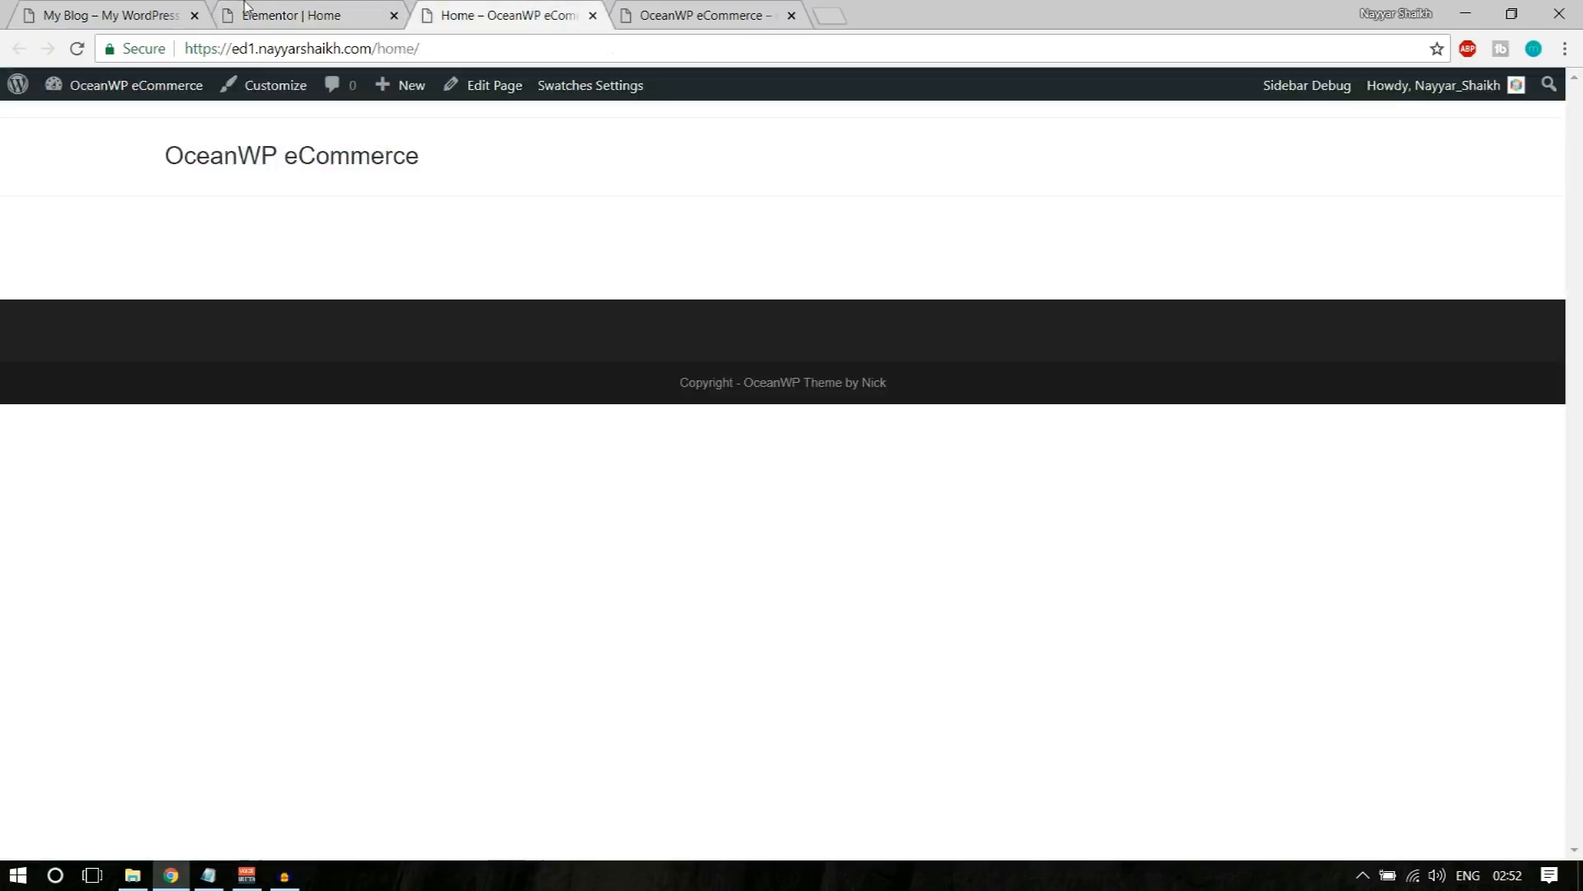
click(245, 6)
click(73, 7)
click(232, 6)
click(123, 10)
click(239, 10)
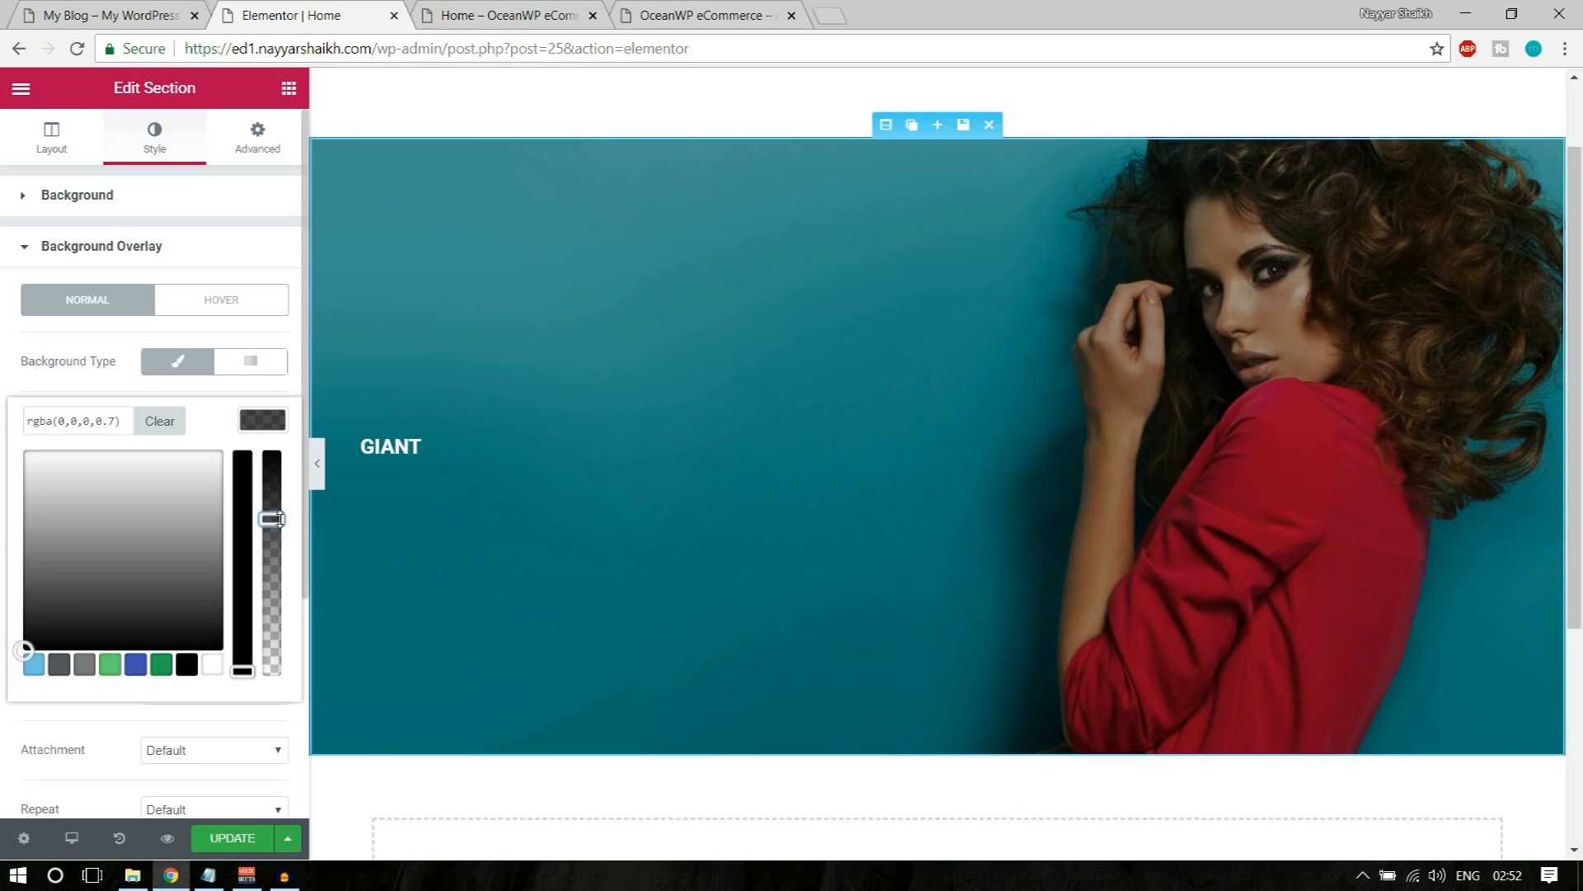
click(232, 838)
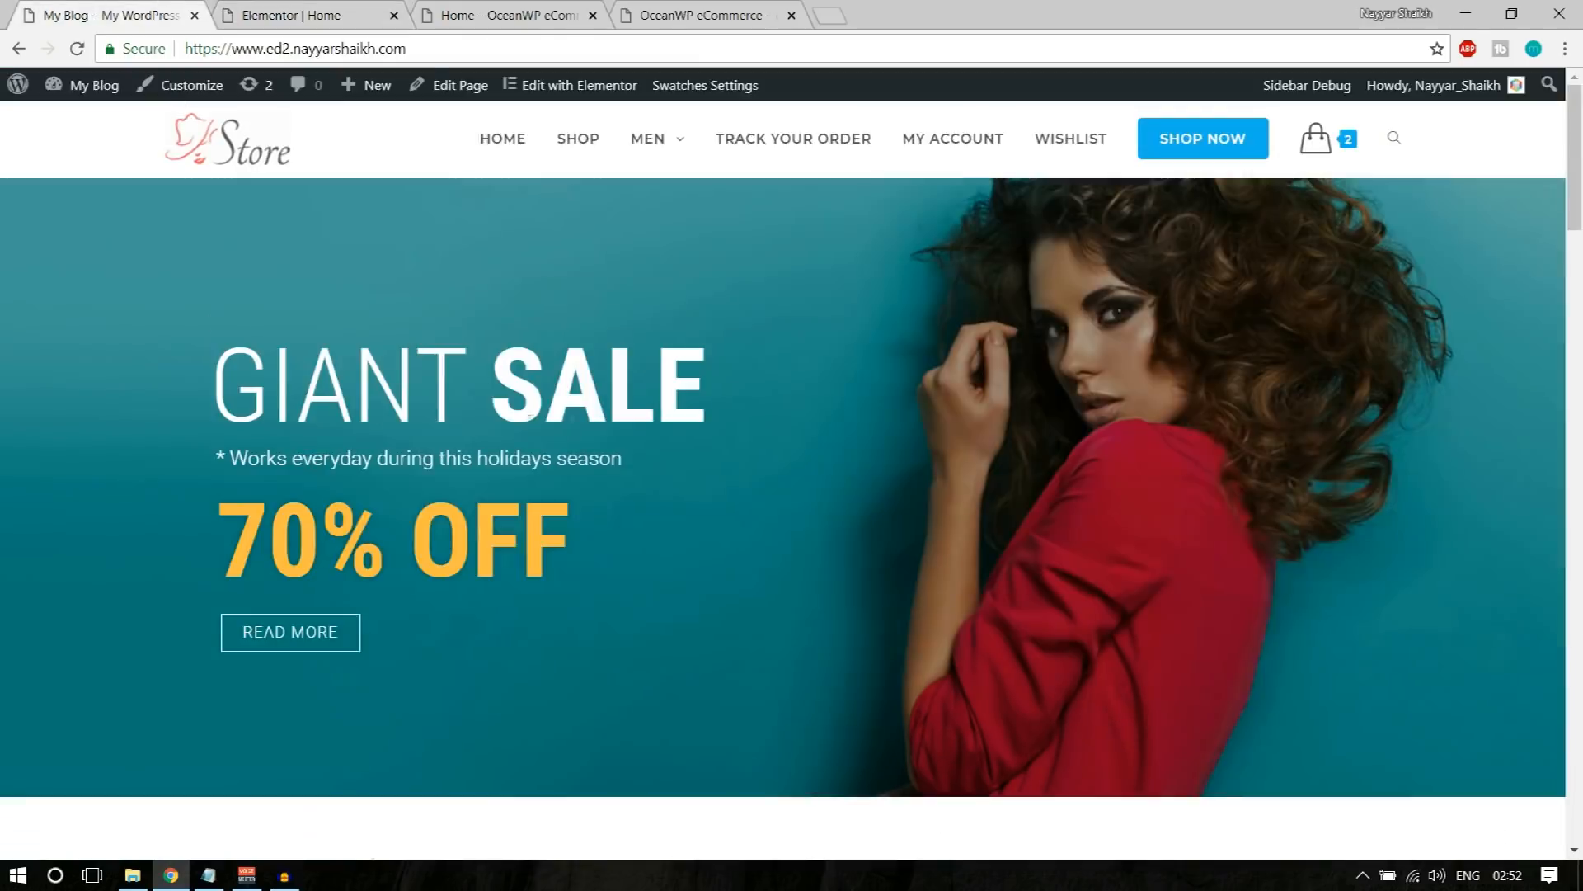
Step: Change the GIANT heading's font family to Roboto Condensed in its typography settings
click(375, 15)
click(414, 442)
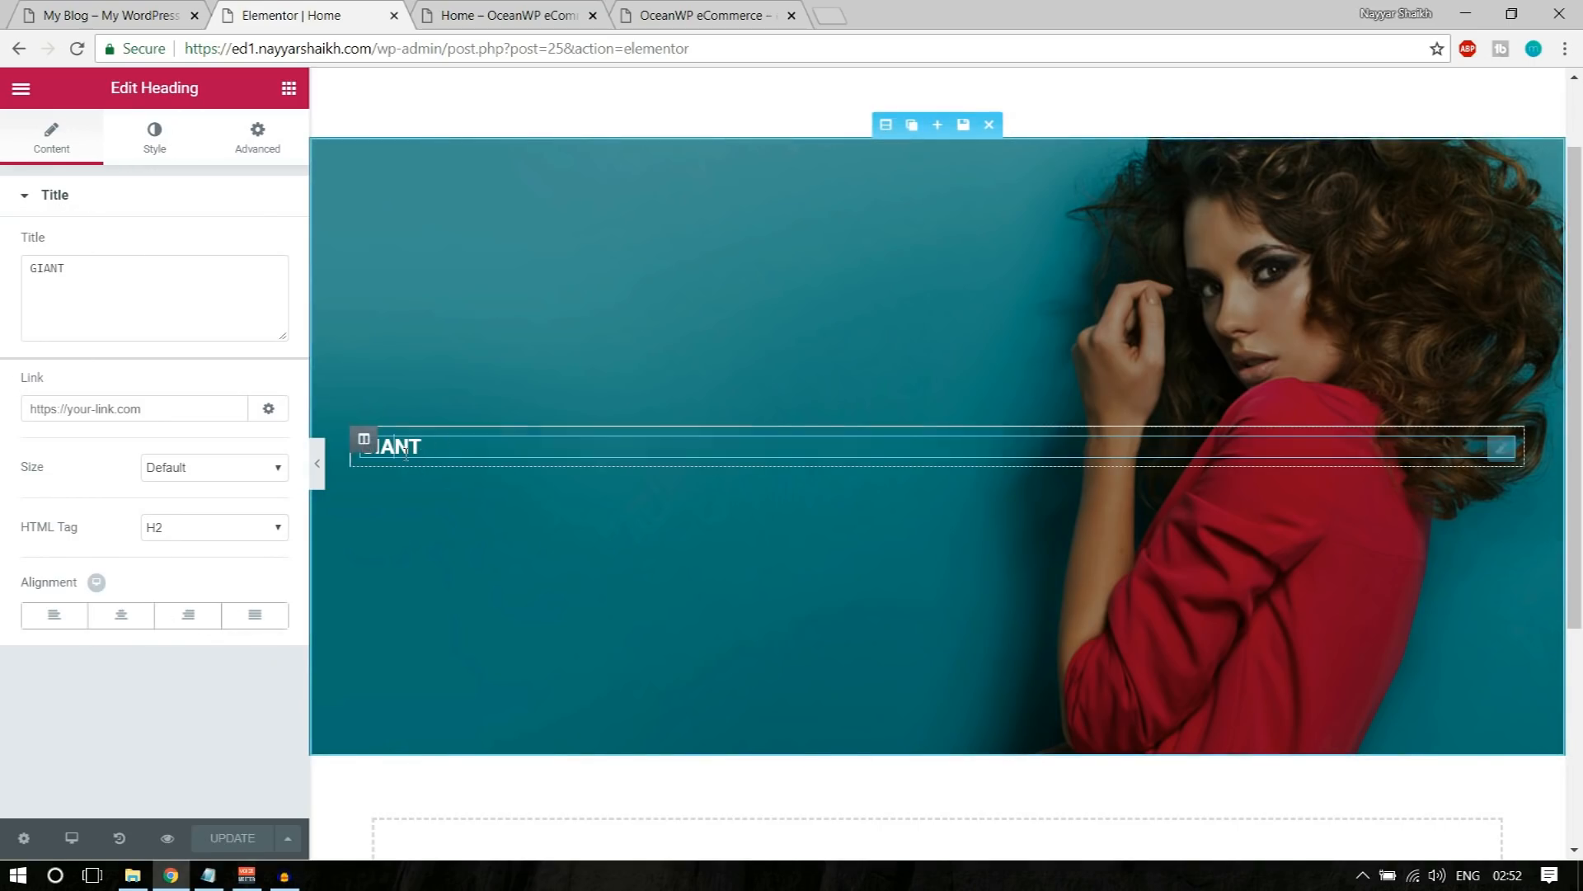
click(155, 142)
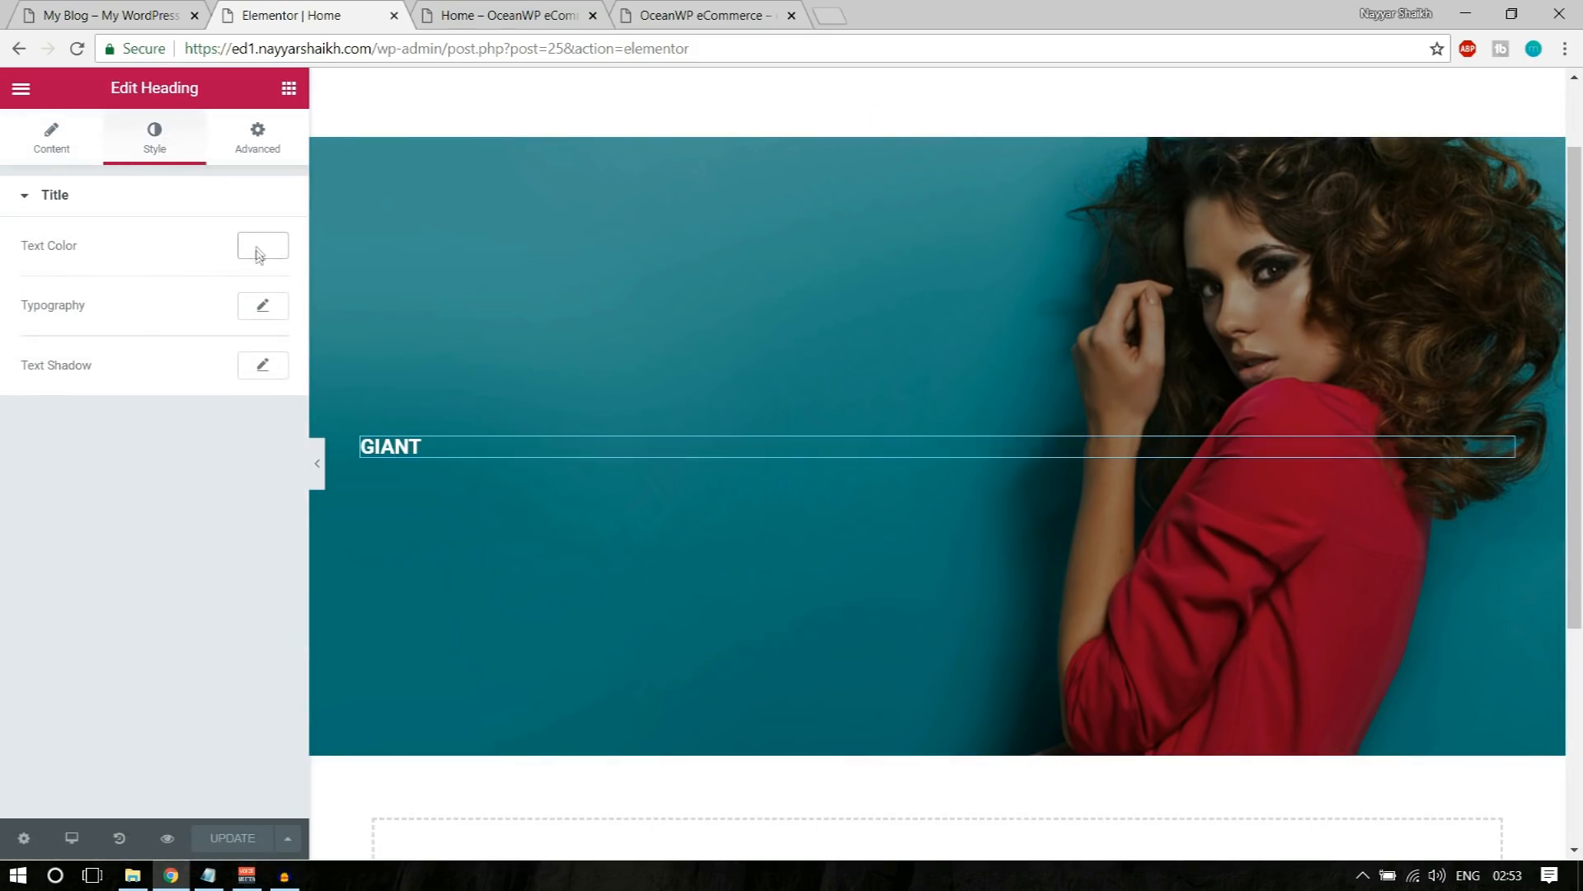
click(264, 310)
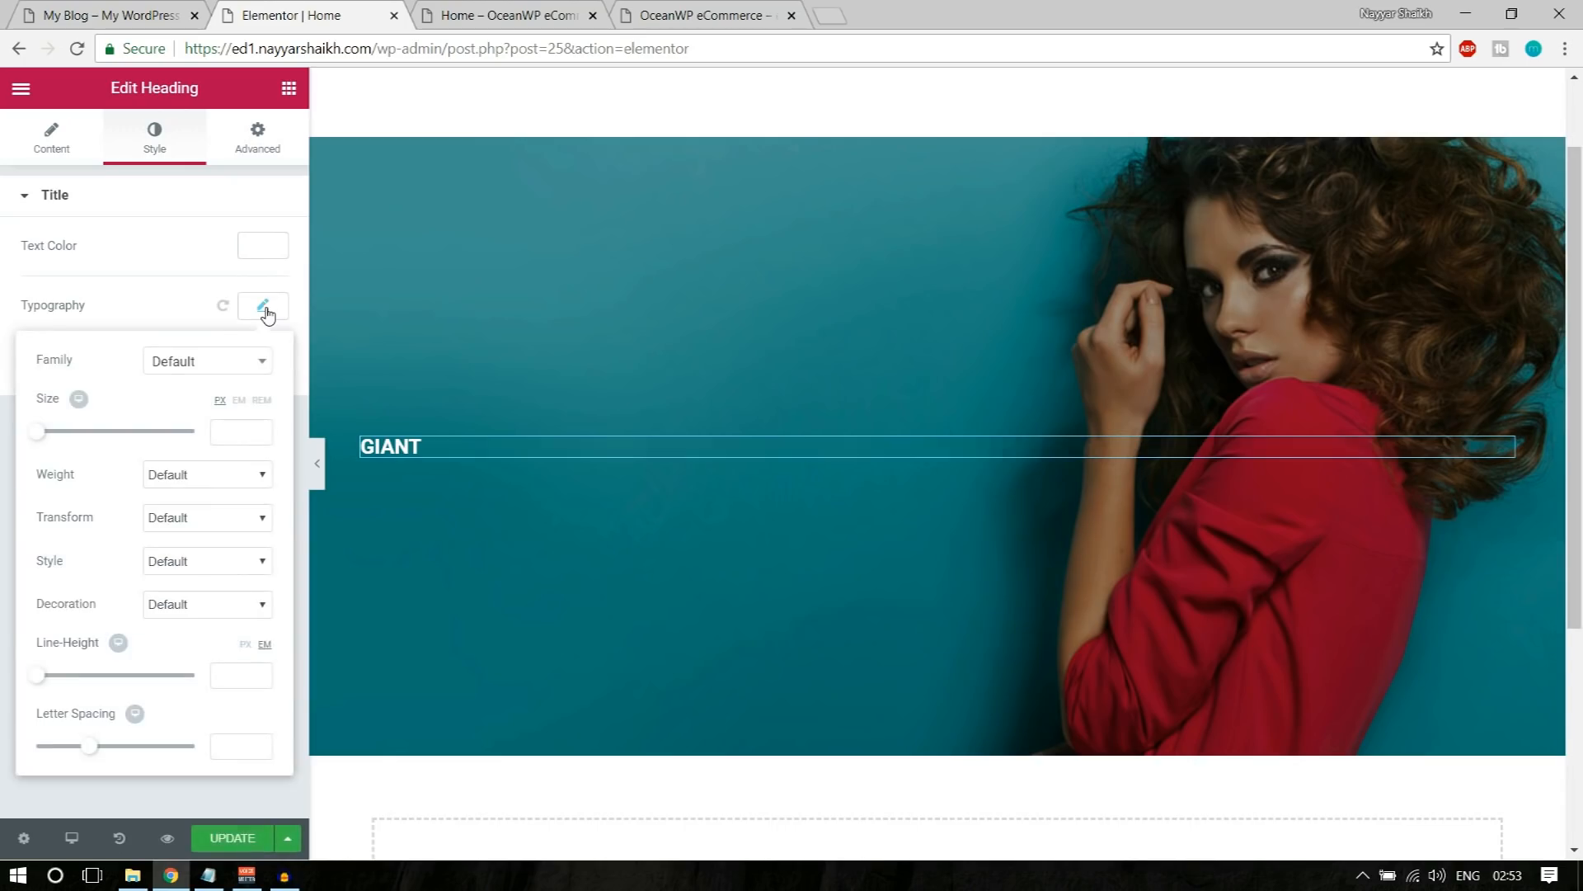
click(215, 367)
scroll(192, 569, down, 6)
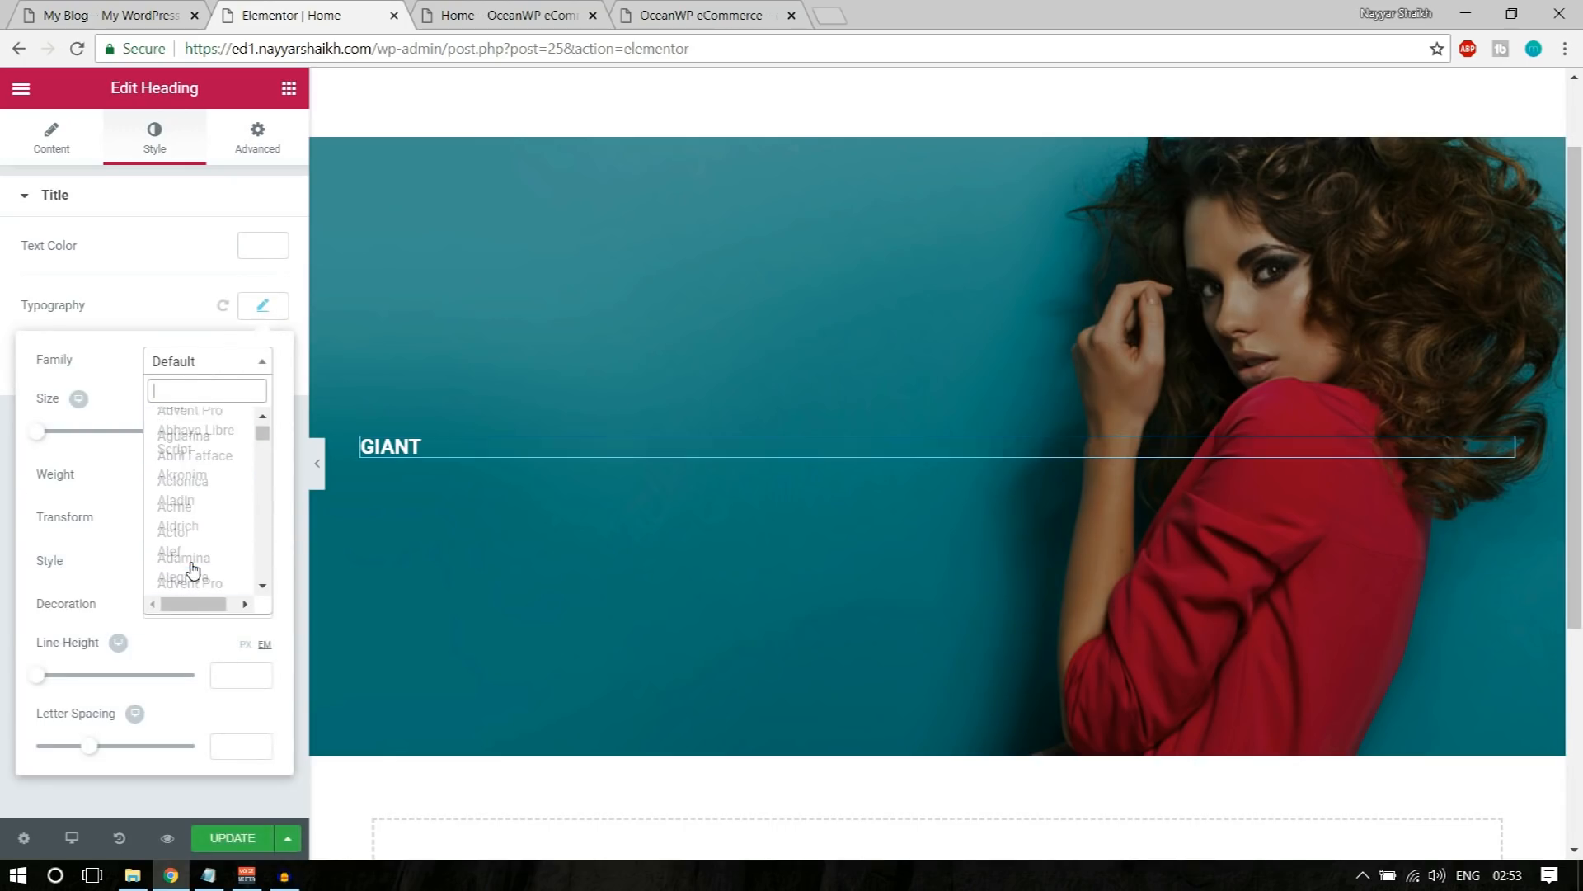
scroll(192, 570, up, 6)
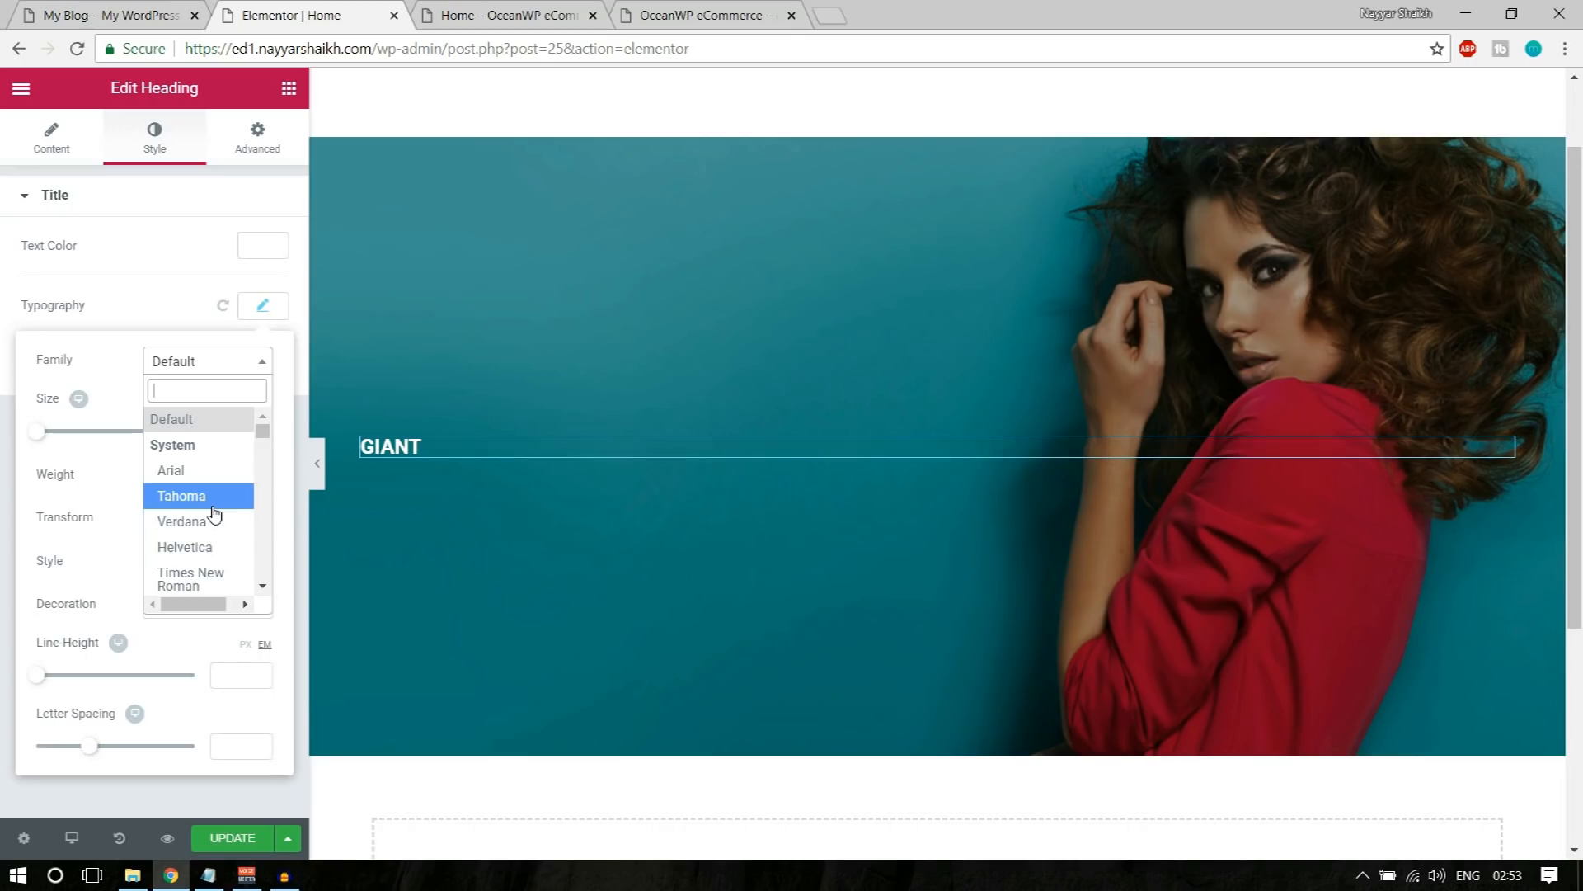
text(robo)
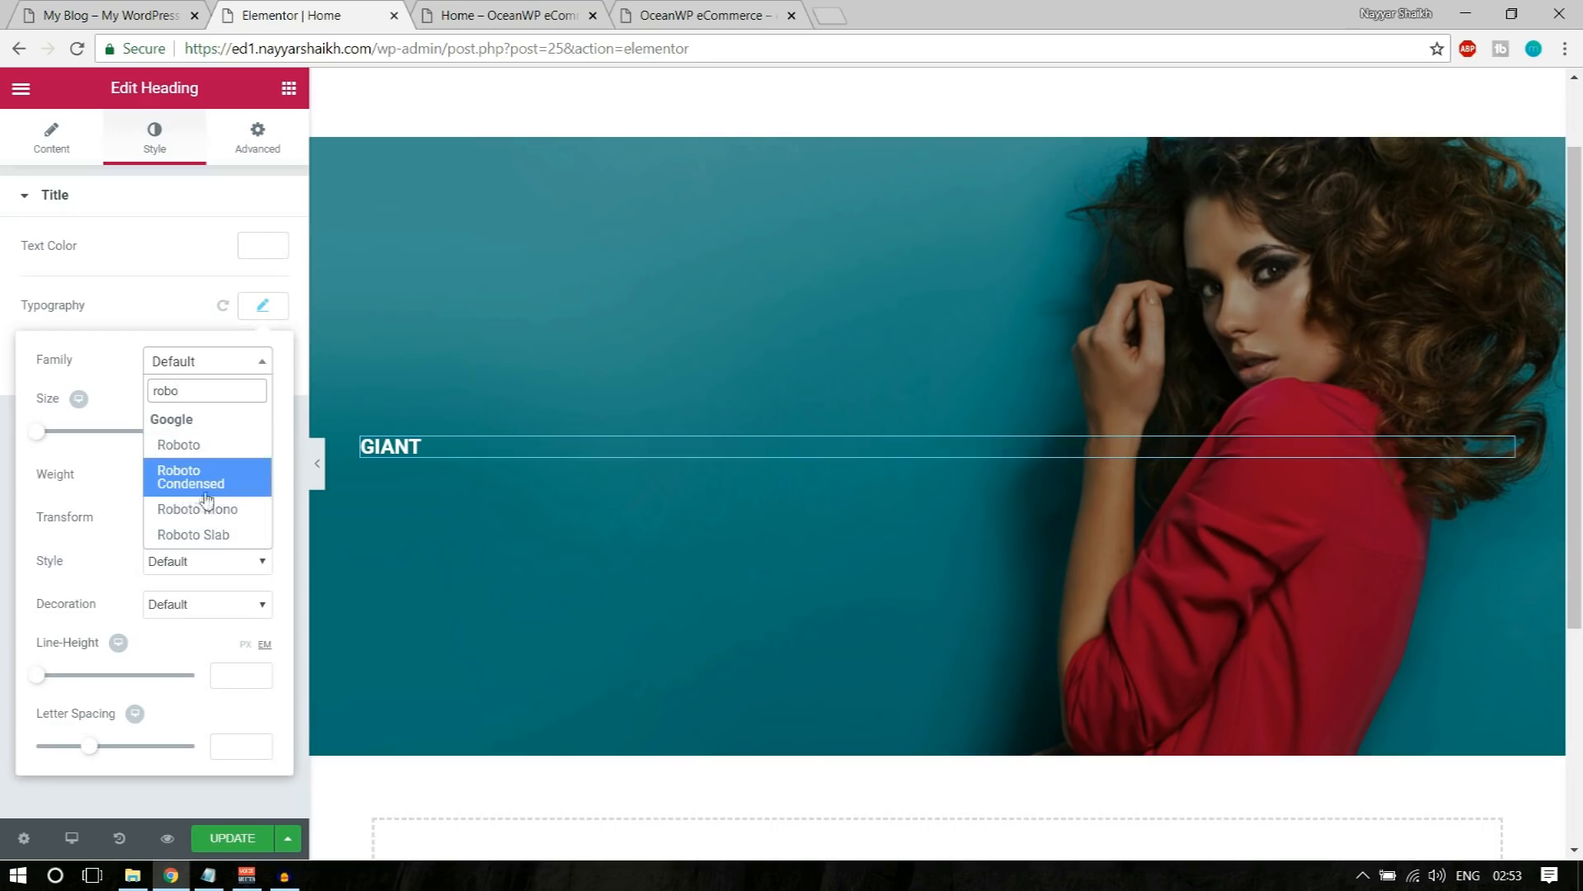
click(208, 492)
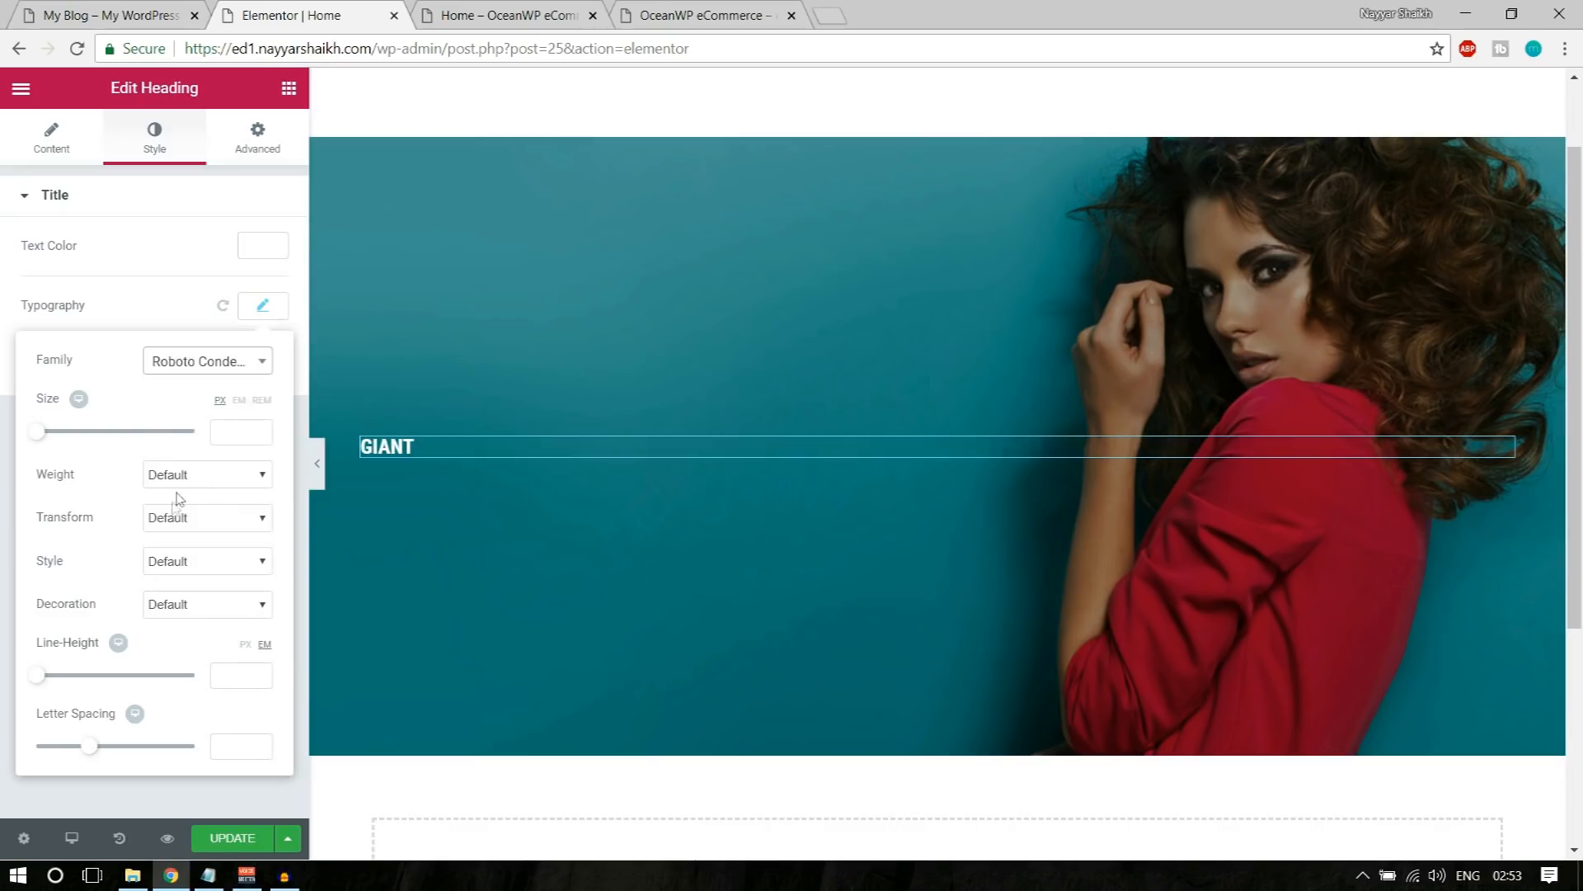
Step: Try font sizes of 72 and 70 px on the GIANT heading, and set it to 100 px
drag(44, 439, 99, 445)
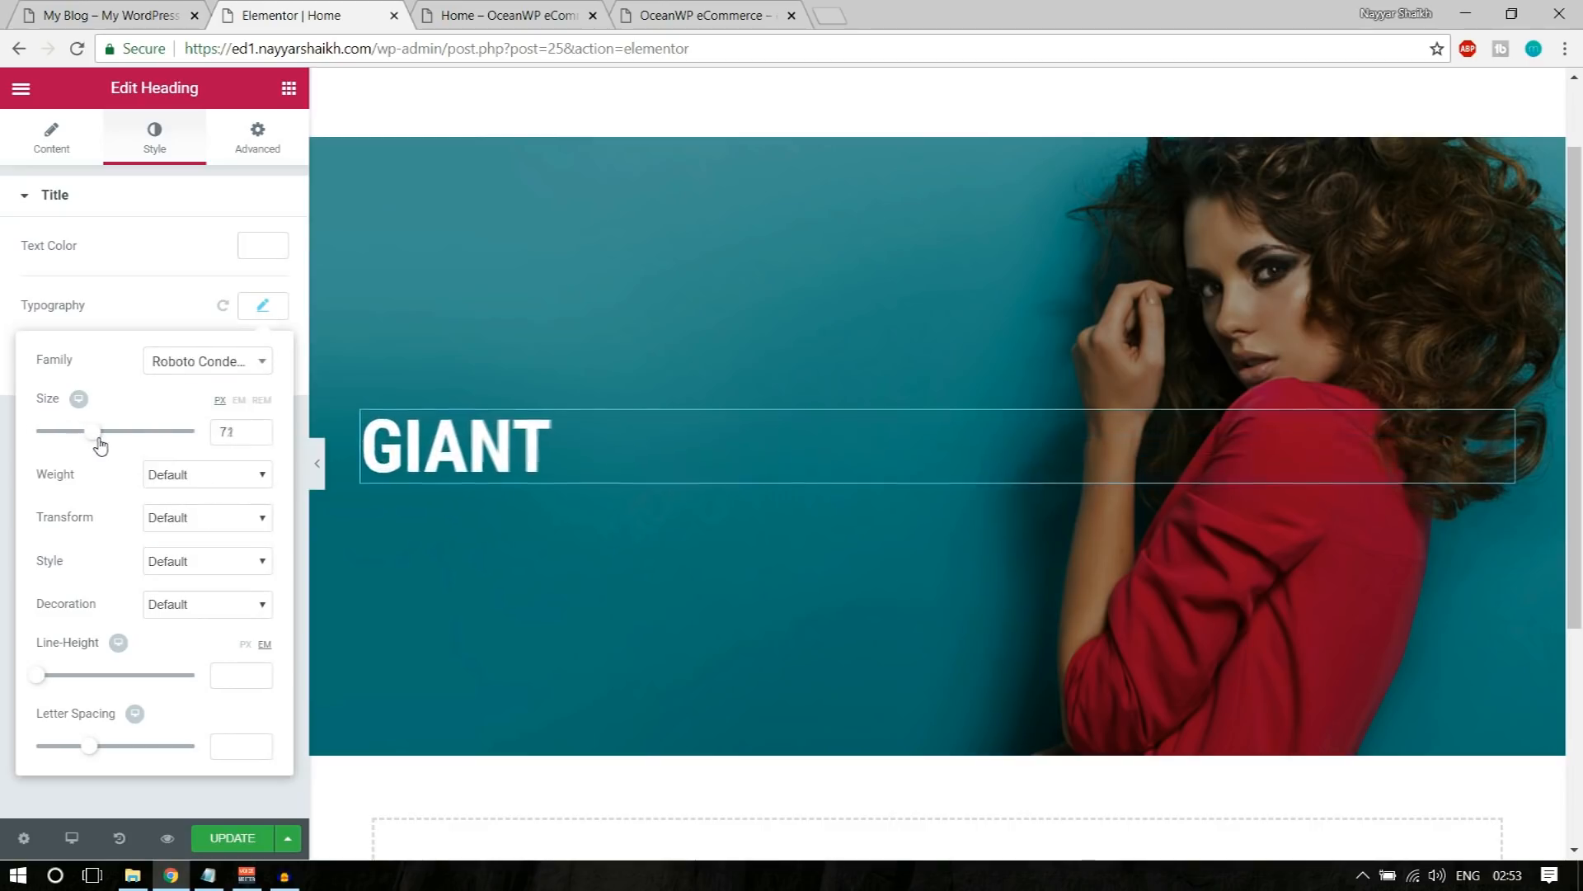
drag(99, 445, 101, 445)
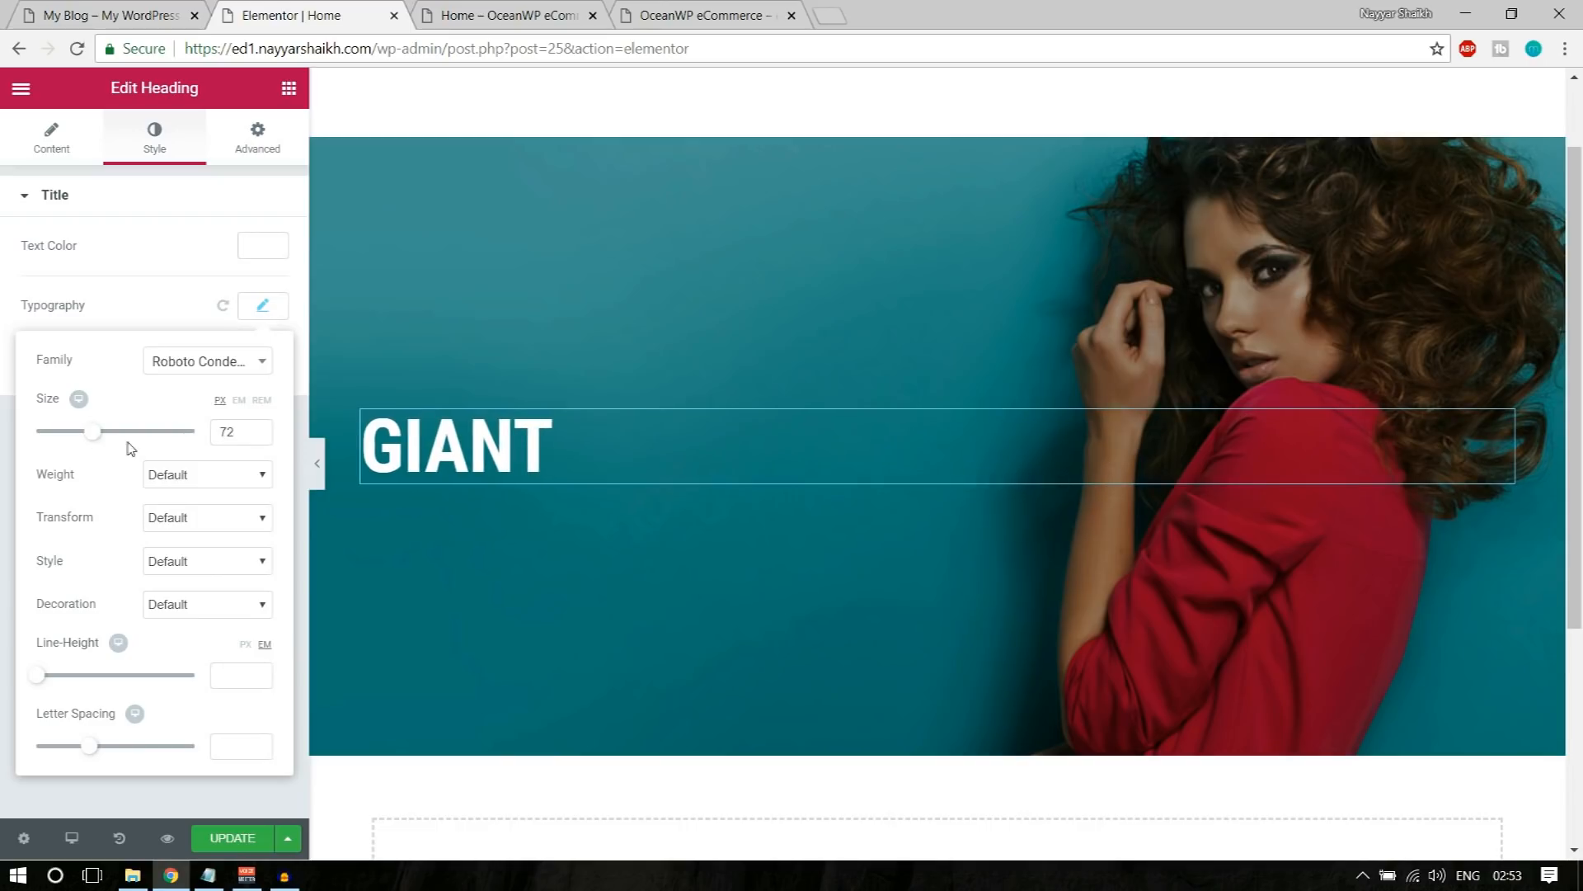
drag(241, 437, 198, 442)
text(70)
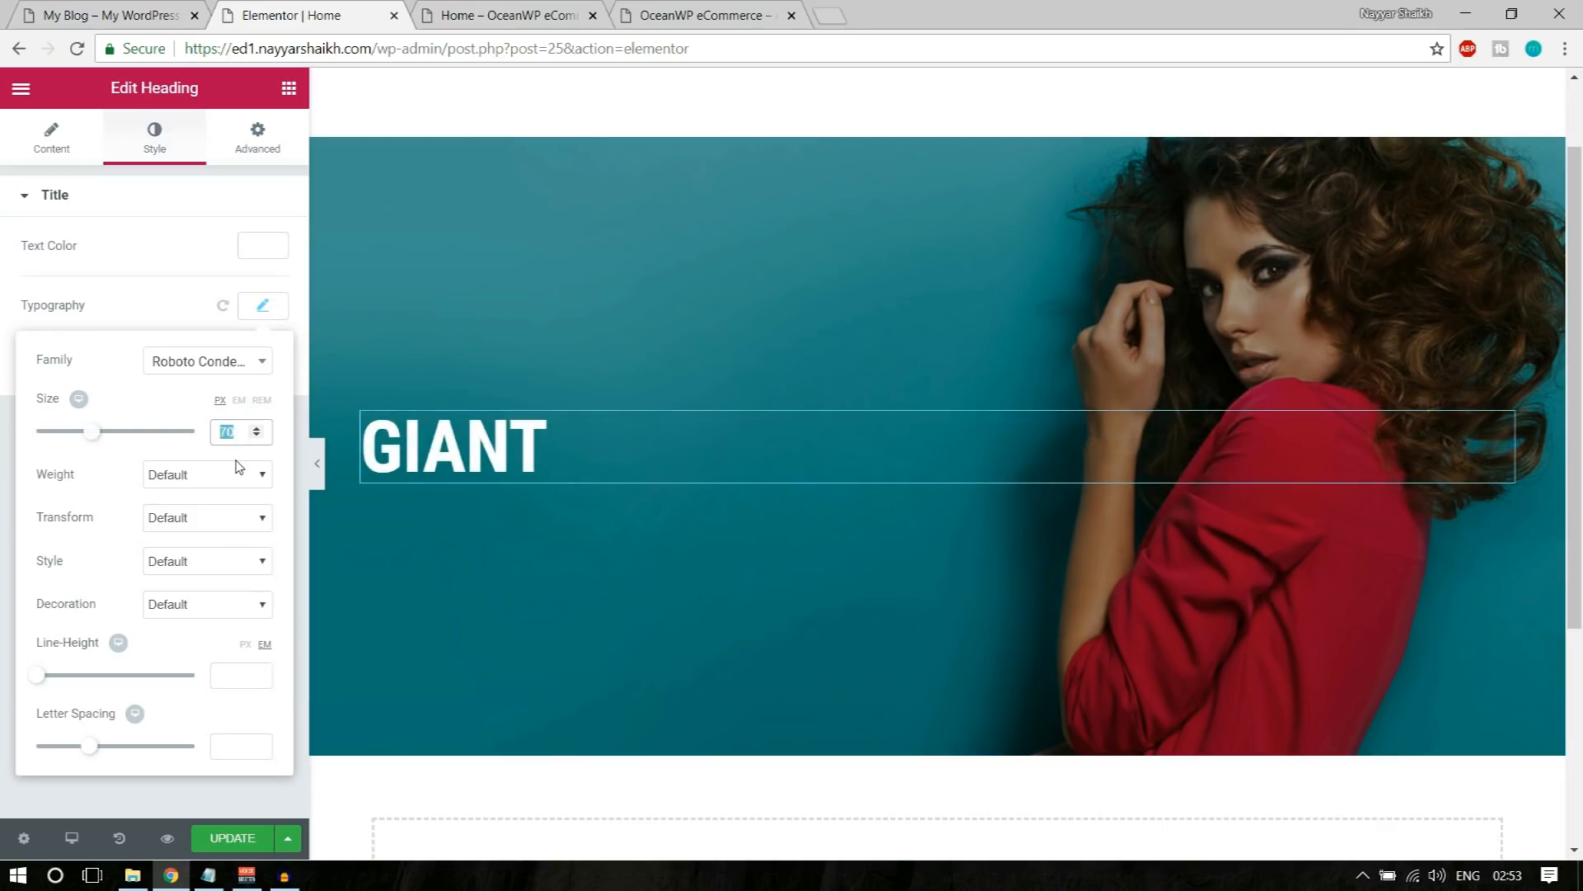
text(100)
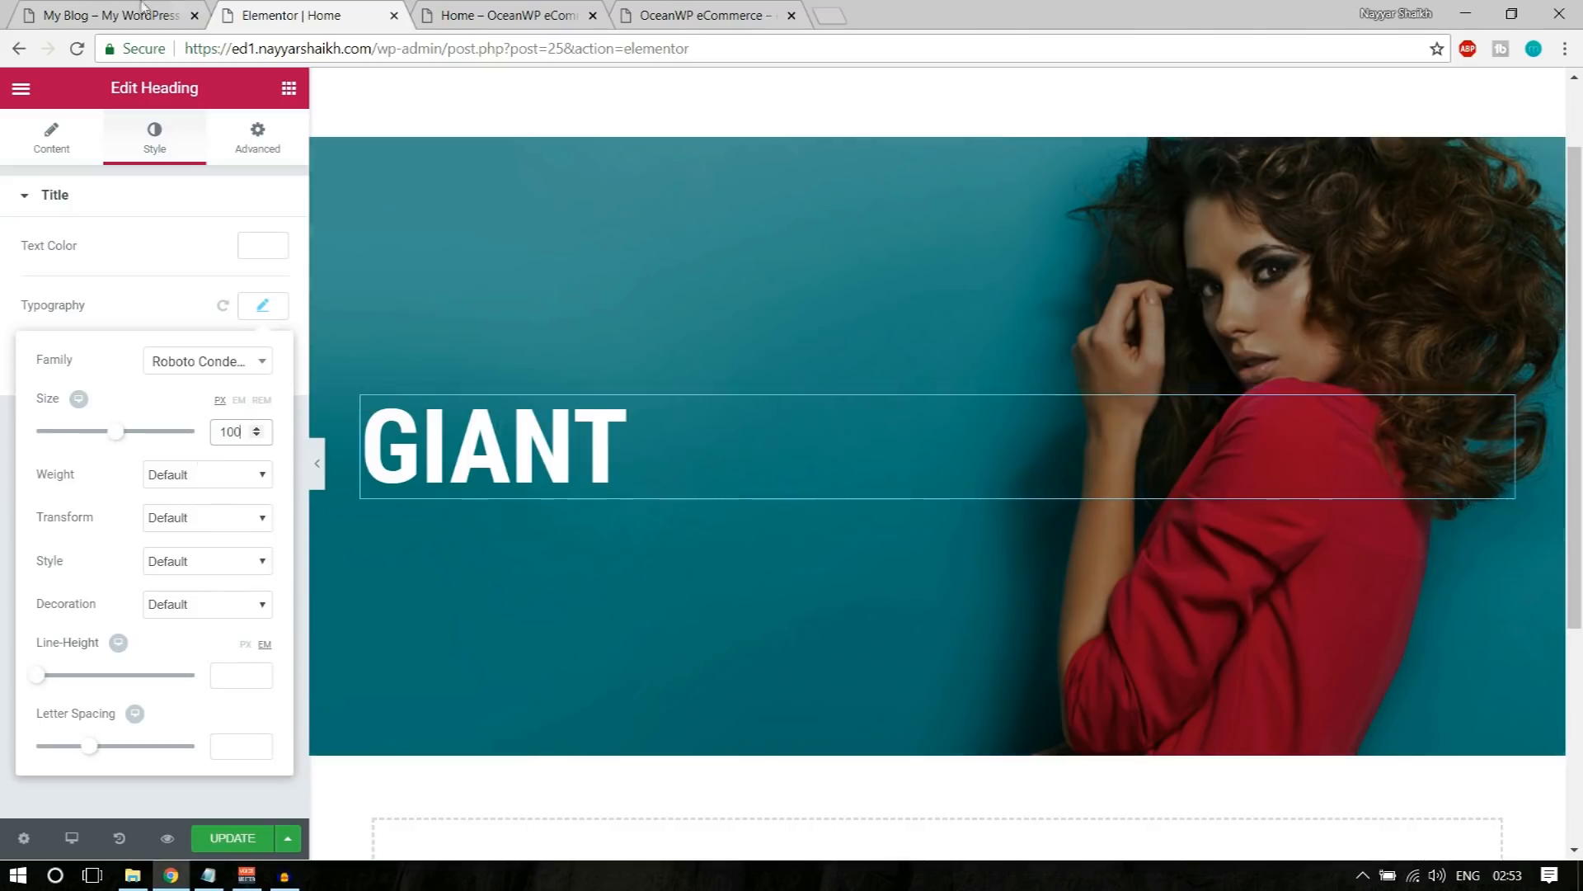
Step: Set the GIANT heading's font weight to 100, compare it with the demo banner's heading, and close the typography settings
click(107, 15)
drag(219, 385, 415, 385)
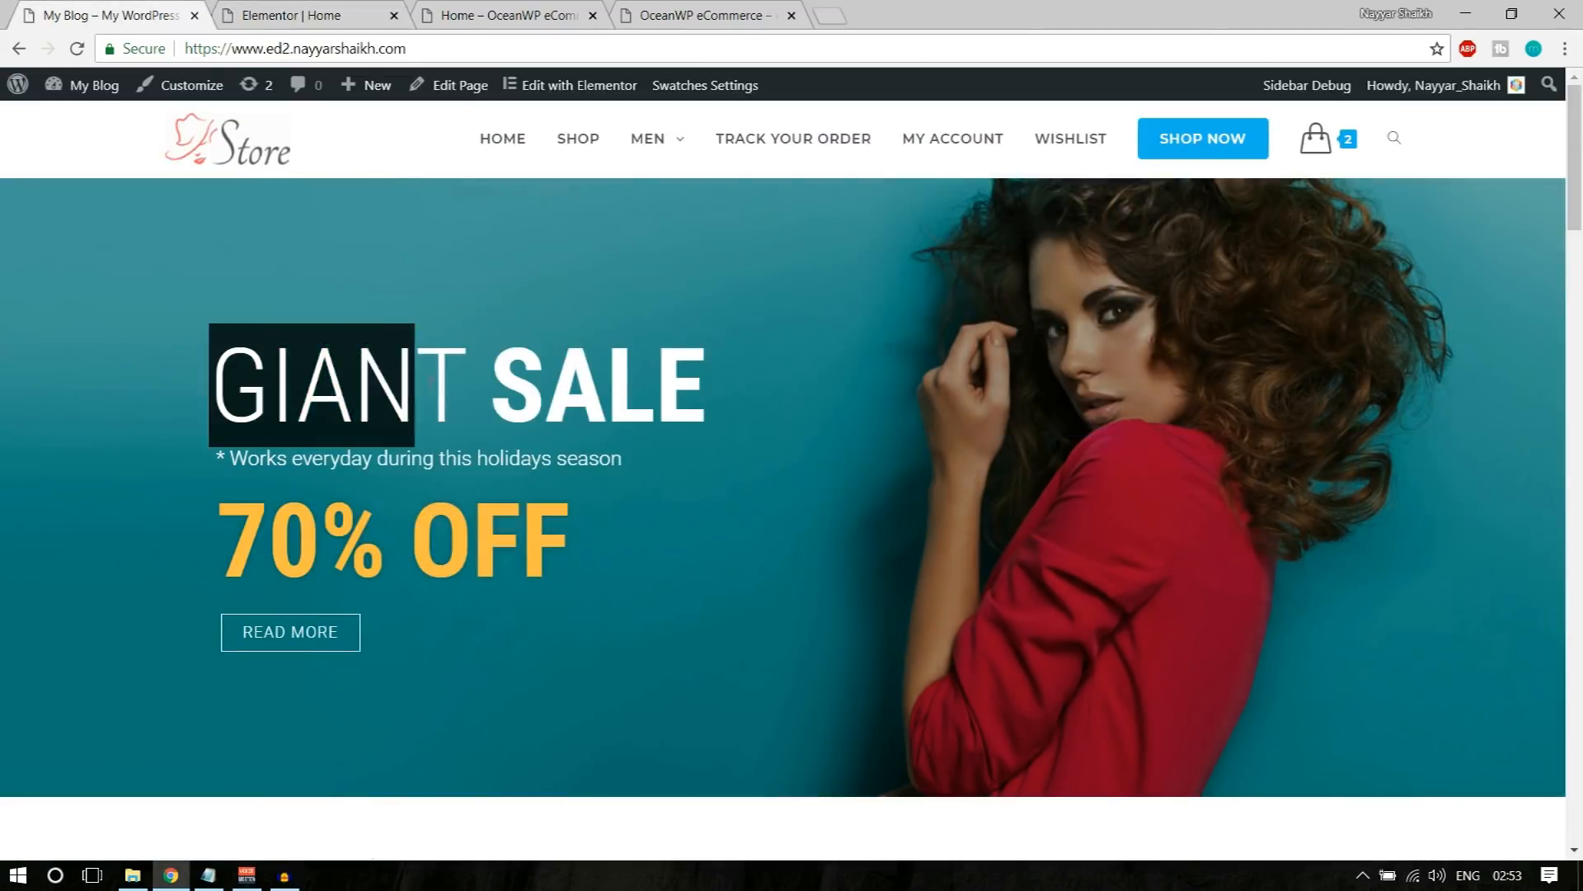
click(440, 385)
click(266, 10)
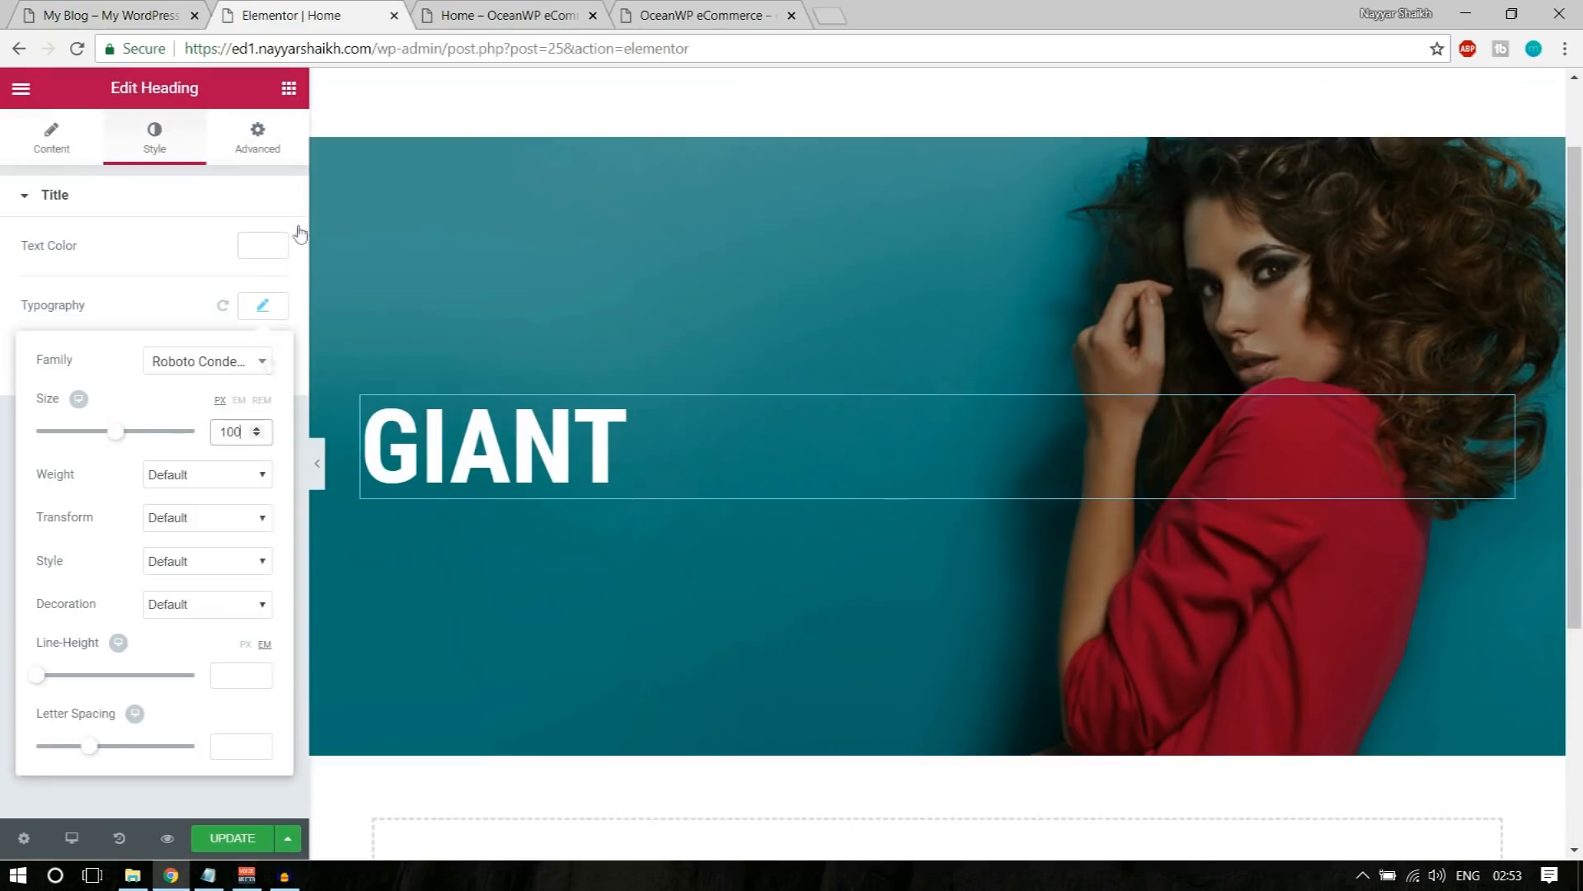
click(183, 474)
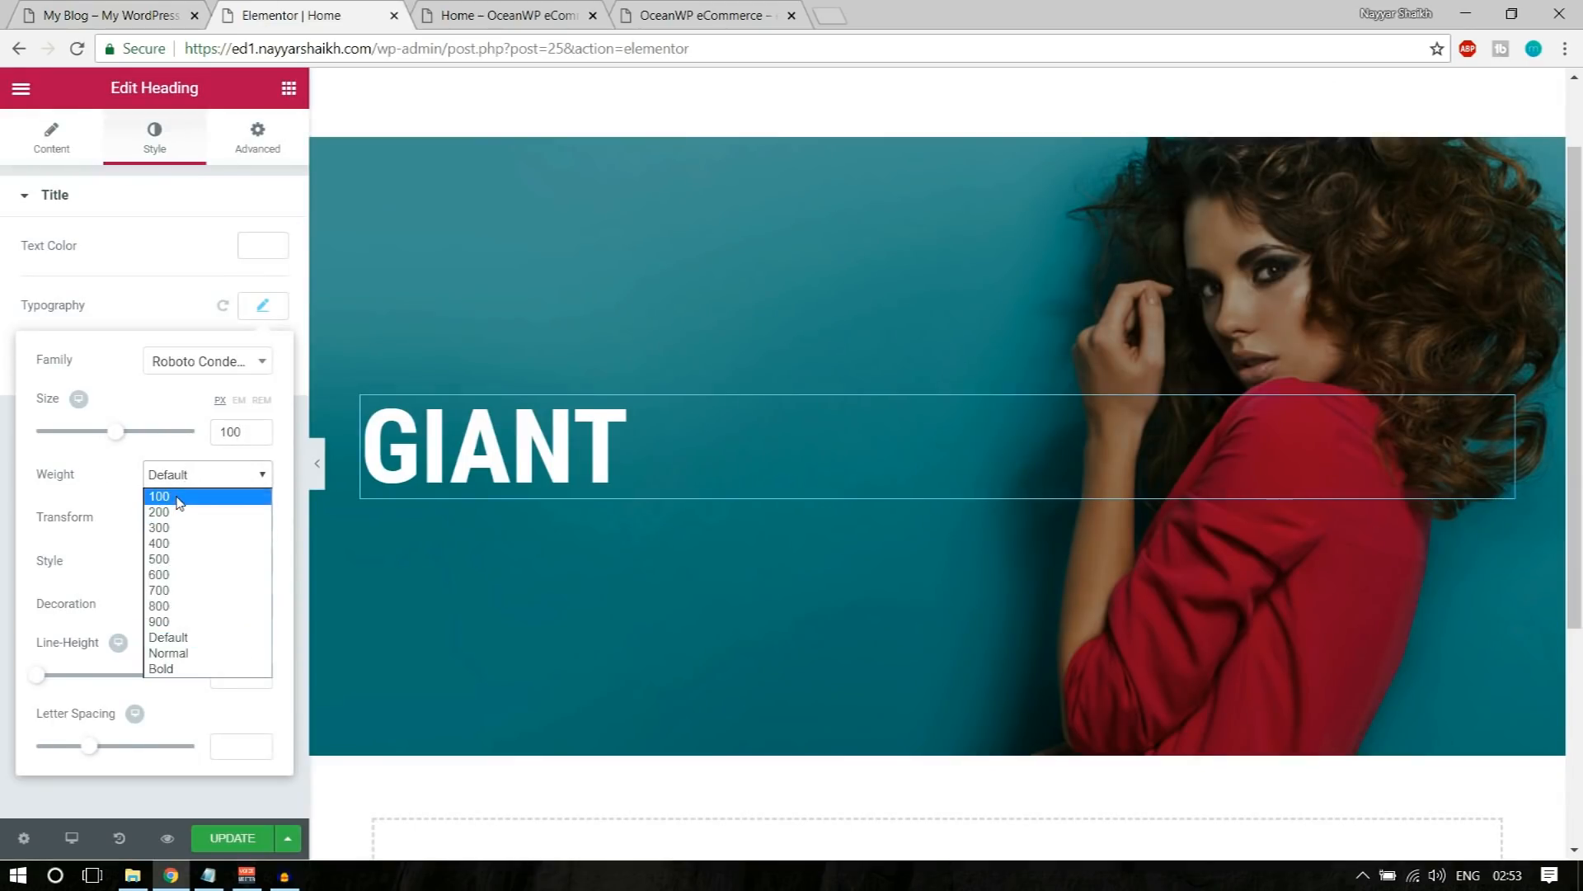
click(179, 497)
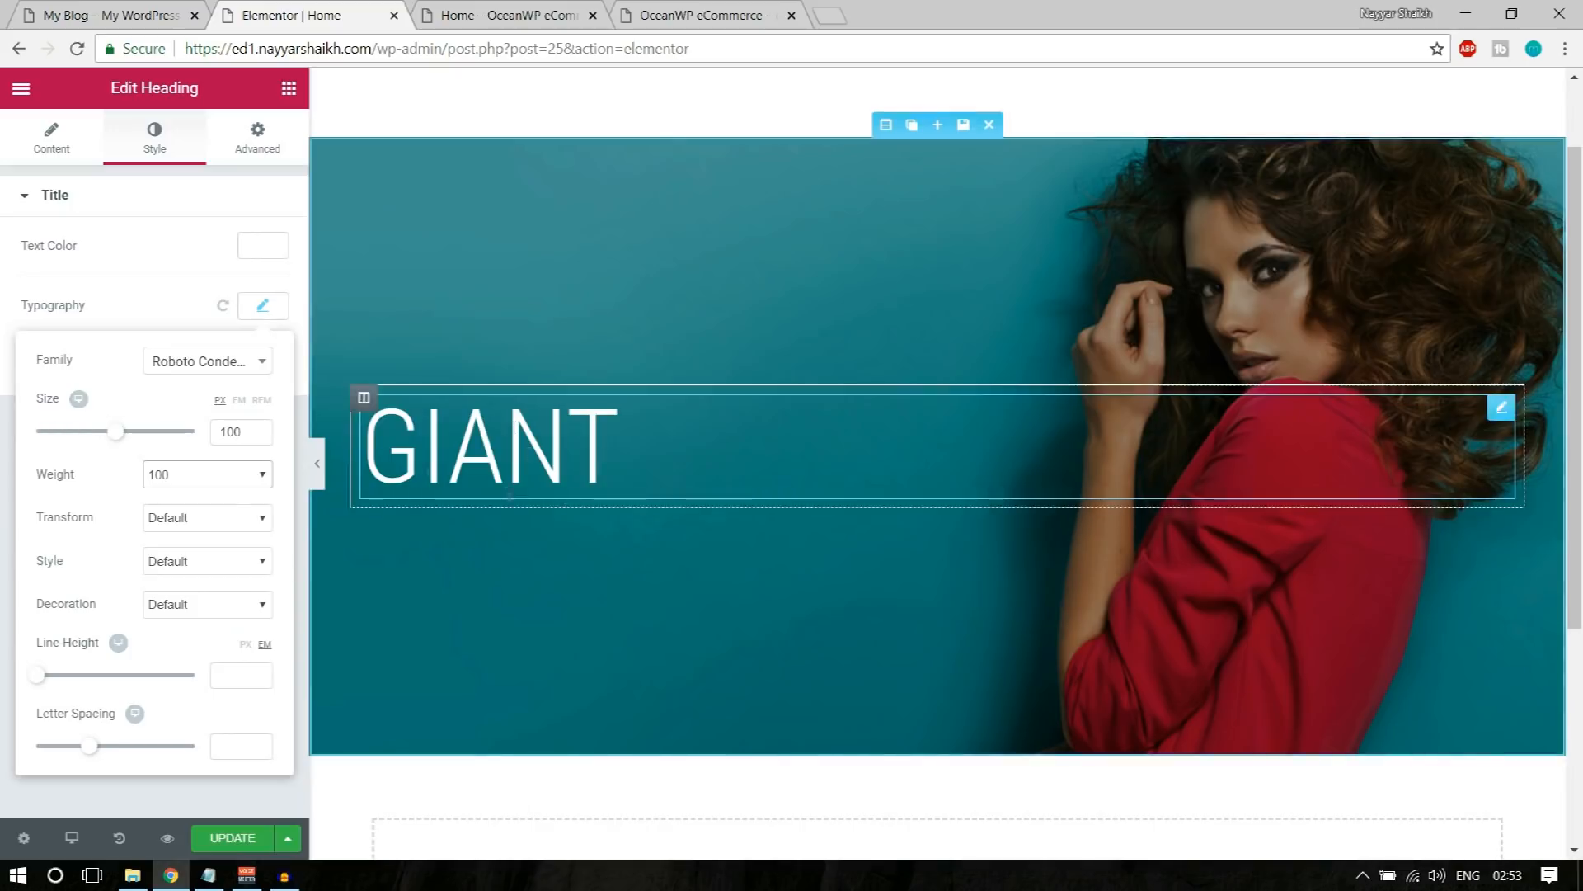
click(148, 15)
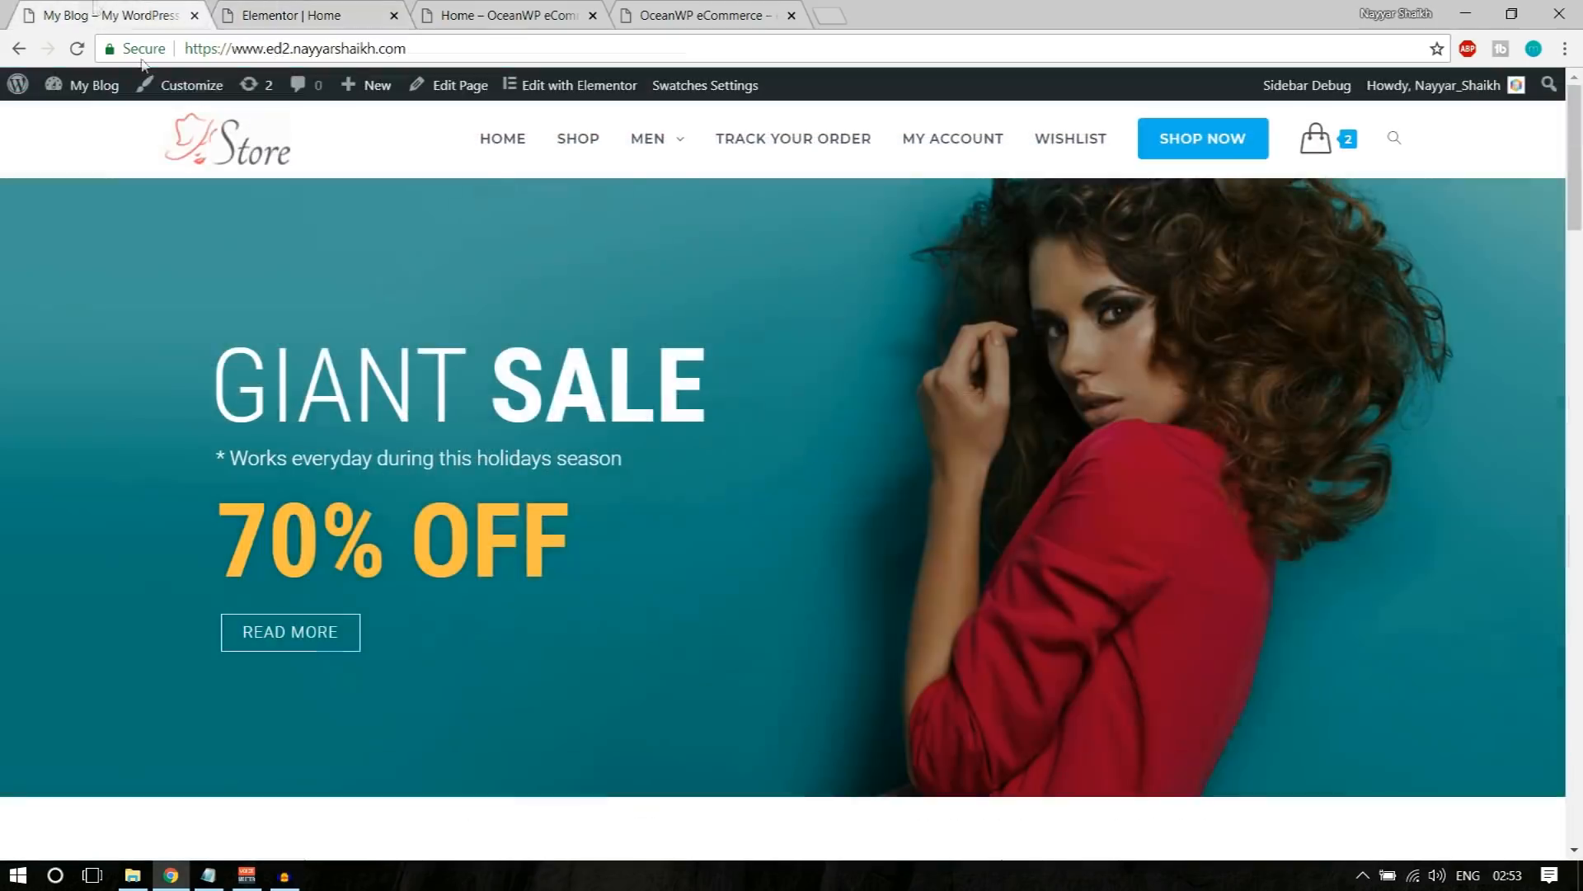
click(368, 9)
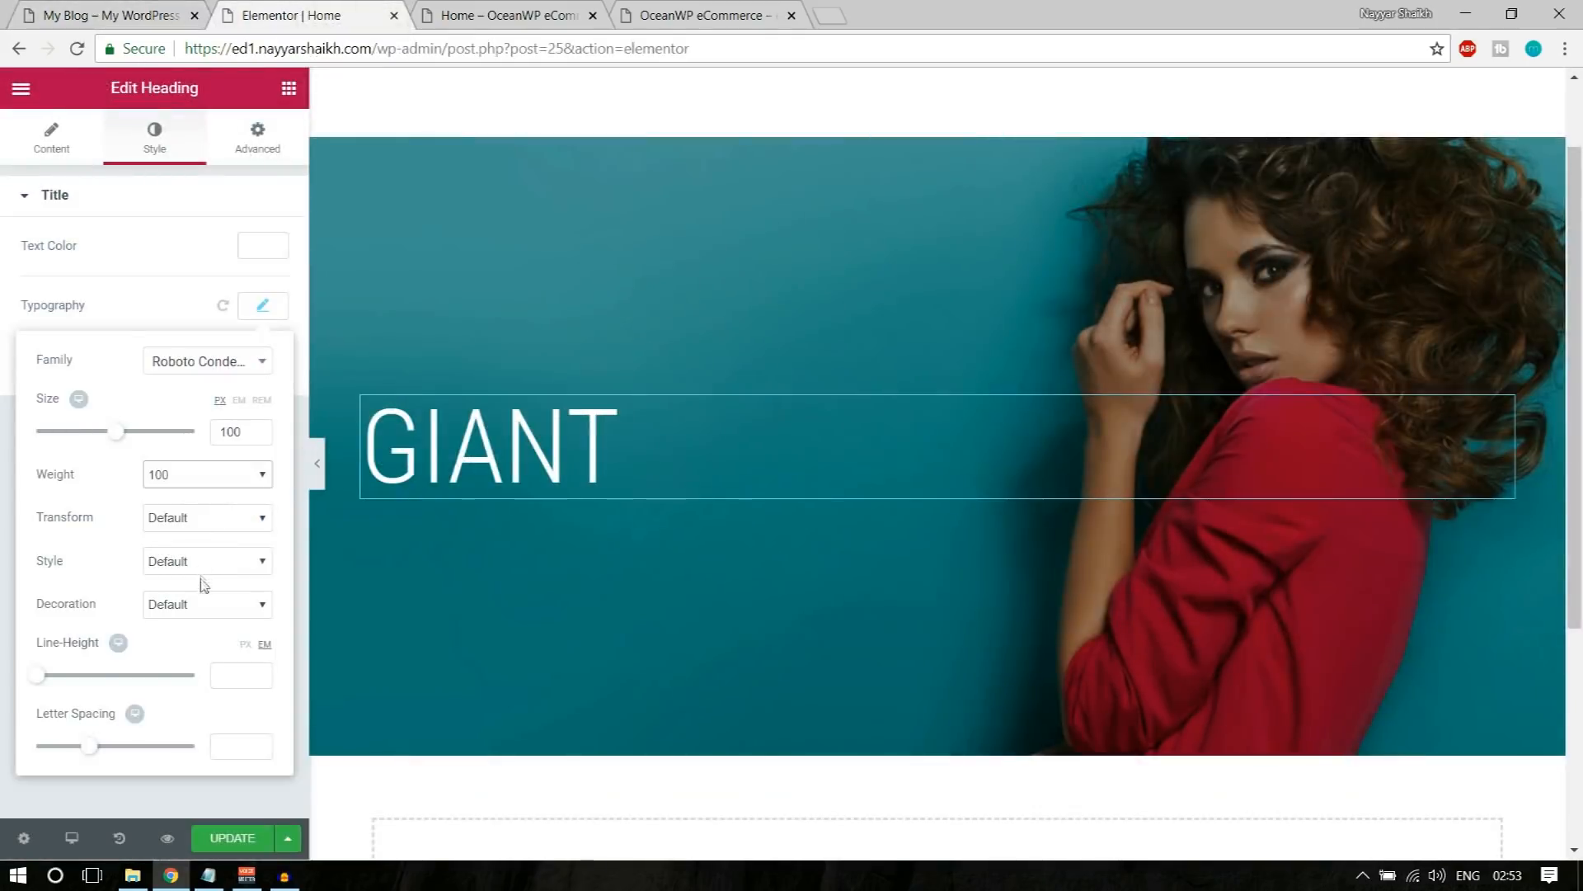
click(264, 307)
Step: Duplicate the column holding the GIANT heading, using the demo banner's separate SALE heading as reference
click(91, 15)
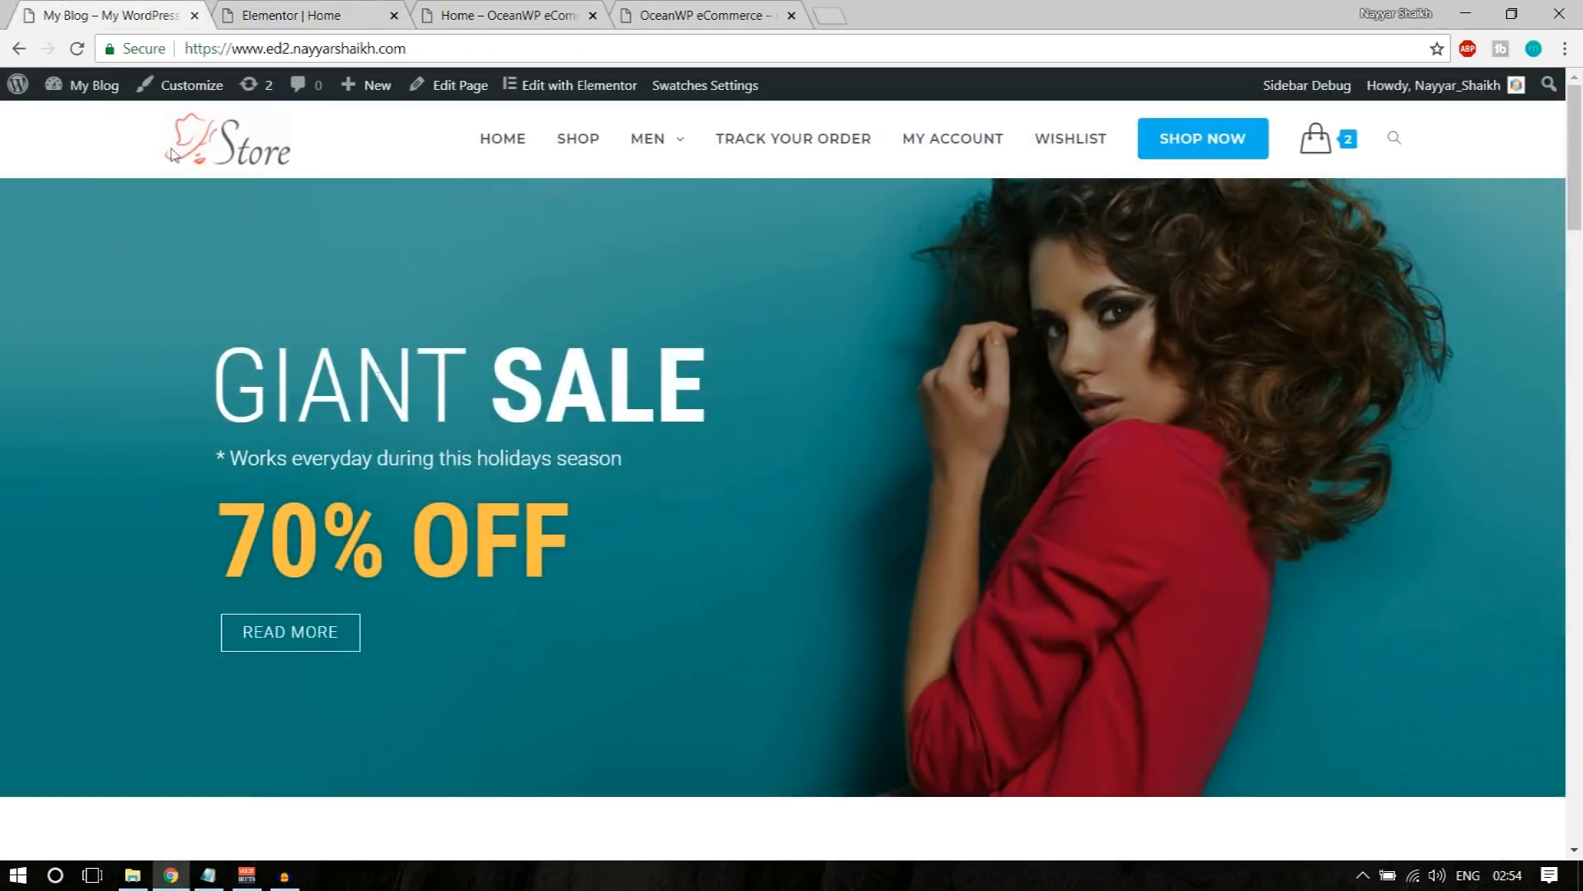
double_click(504, 369)
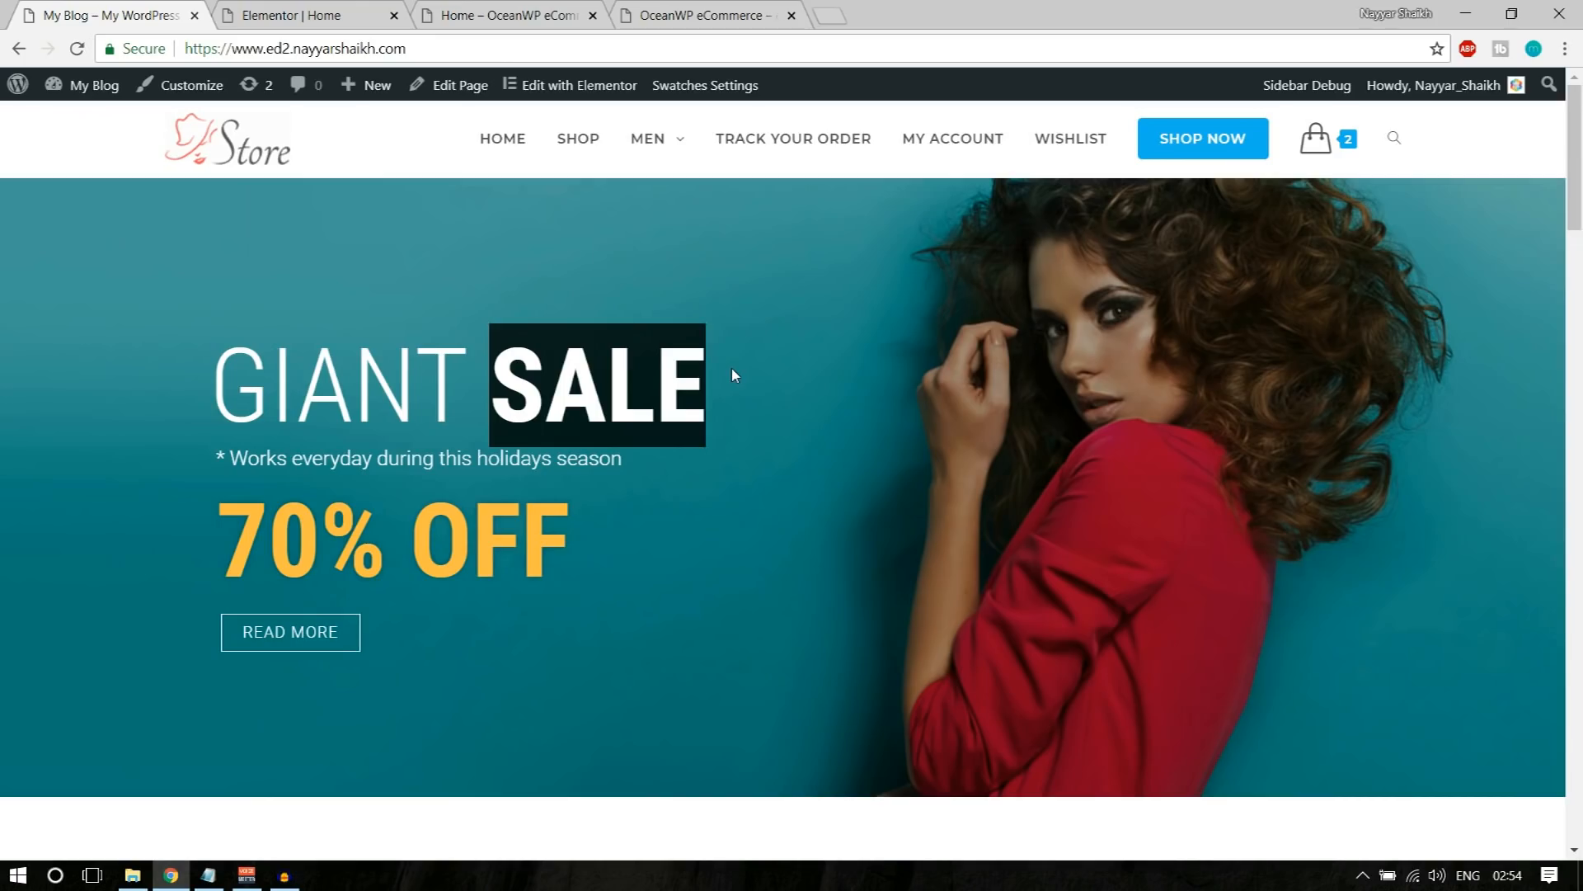
click(477, 390)
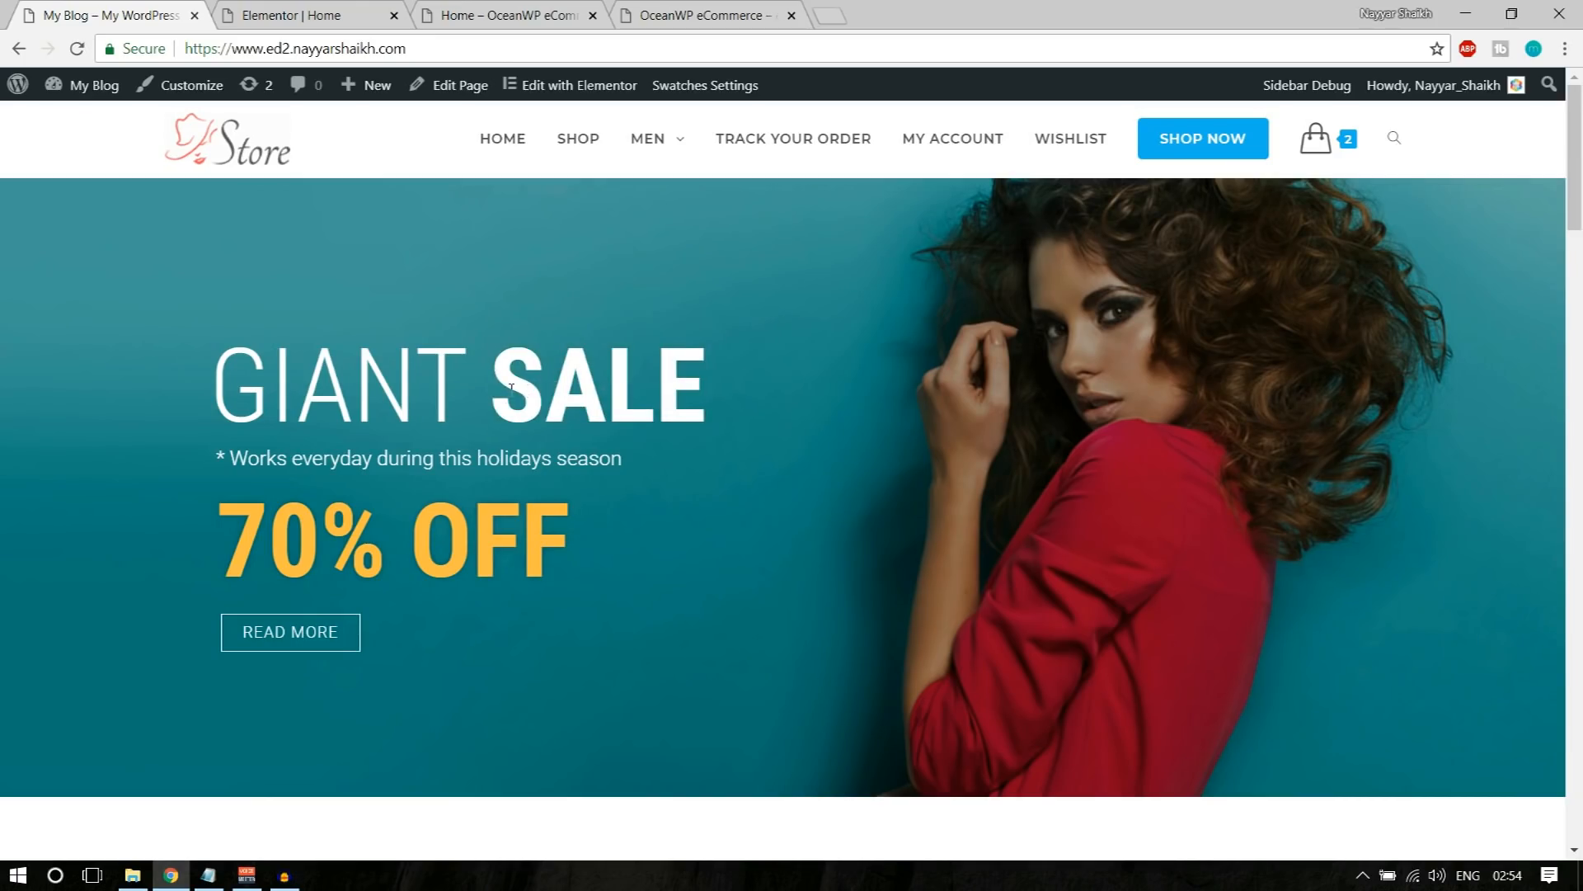
drag(502, 382, 709, 383)
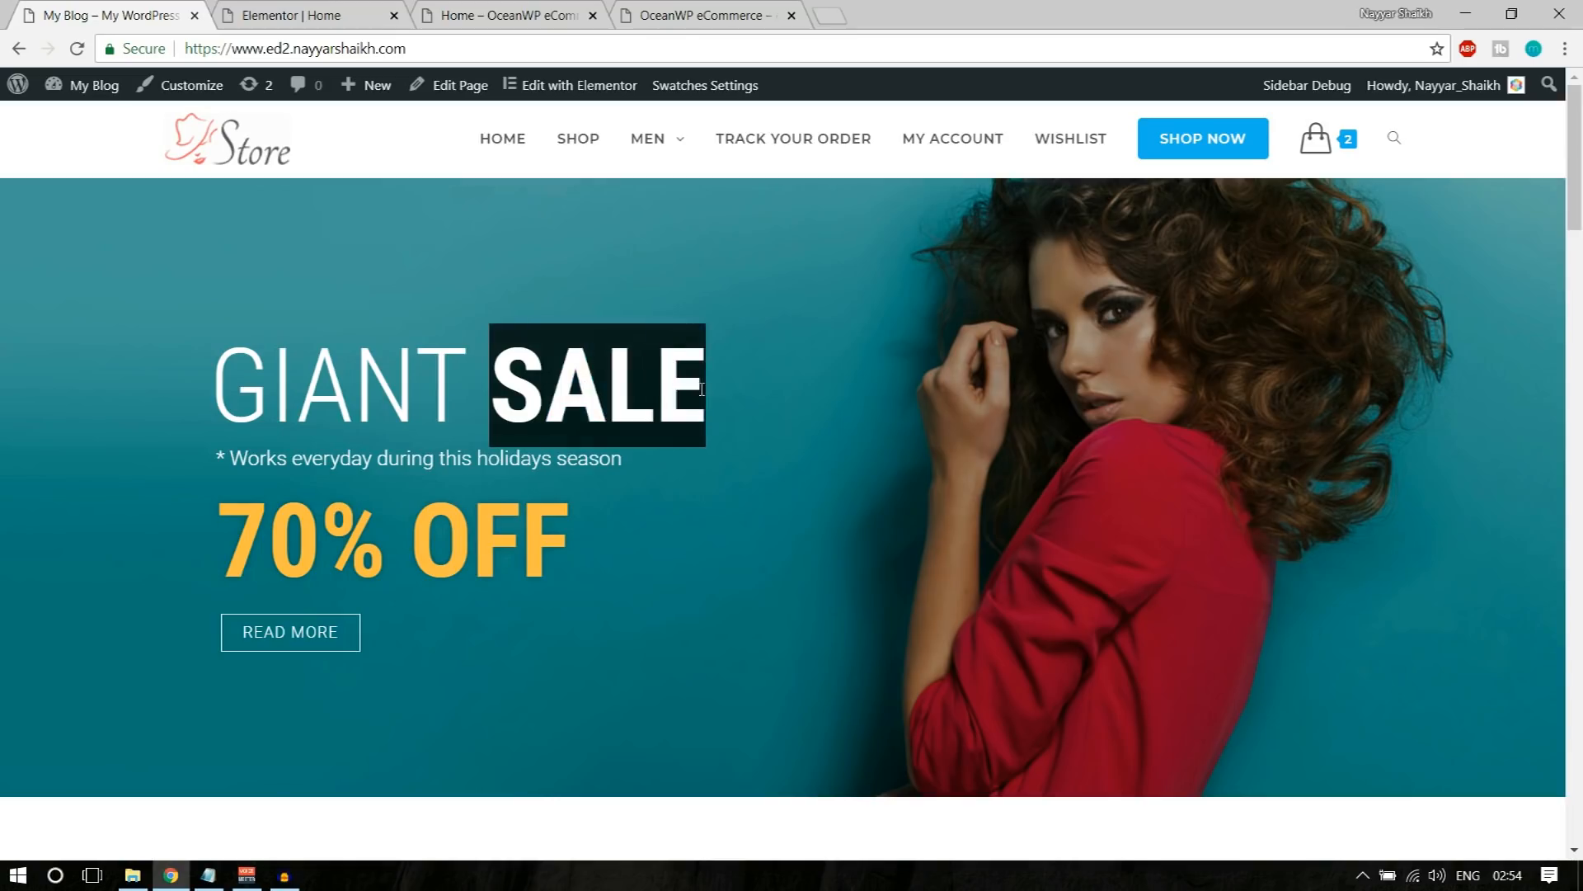
click(709, 383)
click(330, 10)
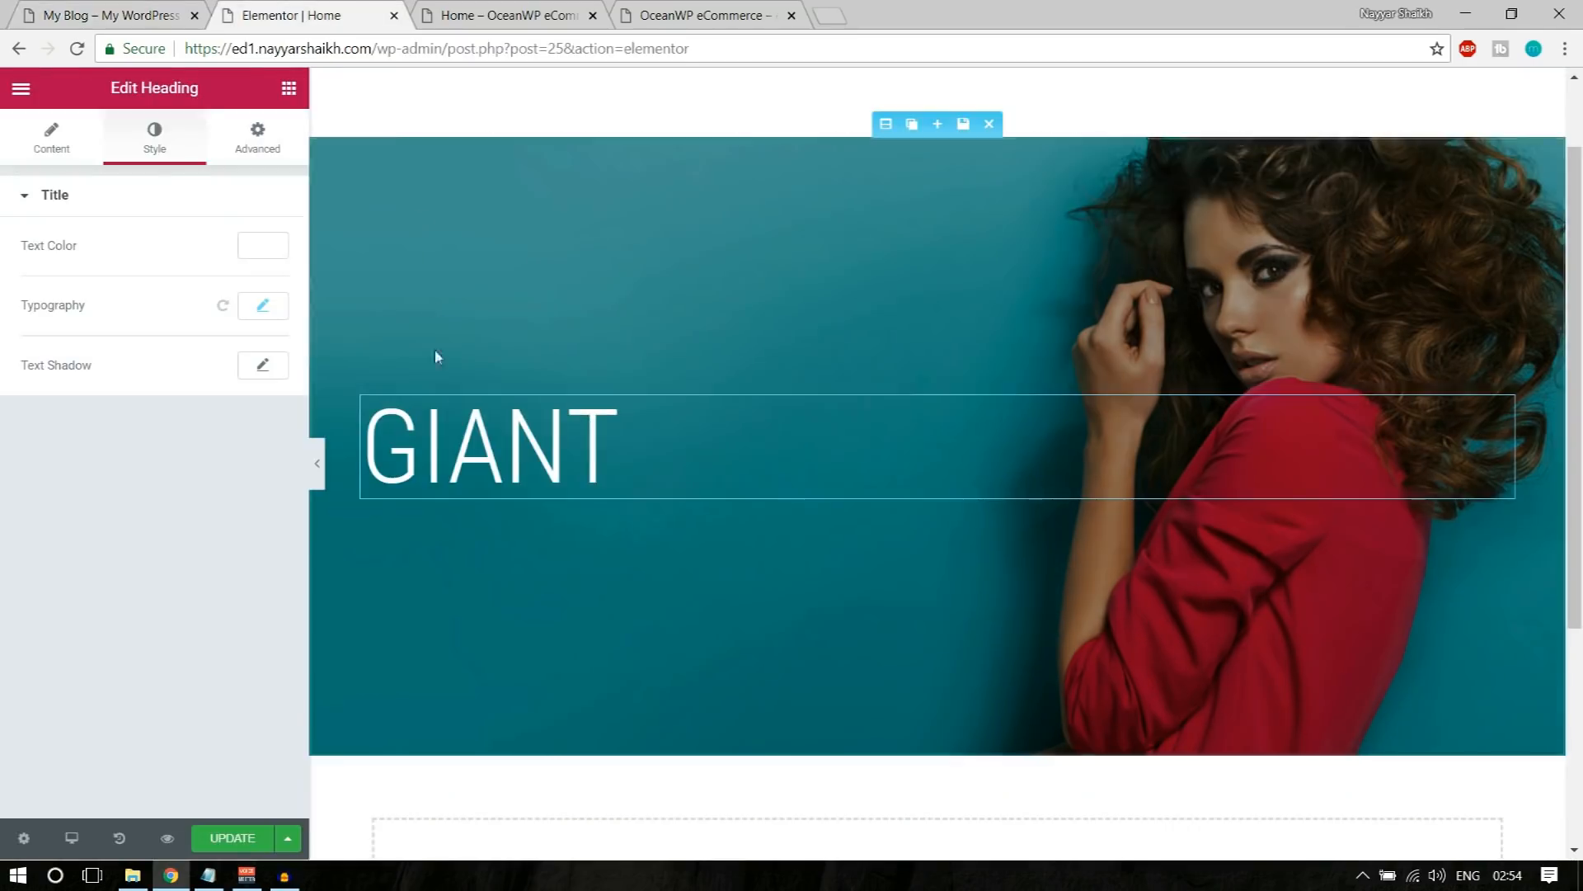
mouse_move(367, 398)
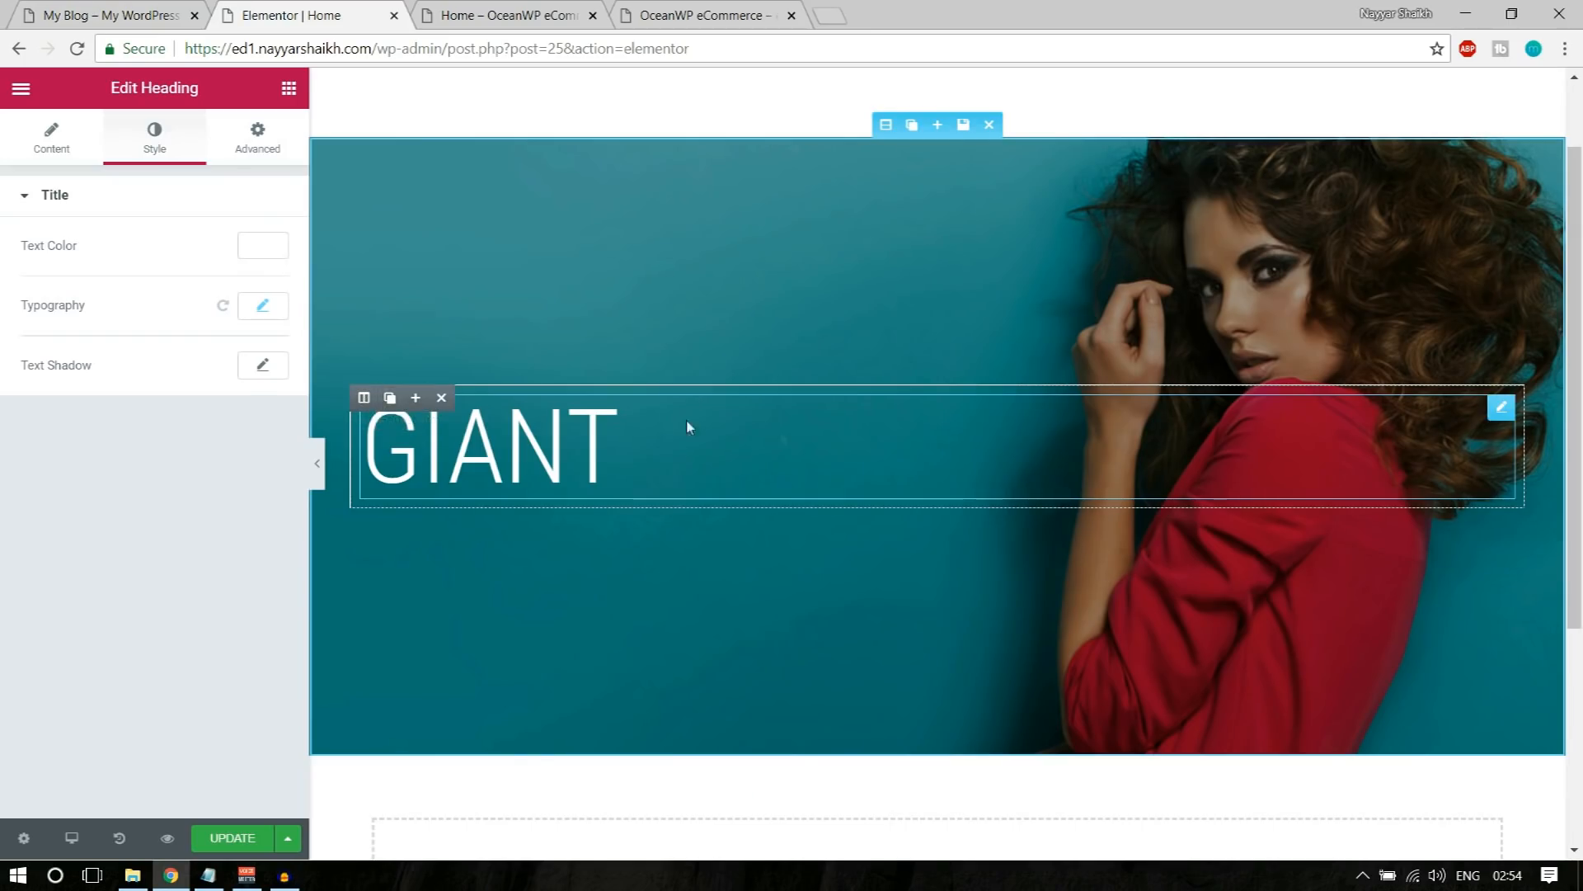
click(390, 399)
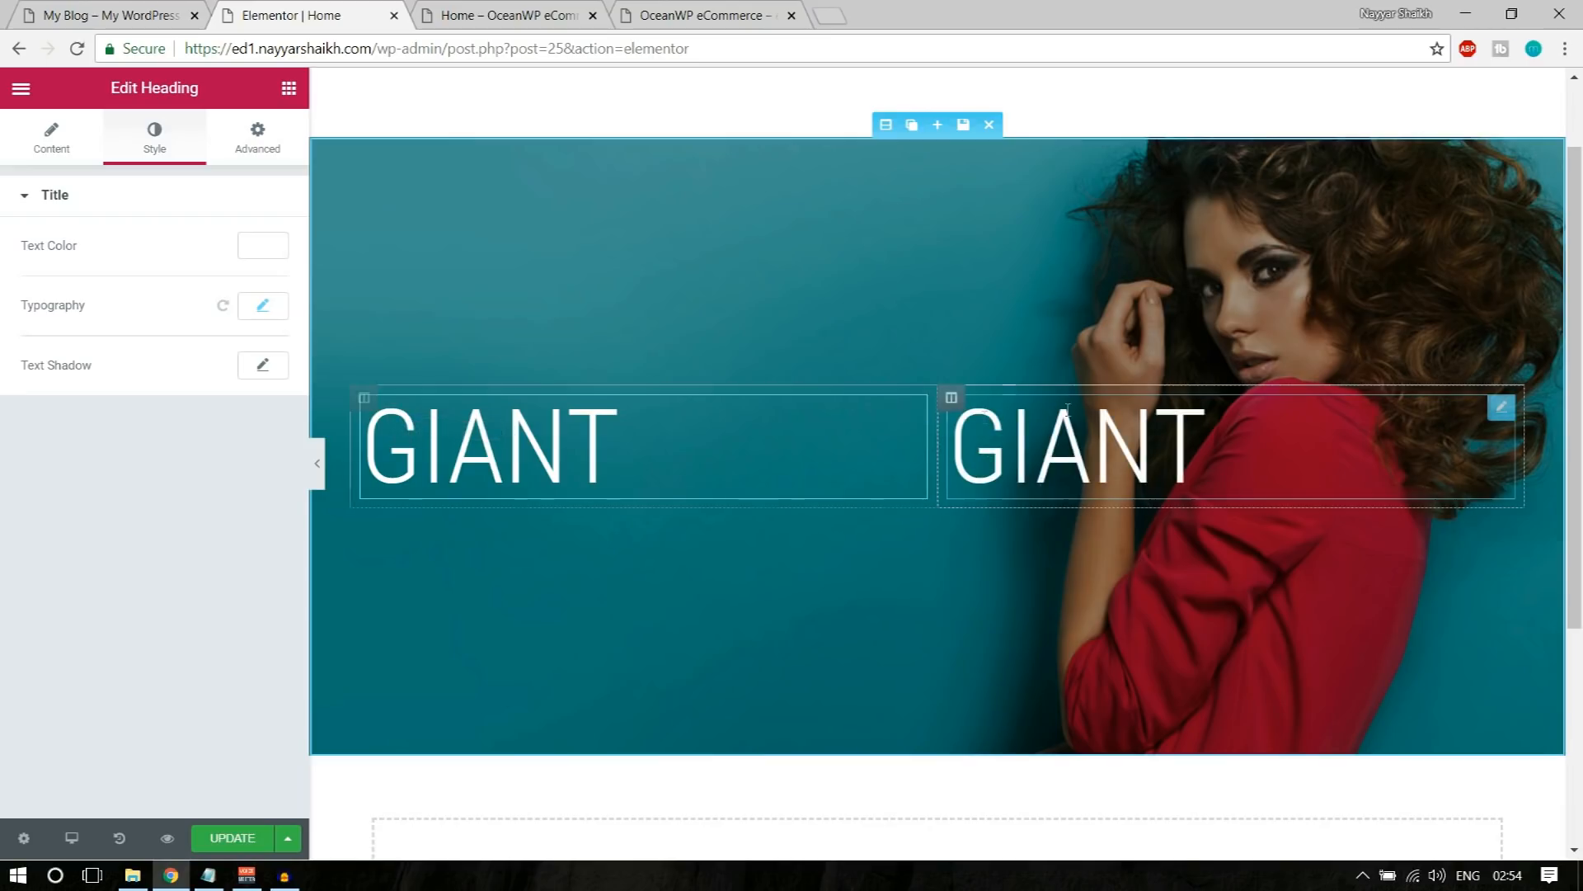
Step: Check the spacing of GIANT and SALE on the demo banner and narrow the first column to bring the duplicated heading close beside GIANT
click(136, 15)
double_click(208, 371)
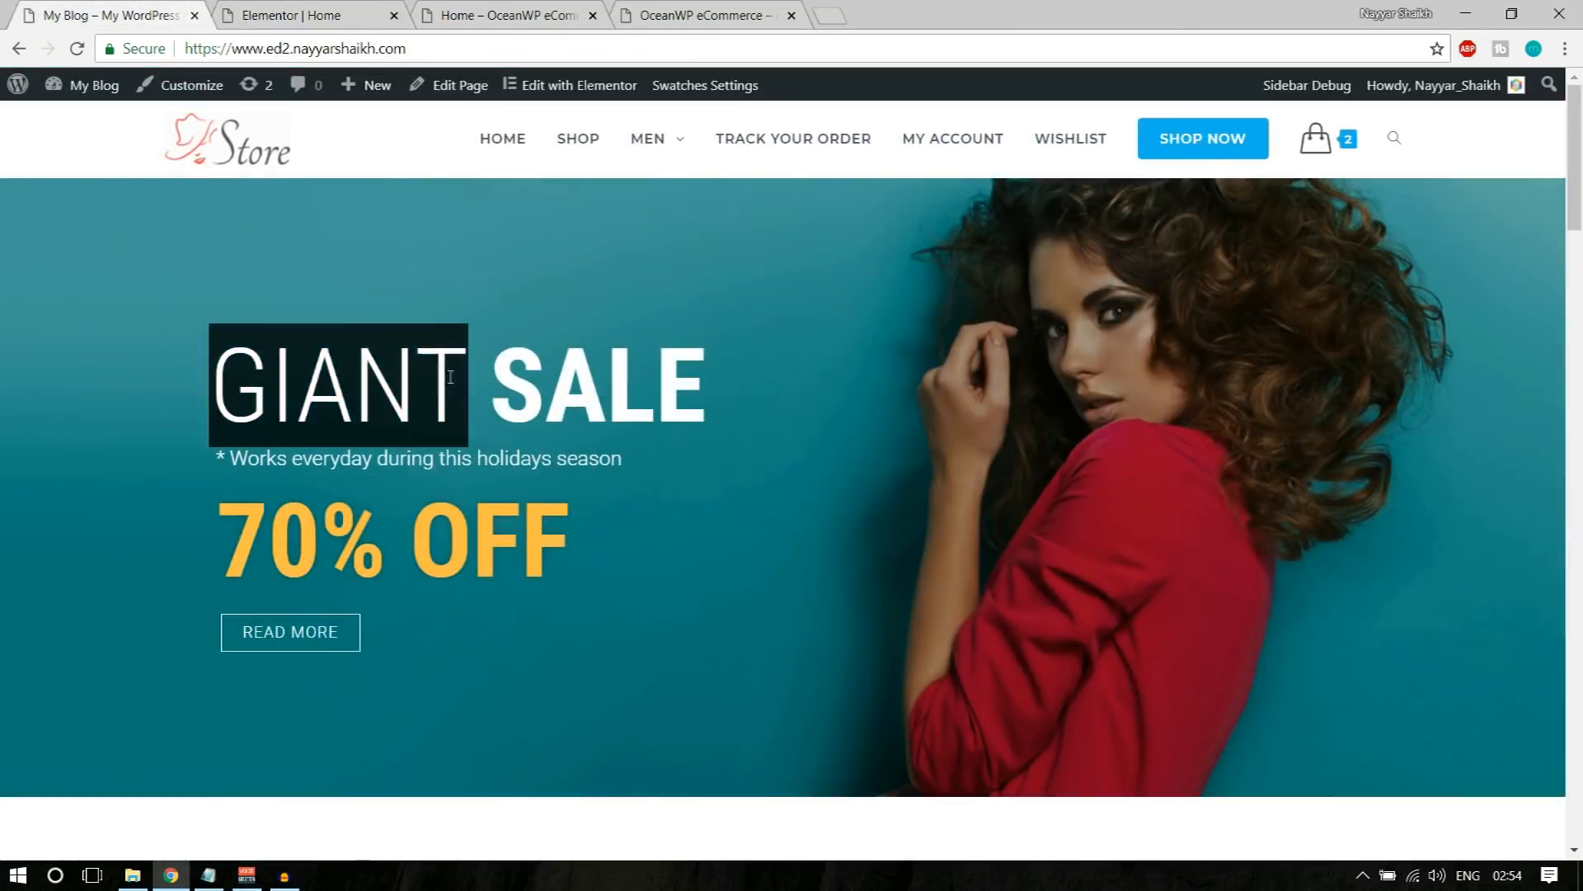
click(718, 371)
double_click(509, 364)
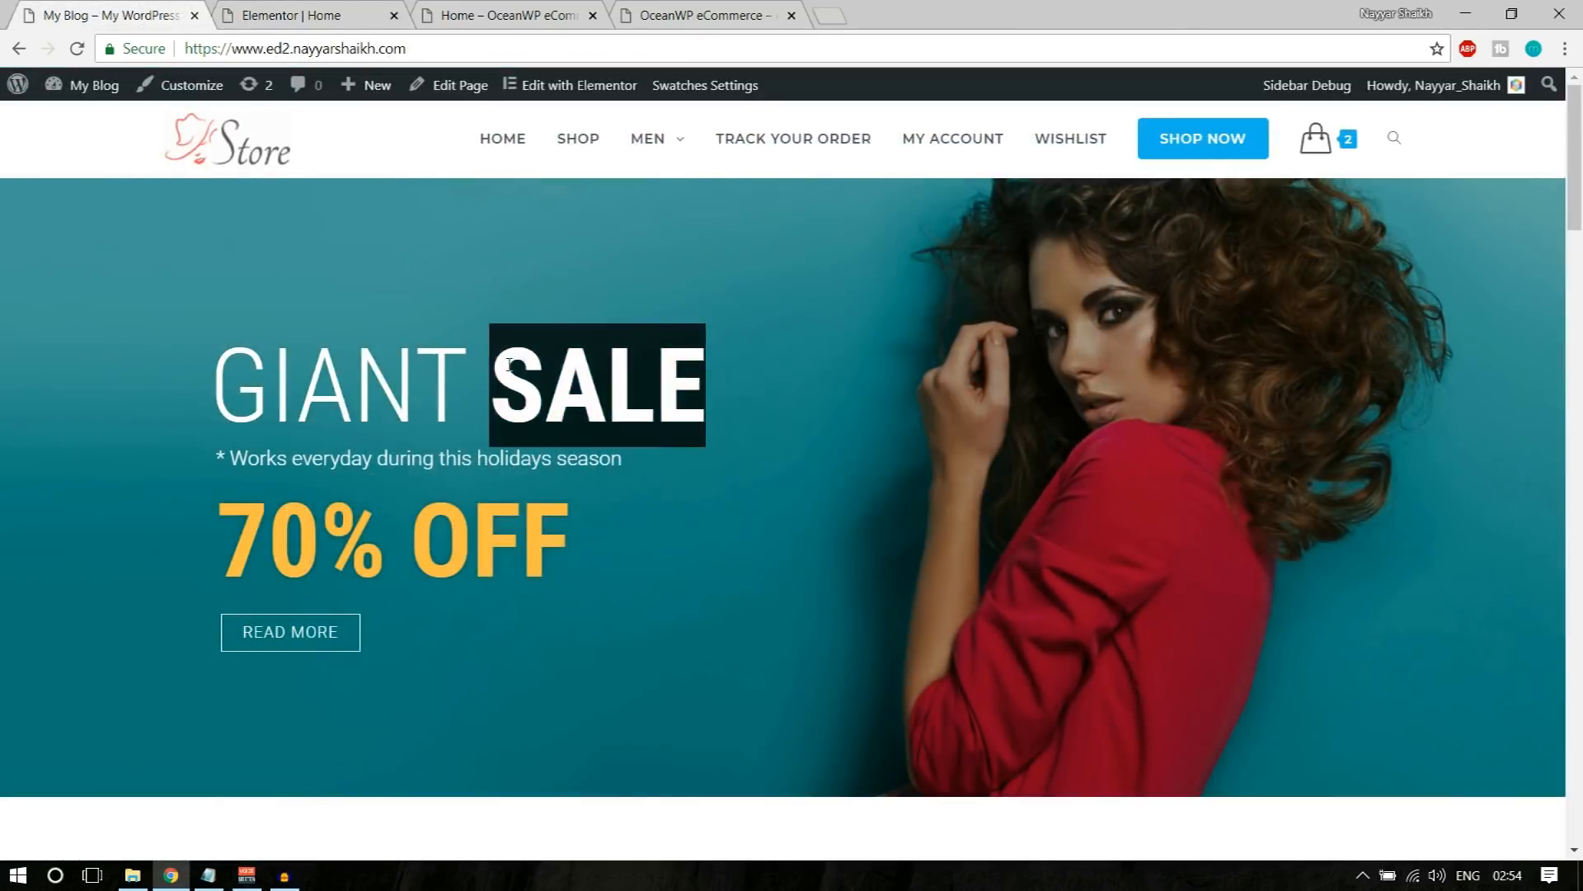
click(346, 15)
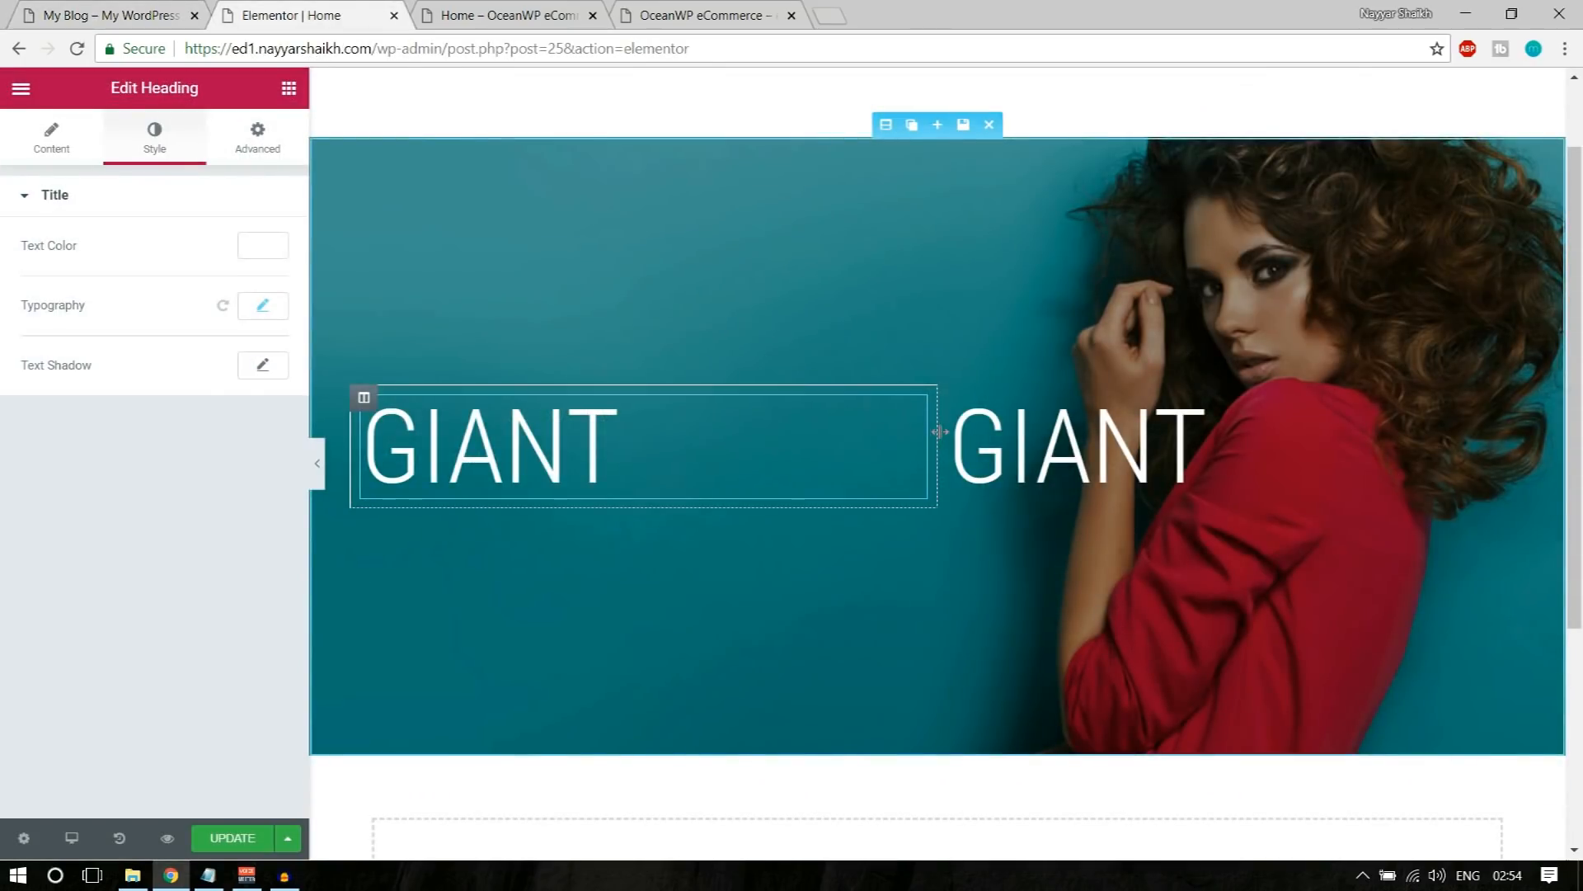
drag(941, 431, 648, 450)
Step: Change the duplicated heading's title to SALE
click(853, 484)
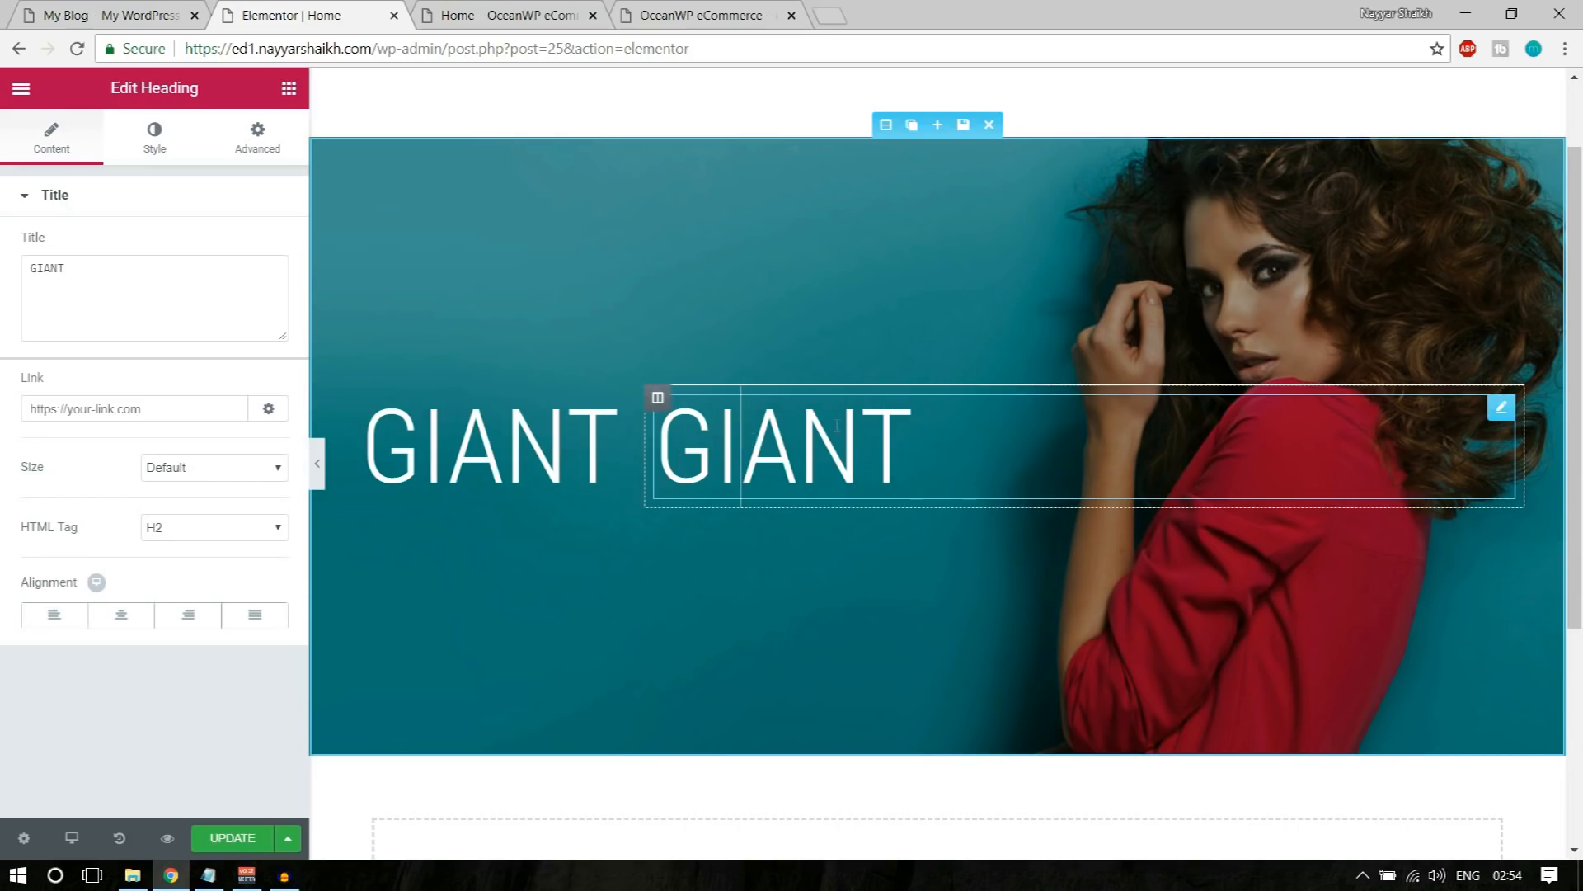
drag(135, 275, 4, 271)
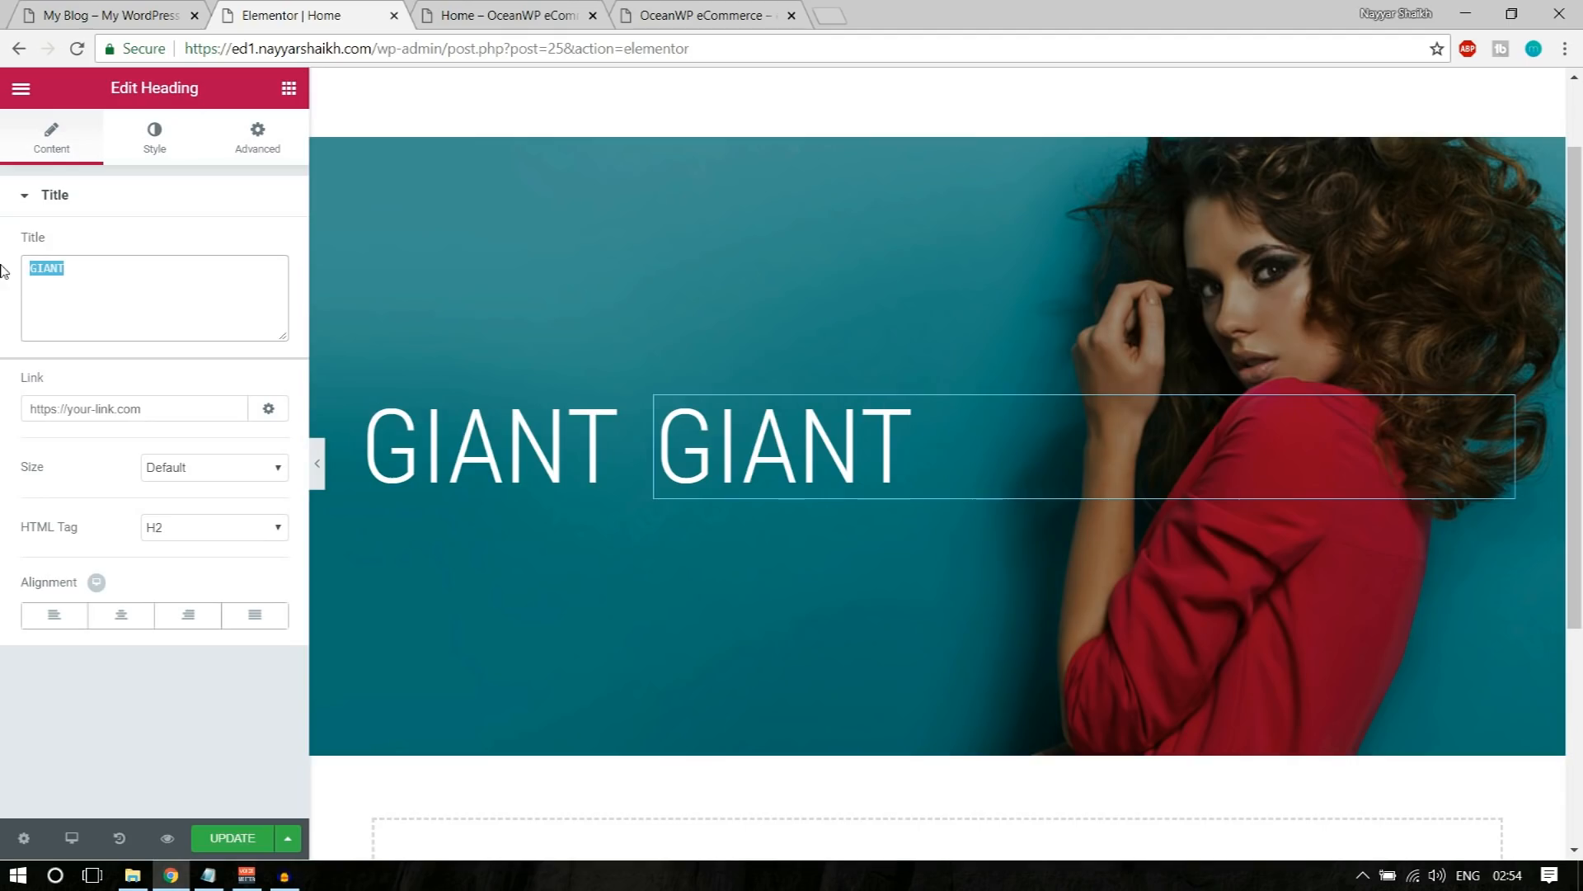
text(SALE)
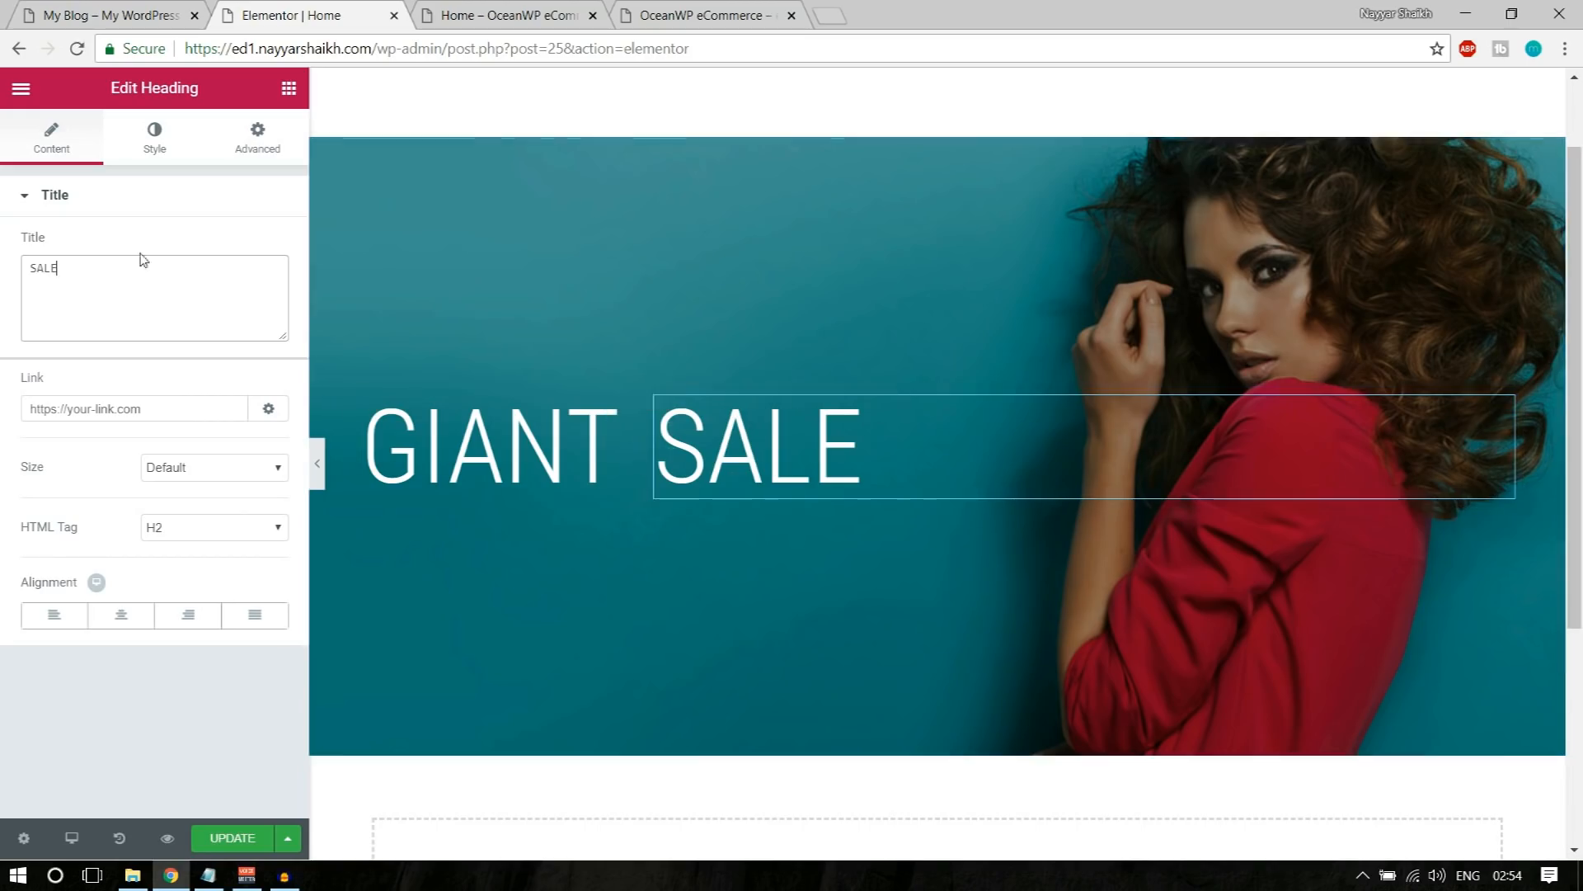
Step: Set the SALE heading's font weight to 700 in its typography settings and update the page
click(152, 142)
click(283, 306)
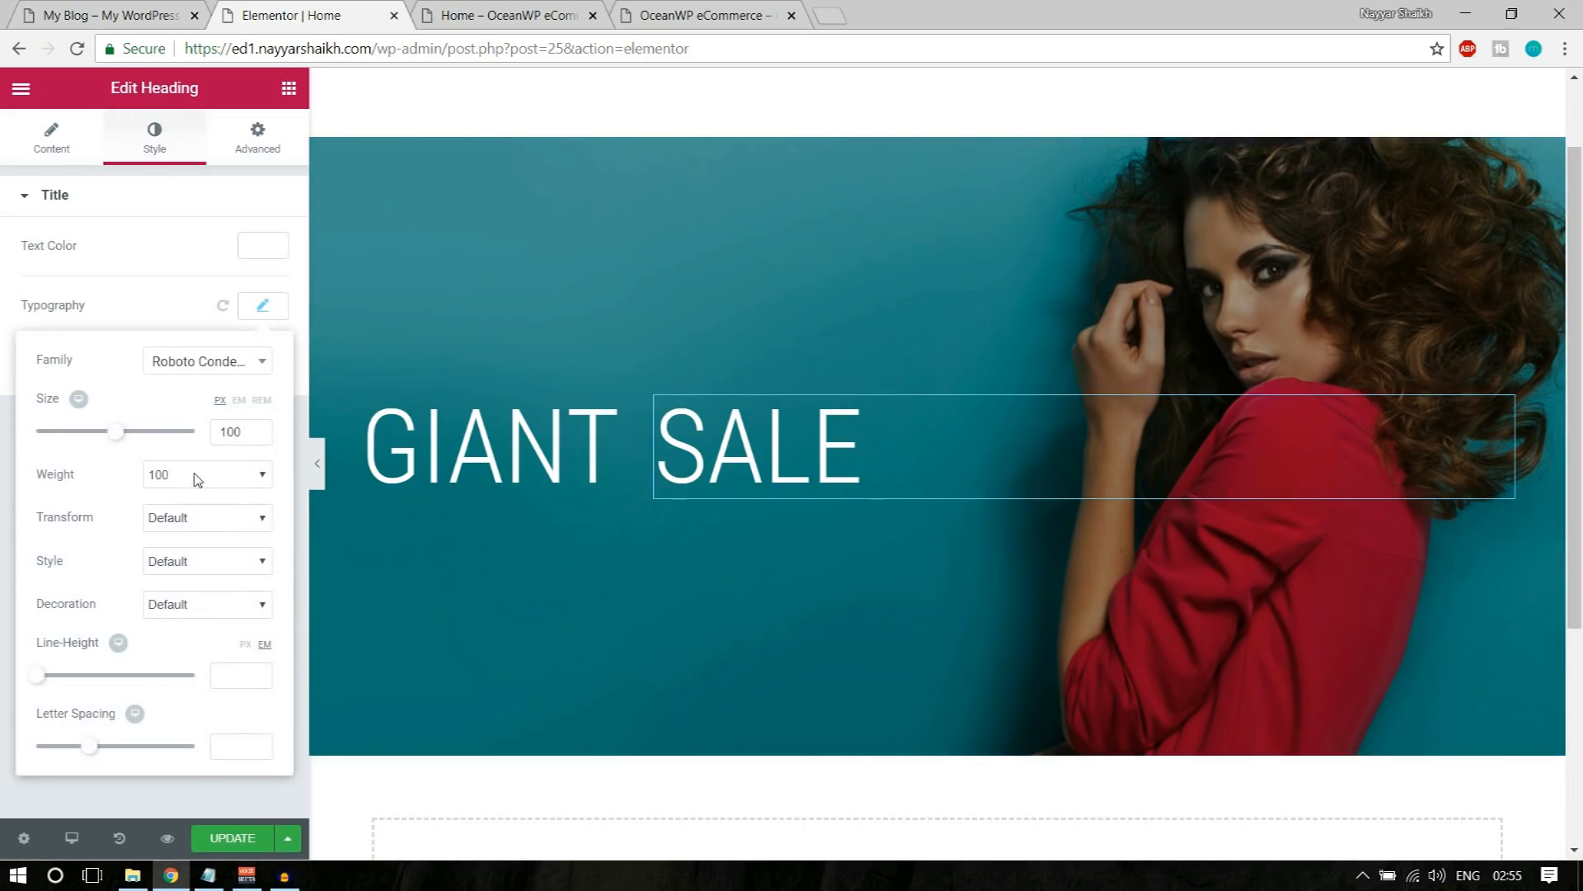
click(198, 480)
click(220, 588)
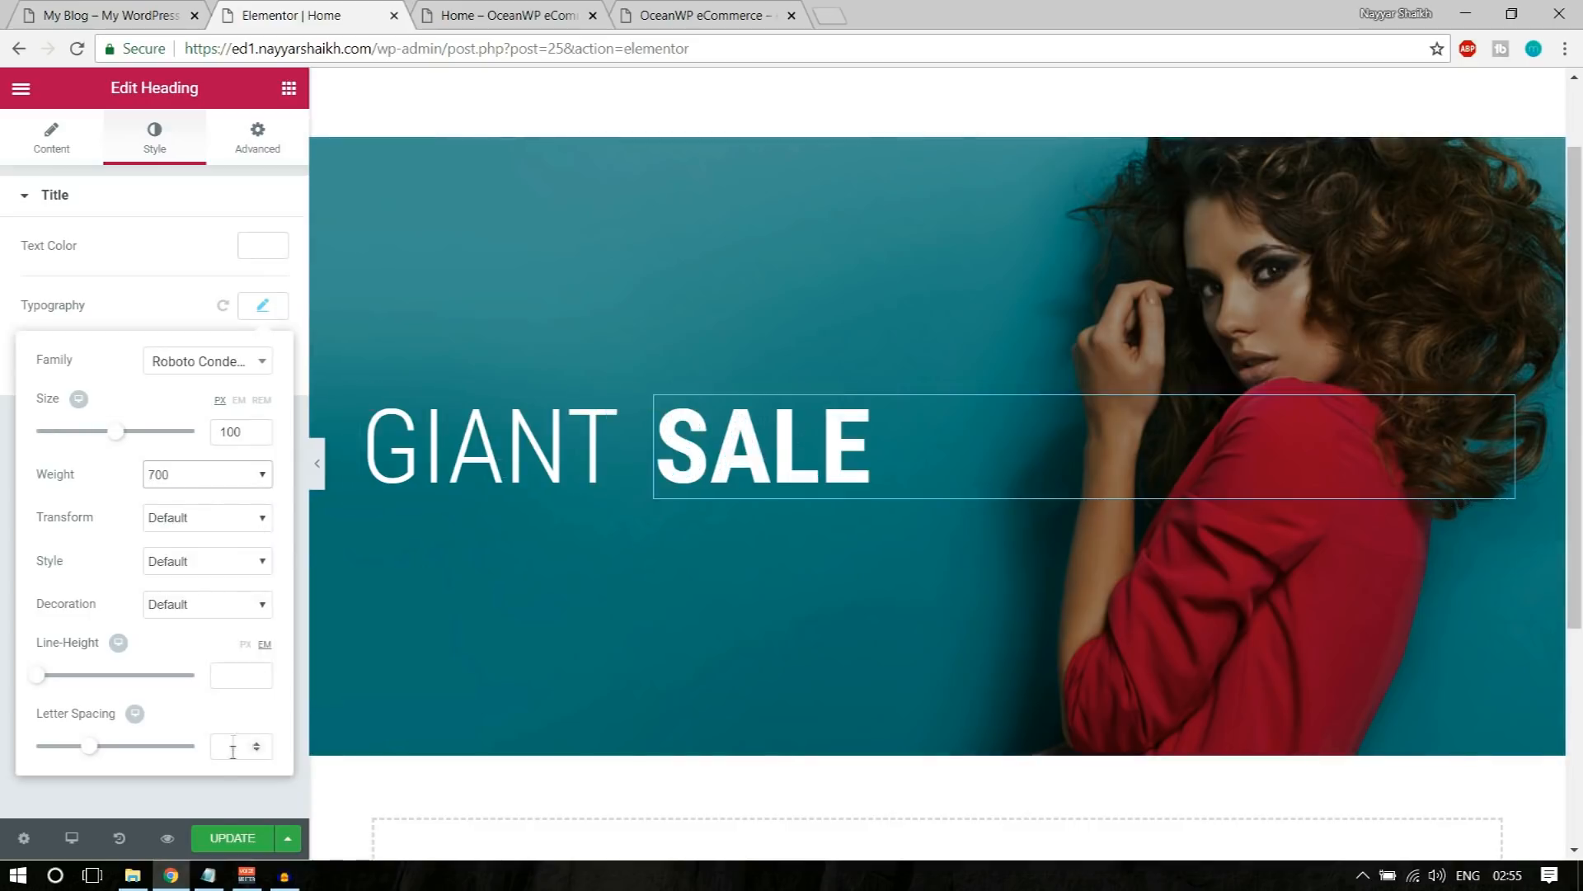
click(219, 846)
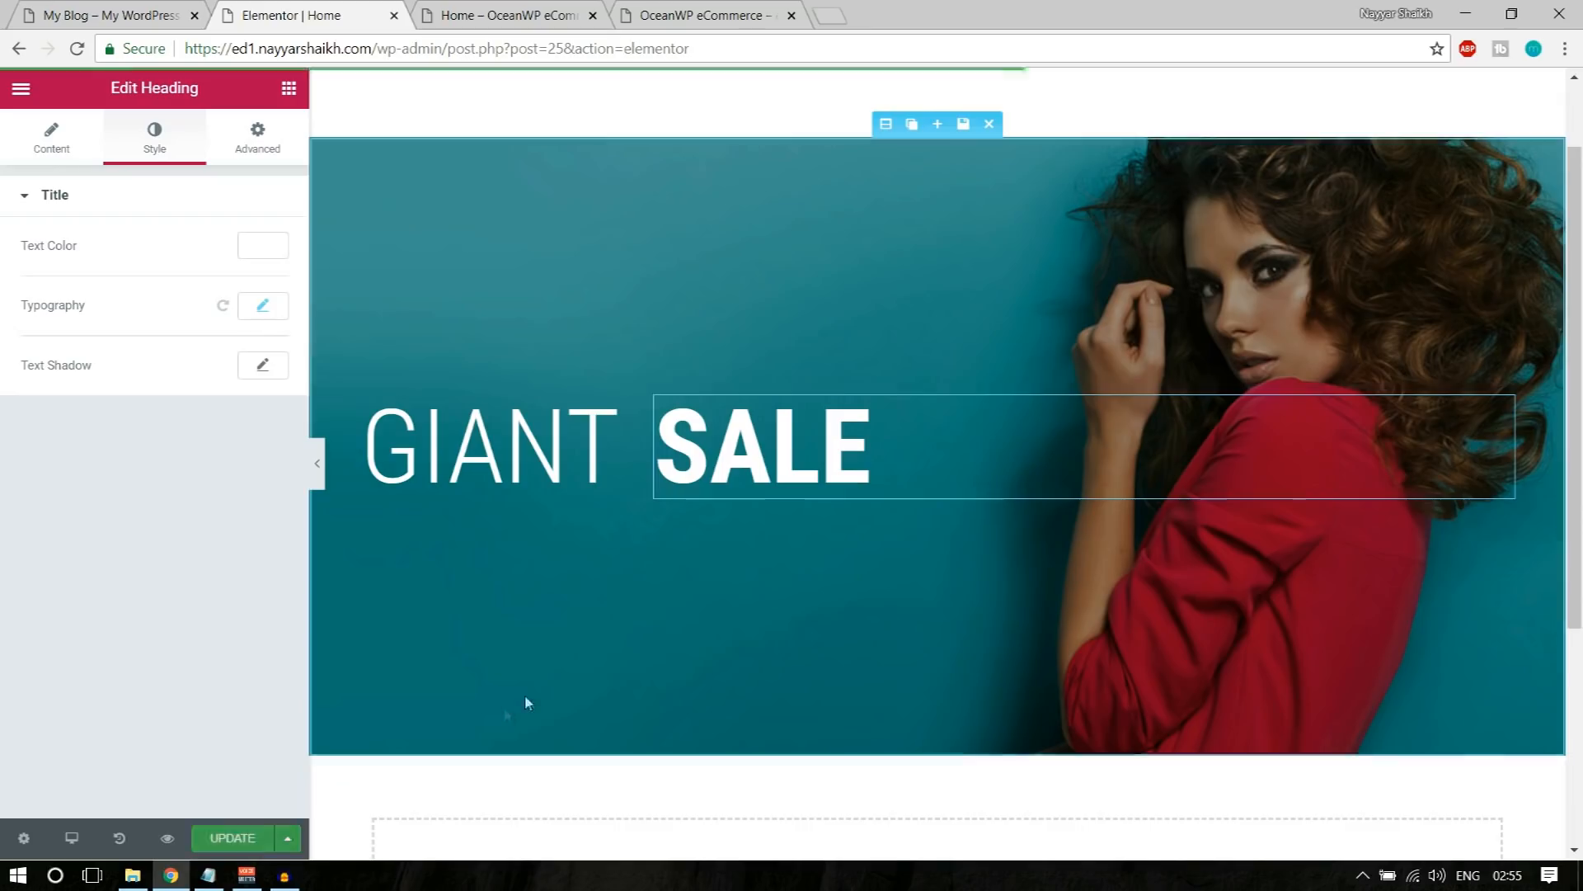
Step: Examine the "* Works everyday during this holidays season" line beneath the headings on the demo banner, and return to the Elementor page
click(115, 15)
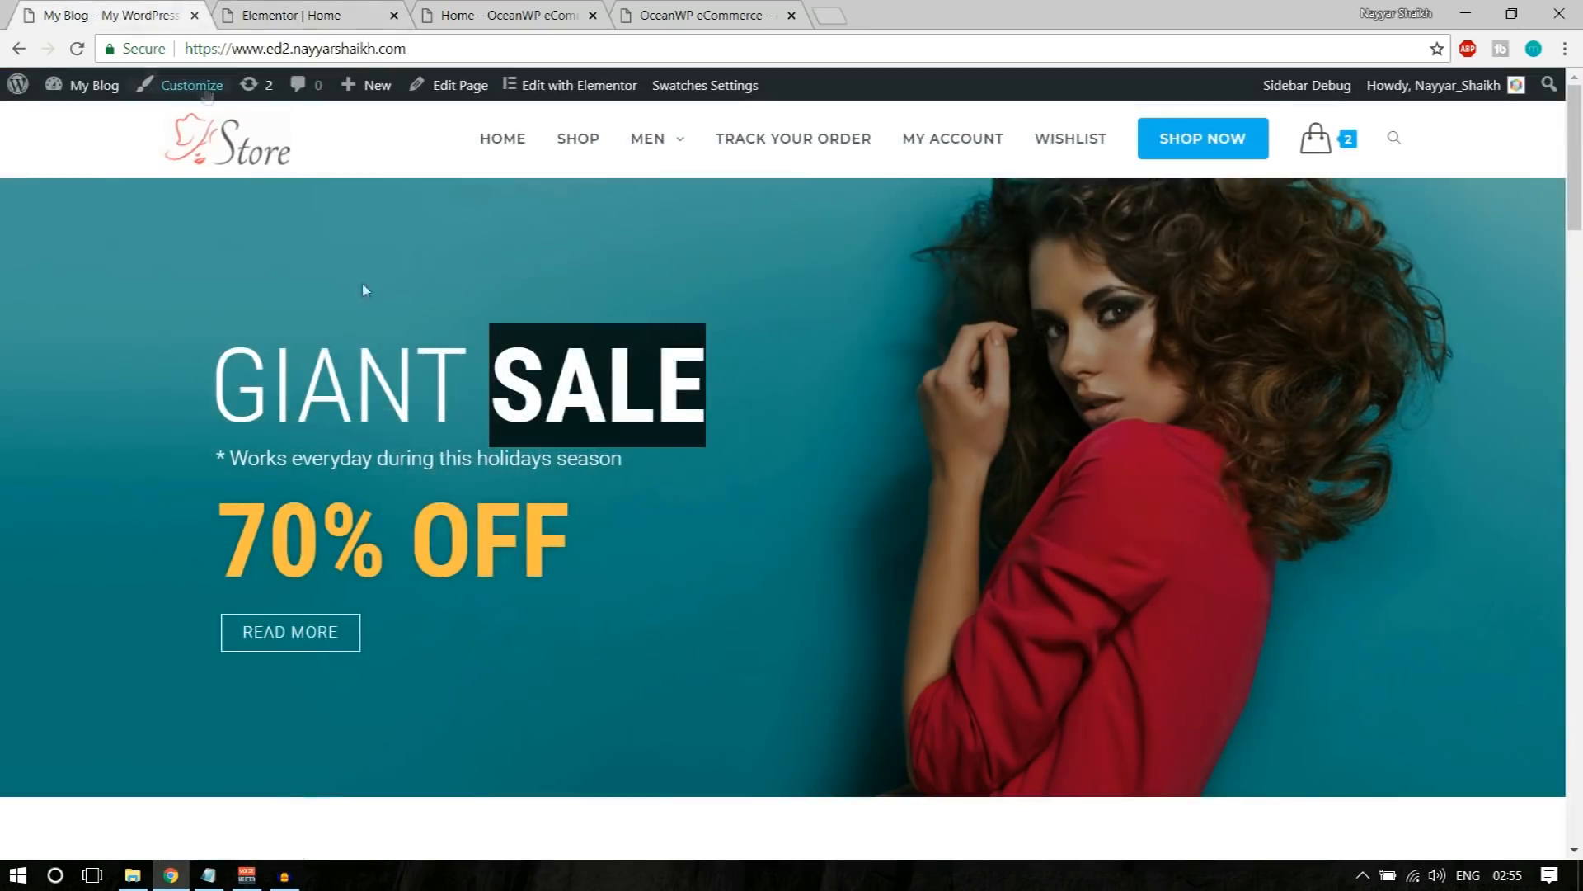
drag(214, 453, 641, 450)
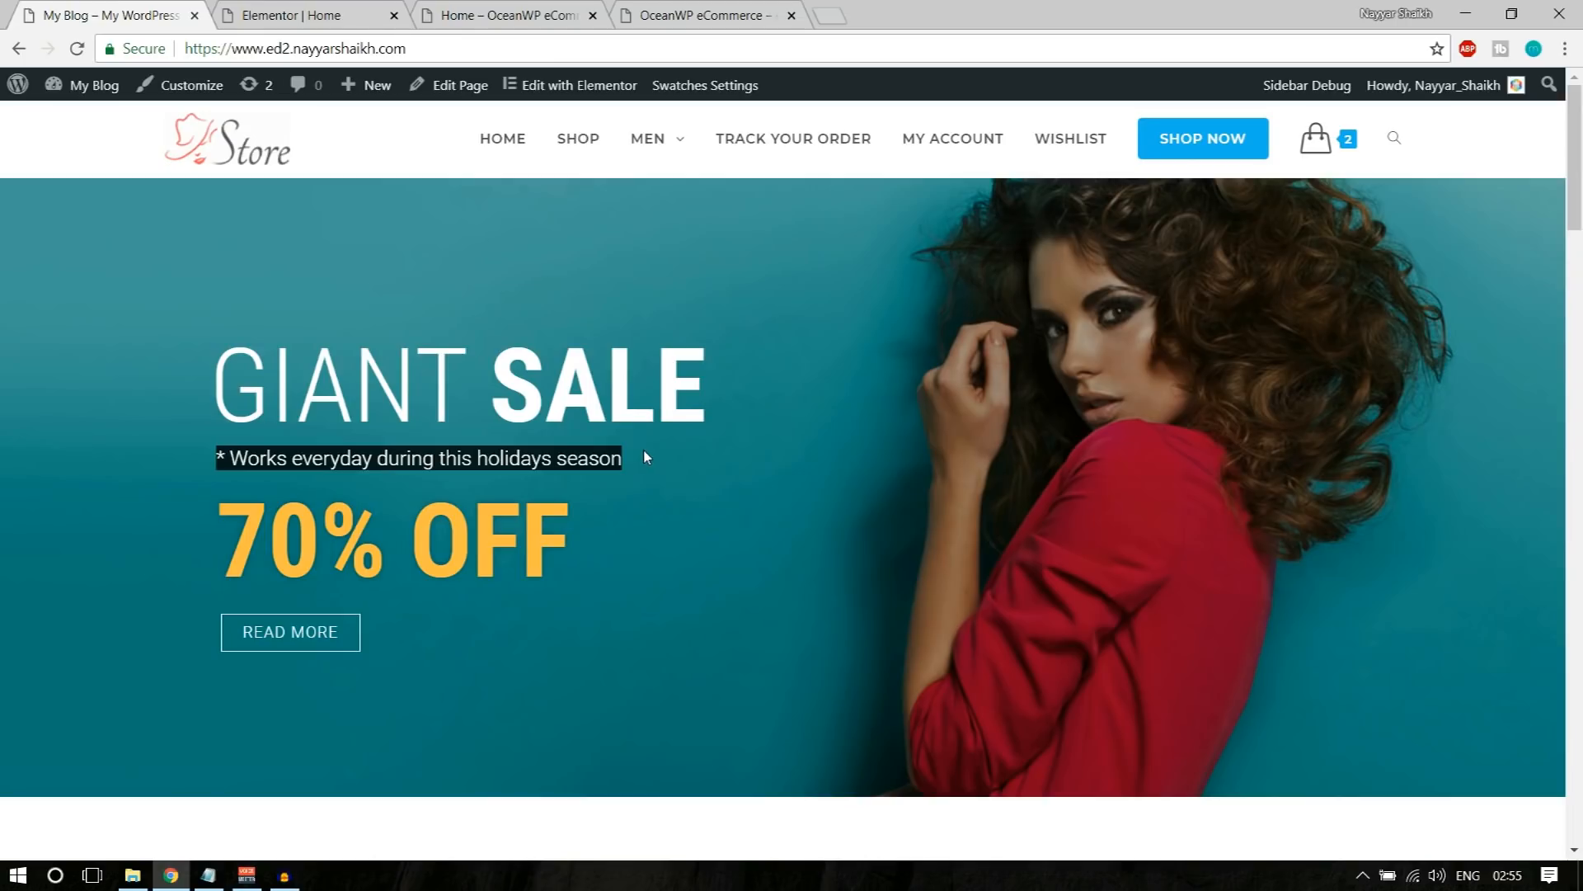
click(564, 483)
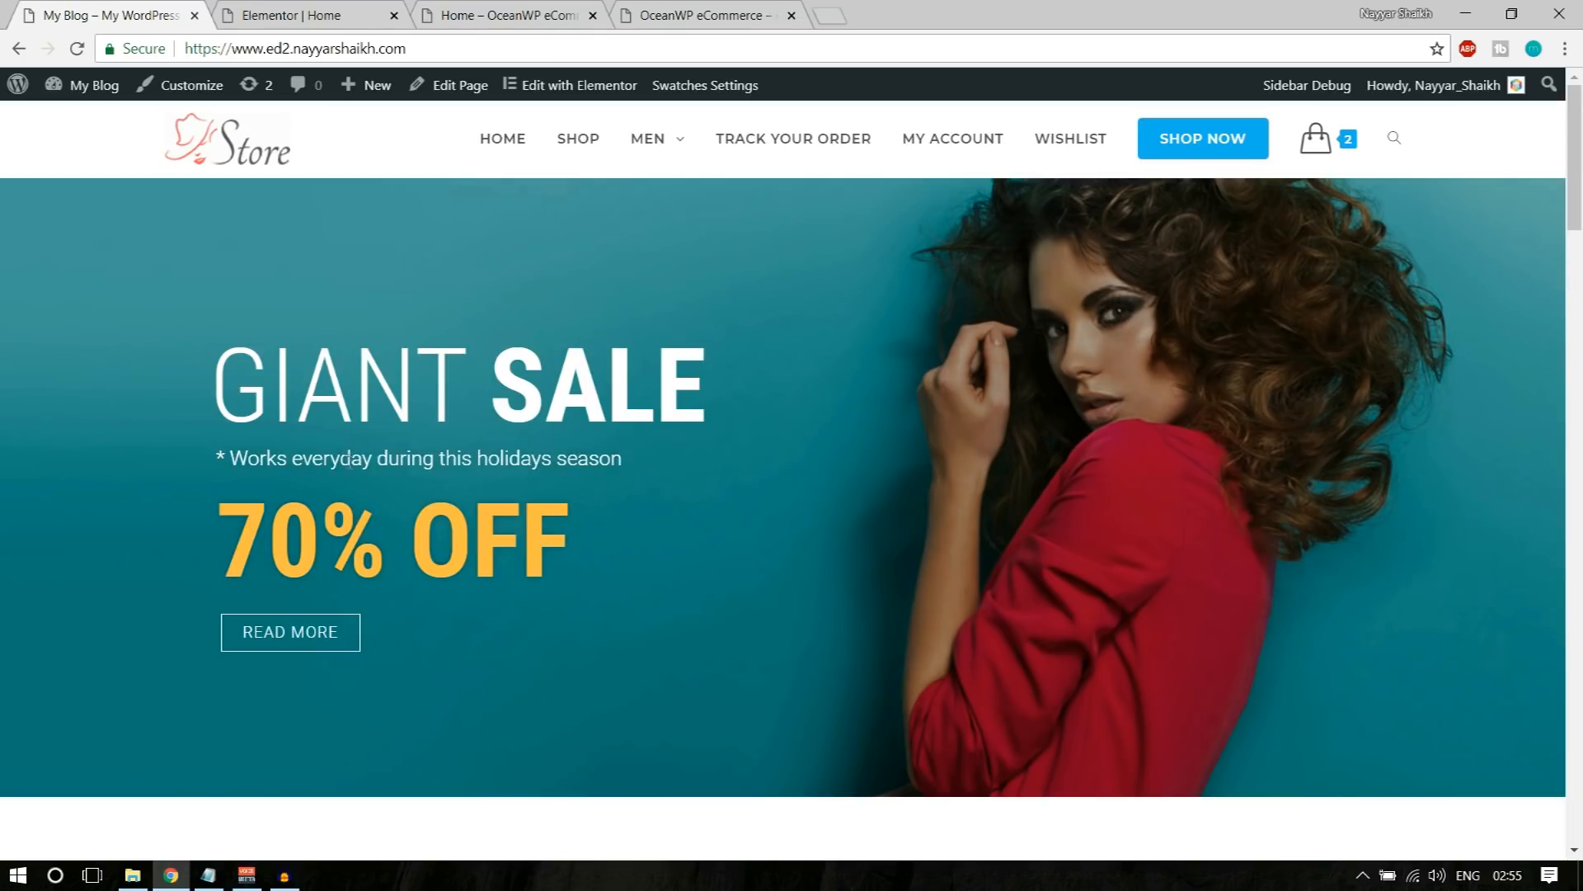
click(314, 12)
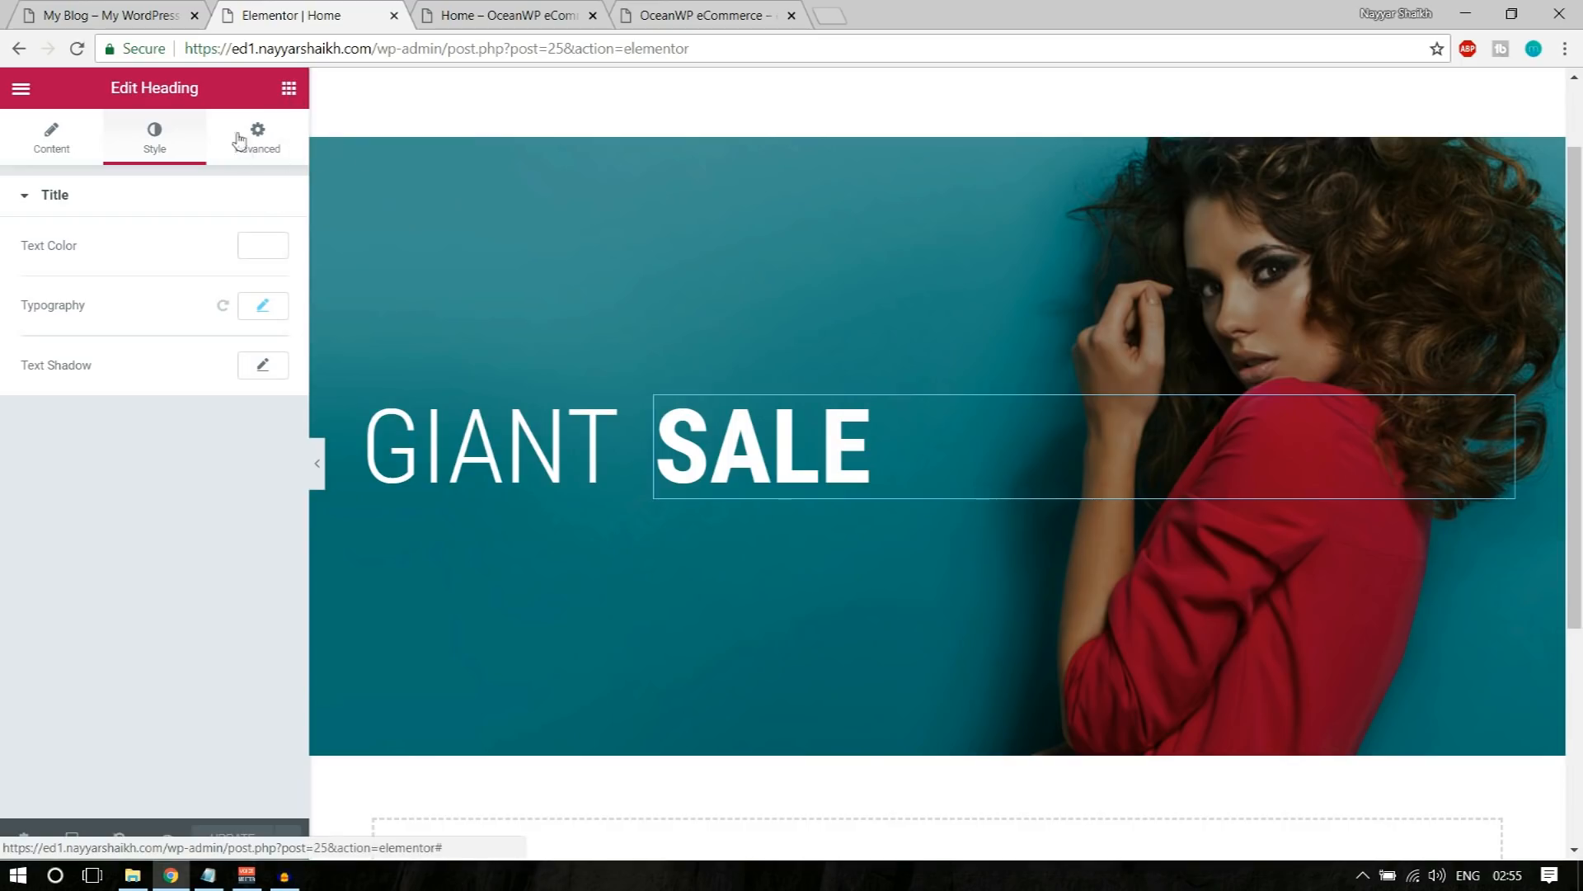
Step: Browse the Elementor widget library for elements suited to the banner's next line, checking the demo banner for reference
click(289, 89)
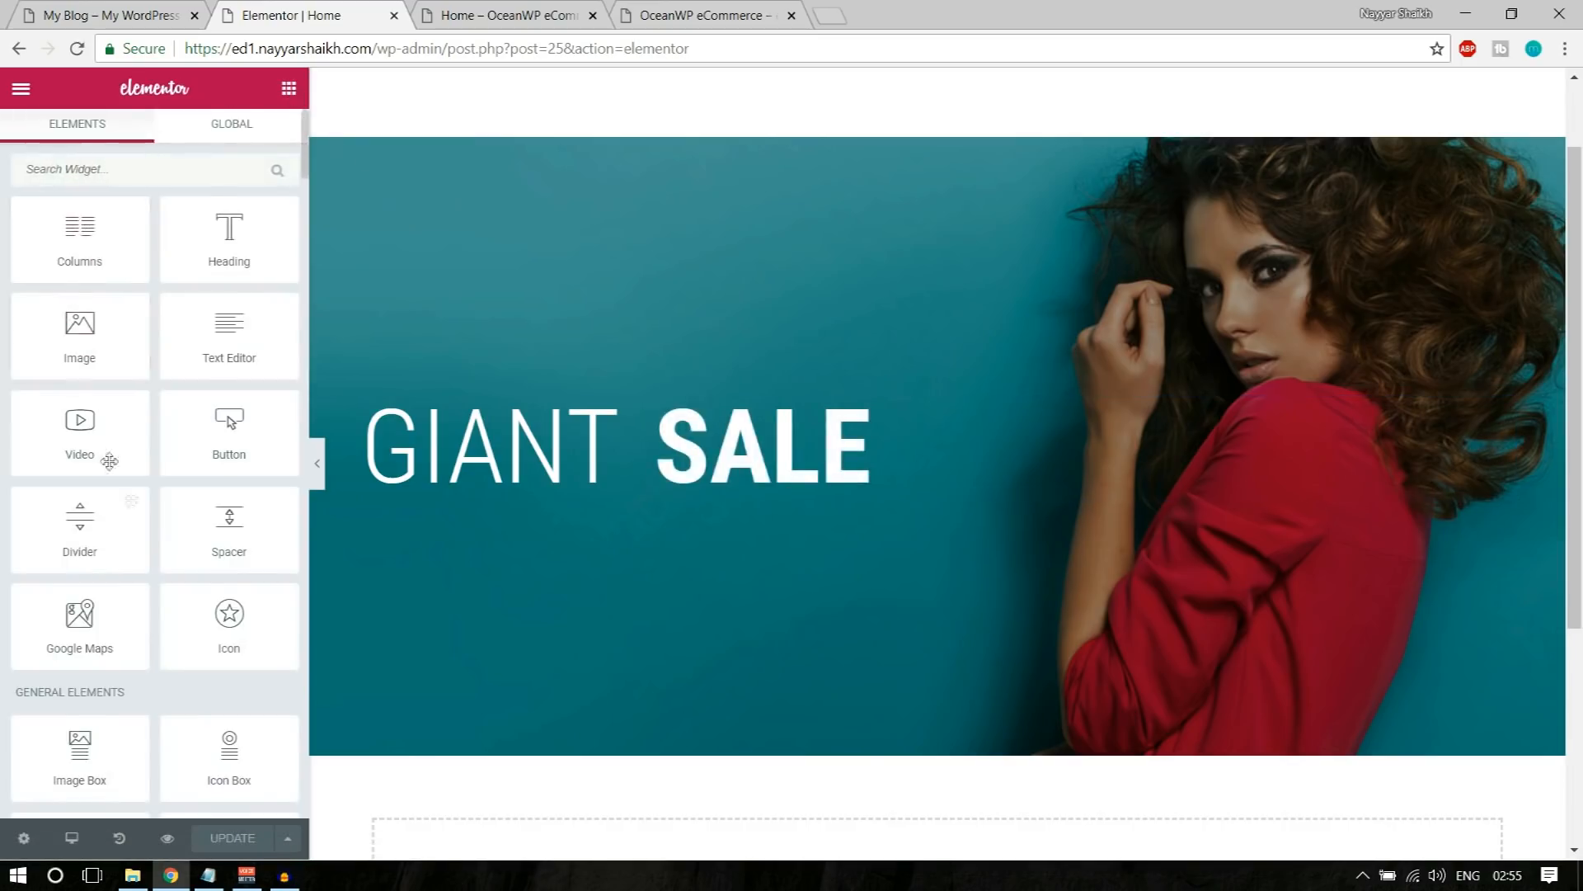
scroll(163, 537, down, 5)
scroll(162, 537, up, 5)
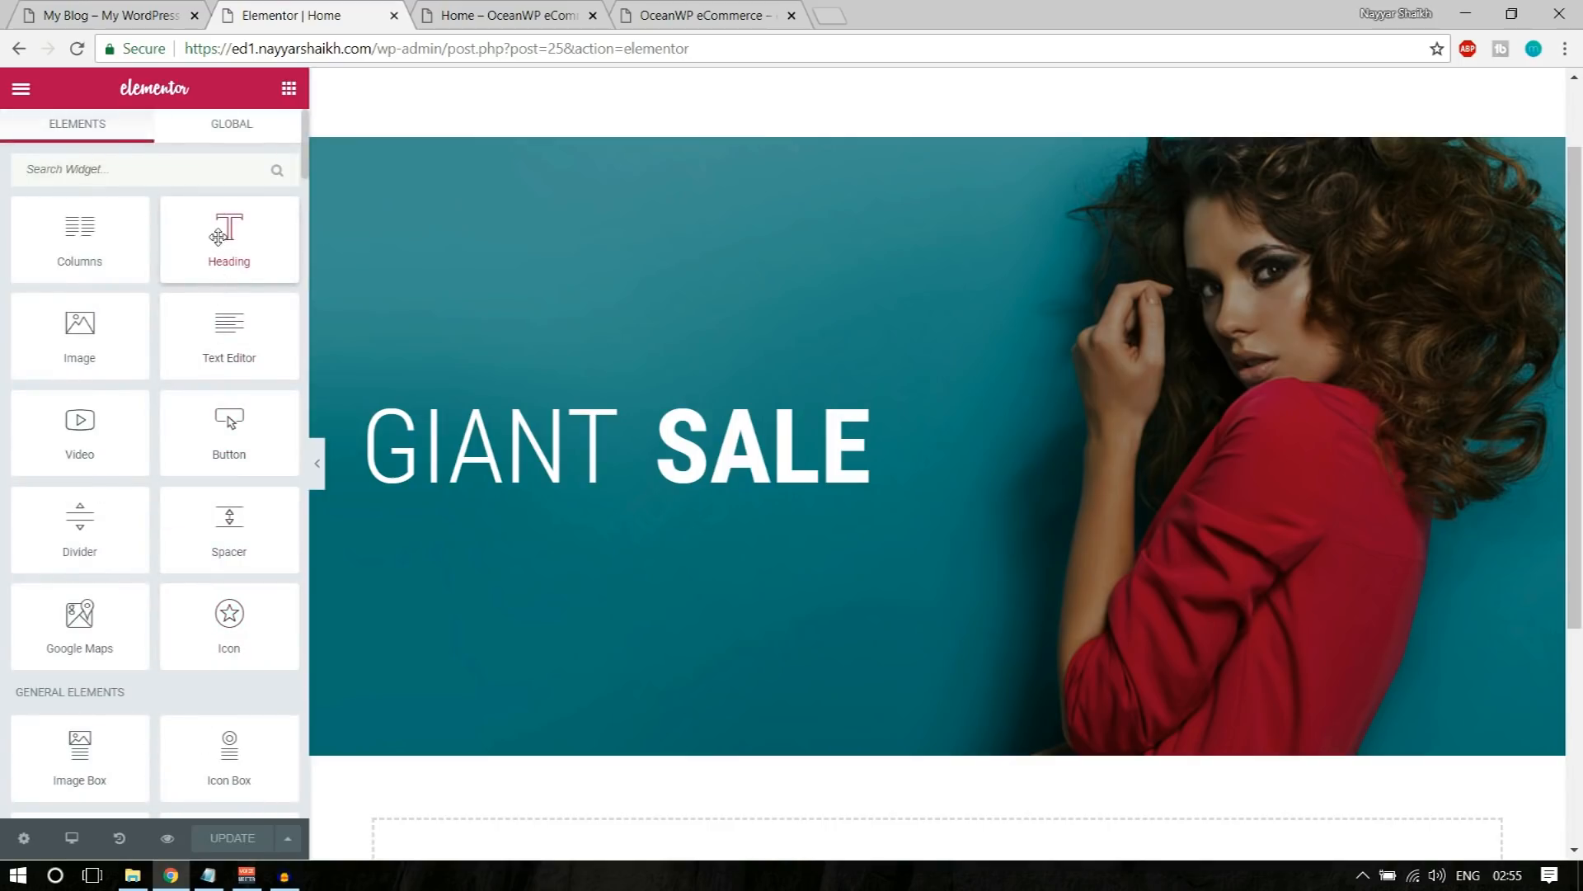
mouse_move(211, 224)
mouse_down()
mouse_move(433, 343)
mouse_move(495, 472)
mouse_move(216, 211)
mouse_up()
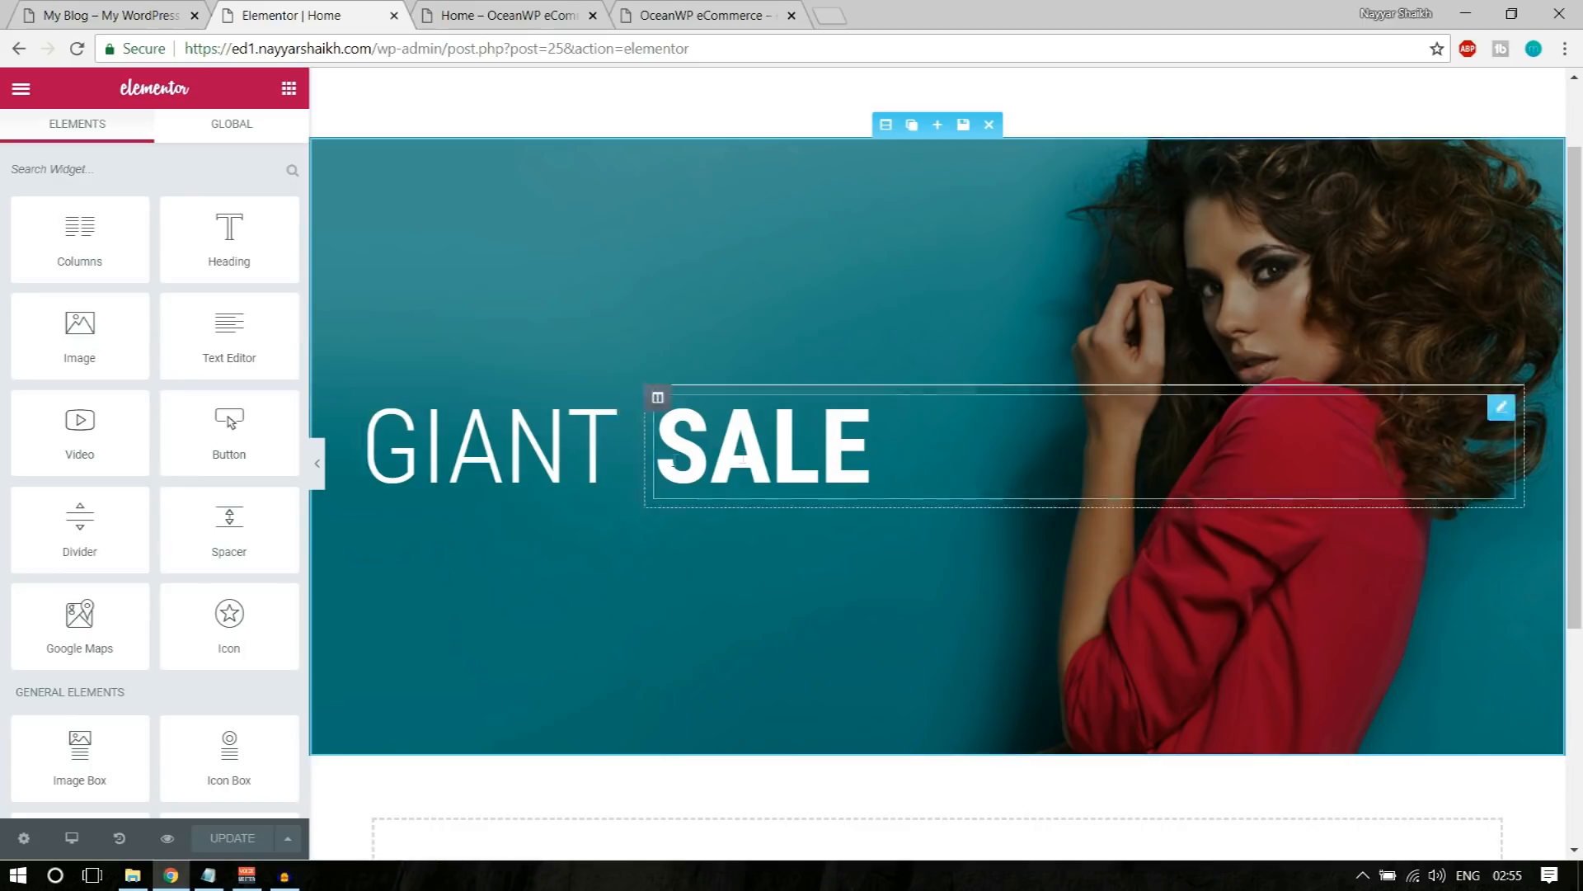
click(92, 10)
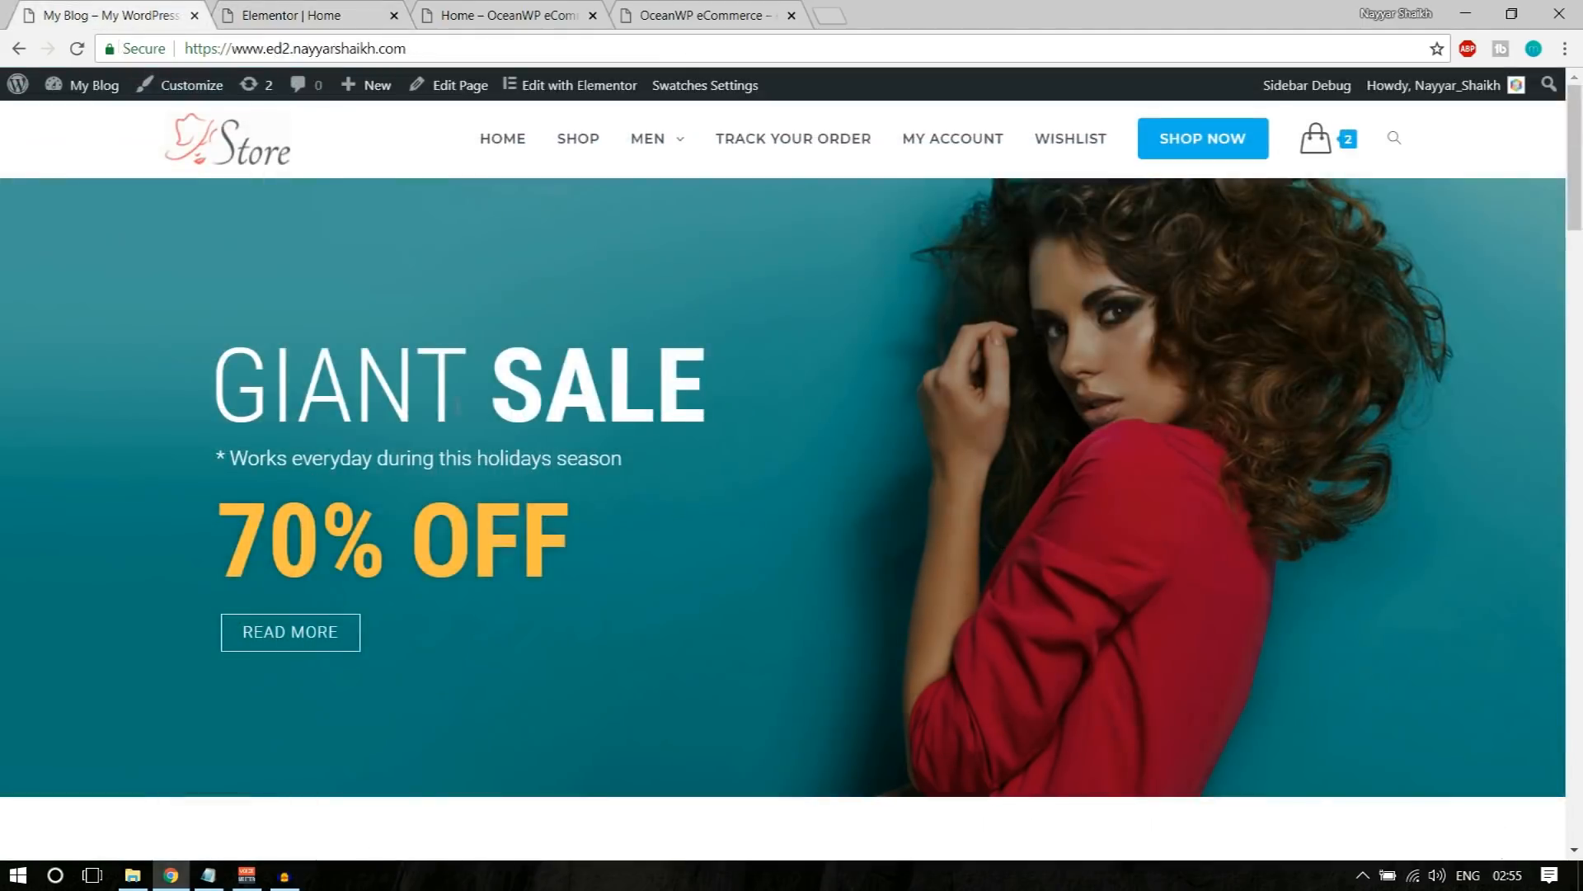
click(281, 8)
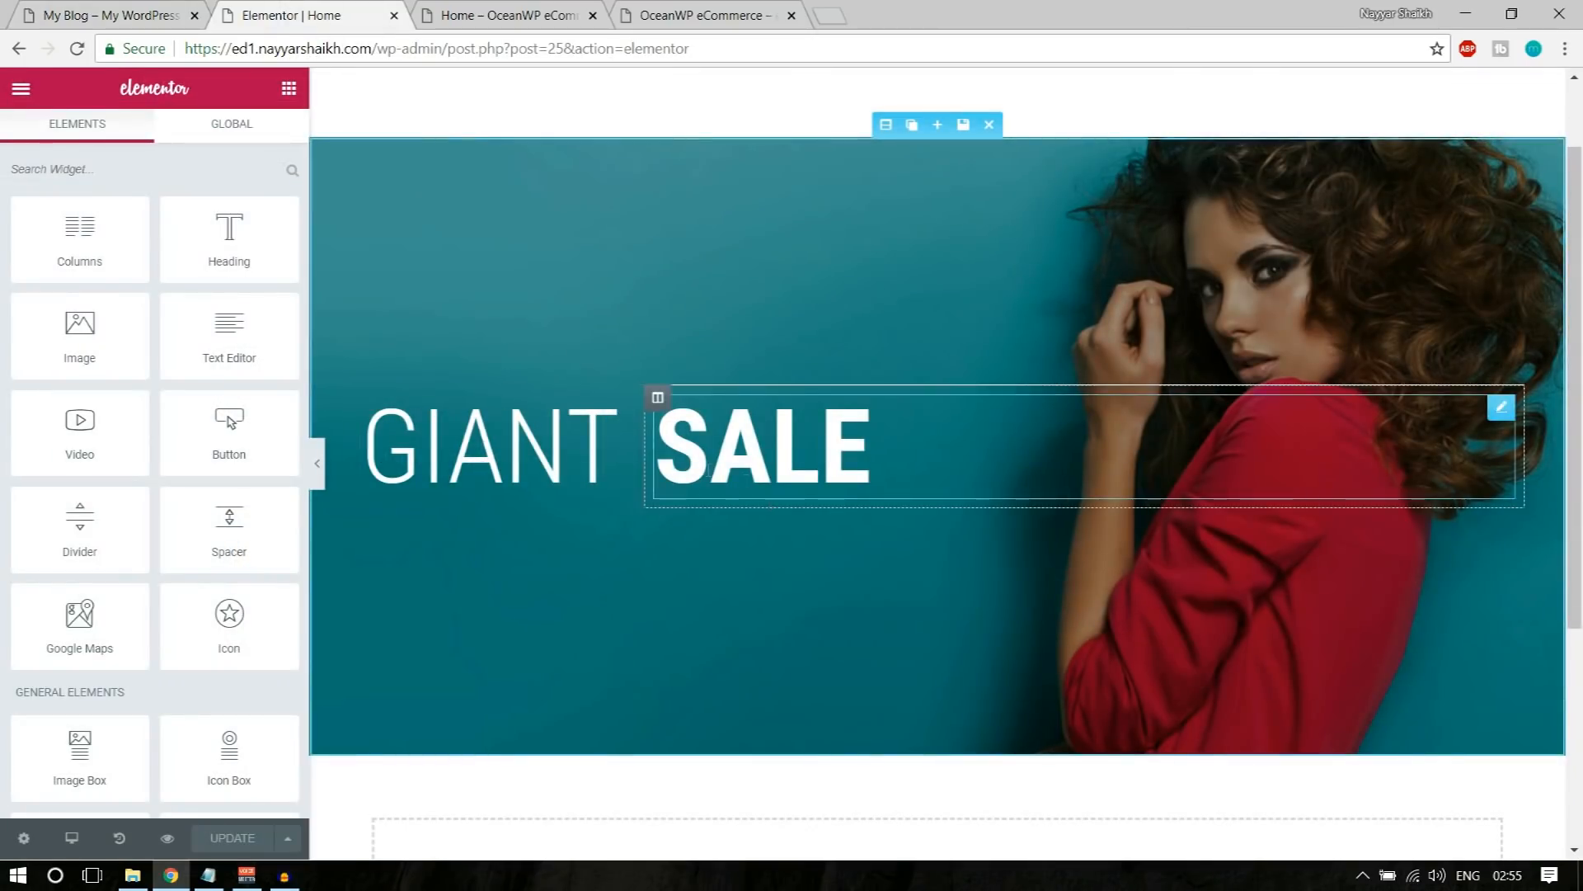
scroll(240, 601, down, 9)
scroll(247, 607, down, 6)
scroll(247, 607, up, 10)
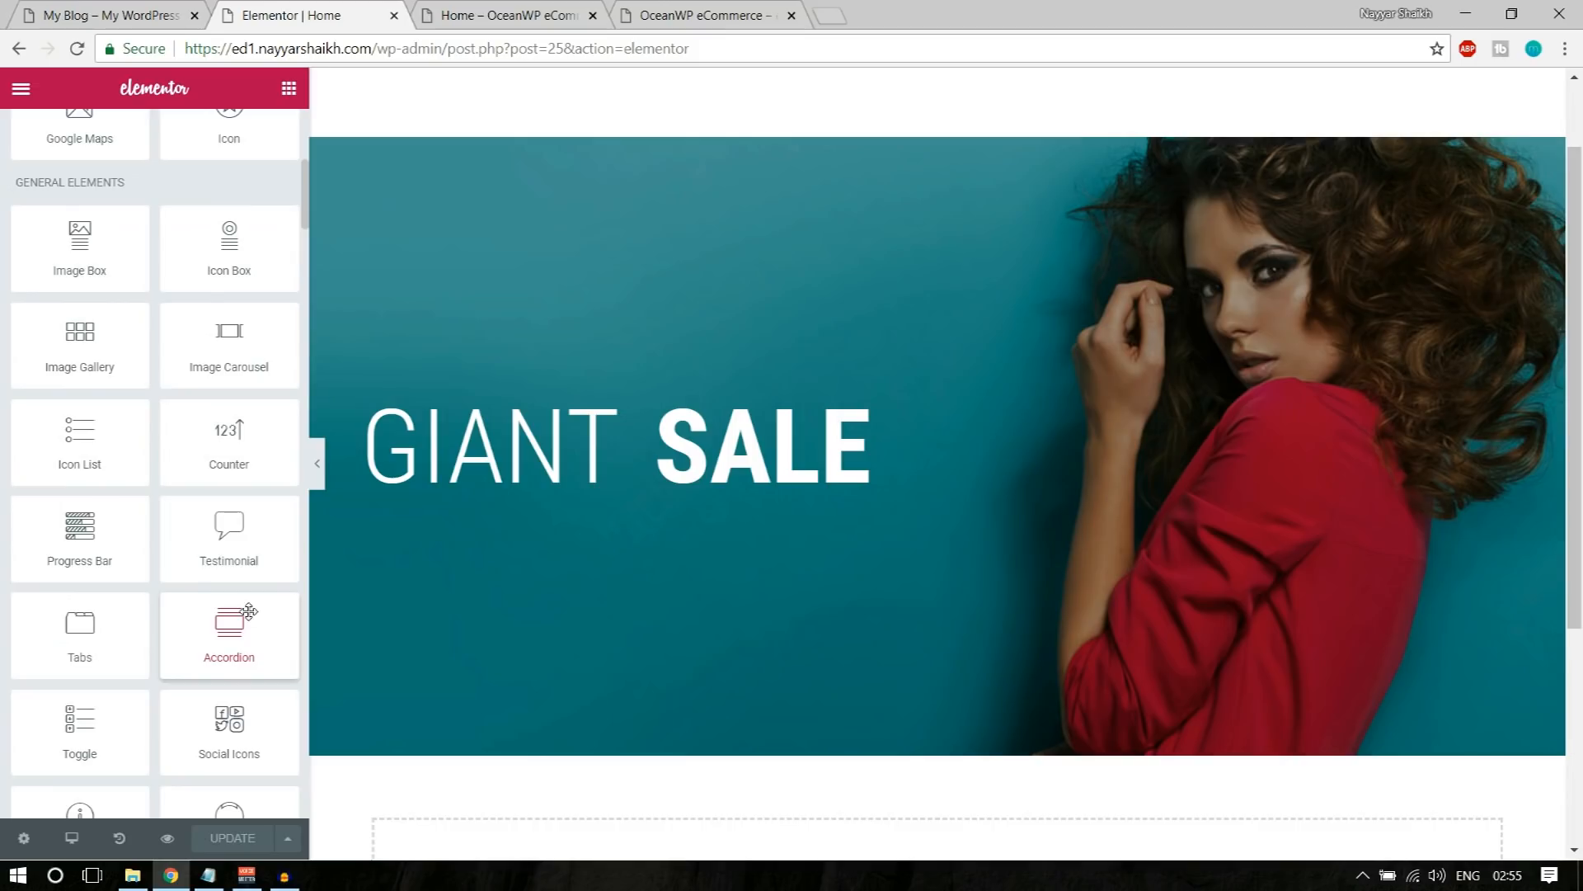
scroll(260, 549, up, 5)
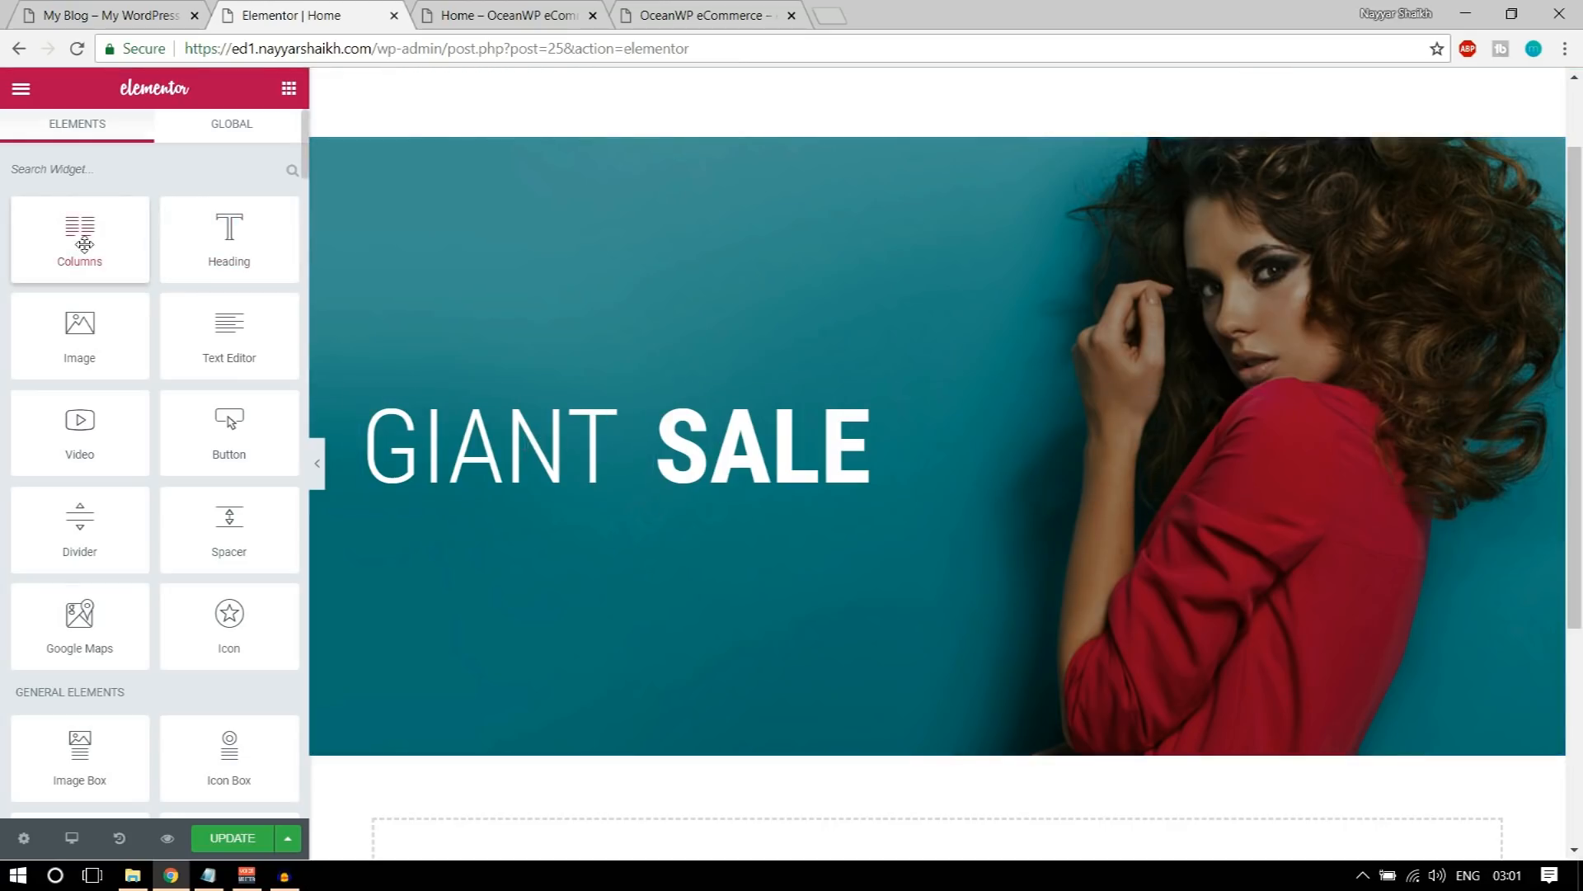
Step: Review the demo banner's tagline and insert a Columns element directly beneath the GIANT heading, inside its column
click(60, 11)
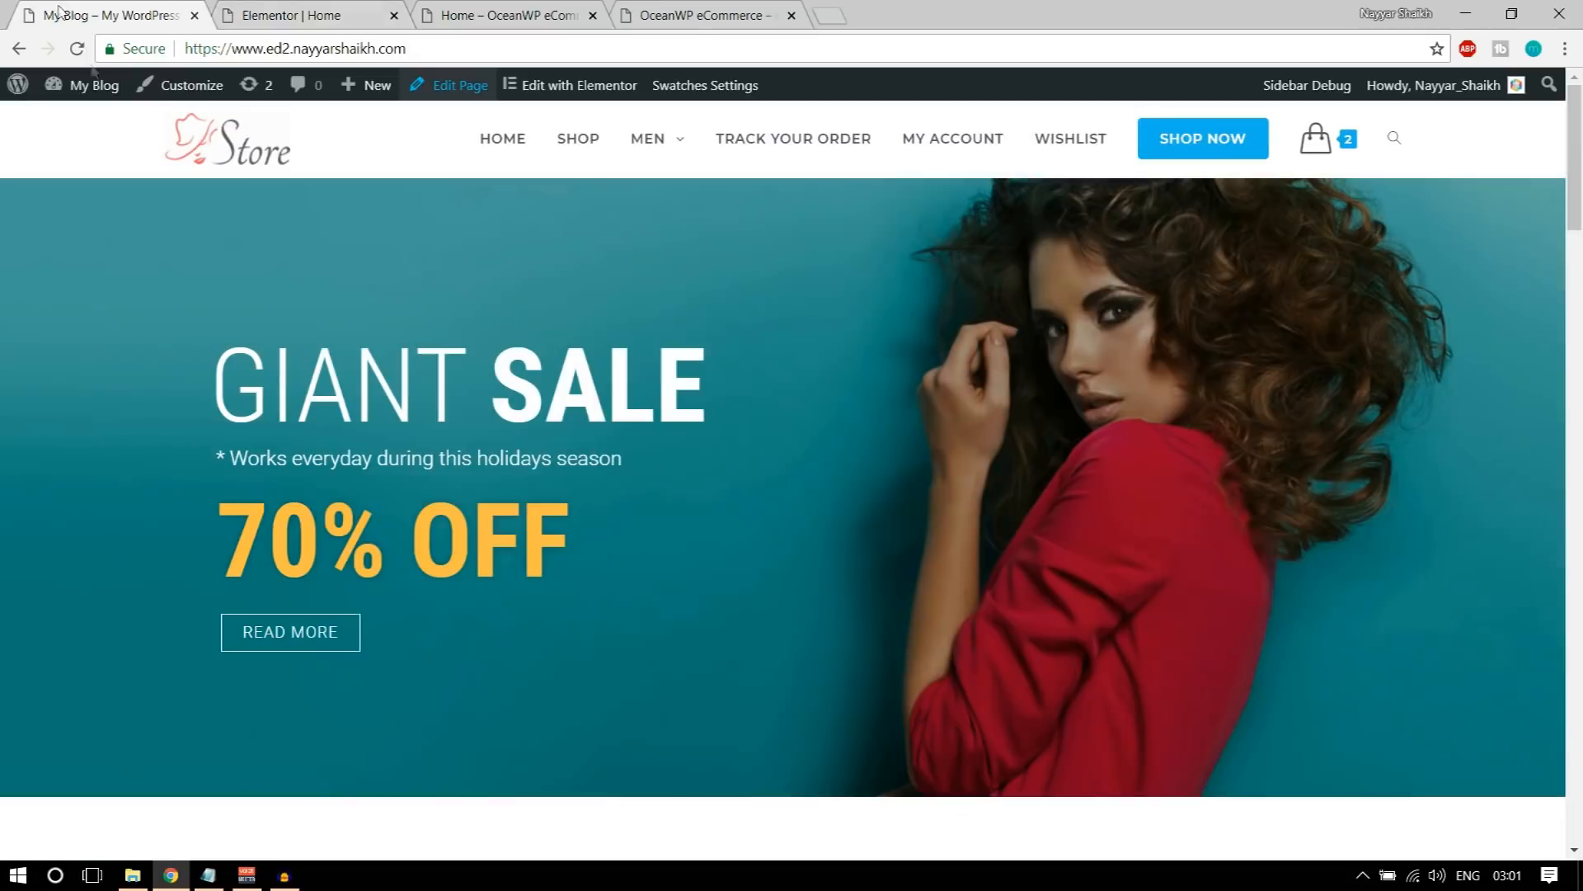
drag(220, 455, 554, 459)
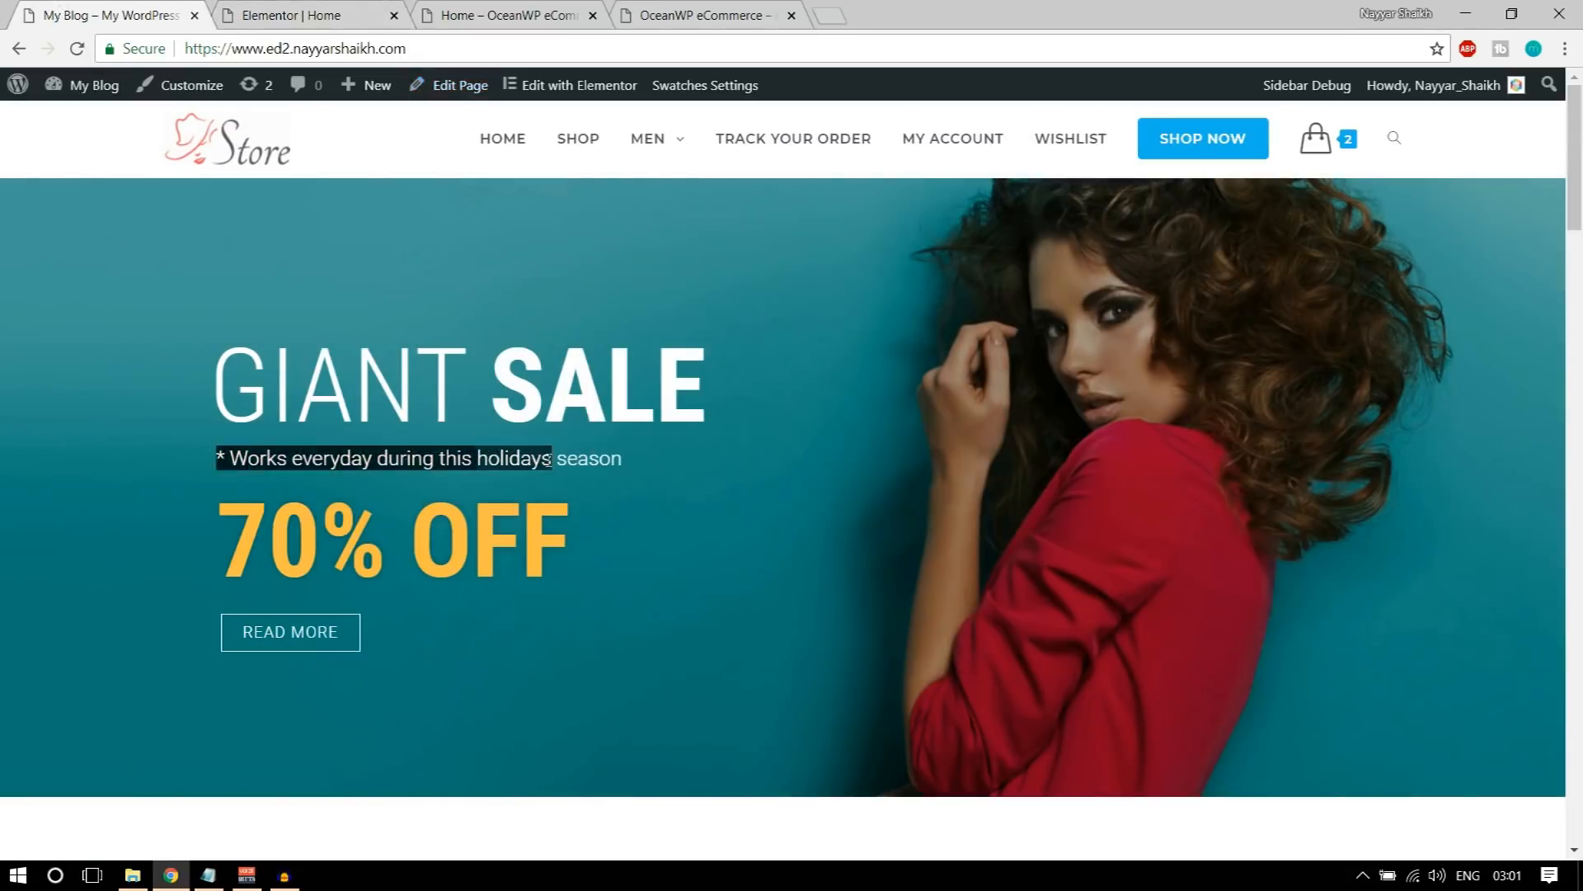
click(368, 9)
drag(214, 243, 775, 462)
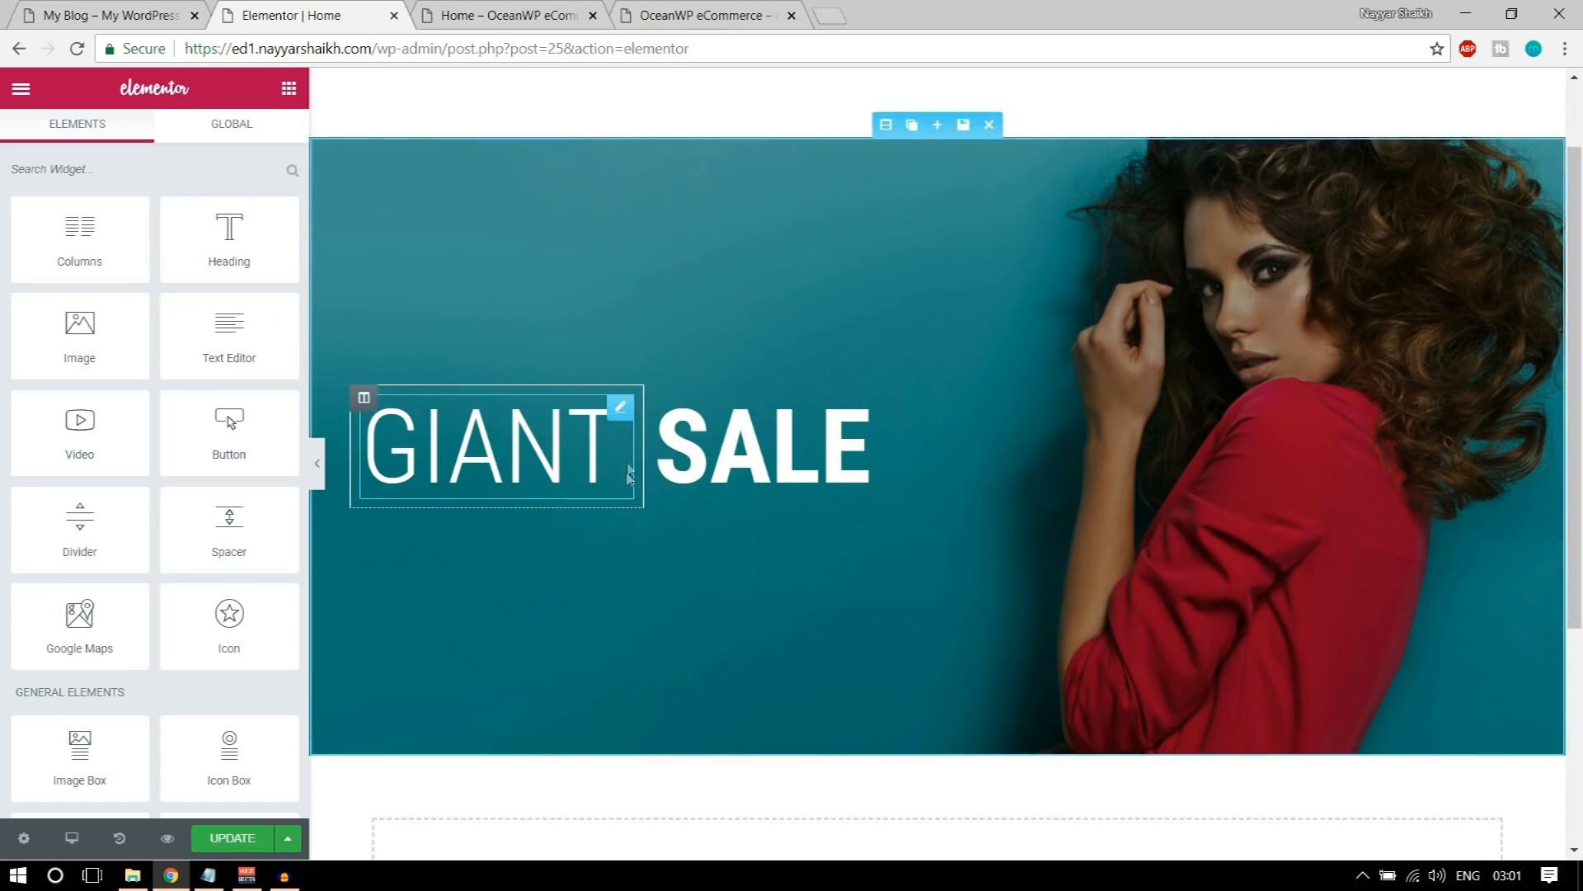
drag(92, 231, 512, 495)
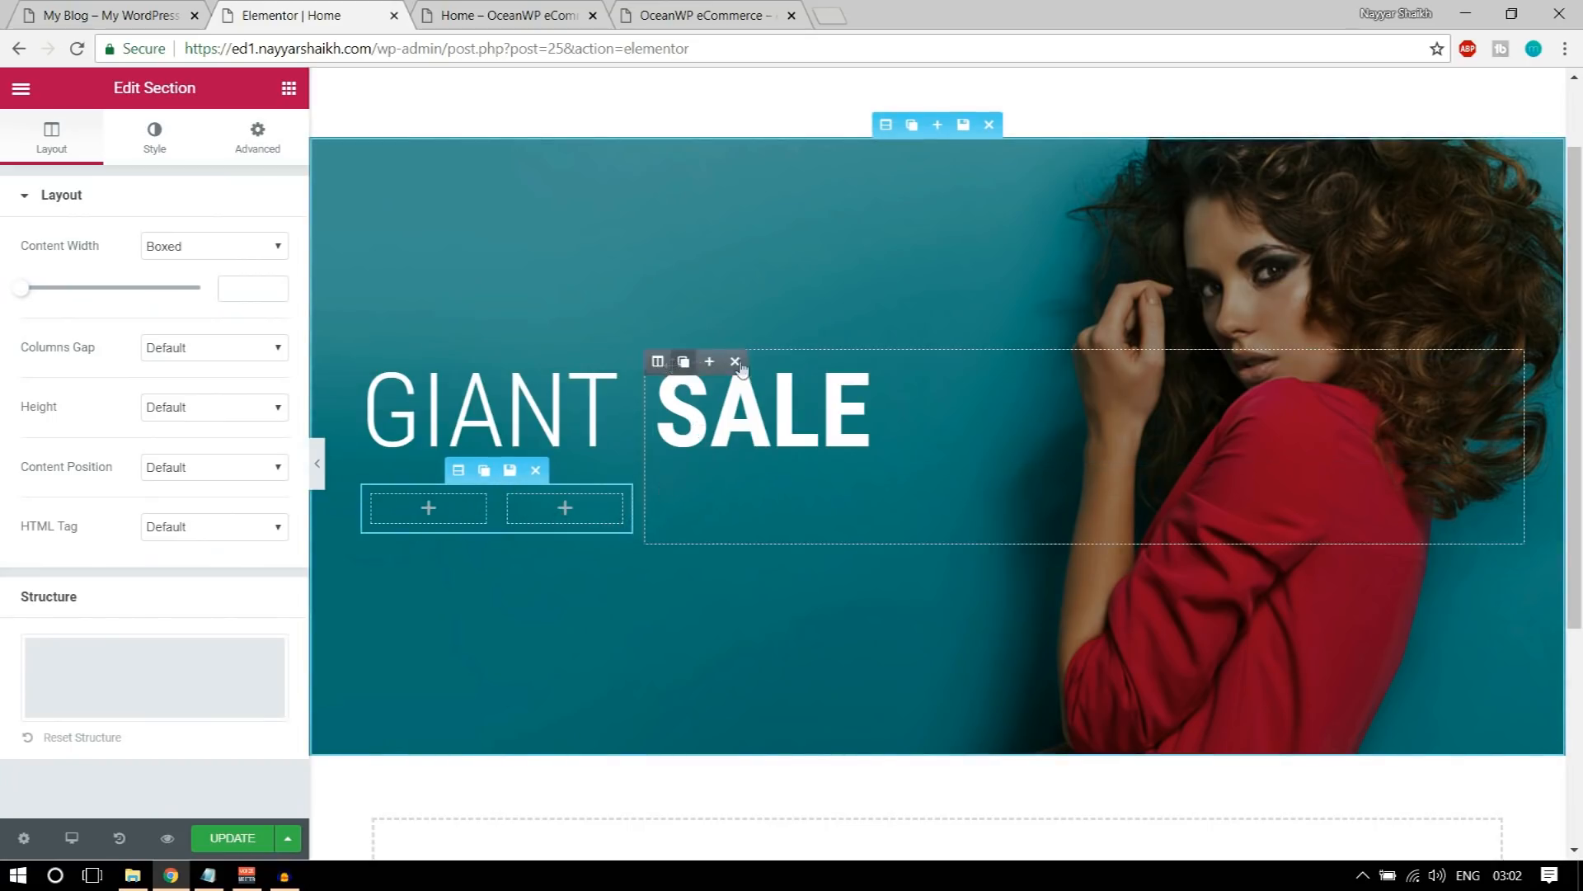
Step: Move the SALE heading into the second inner column and delete the emptied outer column
drag(1498, 370, 555, 505)
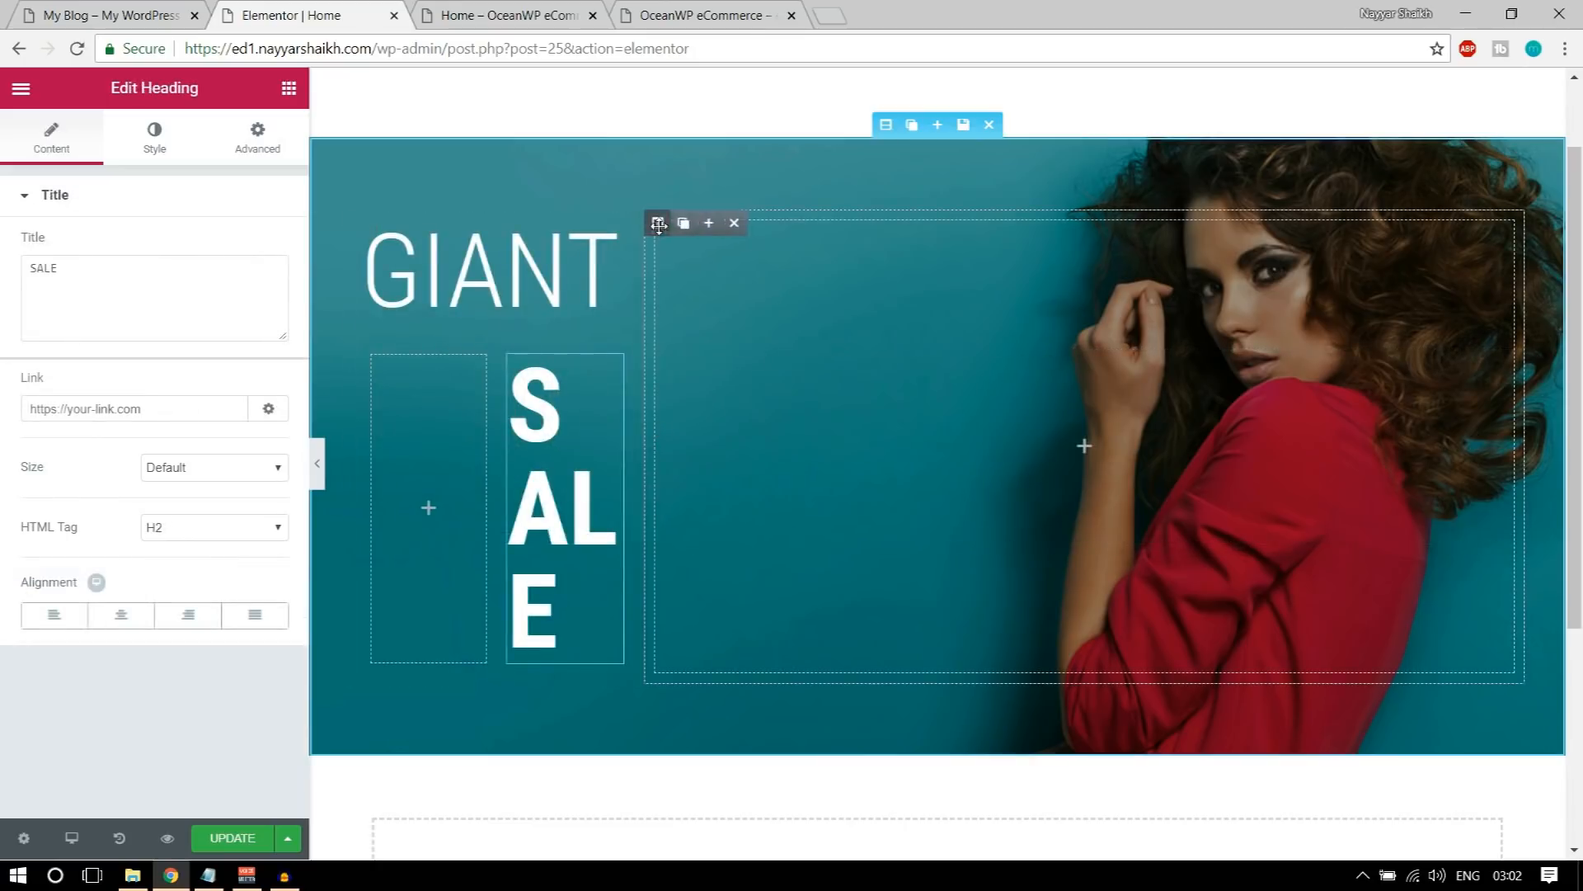
click(734, 223)
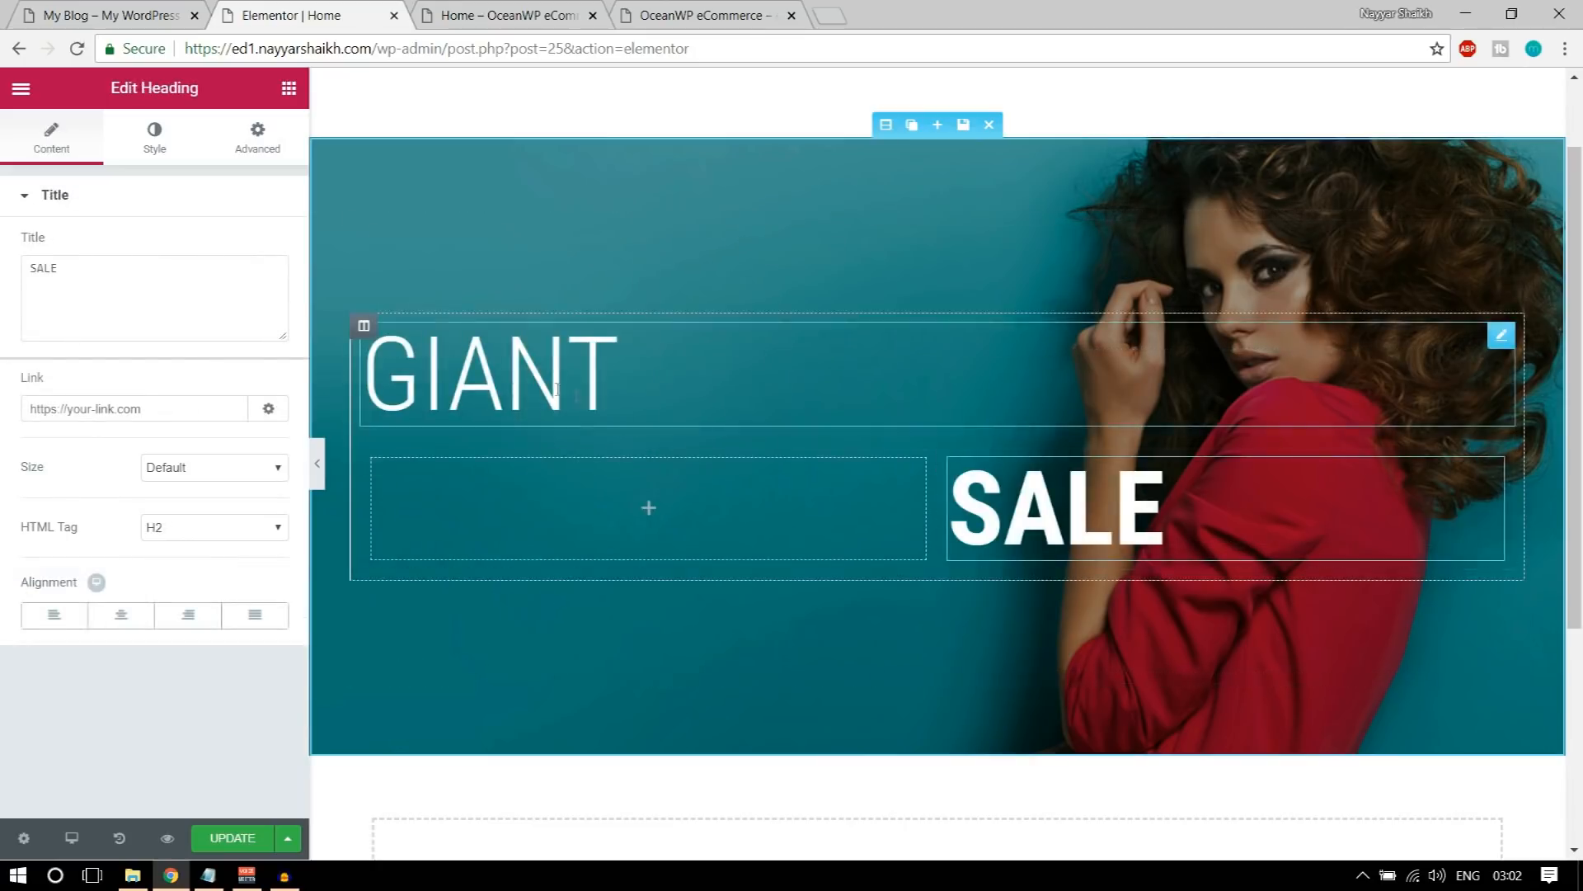
Step: Move the GIANT heading into the first inner column, narrow that column to bring SALE close beside it, and update the page
drag(1501, 335, 610, 454)
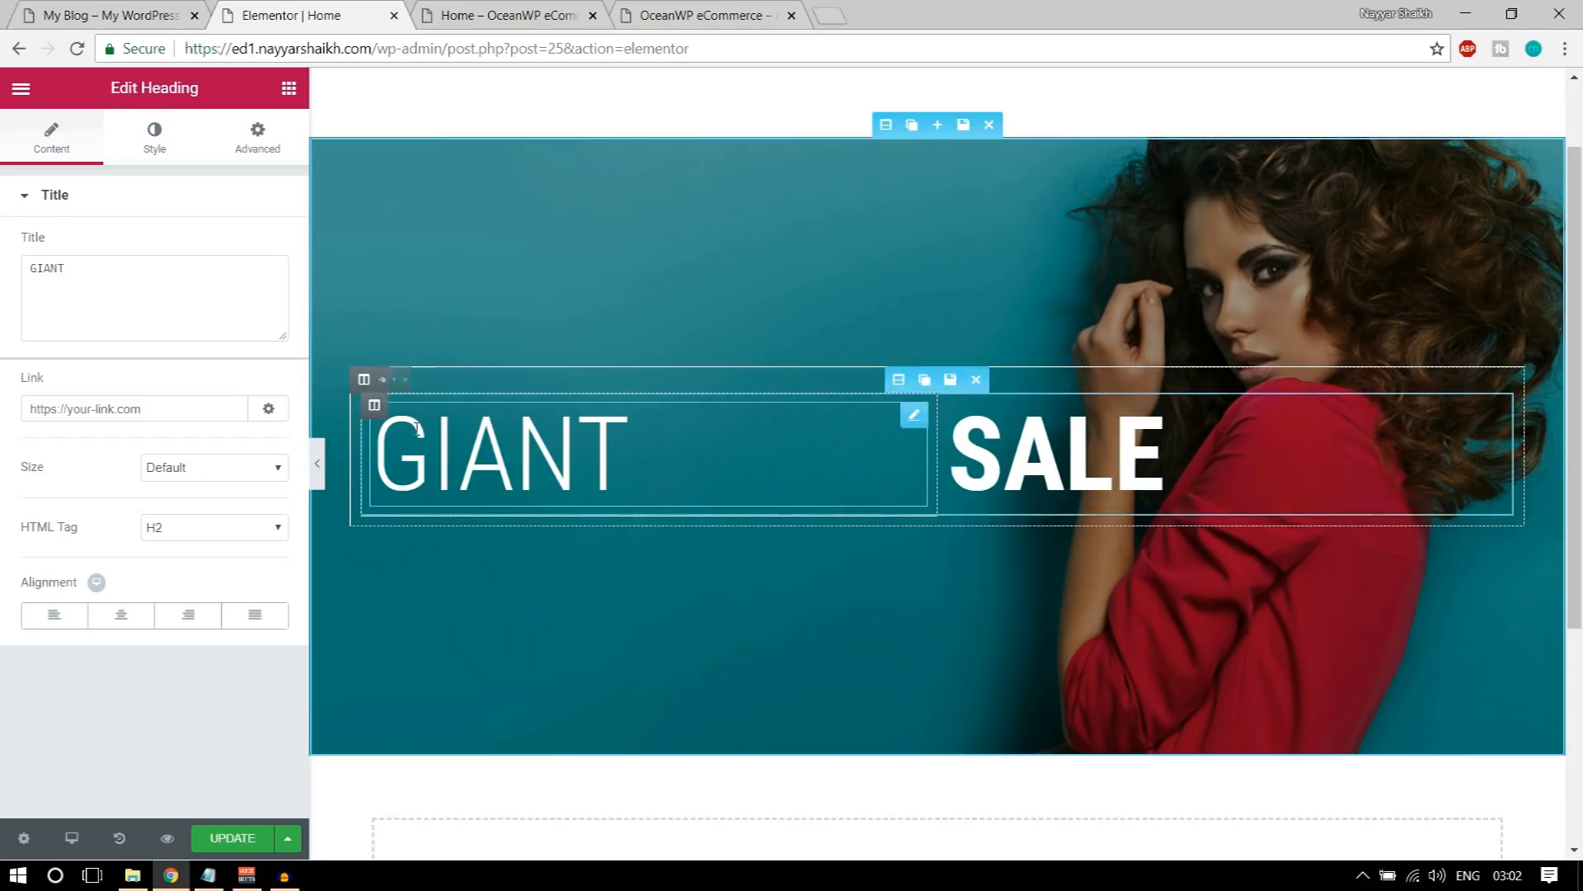
drag(950, 458, 648, 446)
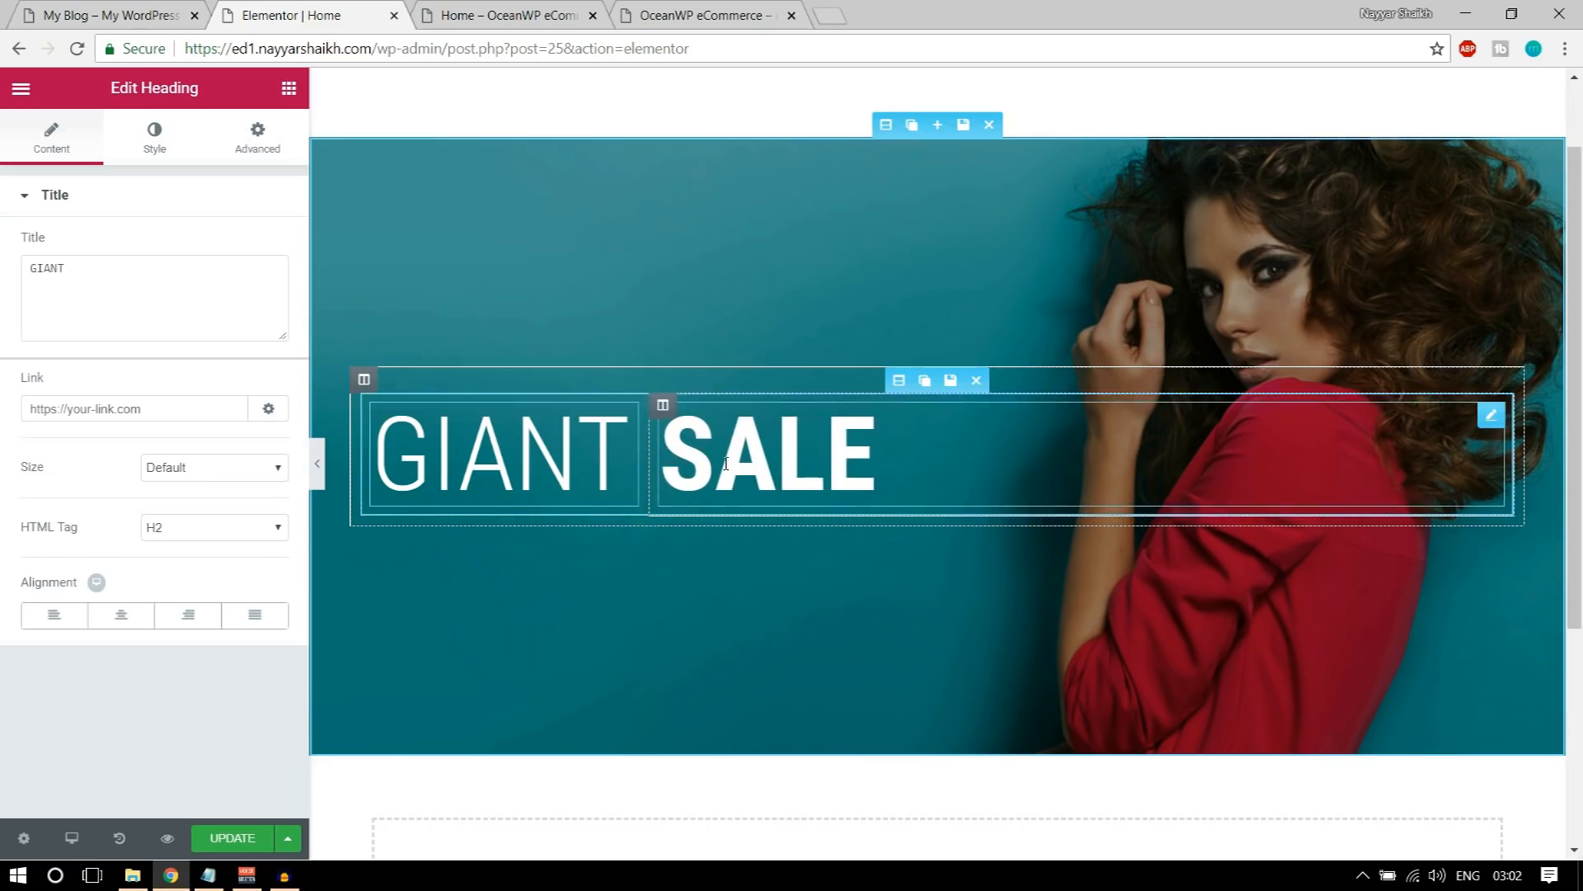
click(212, 840)
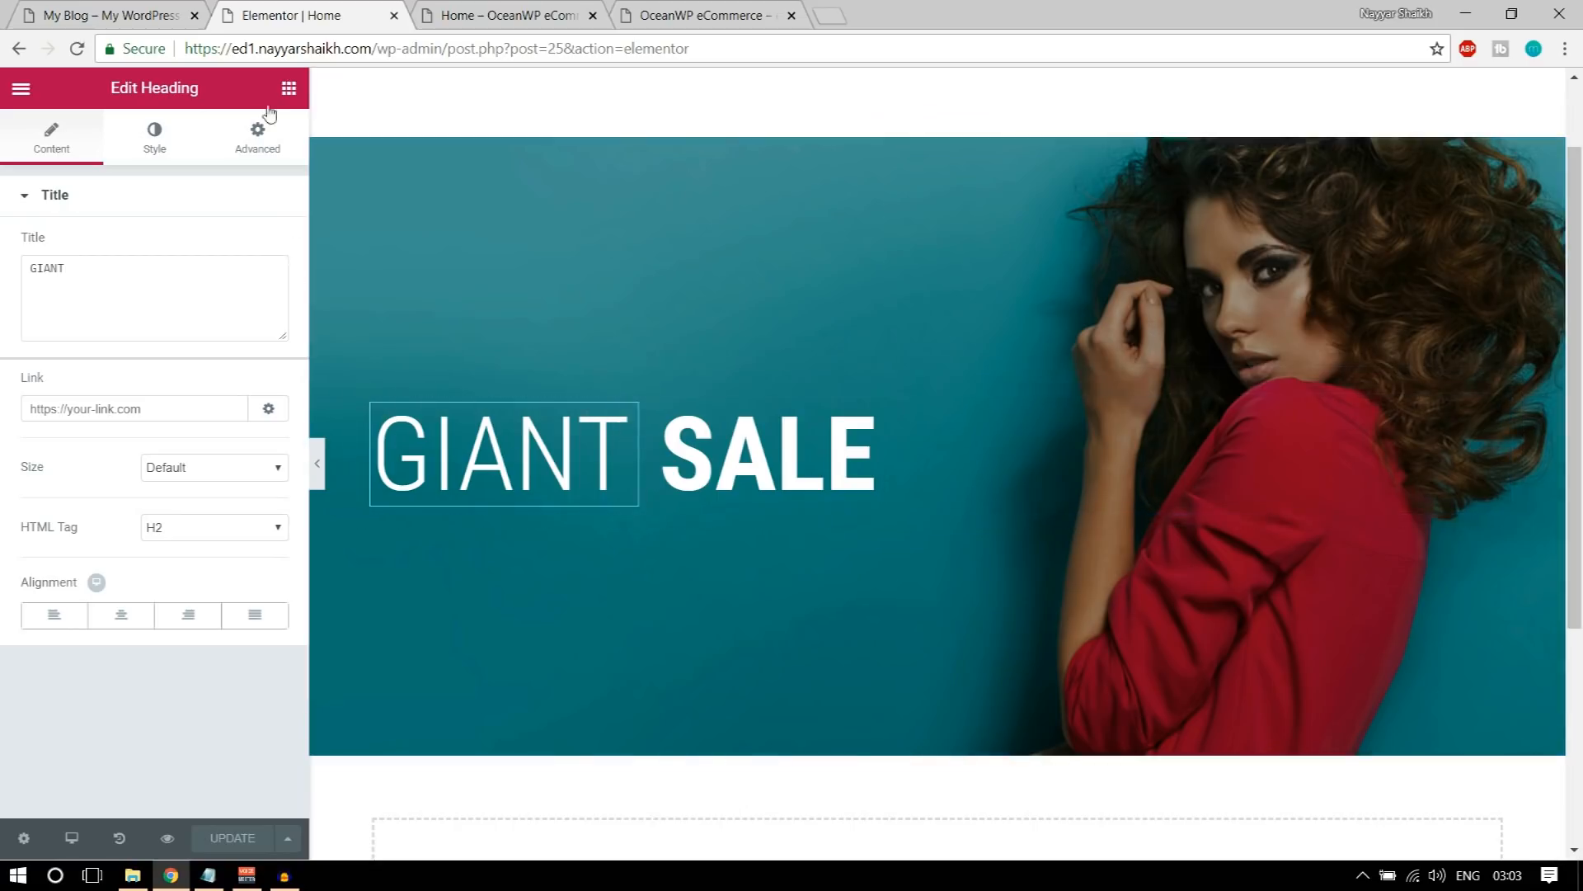
Step: Recheck the demo banner's tagline, add a new Heading widget, and place it below the inner section holding GIANT SALE
click(142, 25)
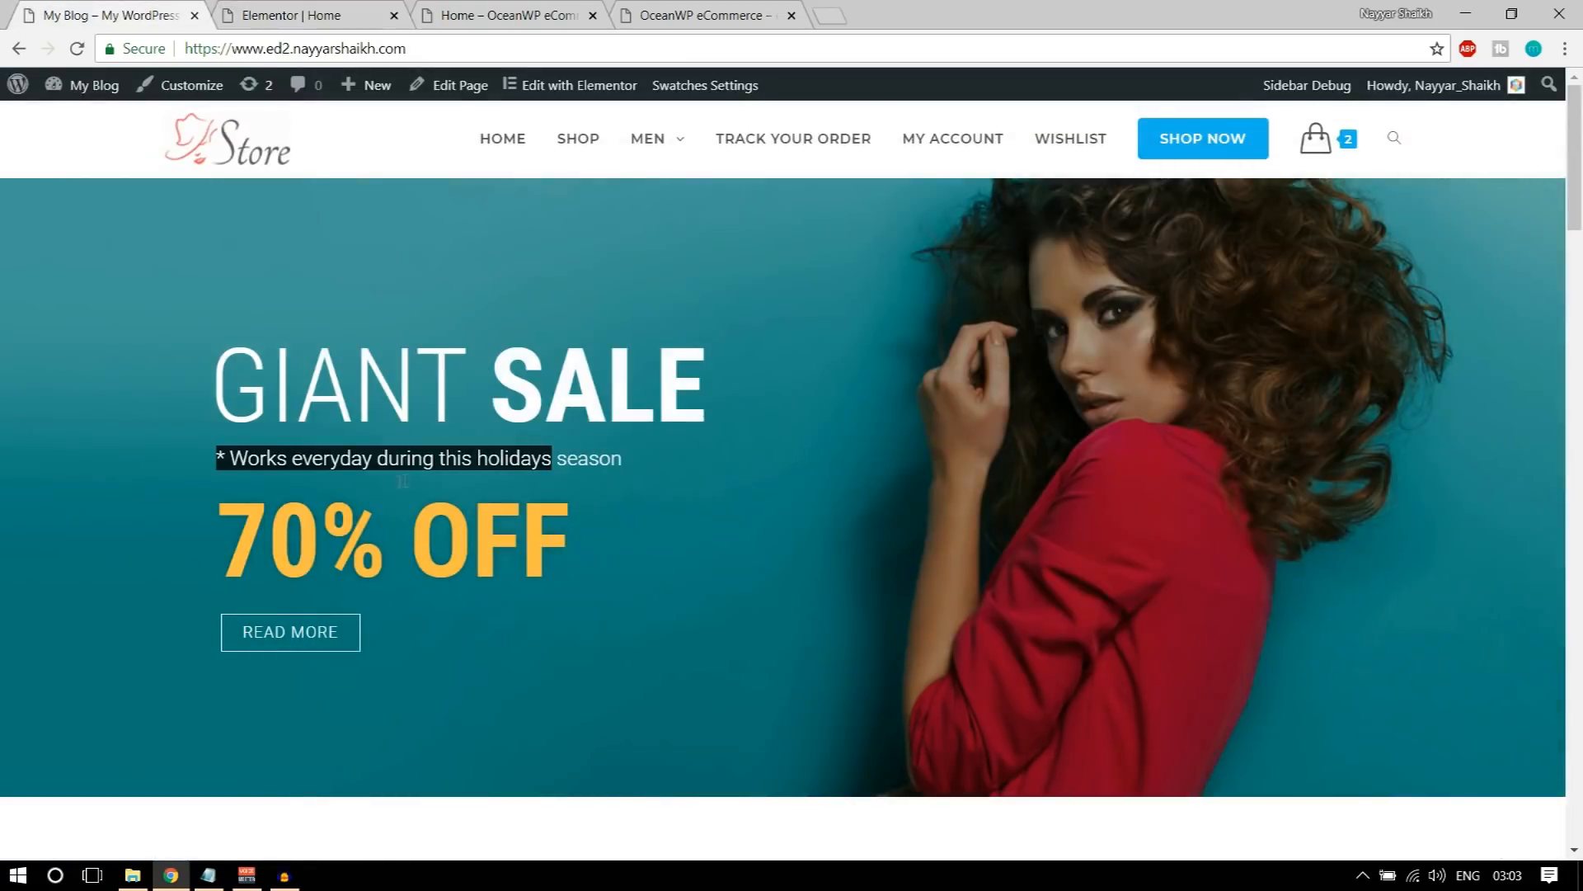
click(187, 447)
drag(187, 447, 683, 457)
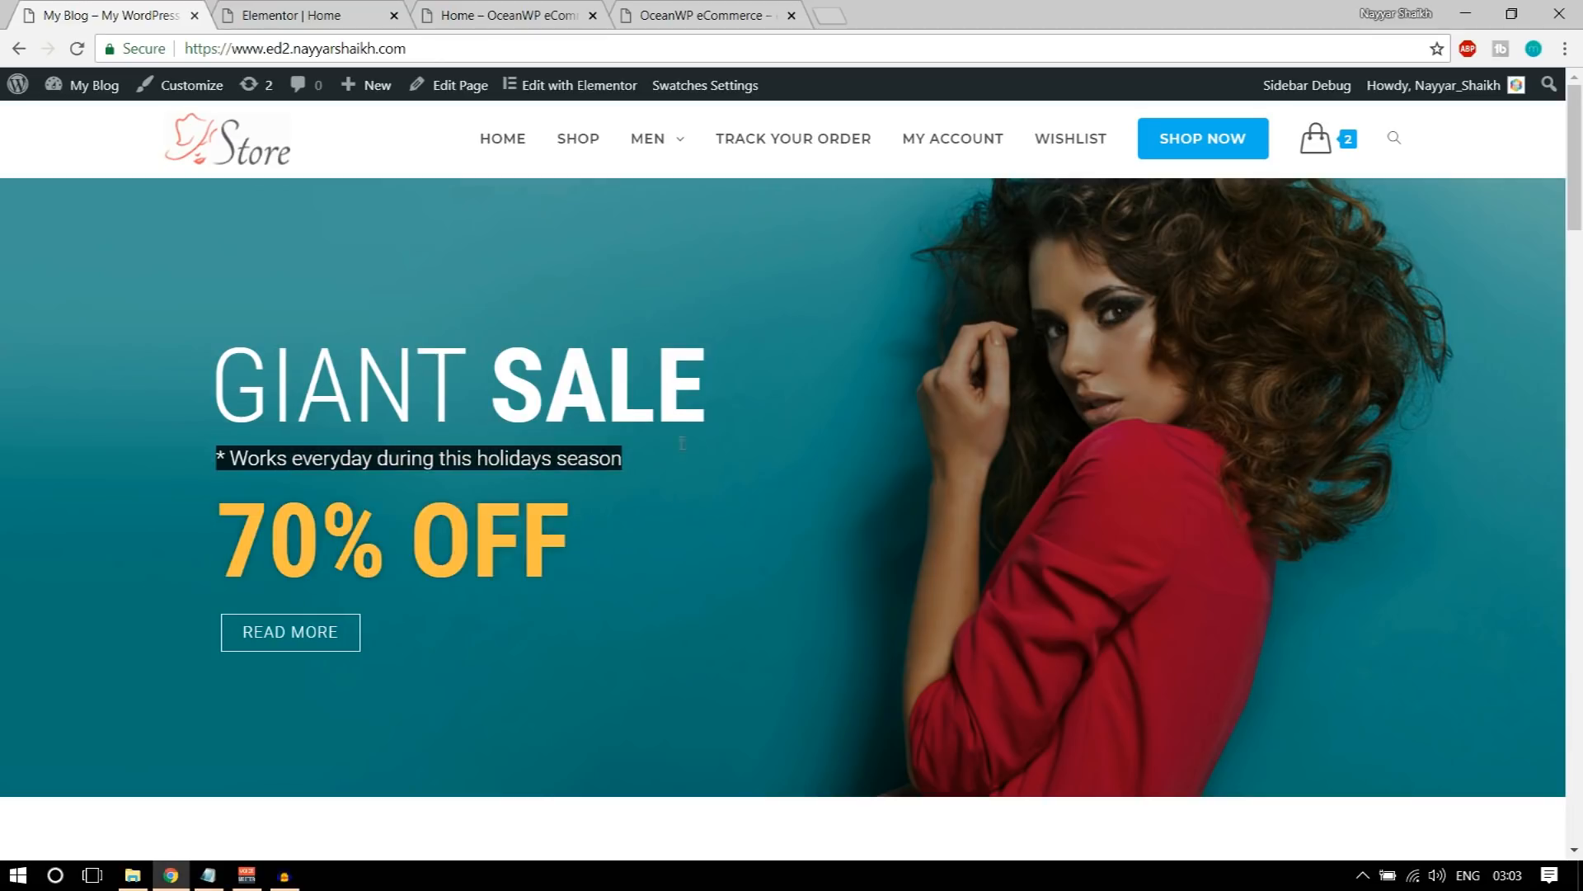
click(291, 11)
click(290, 90)
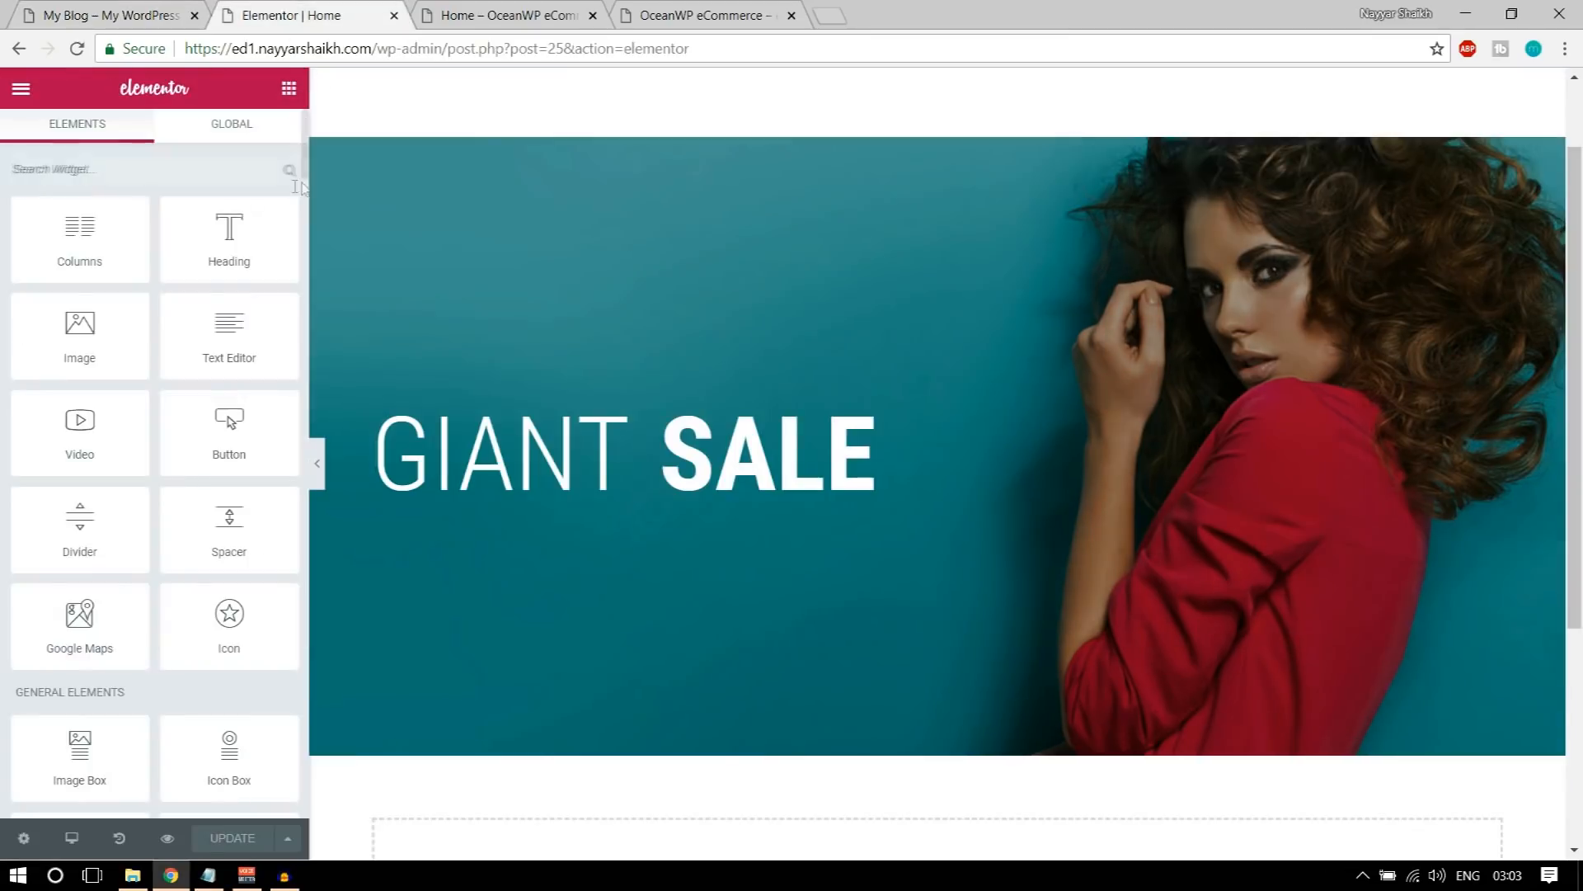
drag(229, 239, 573, 455)
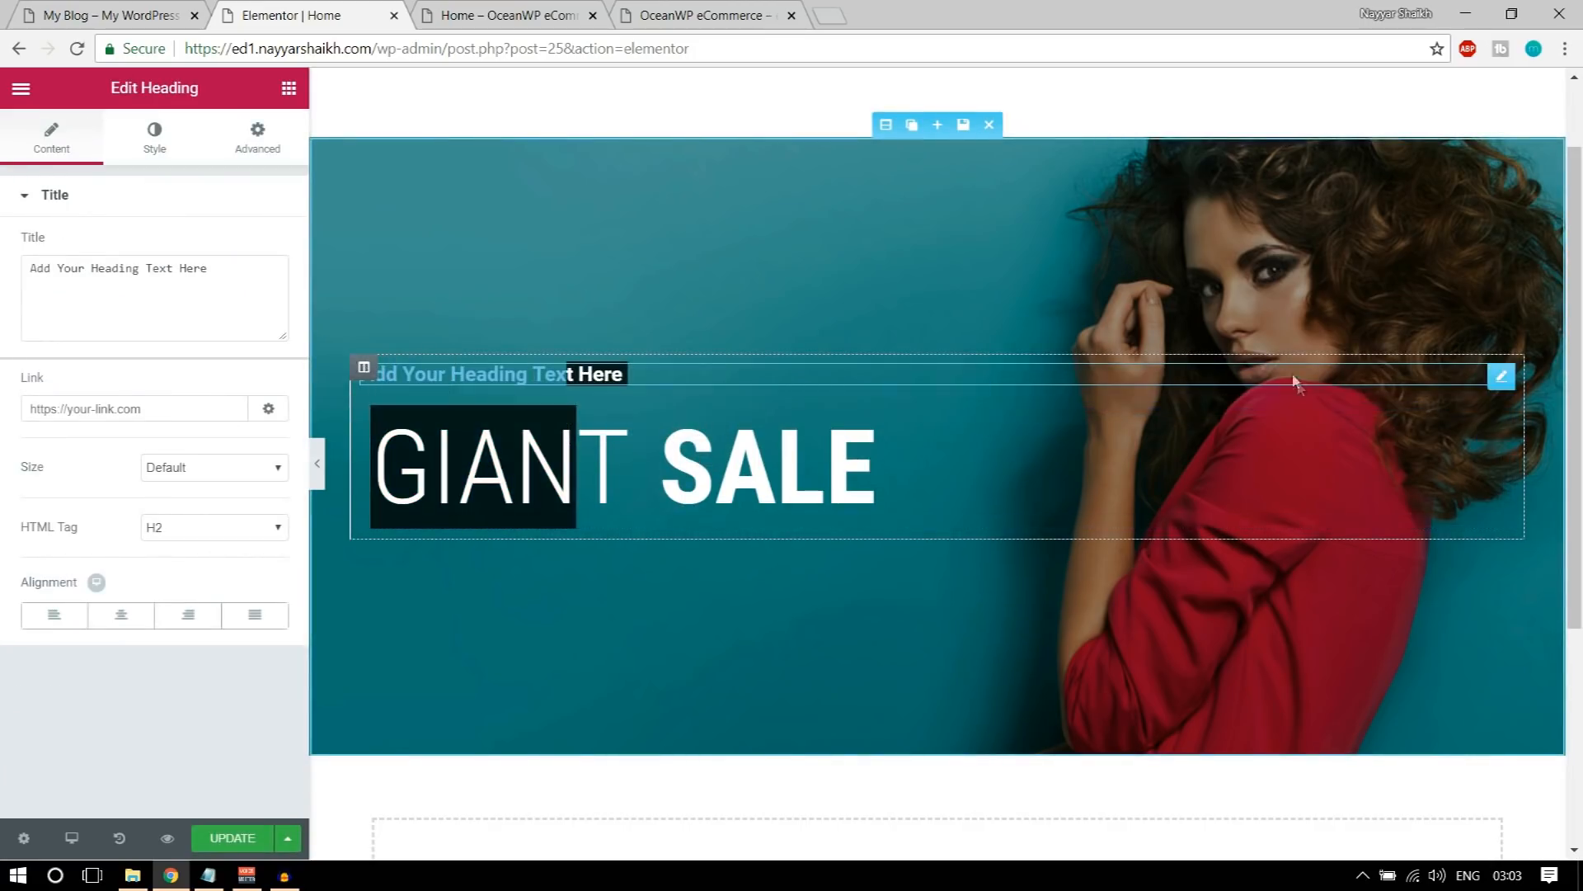
drag(1497, 376, 1434, 501)
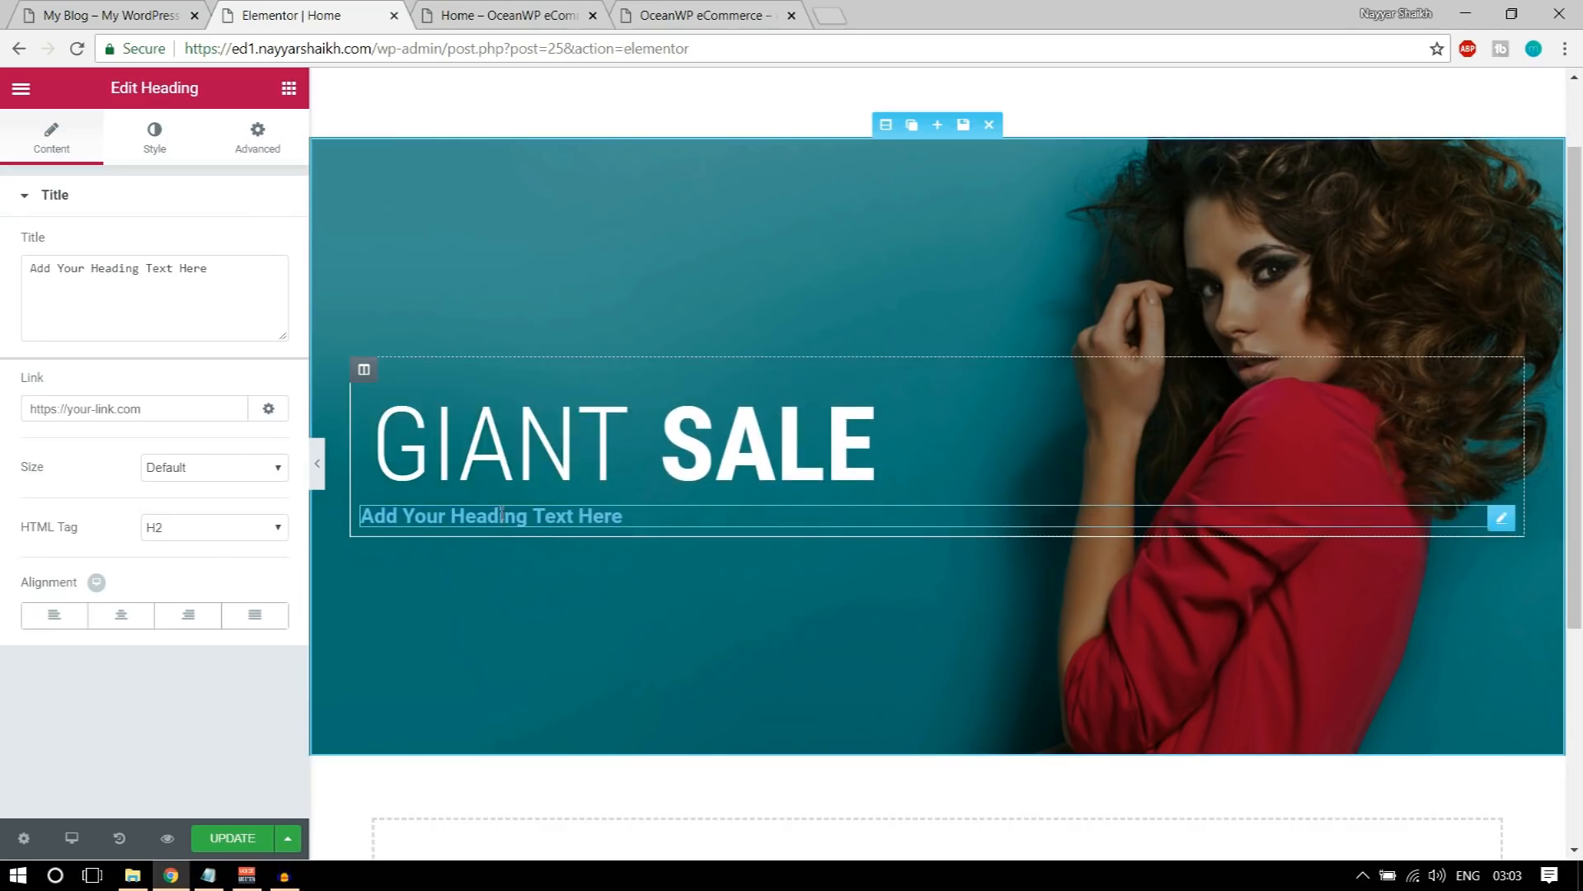
Step: Replace the new heading's text with "* Works everyday during this holidays season" and set its text color to white, #ffffff
click(243, 299)
key(ctrl+a)
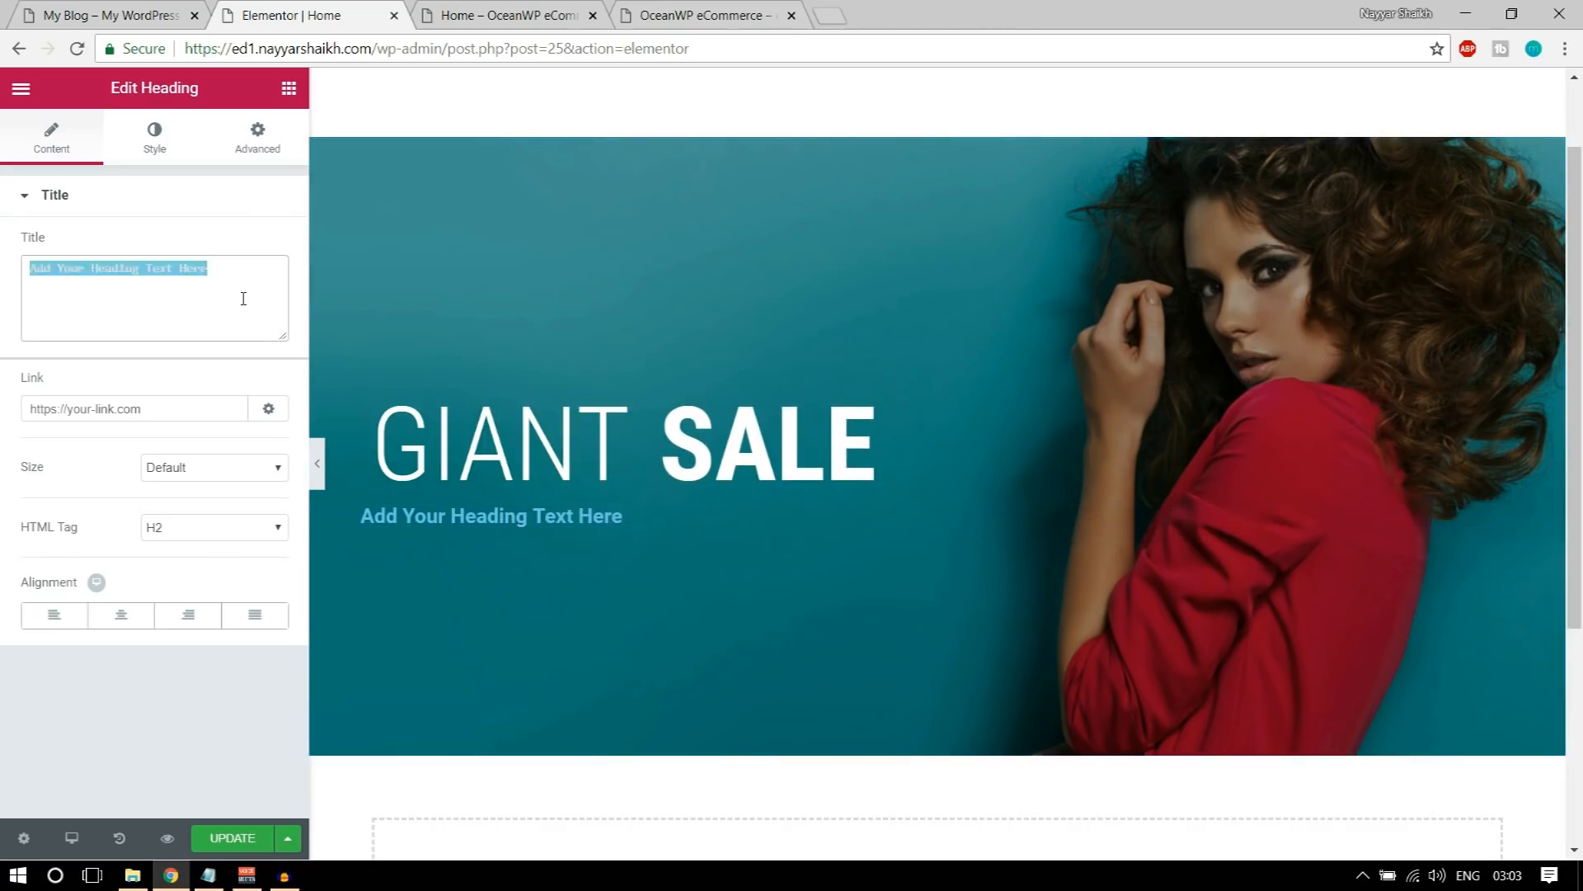
text(* Works everyday during this holidays season)
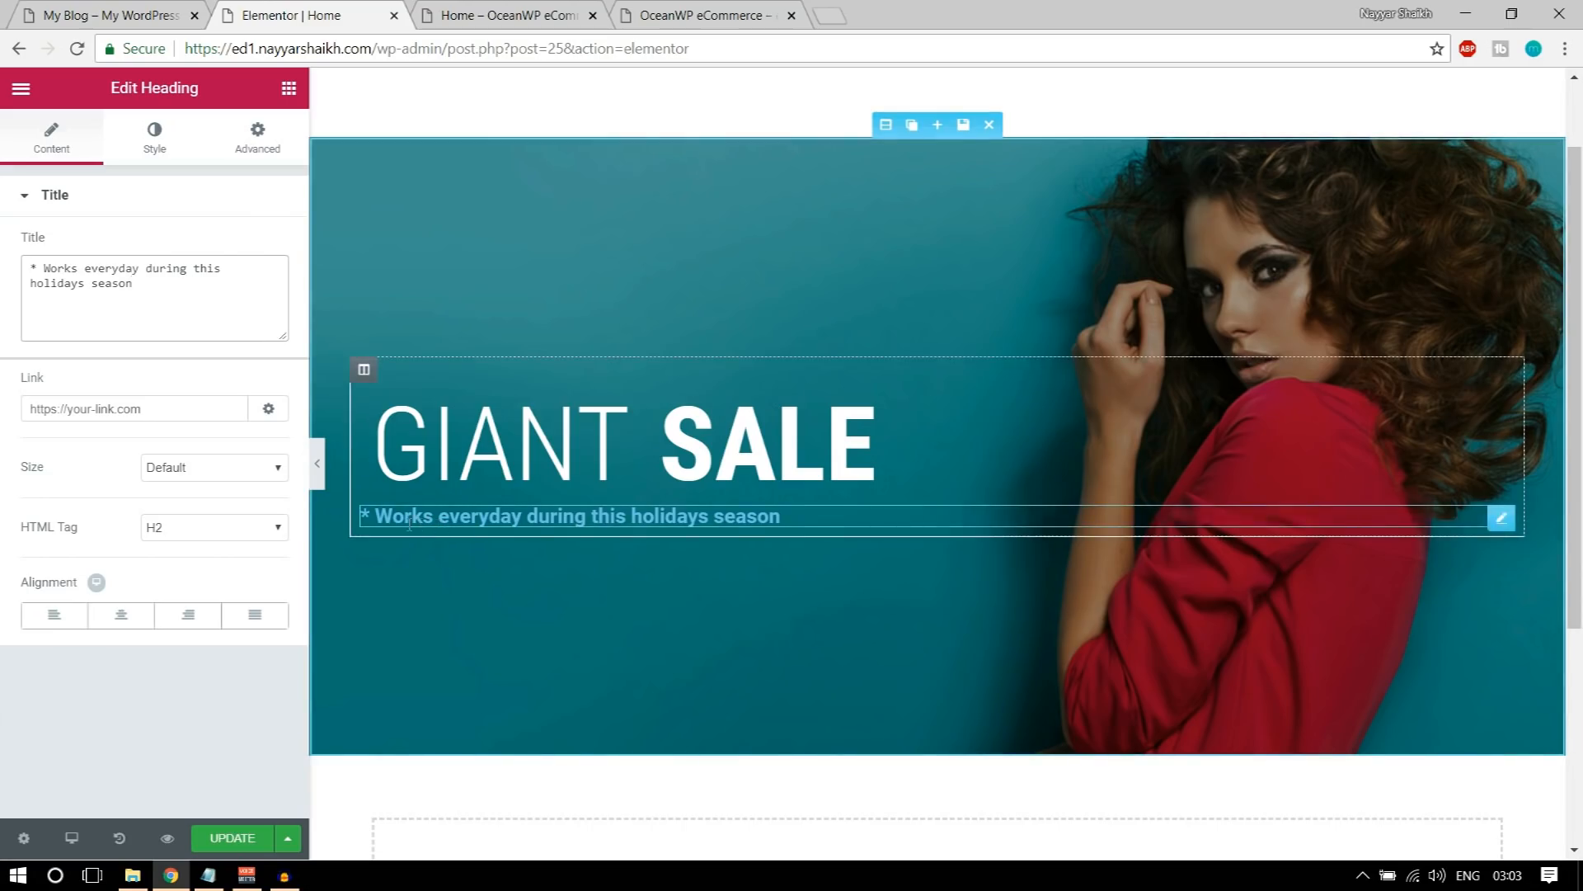
click(154, 133)
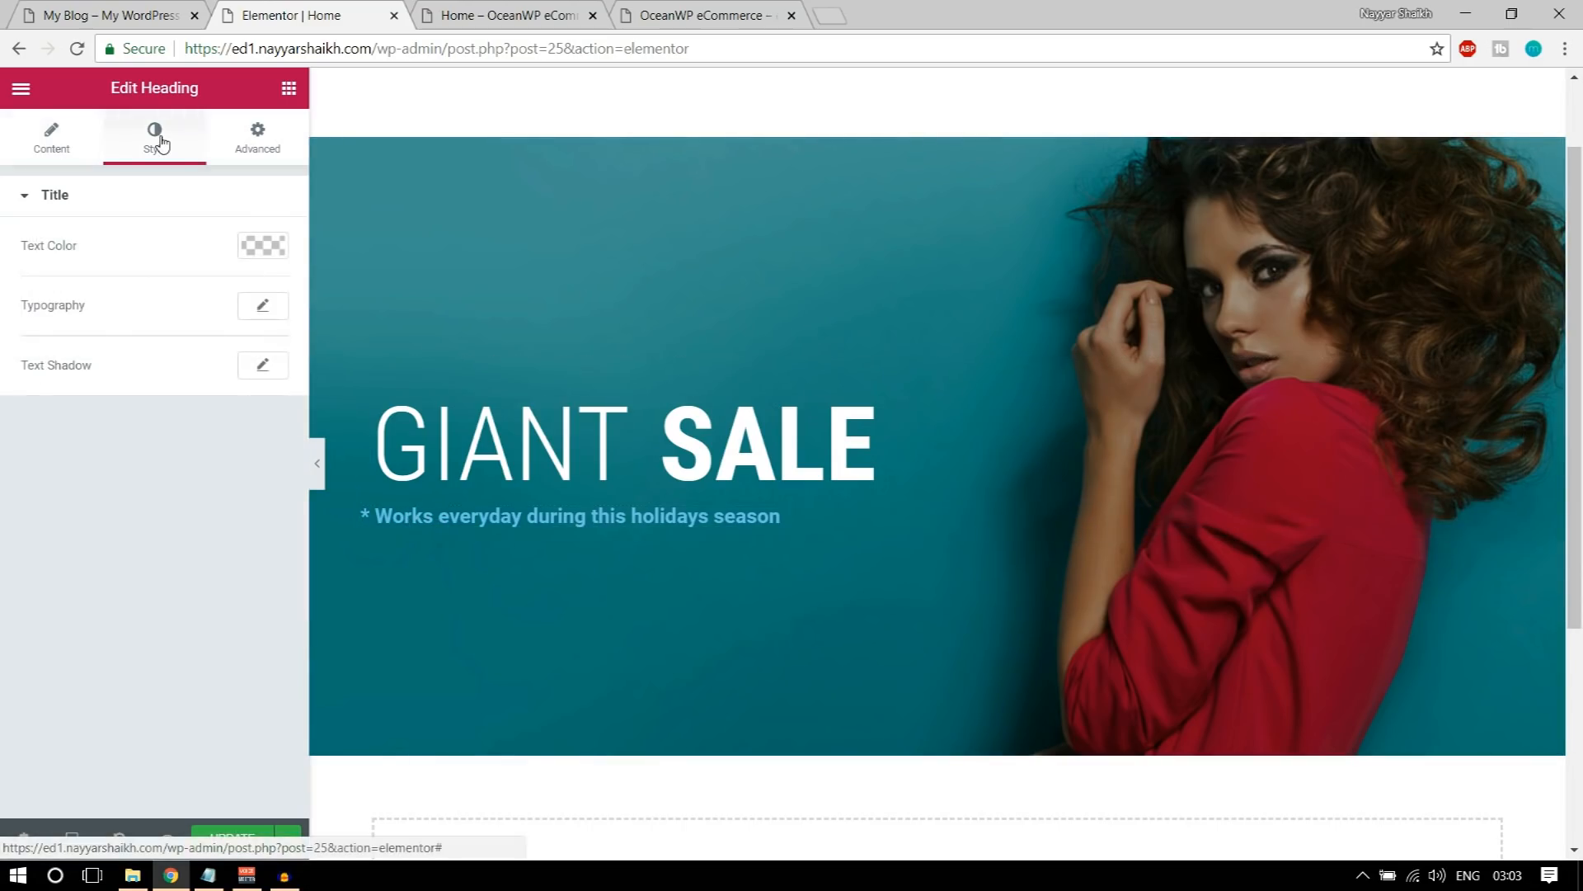
click(277, 245)
click(212, 491)
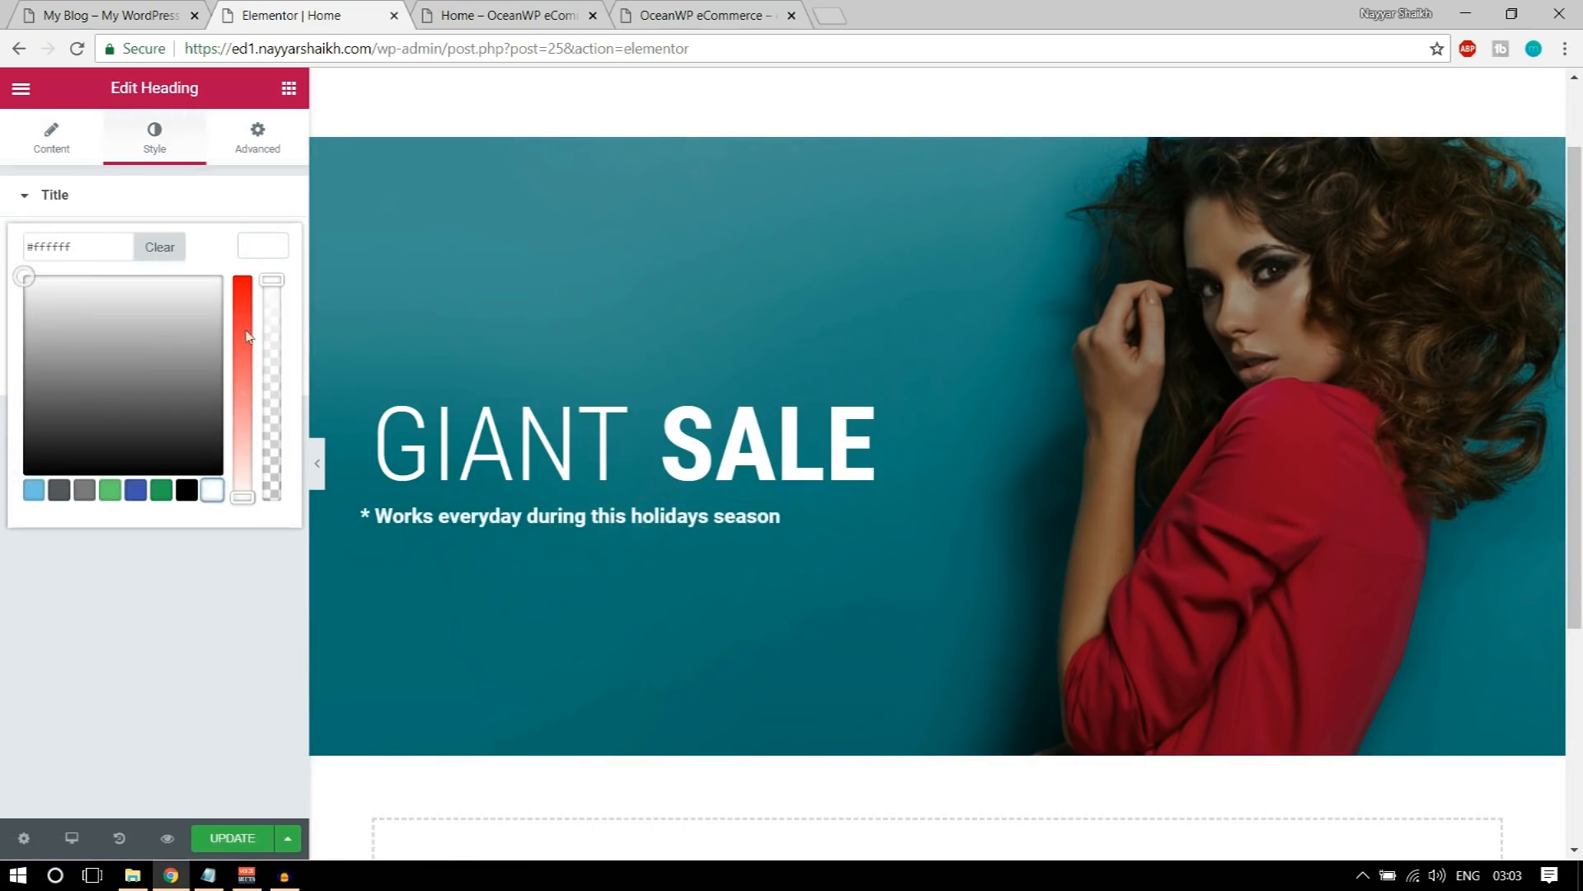
click(269, 252)
Step: Set the tagline's typography to the Roboto font family with weight 300
click(266, 308)
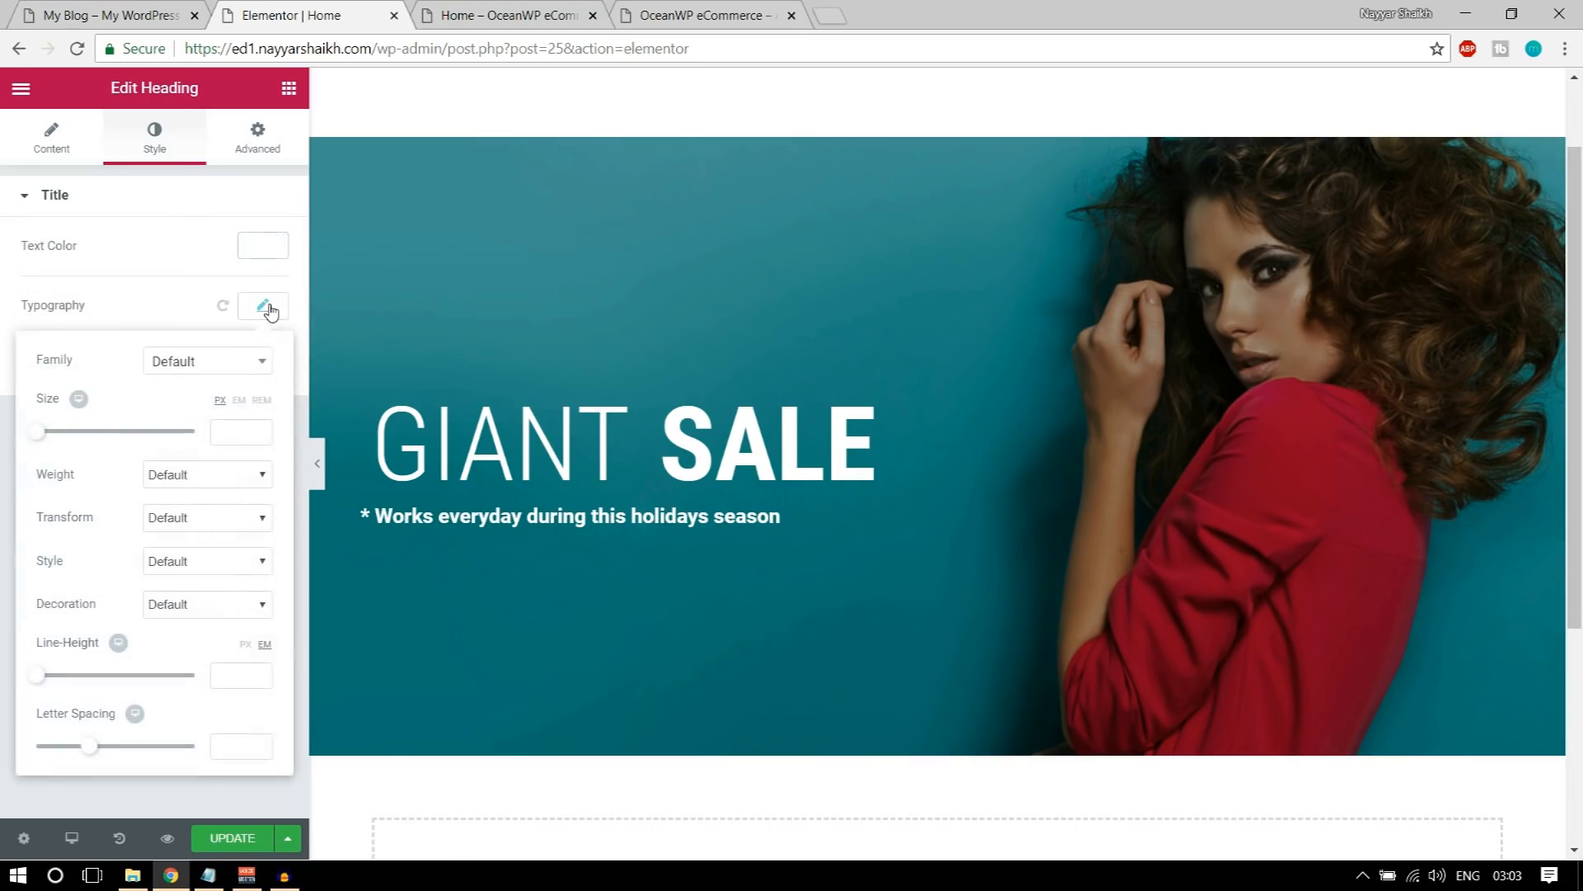
click(215, 365)
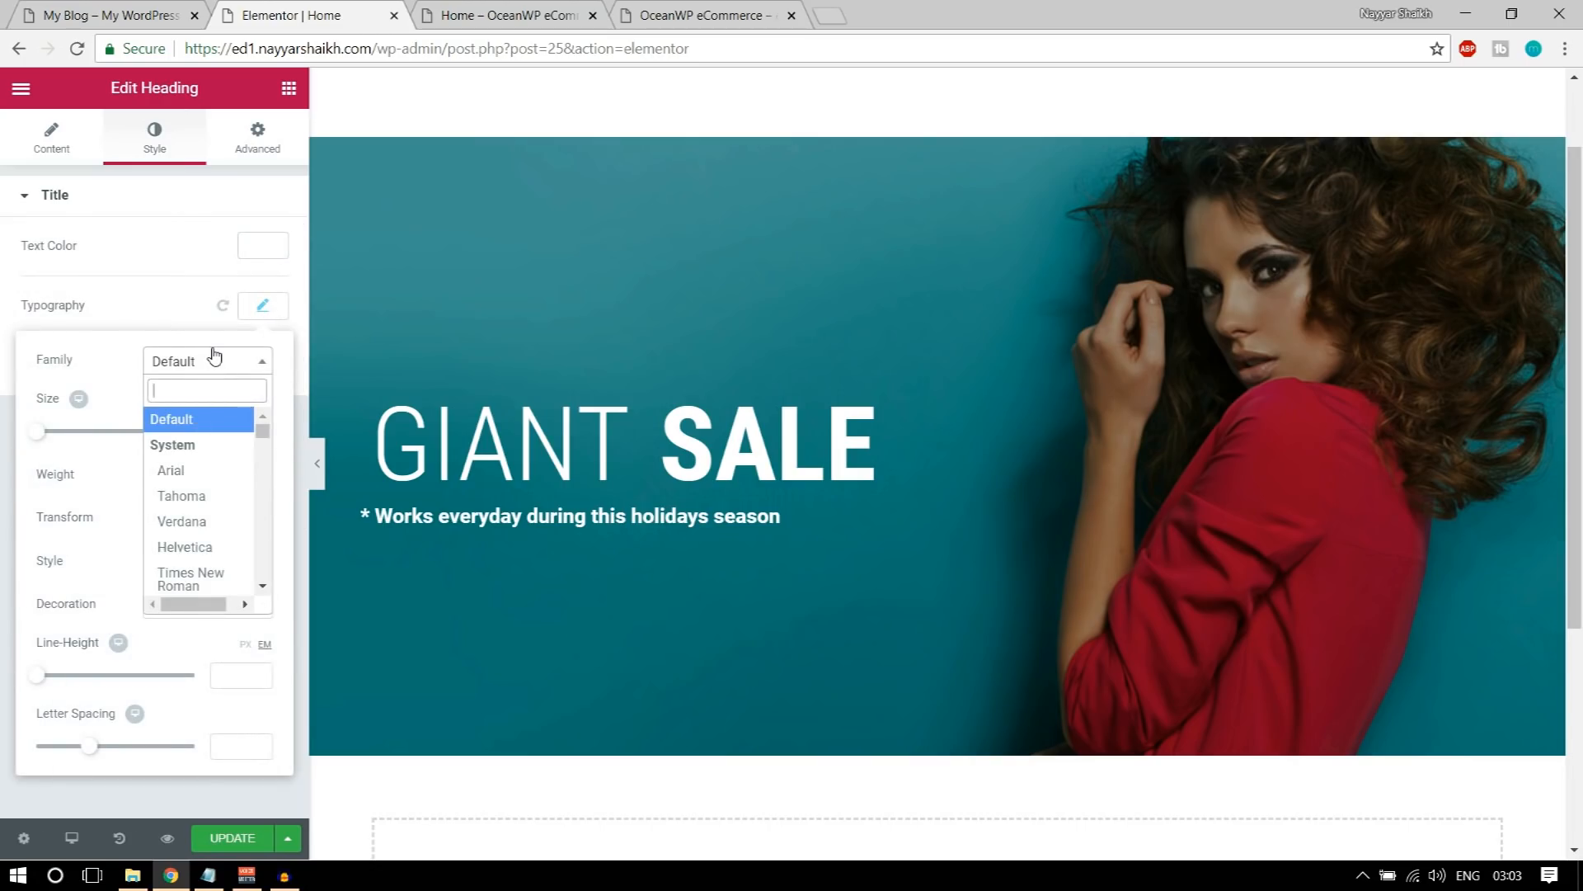
text(robo)
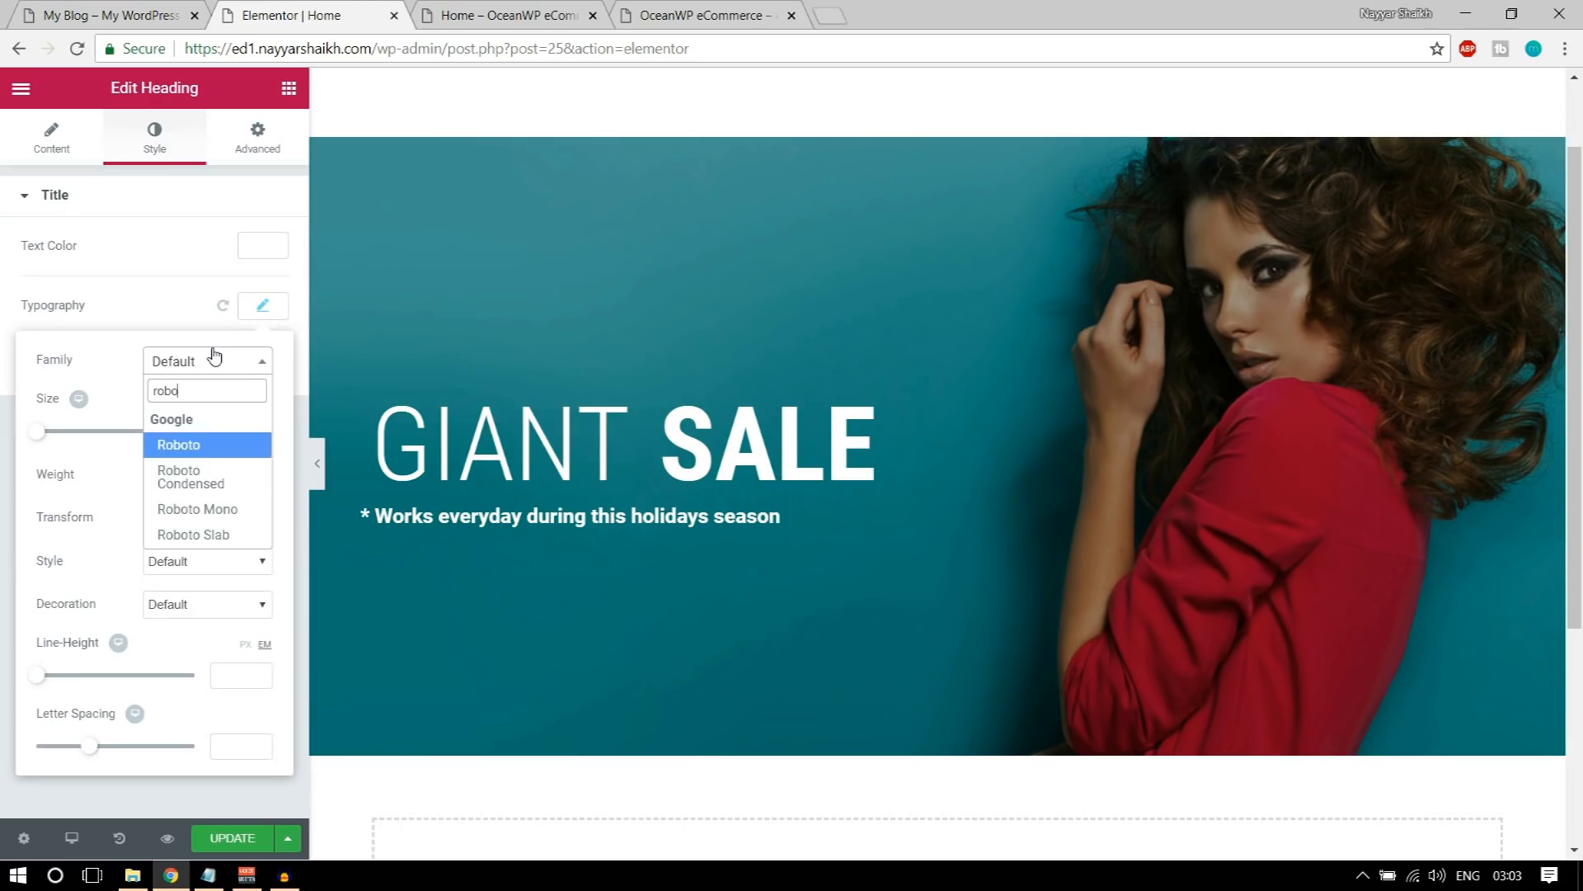
key(Return)
click(190, 479)
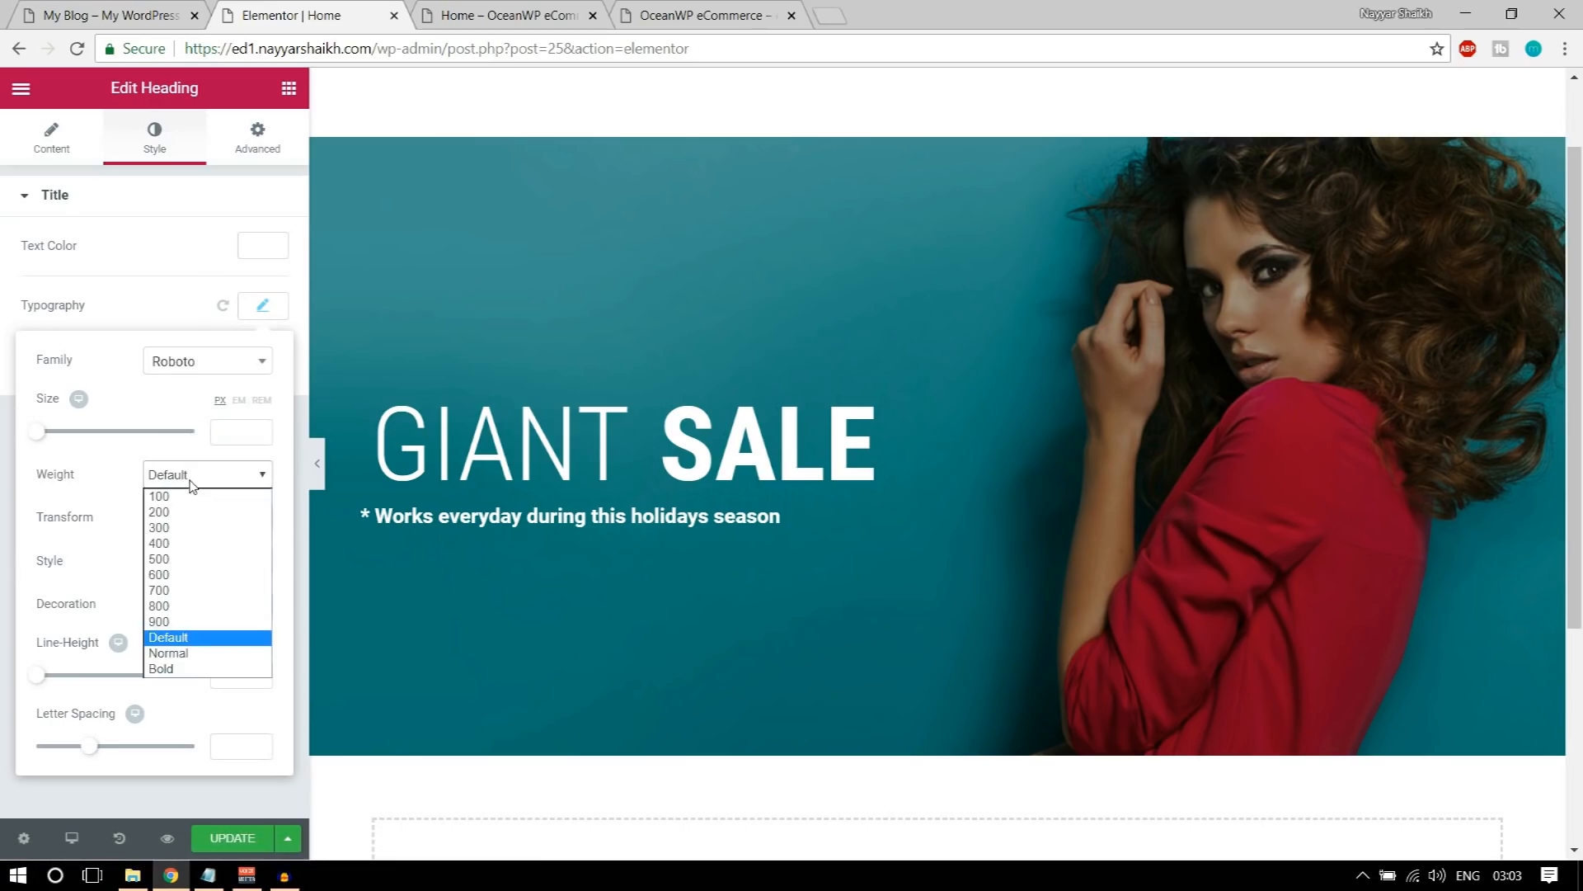
click(190, 529)
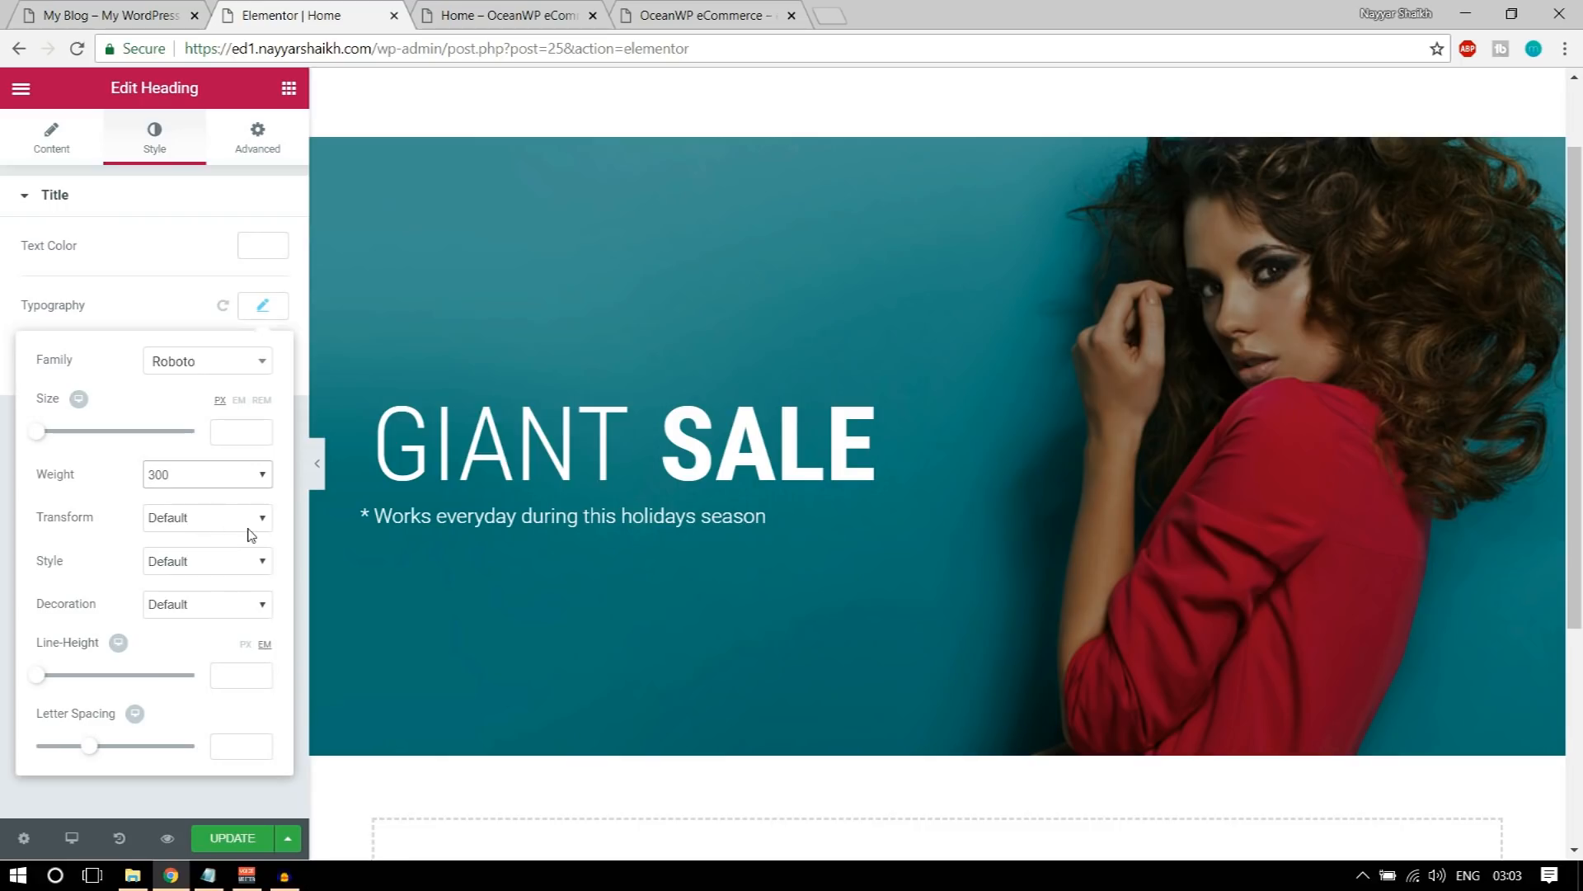
click(257, 317)
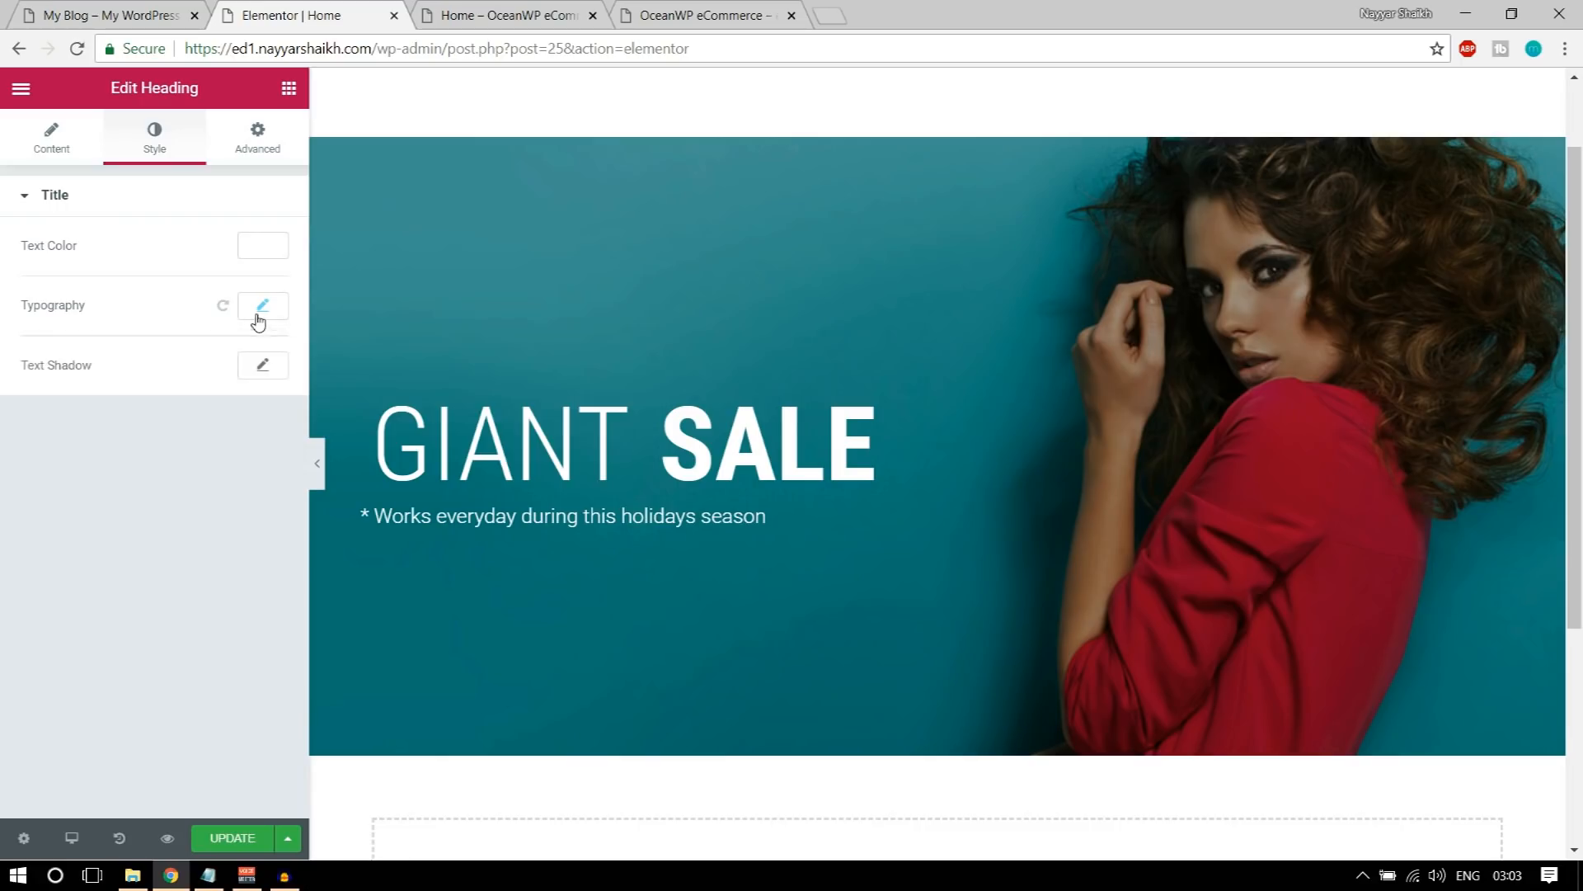
Step: Compare the tagline's left alignment with the demo banner and open the tagline's margin and padding settings
click(54, 10)
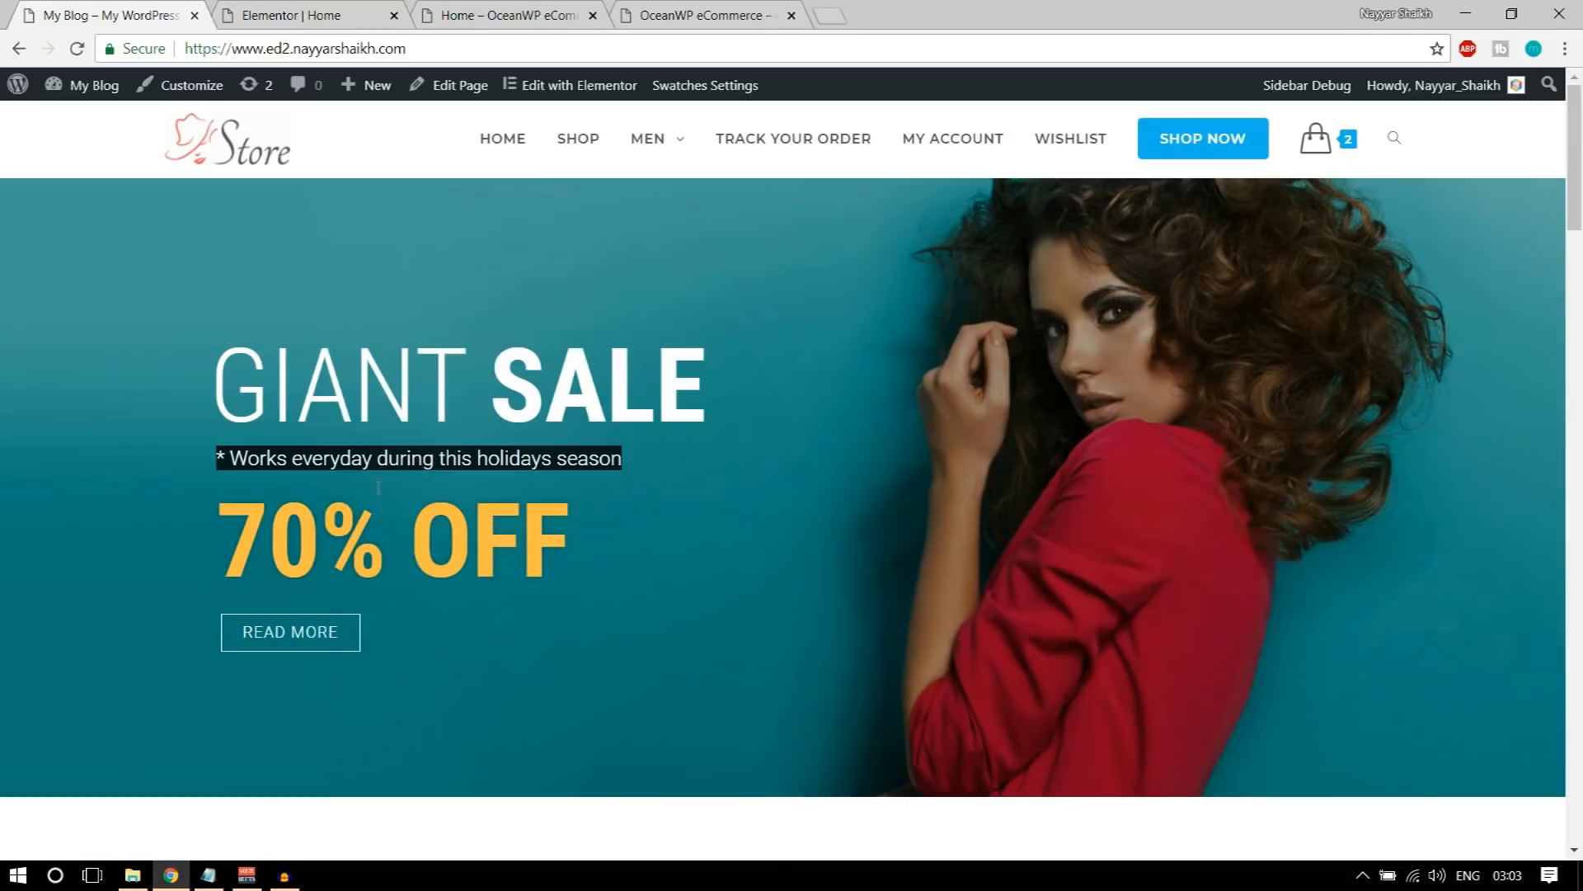
click(221, 396)
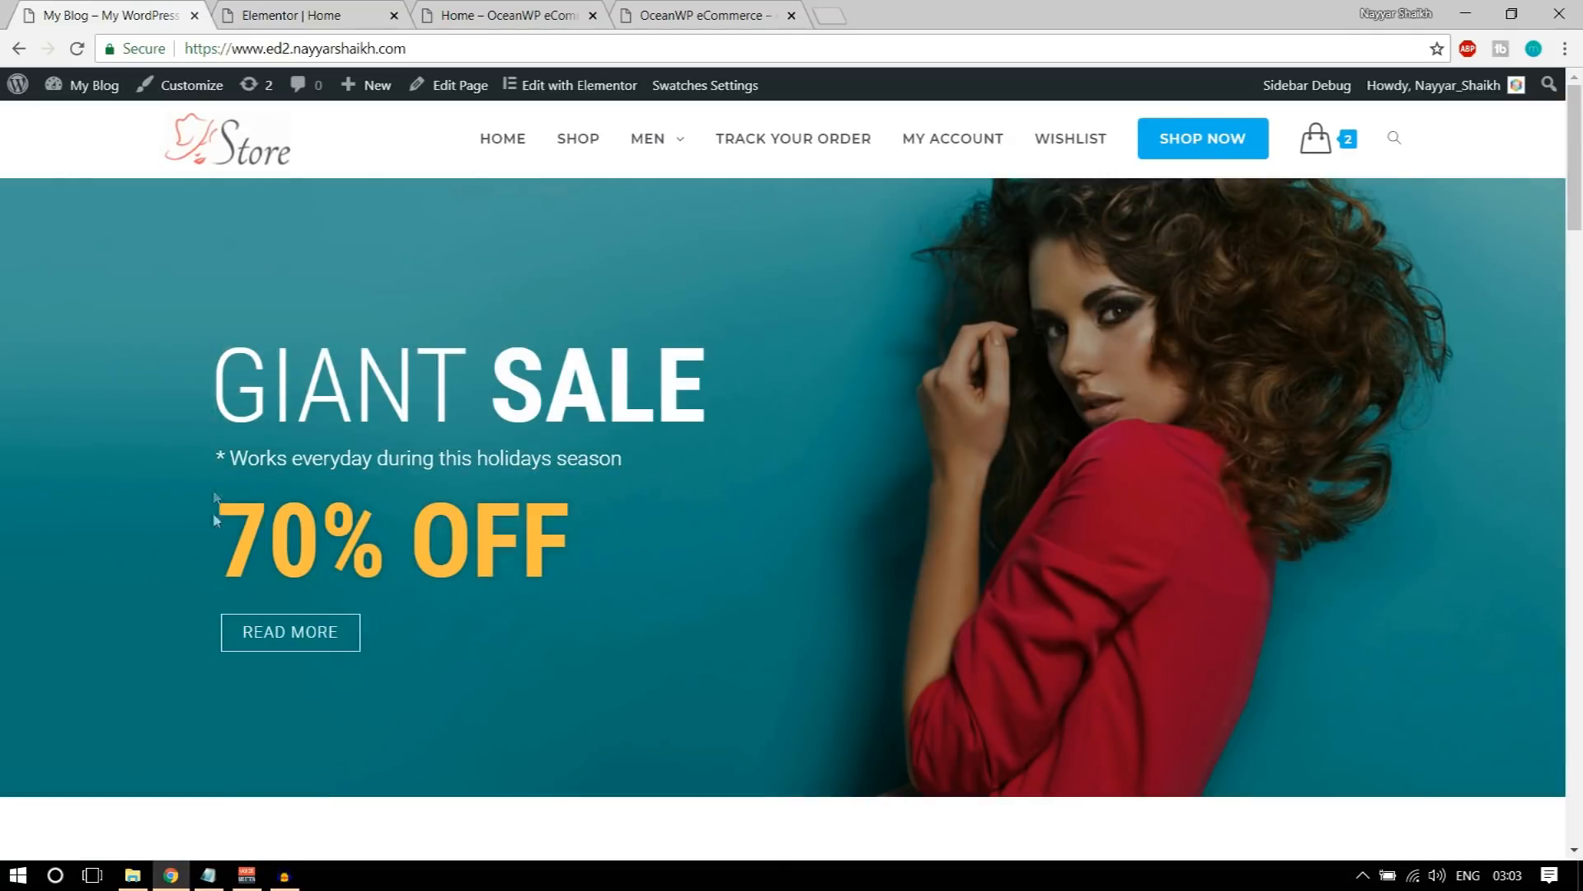
click(290, 15)
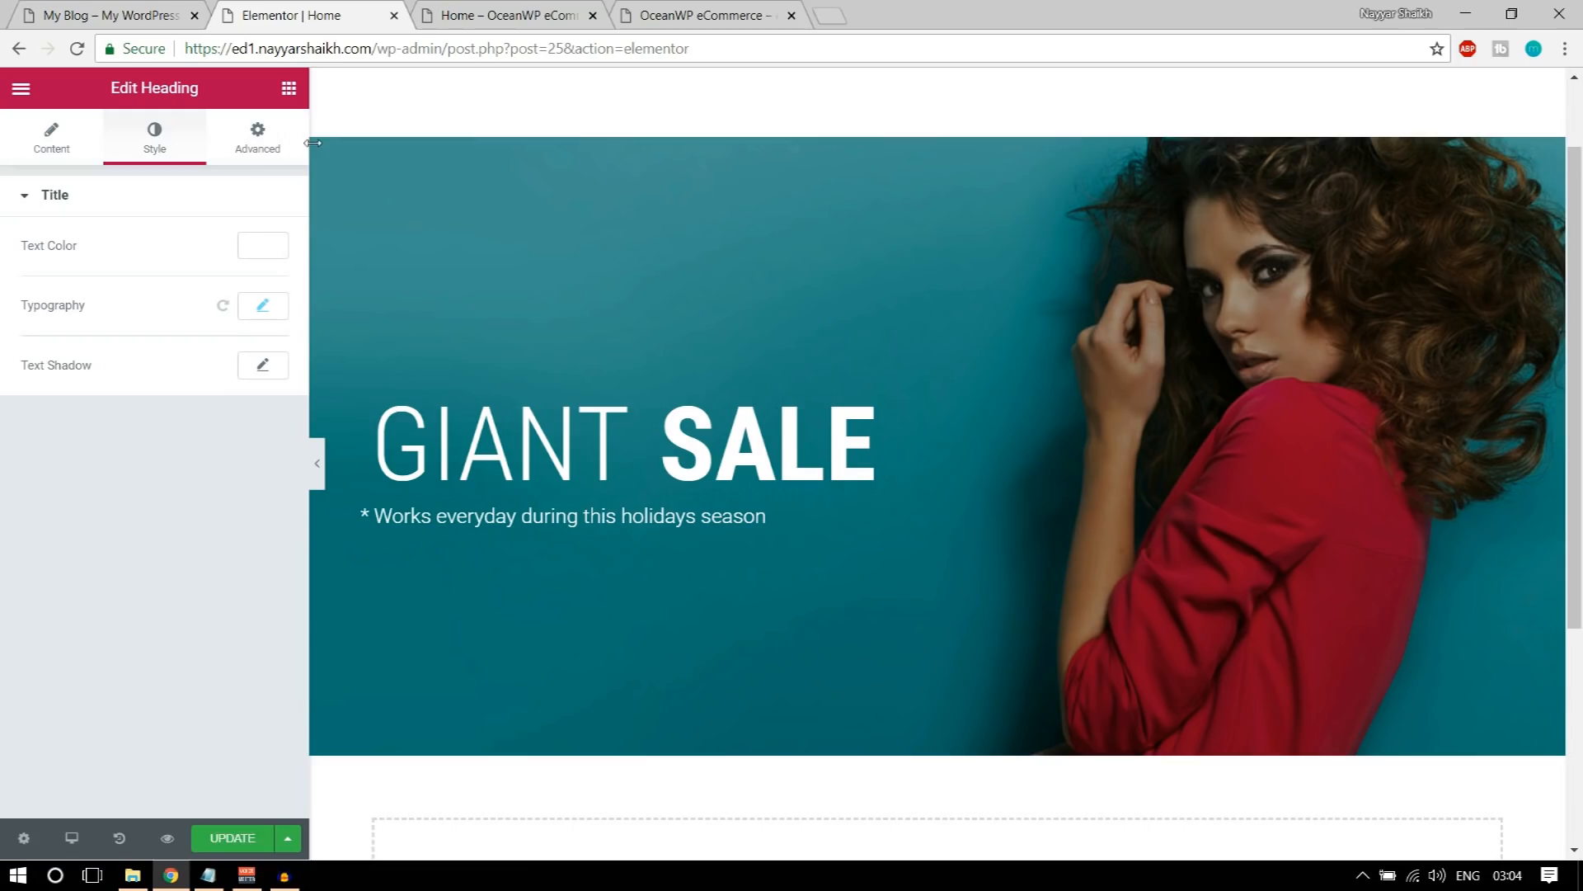
click(262, 157)
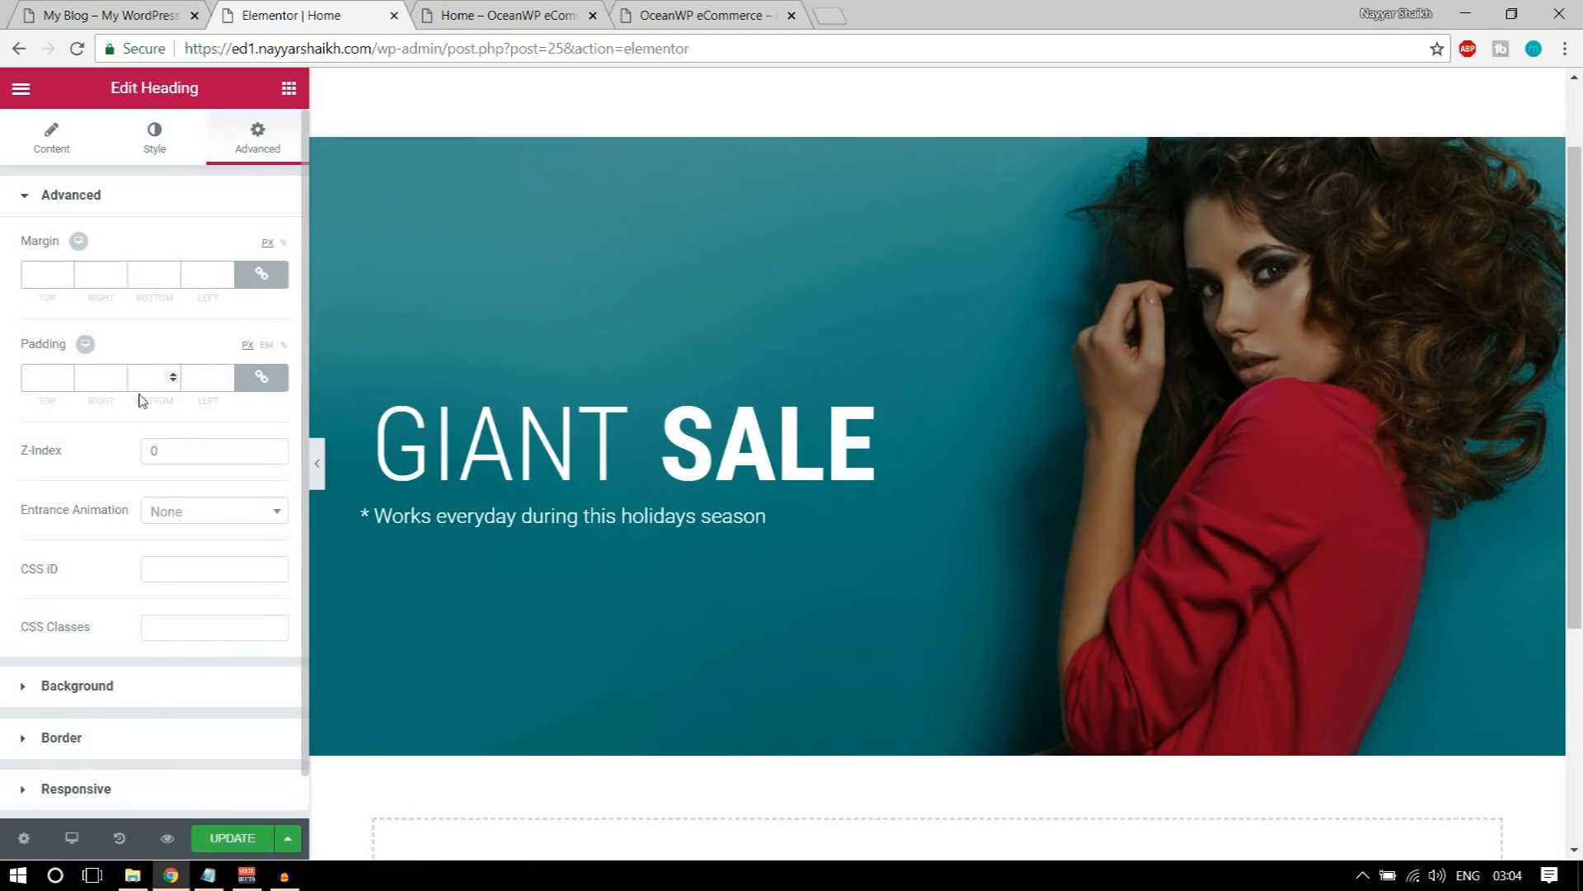
Step: Try a linked 10 px padding on all sides of the tagline and reset it to 0
click(262, 385)
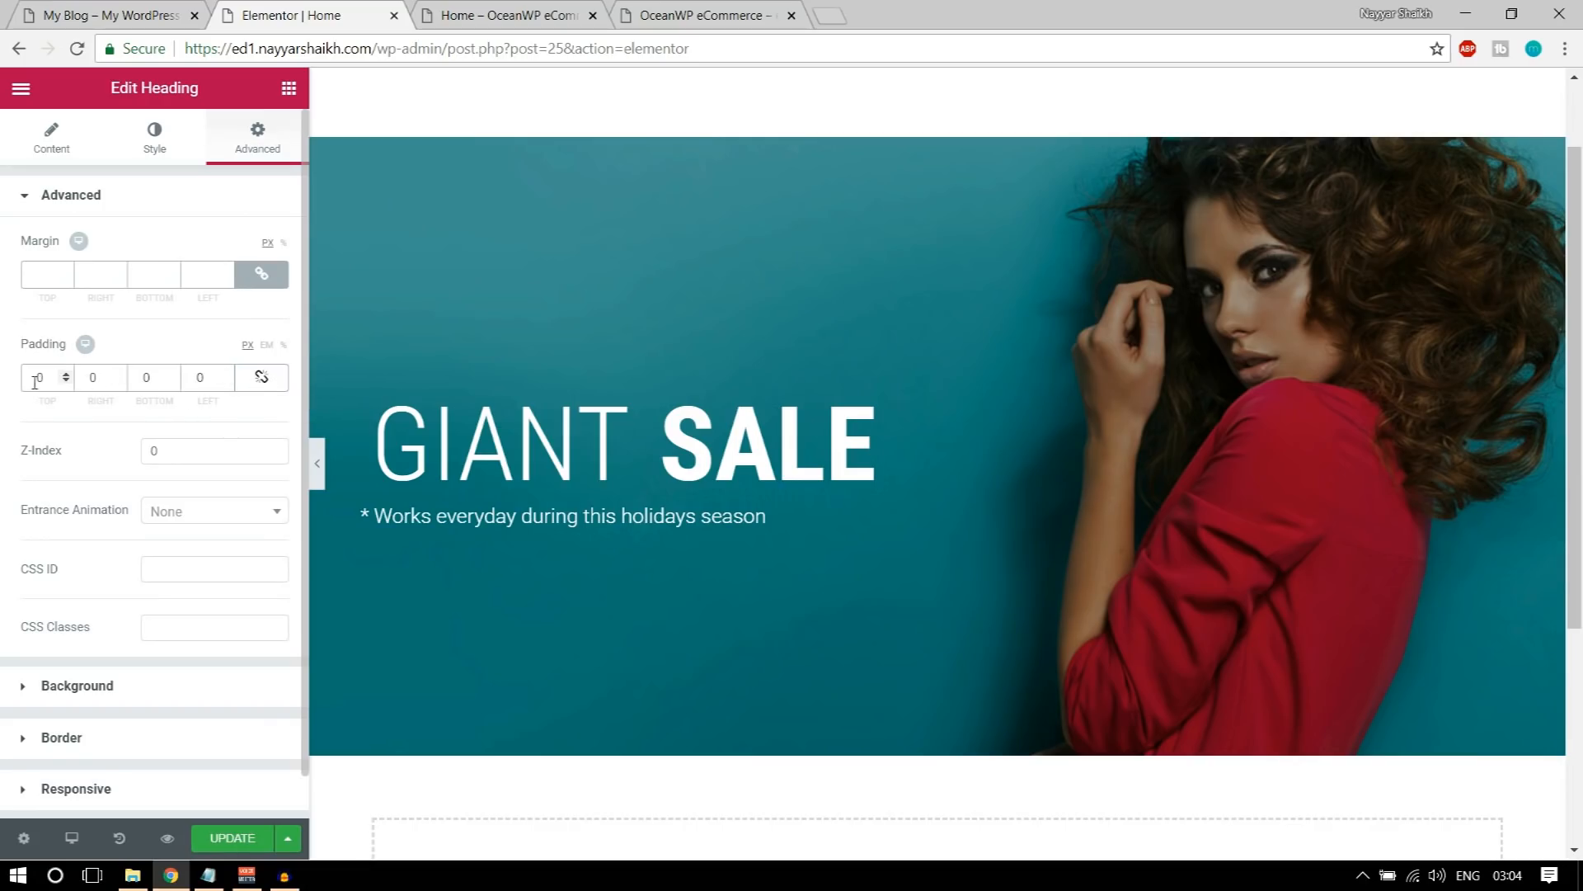
click(263, 388)
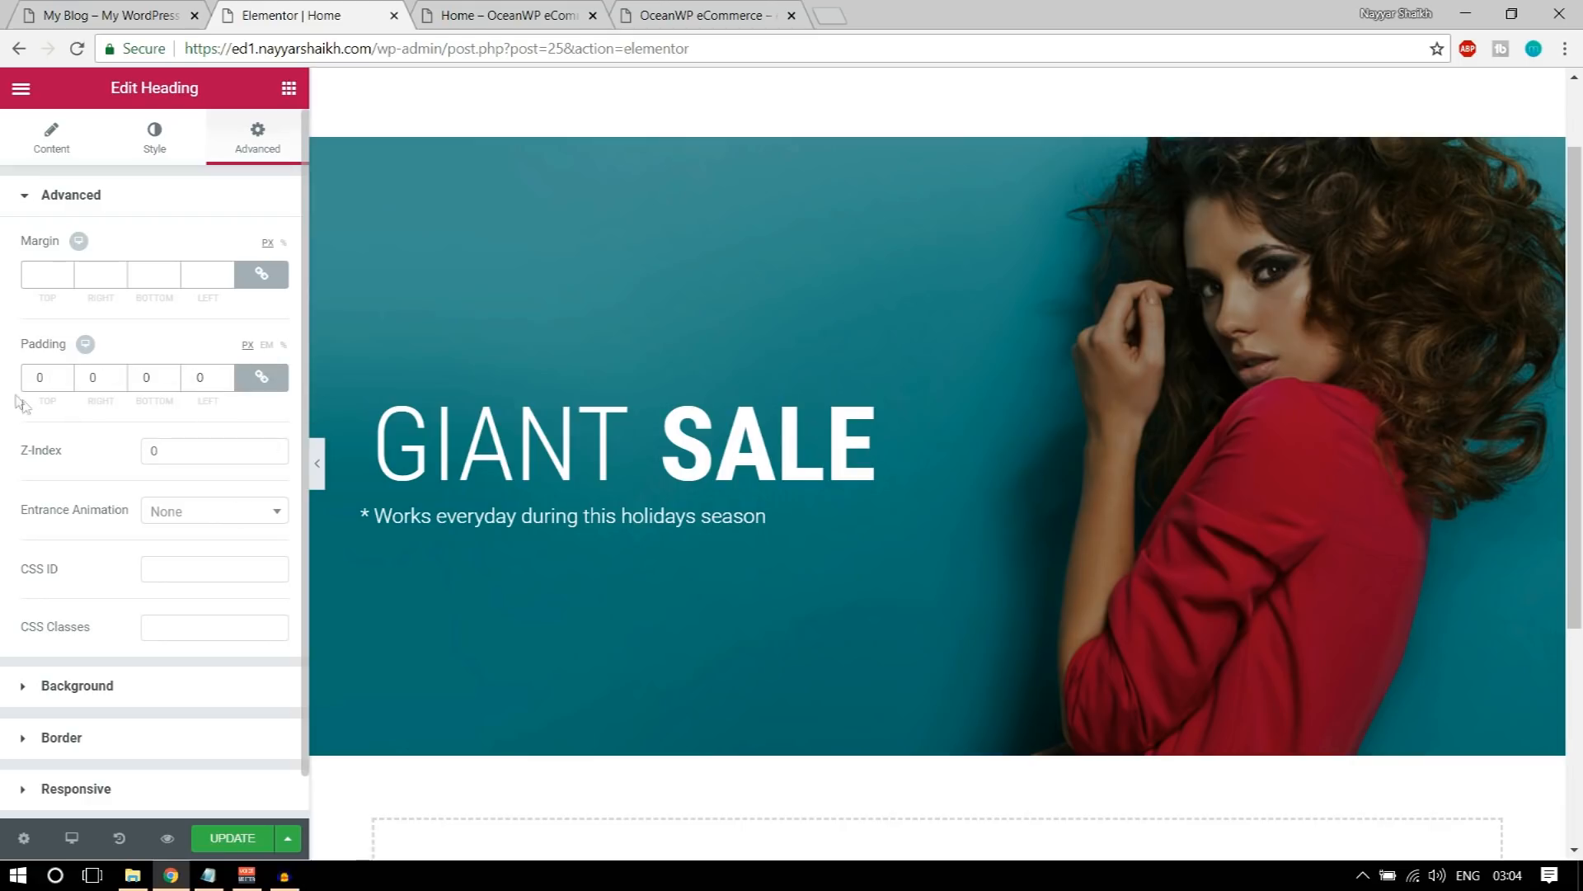
text(10)
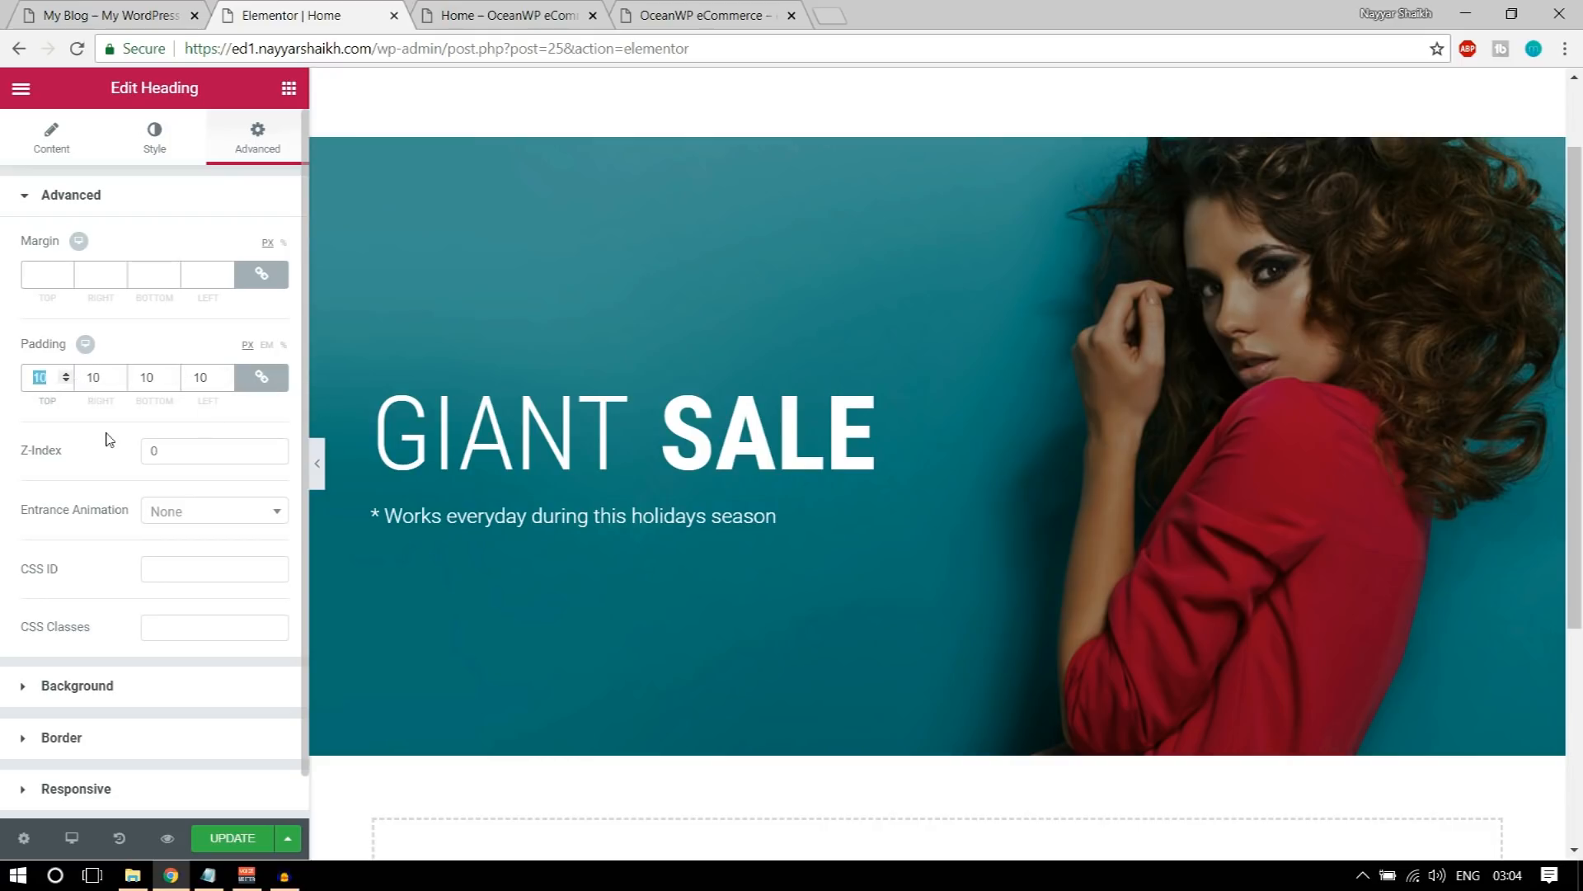
text(0)
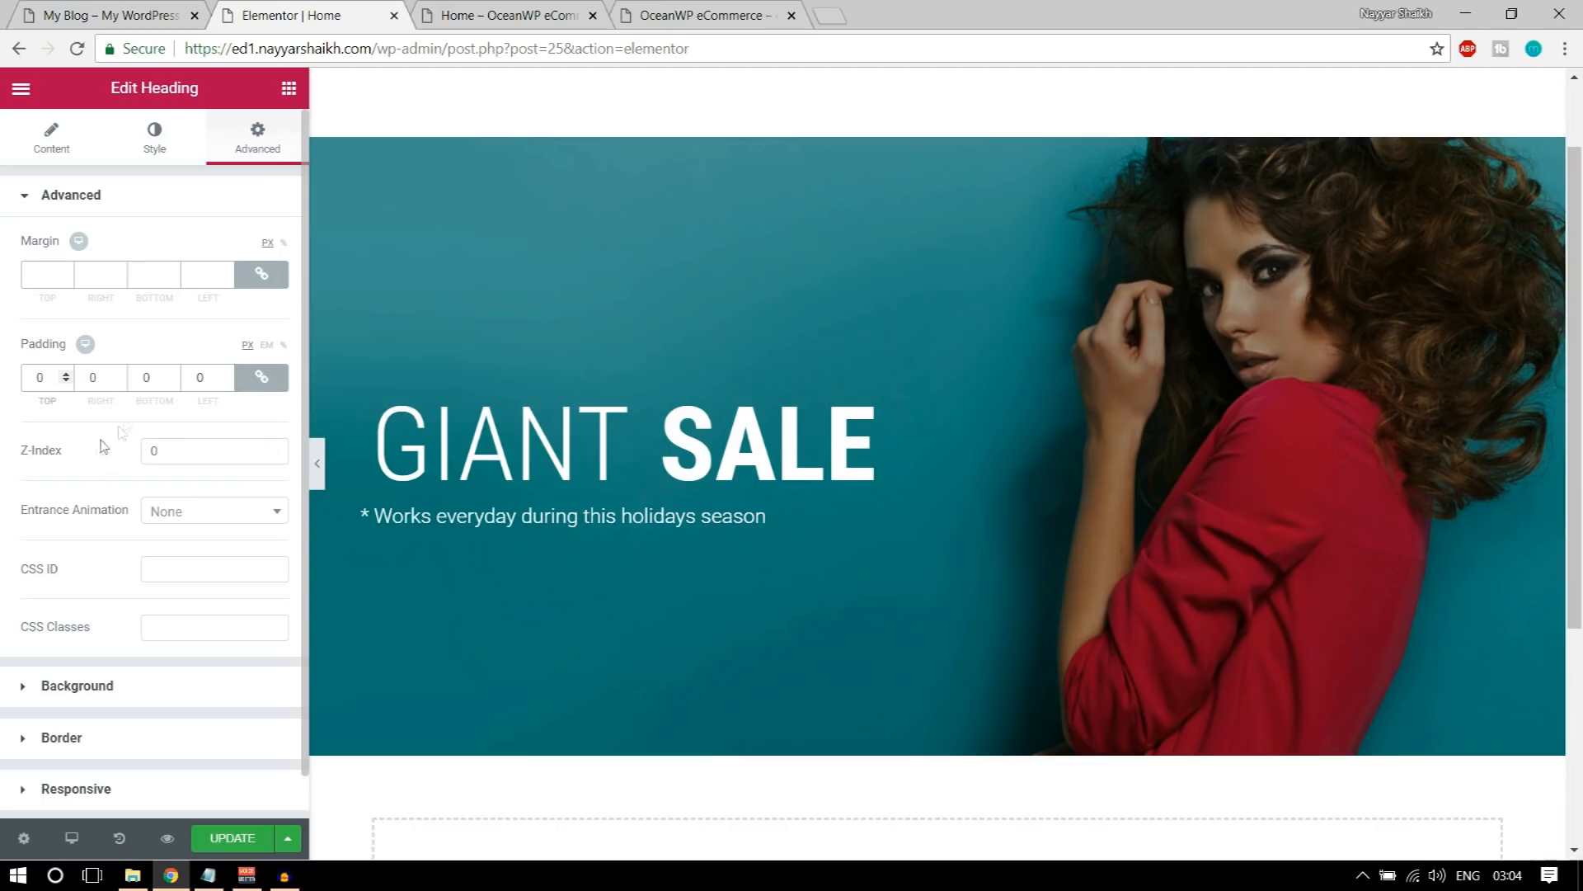
Step: Unlink the tagline's padding values and set only the left padding to 20 px
click(262, 376)
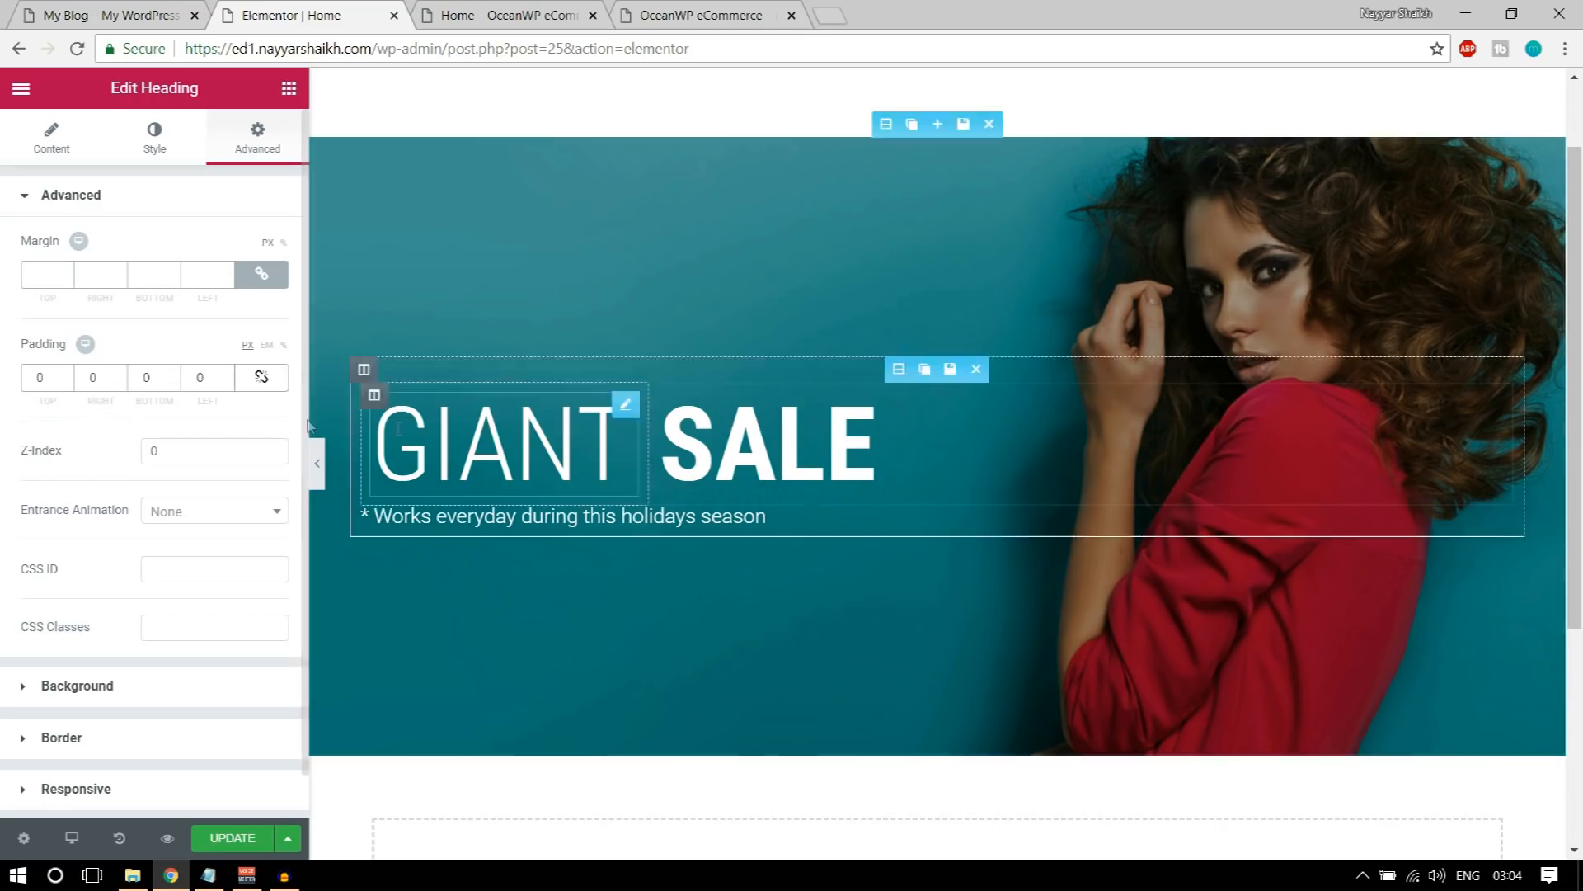
click(199, 376)
text(30)
text(20)
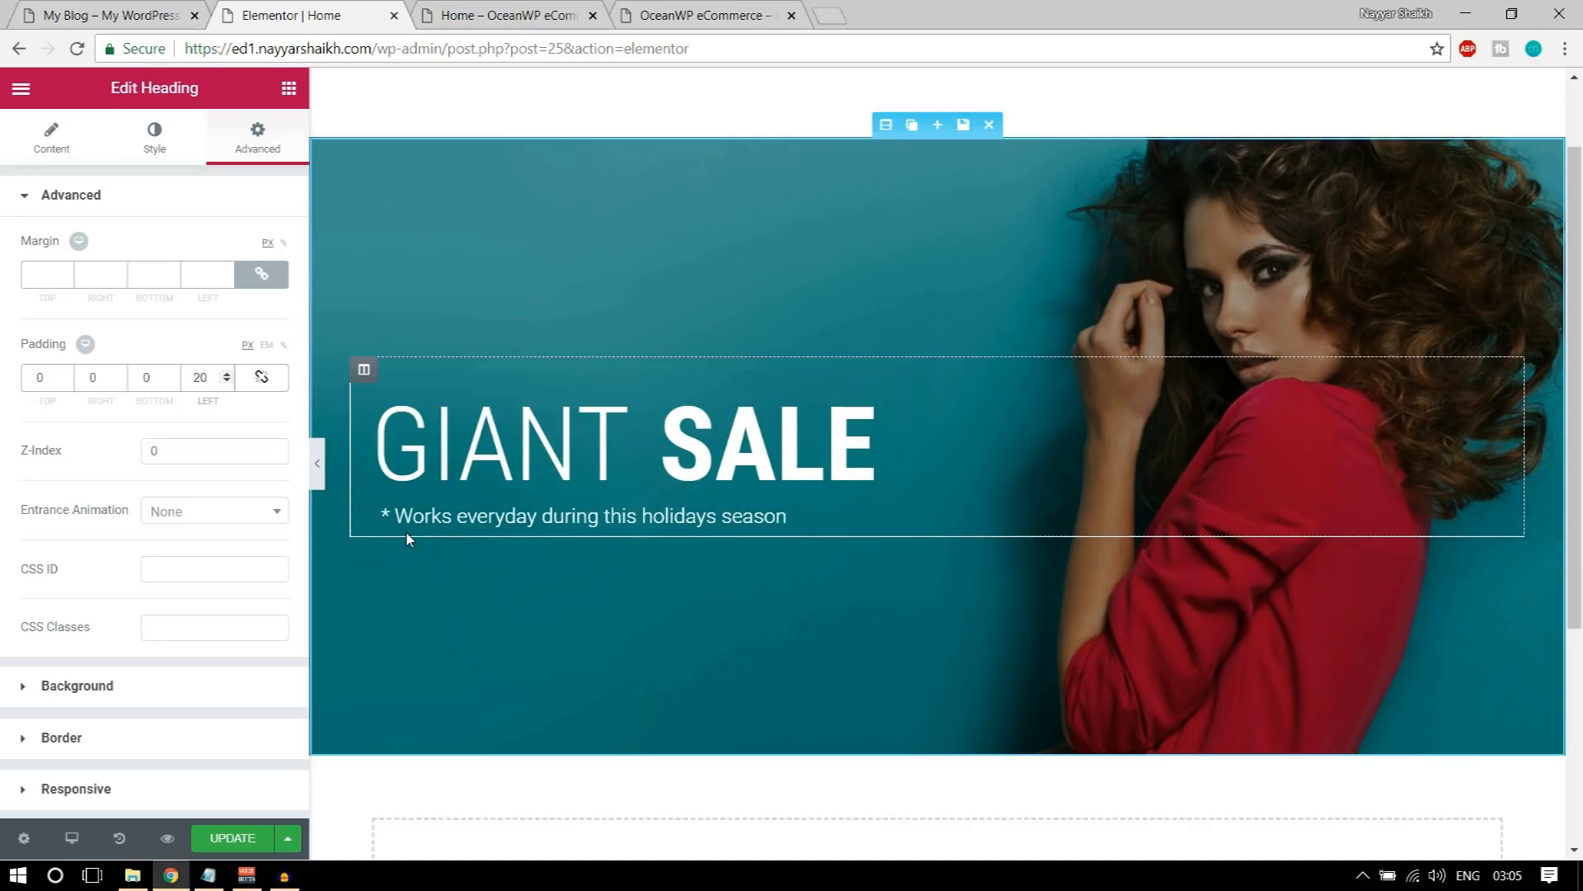
Step: Copy the 70% OFF text from the demo banner and return to the Elementor page
click(110, 10)
drag(228, 536, 560, 539)
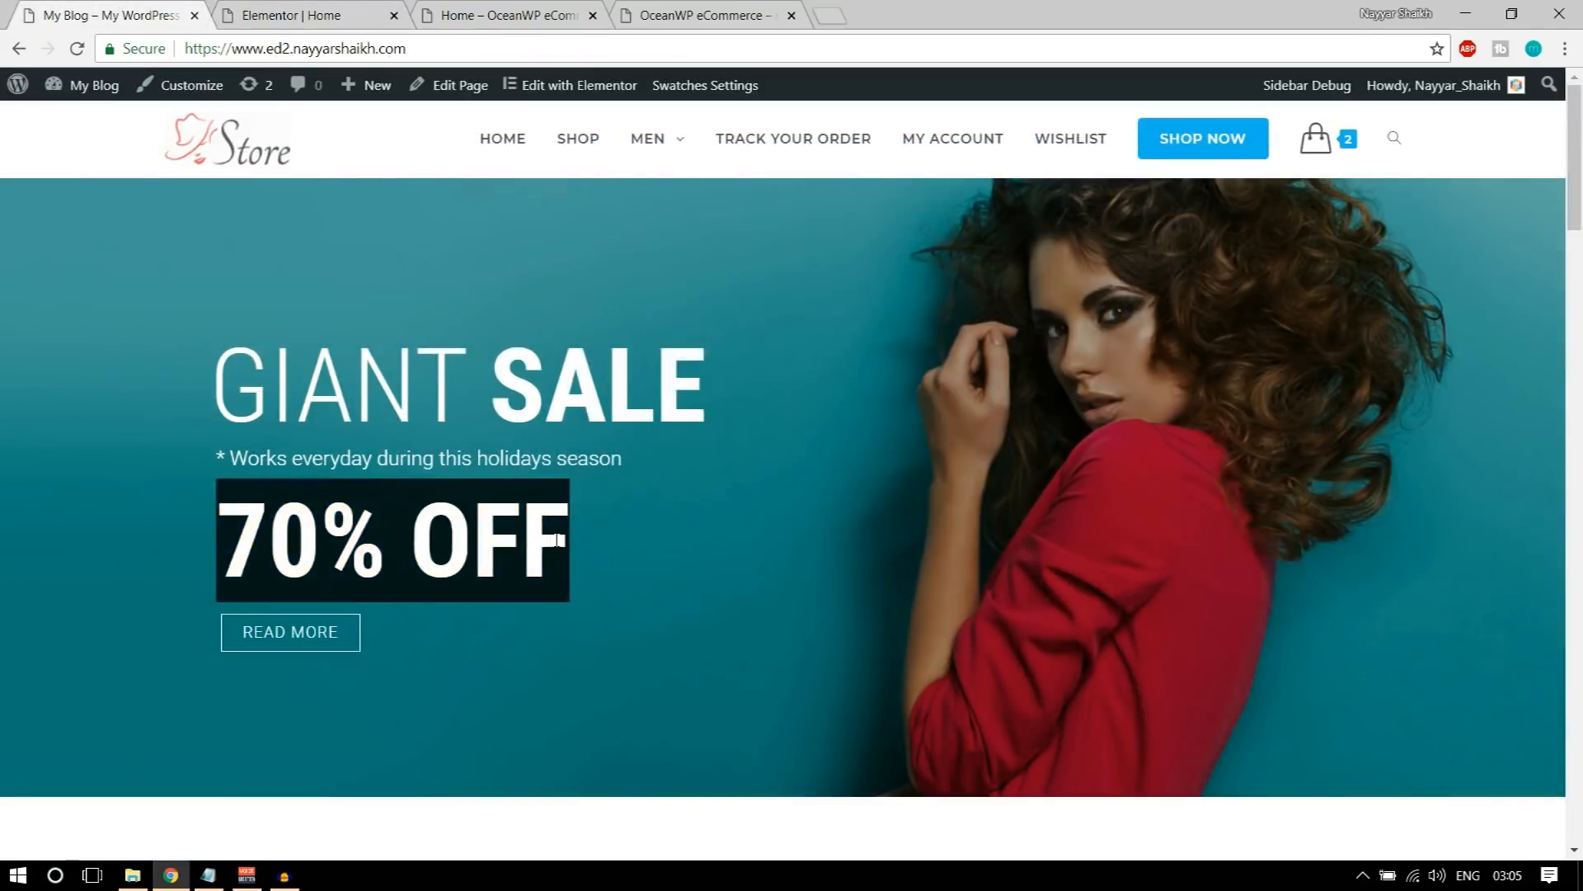
click(298, 15)
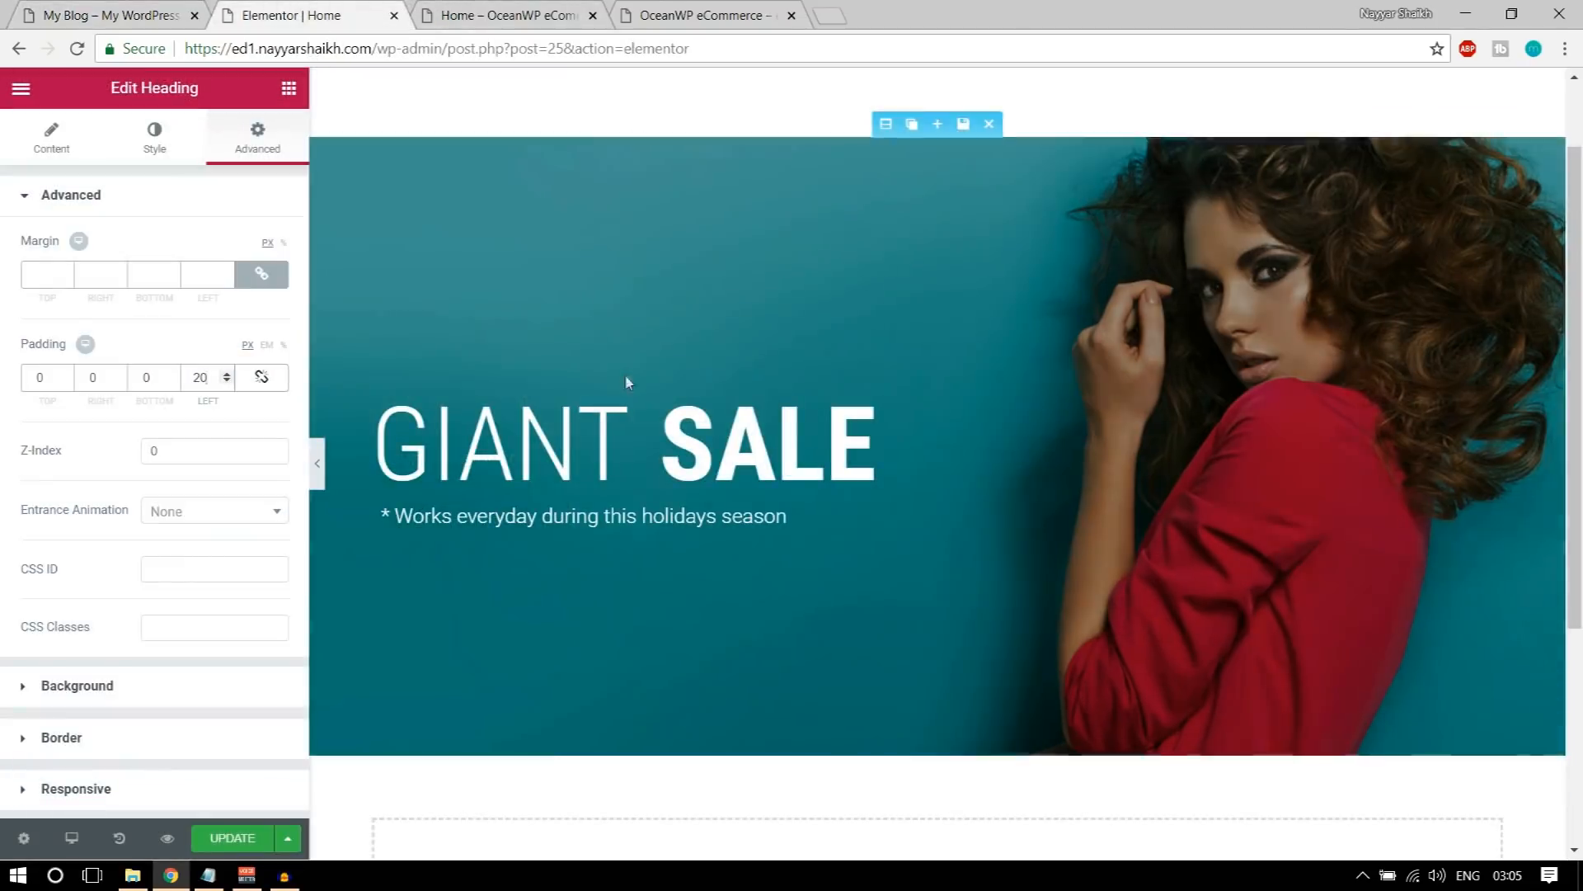
mouse_move(665, 396)
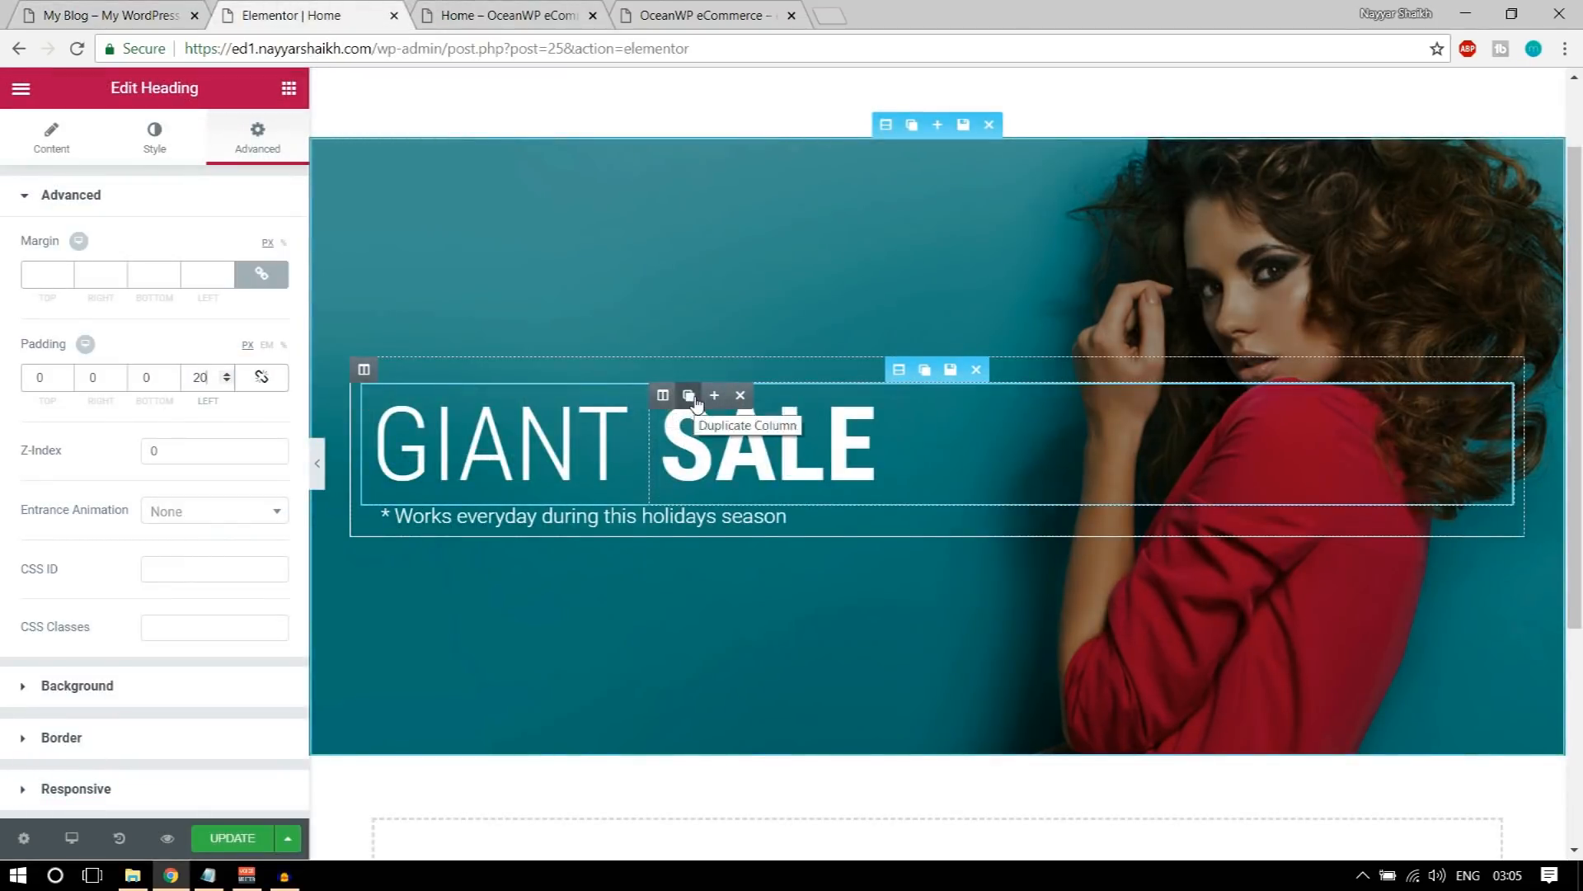
click(690, 397)
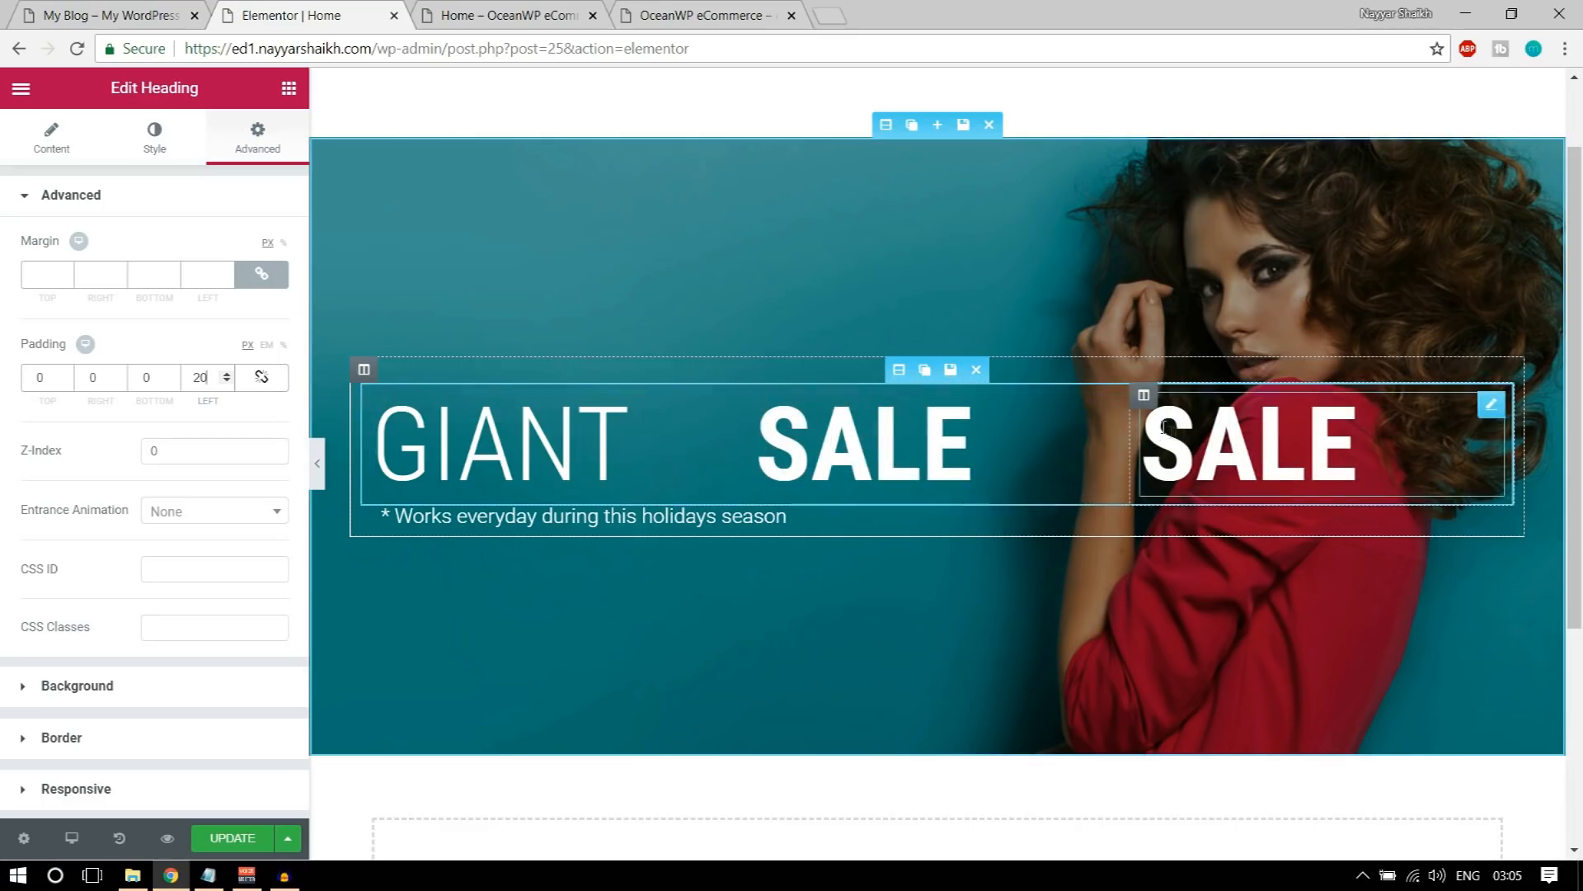
mouse_move(1143, 401)
drag(1143, 401, 985, 450)
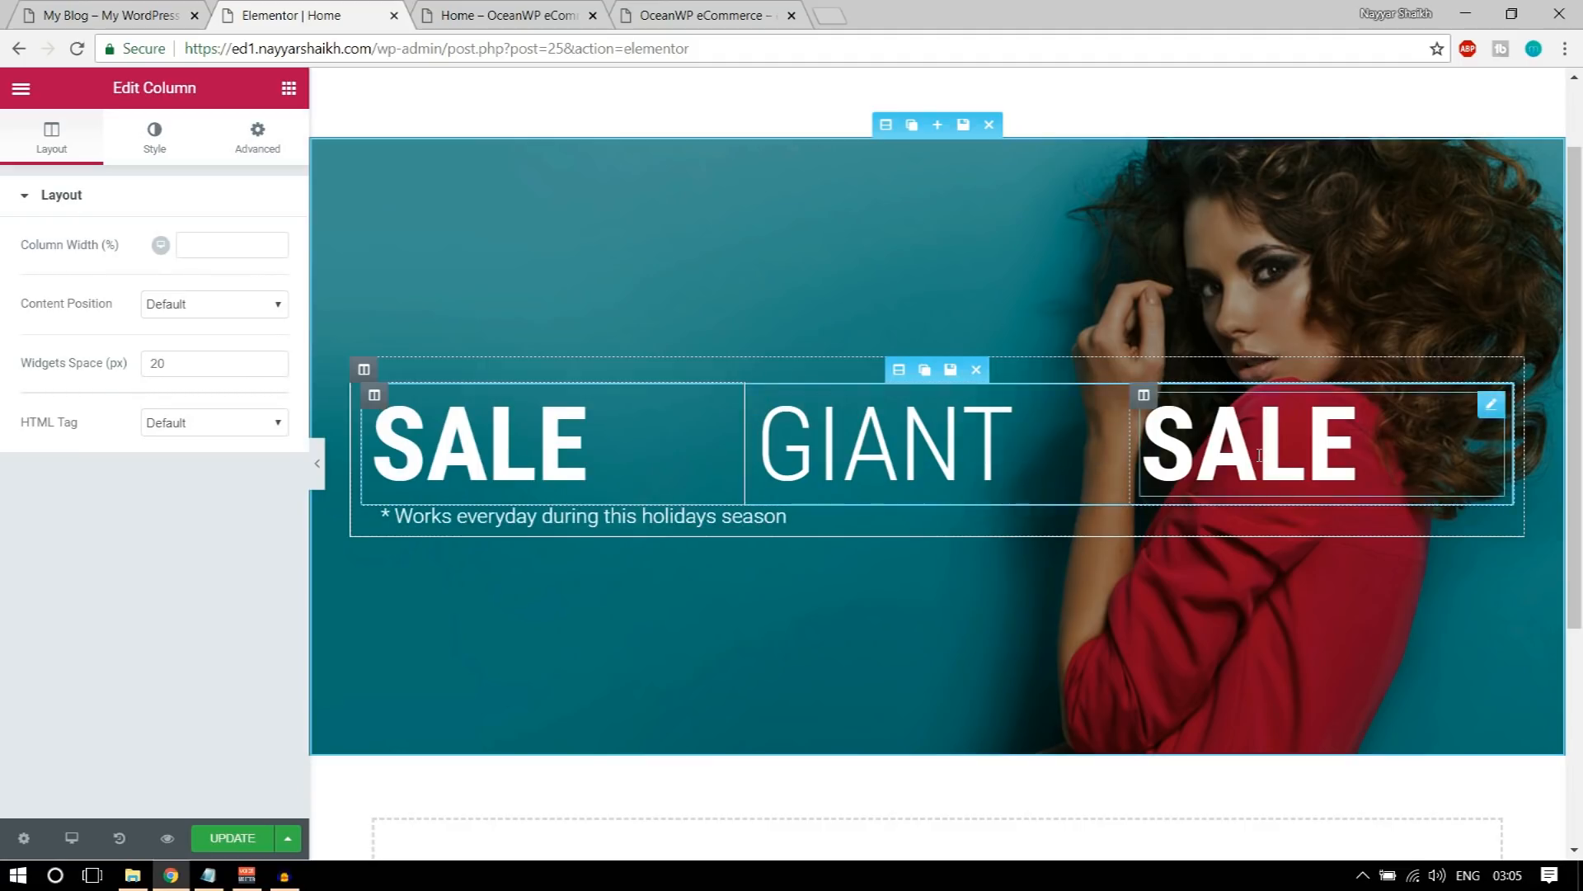
key(ctrl+z)
key(ctrl+z)
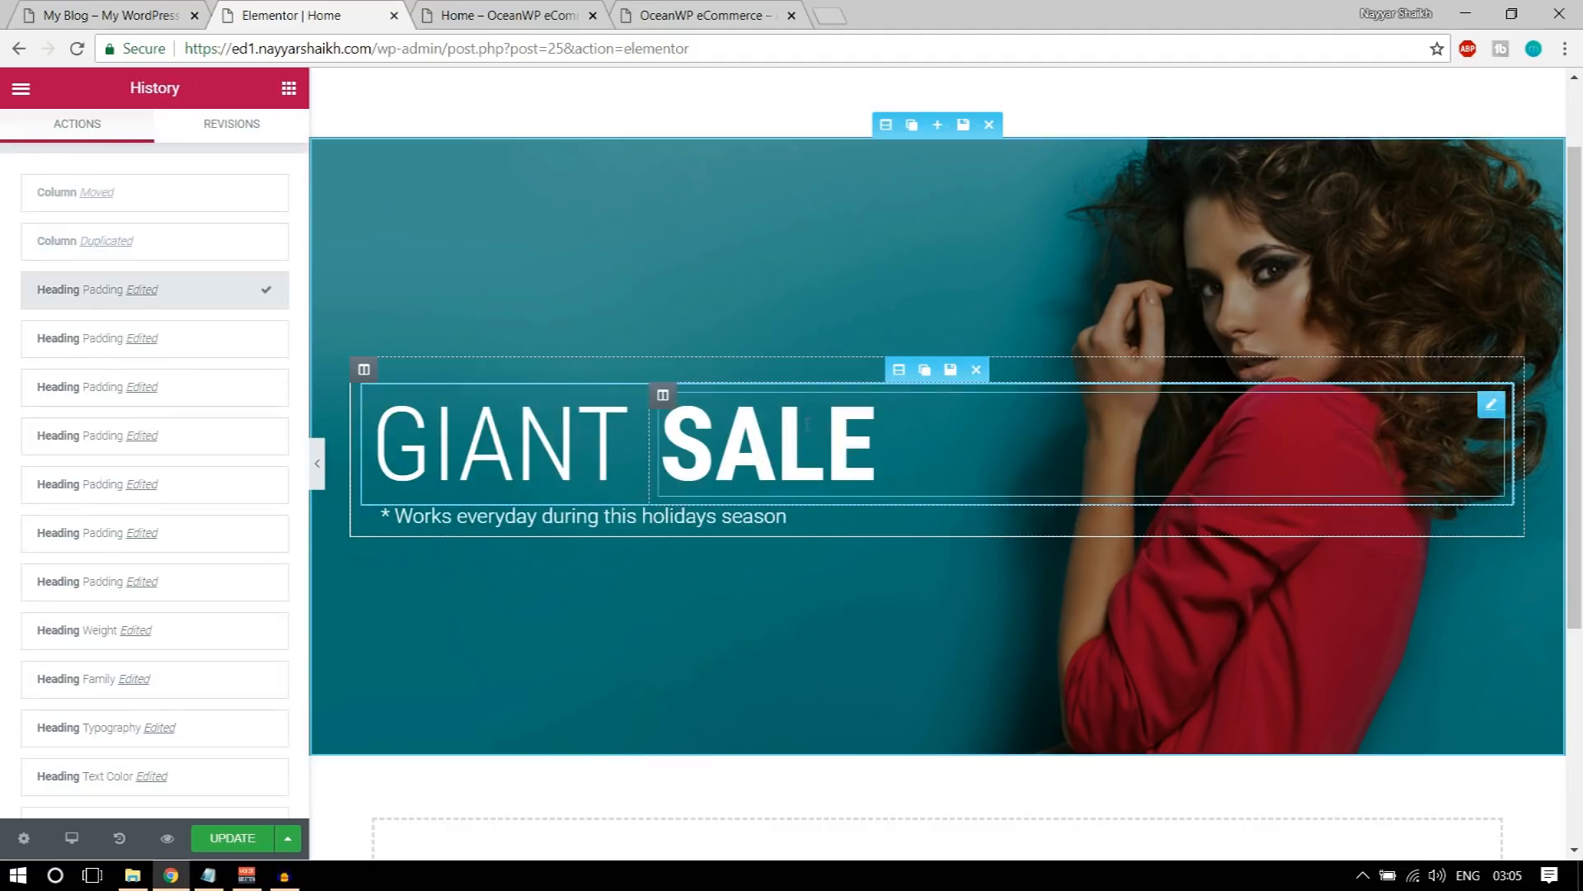
Step: Duplicate the SALE heading widget and place the copy directly beneath the tagline
mouse_move(1491, 406)
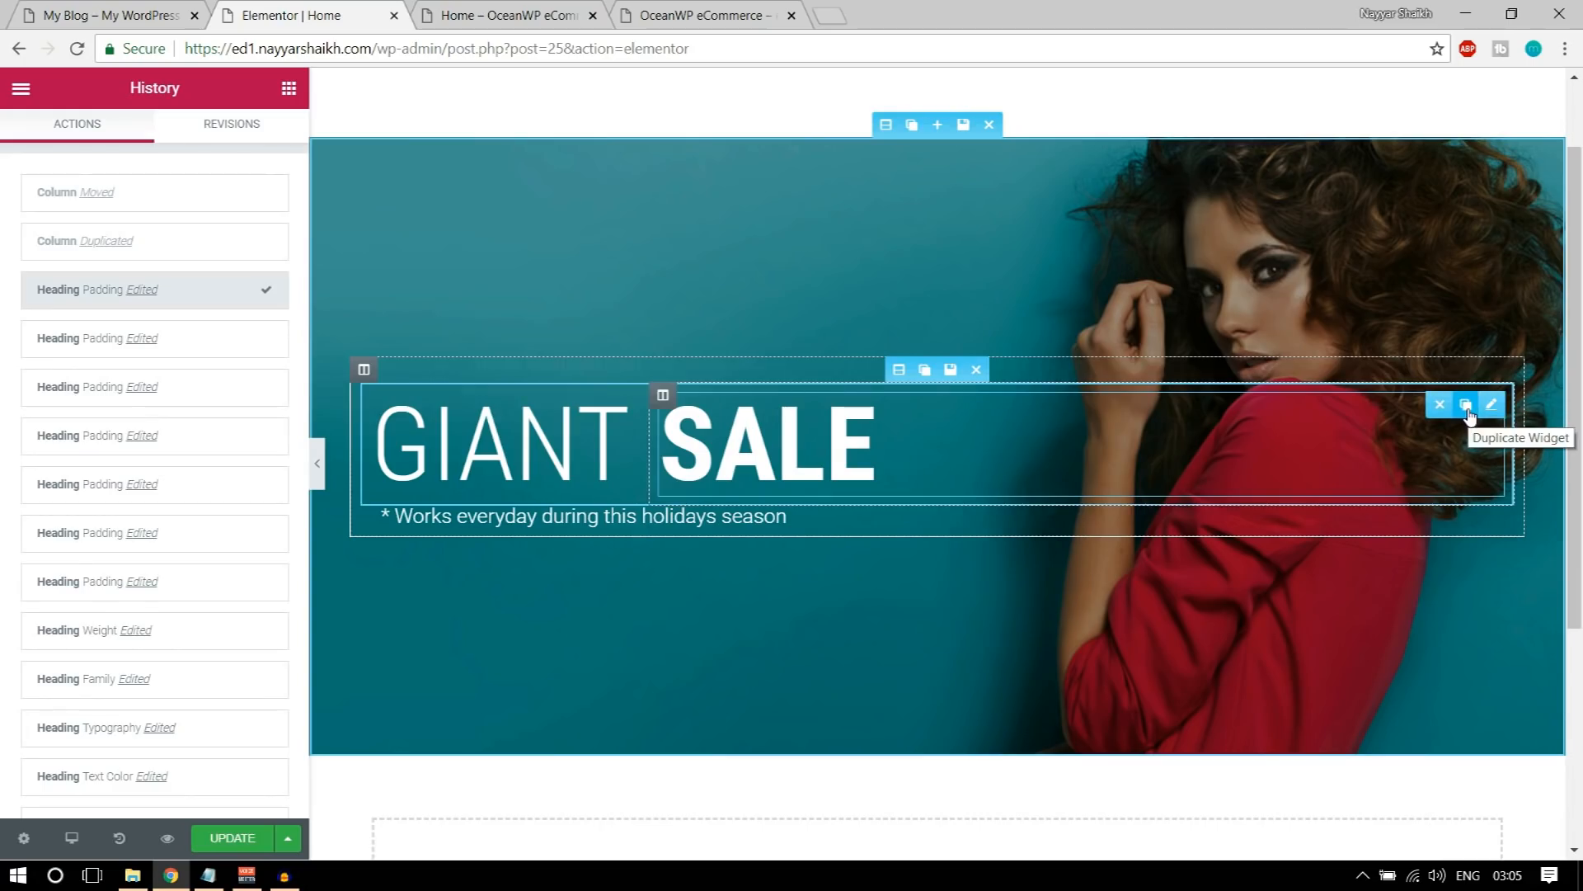
click(1467, 407)
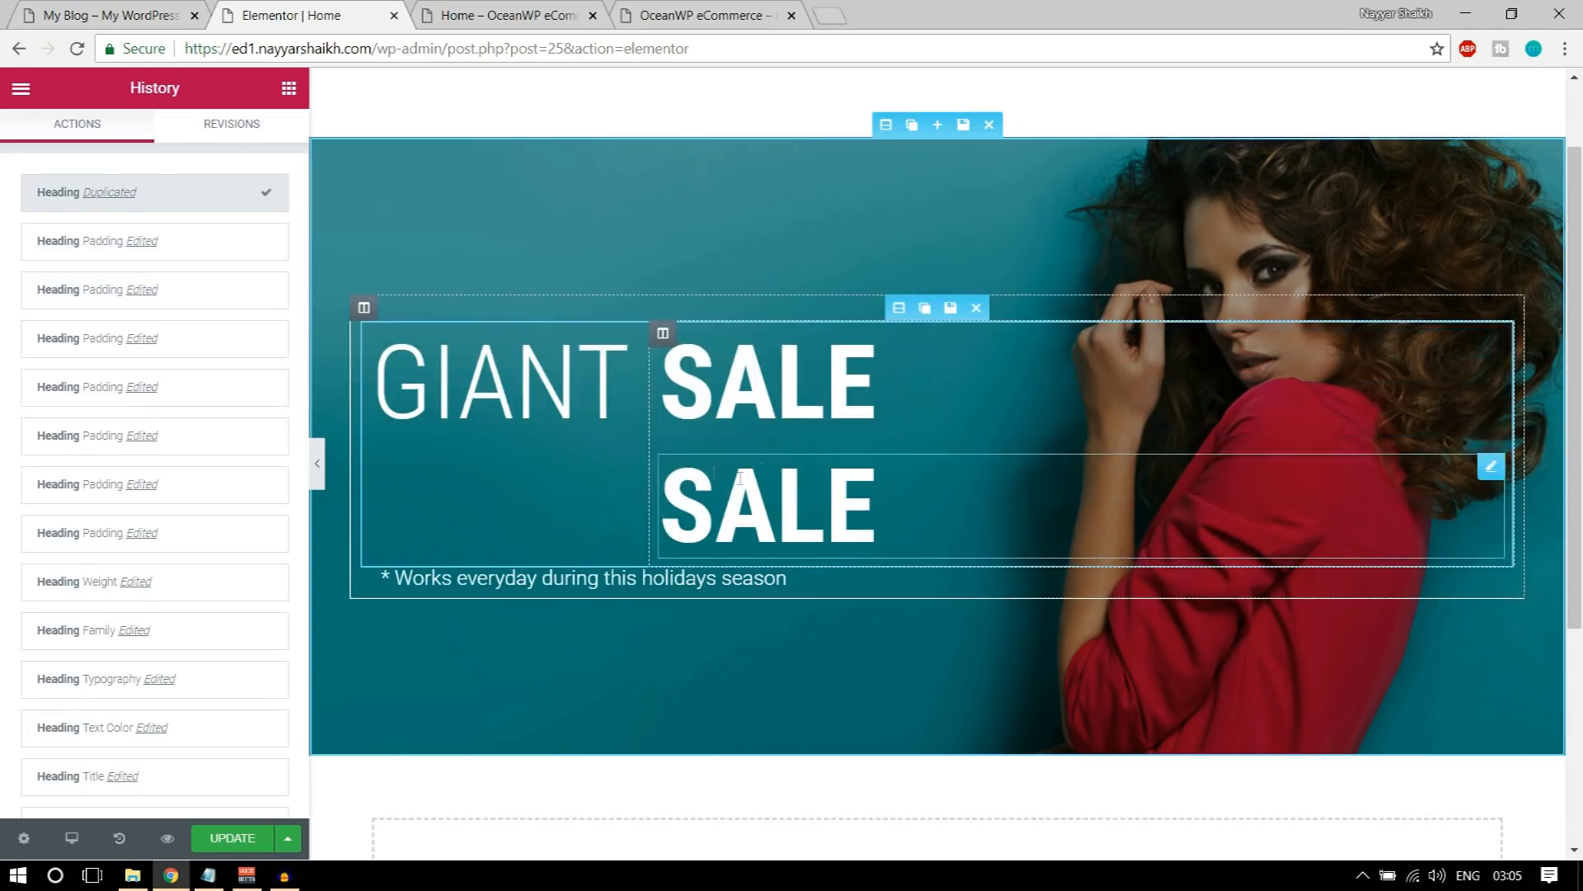
drag(1482, 468, 516, 544)
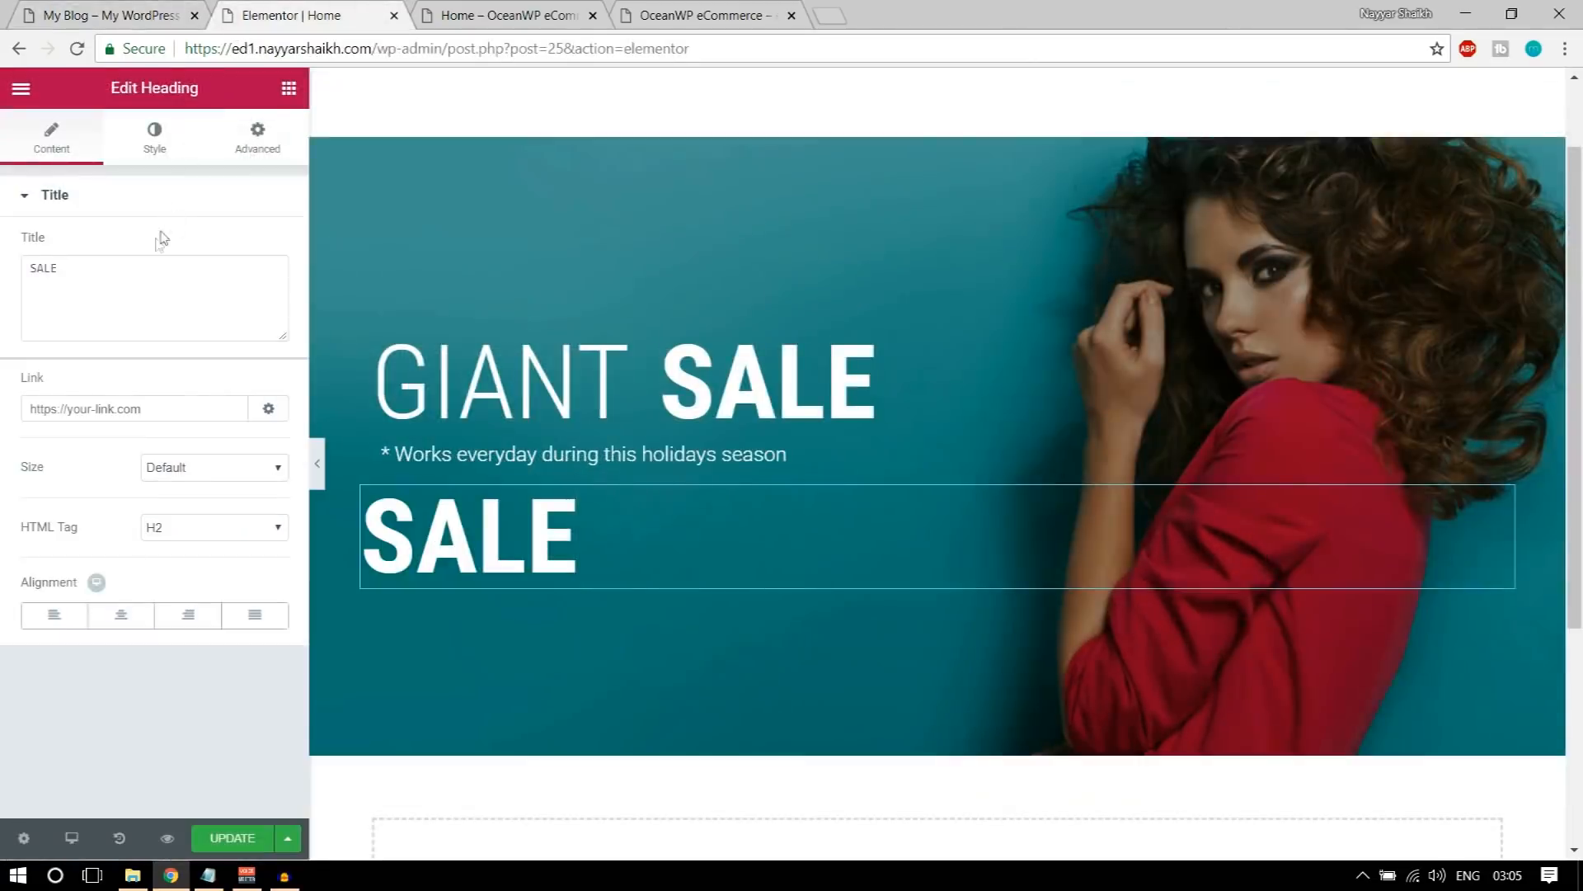
Step: Replace the duplicated heading's title with "70% OFF"
click(141, 297)
key(ctrl+a)
text(70% OFF)
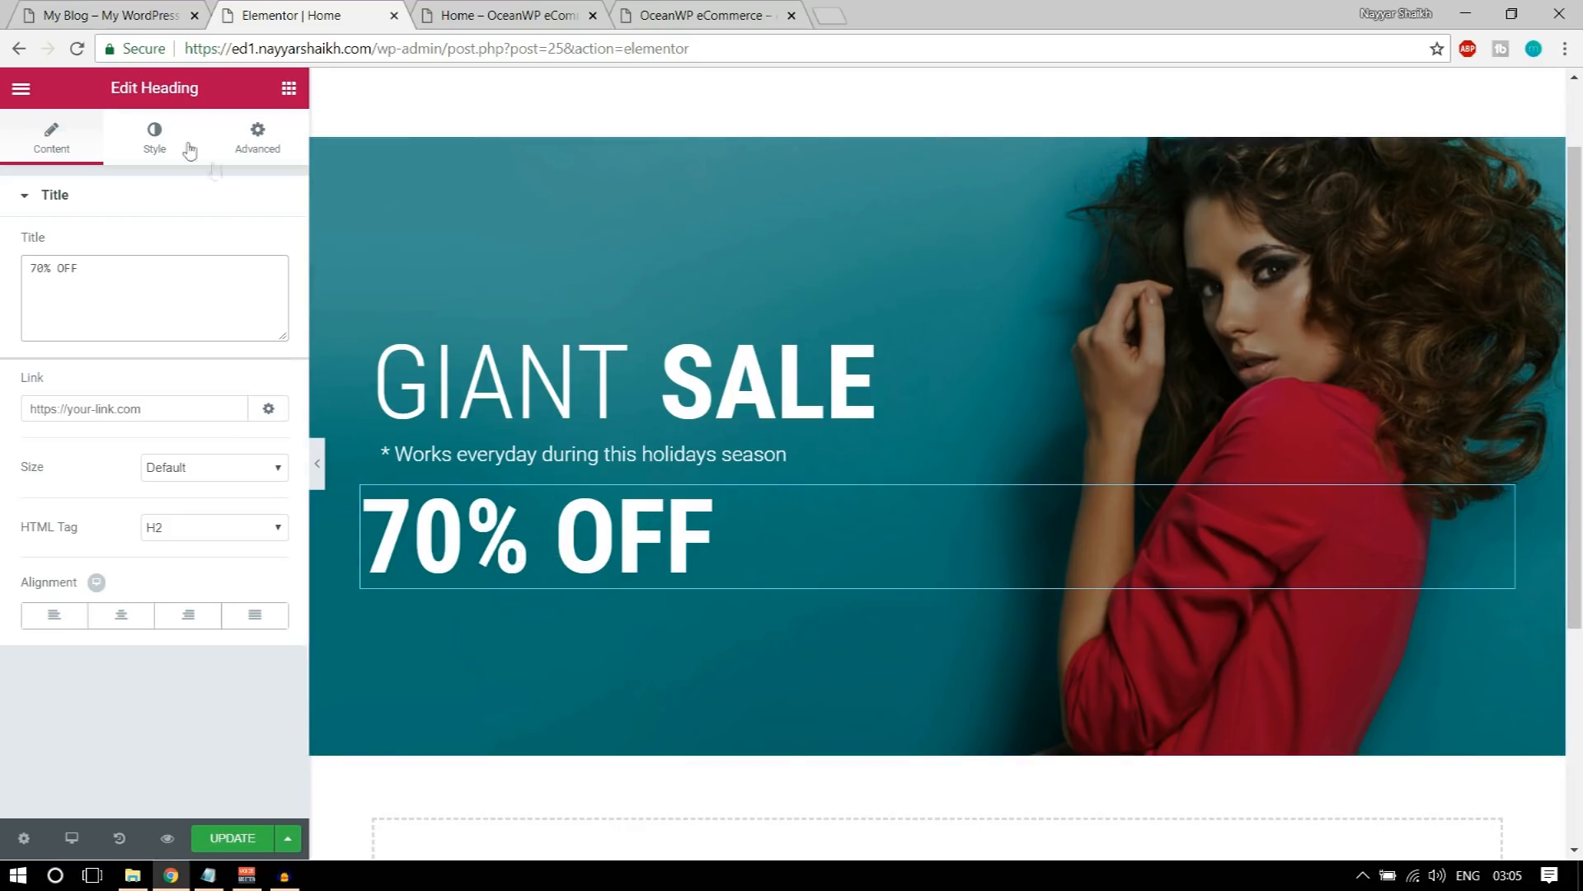
Step: Check the demo banner's discount heading and change the 70% OFF heading's text color to the yellow-orange #ffc342
click(138, 143)
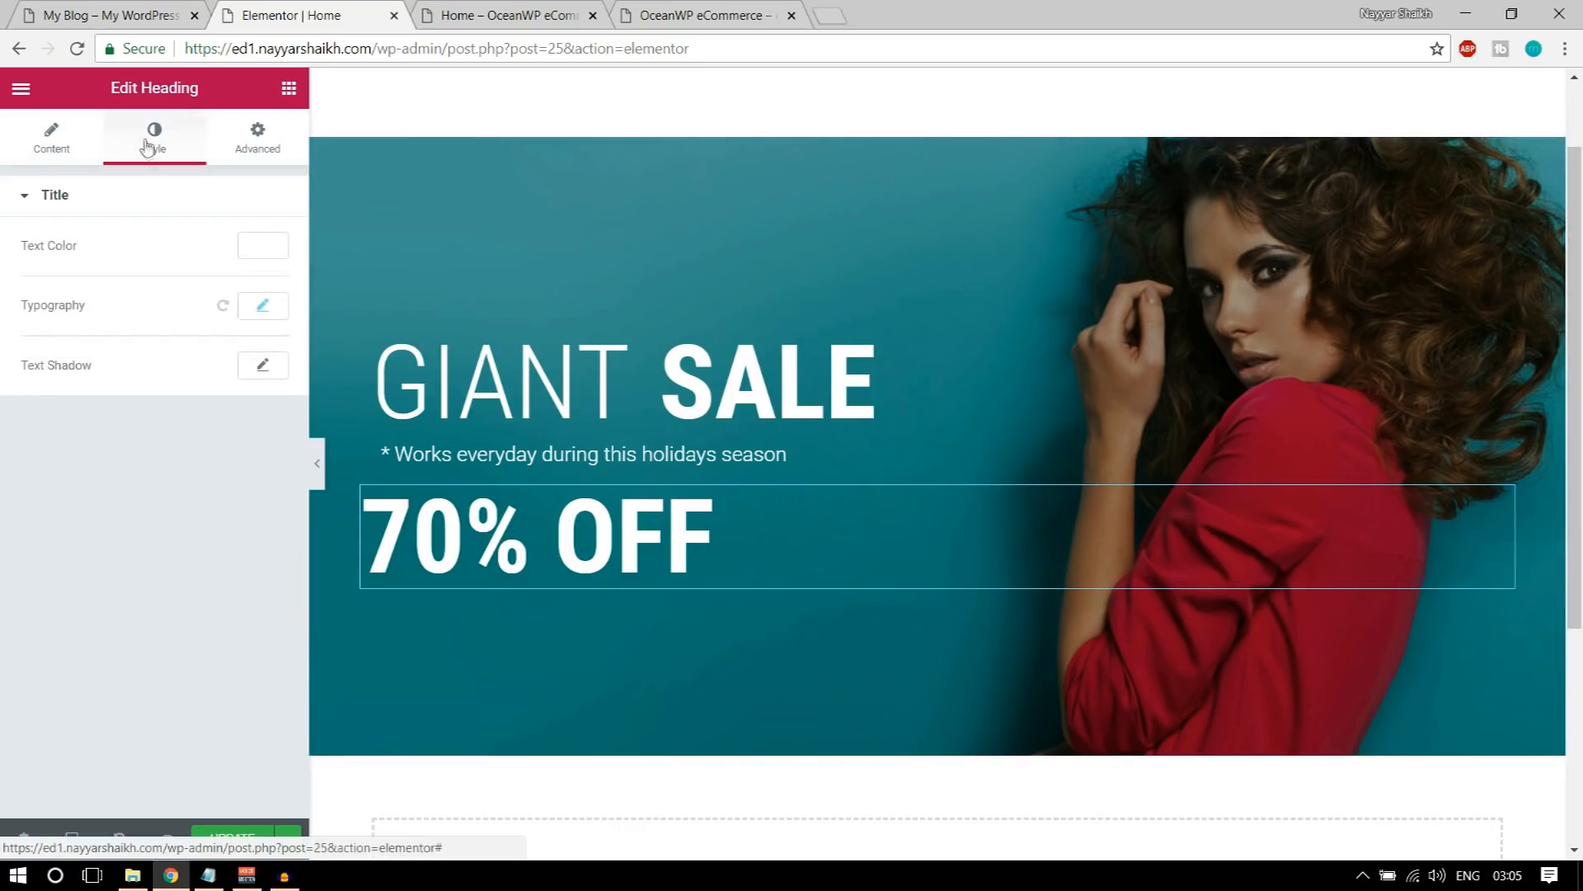
click(258, 252)
click(83, 15)
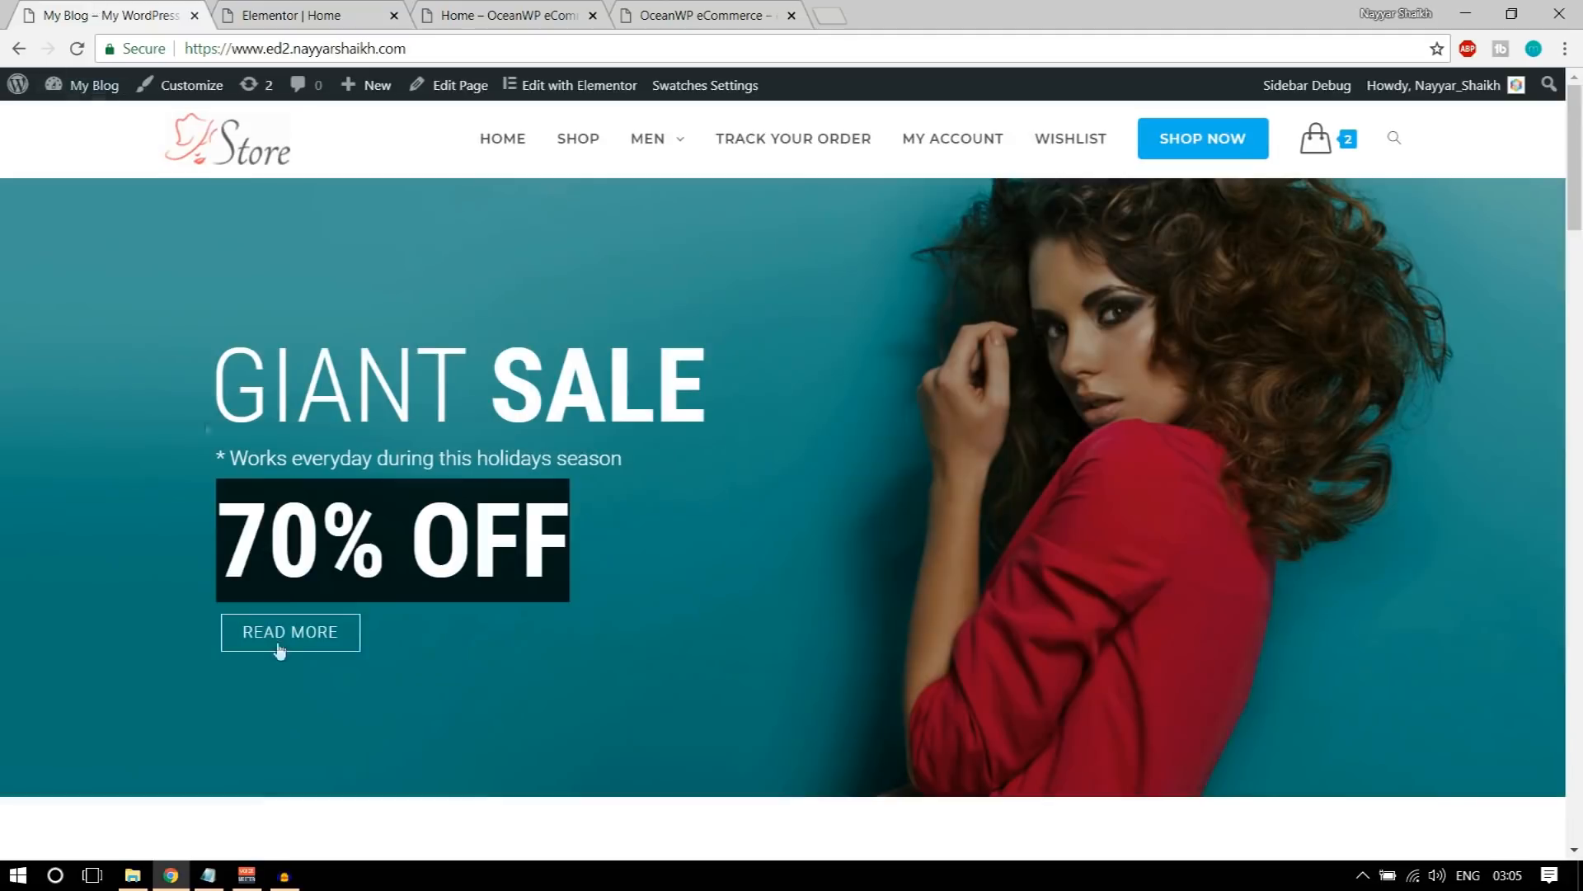
click(293, 15)
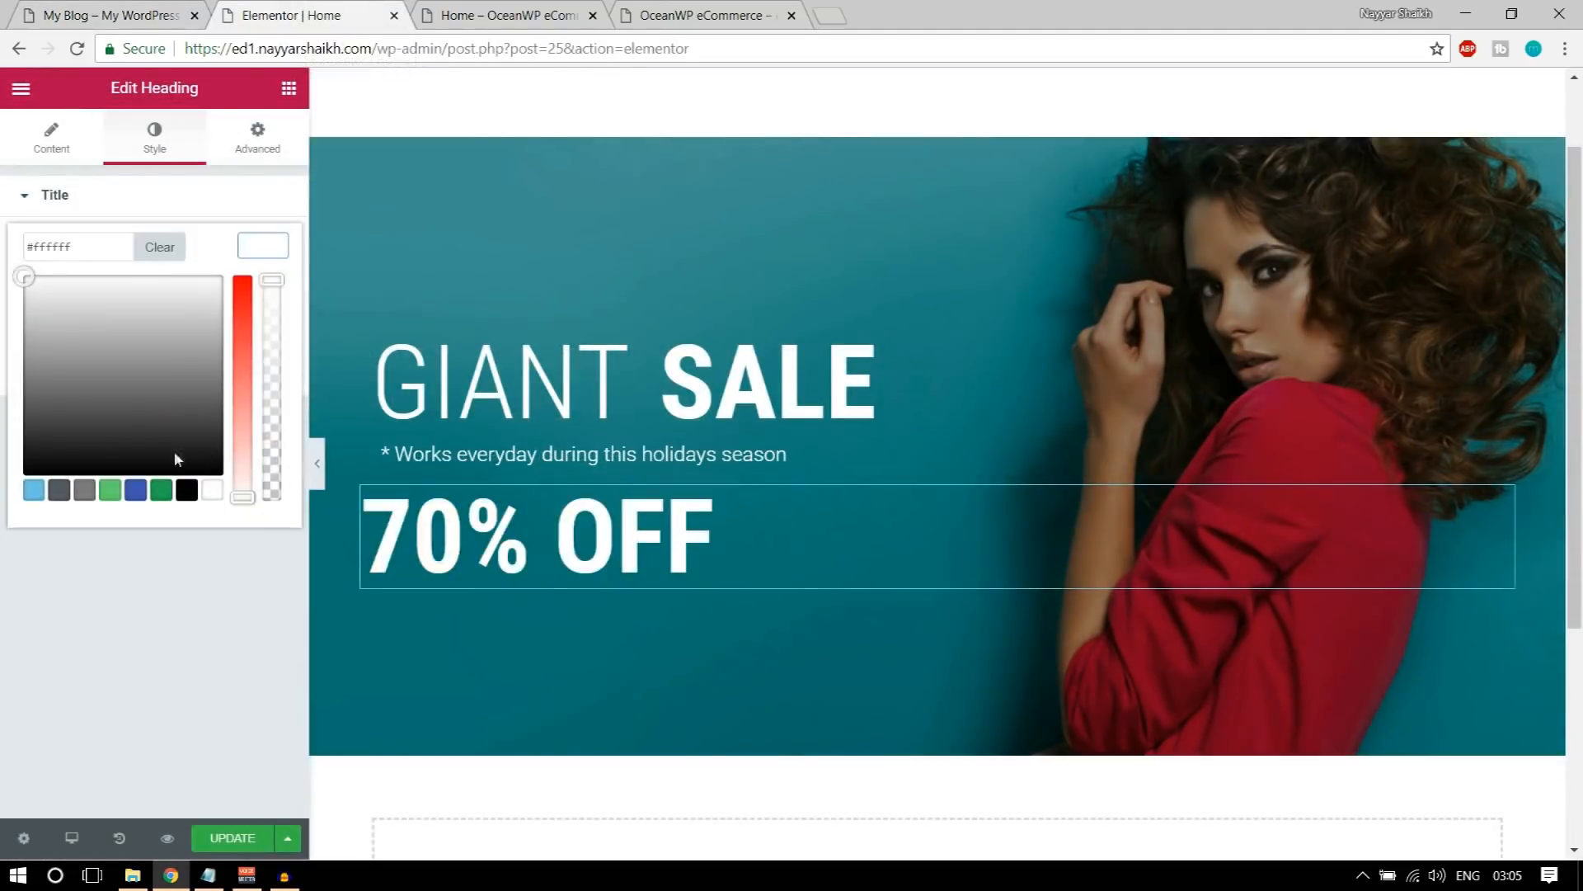
click(174, 452)
click(88, 494)
mouse_move(109, 437)
mouse_down()
mouse_move(121, 298)
mouse_move(177, 371)
mouse_move(244, 339)
mouse_up()
click(245, 353)
drag(103, 293, 46, 274)
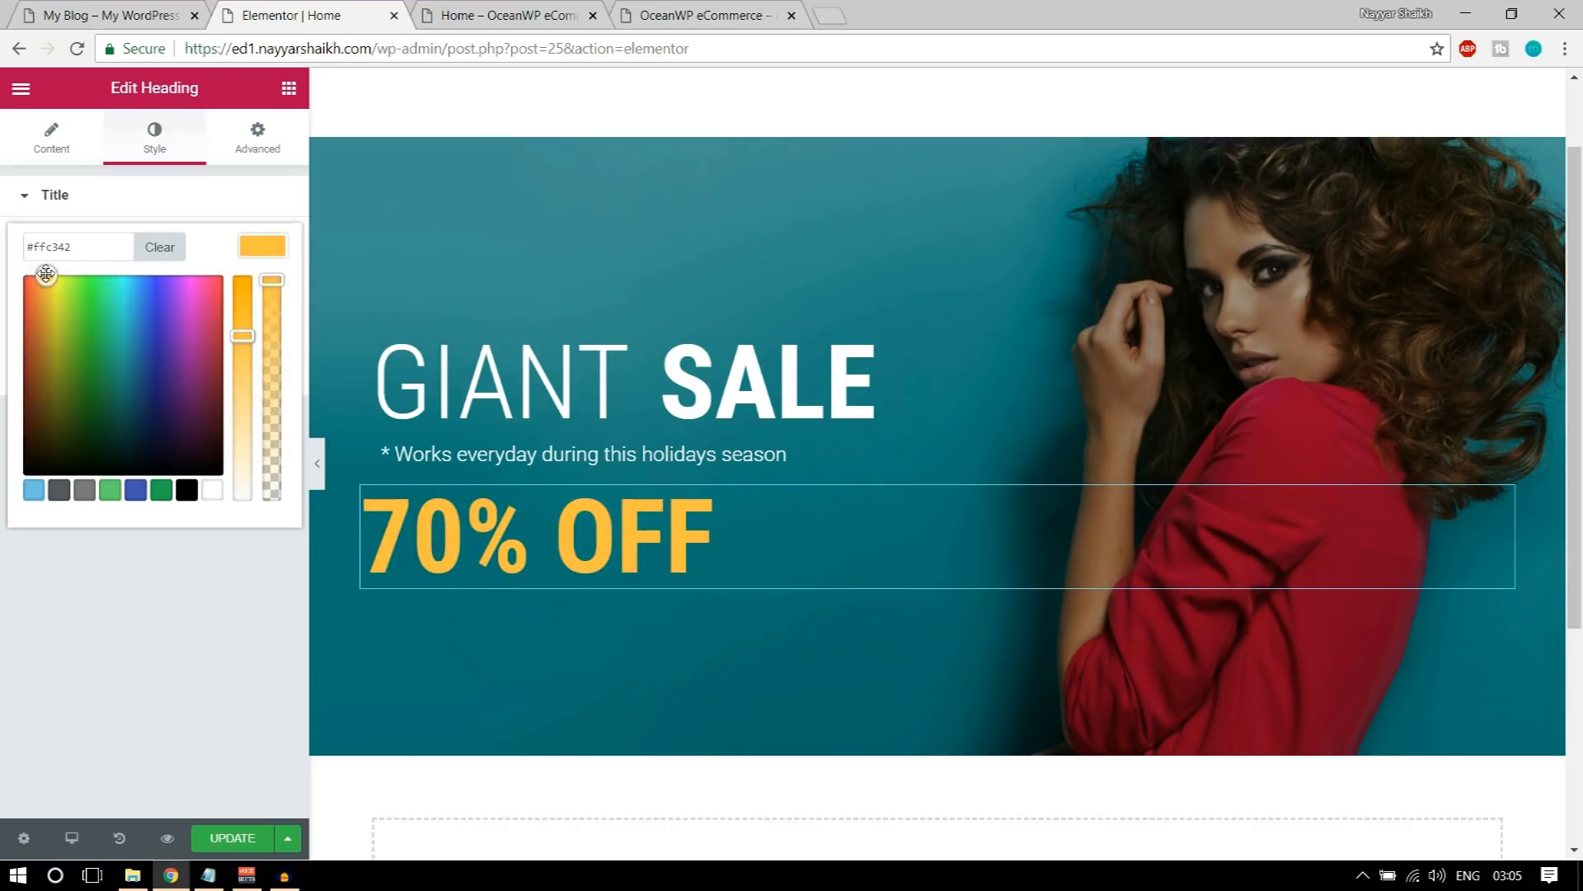
click(262, 244)
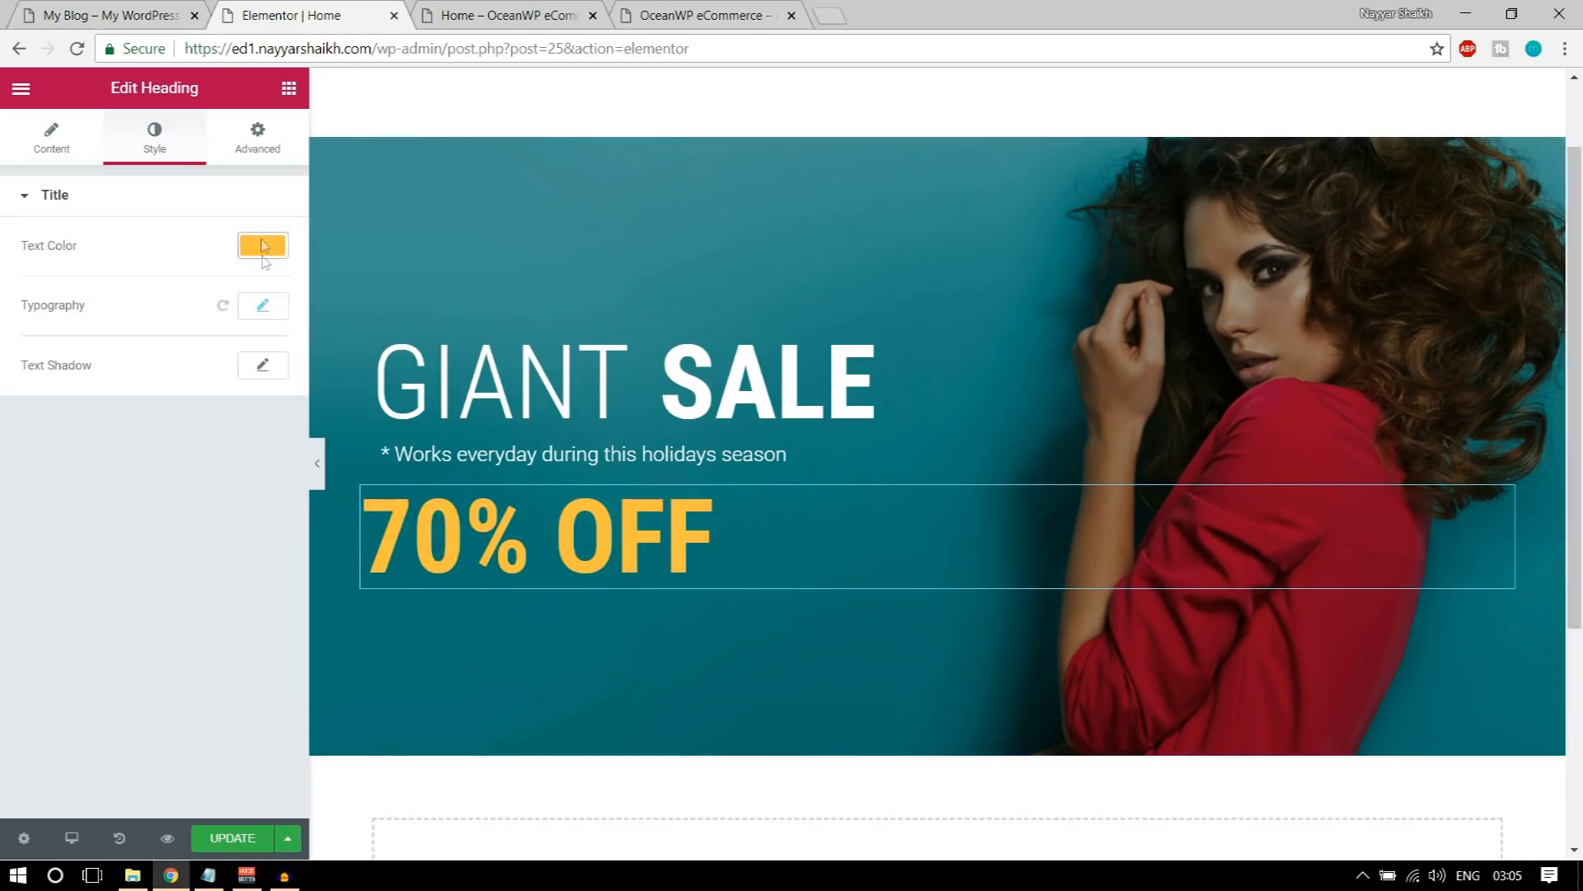
Step: Add a text shadow with a blur of 33 to the 70% OFF heading
click(263, 367)
drag(59, 471, 93, 477)
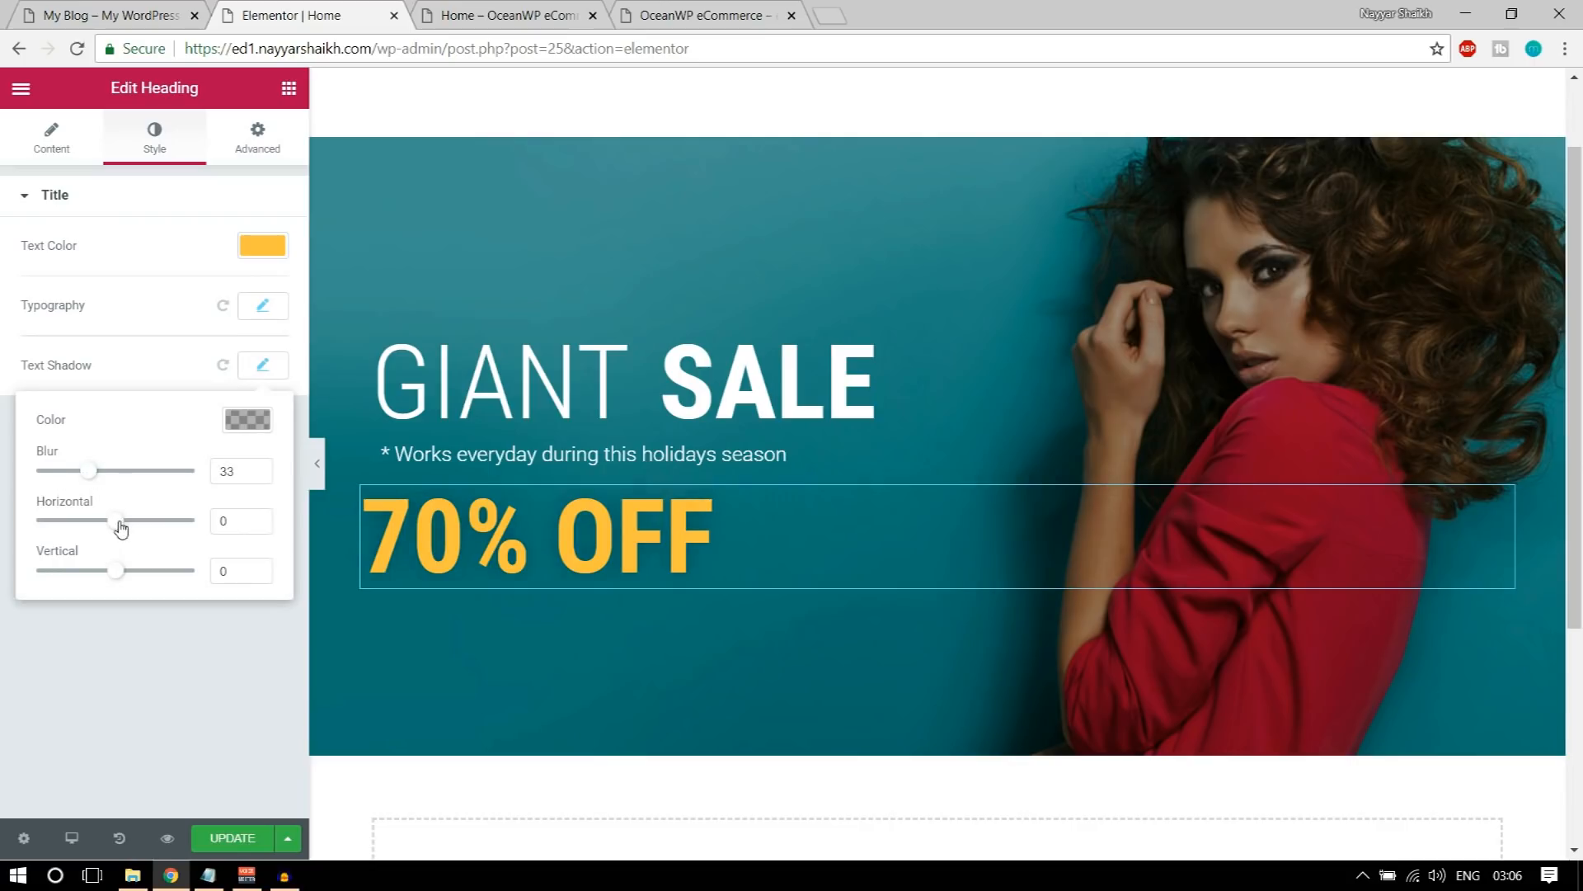
Step: Try blue and green text shadow colors on the 70% OFF heading and return the shadow to black
click(262, 425)
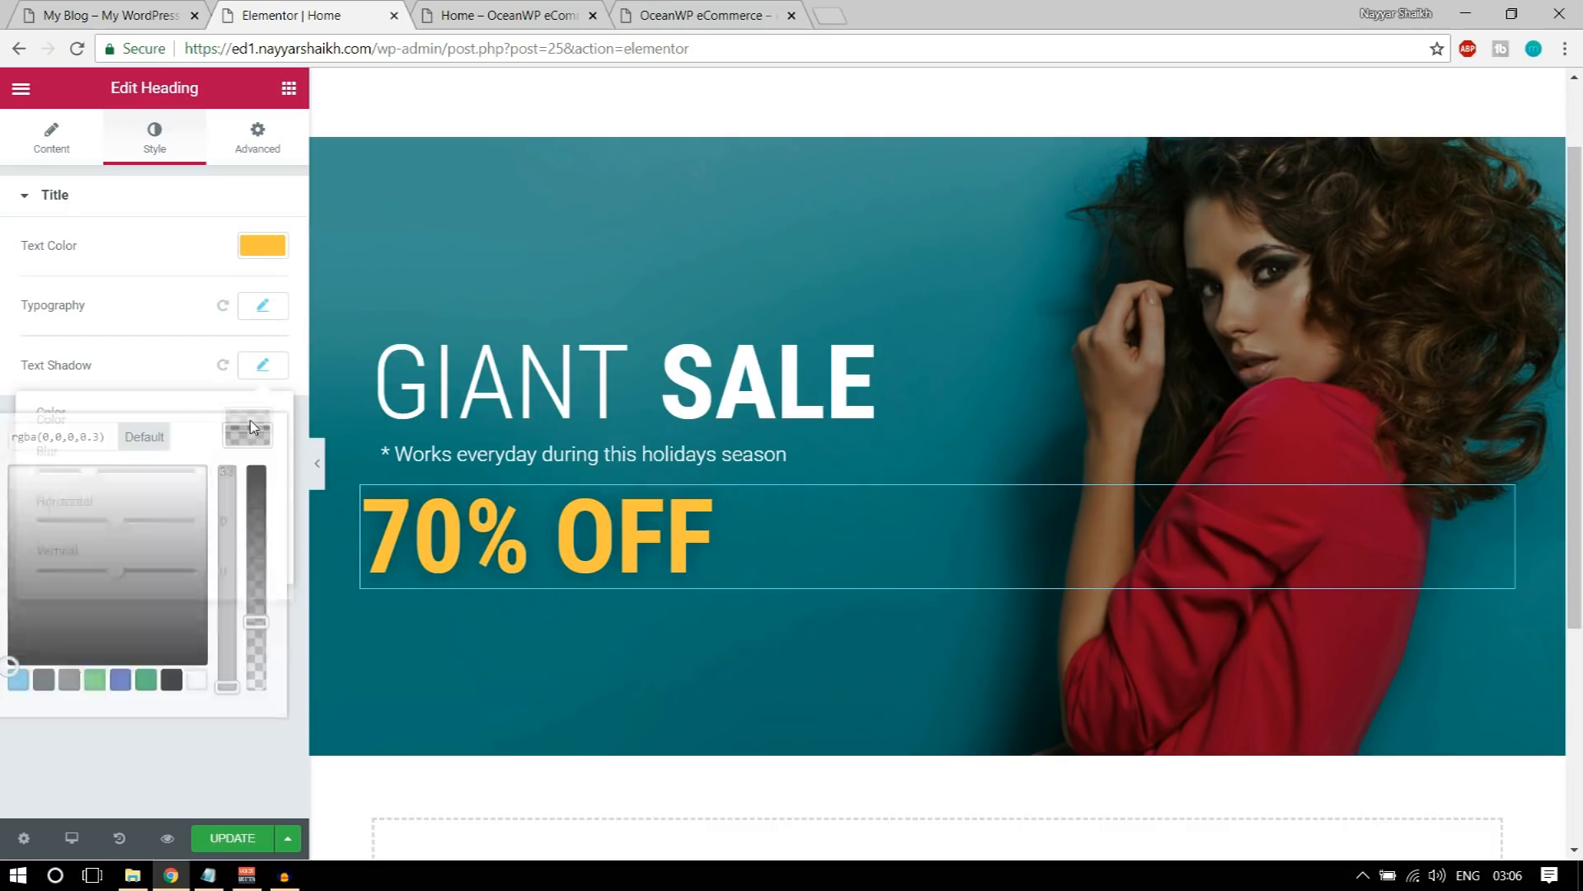
click(17, 683)
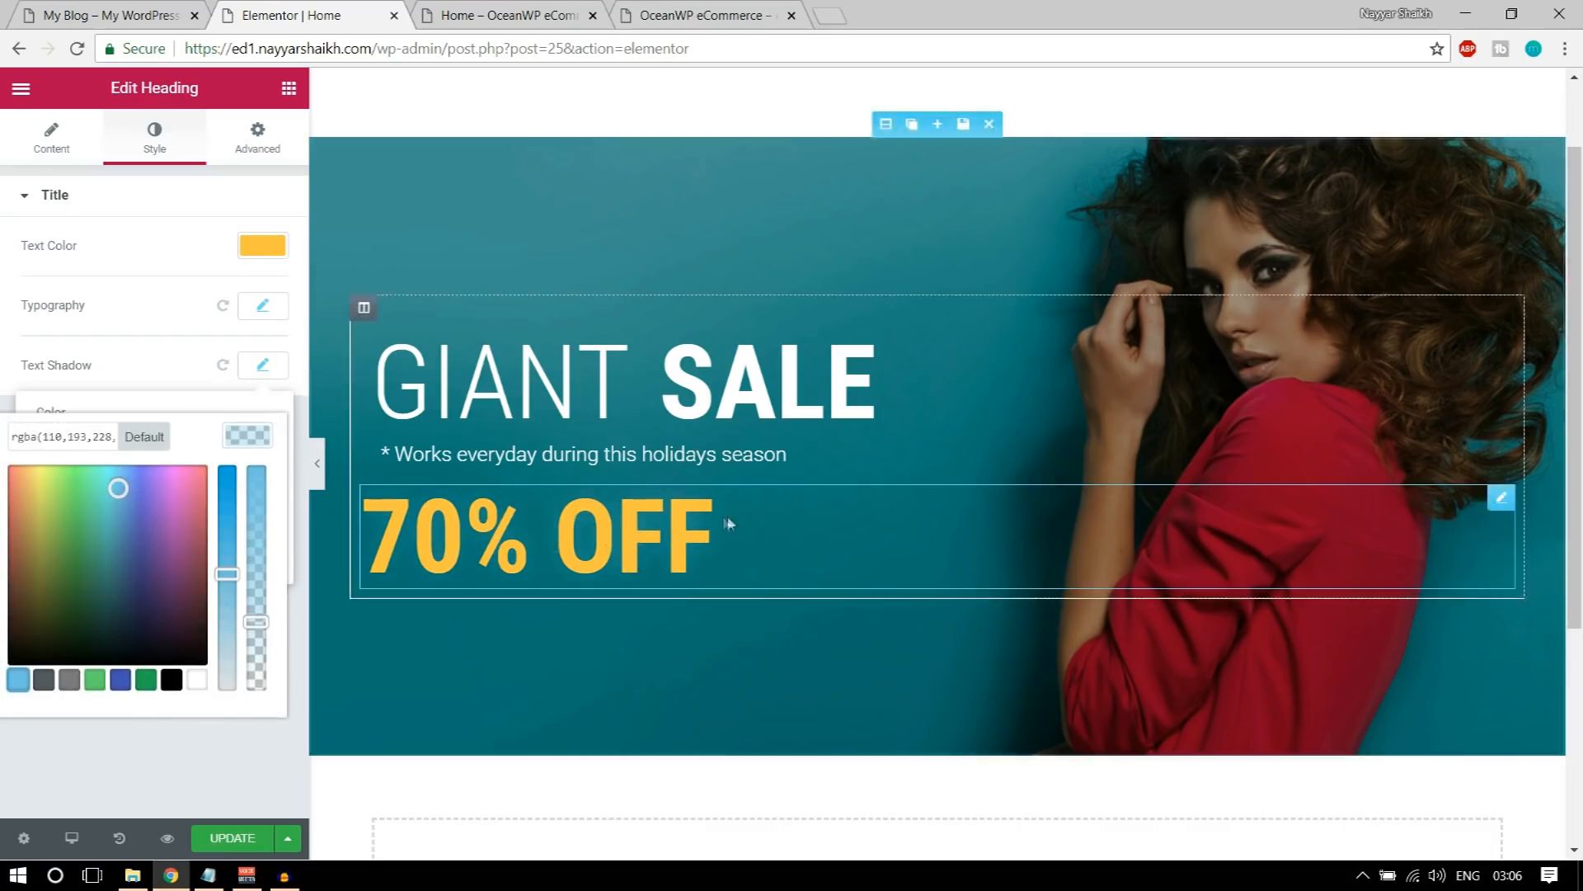
click(145, 684)
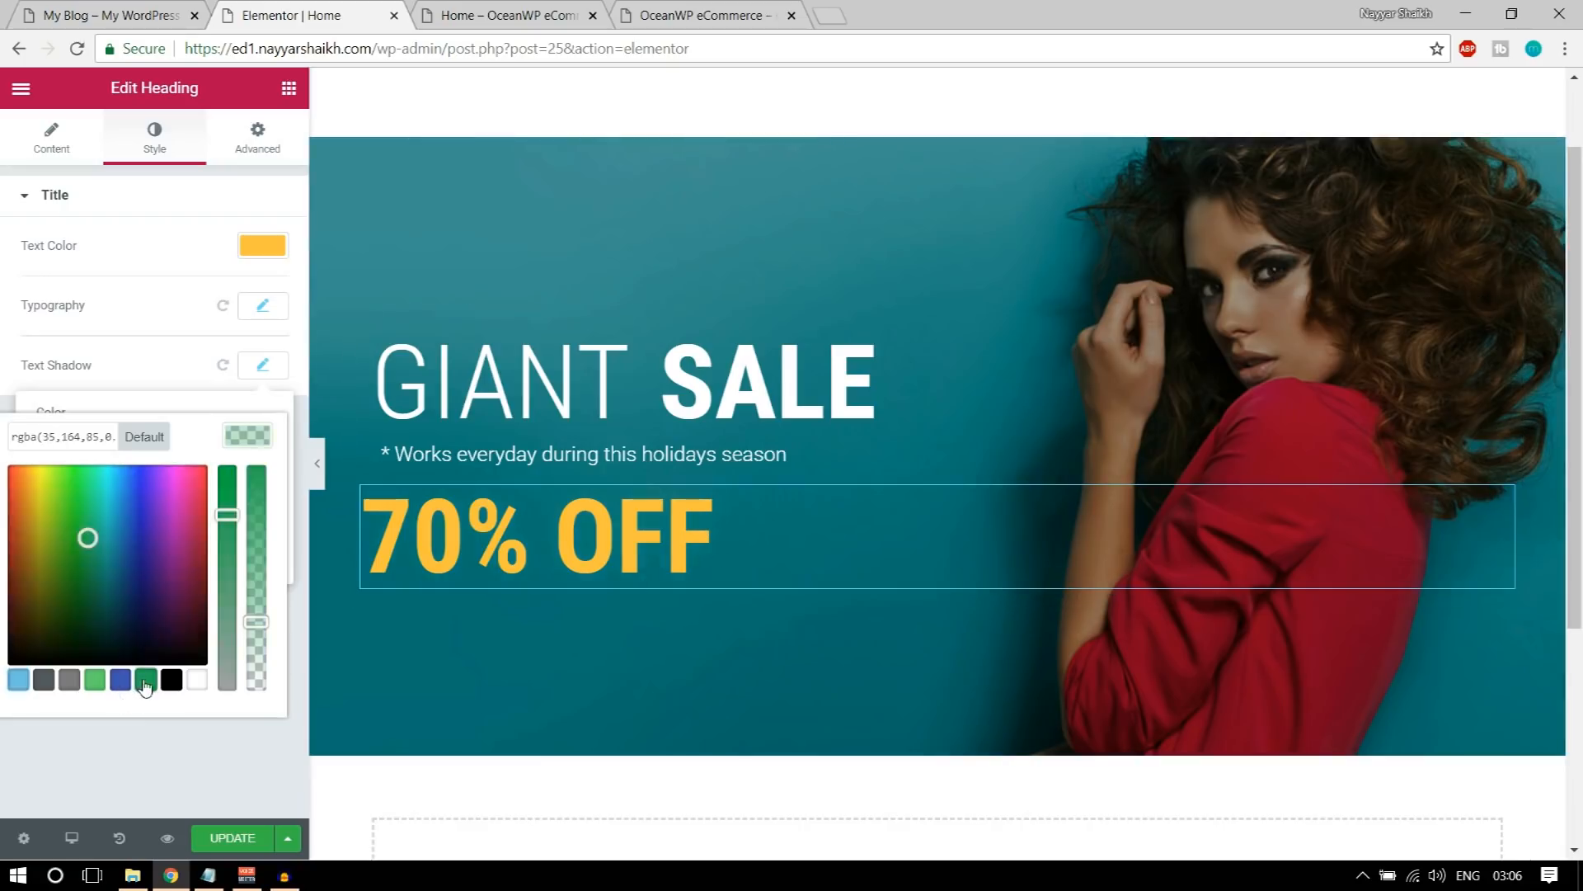
drag(71, 532, 133, 513)
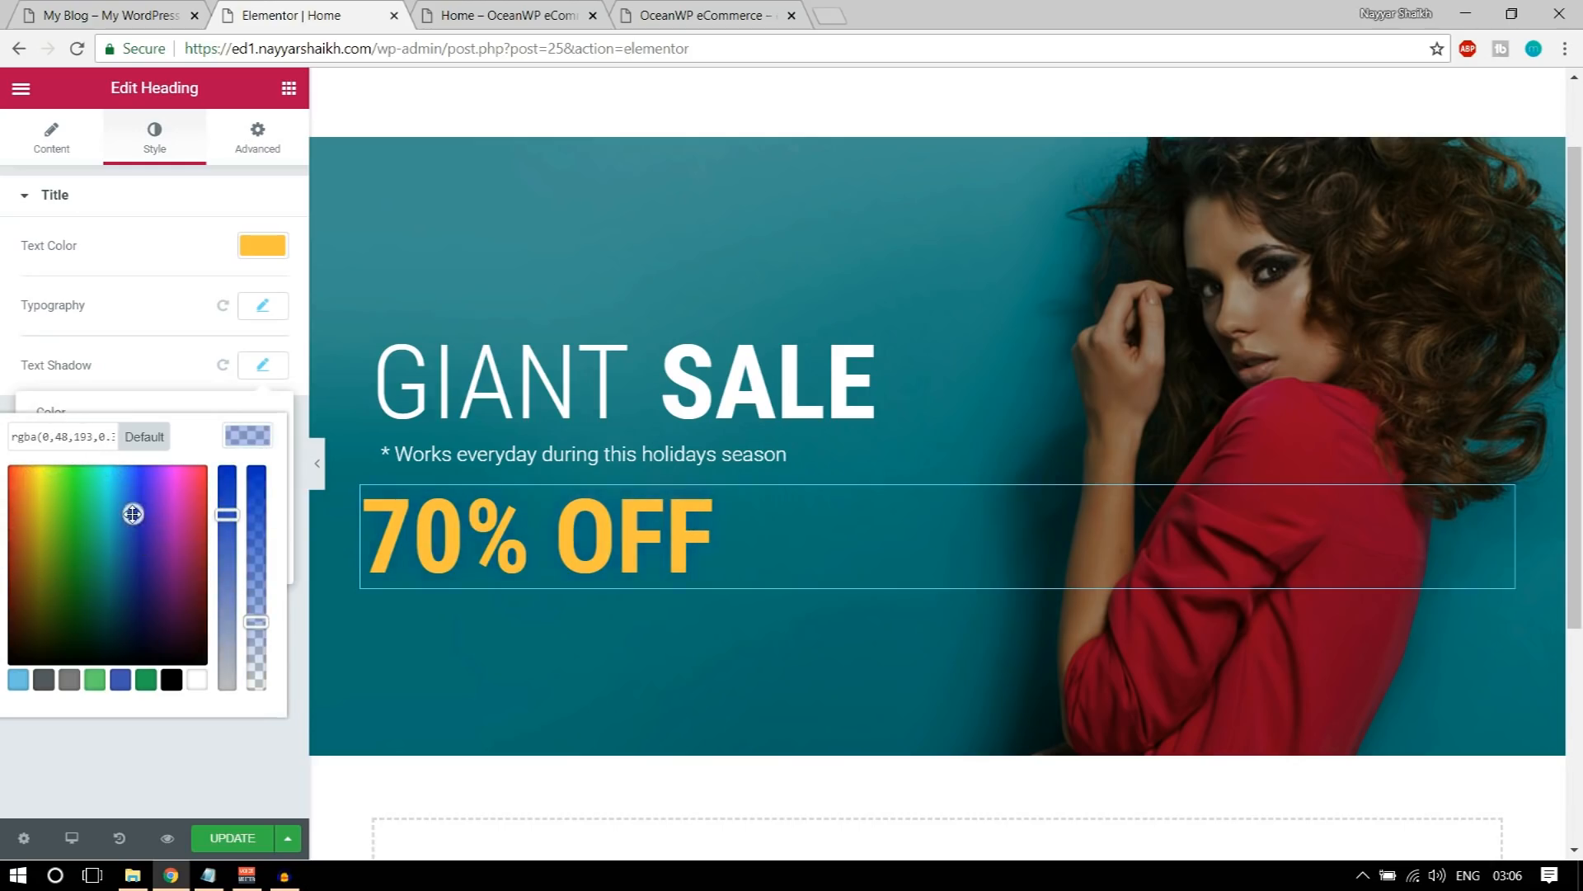
click(172, 685)
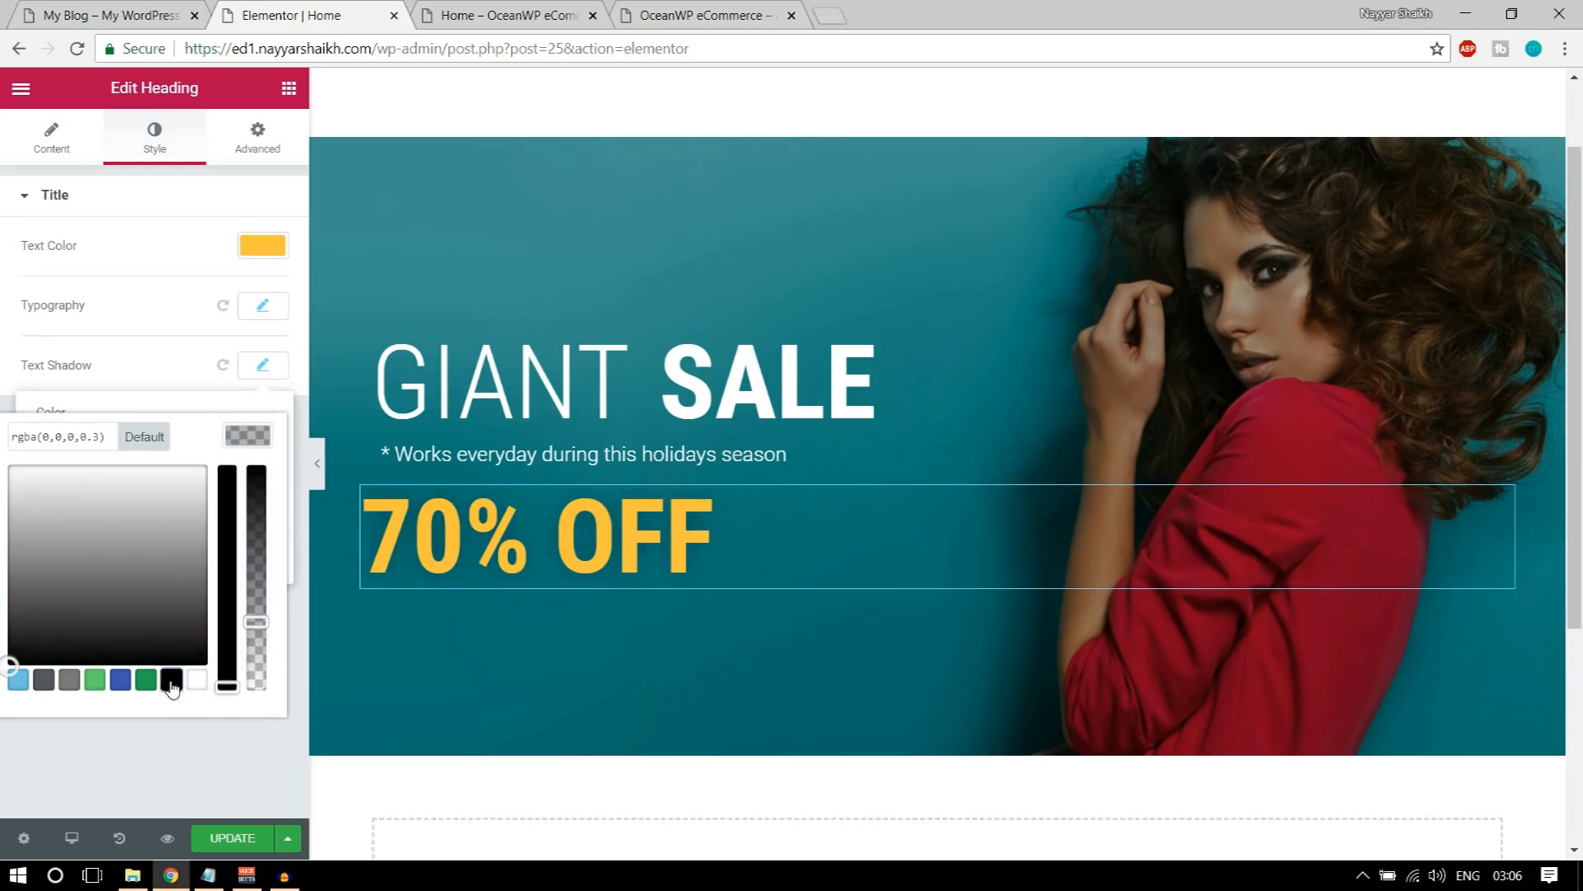
click(239, 445)
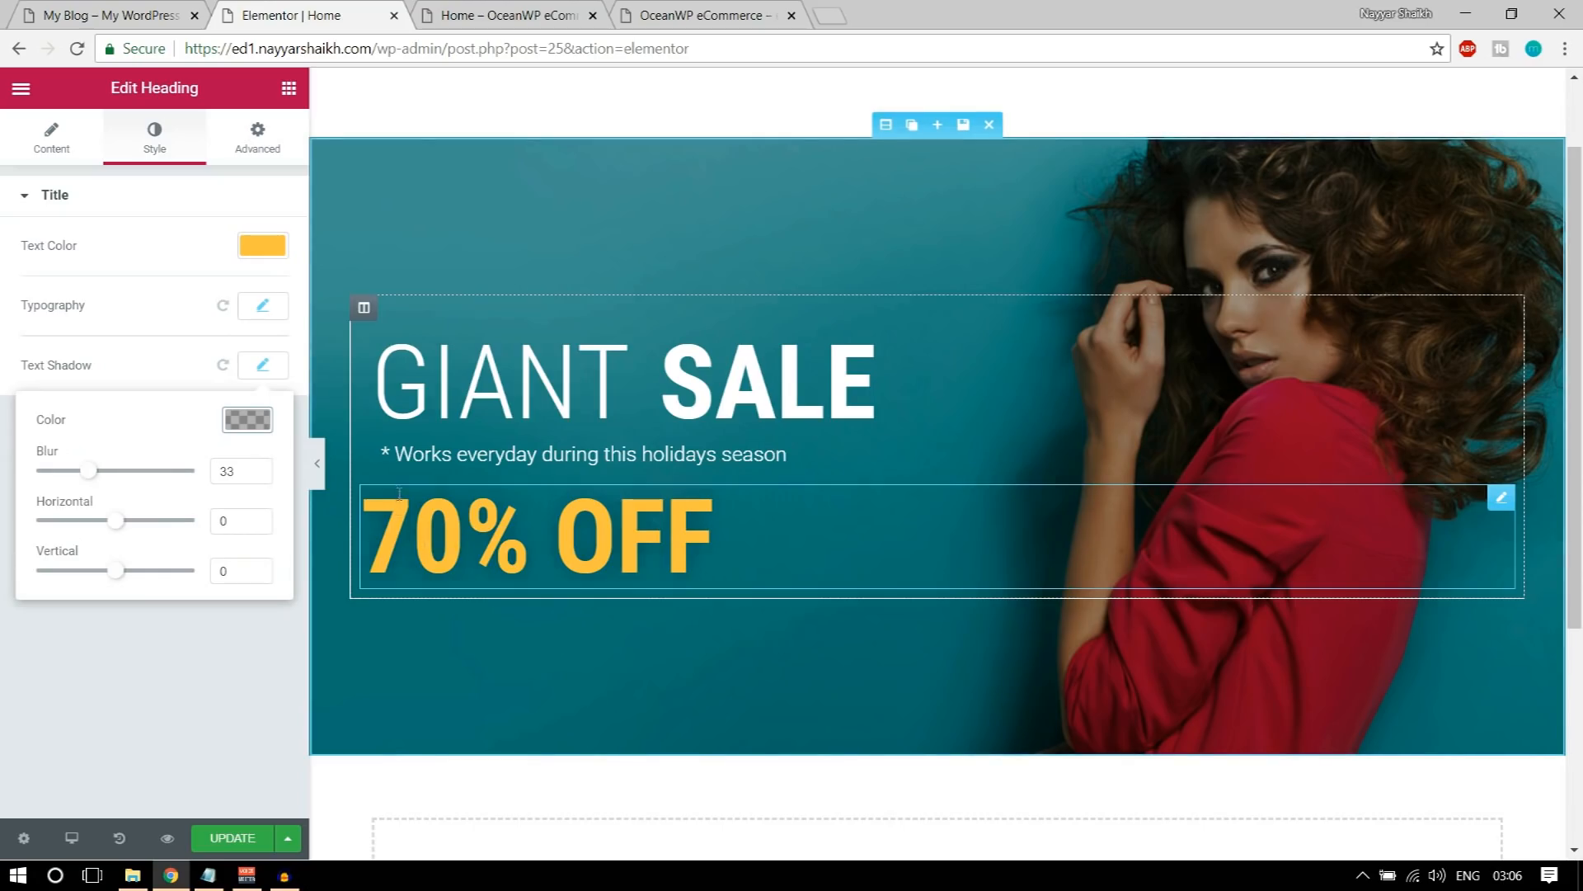
Step: Unlink the 70% OFF heading's padding values, set the left padding to 20 px, and update the page
click(257, 149)
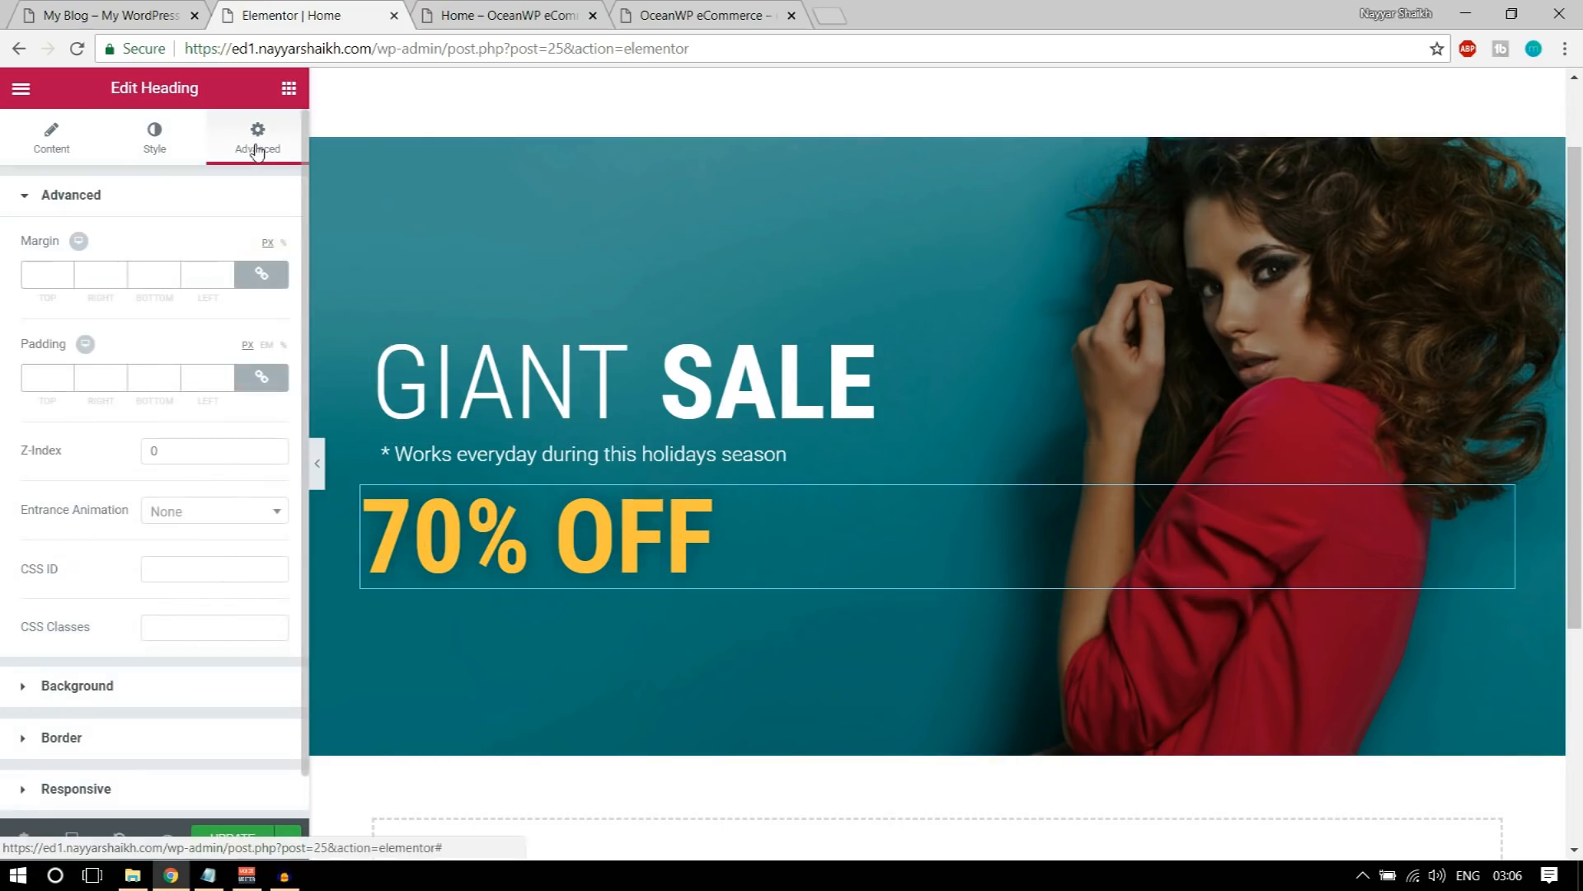
click(262, 377)
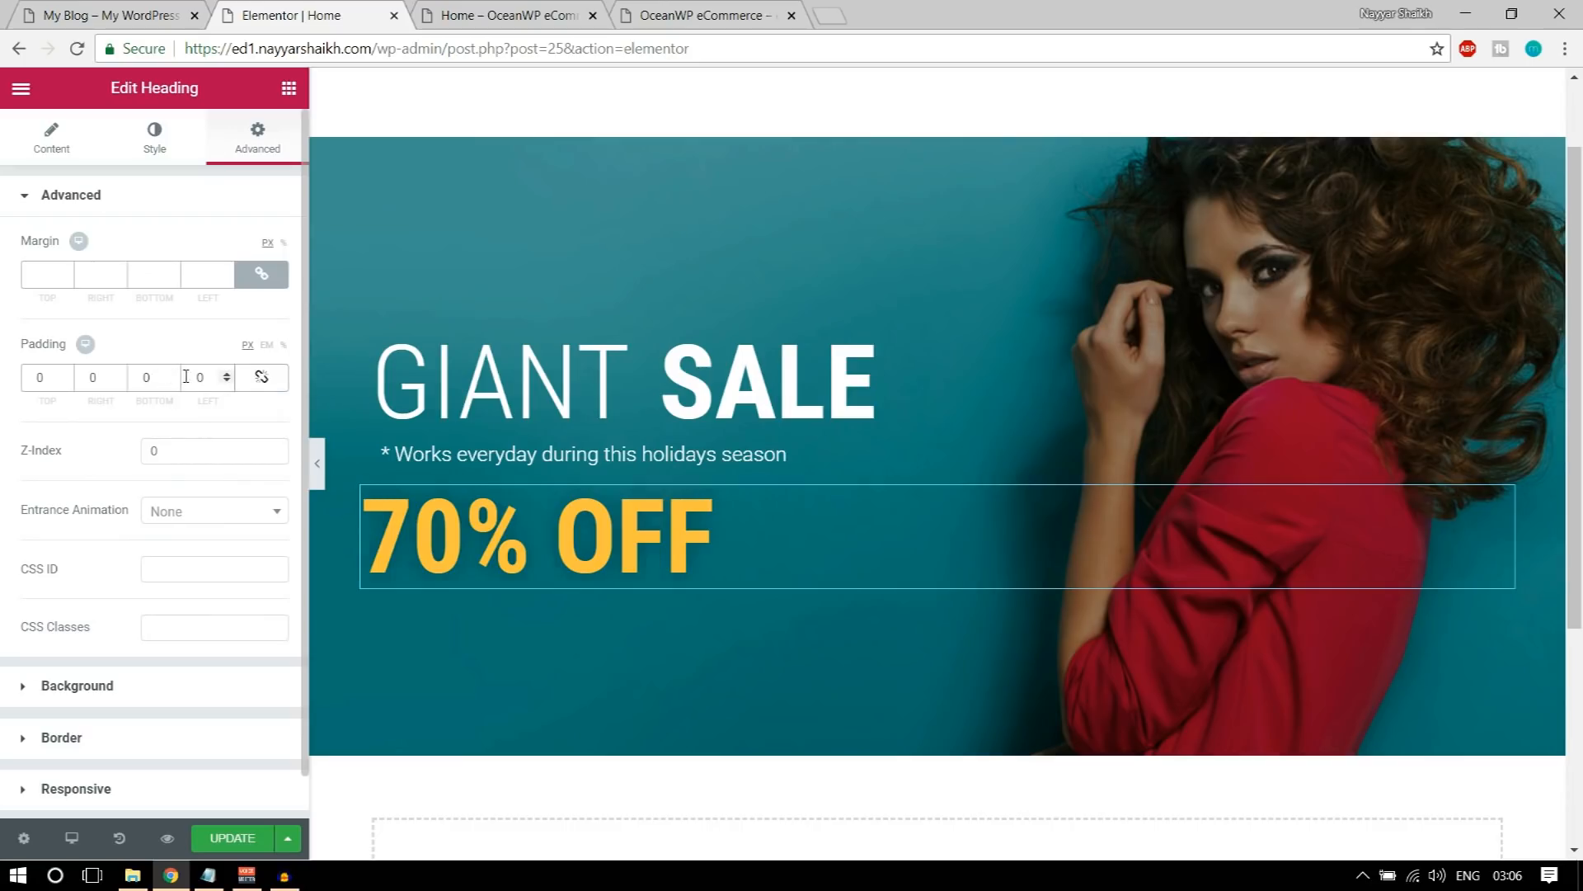
double_click(212, 375)
text(20)
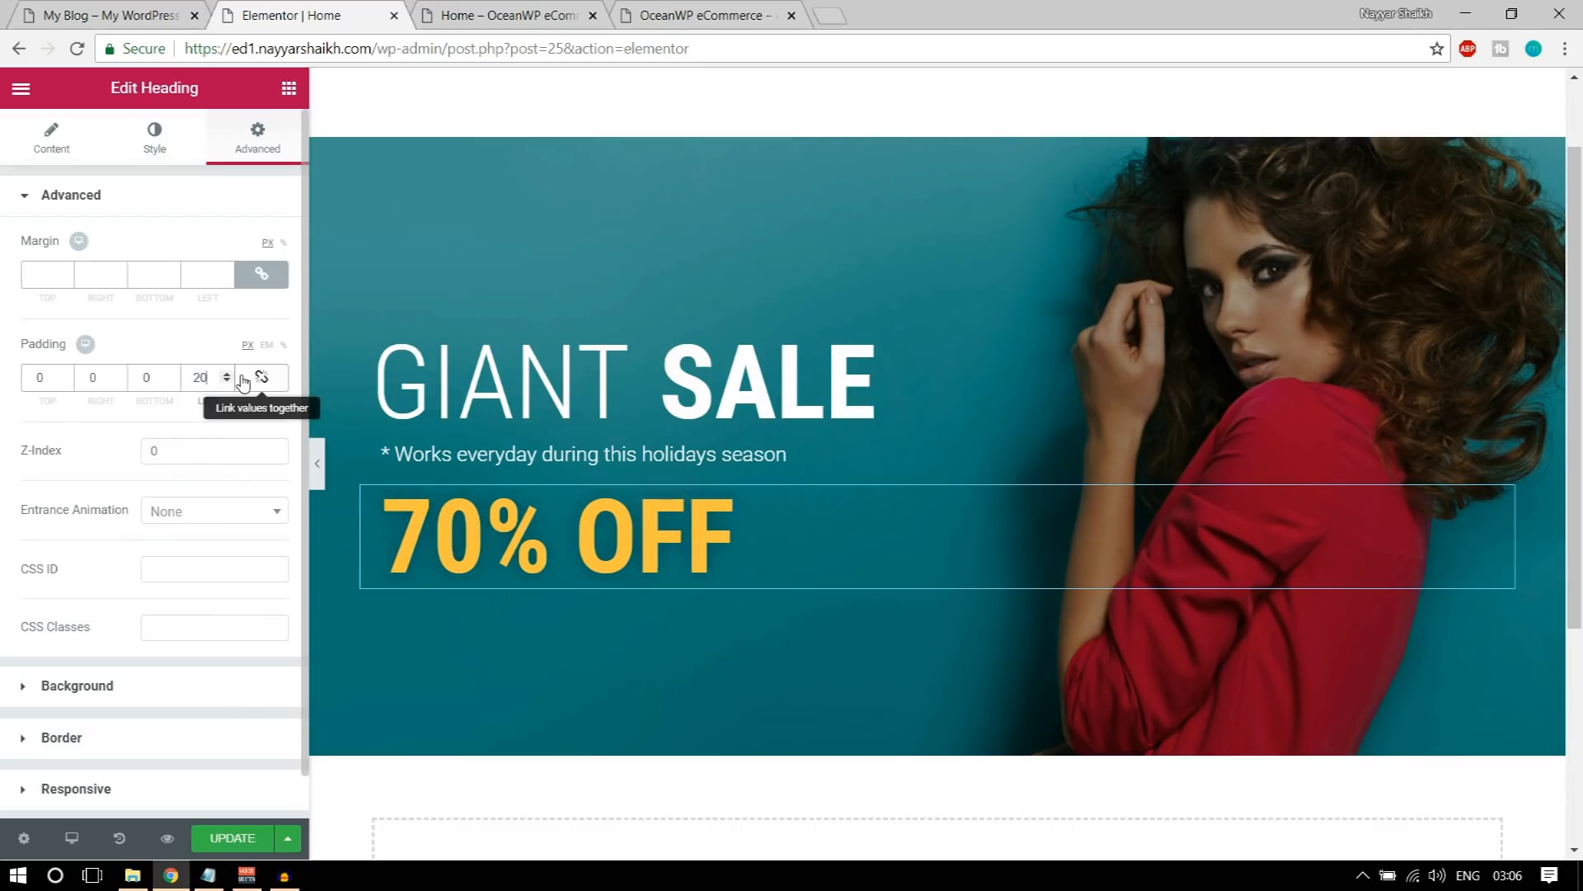
click(210, 837)
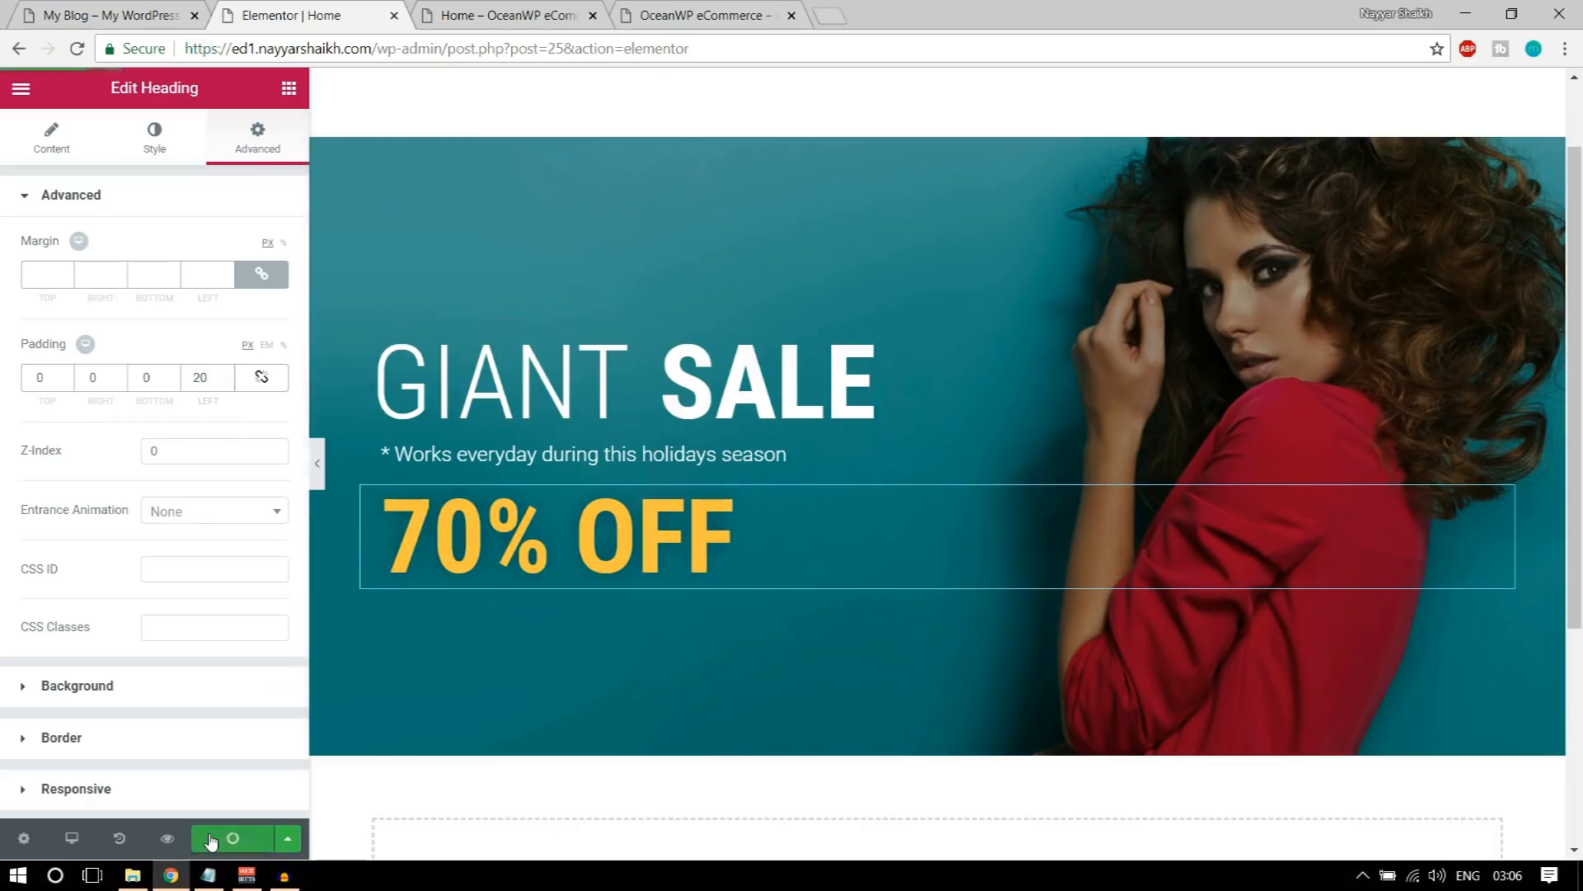
Step: Check the demo banner's READ MORE button and add a Button widget directly beneath the 70% OFF heading
click(132, 15)
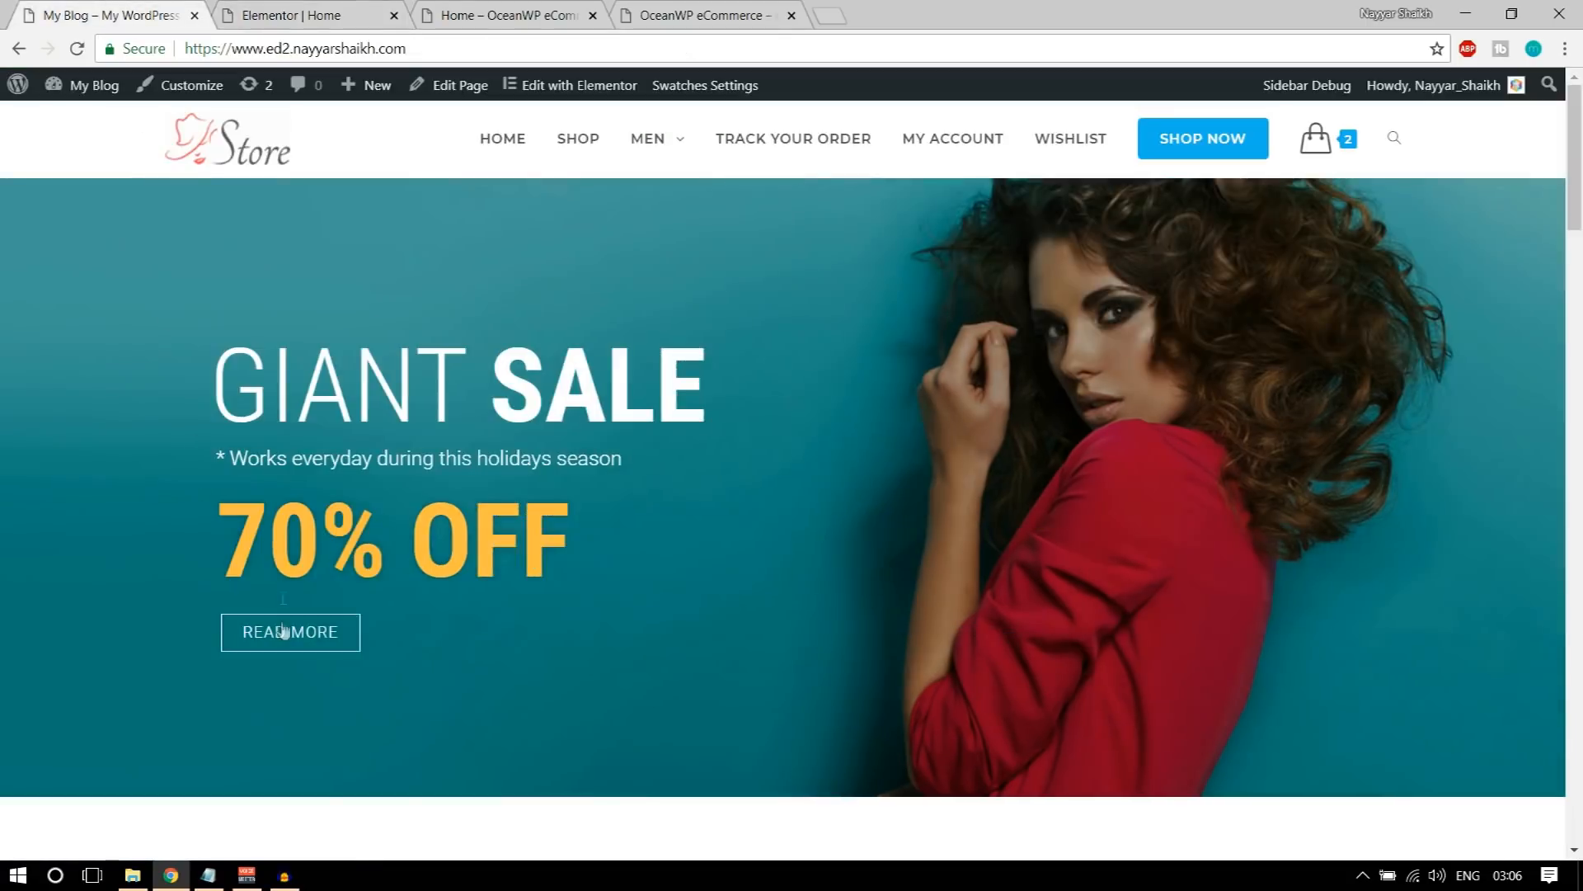
click(343, 15)
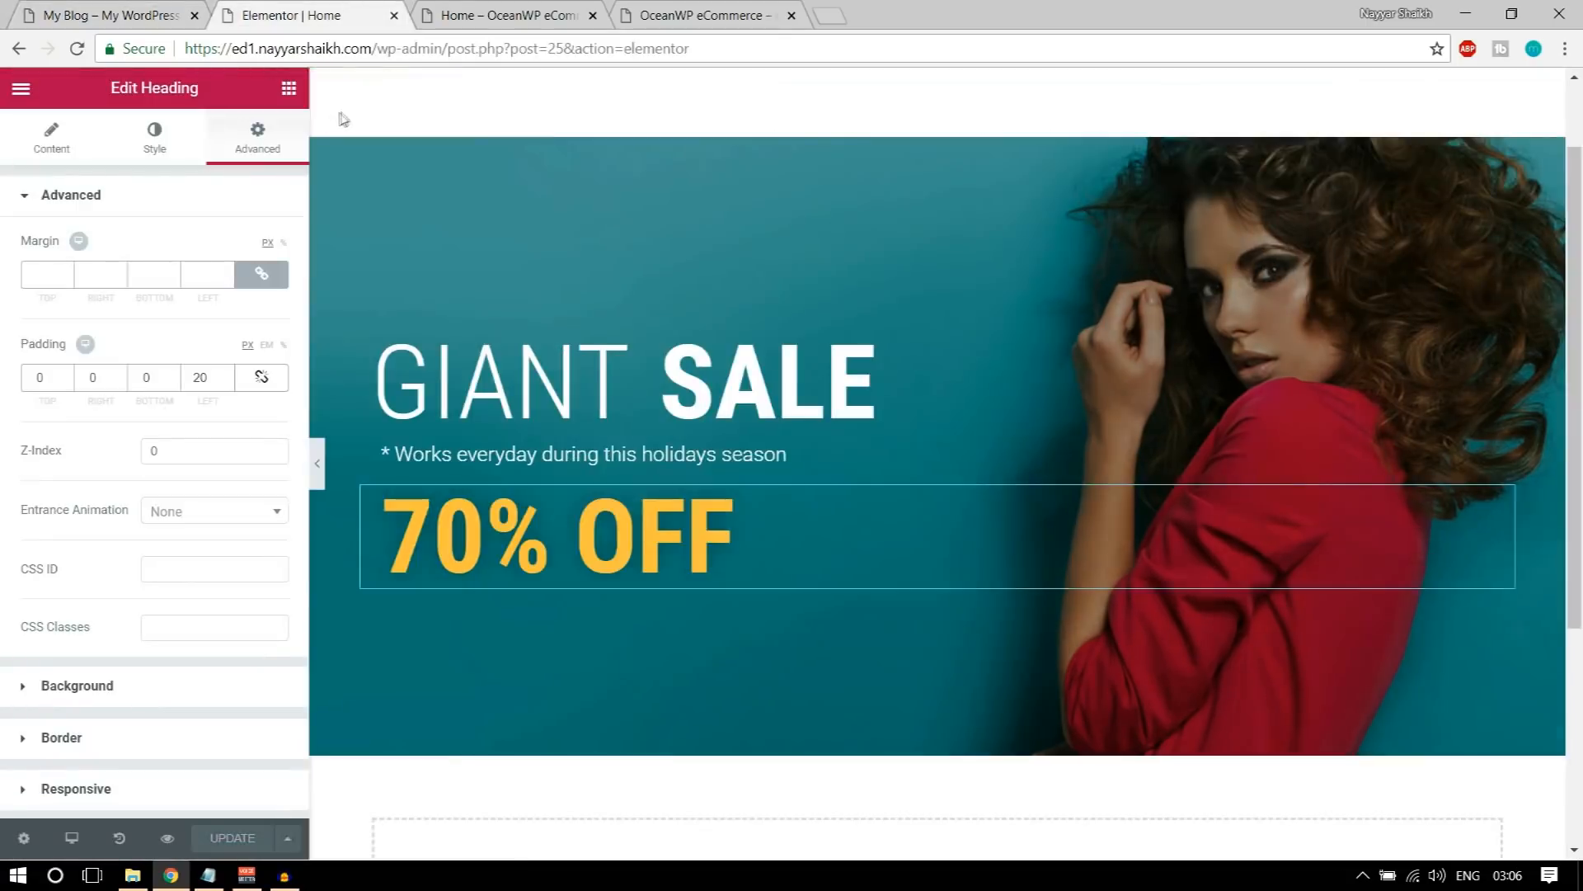
click(289, 88)
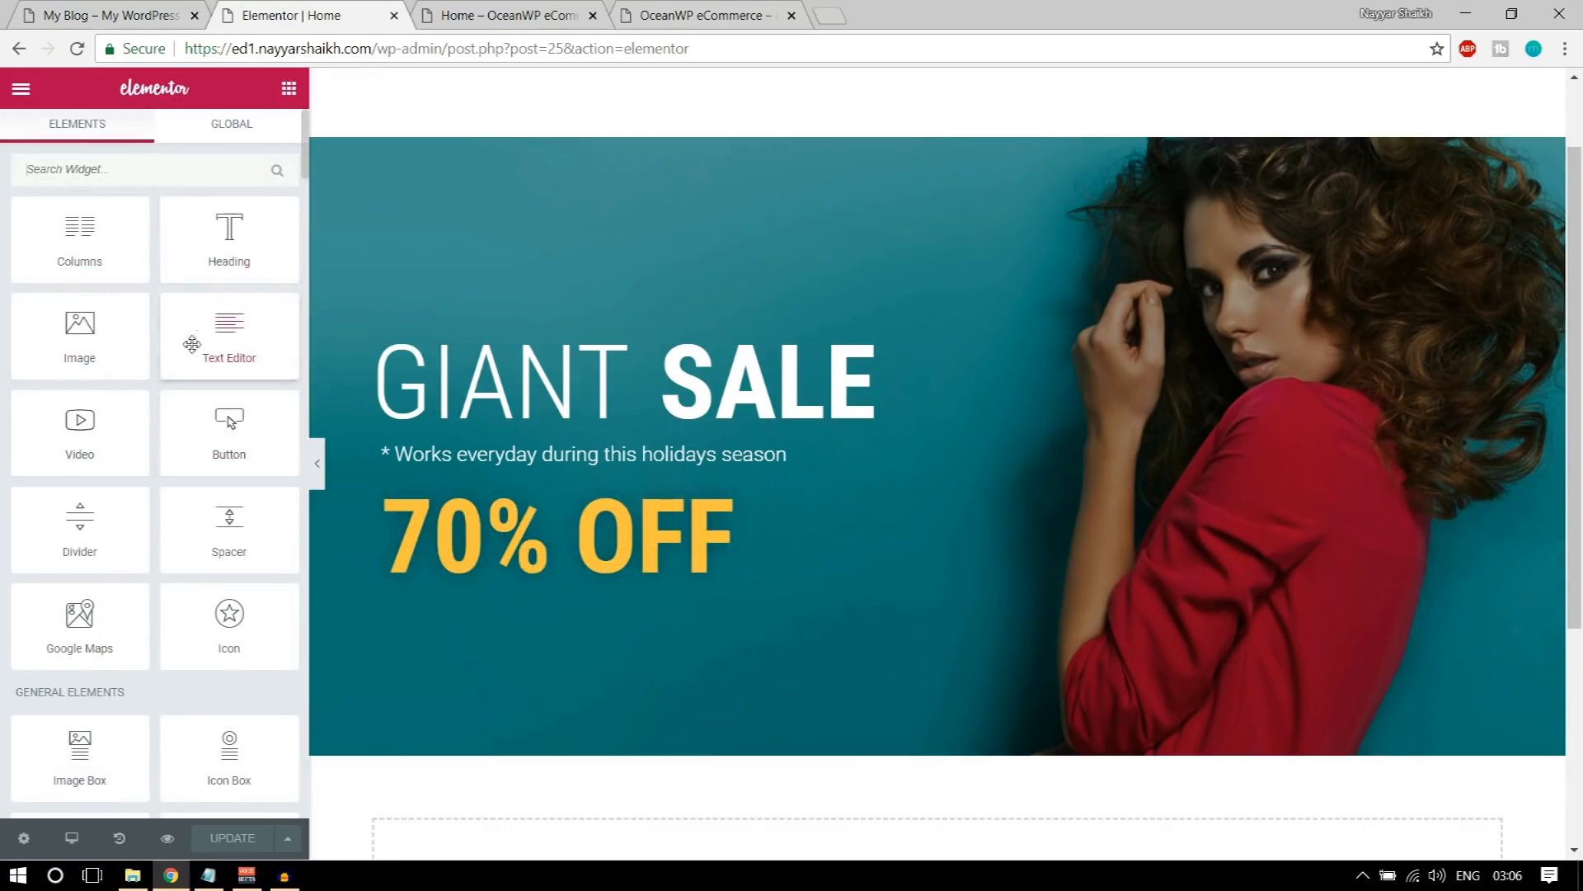
scroll(193, 428, down, 5)
scroll(194, 517, up, 5)
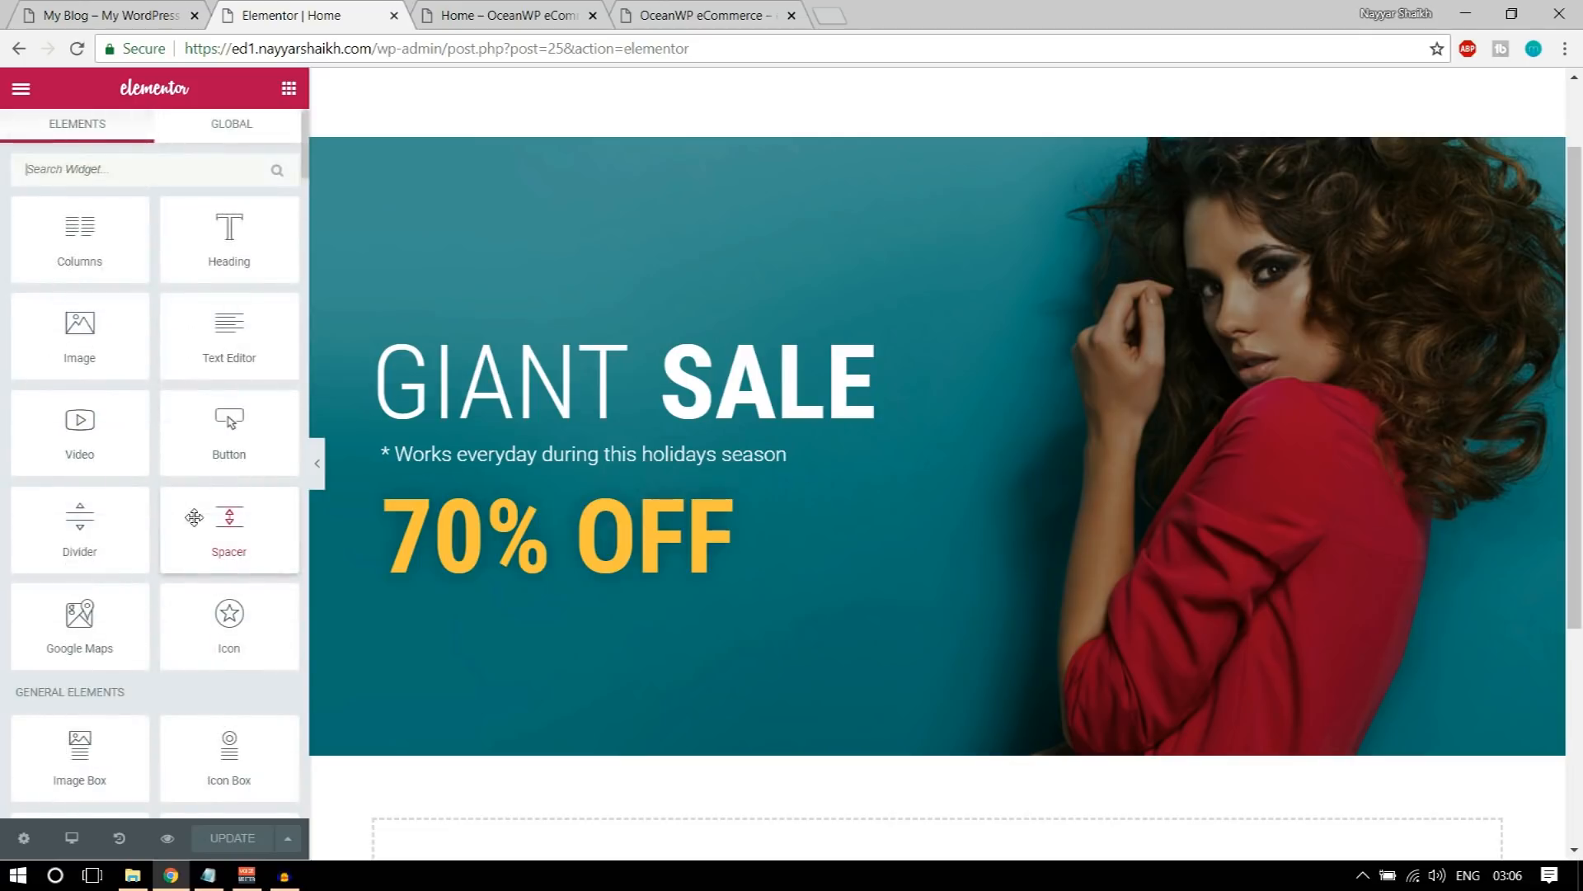
click(118, 16)
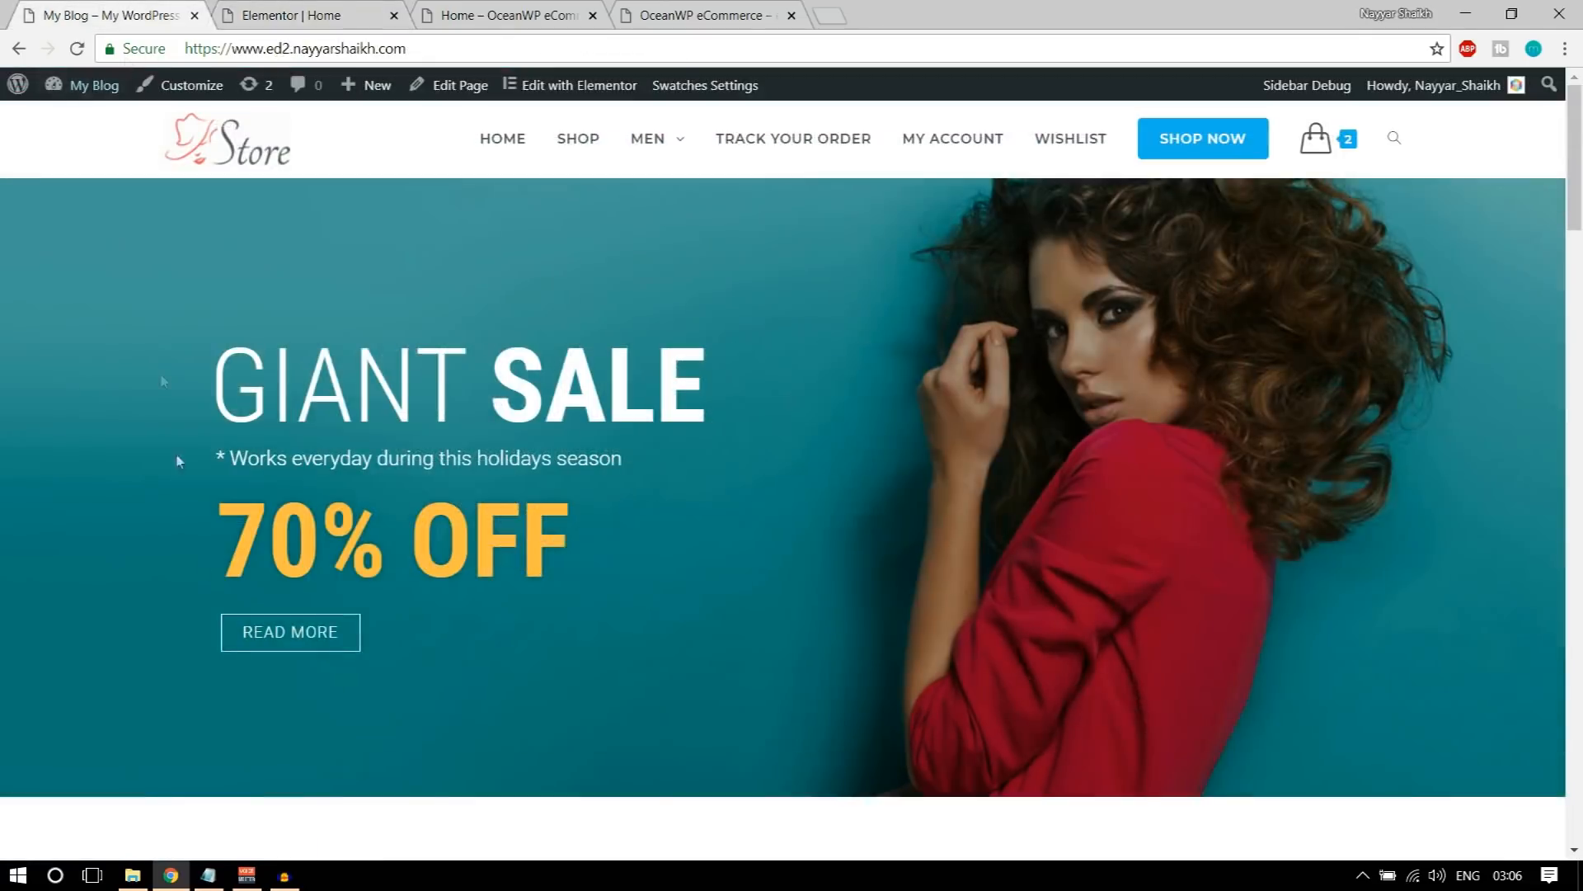
click(356, 11)
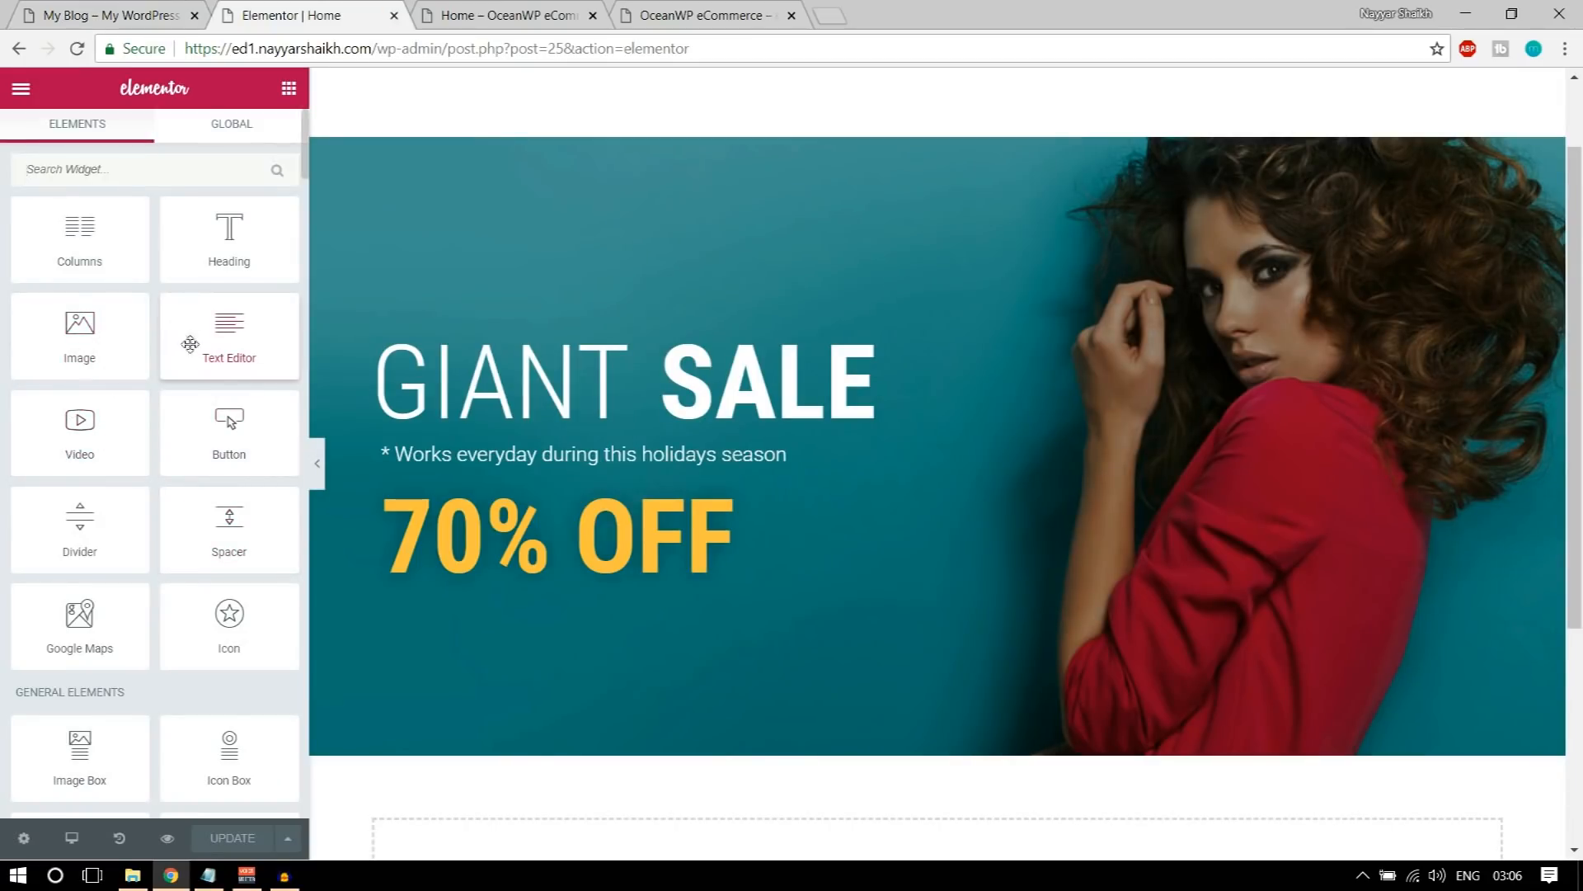
drag(211, 425, 530, 567)
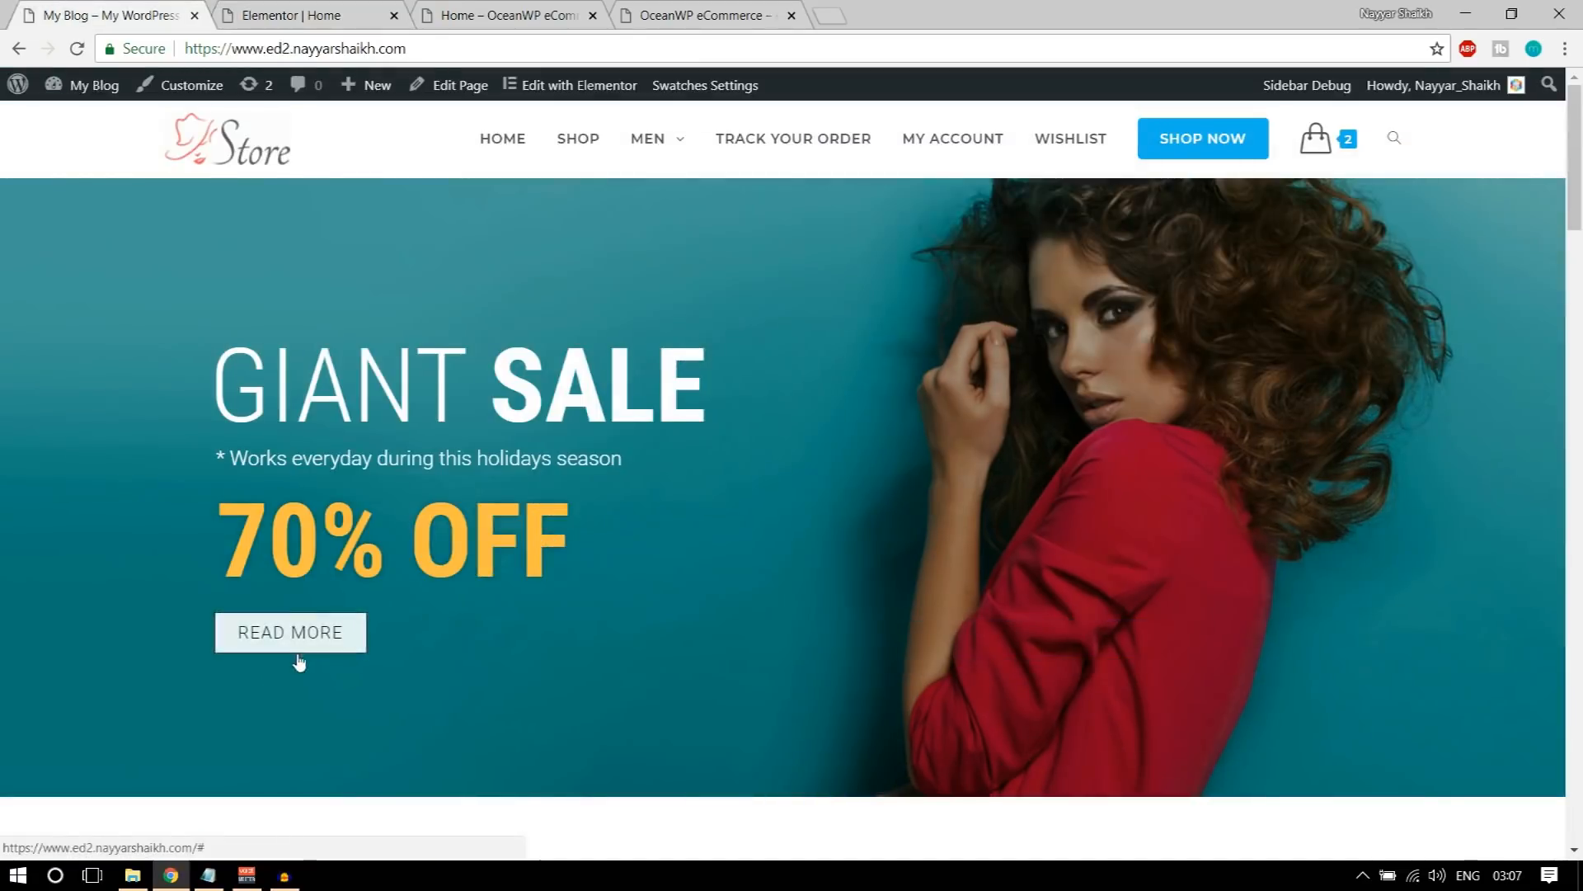
Step: Return to the Elementor page and replace the new button's text with "READ MORE"
click(270, 13)
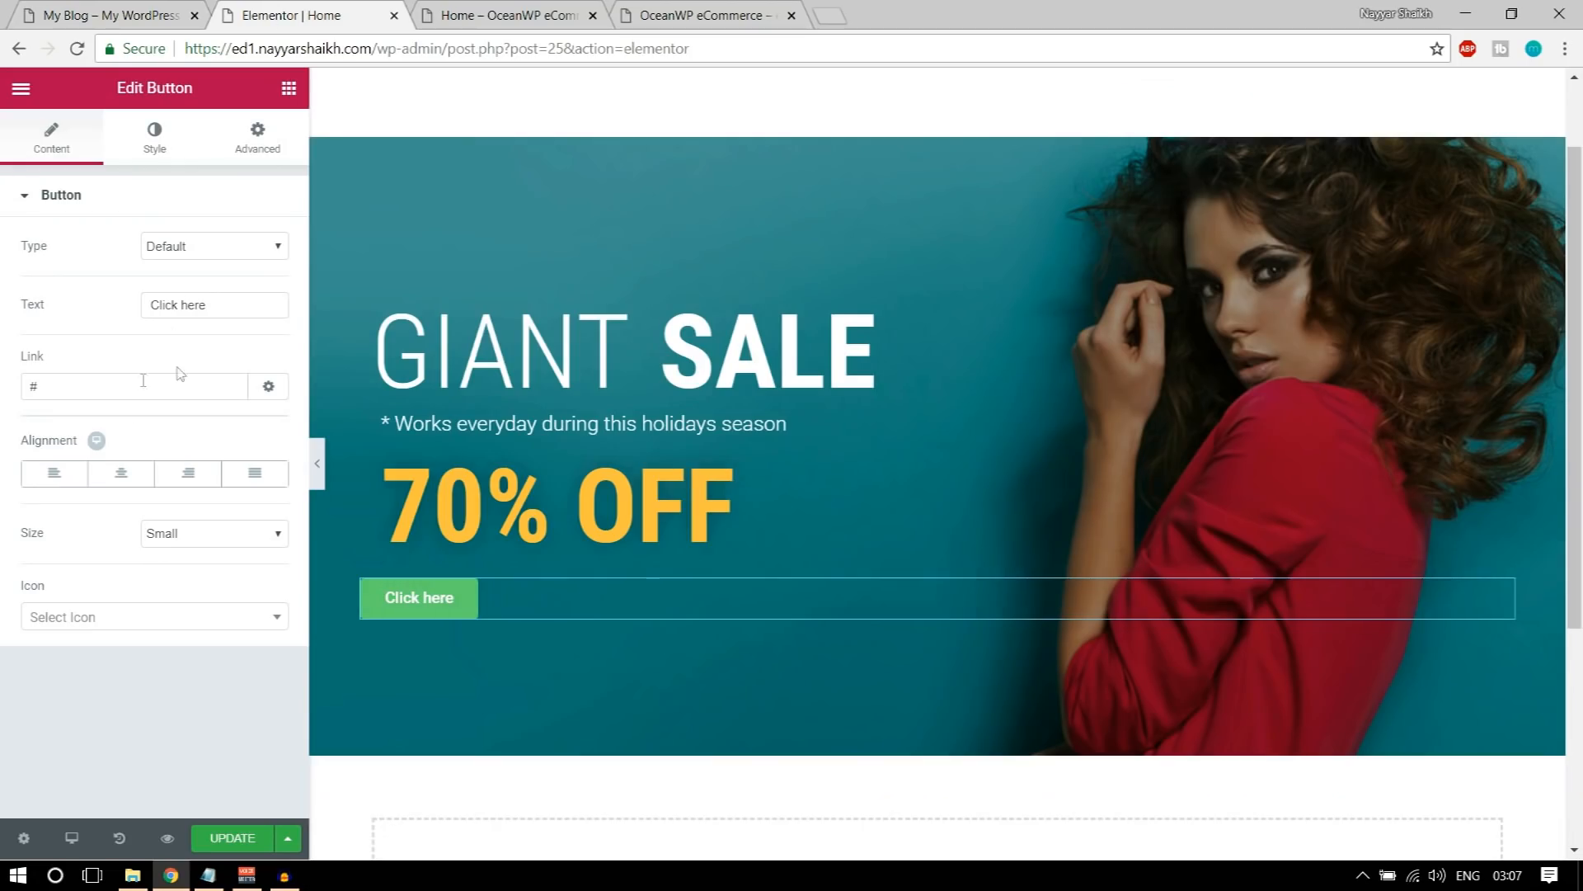
triple_click(218, 300)
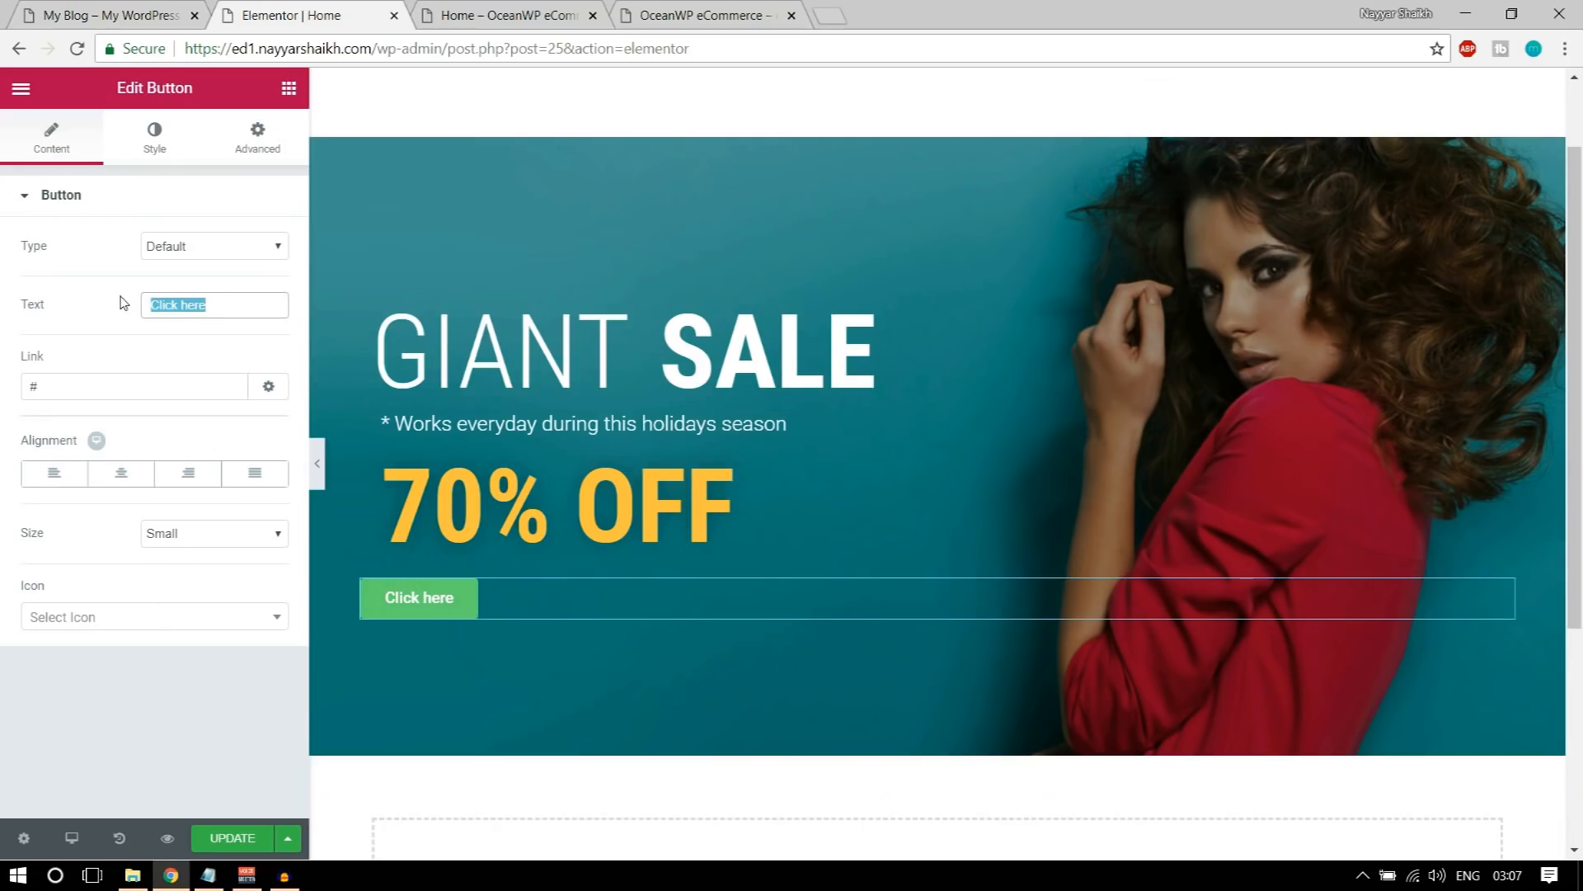
text(R)
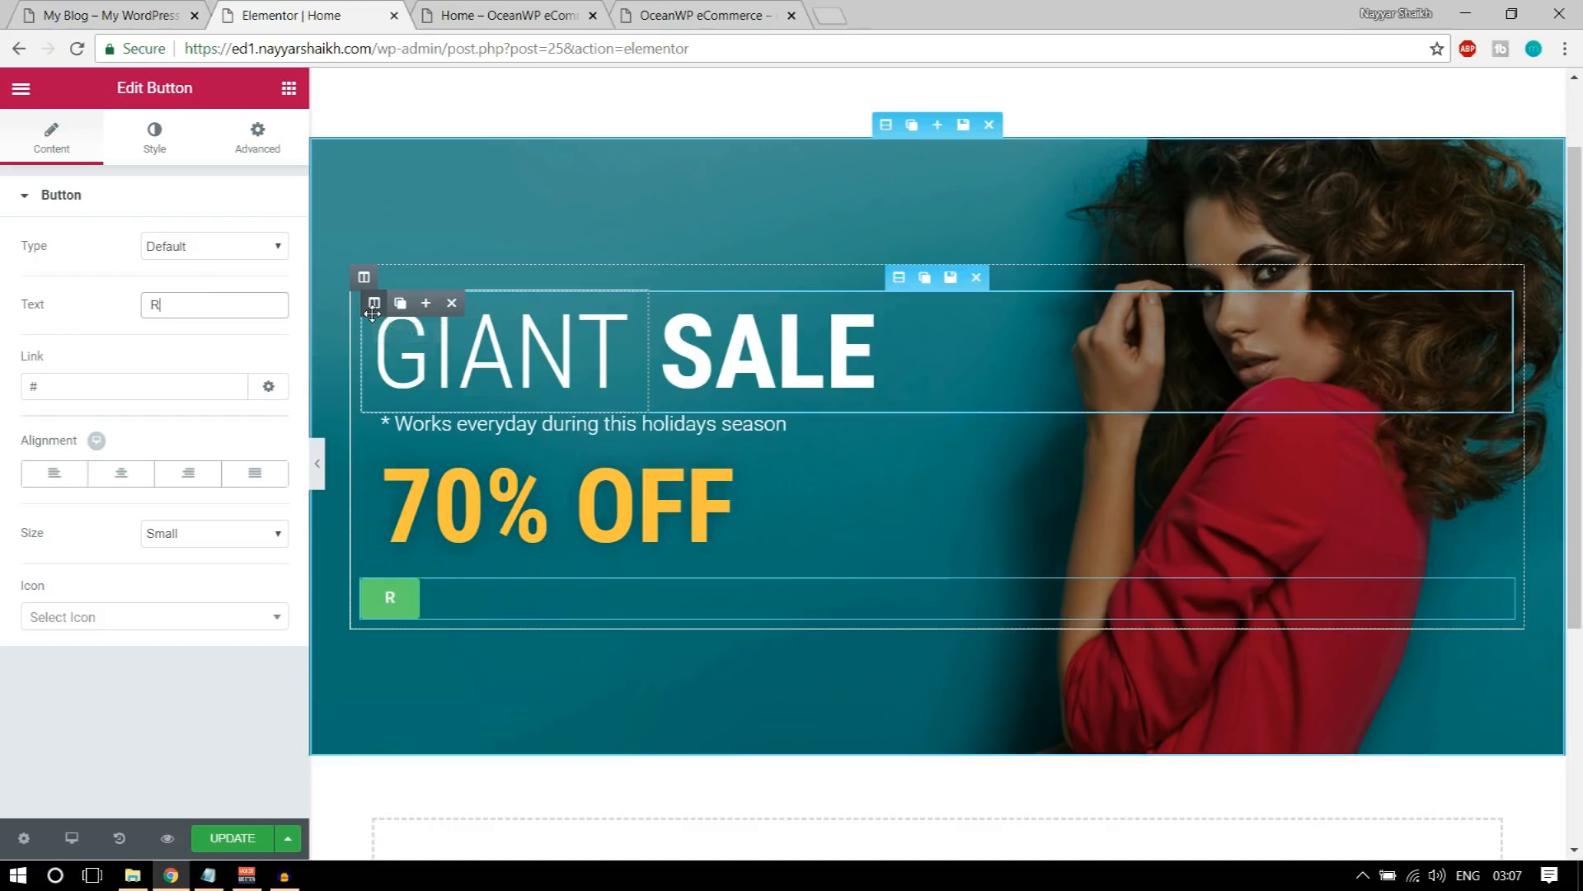
text(EAD MORE)
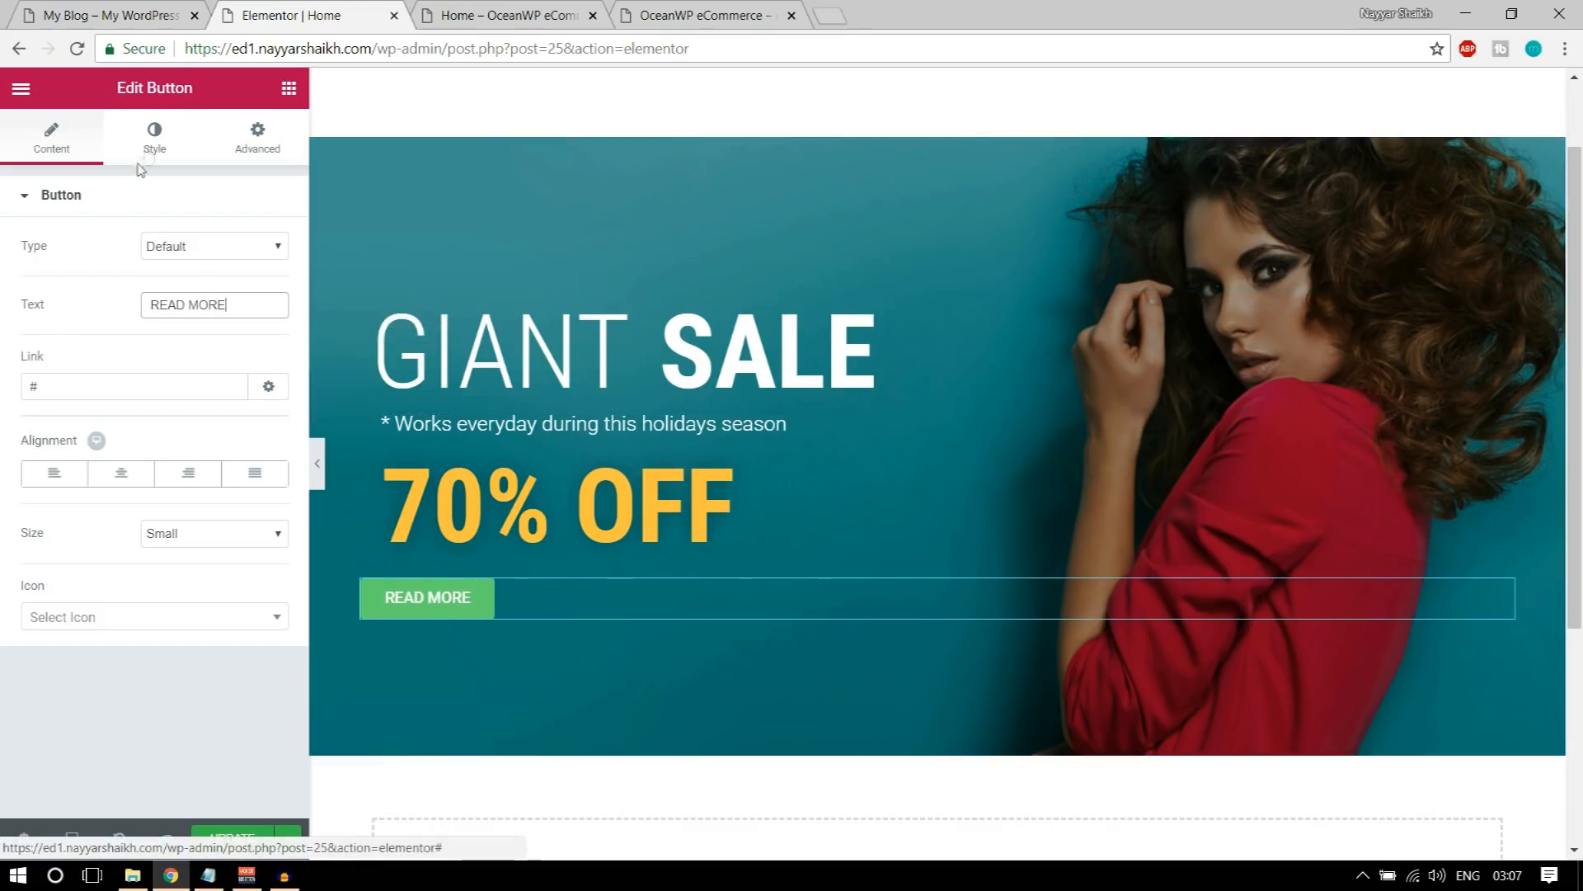
Step: Compare the button with the demo's READ MORE button and set its typography weight to 300
click(150, 154)
key(ctrl+1)
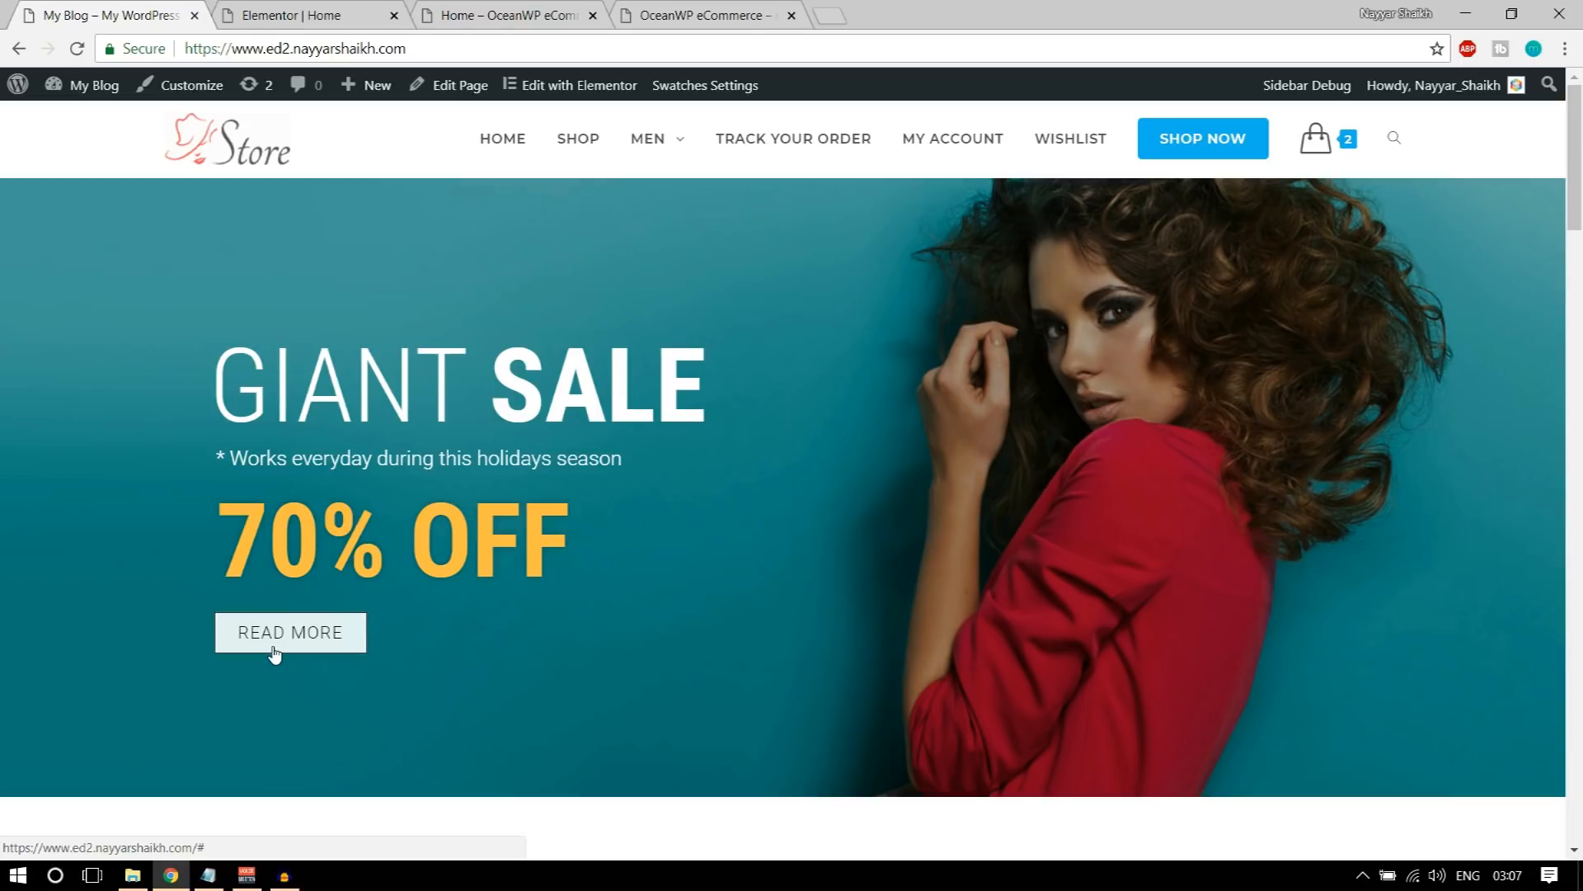
key(ctrl+2)
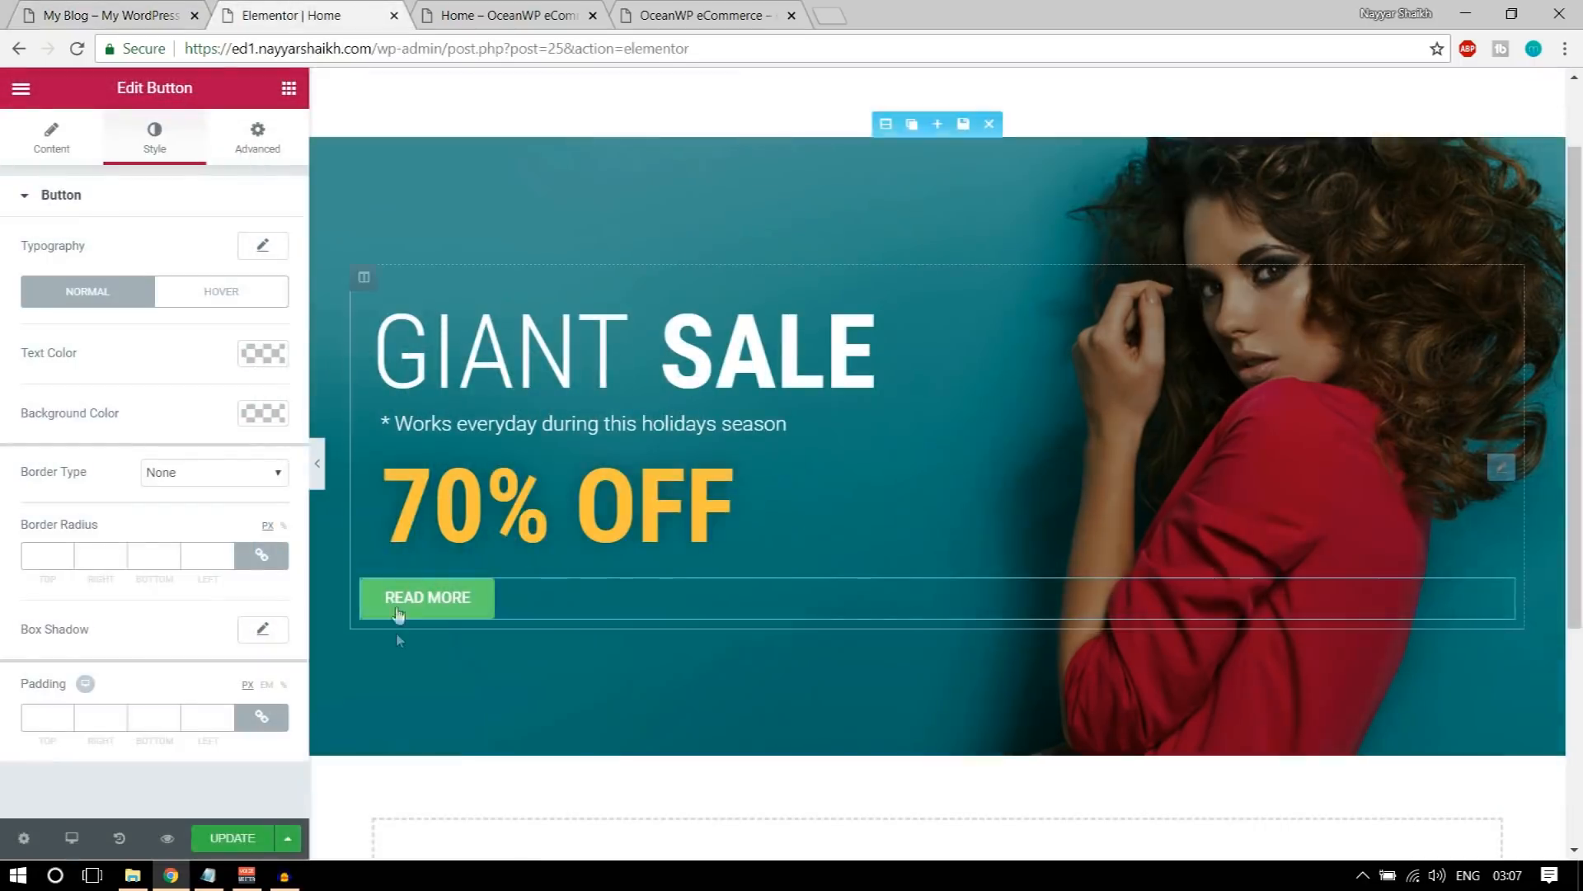
click(263, 245)
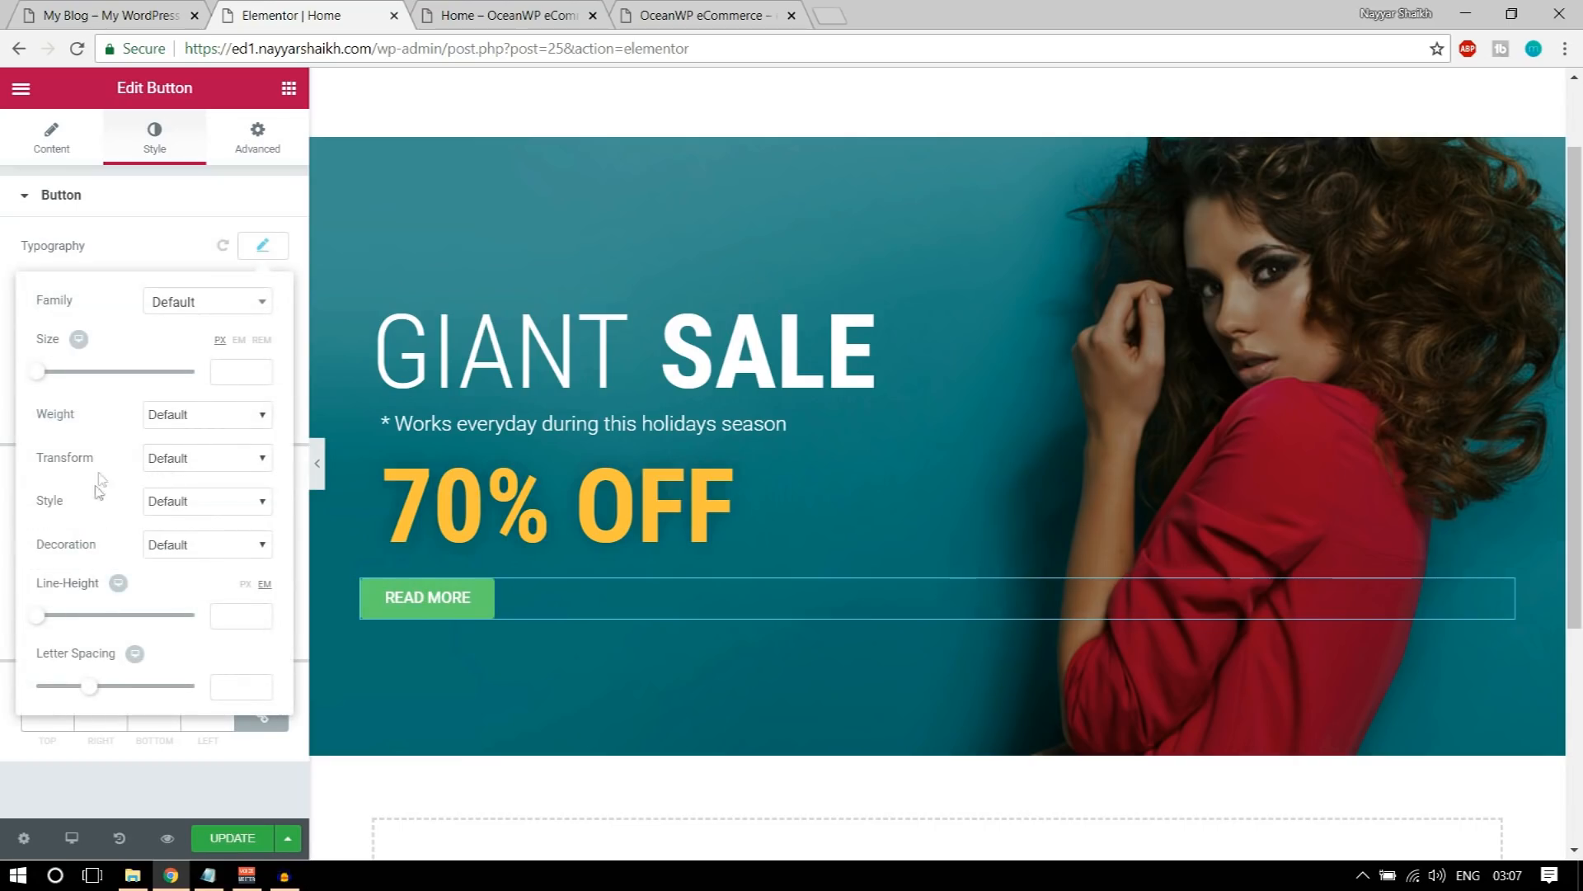
click(206, 414)
click(189, 467)
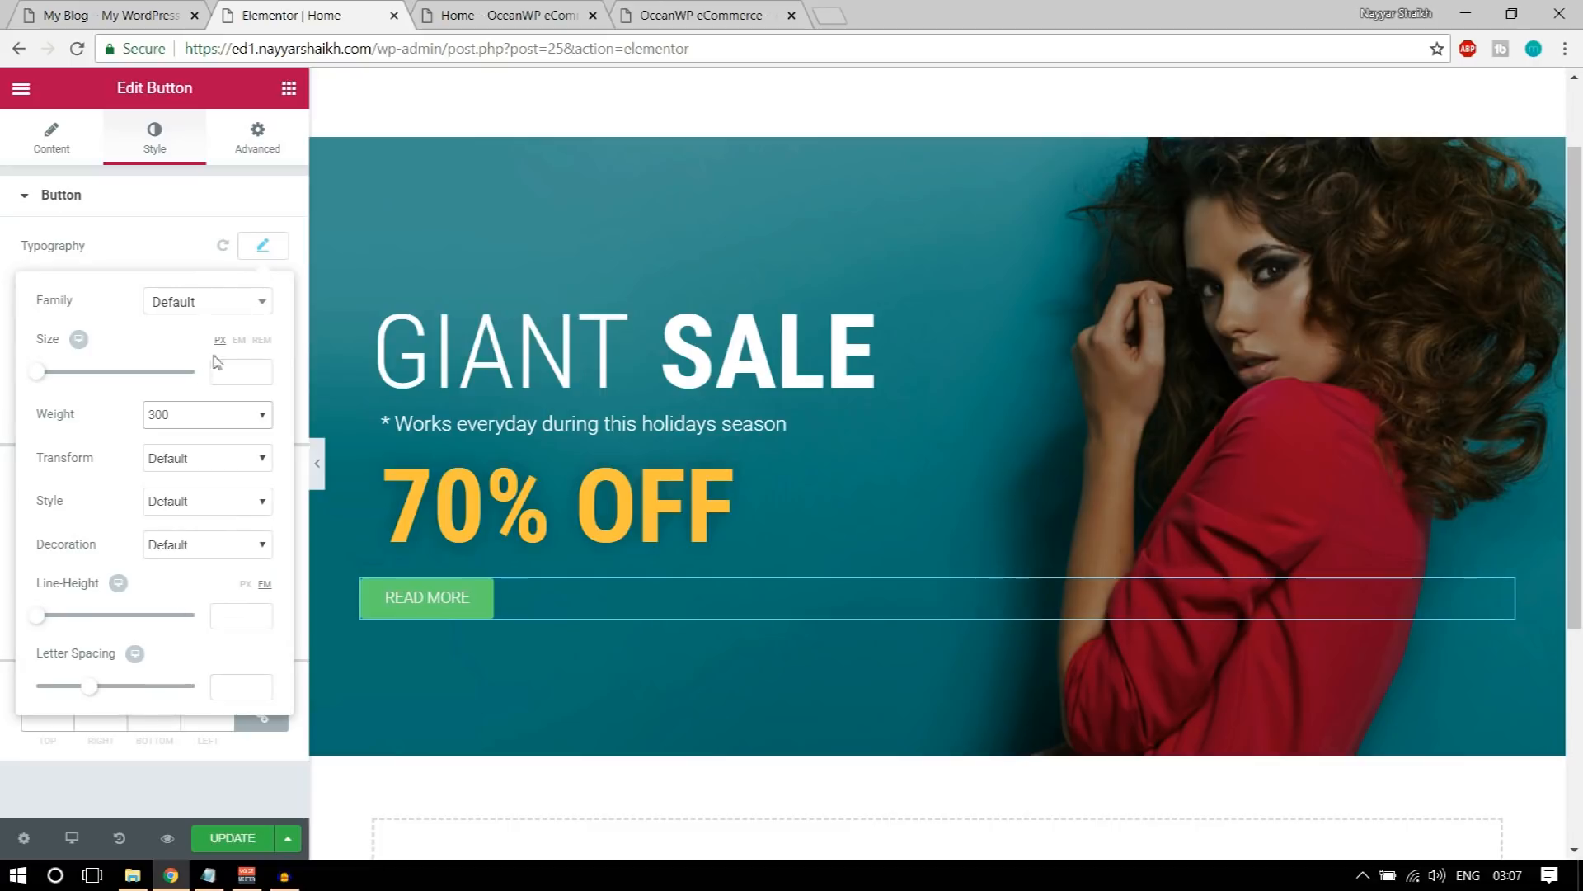
click(262, 246)
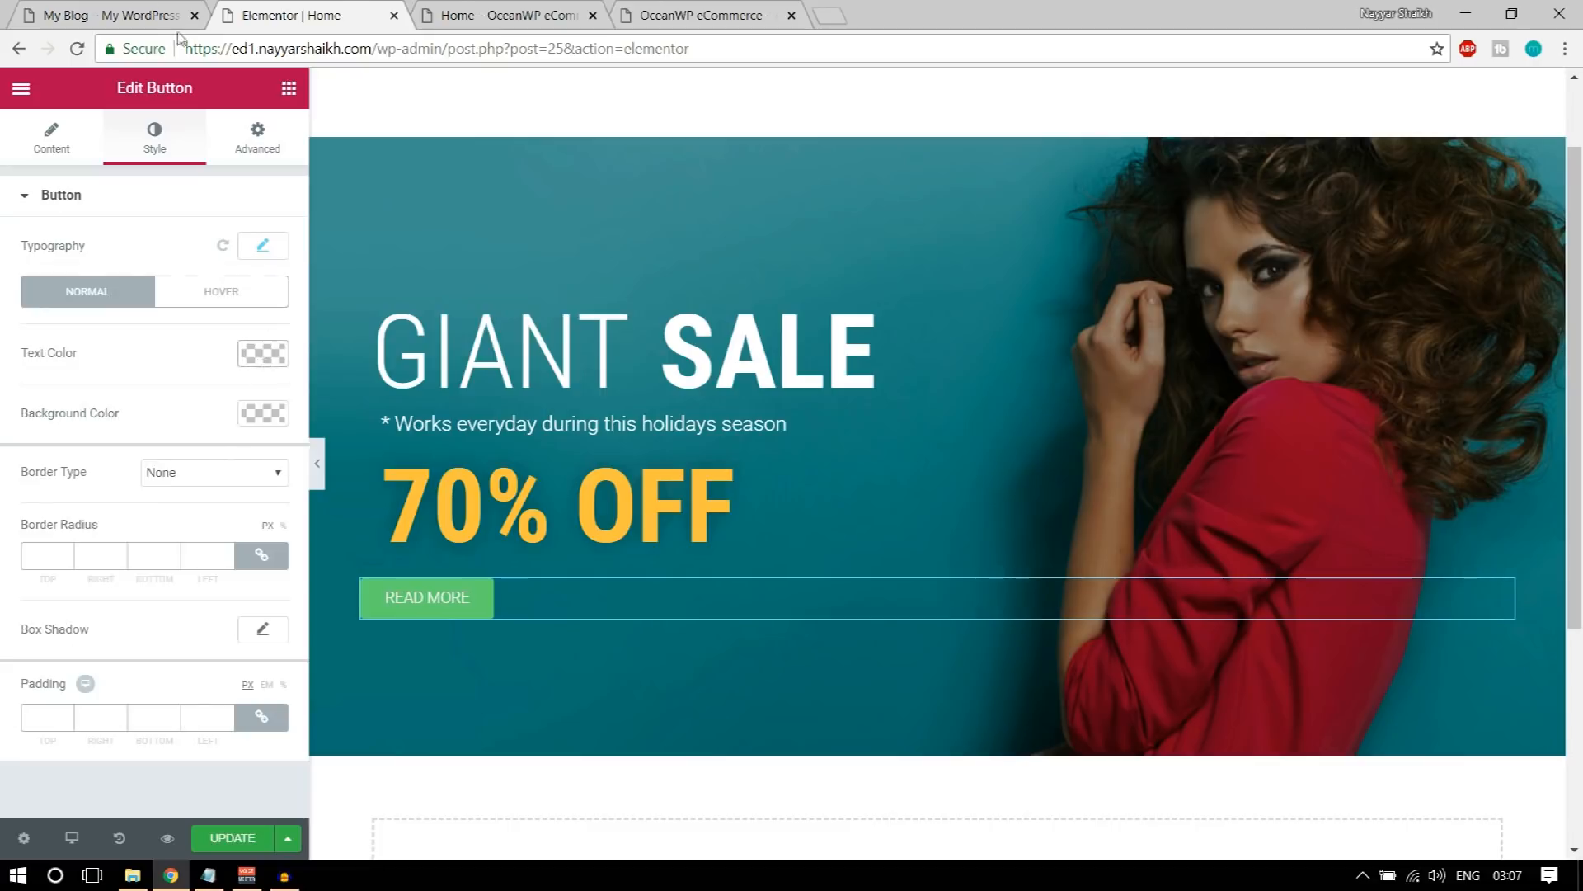
Step: Check the demo button's look and make the READ MORE button's background fully transparent with rgba(0,0,0,0)
click(155, 8)
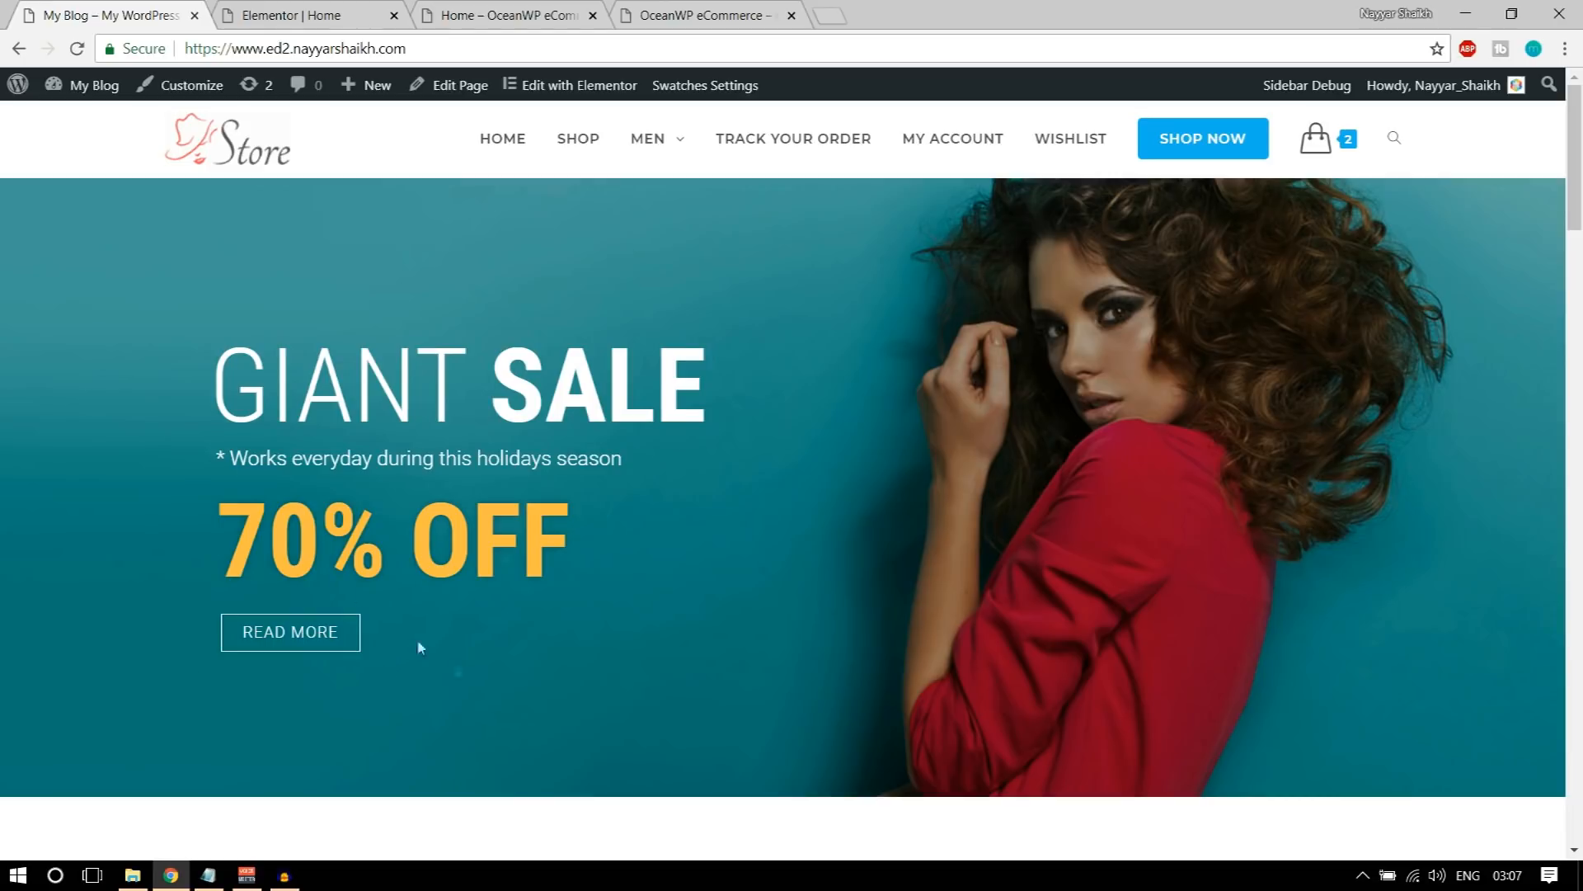
click(318, 13)
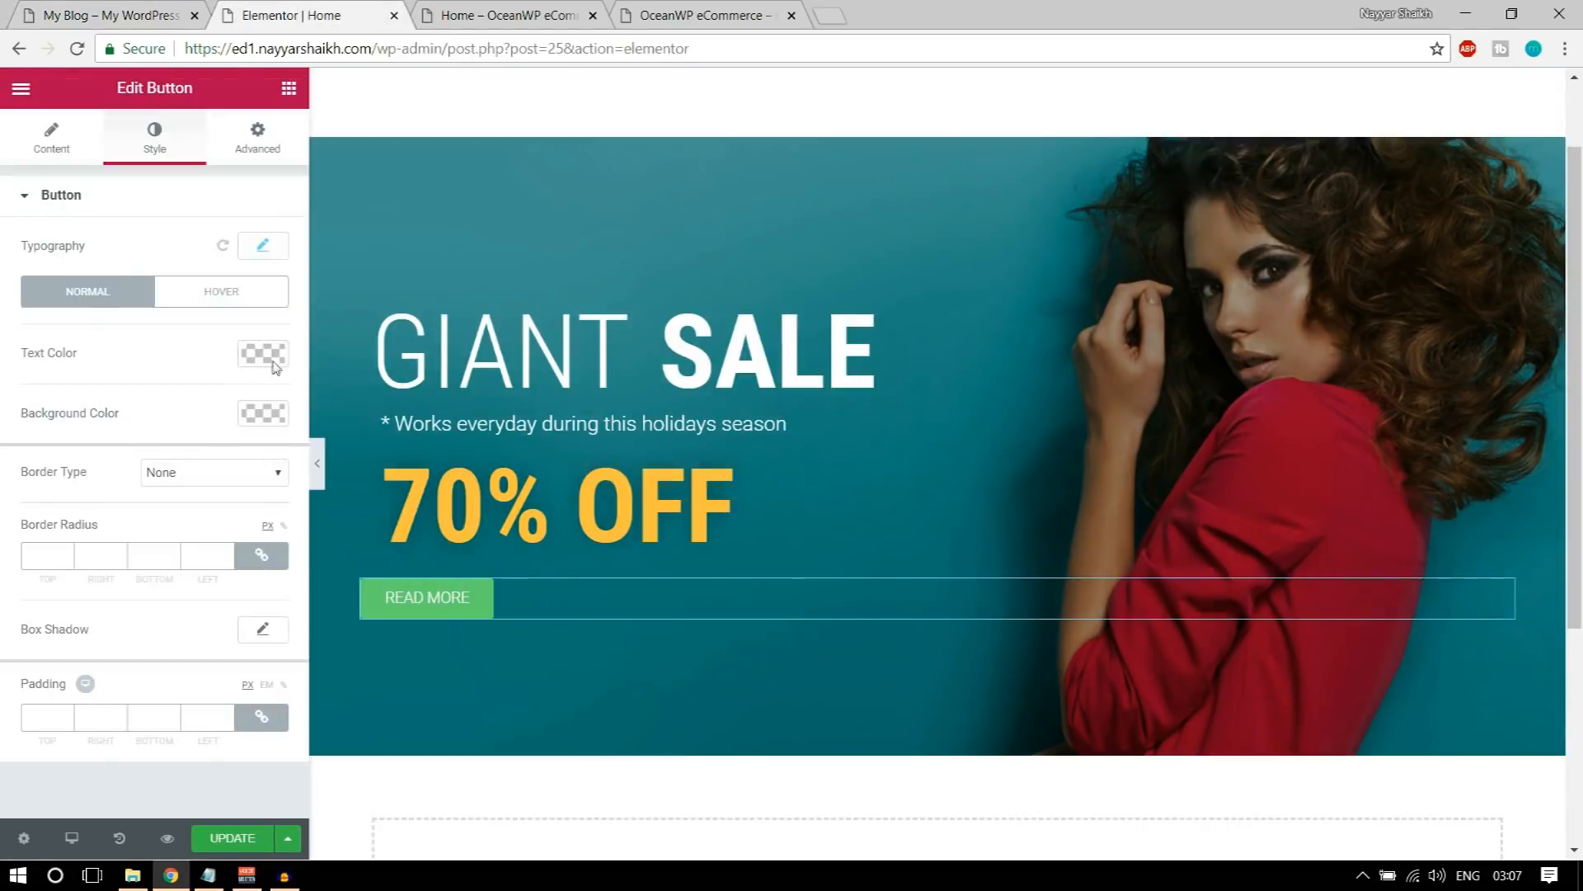
click(270, 422)
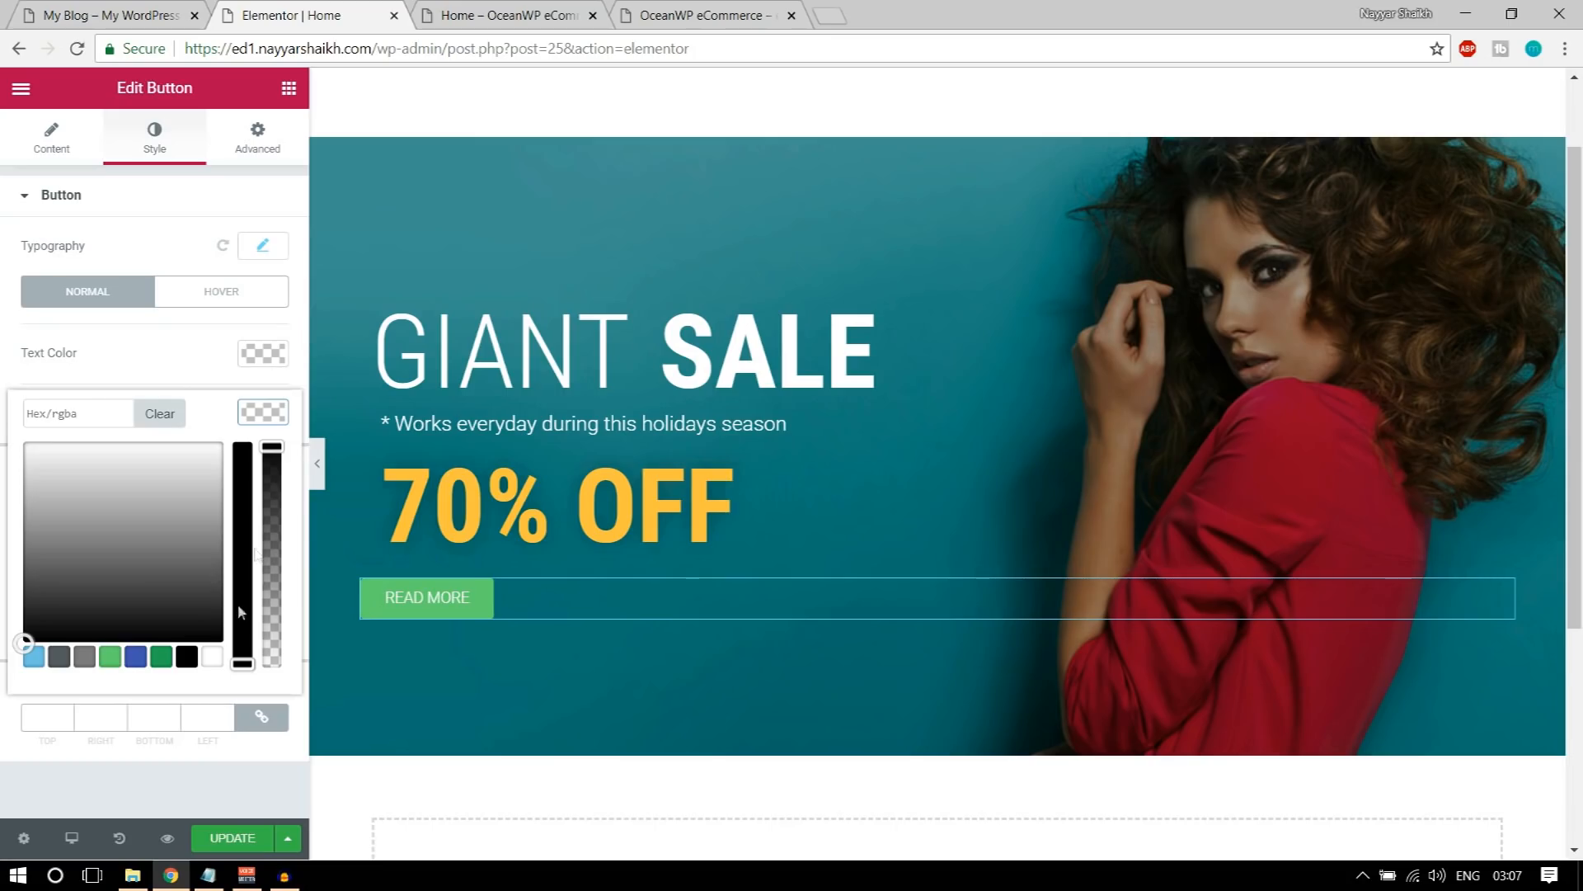
drag(273, 446, 271, 697)
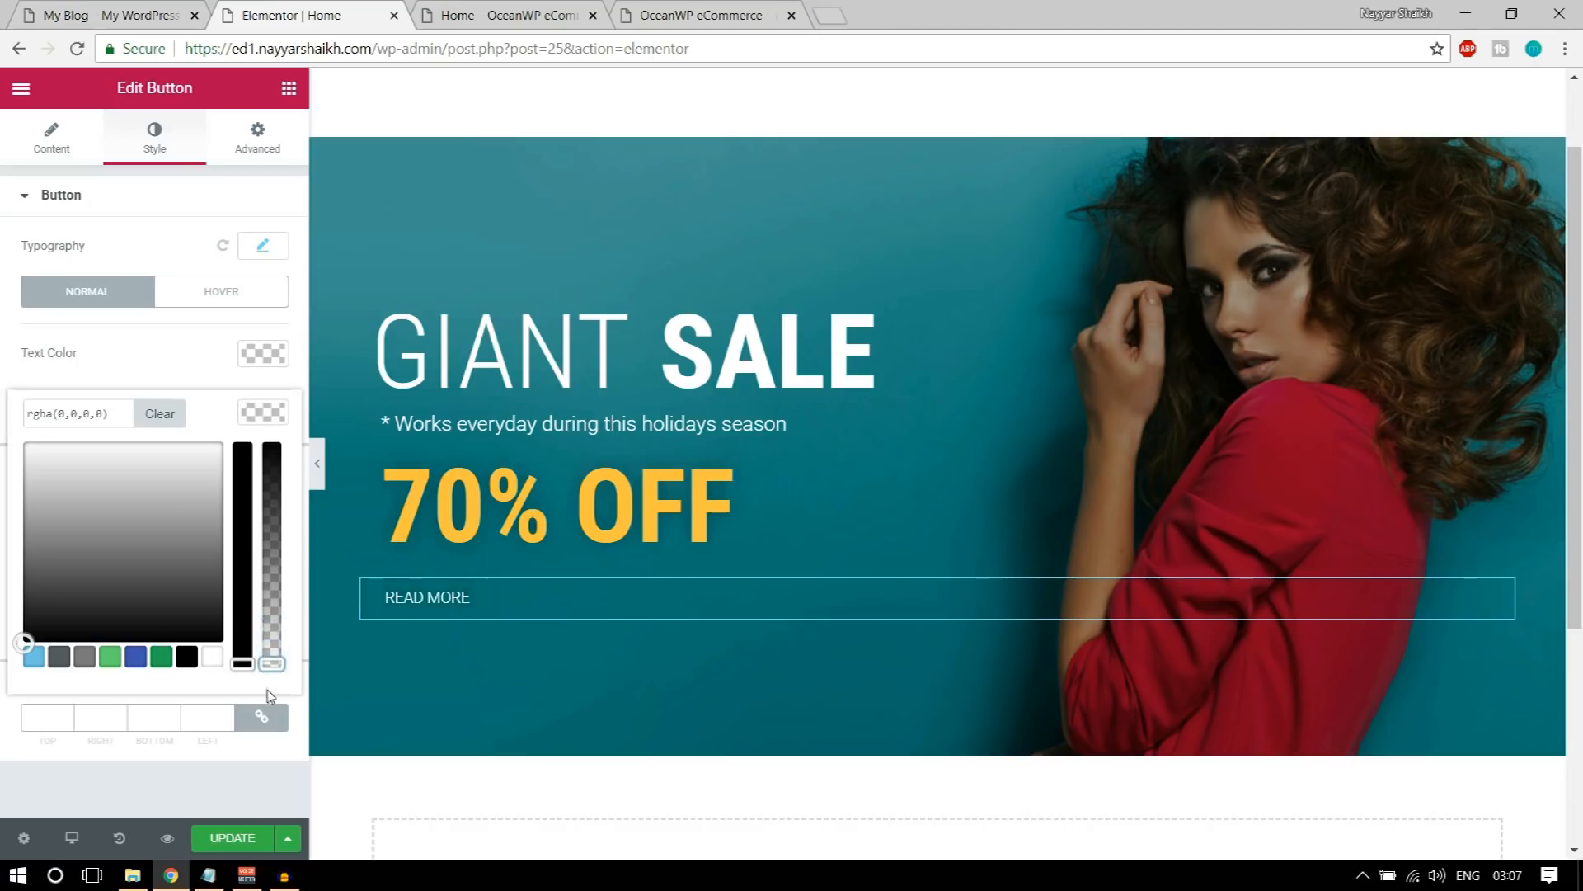
click(273, 415)
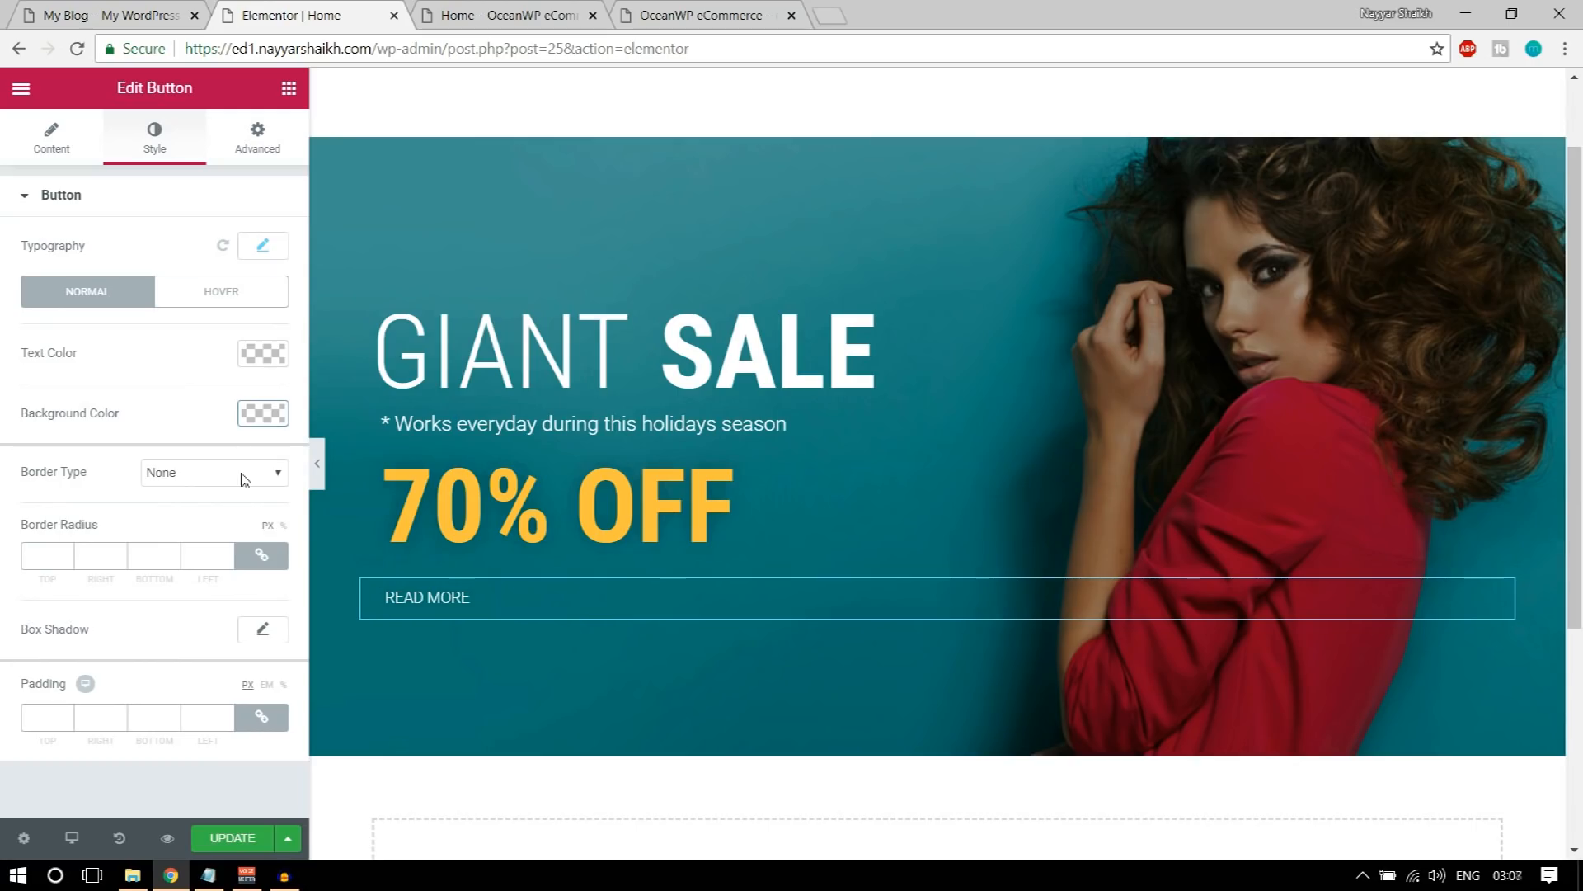
Step: Give the READ MORE button a solid border with a width of 1 px and the color #ffffff
click(198, 476)
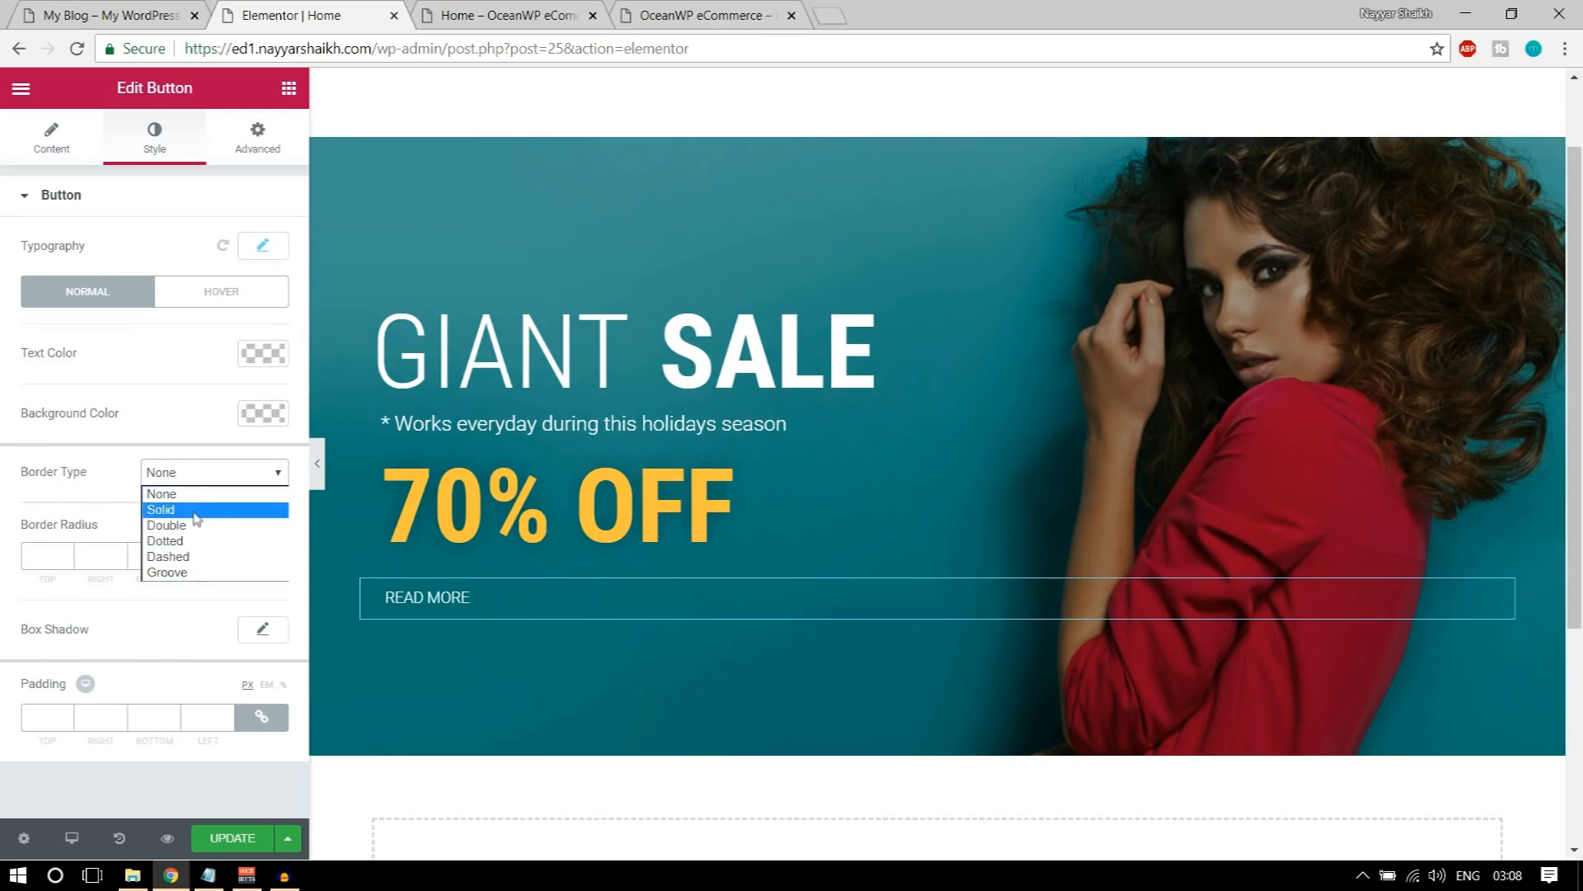
click(194, 510)
click(66, 549)
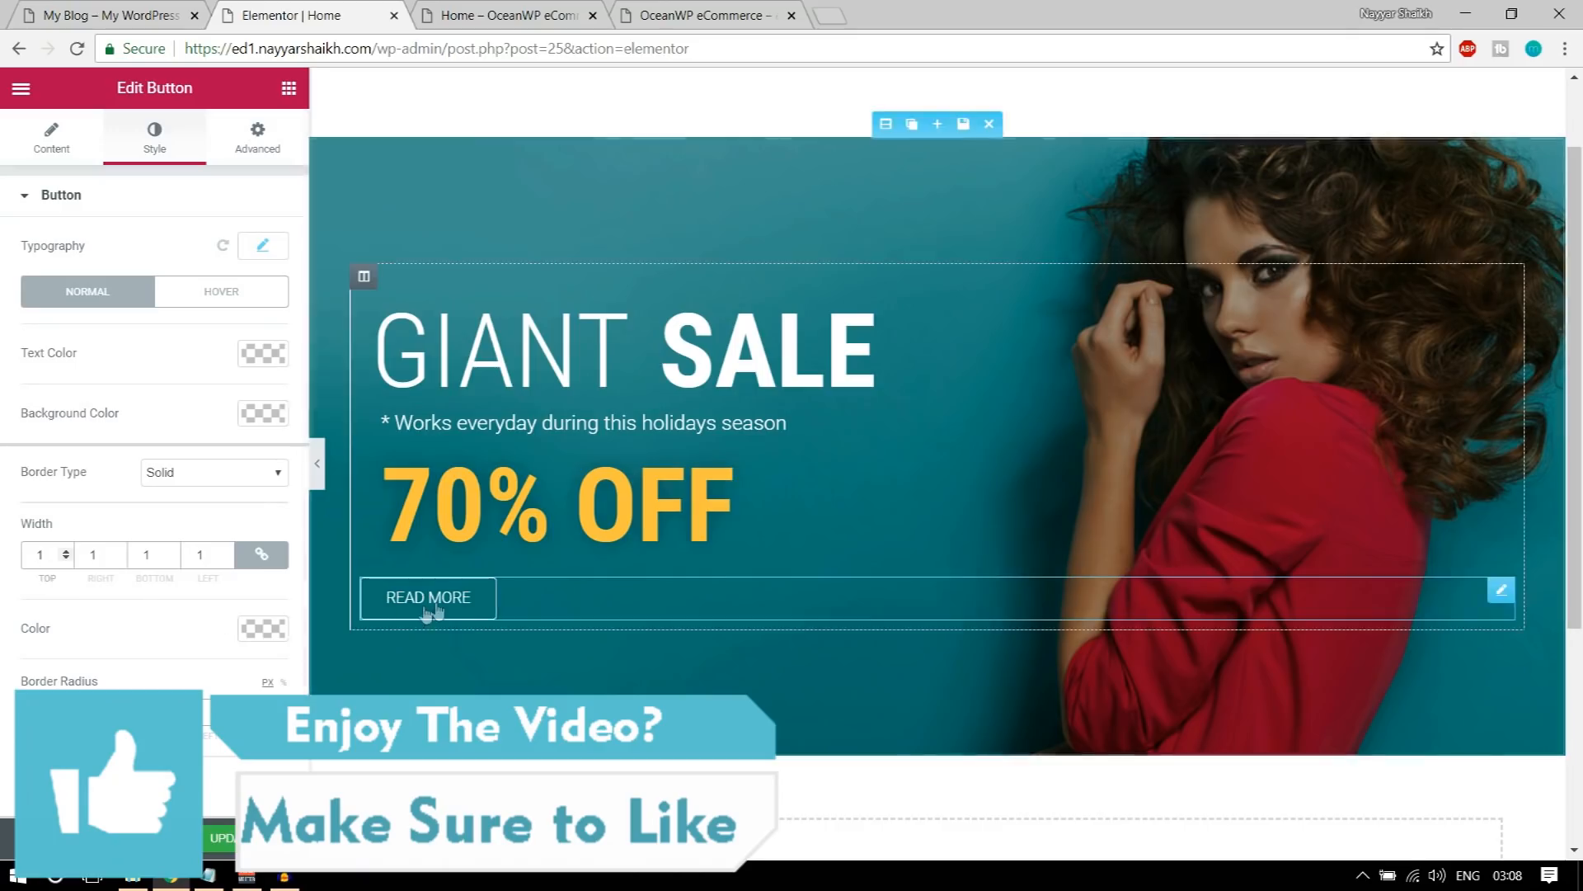
scroll(195, 623, down, 1)
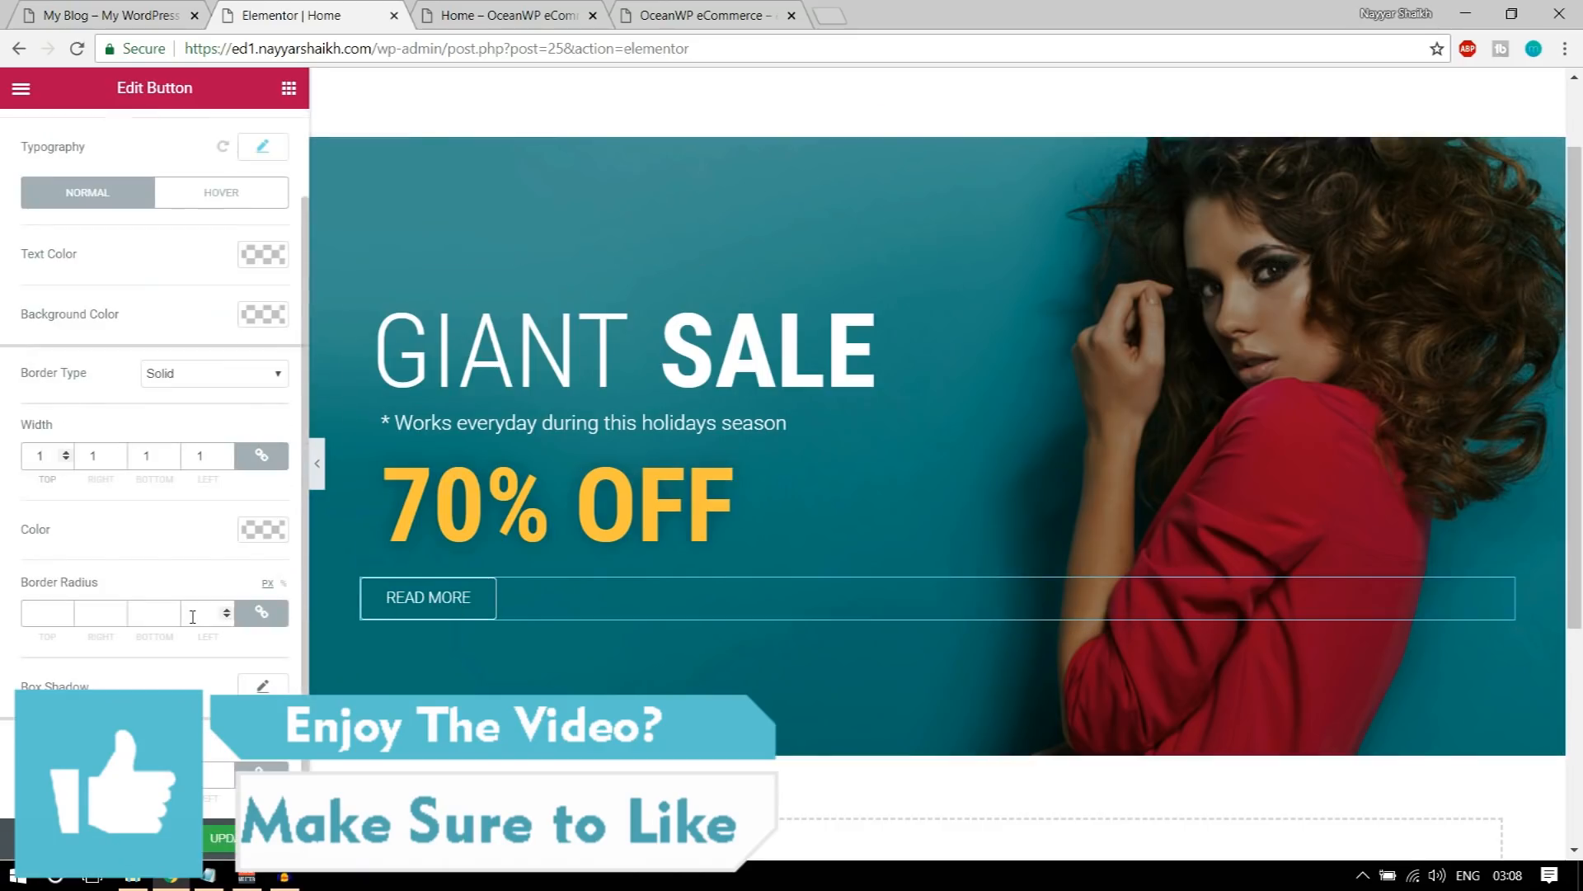
click(262, 529)
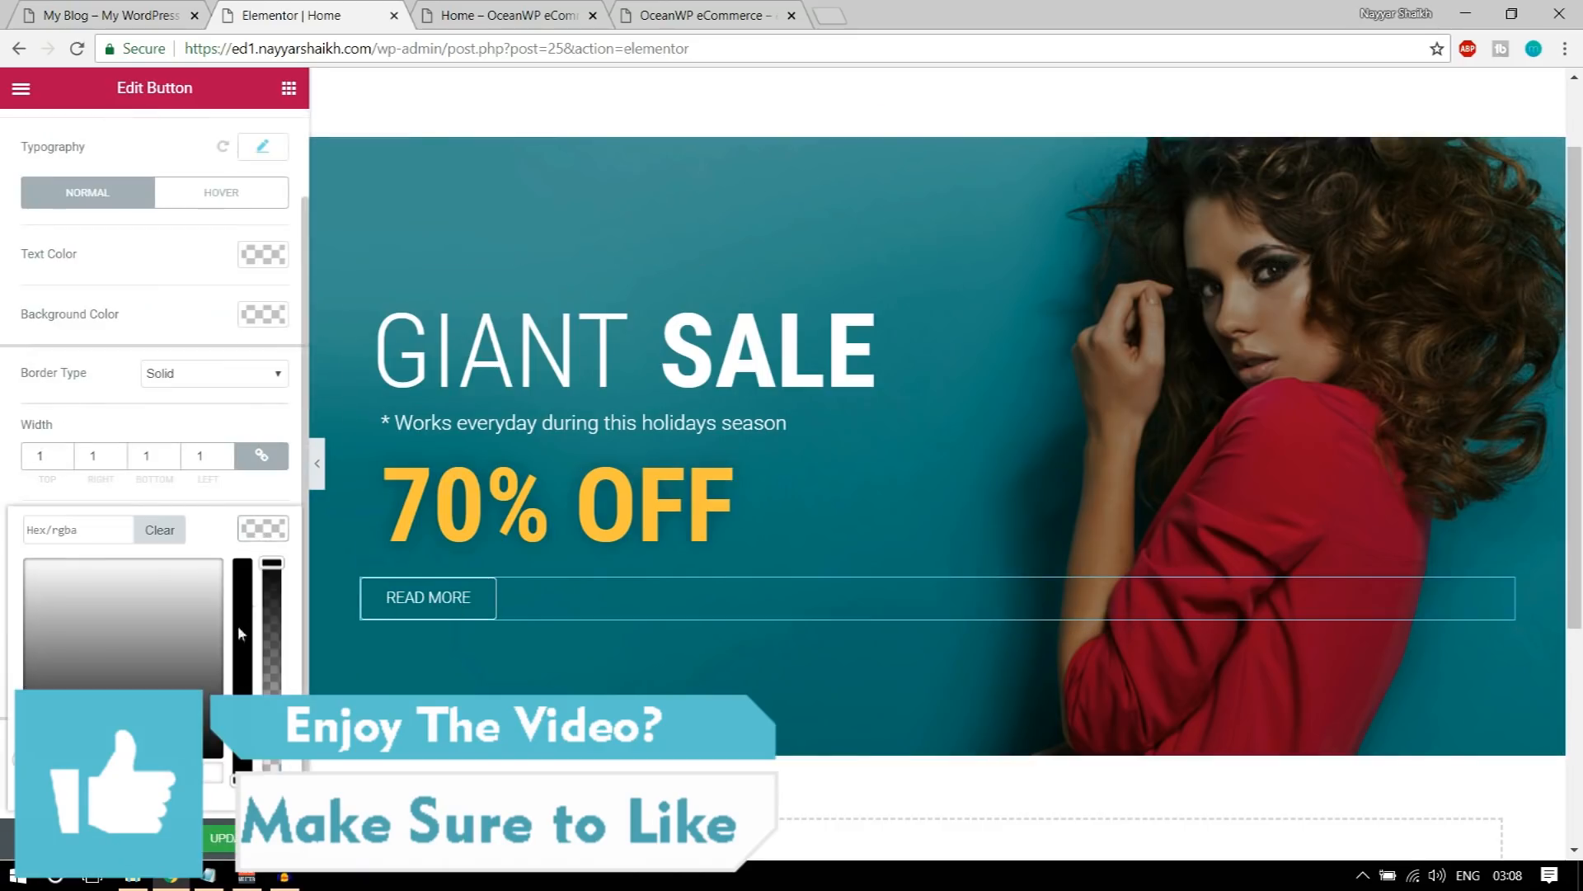
click(206, 776)
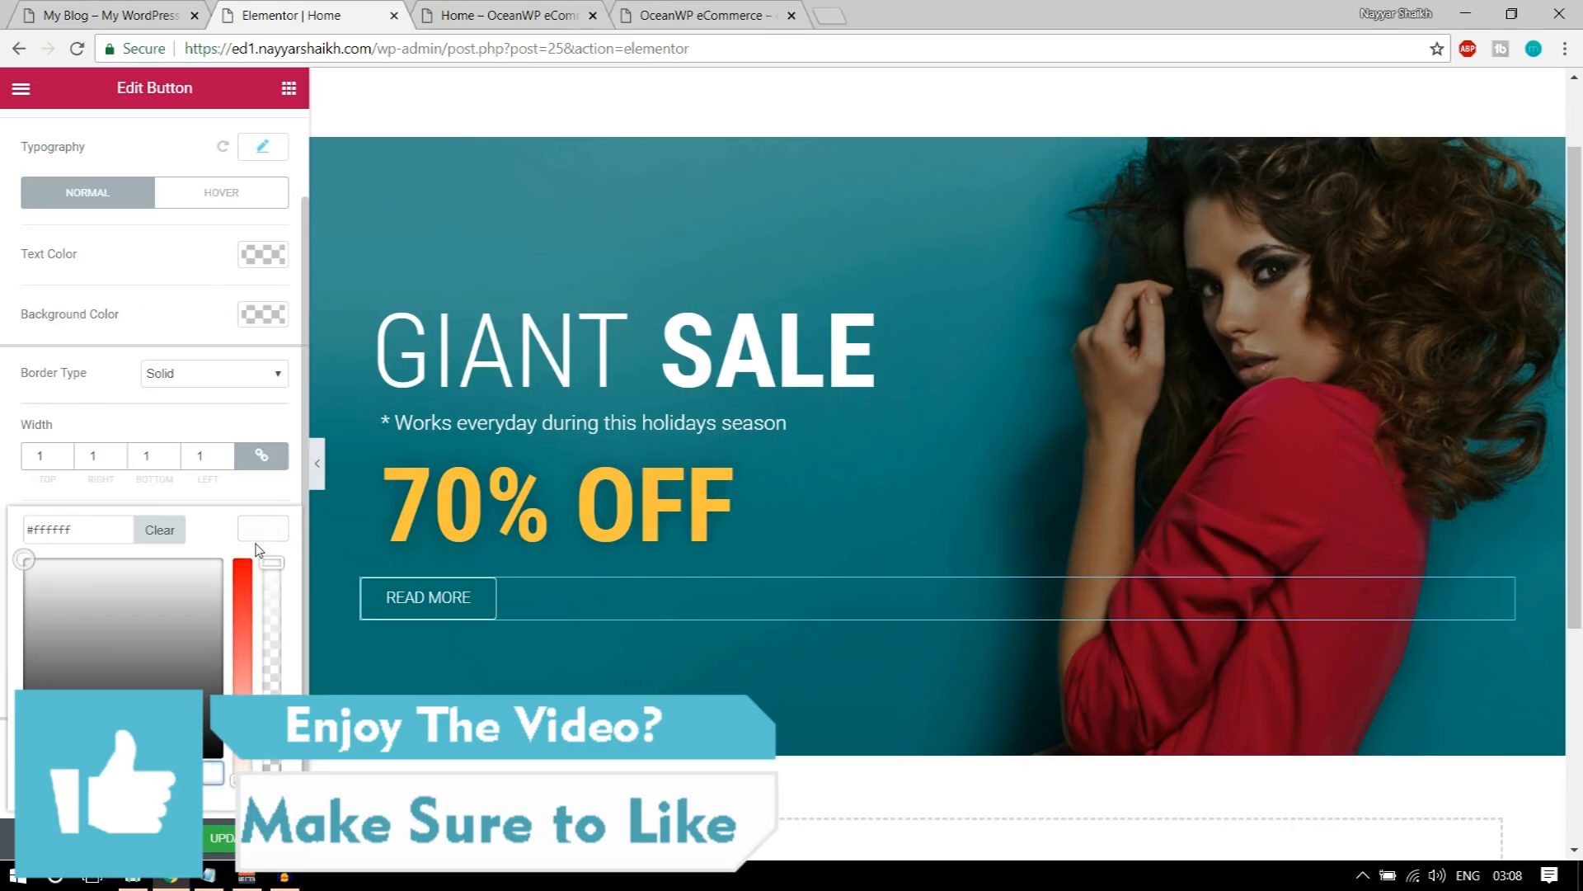
click(264, 532)
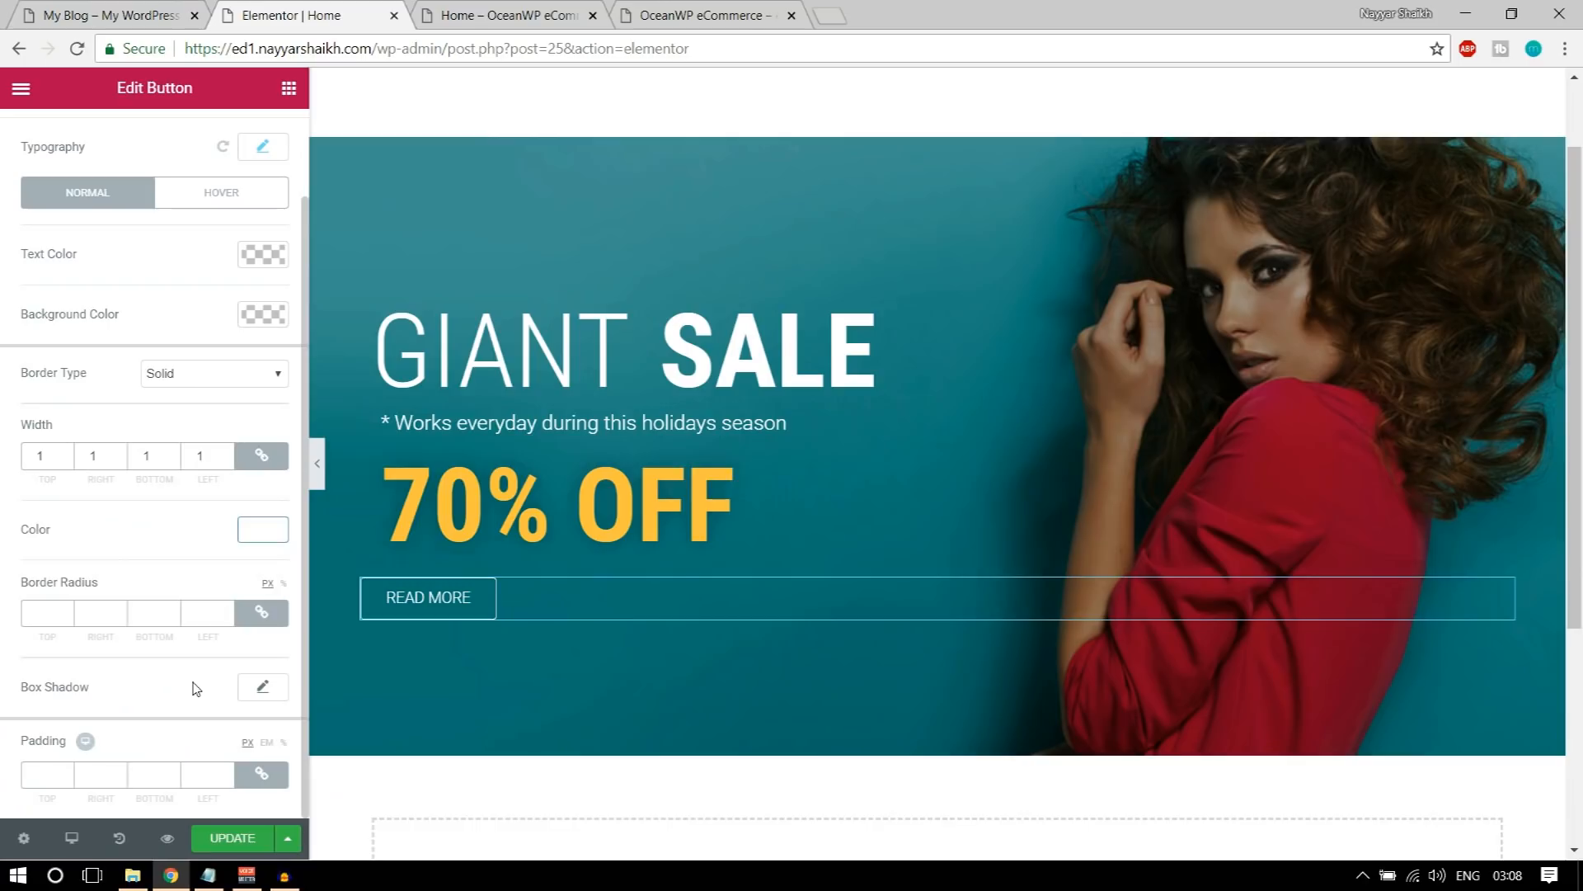
Step: Unlink the READ MORE button's advanced padding, set its left padding to 20 px, and compare it with the demo banner
scroll(157, 708, up, 1)
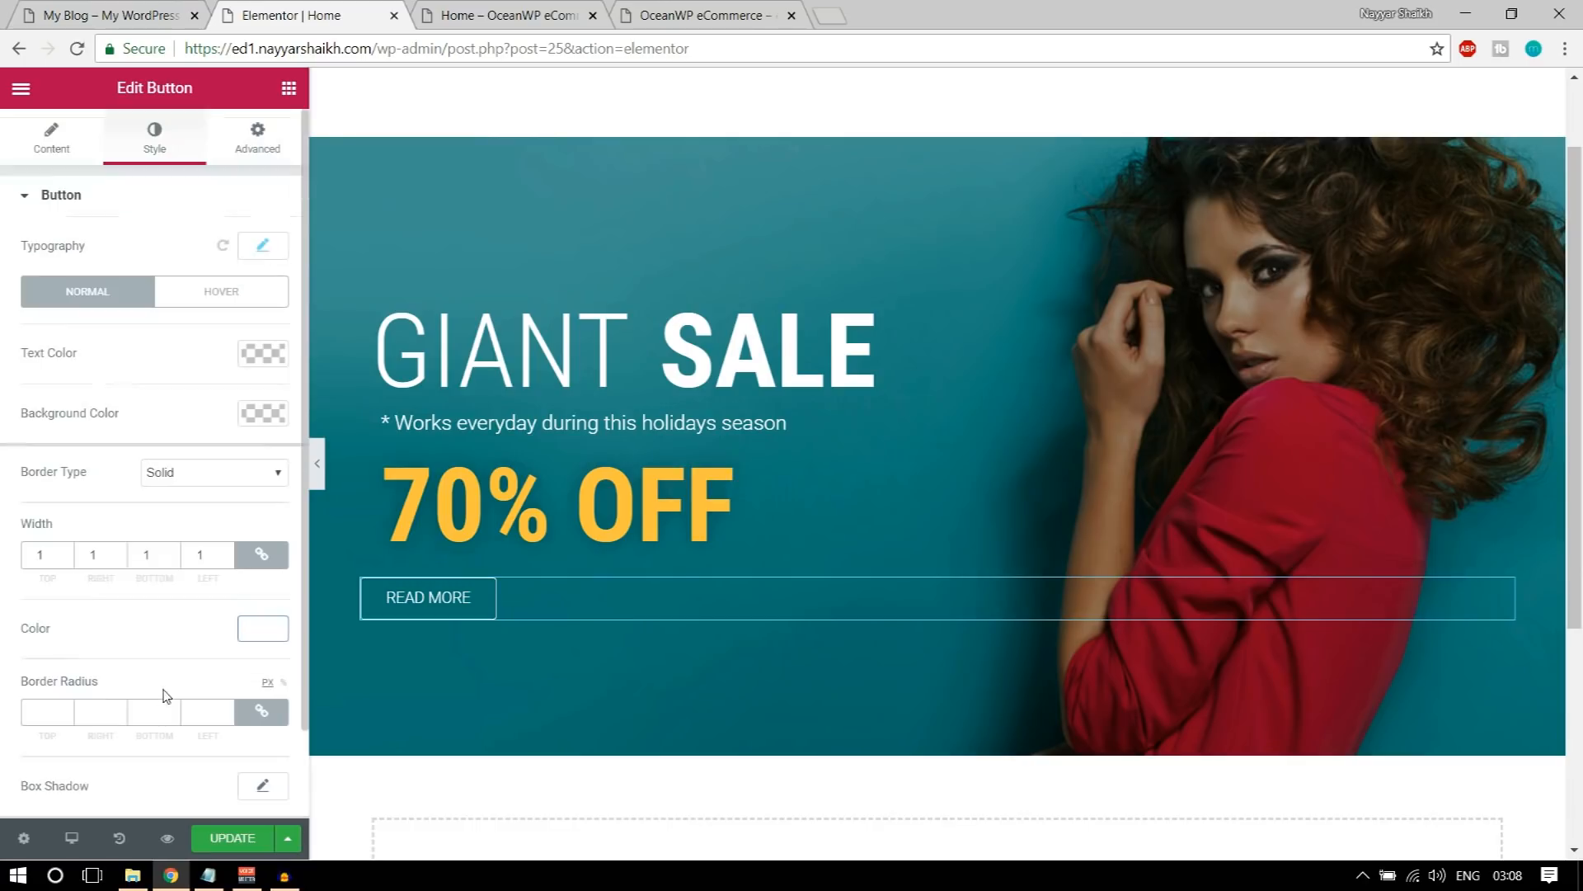
click(255, 148)
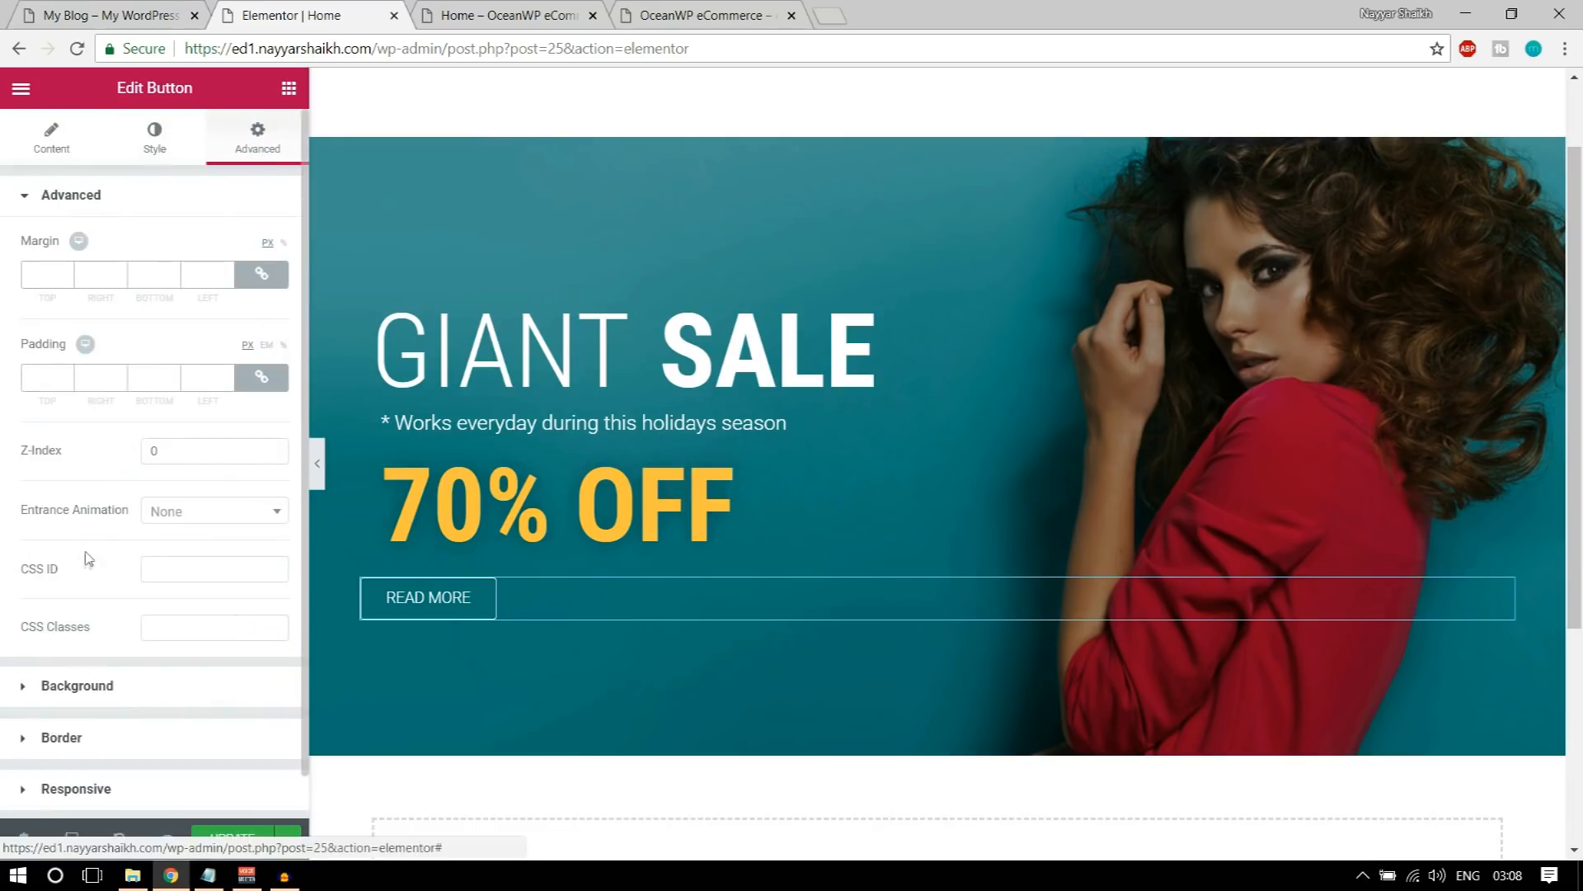
click(261, 377)
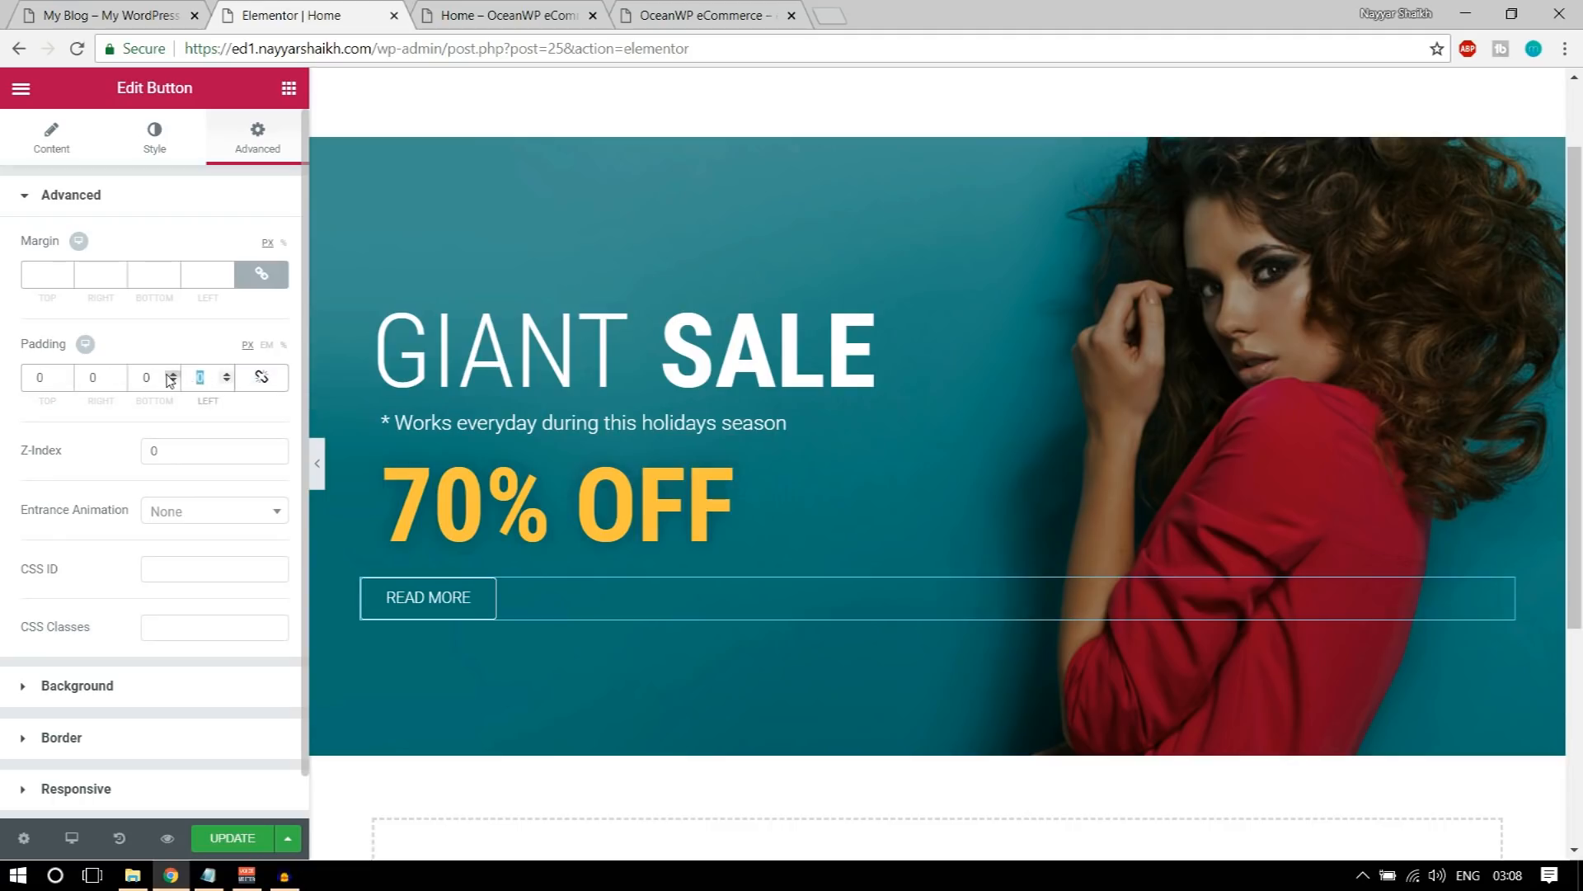
text(20)
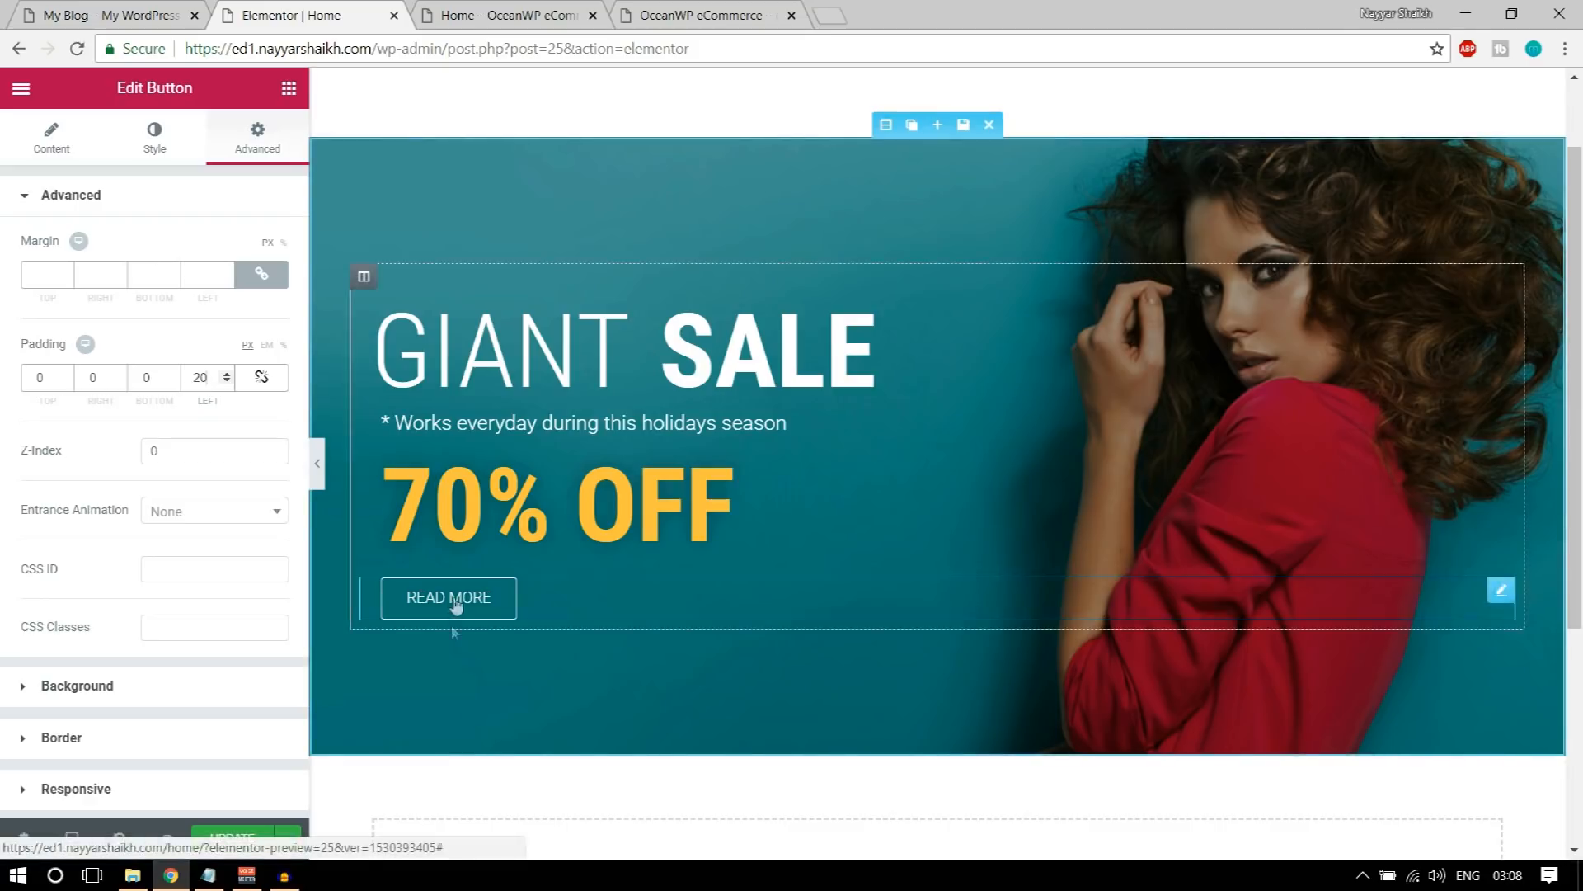
click(117, 16)
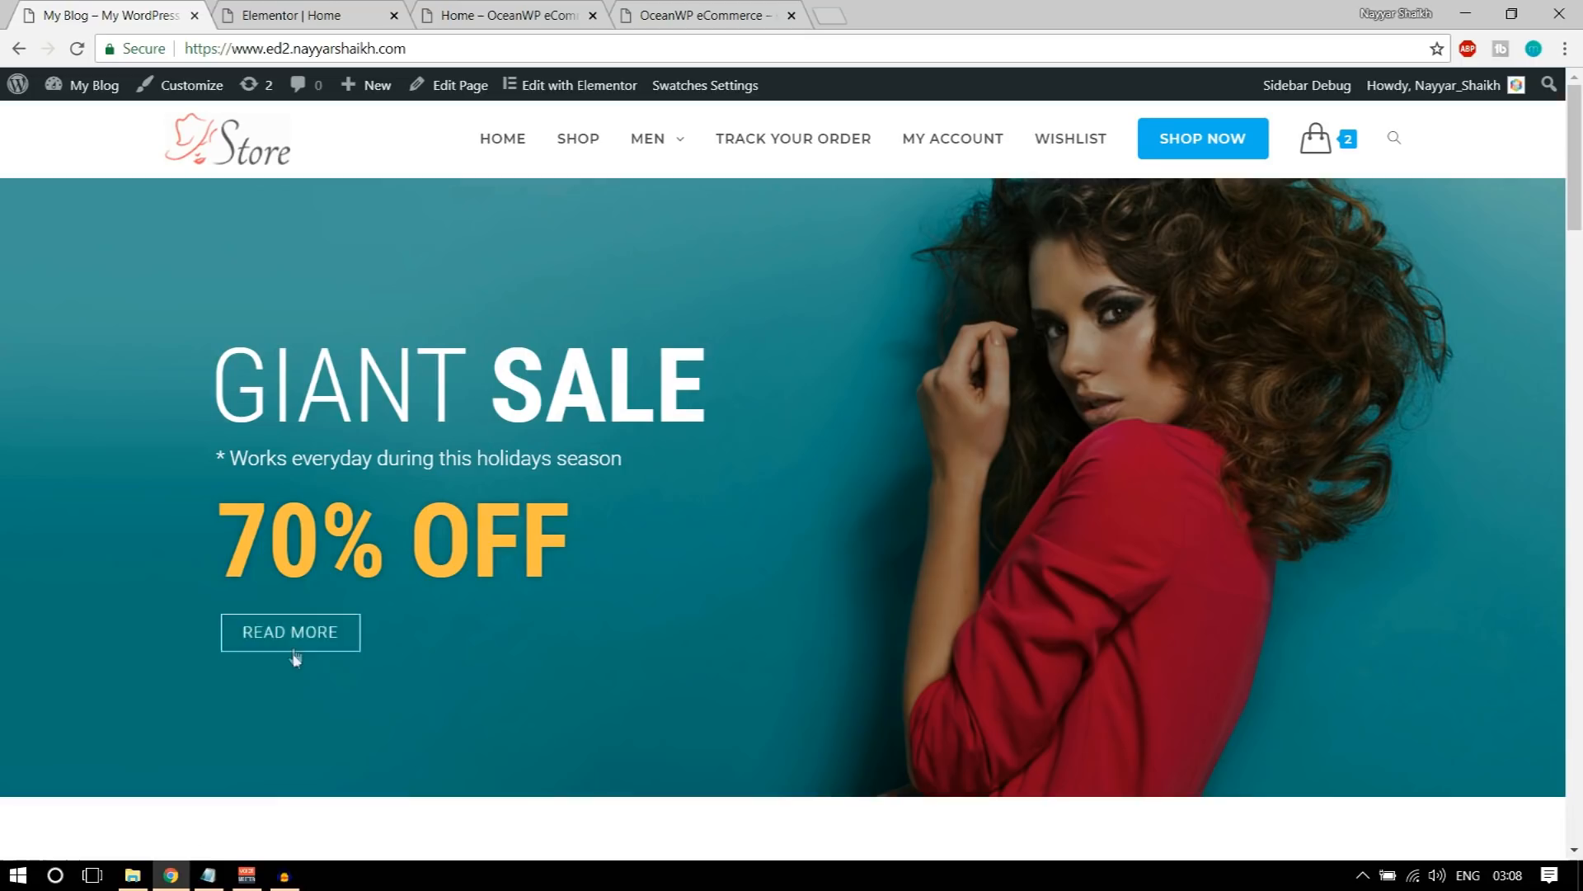
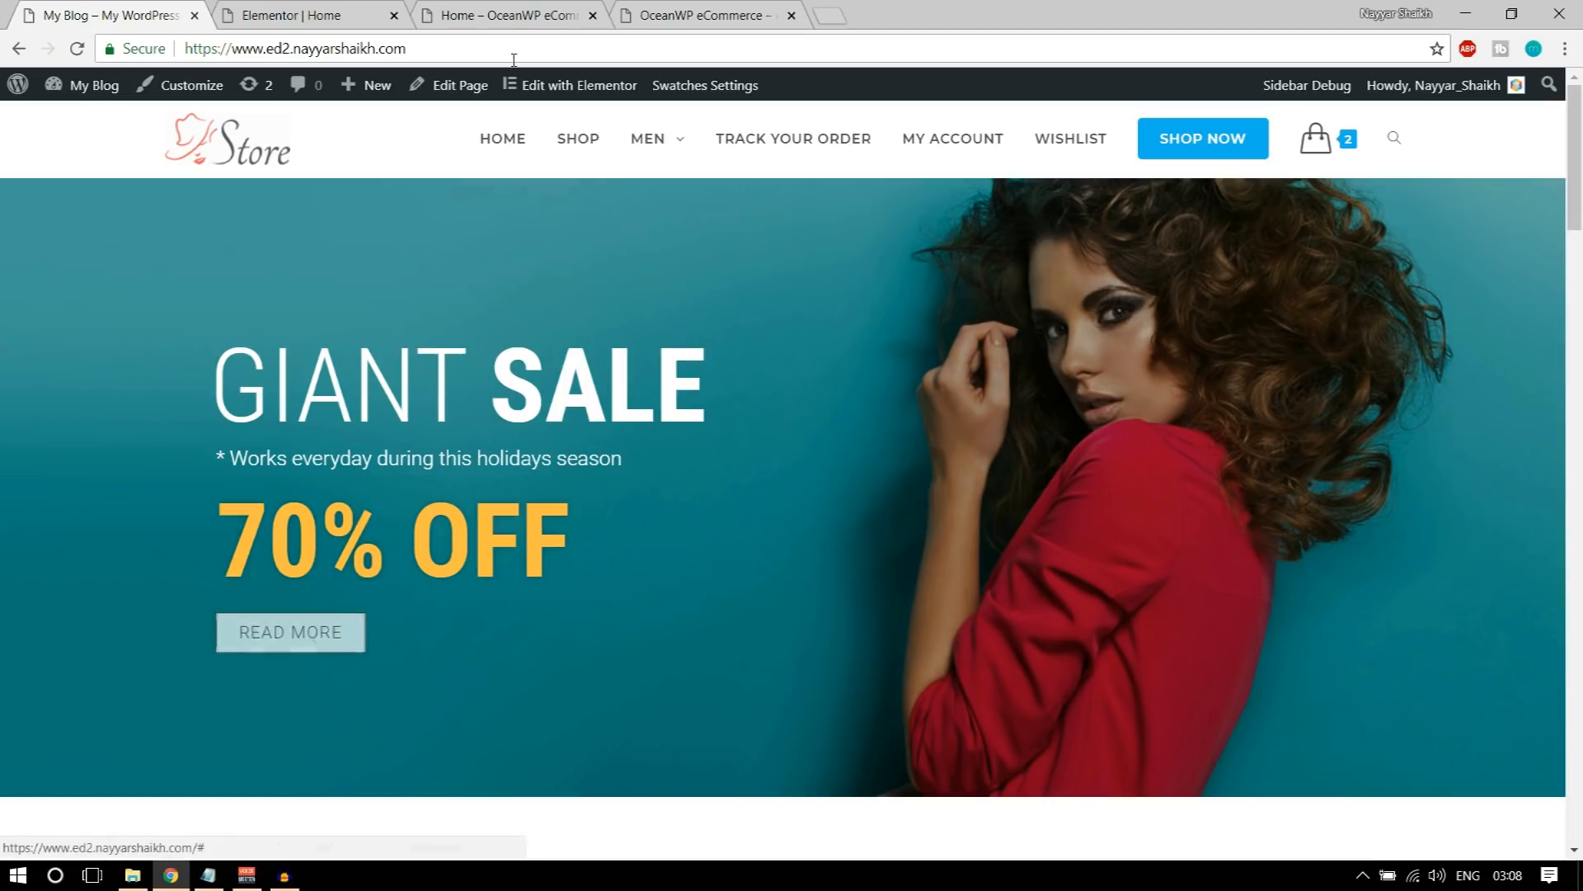
Step: Set the READ MORE button's text color in its hover state to black
click(491, 10)
click(331, 9)
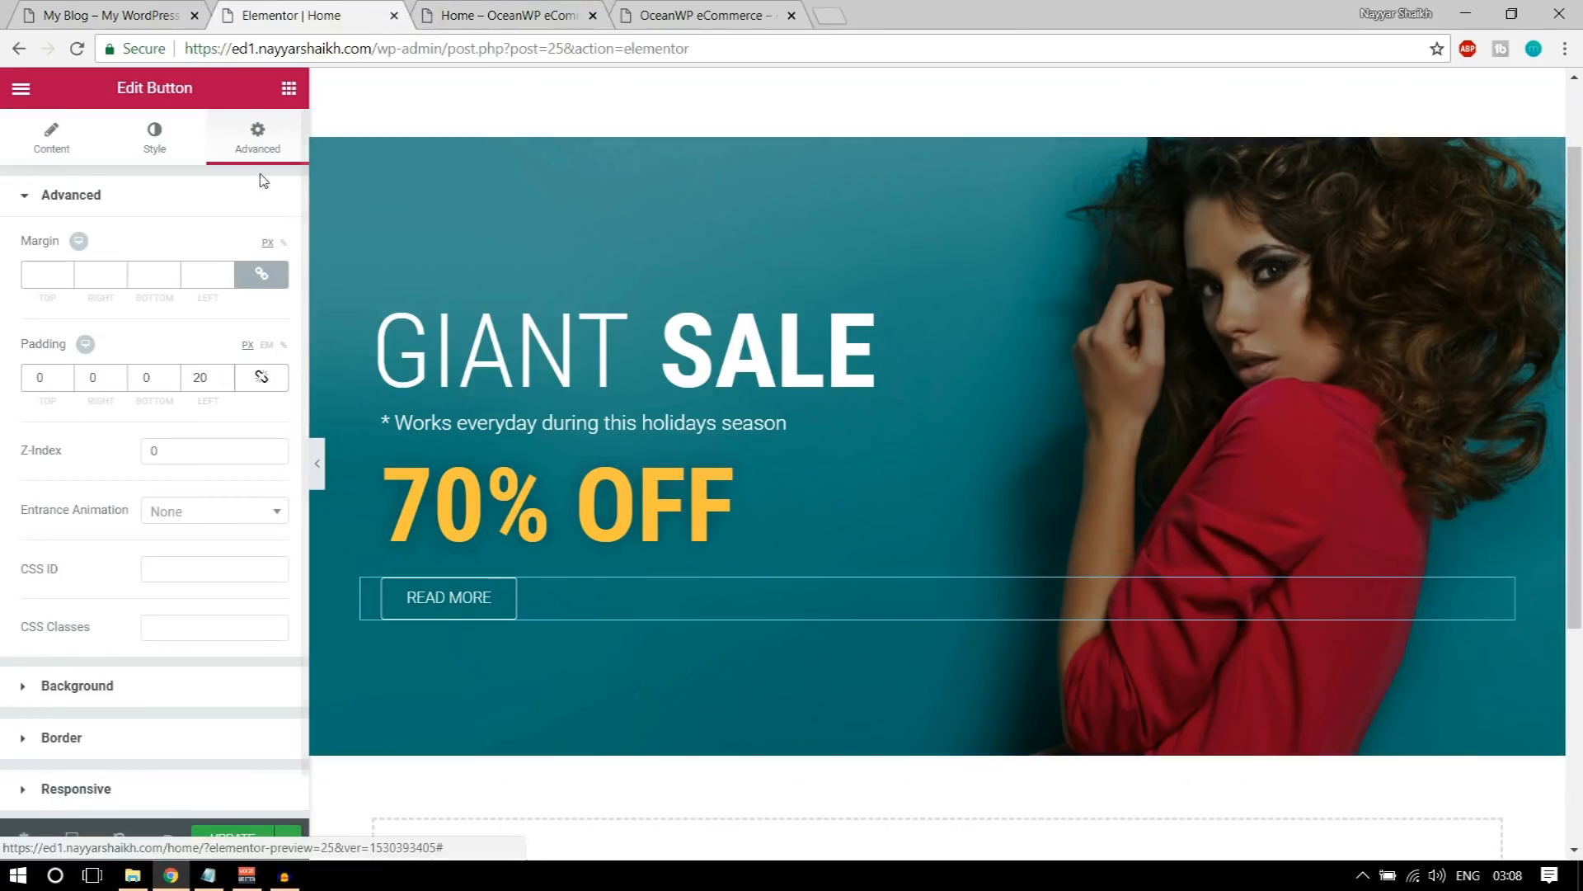
click(154, 141)
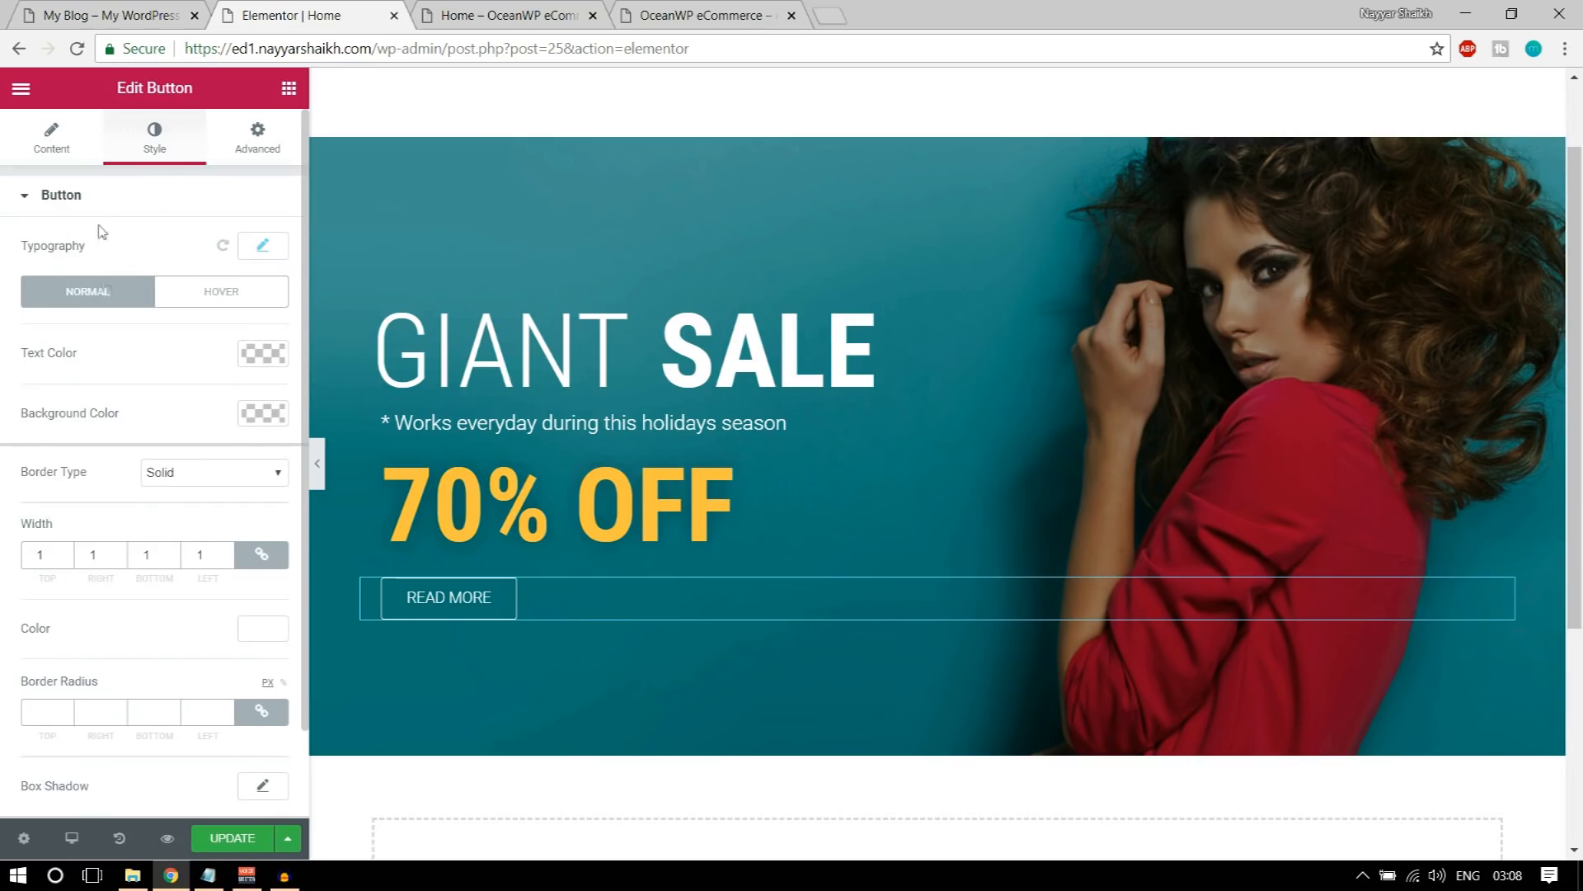
scroll(122, 386, down, 1)
scroll(168, 528, up, 1)
click(222, 293)
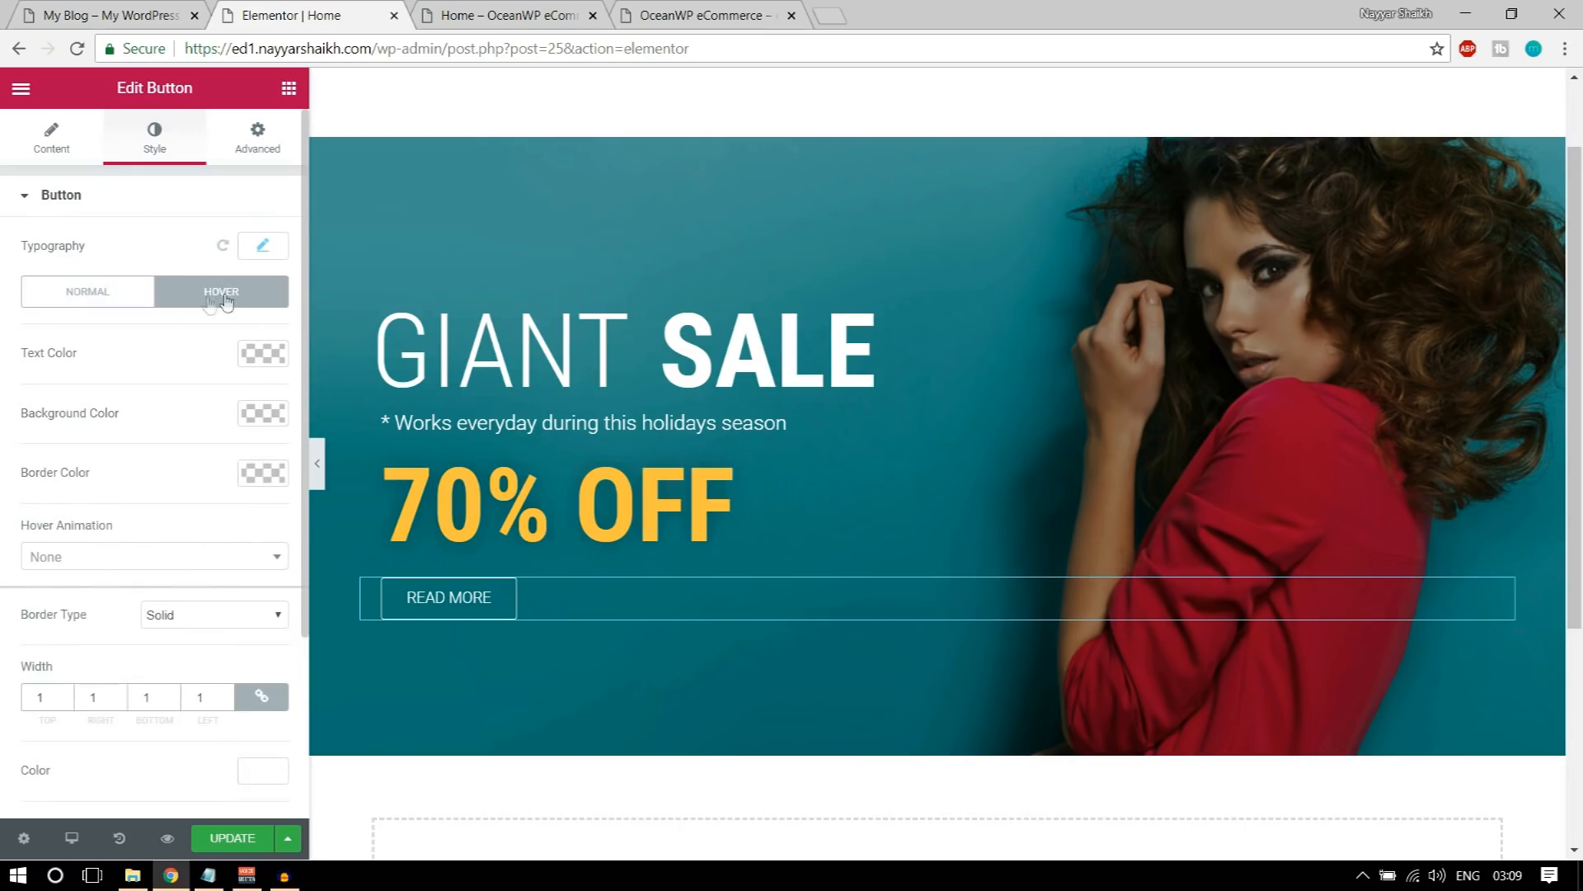
click(264, 355)
click(190, 600)
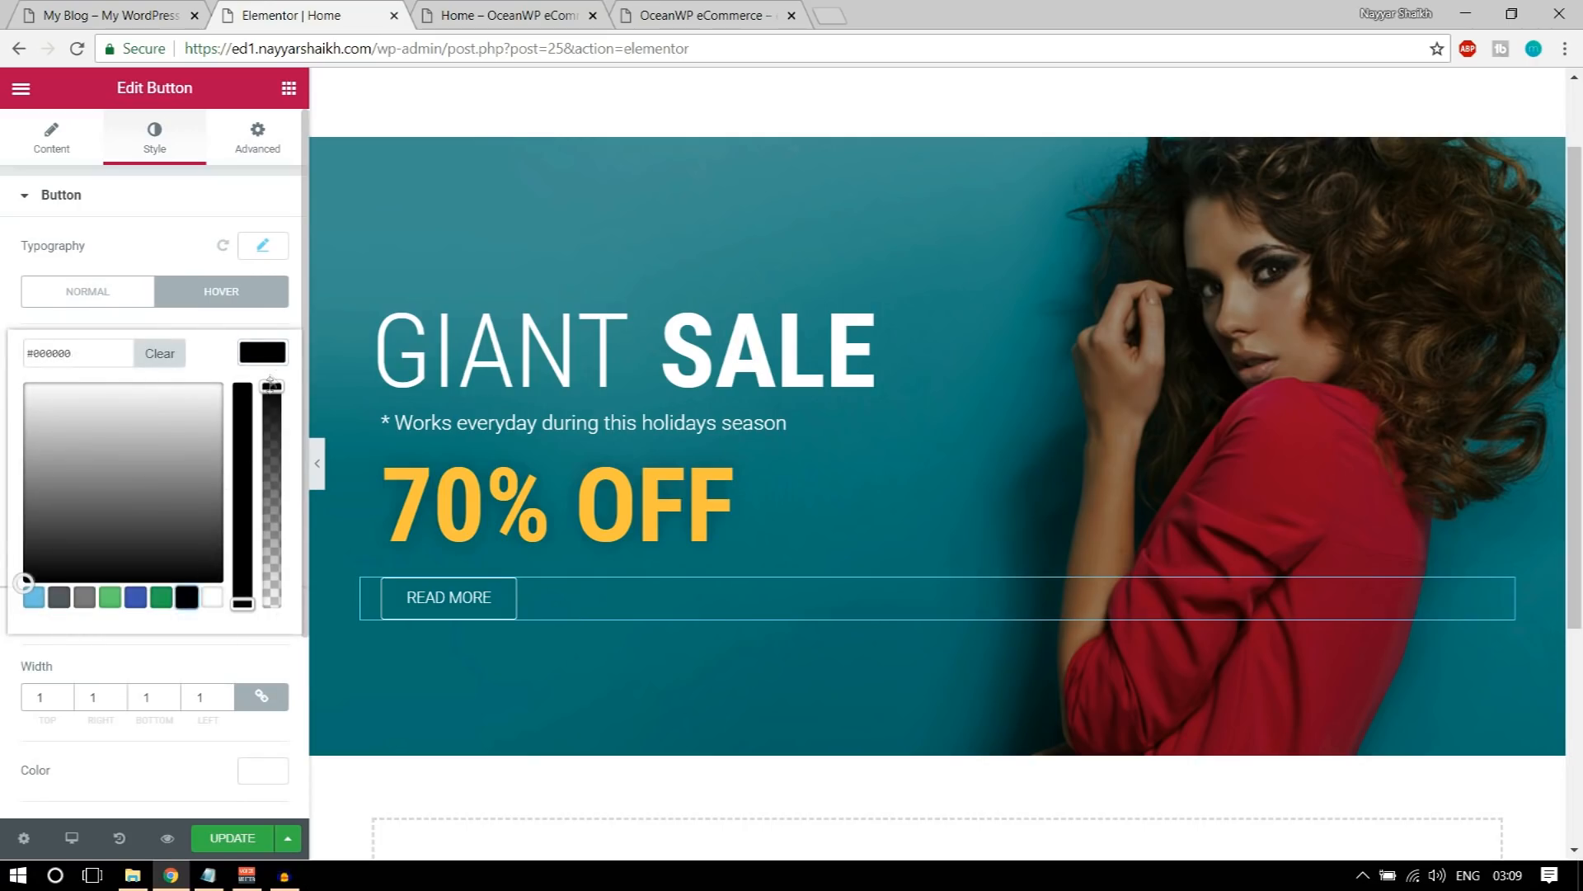
click(272, 357)
Step: Set the READ MORE button's hover background color to #ffffff and its hover border color to black
click(263, 414)
click(213, 657)
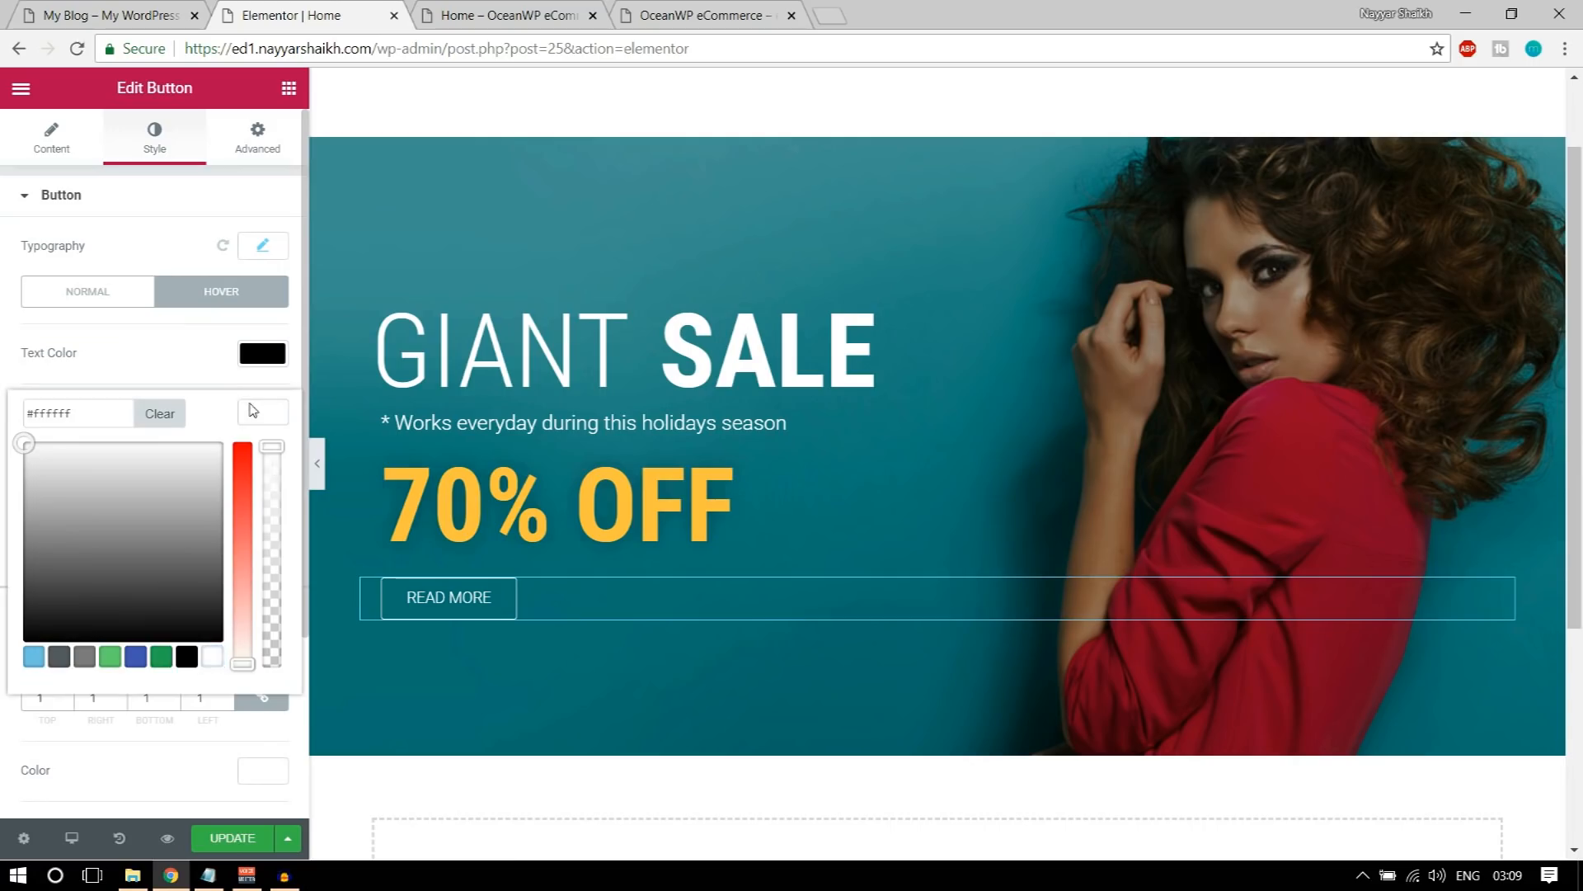
click(253, 410)
click(264, 477)
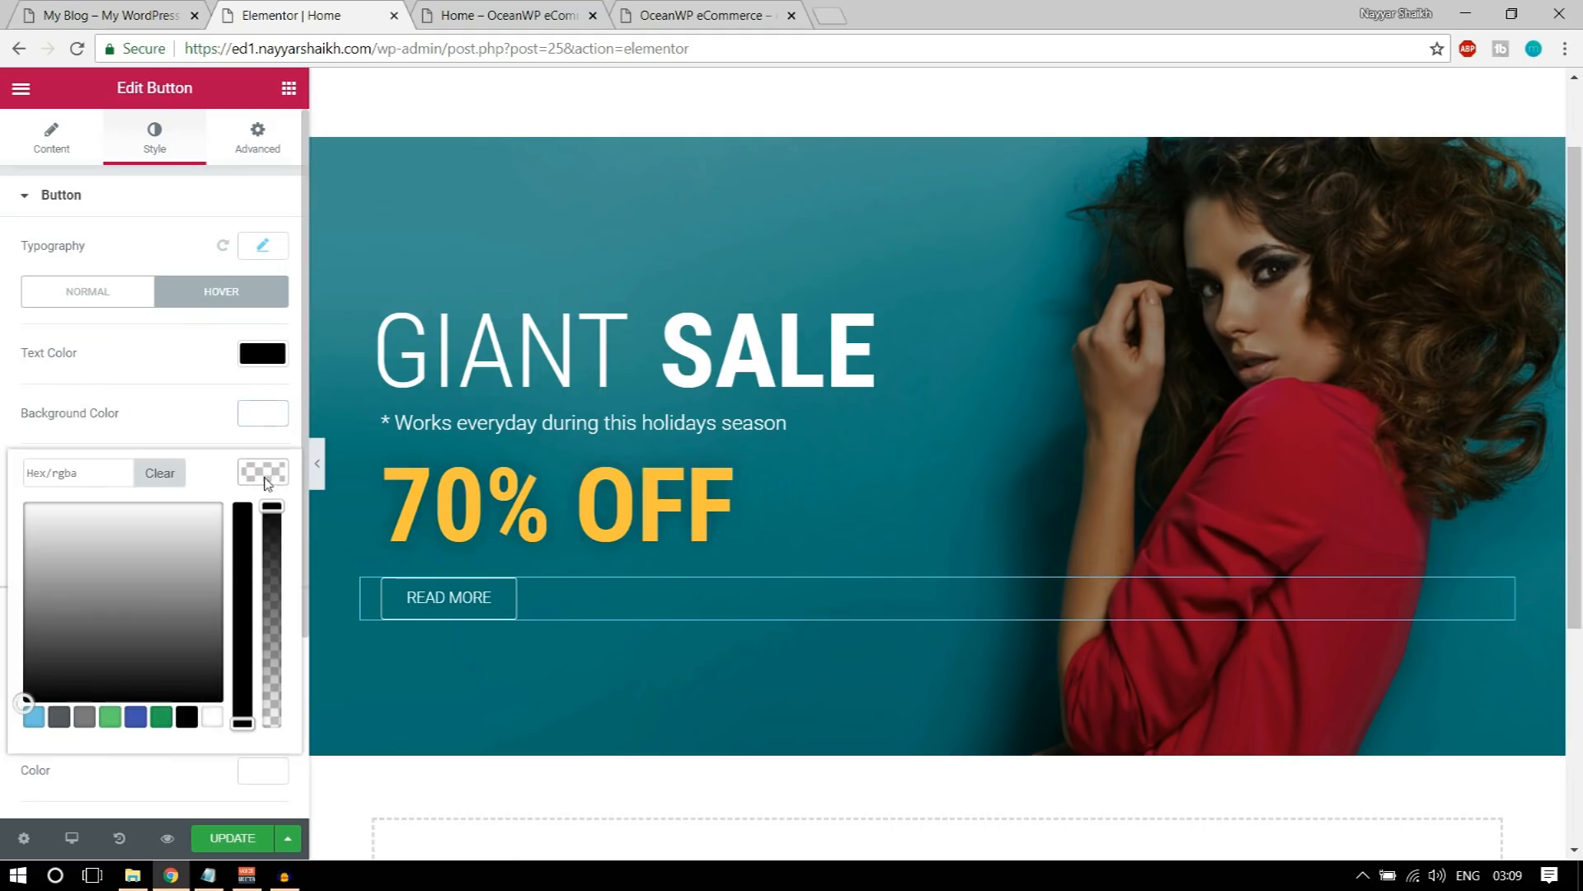
click(186, 717)
click(262, 471)
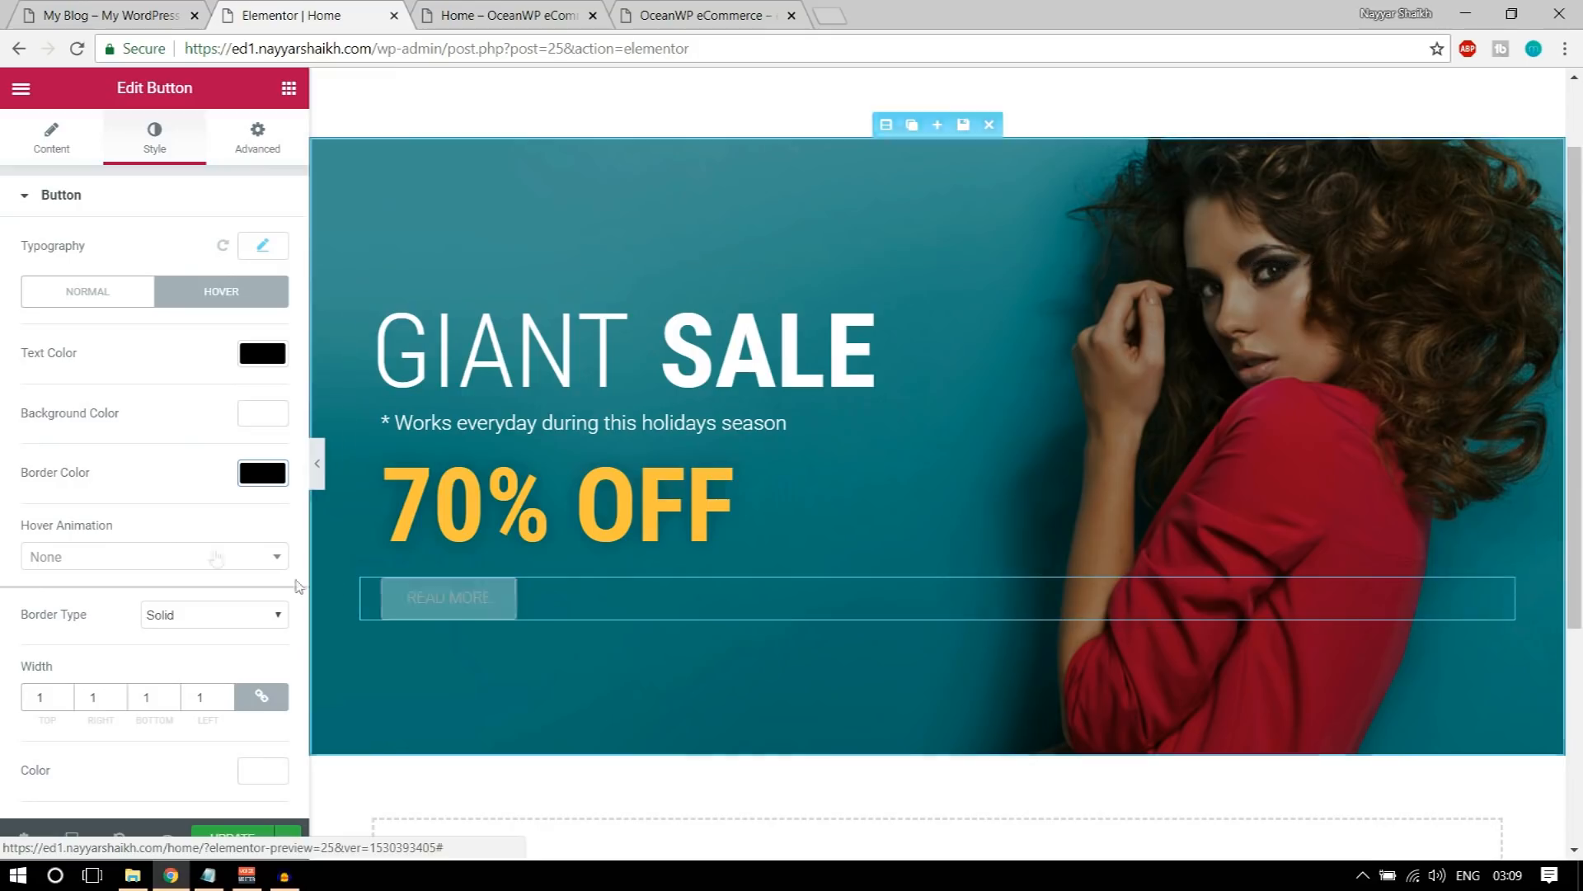
Step: Give the READ MORE button the Bounce In hover animation
click(189, 560)
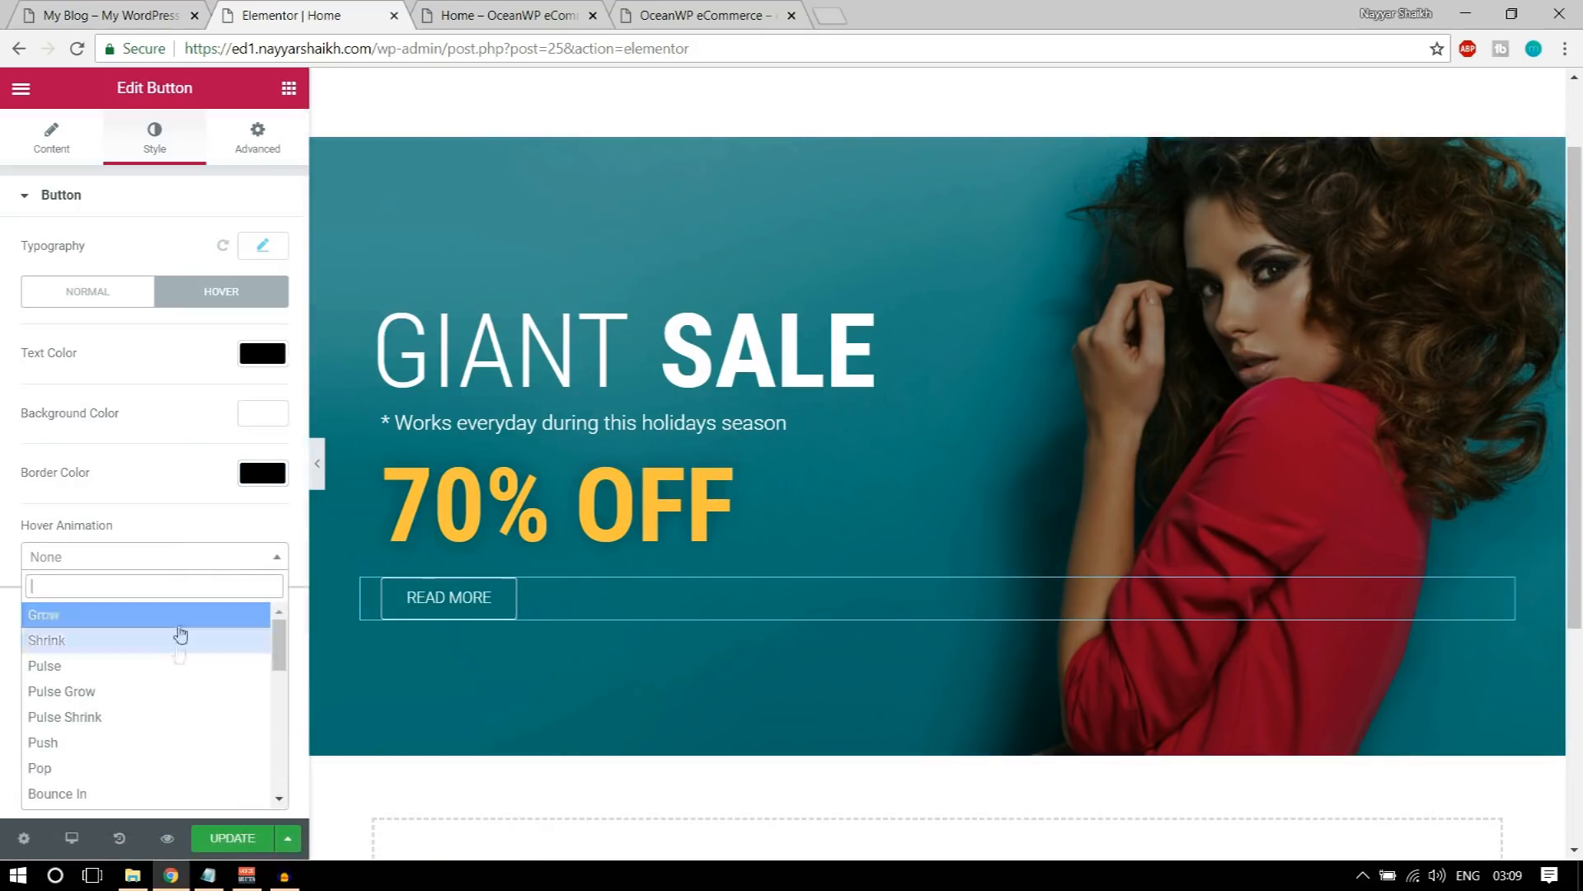
scroll(177, 685, down, 3)
scroll(169, 683, up, 2)
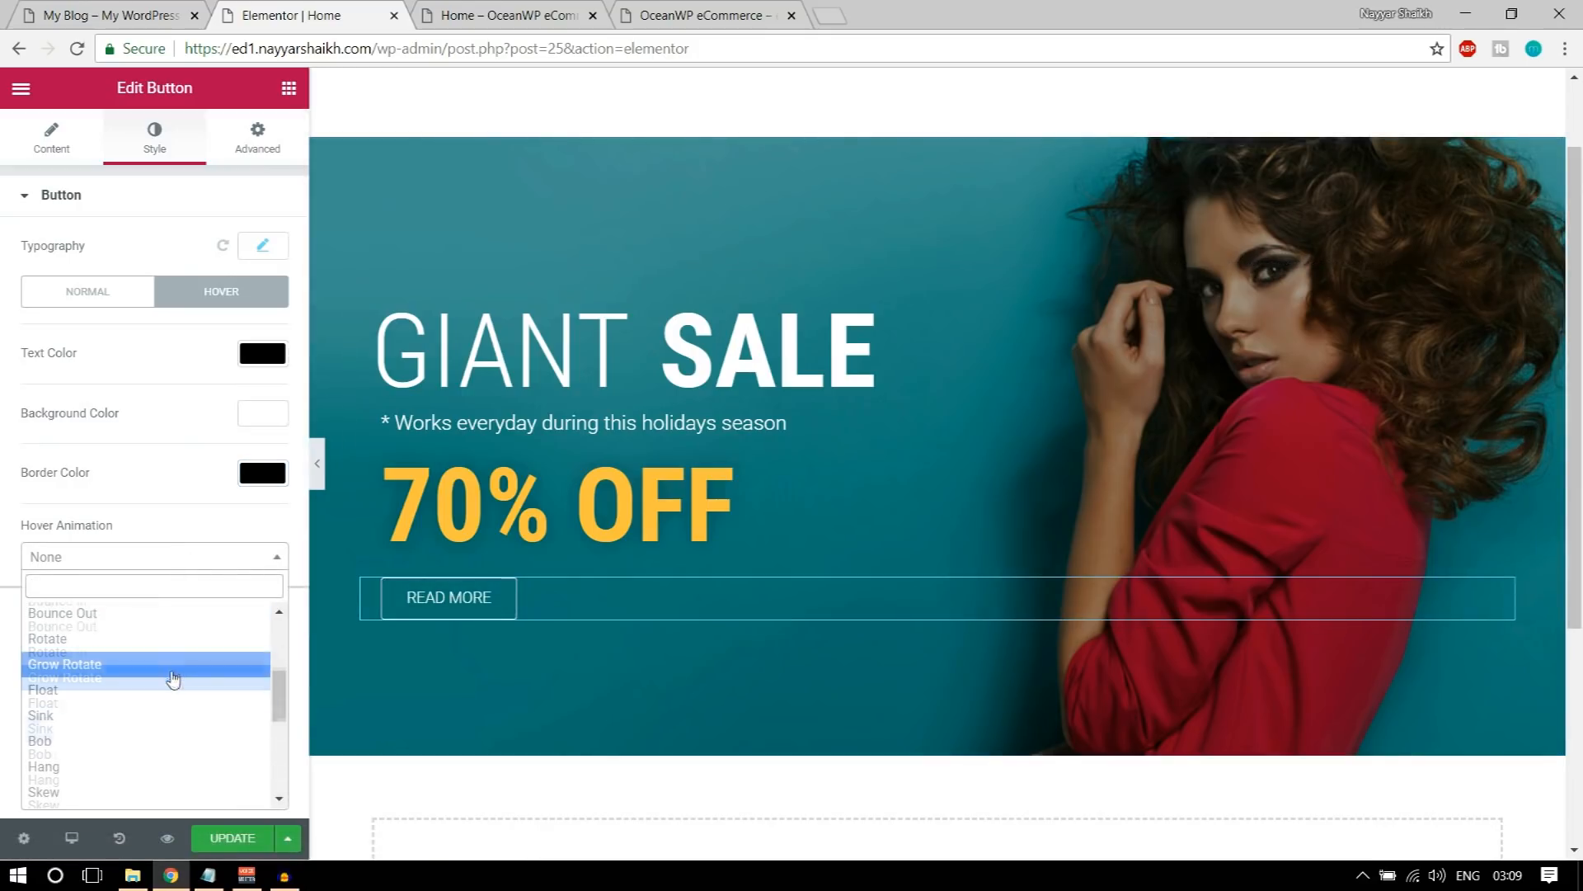
click(137, 697)
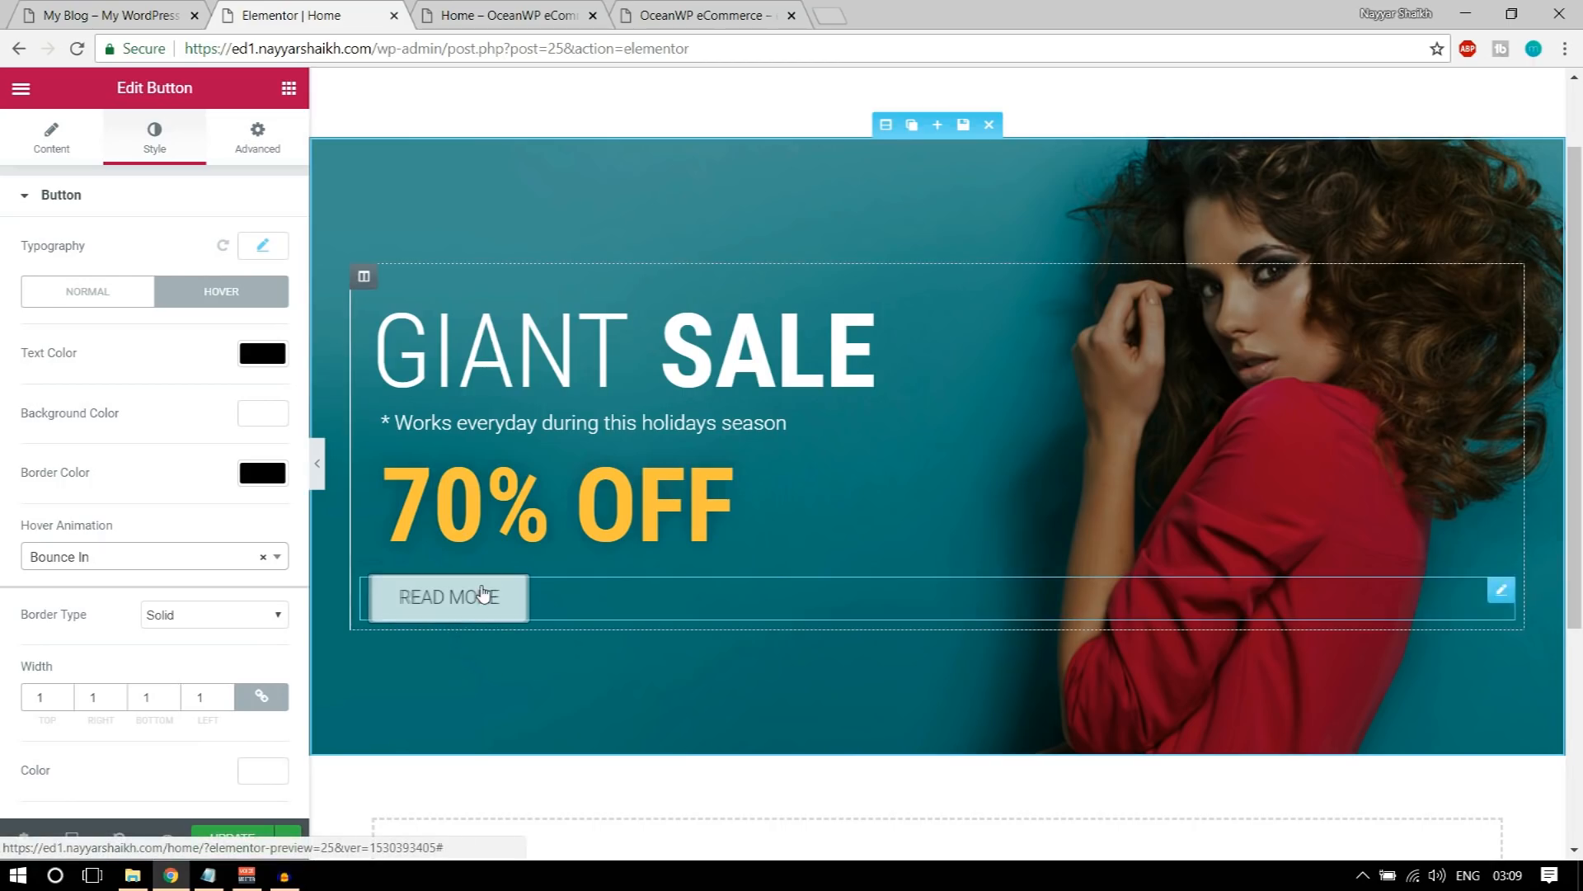
Step: Update the Home page, preview its changes, close the two older page tabs, and review the banner in the preview
click(228, 840)
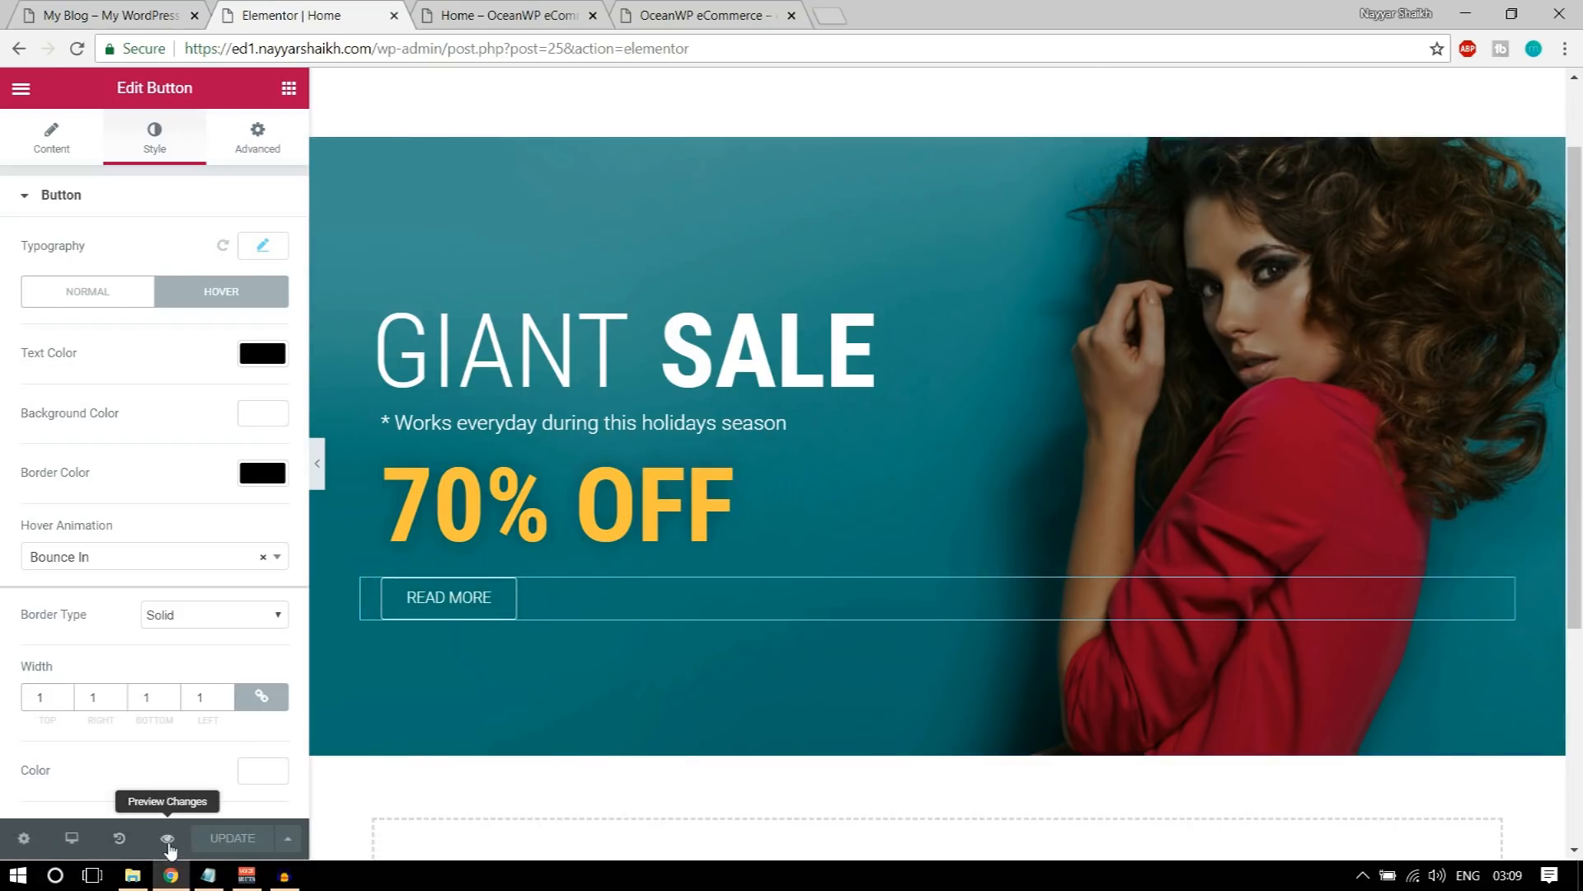
click(165, 839)
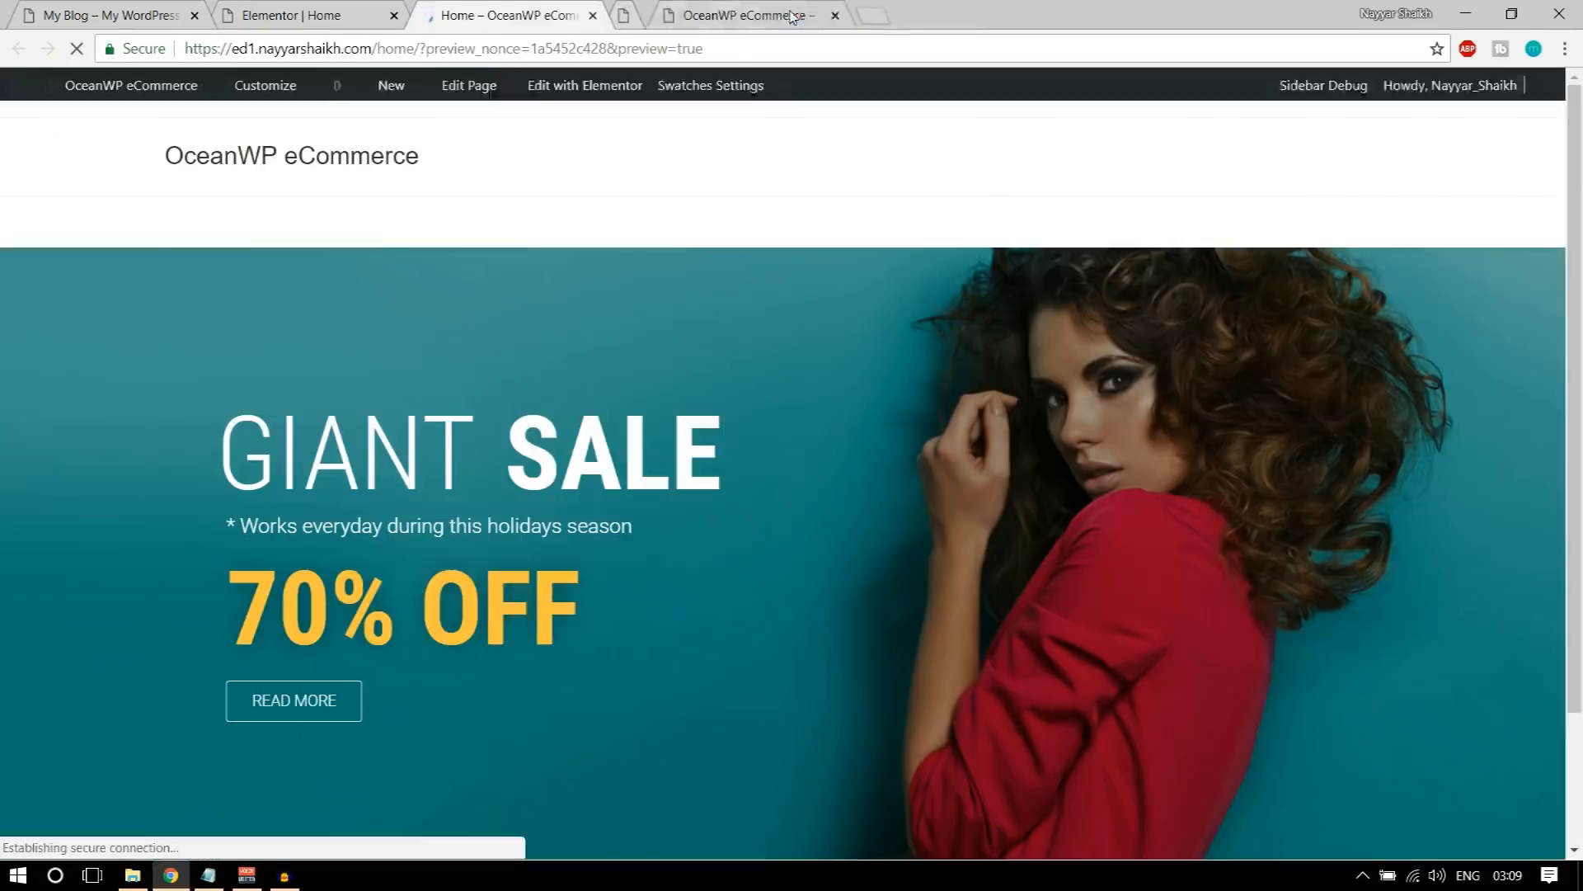
click(792, 15)
click(792, 15)
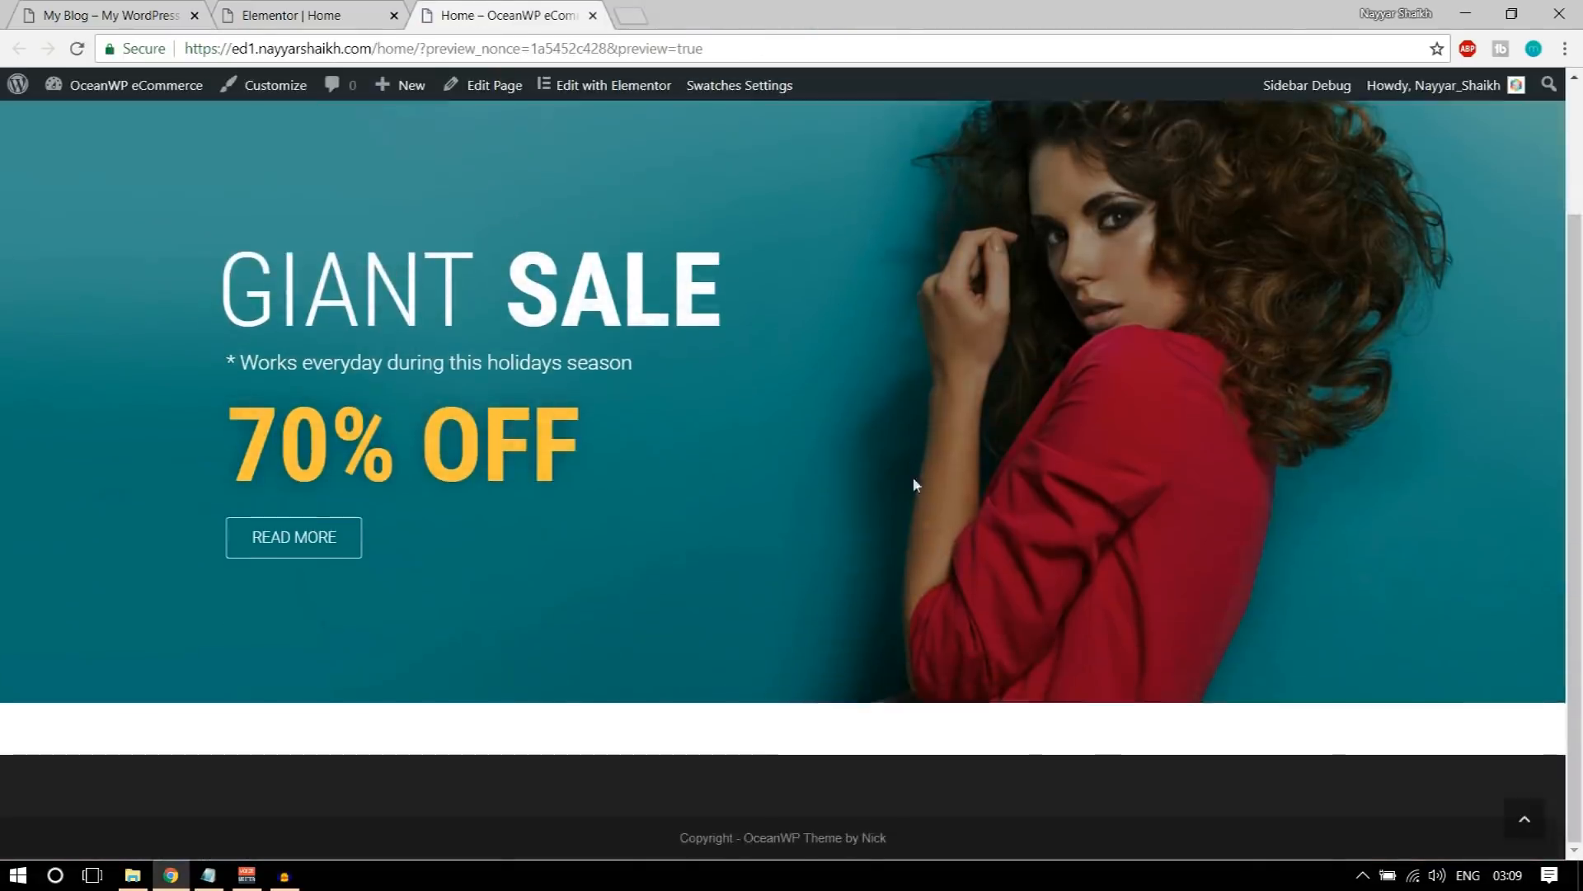
scroll(913, 477, up, 2)
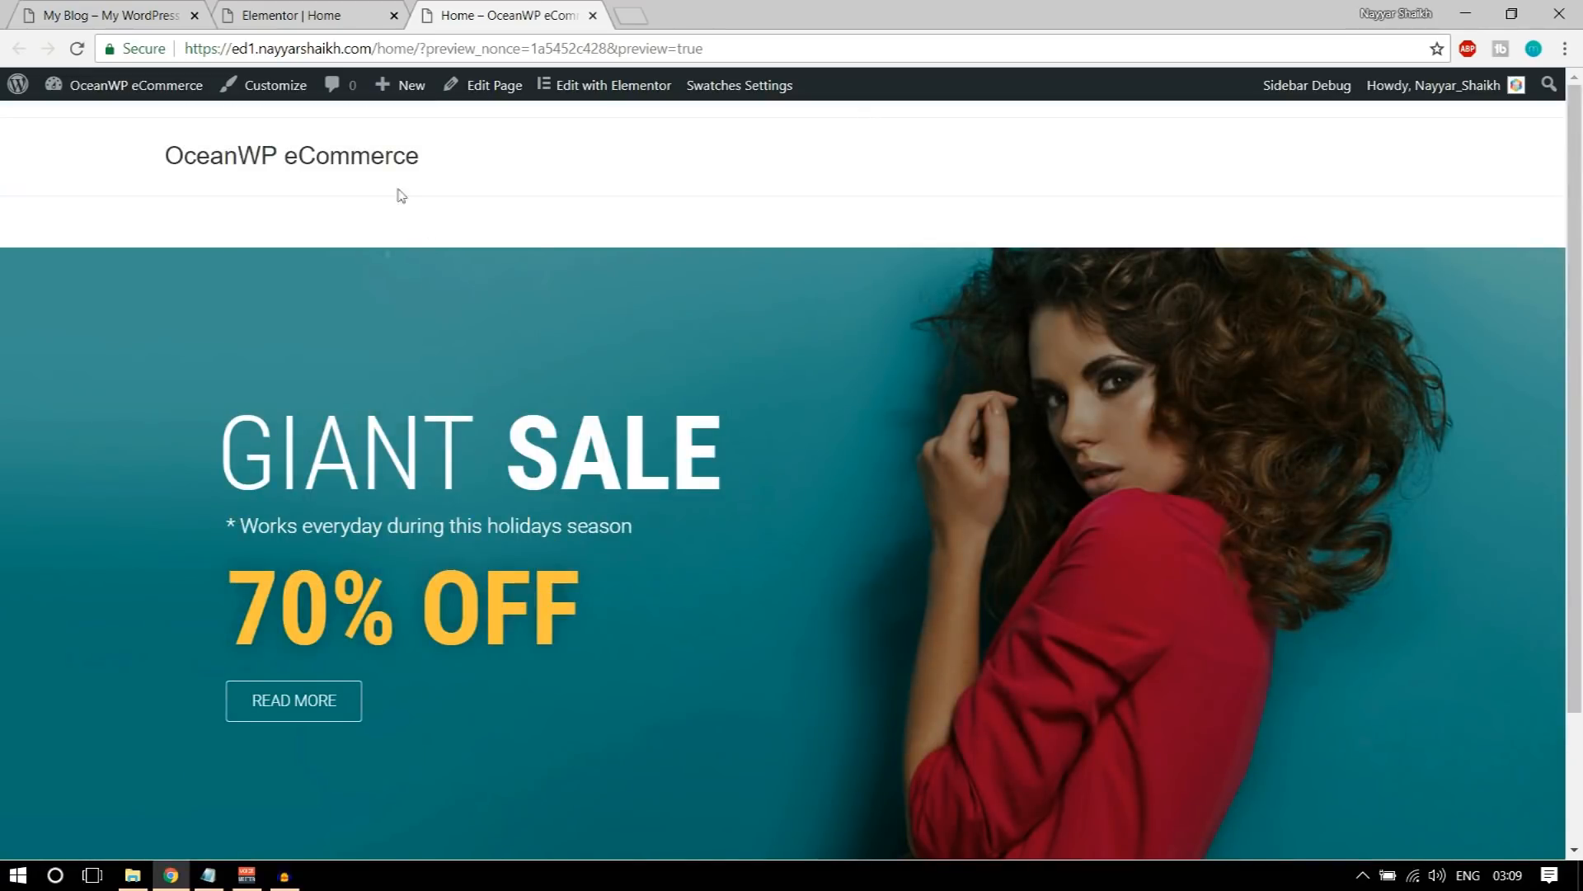
scroll(459, 371, down, 2)
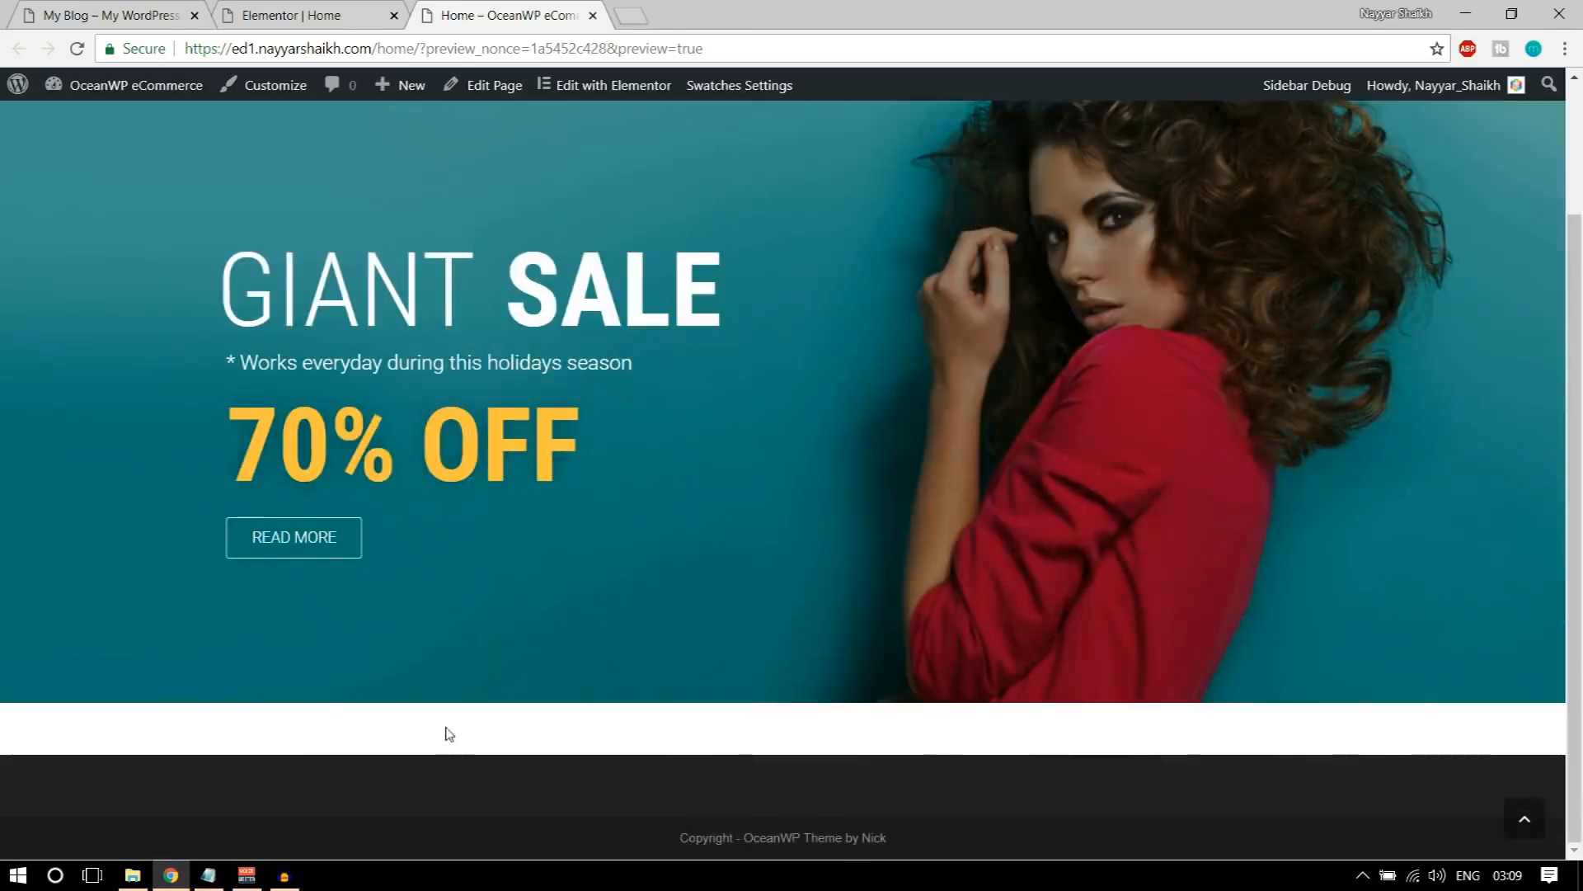
scroll(446, 731, up, 2)
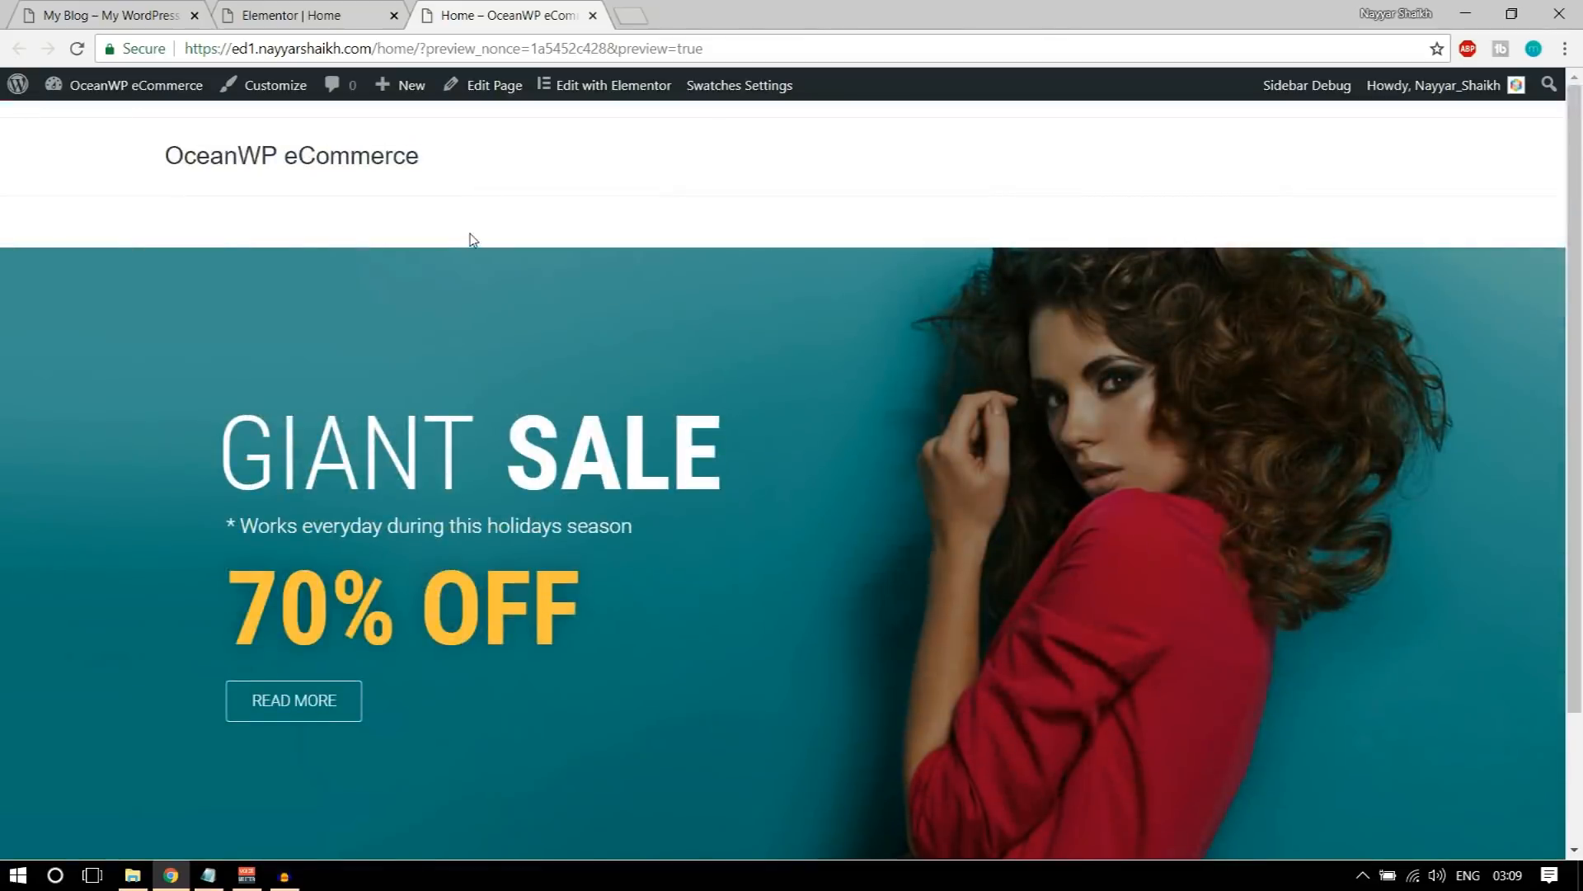
Step: Examine the demo home page's sections below the banner, especially the NEW DESIGN TRENDS heading, its subtitle and the category images
click(295, 17)
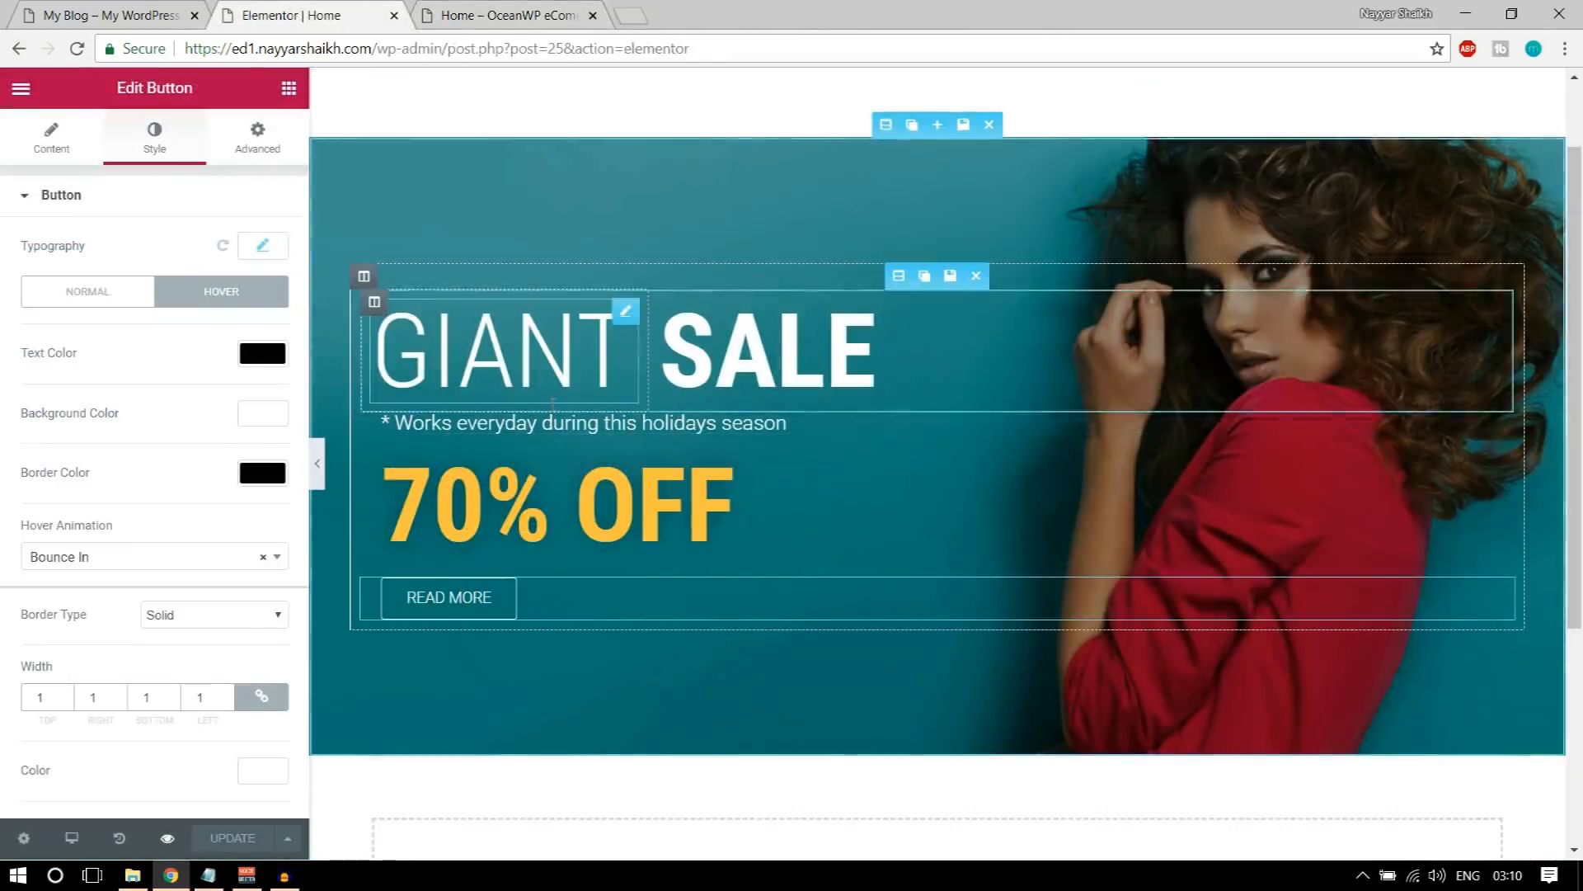
click(107, 15)
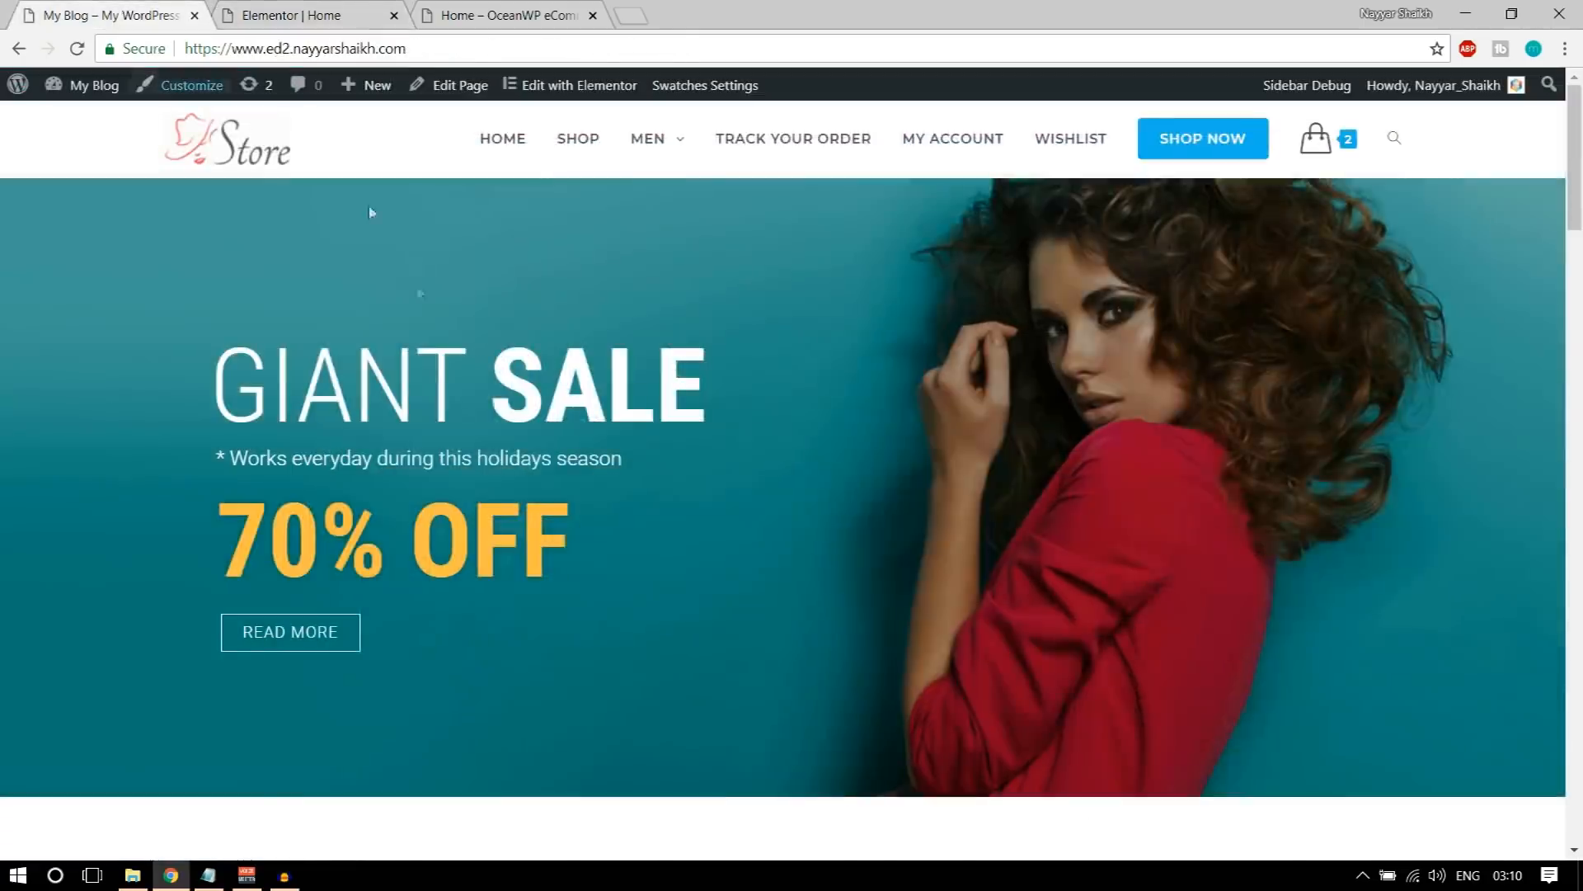
scroll(459, 462, down, 1)
scroll(459, 462, down, 3)
scroll(459, 491, up, 4)
scroll(1336, 379, down, 10)
scroll(924, 602, down, 8)
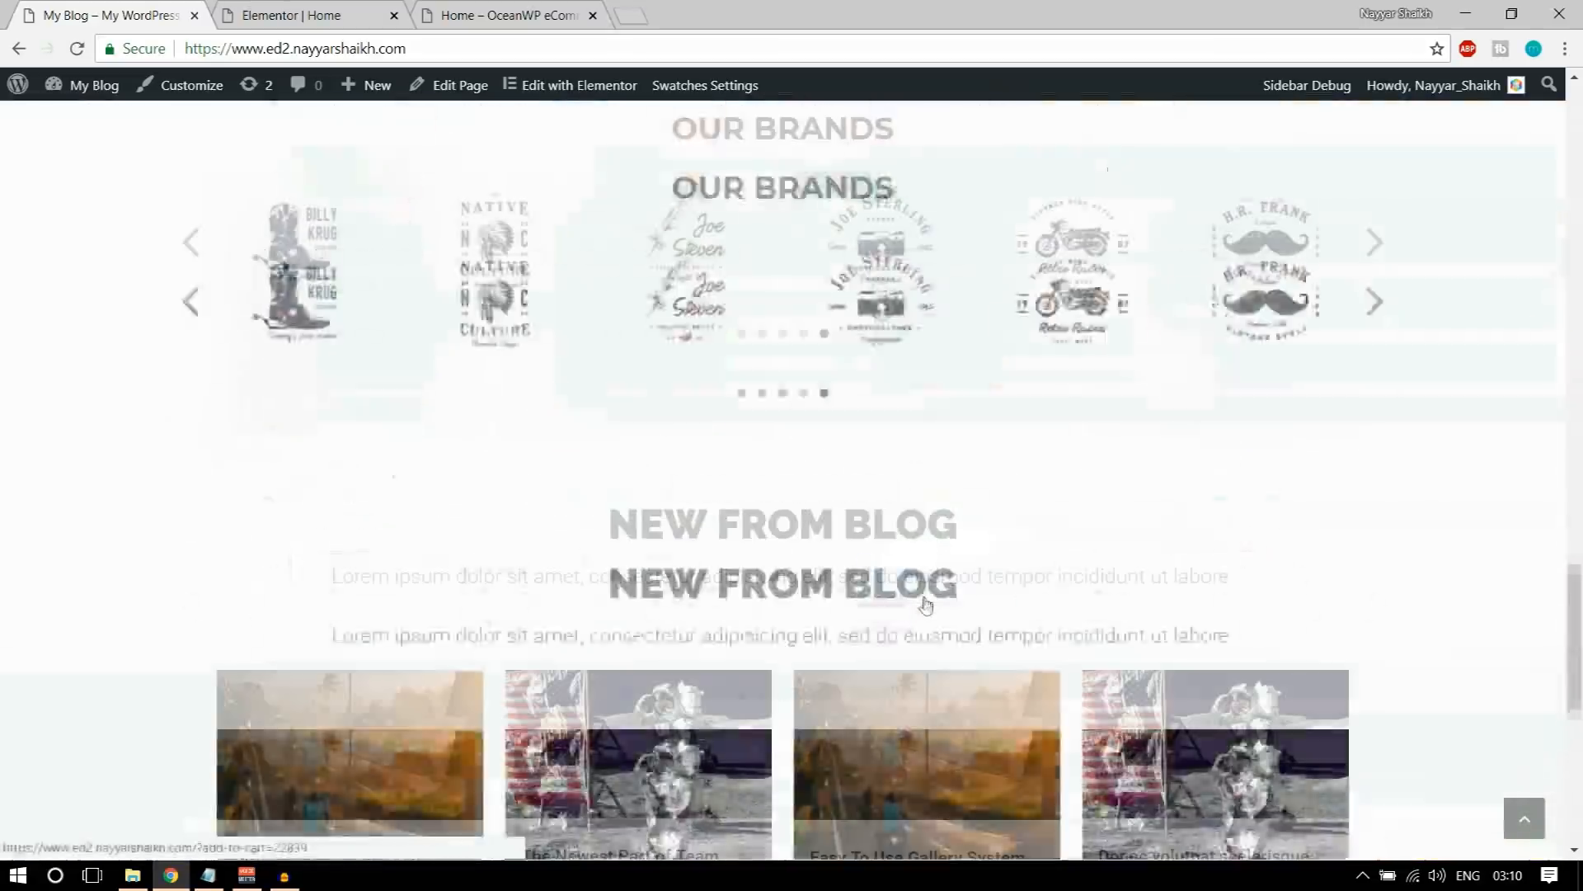
scroll(999, 645, up, 6)
scroll(1000, 649, up, 10)
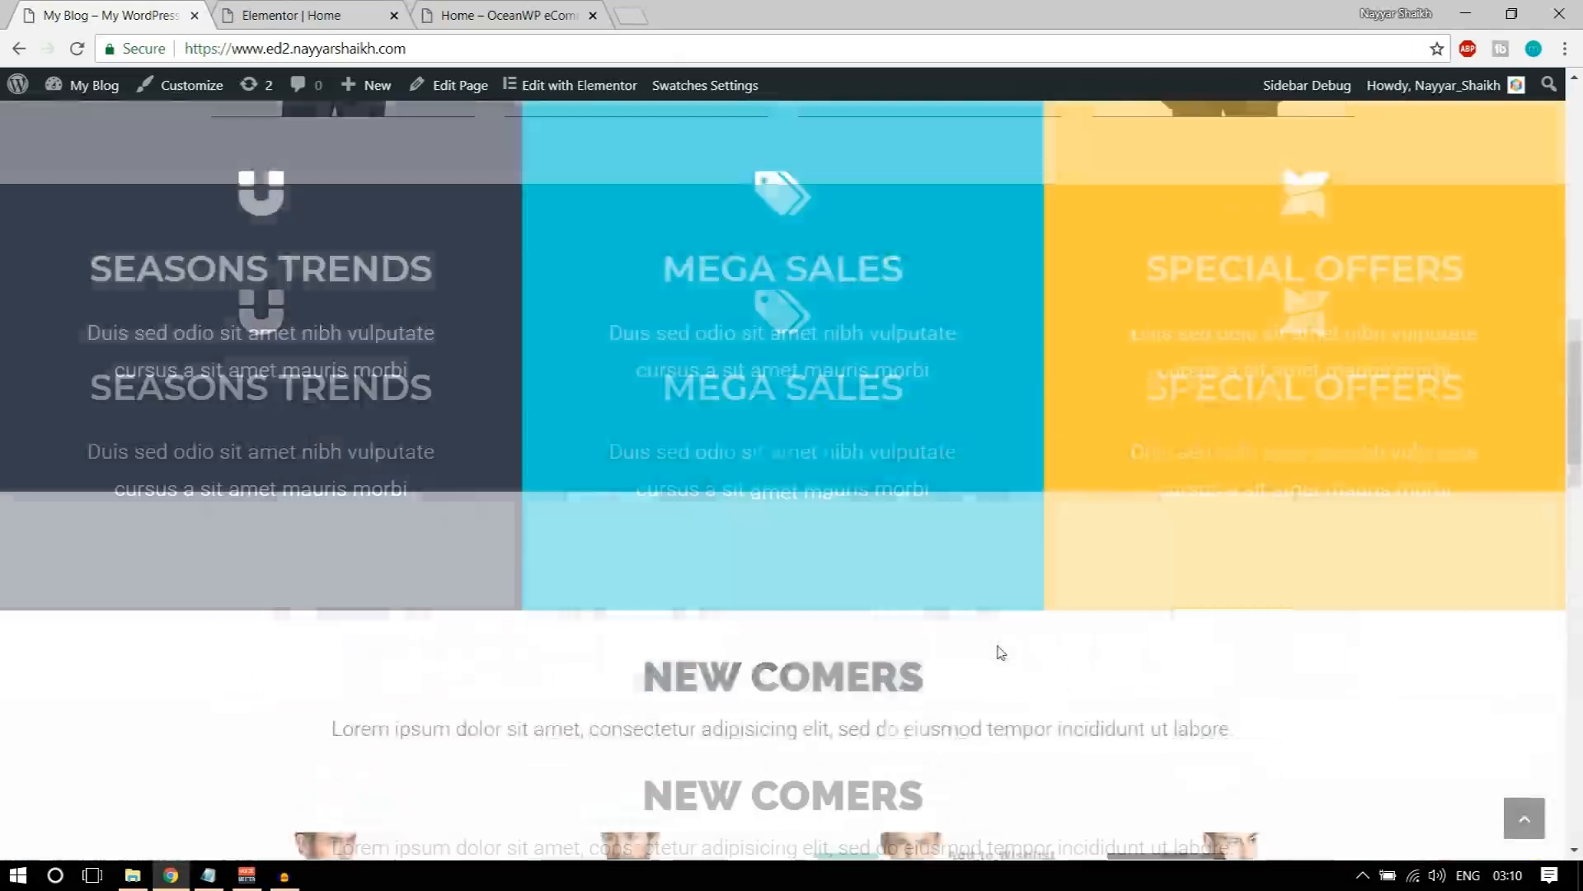
scroll(1047, 570, down, 2)
scroll(1051, 541, up, 2)
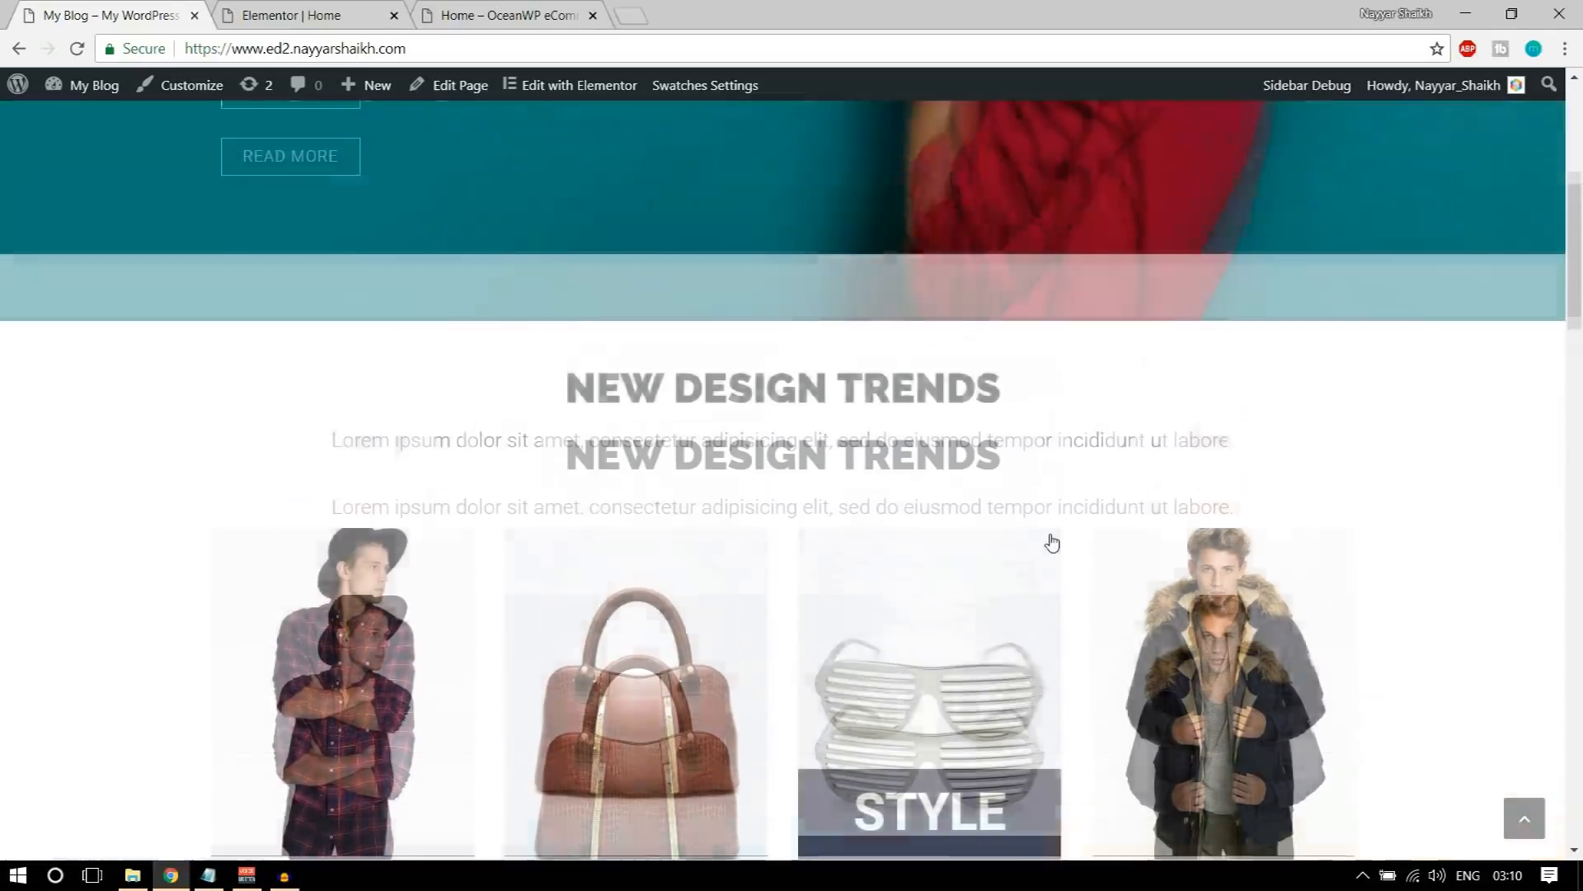
scroll(1054, 541, down, 3)
scroll(1053, 541, up, 1)
drag(567, 371, 947, 376)
click(808, 426)
double_click(806, 425)
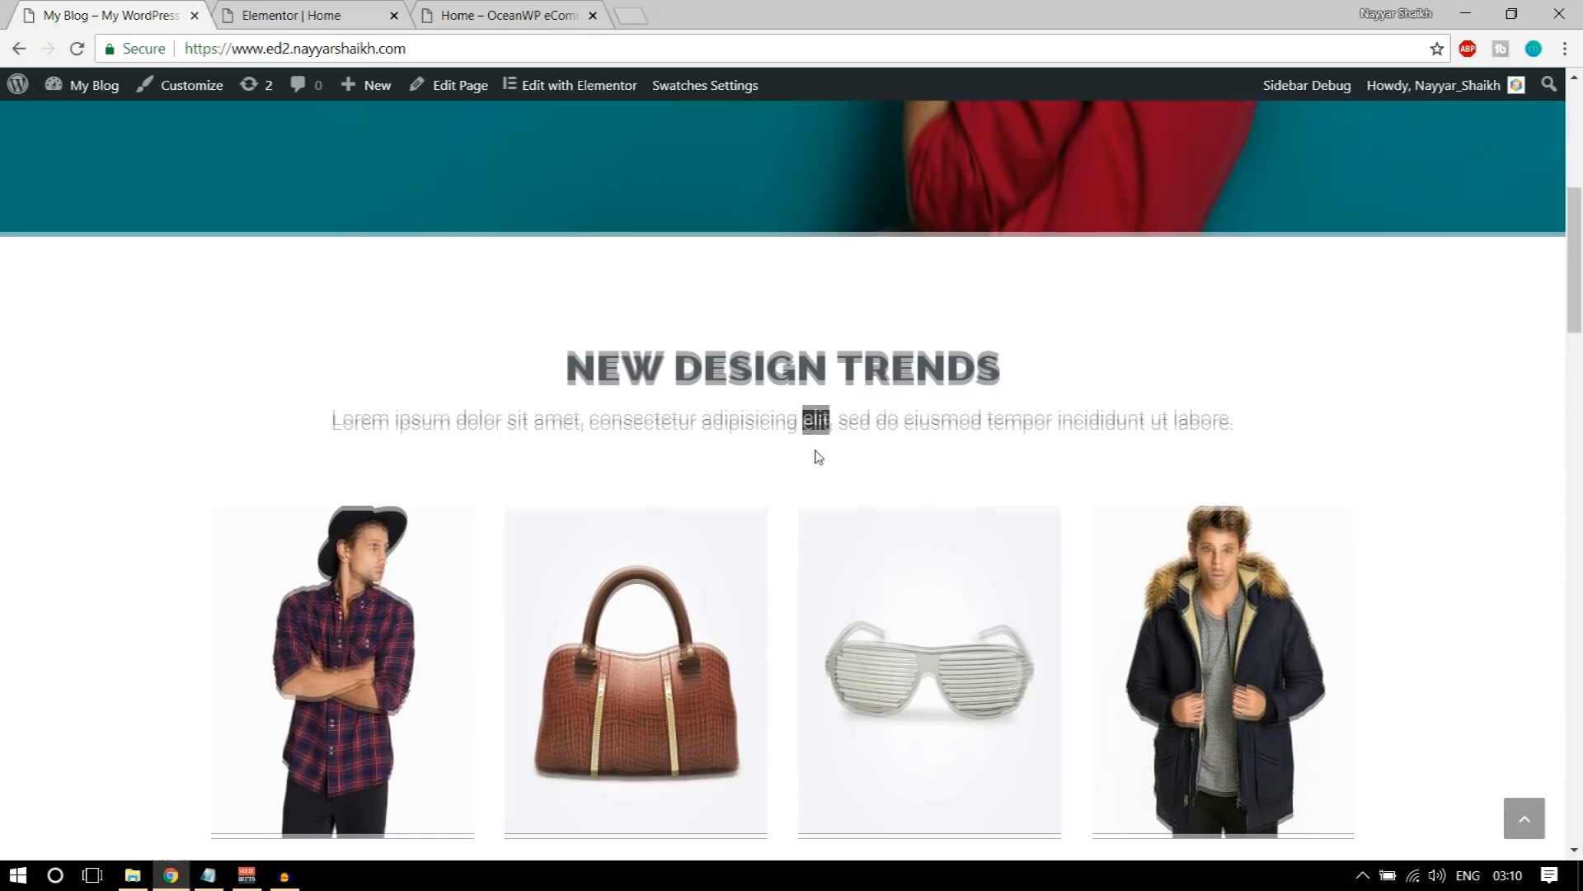
scroll(814, 453, down, 3)
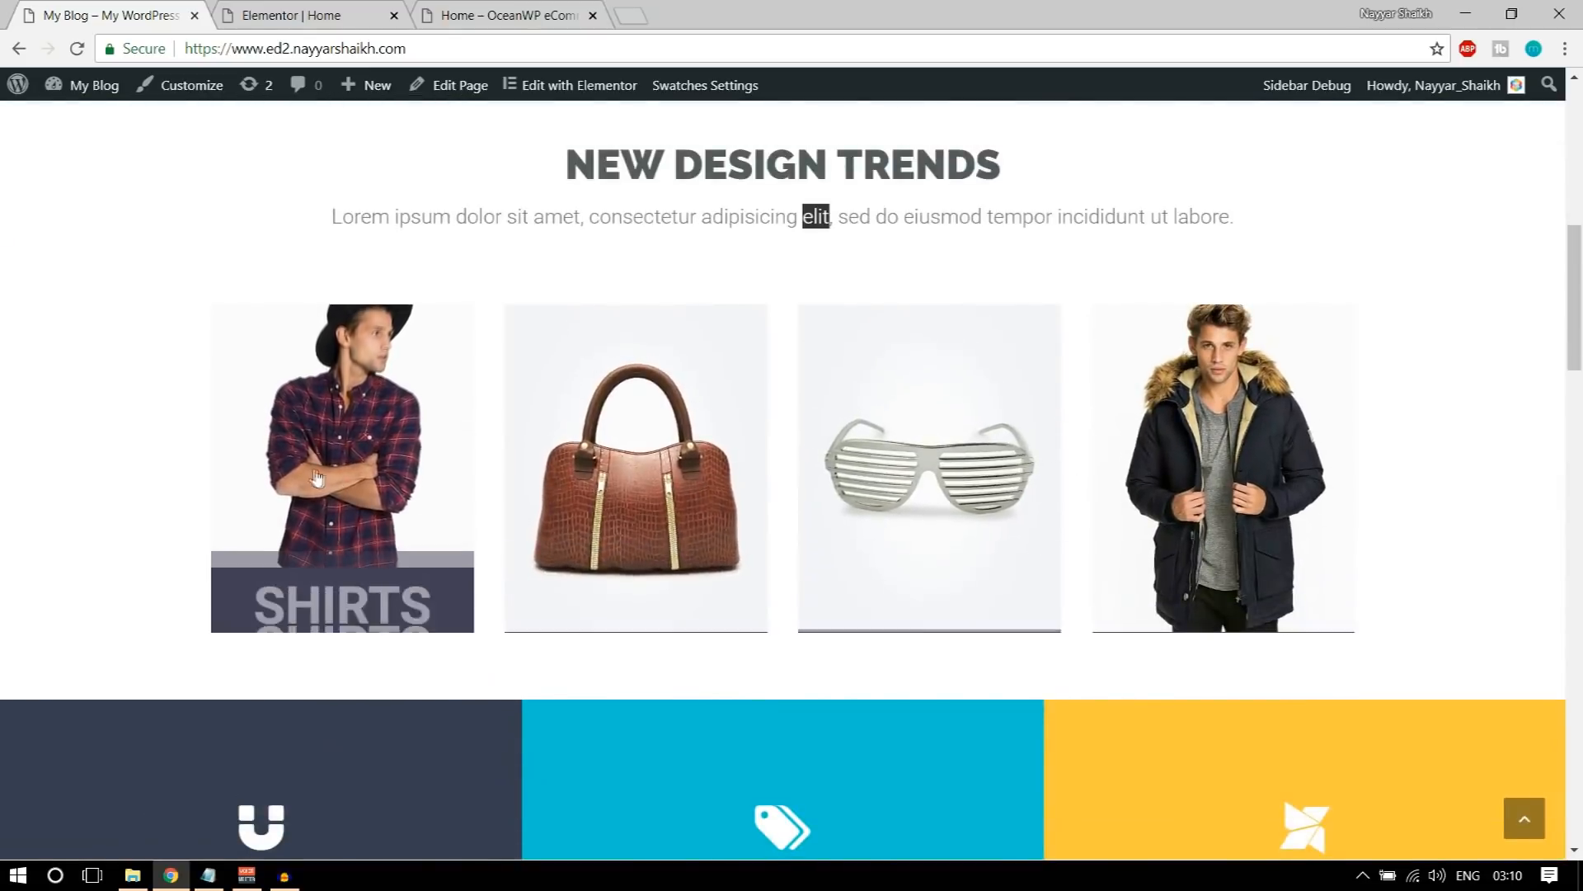
scroll(811, 580, up, 8)
scroll(811, 585, down, 7)
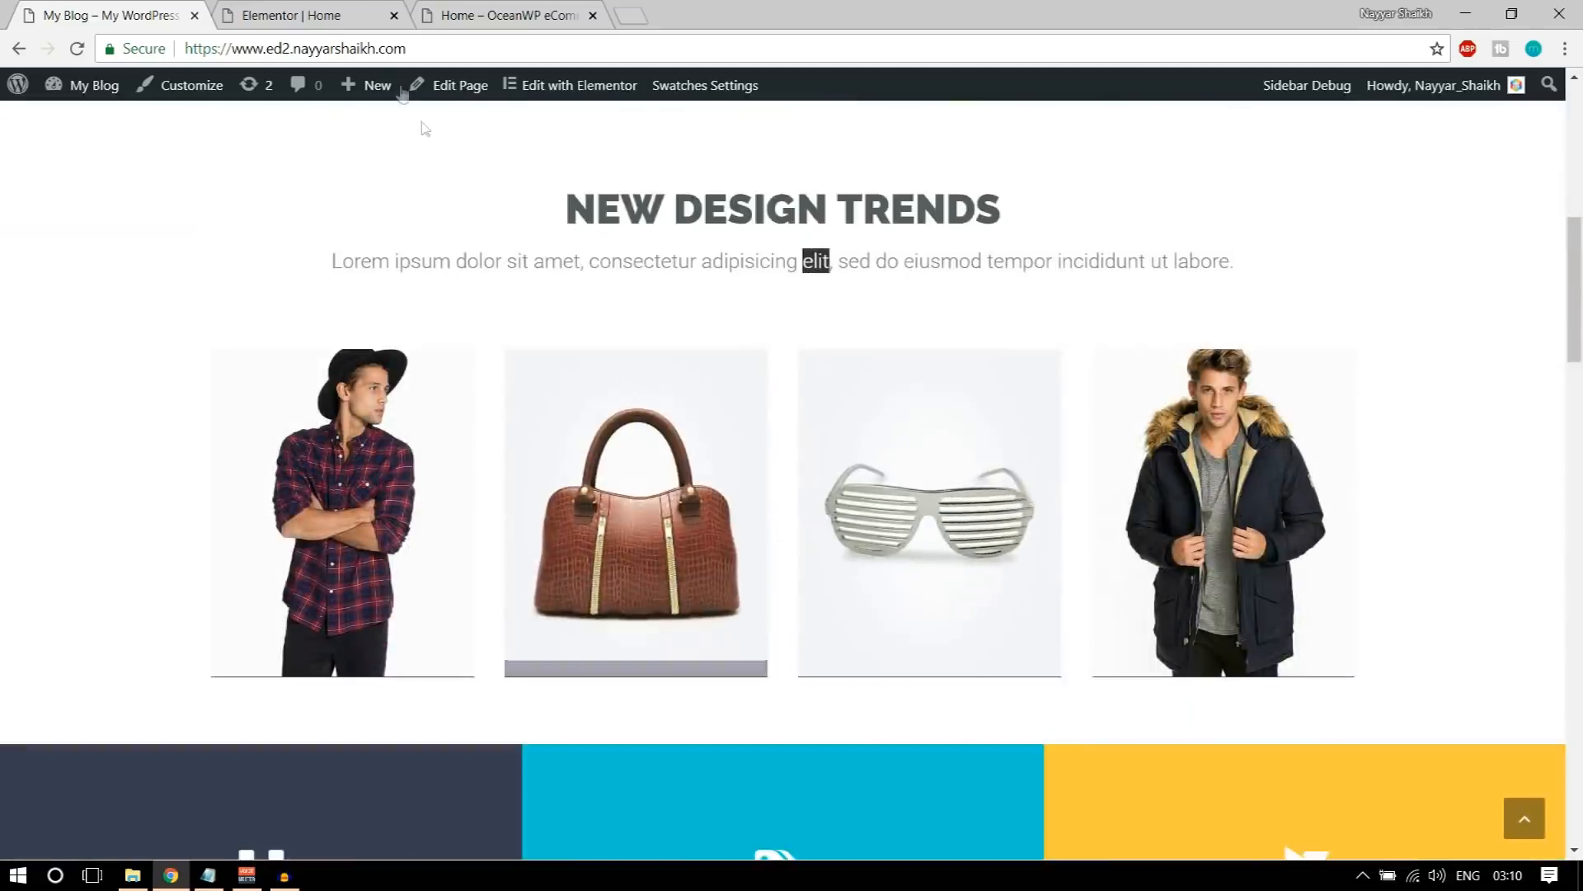
Step: Return to the demo home page's section below the banner and select the NEW DESIGN TRENDS heading text for copying
click(320, 10)
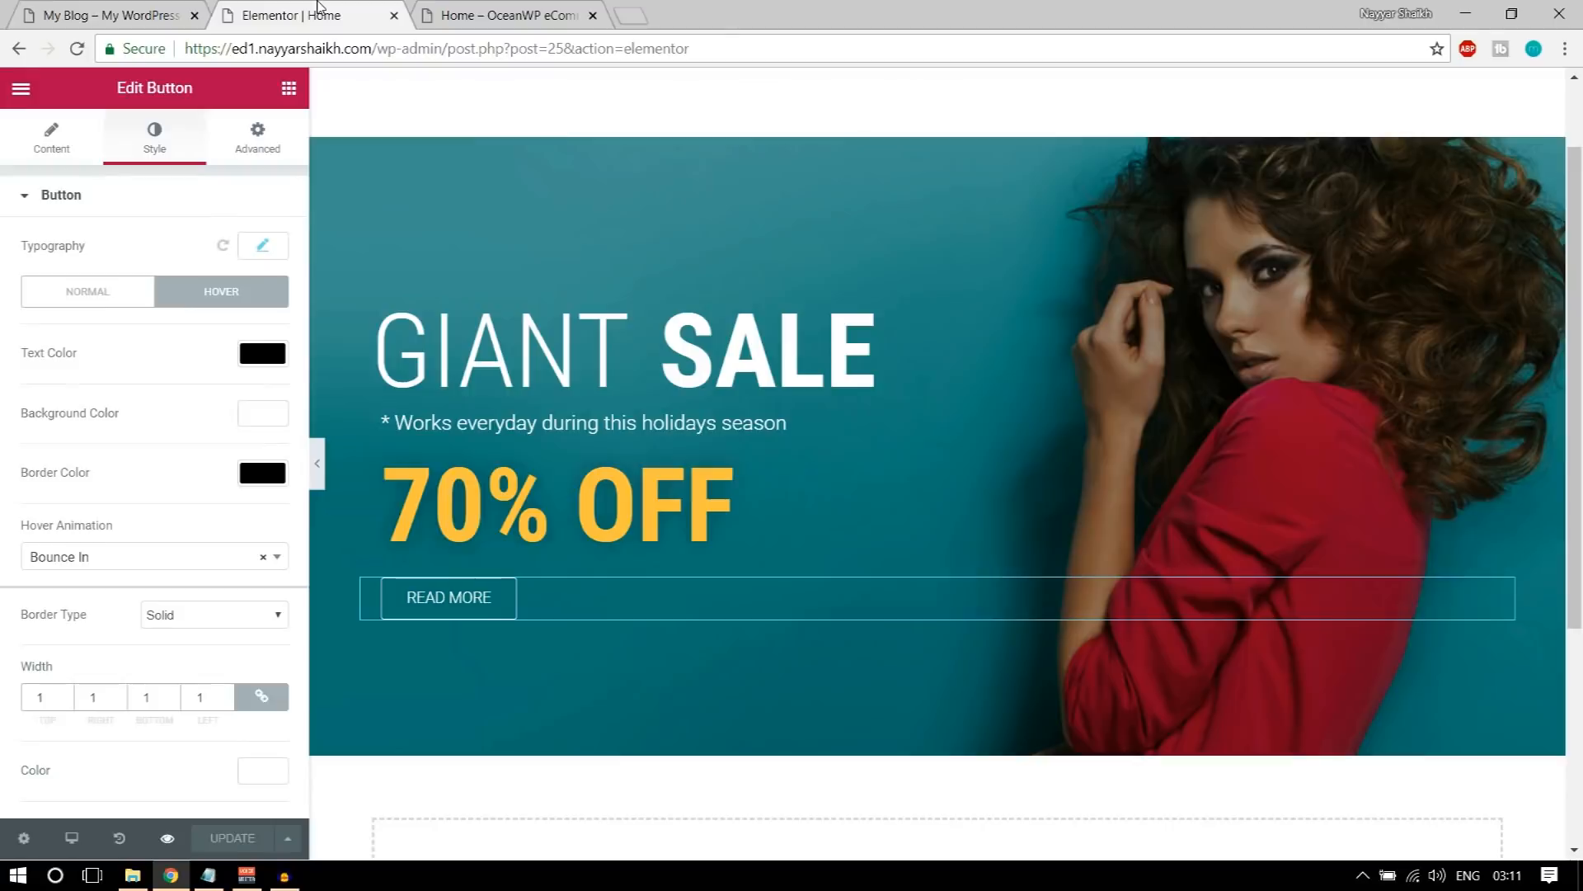
click(59, 6)
scroll(754, 530, down, 1)
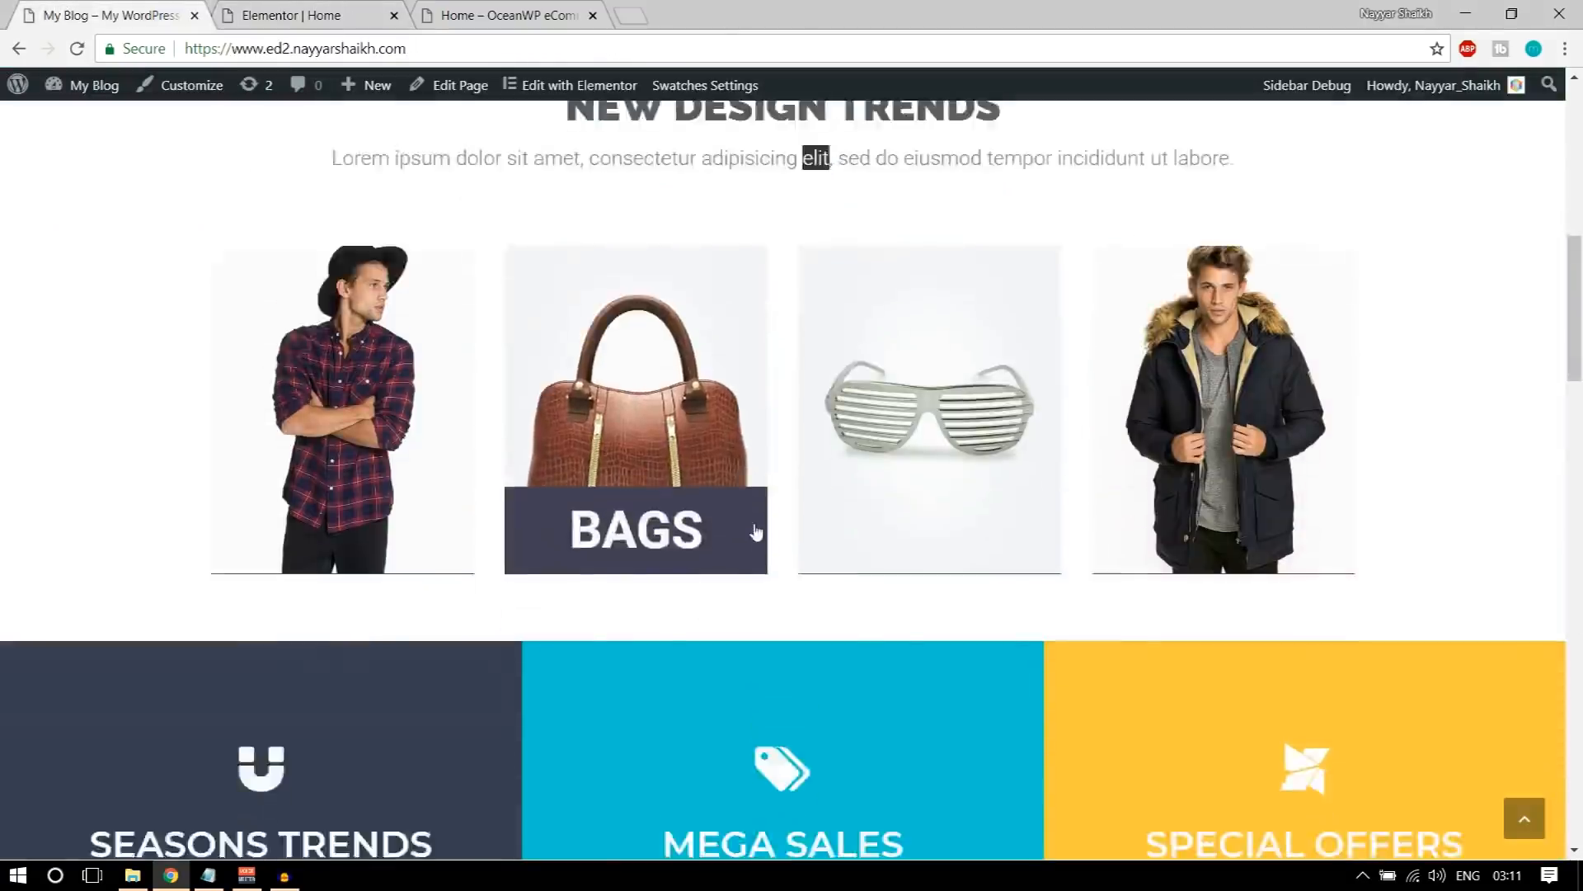
scroll(714, 426, up, 4)
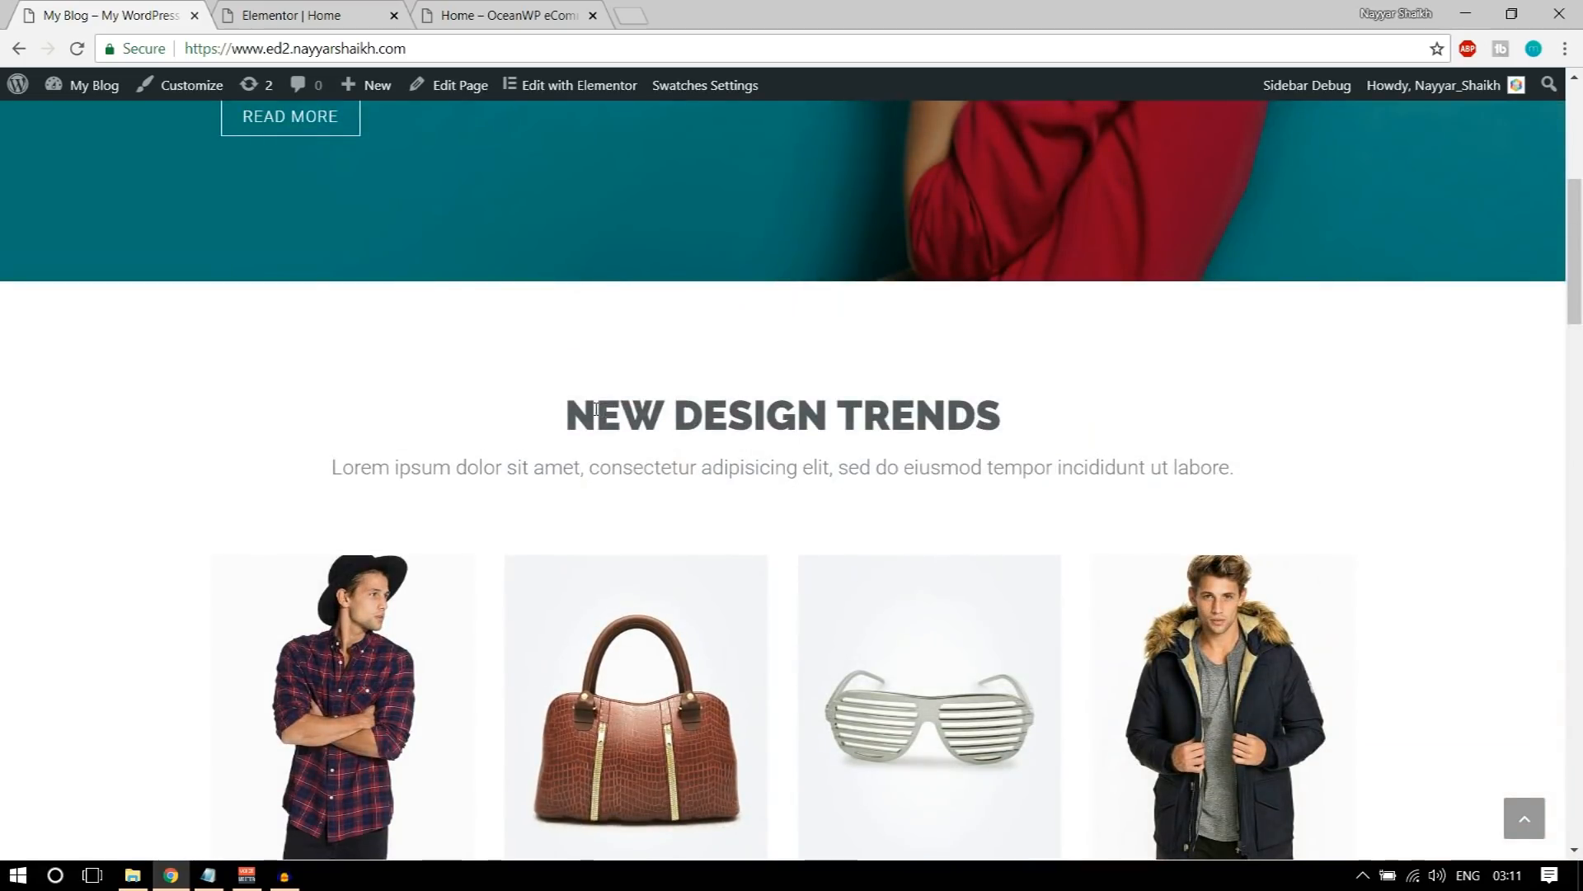
drag(569, 407, 1006, 406)
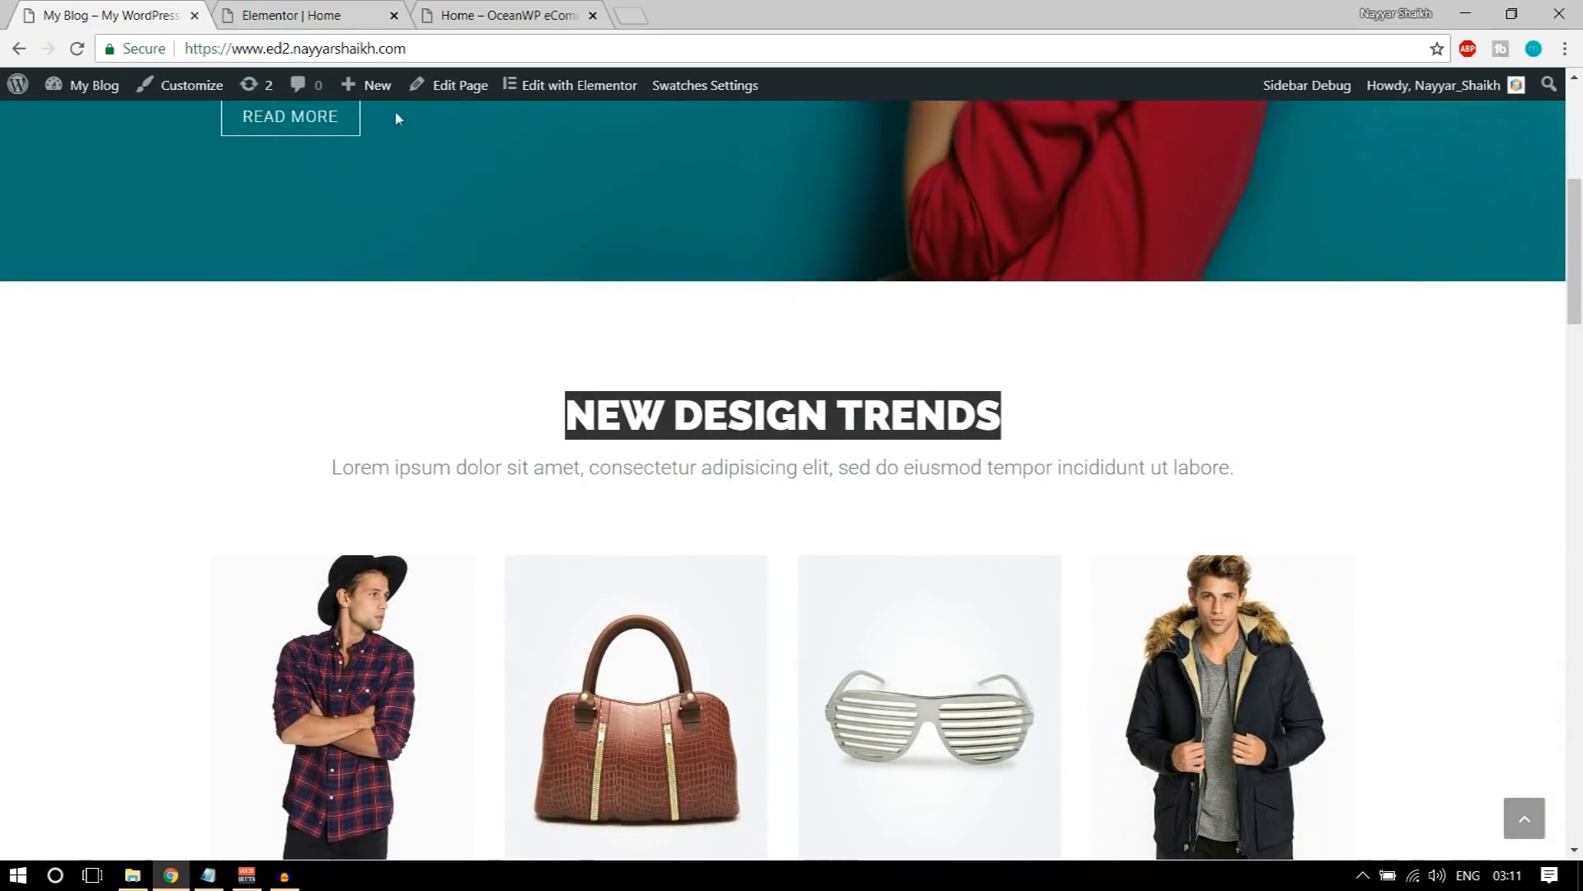
Step: Add a Heading widget in a new section below the banner on the Home page in Elementor
click(340, 9)
scroll(822, 607, down, 4)
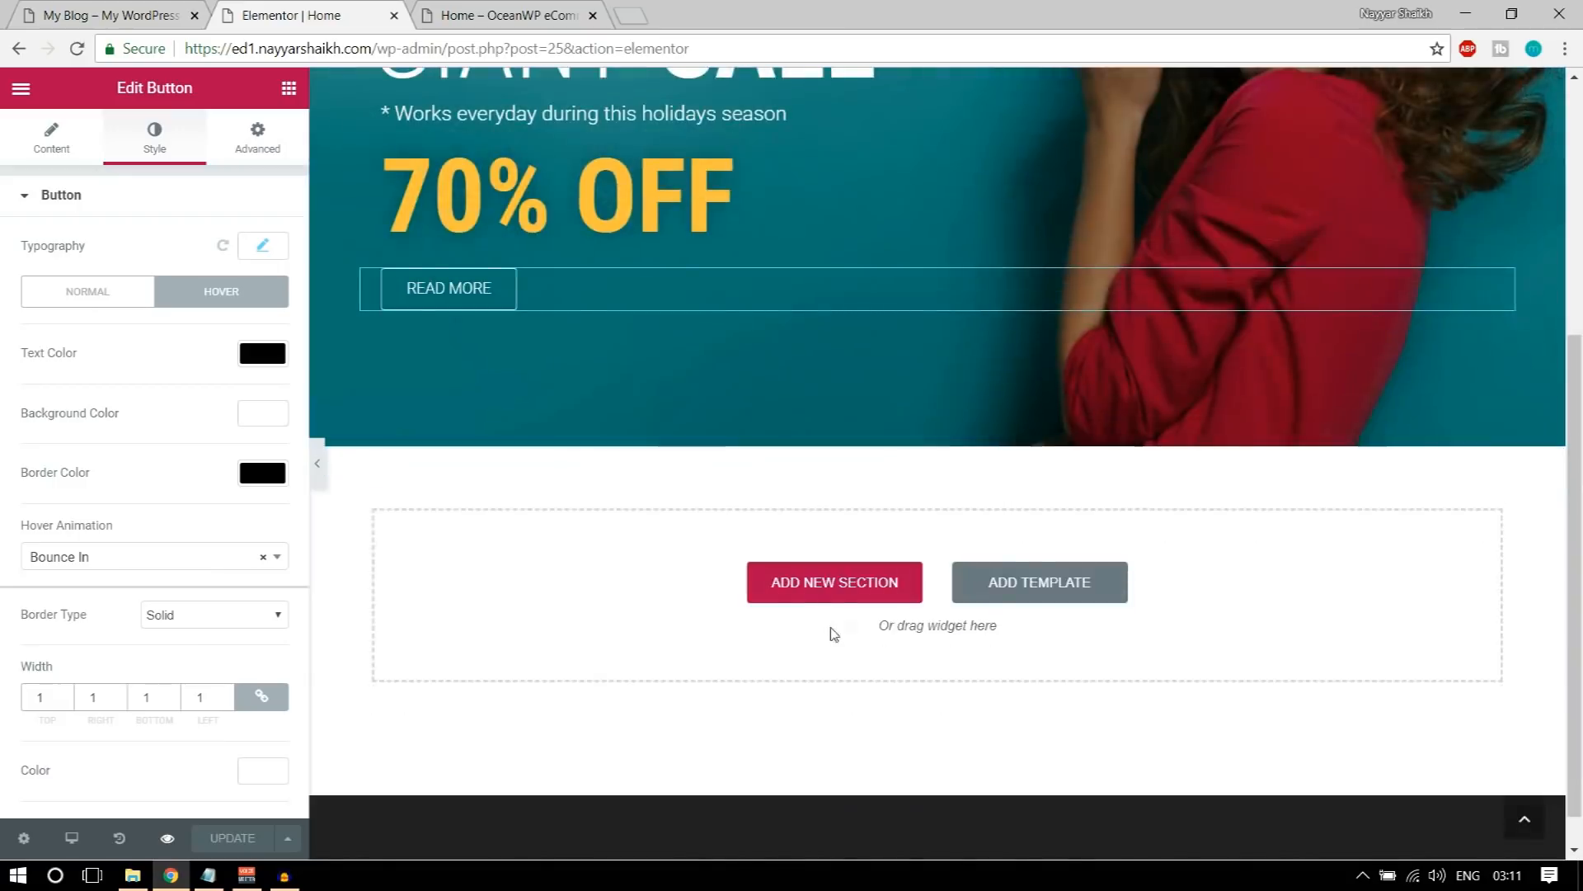
scroll(707, 607, up, 3)
scroll(940, 647, down, 3)
click(288, 88)
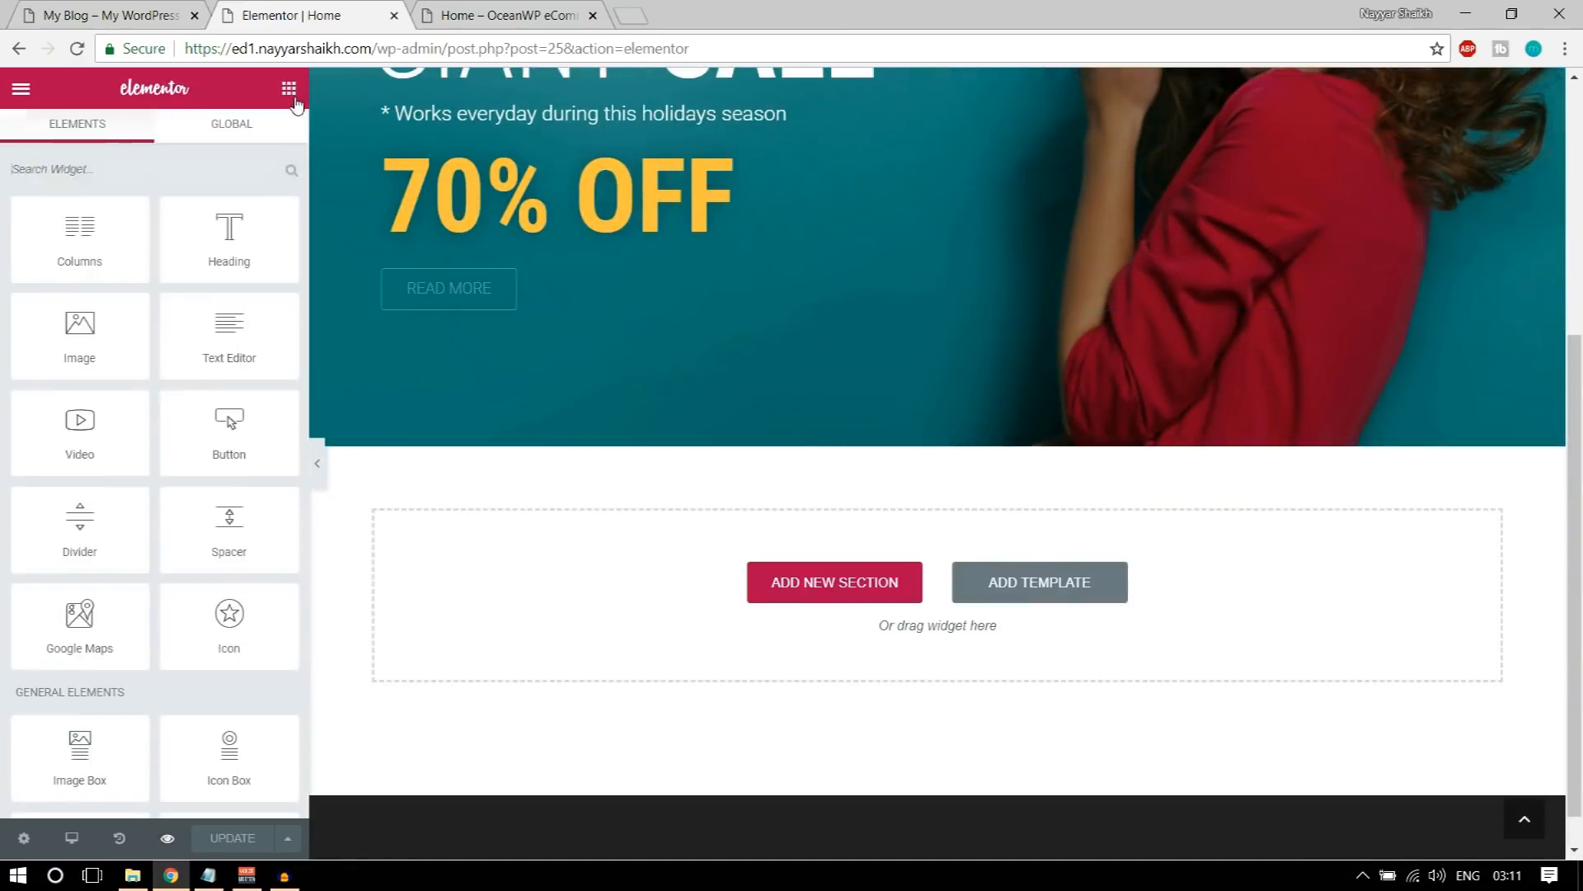
drag(201, 240, 959, 600)
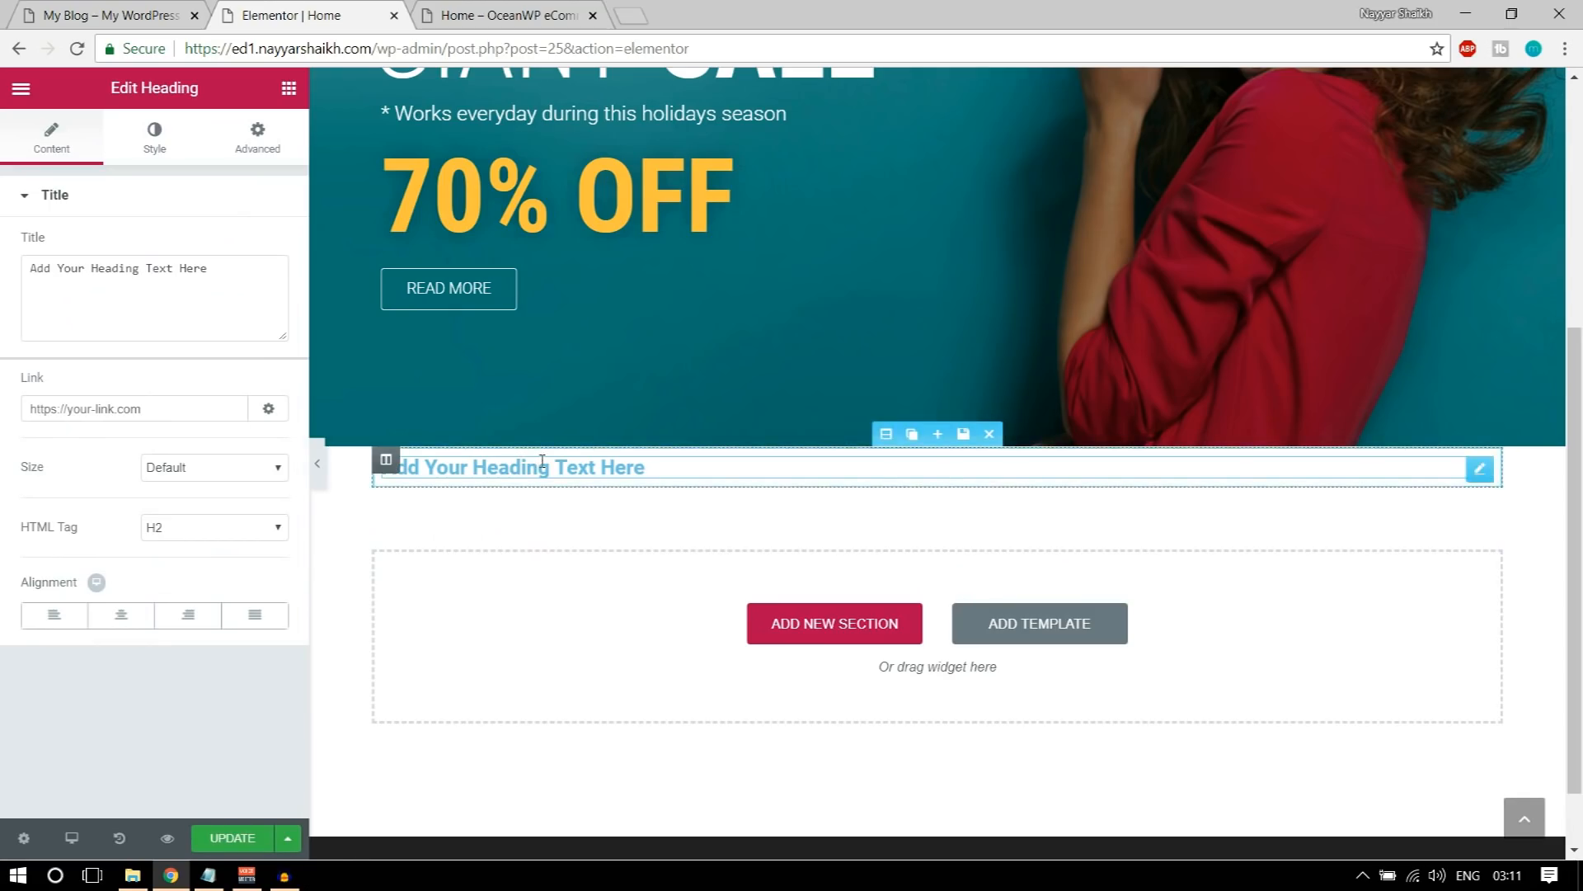
Step: Set the new heading's title to NEW DESIGN TRENDS and center it
triple_click(199, 288)
text(NEW DESIGN TRENDS)
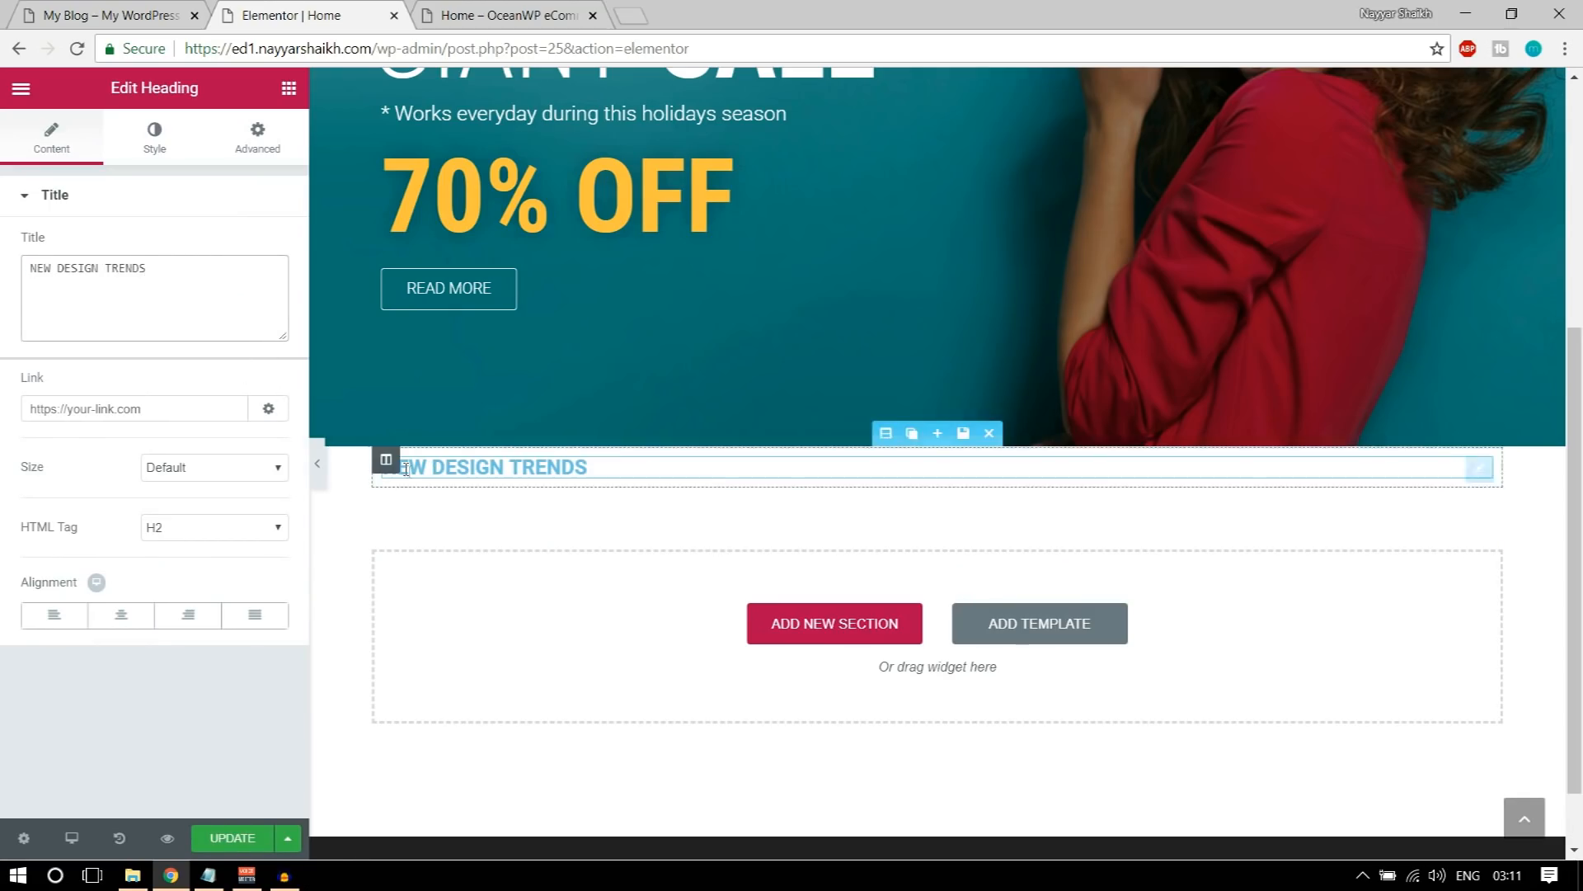
click(136, 624)
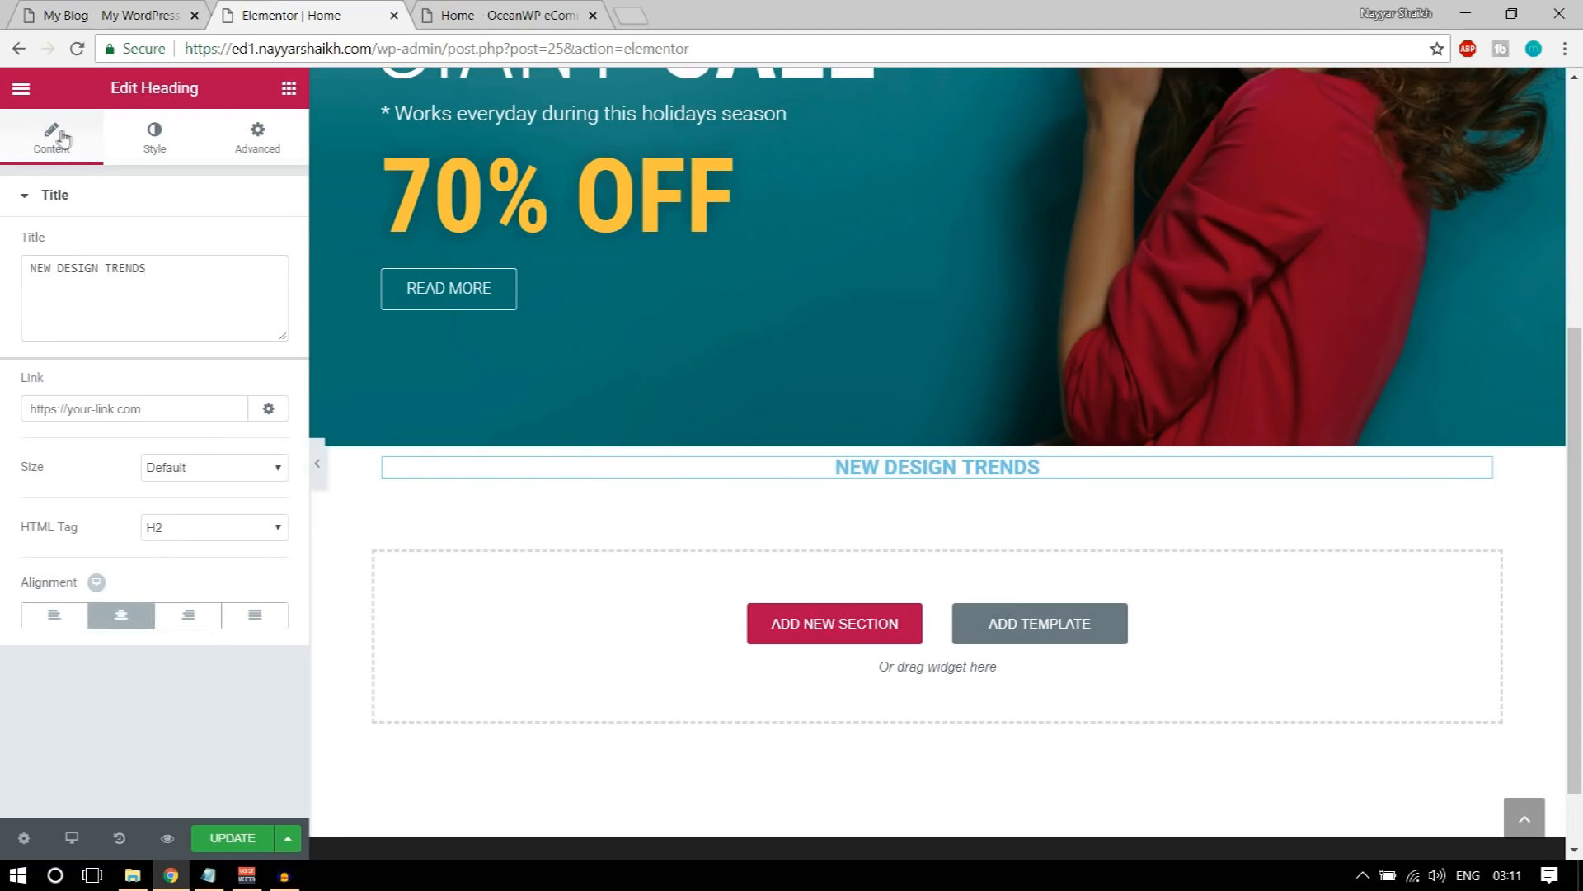
Step: Set the NEW DESIGN TRENDS heading's text color to dark gray #54595f
click(162, 151)
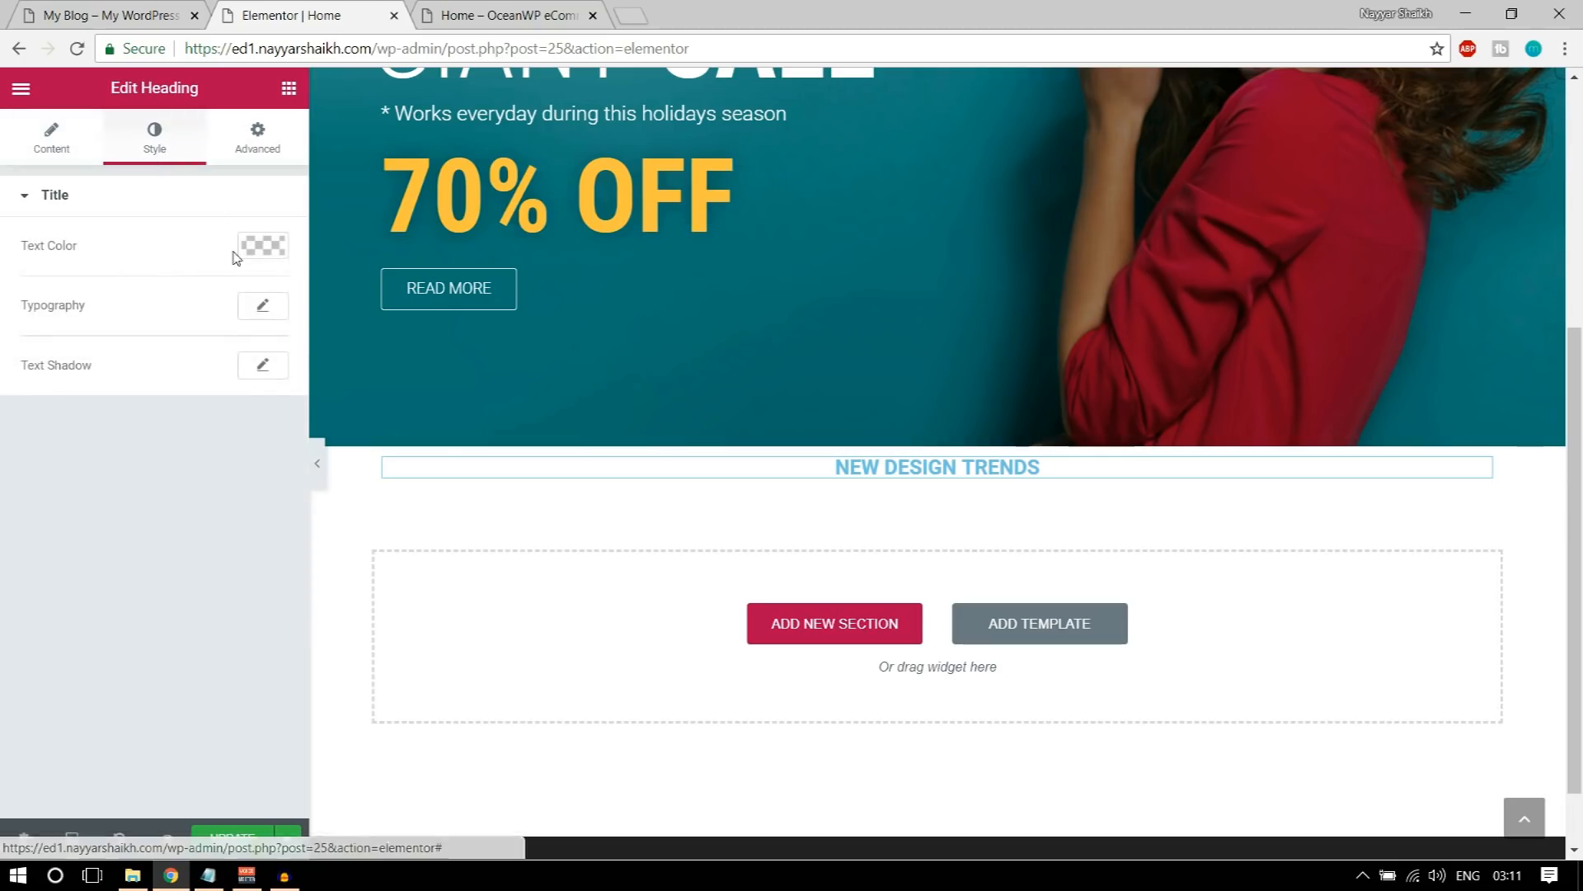
click(278, 253)
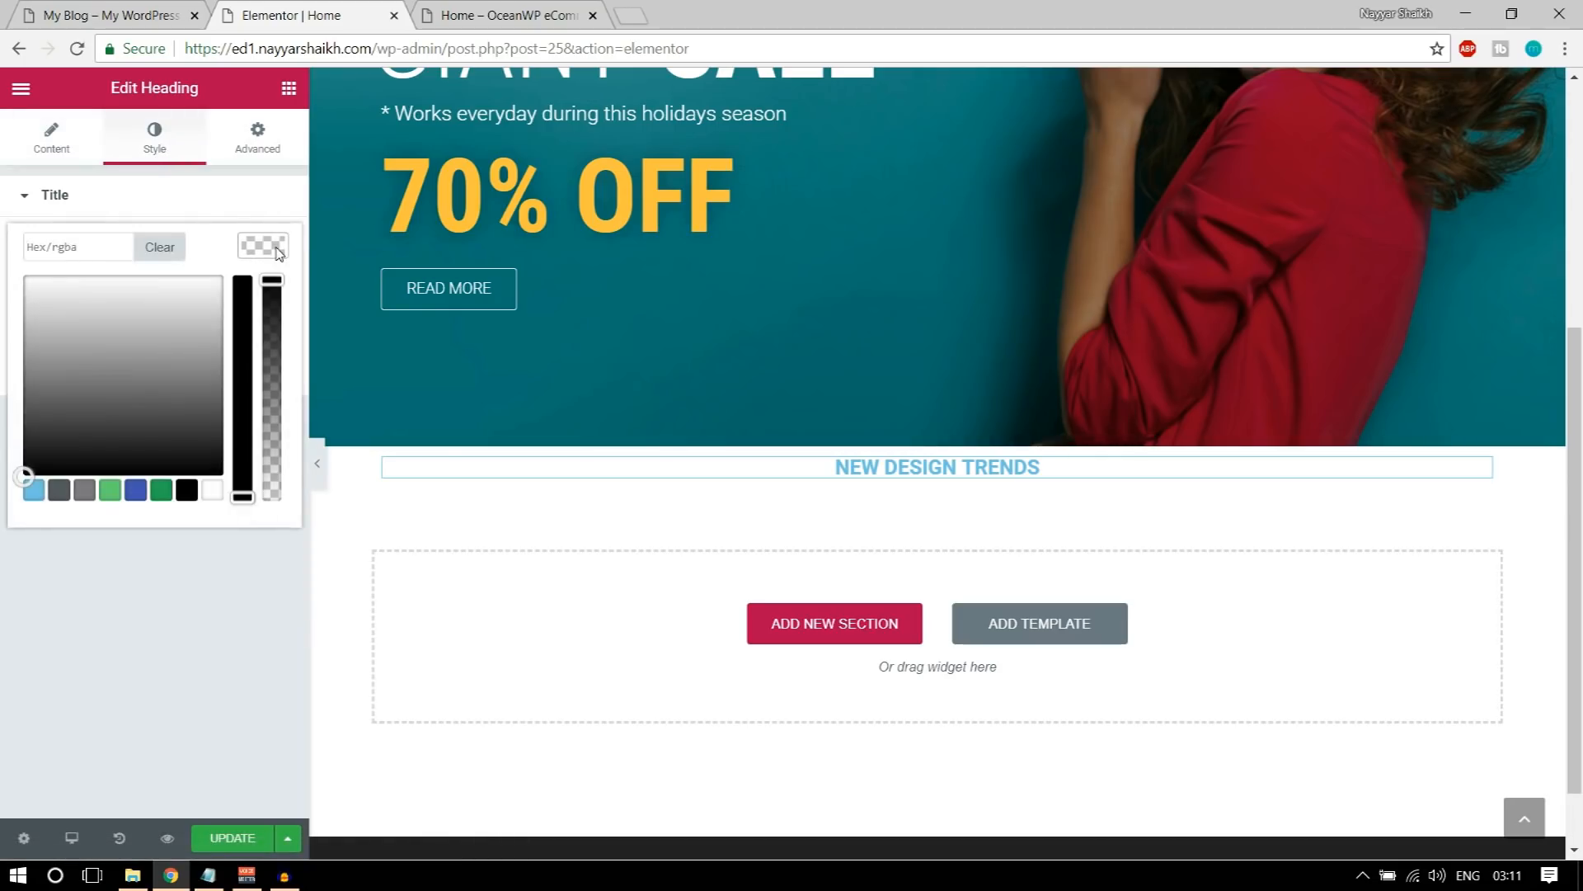
click(60, 494)
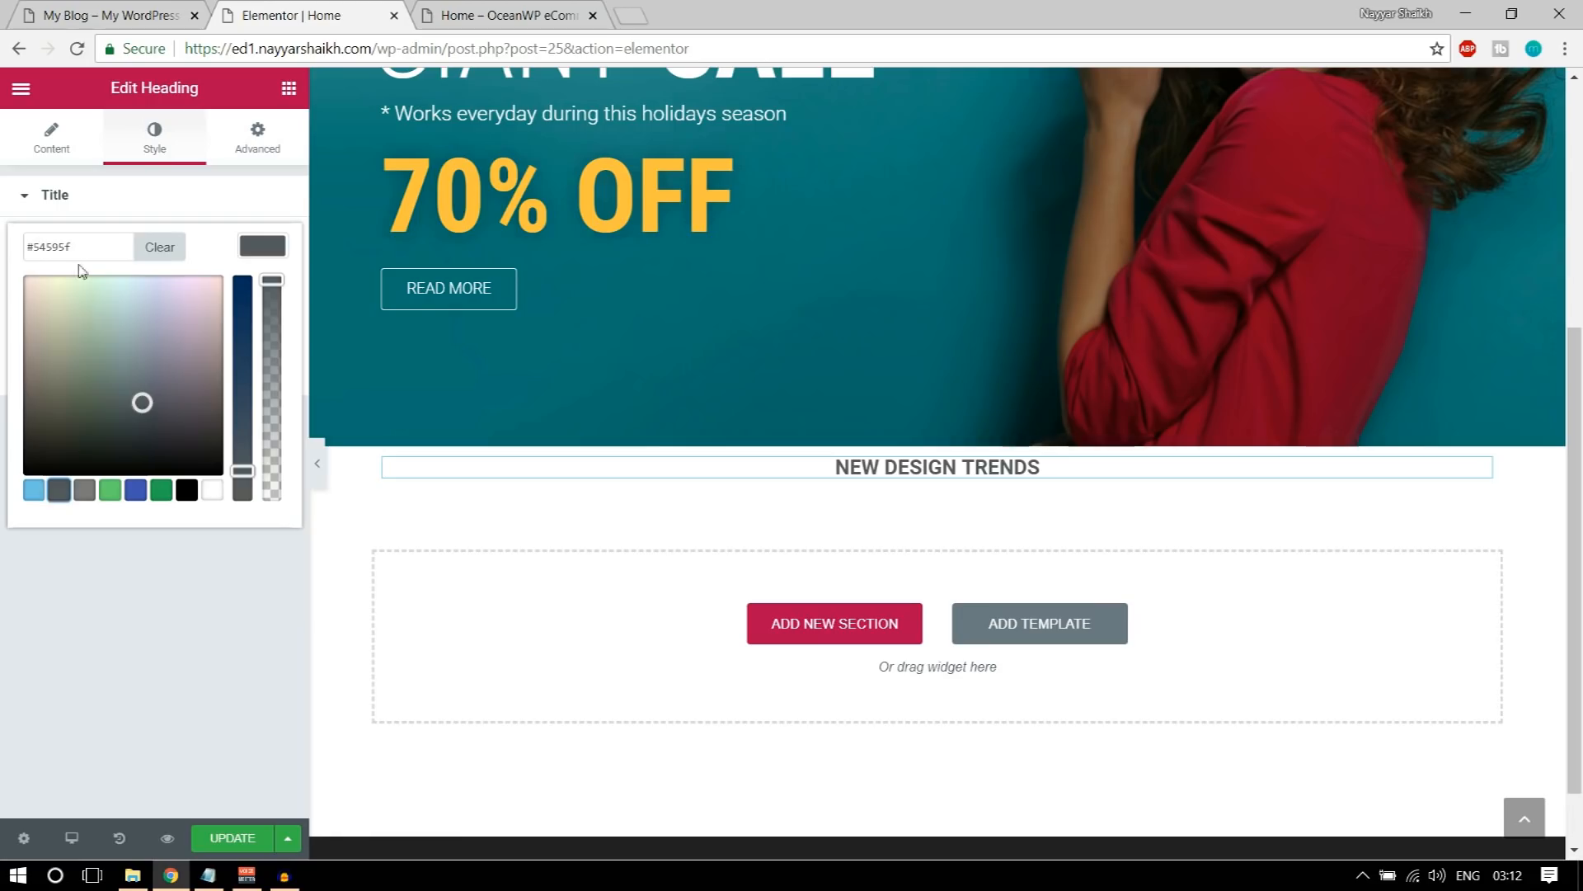
drag(92, 240, 43, 245)
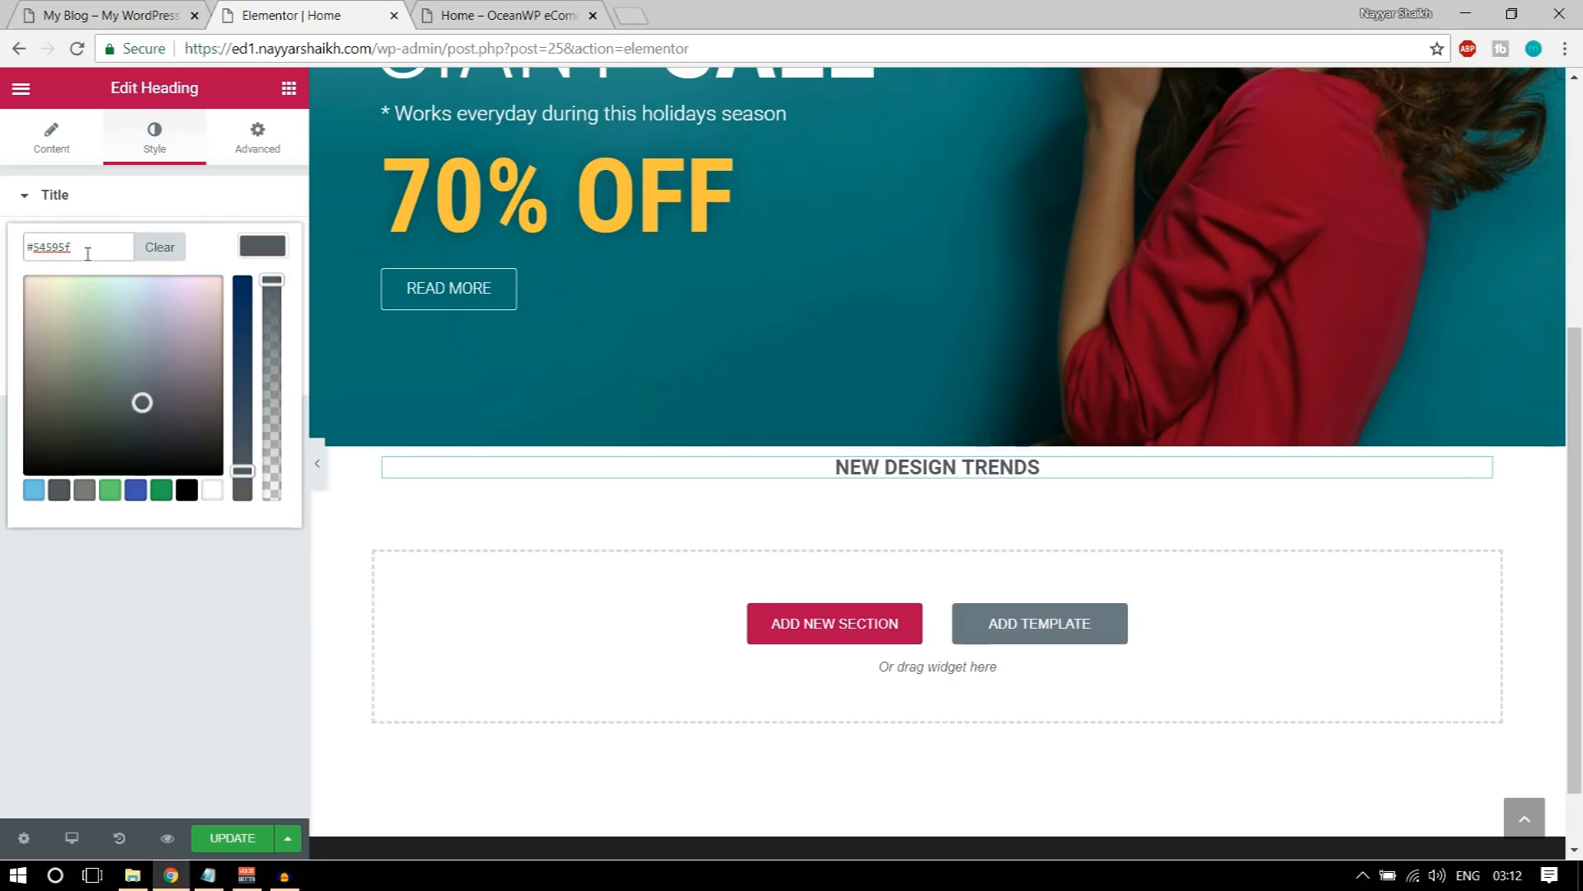
click(284, 244)
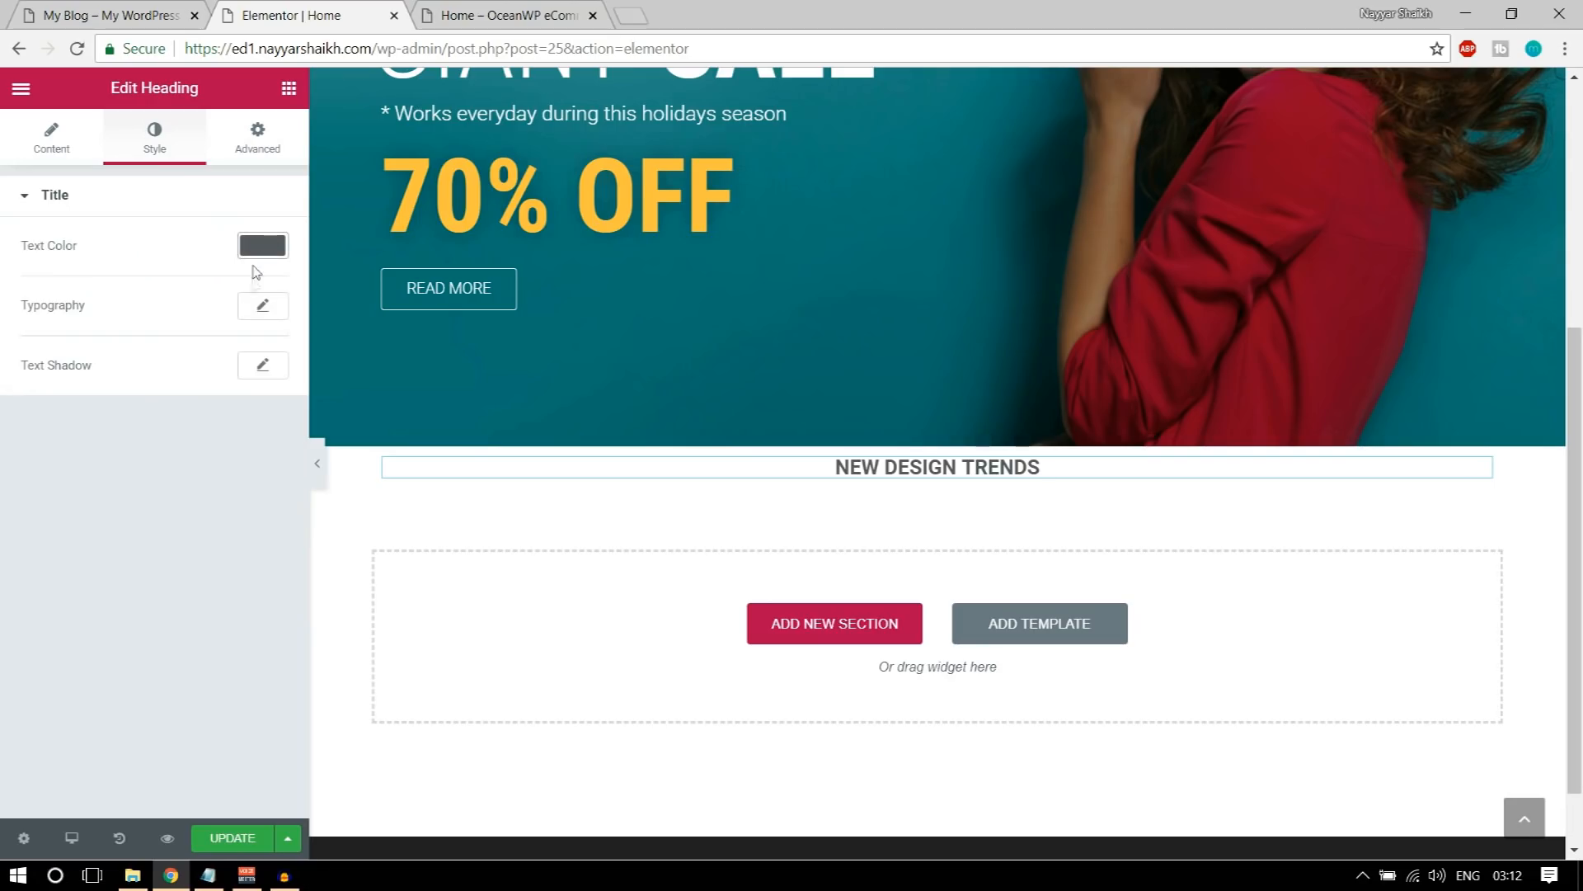
Step: Set the NEW DESIGN TRENDS heading's font family to Raleway
click(258, 307)
click(198, 373)
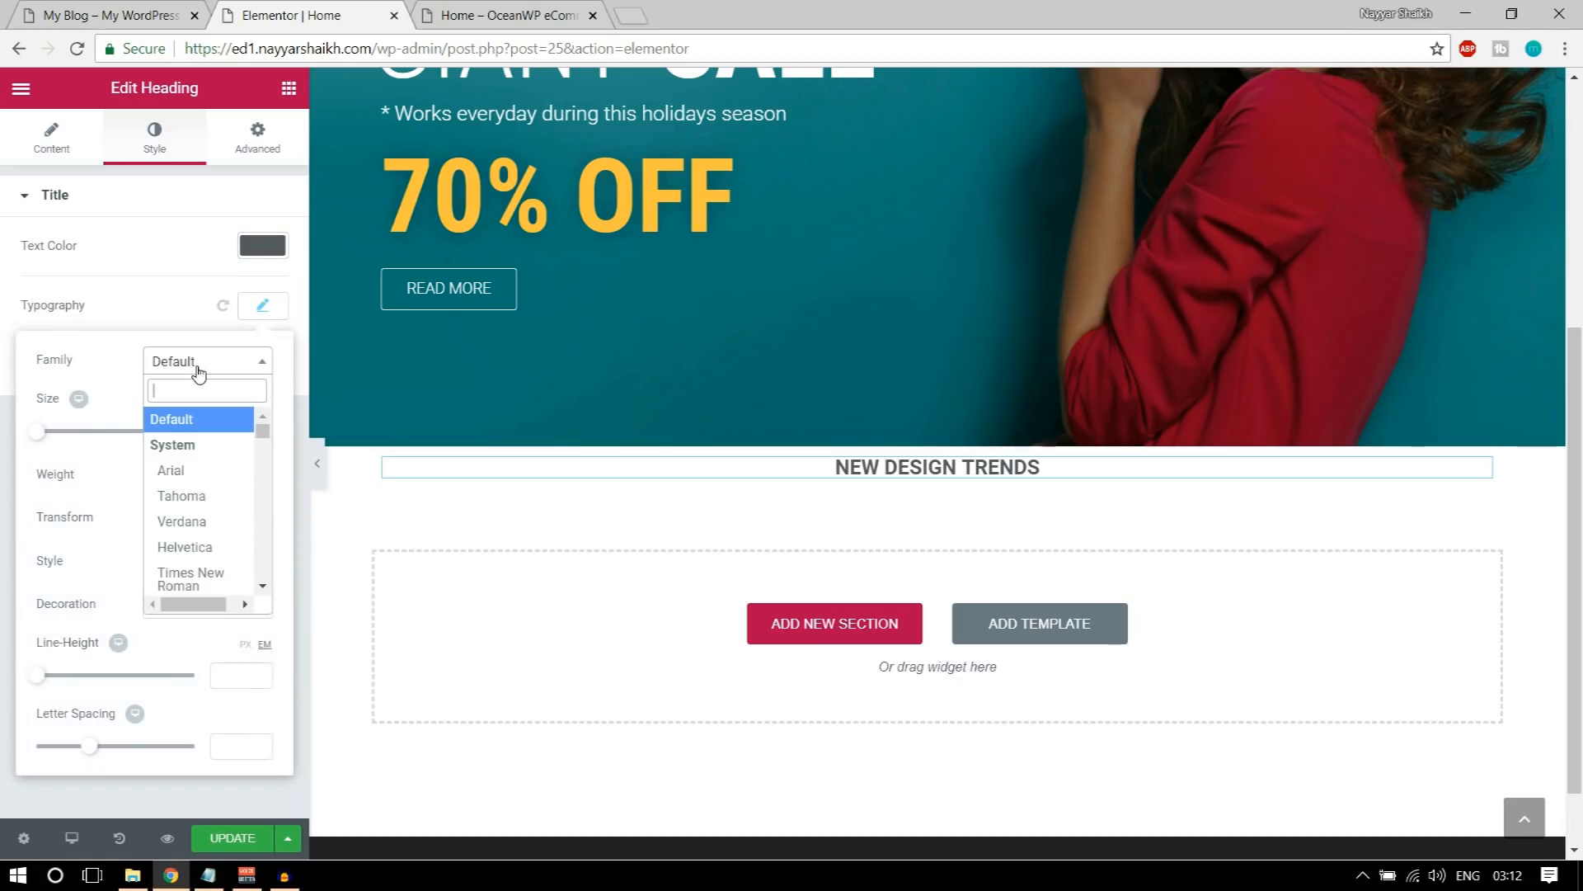
text(rale)
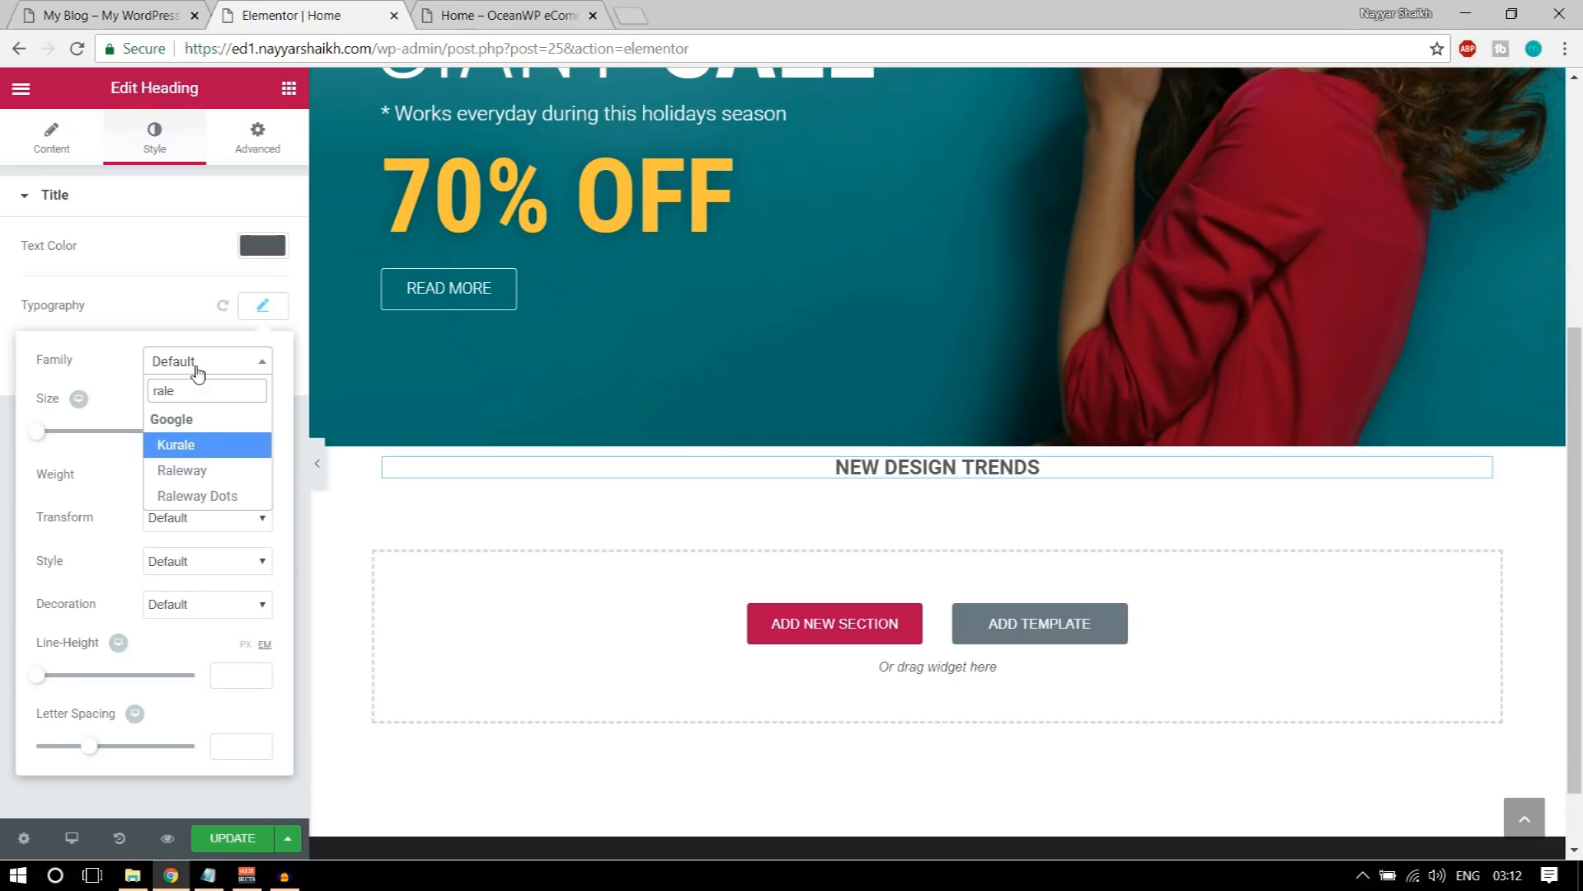
click(185, 472)
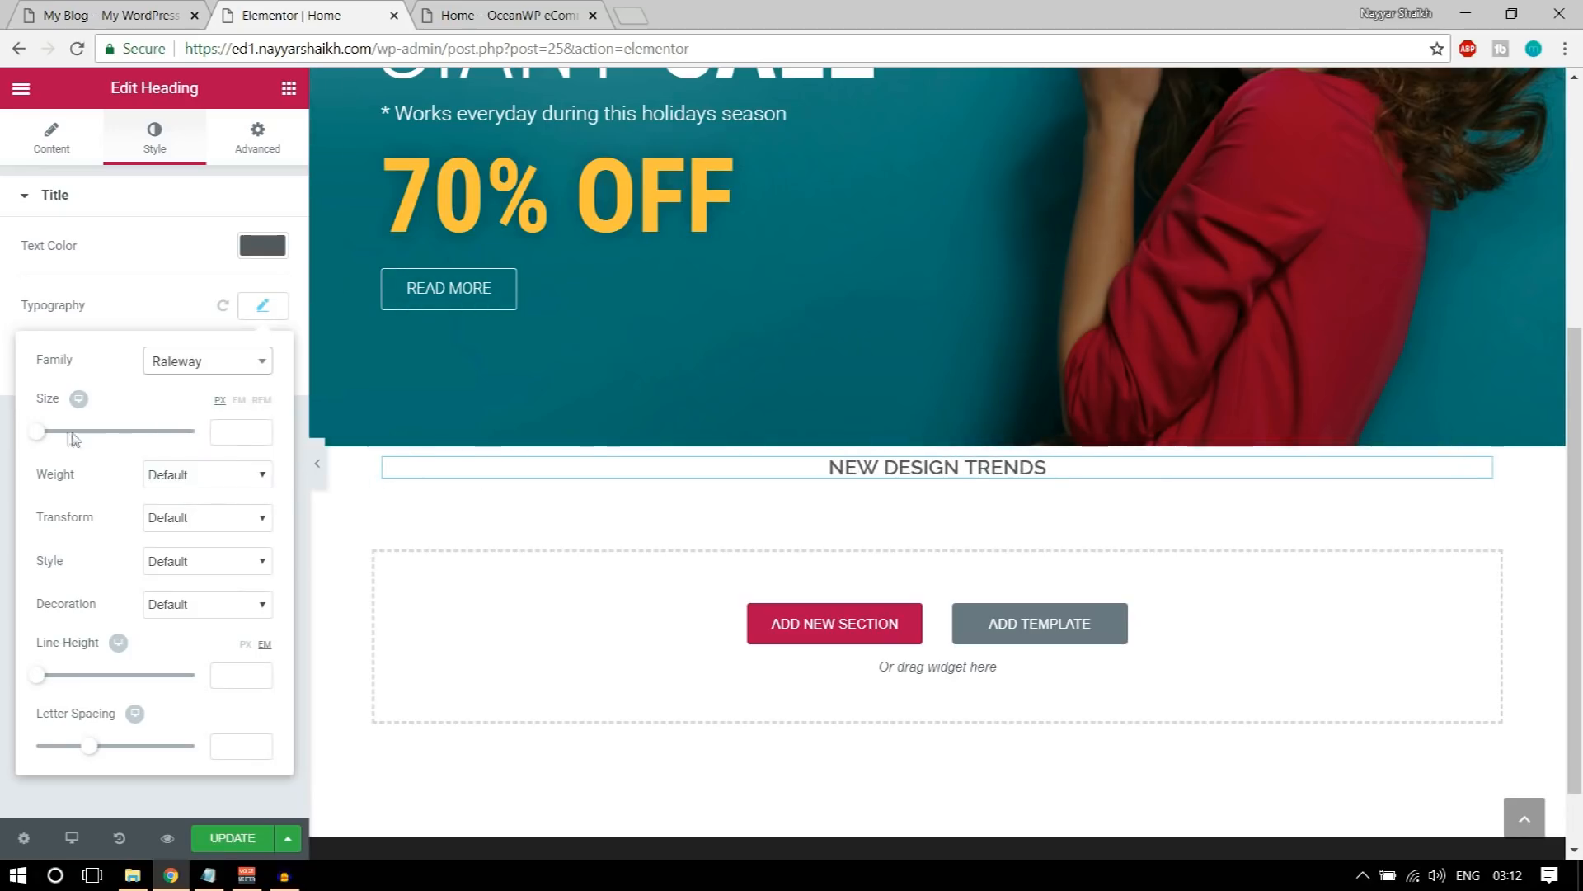
Step: Set the heading's font size to 40 px and weight to 900, and compare it with the heading on the demo home page
drag(35, 439, 80, 444)
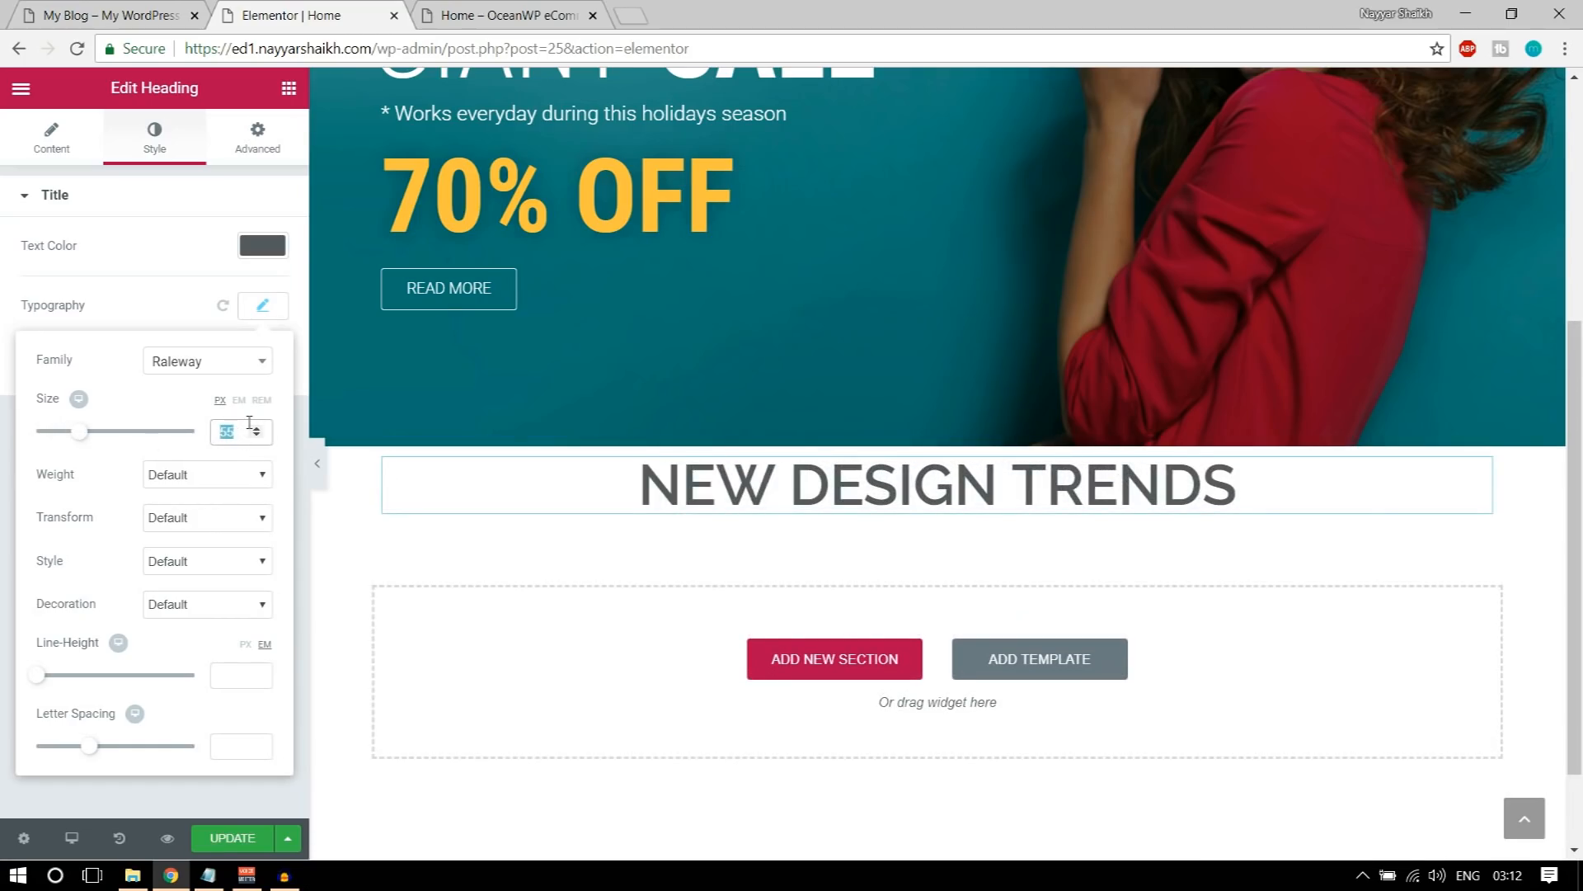
text(40)
click(212, 481)
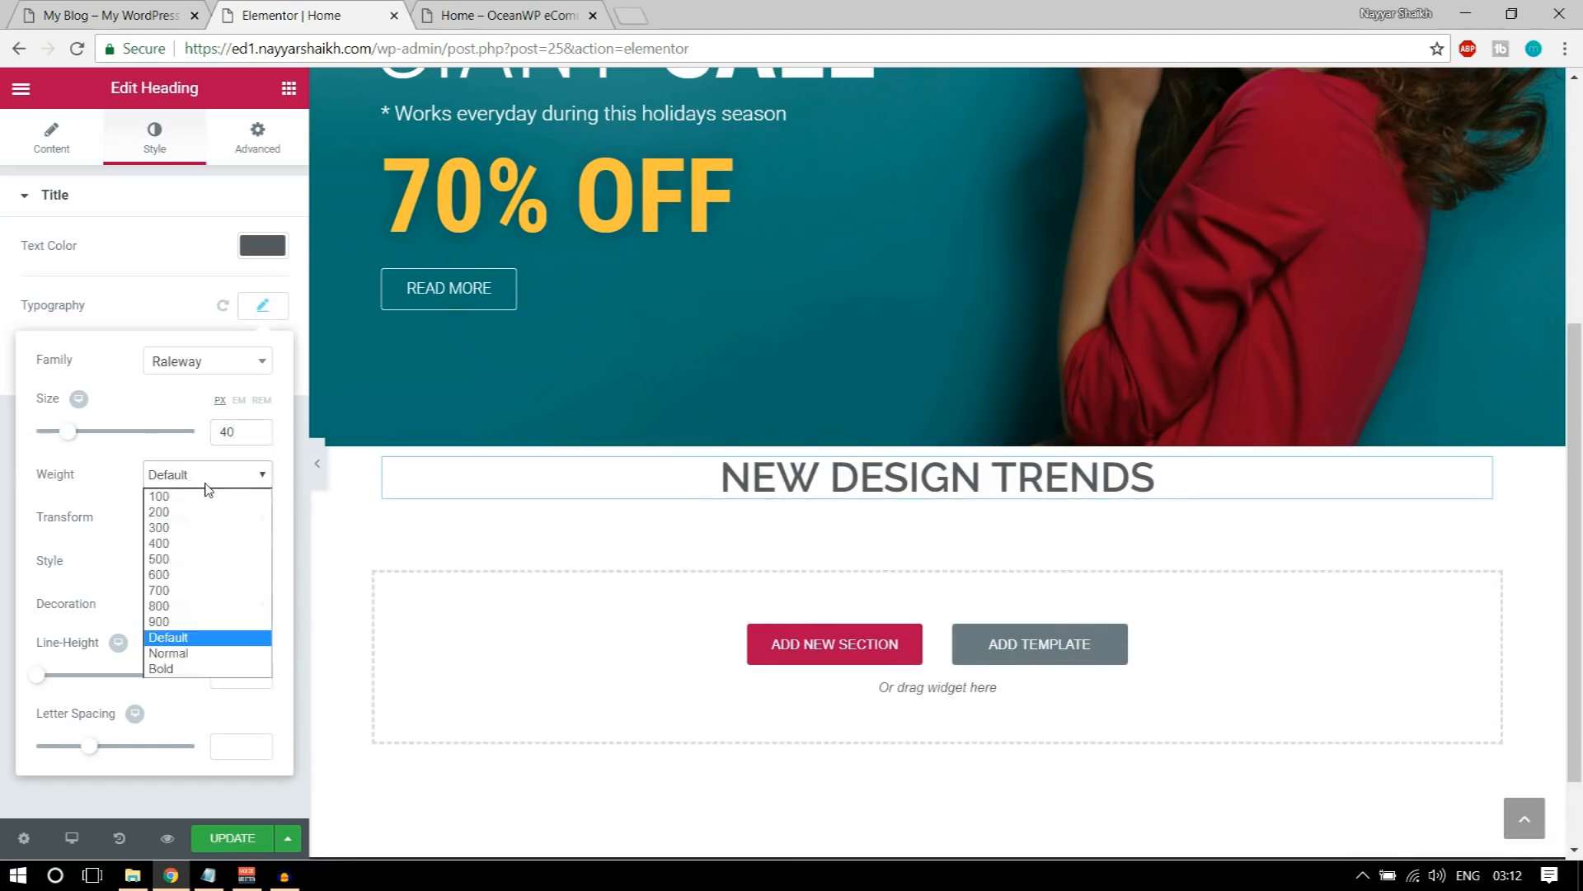
click(202, 623)
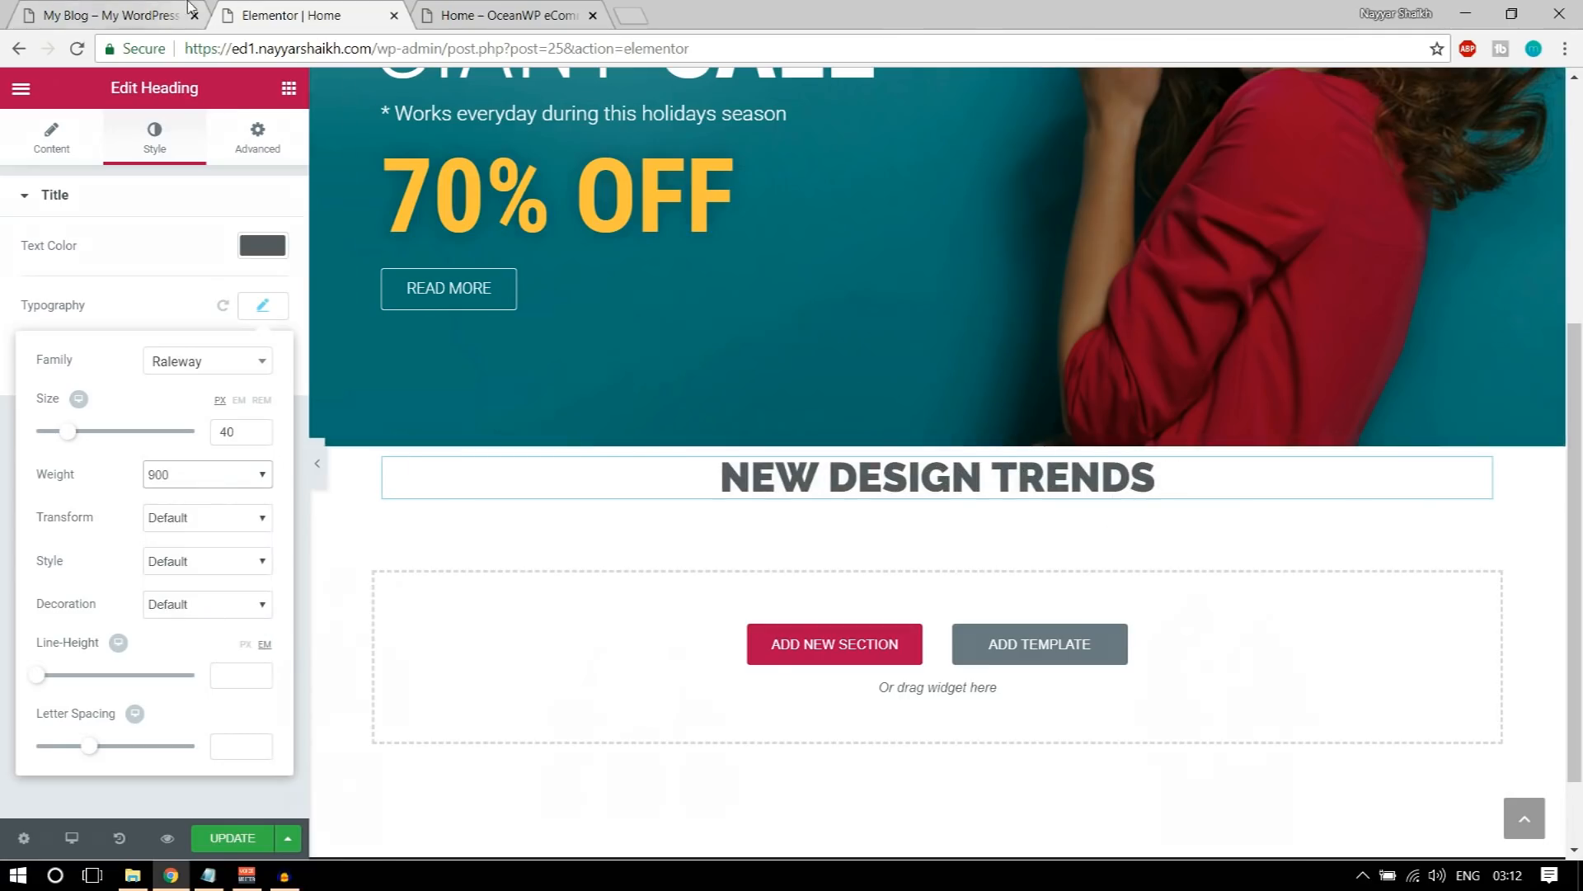
click(165, 14)
click(738, 454)
click(290, 15)
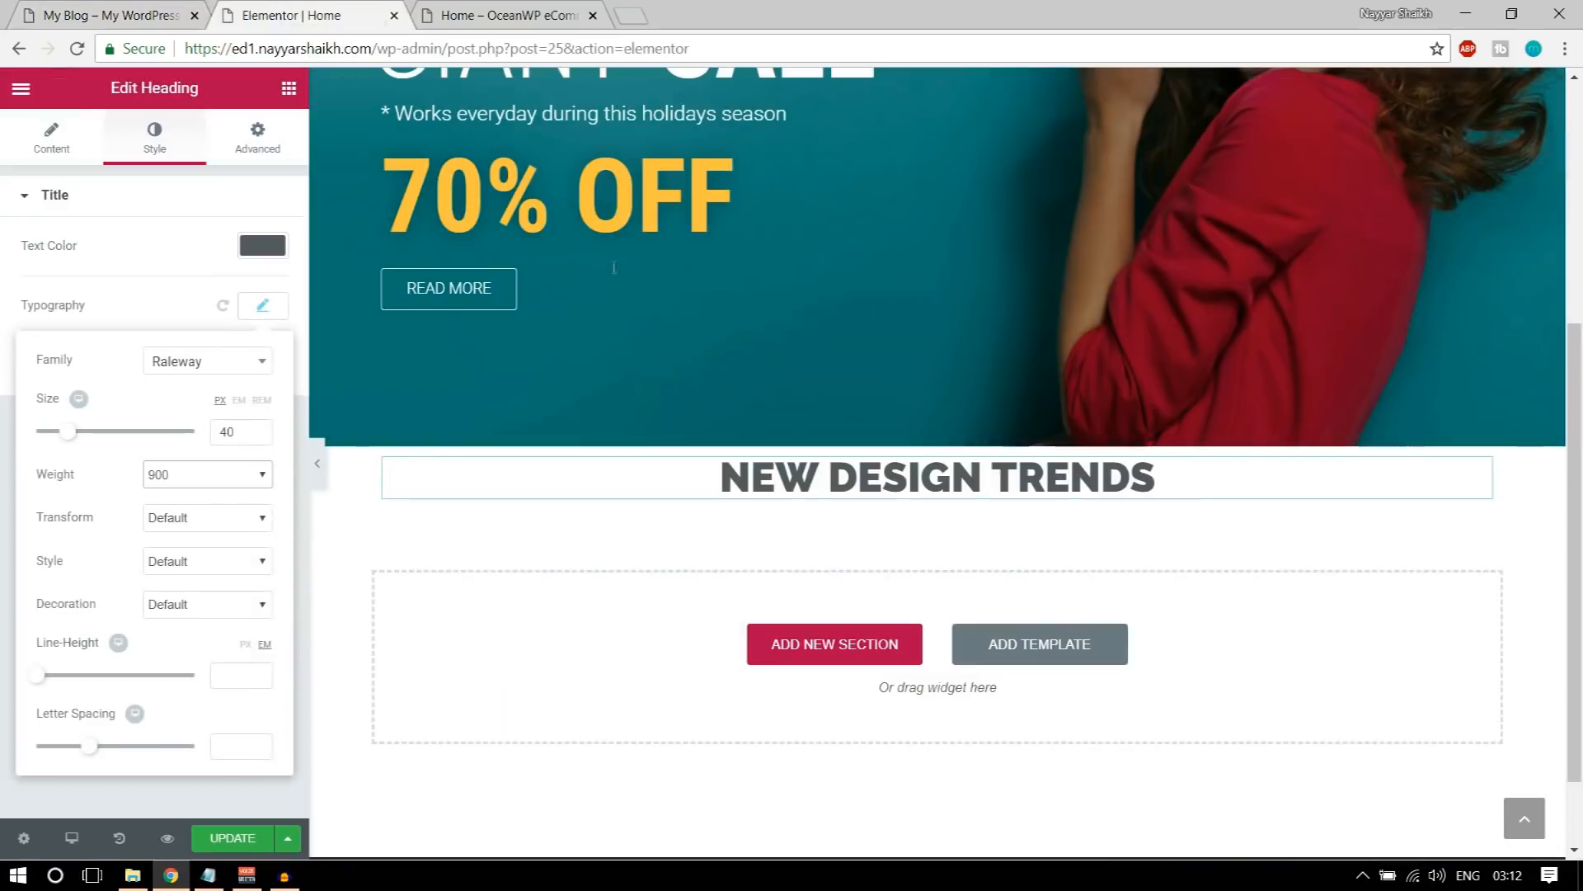
click(149, 9)
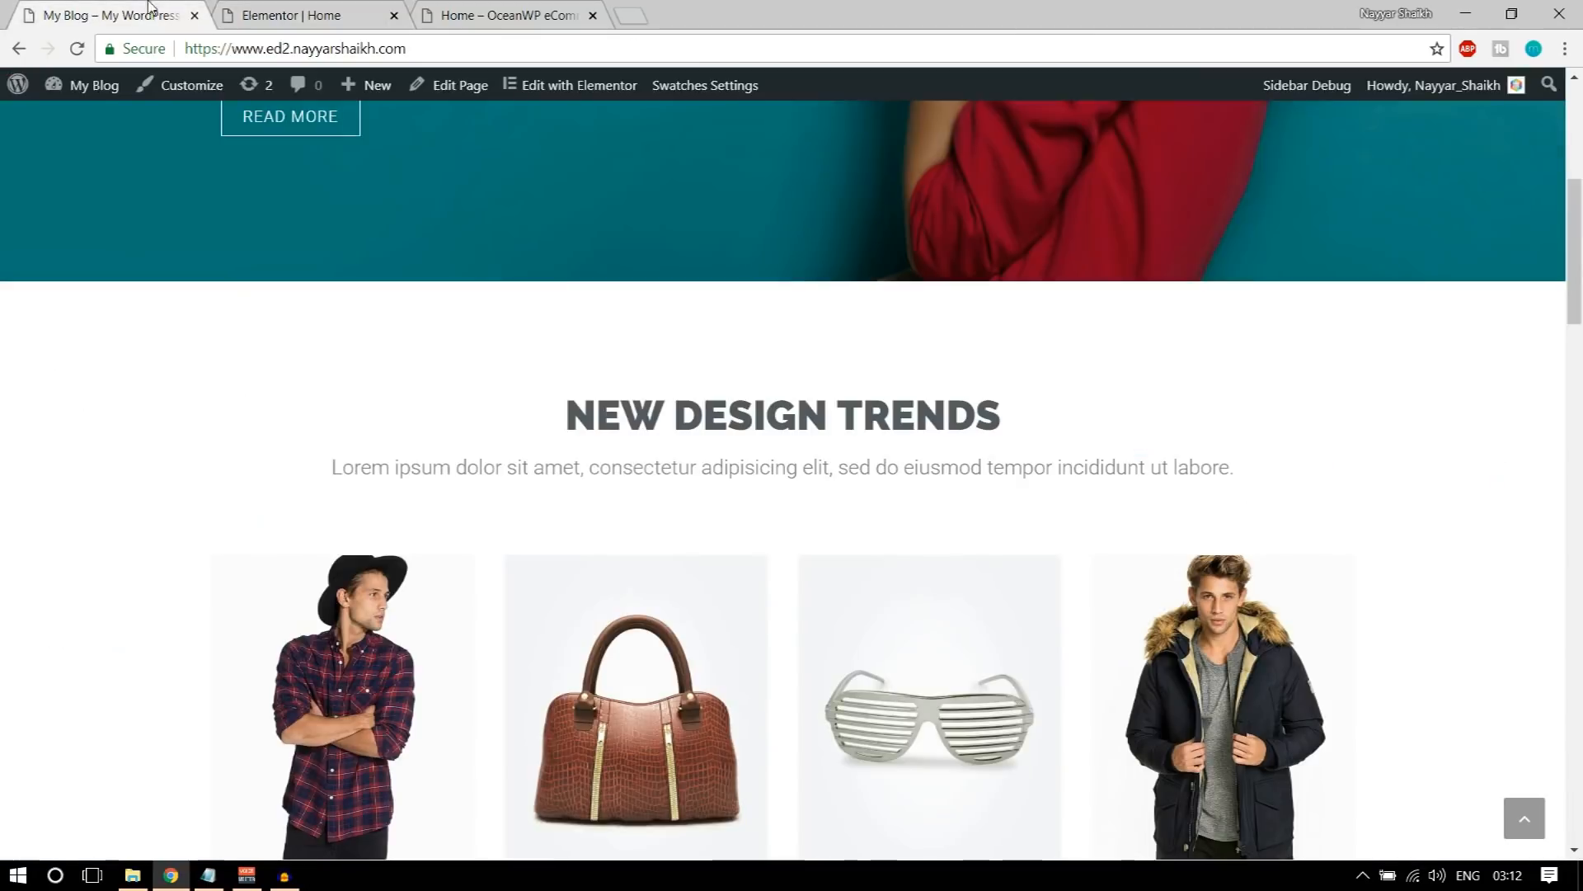
click(360, 7)
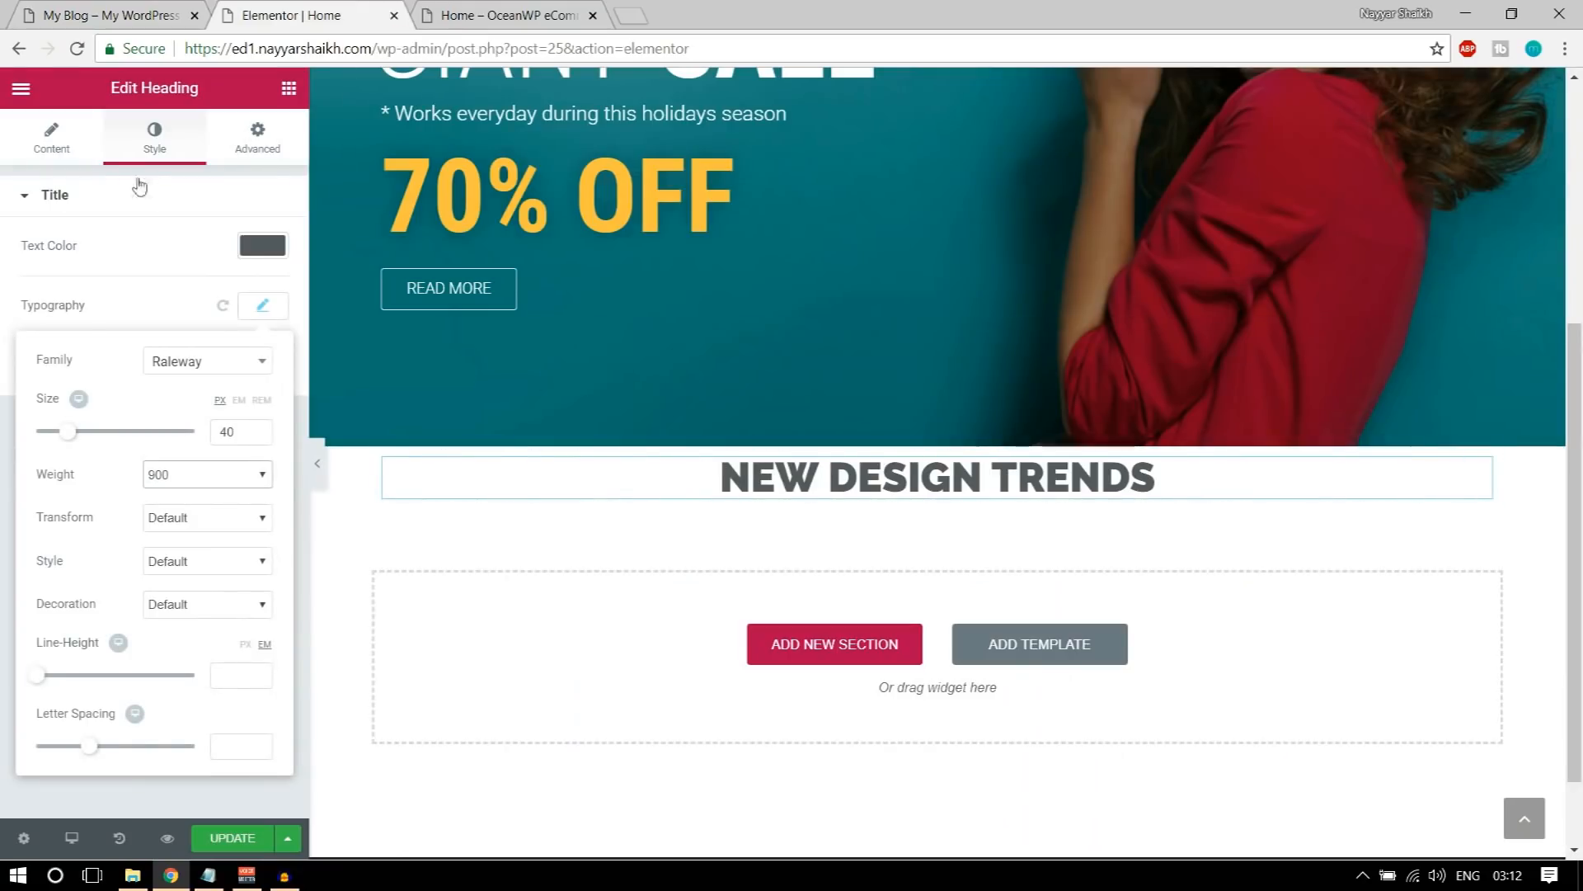
Step: Unlink the NEW DESIGN TRENDS heading's padding values and set only its top padding to 70 px
click(277, 249)
click(277, 142)
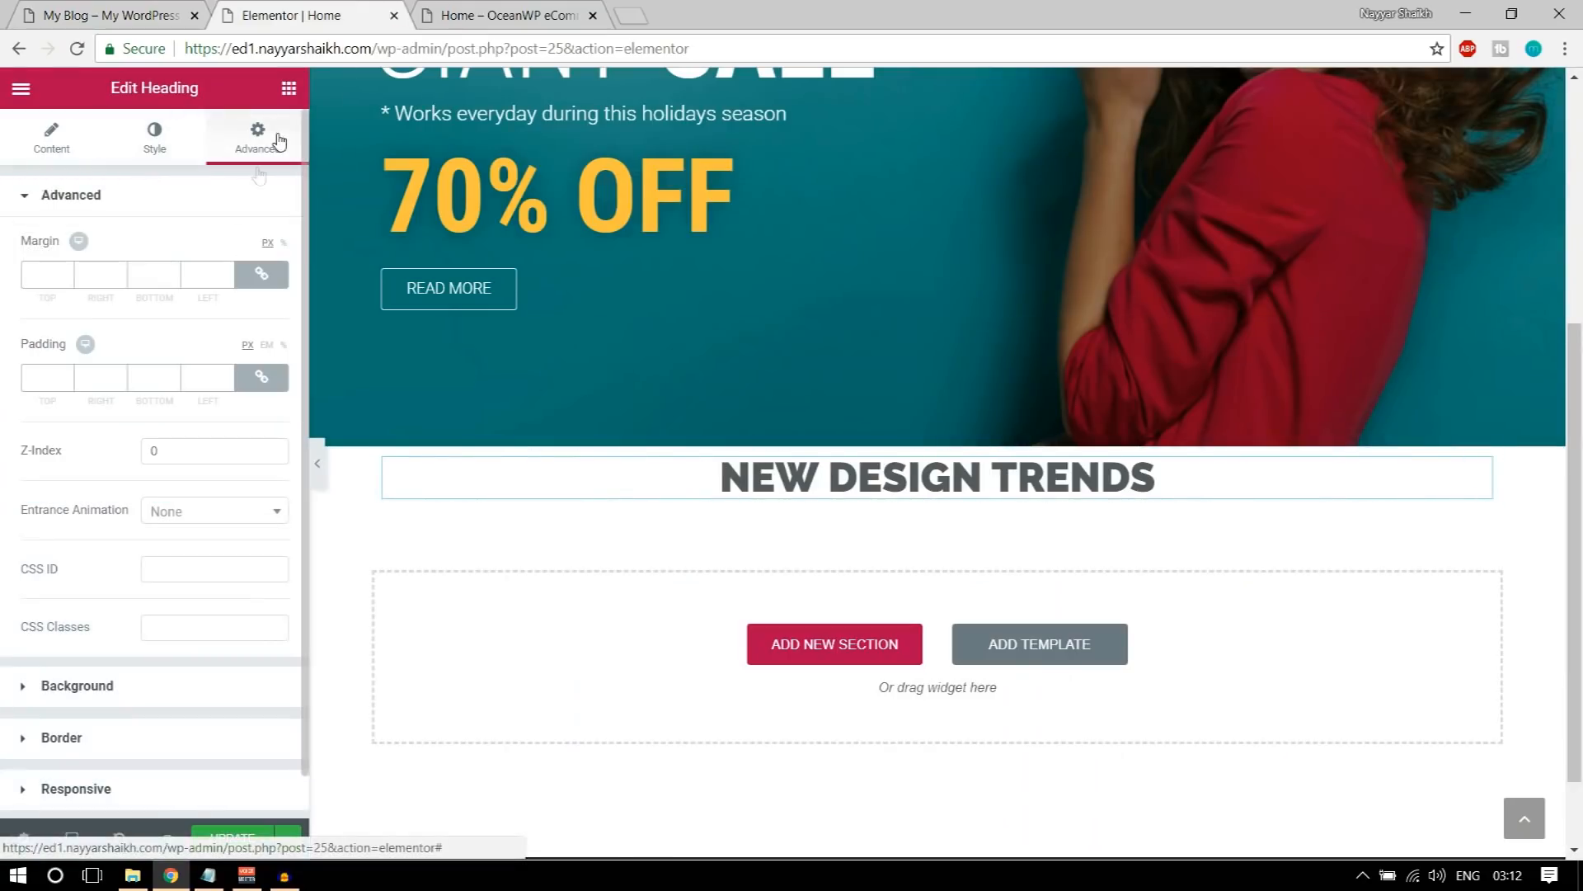
click(262, 379)
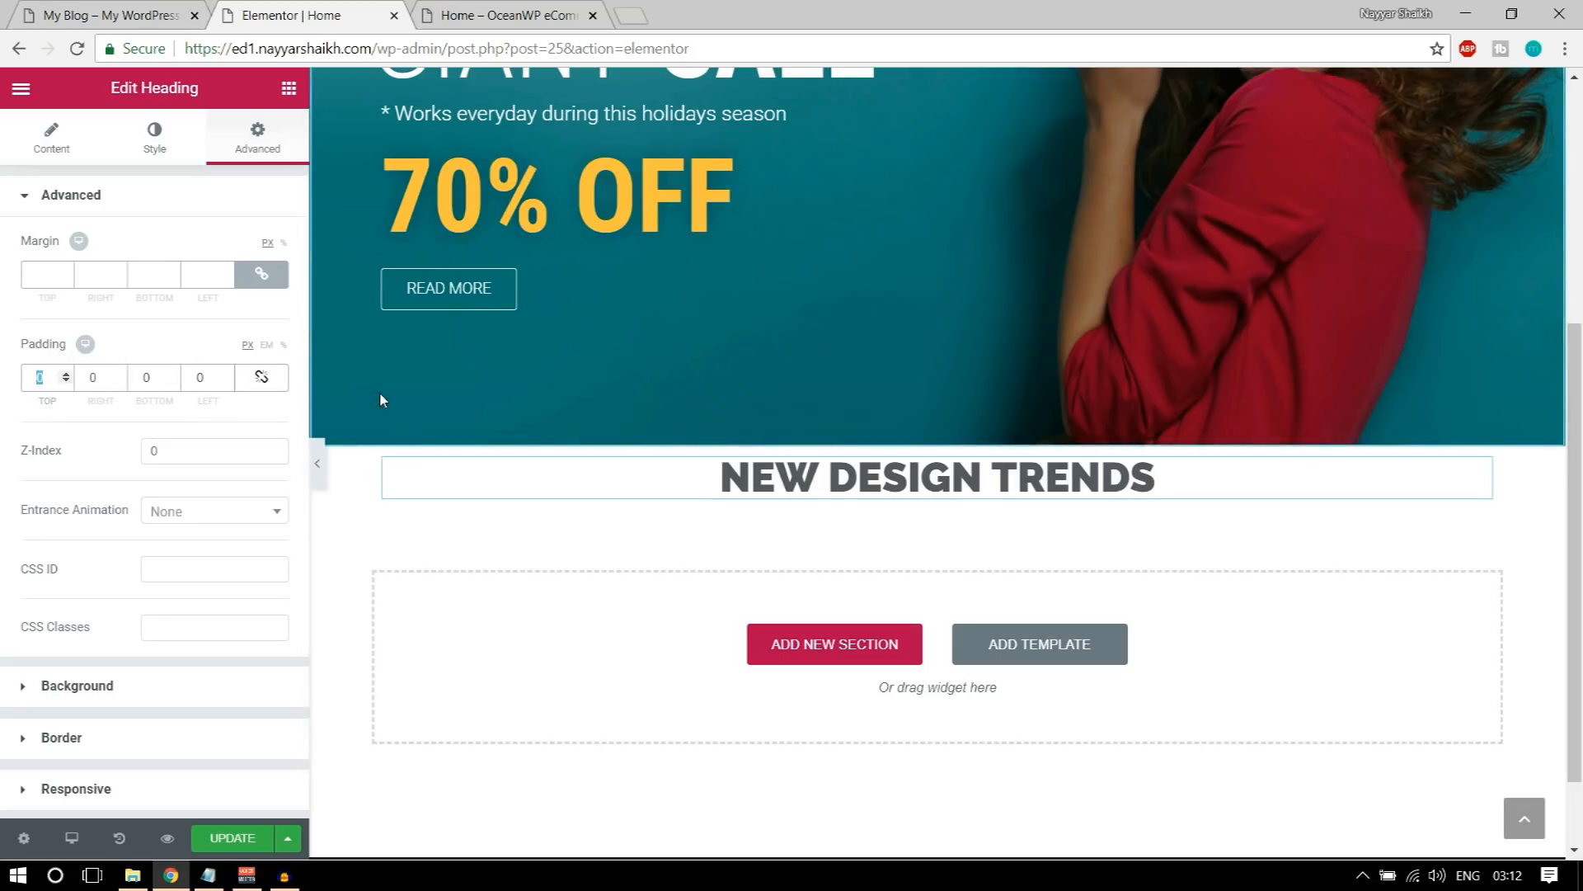
text(90)
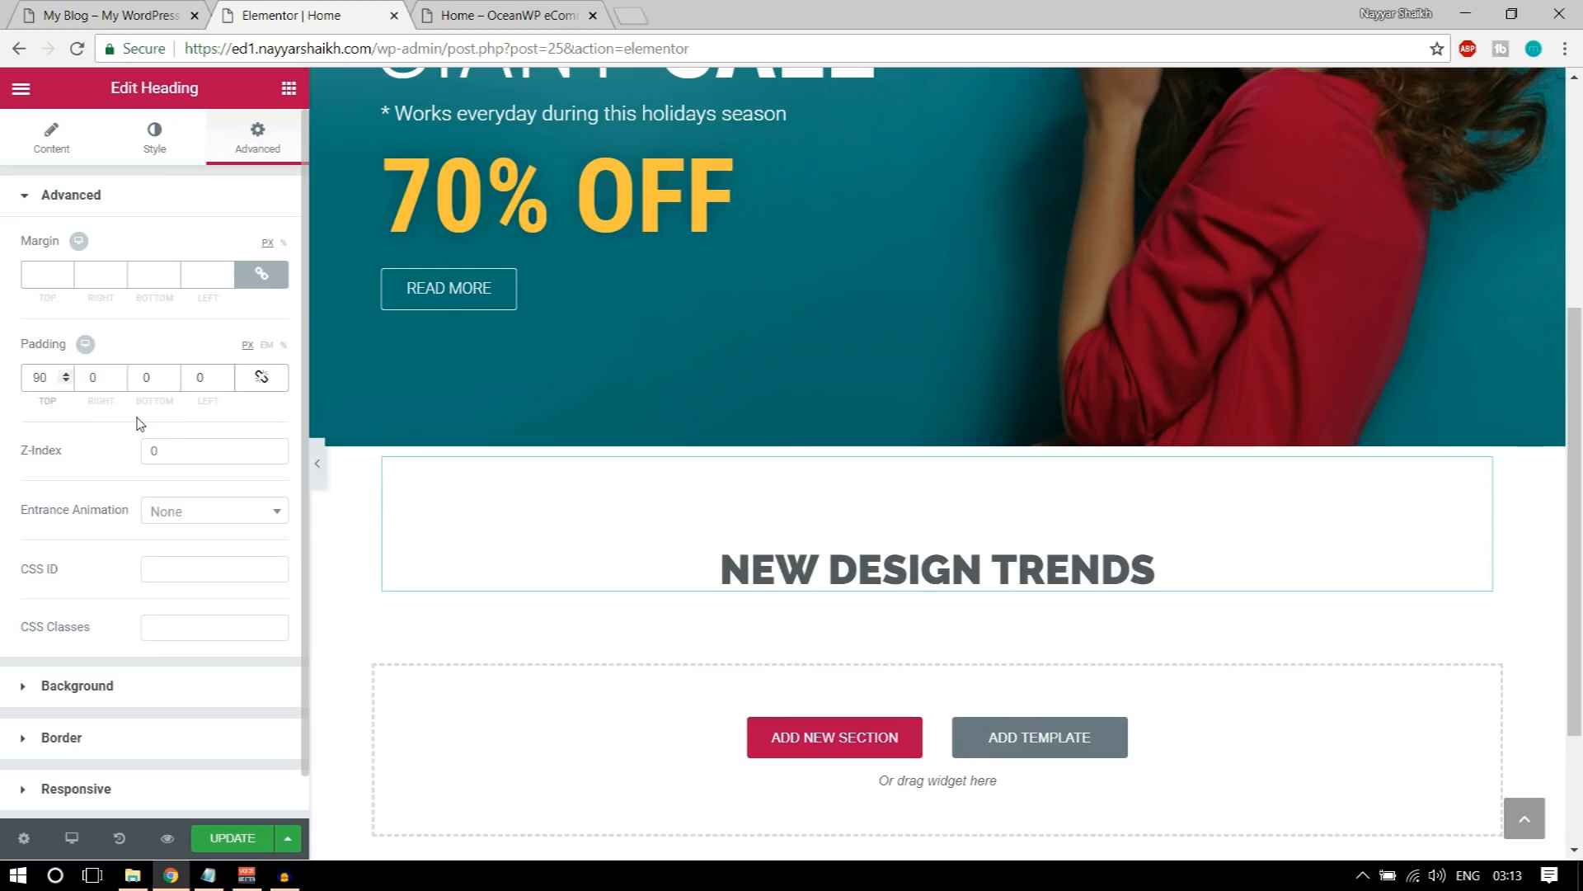
text(60)
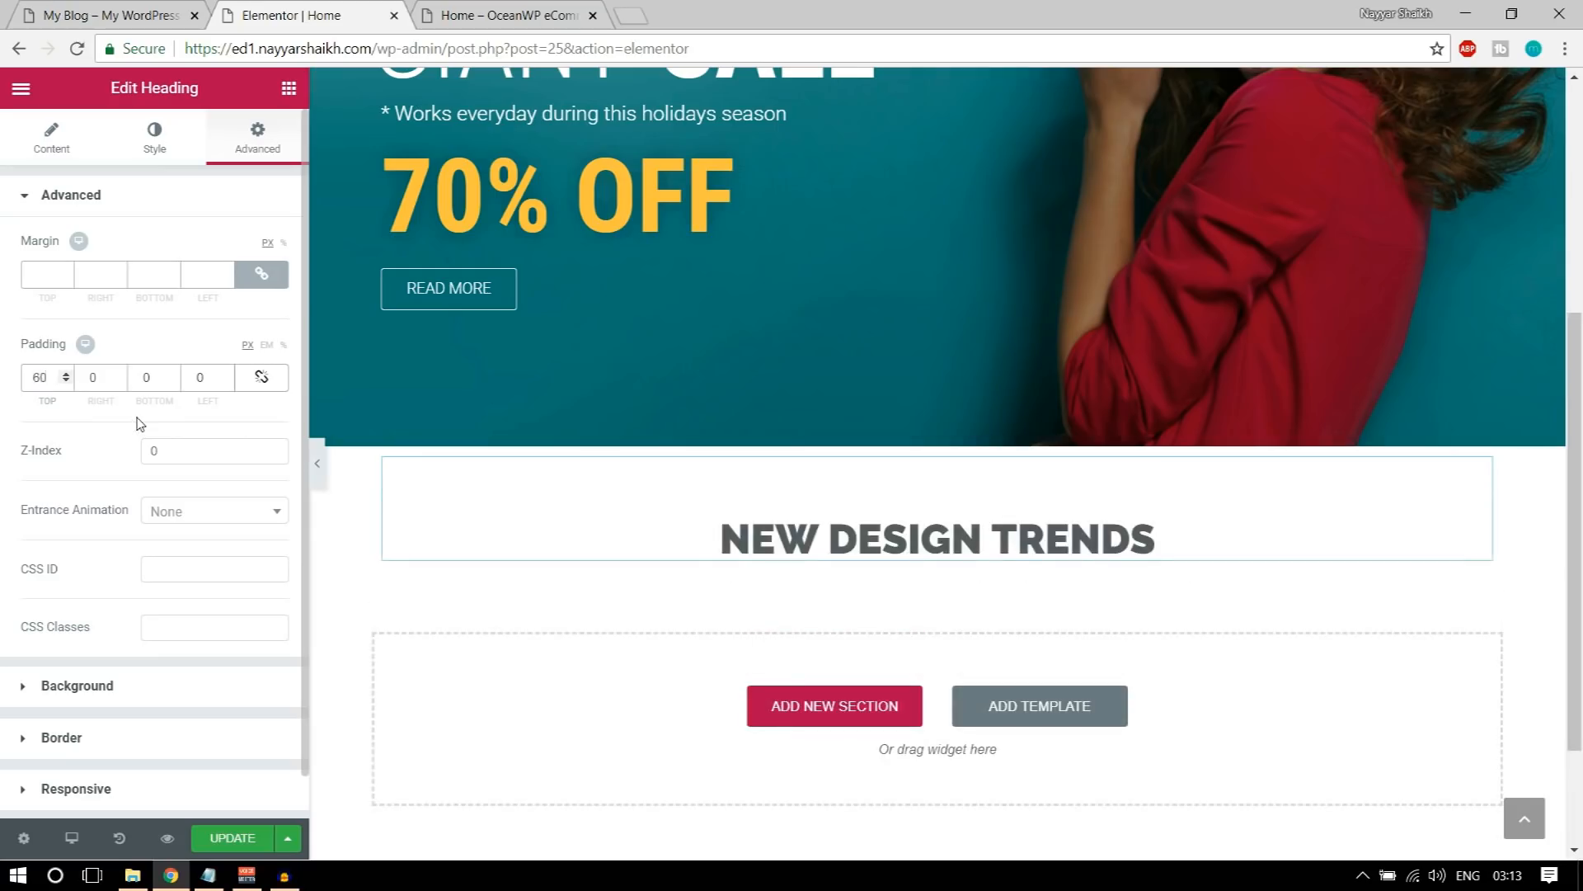
text(70)
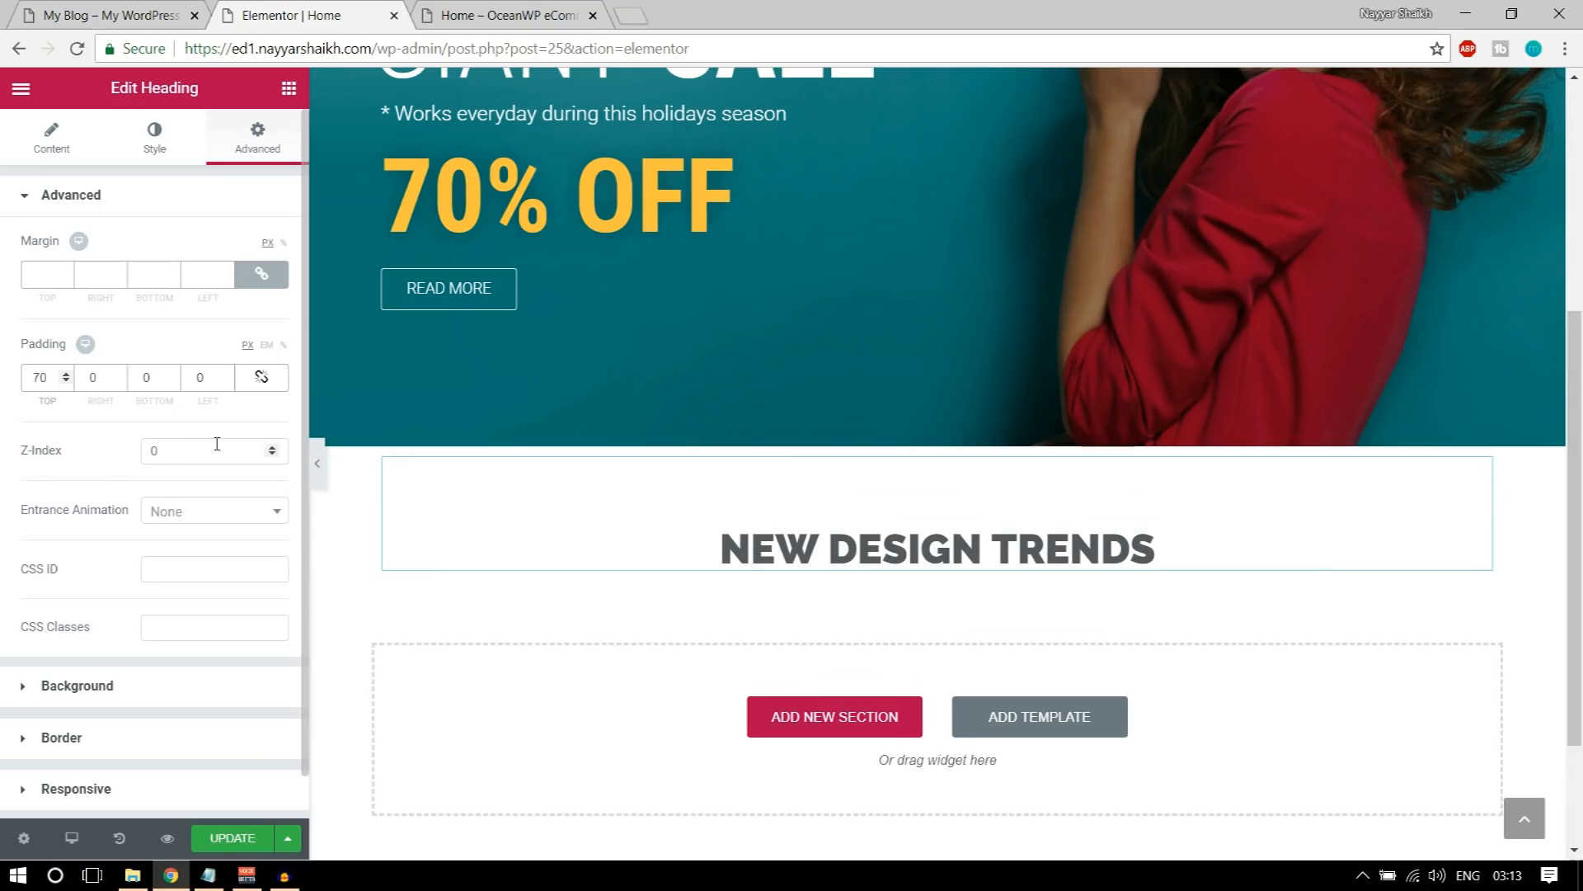
Step: Copy the Lorem ipsum subtitle from the demo home page and add a second Heading widget below NEW DESIGN TRENDS in Elementor
click(132, 8)
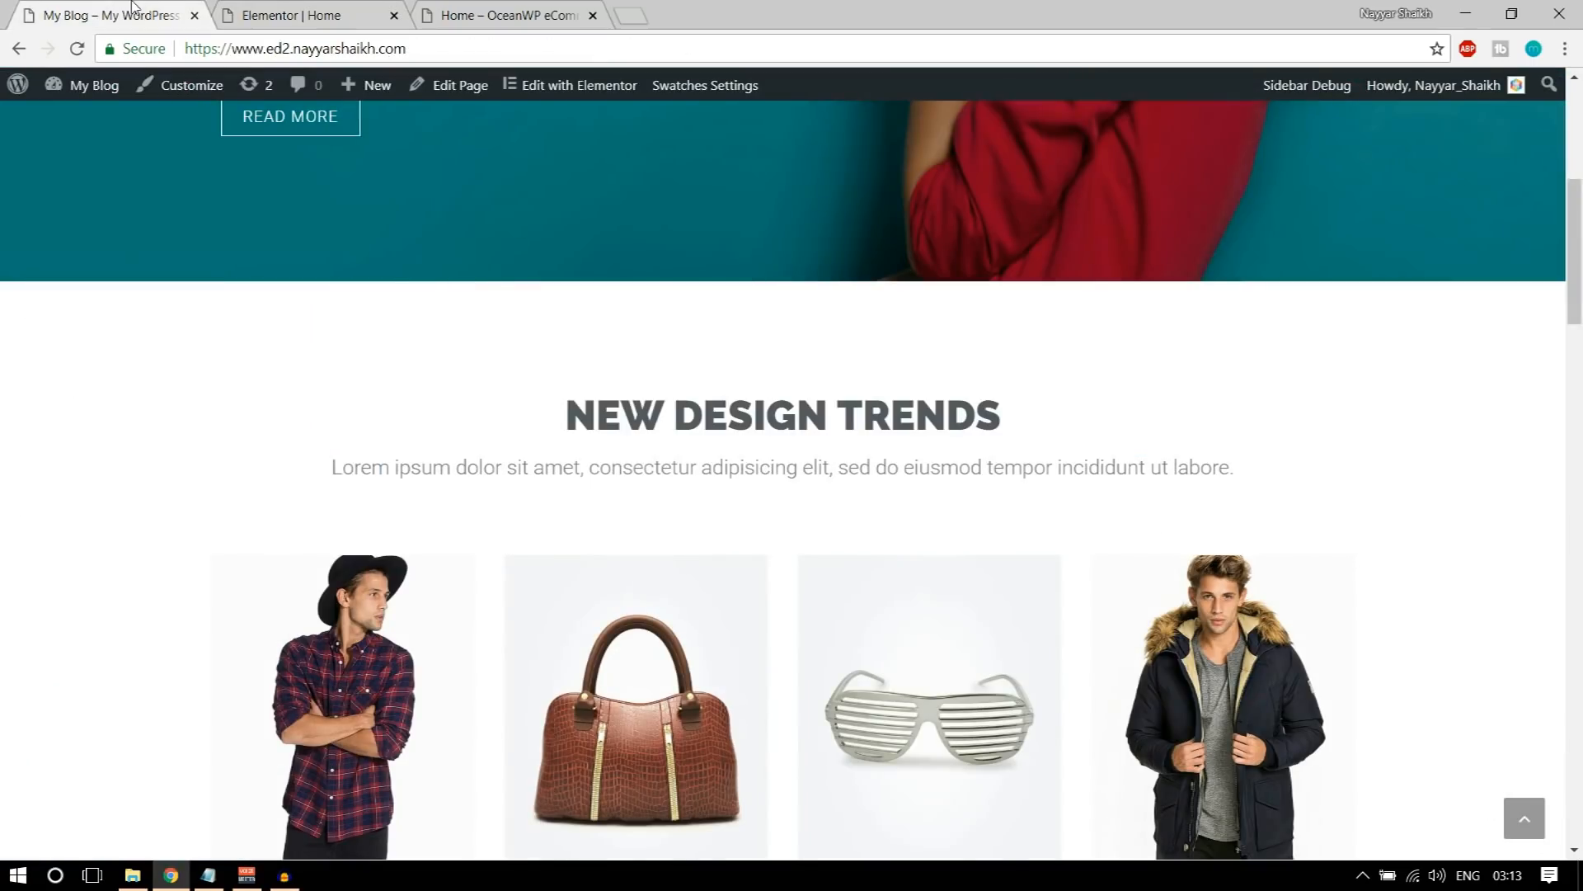
drag(337, 467, 1237, 487)
key(ctrl+c)
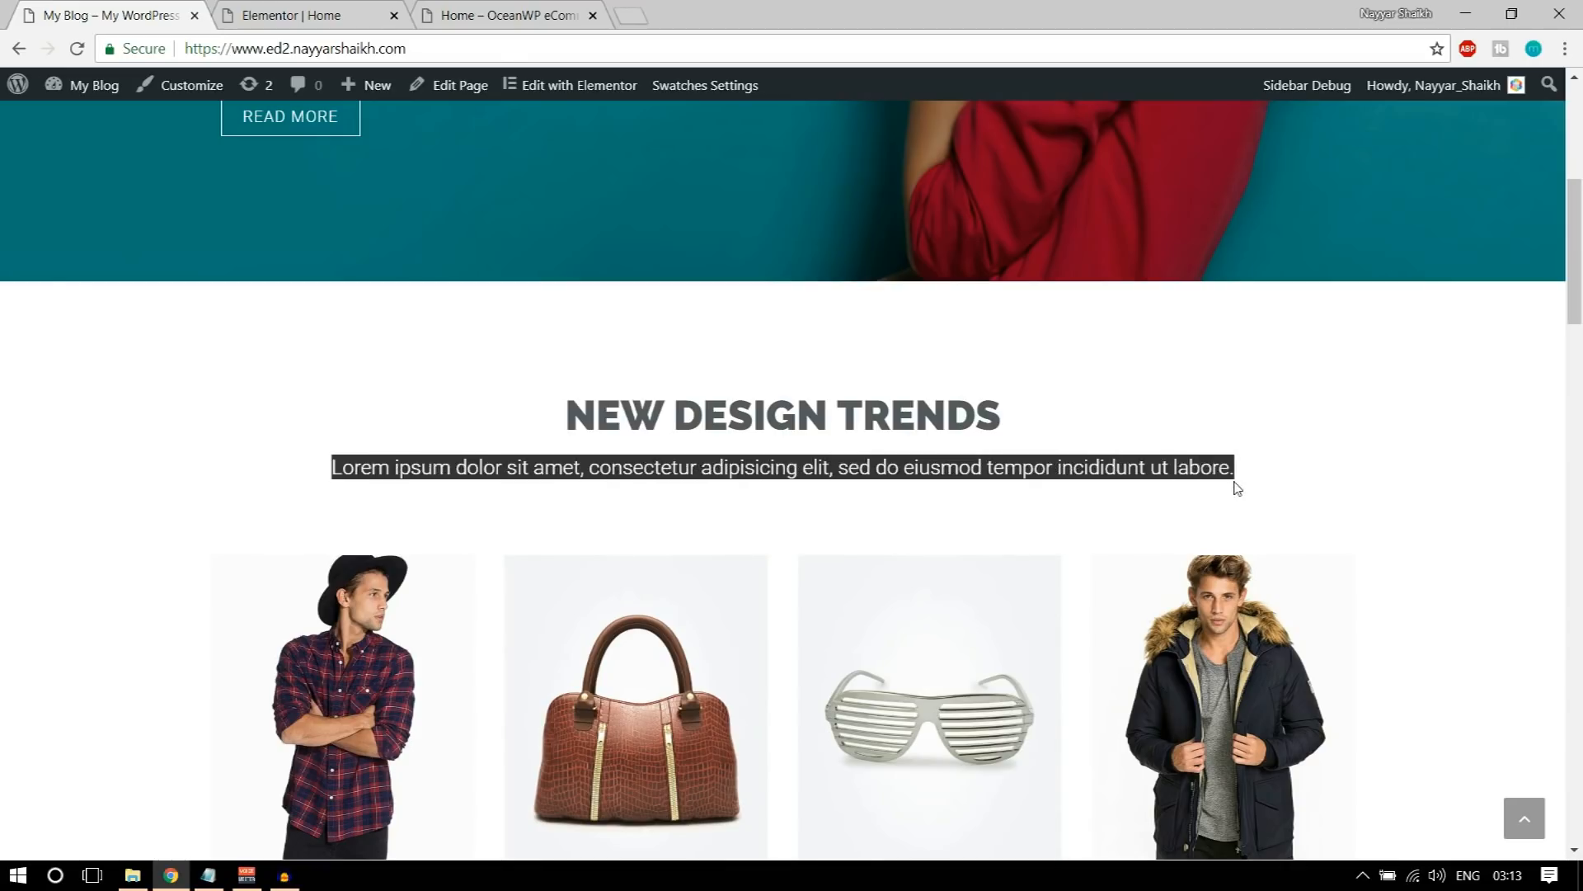
click(338, 8)
click(290, 92)
drag(248, 237, 907, 566)
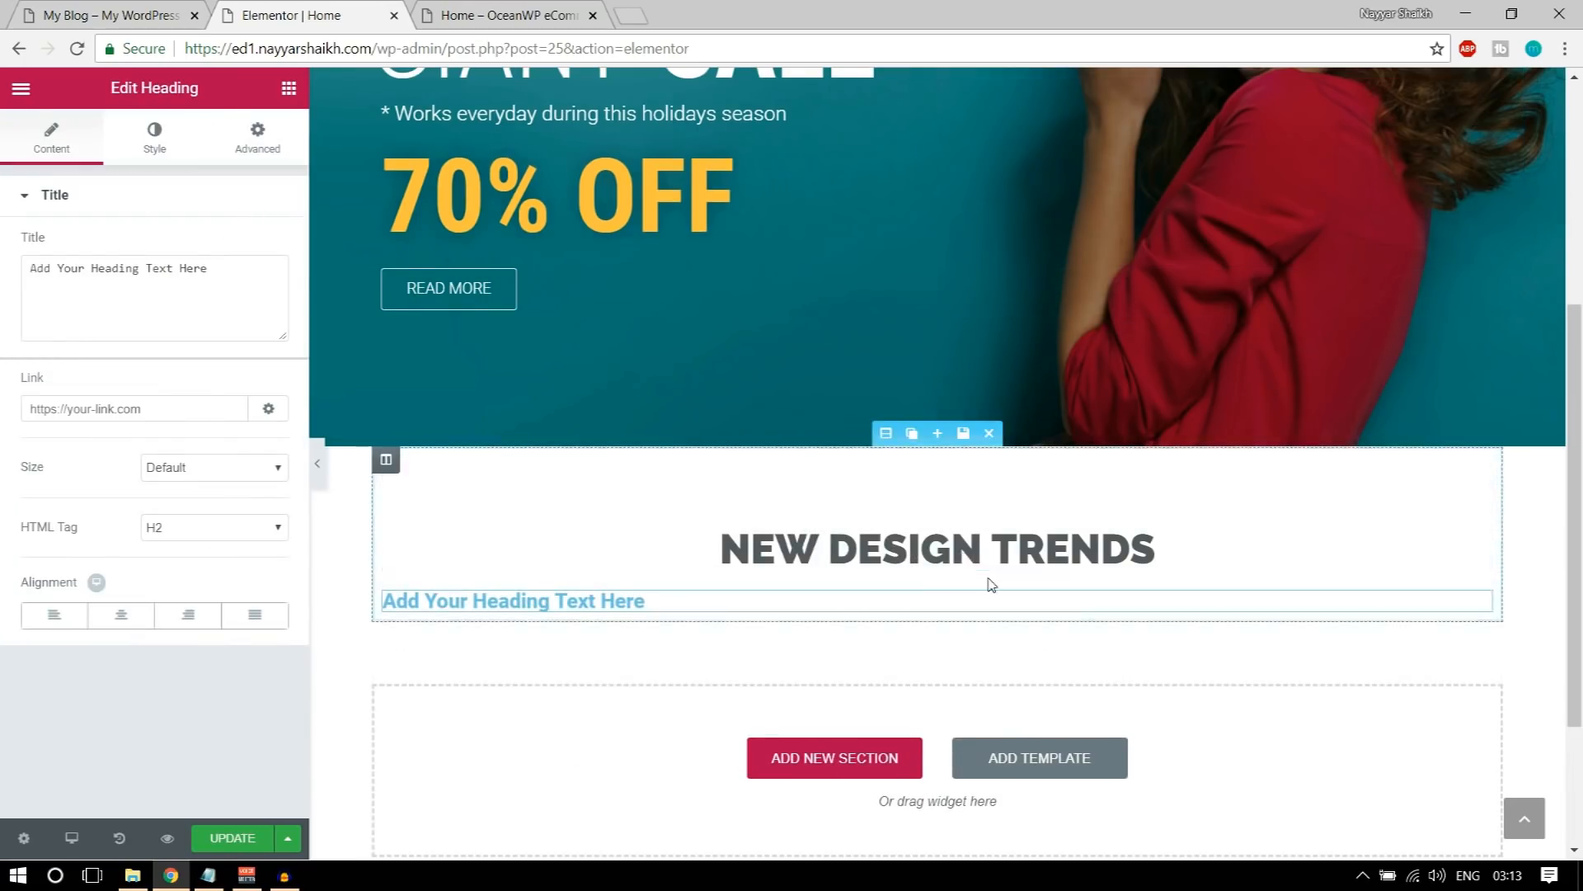
Step: Replace the second heading's placeholder title with the copied Lorem ipsum subtitle and center it
triple_click(84, 263)
key(ctrl+v)
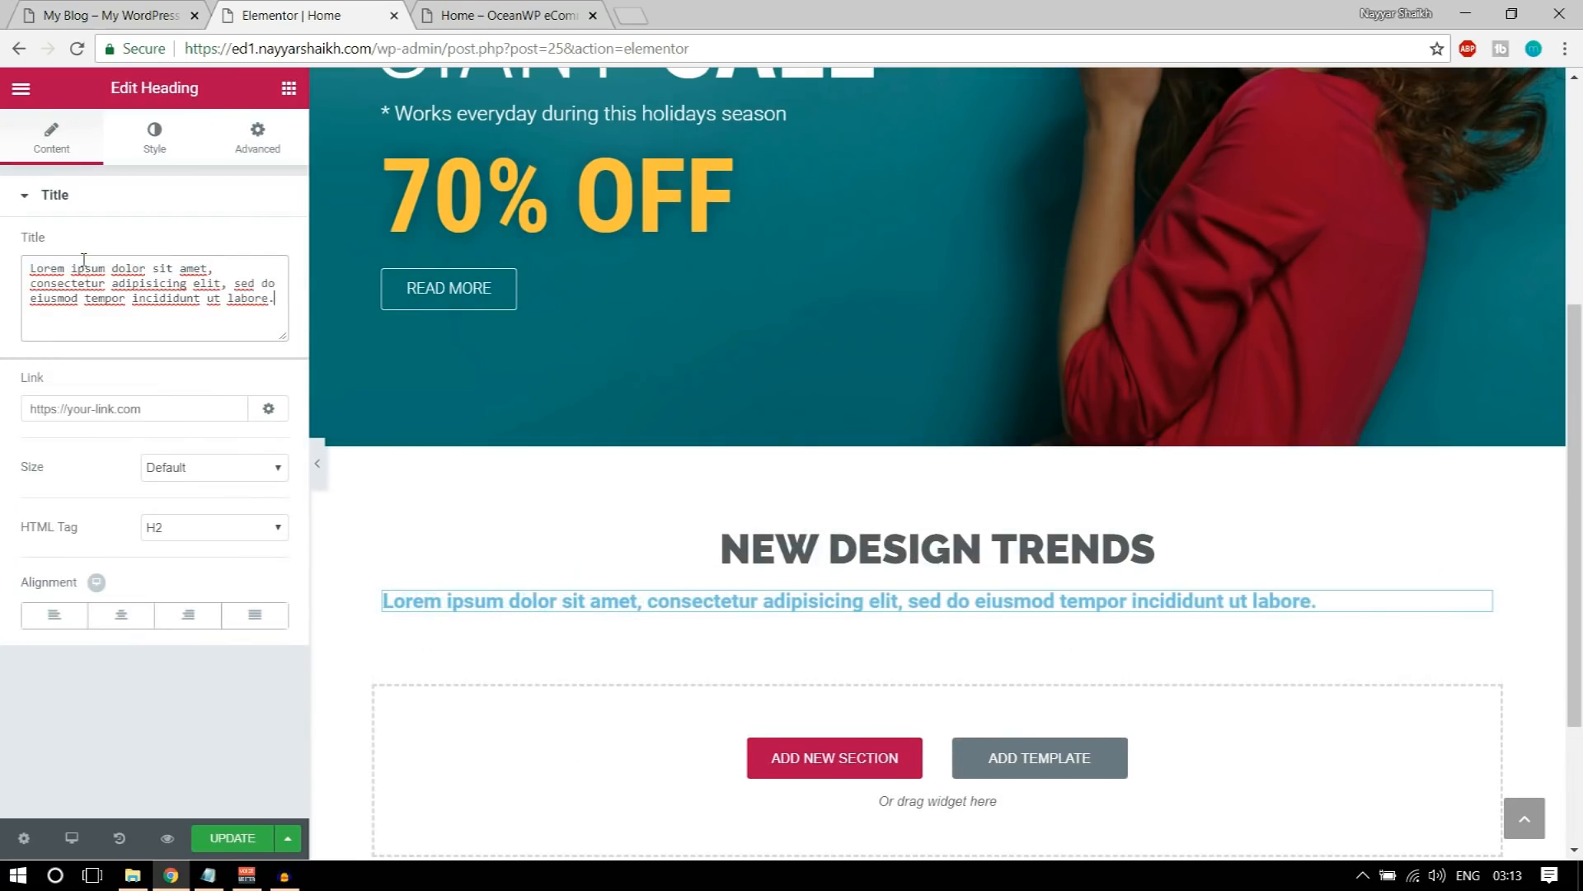
click(127, 620)
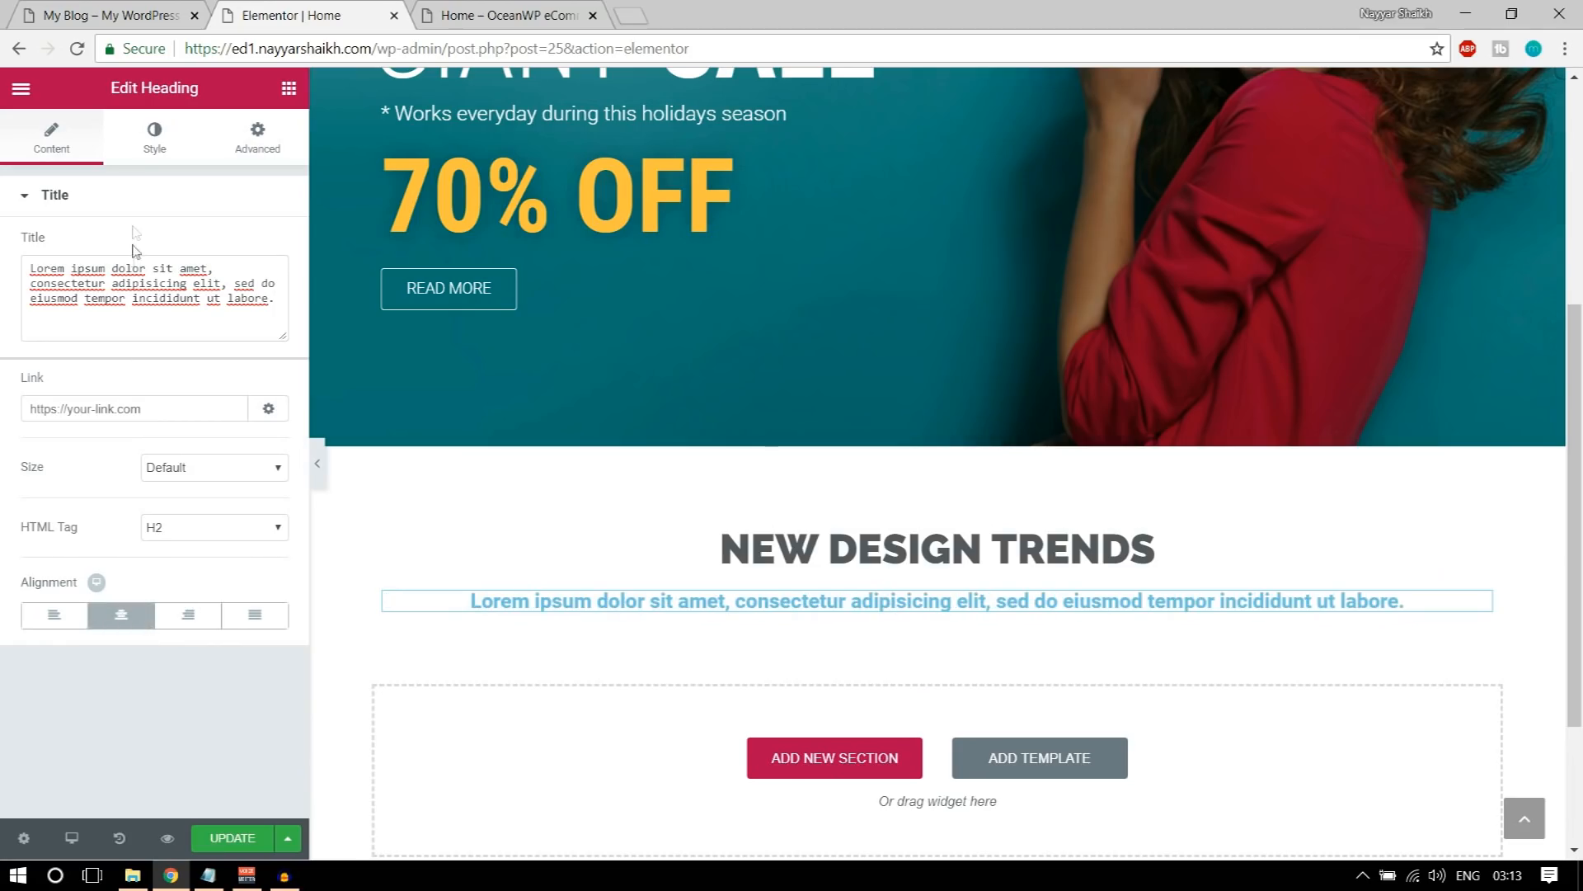
Step: Set the Lorem ipsum subtitle's text color to gray #7a7a7a
click(154, 140)
click(264, 248)
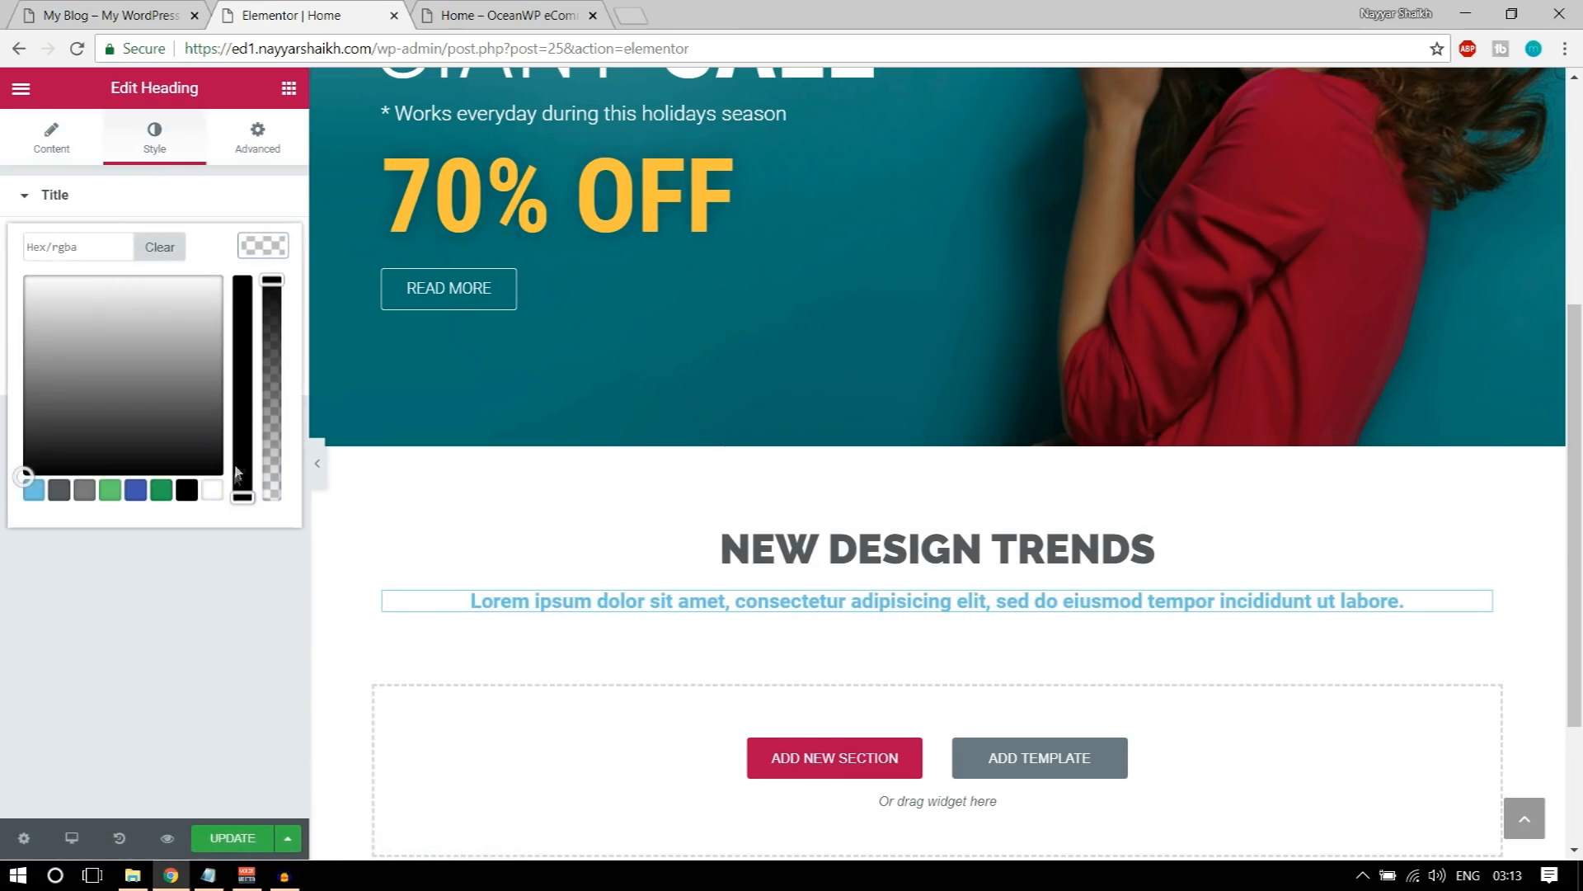
click(212, 491)
click(281, 249)
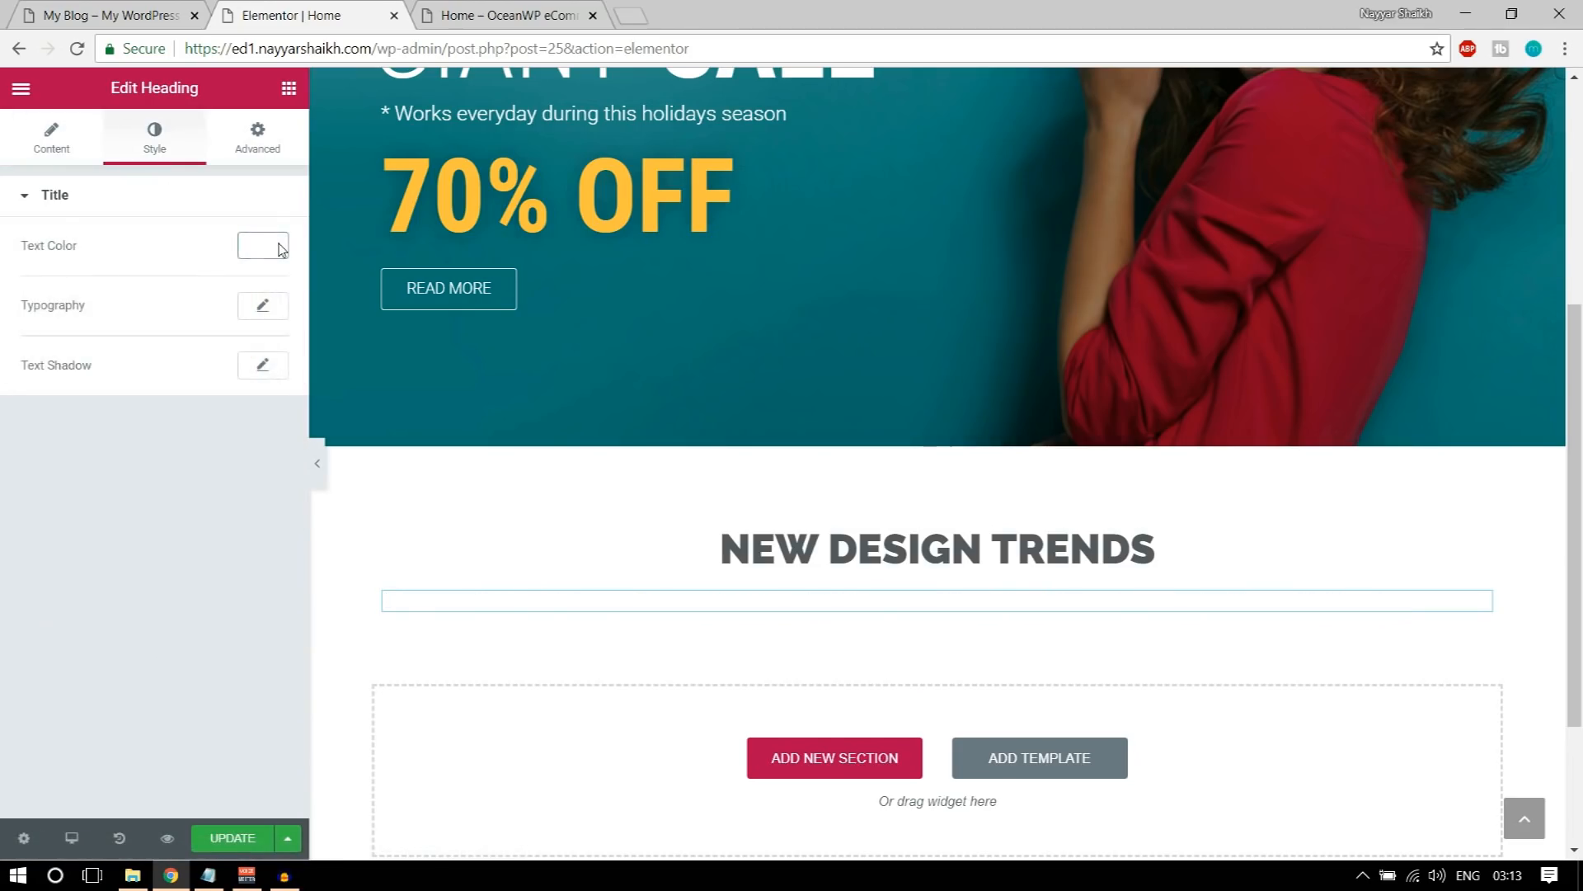
click(256, 247)
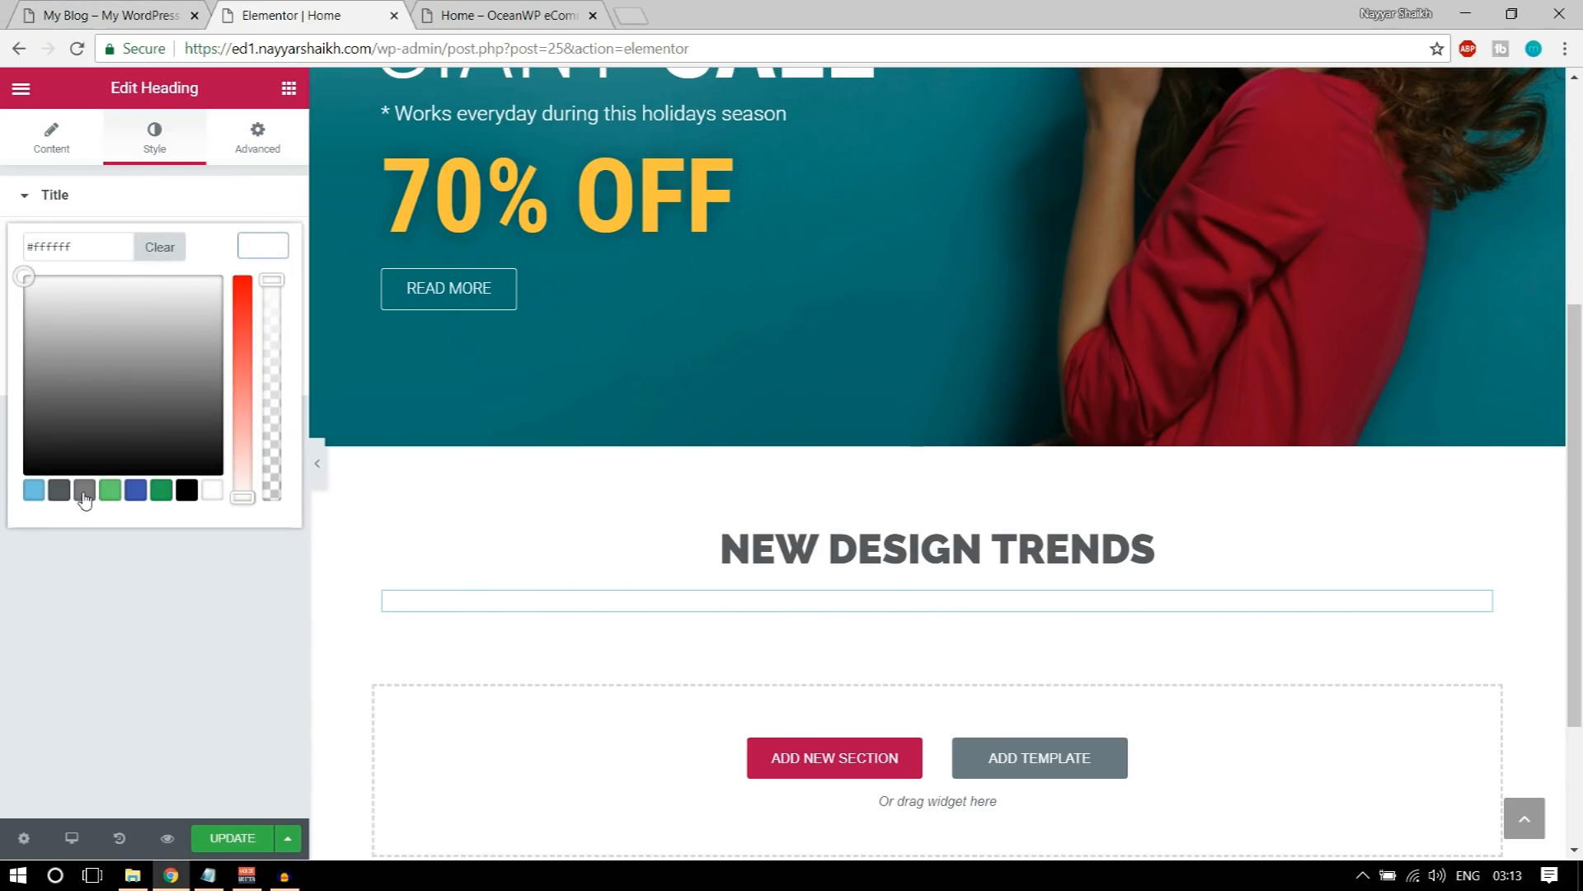
click(85, 491)
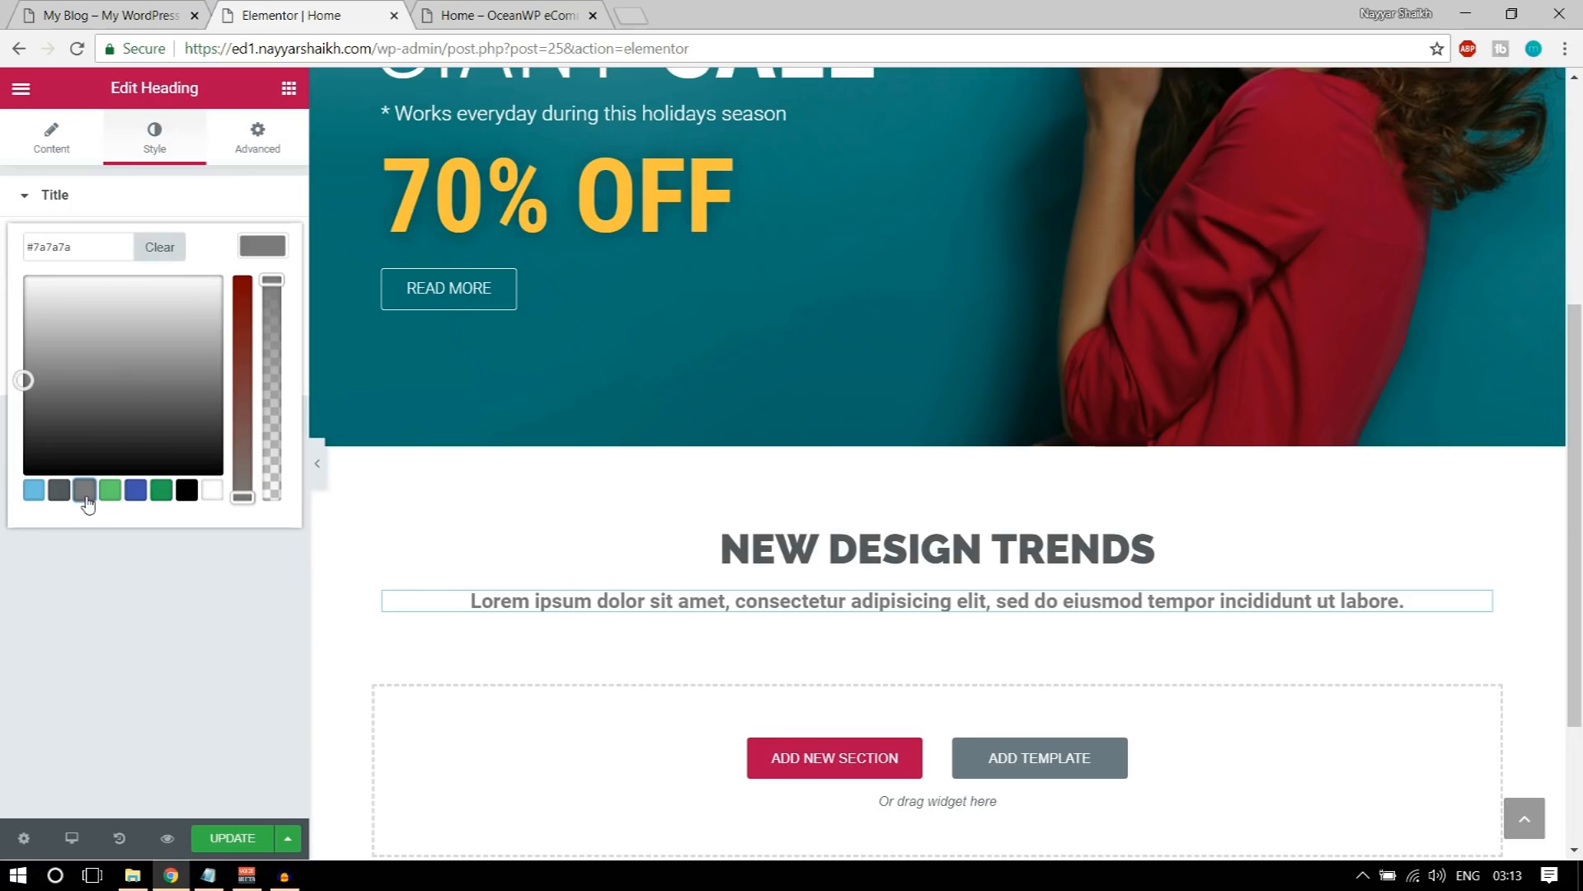
click(260, 246)
Step: Set the subtitle's font weight to 400 and compare it with the subtitle on the demo home page
click(262, 308)
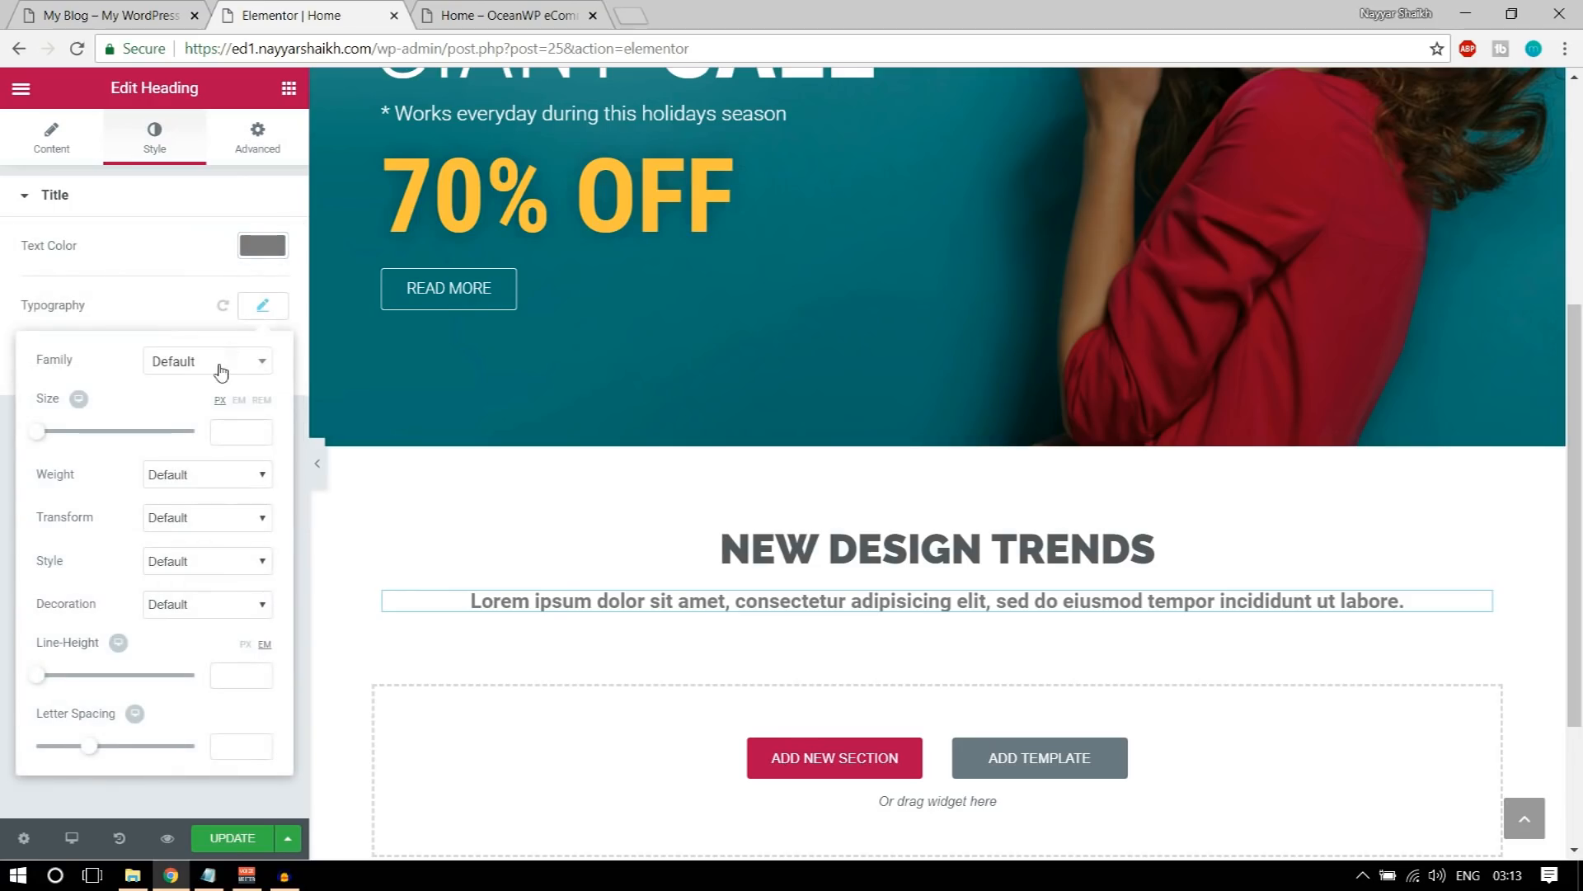
click(175, 476)
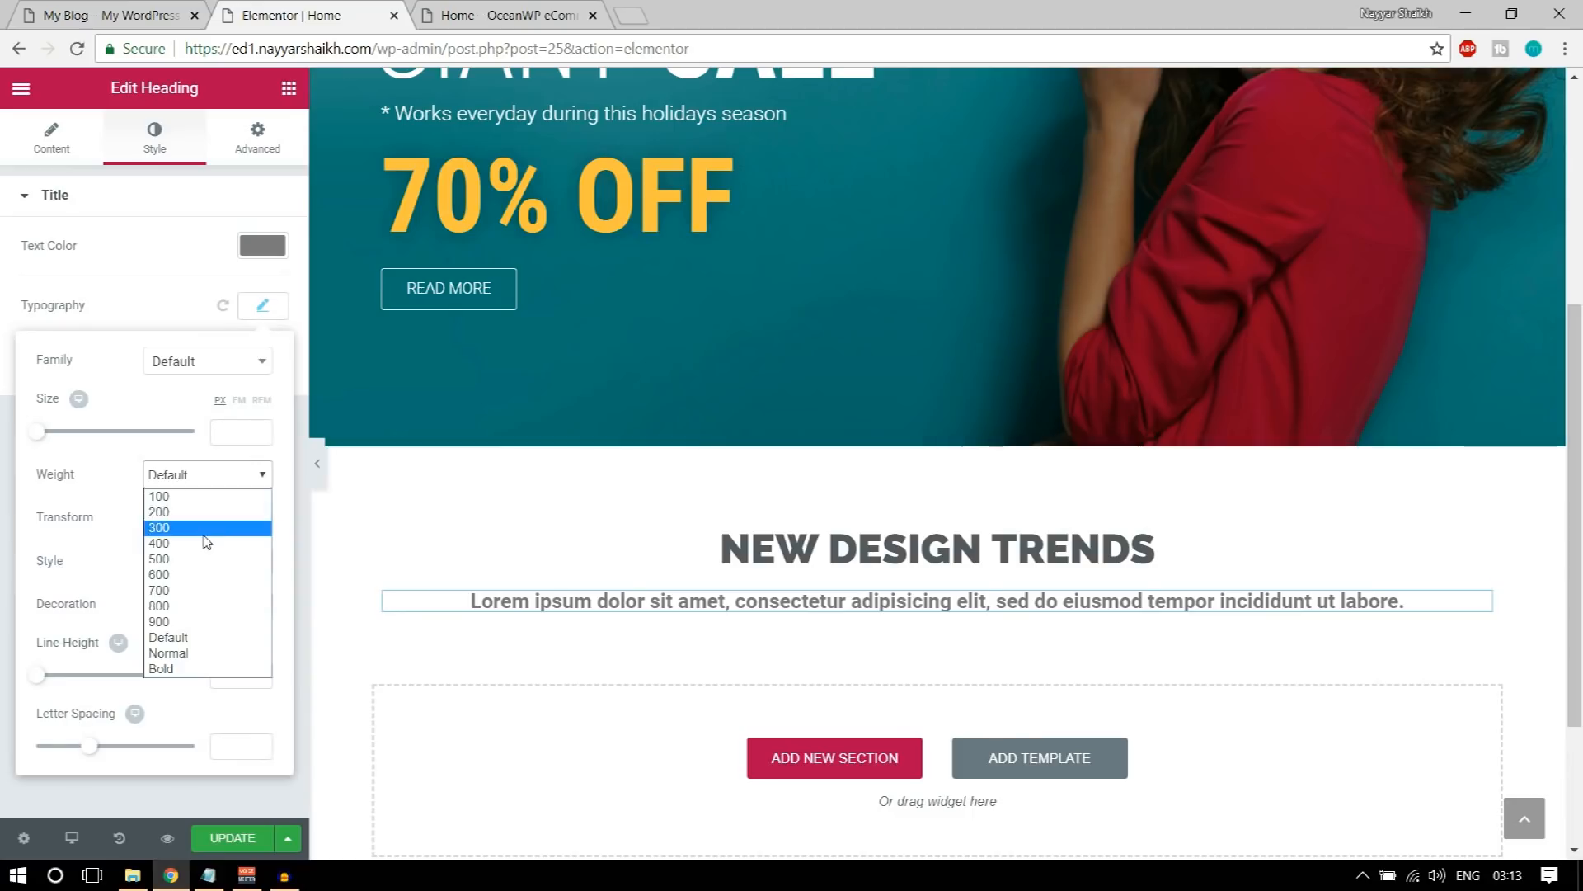
click(205, 529)
click(206, 474)
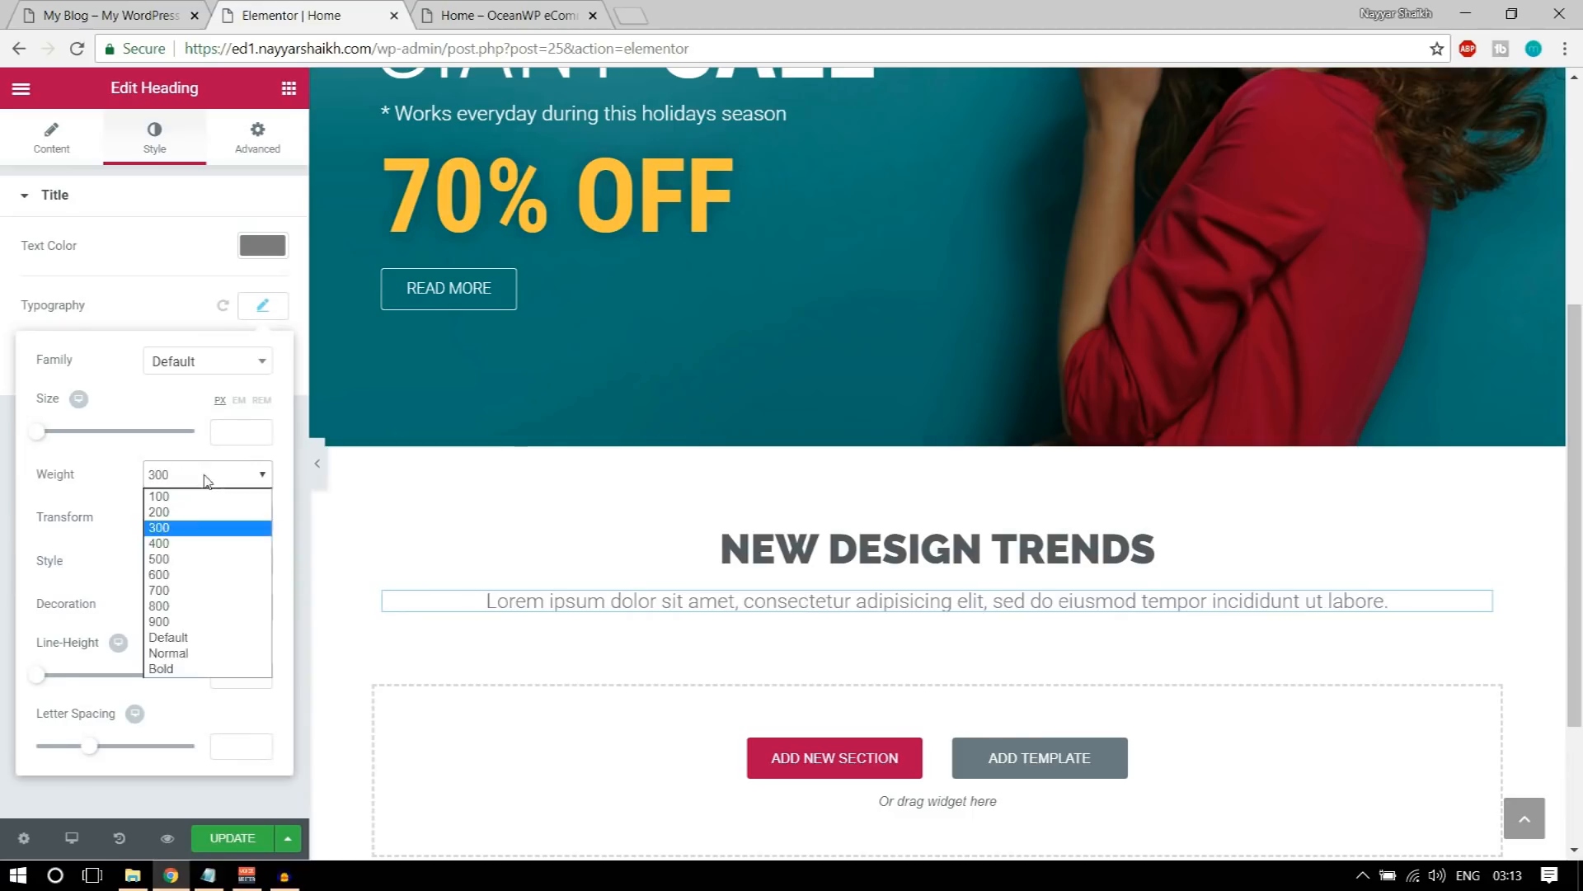
click(202, 539)
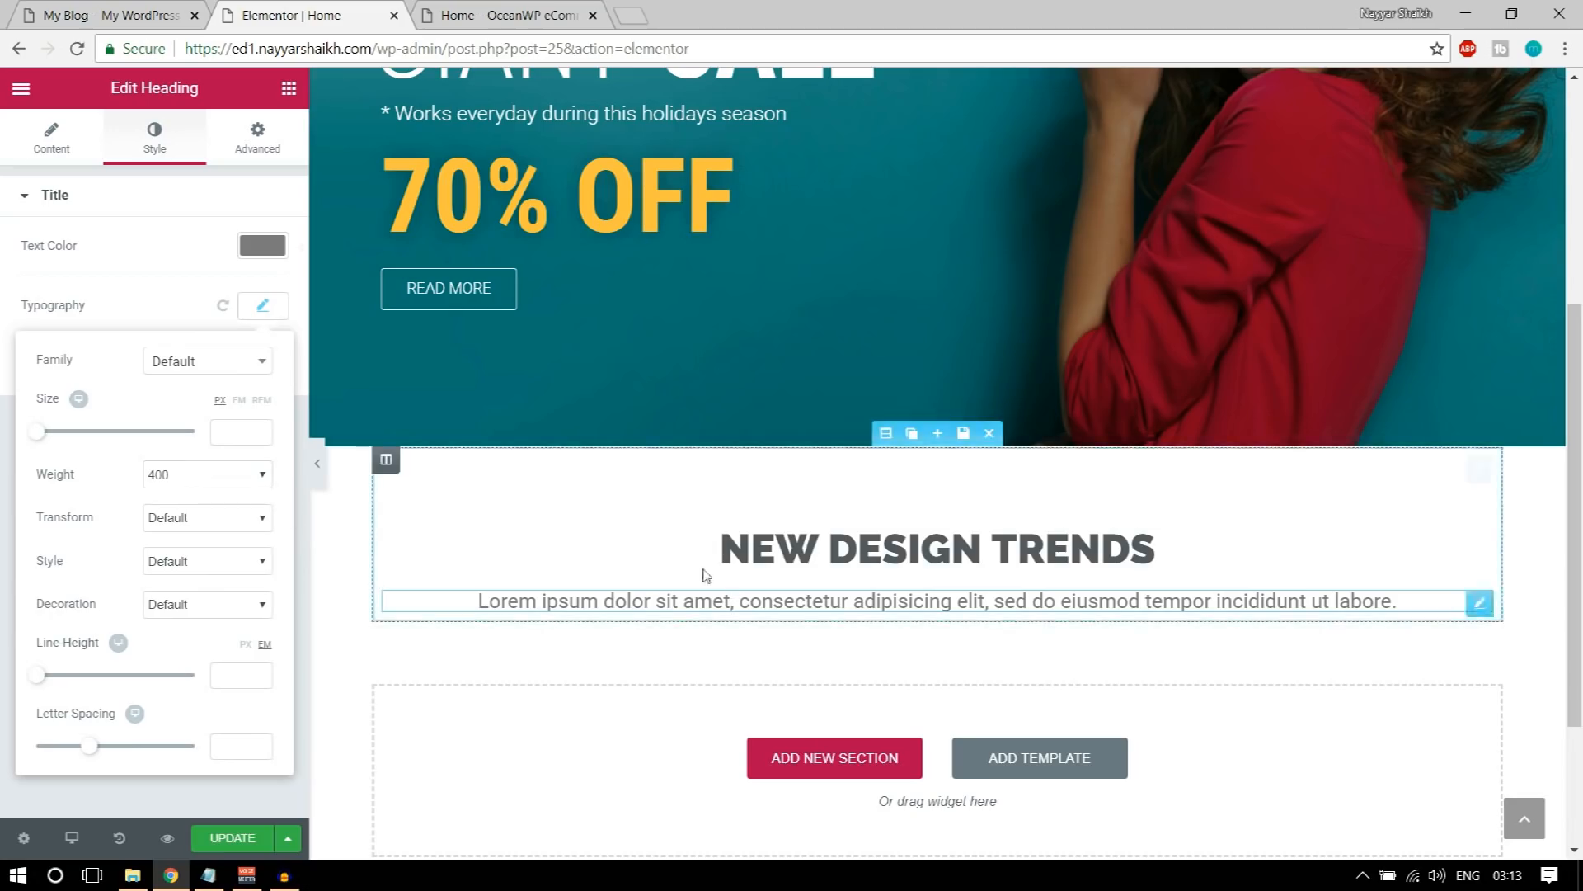
click(97, 6)
click(662, 495)
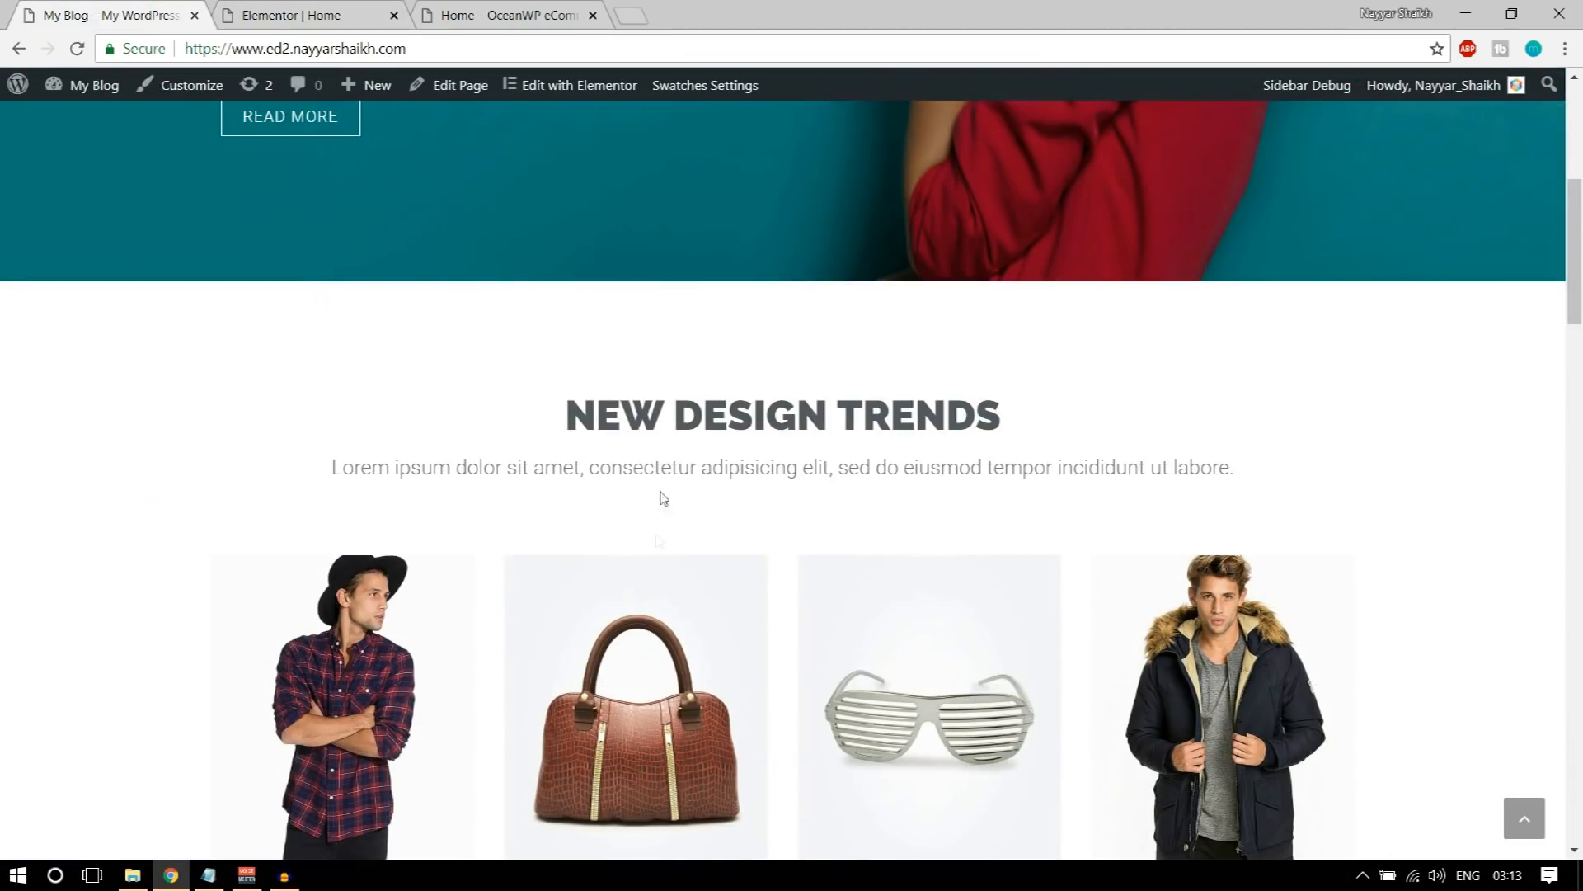
drag(603, 467, 827, 474)
click(812, 499)
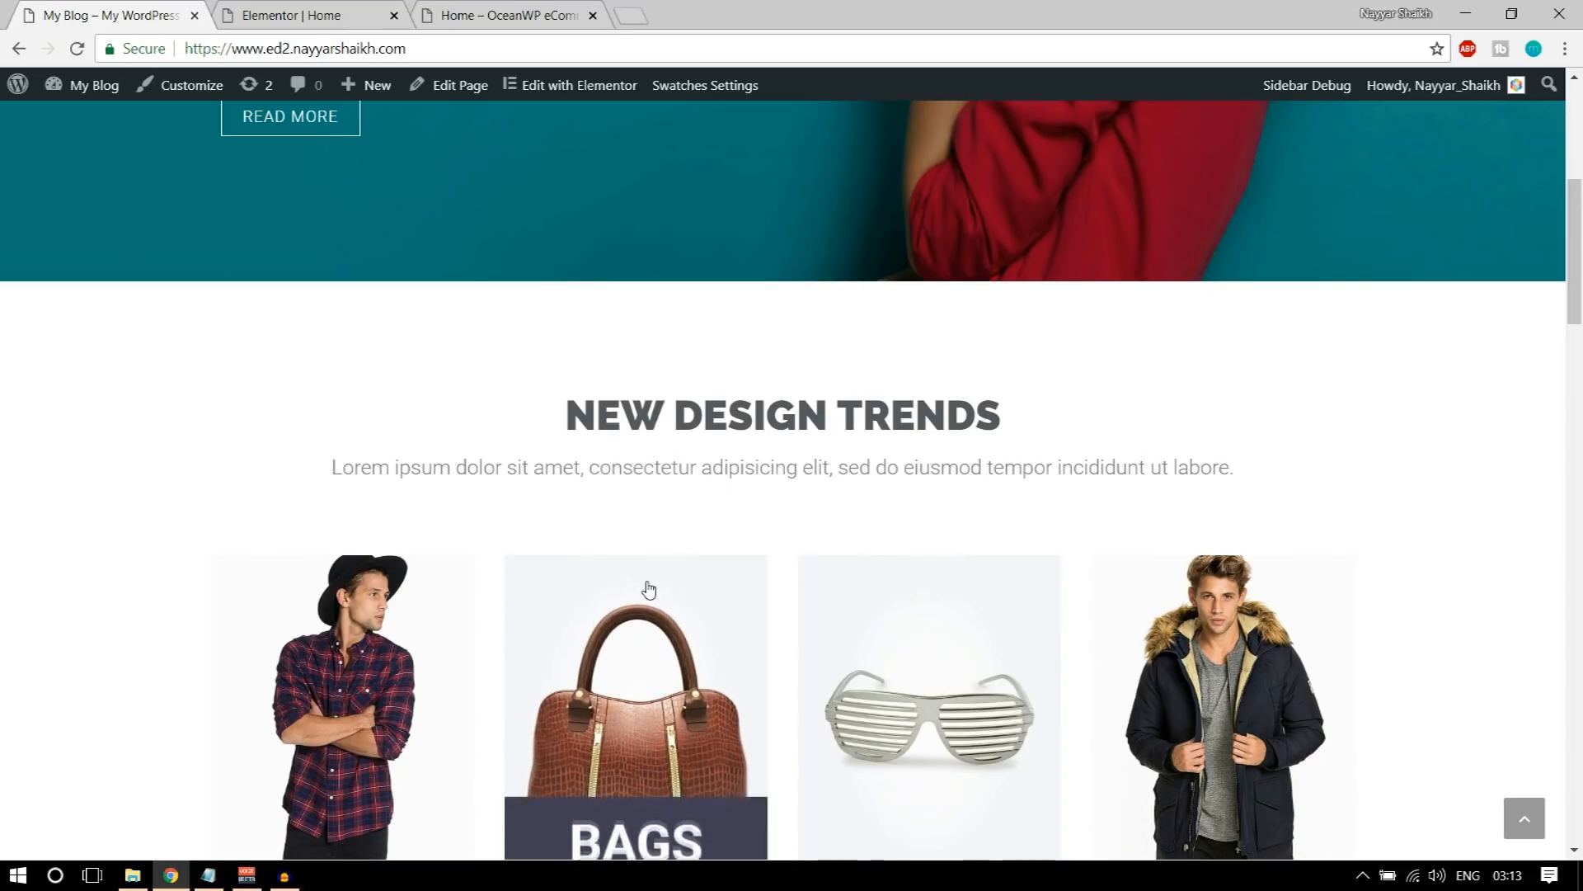
click(313, 15)
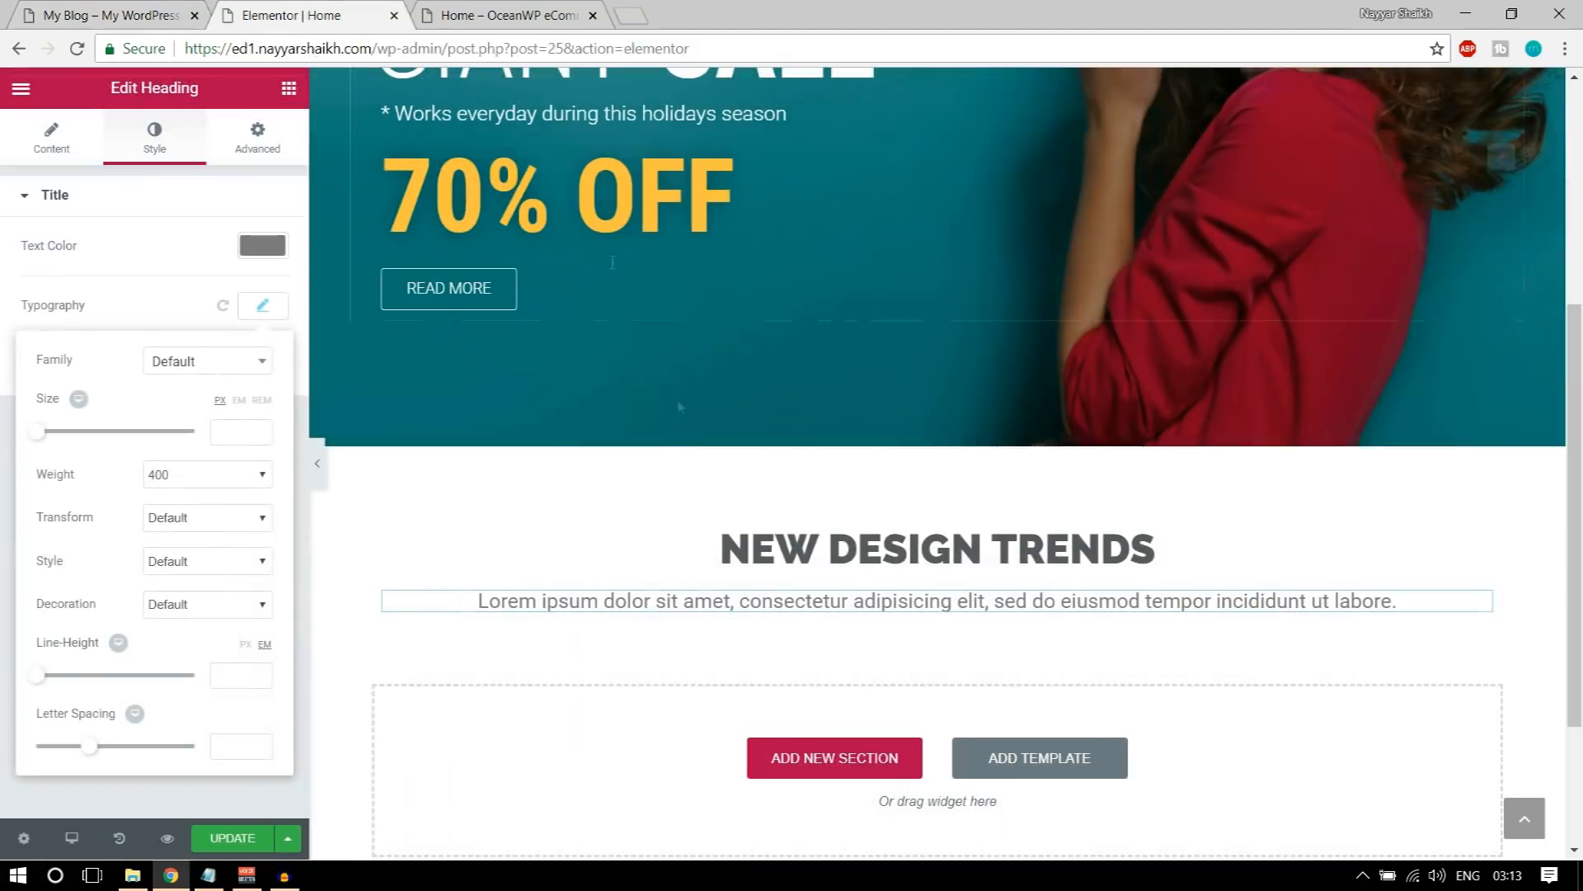
Step: Set the Lorem ipsum subtitle's font weight to 300 and its bottom padding to 50 px
click(217, 471)
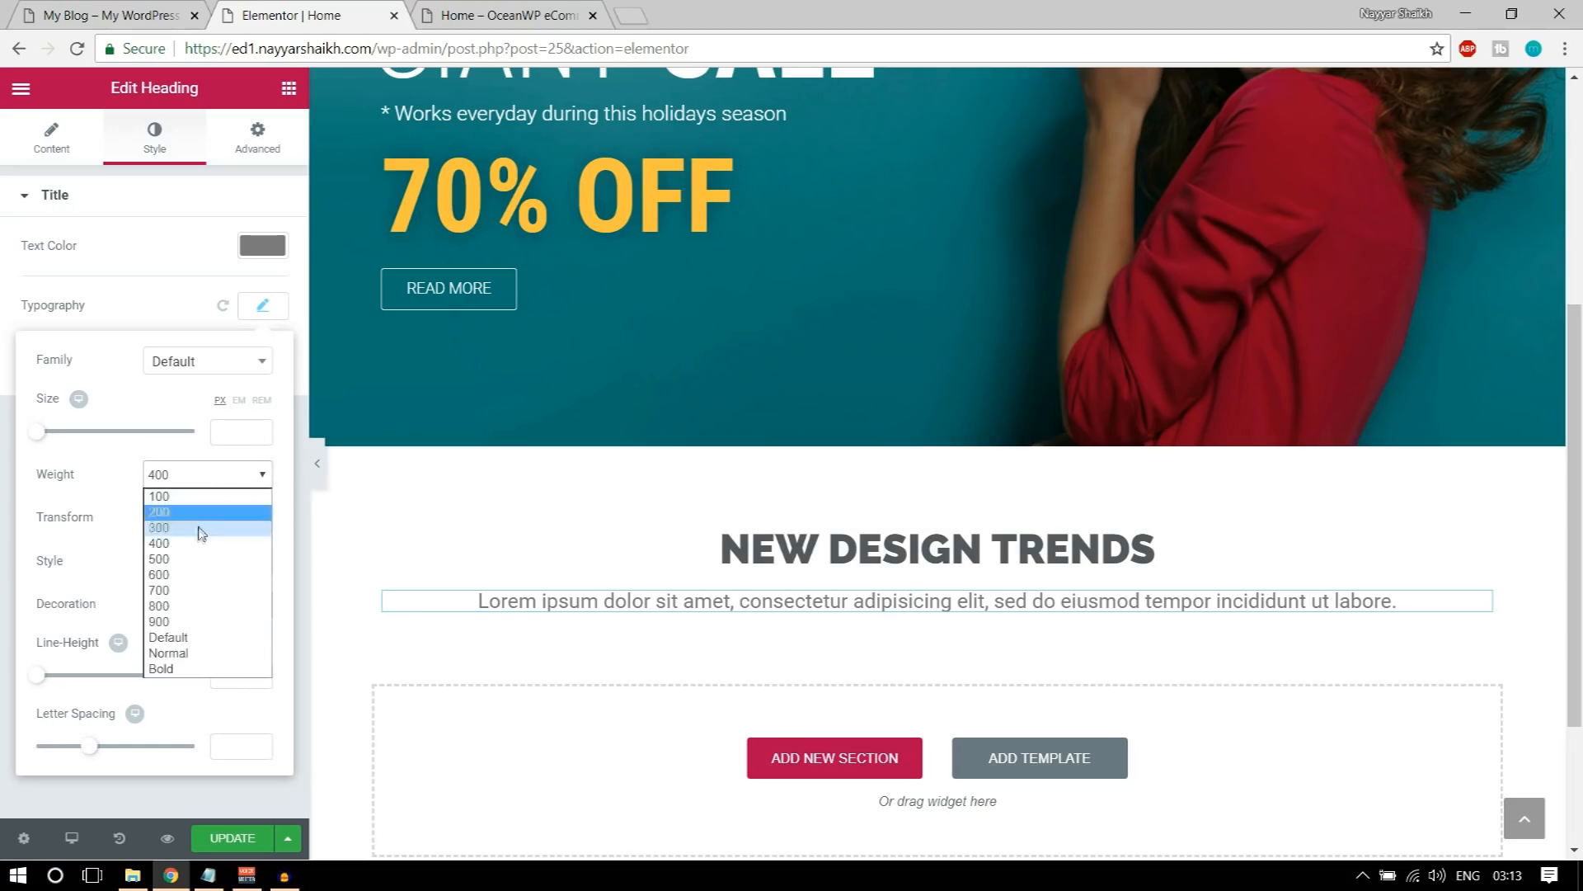
click(202, 528)
click(256, 142)
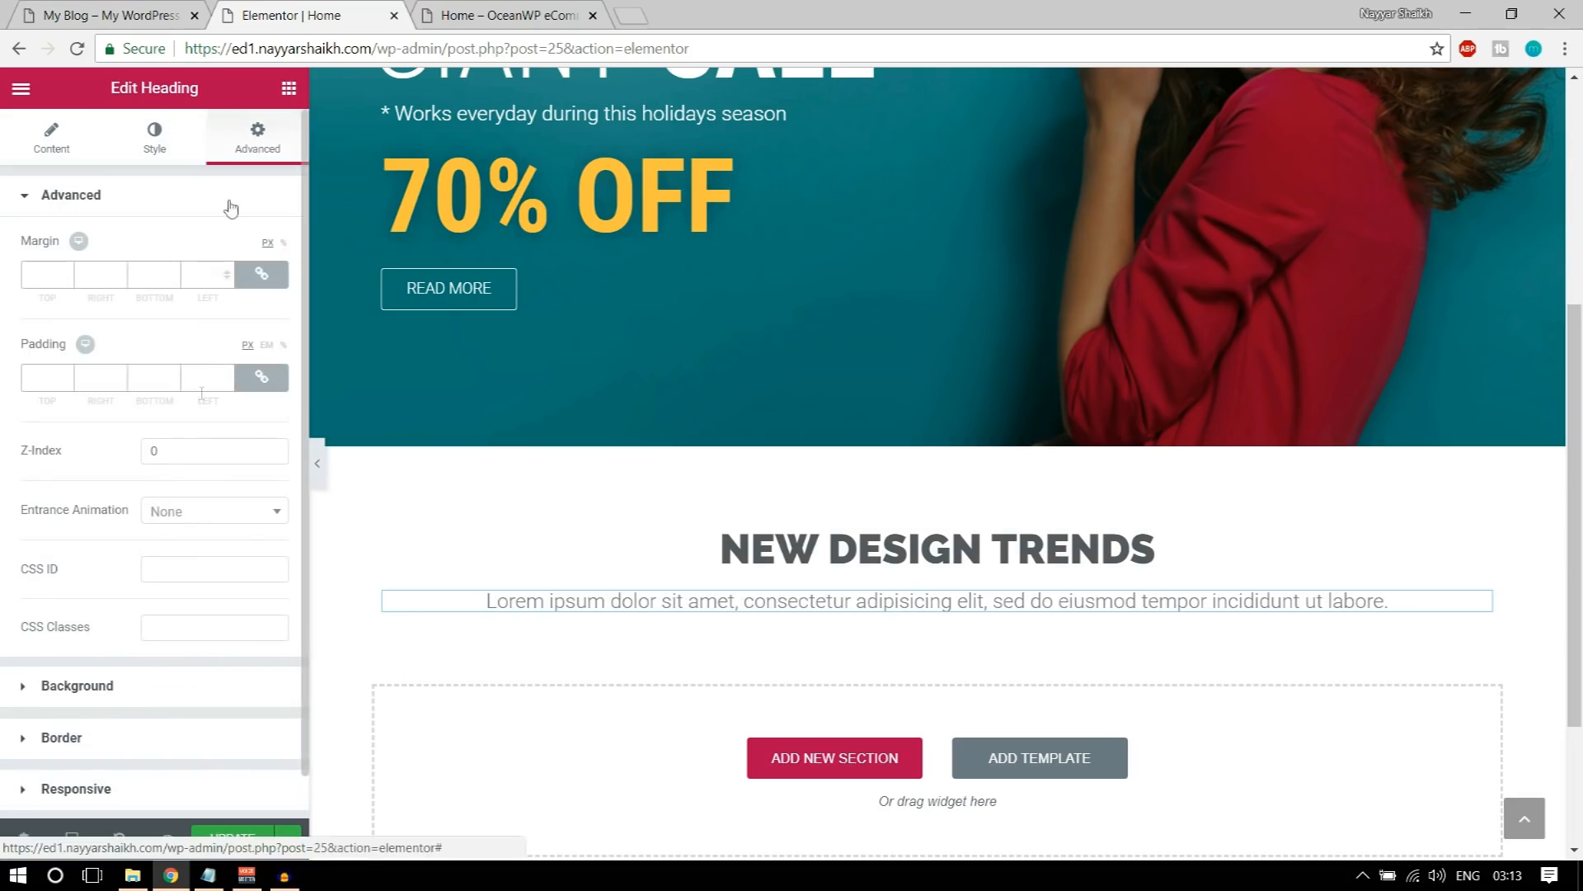
click(261, 376)
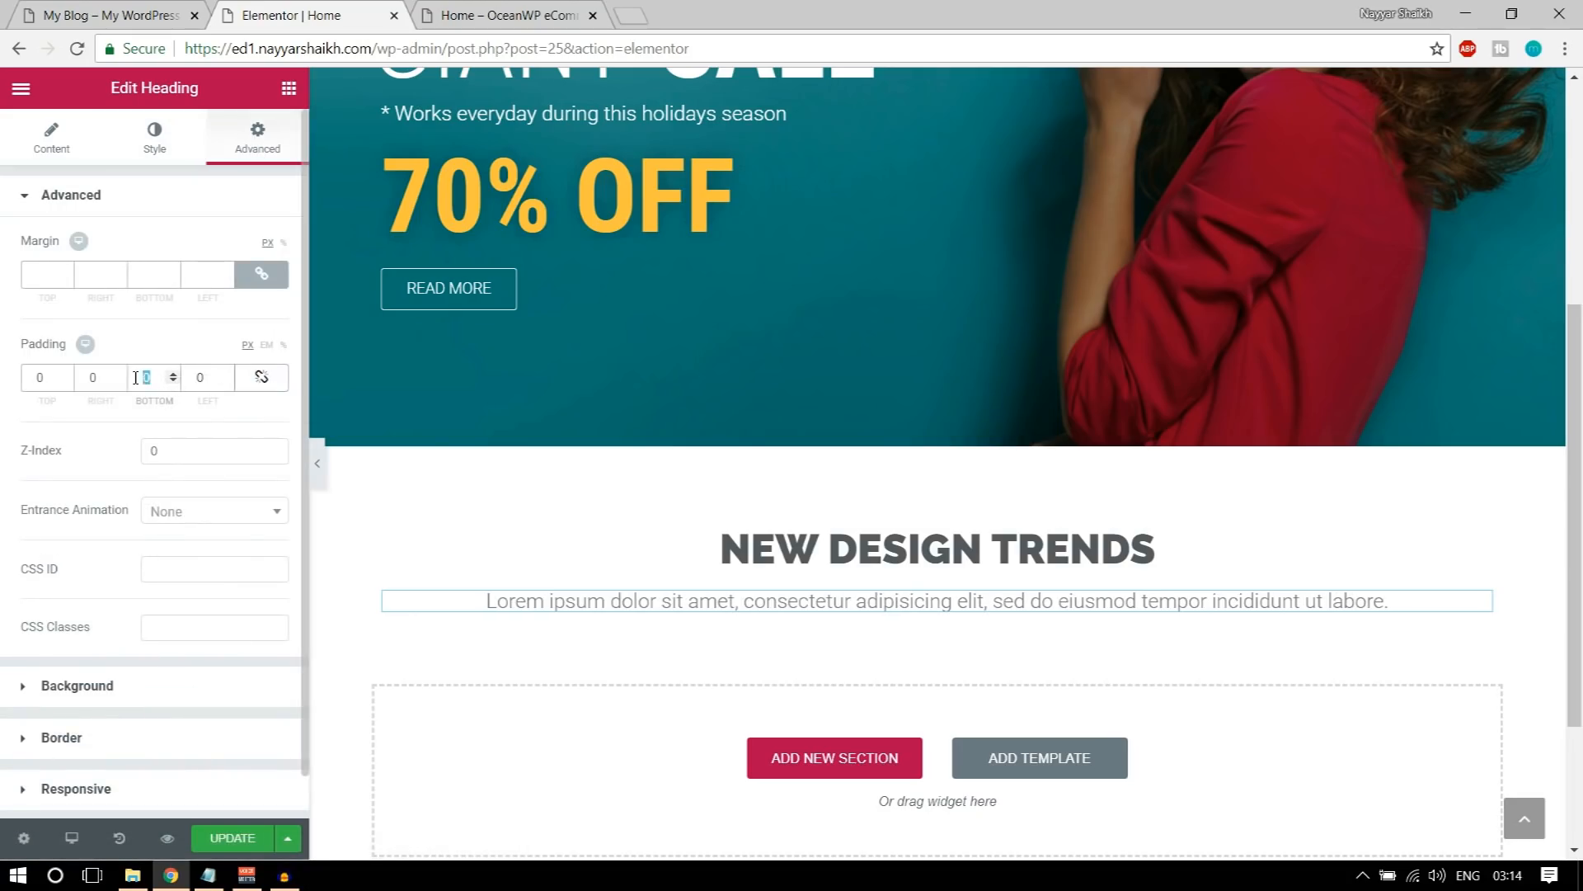
text(50)
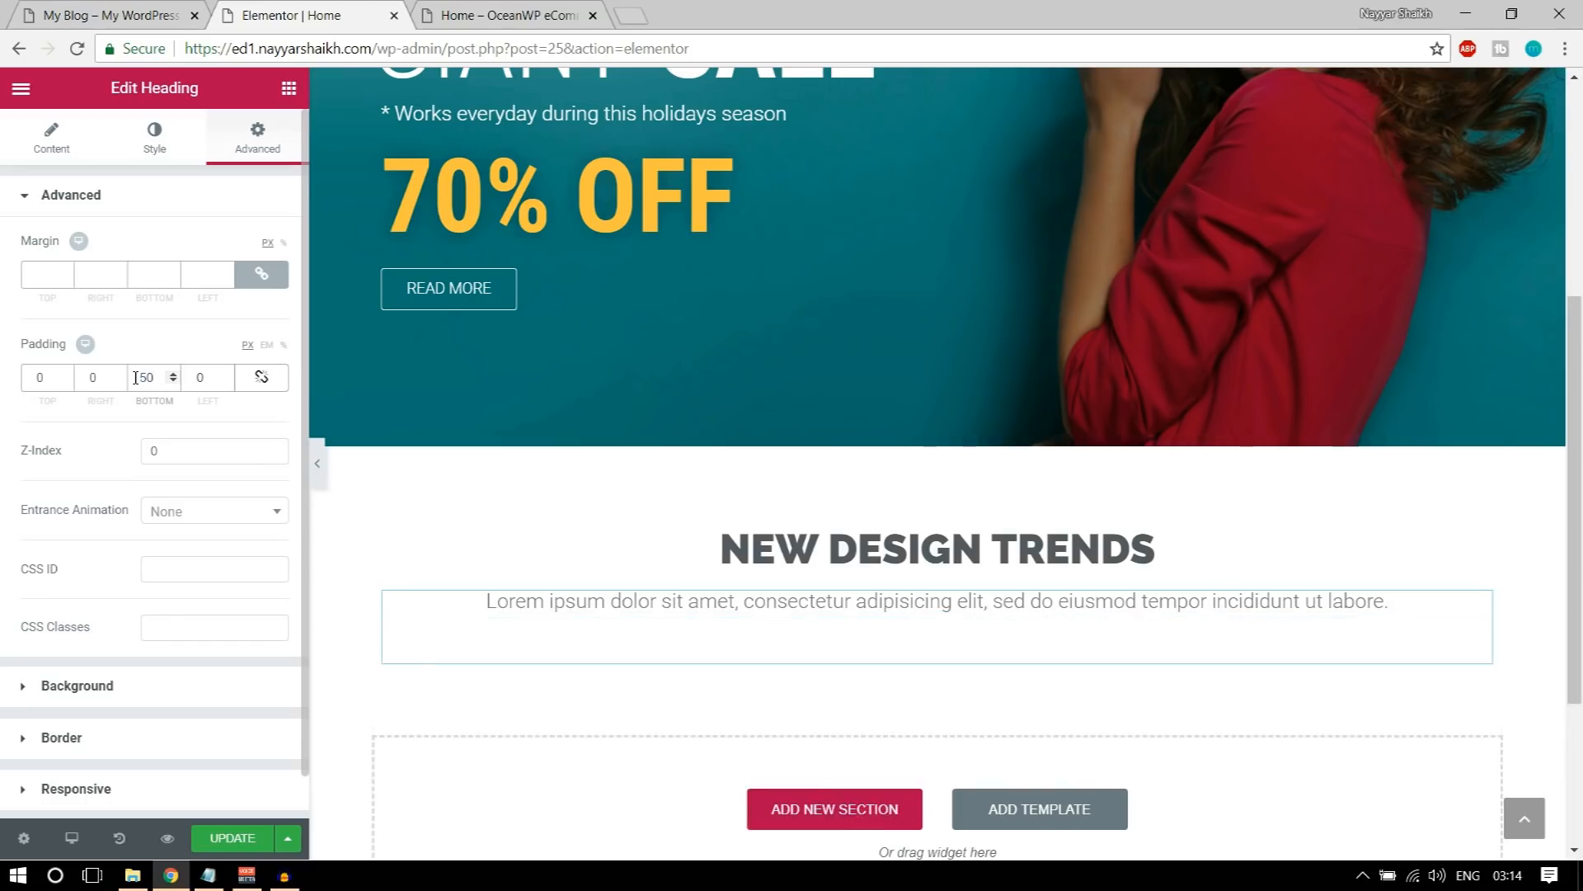
Step: Update the page and check the NEW DESIGN TRENDS heading and subtitle in the page preview
click(245, 837)
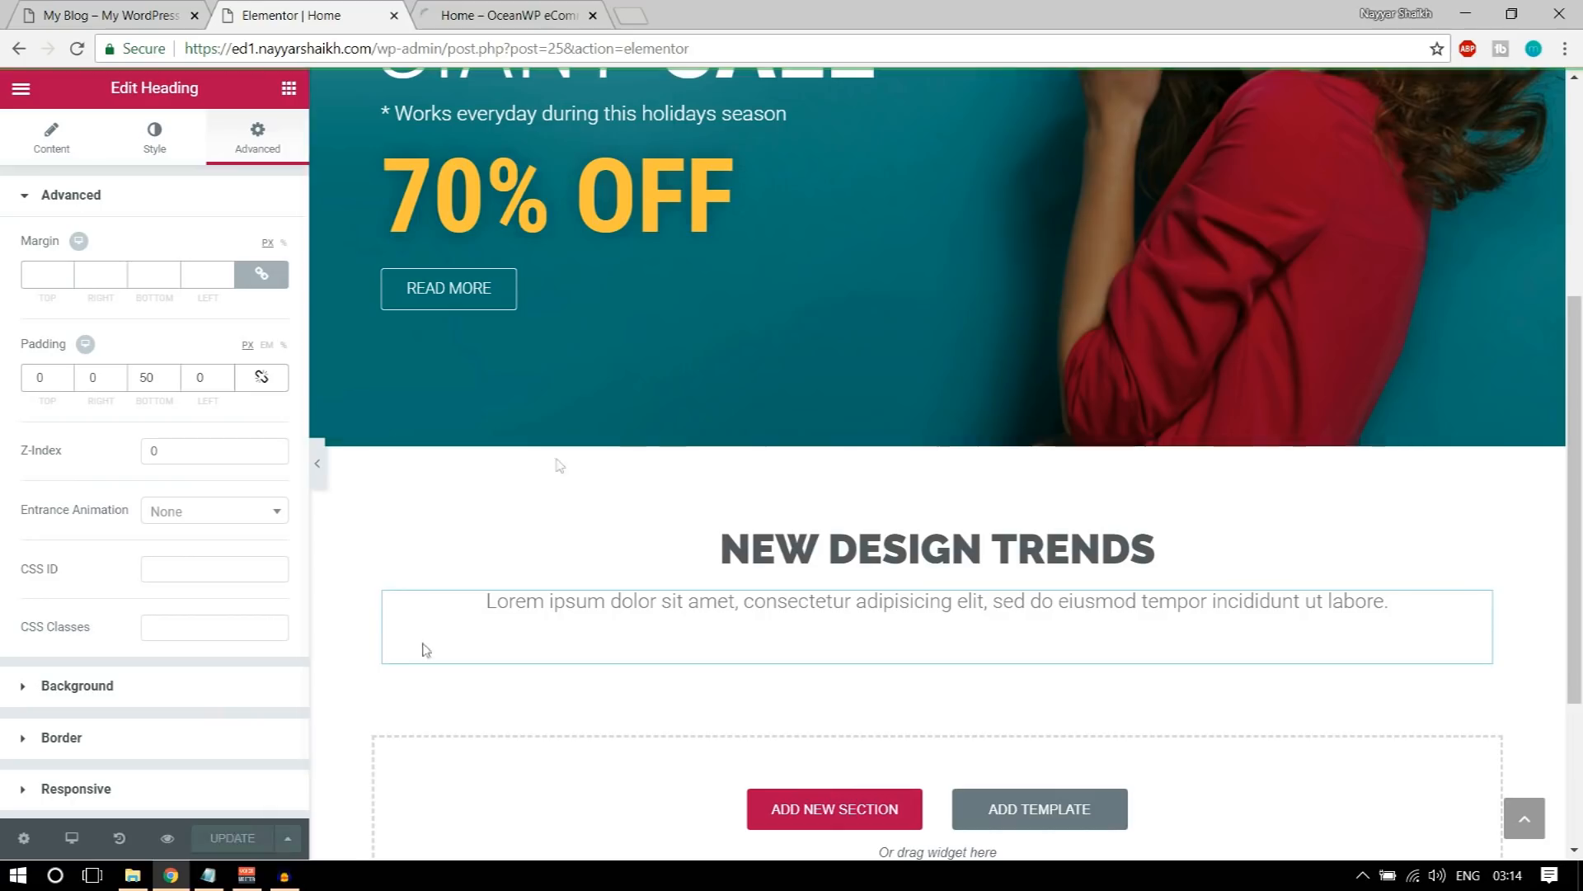
click(437, 9)
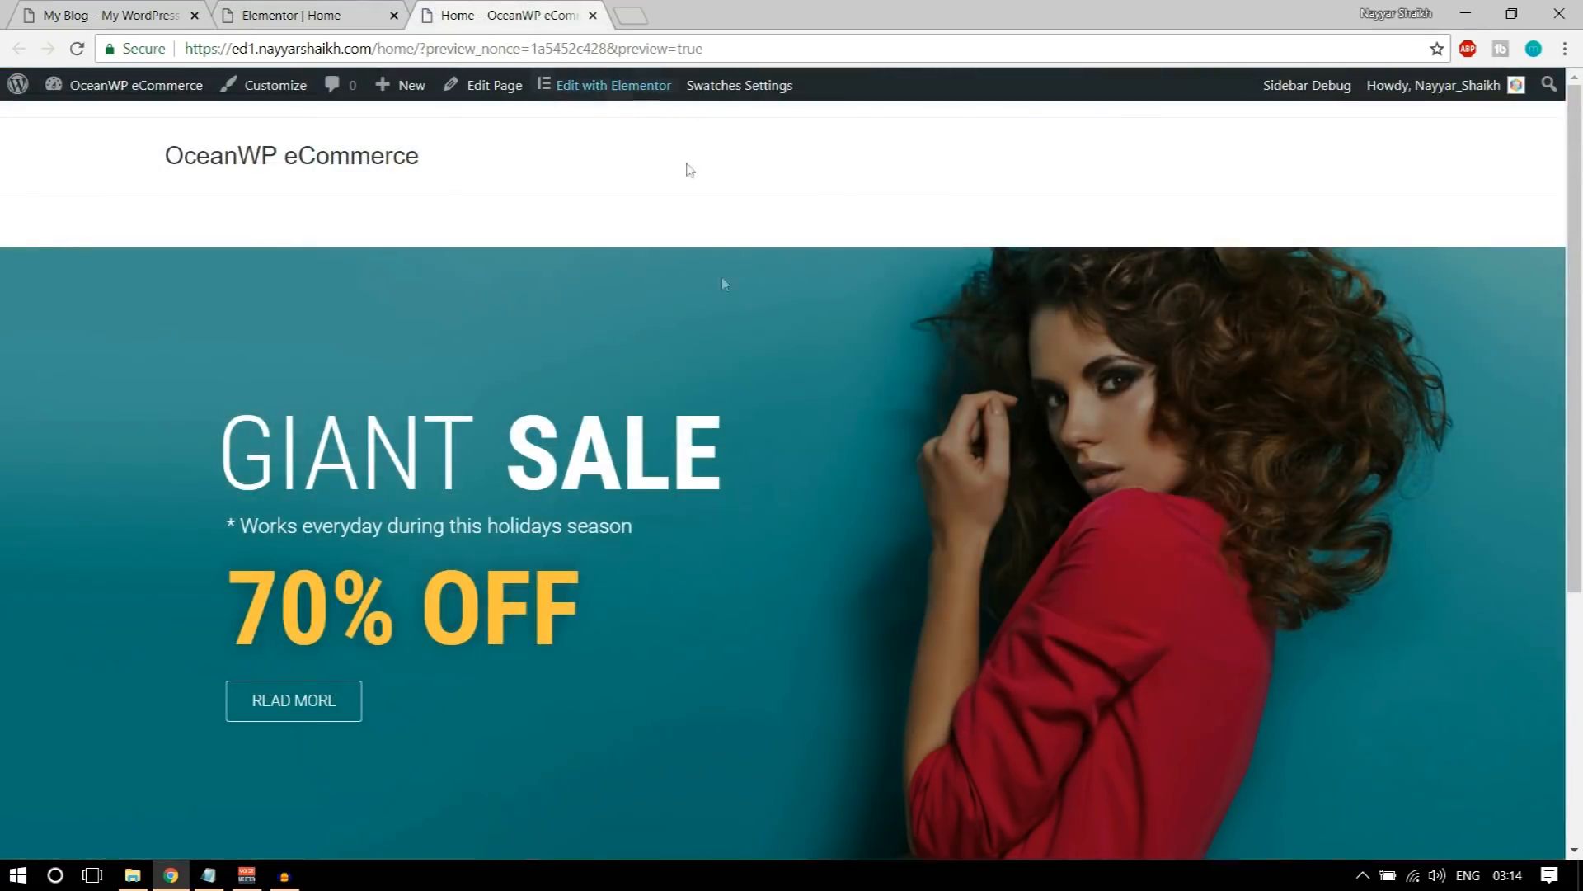
scroll(813, 566, down, 5)
drag(590, 576, 1290, 647)
click(1303, 649)
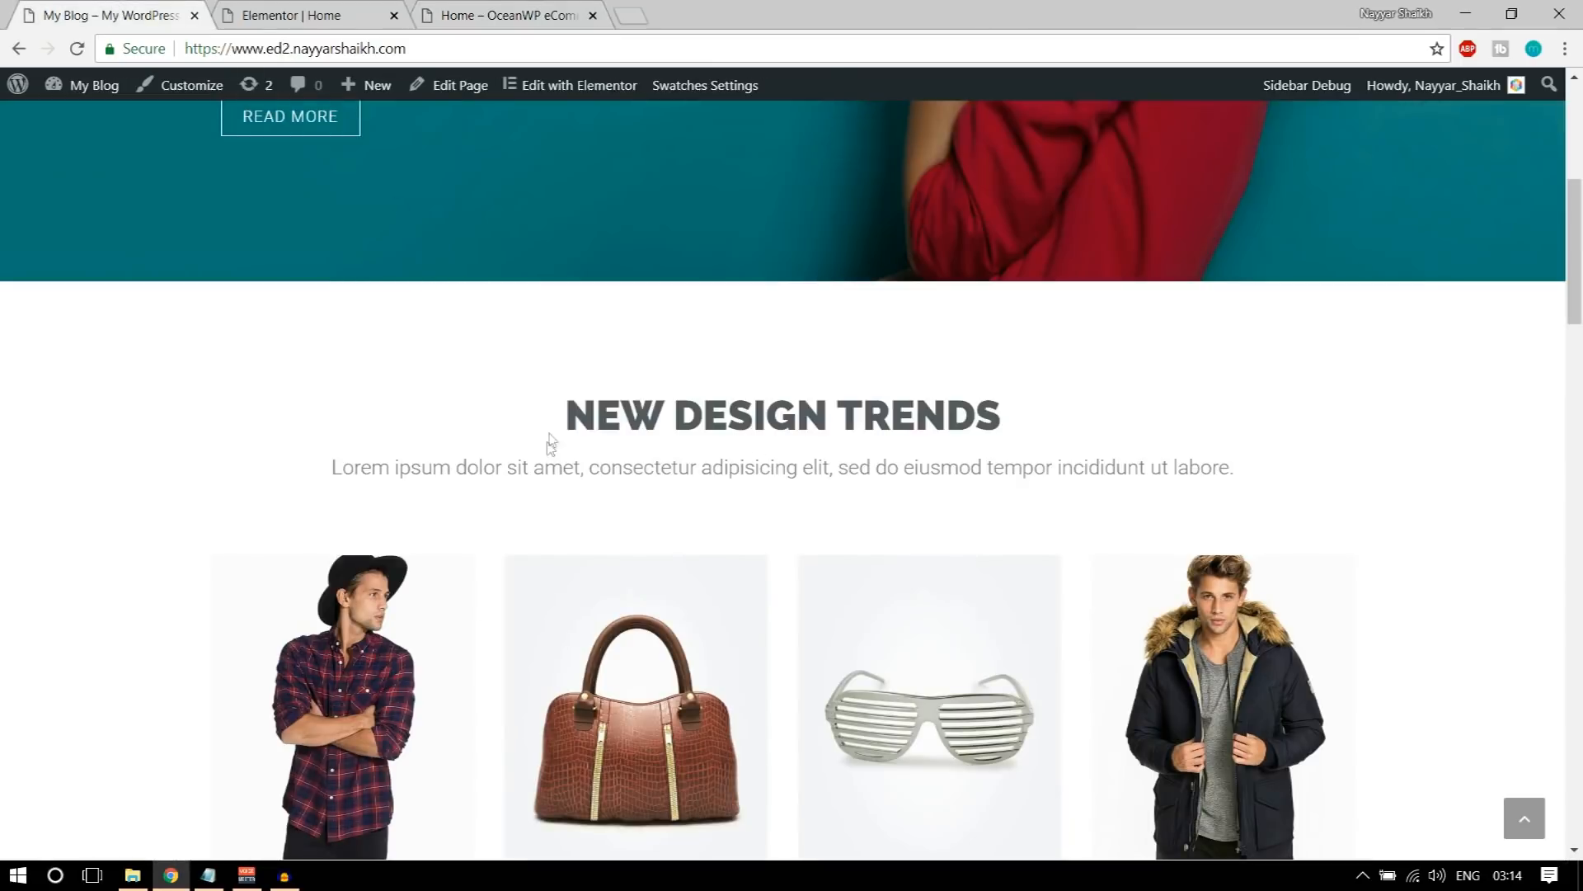
Step: Examine the repeated section headings and subtitles on the demo home page, from NEW DESIGN TRENDS down to NEW FROM BLOG
drag(551, 443, 675, 488)
scroll(693, 462, down, 1)
click(711, 431)
scroll(784, 478, down, 4)
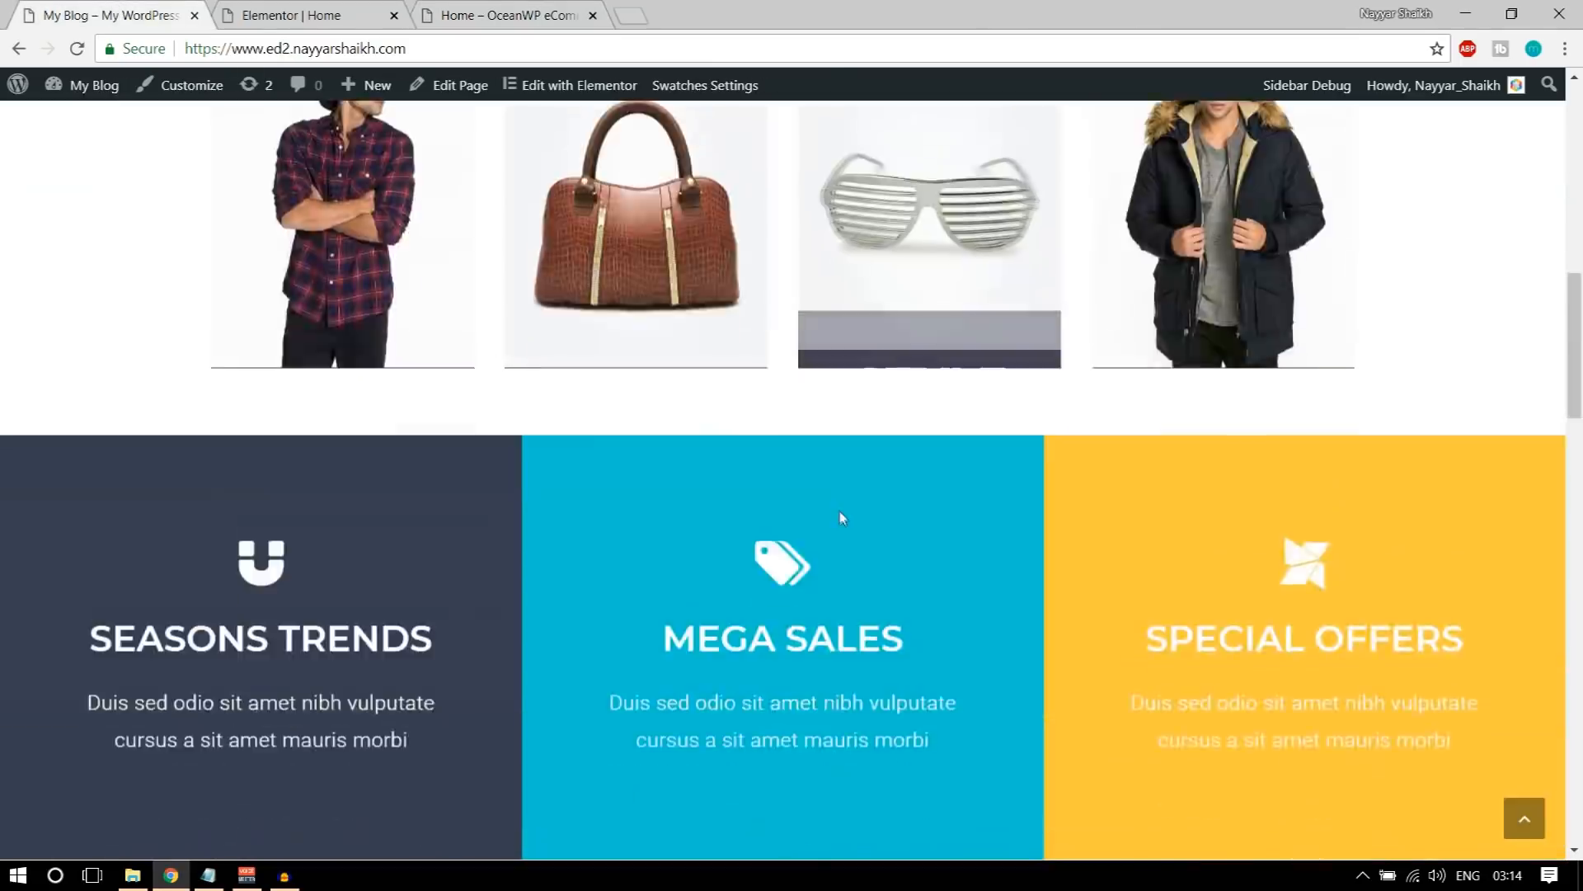
scroll(839, 512, down, 5)
drag(644, 520, 804, 604)
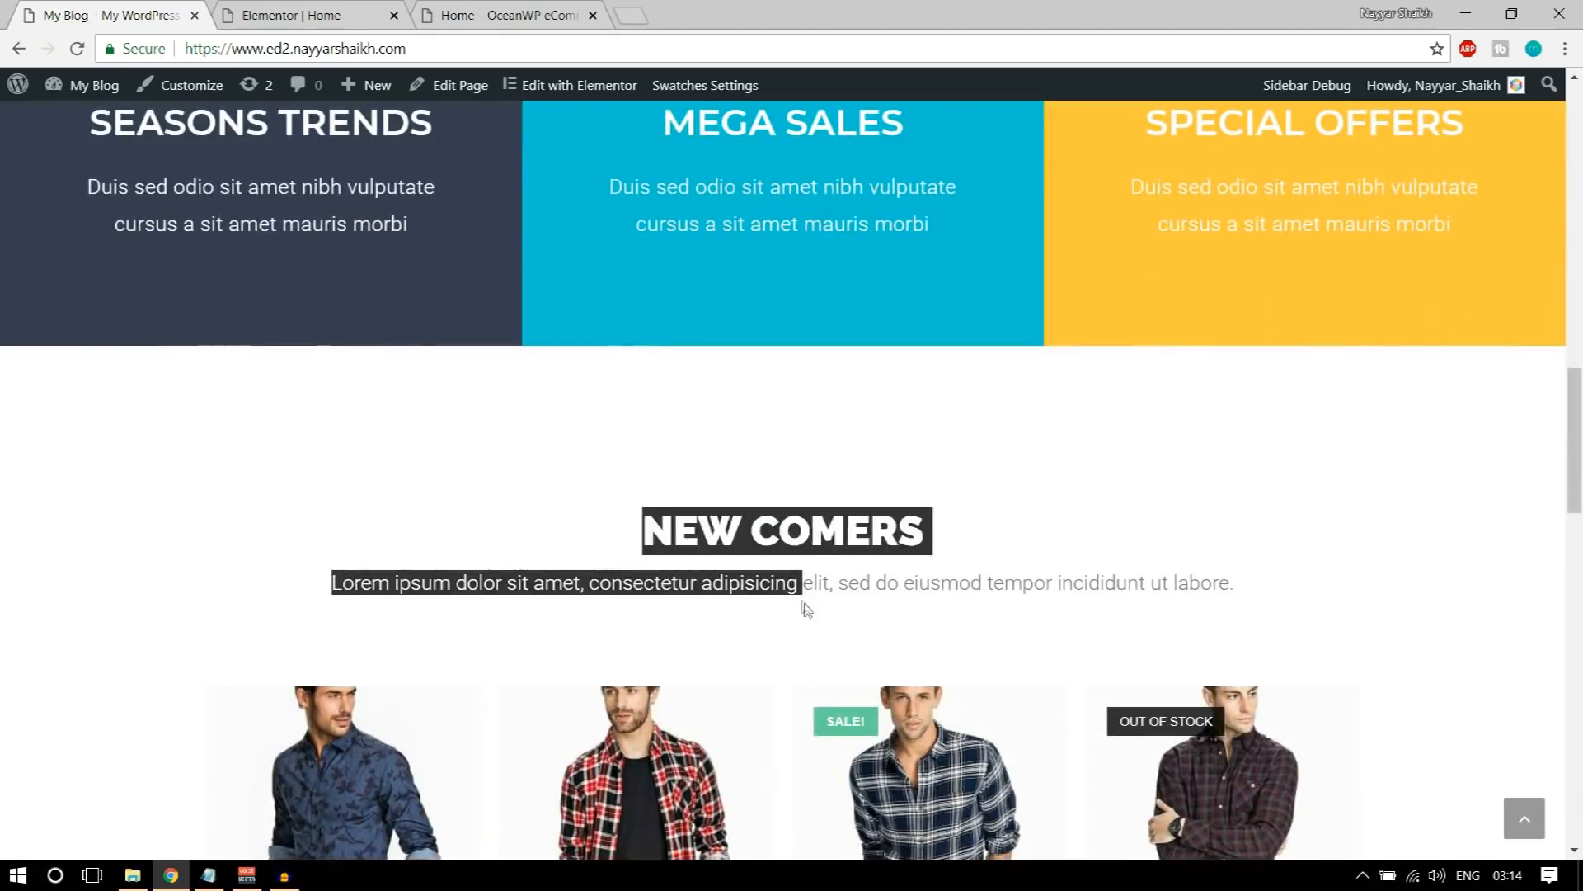
scroll(806, 610, down, 15)
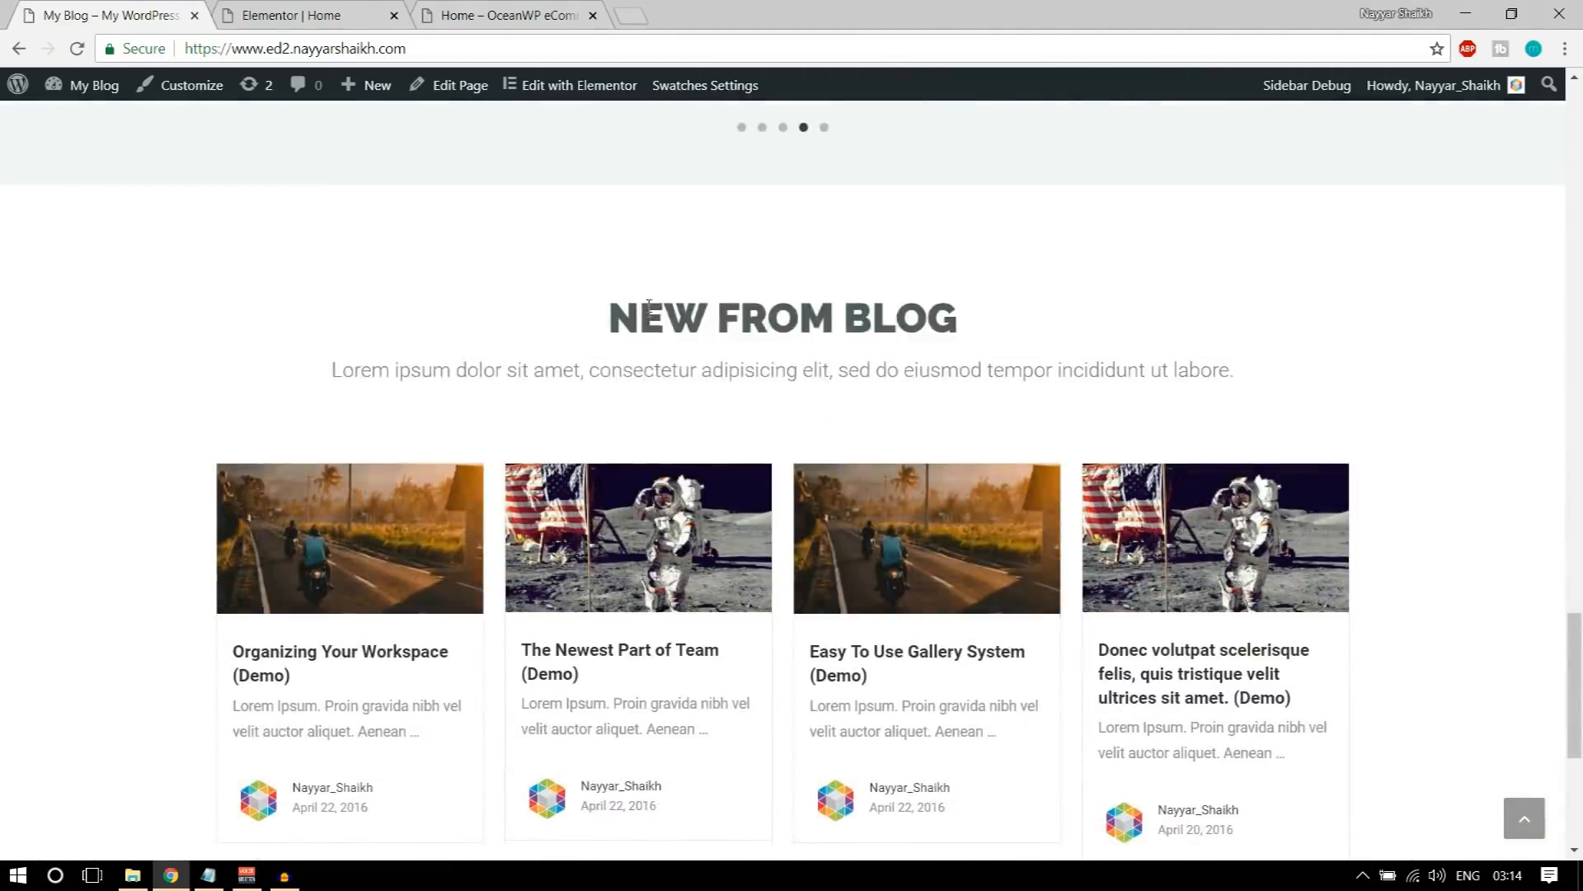
drag(648, 305, 1003, 448)
click(1004, 448)
scroll(1057, 625, down, 4)
scroll(1037, 709, up, 6)
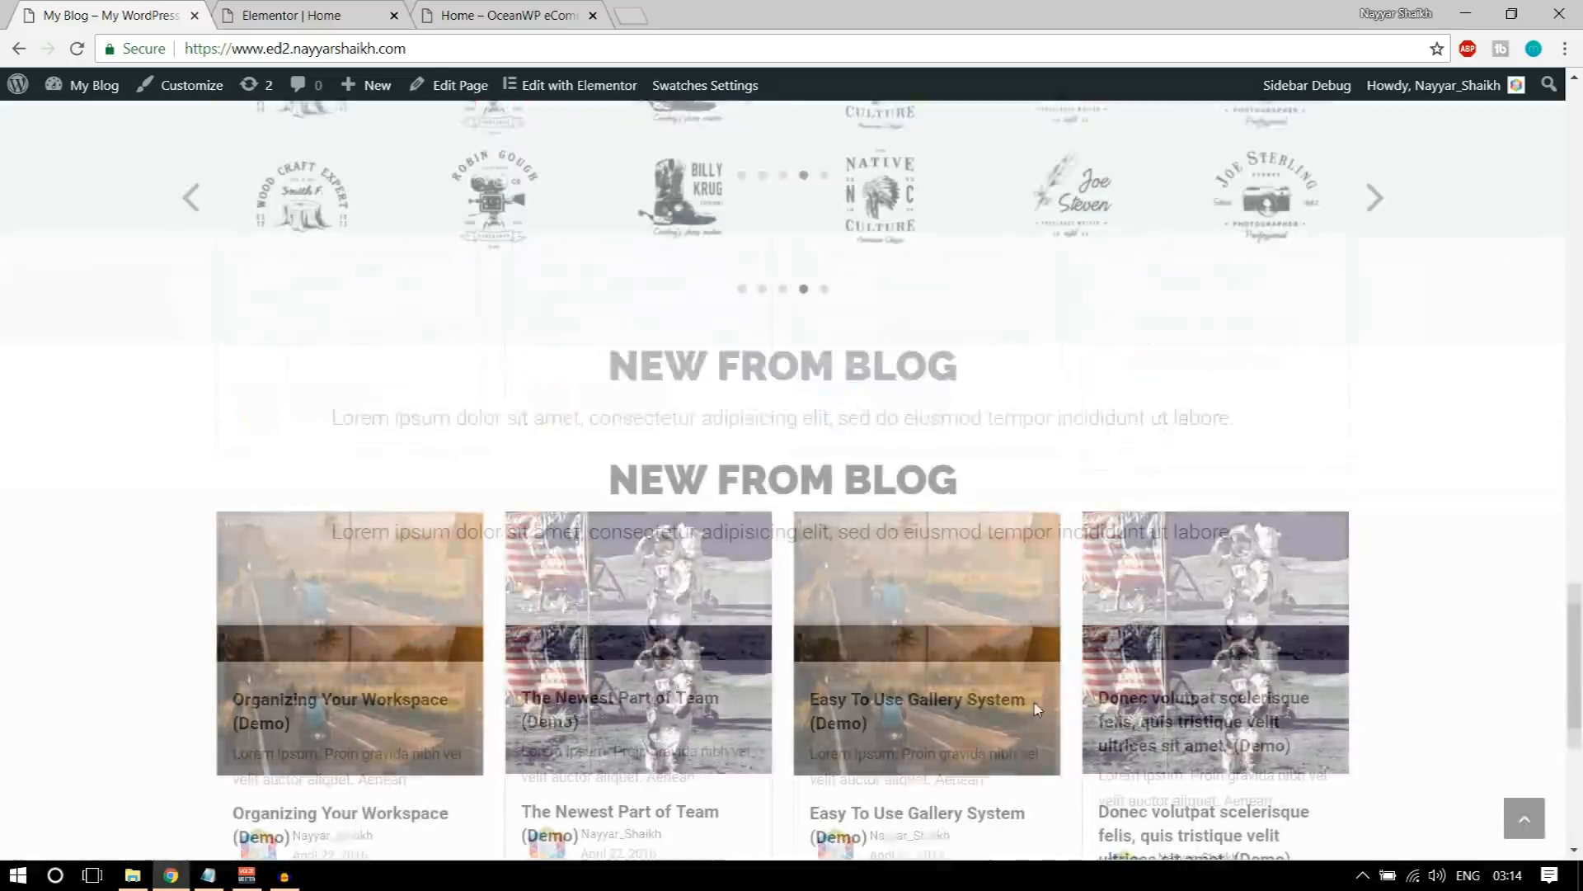
scroll(1035, 711, up, 12)
Step: Save the NEW DESIGN TRENDS section in Elementor to the library as a template named "Title"
key(ctrl+Tab)
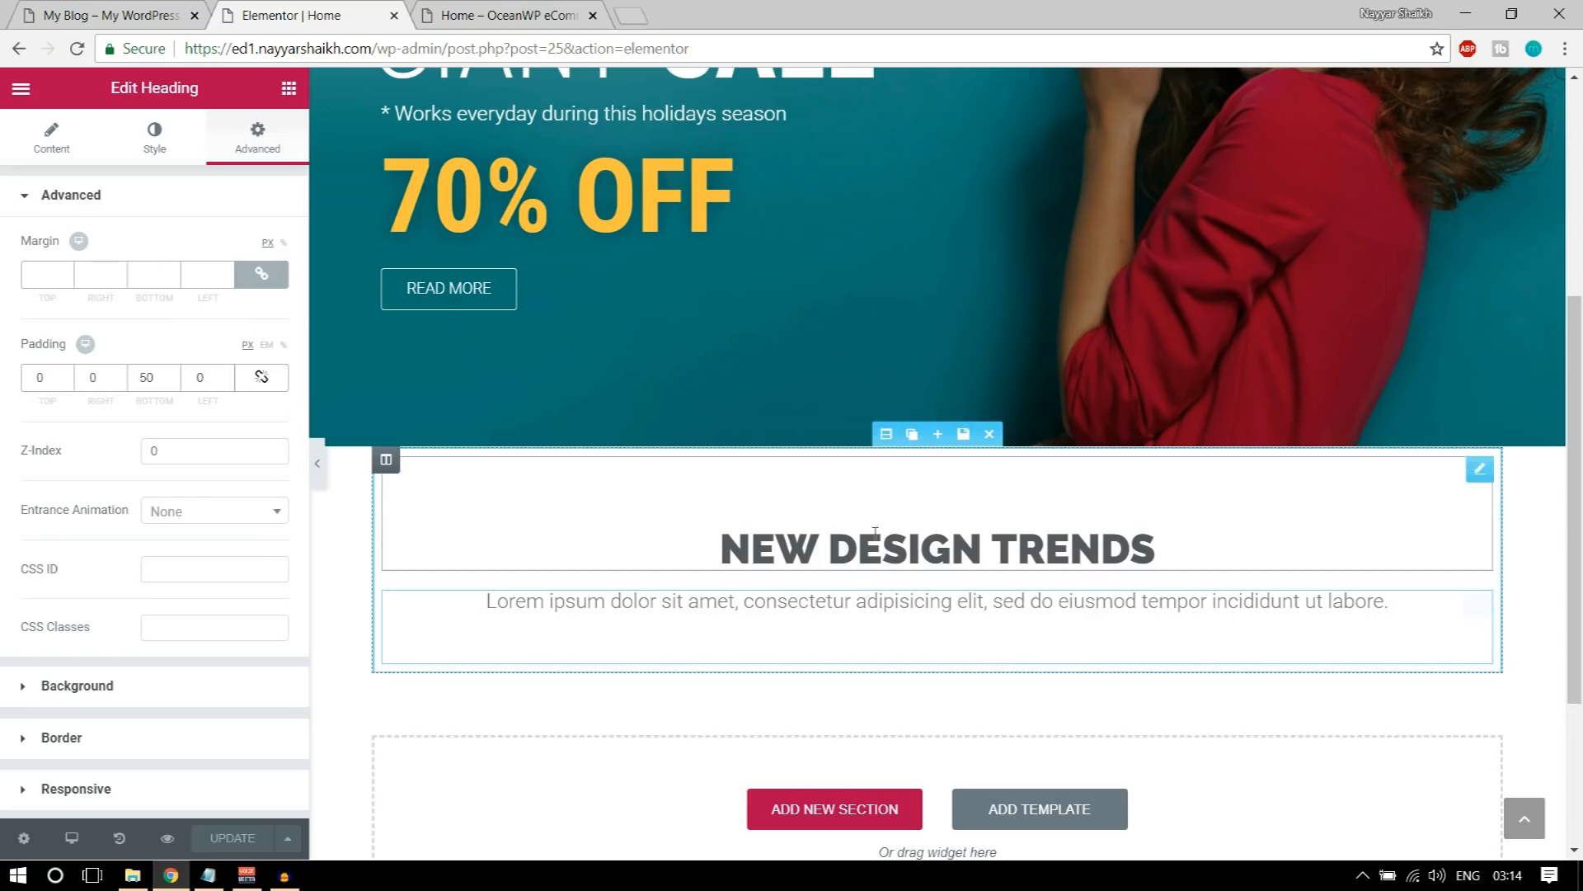
click(964, 435)
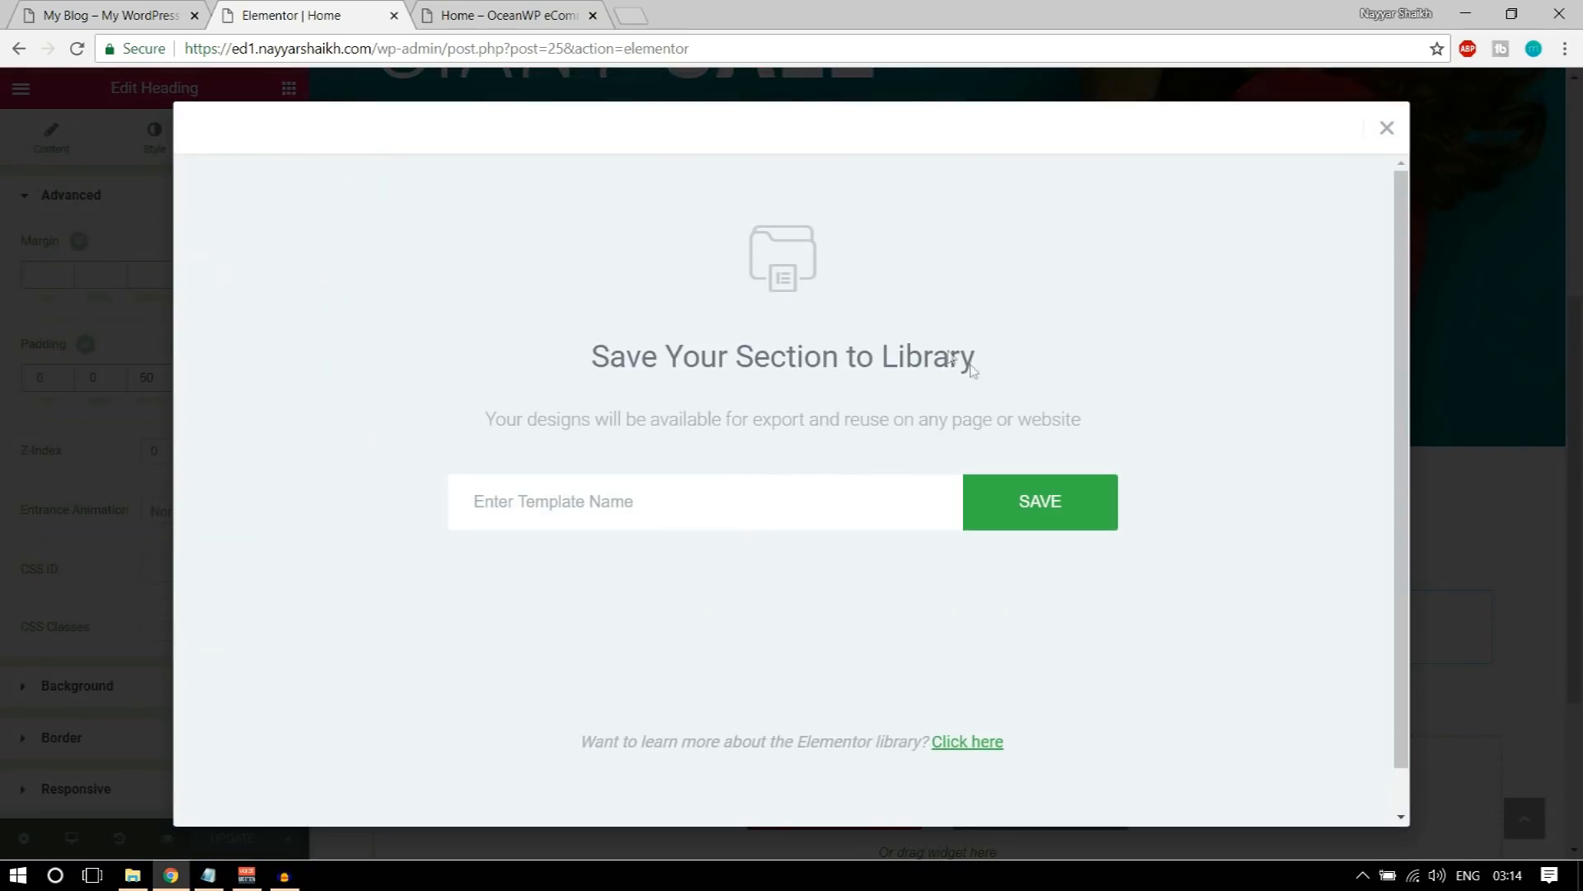
click(767, 512)
text(Title)
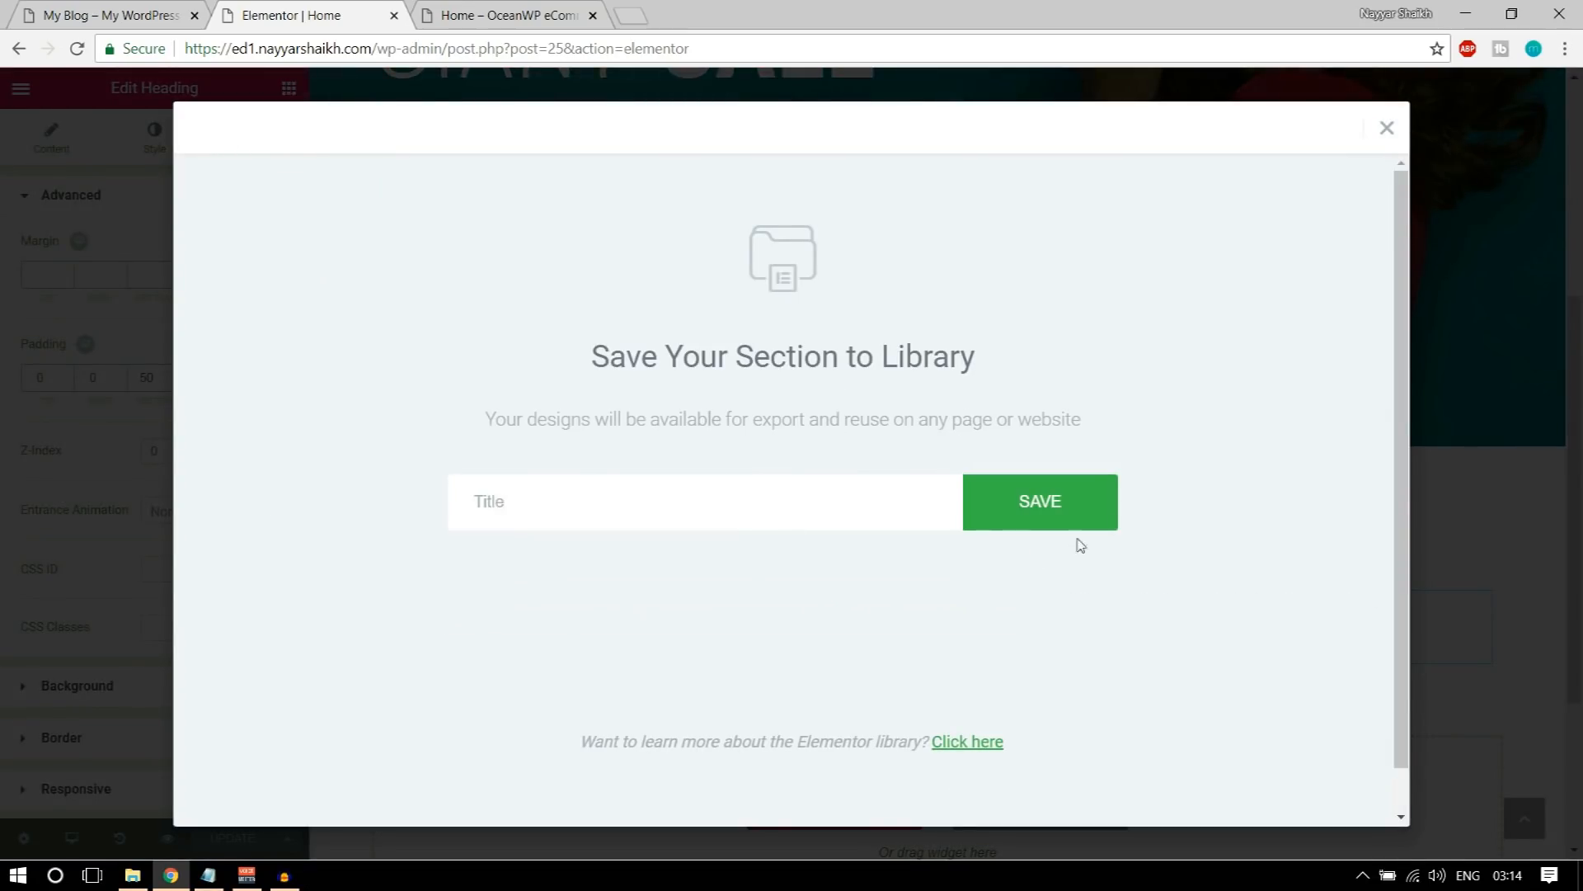
click(1072, 520)
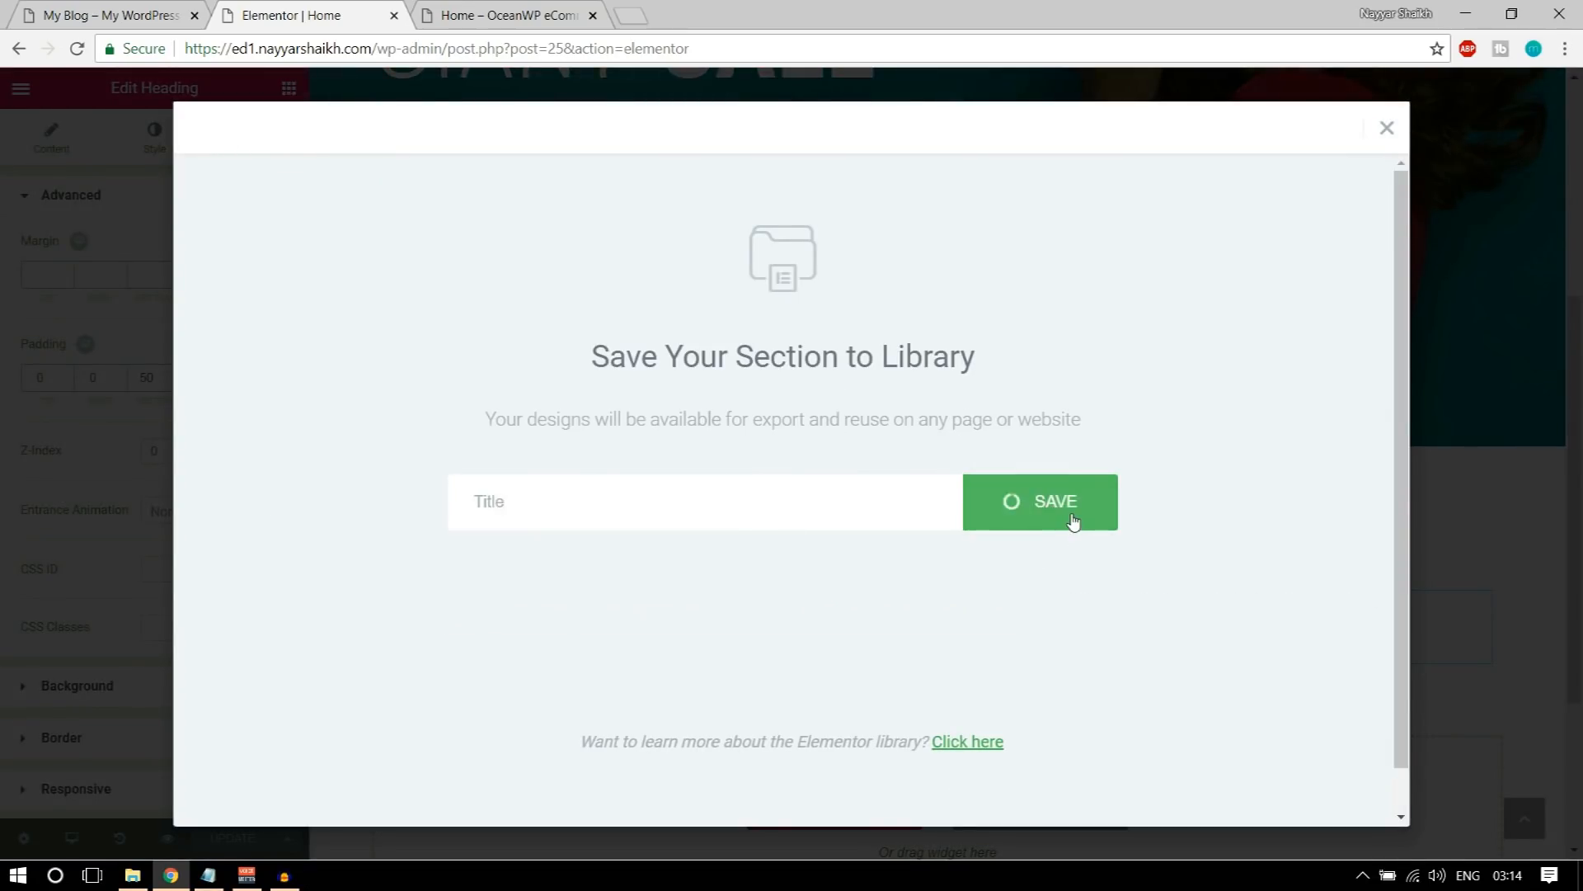
click(1387, 129)
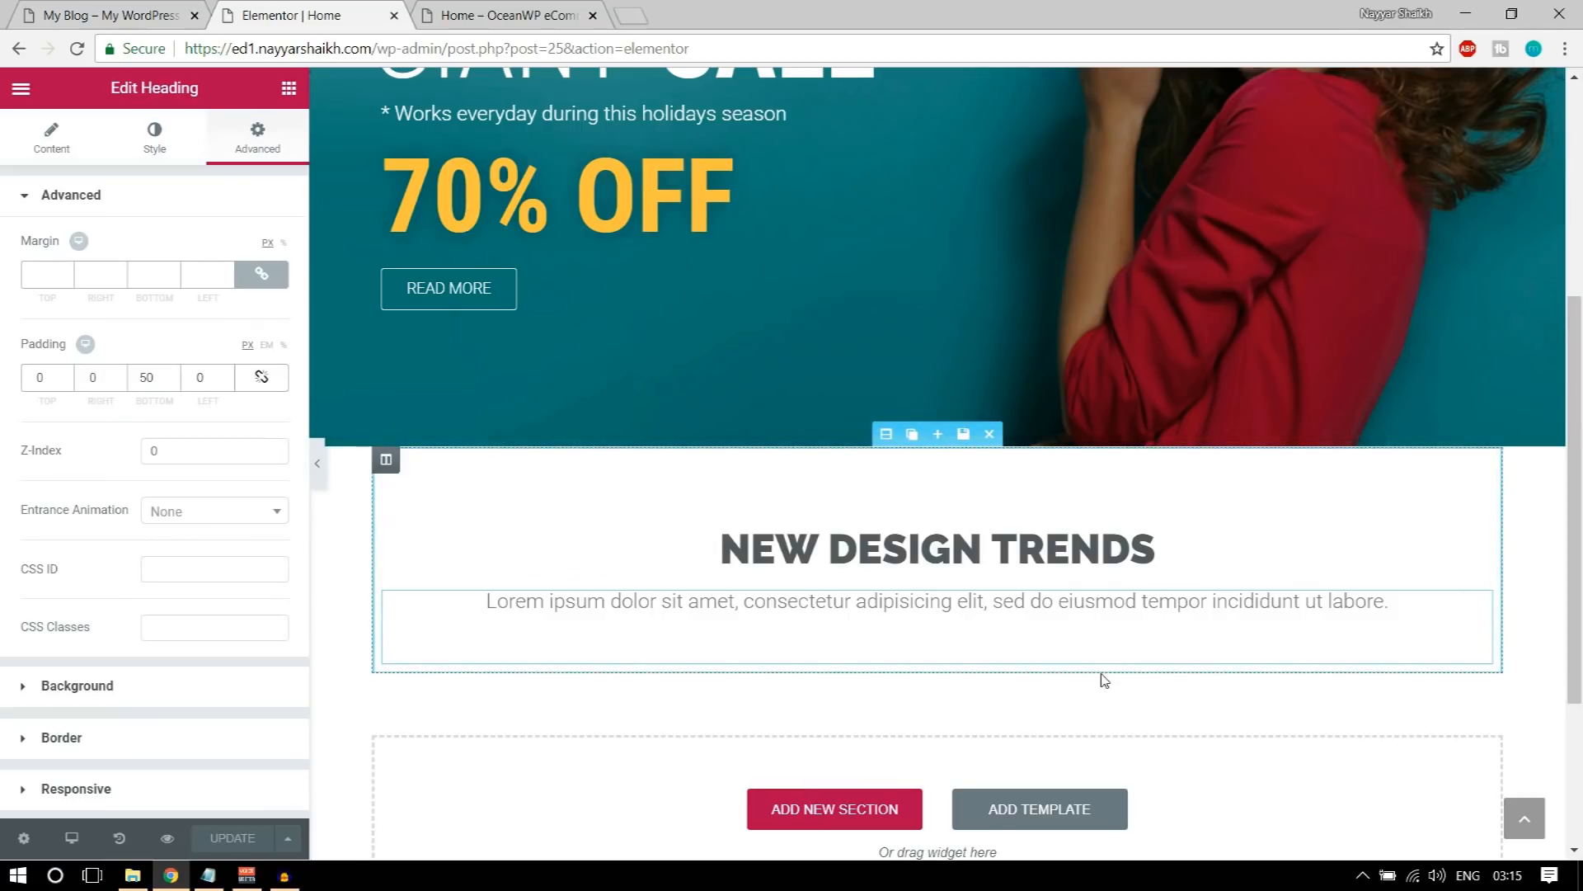
Step: Add a Columns inner section below the Lorem ipsum subtitle and duplicate its columns to make four, matching the demo layout
key(ctrl+1)
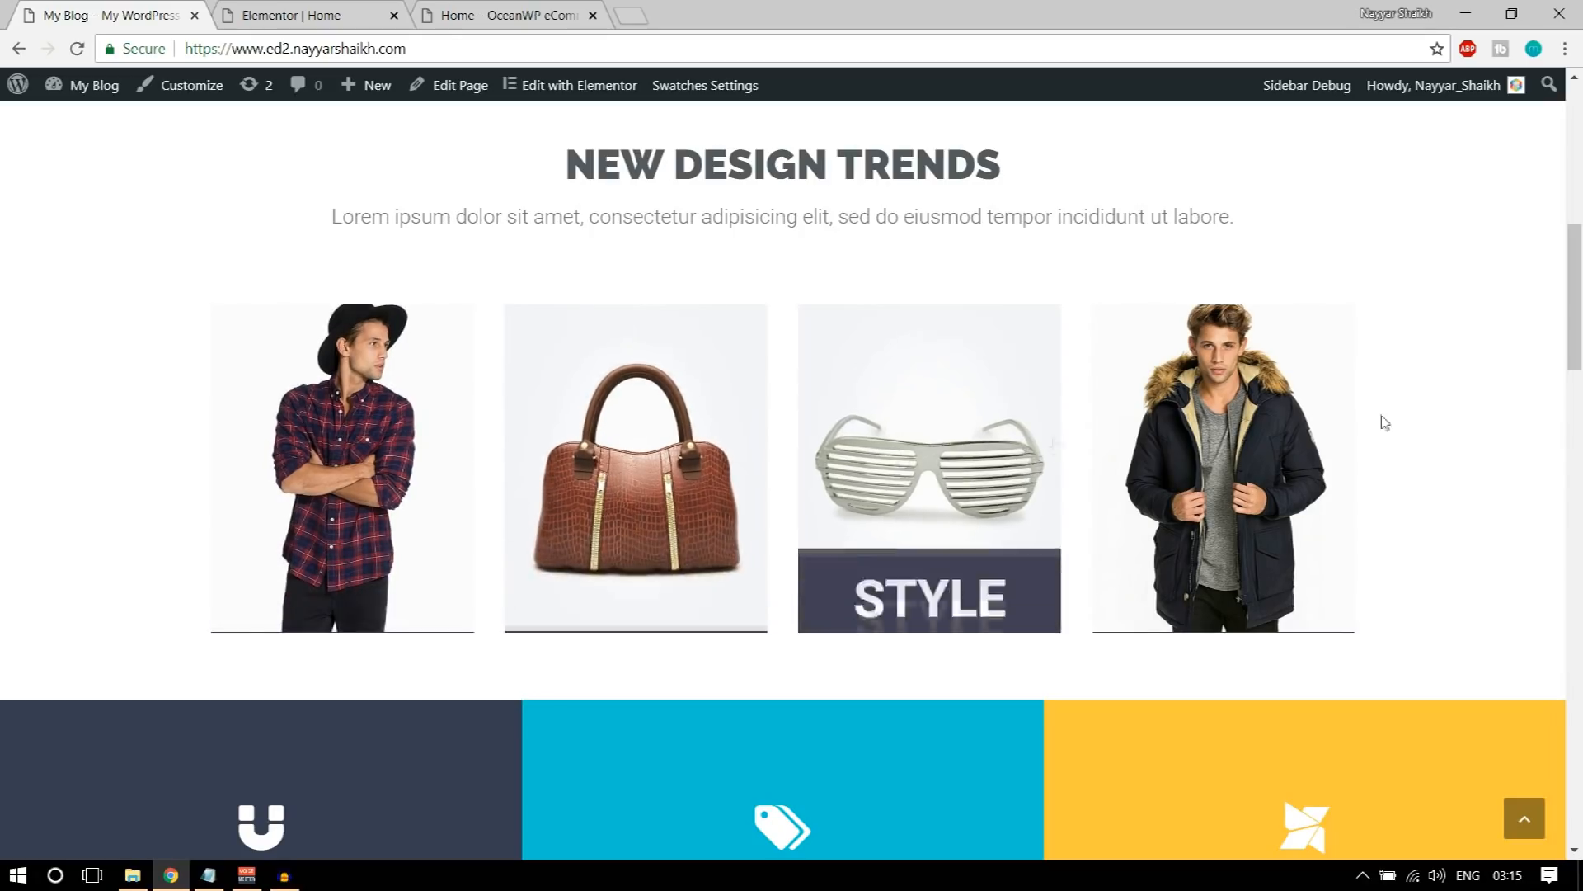
click(406, 20)
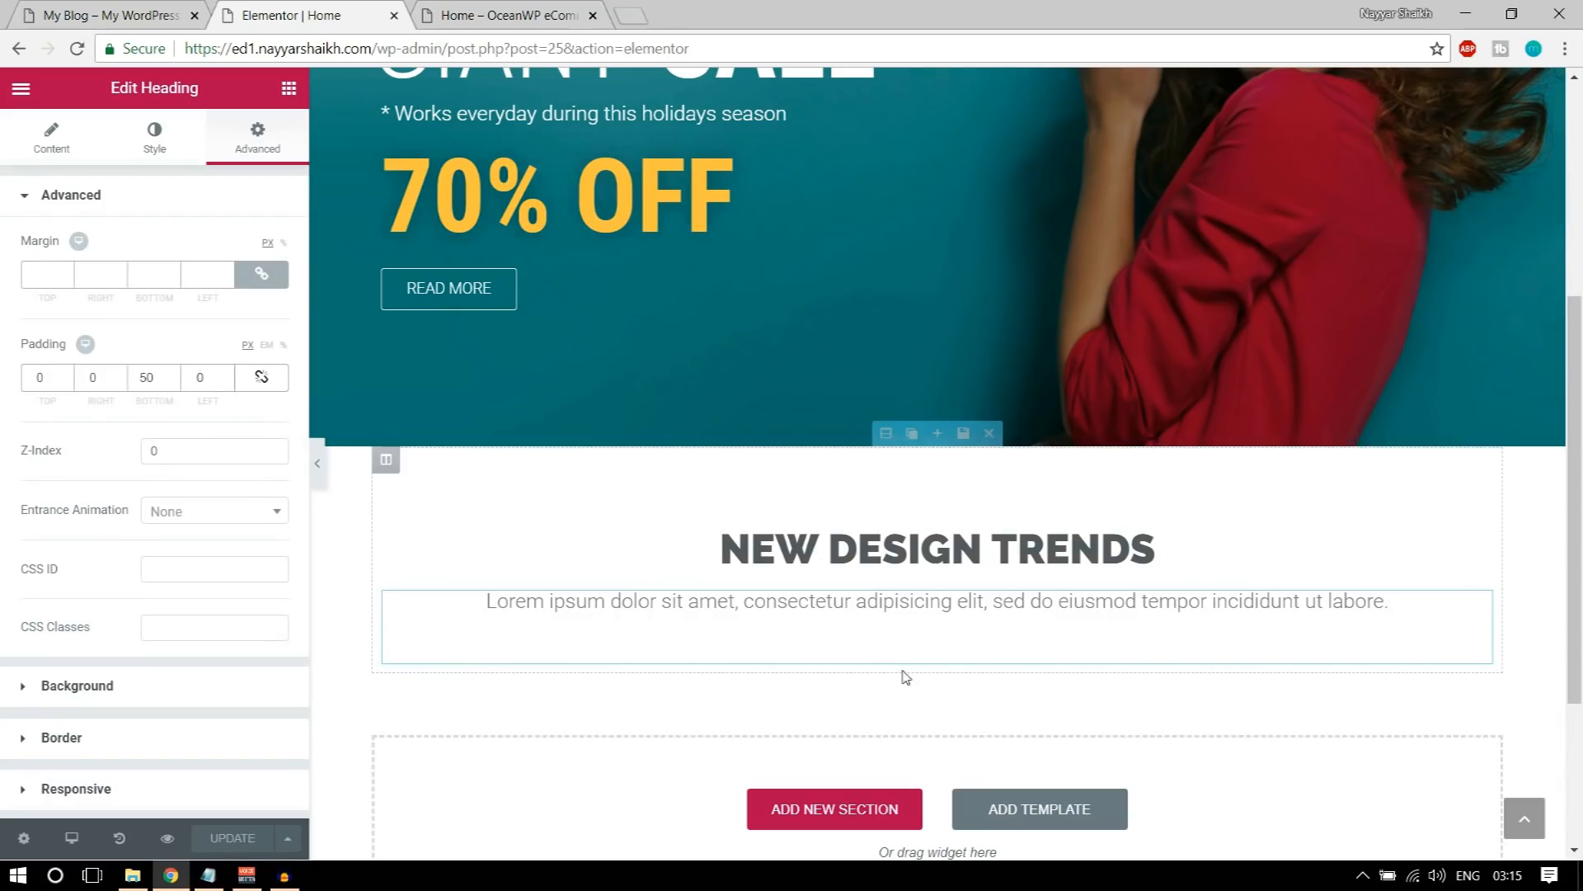
click(289, 89)
drag(71, 240, 858, 644)
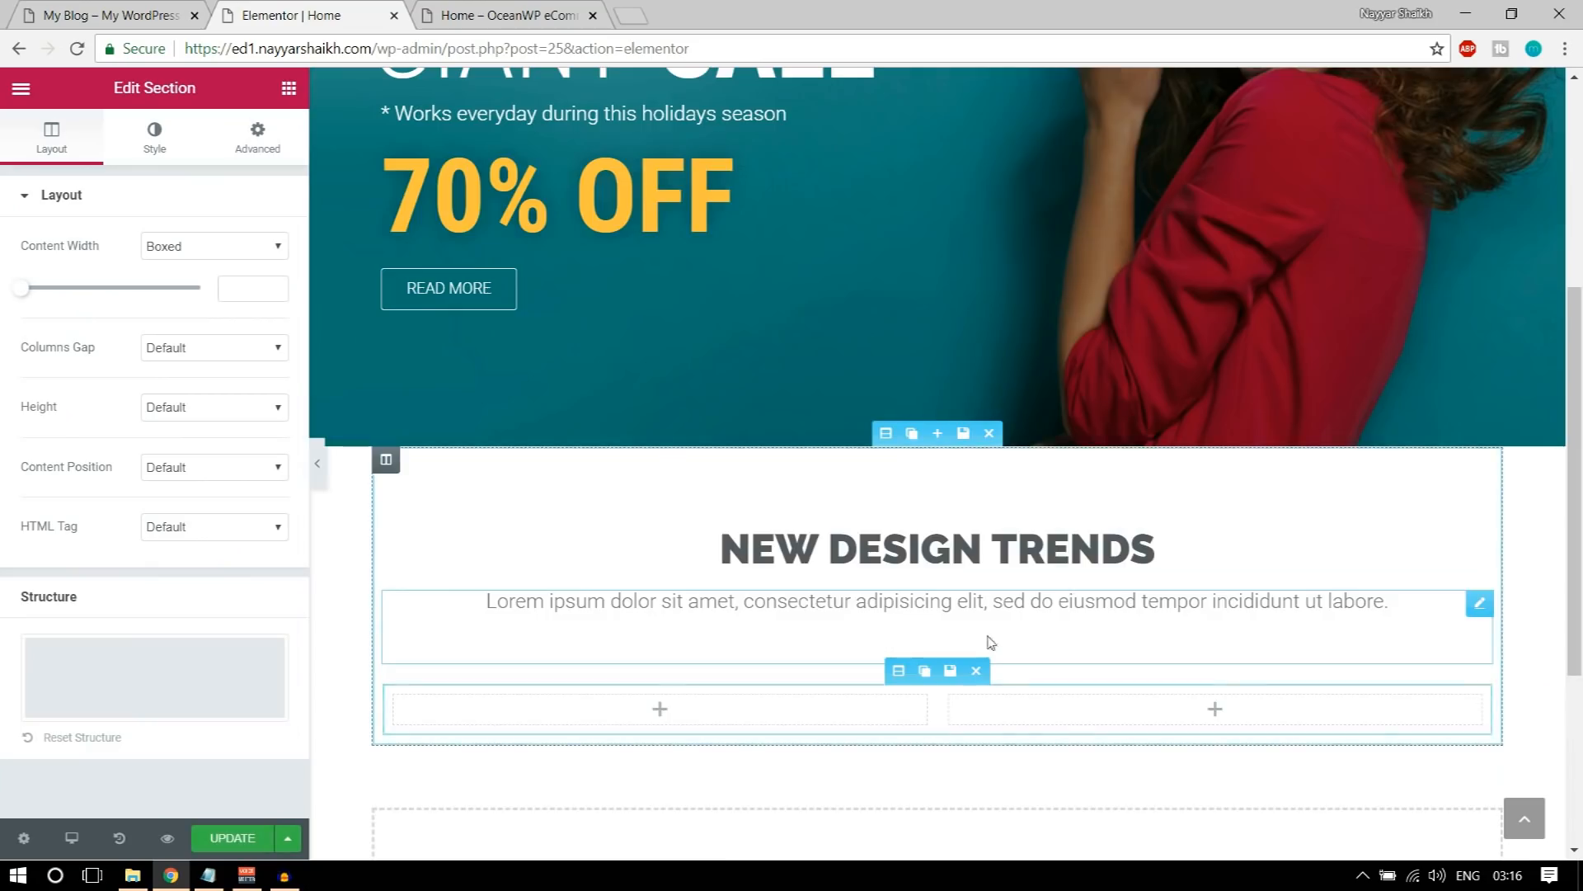
scroll(859, 644, down, 3)
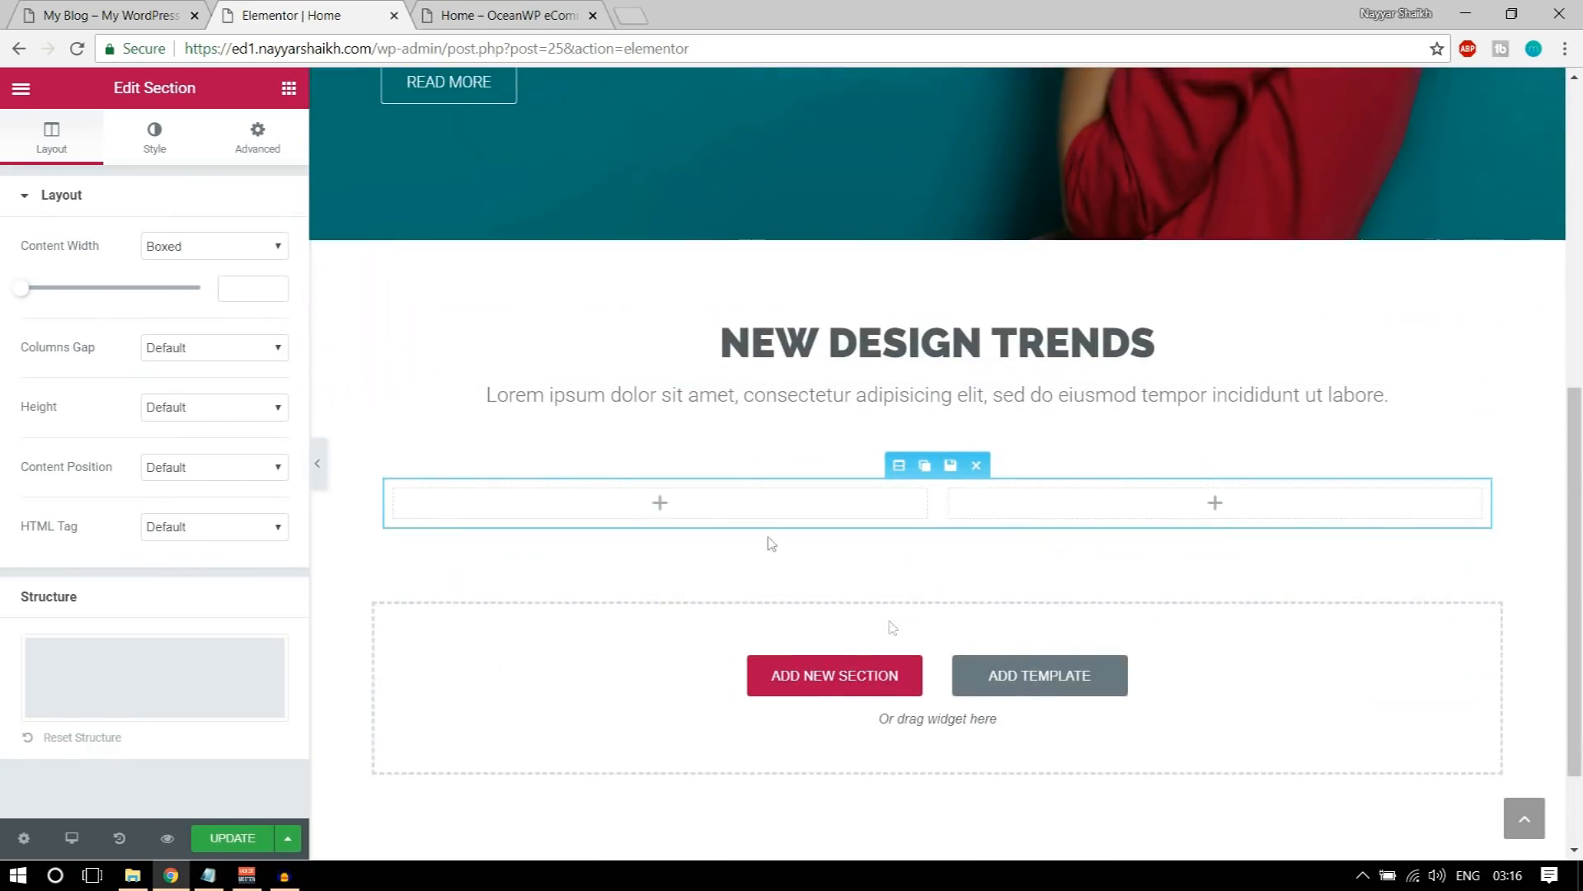
click(422, 492)
click(422, 492)
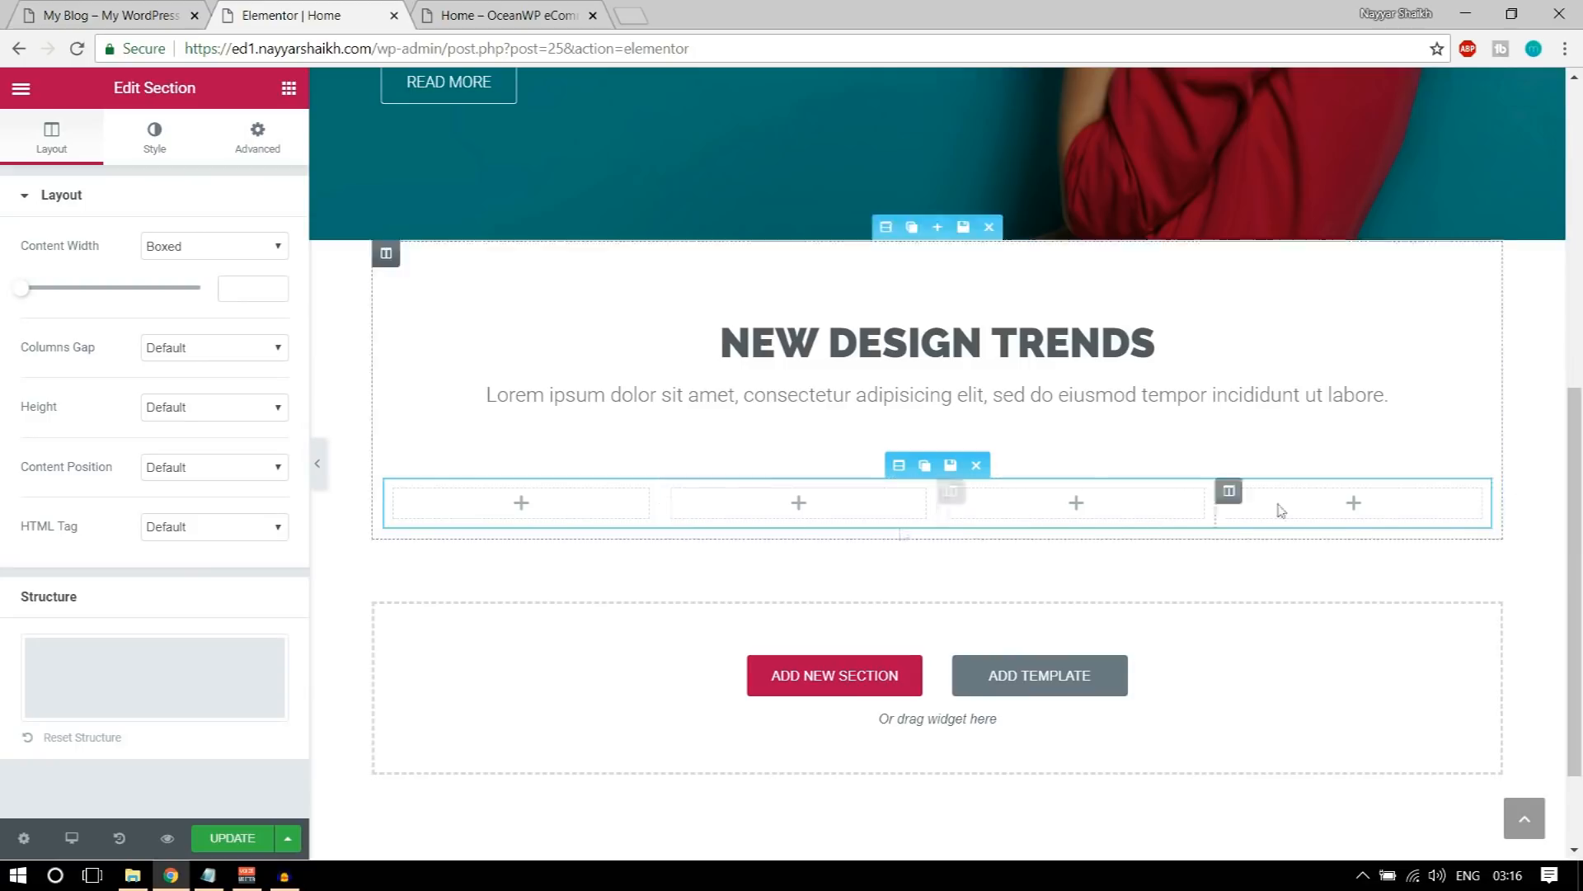
Step: Find the Premium Banner widget under Premium Addons and place it in the first of the four columns
click(288, 88)
scroll(222, 412, down, 10)
scroll(221, 505, down, 15)
scroll(219, 506, down, 5)
scroll(165, 453, up, 2)
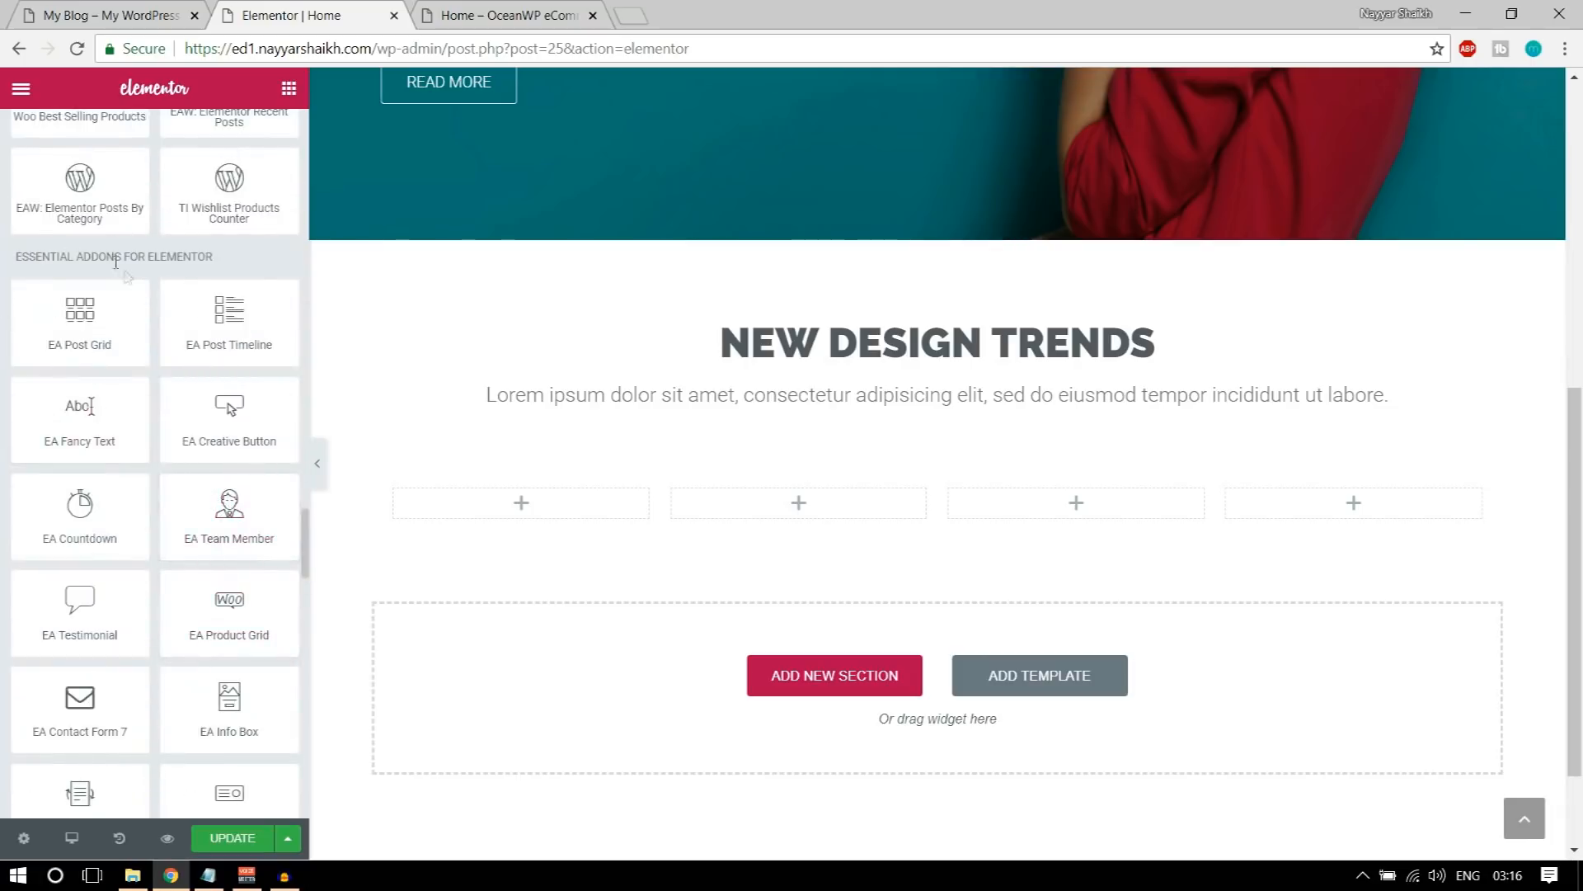
scroll(203, 404, down, 12)
scroll(203, 405, down, 3)
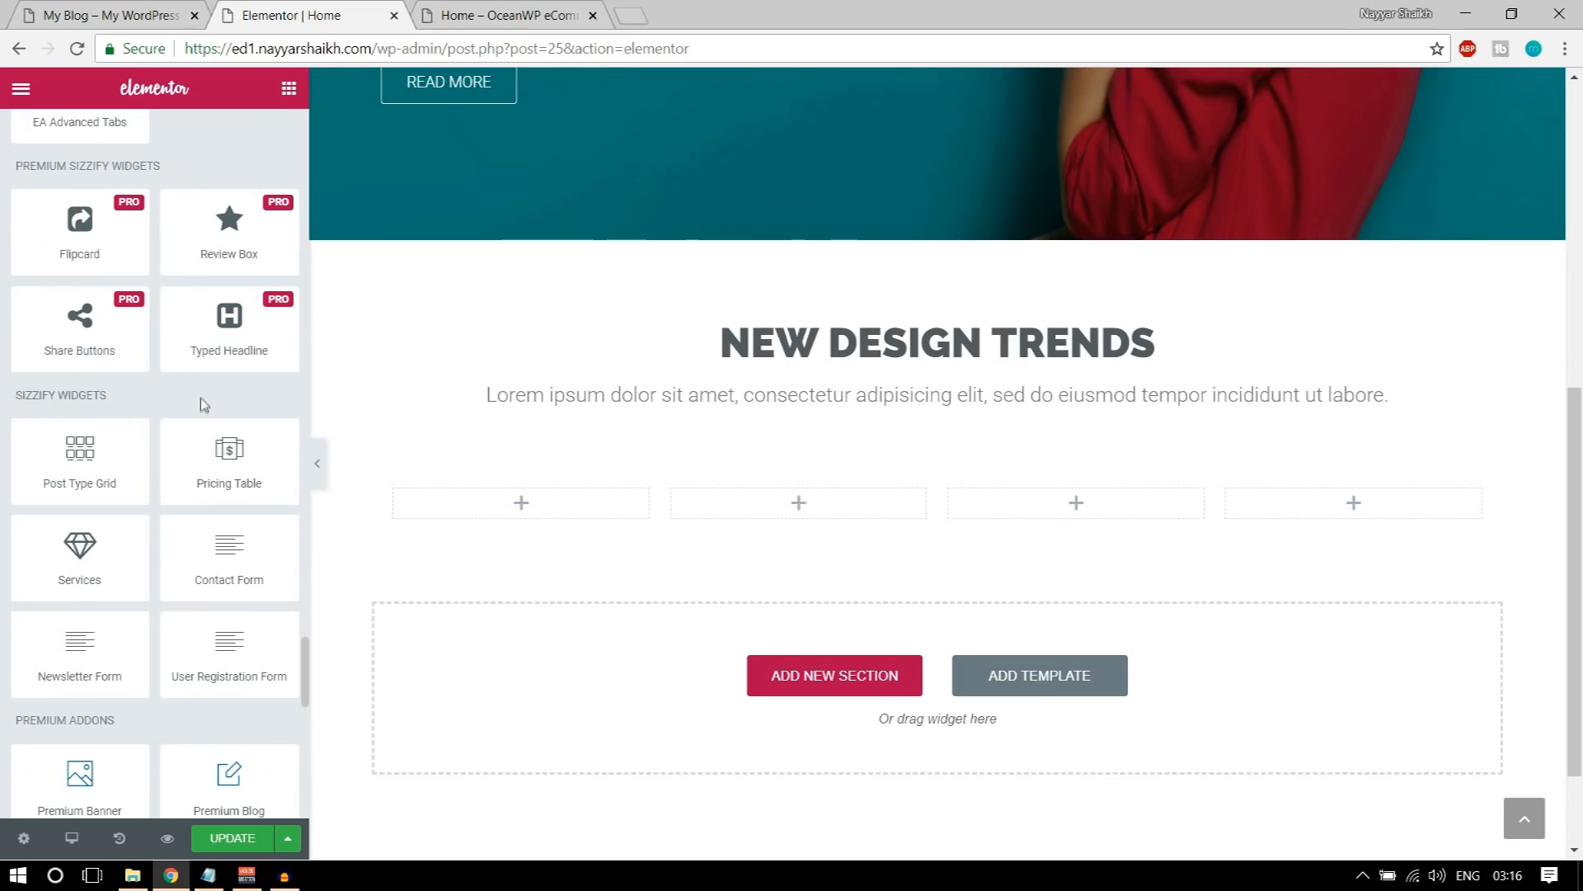
scroll(157, 437, down, 6)
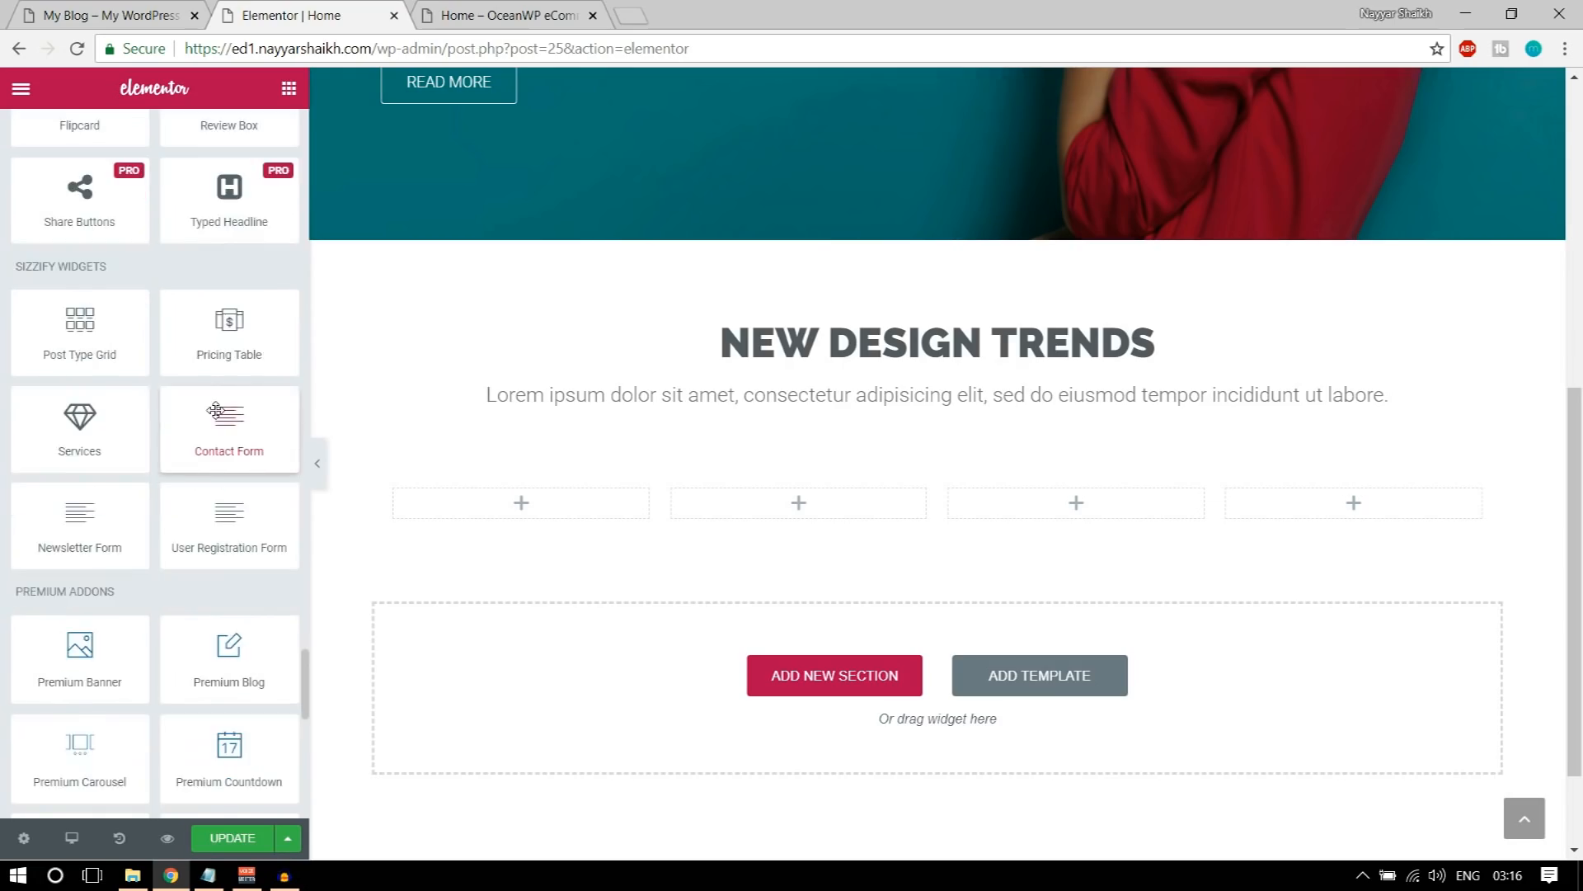
drag(94, 203, 7, 211)
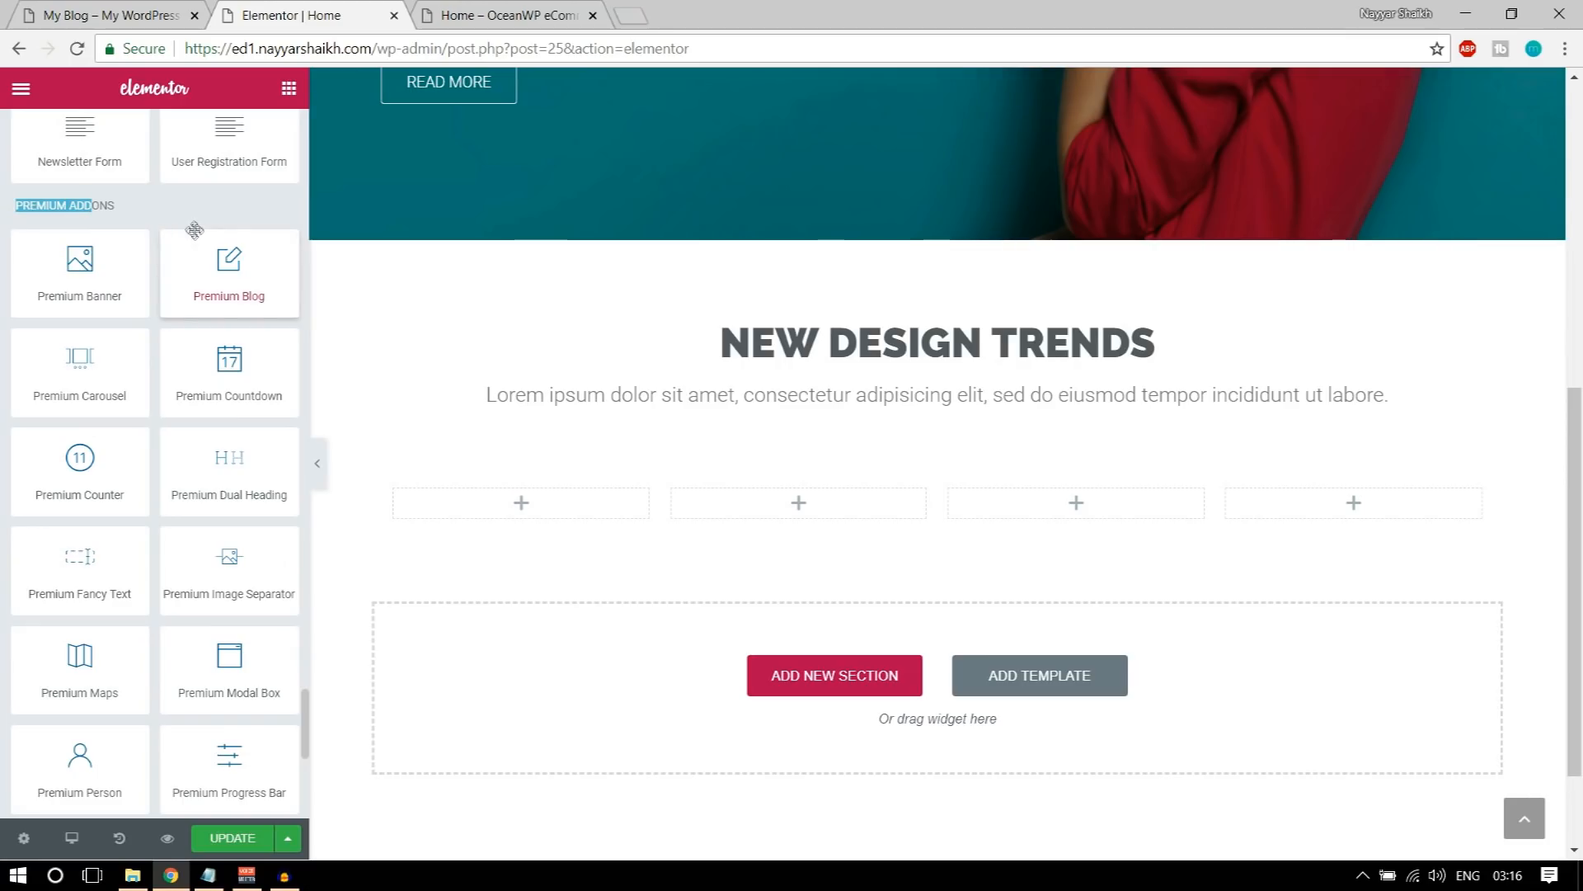
drag(56, 280, 530, 514)
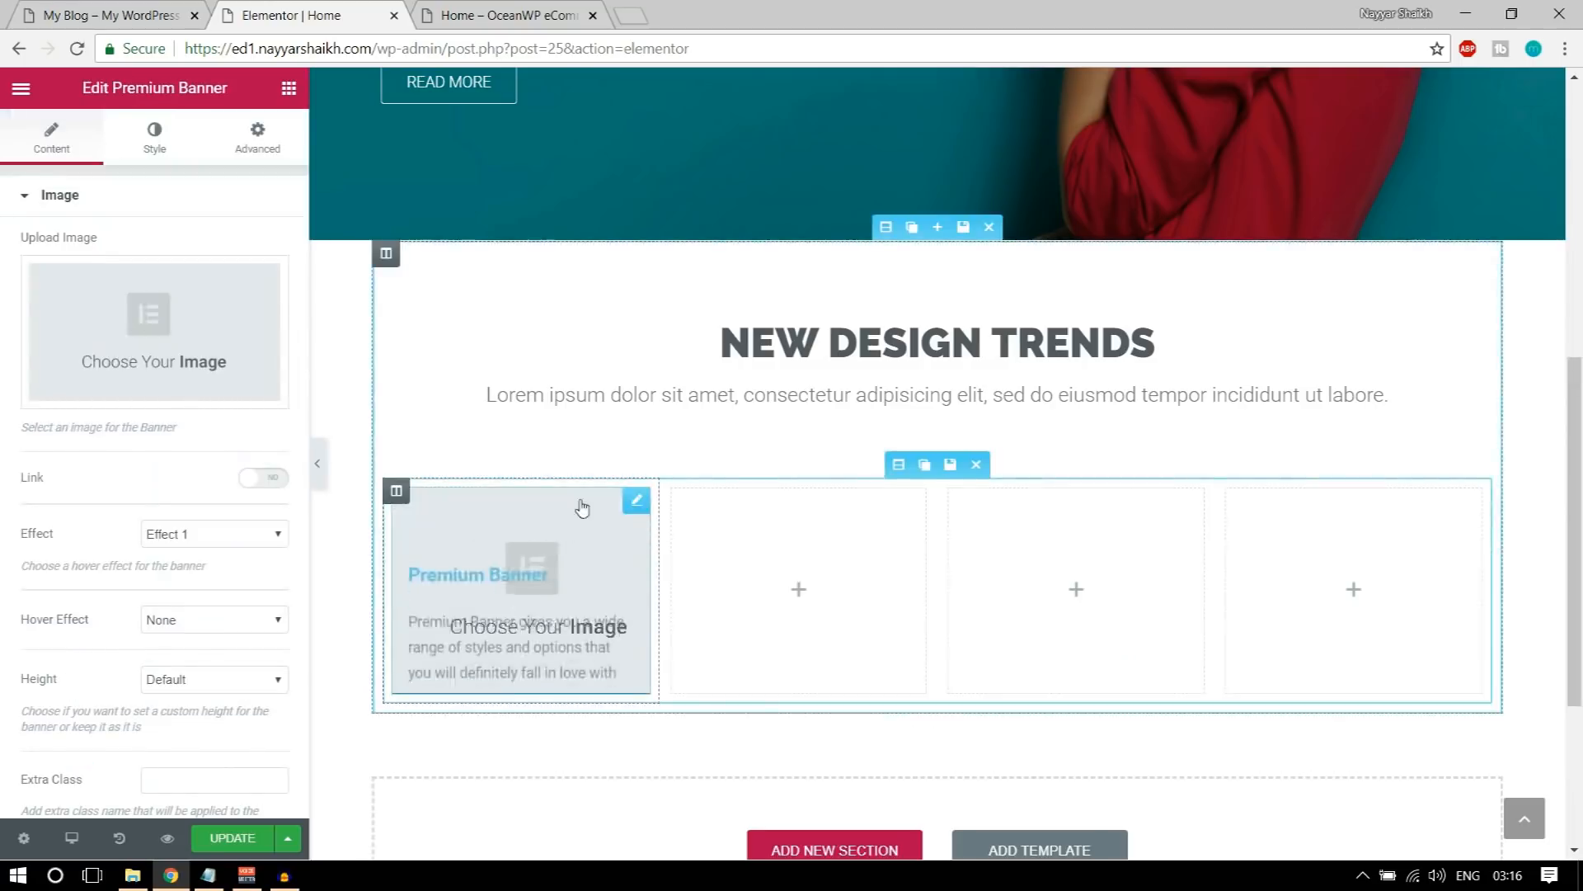
Step: Upload the plaid shirt image 6_1-5-thegem-product-catalog and insert it as the banner's image
click(164, 323)
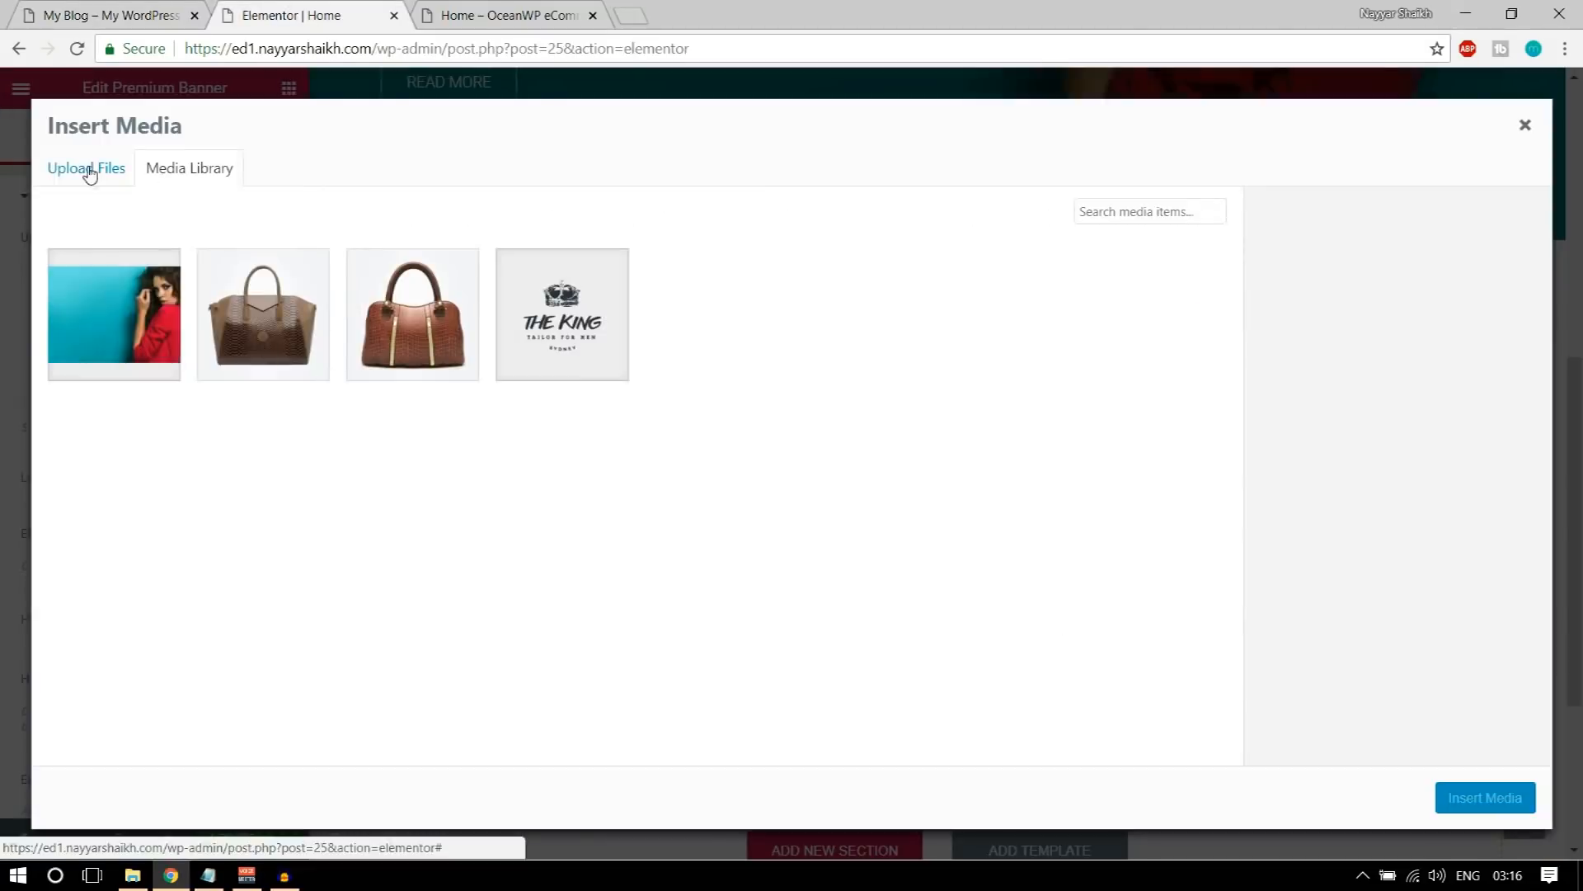
click(87, 168)
click(789, 462)
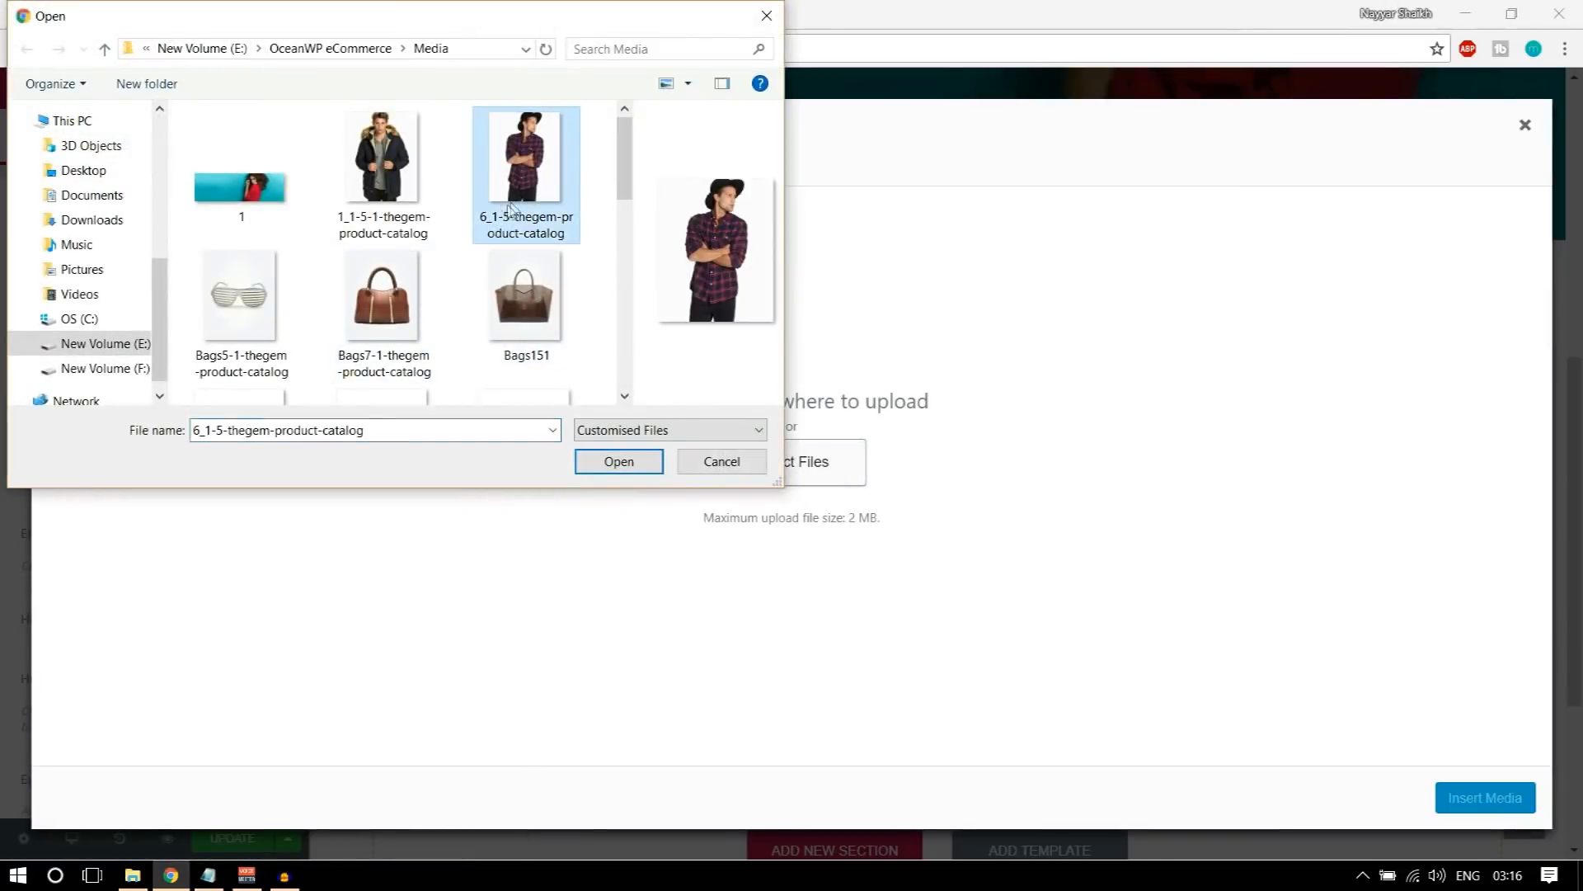
click(597, 460)
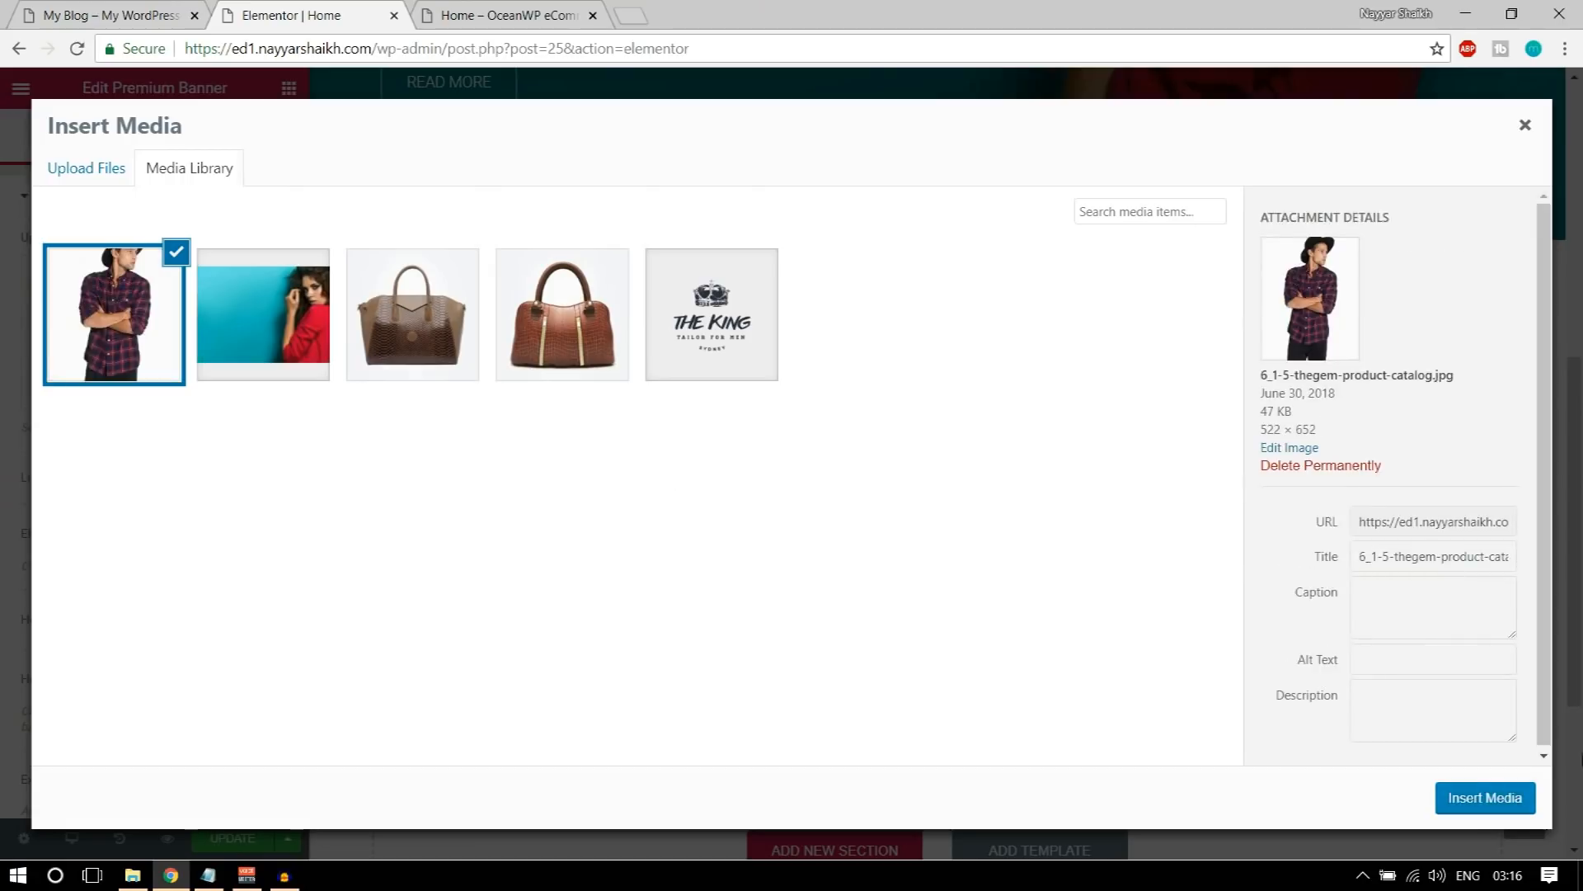
click(1487, 804)
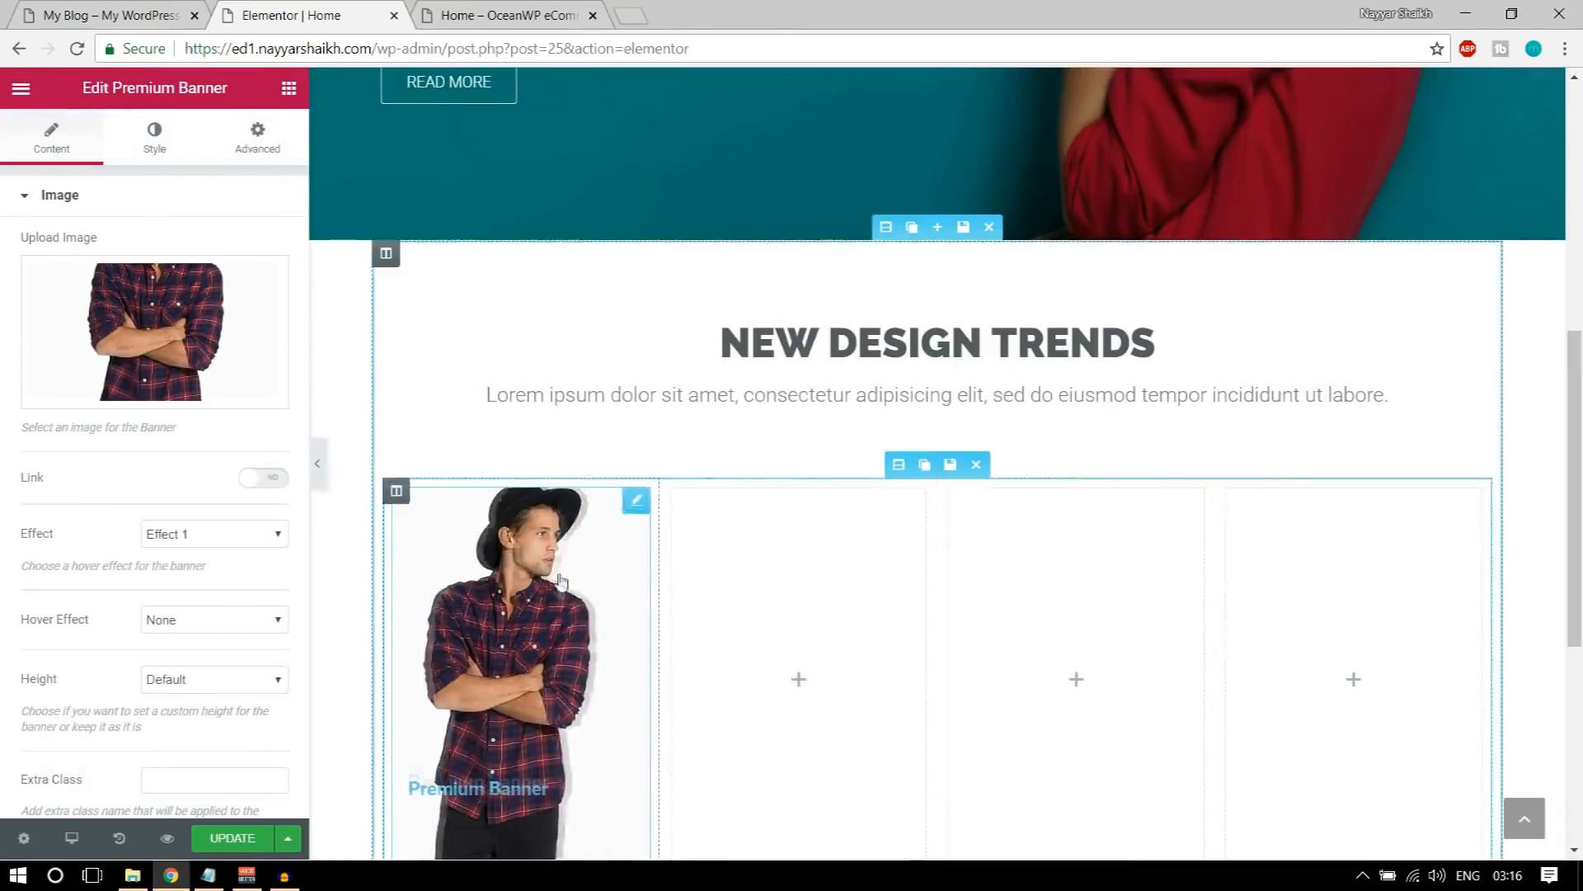
Step: Compare the banner with the SHIRTS banner on the demo home page and set its effect to Effect 2
scroll(559, 585, down, 3)
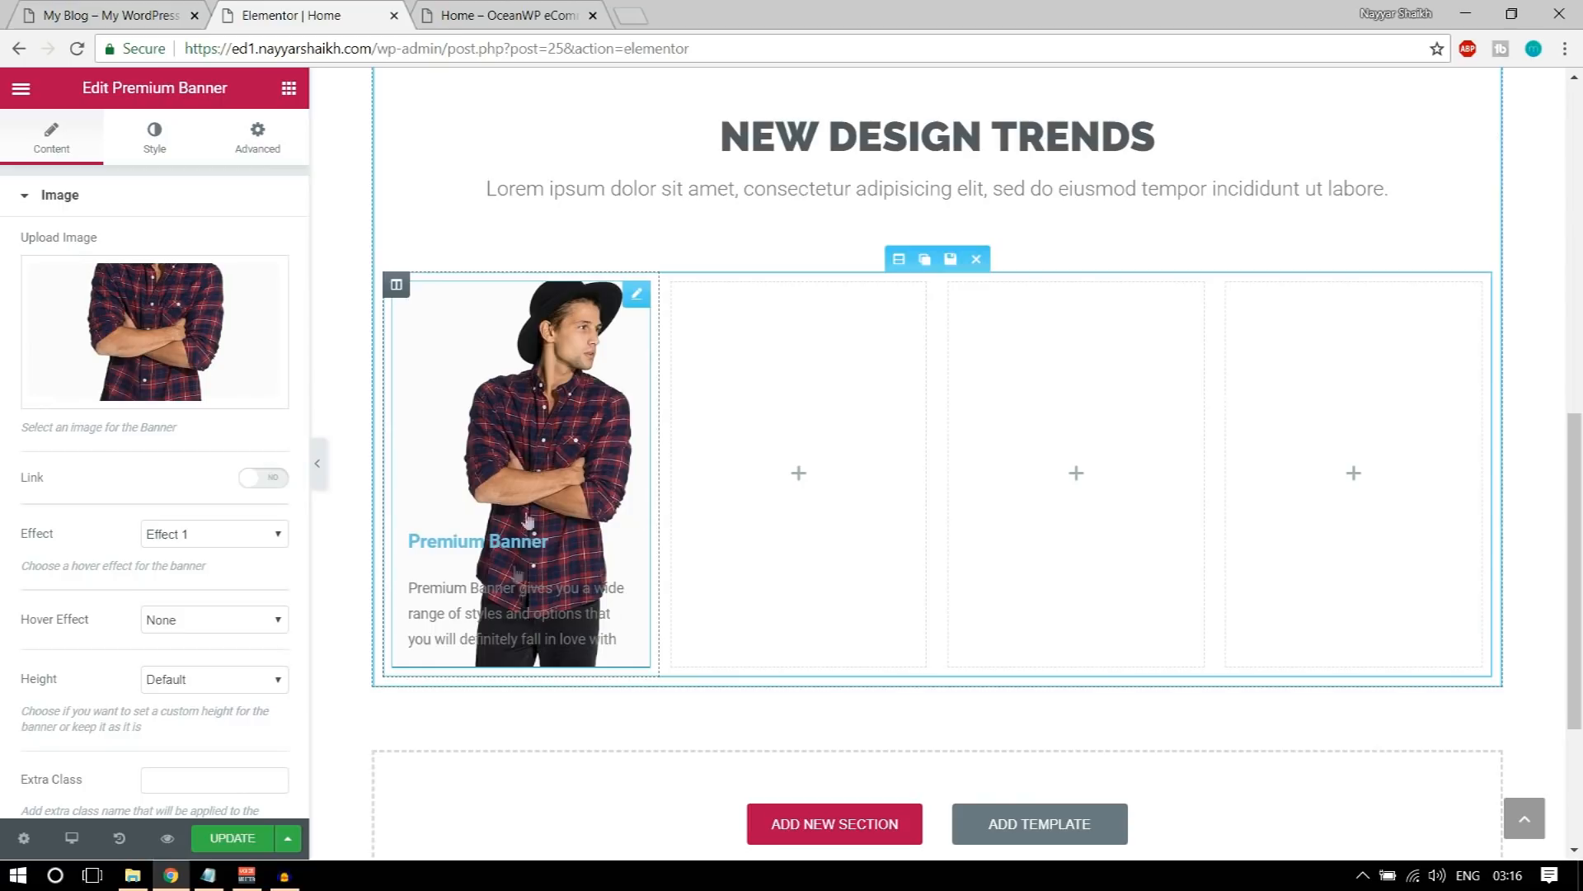
click(111, 16)
mouse_move(404, 429)
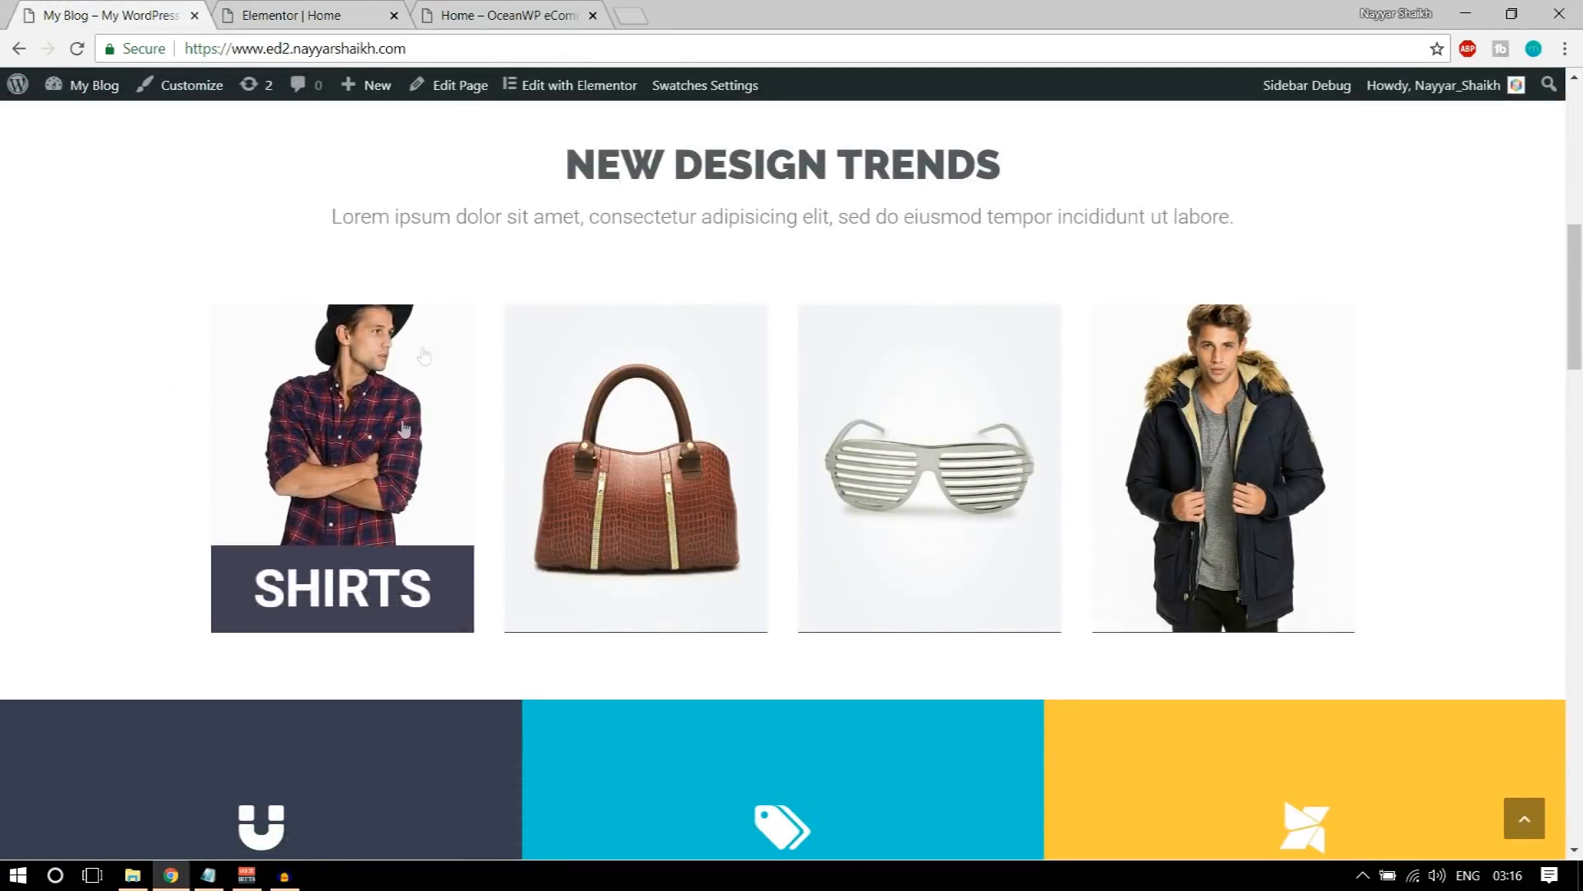
click(330, 15)
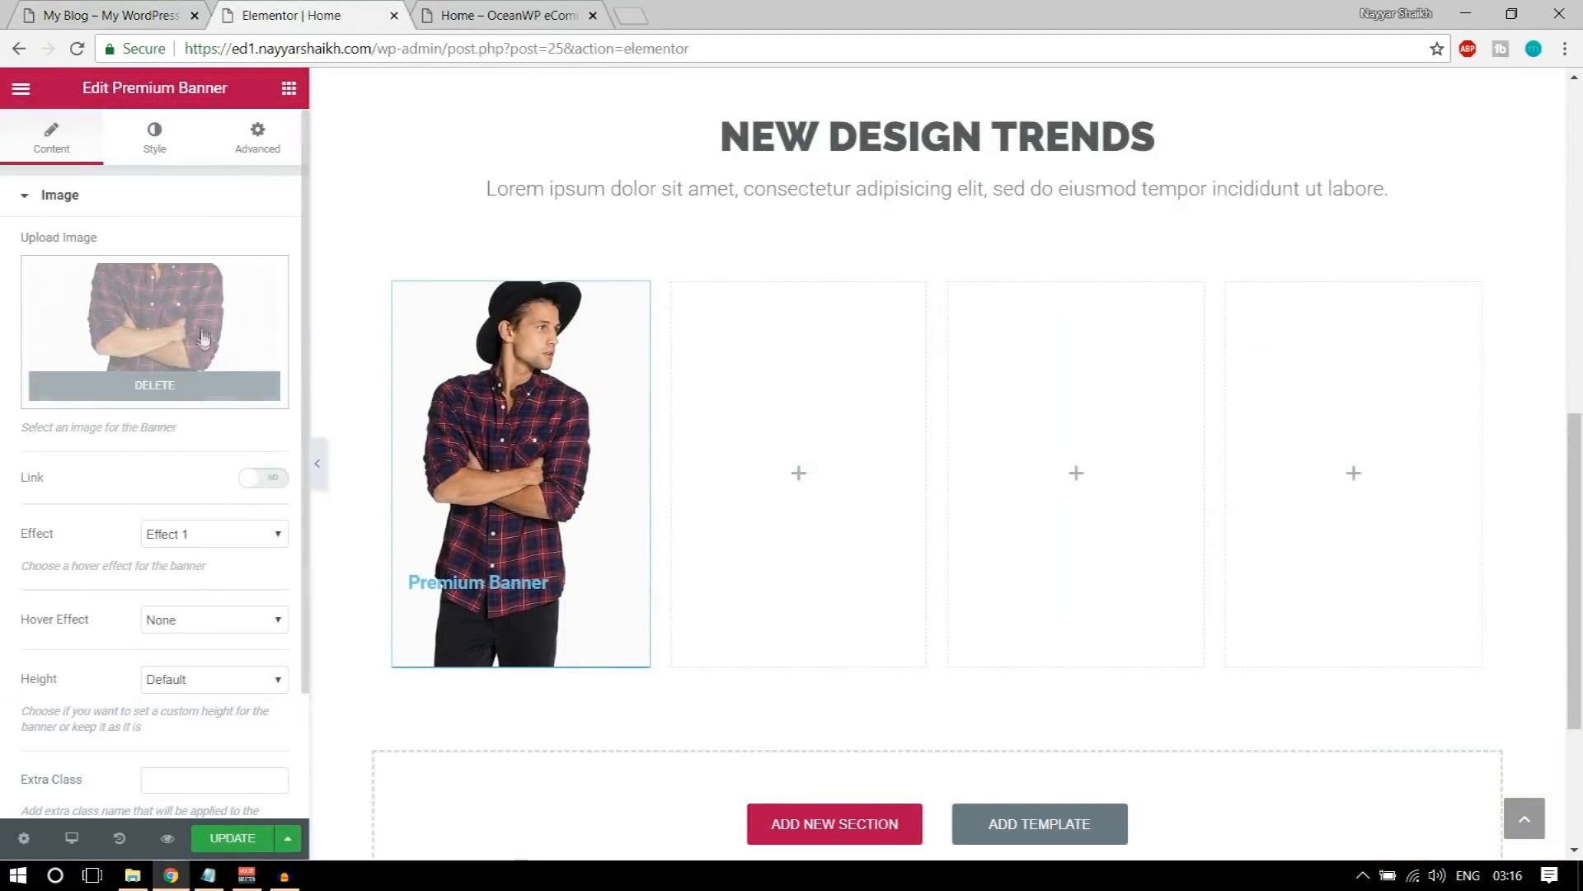
scroll(235, 486, down, 2)
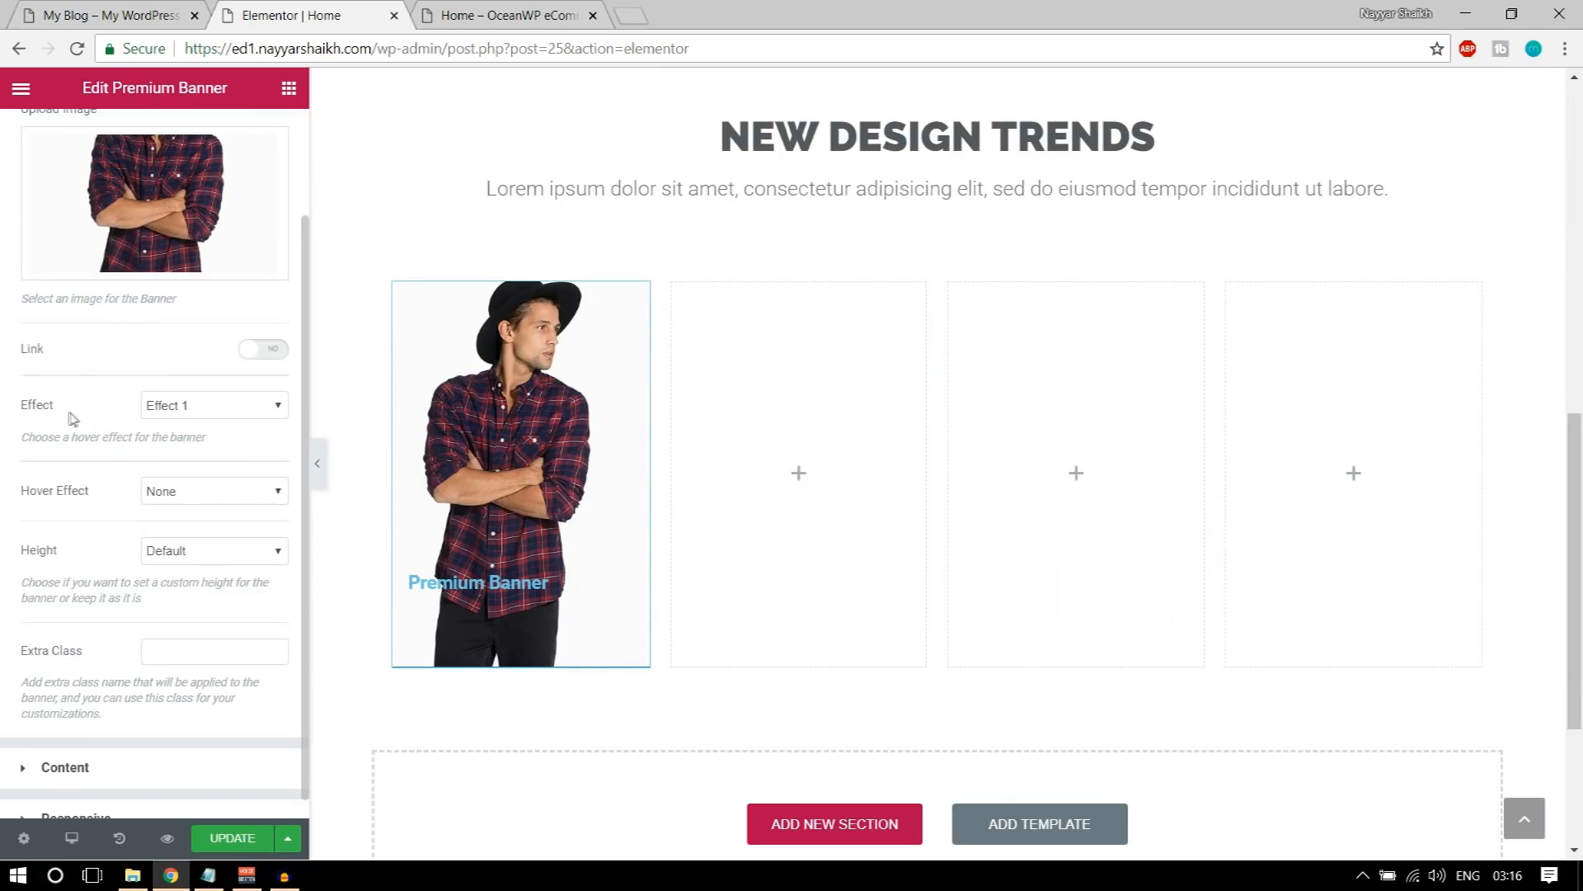
click(189, 410)
click(200, 445)
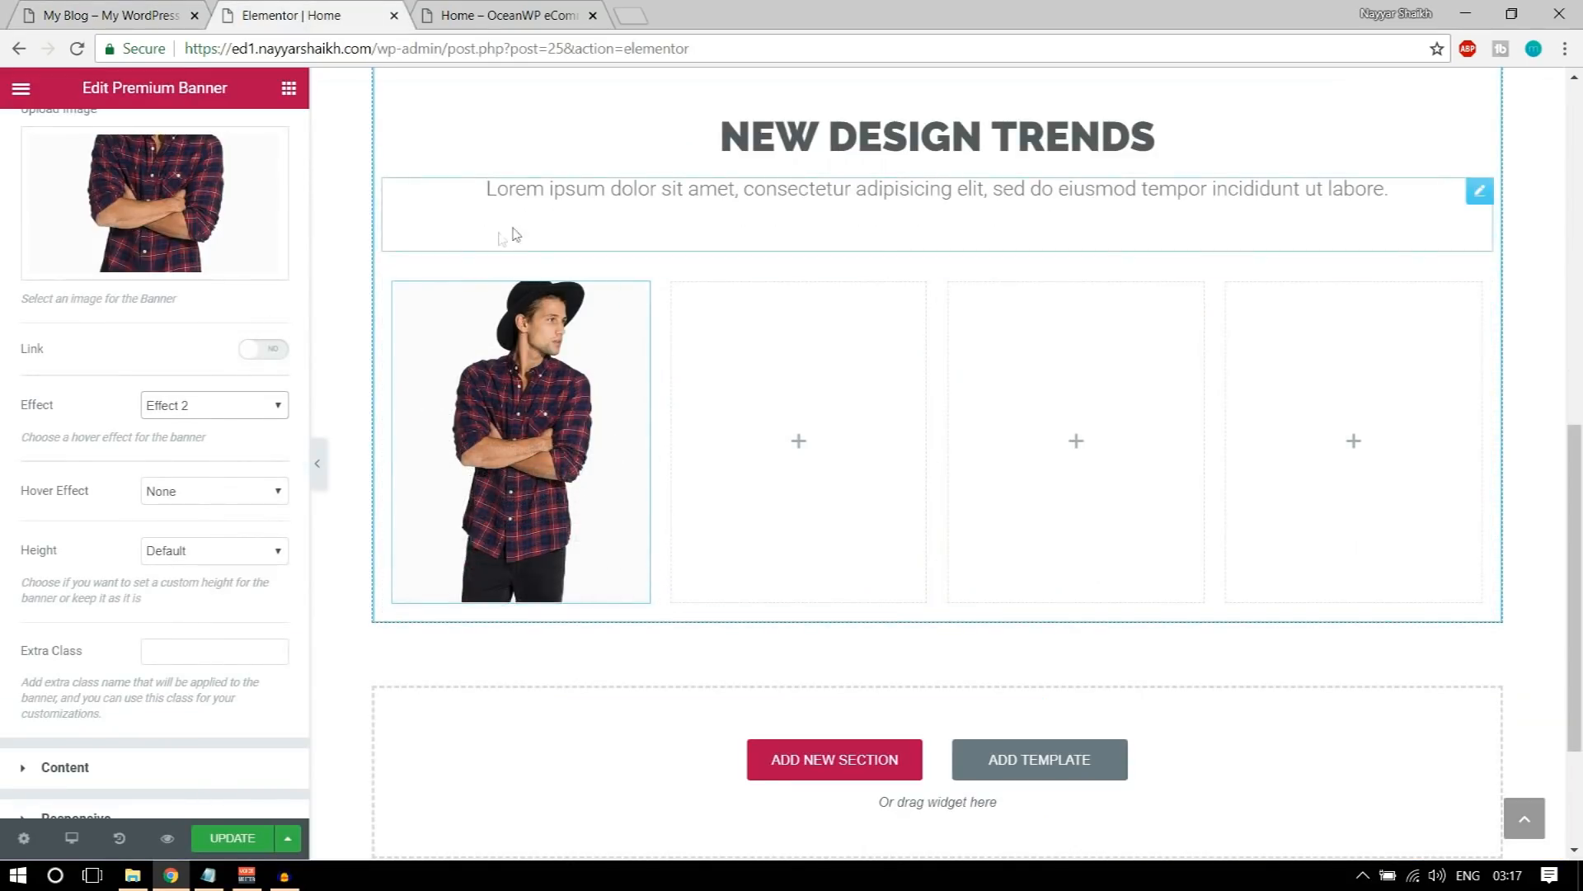
Step: Set the banner image's hover effect to Zoom In
scroll(336, 433, down, 1)
click(236, 491)
click(213, 530)
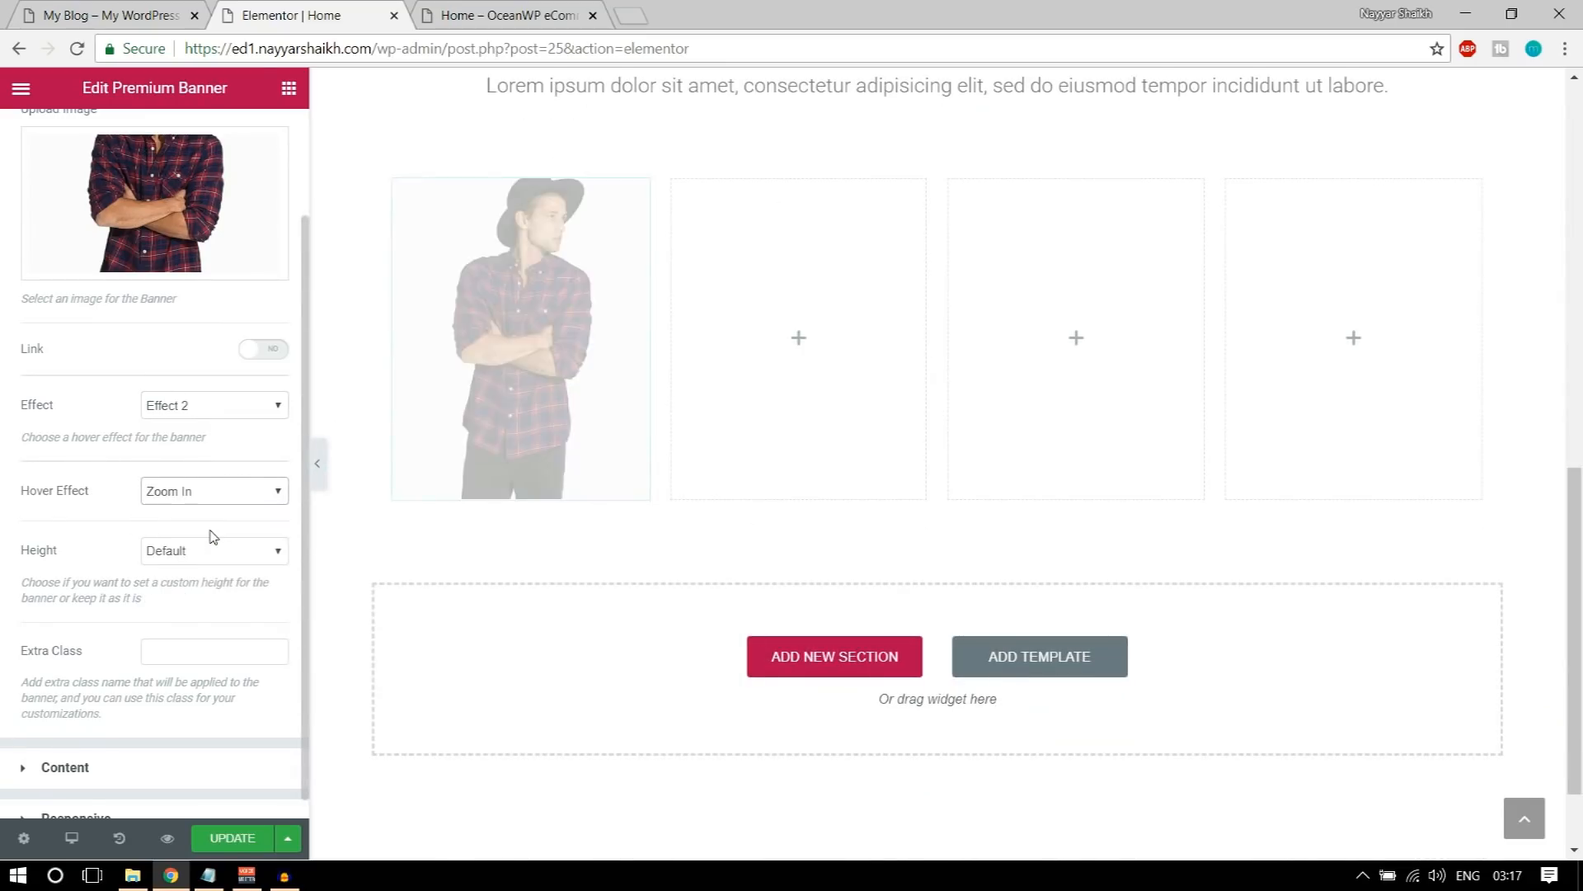
scroll(298, 520, up, 2)
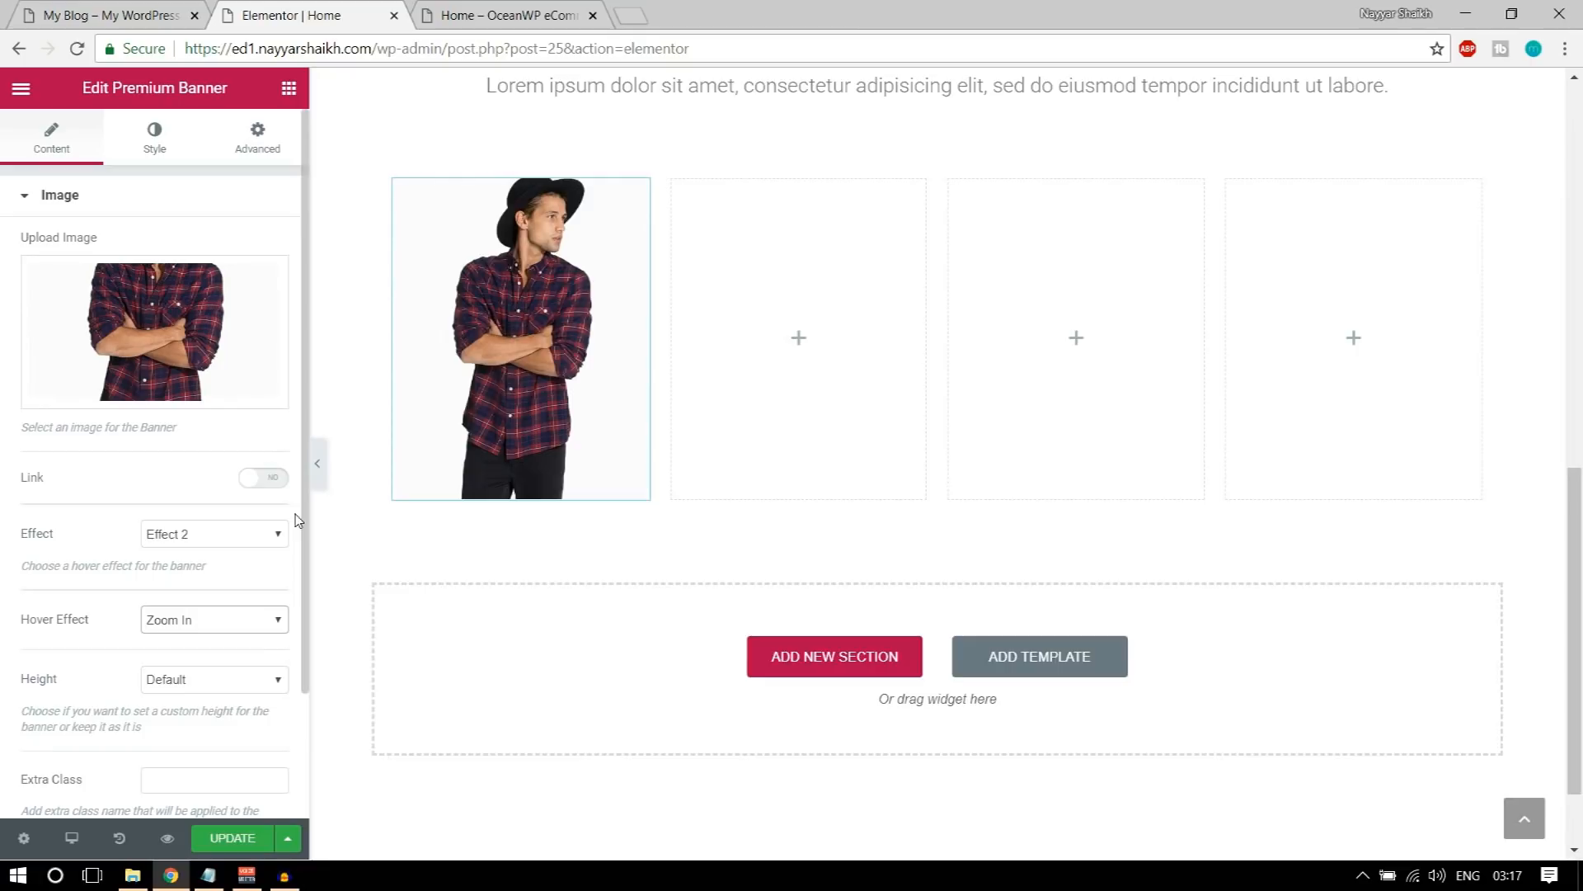
scroll(319, 512, up, 1)
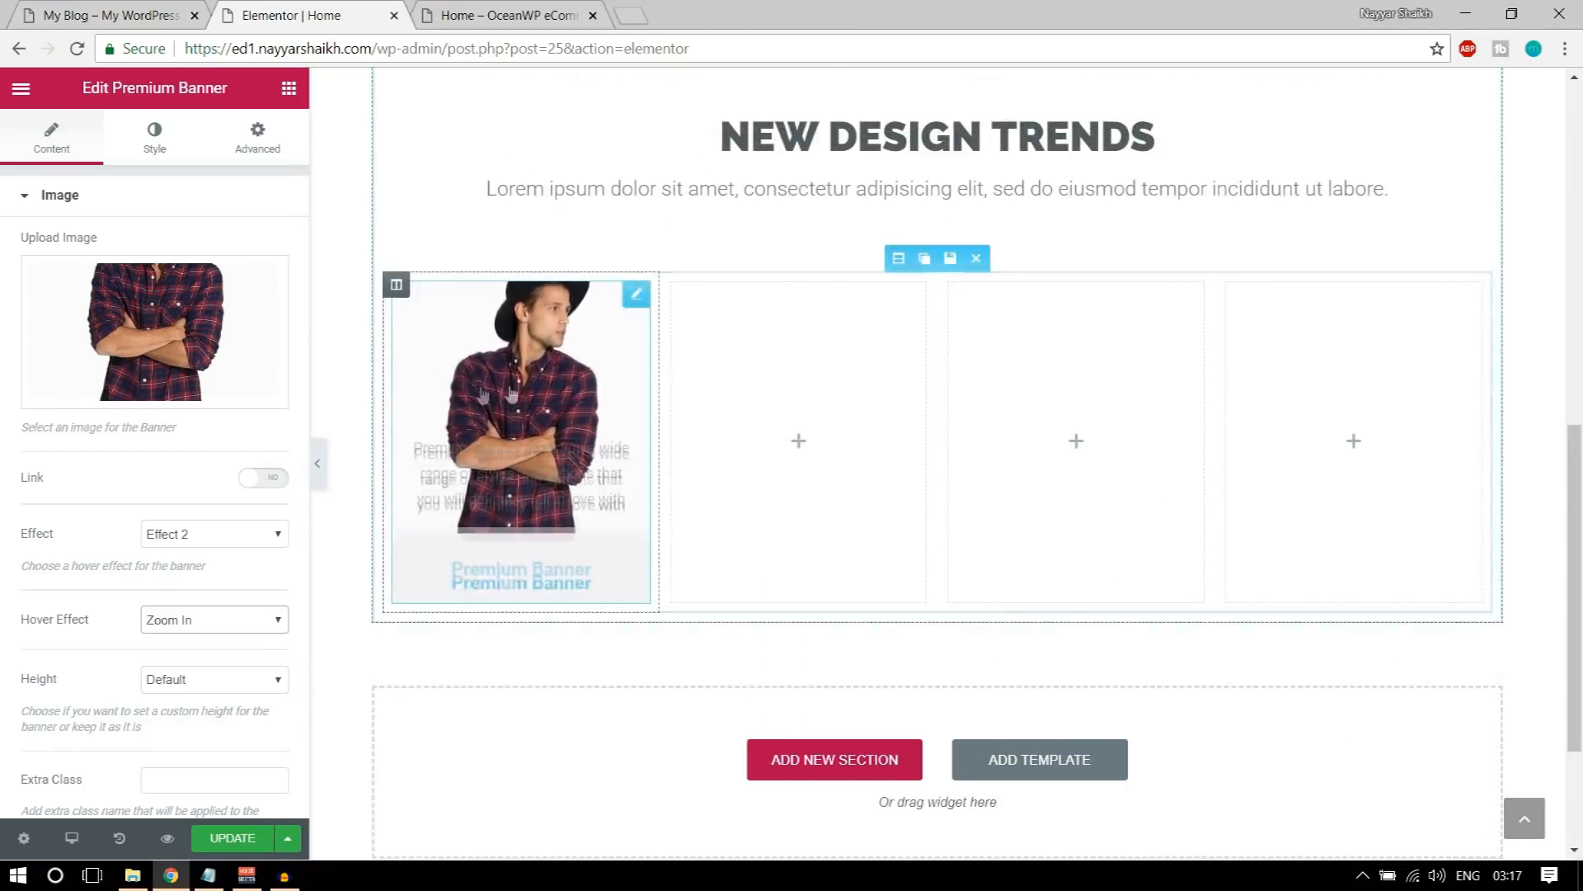
scroll(297, 480, down, 2)
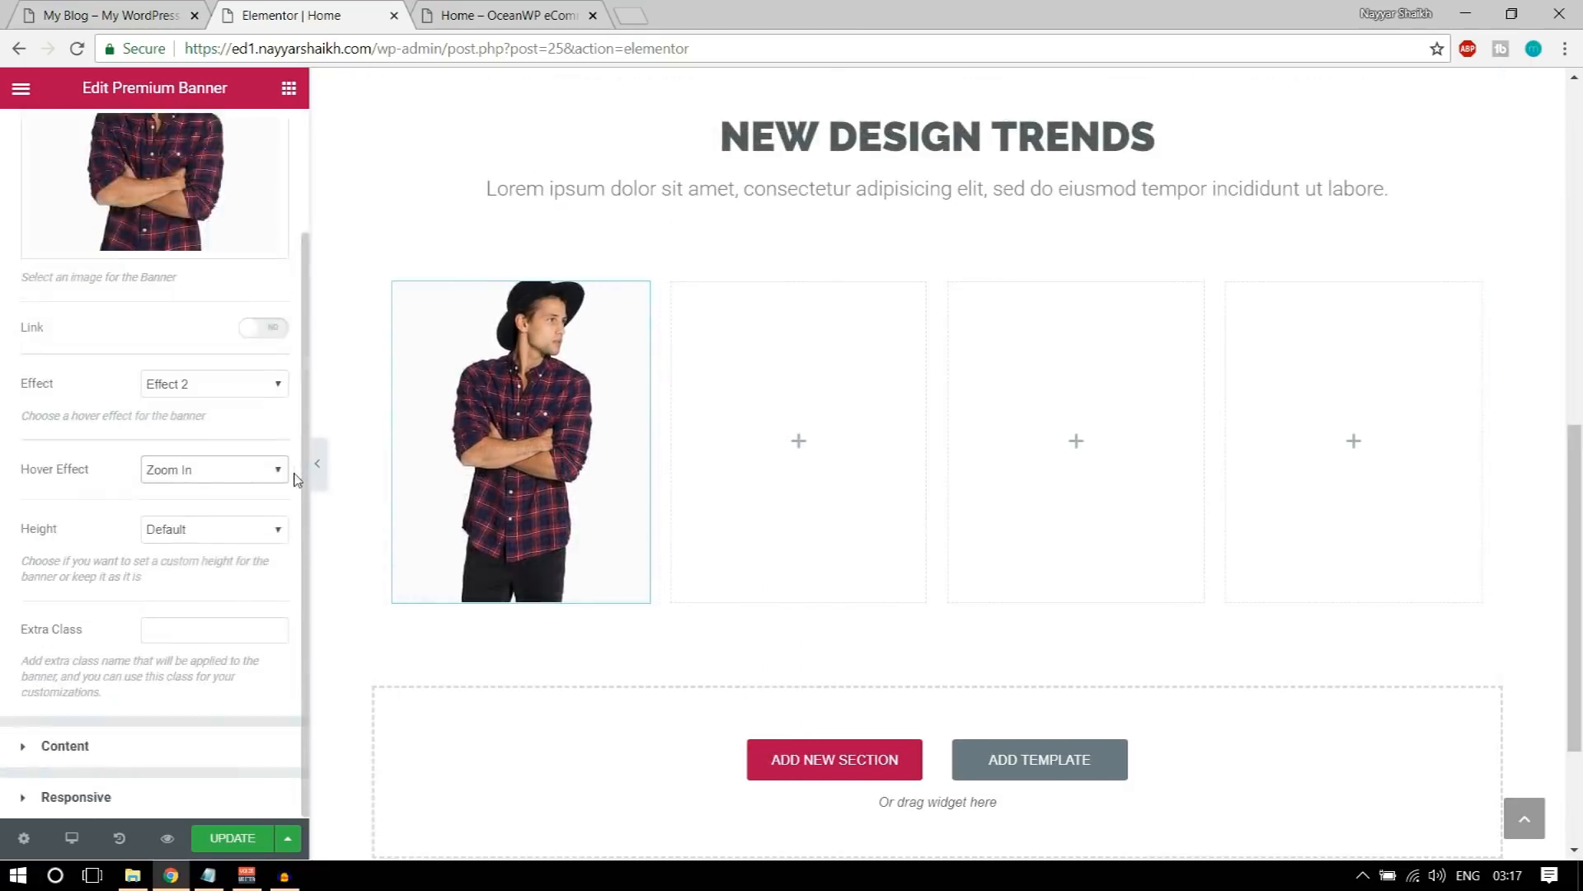
click(219, 530)
click(207, 566)
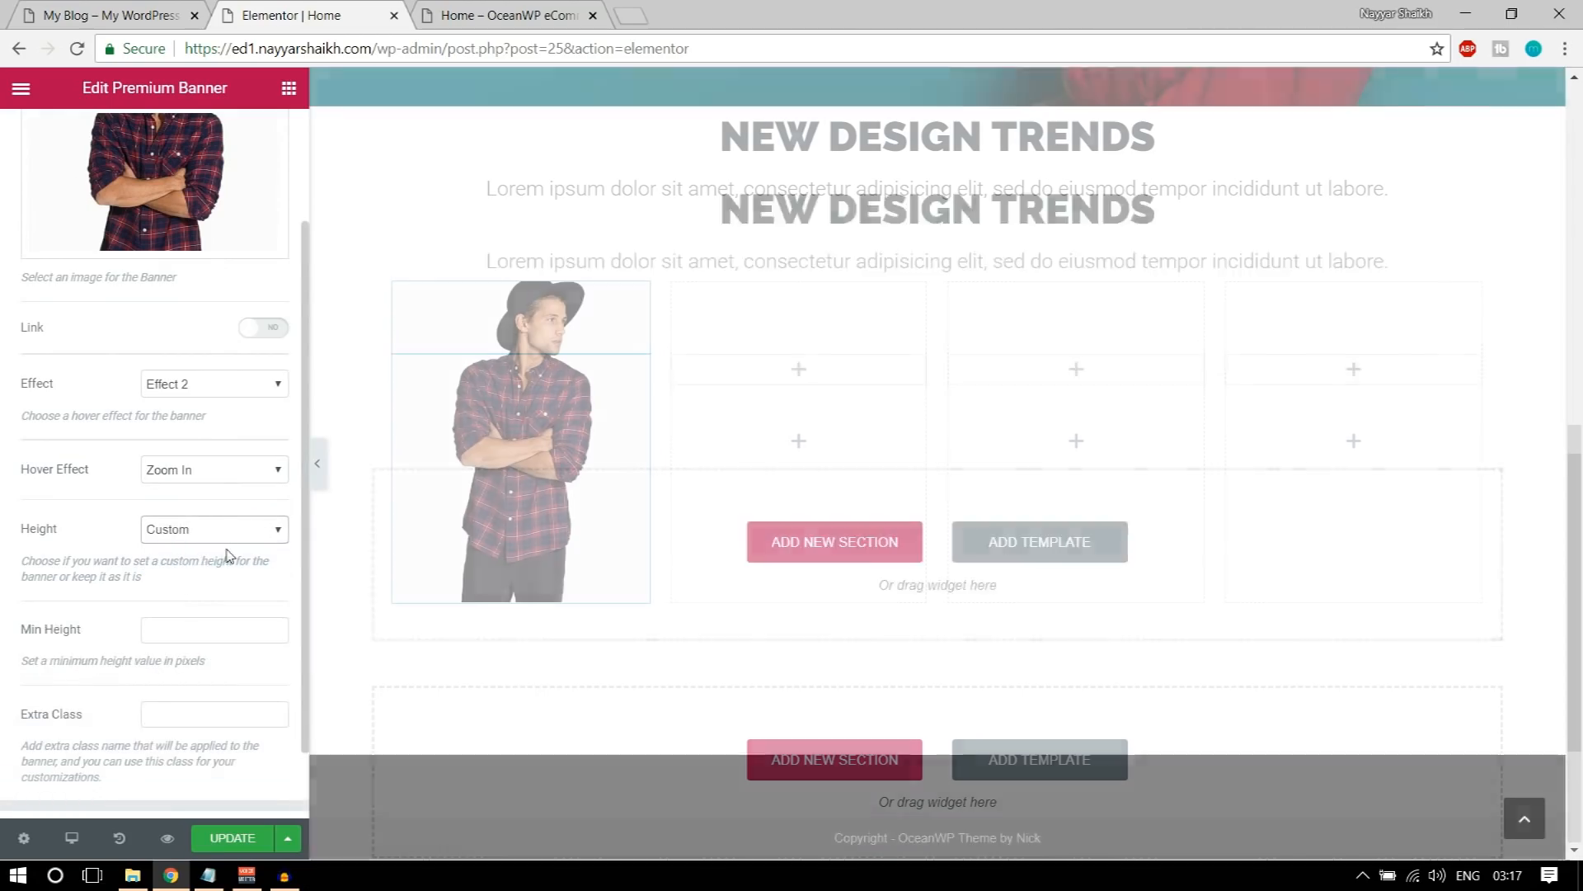
click(211, 529)
click(203, 549)
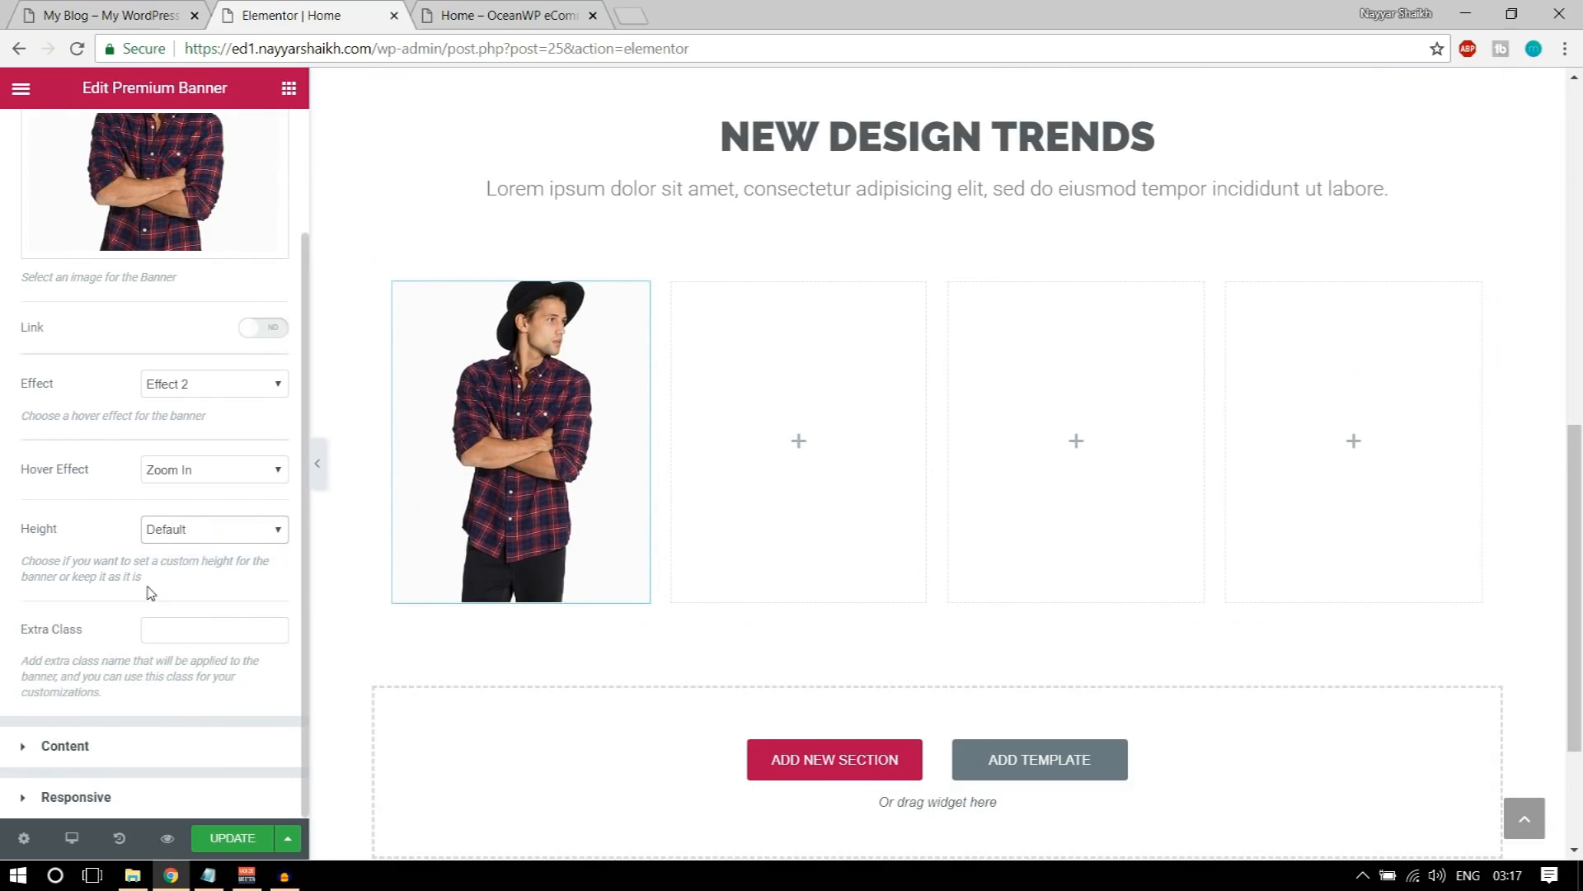
Step: Clear the default description text in the Premium Banner's content settings
click(130, 757)
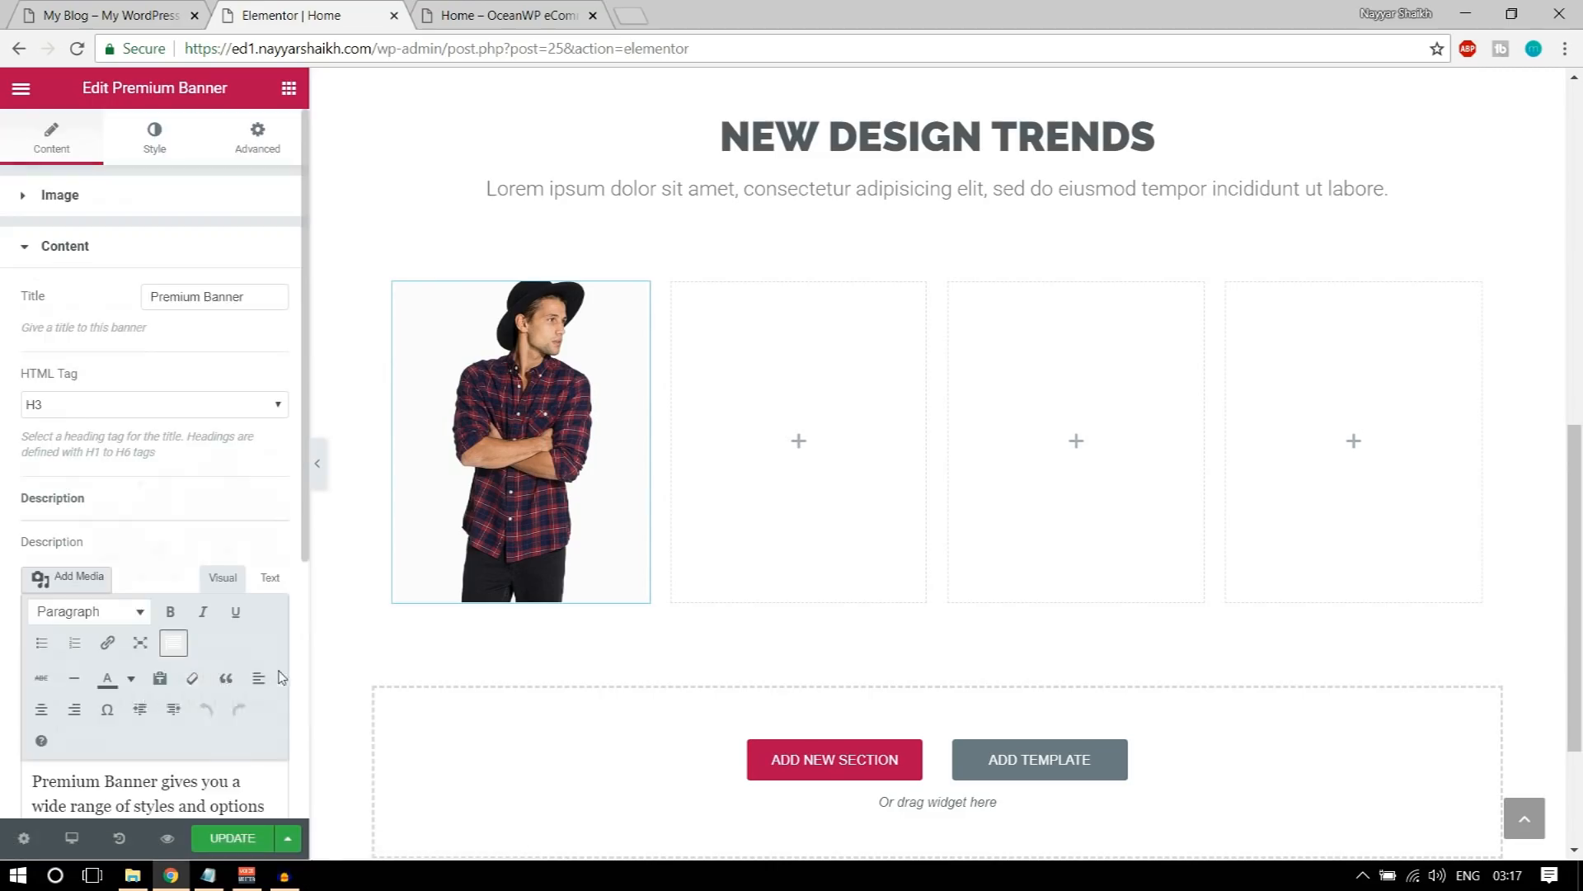
scroll(243, 631, down, 5)
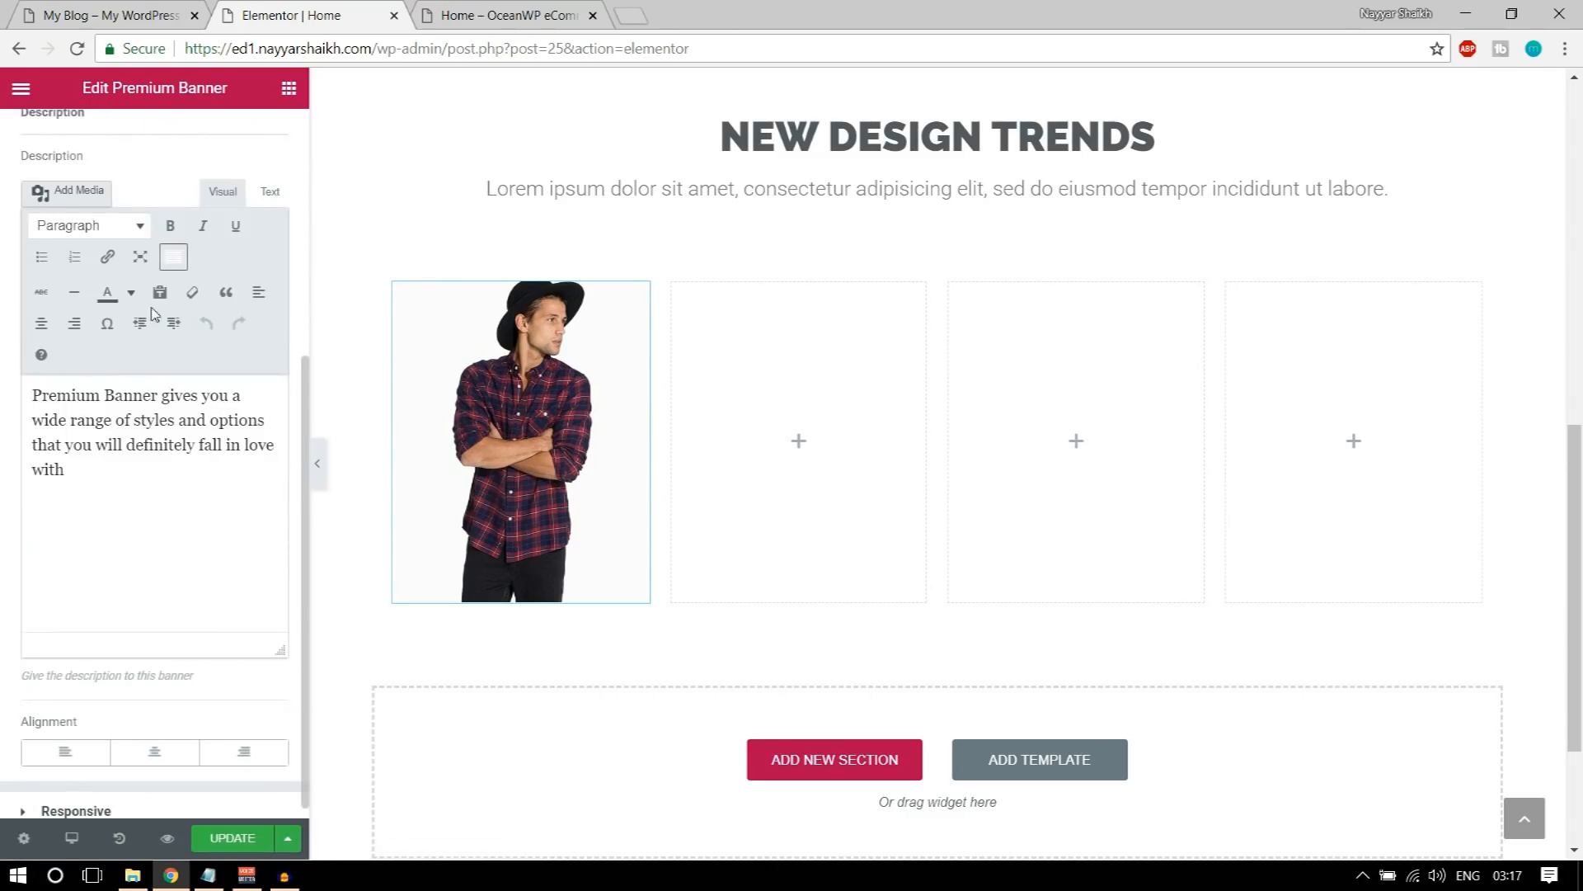
scroll(153, 312, up, 3)
scroll(179, 425, down, 3)
drag(170, 467, 11, 369)
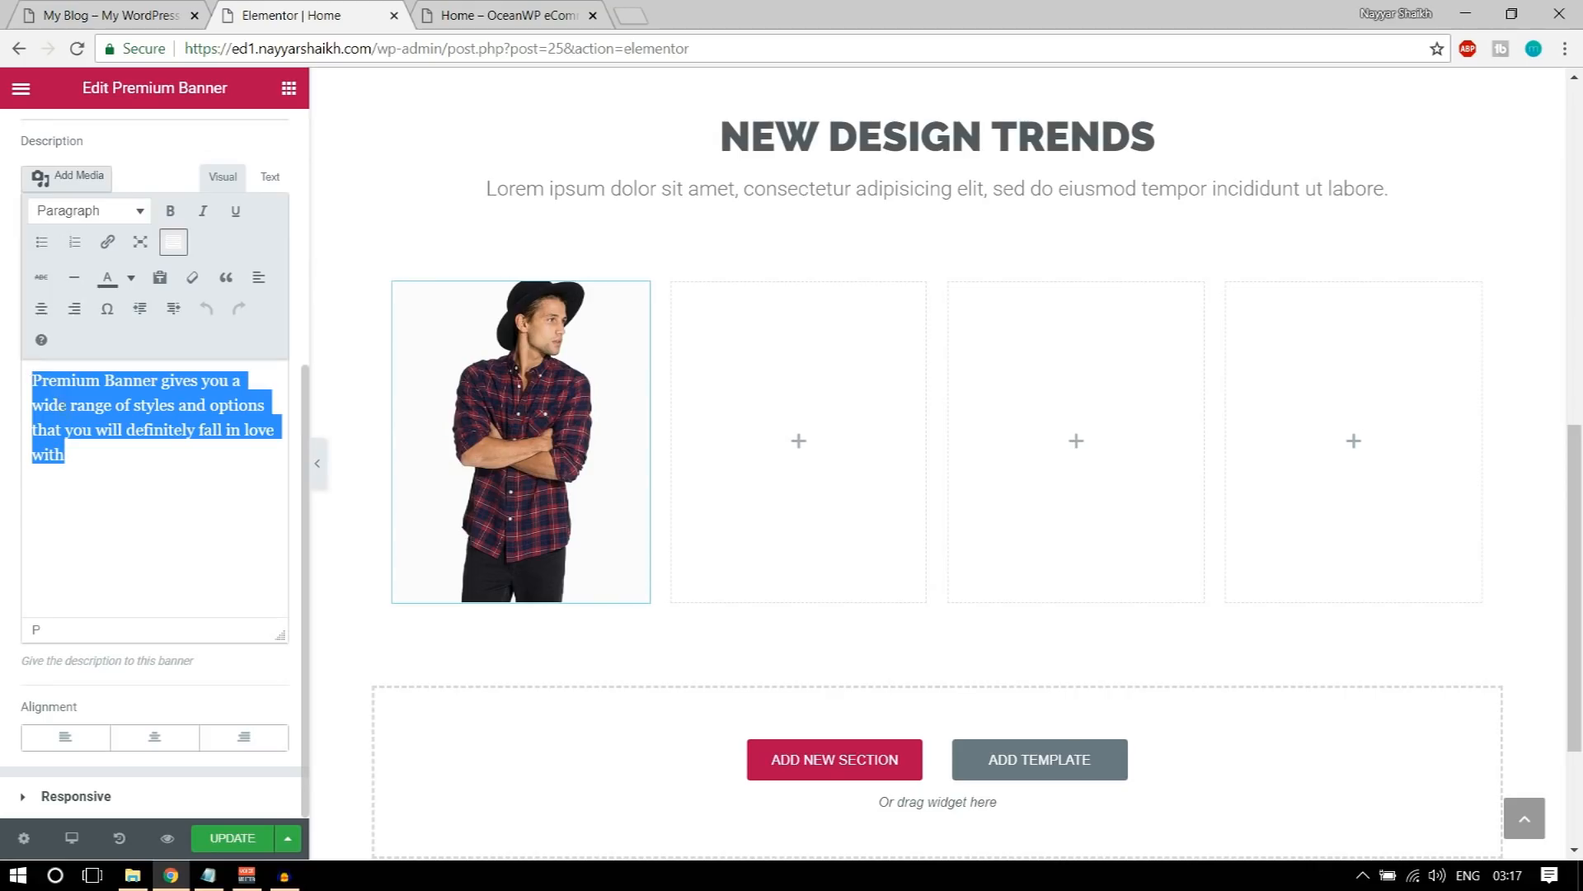
key(BackSpace)
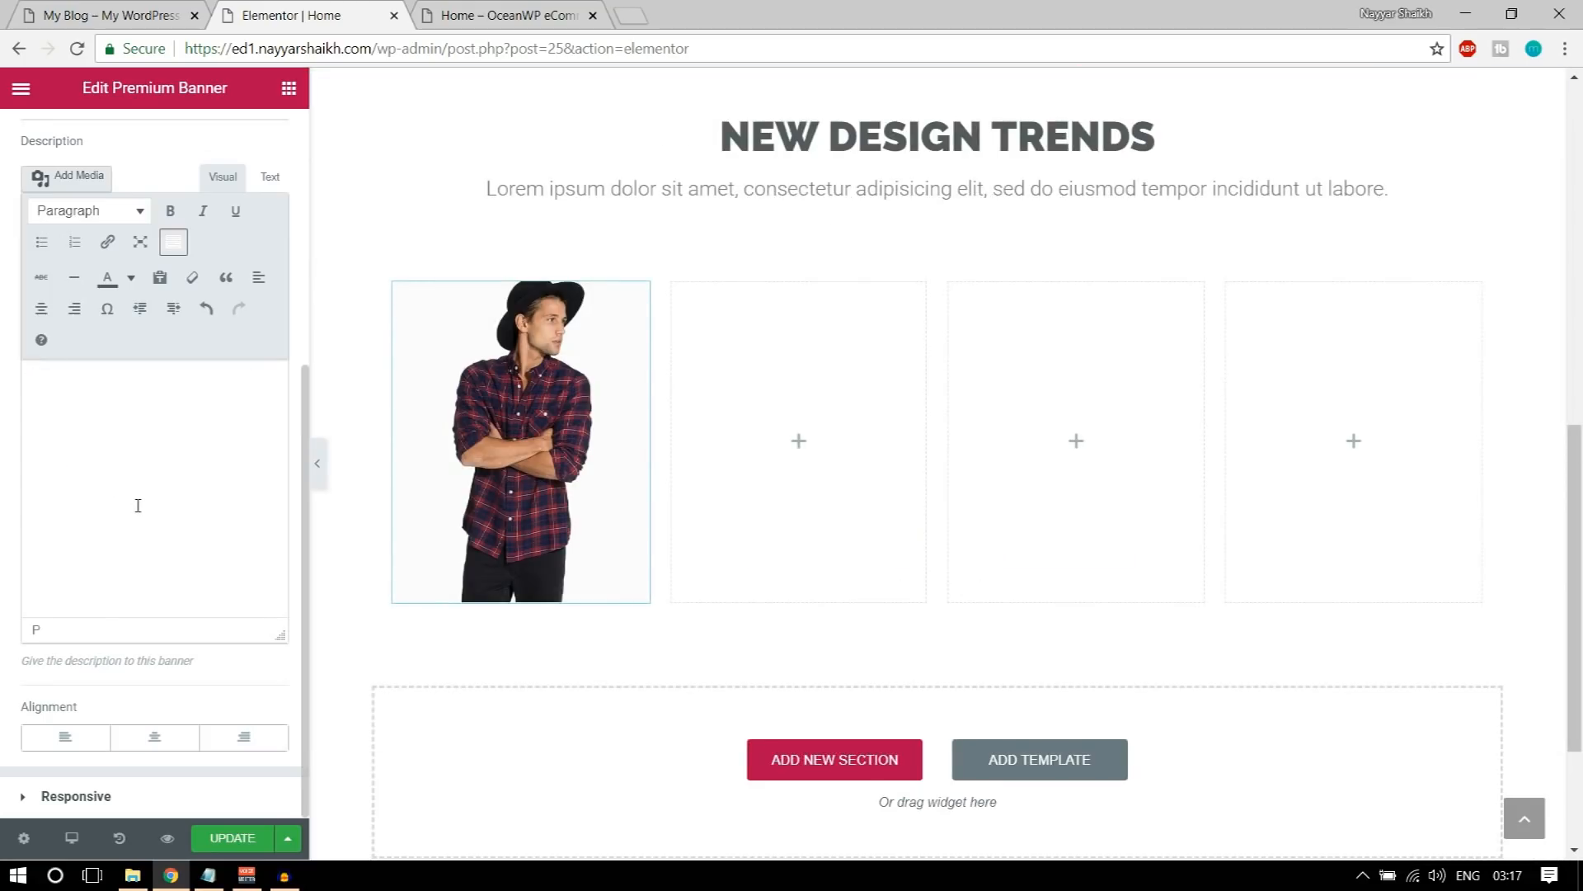
Step: Change the banner's title to SHIRTS and preview it on the canvas
scroll(306, 325, up, 5)
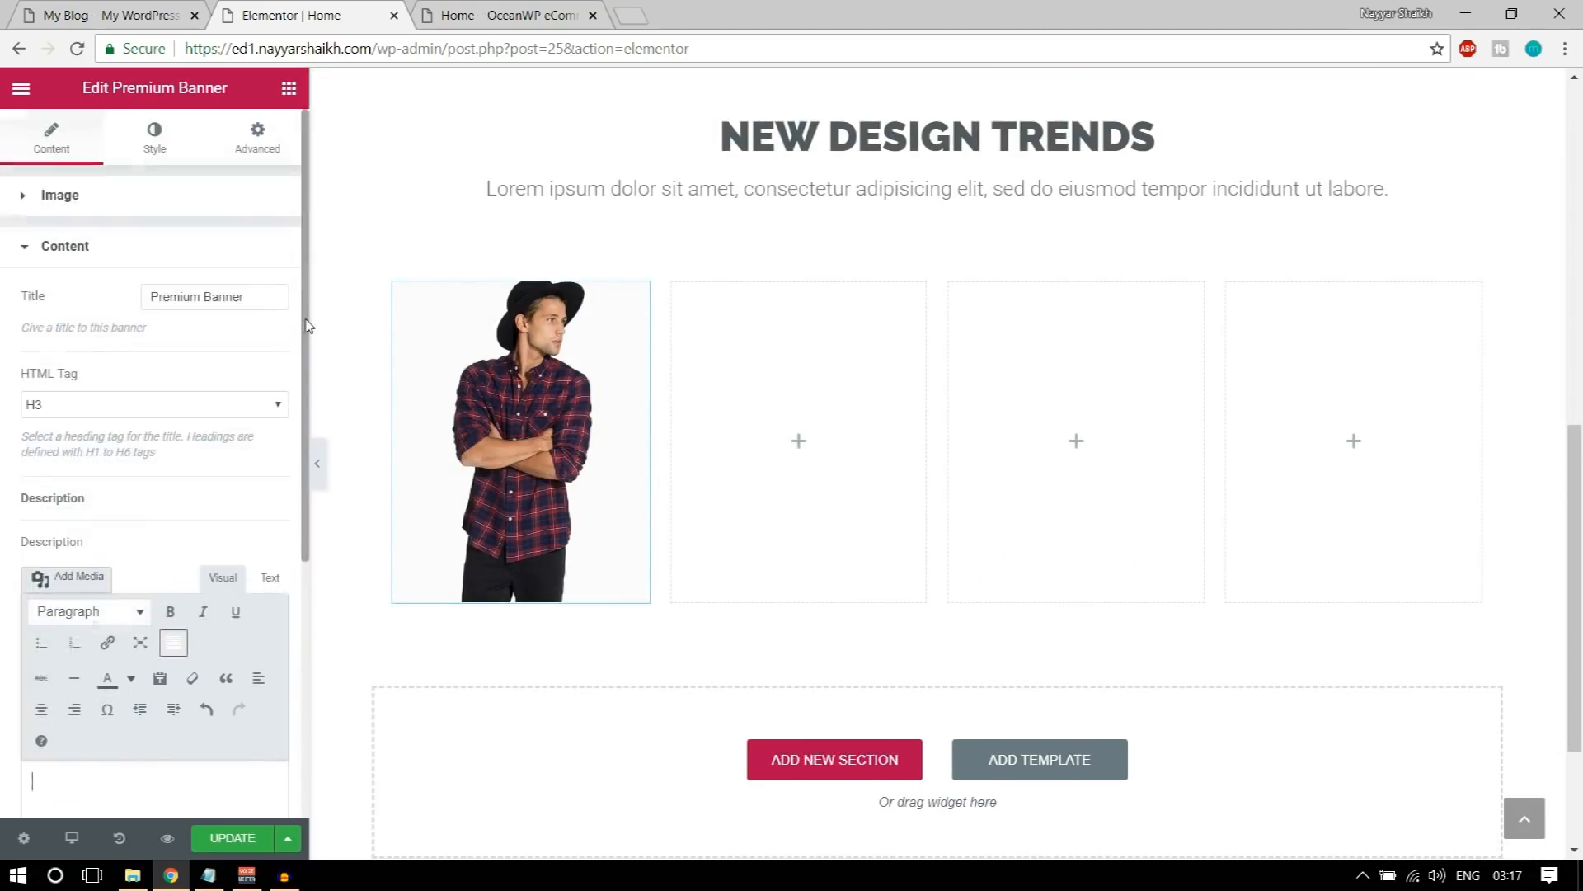
drag(258, 298, 147, 289)
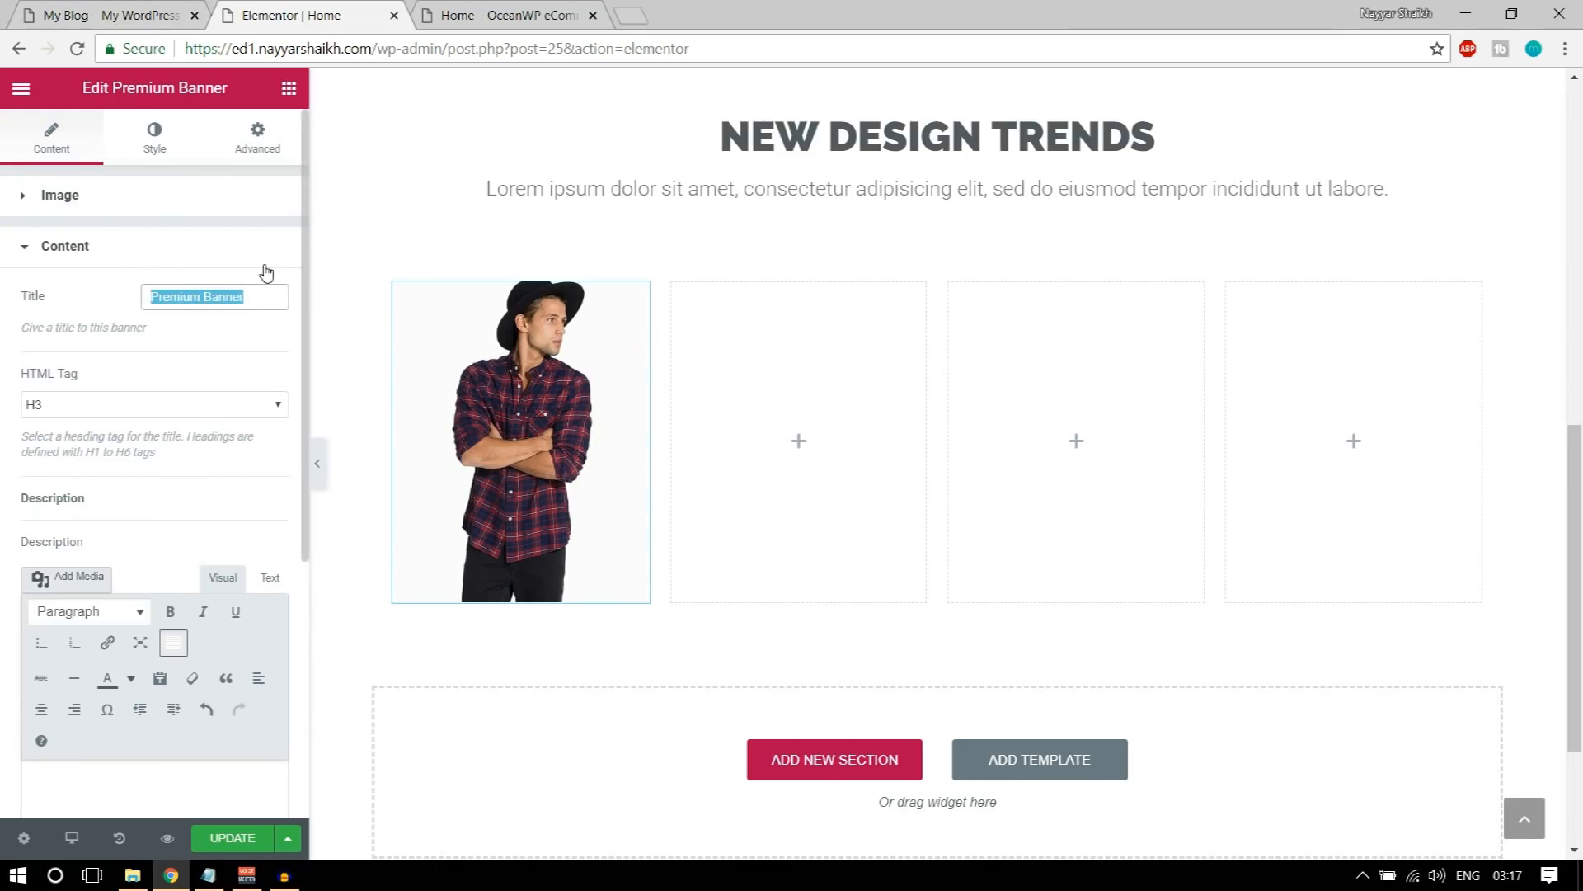
text(SHIRTS)
scroll(244, 571, down, 5)
scroll(260, 624, up, 5)
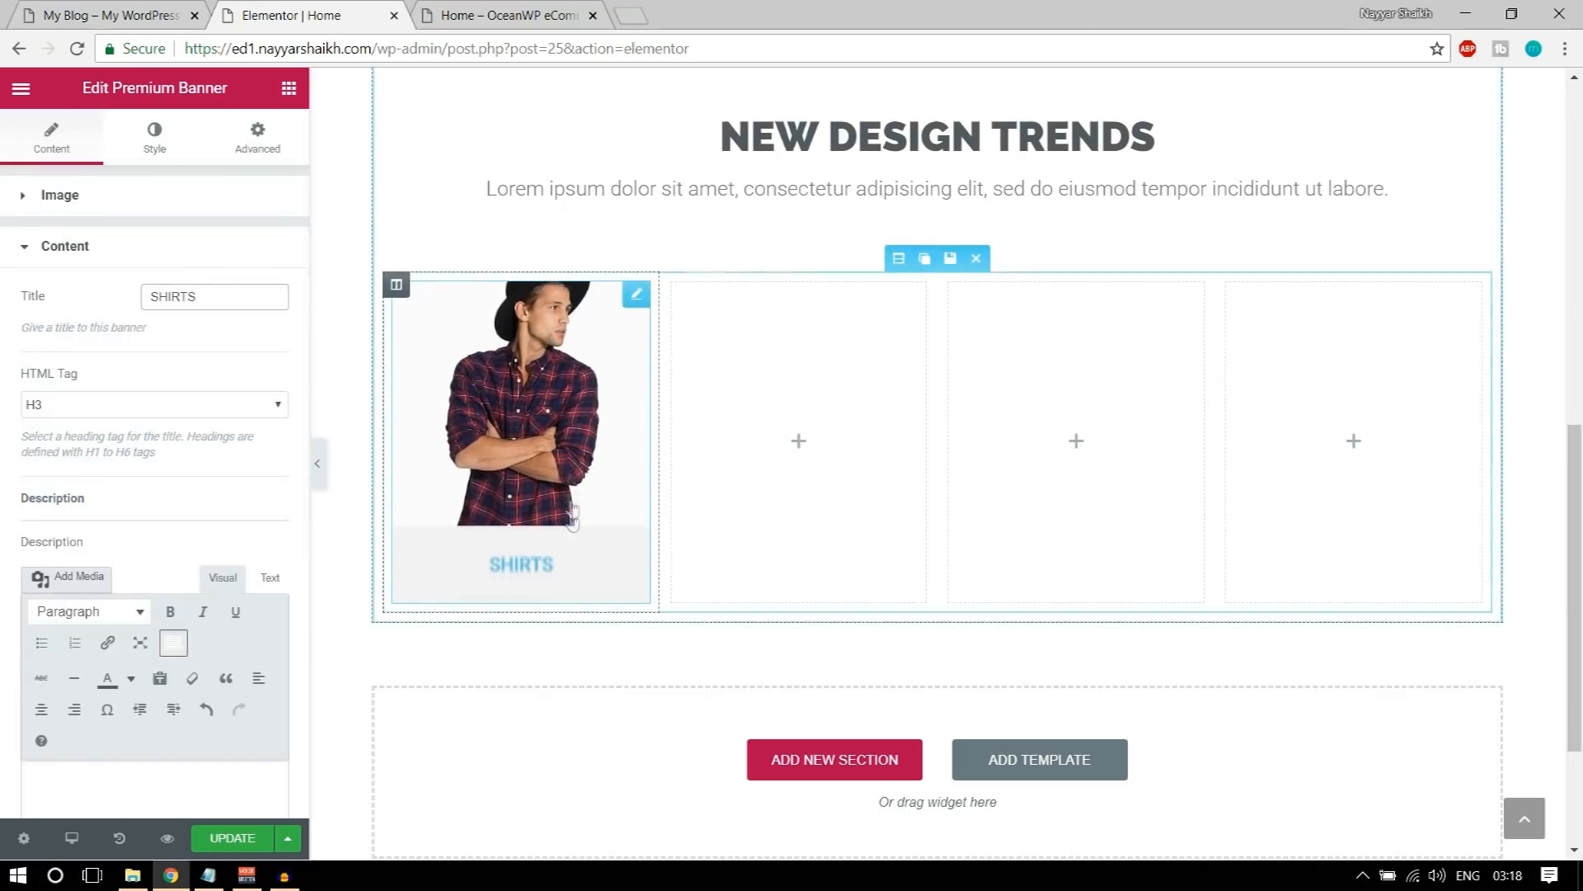
Step: Set the banner image's background color to the dark grey preset #54595f
click(161, 143)
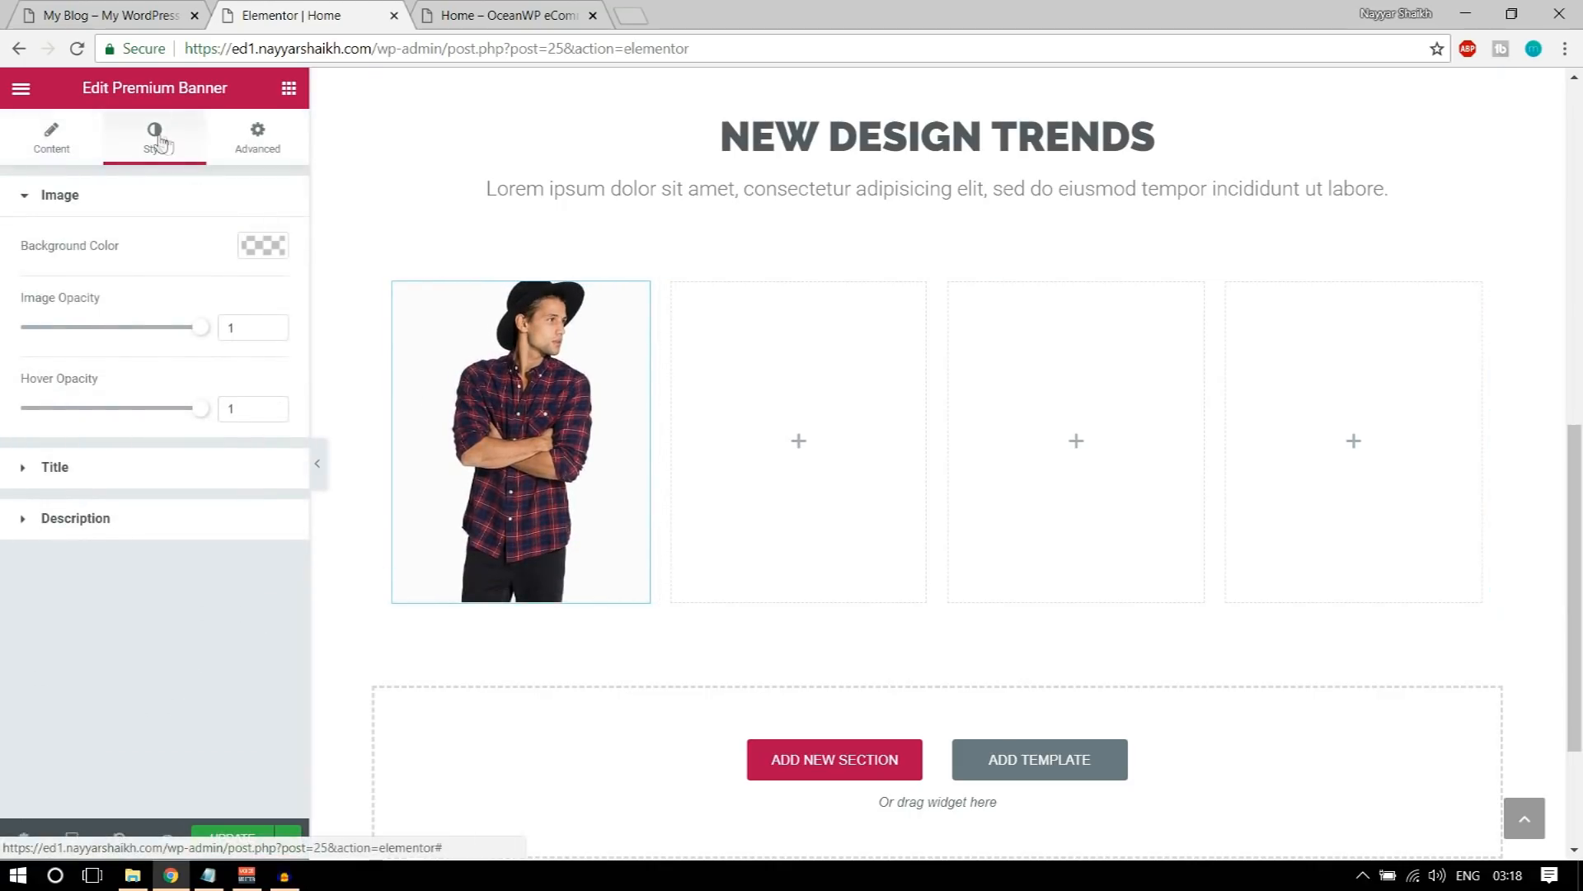
click(264, 246)
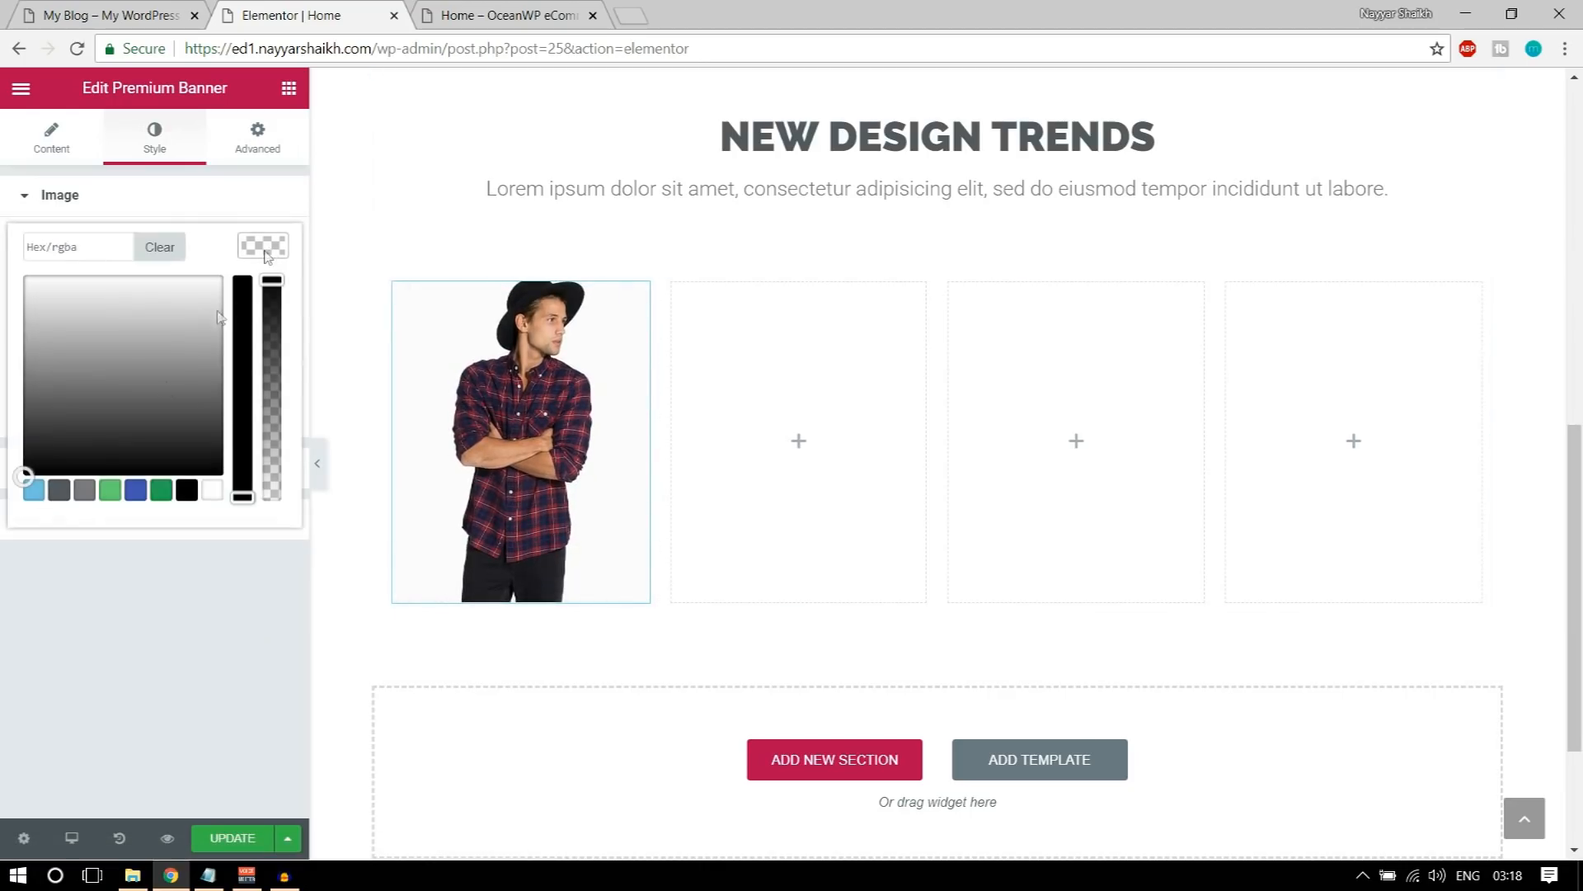
click(60, 492)
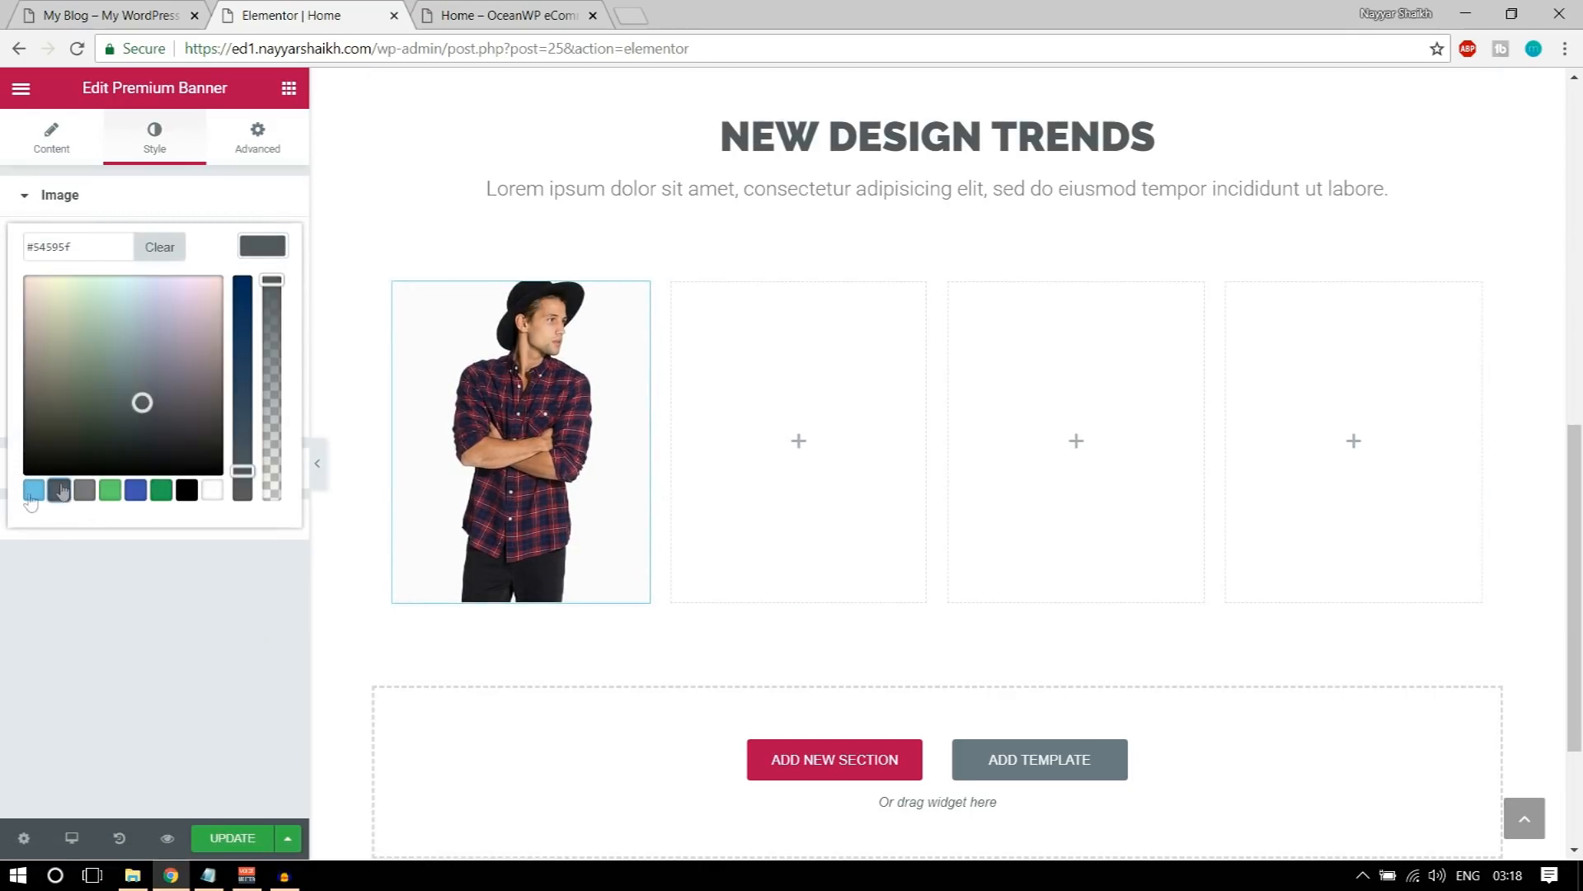
click(263, 246)
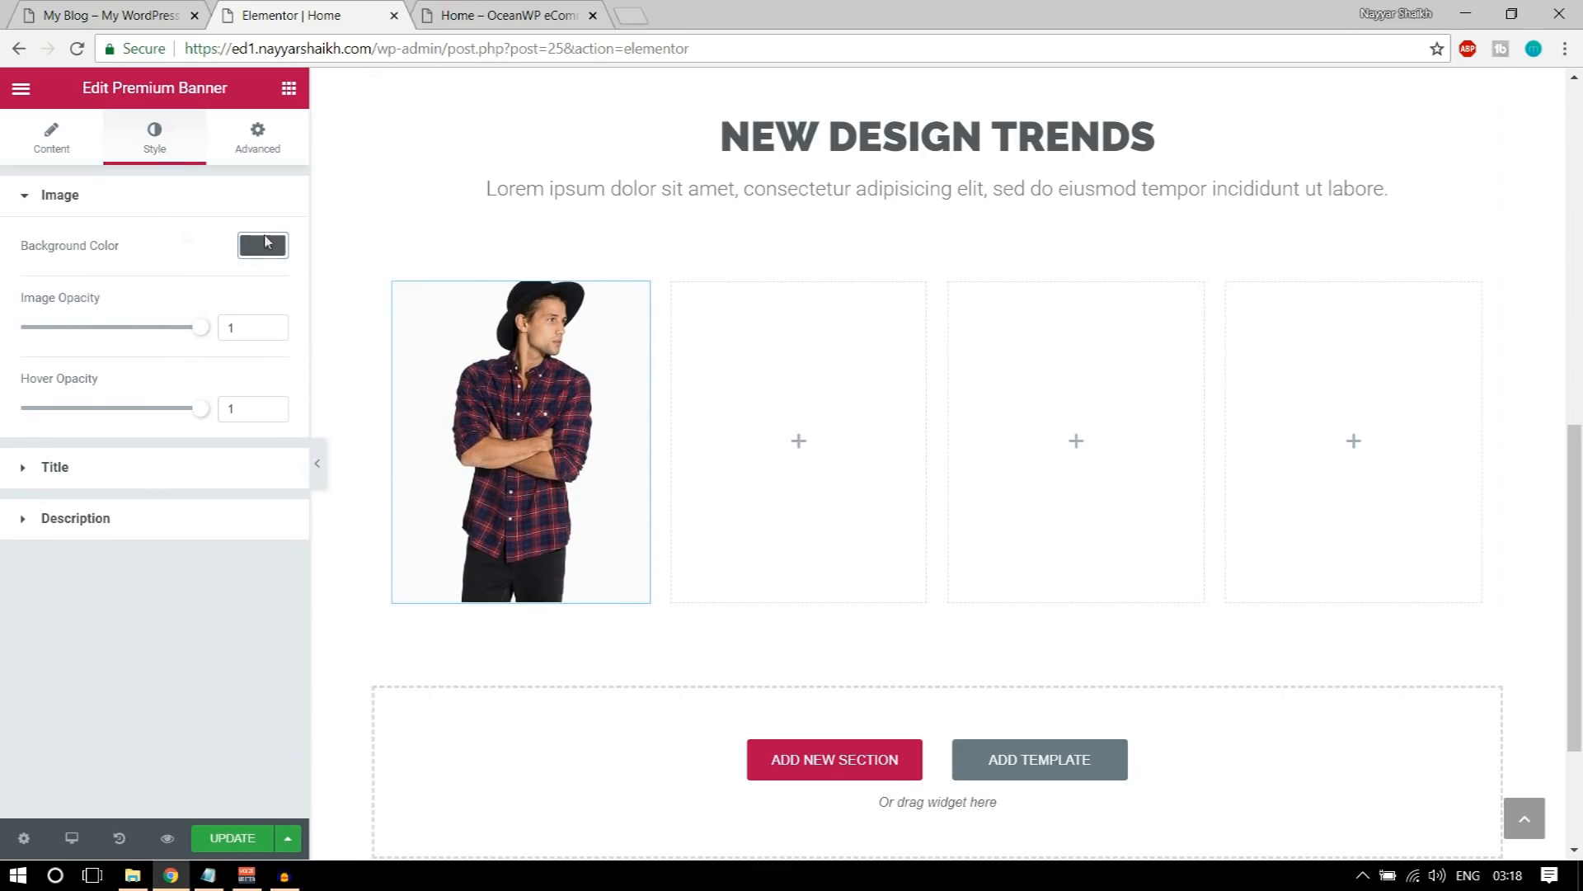
Step: Set the color of the banner's title text to white
click(111, 482)
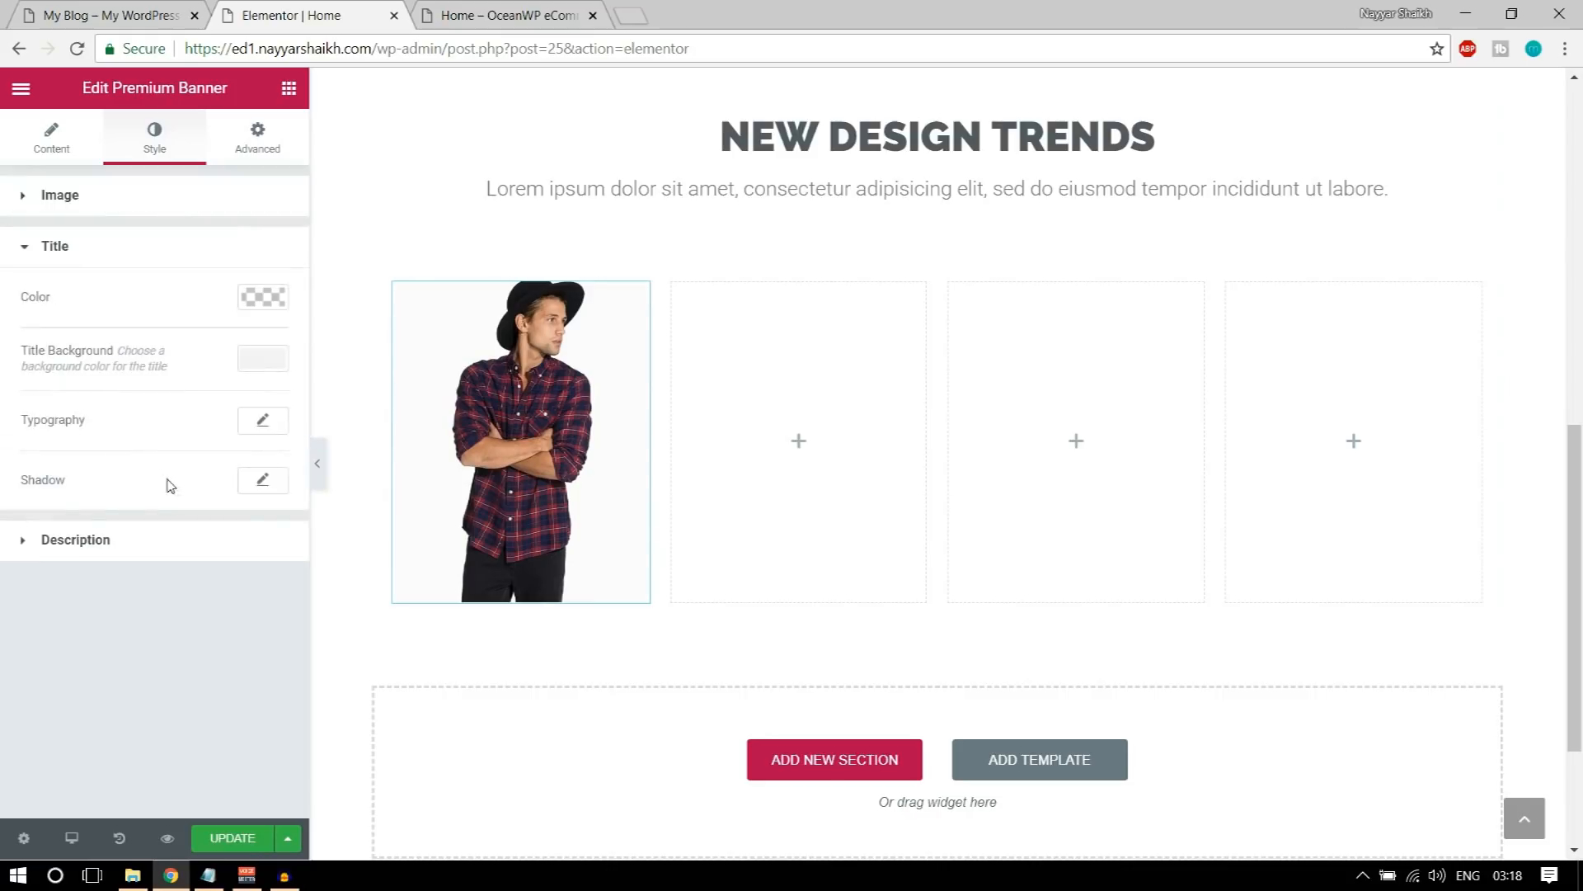
click(264, 298)
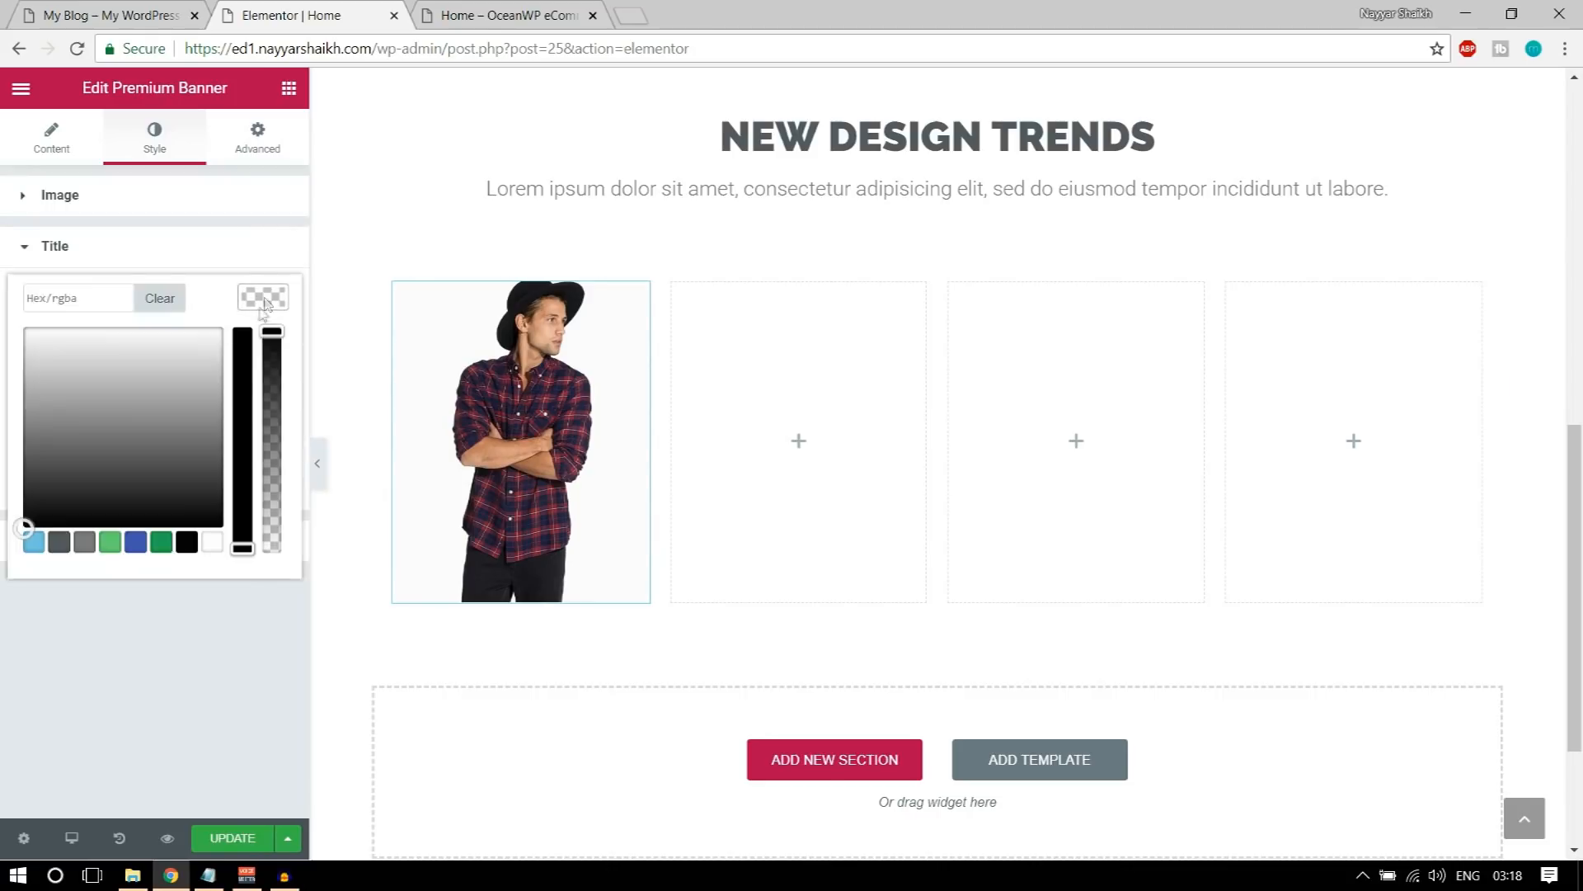
click(62, 9)
click(295, 10)
click(212, 543)
click(260, 298)
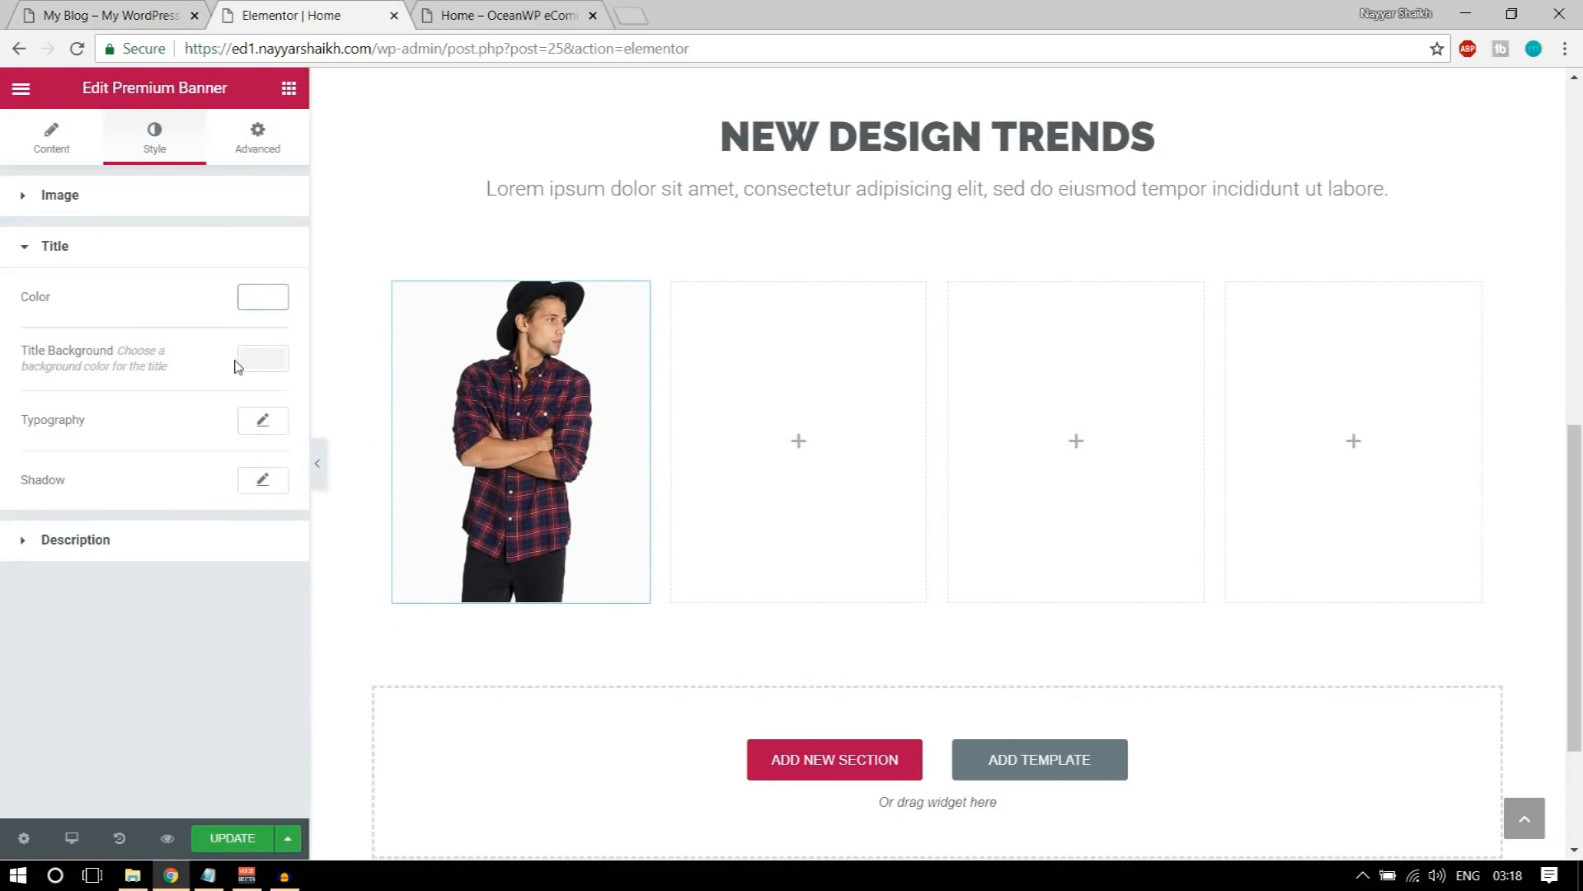
Step: Set the banner's title background to the dark grey preset #54595f
click(261, 359)
click(60, 602)
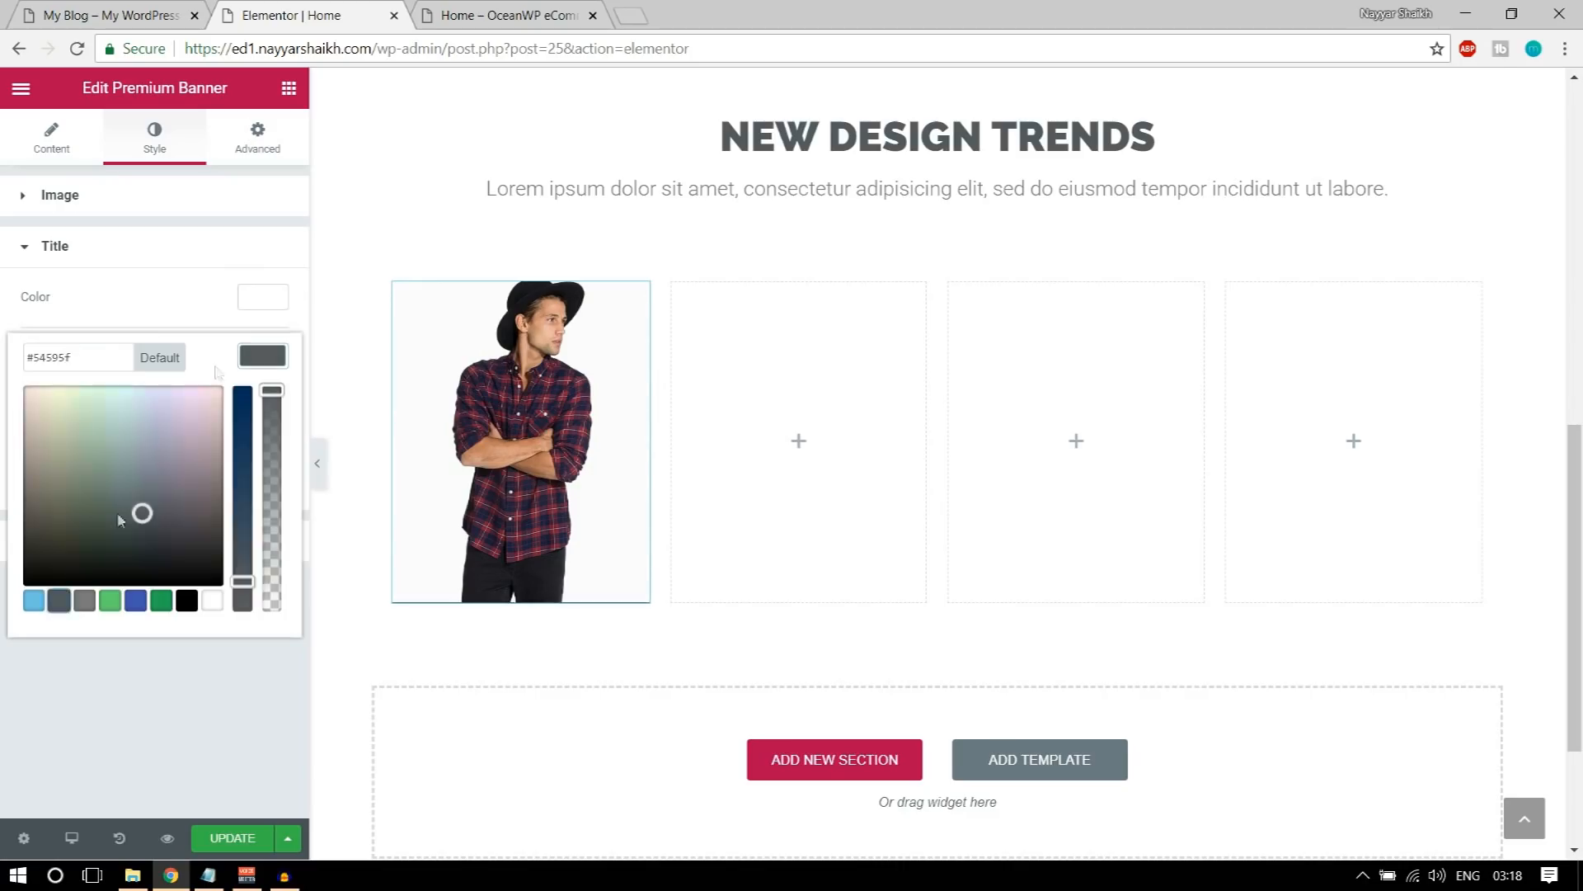
click(268, 360)
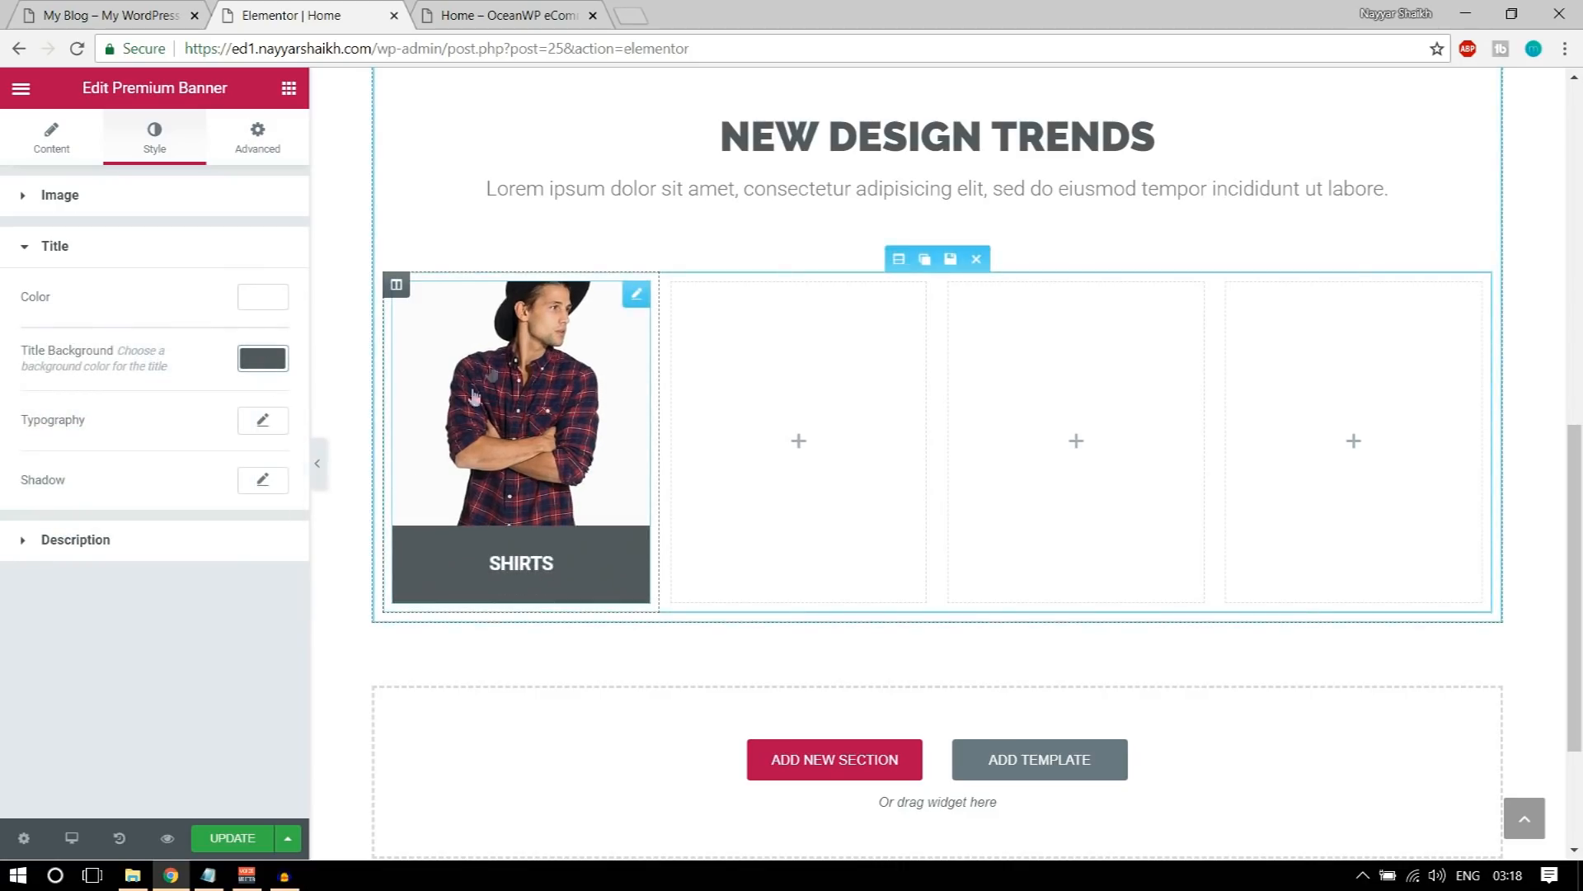
Step: Set the banner title's font size to 50 px and check it on the banner
click(261, 422)
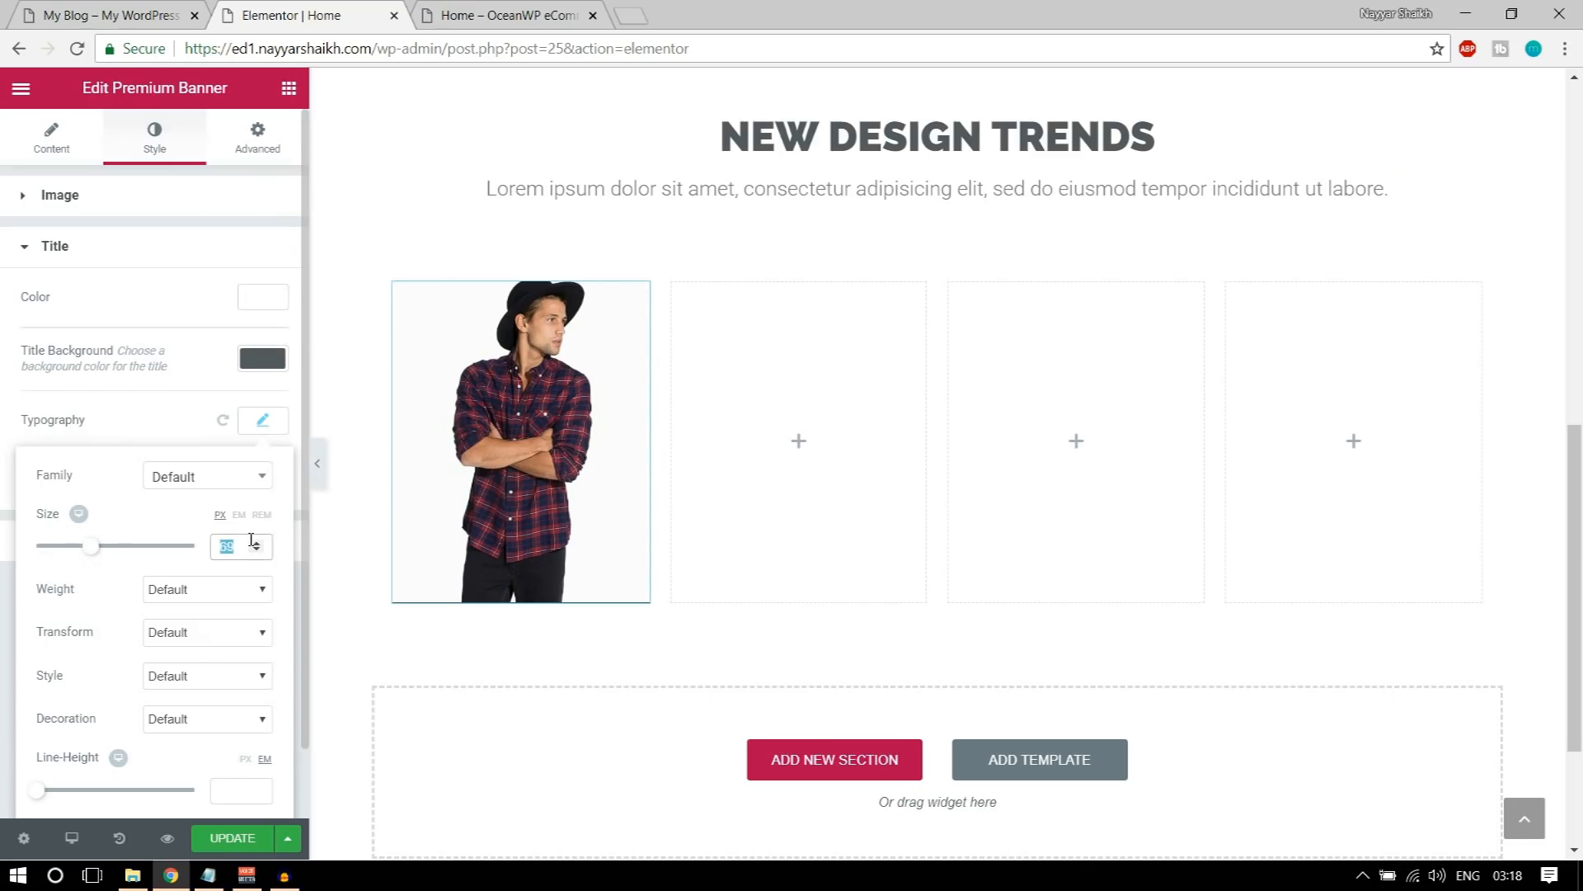
mouse_move(441, 481)
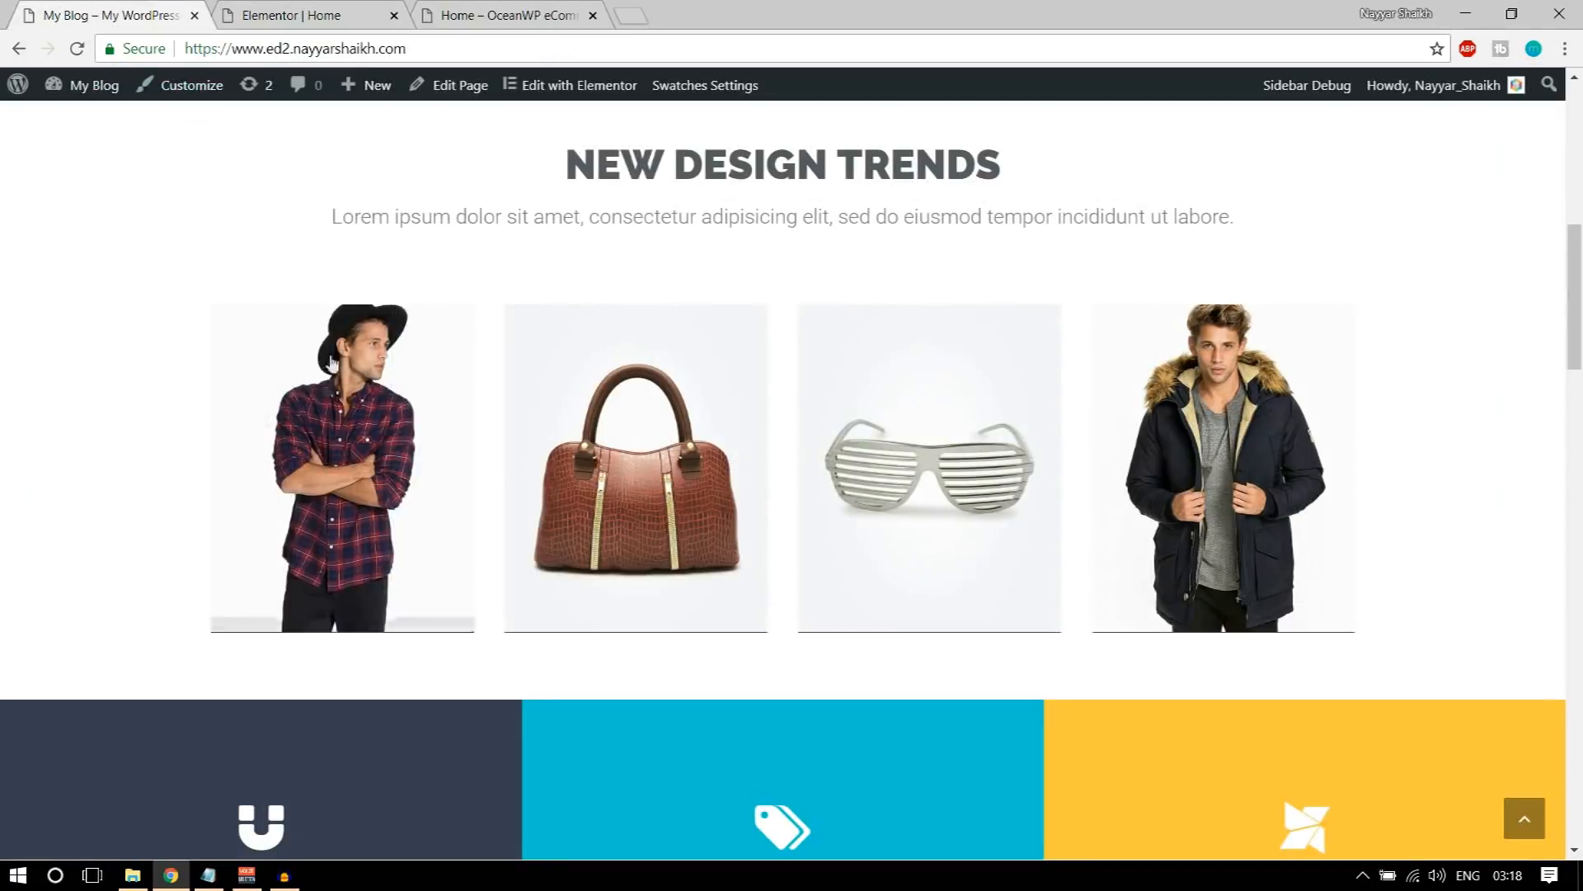
mouse_move(330, 404)
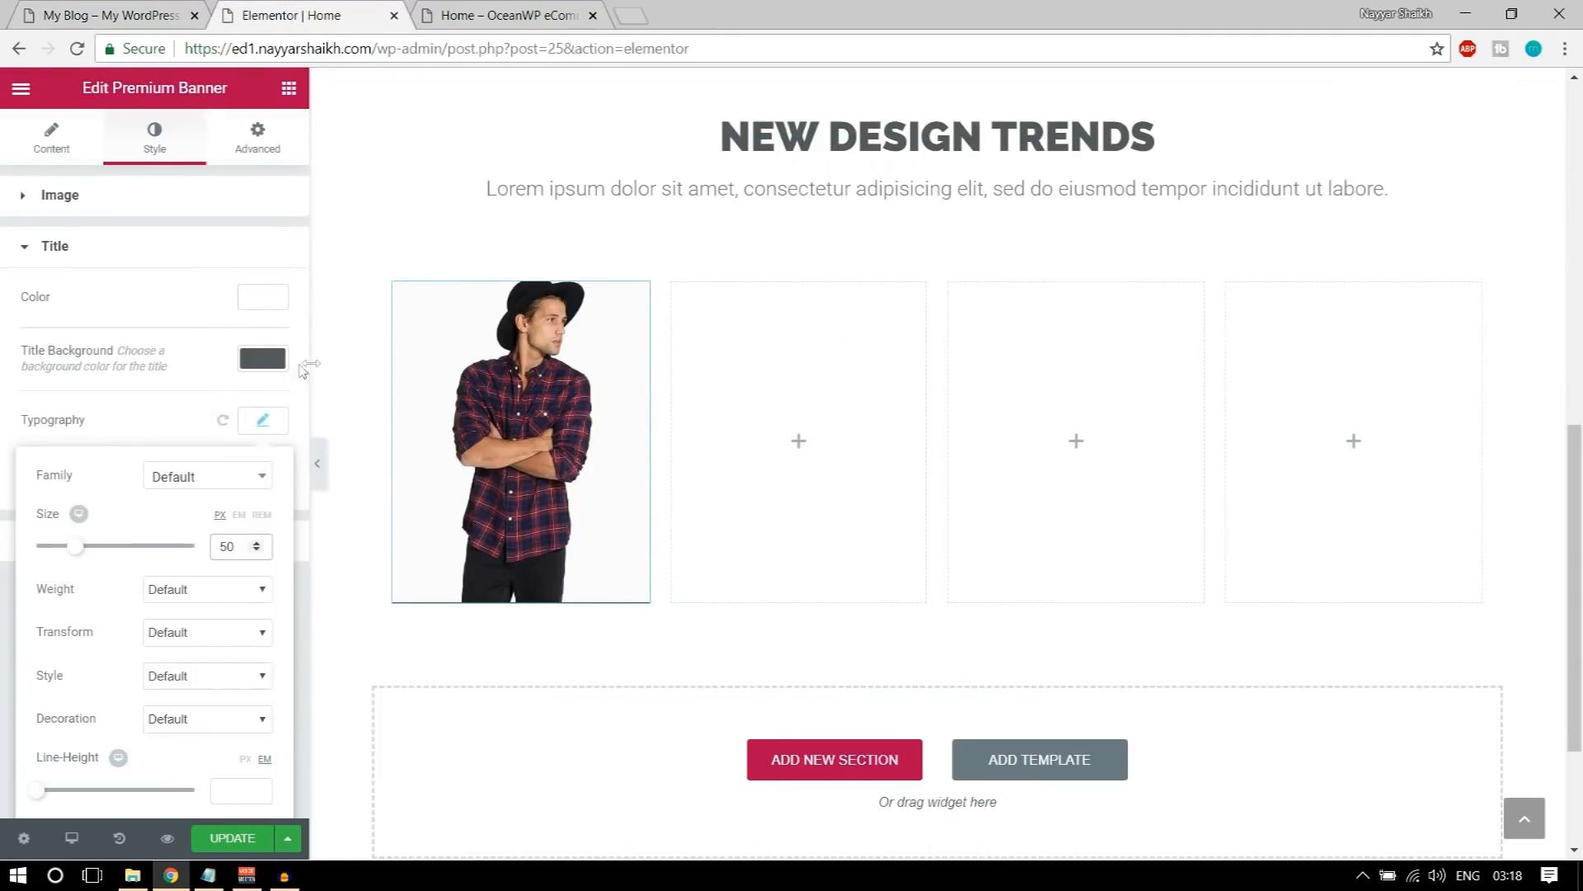
Step: Set the banner's title background to the dark navy blue #21364f
click(264, 358)
drag(242, 583, 242, 479)
mouse_move(560, 476)
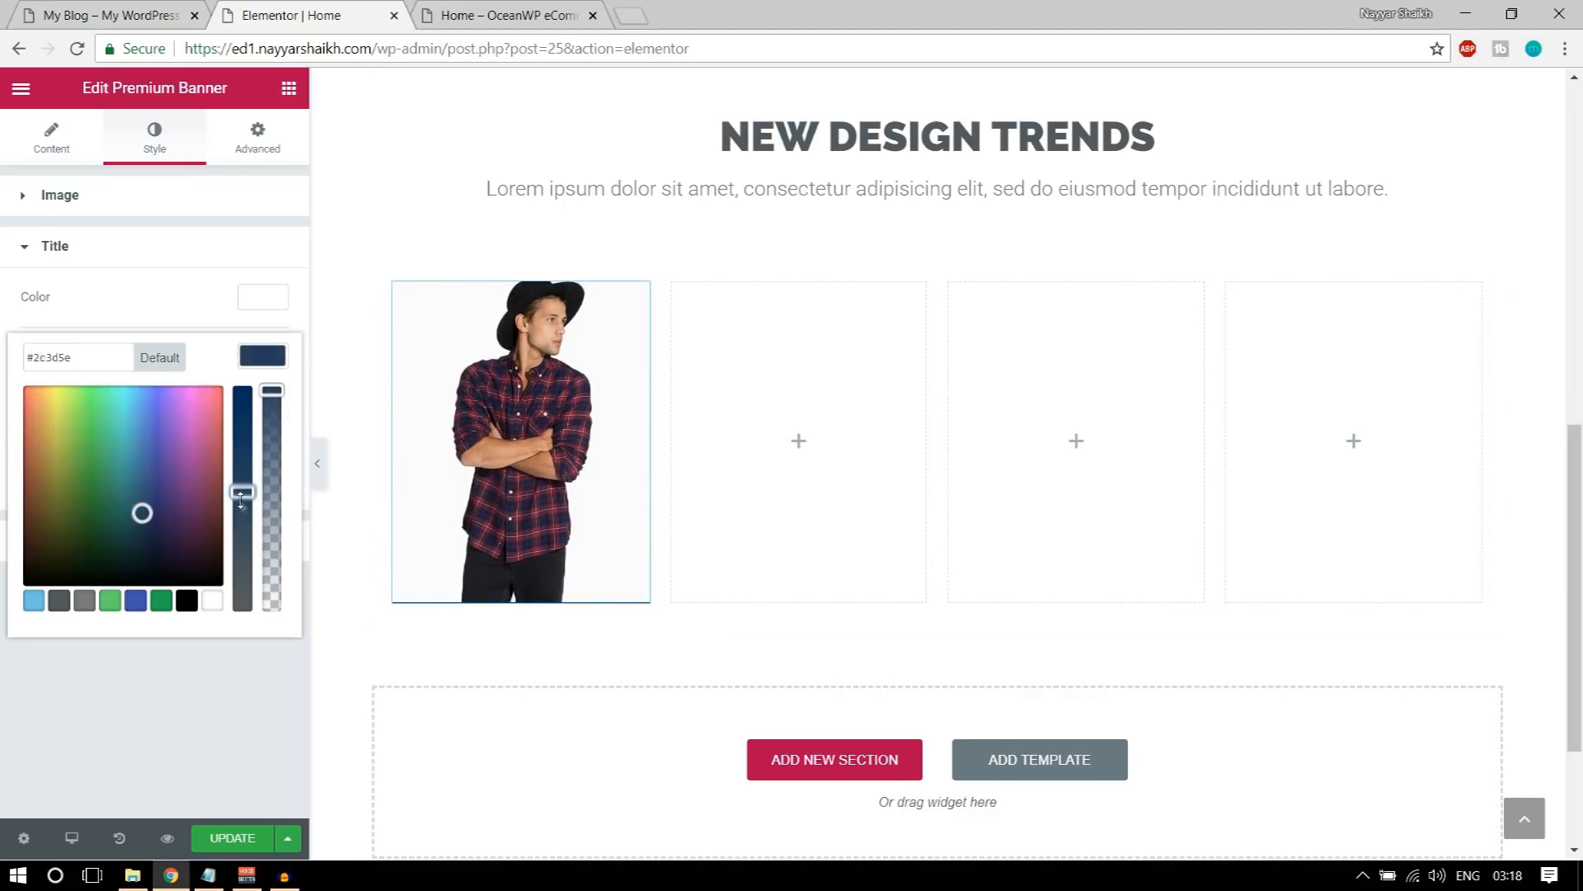
drag(142, 513, 142, 525)
mouse_move(439, 513)
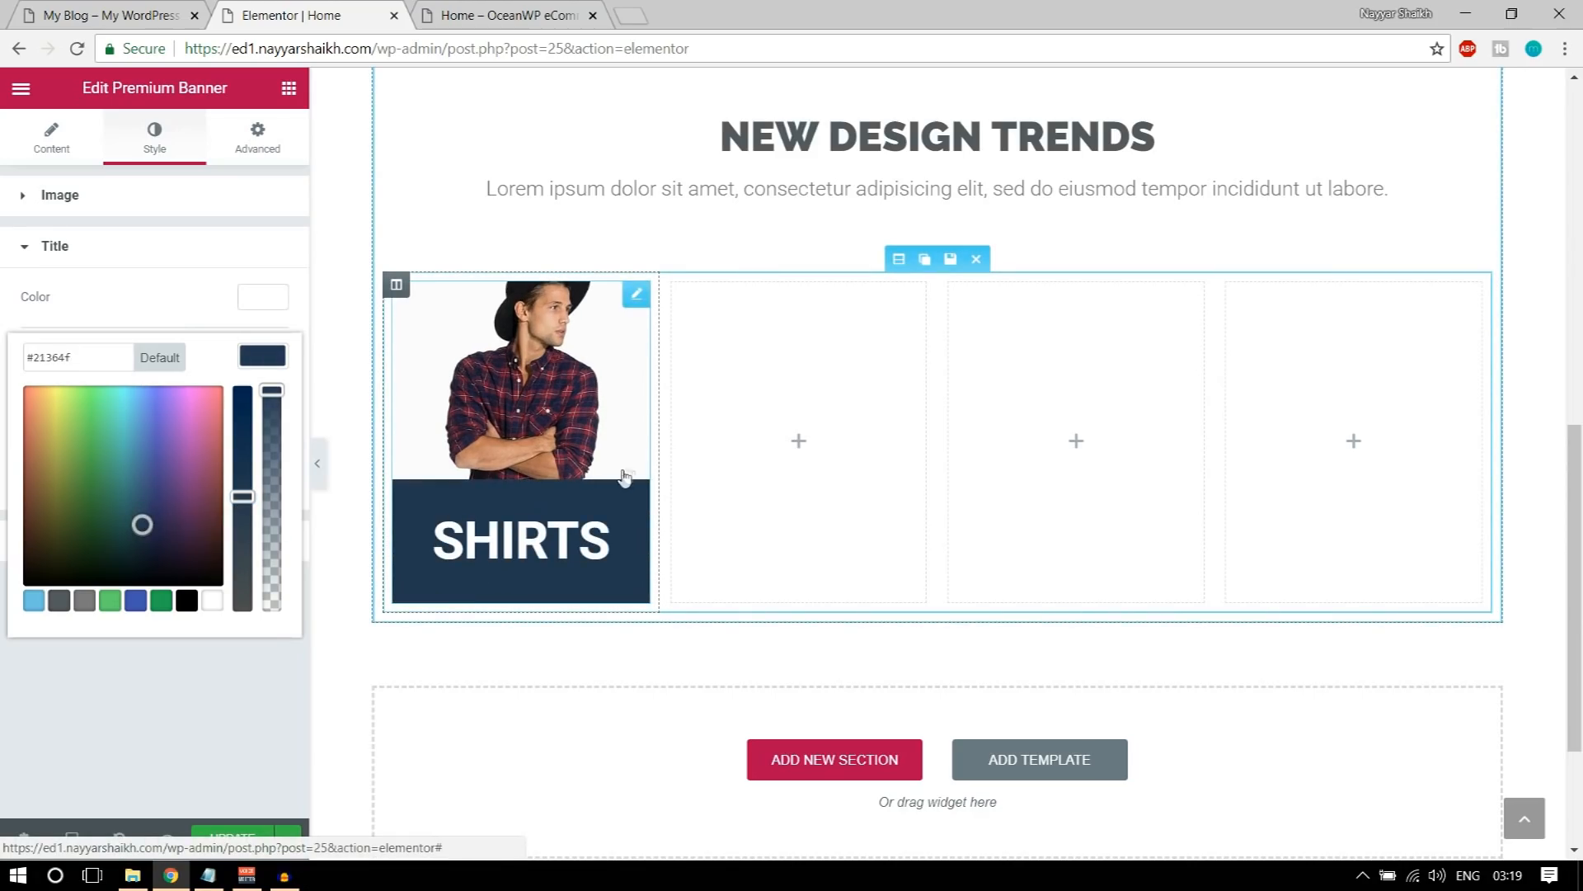
click(206, 285)
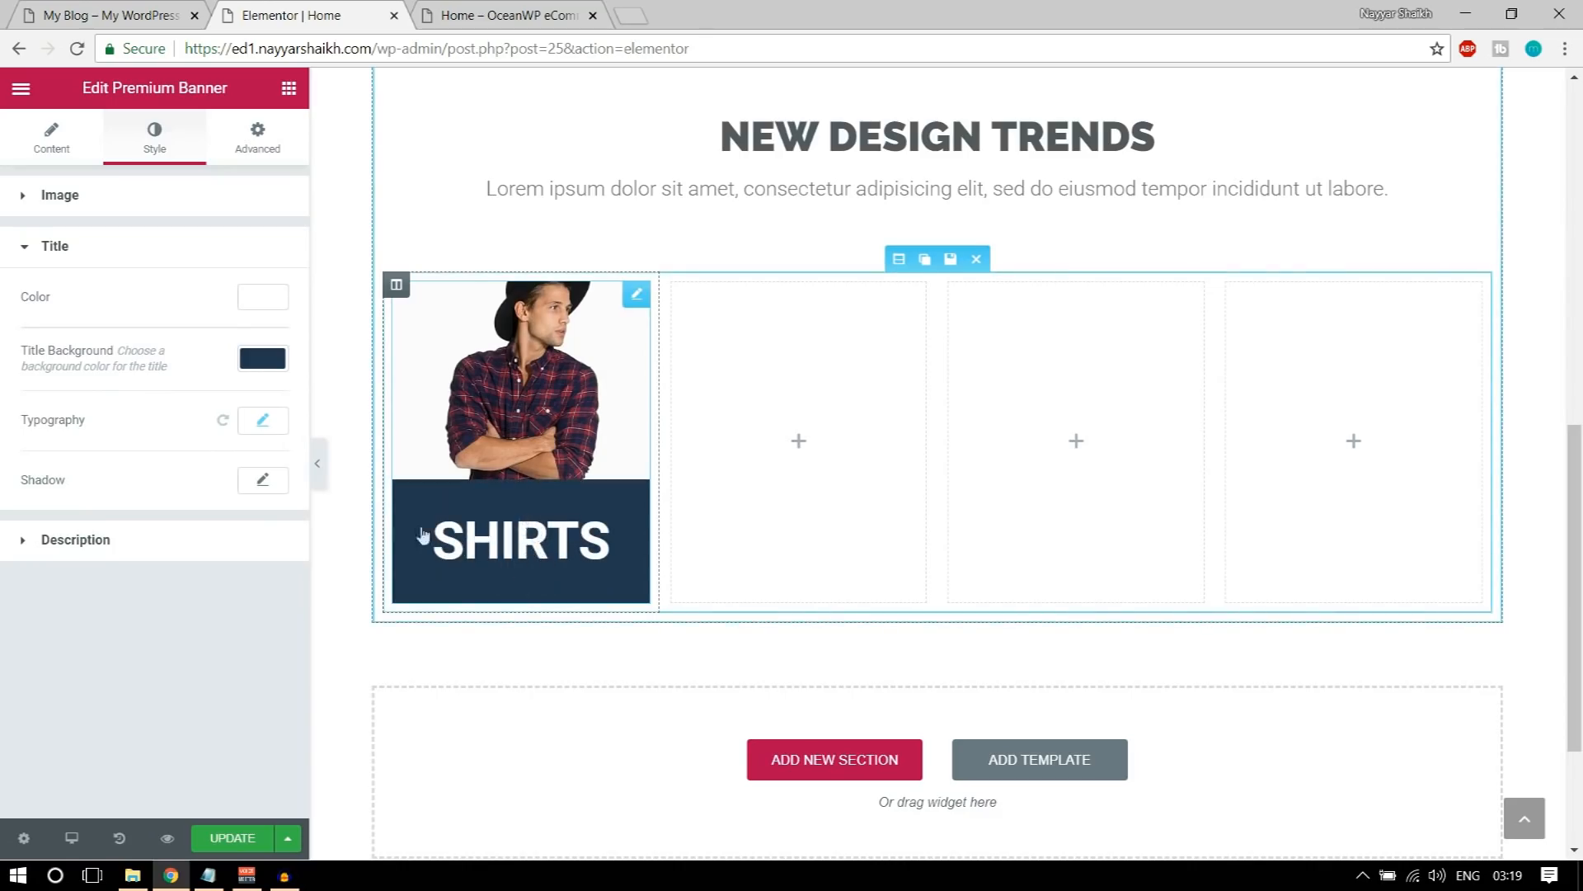
Step: Set the banner title's line height to 0.7 em and save the page
click(263, 422)
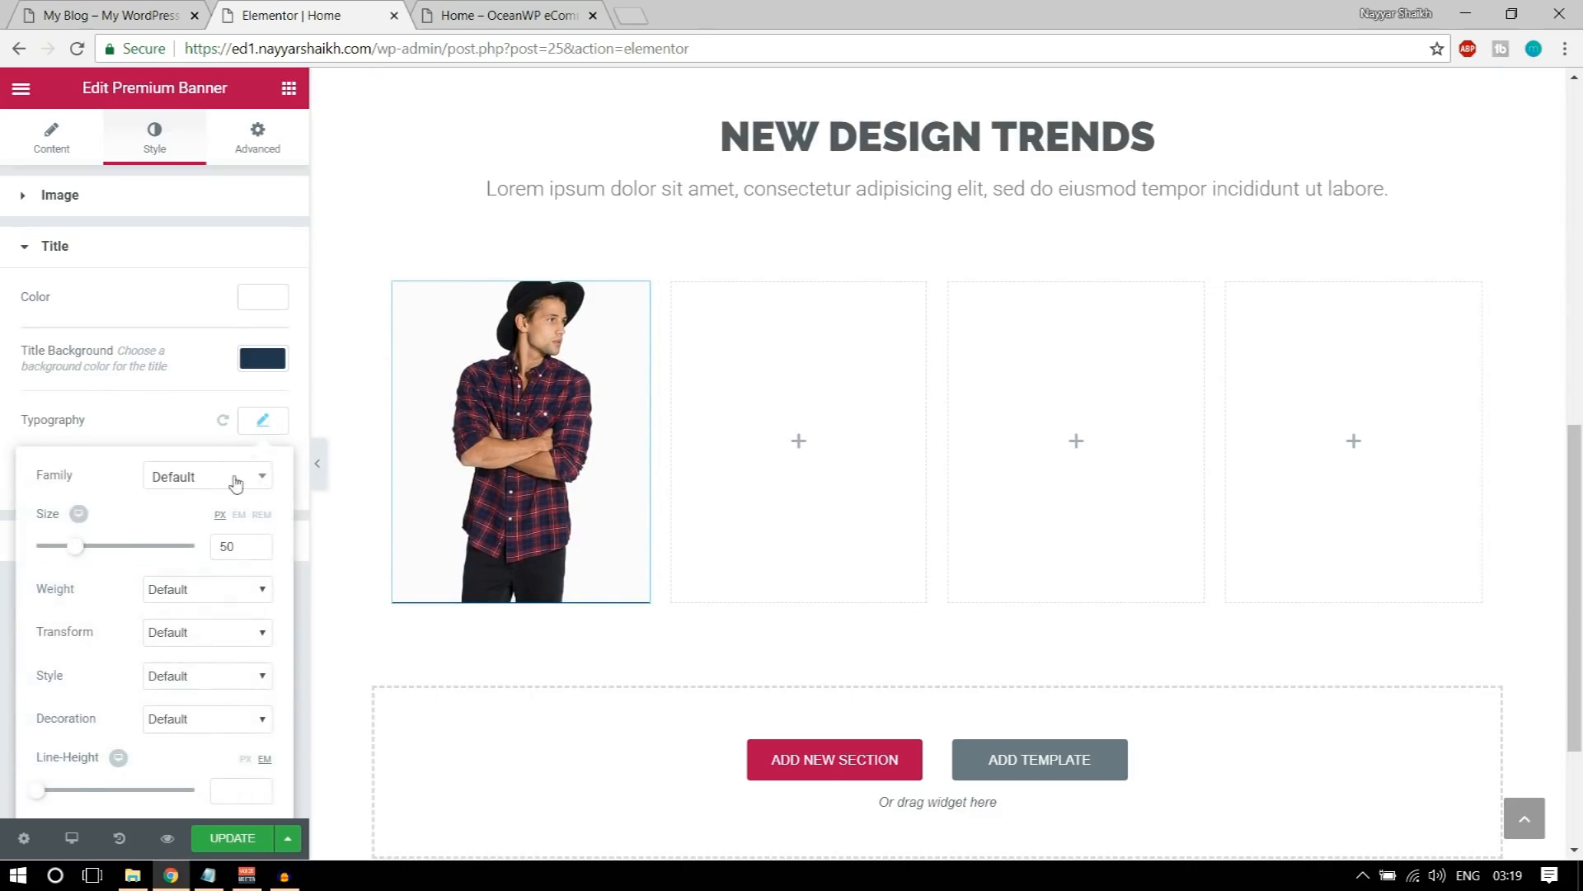
scroll(239, 538, down, 1)
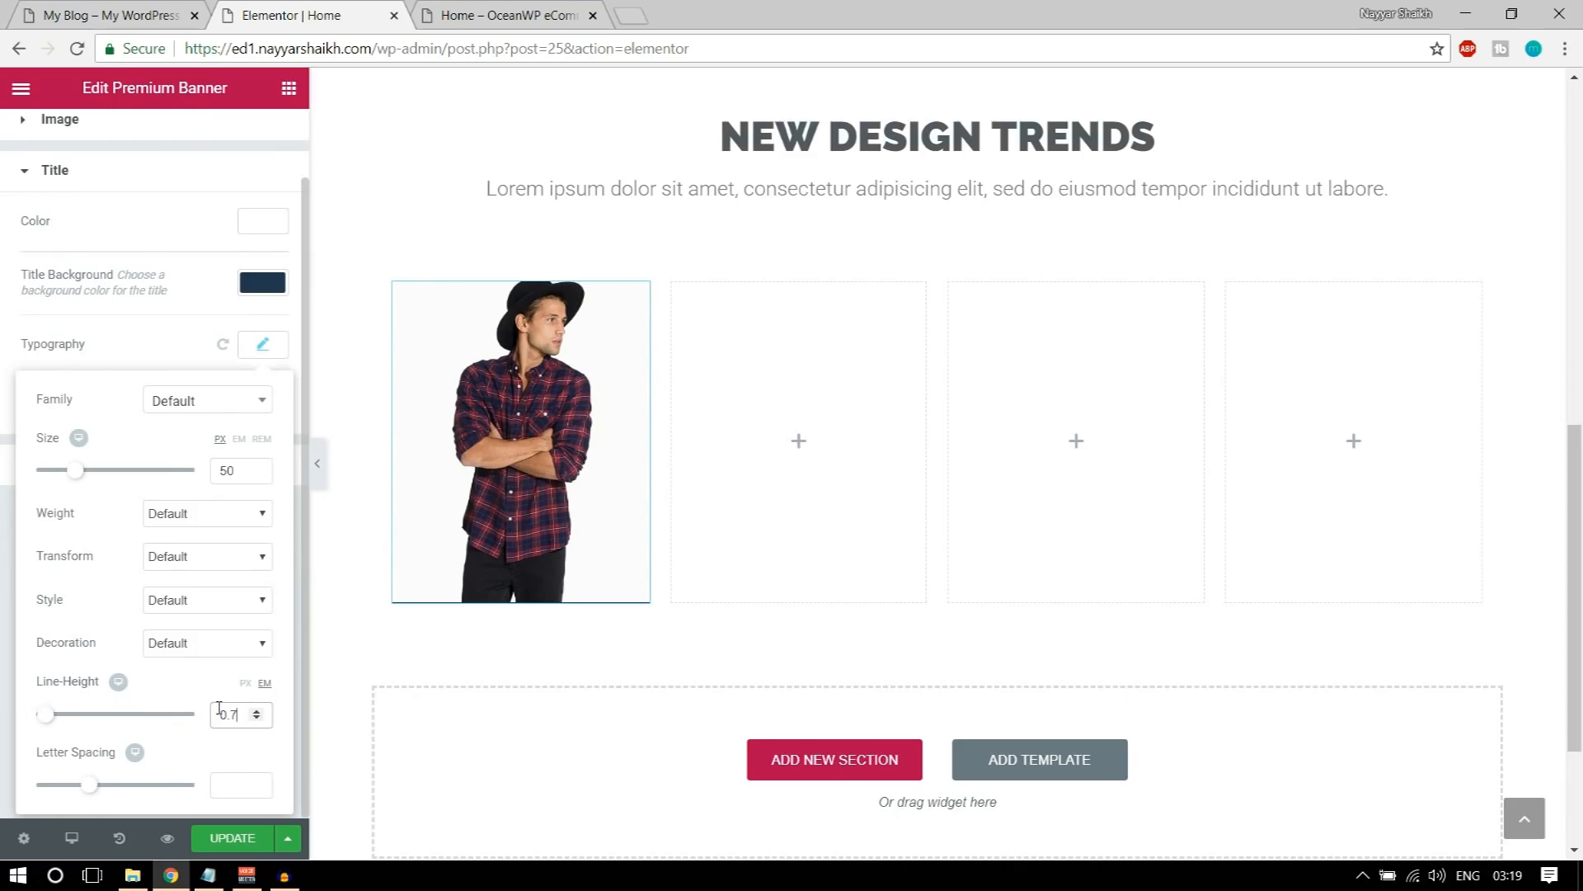
mouse_move(435, 541)
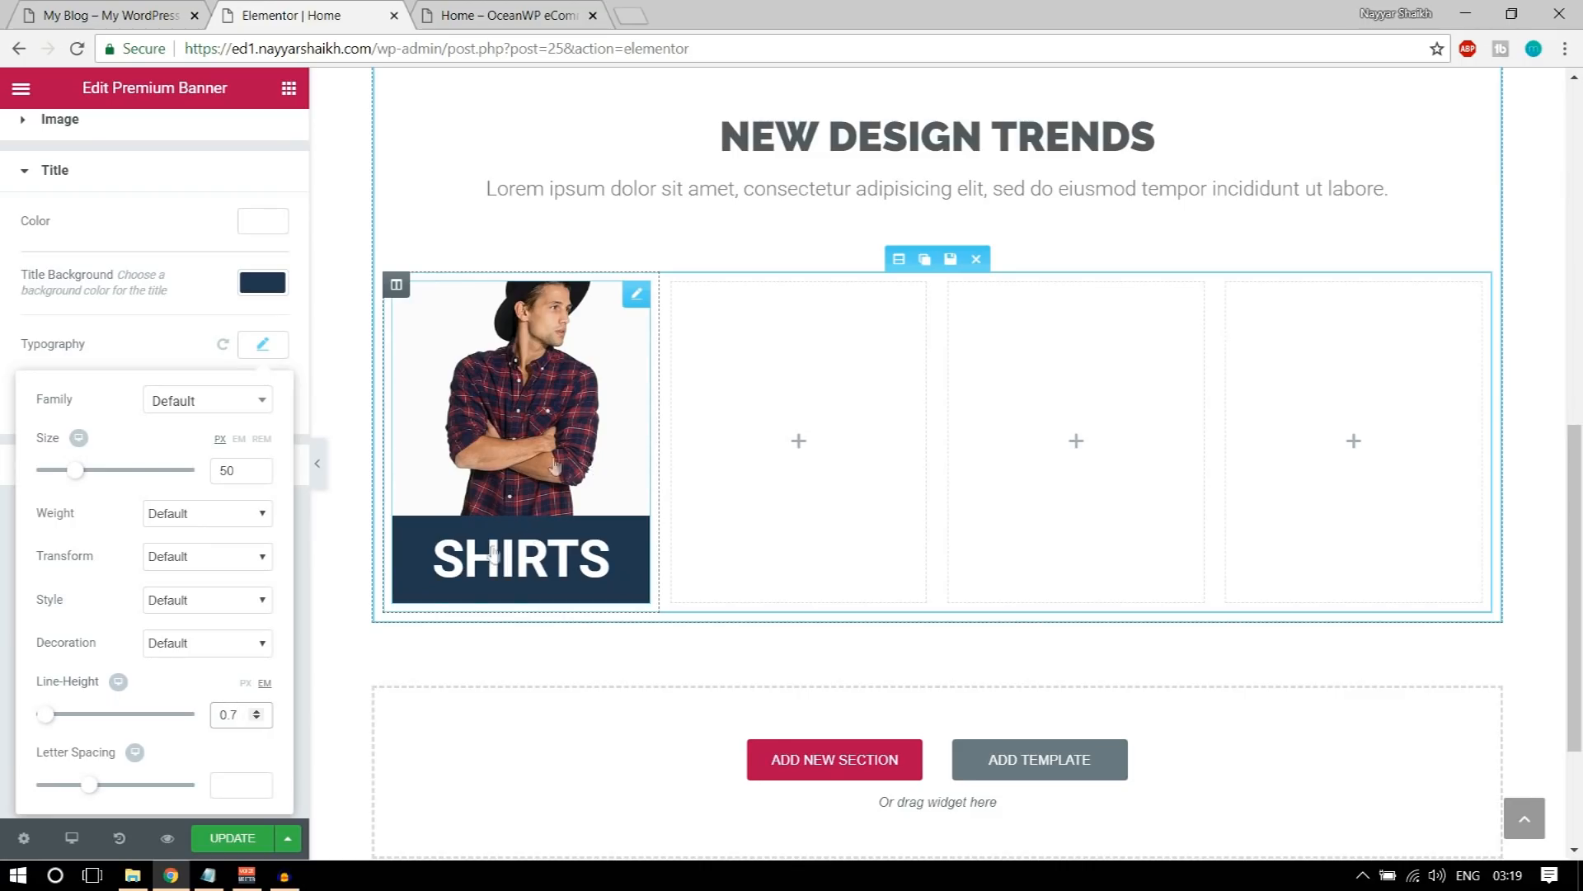
click(232, 838)
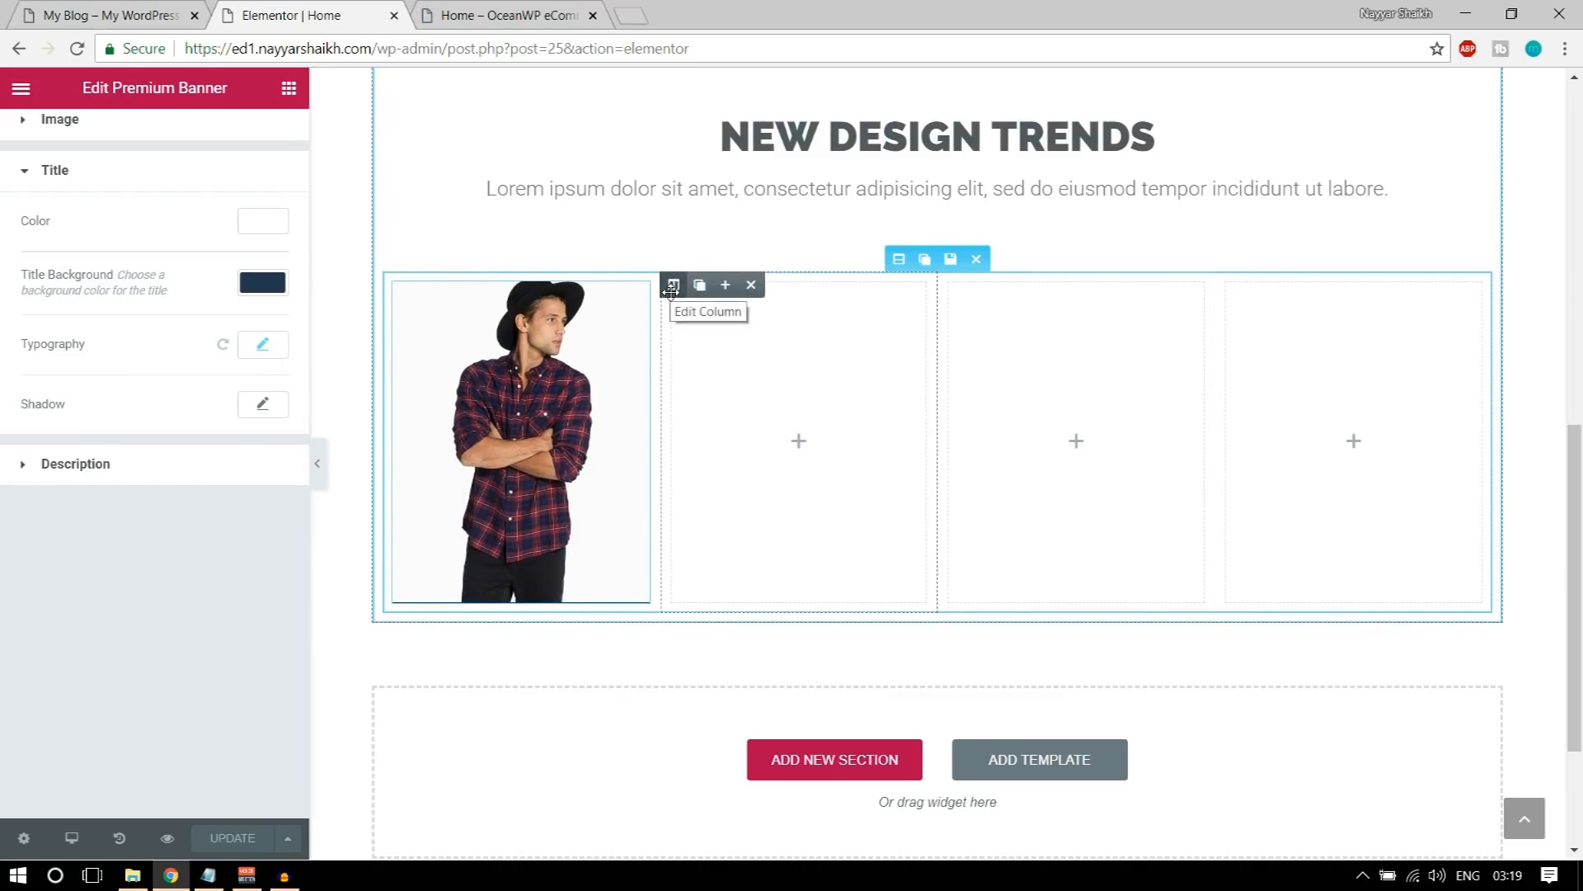
Step: Duplicate the SHIRTS banner column three times and remove the three empty columns
click(420, 288)
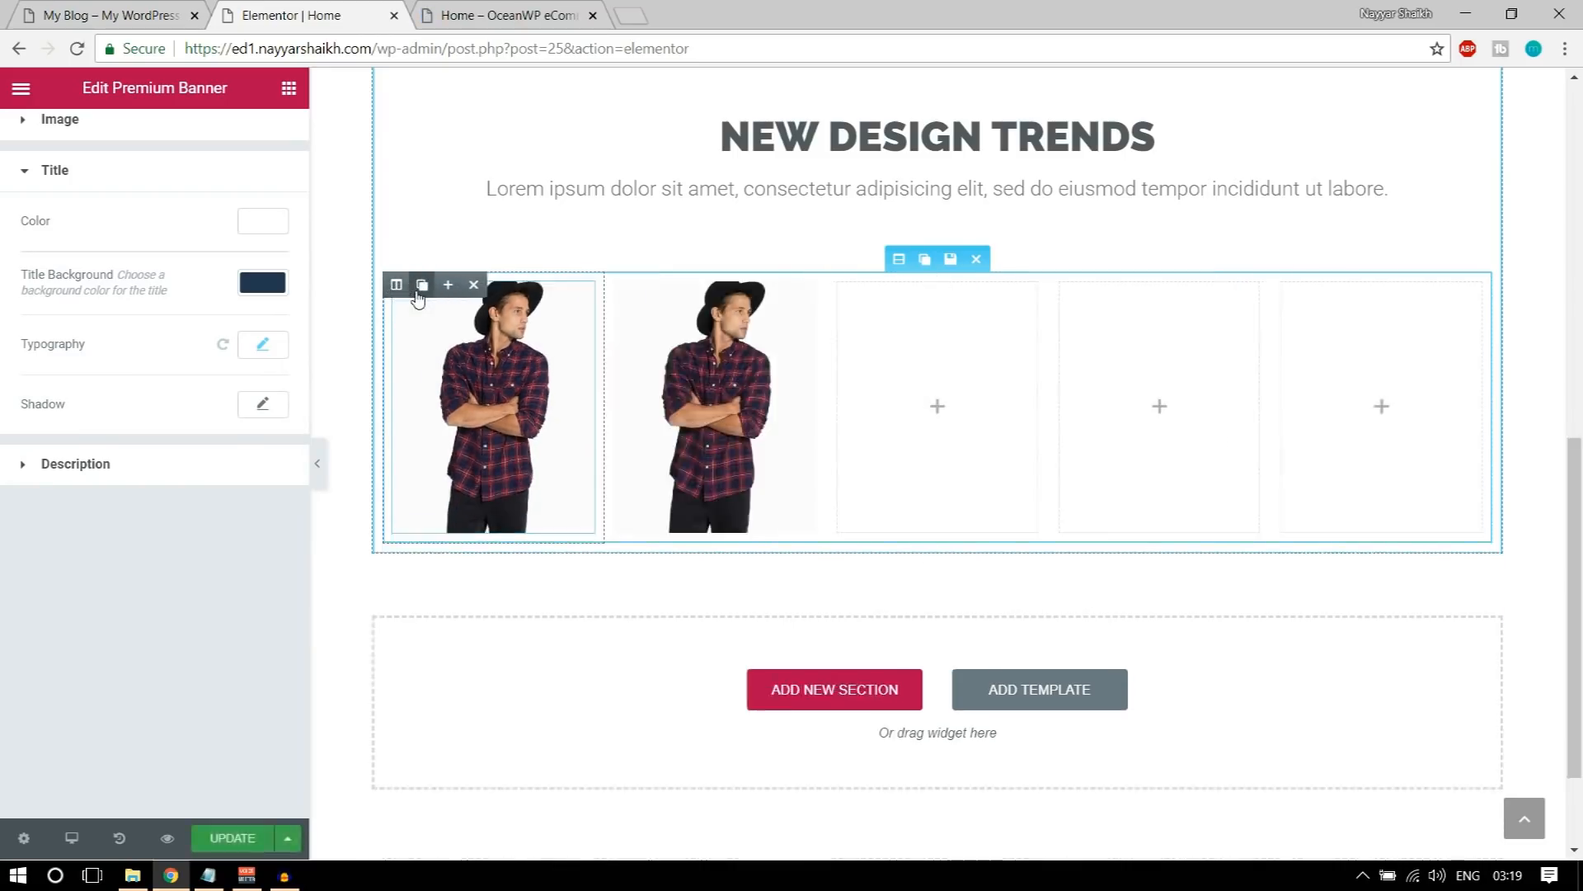
click(420, 289)
click(421, 288)
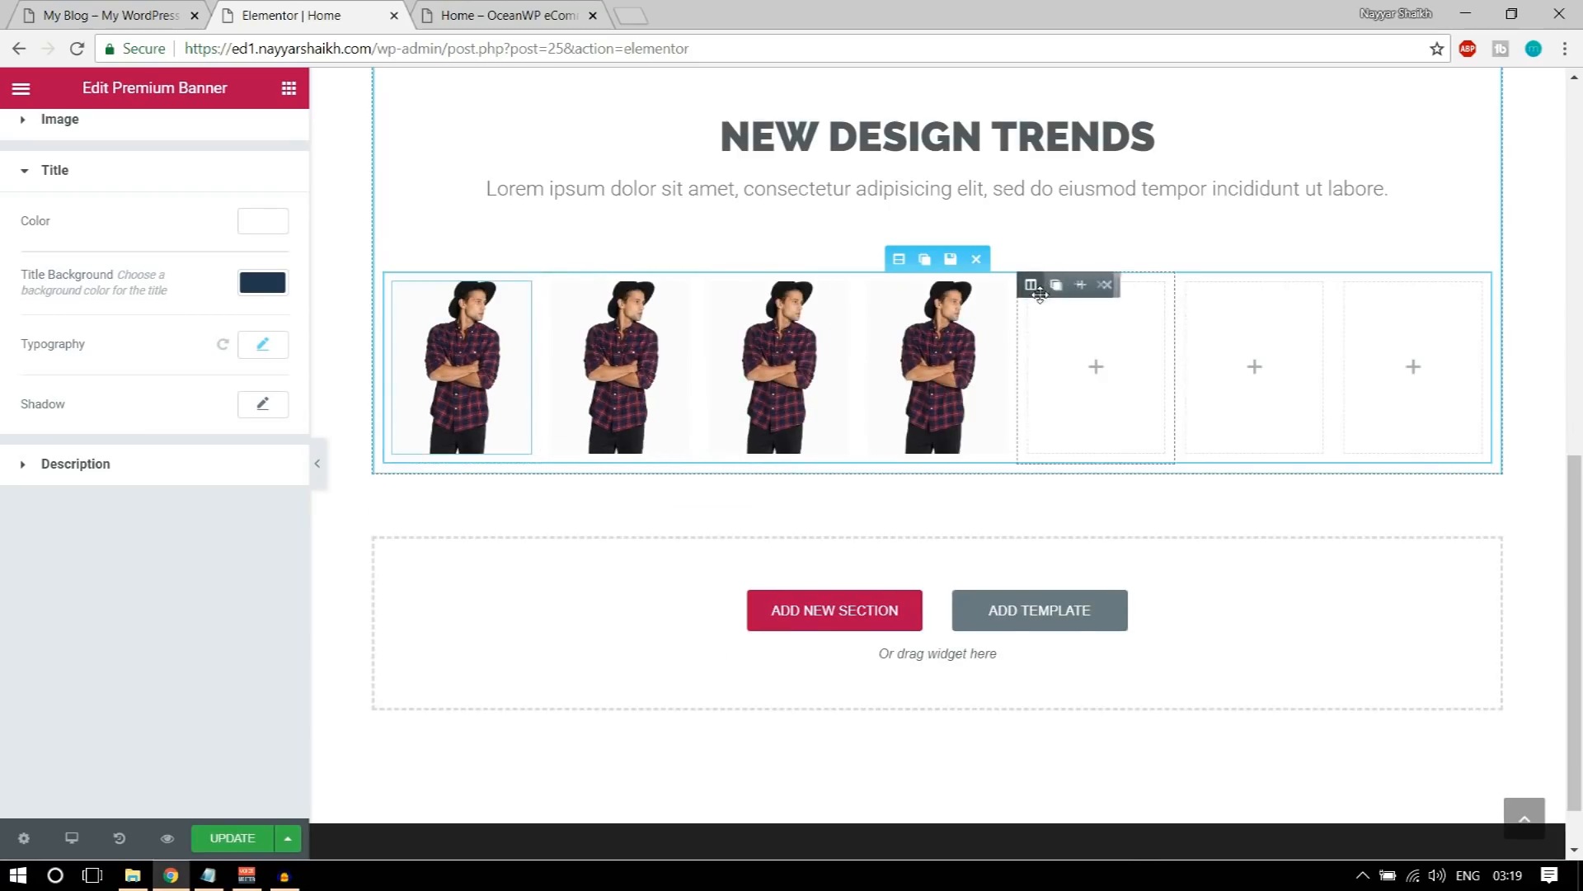
click(1105, 284)
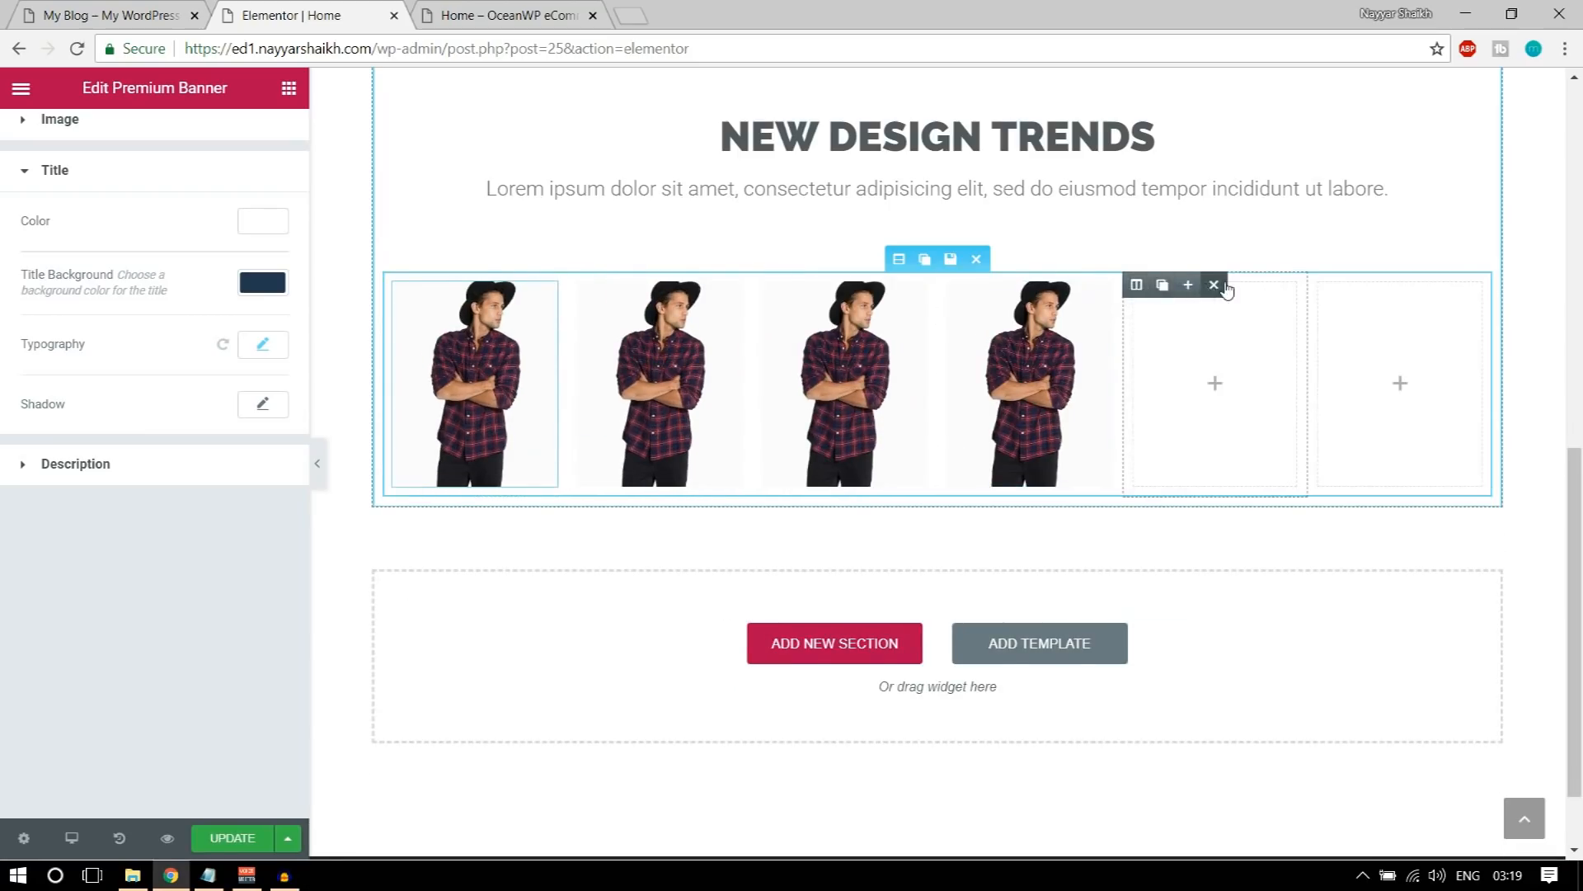
click(1216, 285)
click(1362, 286)
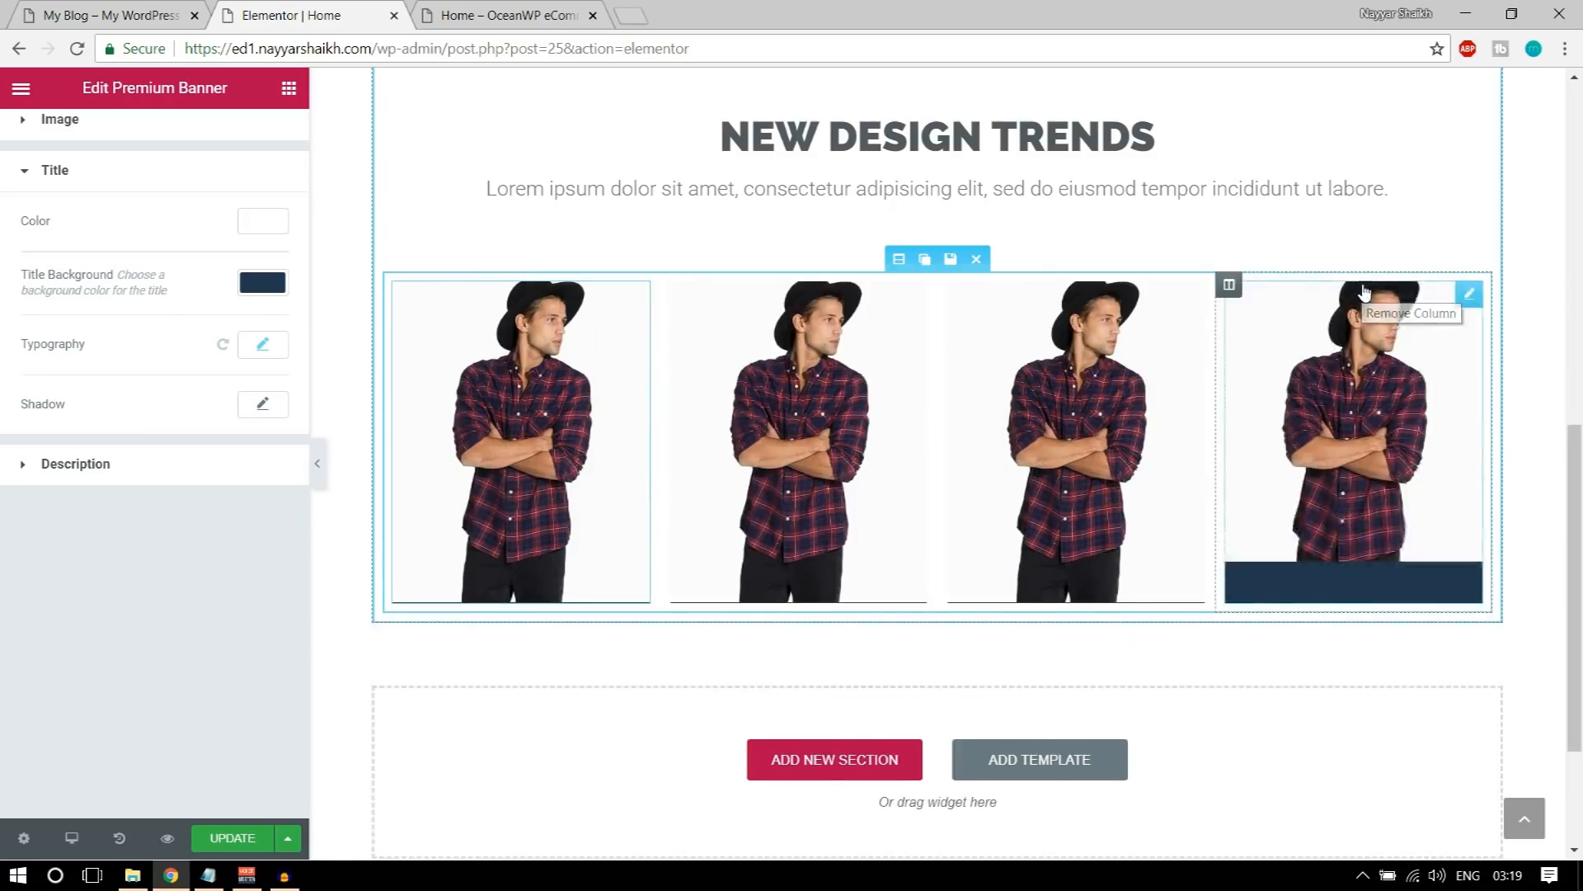
Step: Replace the second banner's image with the brown handbag picture Bags7-1-thegem-product-catalog.jpg from the media library
click(786, 371)
click(201, 389)
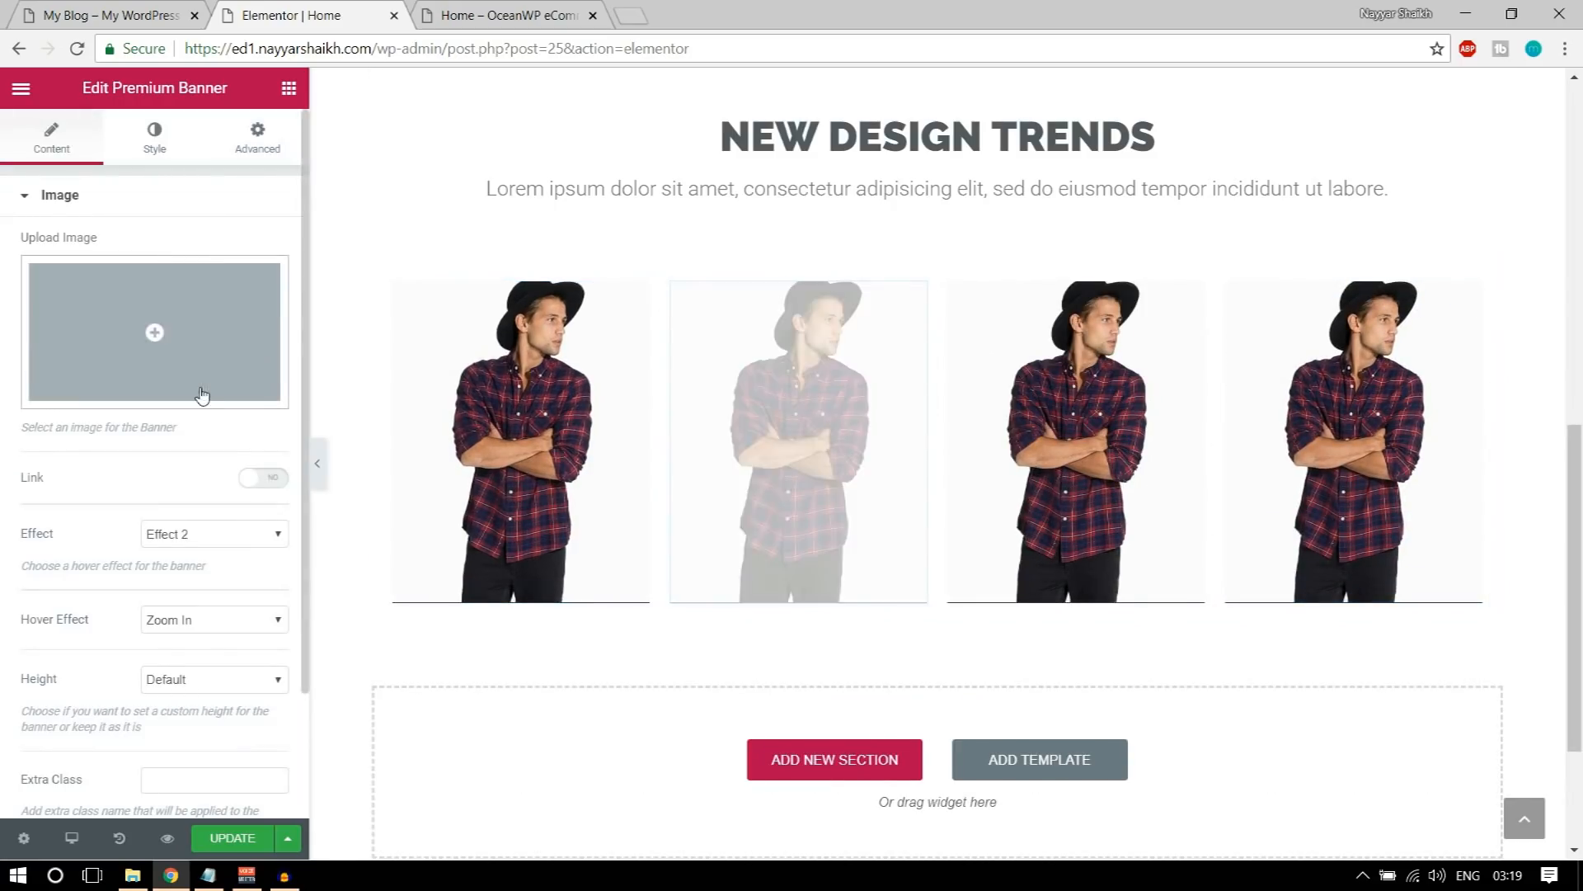
click(159, 7)
click(310, 15)
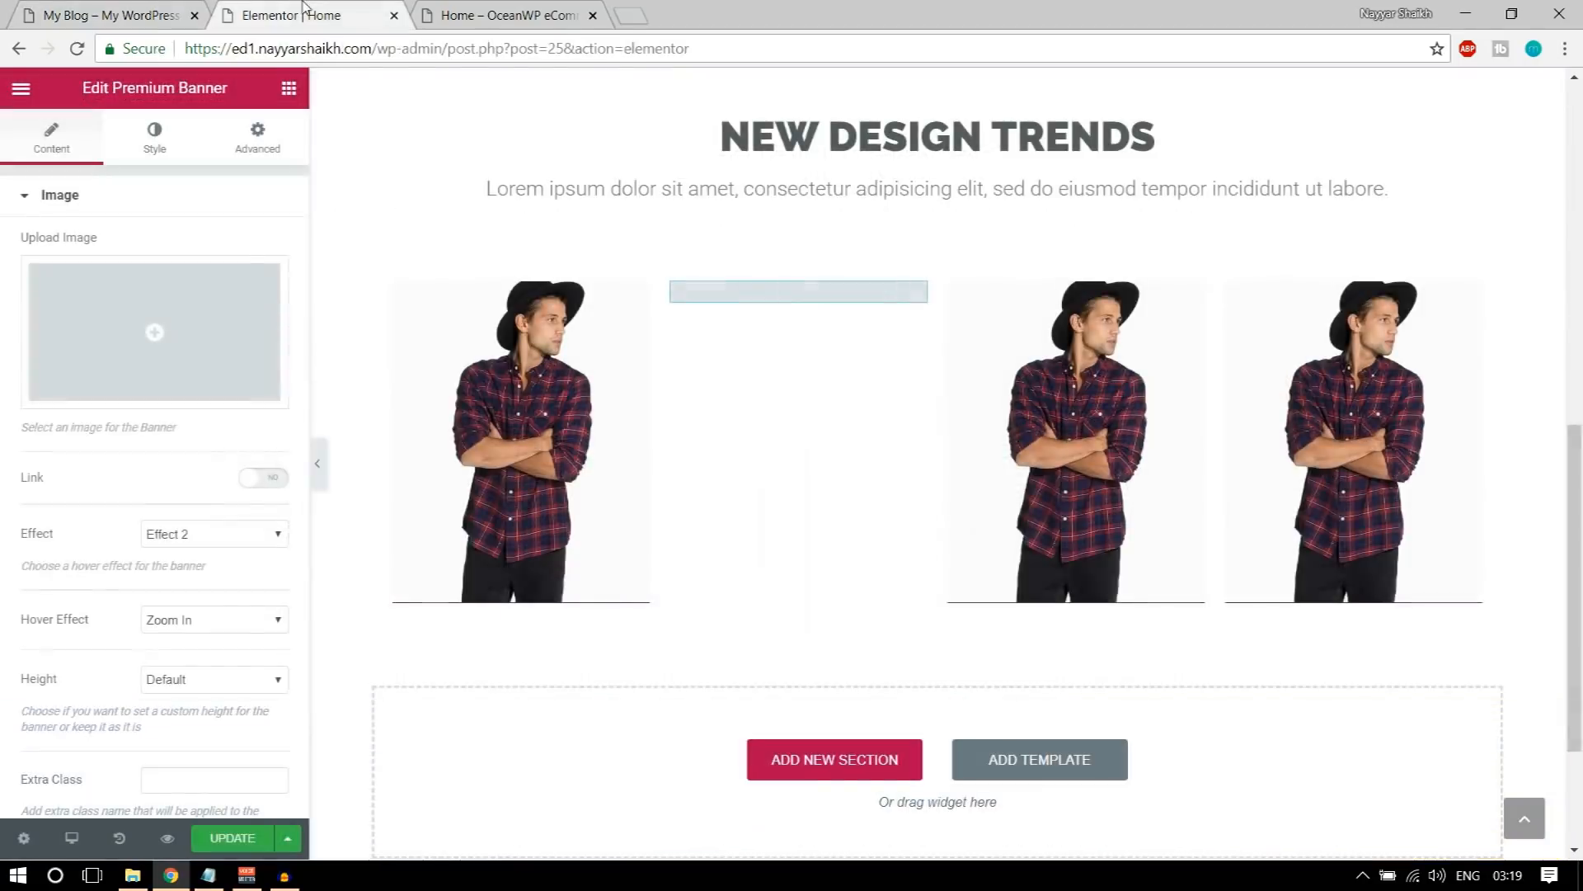
click(268, 378)
click(548, 330)
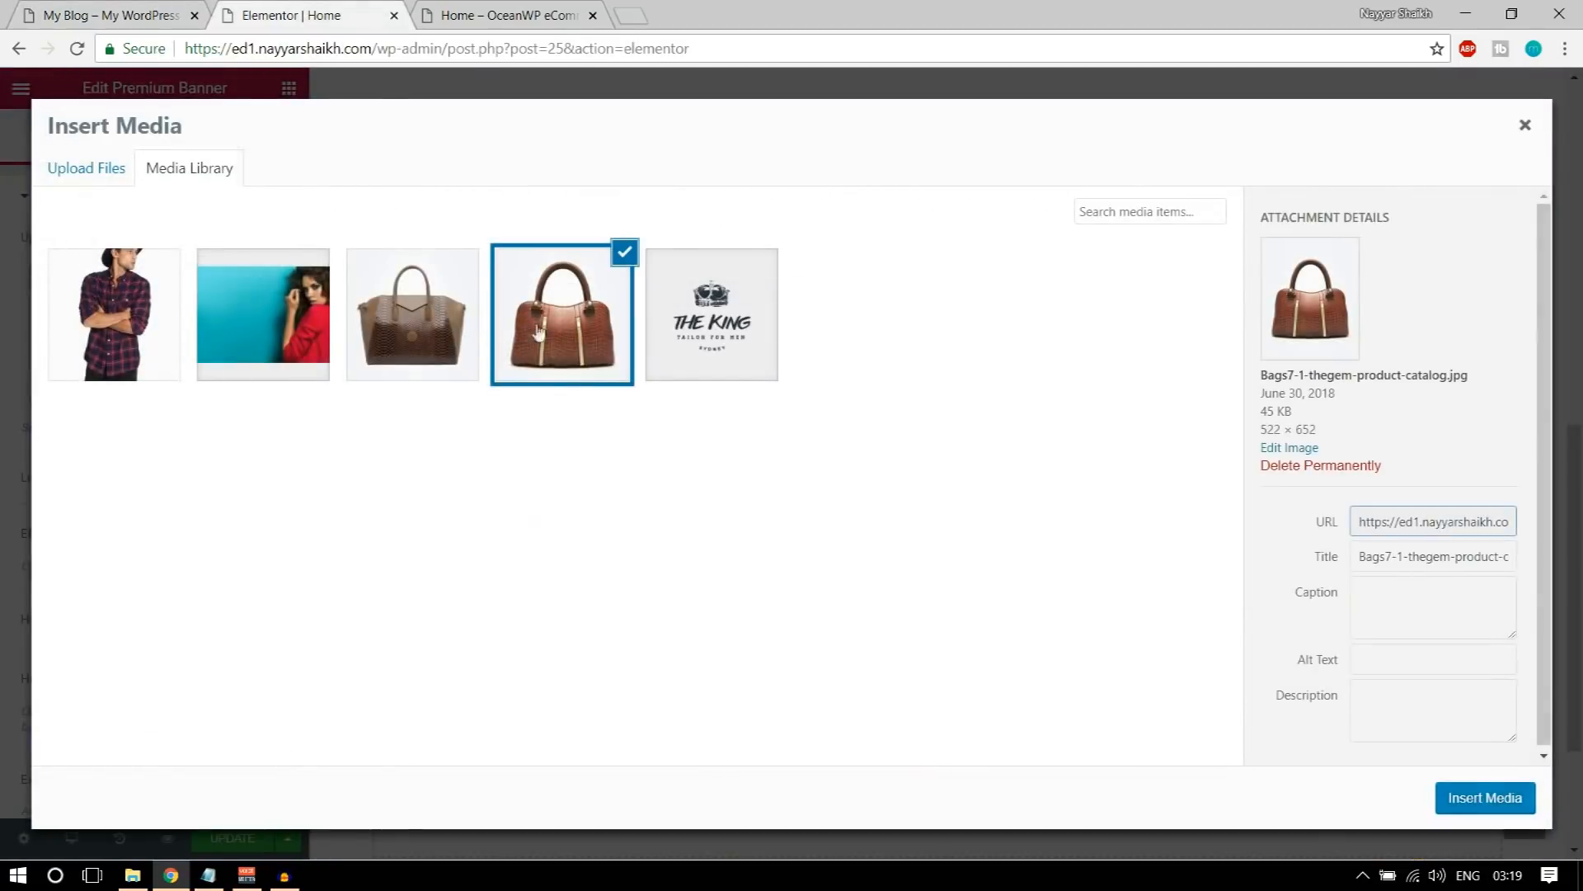
click(1467, 796)
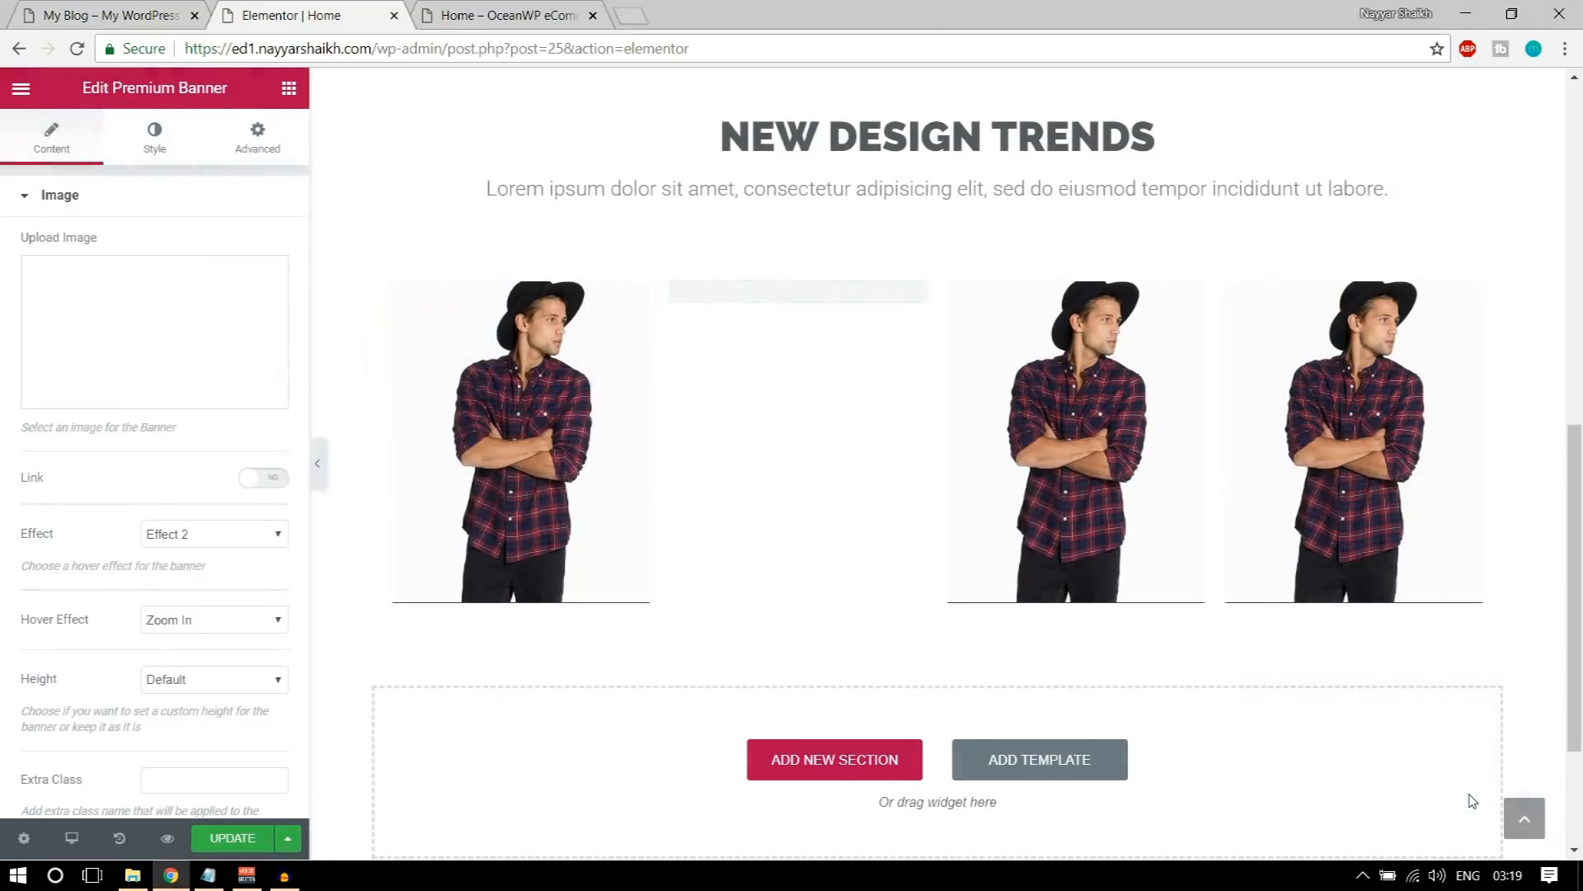
Step: Change the second banner's title to BAGS and save the page
scroll(198, 590, down, 2)
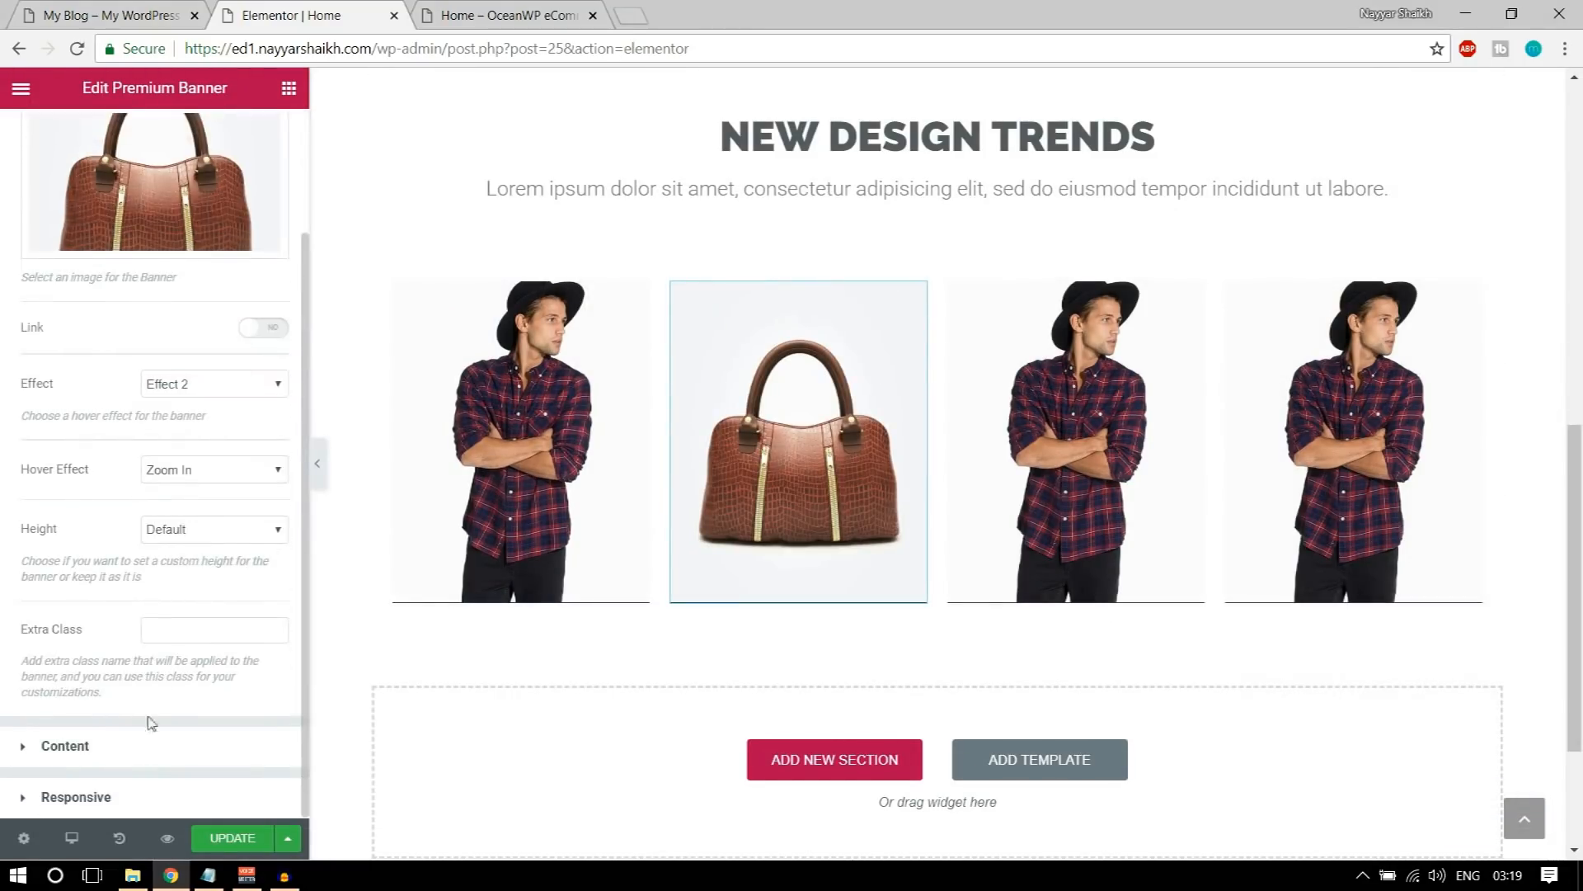
click(136, 747)
text(BAGS)
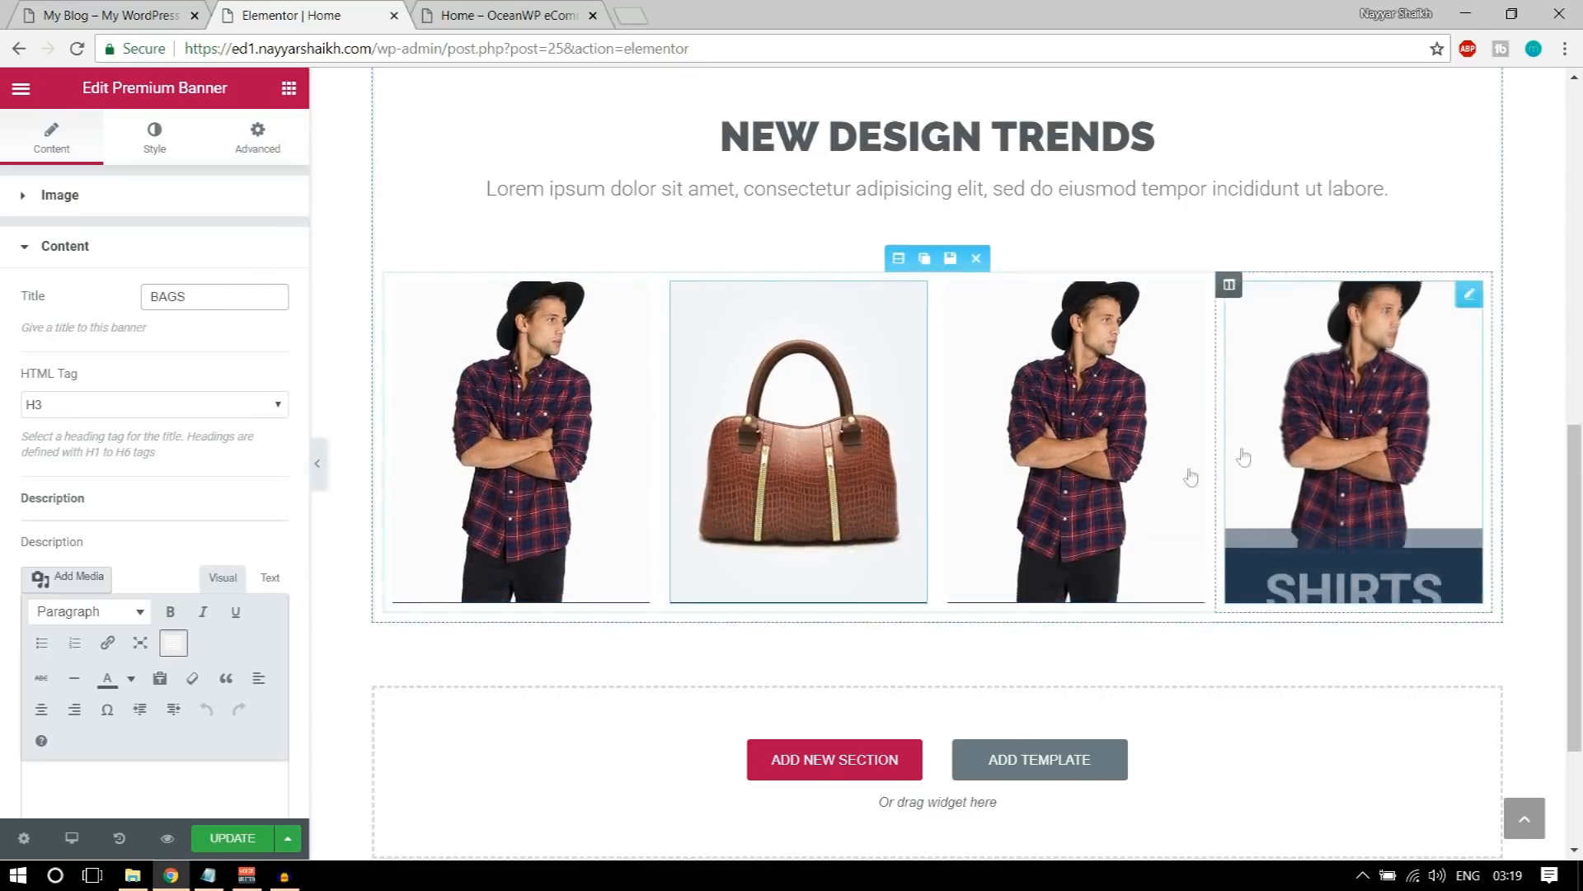
click(221, 841)
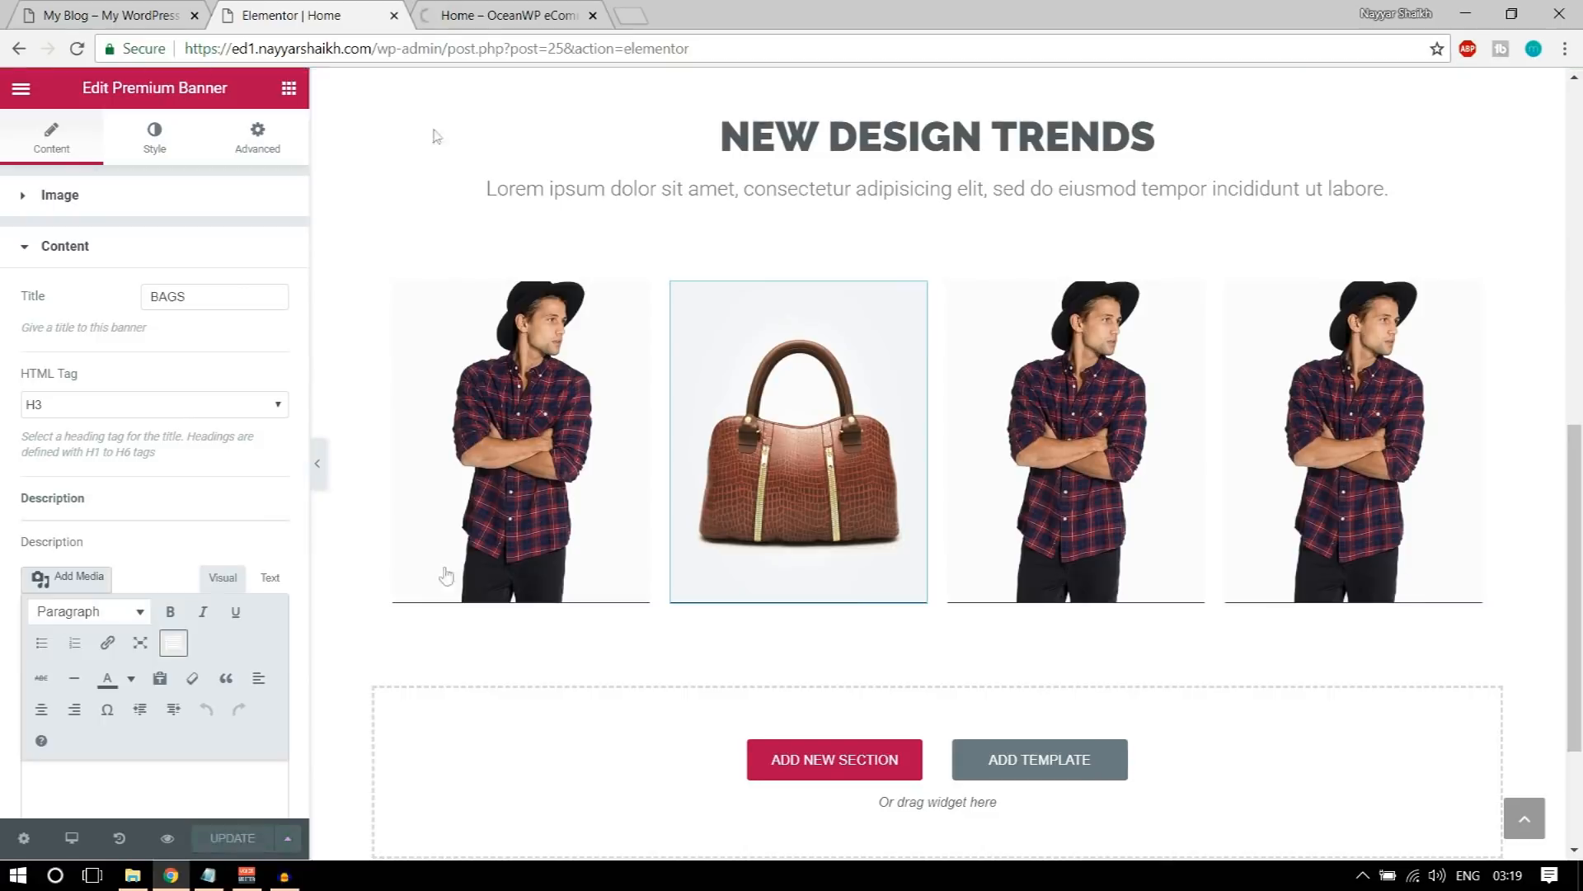
Step: Check the banners in the page preview and examine the banner row and the coloured feature boxes on the demo page
click(503, 16)
scroll(1033, 452, down, 10)
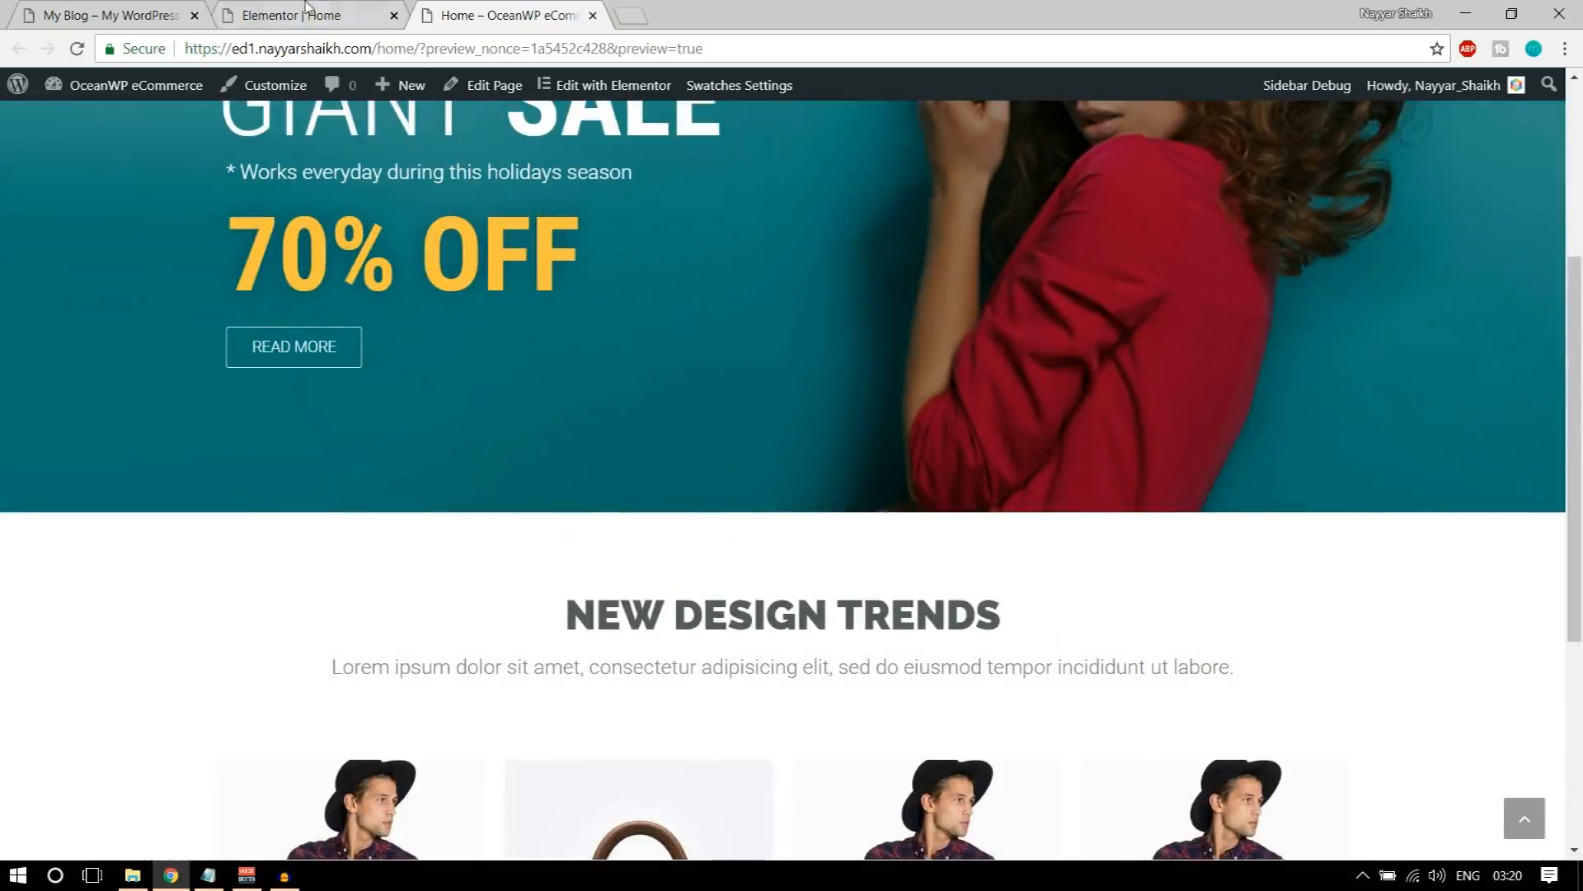
click(98, 14)
scroll(573, 352, down, 1)
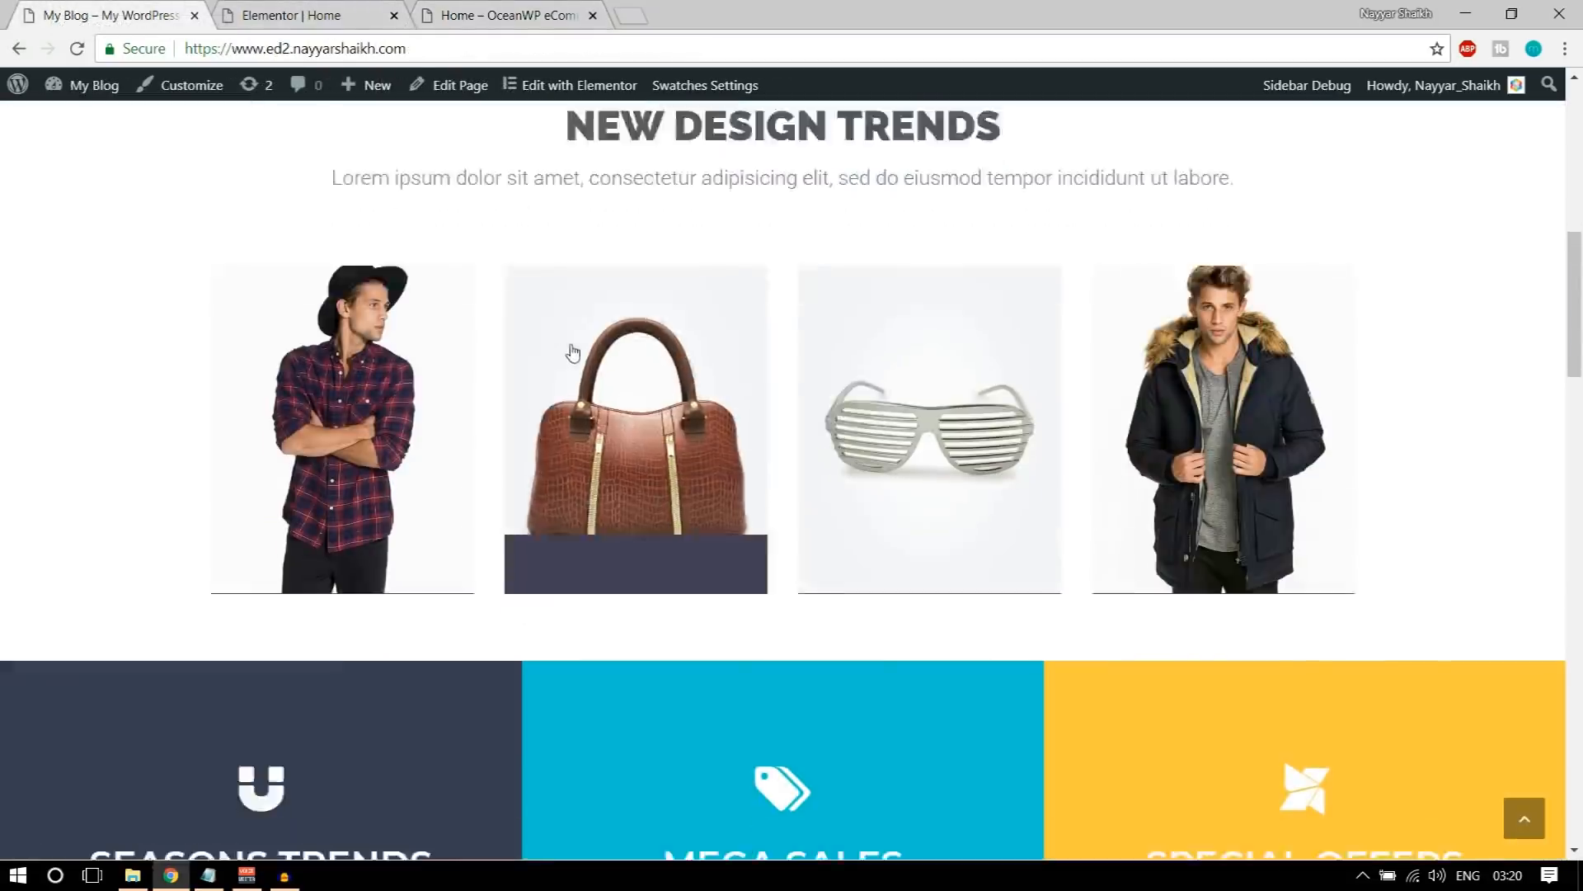
scroll(572, 353, down, 6)
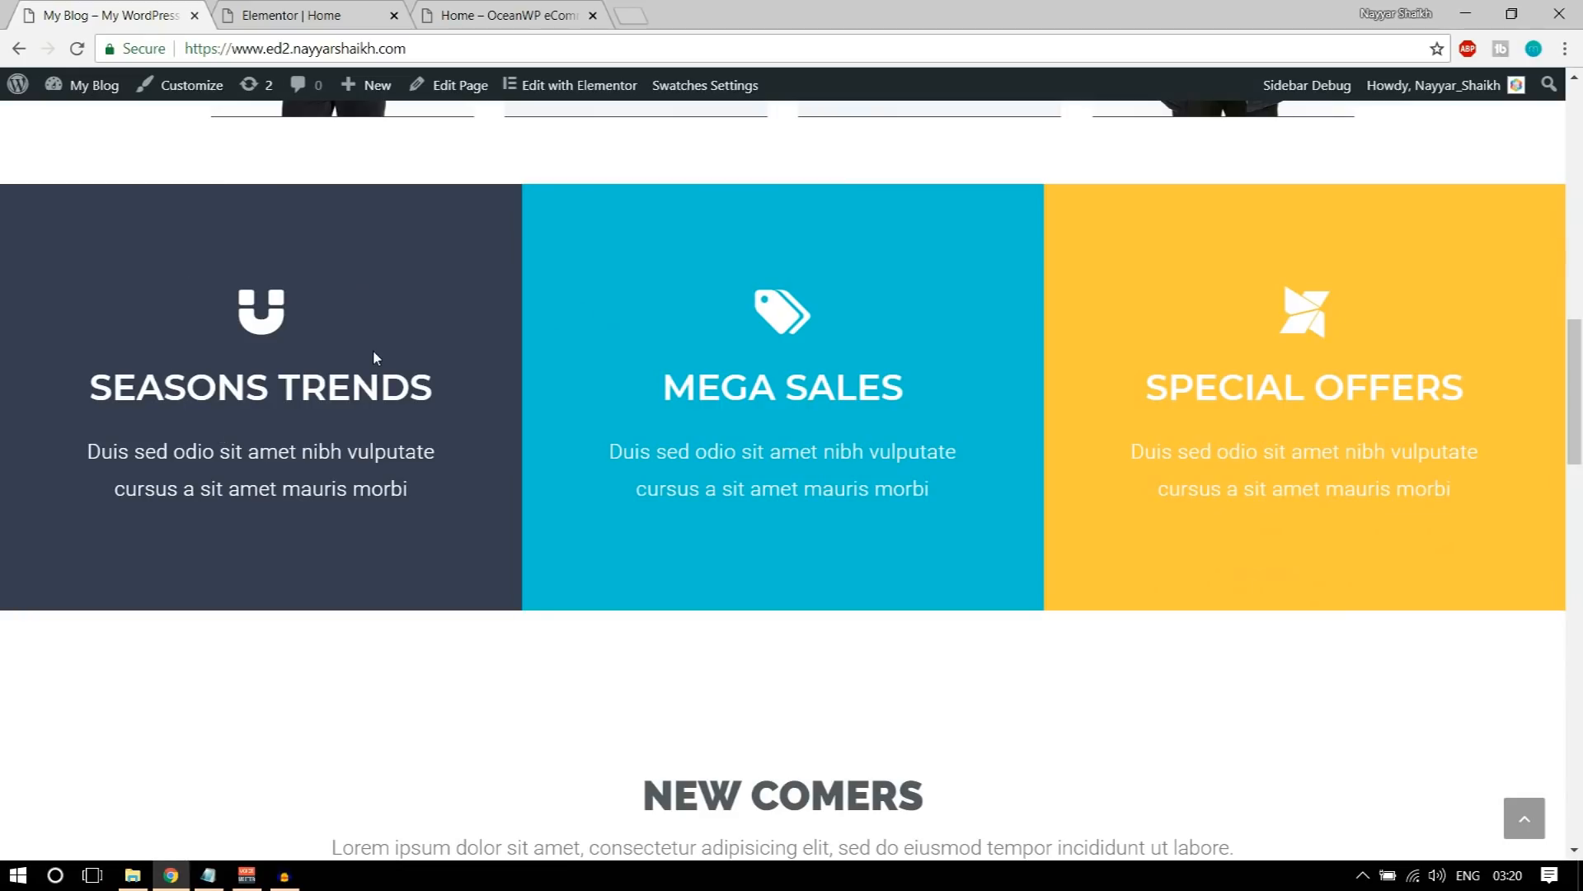
click(290, 10)
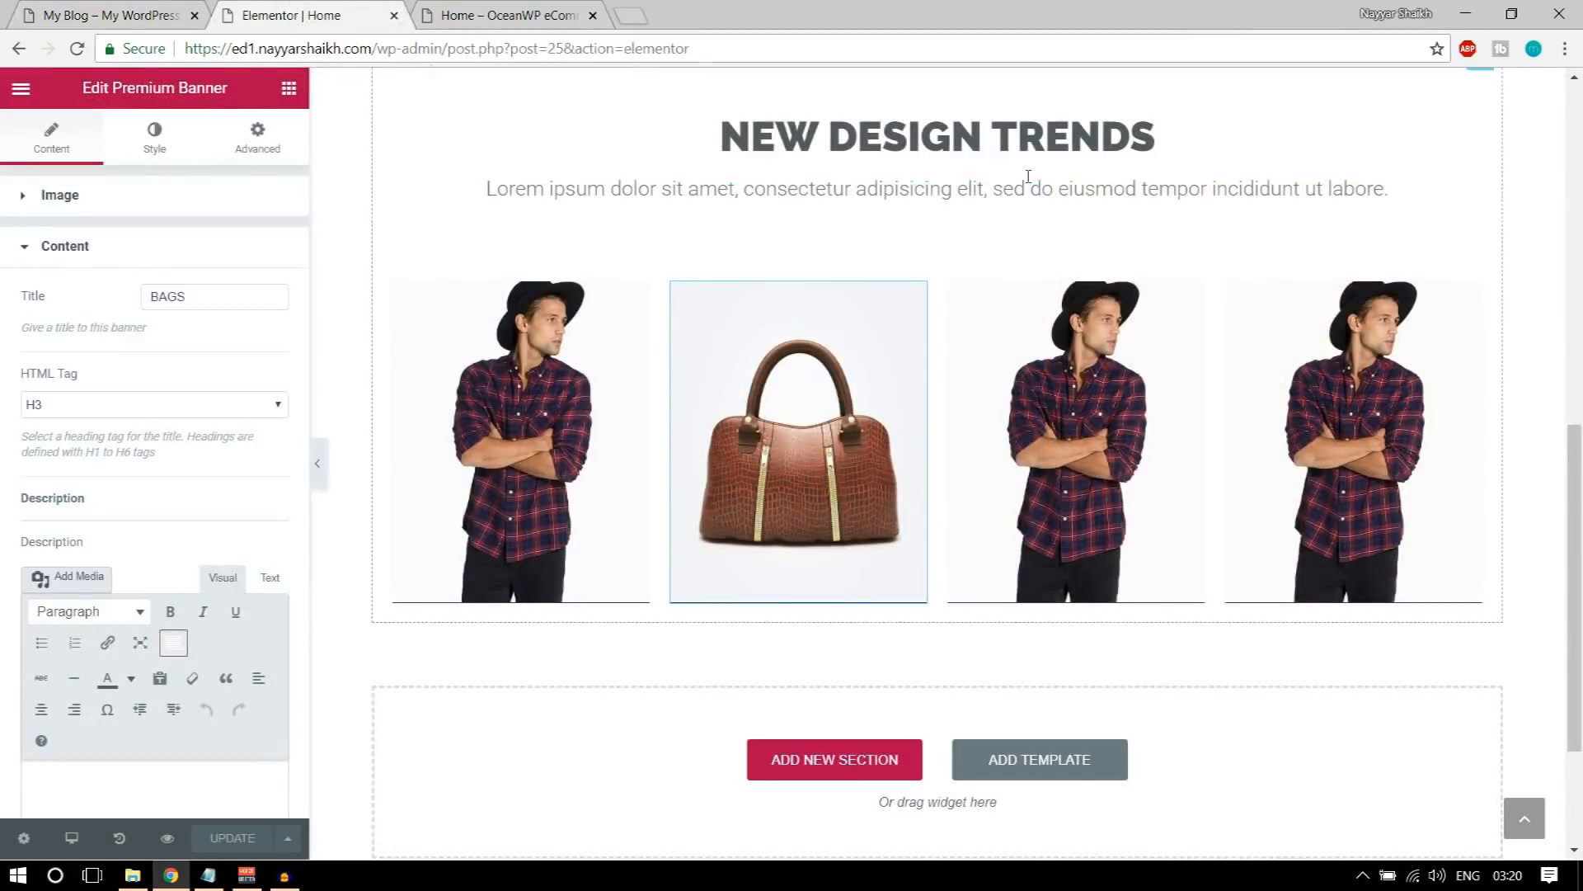
Step: Add a columns section below the banner row and extend it to three columns
scroll(838, 769, down, 3)
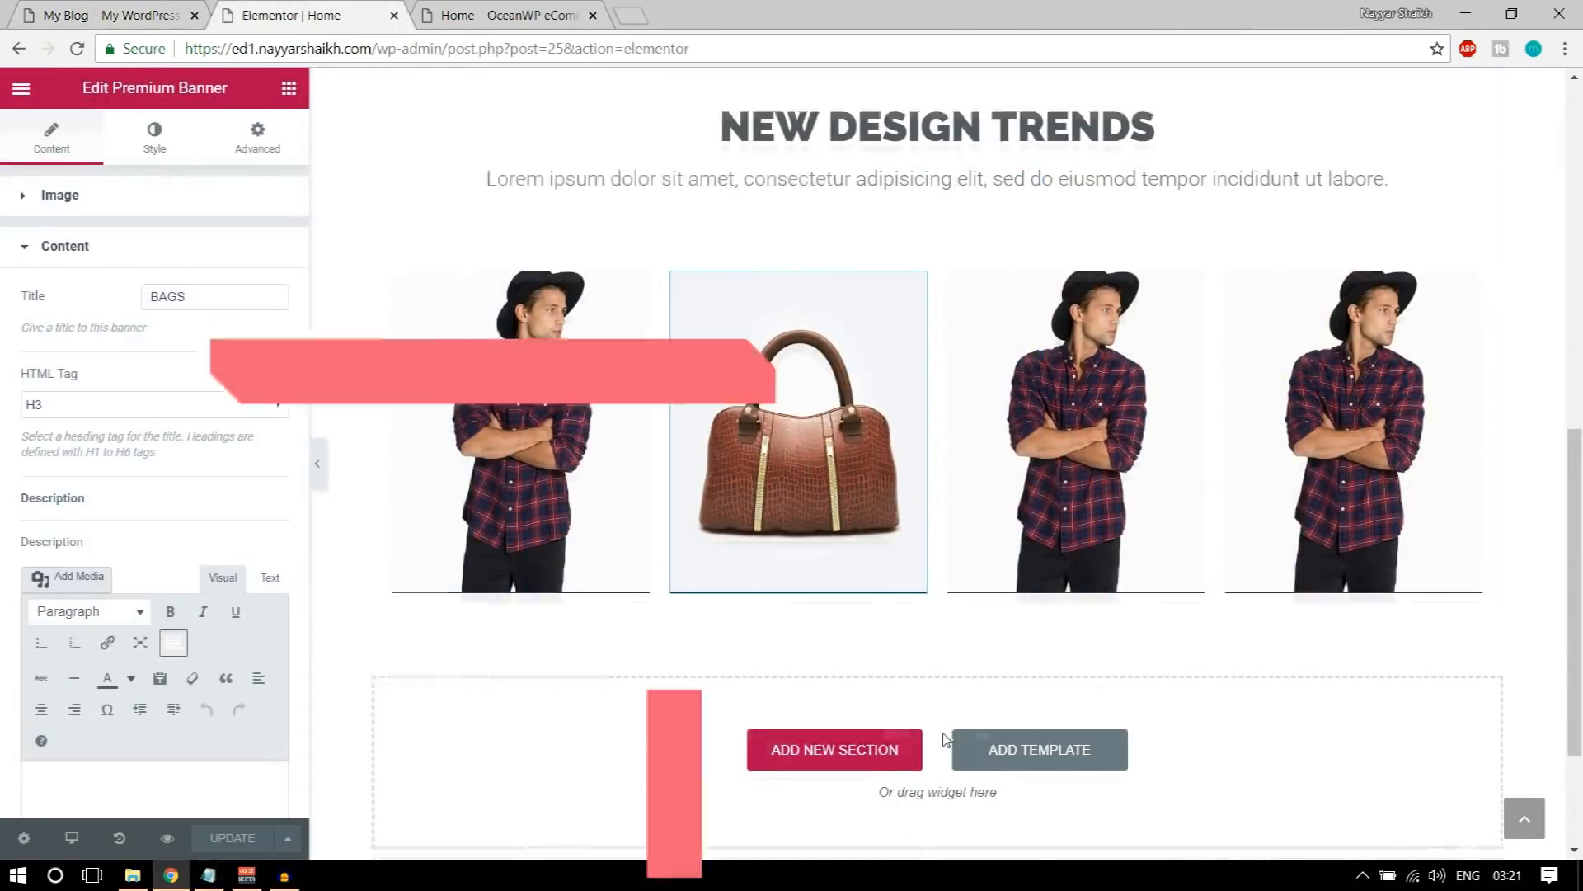
click(289, 88)
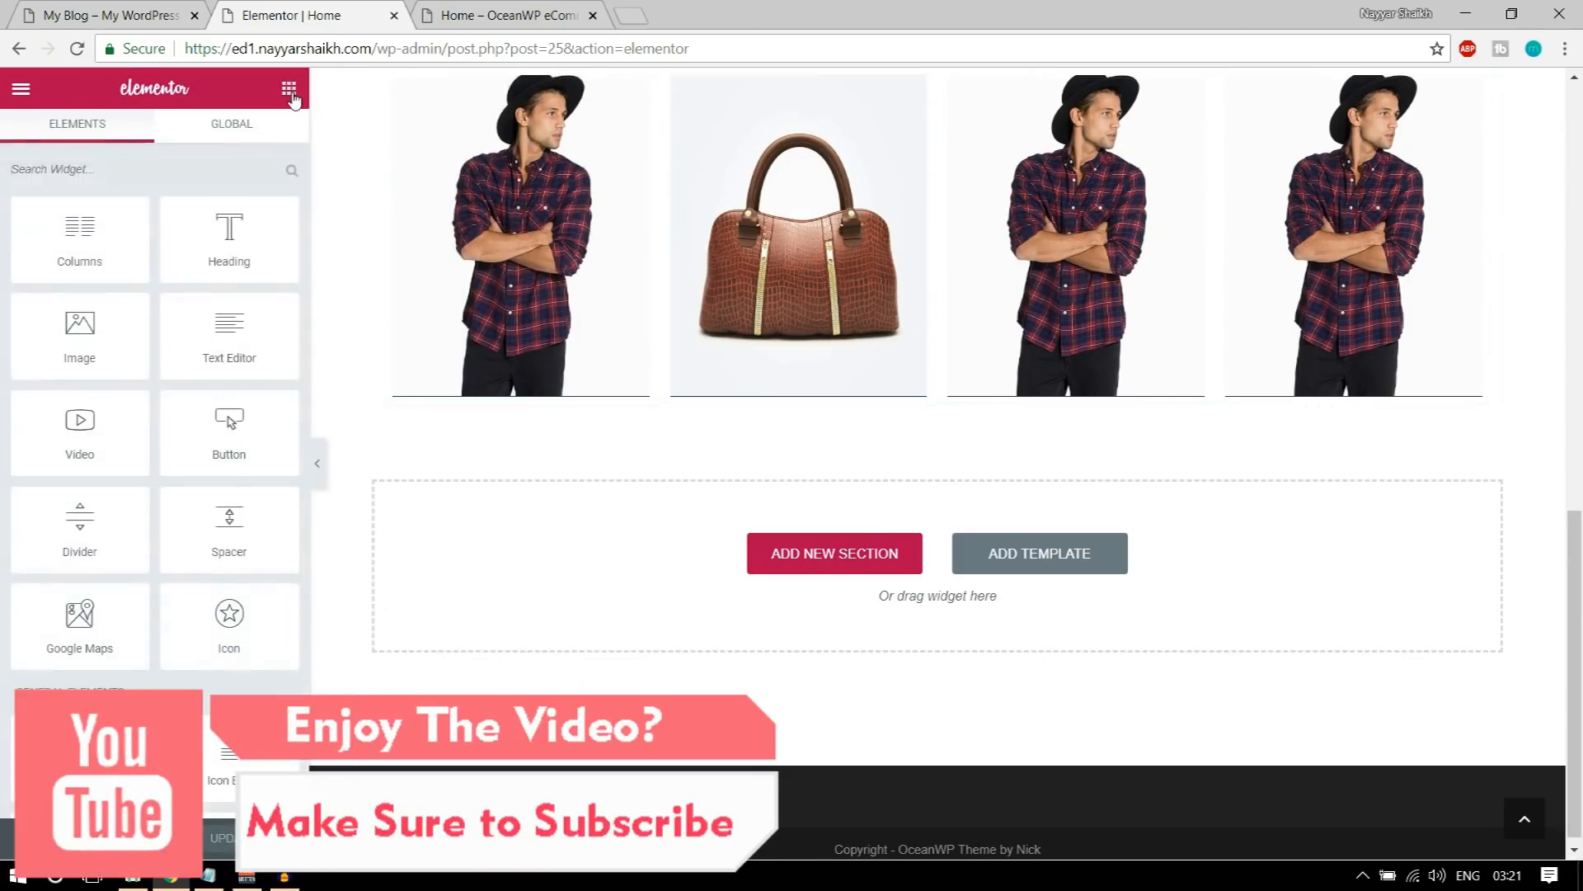
drag(82, 231, 792, 546)
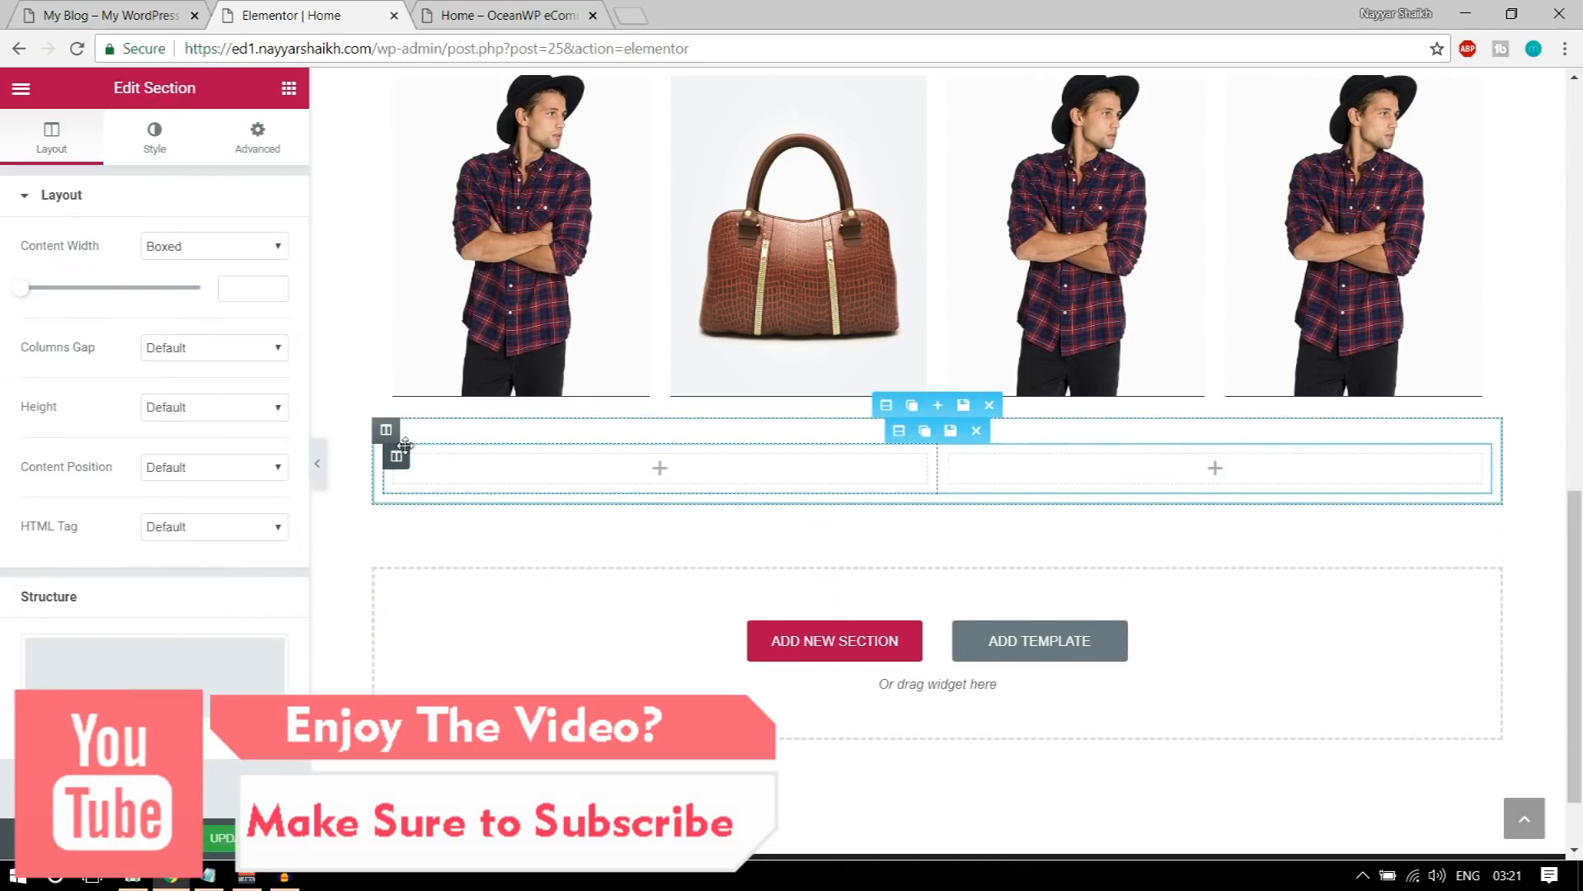
mouse_move(399, 459)
click(424, 467)
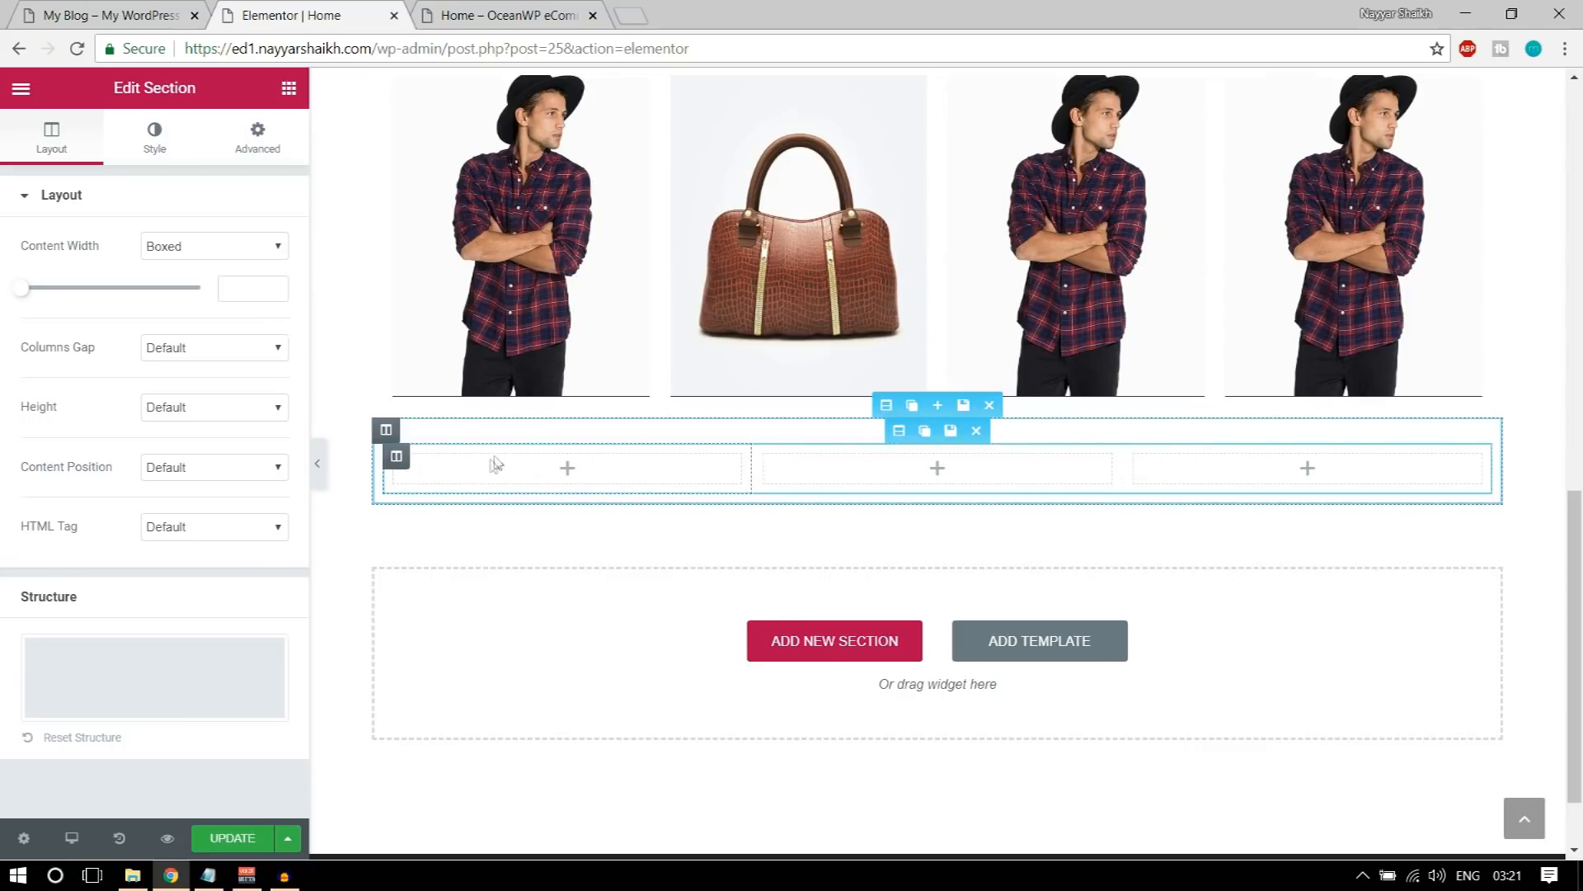
Step: Examine the demo page's three coloured boxes and inspect the SEASONS TRENDS column to select its background colour value
click(115, 9)
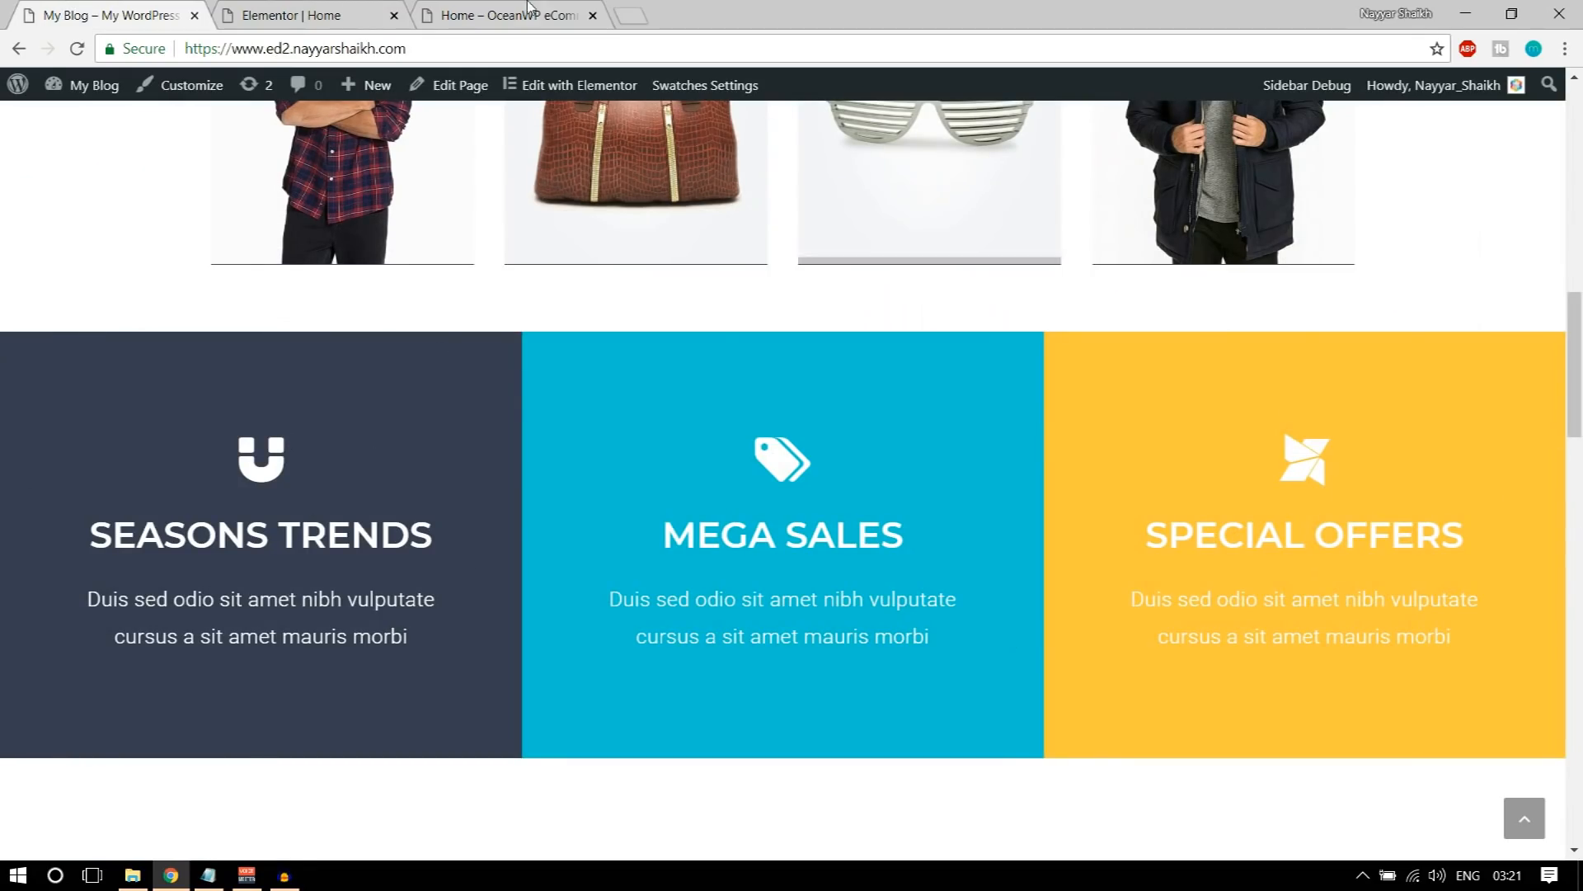
click(297, 15)
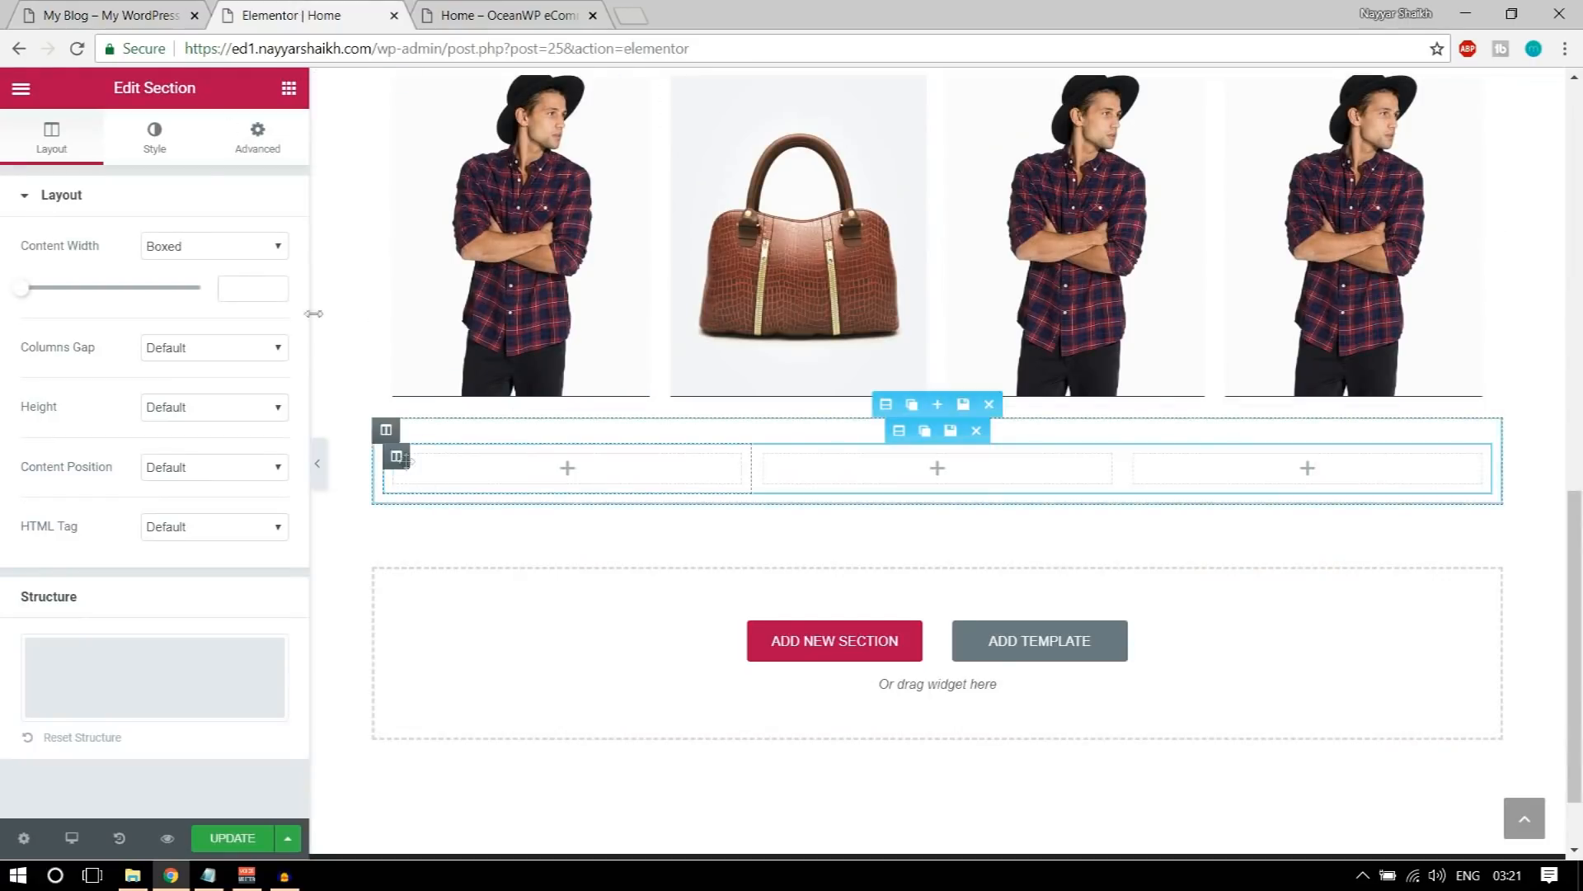
click(110, 8)
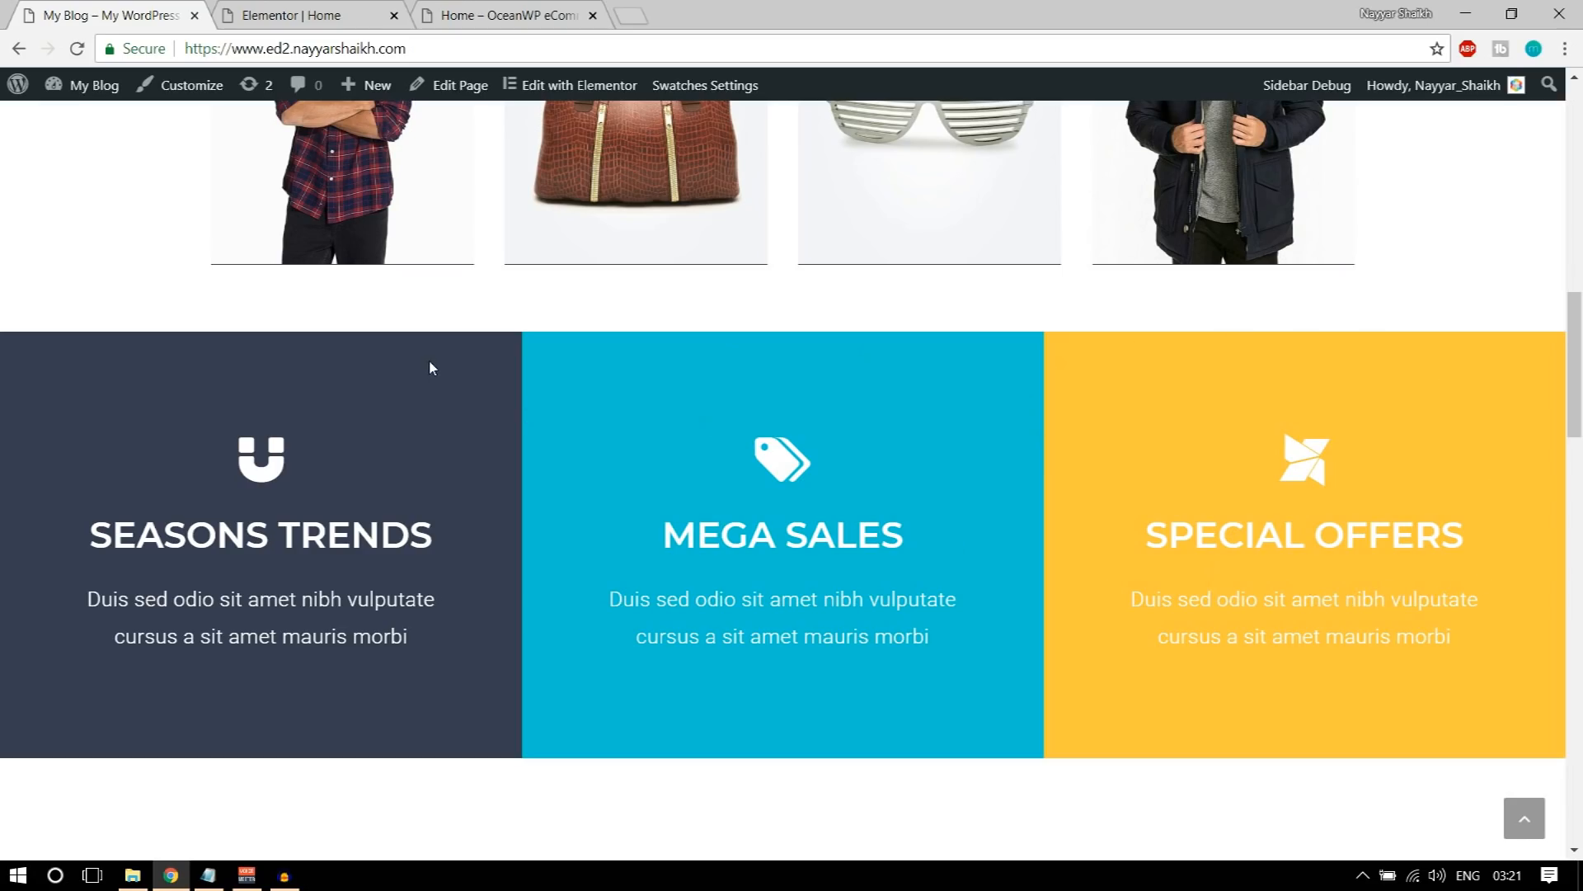
scroll(429, 361, down, 1)
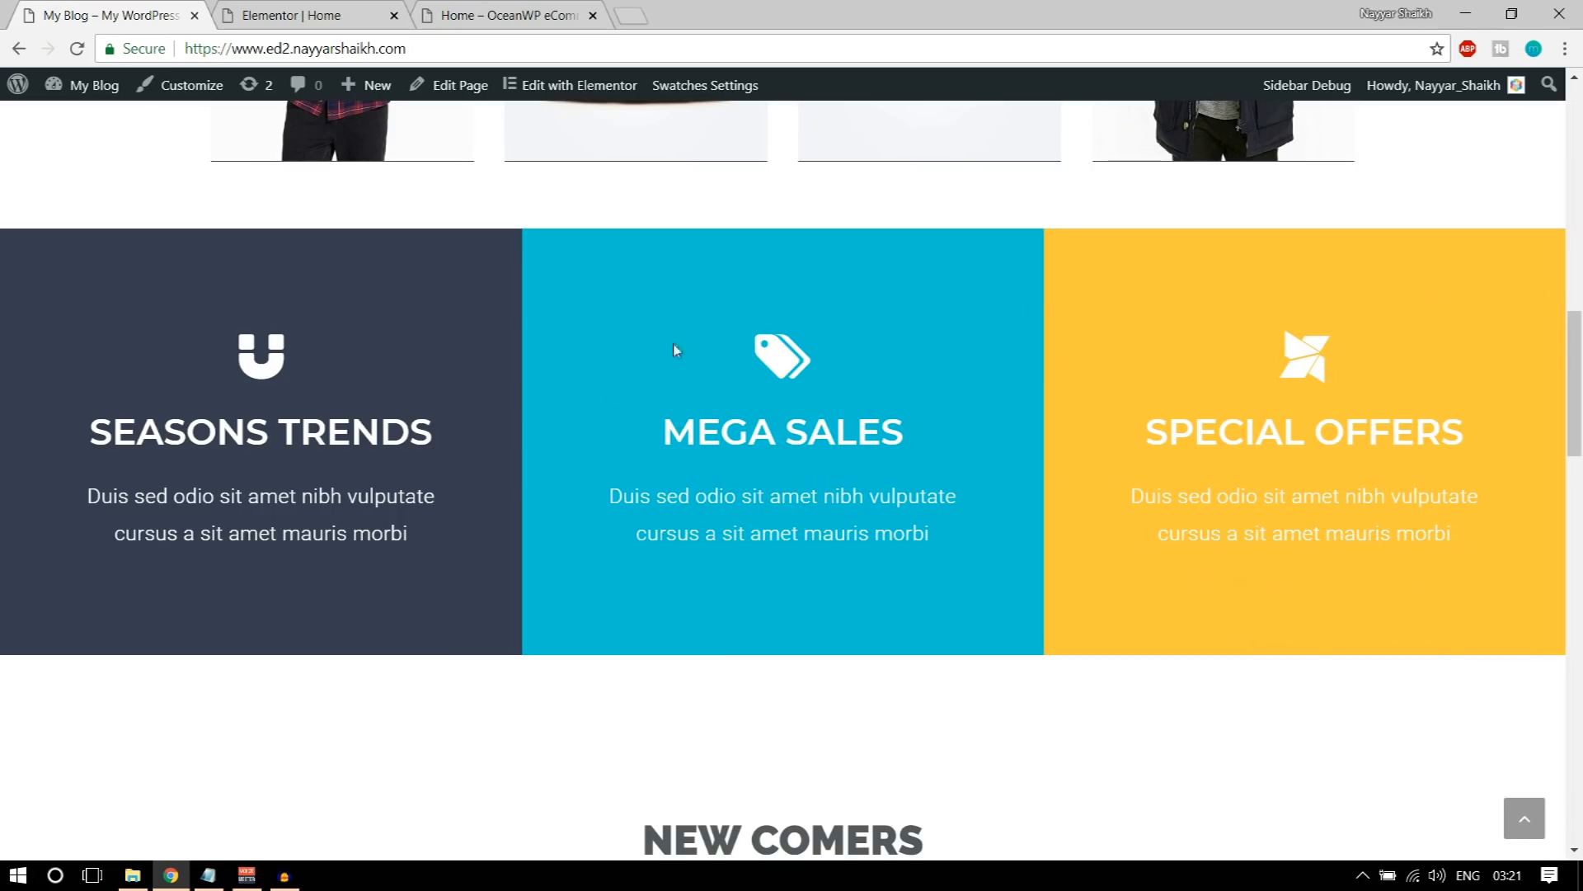
right_click(374, 273)
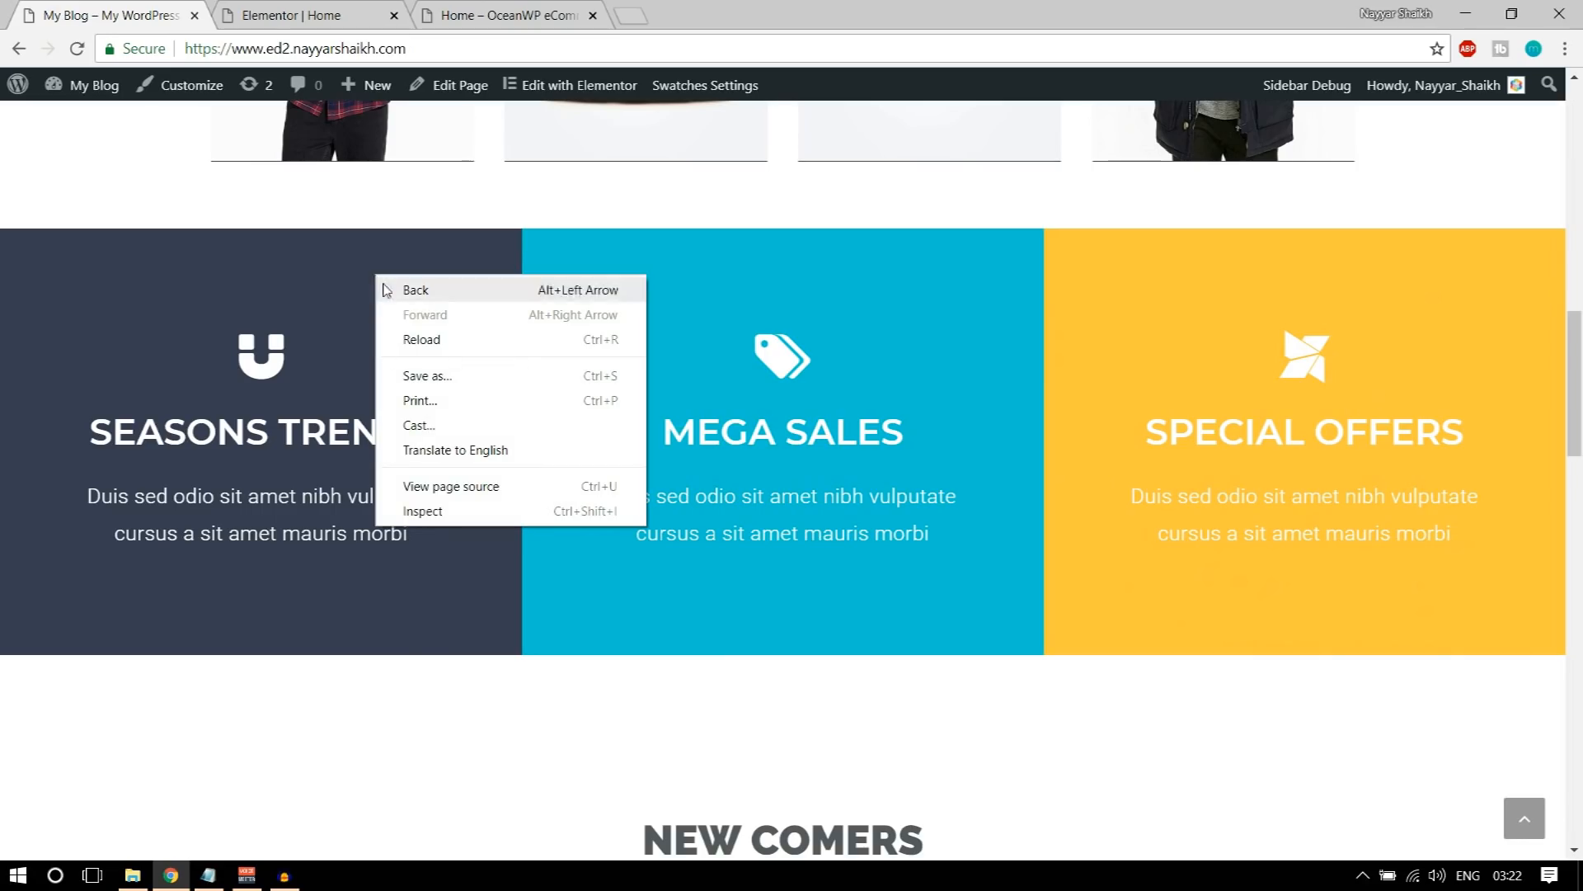
right_click(359, 249)
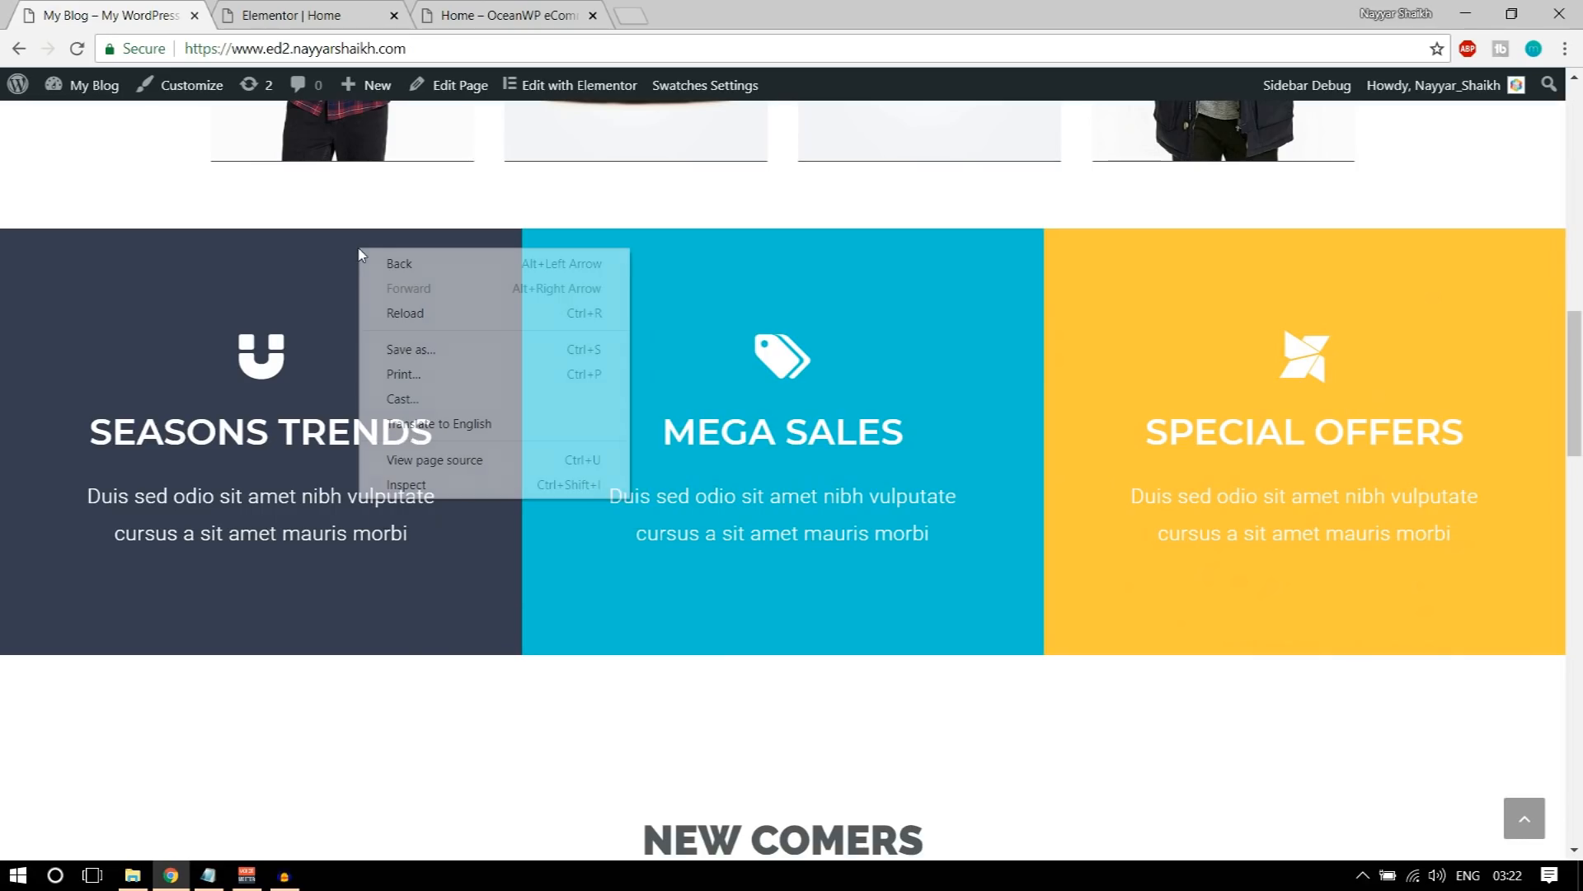
click(454, 490)
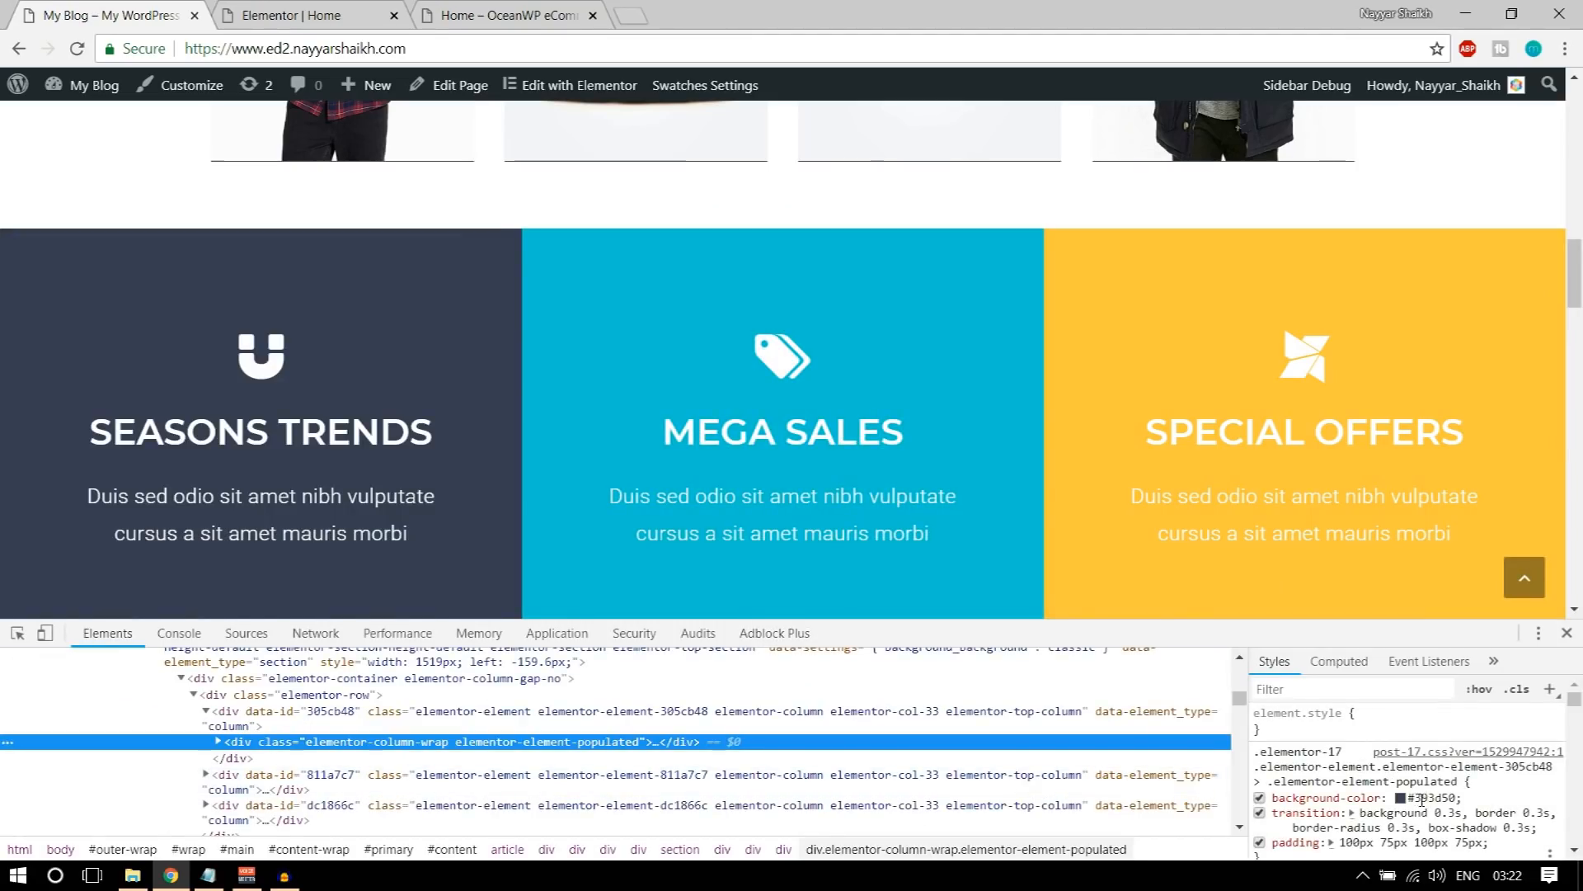
click(1421, 799)
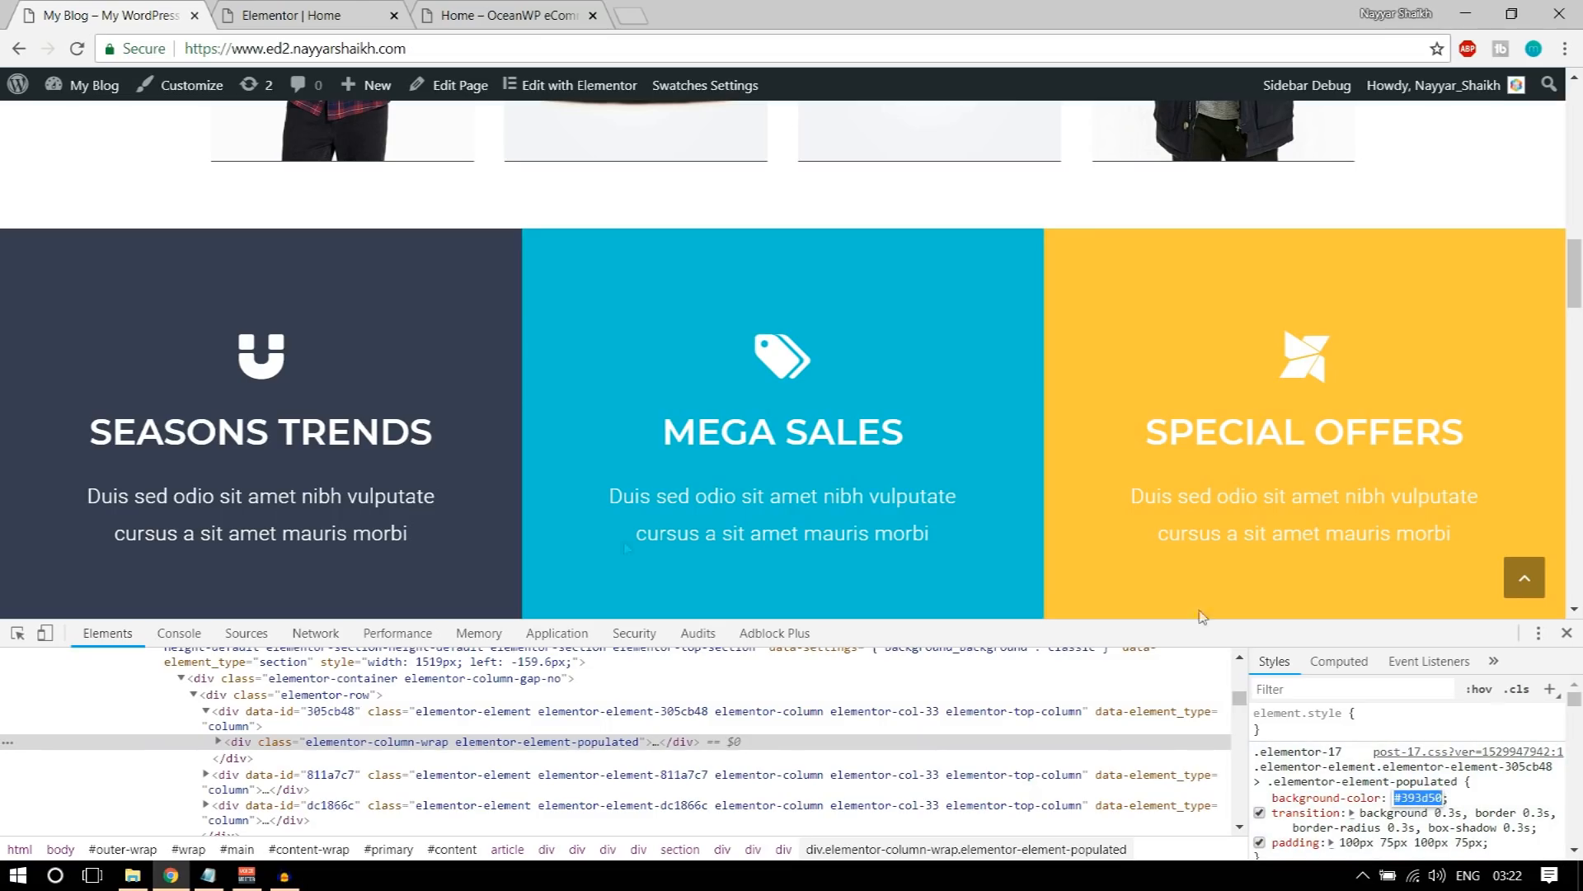
Step: Add an Icon Box widget to the first of the three empty columns in the Elementor editor
click(346, 16)
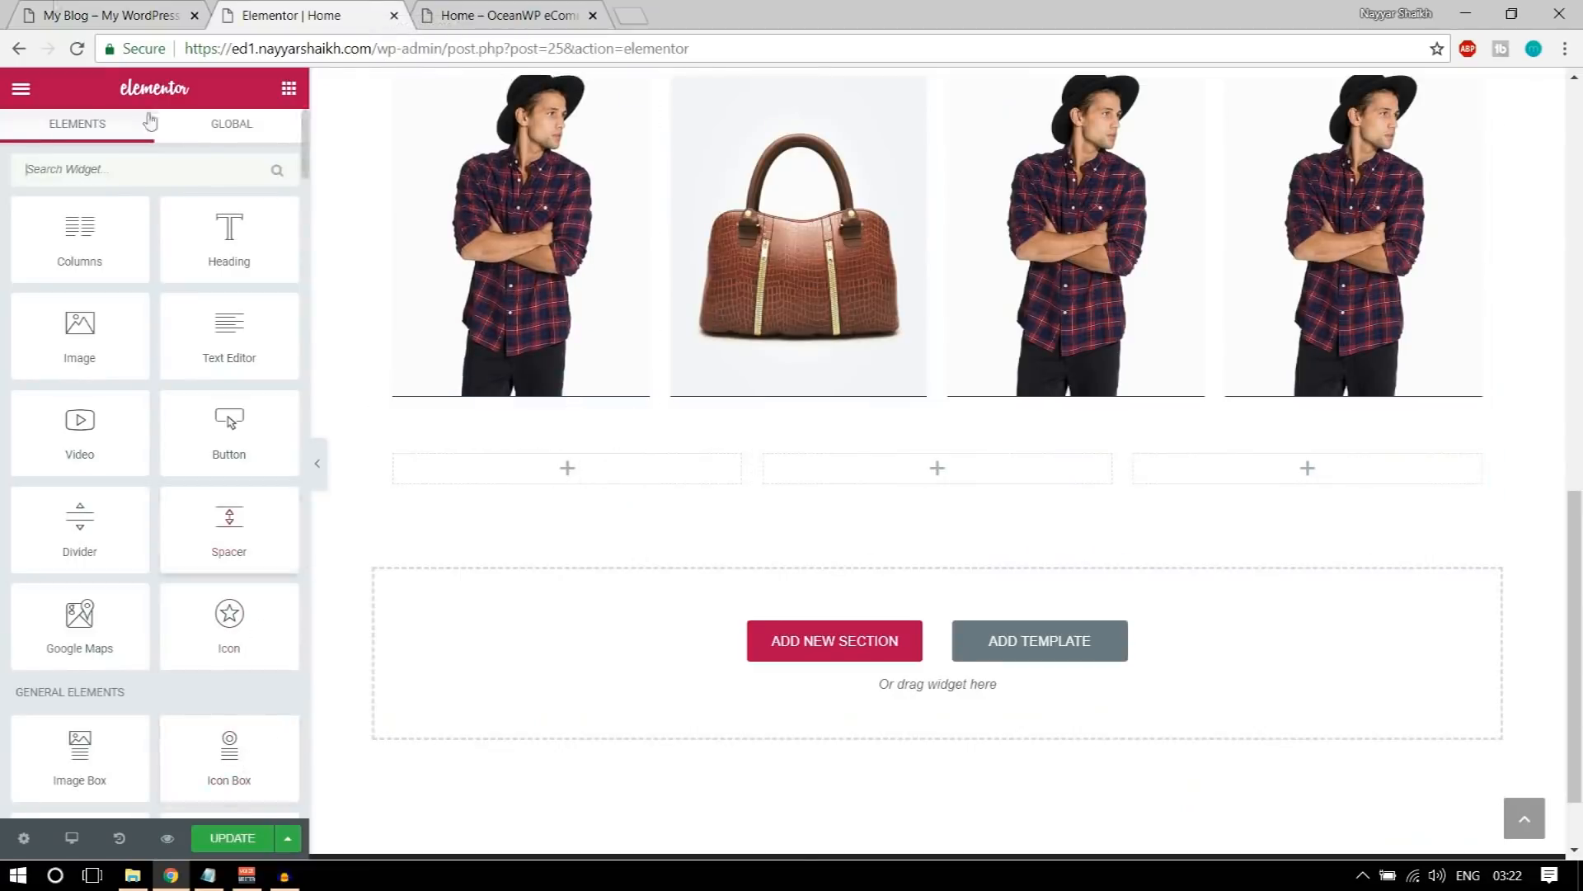
click(128, 16)
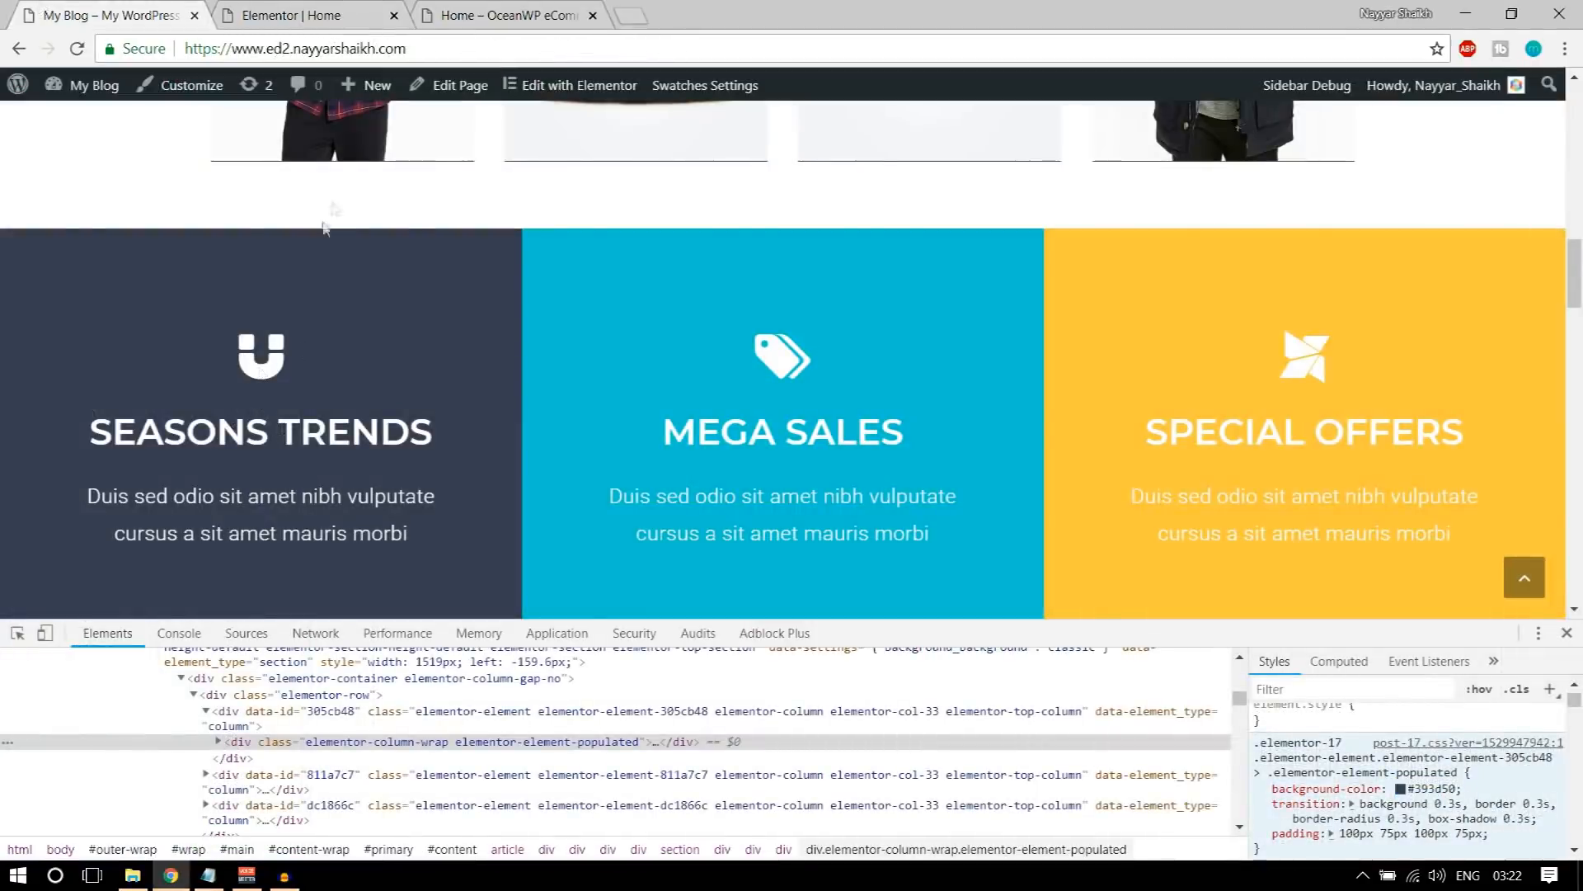
click(341, 16)
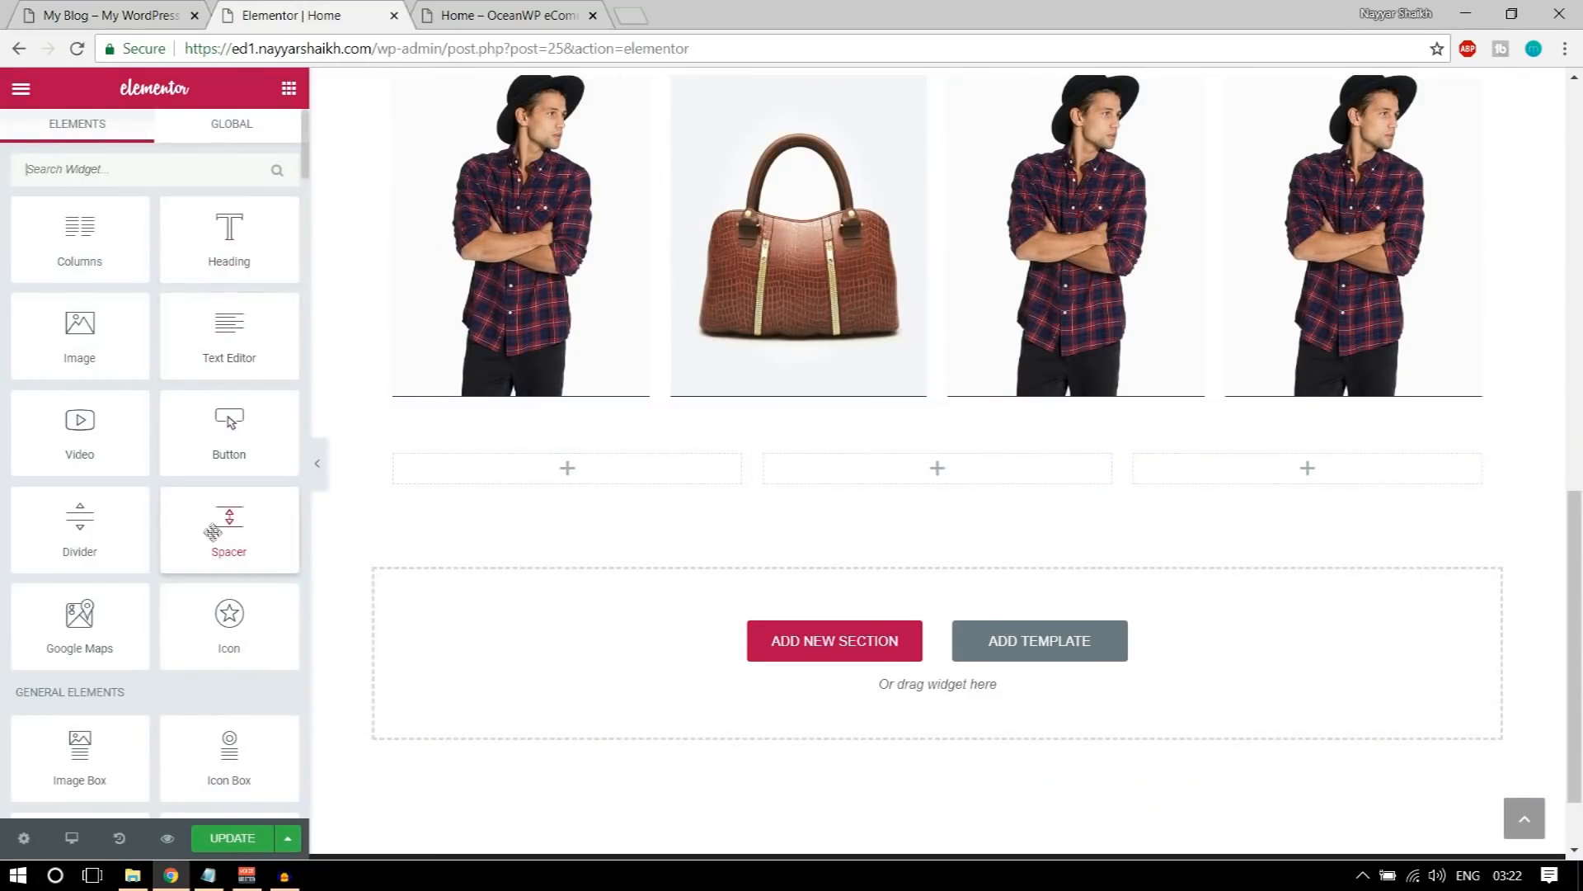
scroll(264, 581, down, 2)
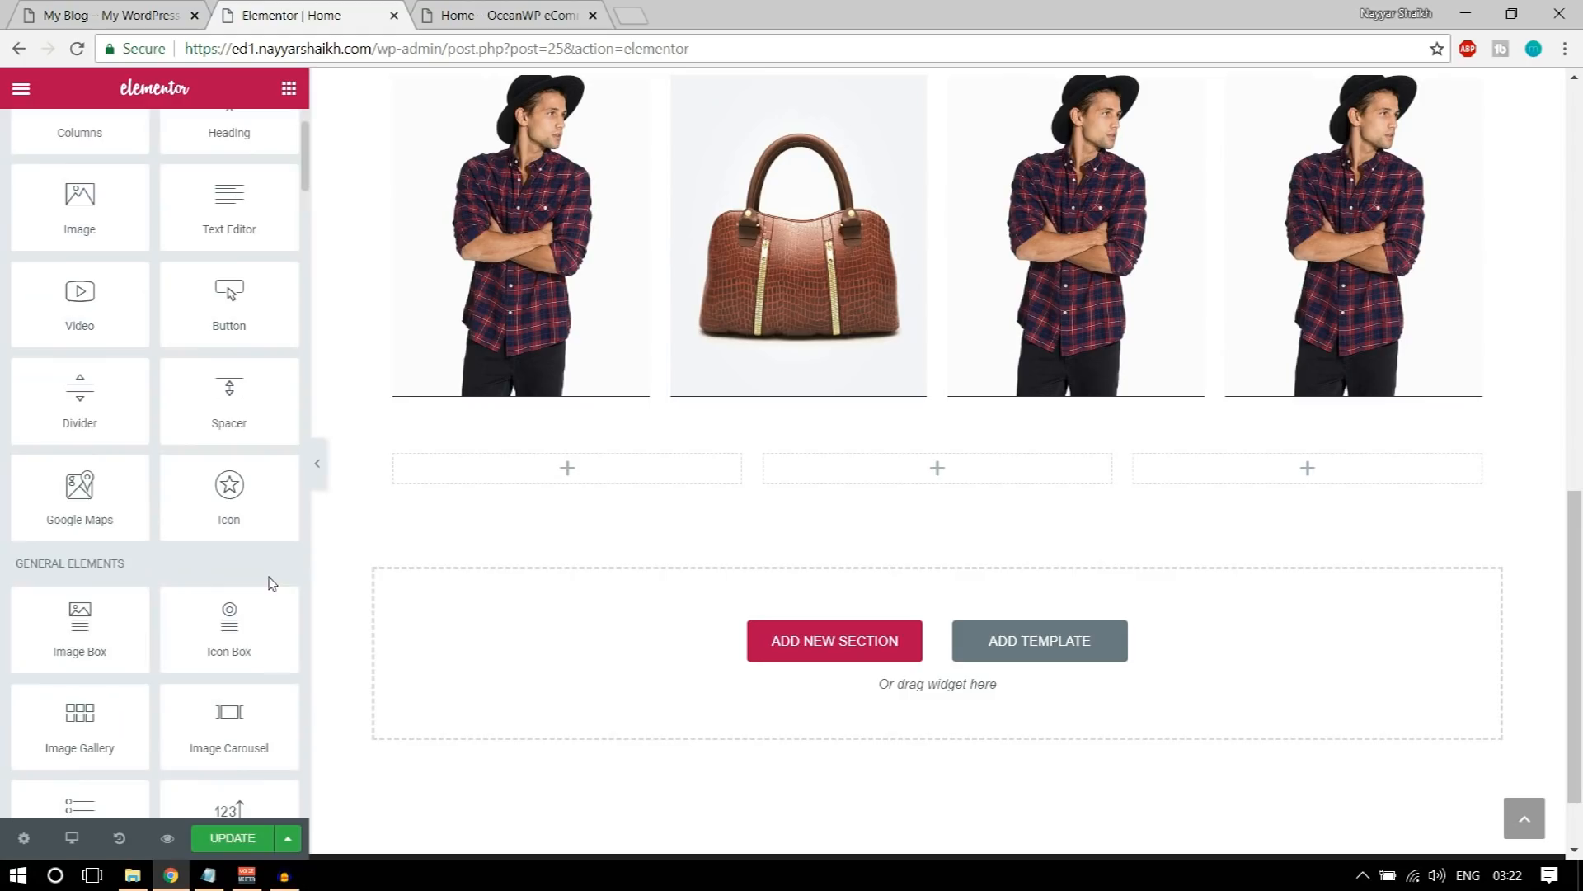
drag(226, 636, 640, 487)
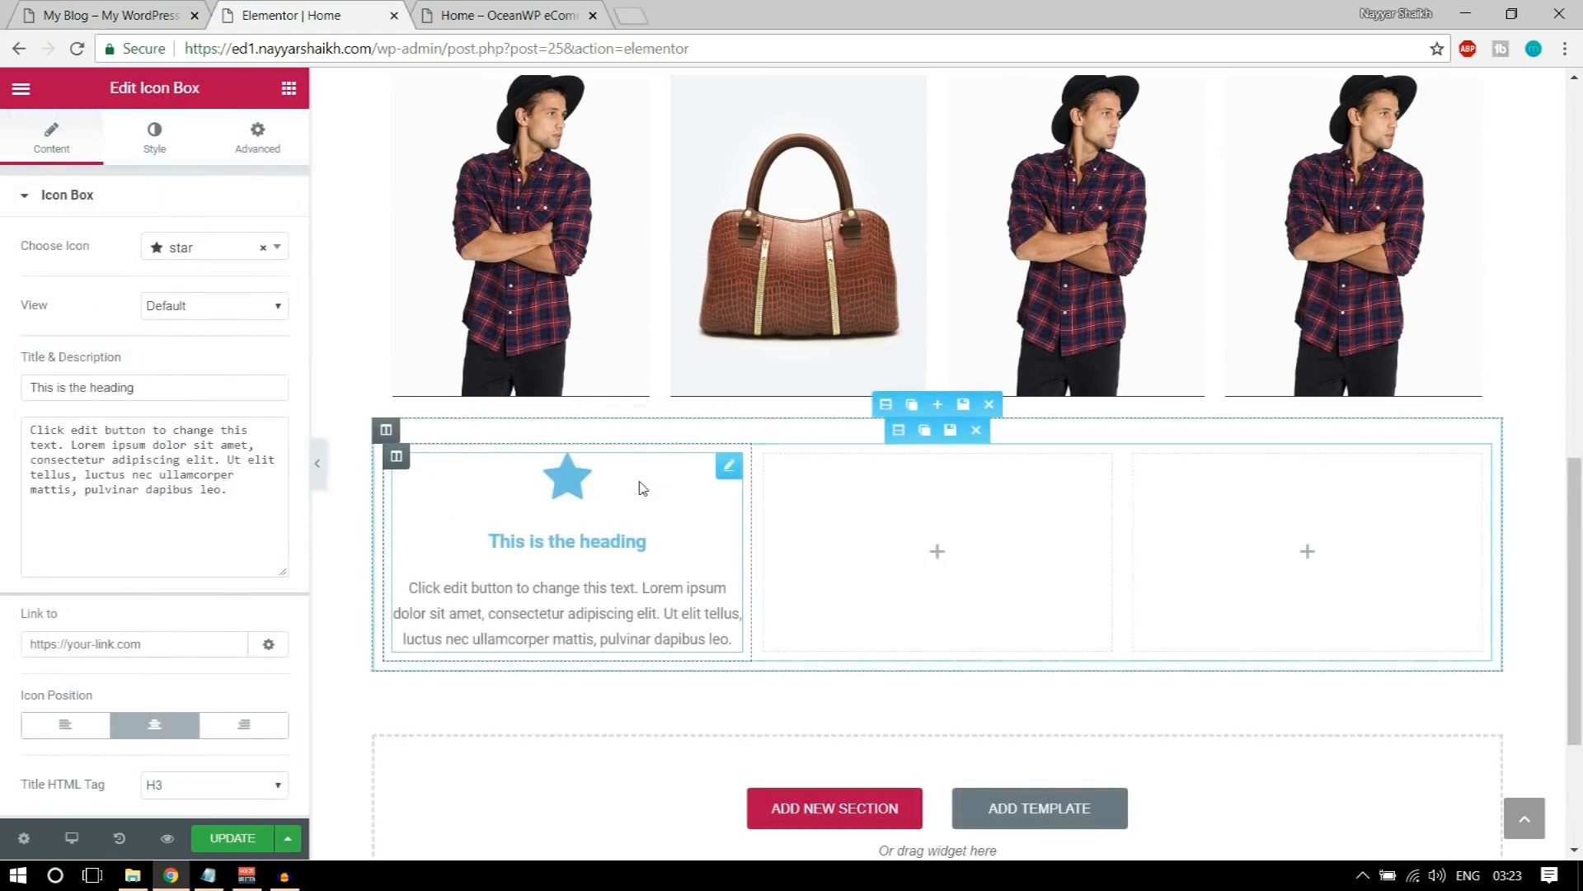
Step: Set the icon box's icon to magnet, matching the SEASONS TRENDS box on the demo page
click(47, 10)
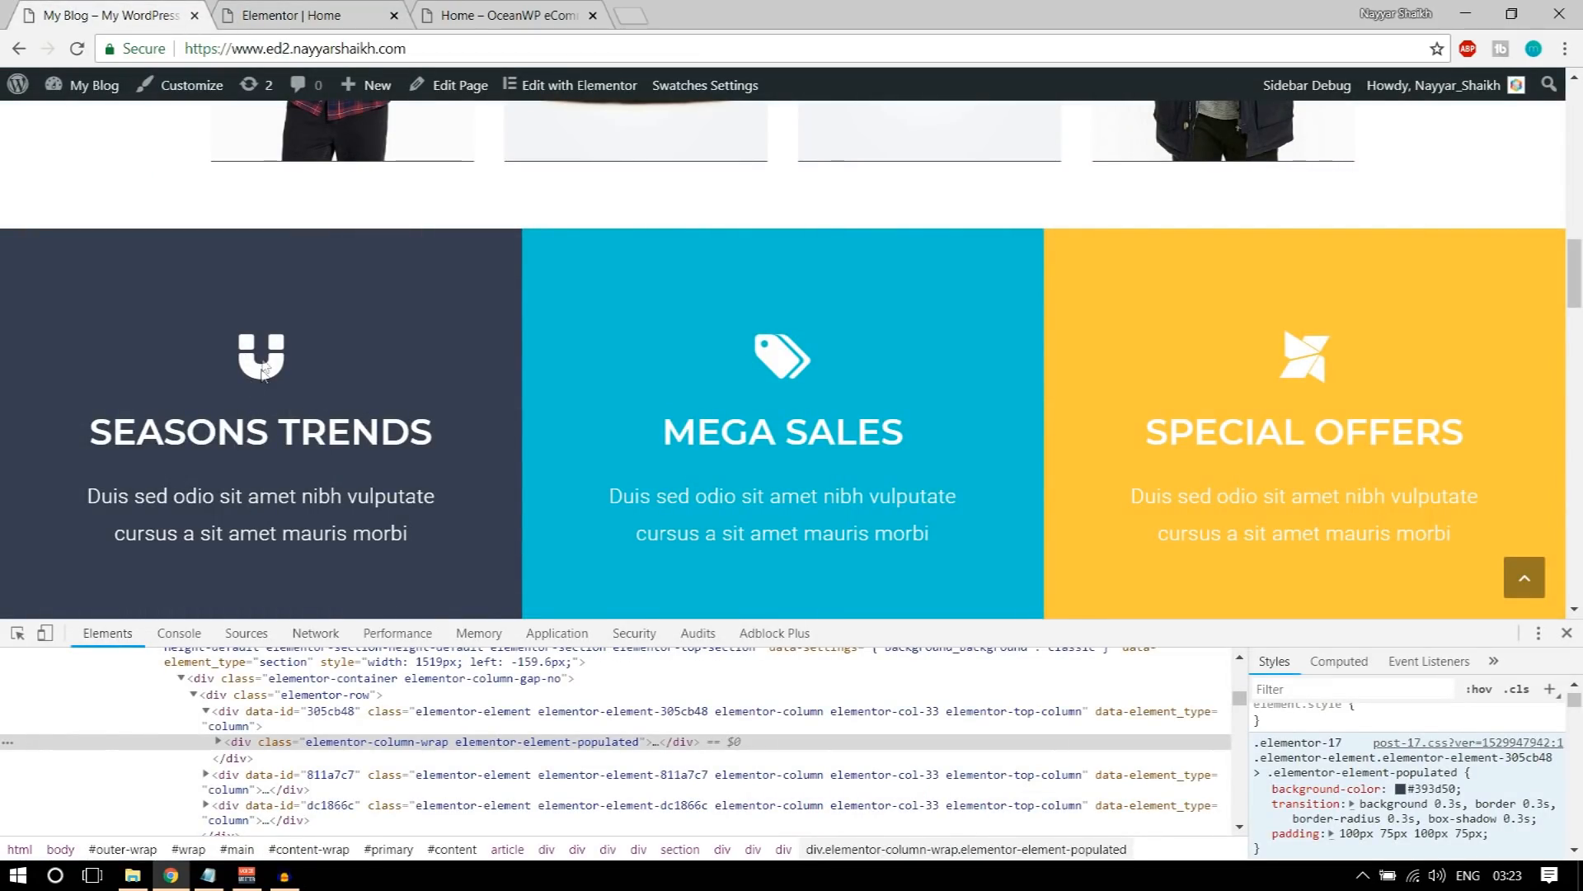
click(354, 10)
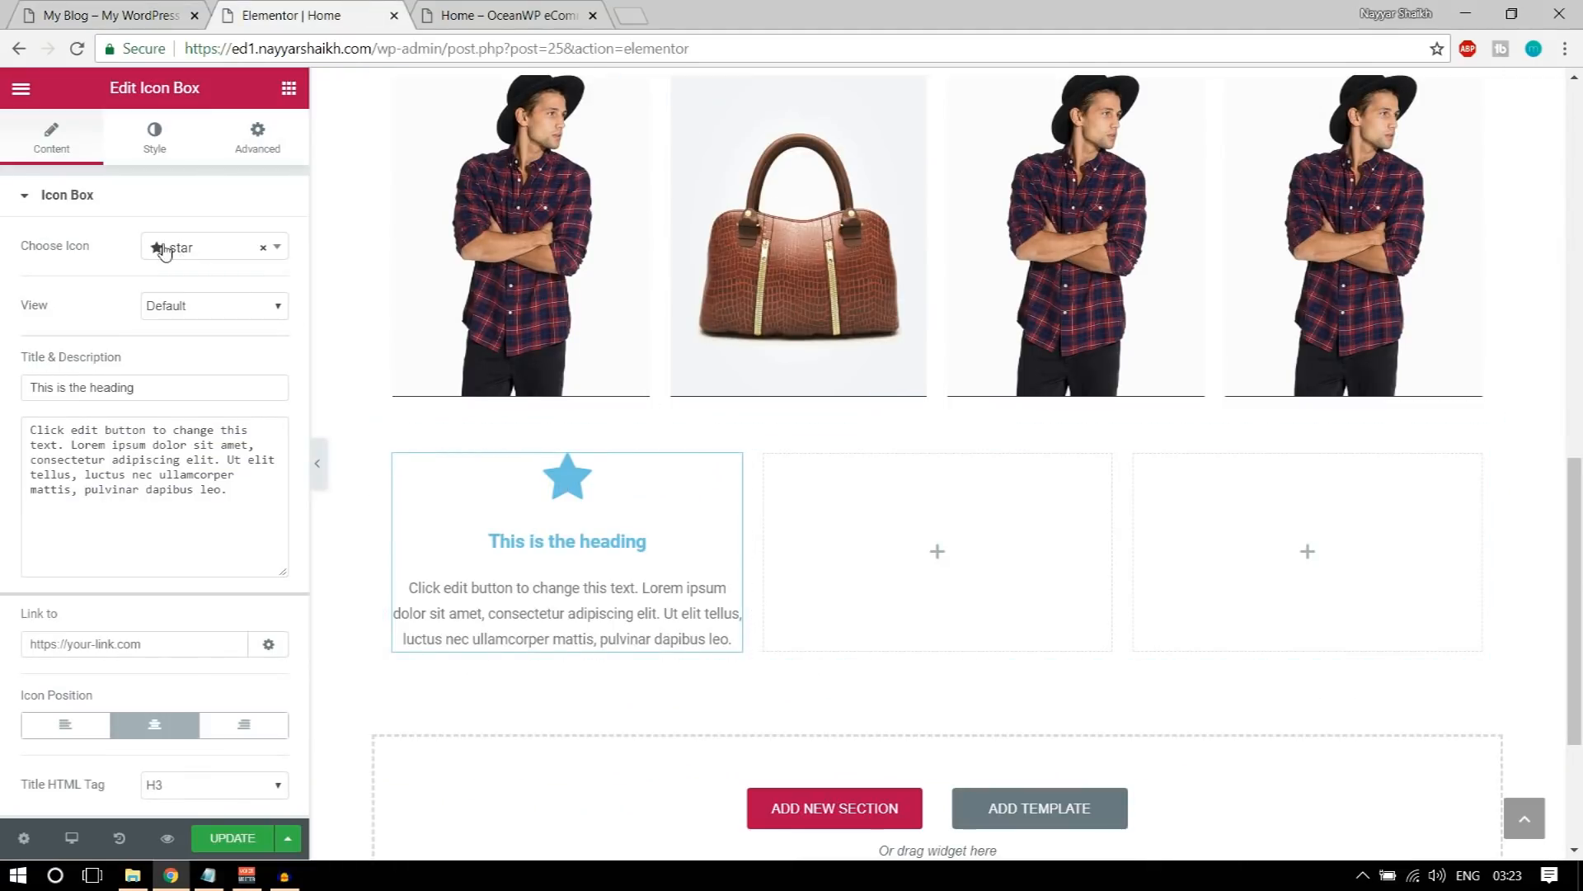
click(201, 249)
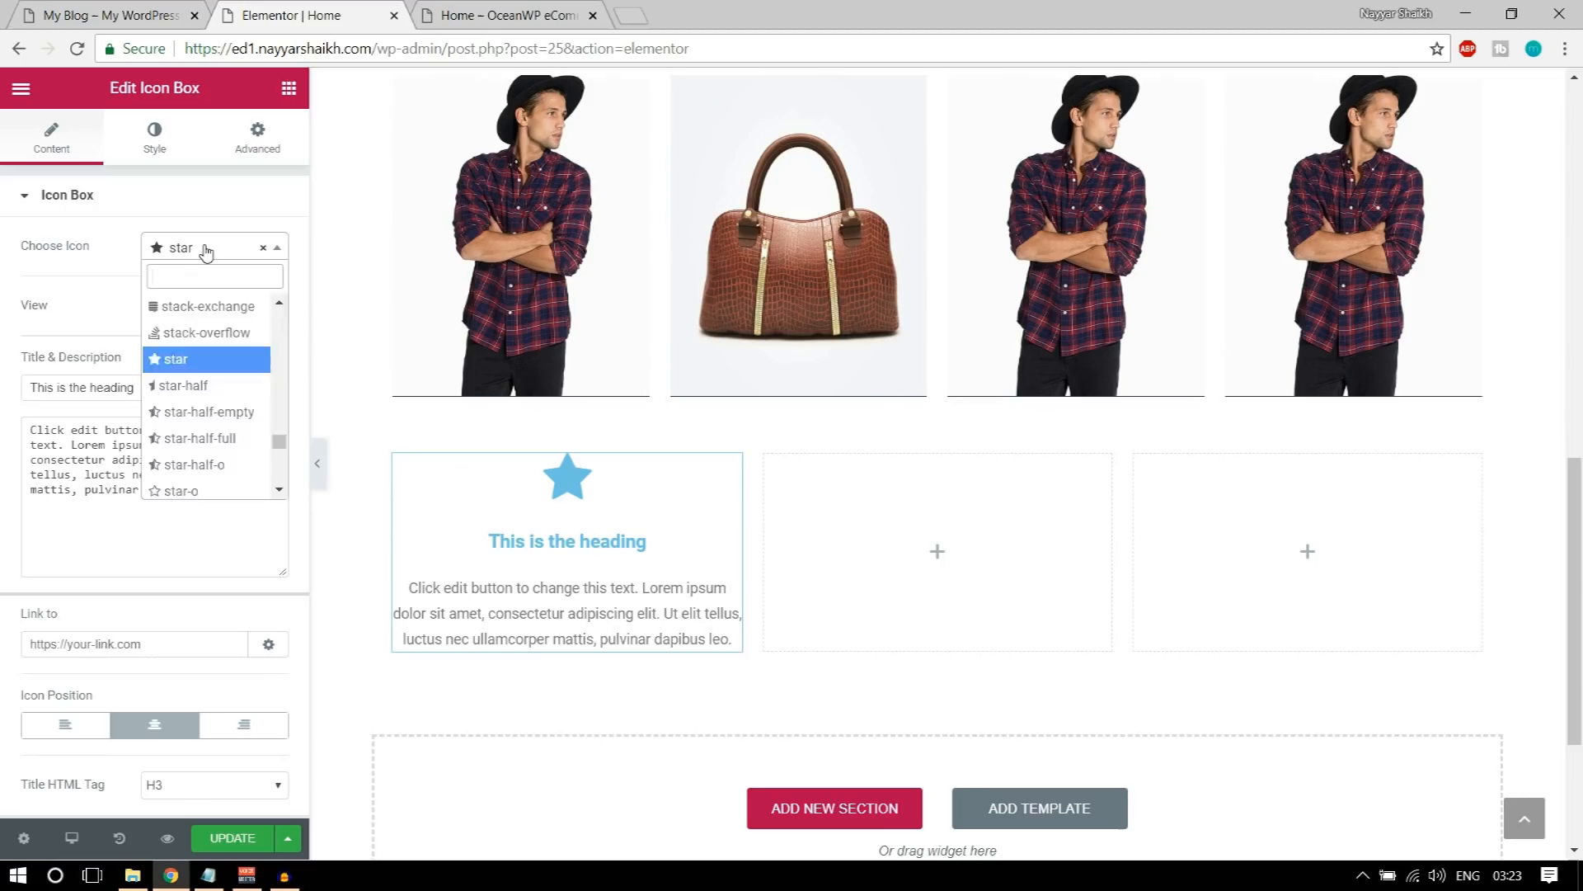
text(magn)
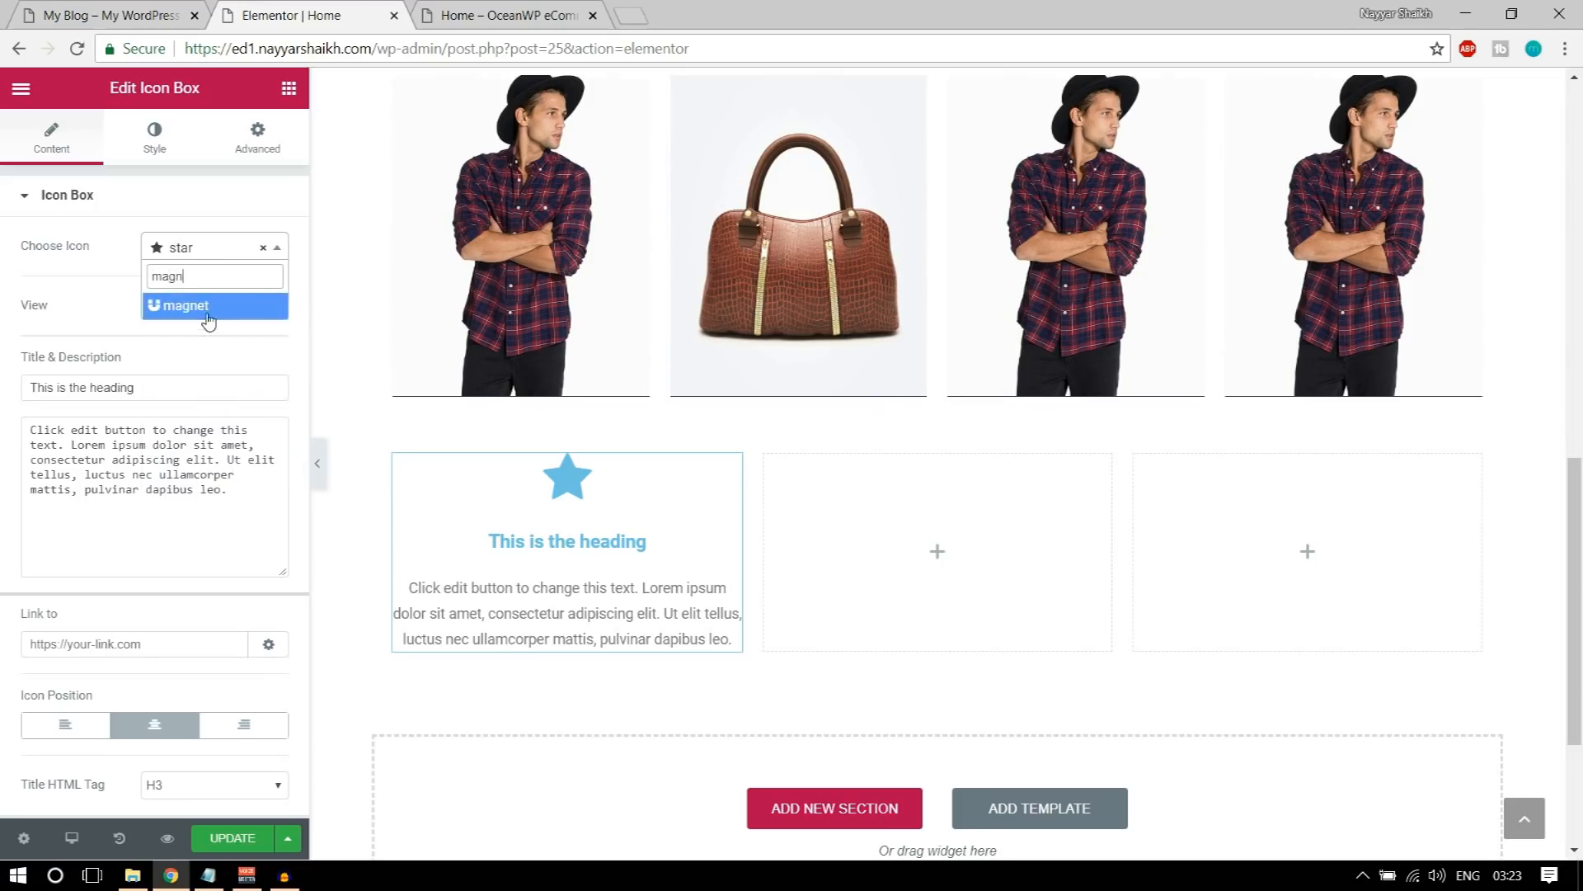
click(208, 320)
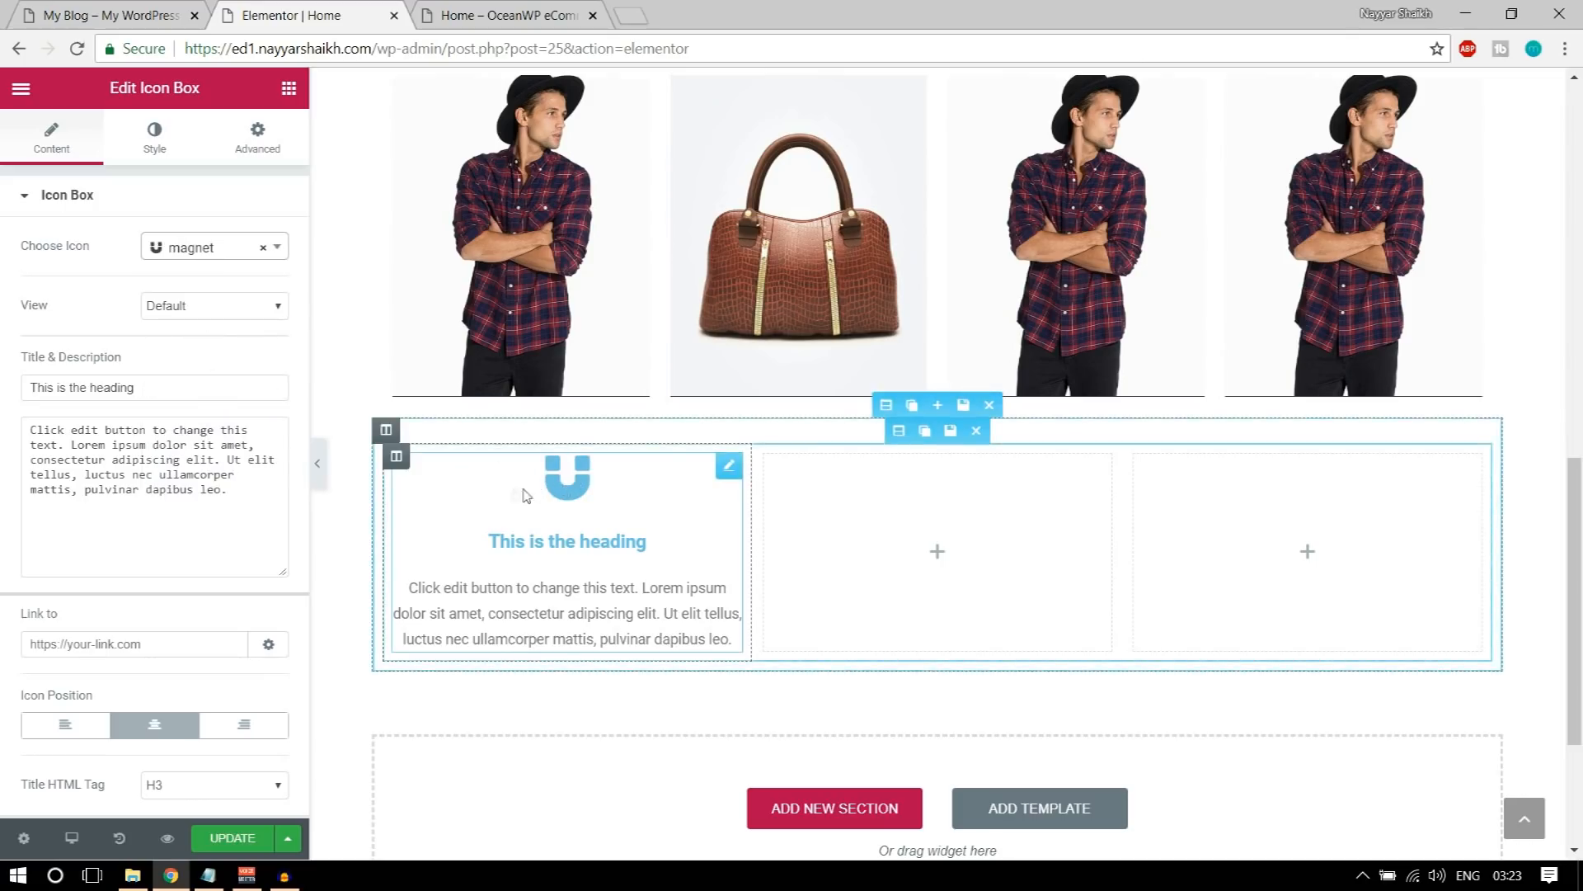
Step: Copy the SEASONS TRENDS heading from the demo page and use it as the icon box's title
click(136, 10)
drag(78, 433, 435, 437)
key(ctrl+c)
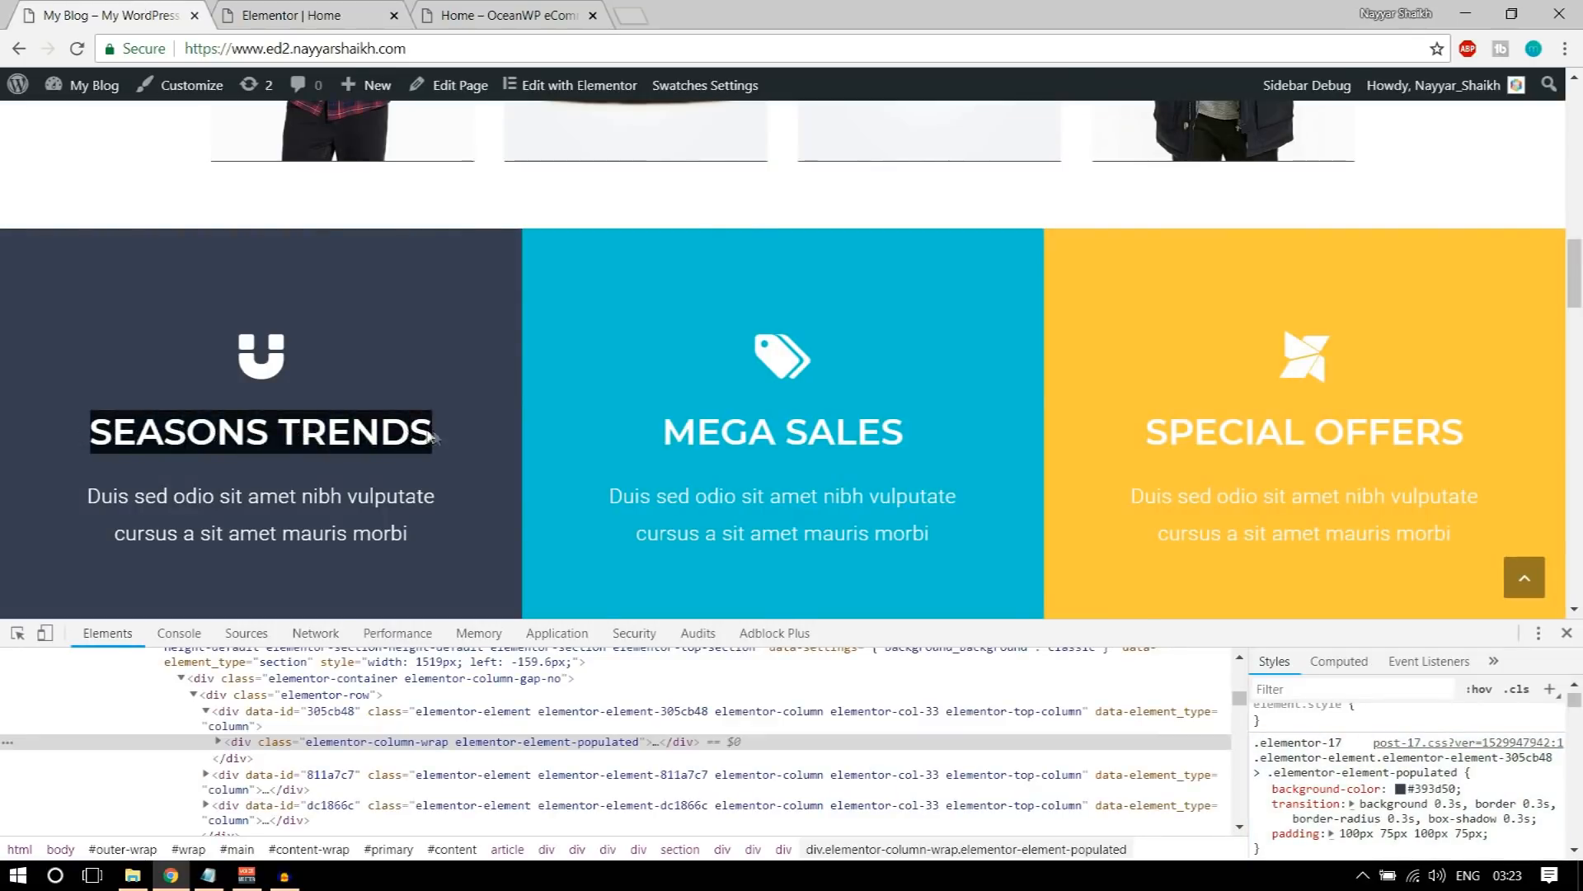
click(272, 15)
triple_click(158, 388)
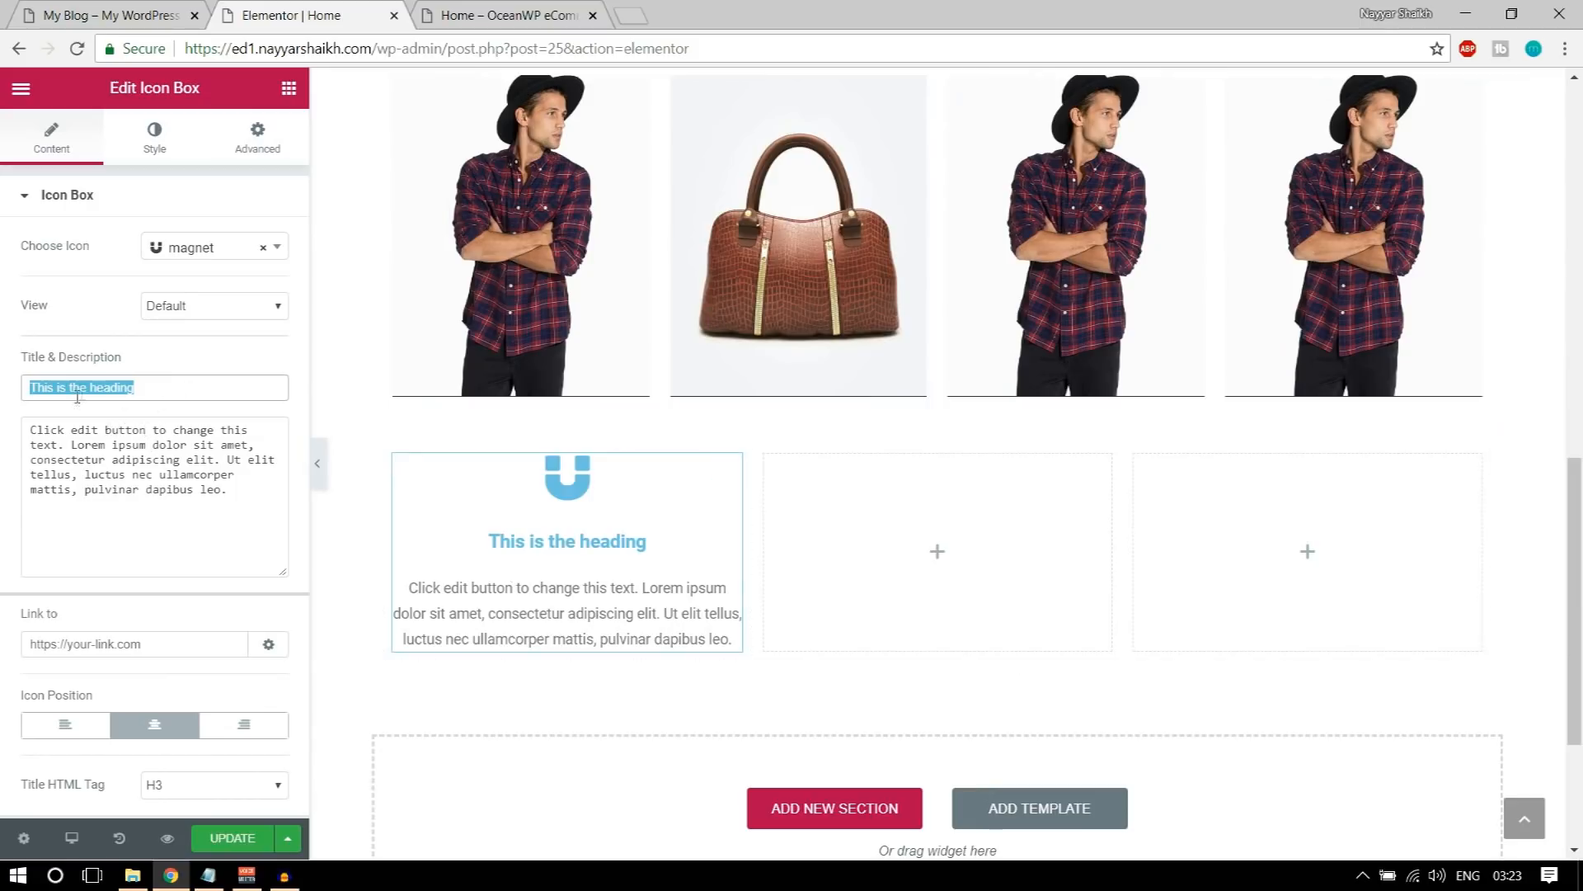
key(ctrl+v)
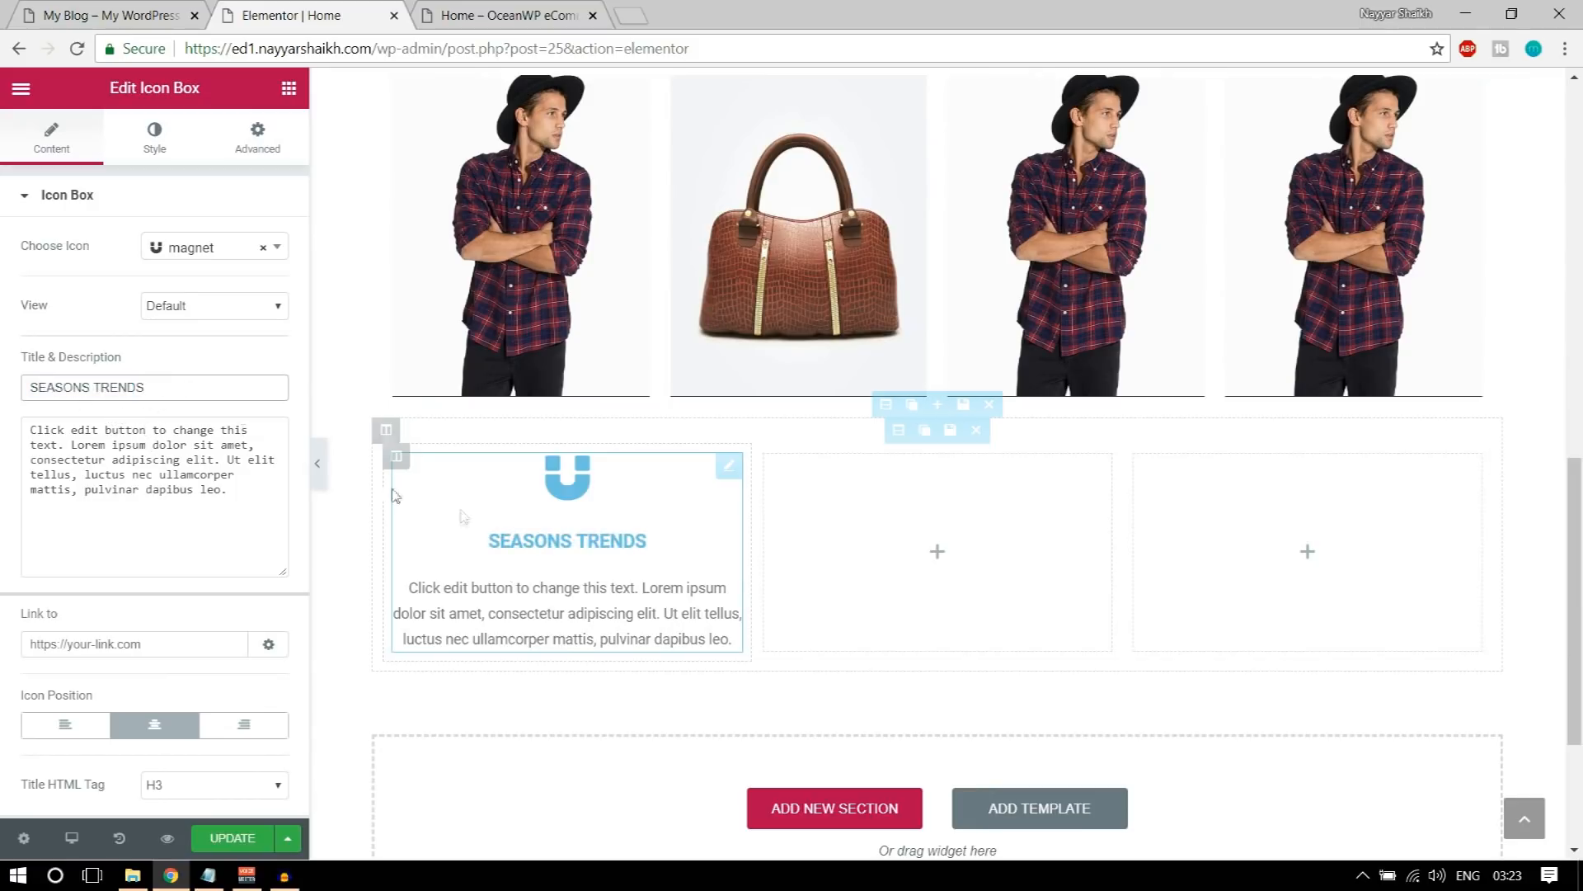
Step: Replace the icon box's description with the demo text "Duis sed odio sit amet nibh vulputate cursus a sit amet mauris morbi"
click(94, 8)
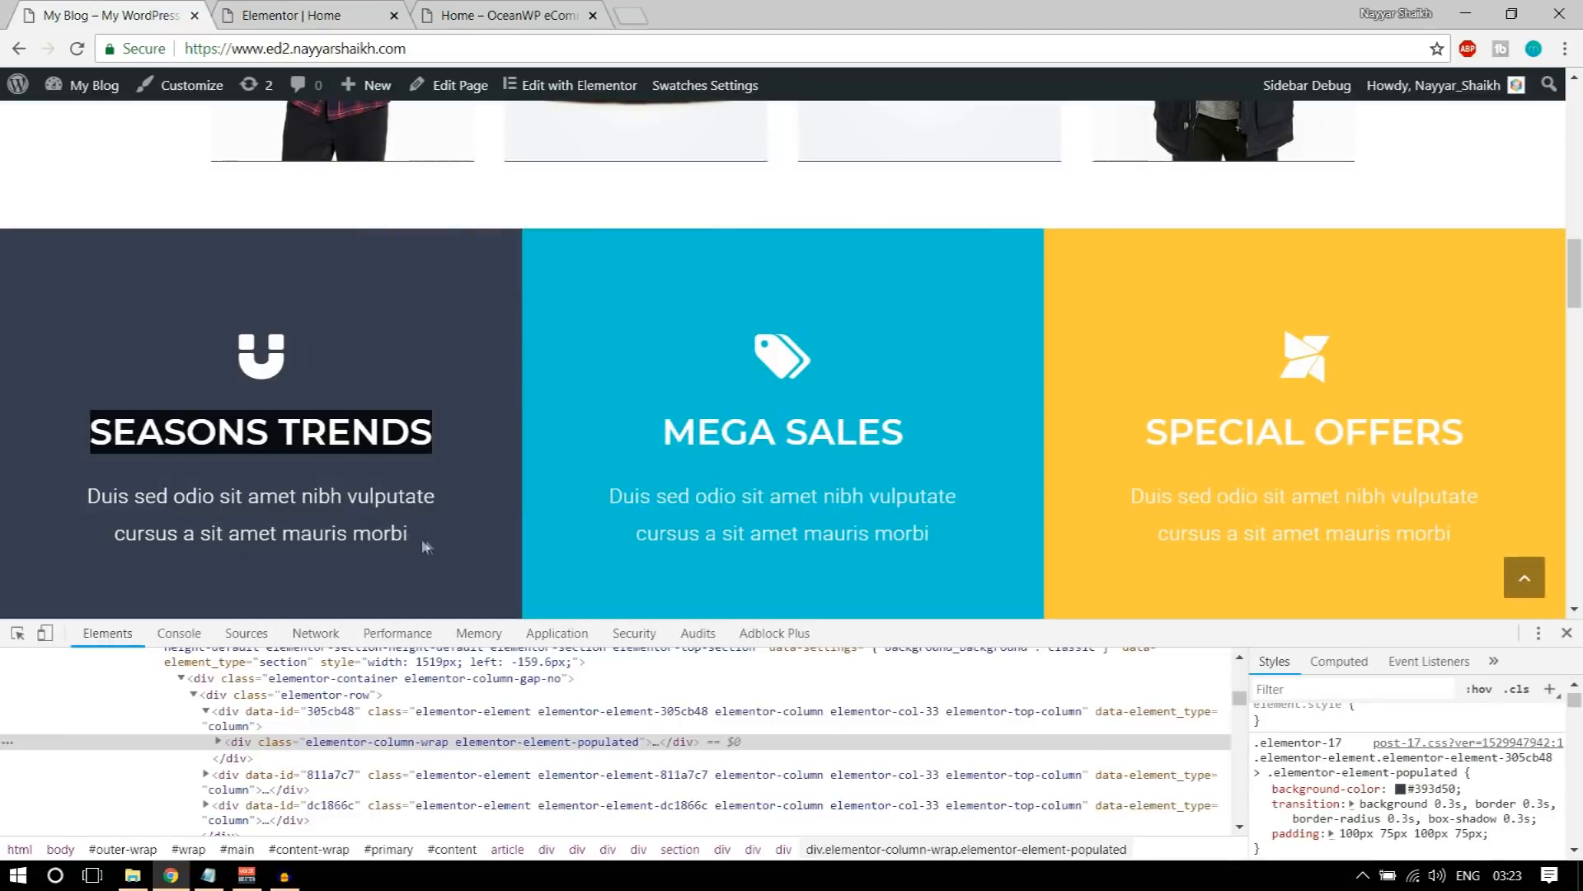
drag(412, 543, 85, 487)
key(ctrl+c)
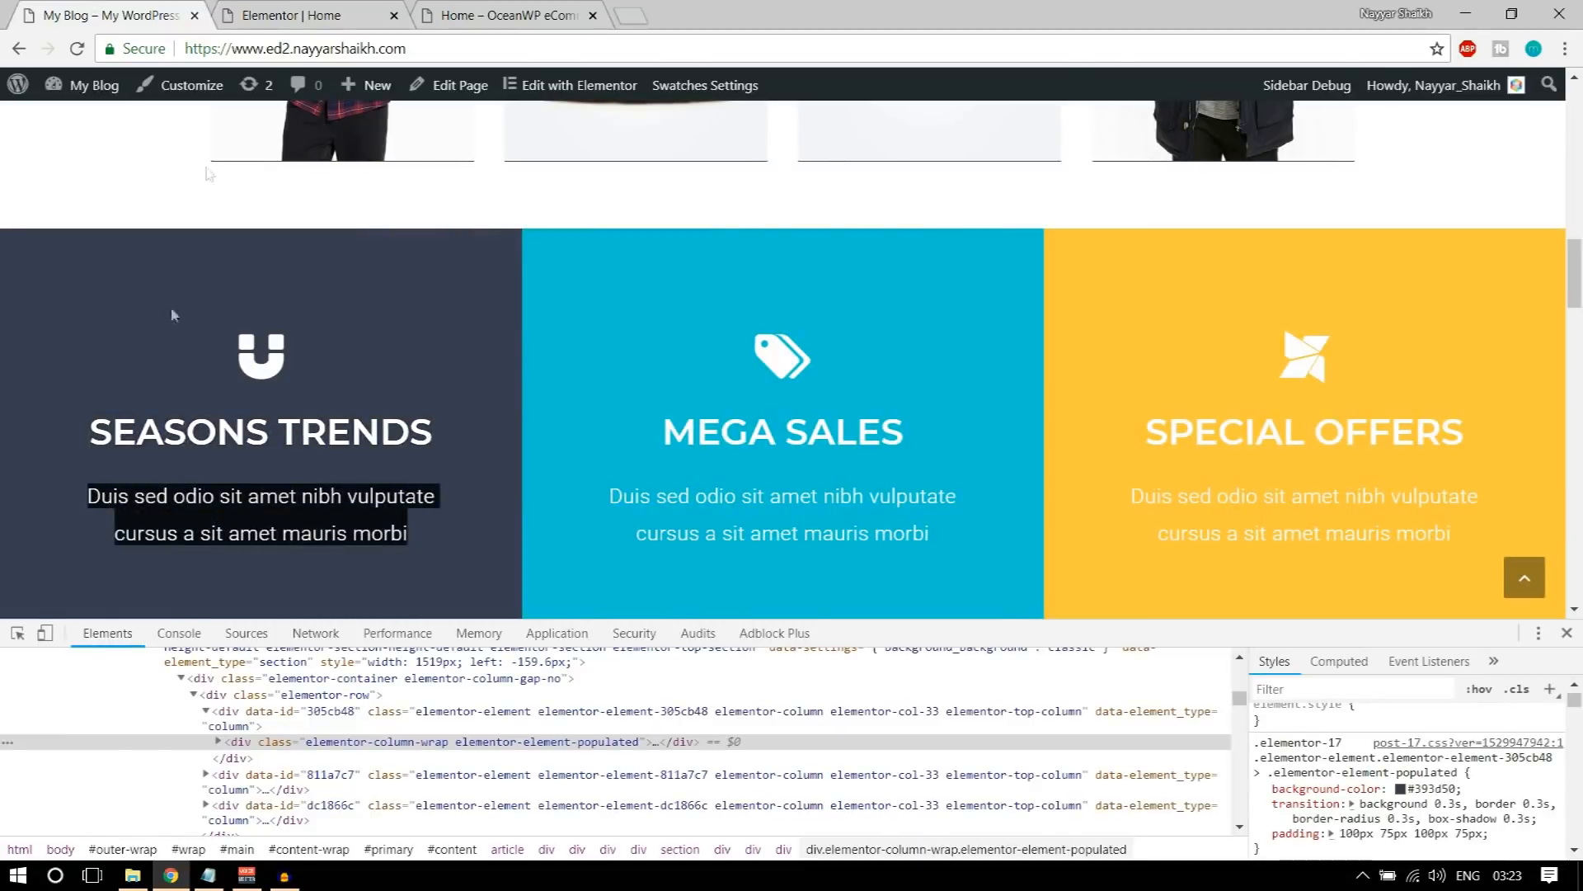
click(291, 15)
click(145, 452)
key(ctrl+a)
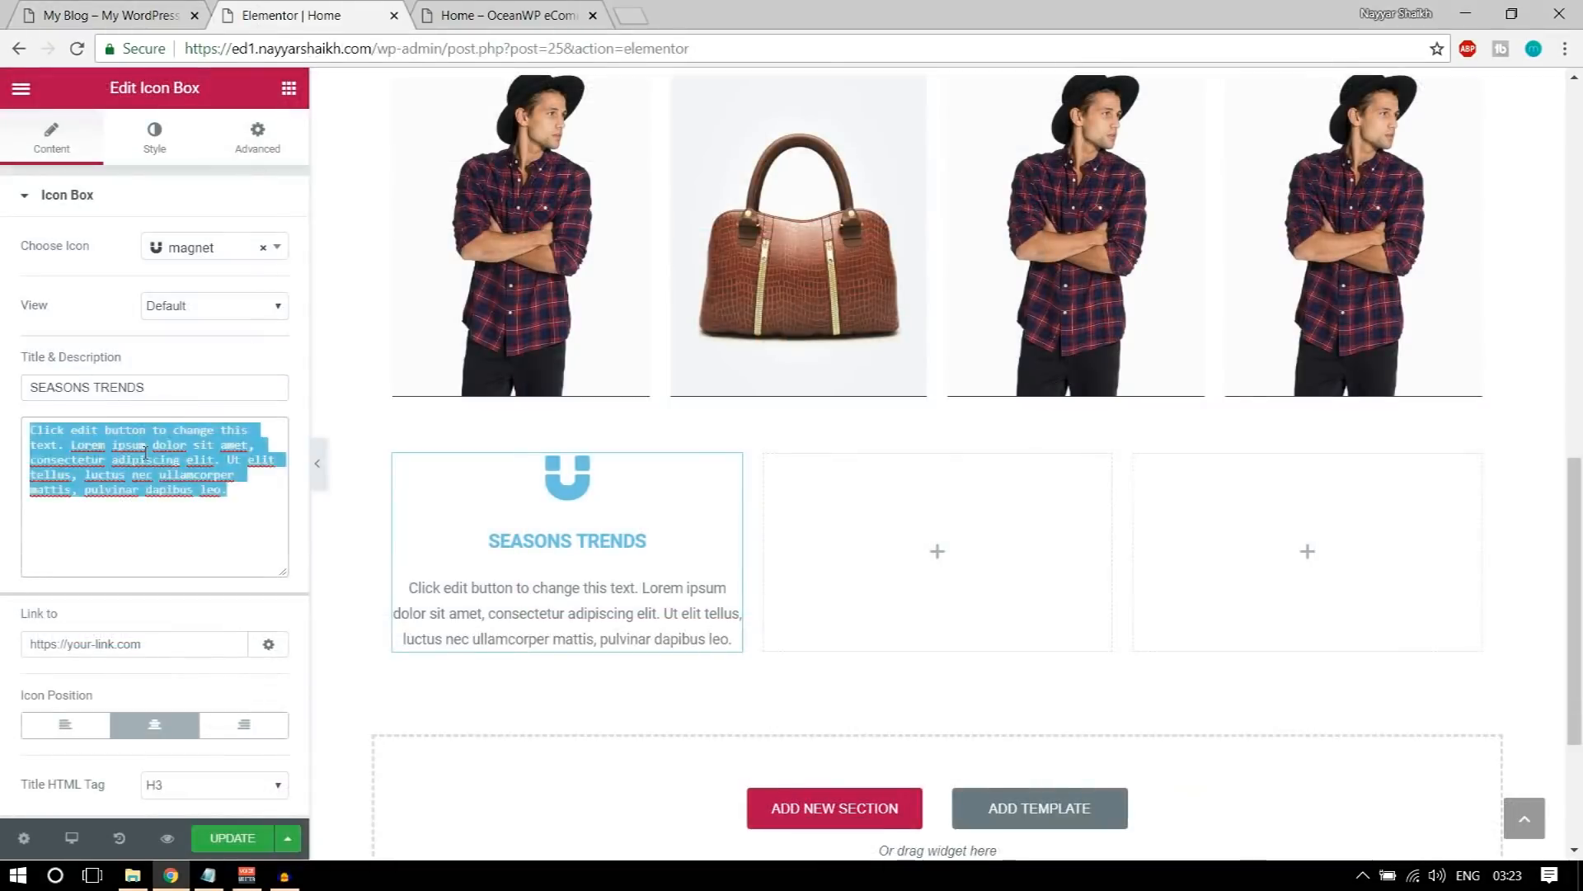
key(ctrl+v)
click(151, 725)
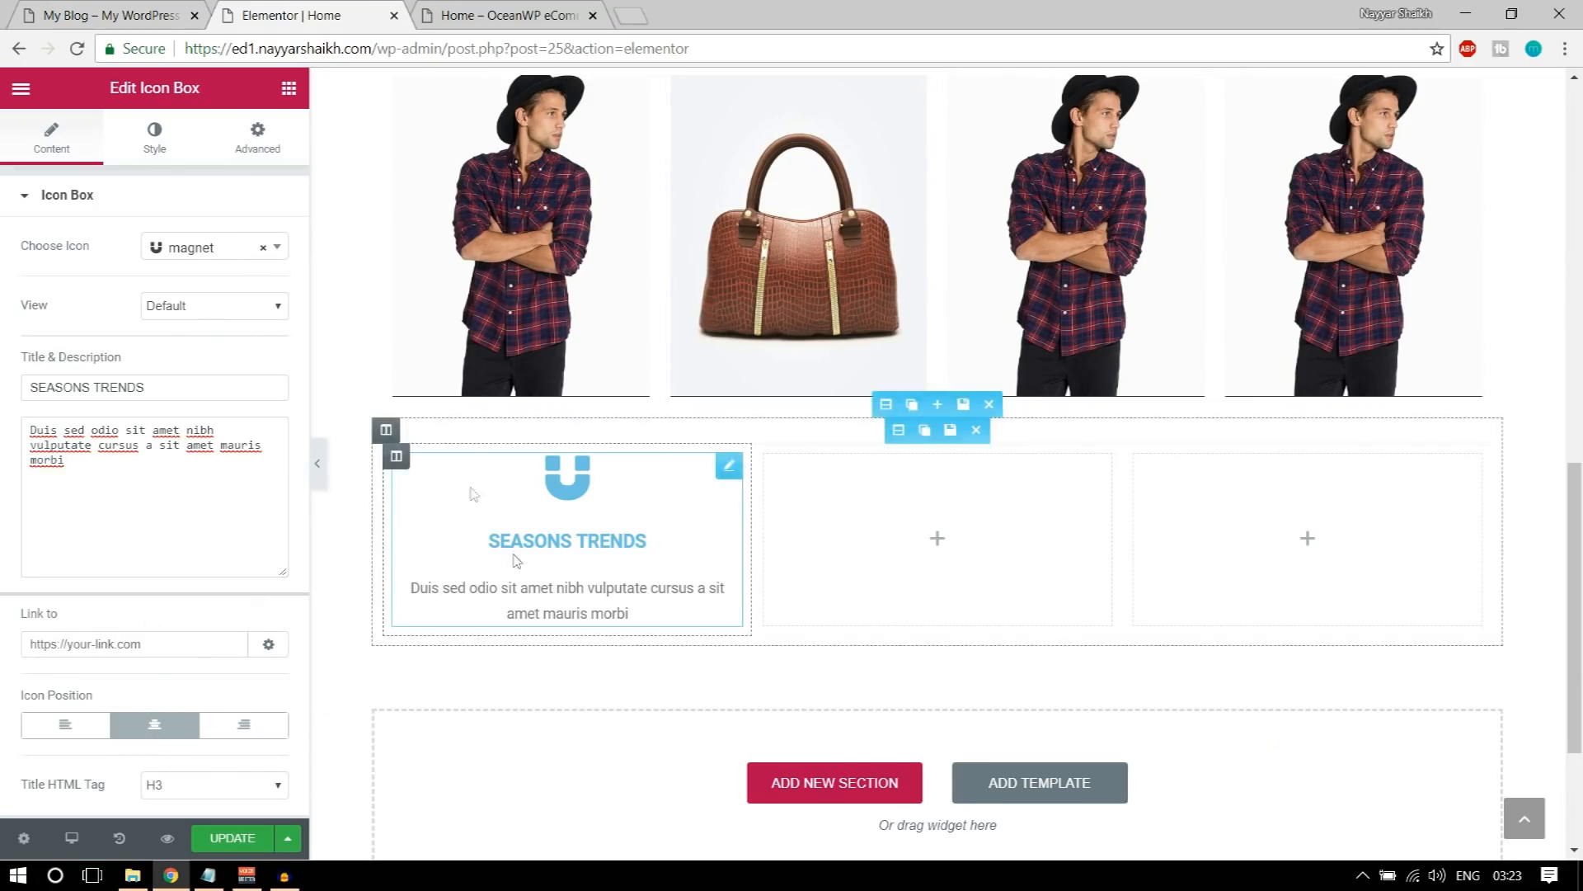
Step: Set the icon's primary color to white (#ffffff), matching the magnet icon on the demo page
click(142, 146)
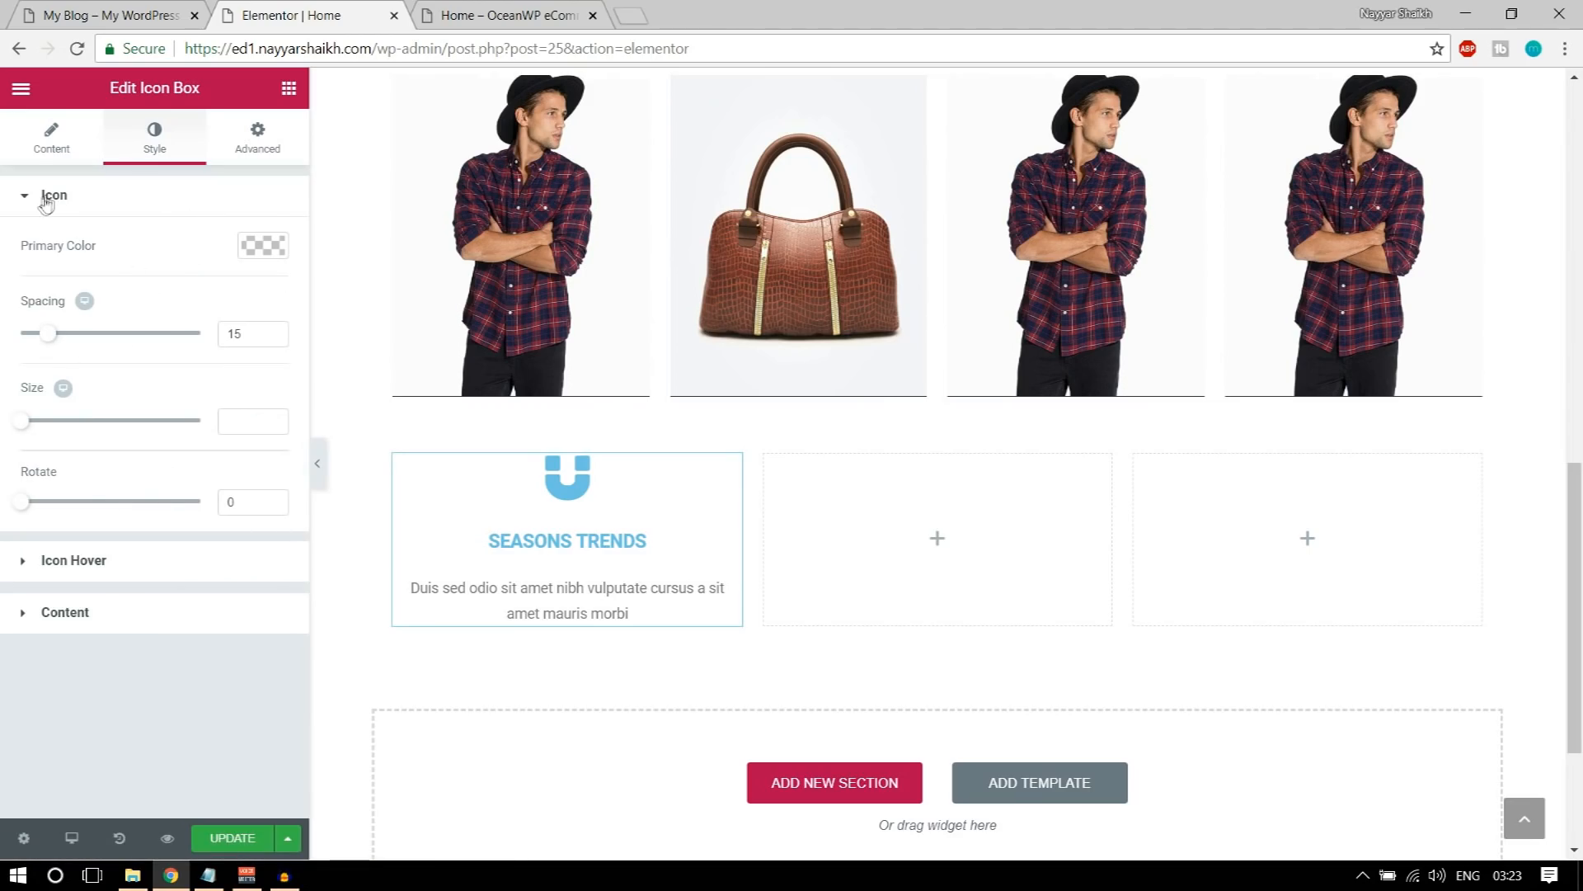
click(74, 18)
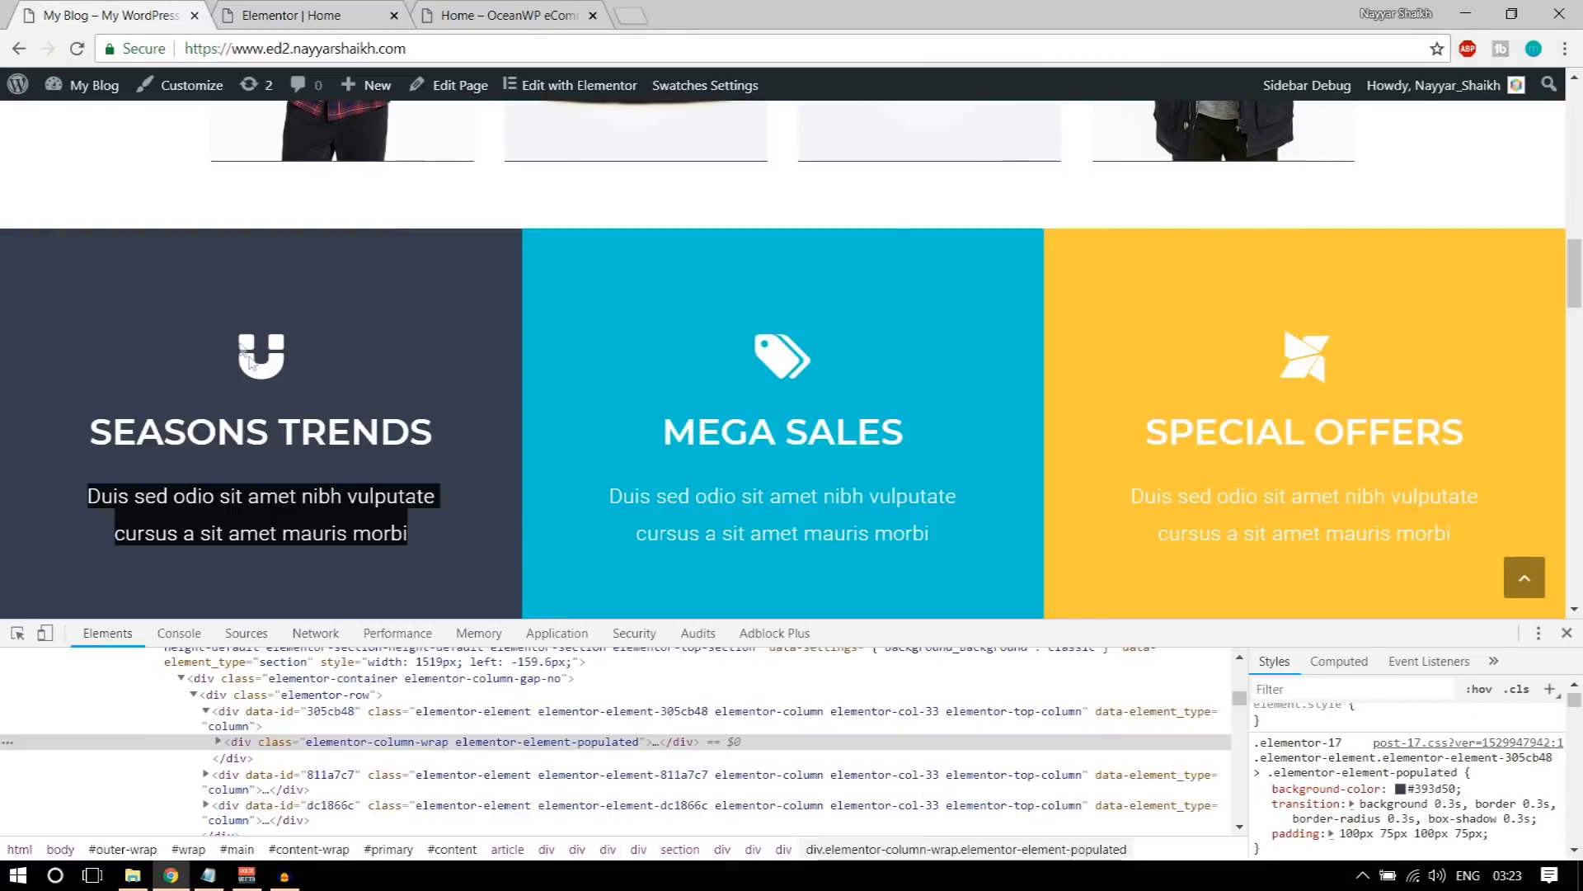
click(258, 425)
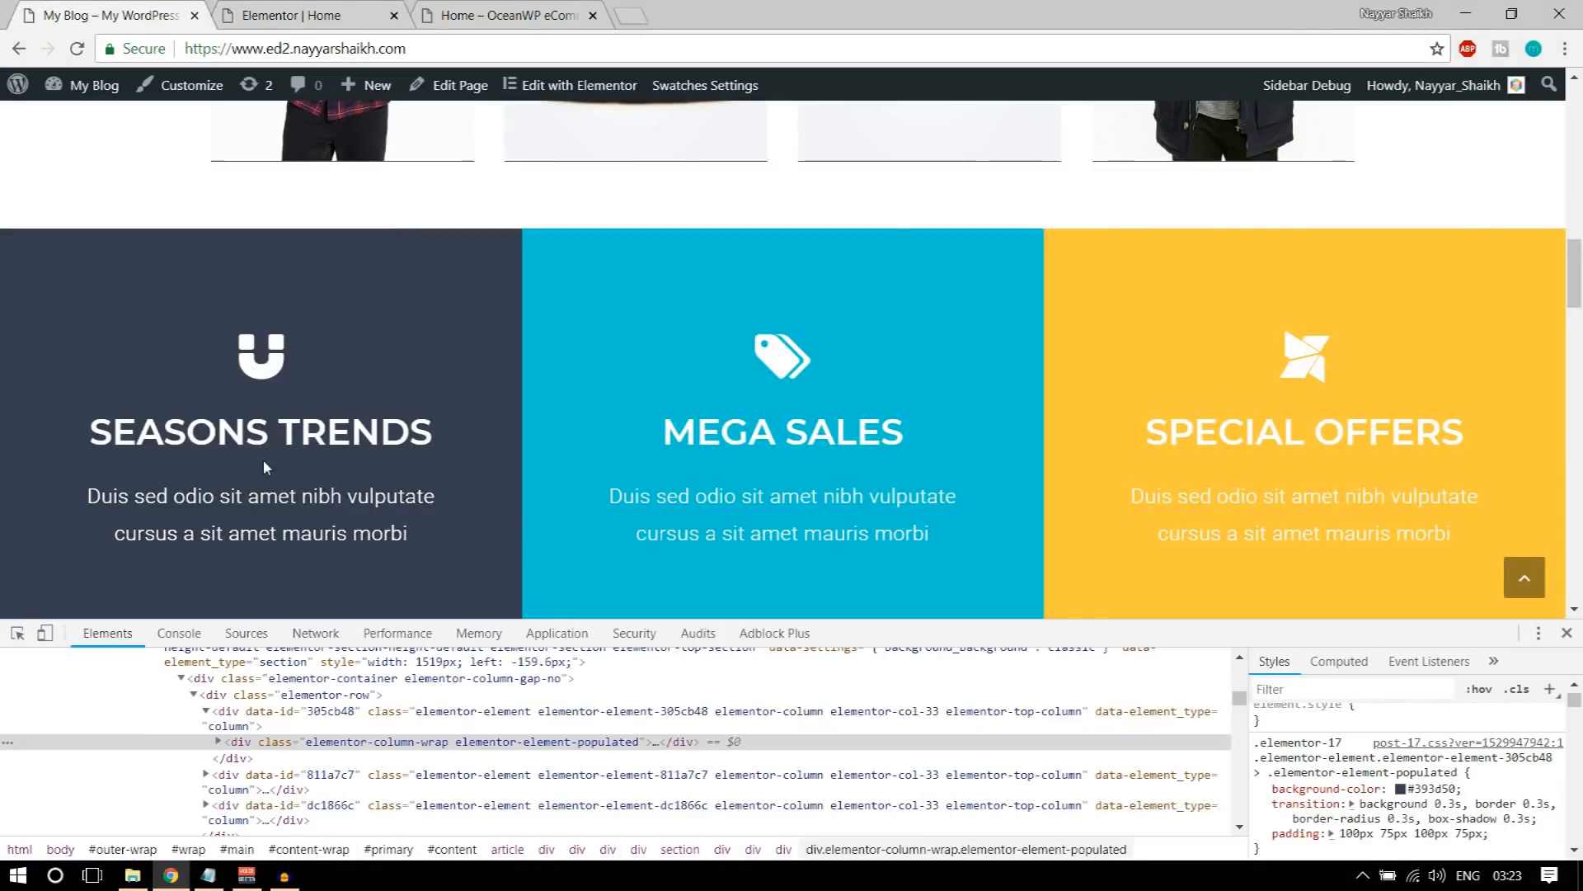
click(288, 15)
click(262, 245)
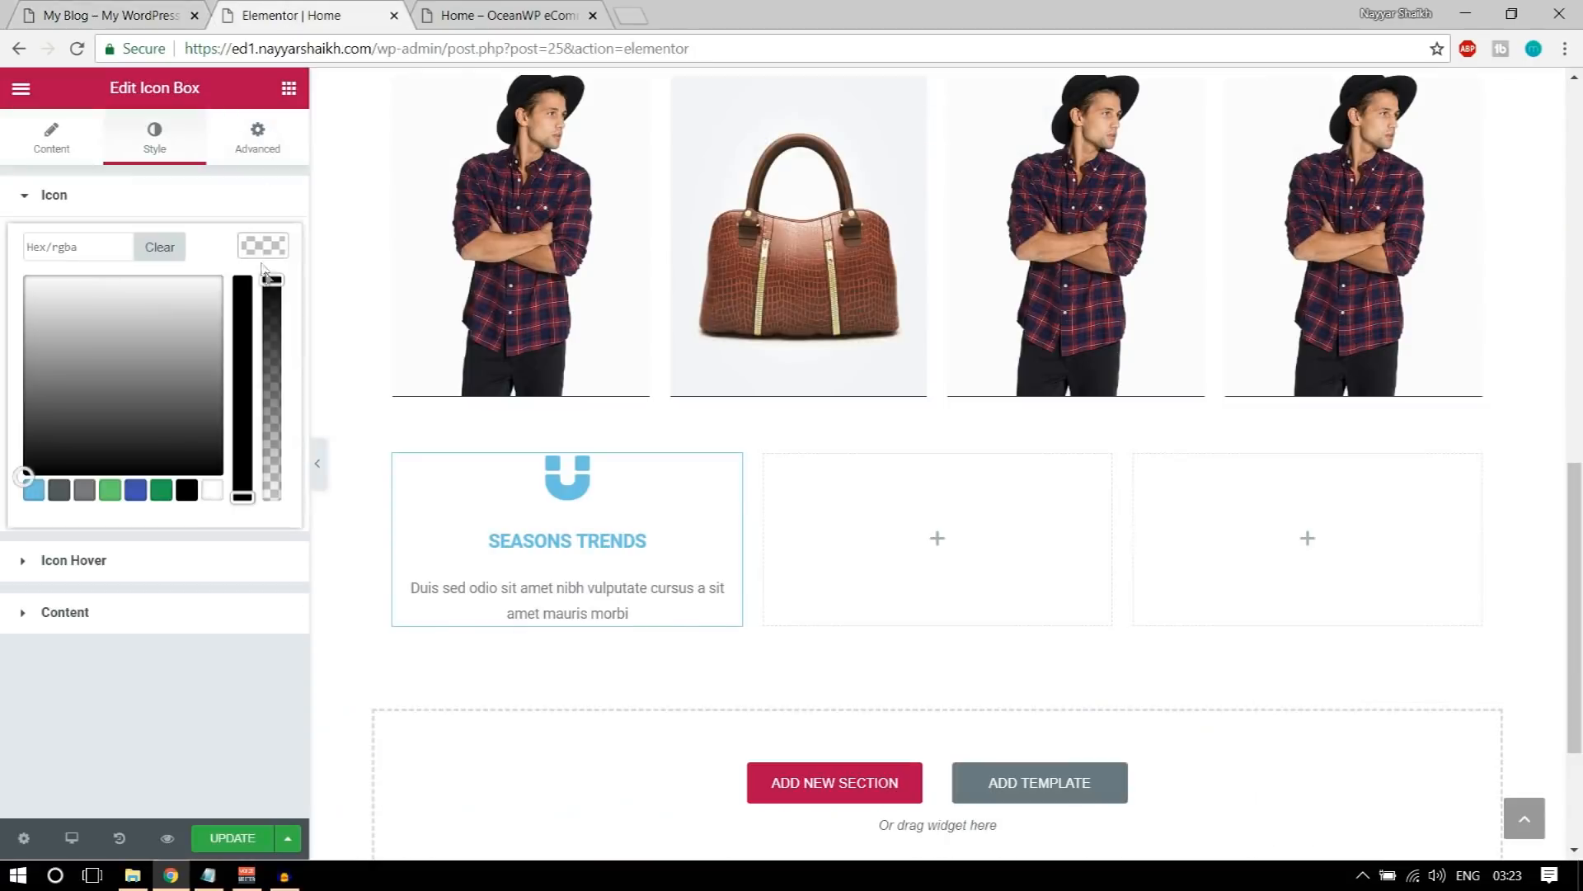
click(213, 492)
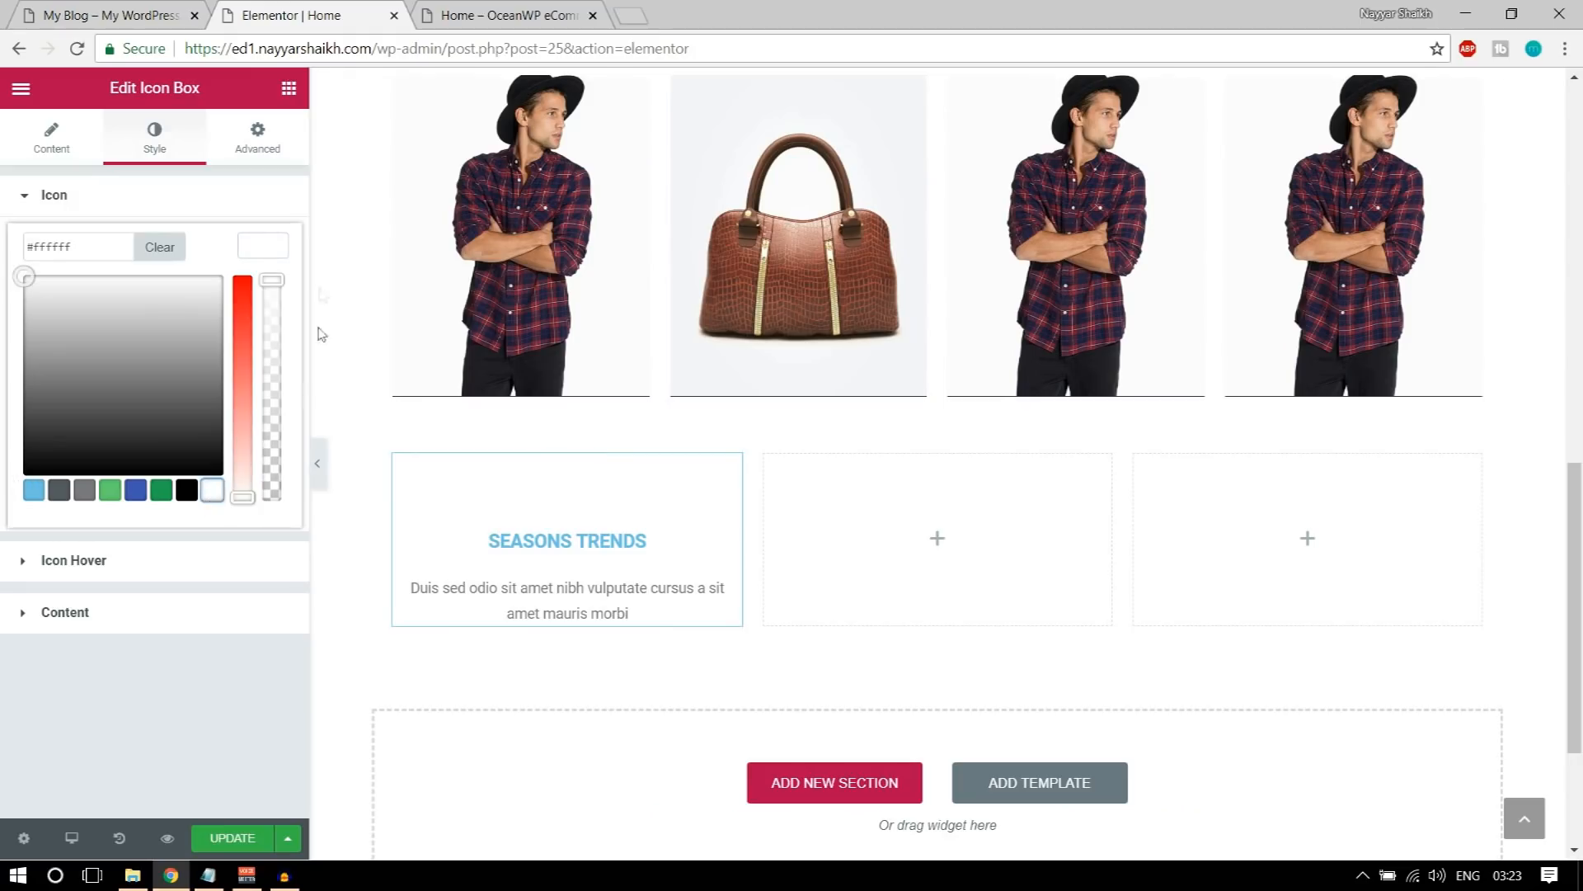
click(263, 245)
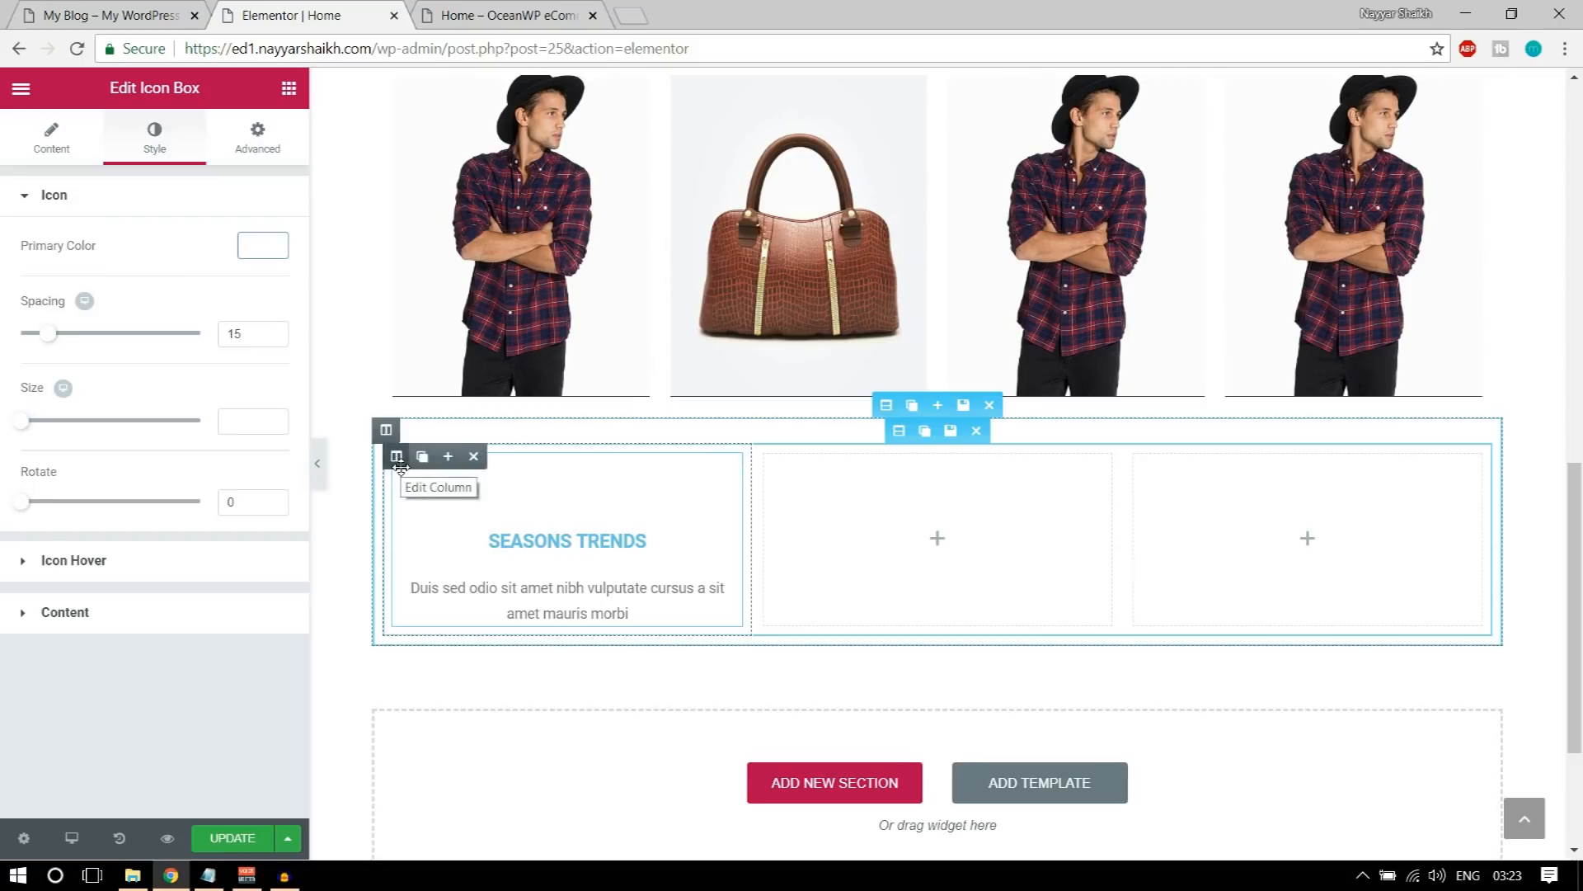
Step: Copy the demo column's background colour and give the icon box a classic background of #393d50
click(107, 14)
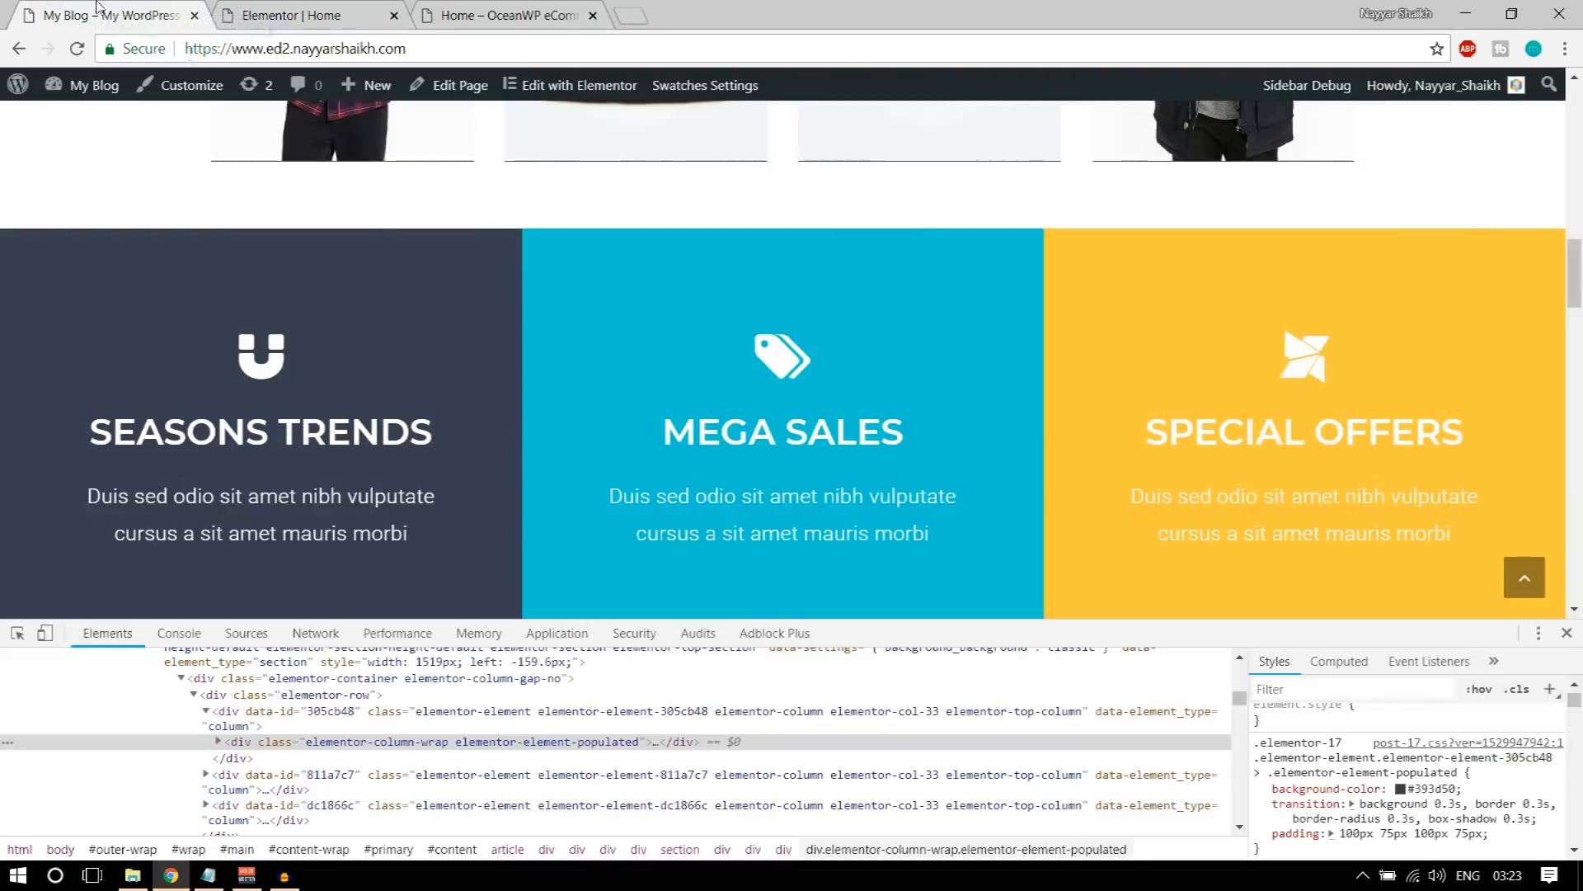
click(1444, 789)
key(ctrl+c)
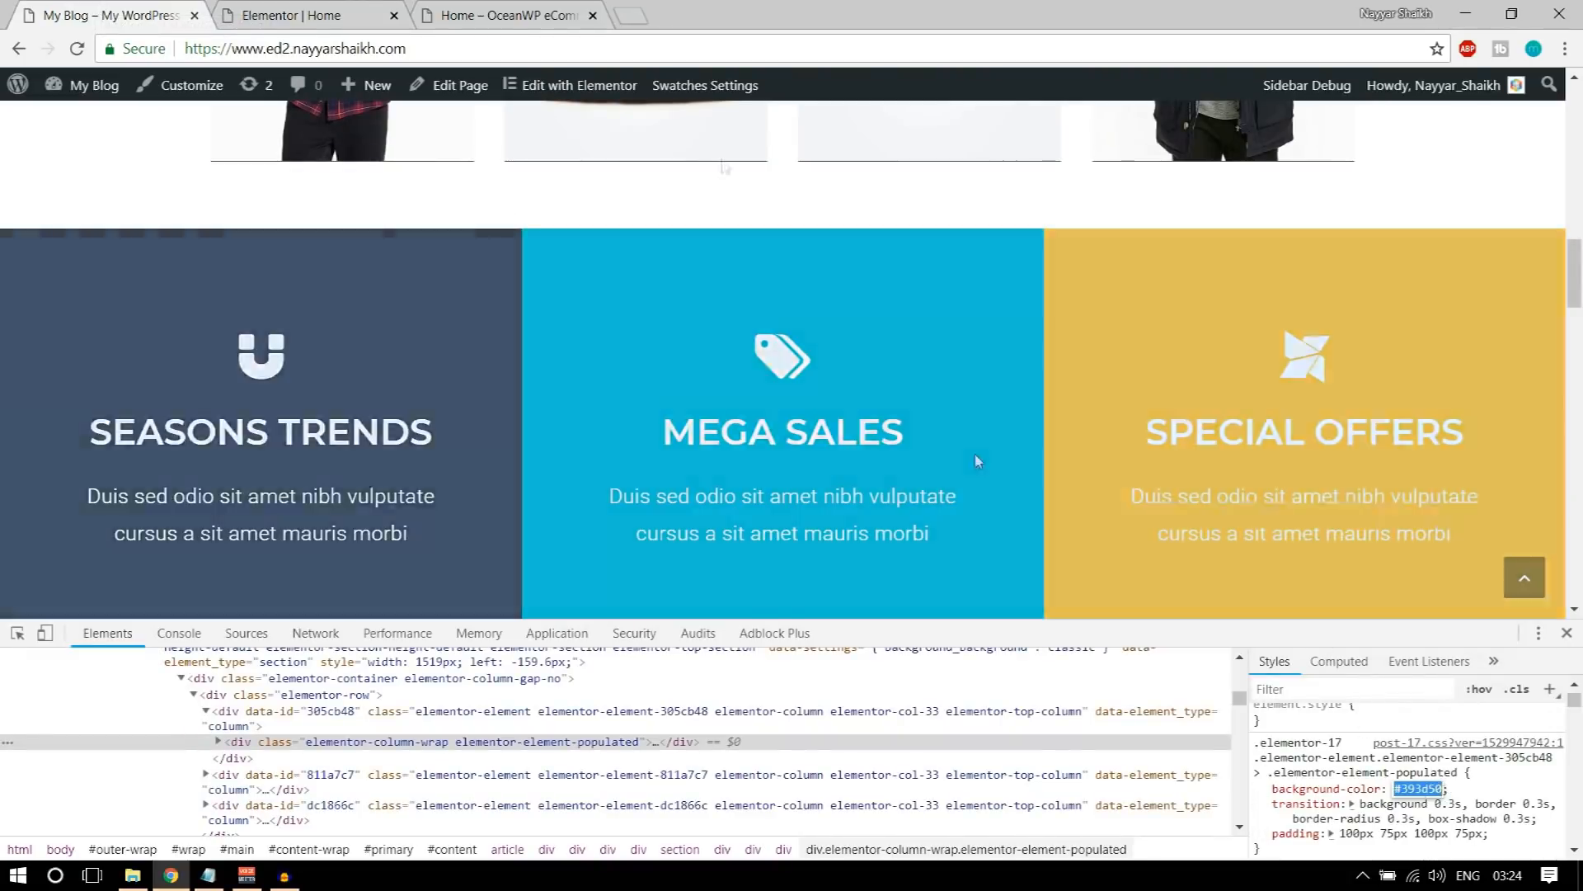
click(364, 10)
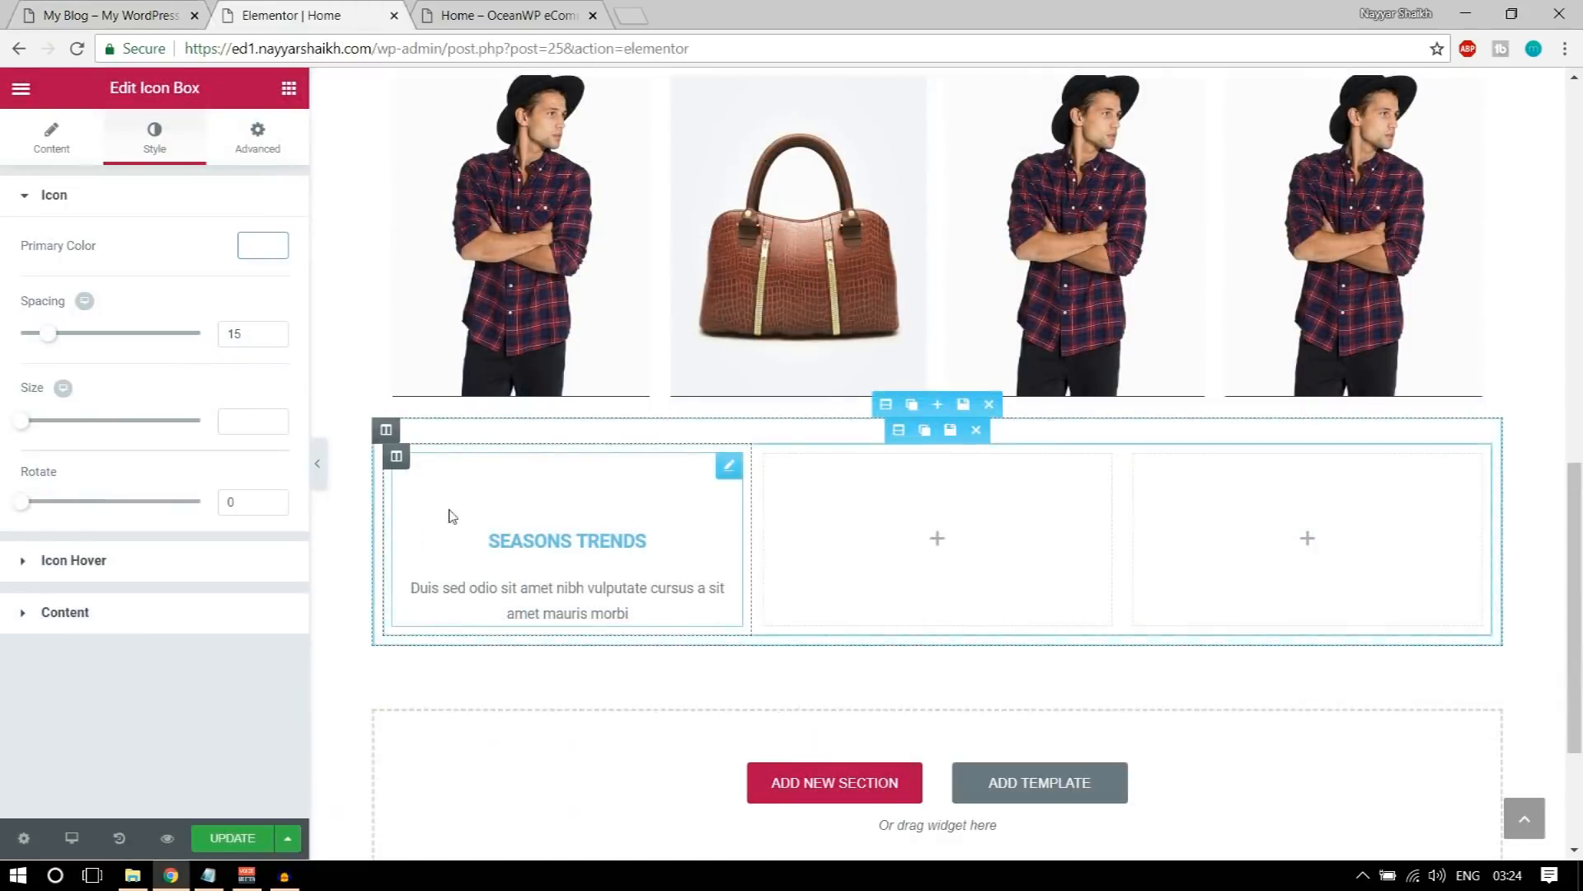
click(266, 147)
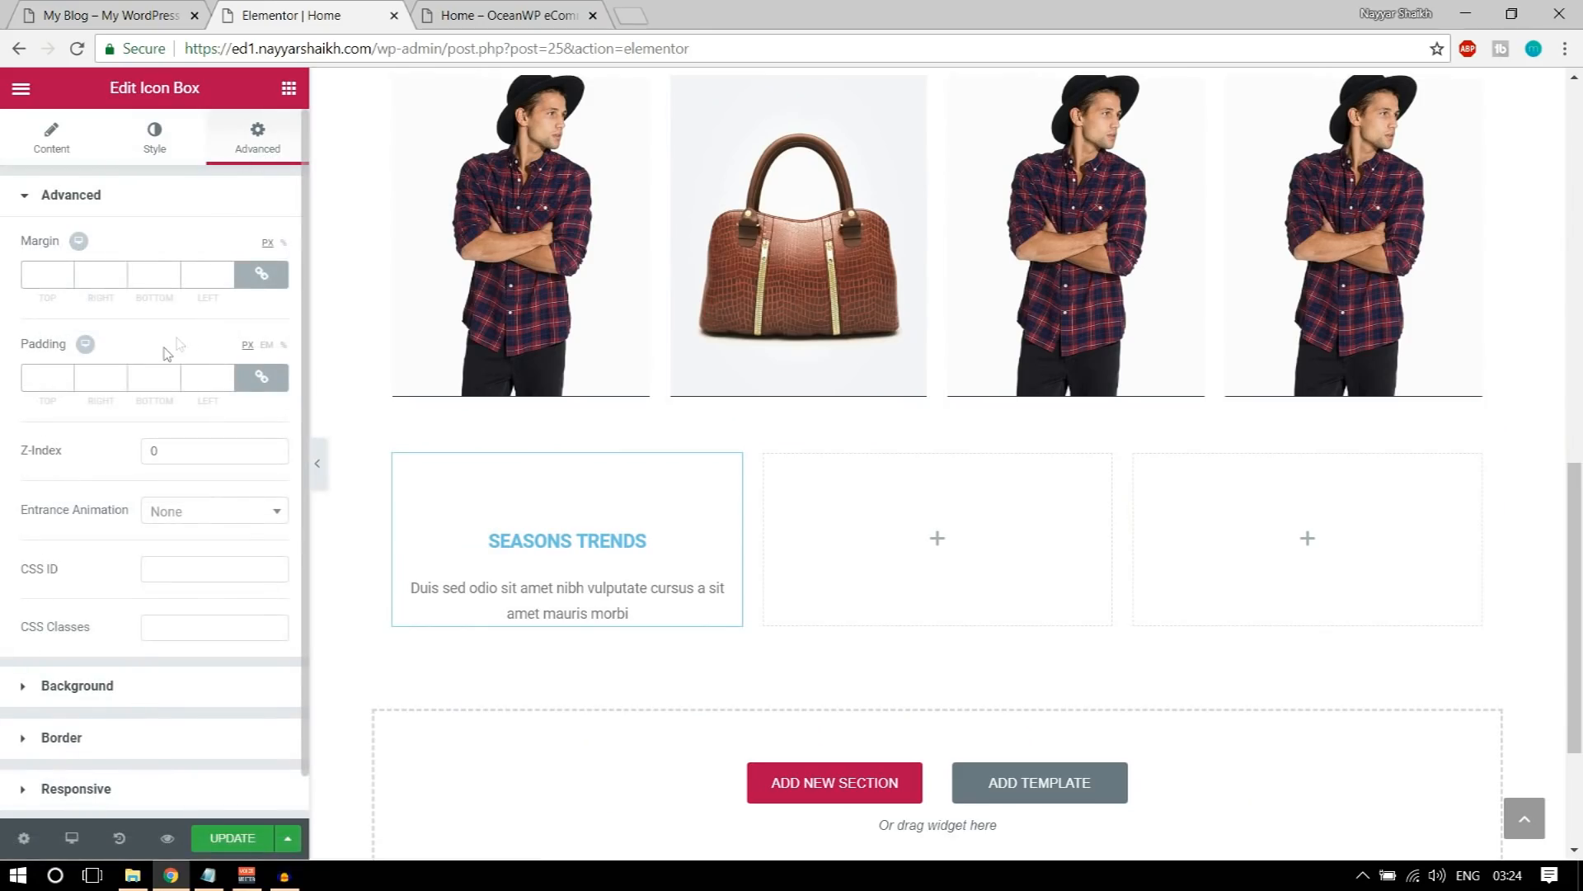
click(168, 693)
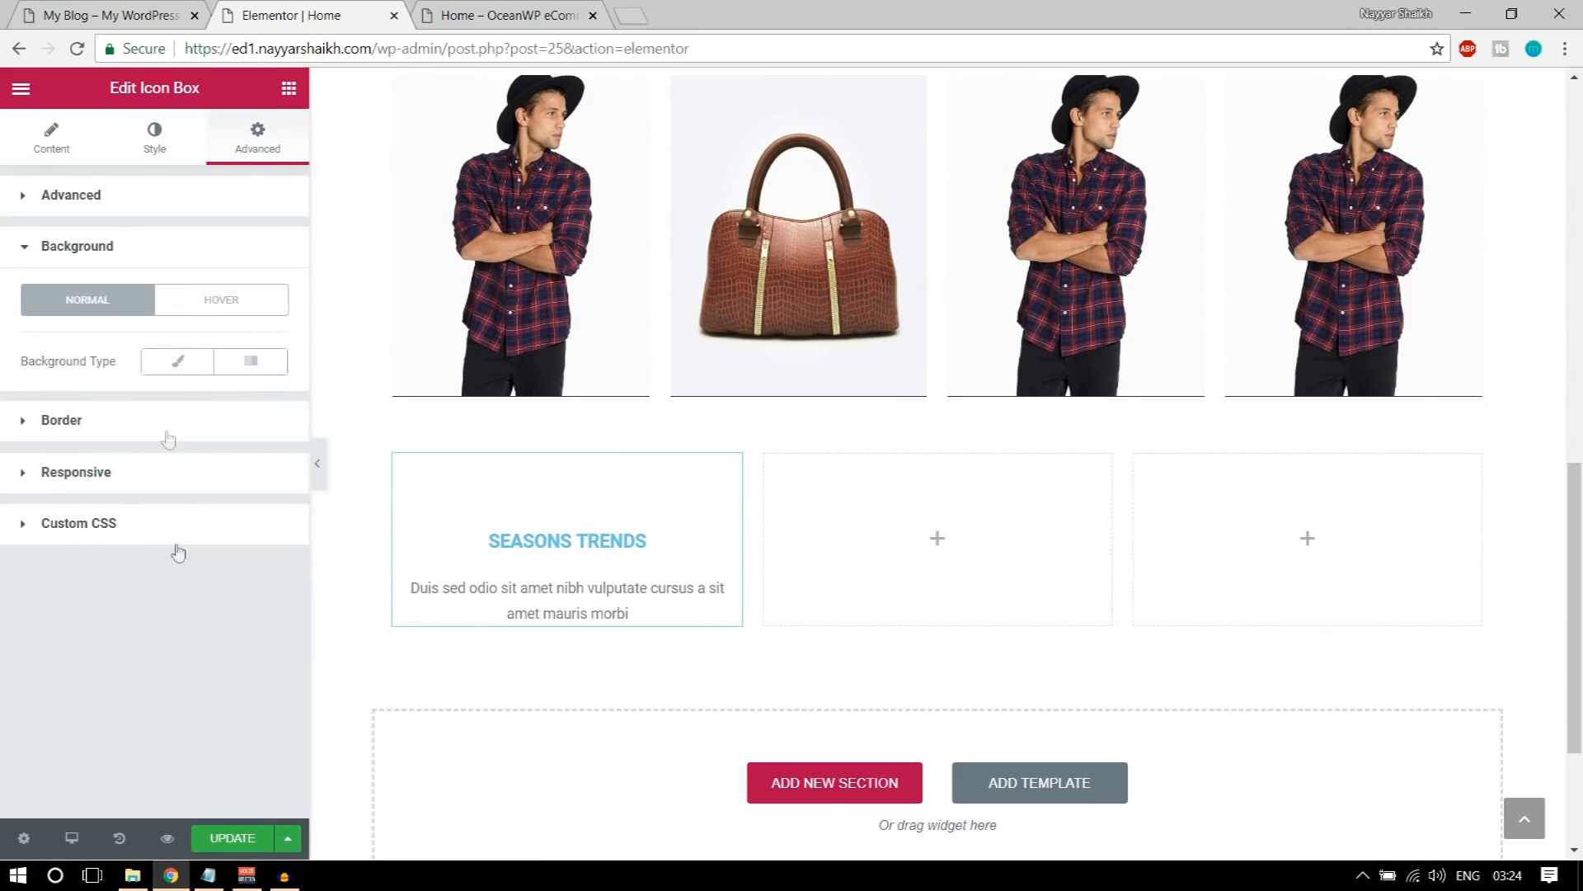
click(169, 365)
click(276, 423)
click(116, 427)
key(ctrl+v)
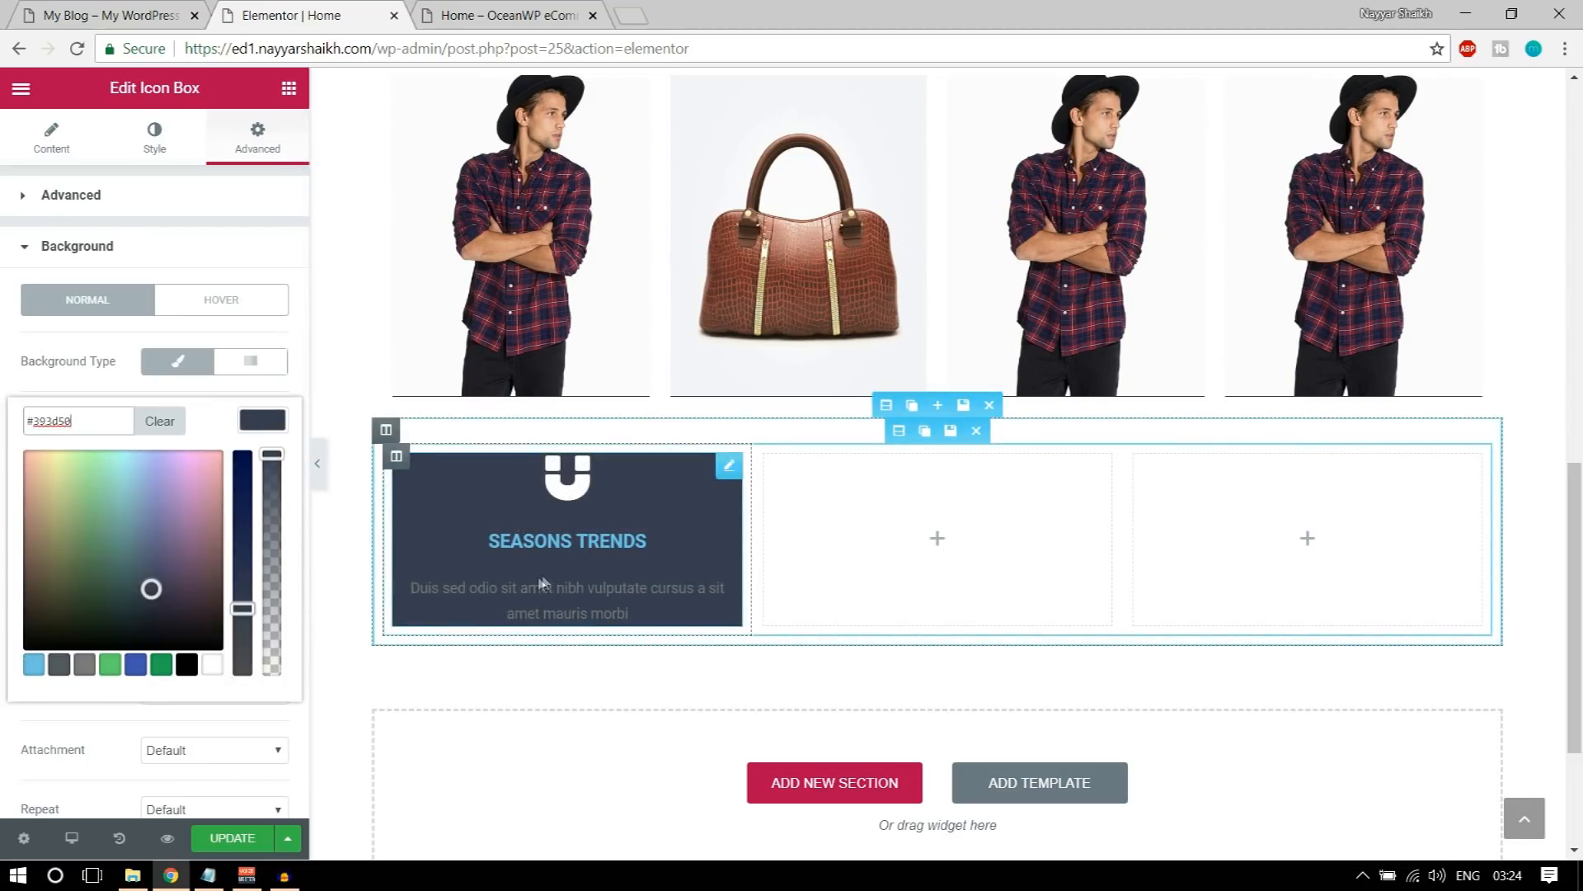
Step: Set the spacing below the magnet icon to 16 in the icon box's style settings
click(151, 147)
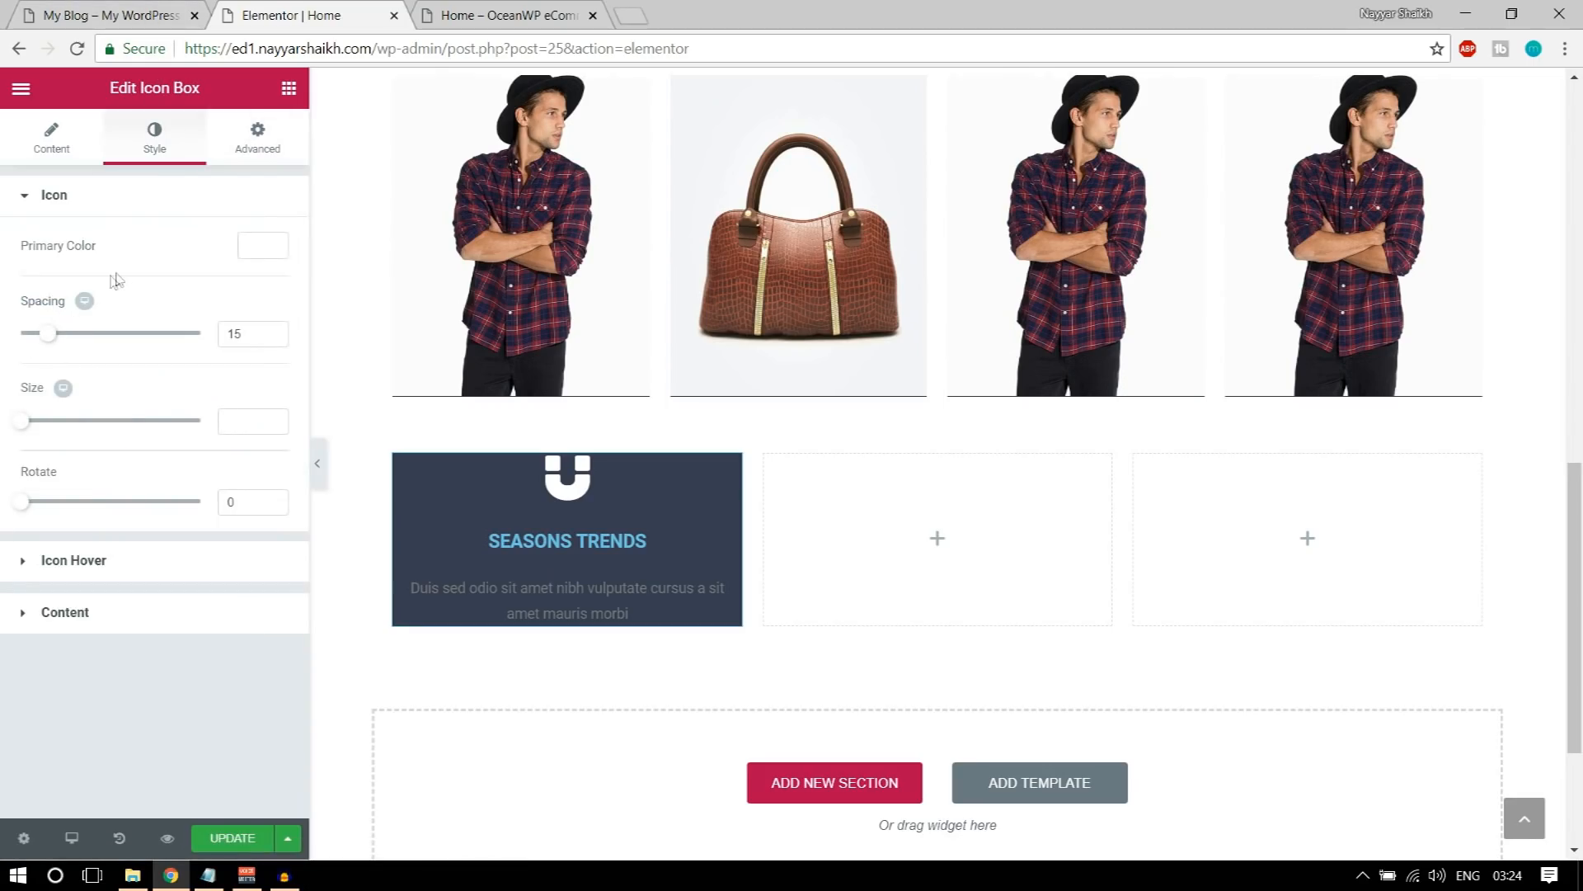
drag(47, 342, 50, 343)
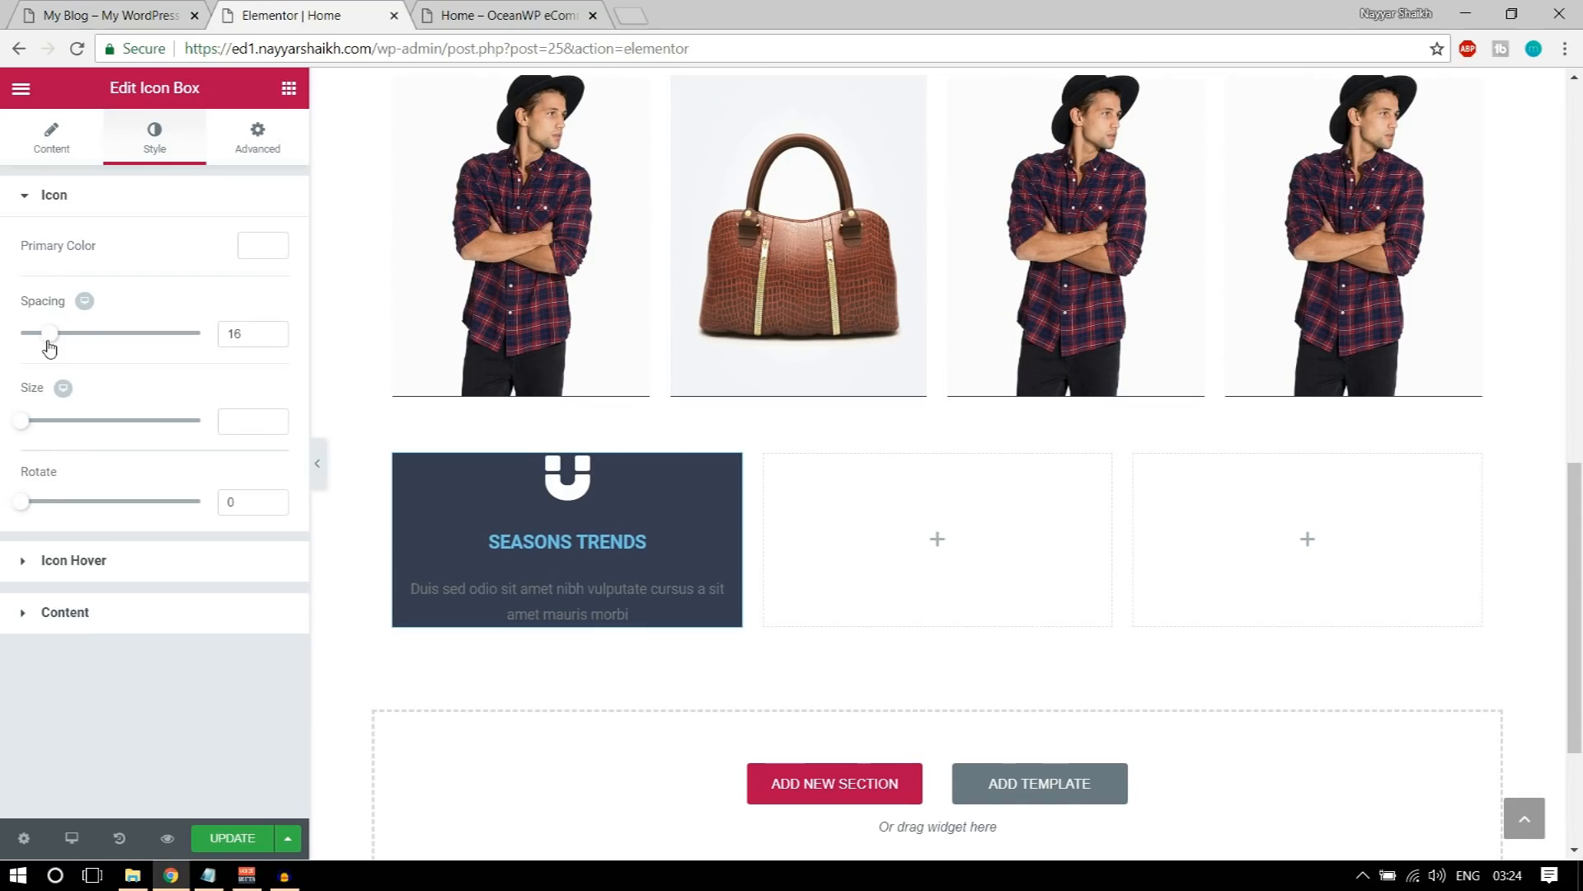
drag(29, 430, 92, 439)
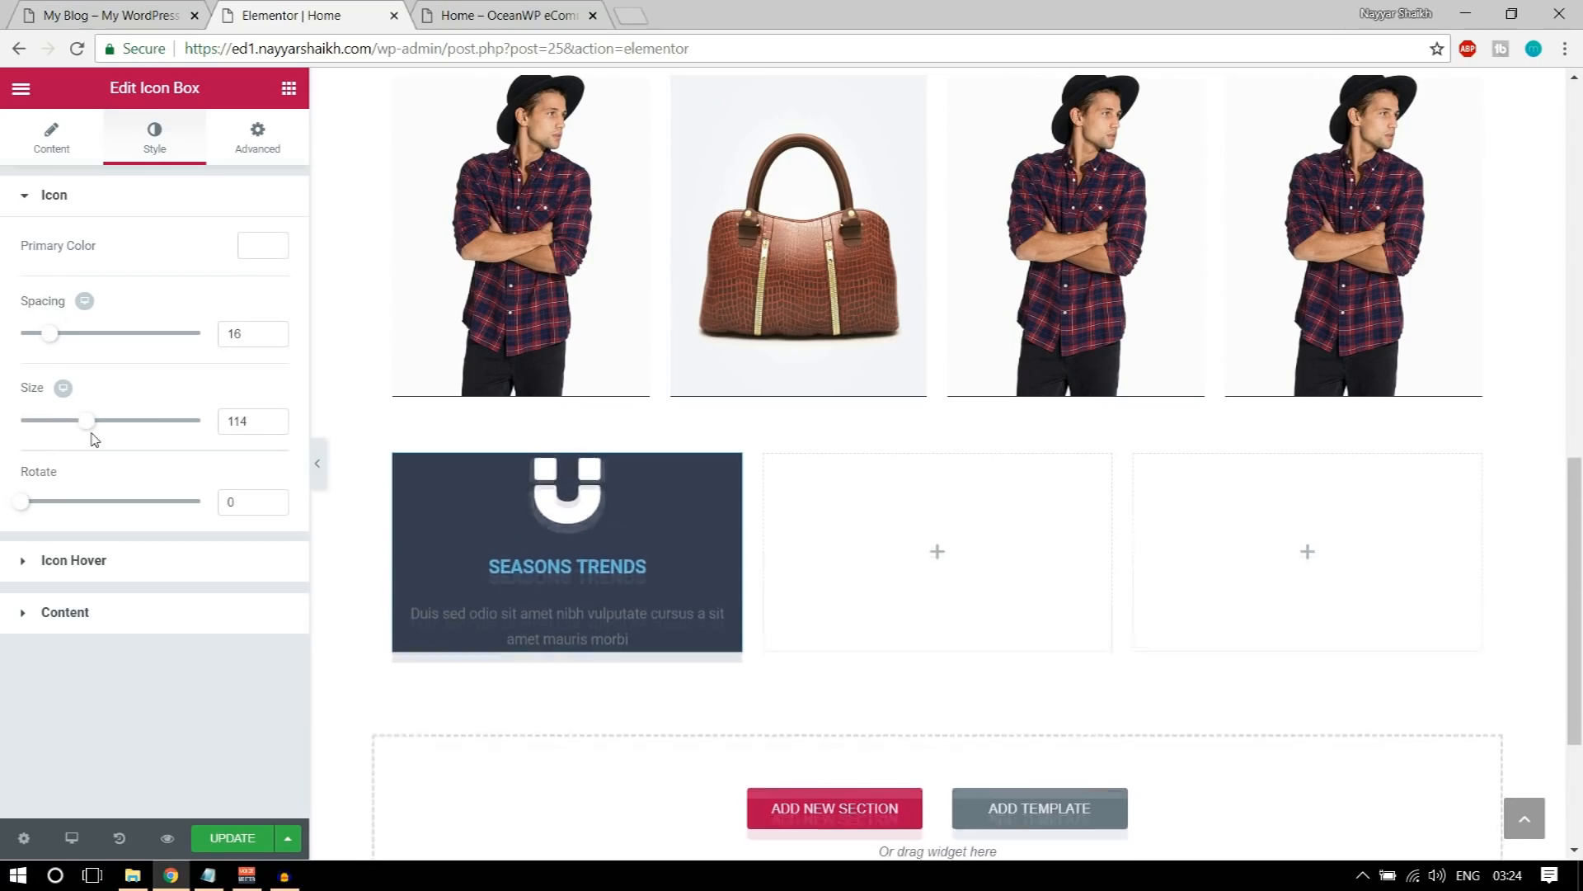
double_click(235, 430)
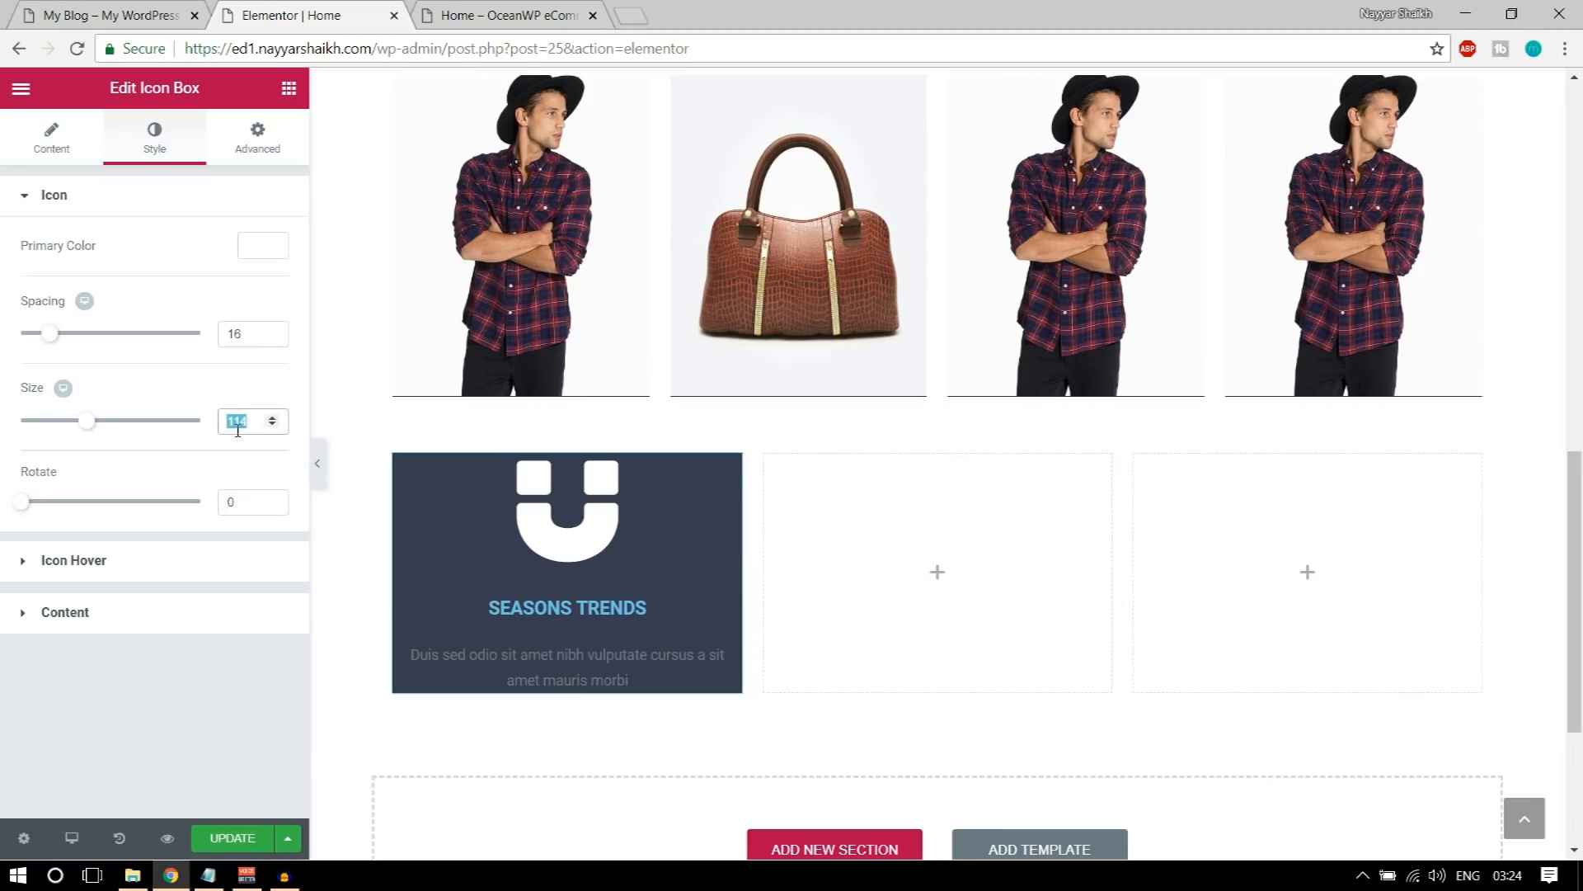
key(BackSpace)
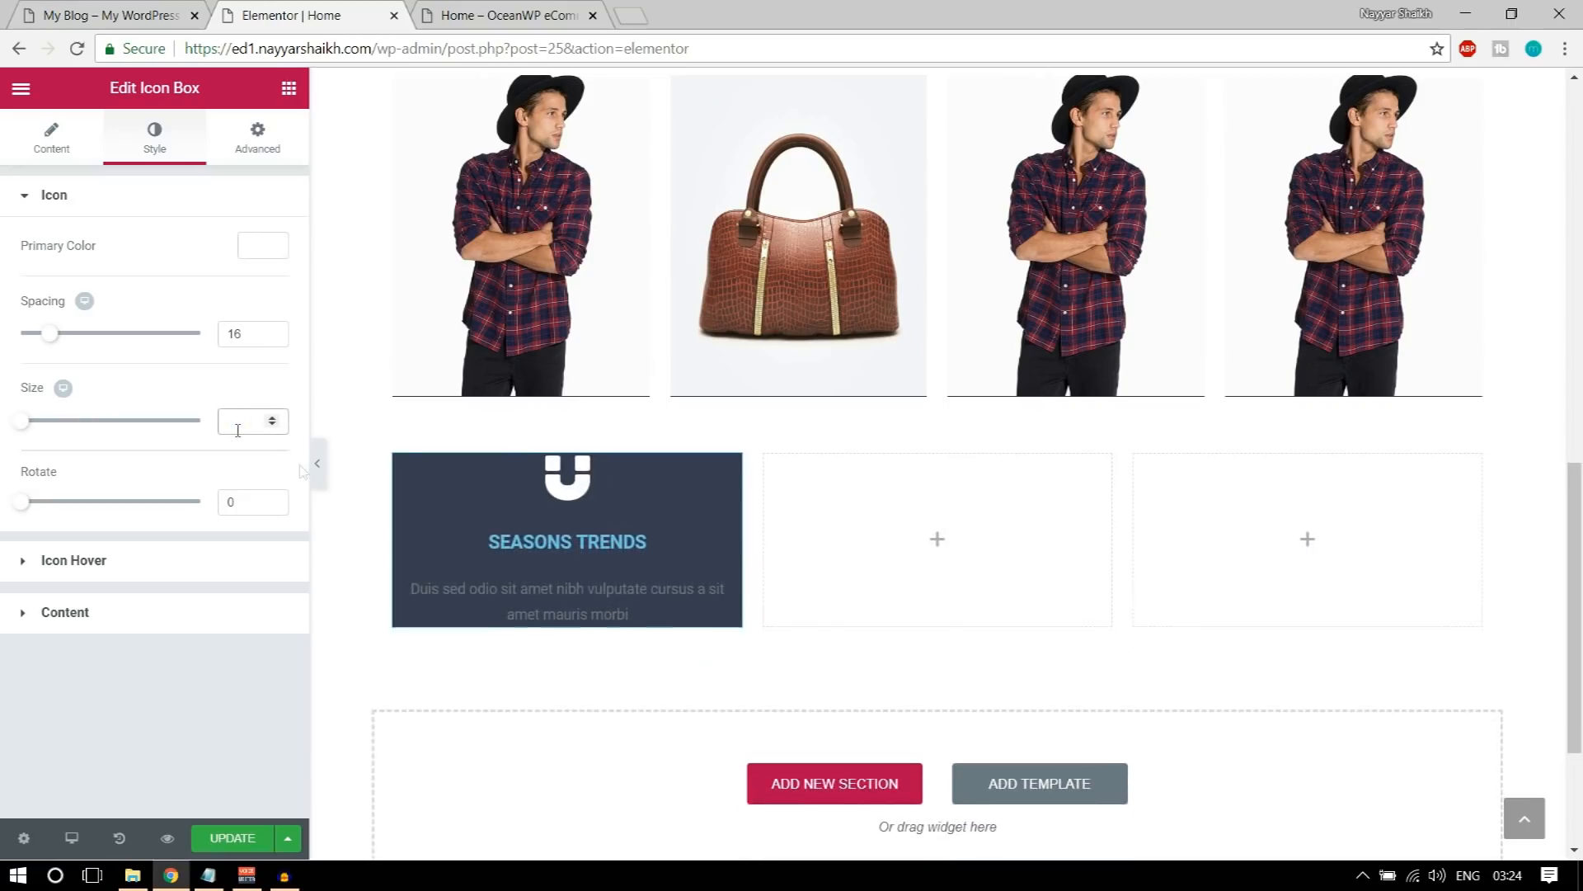
click(93, 10)
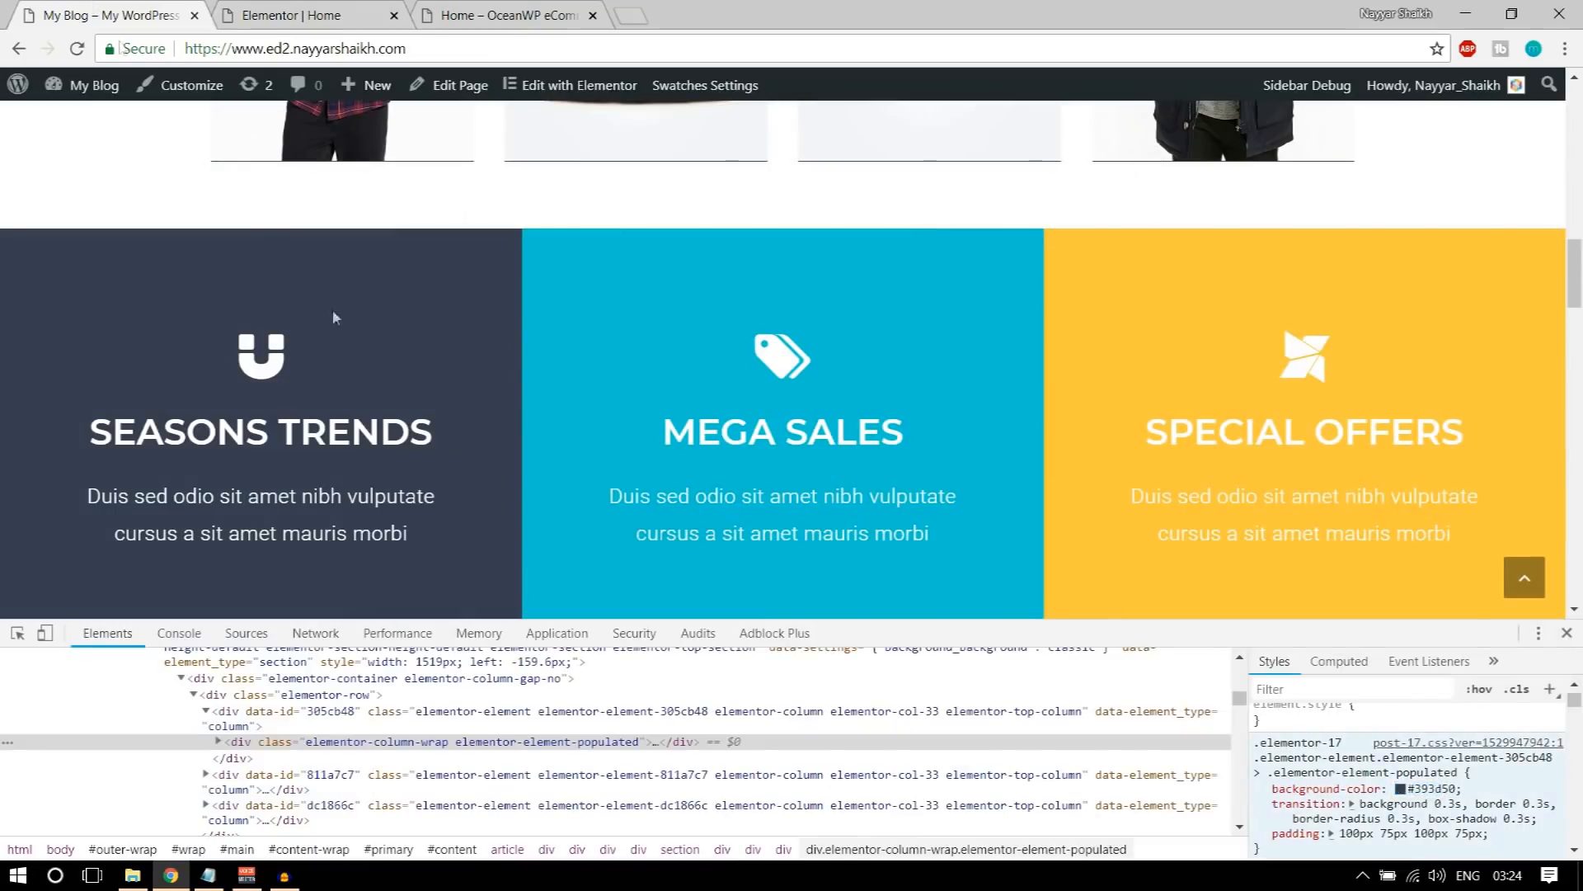
click(245, 8)
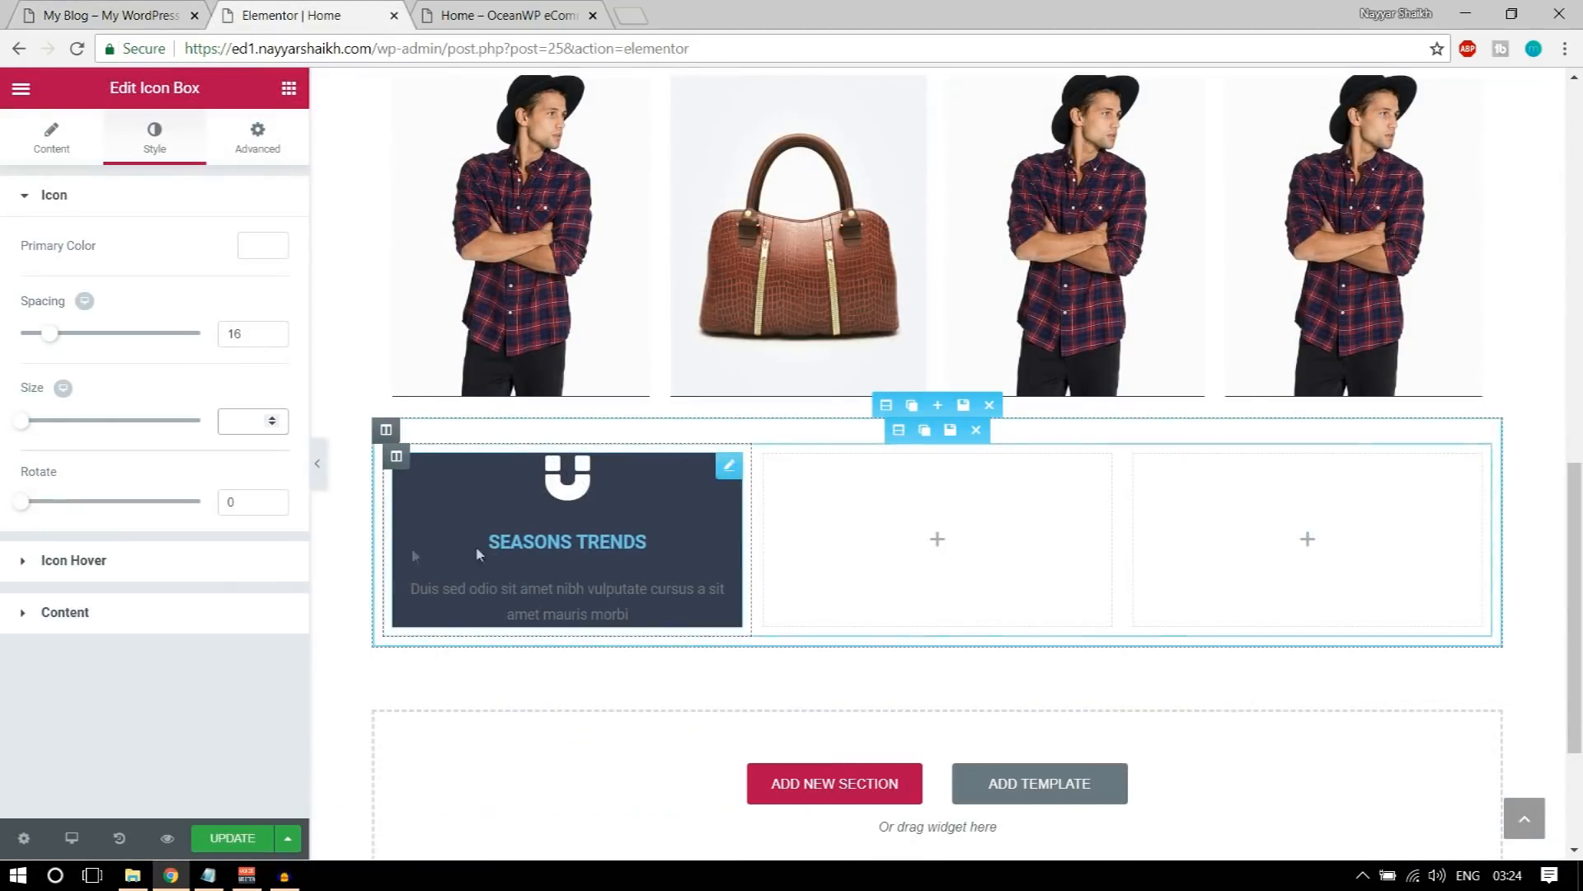
Step: Check the SEASONS TRENDS heading on the demo page and set the icon box's title color to white
click(126, 625)
click(107, 15)
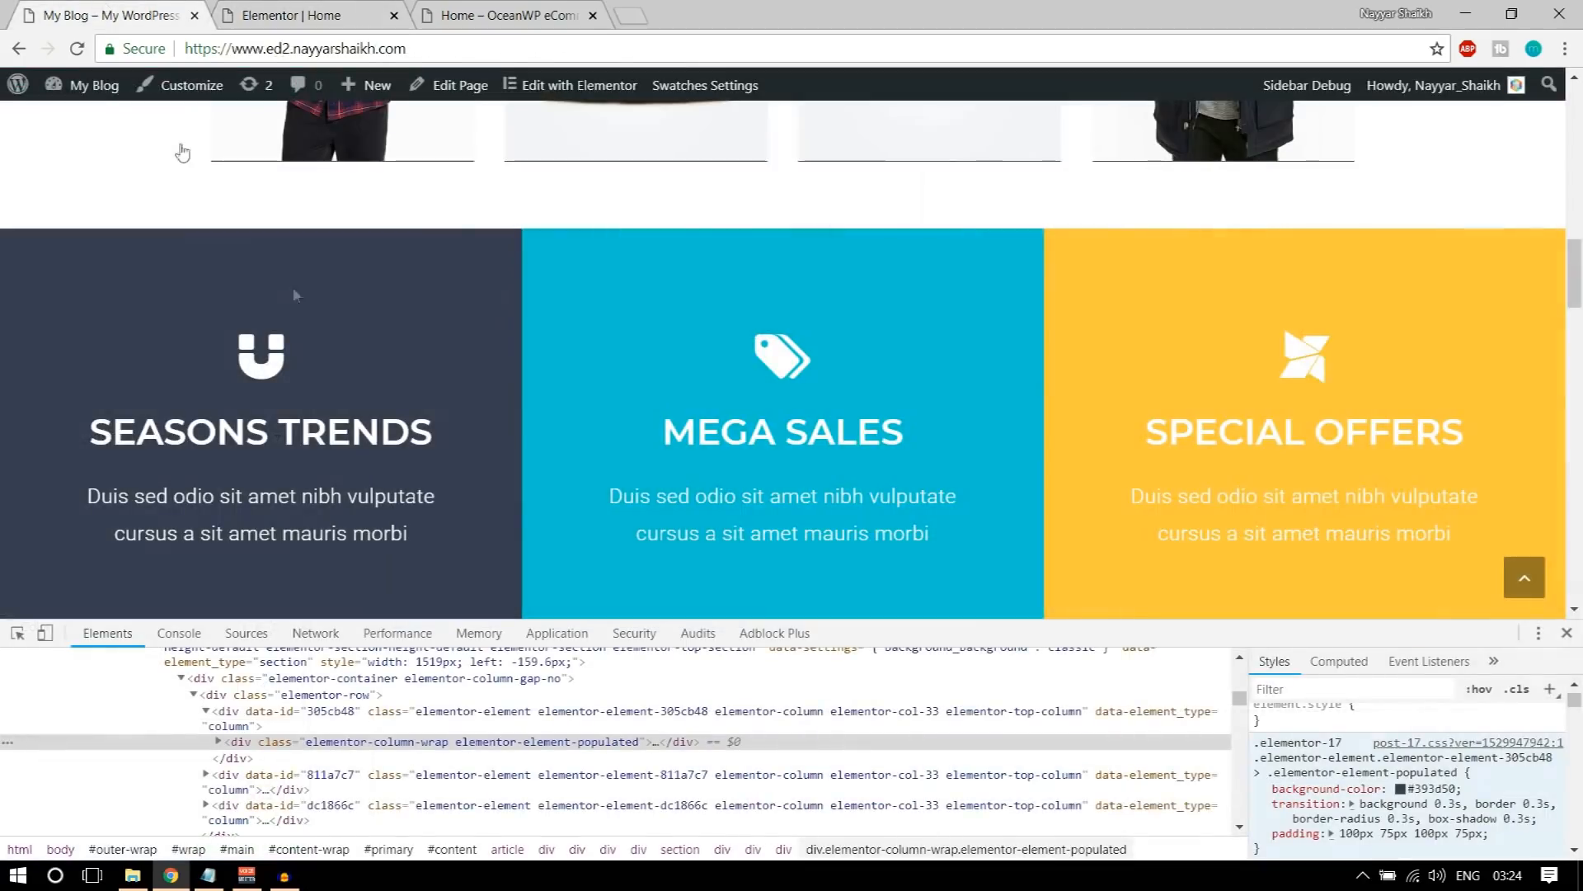
drag(87, 425, 443, 433)
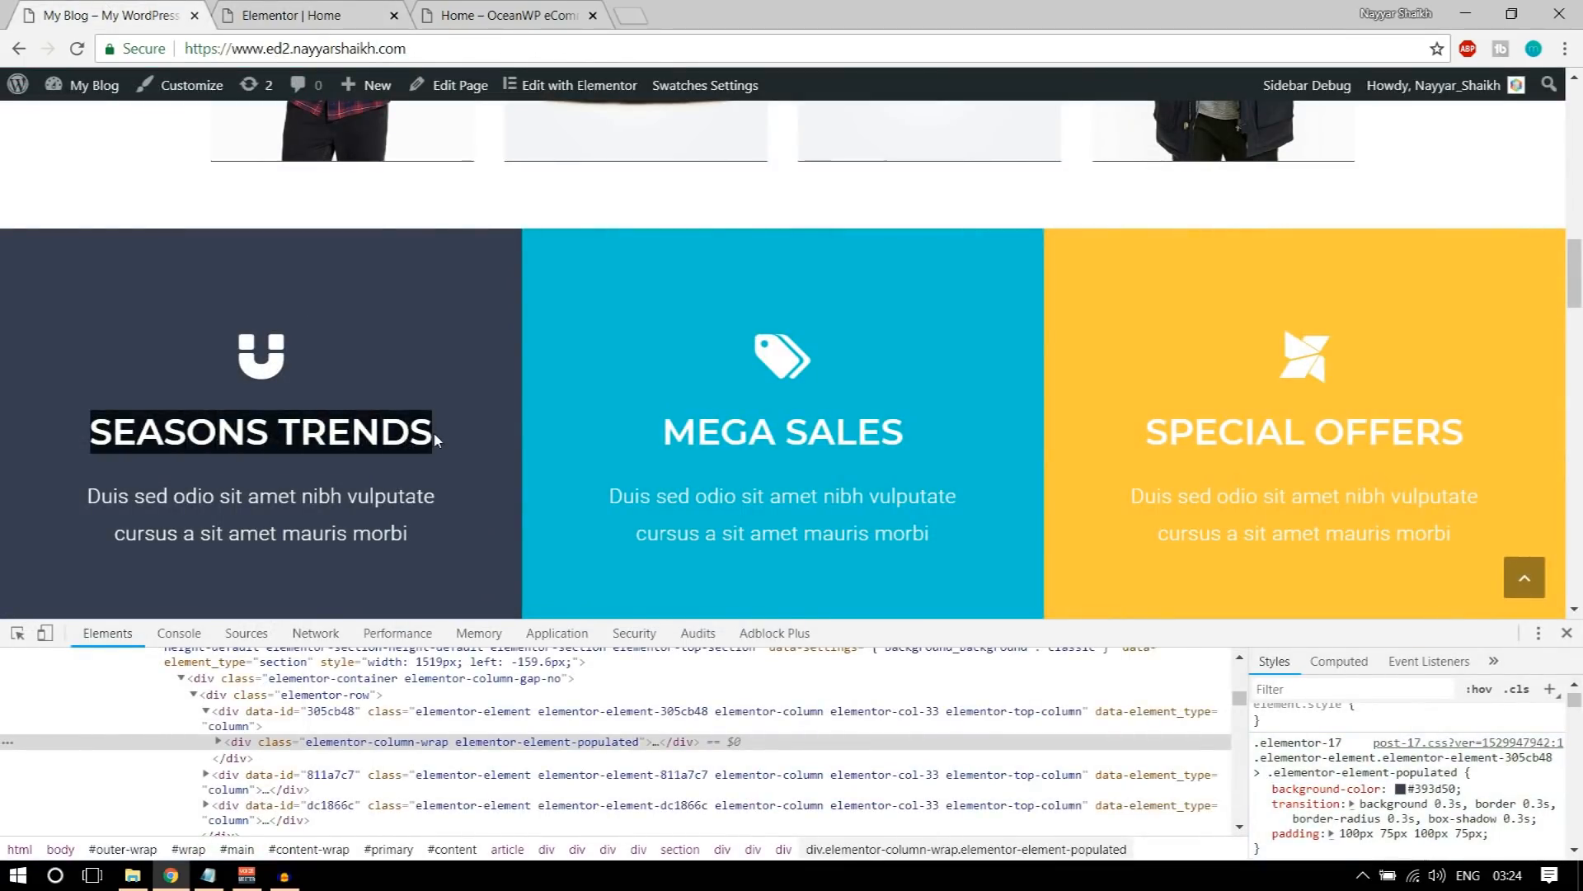
click(392, 434)
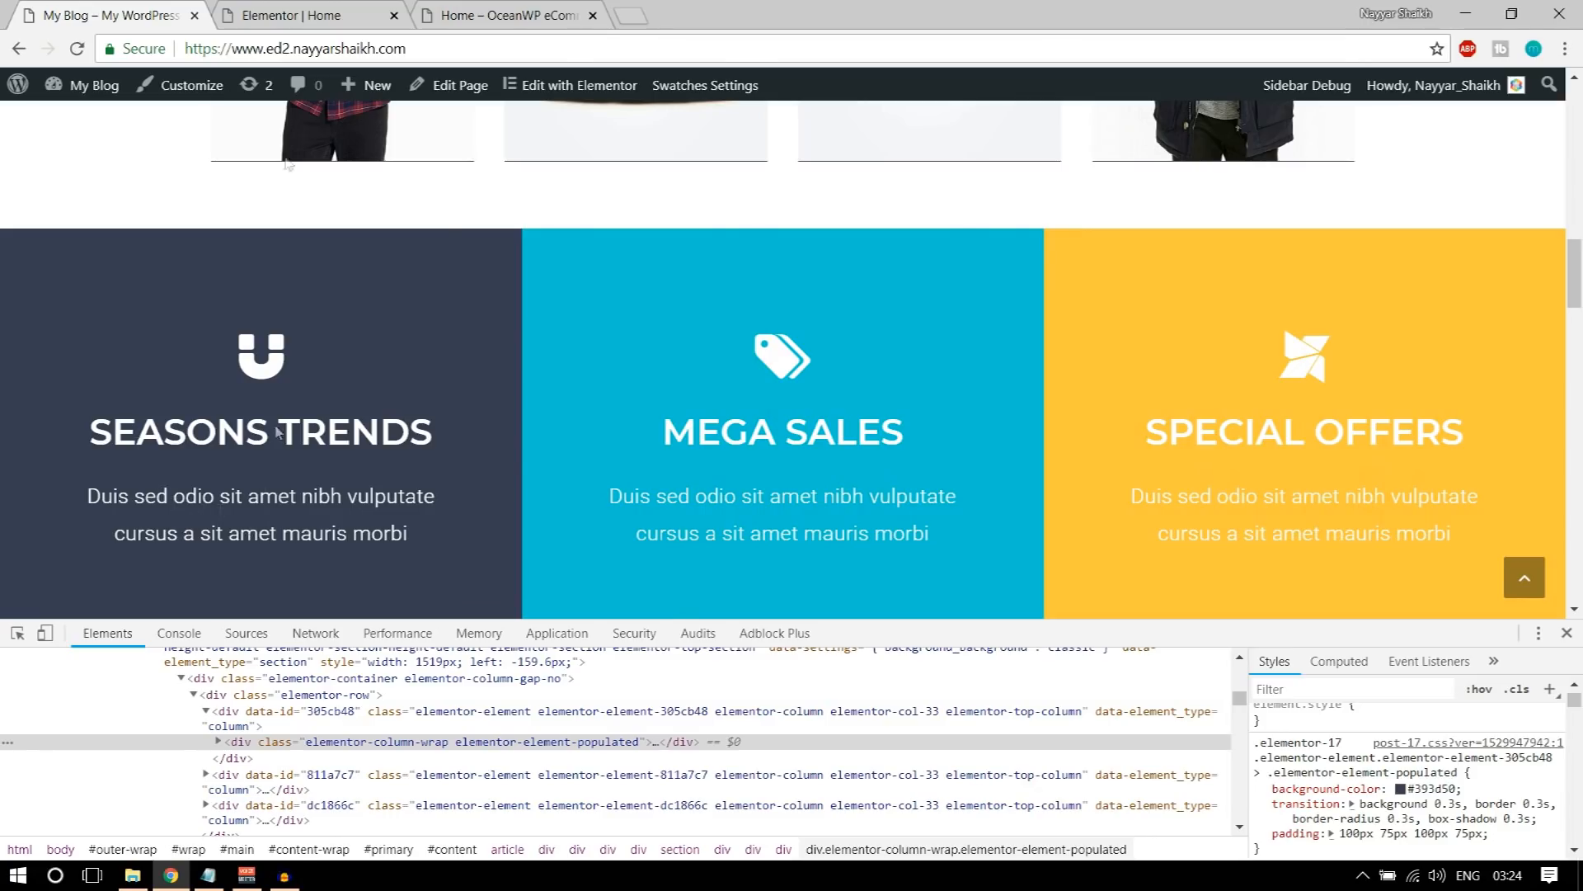
click(284, 15)
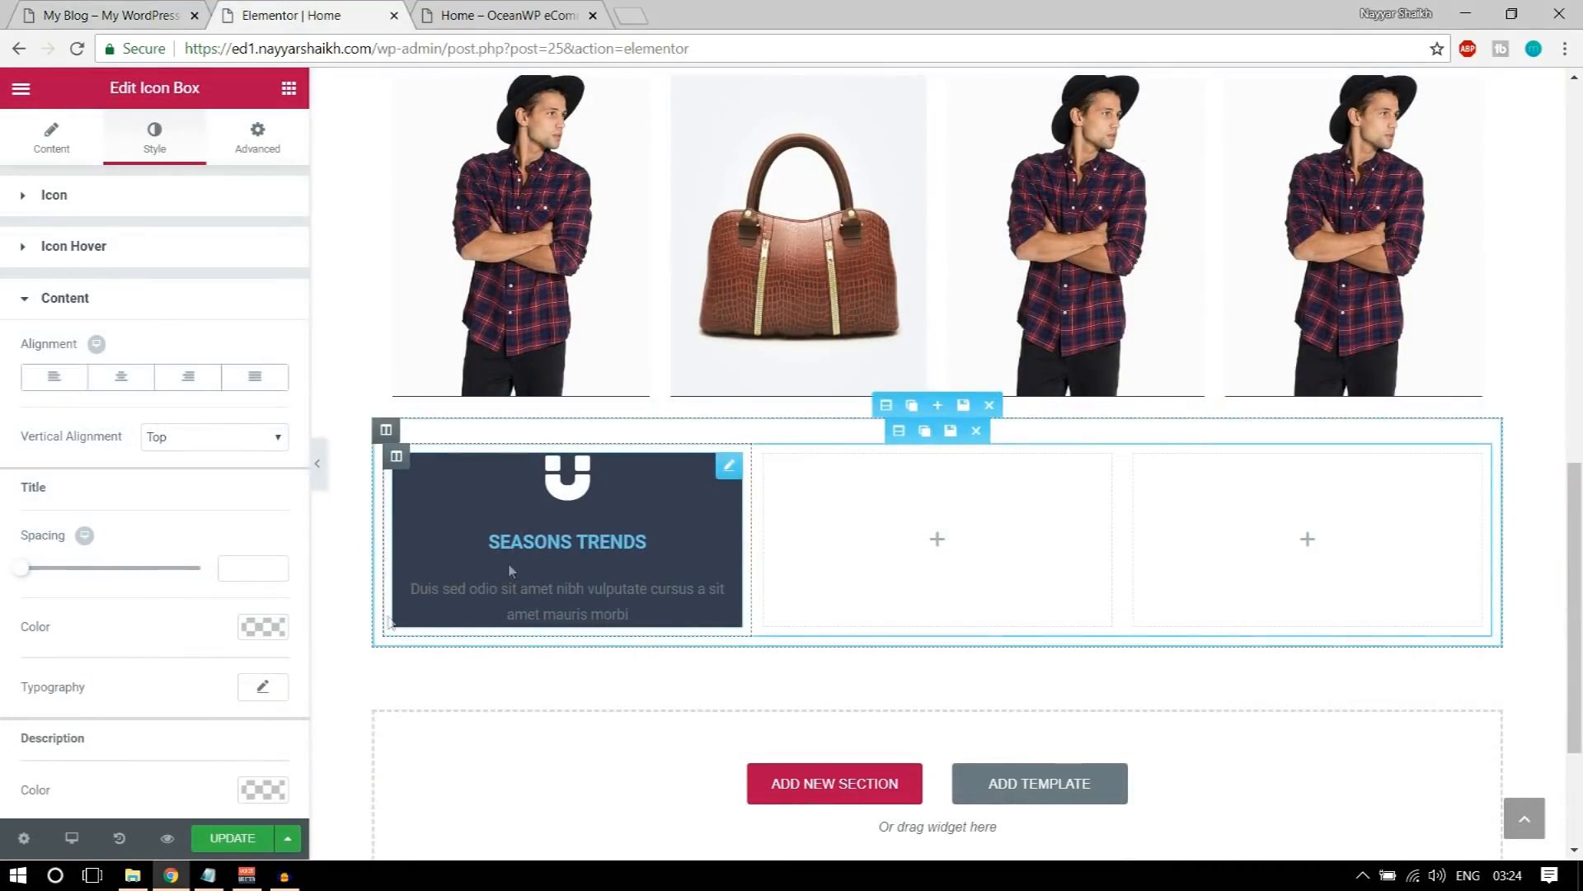
scroll(216, 509, down, 1)
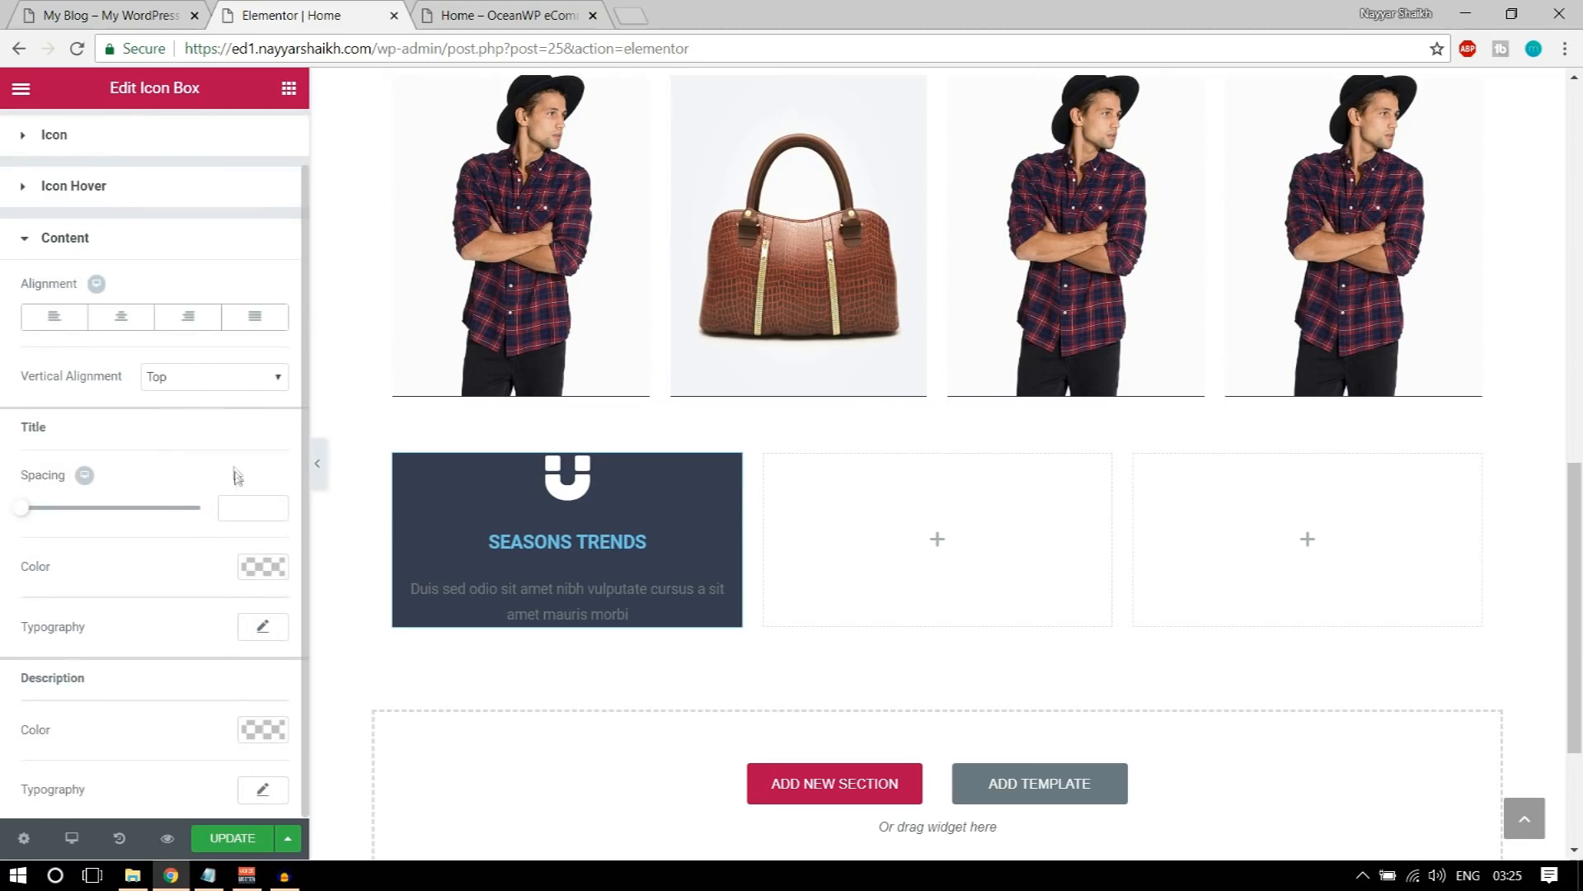
click(252, 567)
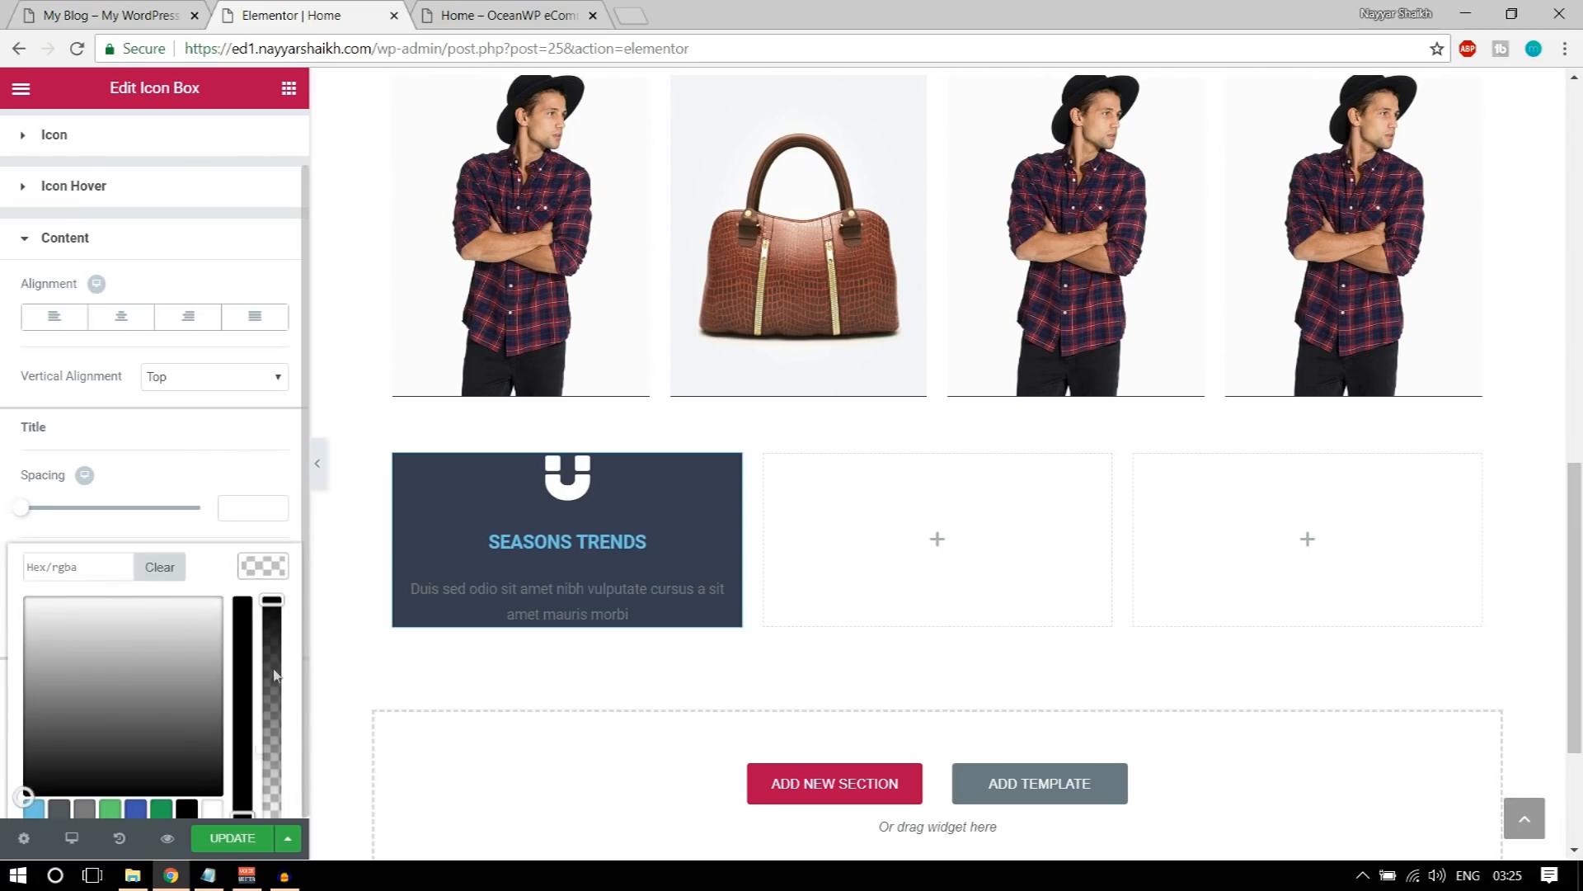
click(212, 812)
click(250, 567)
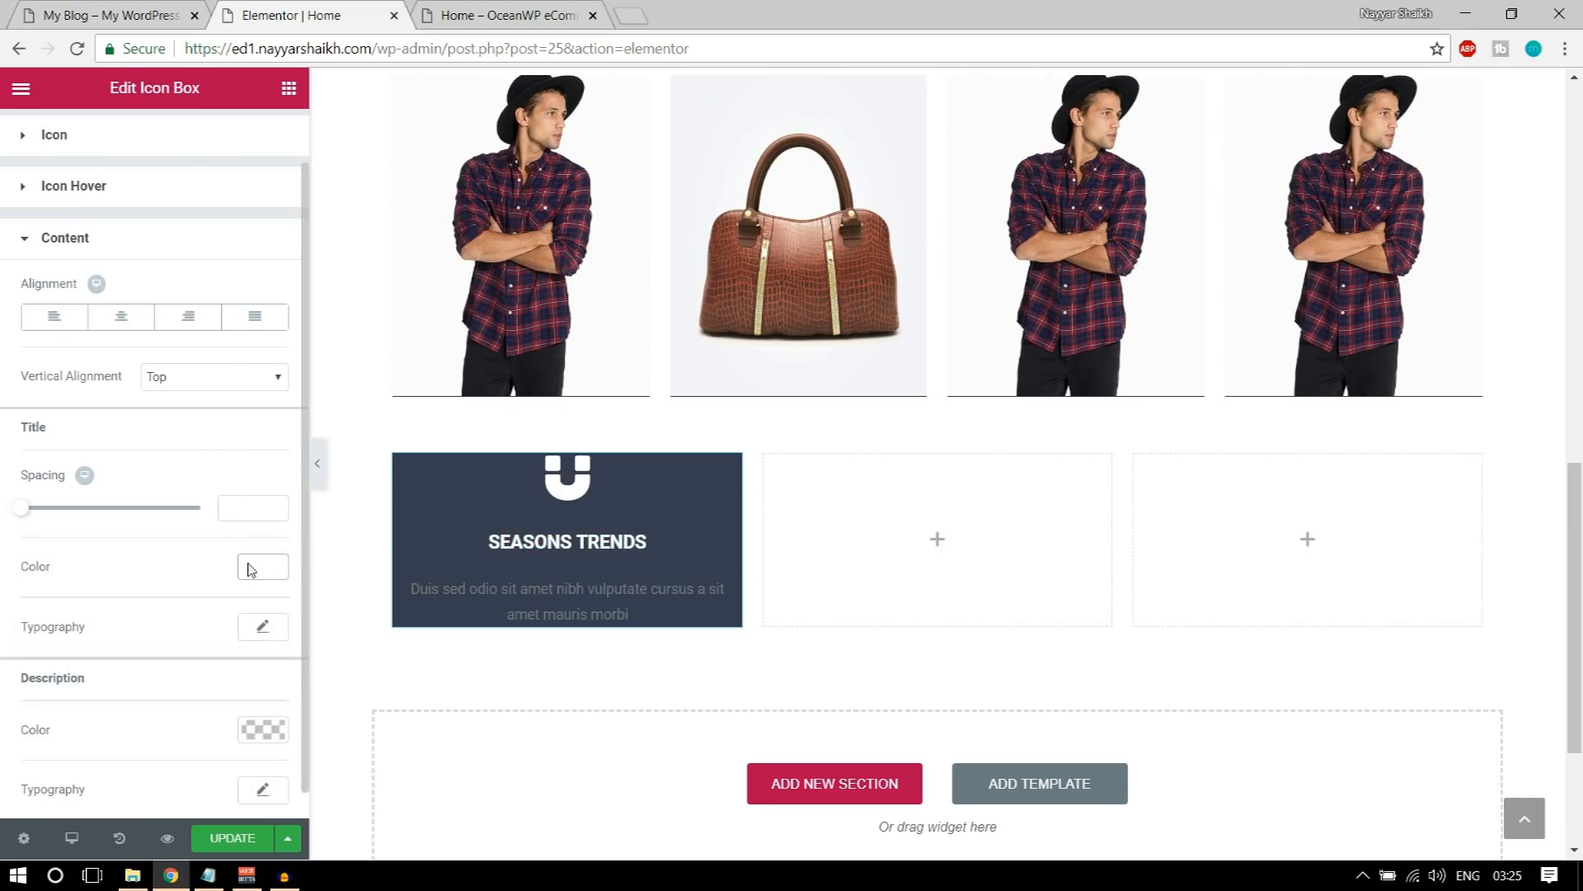
Step: Set the font family of the icon box's title to Montserrat
click(264, 627)
scroll(248, 627, down, 3)
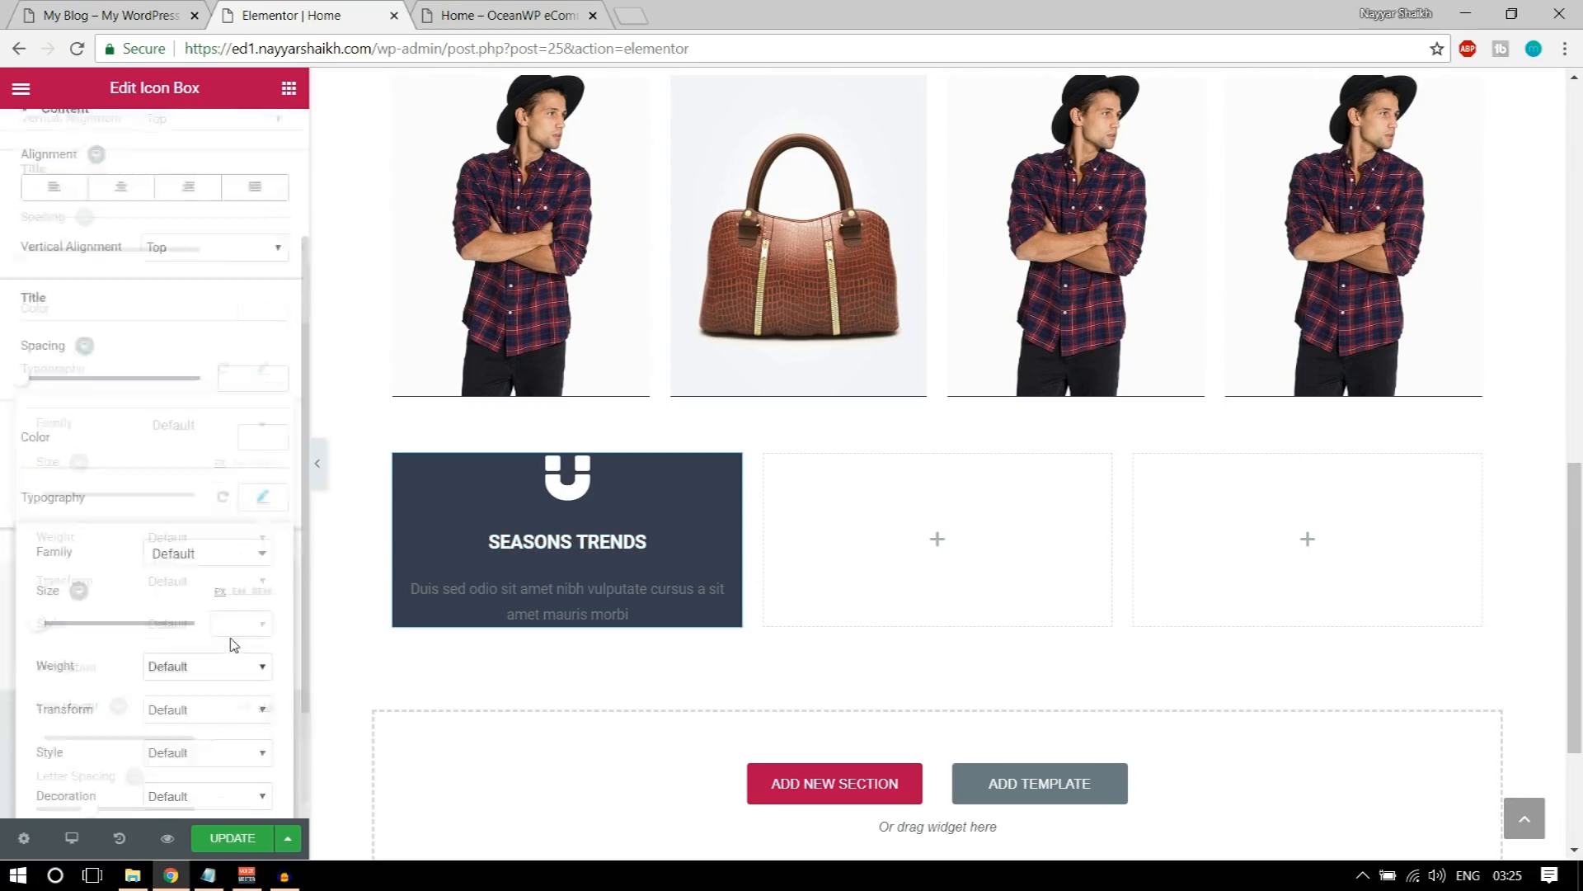
click(205, 404)
text(m)
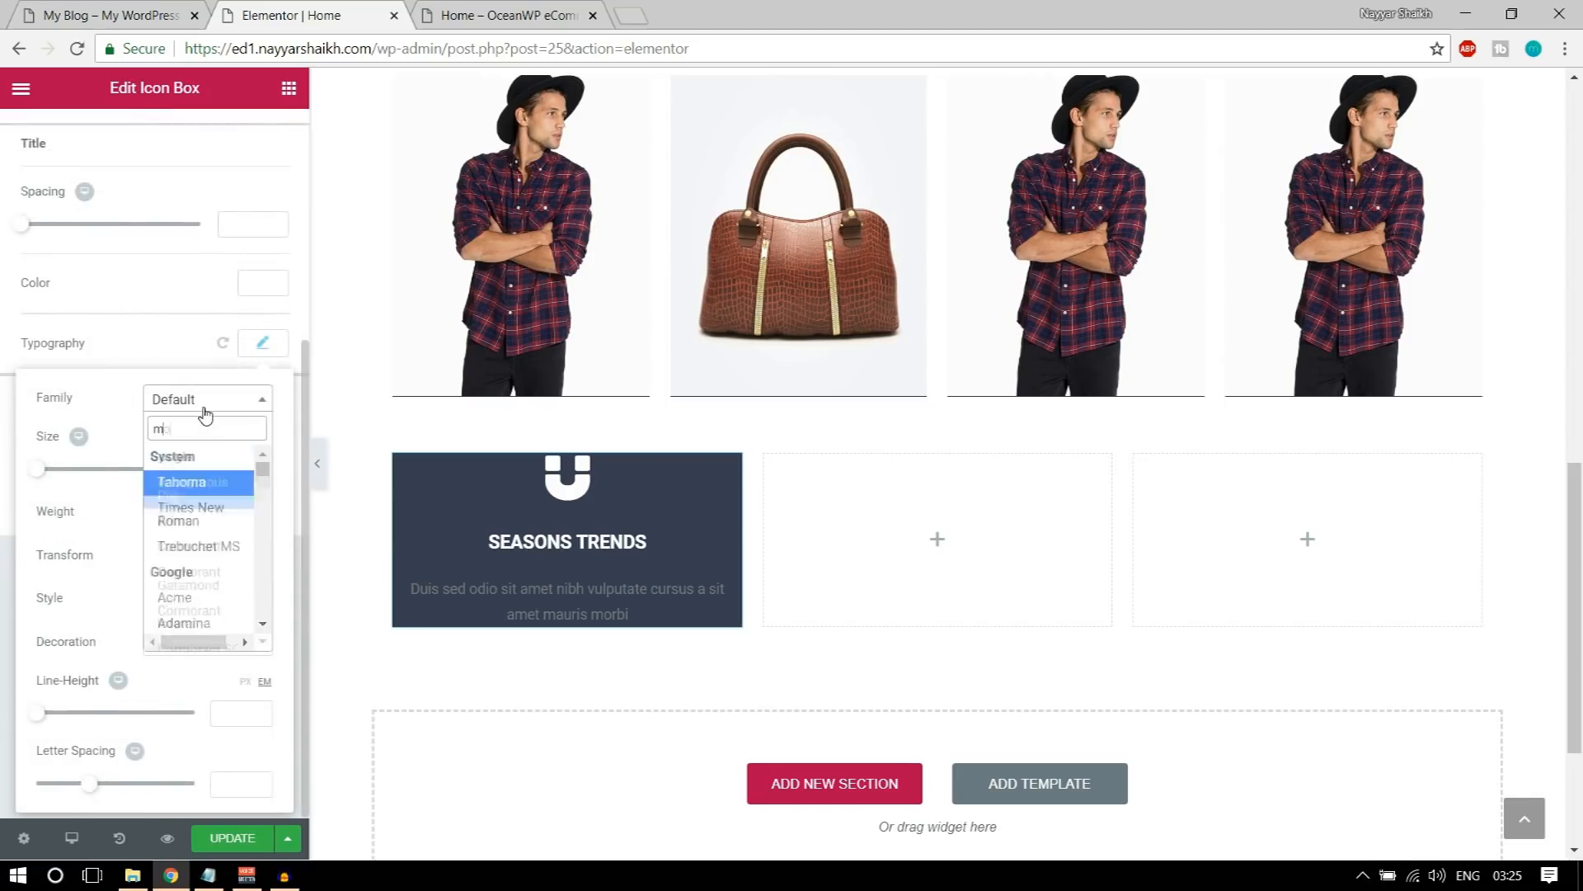
text(onts)
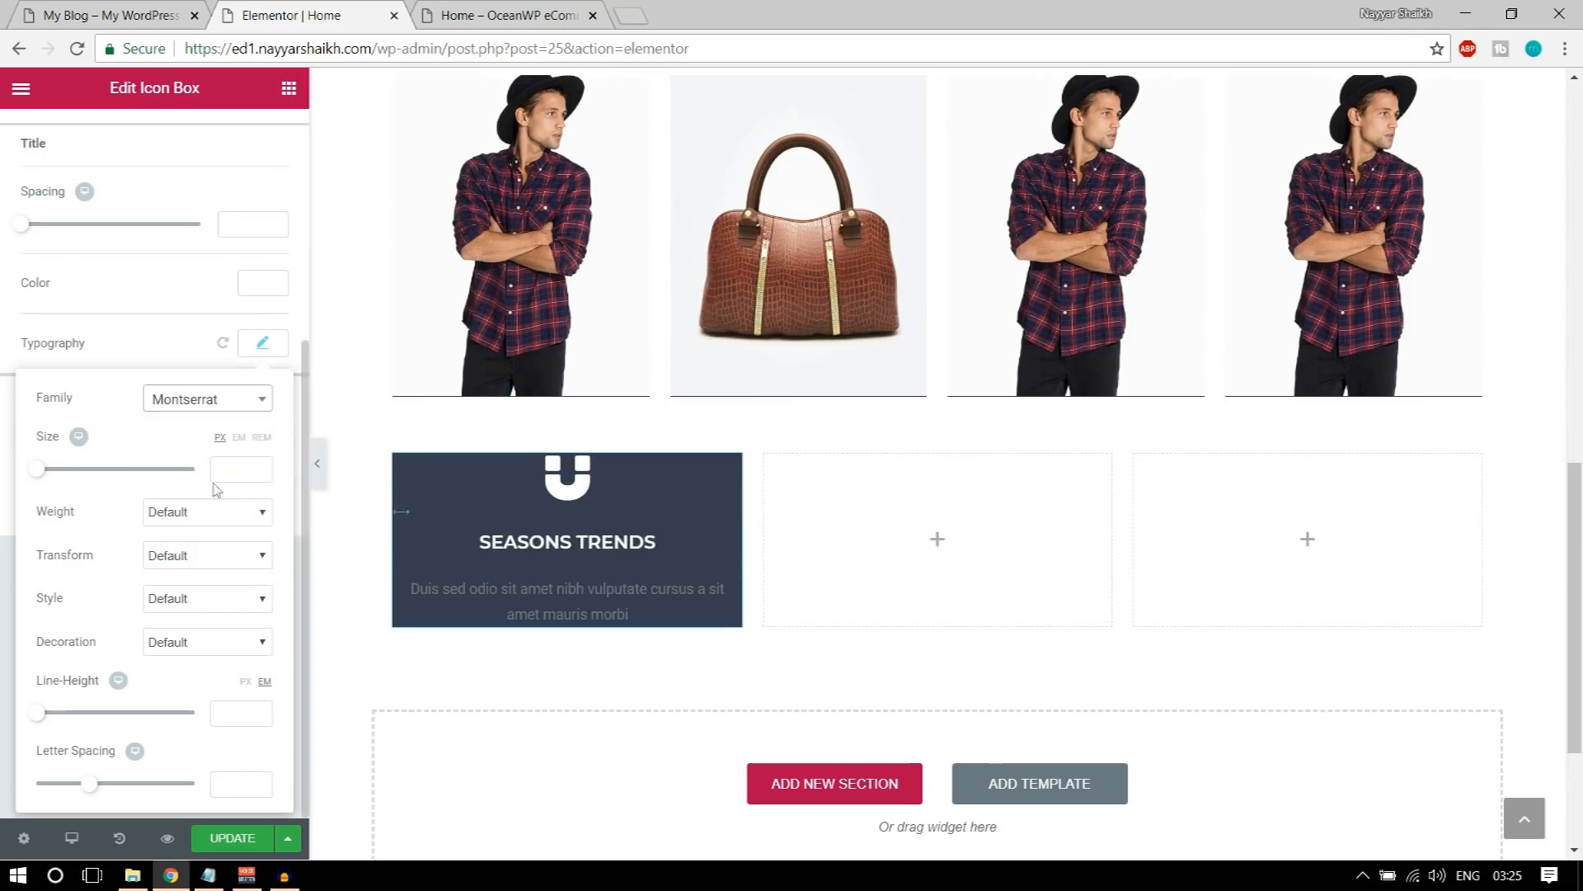
Step: Set the font size of the icon box's title to 45 px
click(235, 471)
text(40)
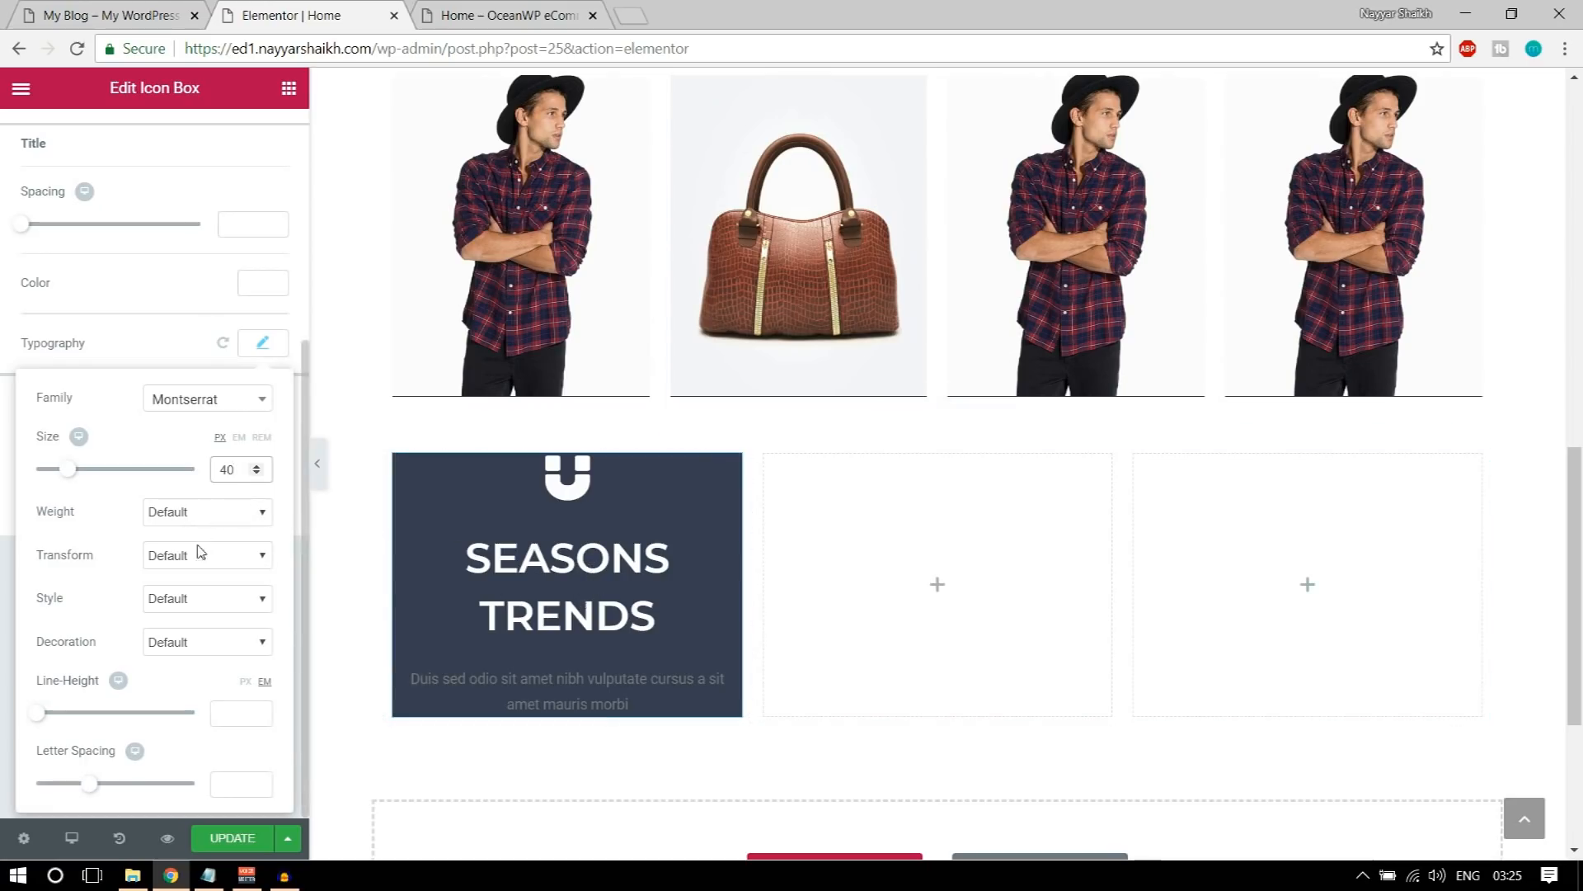
text(45)
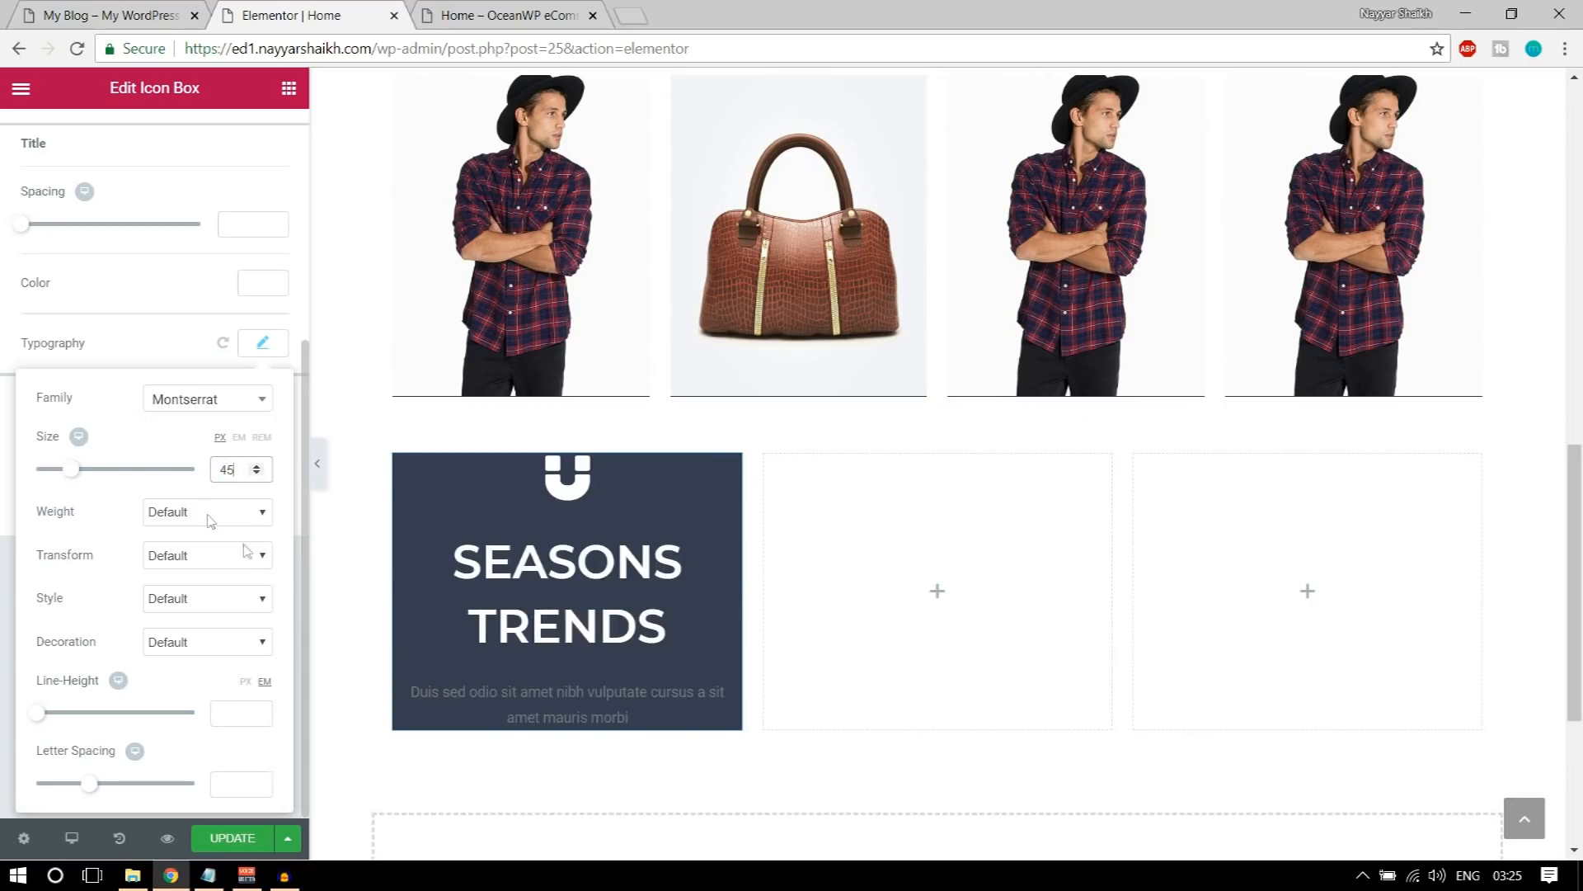
click(264, 354)
click(266, 356)
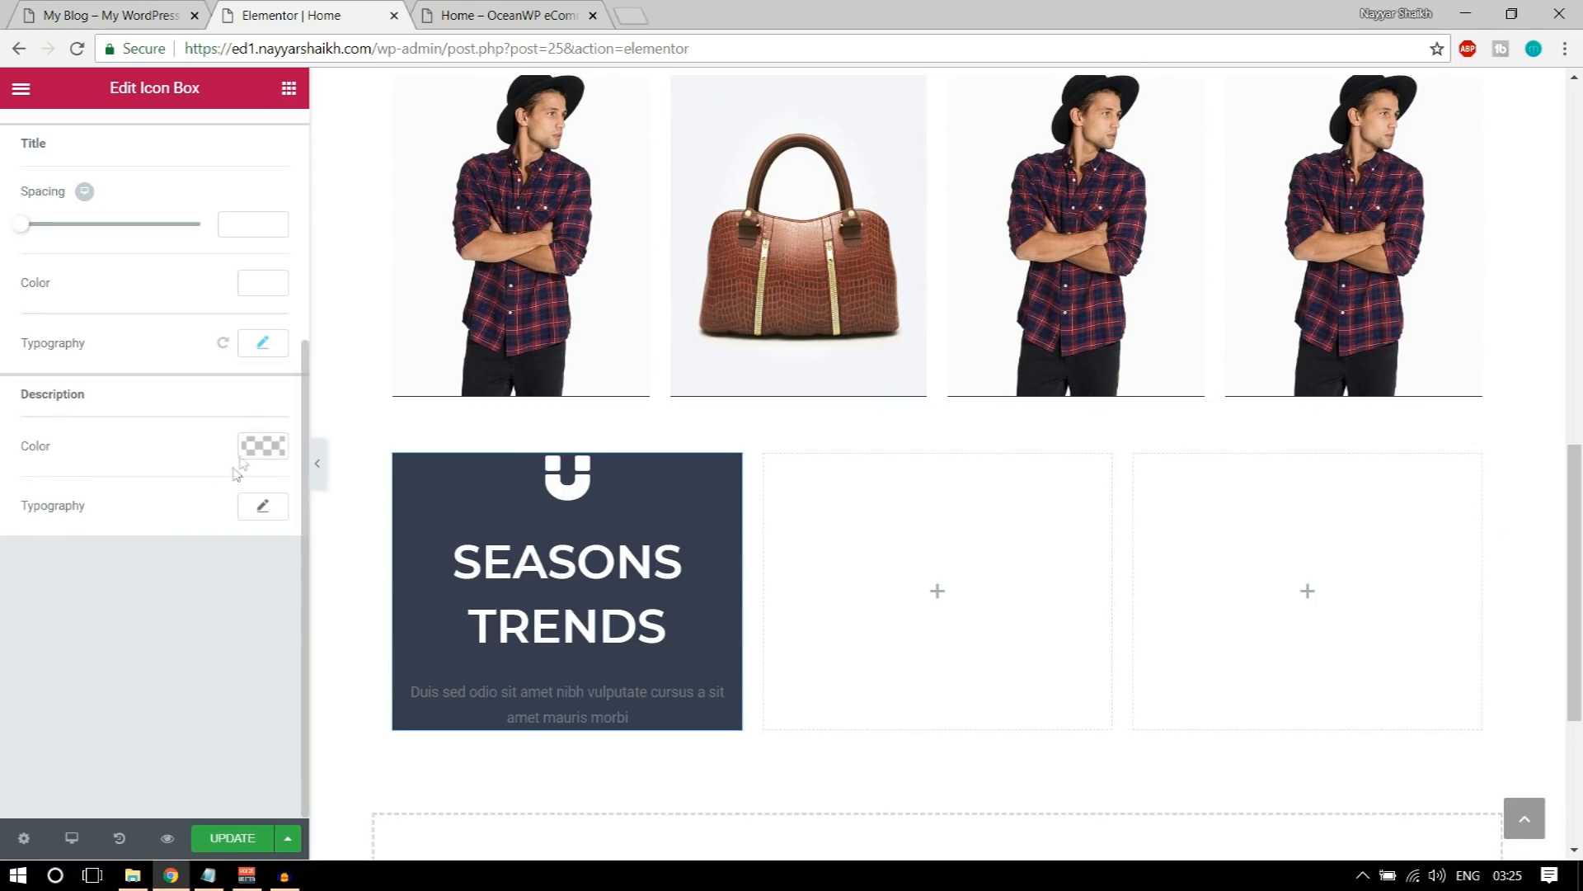
Step: Set the color of the icon box's description text to white (#ffffff)
drag(22, 399, 99, 399)
click(253, 450)
click(214, 689)
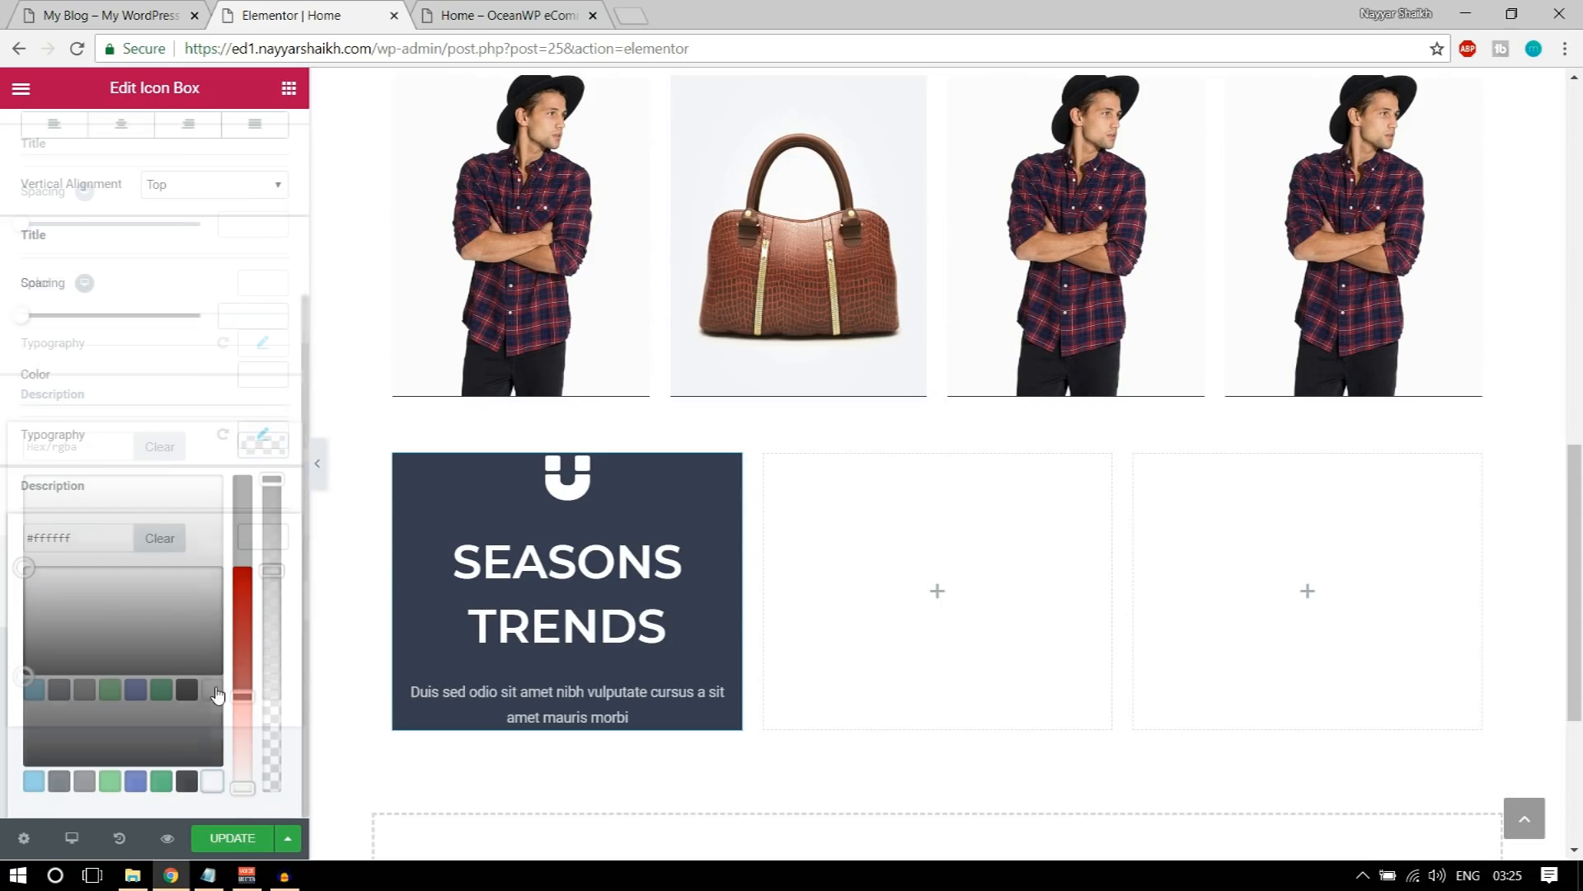
click(264, 544)
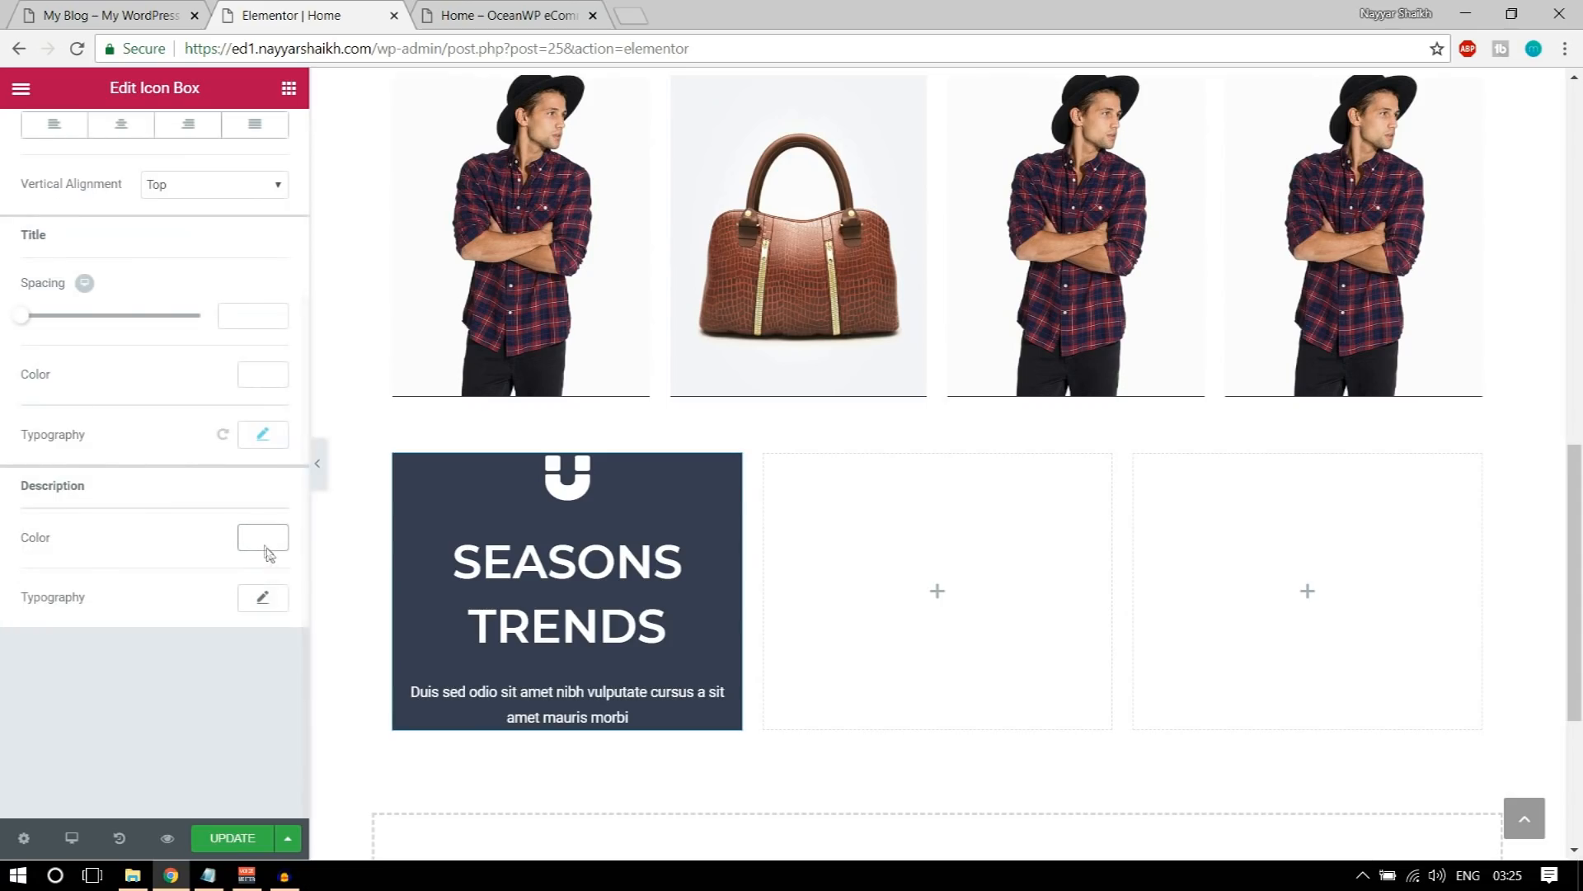
Step: Set the font family of the icon box's description to Roboto
click(266, 602)
scroll(260, 612, down, 3)
click(196, 402)
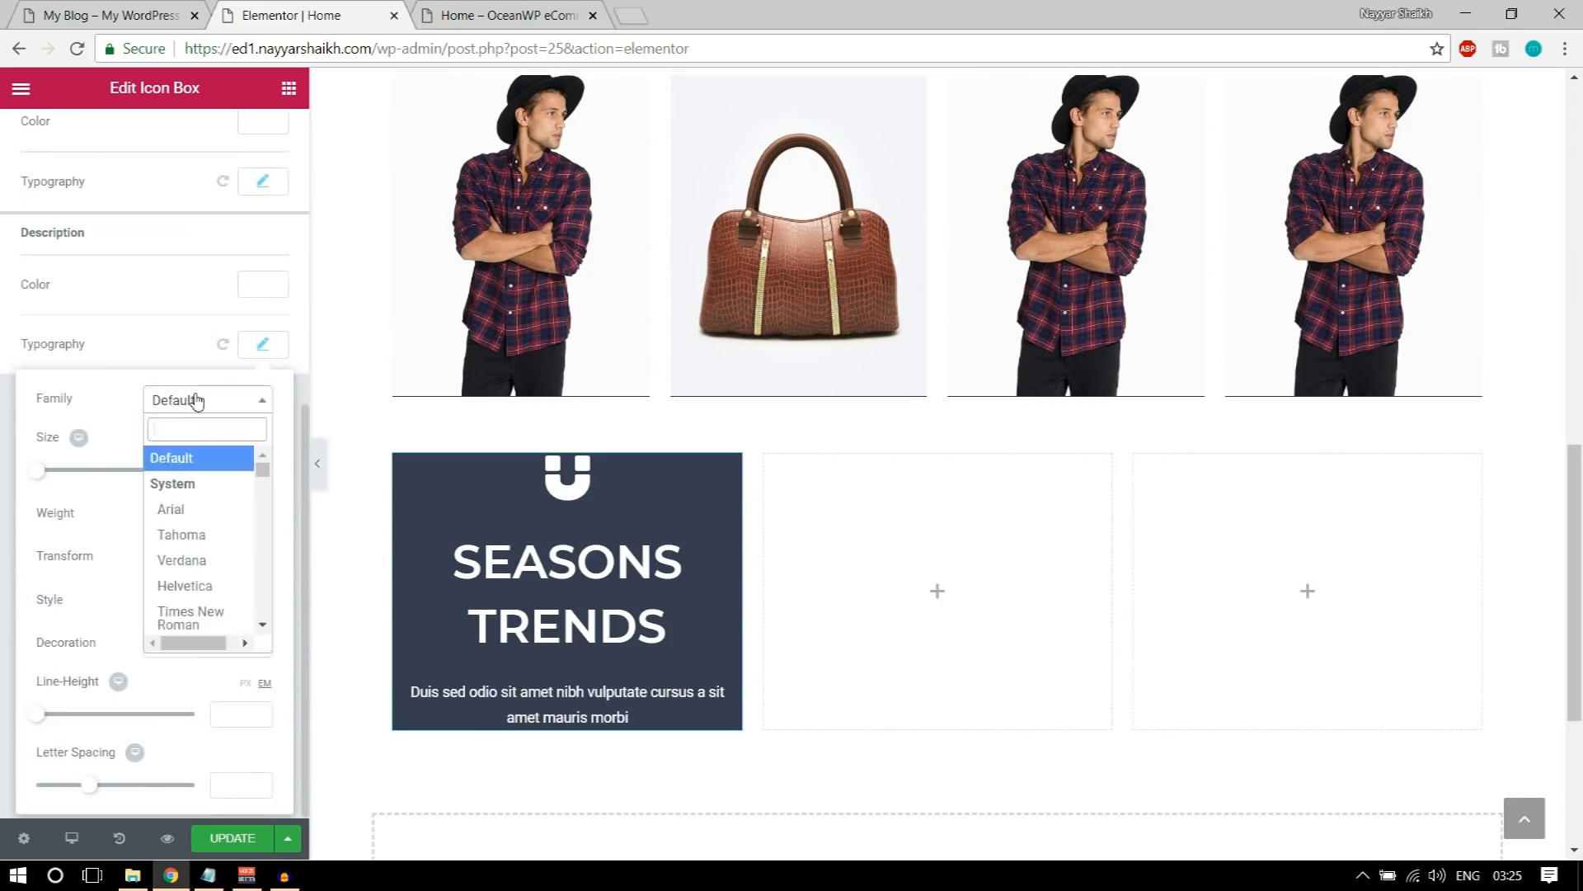
text(robo)
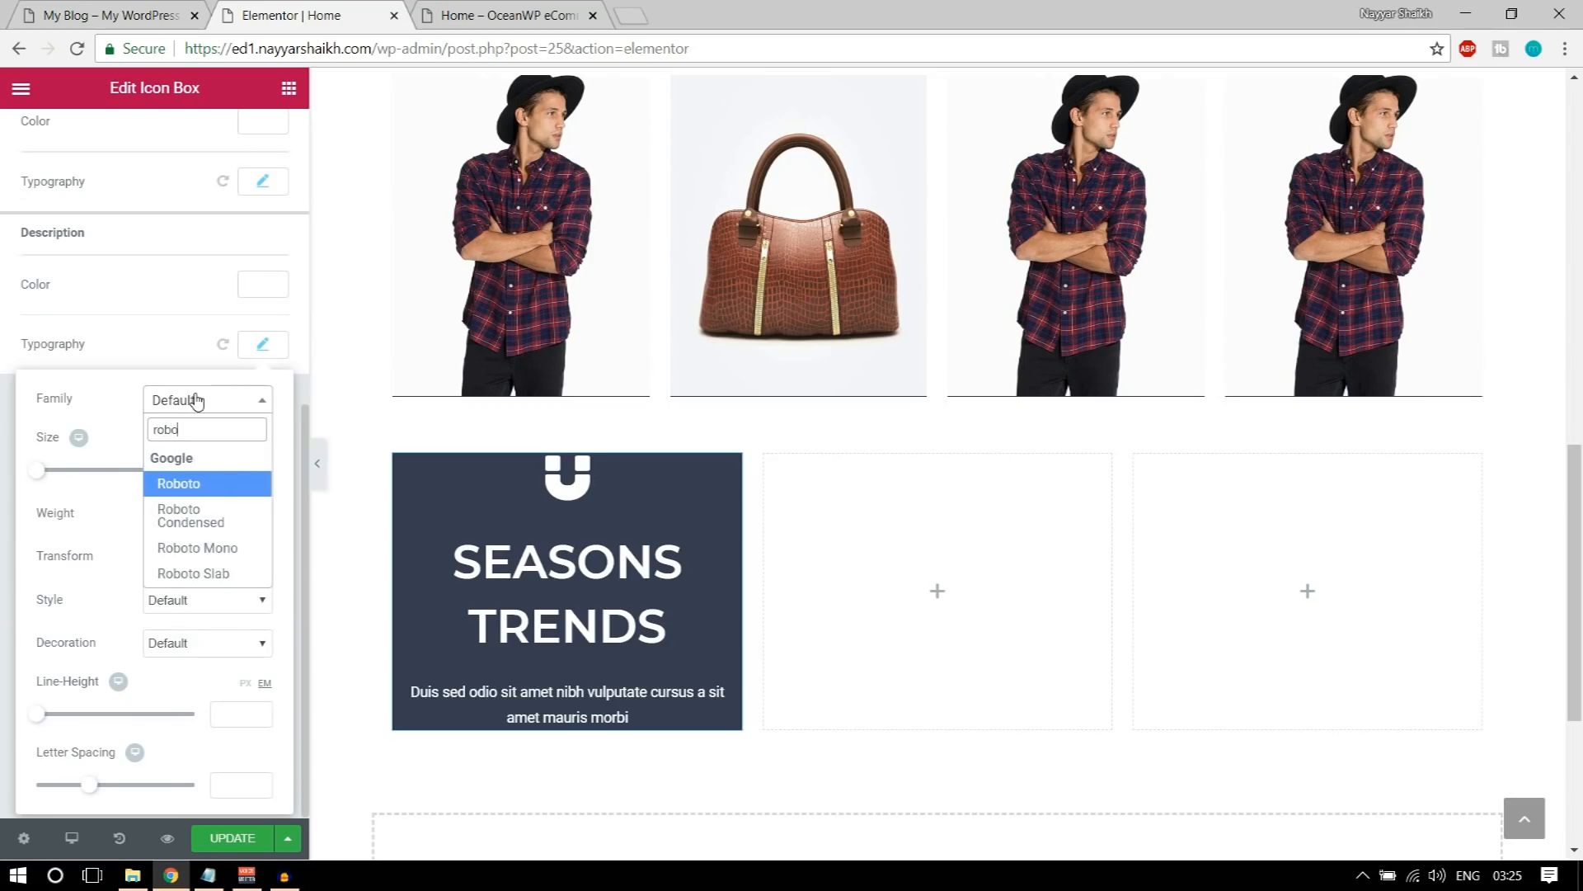
key(Return)
Step: Try the icon box's description at a size of 30 px with font weights 400 and 200
drag(36, 477, 54, 477)
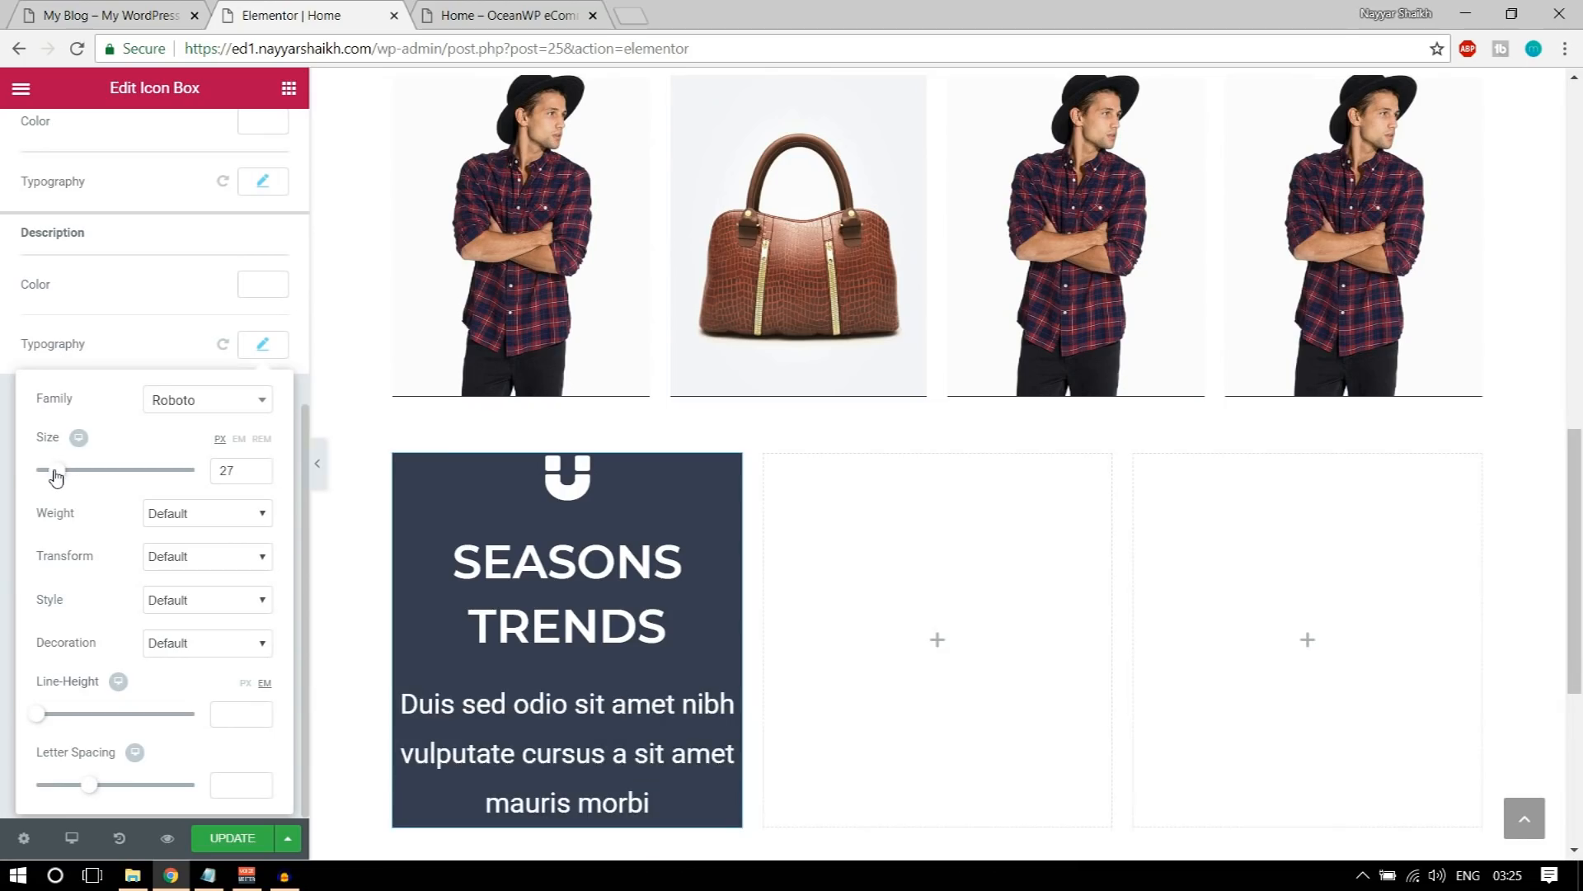
text(30)
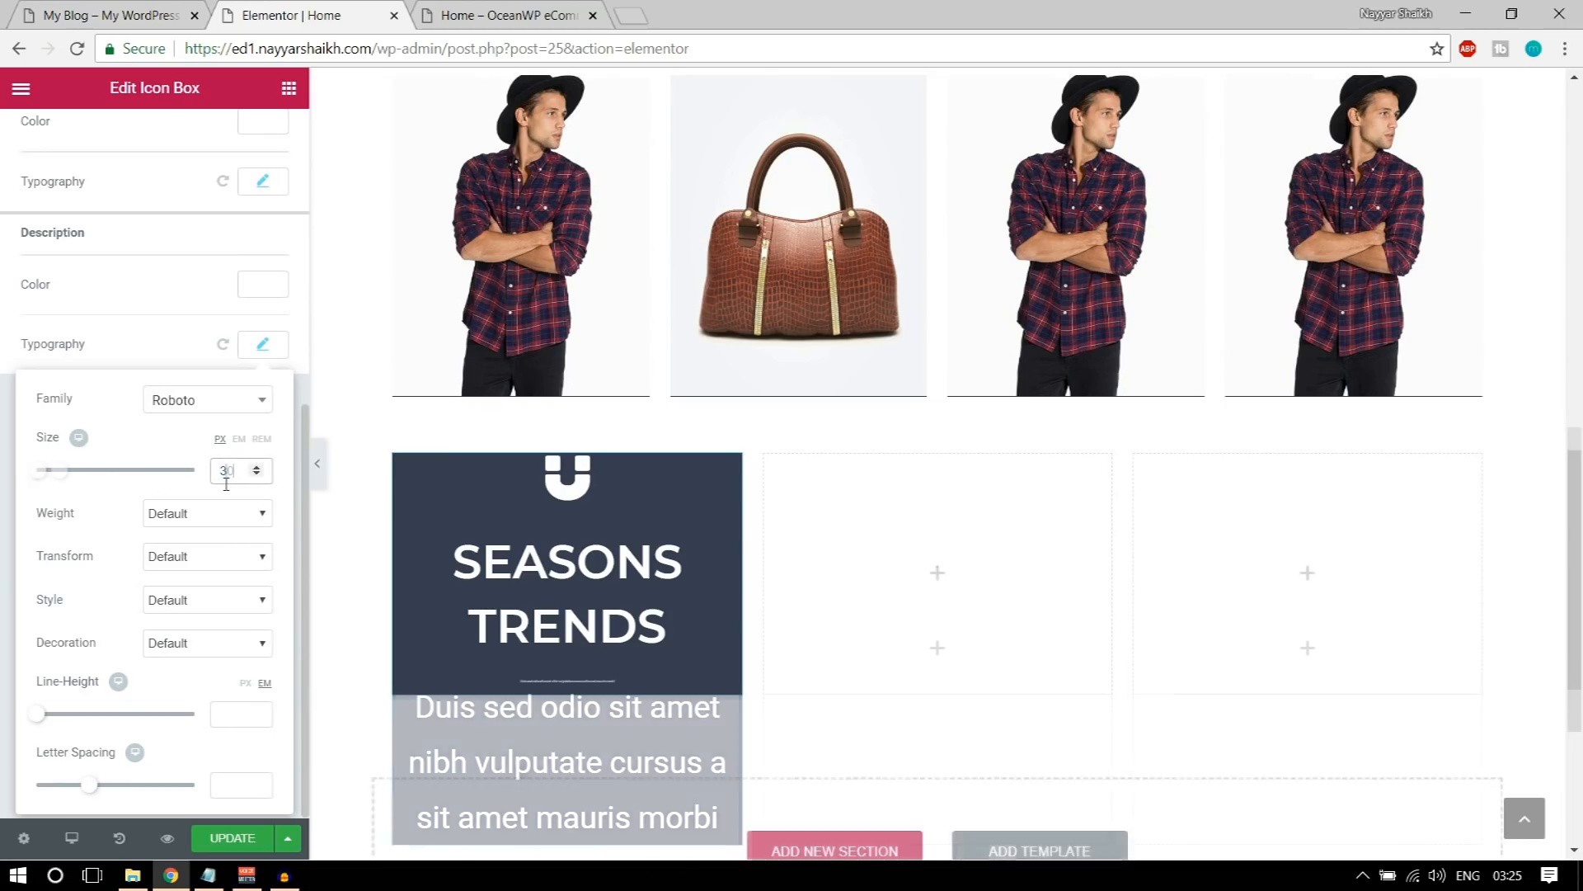
click(200, 518)
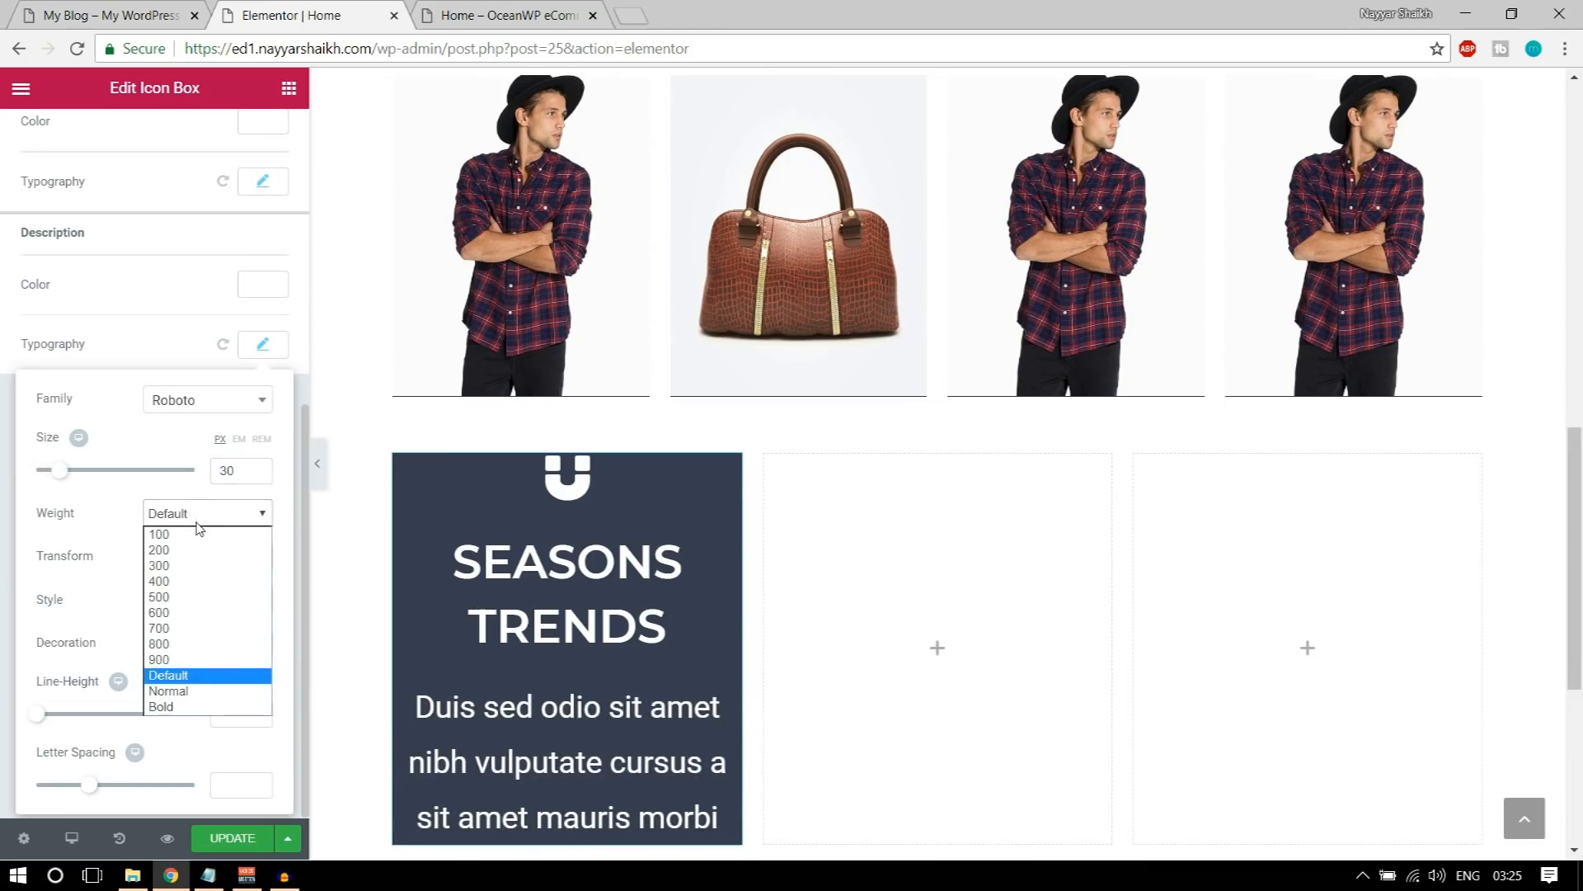
click(189, 581)
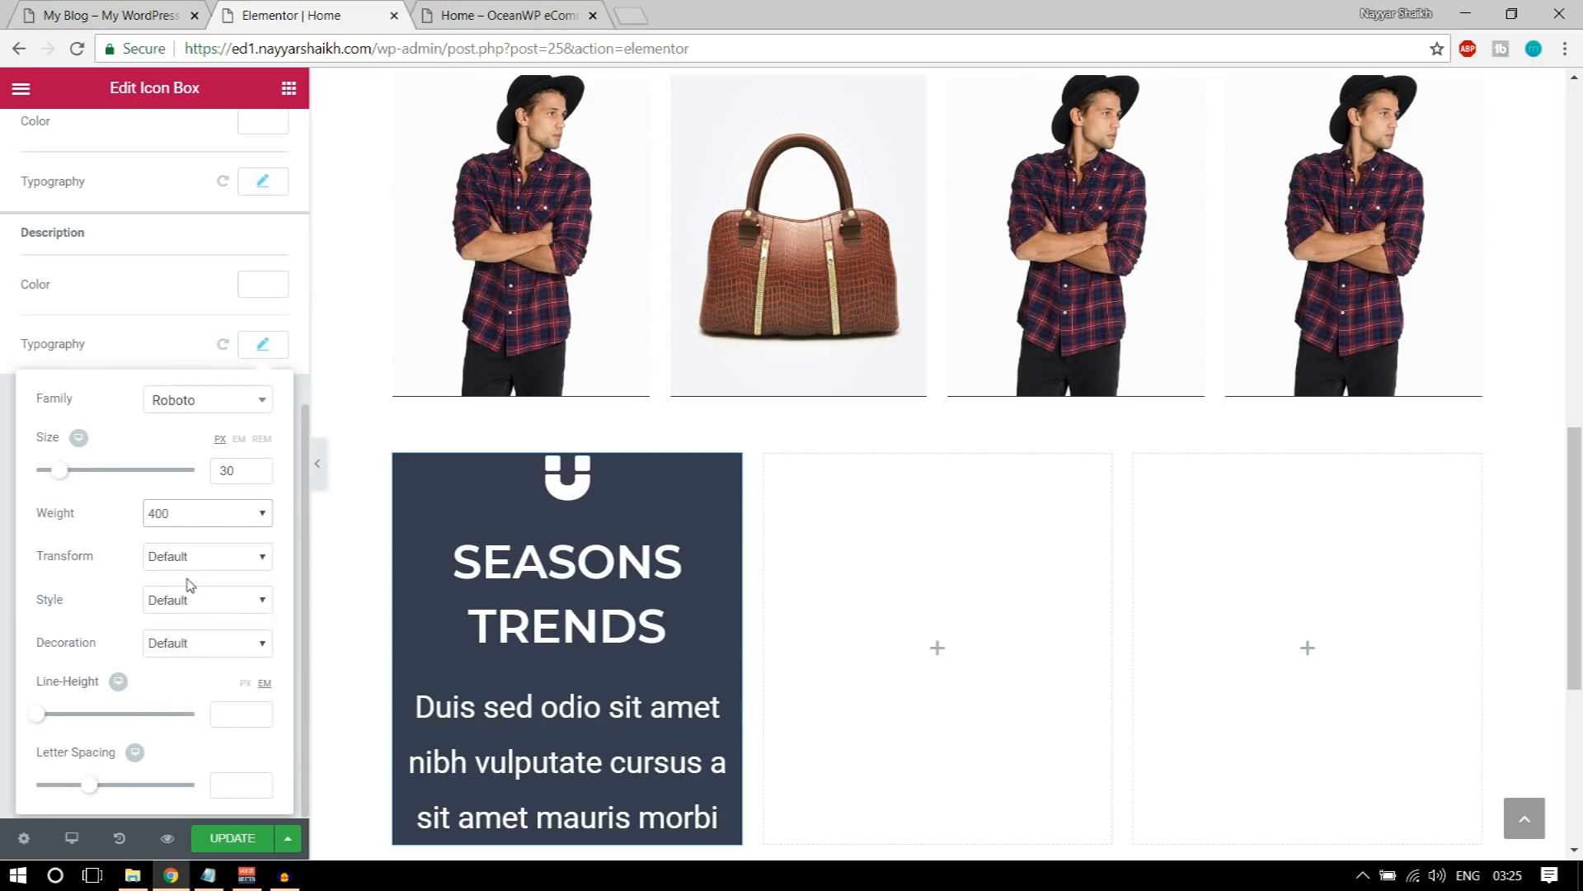
click(217, 520)
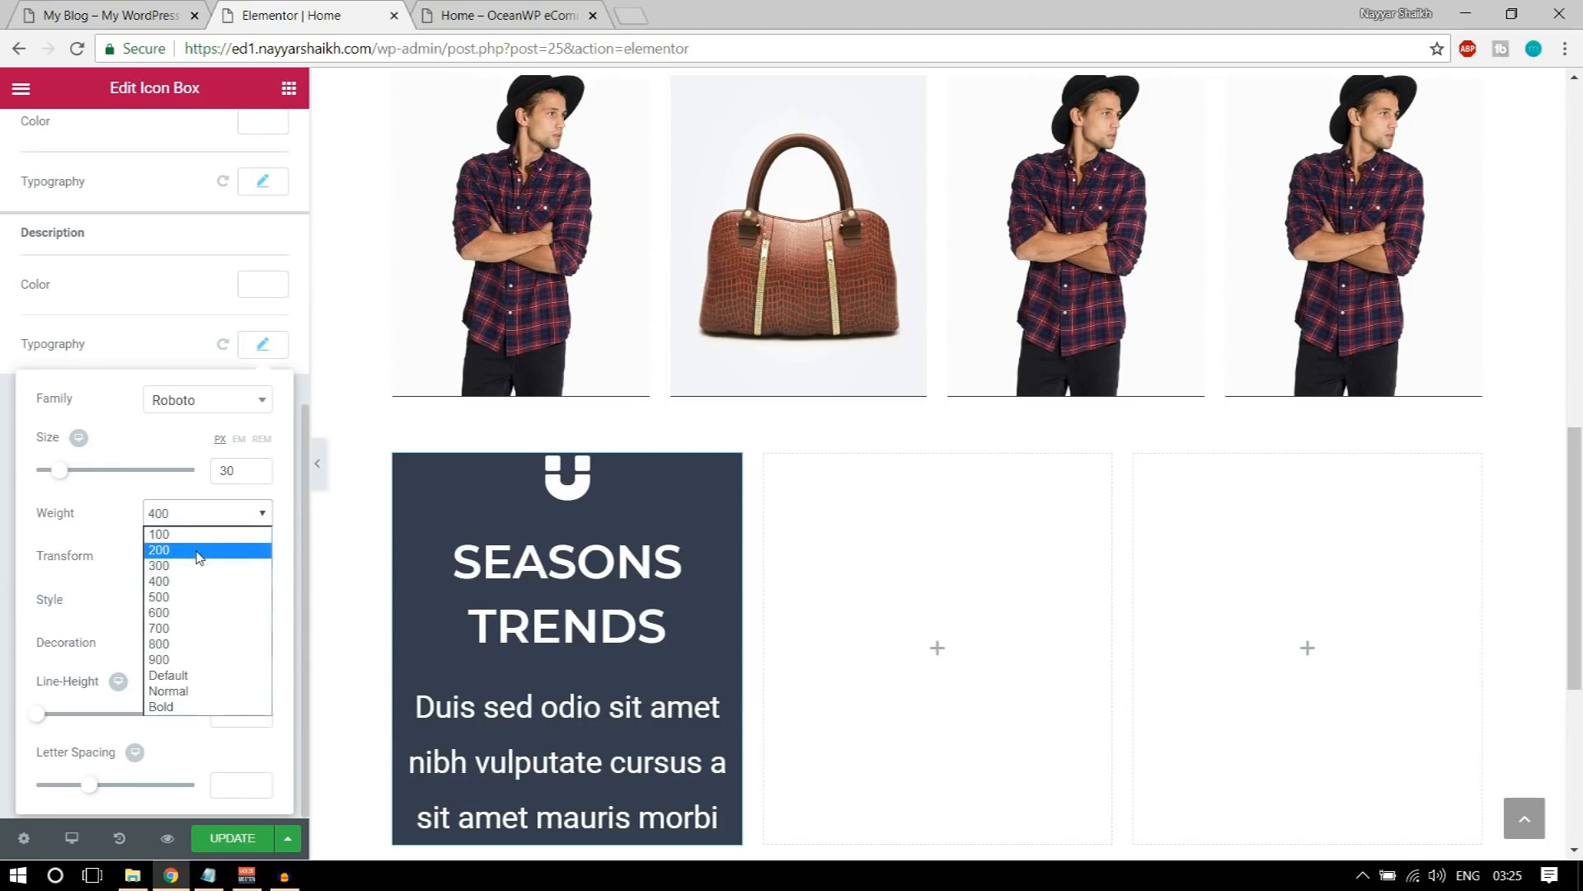
click(200, 556)
Step: Set the description's font size to 20 px and its weight to 400
click(257, 467)
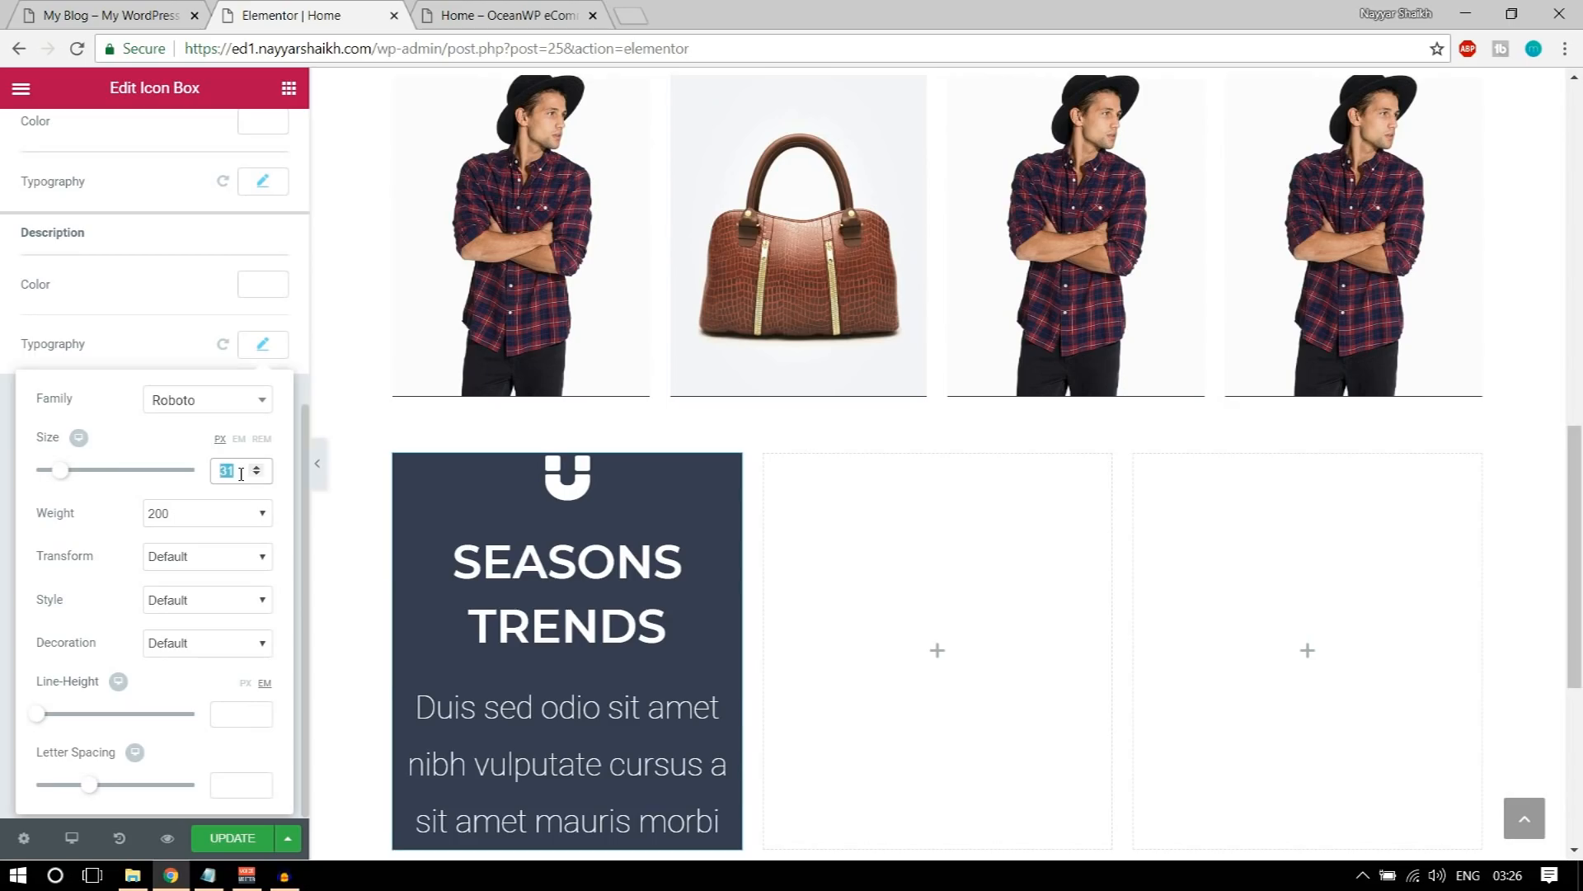
text(20)
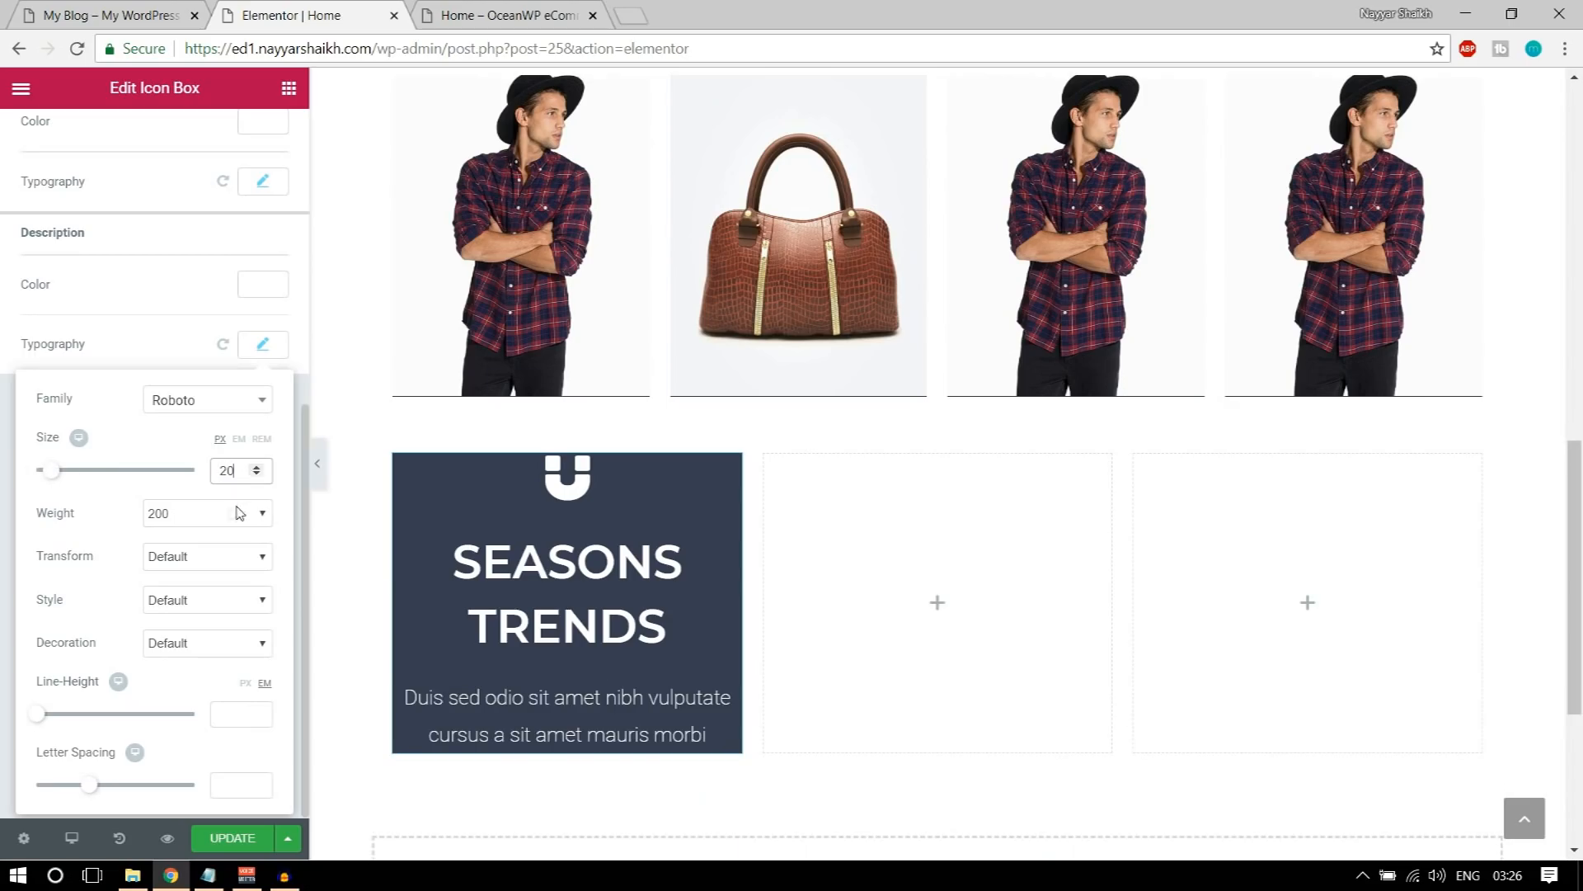
click(225, 516)
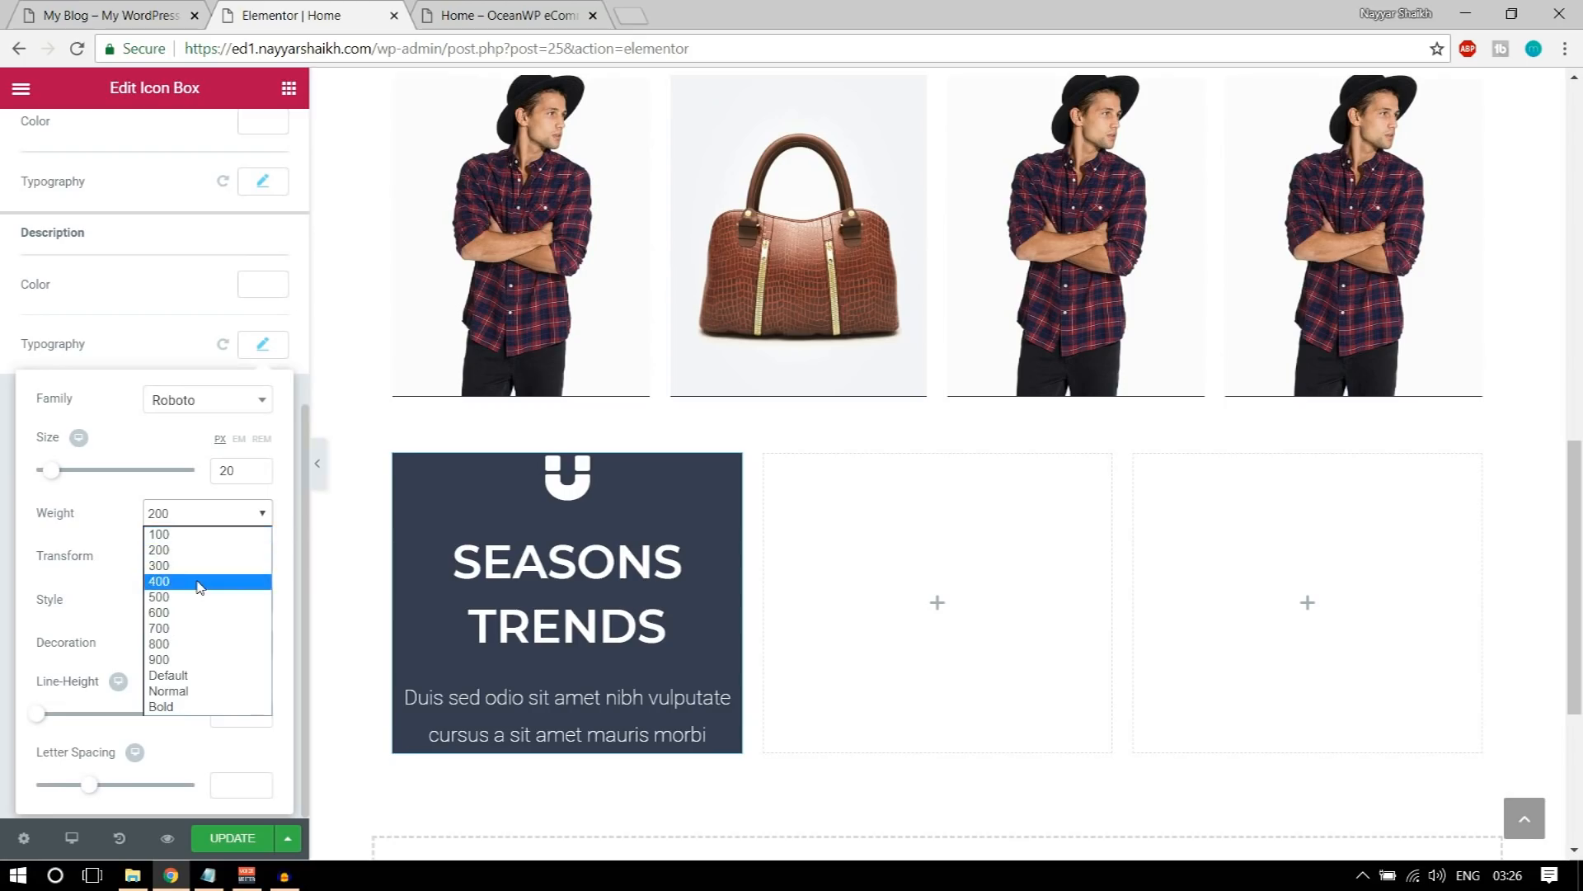
click(198, 582)
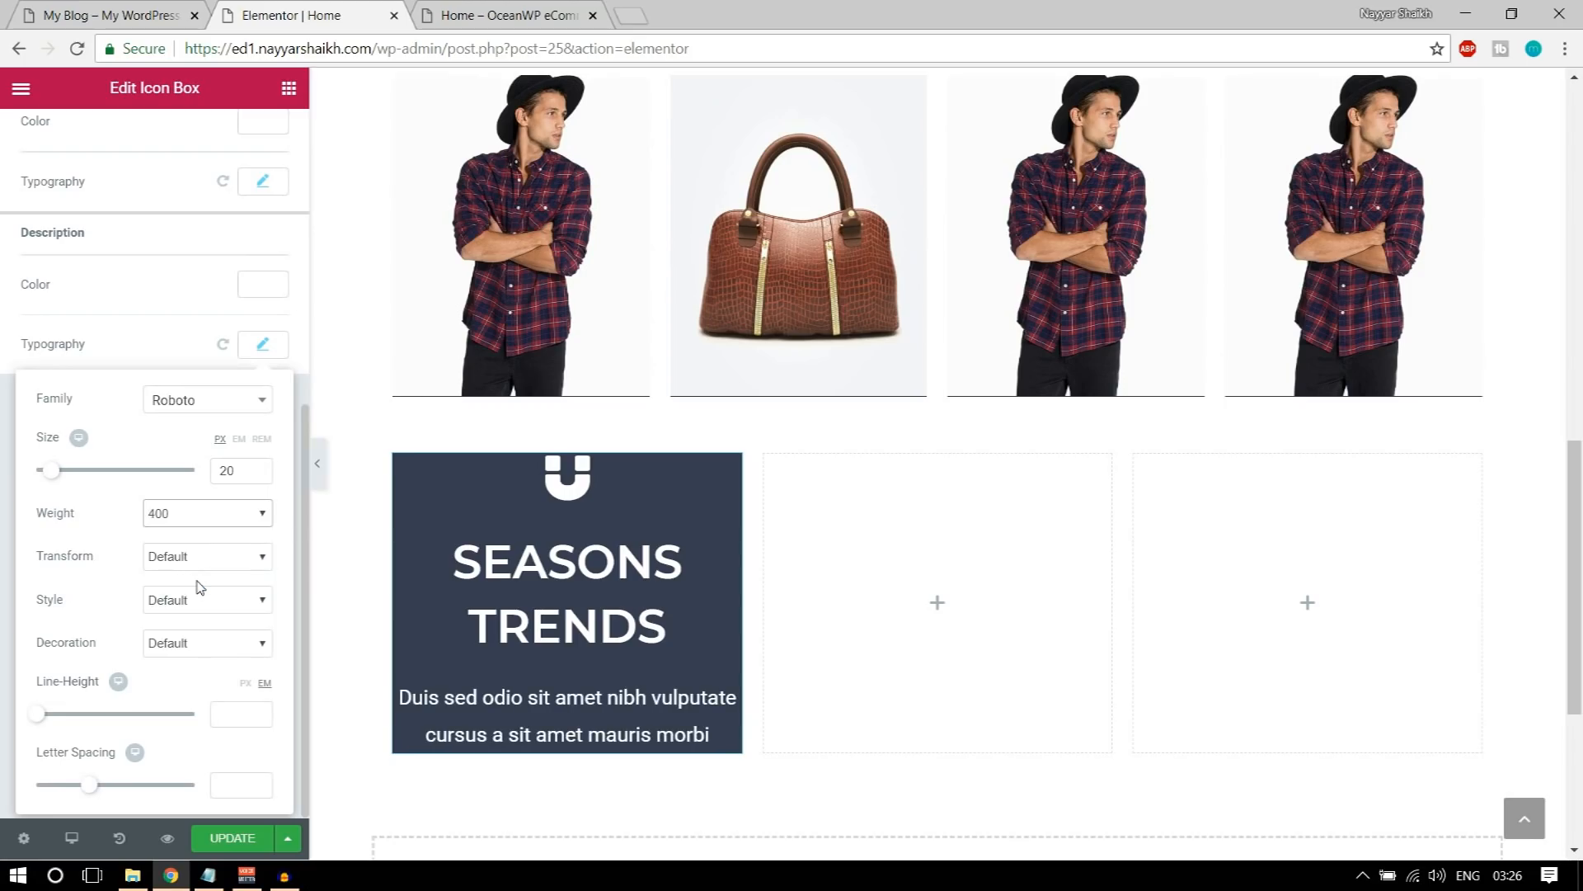
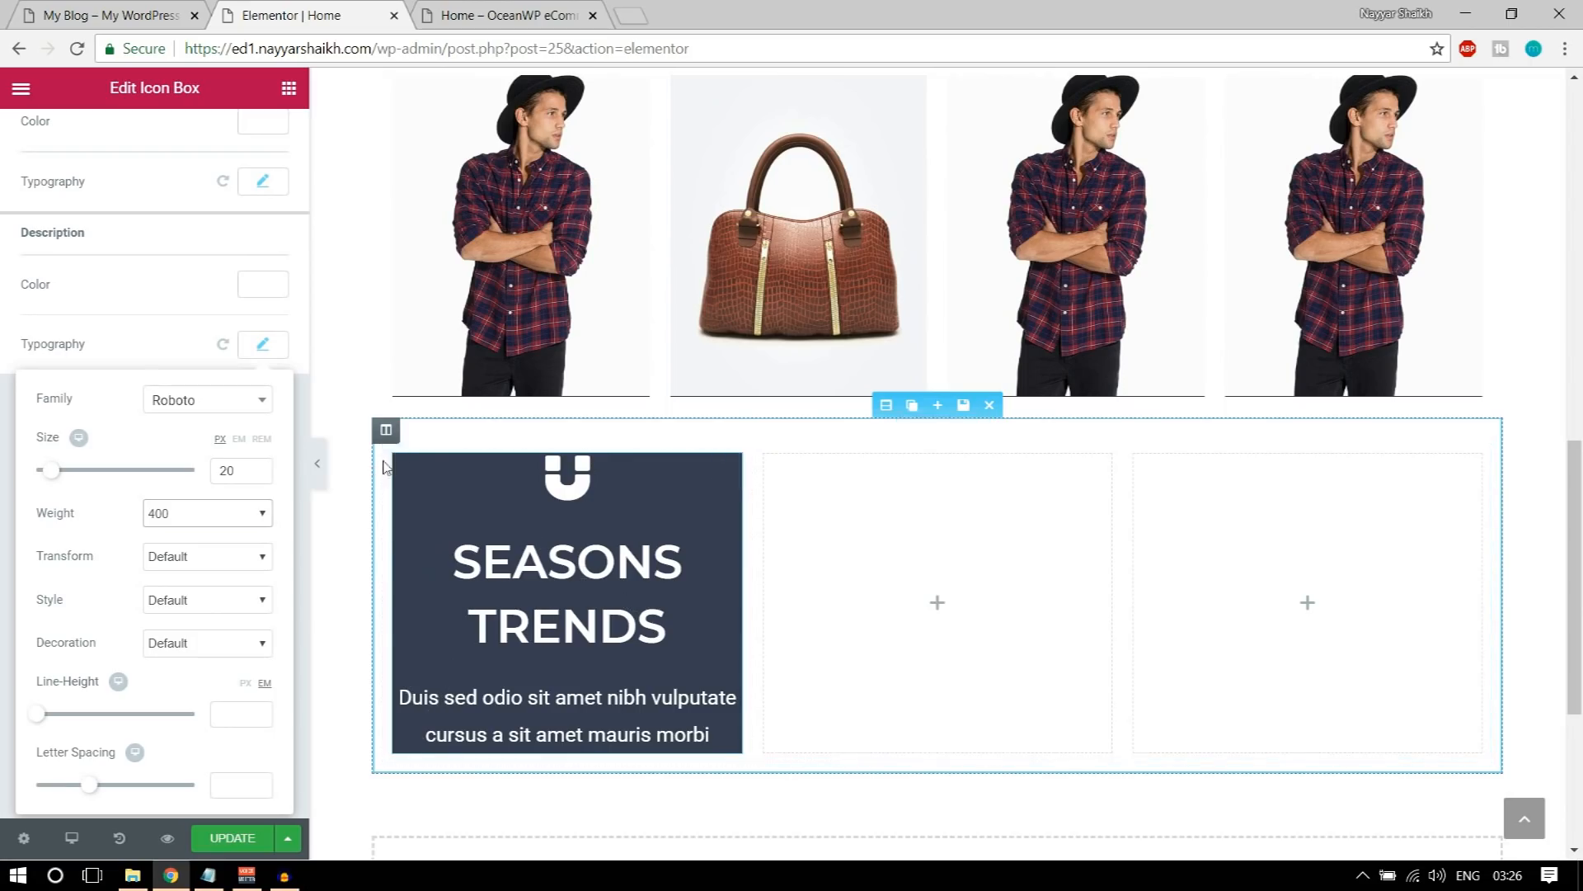
Step: Set the SEASONS TRENDS icon box's padding to 100 px top and bottom and 75 px right and left
click(536, 499)
scroll(329, 438, up, 5)
scroll(258, 379, up, 6)
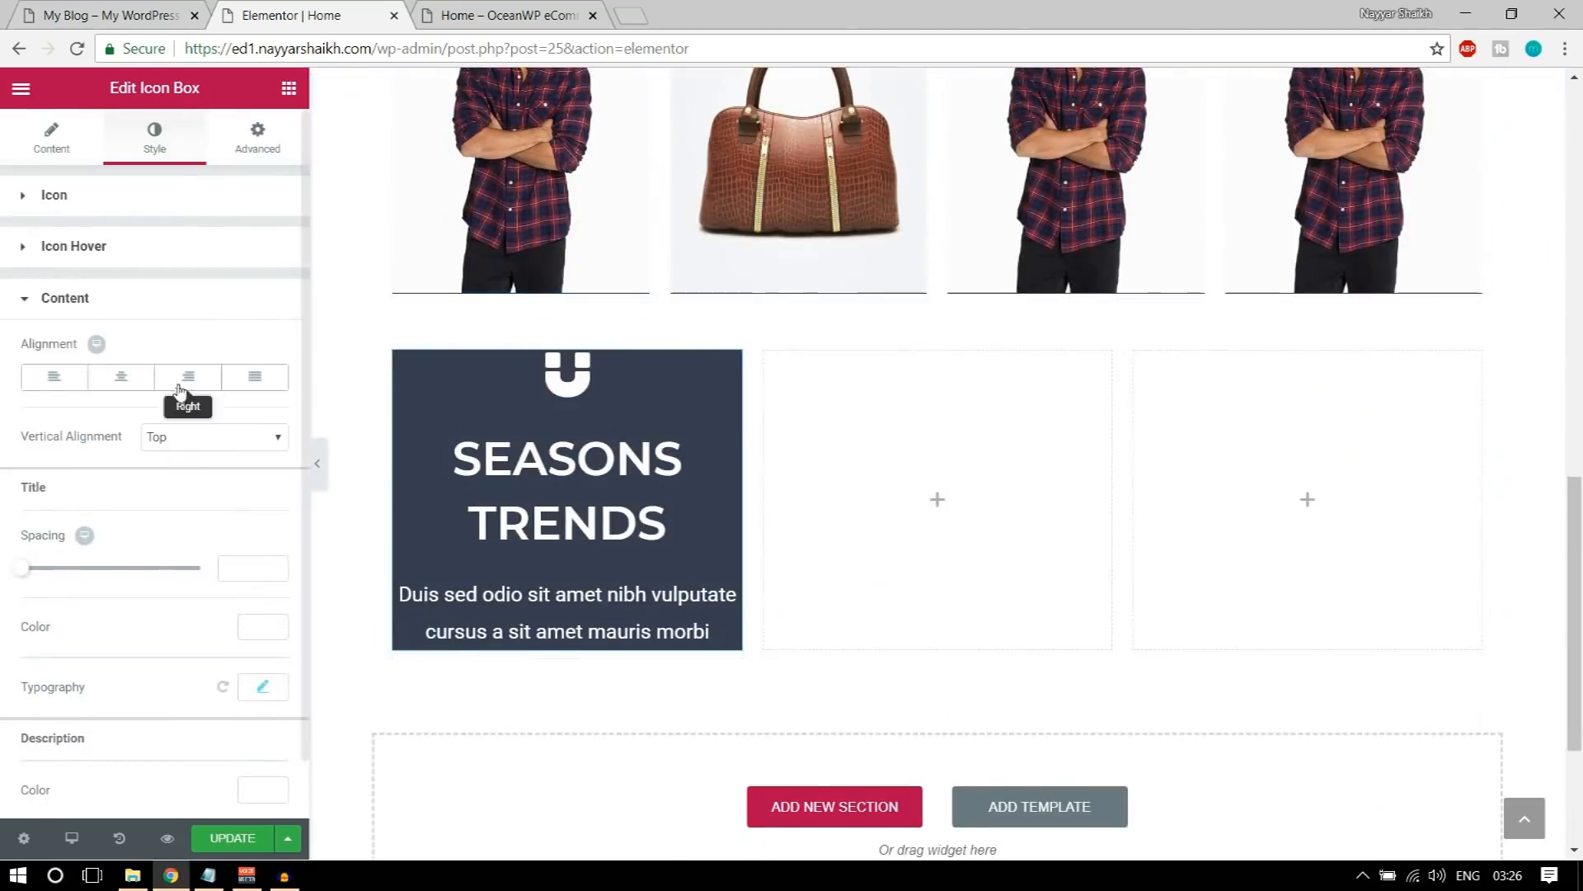
click(257, 137)
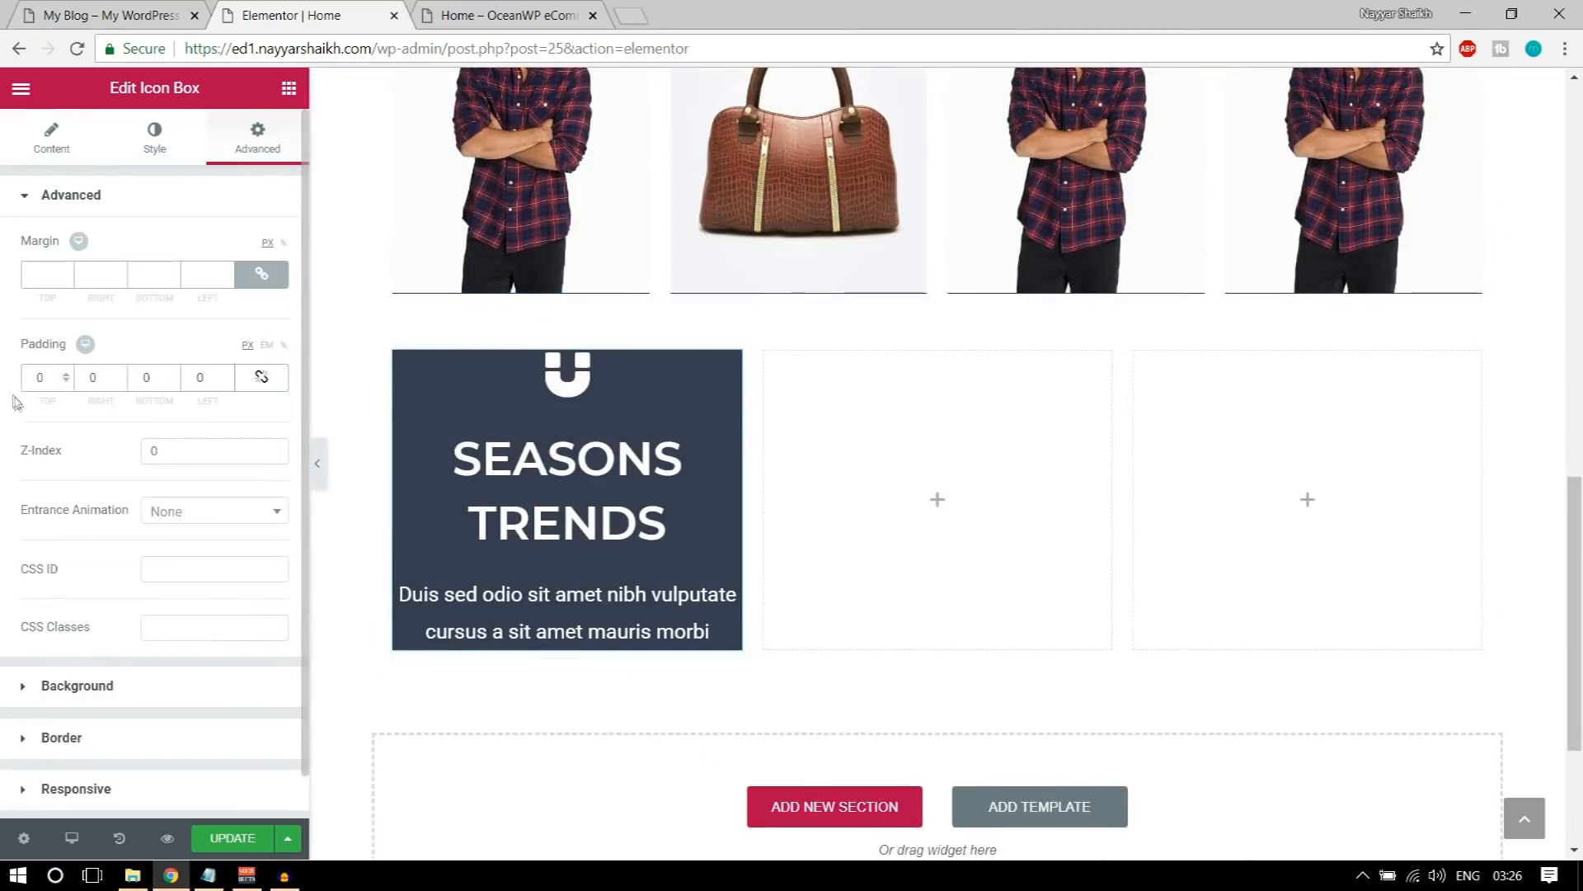
text(100)
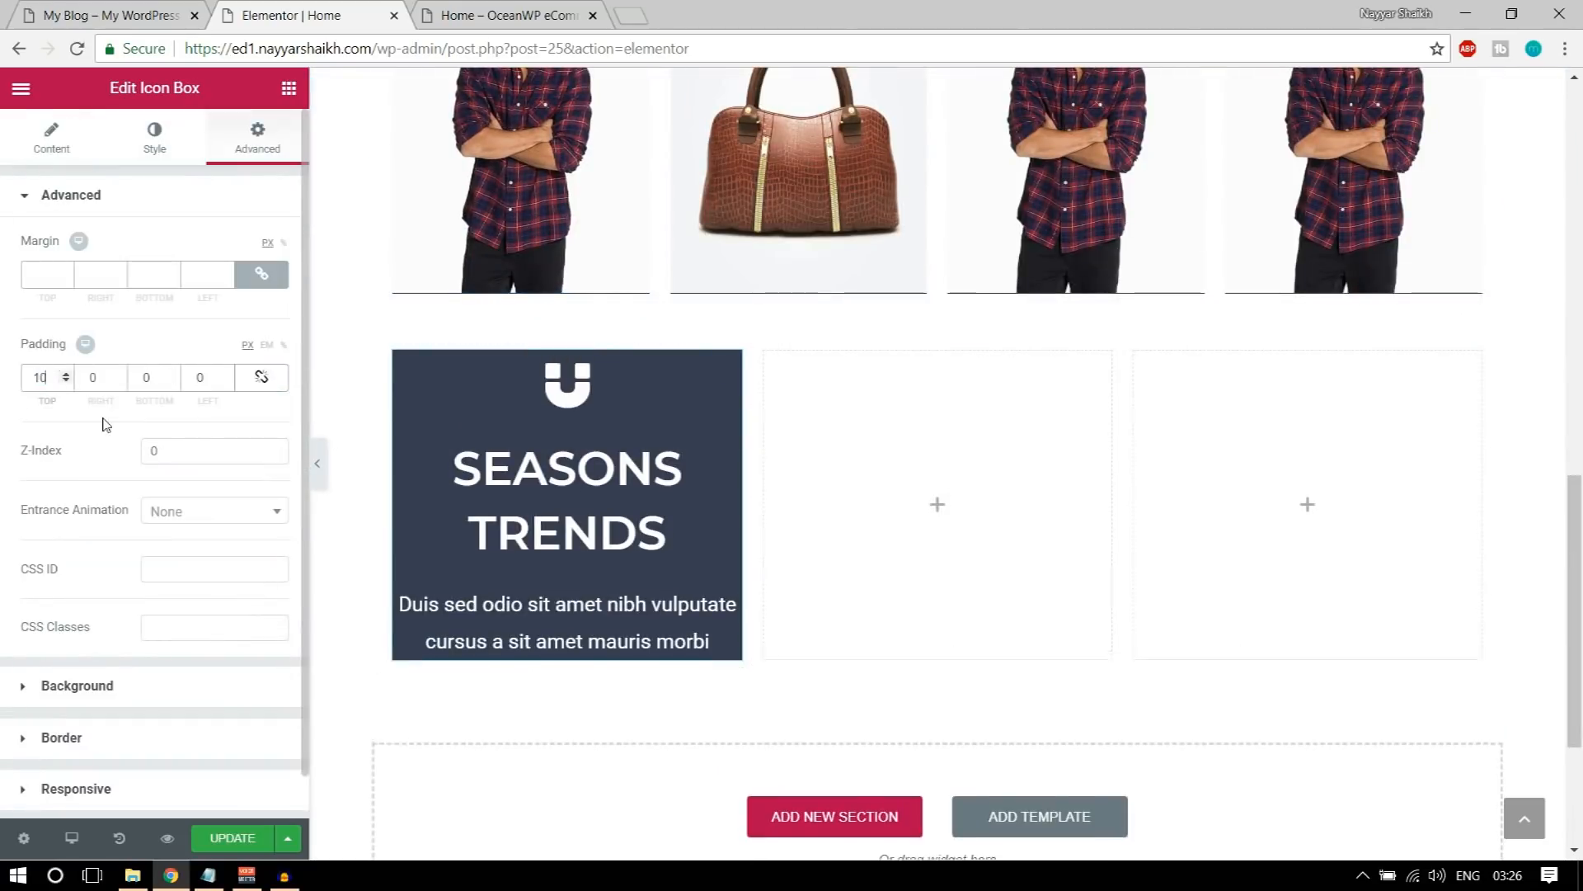
key(Tab)
text(75)
key(Tab)
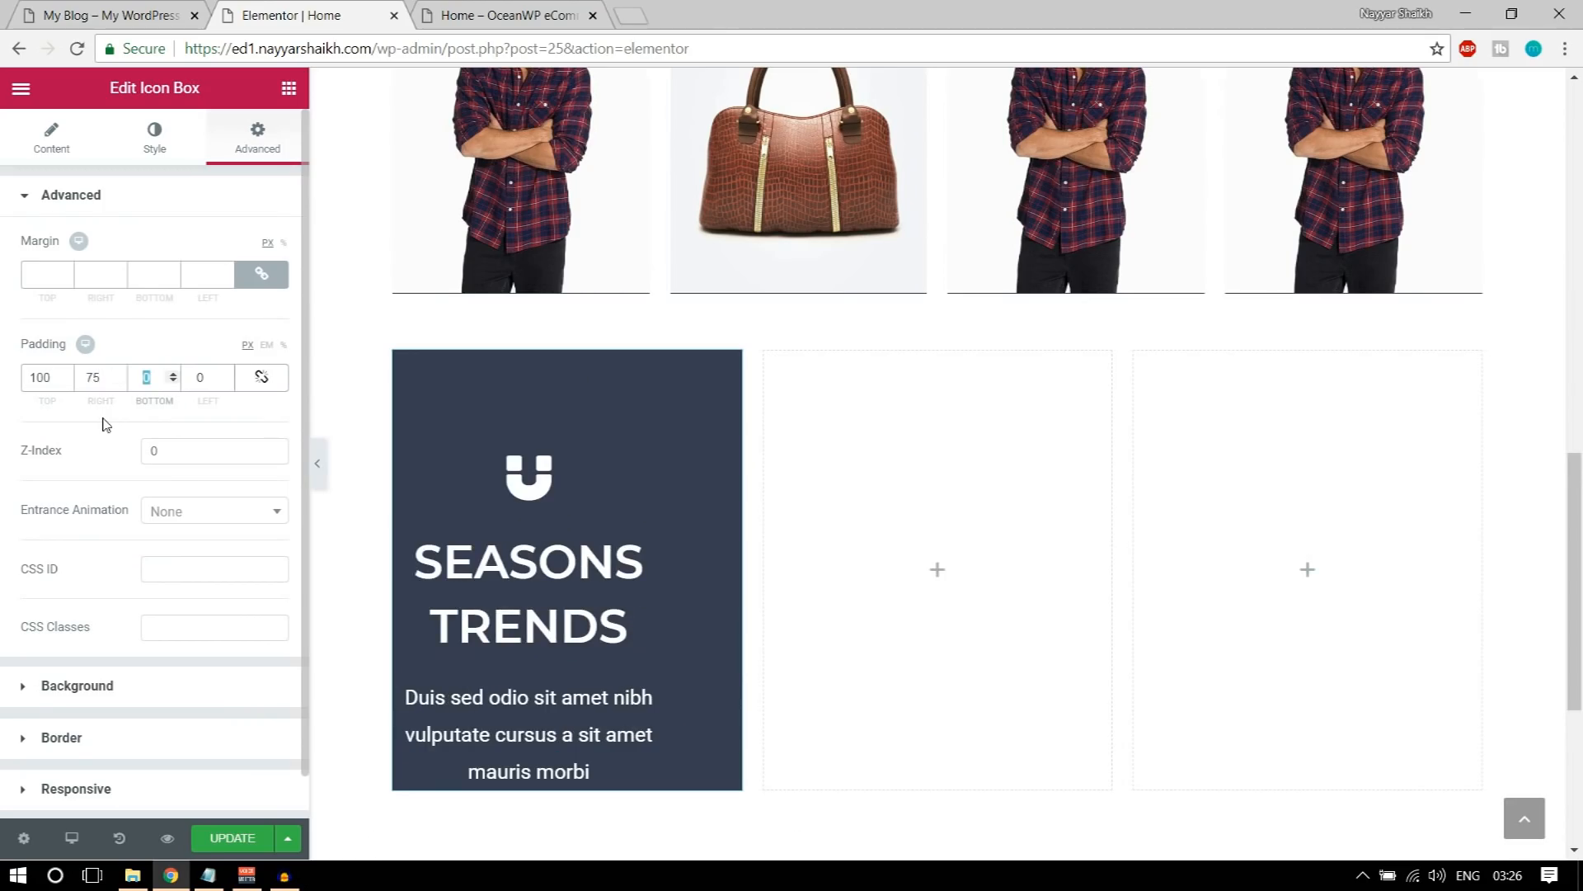
text(100)
key(Tab)
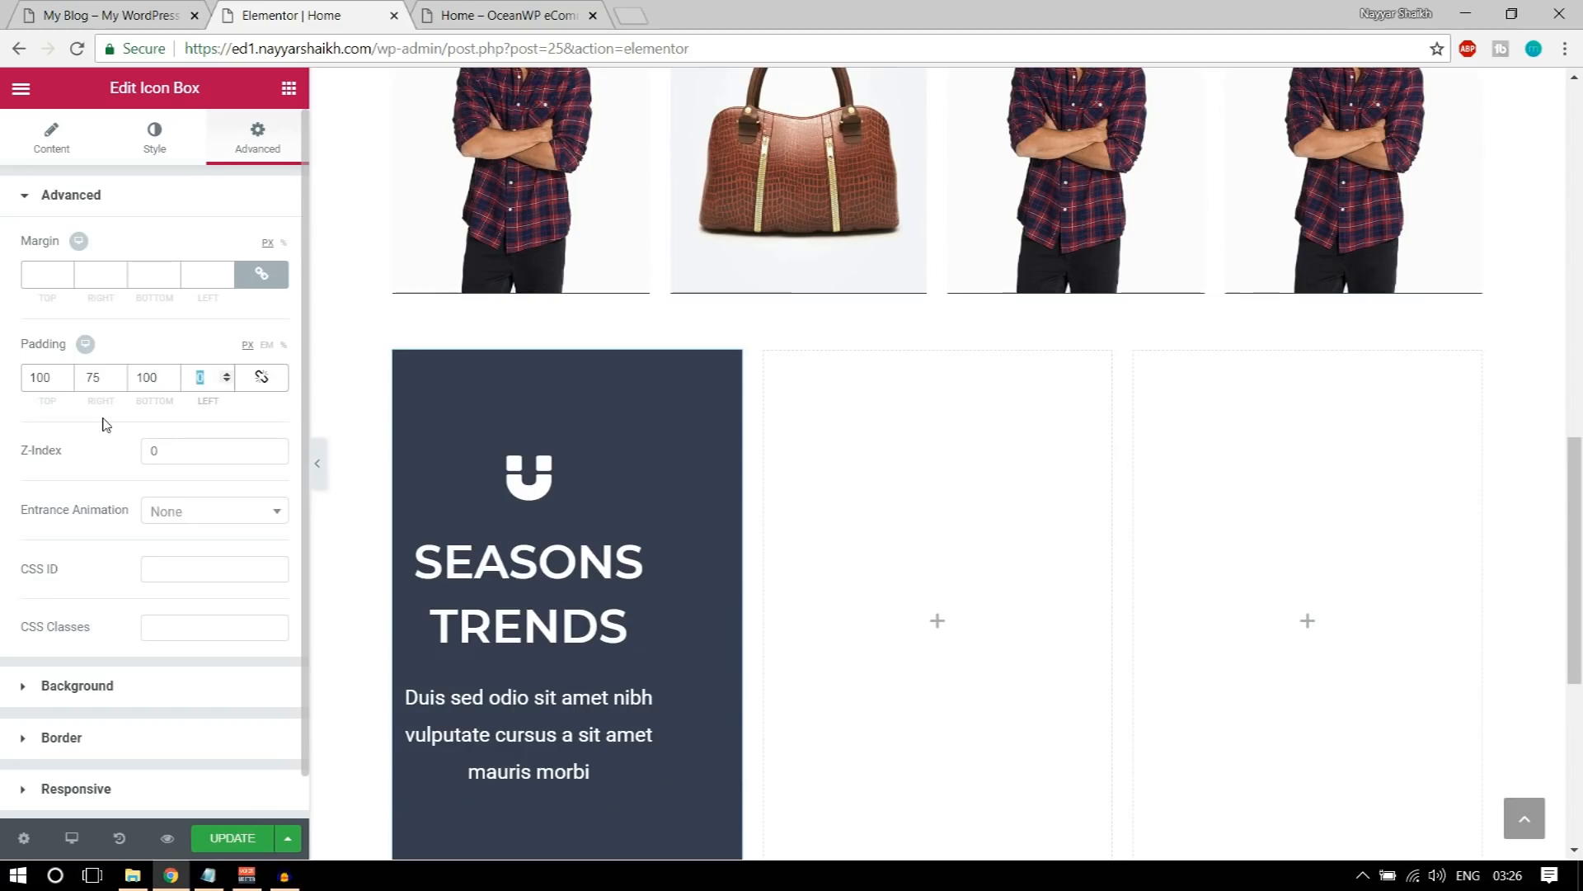
text(75)
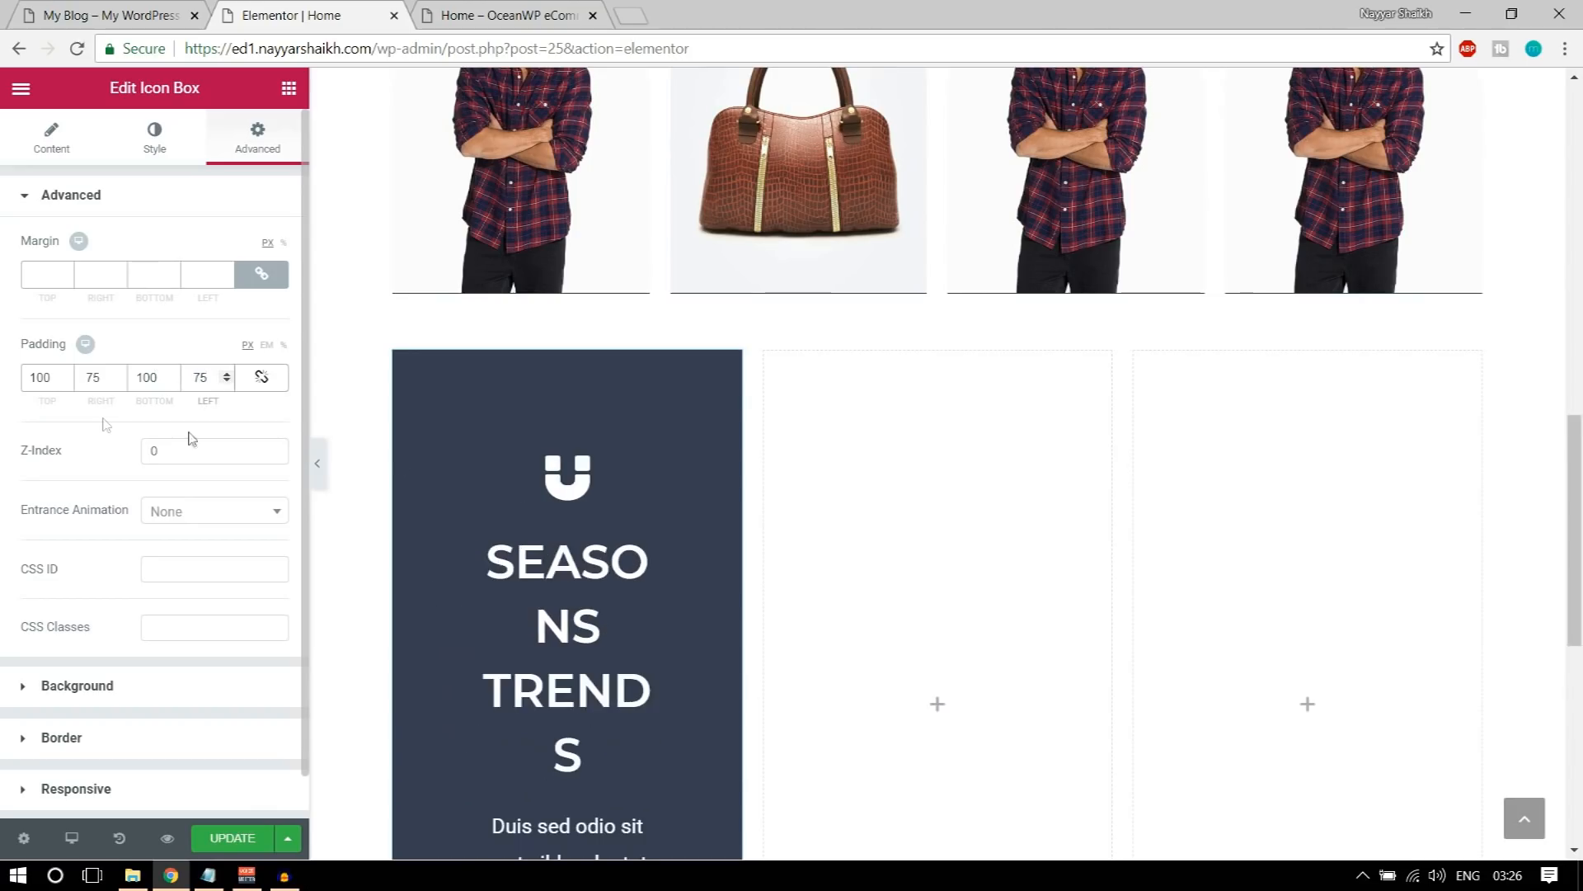
Step: Set the content width of the inner three-column section to Full Width
scroll(610, 494, down, 3)
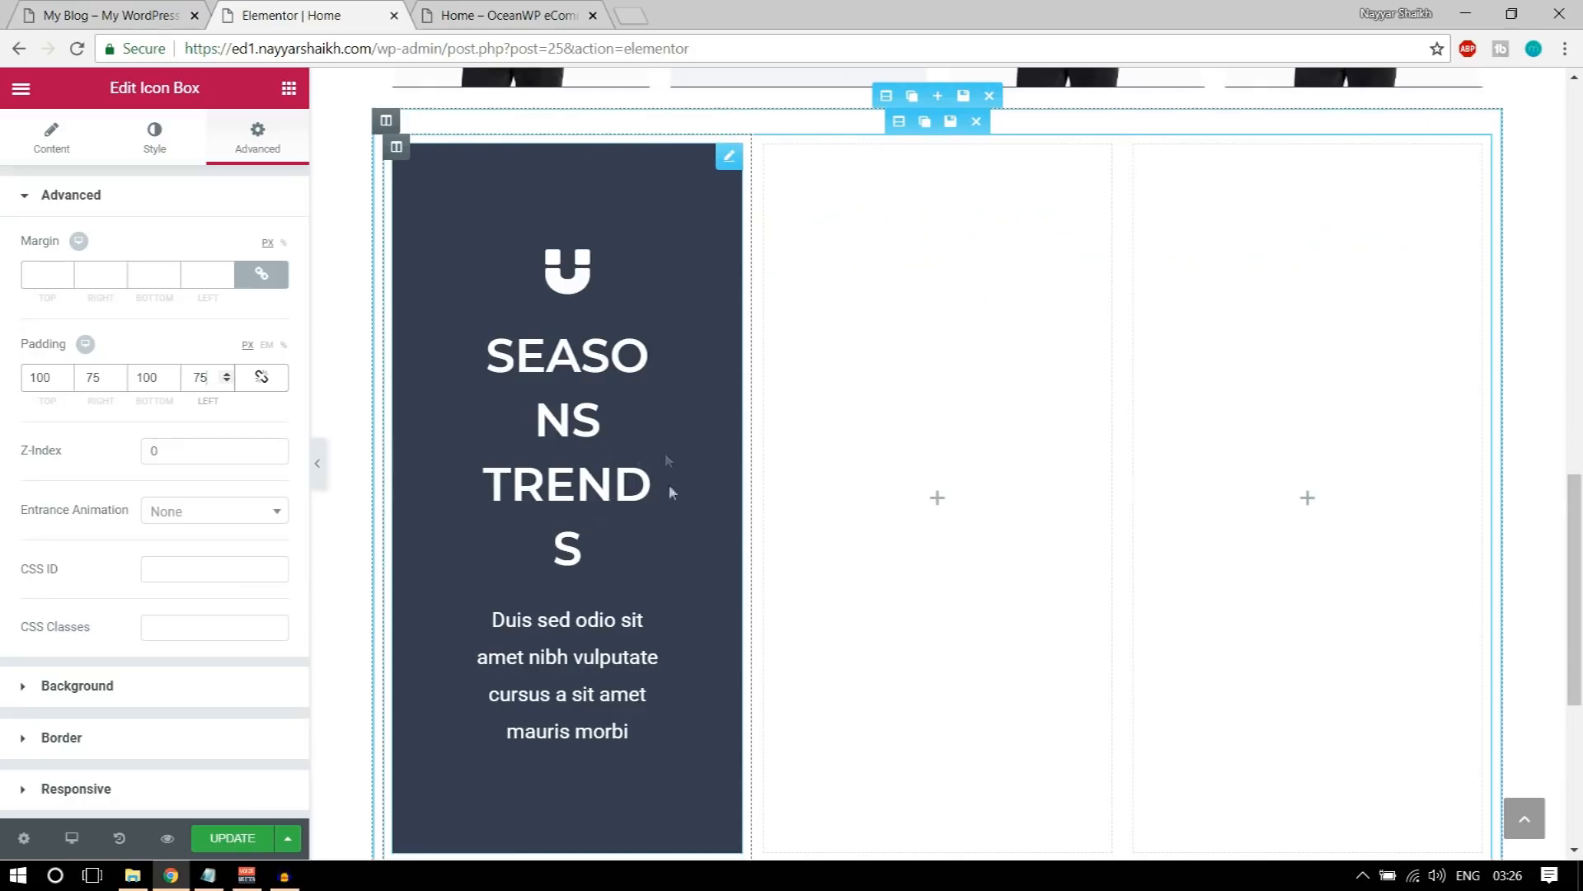
scroll(667, 459, down, 2)
scroll(541, 549, up, 3)
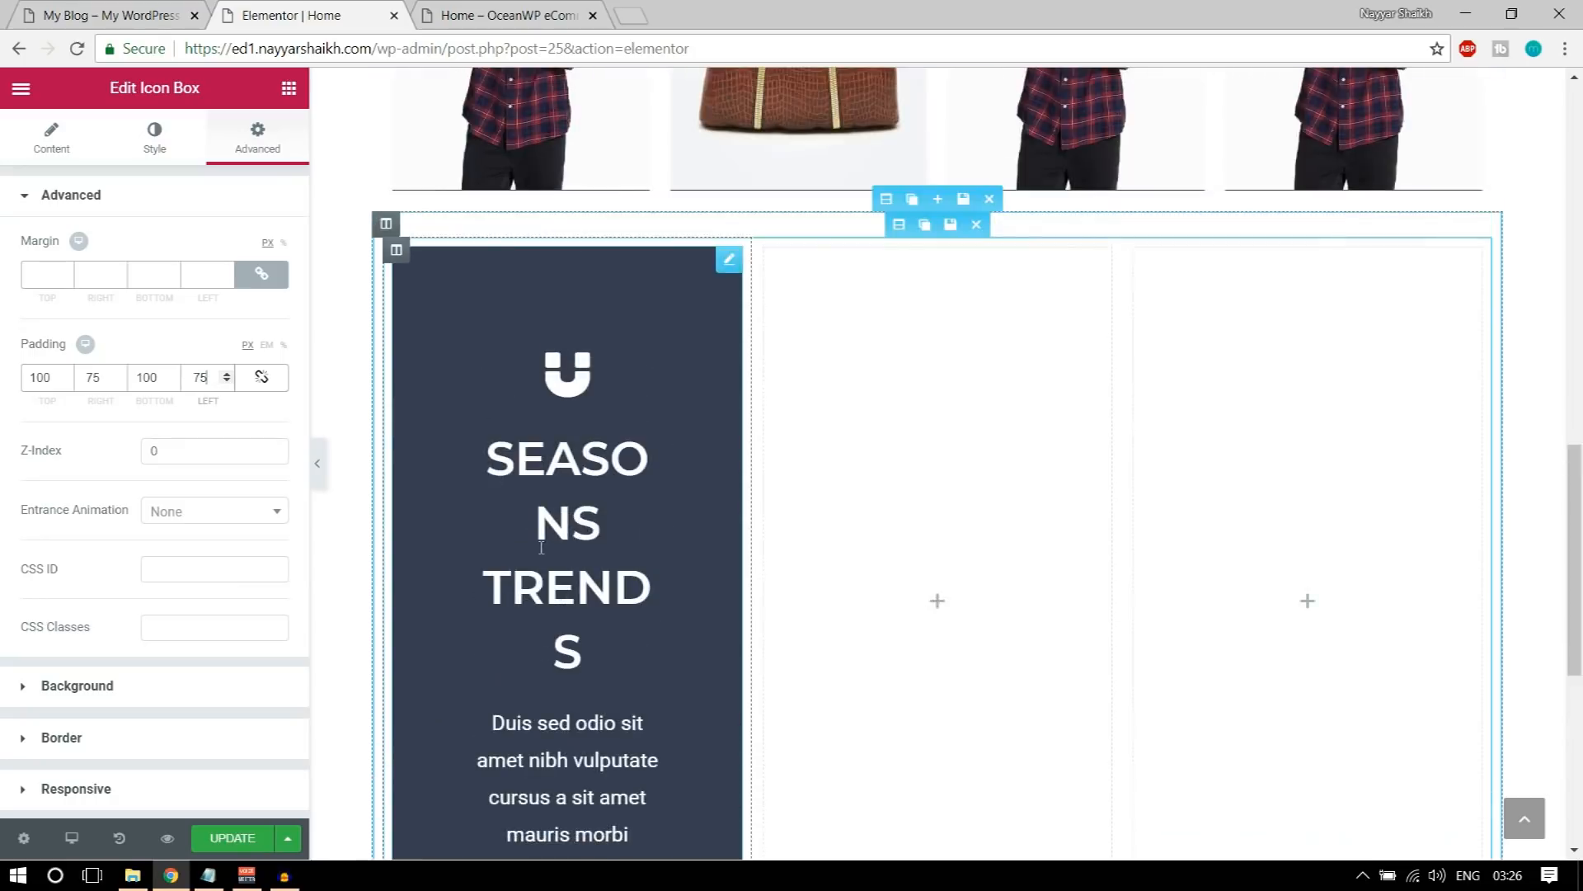
scroll(541, 548, up, 1)
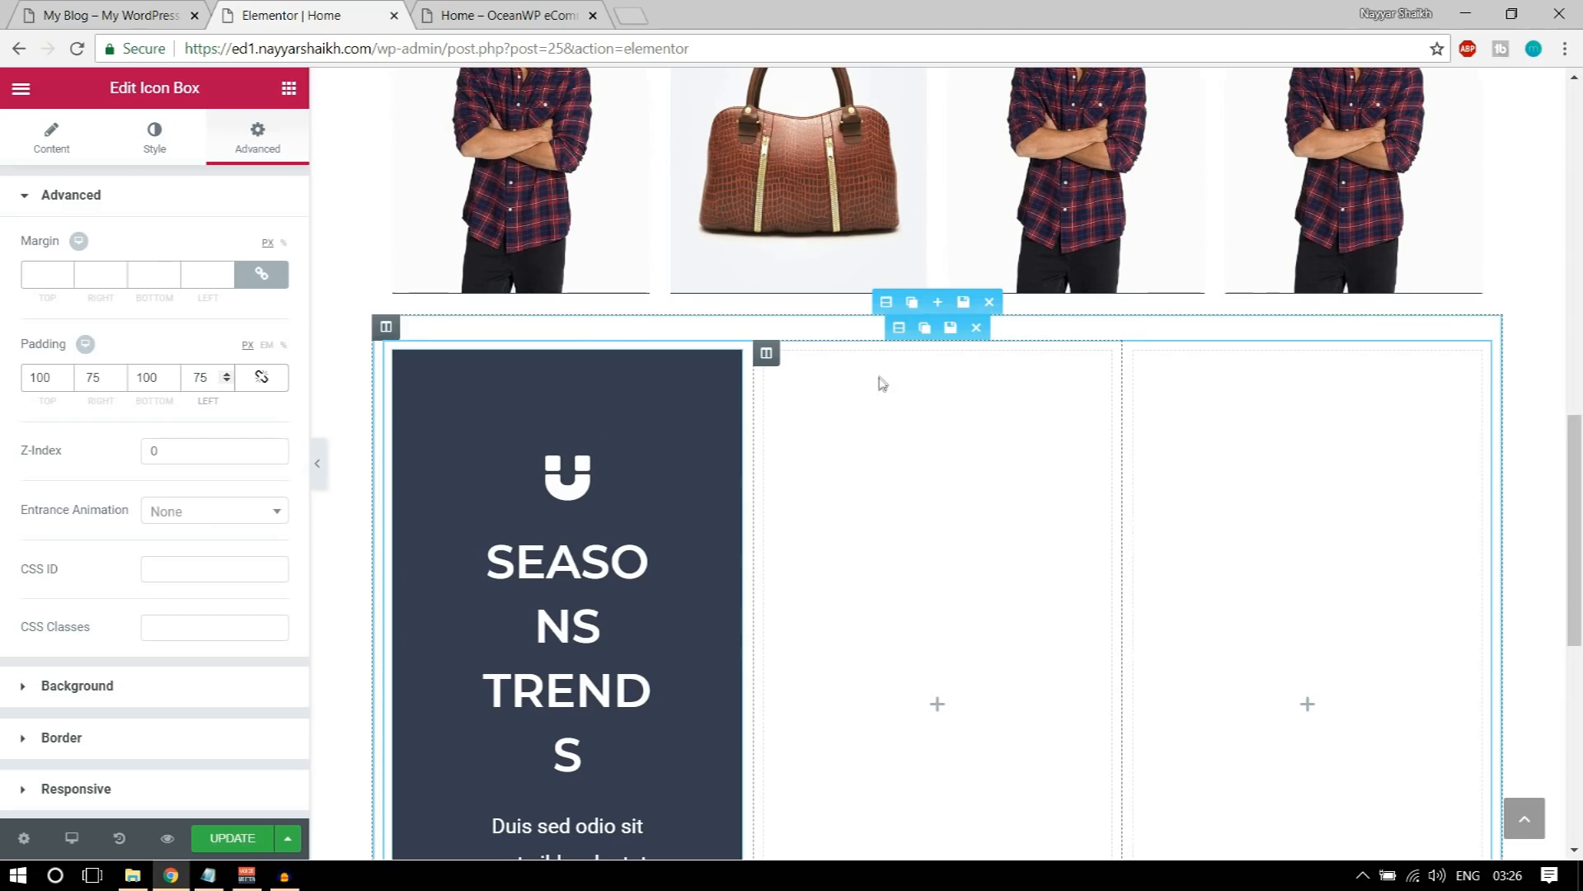
click(895, 329)
click(236, 247)
click(199, 283)
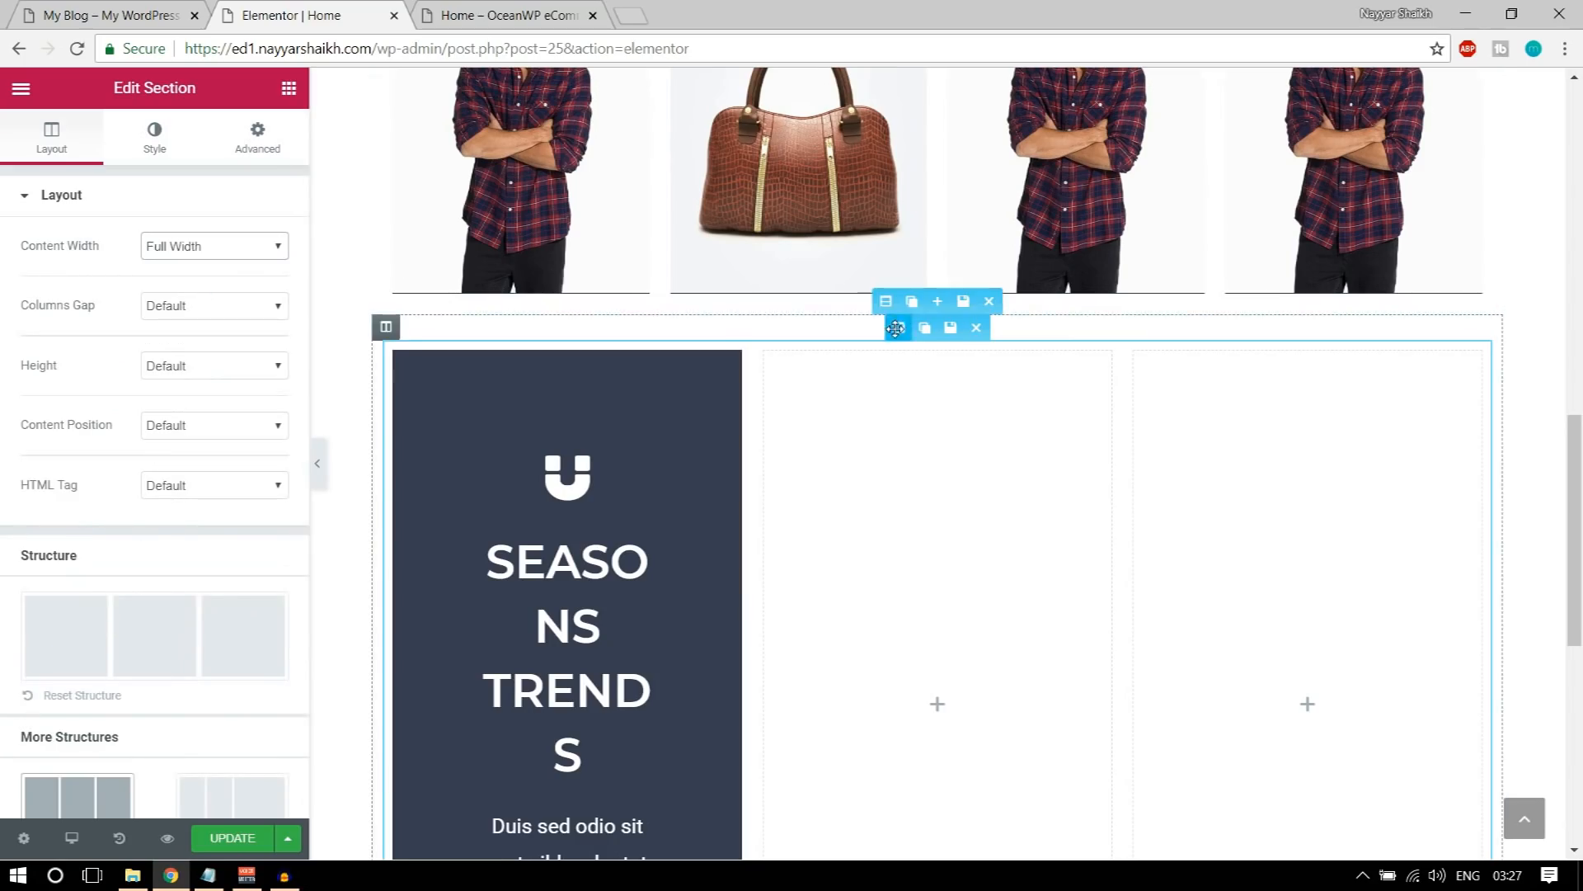
Step: Stretch the outer section around the icon box columns to the page width and set its content width to Full Width
click(885, 301)
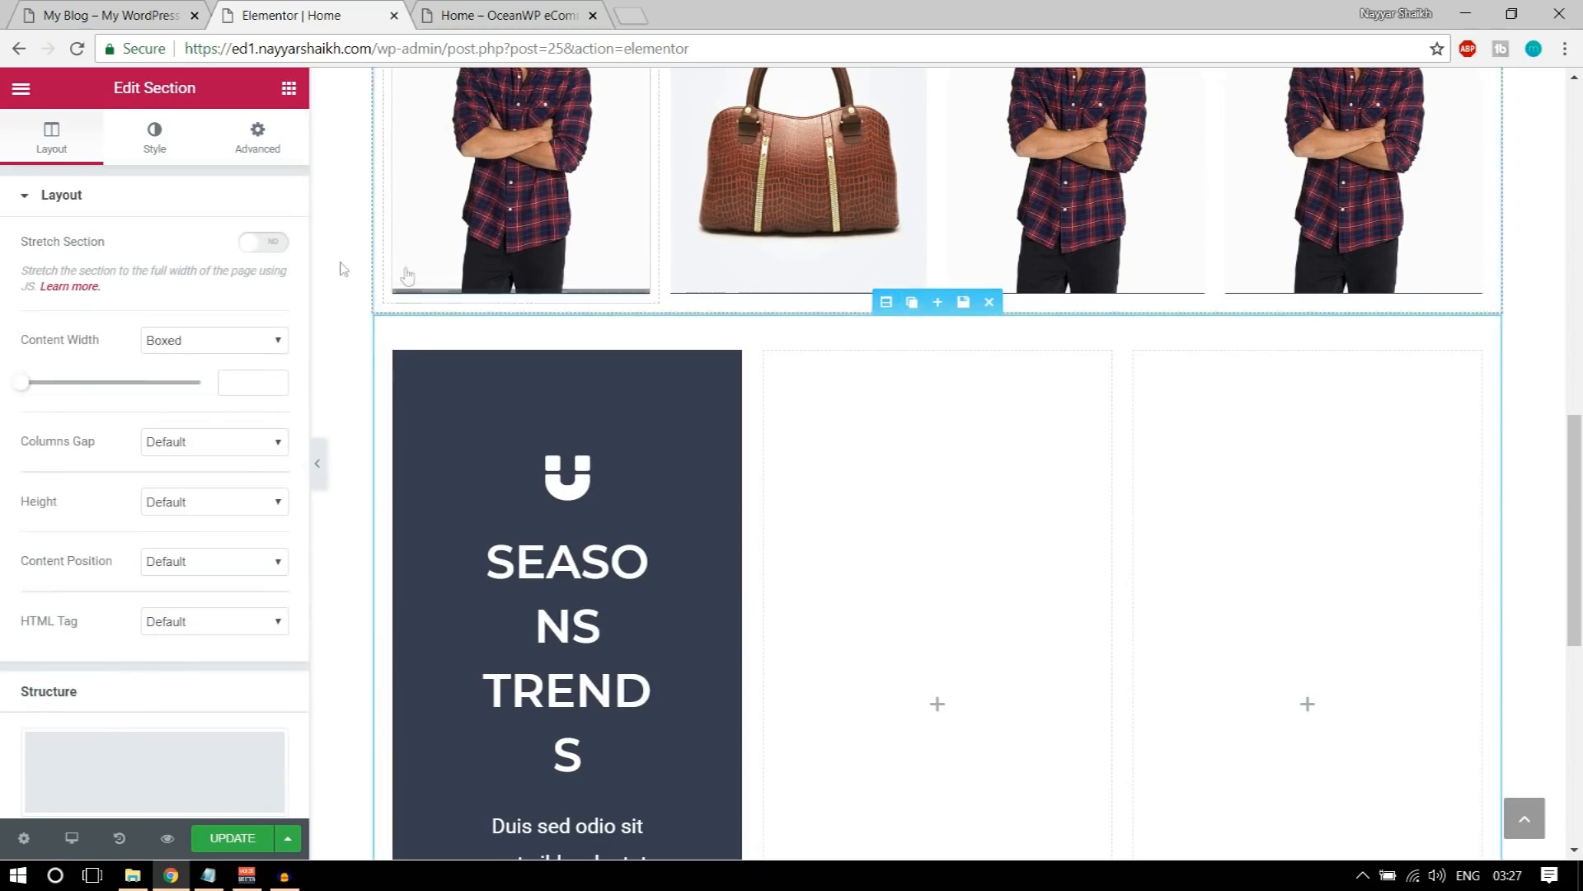
click(281, 250)
click(280, 250)
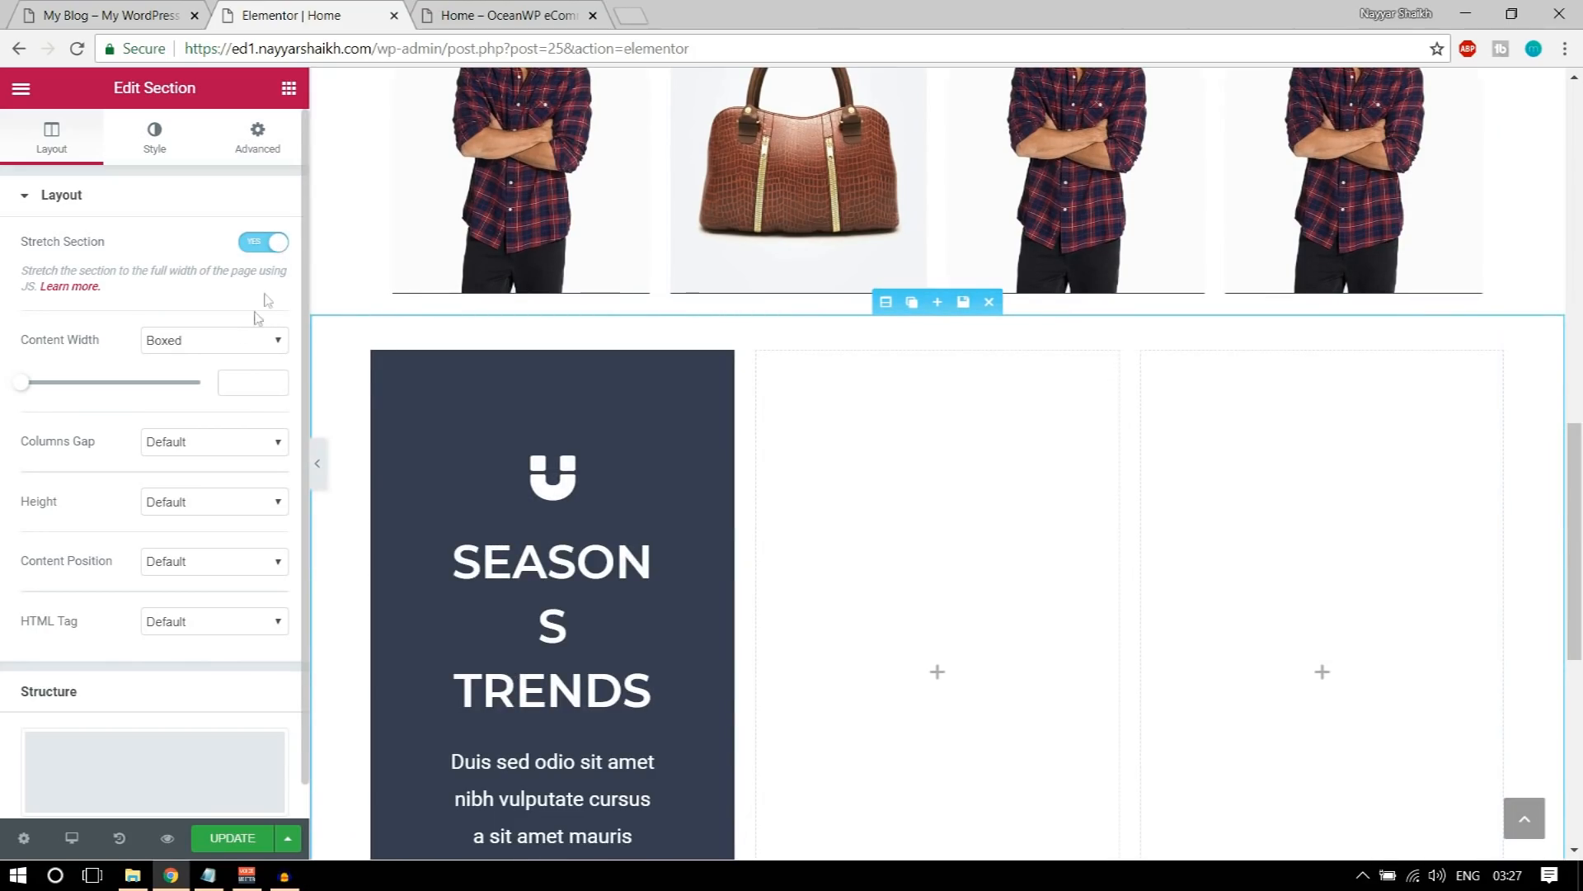
click(233, 345)
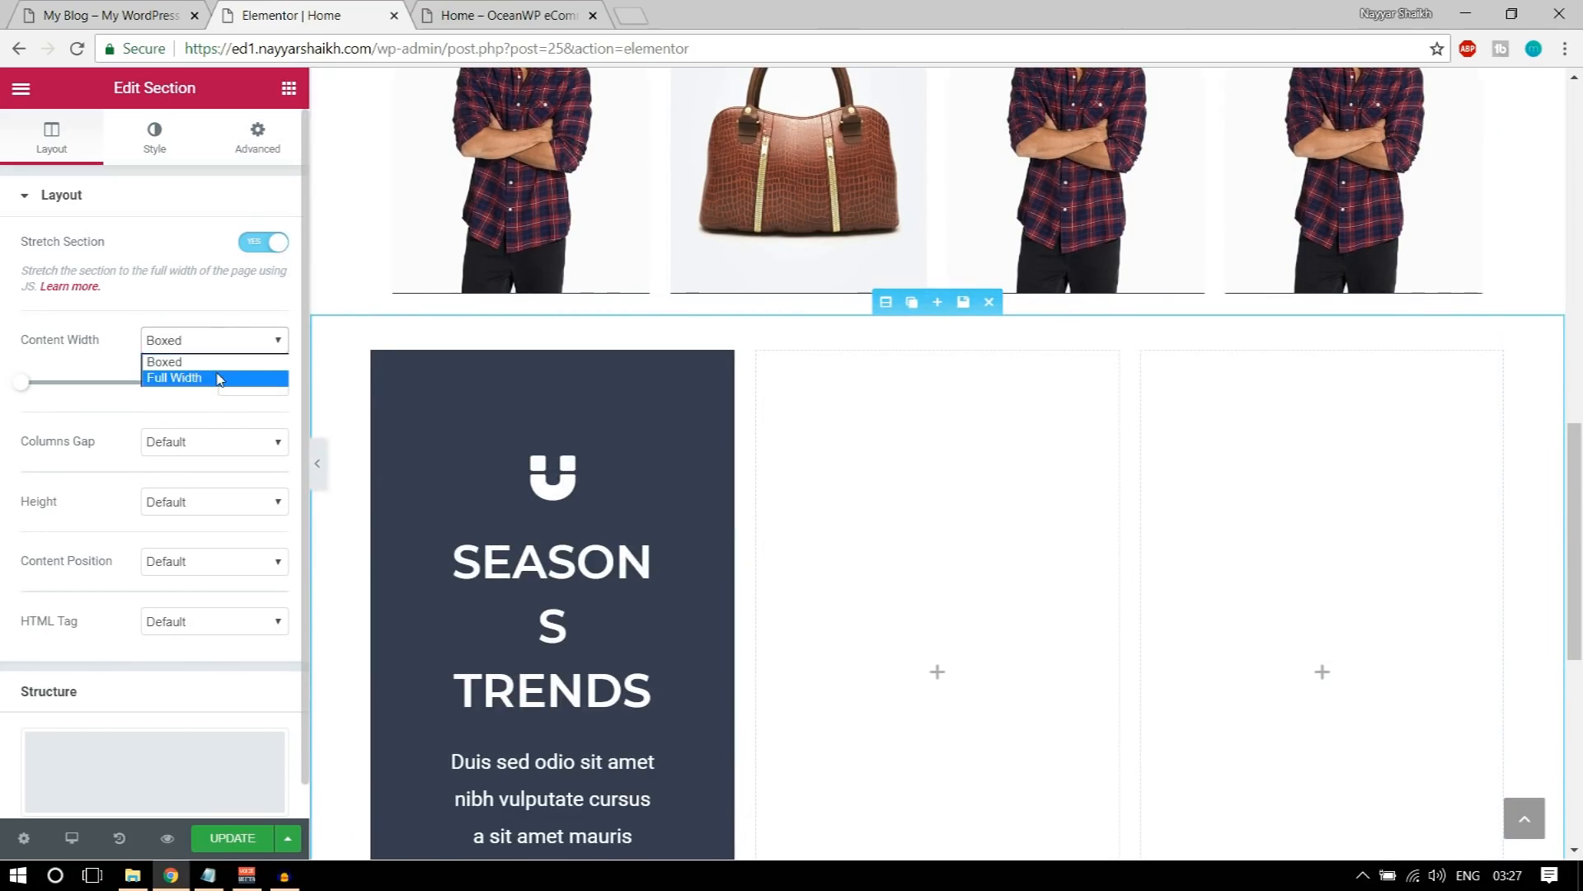
click(220, 377)
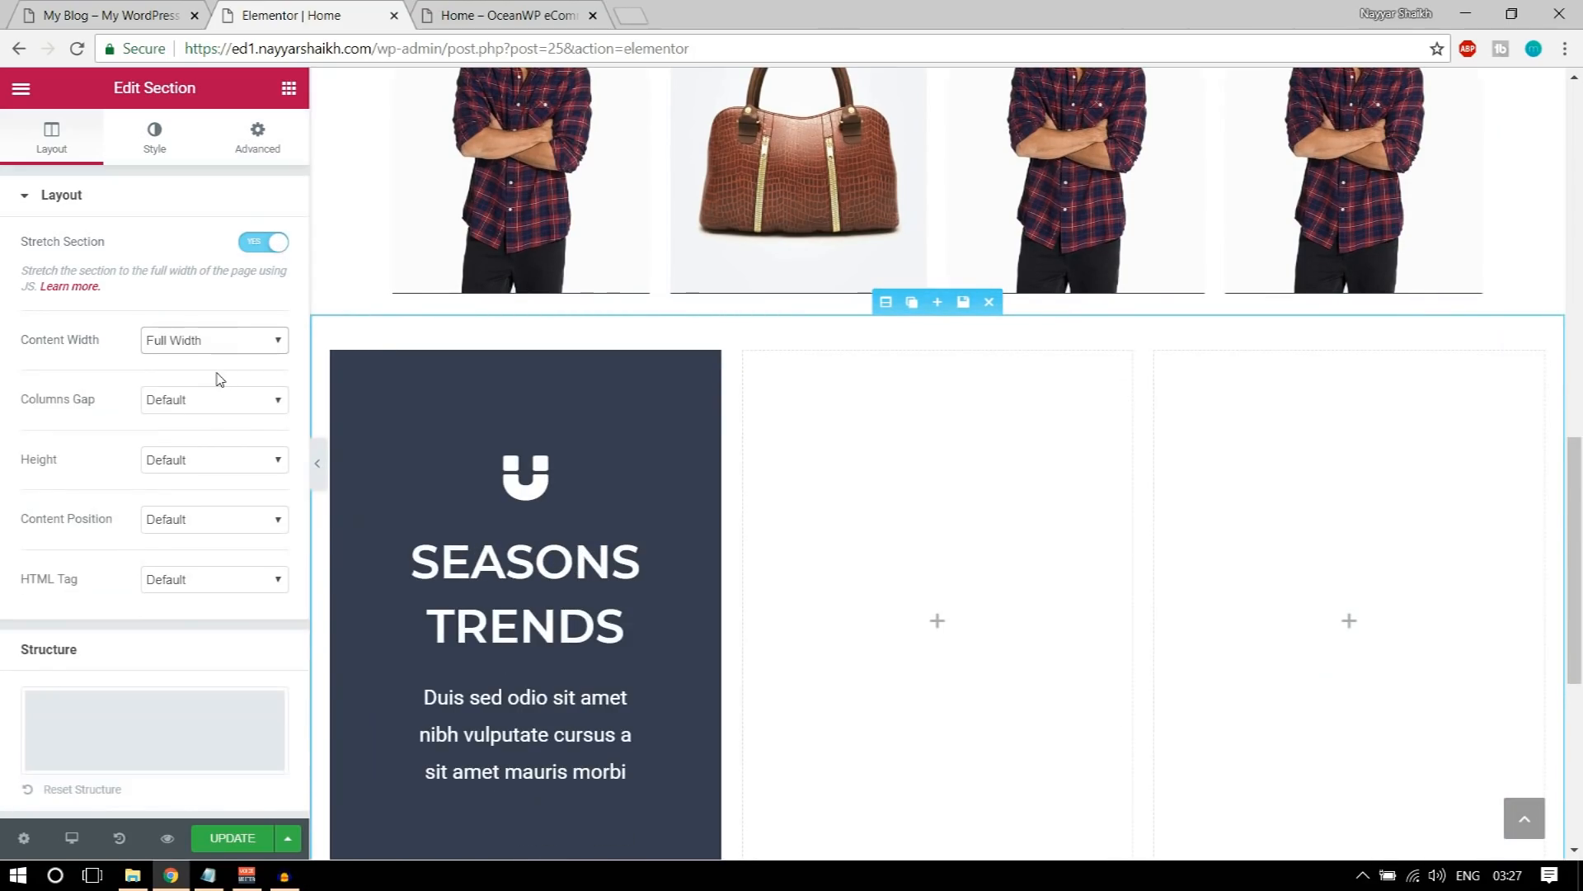
click(314, 467)
click(10, 466)
Step: Compare the icon box layout with the demo page and set the inner section's columns gap to No Gap
click(557, 480)
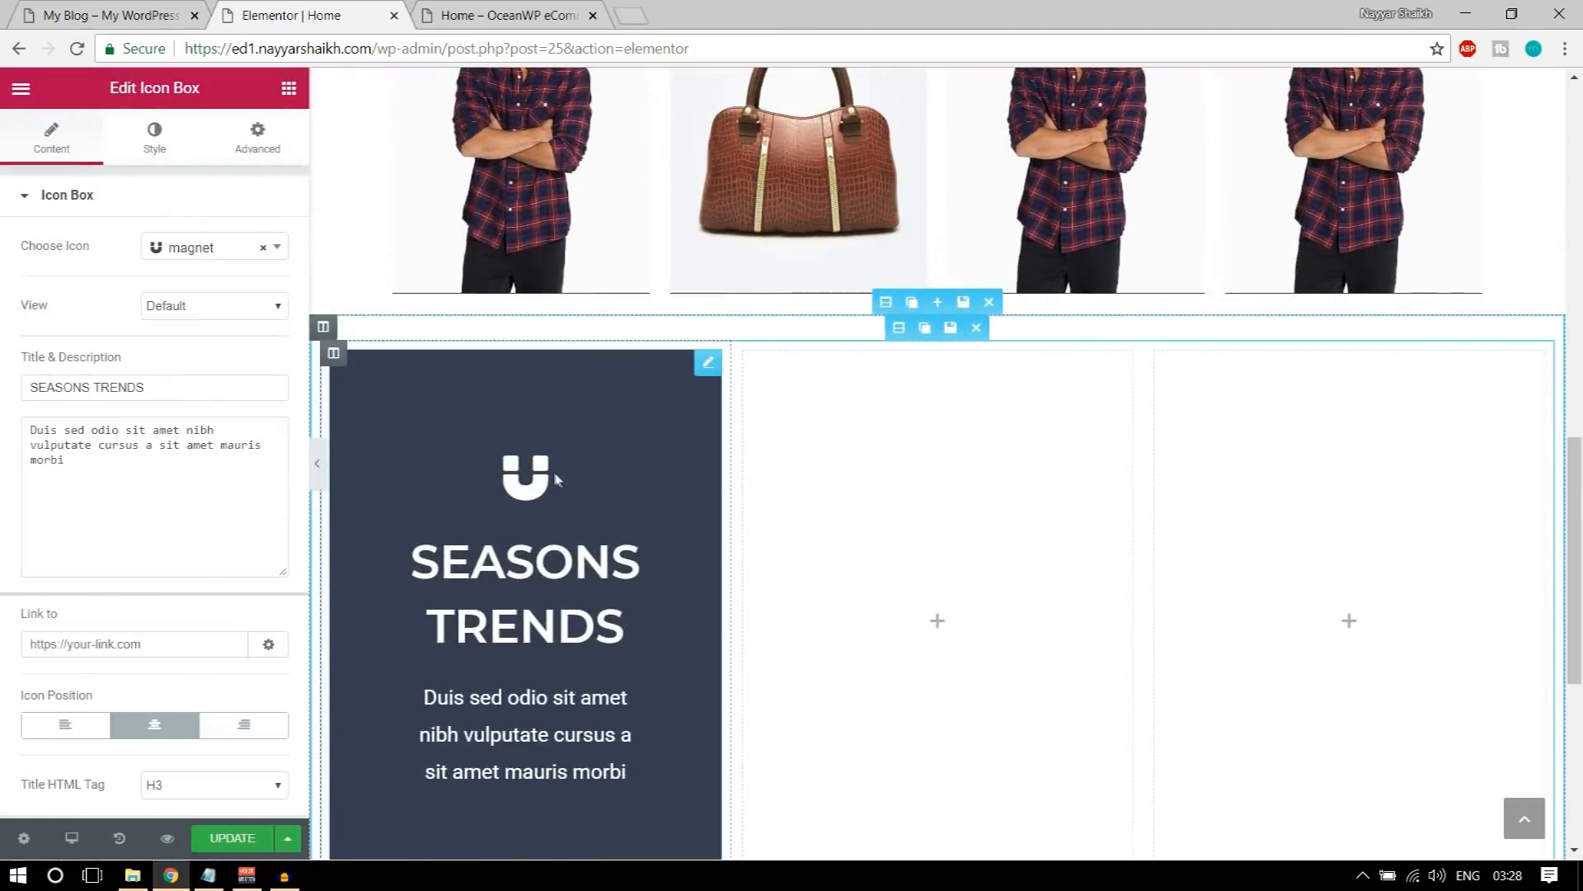
click(317, 464)
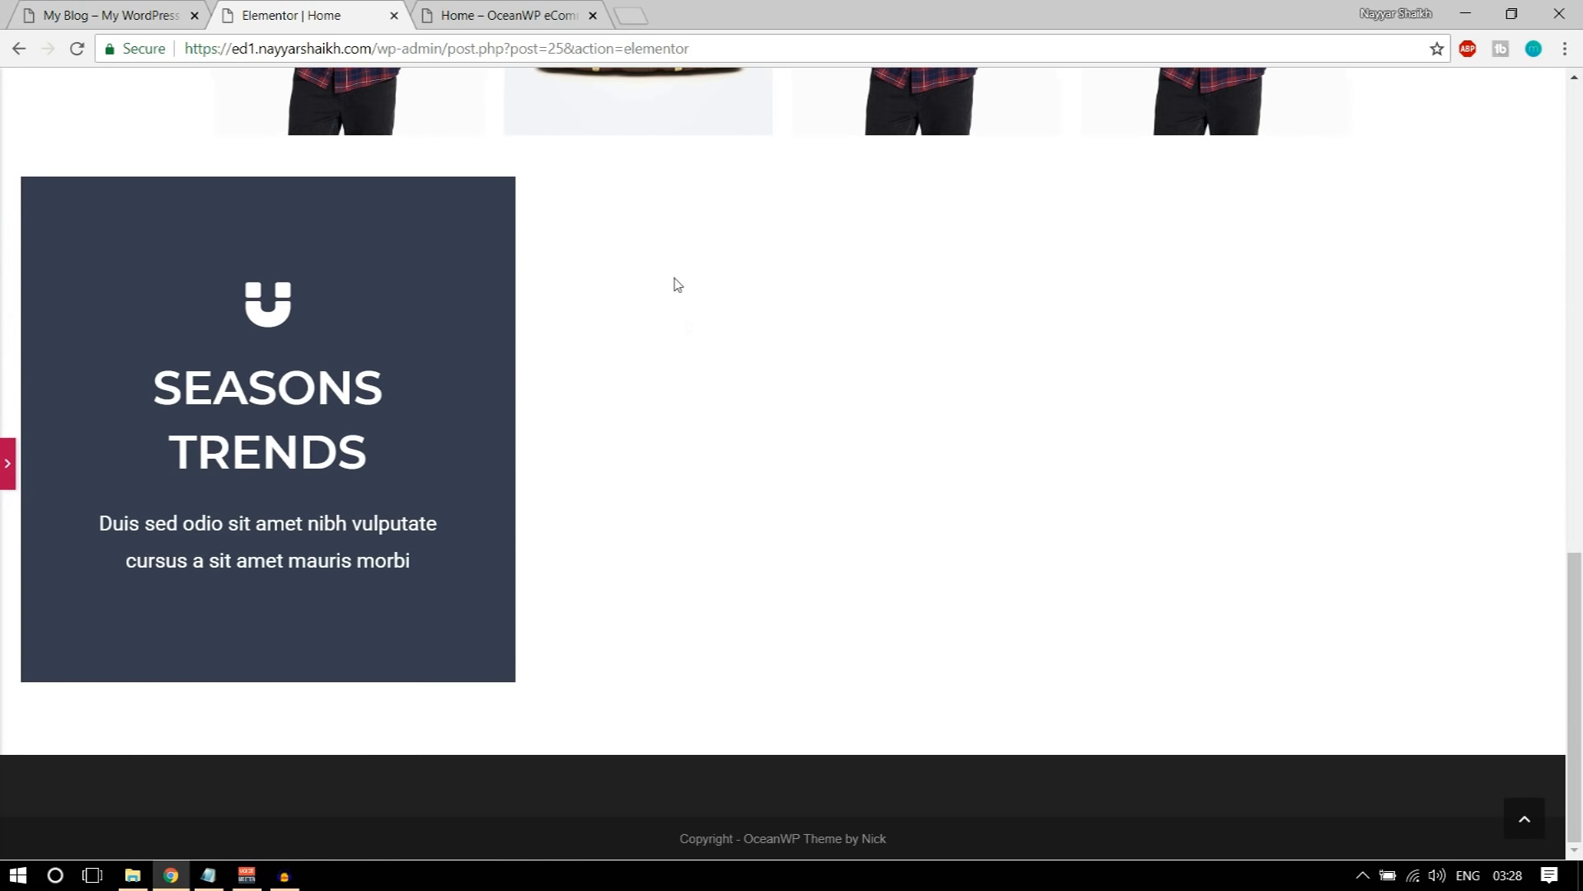
click(128, 10)
click(7, 464)
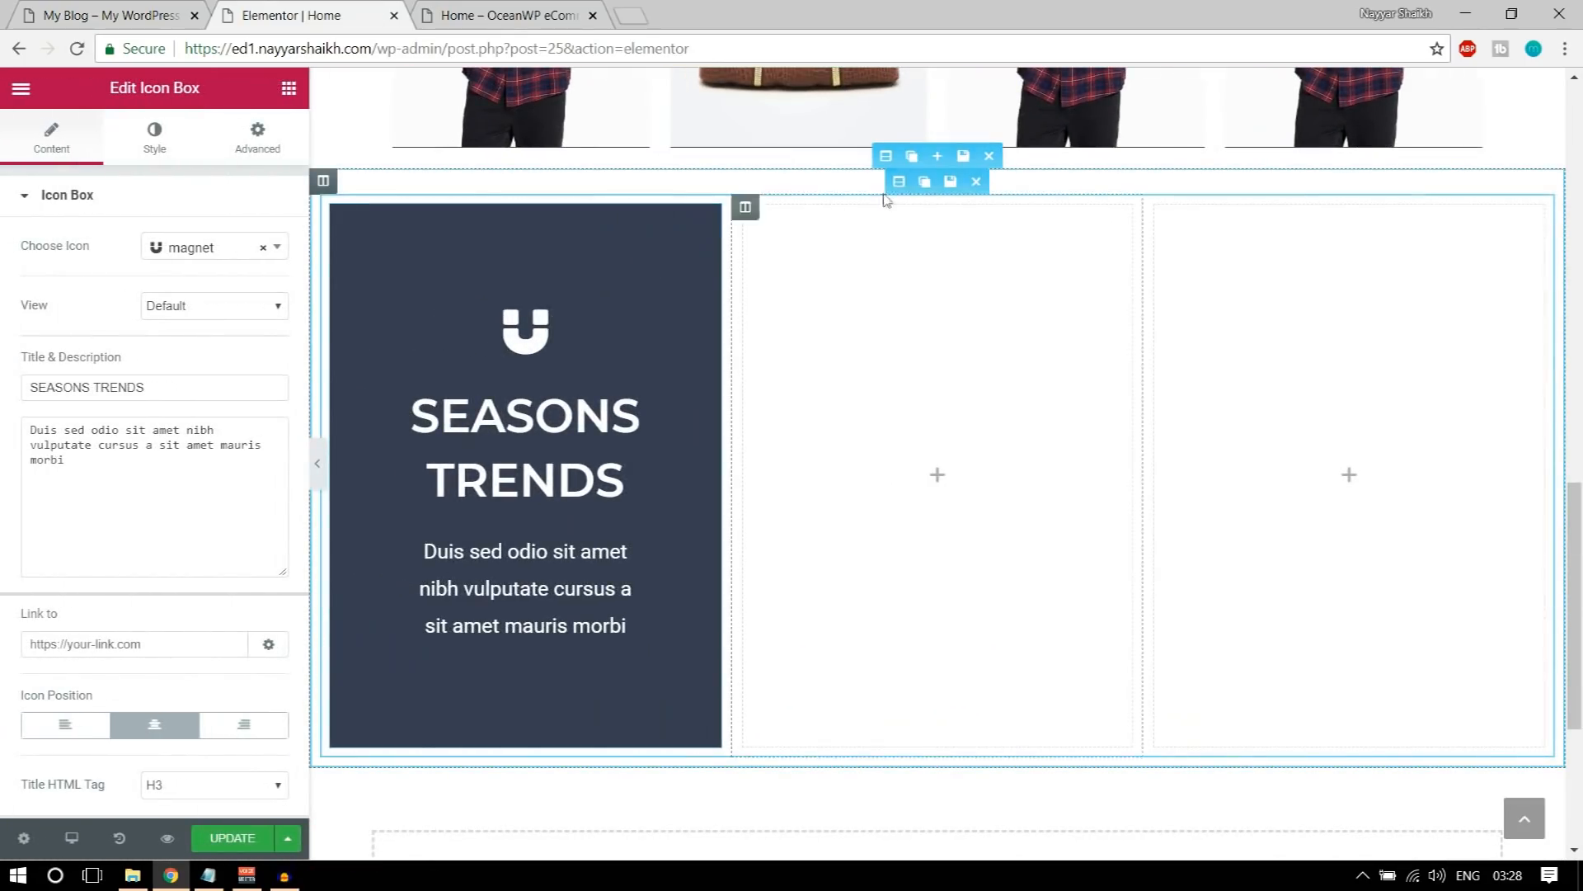
click(899, 190)
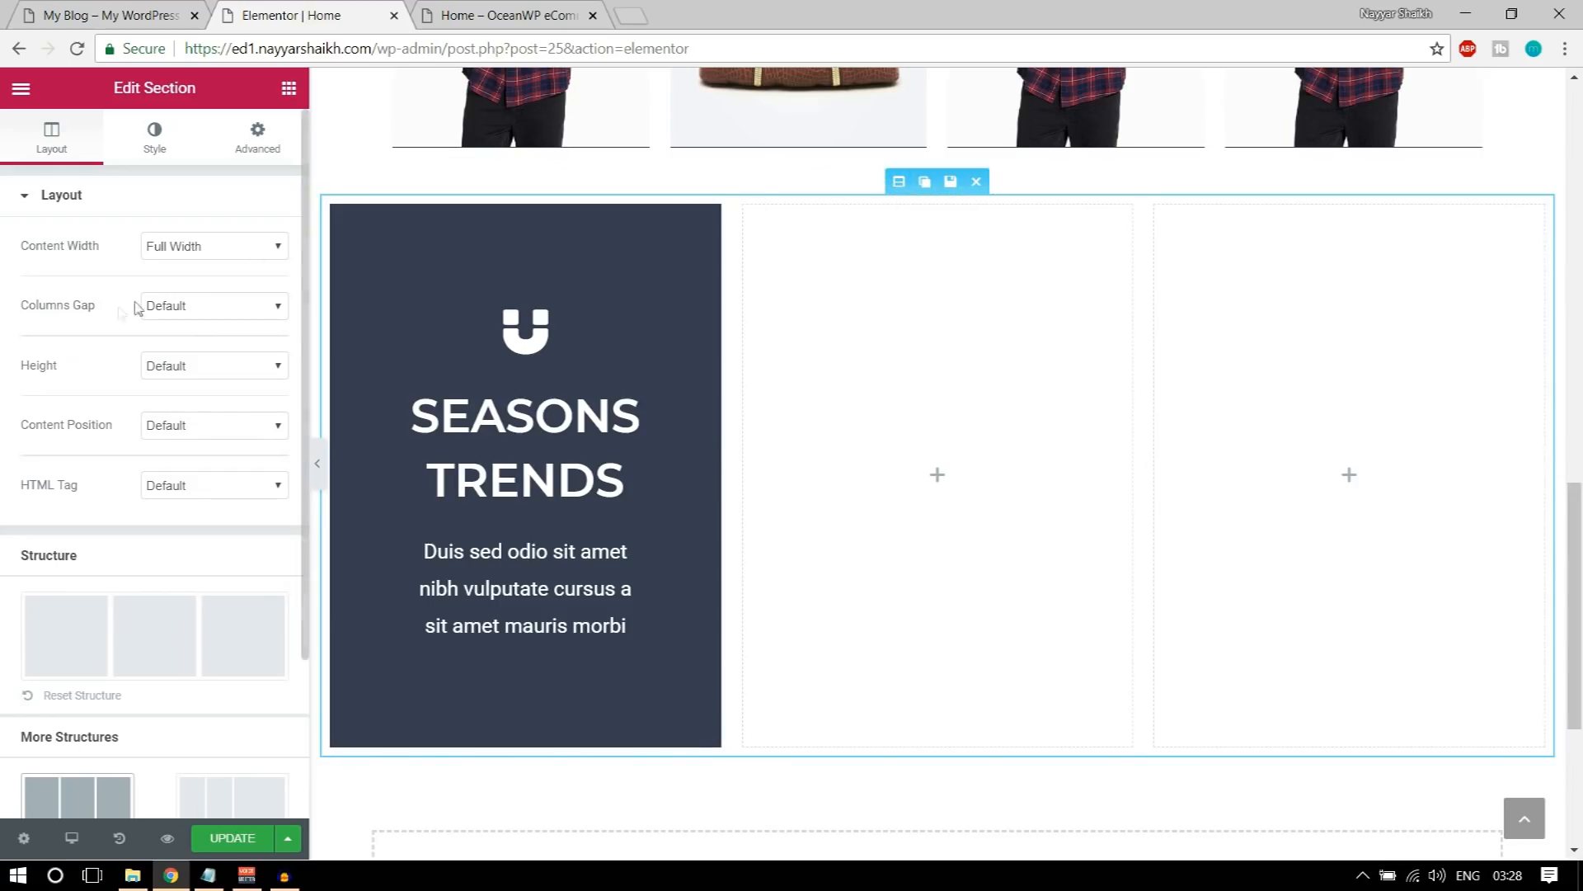
click(186, 309)
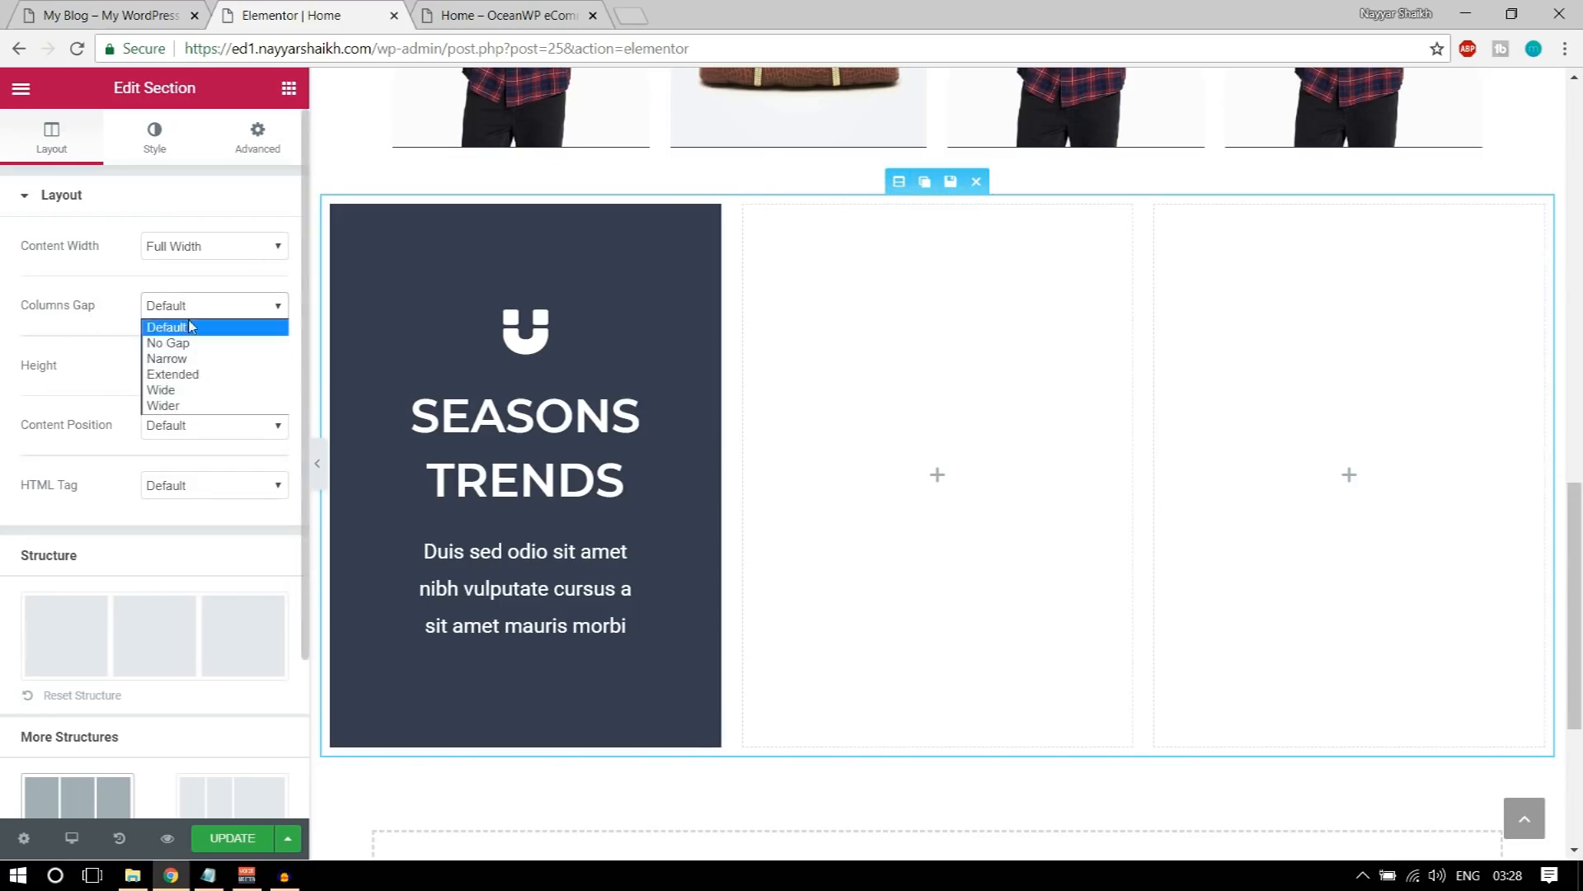
click(193, 340)
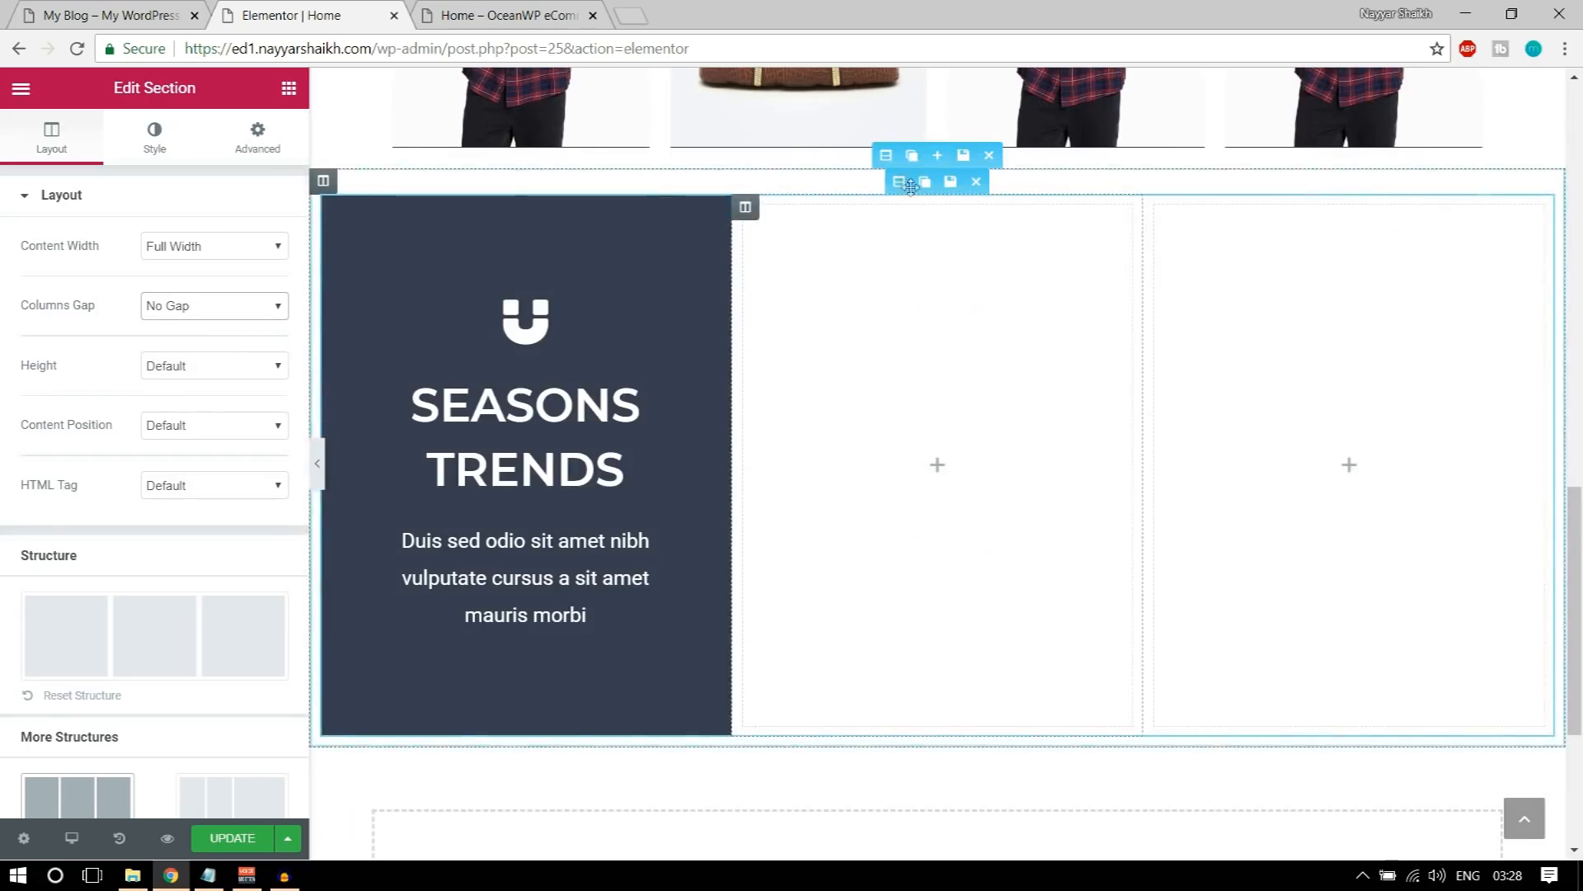
Step: Set the outer section's columns gap to No Gap and preview the full-width result
click(887, 157)
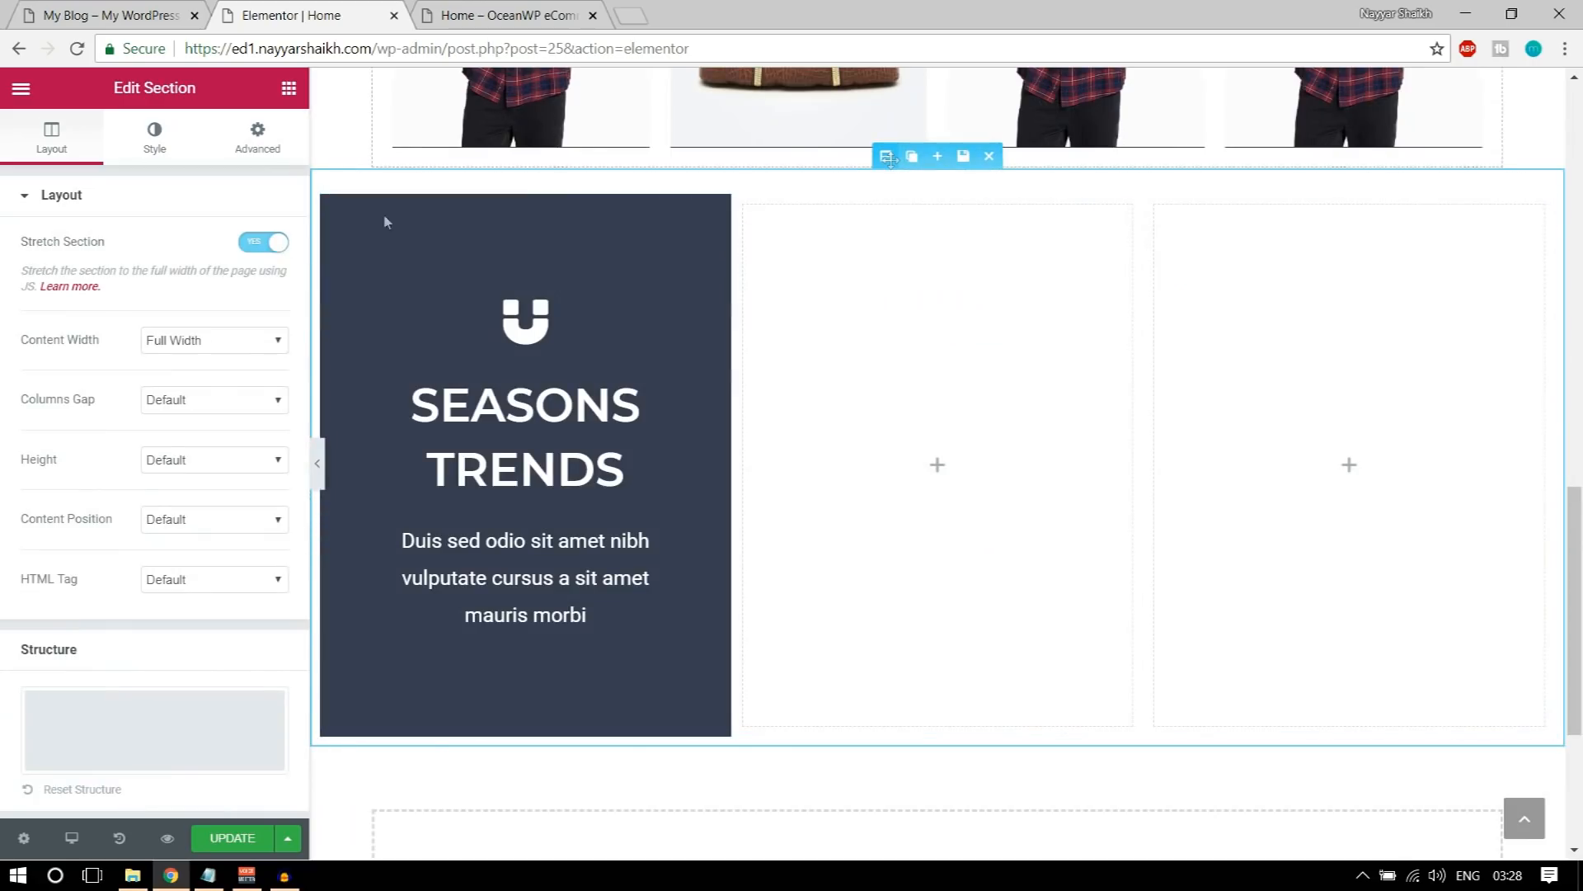
click(204, 402)
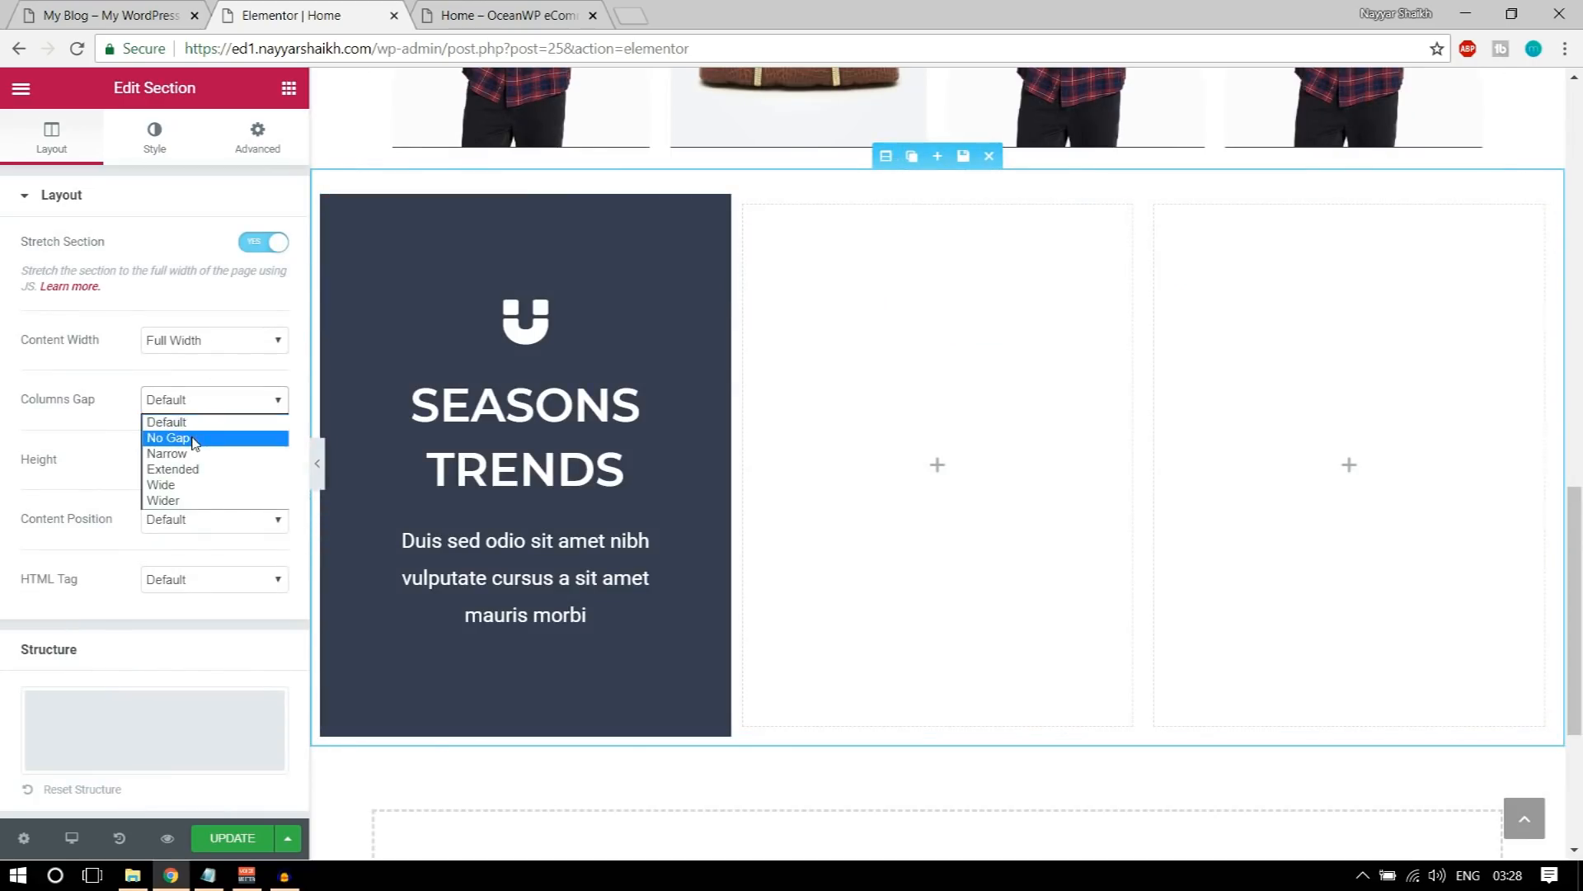
click(195, 438)
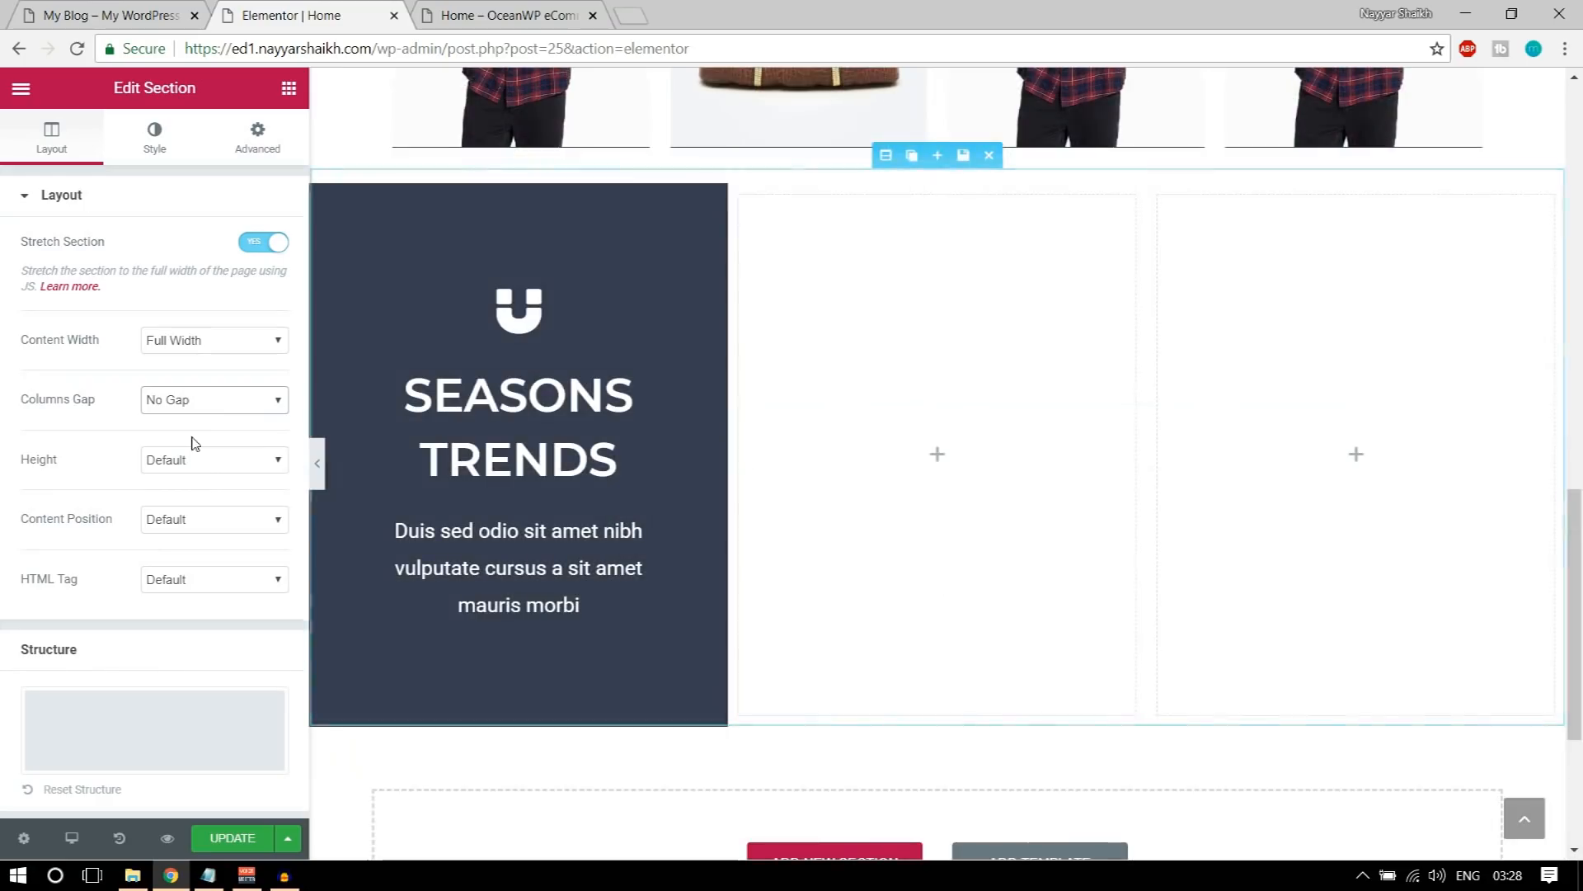
click(320, 465)
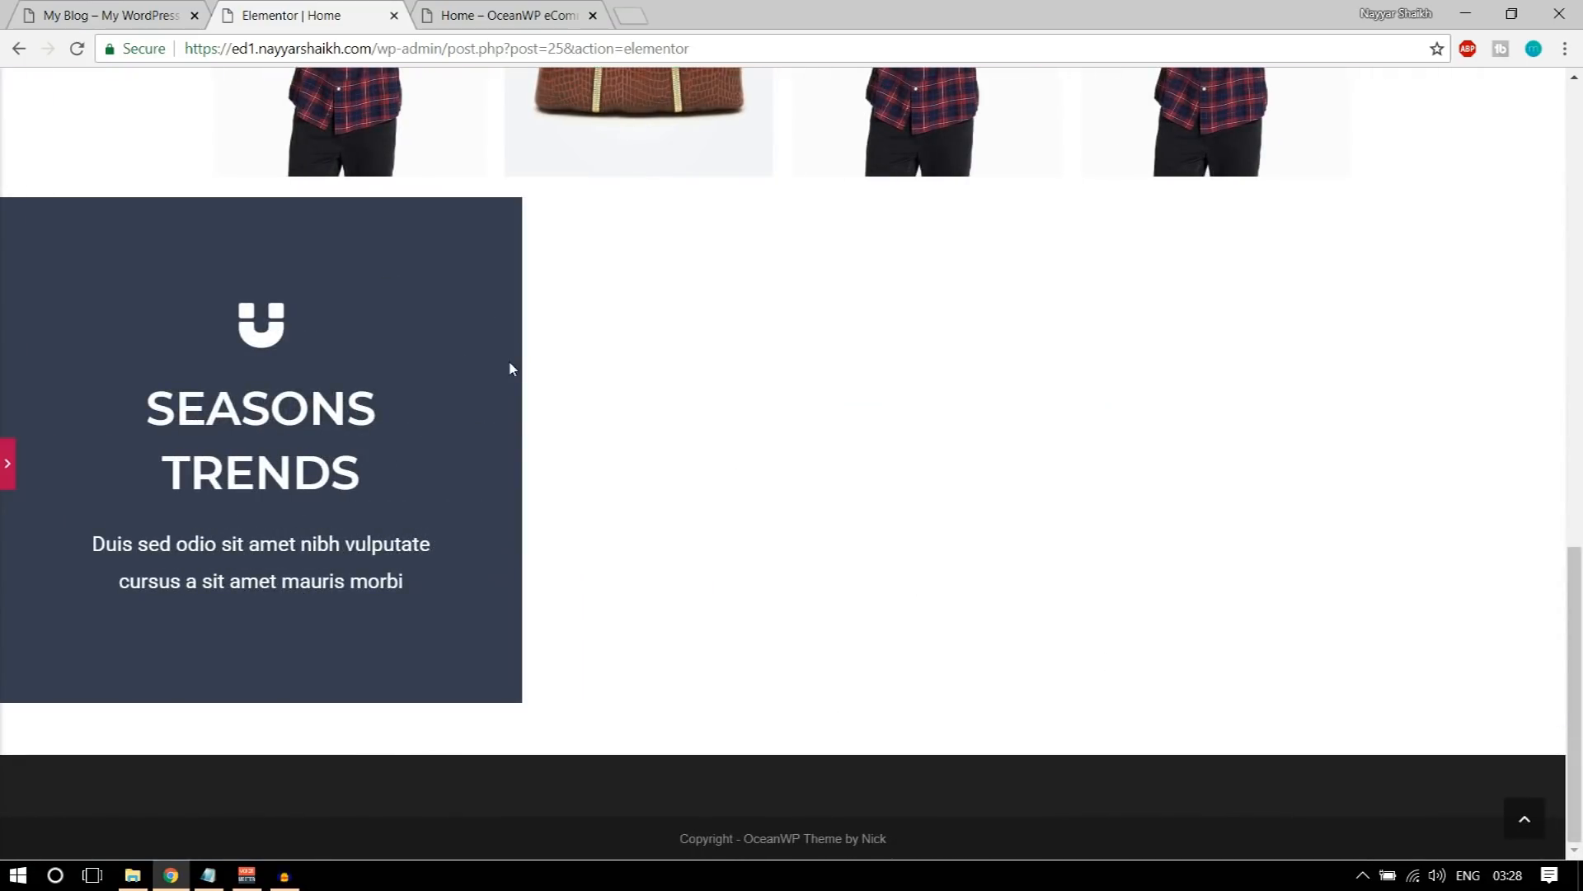
click(7, 468)
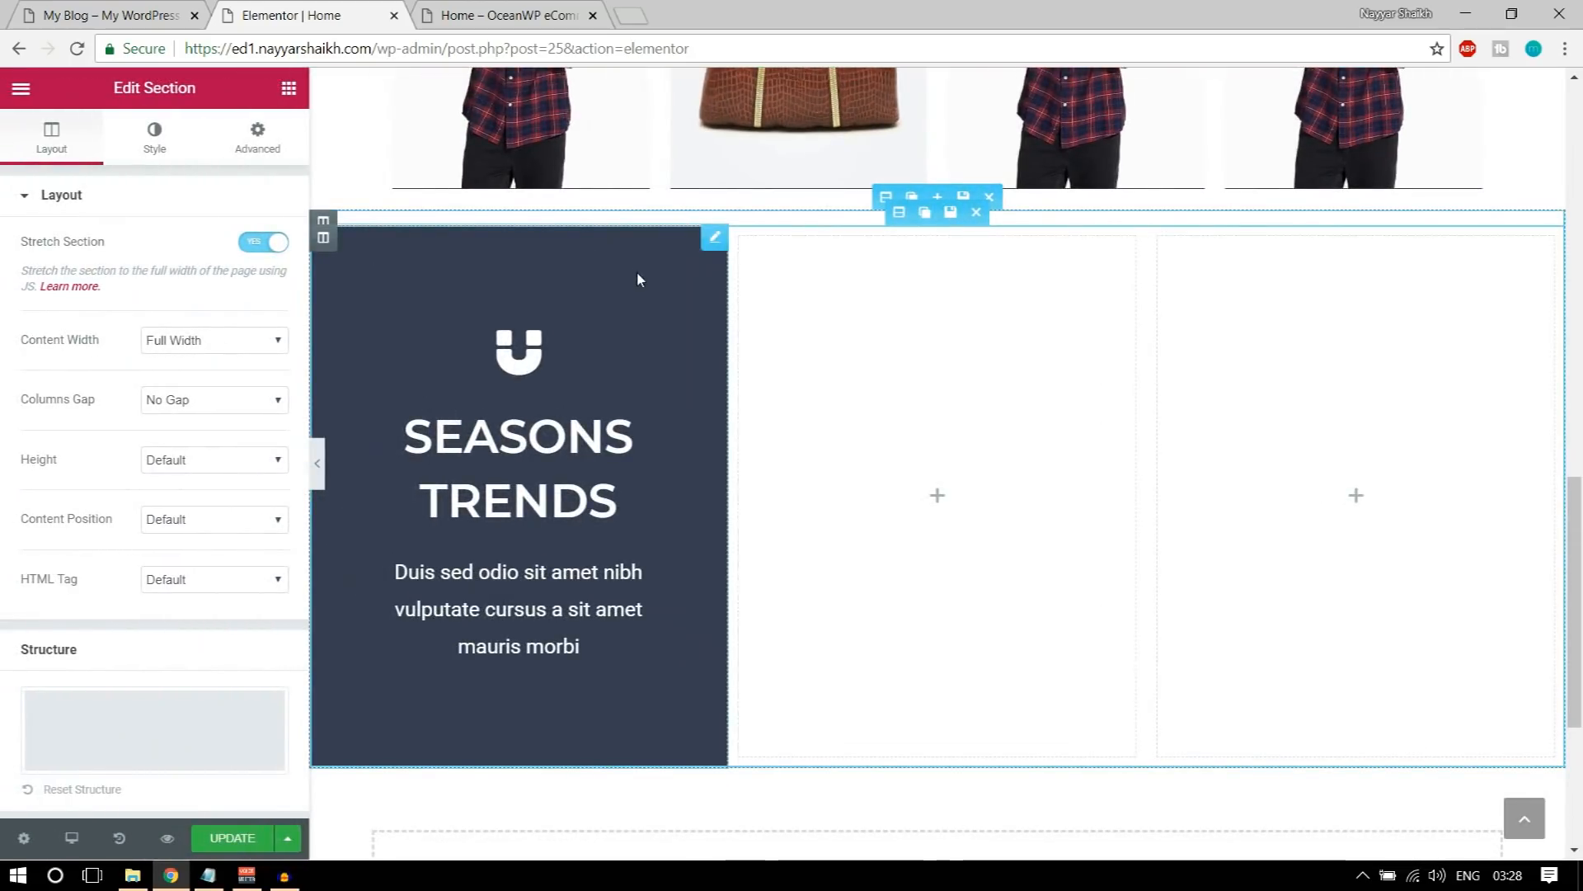
Step: Duplicate the SEASONS TRENDS column twice and delete the two empty columns beside the copies
click(349, 239)
click(349, 239)
mouse_move(1077, 238)
click(1154, 239)
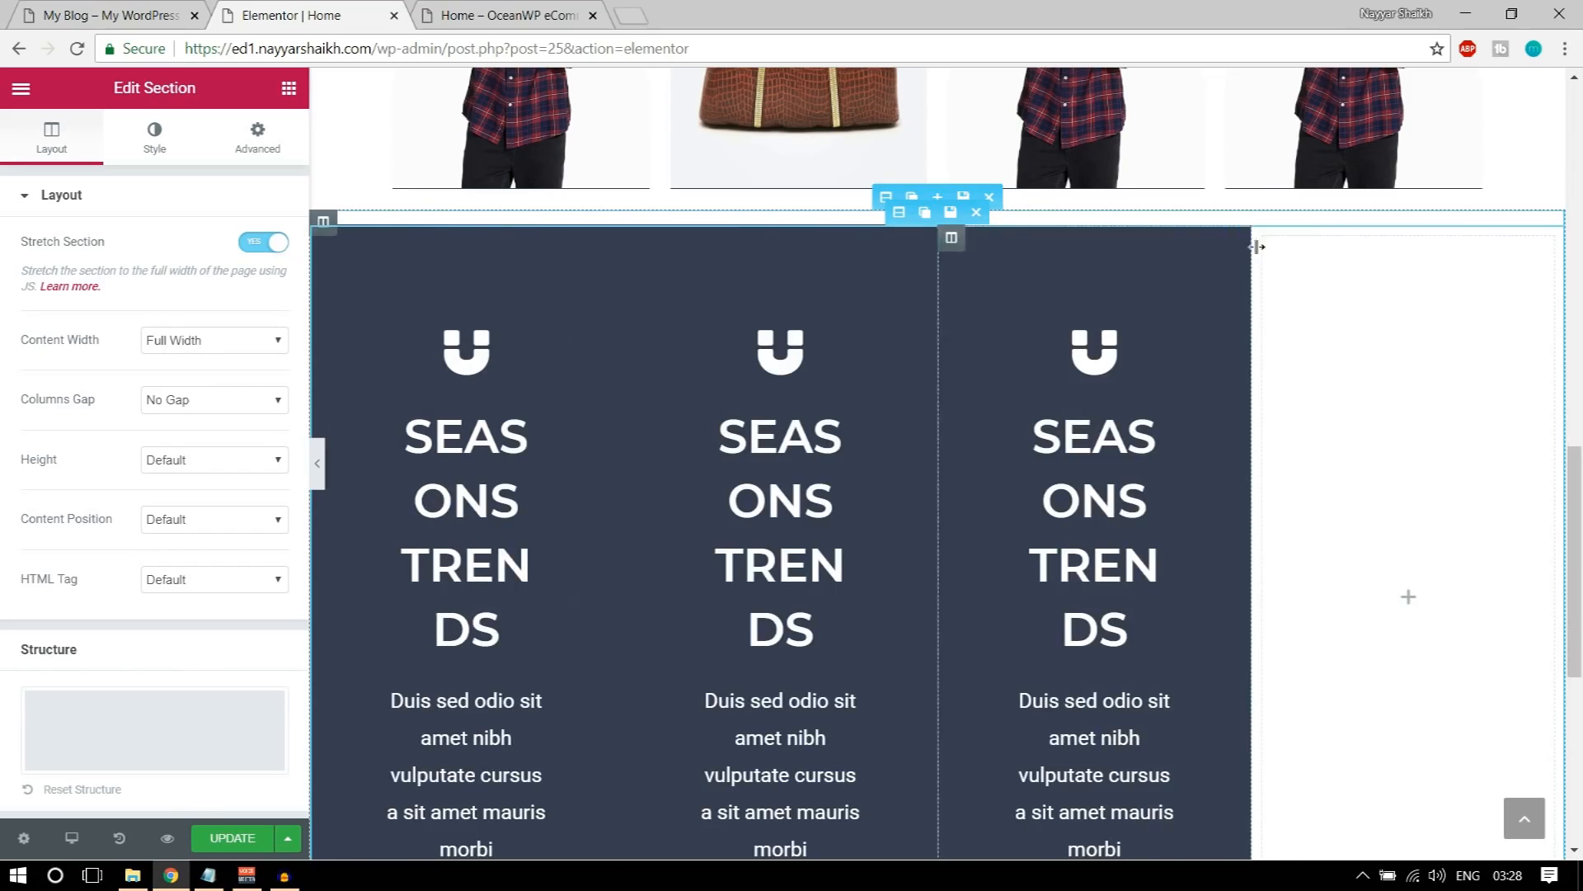
click(1345, 238)
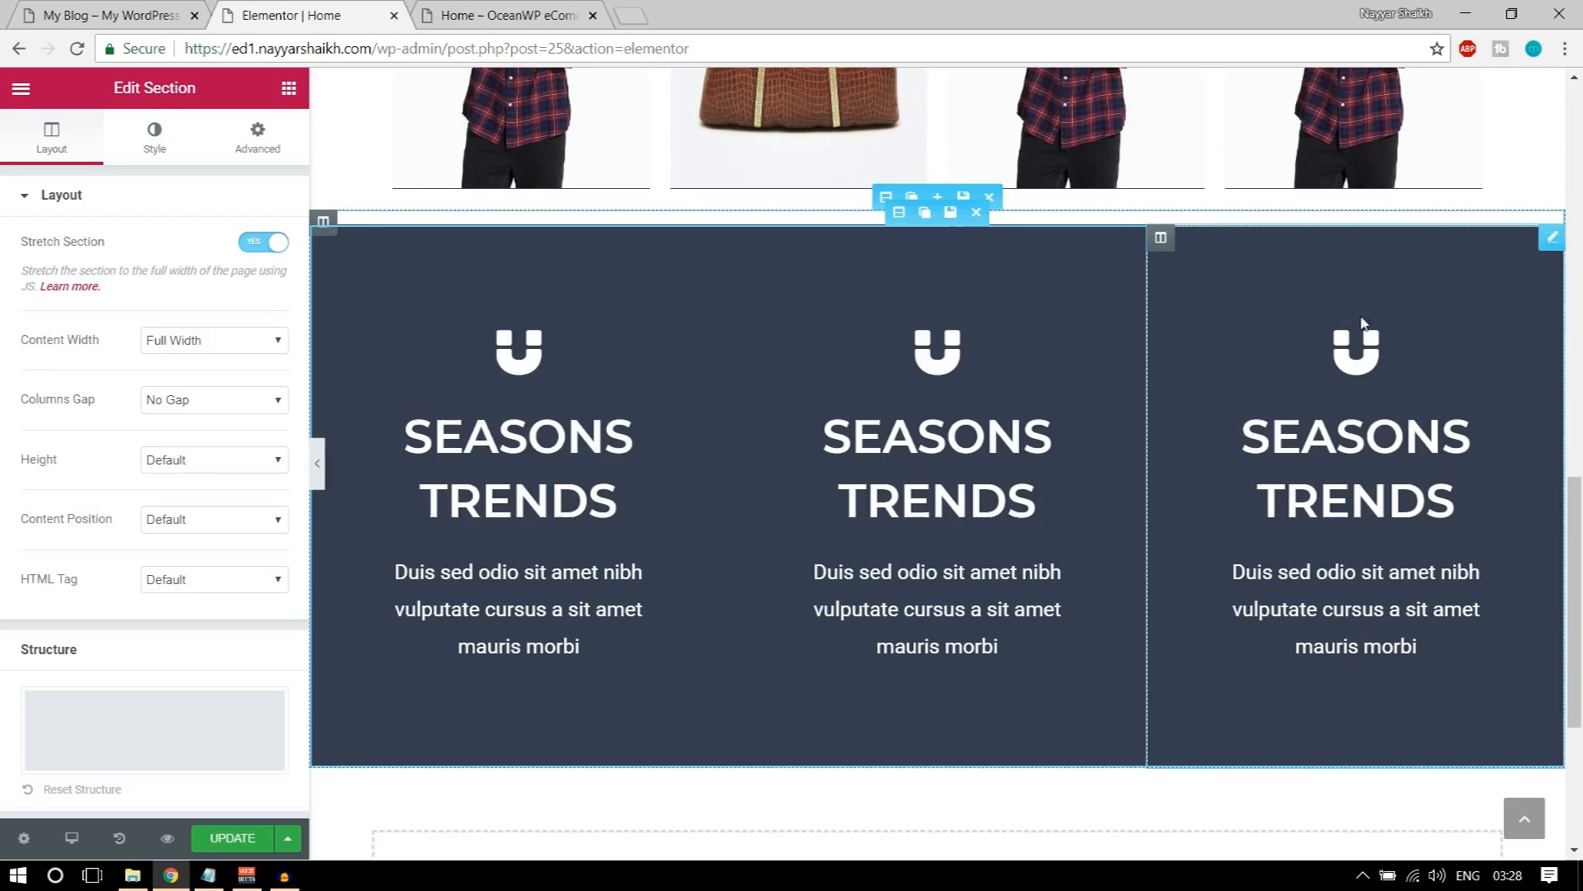
Step: Change the middle icon box's icon to tags, as on the demo page
click(922, 365)
click(201, 256)
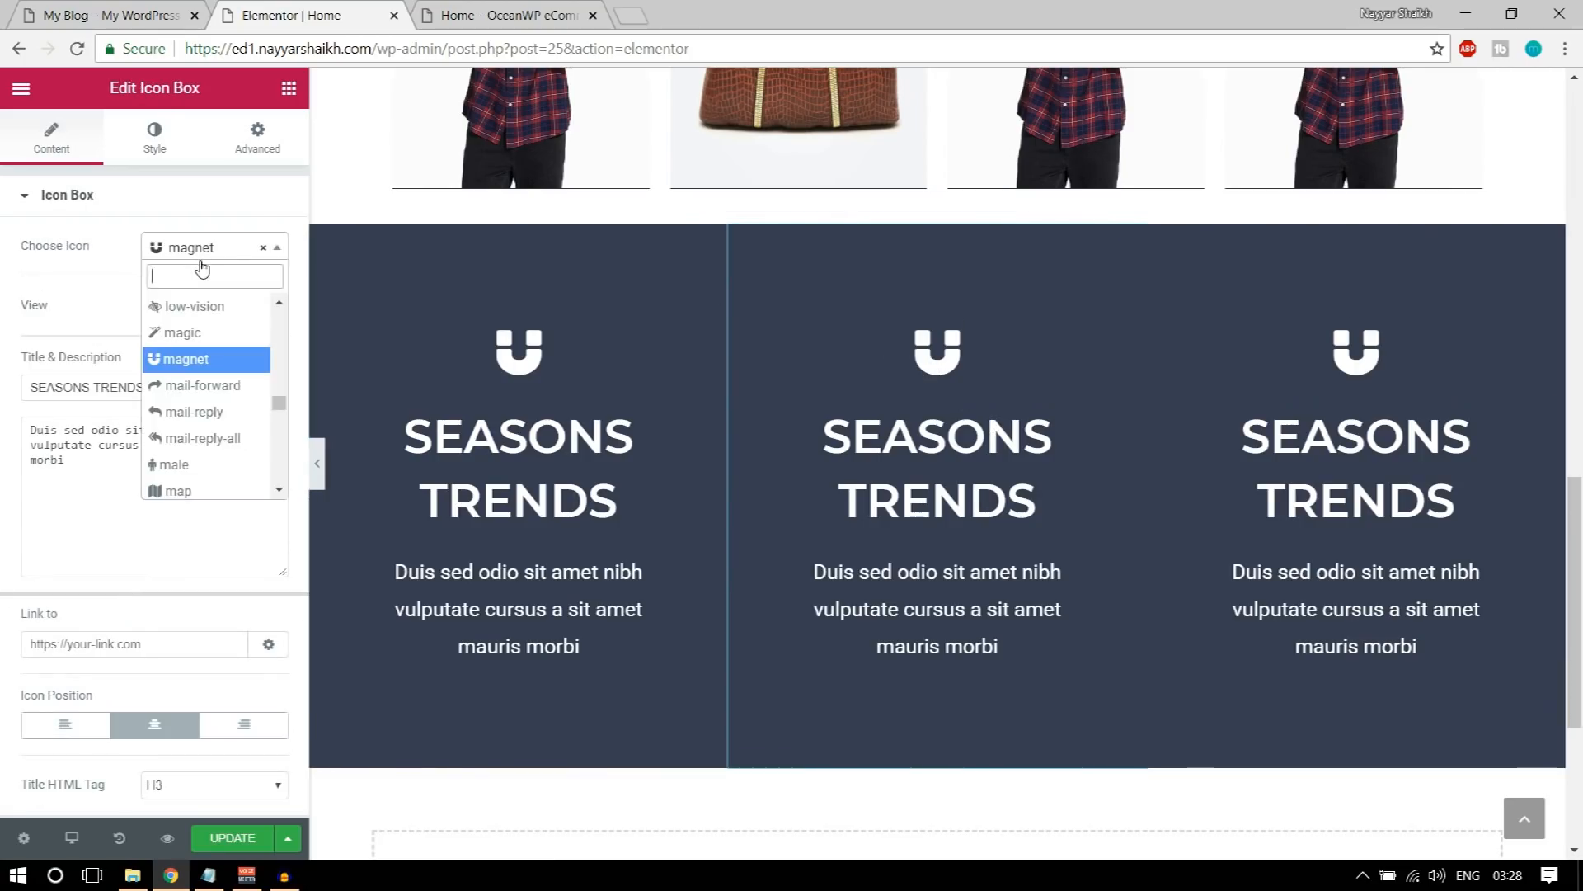
click(116, 27)
click(307, 12)
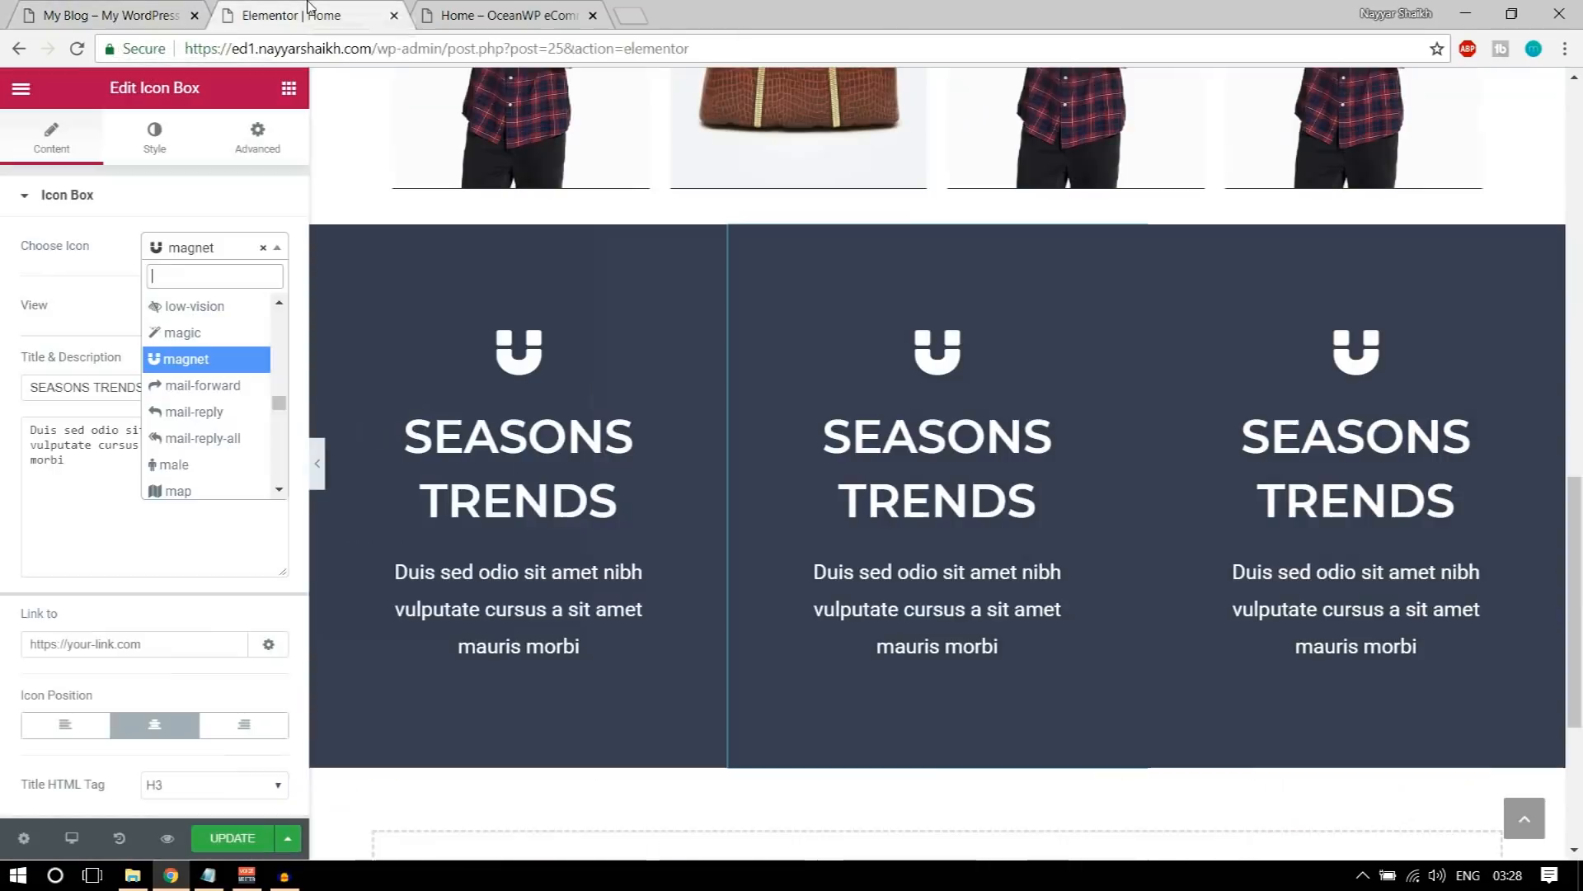
text(tag)
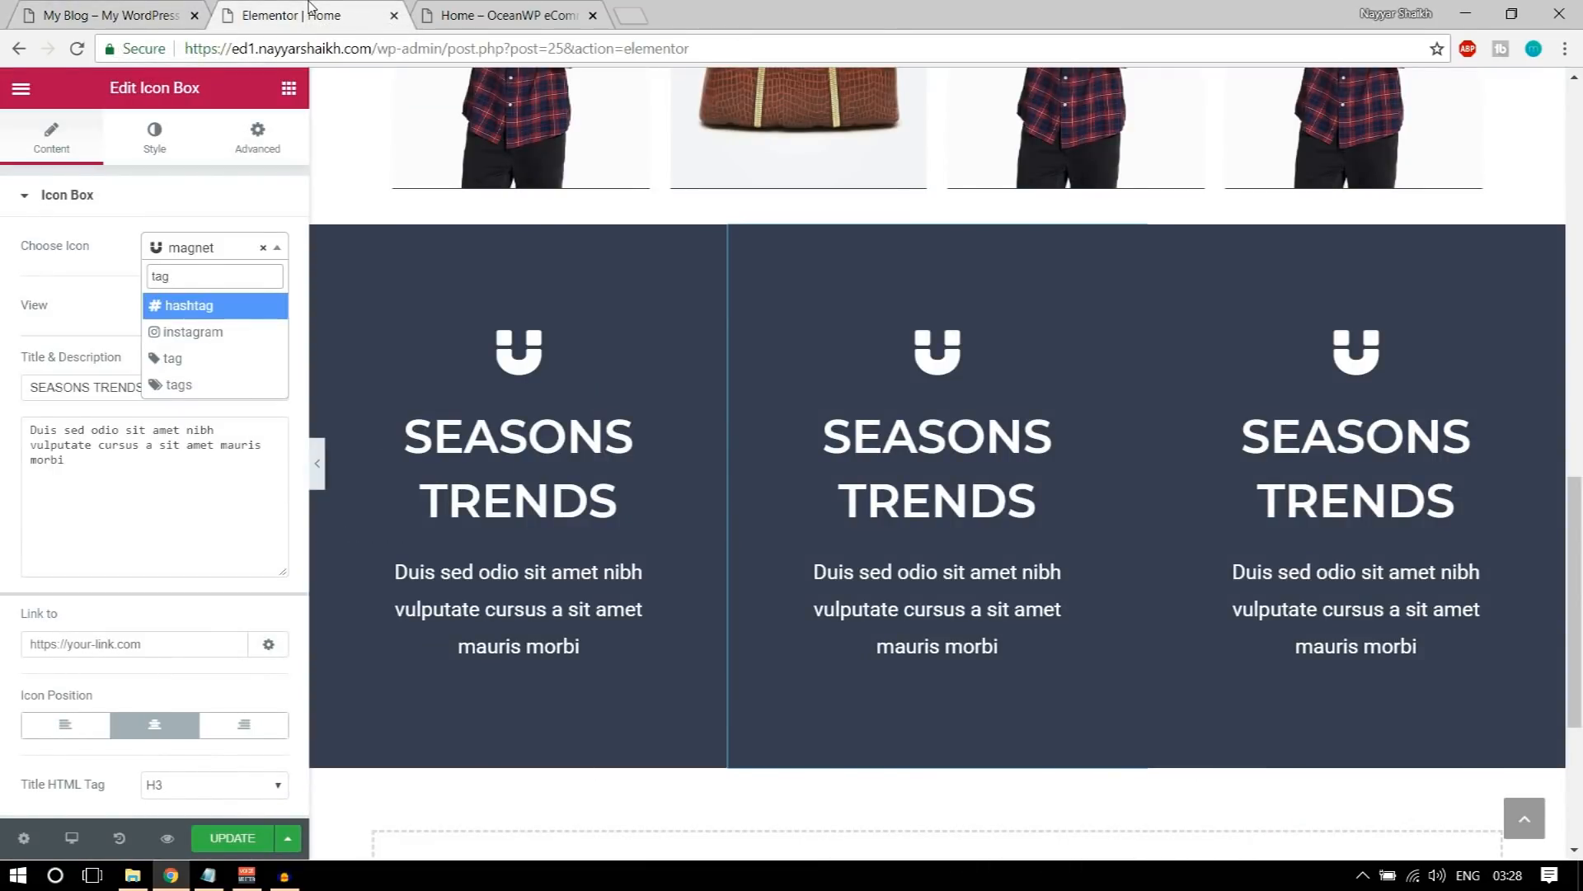
click(195, 385)
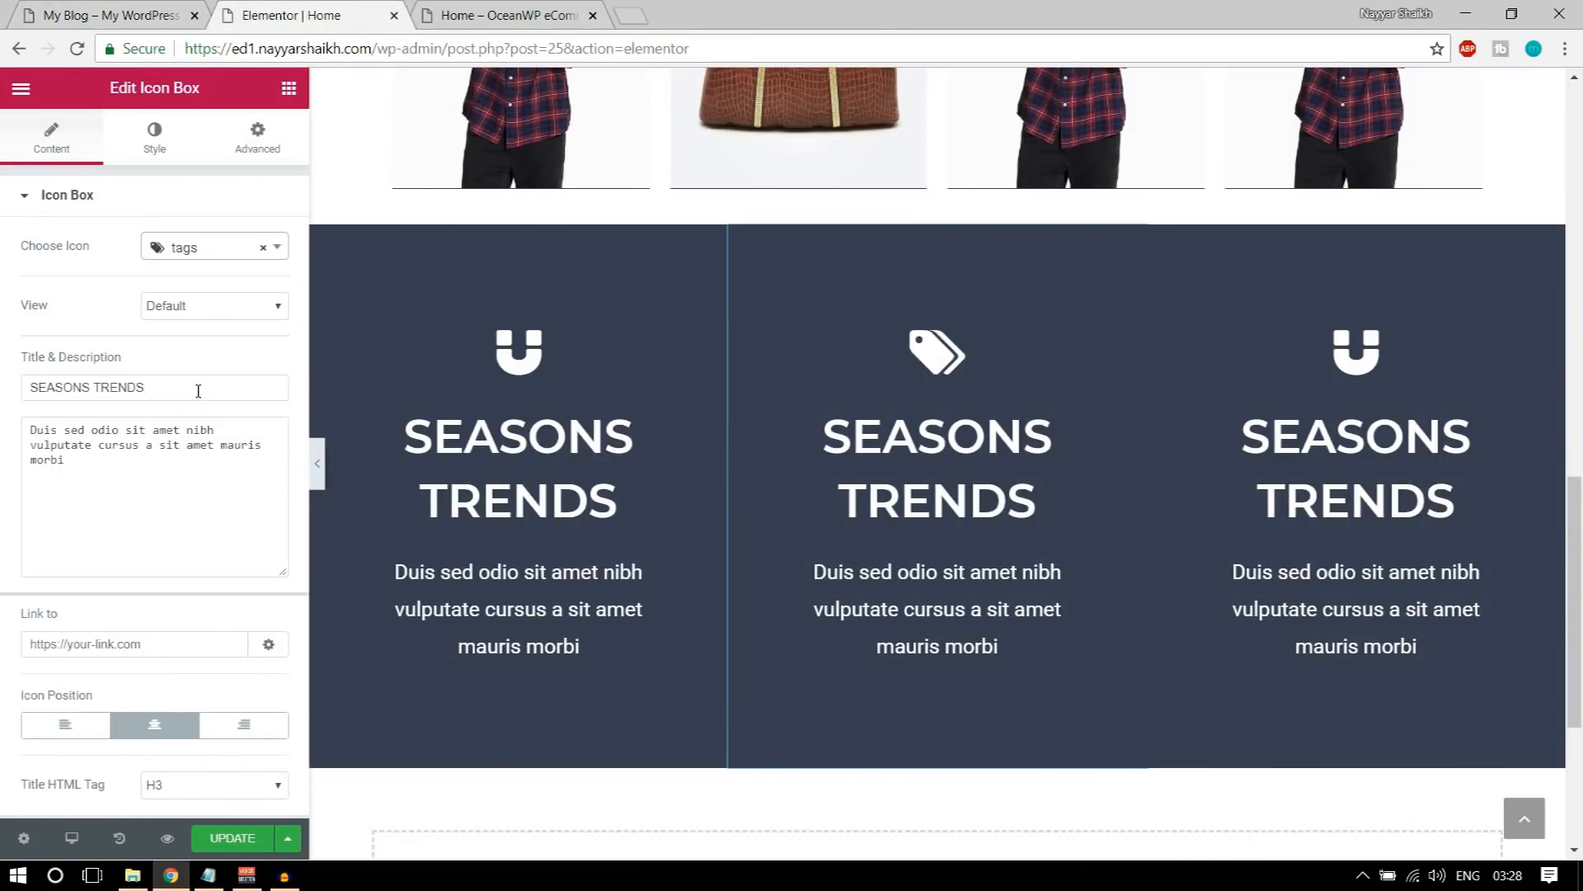
Step: Copy the title MEGA SALES from the demo page into the middle icon box and check it against the demo
click(139, 7)
drag(662, 431, 906, 433)
key(ctrl+c)
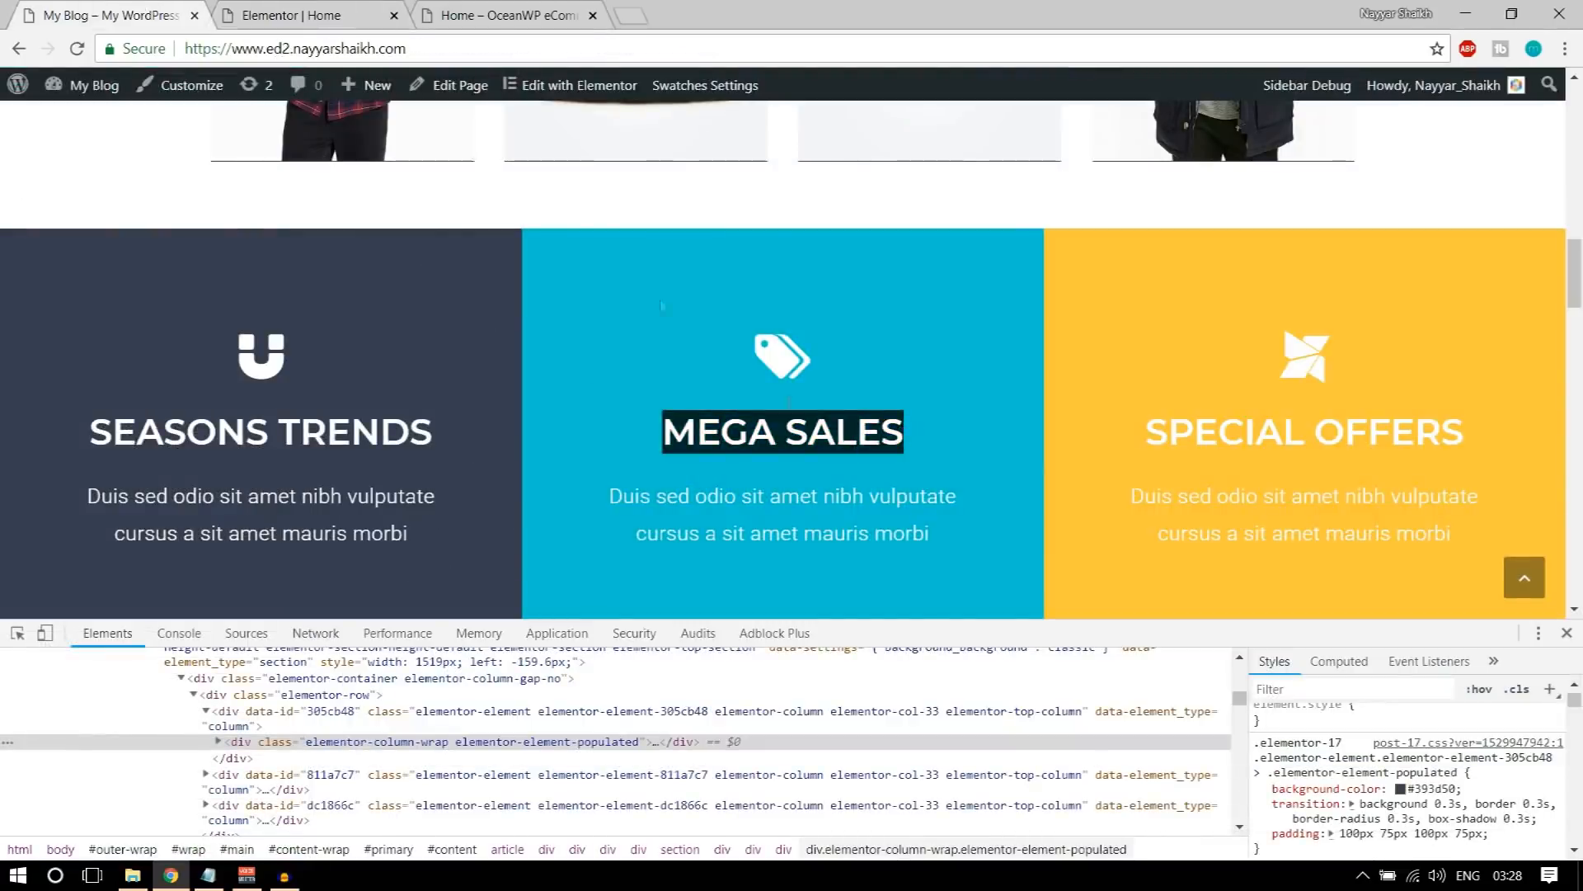
click(305, 15)
triple_click(853, 463)
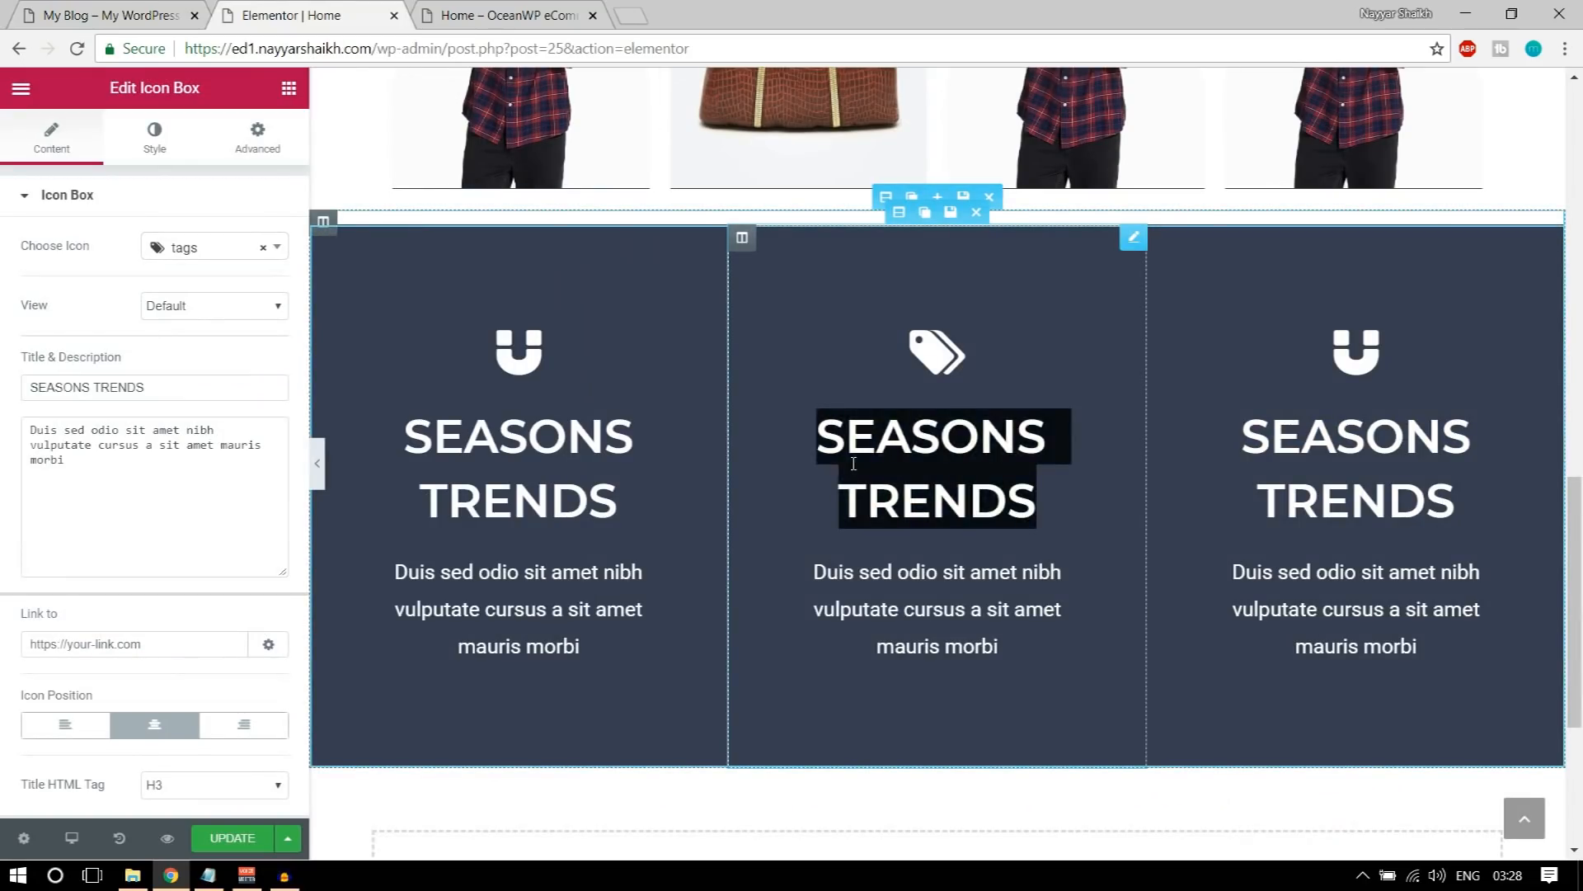
key(ctrl+v)
click(157, 388)
key(ctrl+a)
key(ctrl+v)
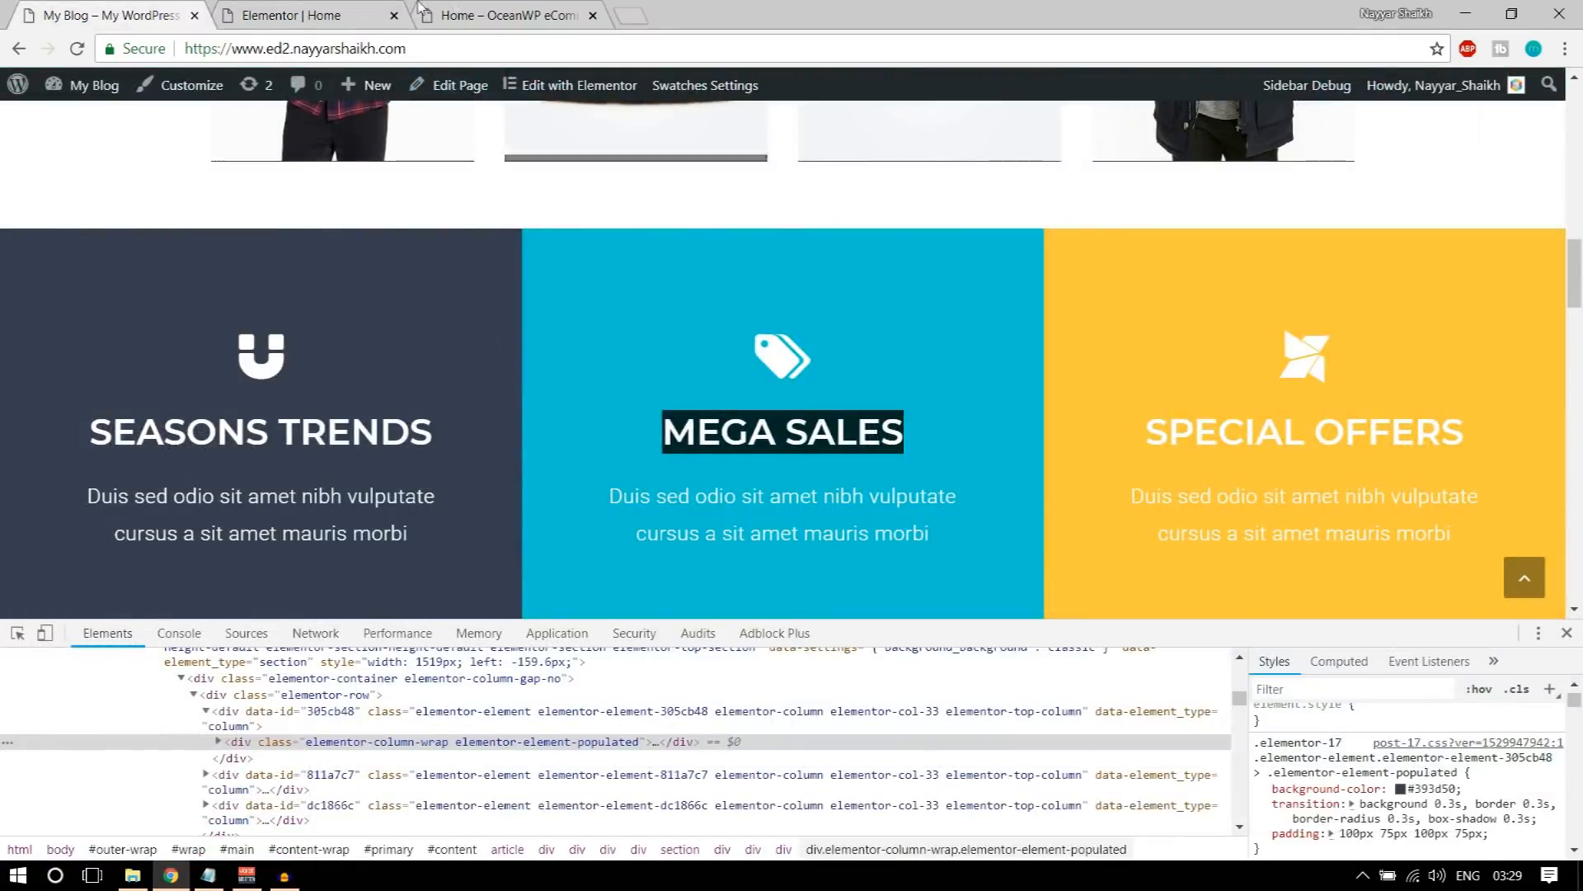
click(278, 18)
click(164, 12)
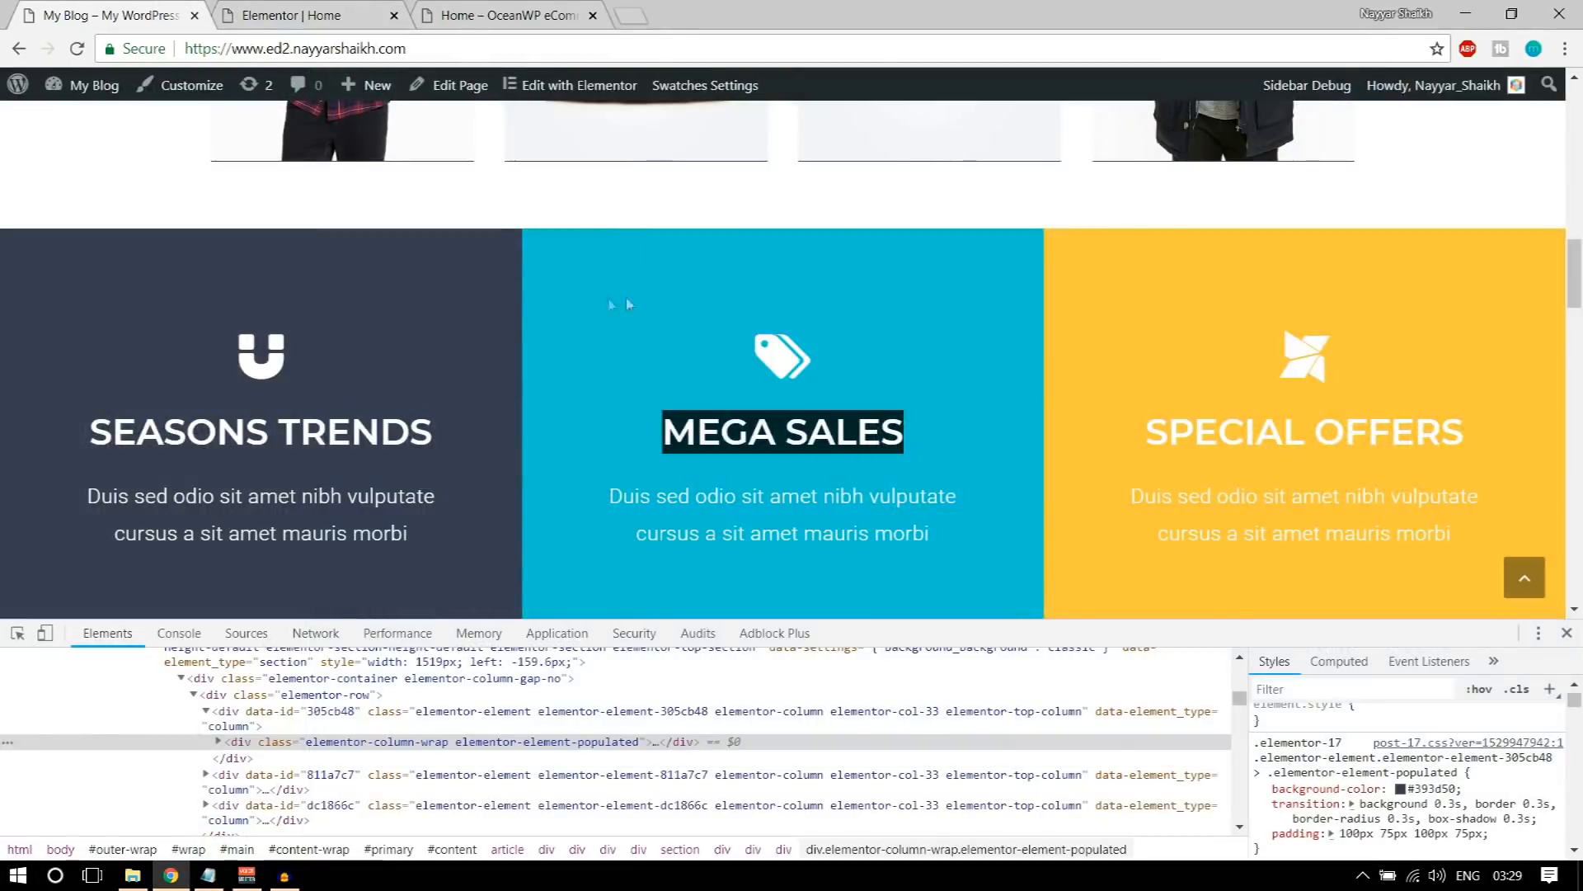
Step: Inspect the MEGA SALES column on the demo page, copy its background color value and return to the Elementor editor
right_click(578, 278)
click(632, 516)
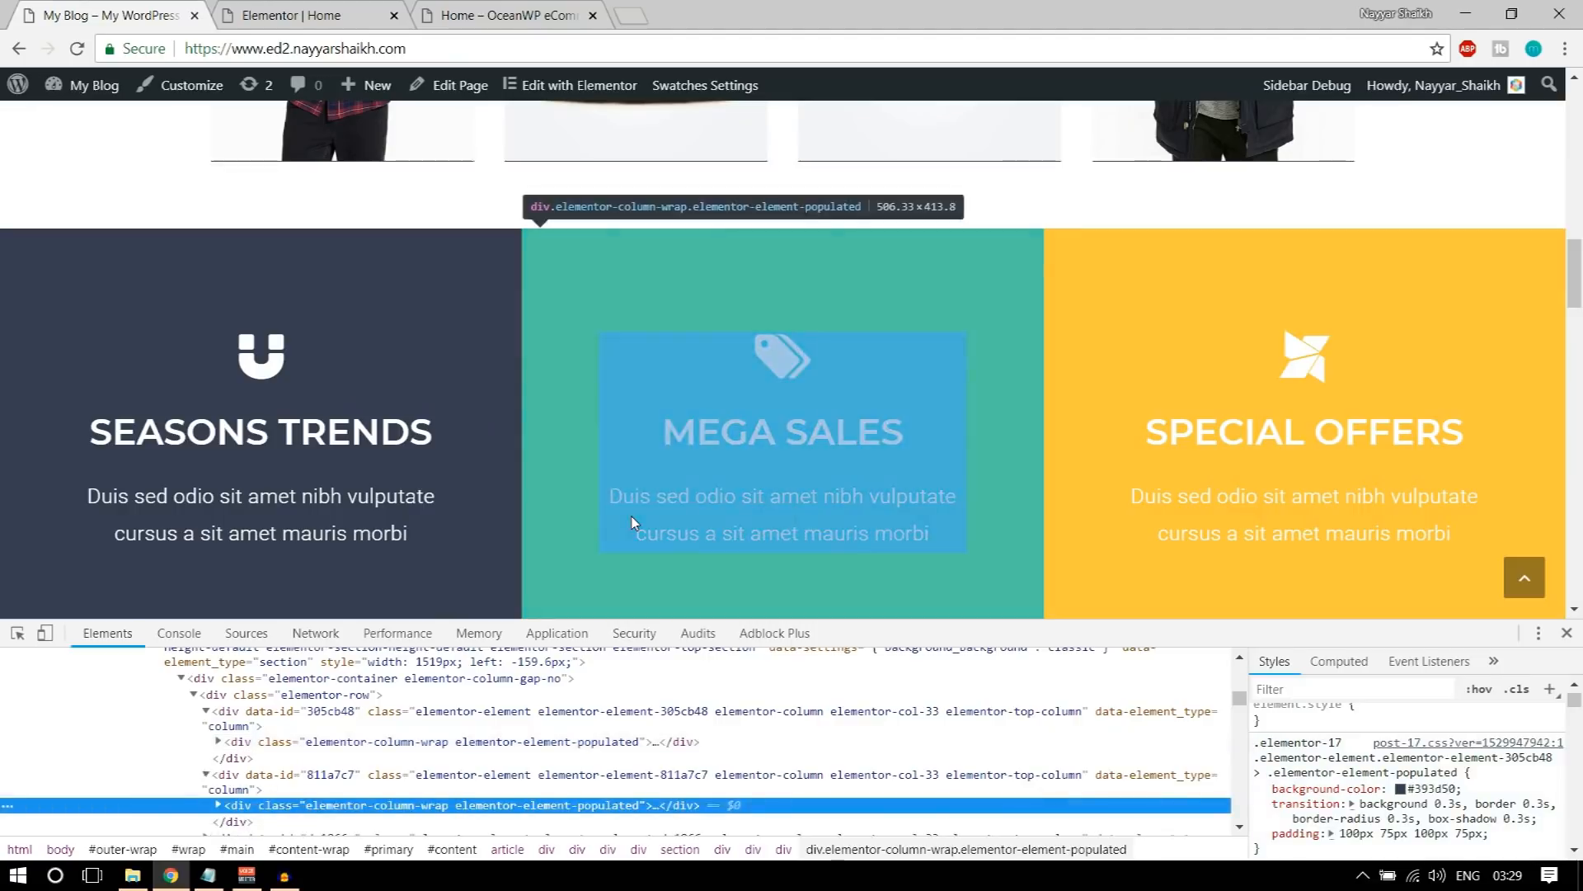
click(1432, 789)
key(ctrl+c)
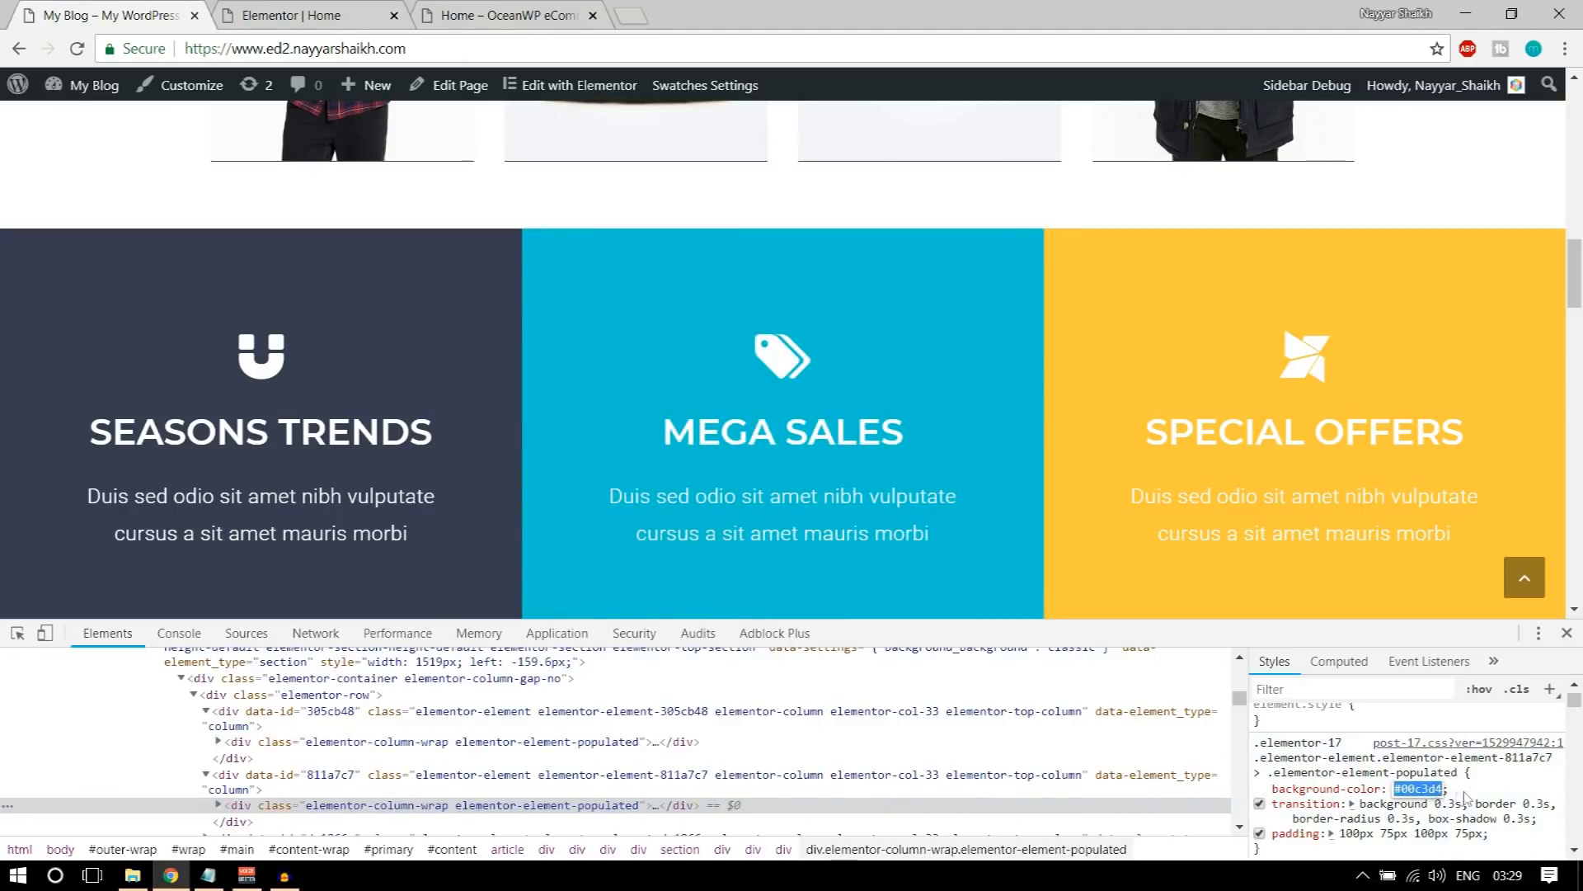
click(356, 9)
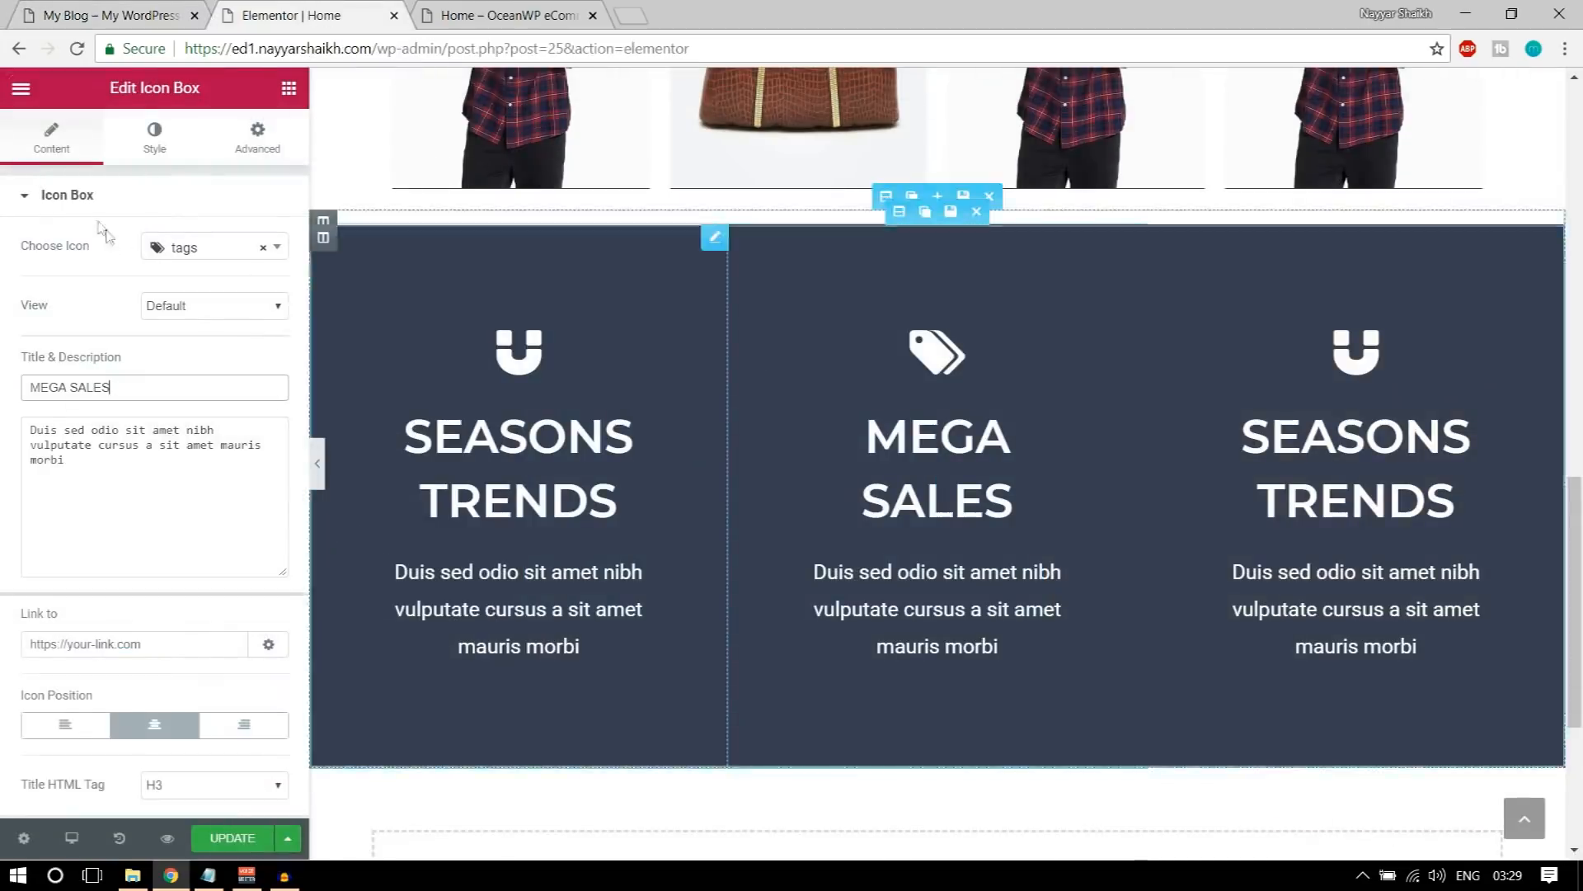
Step: Apply the copied cyan background color to the MEGA SALES icon box and preview the section at full width
click(150, 138)
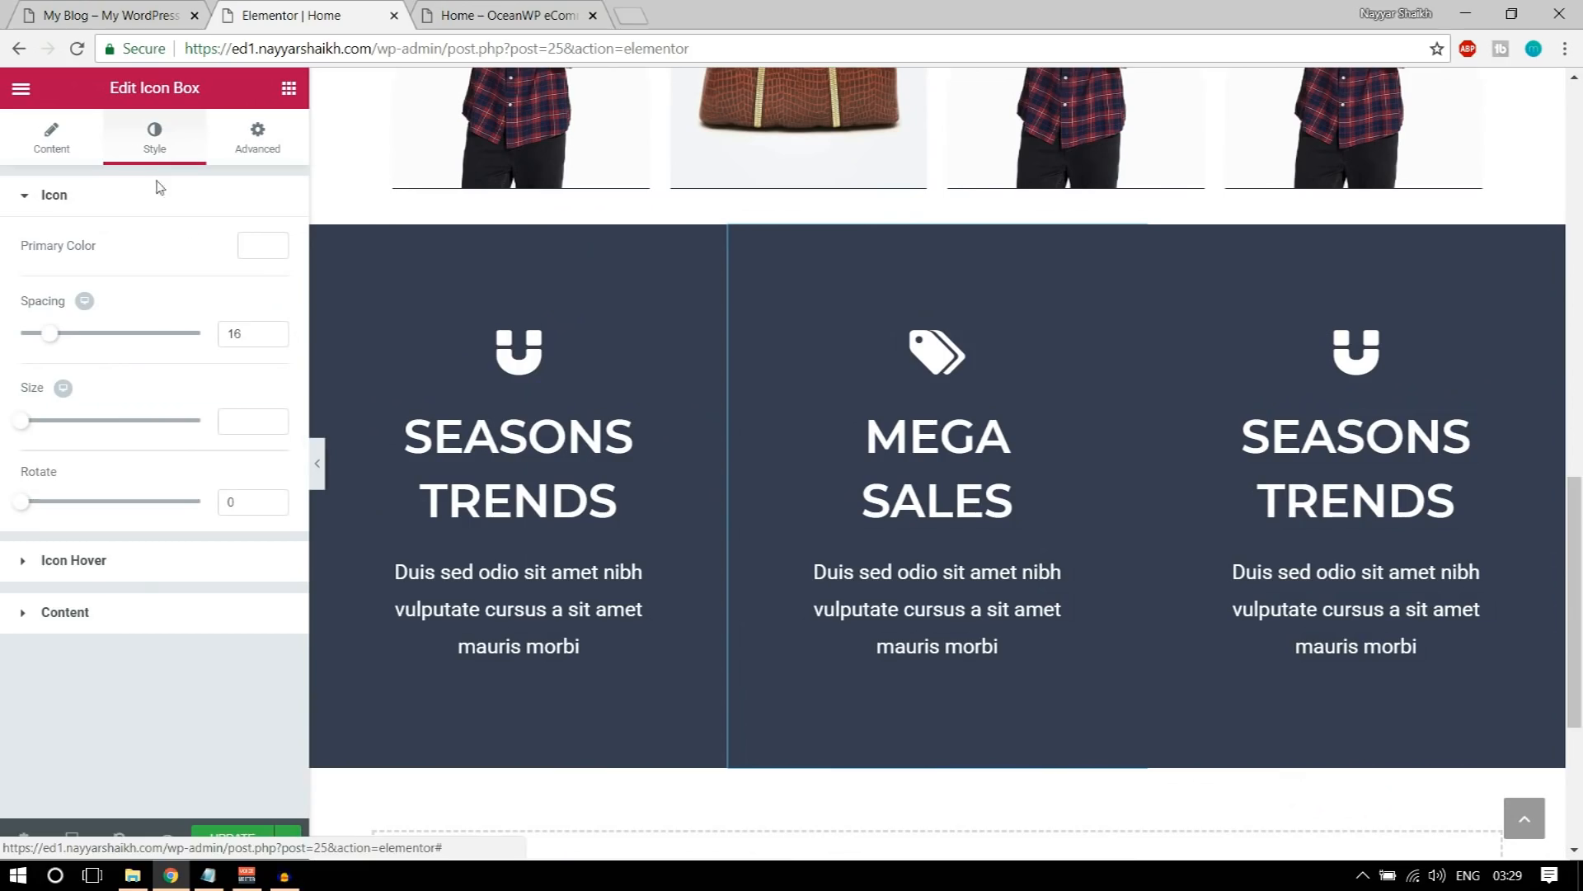
click(282, 152)
scroll(134, 660, down, 1)
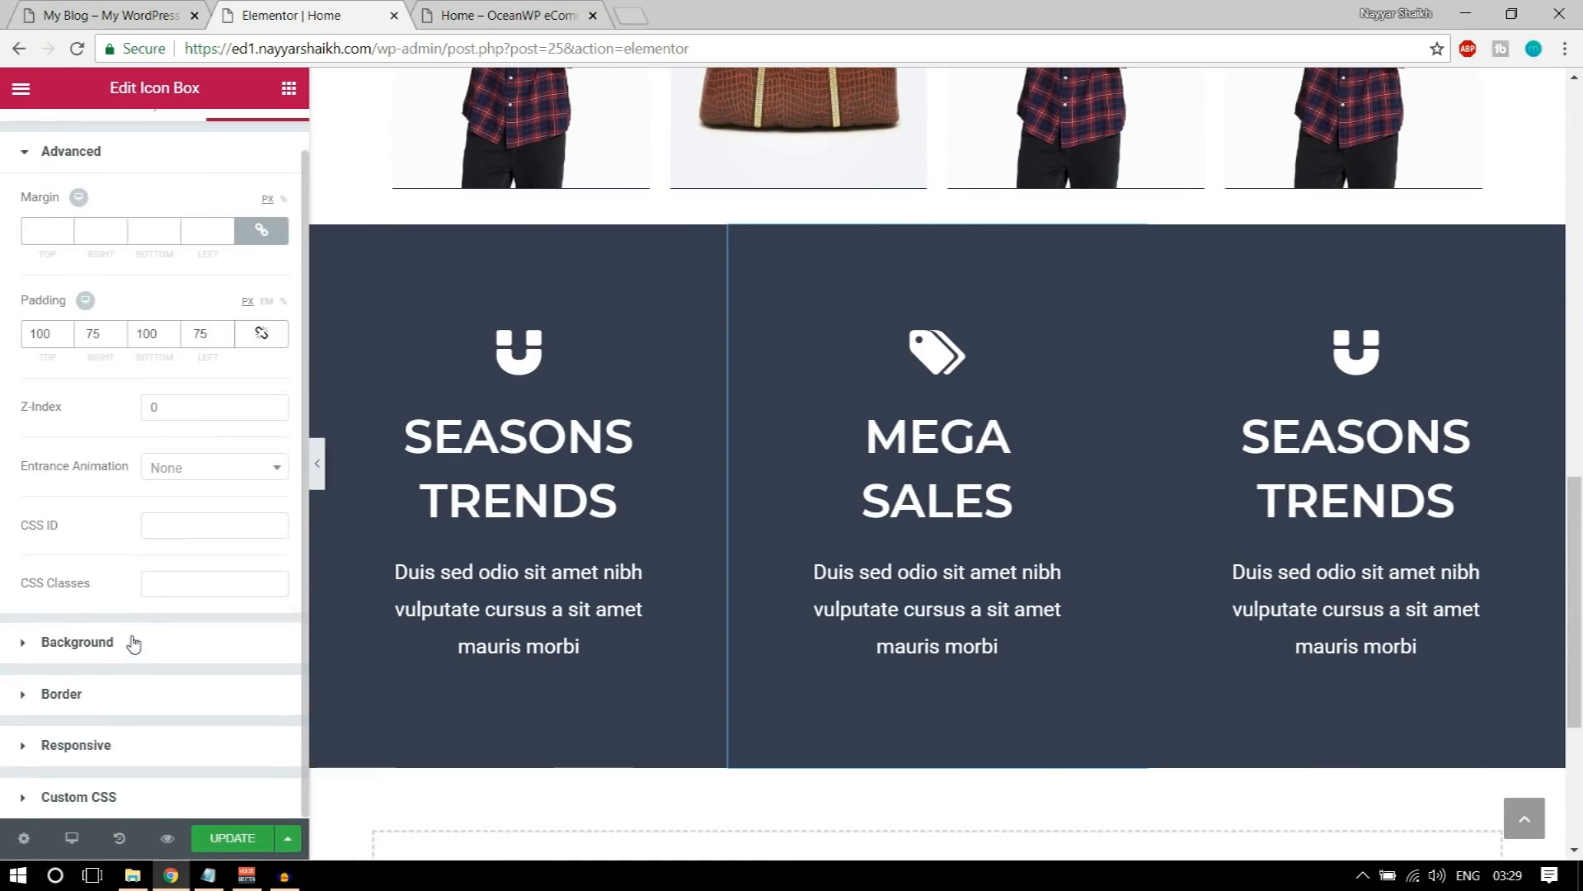
click(134, 644)
click(261, 420)
click(73, 426)
key(ctrl+a)
key(ctrl+v)
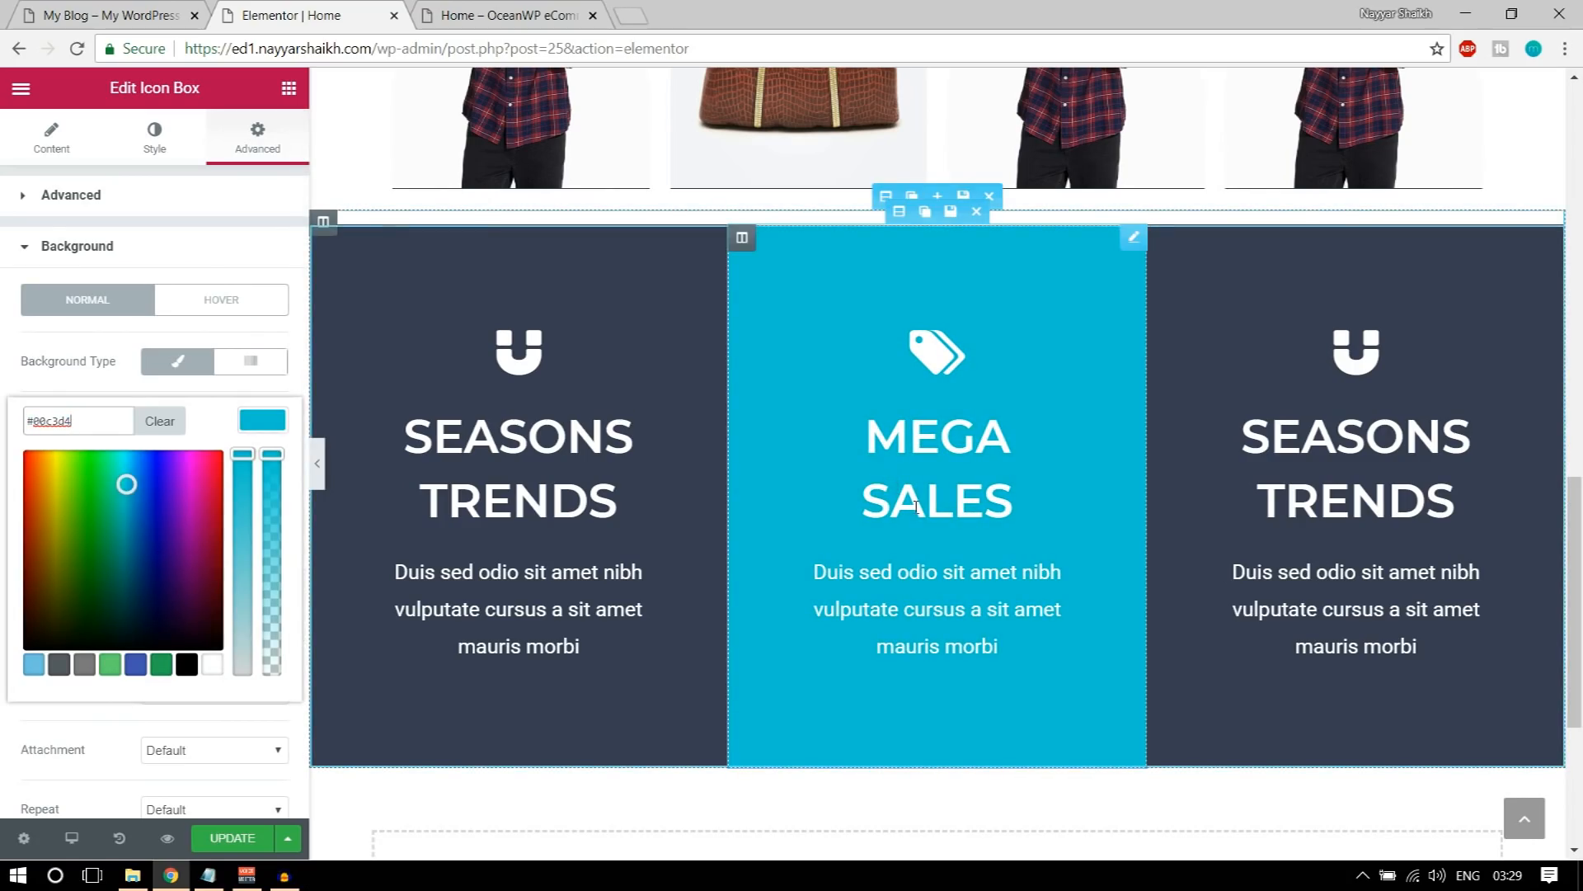
click(57, 148)
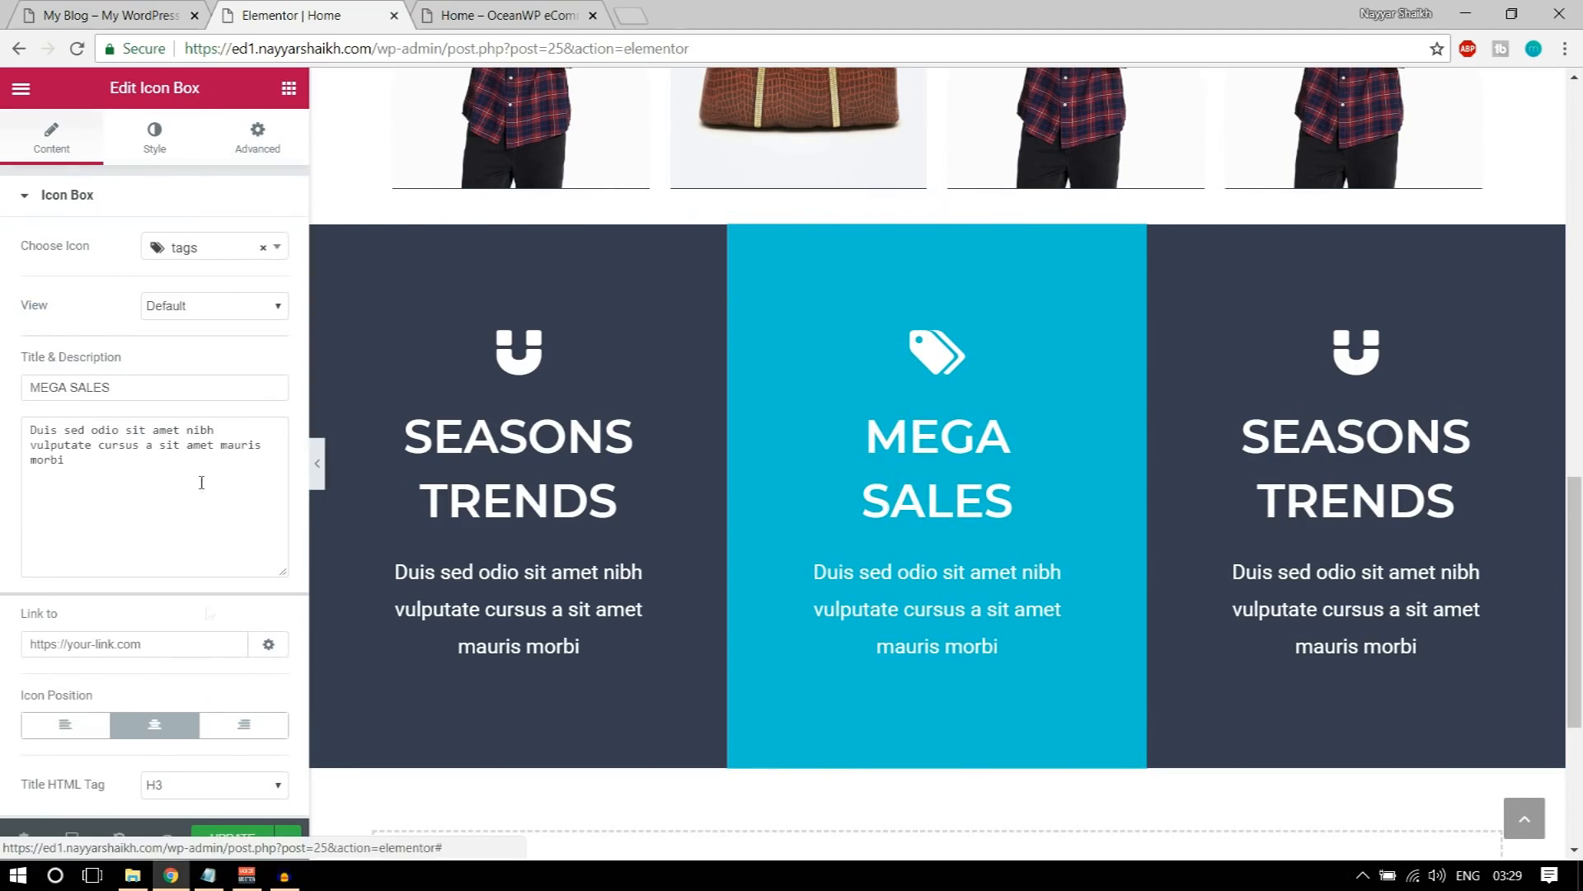
click(318, 469)
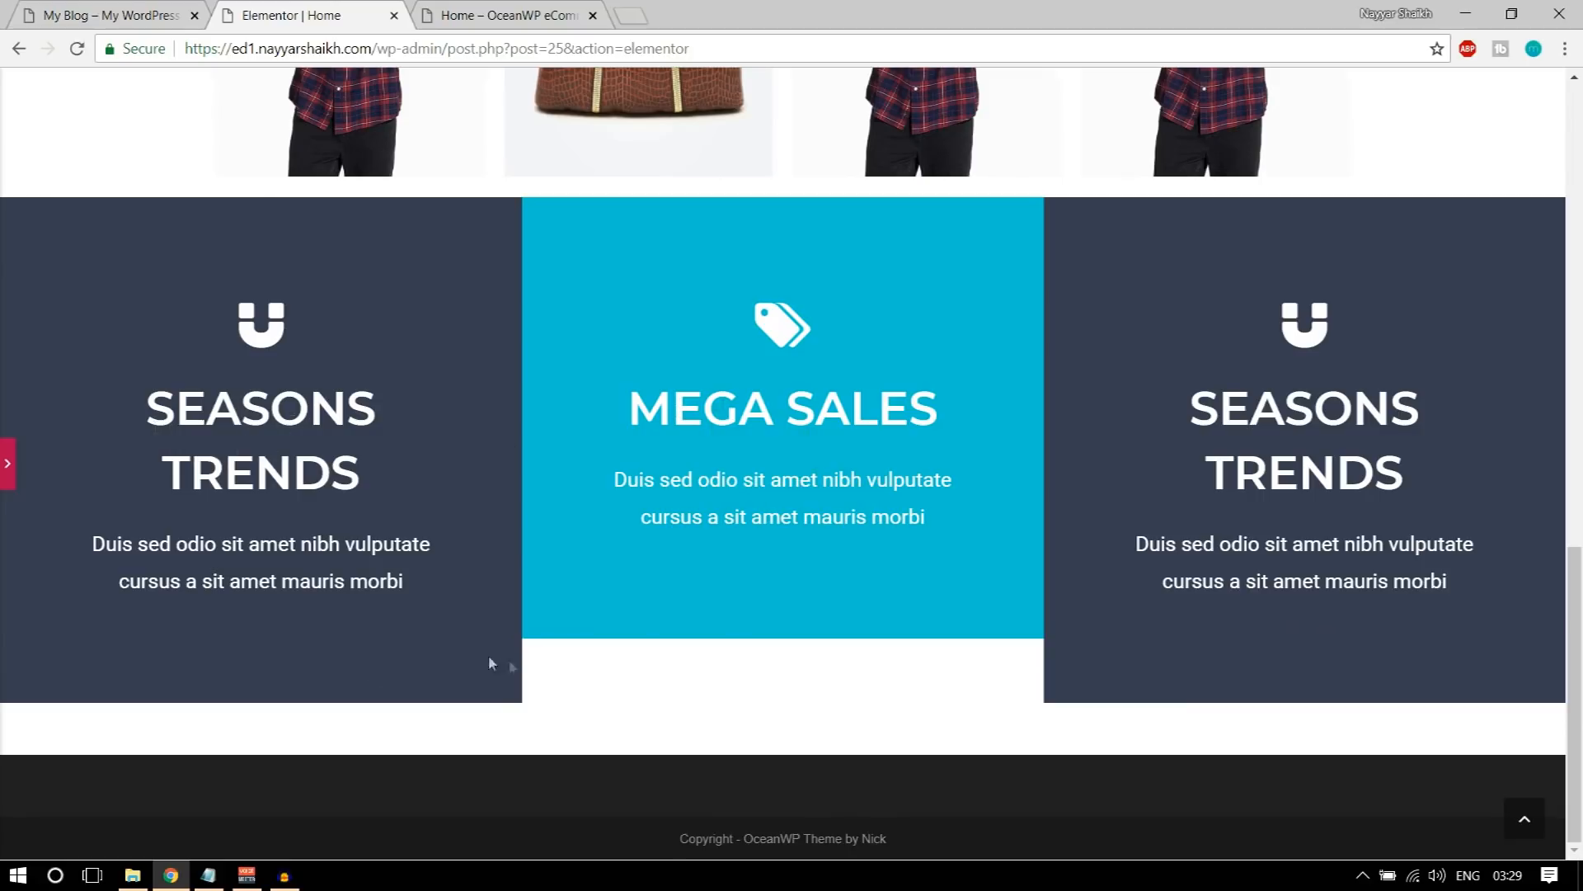
click(10, 470)
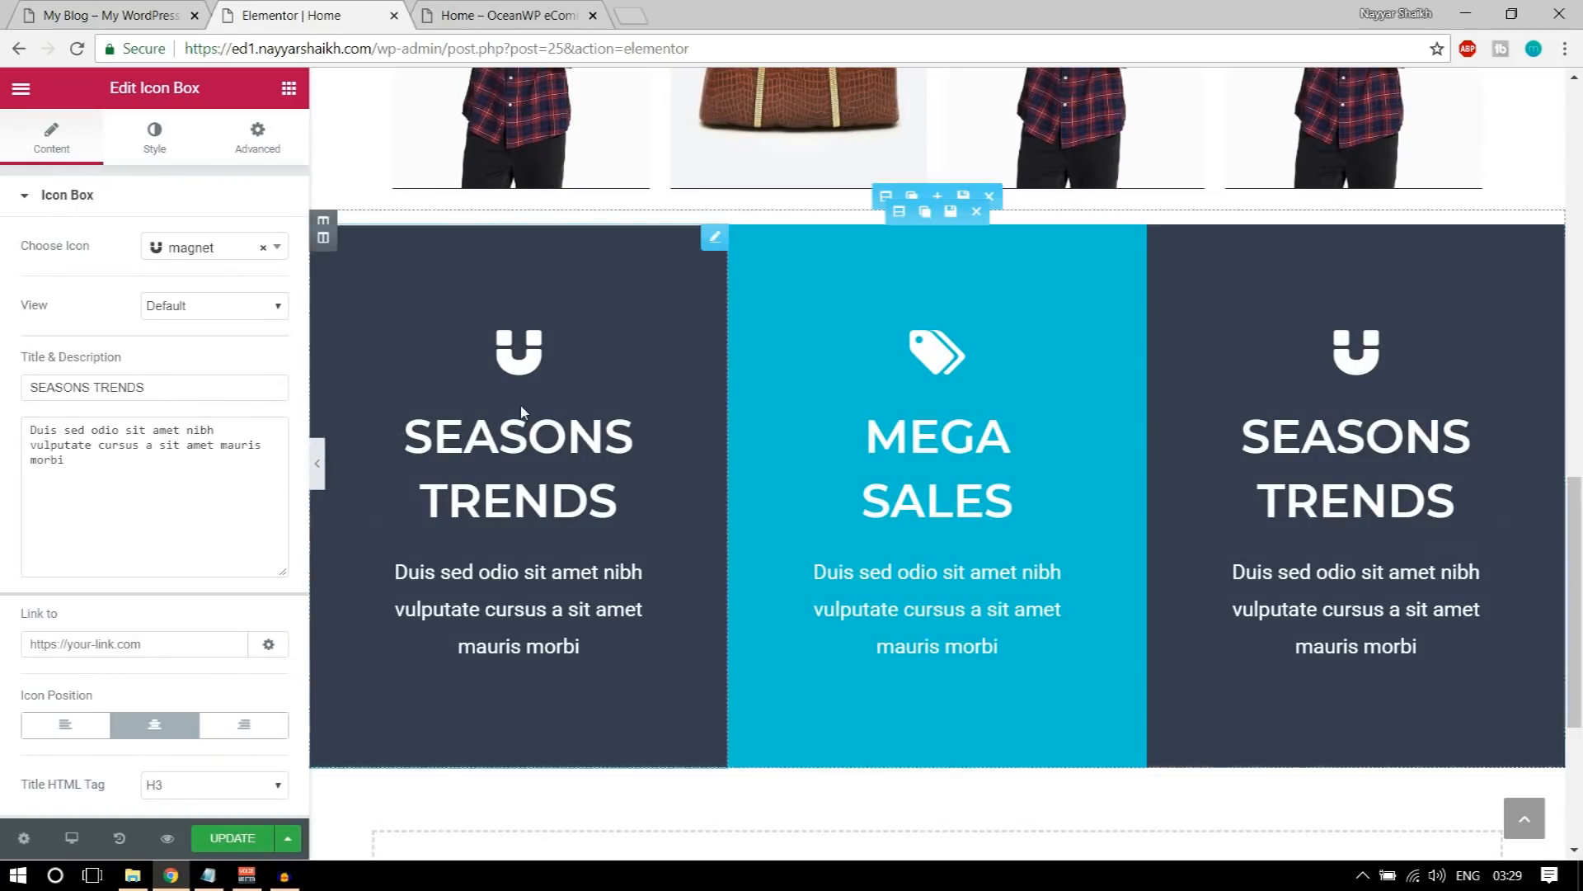
Step: Delete the last three letters of the first icon box's title and retype them as NDS
click(521, 439)
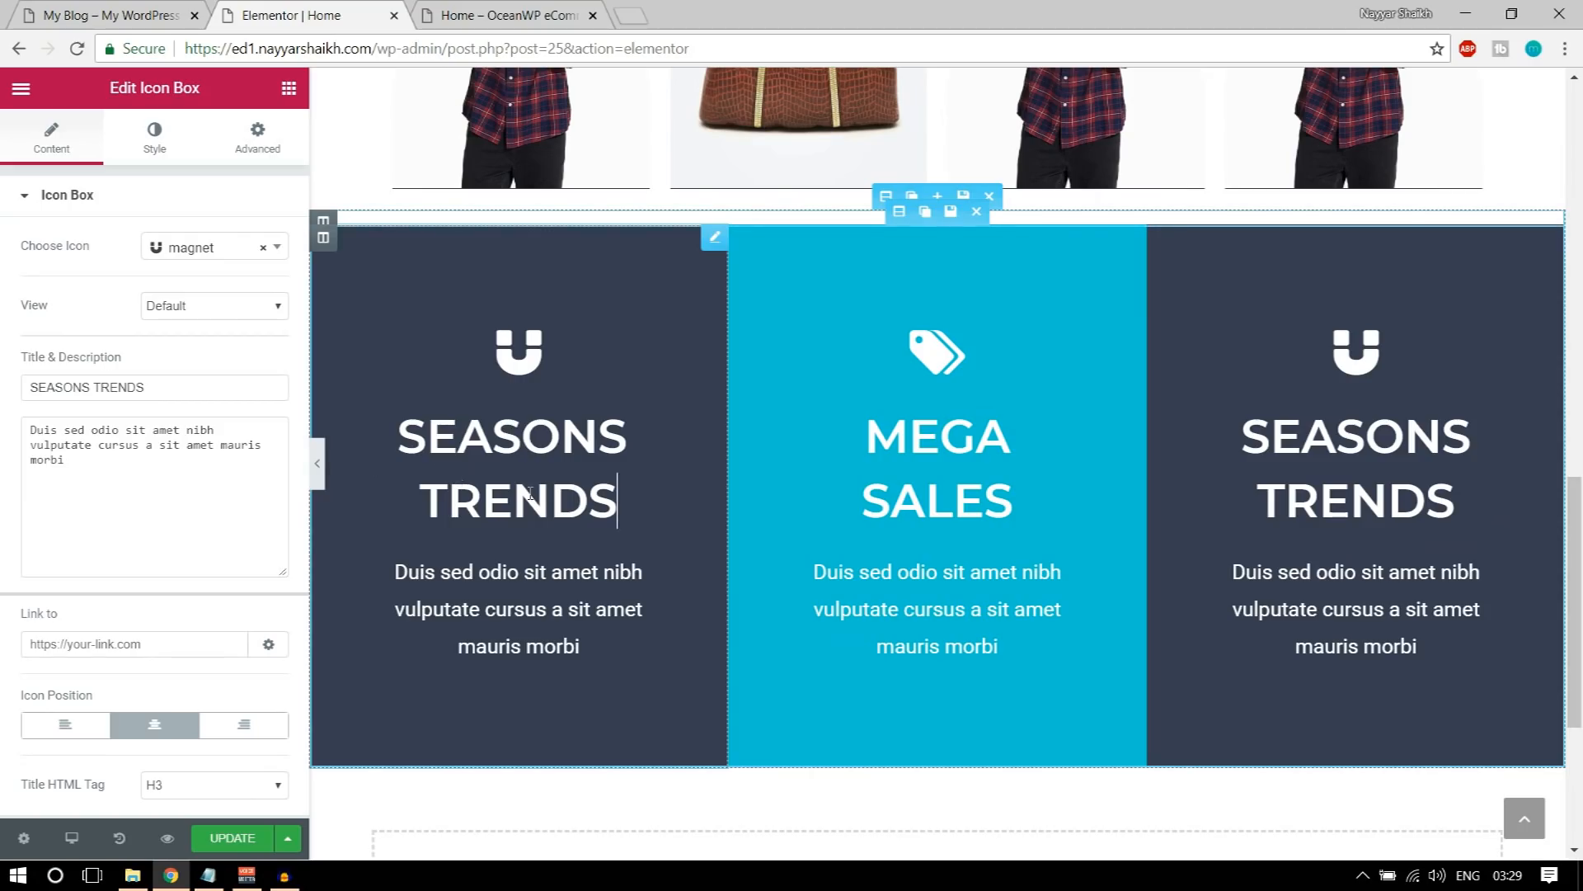
key(BackSpace)
key(BackSpace)
key(BackSpace)
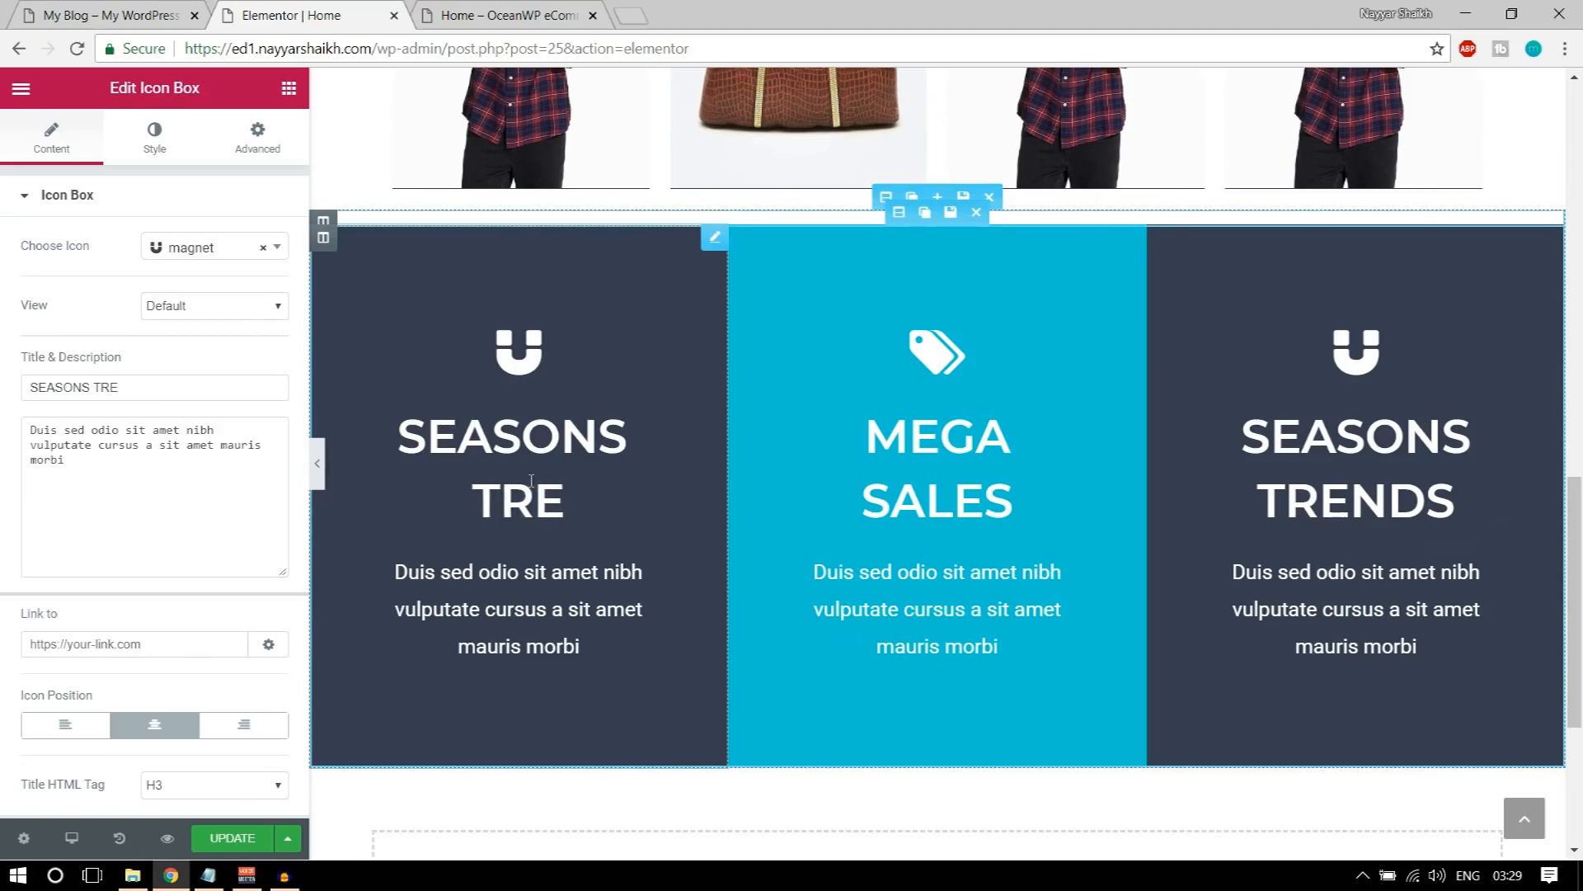
text(NDS)
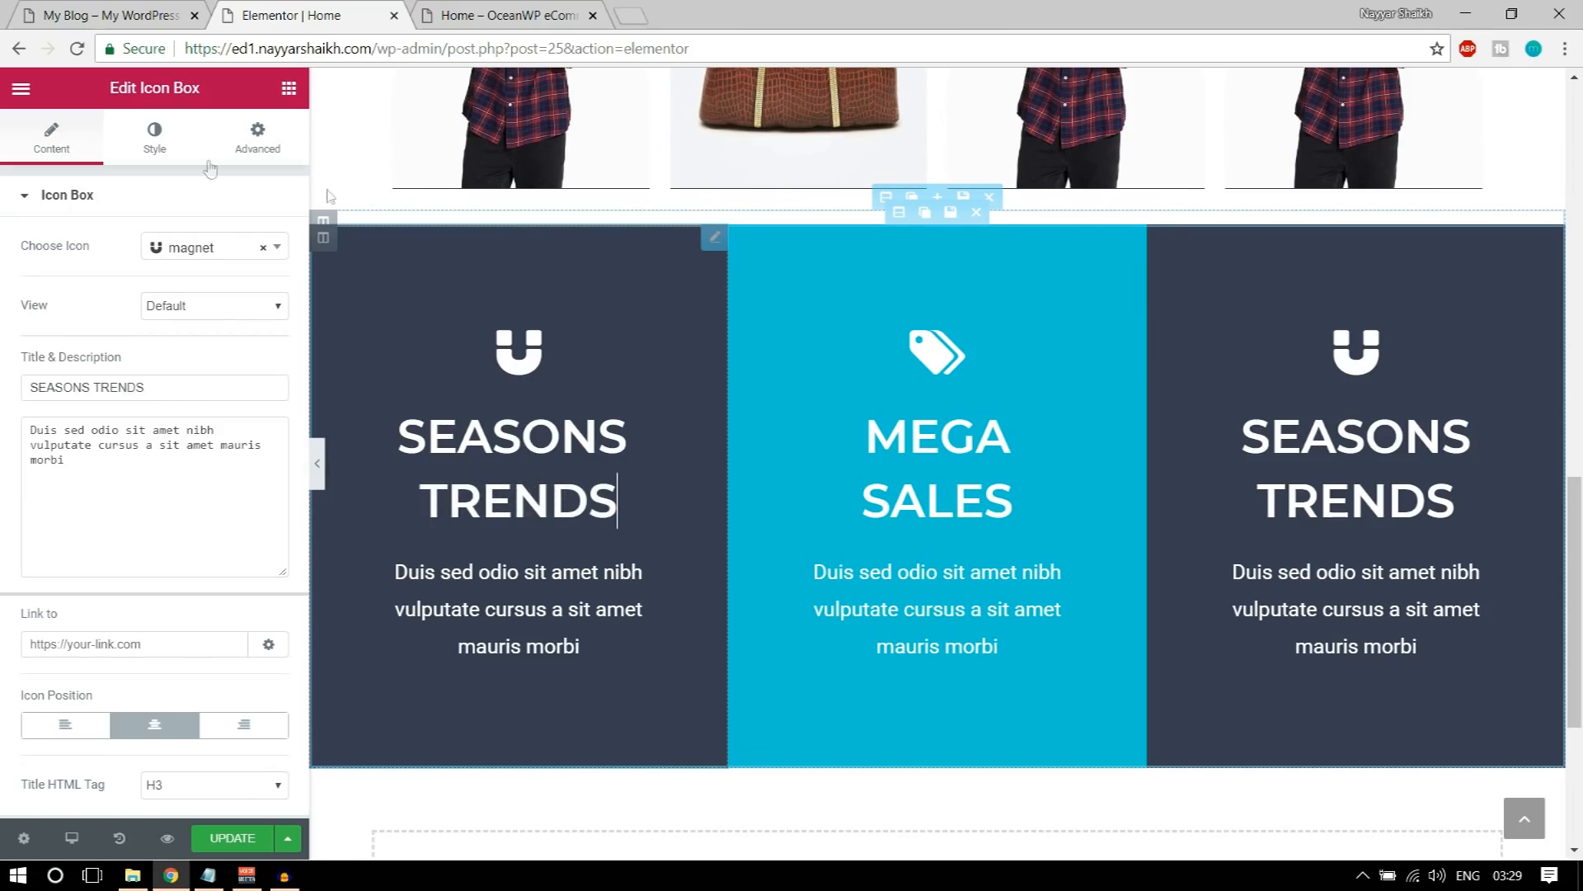
Step: Try a title font size of 40 px on the first icon box and preview it at full width
click(155, 142)
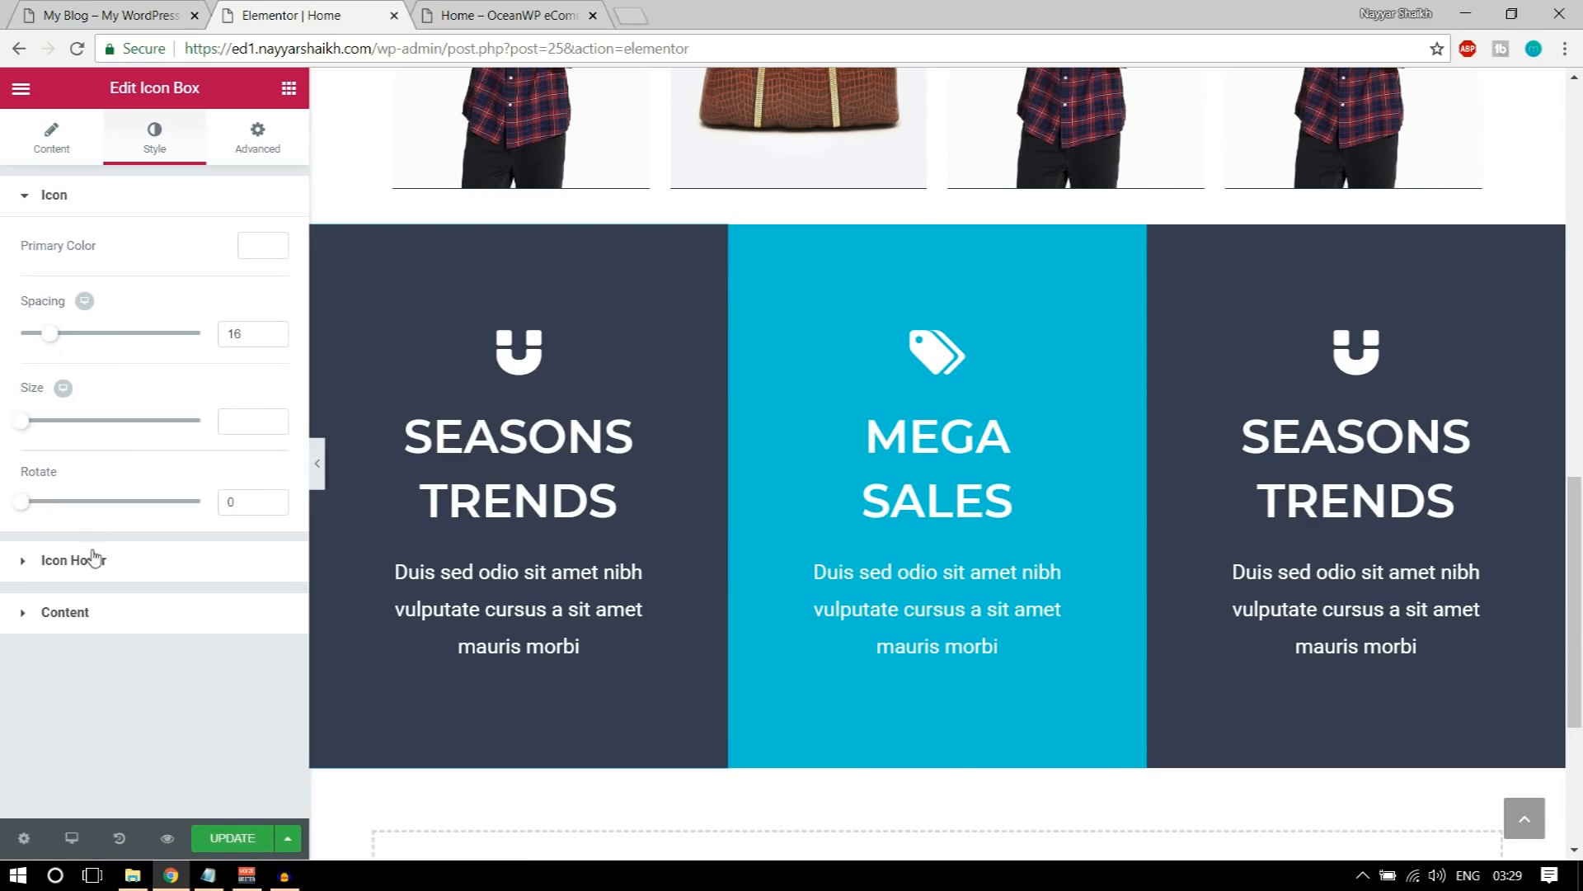
click(94, 558)
click(121, 452)
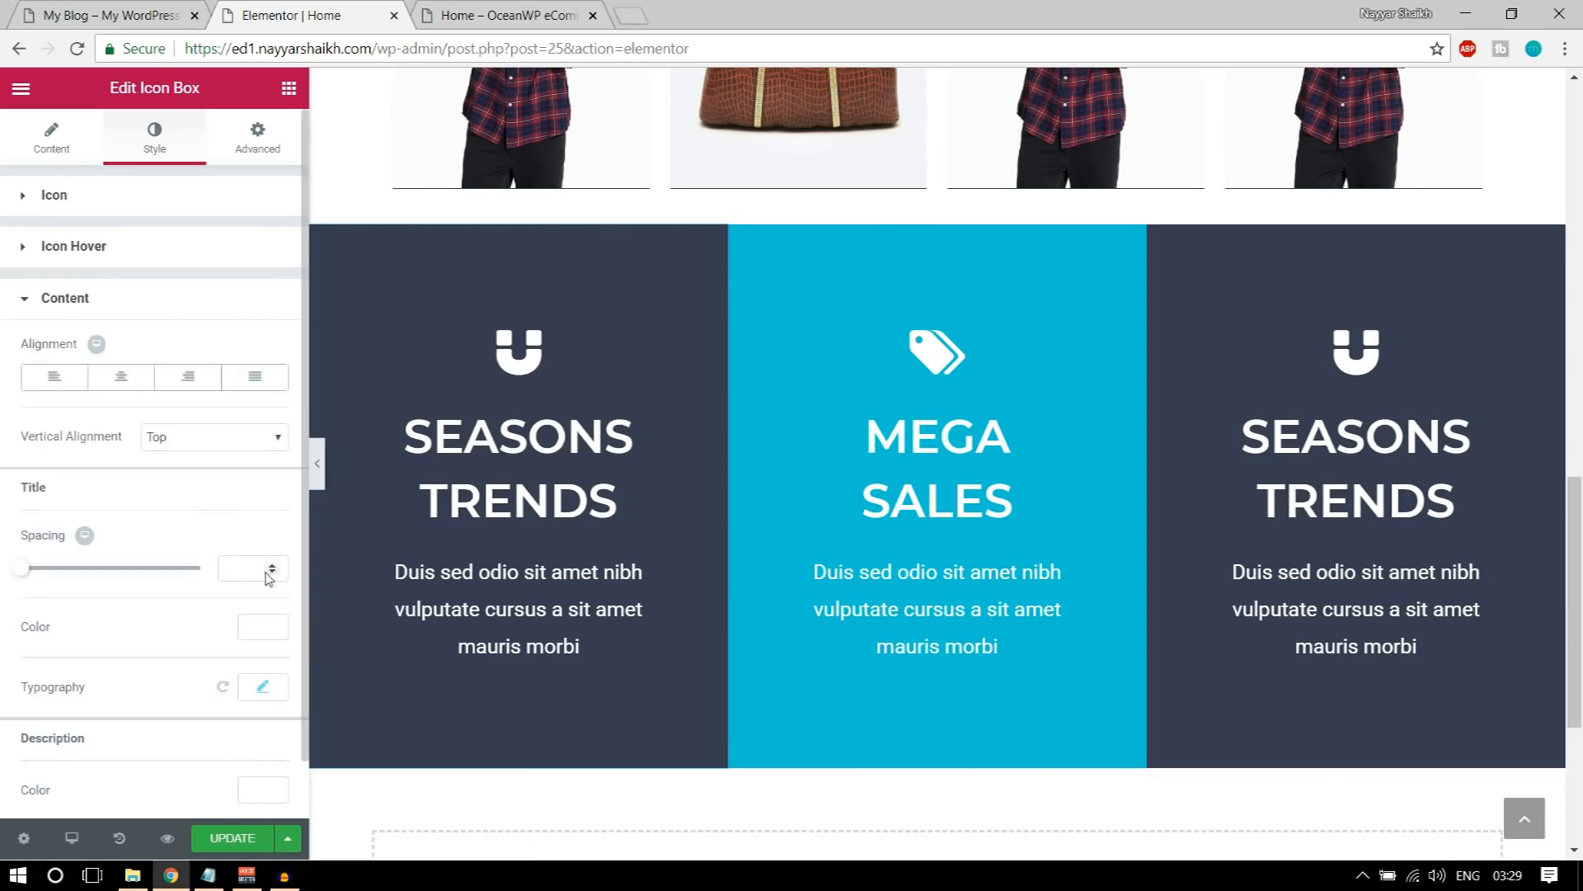
scroll(268, 577, down, 1)
click(263, 631)
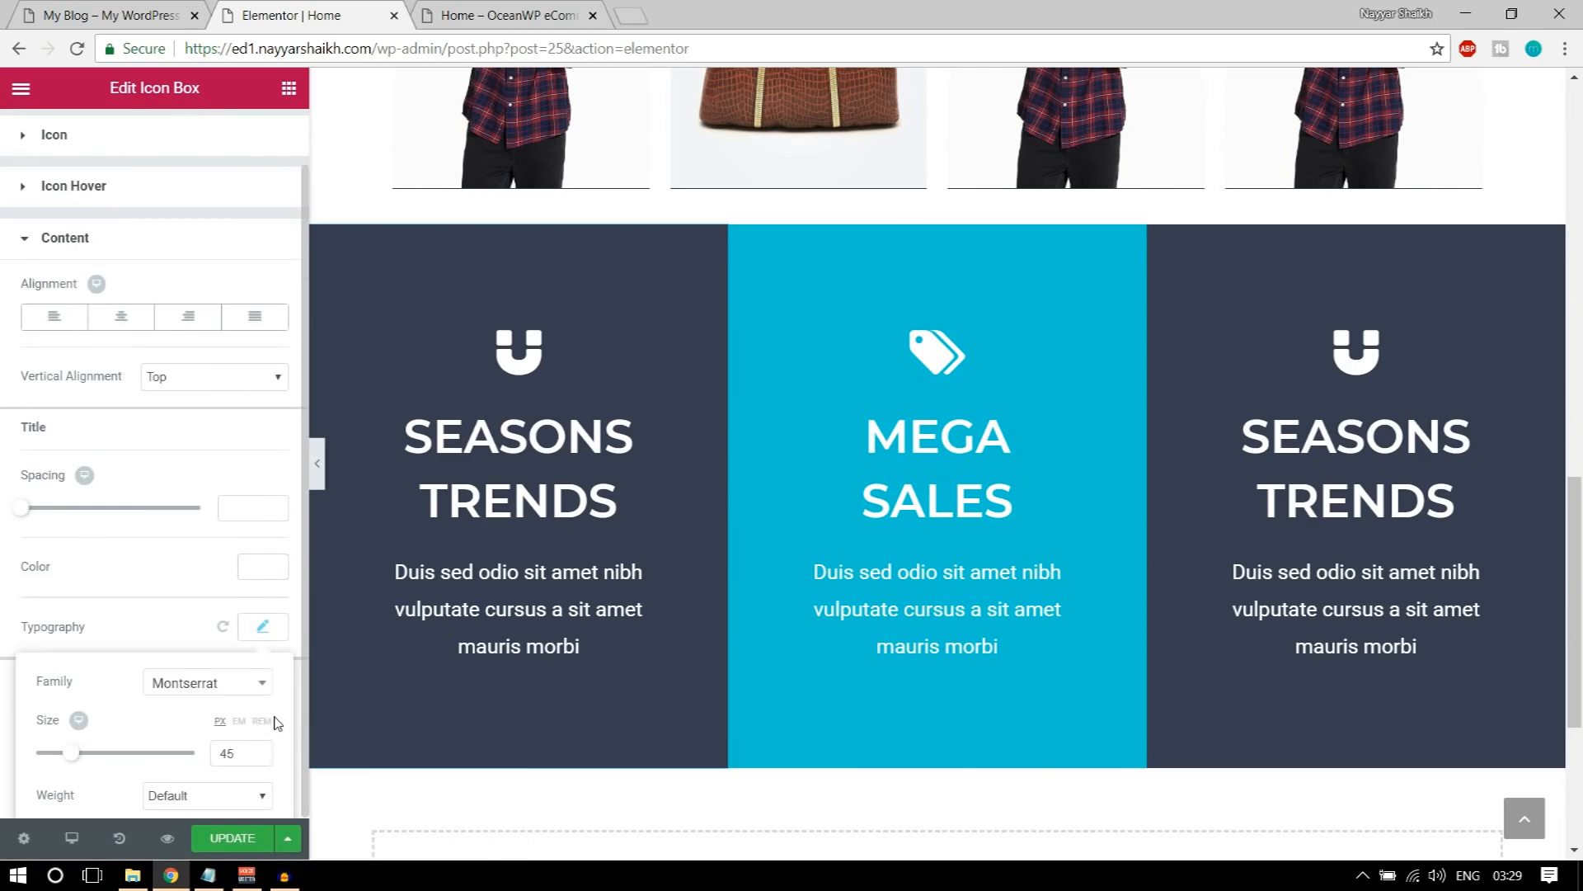
scroll(227, 670, down, 3)
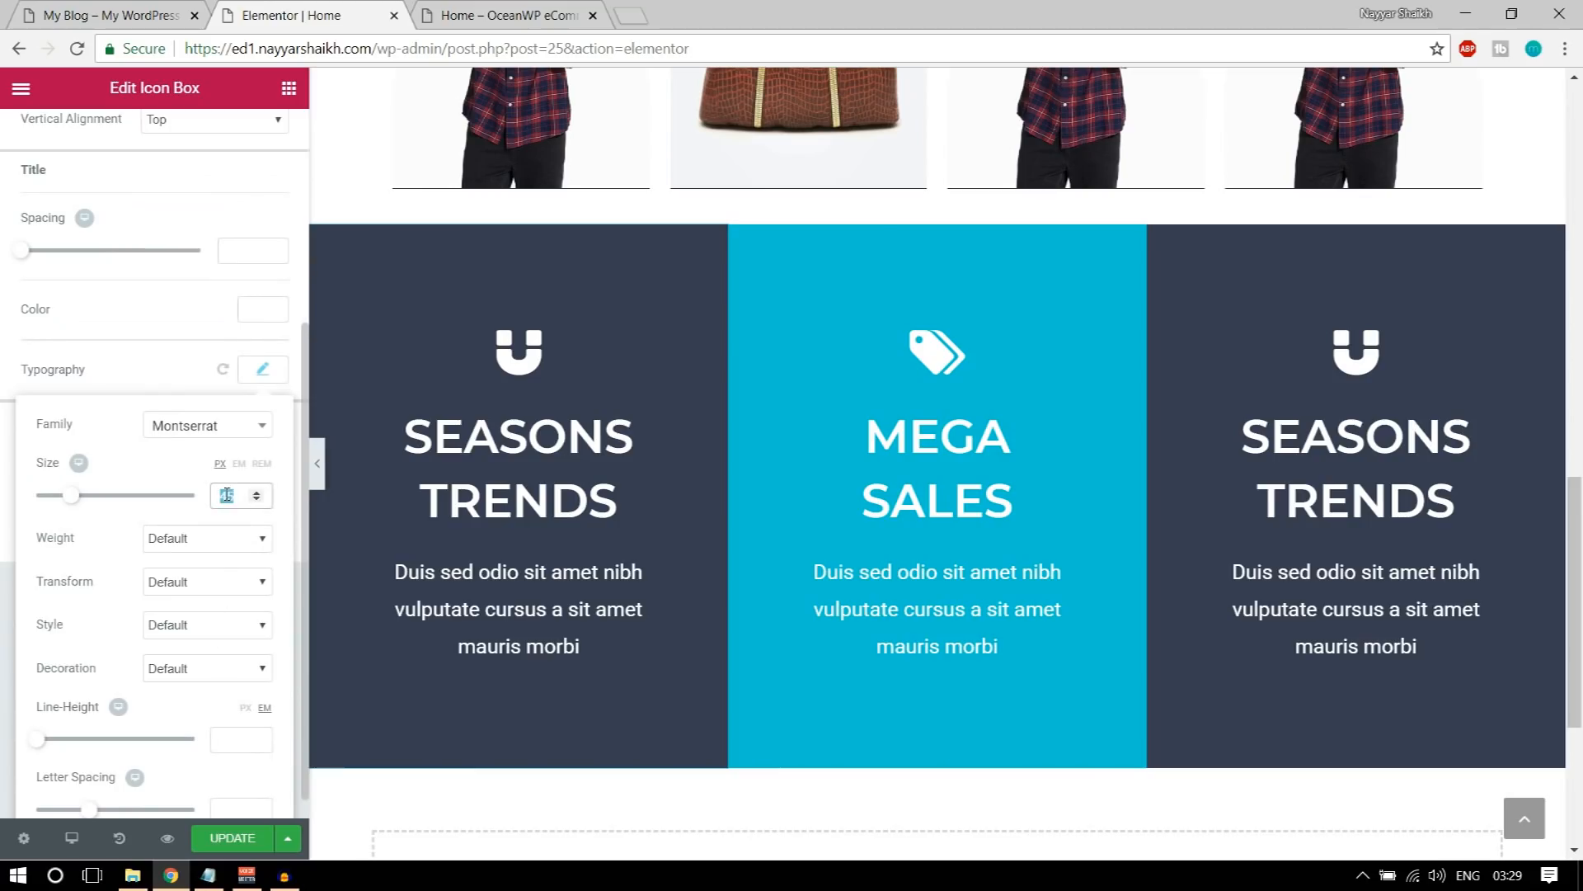
text(40)
click(321, 468)
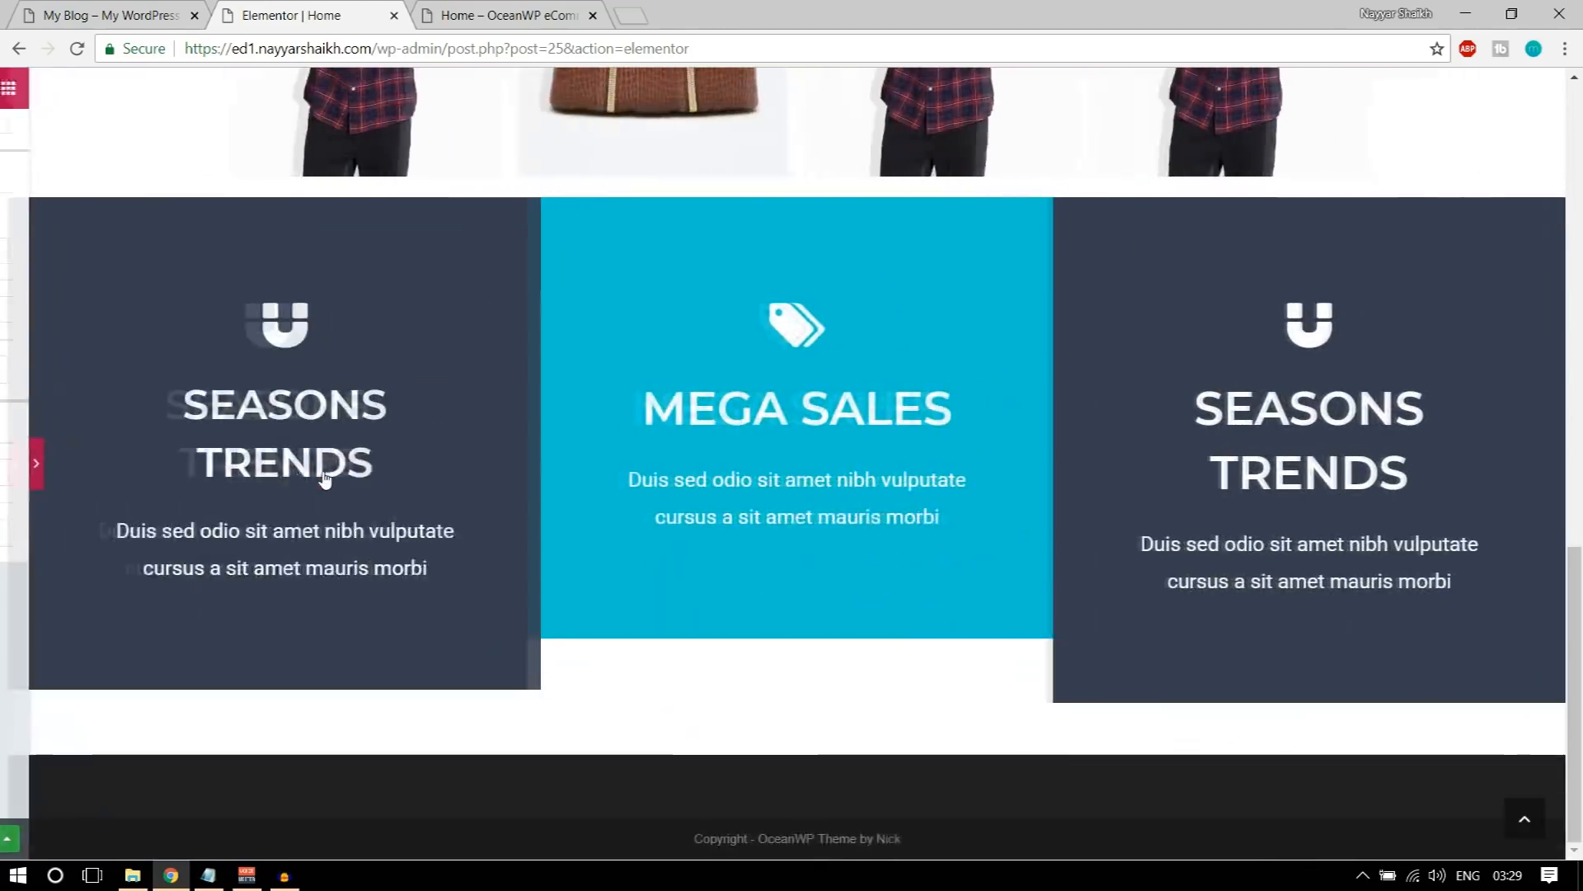
click(8, 465)
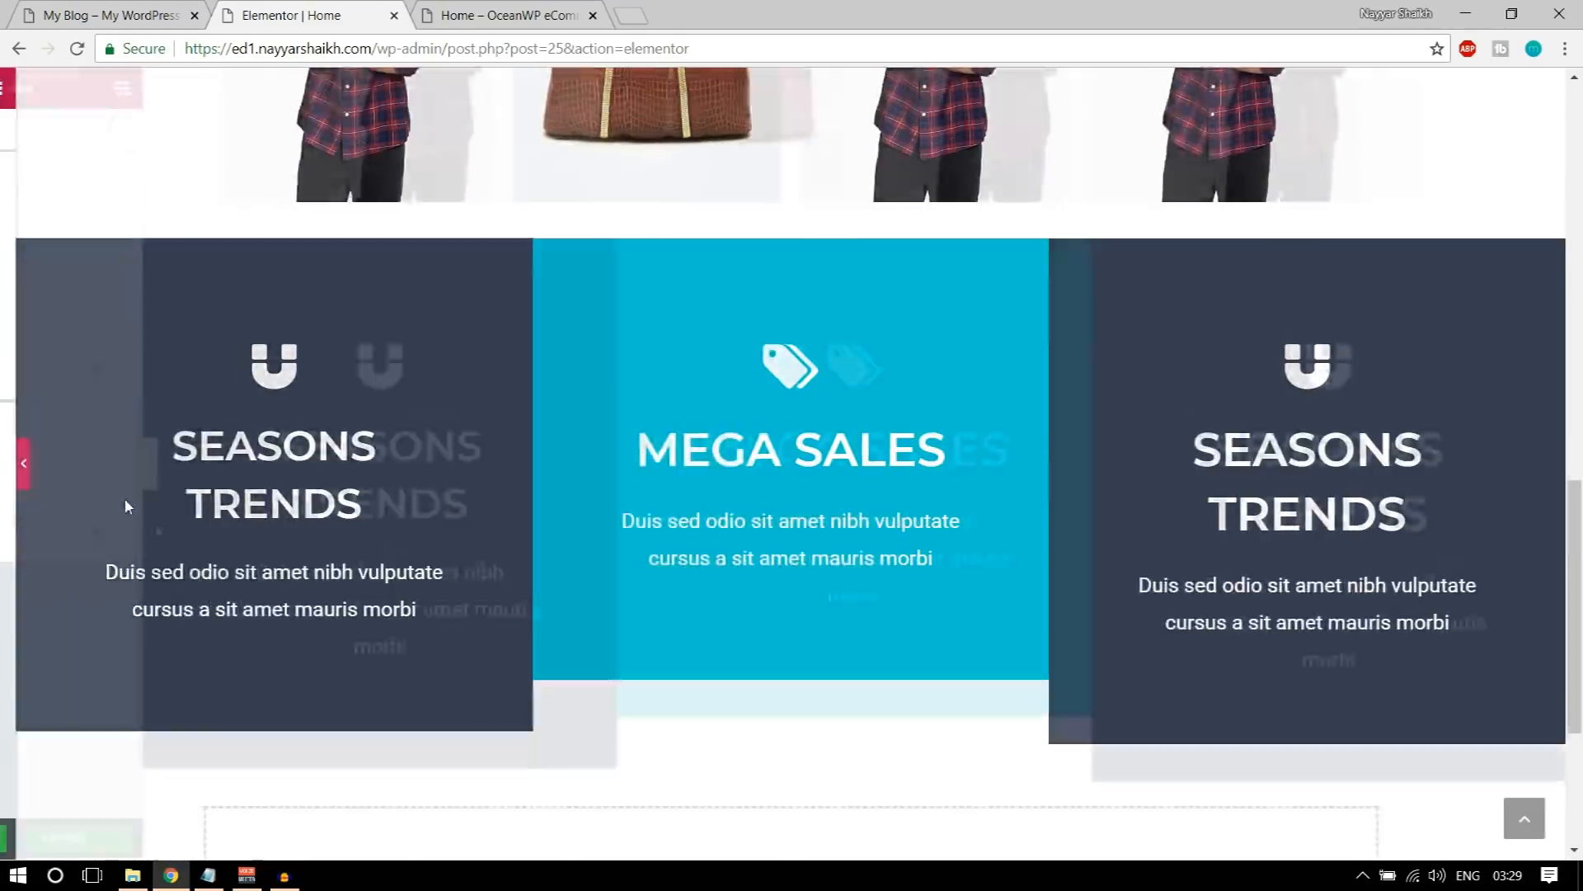
Step: Try a title font size of 35 px on the first icon box and preview it at full width
click(247, 545)
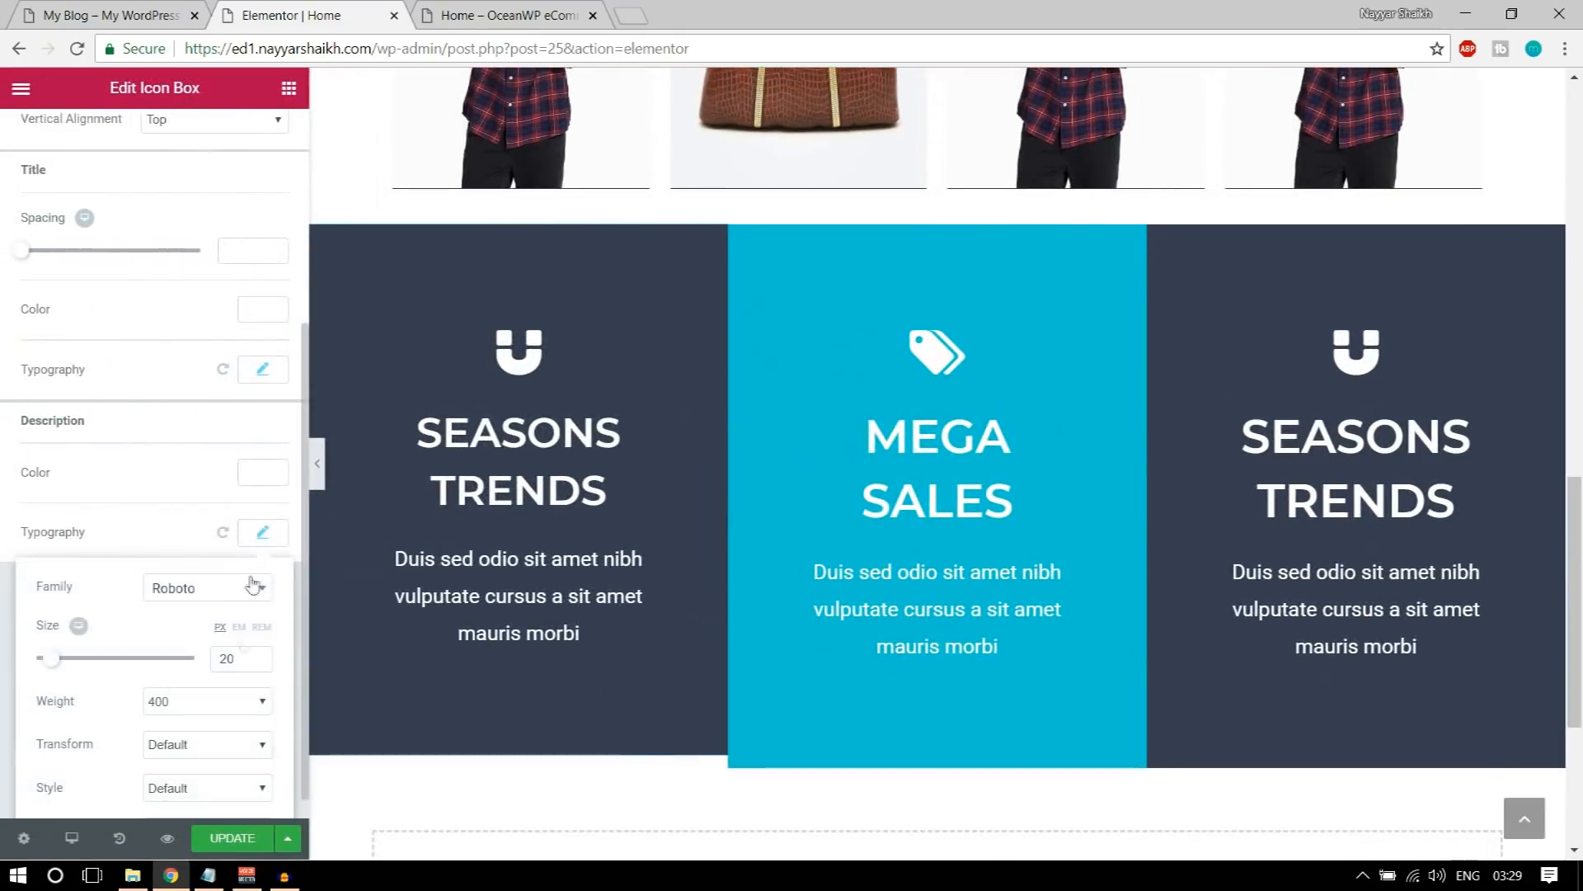
scroll(230, 708, down, 2)
click(262, 216)
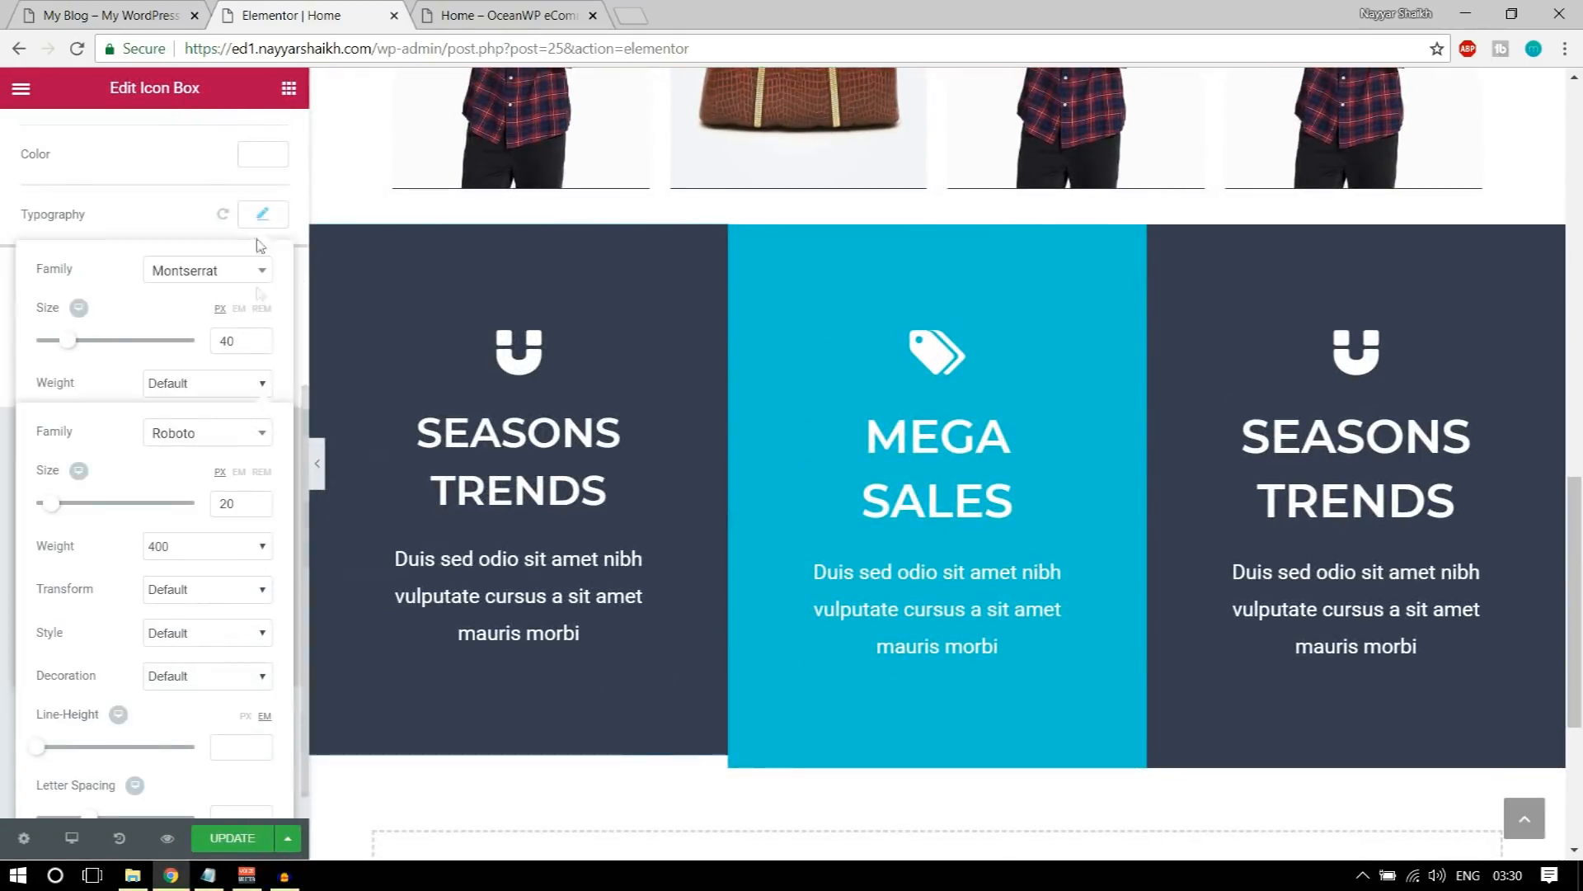
double_click(239, 348)
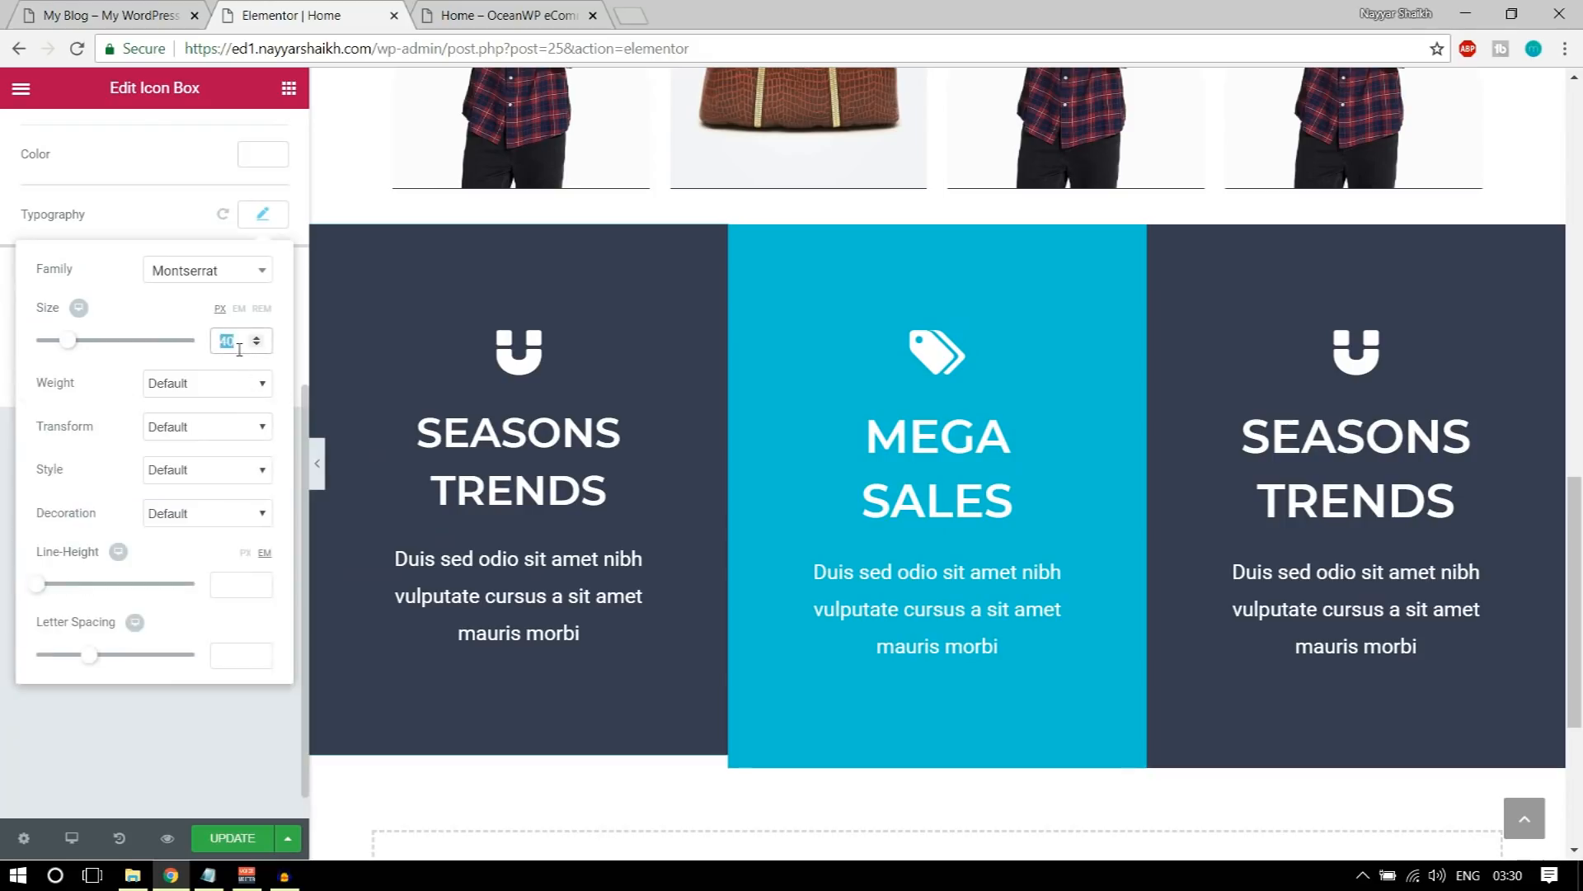
text(3)
scroll(239, 348, up, 2)
text(5)
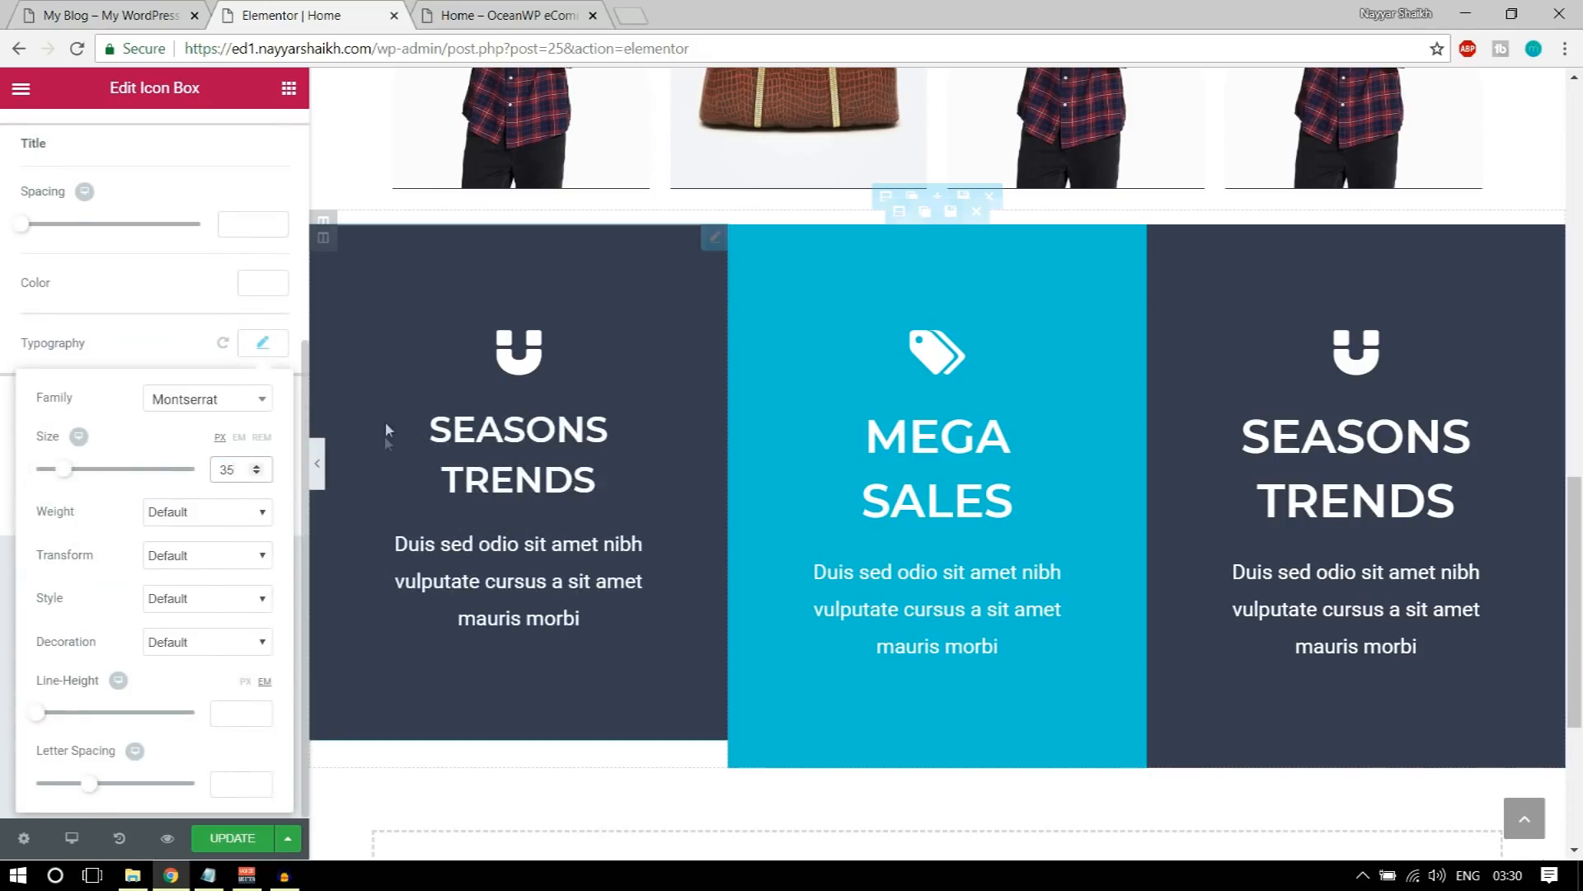
click(310, 466)
click(314, 468)
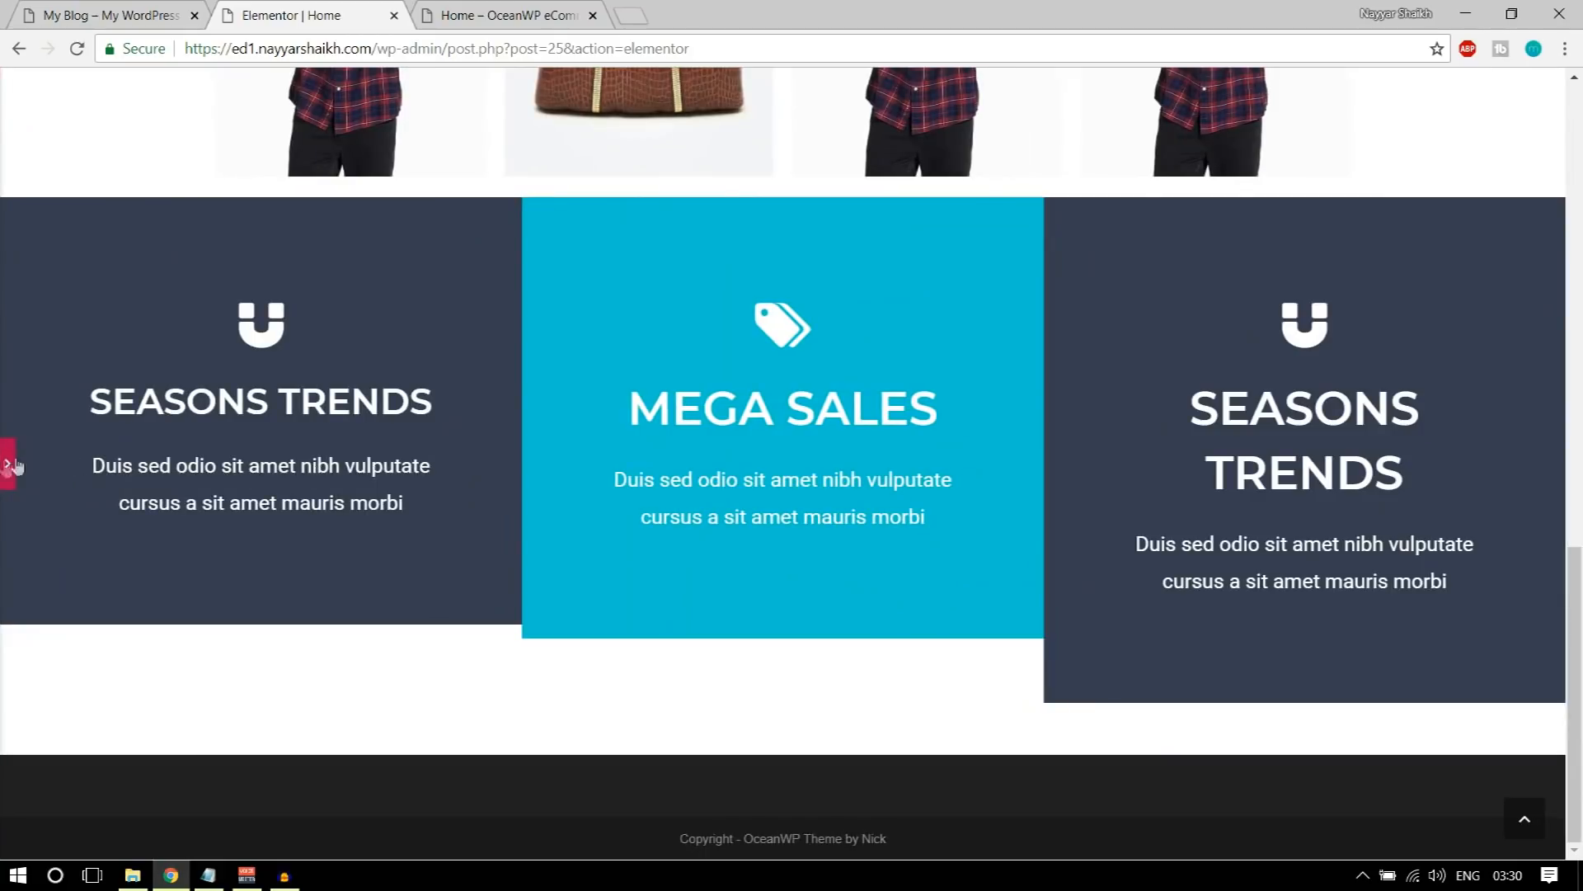
click(8, 463)
Step: Set the first icon box's title font size to 45 px and update the page
click(262, 343)
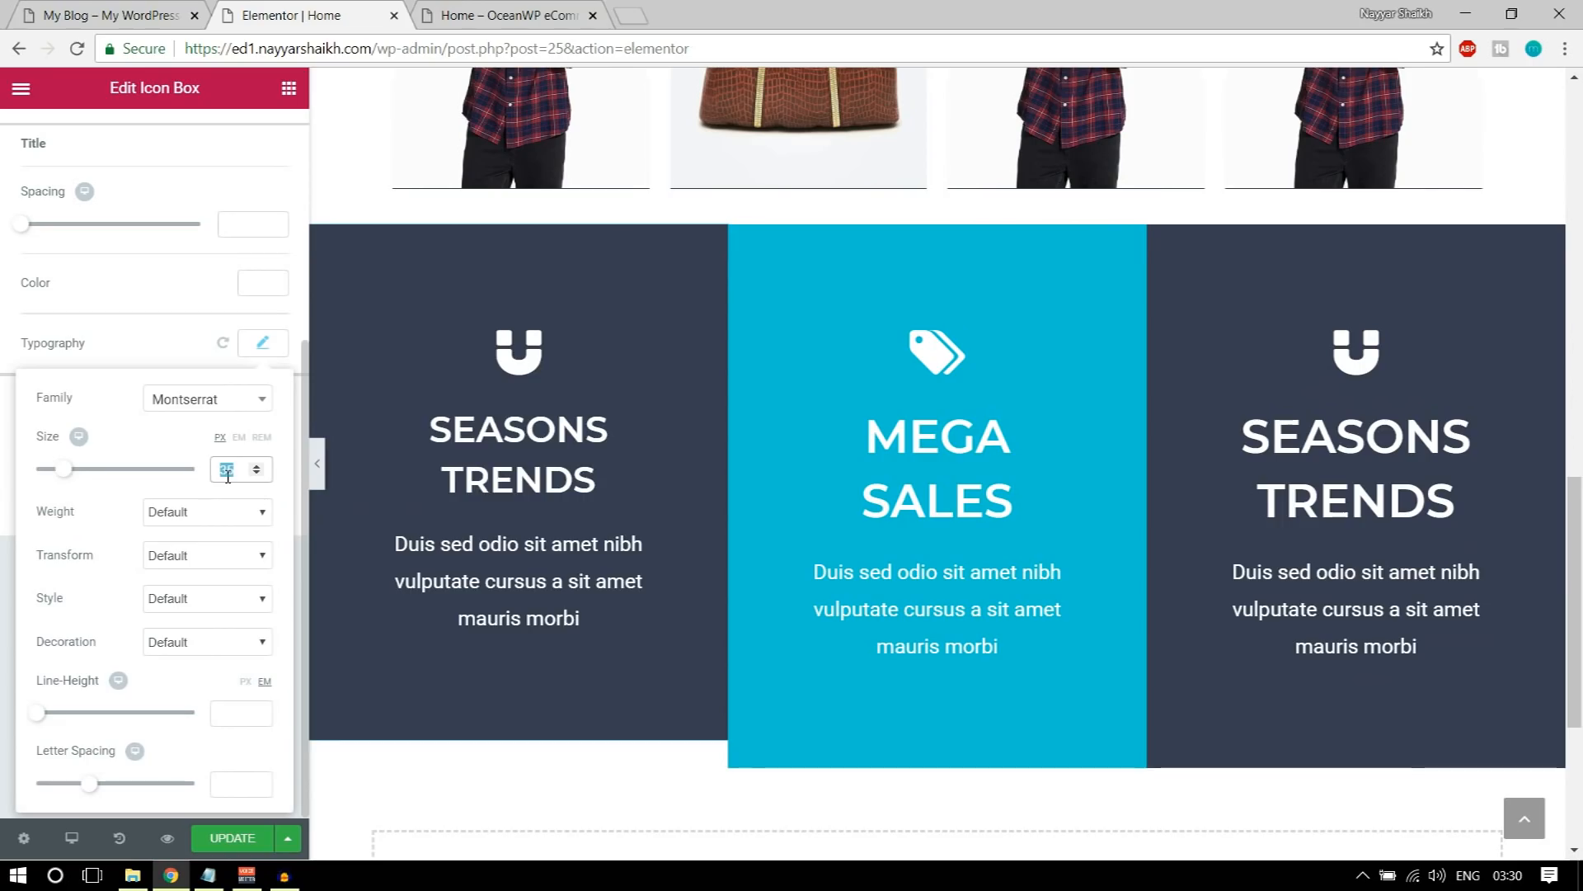
text(45)
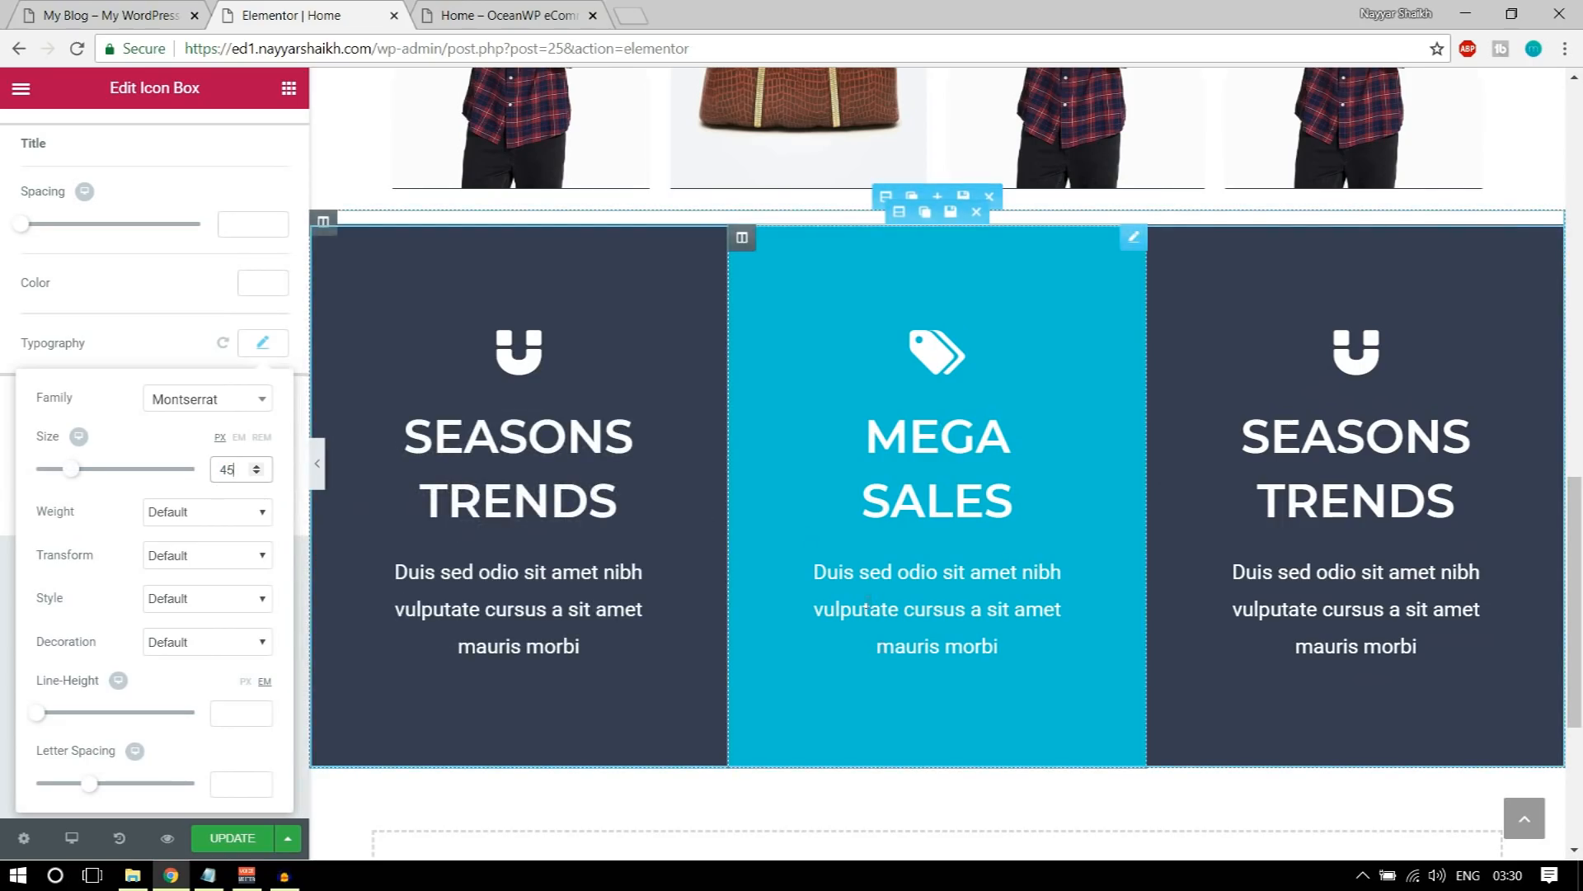
click(241, 840)
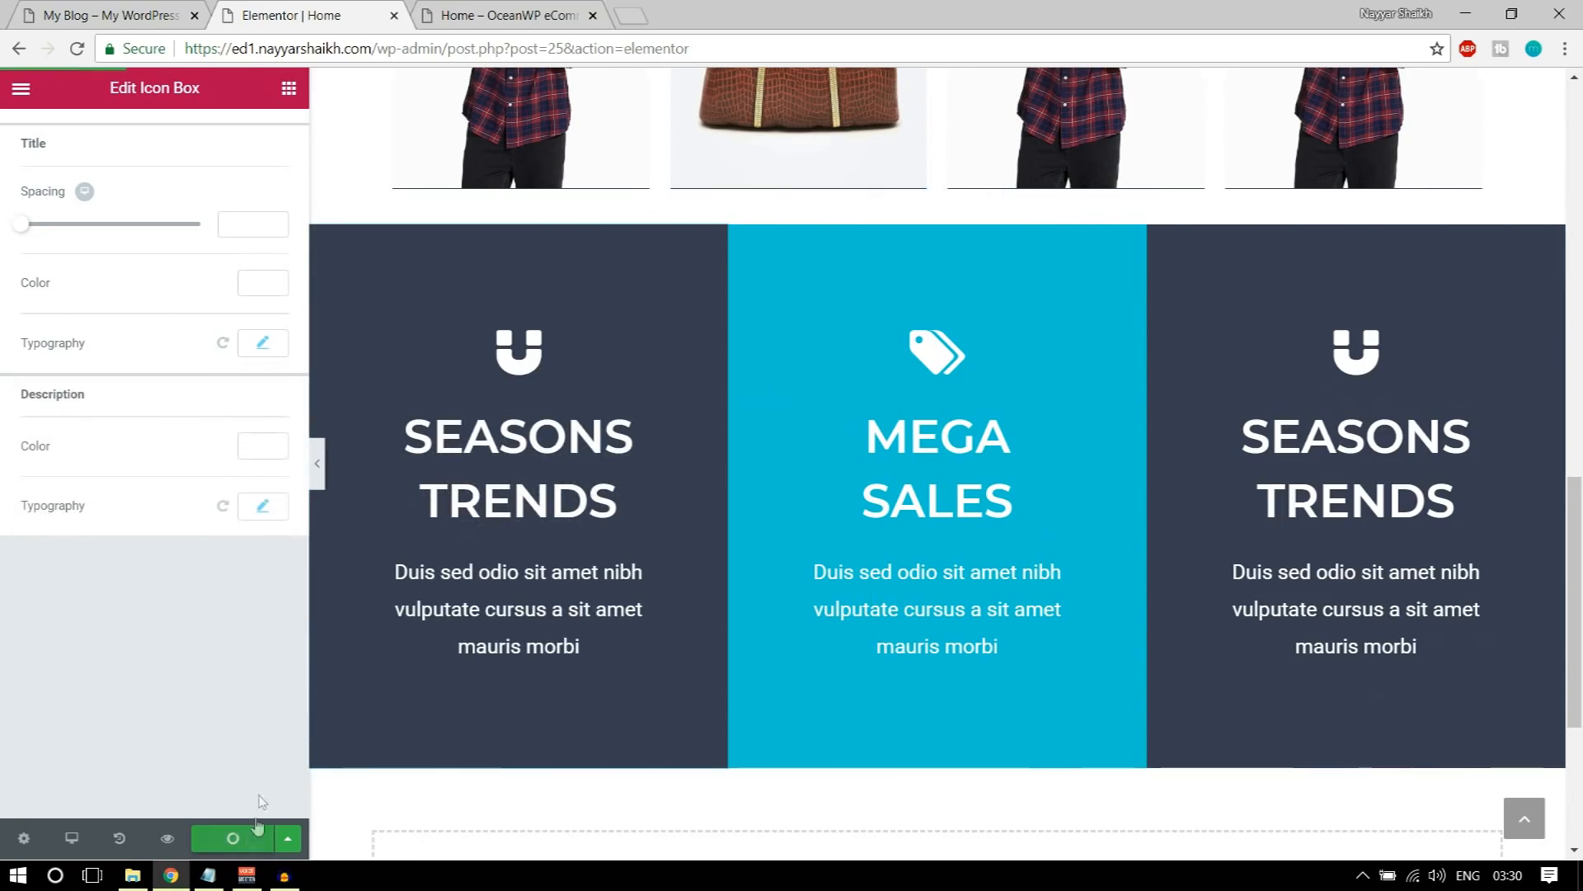
Step: Check the three icon box columns at full width in the editor and on the Home preview page
click(317, 463)
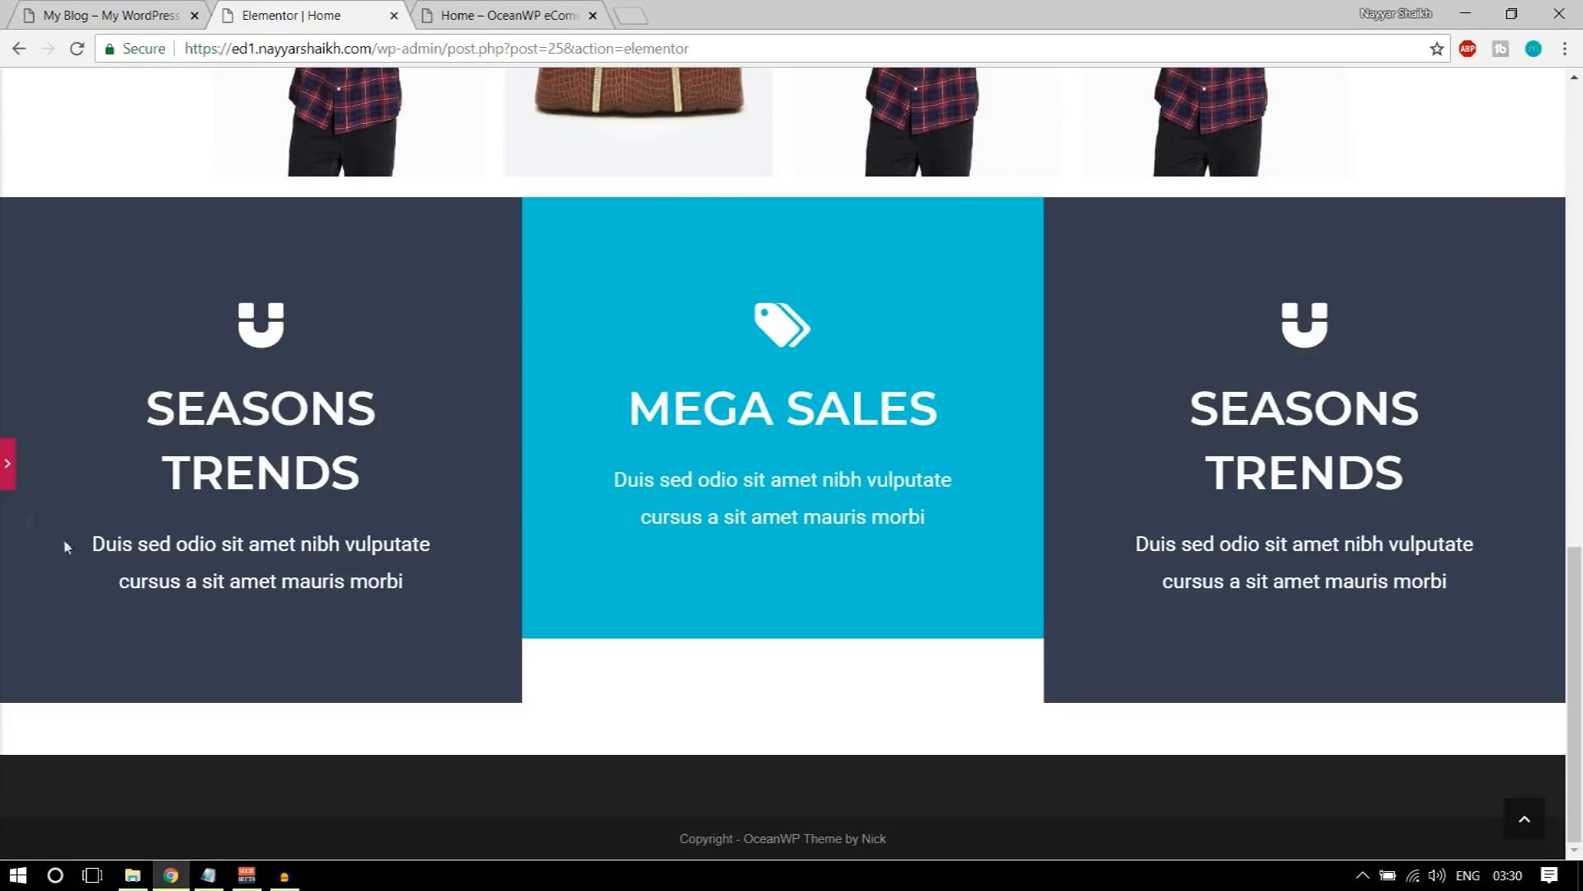
click(4, 474)
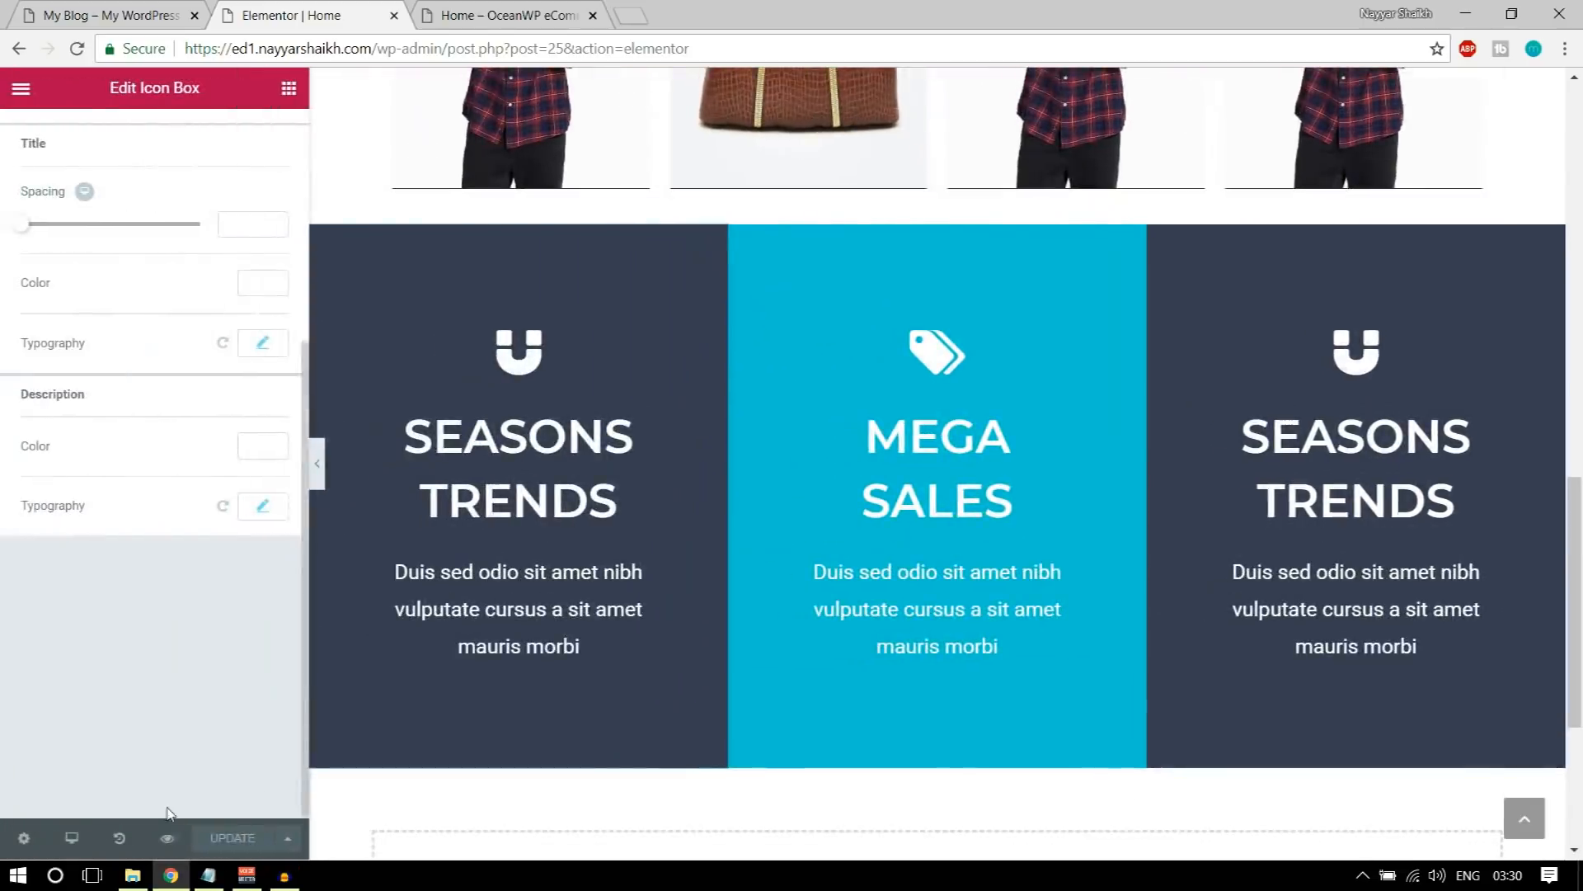
click(474, 10)
scroll(814, 498, down, 15)
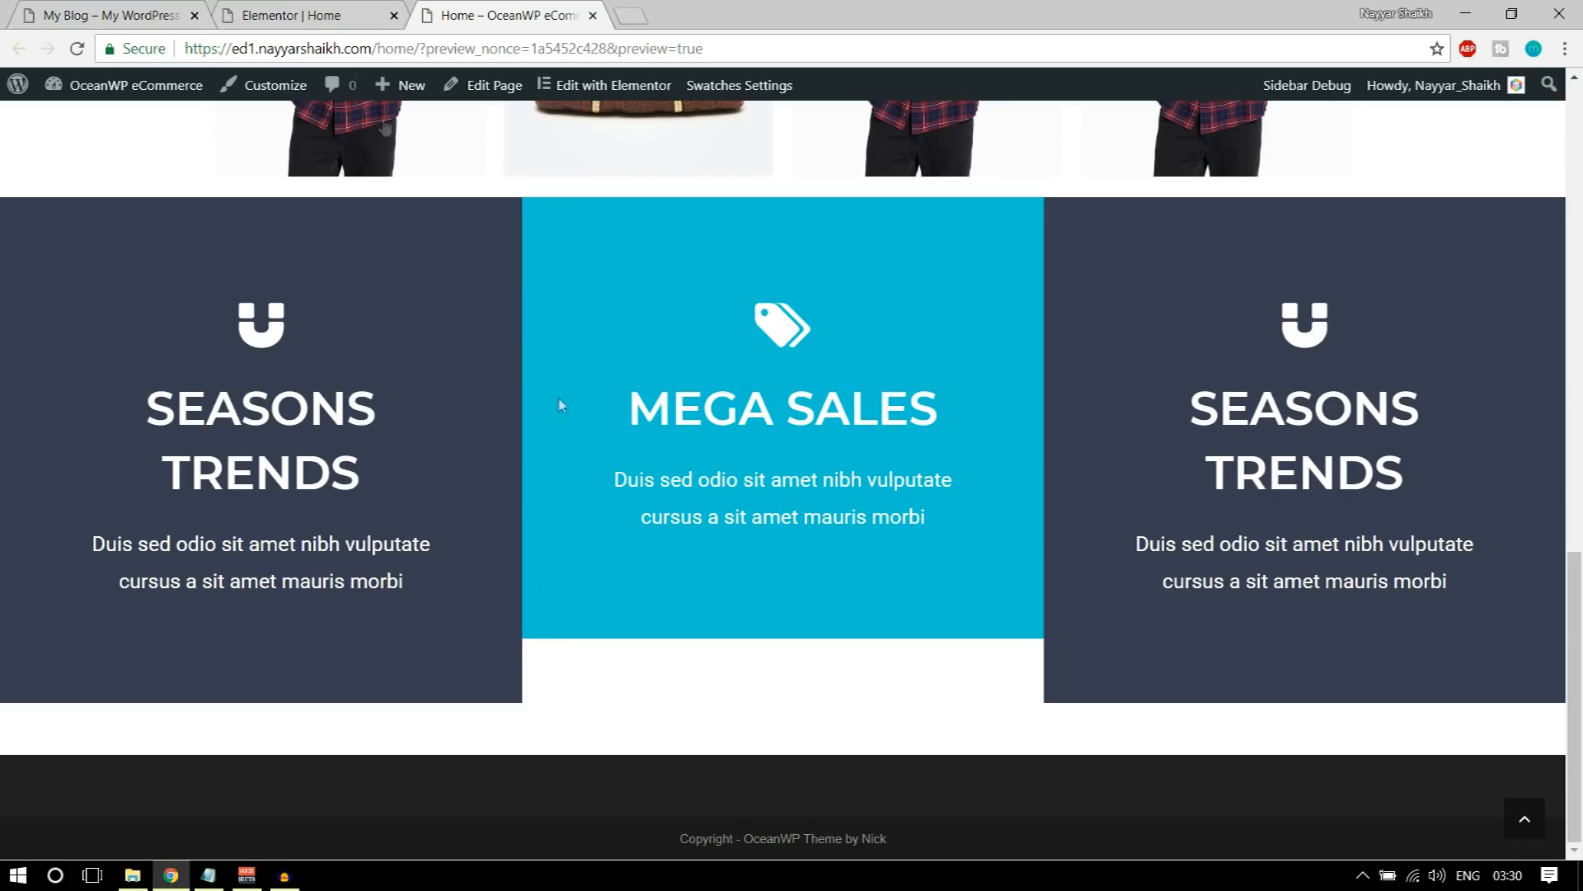
Step: Change the middle icon box's title to SUPER MEGA SALES and update the page
click(301, 8)
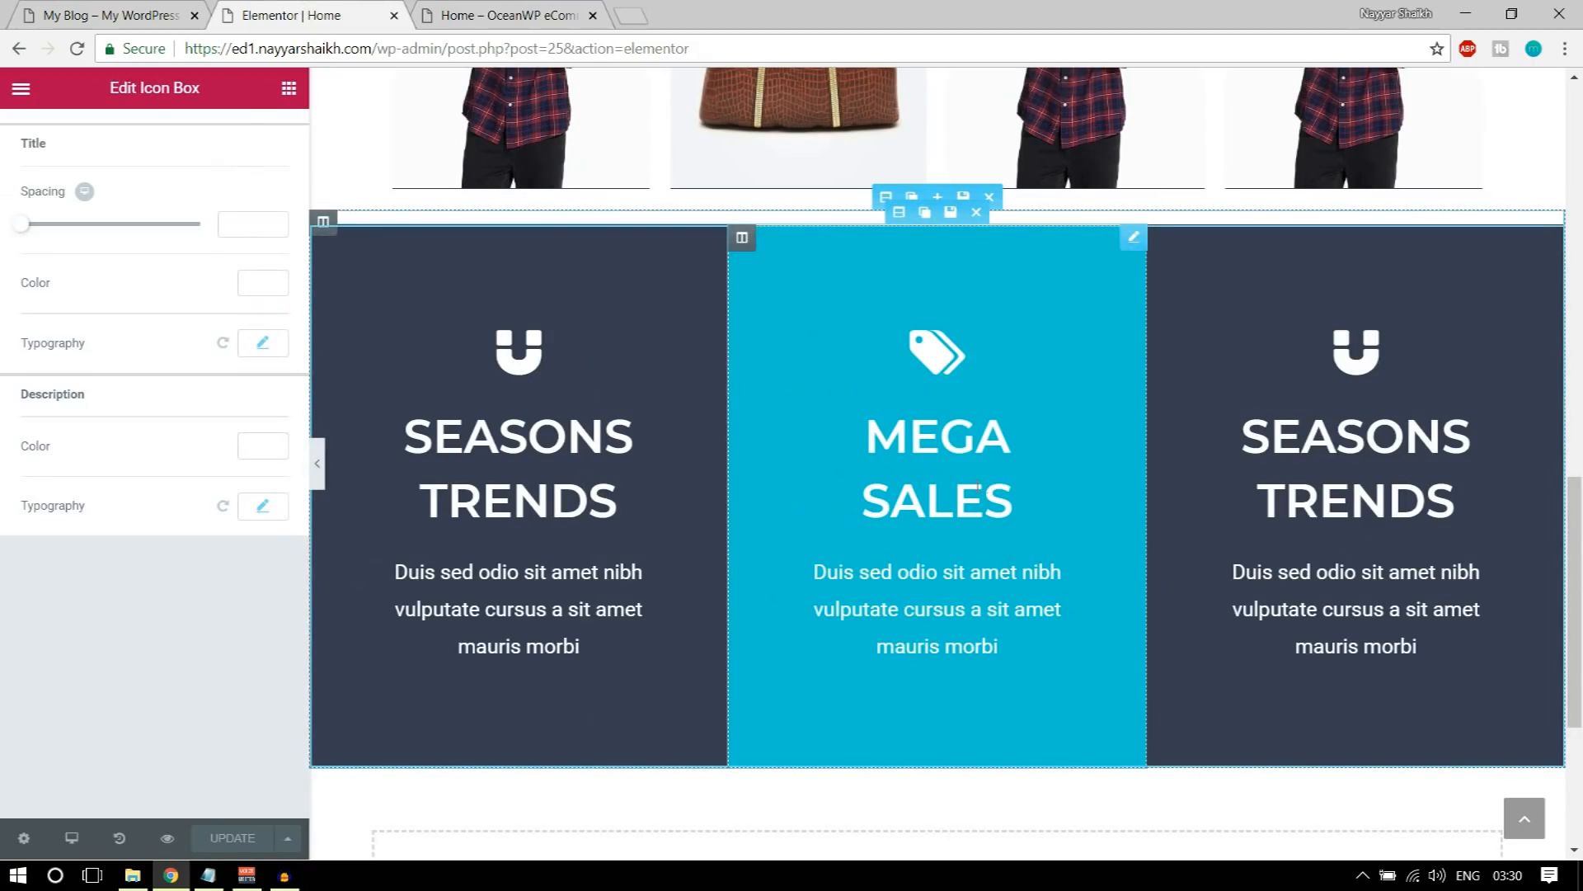
click(1000, 499)
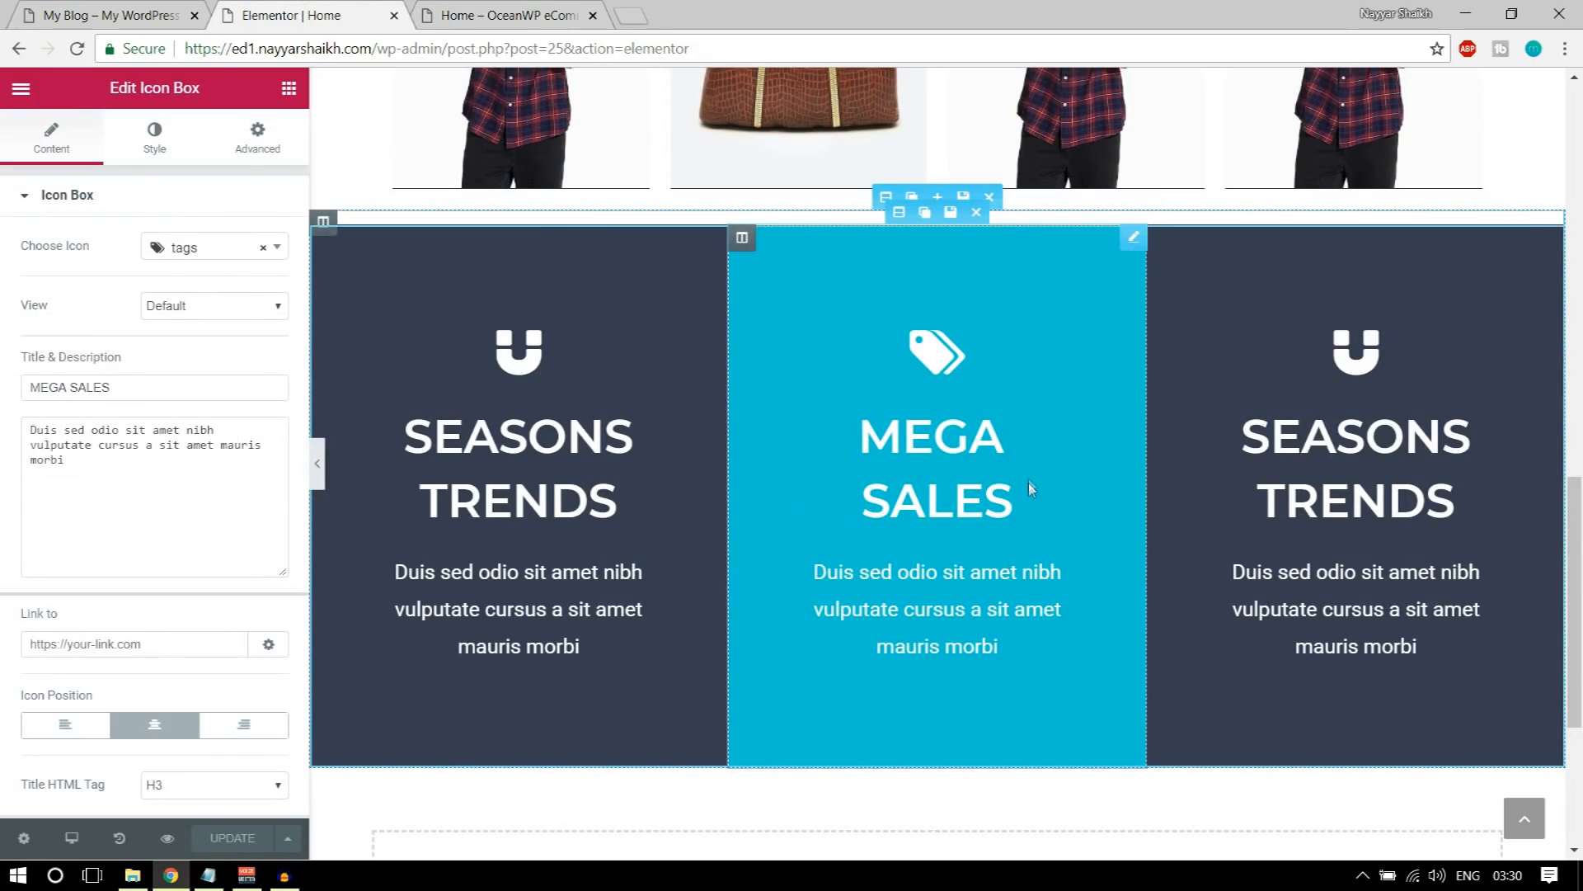
text(SUPER)
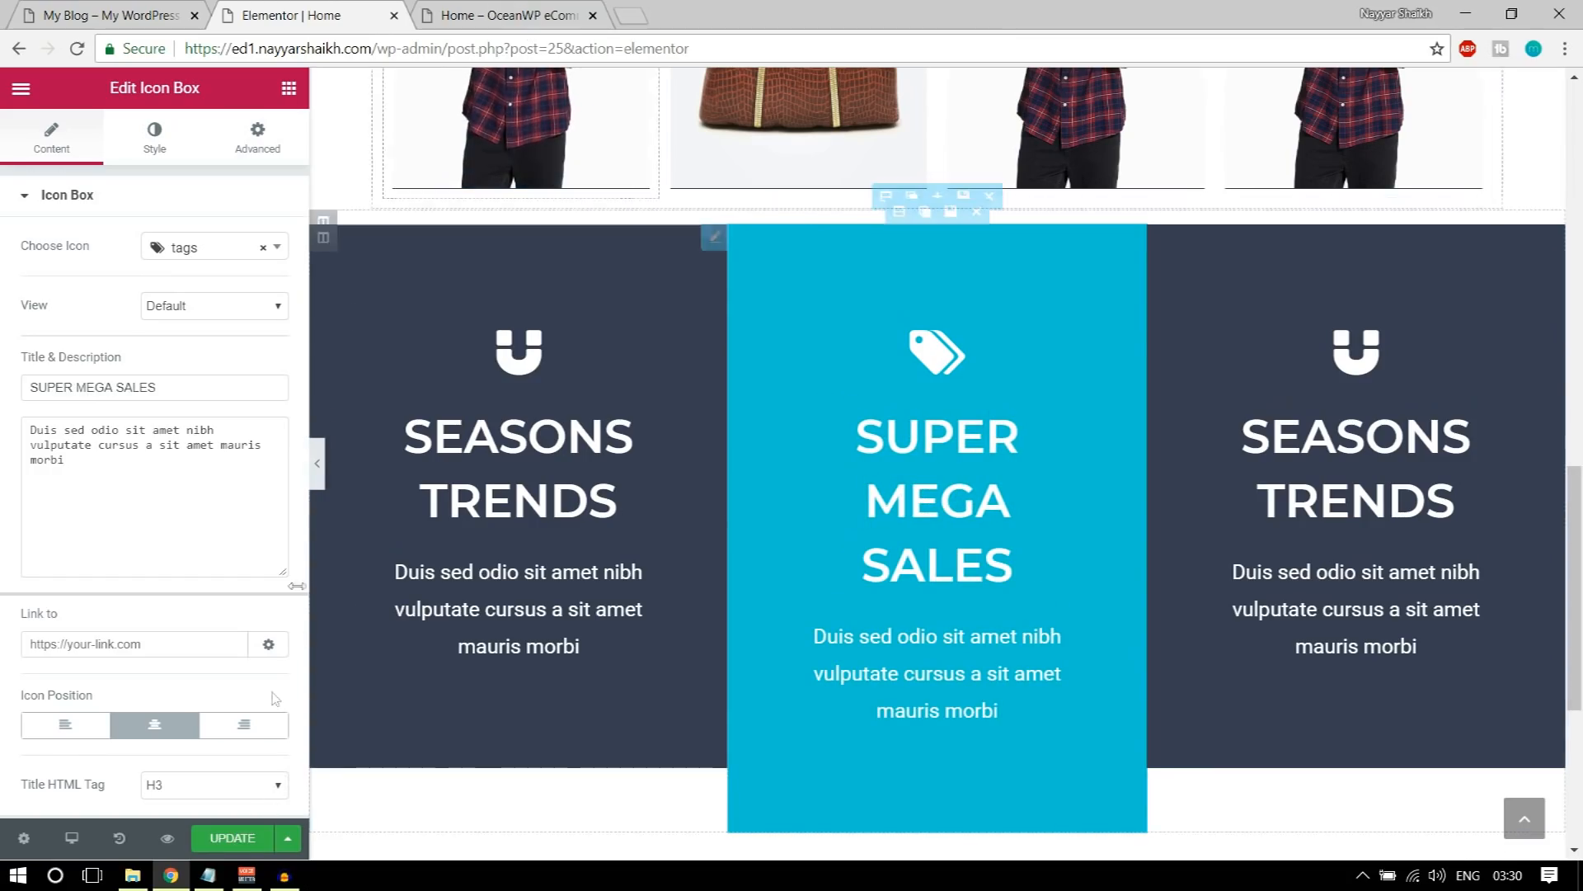
click(241, 842)
Step: On the Home preview page, compare the middle column's title wrapping and column height with the neighbouring SEASONS TRENDS columns
click(511, 15)
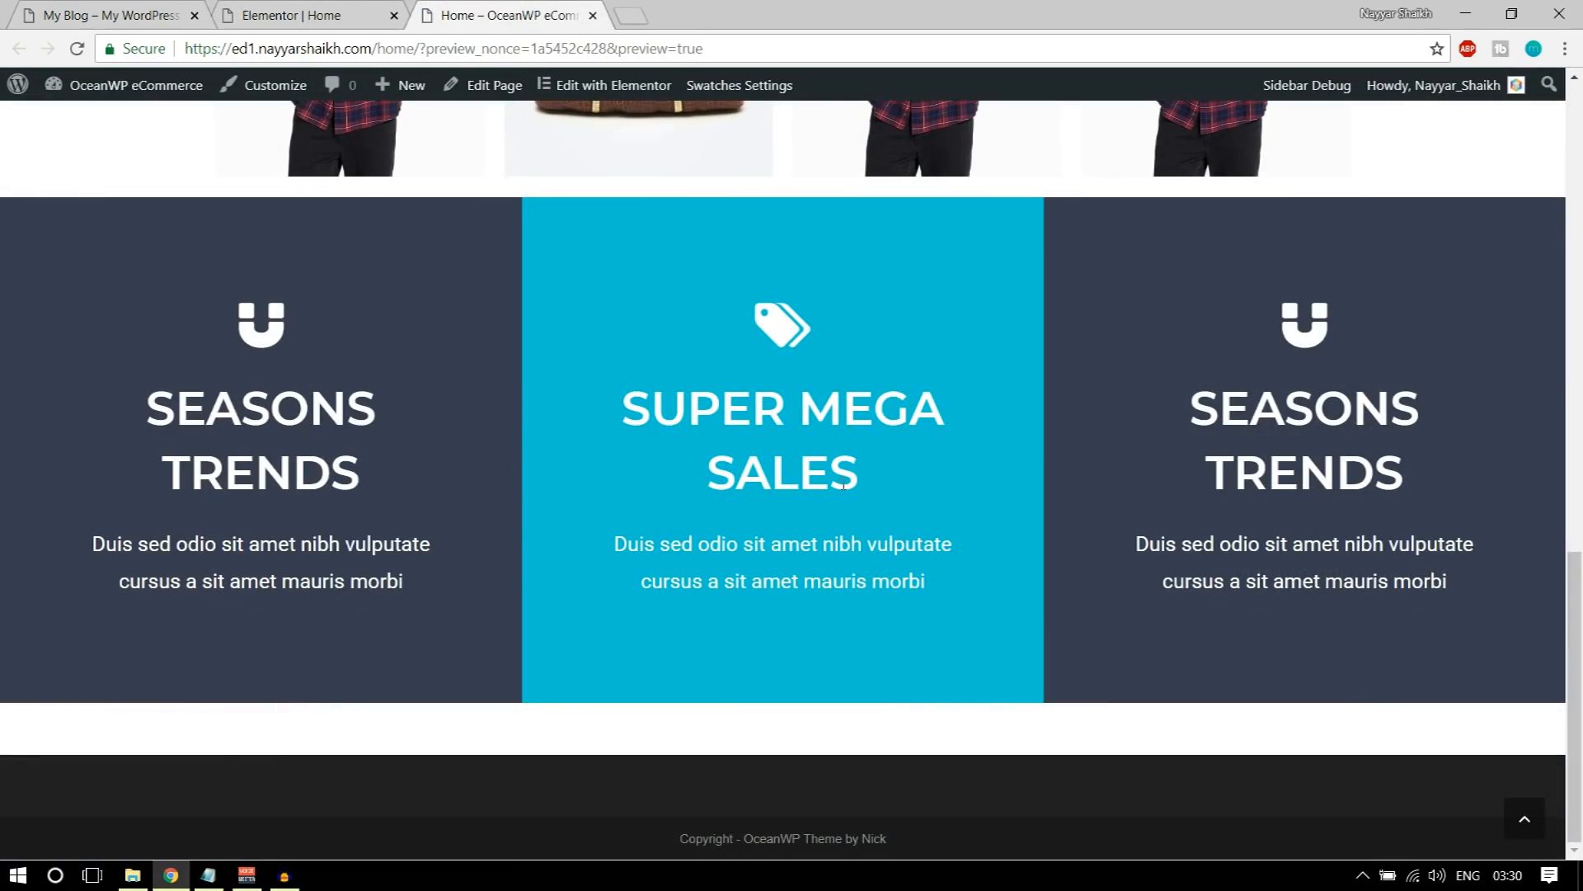
drag(616, 398, 919, 467)
click(874, 560)
drag(134, 414, 353, 407)
drag(627, 404, 885, 459)
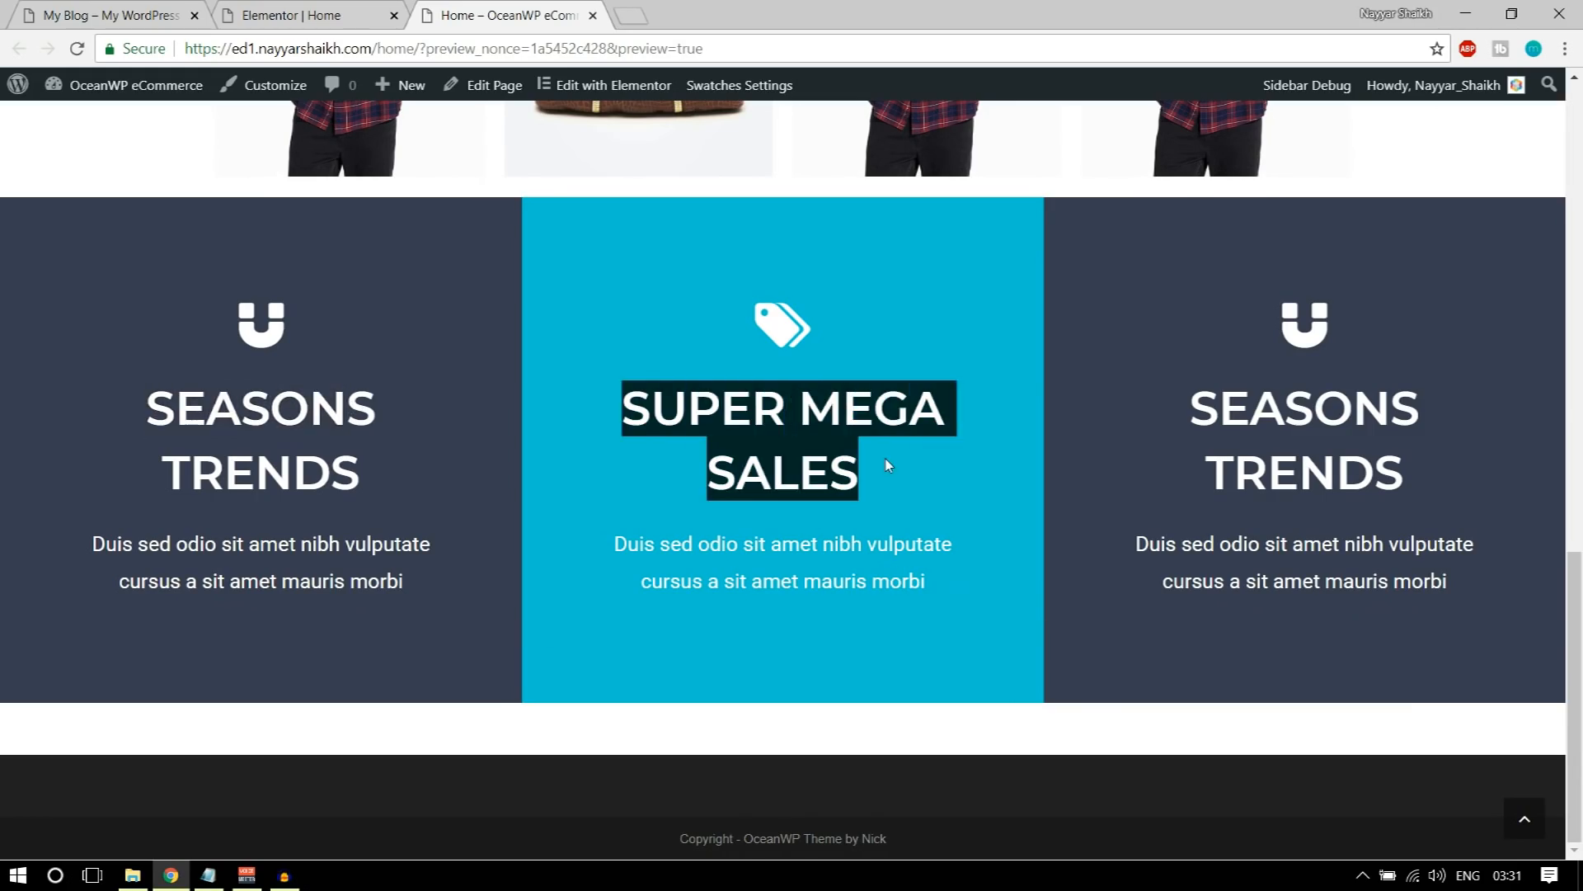
click(1037, 462)
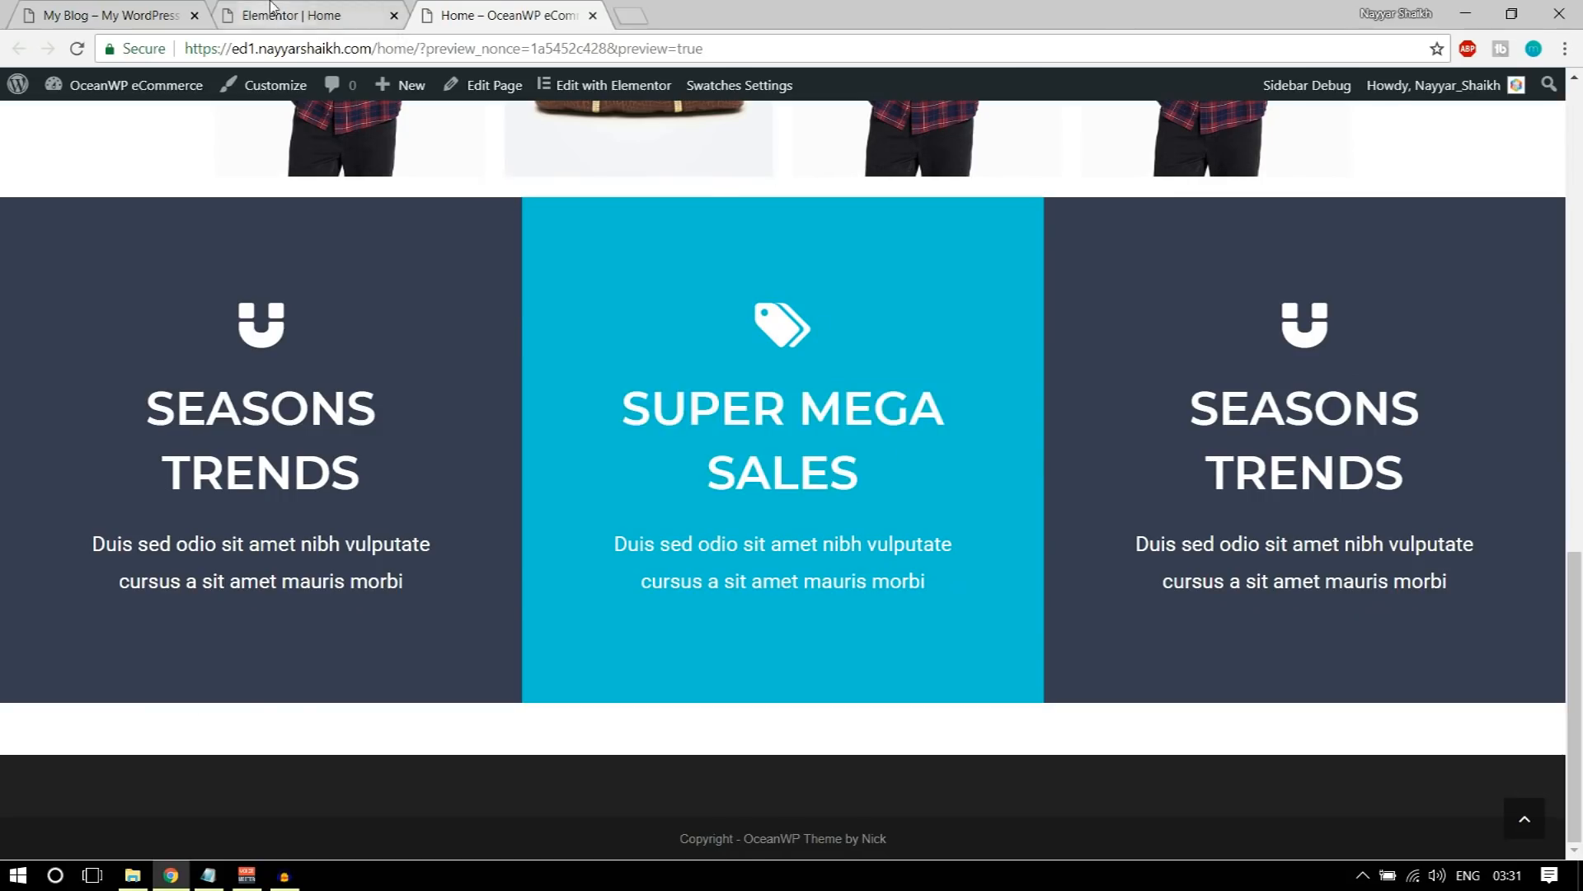
Step: Compare the spacing between the product image row and the icon box columns on the Home preview with the demo site
click(289, 15)
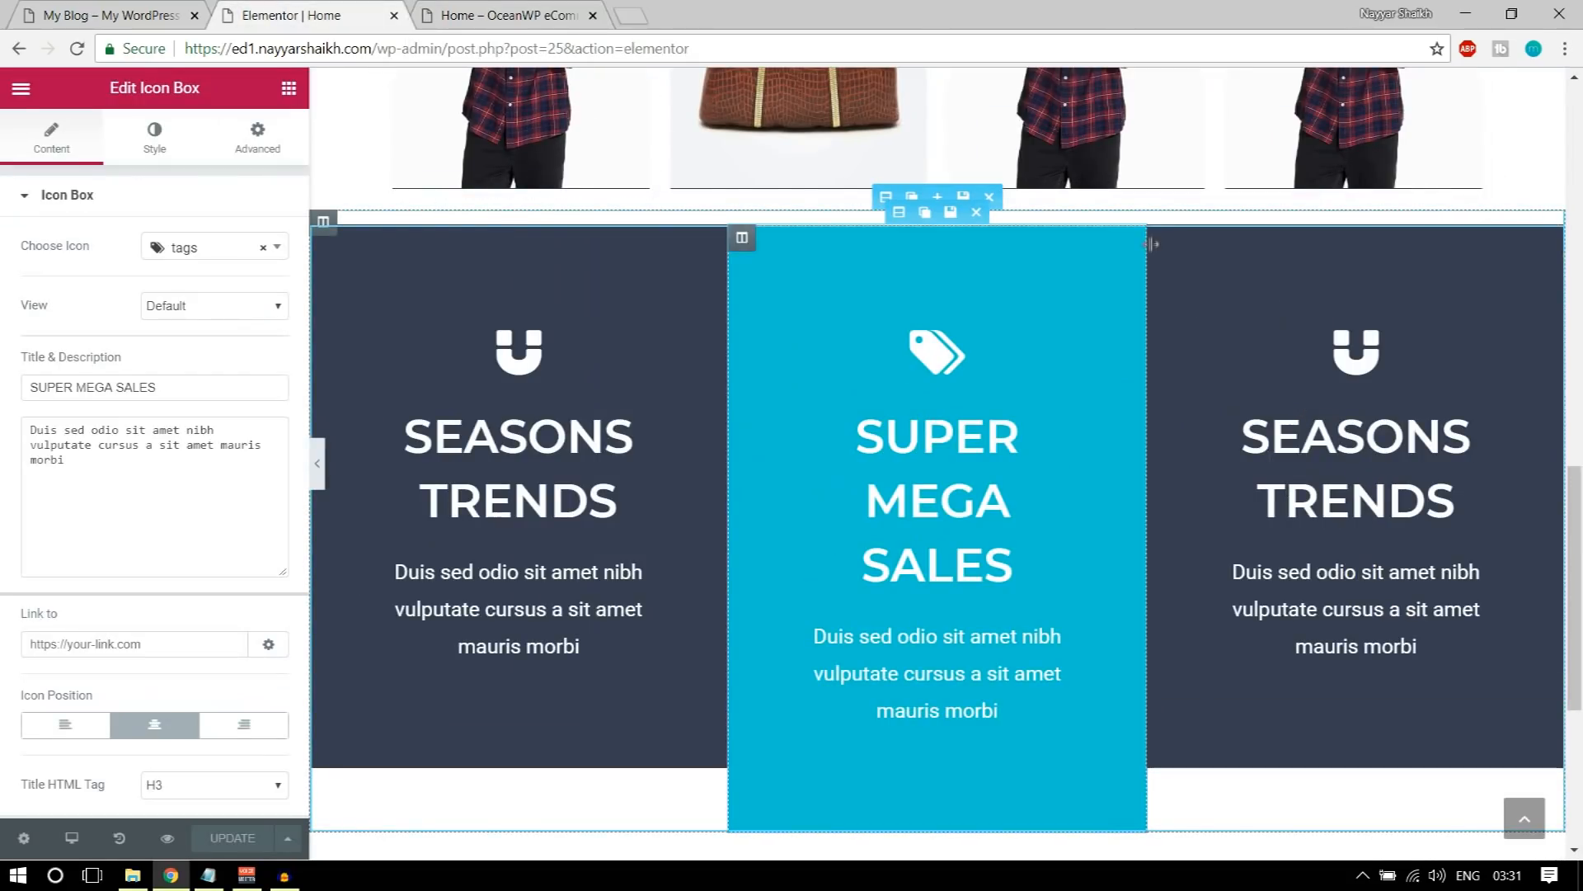
click(1324, 354)
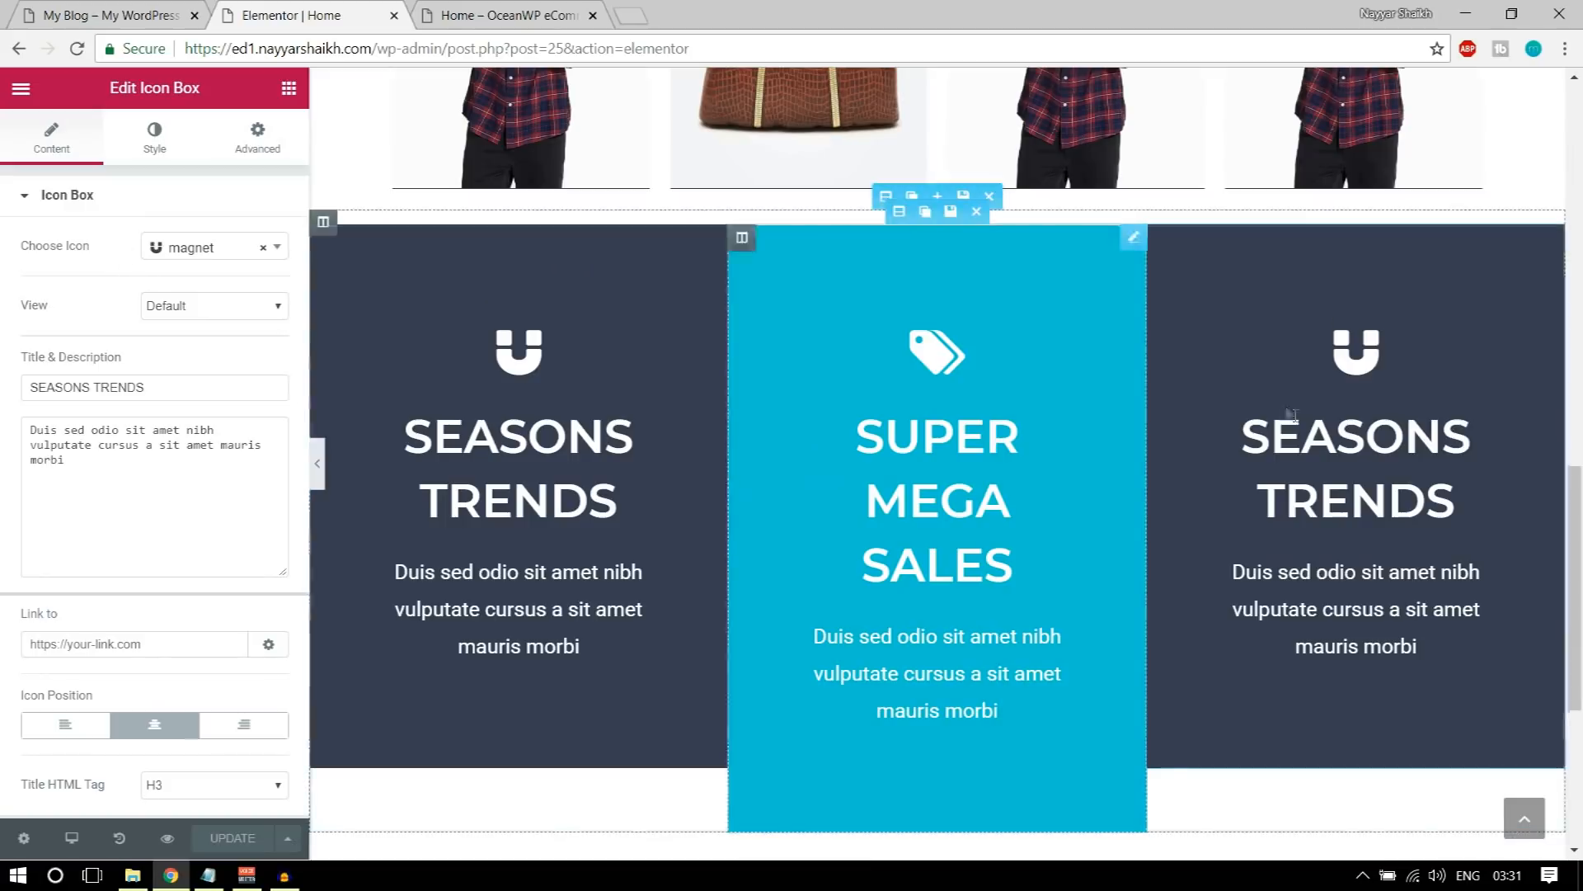
click(429, 12)
scroll(814, 500, up, 4)
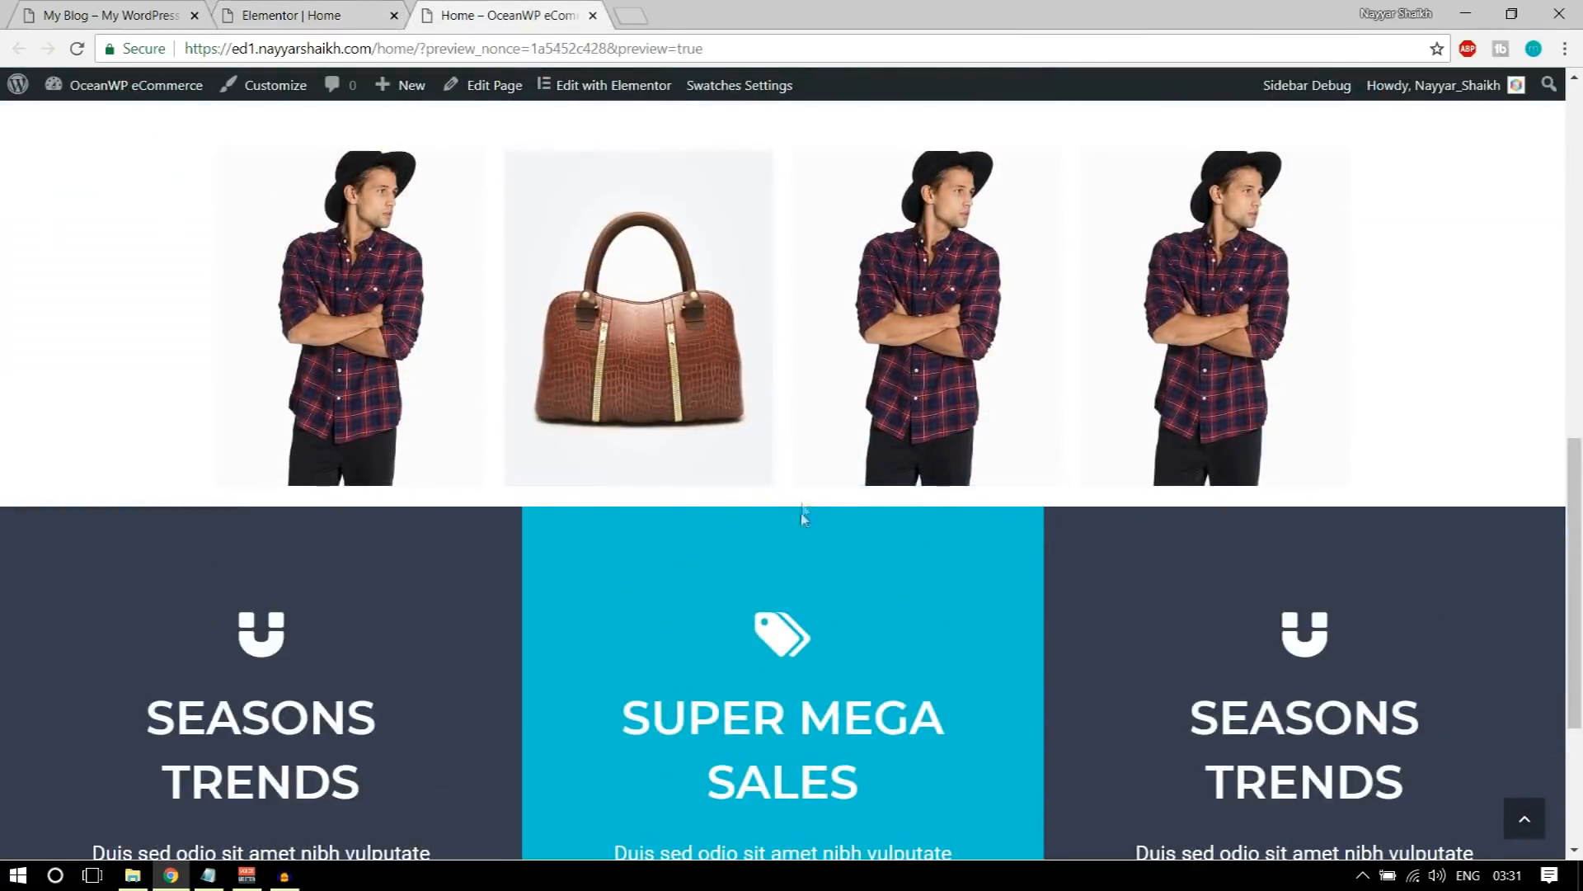
click(162, 12)
scroll(751, 523, up, 4)
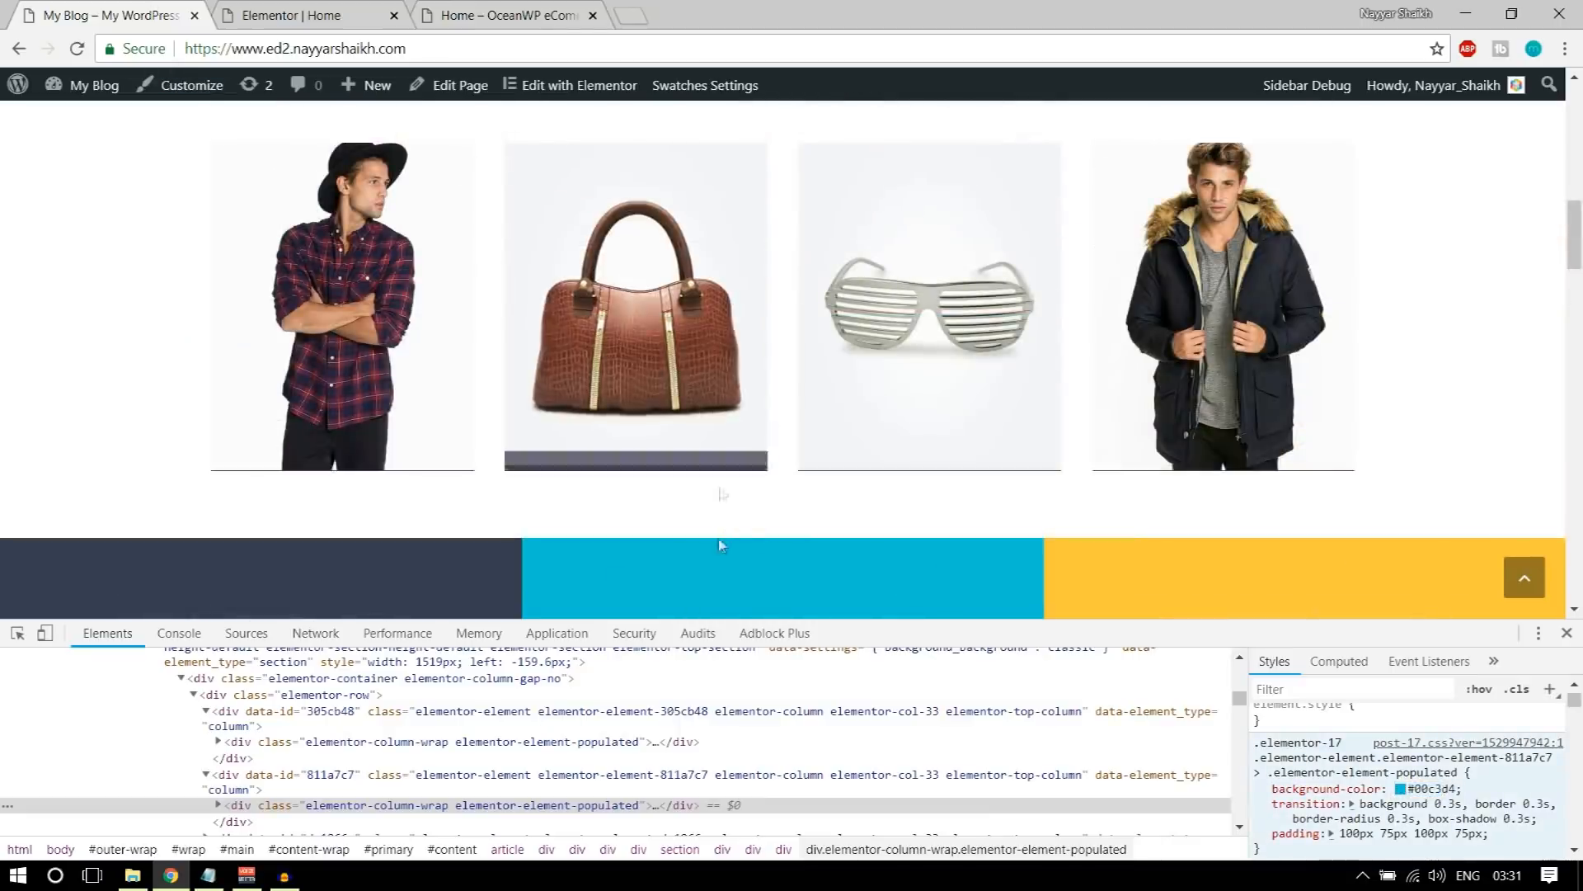
scroll(735, 521, down, 8)
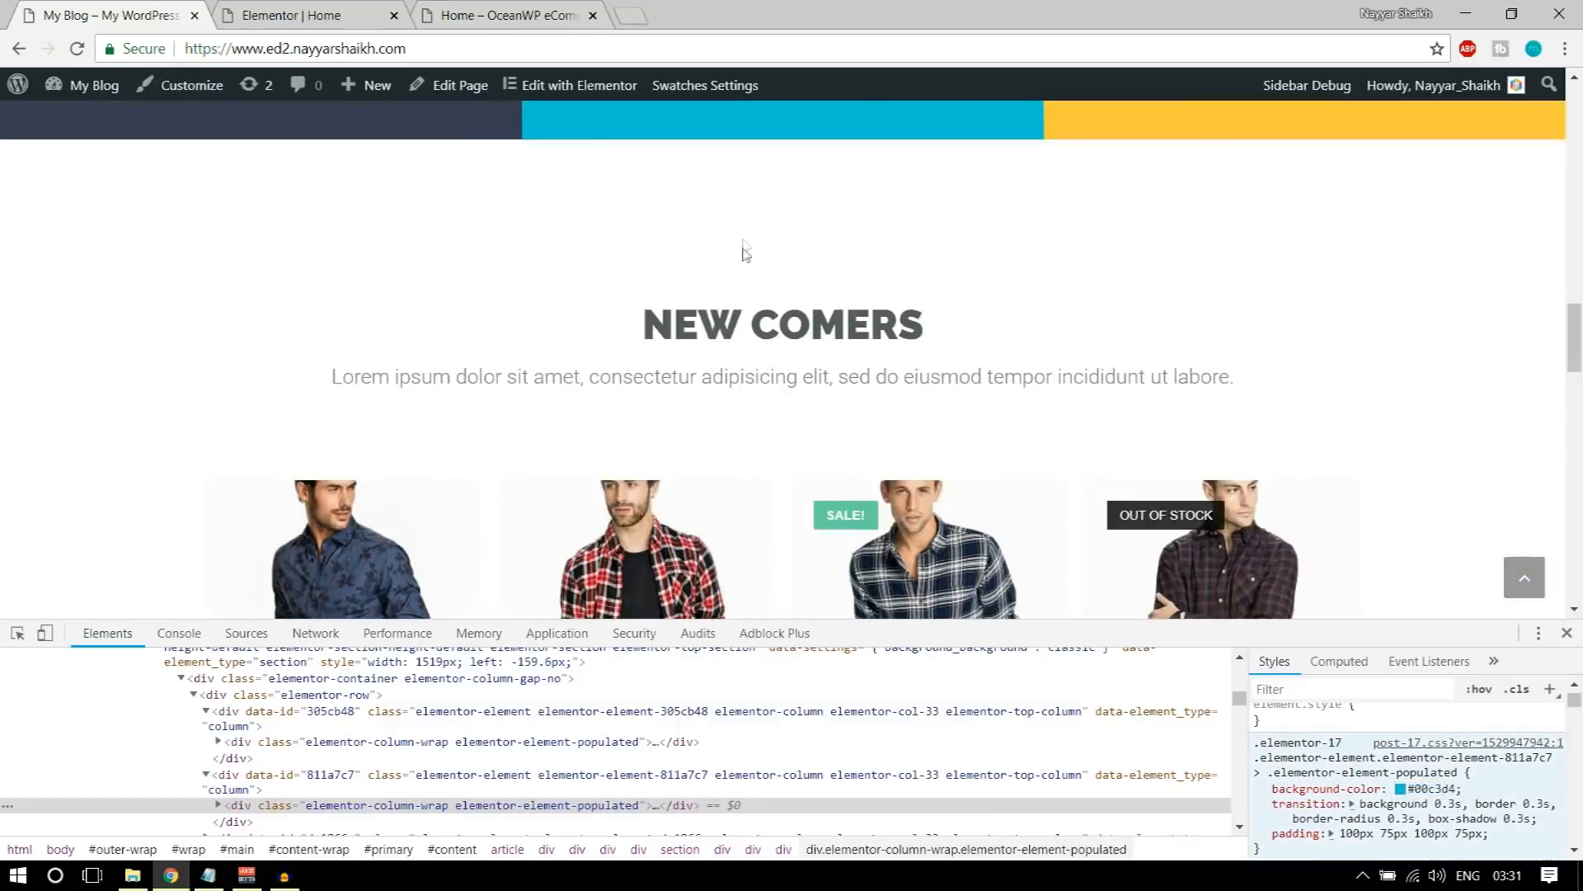
scroll(722, 293, up, 8)
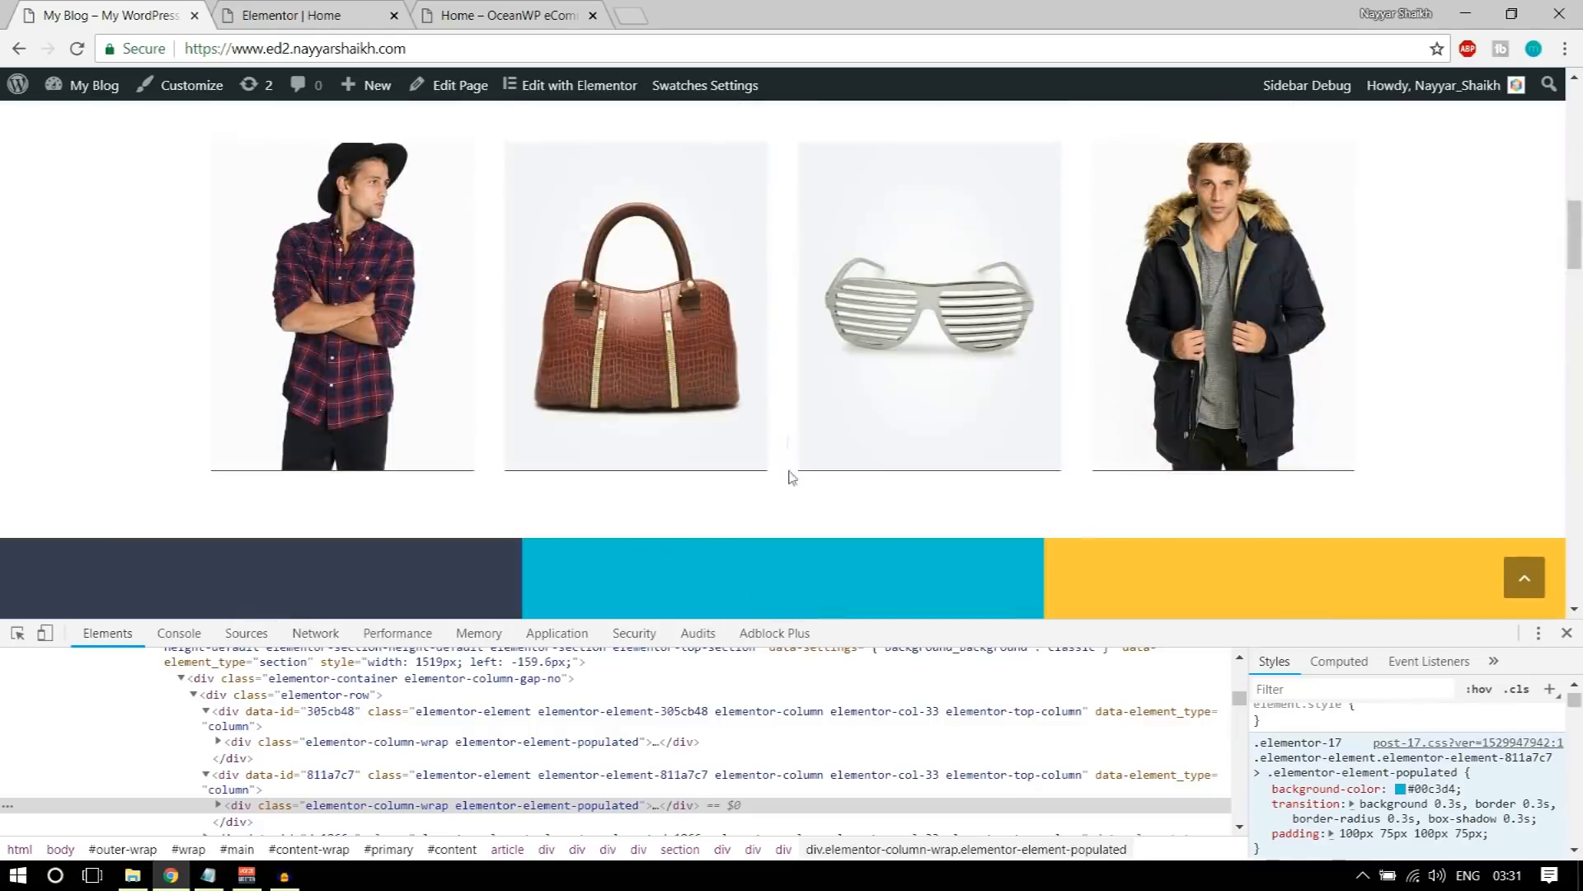
click(500, 15)
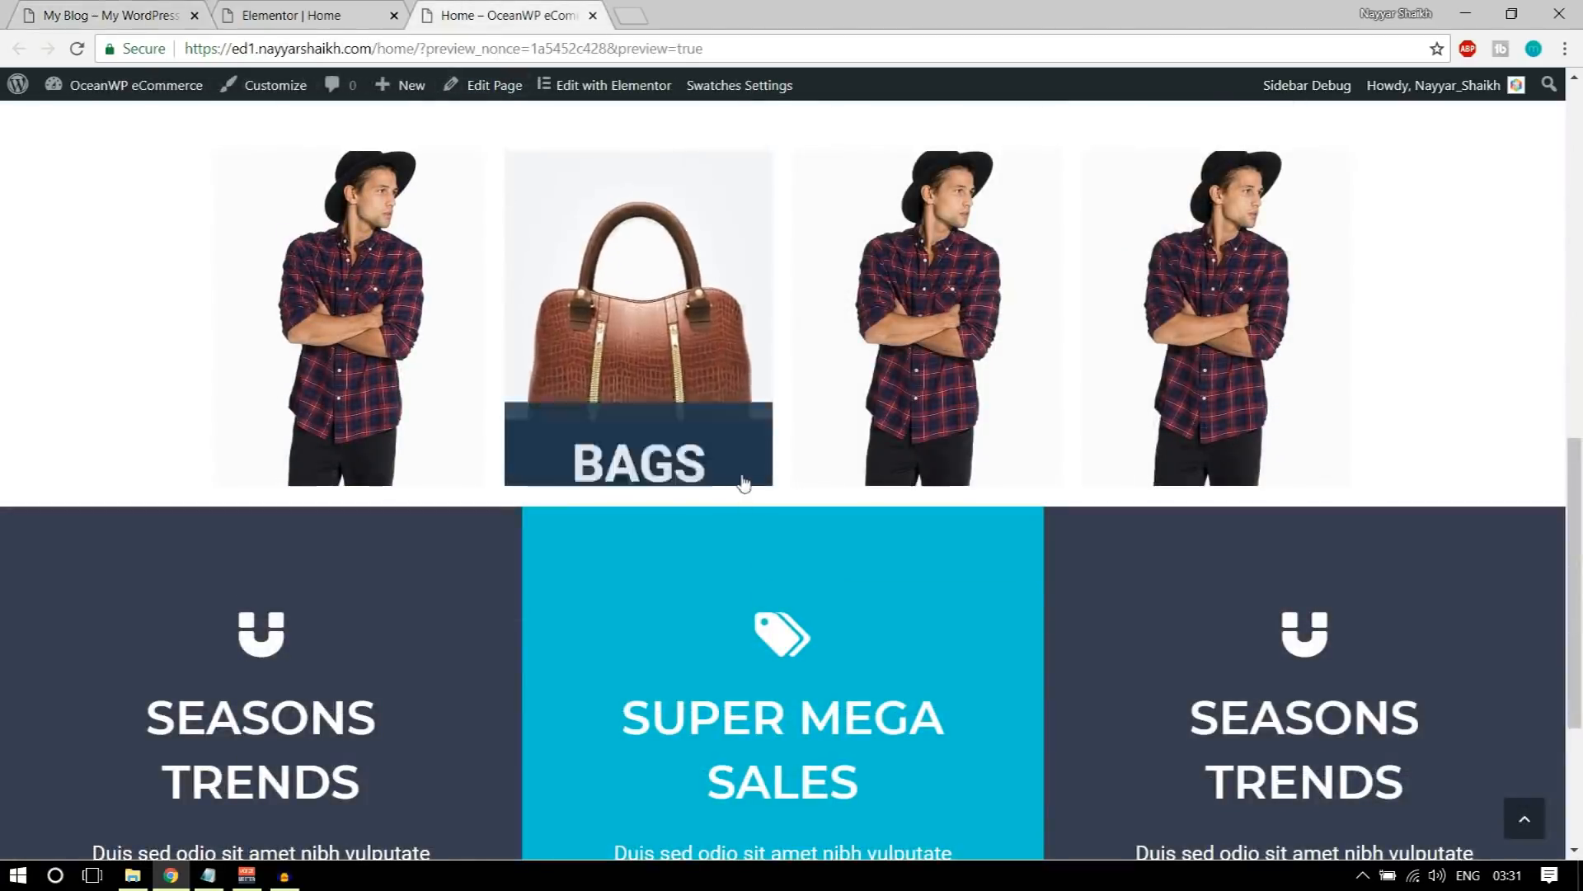
click(293, 15)
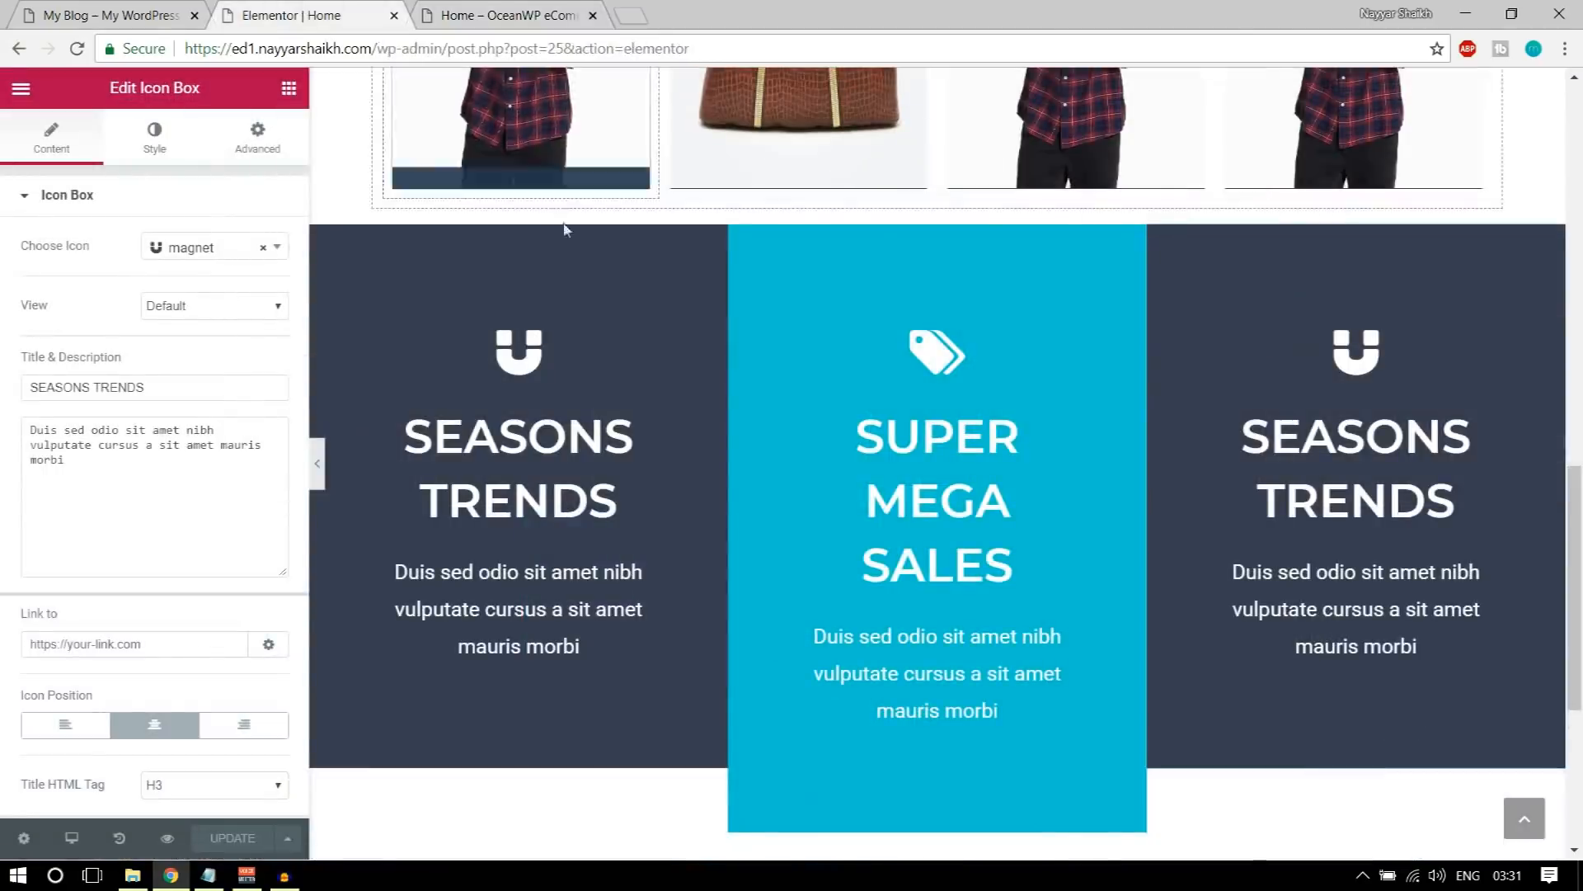
scroll(792, 355, up, 1)
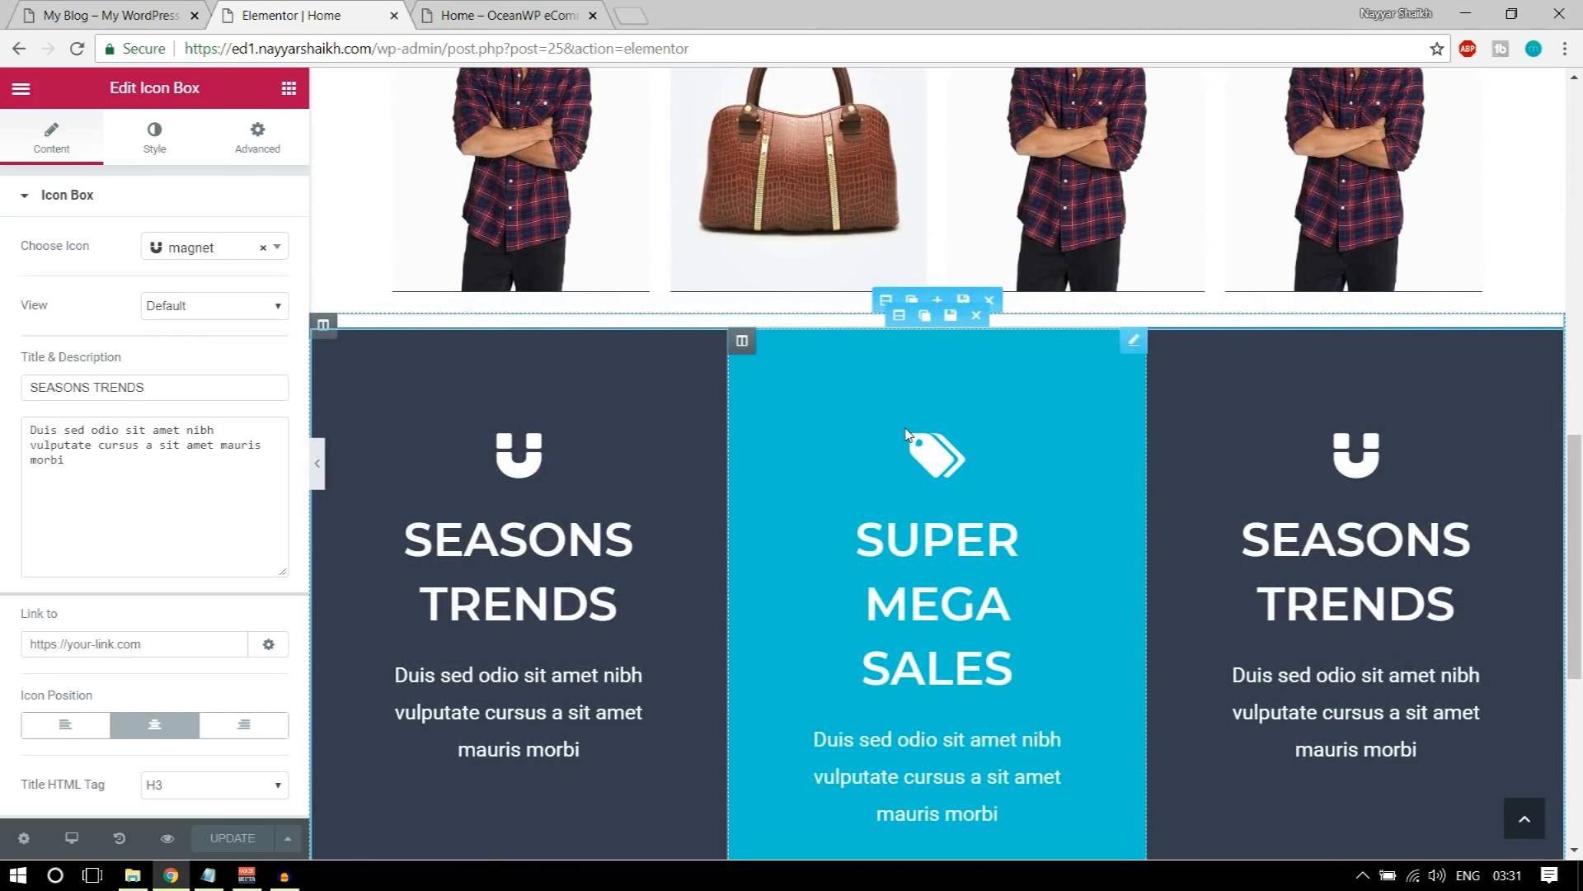
scroll(906, 431, up, 1)
click(288, 88)
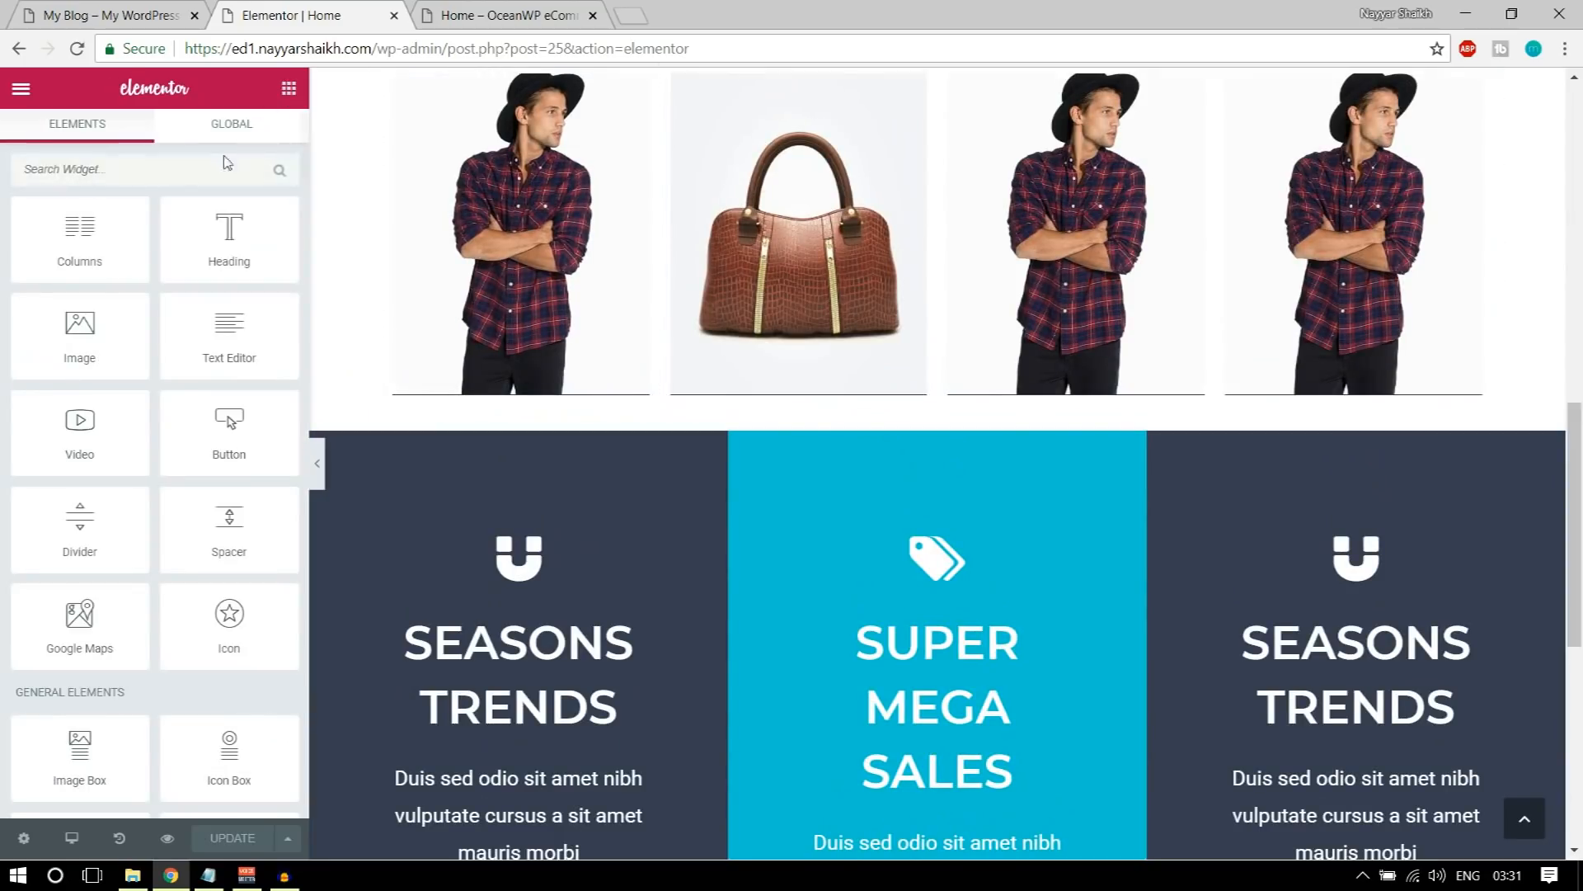
drag(235, 522, 140, 416)
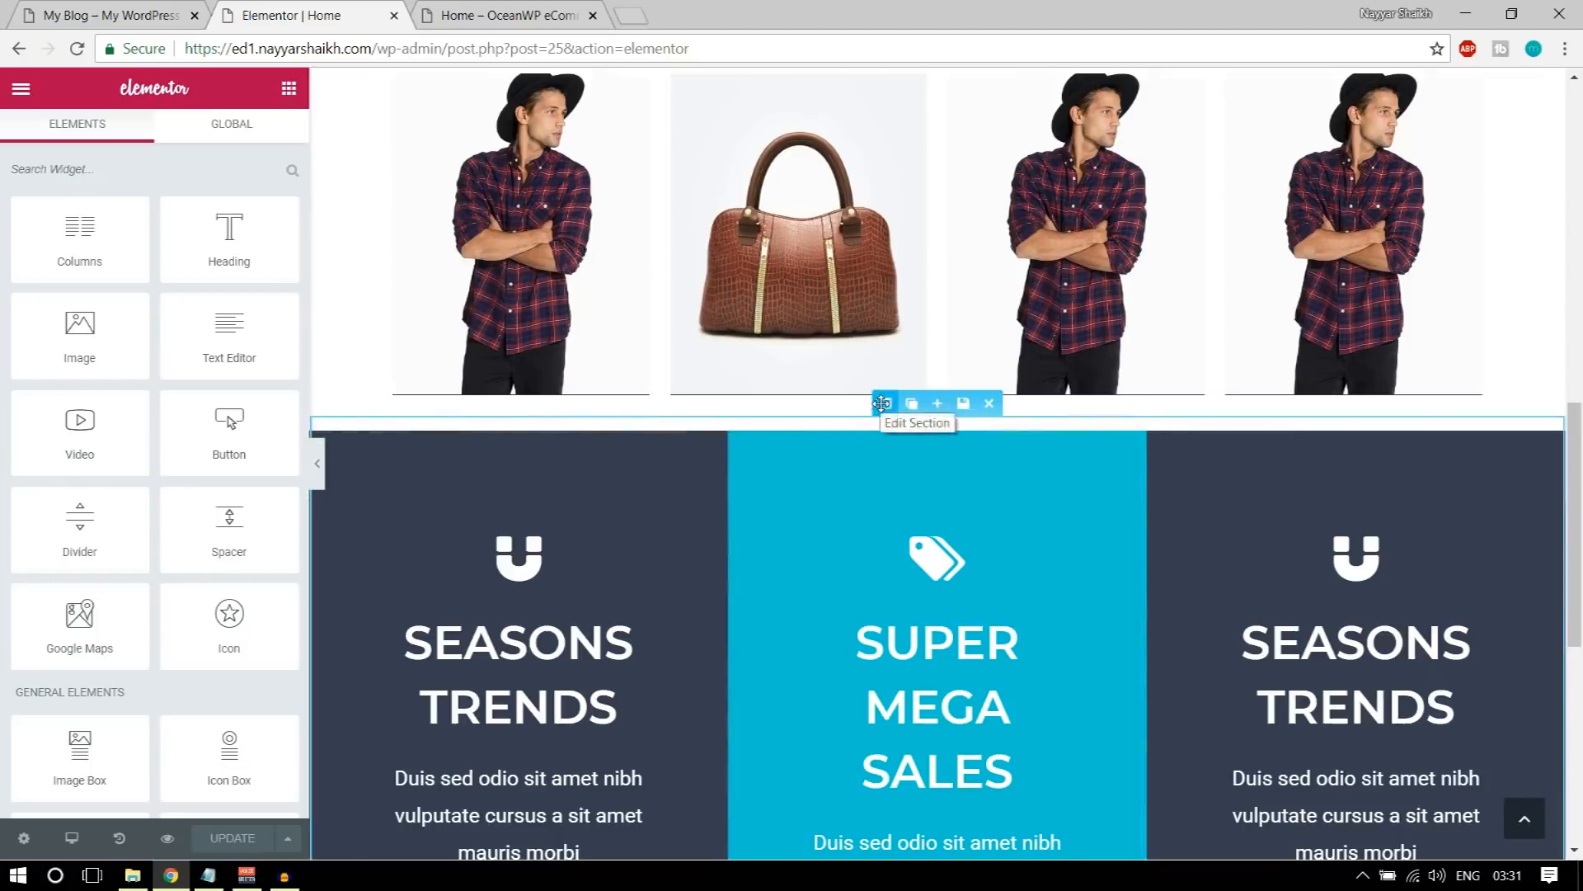
Step: Set the top padding of the three-column icon box section to 100 px with the other sides at 0, and update the page
scroll(907, 412, up, 5)
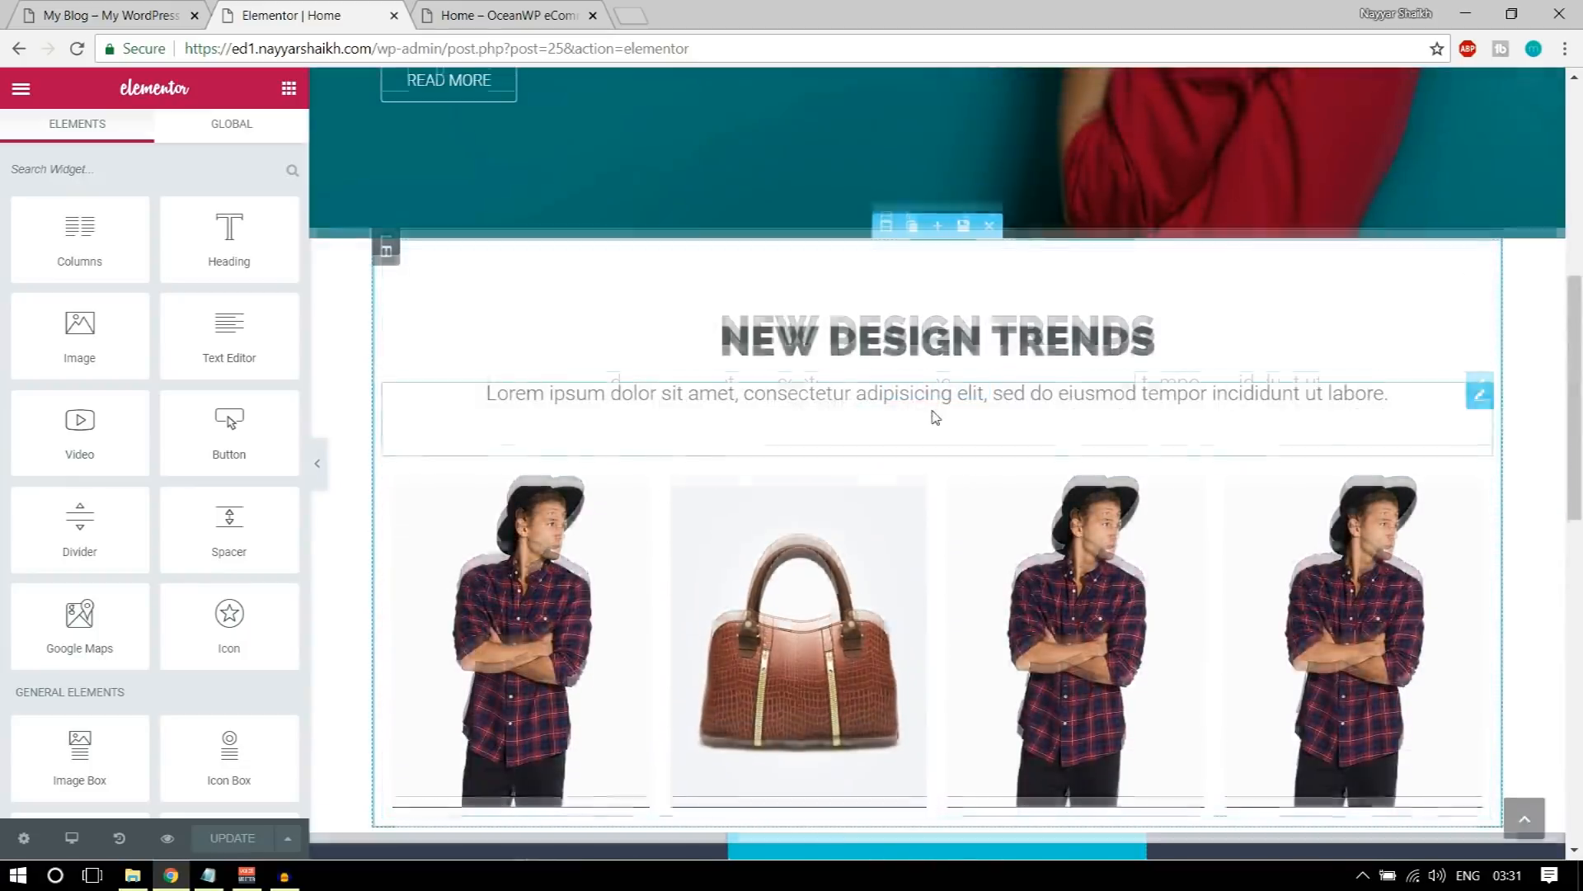
scroll(934, 415, down, 1)
scroll(931, 413, up, 1)
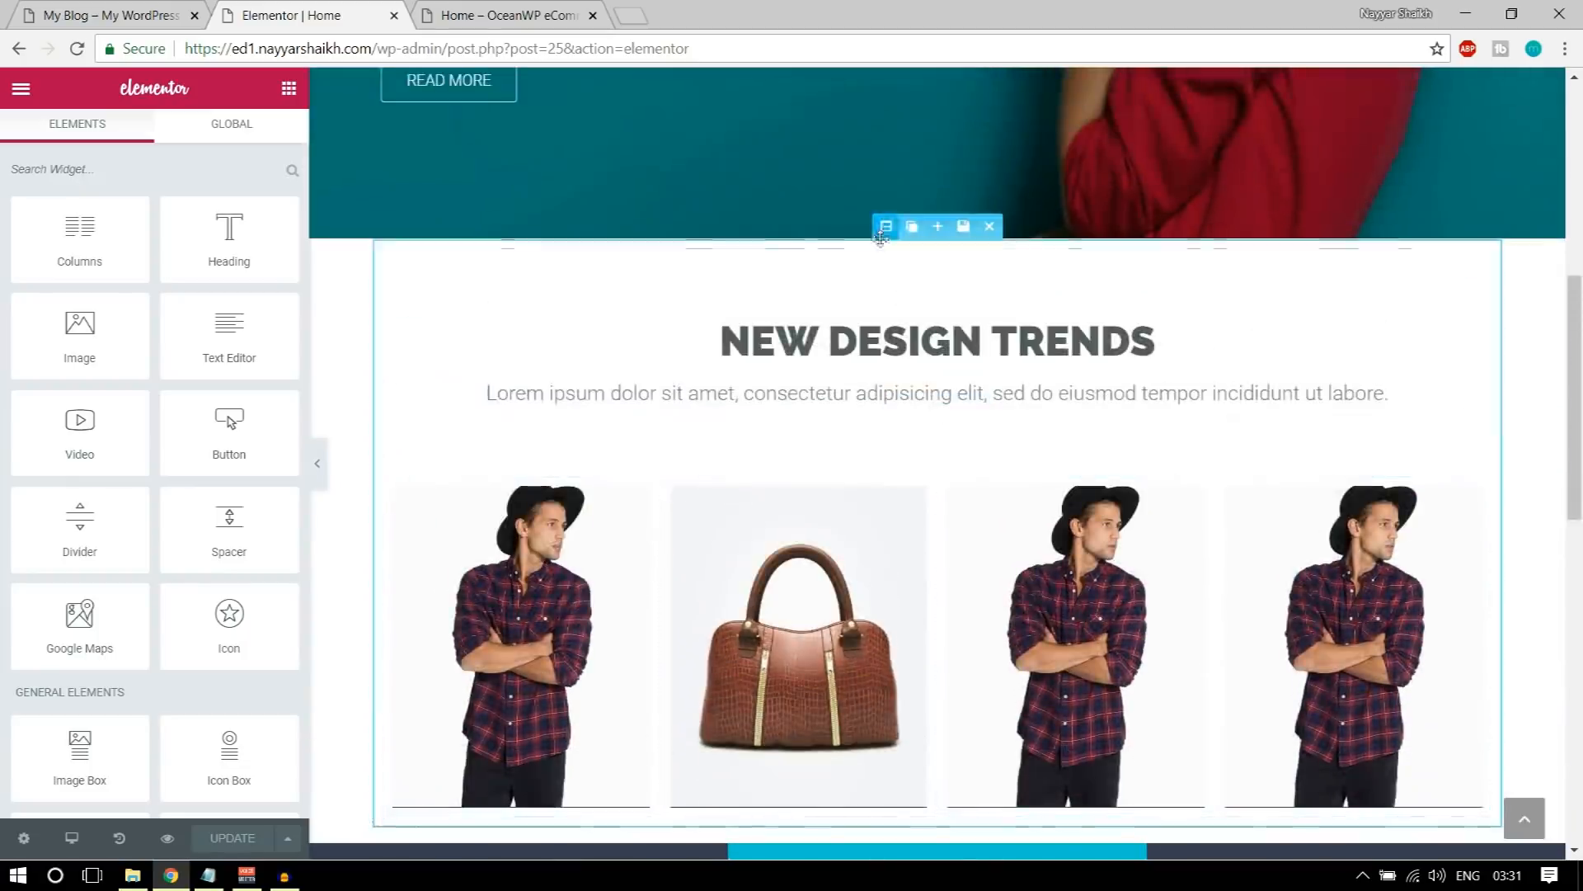
scroll(927, 470, down, 6)
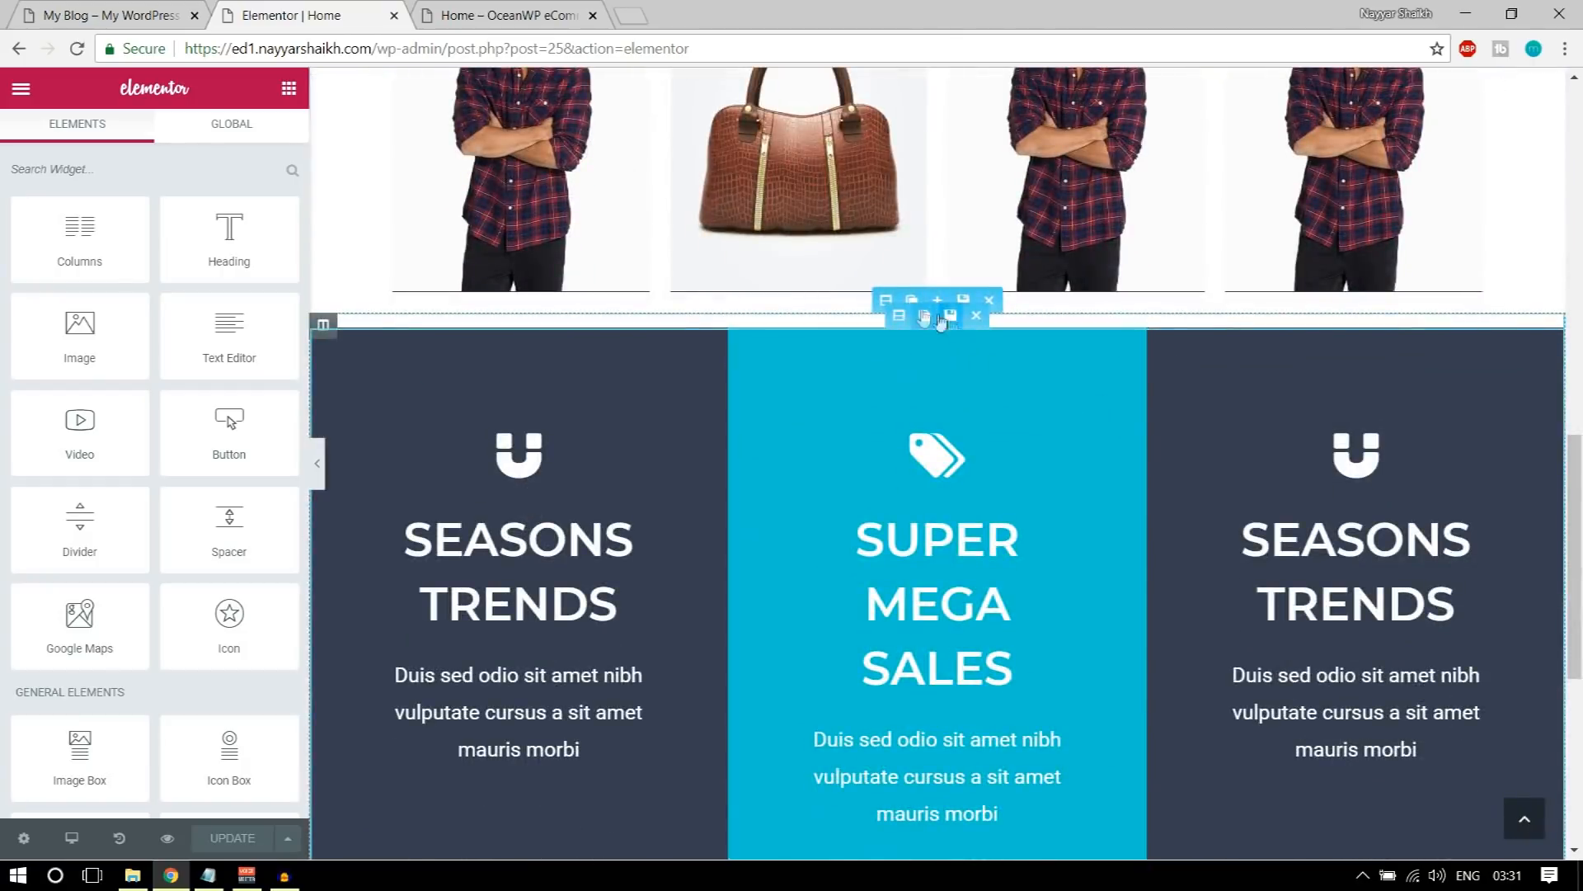
click(884, 299)
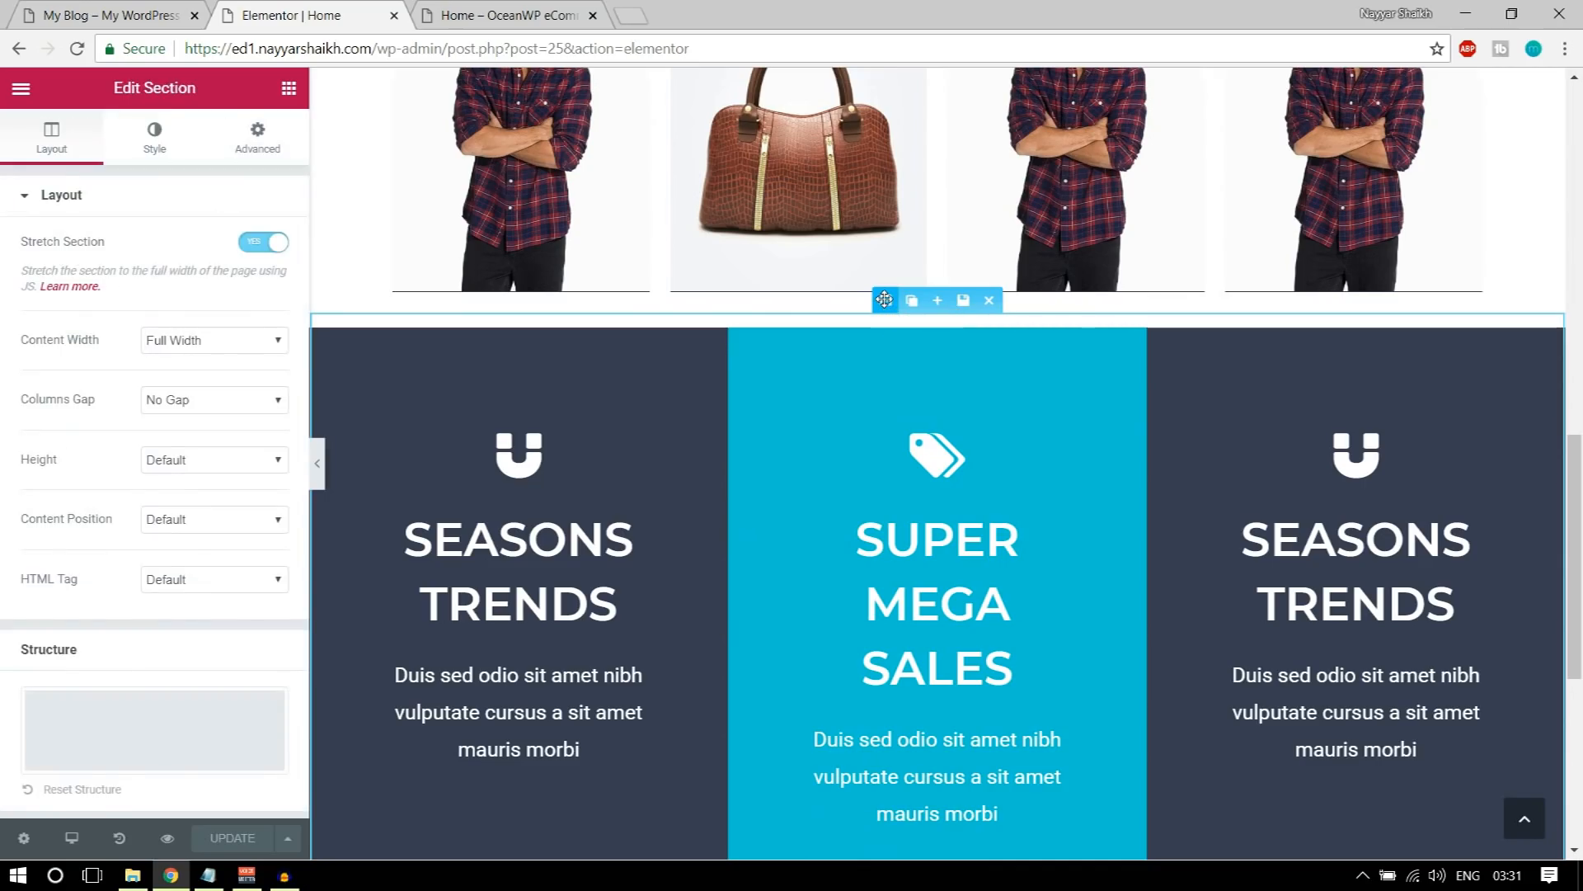
click(246, 144)
click(254, 381)
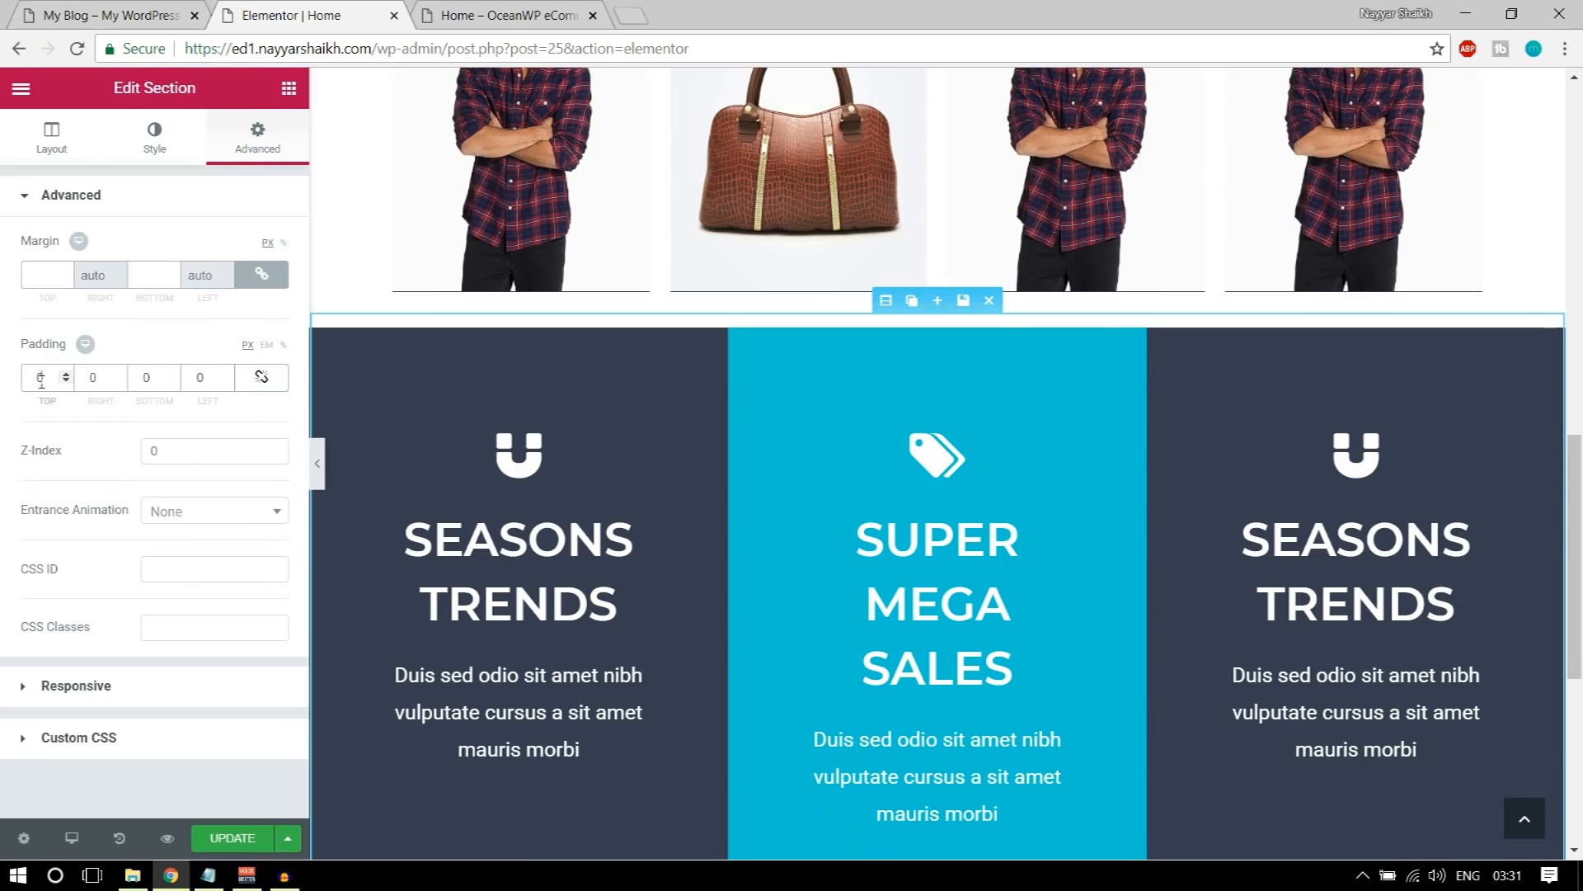
text(100)
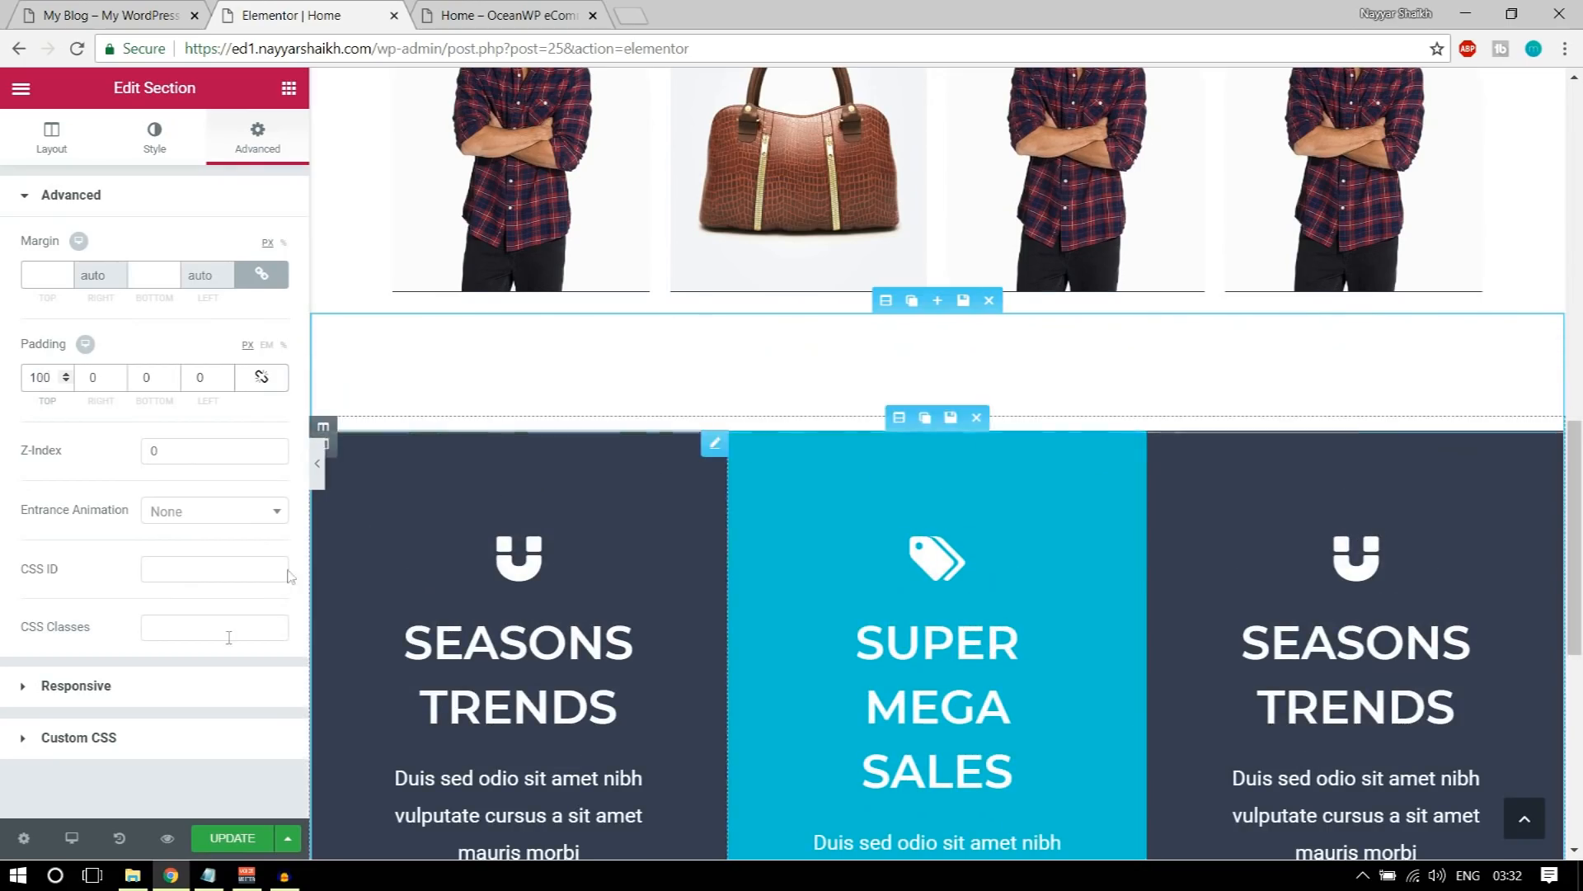
click(507, 15)
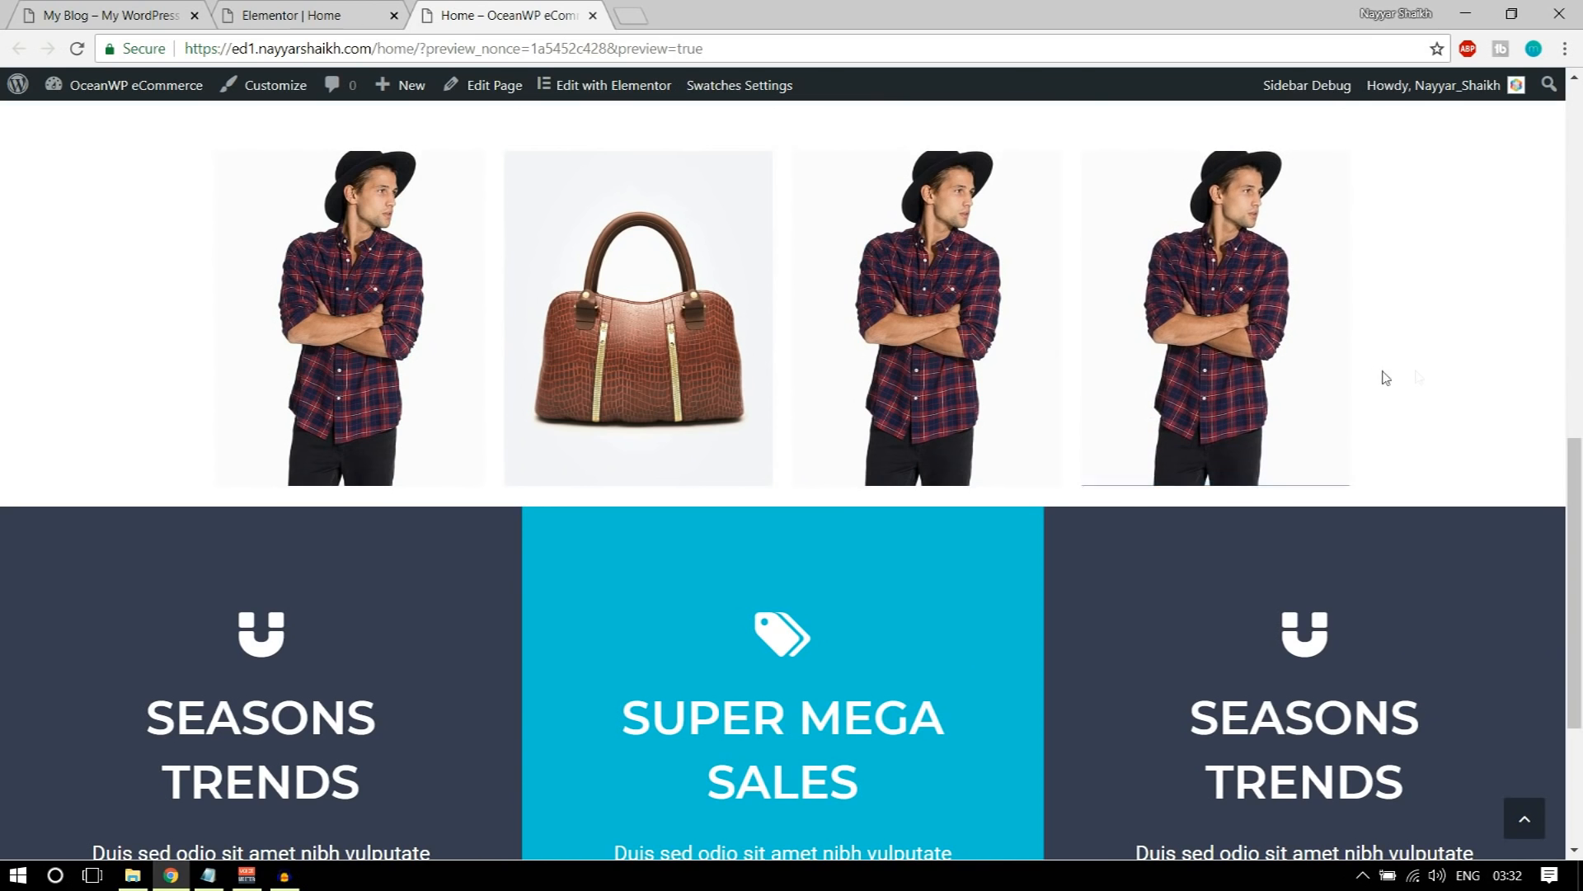
click(221, 843)
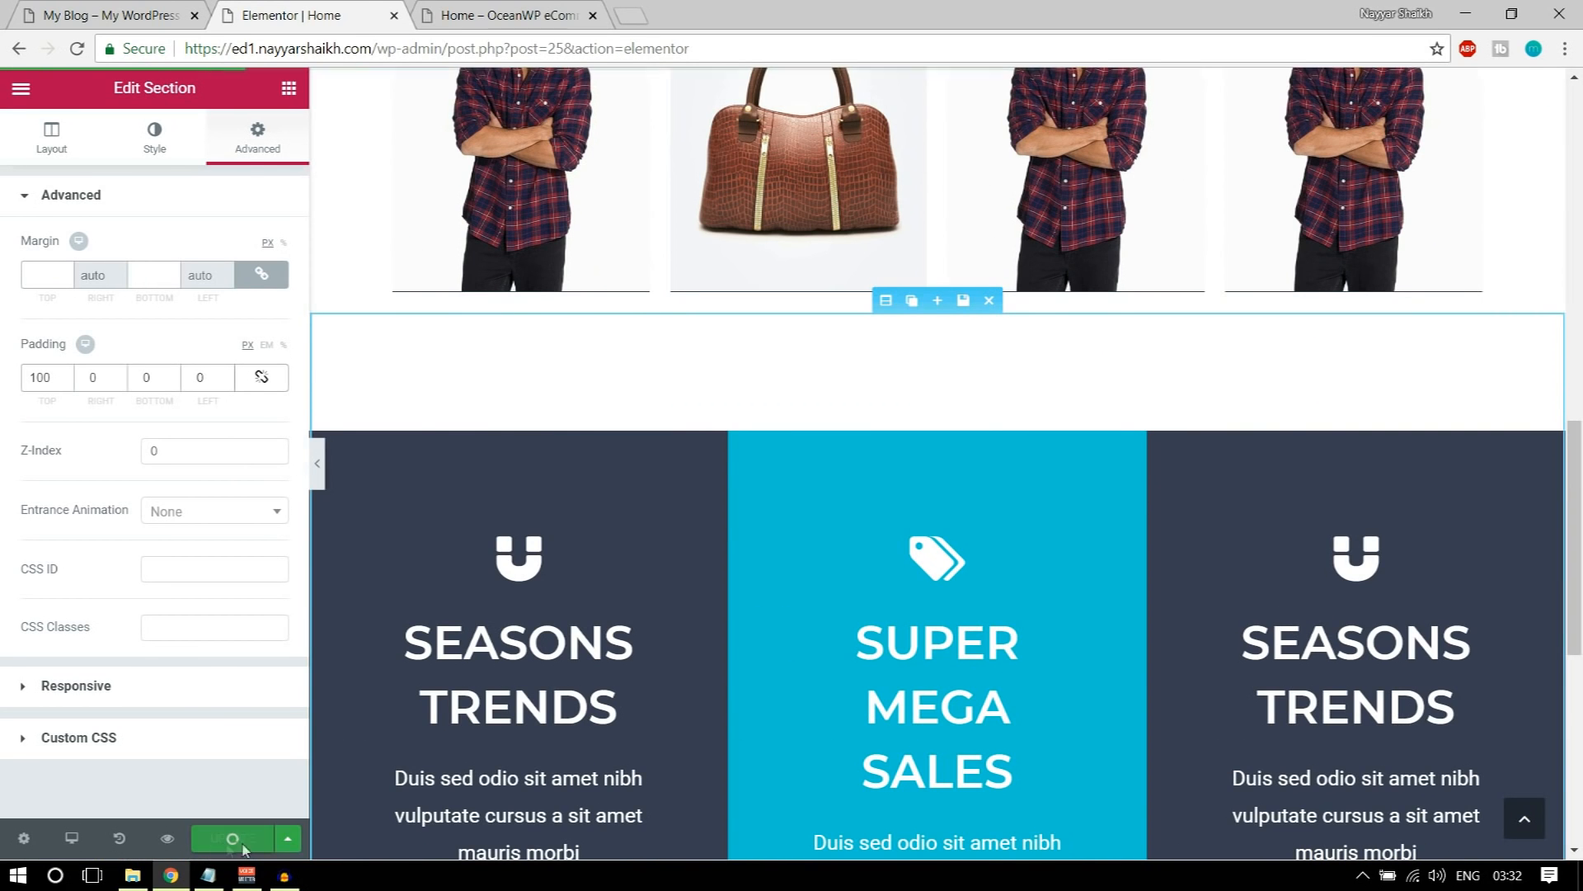
Step: Check the gap above the icon box columns on the Home preview page
click(507, 15)
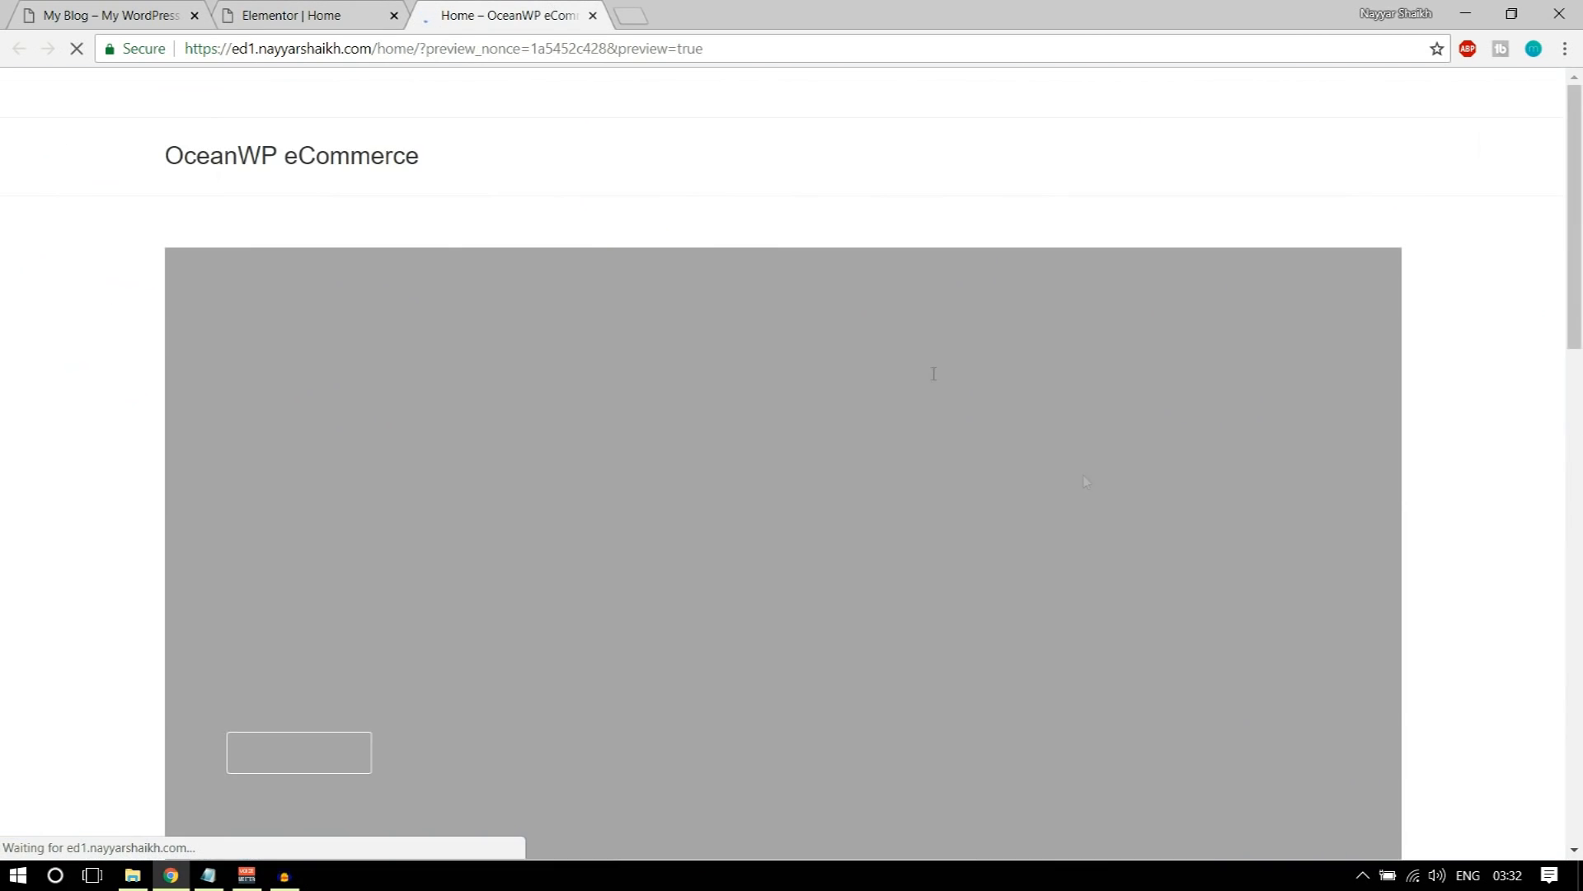
scroll(1086, 511, down, 15)
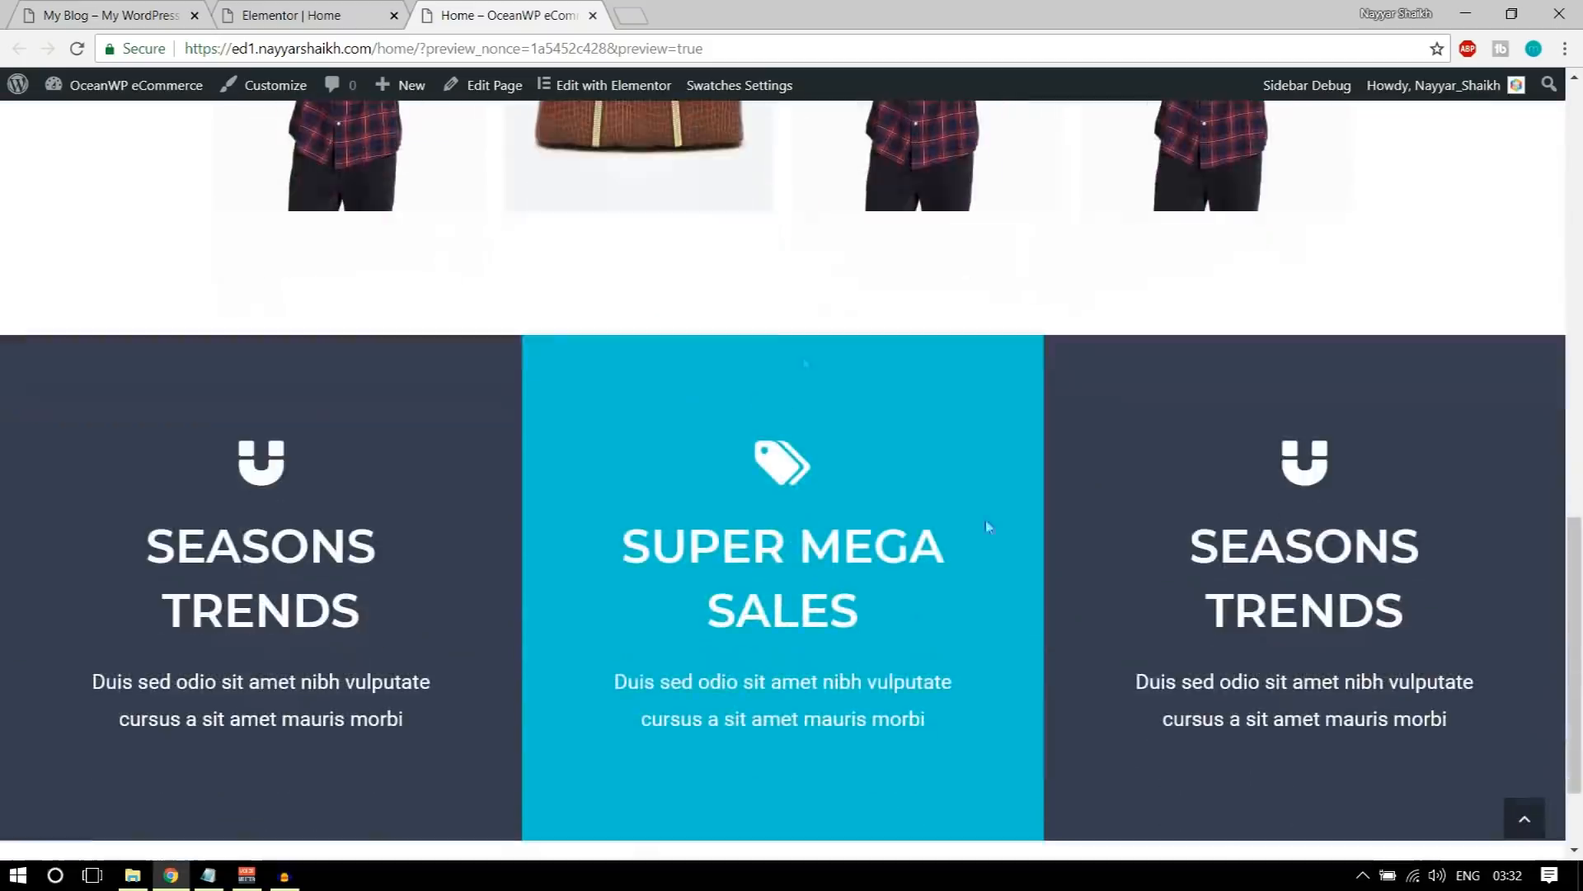
scroll(871, 375, up, 2)
scroll(841, 443, down, 4)
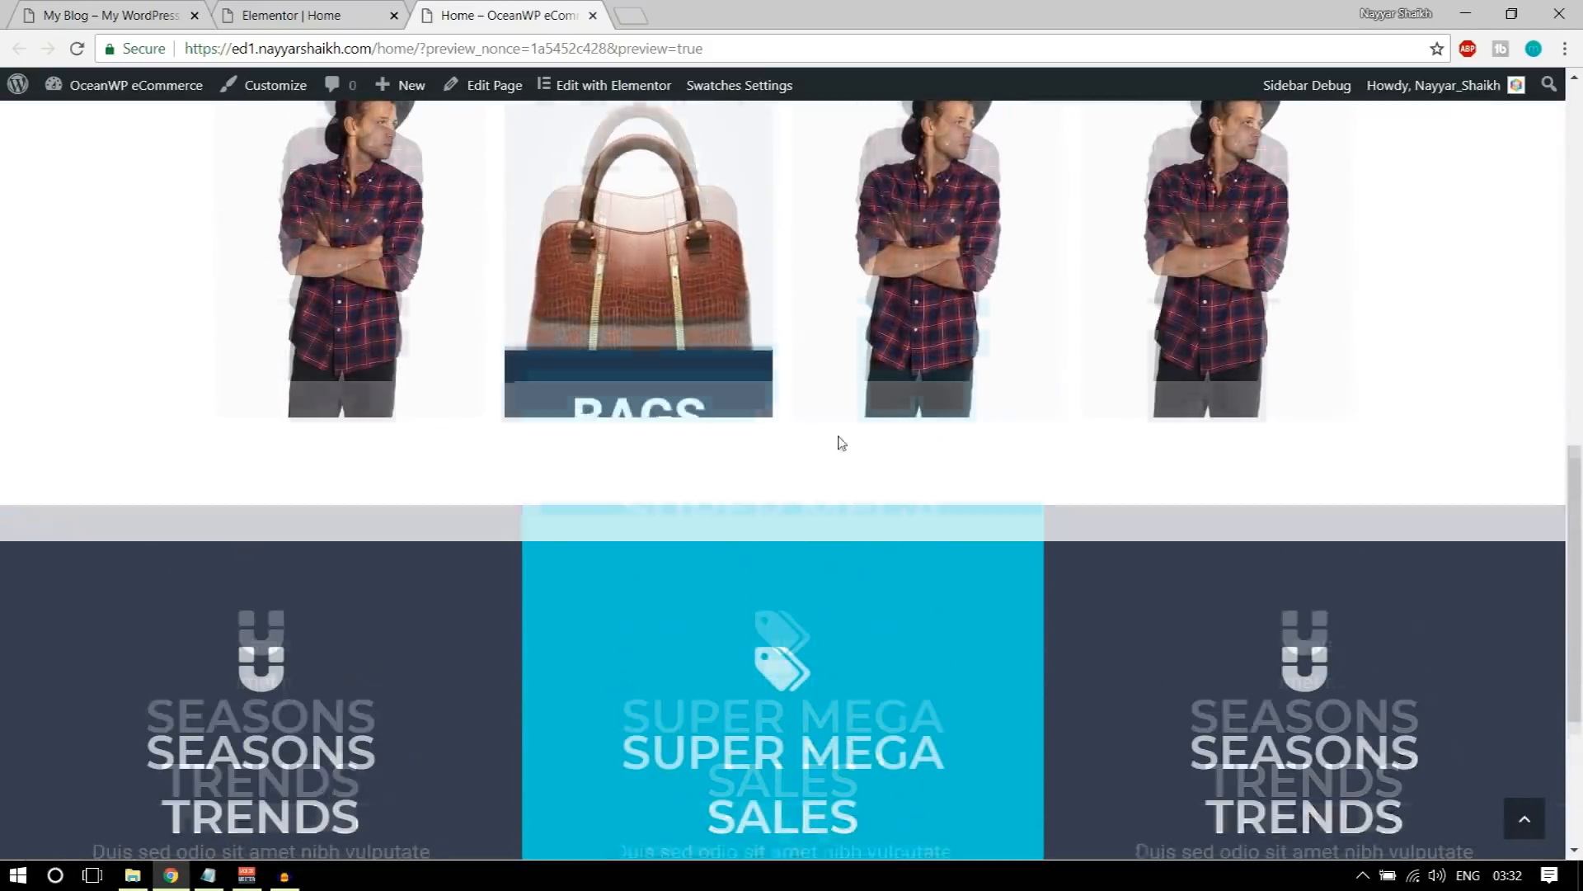
Step: Examine the section that follows the colored icon box columns on the demo site
click(346, 15)
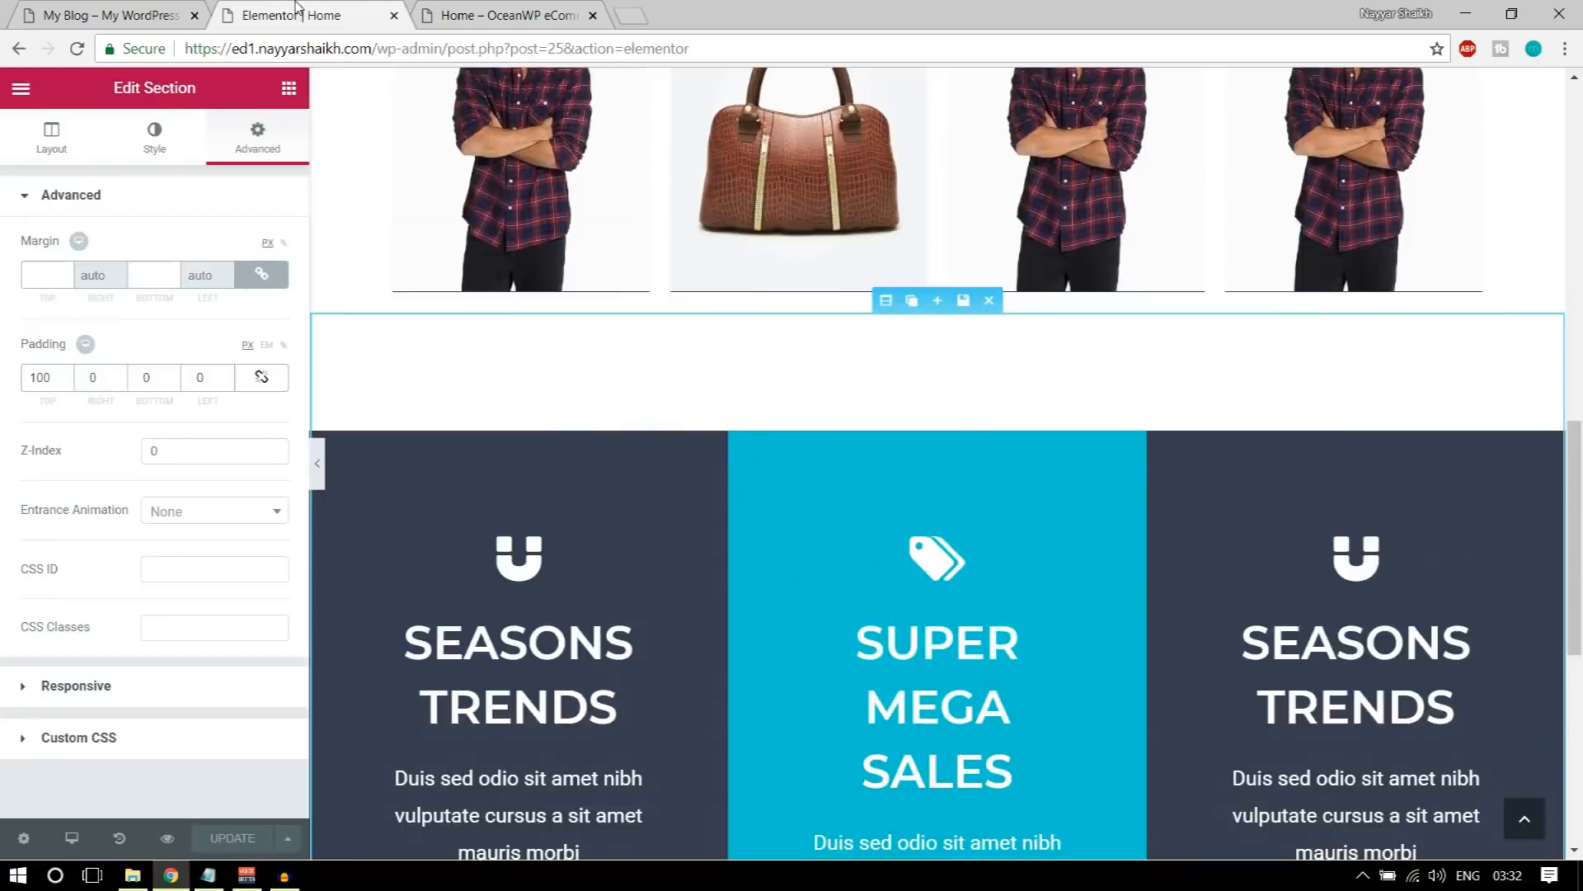
scroll(710, 533, down, 6)
click(107, 15)
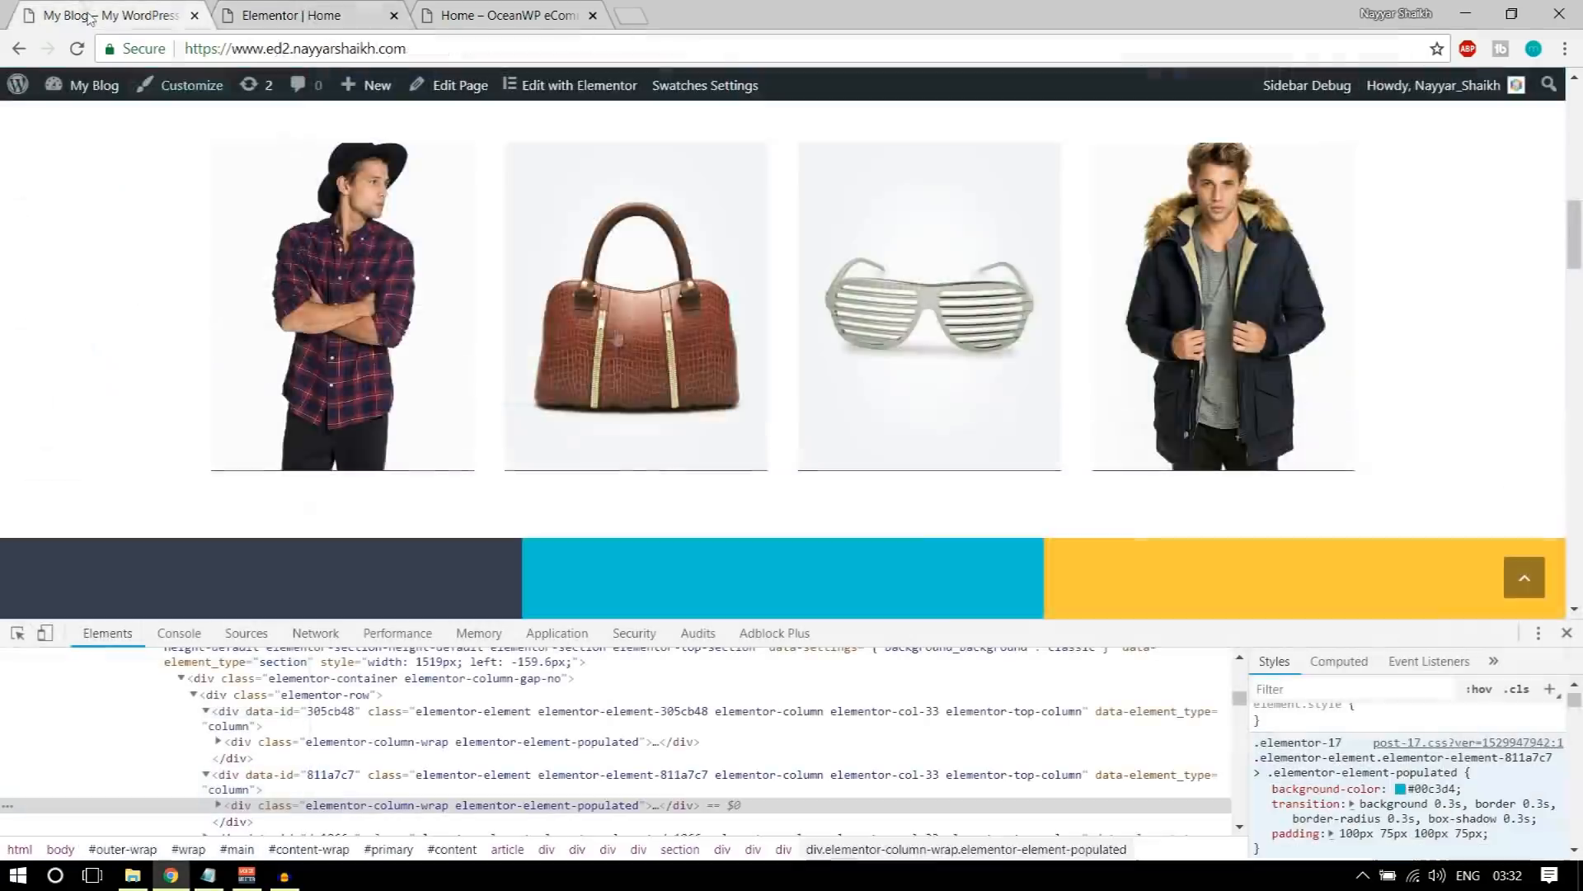
scroll(937, 516, down, 8)
scroll(938, 516, up, 4)
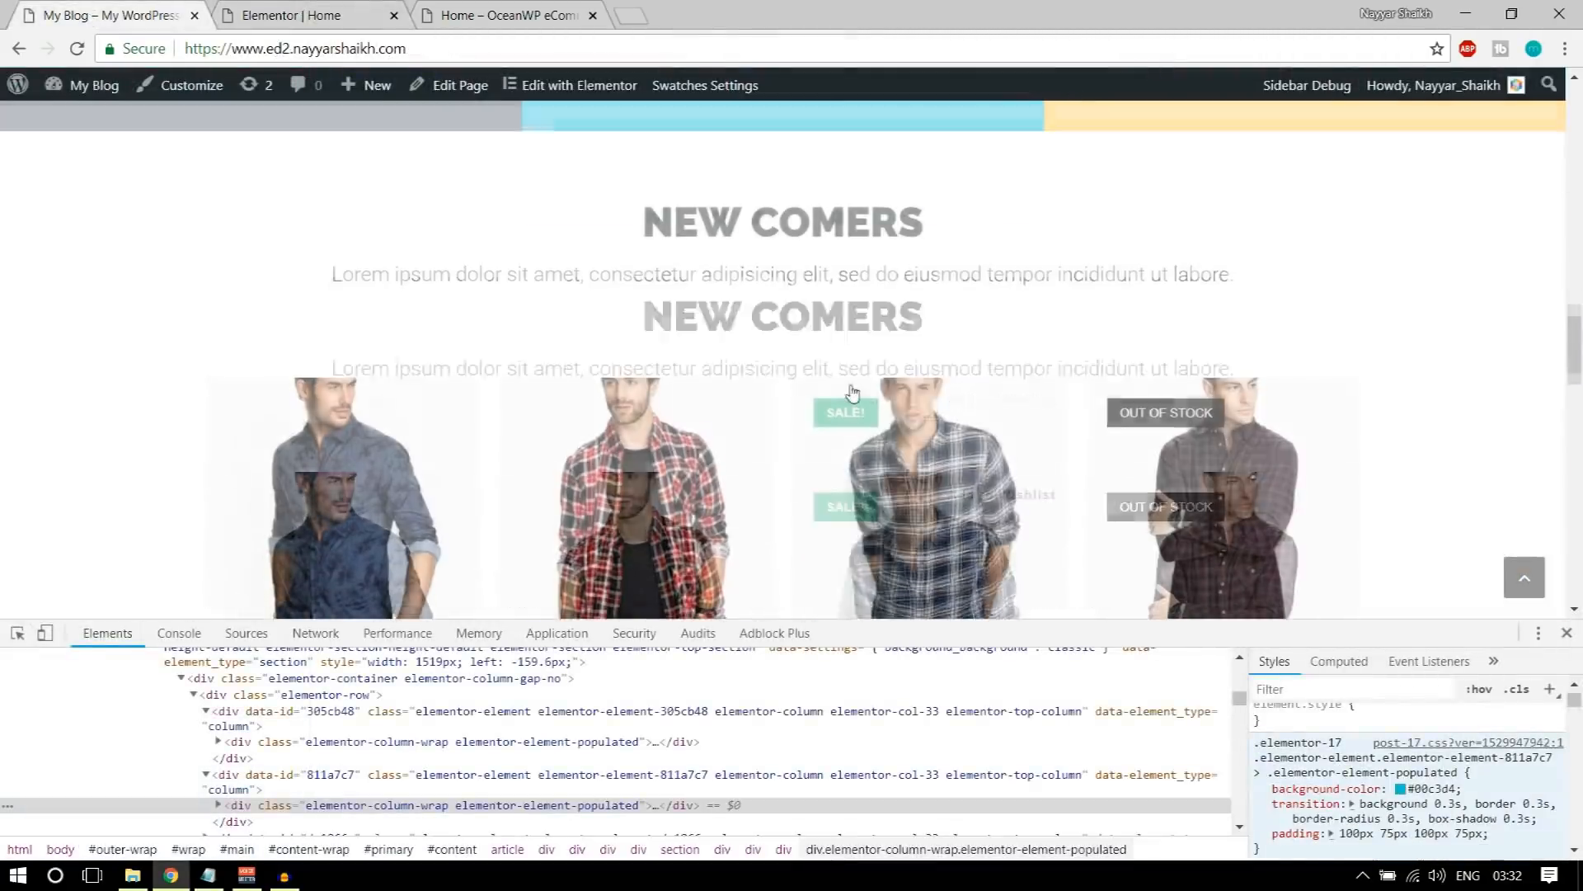
scroll(858, 480, down, 3)
Step: Insert the saved Title section template below the icon box section in the Elementor editor
click(338, 10)
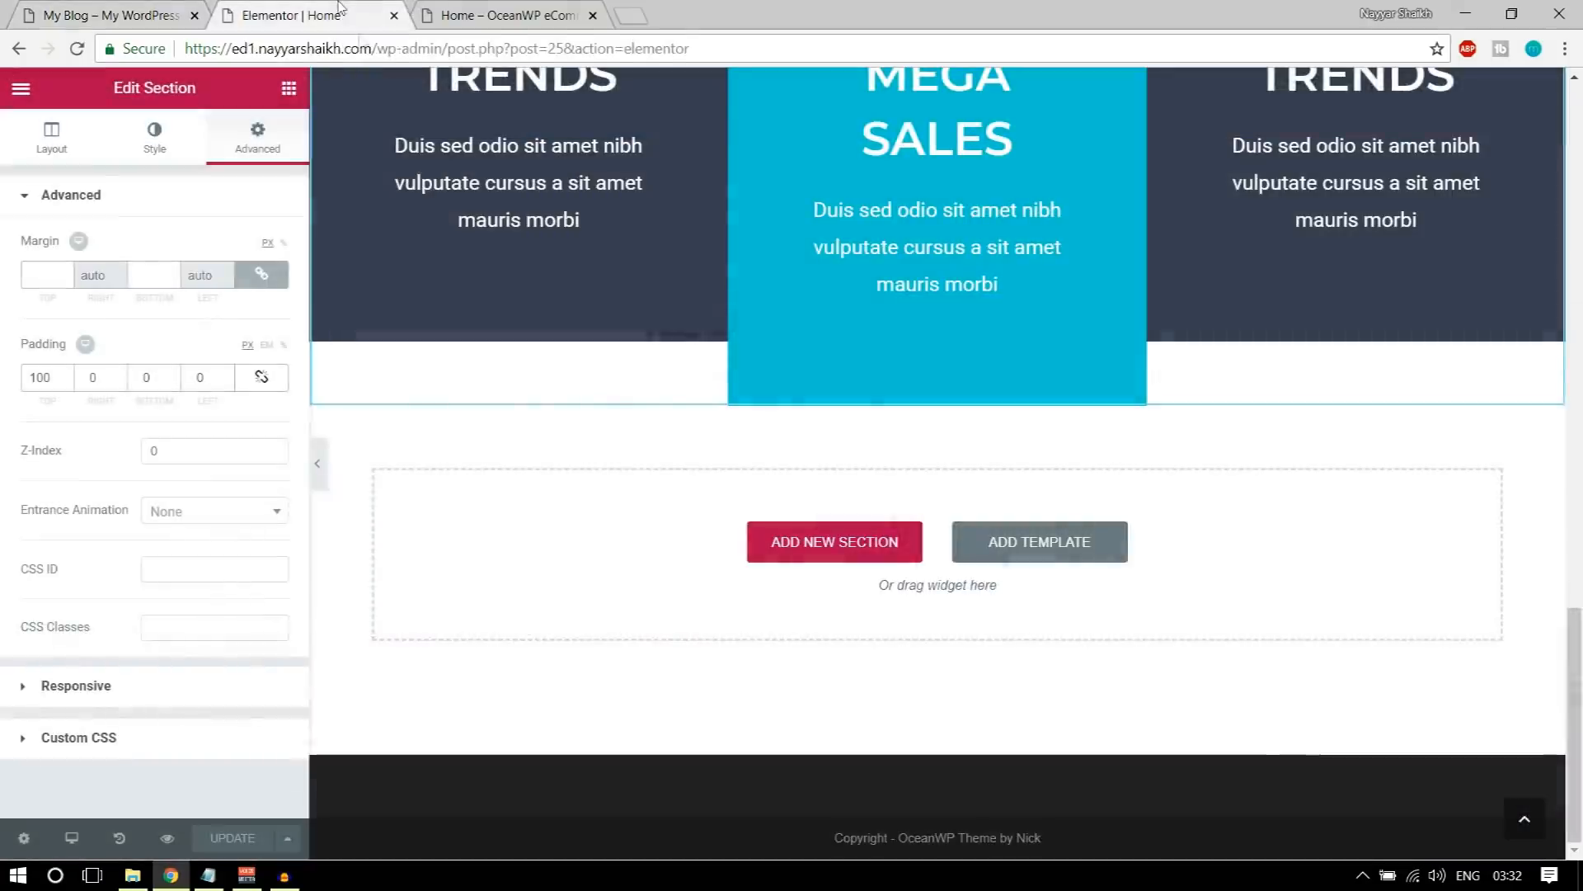
scroll(1019, 627, up, 15)
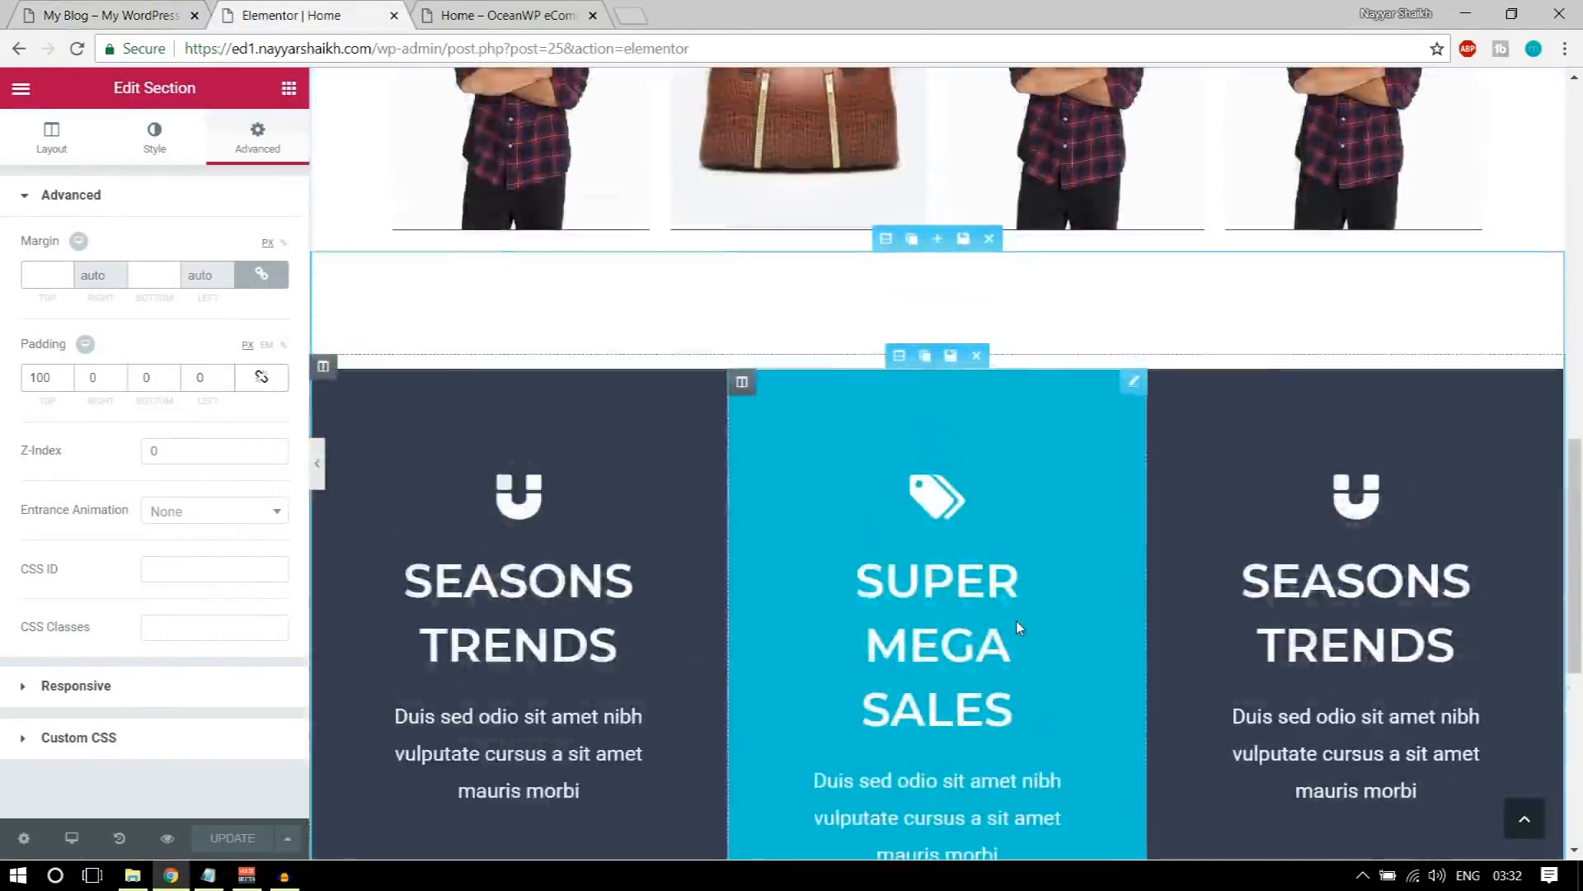
scroll(1005, 611, down, 15)
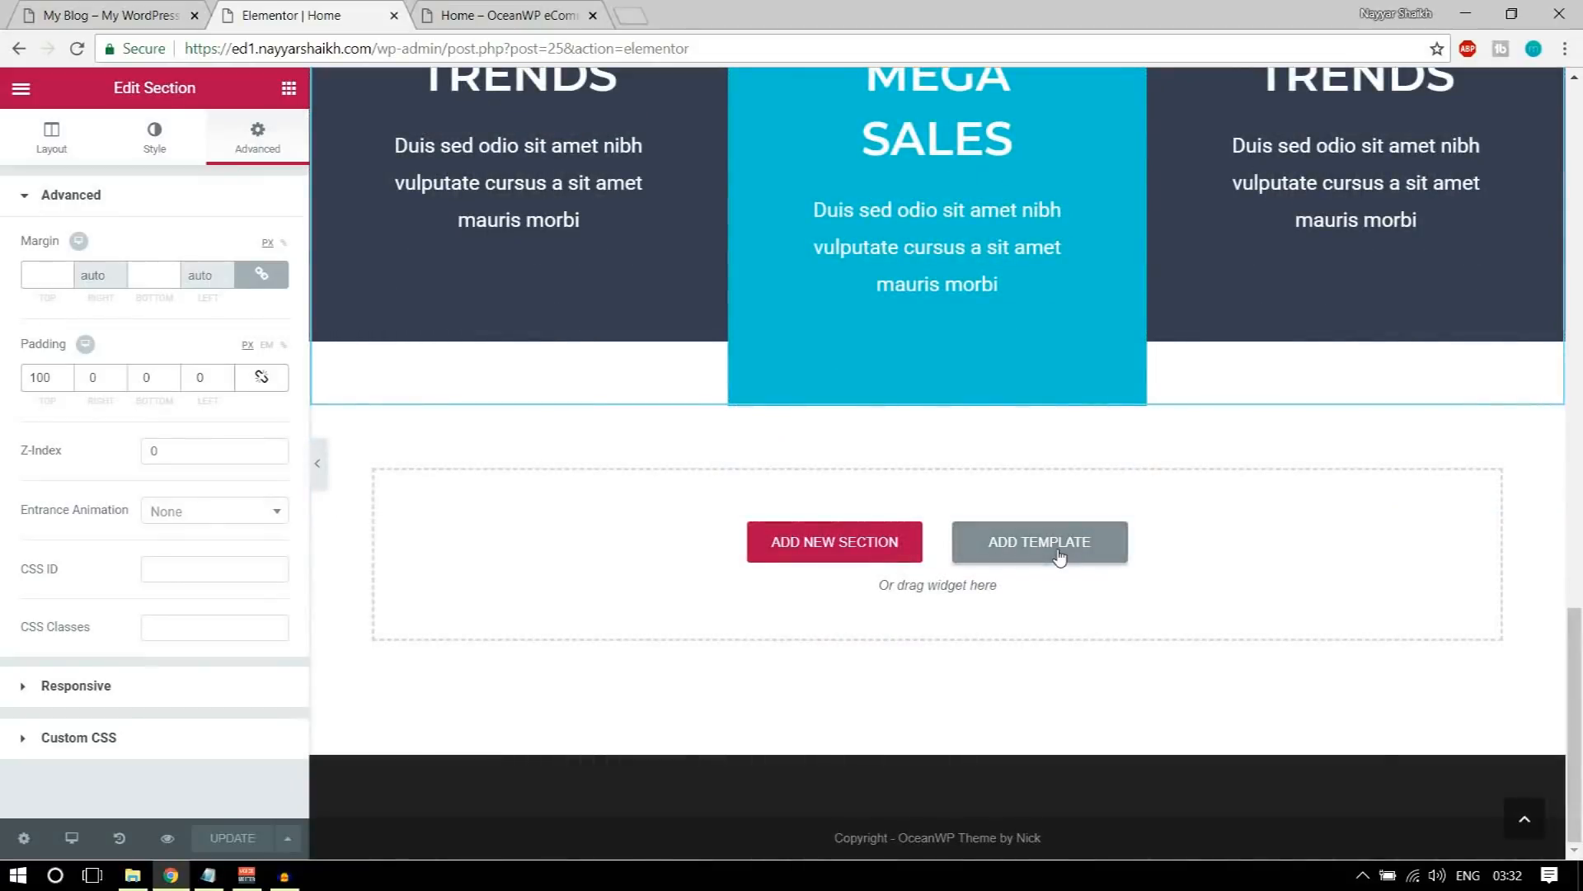
click(1060, 554)
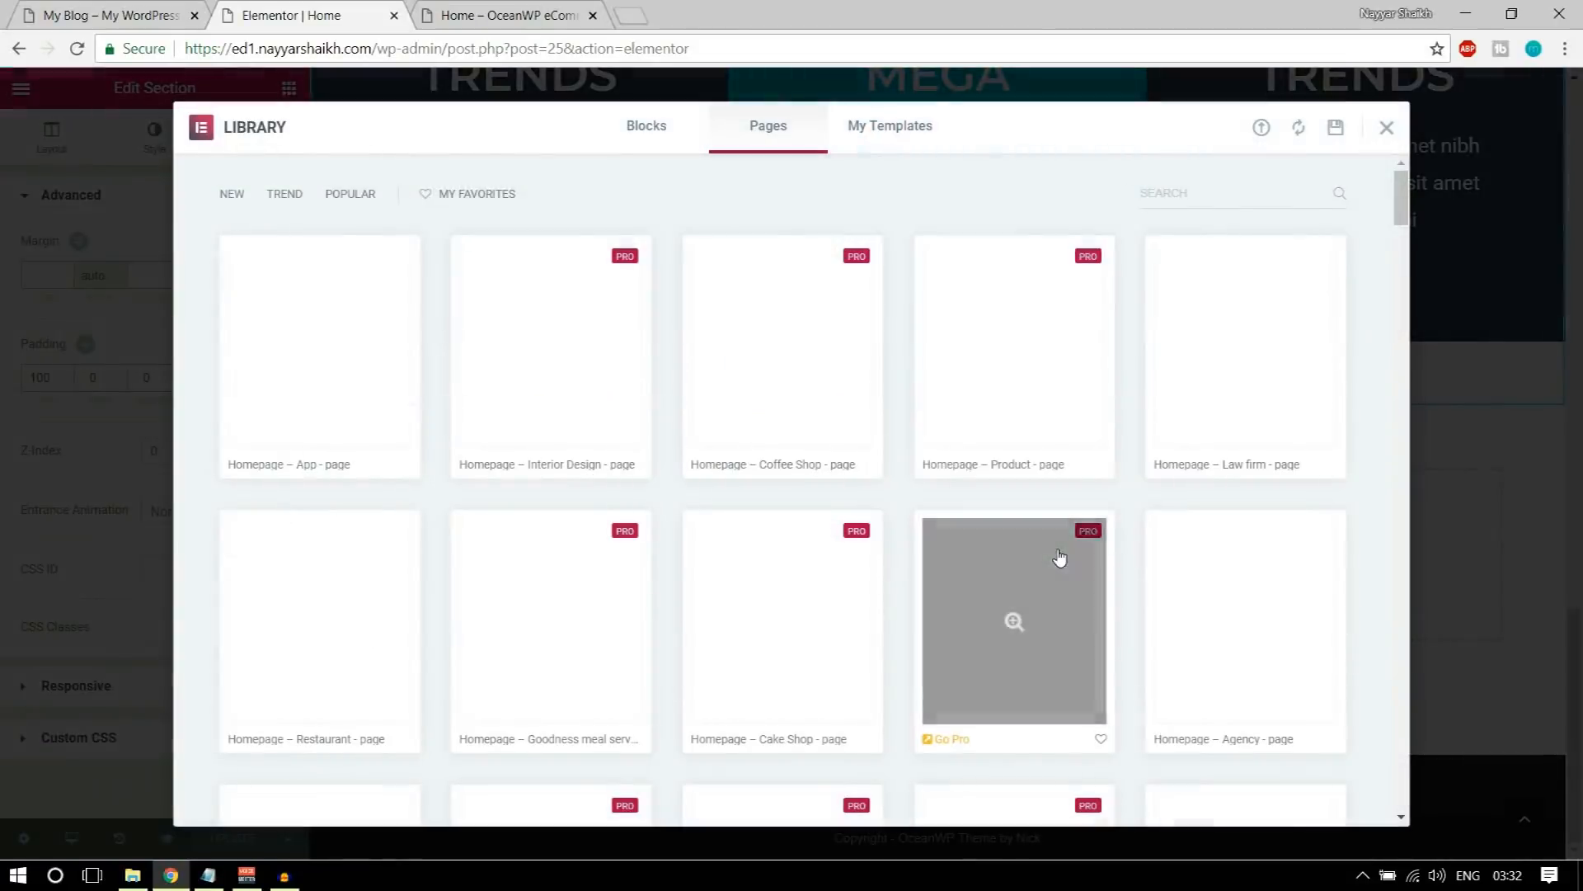
click(893, 134)
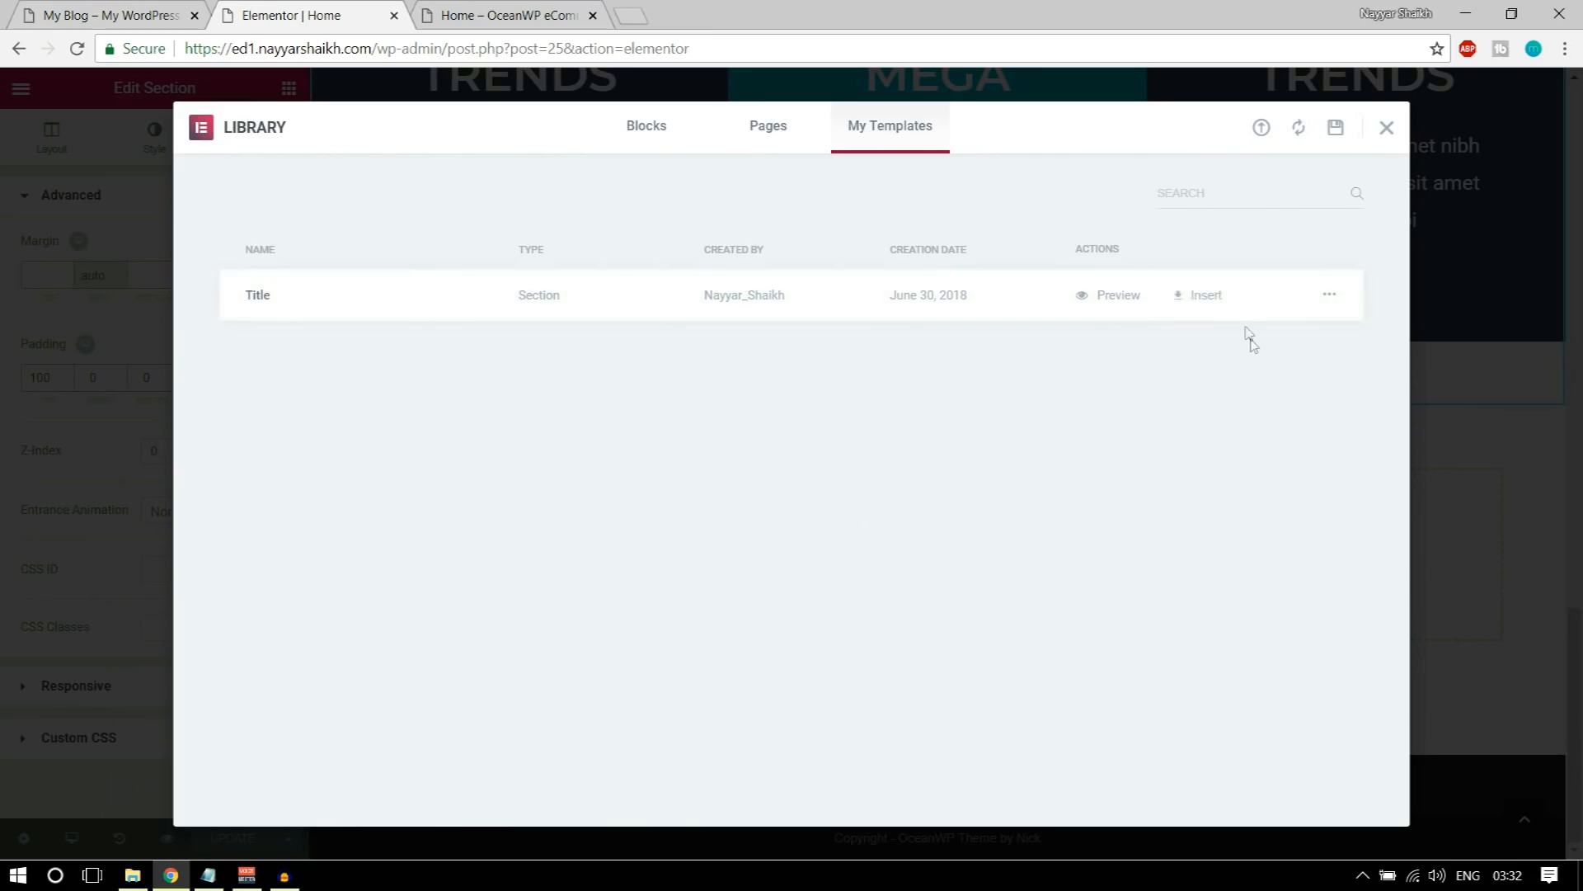
click(1200, 295)
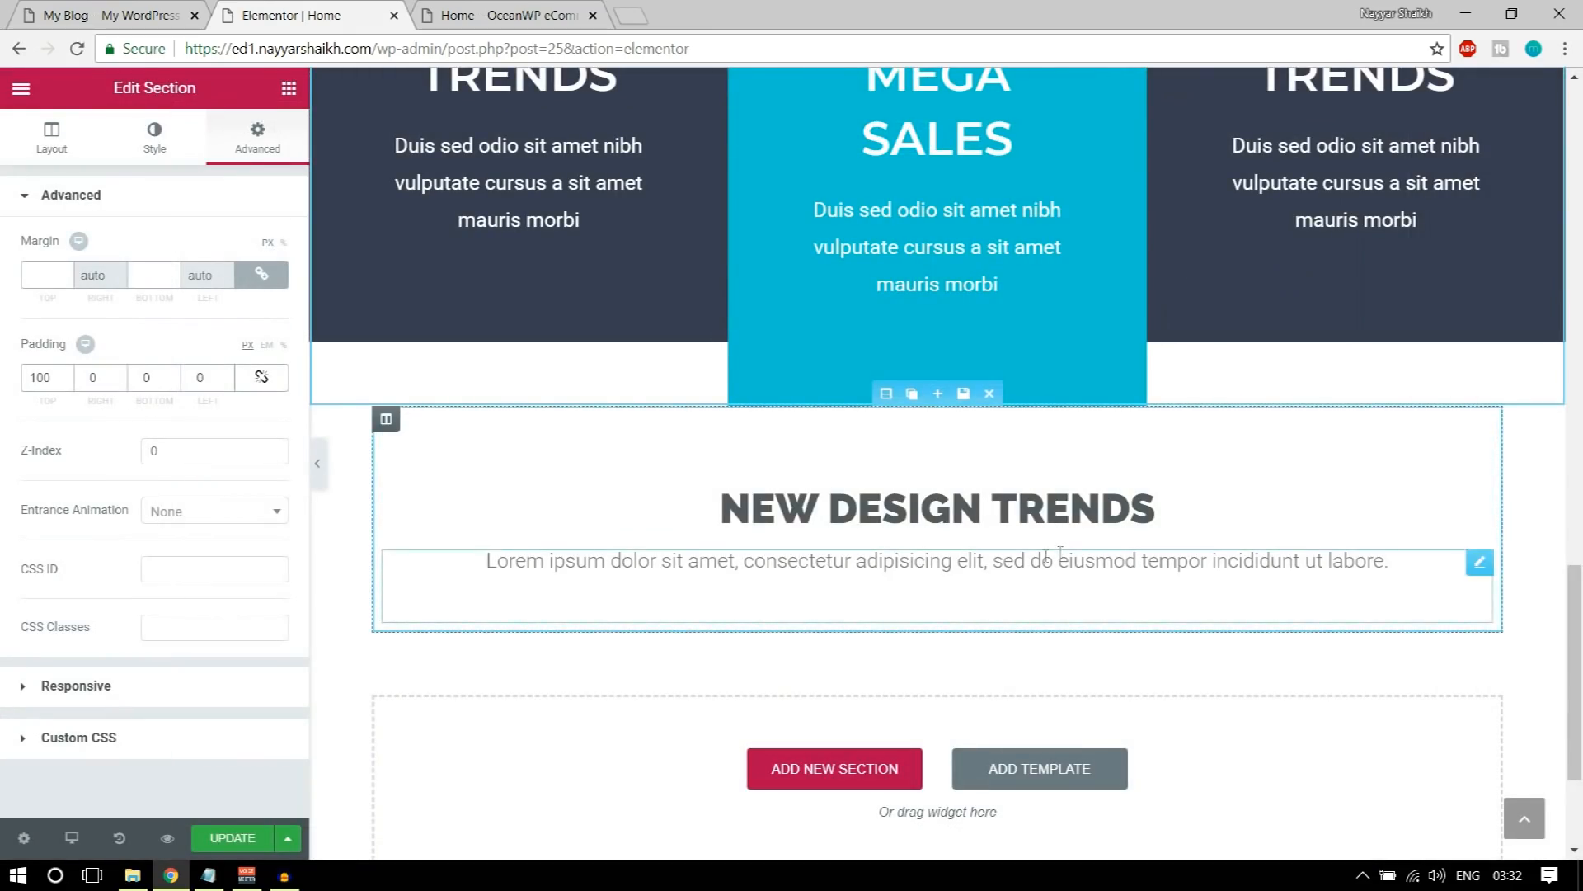
Step: Change the heading of the inserted title section to NEW COMERS, matching the demo site
click(111, 15)
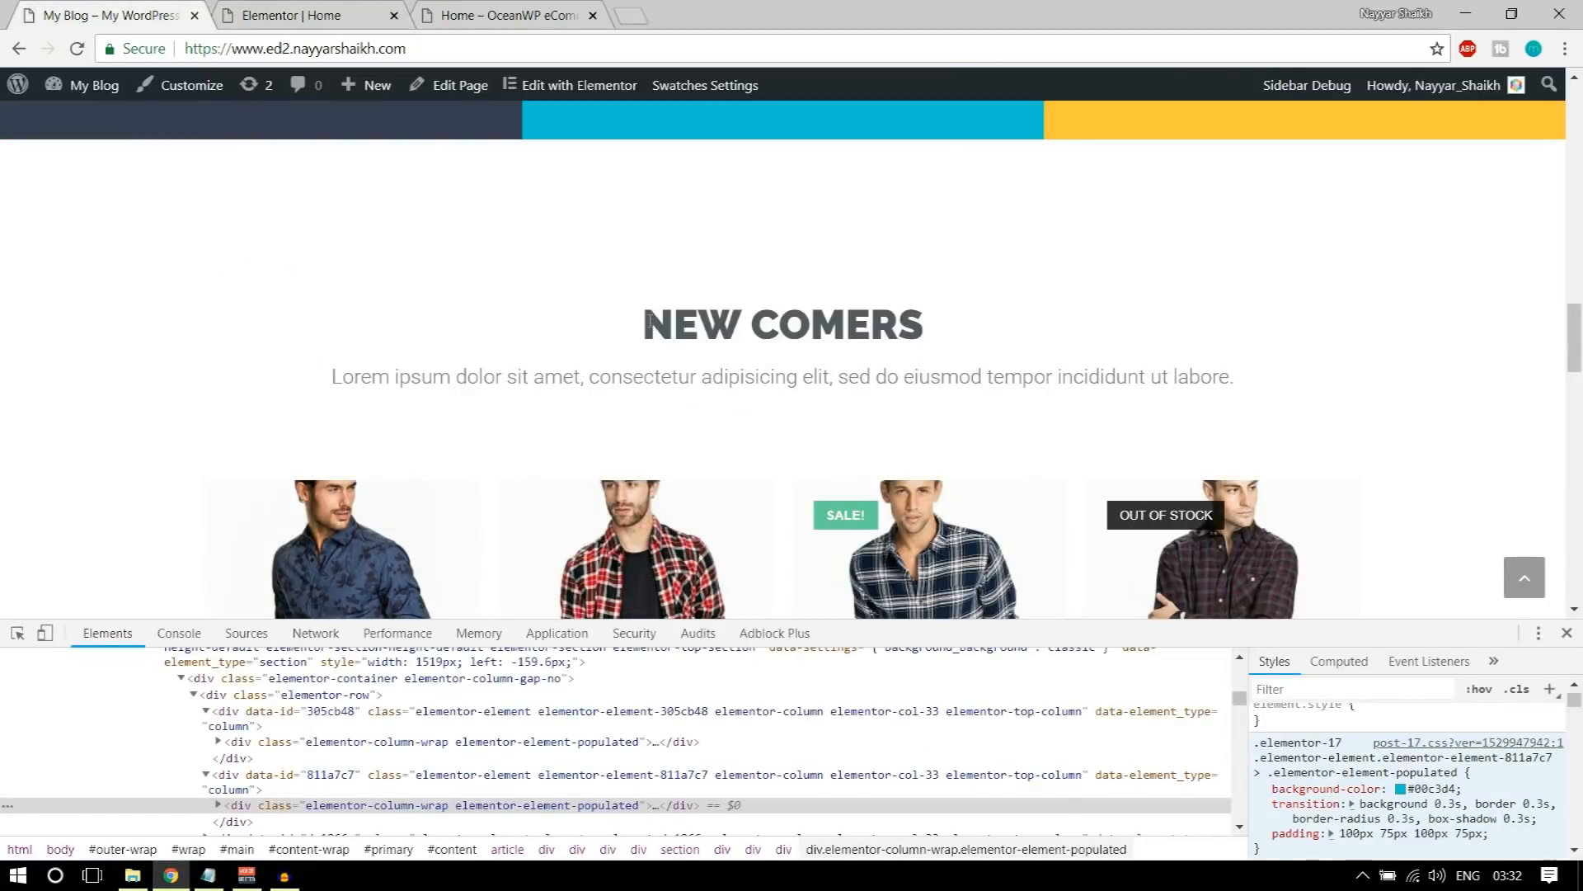
click(417, 15)
triple_click(823, 518)
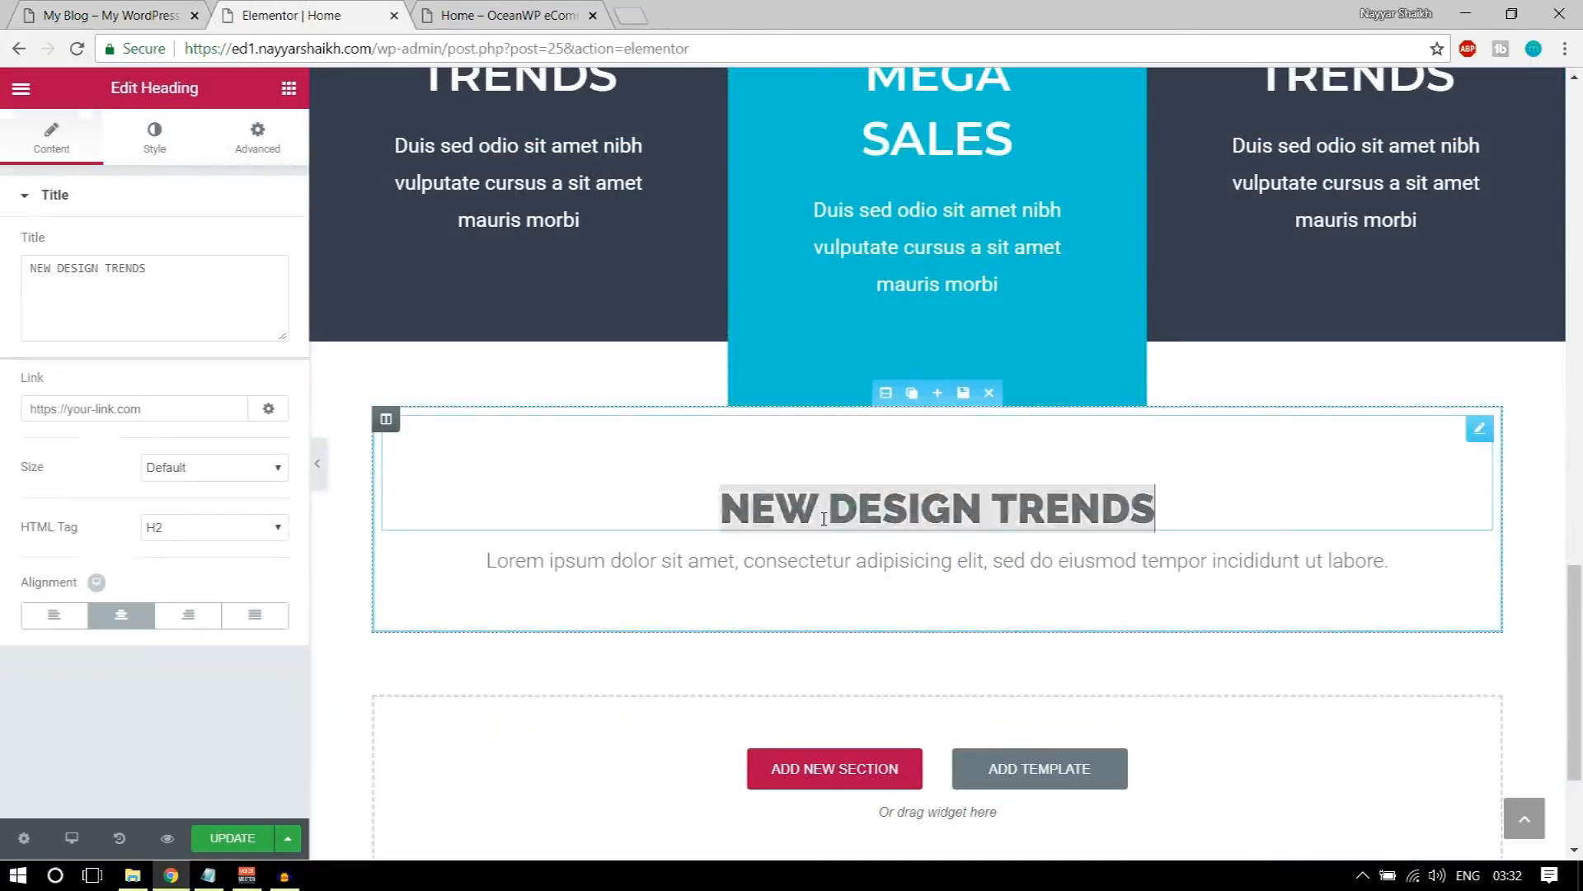
text(NEW COMER)
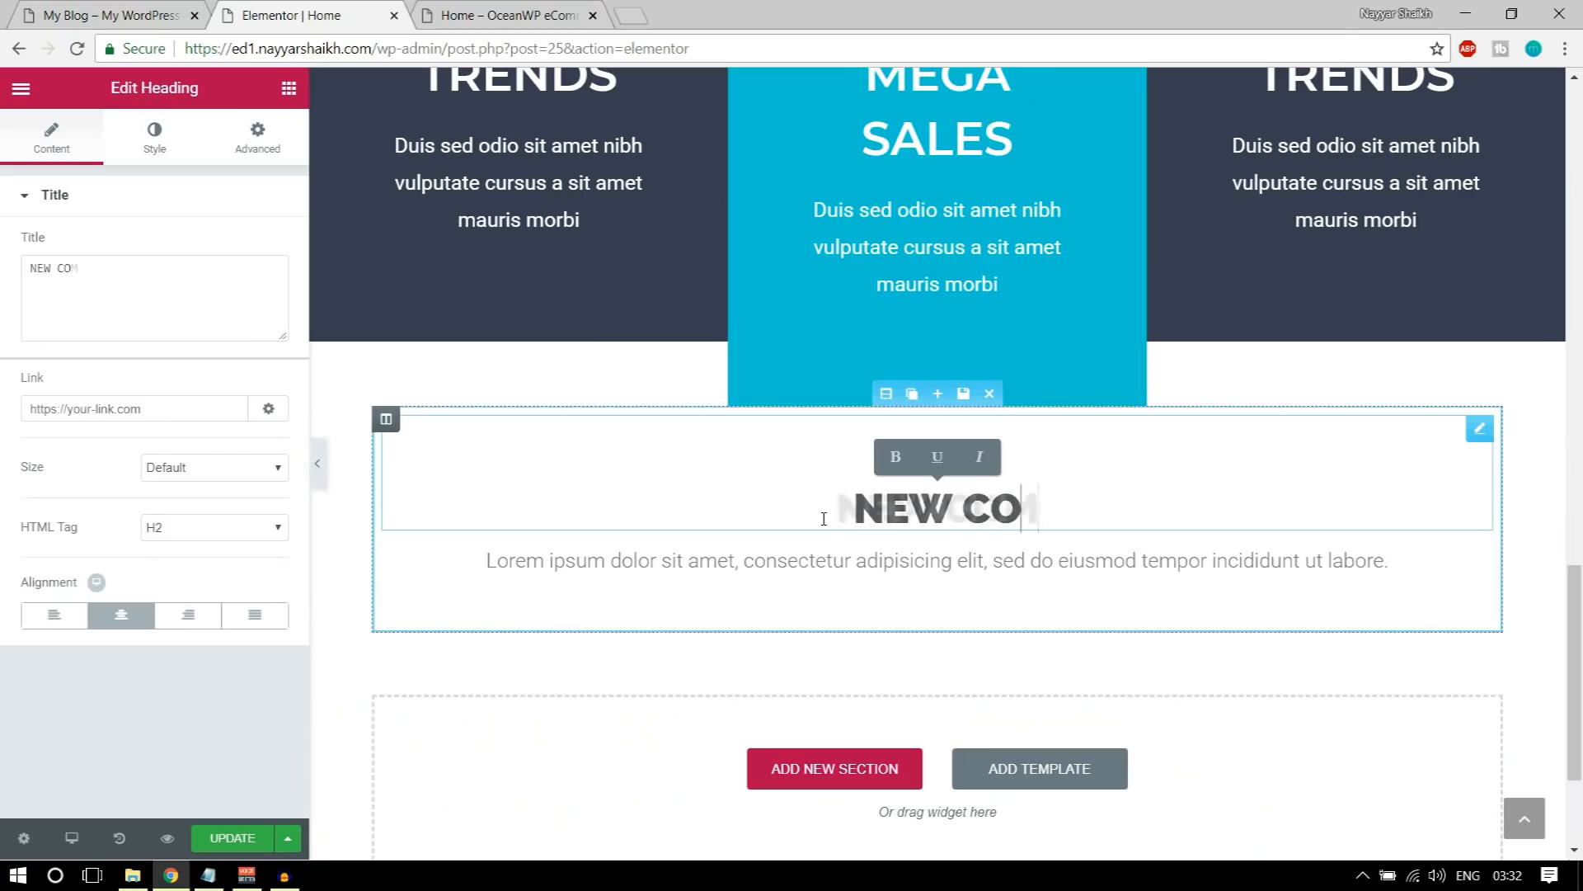
text(S)
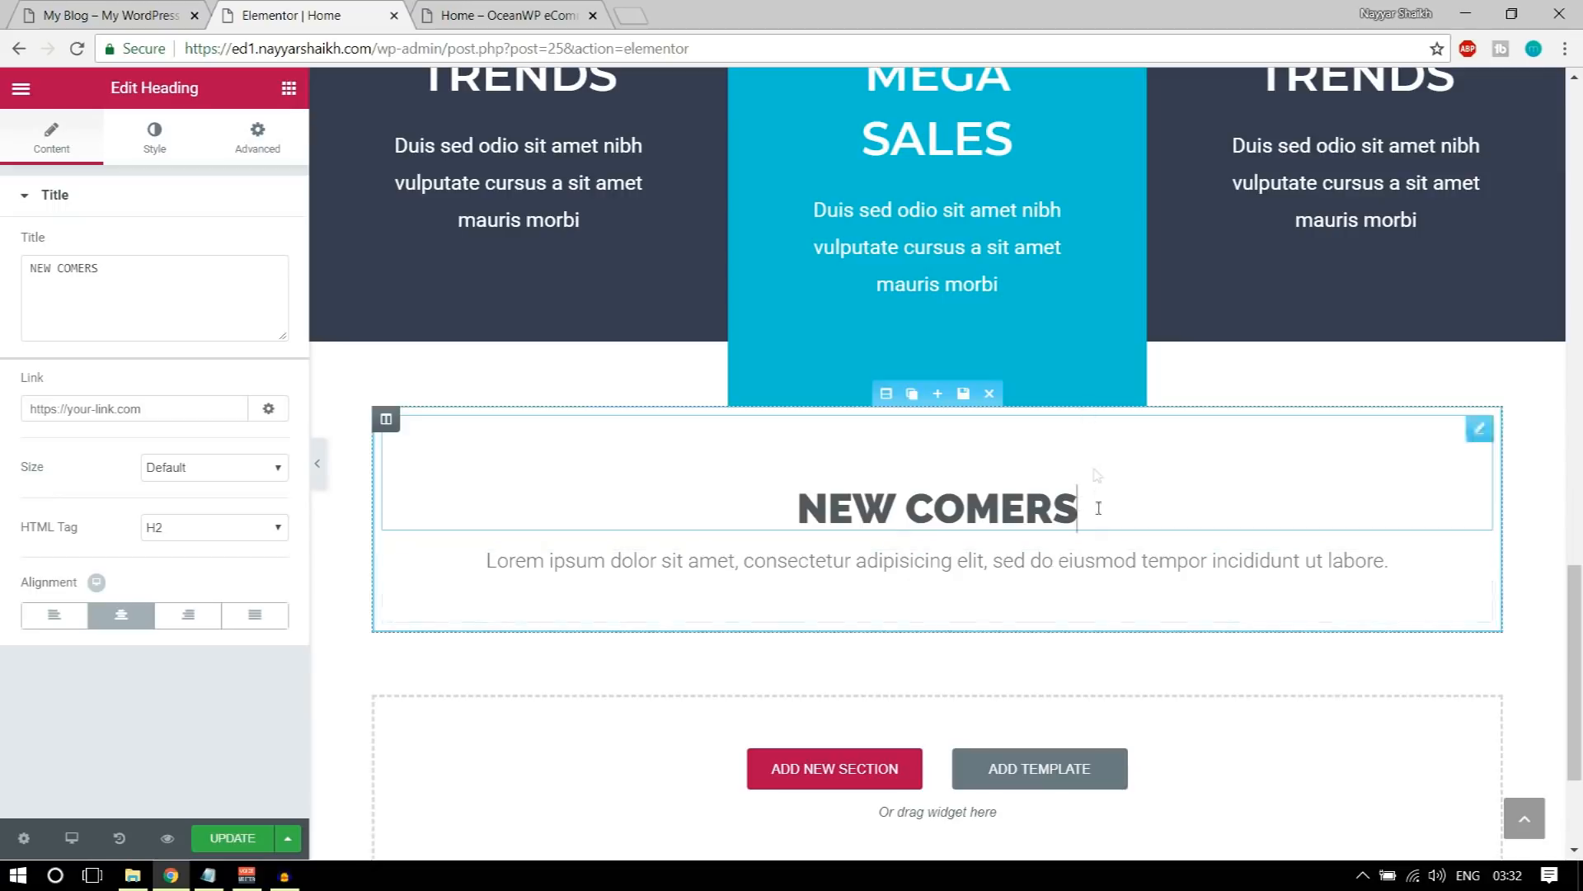
Step: Examine the product row below the NEW COMERS heading on the demo site, closing the developer tools
click(115, 15)
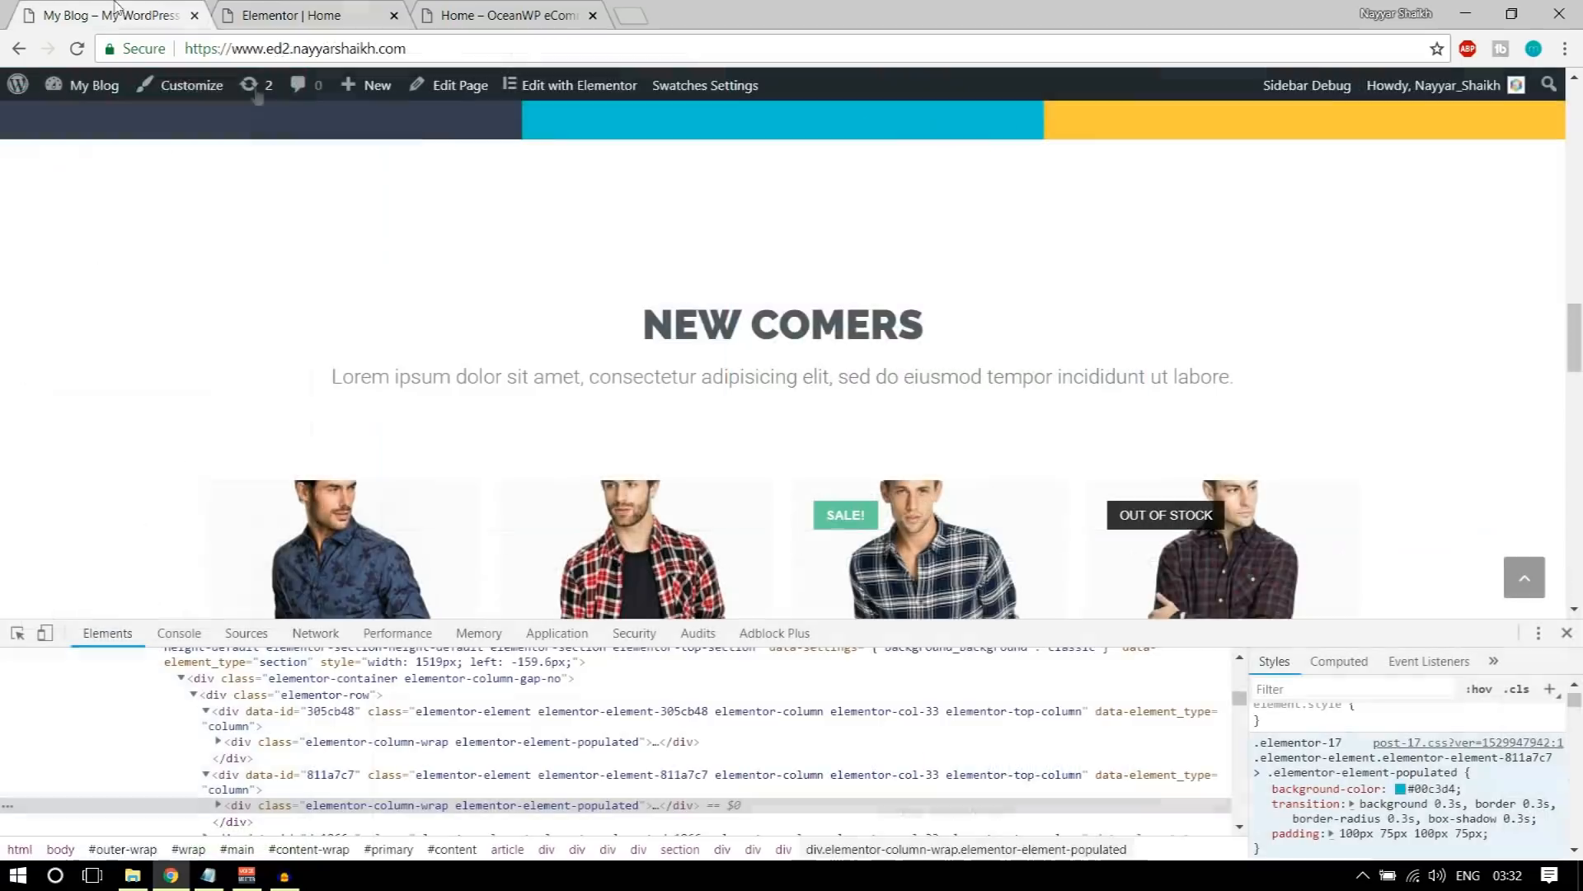
click(1568, 636)
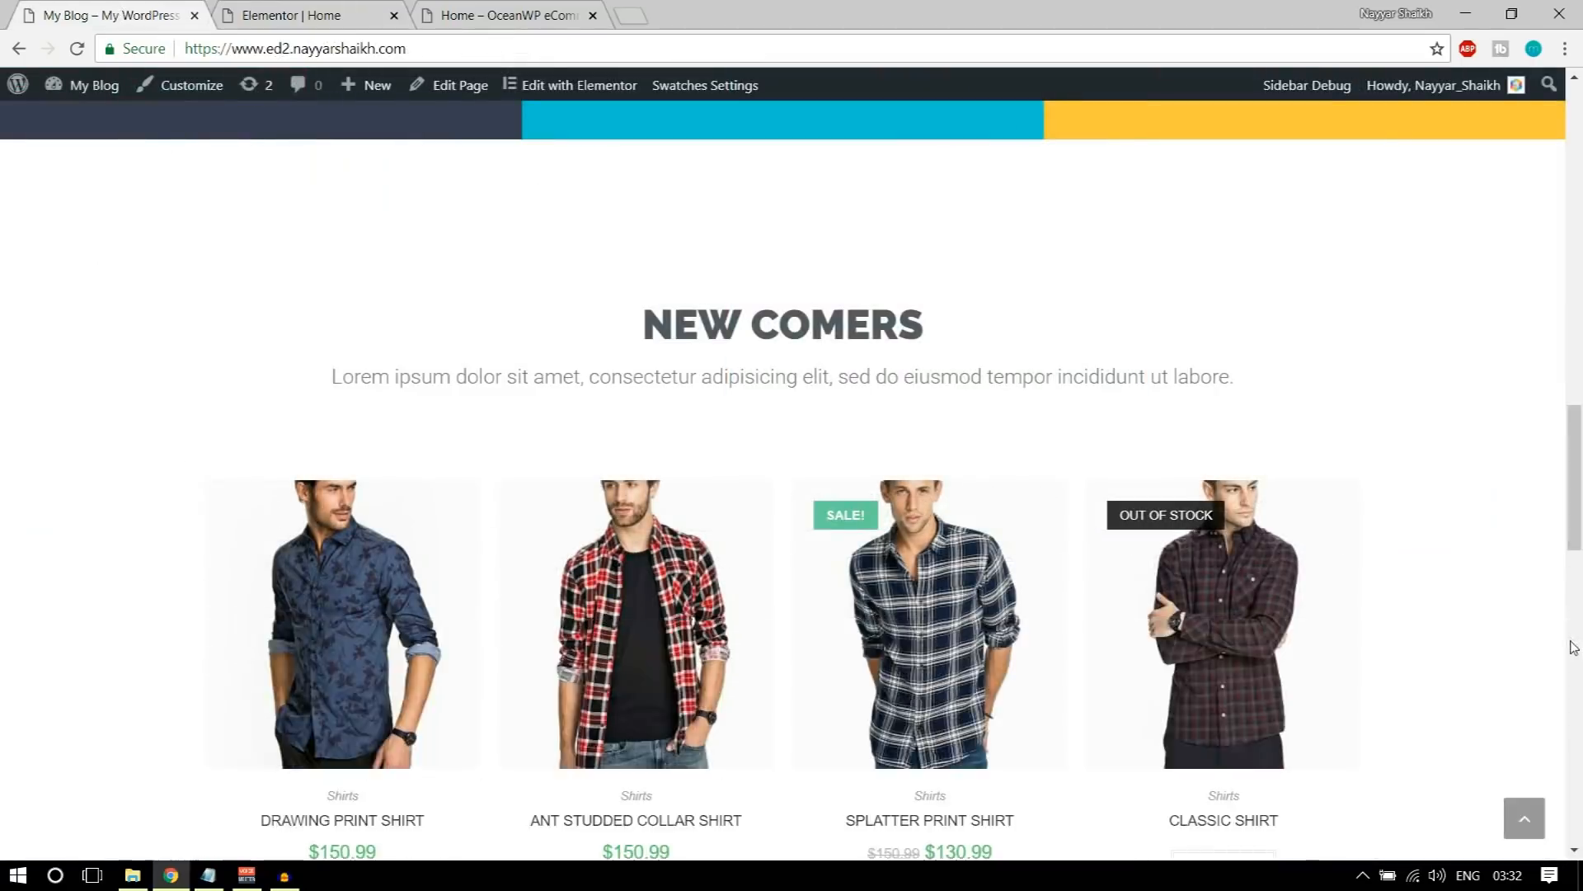
scroll(1180, 578, down, 3)
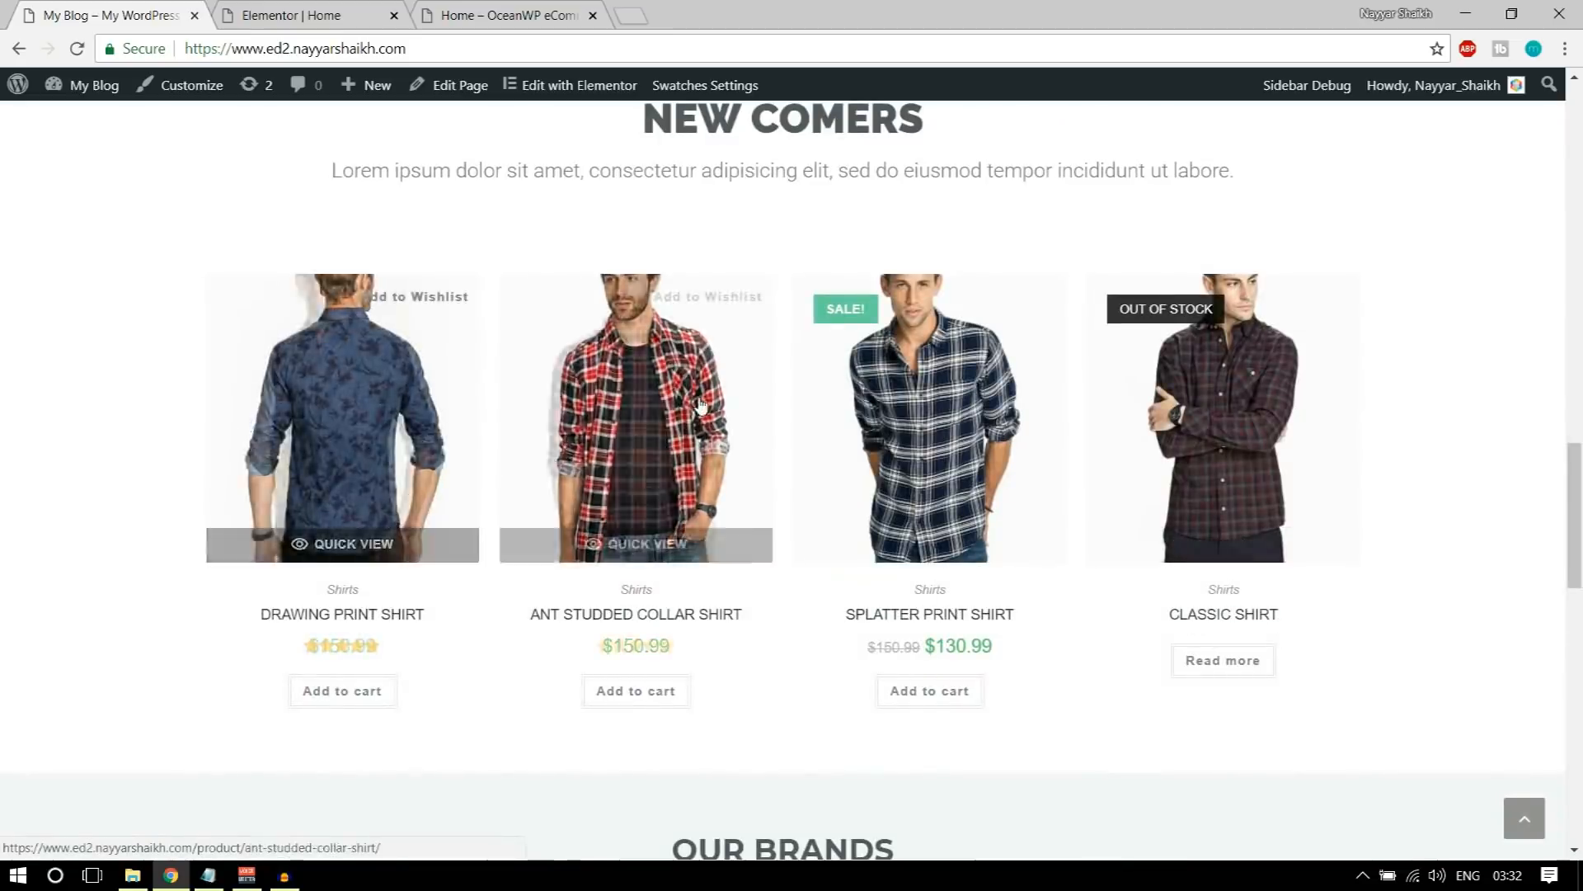
scroll(1355, 492, up, 2)
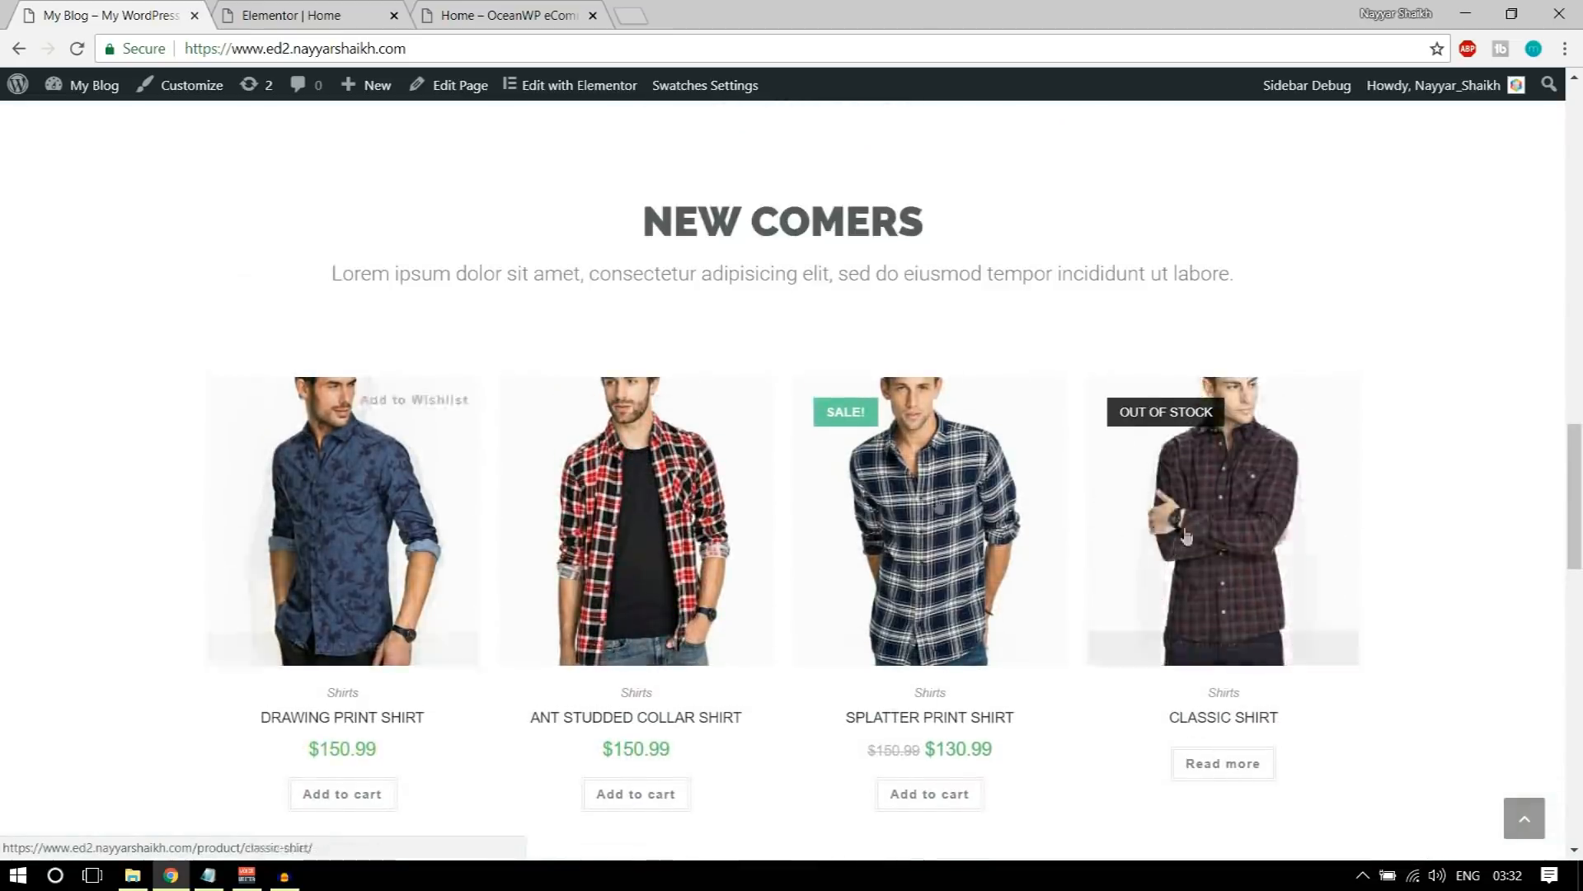
Step: Add a Woo Recent Products widget below the NEW COMERS description text in the Elementor editor
click(289, 15)
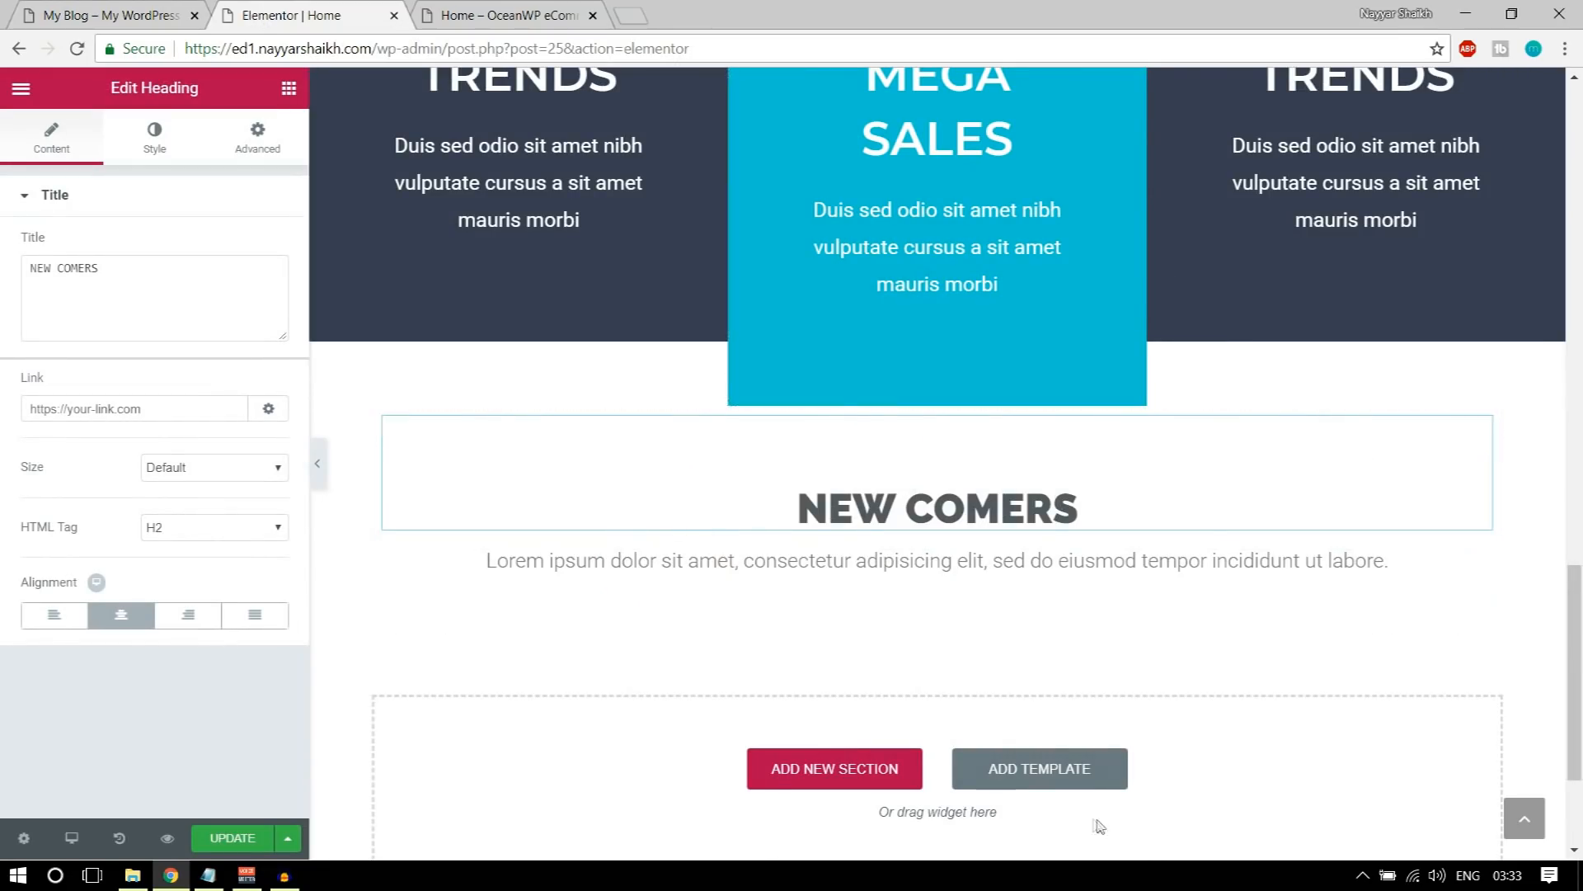
click(288, 88)
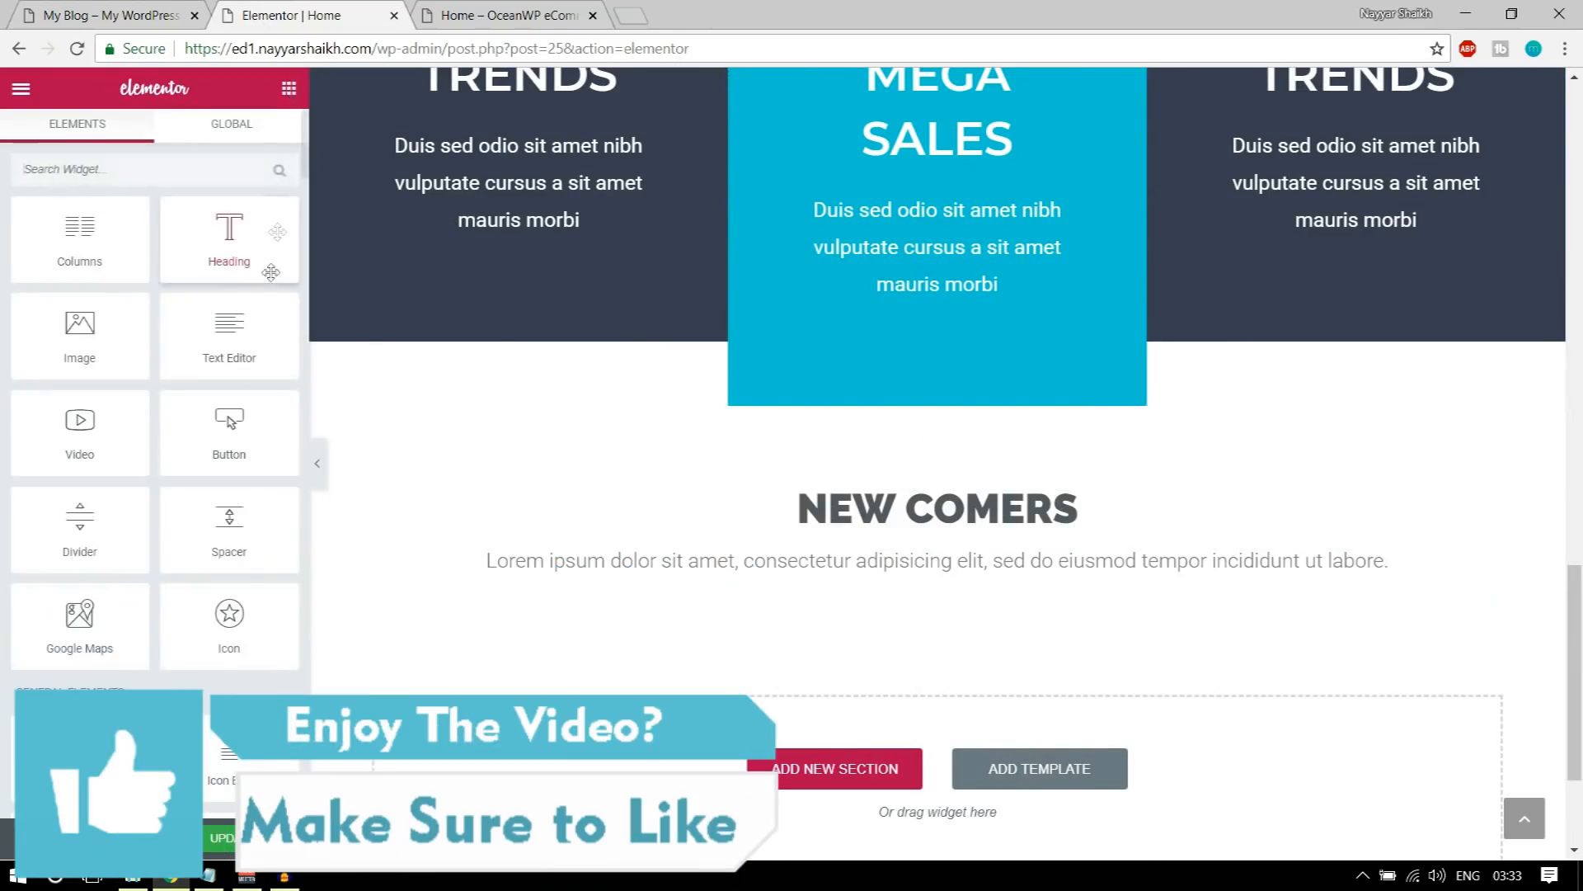
scroll(210, 600, down, 10)
scroll(210, 601, down, 15)
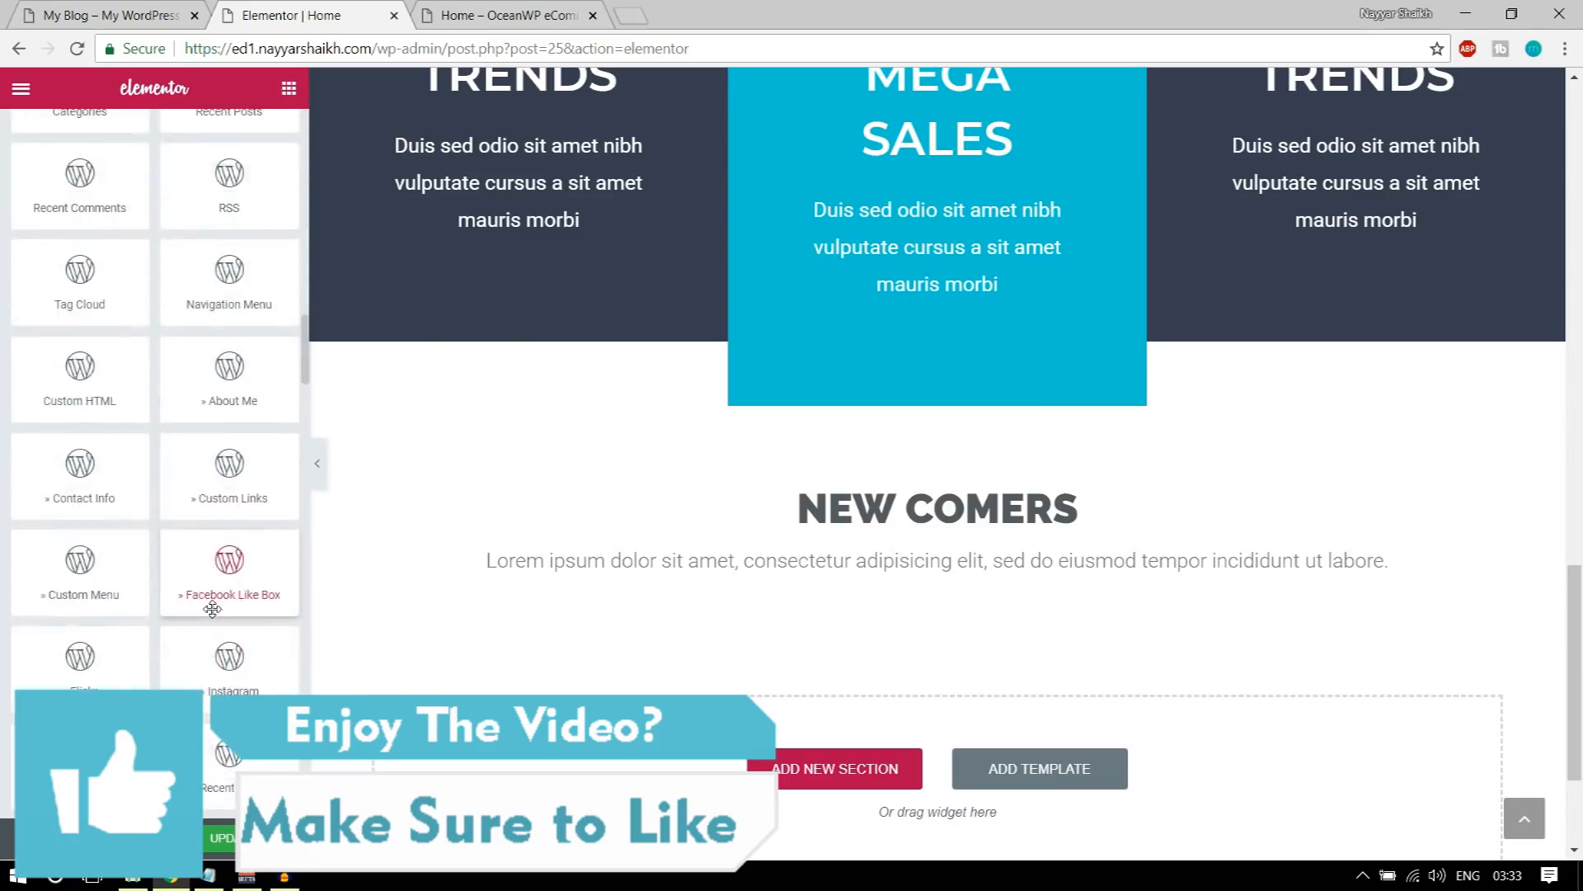
scroll(212, 633, up, 12)
scroll(213, 633, up, 3)
scroll(129, 488, down, 5)
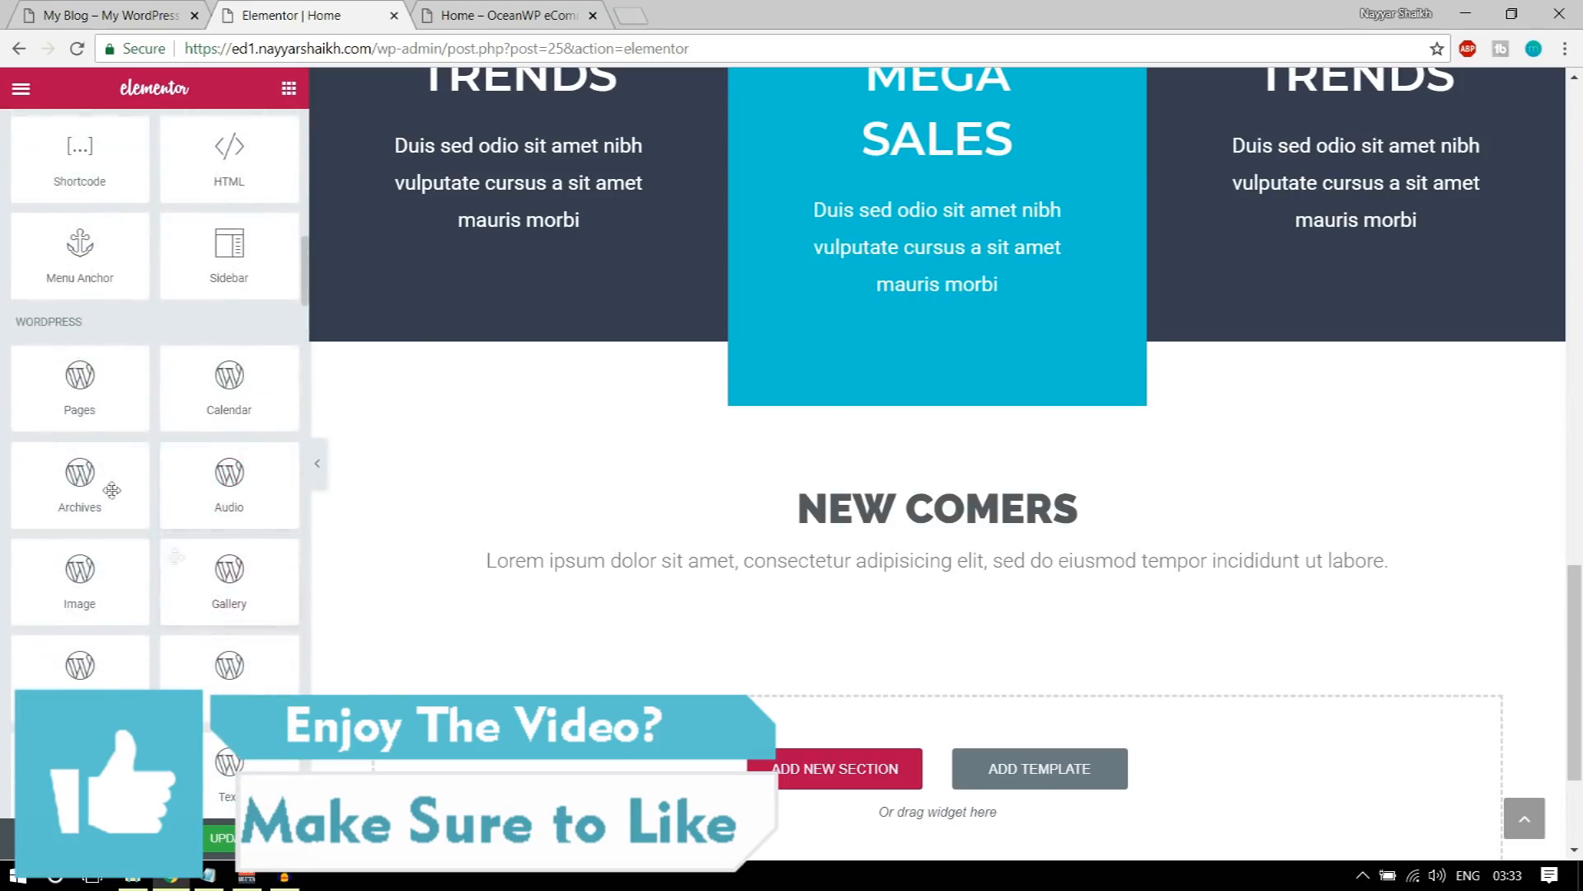
scroll(166, 528, down, 12)
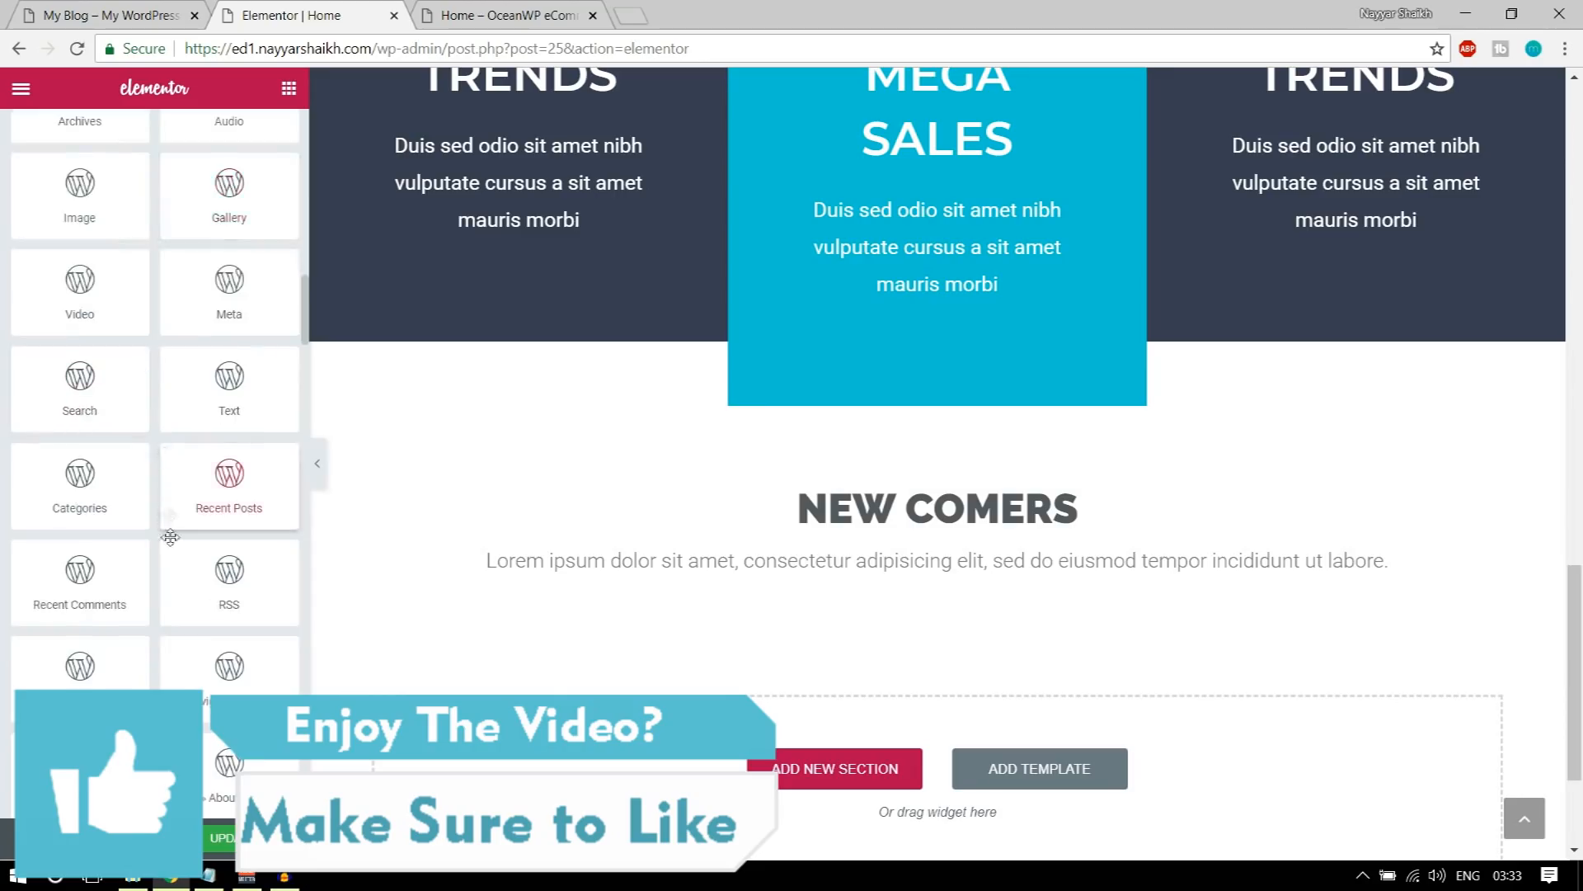
scroll(170, 562, down, 2)
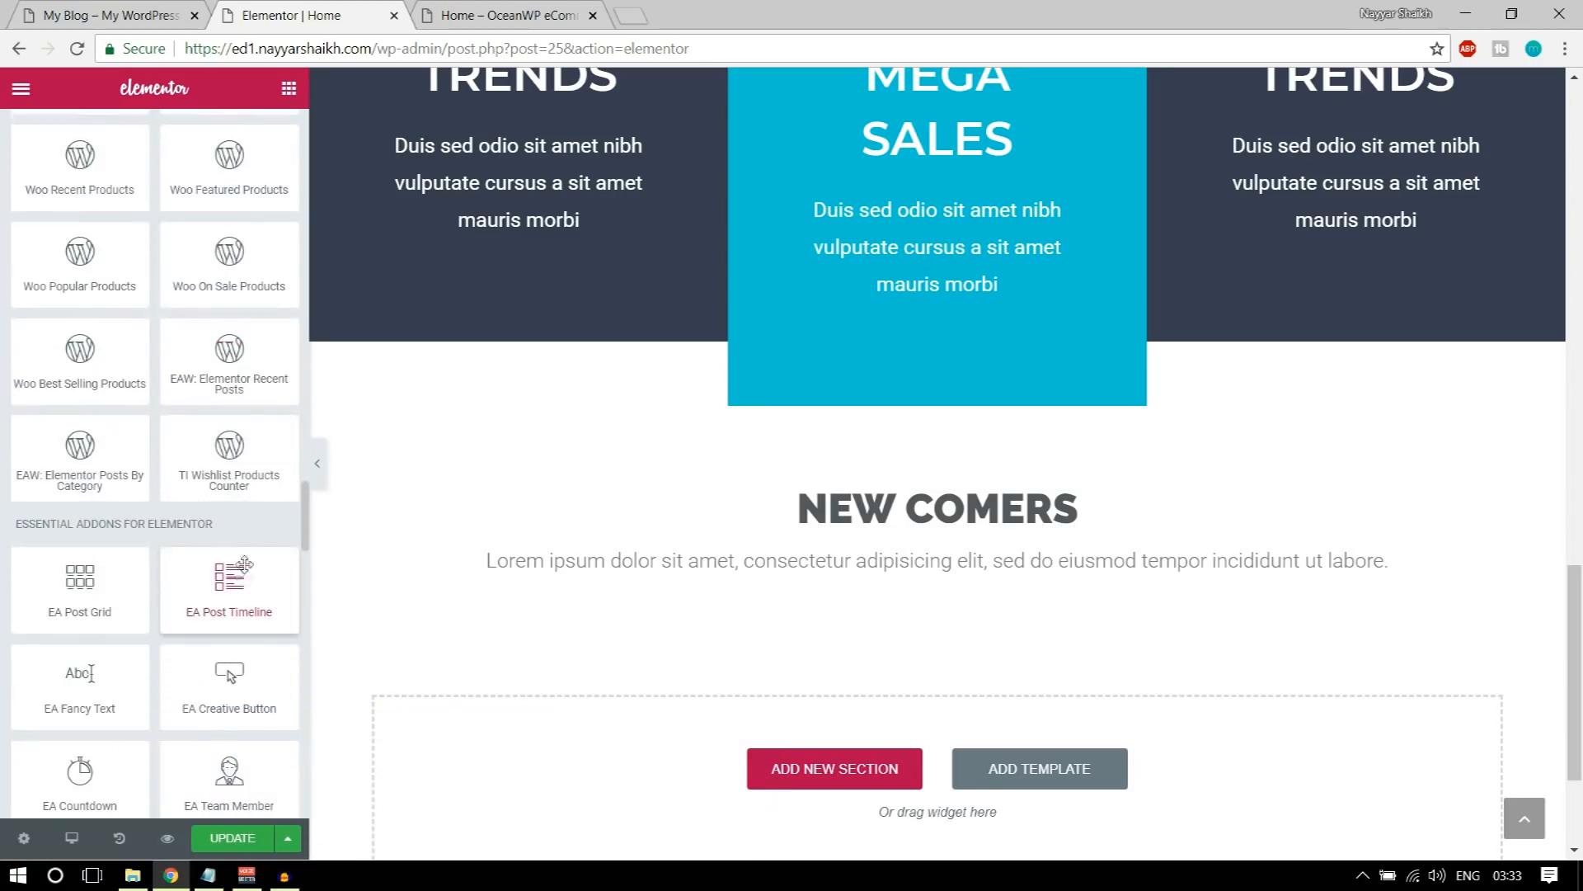
scroll(206, 519, up, 4)
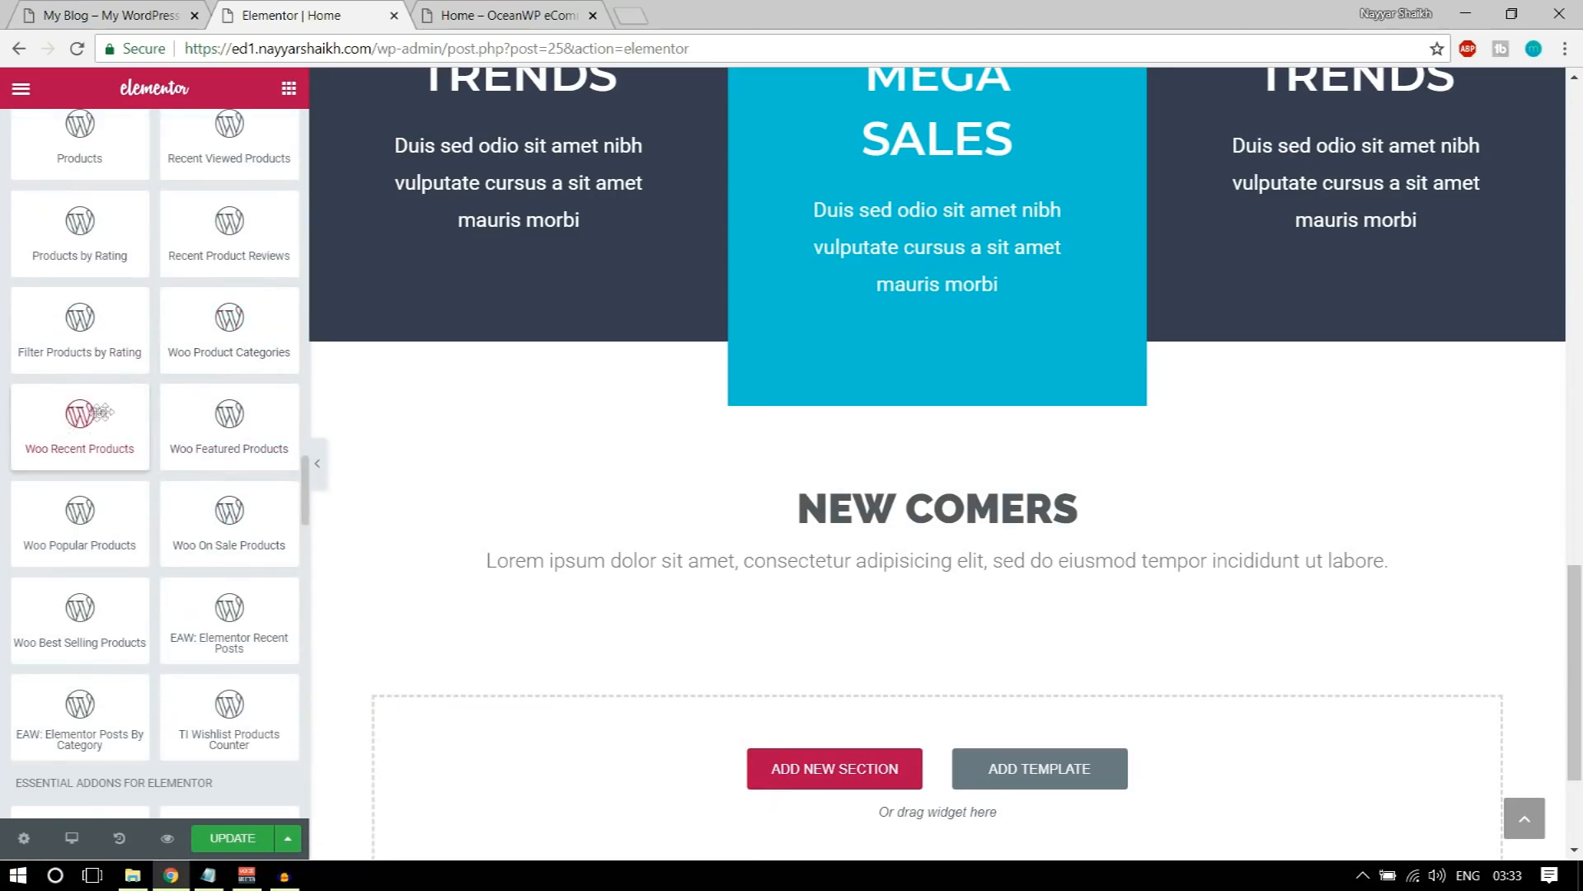
drag(74, 413, 887, 627)
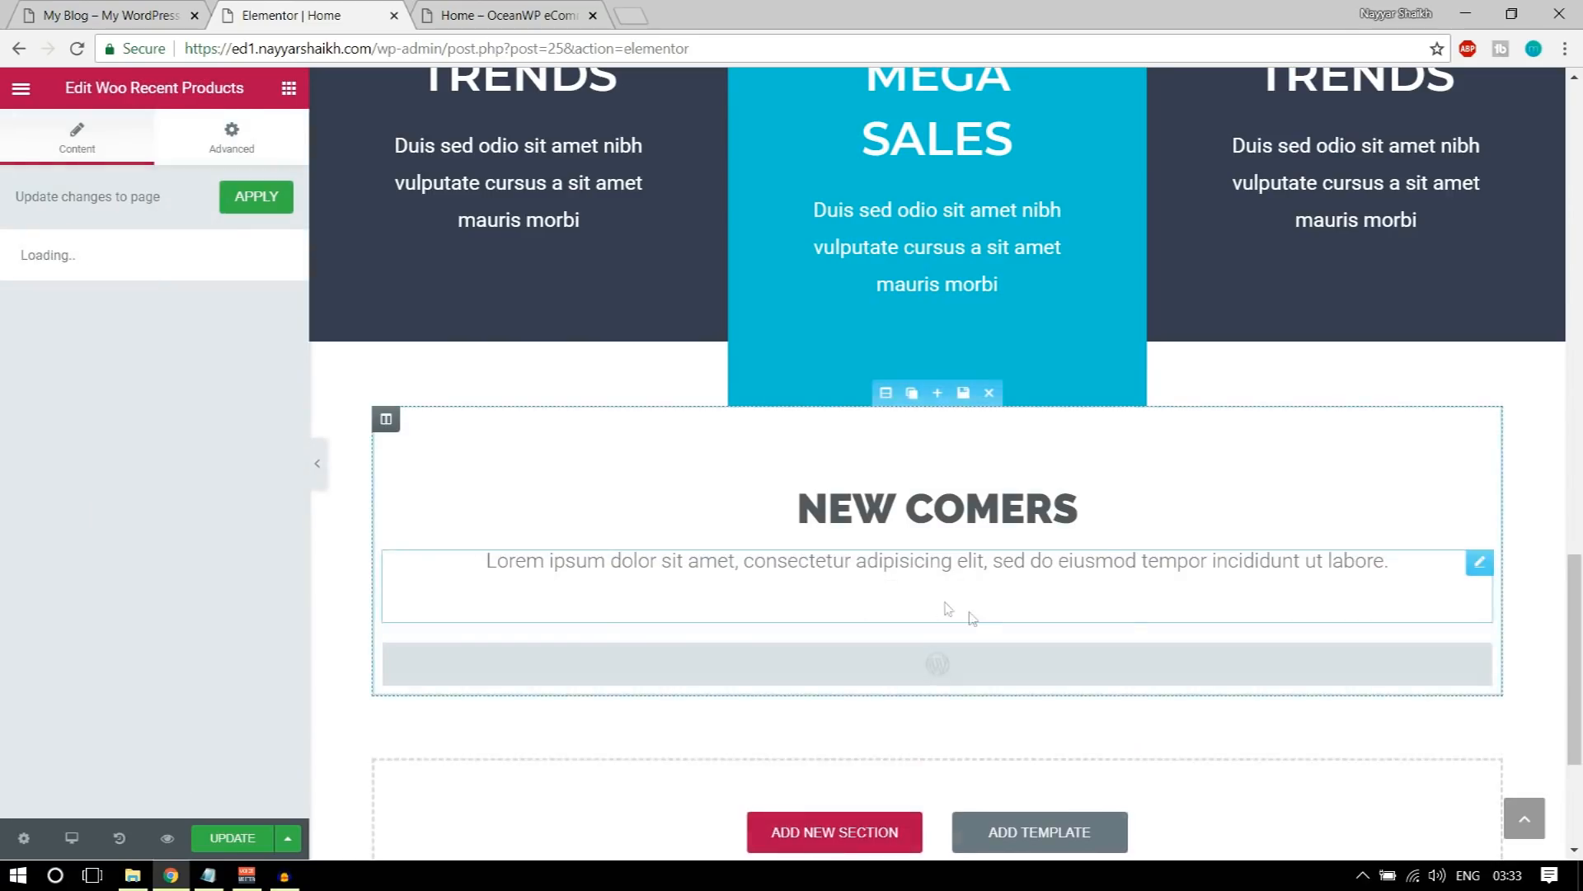
scroll(997, 594, down, 4)
scroll(701, 470, down, 3)
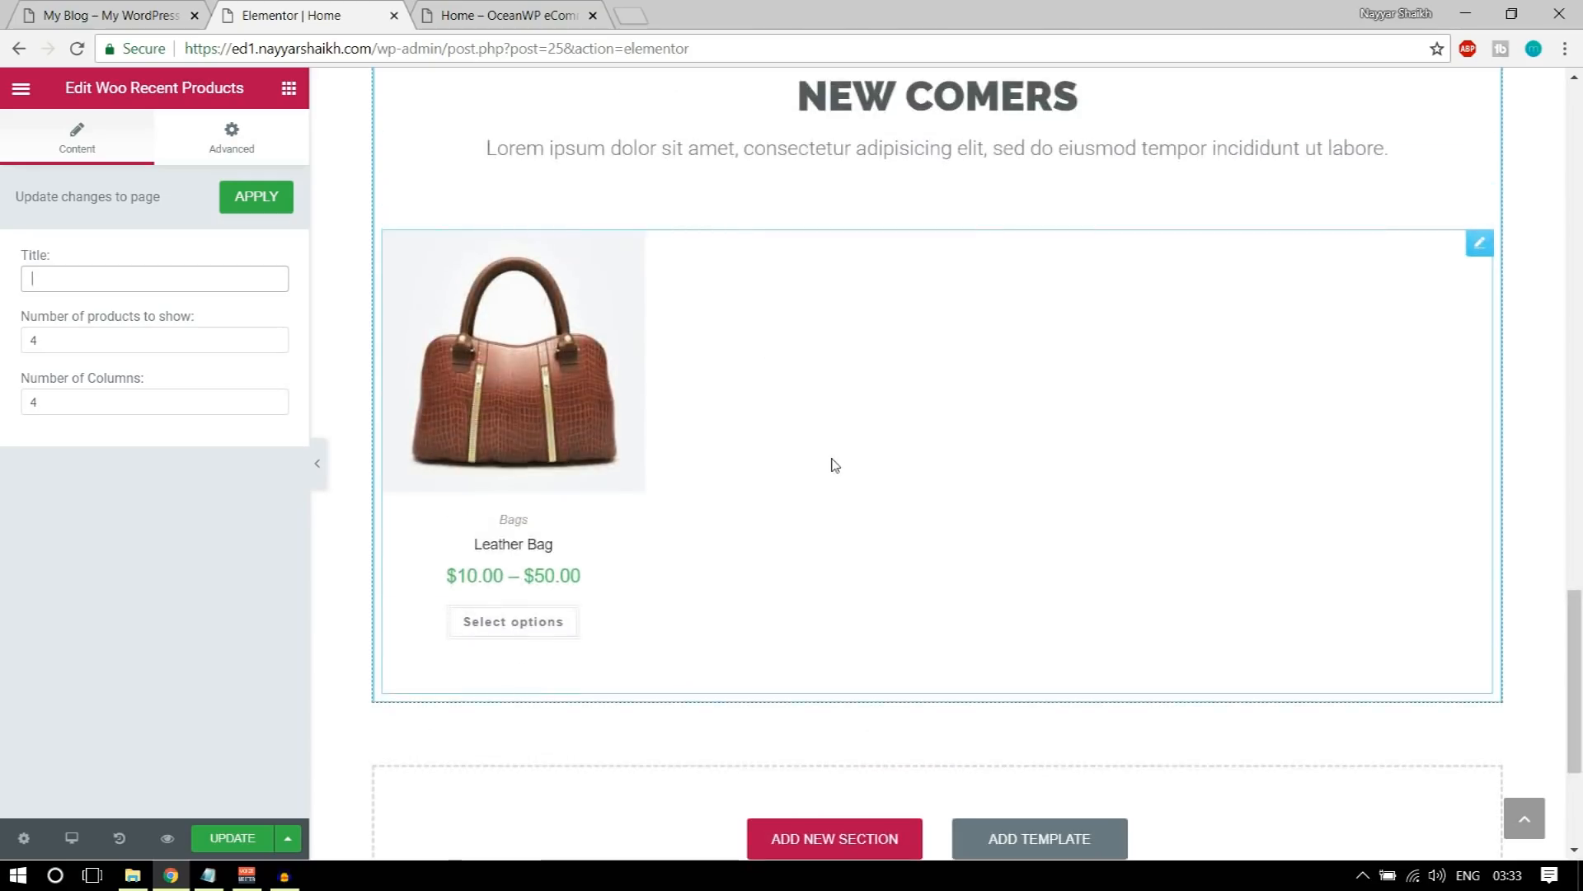
Step: Set the number of products to show to 4 in the Woo Recent Products widget
click(28, 339)
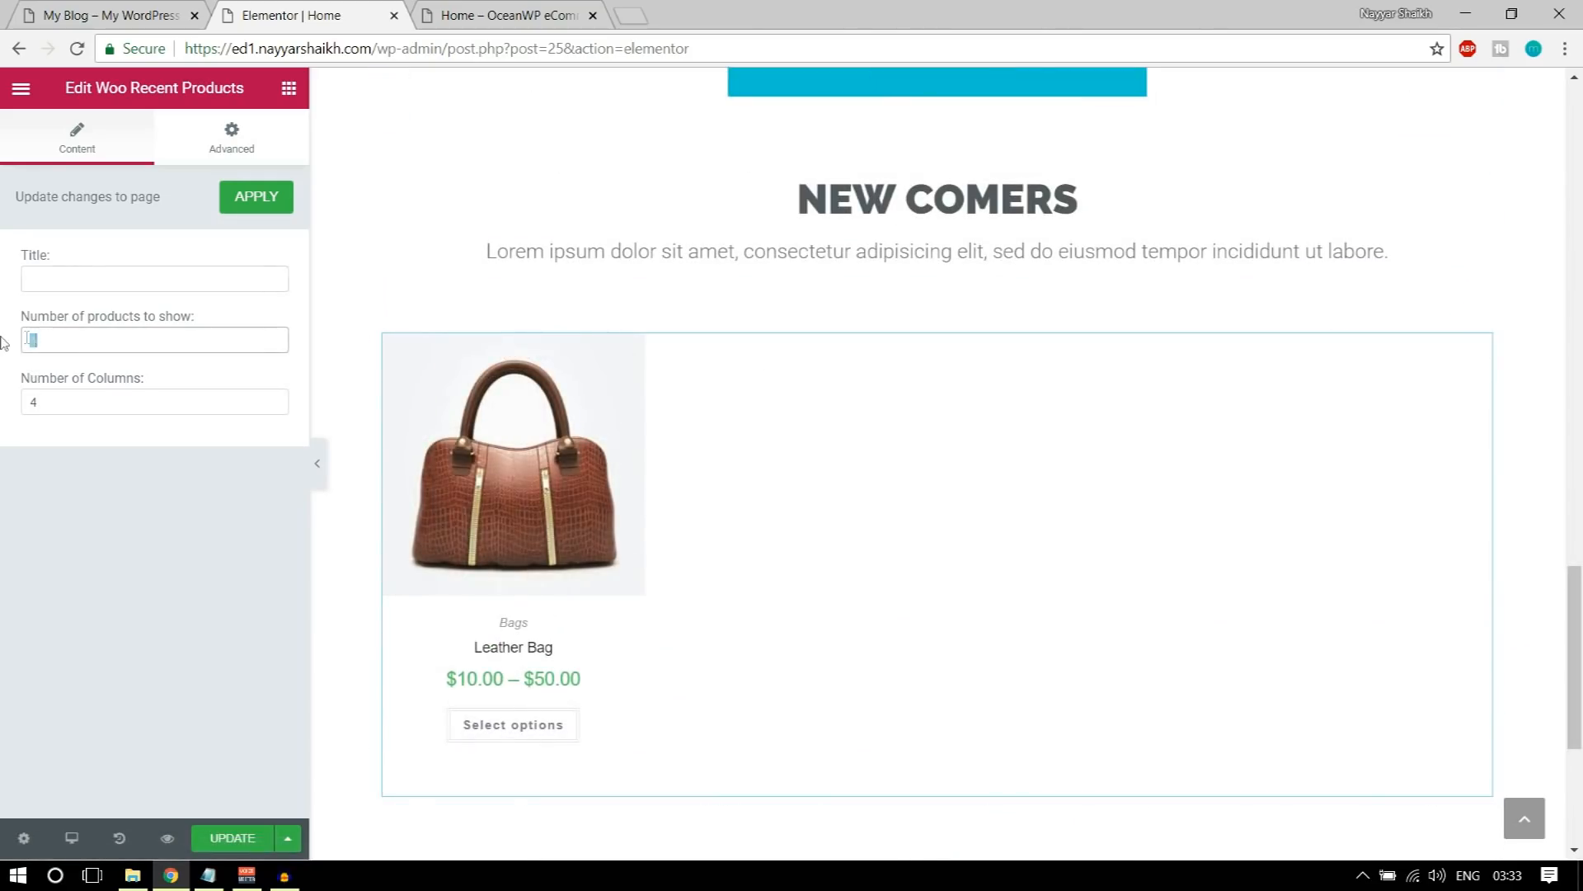
text(4)
key(Tab)
key(shift+Tab)
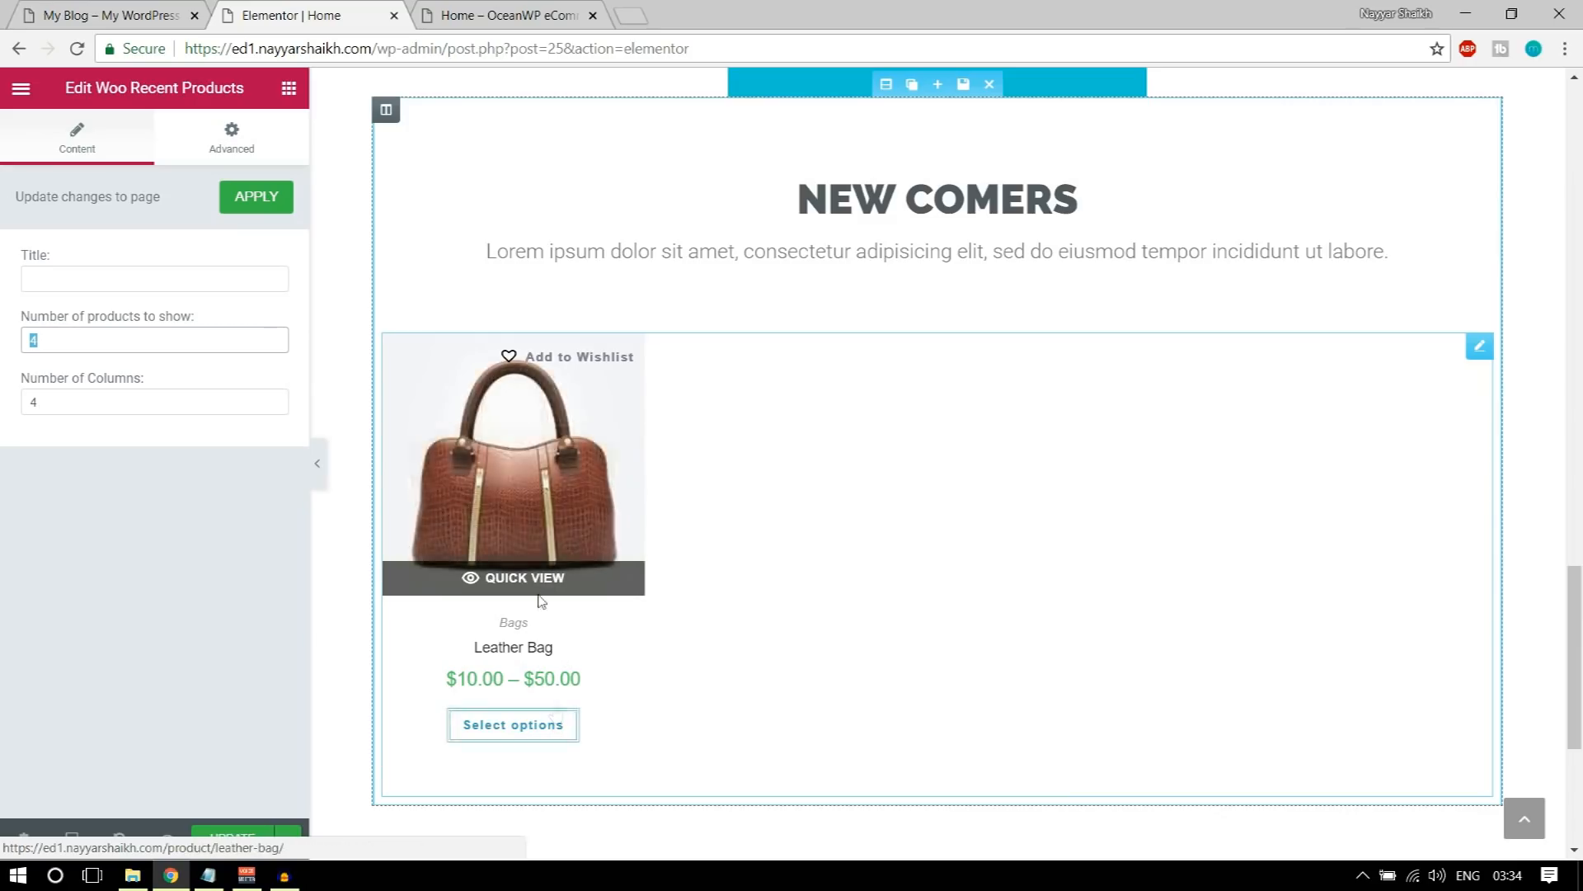
Step: Compare the recent products row with the demo site and look at what follows it there
click(494, 7)
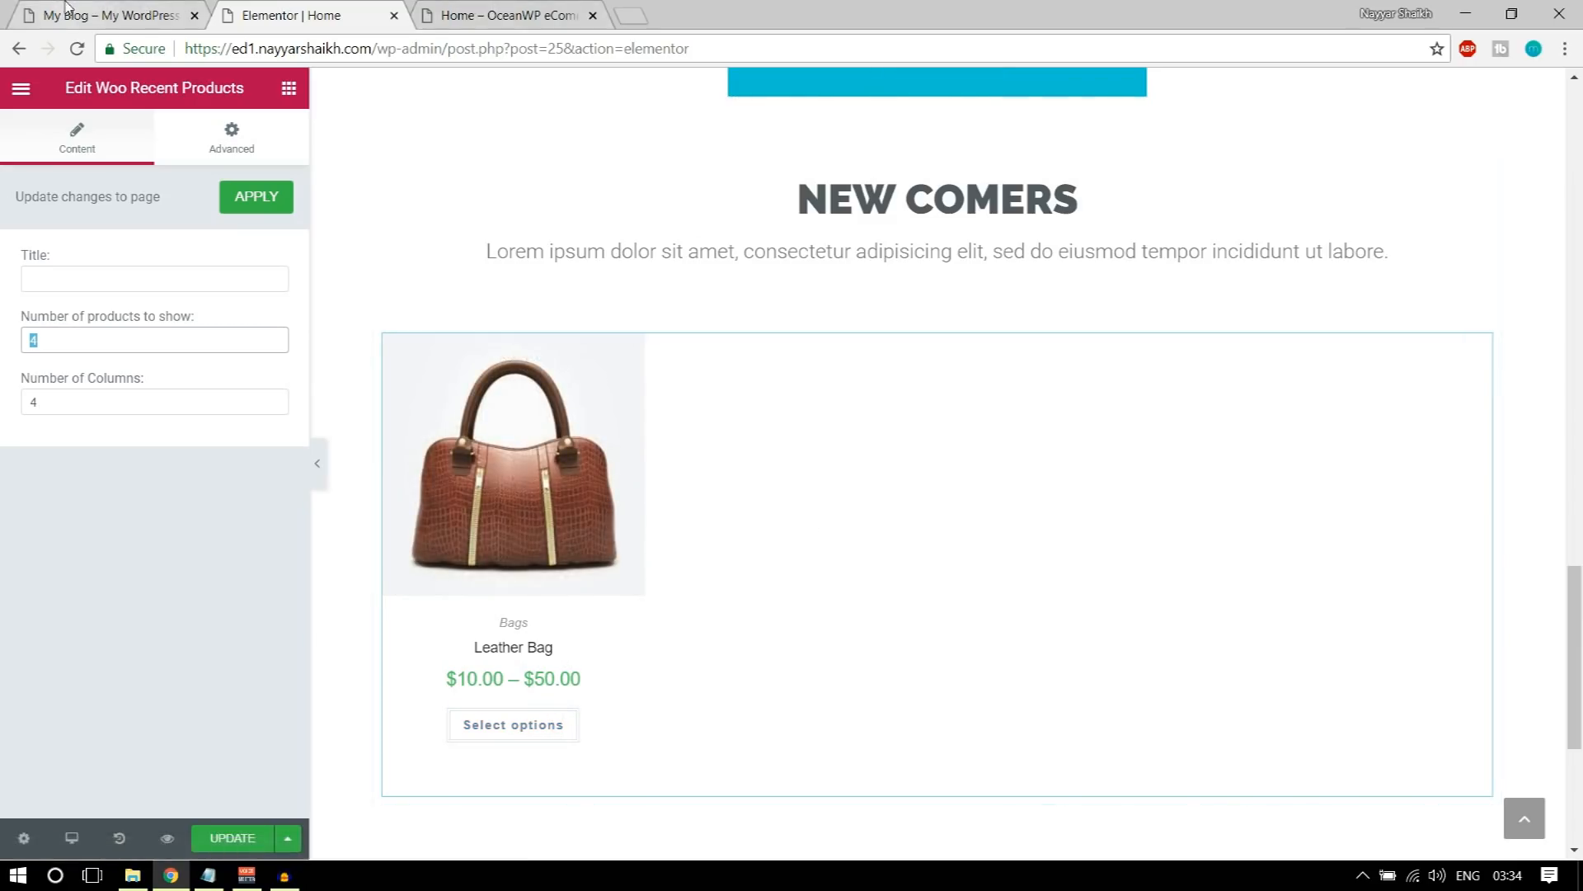
scroll(1080, 445, down, 5)
scroll(1093, 462, down, 1)
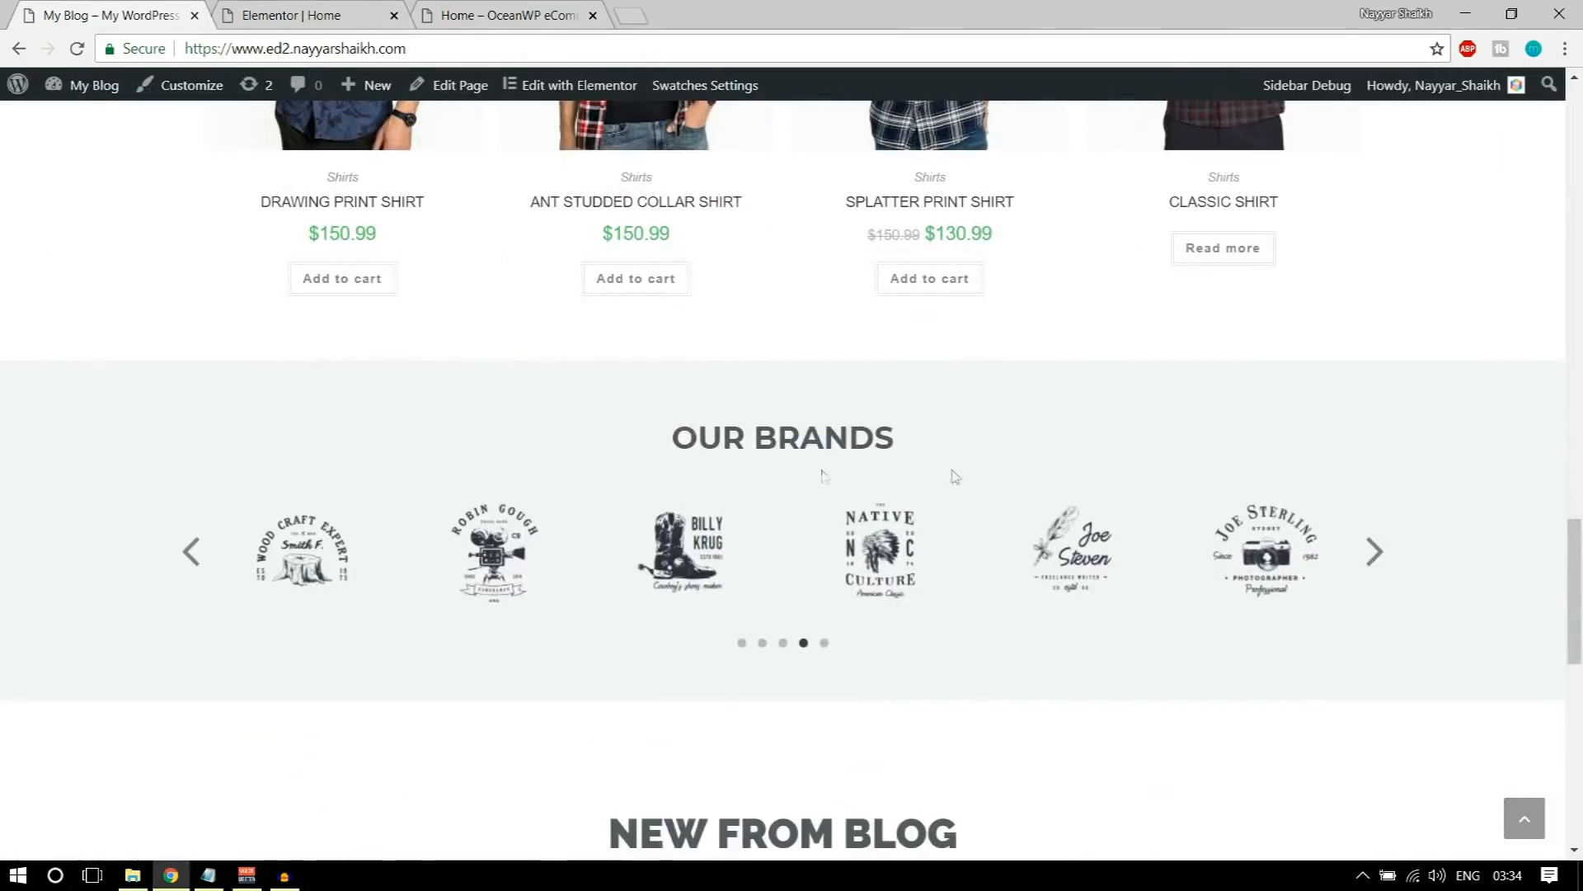
scroll(822, 481, up, 3)
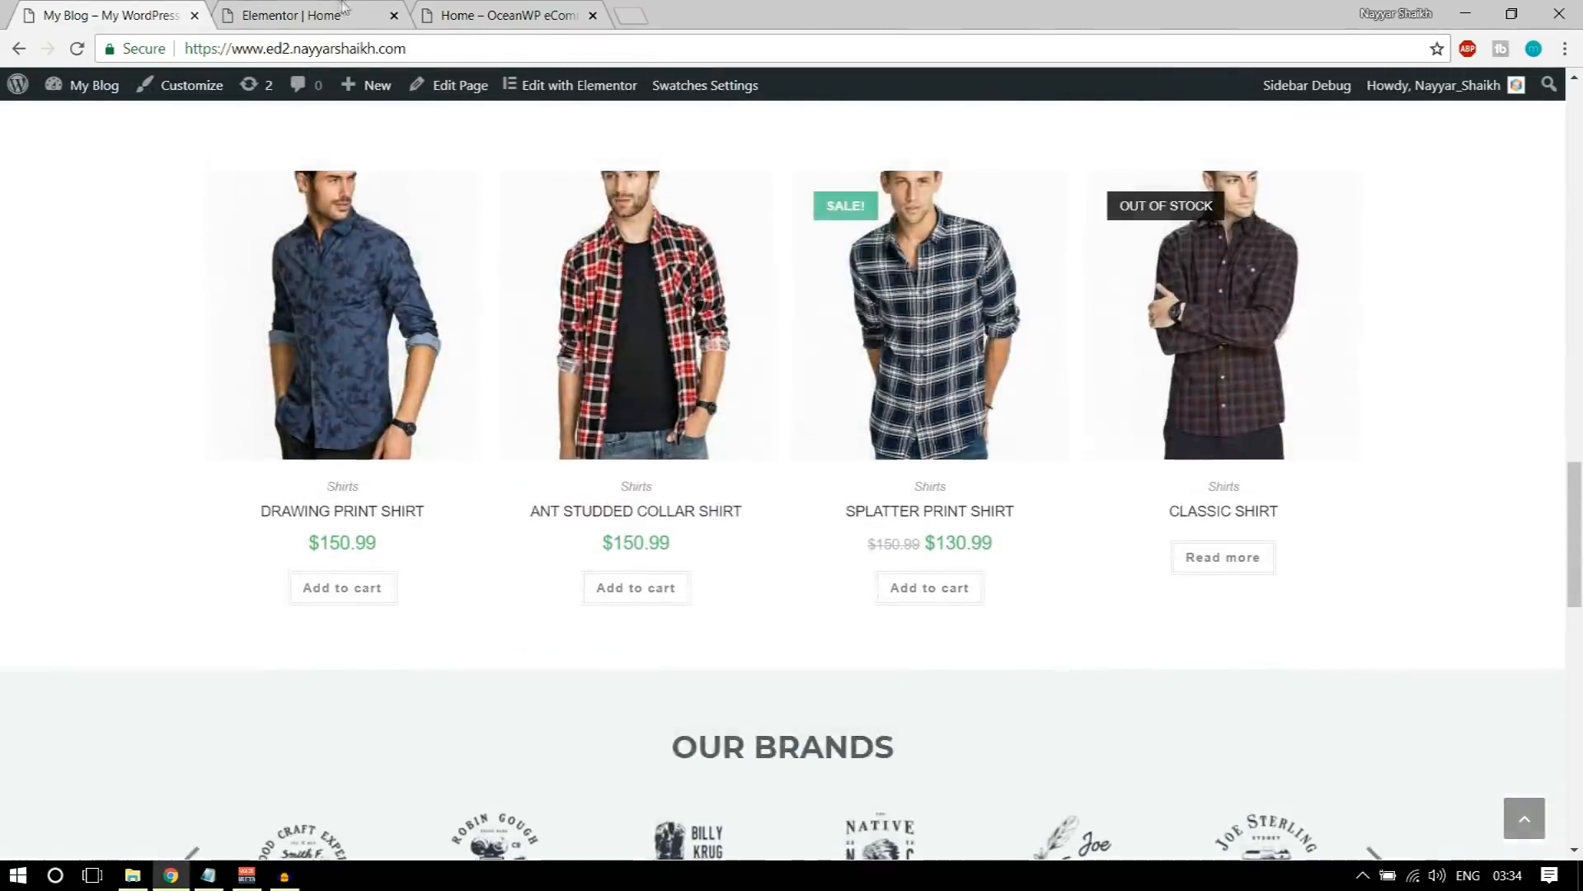
click(293, 15)
click(107, 15)
click(284, 8)
Step: Update the Home page and check the NEW COMERS products on the reloaded preview page
click(235, 841)
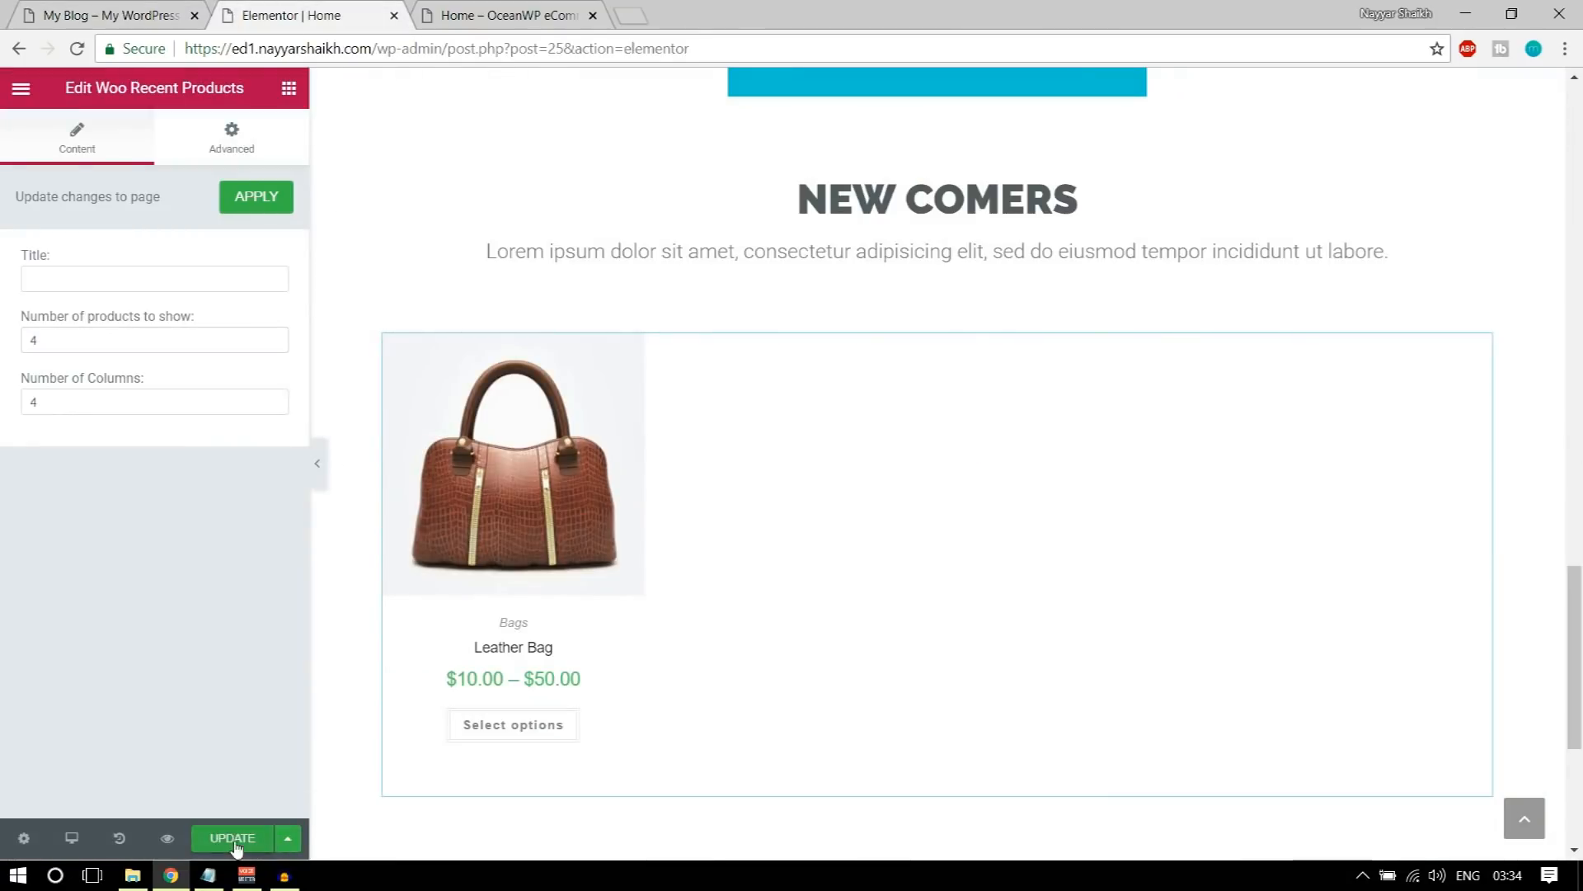
click(466, 15)
key(F5)
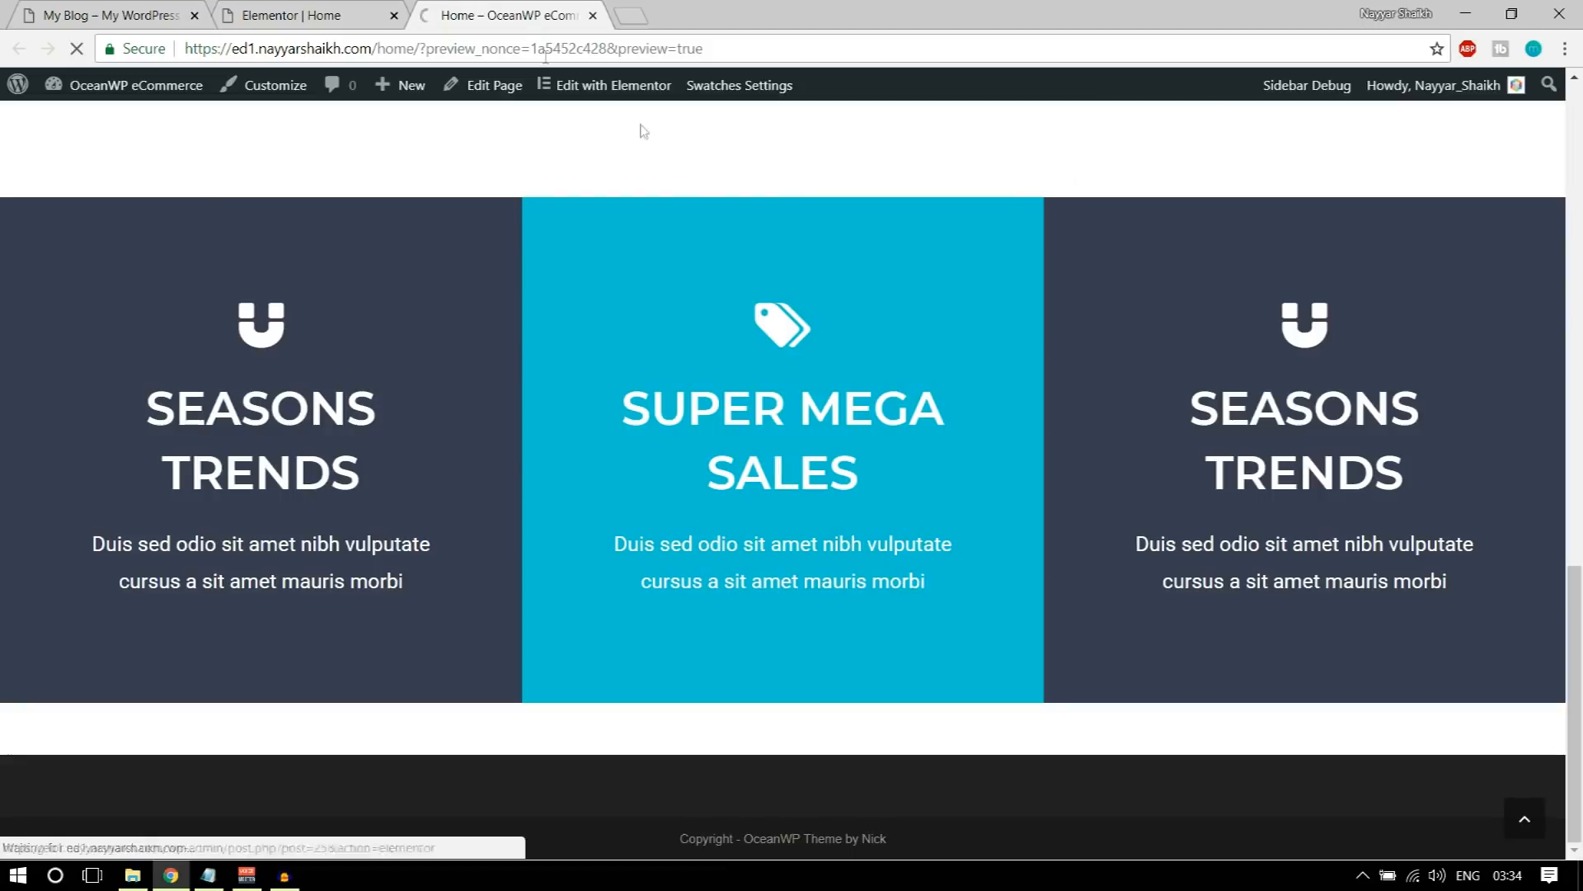
scroll(834, 449, down, 15)
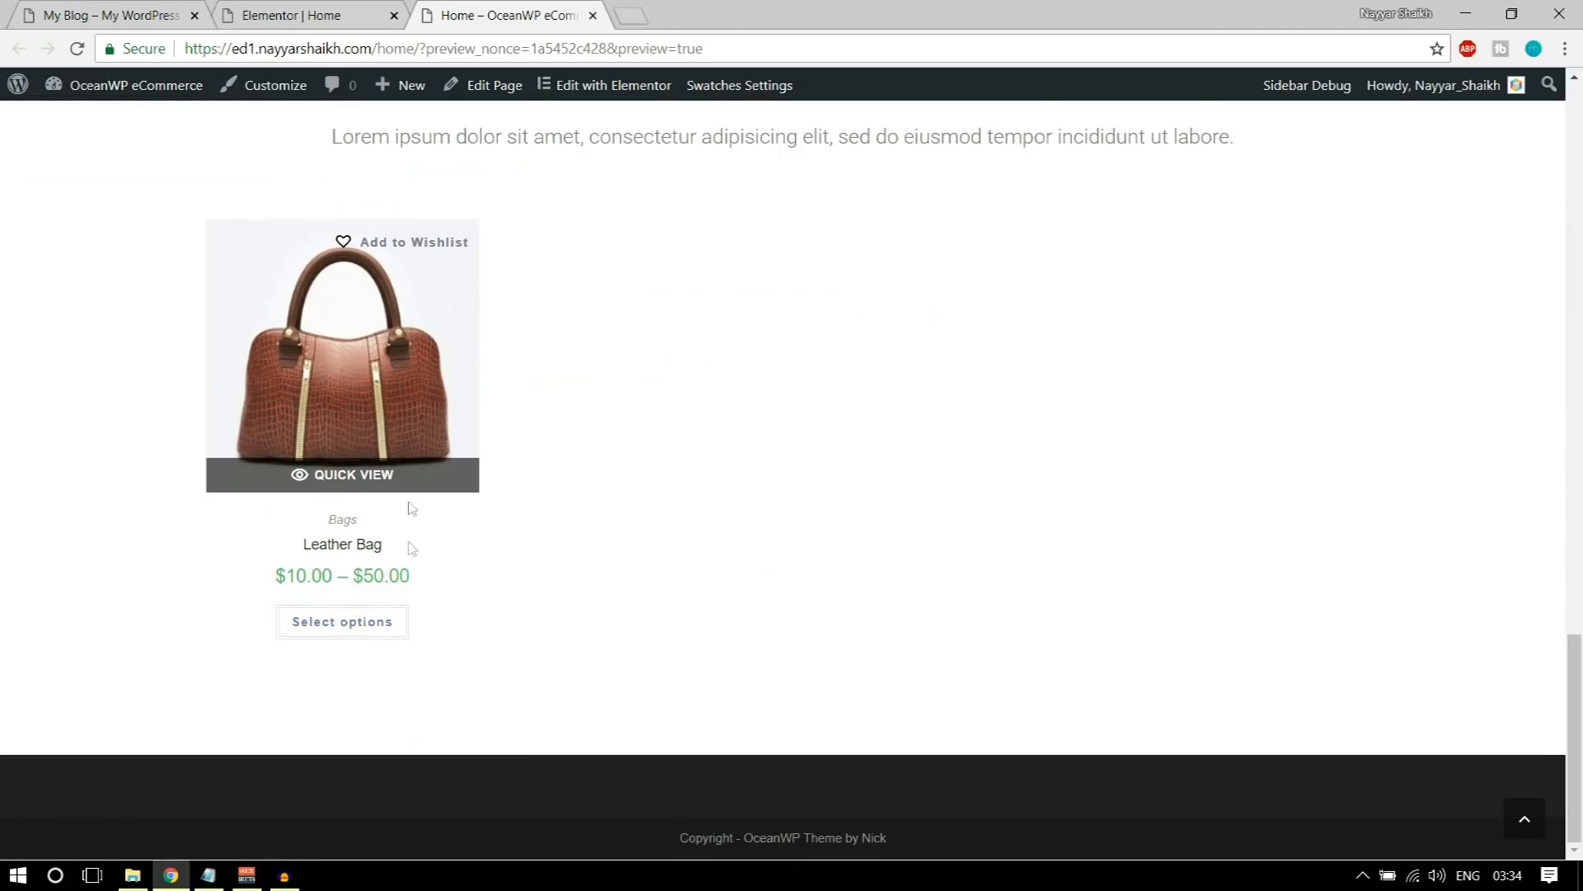
Step: Examine the OUR BRANDS logo carousel below the products on the demo site
click(274, 7)
click(107, 15)
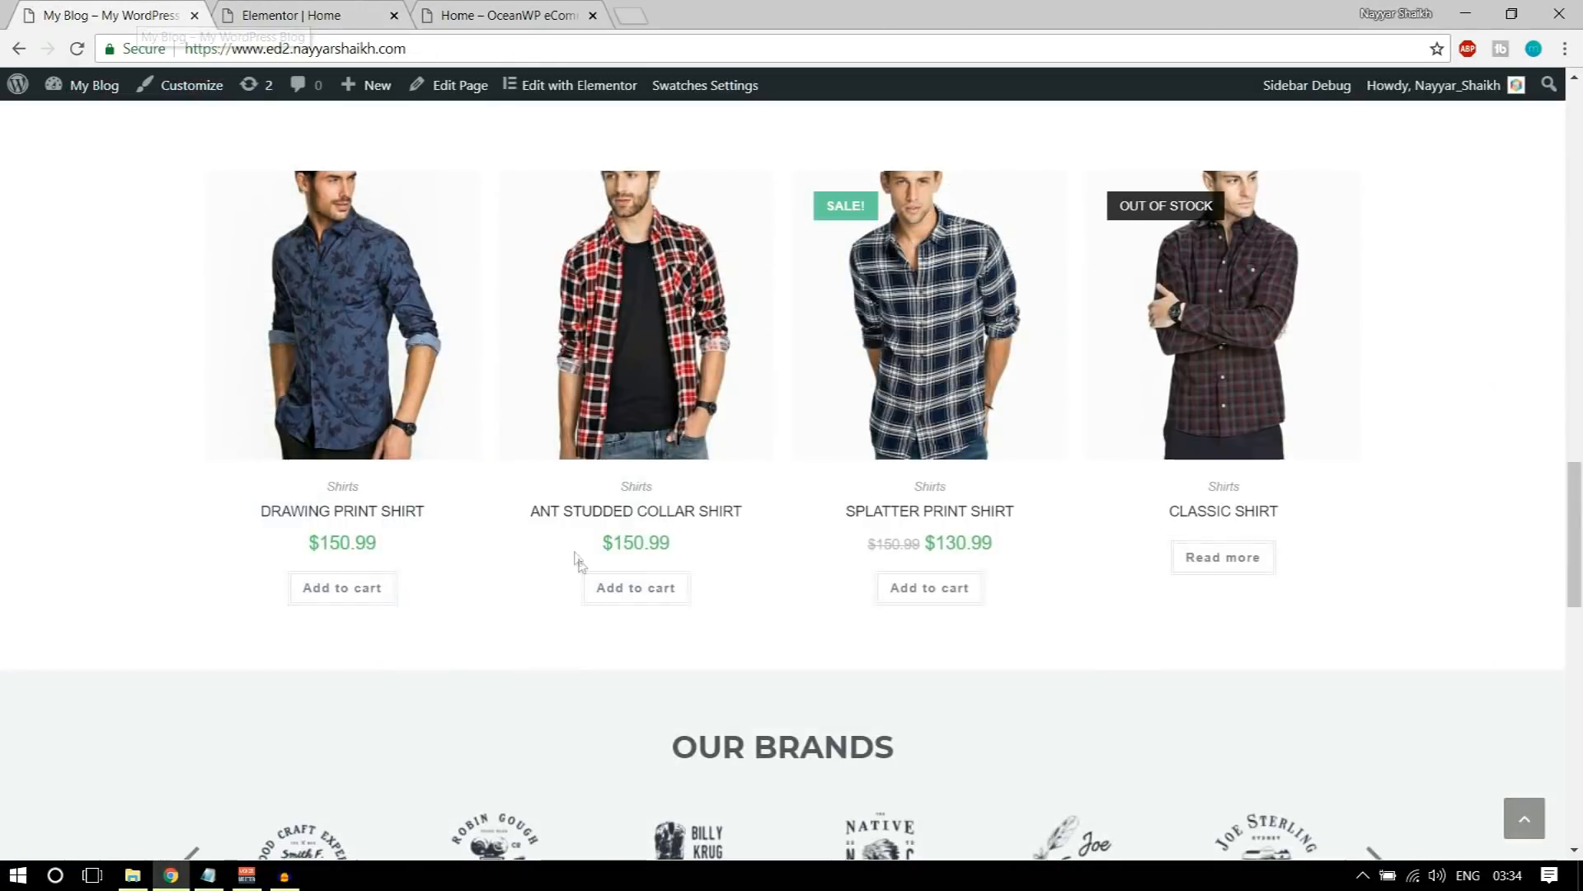
scroll(885, 404, down, 4)
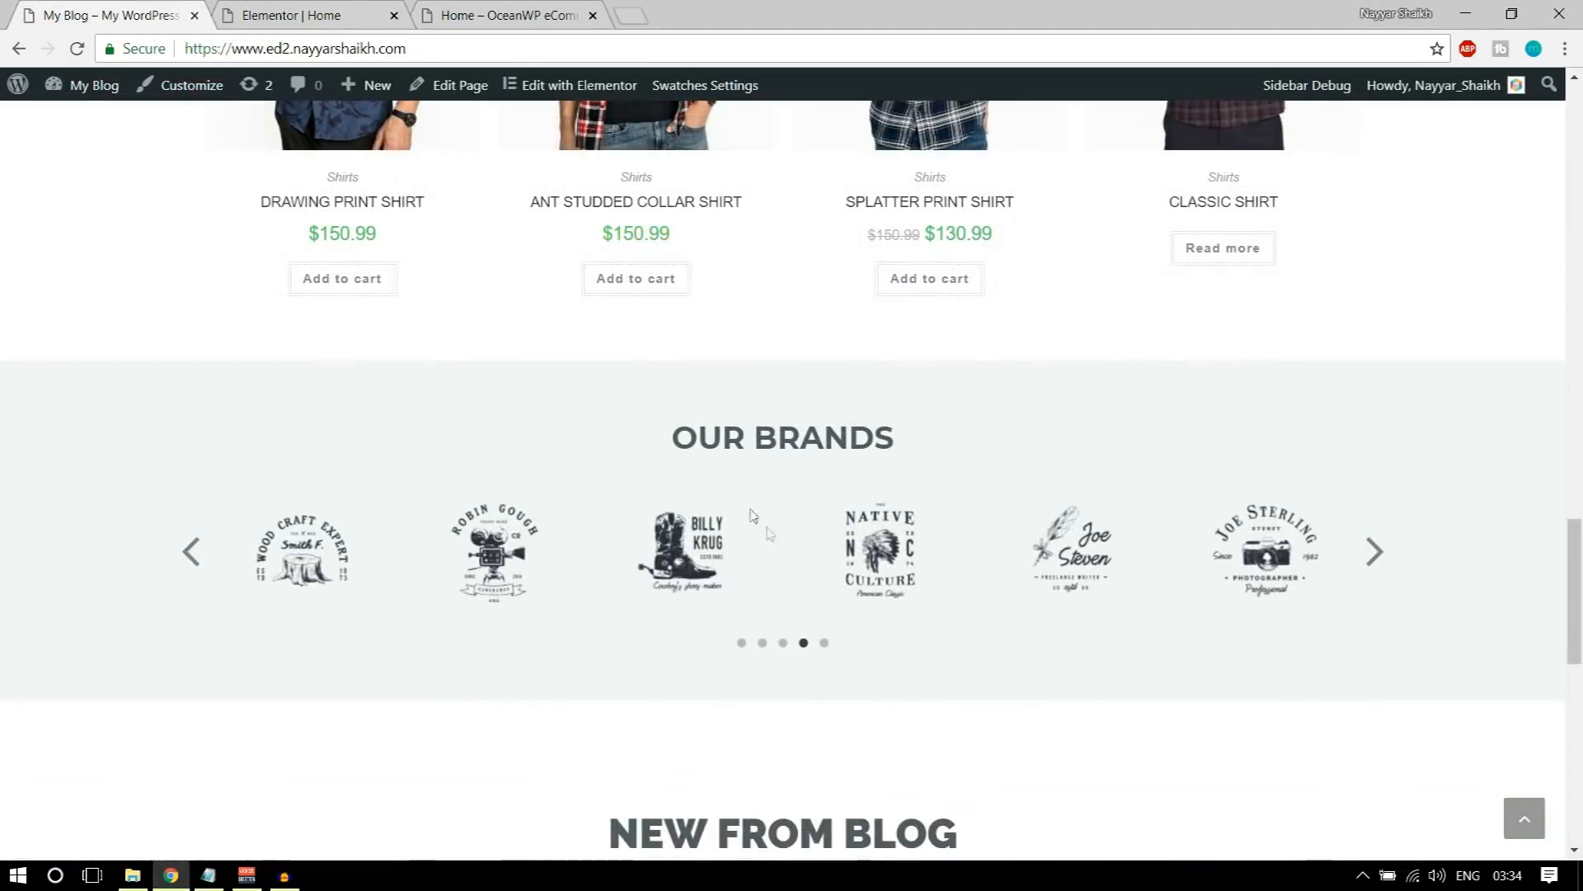
Step: Add an Image Carousel widget in a new section below the recent products in the Elementor editor
click(292, 15)
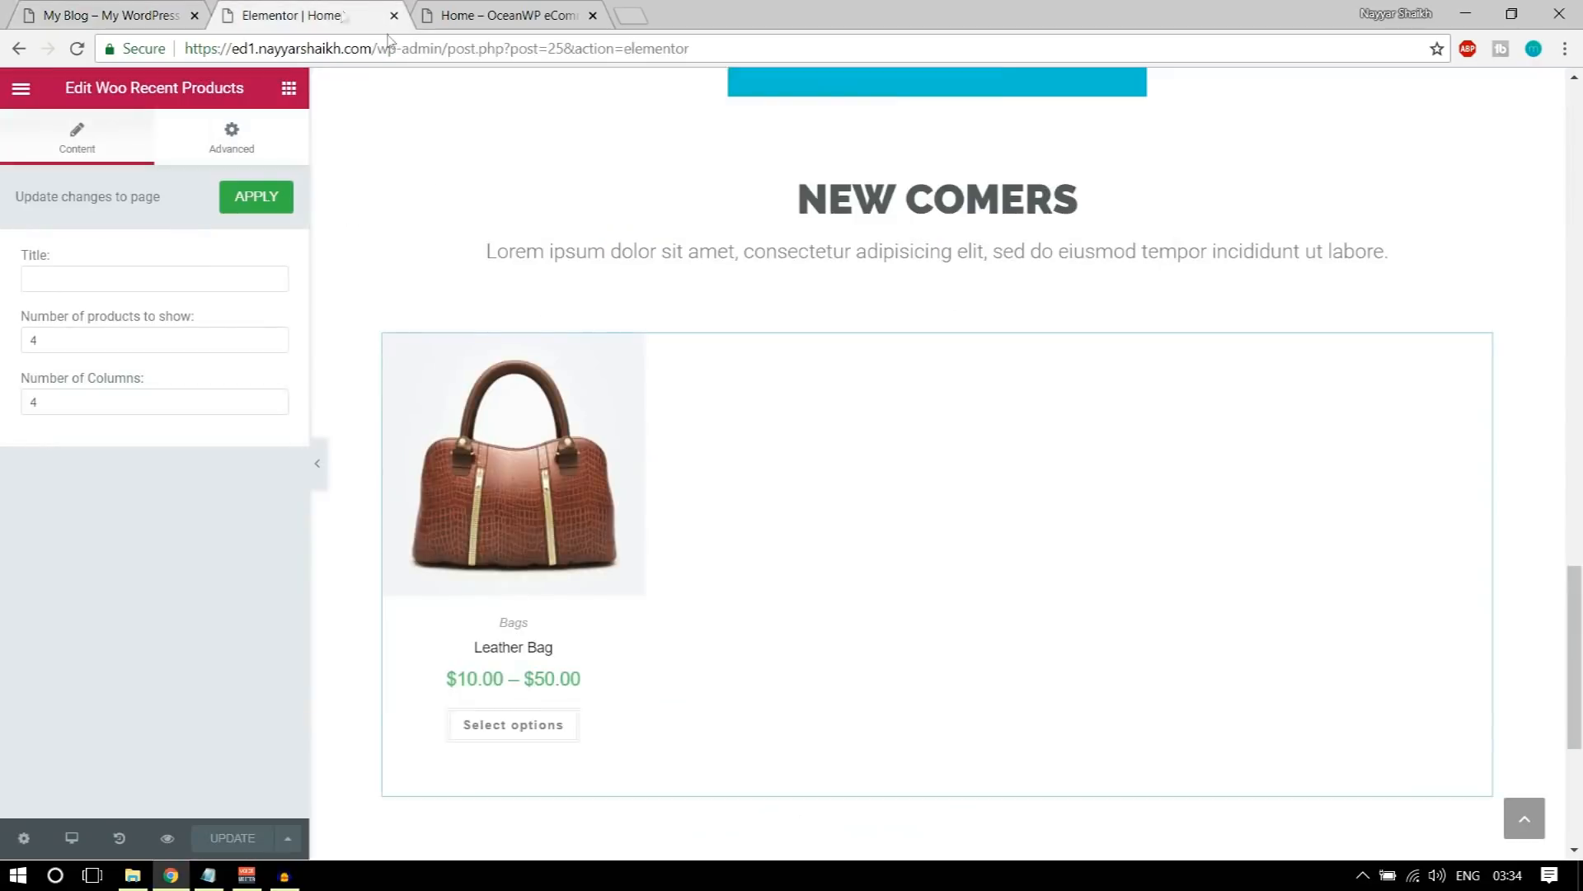
scroll(866, 583, down, 5)
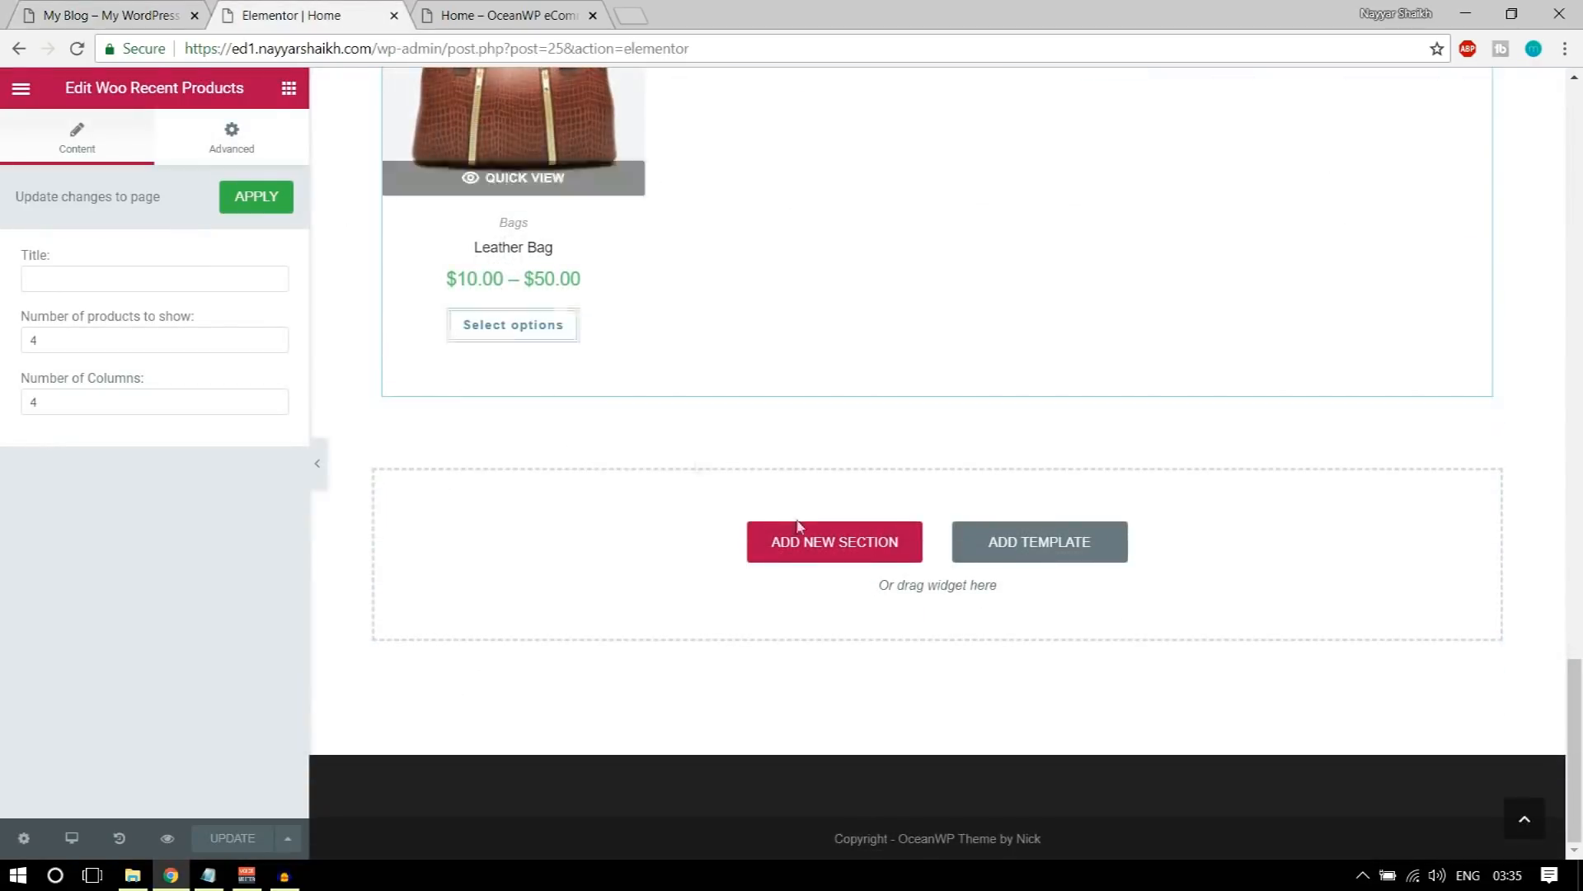
click(288, 89)
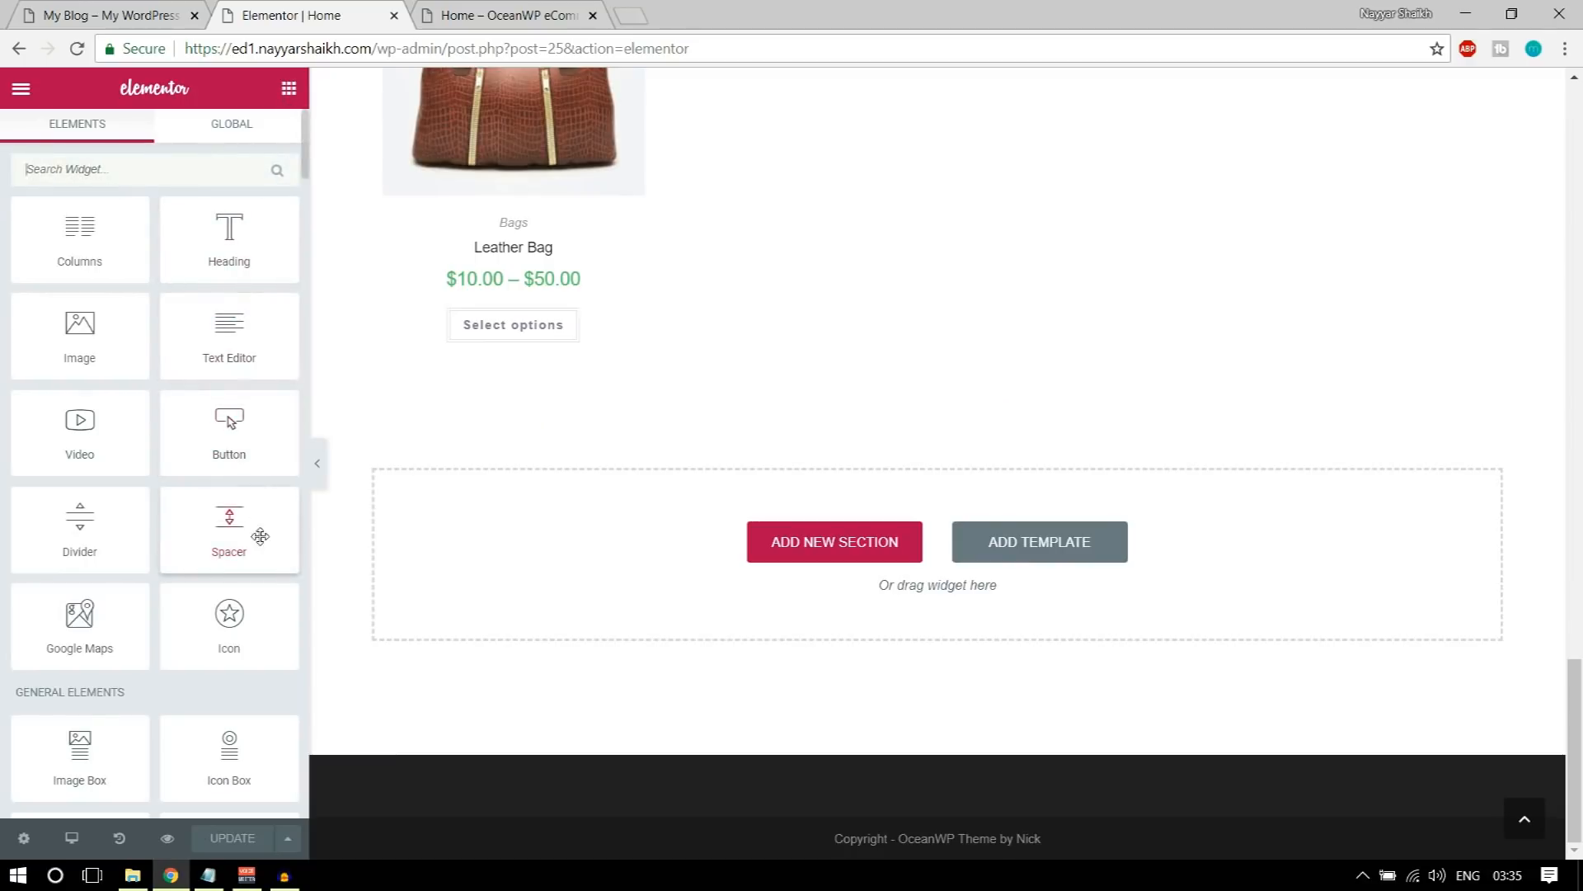
scroll(260, 536, down, 8)
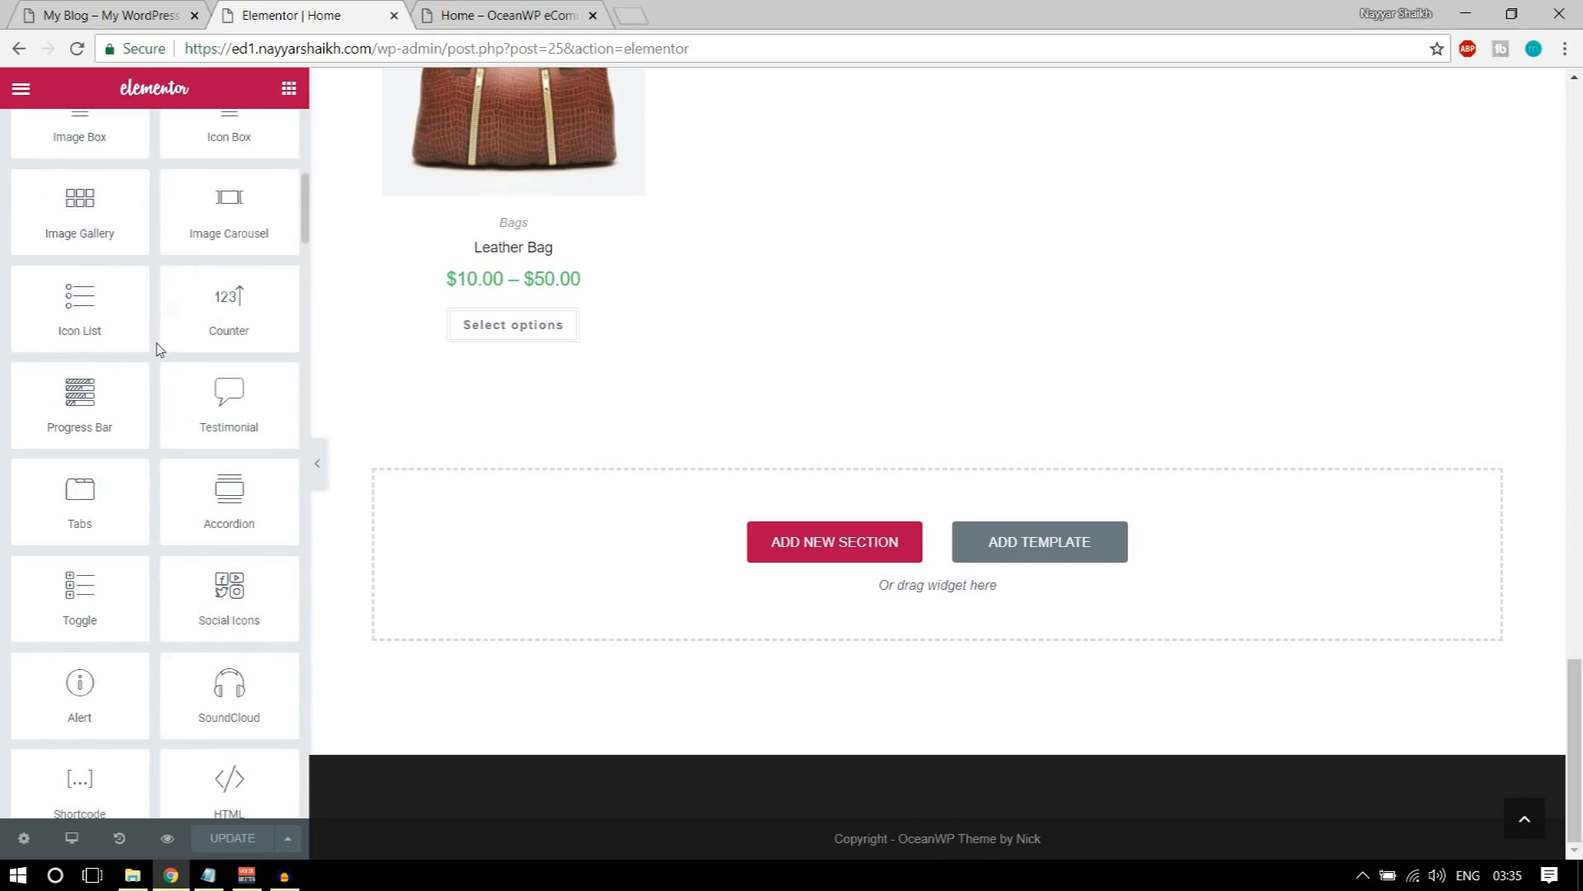
drag(219, 206, 734, 553)
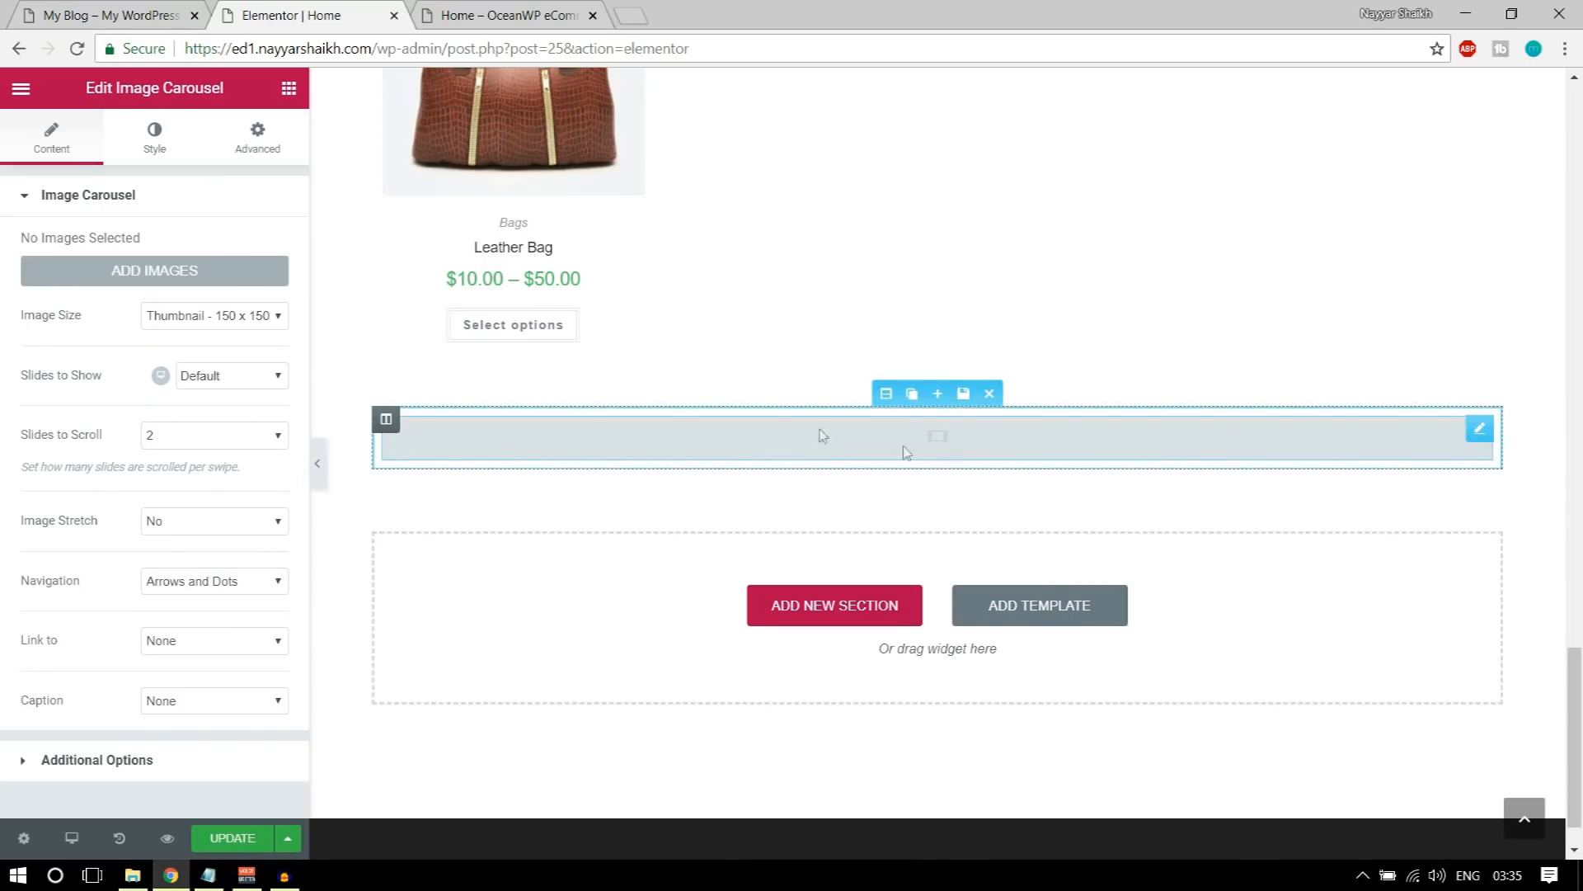
Step: Upload the ten Client-Logo images, including Client-Logo-20-thegem-person, from the Media folder for the carousel's gallery, matching the demo's brand logos
click(115, 12)
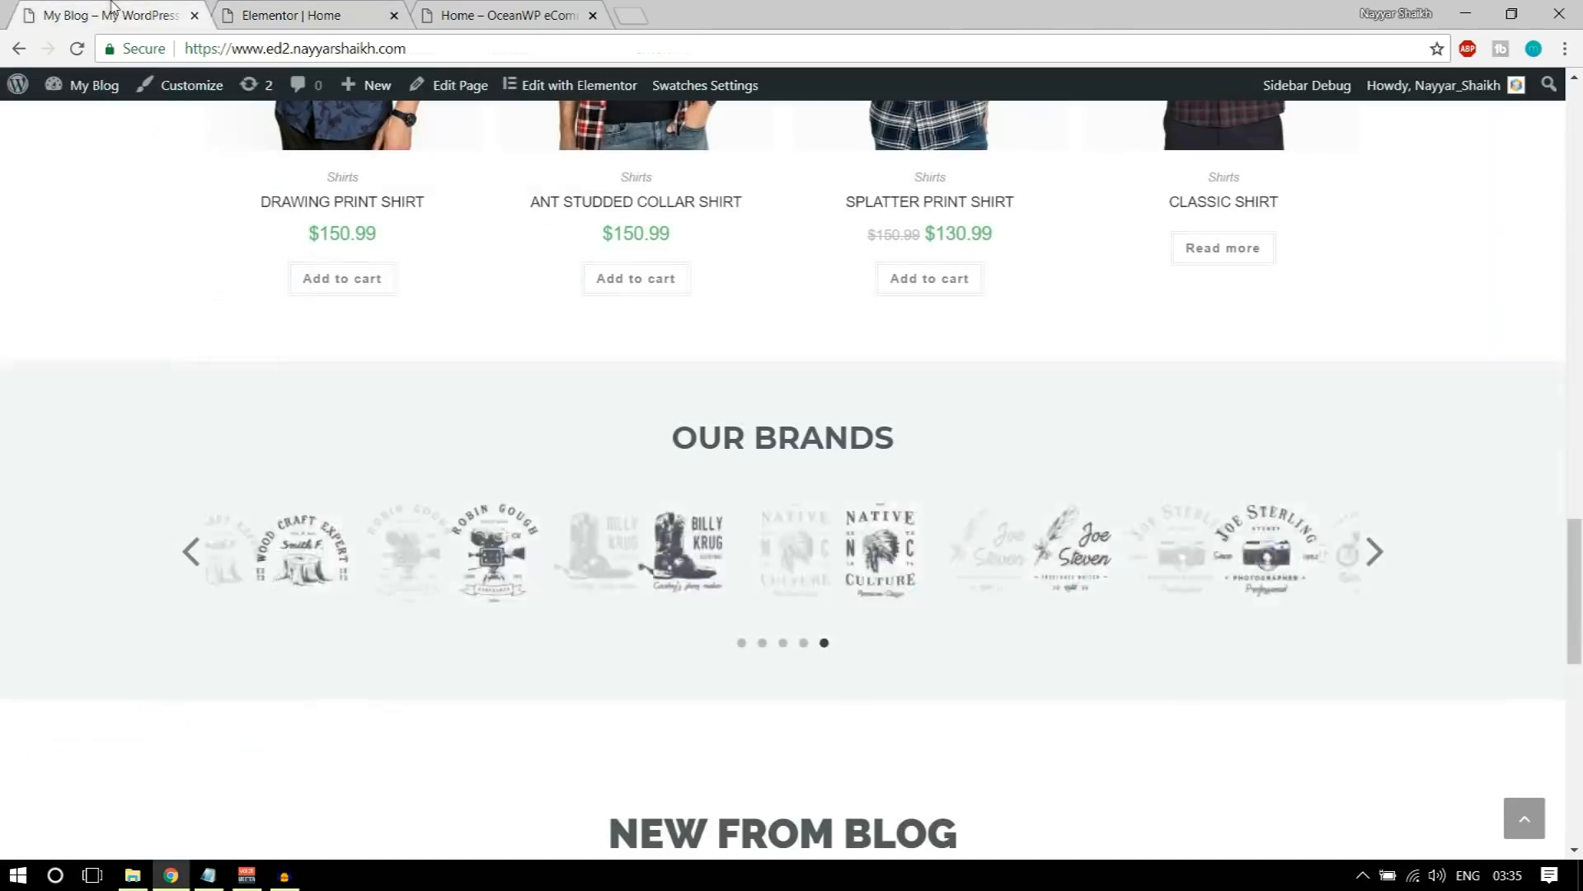
click(311, 9)
click(176, 271)
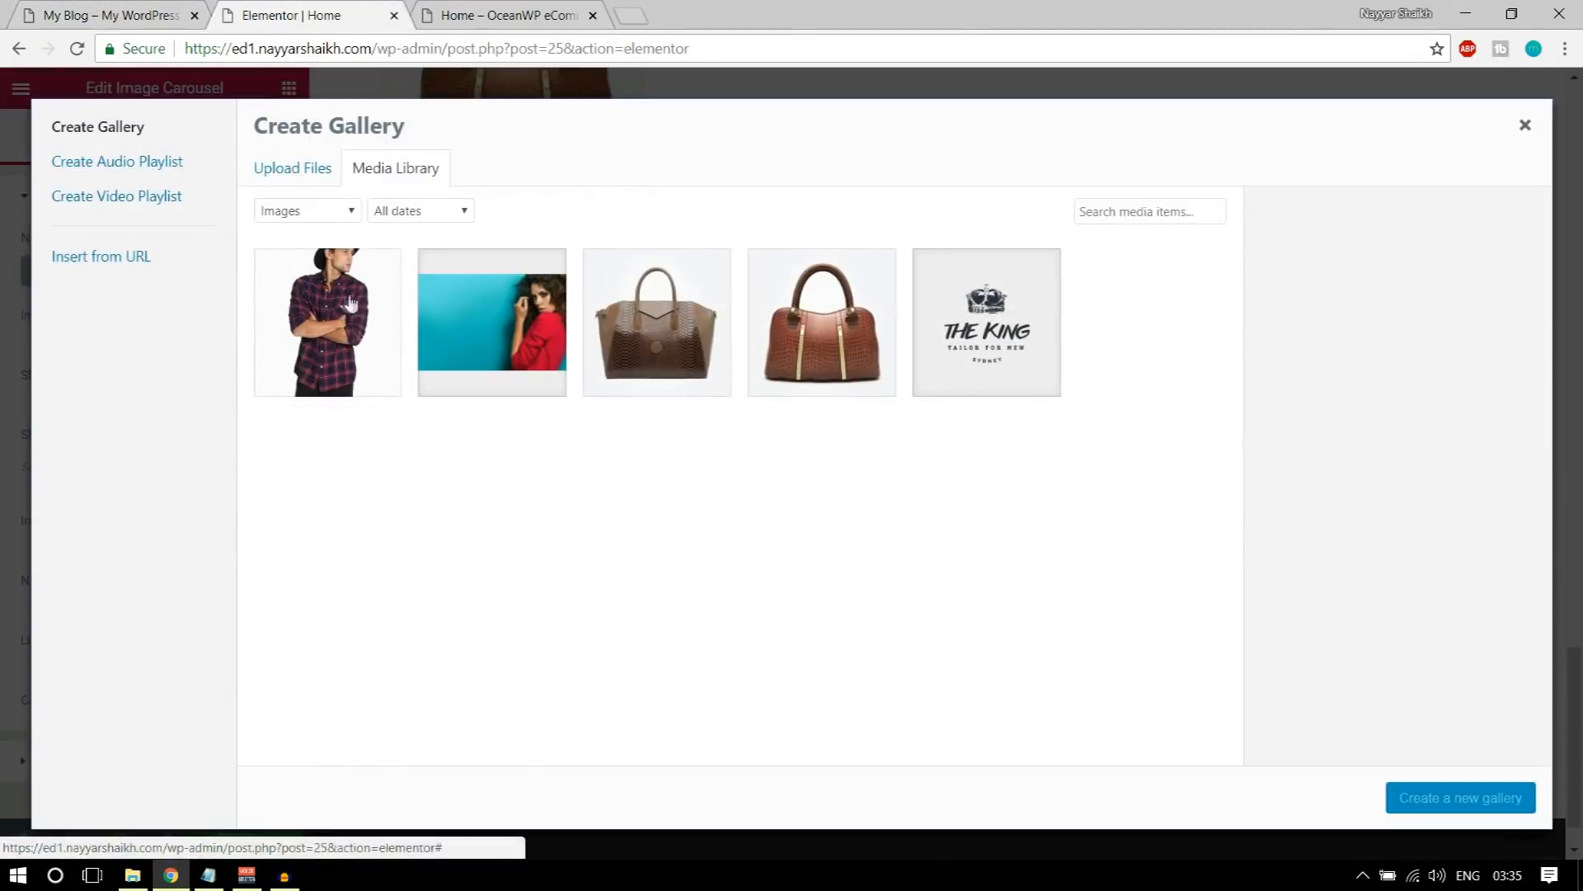
click(295, 167)
click(894, 462)
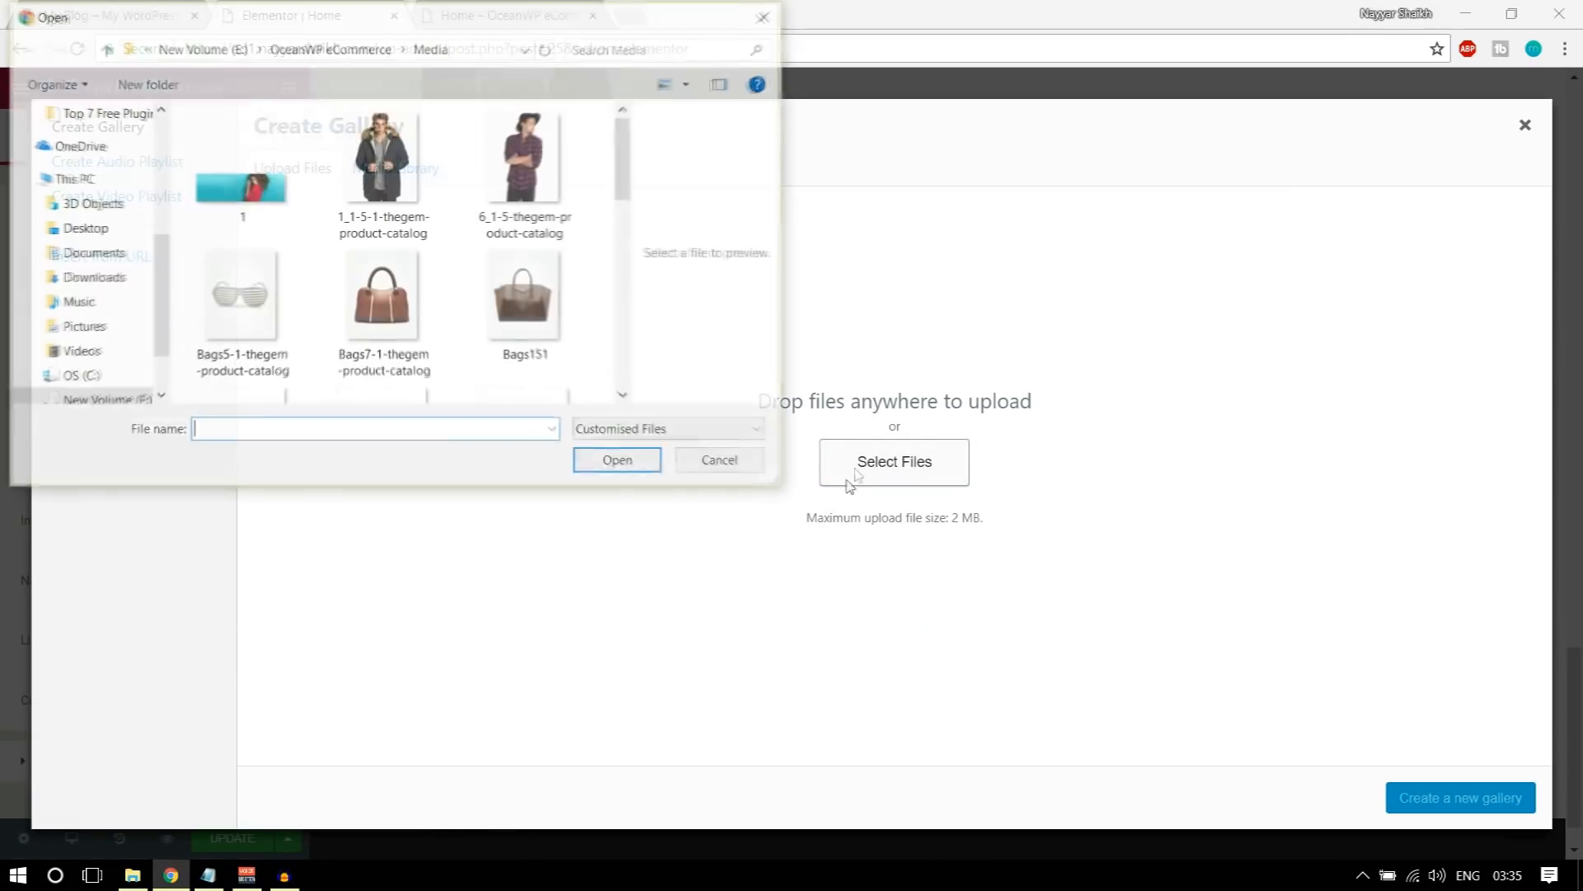
scroll(373, 341, down, 5)
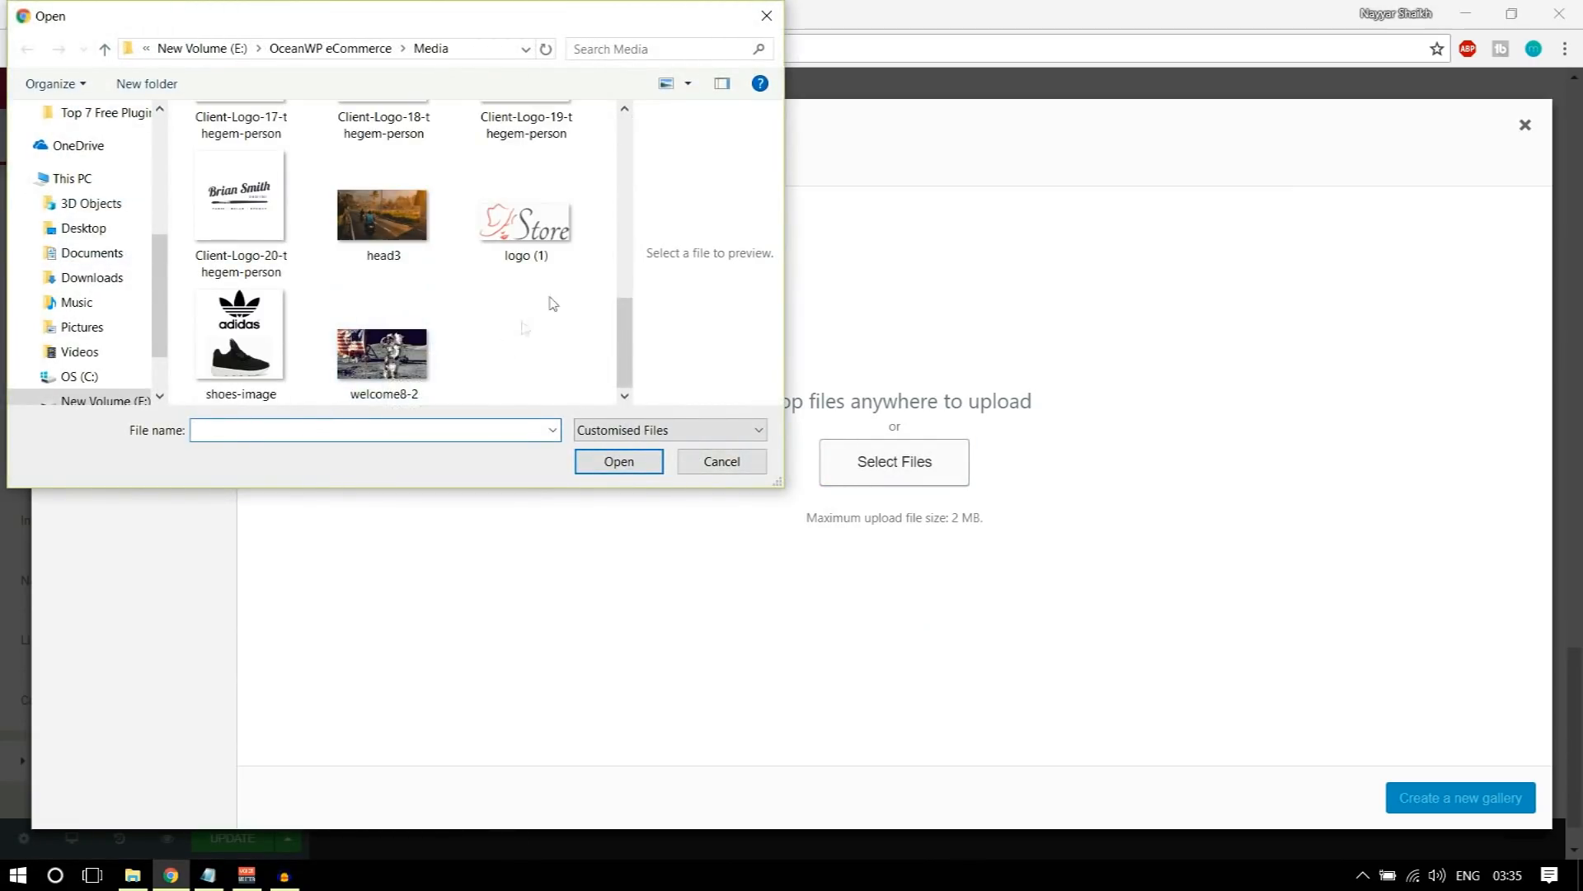
scroll(566, 264, up, 1)
drag(606, 221, 392, 379)
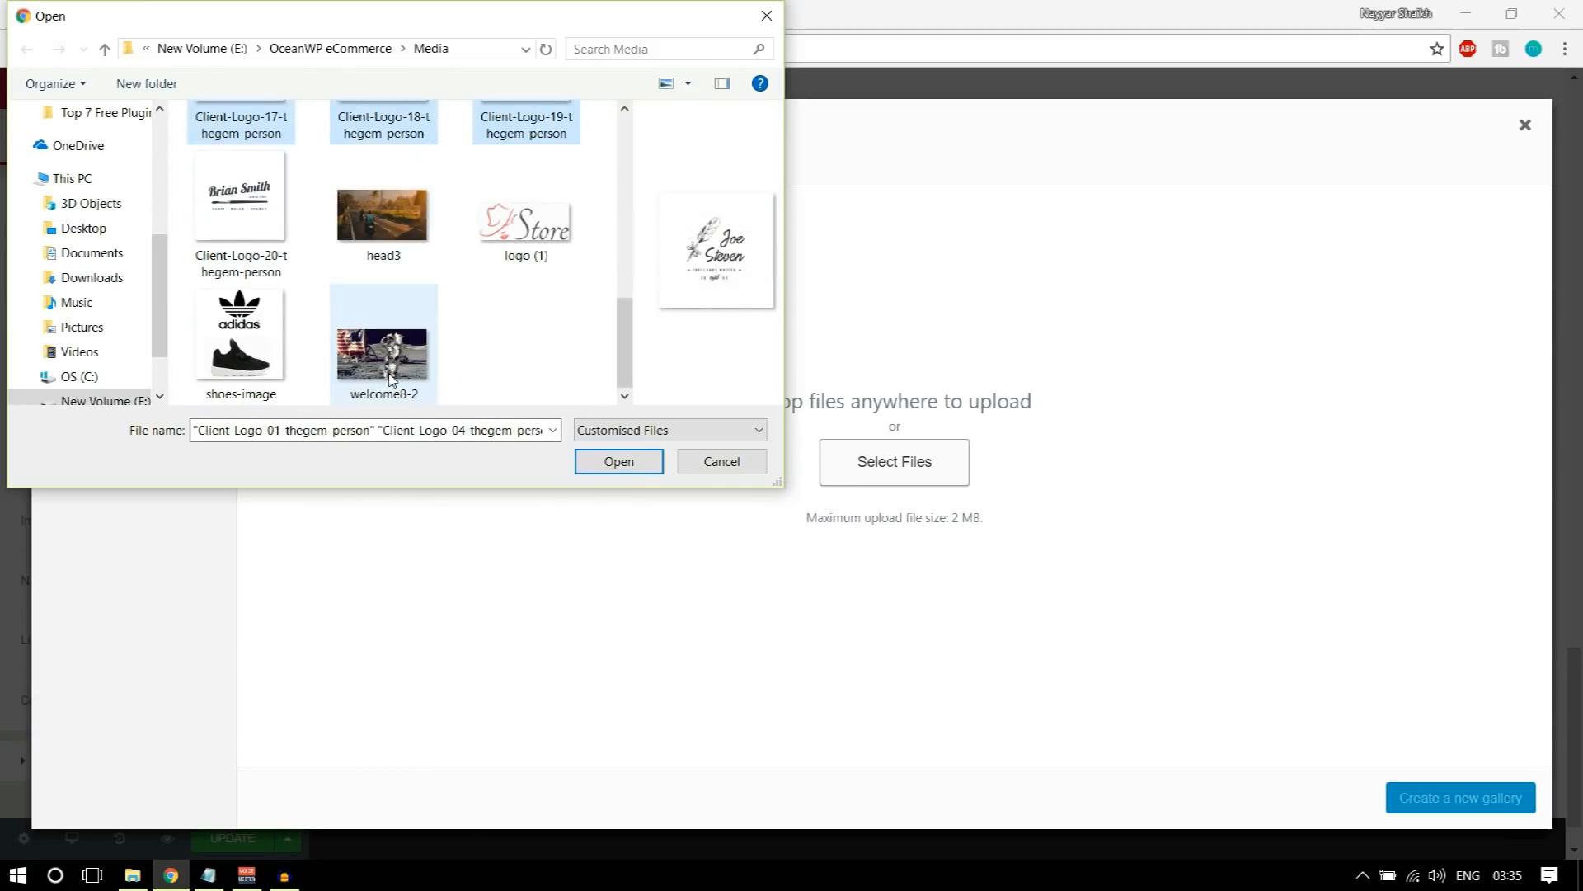
ctrl+click(239, 214)
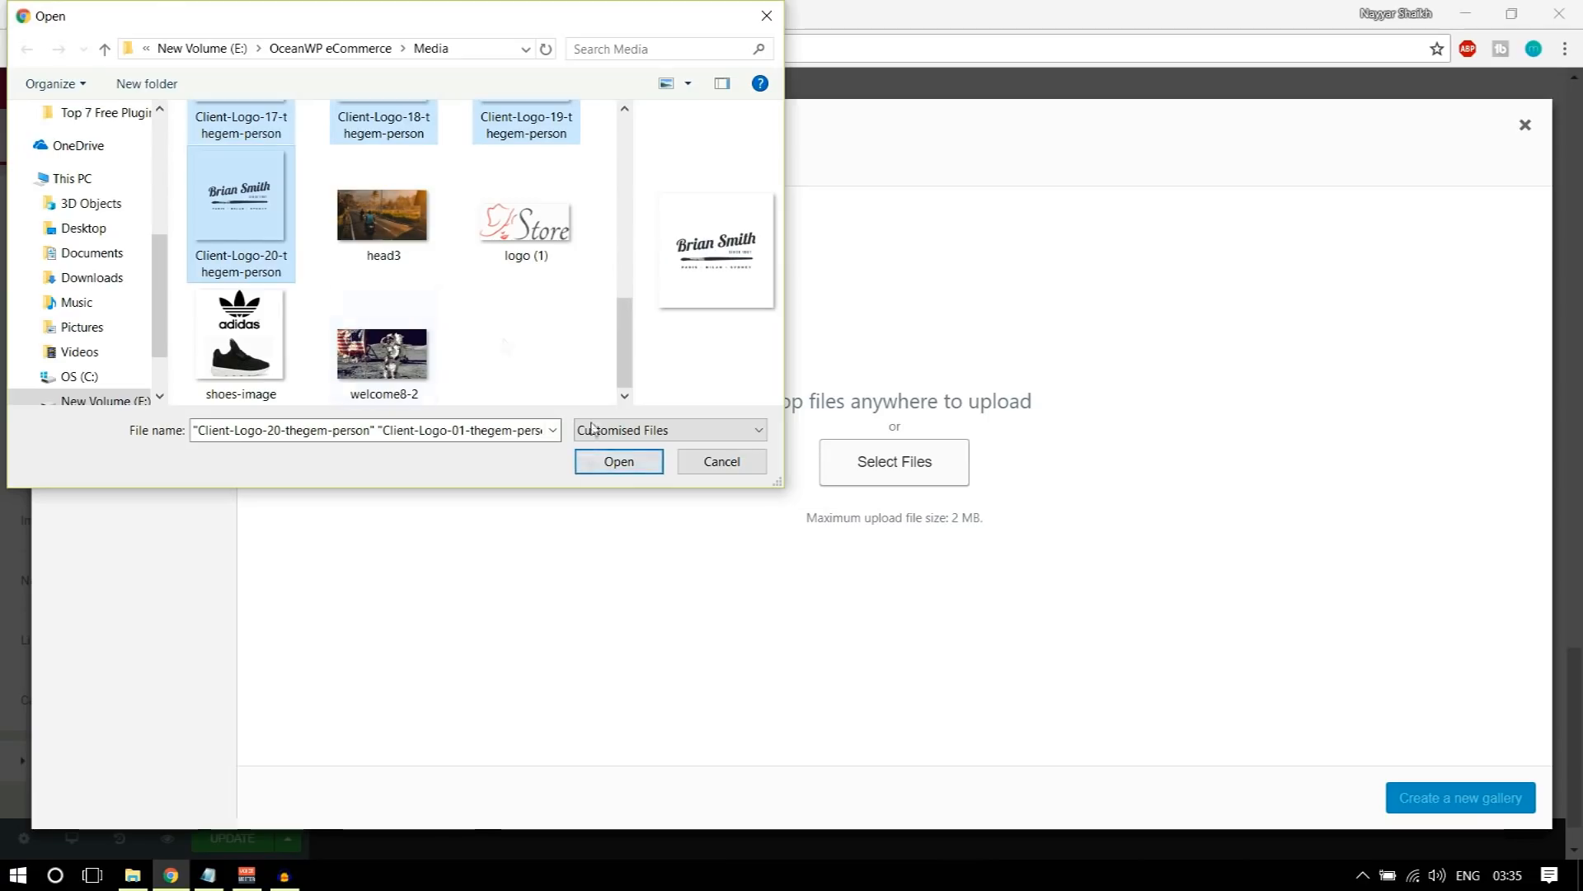
click(597, 463)
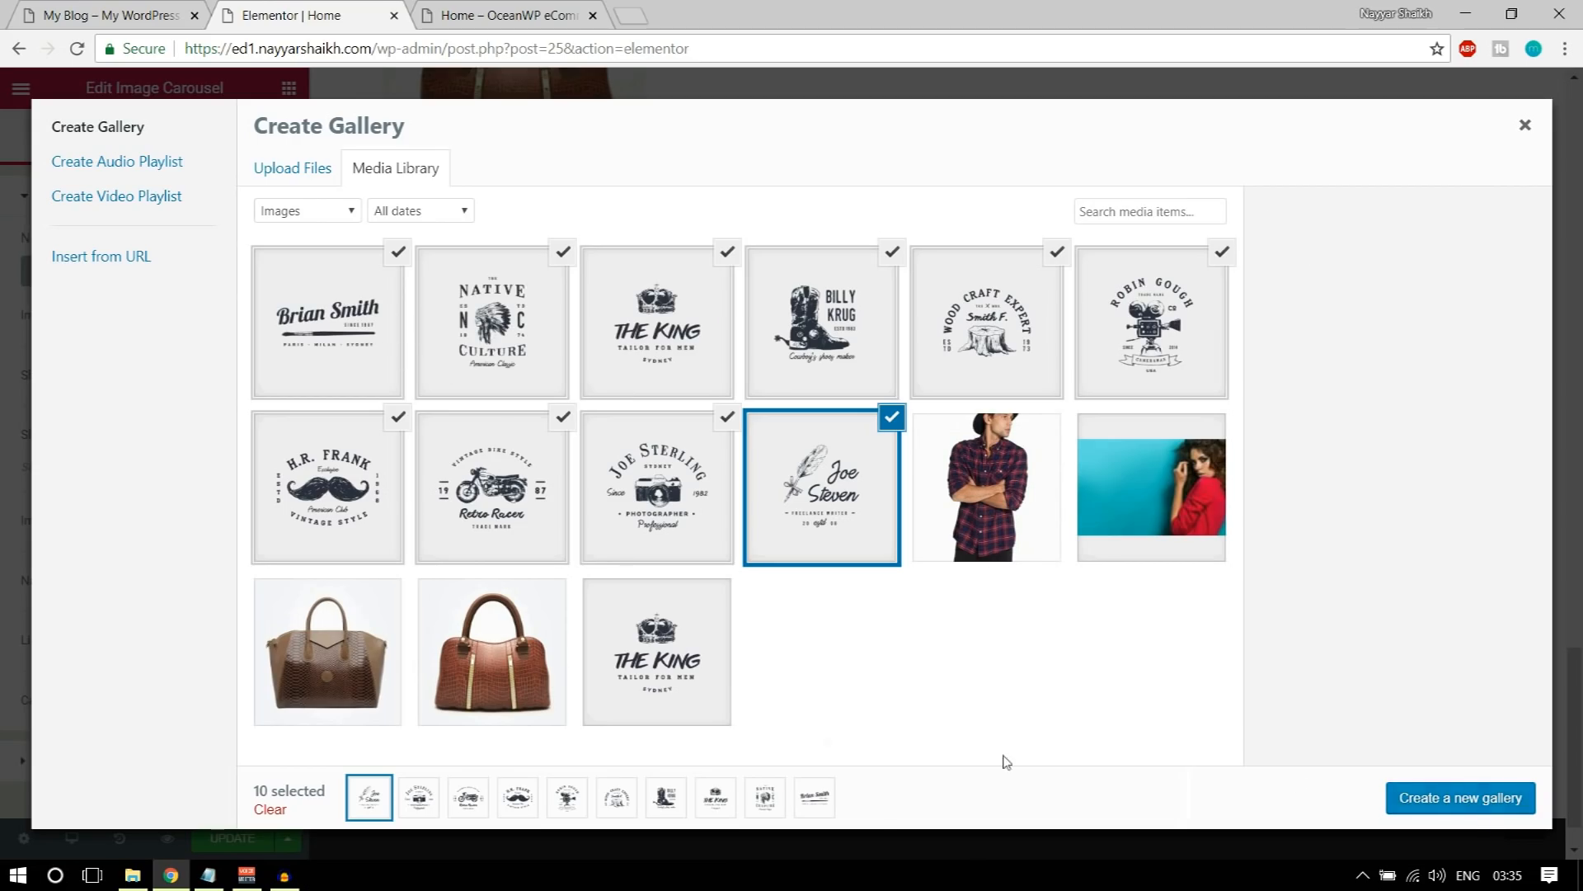
Step: Insert the selected client logos as the carousel's gallery and set Slides to Show to 6
click(1420, 800)
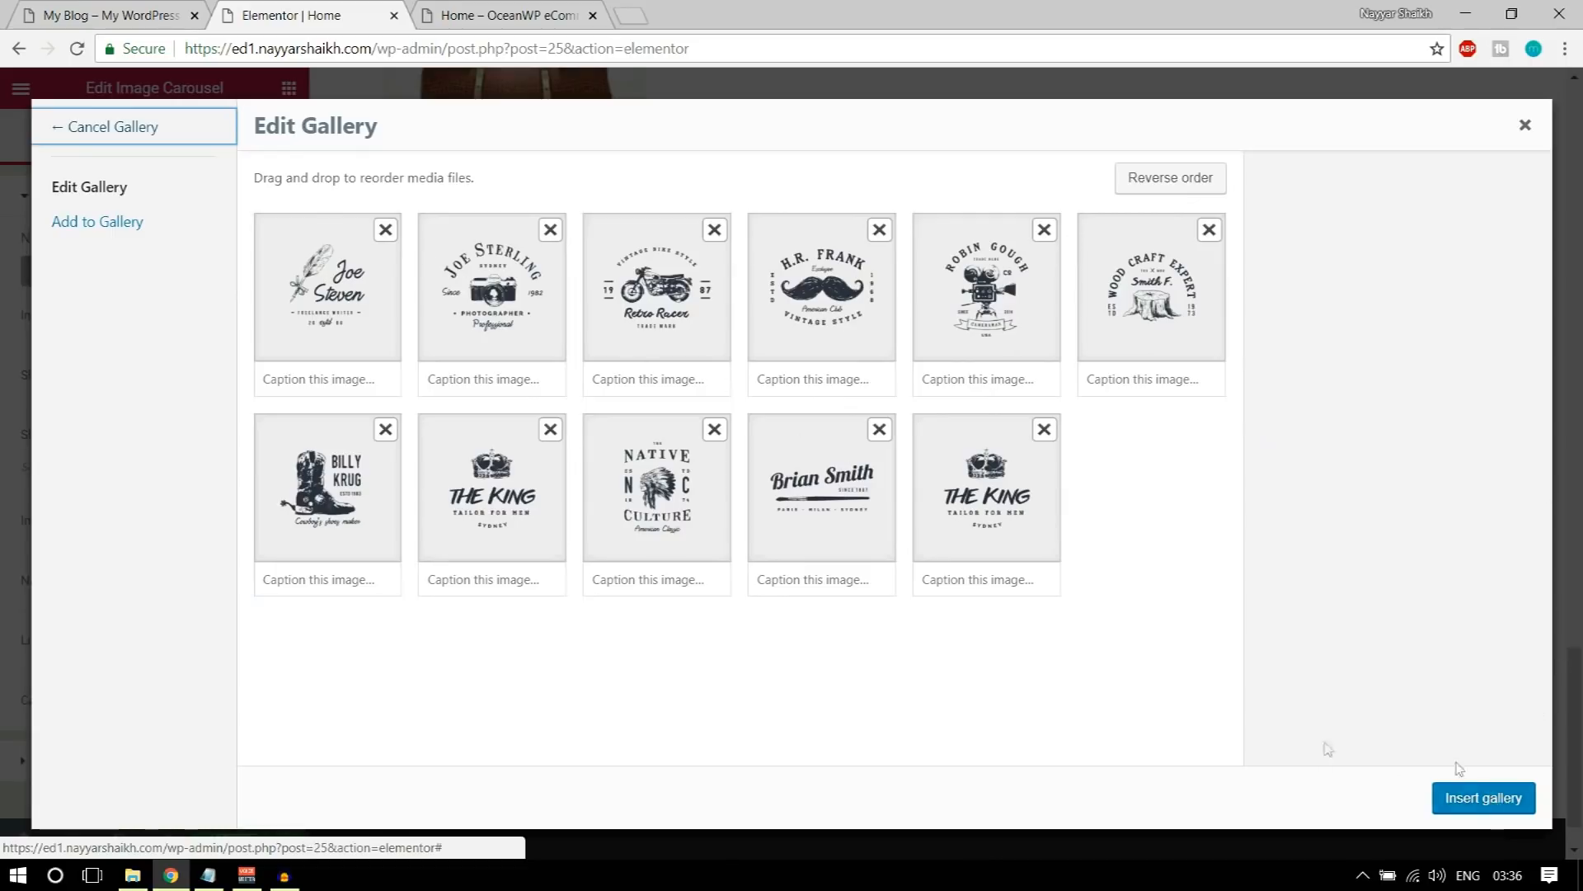
click(1484, 798)
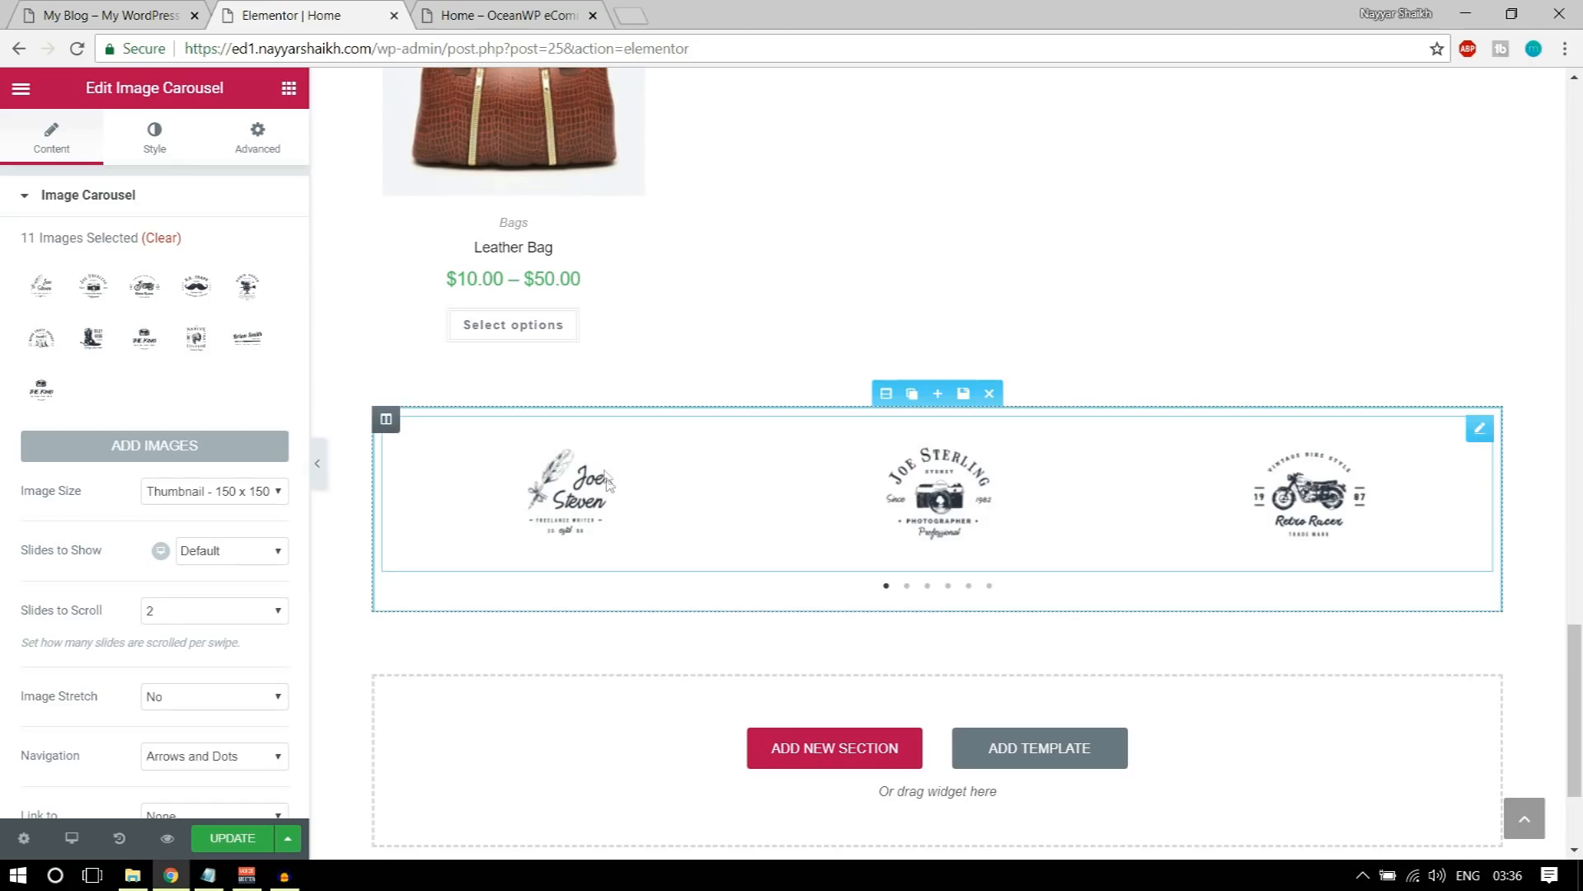
scroll(239, 499, down, 2)
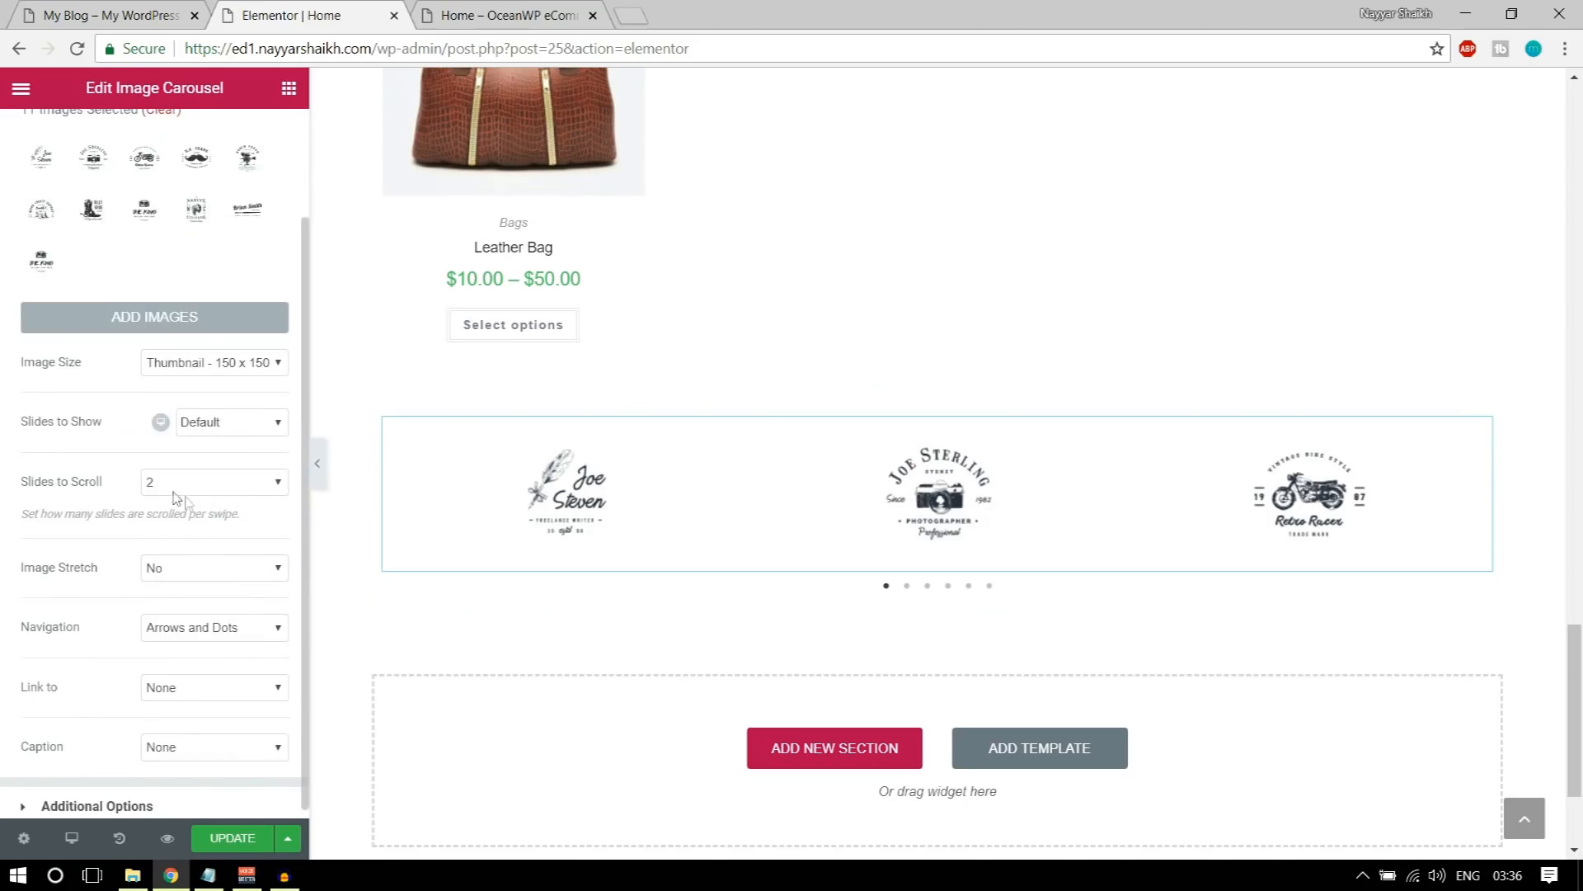
click(220, 423)
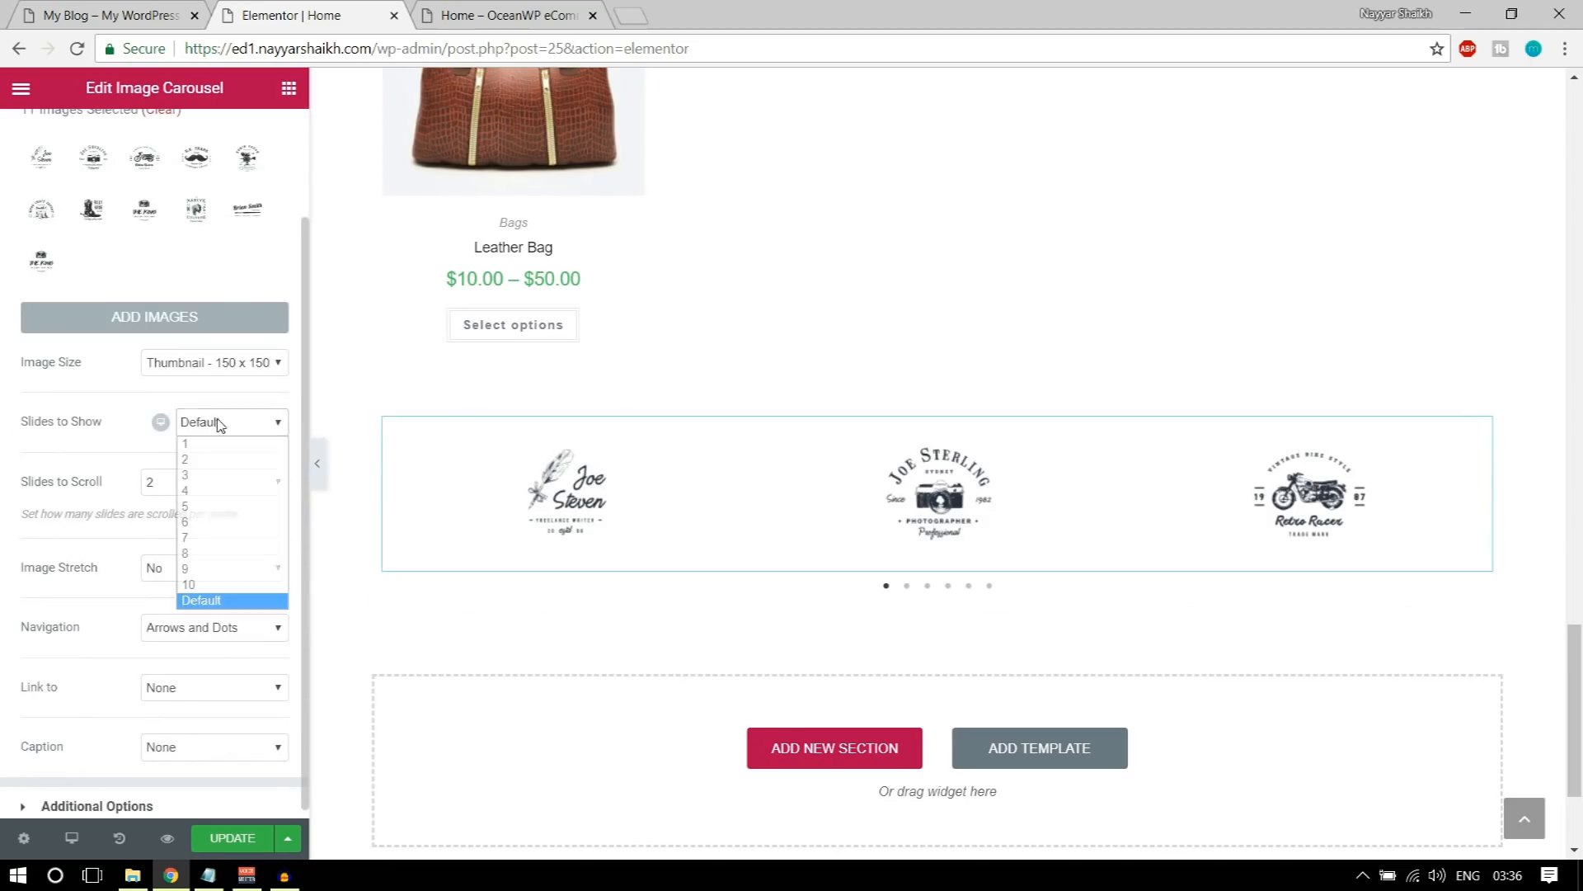
click(207, 523)
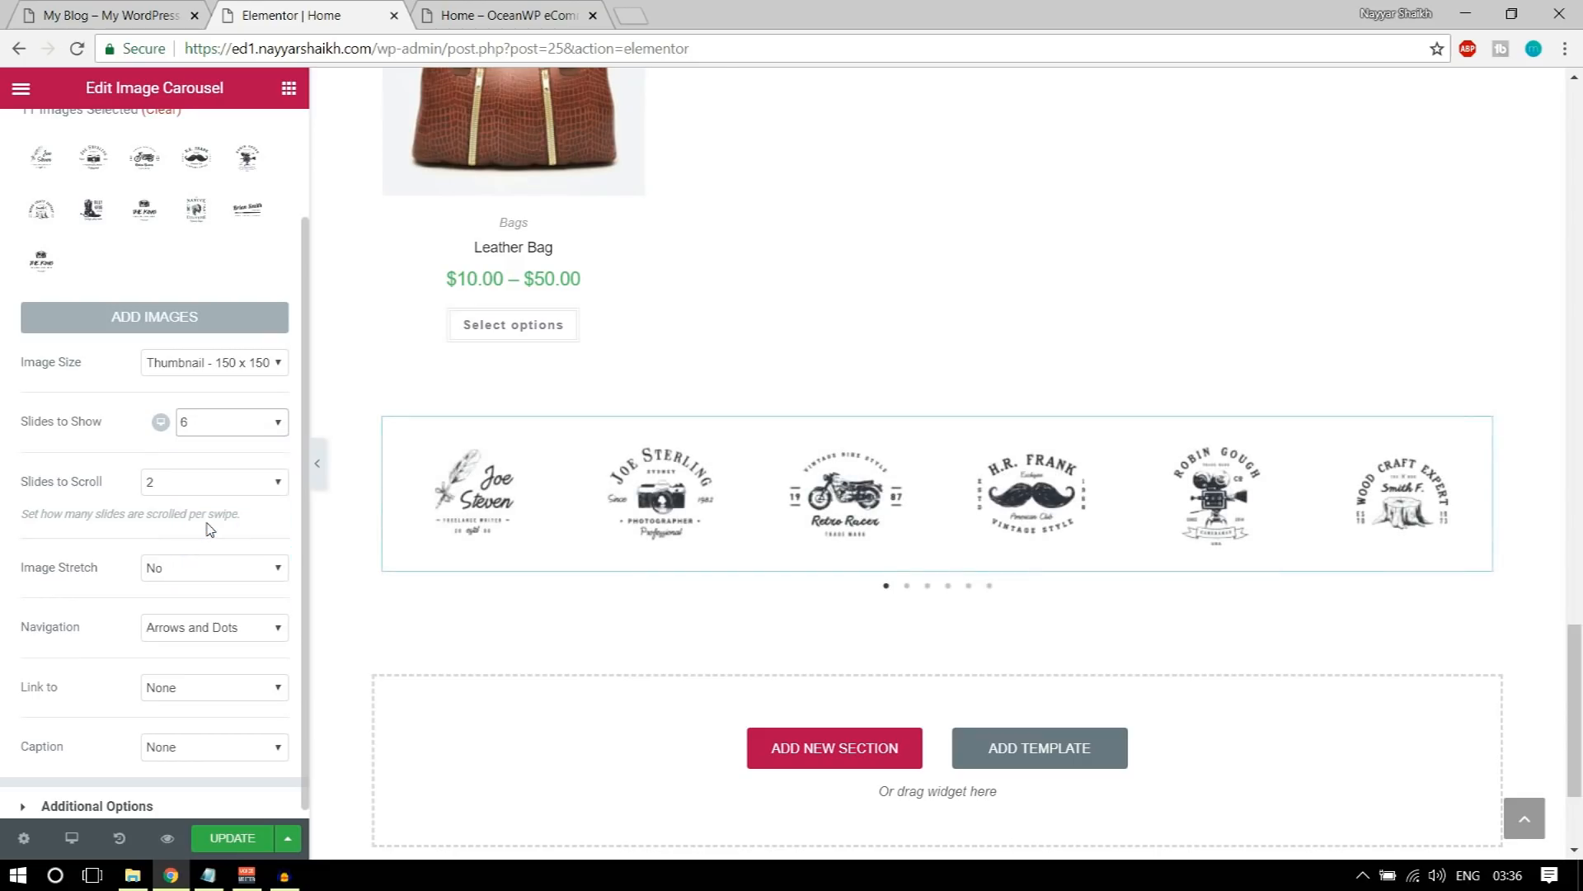
Step: Compare the carousel's navigation with the demo site's OUR BRANDS carousel and review the widget's additional options
click(65, 12)
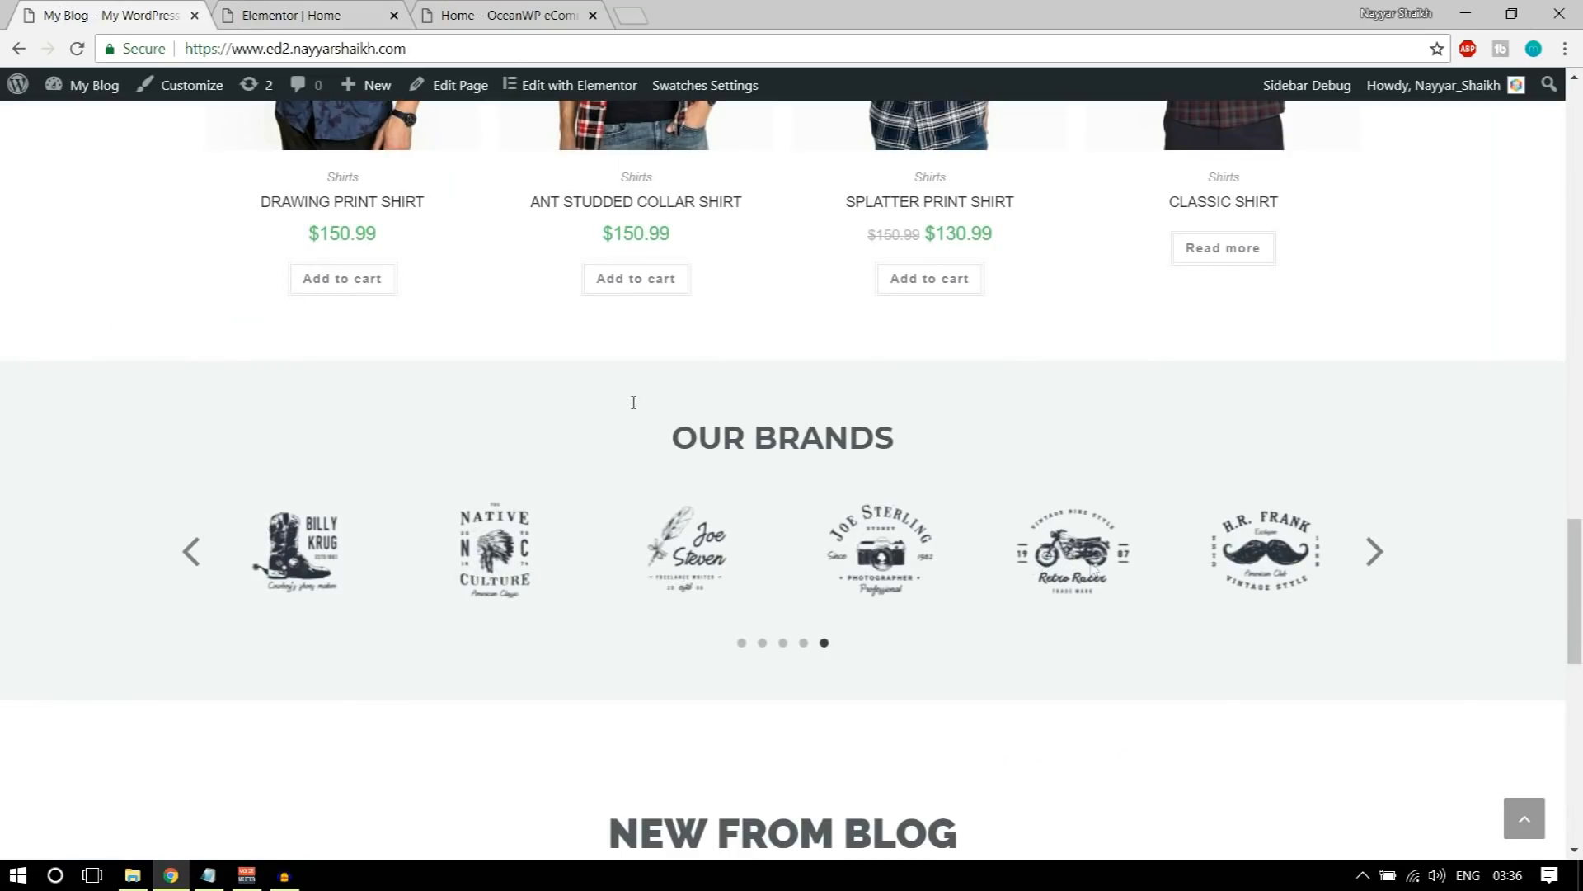
click(274, 10)
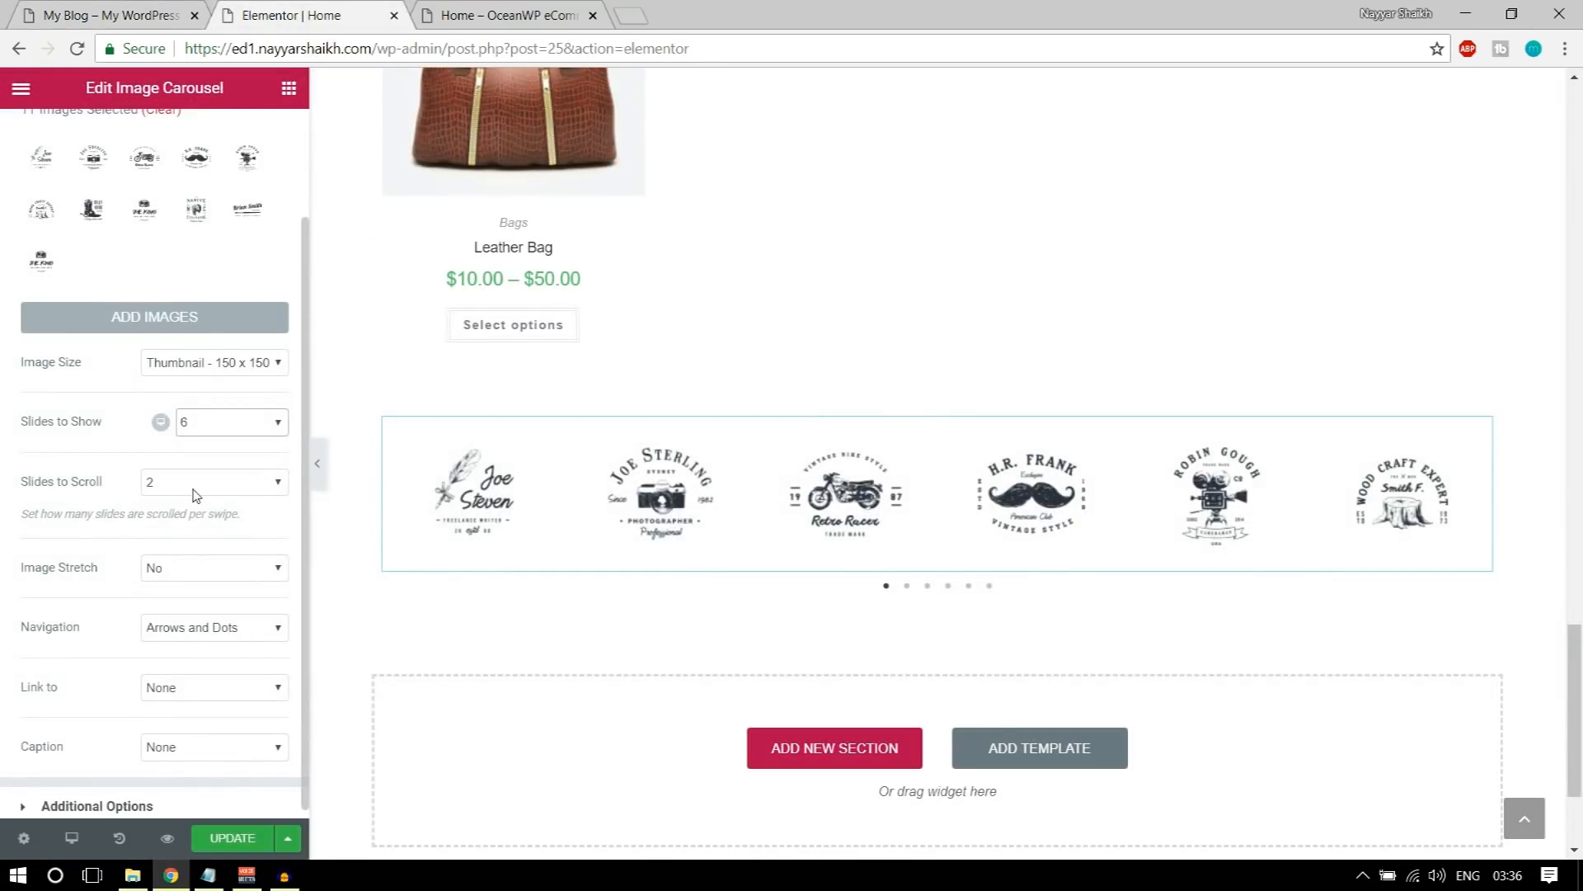
scroll(218, 550, down, 1)
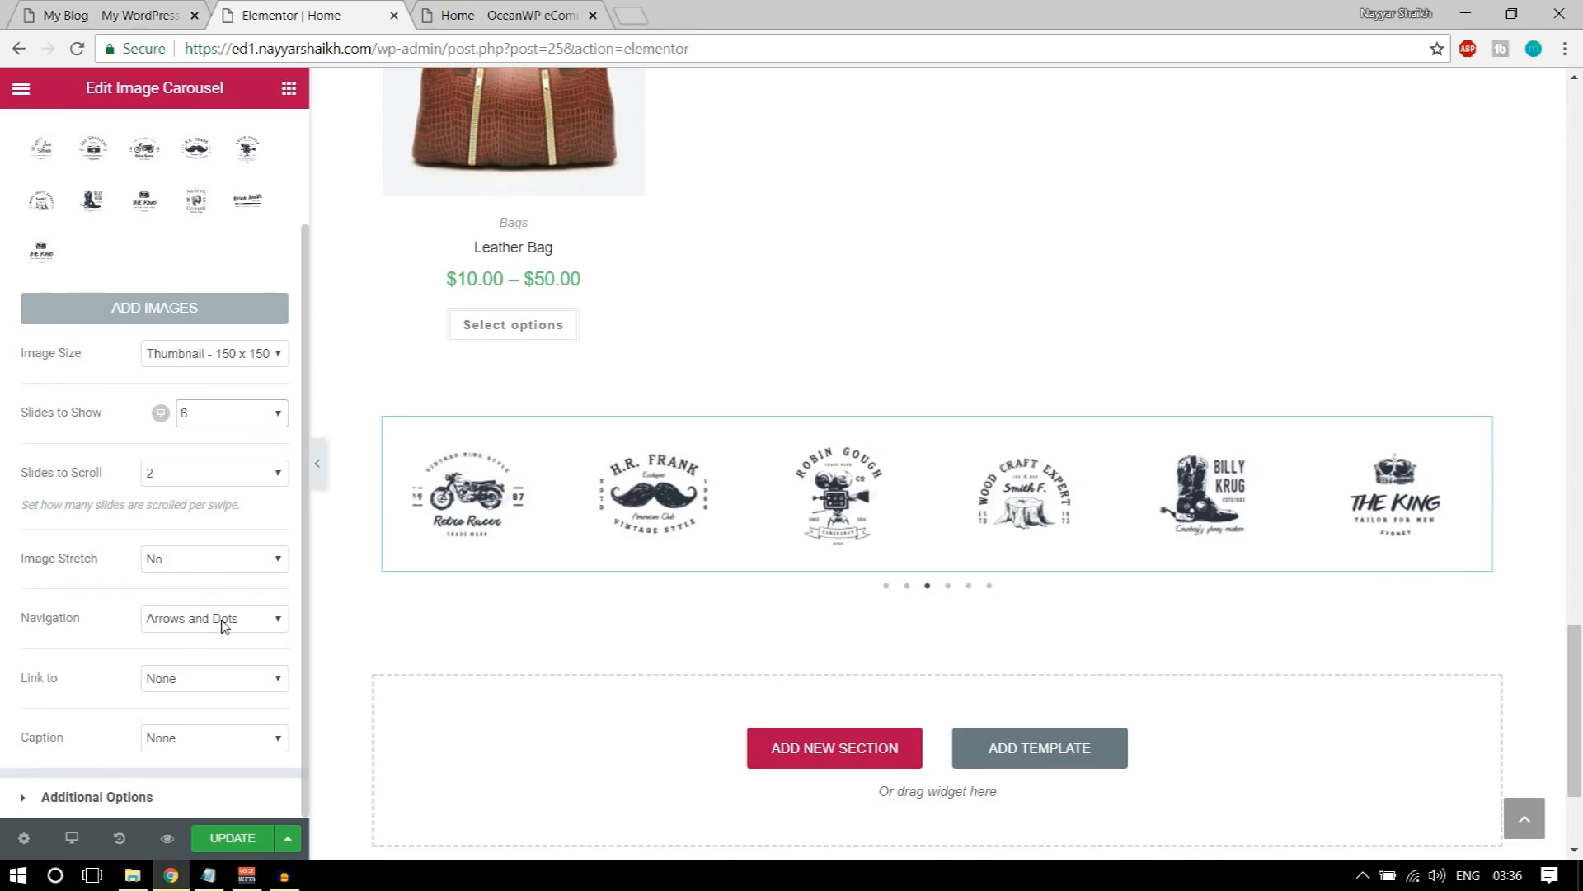
click(107, 14)
click(192, 551)
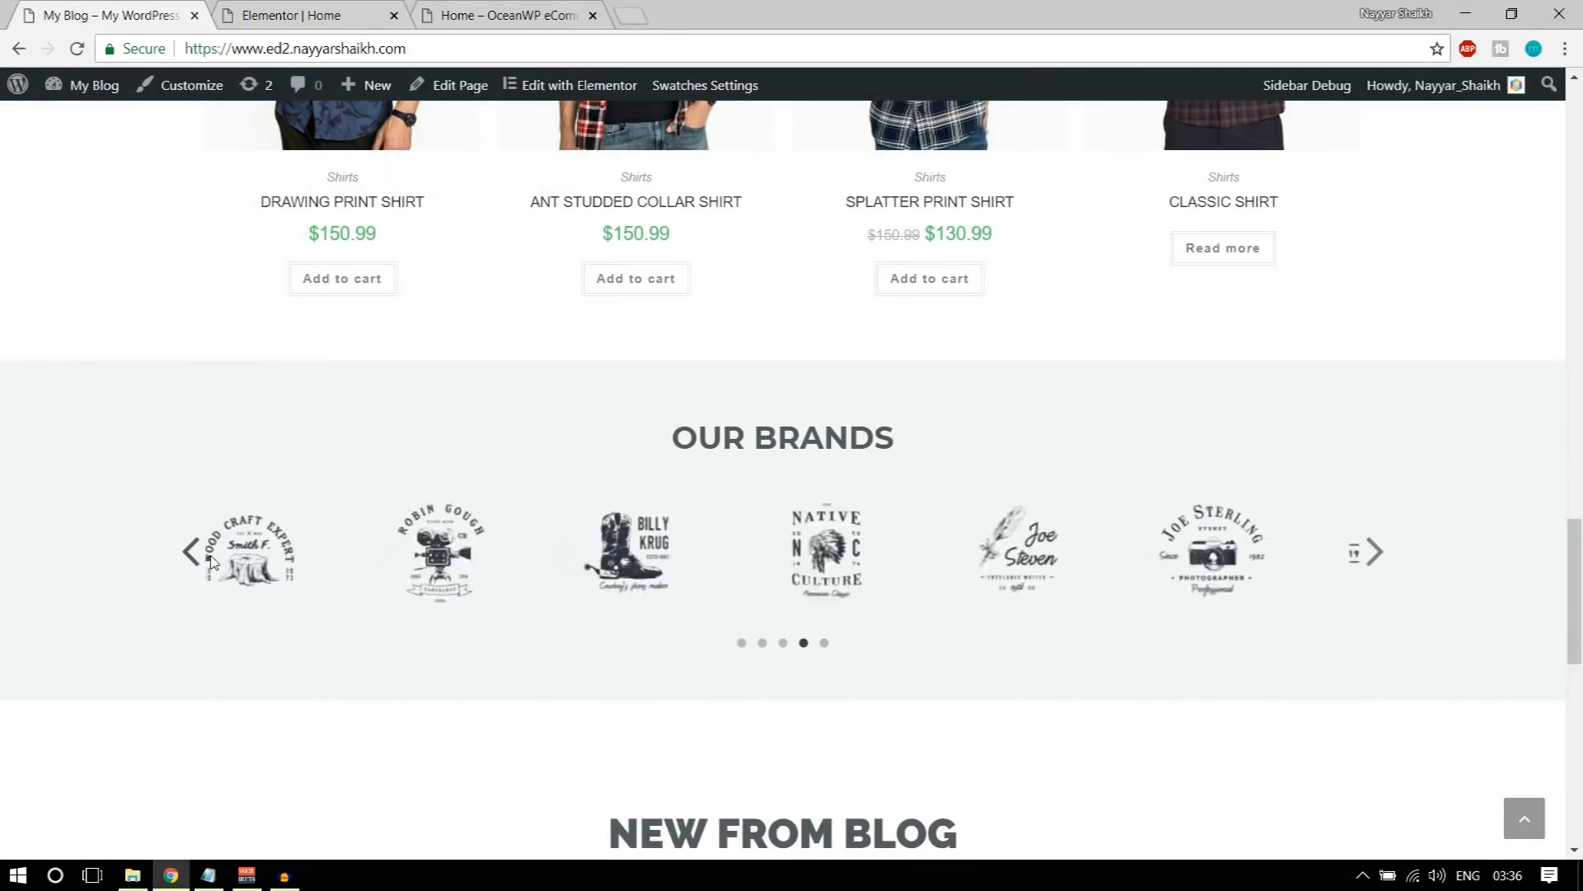
click(290, 15)
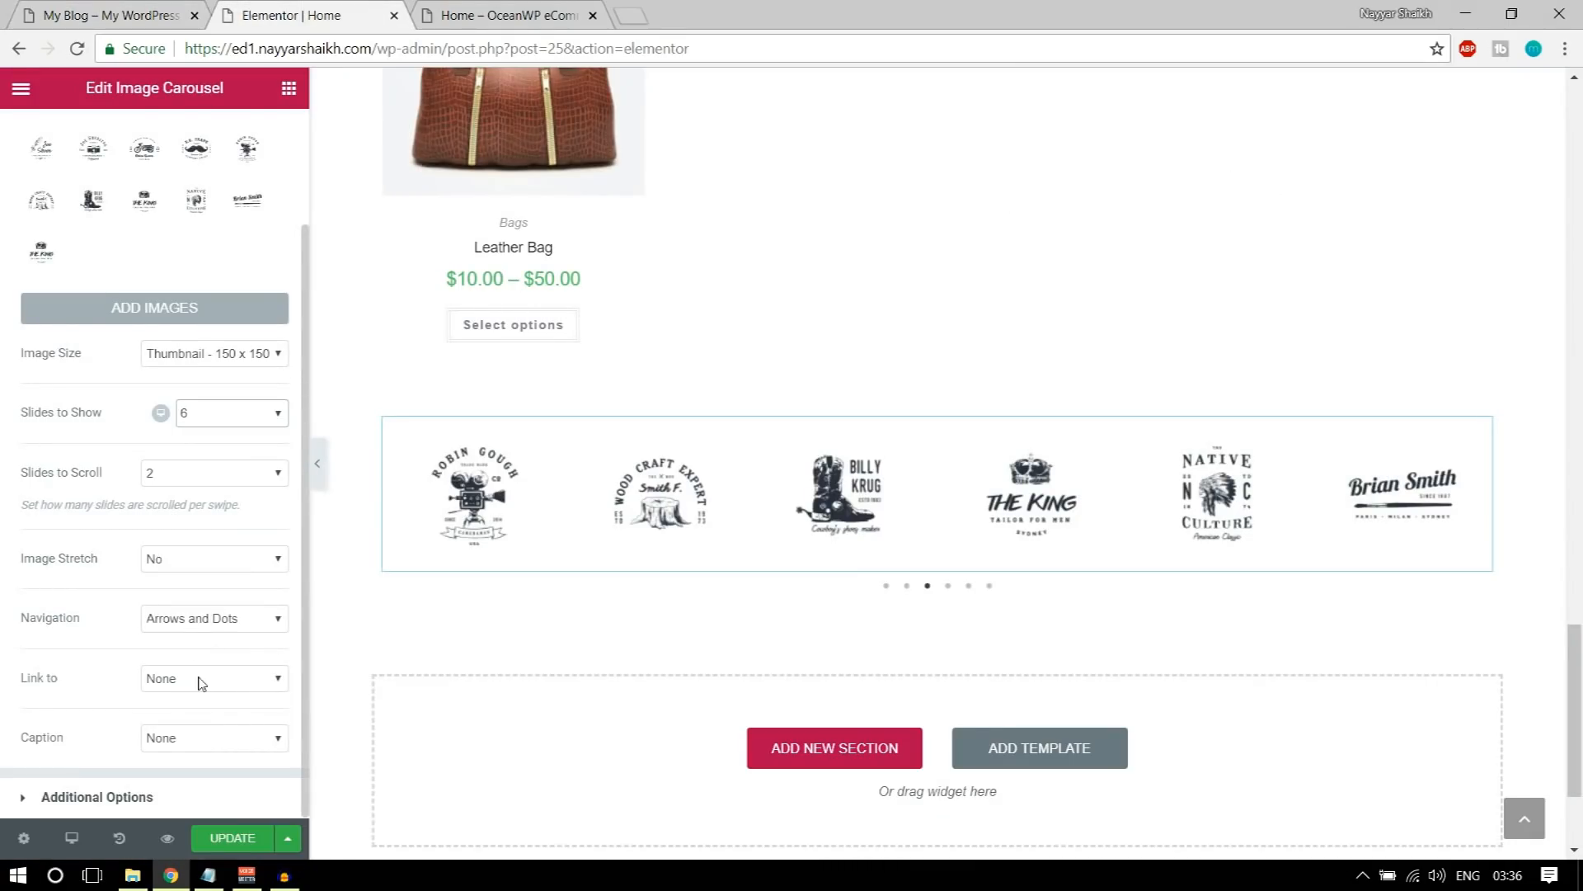
click(195, 798)
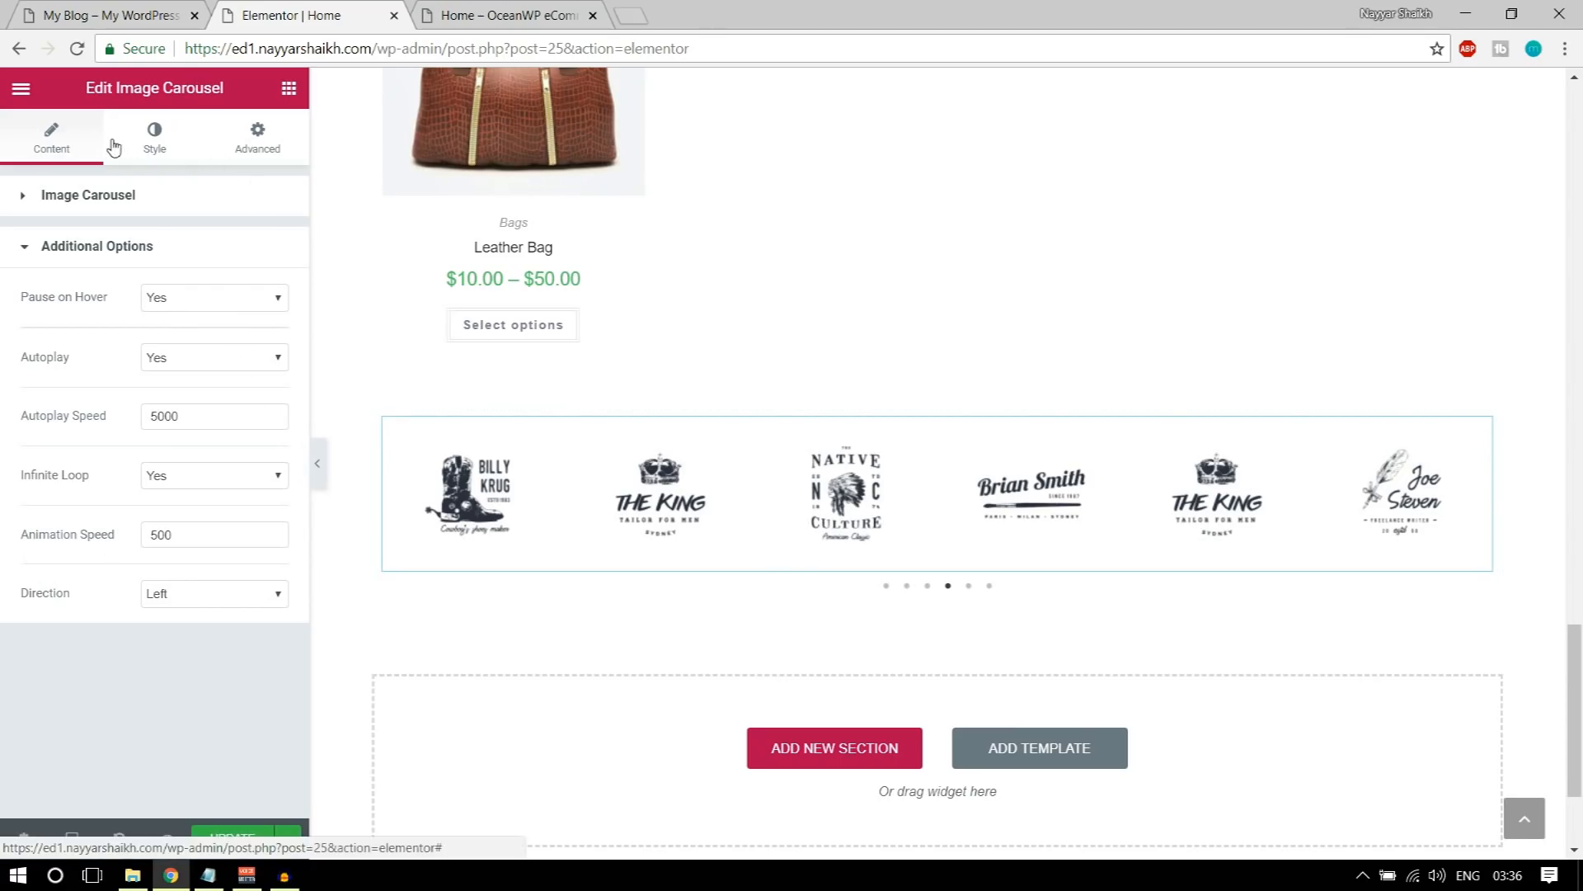
Step: Color the carousel's navigation arrows black and set their position to Outside
click(153, 142)
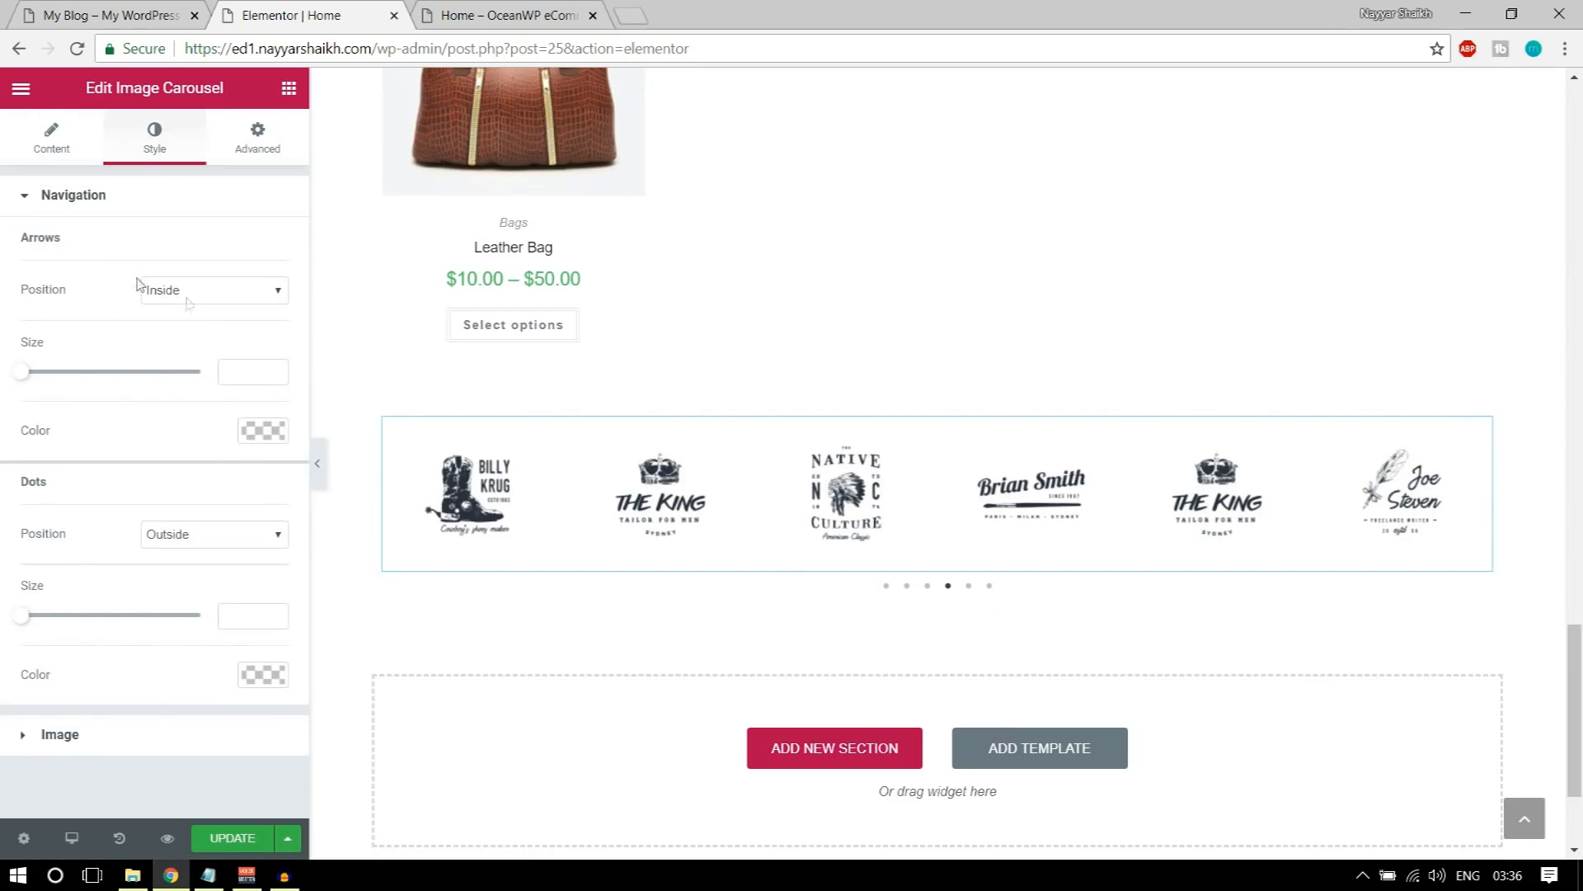
click(262, 435)
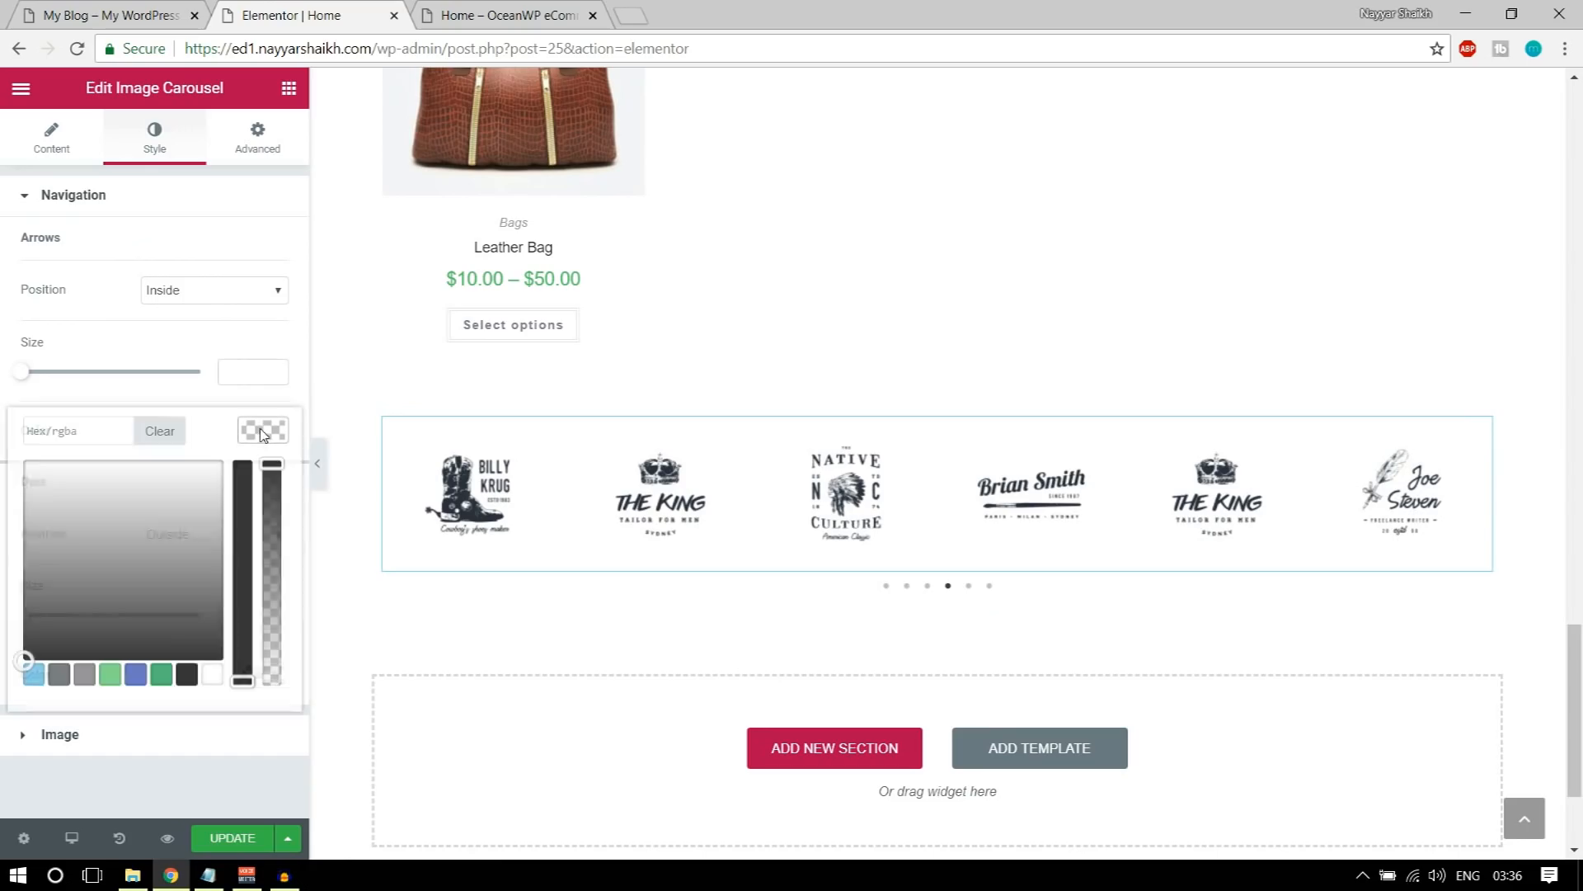
click(186, 676)
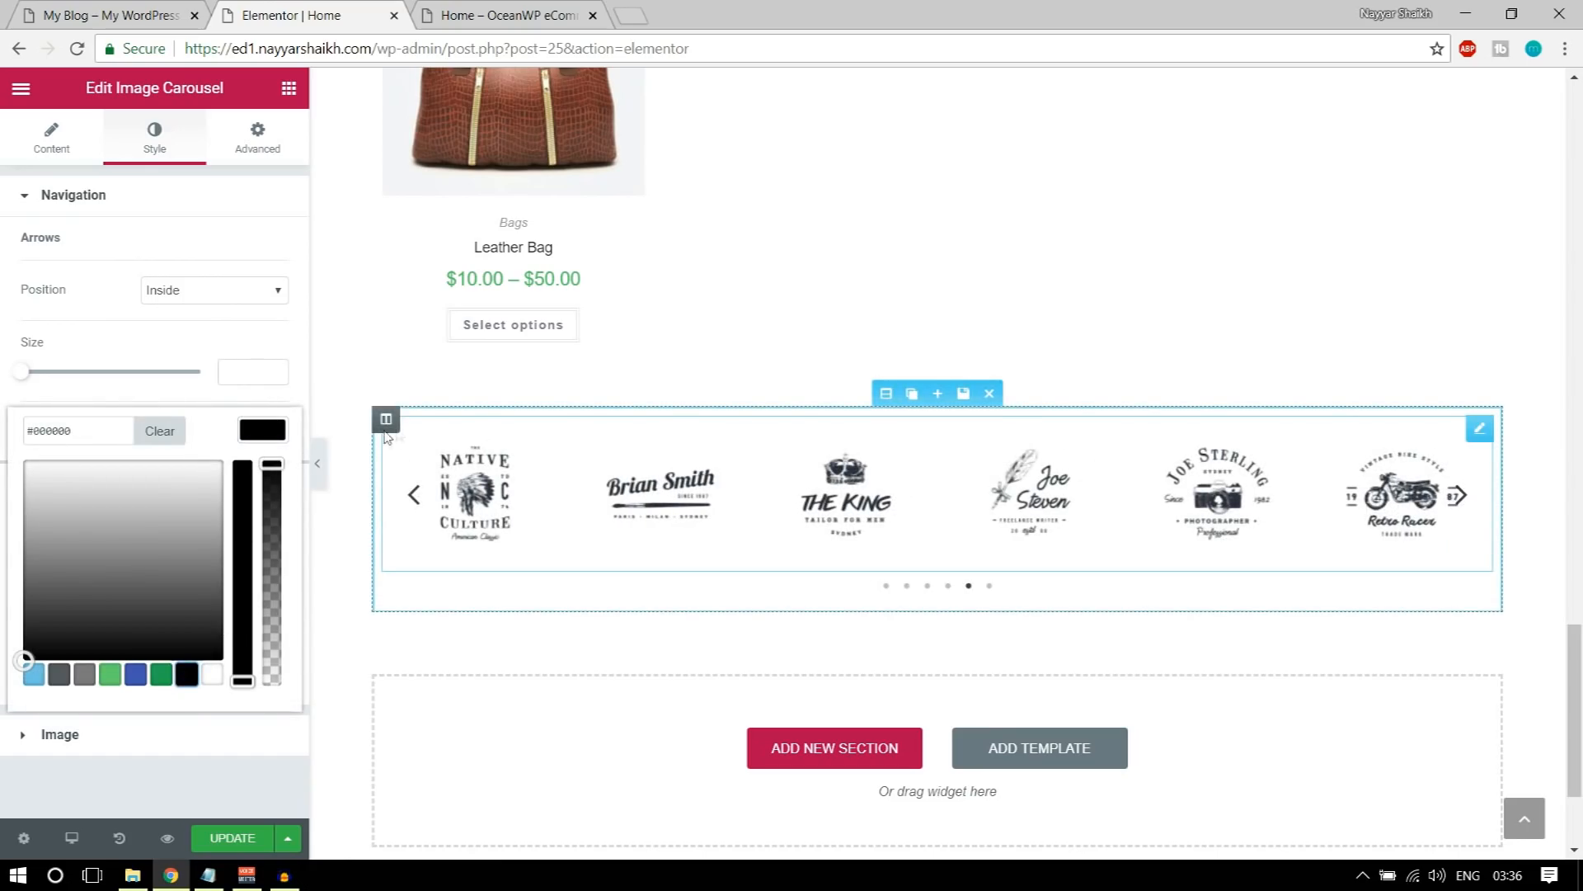
click(264, 437)
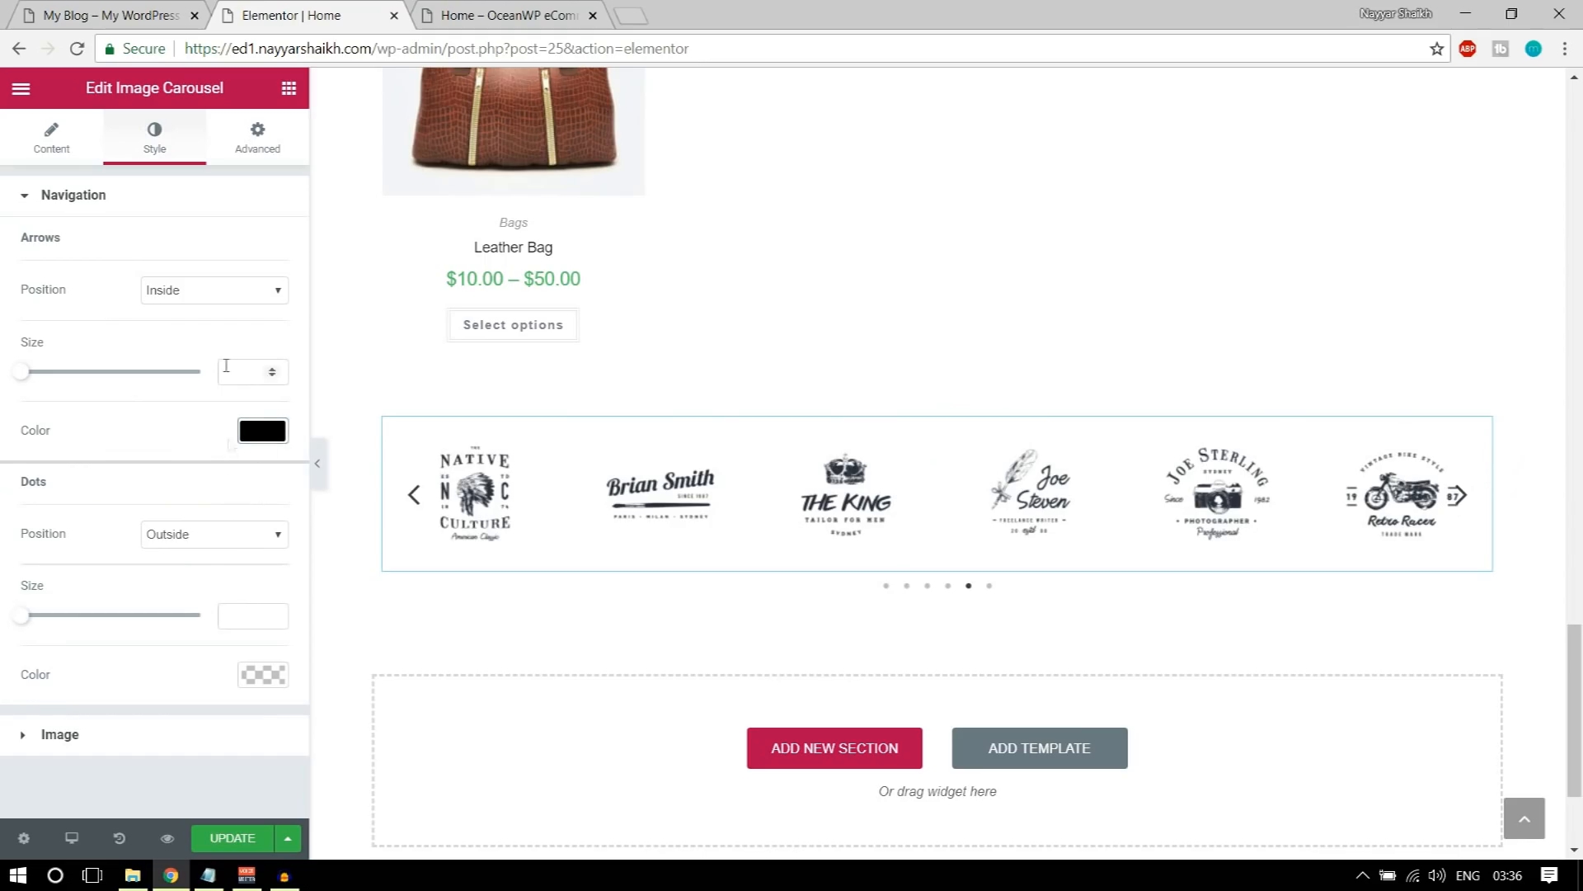
click(216, 291)
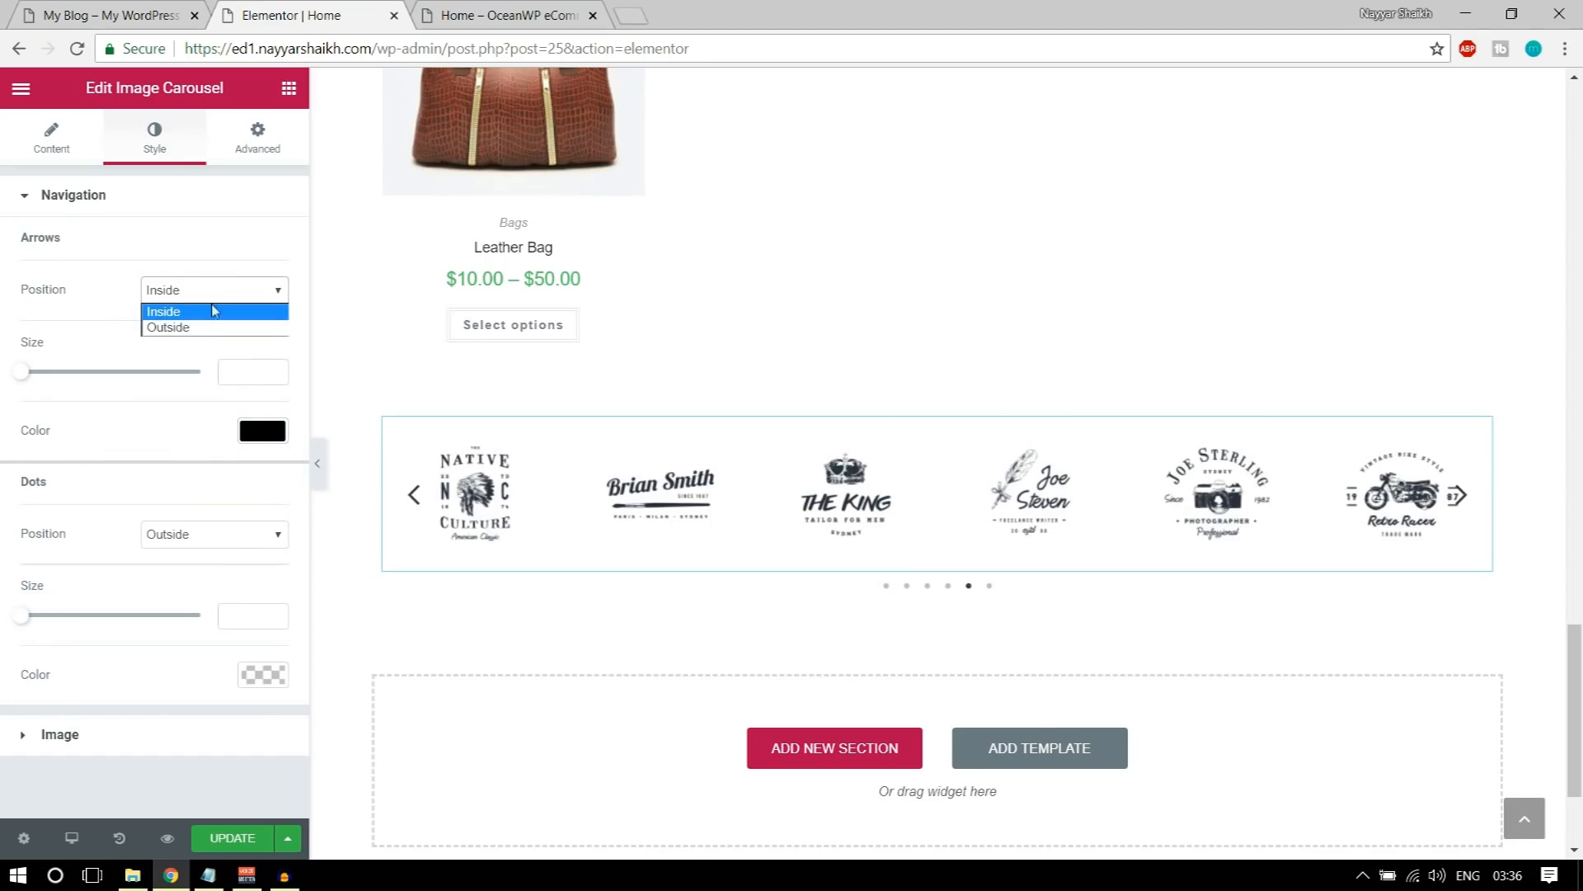
click(208, 328)
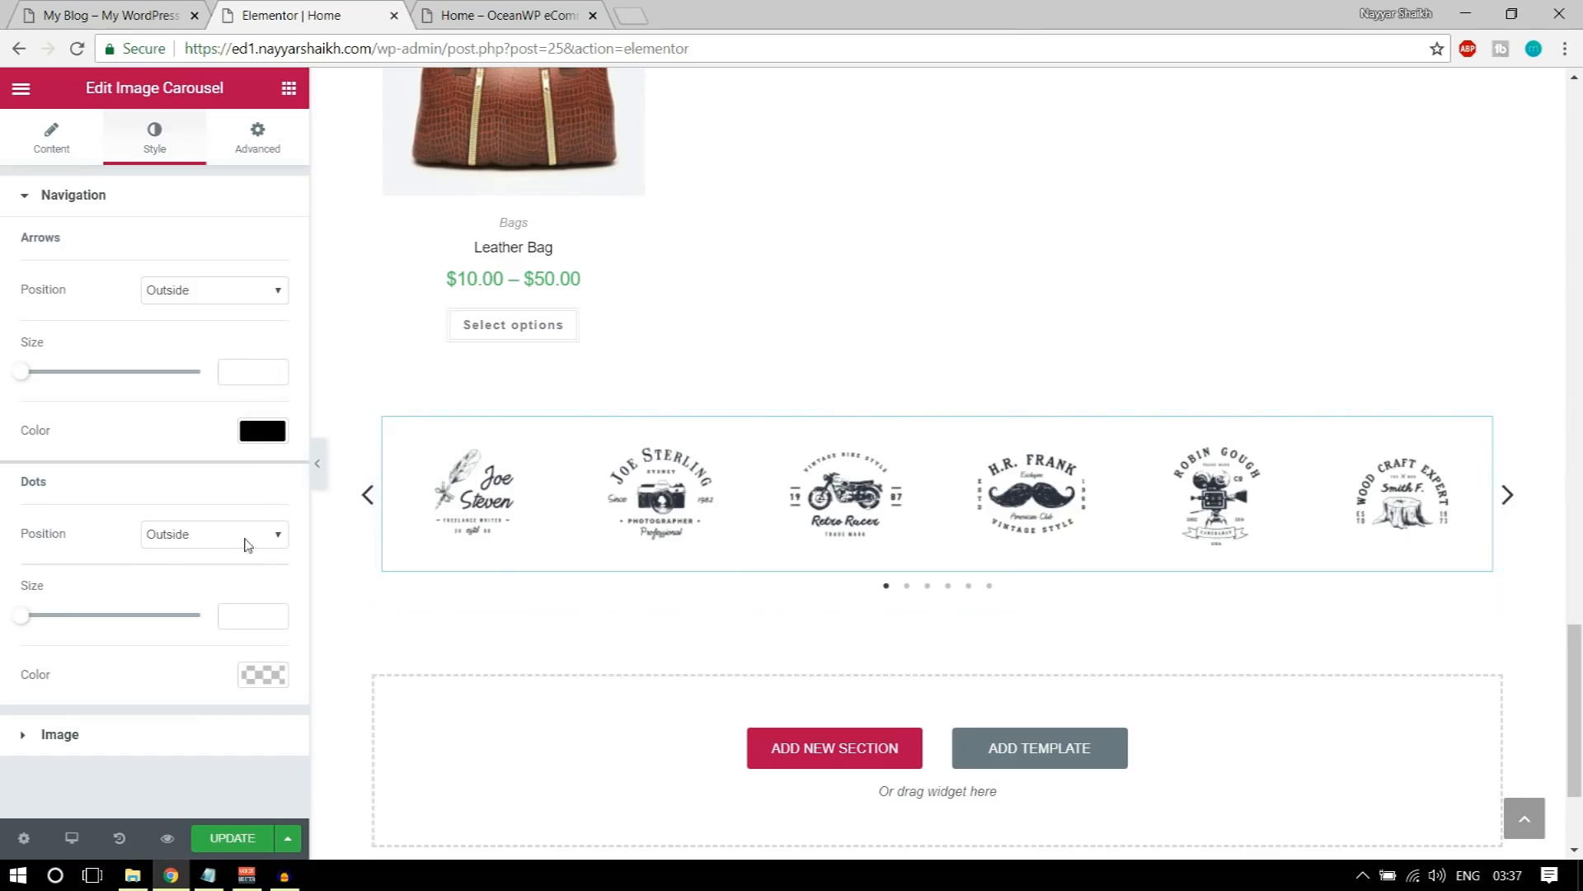
Step: Color the carousel's navigation dots black and set their size to 10
click(264, 675)
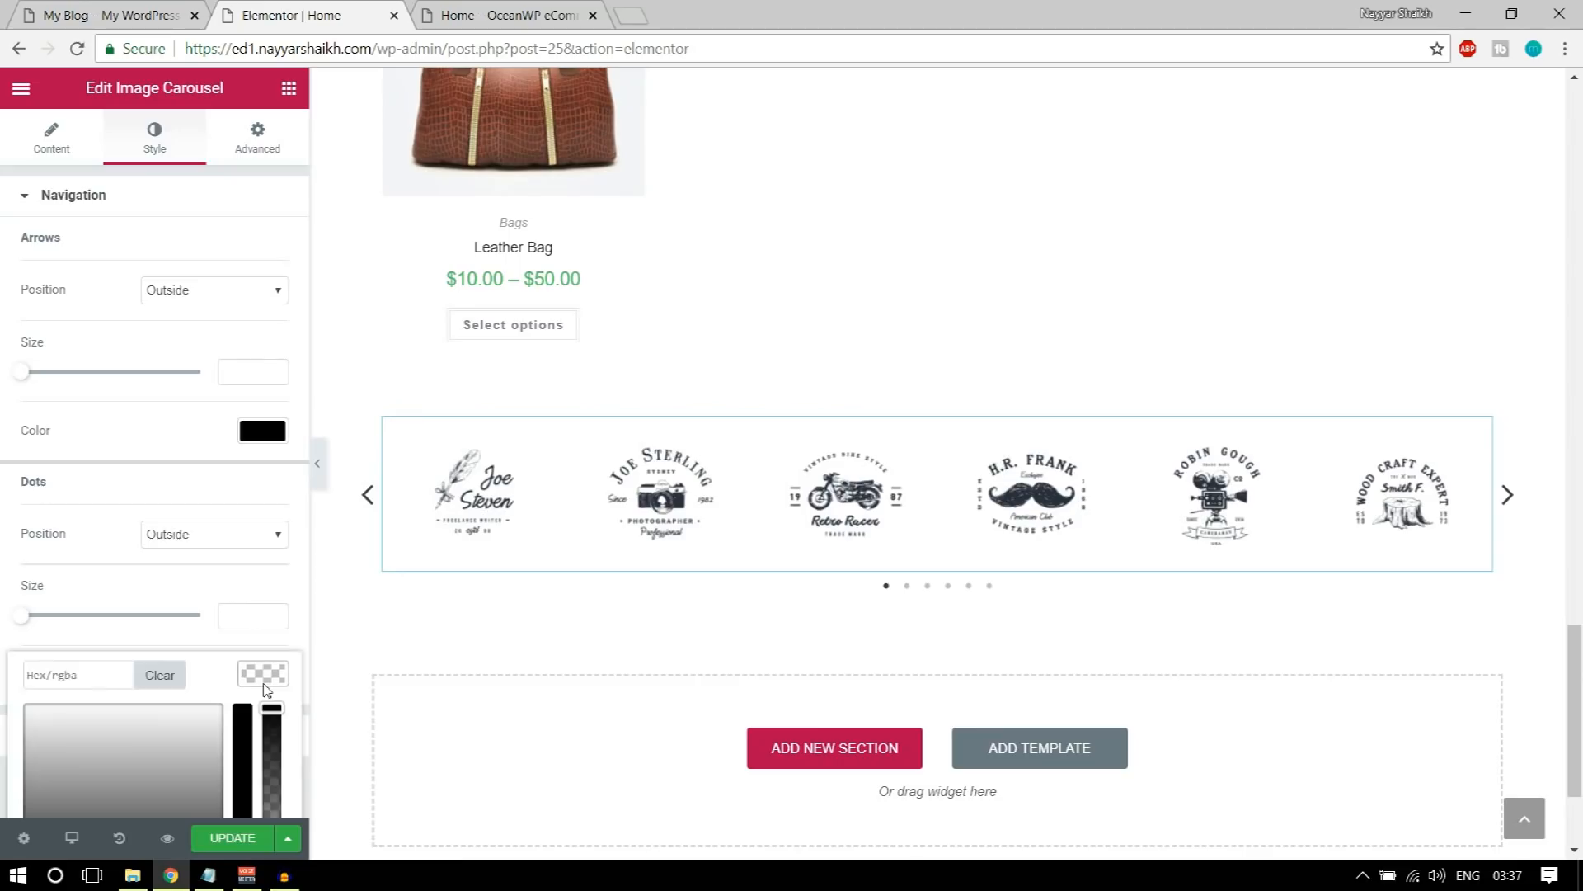
scroll(266, 695, down, 2)
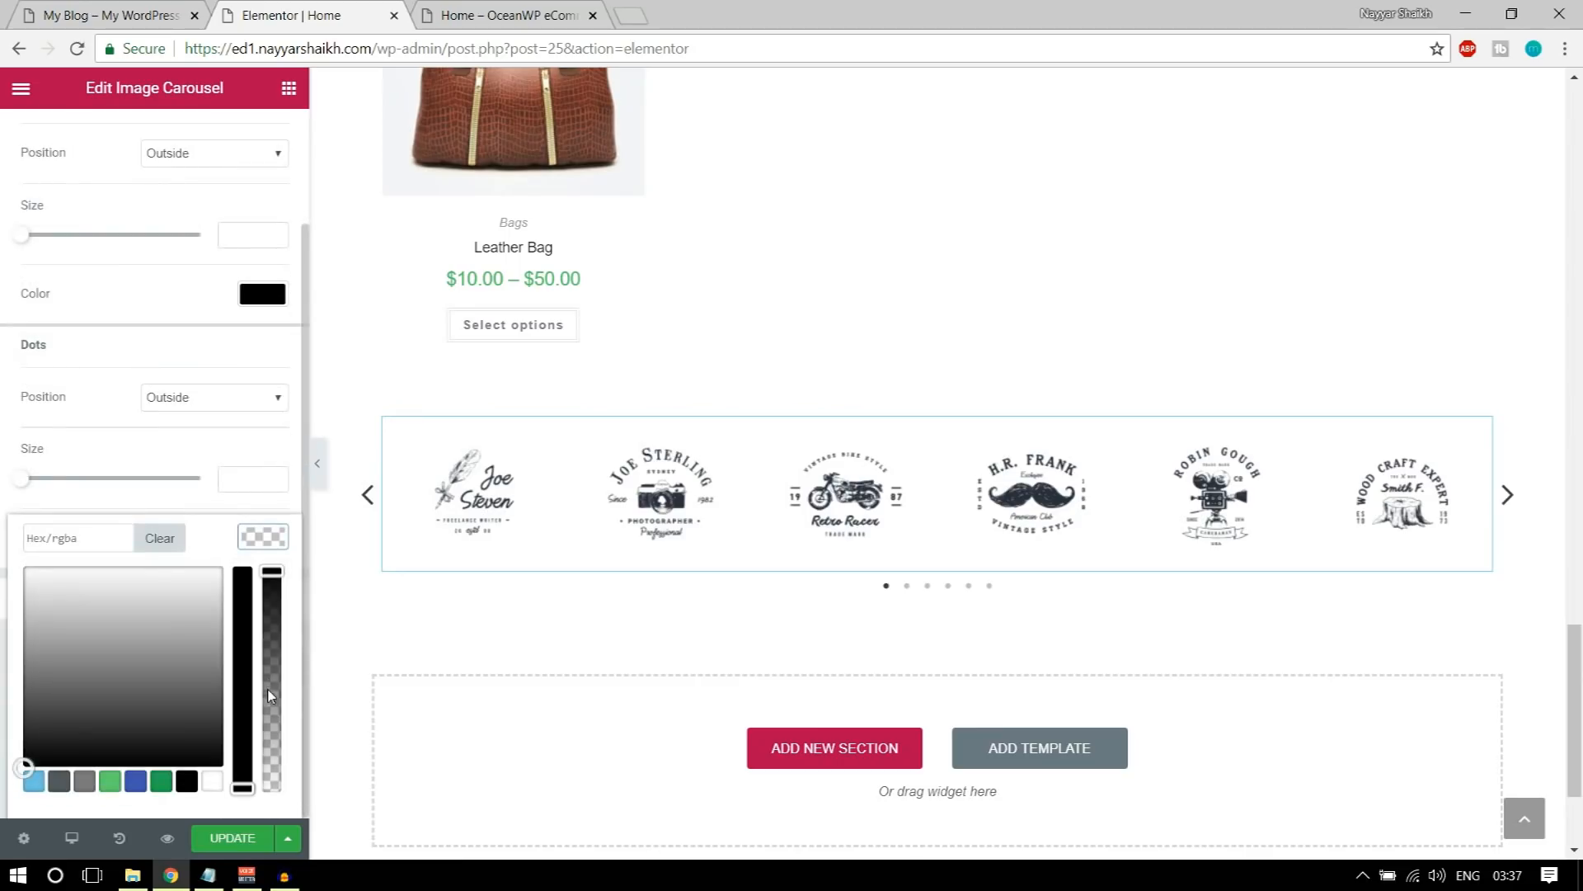
click(186, 781)
click(54, 488)
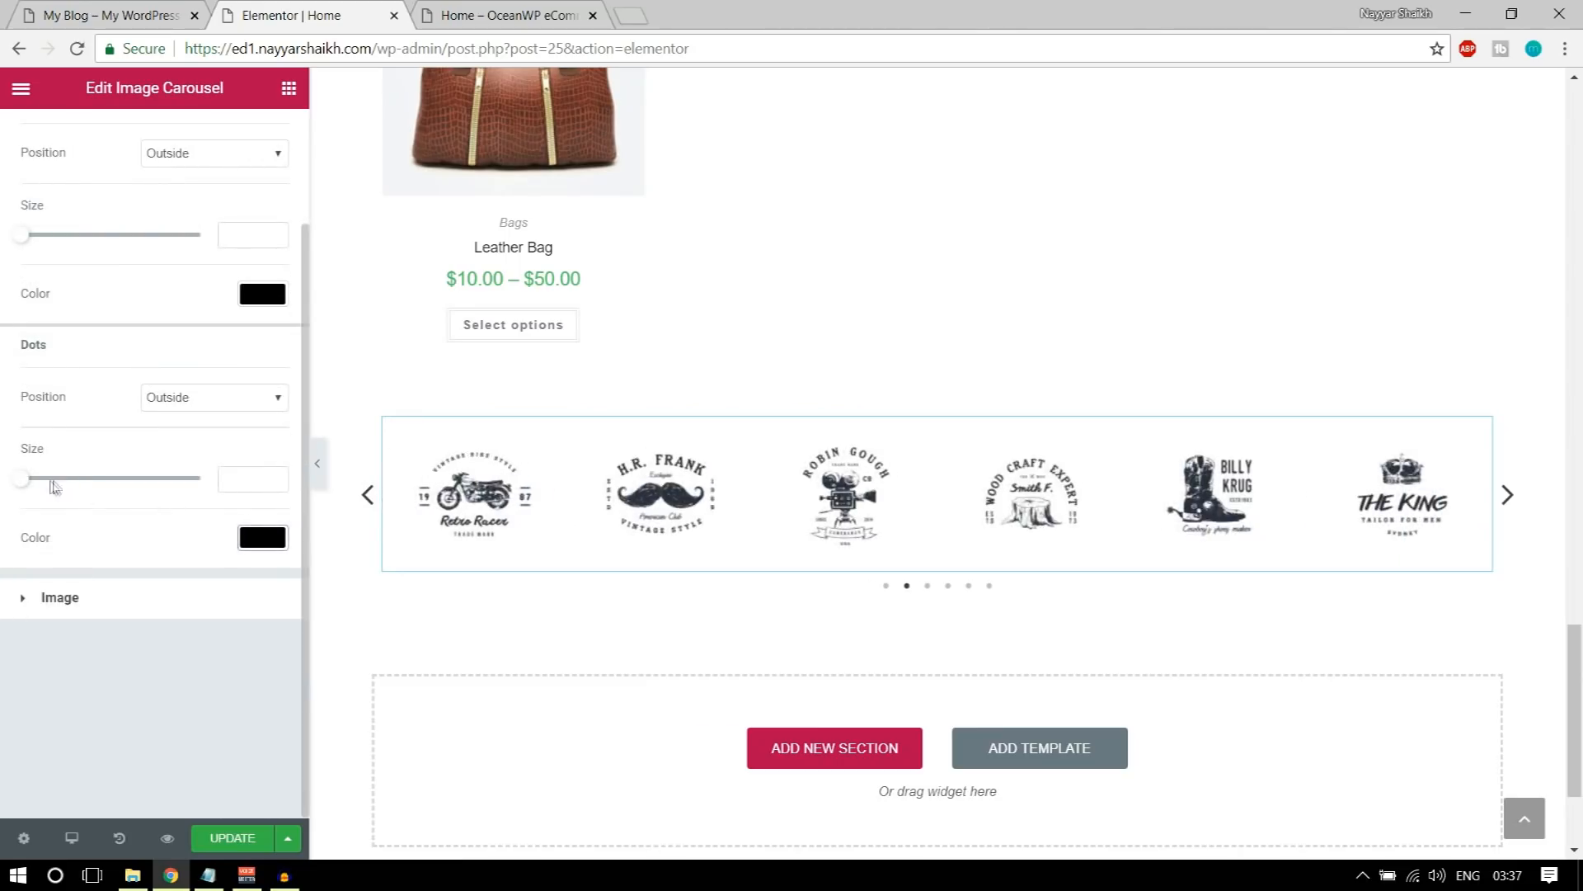
drag(27, 483, 58, 482)
Step: Set the carousel's arrow size to 60 and update the page
scroll(59, 485, up, 2)
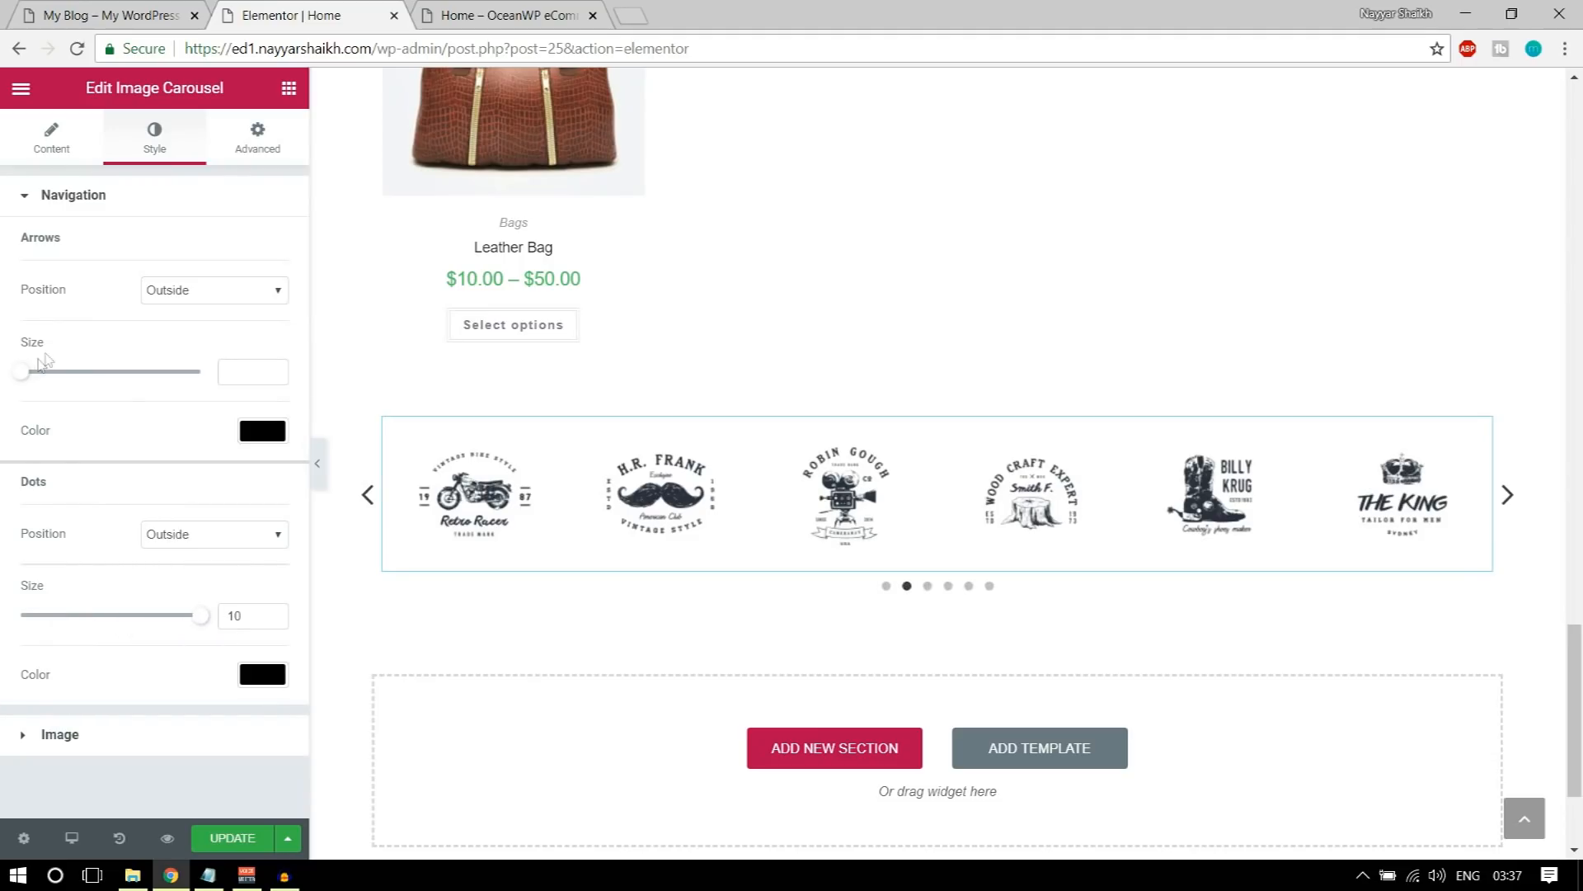
drag(27, 378, 183, 391)
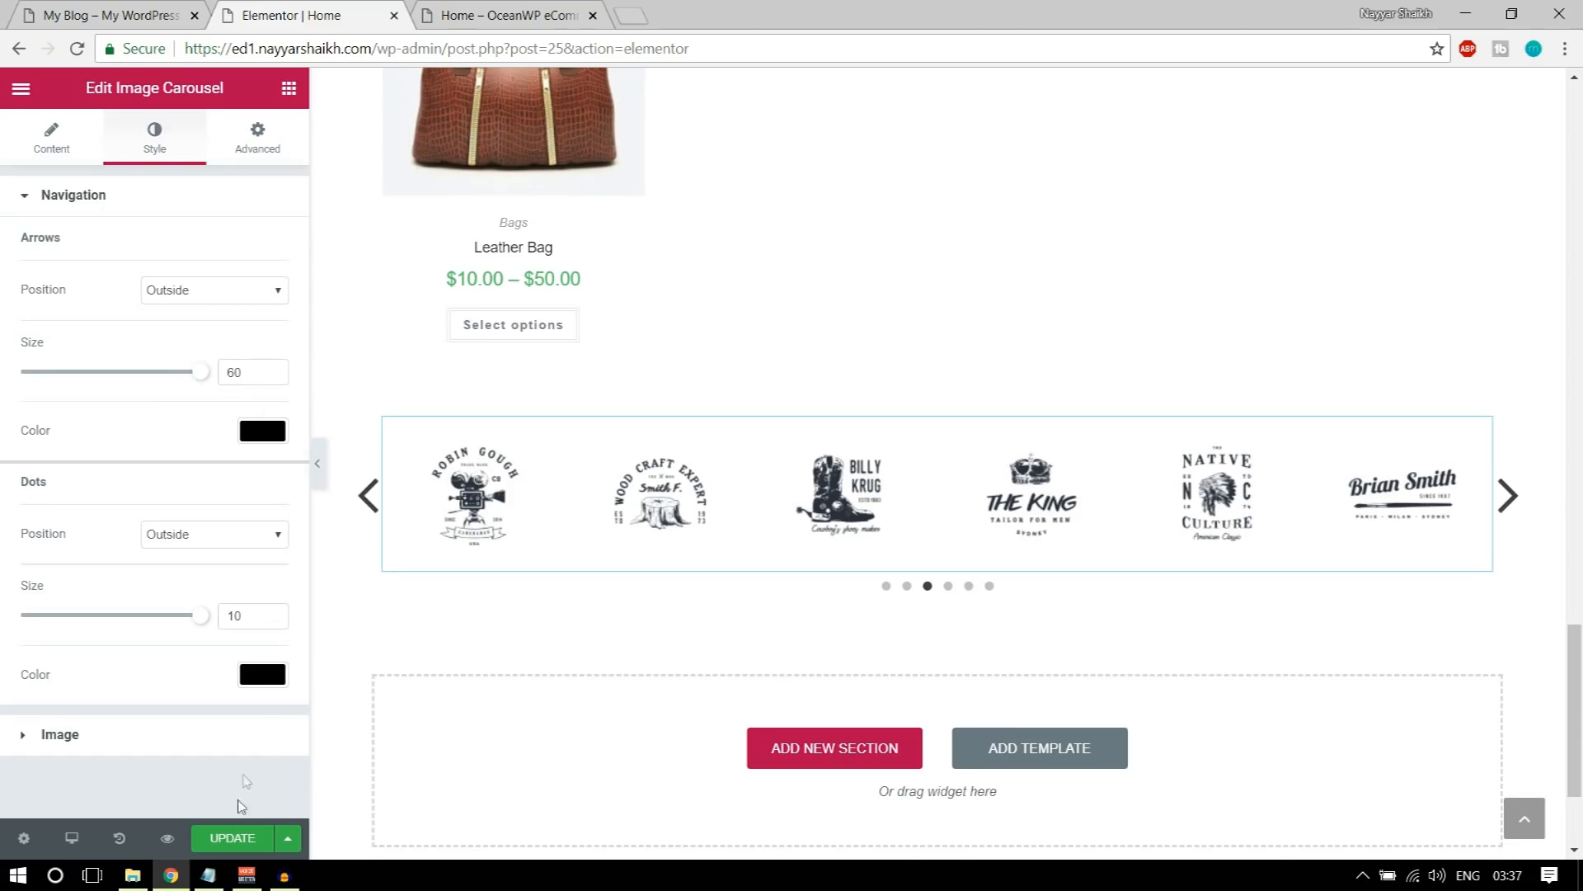
click(238, 839)
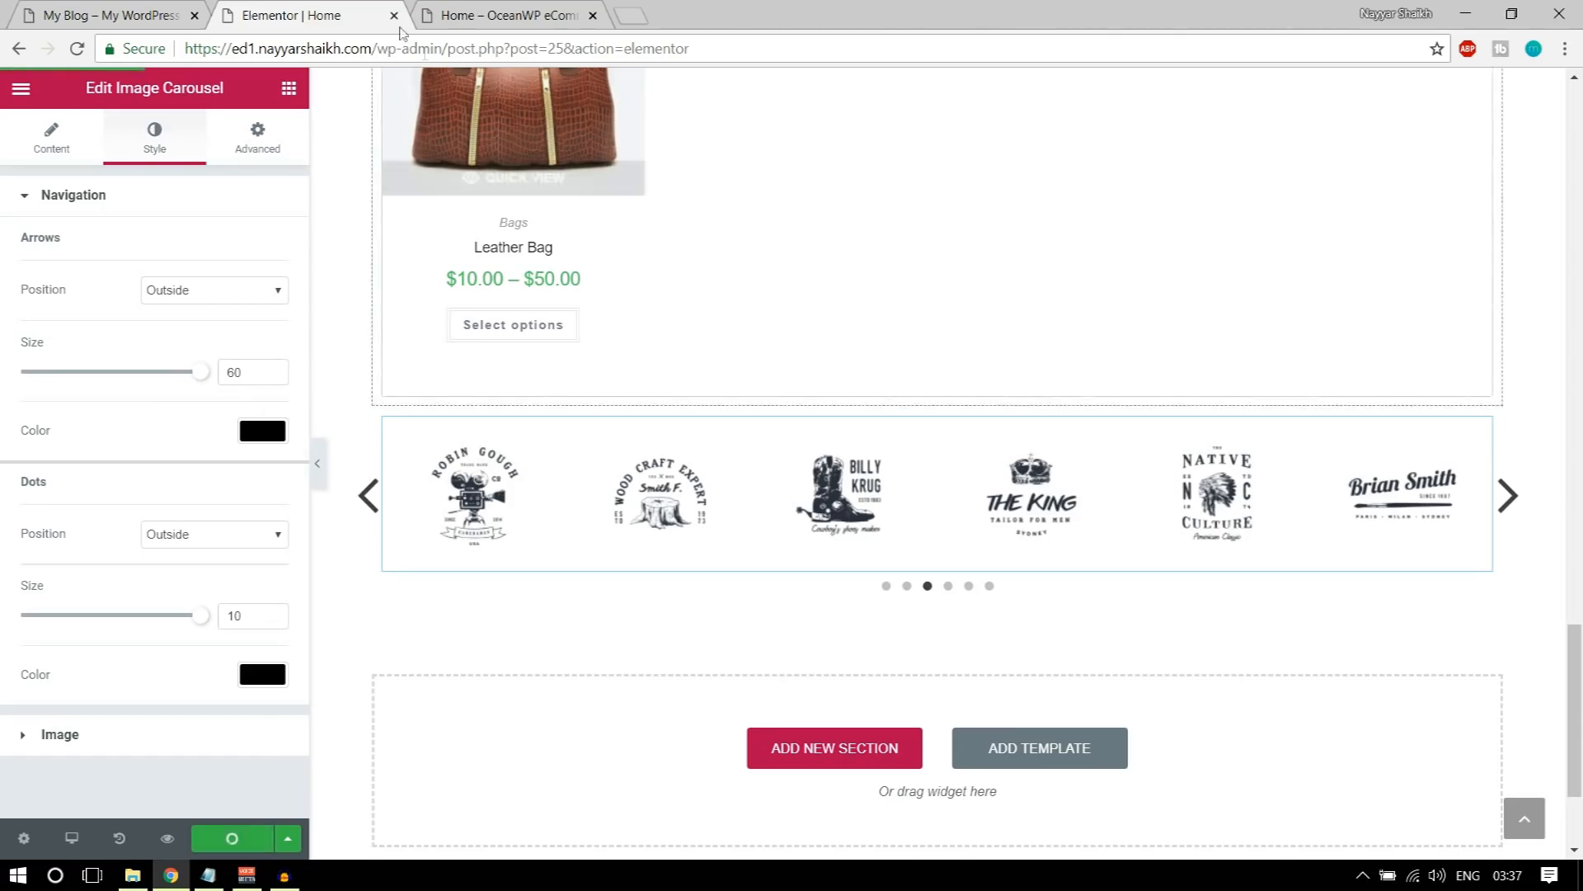
Step: Give the carousel's section a classic background in light grey #f2f2f2, using the demo's OUR BRANDS section as reference
click(27, 7)
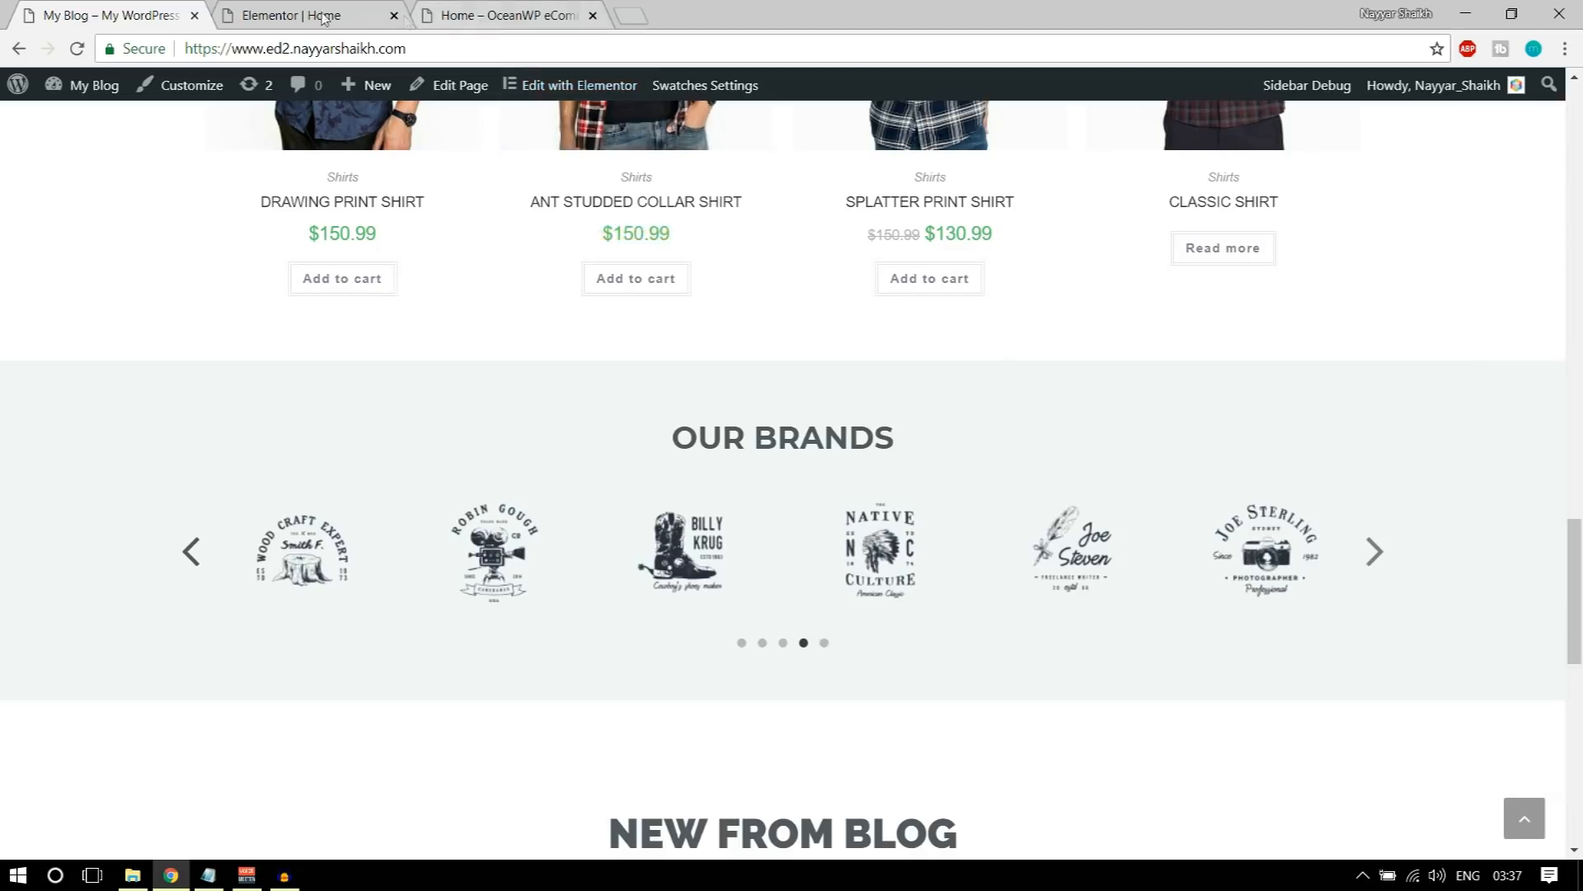
click(291, 15)
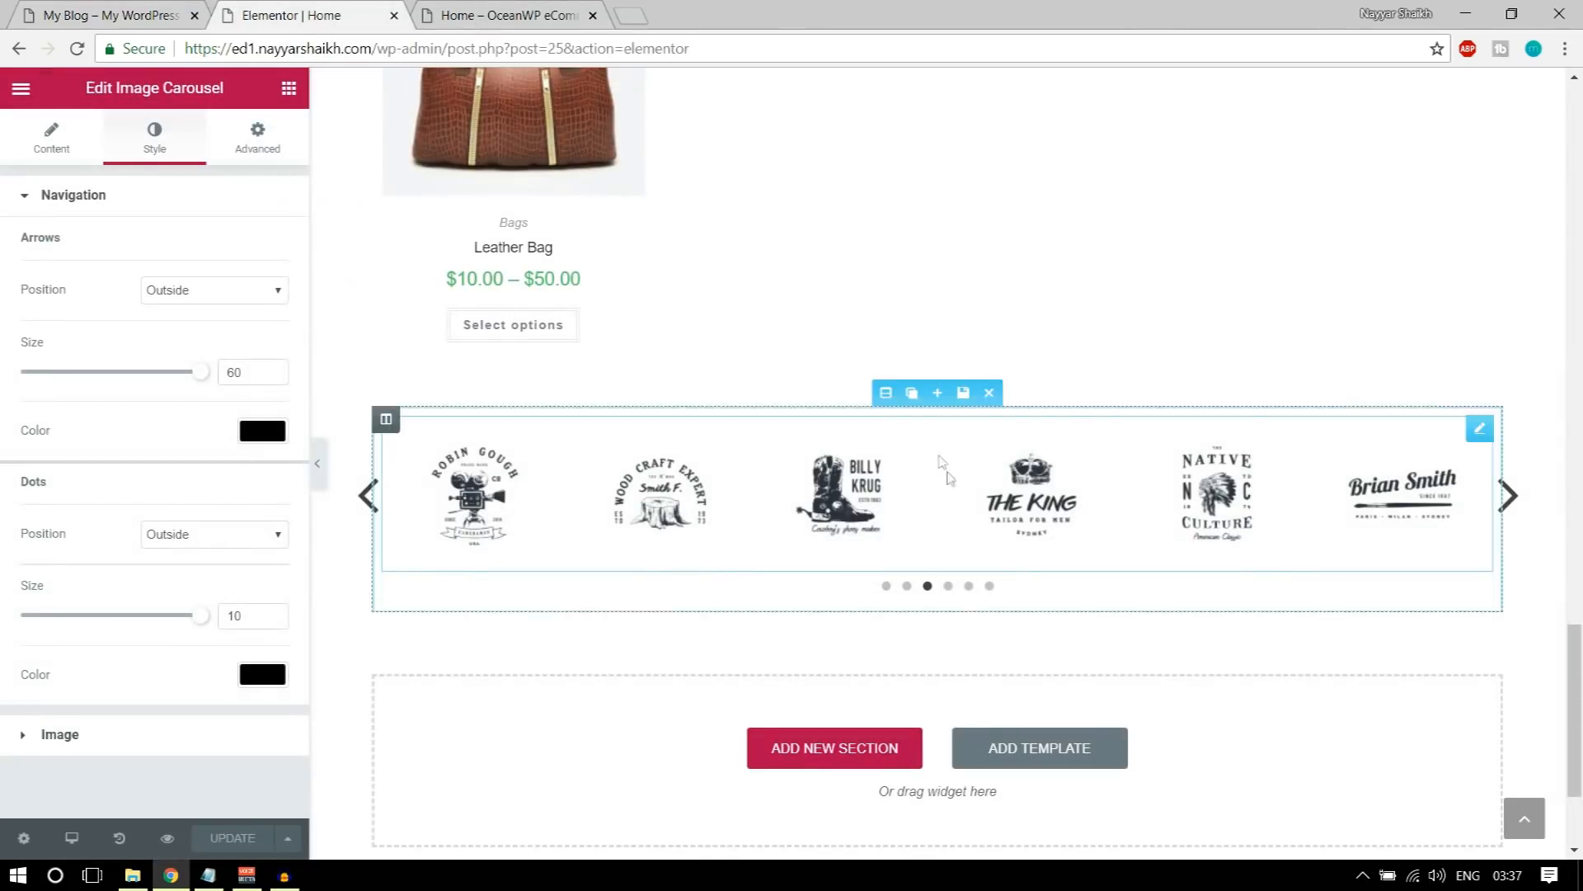
click(890, 393)
click(176, 140)
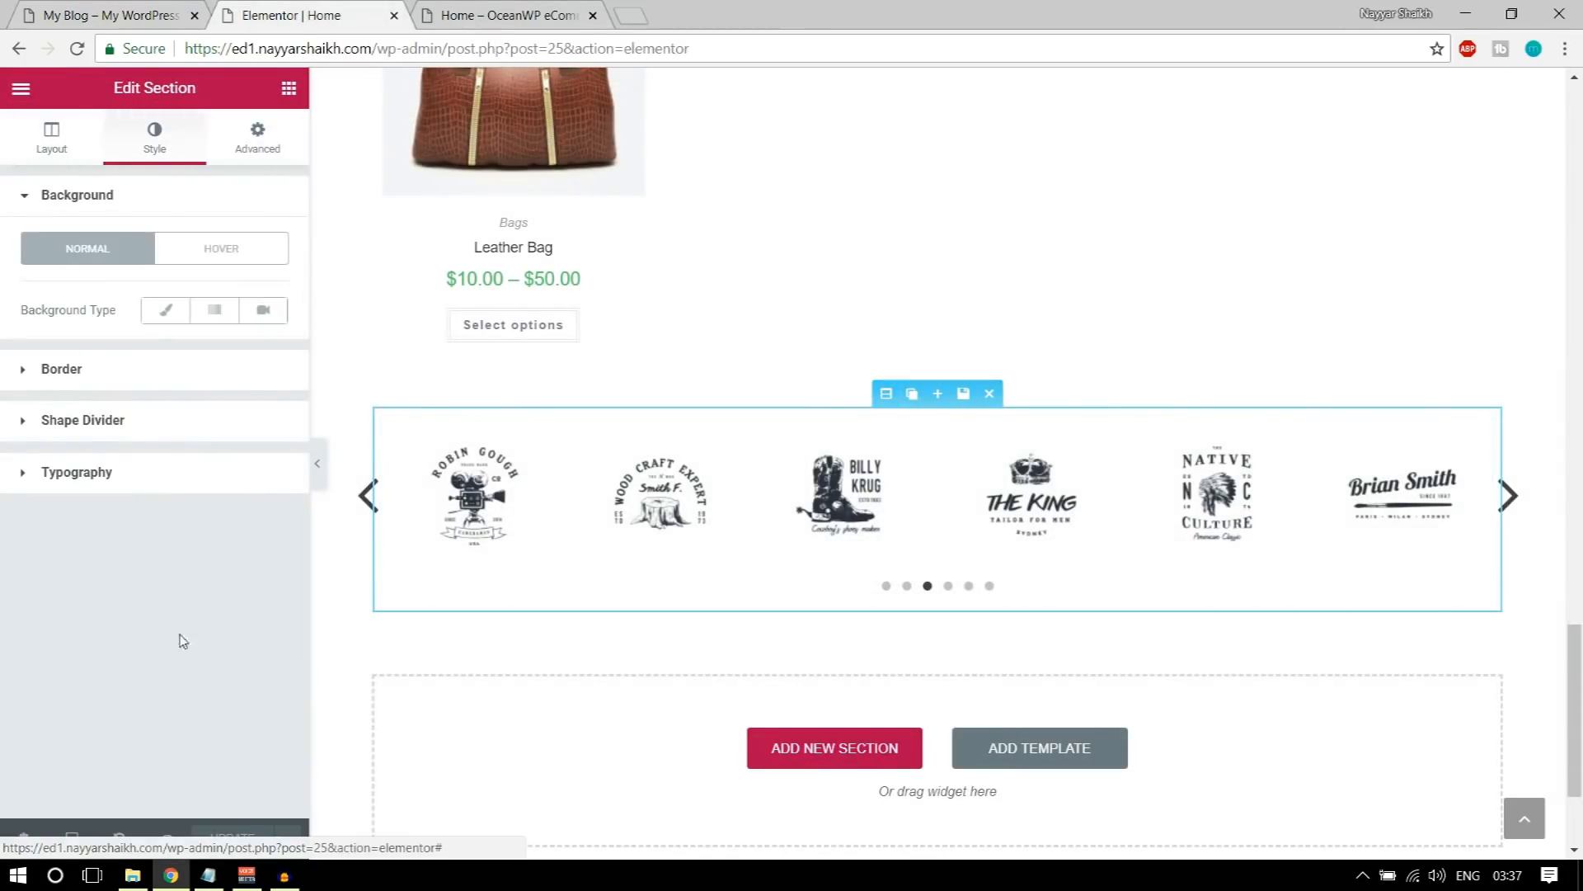
click(168, 311)
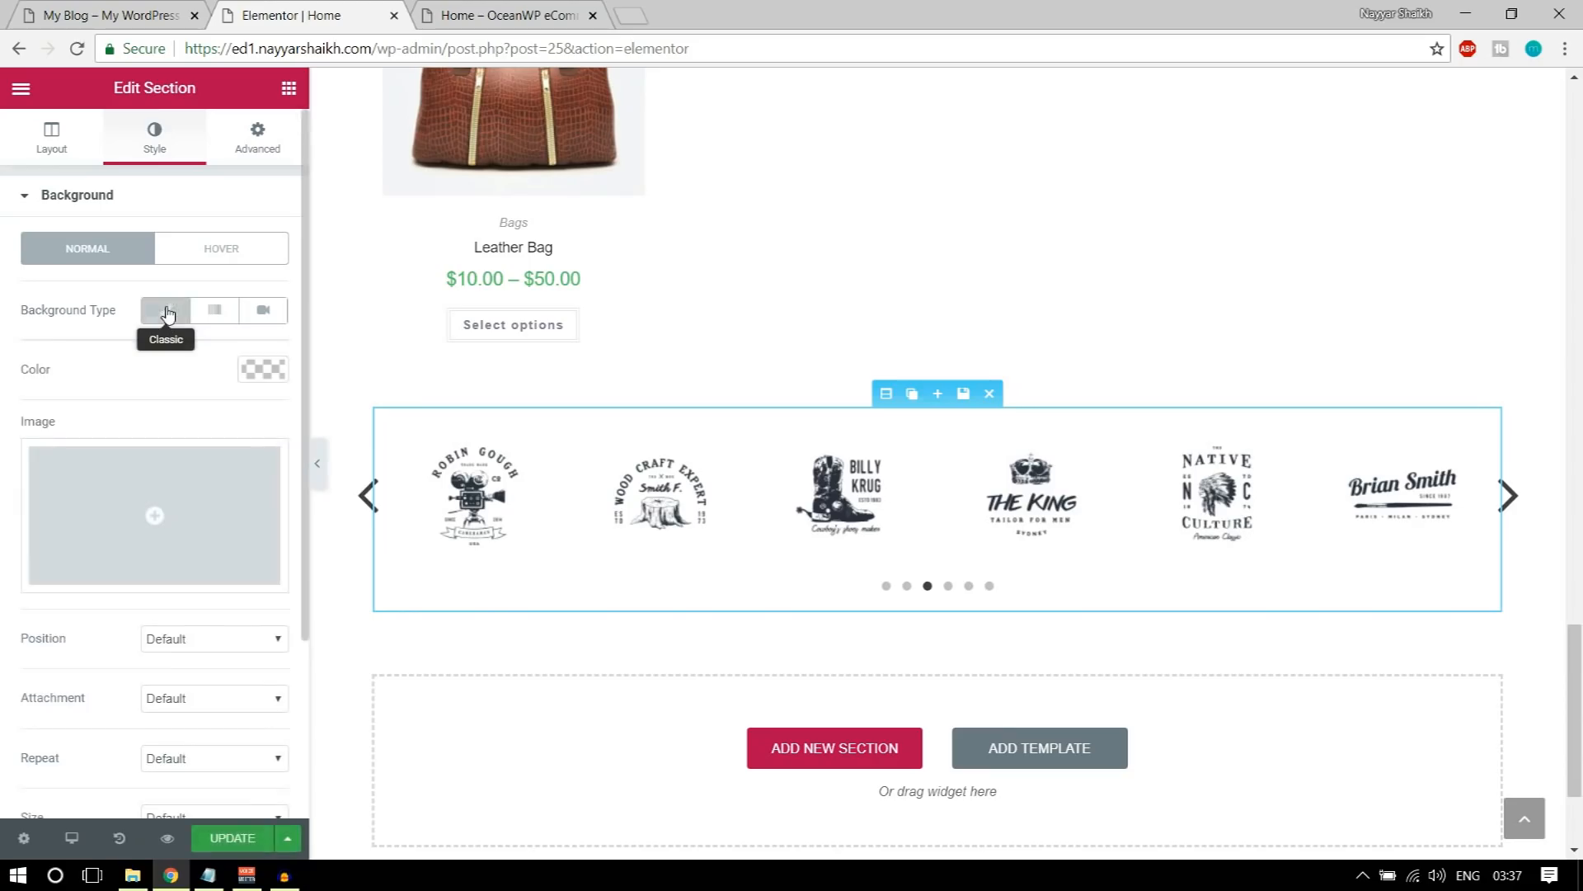
click(272, 372)
click(86, 615)
drag(29, 494, 13, 414)
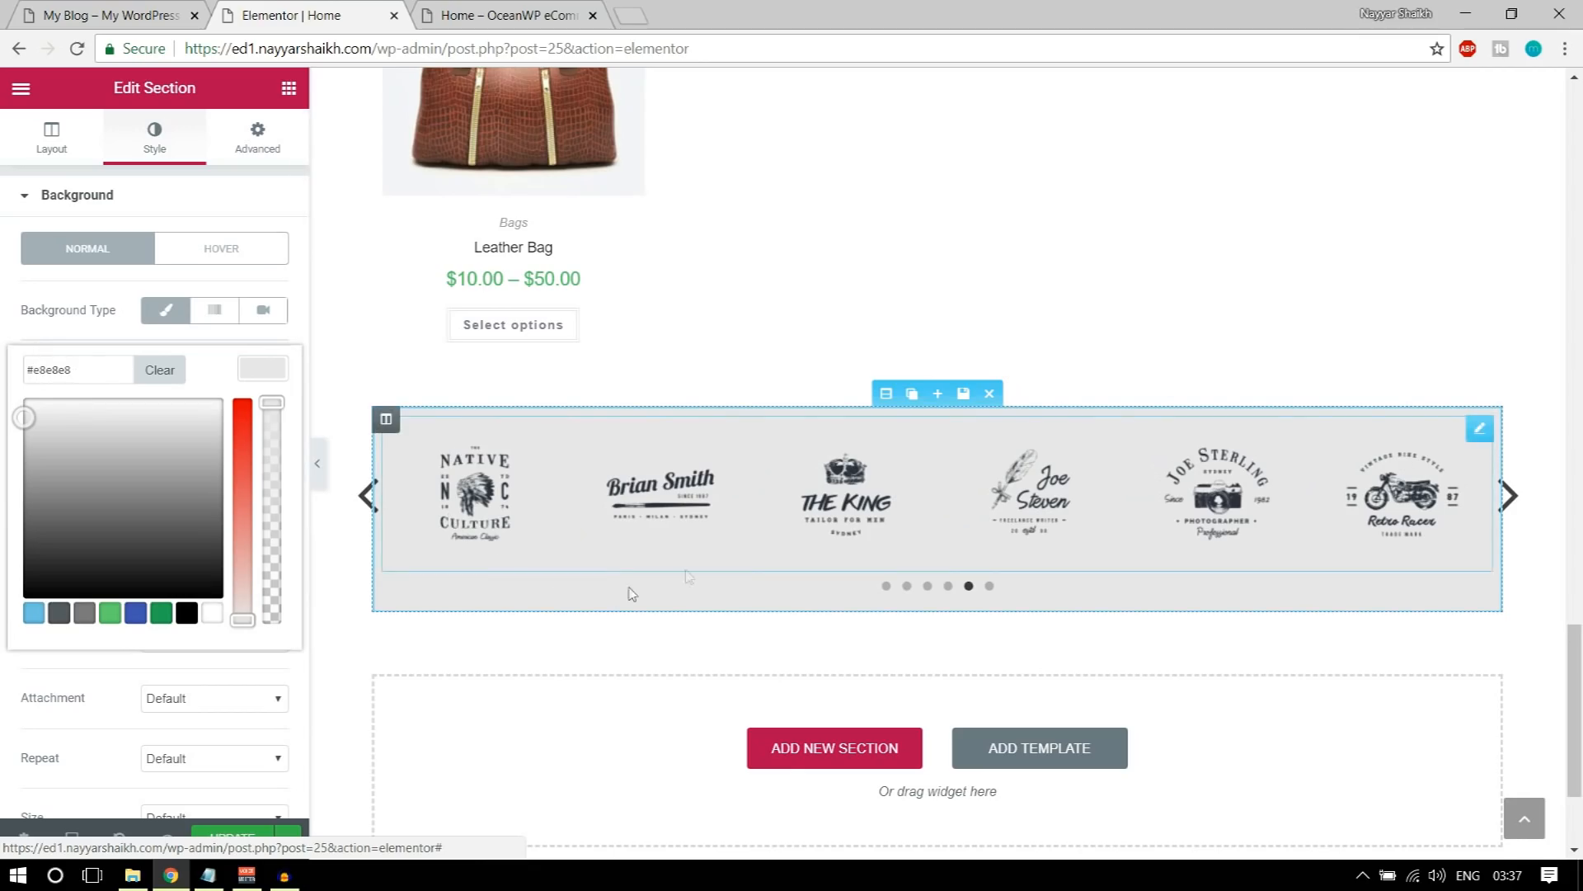
click(66, 13)
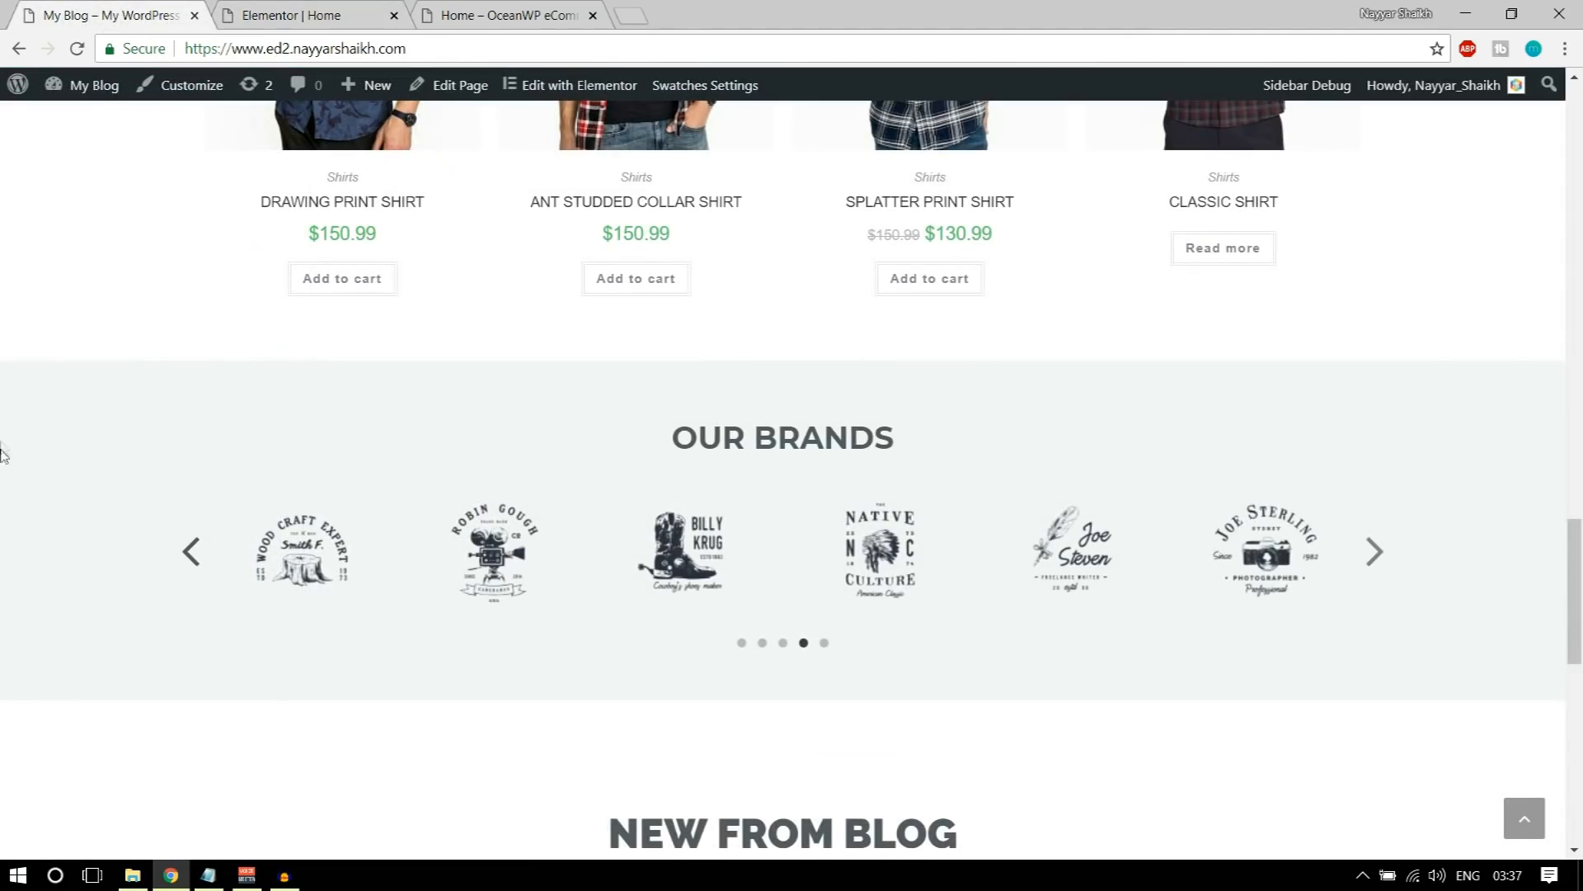
click(307, 12)
drag(22, 416, 23, 409)
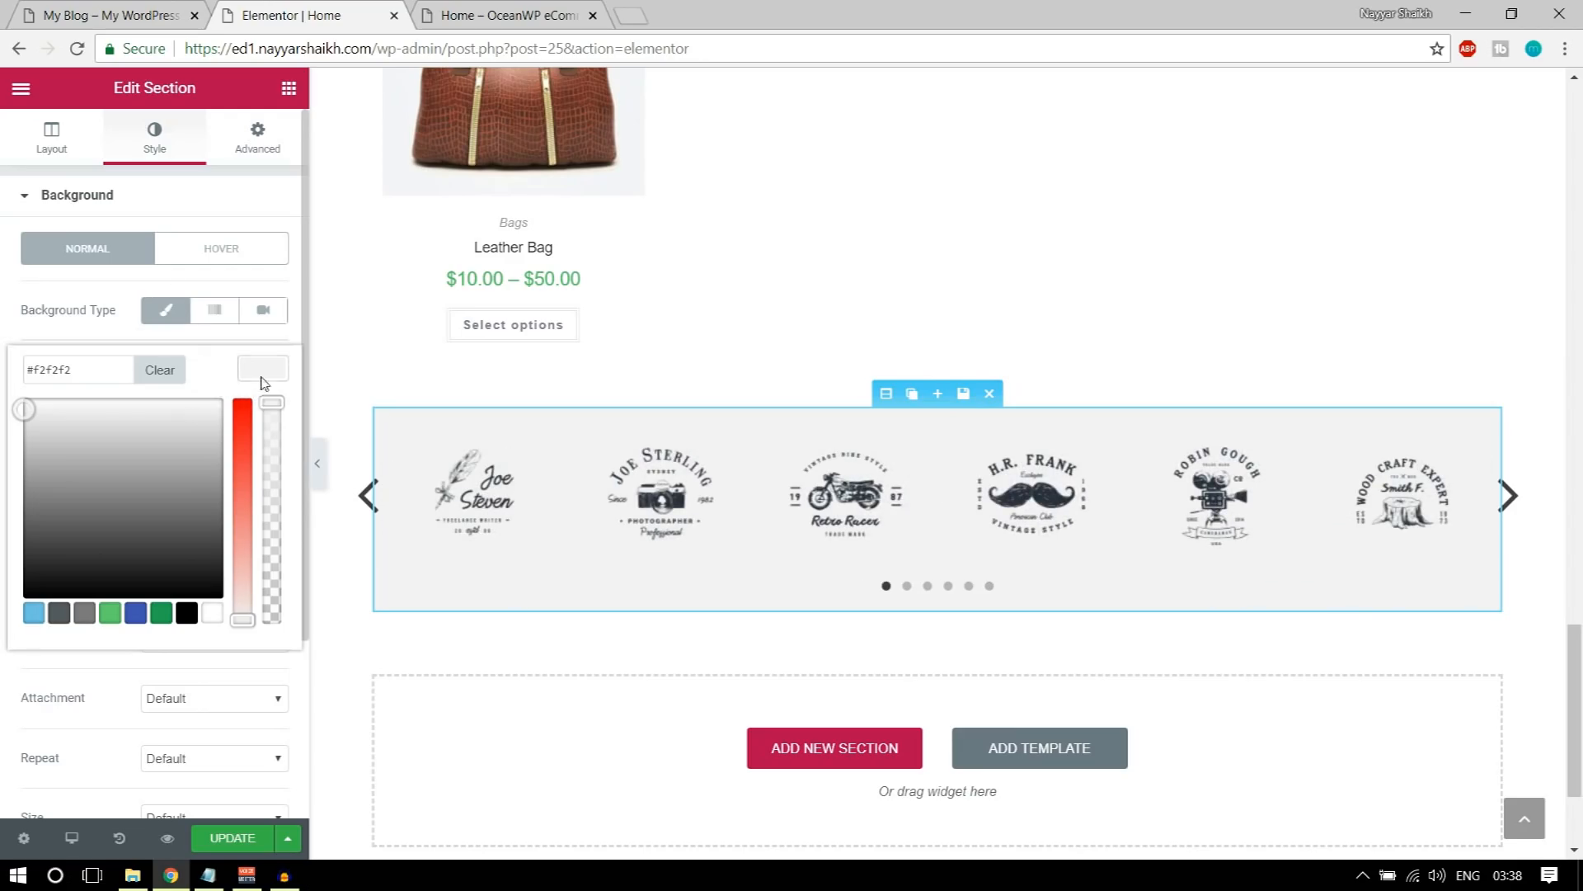
Step: Stretch the carousel's section to full page width and set its unlinked padding to 100 px top and 50 px bottom
click(51, 142)
click(275, 244)
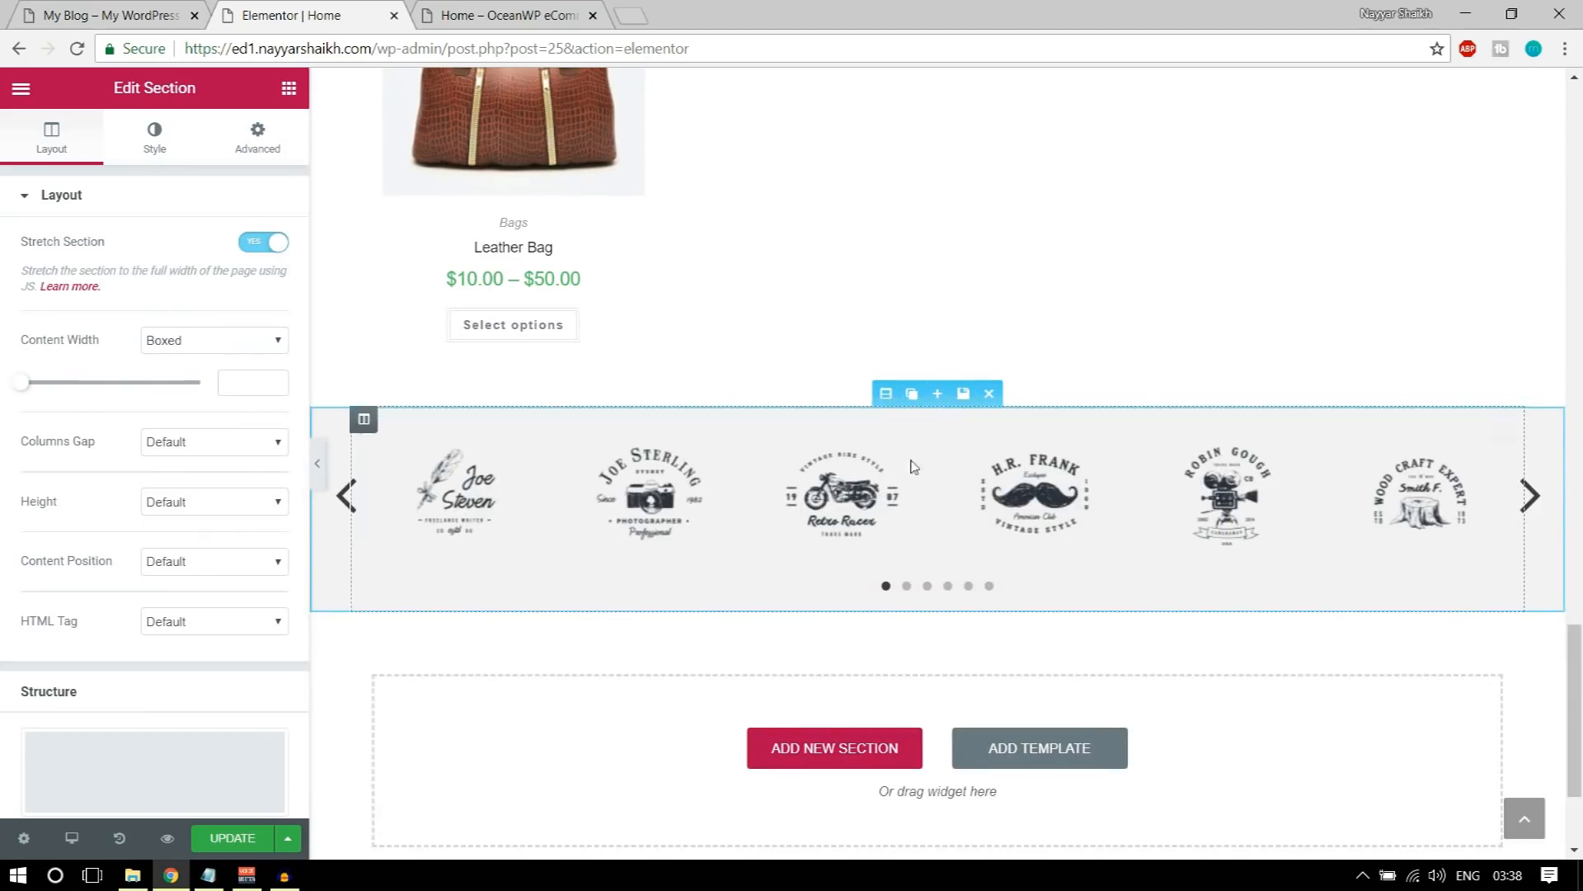
click(258, 151)
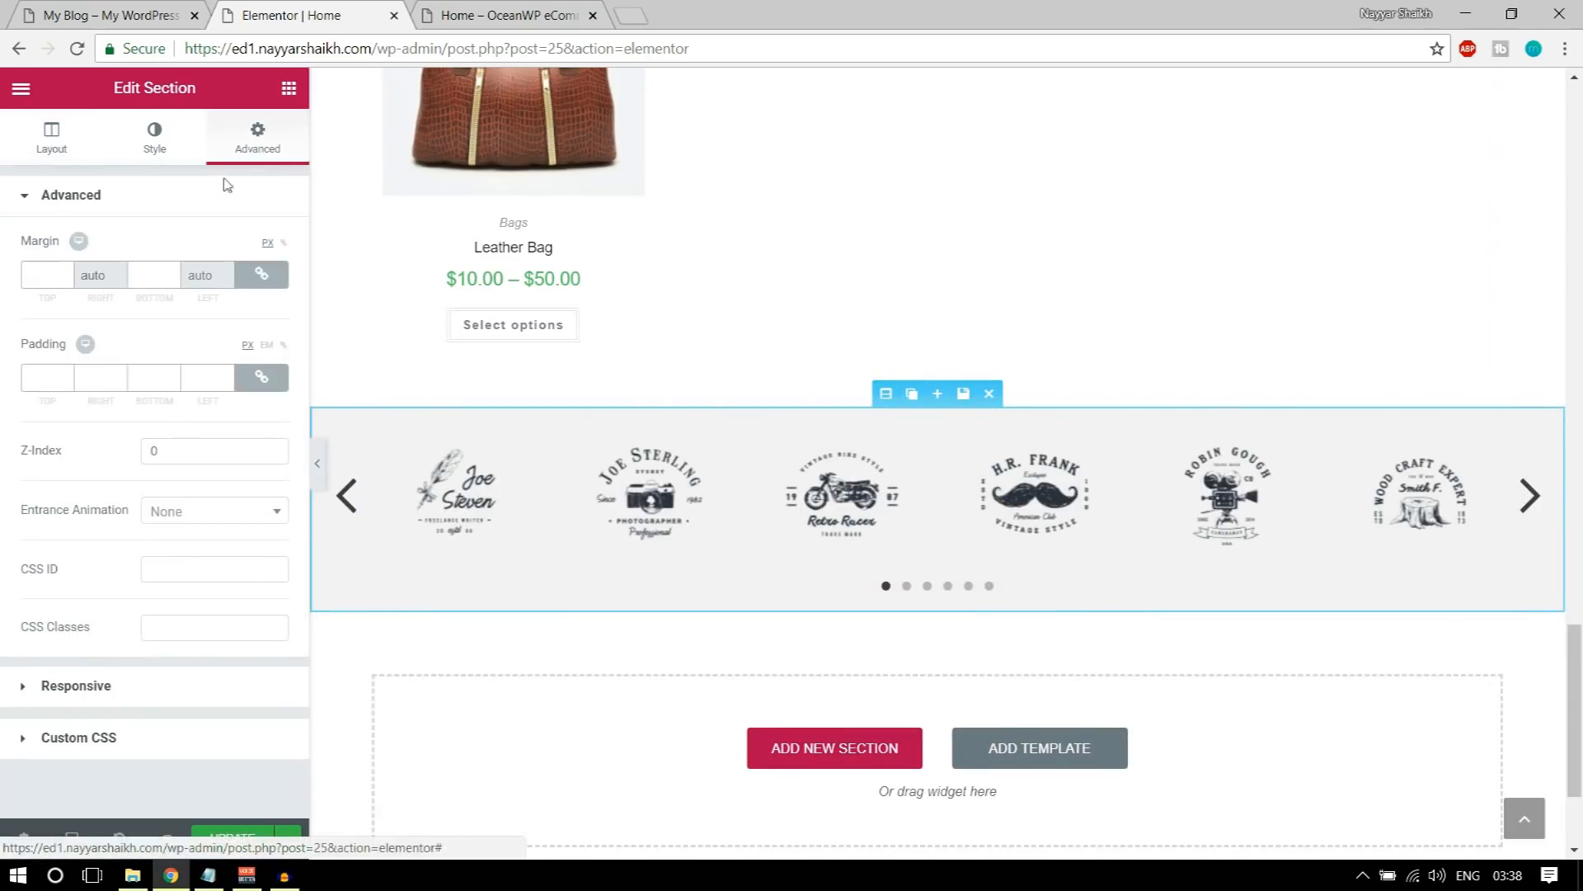
click(258, 379)
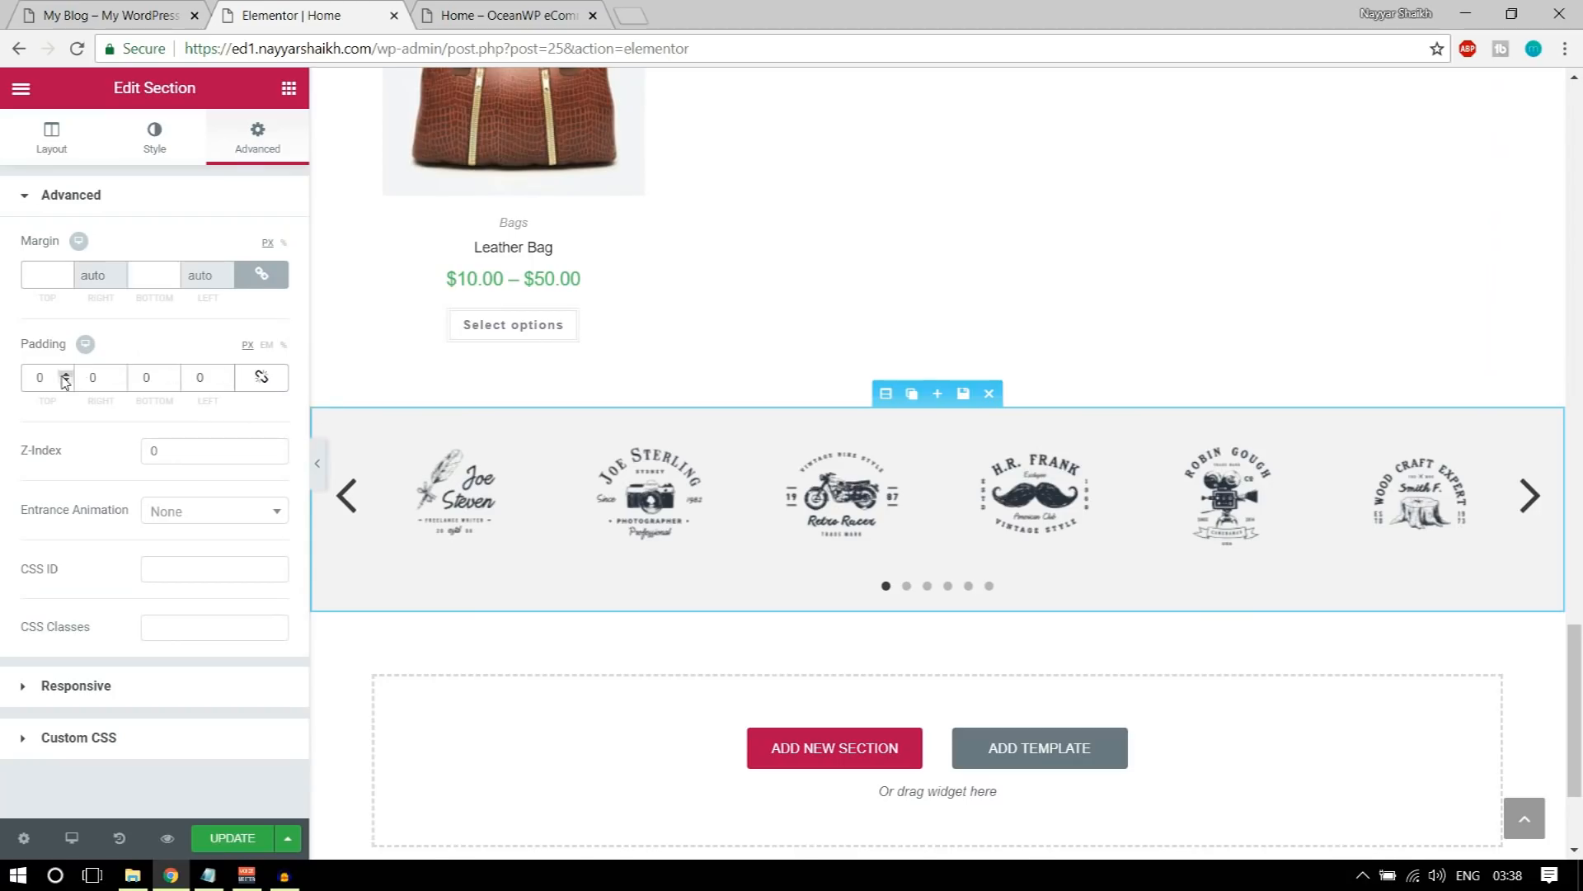
text(100)
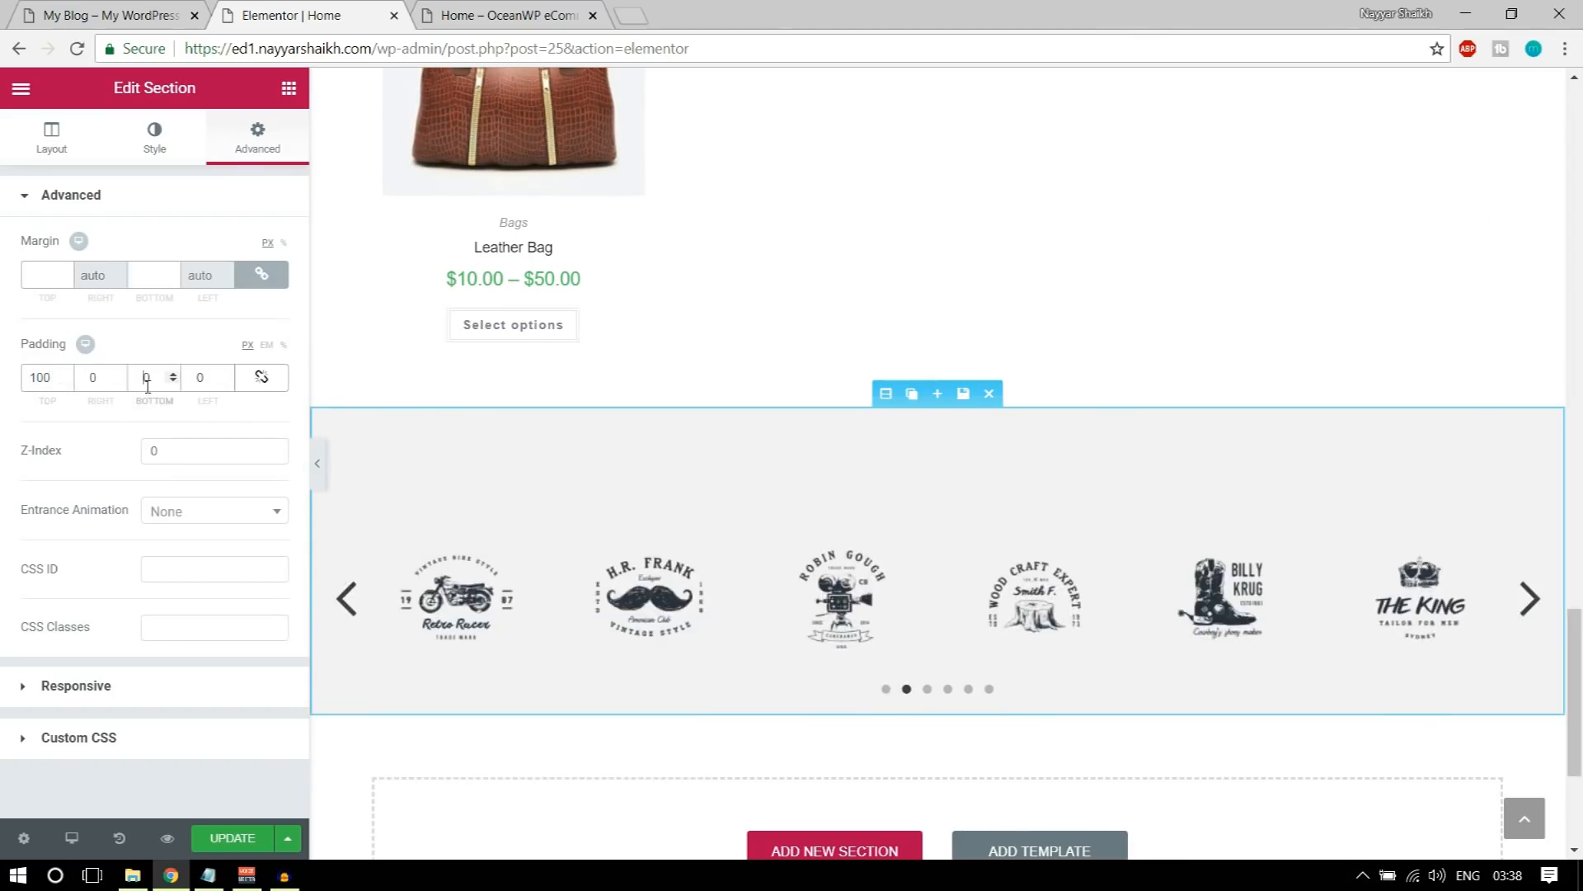
text(50)
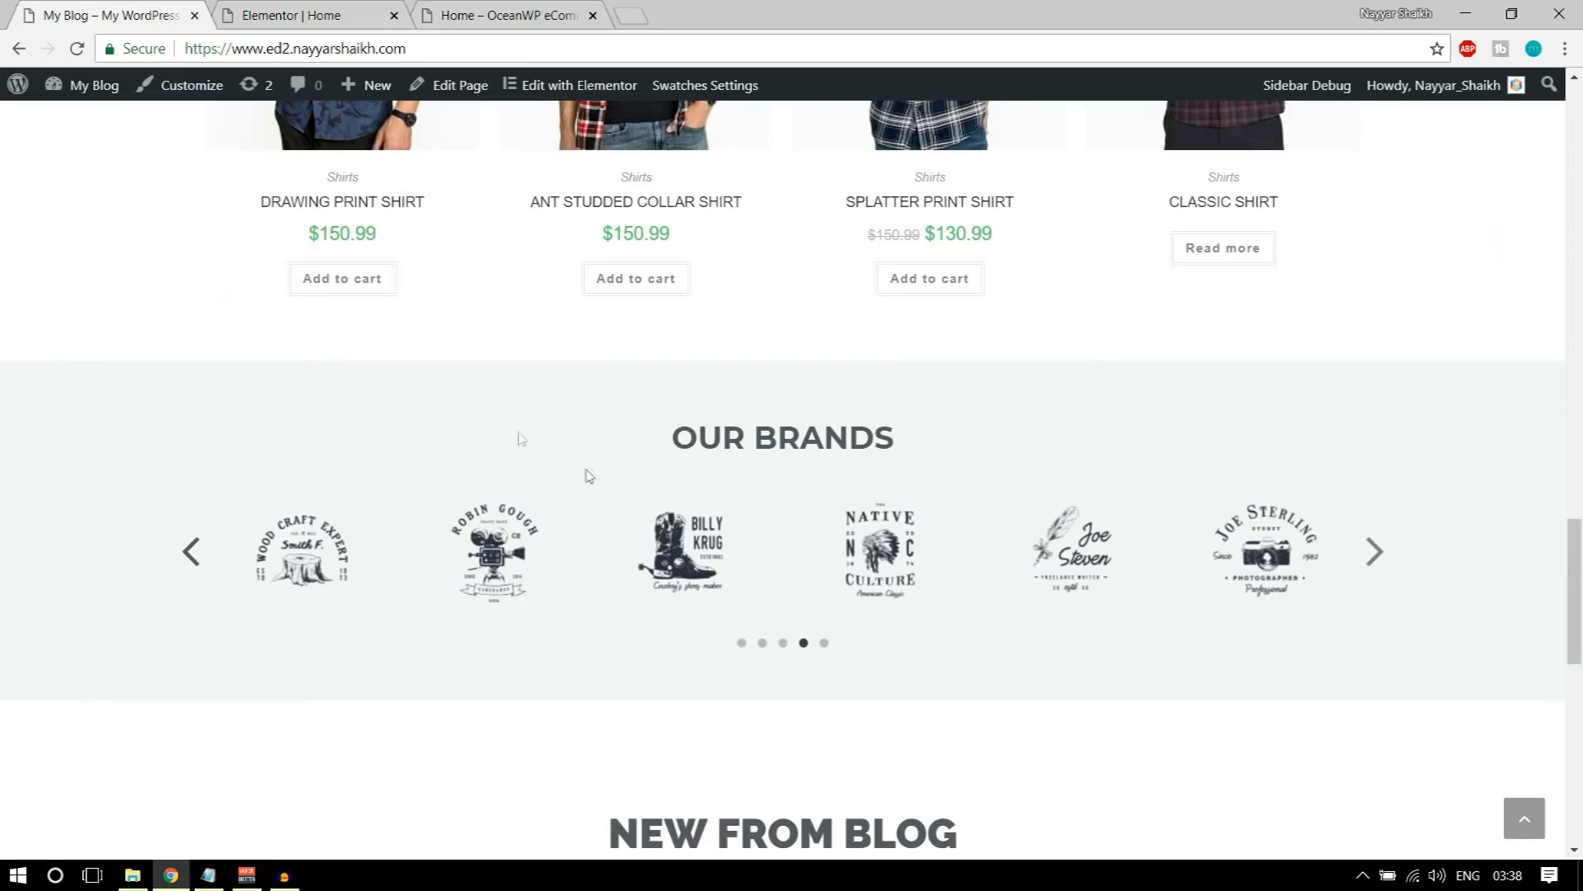
Step: Add a centred heading widget reading OUR BRANDS above the logo carousel, copying the title text from the demo page
drag(678, 437, 984, 439)
key(ctrl+c)
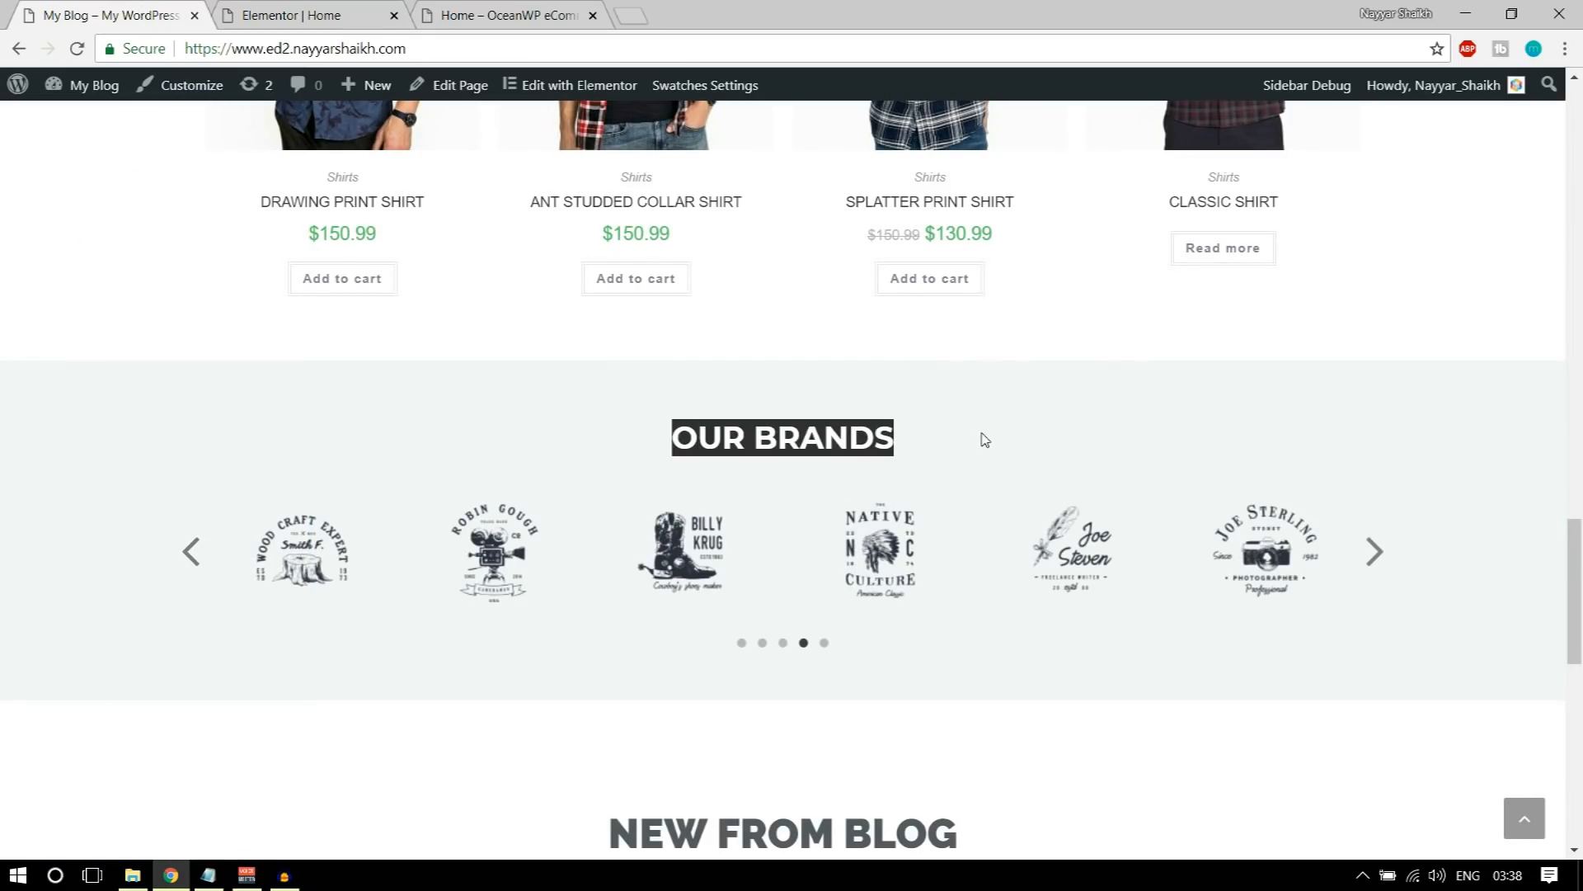
click(320, 10)
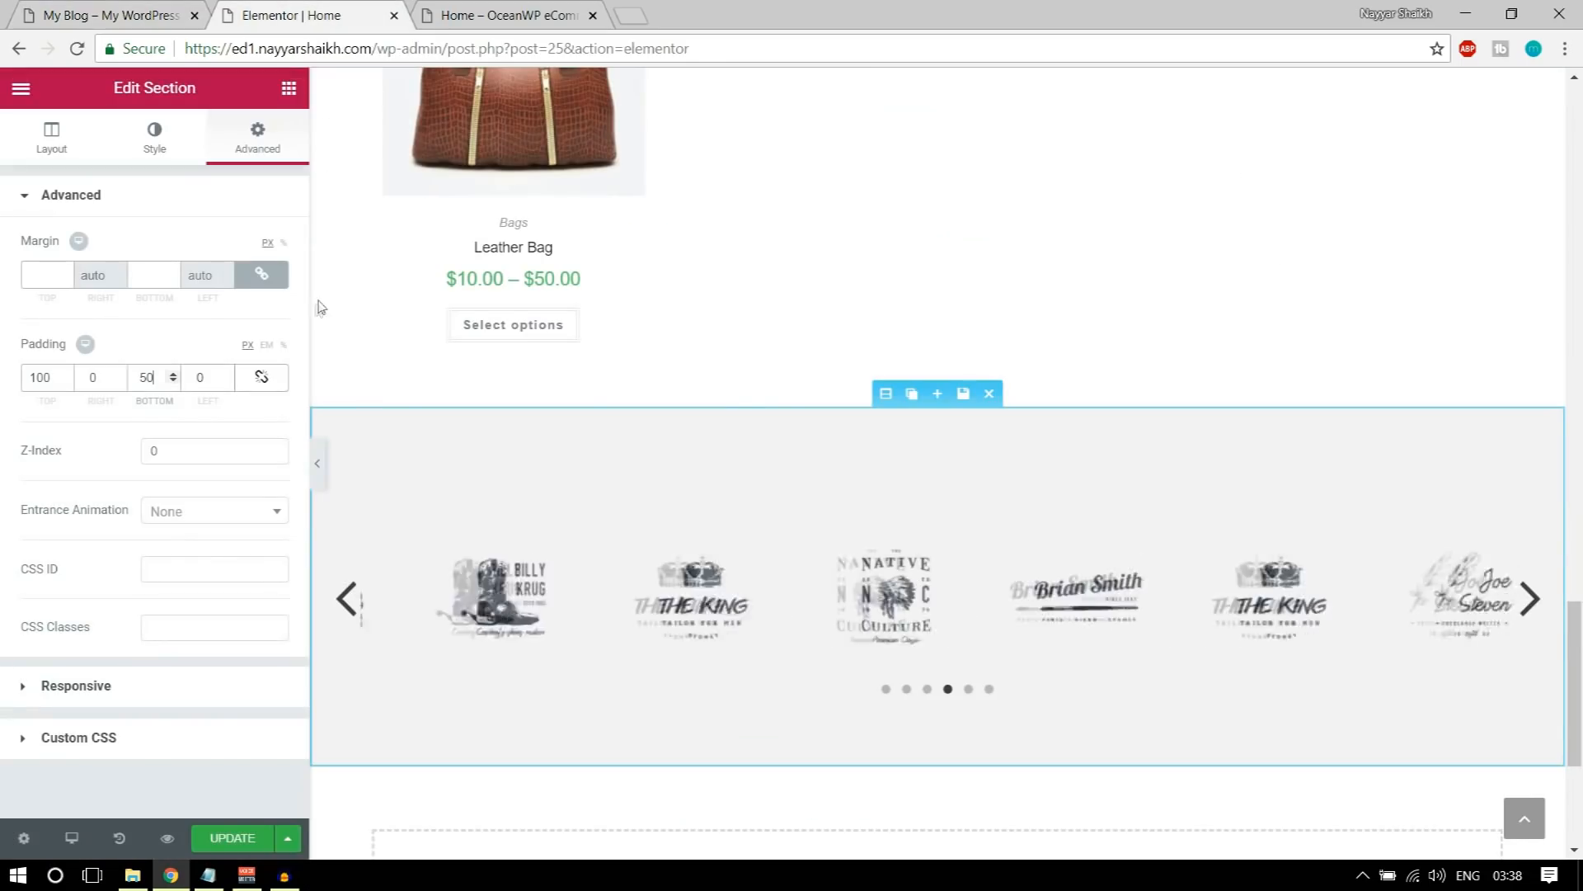
click(289, 89)
drag(248, 247, 895, 569)
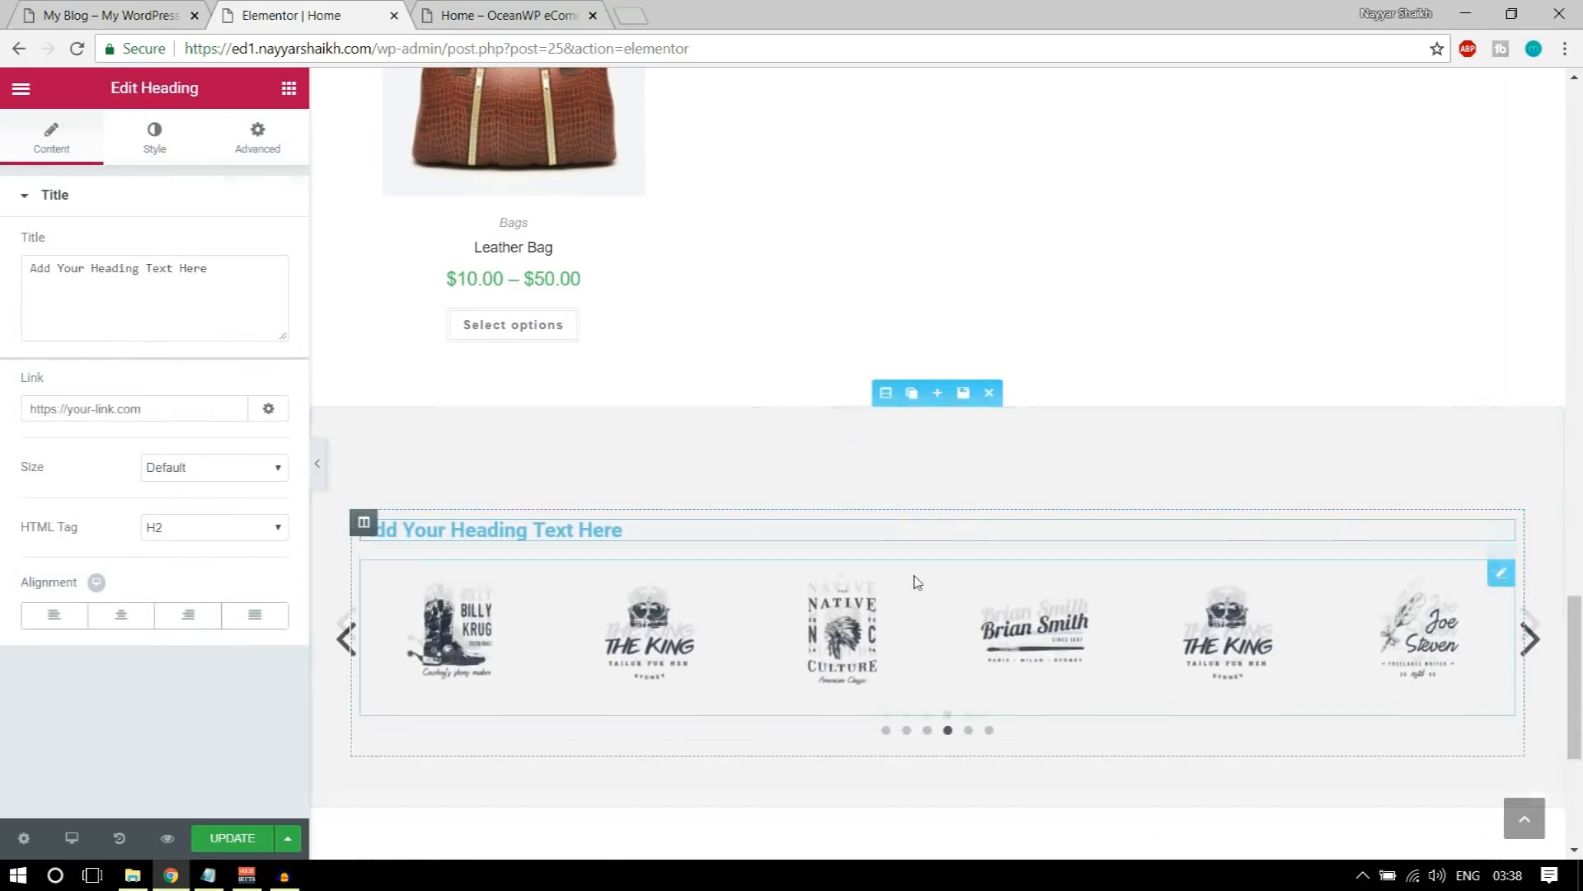
click(146, 295)
key(ctrl+a)
key(ctrl+v)
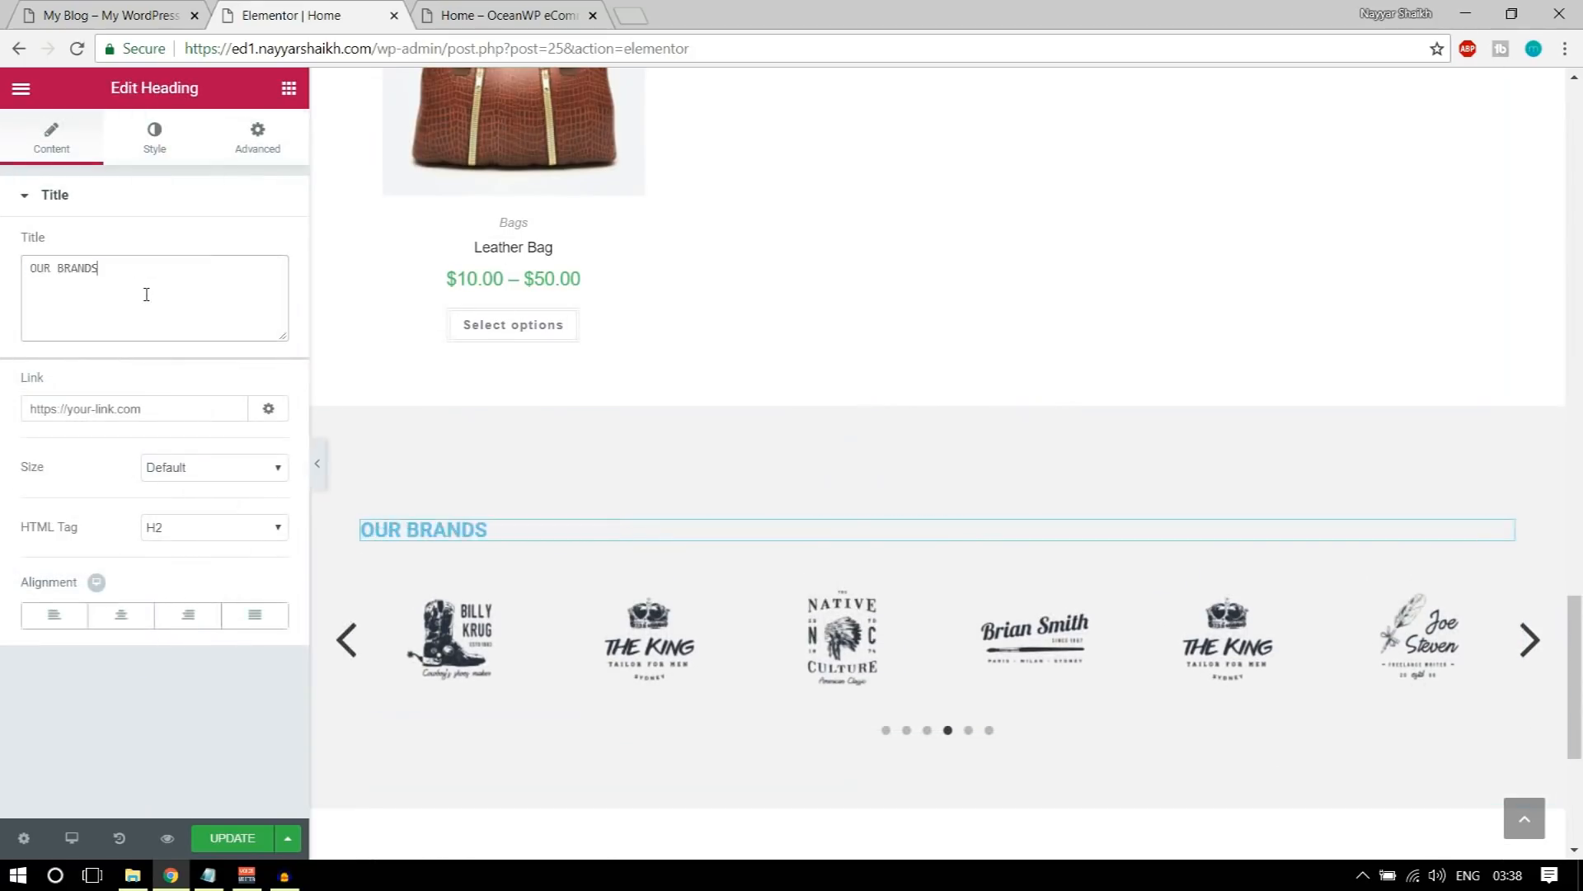
click(122, 624)
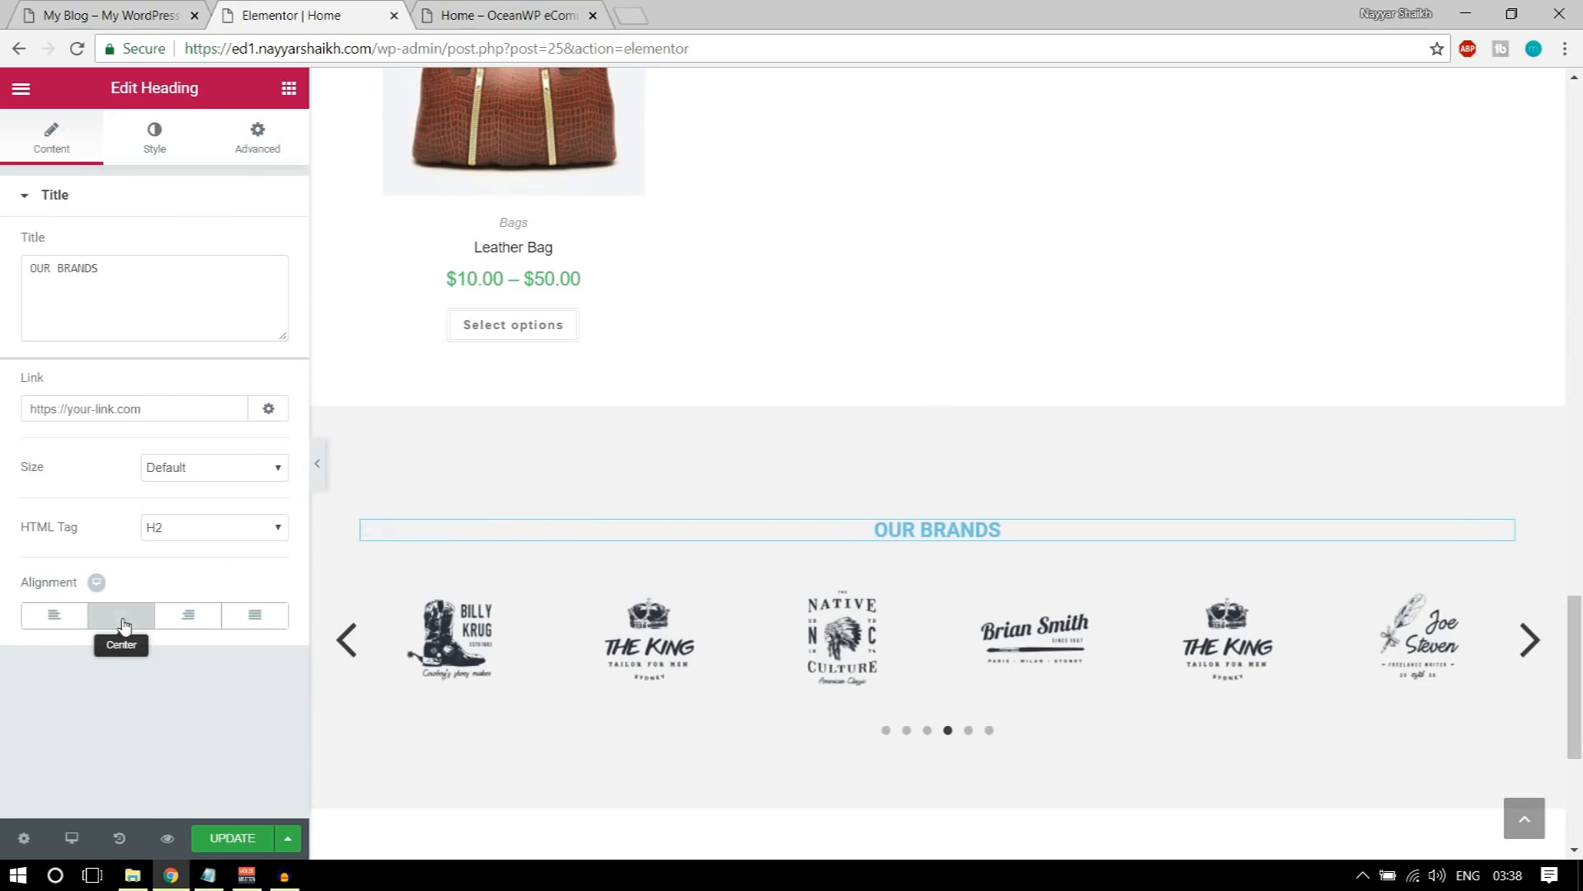
Step: Color the OUR BRANDS heading text dark grey #54595f
click(145, 129)
click(262, 245)
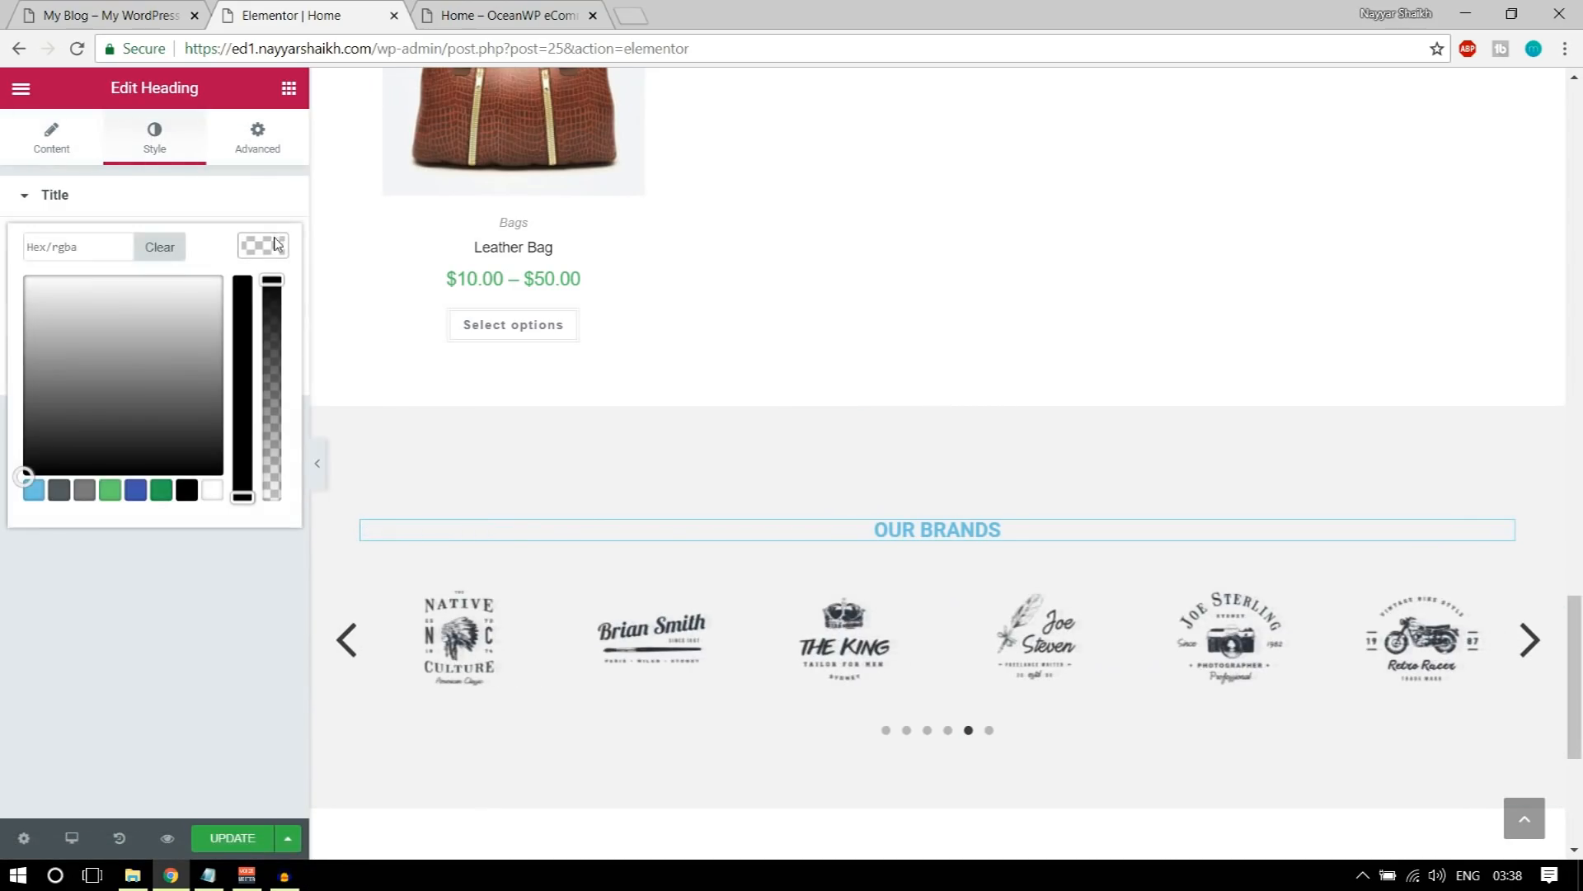
click(58, 490)
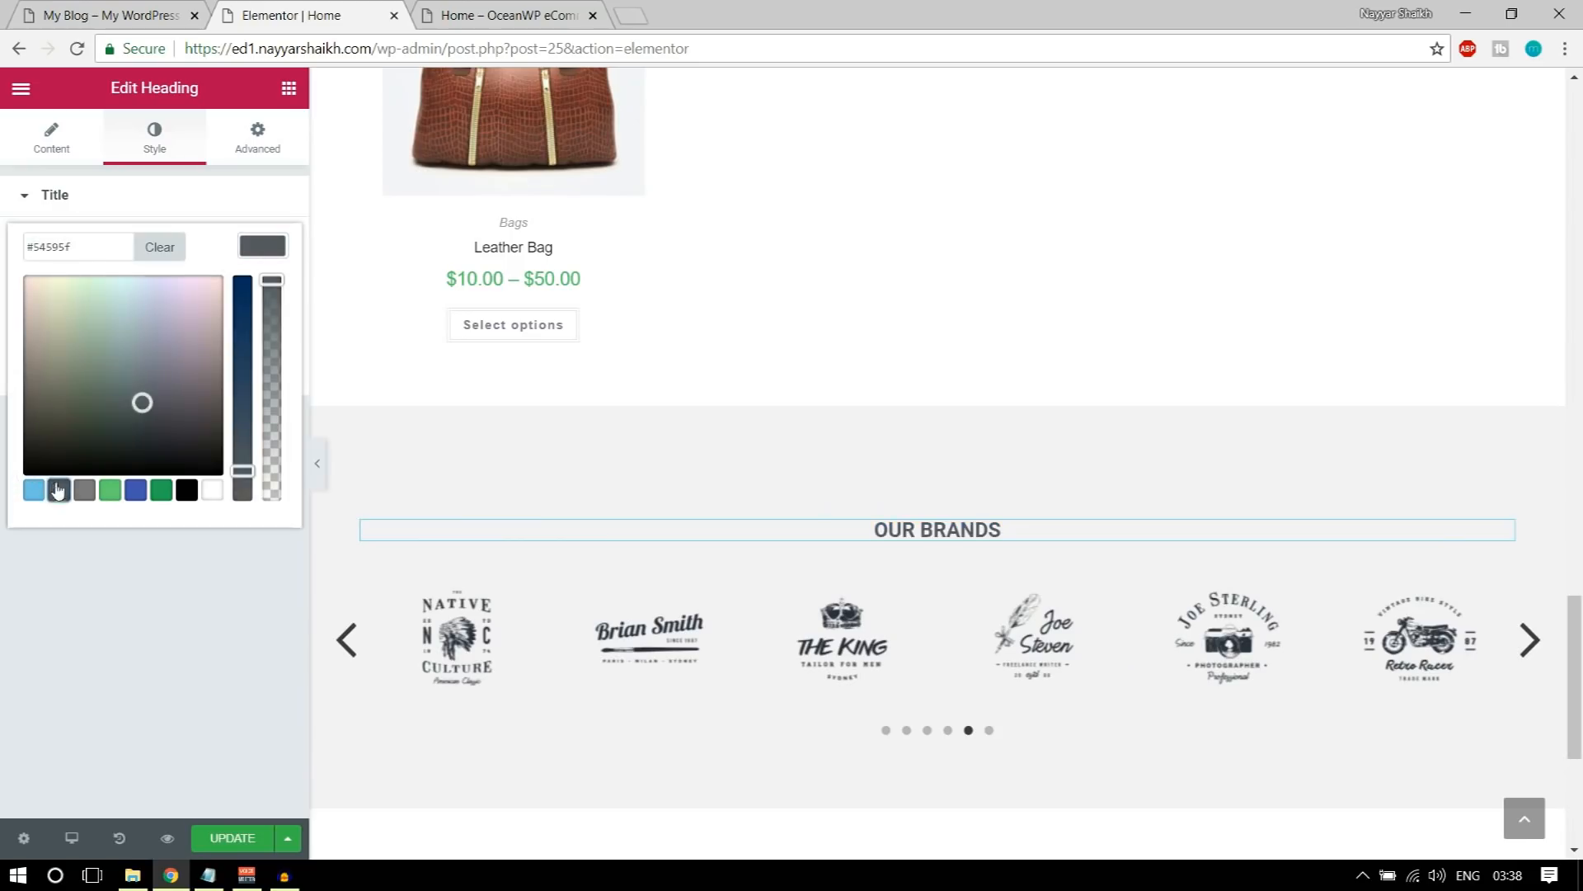
click(277, 249)
Step: Set the OUR BRANDS heading's typography family to Raleway
click(262, 305)
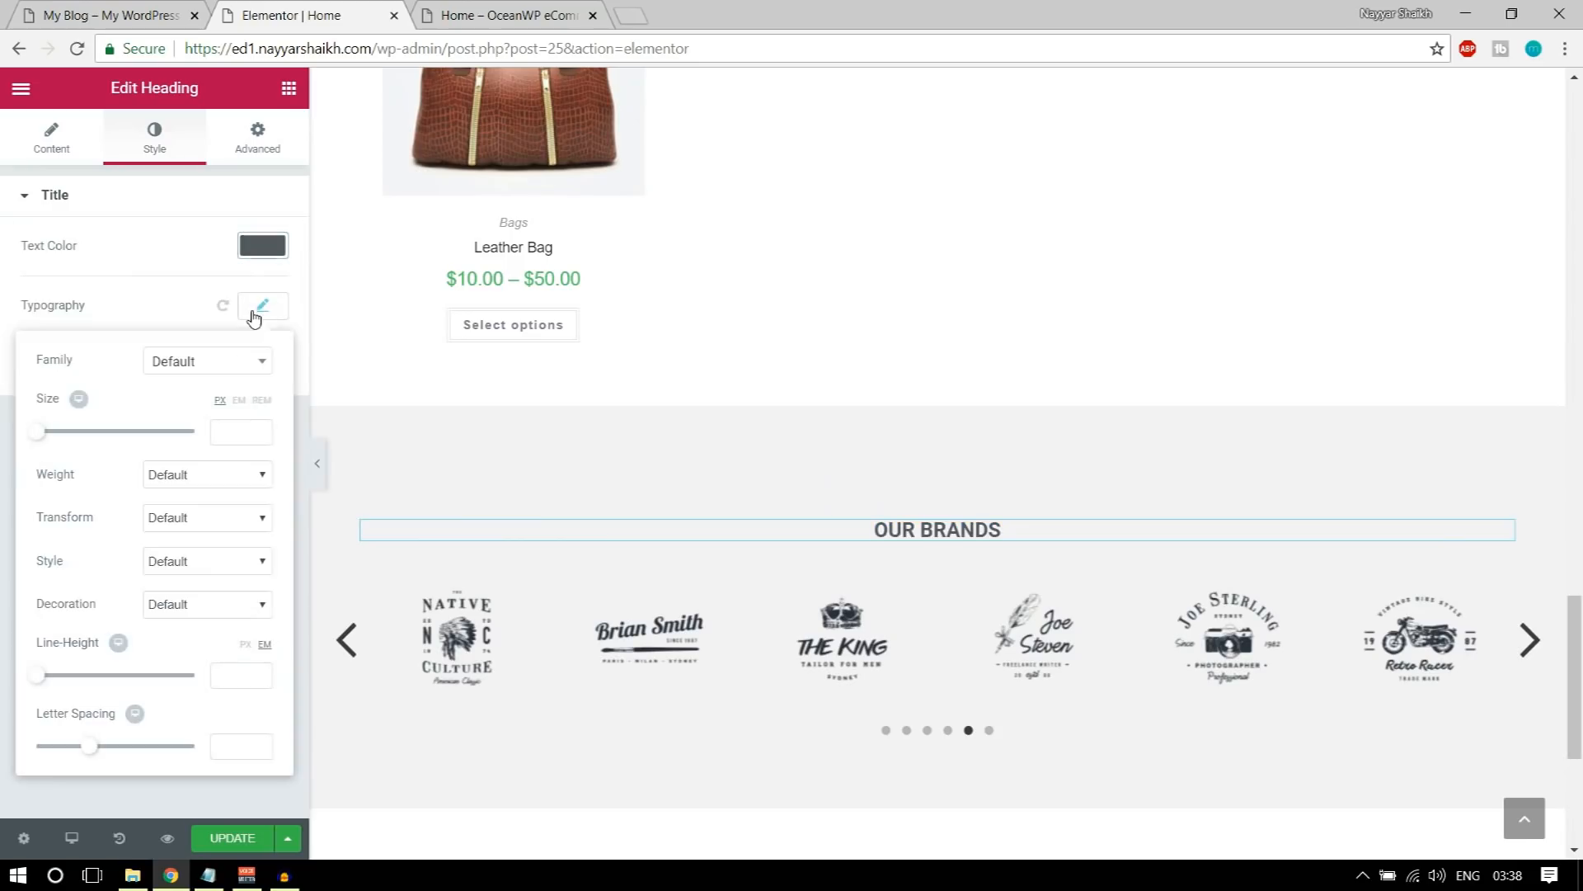
click(195, 362)
text(rale)
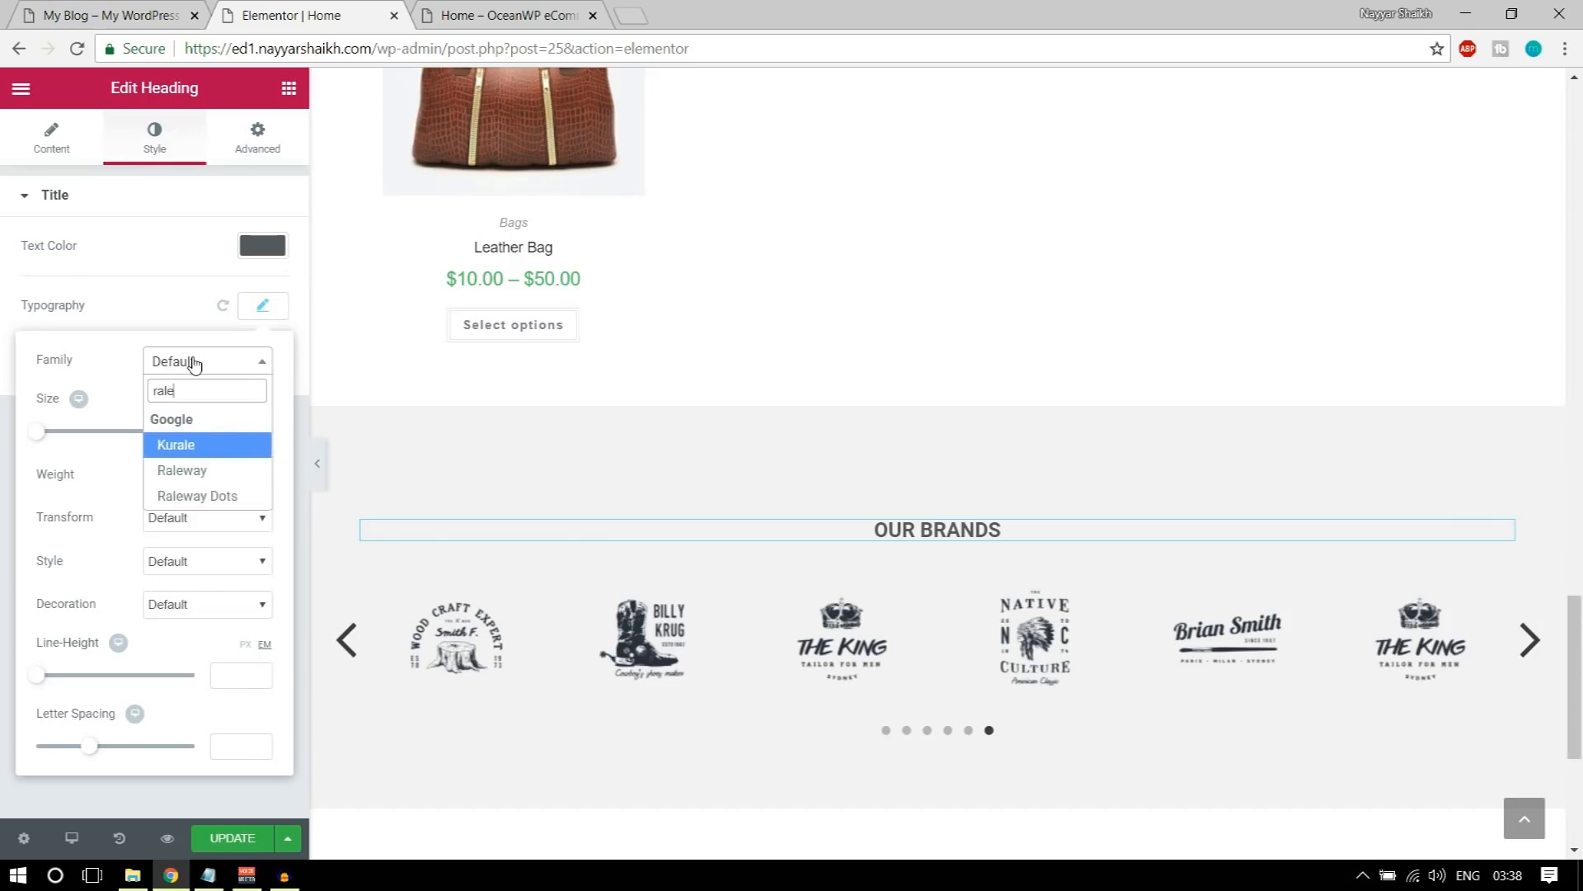
click(197, 475)
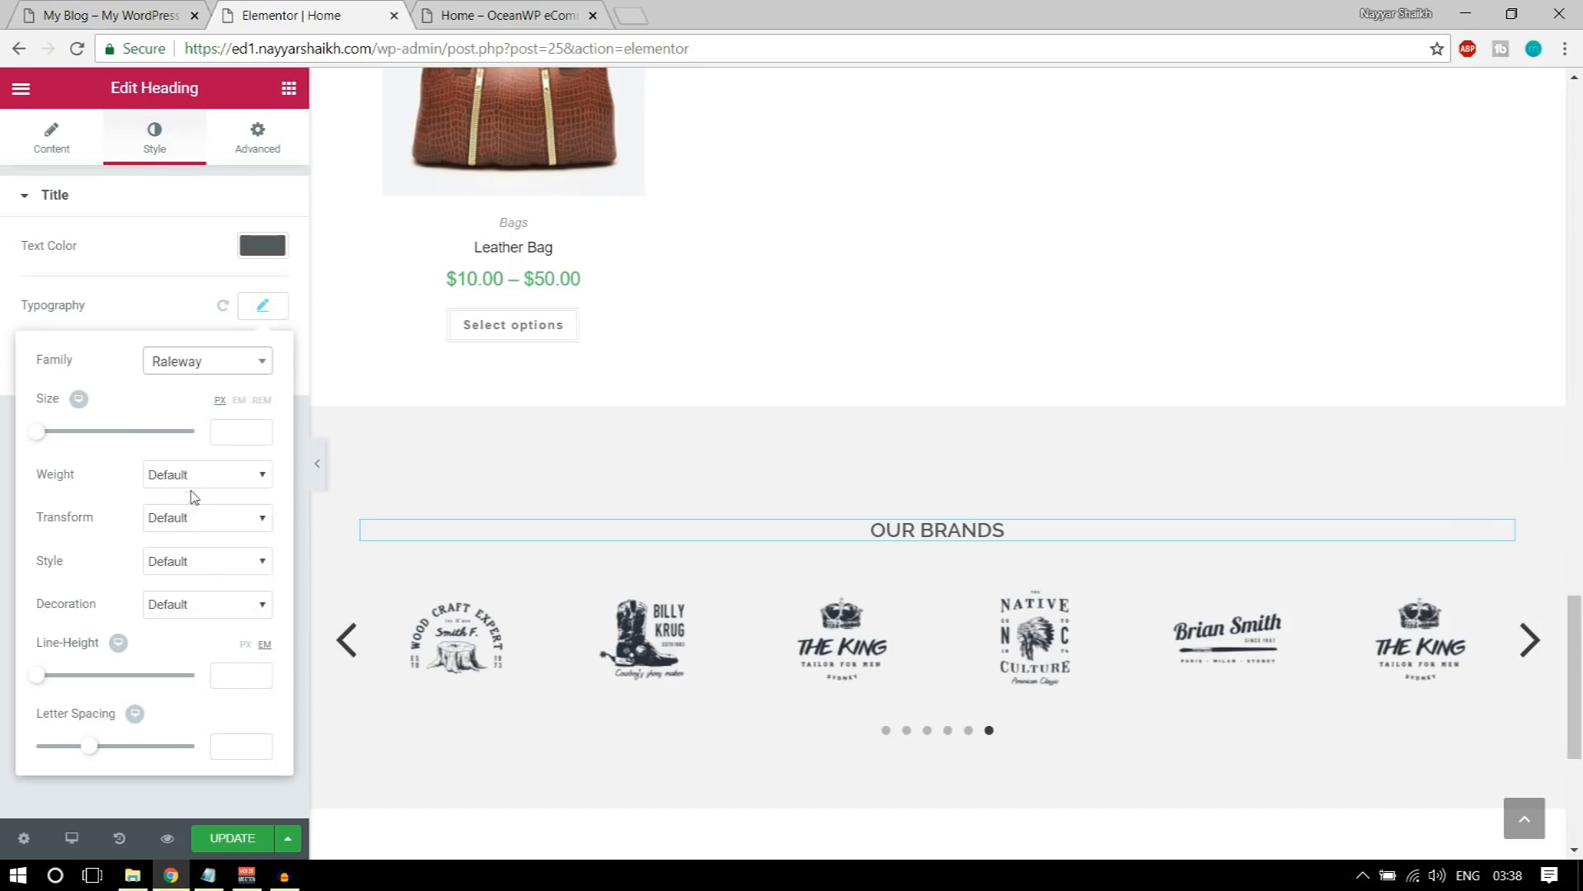
Step: Give the OUR BRANDS heading weight 800 and size 31 px, and update the page
click(198, 475)
click(205, 576)
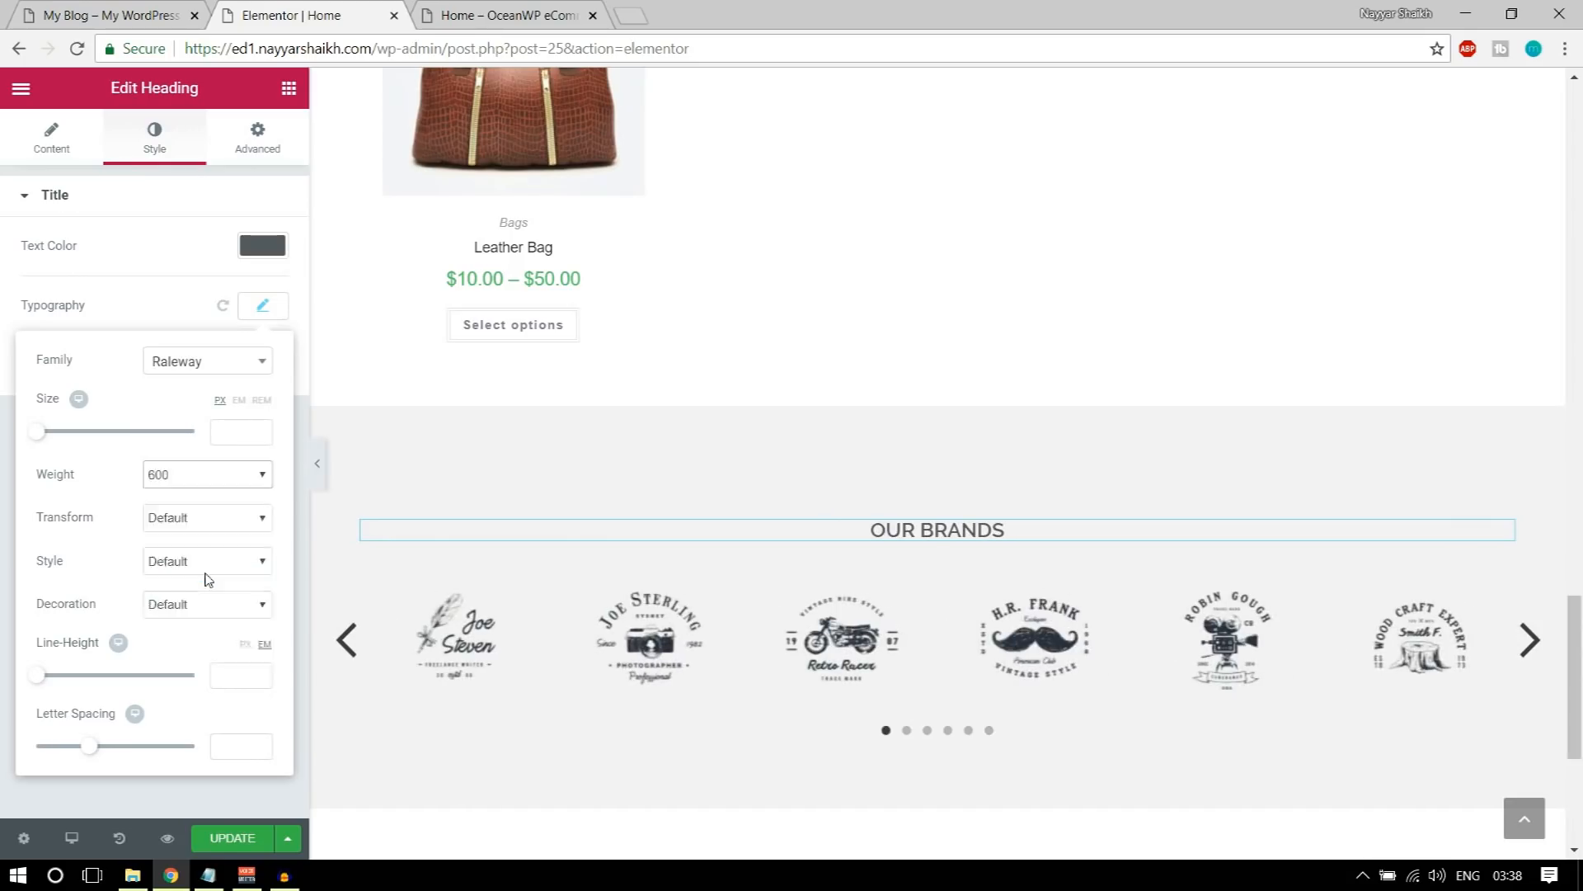
click(205, 474)
click(196, 606)
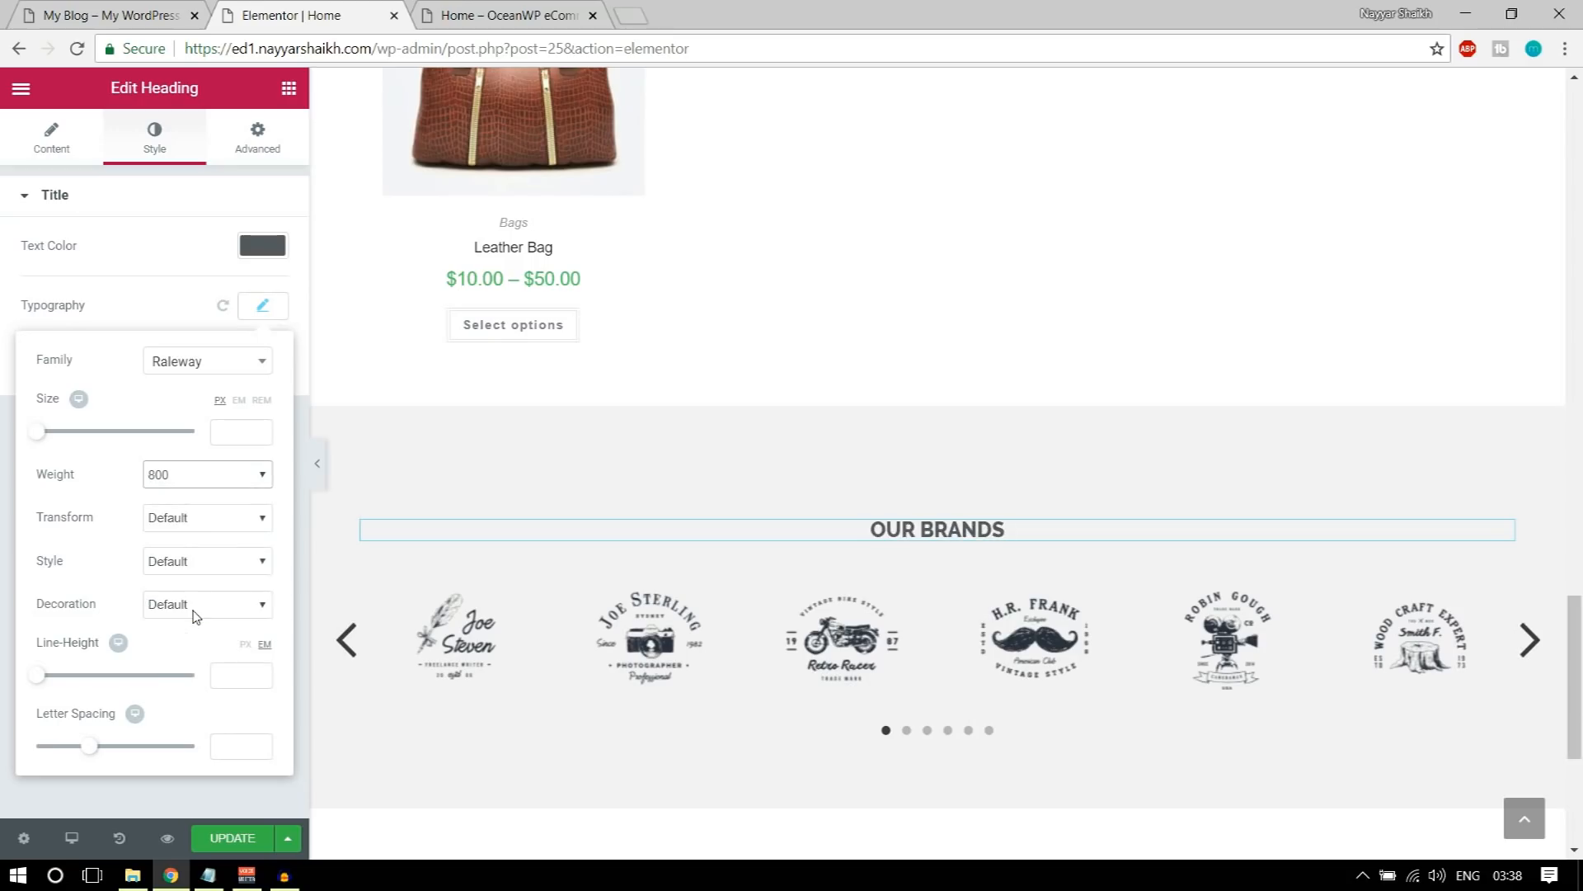
drag(41, 438, 67, 443)
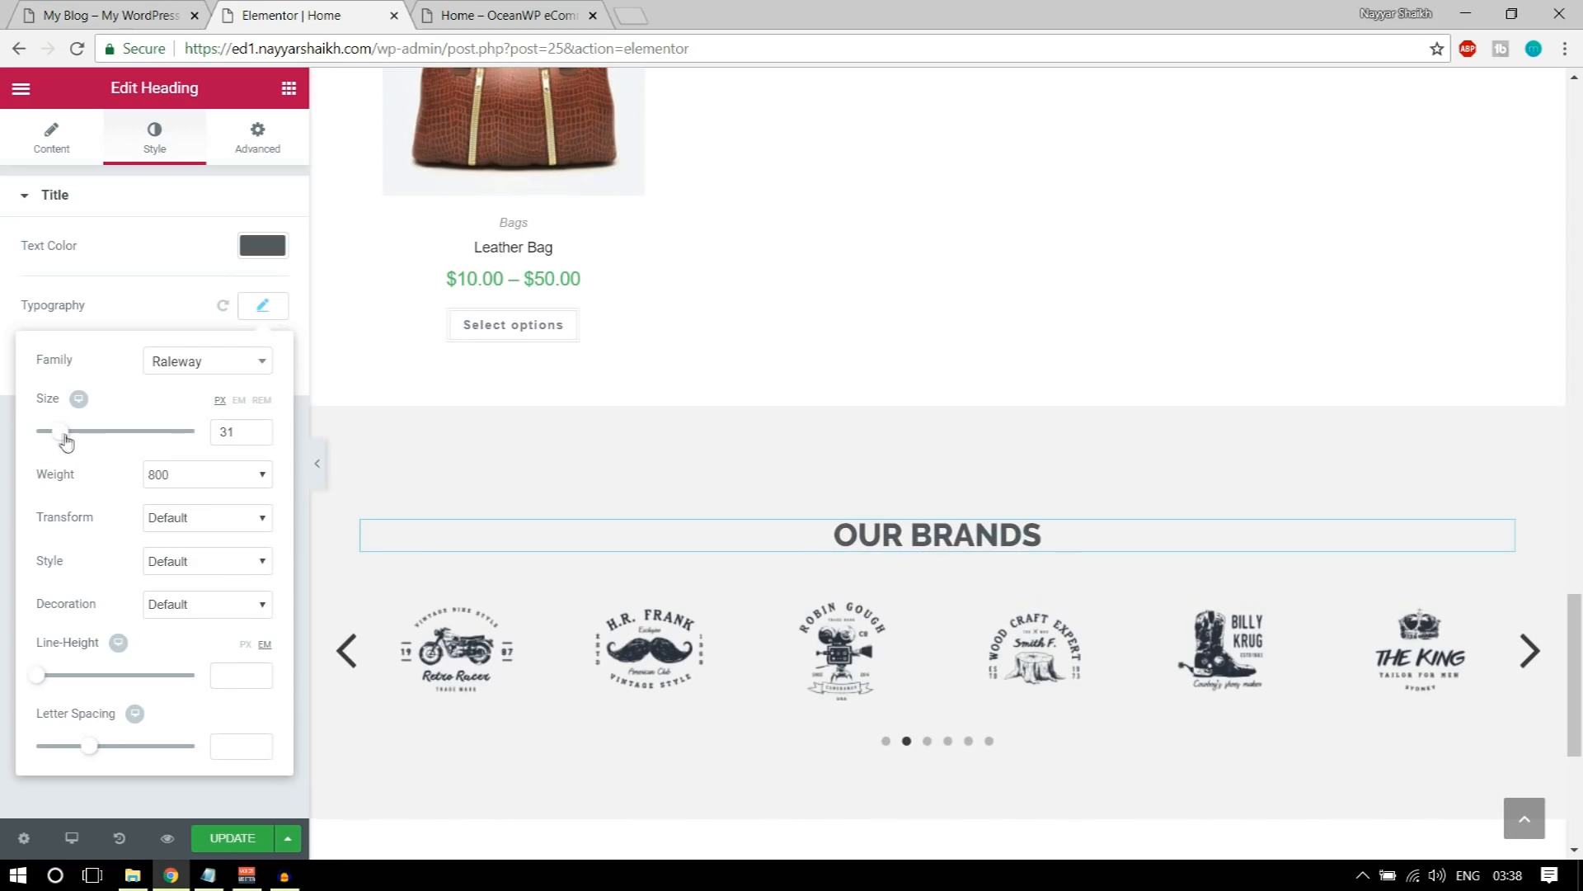
click(222, 842)
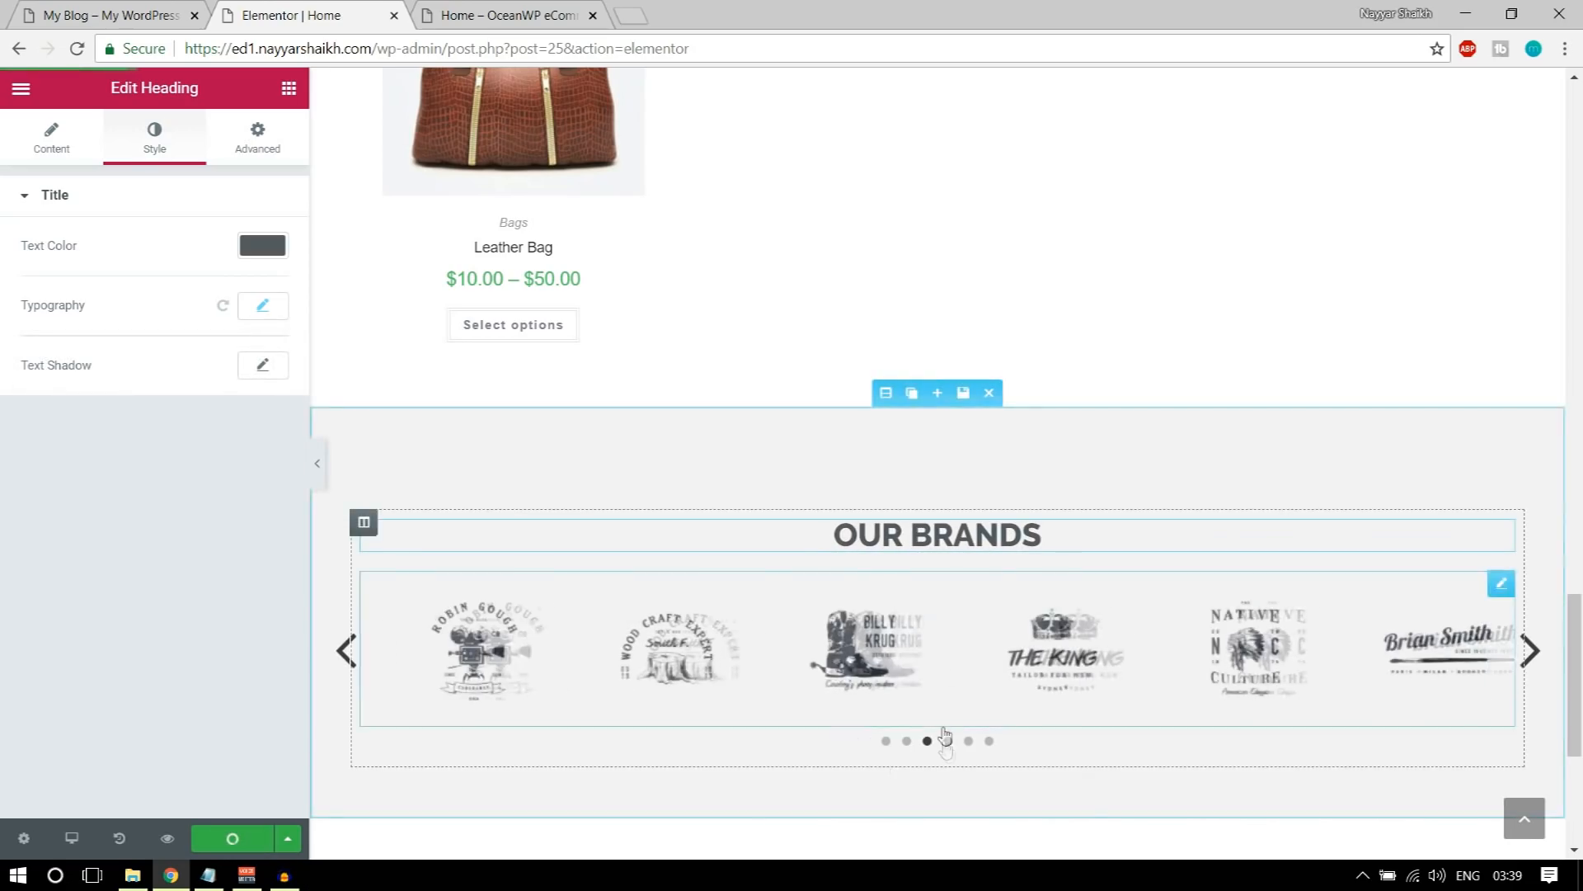
Step: Insert the saved Title section template below the OUR BRANDS section, using the demo's blog section as reference
click(110, 15)
scroll(904, 586, down, 7)
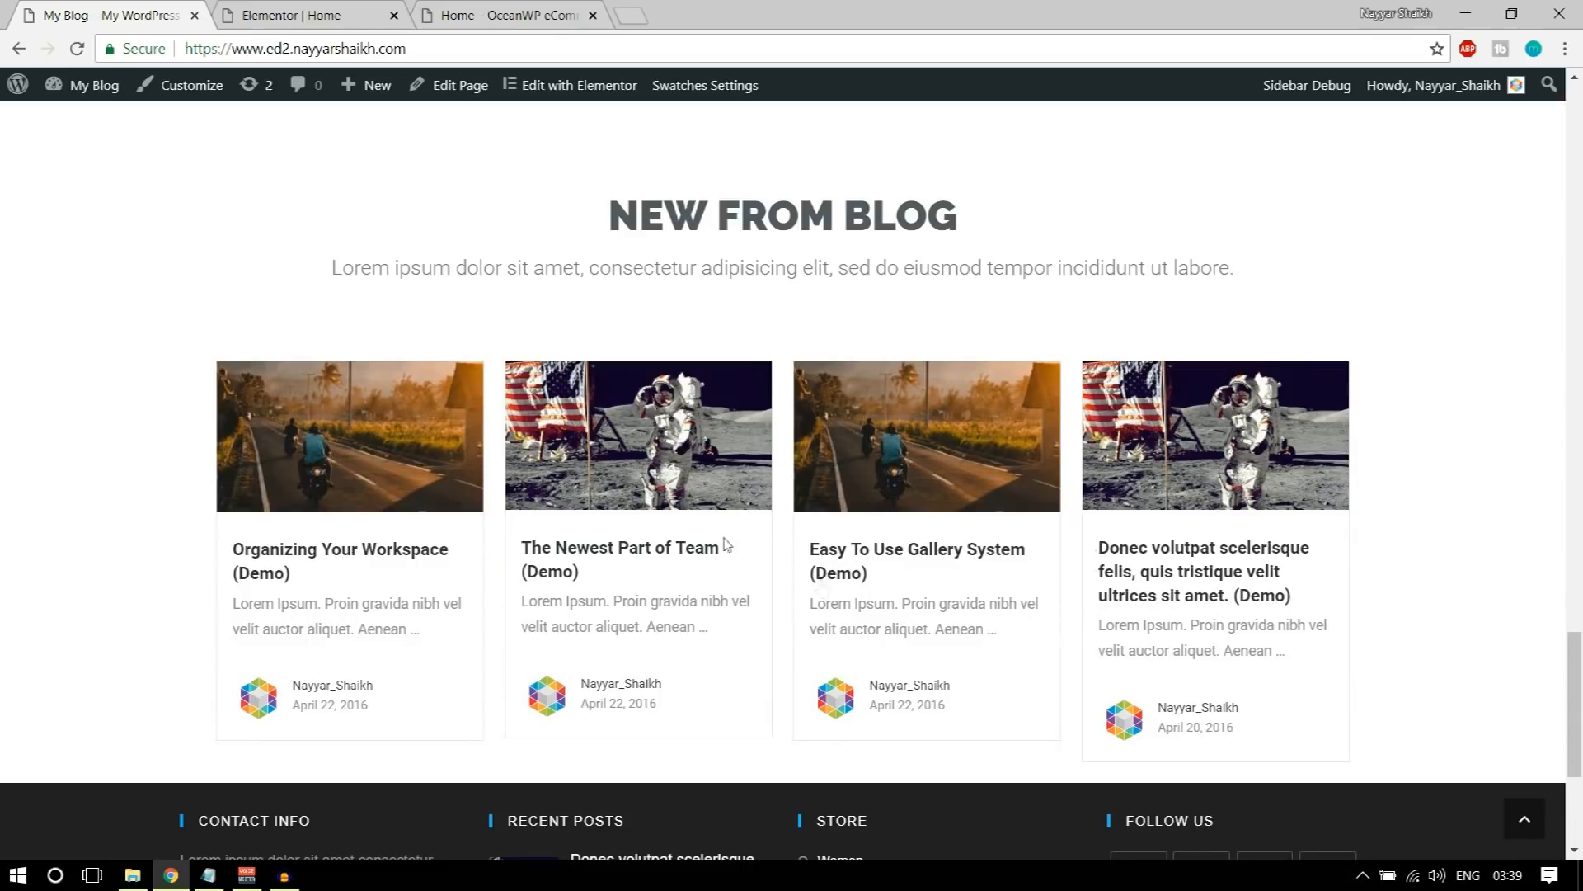
scroll(612, 389, up, 3)
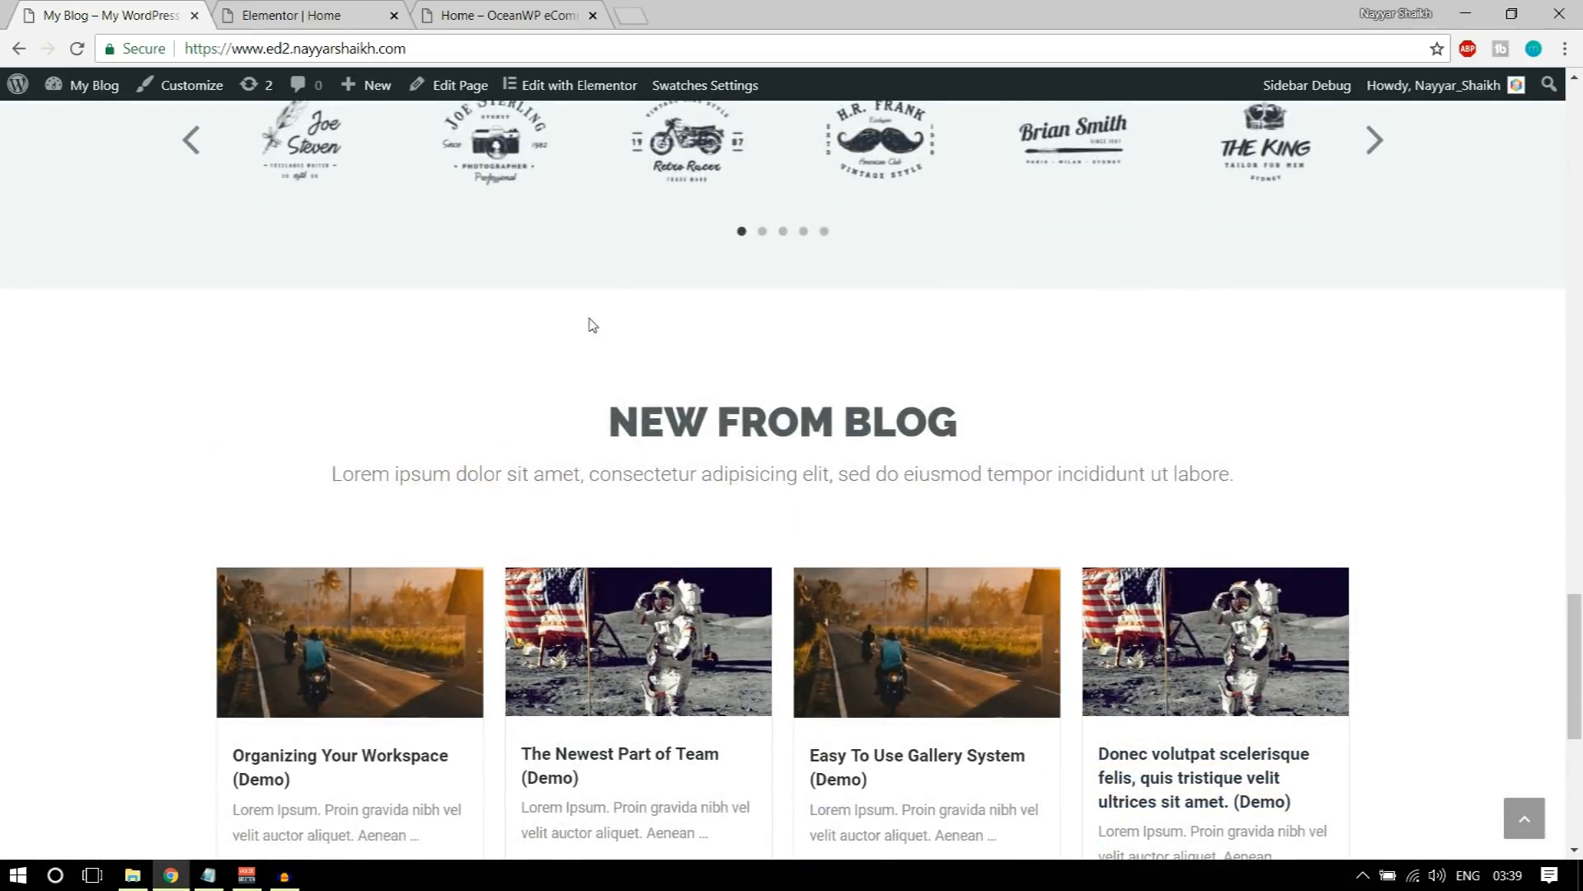
drag(616, 423, 957, 427)
click(417, 19)
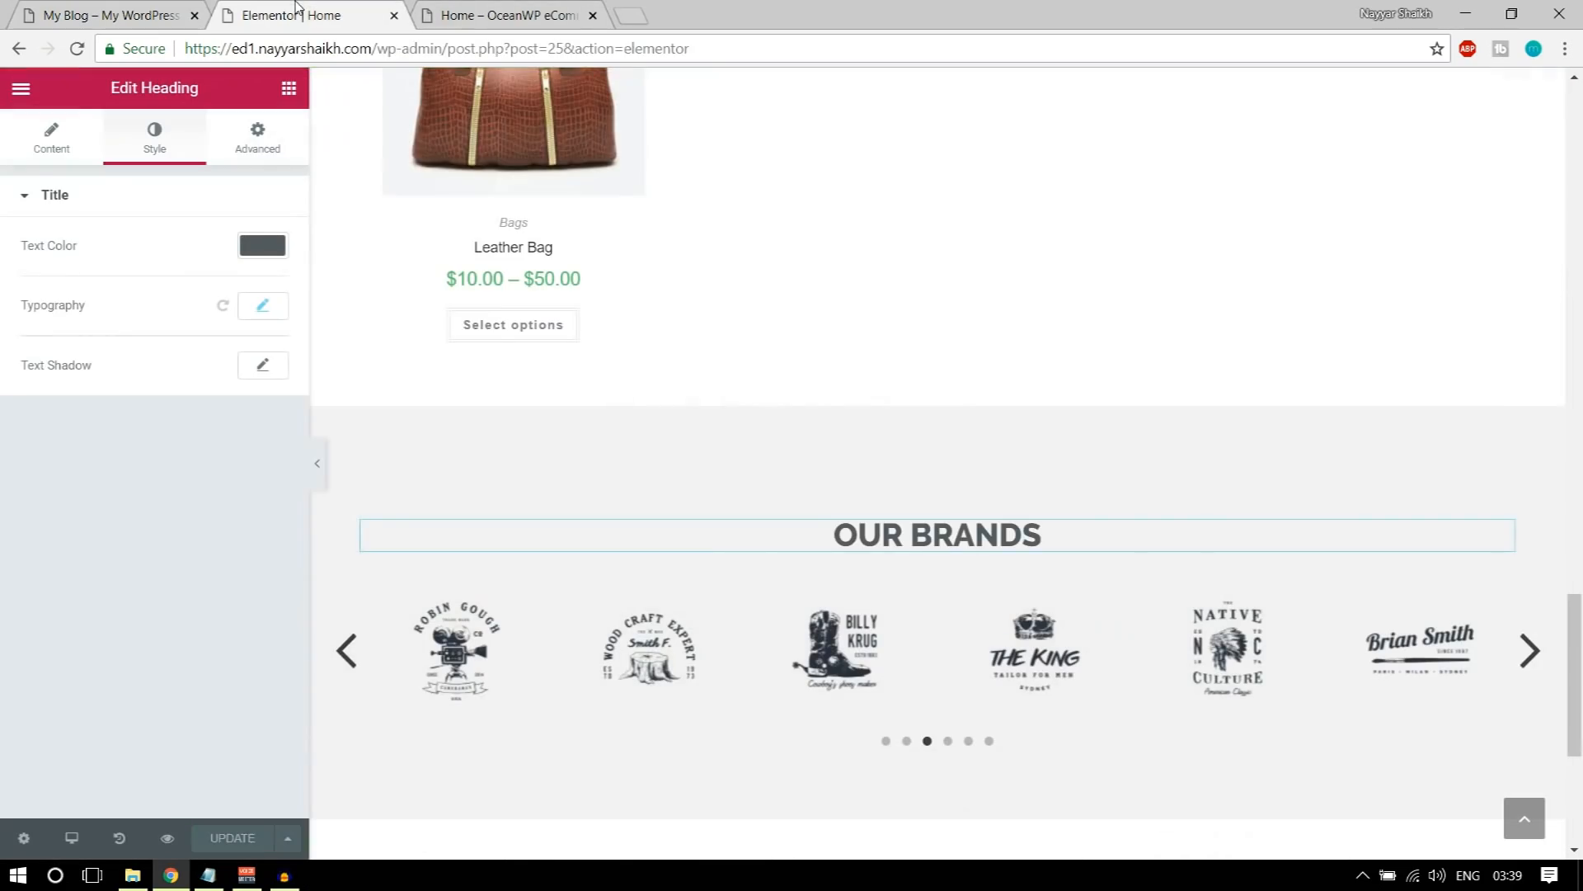
scroll(1058, 621, down, 5)
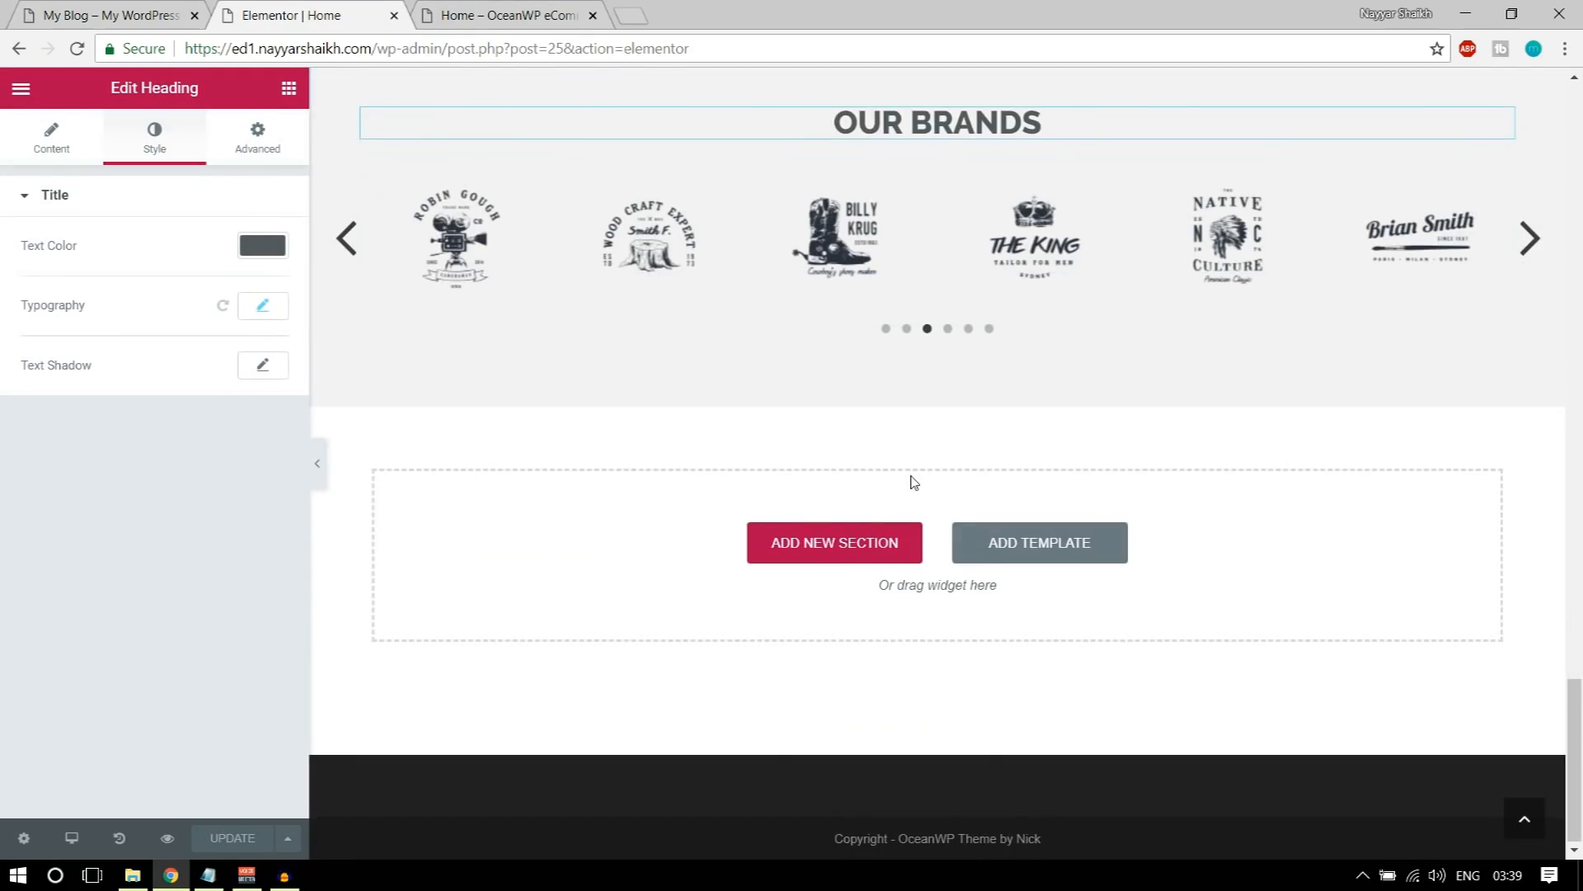
click(1041, 542)
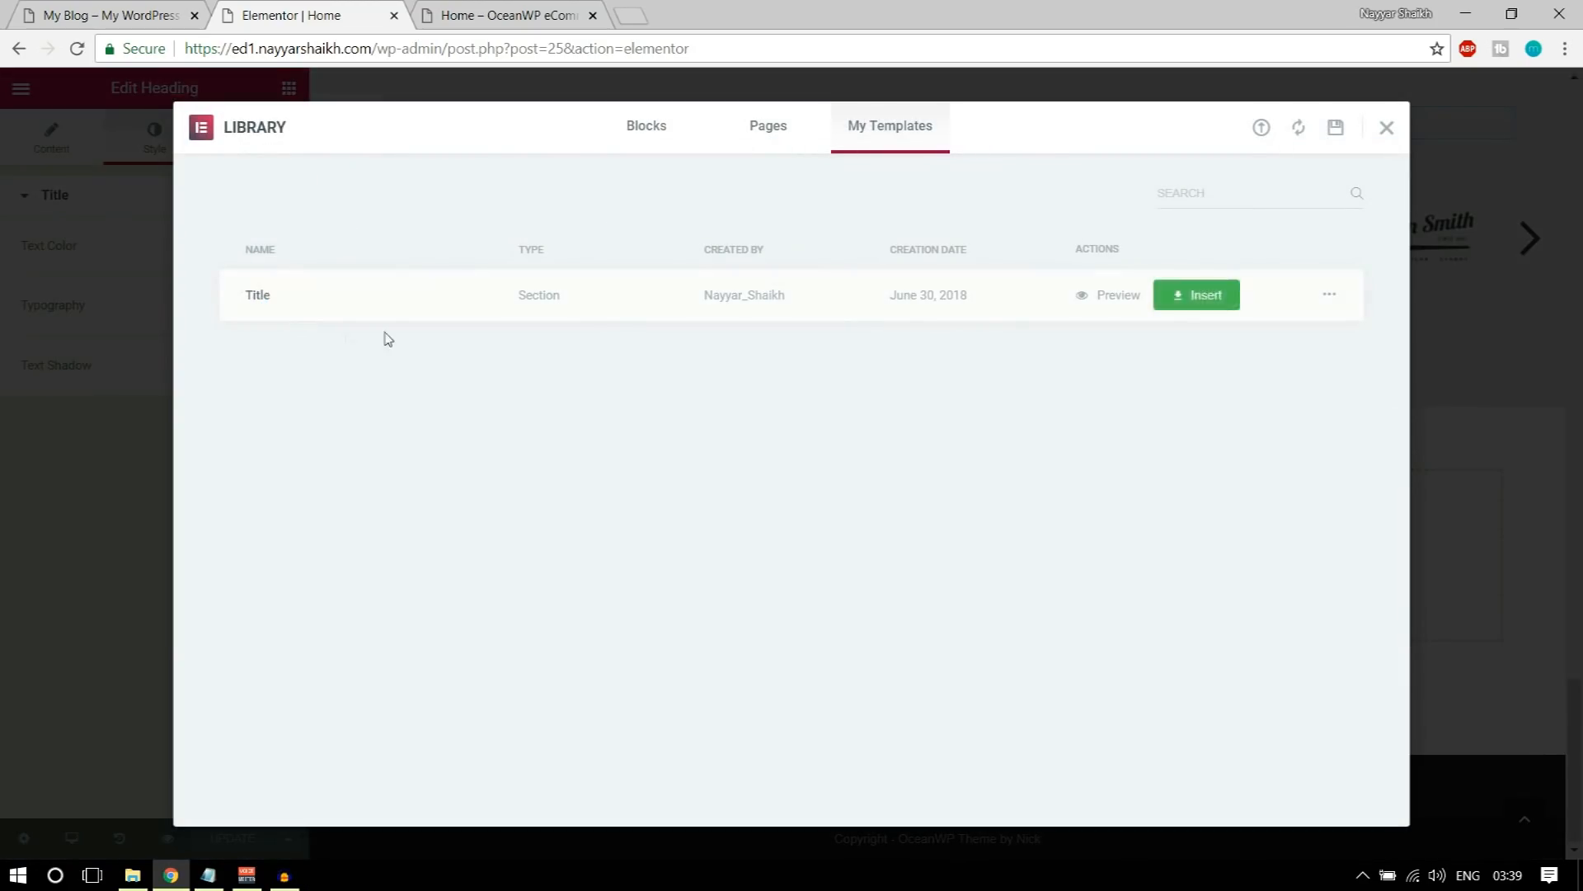
click(1195, 294)
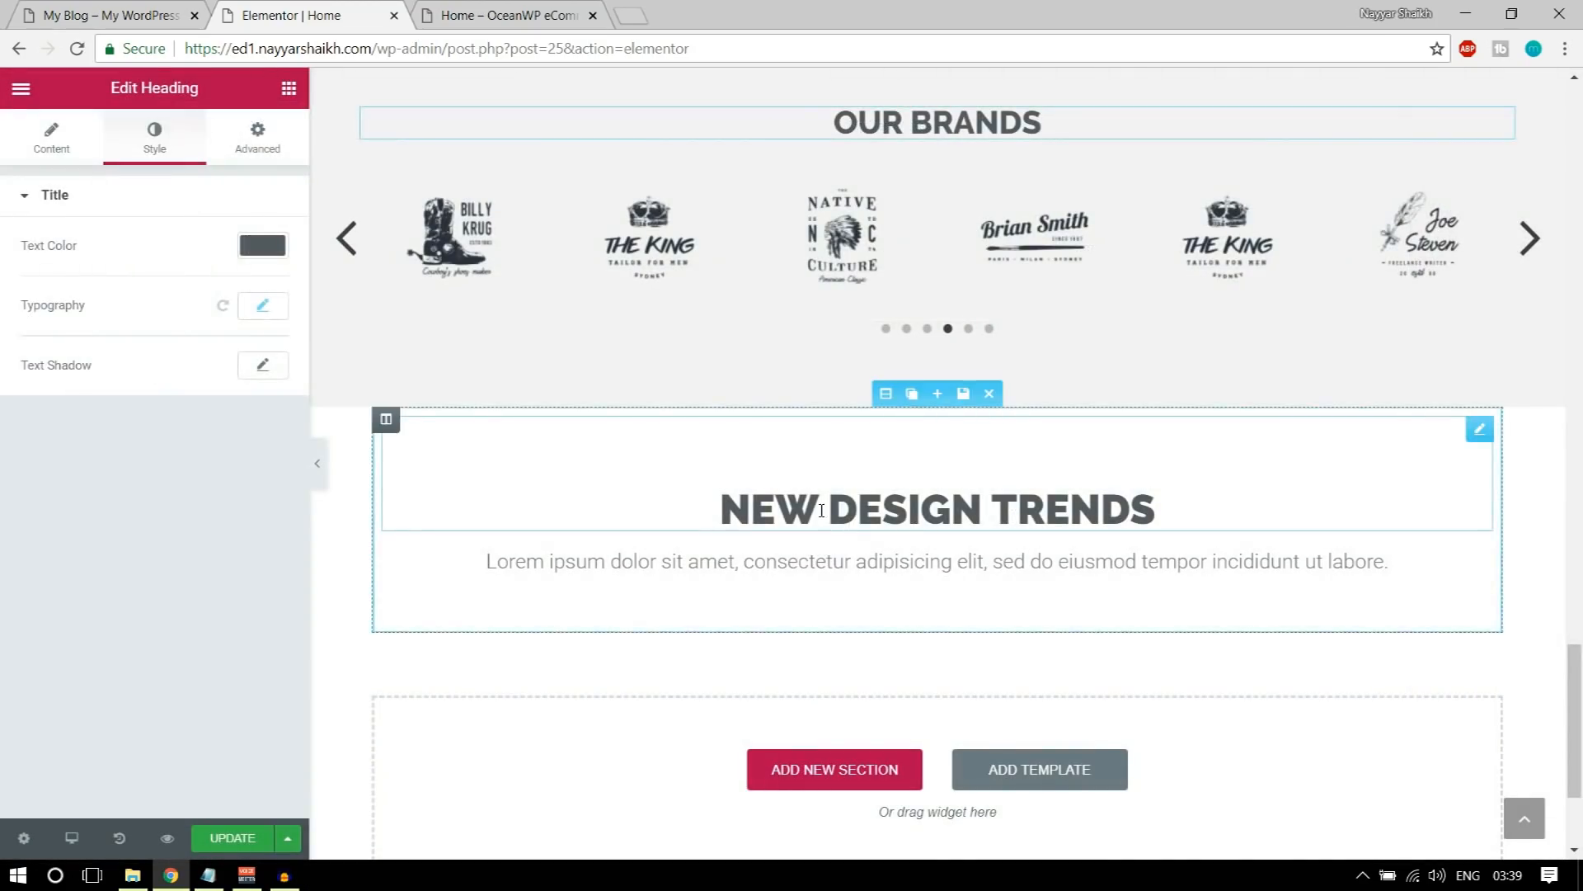
Step: Change the inserted section's heading text to NEW FROM BLOG, matching the demo page
click(154, 8)
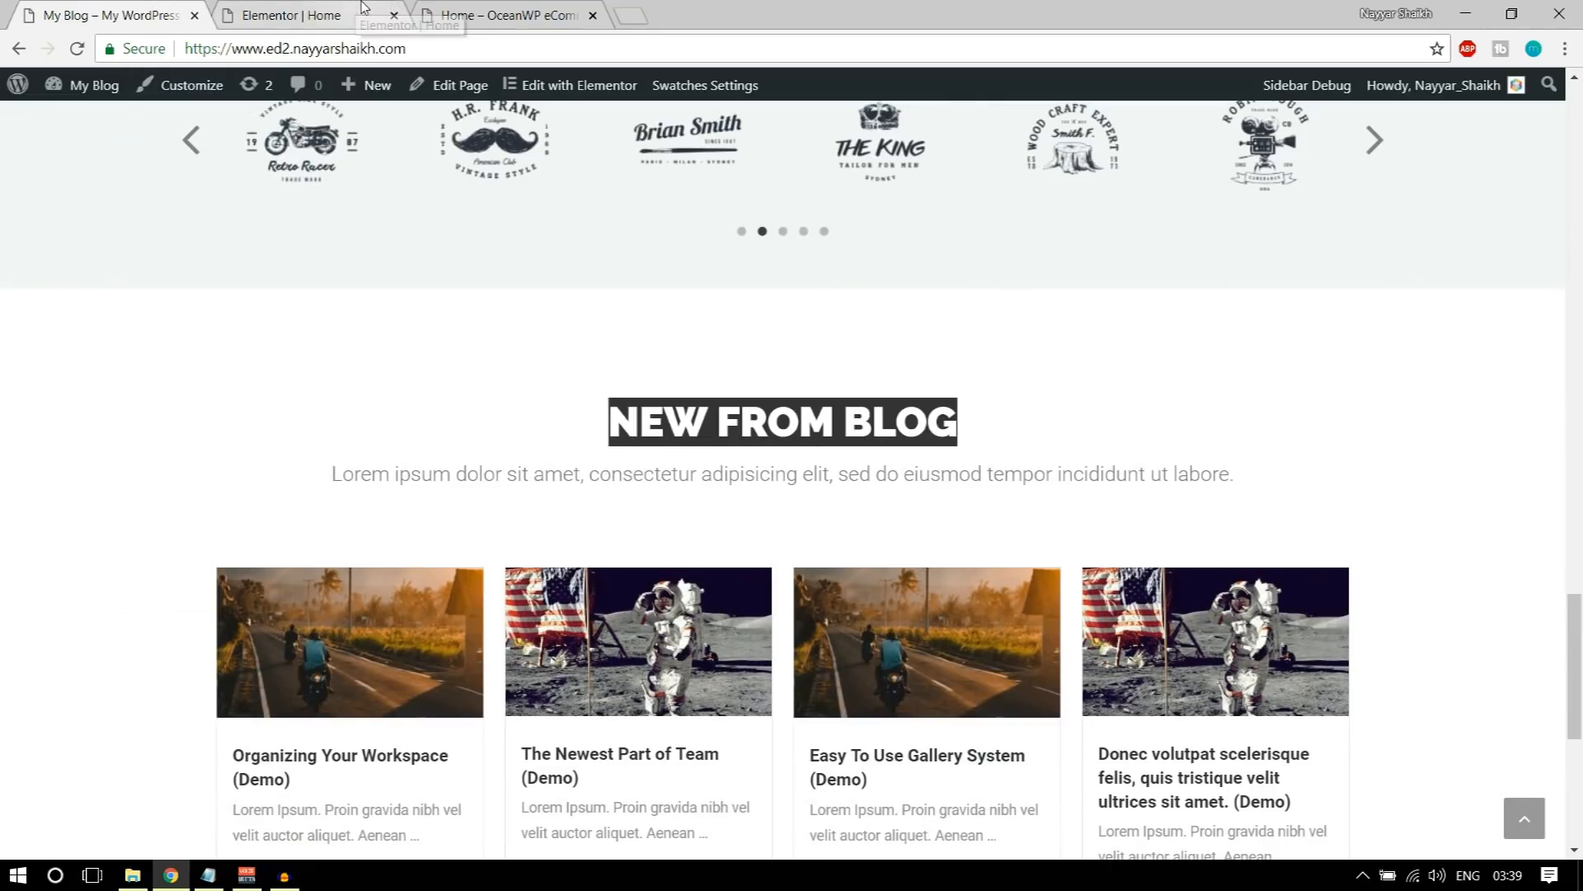
click(387, 10)
triple_click(874, 501)
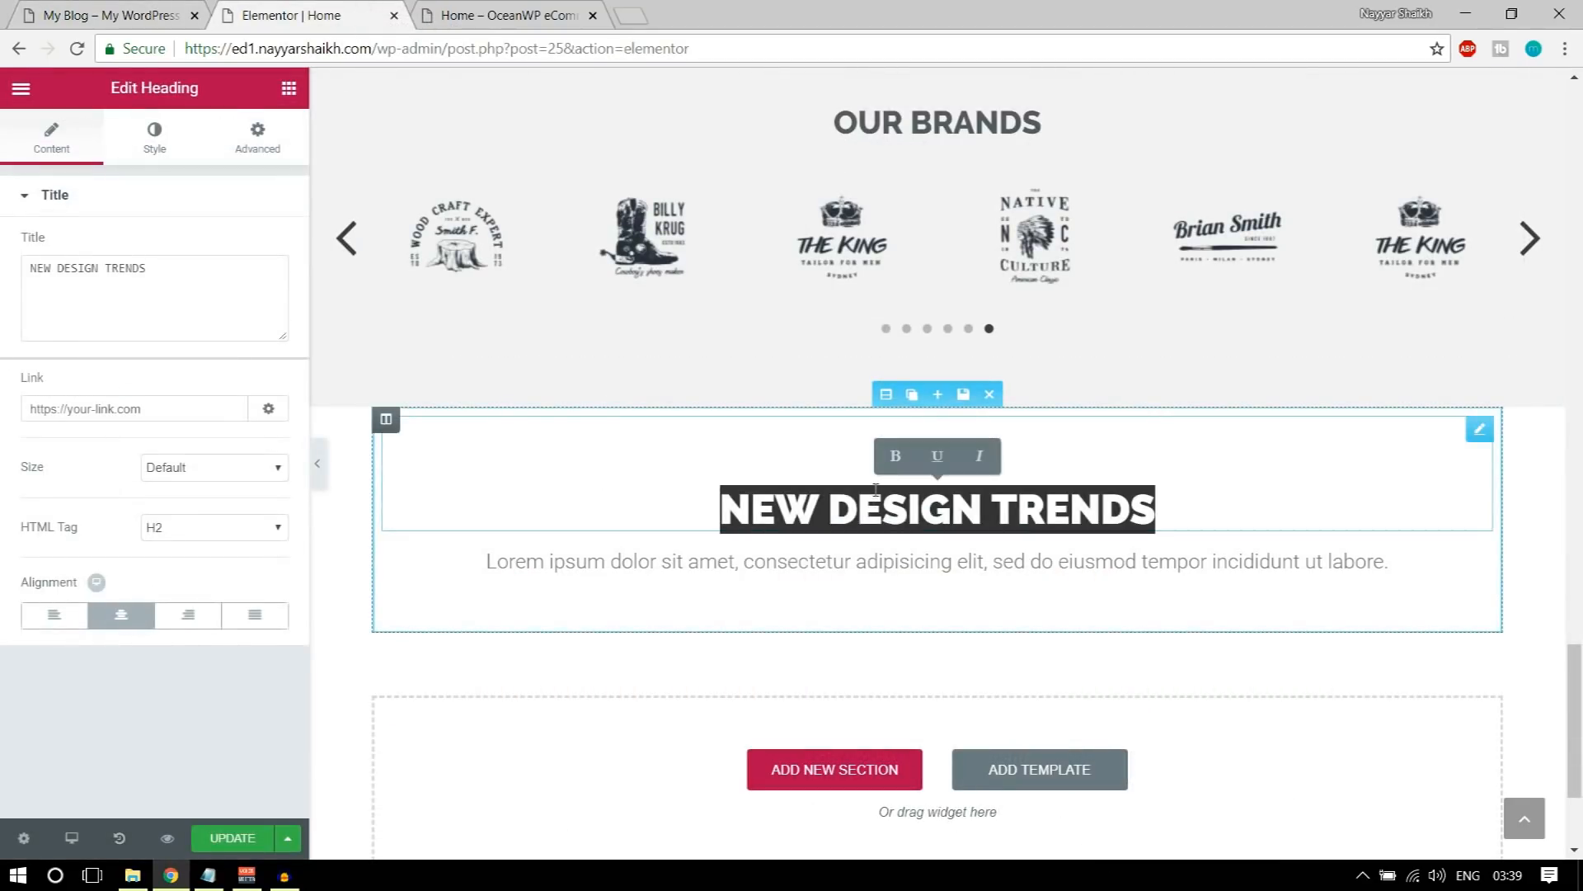
text(NEW)
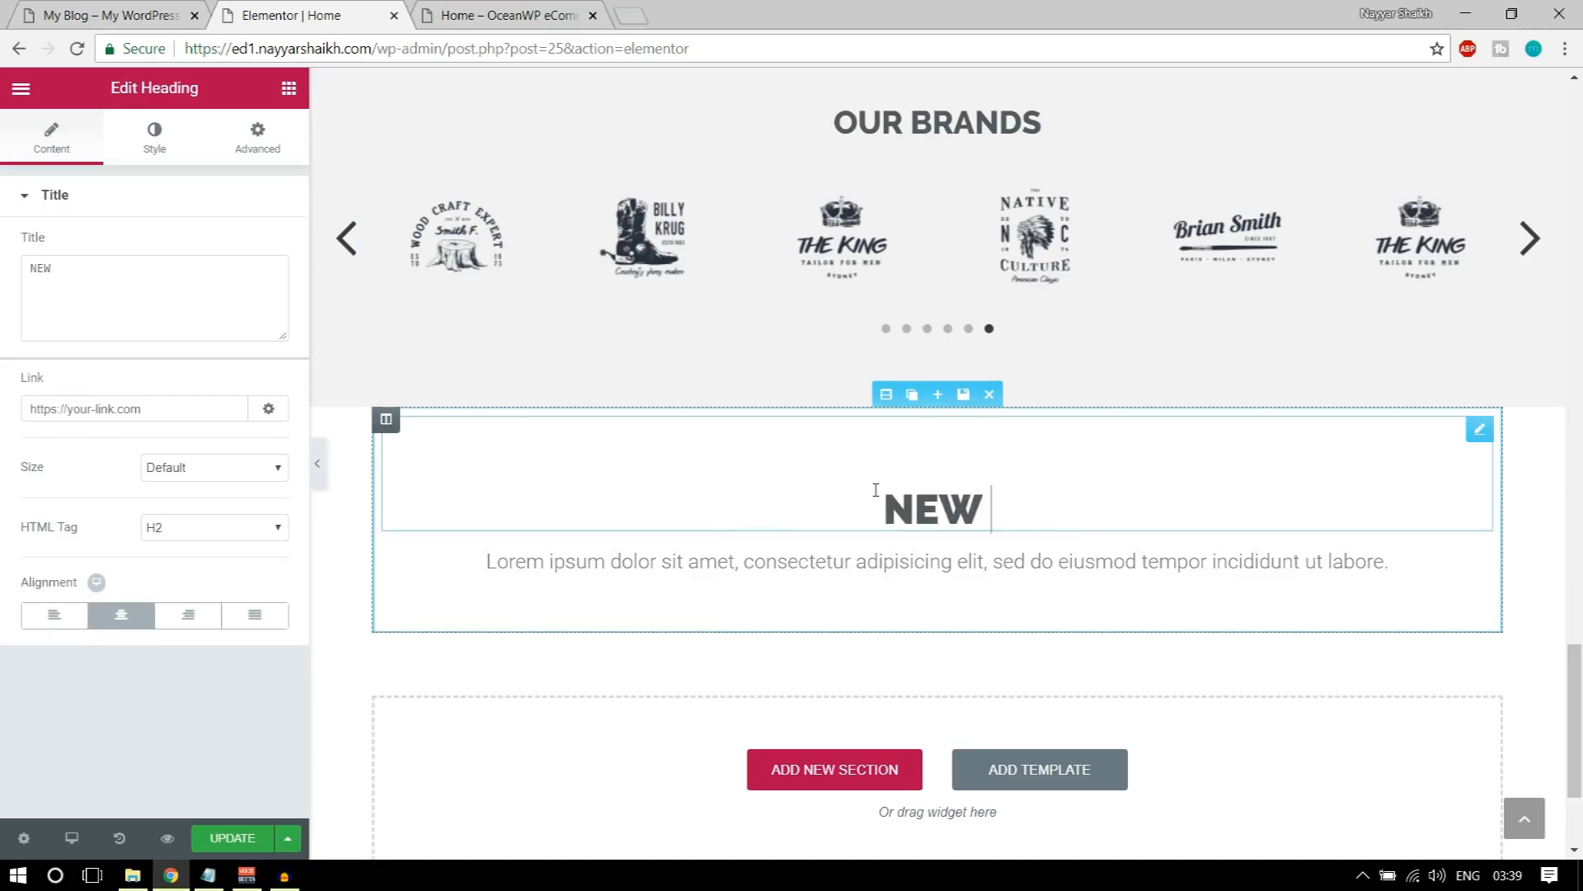
text( FROM BLOG)
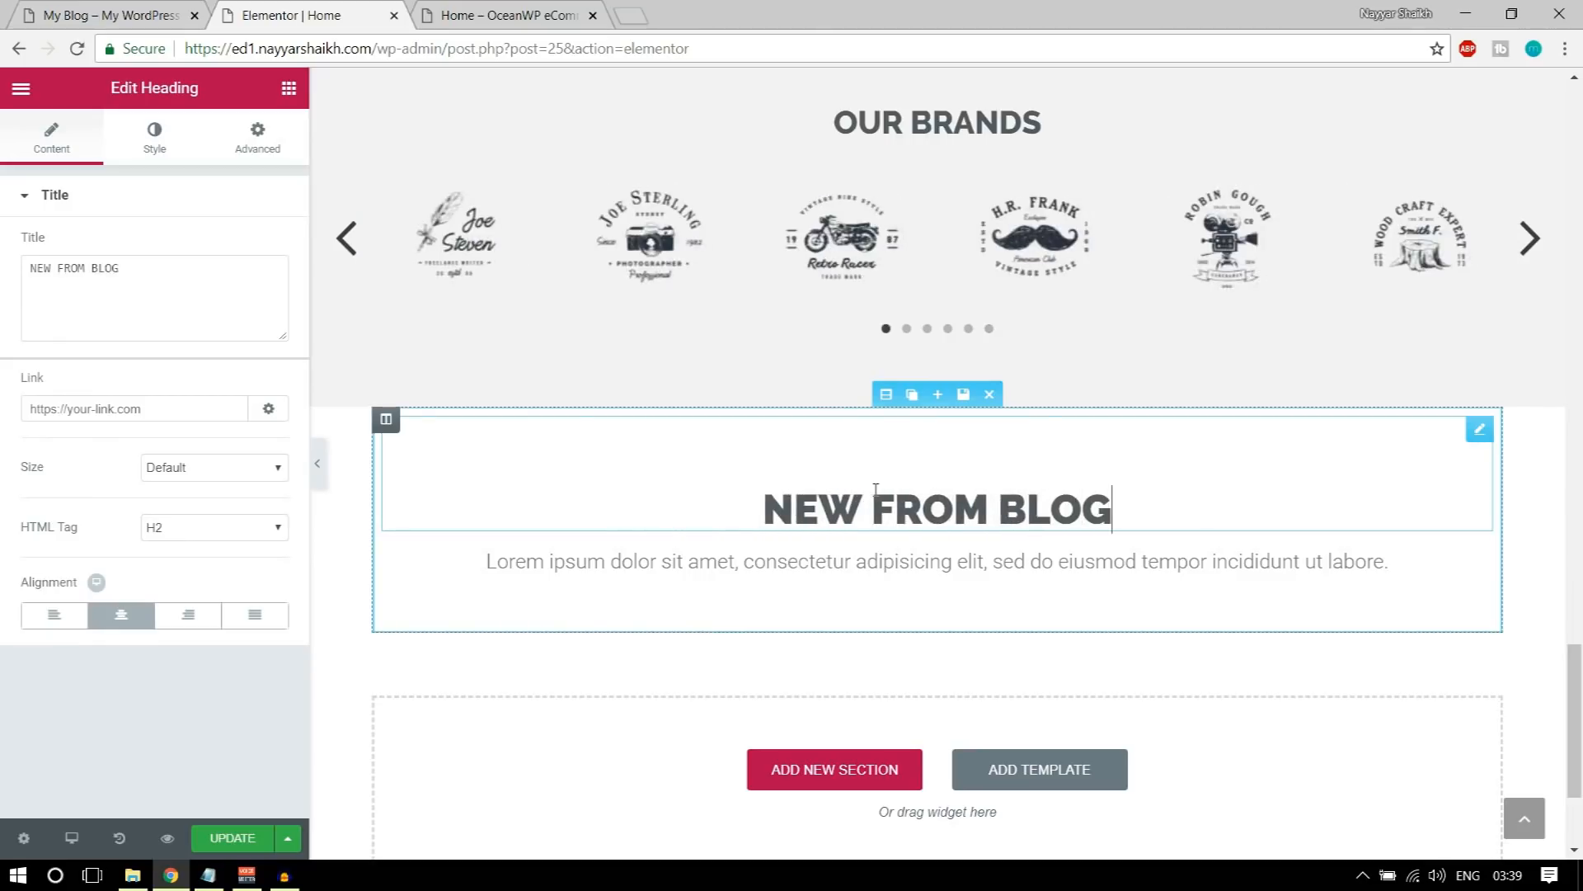
Step: Check the demo's blog post cards and open the OceanWP eCommerce site's WordPress dashboard in a new tab
click(138, 18)
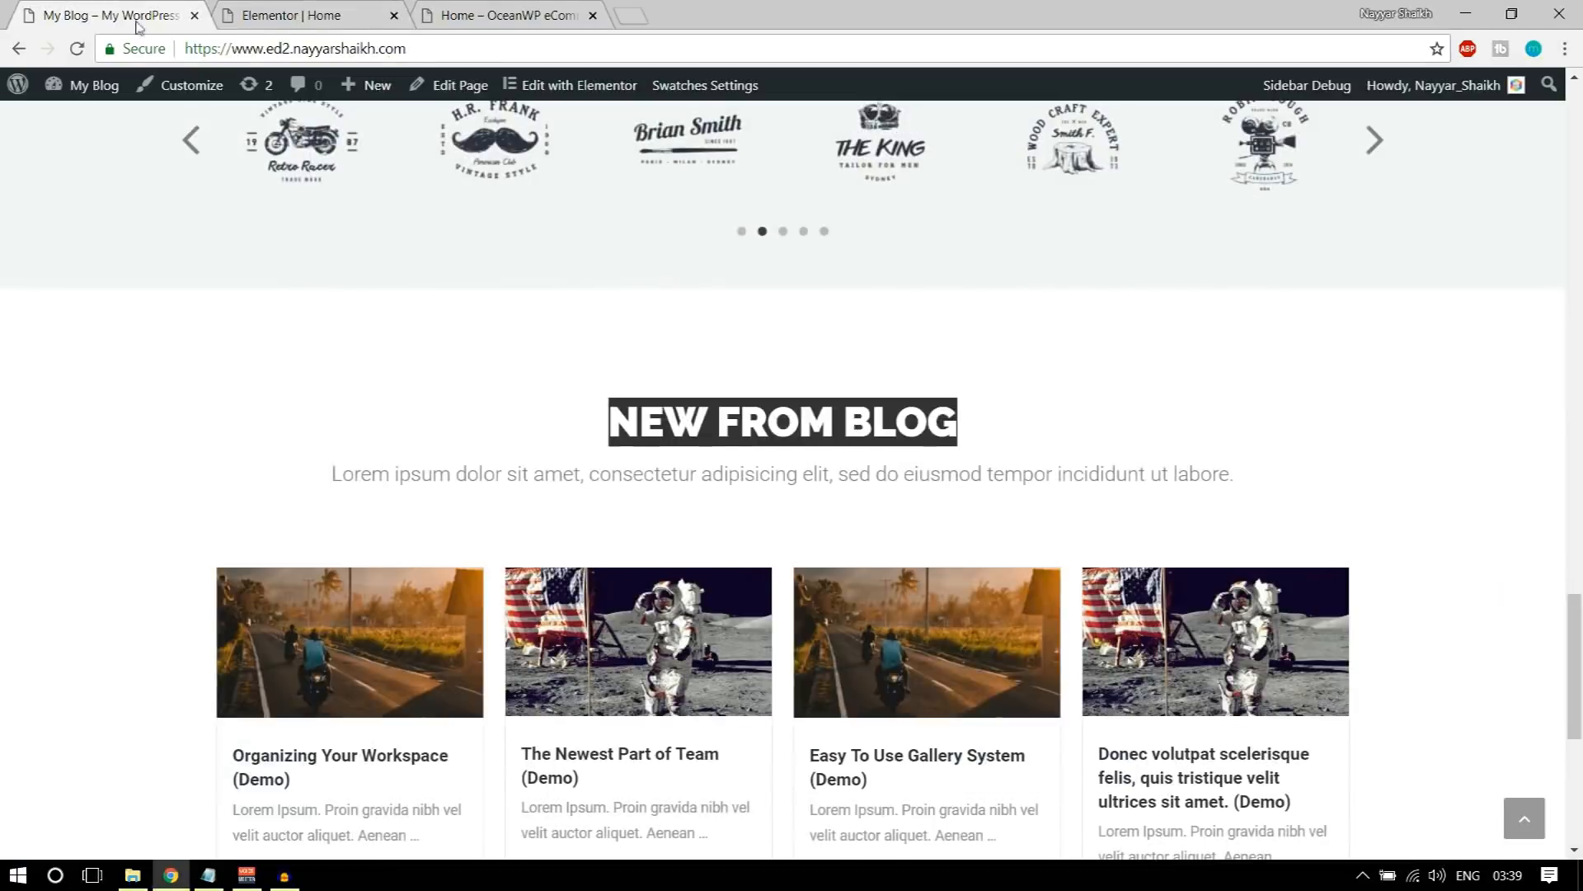
scroll(854, 642, down, 3)
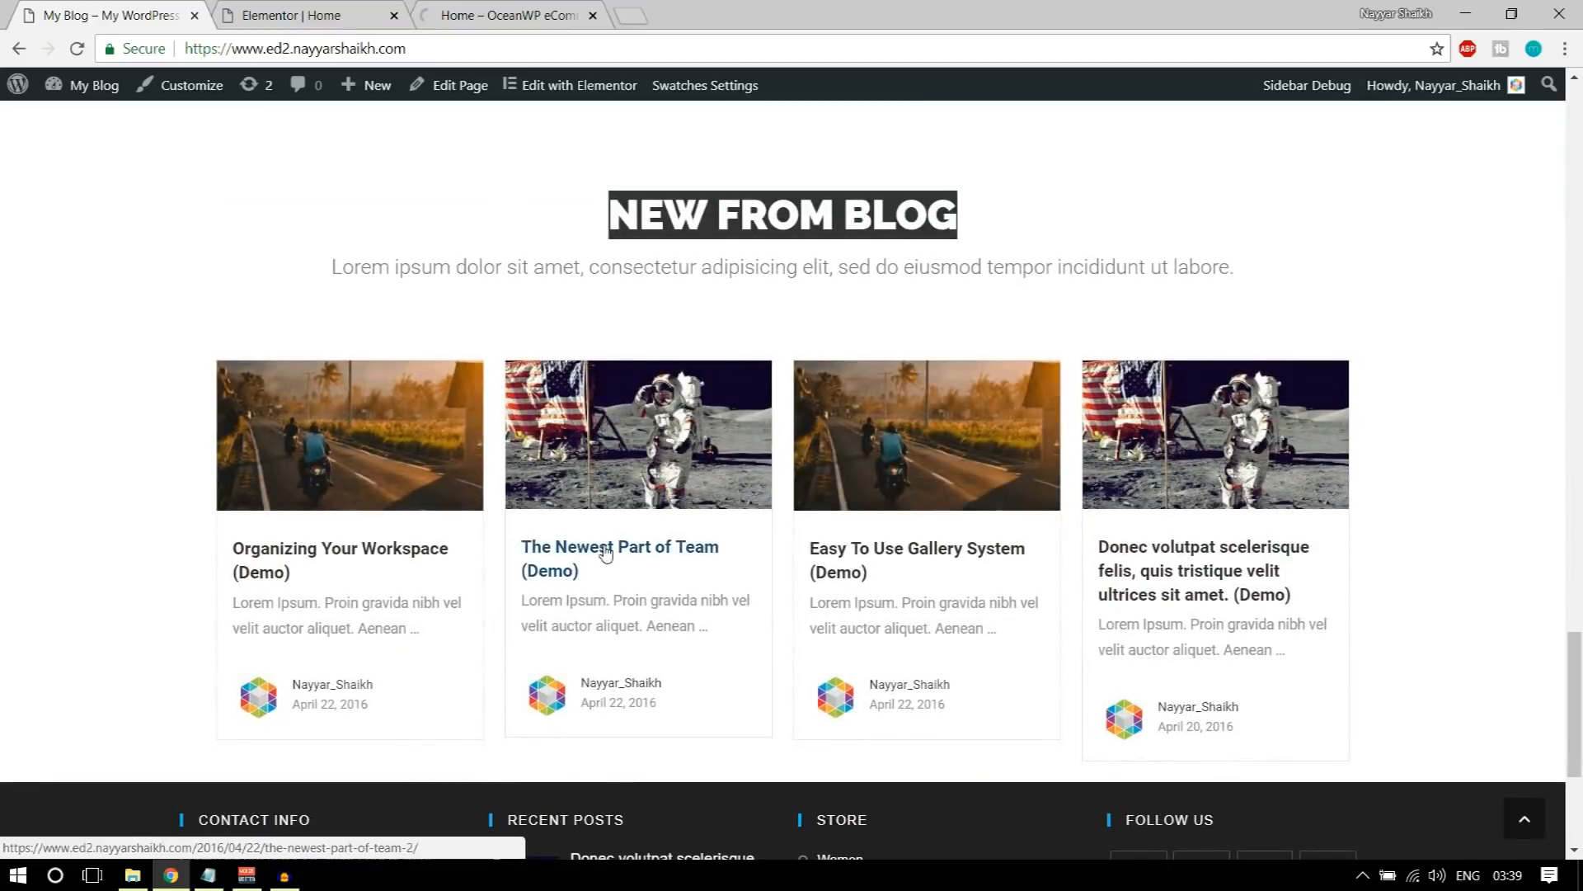
click(291, 15)
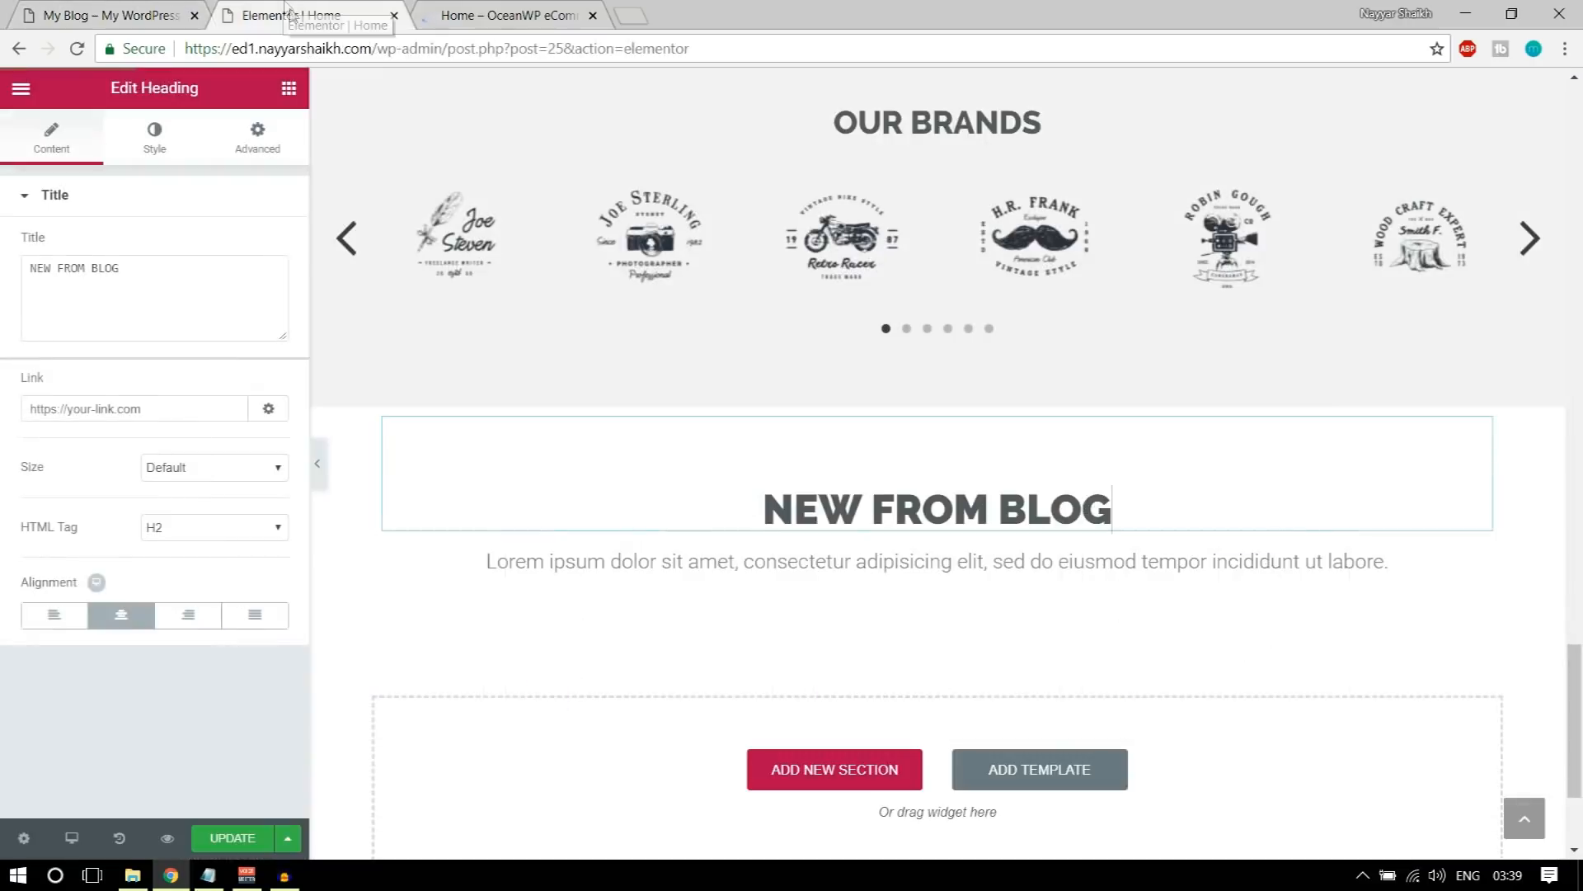
click(501, 17)
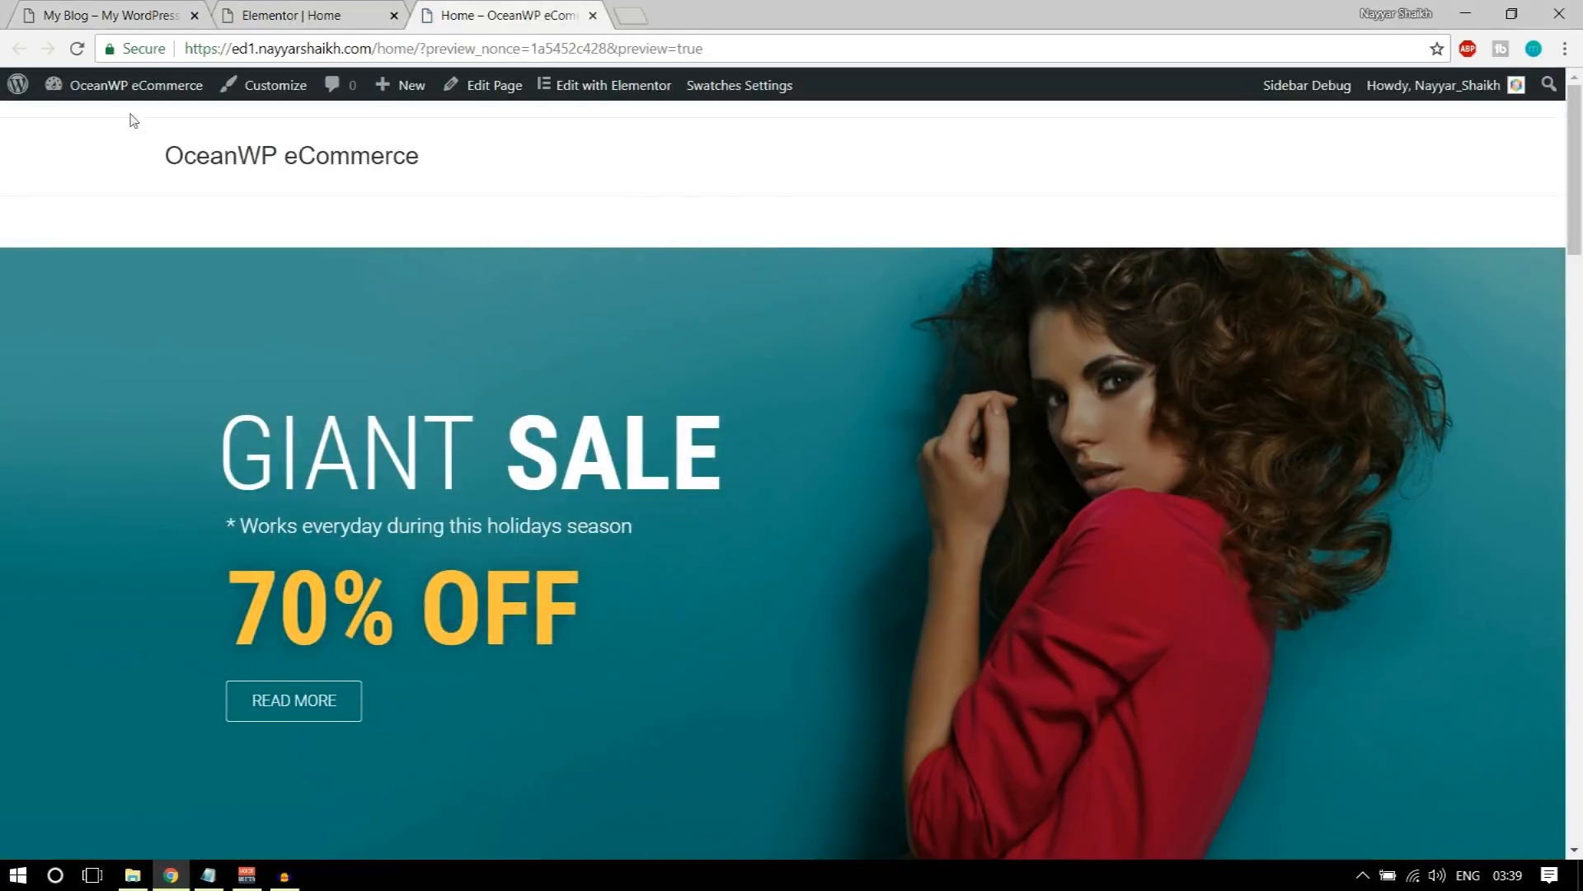
mouse_move(120, 95)
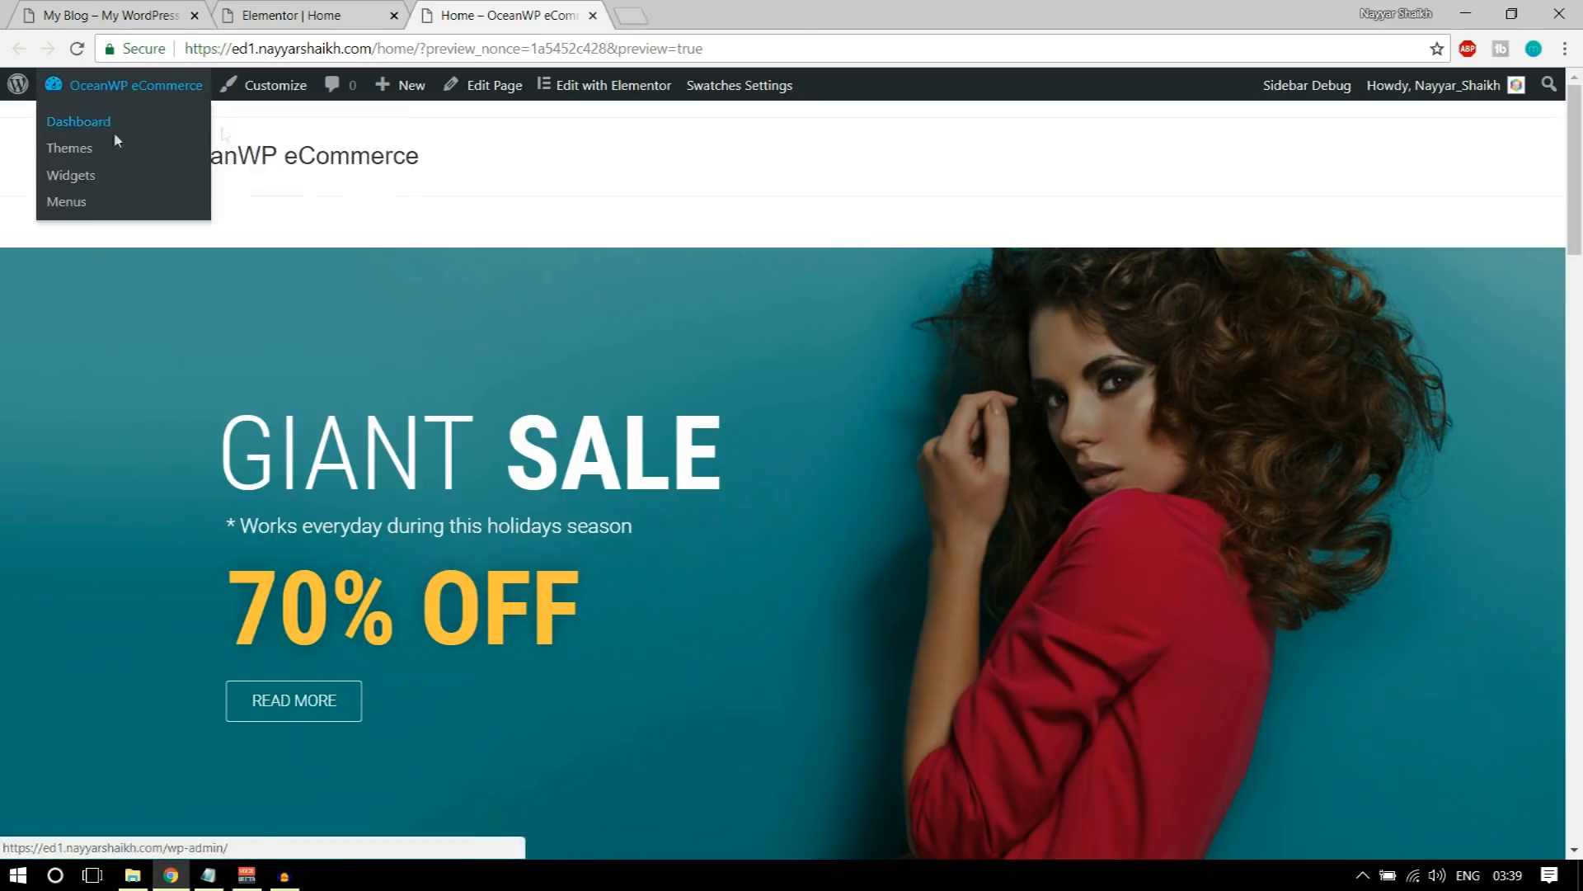
middle_click(116, 130)
click(723, 9)
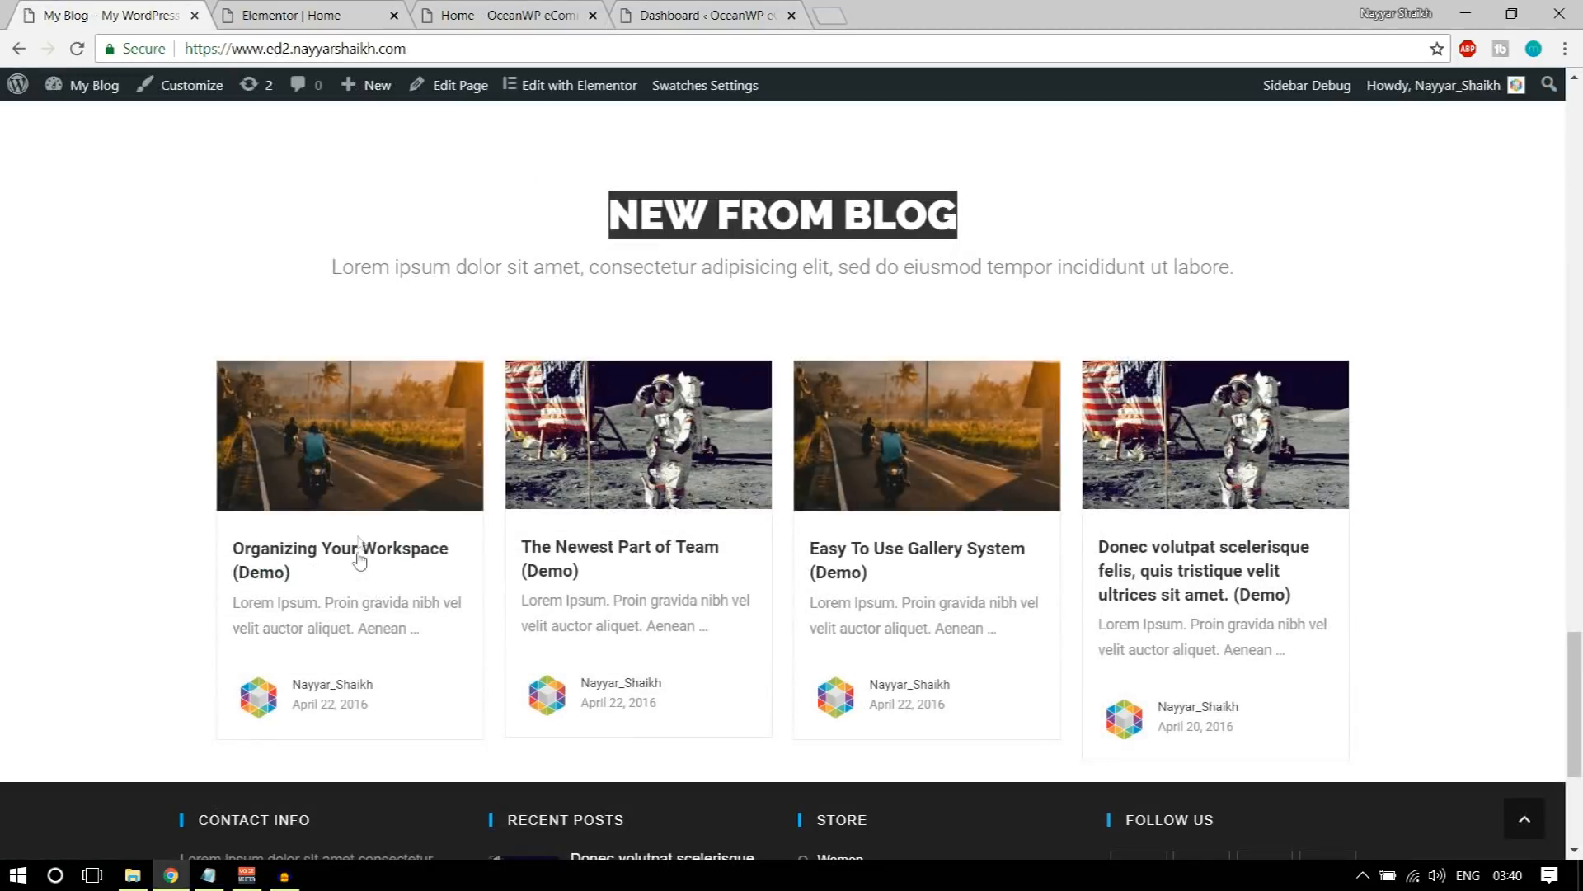
Step: Examine the demo post Organizing Your Workspace (Demo) for its image, title and content layout, and return to the WordPress dashboard
click(346, 553)
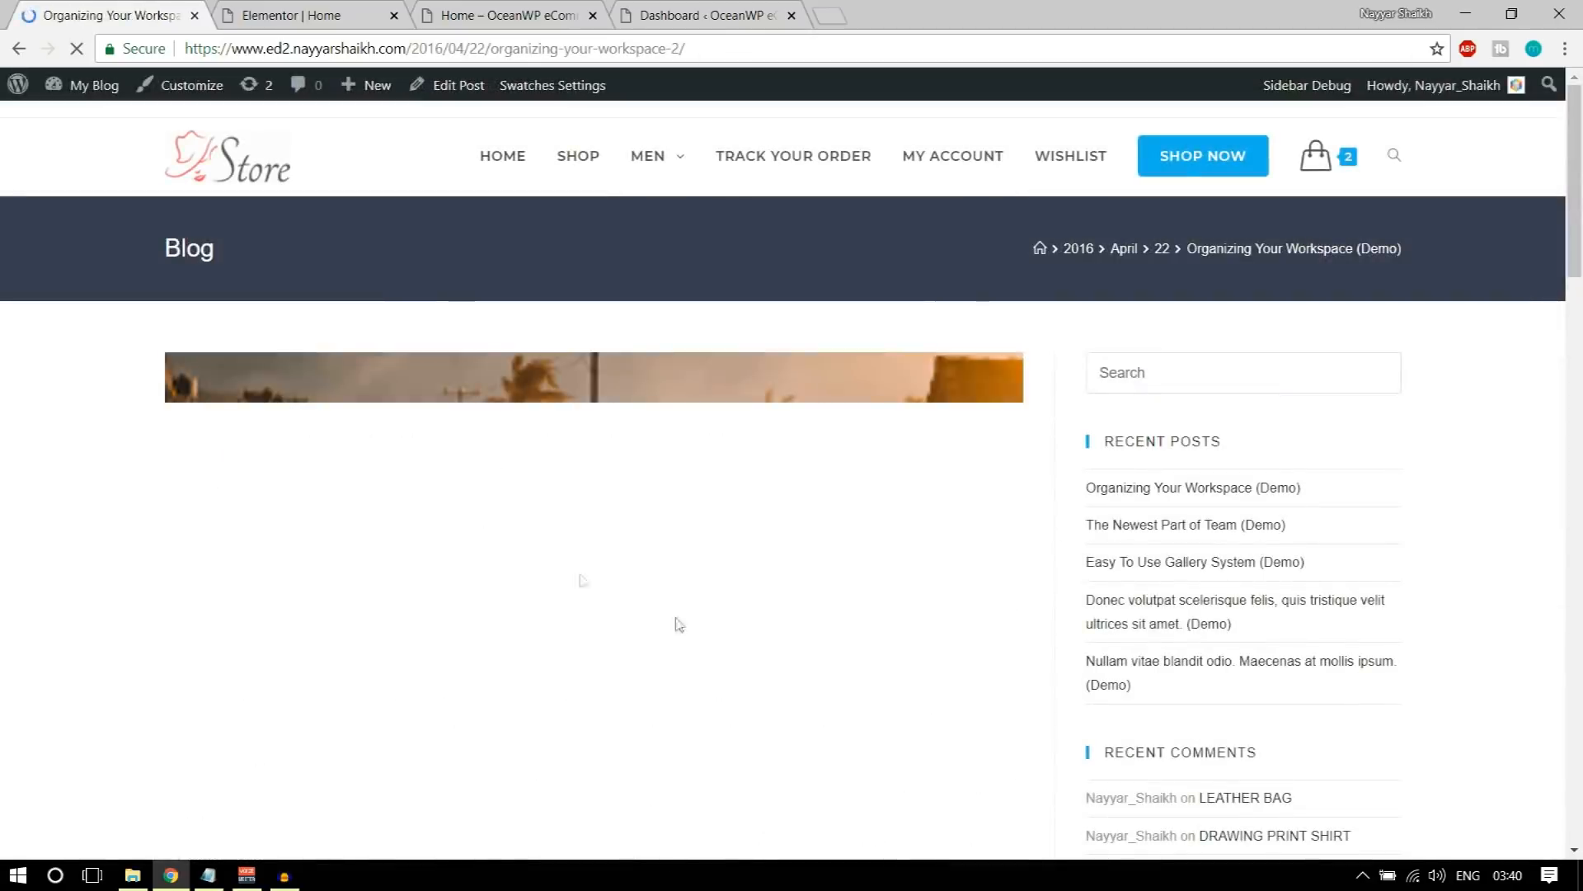
scroll(650, 550, down, 10)
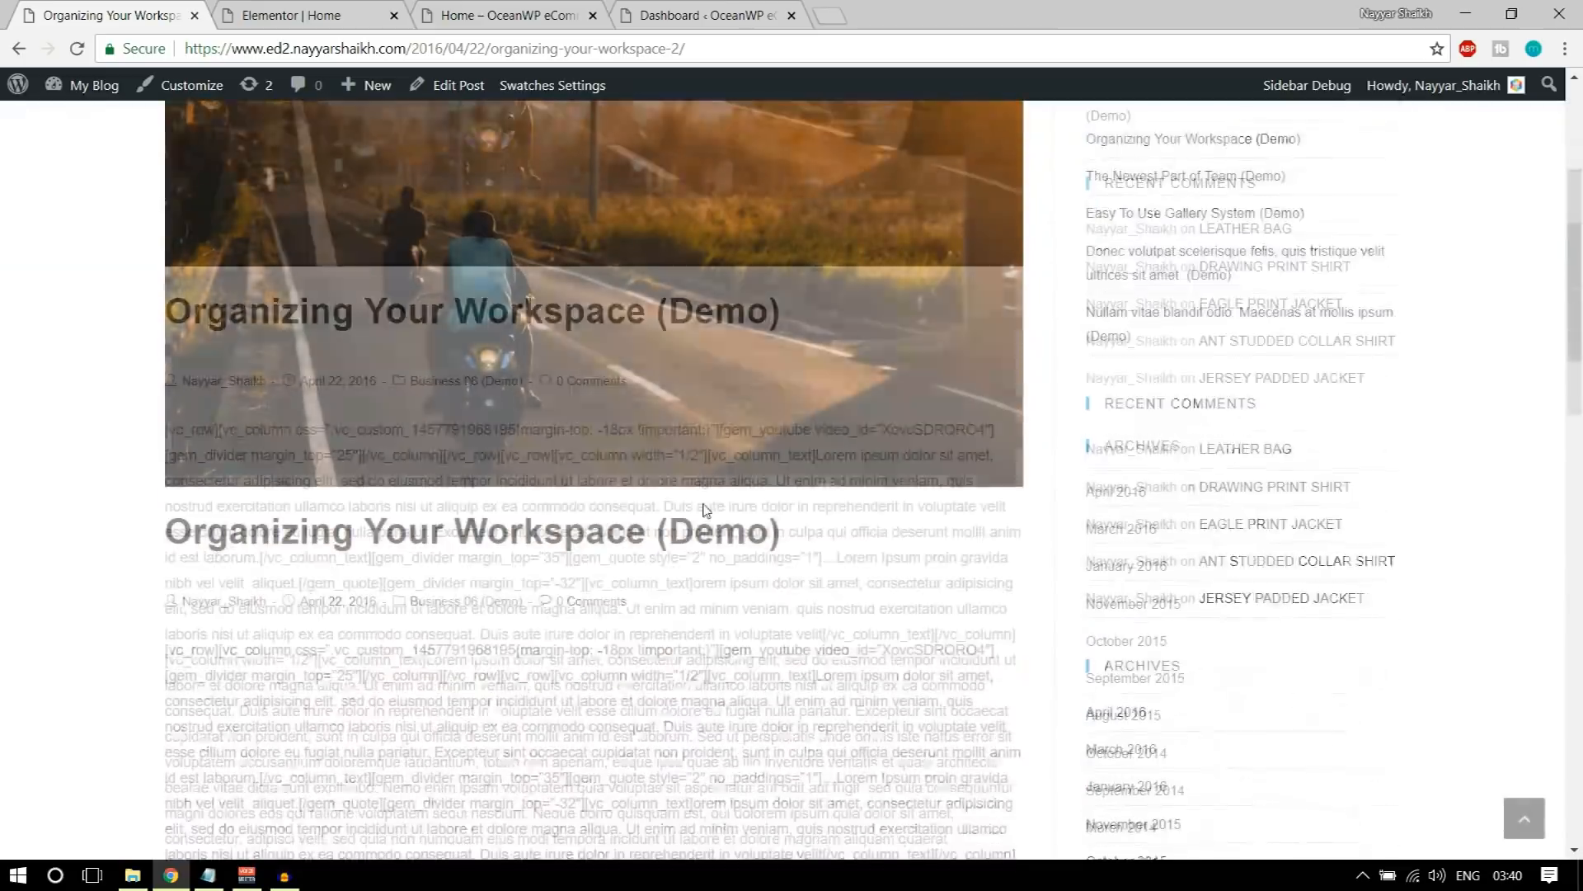
scroll(486, 536, down, 8)
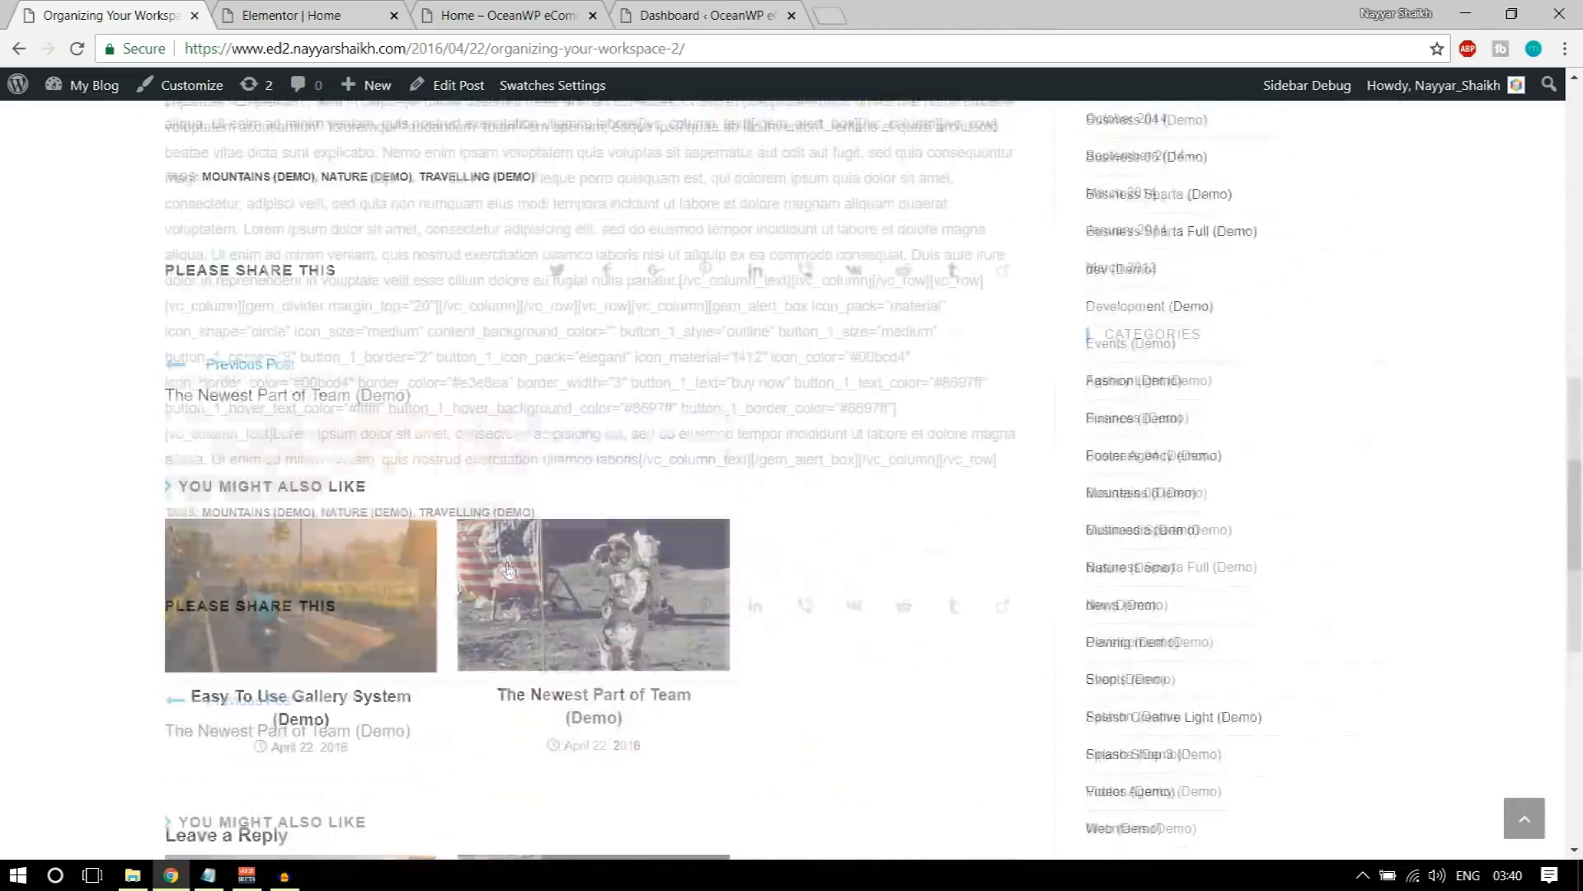
scroll(417, 523, up, 10)
scroll(524, 313, up, 2)
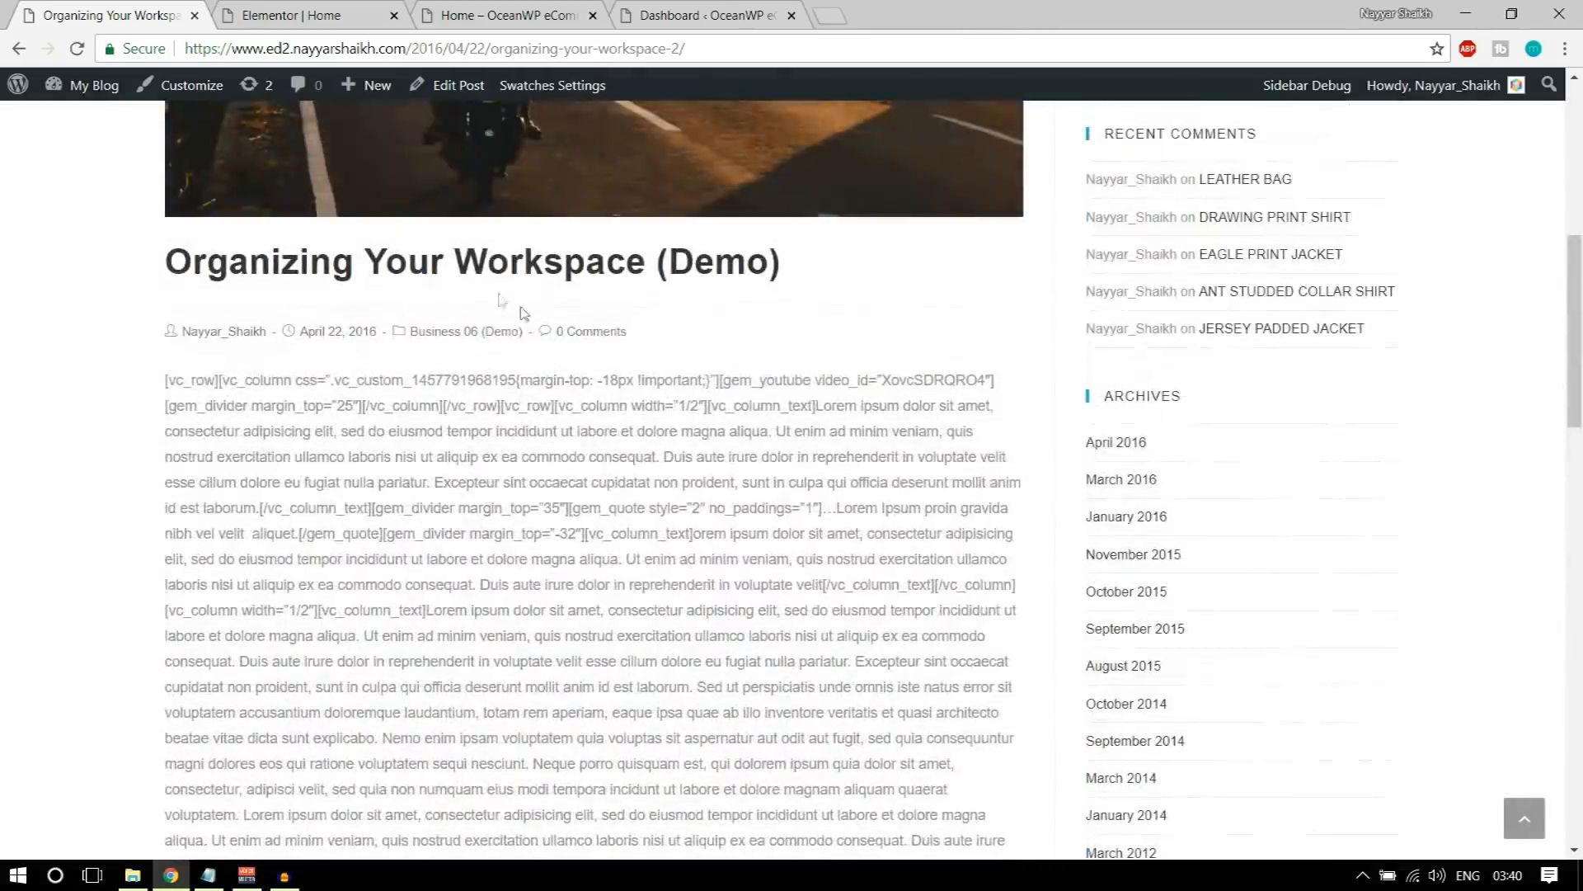
click(708, 8)
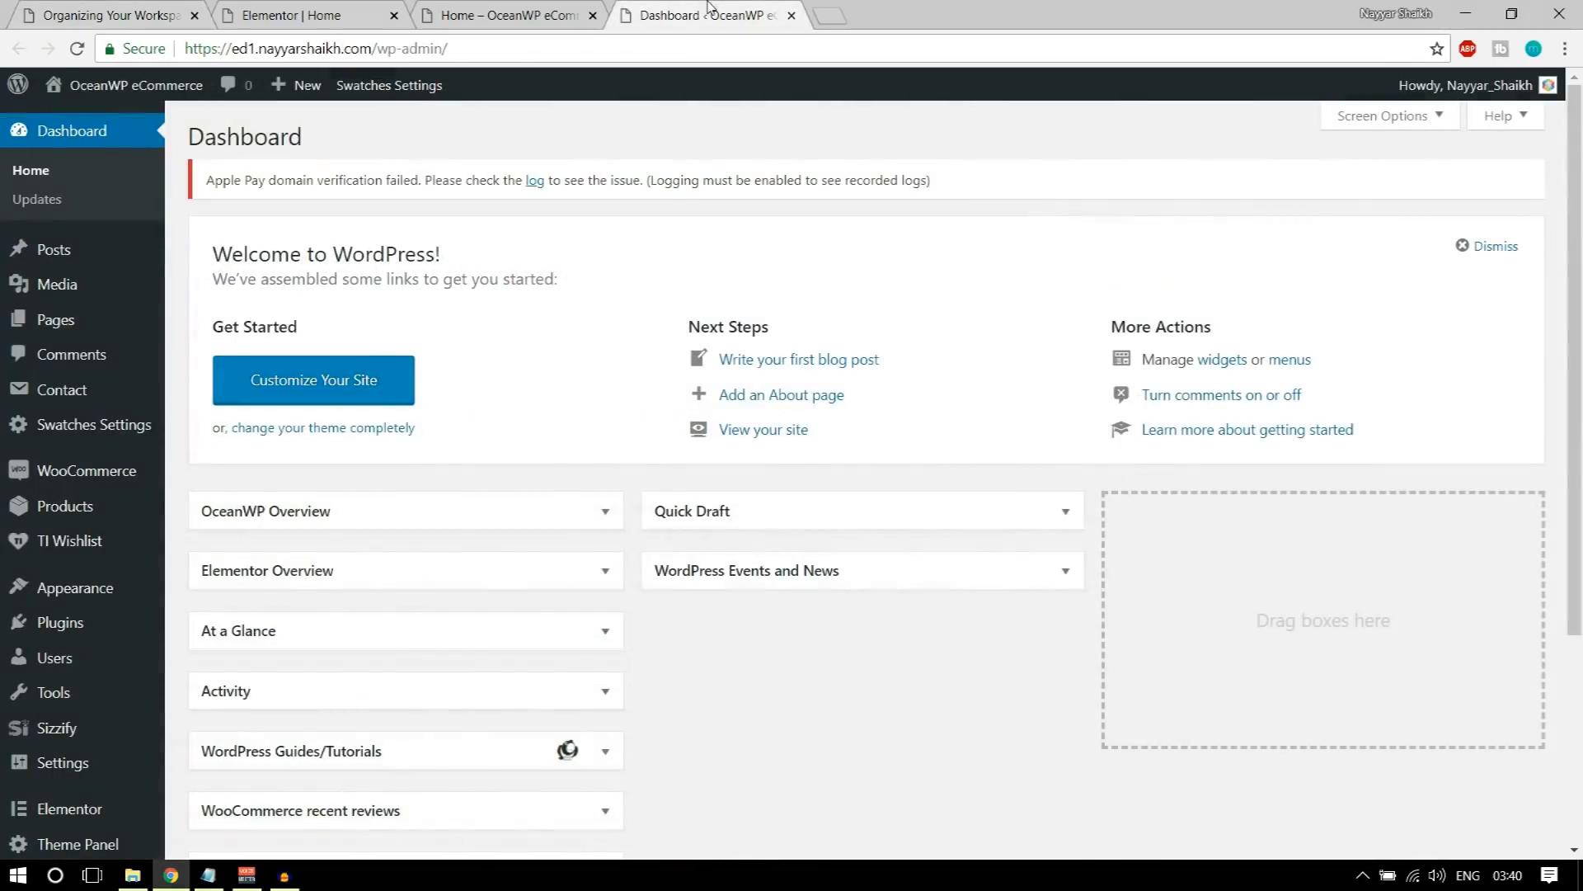
Step: Start a new blog post and title it Blog title comes here
mouse_move(45, 252)
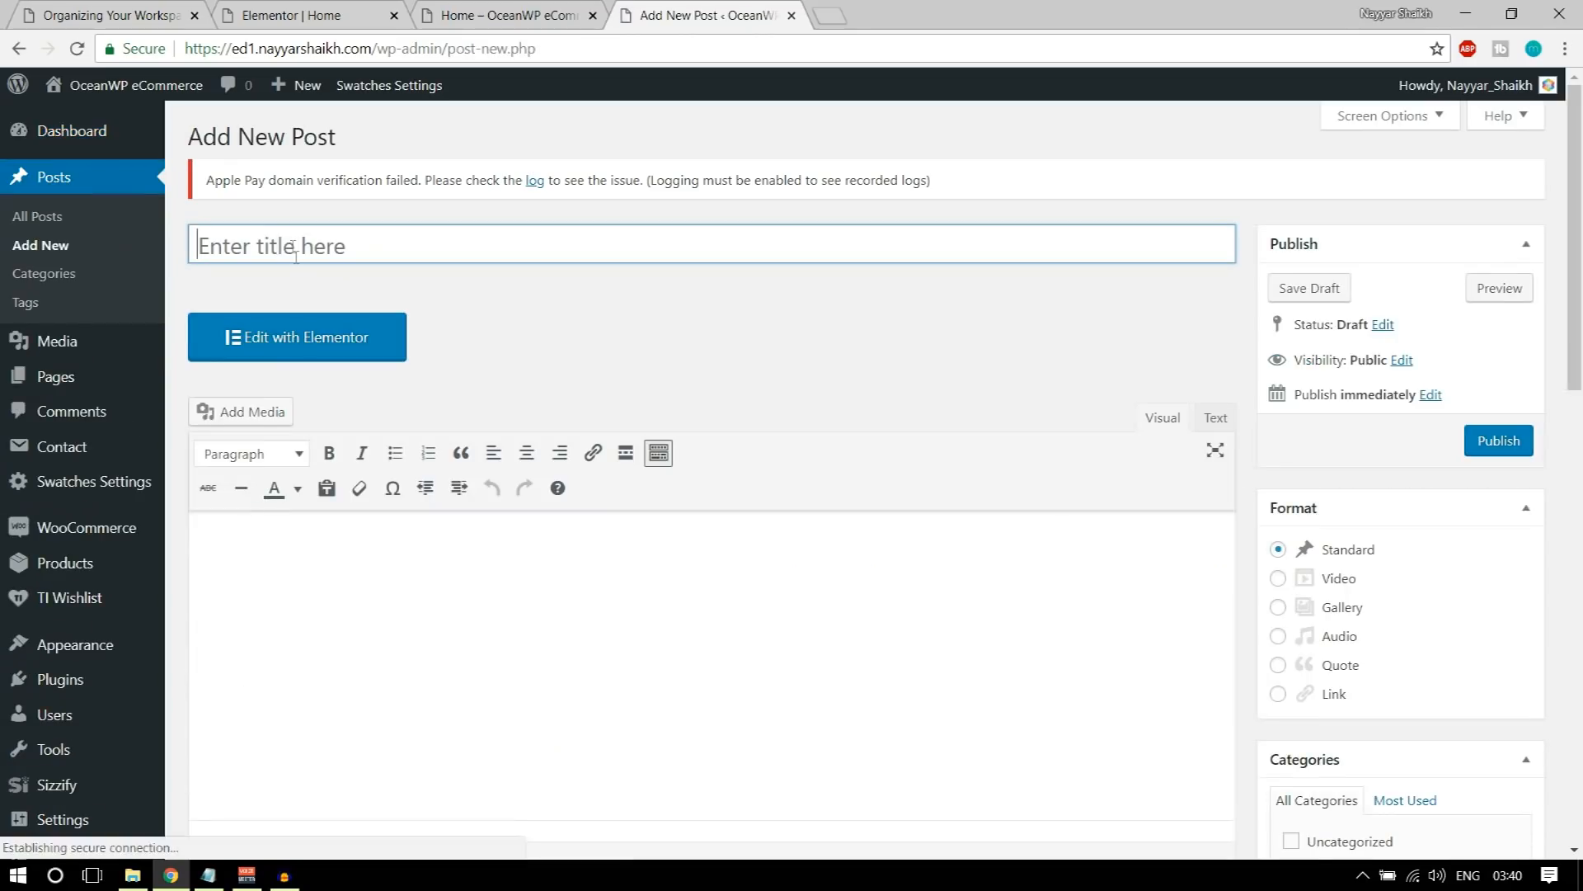
text(B)
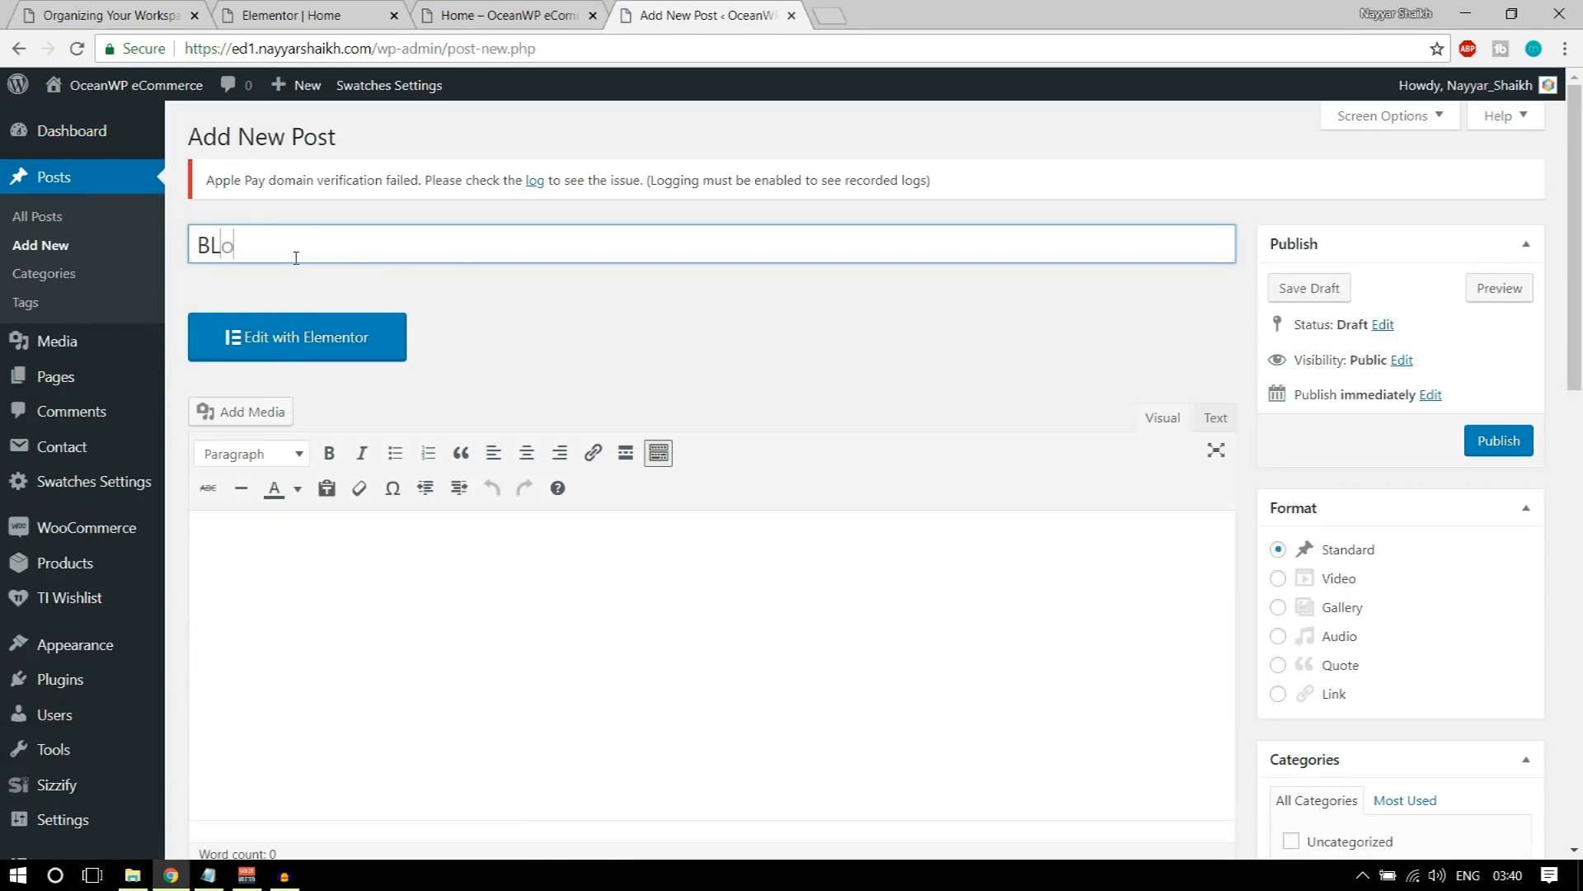
text(log title comes here)
Step: Write Content Comes Here as the body text of the new post
scroll(406, 590, down, 2)
click(405, 577)
text(C)
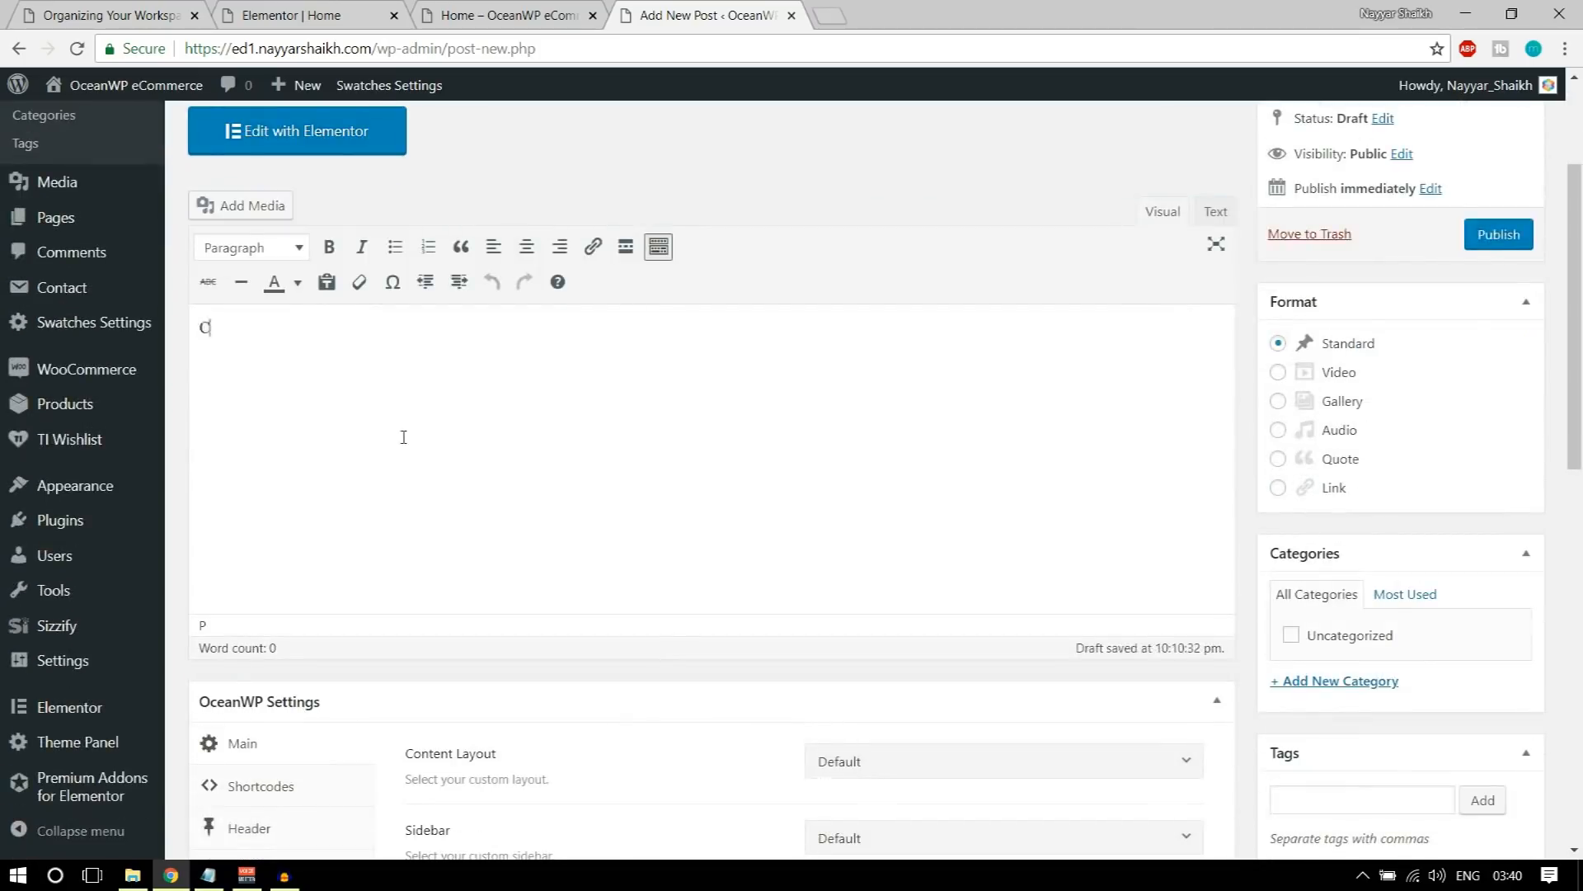
text(ontent Comes Here)
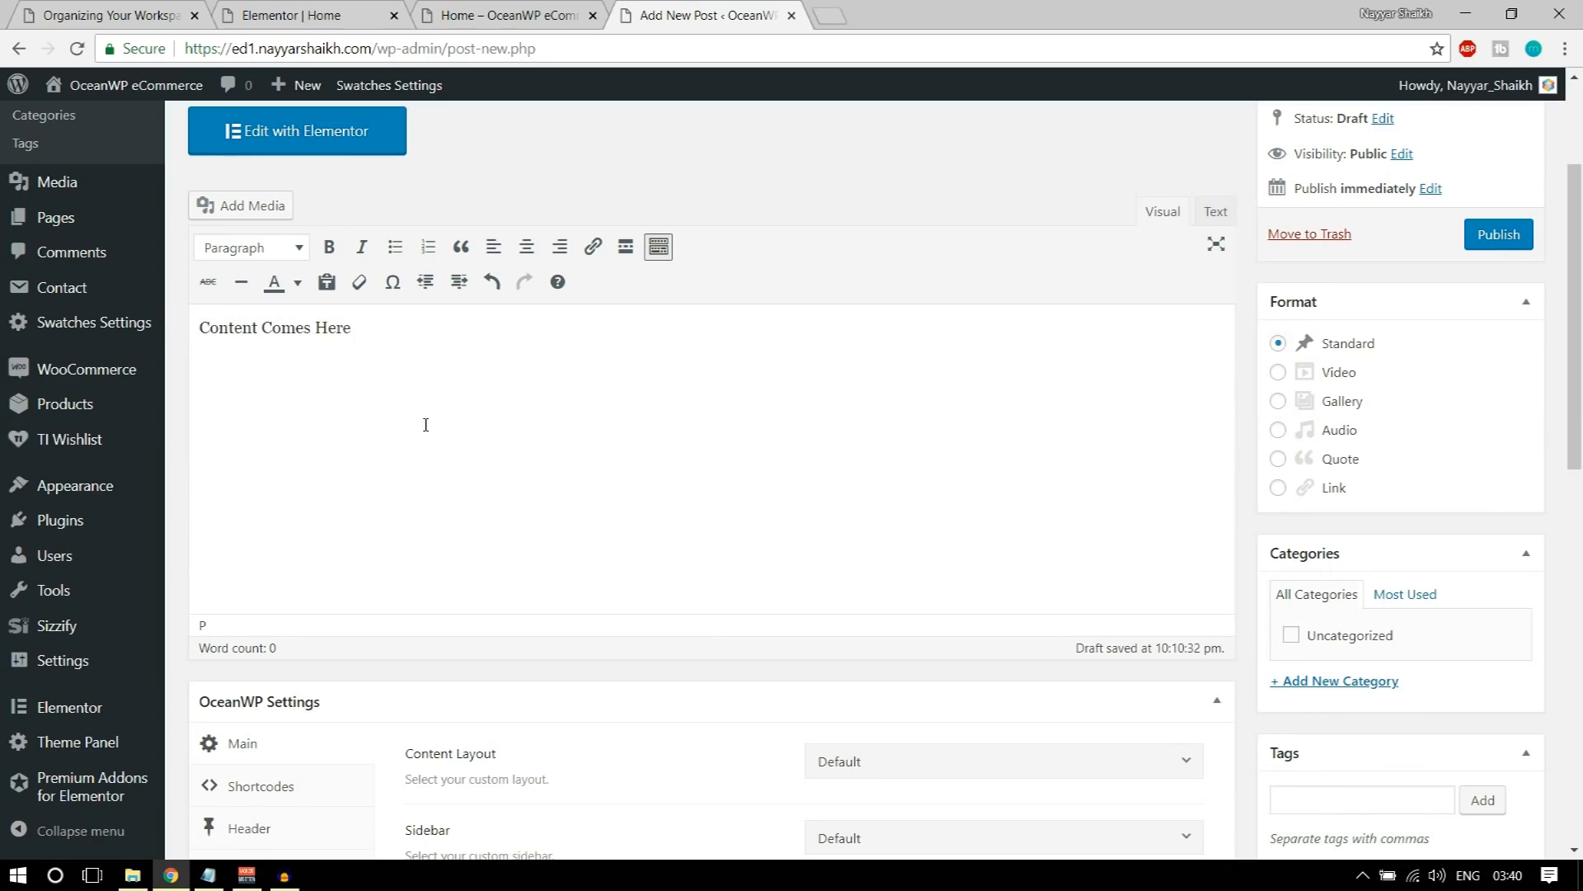
key(shift+Left)
key(shift+Left)
key(shift+Left)
key(shift+Left)
key(shift+Left)
key(shift+Left)
key(shift+Left)
Step: Create a new post category named Technology and assign it to the post
scroll(1464, 550, down, 3)
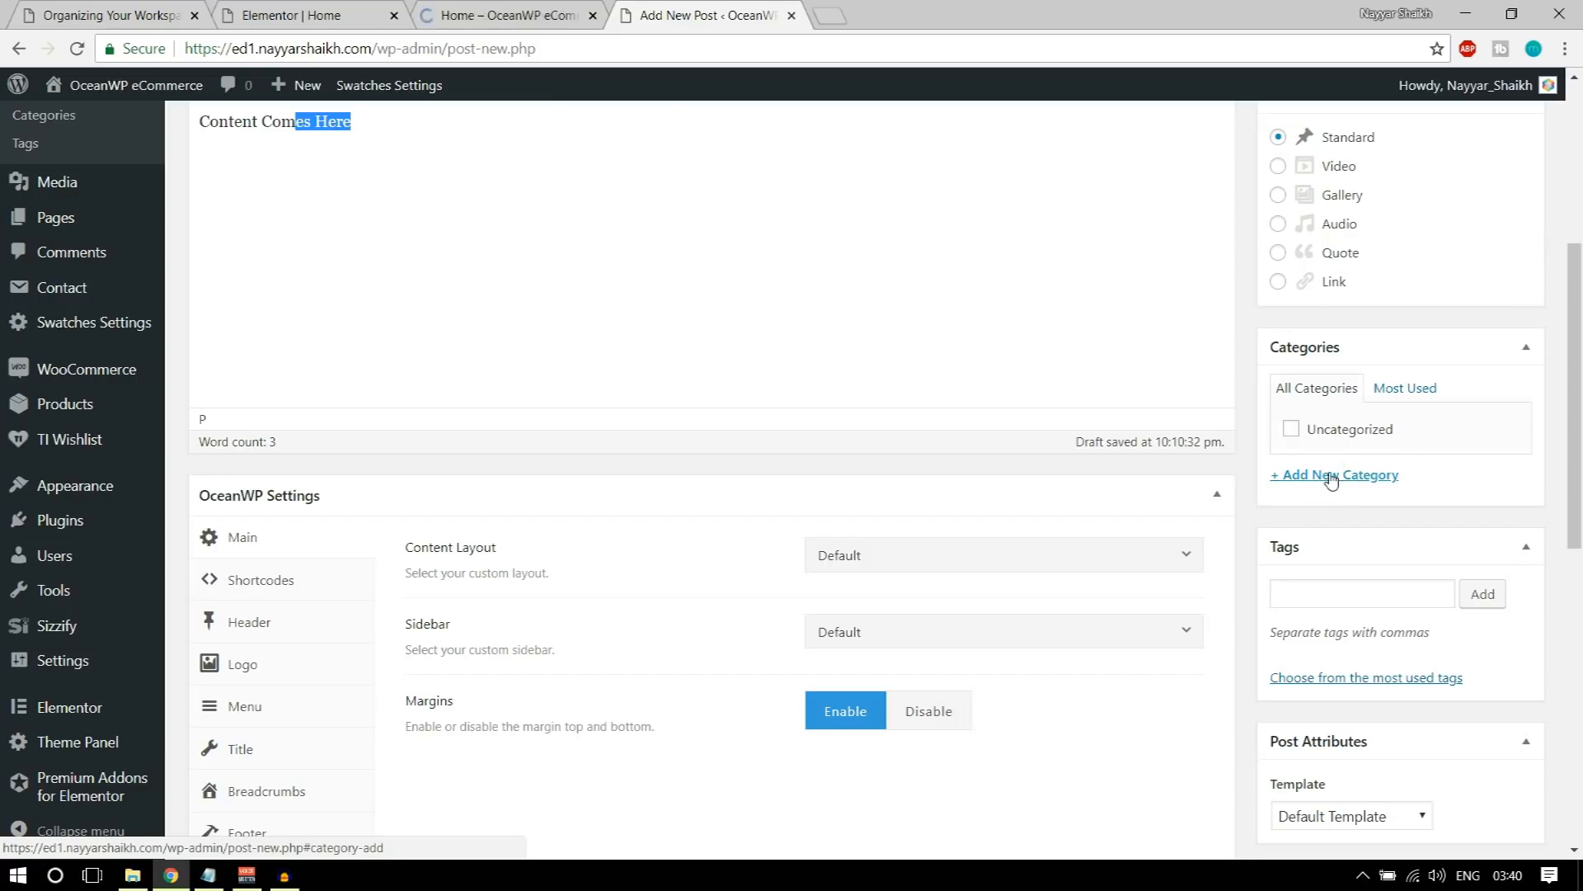
click(1330, 477)
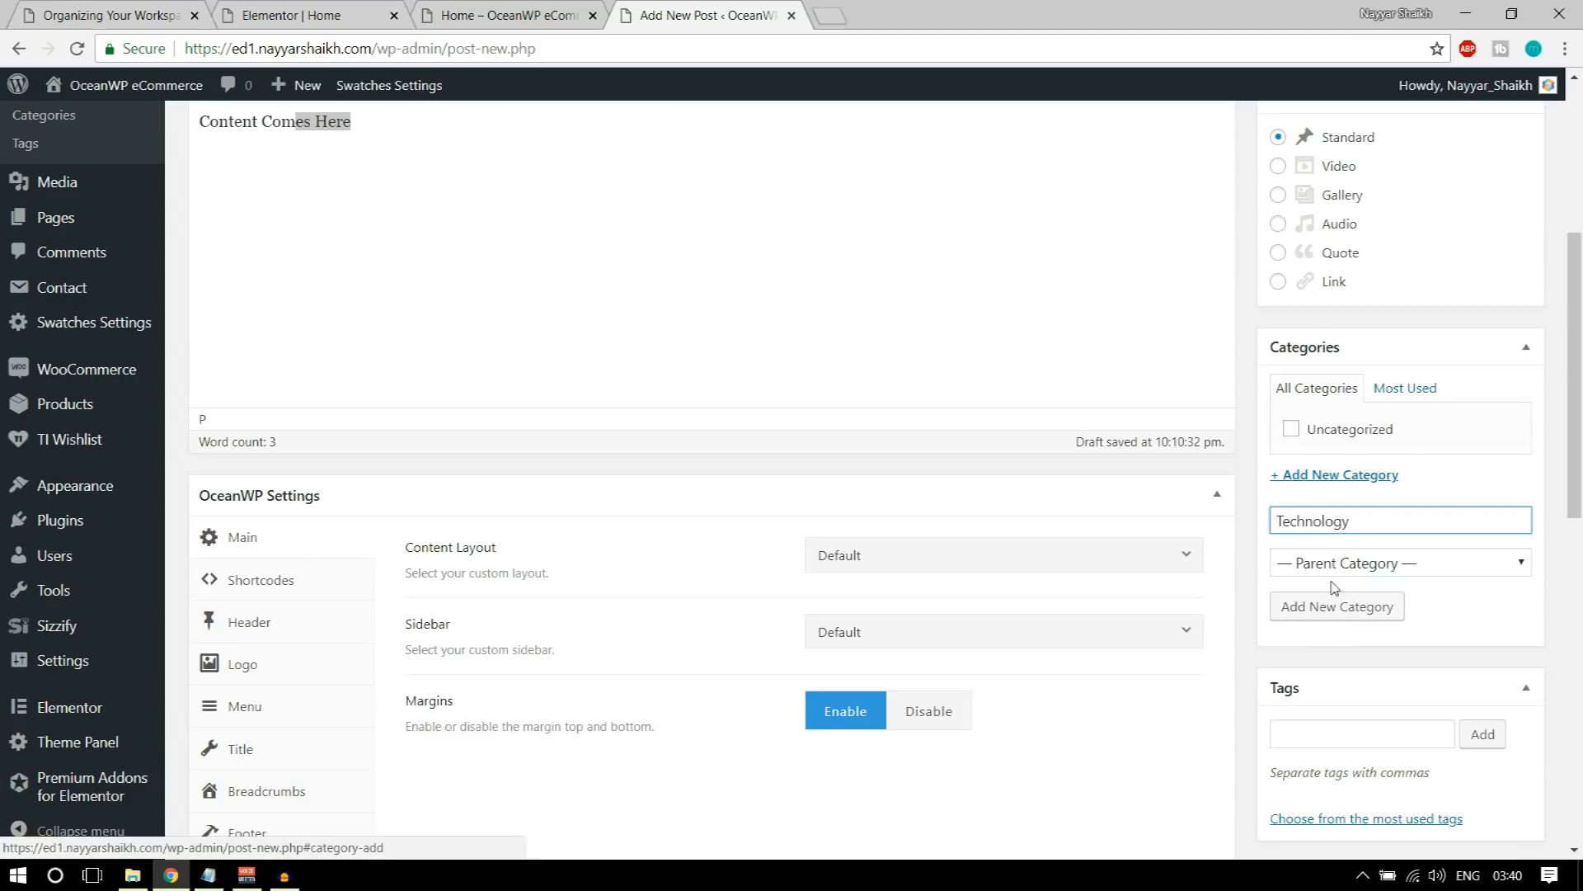
click(1335, 606)
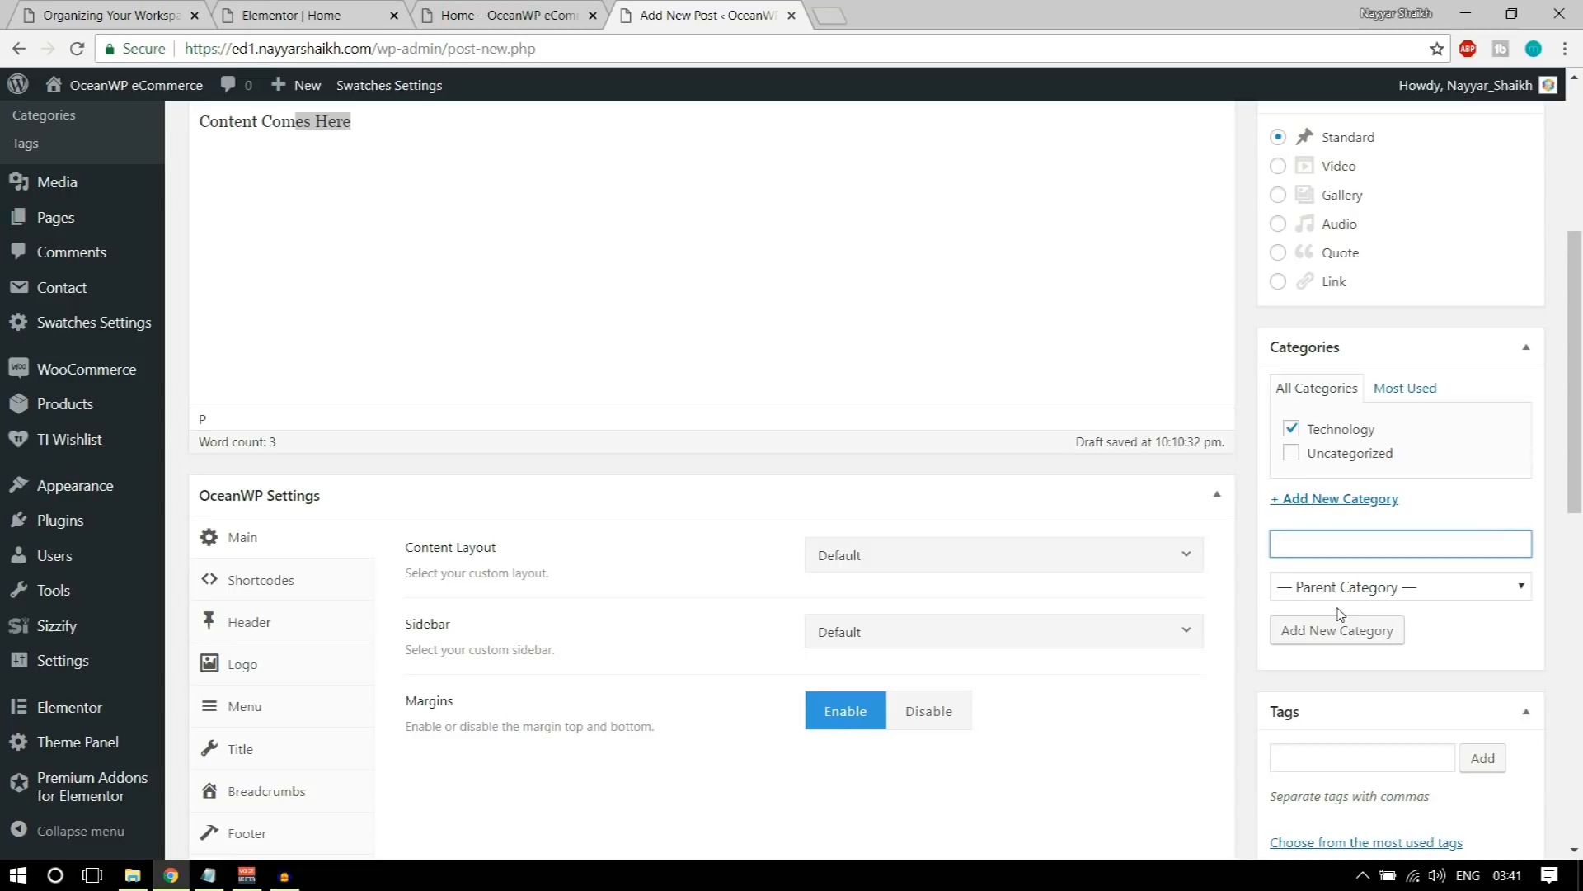
Step: Upload head3.jpg from the Media folder and set it as the post's featured image
scroll(1439, 681, down, 5)
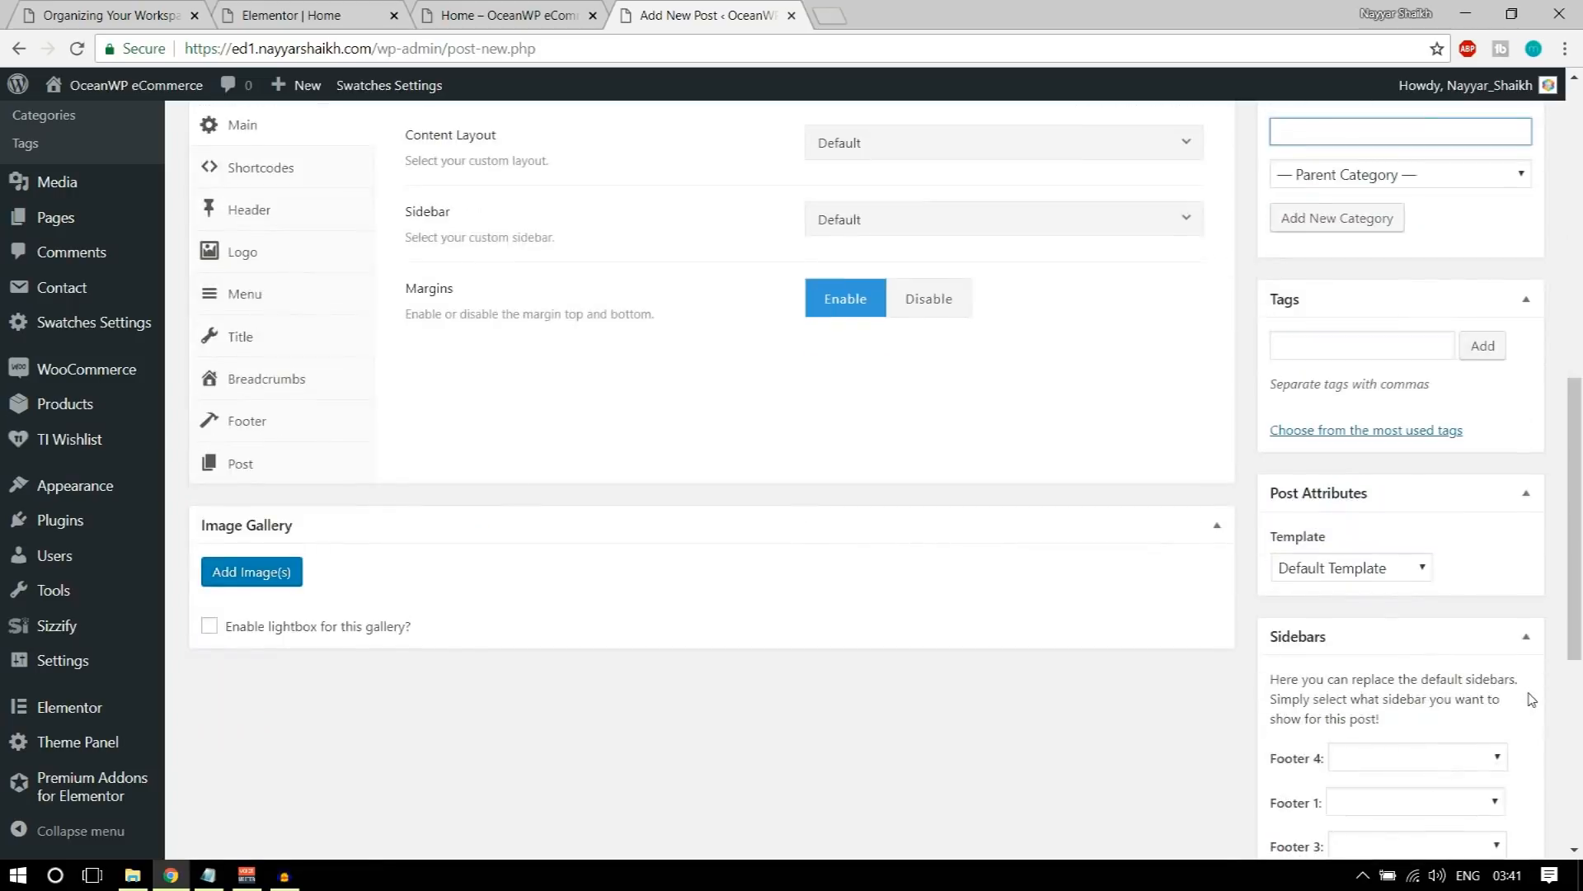
scroll(1531, 700, down, 7)
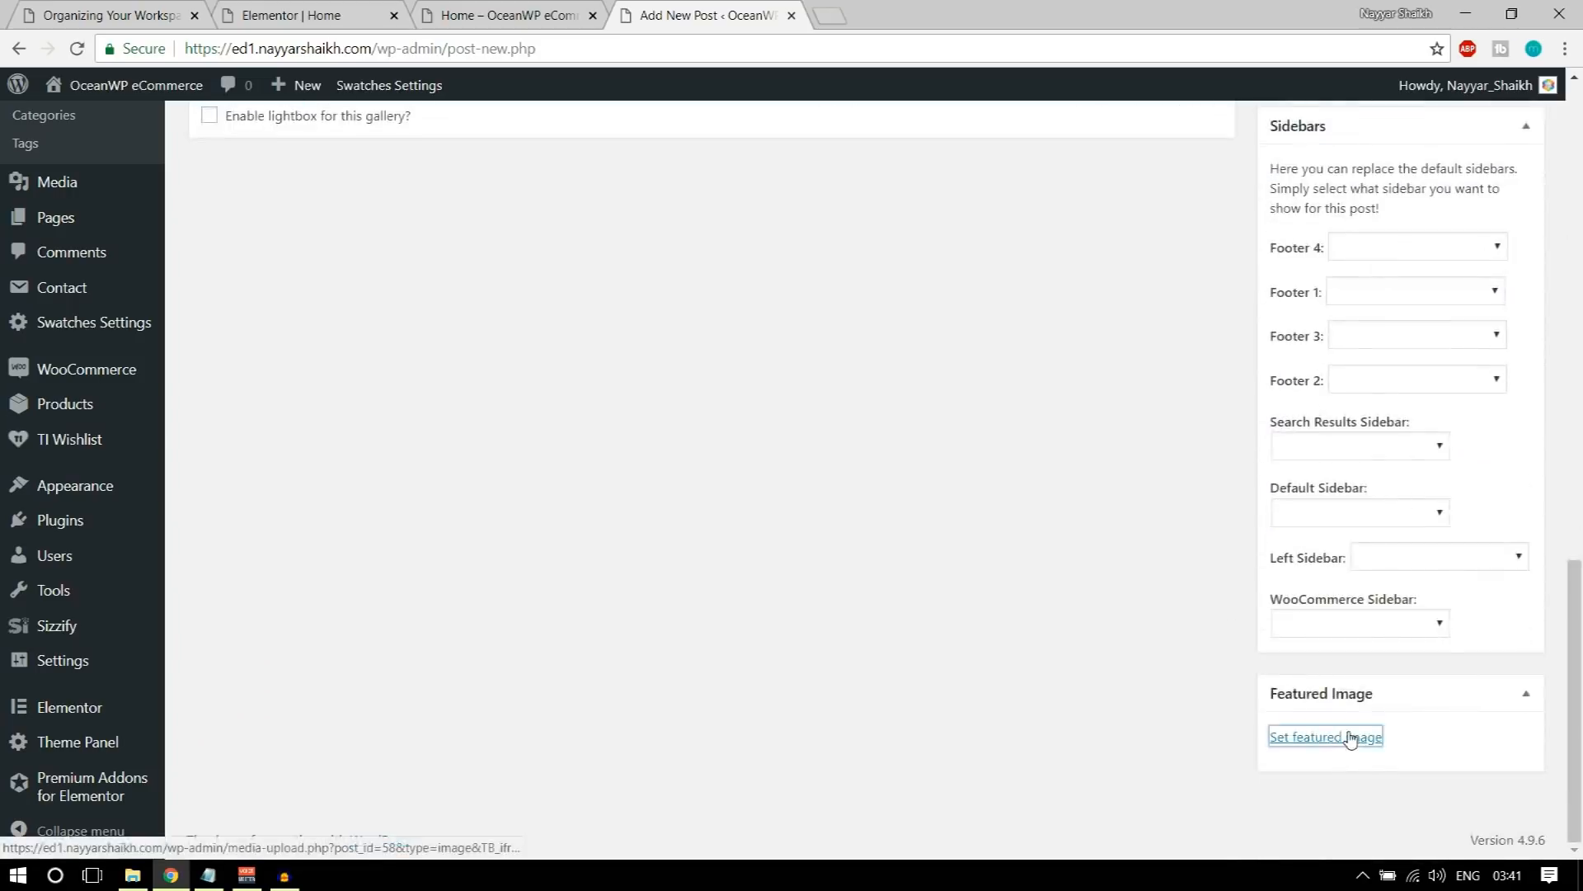
click(1354, 738)
click(84, 186)
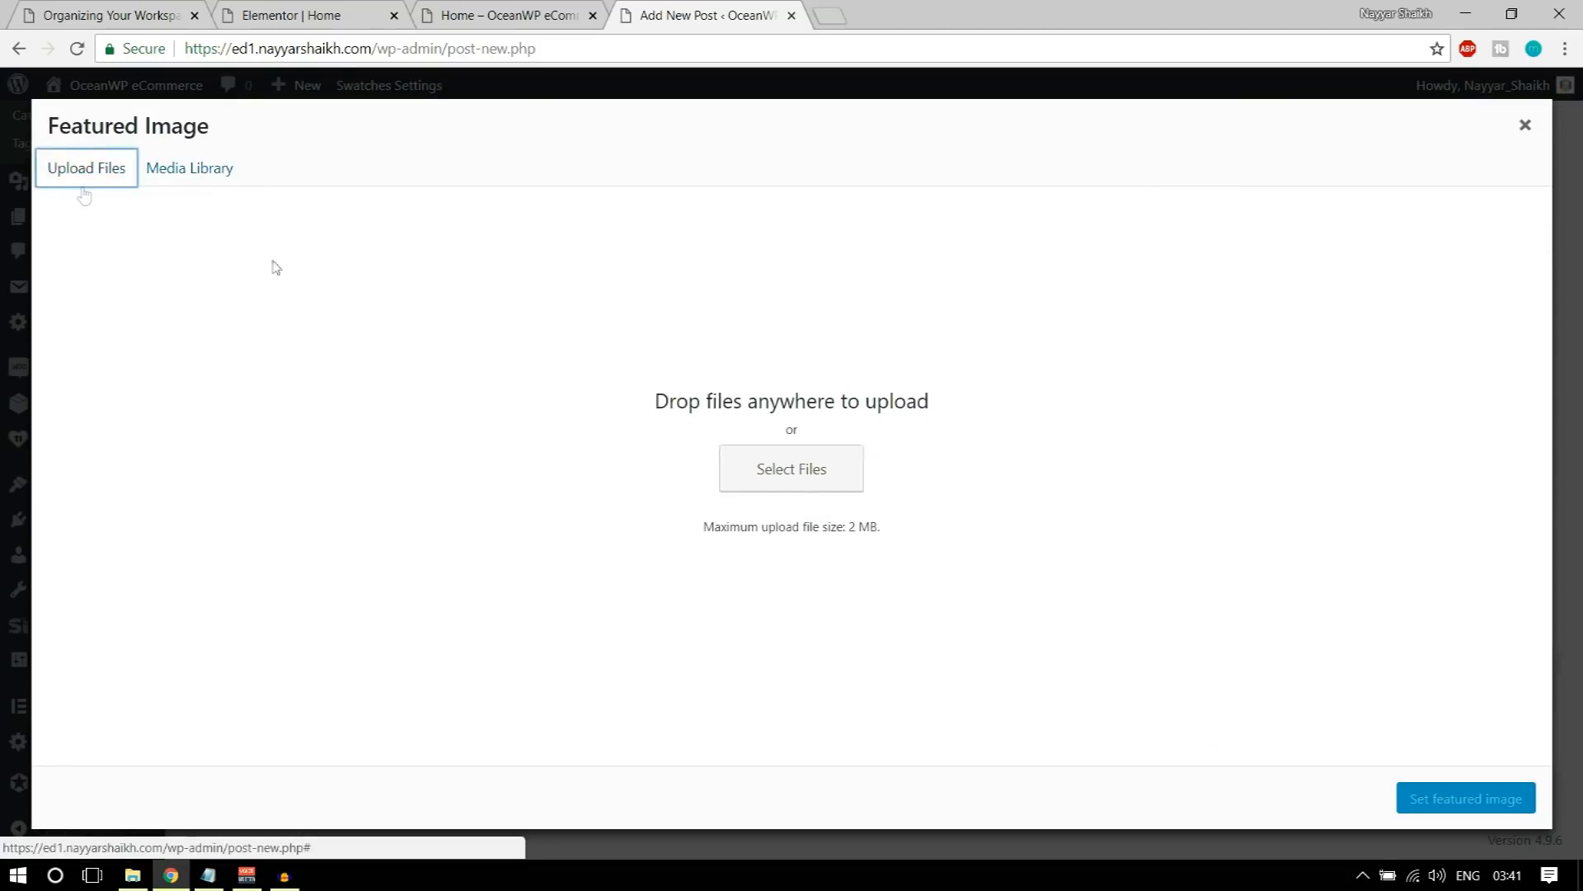
click(799, 484)
scroll(381, 229, down, 10)
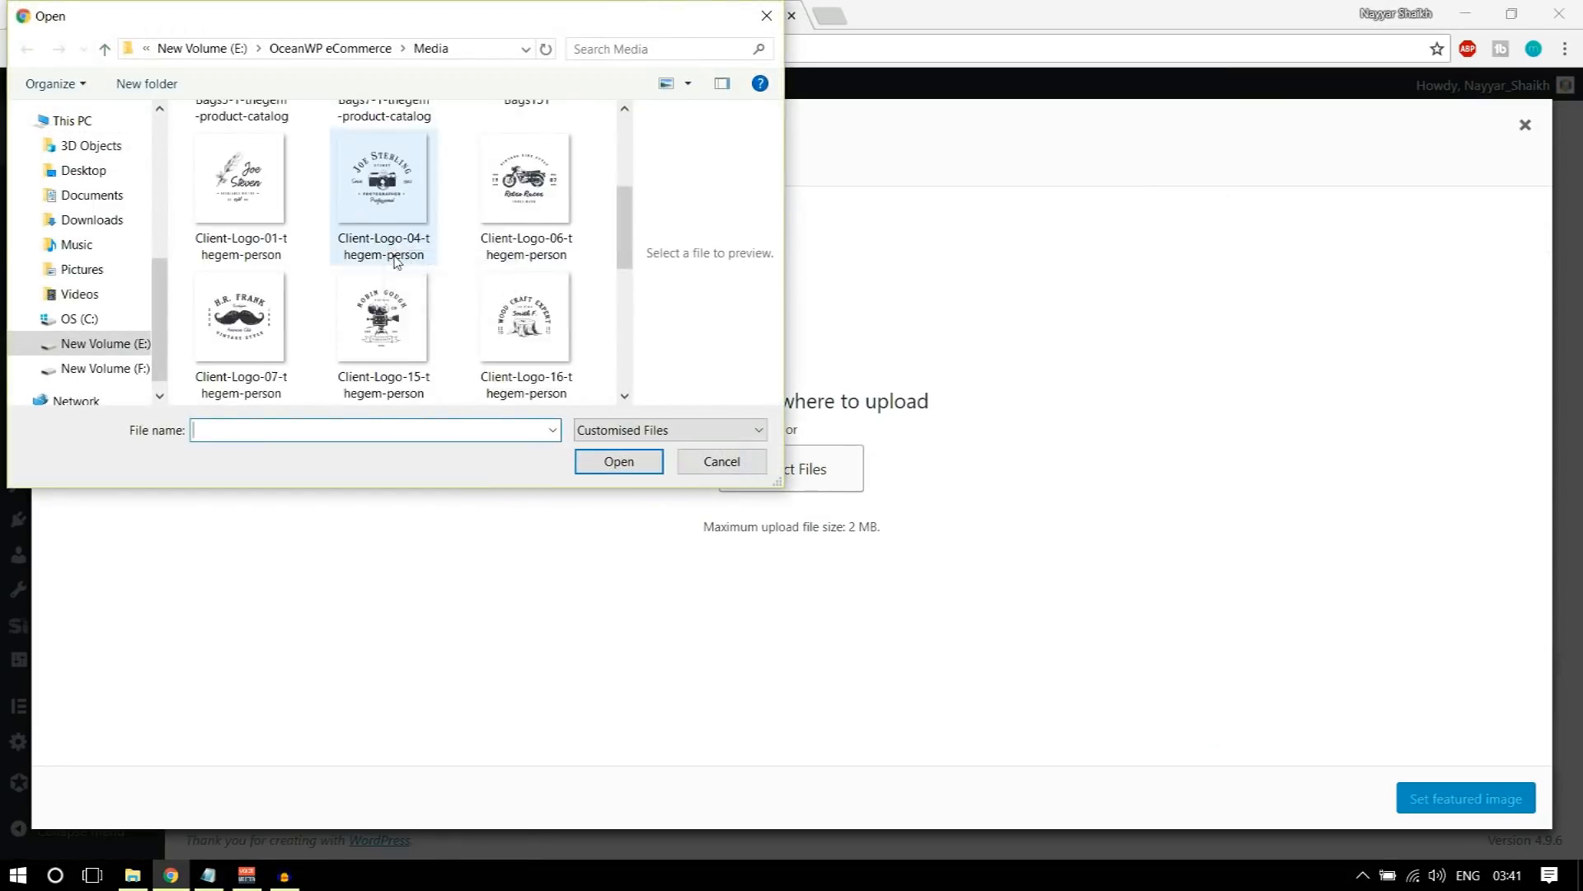
click(381, 214)
click(607, 468)
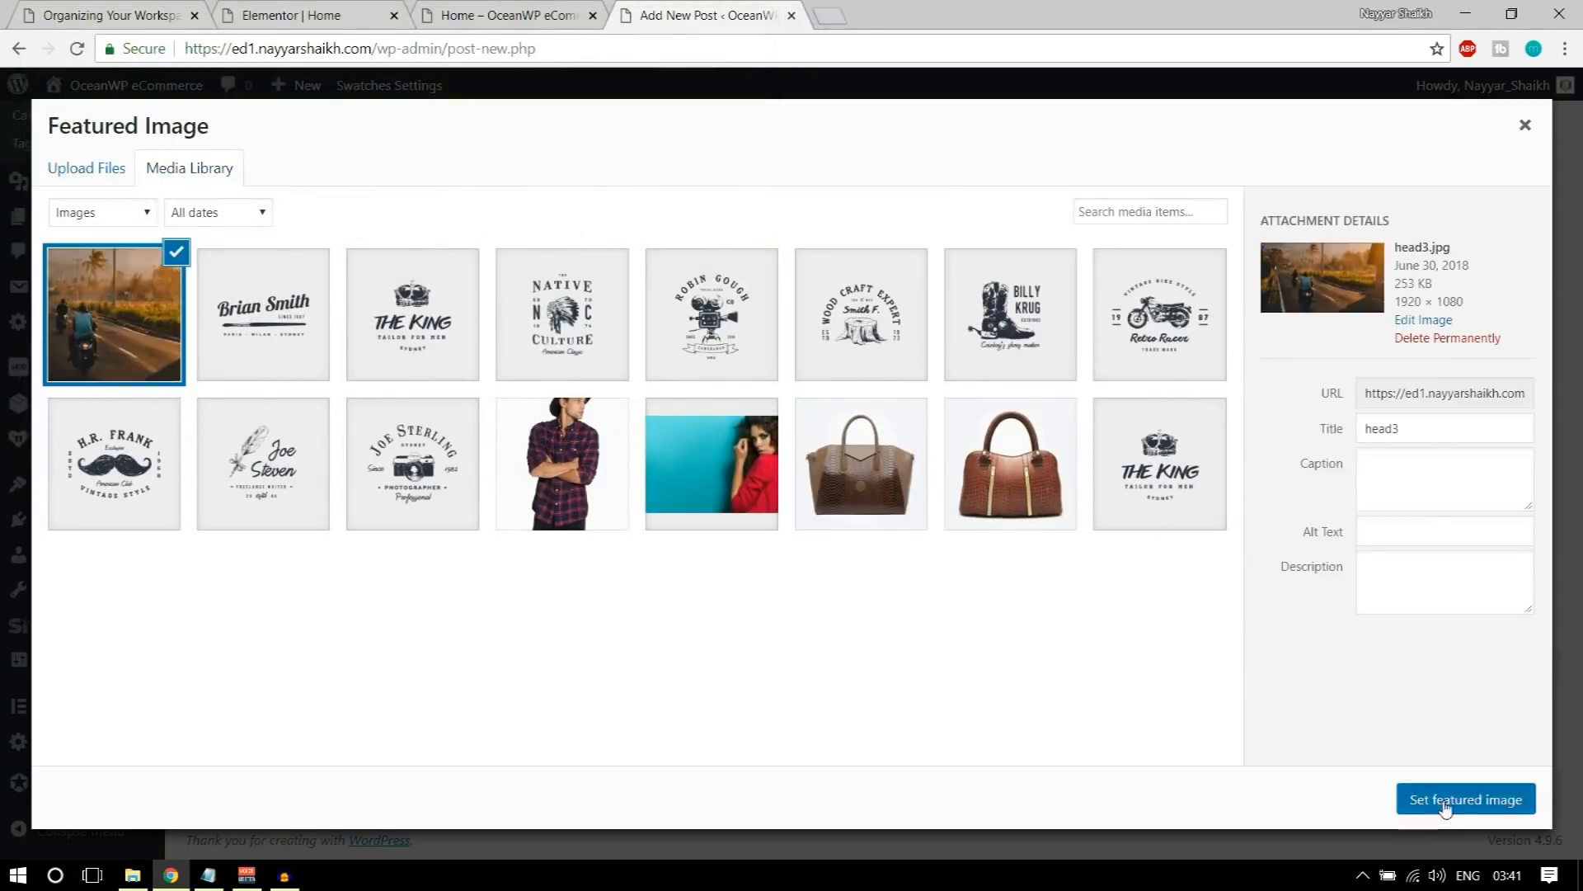
click(1445, 800)
Step: Publish the new blog post
scroll(1445, 804, up, 15)
scroll(1478, 670, up, 2)
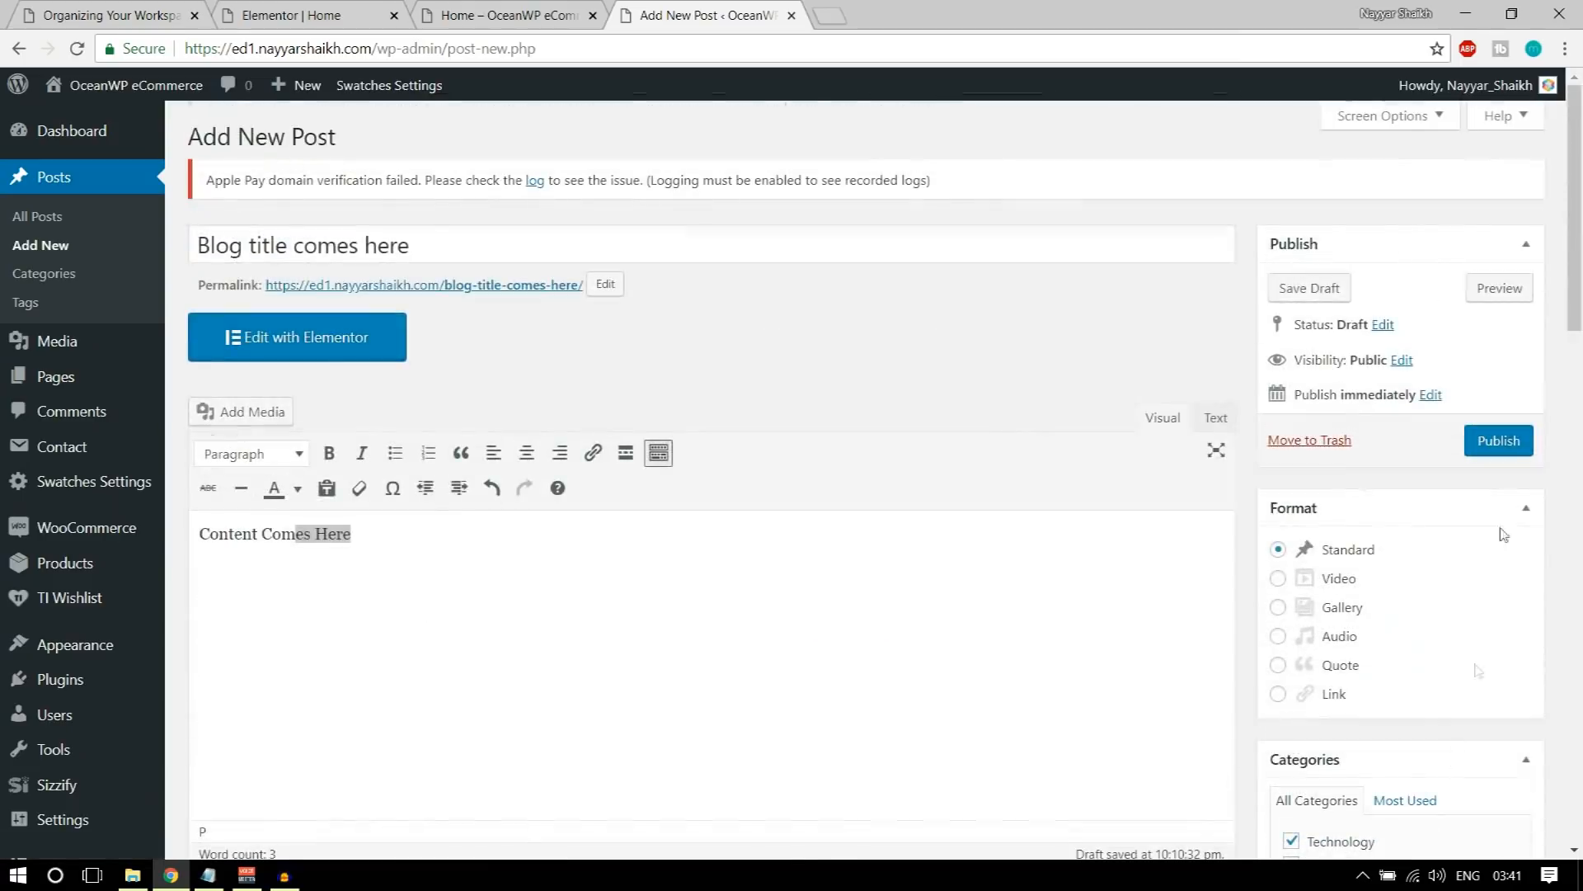
click(1508, 449)
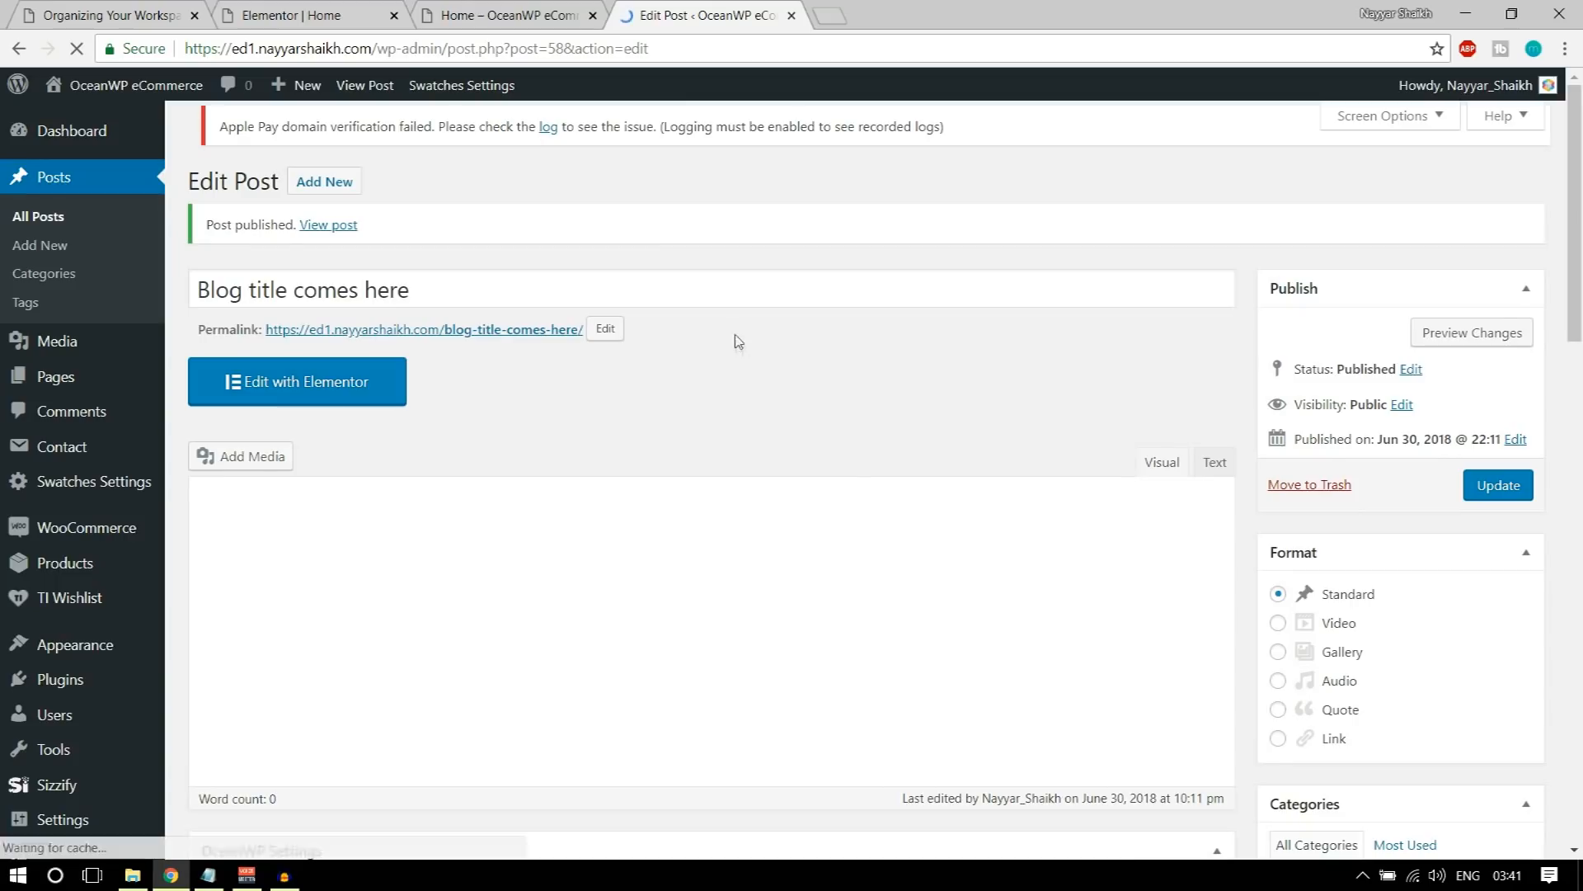
Step: Return to the Home page in the Elementor editor, save its pending changes and reload the editor
click(532, 10)
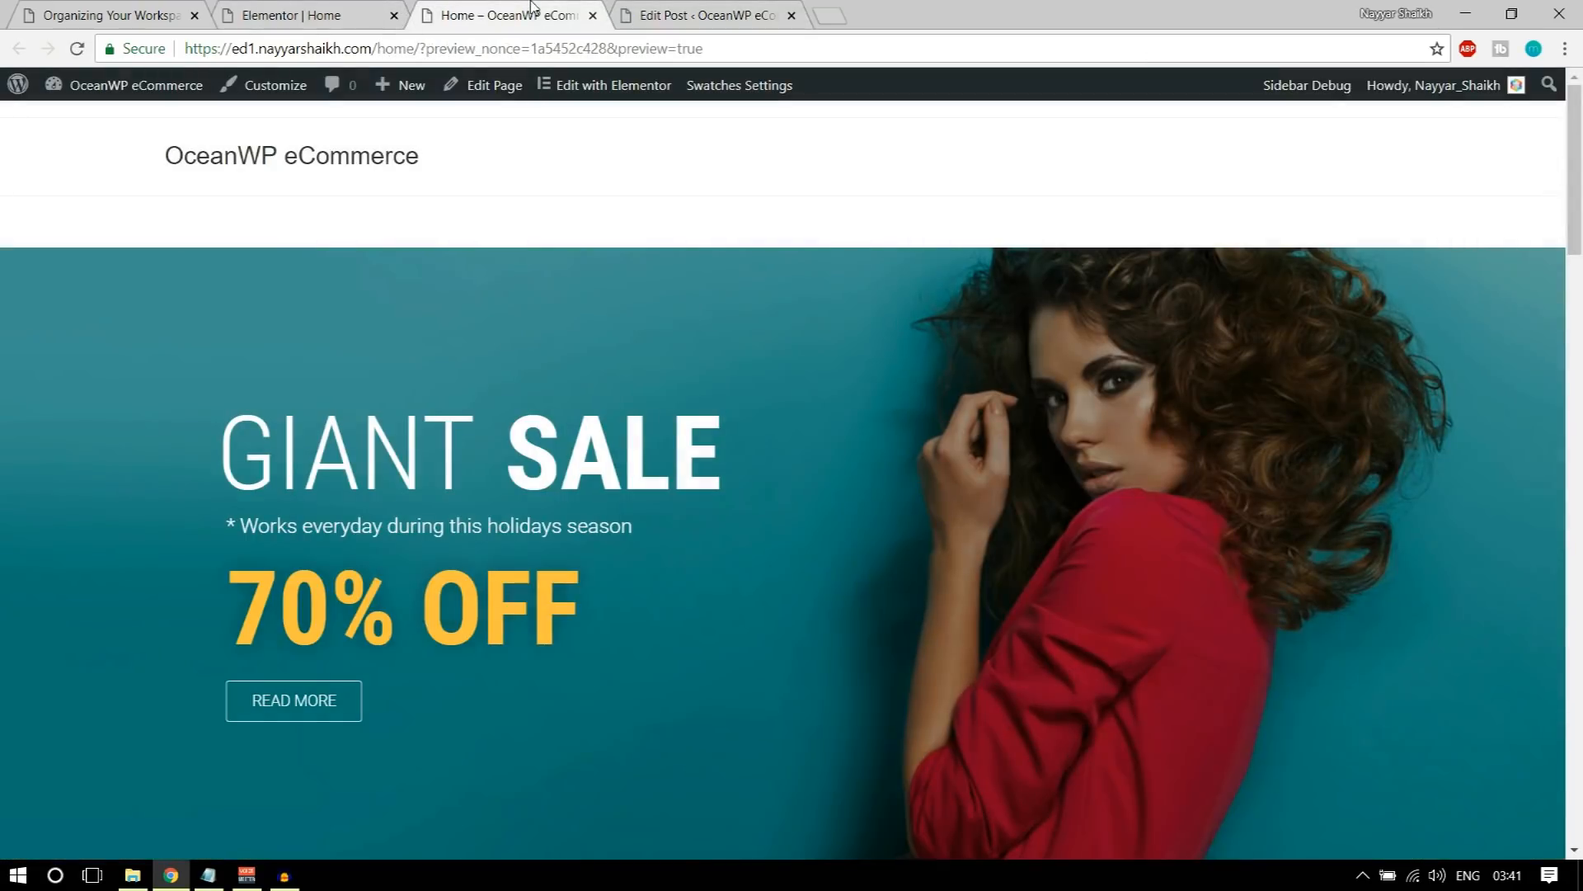
click(335, 12)
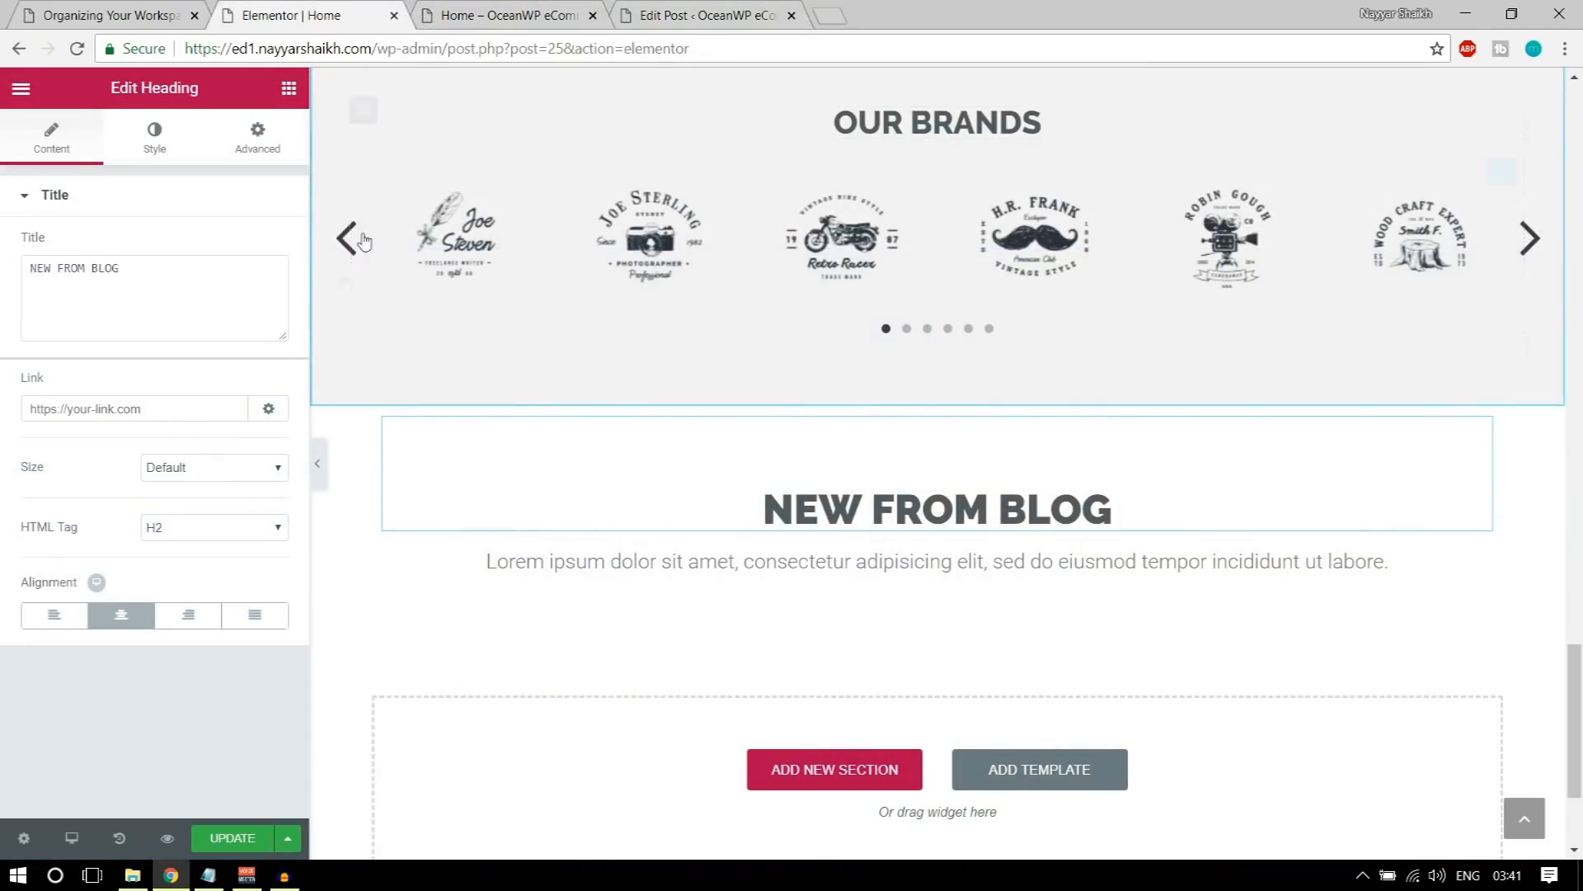
click(75, 48)
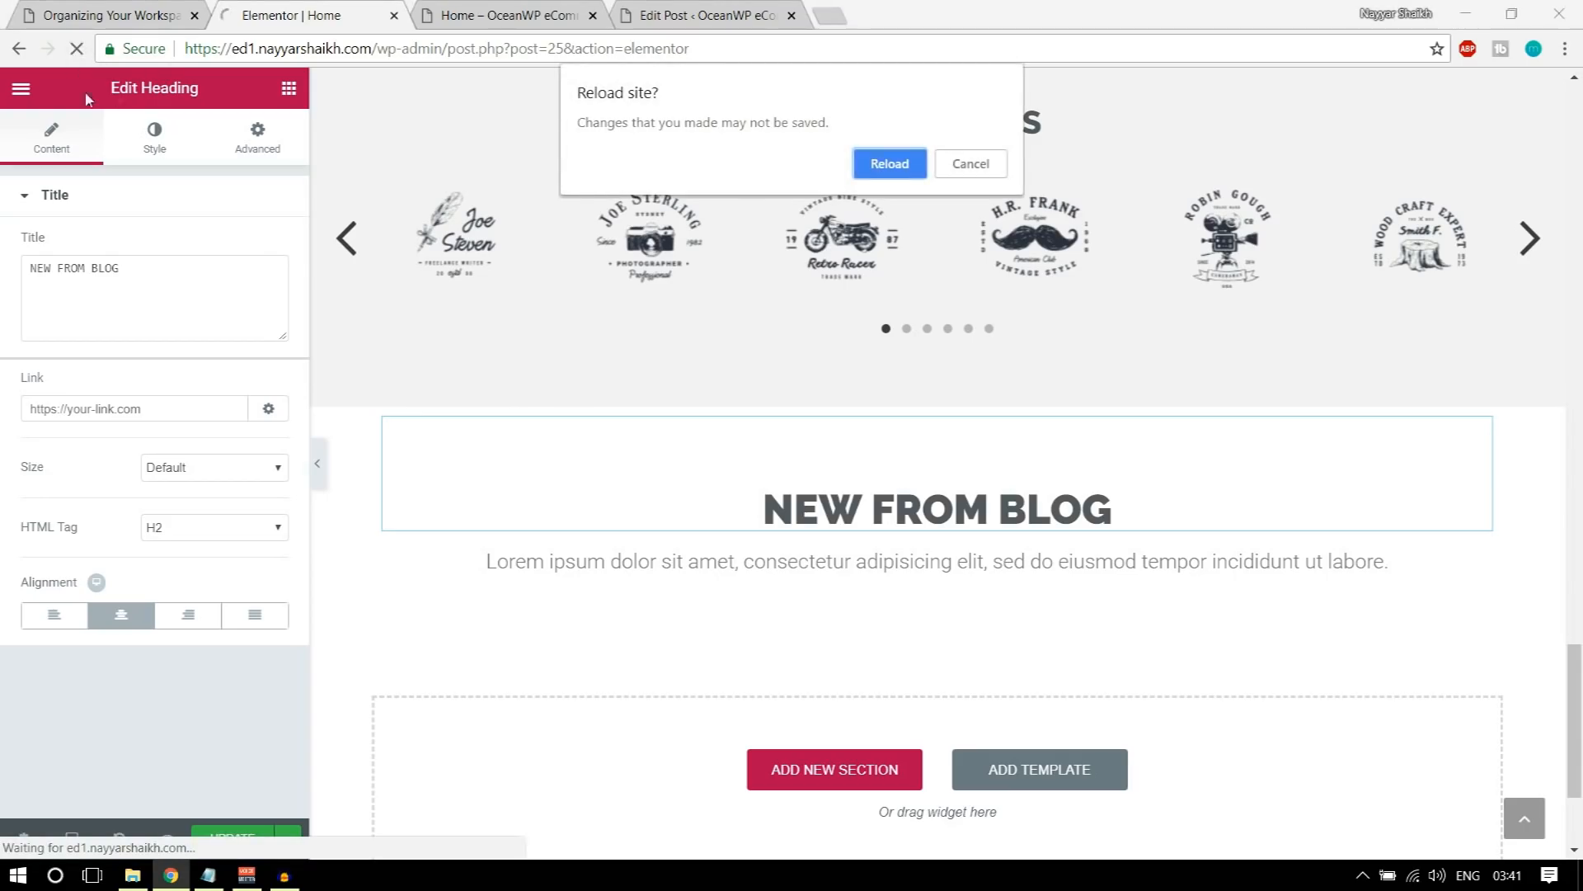
click(999, 165)
click(207, 834)
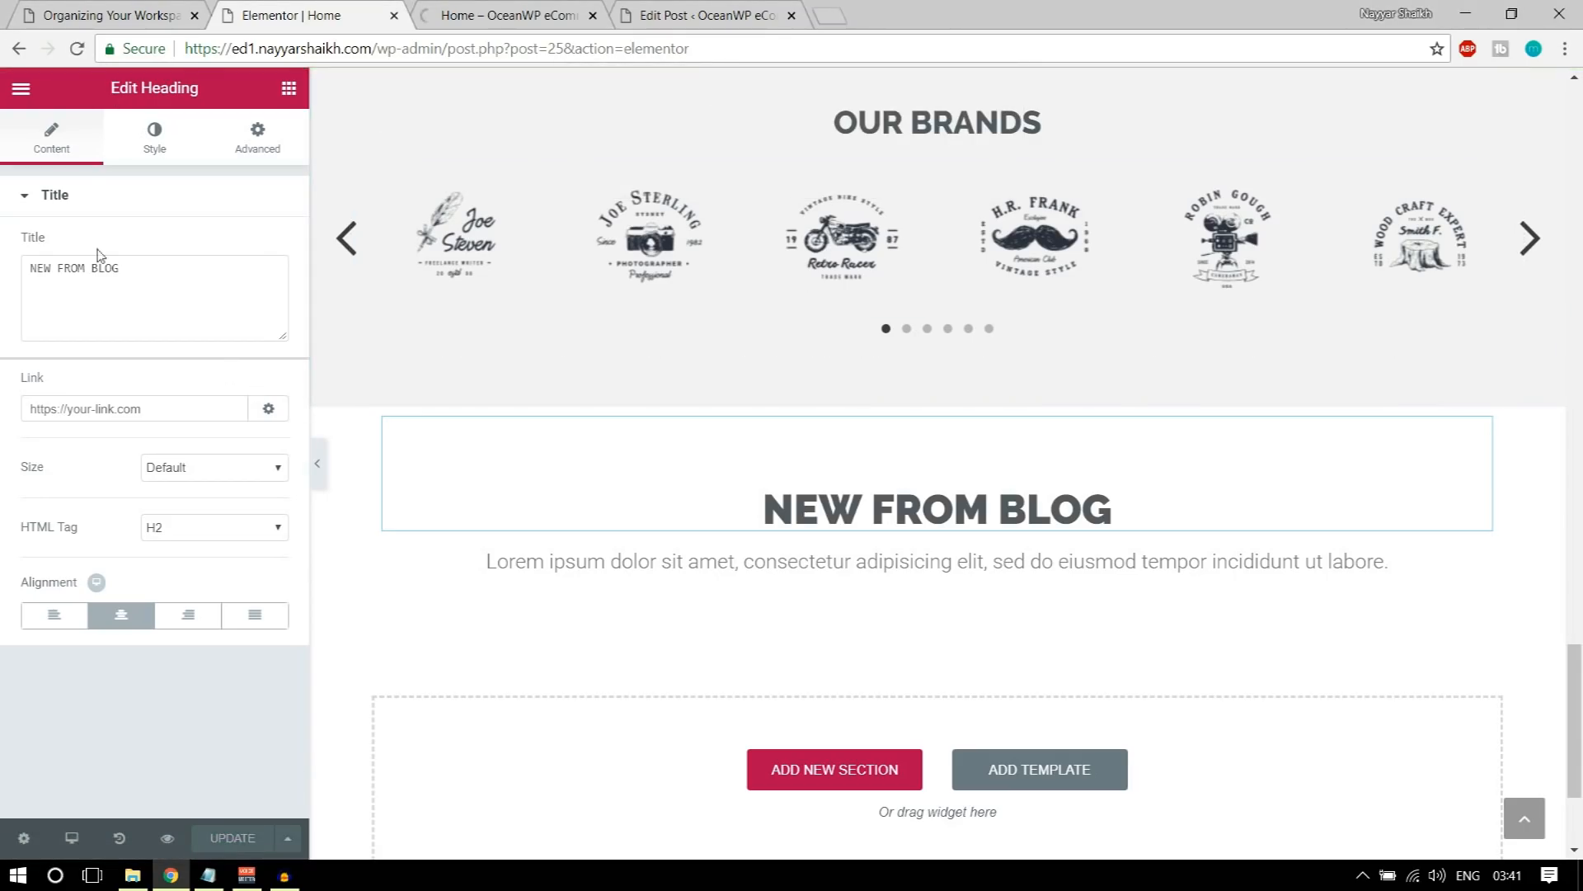
click(77, 49)
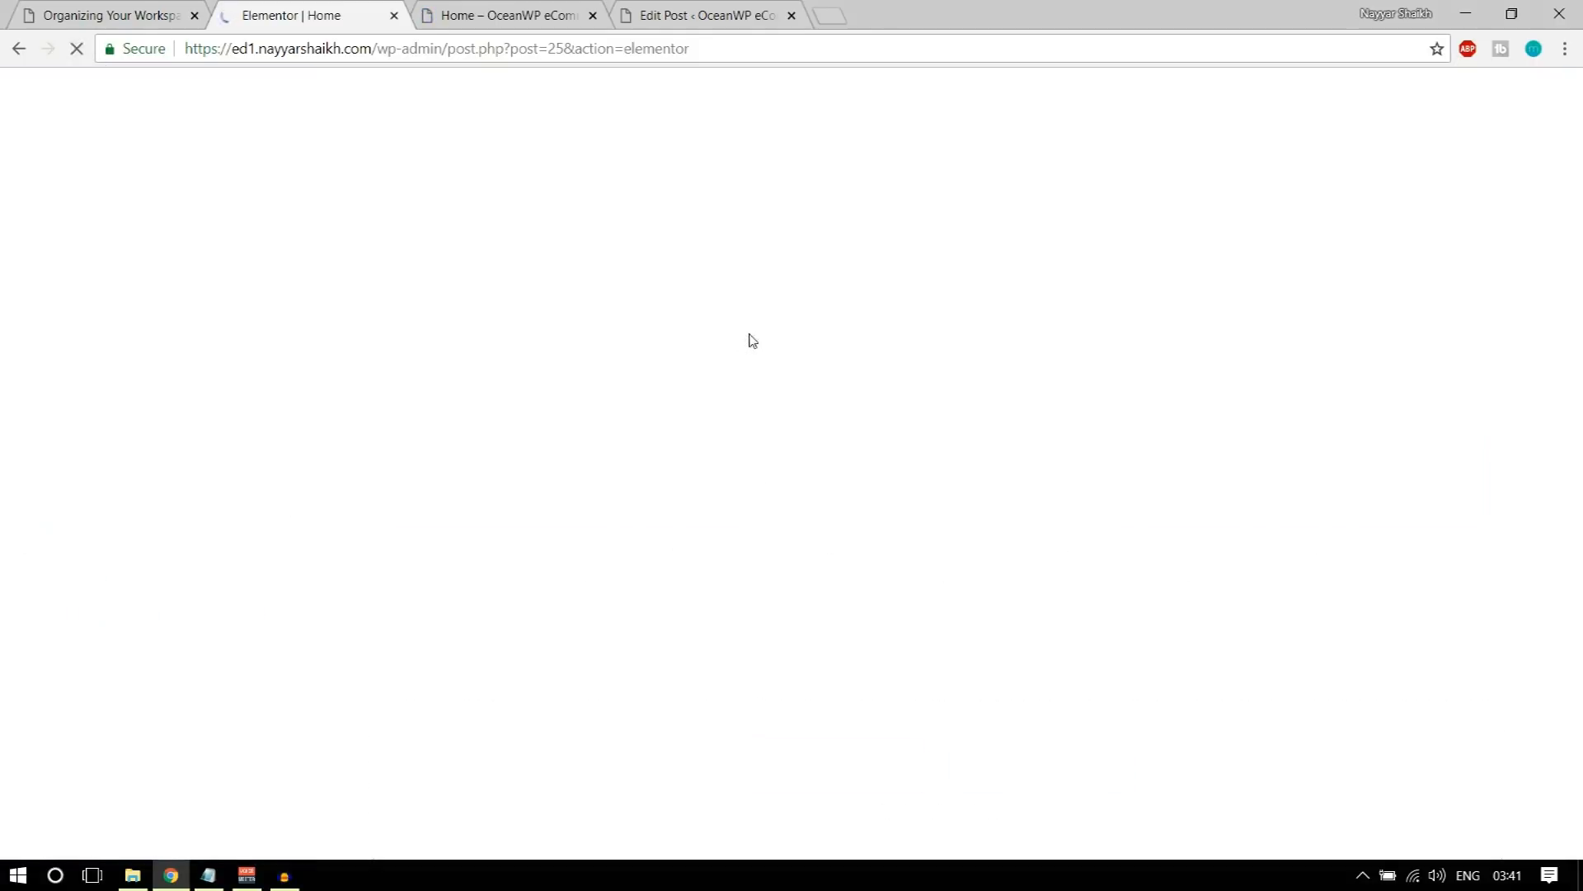
Step: Add an EA Post Grid widget from Essential Addons in a new section below the NEW FROM BLOG heading
scroll(589, 652, down, 15)
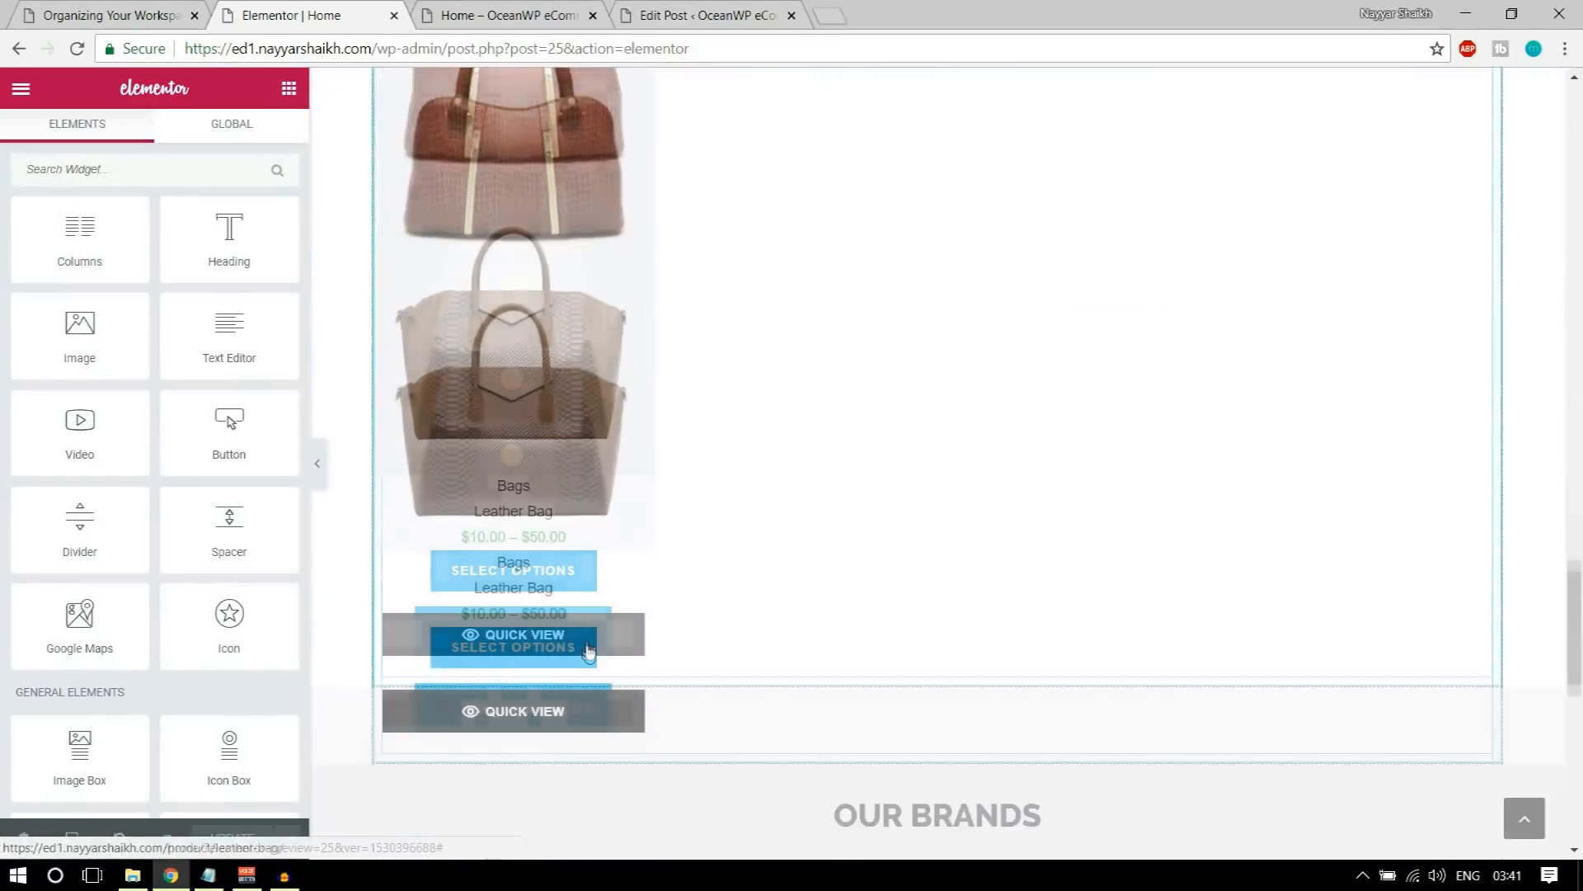
scroll(589, 652, down, 10)
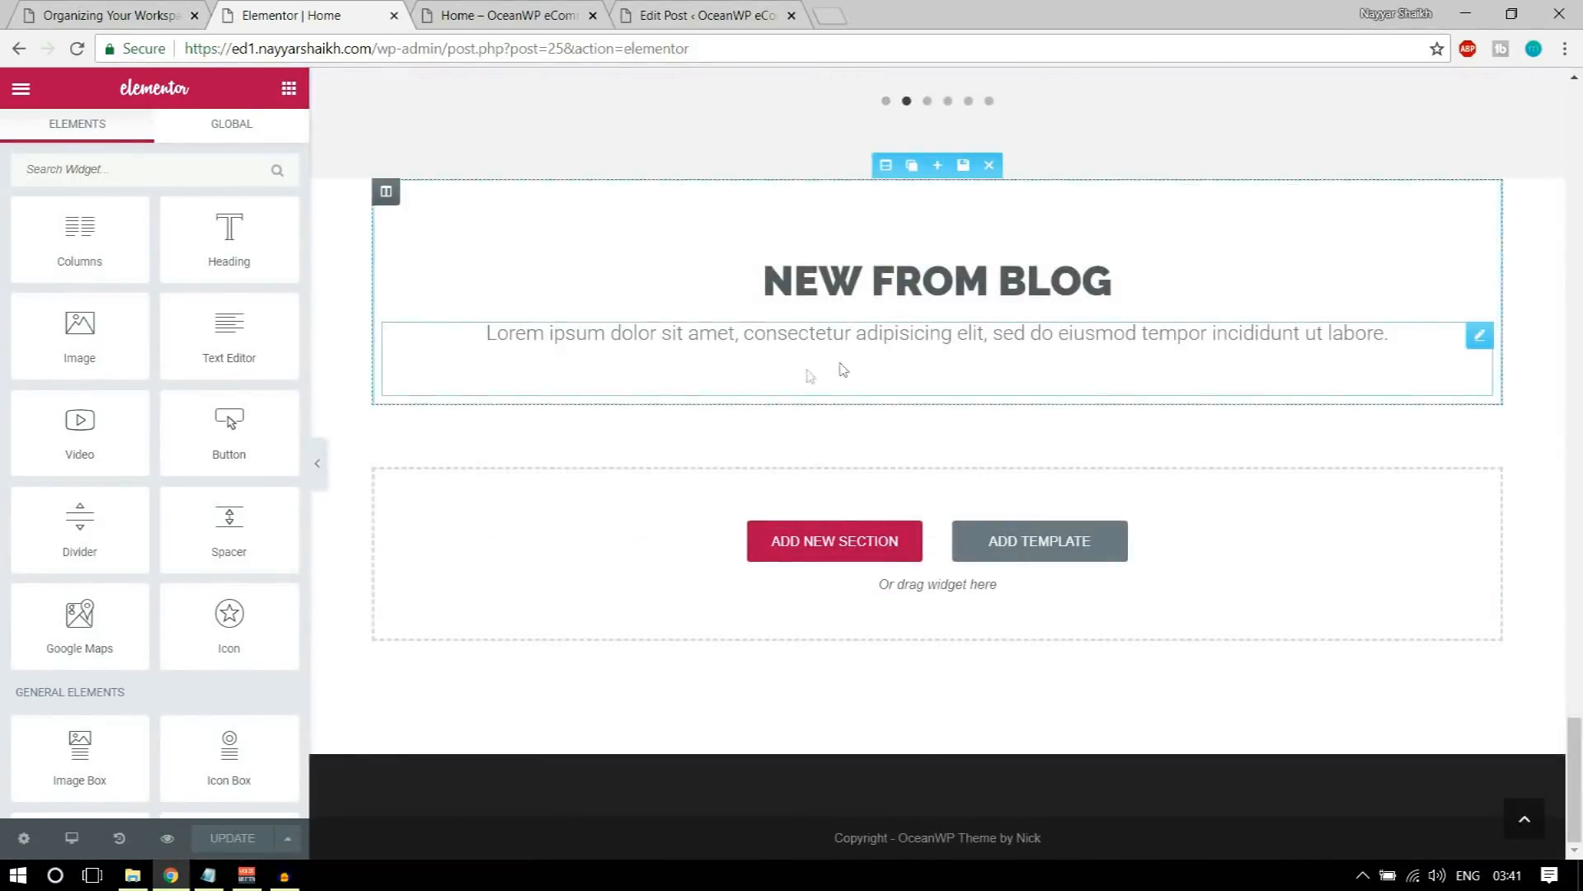
scroll(248, 264, down, 12)
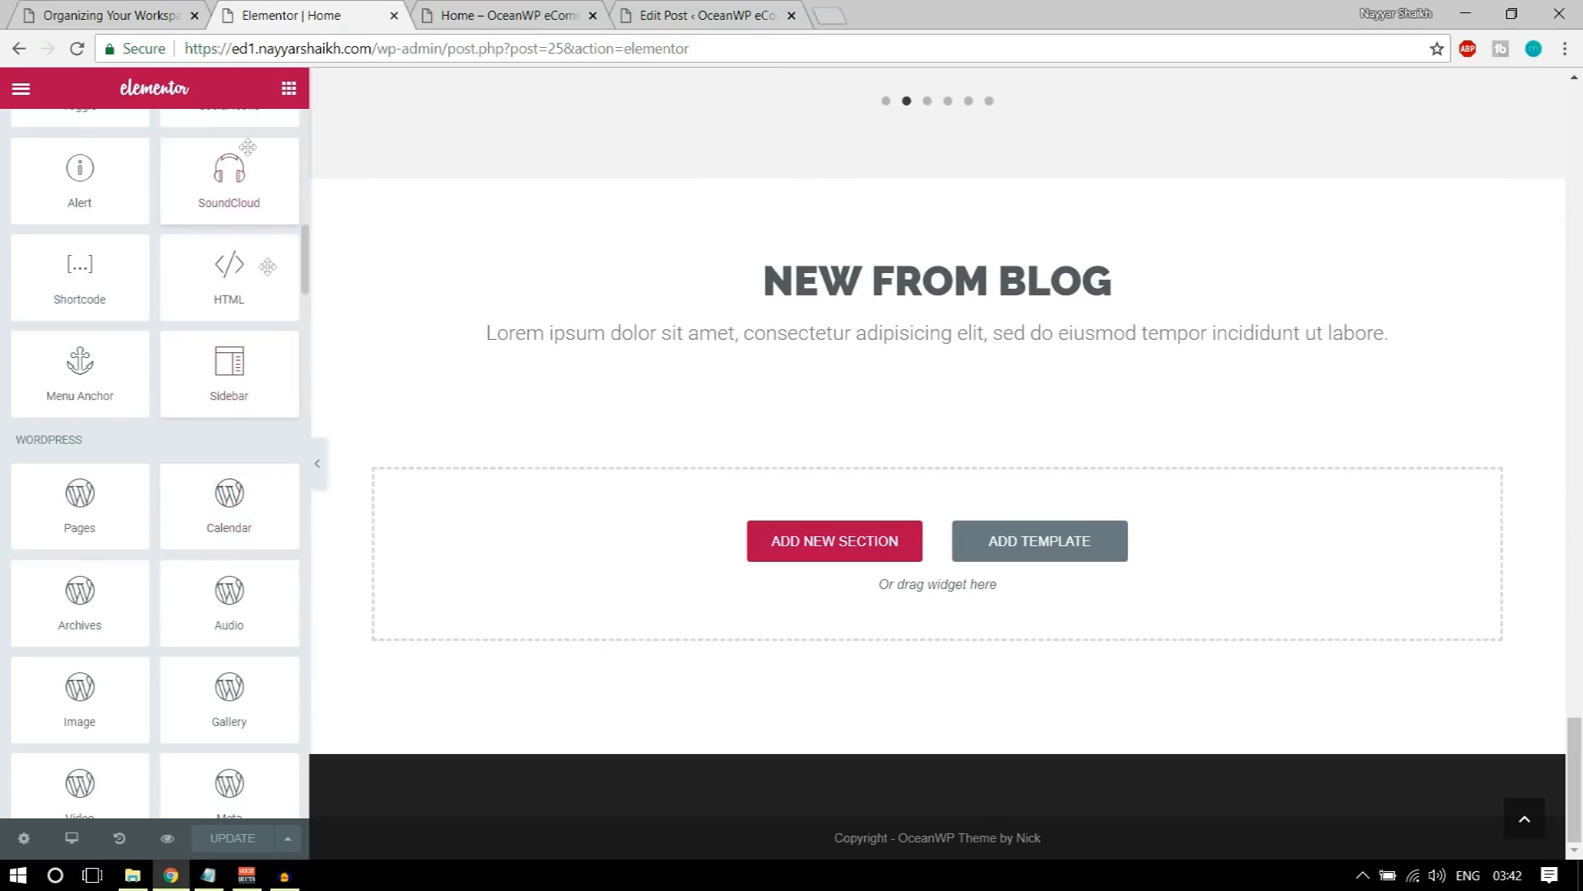
scroll(235, 495, down, 12)
scroll(235, 495, down, 10)
drag(17, 258, 167, 256)
click(189, 254)
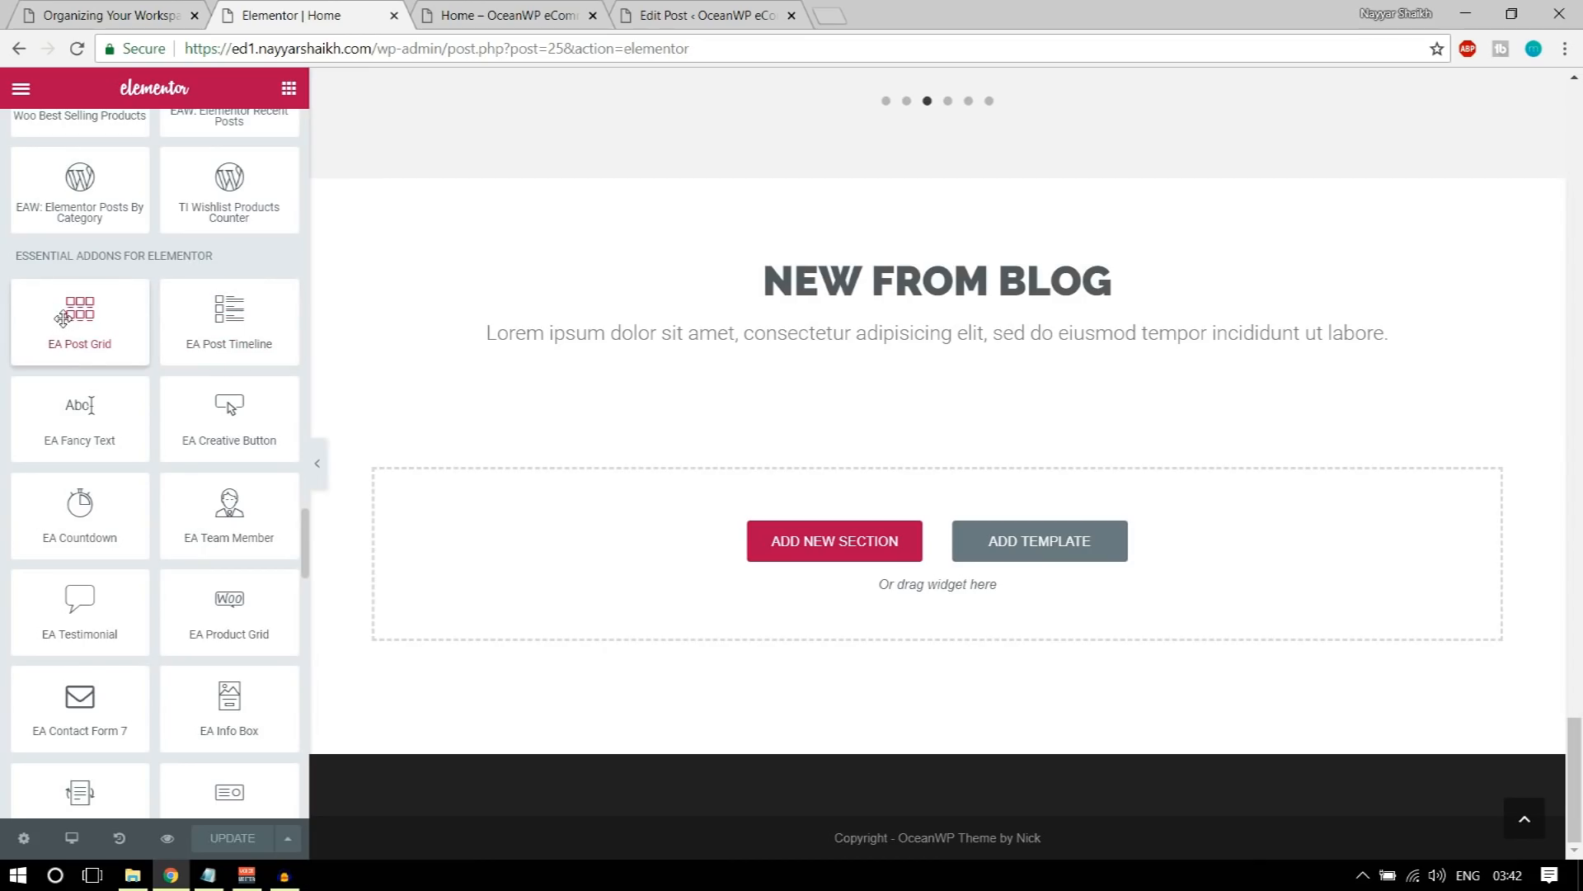
drag(63, 318, 732, 525)
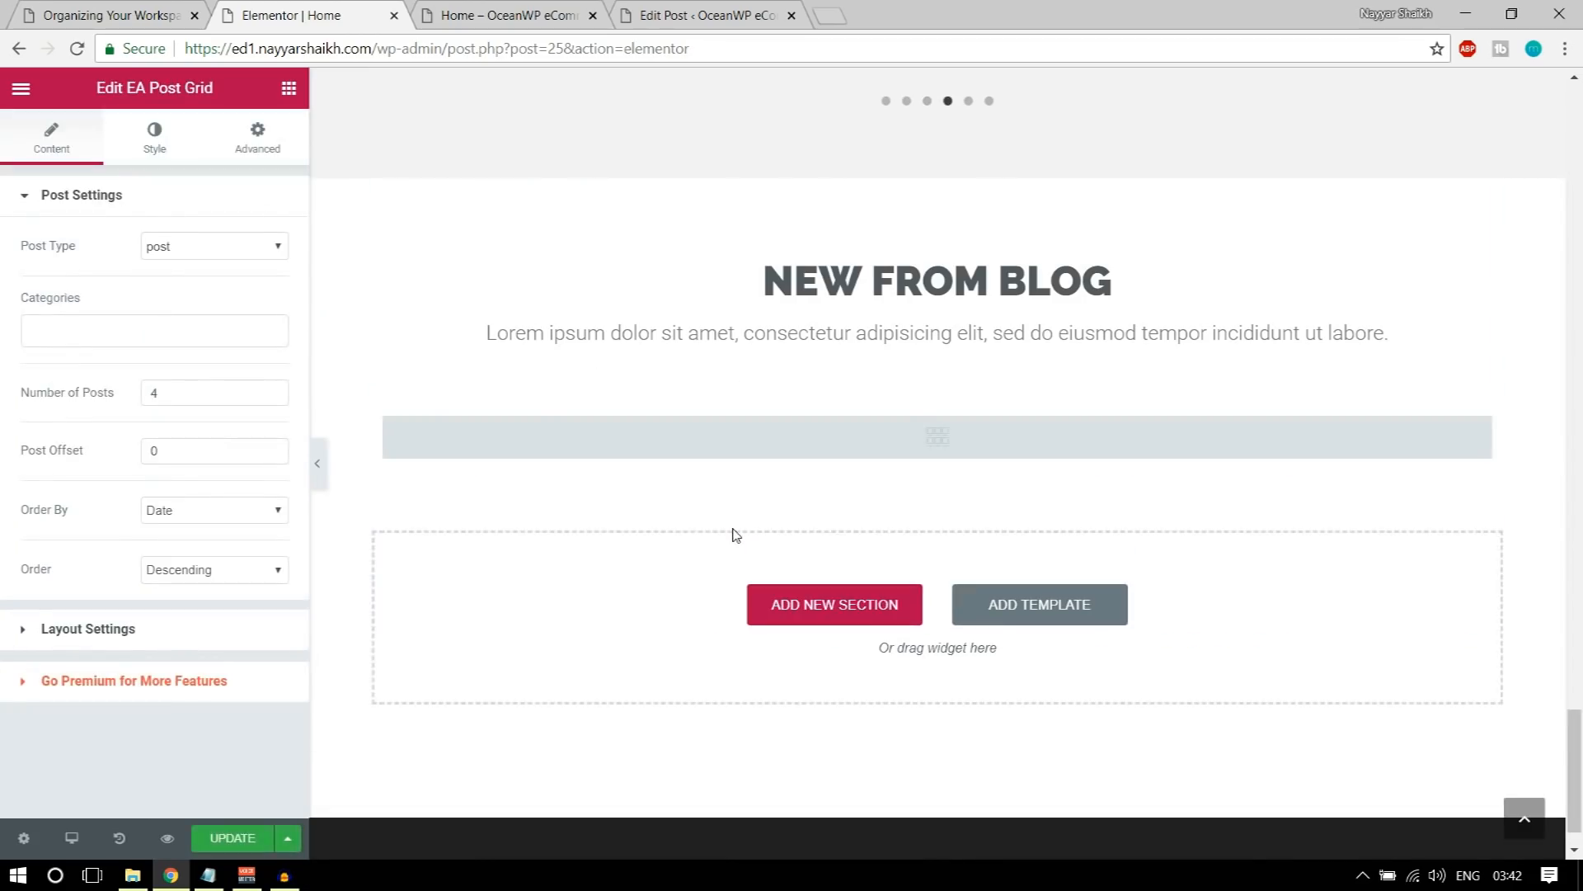
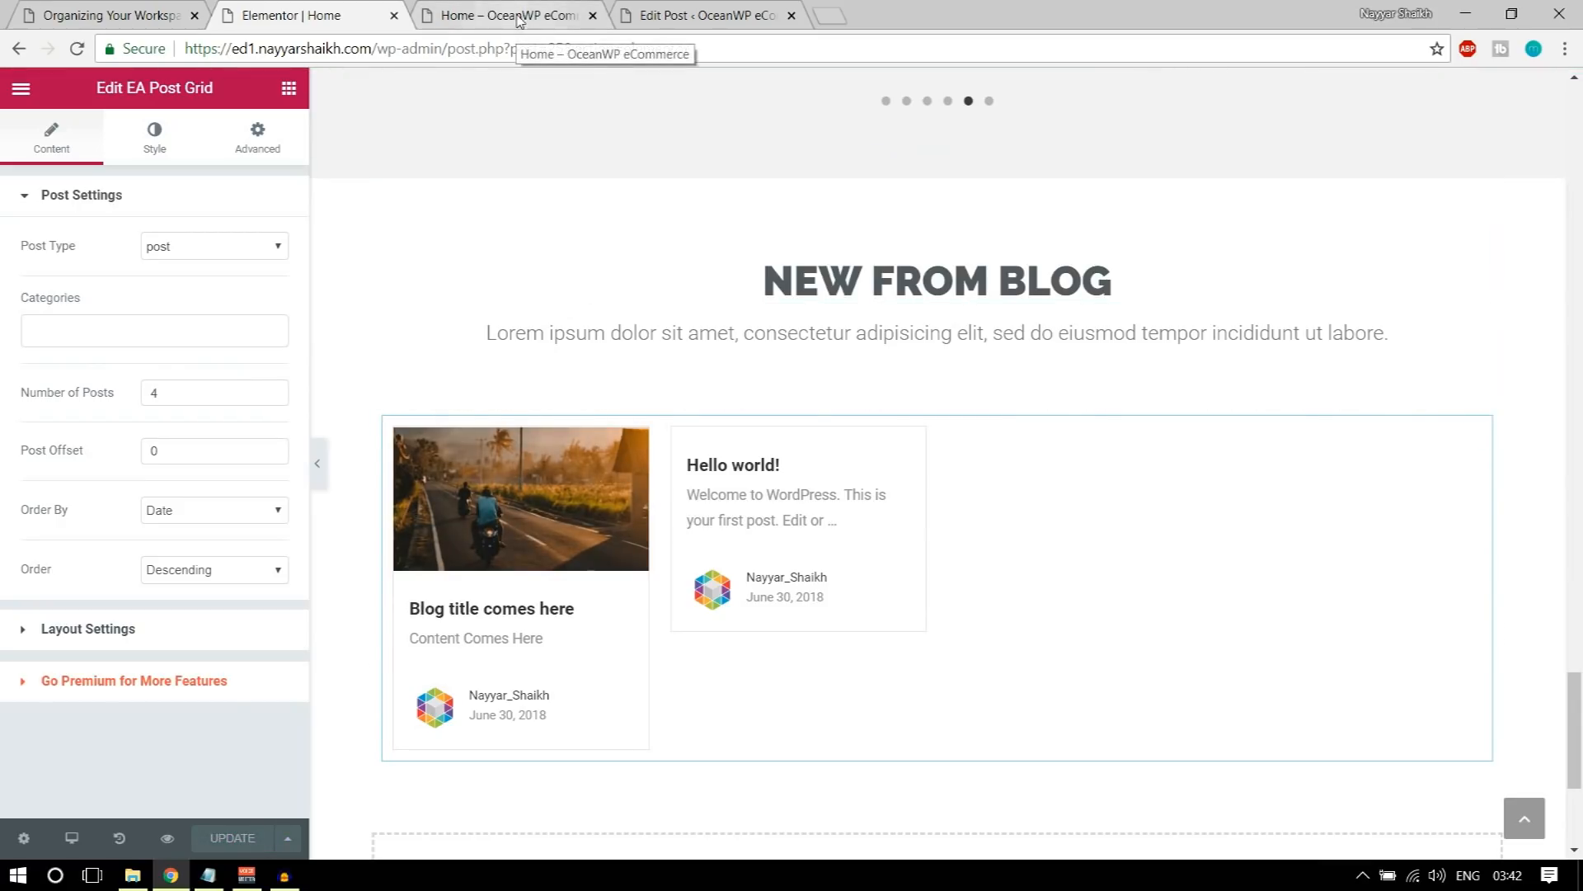
Step: Preview the Home page in a separate tab and check the OUR BRANDS carousel and NEW FROM BLOG section
click(167, 837)
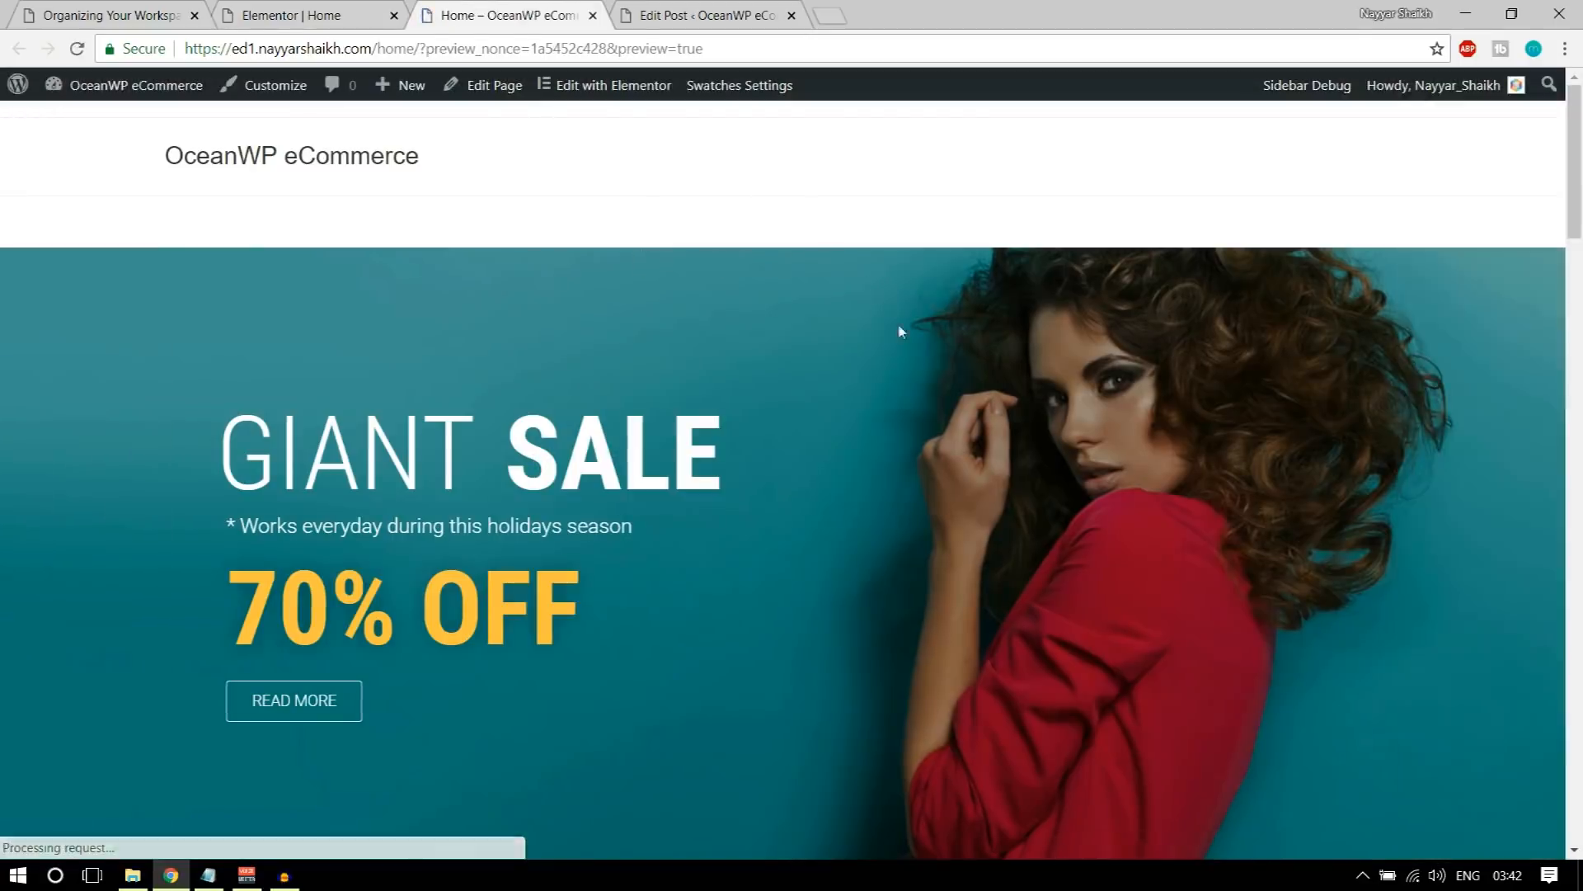
scroll(894, 571, down, 8)
scroll(899, 585, down, 15)
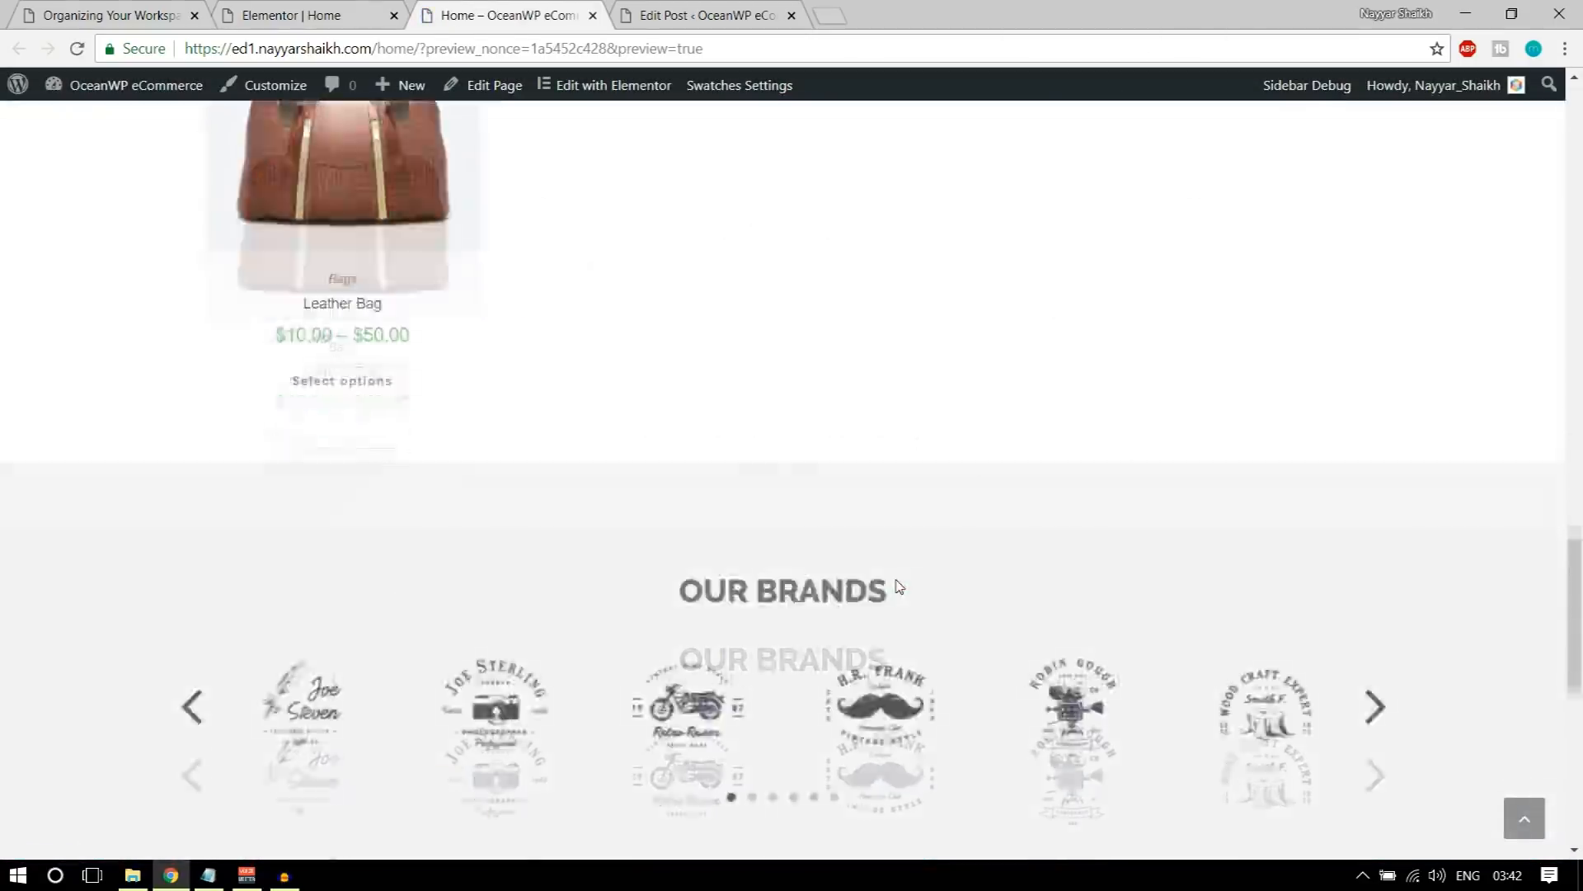
scroll(899, 585, up, 6)
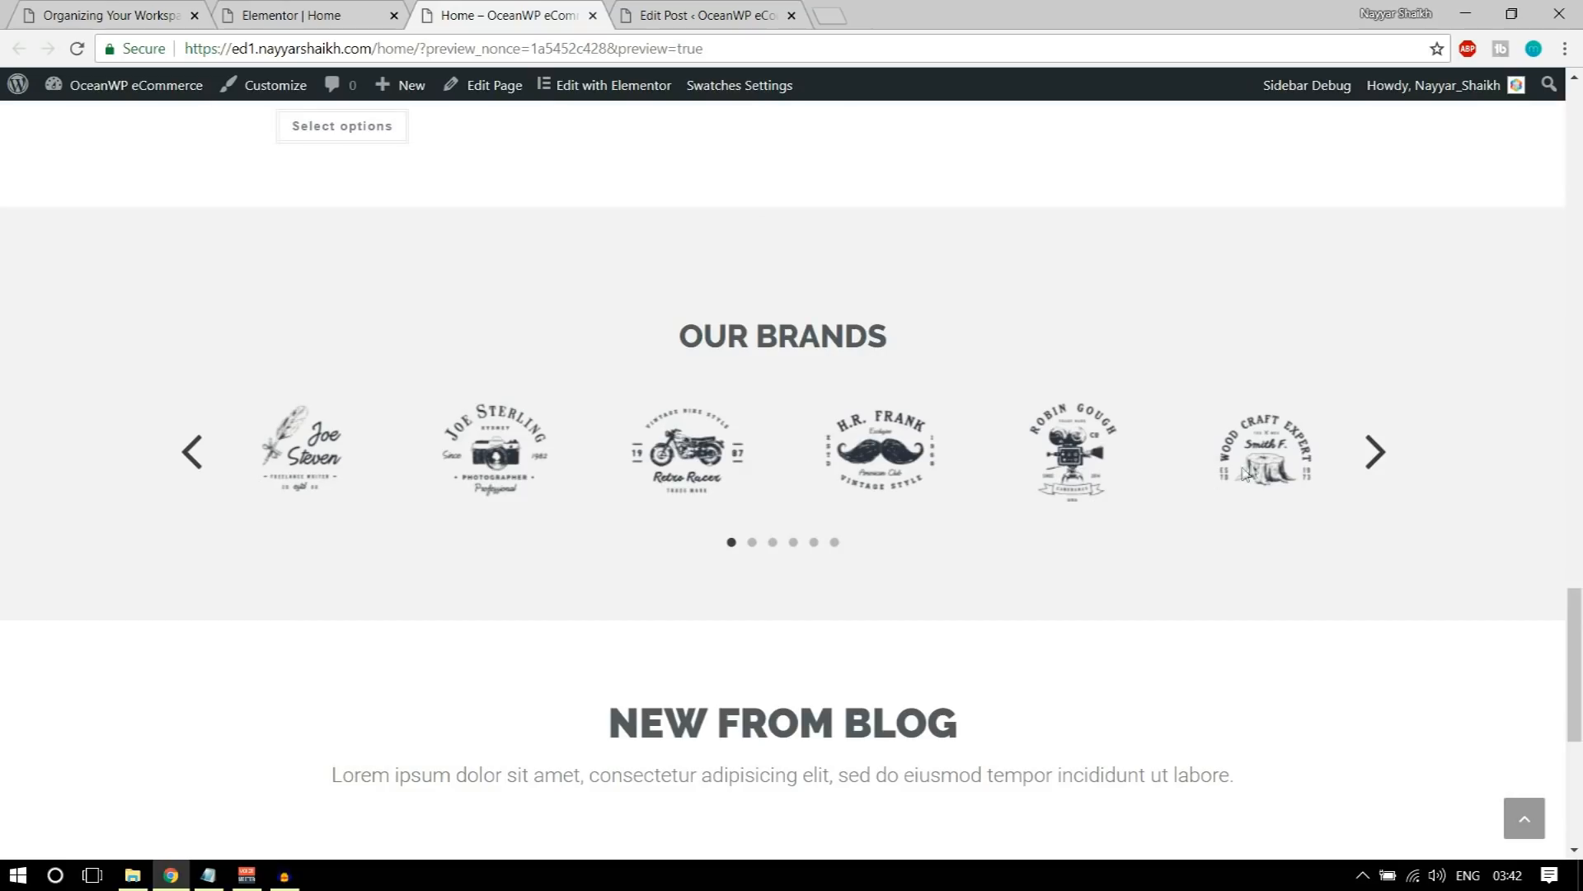
click(1372, 451)
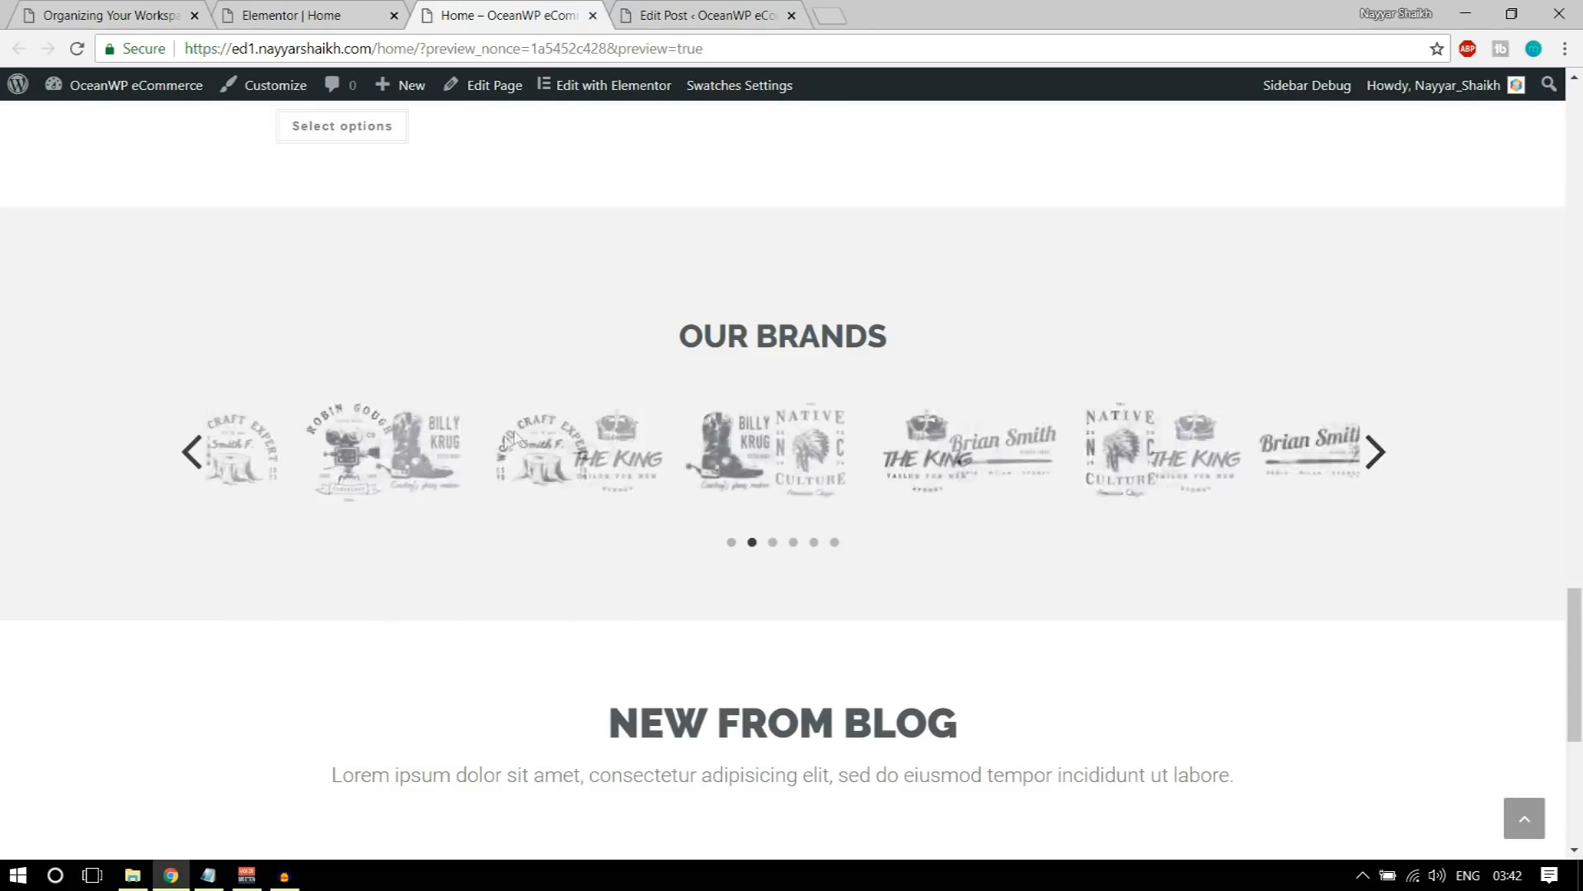
scroll(884, 436, down, 6)
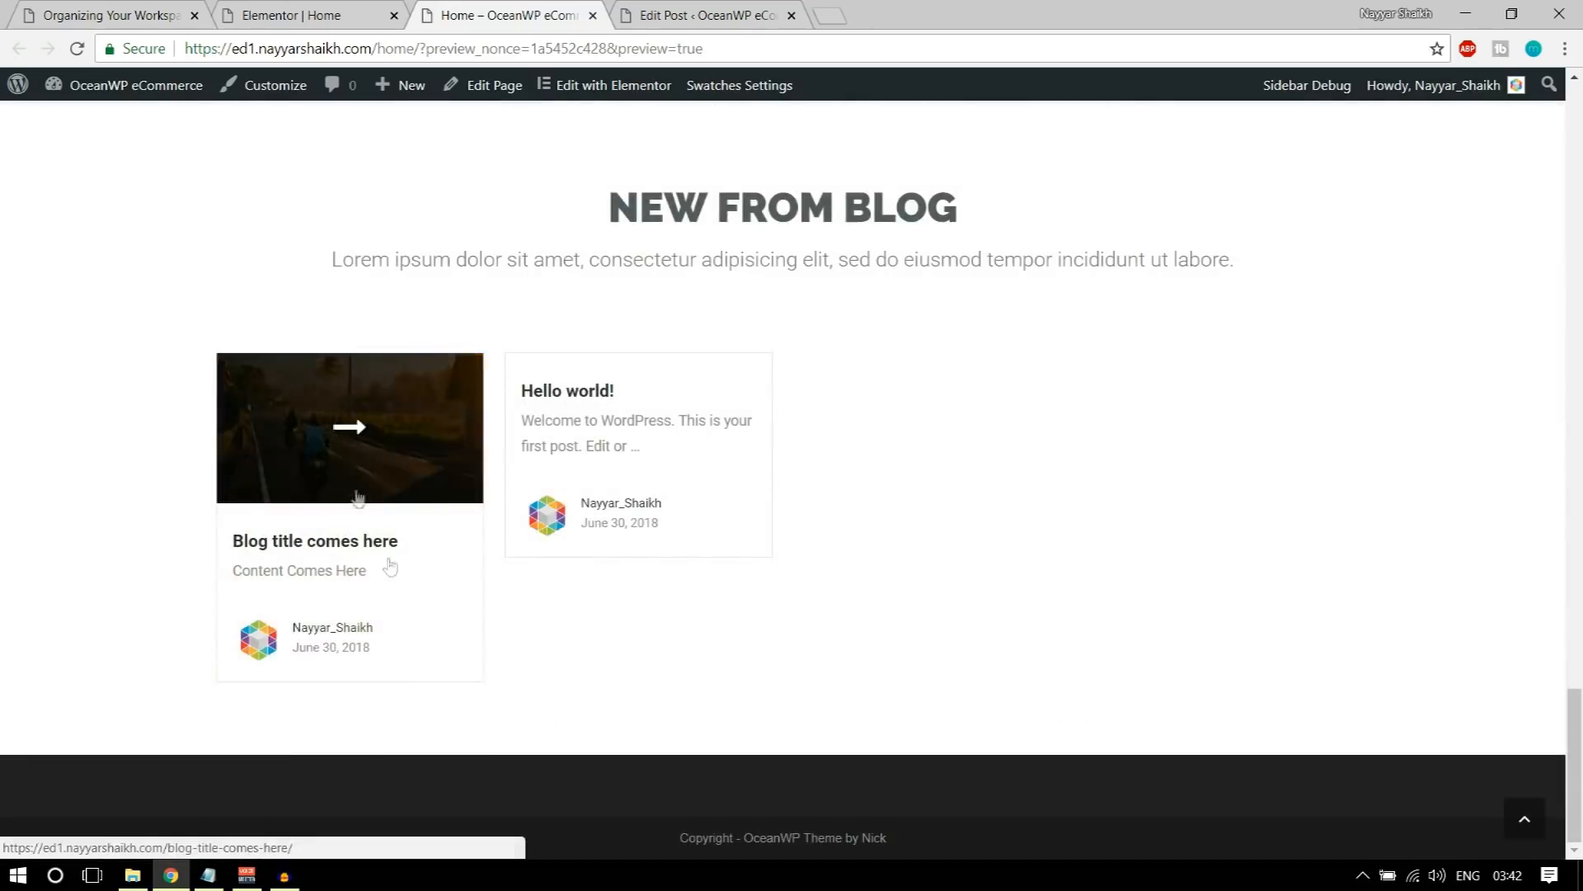
Step: Open the demo site's homepage and compare its blog posts and footer with the Home page preview
click(324, 11)
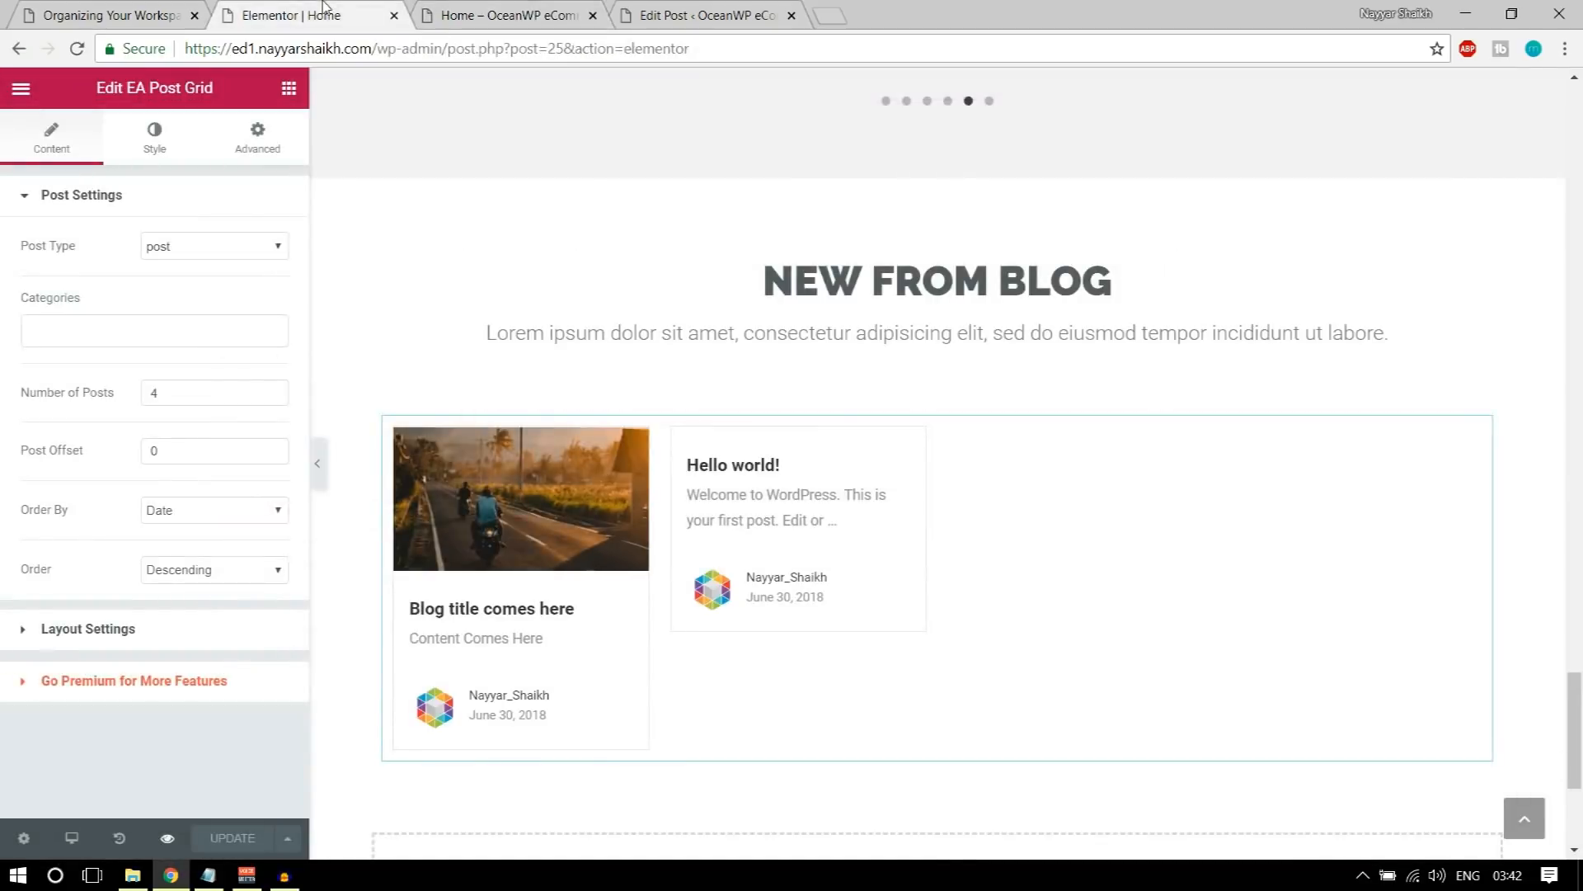
click(109, 10)
scroll(783, 430, down, 1)
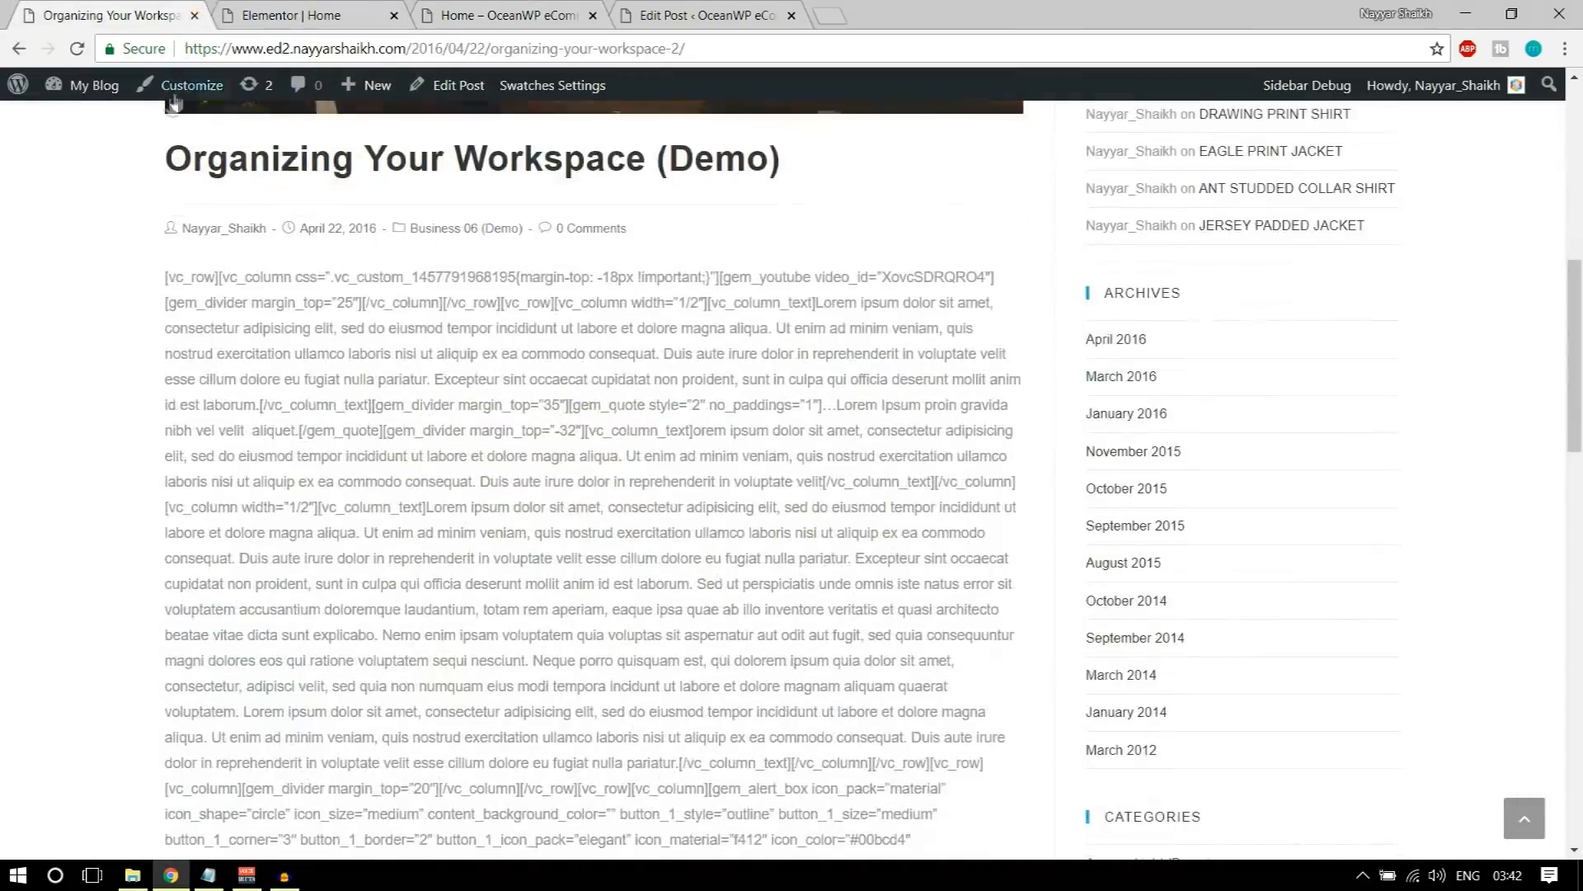
key(F5)
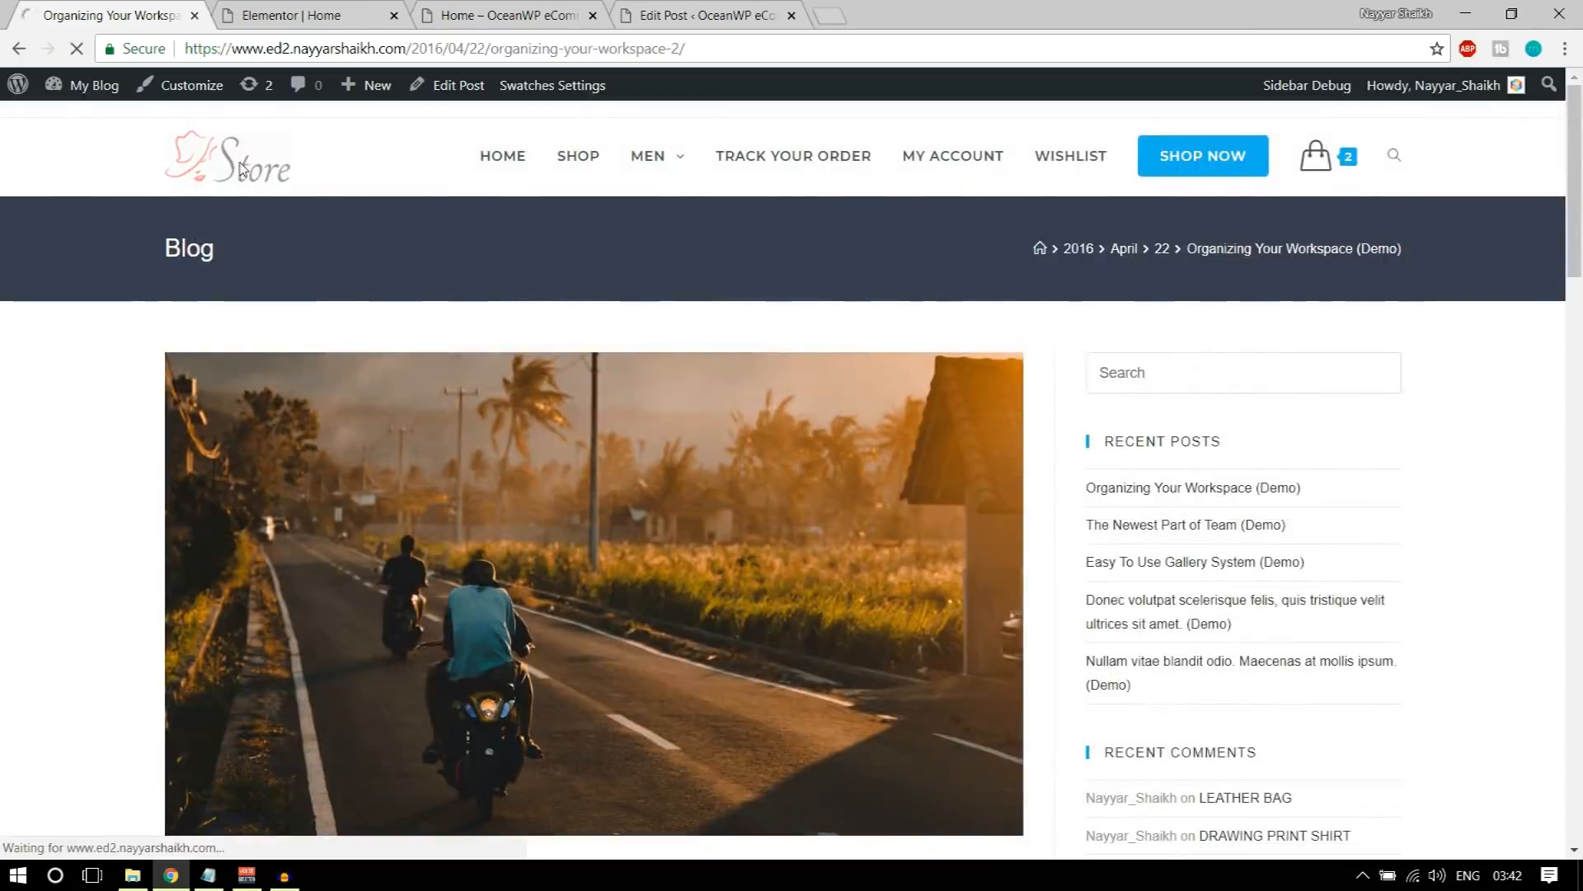
click(242, 169)
scroll(665, 410, down, 20)
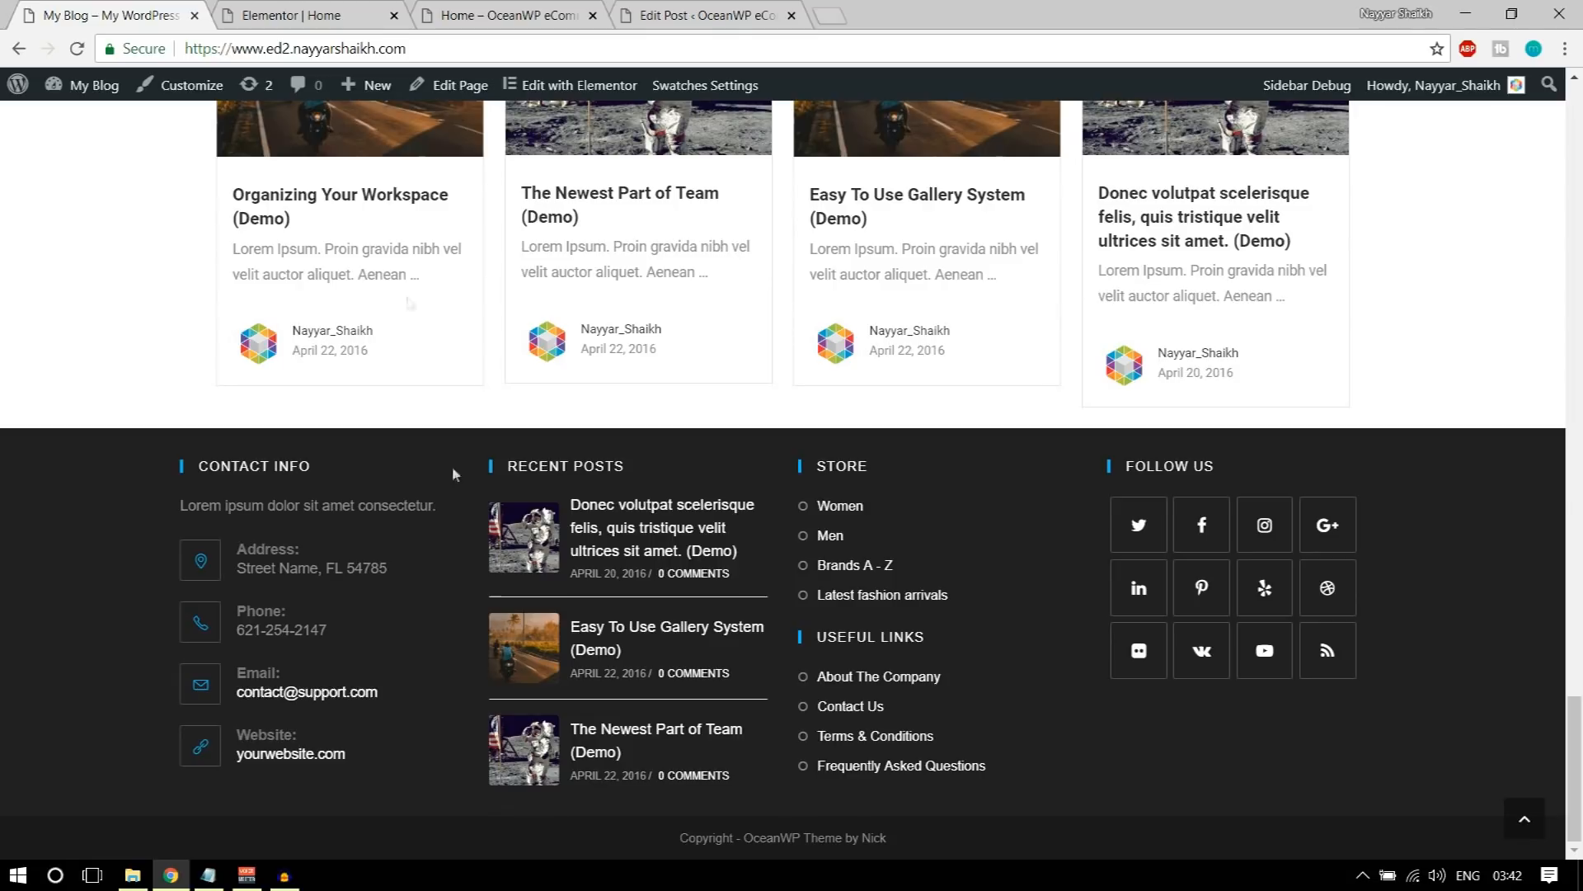
click(321, 15)
click(499, 12)
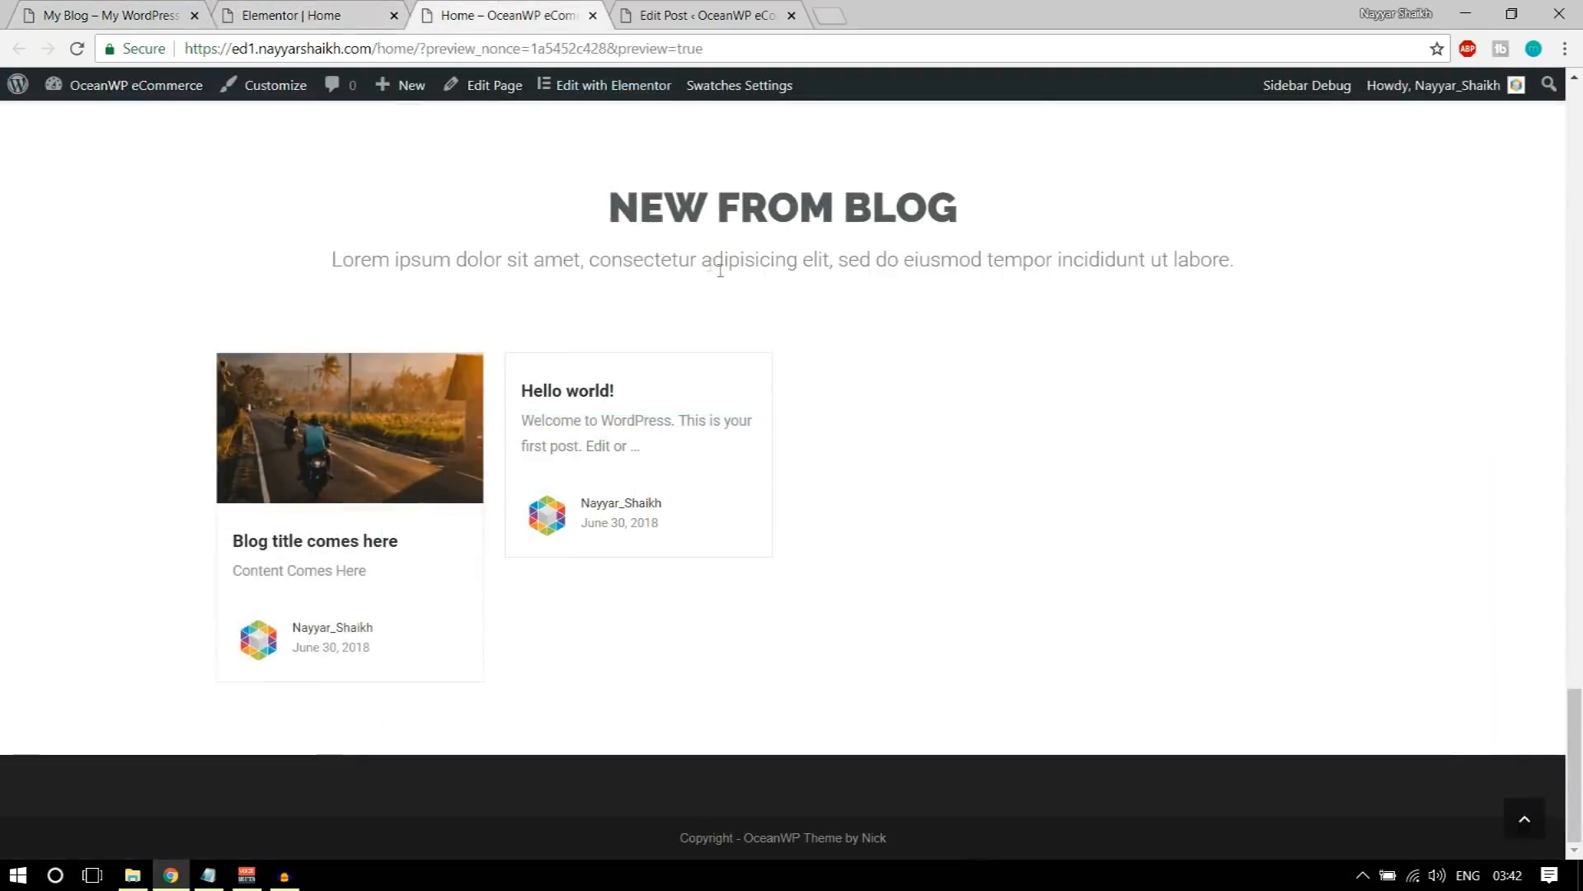
click(308, 8)
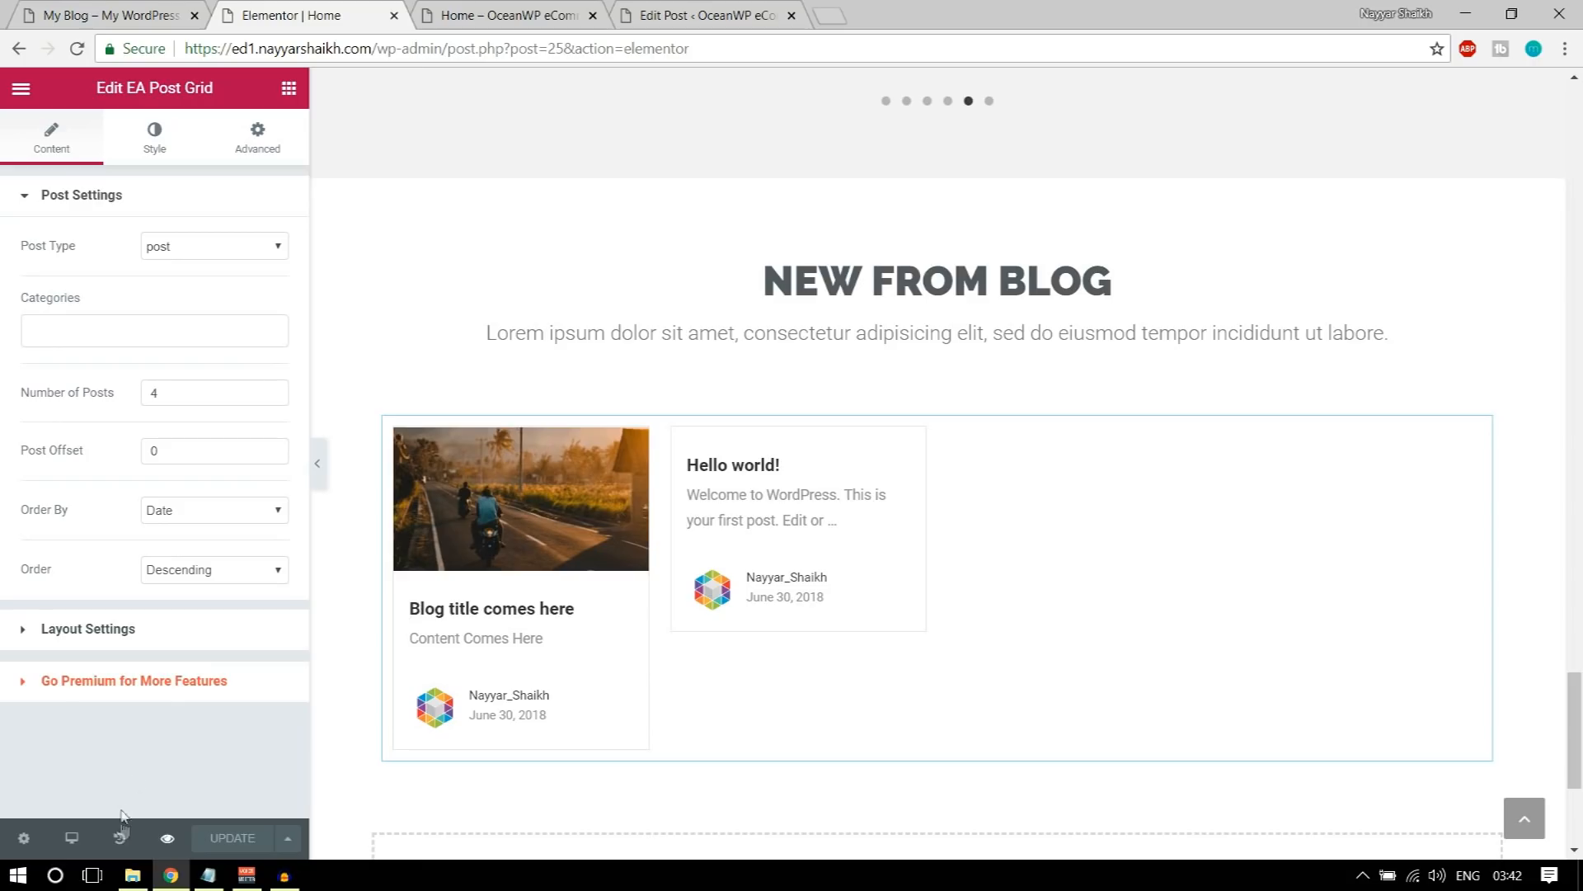
Step: Load the store's root address in the Elementor tab and examine what its front page displays
drag(372, 48, 834, 45)
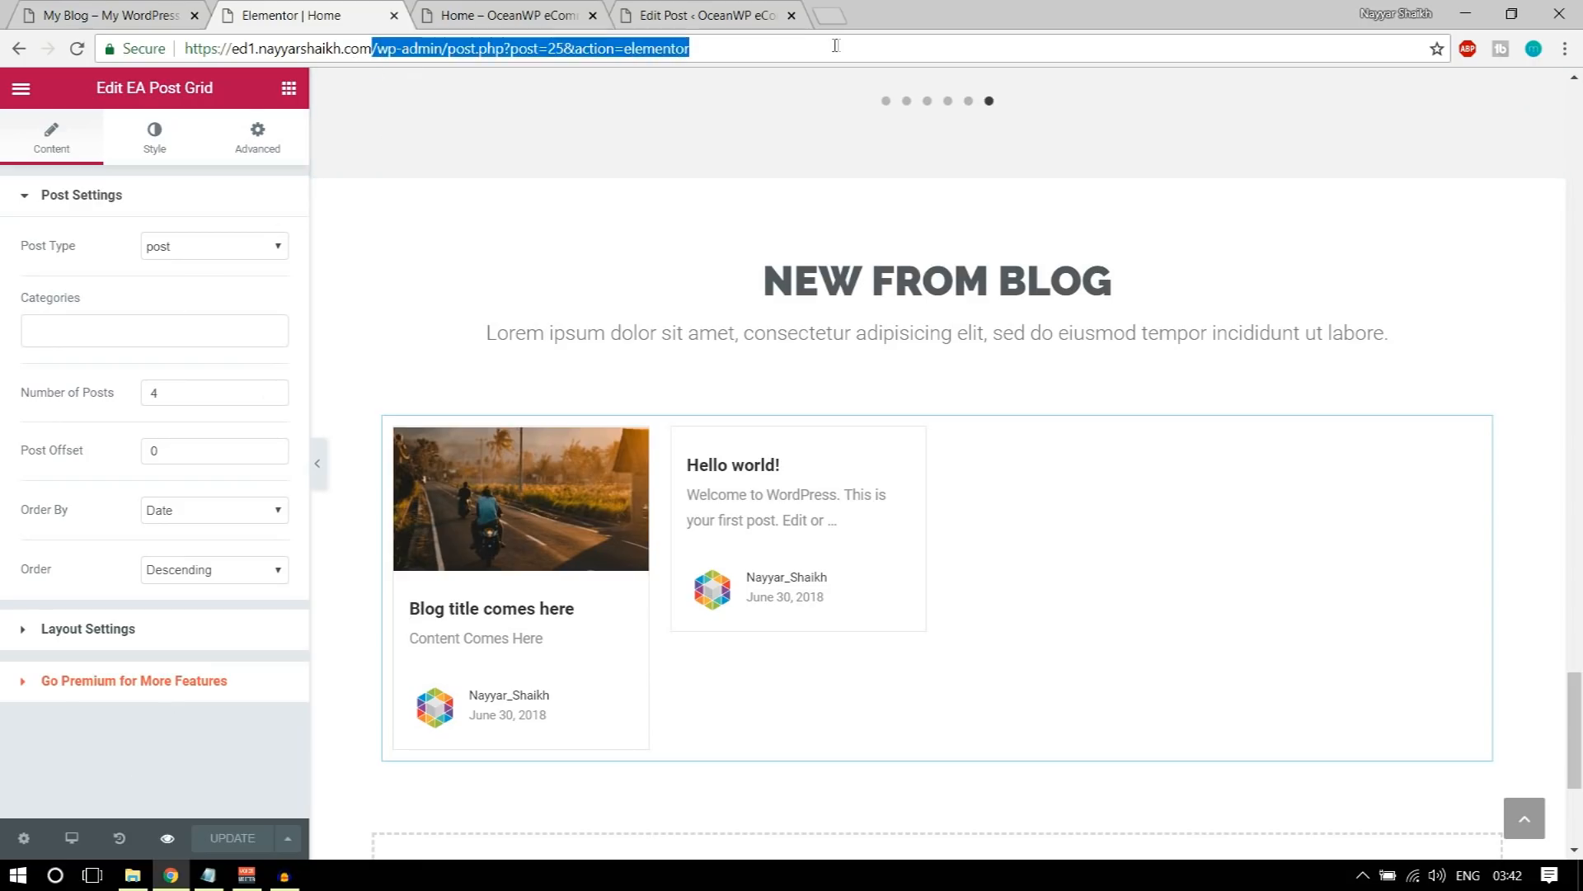
key(BackSpace)
key(Return)
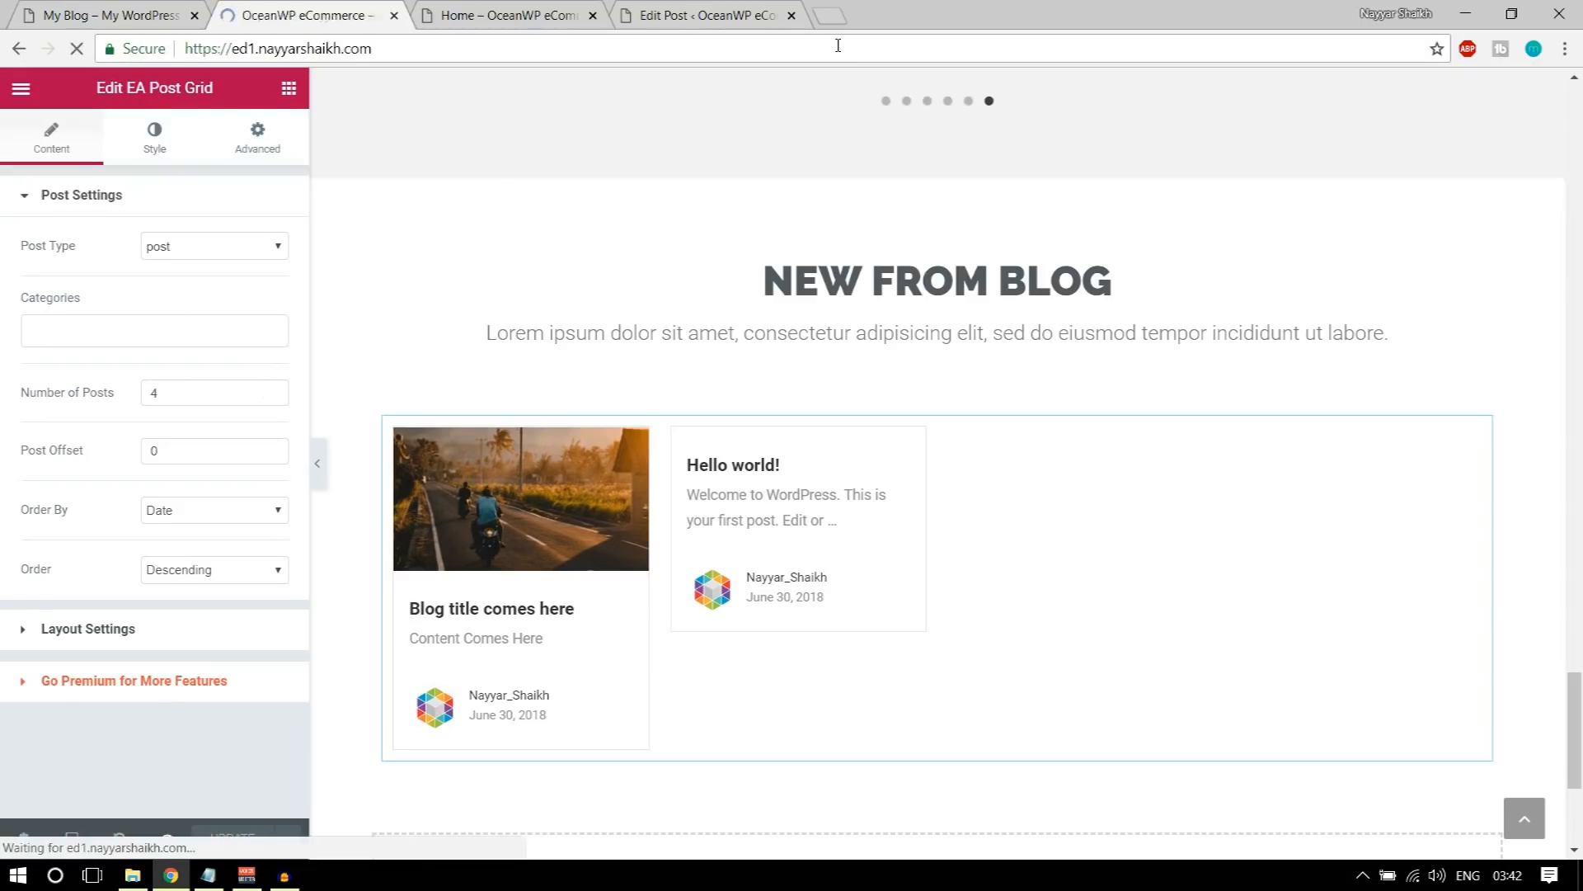
scroll(986, 573, down, 1)
scroll(987, 573, down, 6)
scroll(985, 570, up, 10)
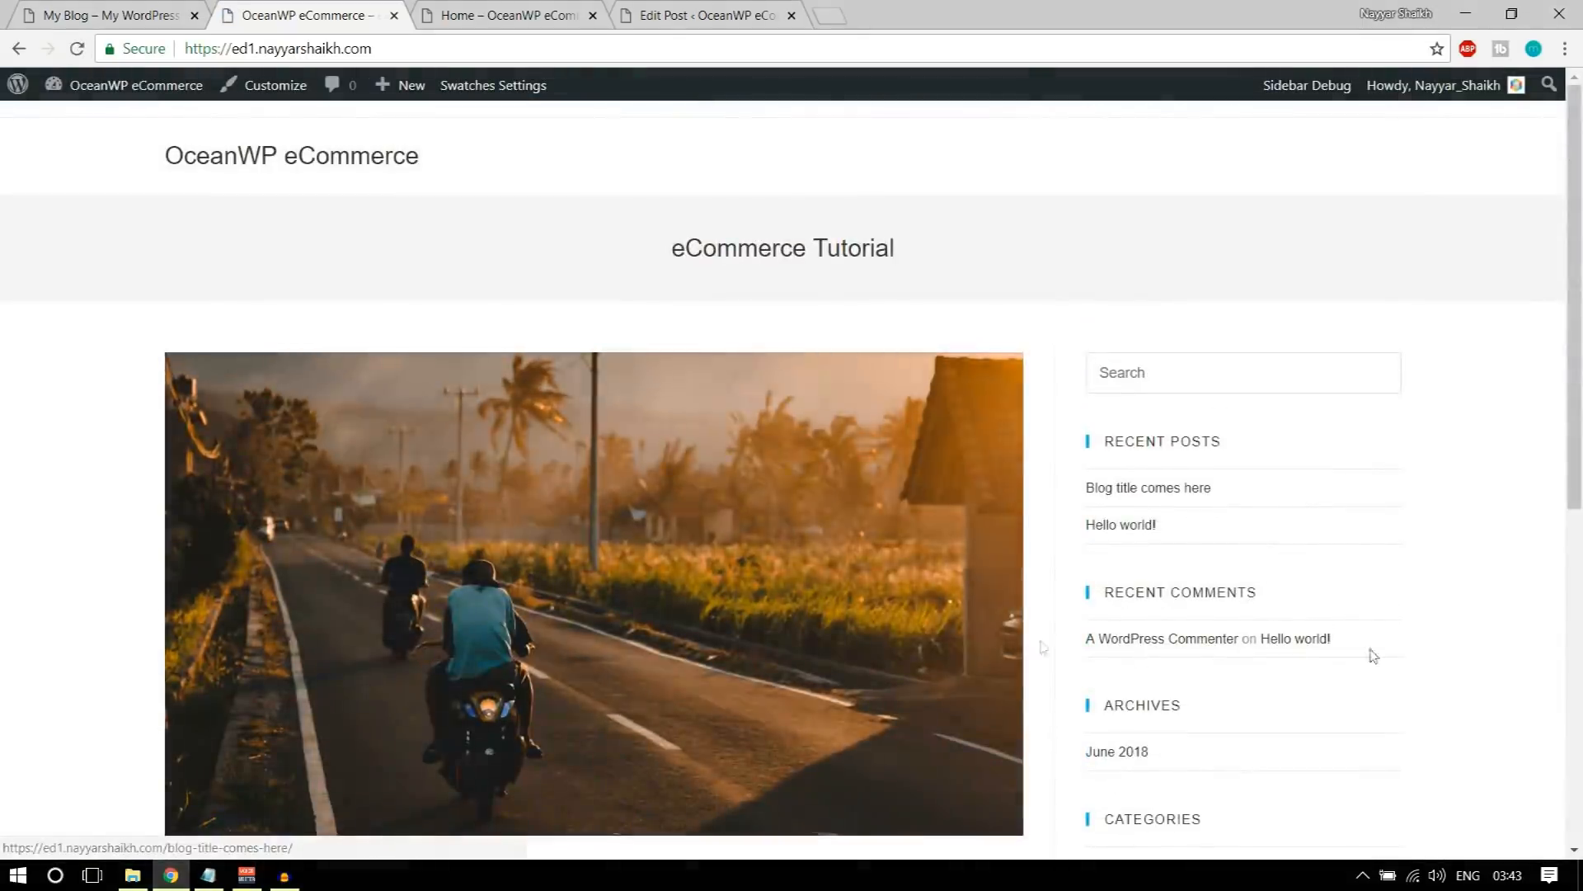
Step: Compare the page at the store's root address with the Home page preview
key(ctrl+Tab)
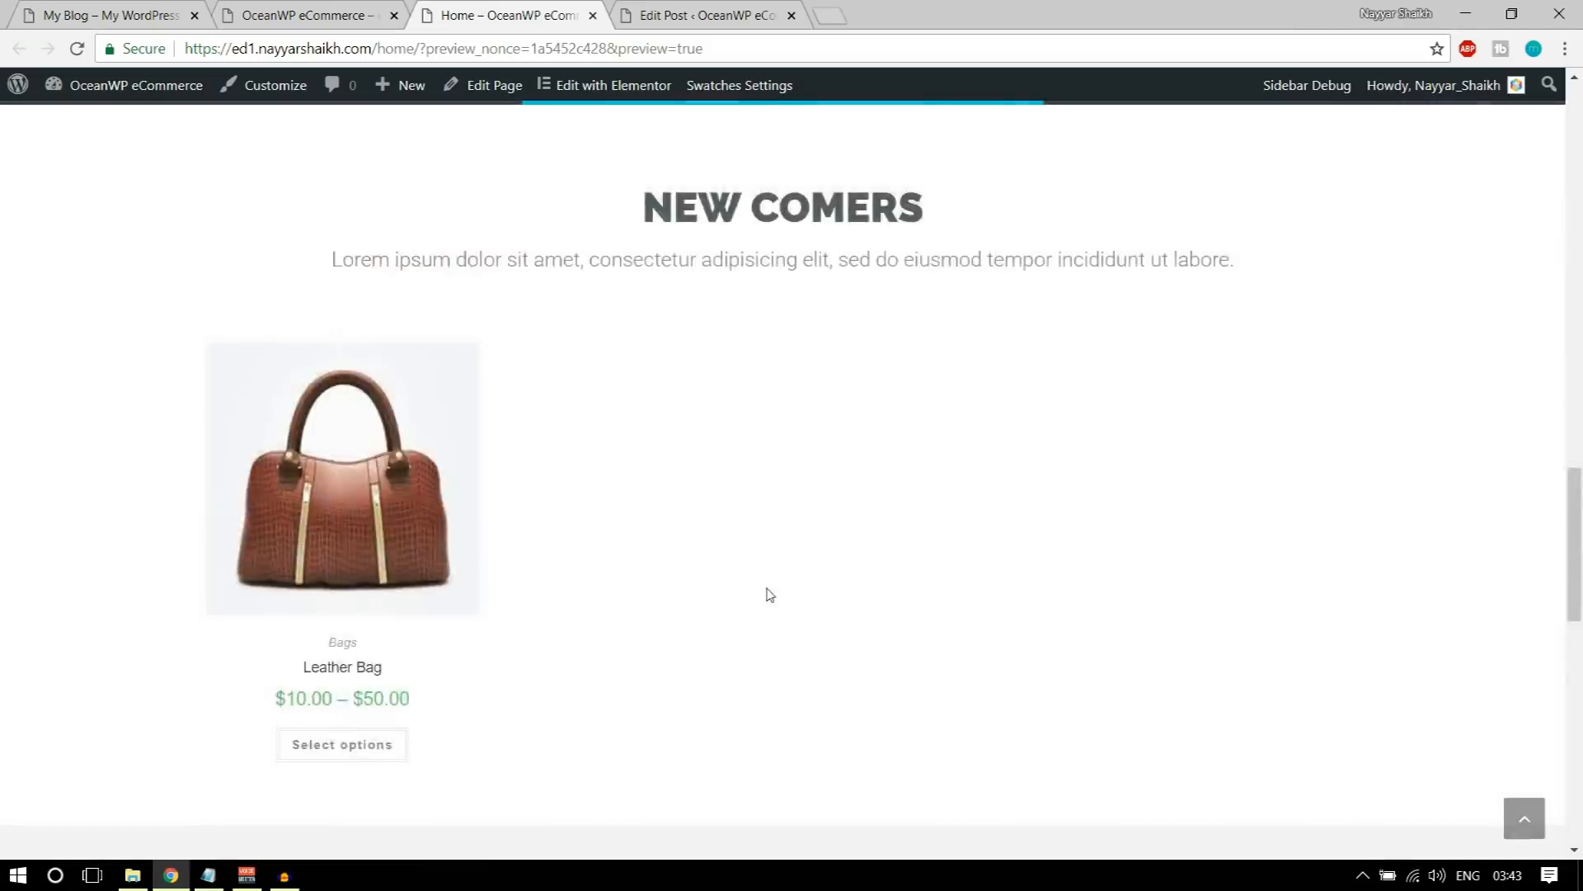
scroll(770, 594, up, 10)
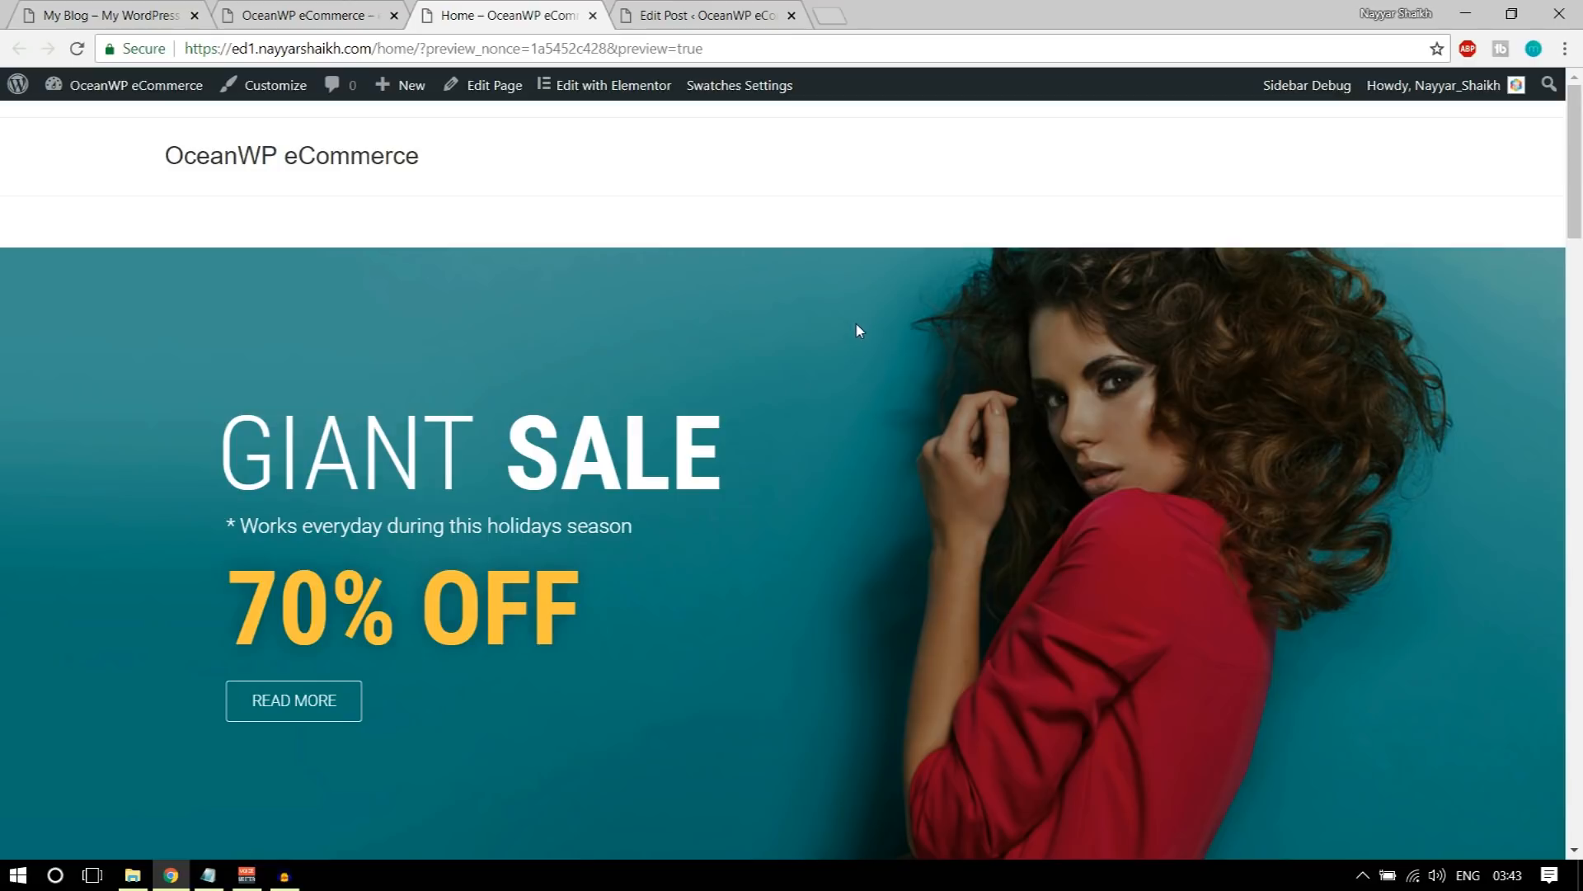
click(253, 6)
click(325, 162)
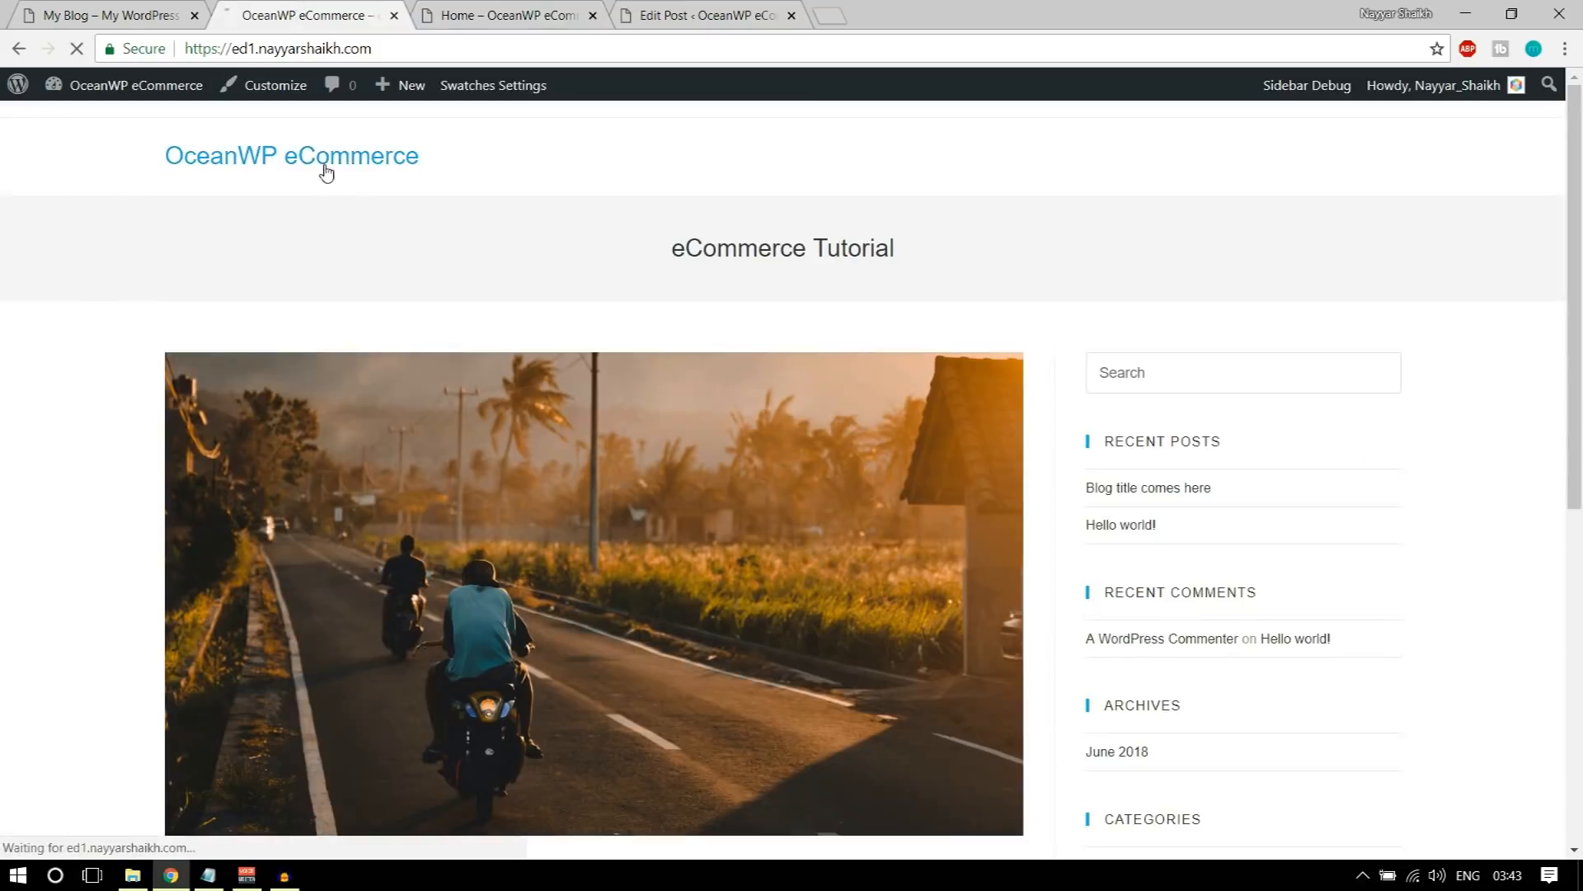
drag(255, 50, 428, 50)
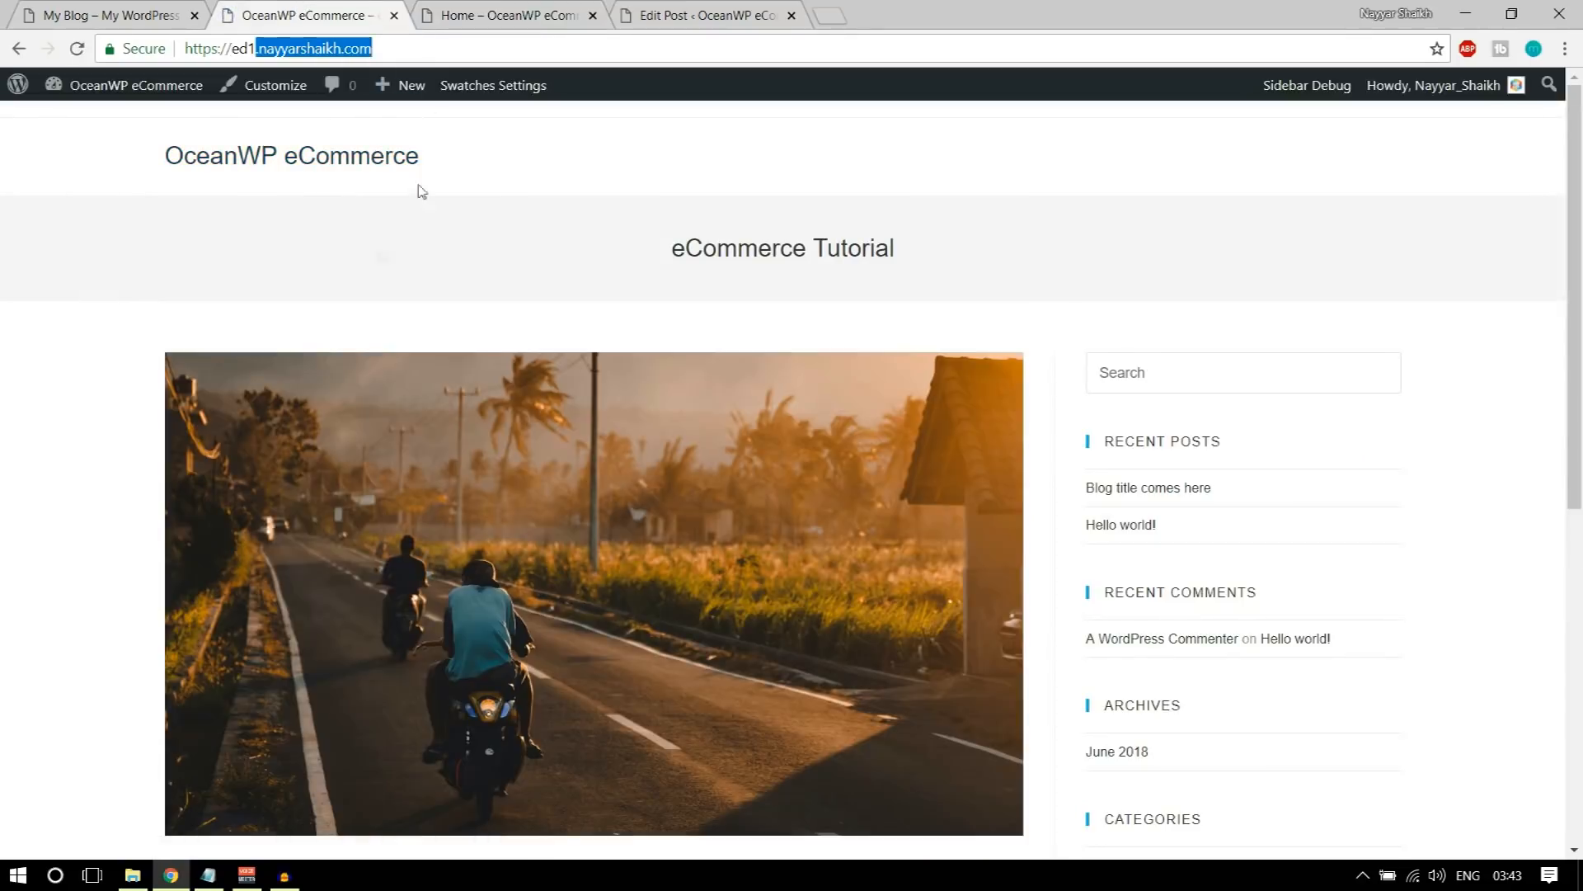
click(532, 9)
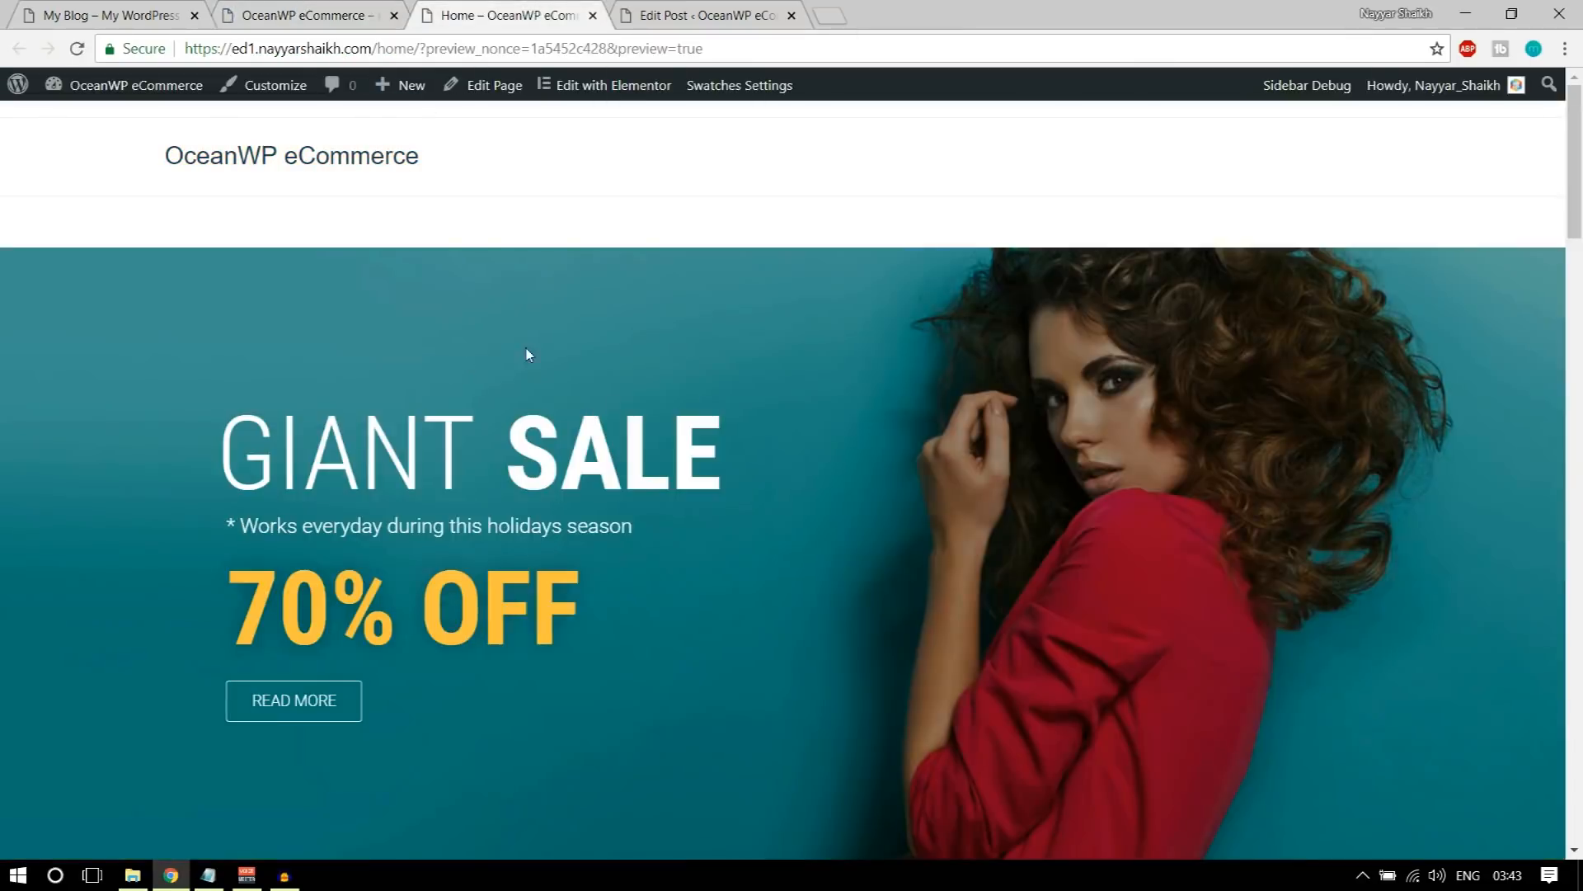
Step: In the WordPress Reading settings, set Home as the static homepage and save the changes
click(305, 14)
mouse_move(124, 85)
click(116, 124)
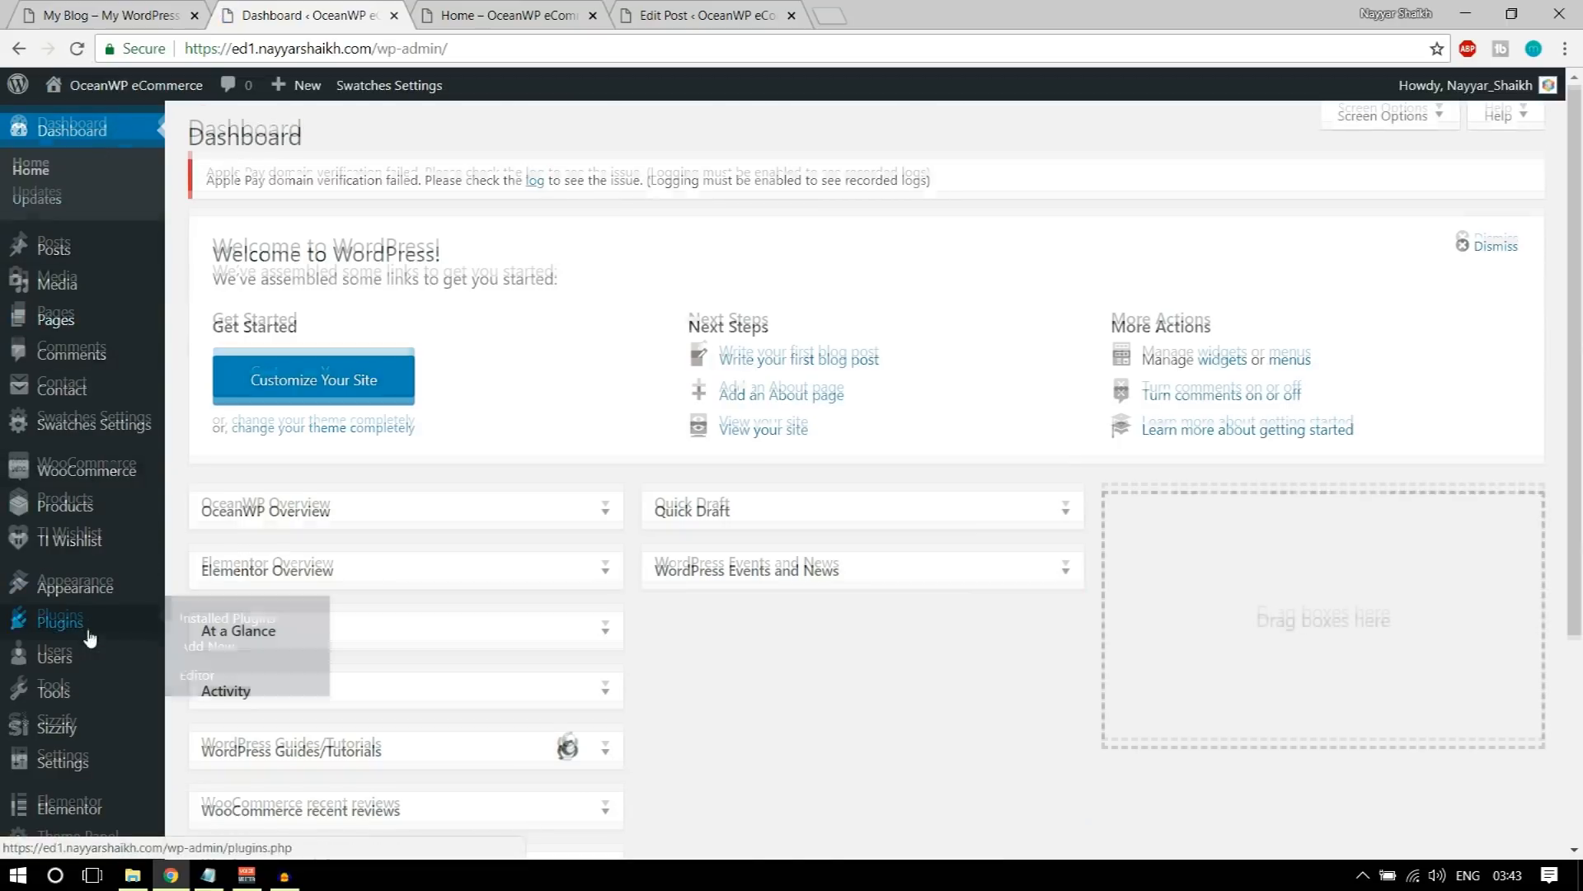
scroll(50, 636, down, 3)
mouse_move(92, 682)
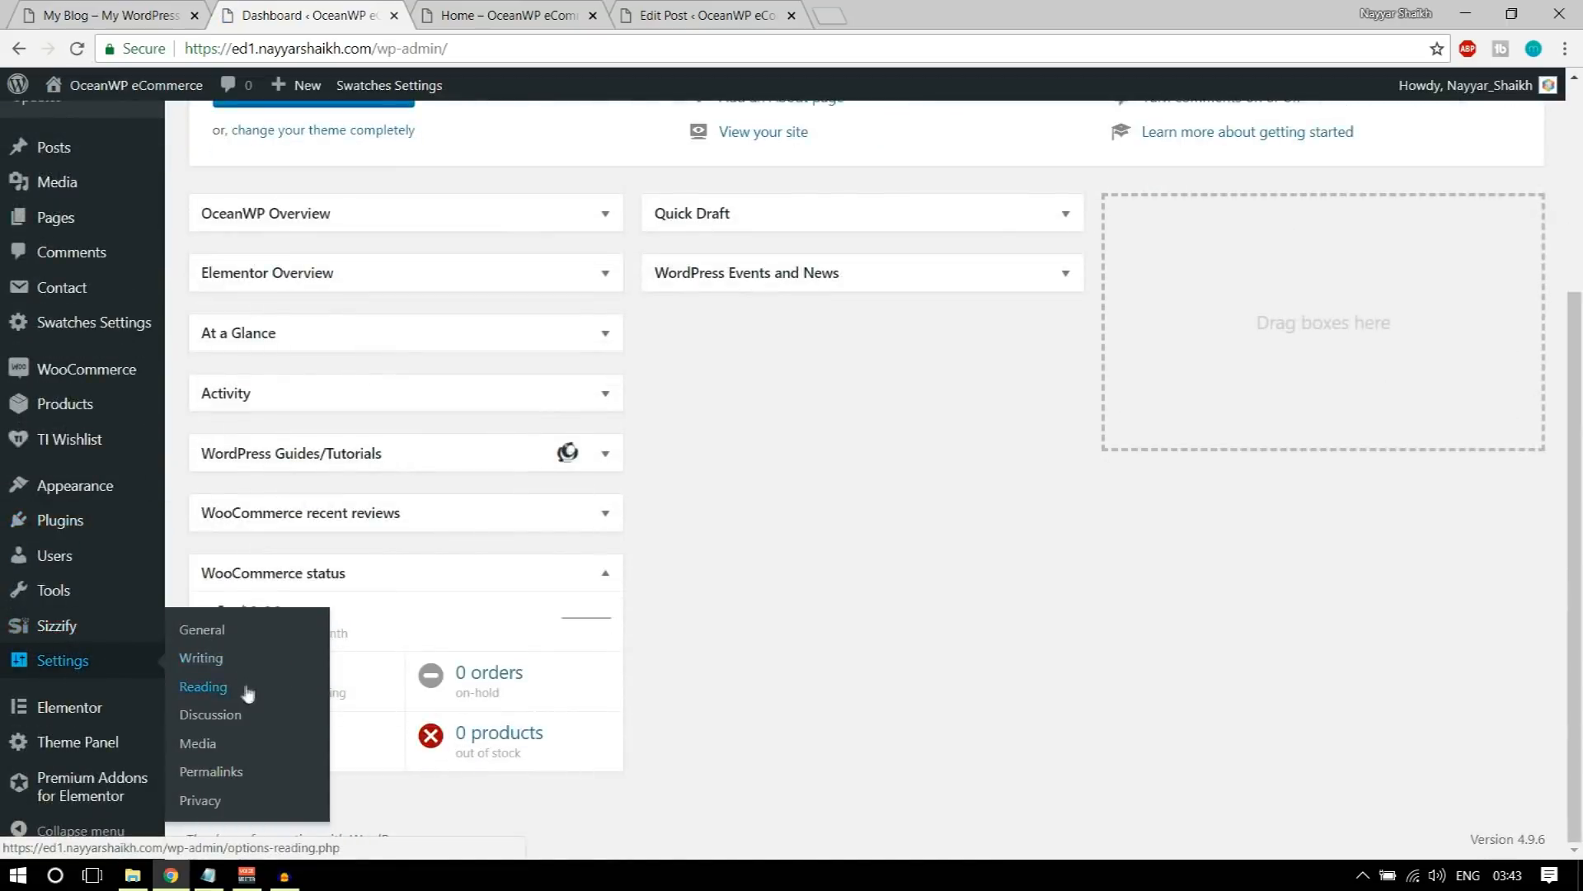
click(214, 652)
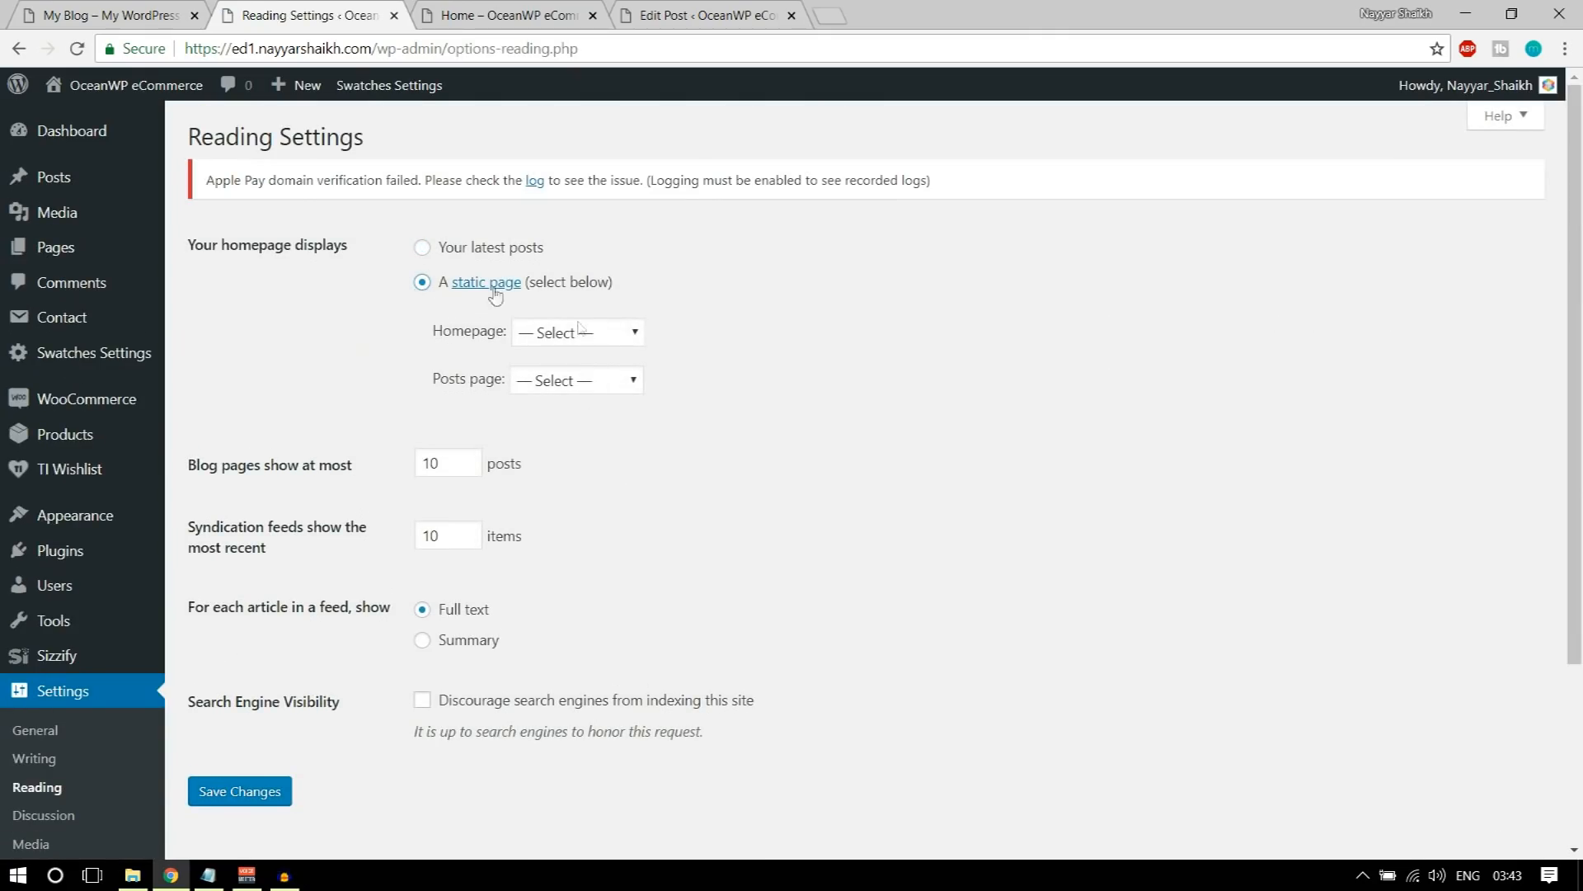
click(618, 331)
click(590, 422)
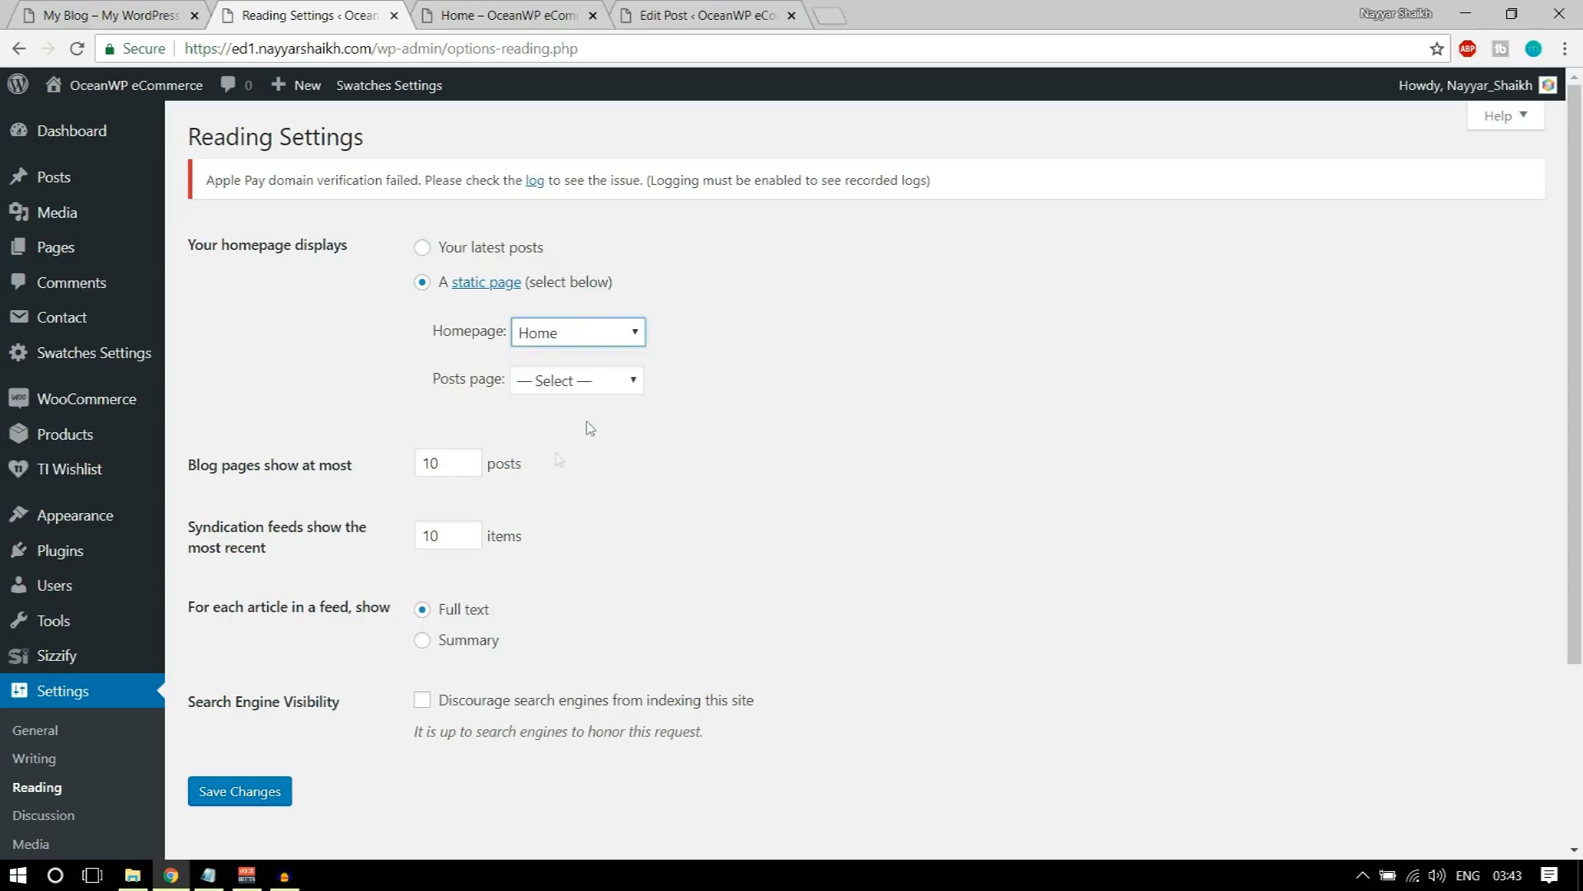
click(257, 793)
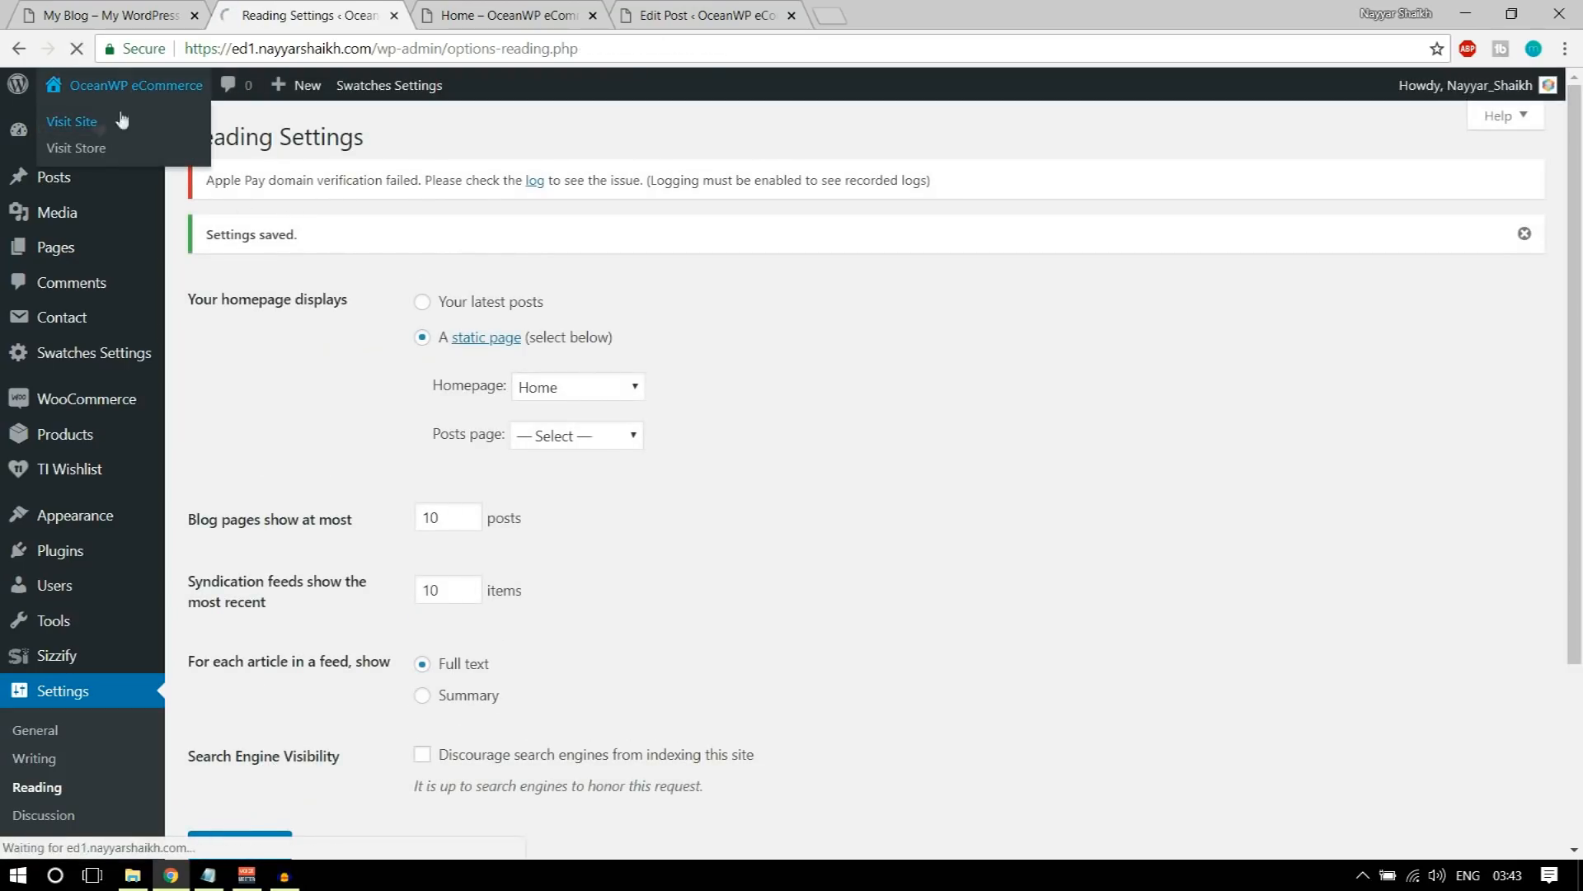
Step: Visit the site, open the Home page's edit screen in a new tab, disable Margins in OceanWP Settings and update the page
click(95, 122)
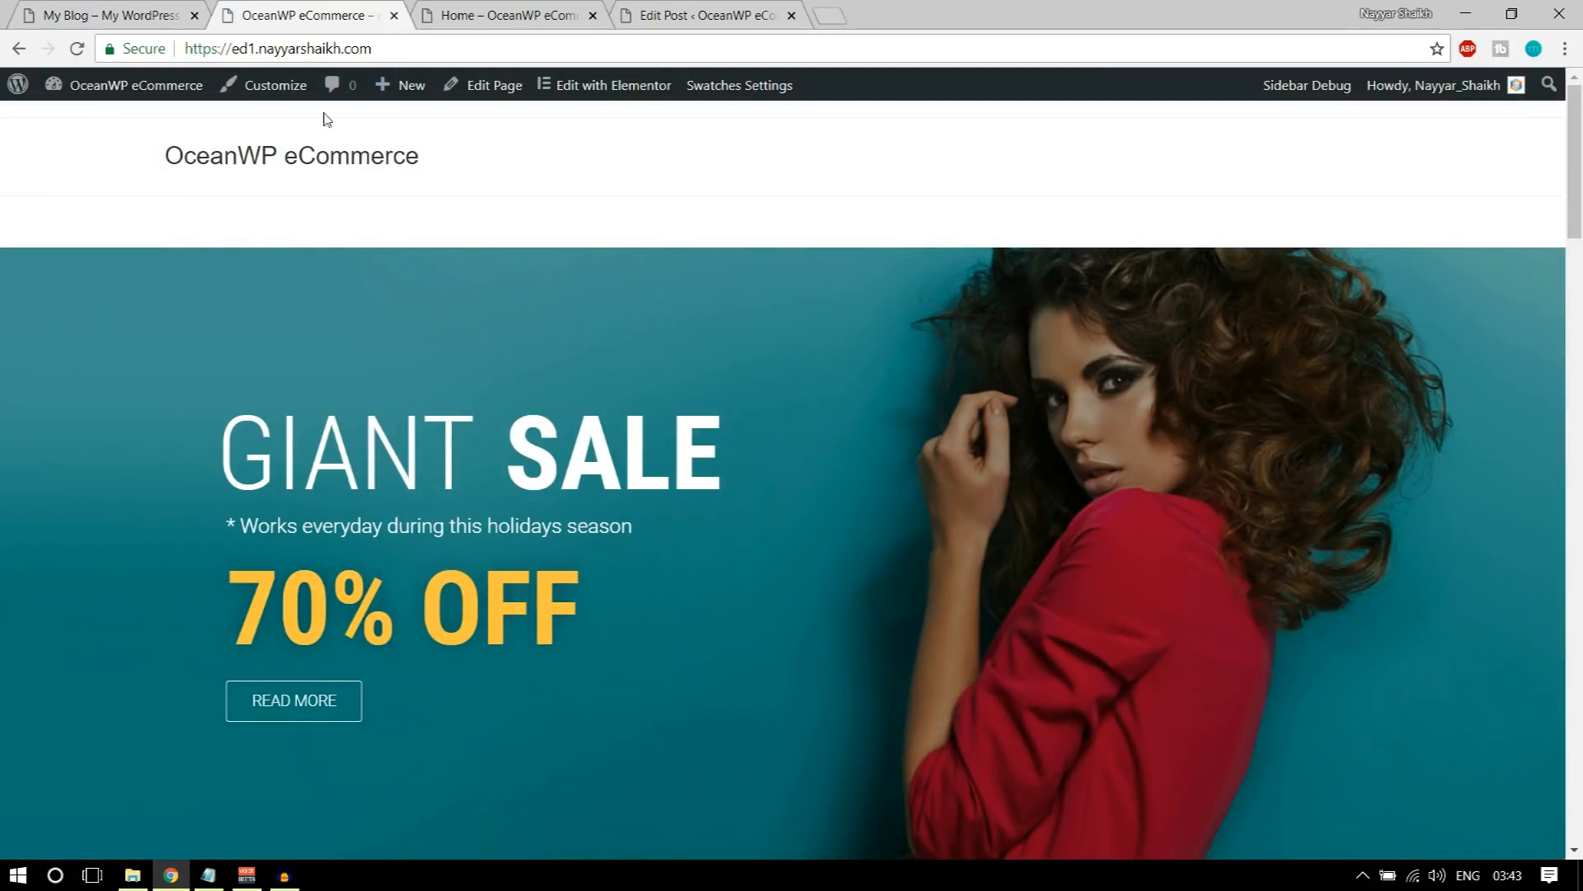
right_click(493, 91)
click(507, 107)
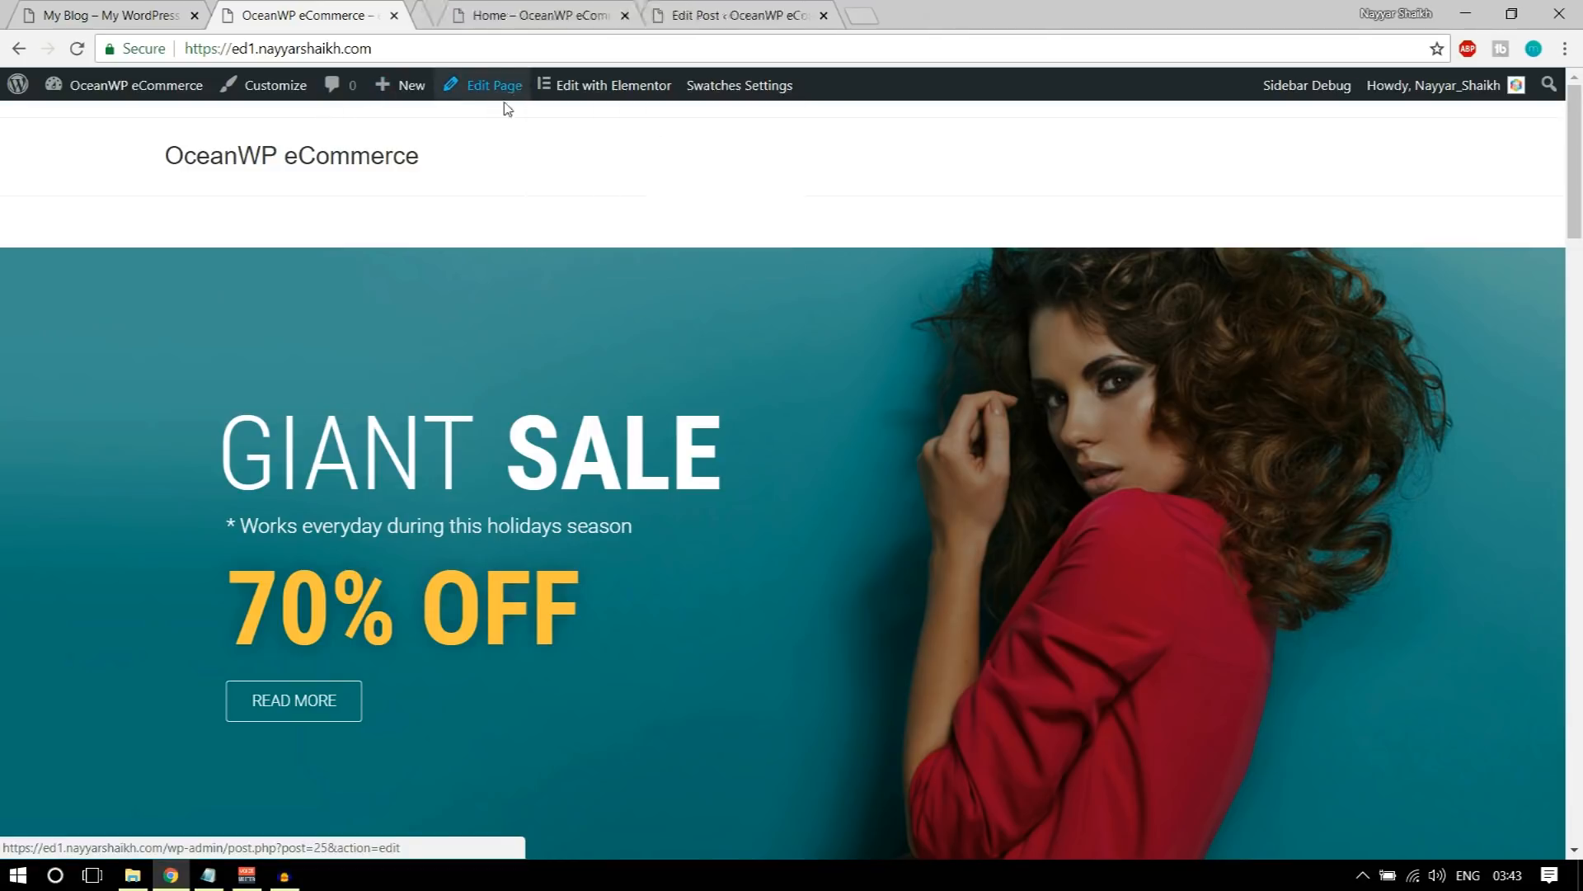
key(ctrl+Tab)
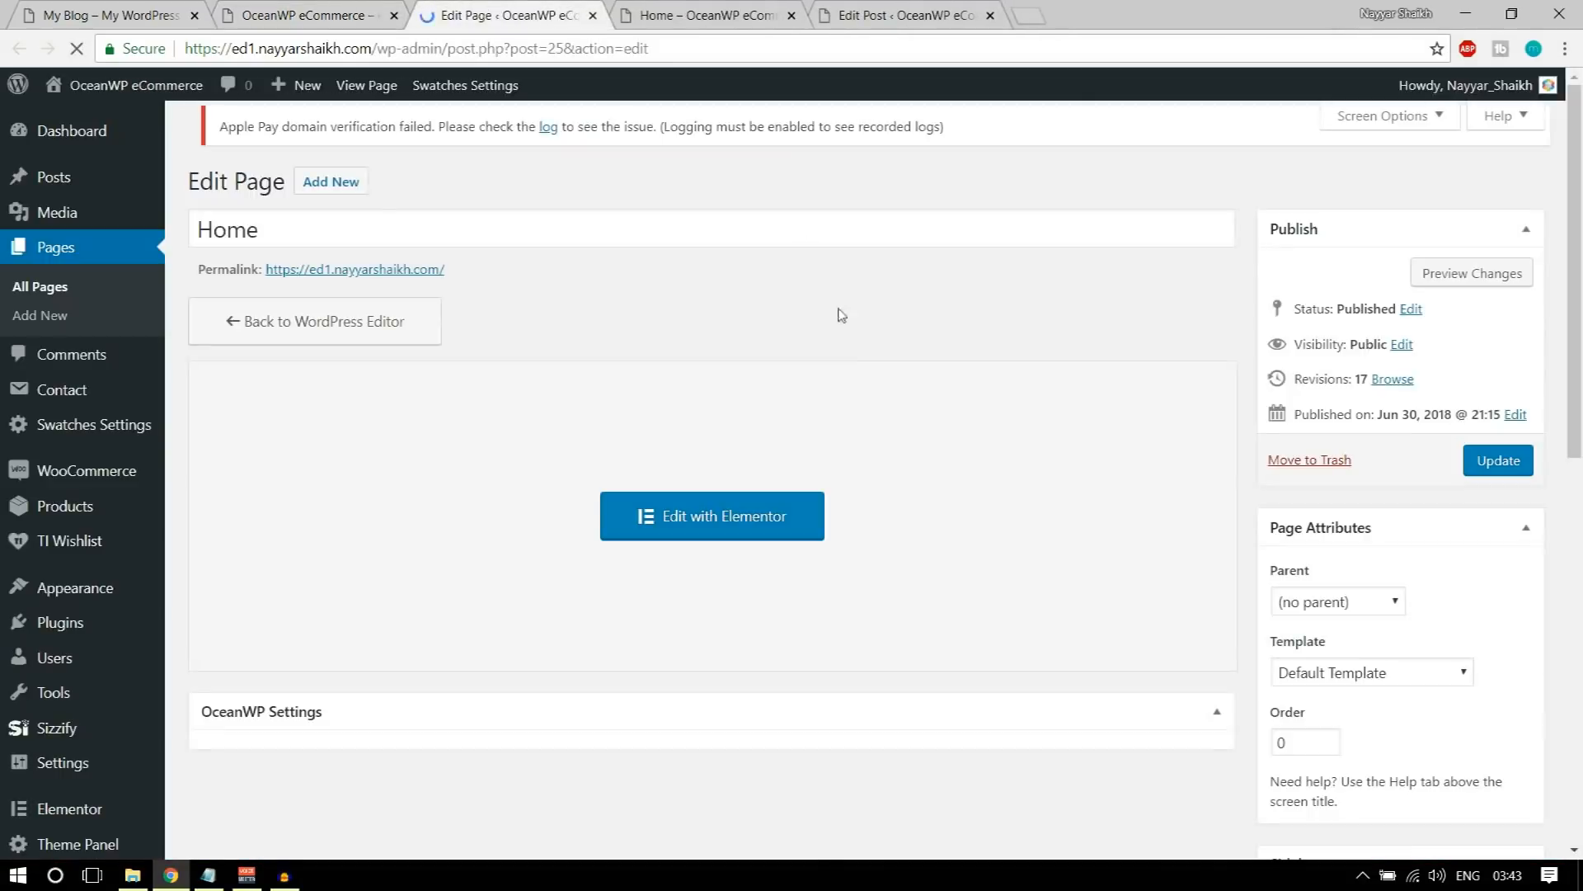
scroll(955, 493, down, 6)
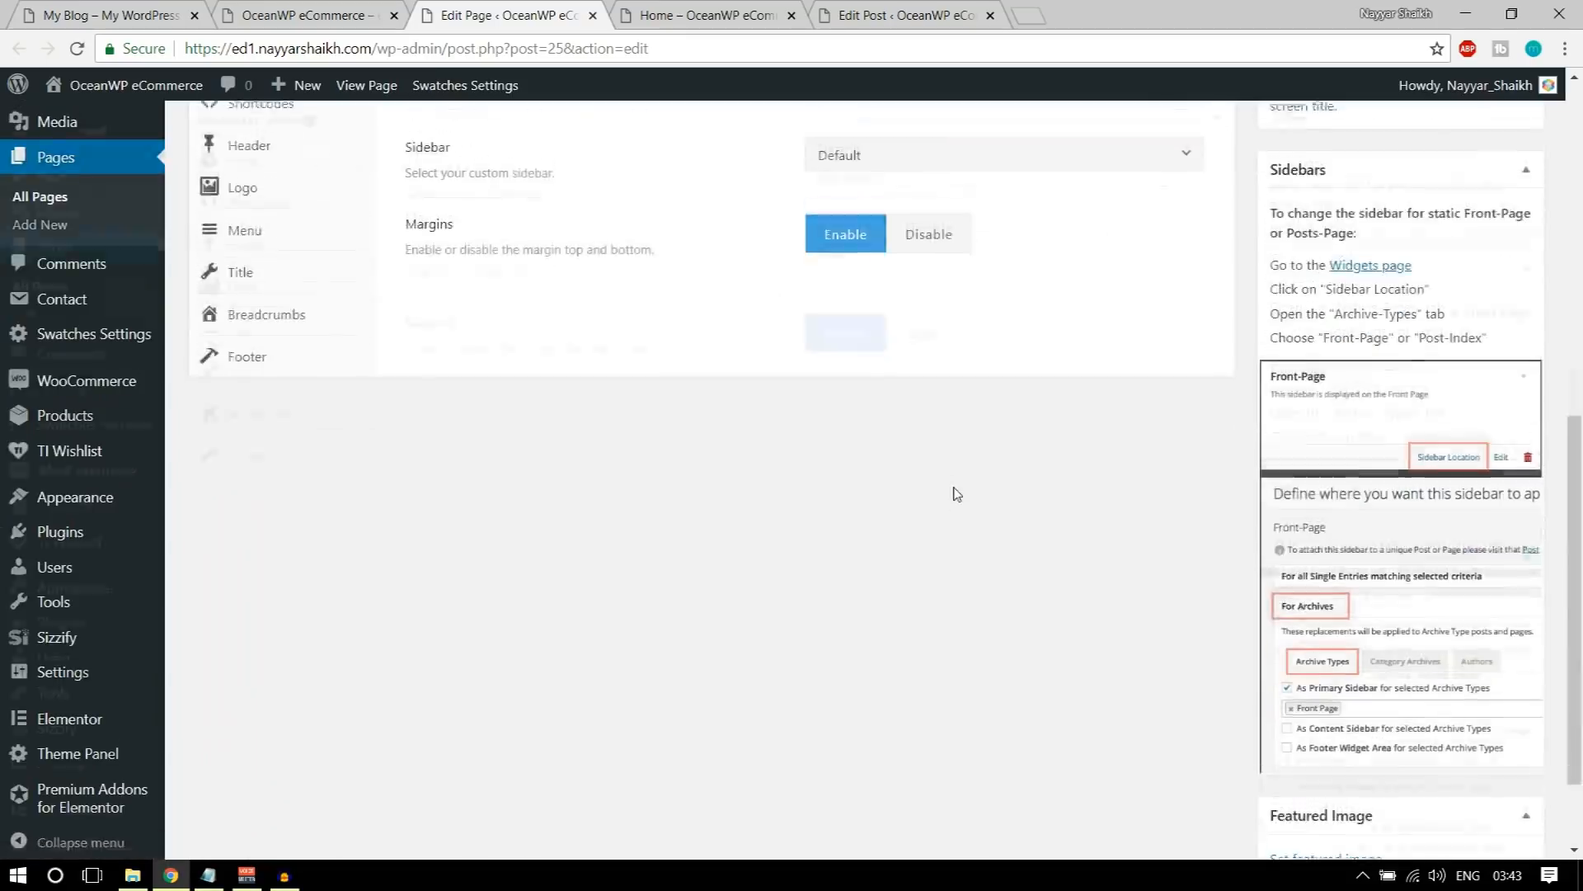
scroll(954, 493, up, 4)
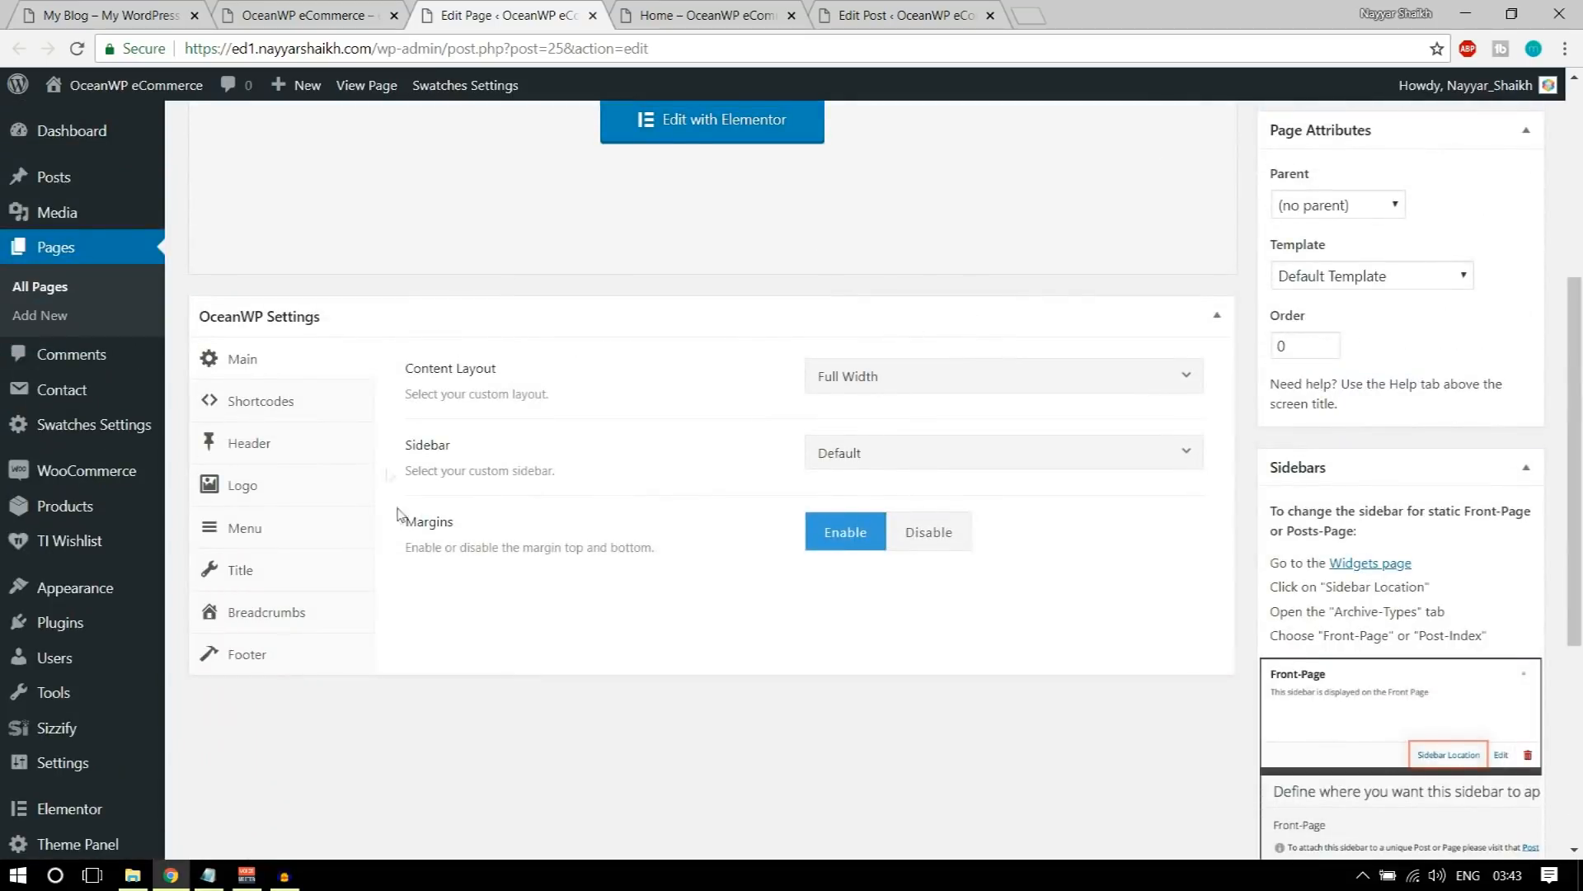
click(916, 537)
scroll(1072, 544, up, 5)
click(1483, 485)
Step: Reload the store's homepage, review it down to the footer and compare it with the demo site's footer
click(310, 15)
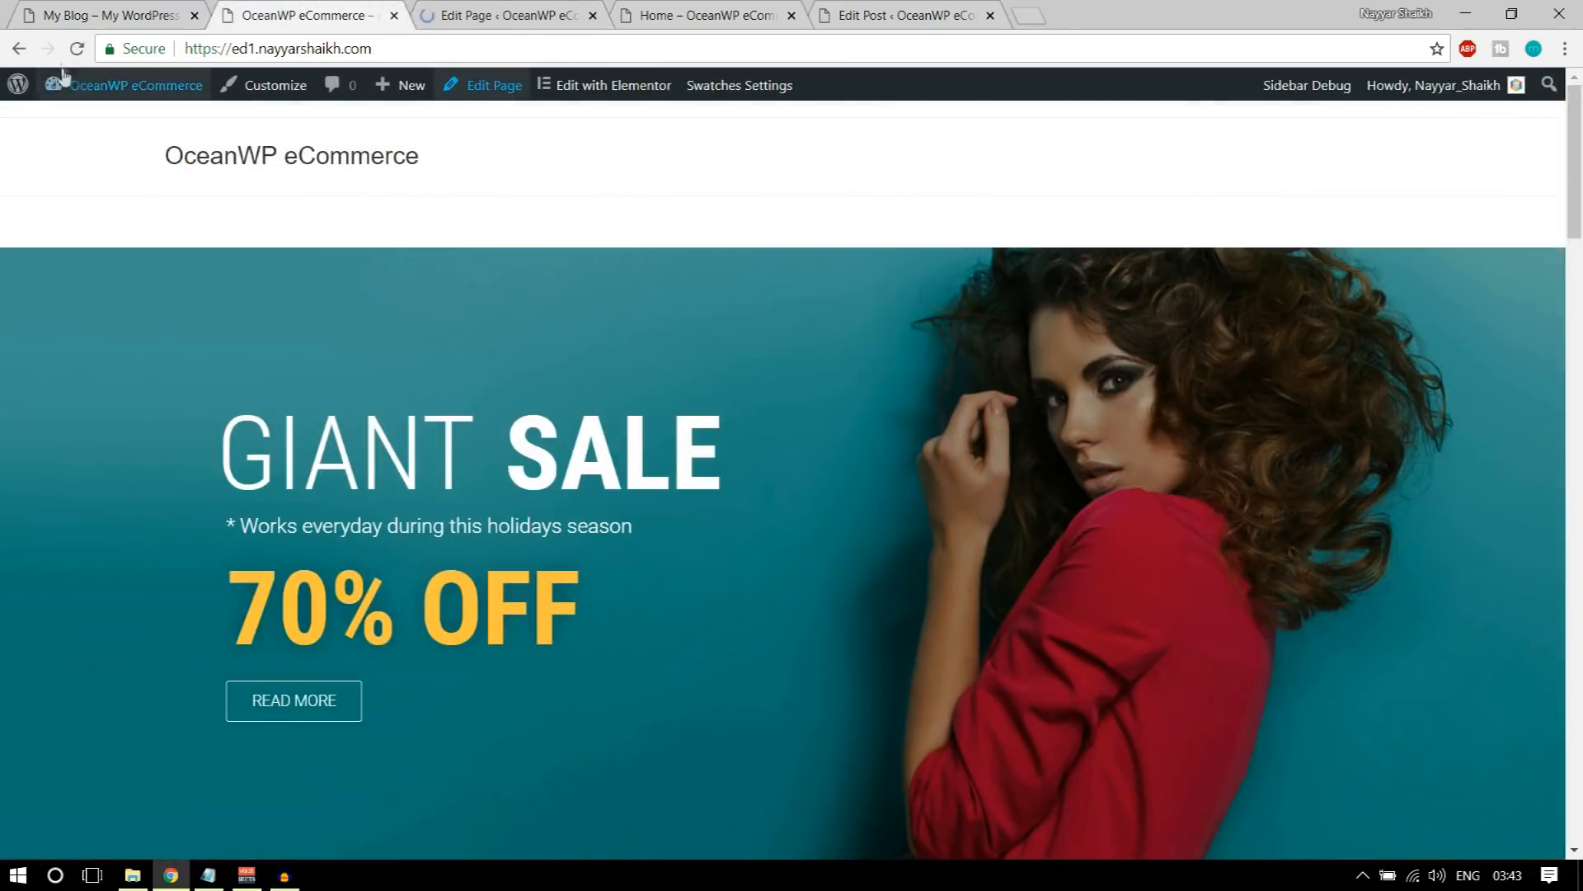
click(74, 51)
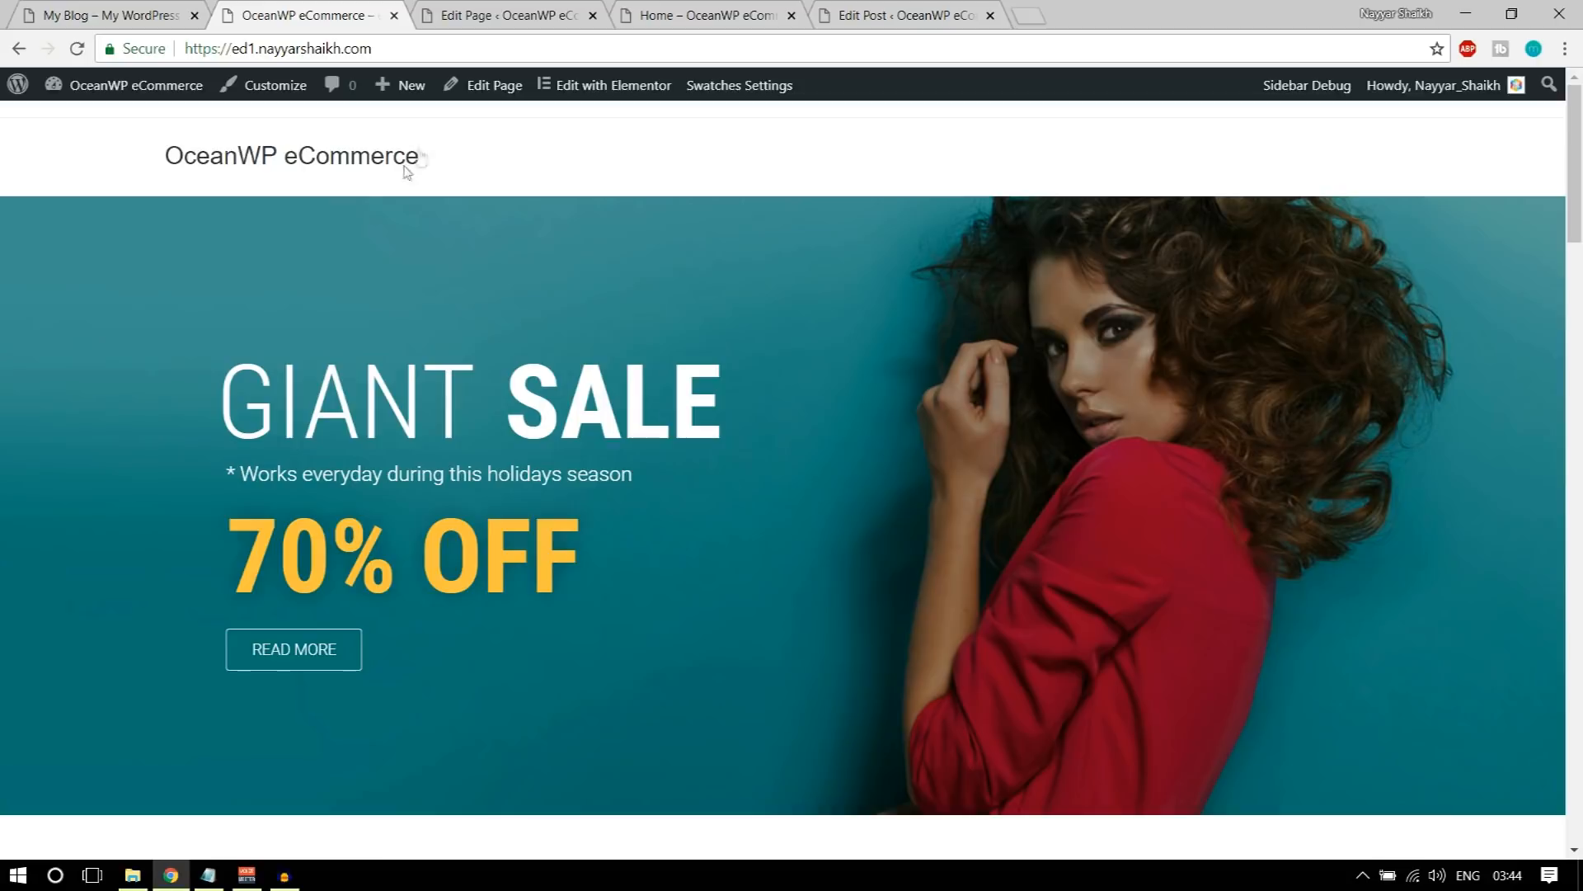
scroll(1004, 290, down, 20)
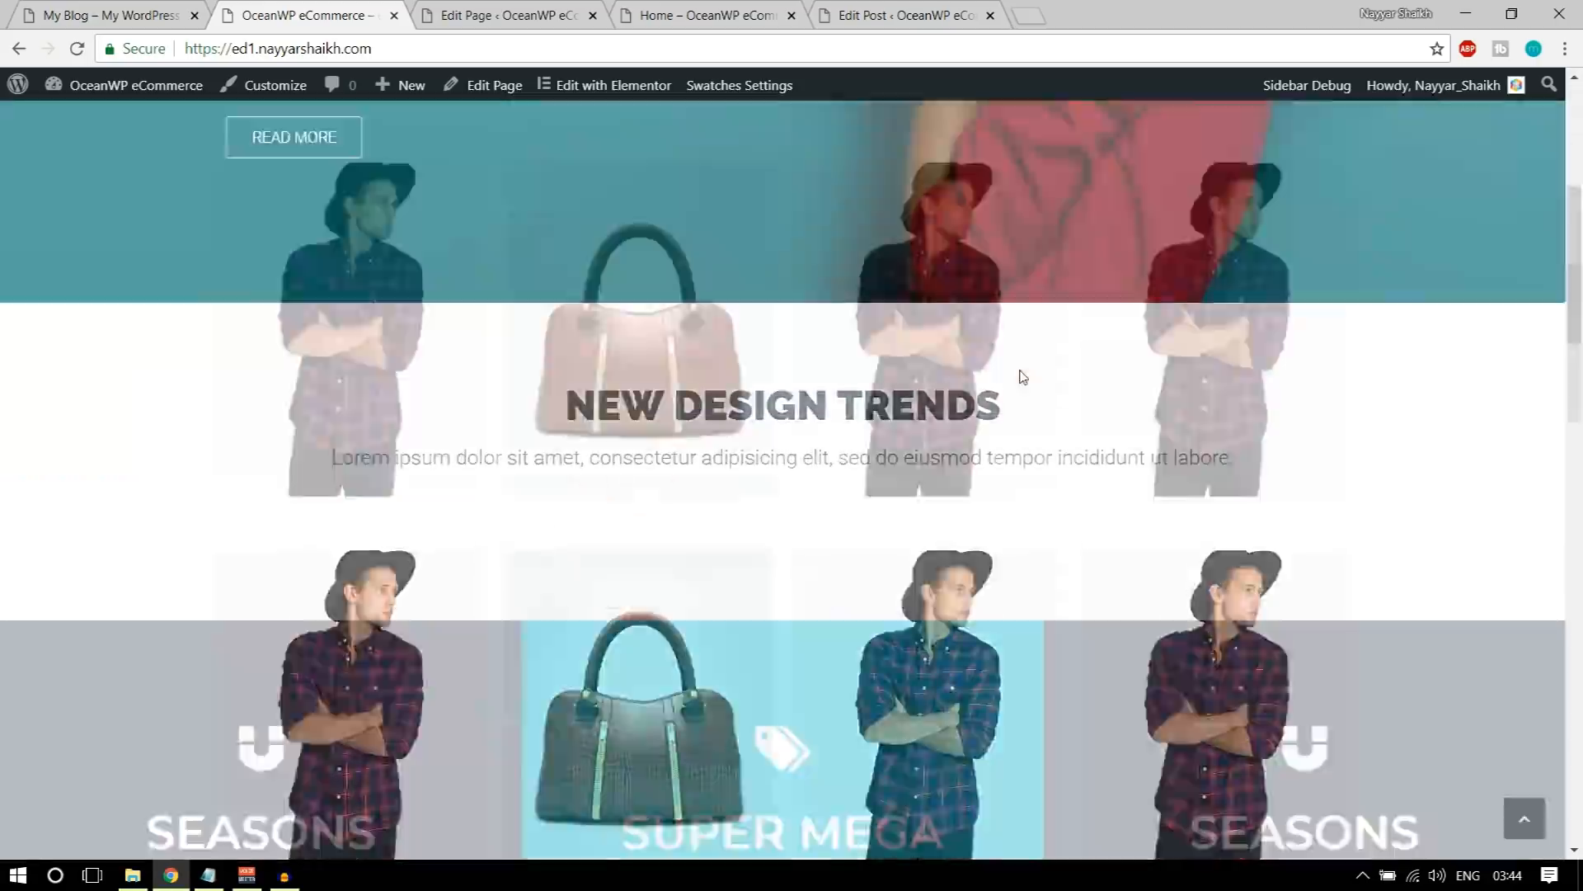
scroll(1022, 377, down, 10)
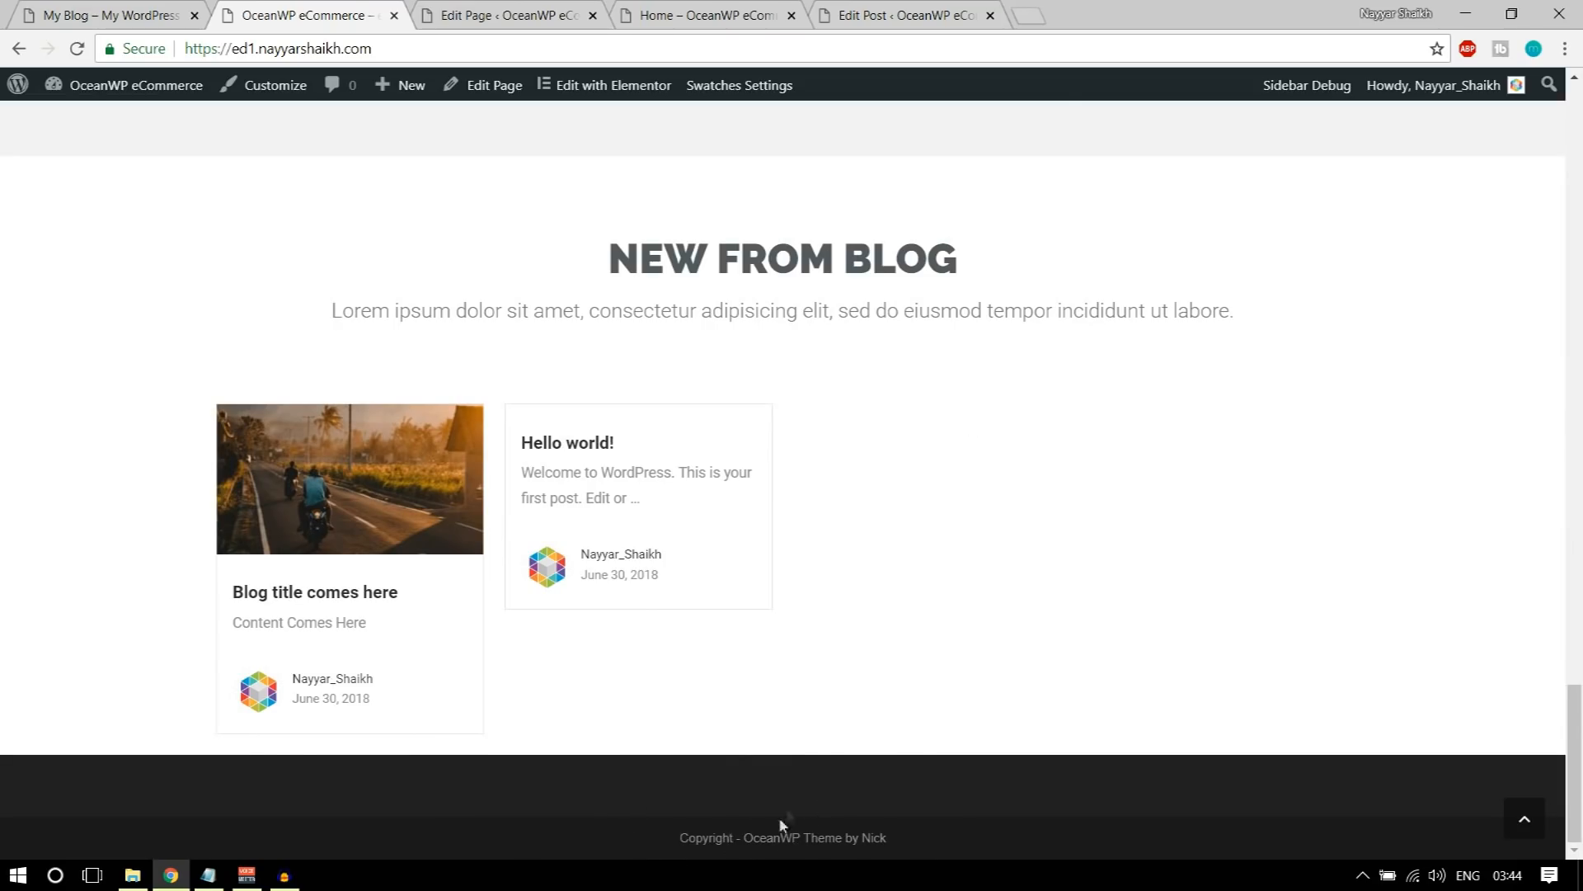
click(17, 13)
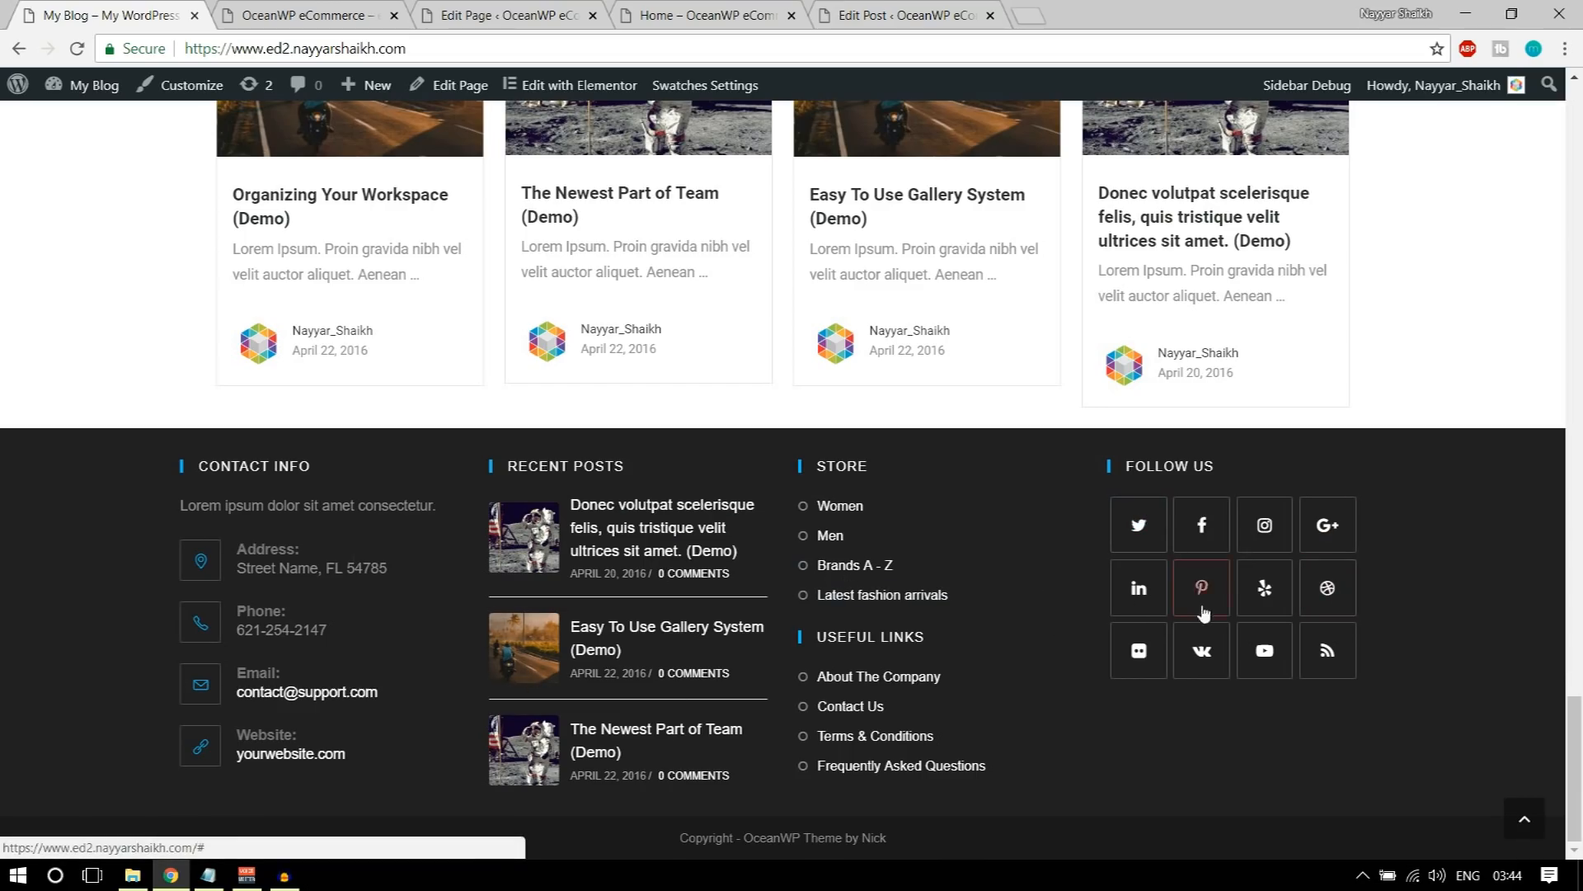
click(306, 8)
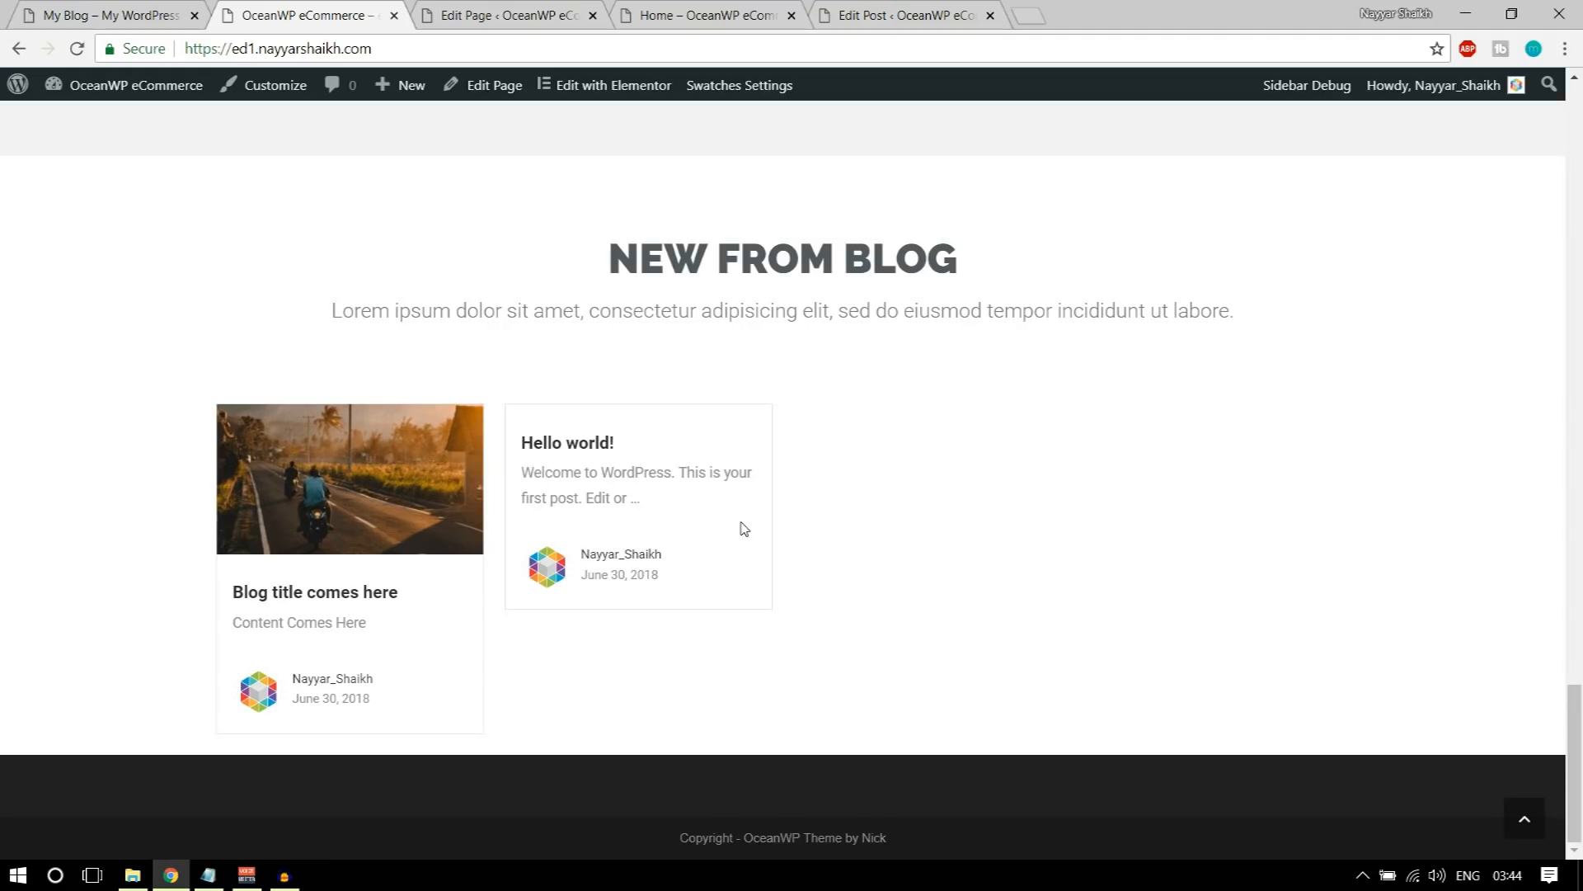
Step: Check the demo site's footer again and open the store's Widgets page from the WordPress admin
click(164, 11)
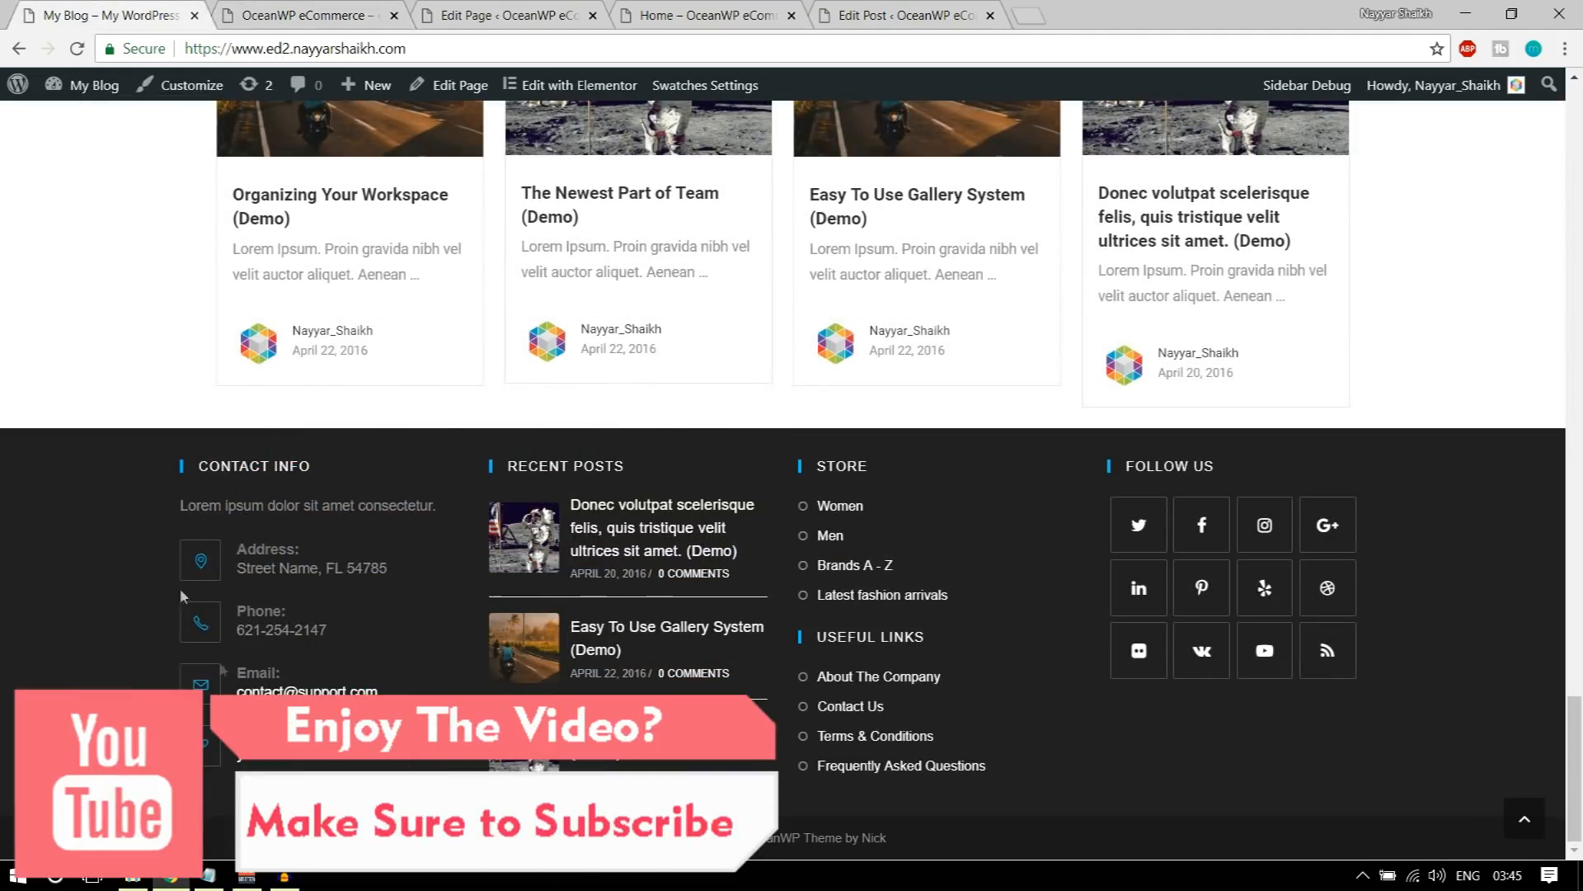
click(310, 7)
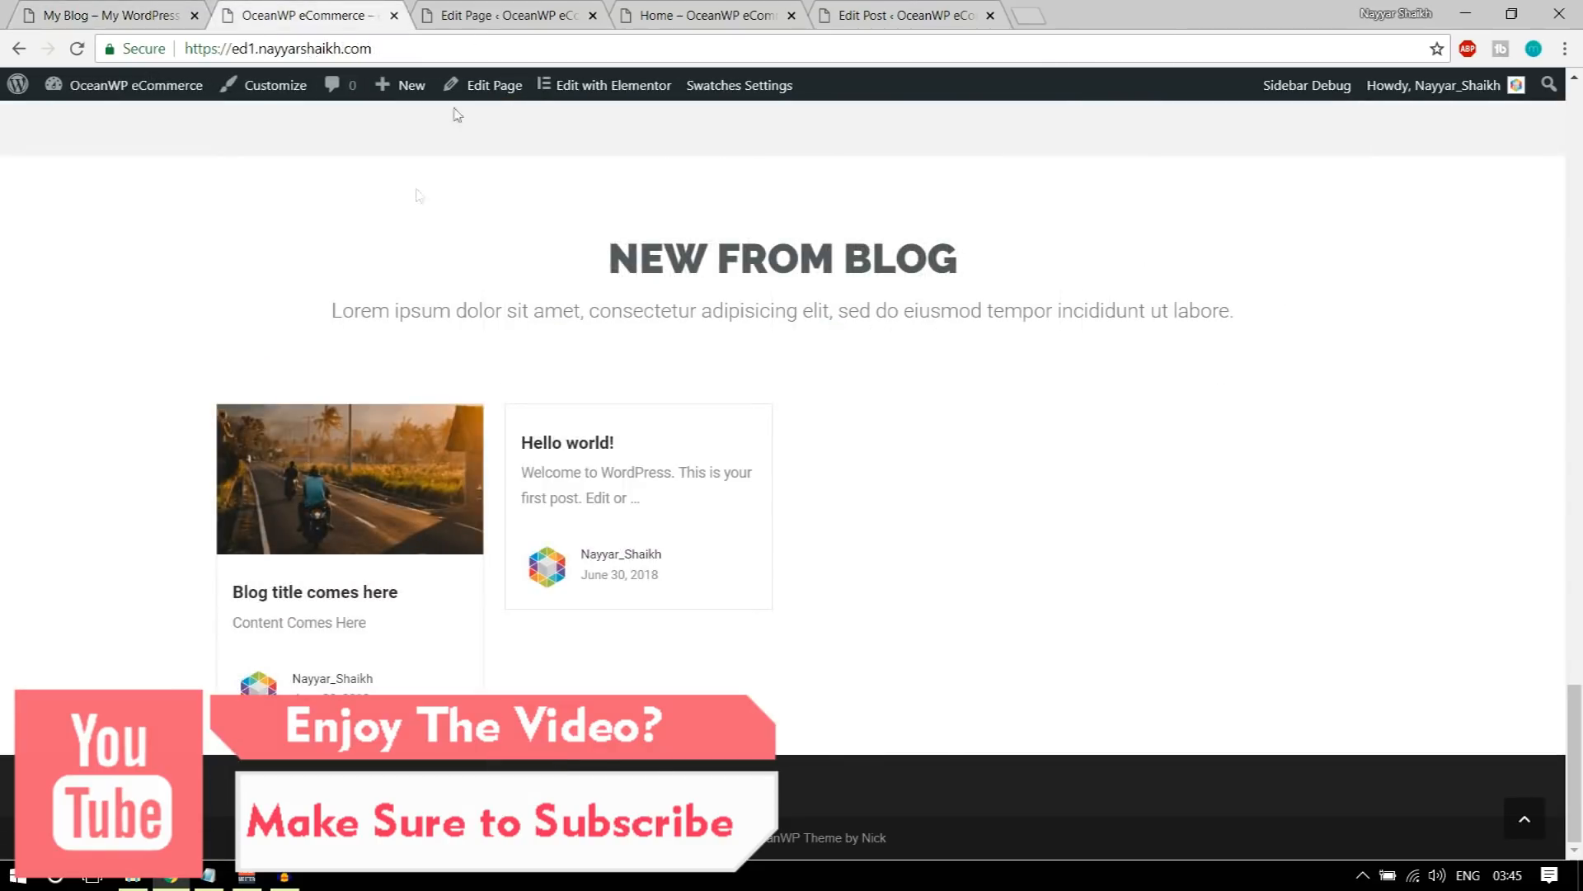
click(480, 16)
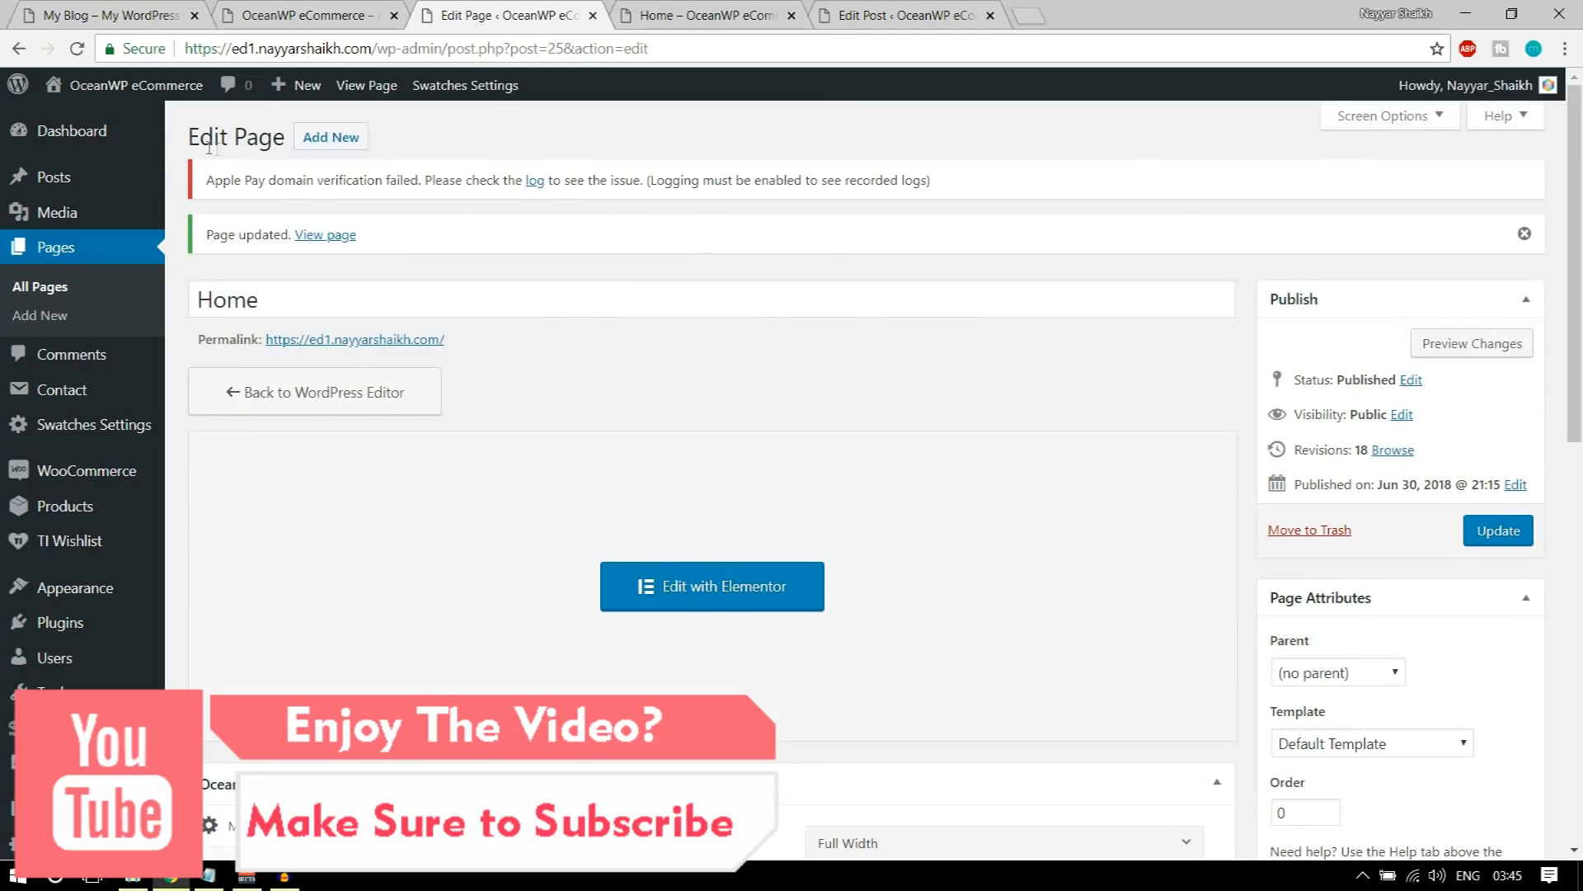
scroll(83, 371, down, 4)
mouse_move(72, 495)
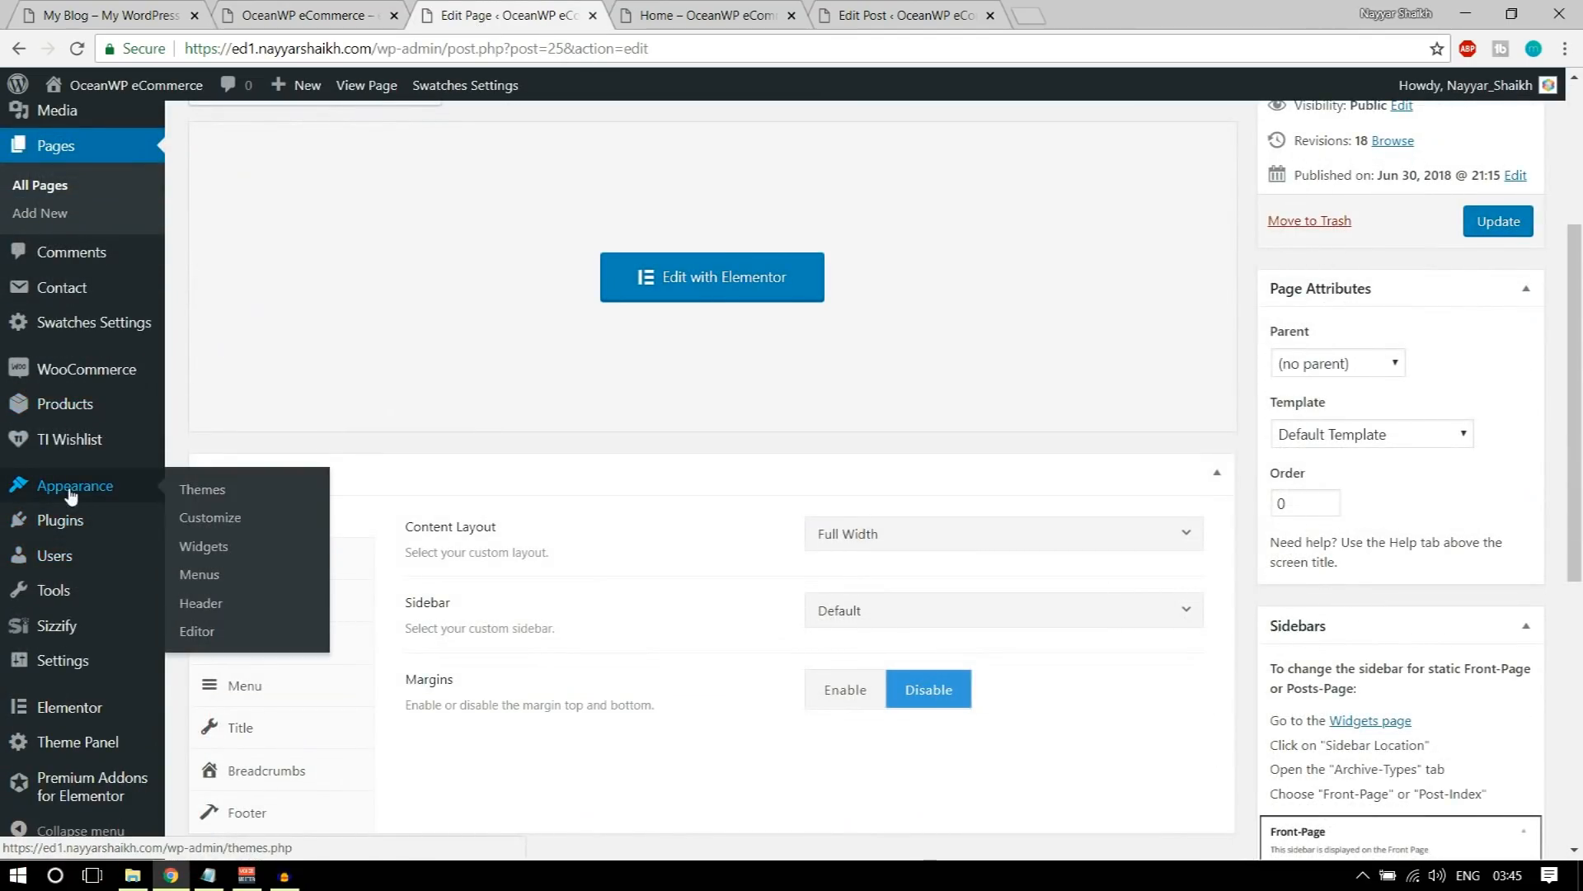
click(223, 555)
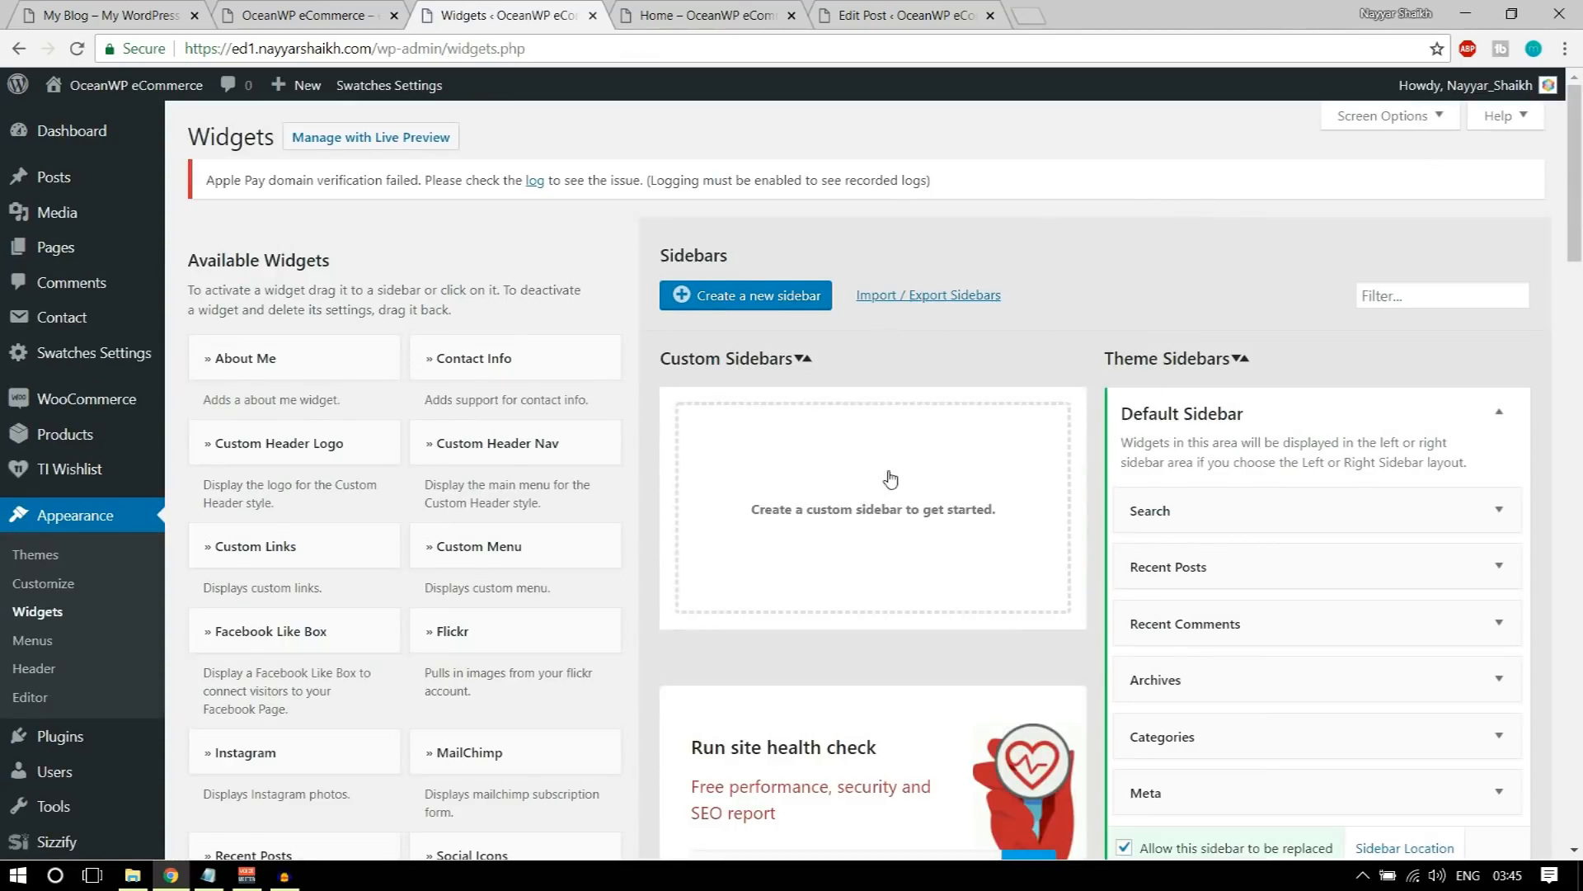
Step: Compare the available footer areas with the demo footer and add the Contact Info widget to Footer 1
scroll(891, 479, down, 4)
scroll(642, 351, down, 4)
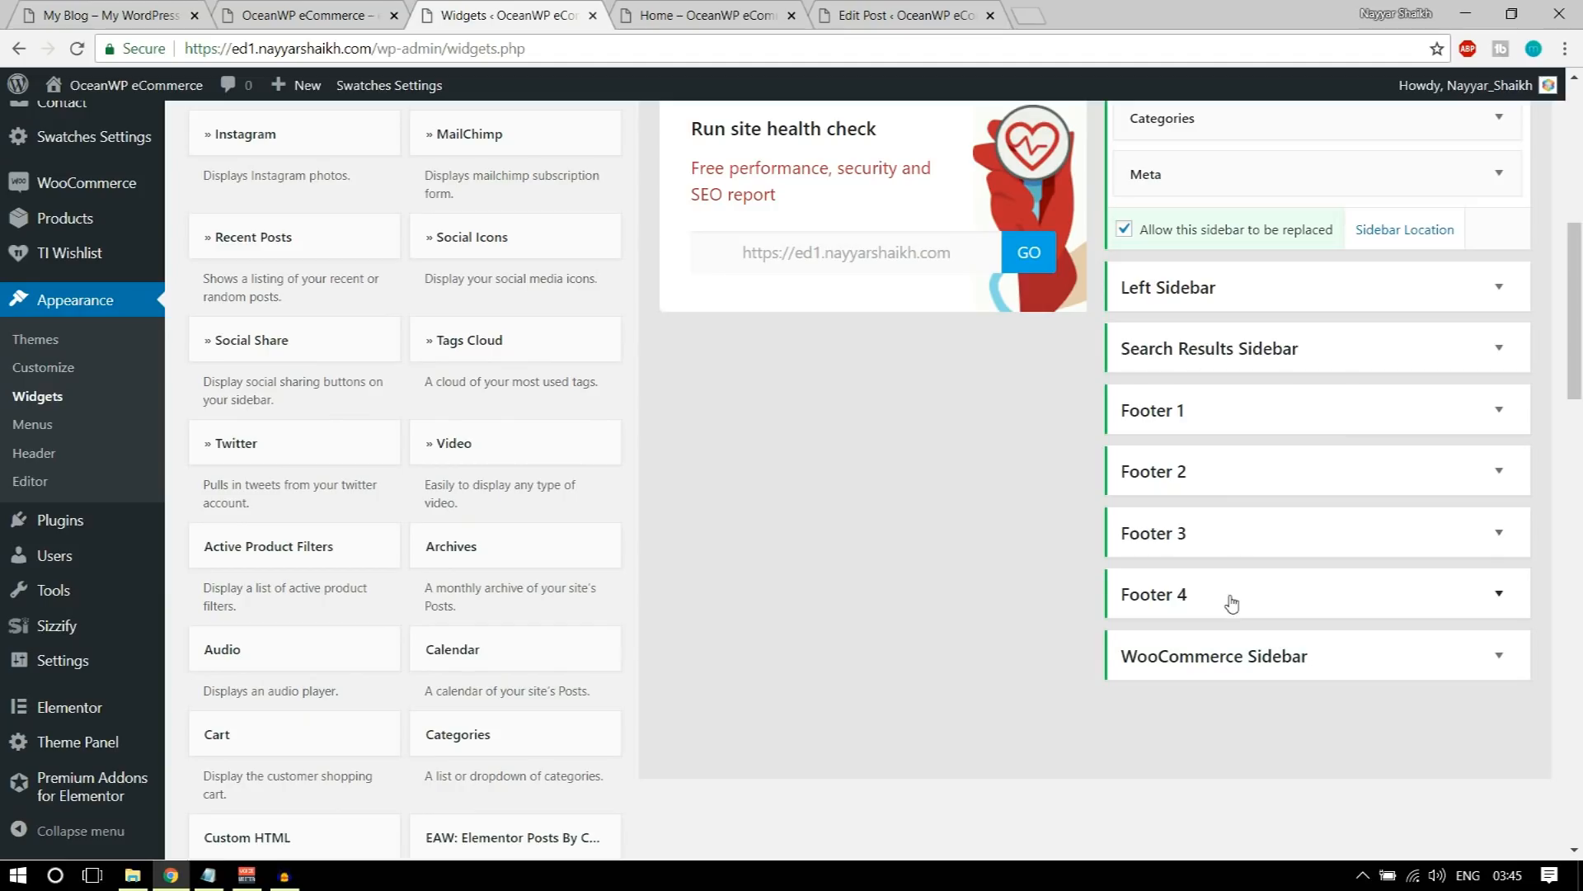
click(150, 8)
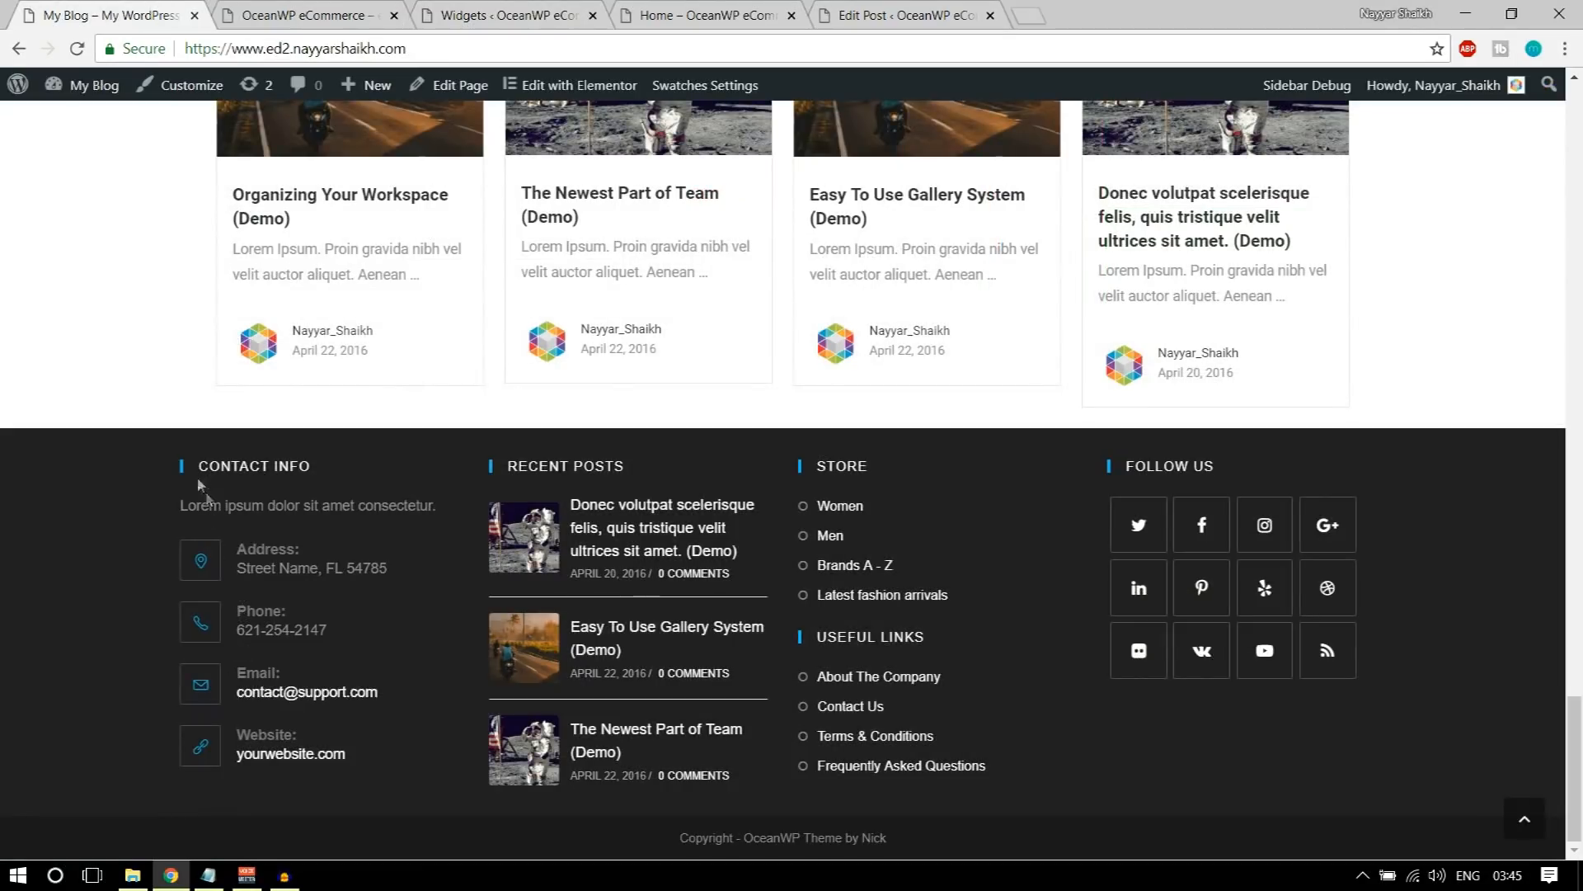
click(368, 22)
click(520, 13)
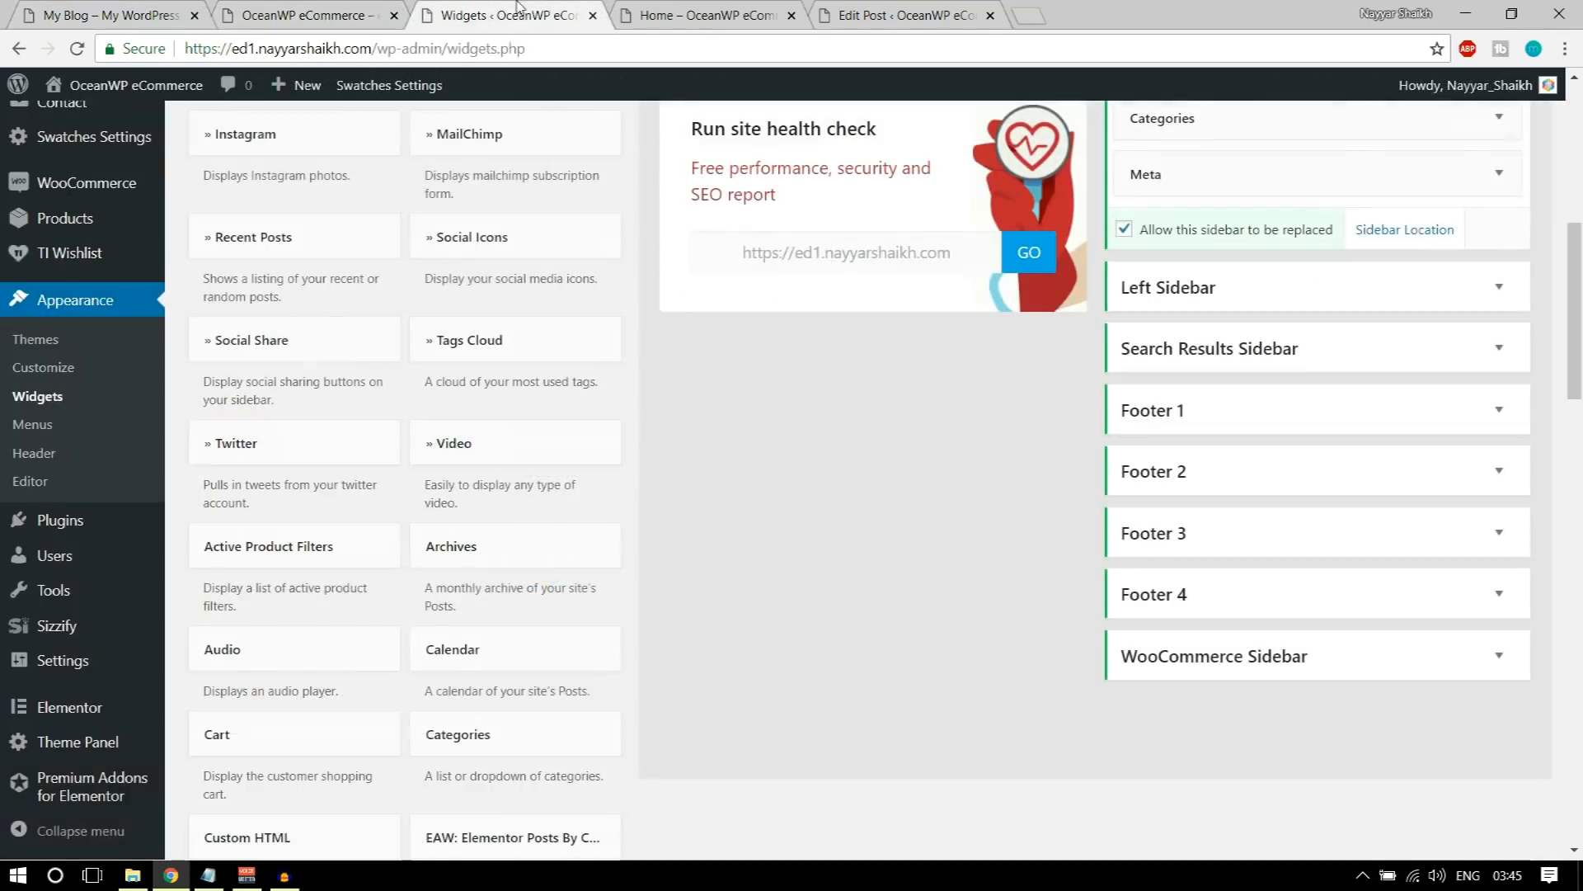
scroll(740, 423, up, 5)
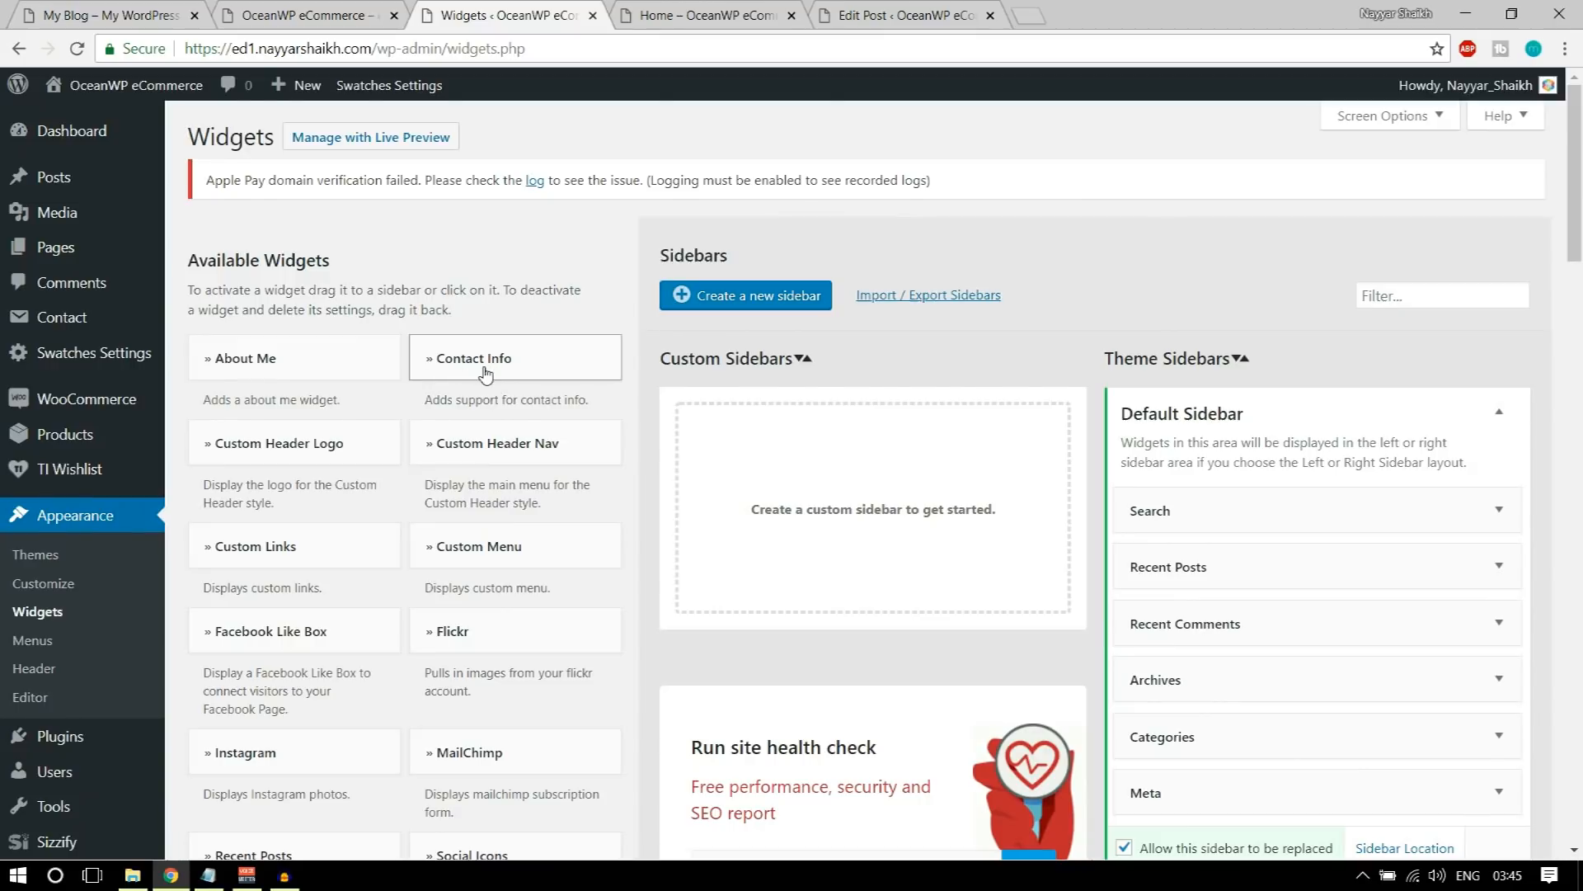
drag(482, 366, 1236, 792)
scroll(1421, 739, down, 2)
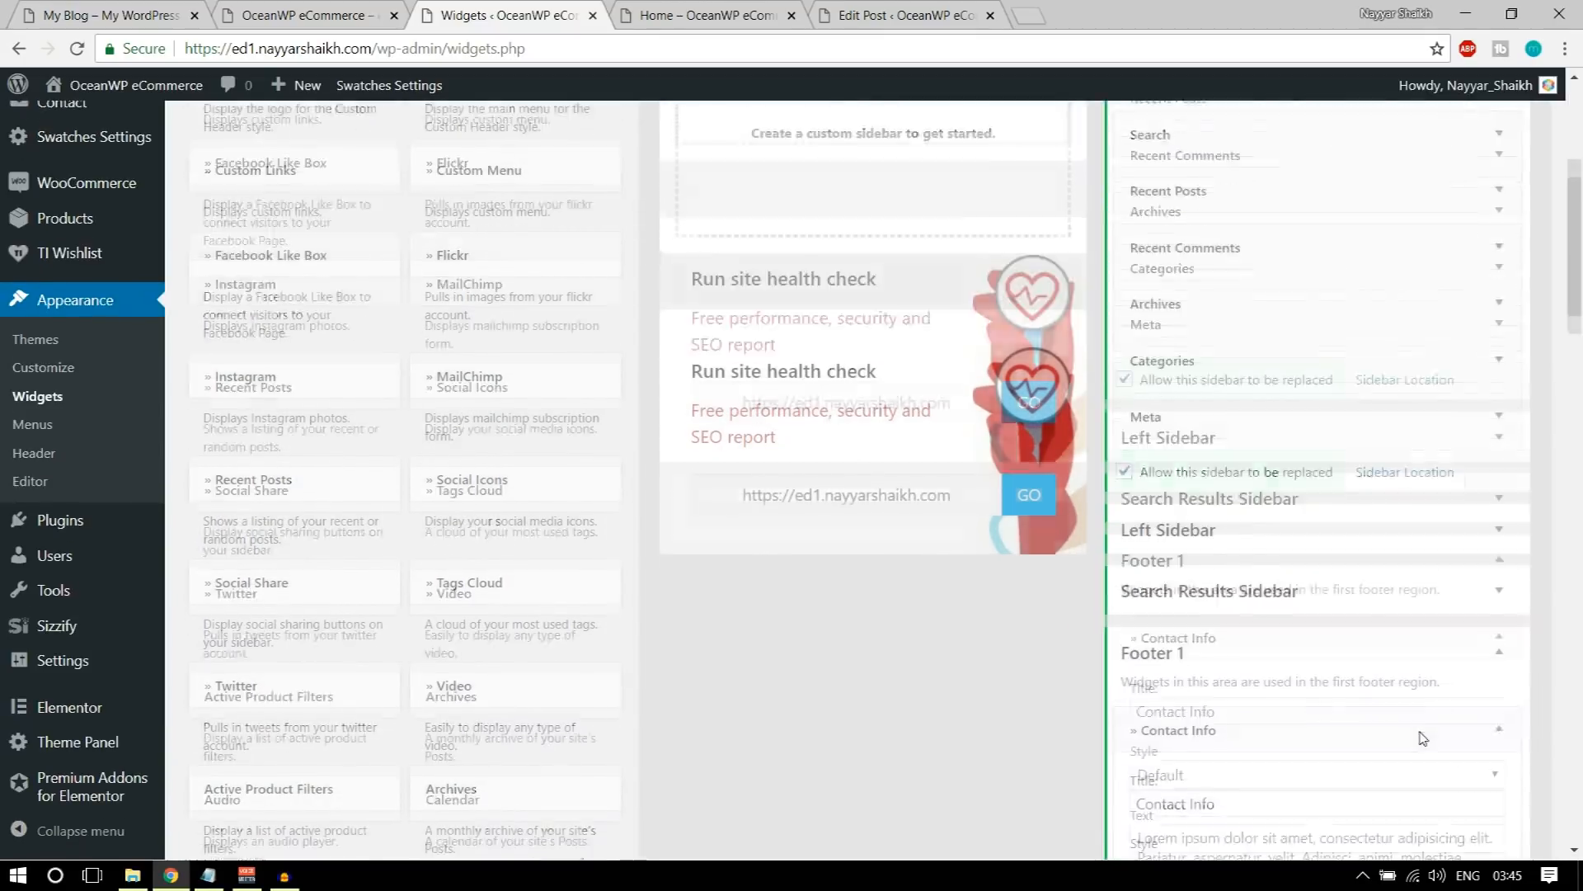
scroll(1254, 493, down, 2)
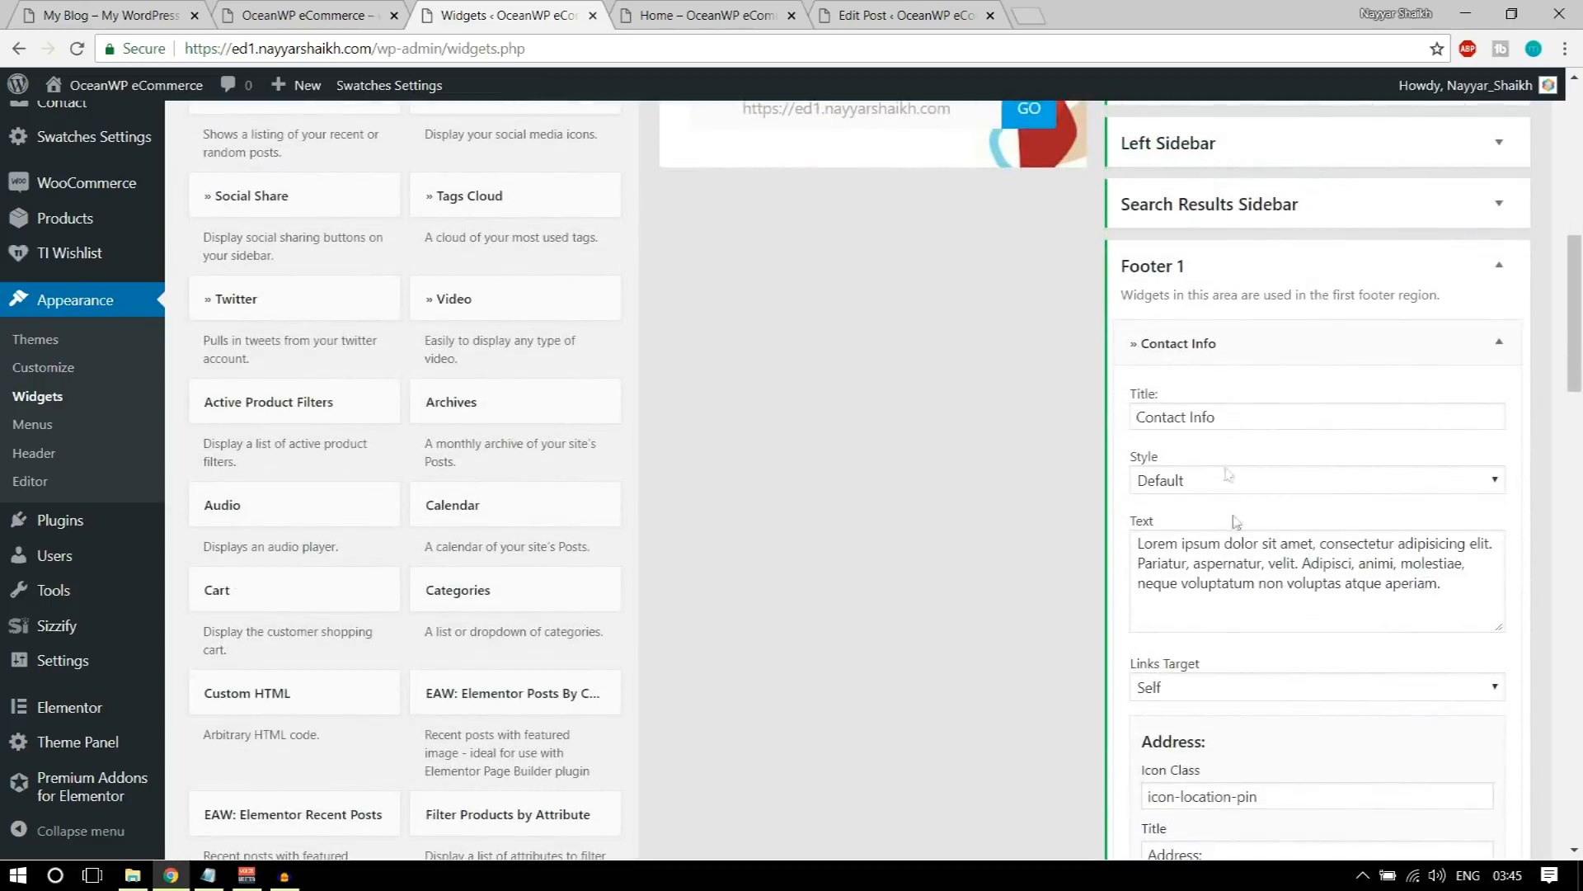
Step: Compare the Contact Info widget's title and intro text with those in the demo site's footer
drag(1246, 419, 1120, 426)
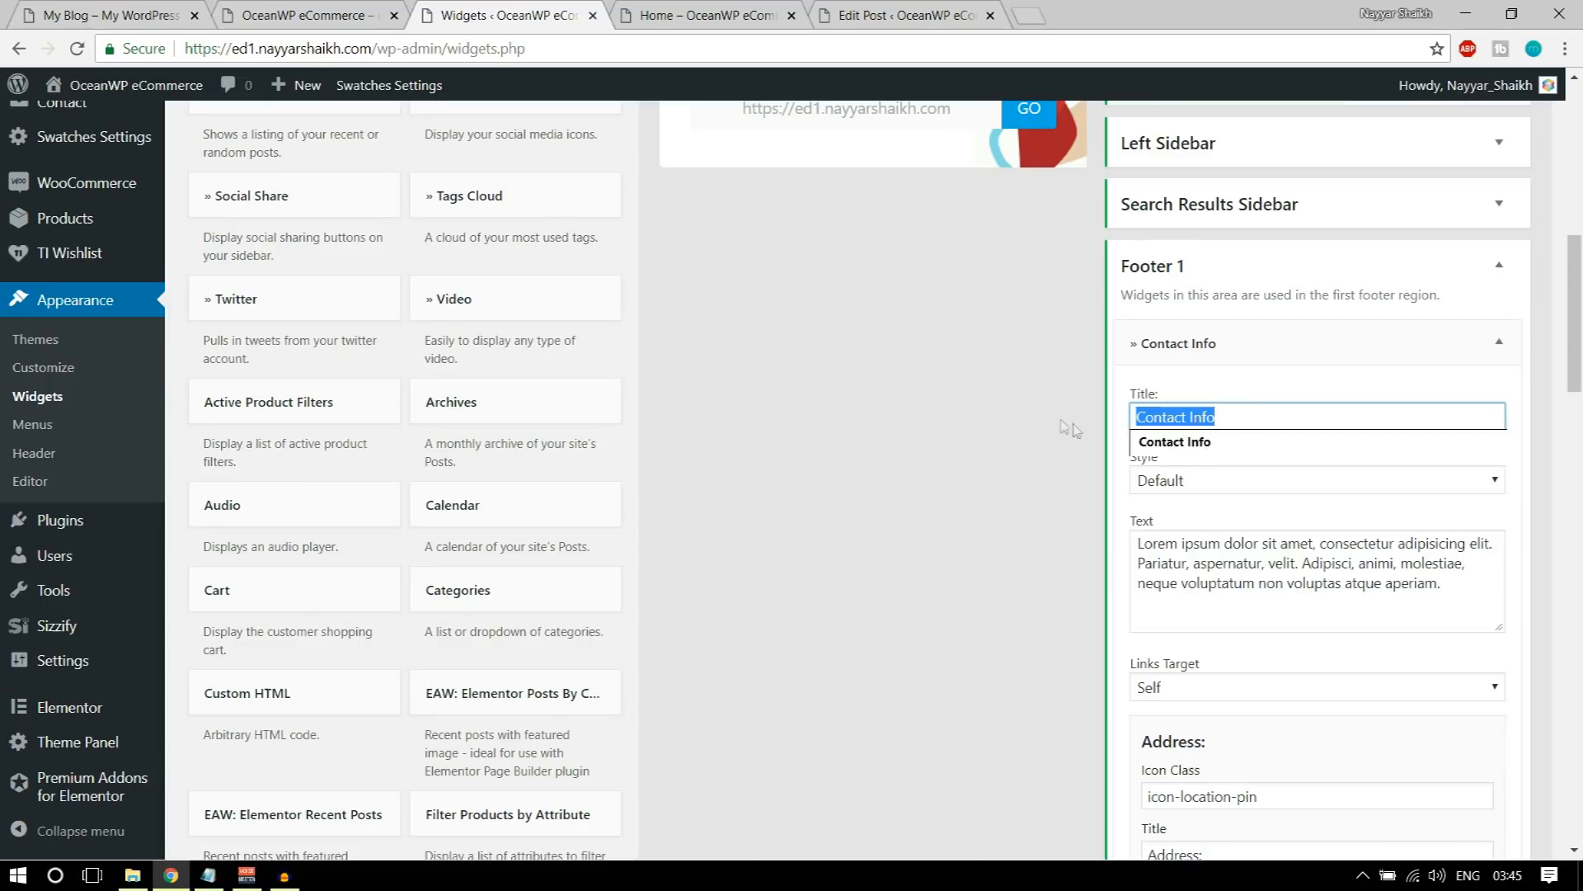
click(58, 8)
drag(203, 462, 349, 469)
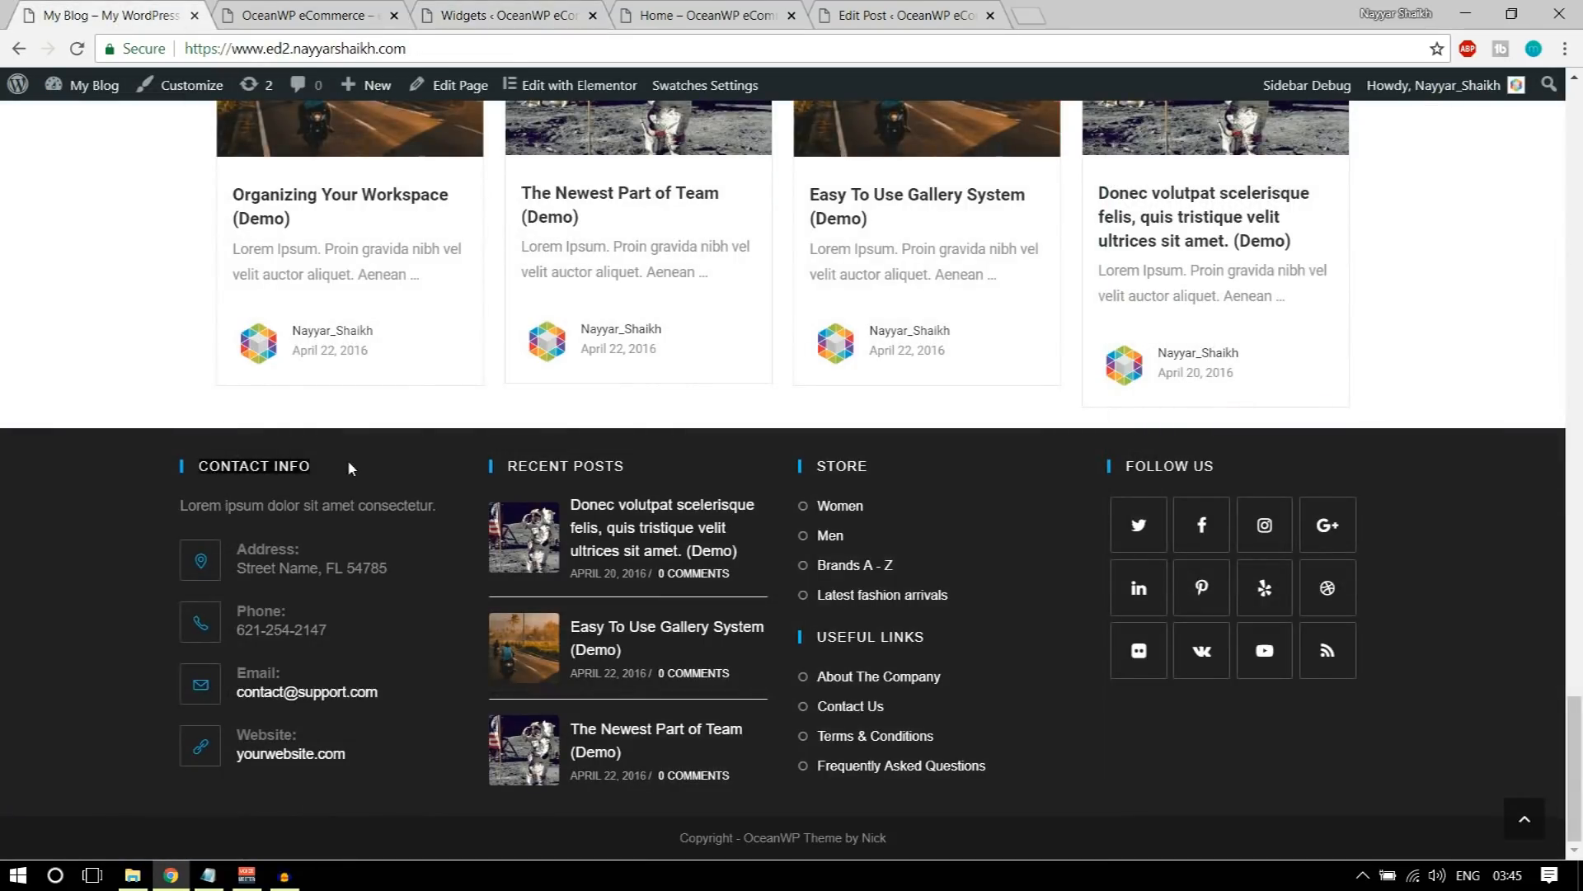
drag(182, 509, 442, 503)
Step: Return to the Widgets page and move its browser tab directly beside the demo site's tab
click(241, 7)
click(682, 11)
click(536, 10)
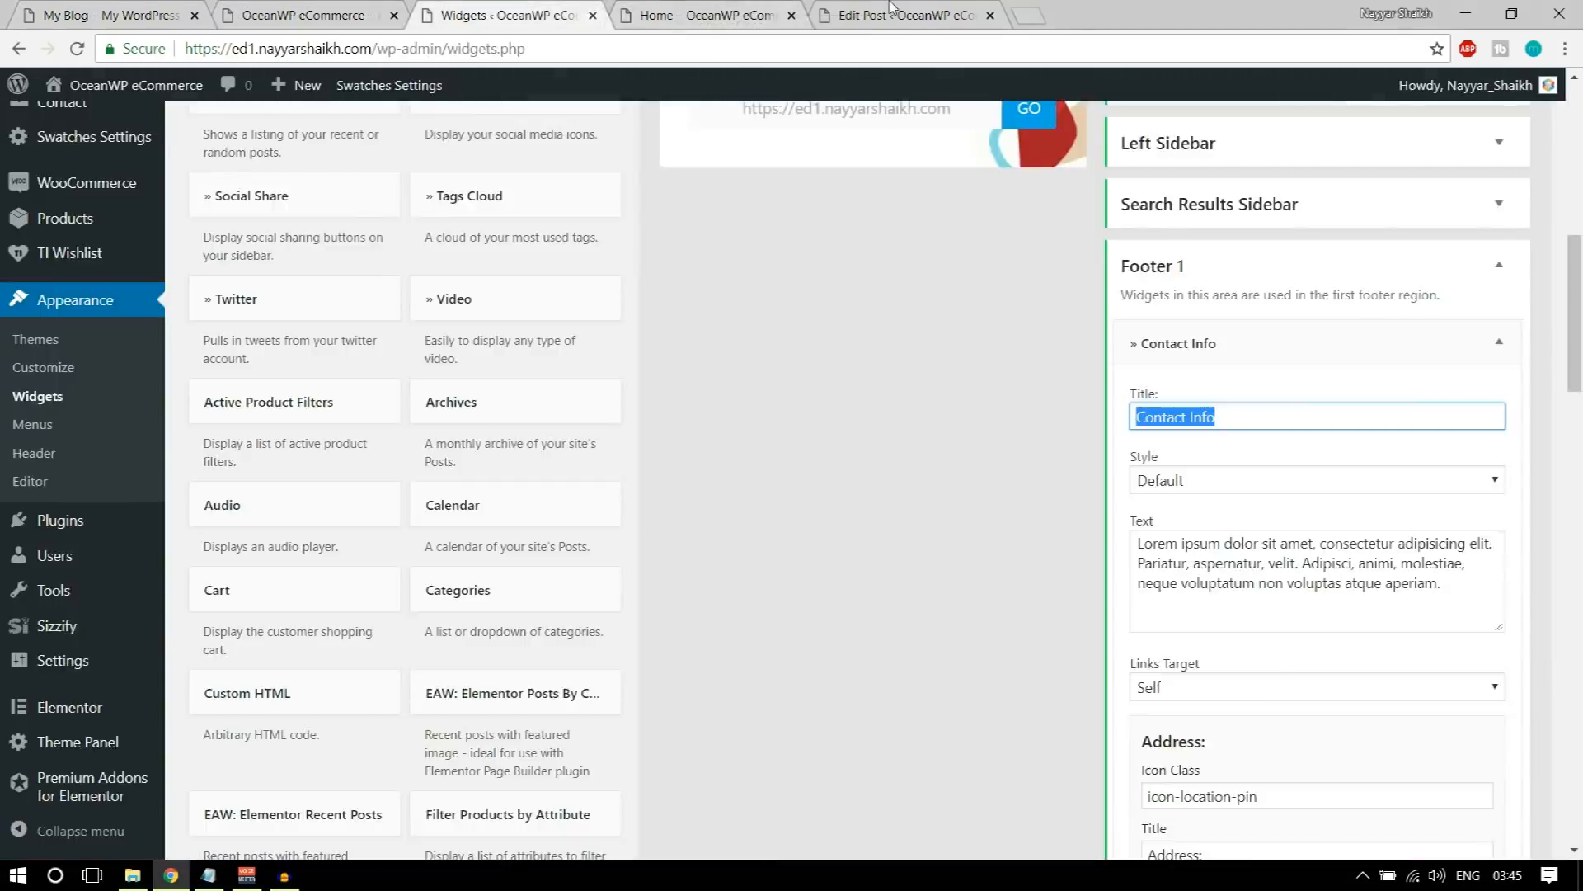
click(891, 10)
click(313, 13)
click(540, 10)
drag(540, 10, 337, 12)
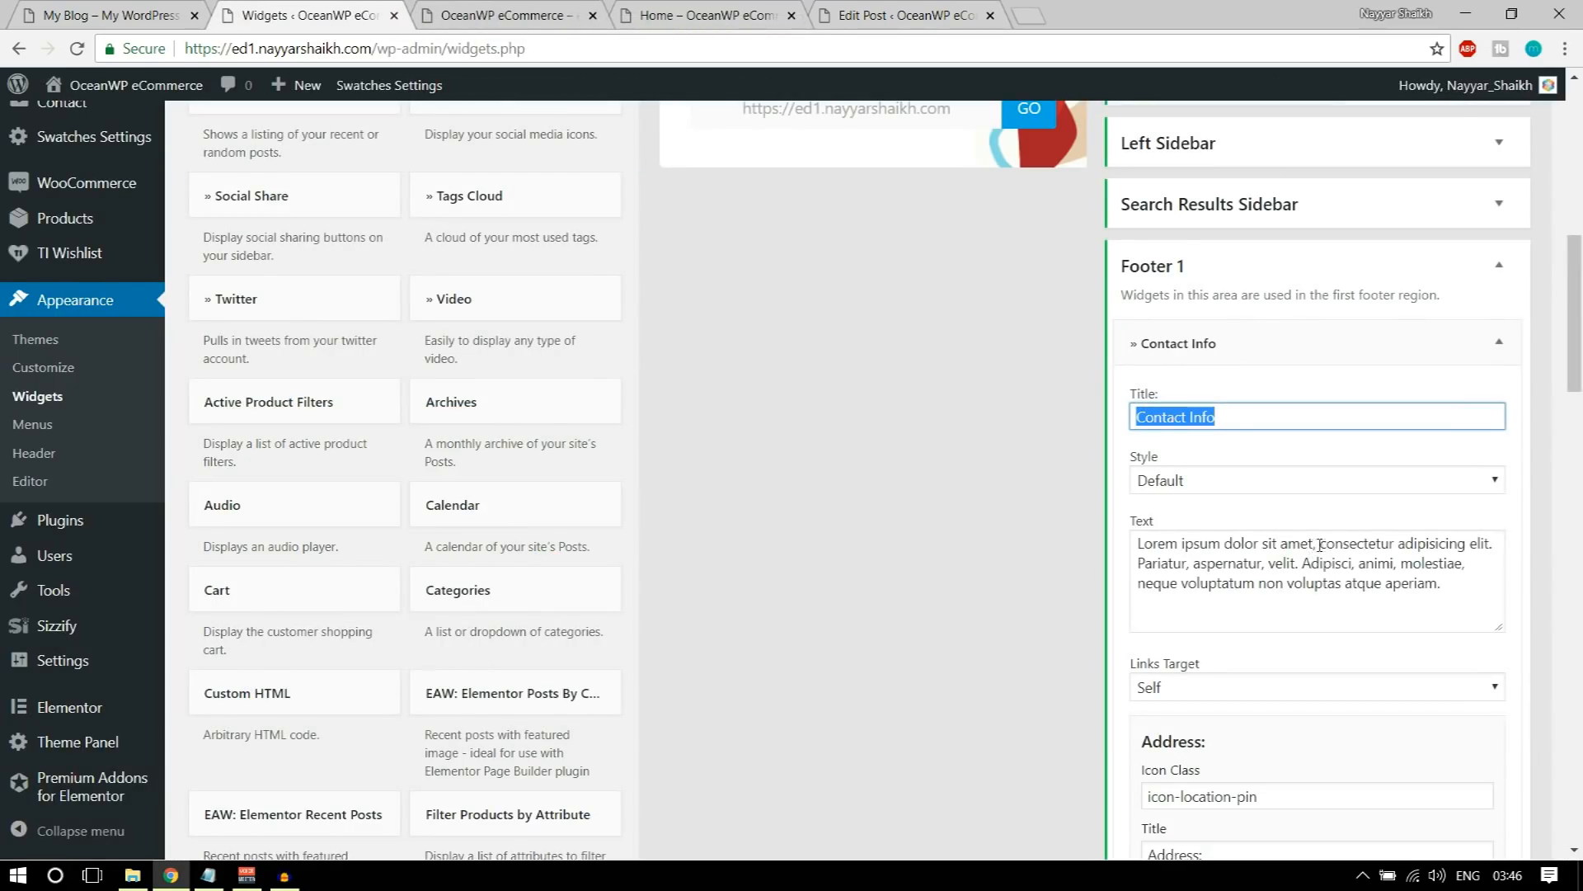
Step: Shorten the Contact Info widget's text to "Lorem ipsum dolor sit amet" and review its Address fields
drag(1321, 545, 1462, 648)
key(BackSpace)
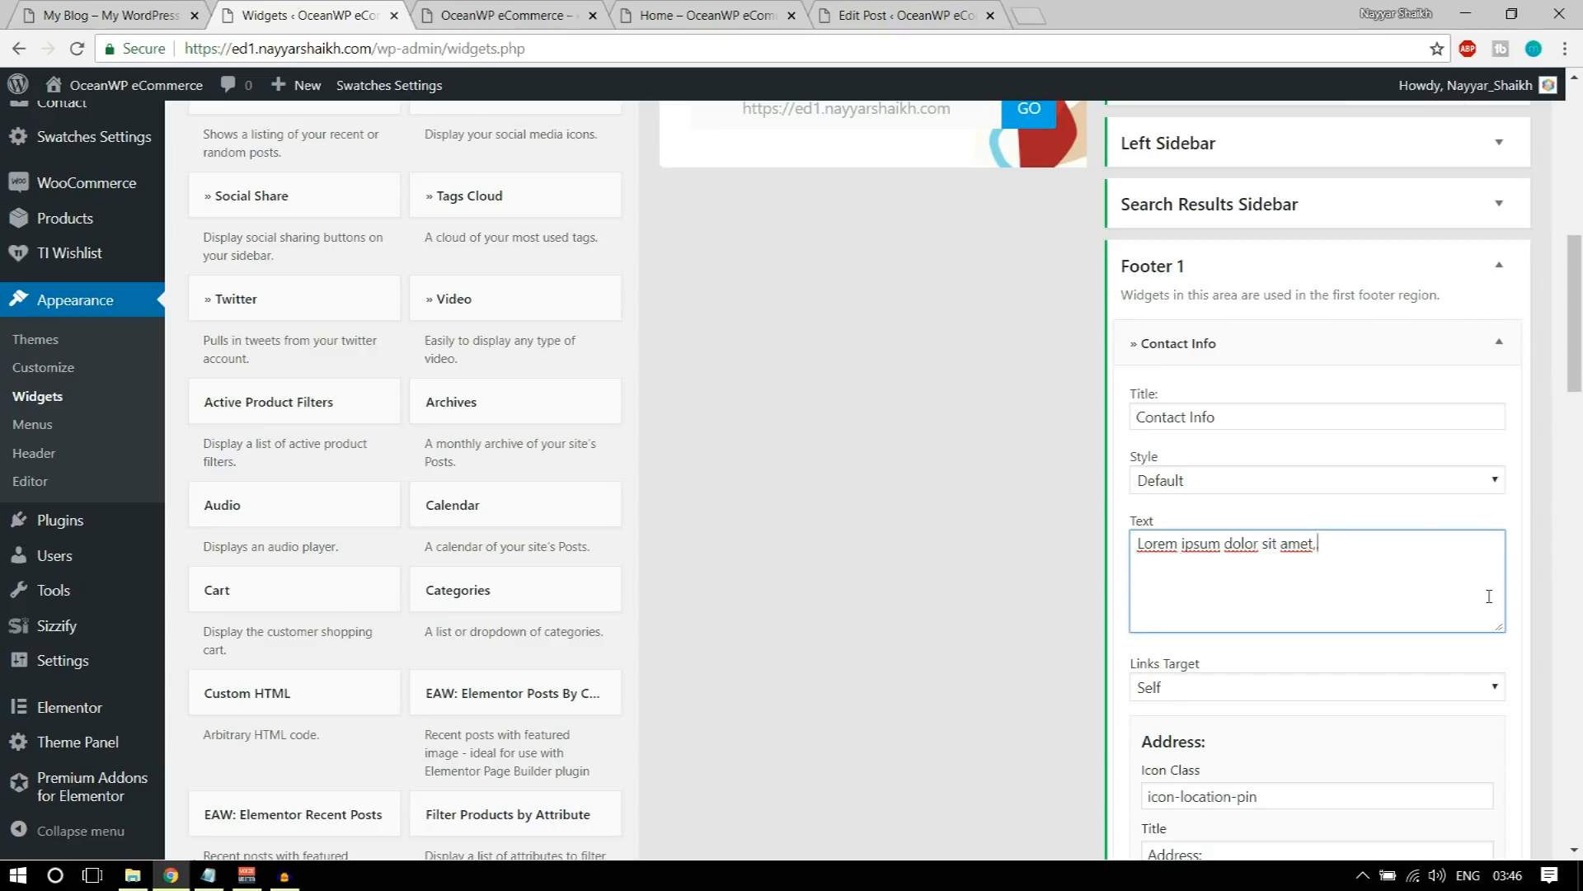
scroll(1489, 596, down, 4)
triple_click(1300, 493)
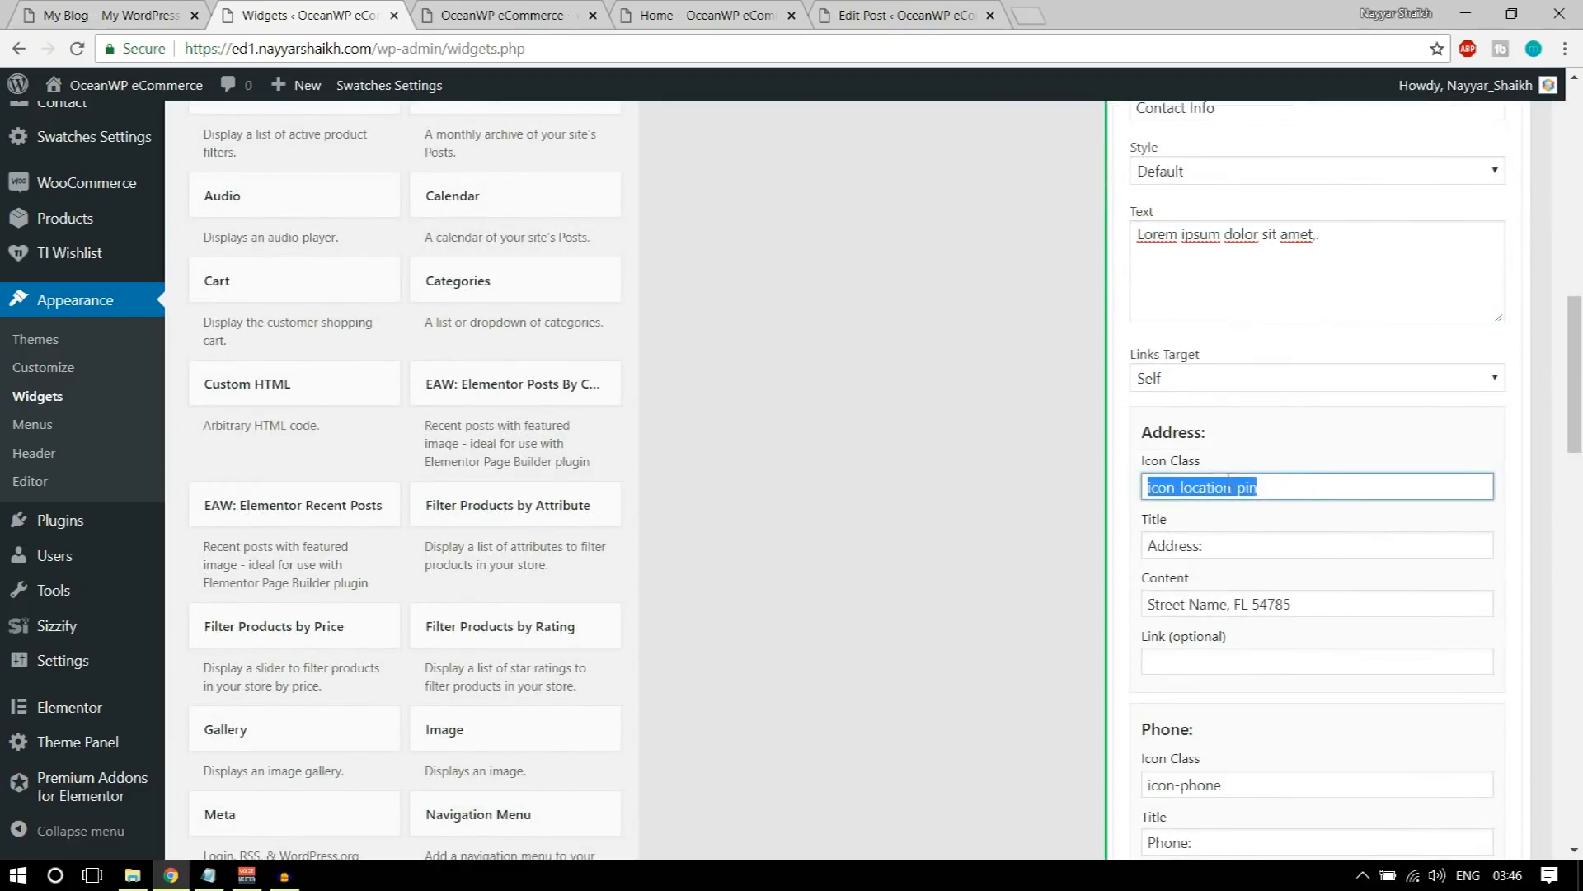
scroll(1254, 443, down, 3)
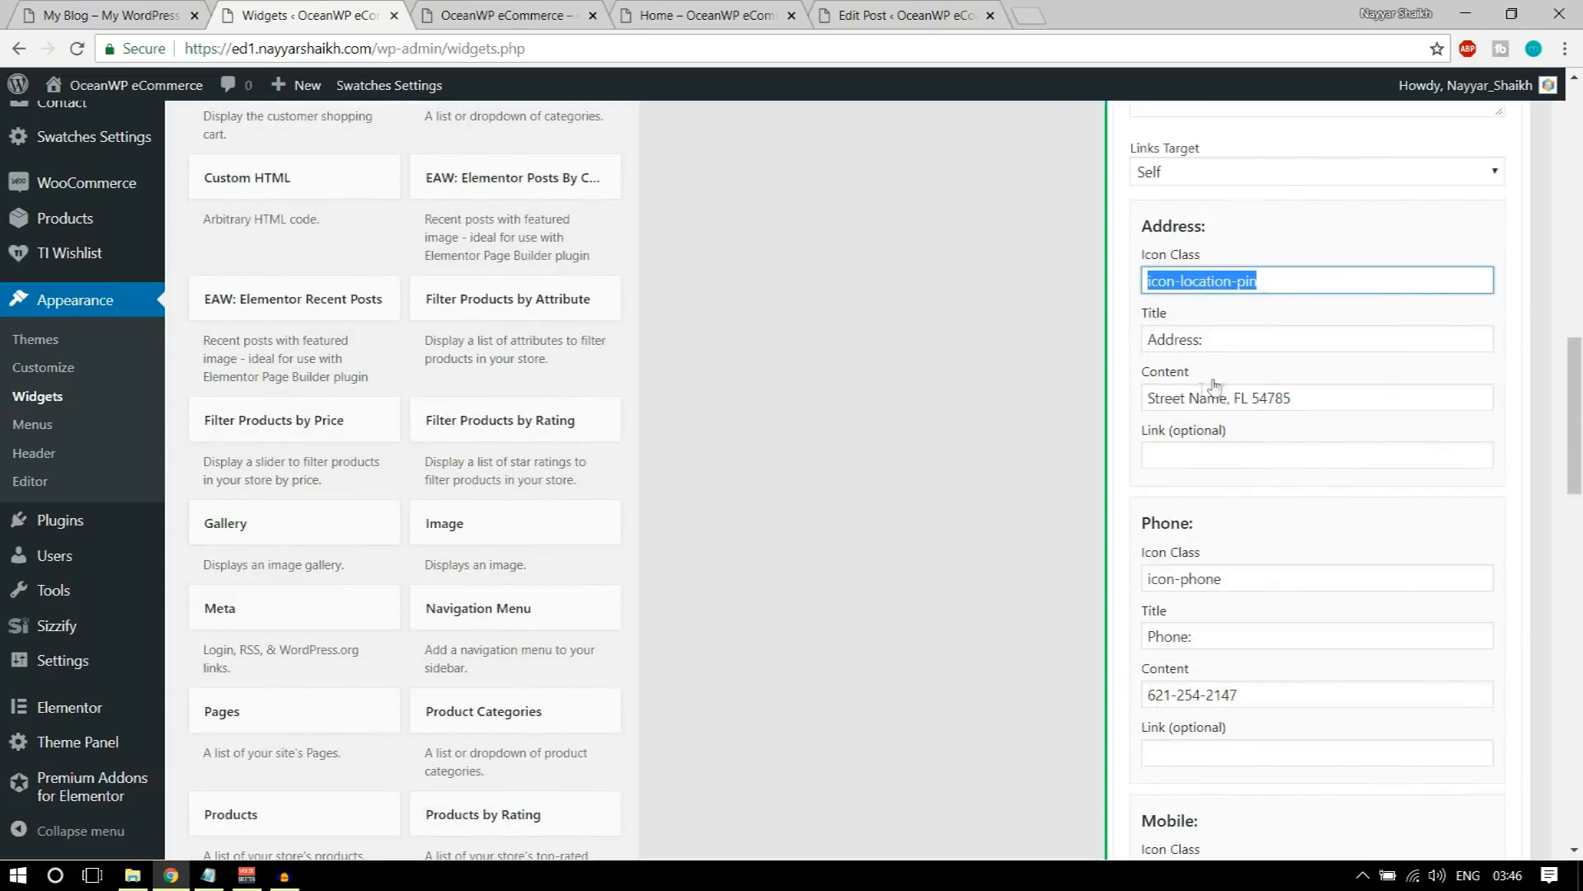
triple_click(1218, 397)
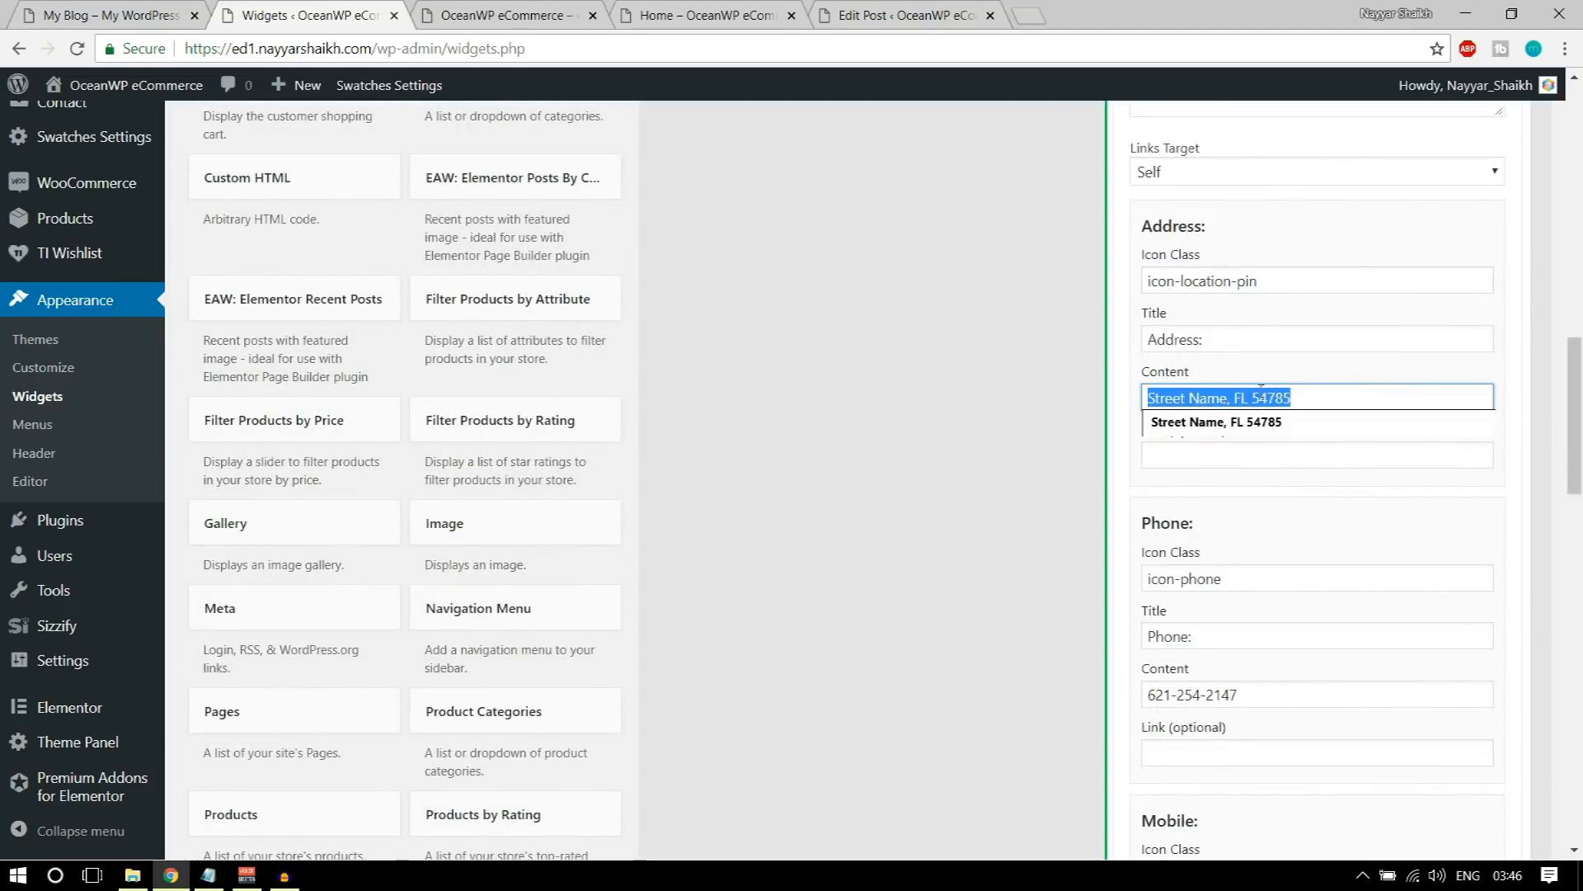
click(1310, 485)
scroll(1313, 527, down, 3)
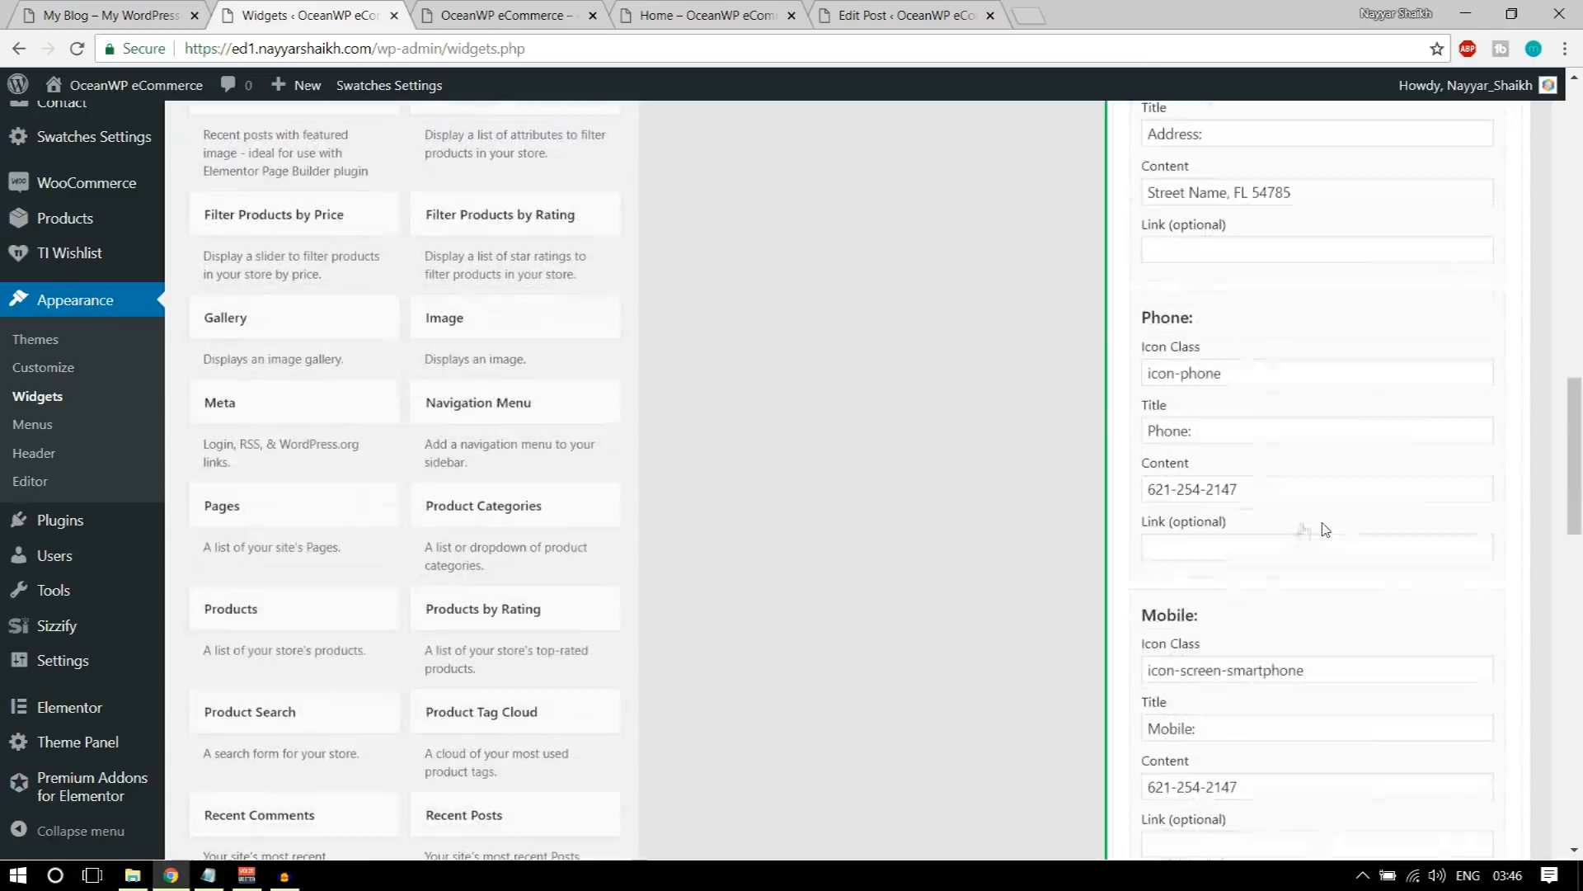
Step: Clear the icon class, title word and content from the Contact Info widget's Phone section
scroll(1213, 367, down, 3)
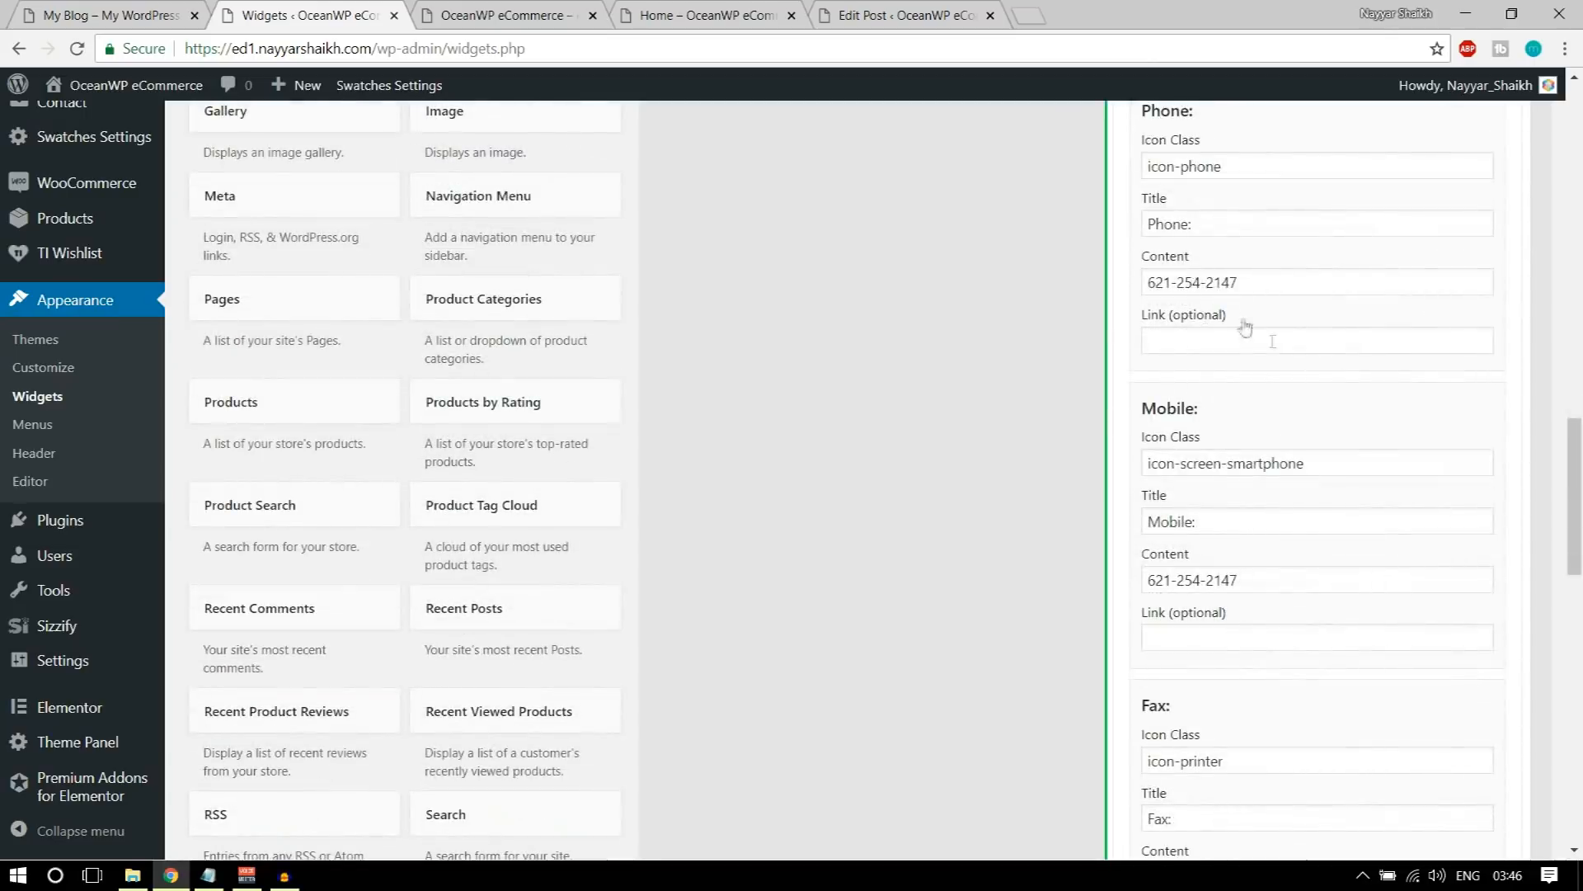
scroll(1274, 477, up, 5)
triple_click(1269, 476)
key(BackSpace)
double_click(1177, 536)
key(BackSpace)
double_click(1215, 592)
key(BackSpace)
Step: Clear the icon class, title and content from the Contact Info widget's Fax section
key(BackSpace)
key(BackSpace)
key(BackSpace)
key(BackSpace)
key(BackSpace)
key(BackSpace)
scroll(1290, 601, down, 5)
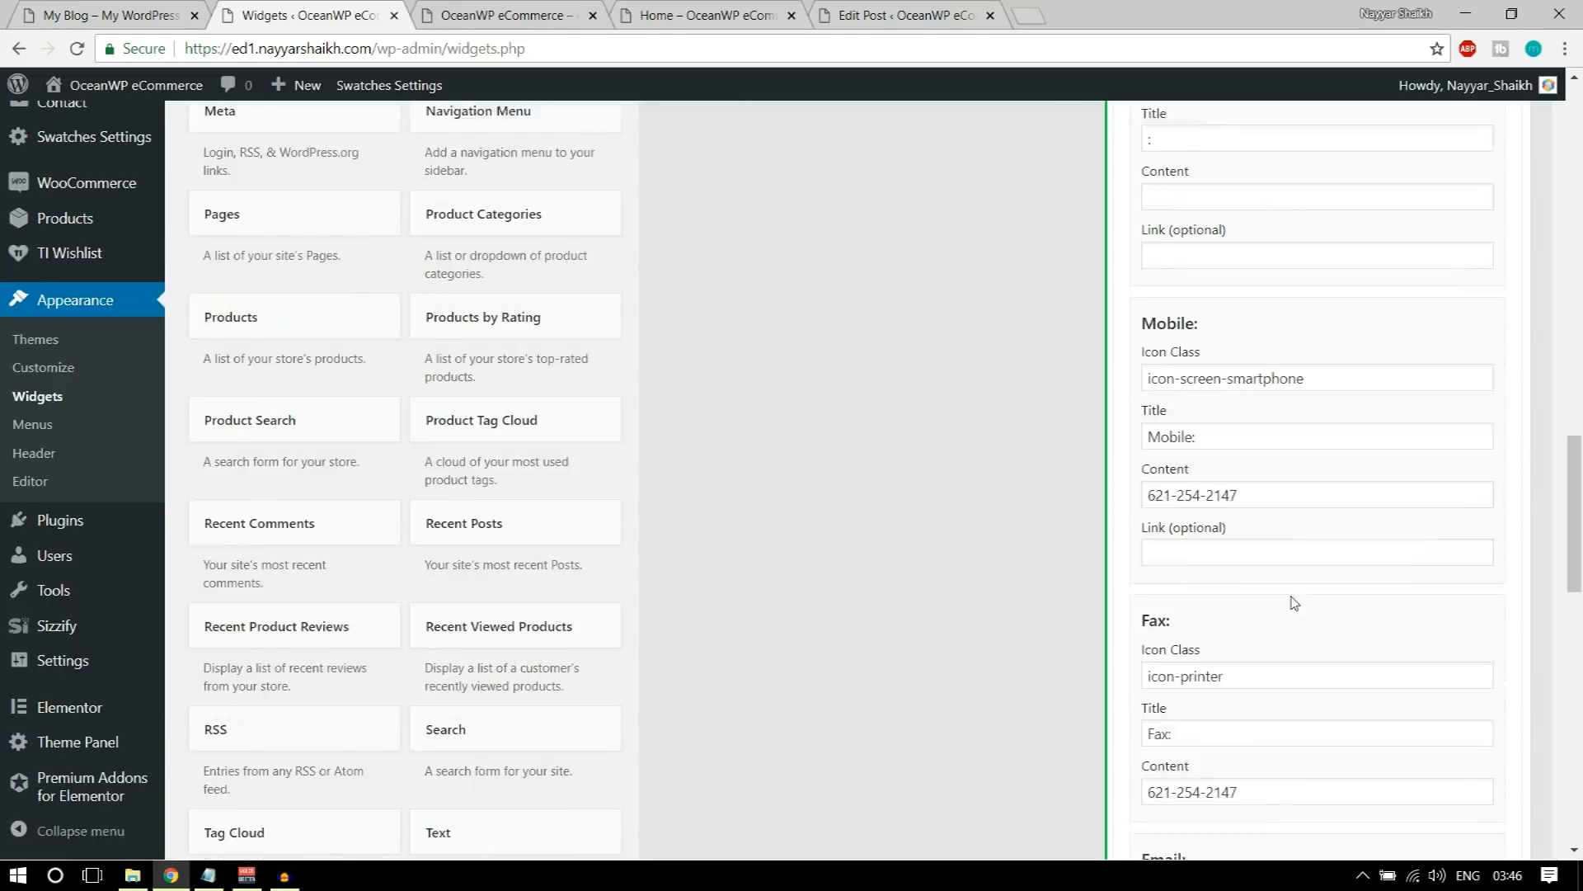
scroll(1261, 435, down, 3)
triple_click(1248, 450)
key(BackSpace)
key(Tab)
key(BackSpace)
key(Tab)
key(BackSpace)
scroll(1314, 568, down, 5)
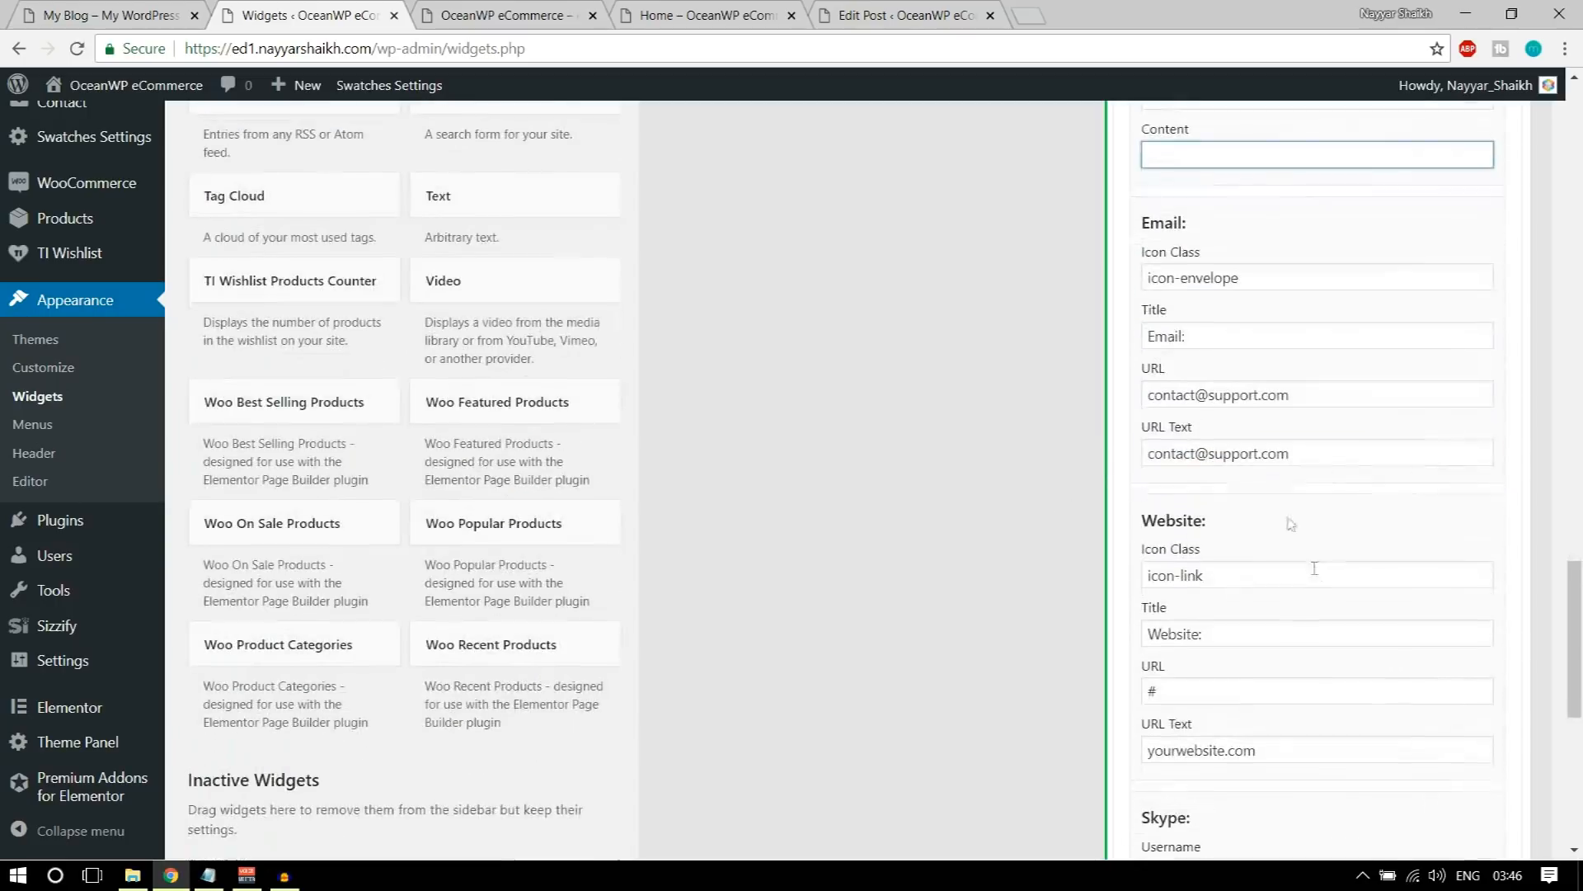
Step: Clear the Skype username and text, save the Contact Info widget and collapse Footer 1
scroll(1289, 555, down, 5)
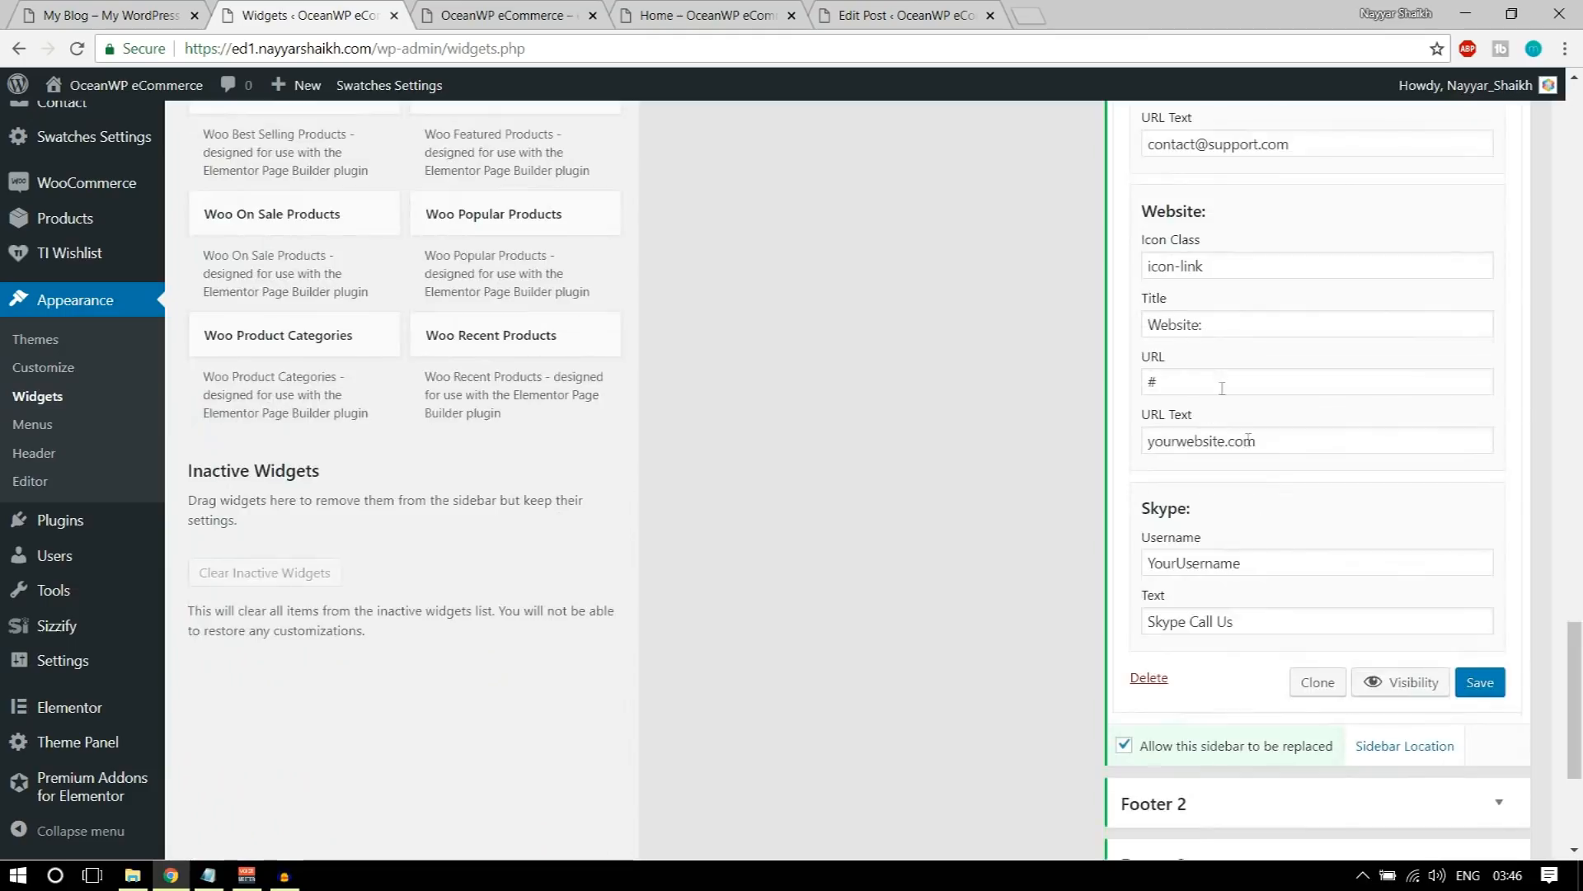
scroll(1262, 462, up, 3)
scroll(1251, 400, down, 1)
drag(1290, 561, 1078, 559)
key(BackSpace)
drag(1289, 613, 1122, 624)
key(BackSpace)
click(1497, 689)
scroll(1501, 697, up, 15)
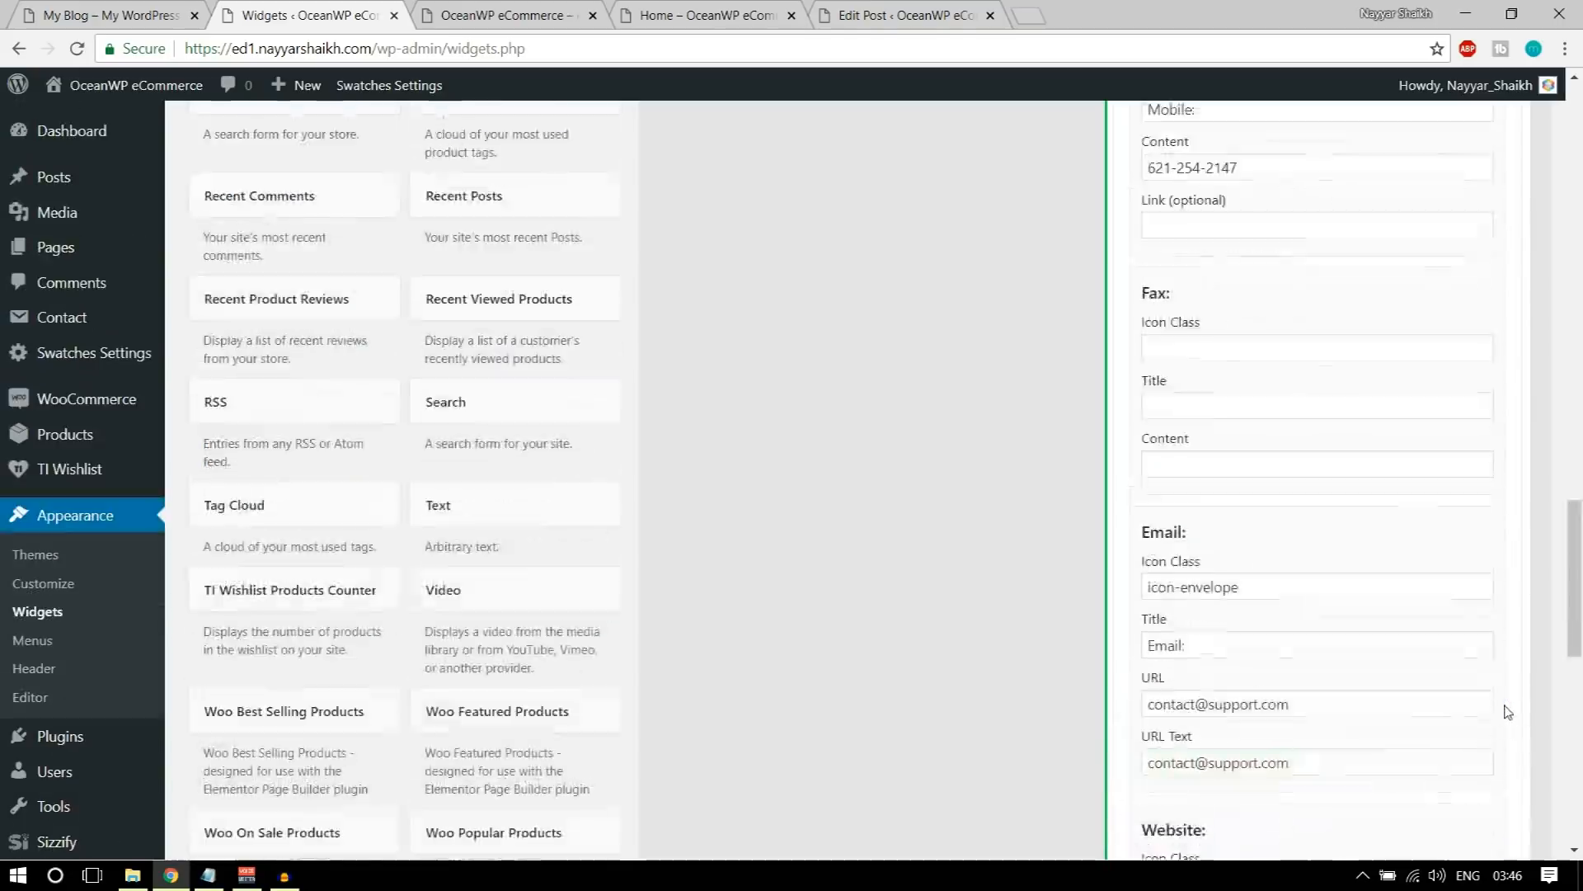
scroll(1508, 709, up, 5)
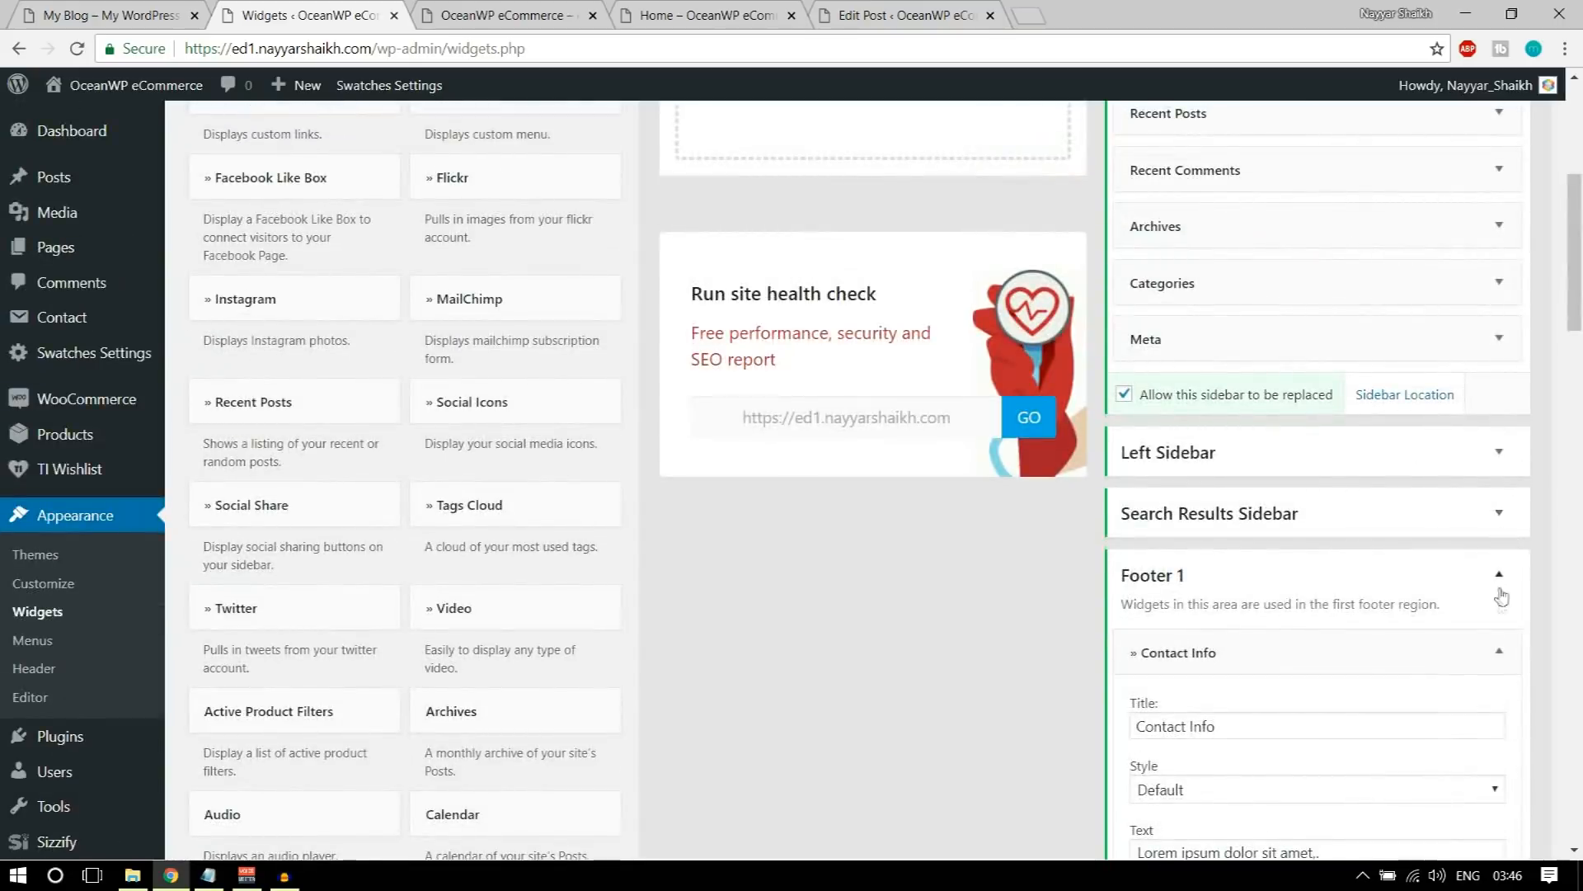
click(1501, 580)
Step: Reload the store's homepage and check the contact details in its footer
click(523, 12)
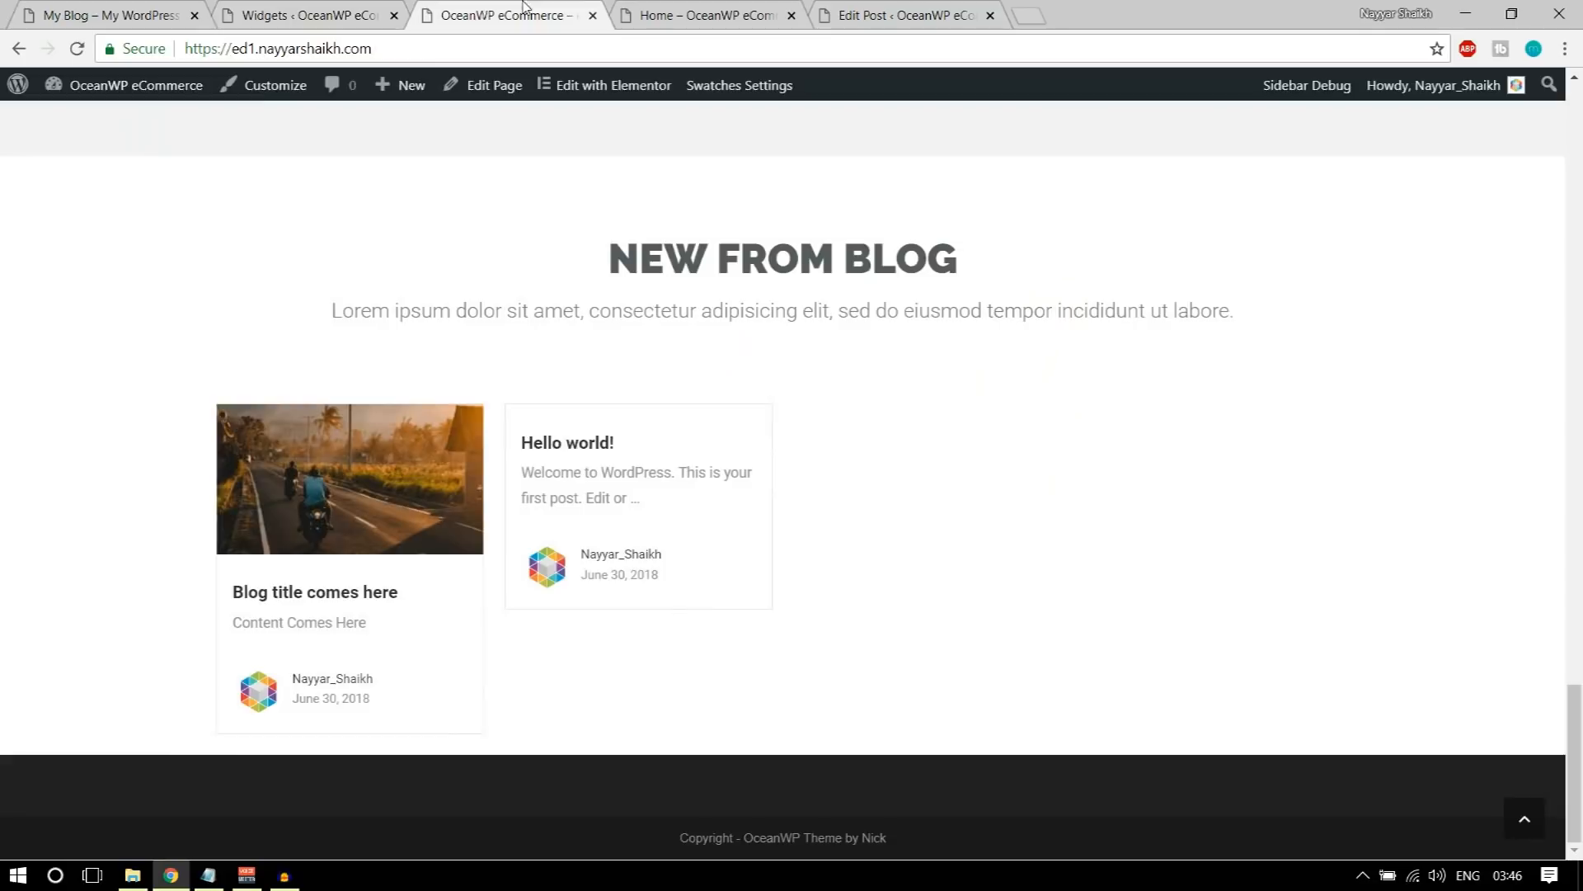
click(81, 48)
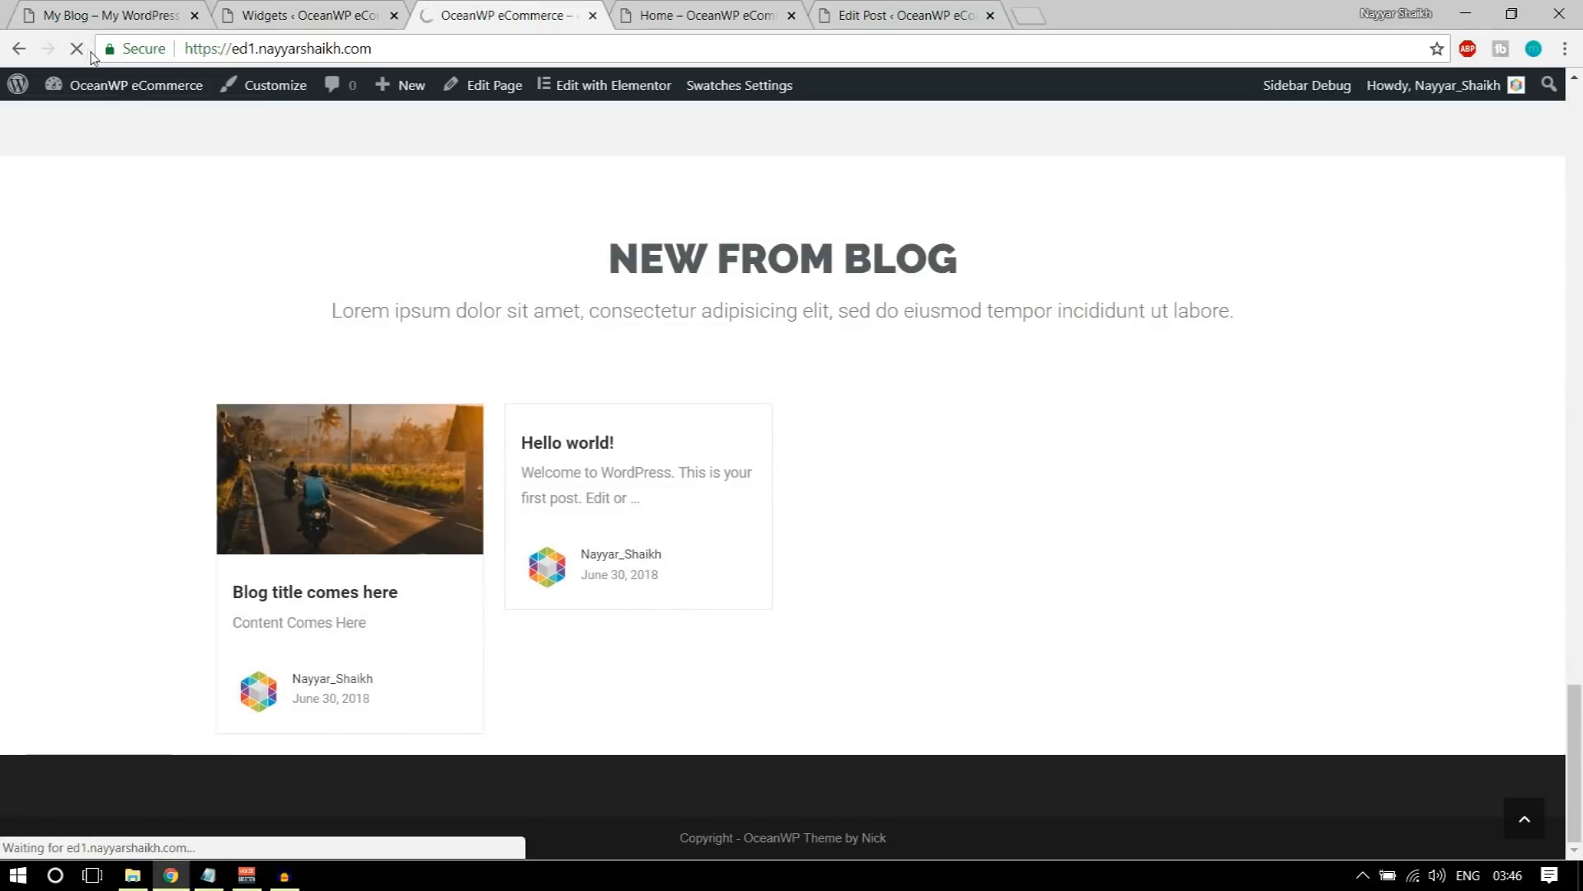
scroll(462, 508, down, 4)
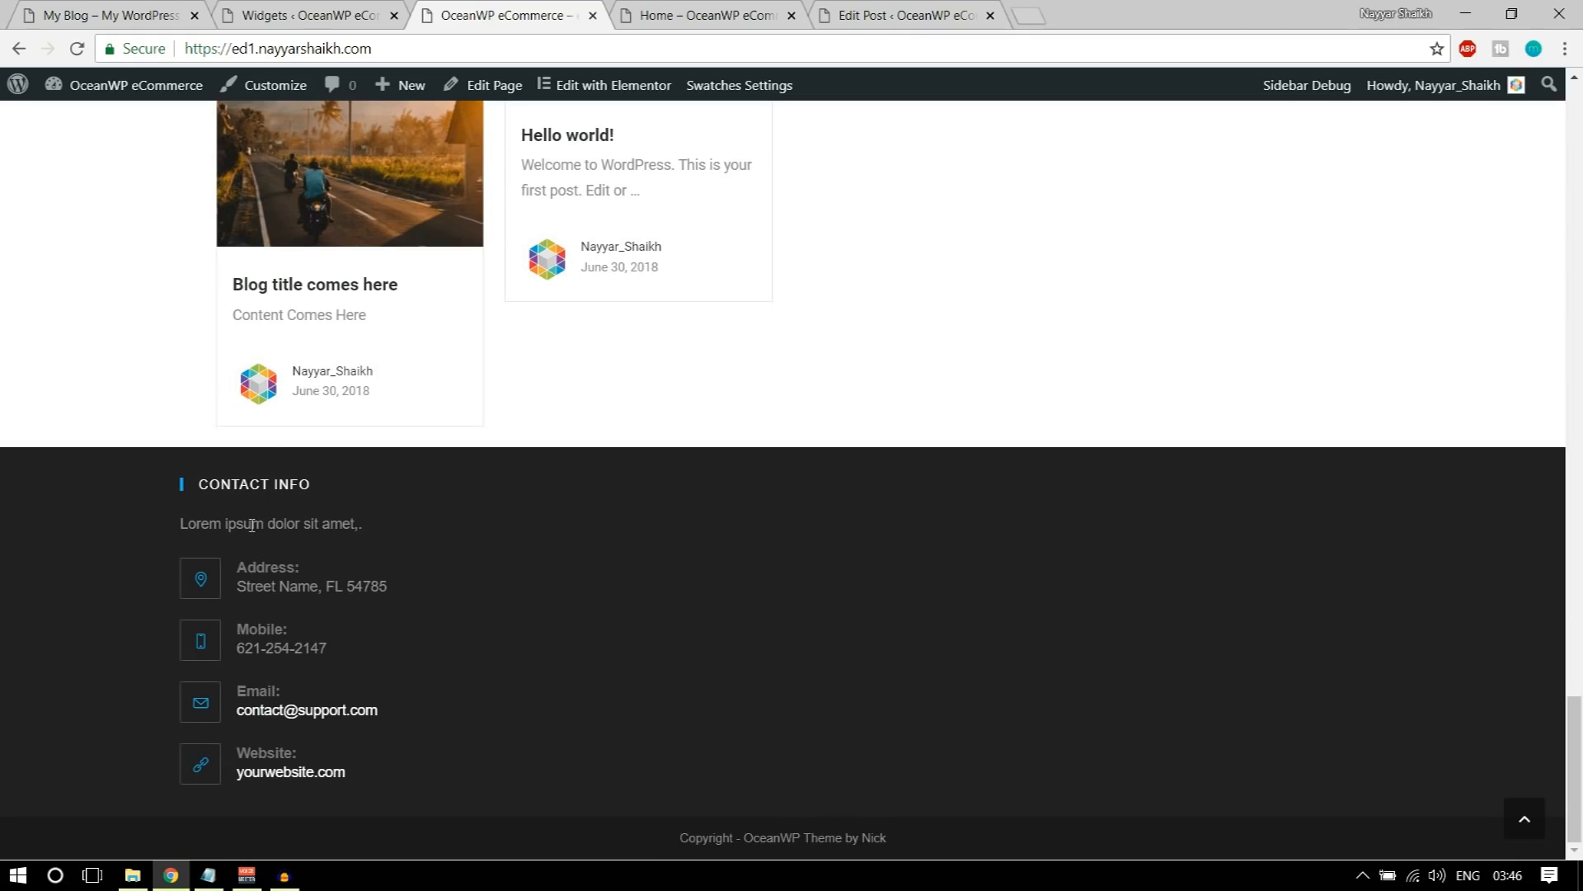
Step: Reopen Footer 1, review the Contact Info widget's address, mobile and email fields, and check the demo footer's columns
click(313, 15)
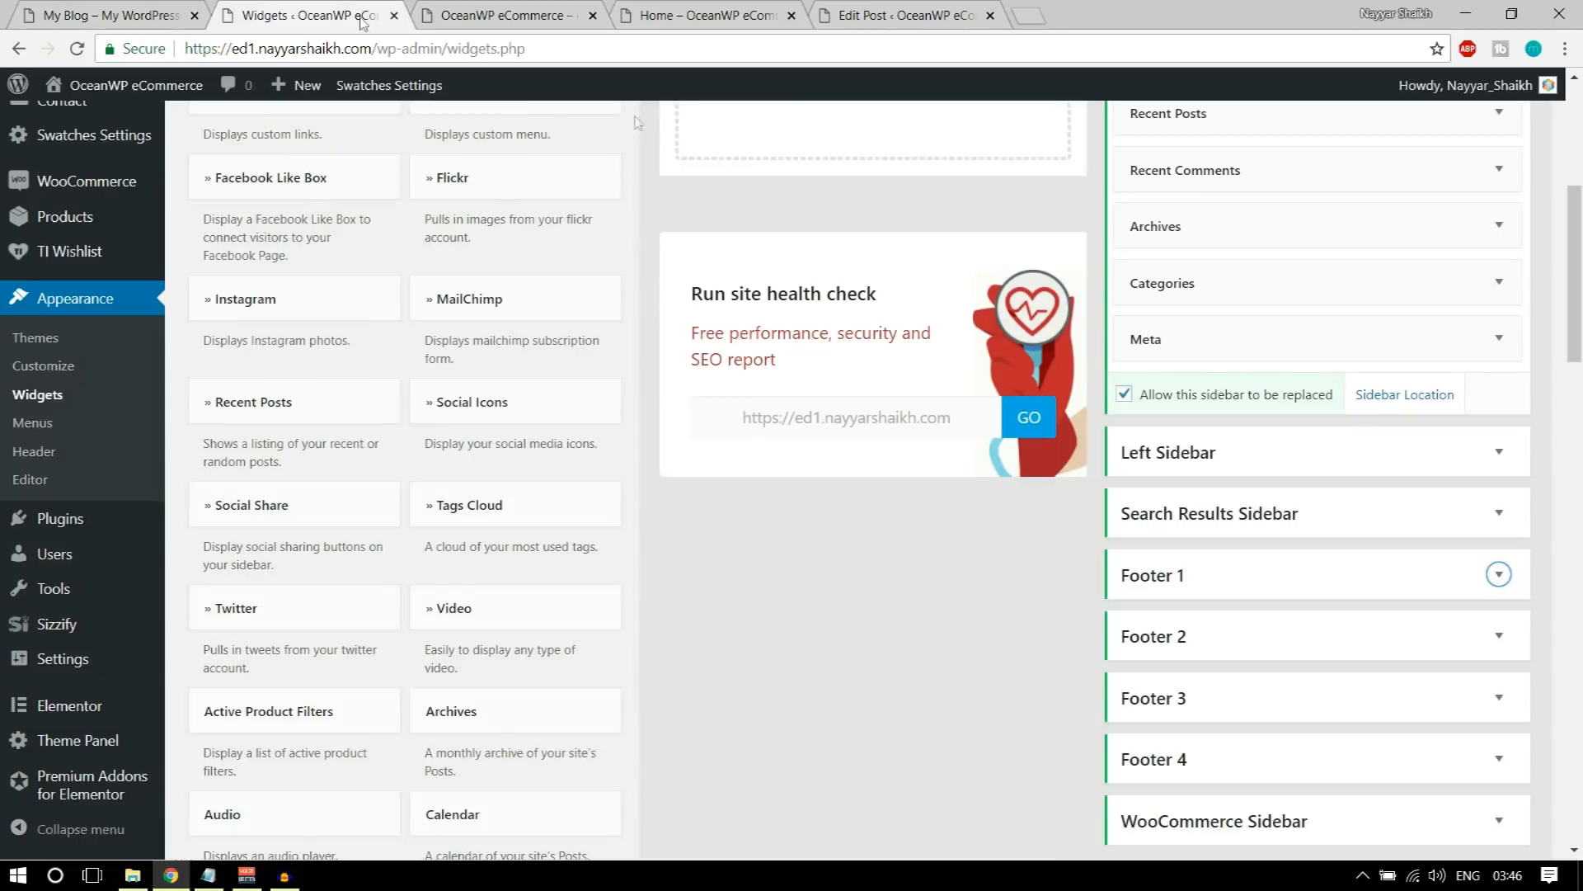
scroll(1451, 518, down, 3)
click(1328, 367)
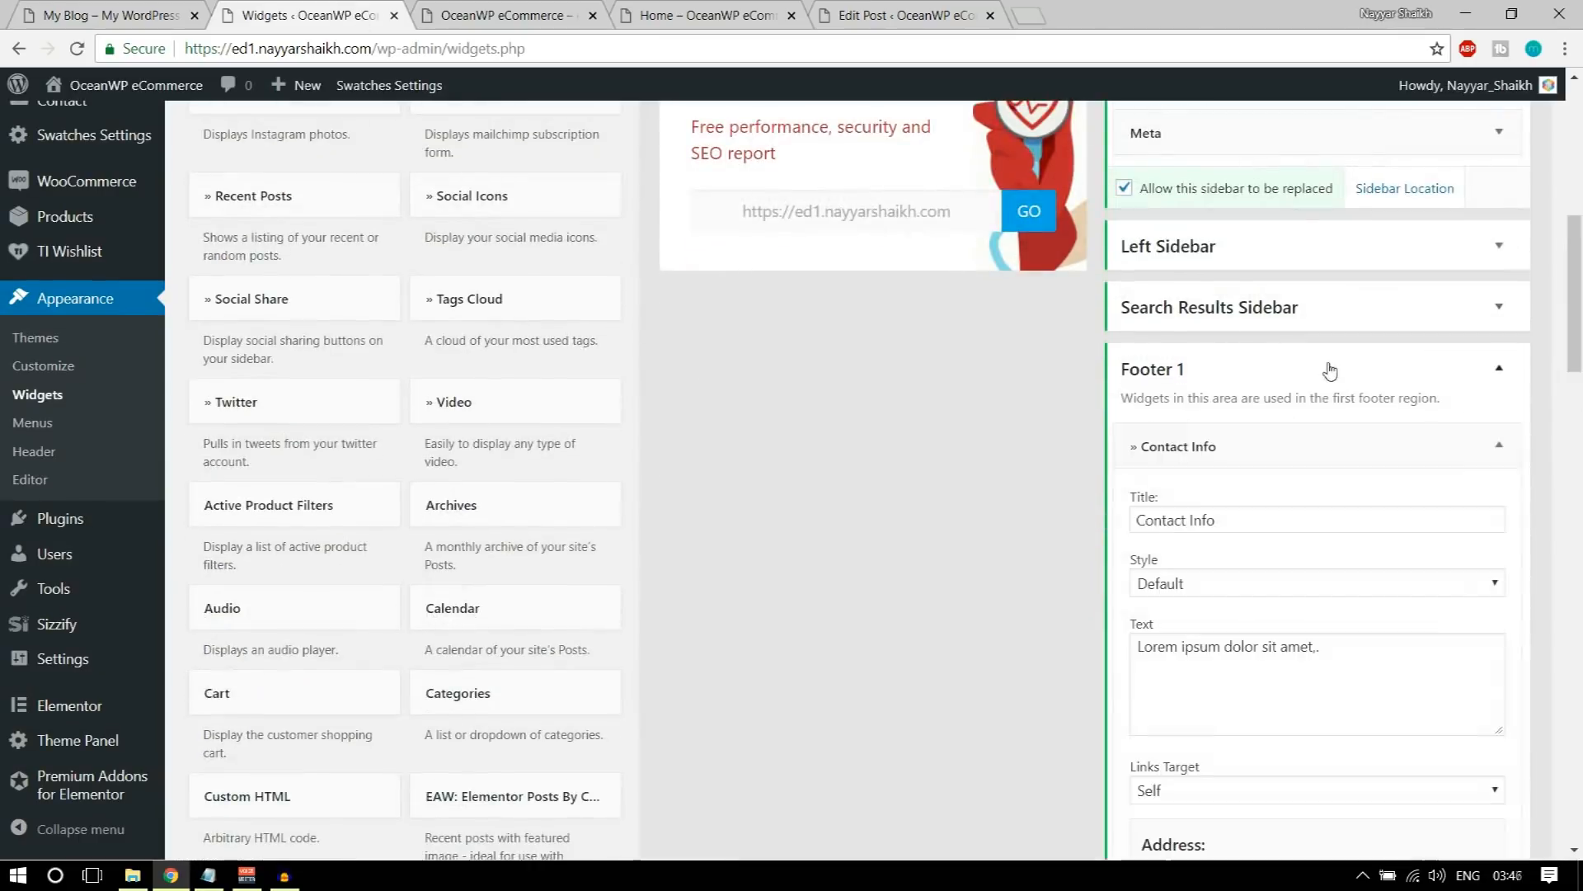
scroll(1435, 530, down, 1)
scroll(1435, 530, down, 3)
drag(1276, 606, 1131, 618)
scroll(1255, 597, down, 7)
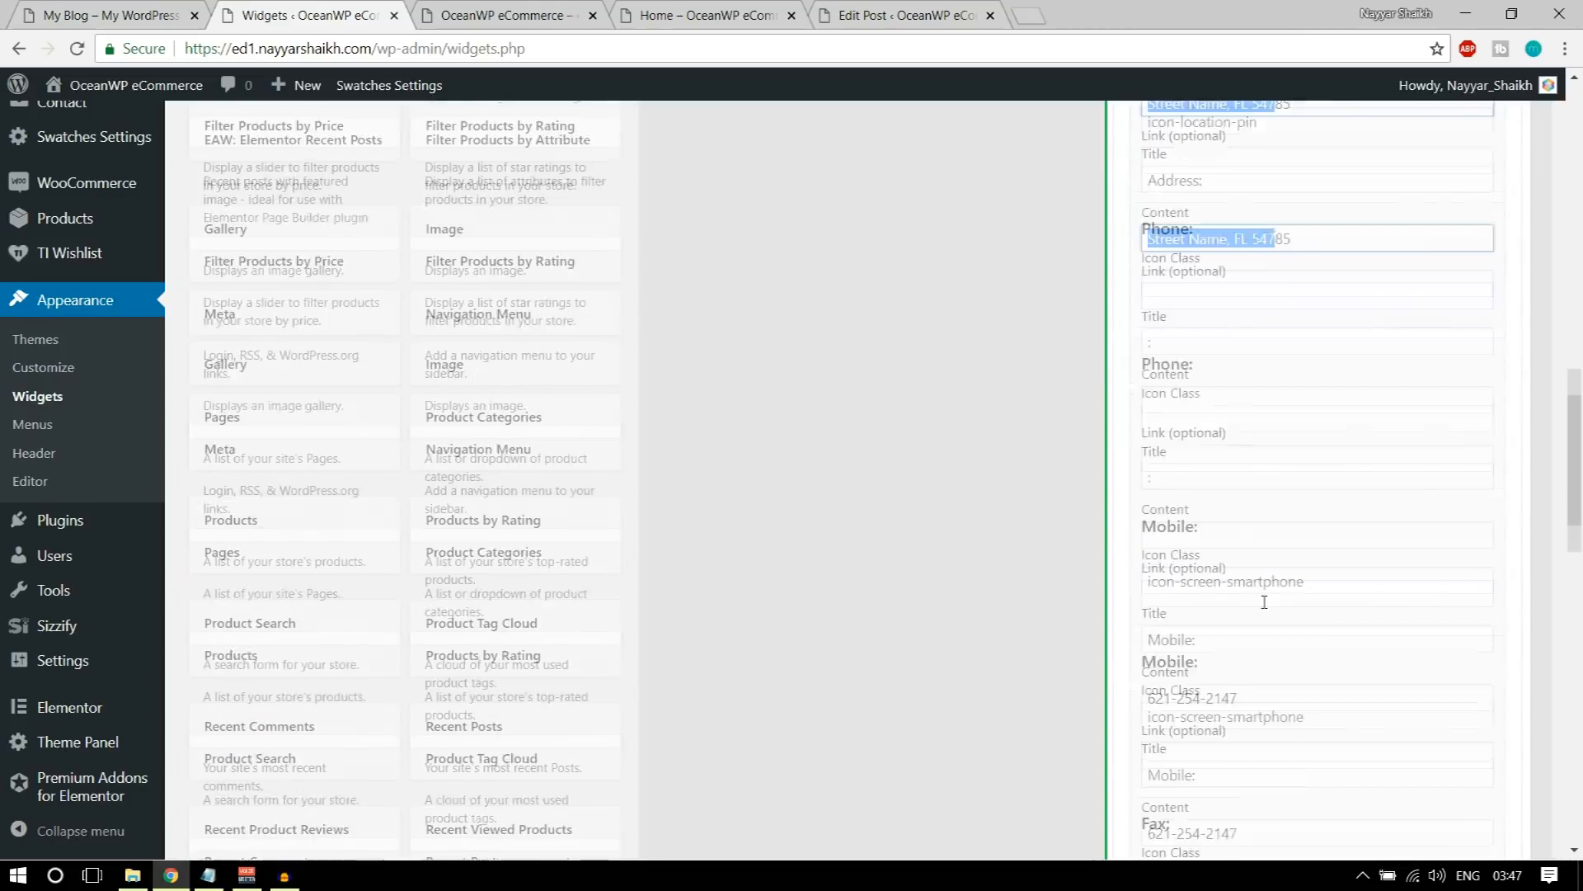
drag(1249, 581, 1099, 585)
scroll(1264, 617, down, 8)
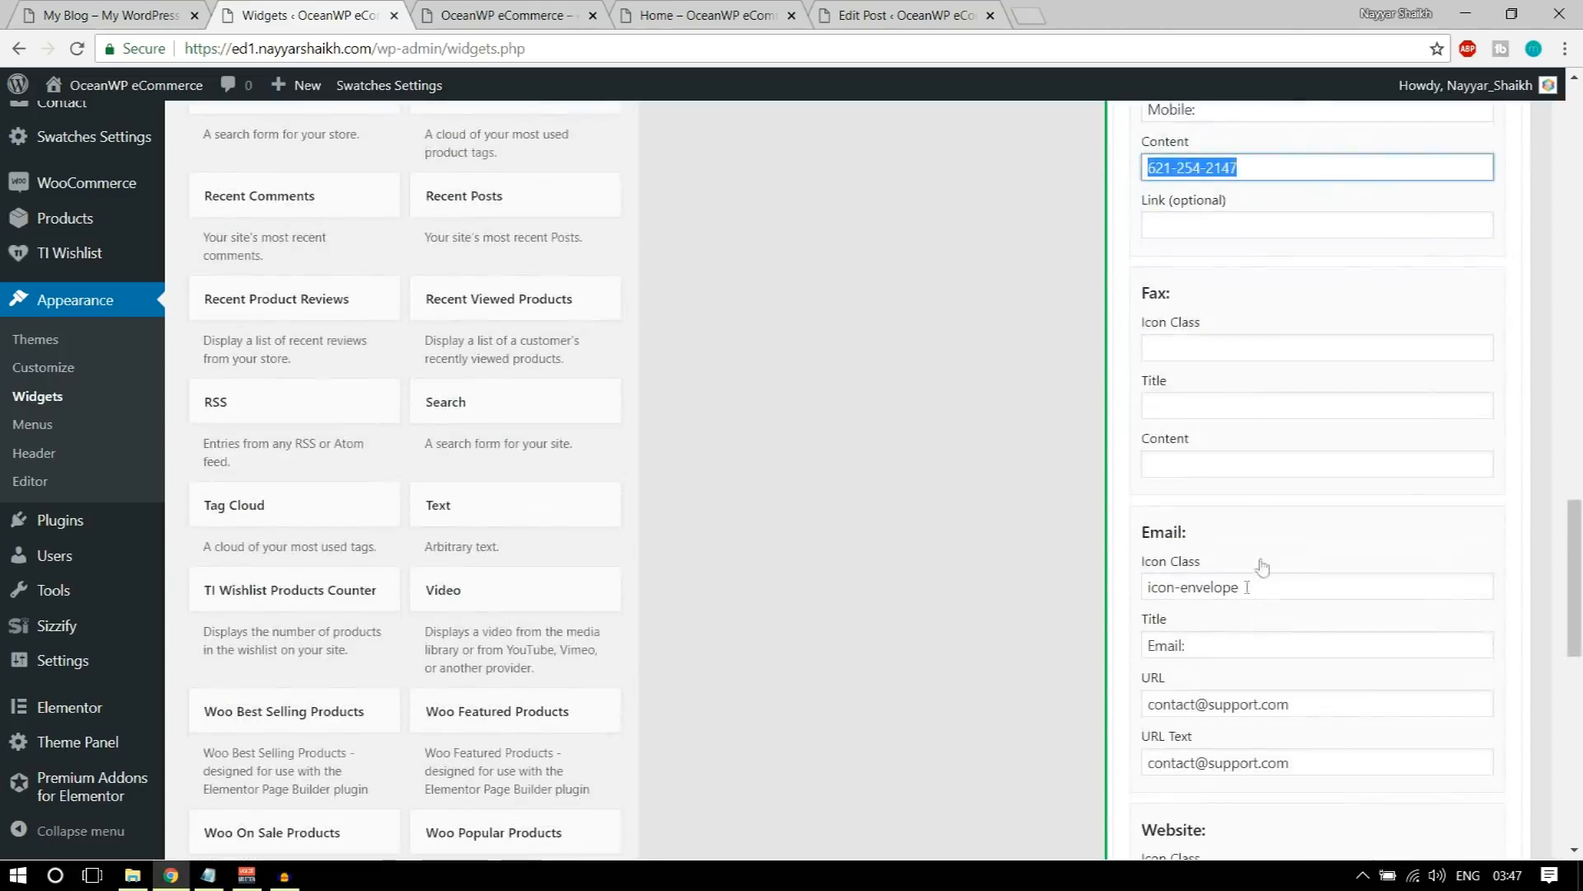
scroll(1288, 578, up, 6)
scroll(1298, 619, up, 12)
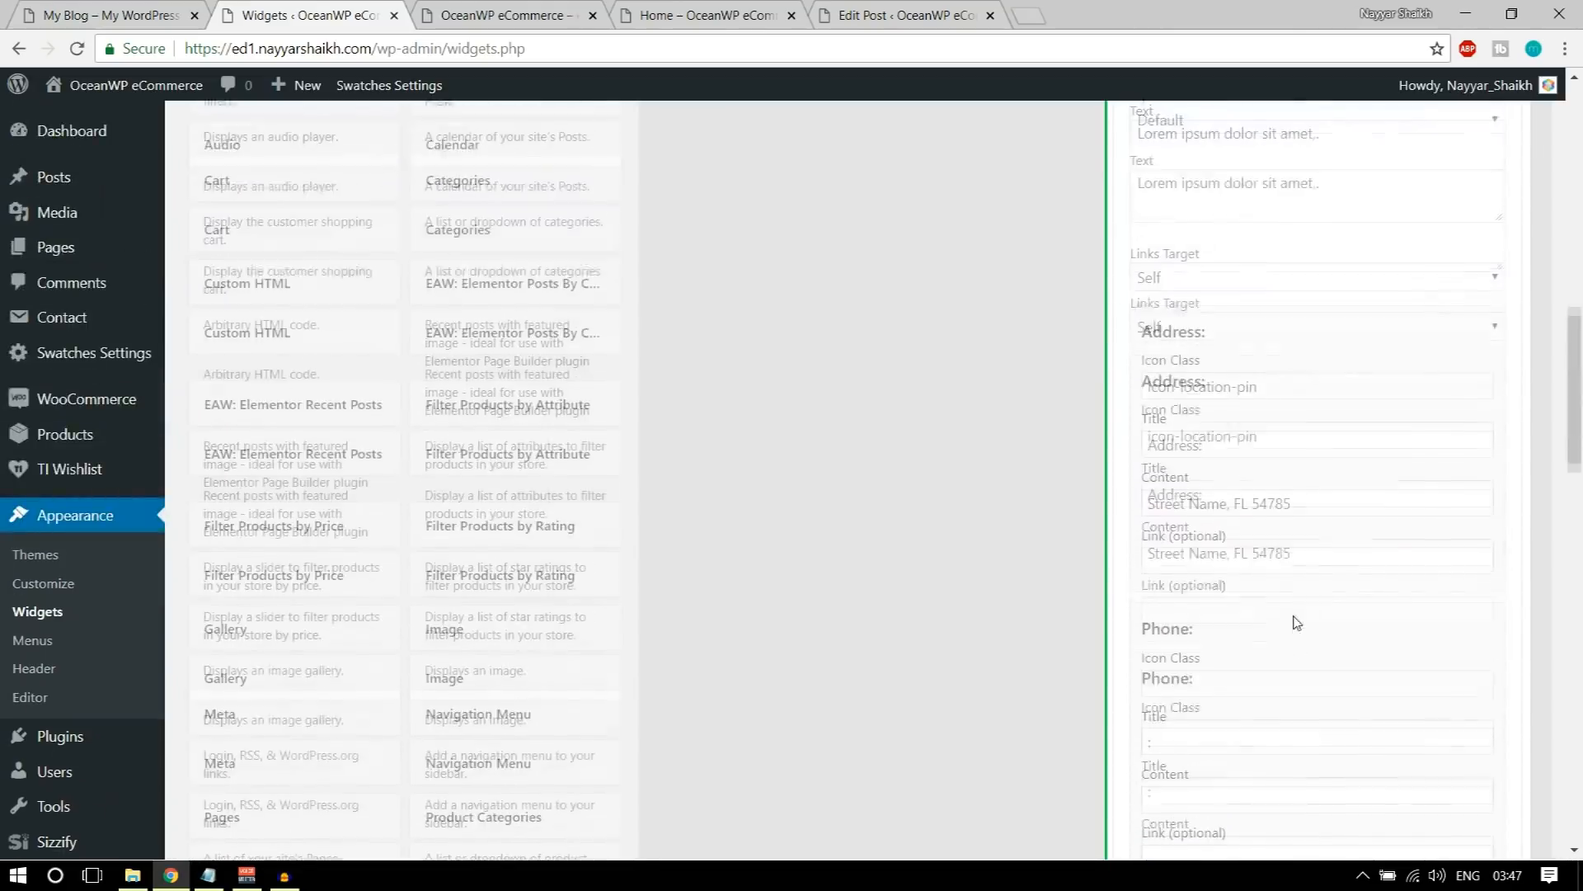
click(1459, 347)
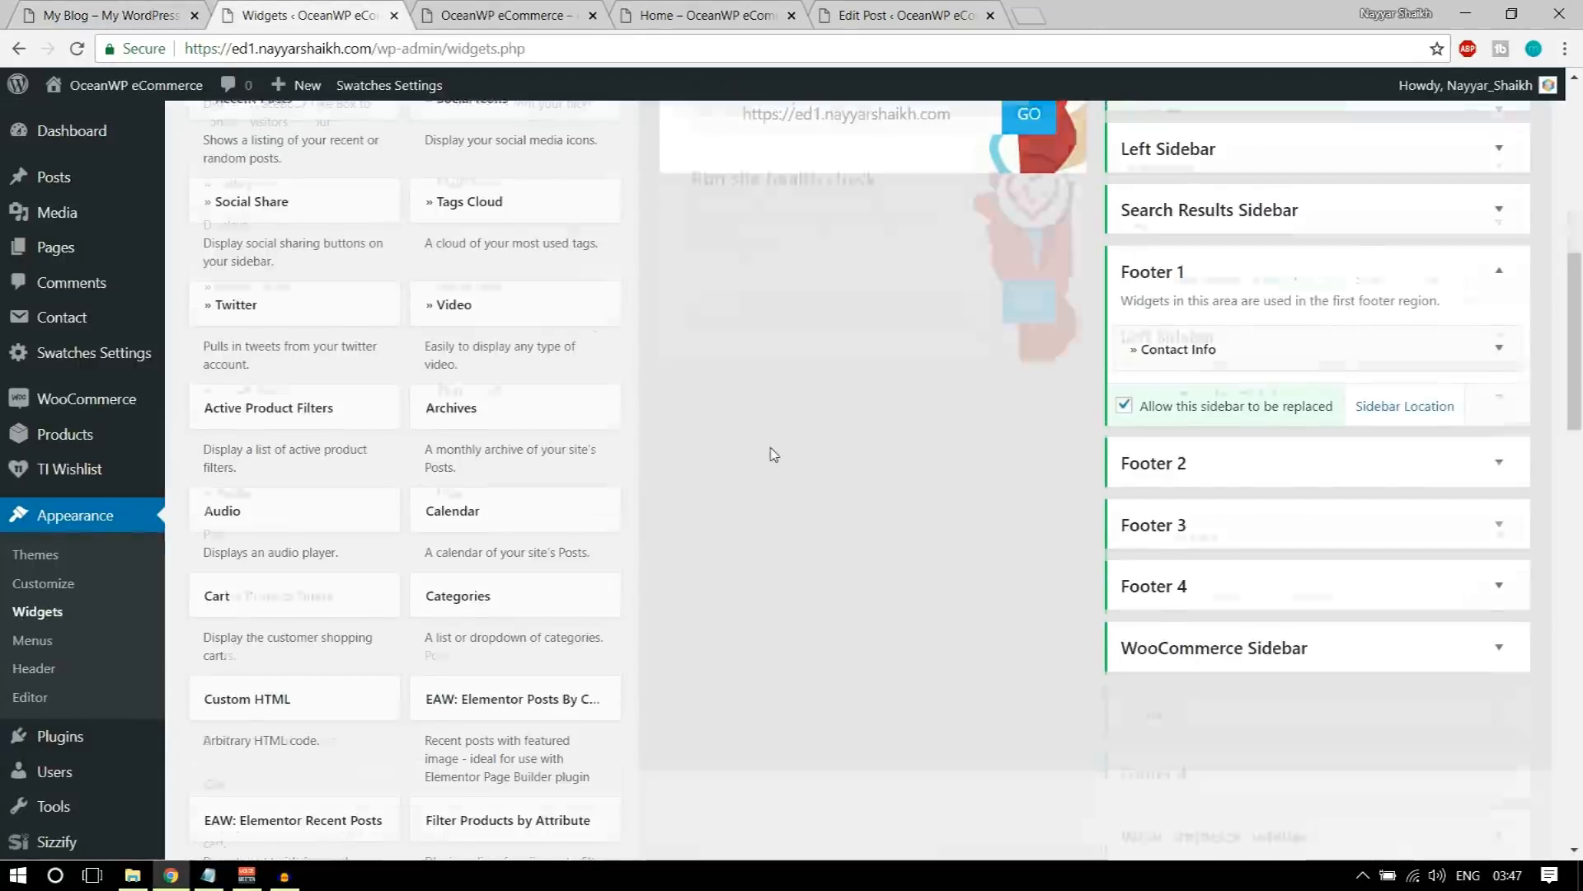
Step: Add the Recent Posts widget to the Footer 2 area
scroll(771, 453, up, 5)
scroll(774, 456, up, 4)
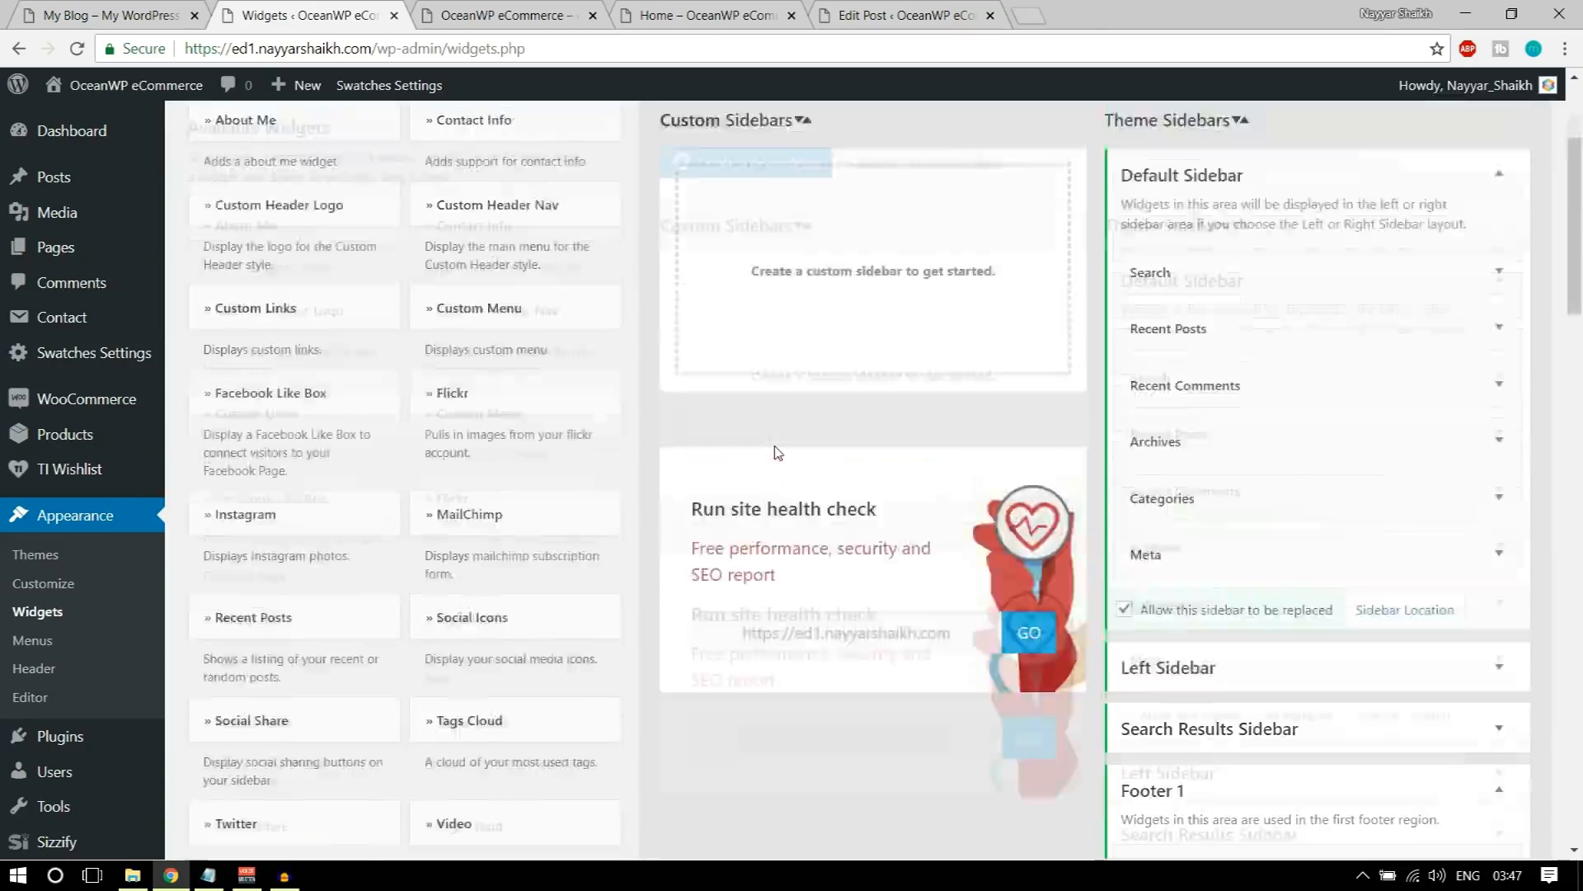
scroll(408, 500, down, 4)
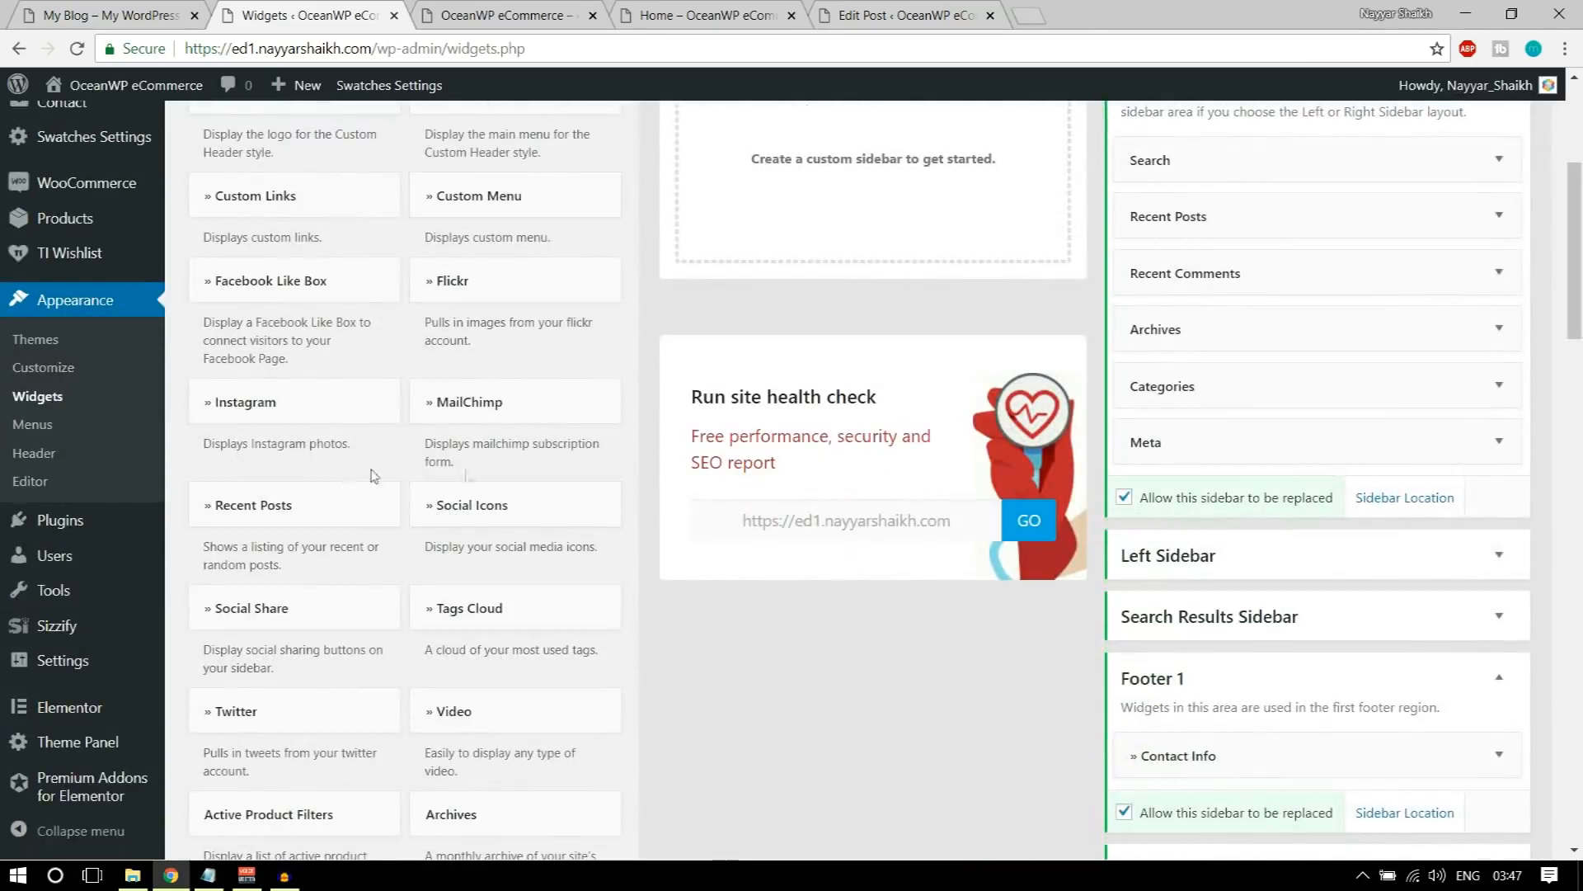
click(283, 515)
click(270, 462)
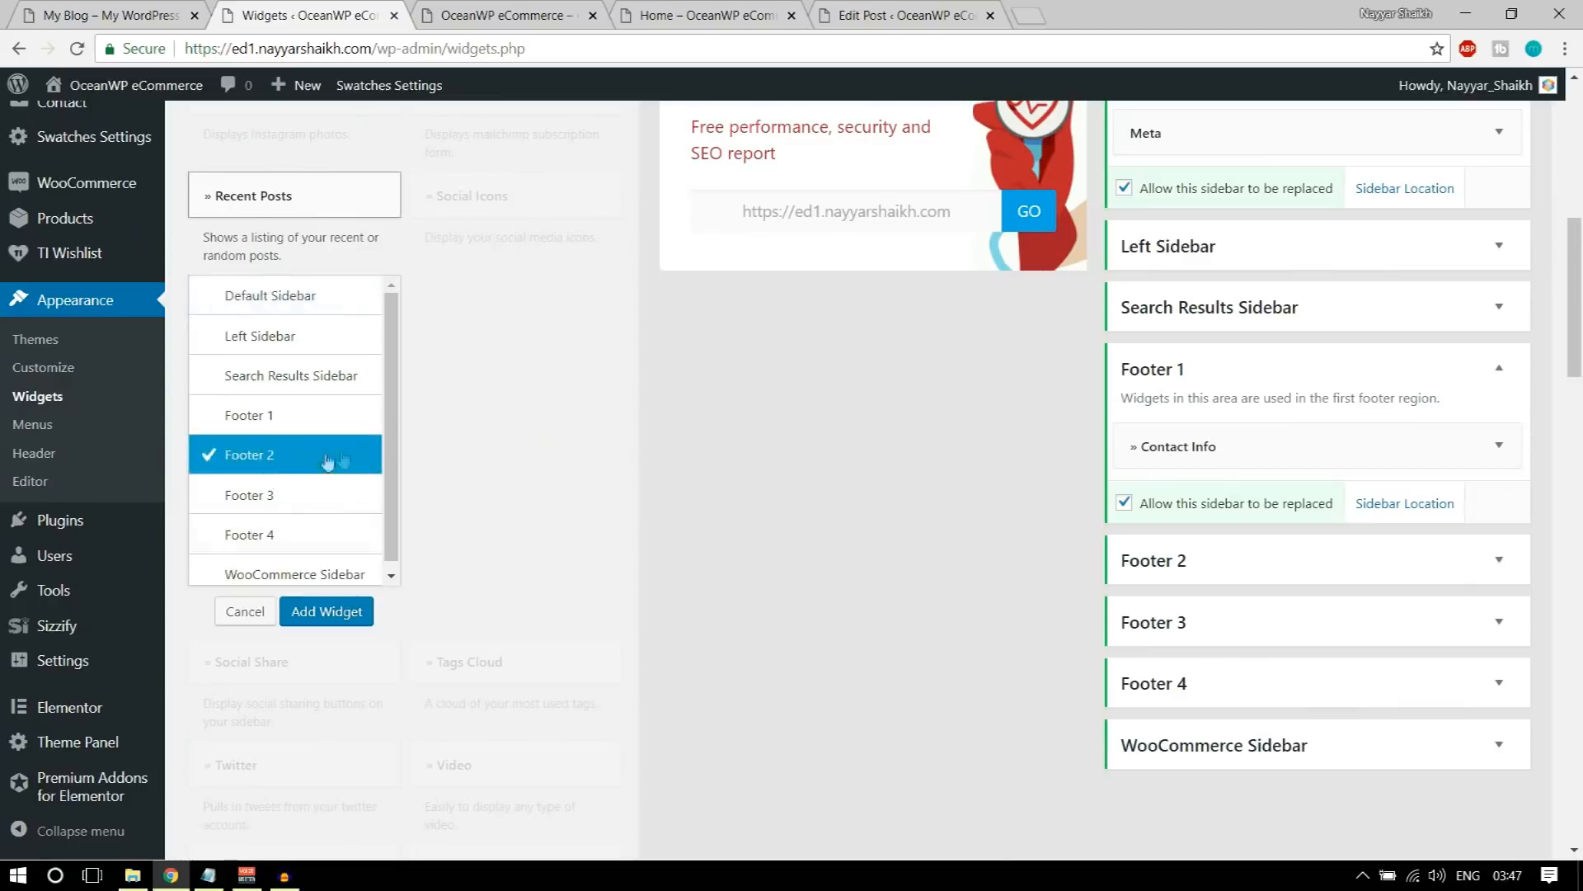
click(334, 611)
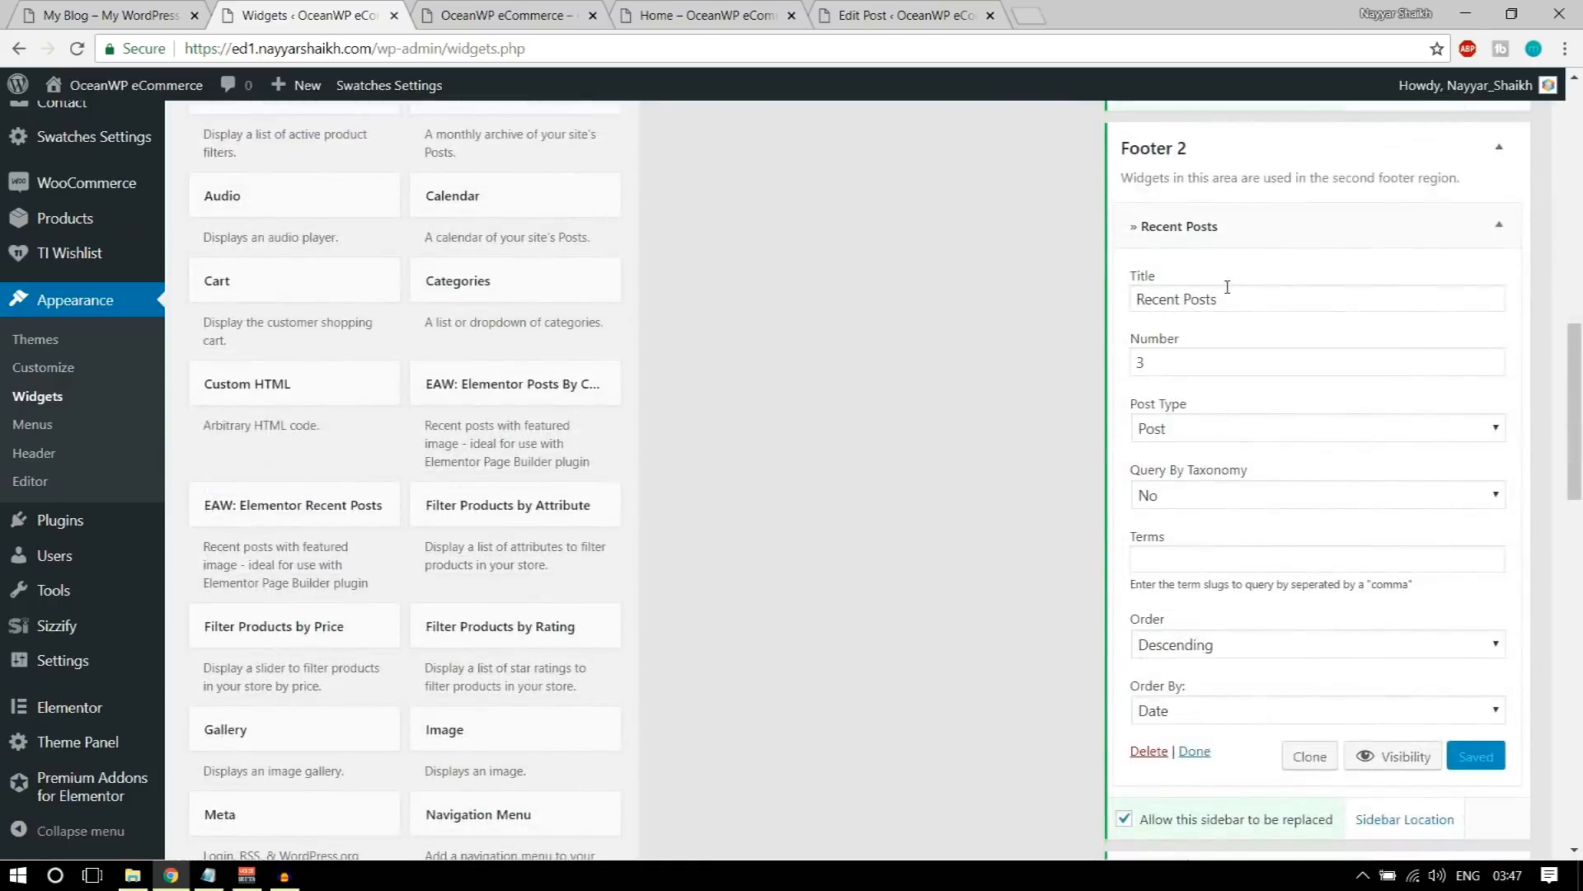
Step: Compare the Recent Posts widget's number setting with the demo footer and collapse the widget
click(137, 12)
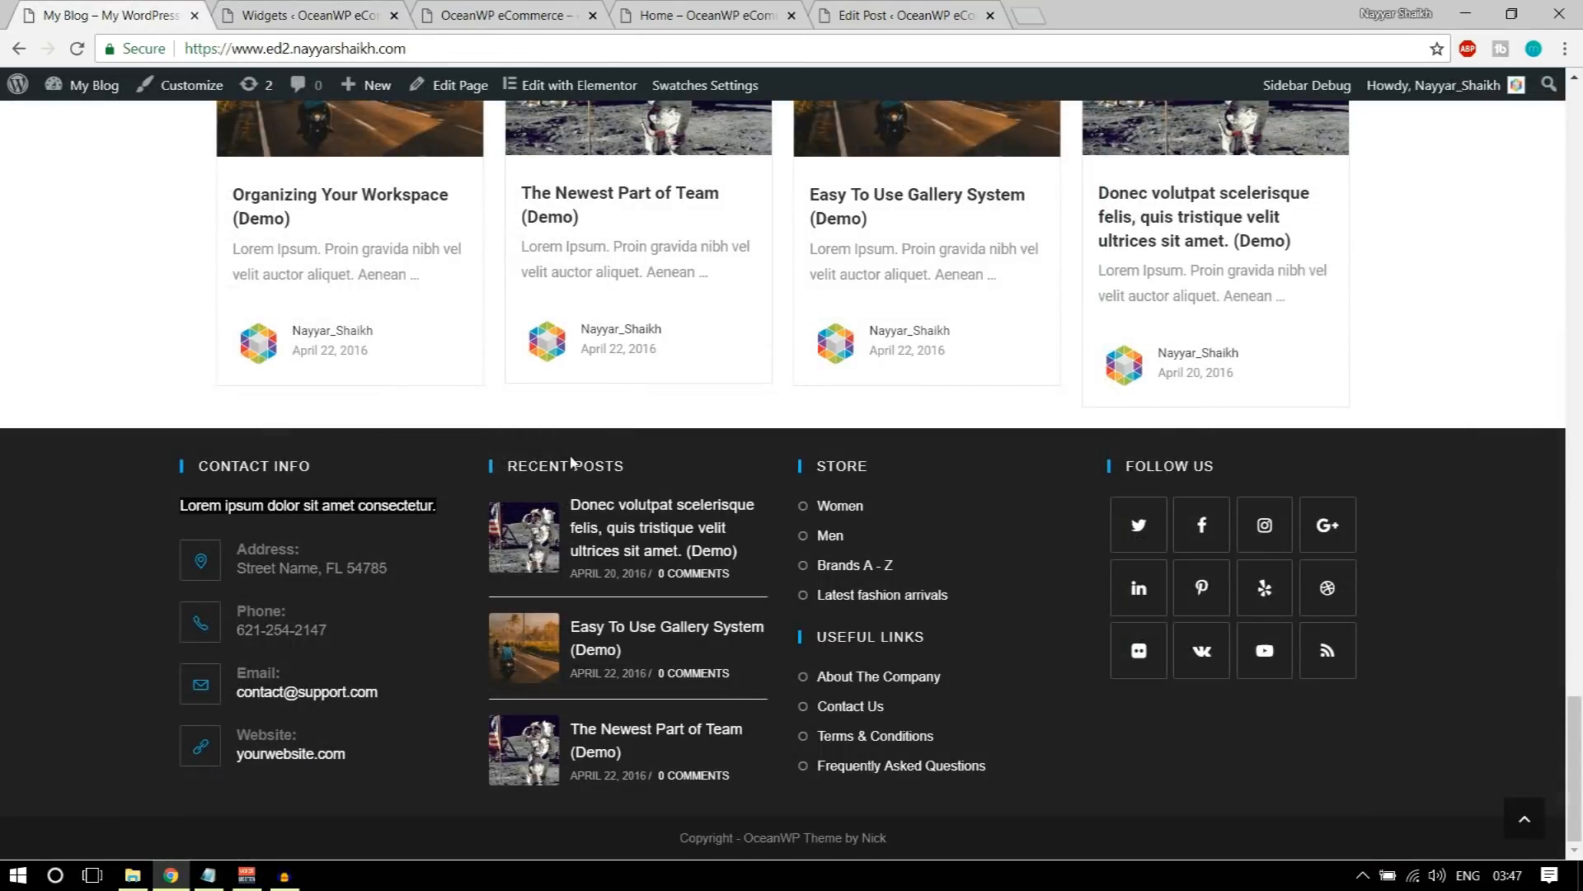
click(314, 10)
click(1139, 360)
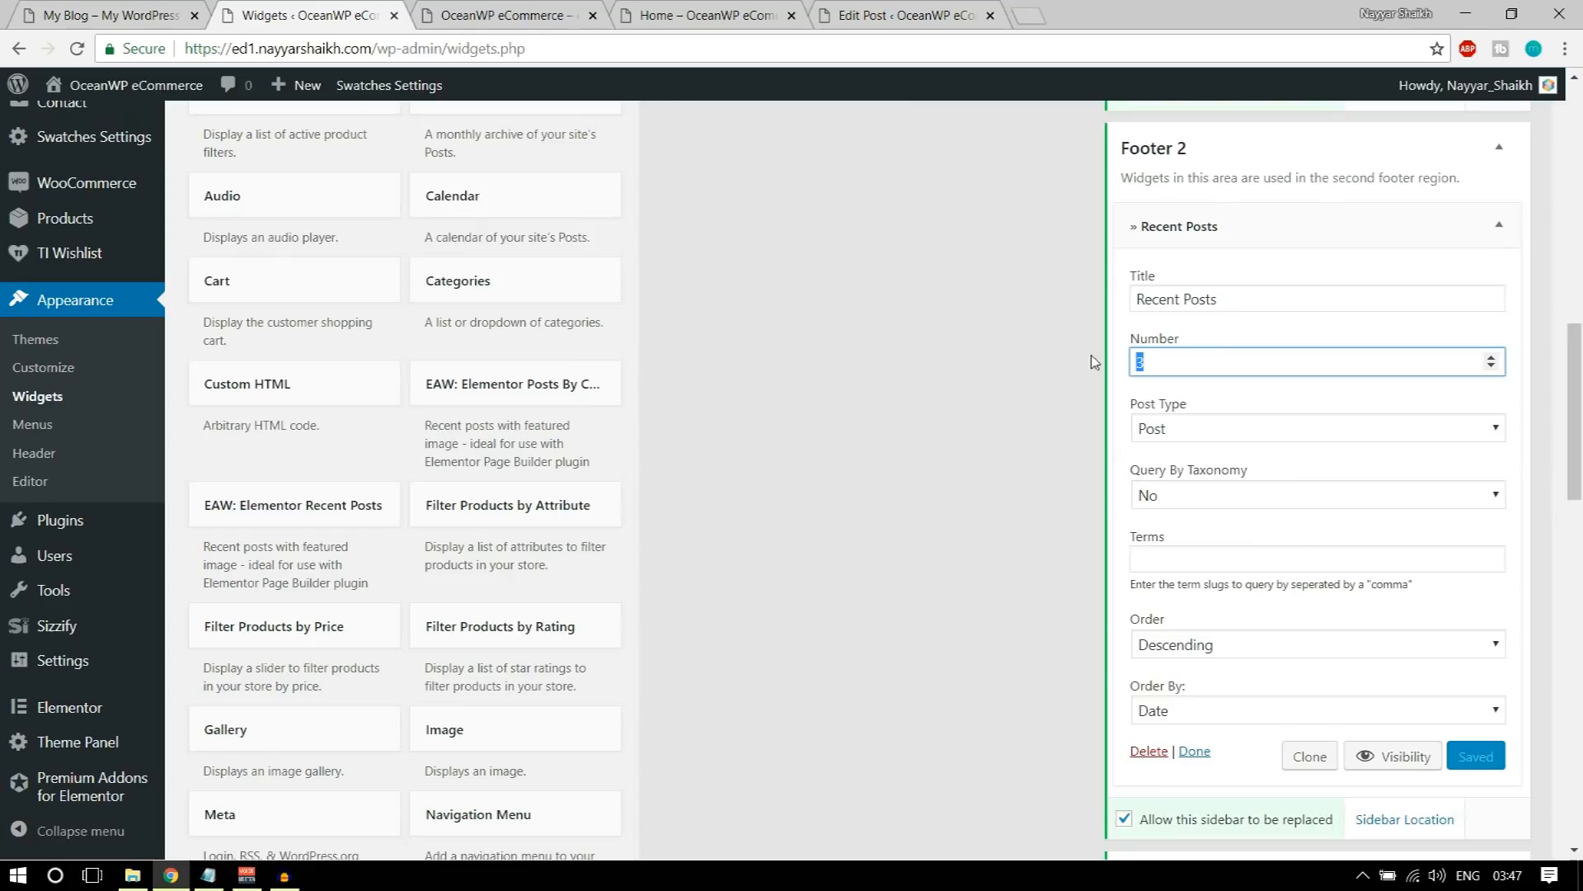
click(1494, 241)
Step: Reload the store's homepage and check the Recent Posts column in its footer
click(503, 15)
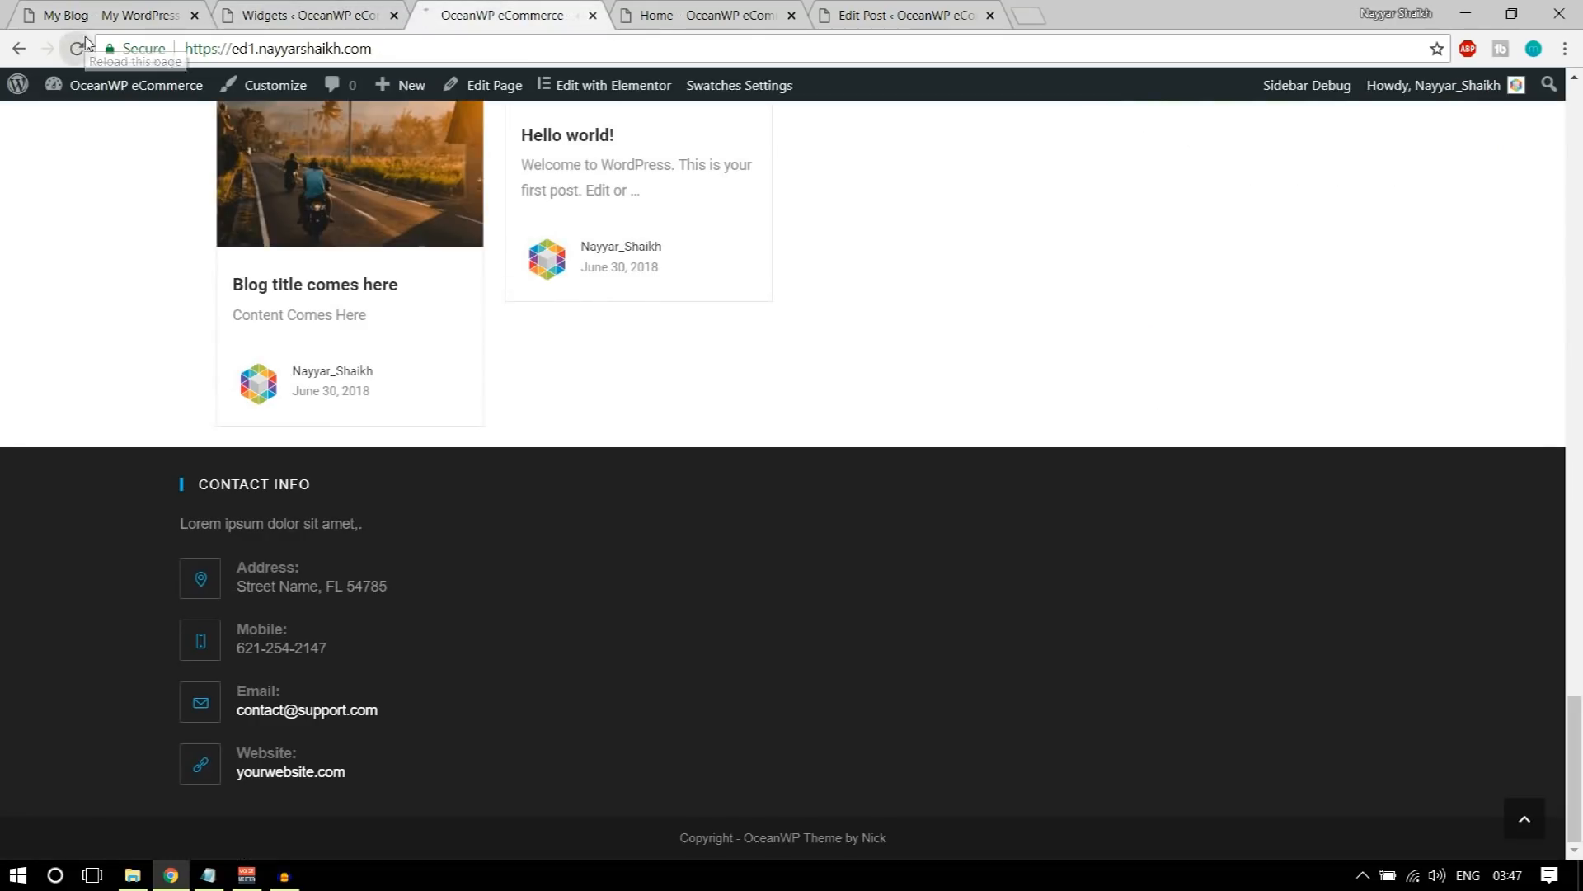
click(78, 47)
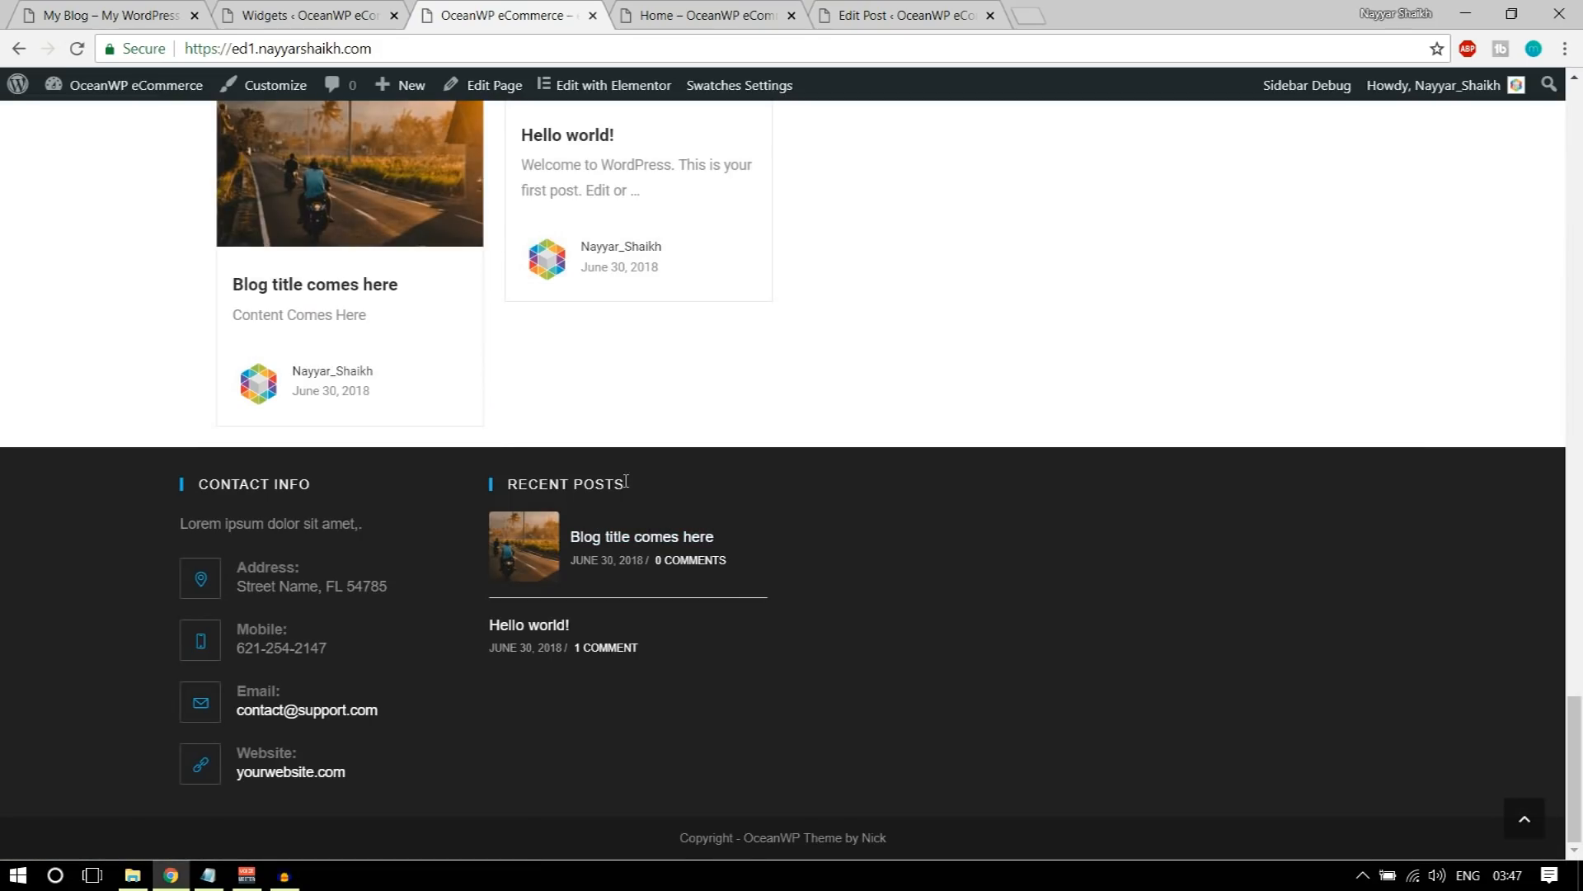
drag(625, 481, 504, 484)
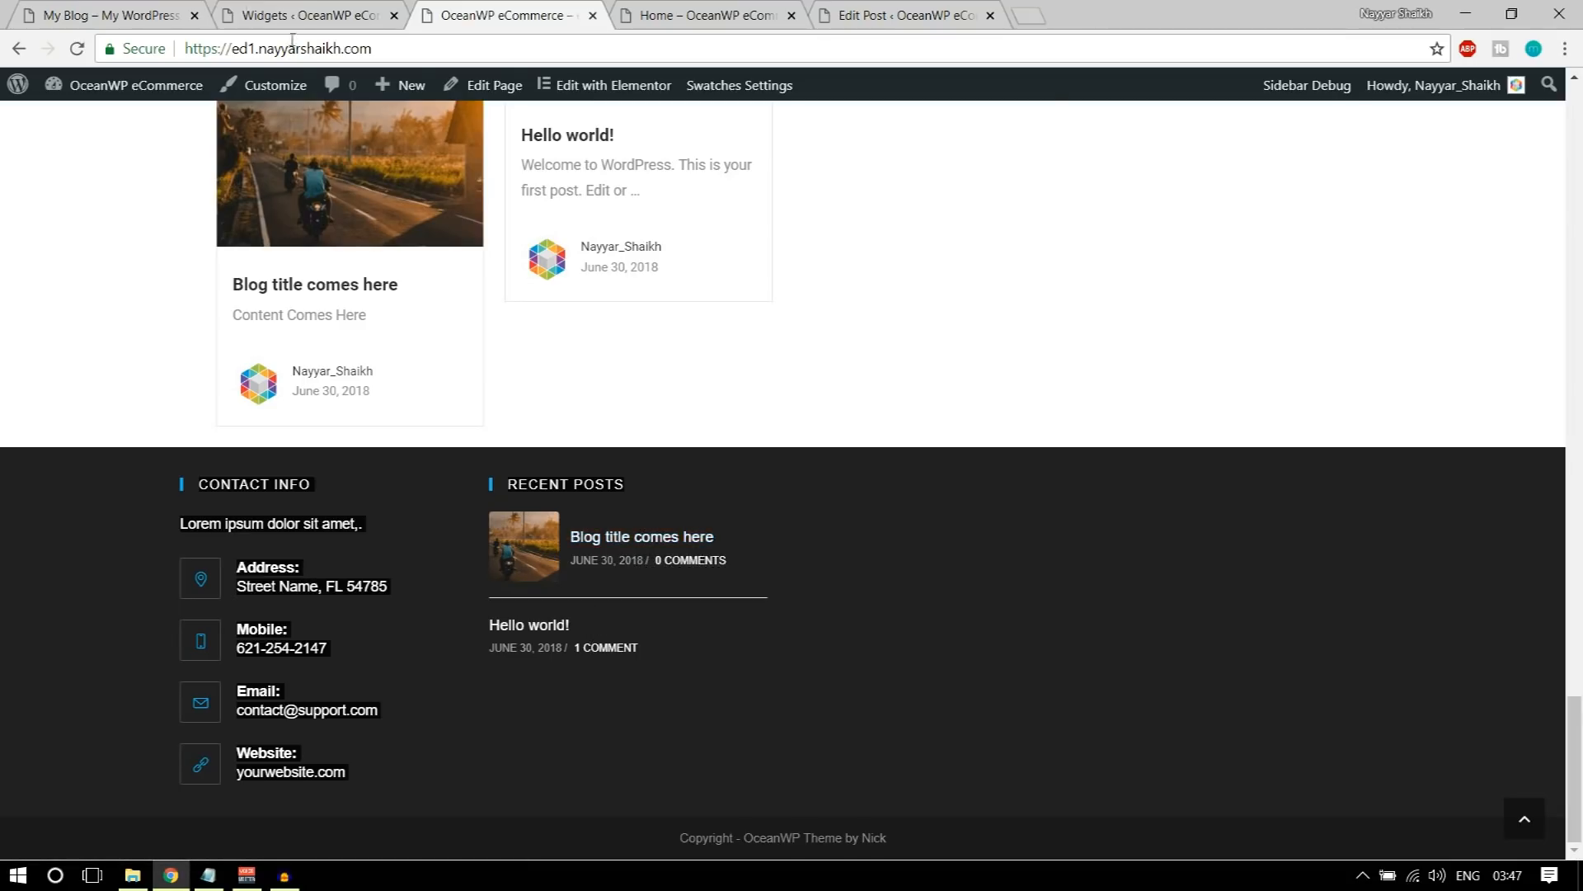
Step: Check the demo footer's link columns and add a Custom Links widget to the Footer 3 area
key(ctrl+1)
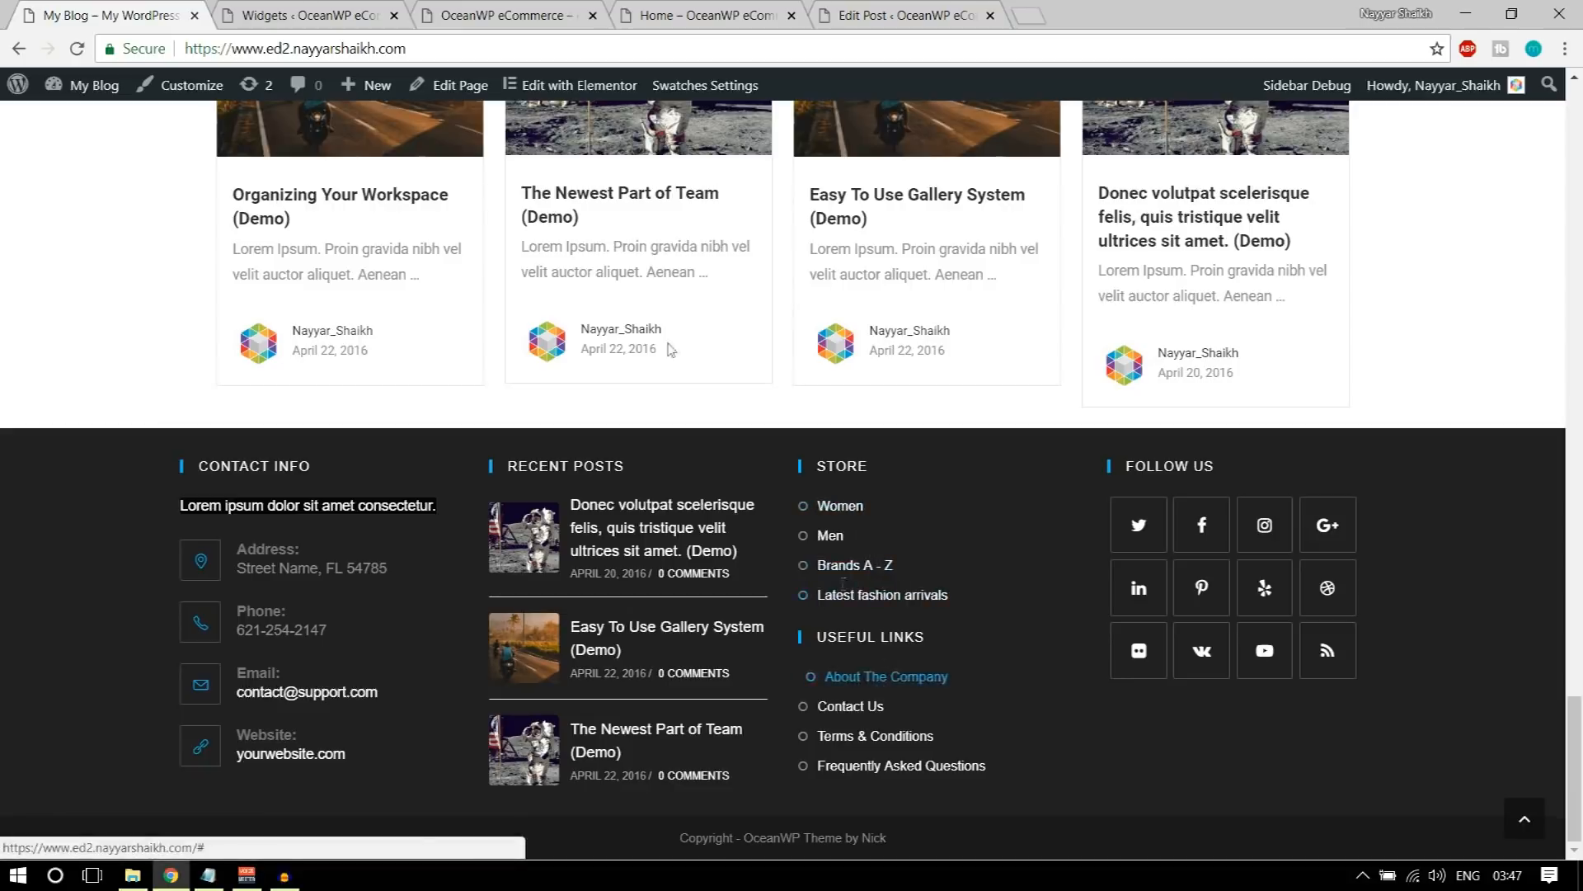
key(ctrl+2)
scroll(675, 462, up, 5)
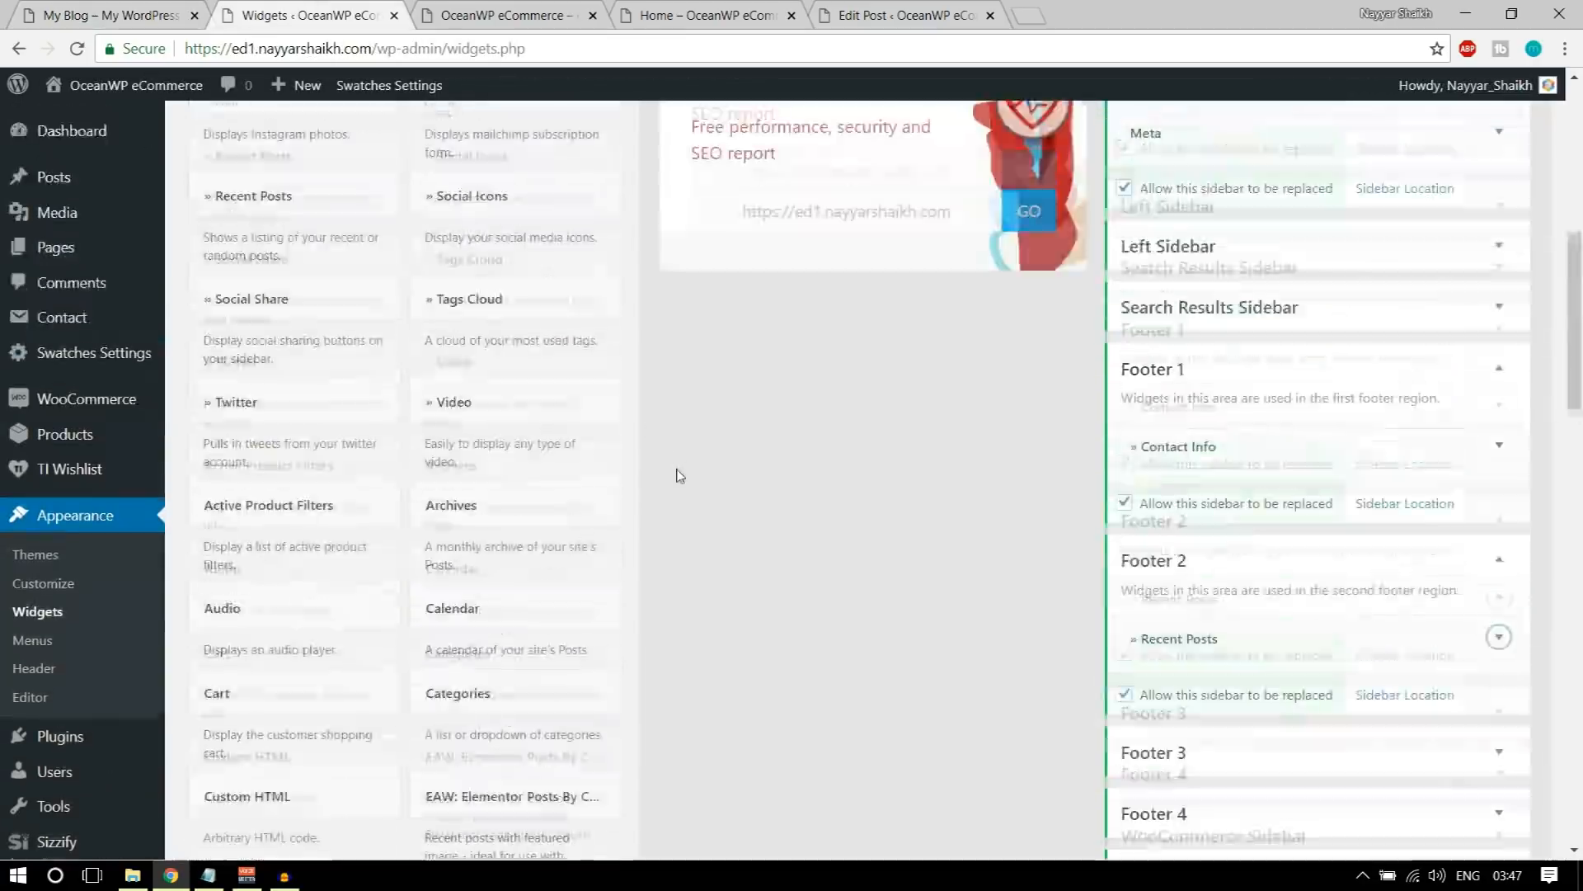
scroll(547, 462, up, 5)
scroll(547, 446, up, 1)
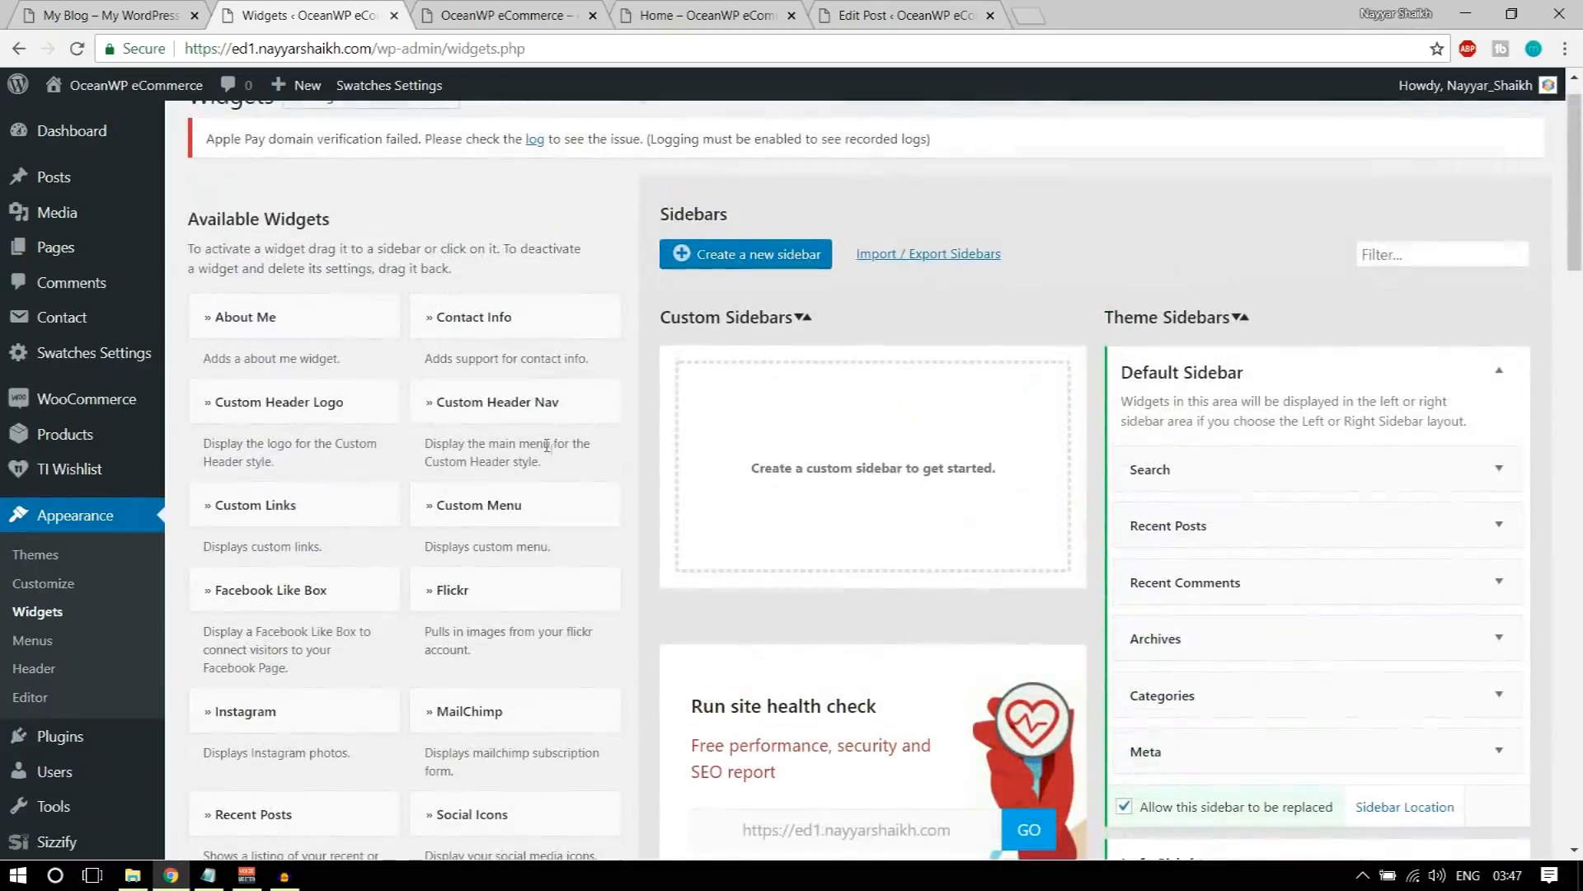
click(309, 513)
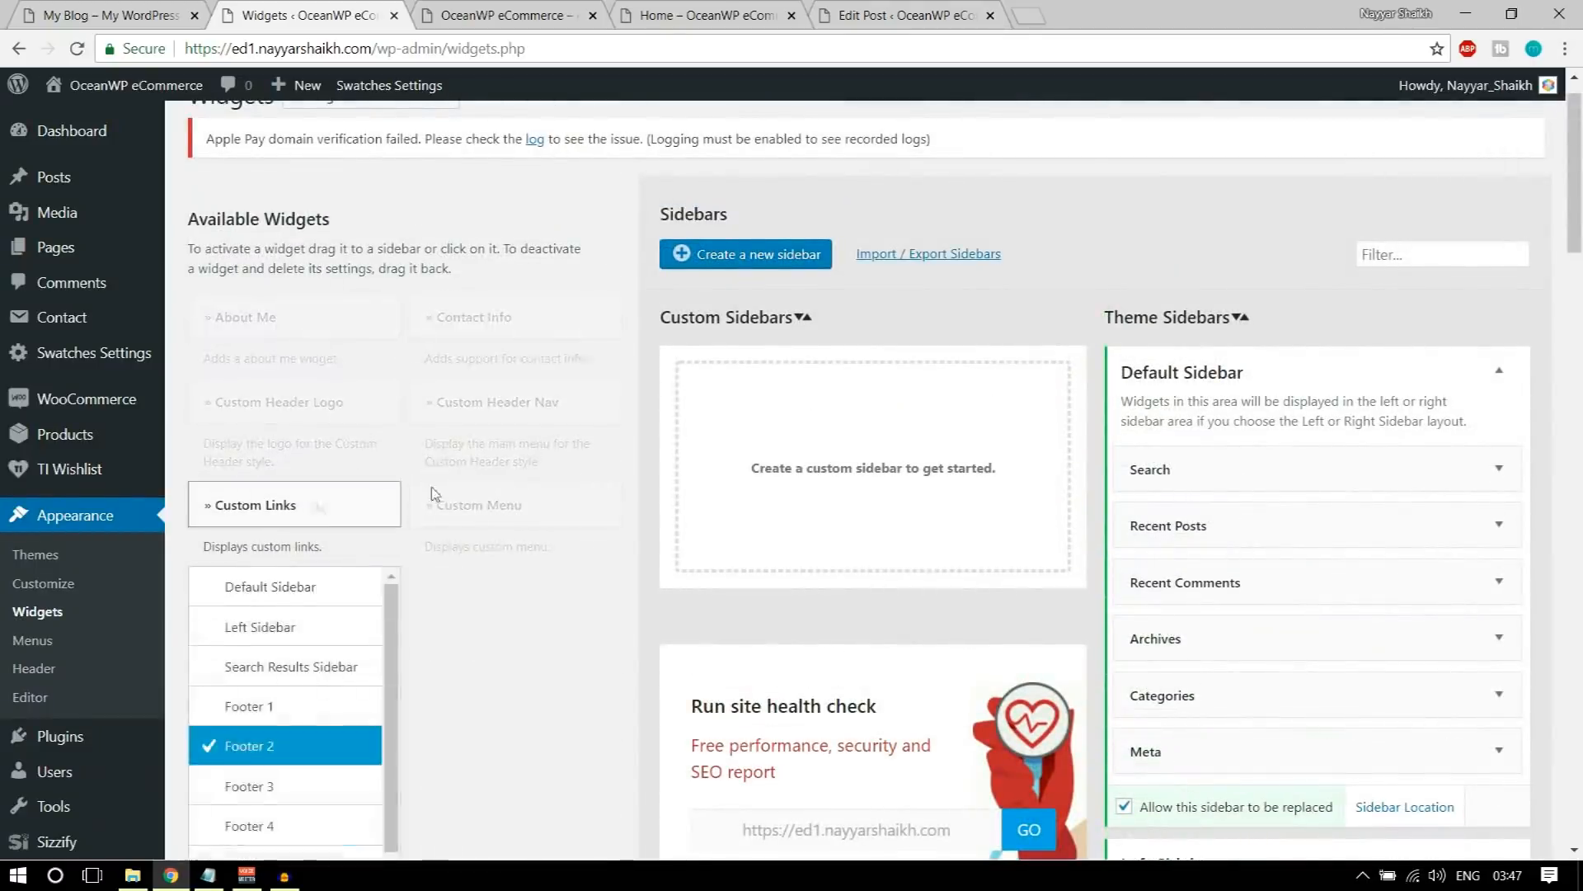
scroll(309, 514, down, 5)
click(264, 373)
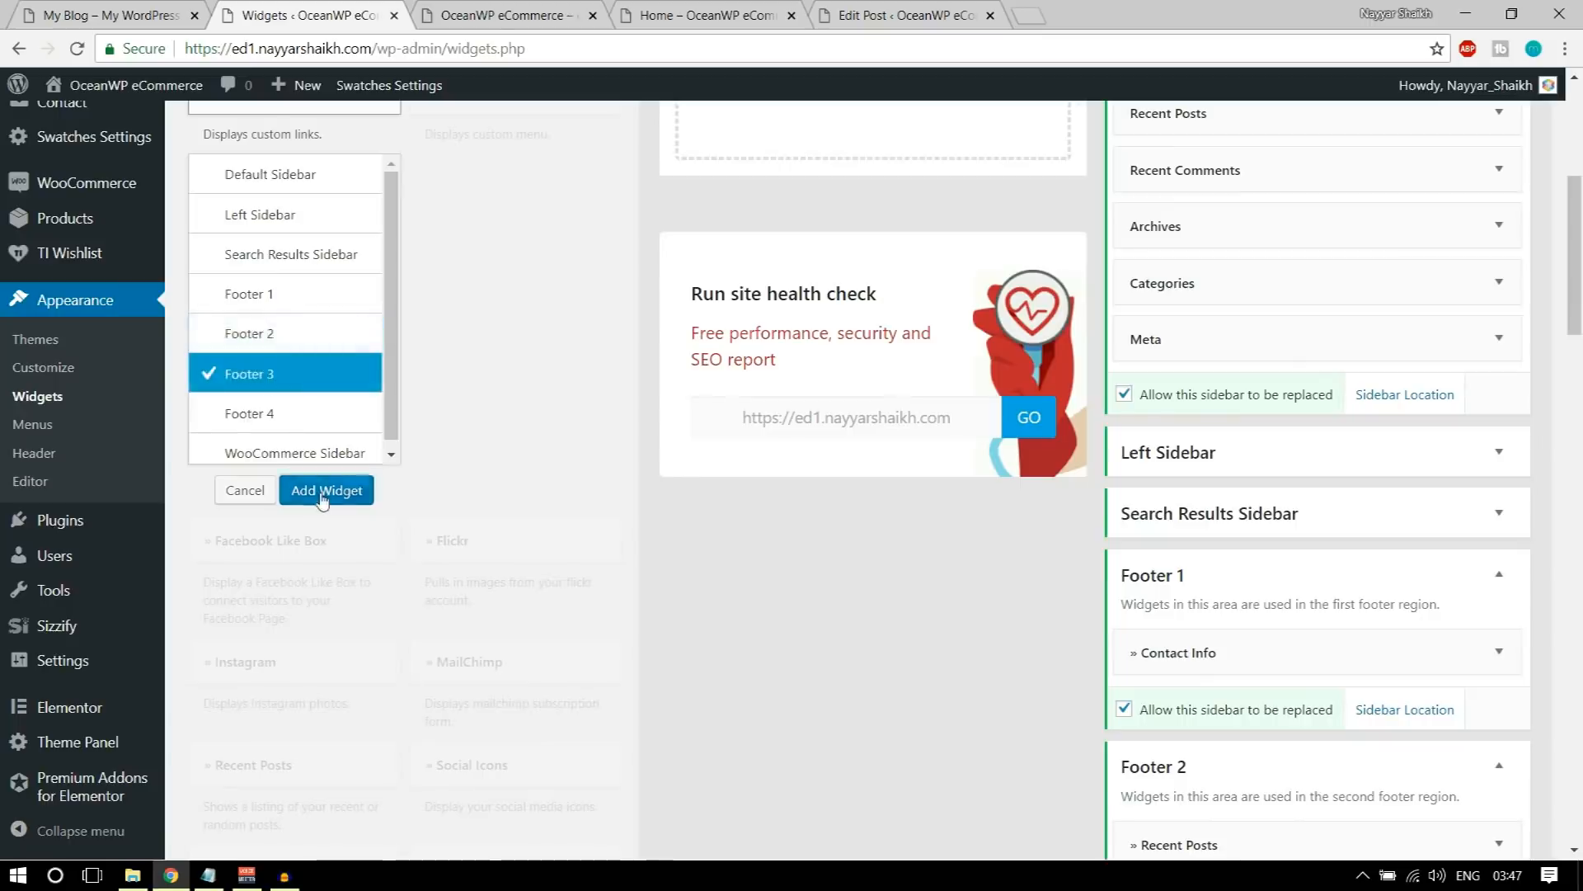
click(322, 491)
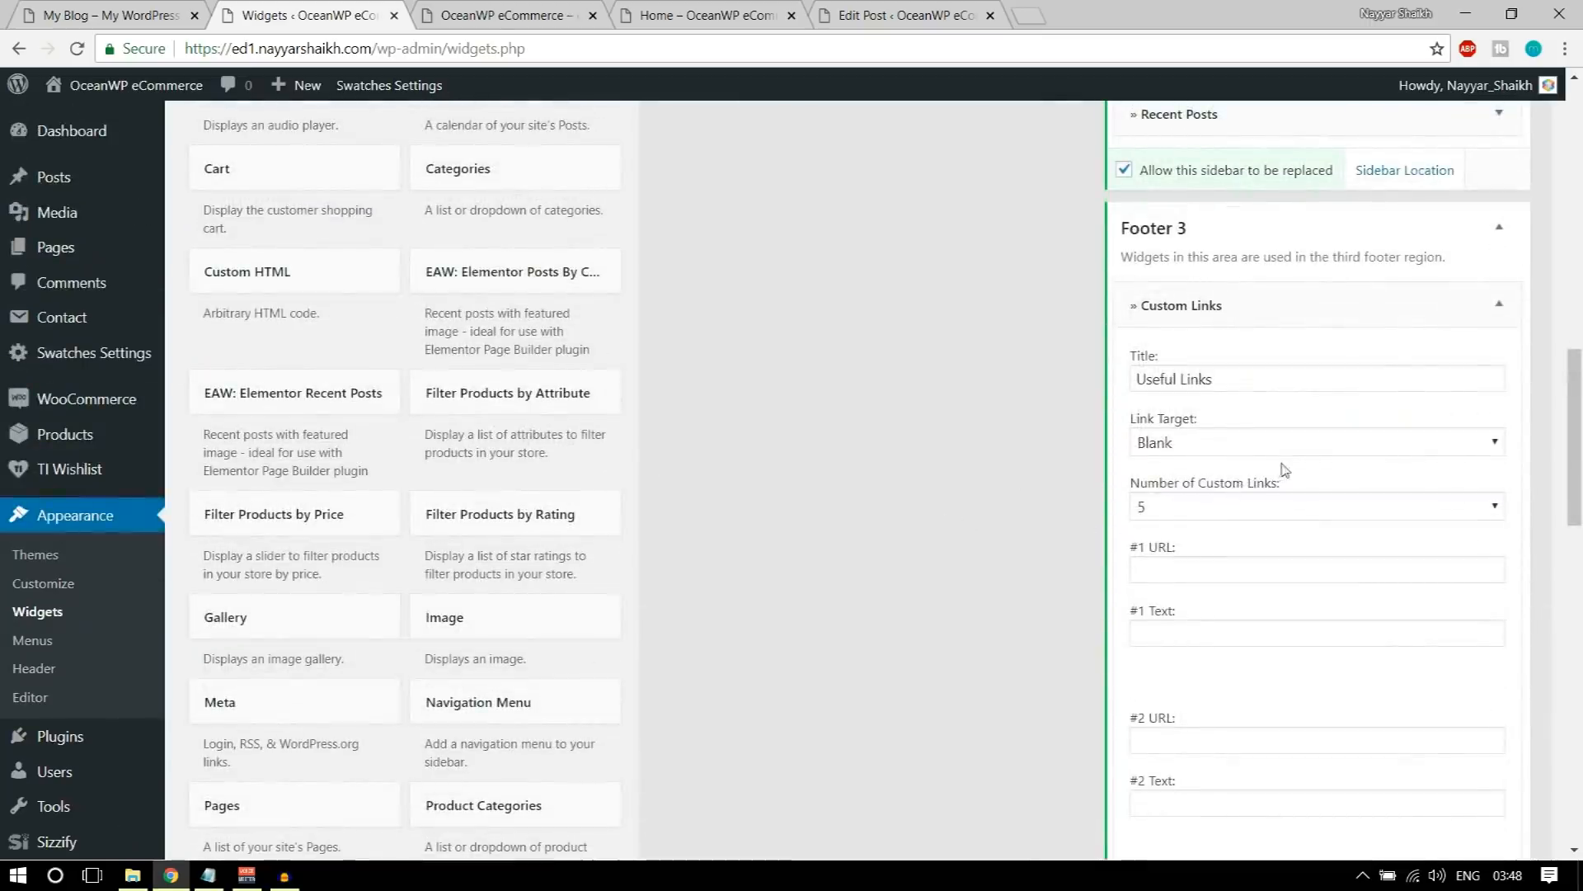
Step: Title the Custom Links widget STORE, as in the demo footer, and set its number of custom links to 4
click(159, 10)
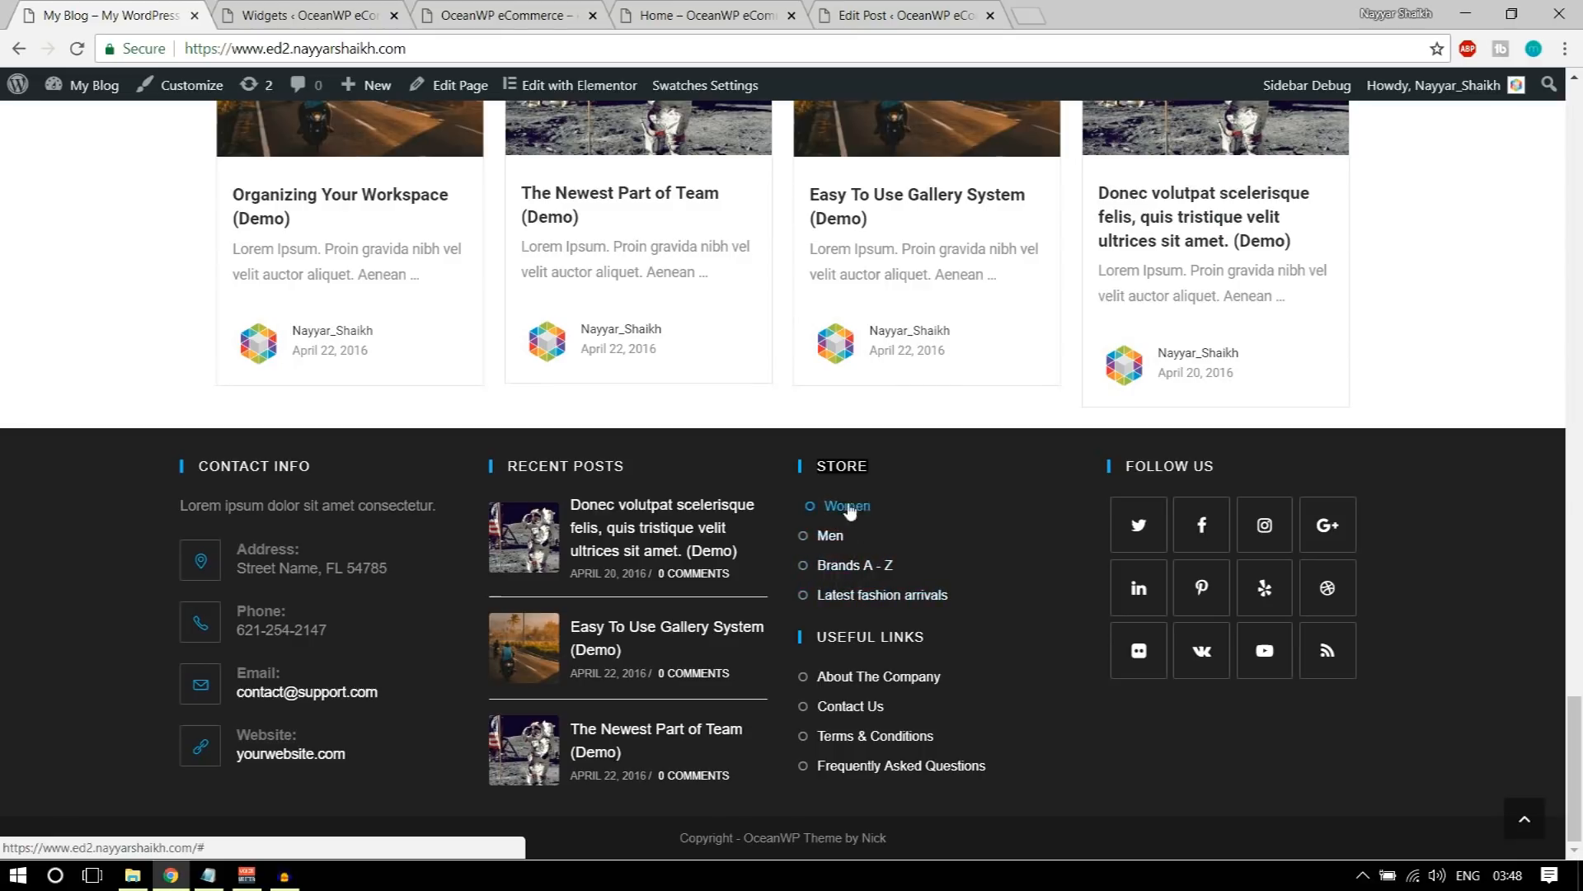
click(315, 10)
triple_click(1243, 379)
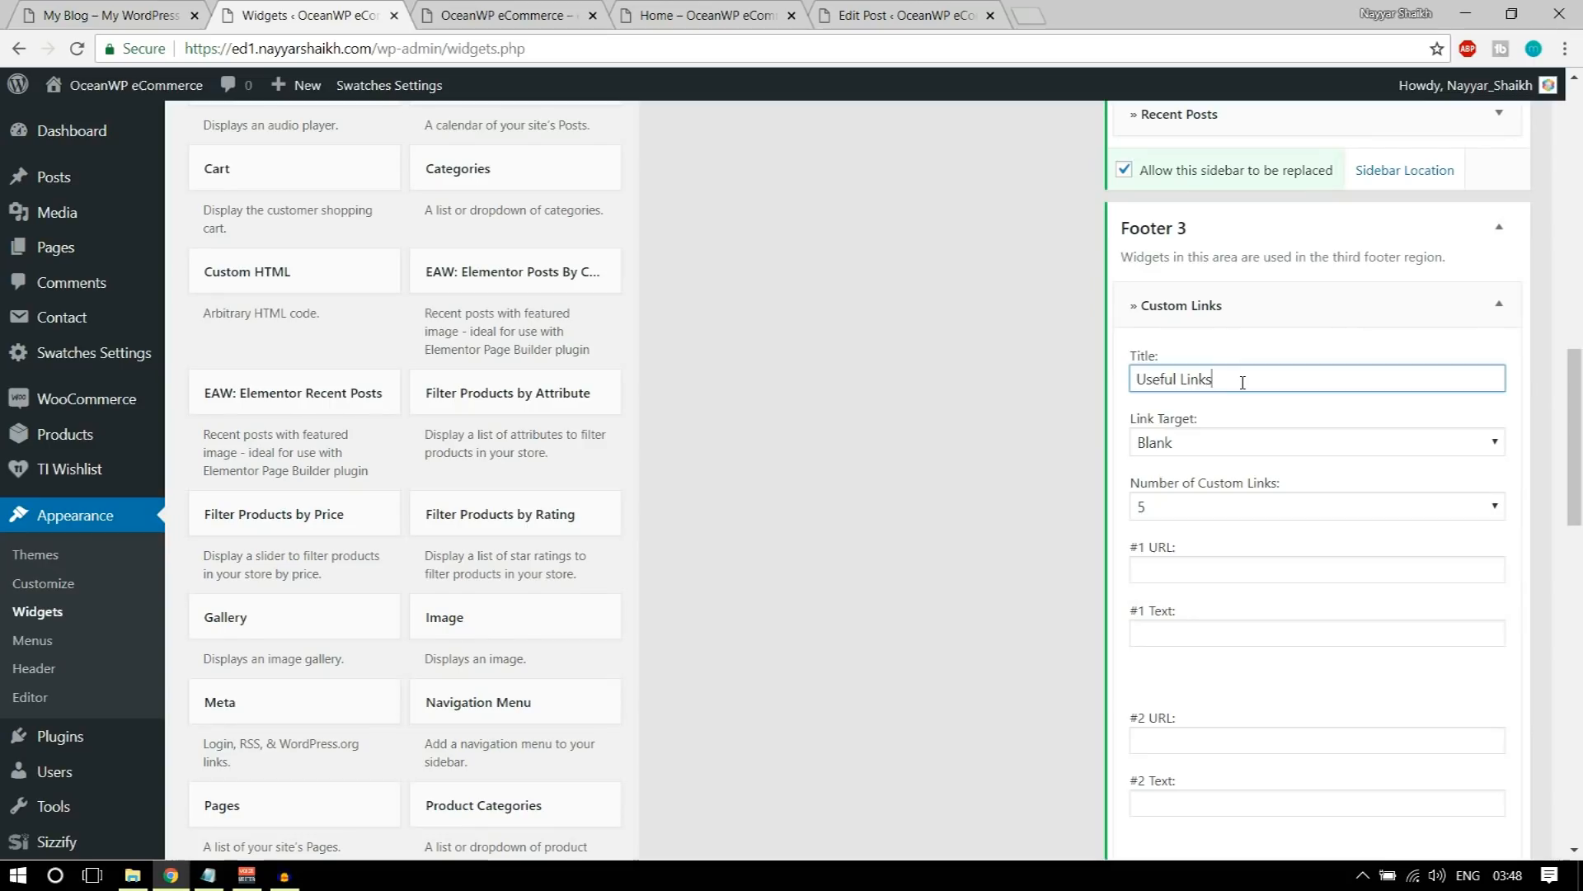
text(STORE)
click(1264, 461)
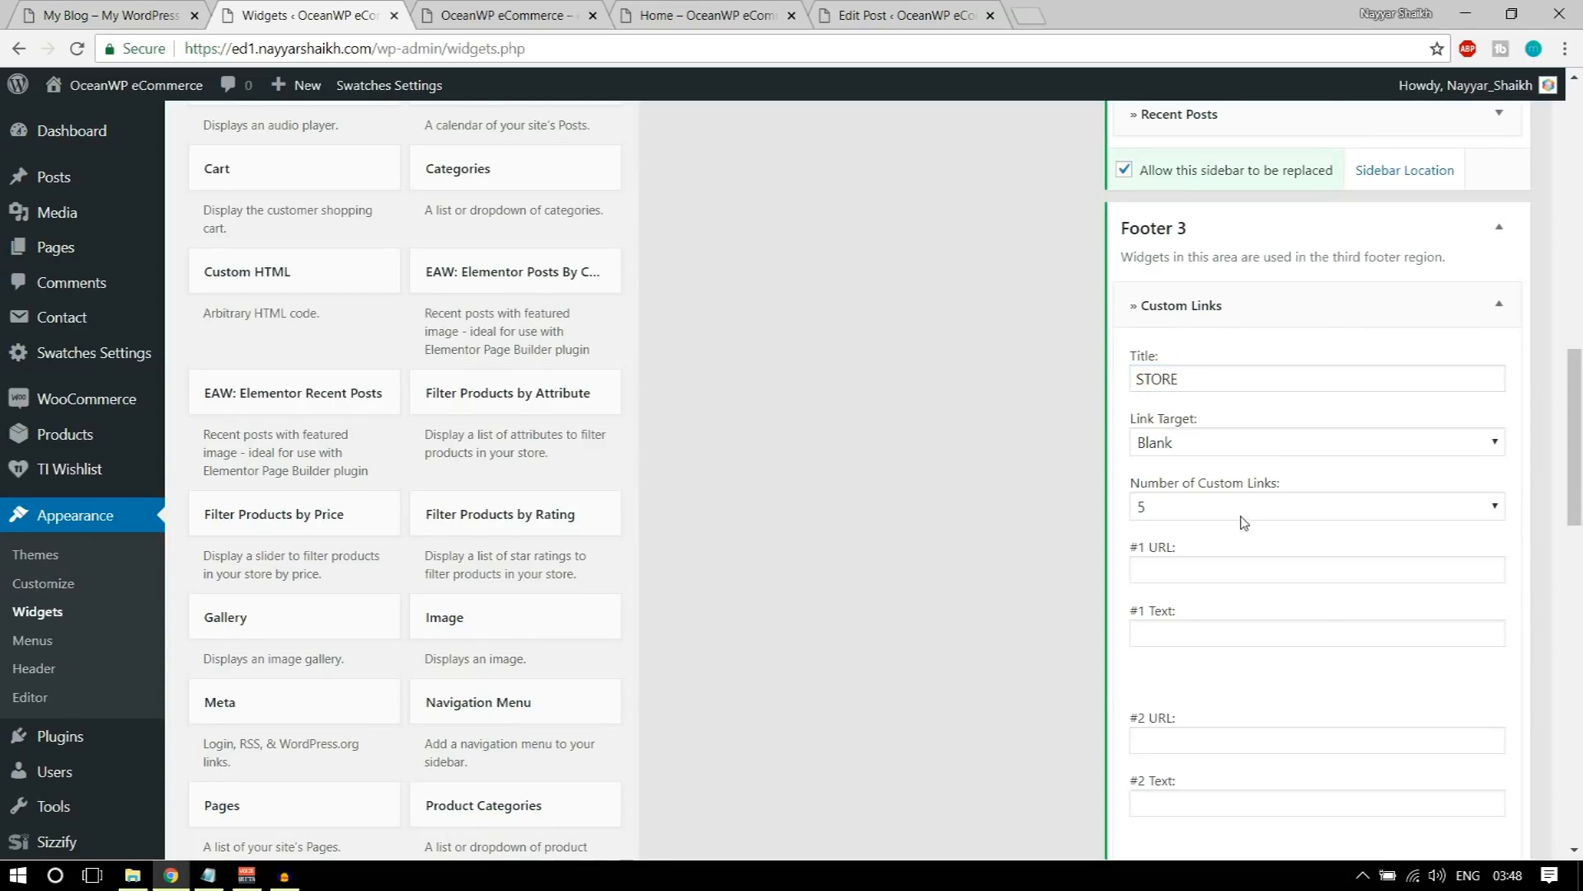
scroll(1244, 521, down, 1)
click(1226, 414)
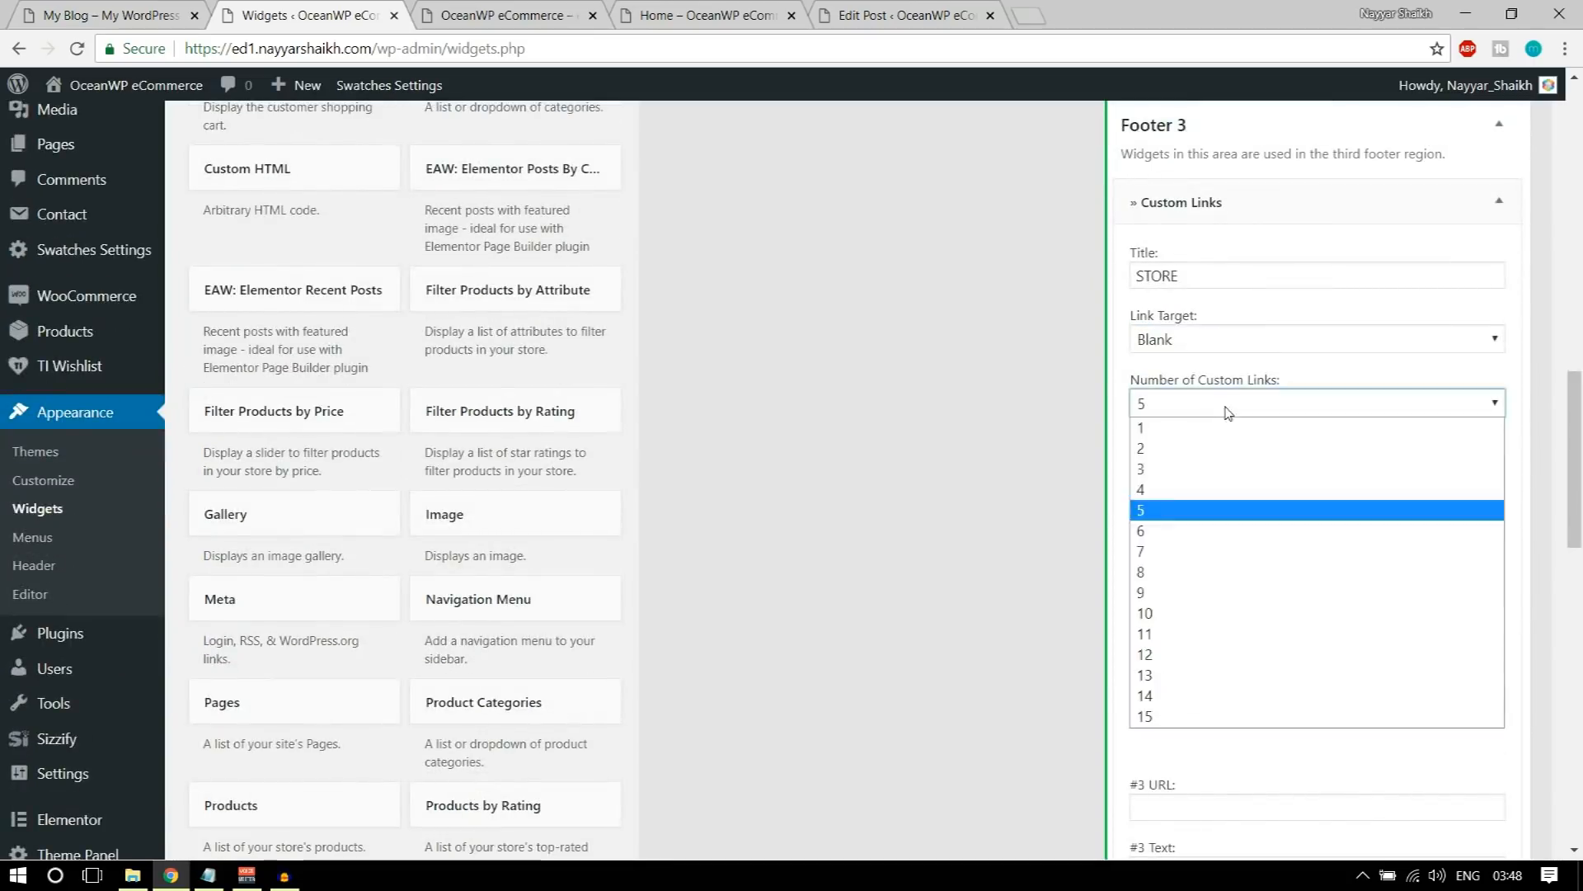
click(1204, 488)
Step: Fill in the first custom link with the URL # and the text Women
click(1222, 470)
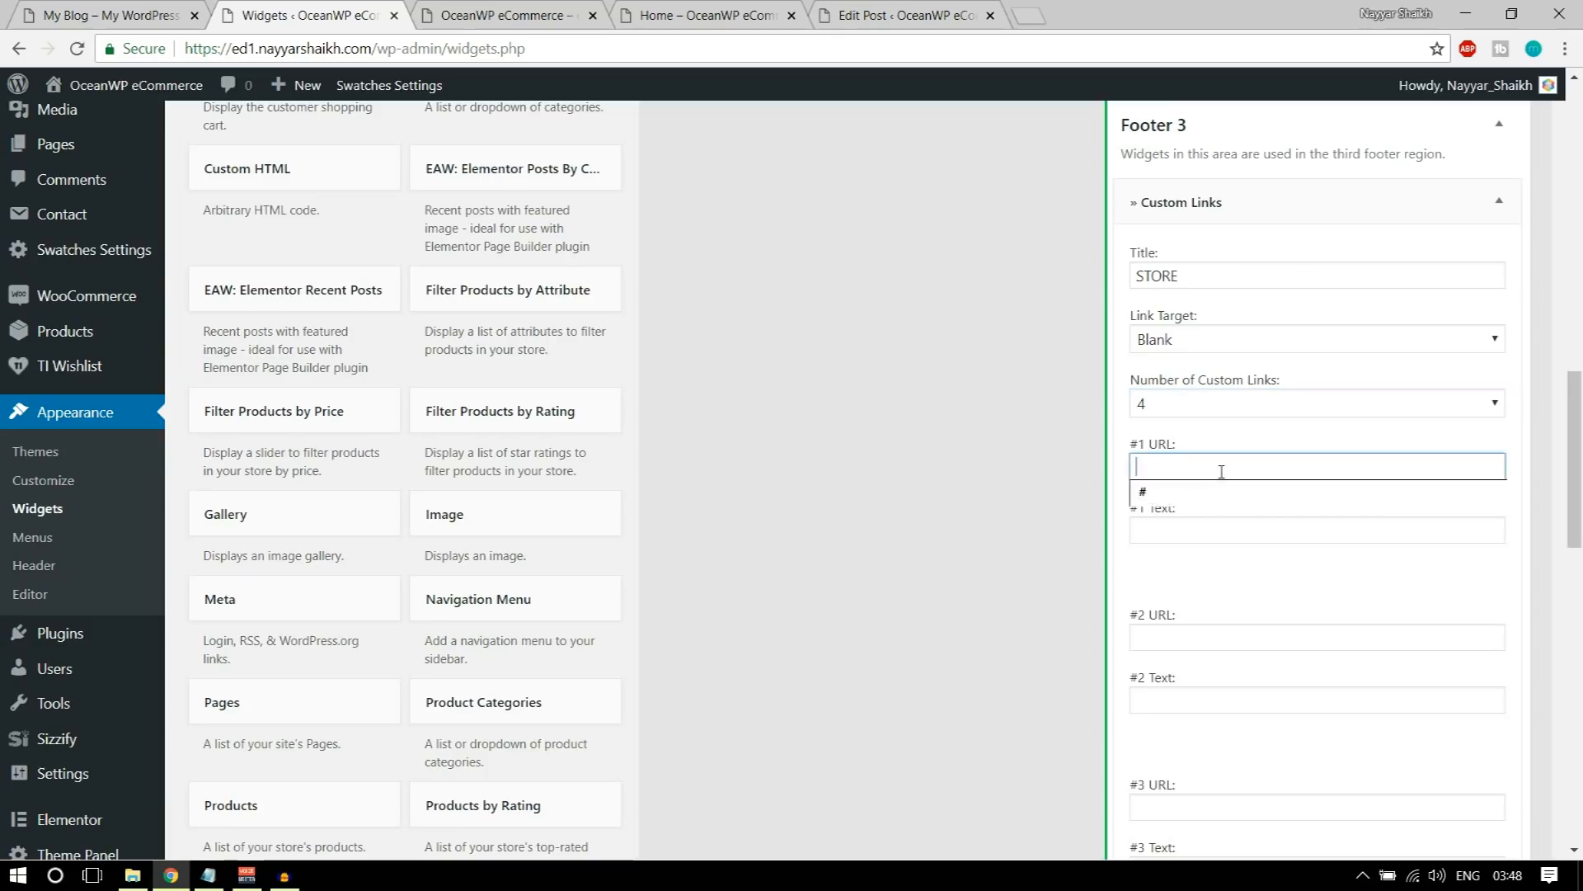
scroll(1223, 476, down, 1)
text(#)
key(Tab)
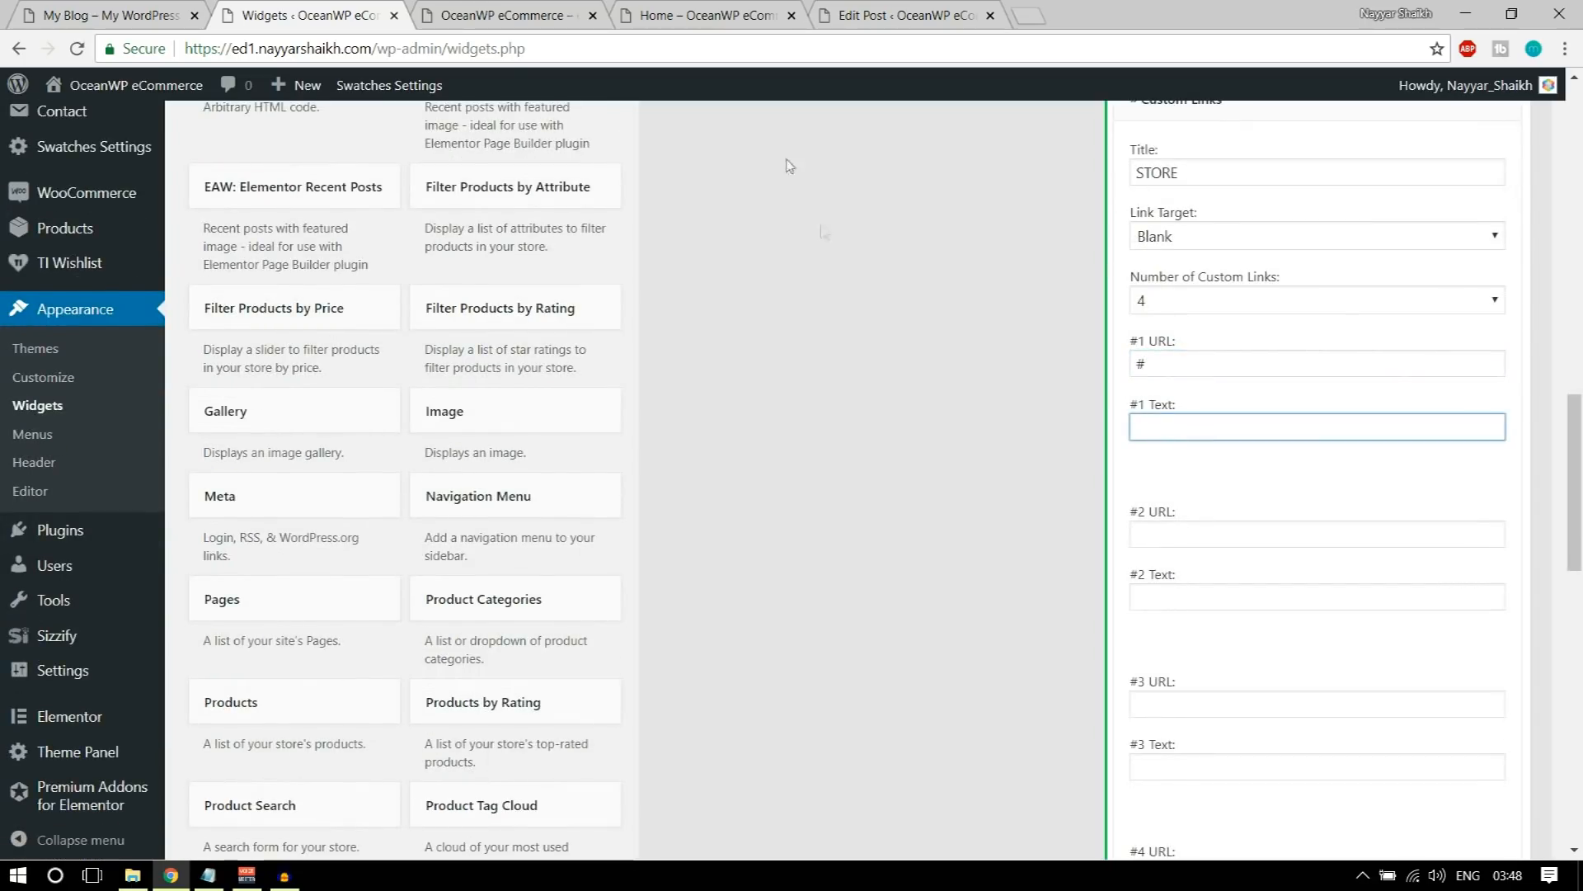
click(113, 10)
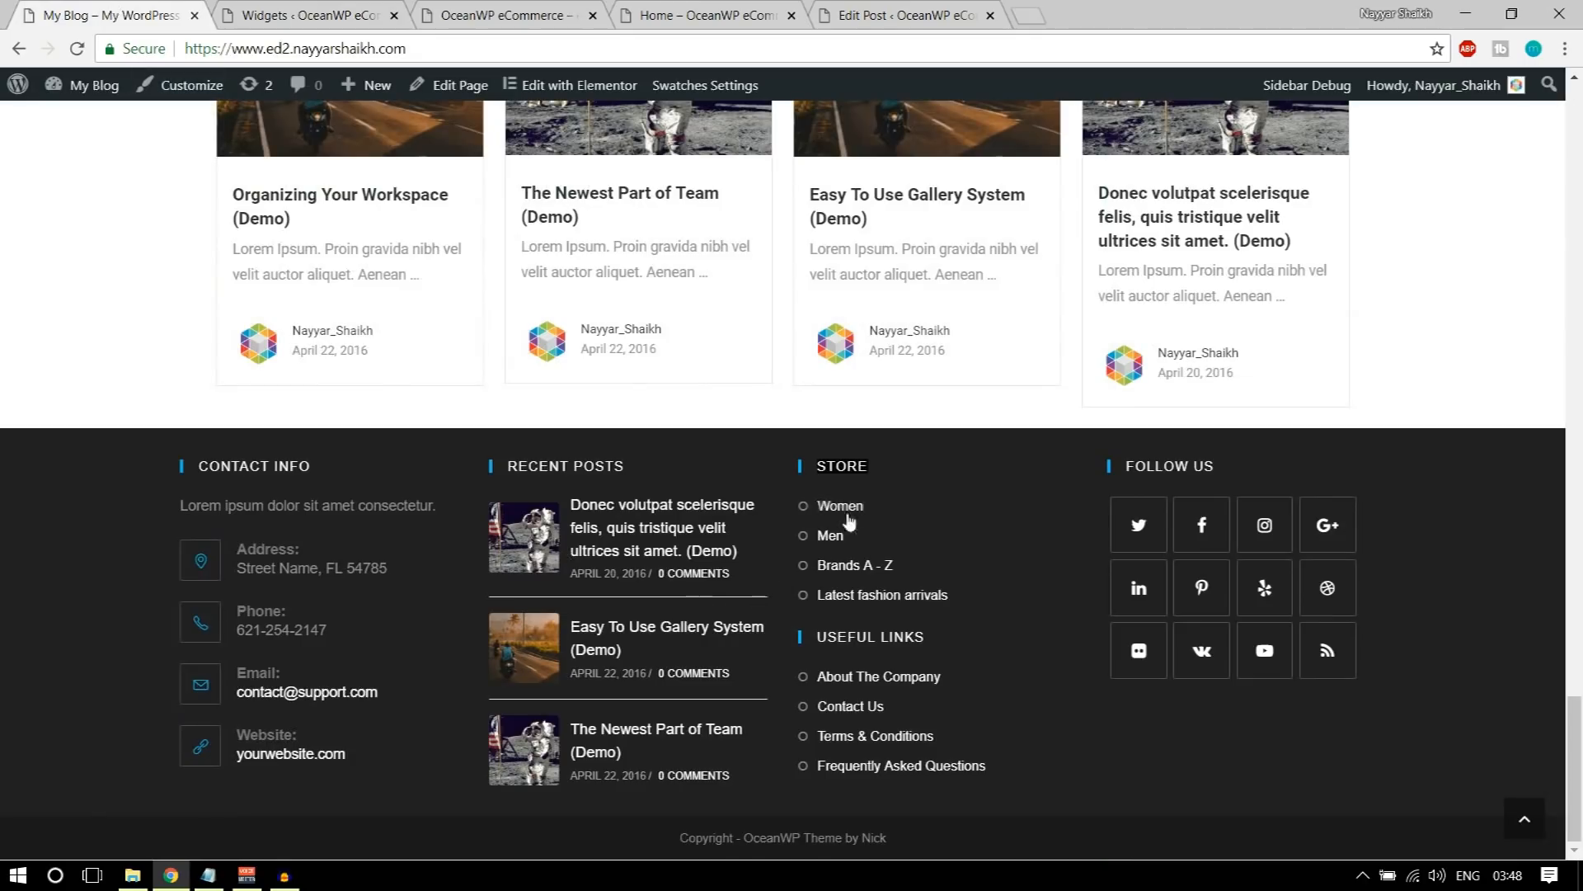
click(327, 9)
text(w)
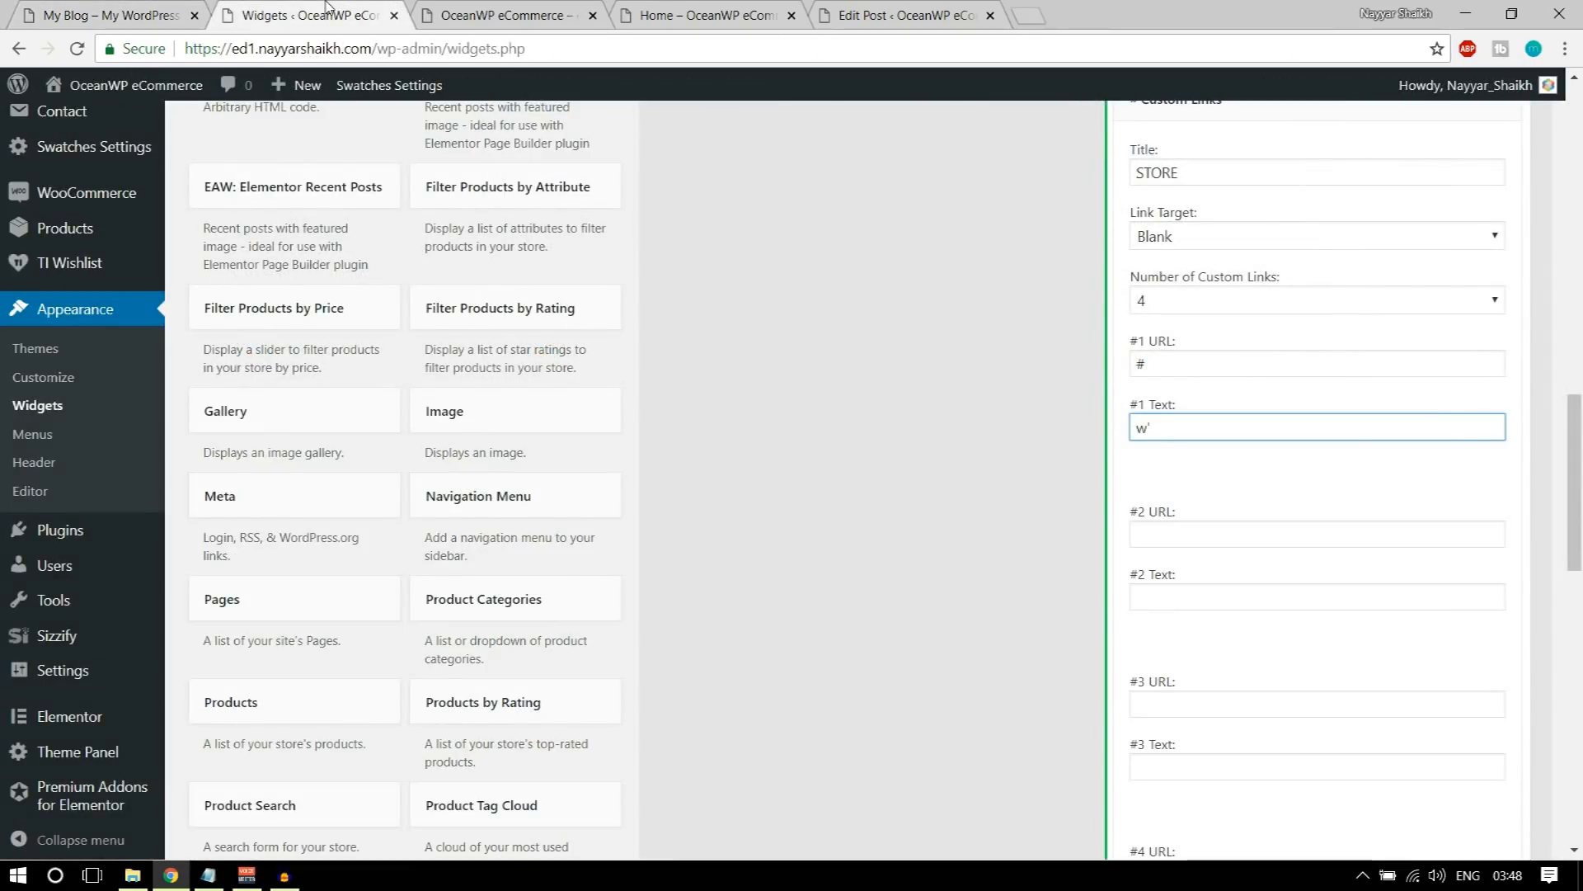
text('=omen)
key(ctrl+a)
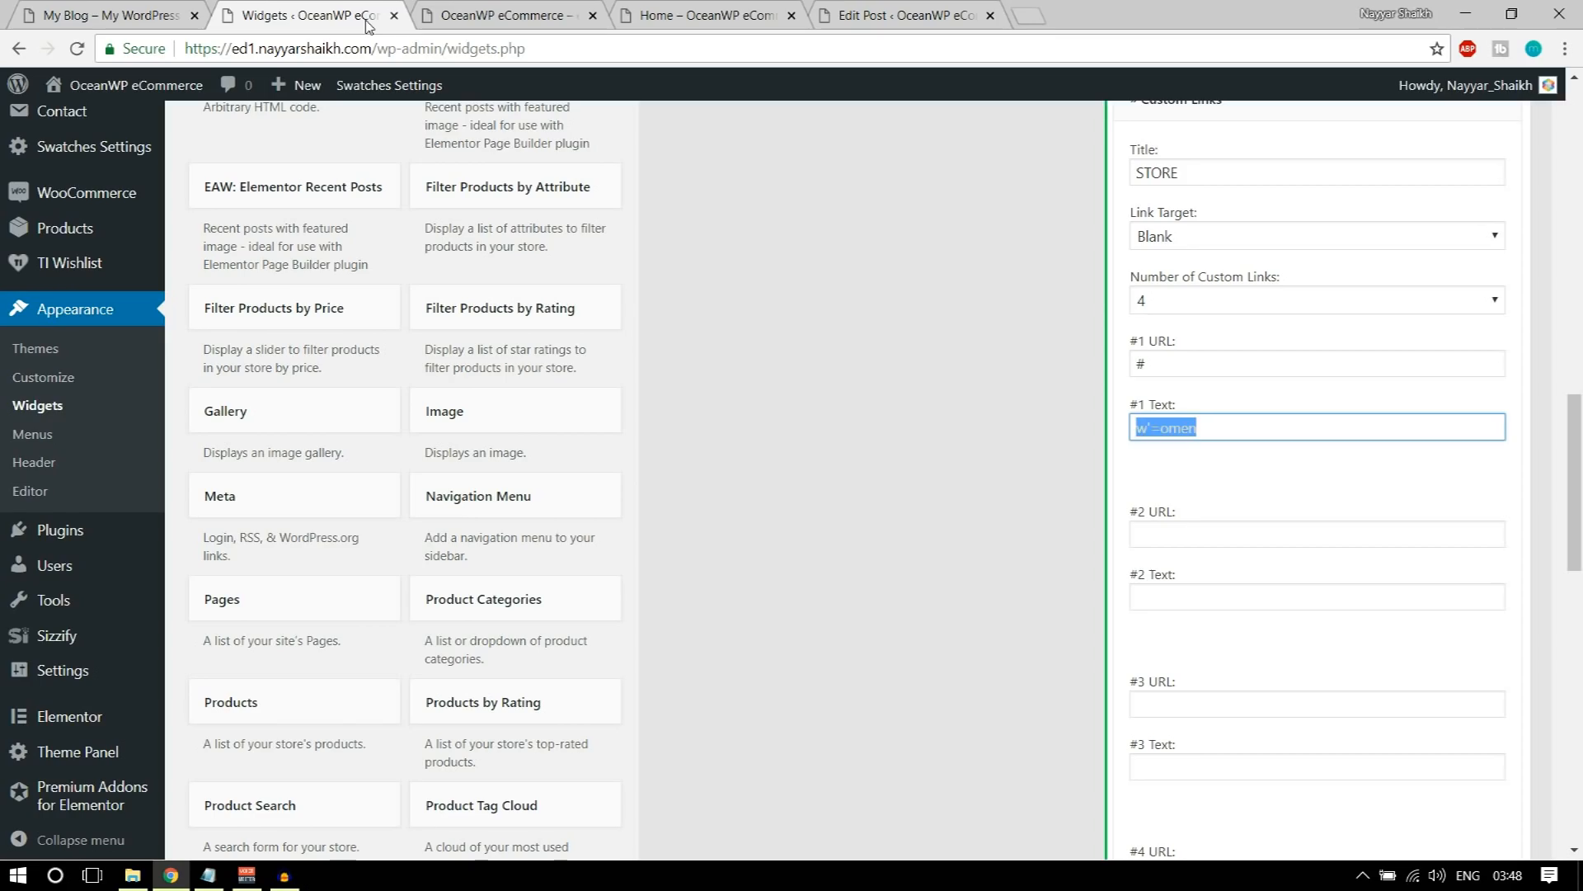
text(W)
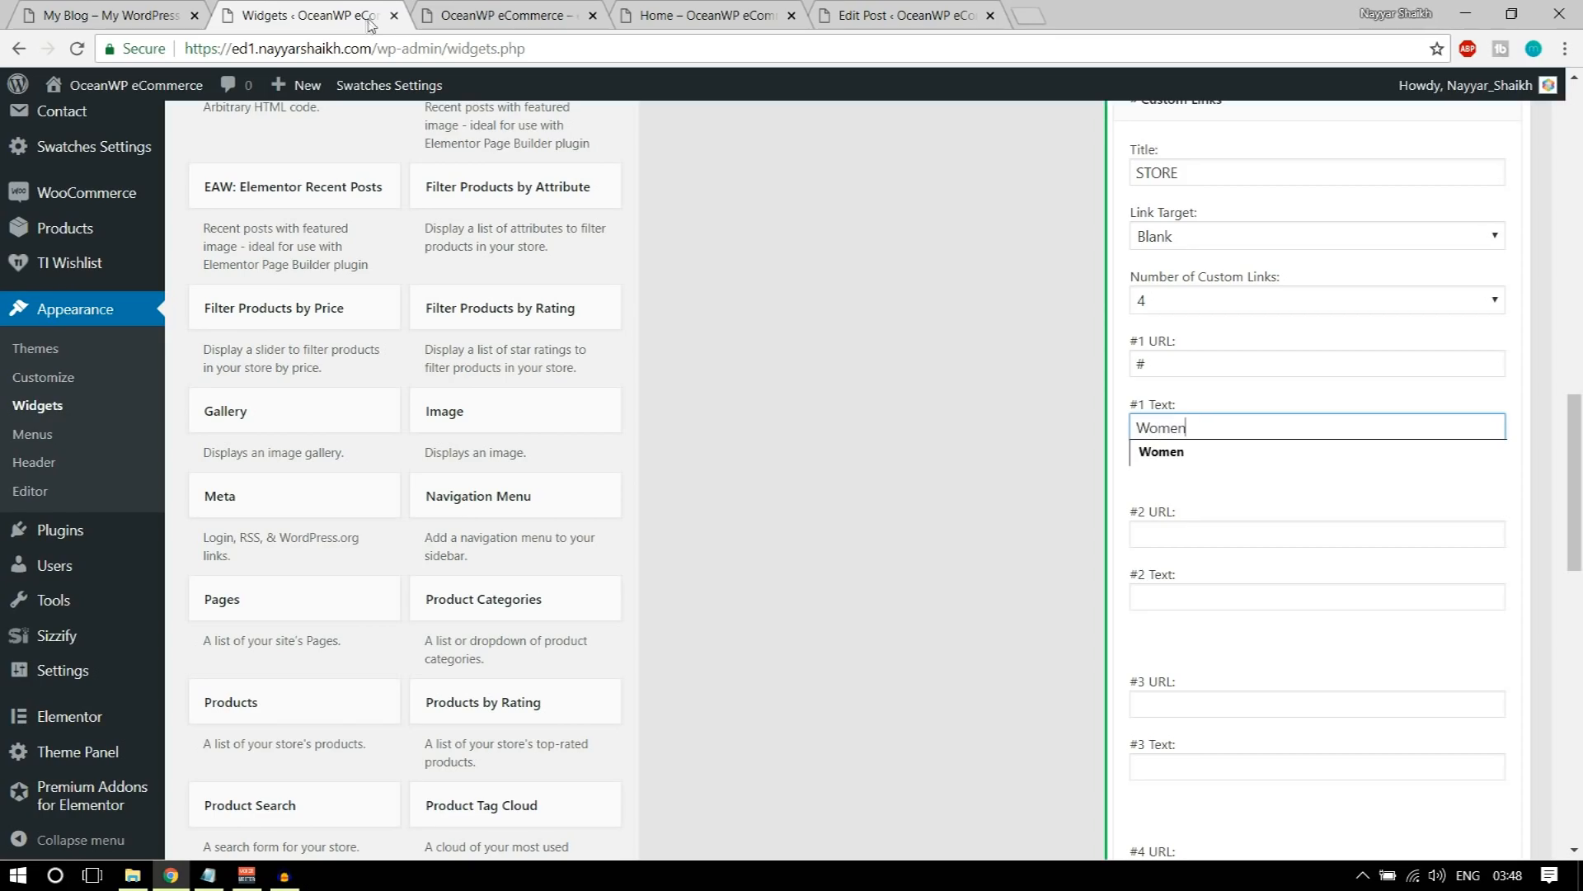
Step: Fill in the second and third custom links with the URL # and the texts Men and Brands A - Z
click(1198, 532)
click(1196, 558)
click(1195, 595)
click(1192, 637)
scroll(1212, 647, down, 3)
click(1188, 498)
click(1188, 523)
click(1182, 560)
click(1187, 577)
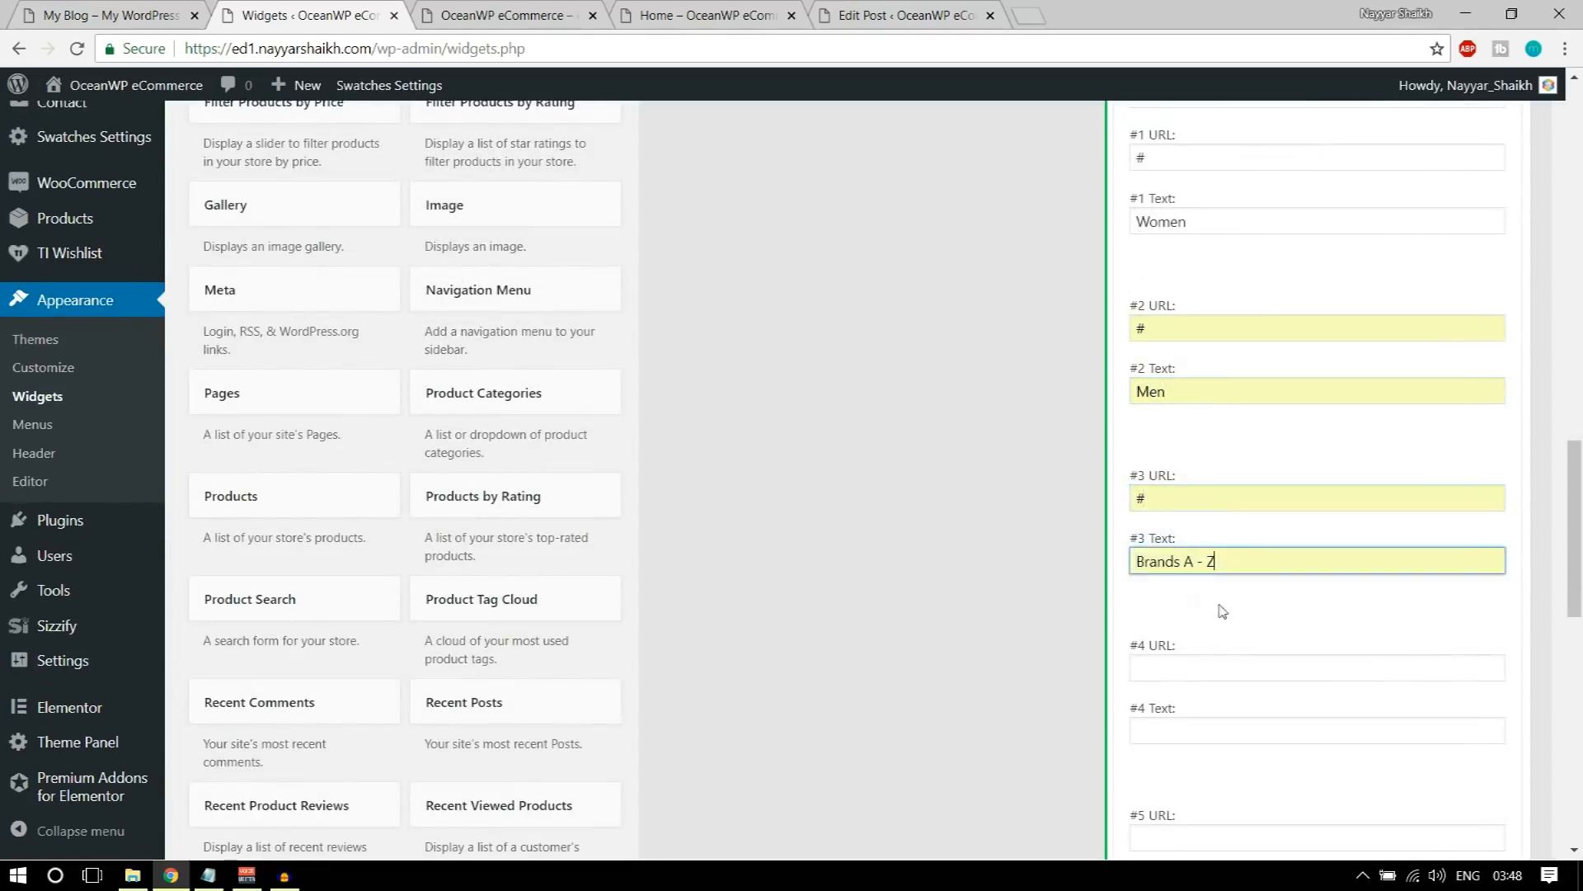
Step: Fill in the fourth custom link with the URL # and the text Latest fashion arrivals, and save the widget
scroll(1214, 606, down, 2)
click(1181, 459)
click(1188, 488)
click(1188, 523)
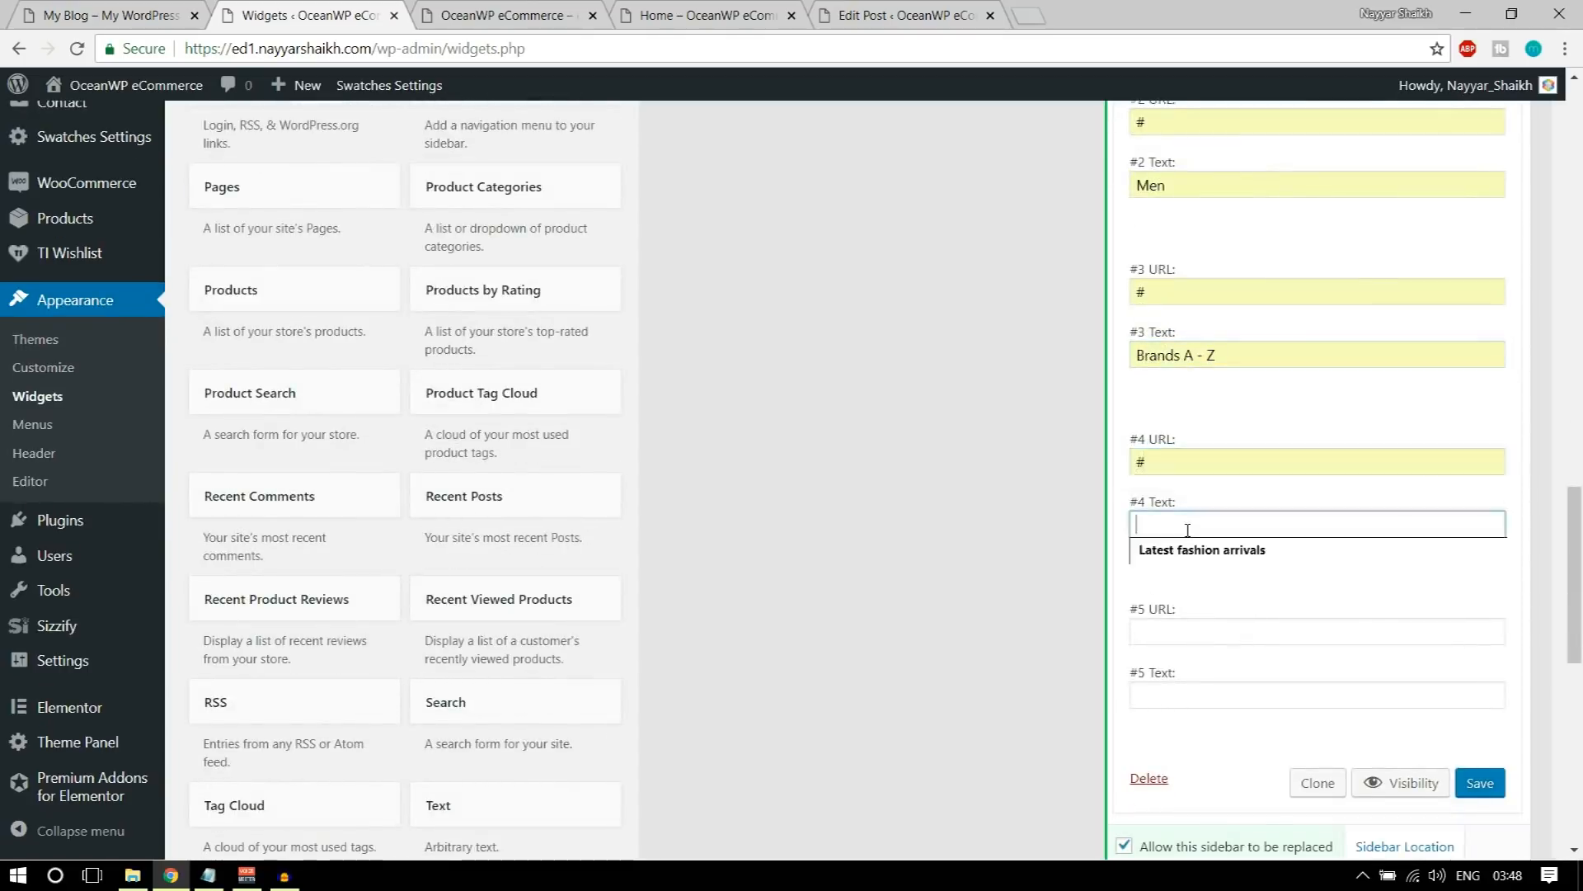
click(1194, 550)
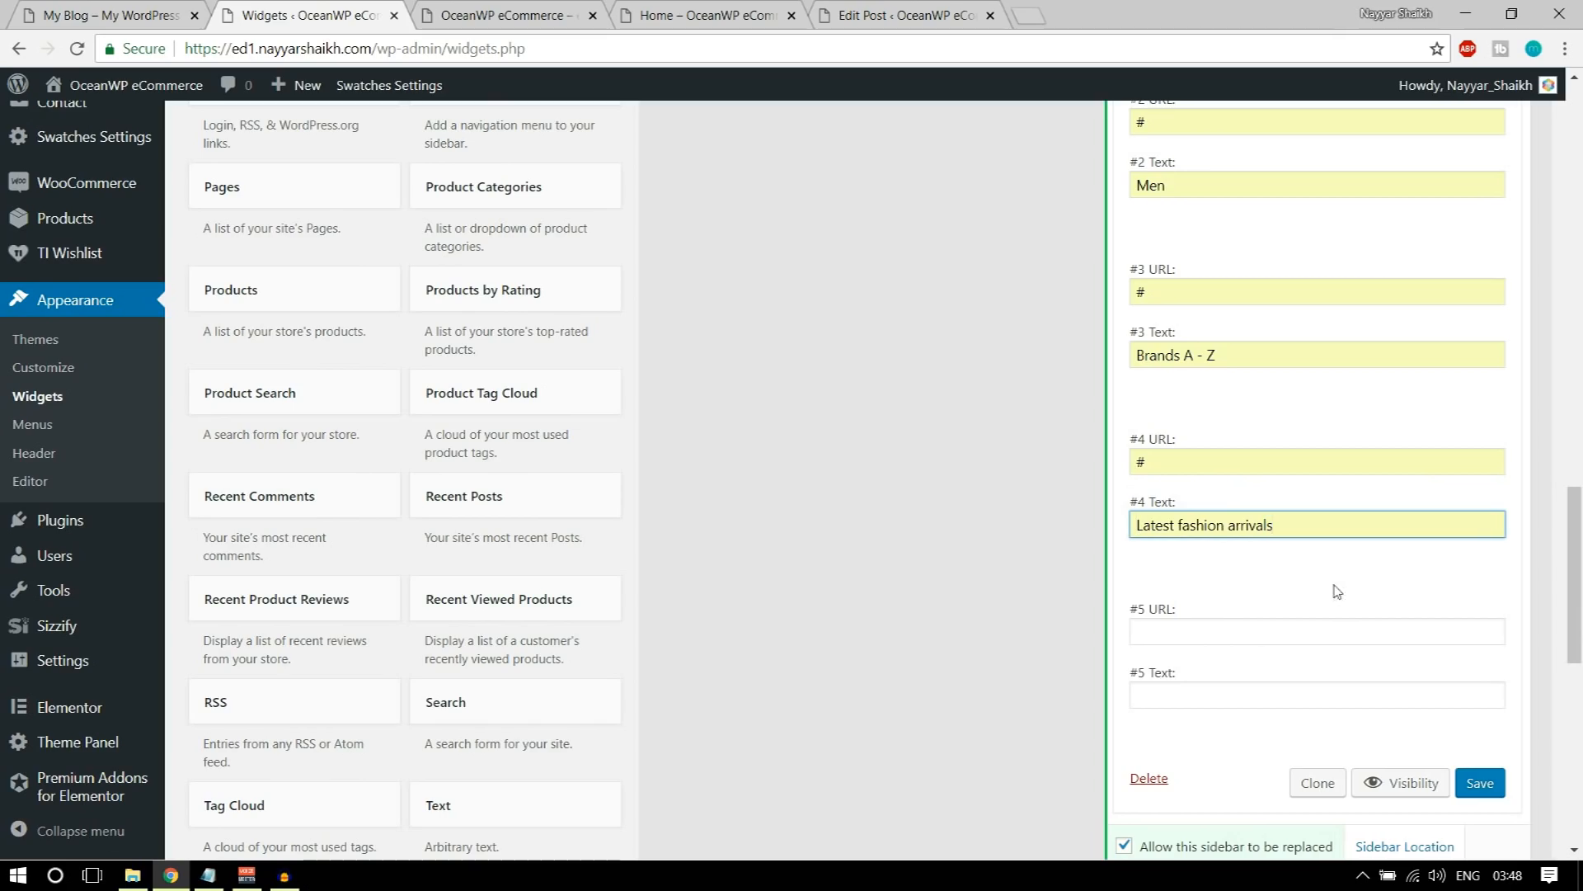
click(1487, 797)
Step: Reload the store's homepage to check the STORE links, and examine the demo footer's Useful Links section
click(508, 15)
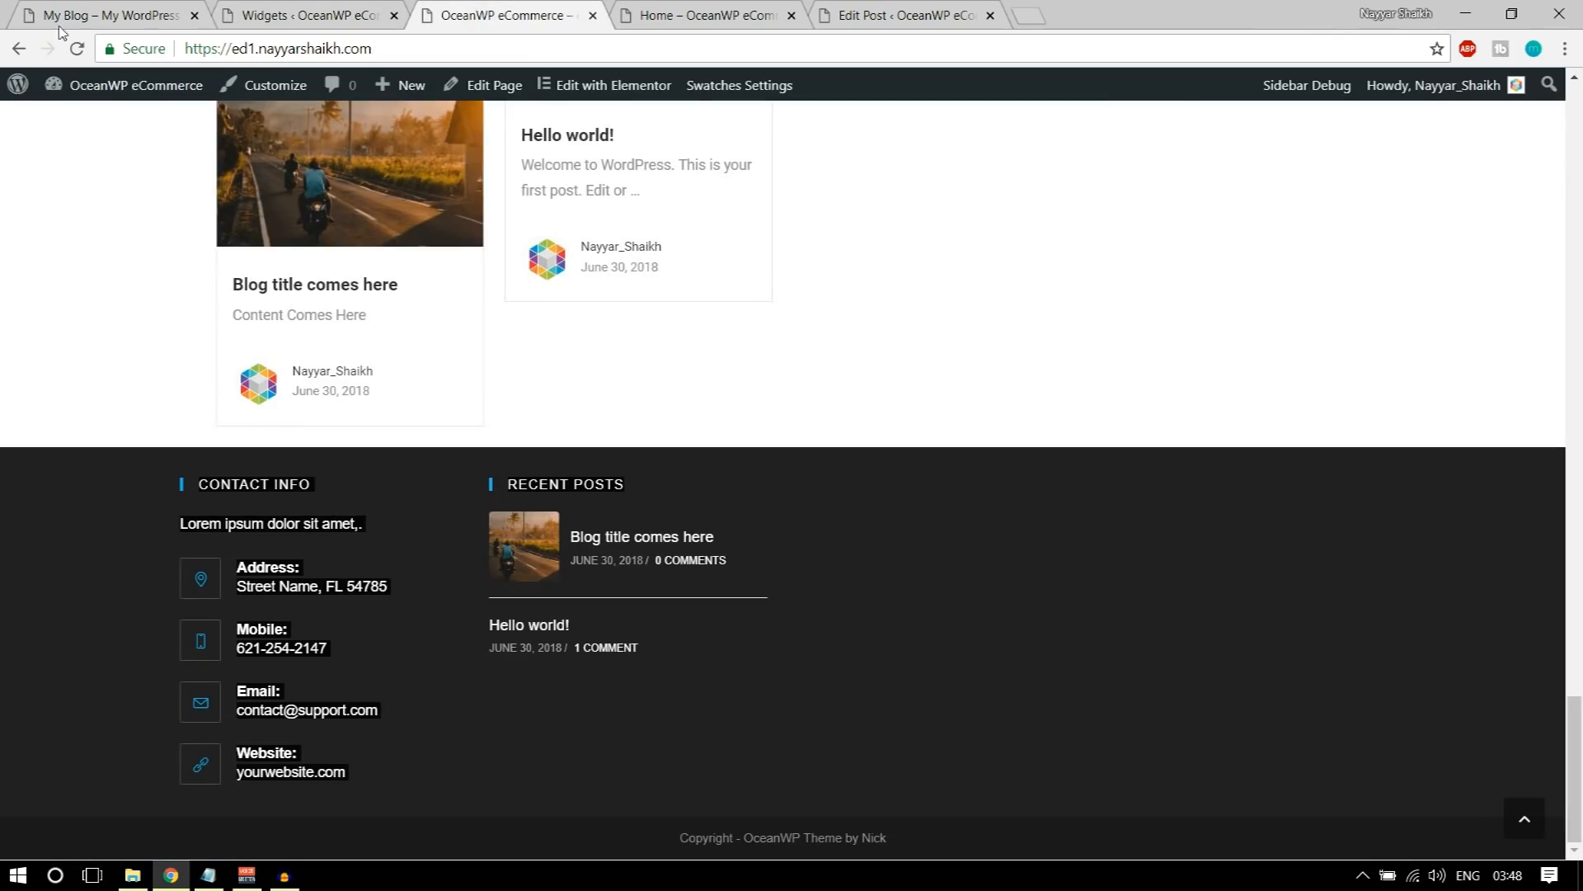
click(76, 46)
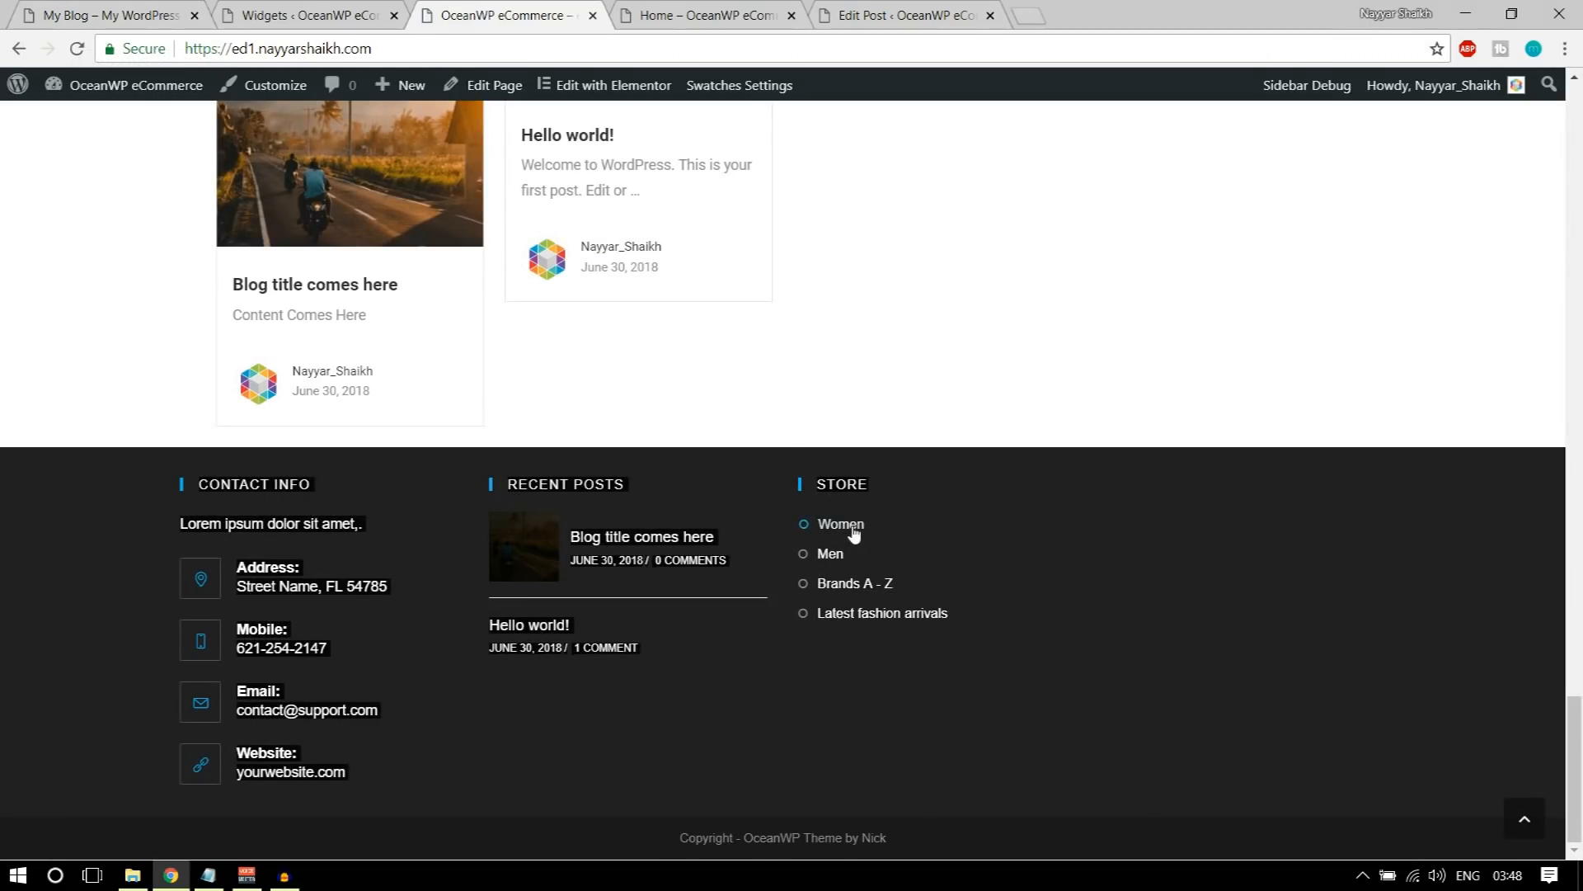
key(ctrl+1)
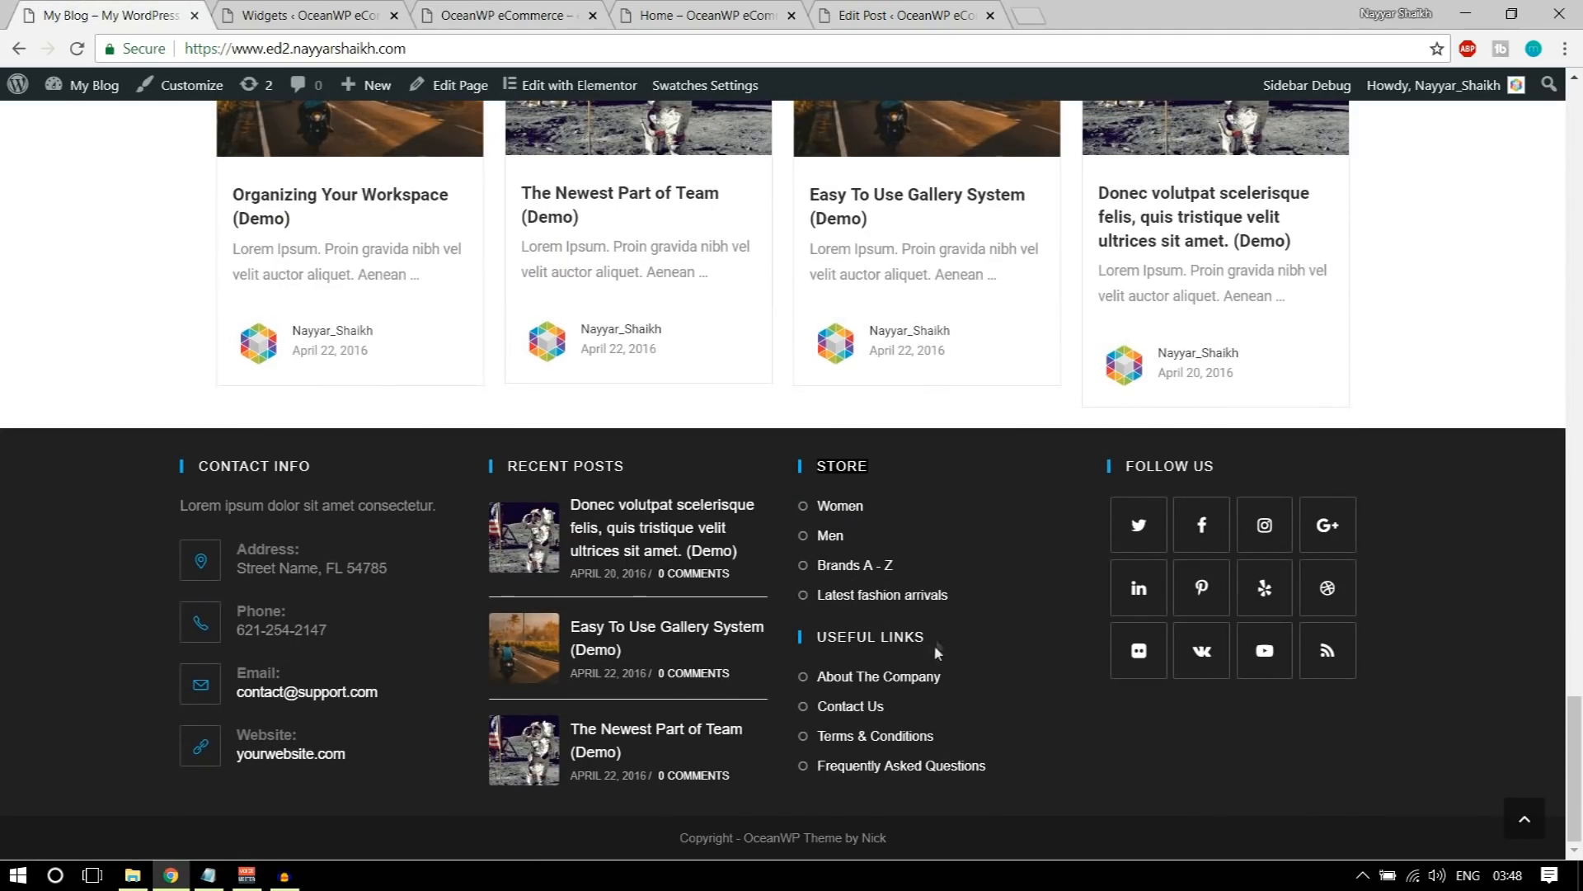
drag(914, 632, 838, 632)
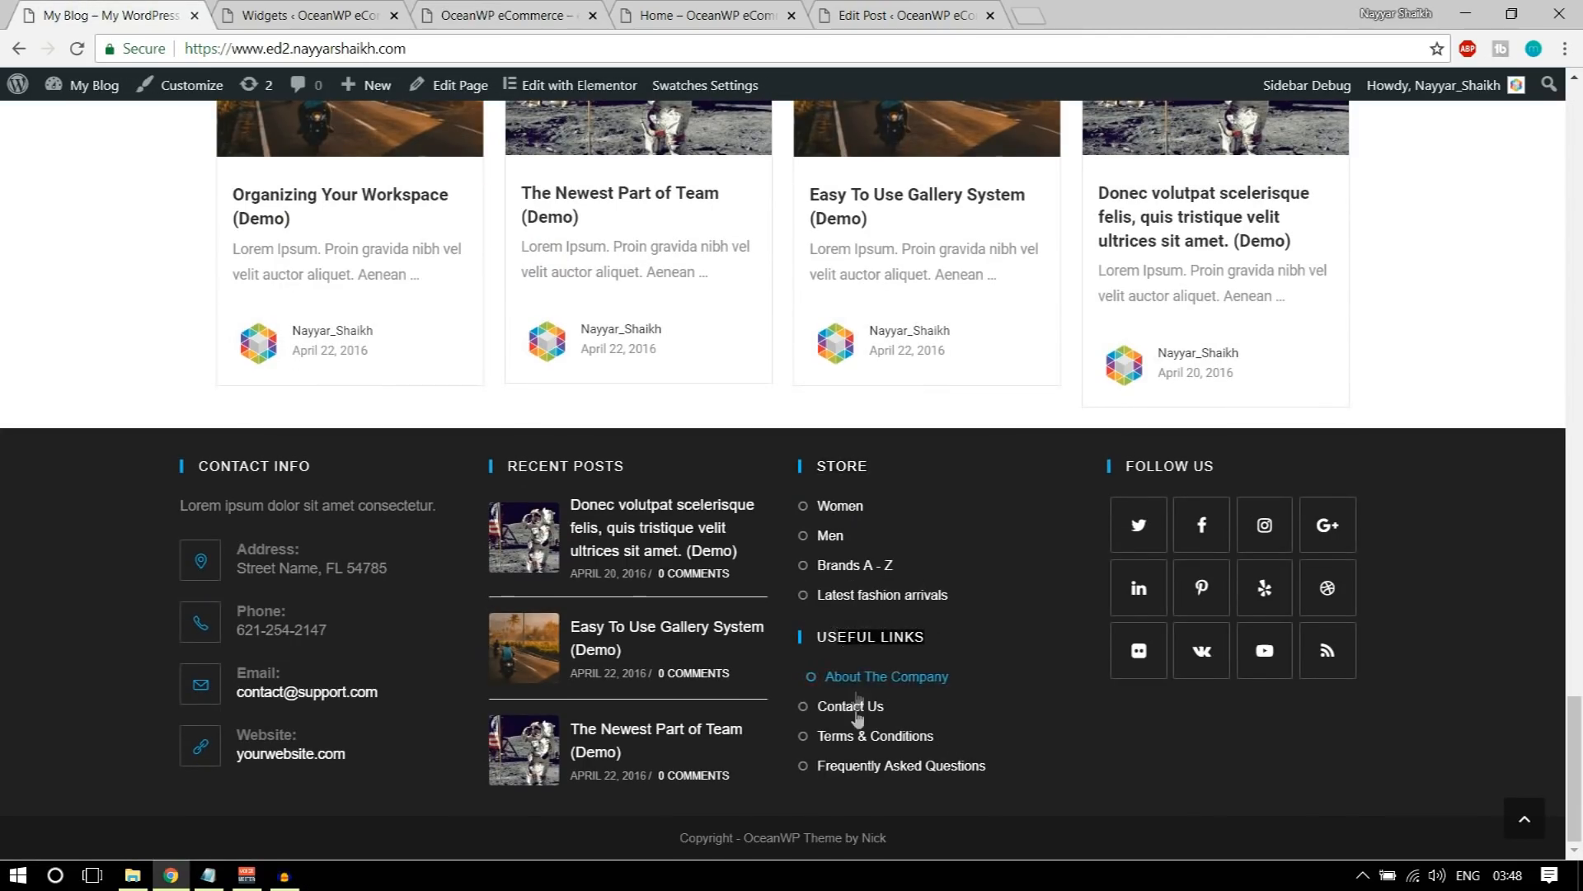
Step: Add a second Custom Links widget to the Footer 3 area
click(322, 7)
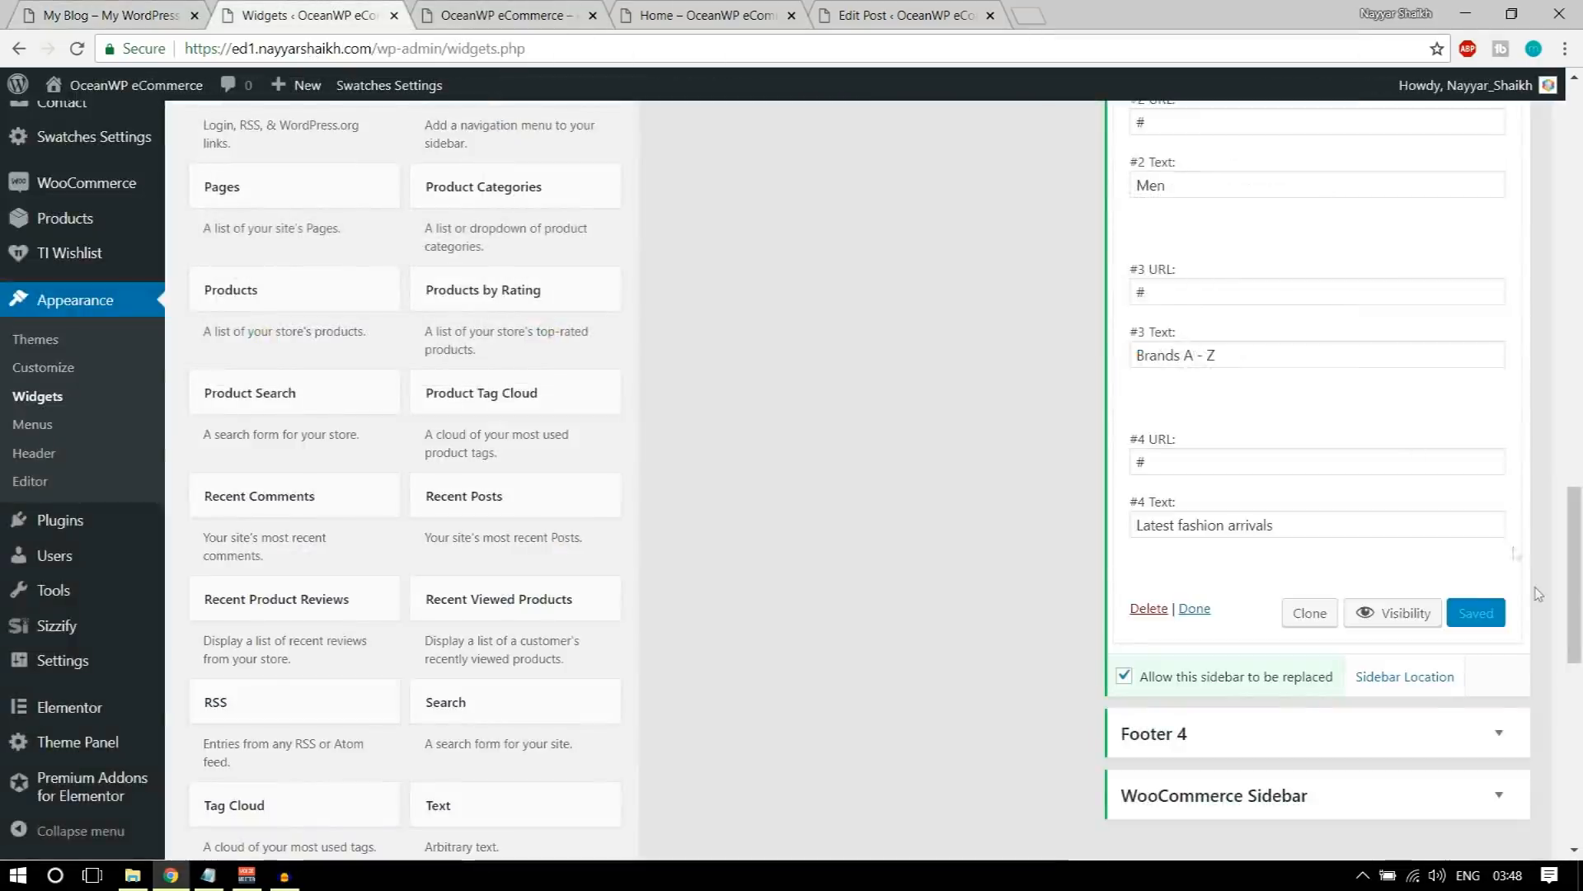
scroll(1526, 657, up, 10)
click(1521, 656)
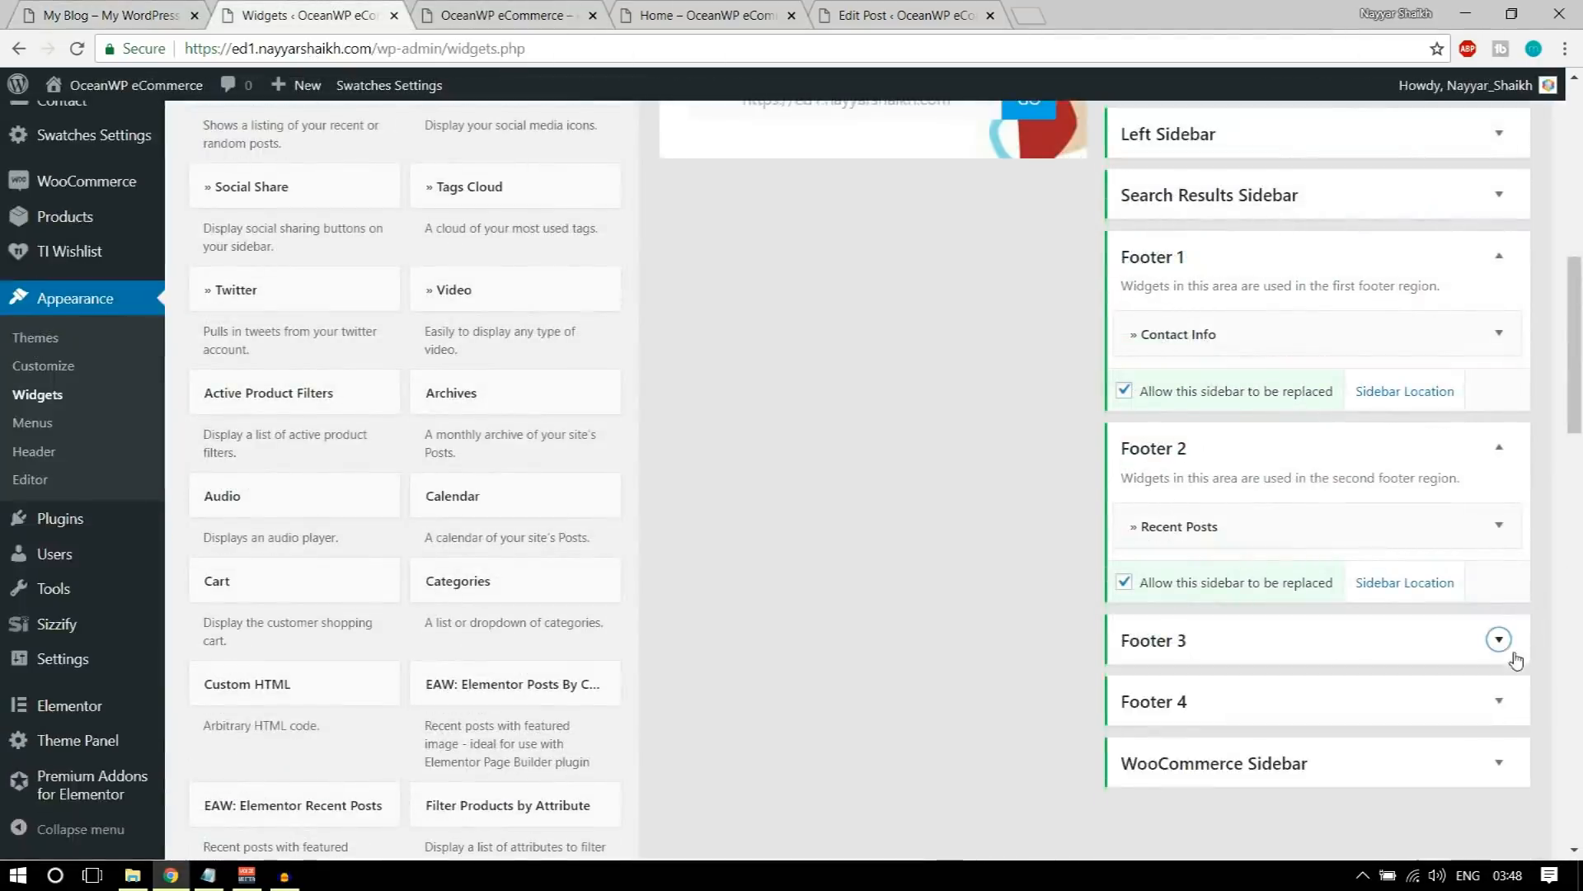
scroll(726, 442, up, 6)
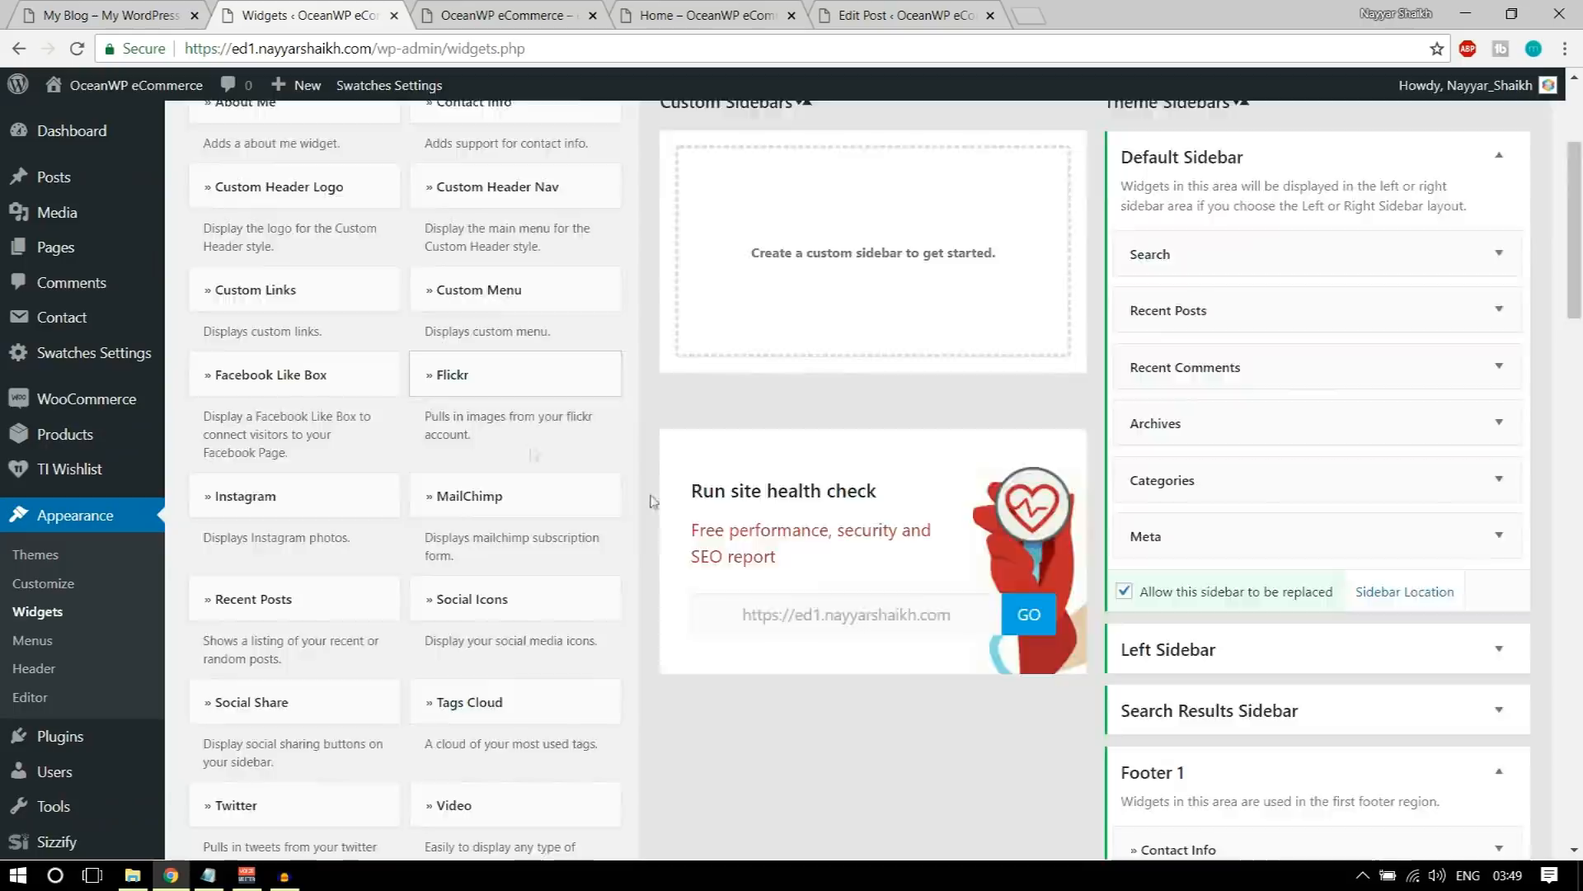
scroll(495, 462, up, 3)
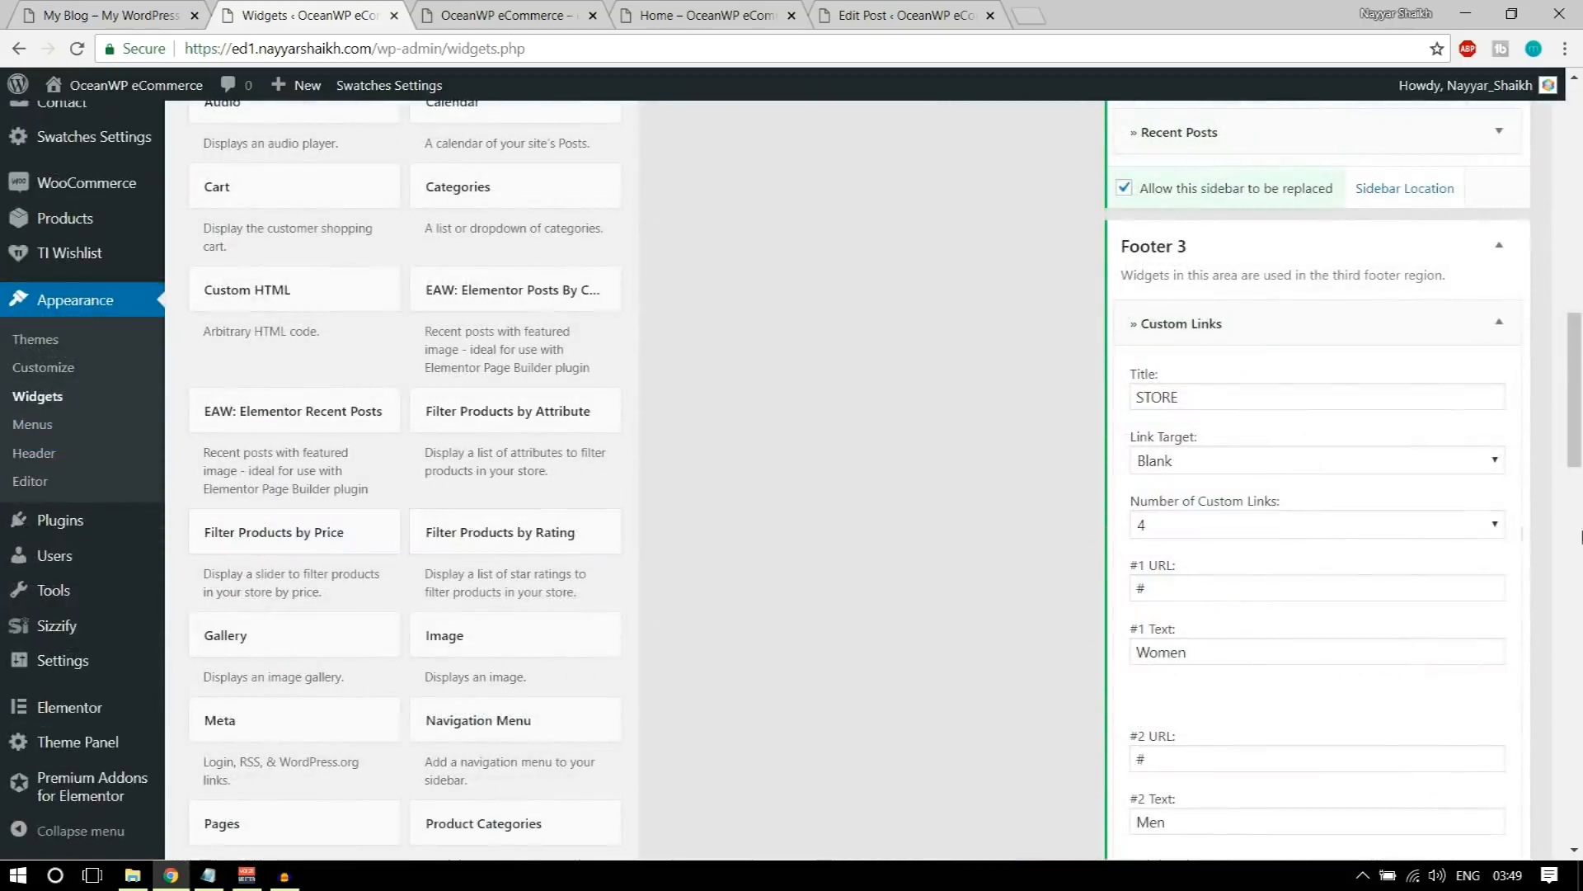
Step: Try to retitle the first Custom Links widget as USEFUL LINKS, and check the demo site's footer for reference
double_click(1264, 397)
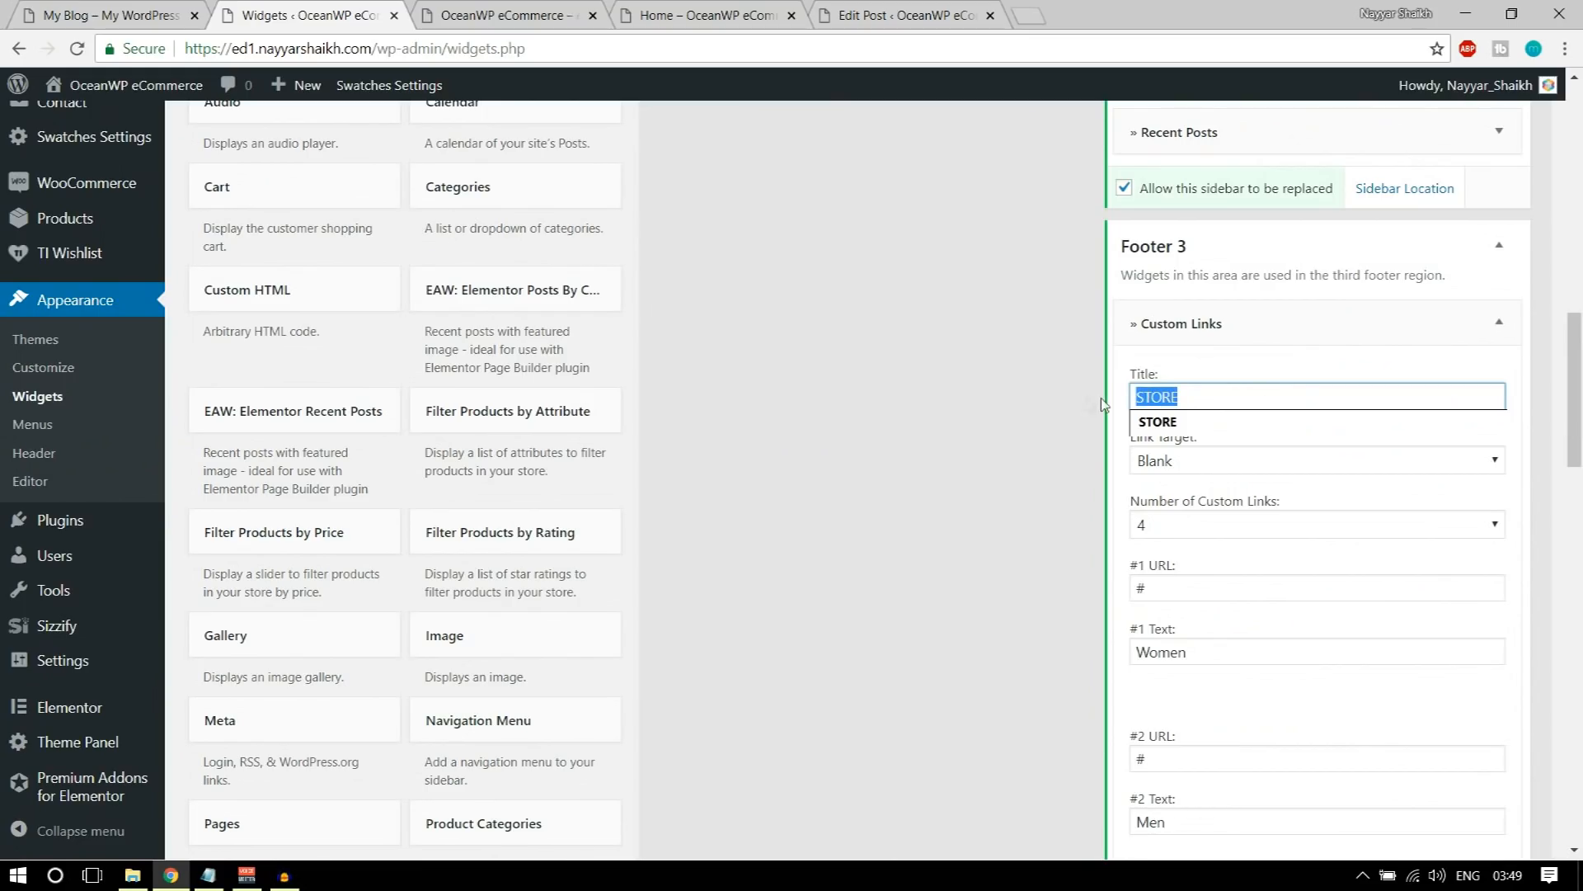
key(BackSpace)
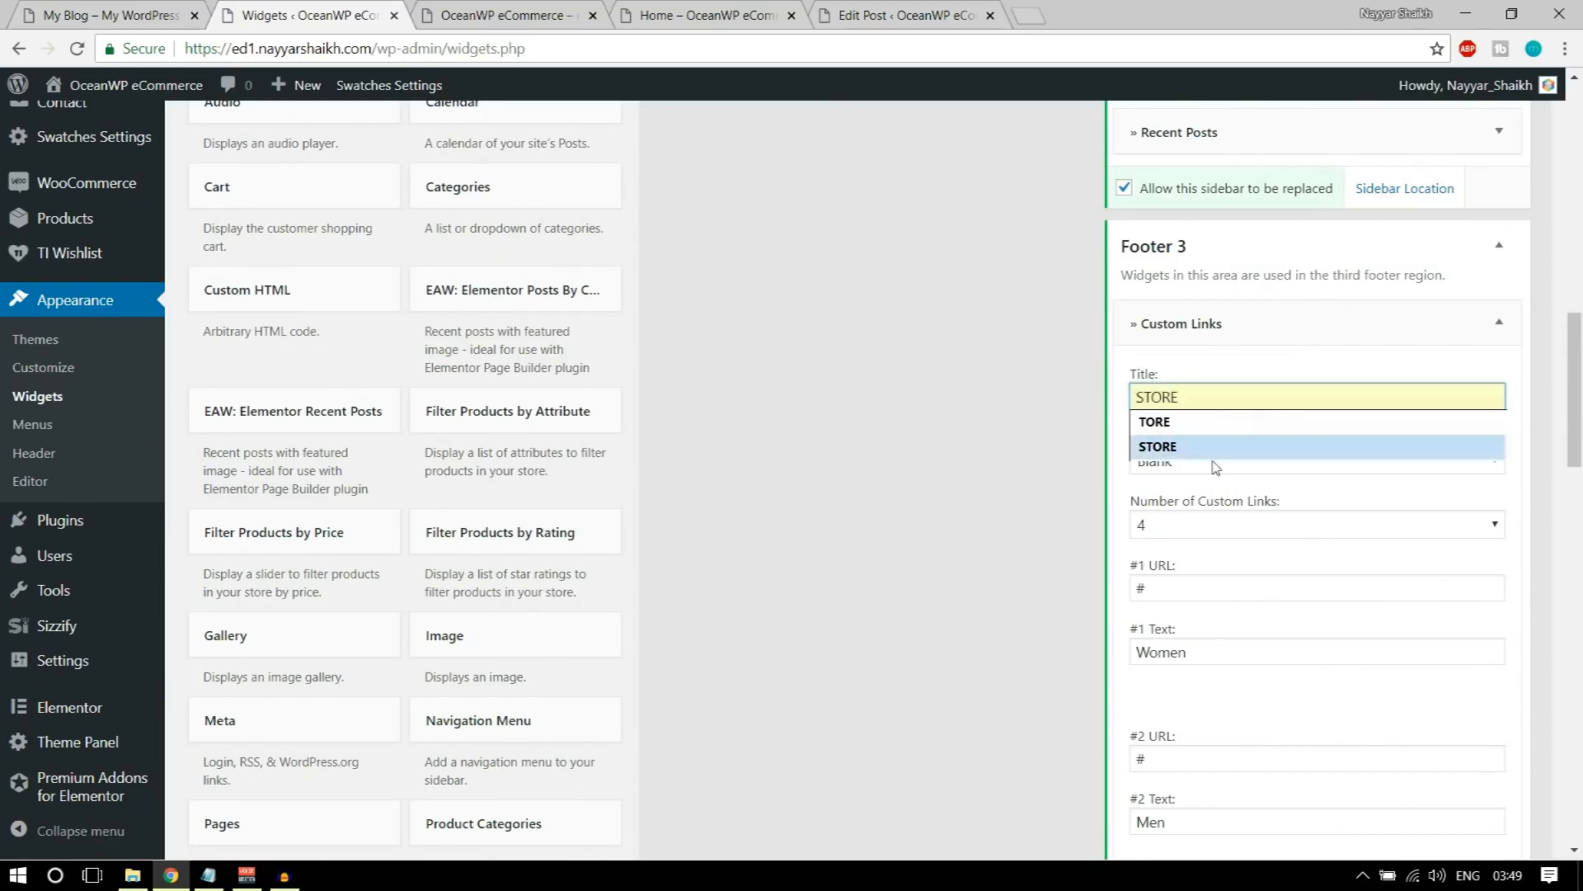
text(u)
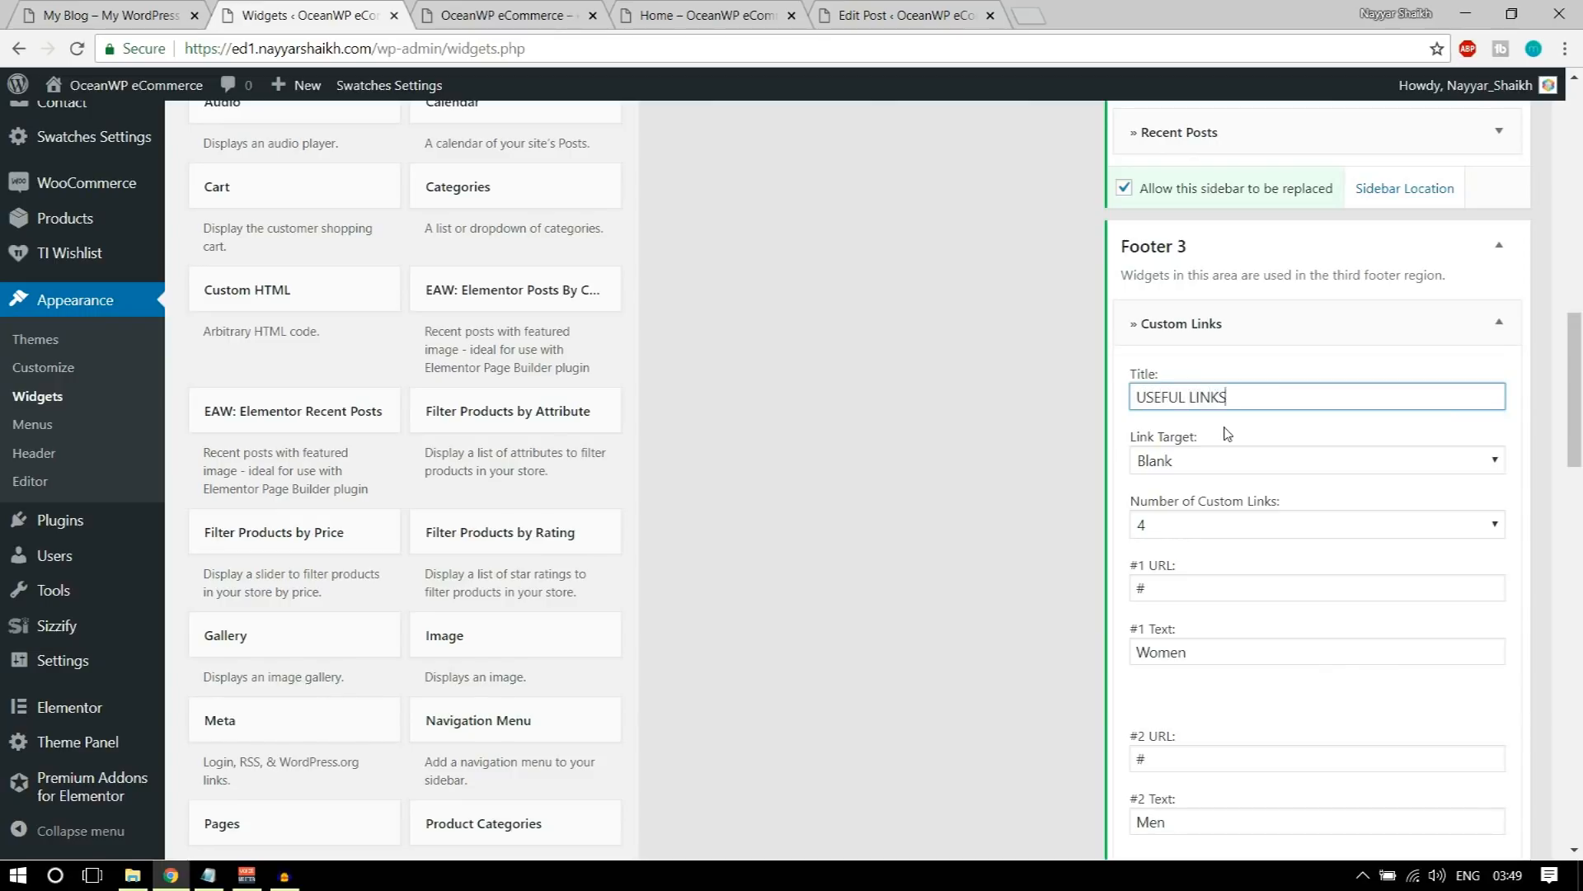
scroll(1227, 487, down, 3)
click(171, 8)
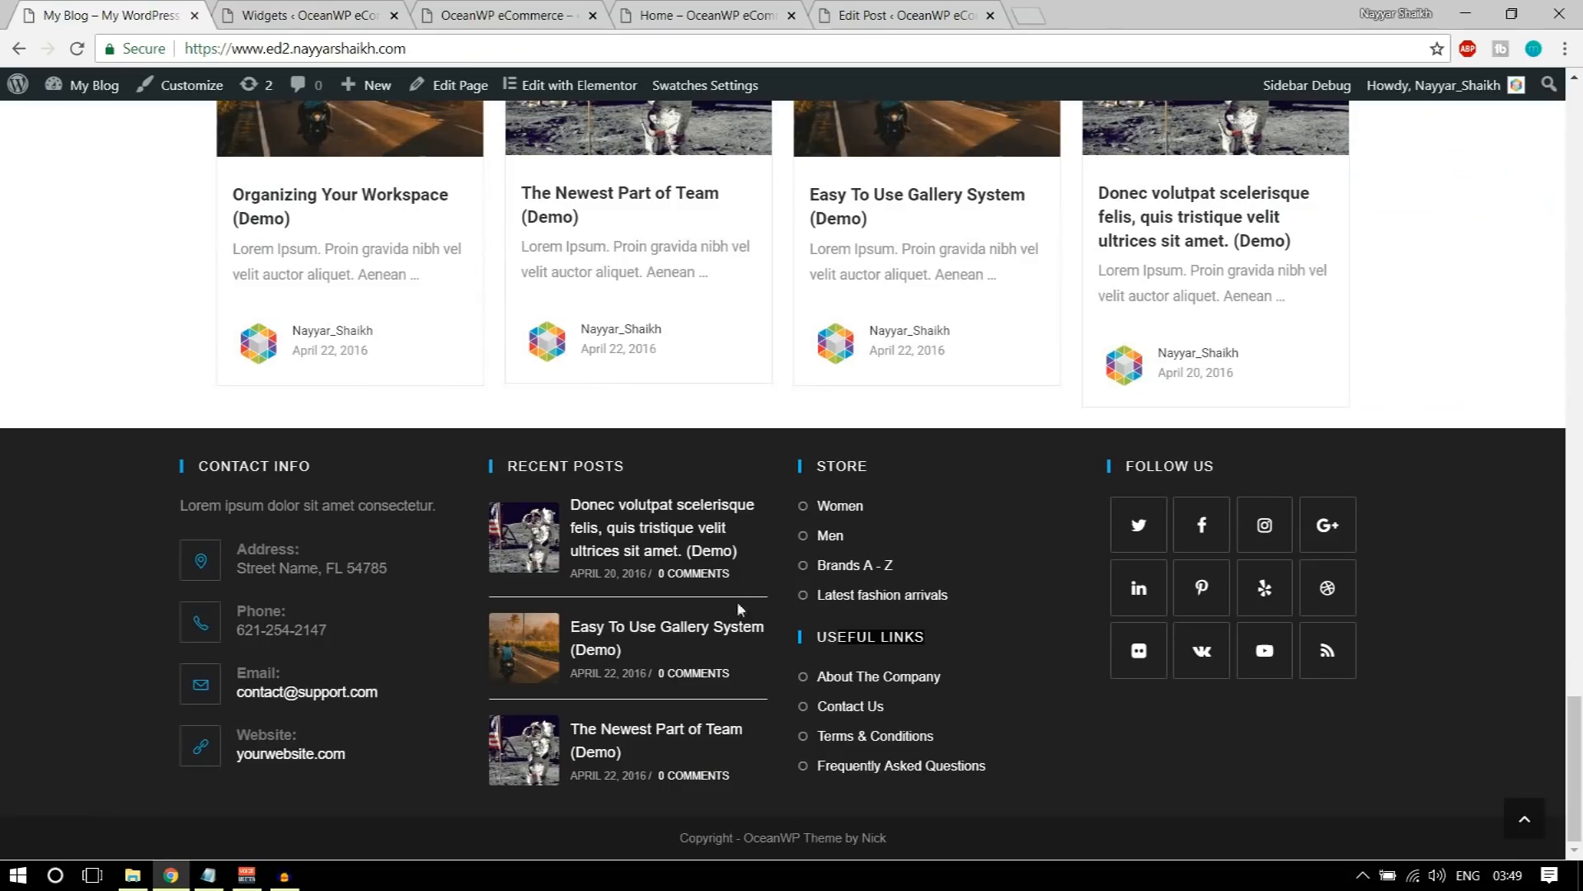
click(321, 10)
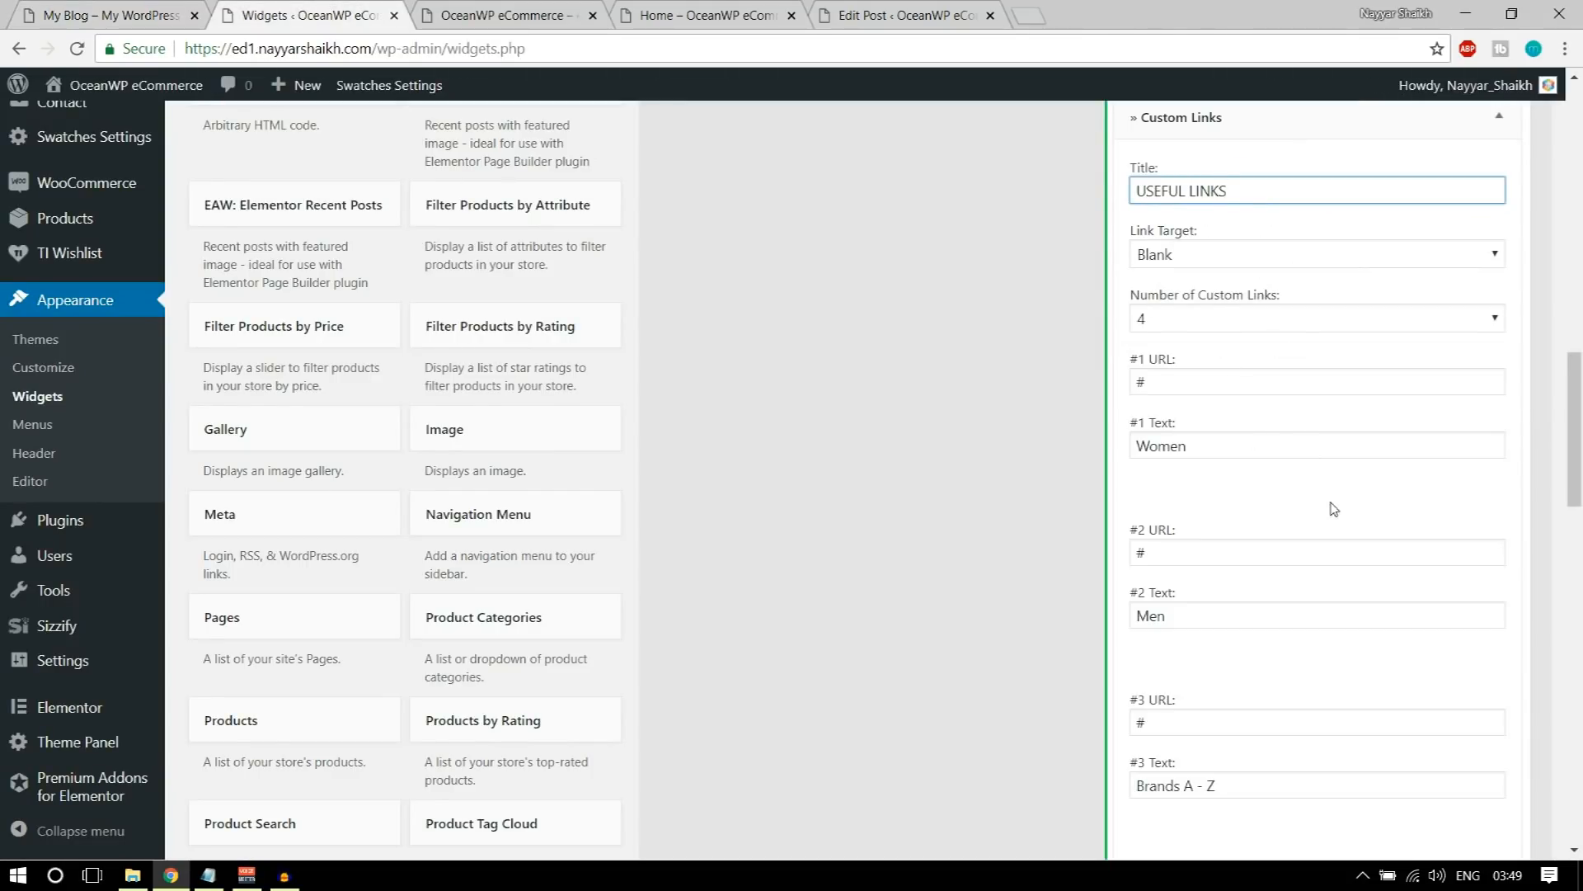
Step: Collapse the first Custom Links widget, and set the number of custom links to 4 in the Useful Links widget
scroll(1334, 509, up, 4)
click(1452, 419)
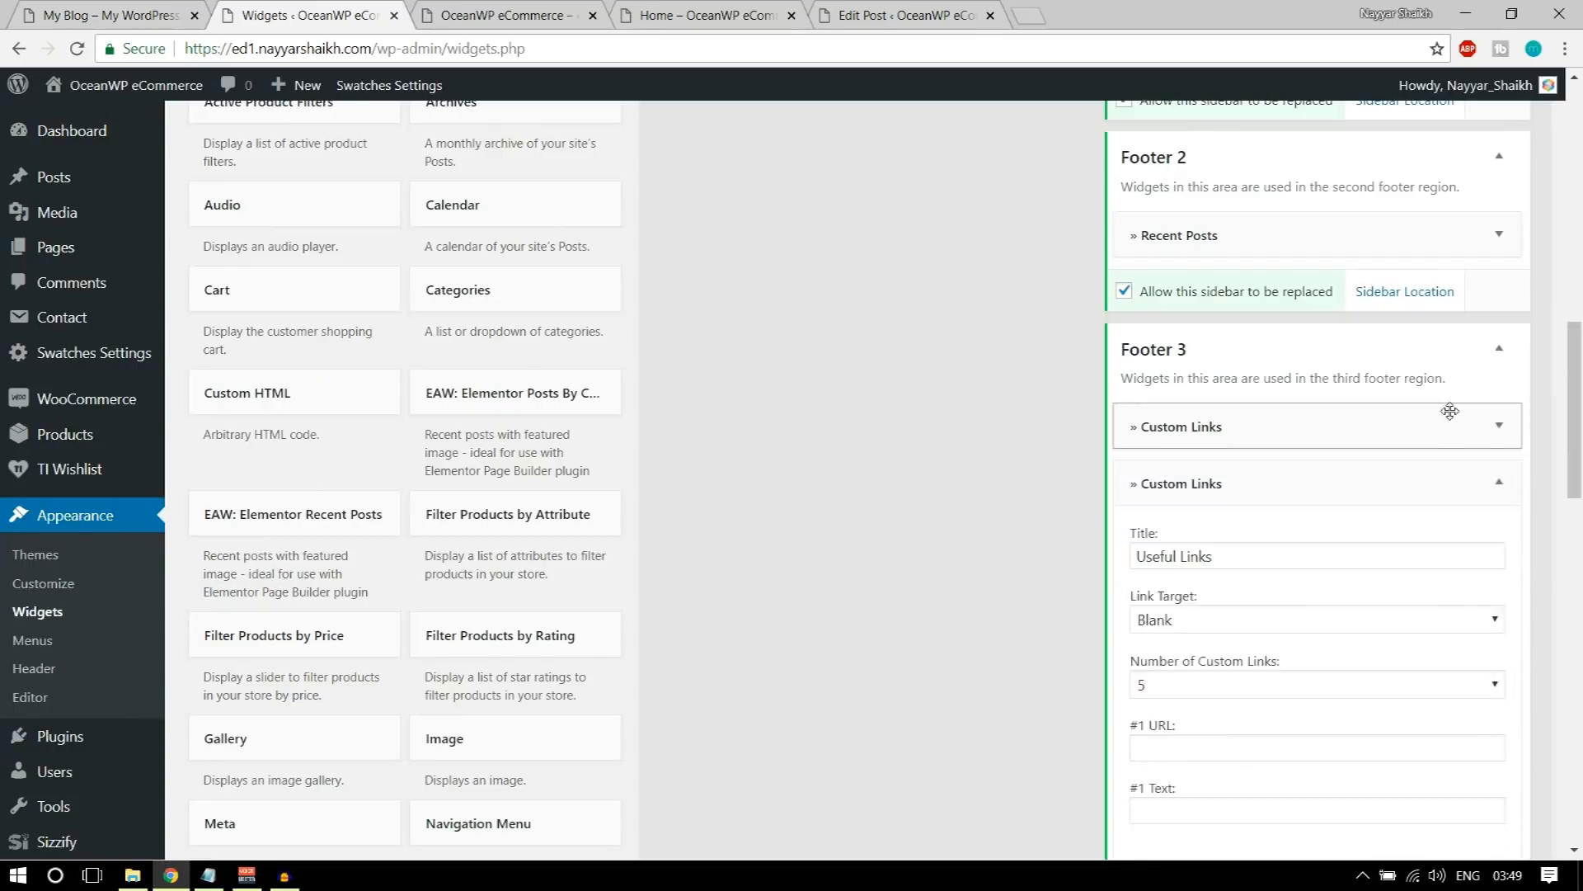
scroll(1402, 470, down, 3)
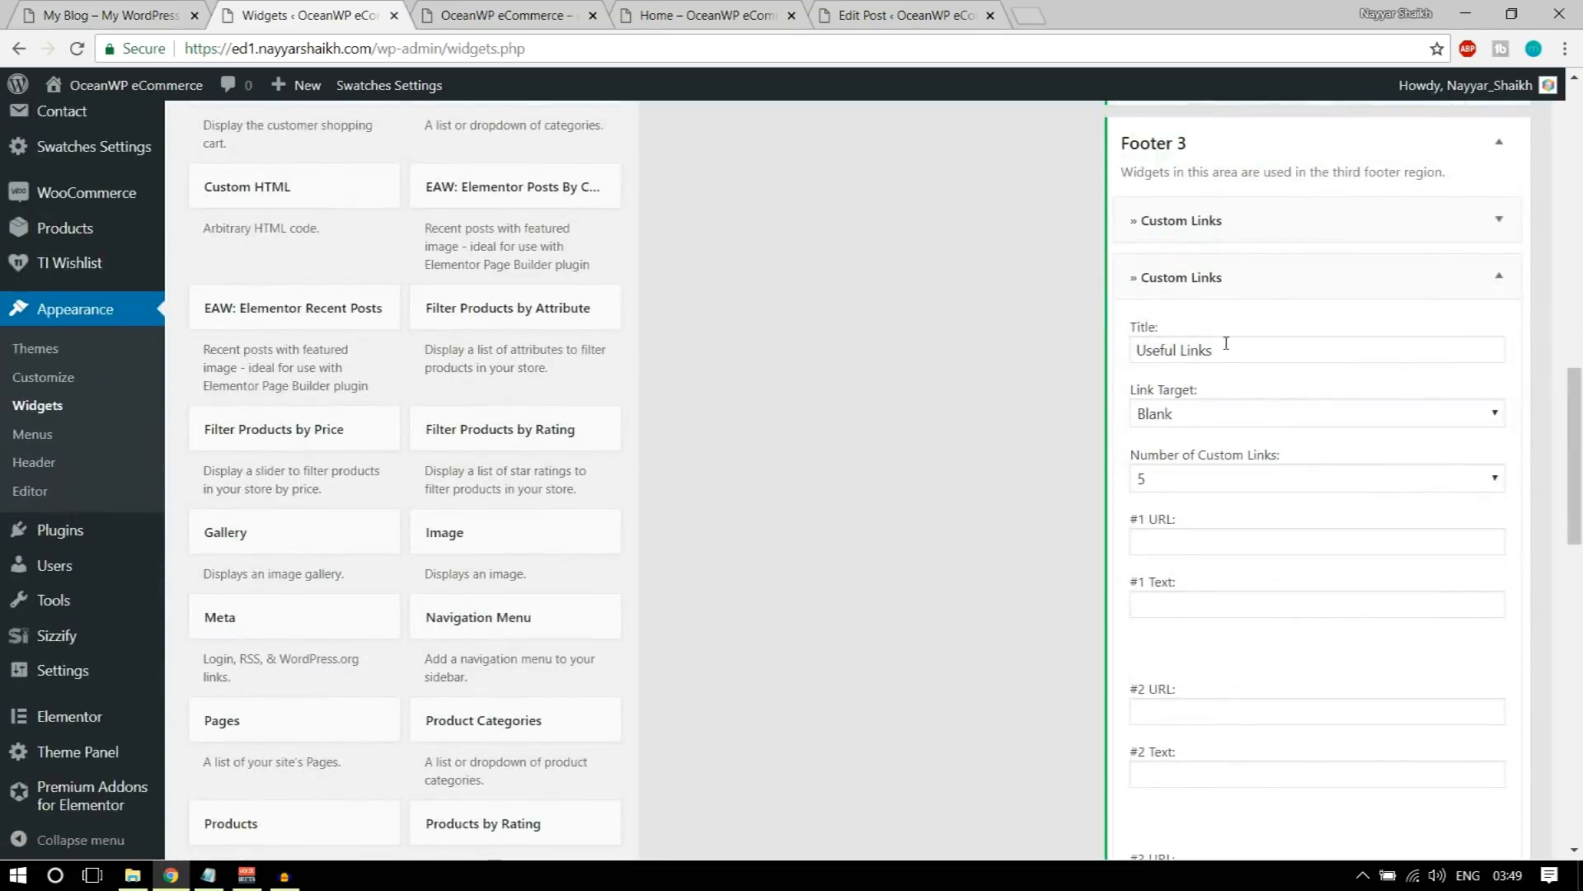
scroll(1278, 450, down, 1)
click(1246, 377)
click(1187, 467)
Step: Fill in the first custom link of the Useful Links widget with the URL # and the text About the Compnay
click(1267, 446)
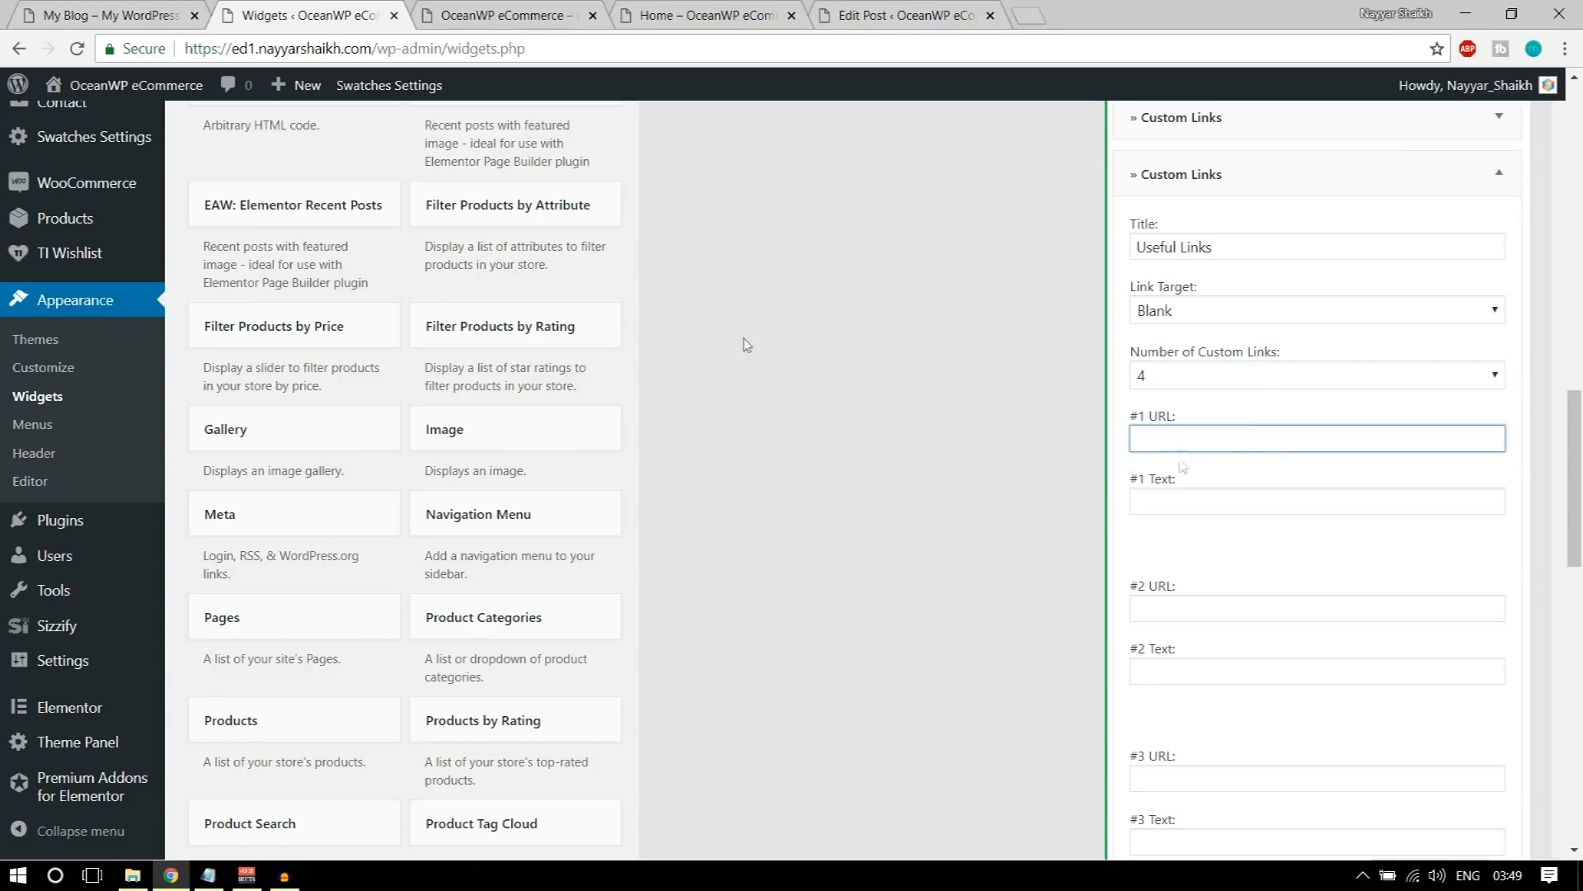
click(89, 10)
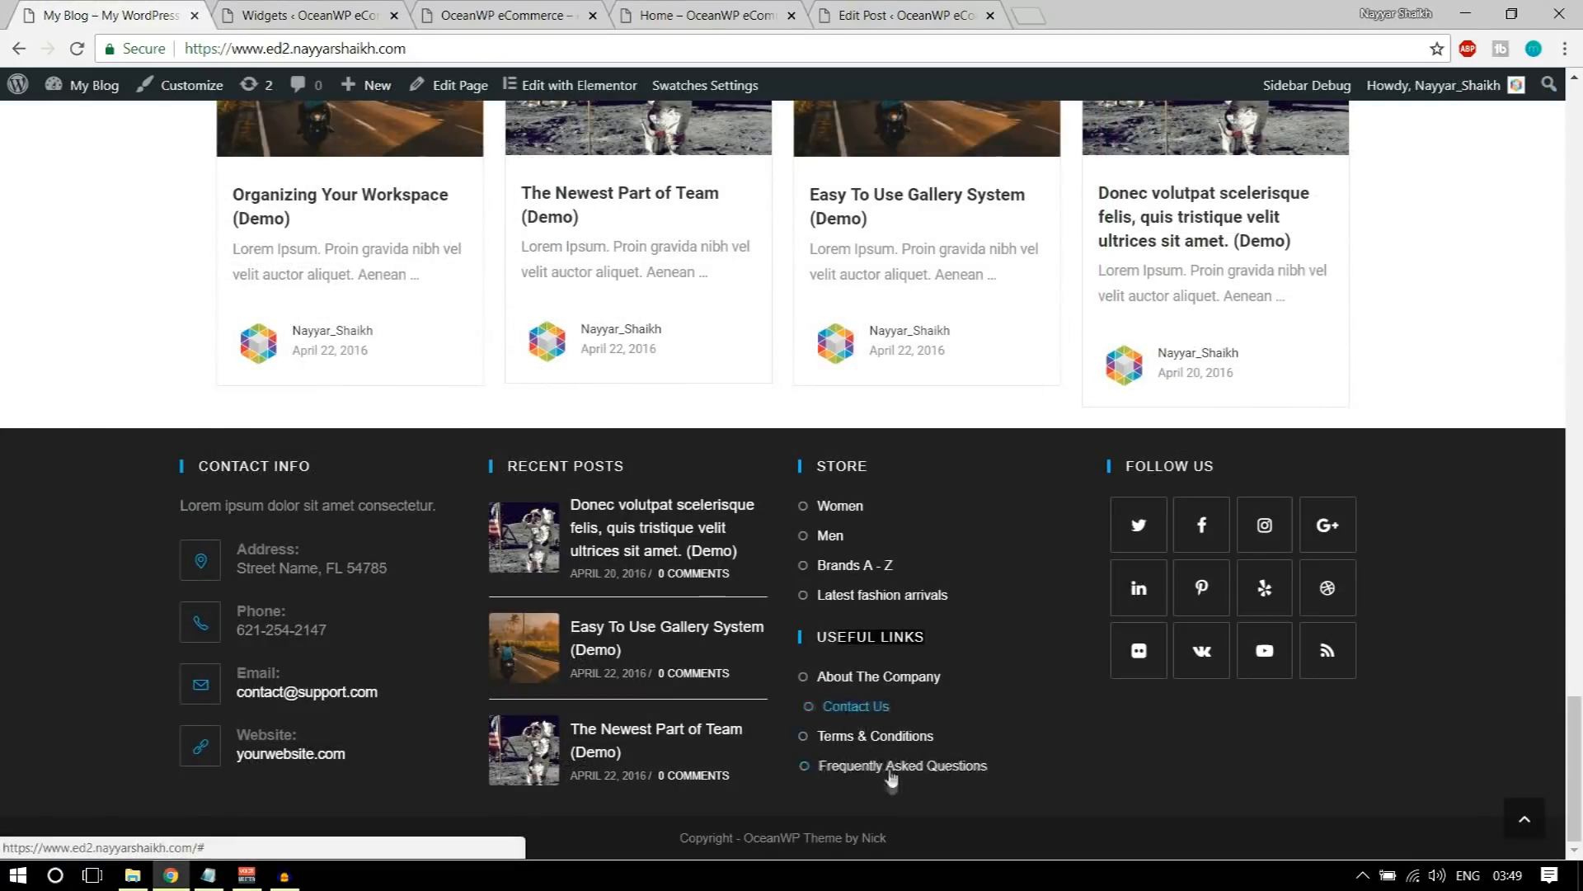
click(334, 25)
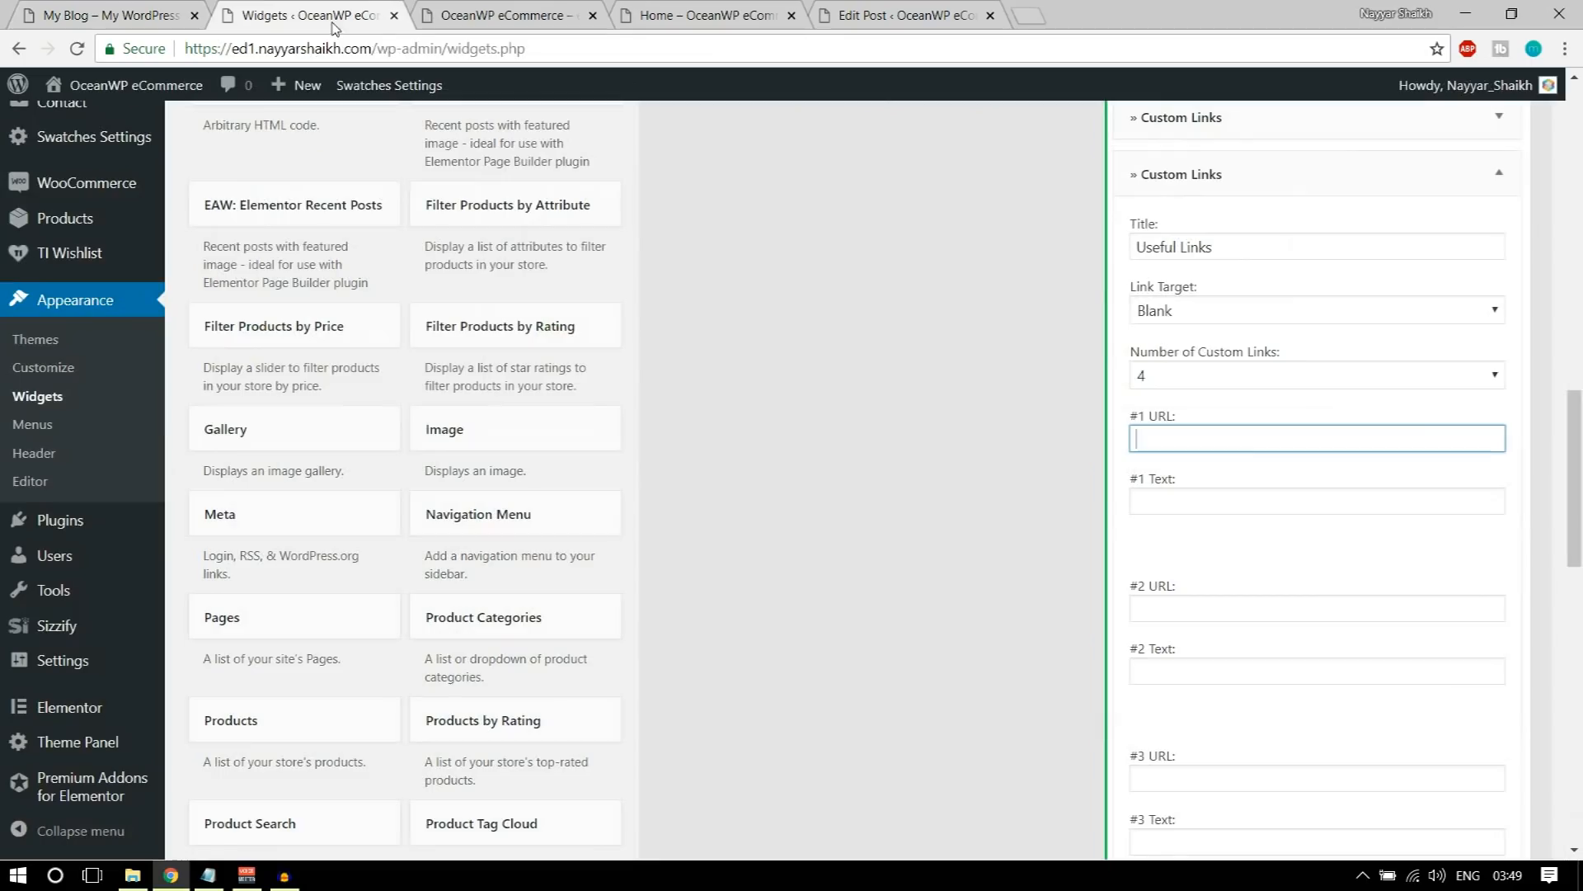
key(shift+Tab)
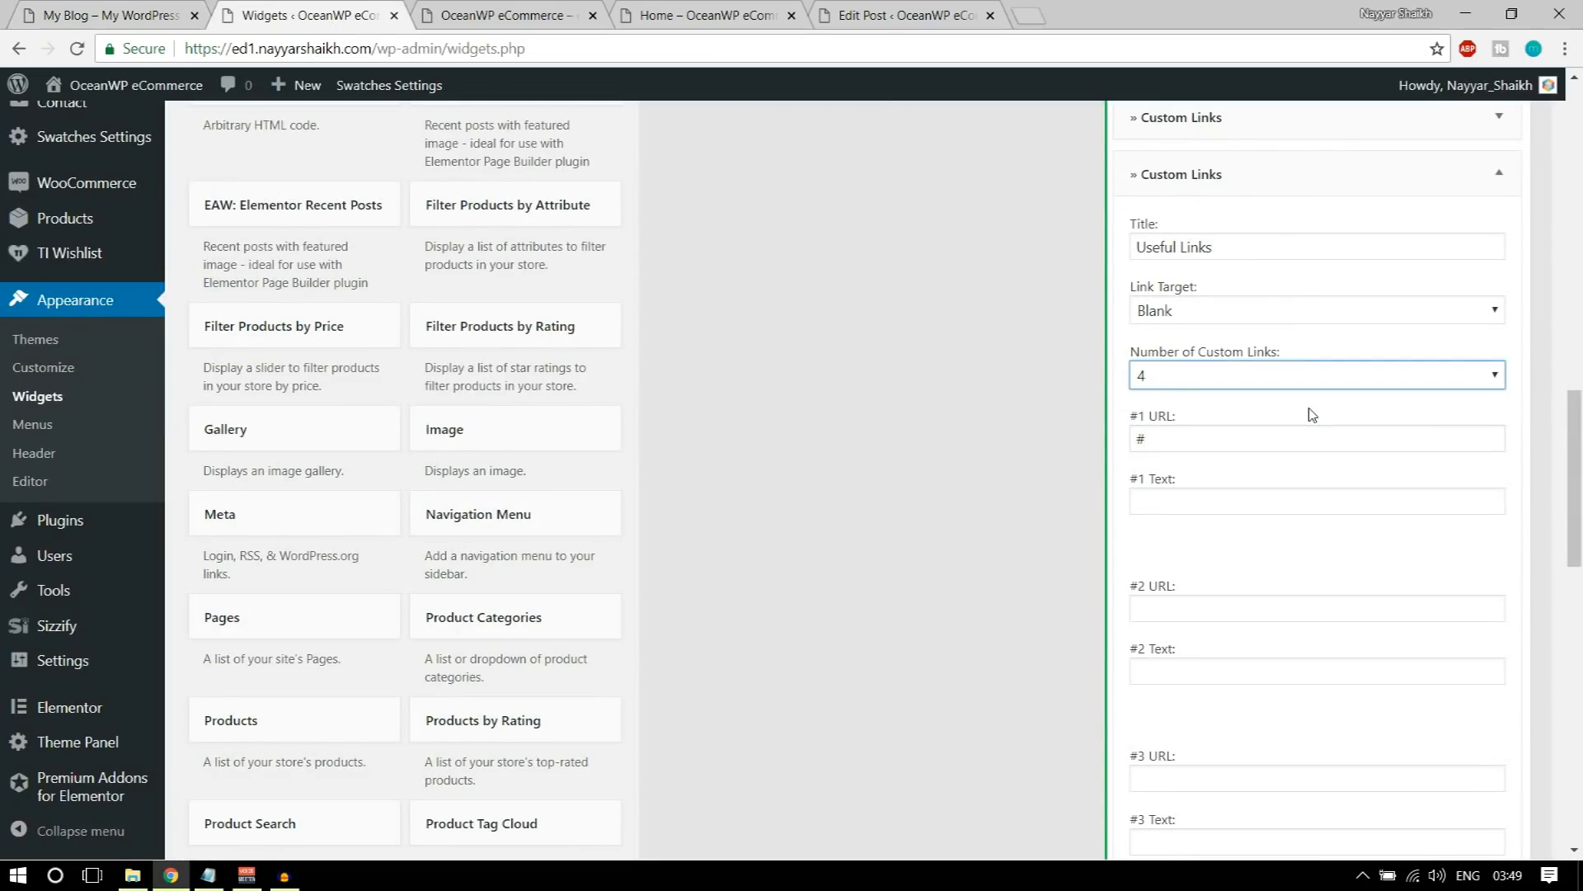
click(1253, 500)
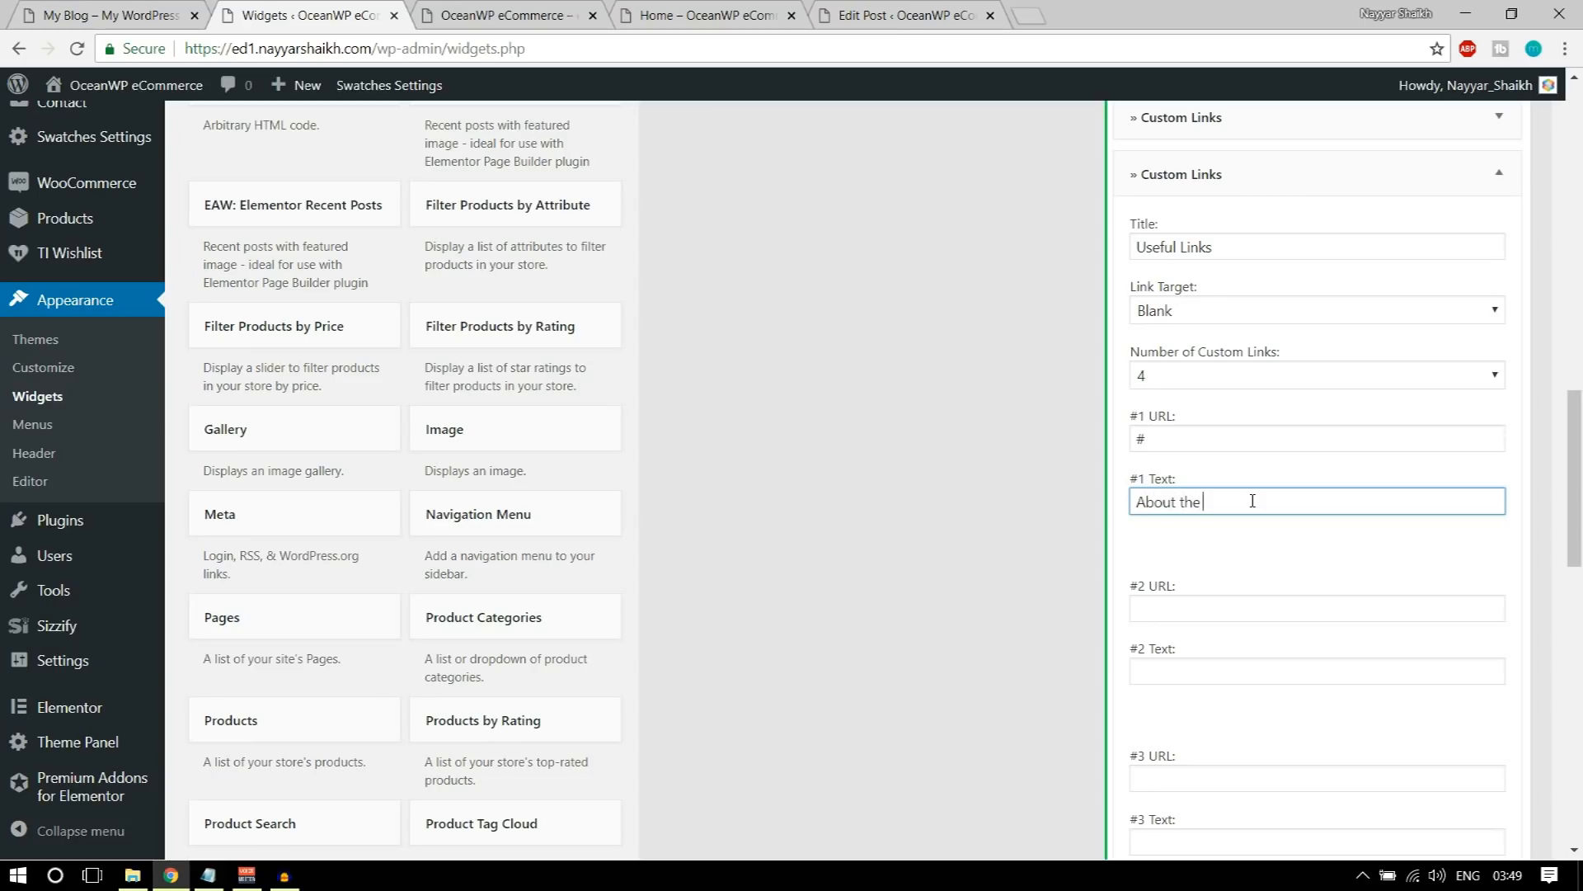
Step: Save the Useful Links widget and collapse the Footer 3 area
scroll(1252, 500, down, 10)
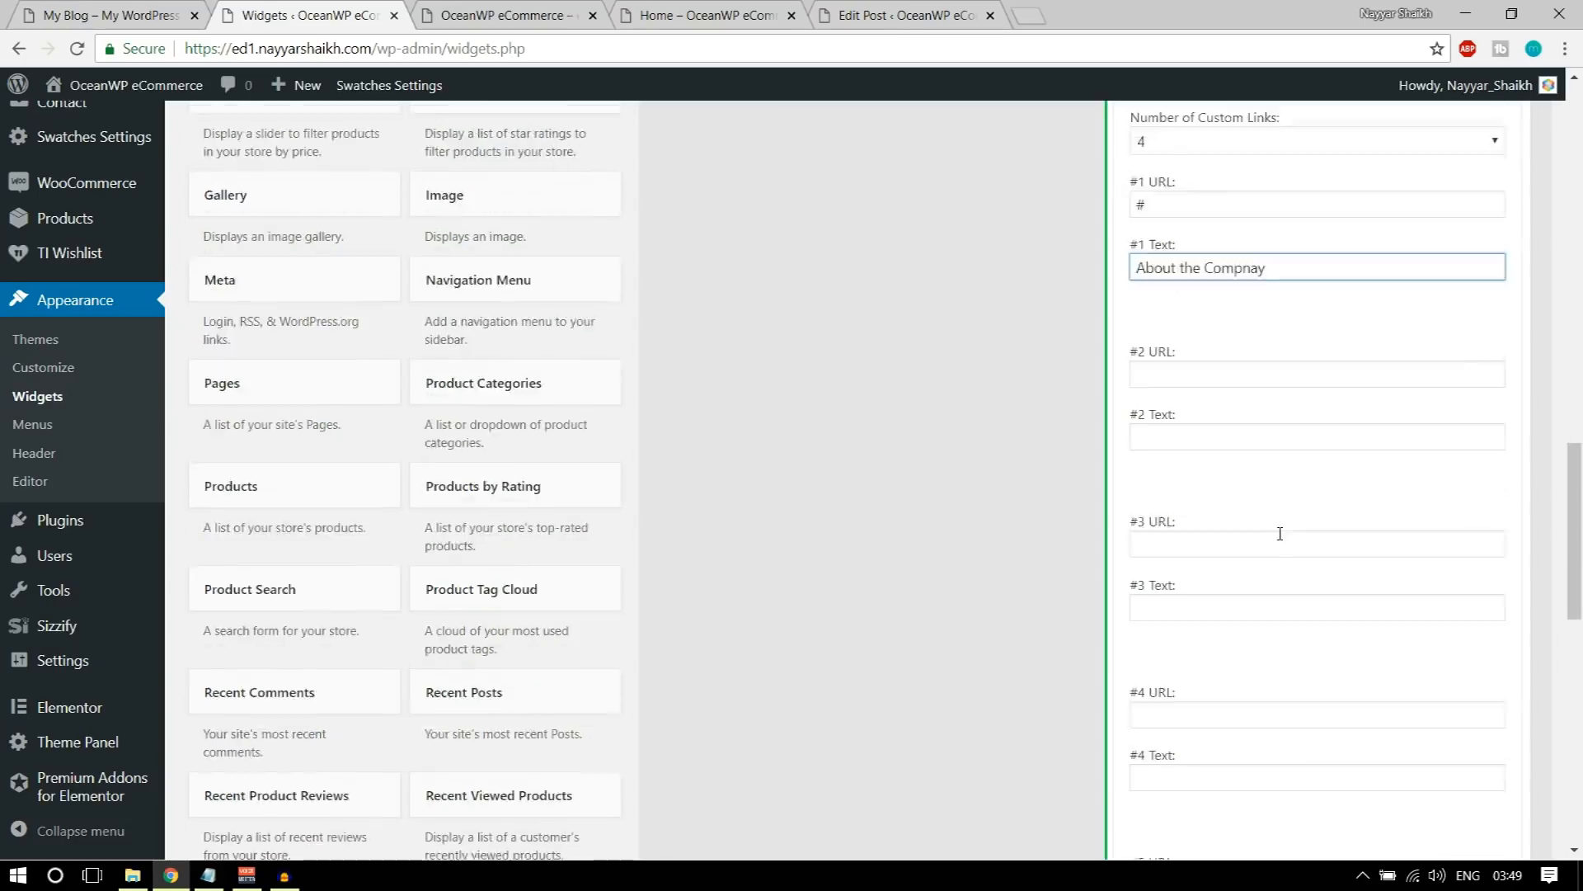
click(1481, 446)
scroll(1502, 555, up, 15)
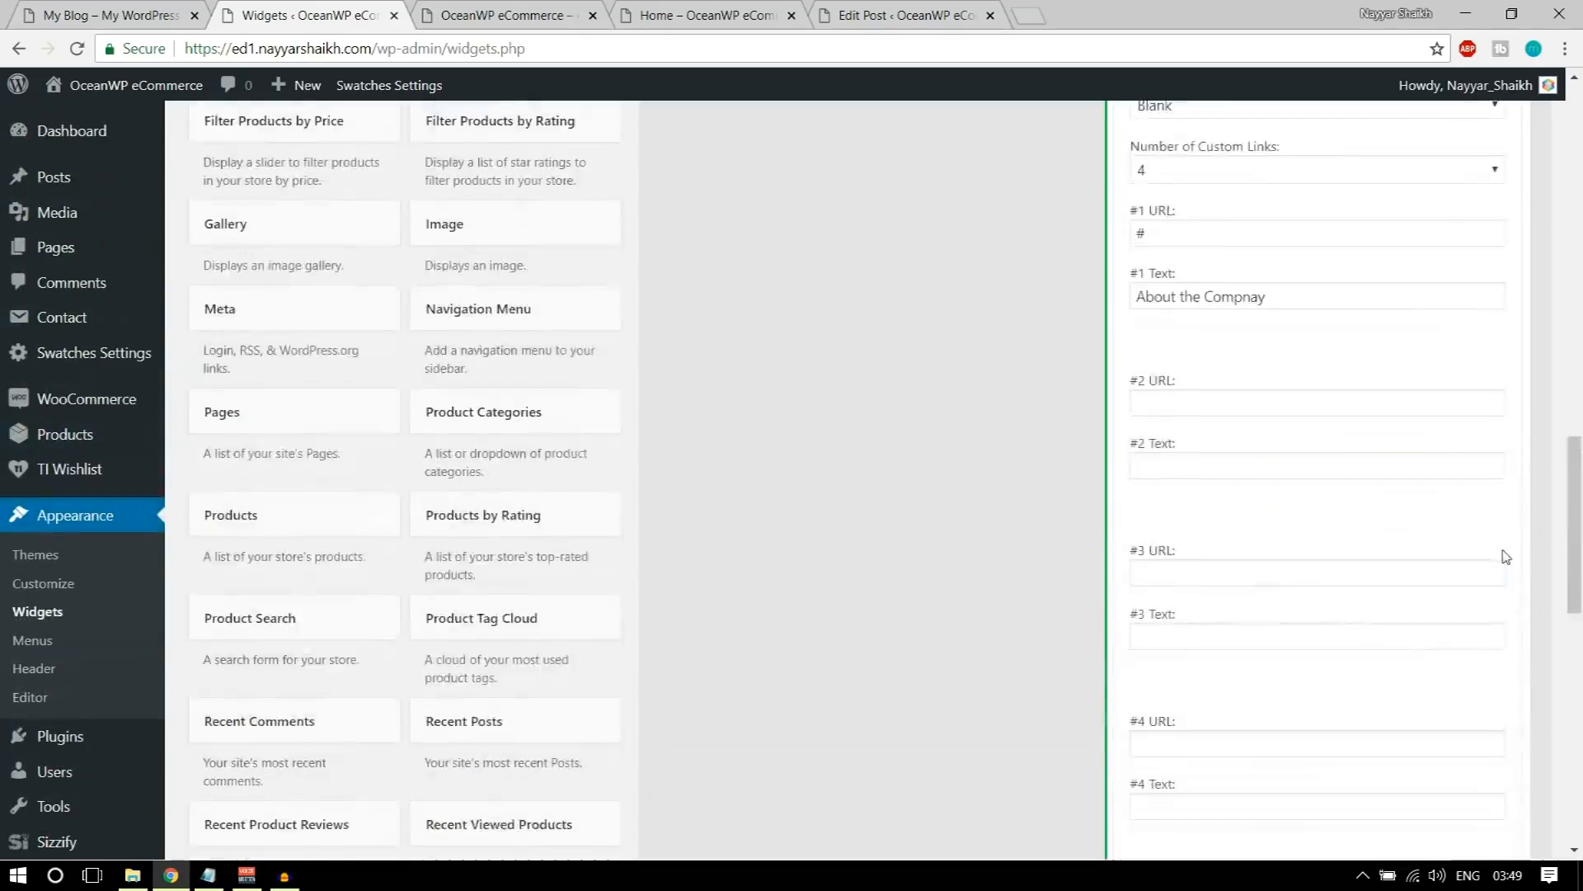
click(1500, 548)
Step: Reload the store's homepage to check the Useful Links section, and examine the demo footer's Follow Us section
click(452, 8)
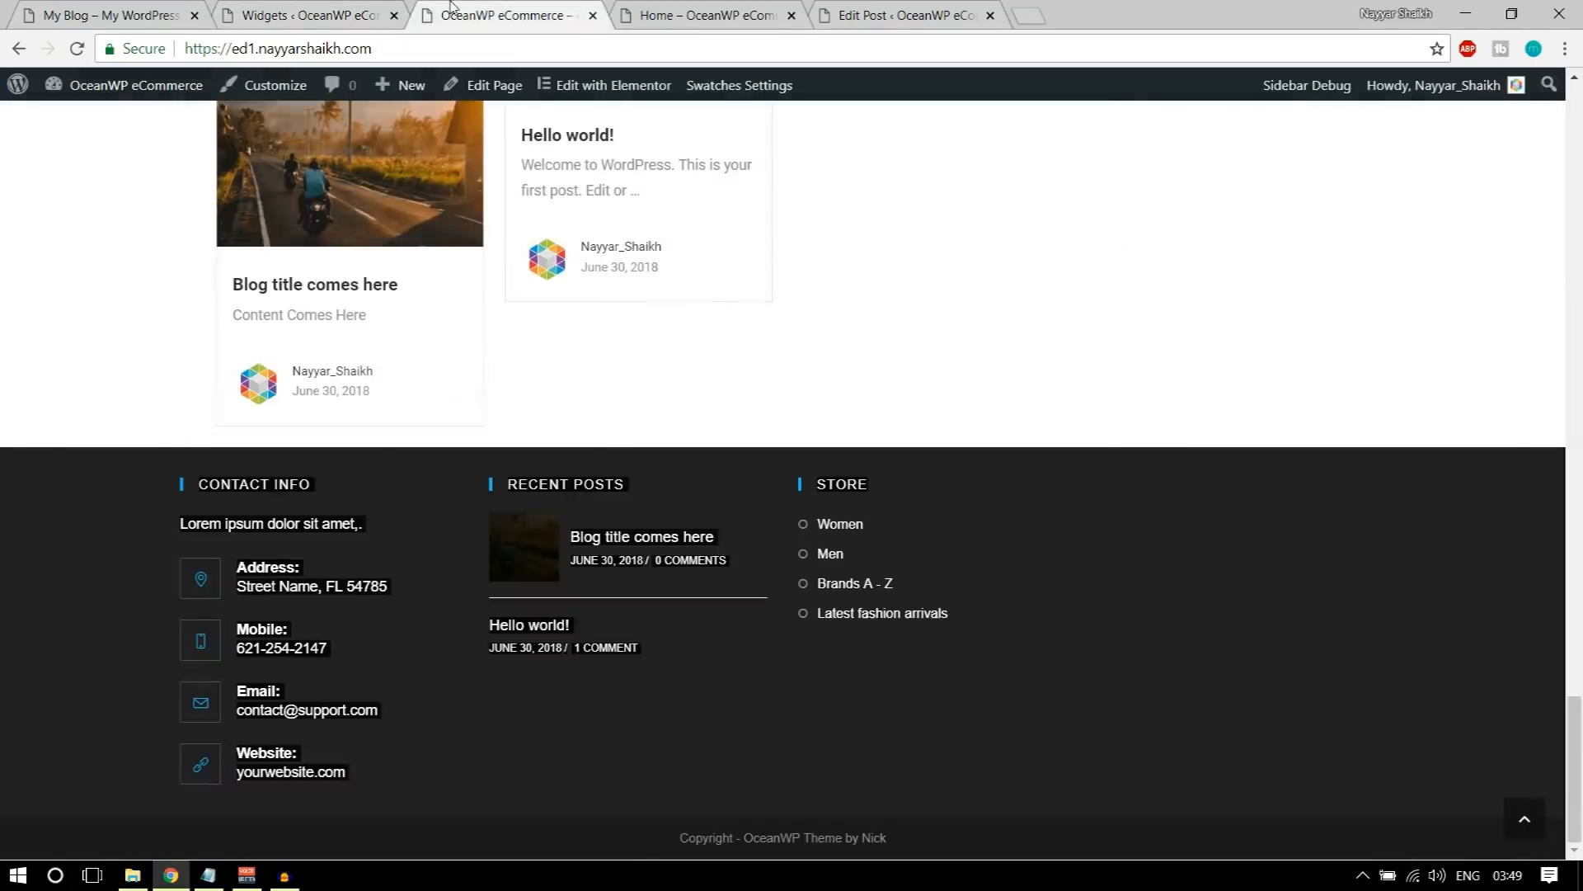
click(75, 50)
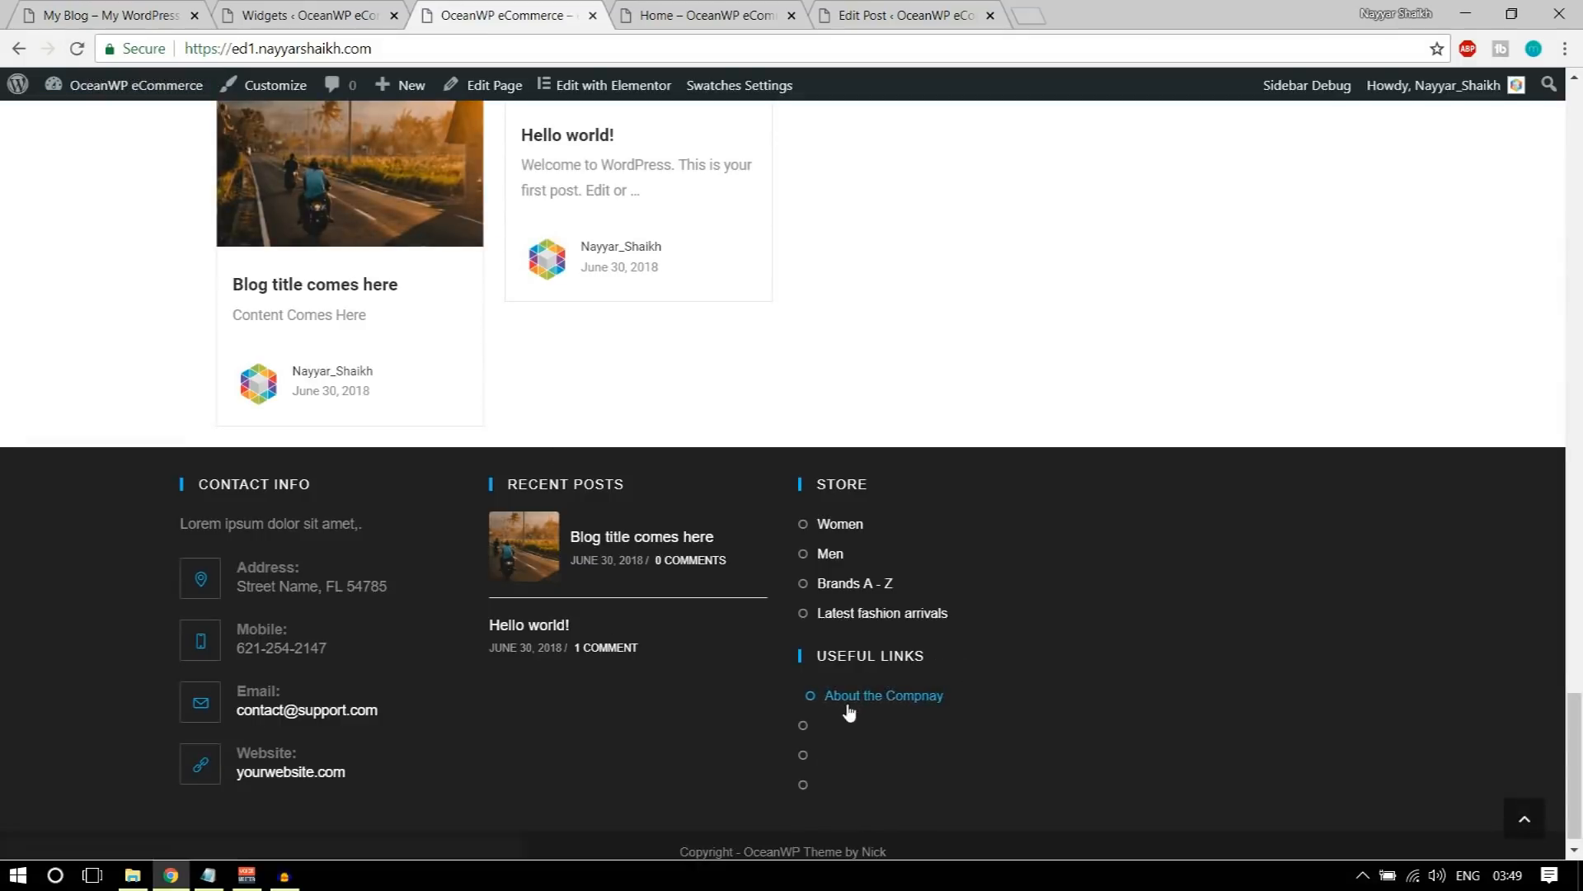
key(ctrl+1)
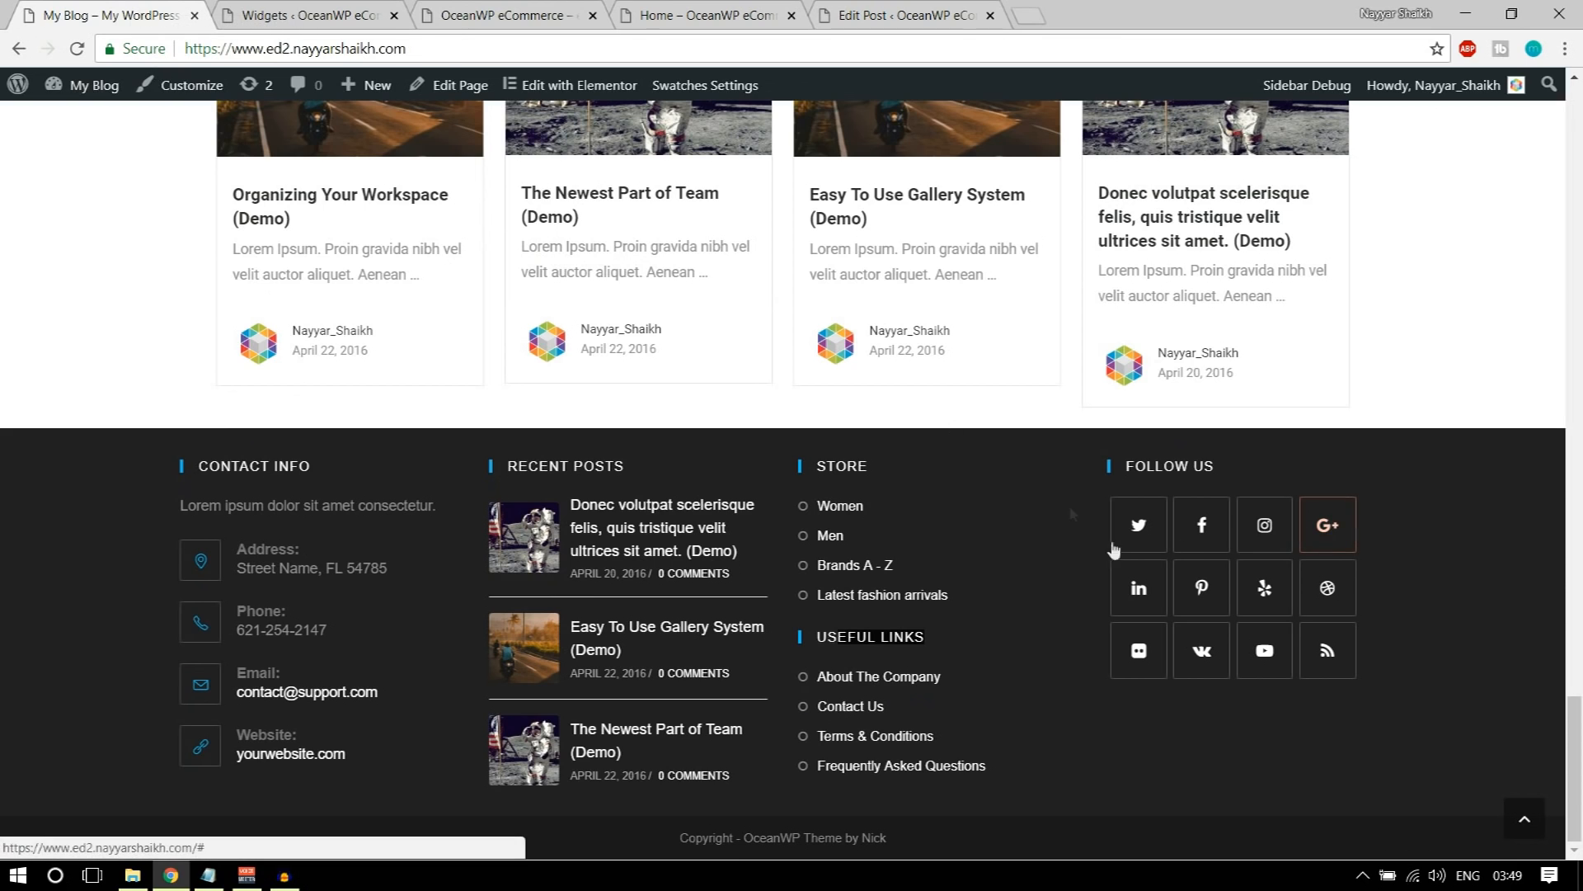
Step: Add a Social Icons widget to the Footer 4 area
click(236, 12)
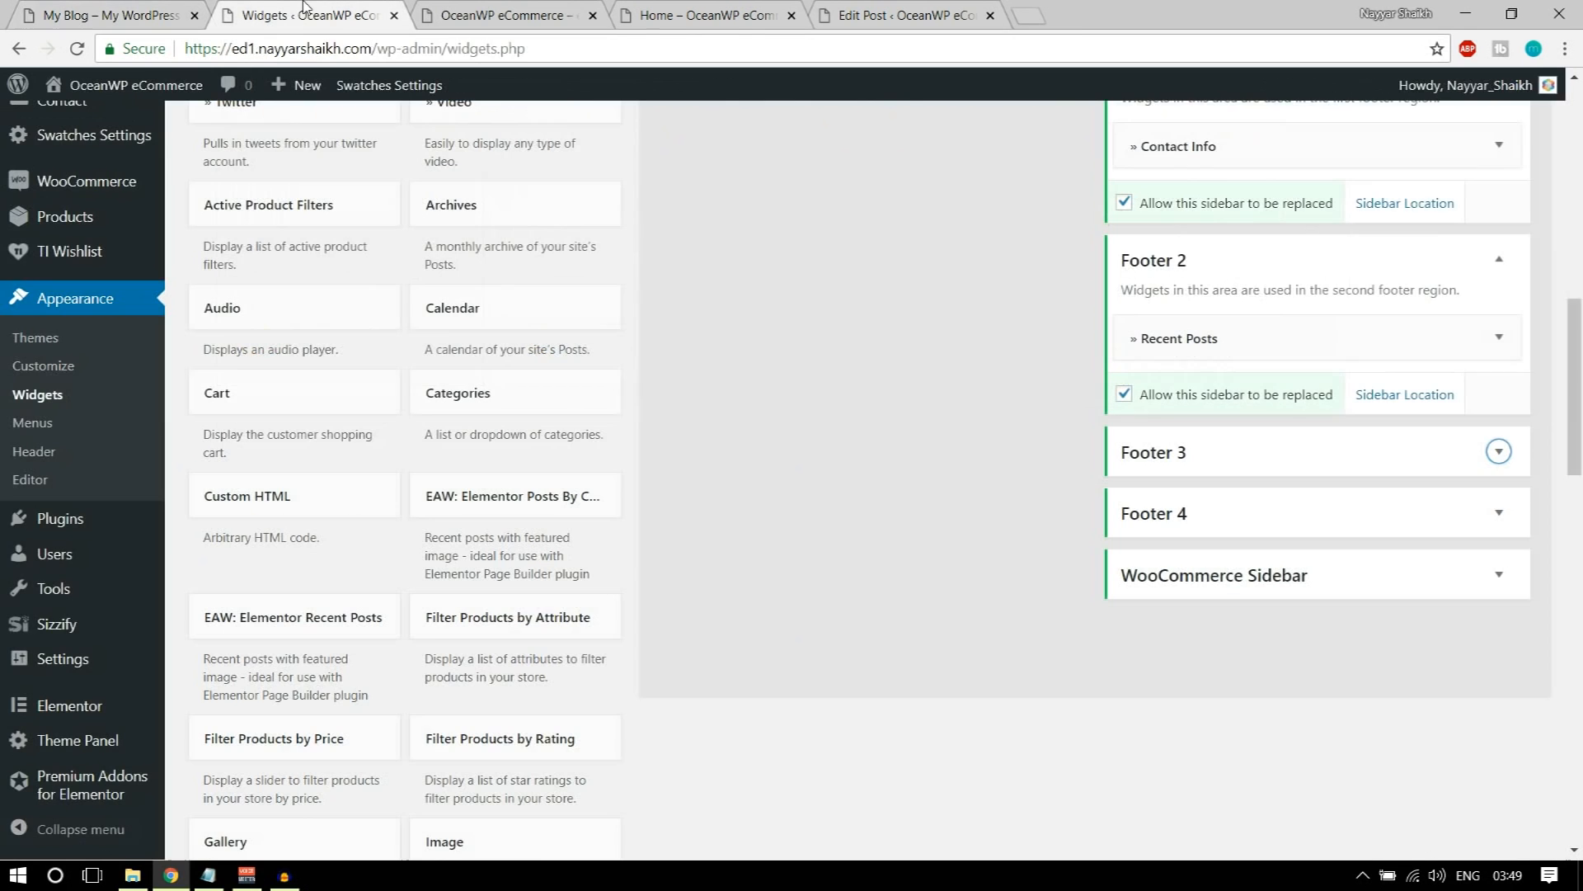
scroll(623, 389, up, 10)
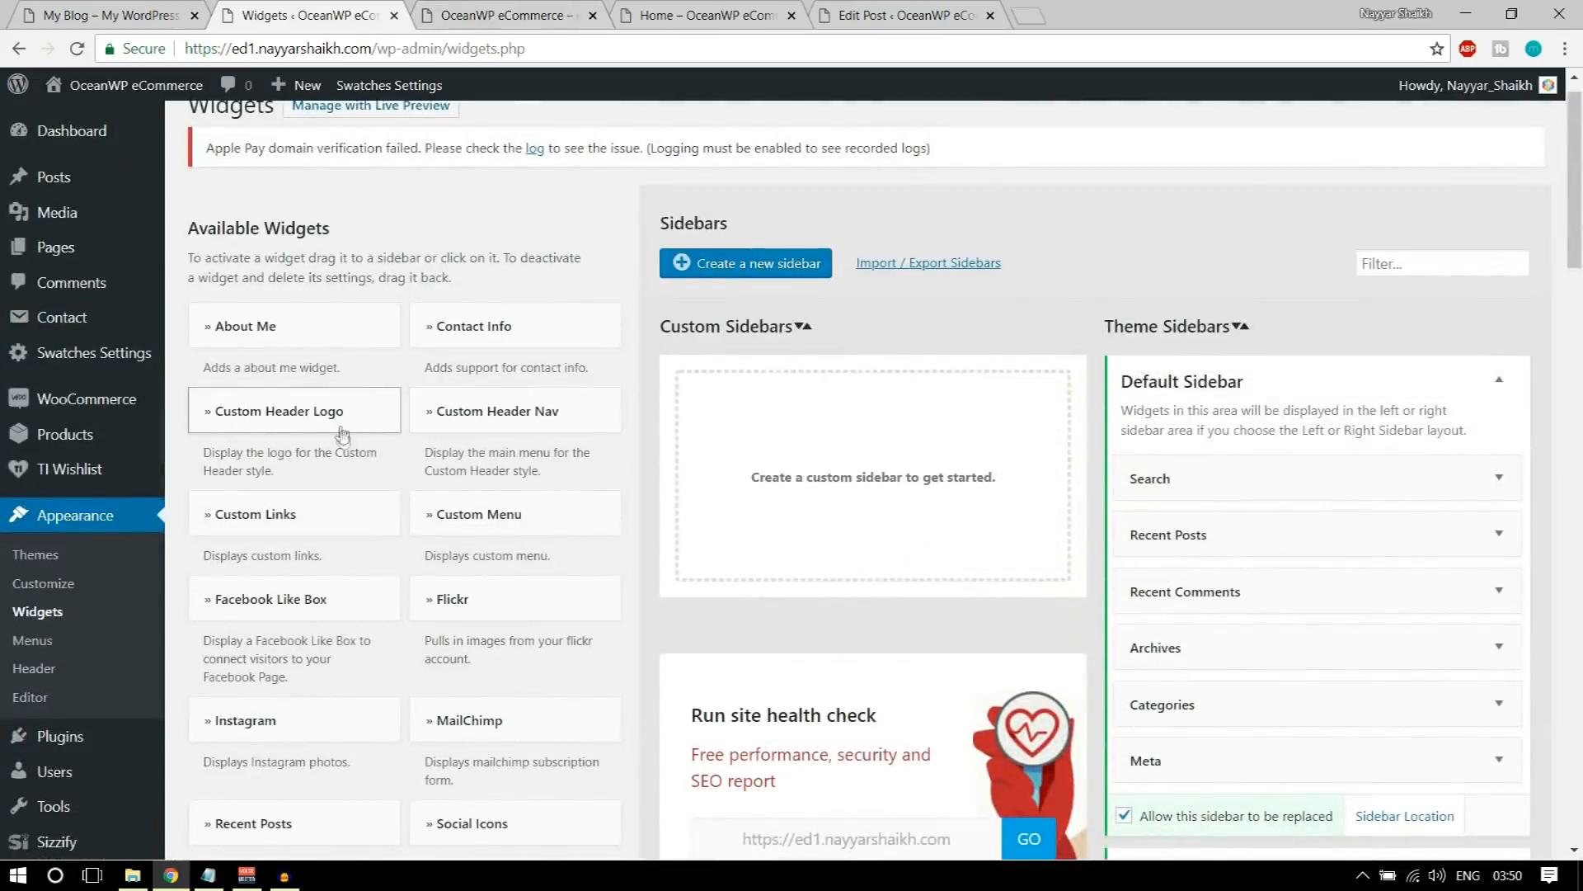
scroll(343, 437, down, 1)
scroll(510, 427, down, 1)
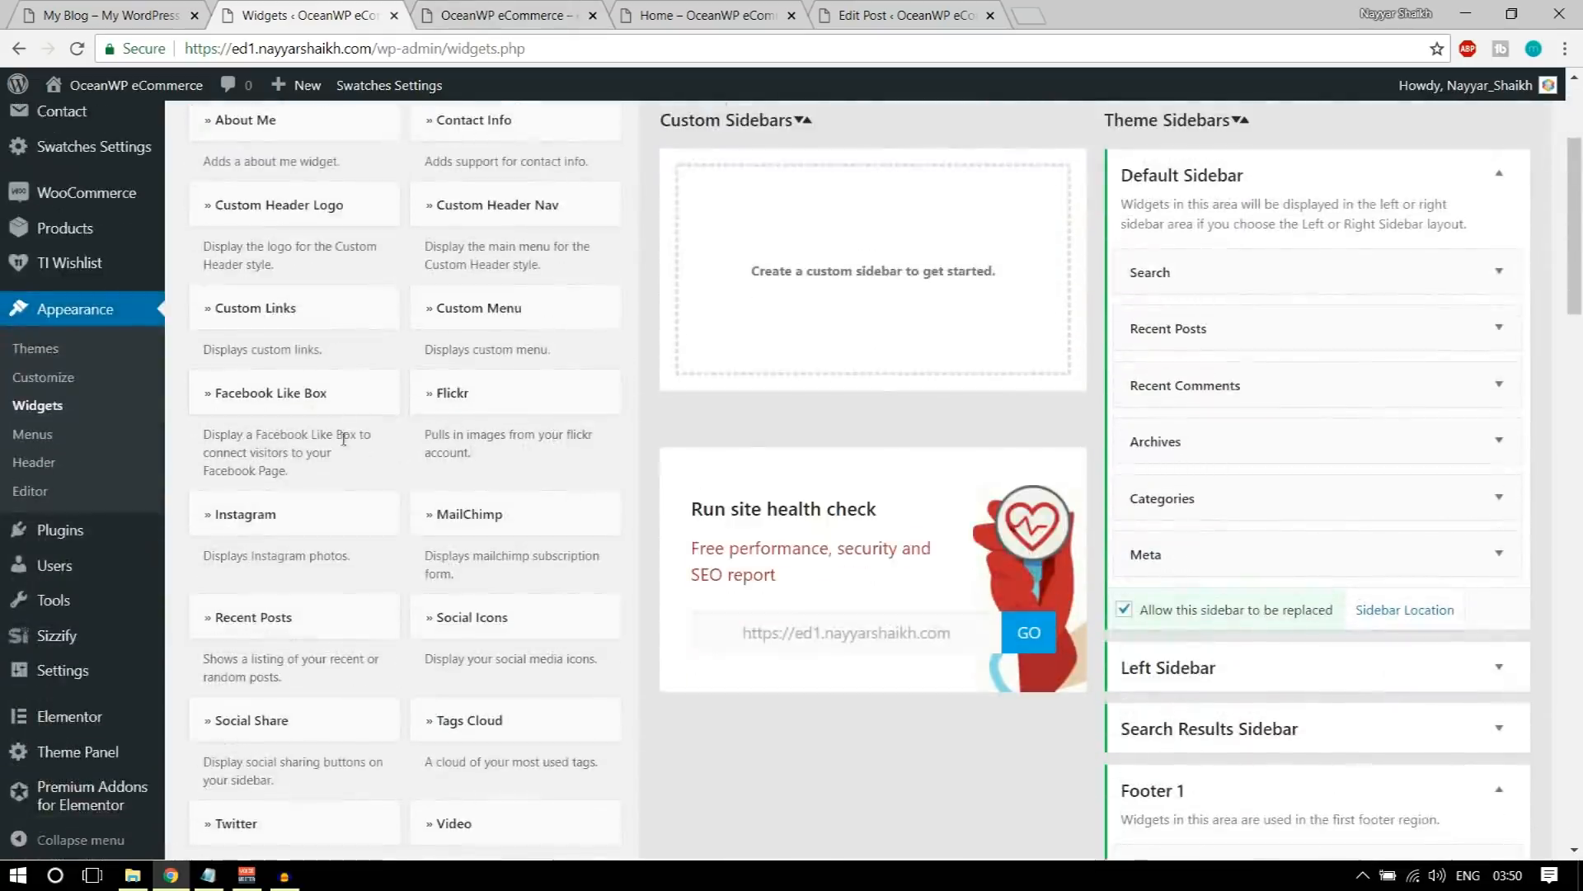
scroll(540, 400, down, 2)
click(546, 409)
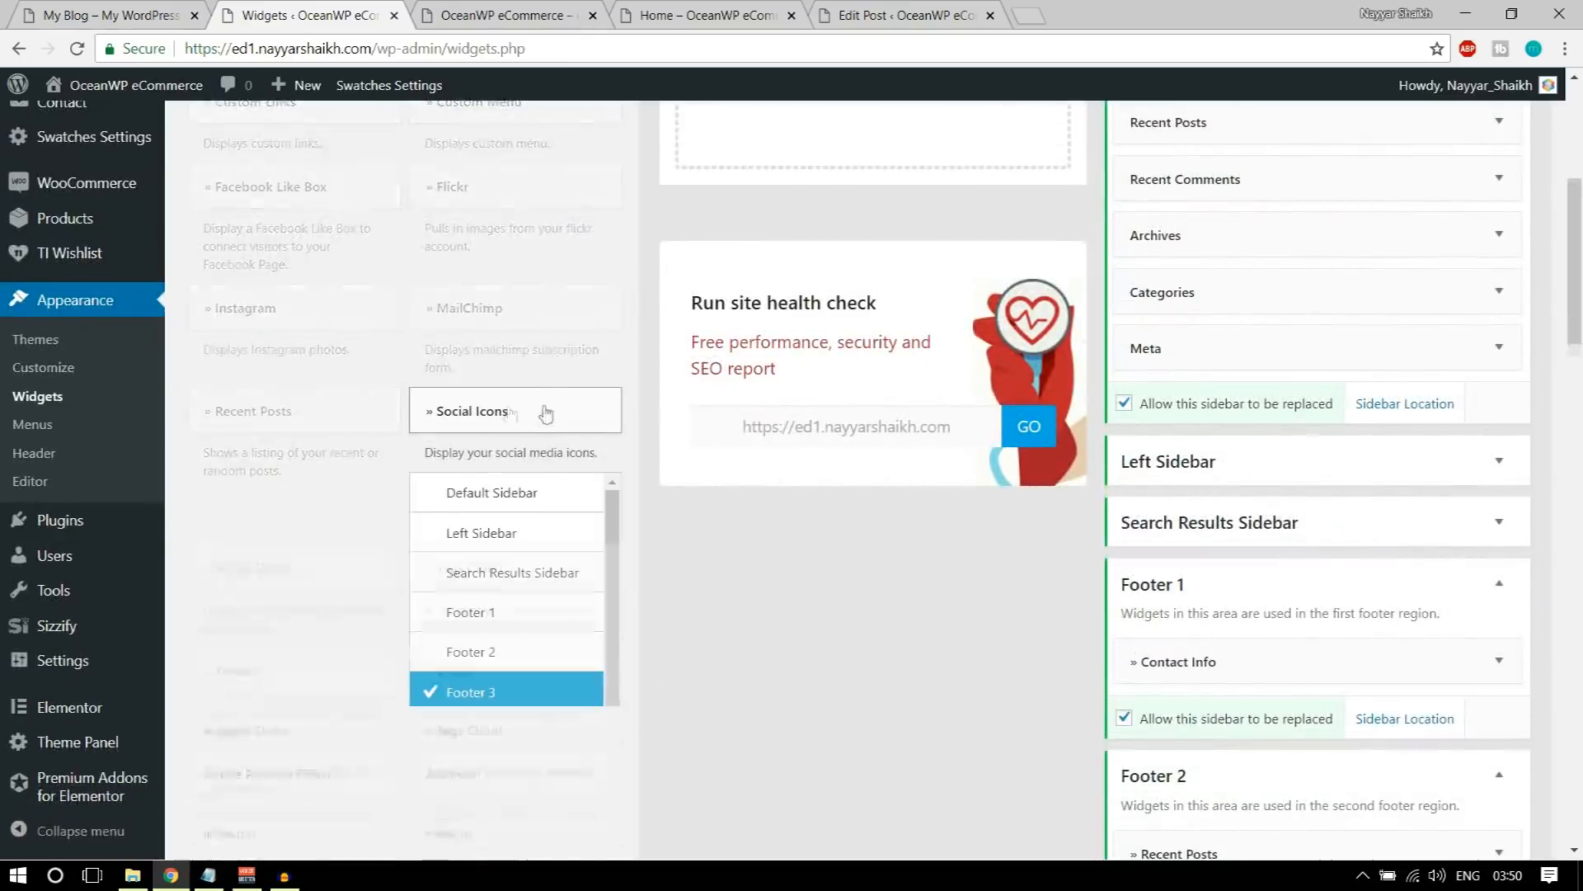
scroll(565, 478, down, 2)
click(536, 526)
click(547, 602)
Step: Keep the Follow Us title and enter # as the Twitter, Facebook and Instagram links of the Social Icons widget
scroll(791, 535, down, 8)
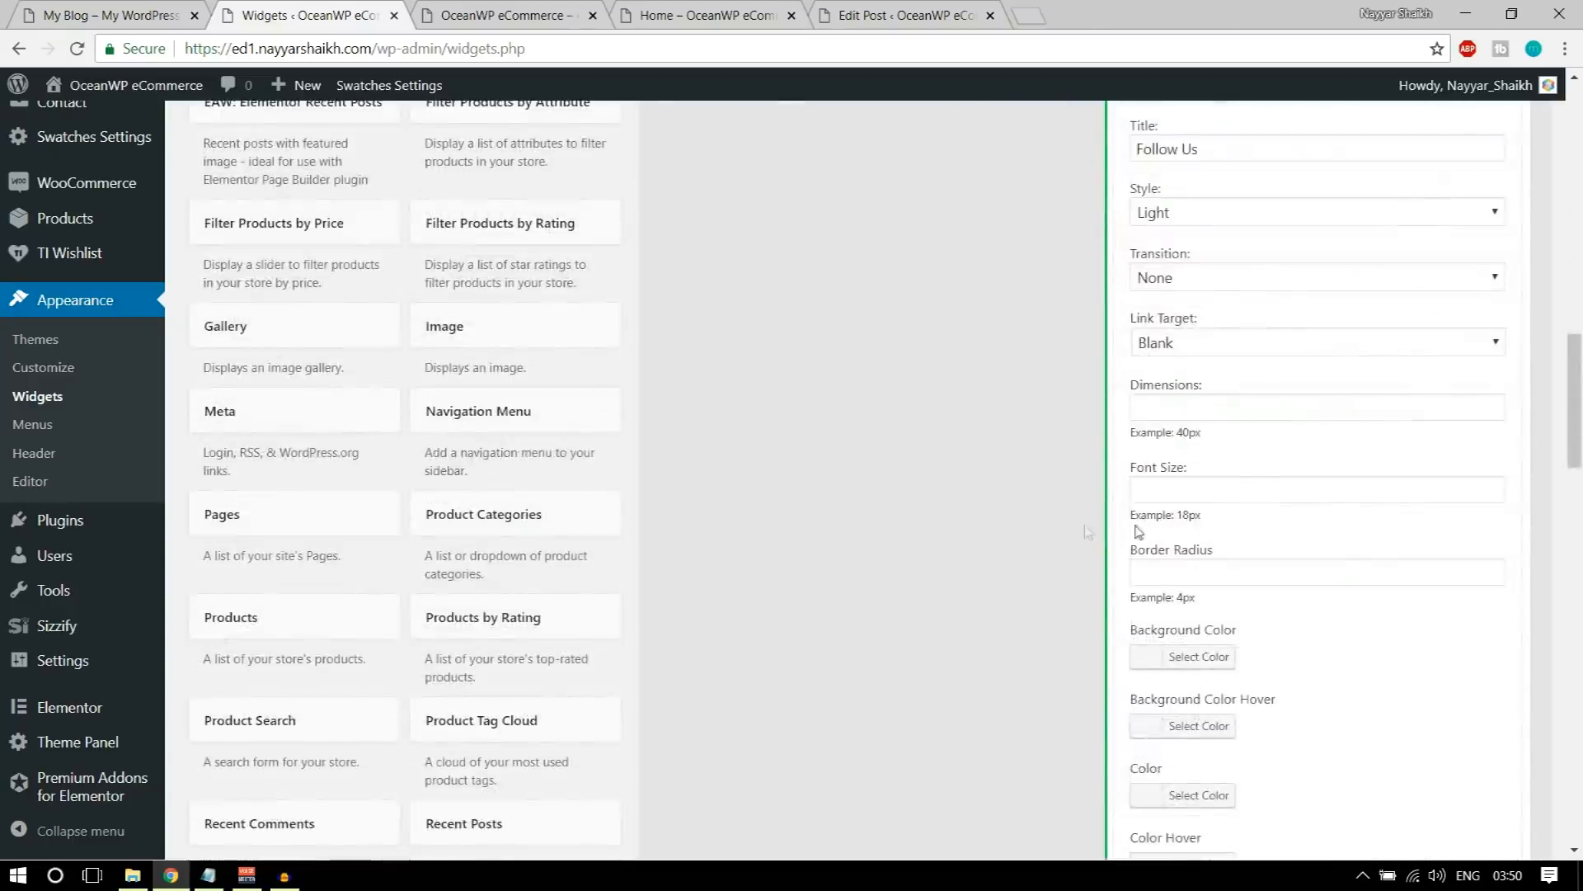
scroll(1155, 528, up, 3)
drag(1267, 469, 1105, 464)
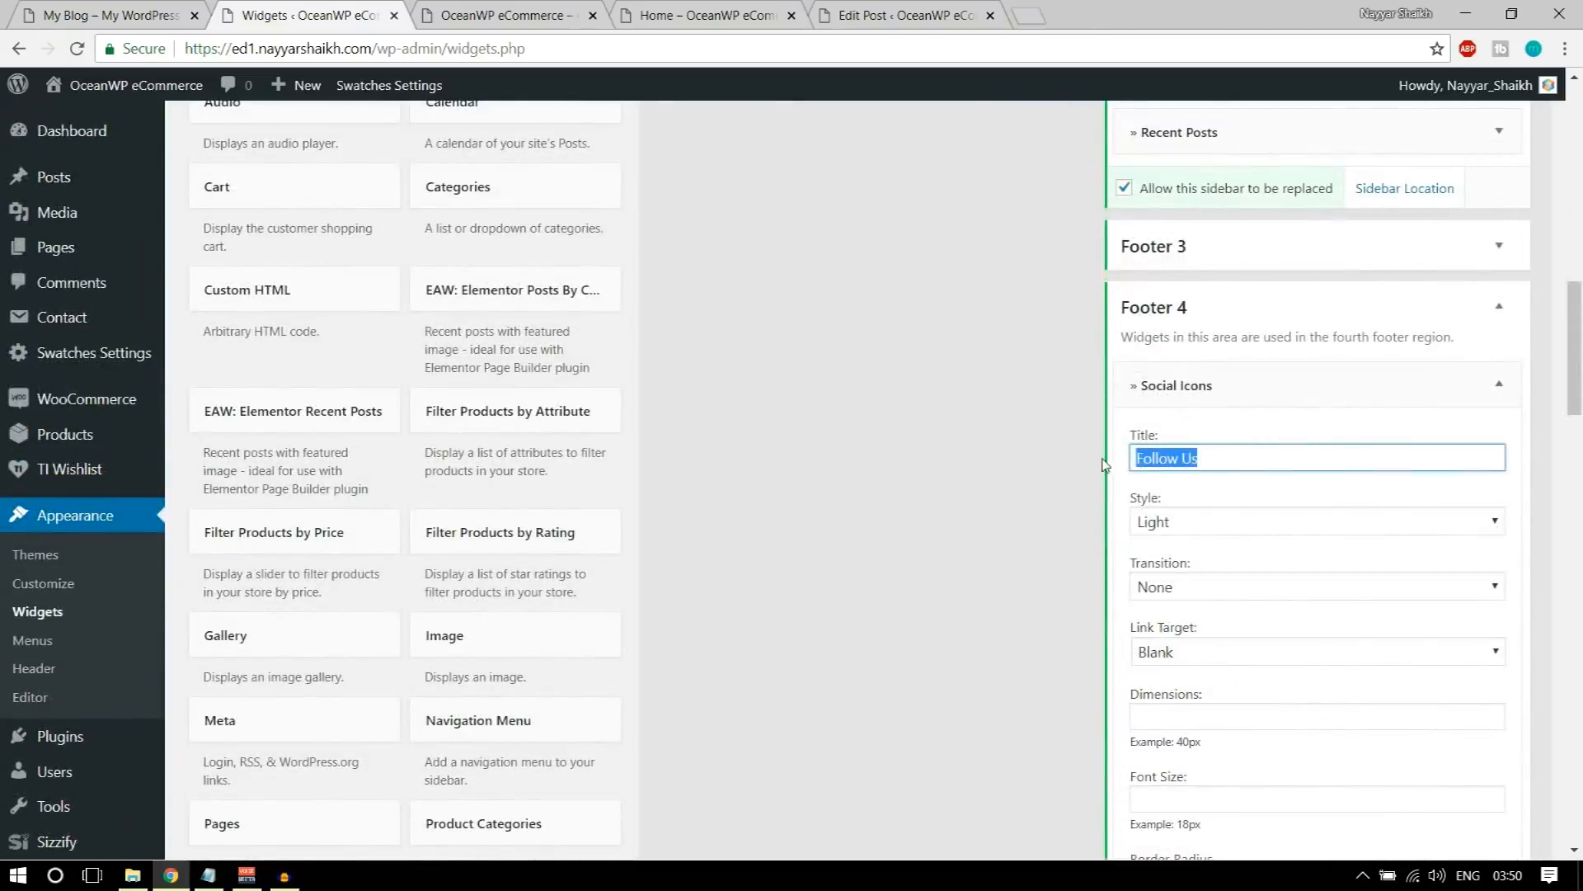
scroll(1279, 495, down, 12)
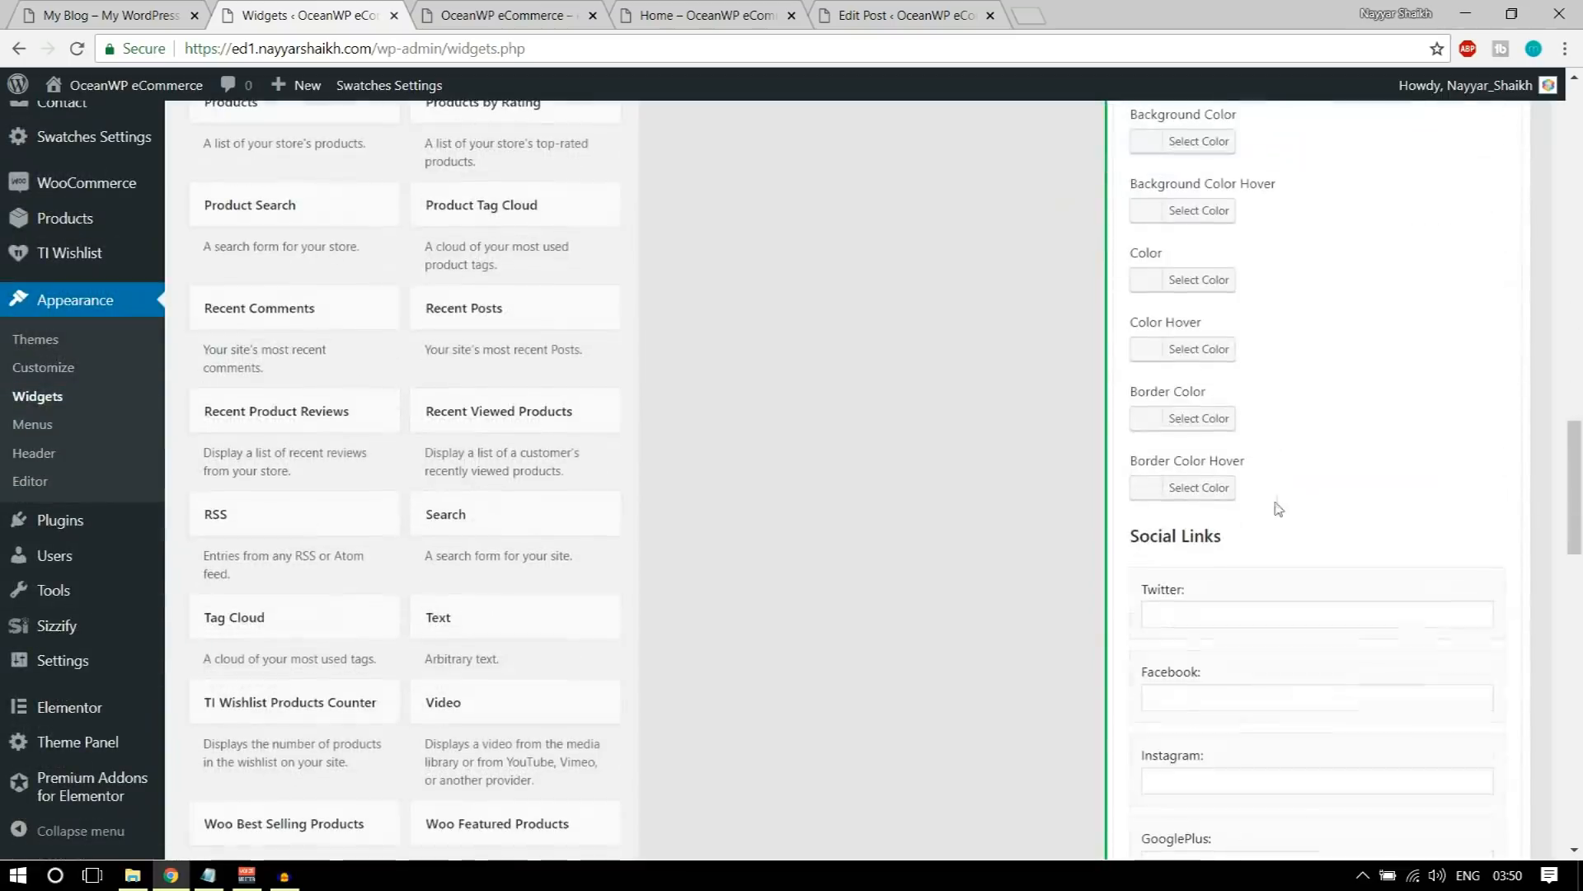
click(1183, 418)
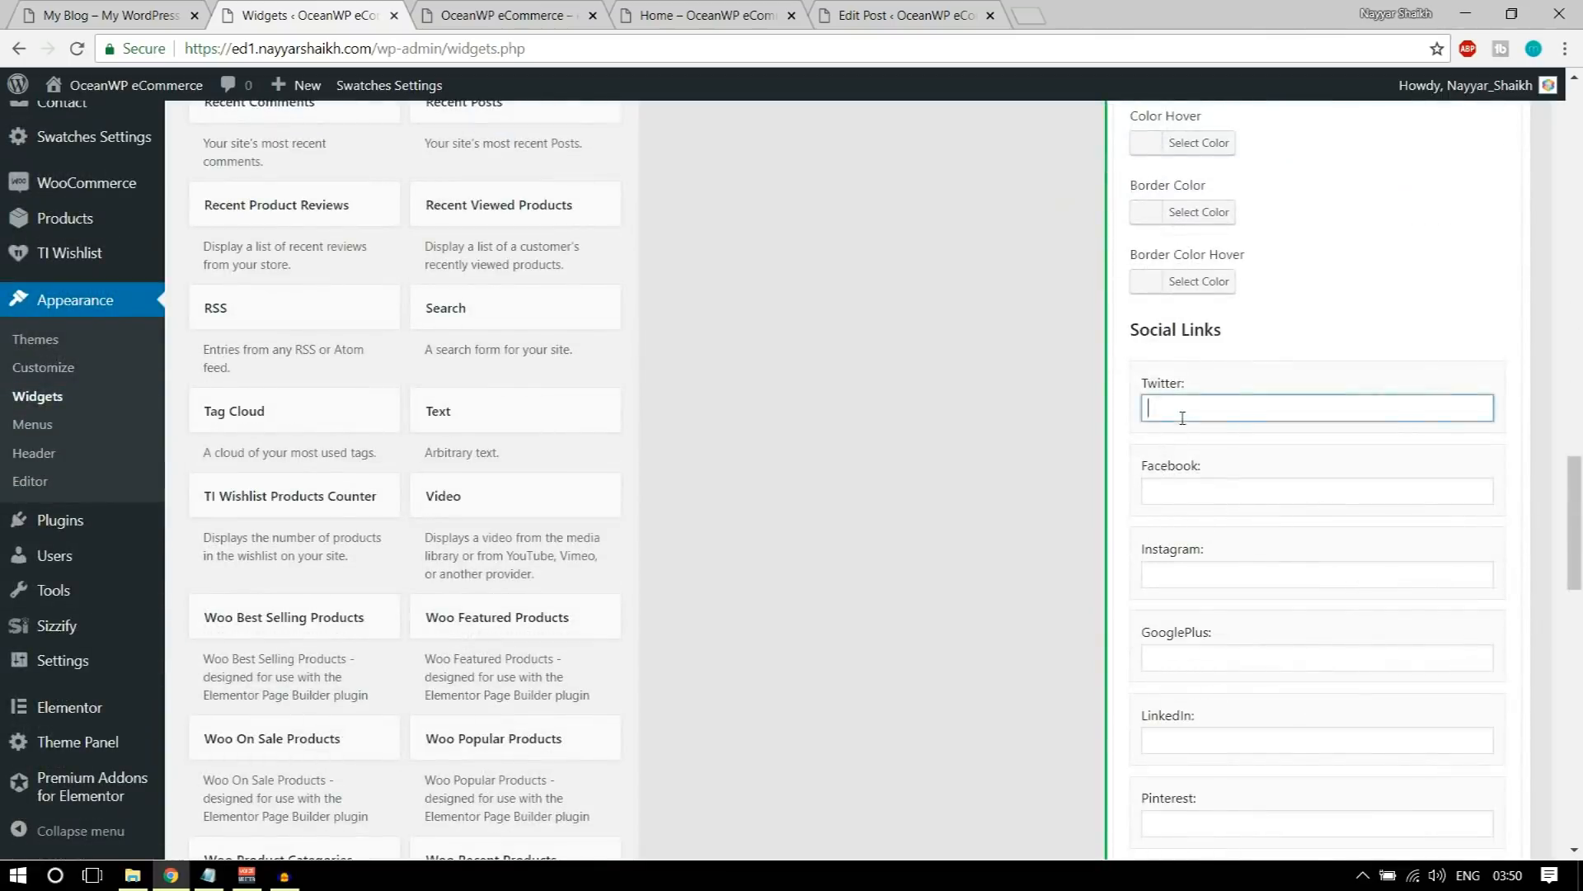
key(Tab)
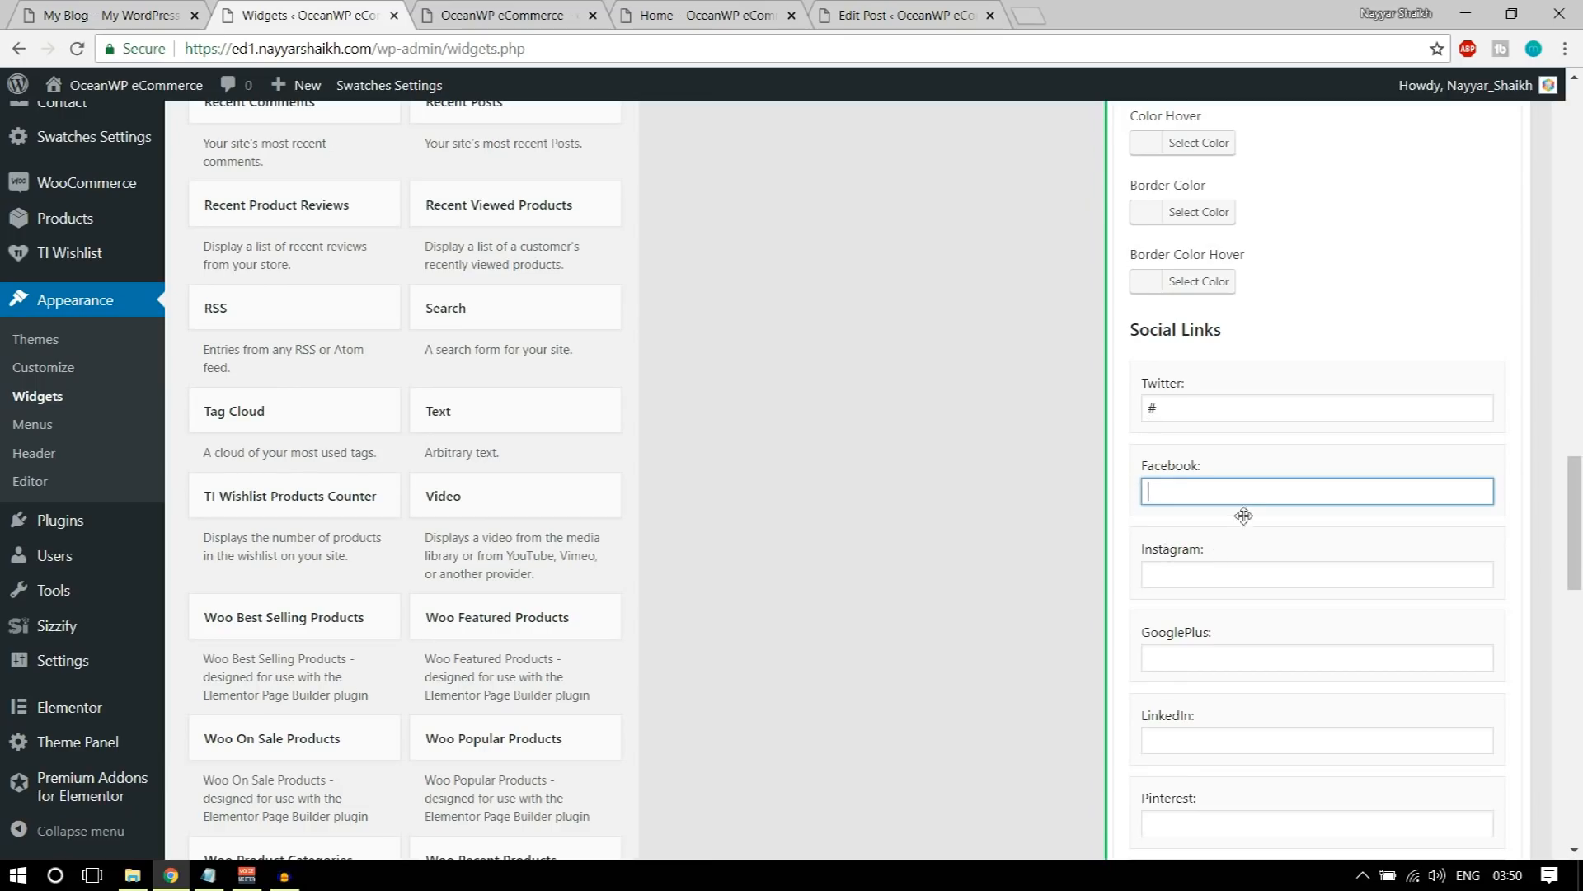
double_click(1146, 408)
key(ctrl+c)
drag(1192, 471, 1195, 492)
key(ctrl+v)
click(1206, 577)
key(ctrl+v)
double_click(1192, 492)
Step: Enter # as the GooglePlus, LinkedIn and Pinterest links
scroll(1318, 631, down, 2)
click(1196, 452)
key(ctrl+v)
click(1202, 536)
key(ctrl+v)
click(1210, 615)
key(ctrl+v)
Step: Enter # as the Yelp, Dribbble, Flickr, VK and GitHub links, and save the Social Icons widget
click(1213, 700)
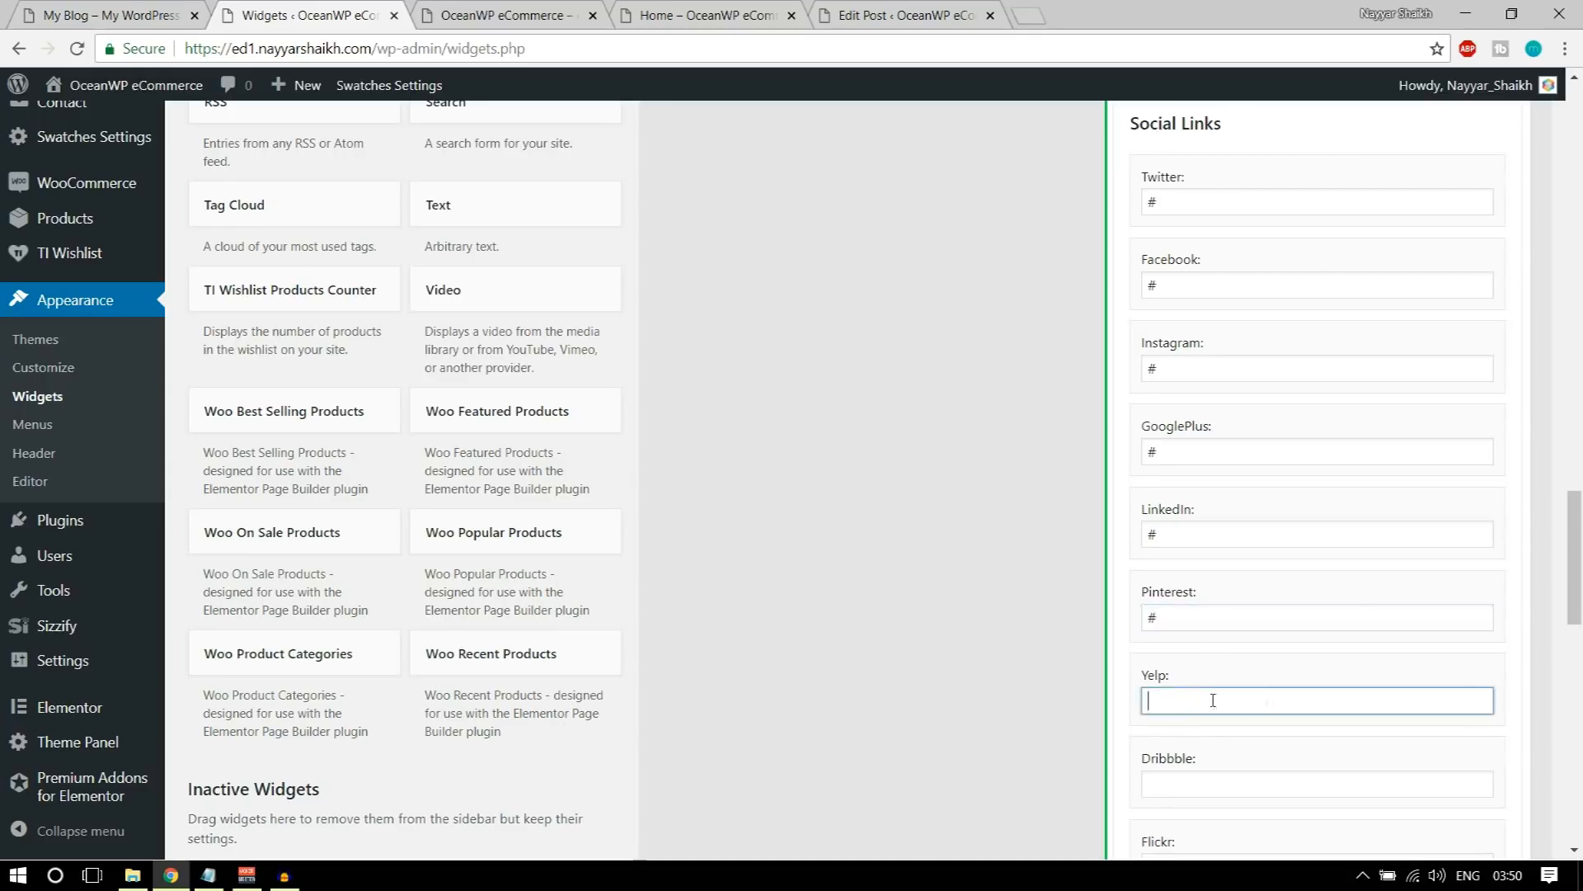
scroll(1353, 704, down, 4)
click(1178, 381)
click(1203, 459)
click(1197, 537)
key(ctrl+v)
click(1233, 620)
key(ctrl+v)
scroll(1258, 645, down, 5)
scroll(1258, 645, down, 4)
click(1481, 548)
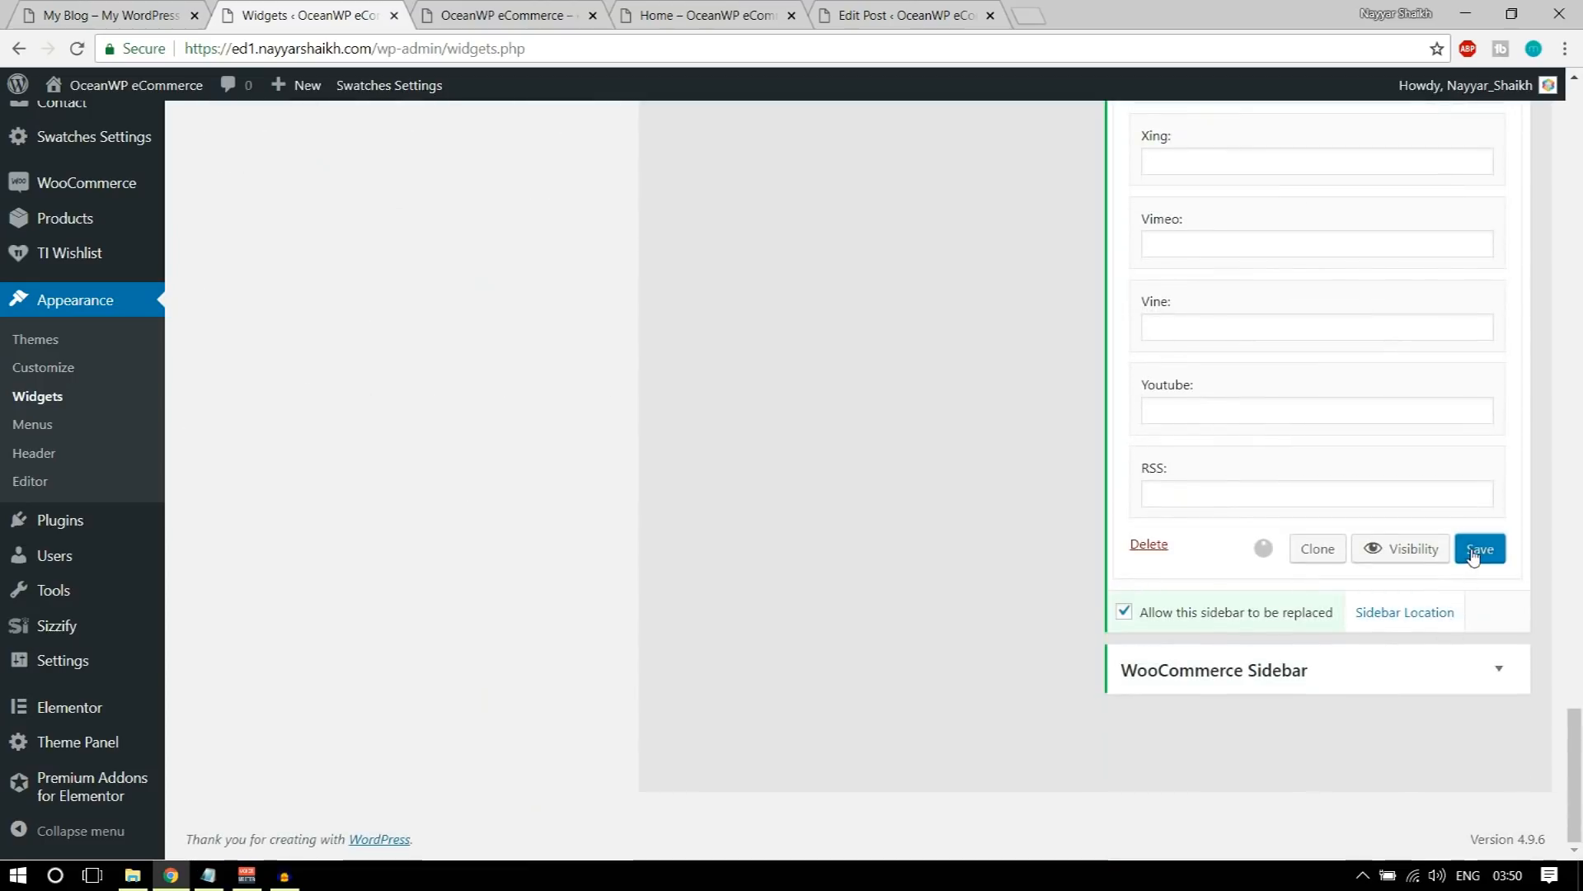
Step: Reload the store's homepage and check the Follow Us icons and the copyright line in the footer
click(511, 15)
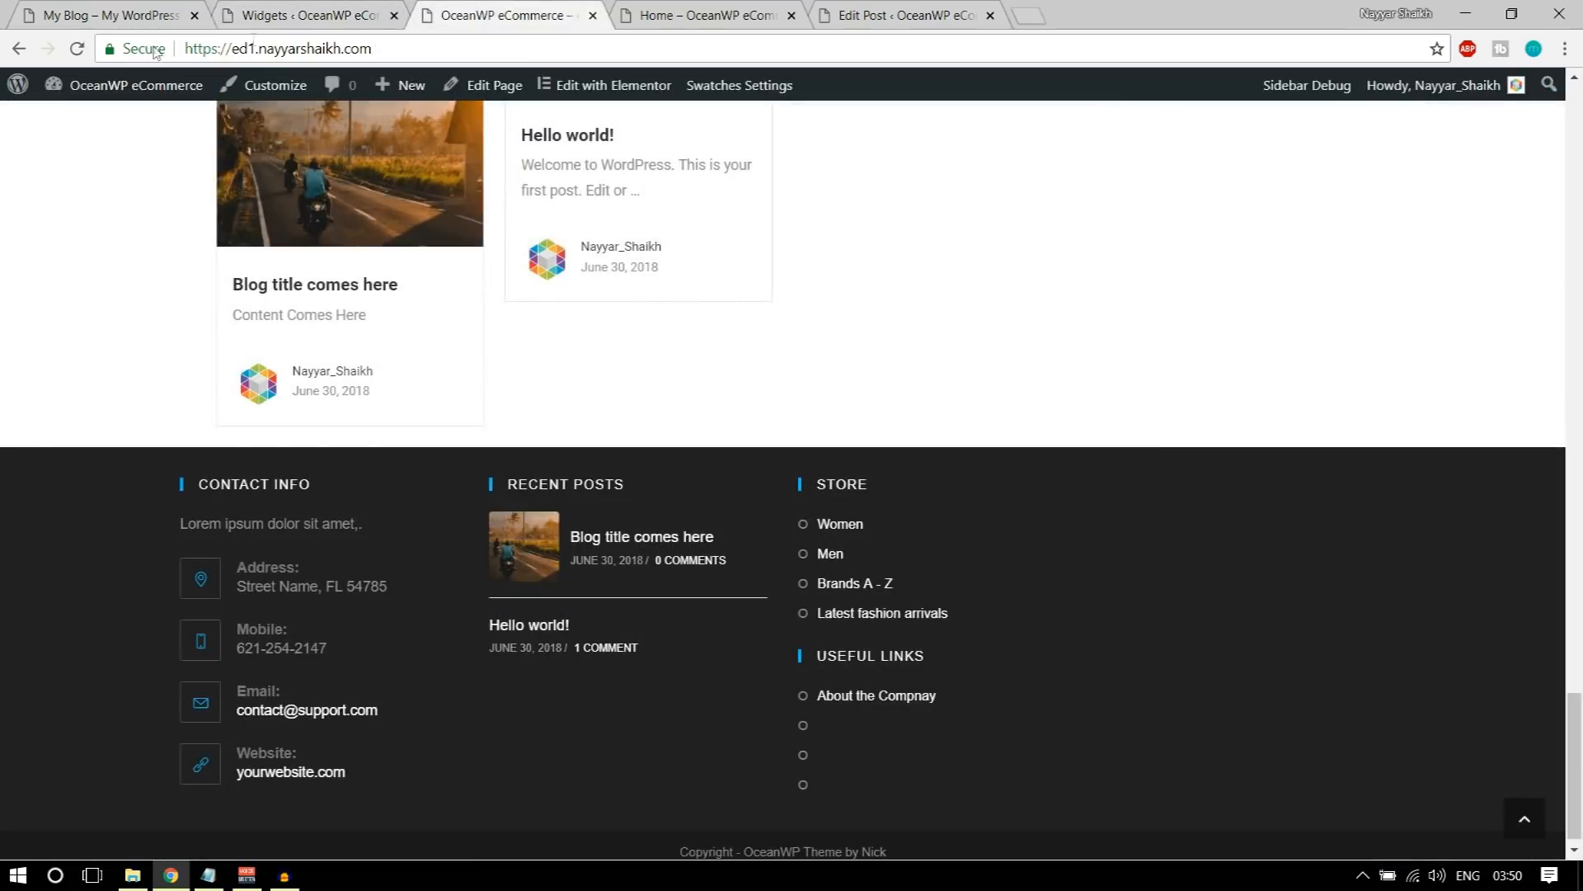
click(79, 49)
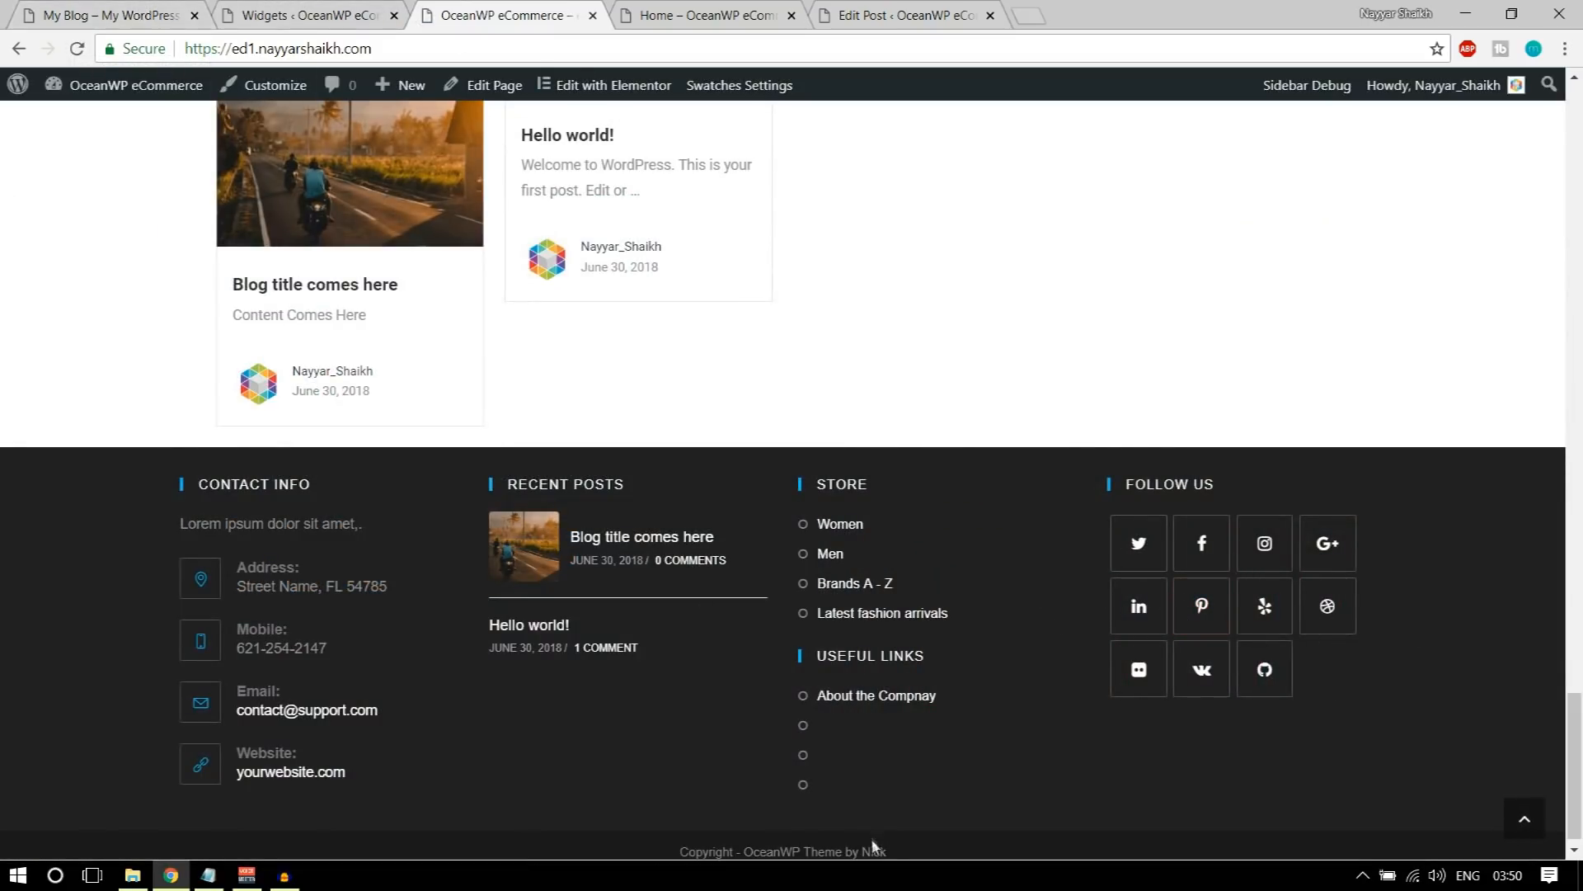
scroll(1231, 731, down, 1)
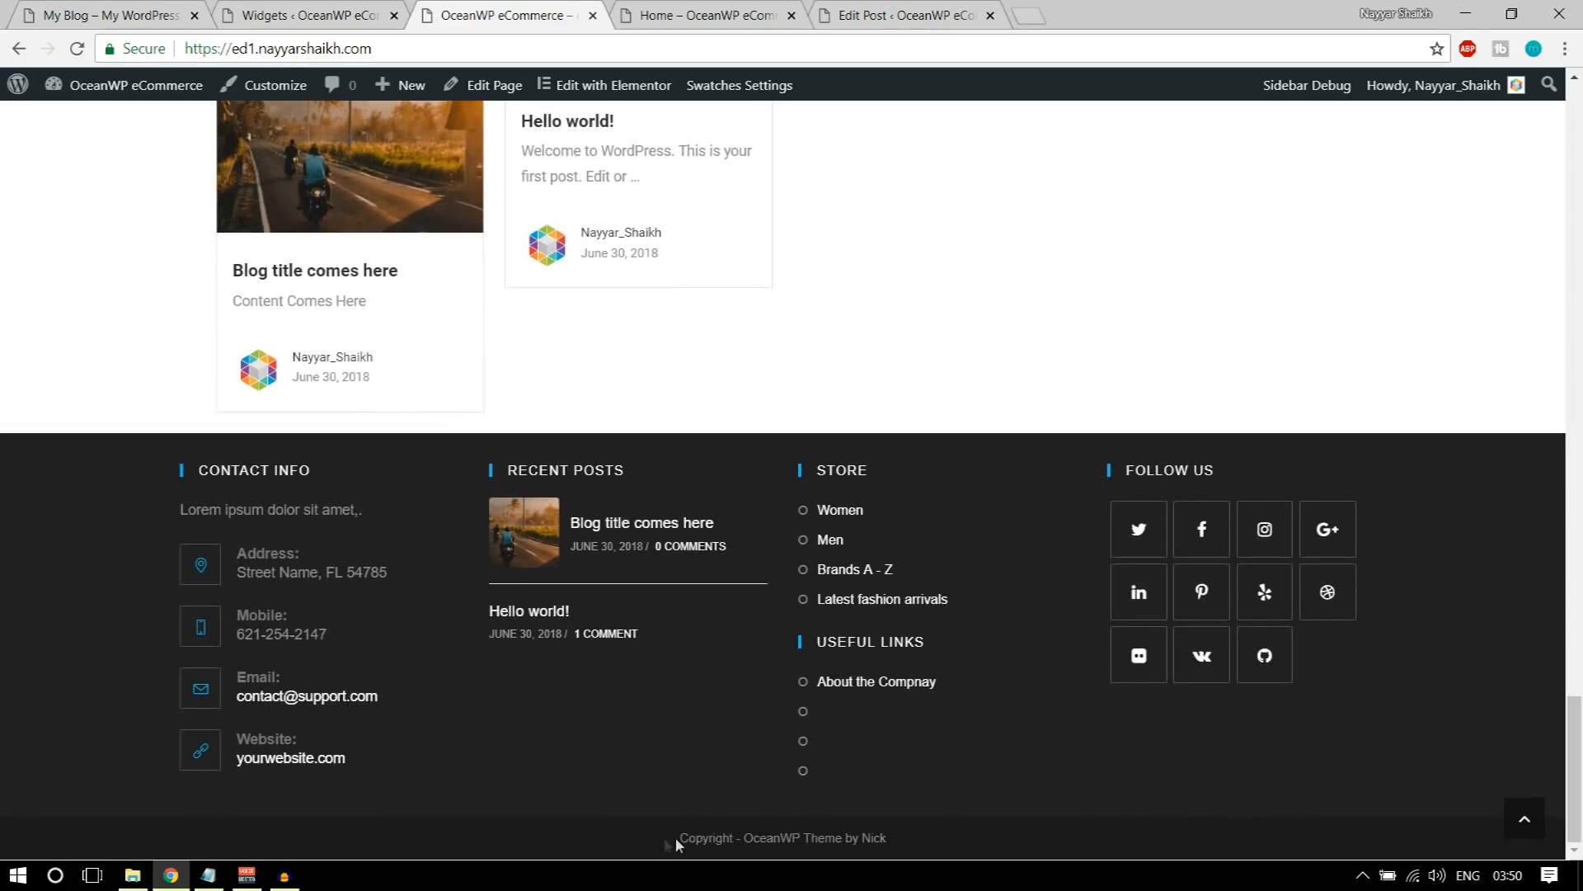
Step: Open the Footer Bottom settings in the store's theme customizer
drag(866, 839, 918, 843)
click(918, 845)
drag(748, 837, 806, 831)
click(932, 834)
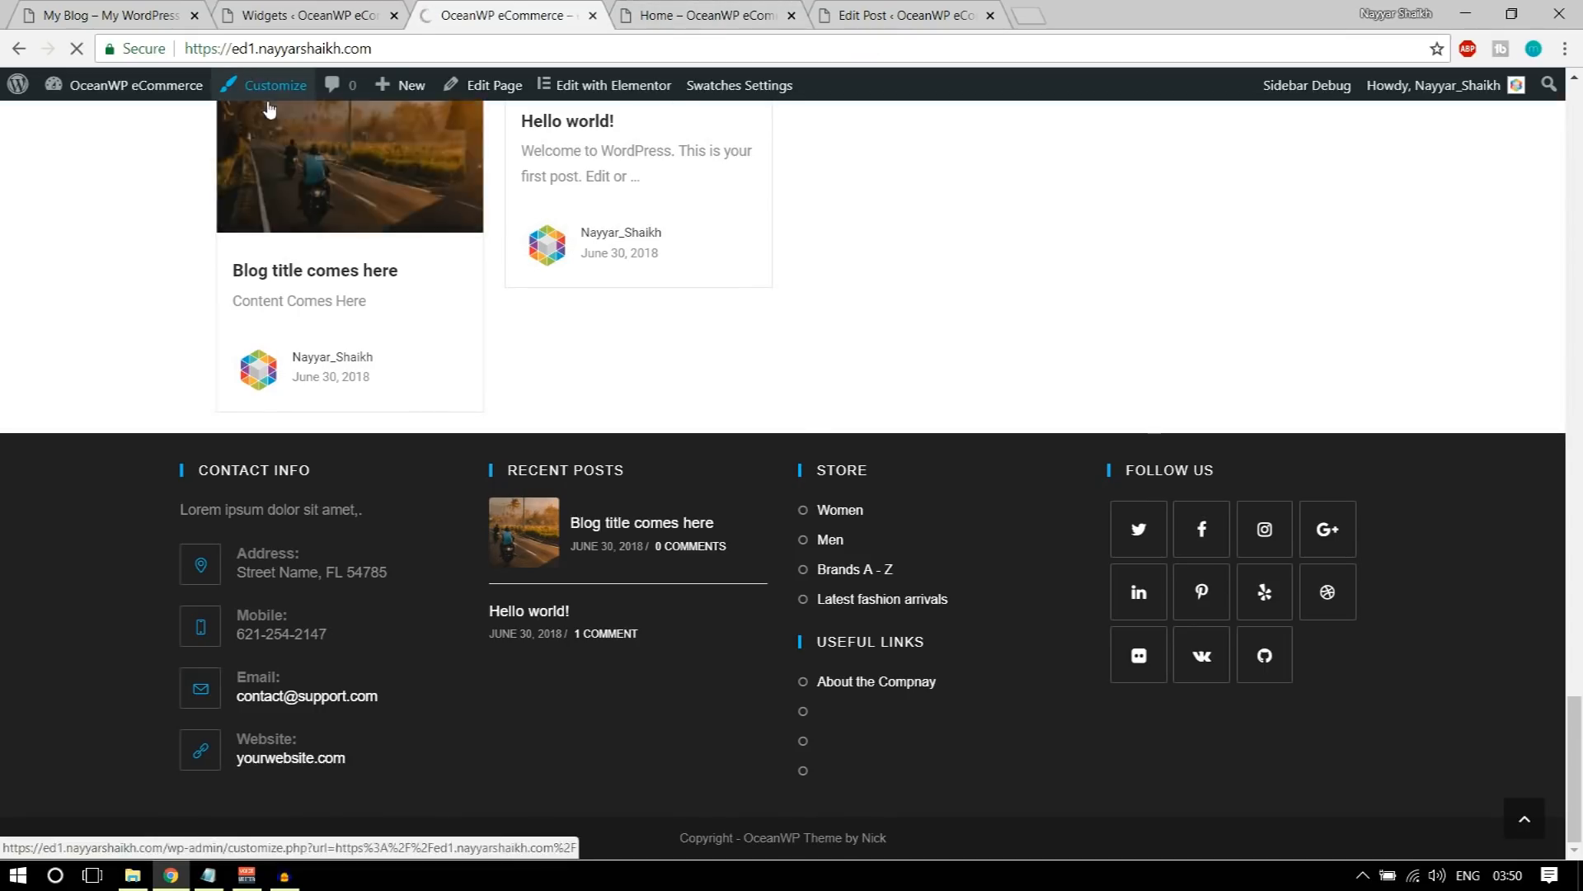
scroll(239, 635, down, 3)
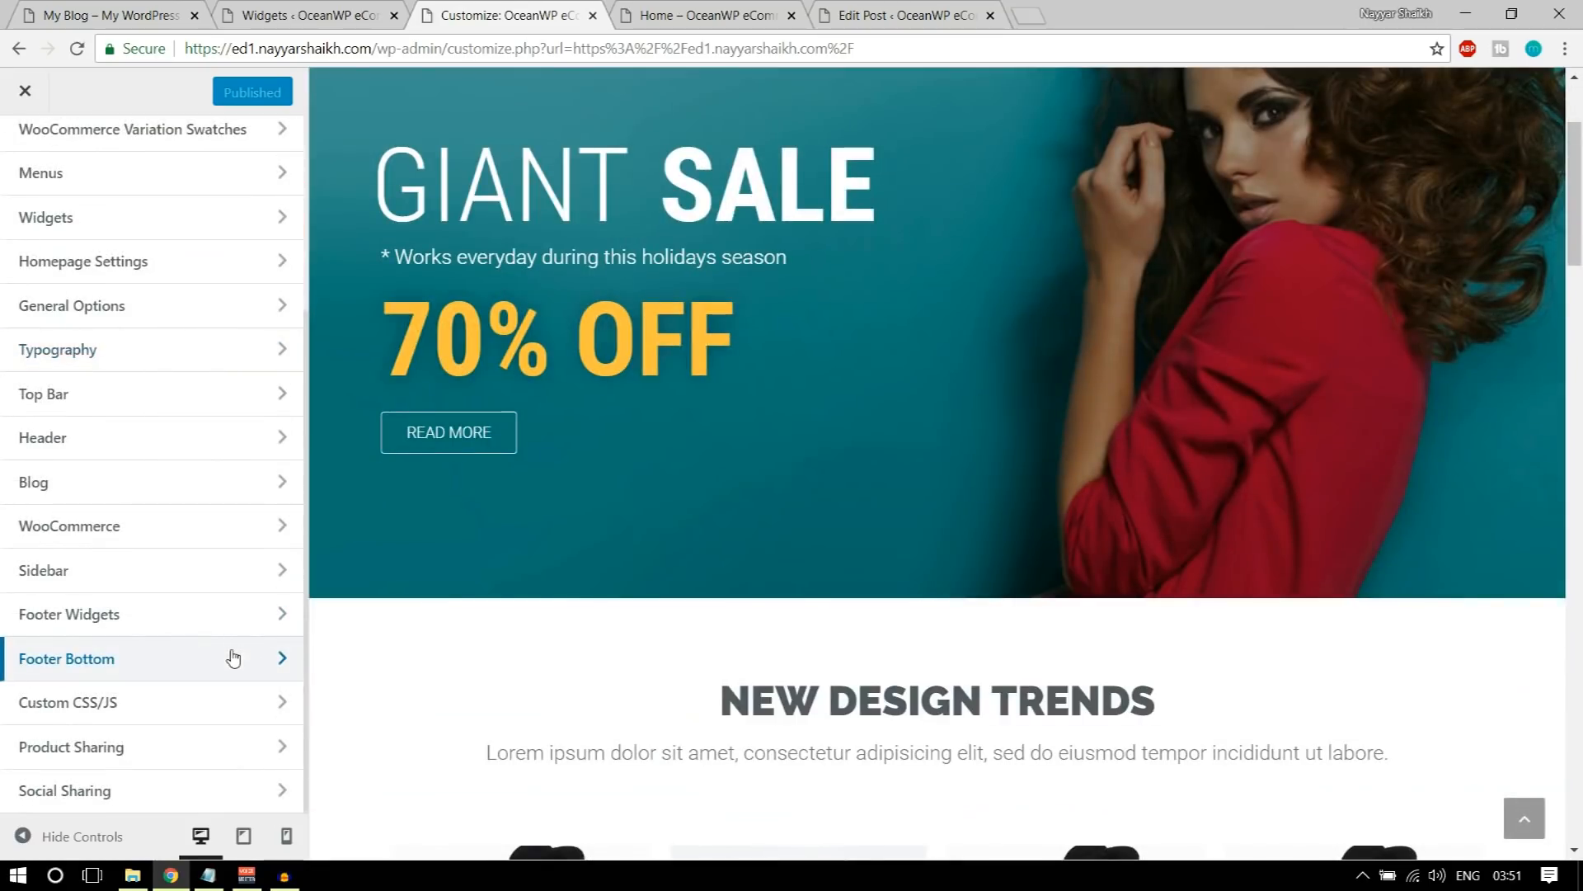
click(103, 666)
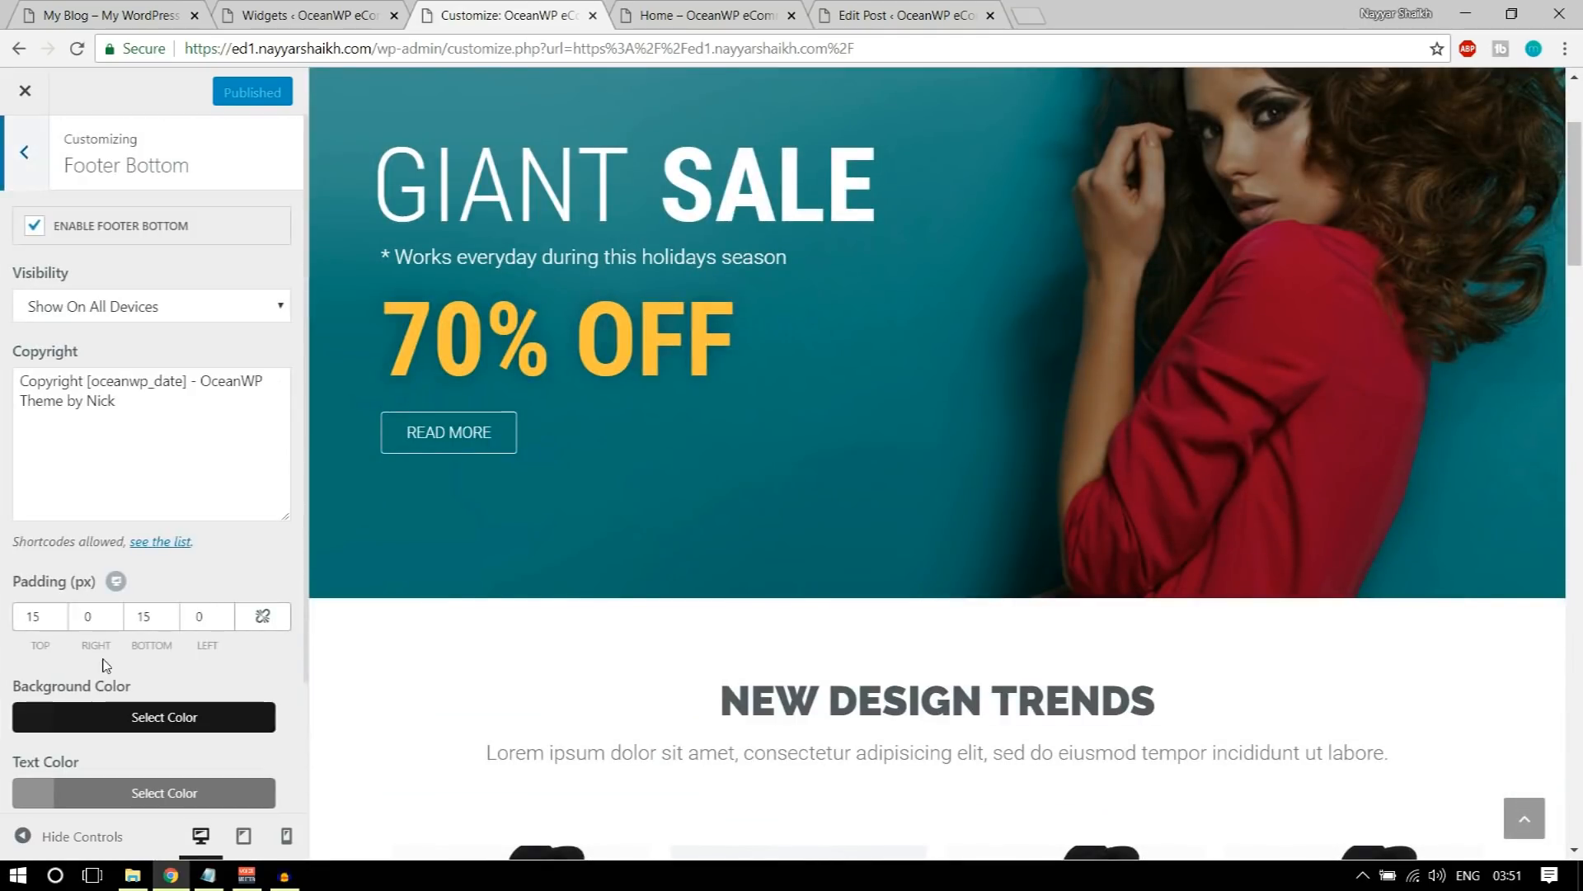
Step: Change the copyright text to "Copyright [oceanwp_date] - BloggDude Website by" followed by the author's full name, and publish it
click(92, 401)
scroll(107, 396, down, 2)
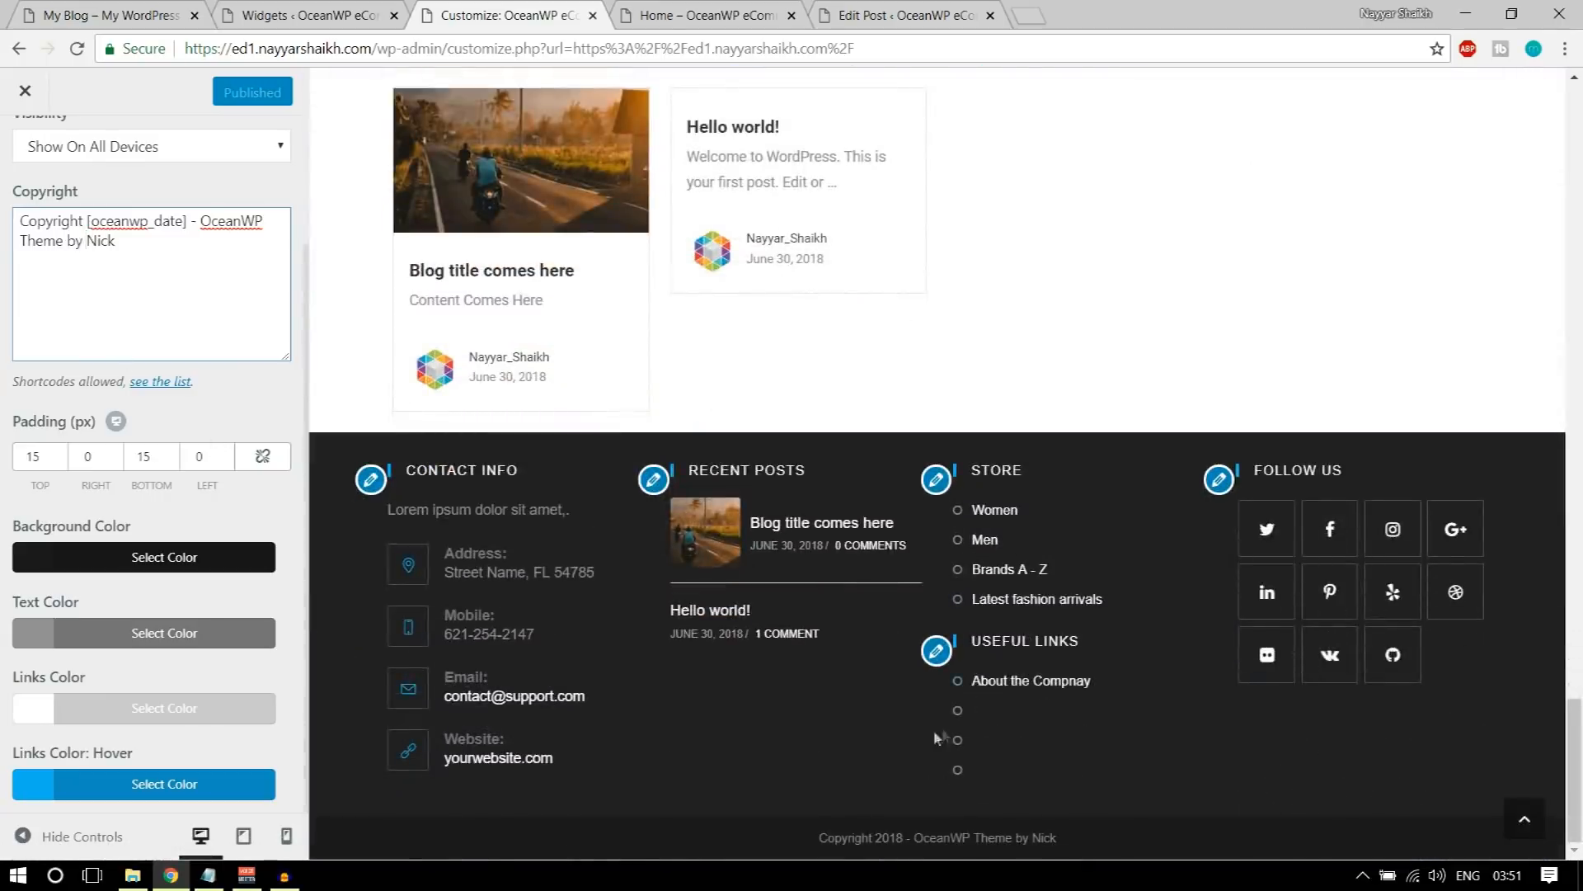
drag(203, 221, 254, 222)
text(BloggDude)
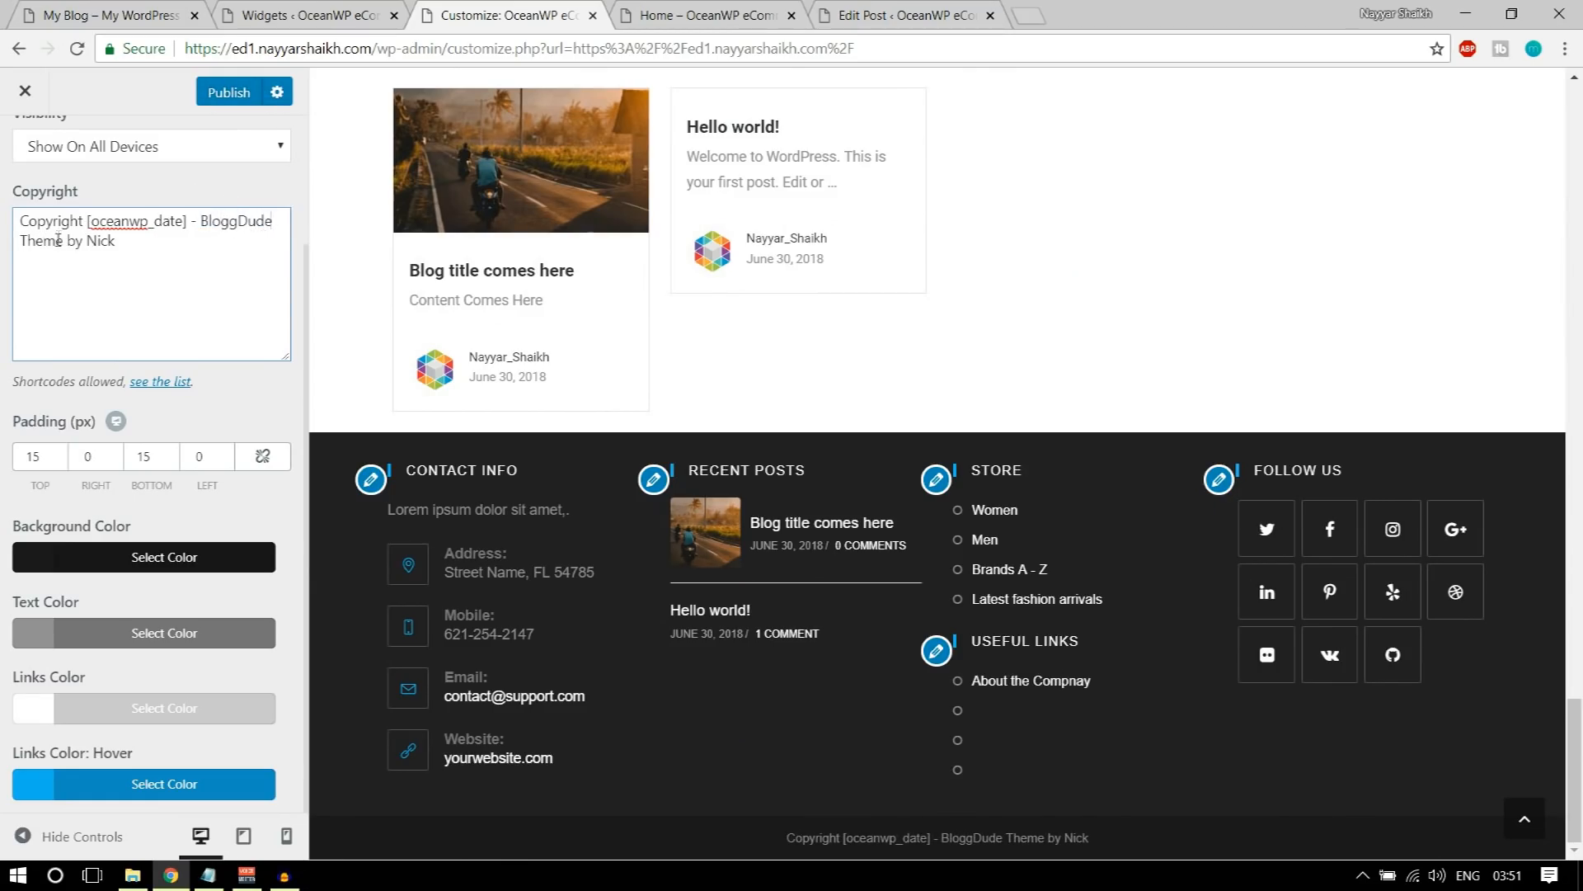
drag(88, 240, 119, 245)
text(Nayyar Shaikh)
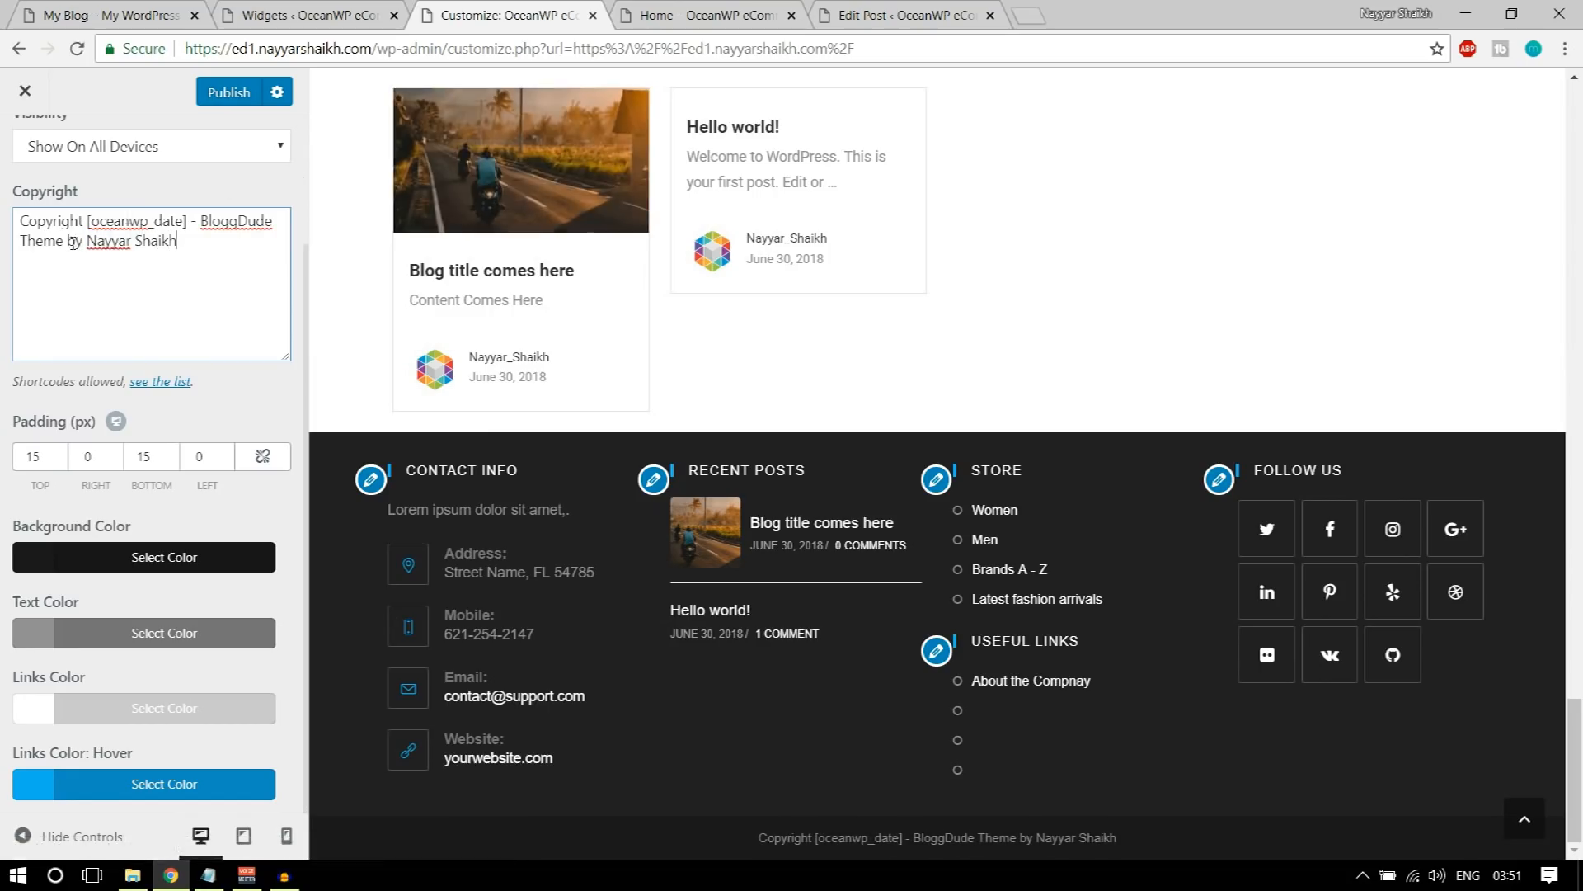
drag(57, 240, 28, 241)
text(Website)
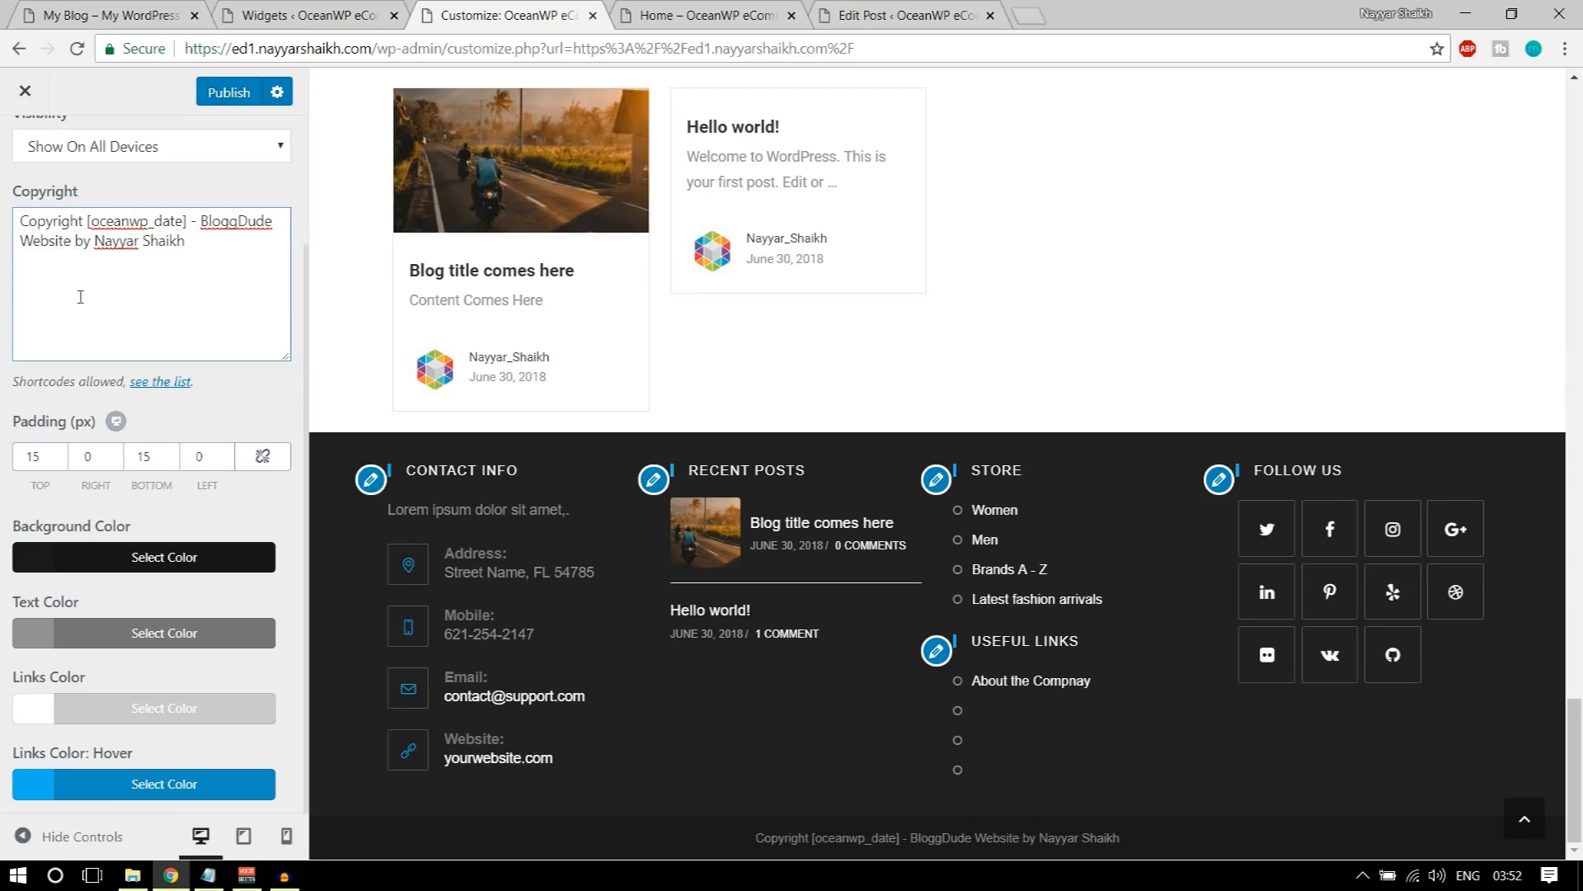
click(234, 100)
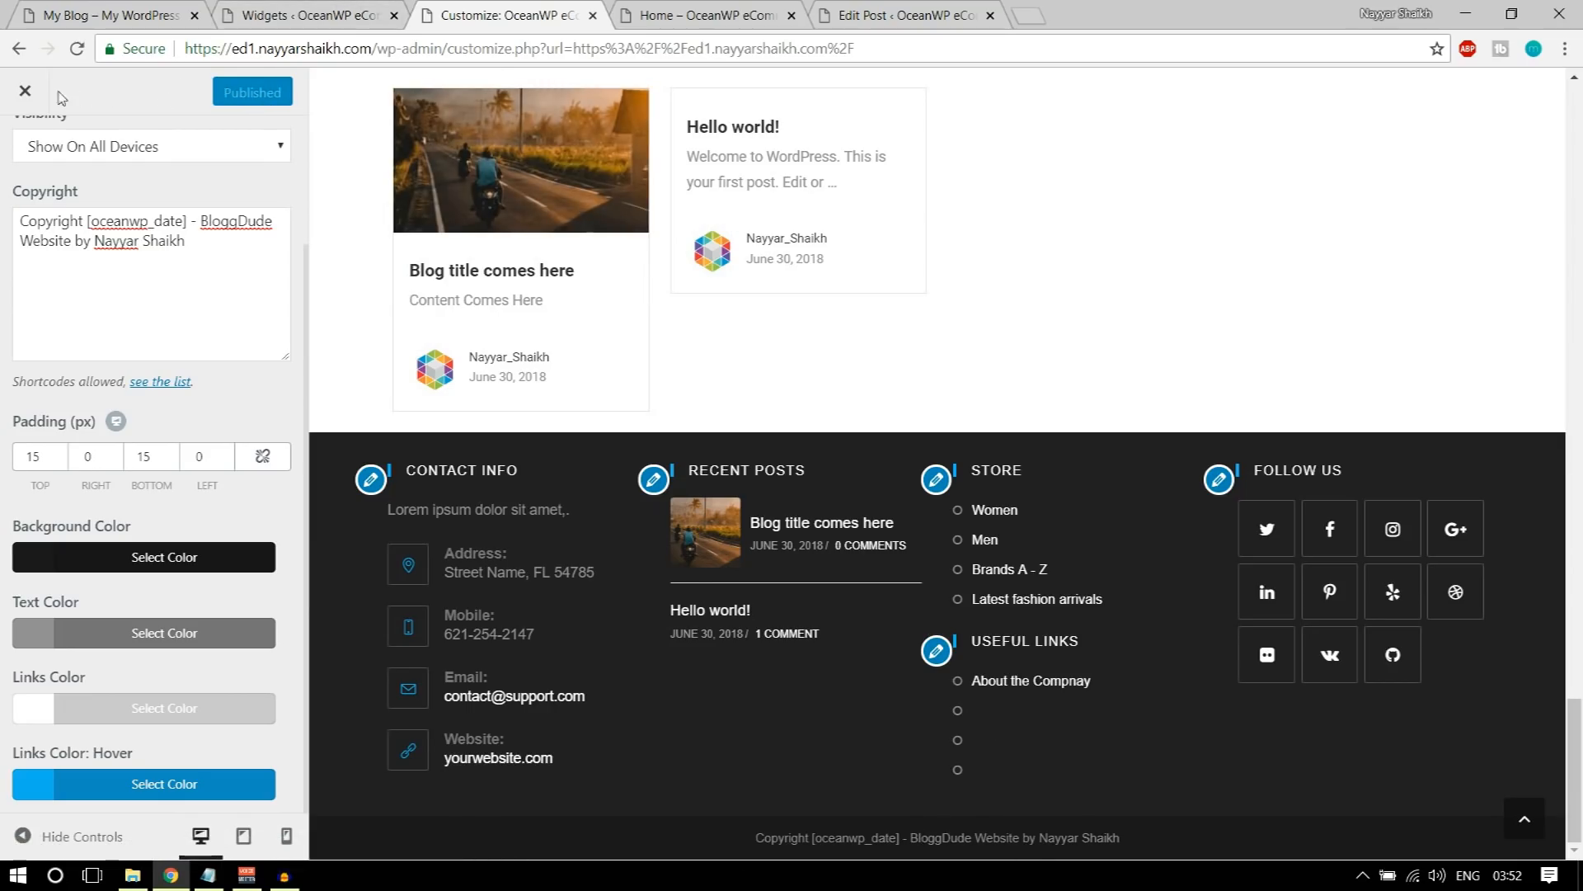
Step: Close the customizer and check the copyright line in the homepage footer
click(23, 93)
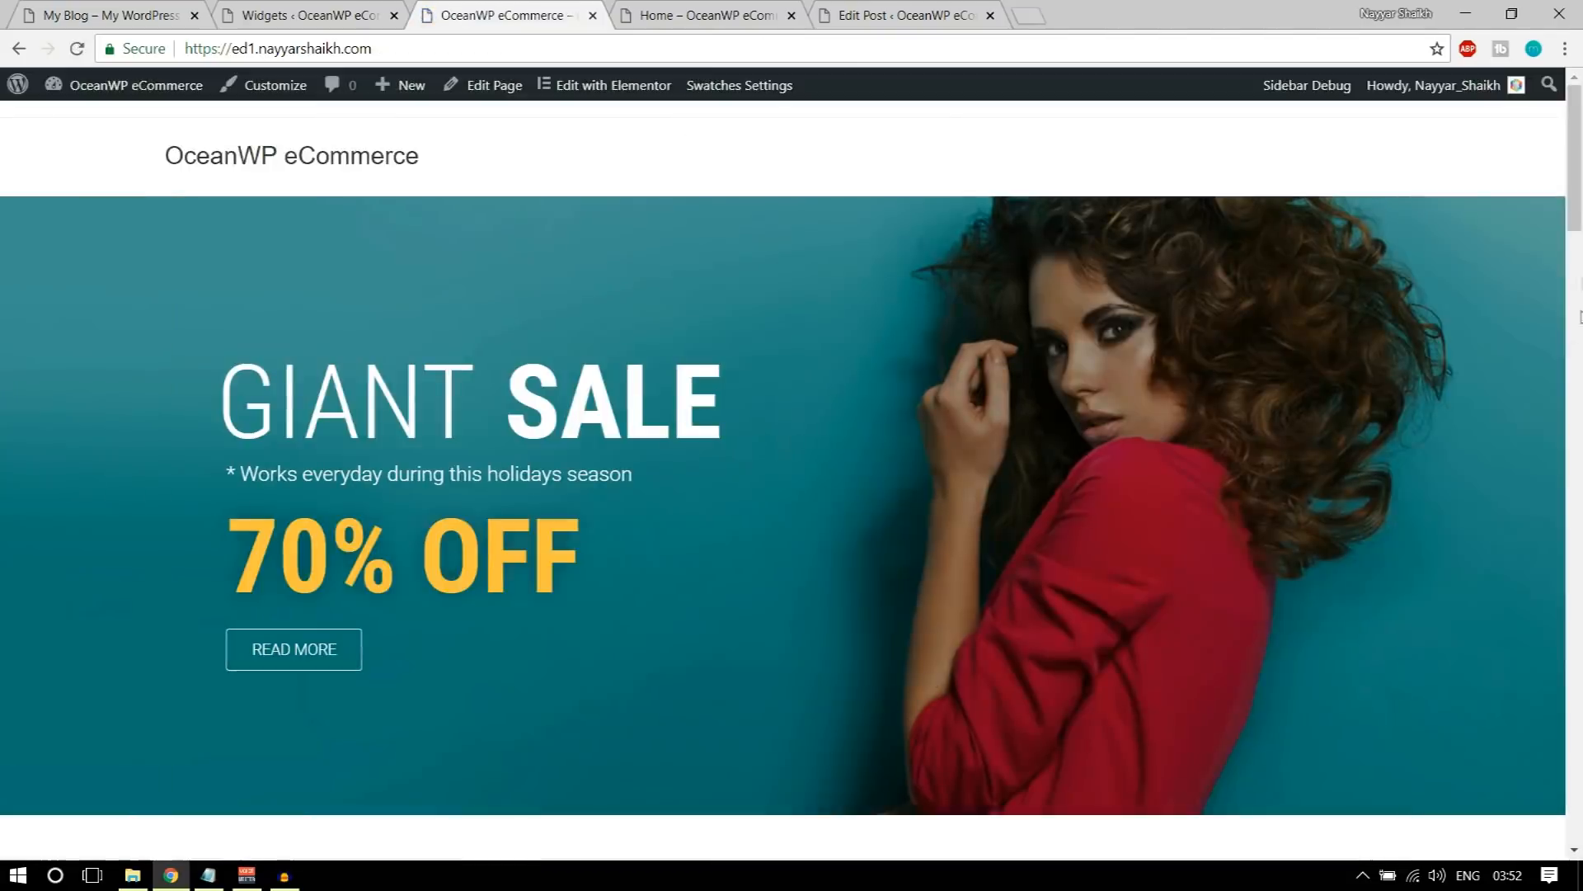
drag(1578, 195, 1575, 808)
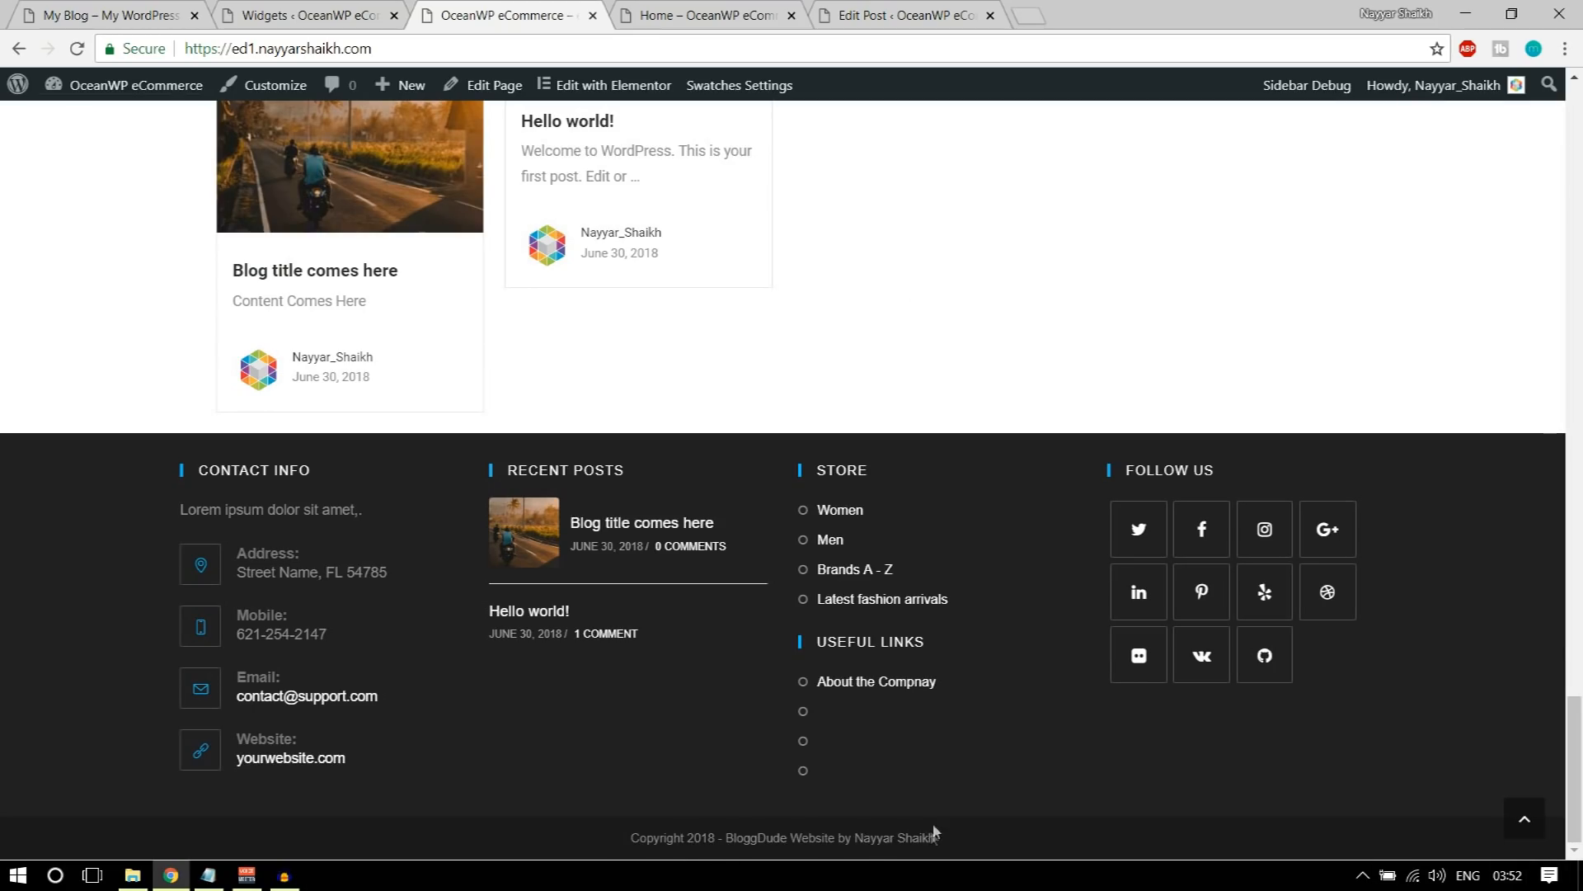
scroll(936, 831, up, 5)
click(1534, 816)
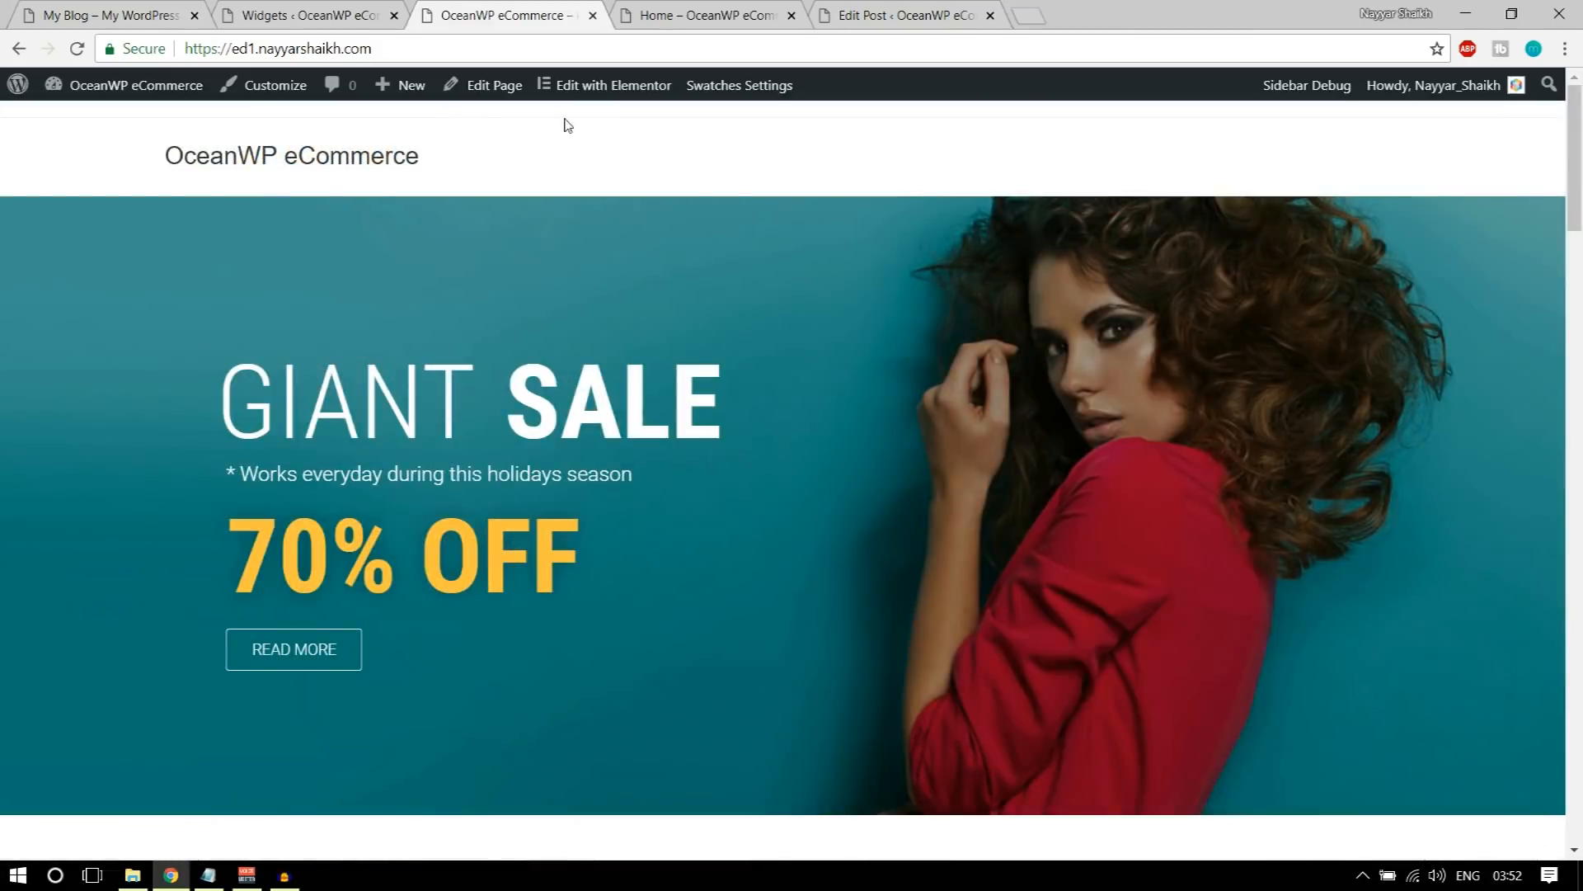
Step: Open the store's /shop page and review its product listing and sidebar
click(400, 46)
click(400, 46)
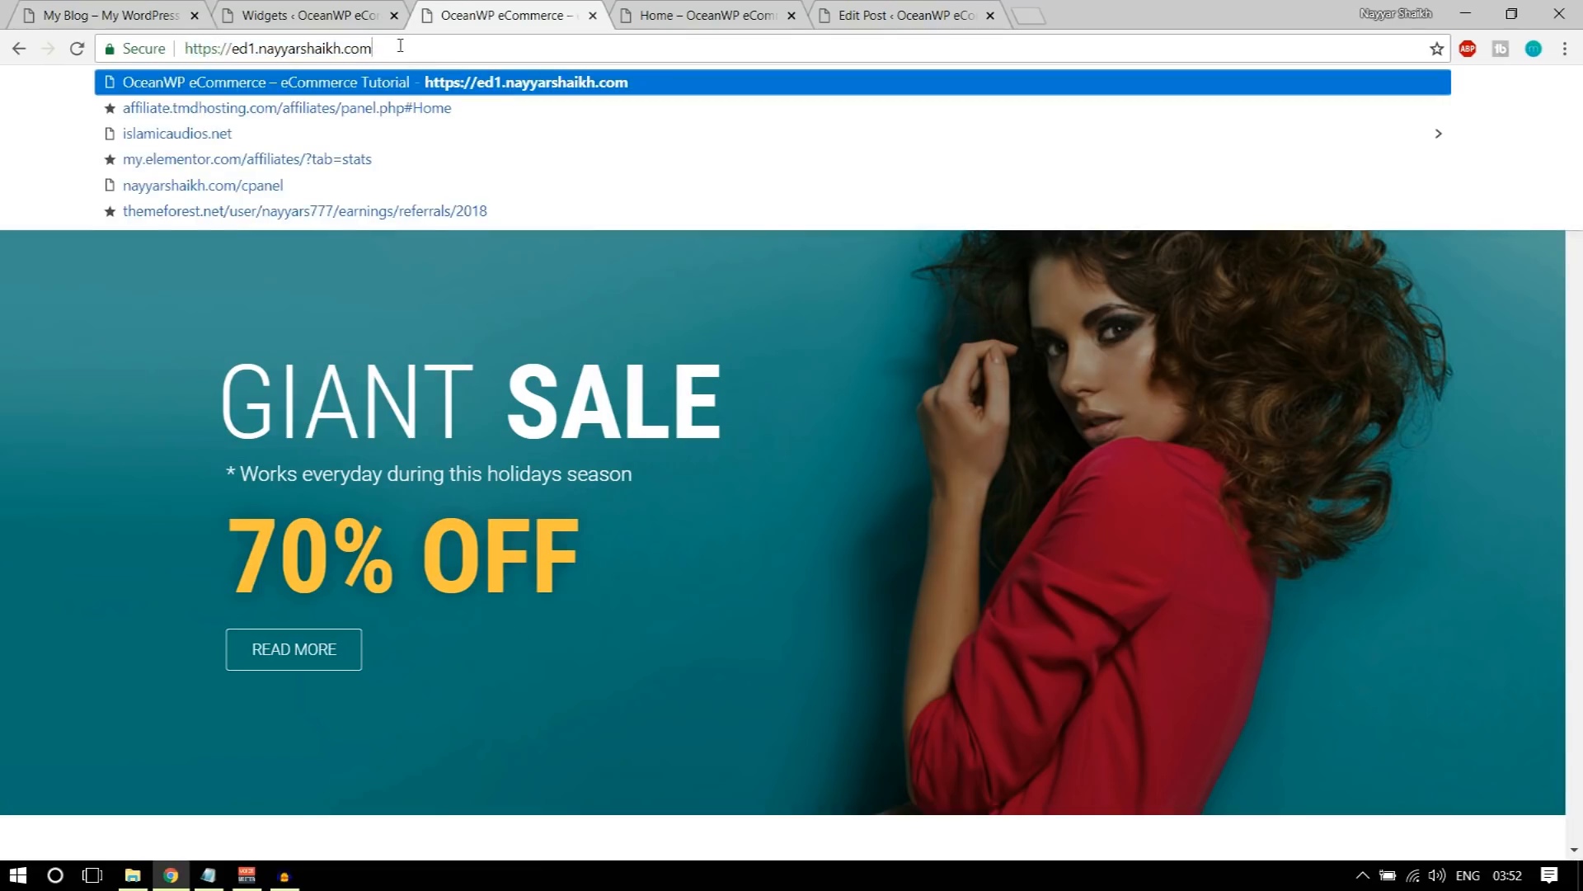
text(/shop)
key(Return)
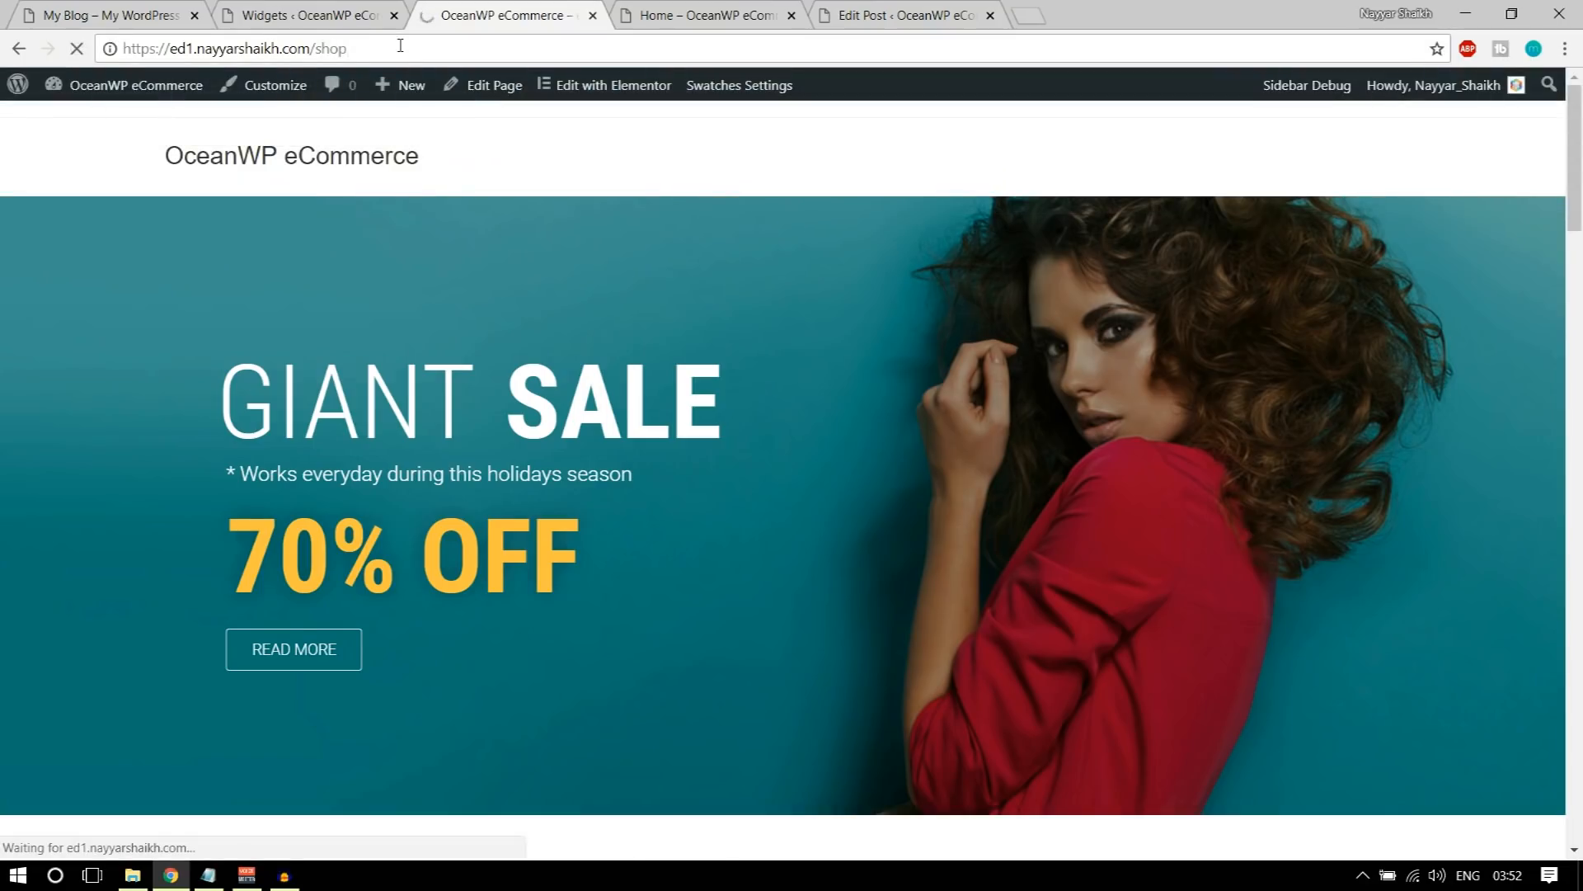
scroll(1042, 431, down, 8)
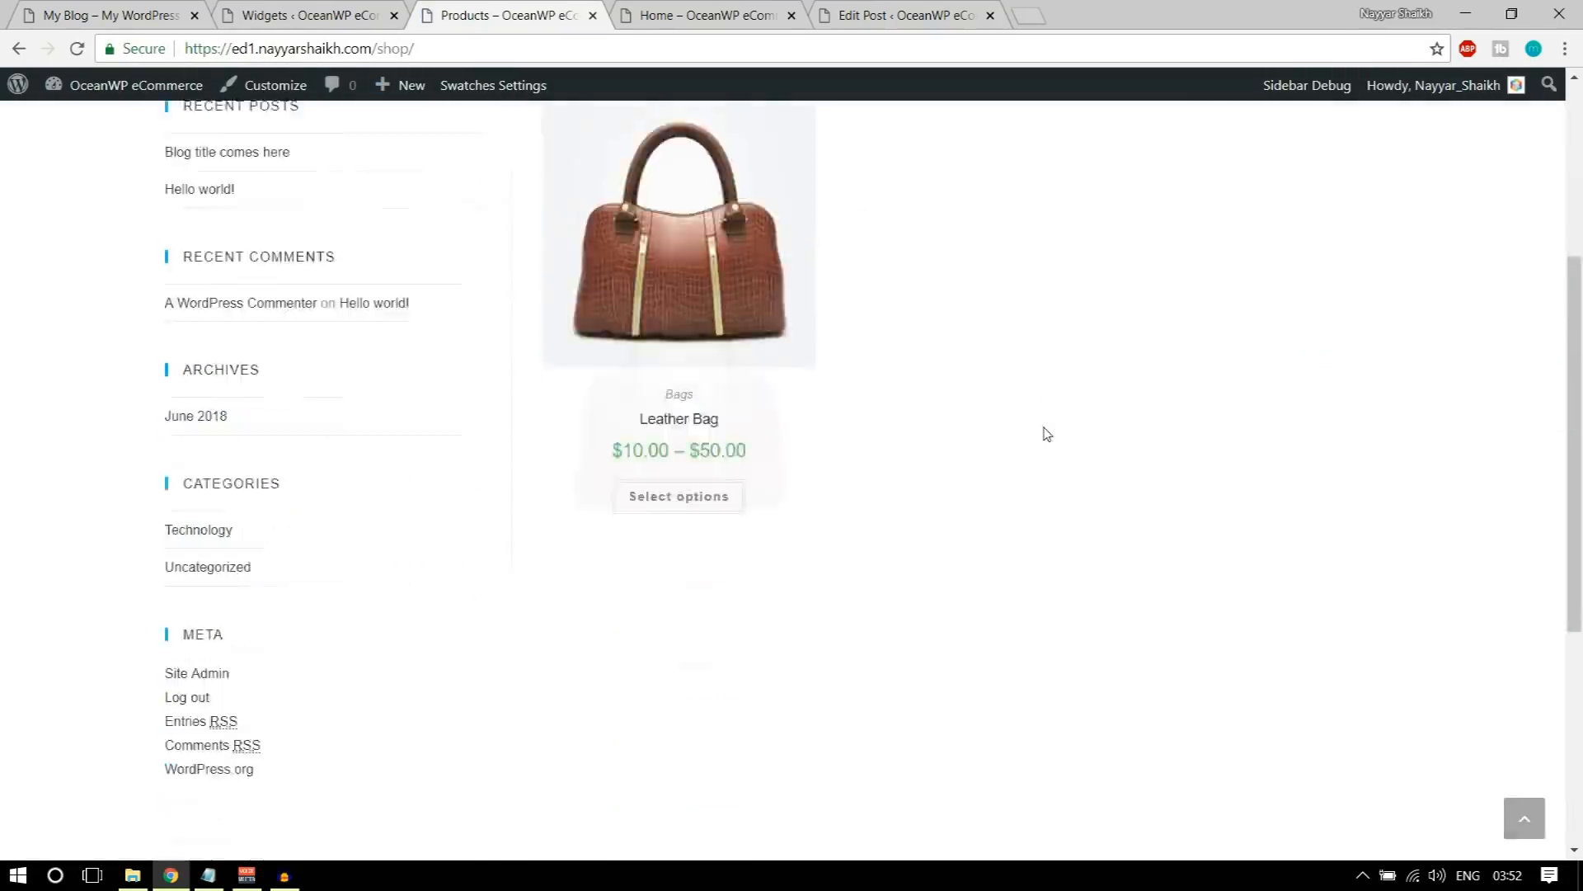
scroll(1036, 442, up, 7)
scroll(636, 507, up, 1)
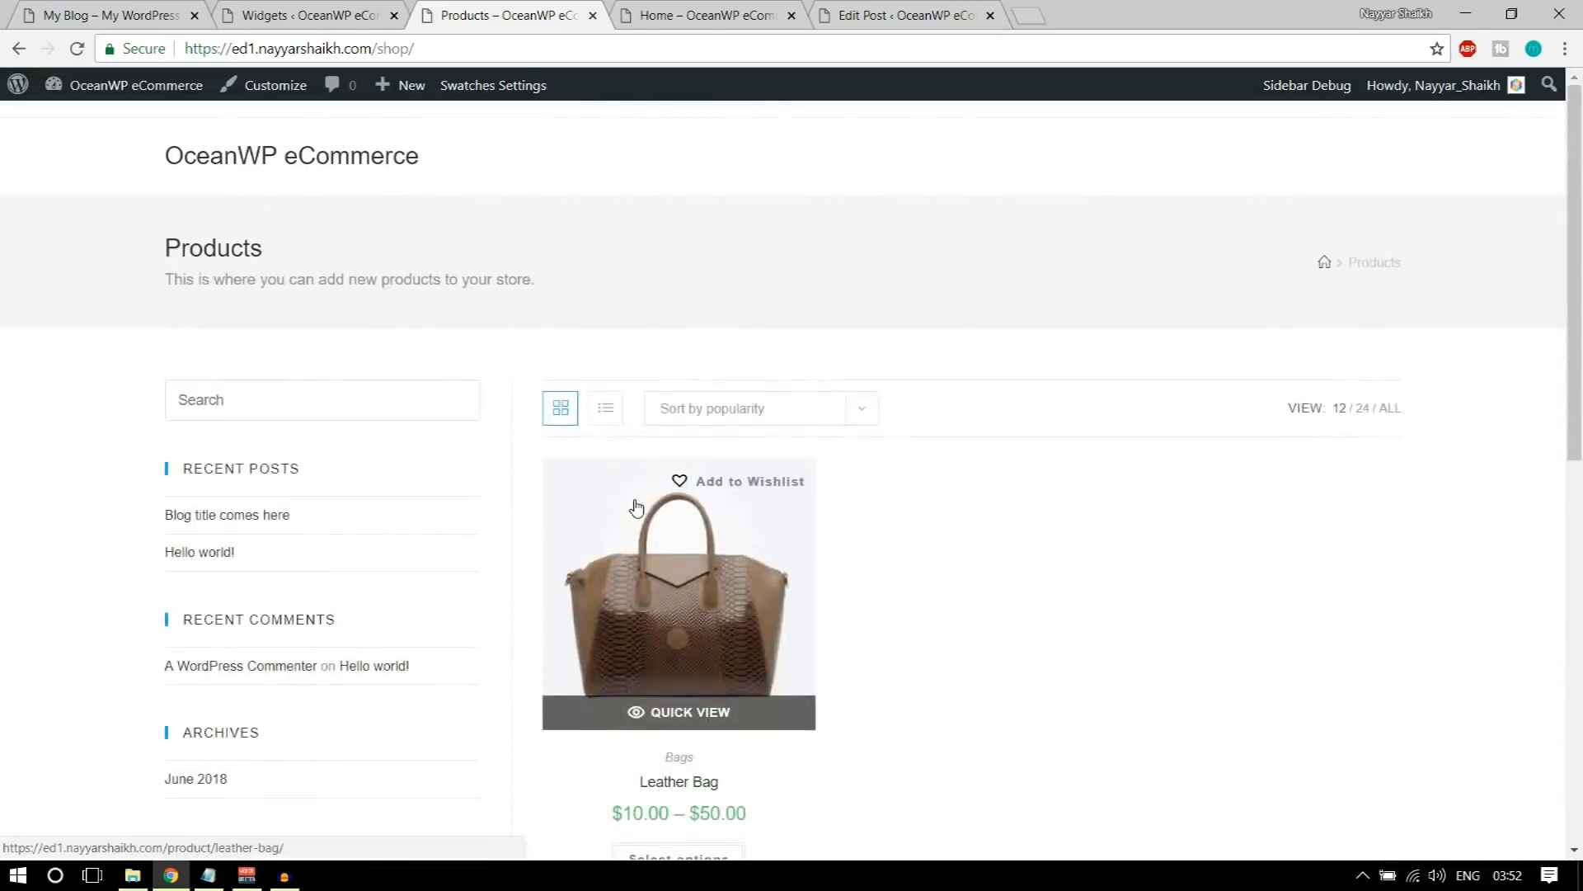
Step: View the demo site's shop page for comparison and return to the store's own shop page
key(ctrl+1)
scroll(778, 551, up, 5)
scroll(779, 551, up, 5)
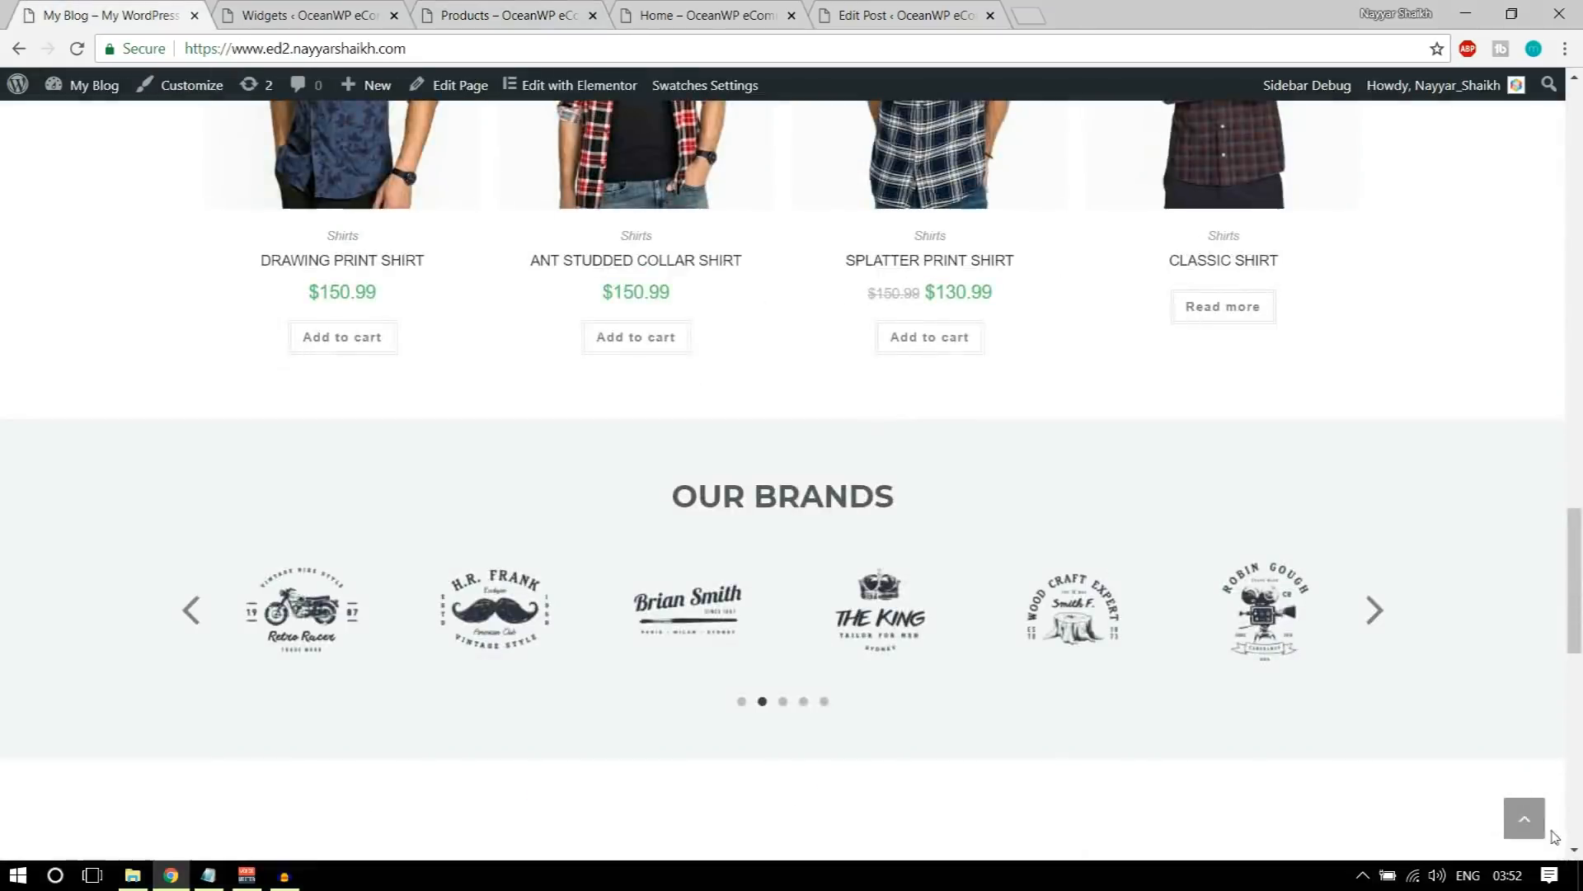
scroll(1102, 512, up, 10)
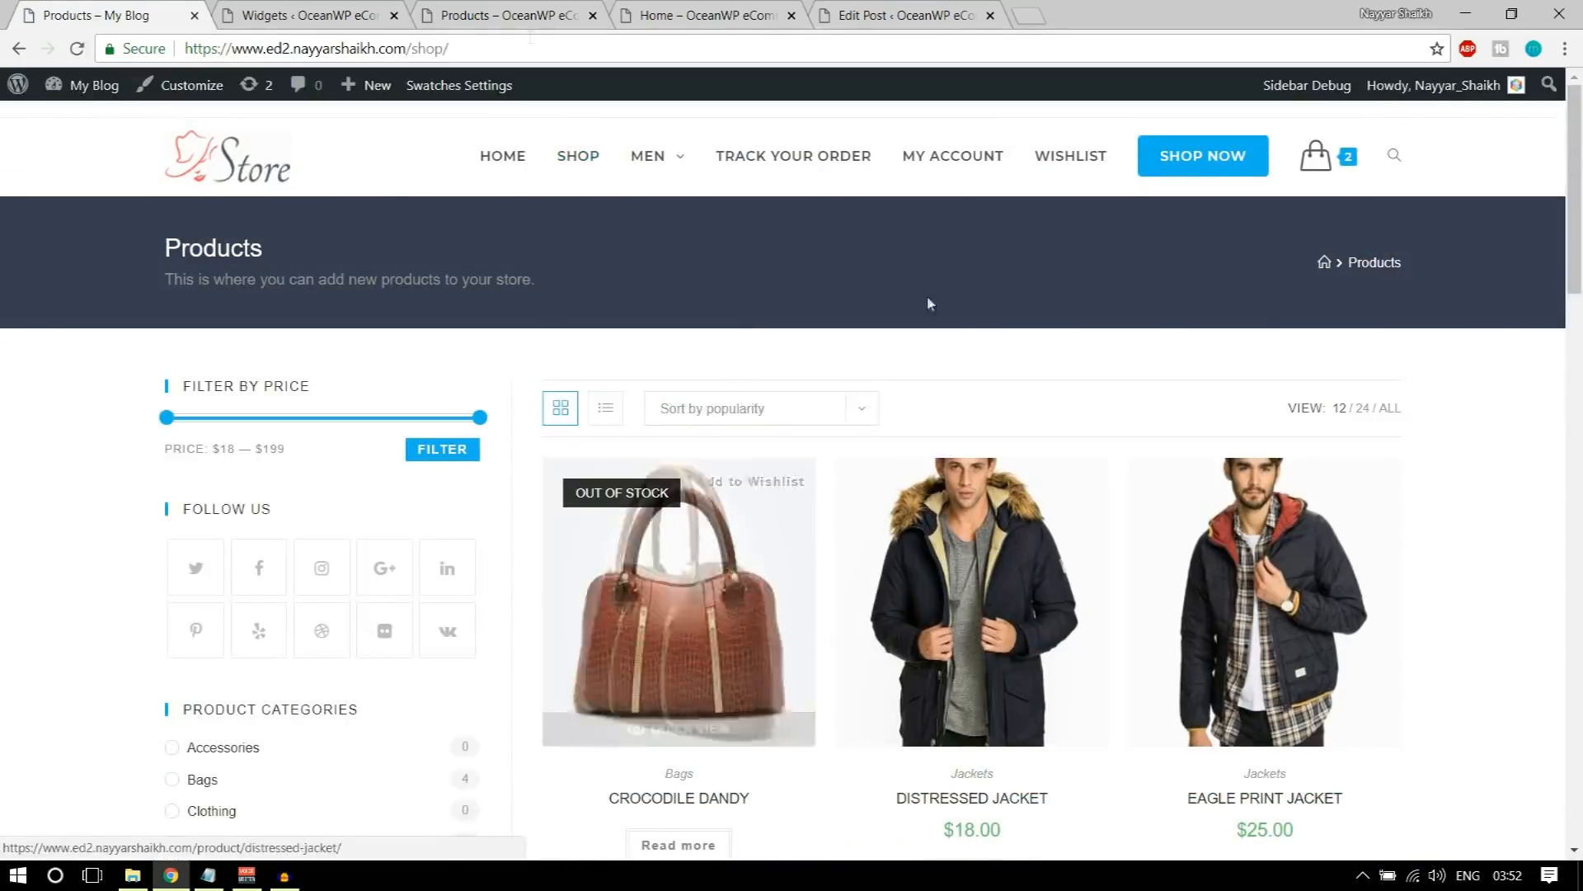
click(411, 10)
click(462, 8)
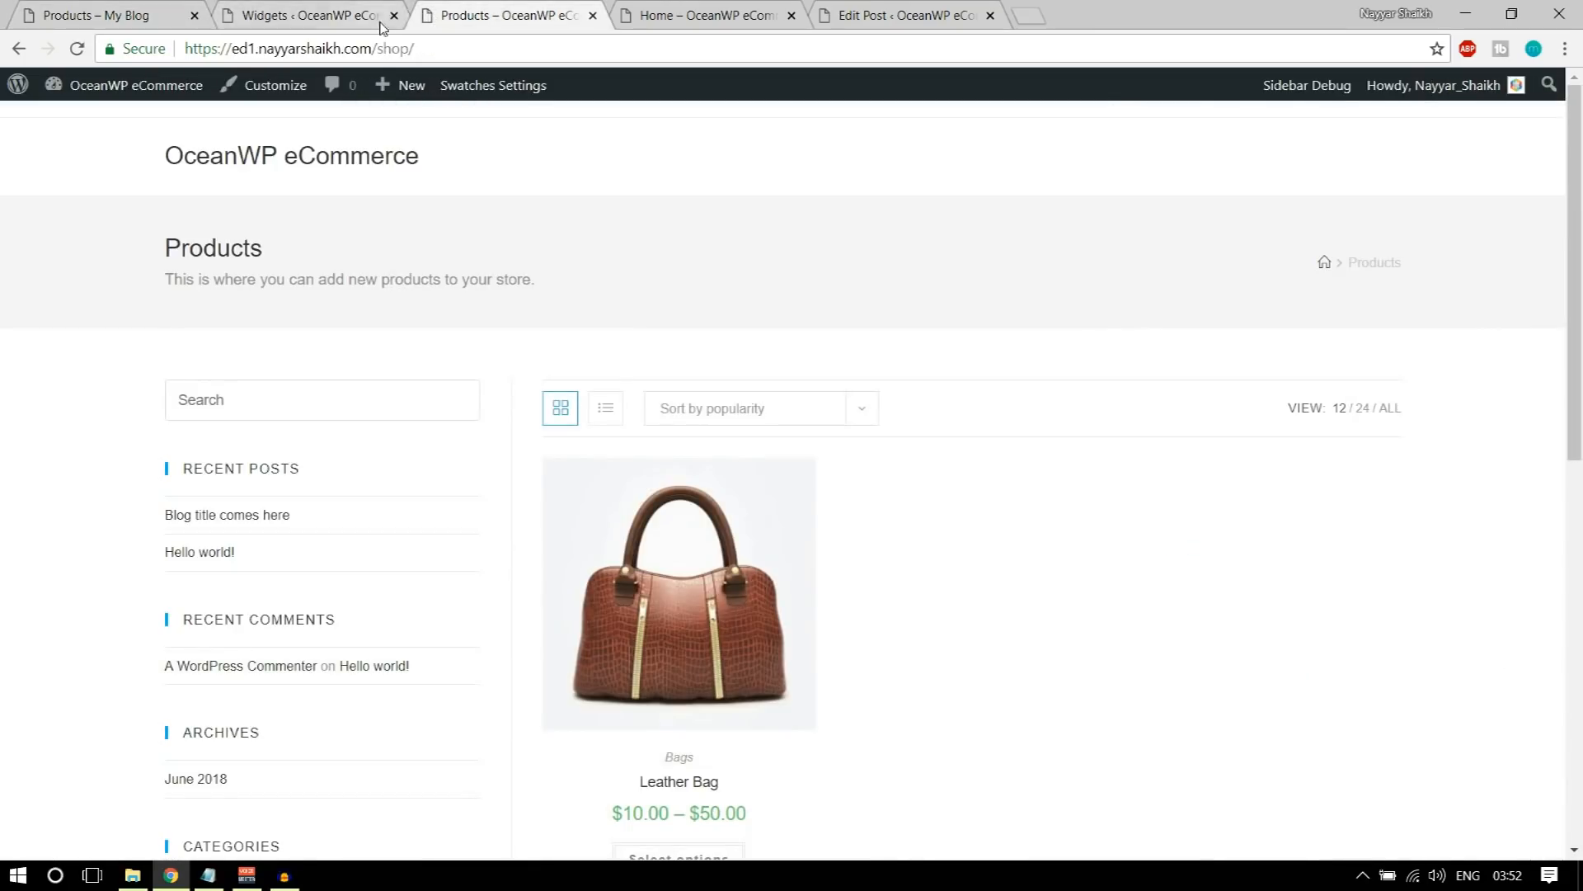
Step: Close the old Widgets page, leaving it despite the unsaved-changes prompt, and look over the store's shop page
click(393, 18)
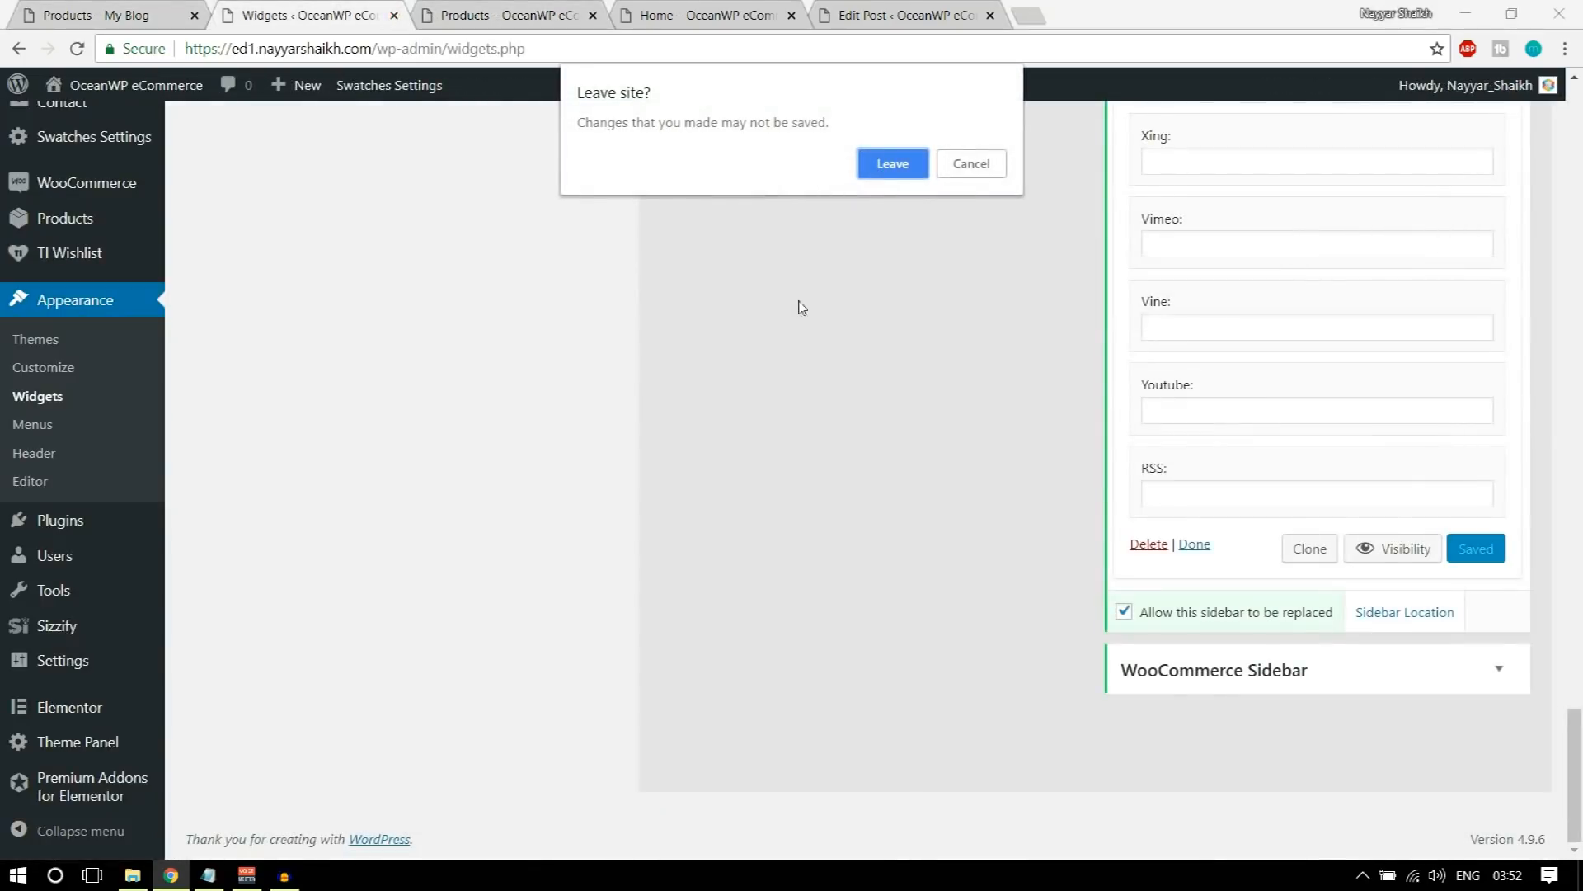
click(890, 164)
mouse_move(713, 462)
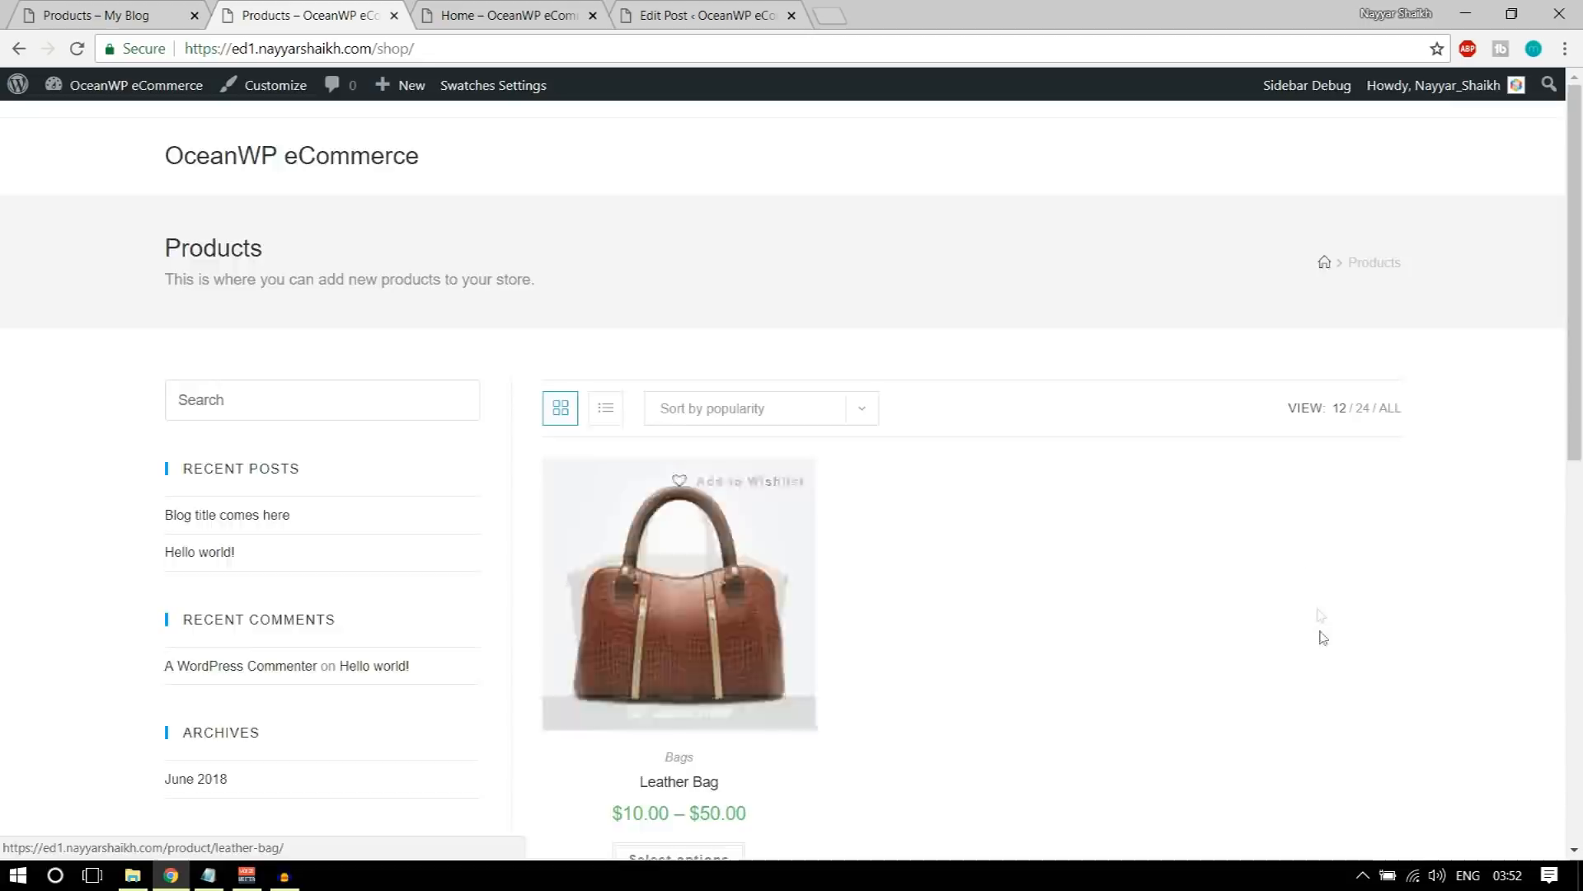
scroll(1064, 462, down, 5)
scroll(1064, 509, up, 5)
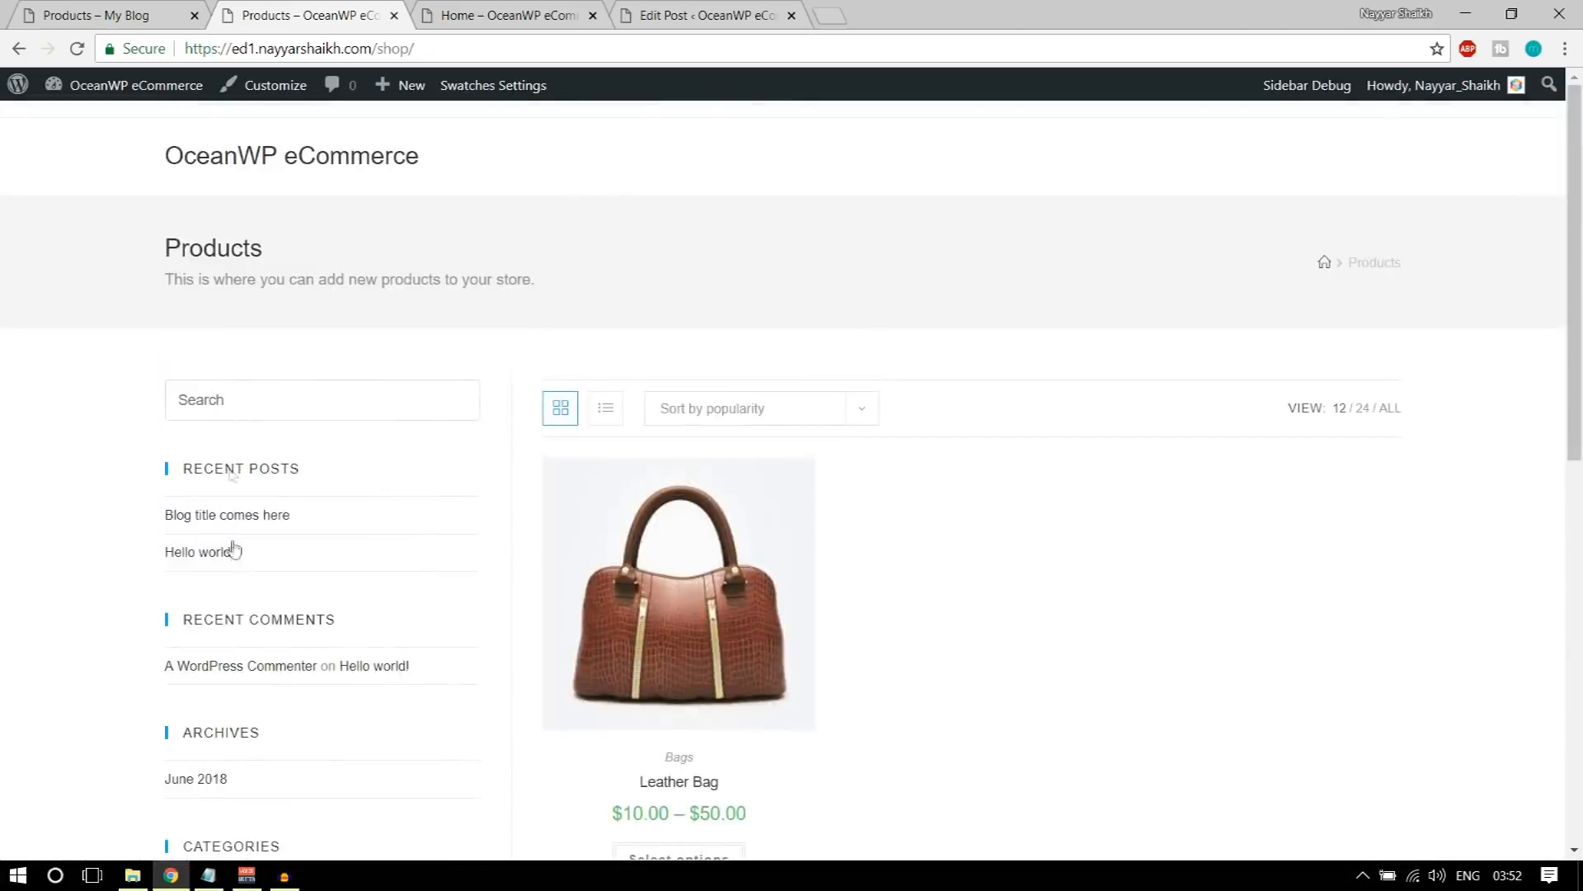
Step: Examine the demo shop's sidebar for its price filter, Follow Us, Product Categories and Top Rated Products widgets
click(66, 6)
scroll(322, 548, down, 4)
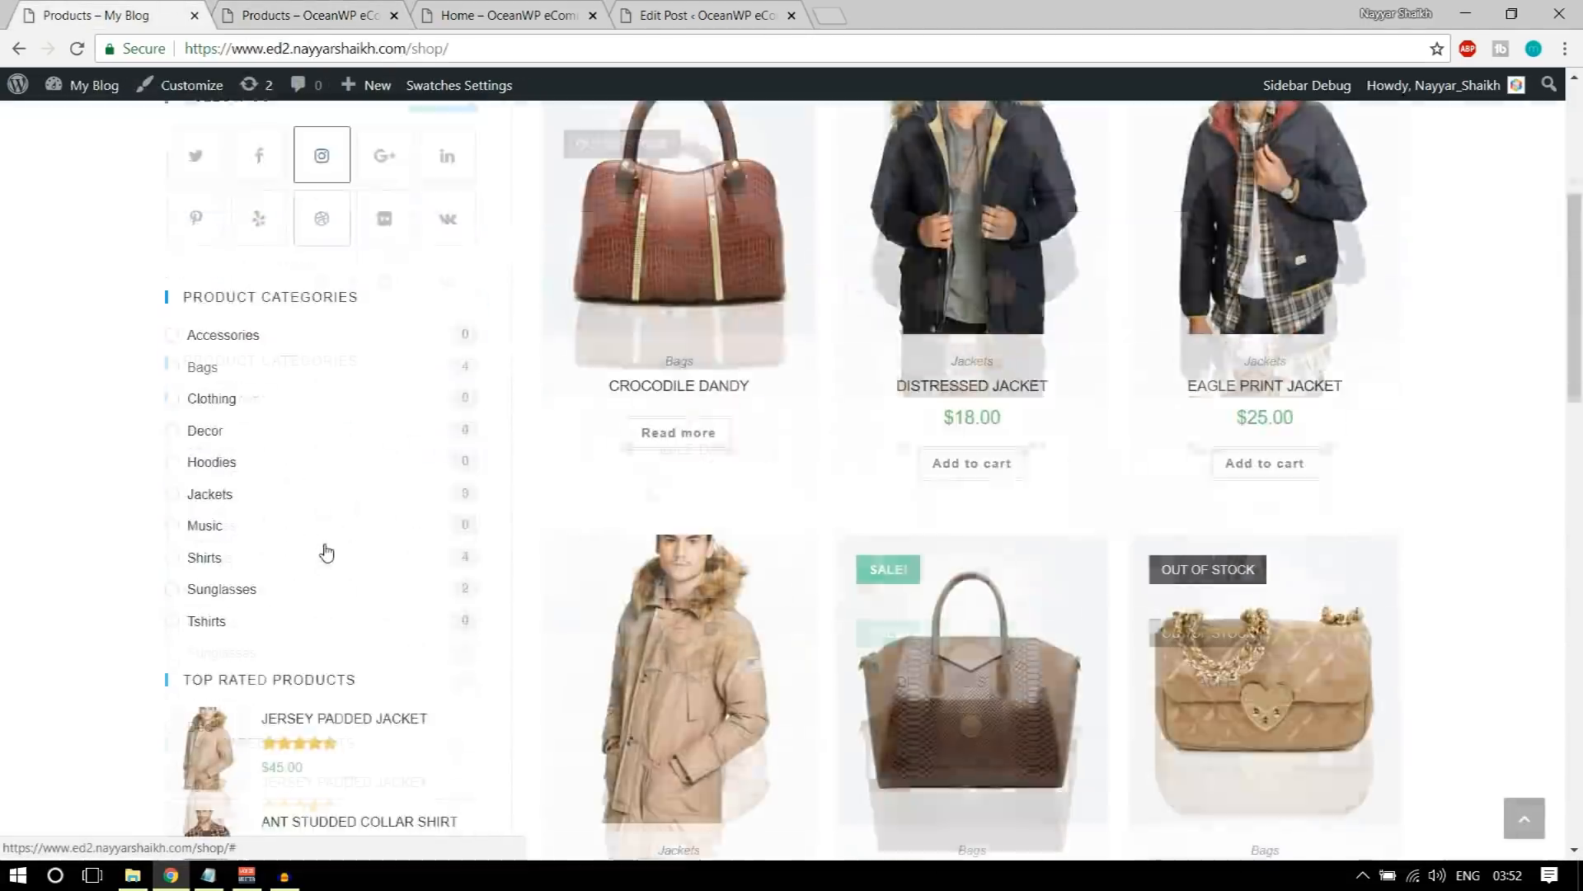
scroll(418, 360, up, 4)
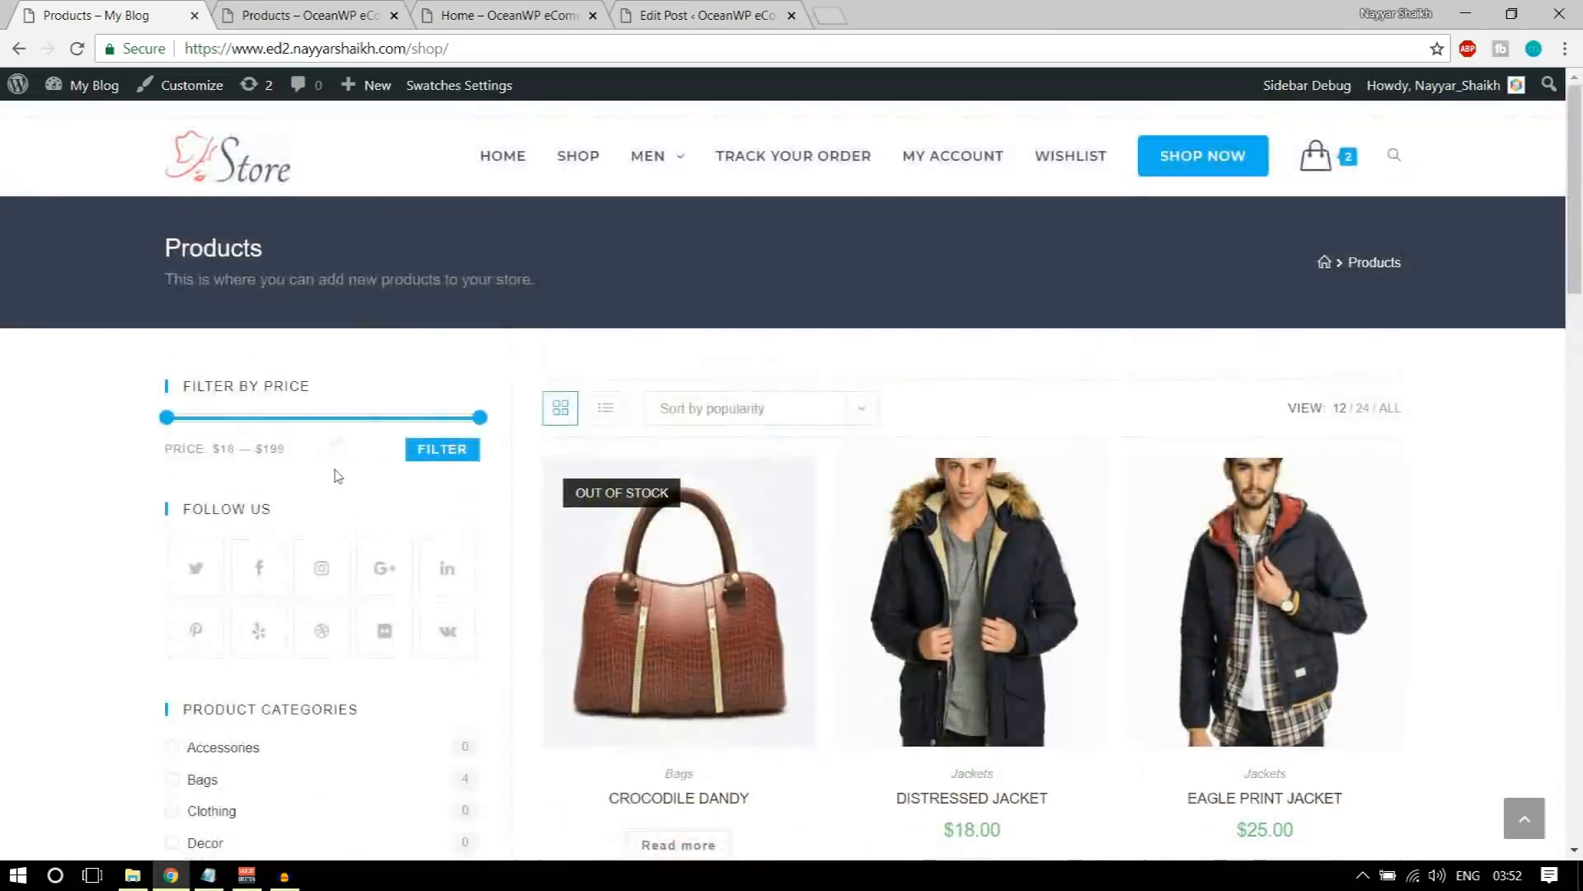
scroll(311, 453, down, 5)
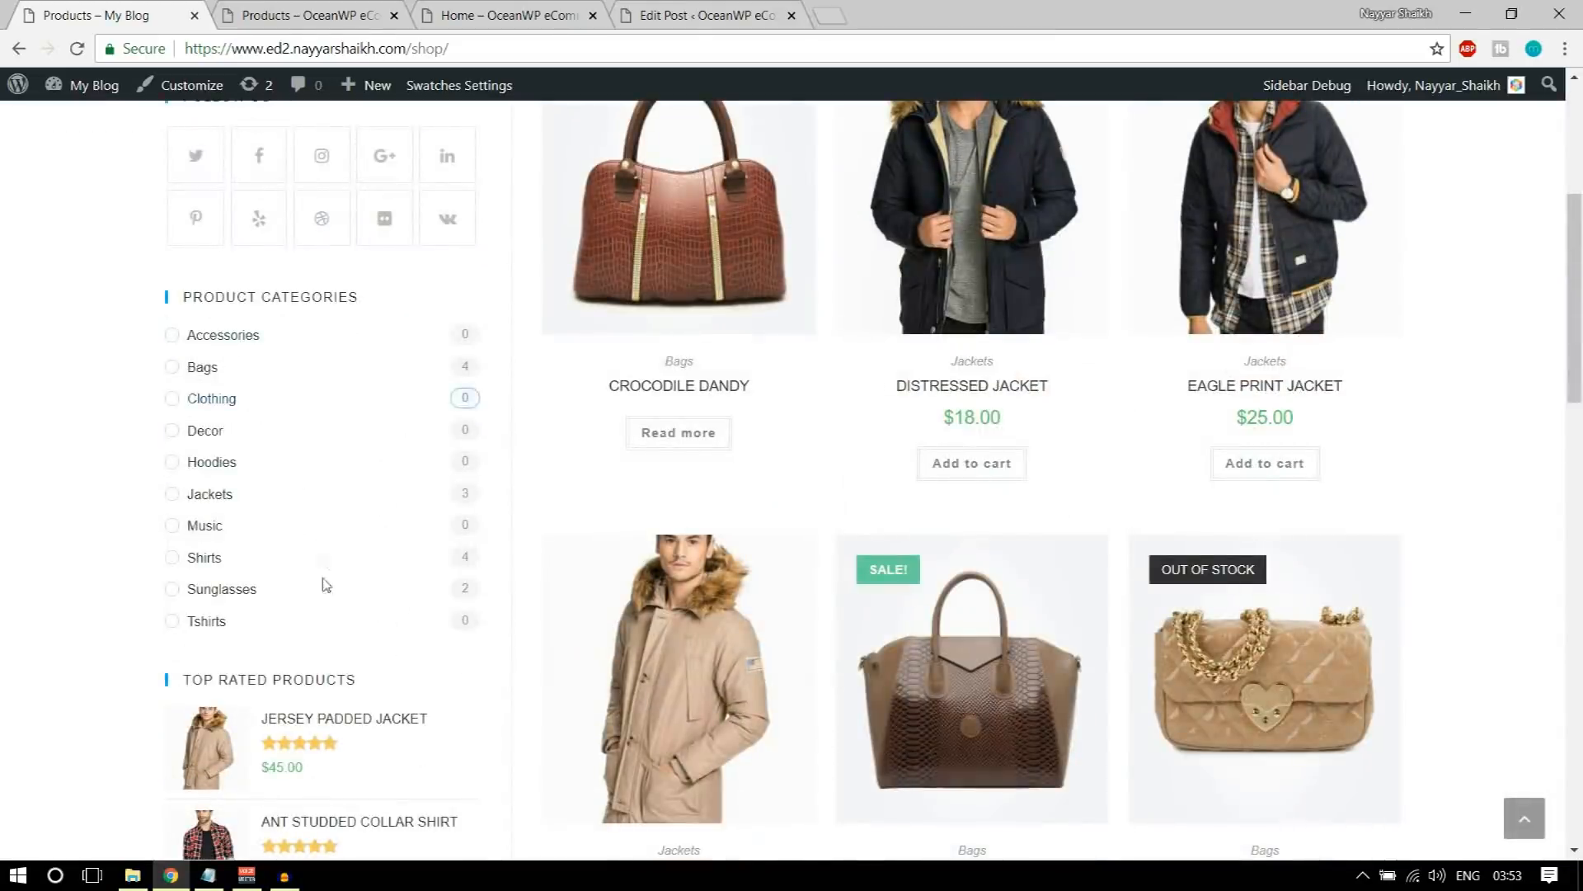
scroll(326, 584, down, 4)
scroll(389, 526, up, 5)
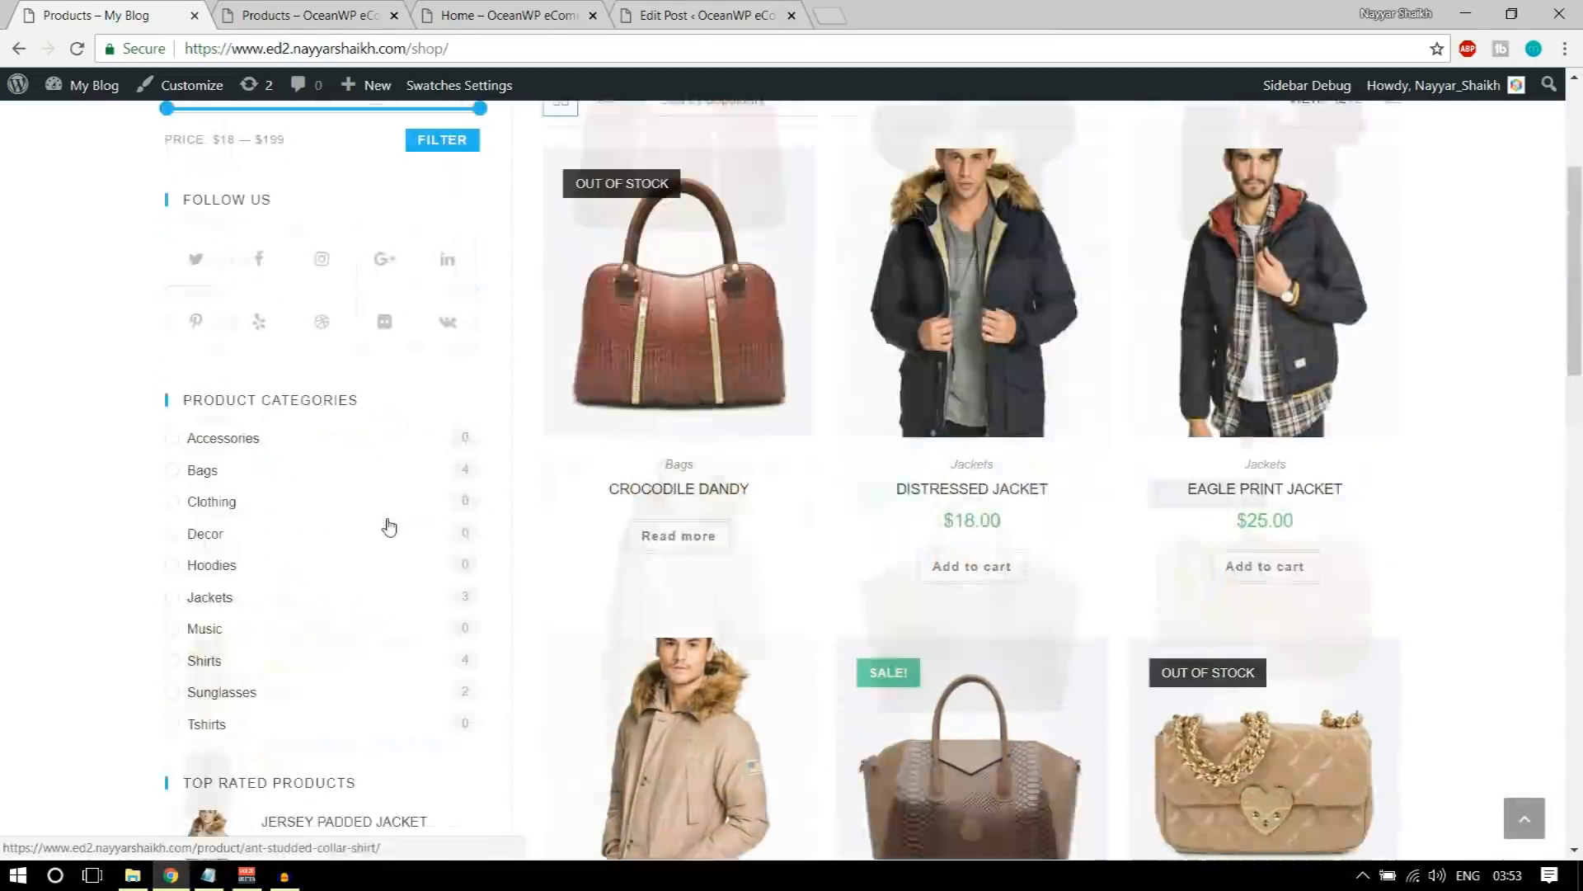
scroll(389, 525, up, 3)
scroll(335, 428, down, 1)
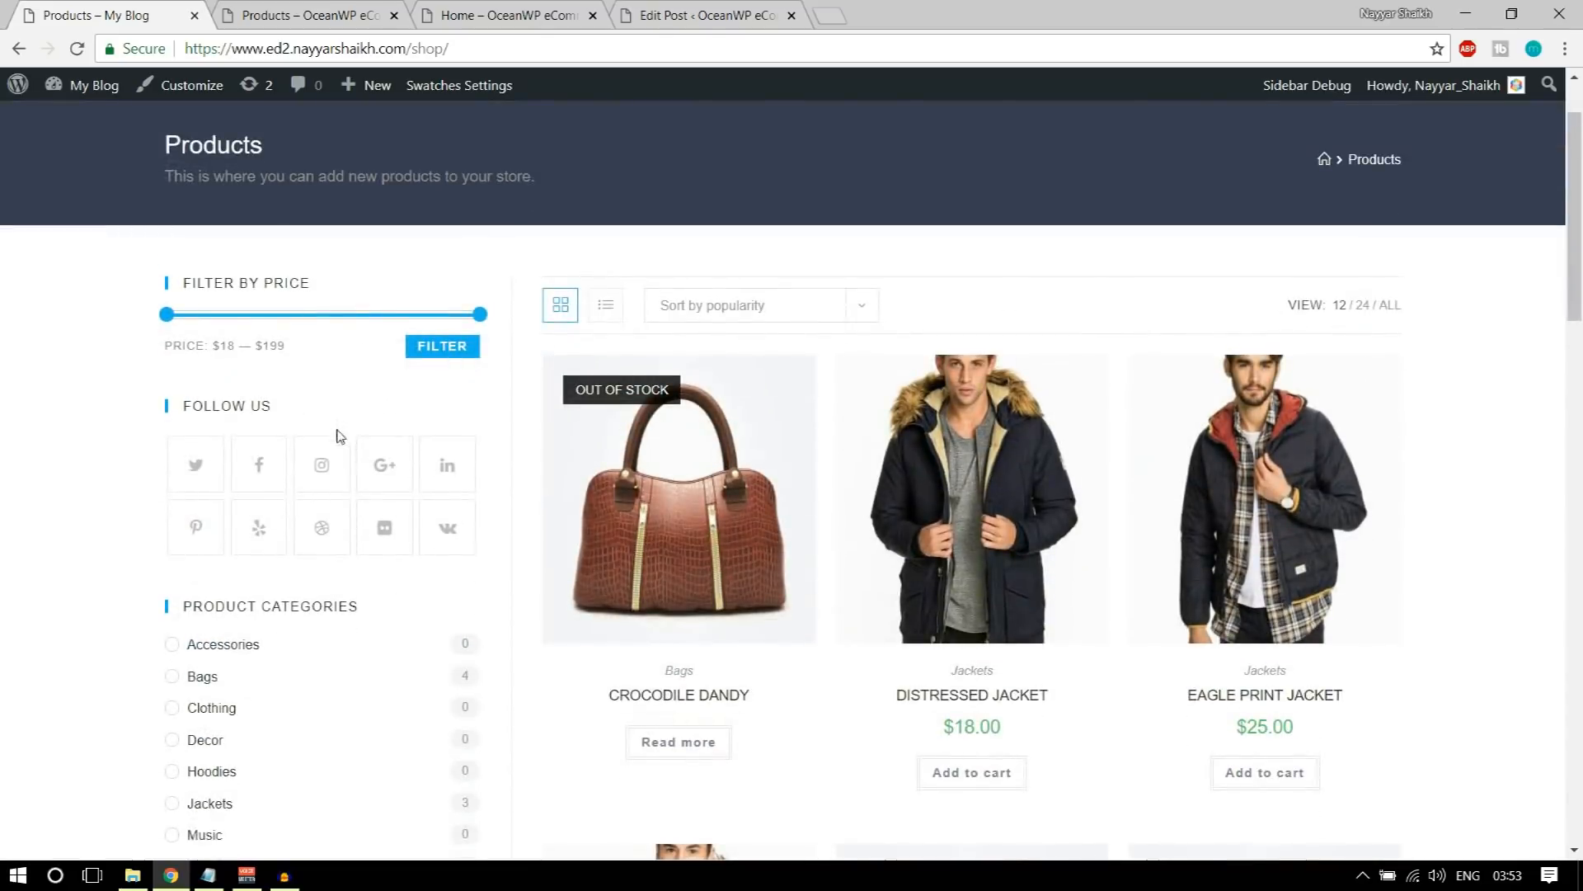
scroll(367, 524, up, 1)
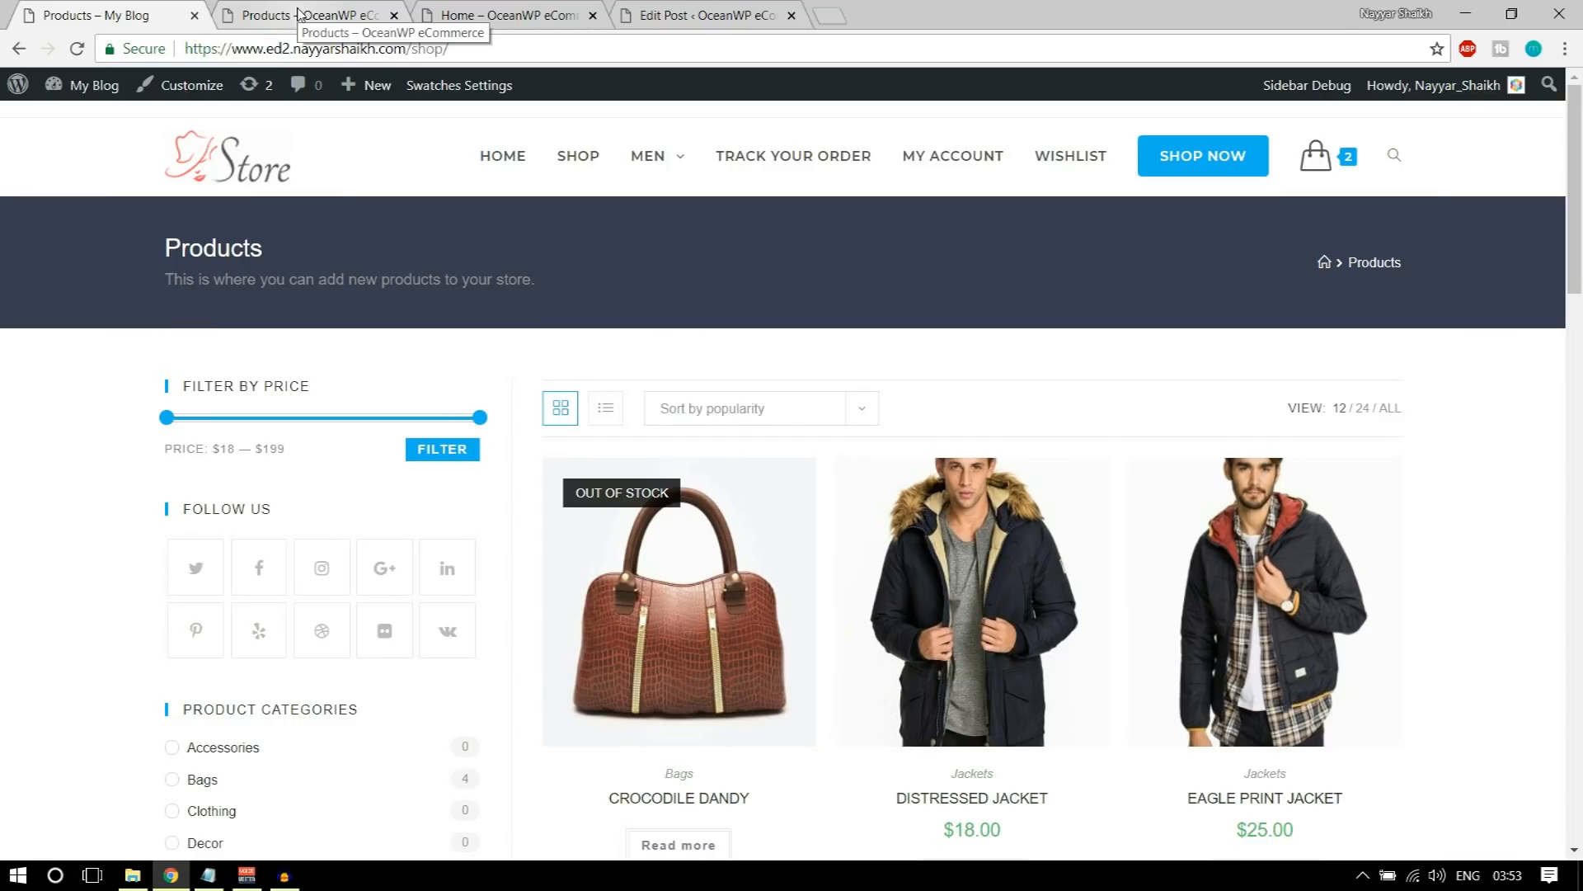
Step: Open the store's Widgets admin page in a new tab from its shop page
click(298, 14)
mouse_move(175, 97)
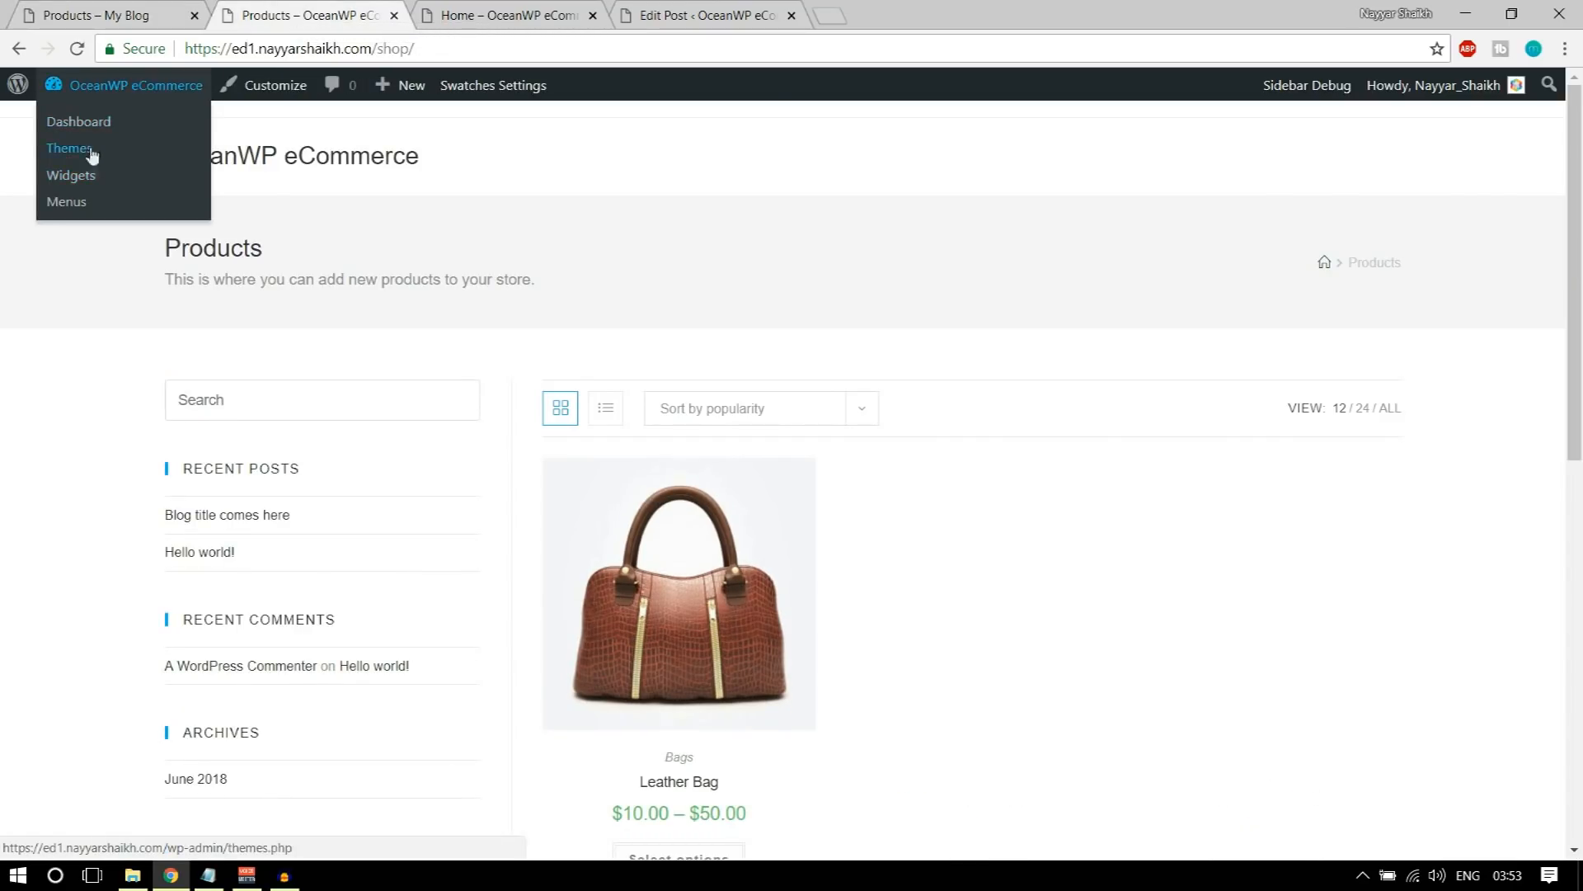
right_click(74, 184)
click(124, 195)
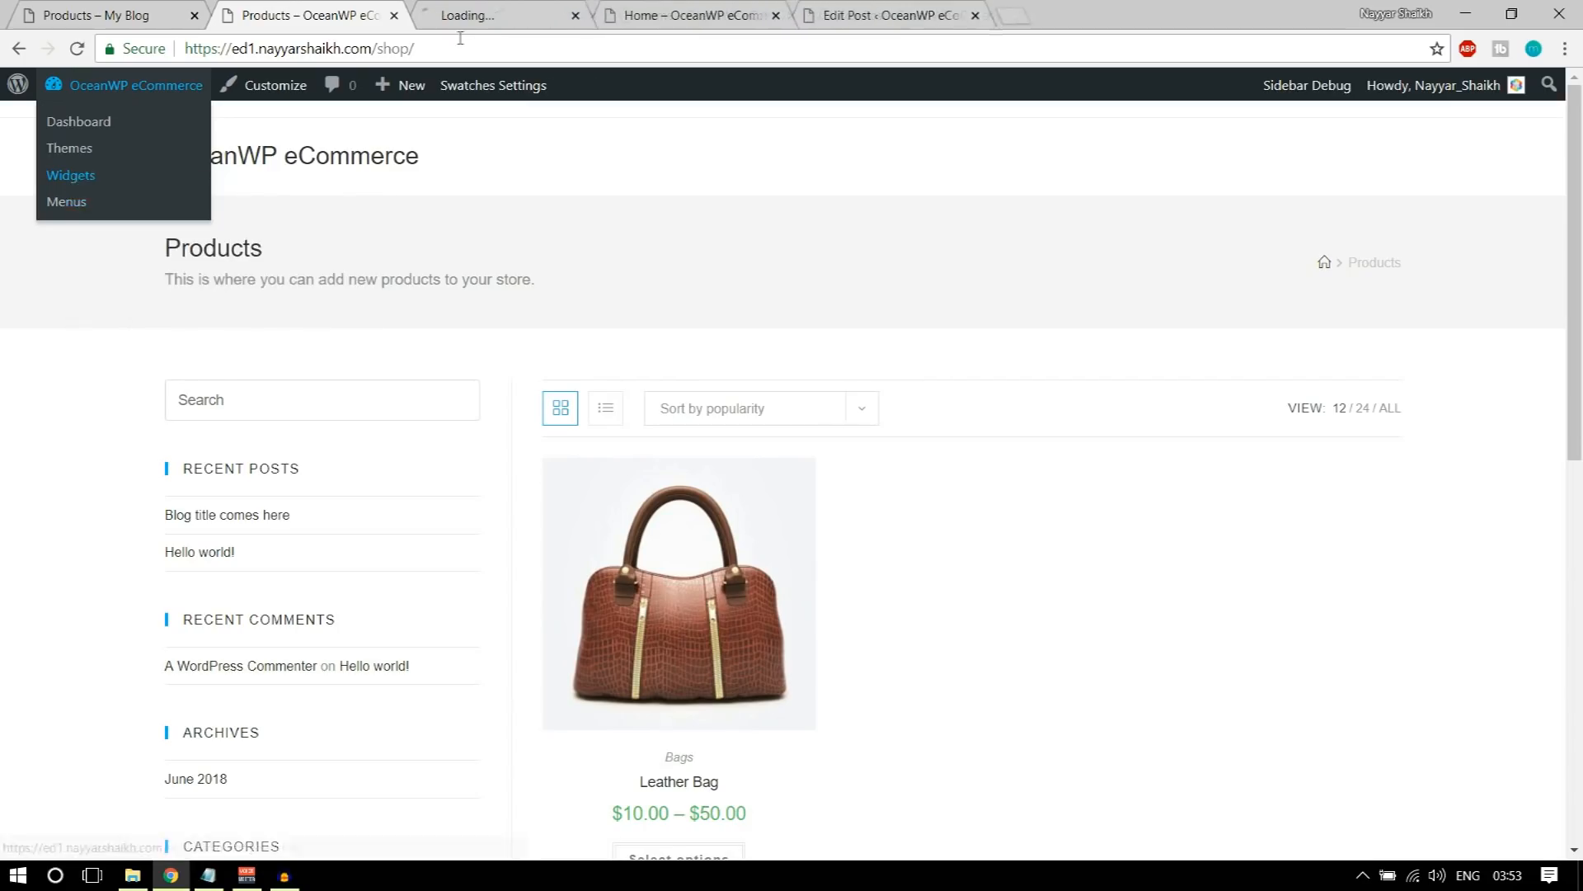
click(499, 9)
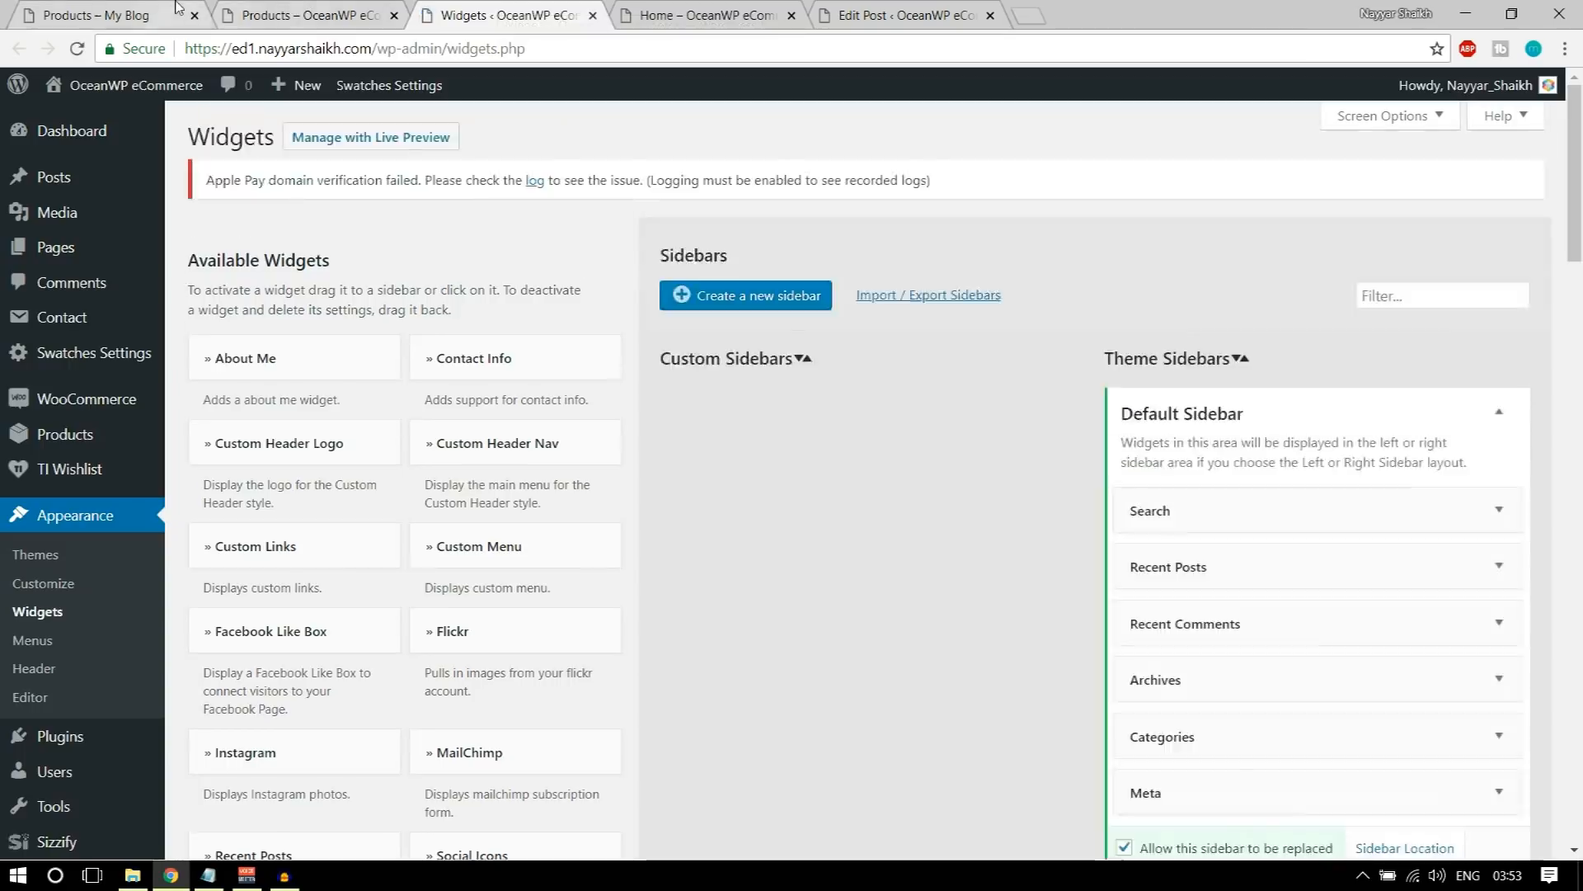
click(177, 11)
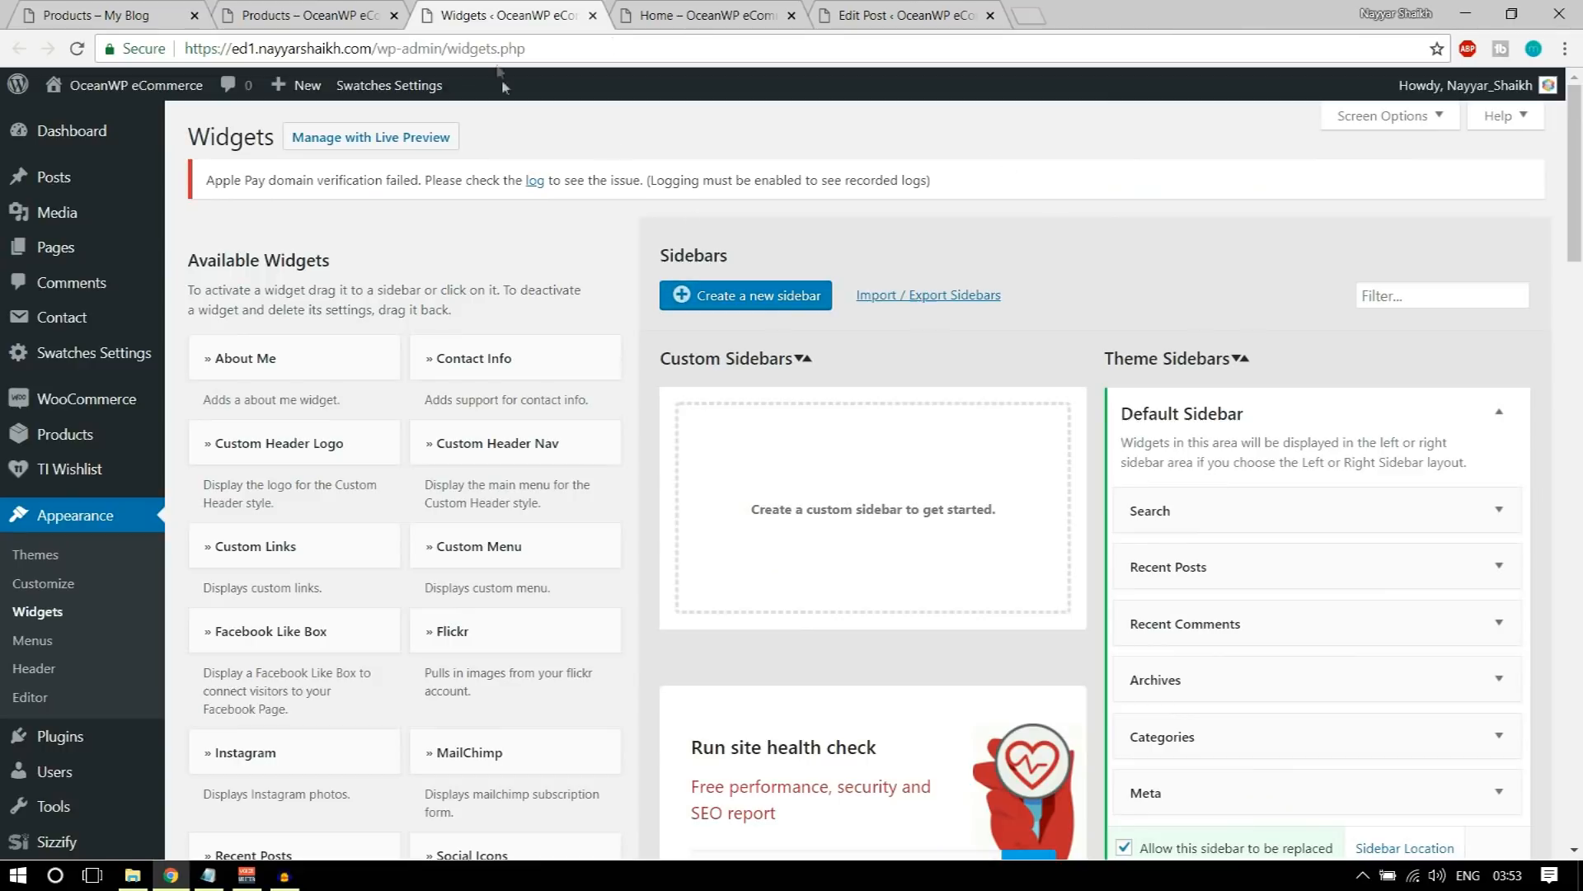
Step: Collapse the Default Sidebar and add the Filter Products by Price widget to the WooCommerce Sidebar
scroll(1417, 260, down, 1)
click(1497, 310)
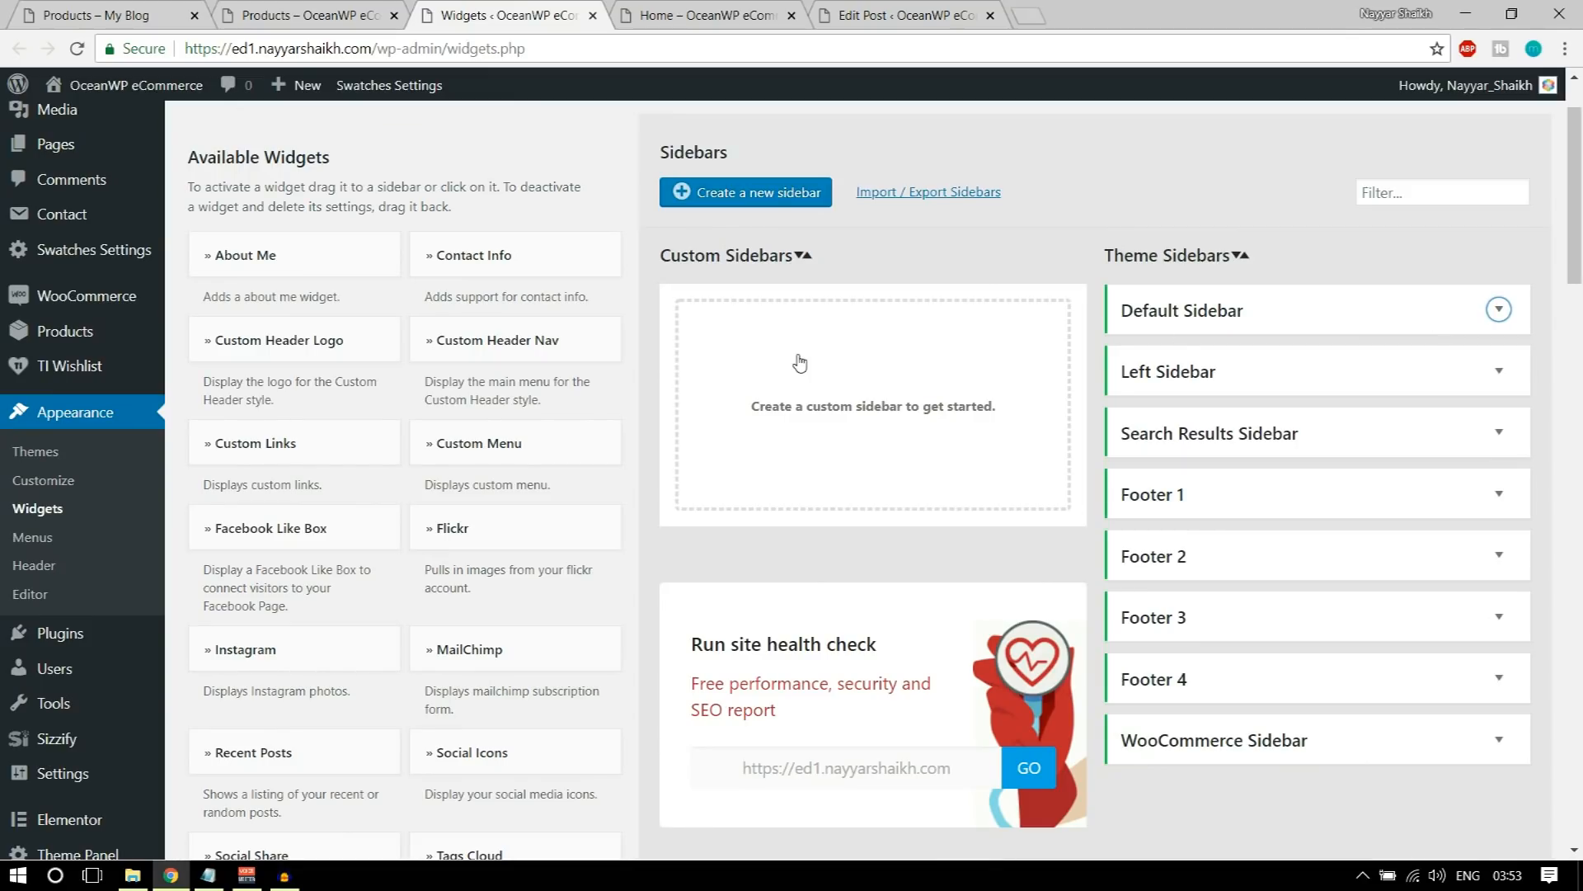
scroll(947, 417, down, 1)
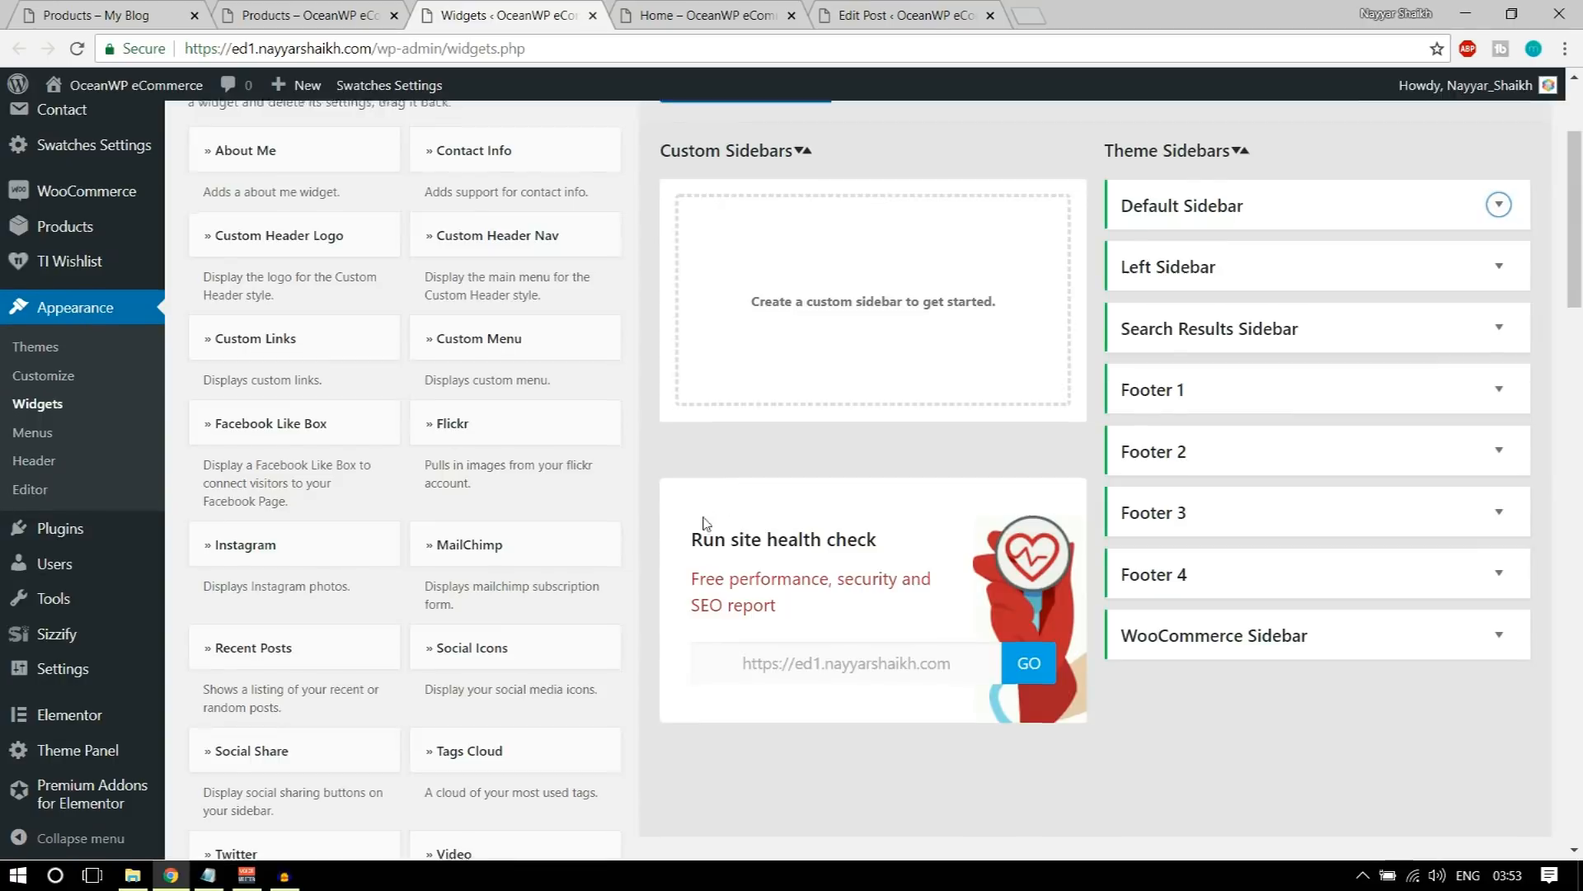
scroll(734, 516, down, 10)
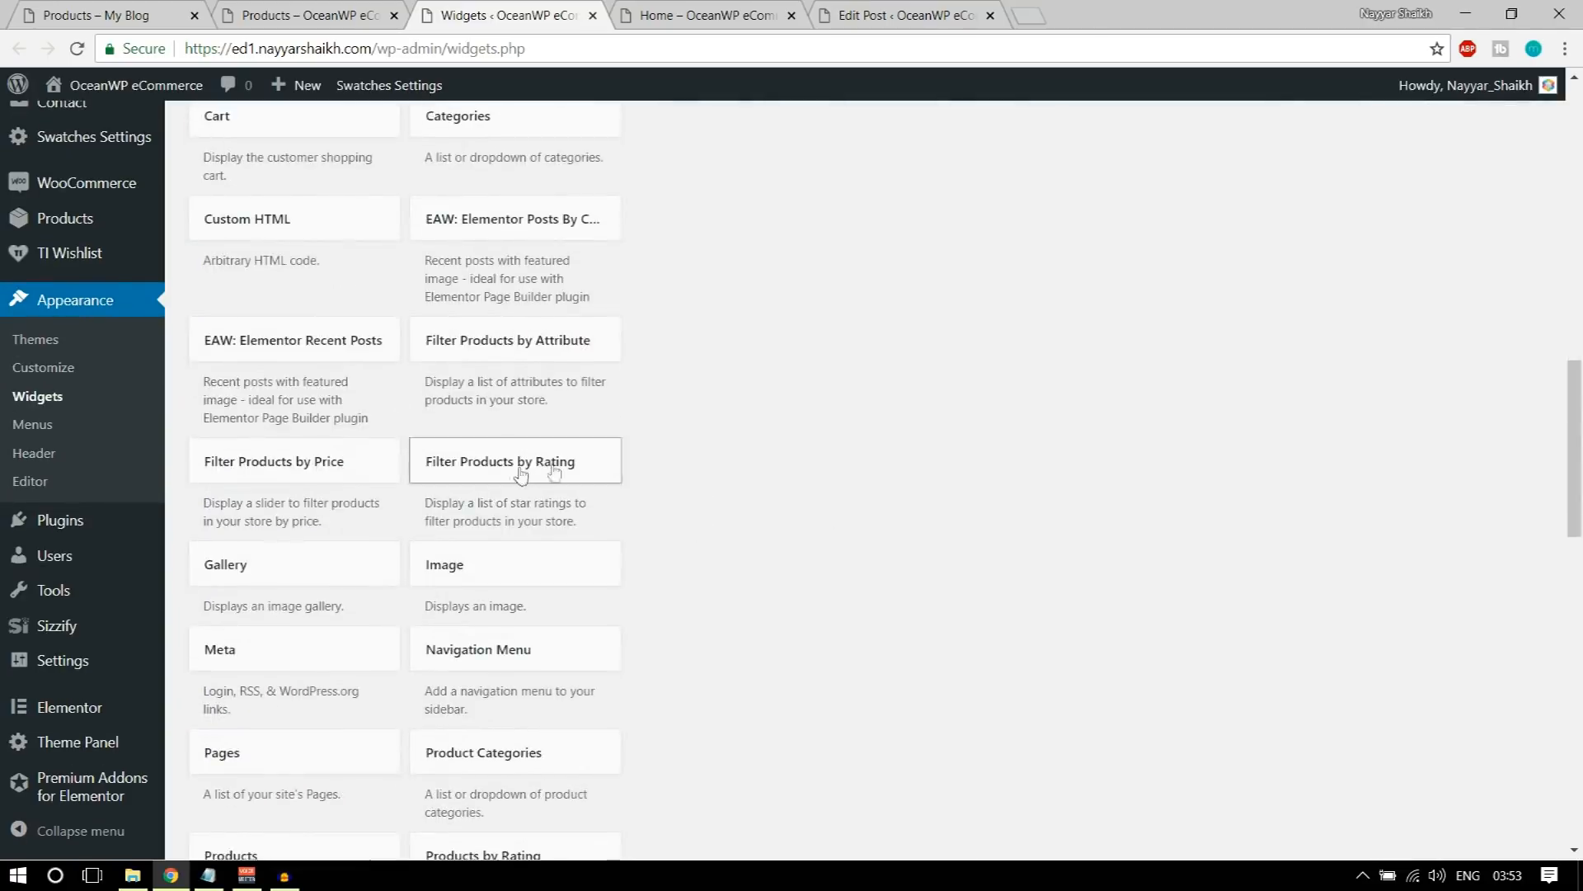
scroll(594, 388, down, 1)
click(337, 358)
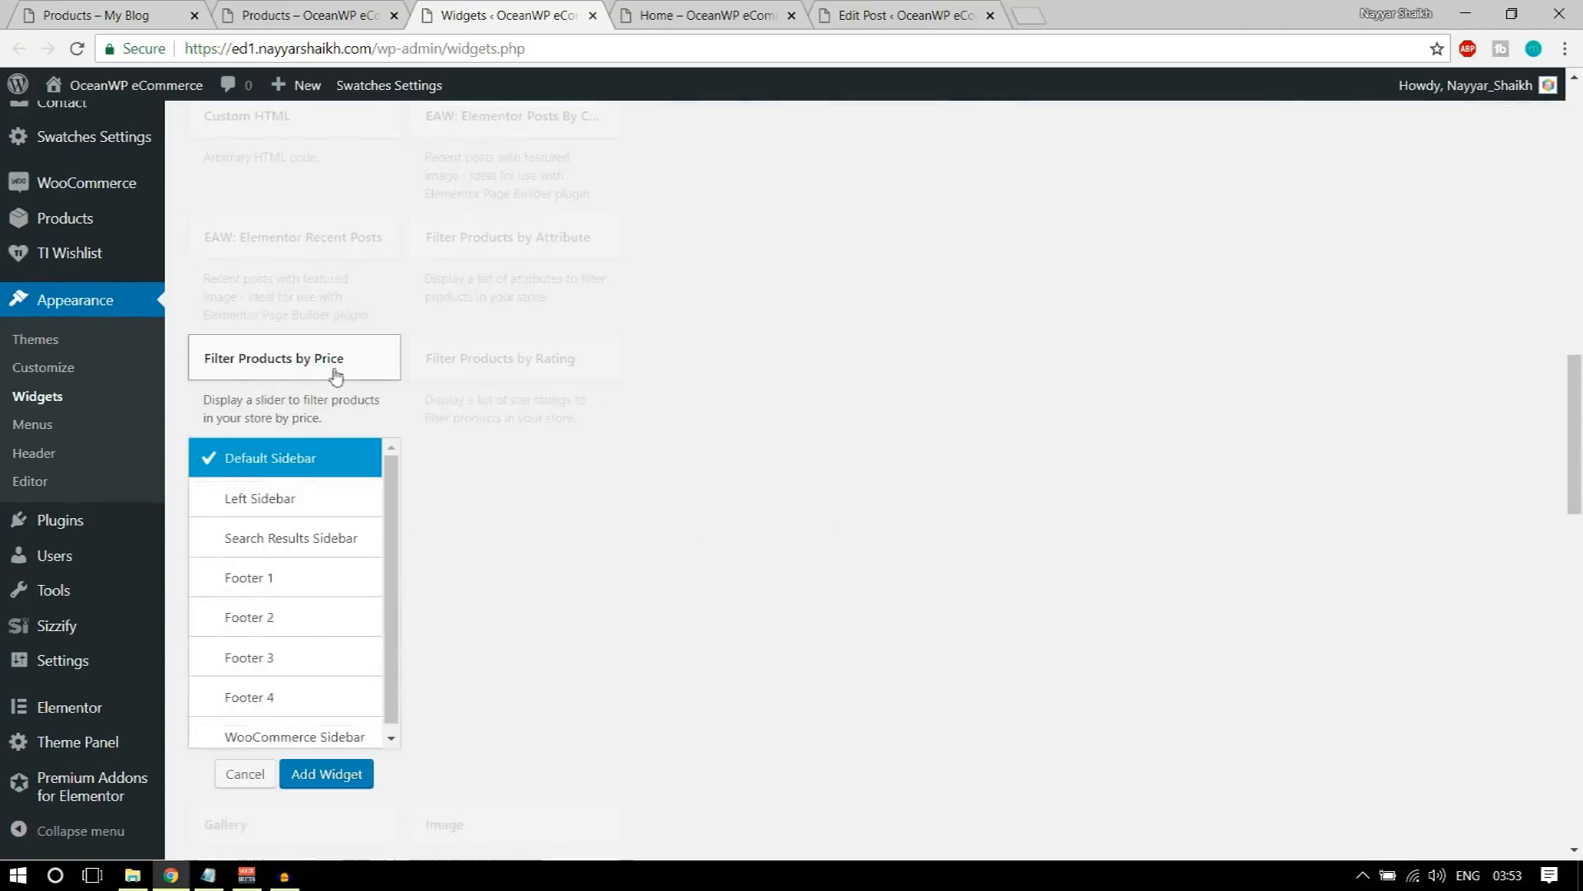
scroll(286, 530, down, 1)
click(286, 623)
click(336, 681)
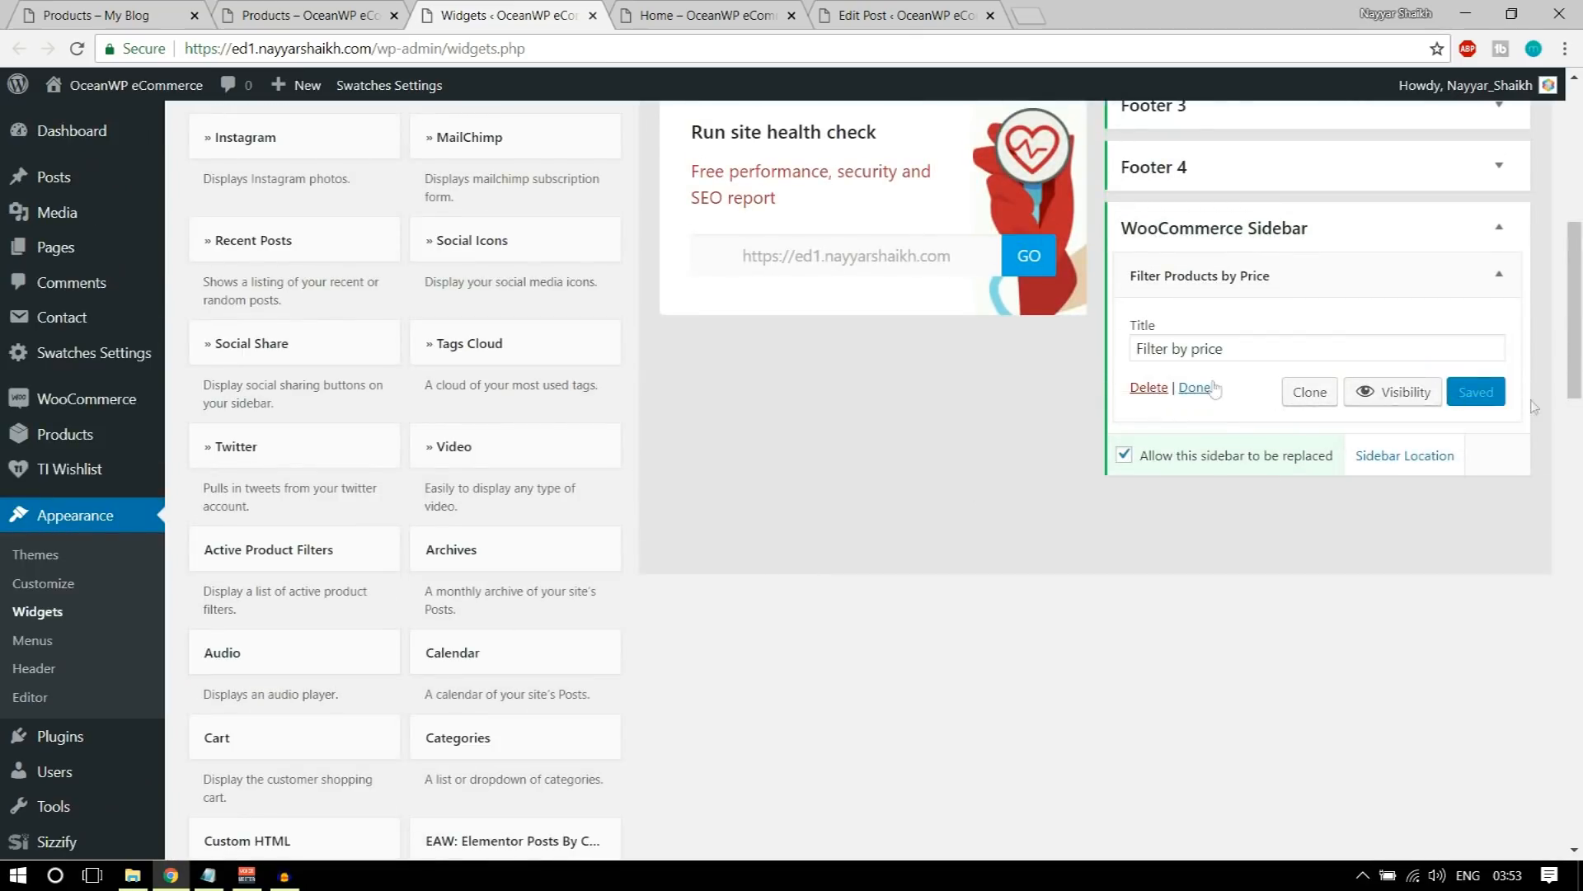
Step: Reload the store's shop page to check its price filter, and compare it with the demo shop's sidebar
double_click(1256, 348)
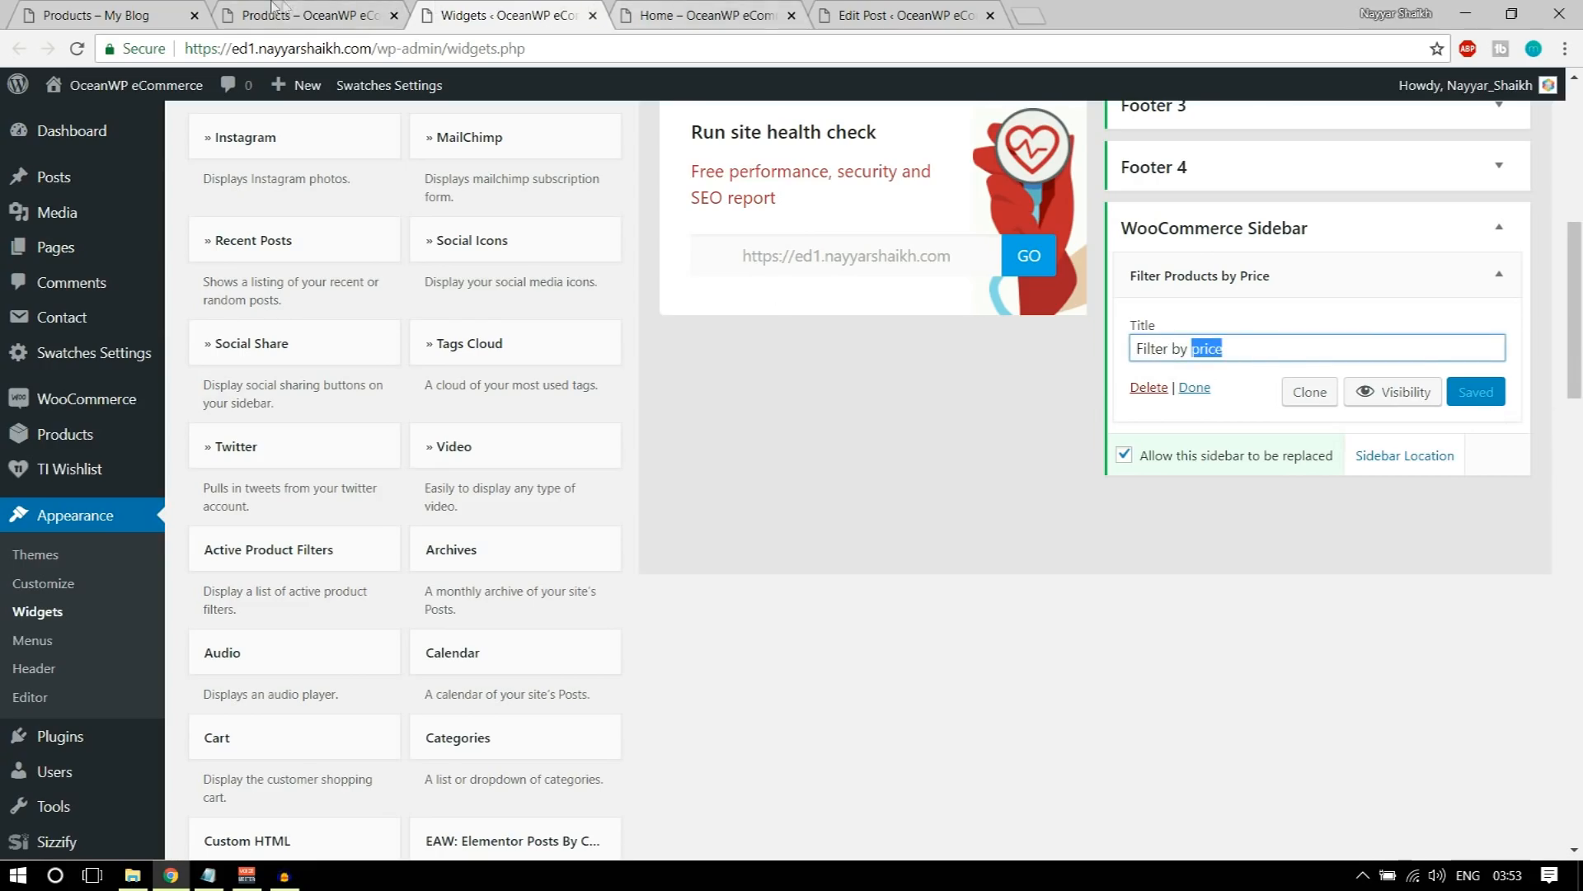
click(283, 9)
click(80, 49)
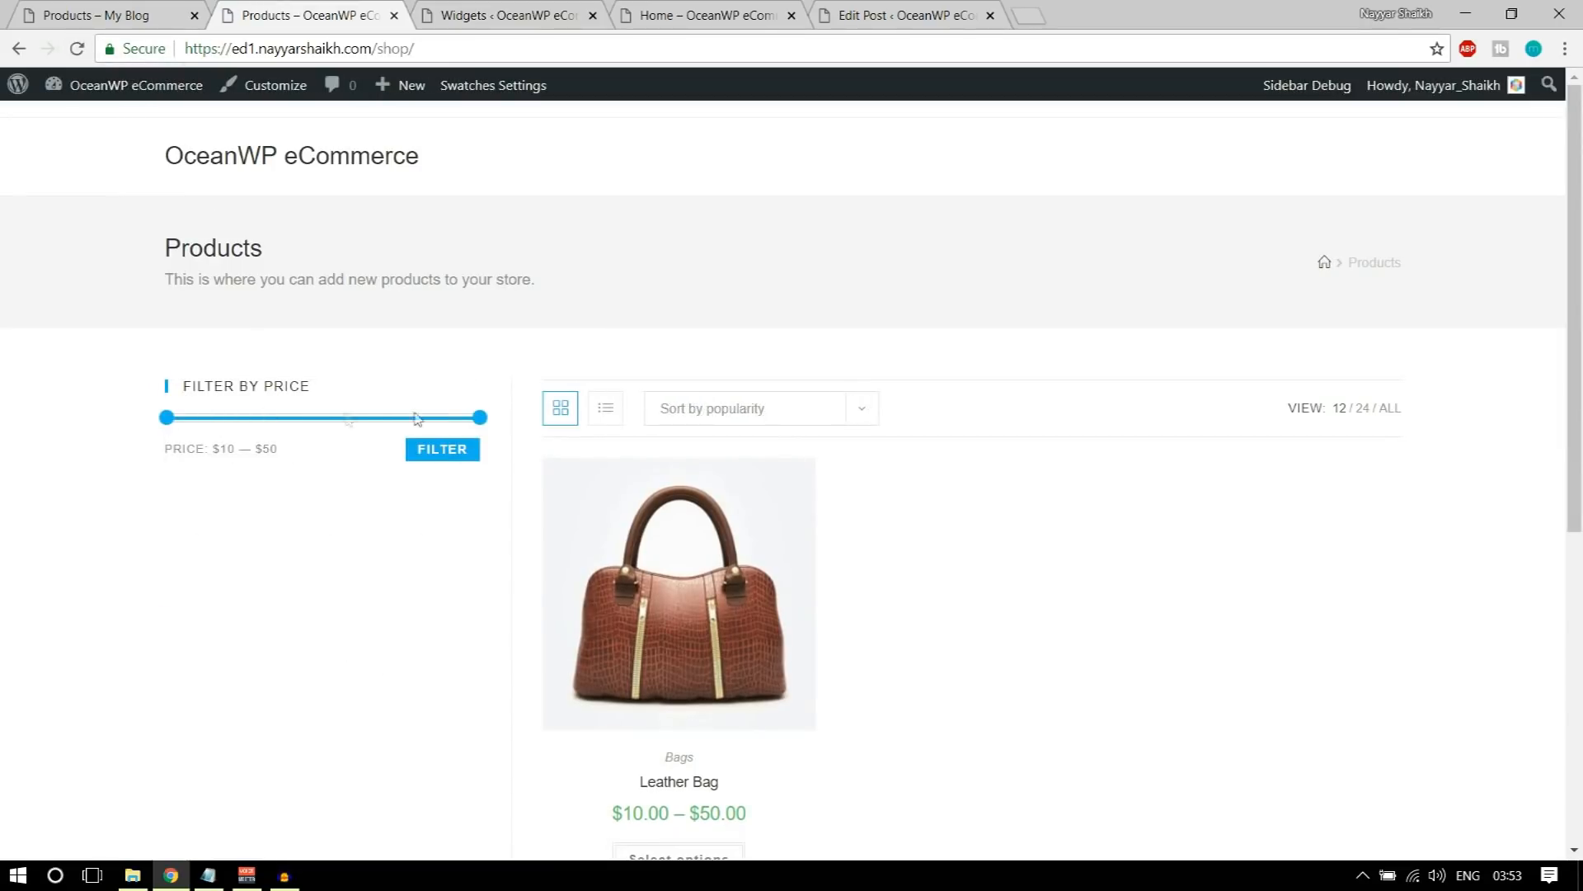
click(150, 8)
scroll(413, 606, down, 3)
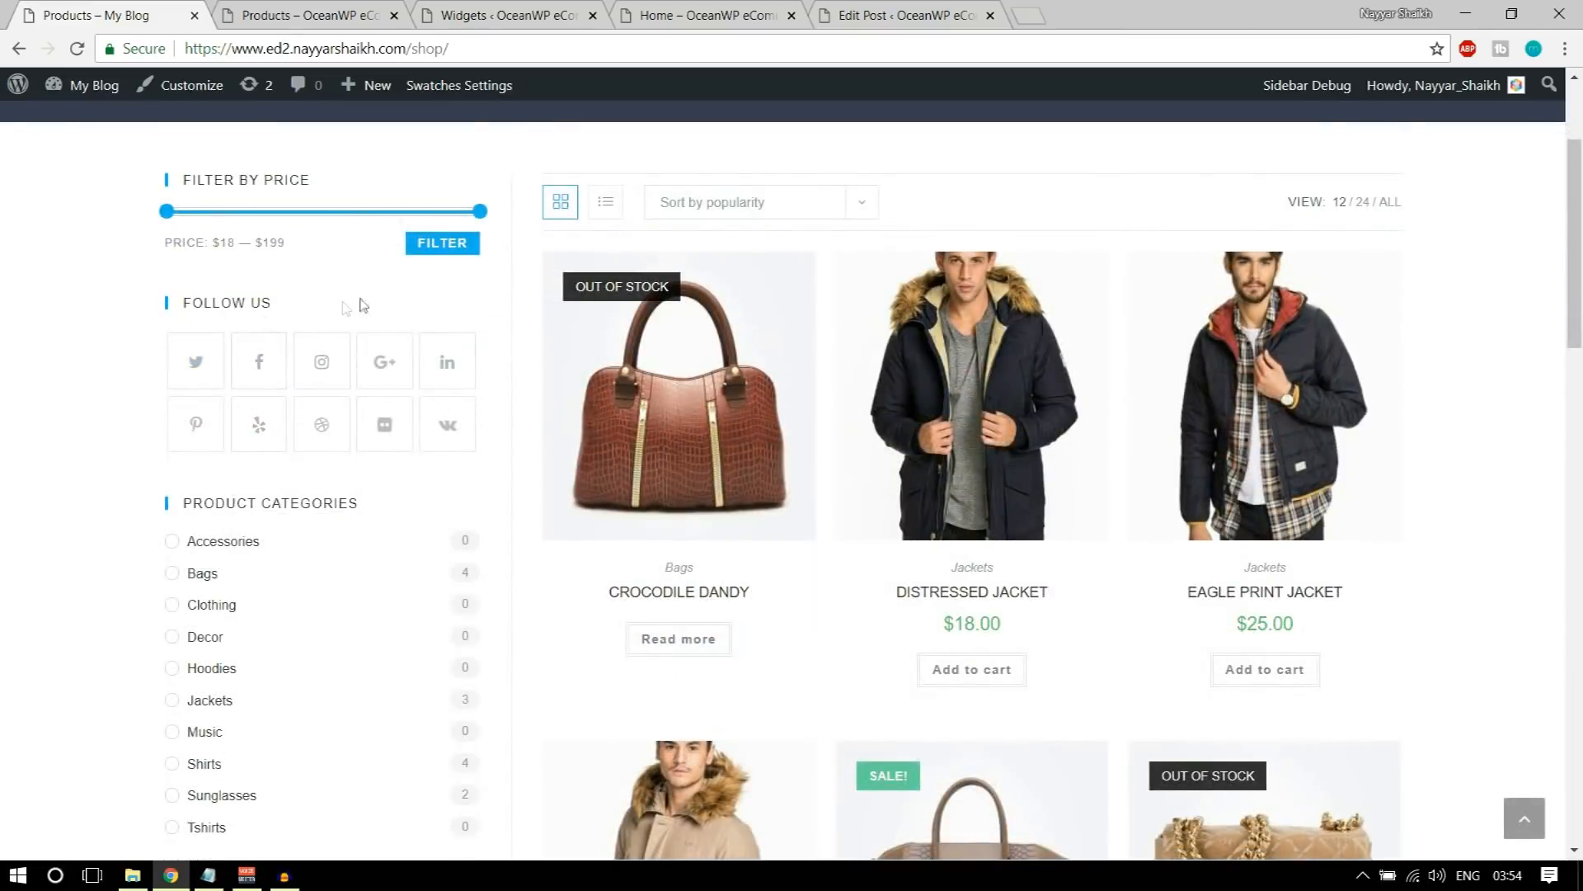
Step: Return to the store's Widgets page and add the Social Icons widget to the WooCommerce Sidebar
click(507, 15)
scroll(555, 456, up, 10)
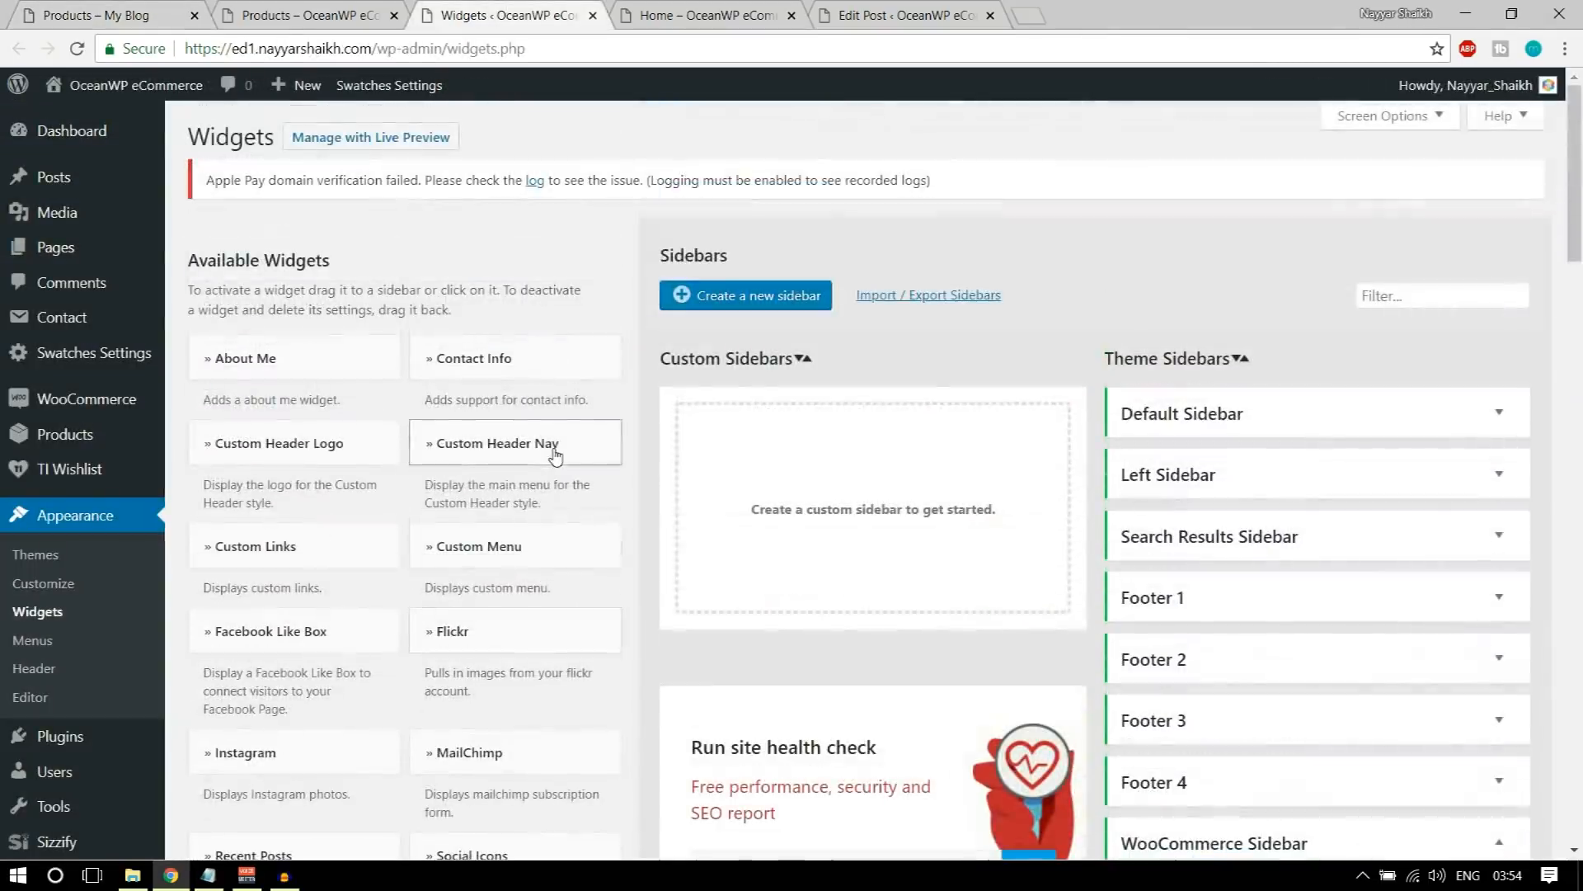
scroll(462, 476, down, 3)
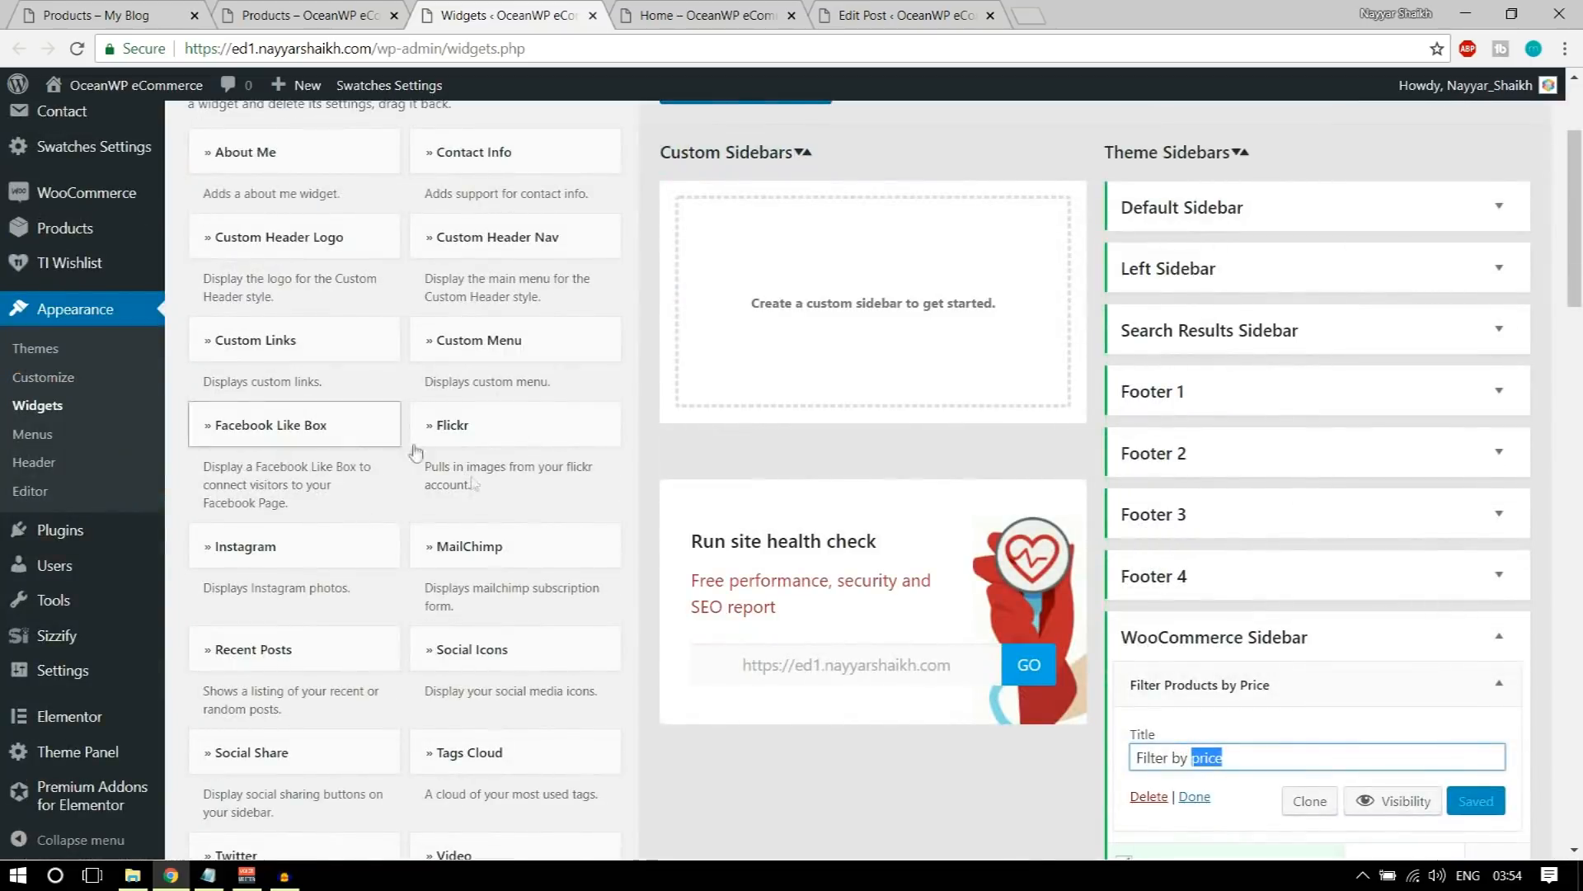
click(516, 648)
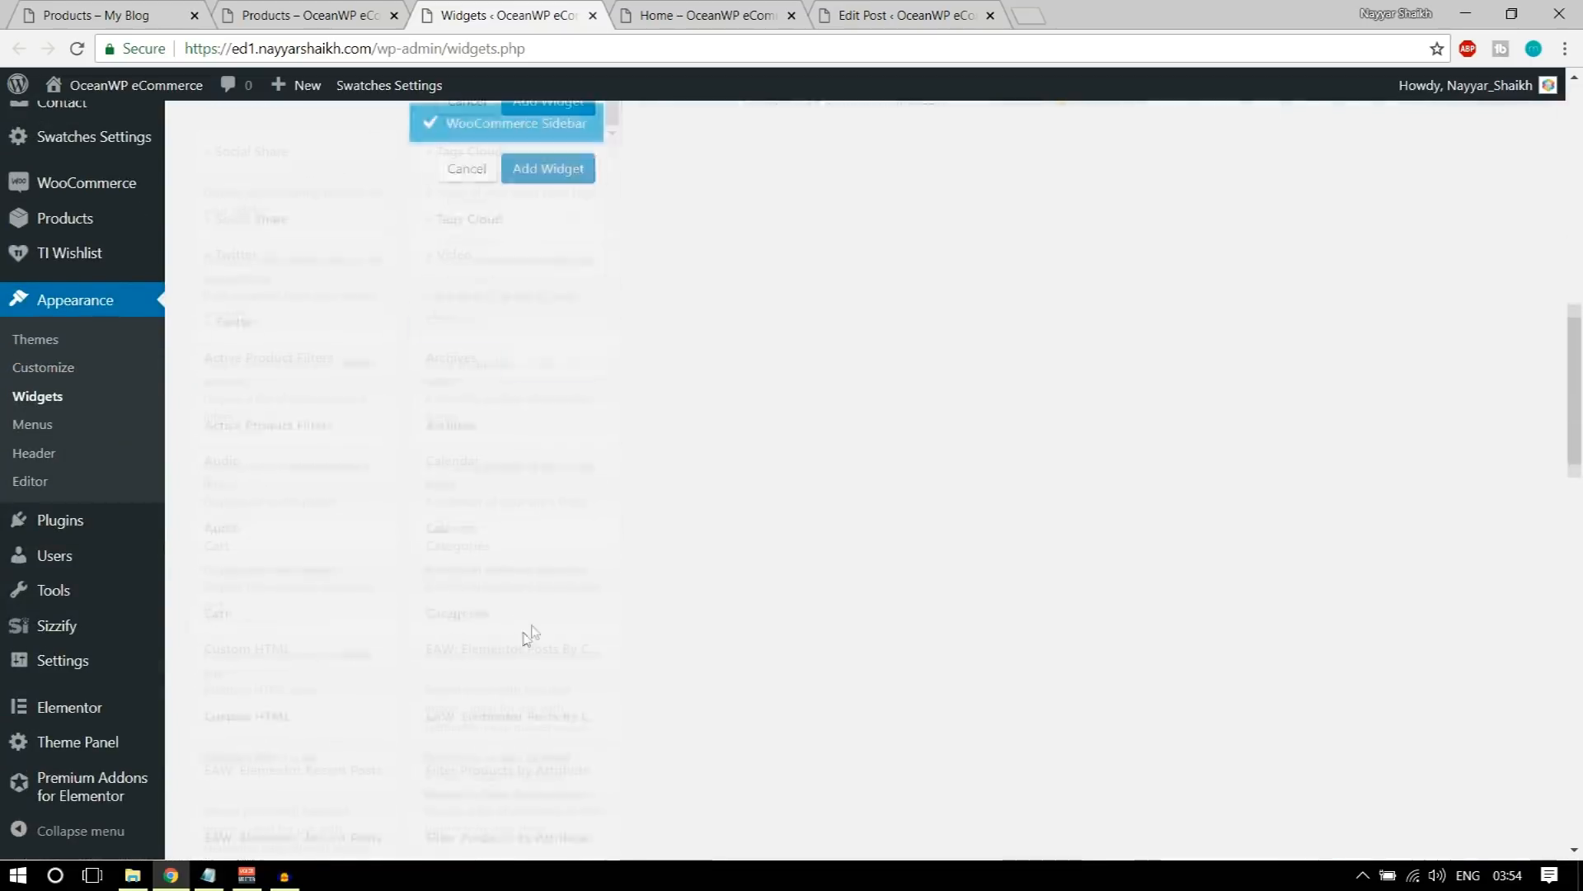
scroll(520, 474, up, 4)
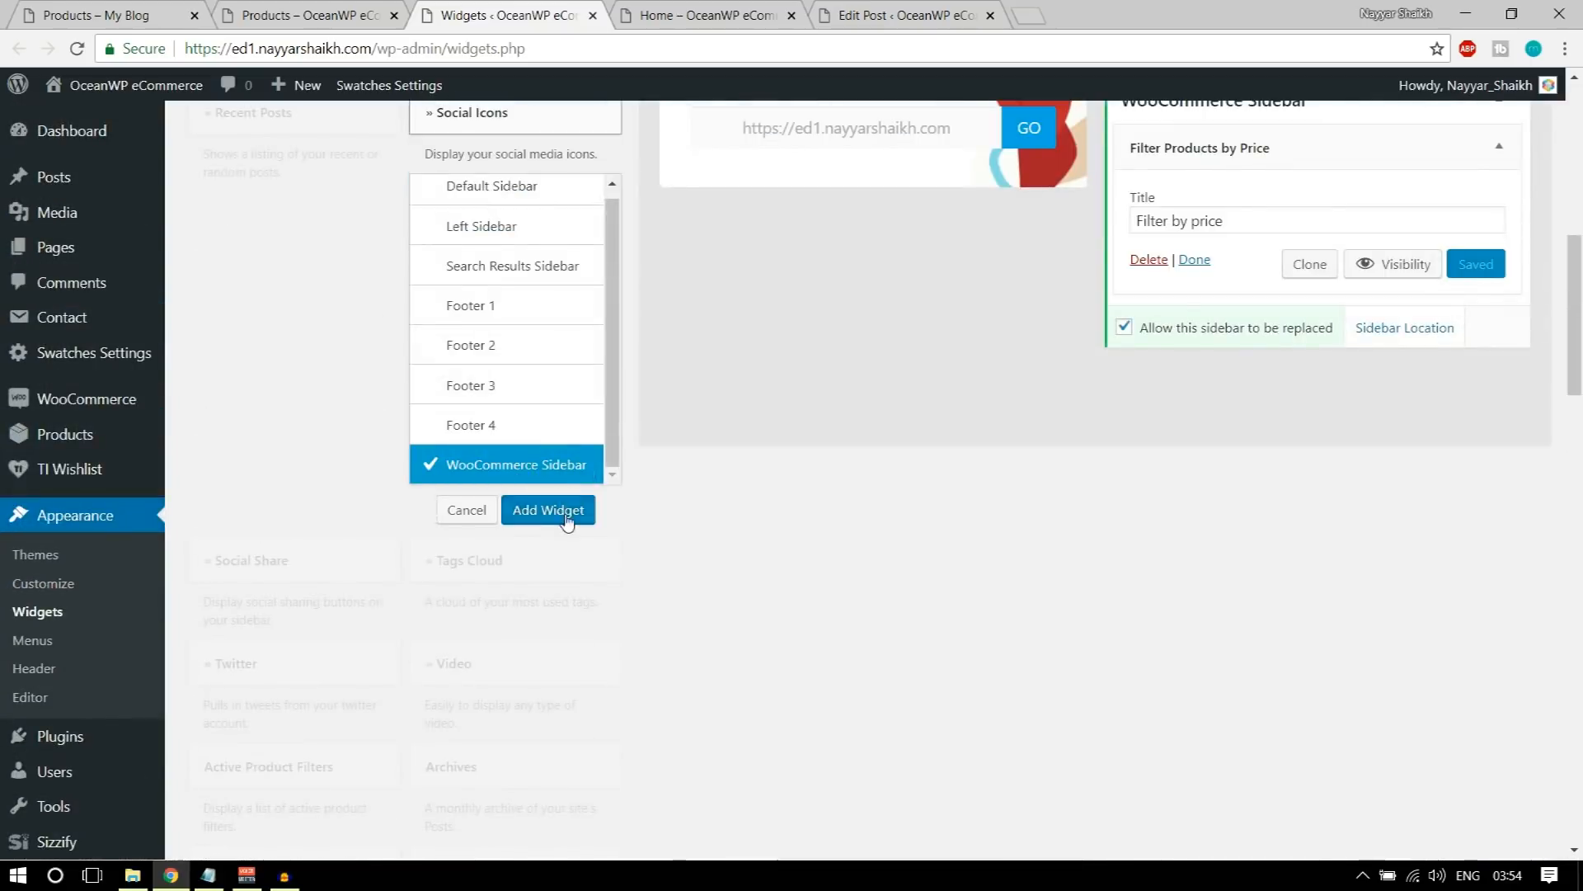
click(549, 510)
Step: Set the Twitter, Facebook, Instagram, GooglePlus and LinkedIn links of the Social Icons widget to #
scroll(1274, 475, down, 12)
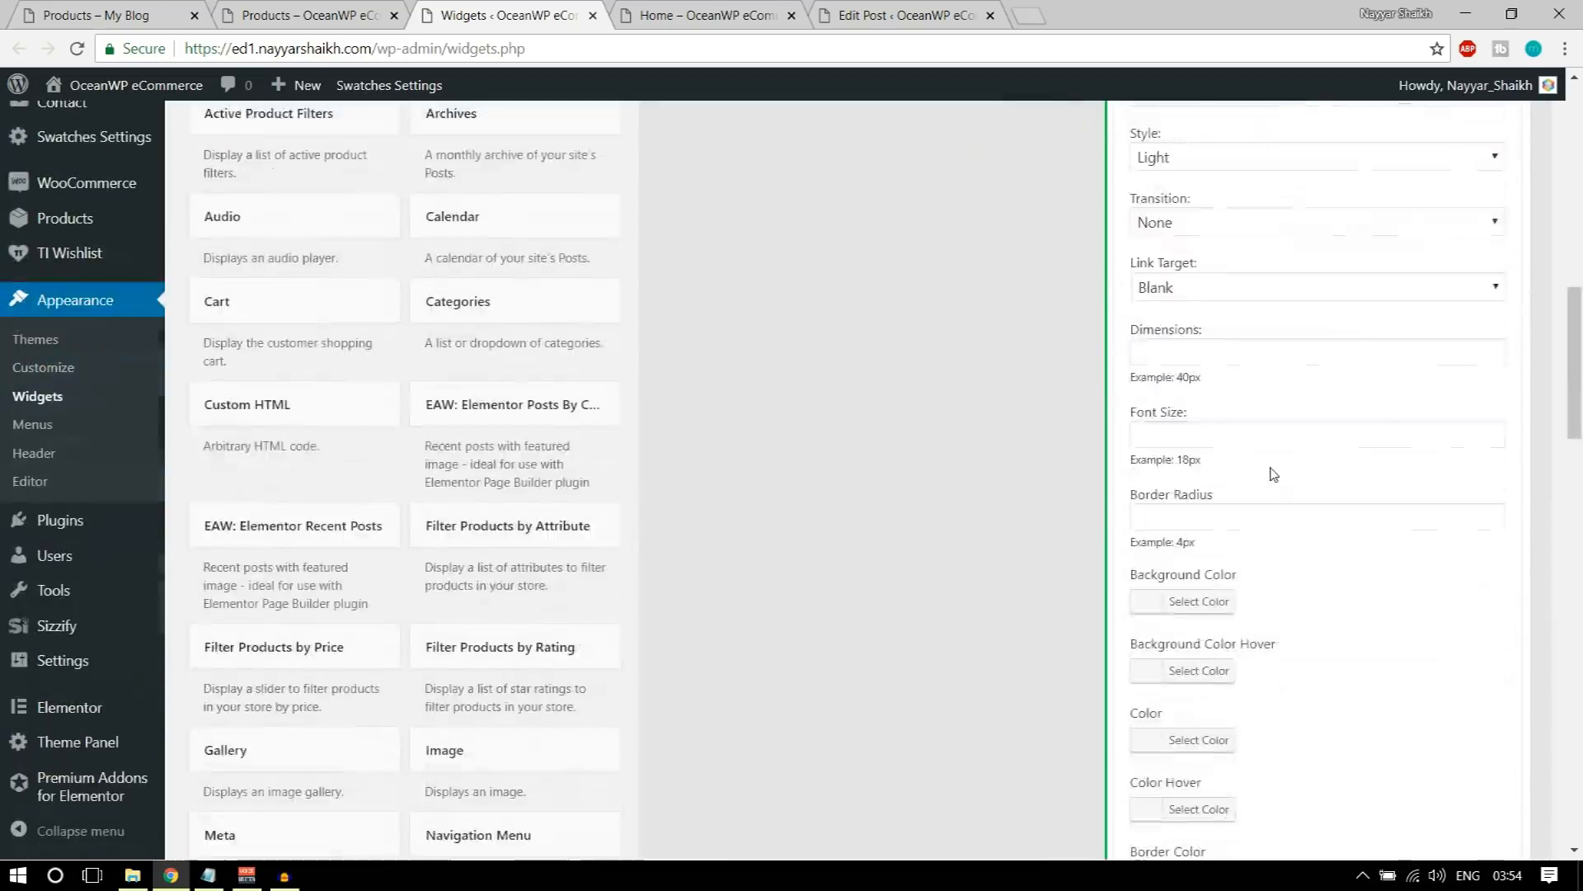
click(1183, 347)
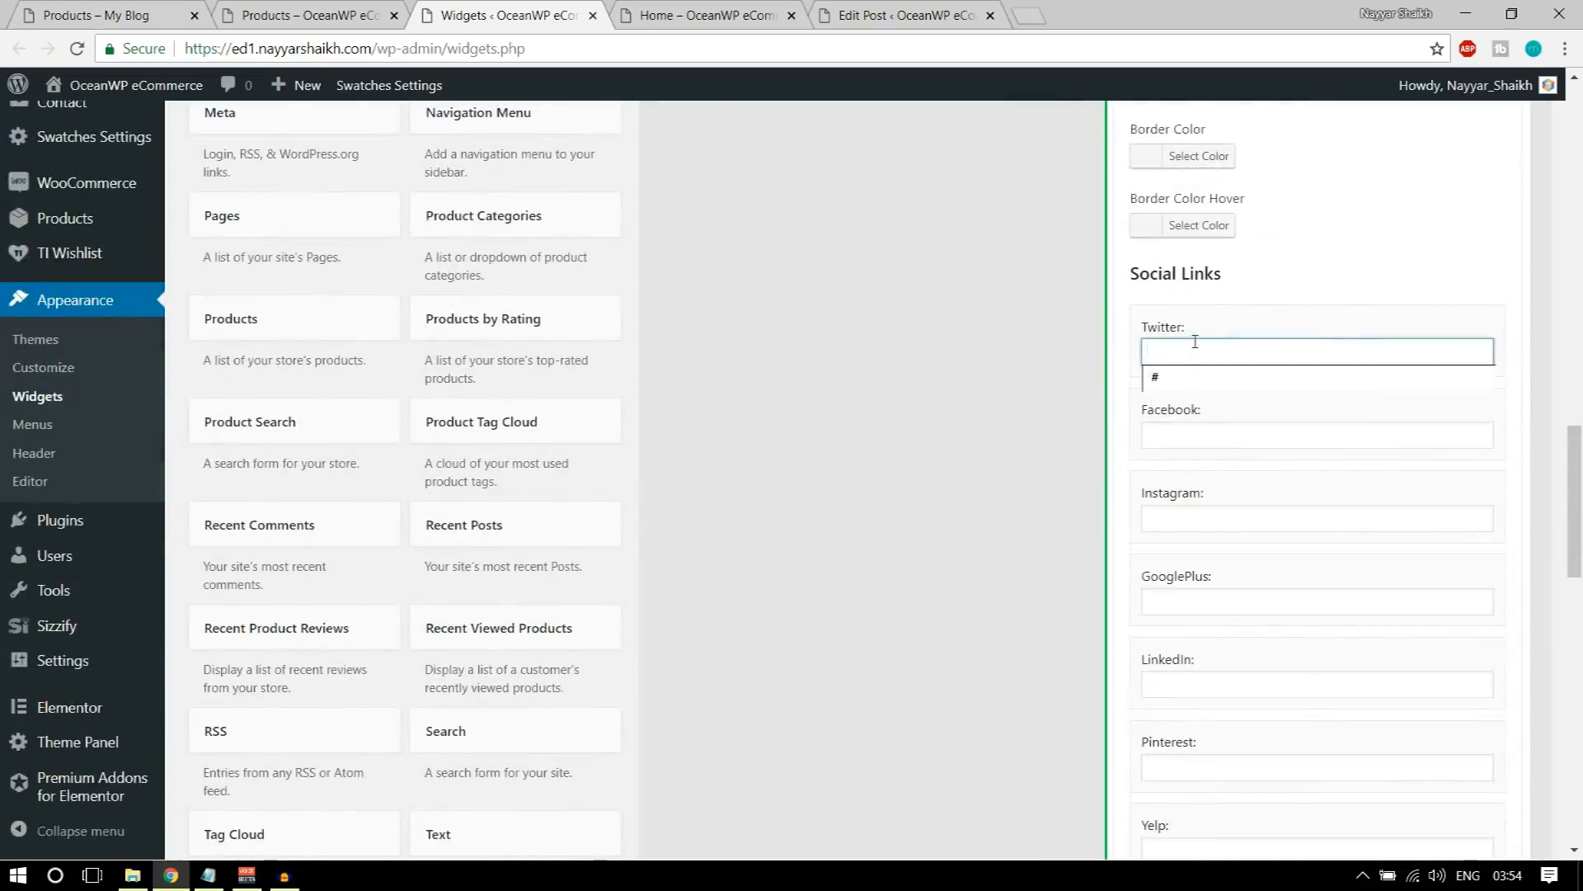
click(1181, 376)
click(1179, 435)
click(1176, 457)
click(1181, 515)
click(1183, 541)
click(1200, 601)
click(1192, 627)
click(1193, 683)
click(1191, 709)
Step: Set the Pinterest, Yelp, Dribbble, VK and Flickr links of the Social Icons widget to #
scroll(1195, 541, down, 2)
click(1194, 561)
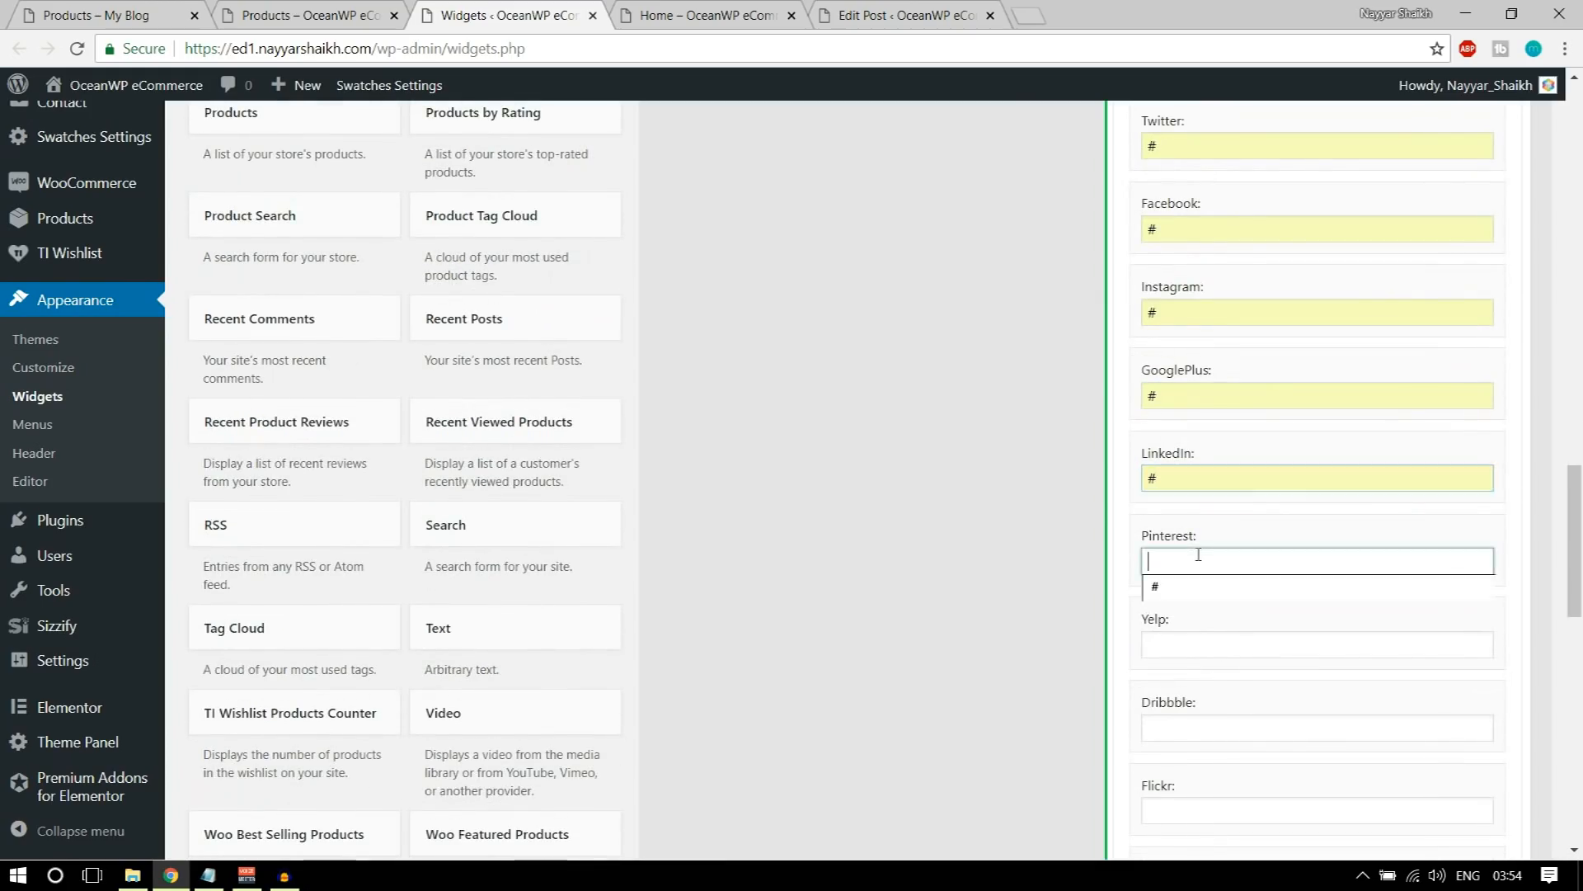
click(1196, 587)
click(1194, 646)
click(1203, 672)
click(1176, 724)
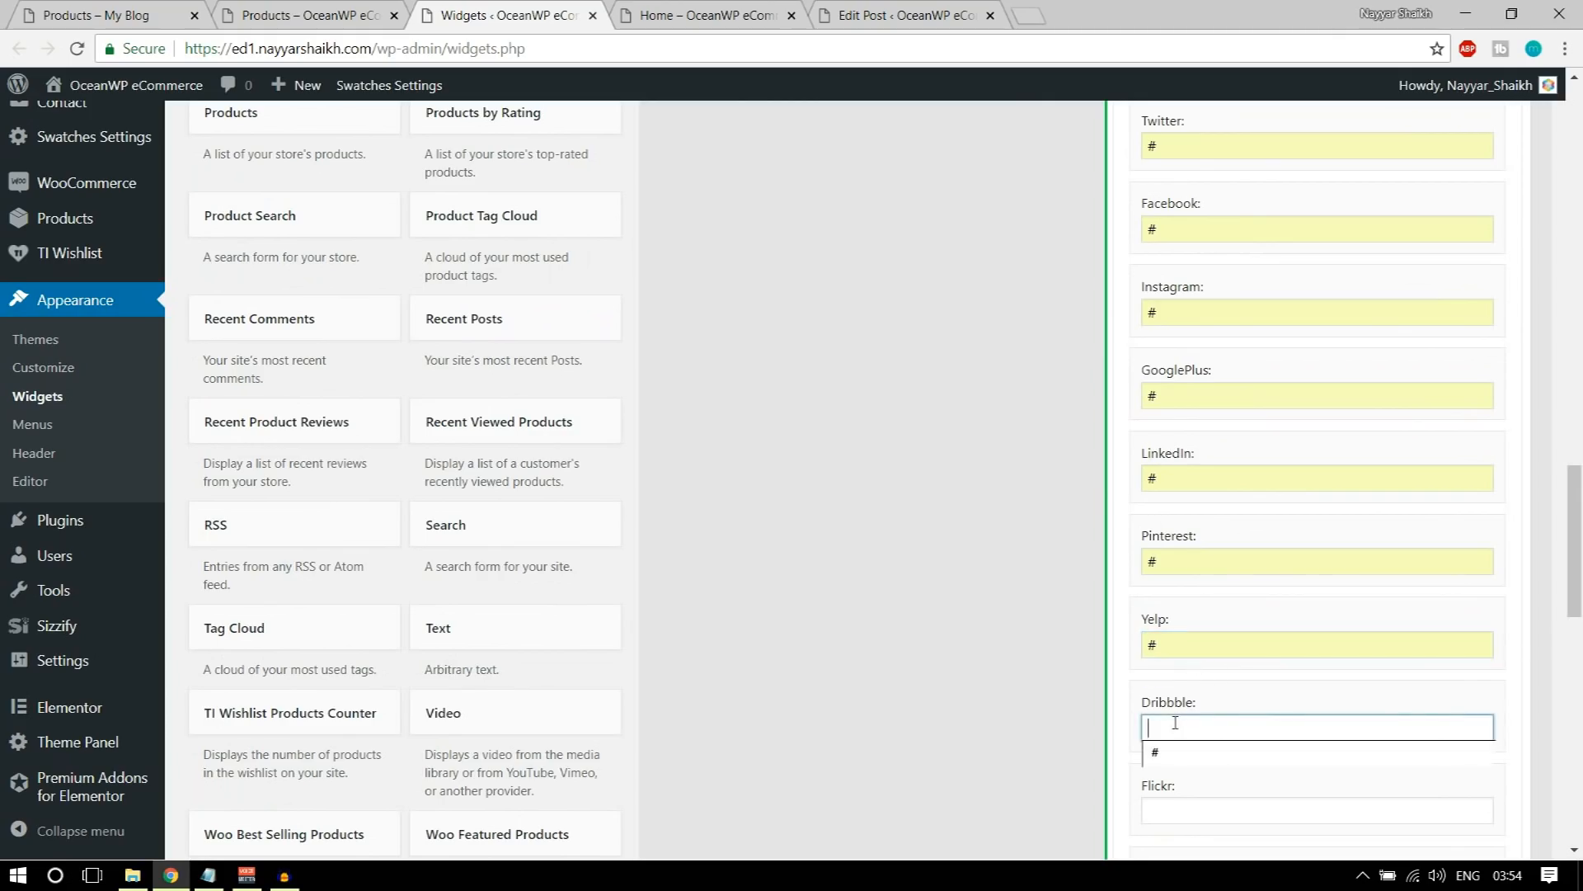
click(1183, 750)
scroll(1183, 742, down, 3)
click(1188, 584)
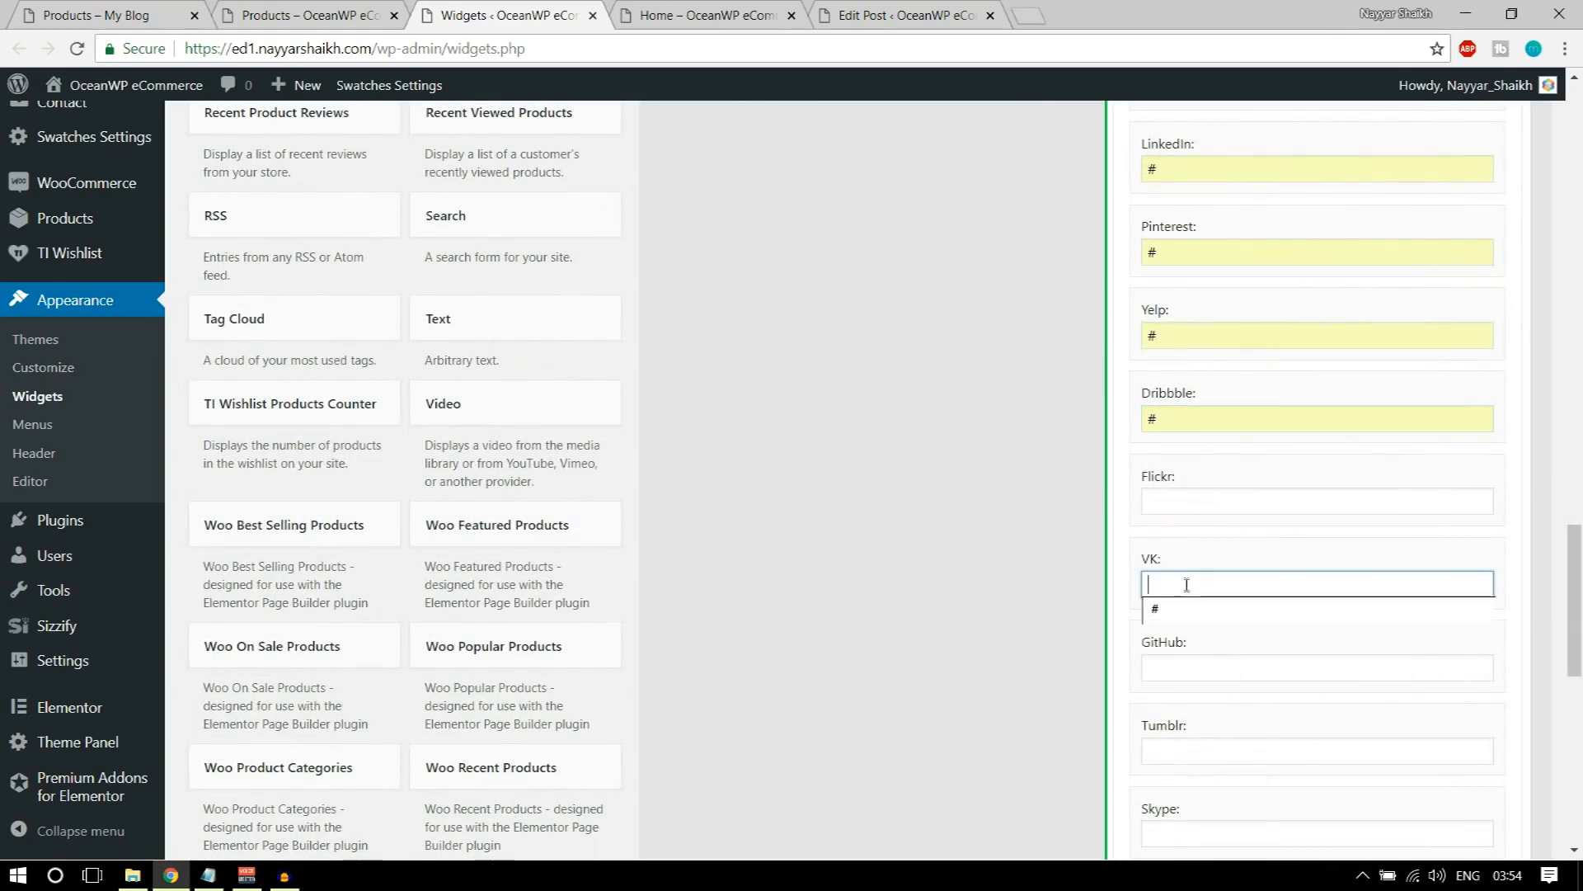
click(1187, 617)
click(1192, 666)
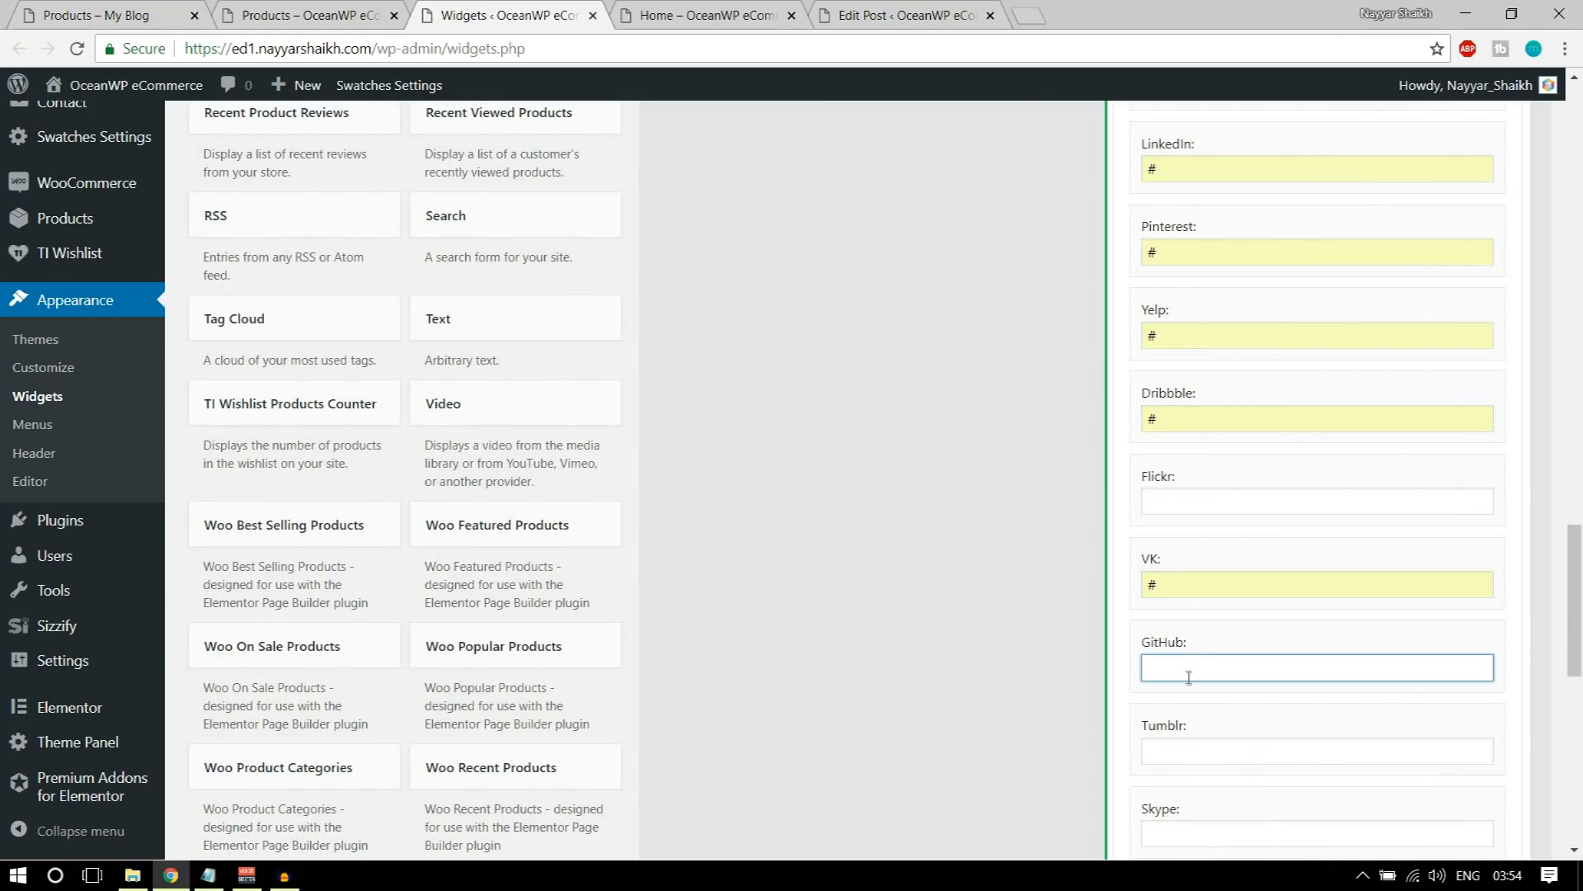
click(1187, 503)
click(1186, 528)
Step: Save the Social Icons widget titled Follow Us and collapse its settings
scroll(1388, 682, down, 6)
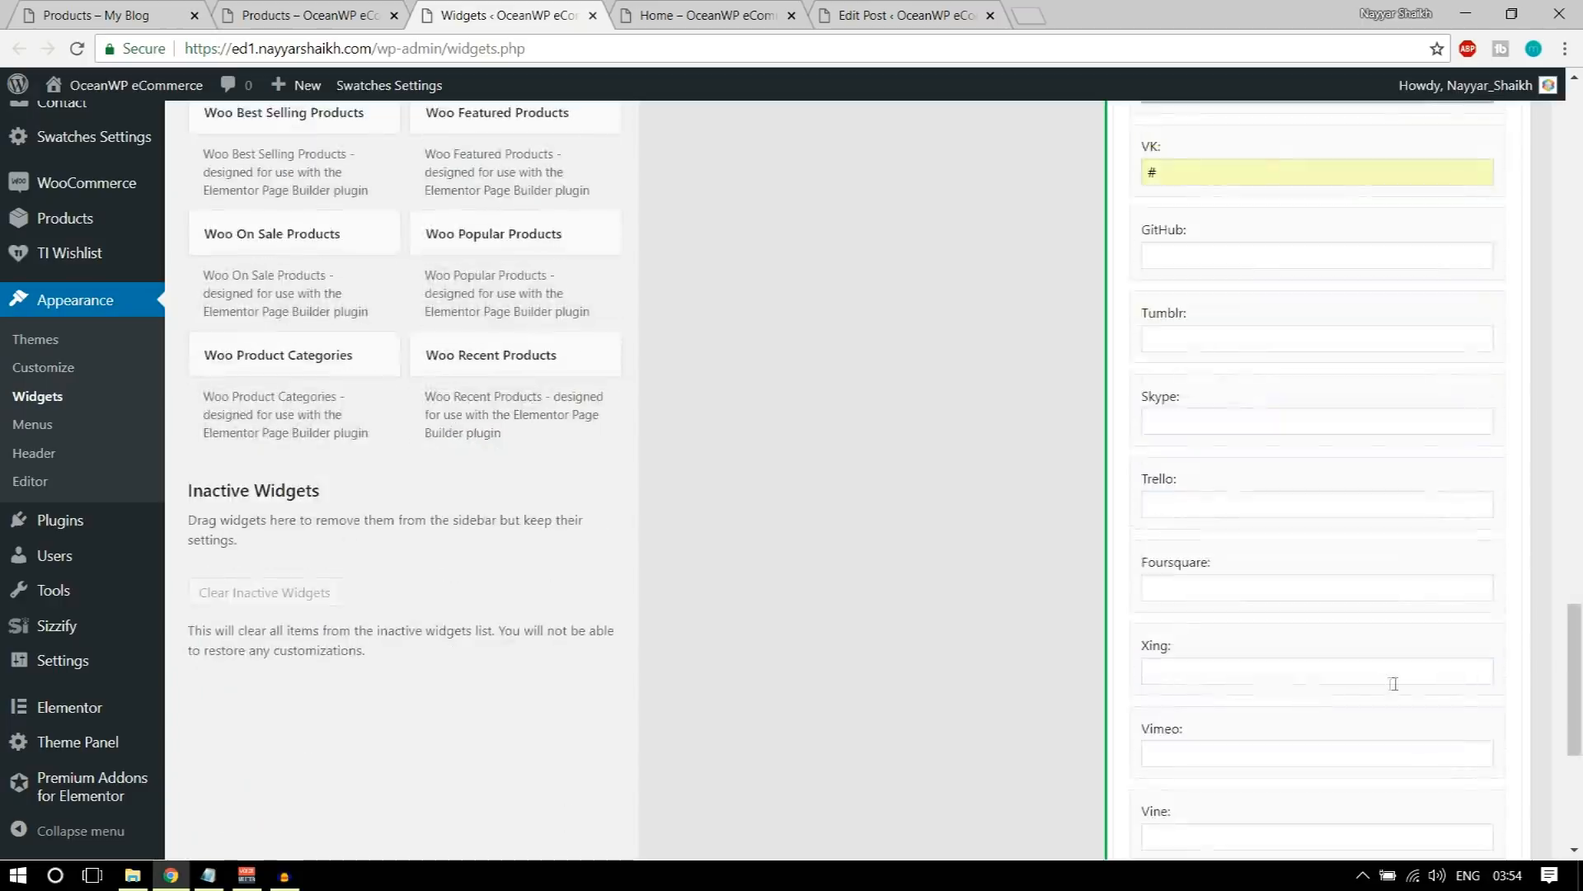
scroll(1445, 707, down, 2)
scroll(1481, 660, up, 20)
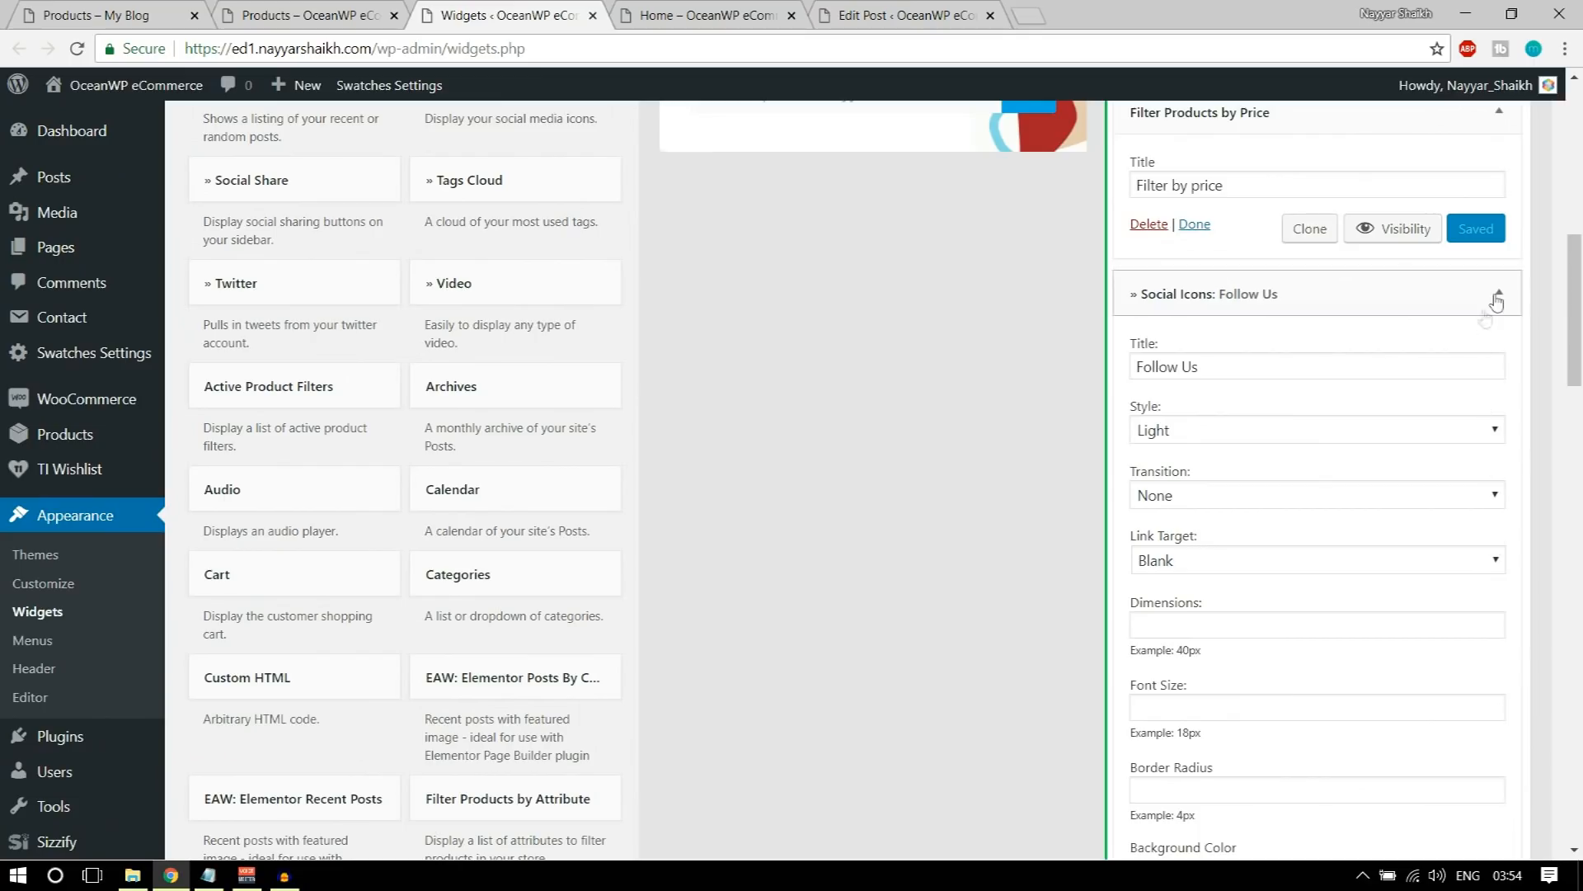
click(1497, 294)
Step: Reload the store's shop page to check the Follow Us icons, and look up the next widgets in the demo shop's sidebar
click(305, 15)
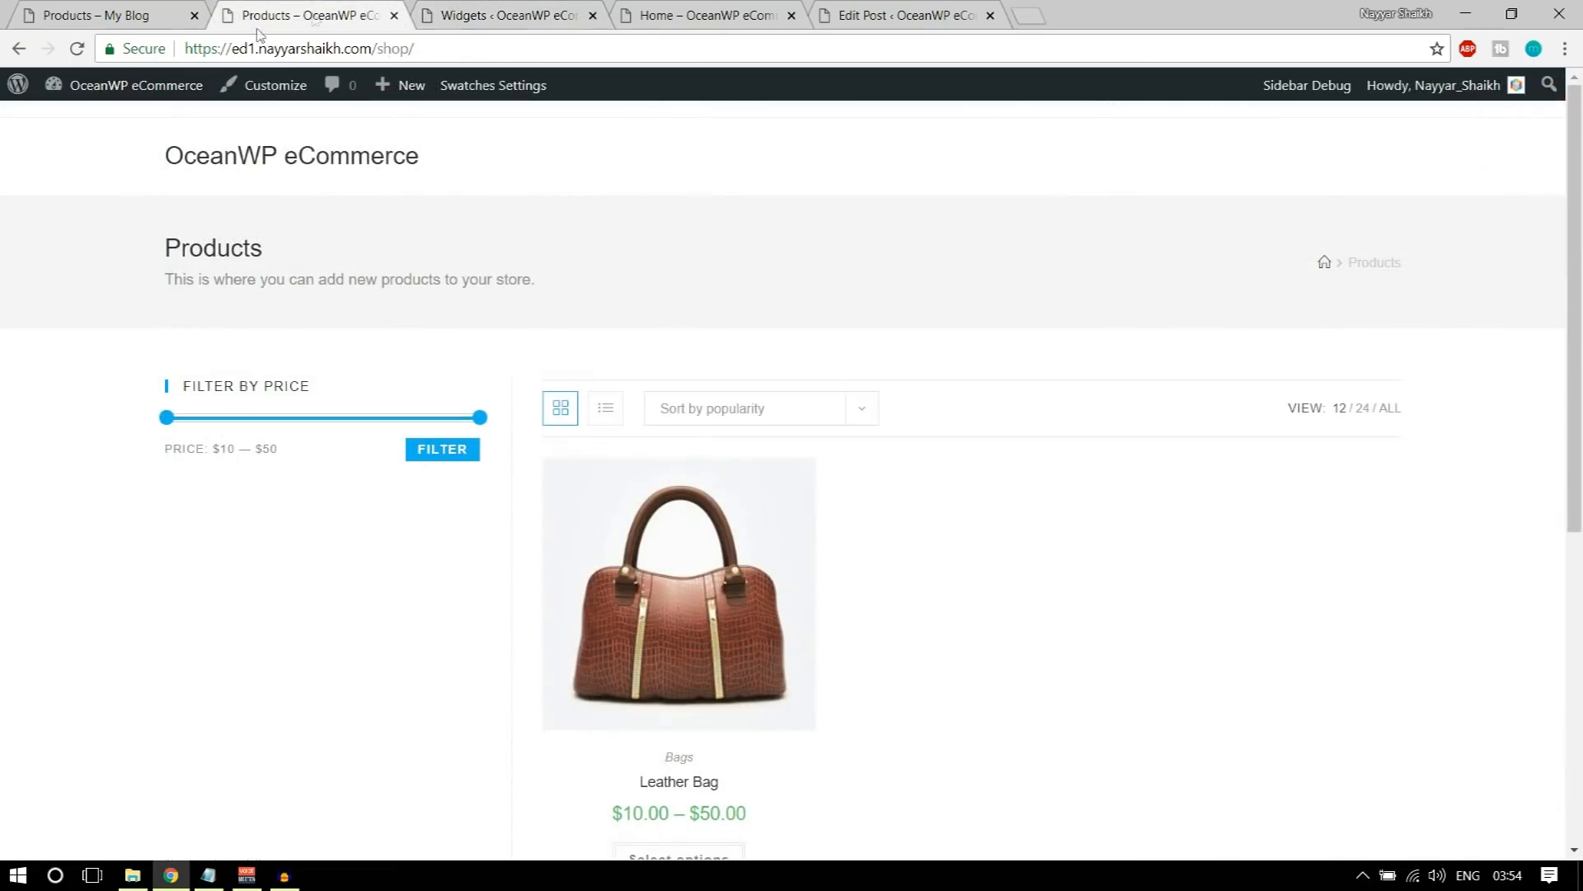
click(77, 48)
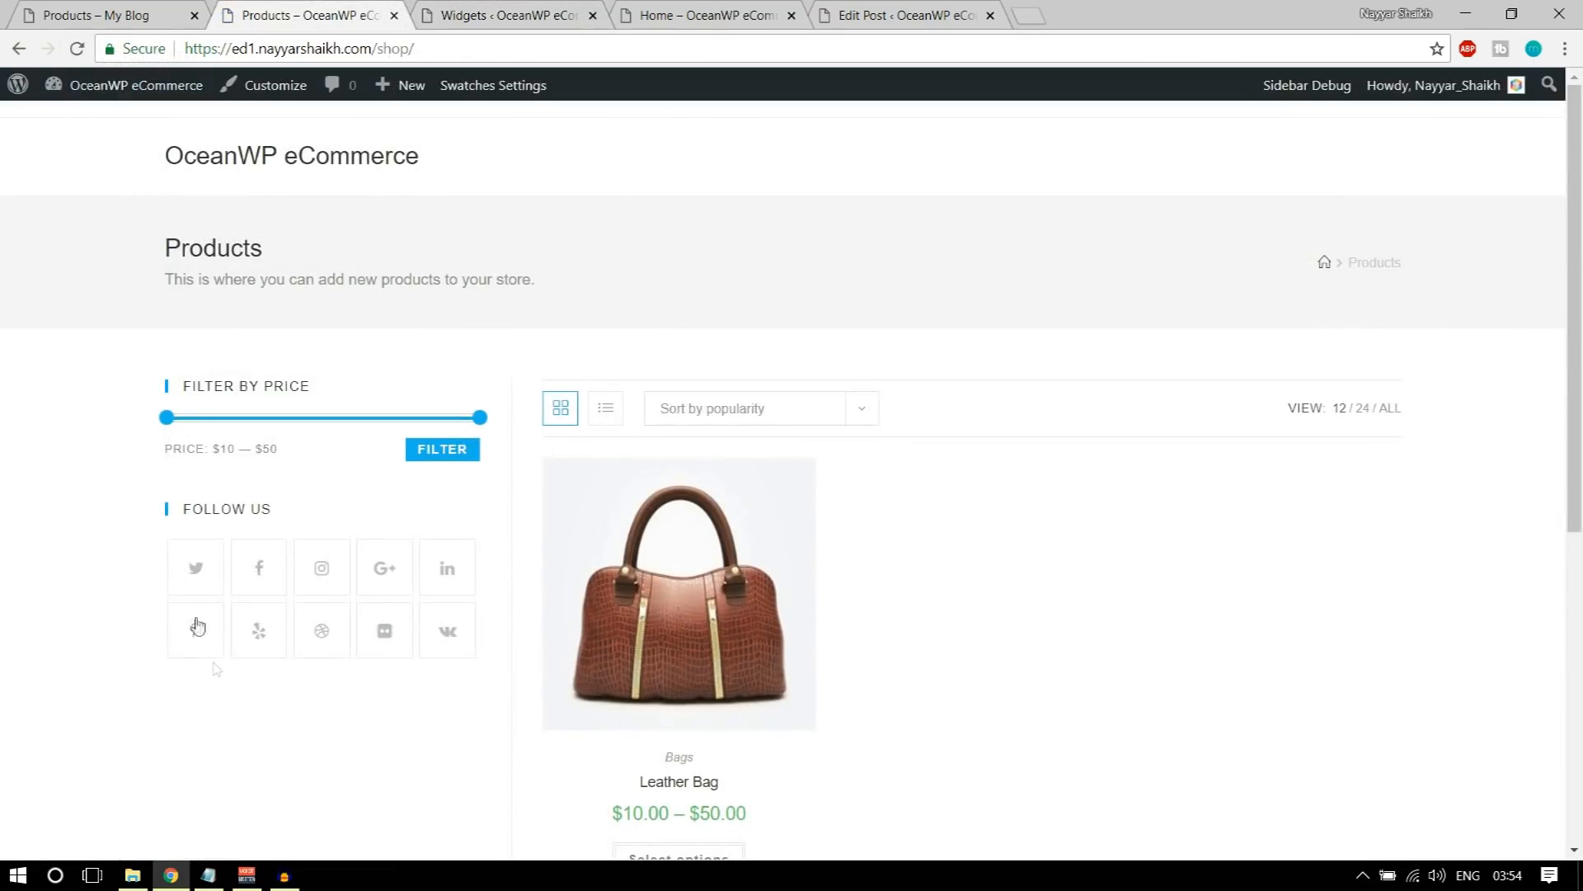
click(97, 8)
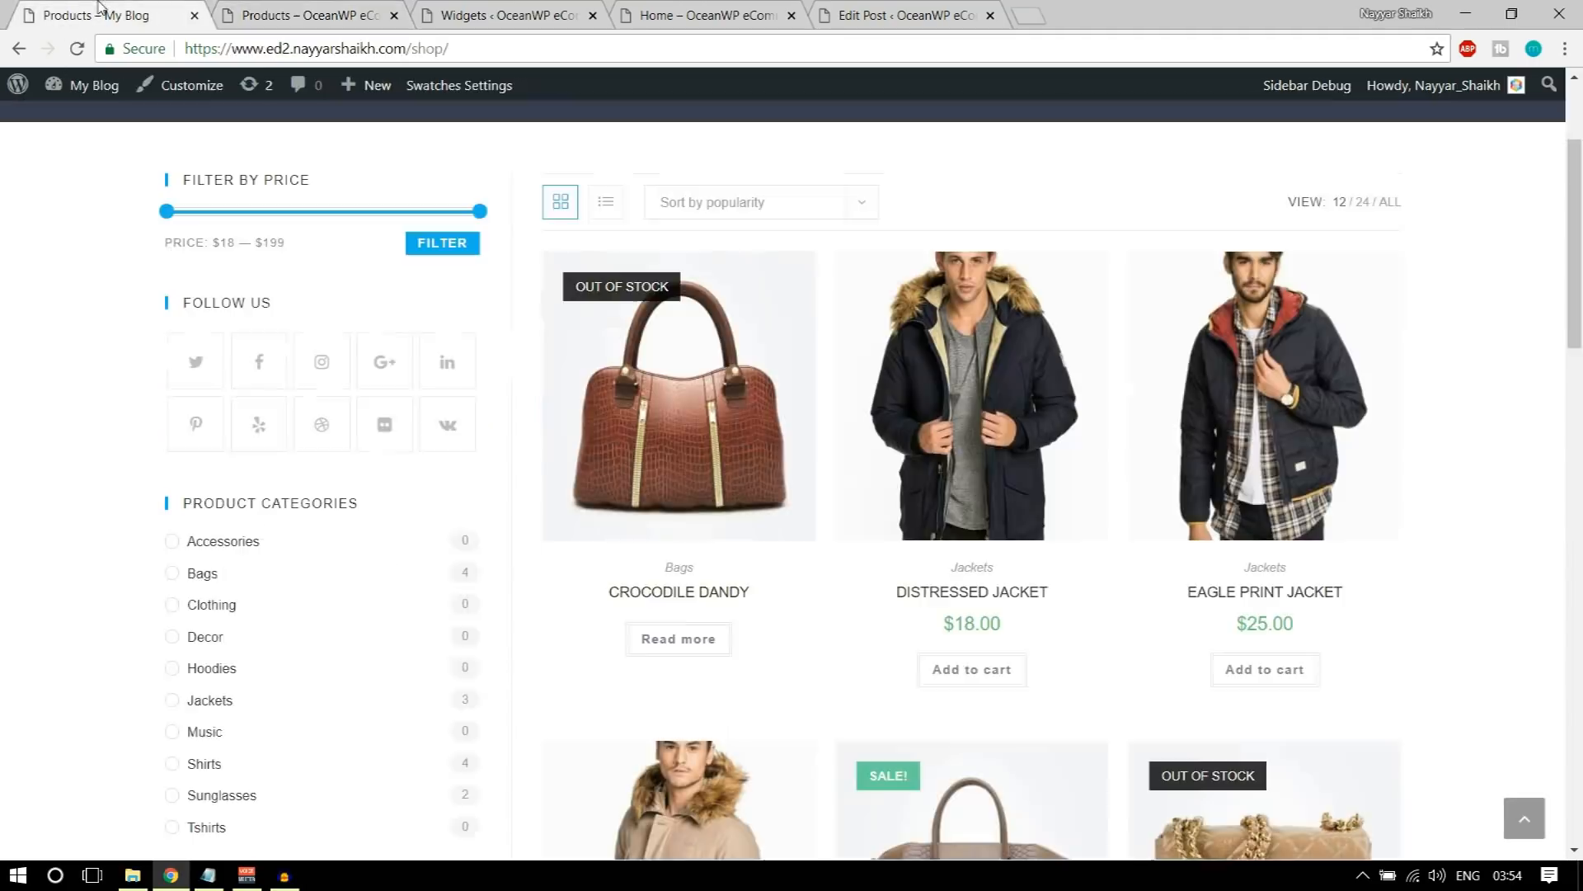
scroll(381, 363, down, 3)
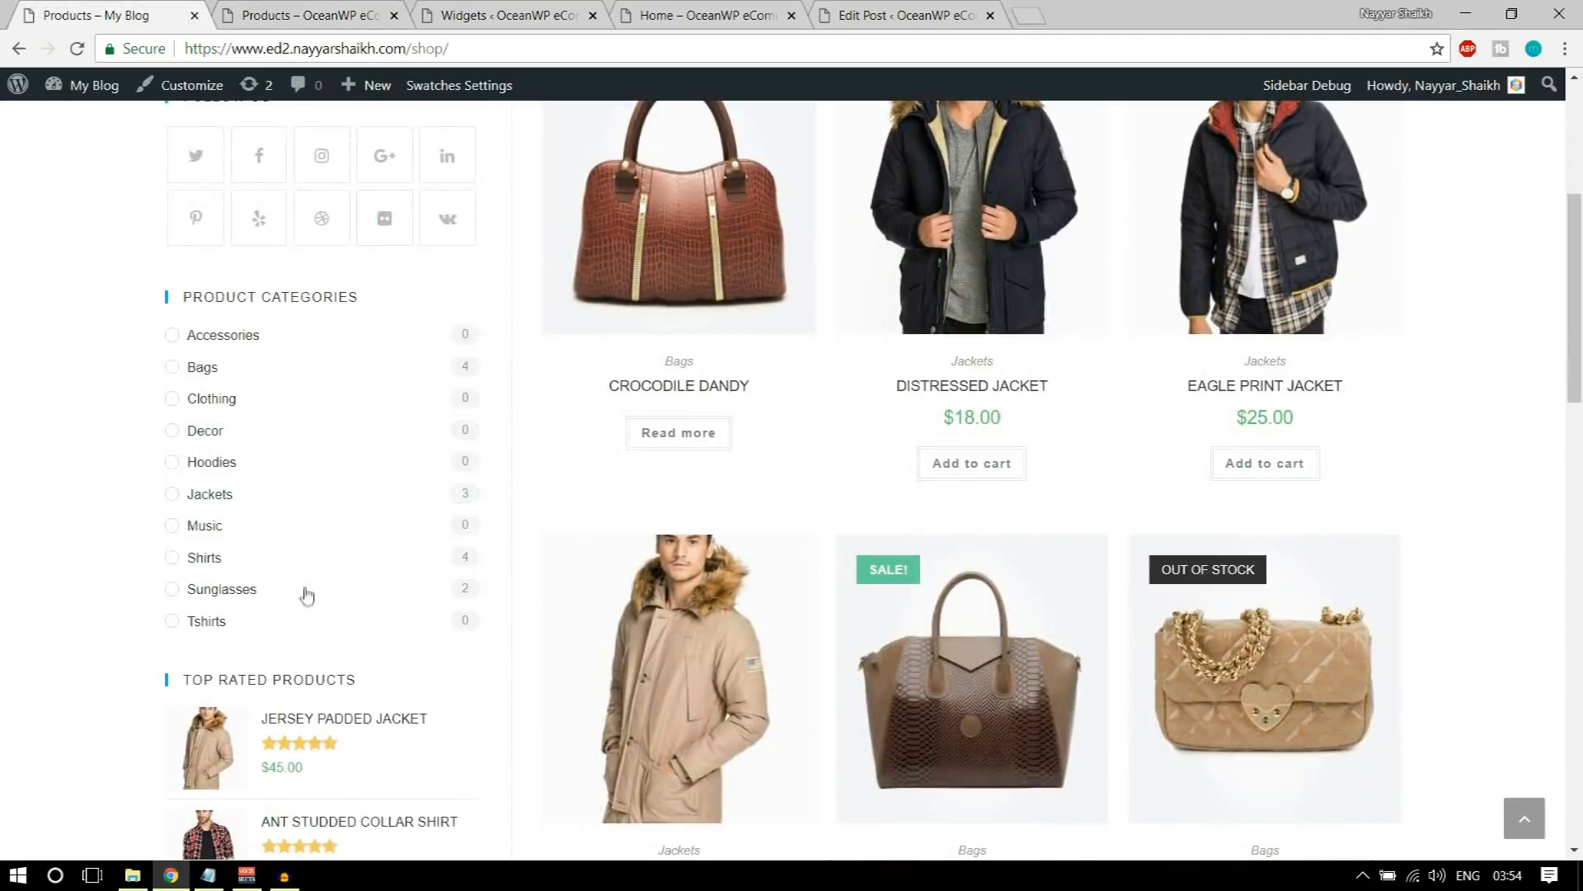
Step: Add the Product Categories widget to the store's WooCommerce Sidebar
click(497, 11)
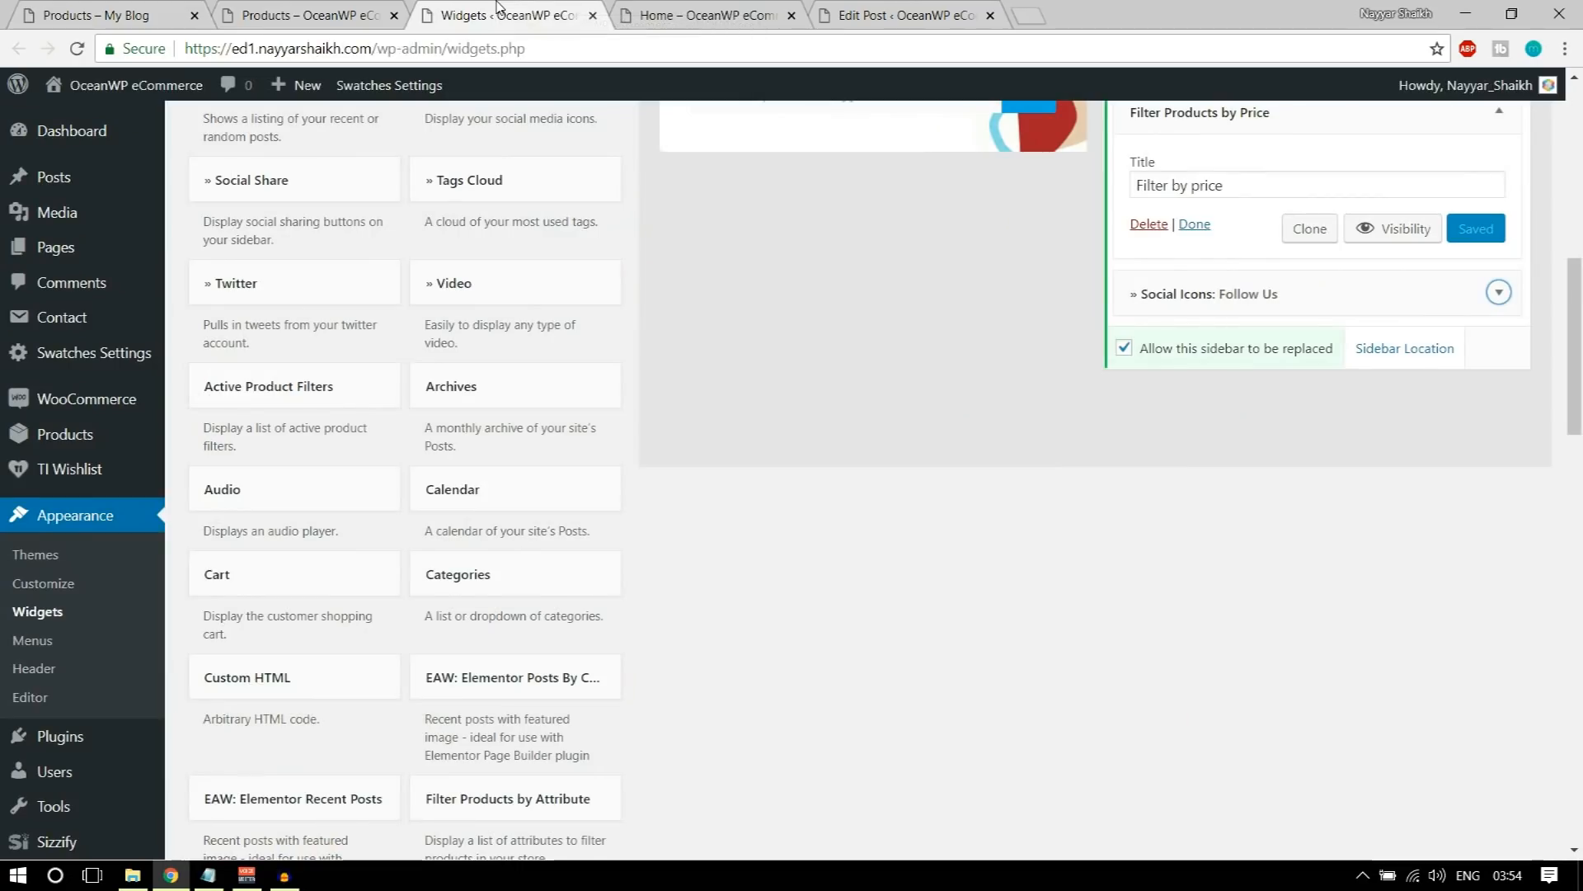
scroll(853, 542, down, 7)
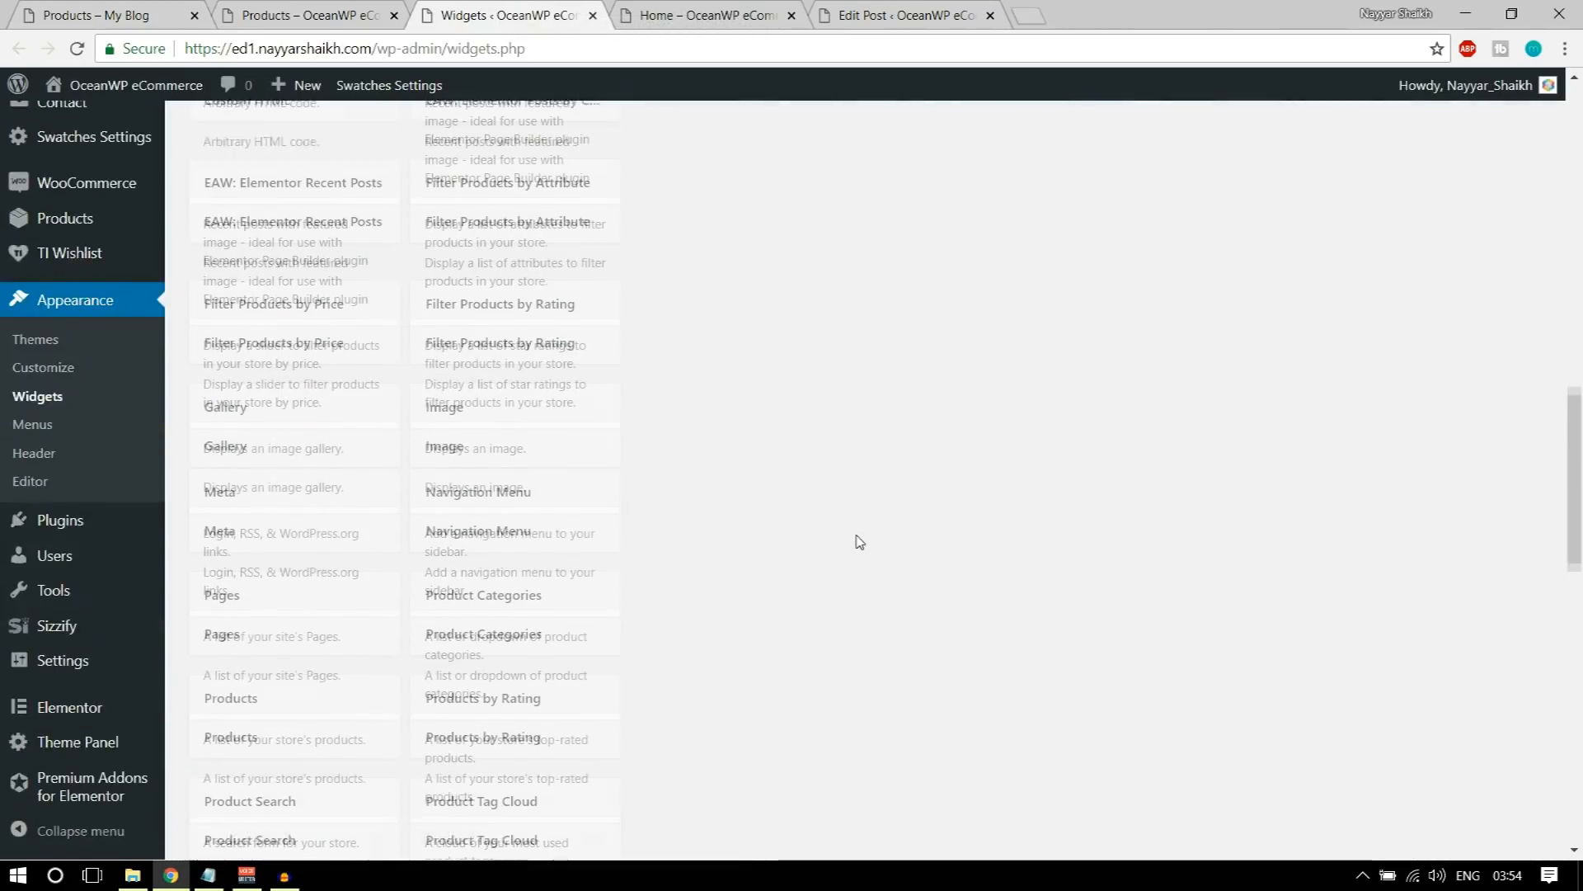
scroll(664, 433, down, 6)
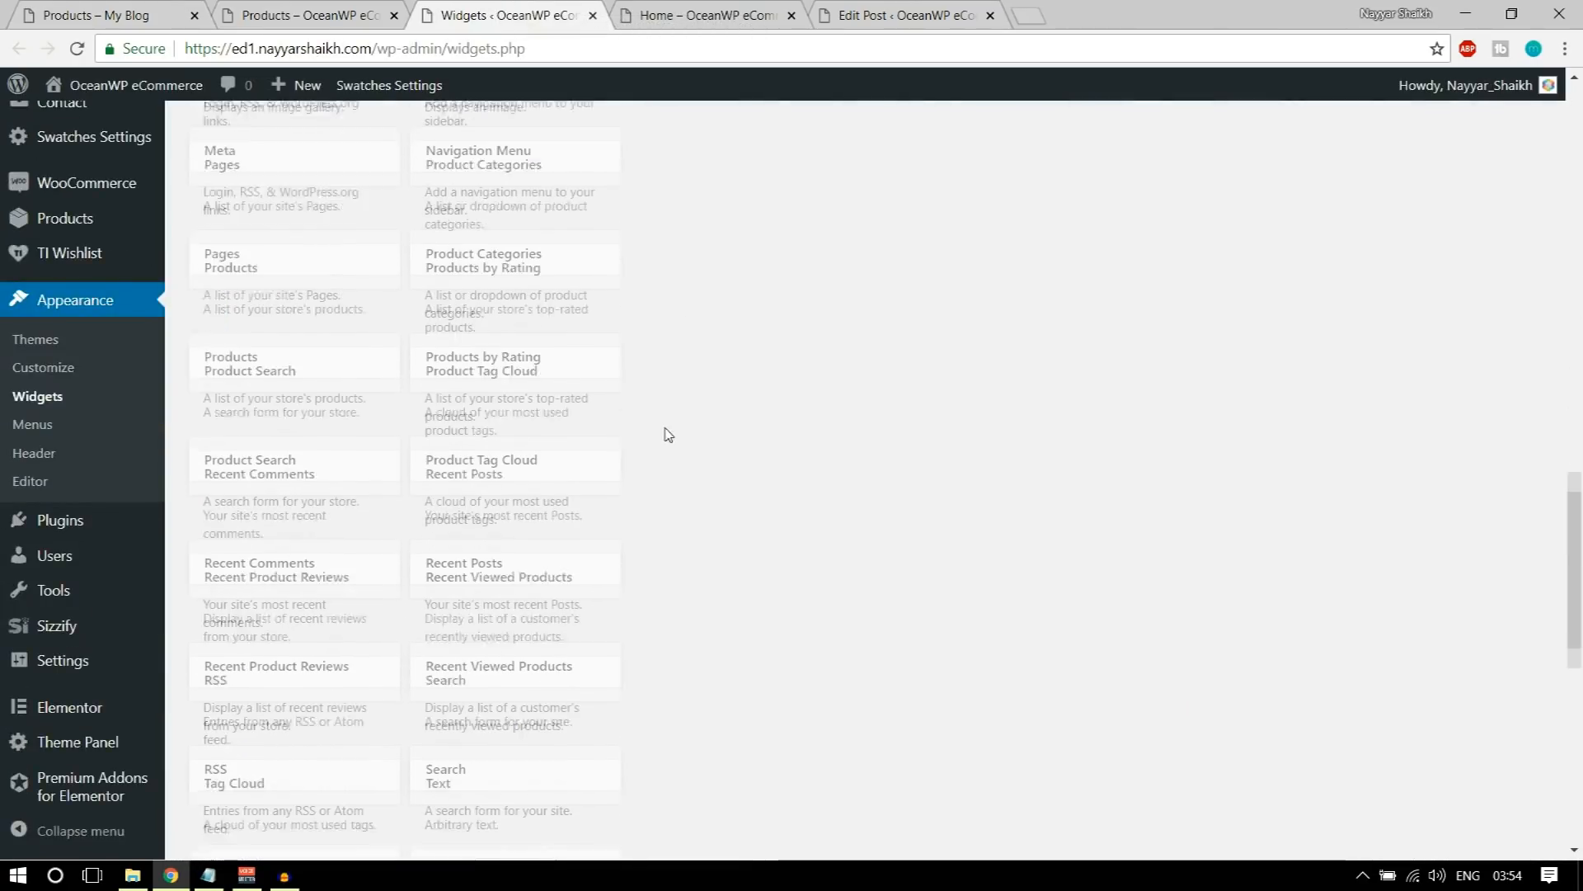
scroll(666, 434, down, 3)
scroll(665, 433, up, 5)
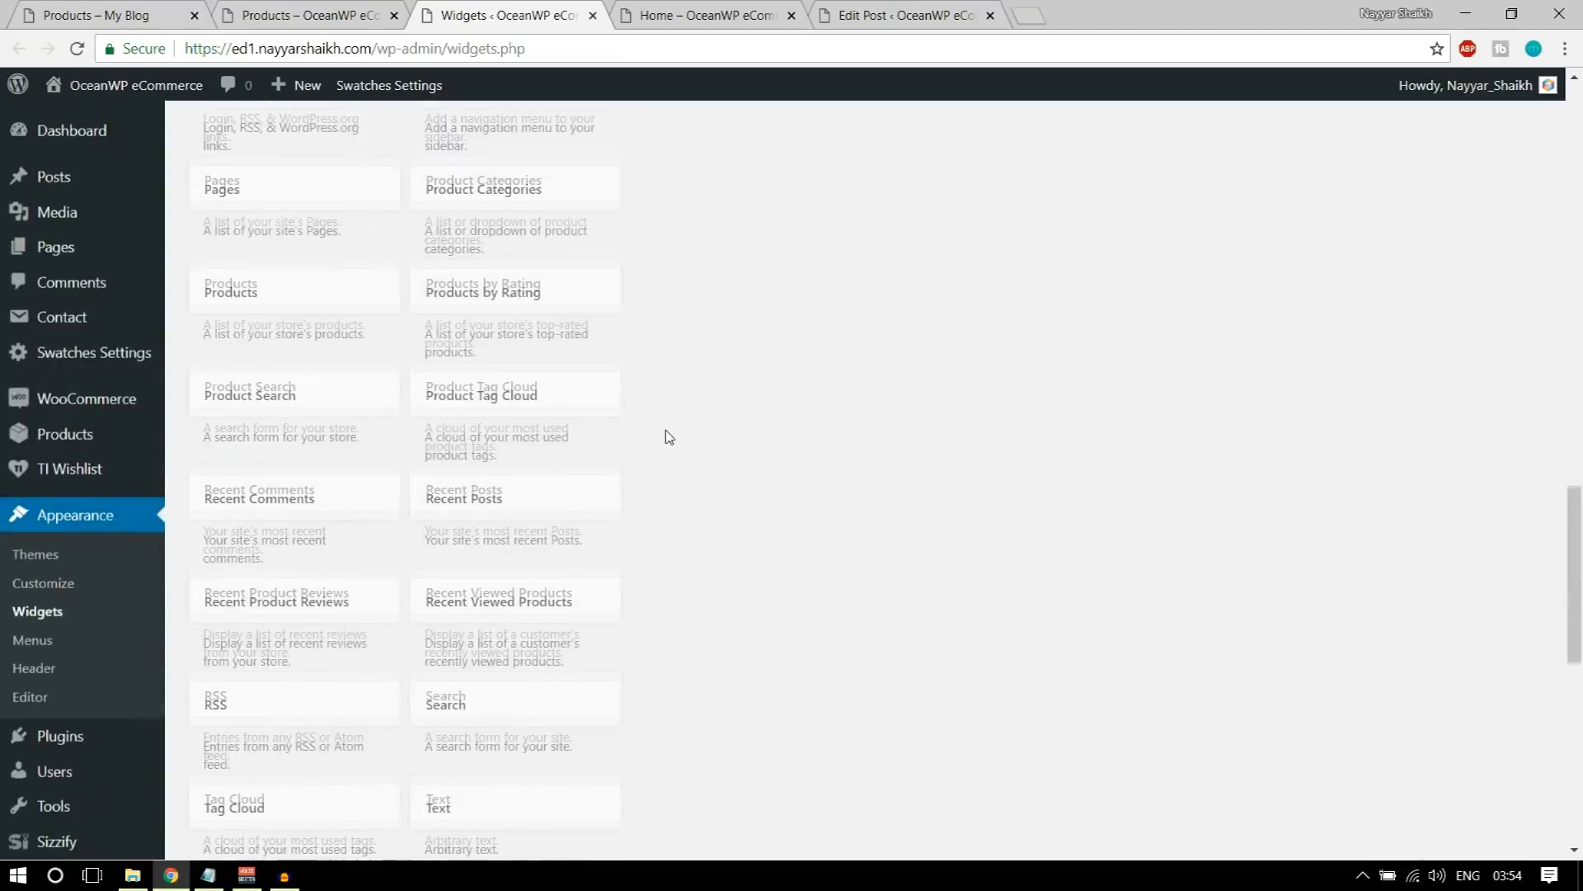
click(509, 281)
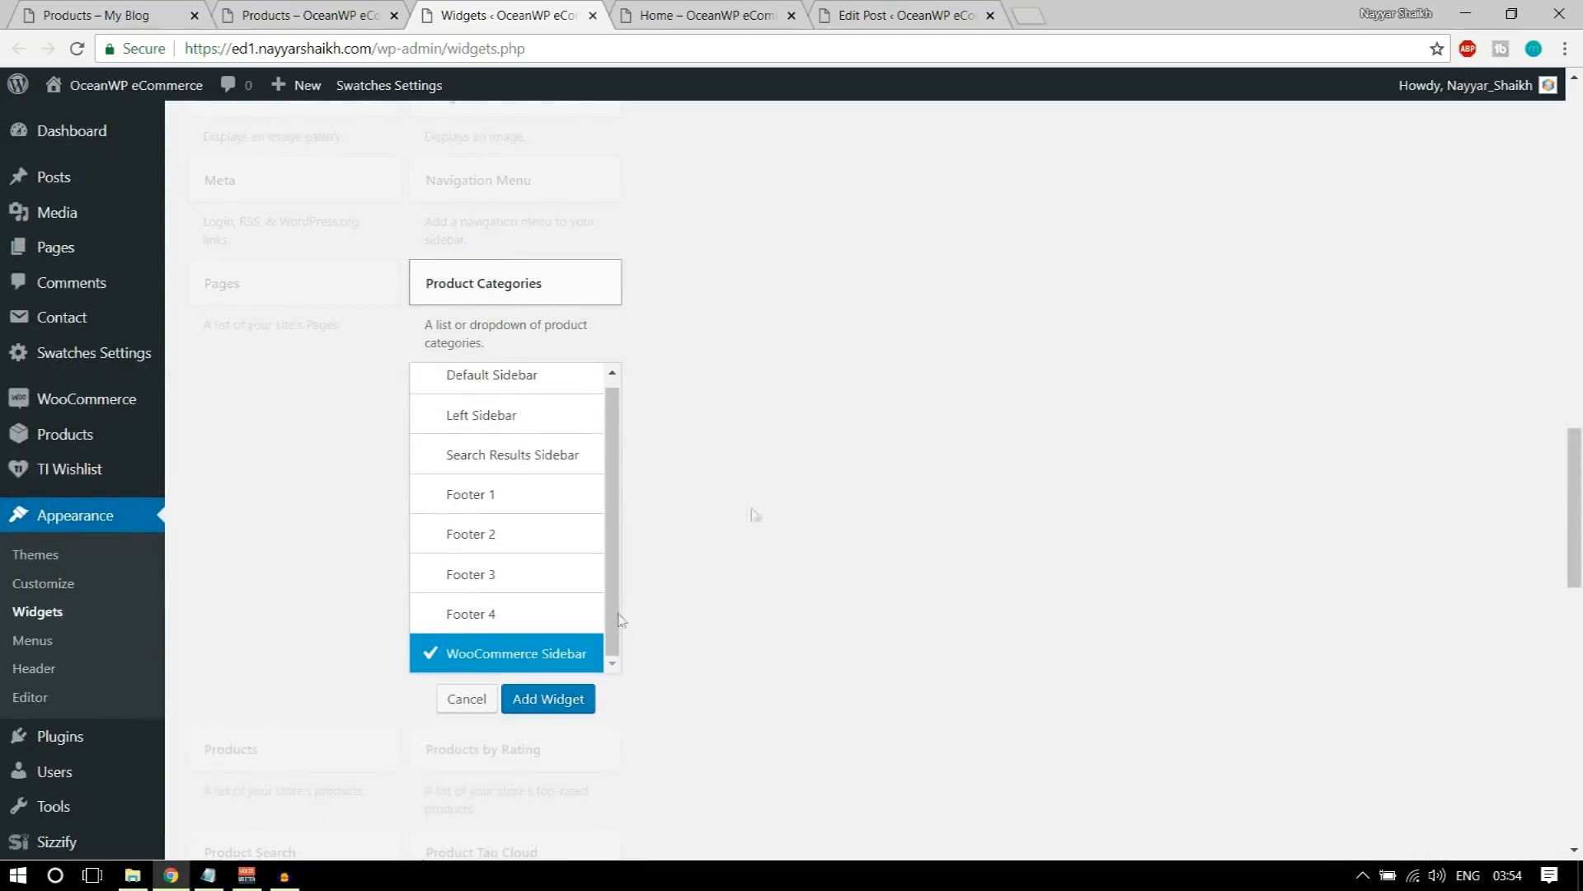
click(523, 701)
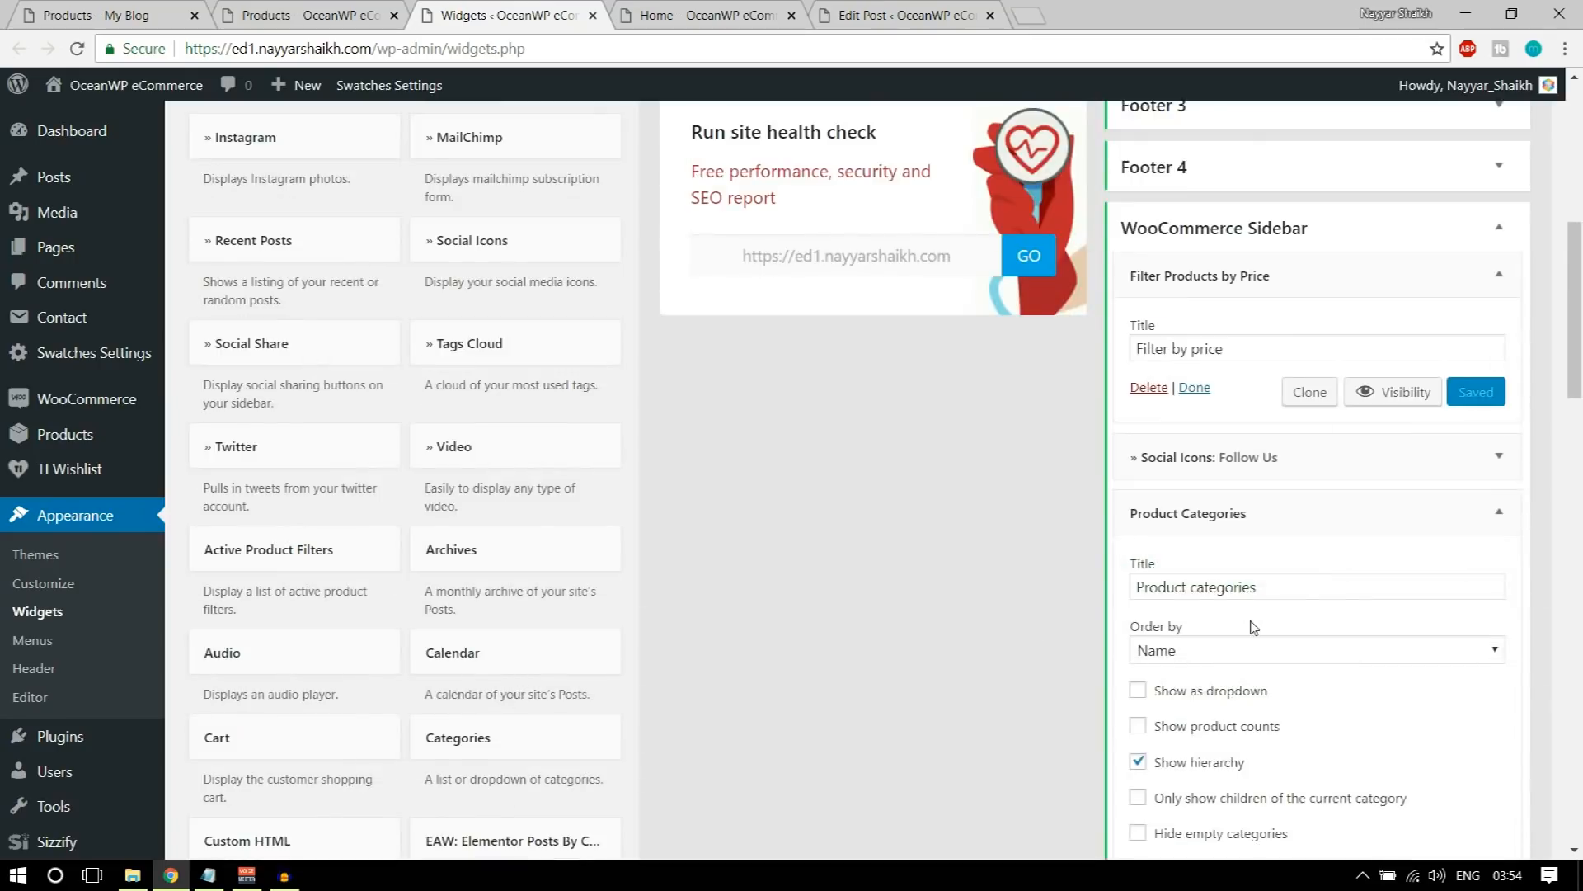
Step: Turn off Show hierarchy and enable Show product counts for the Product Categories widget as on the demo site, and save it
scroll(1204, 676, down, 3)
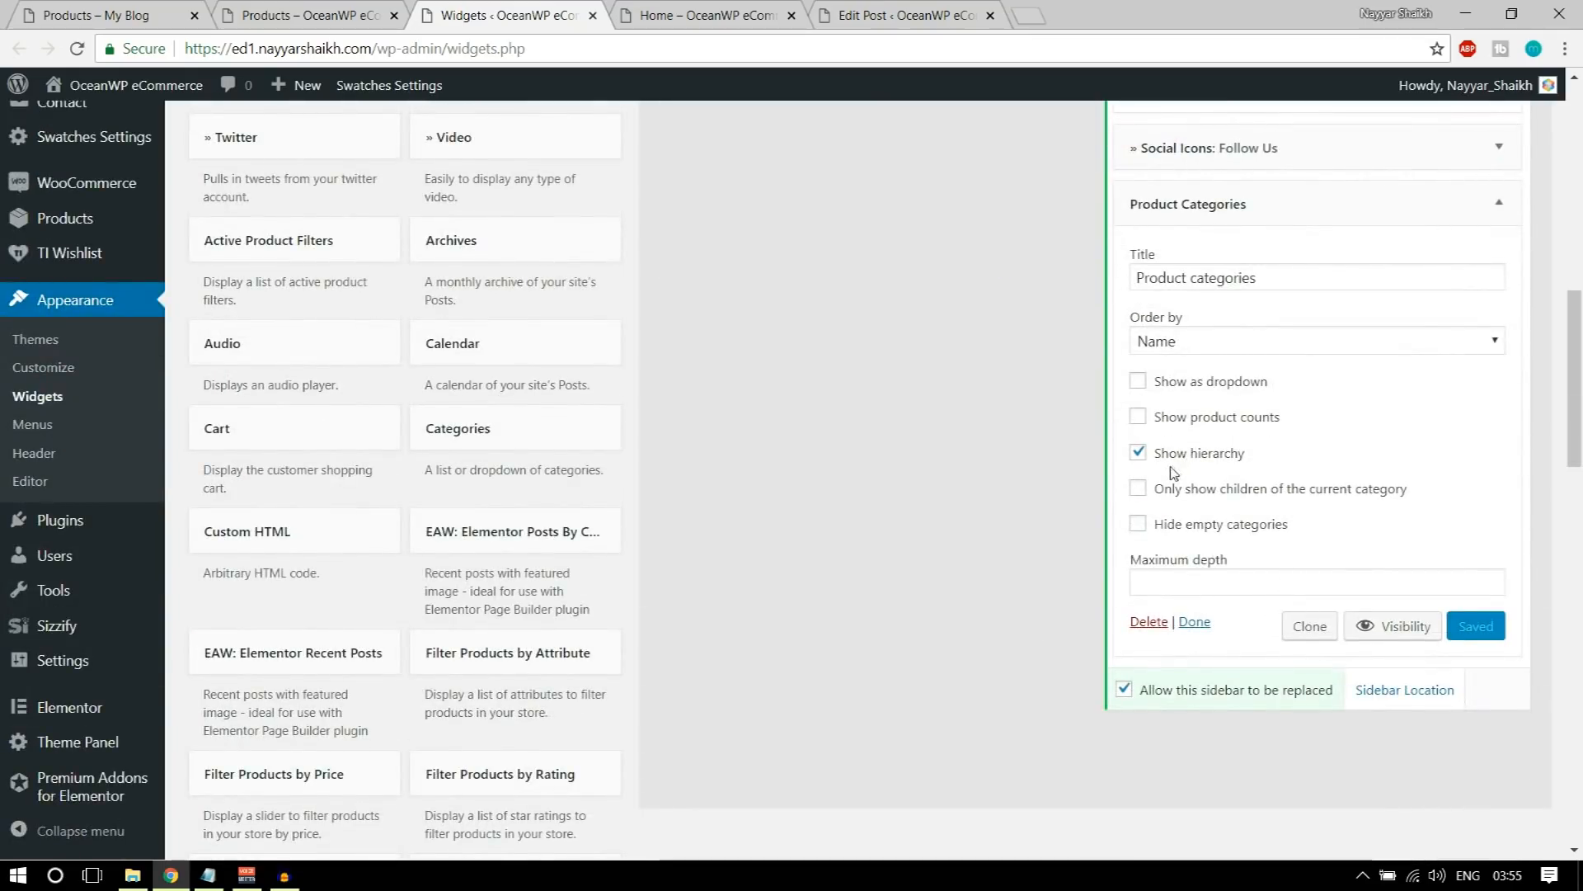
click(1191, 461)
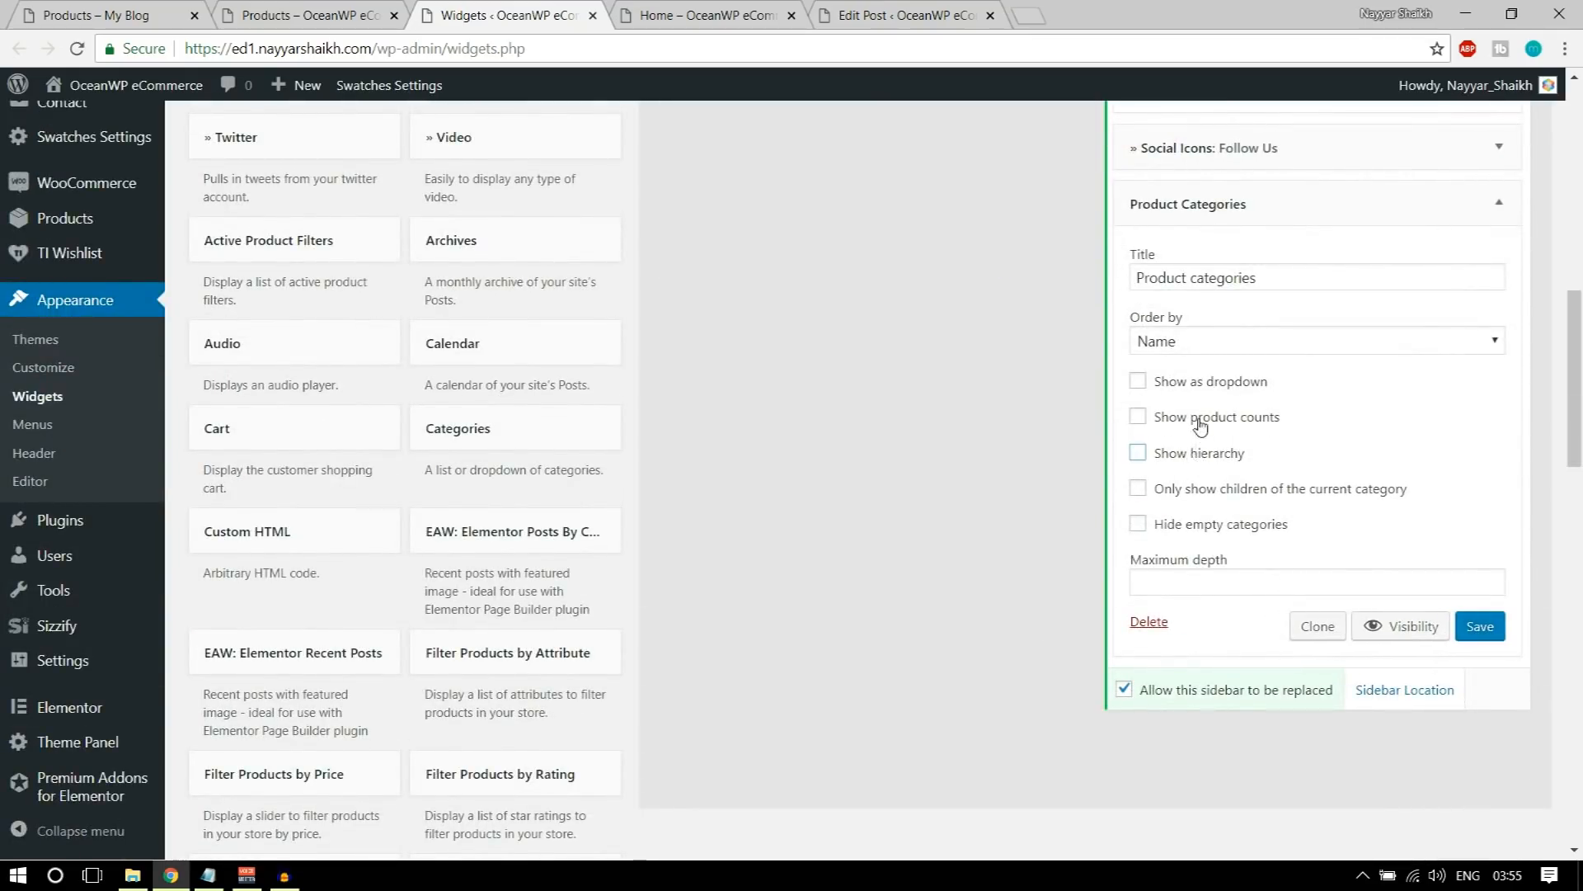
click(74, 10)
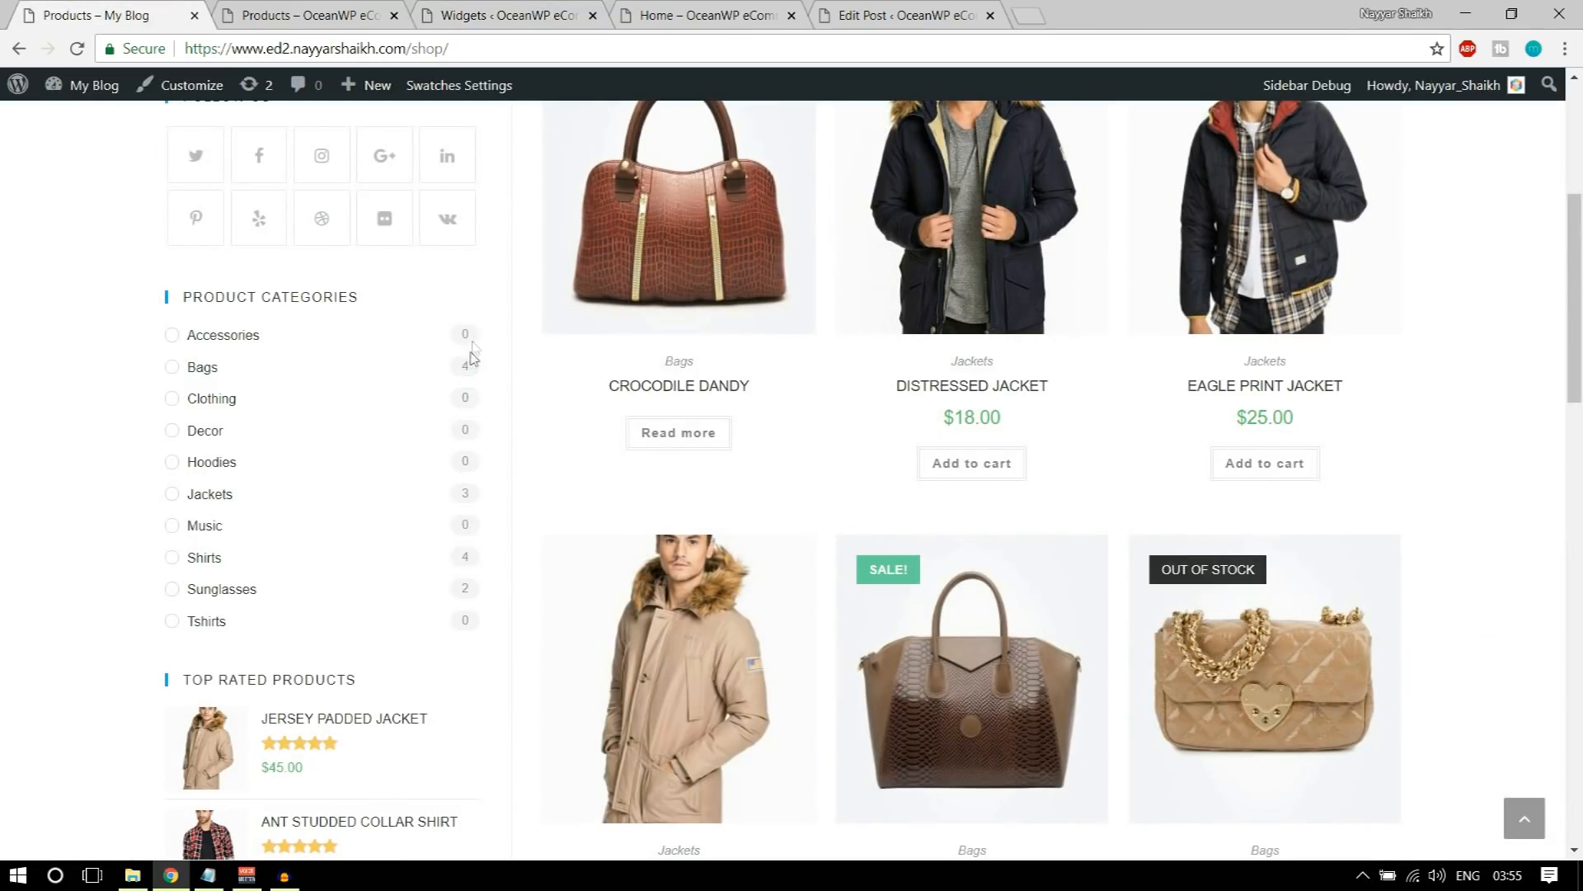
click(478, 8)
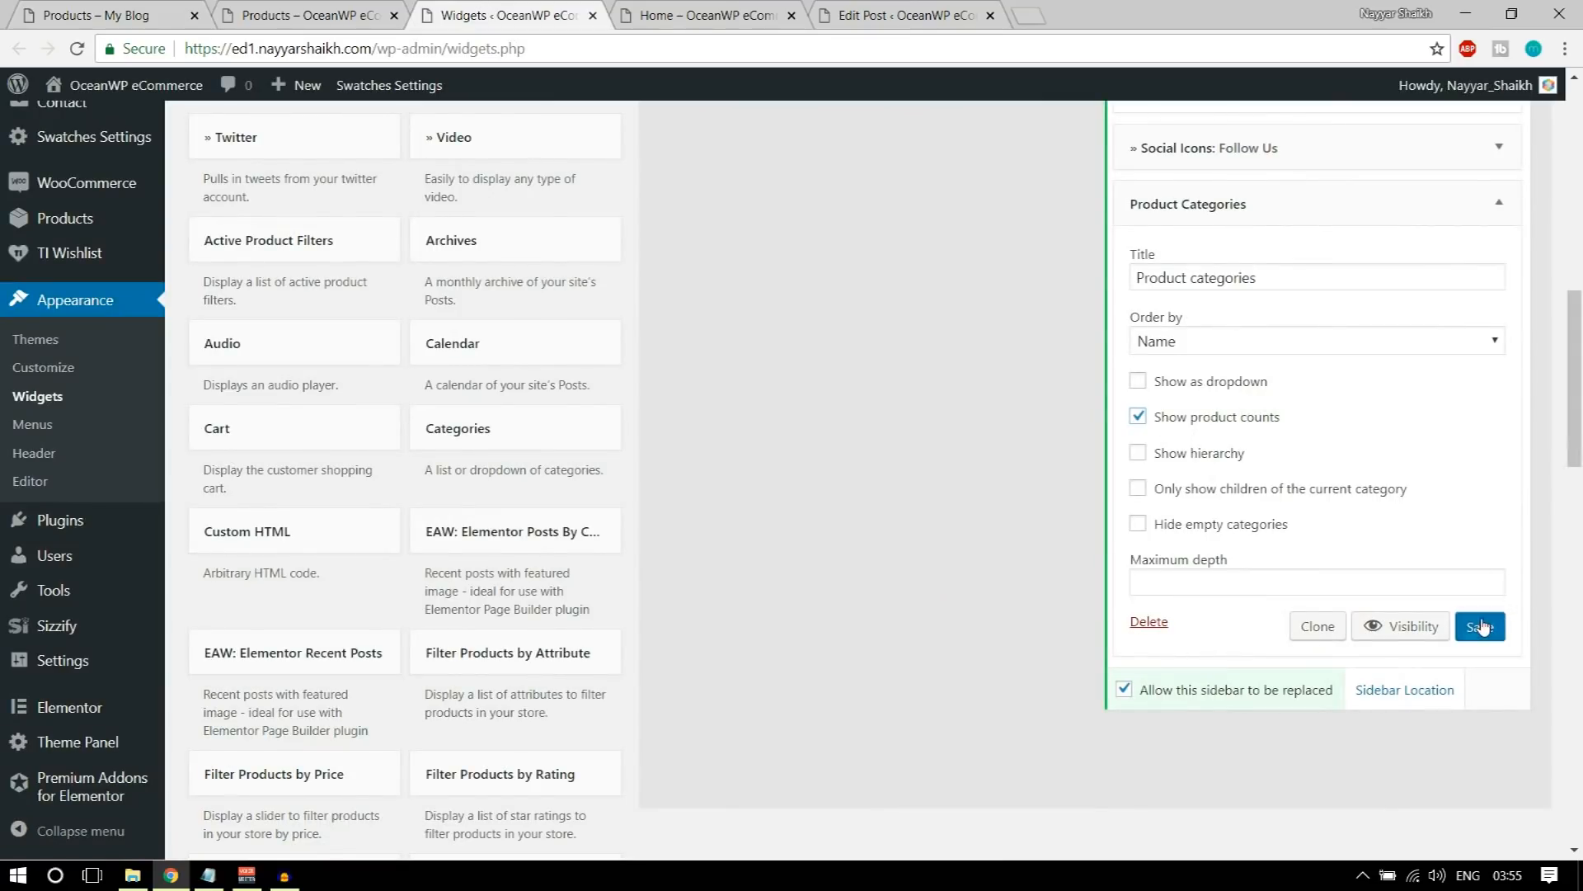
Step: Reload the store's shop page and check the Product Categories list in its sidebar
click(240, 15)
click(75, 51)
scroll(519, 367, down, 4)
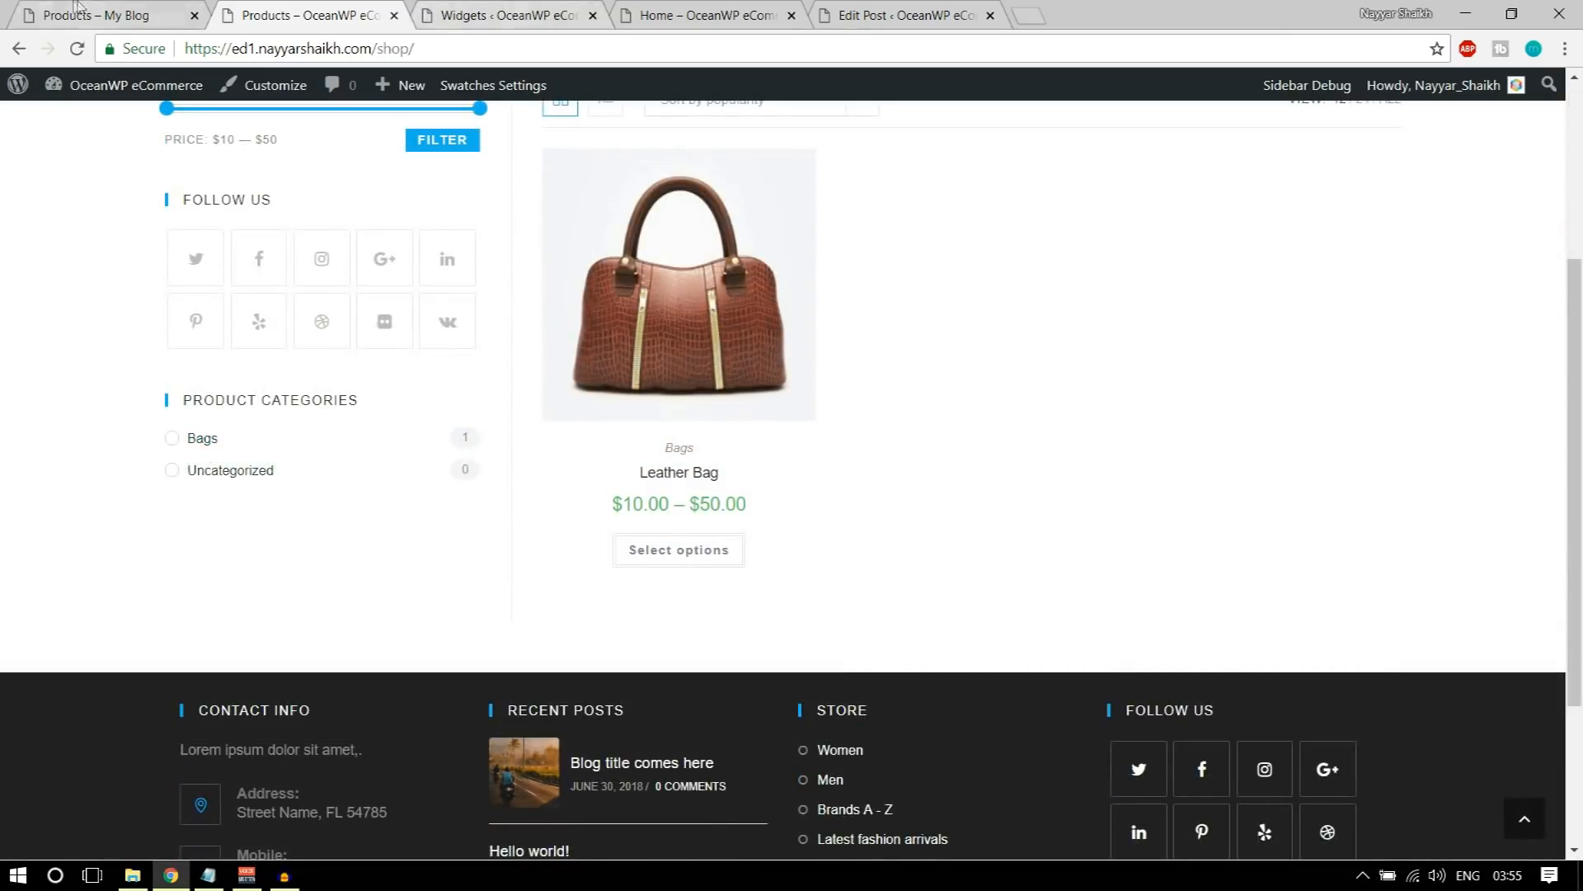
Step: Look up the next widget in the demo shop's sidebar and add the Filter Products by Rating widget to the store's WooCommerce Sidebar
click(76, 10)
scroll(307, 446, down, 3)
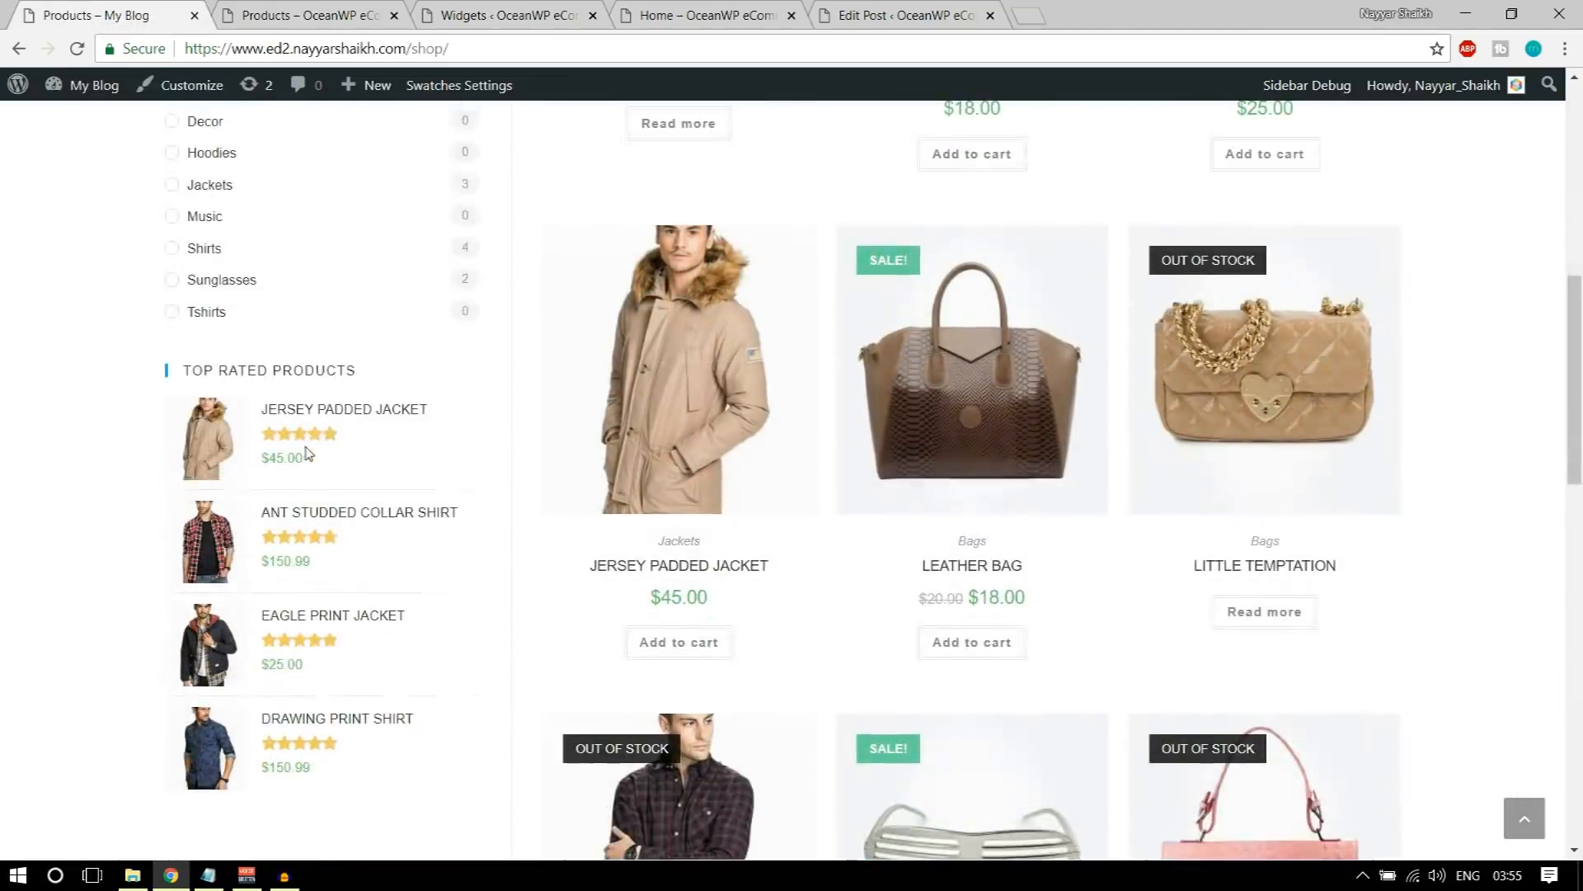
click(576, 8)
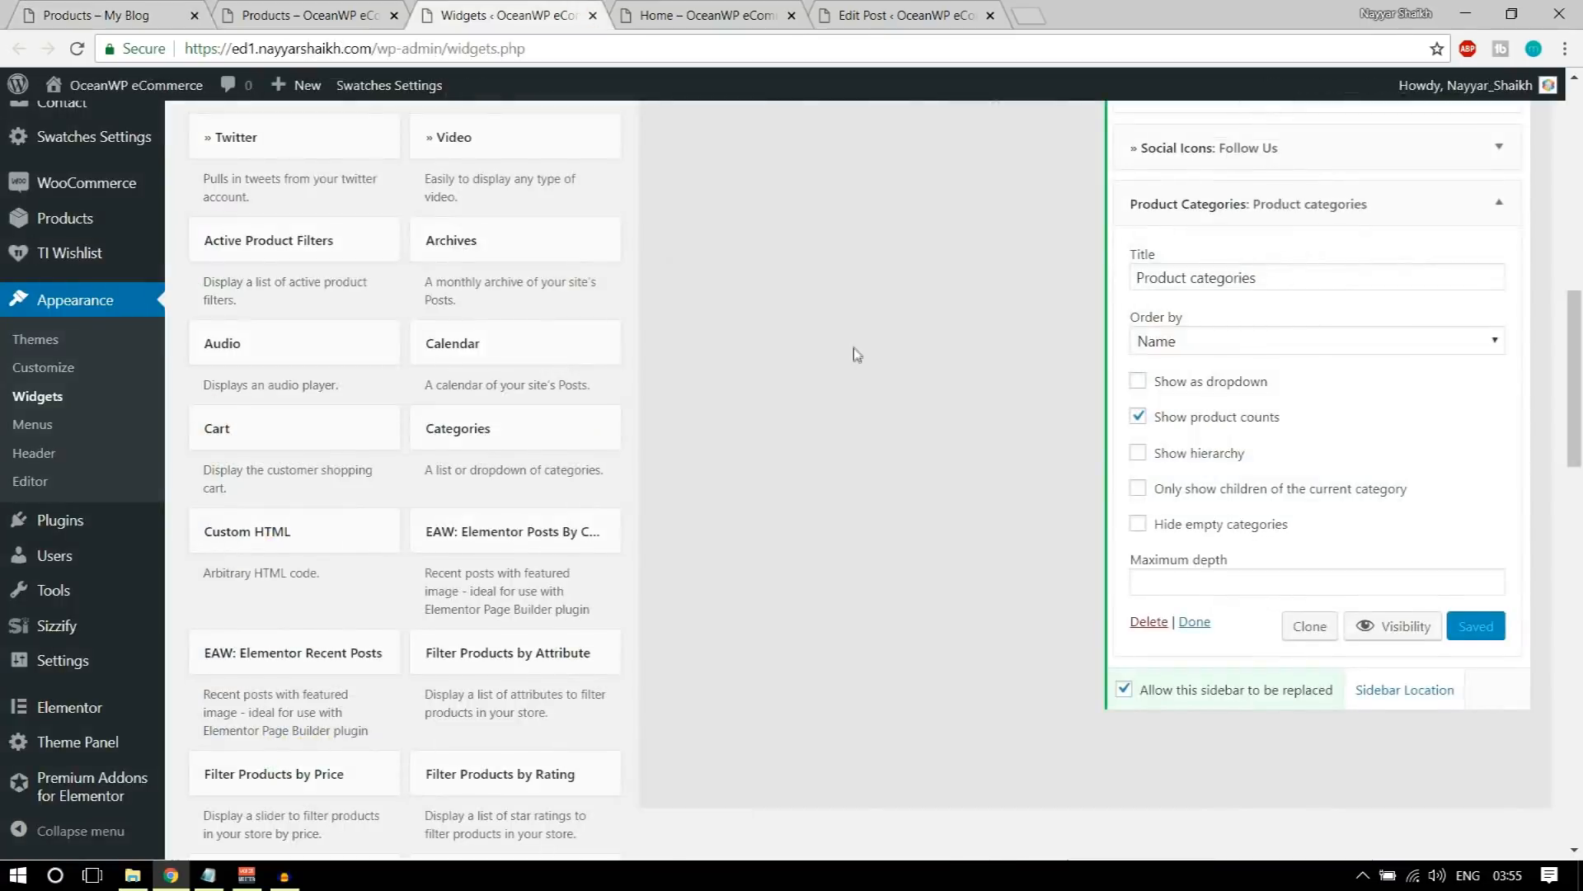
scroll(853, 348, down, 5)
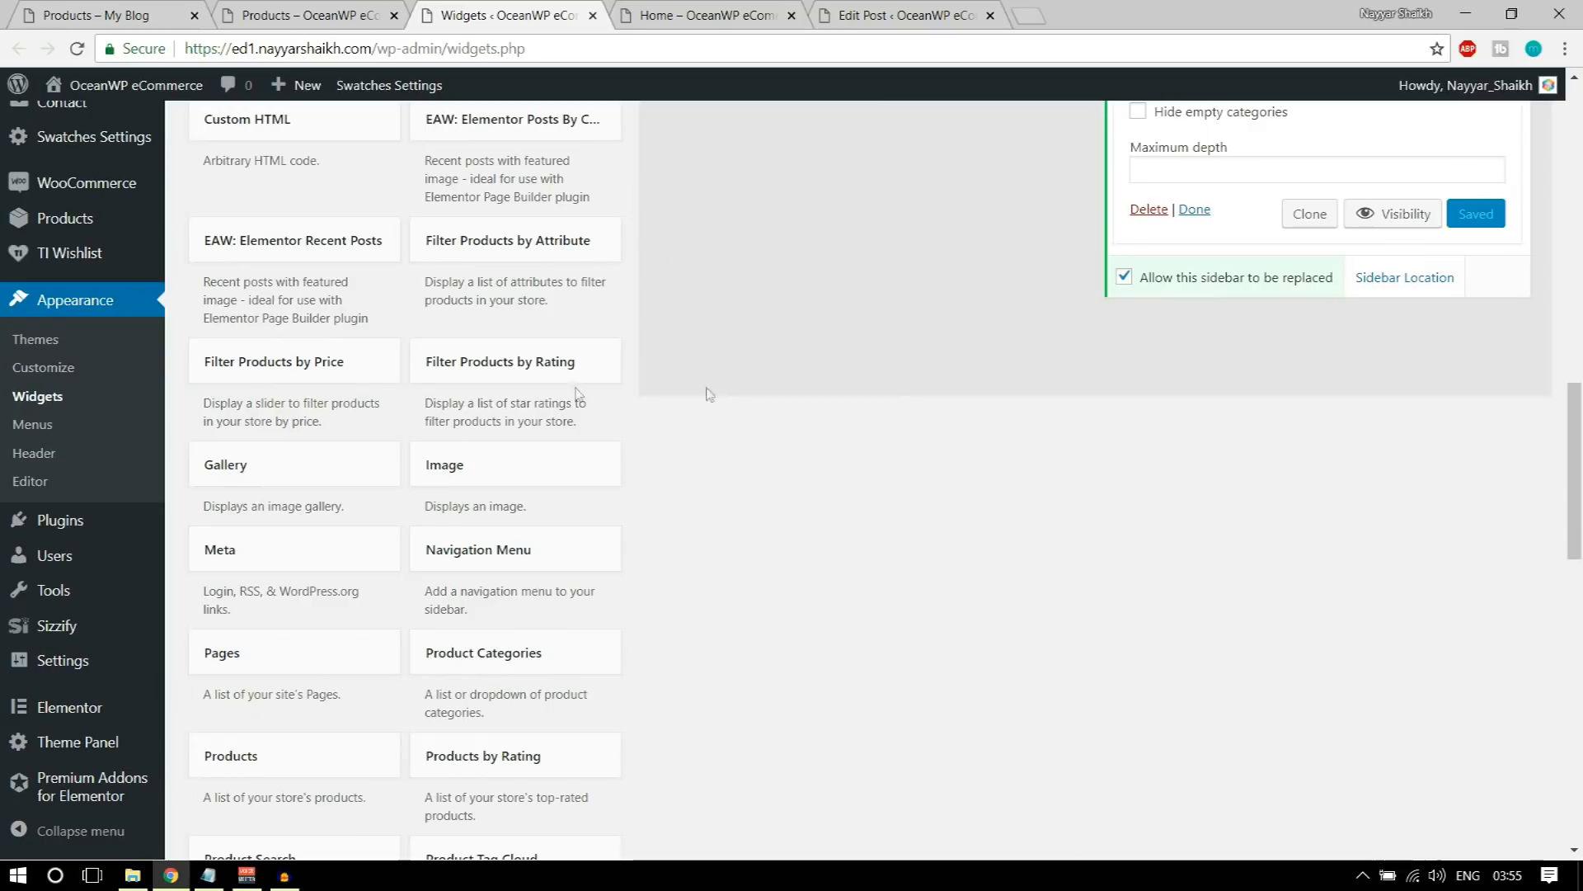
click(500, 373)
click(533, 469)
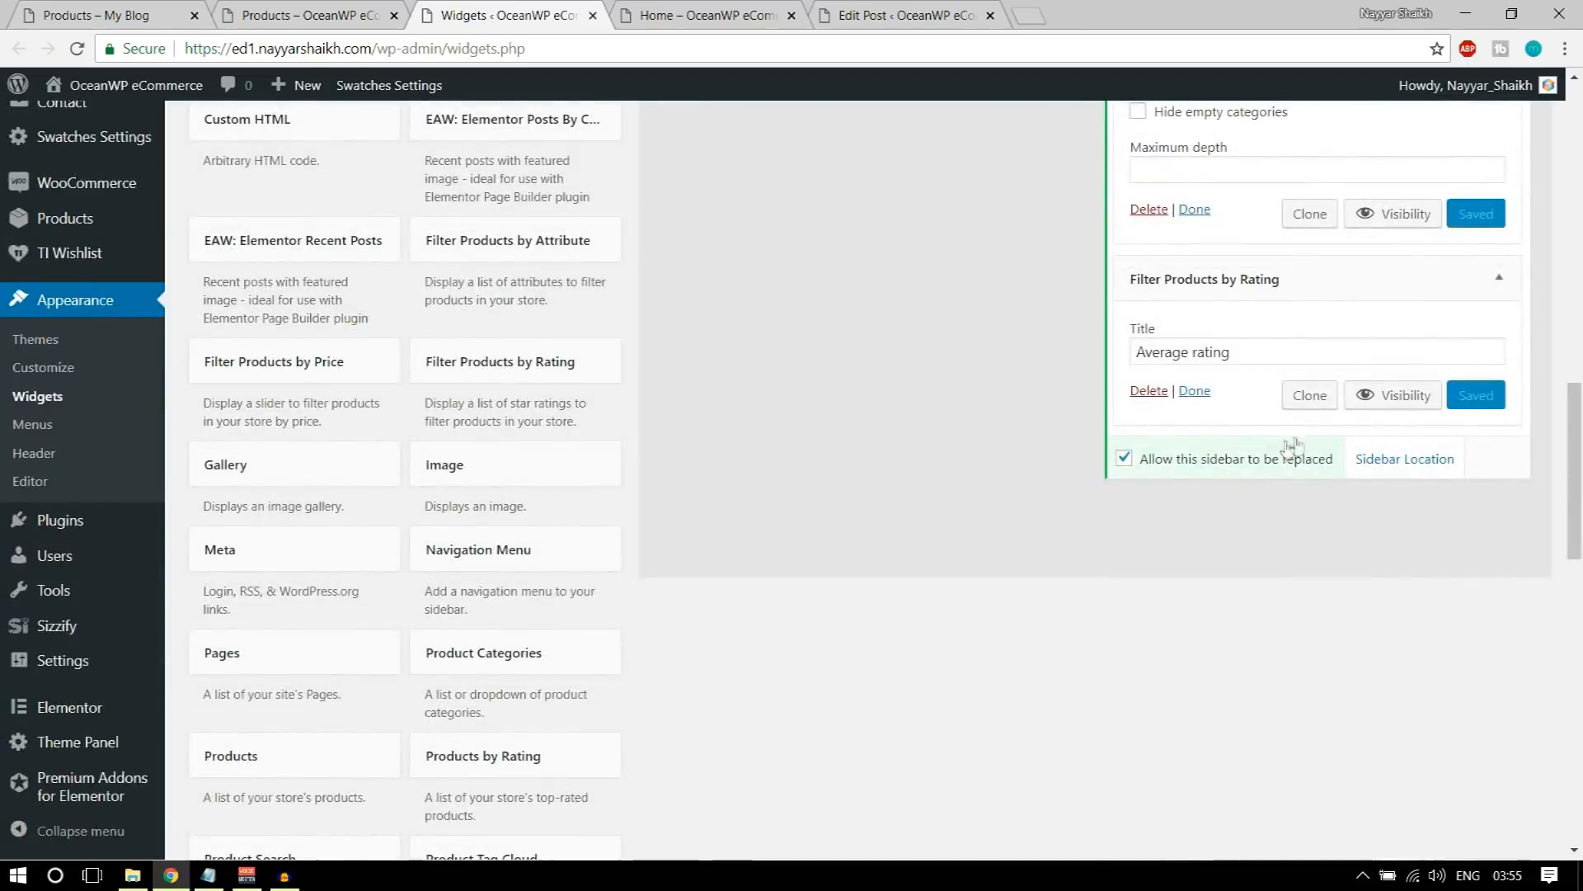
Step: Reload the store's shop page and check its sidebar for the rating filter
click(284, 17)
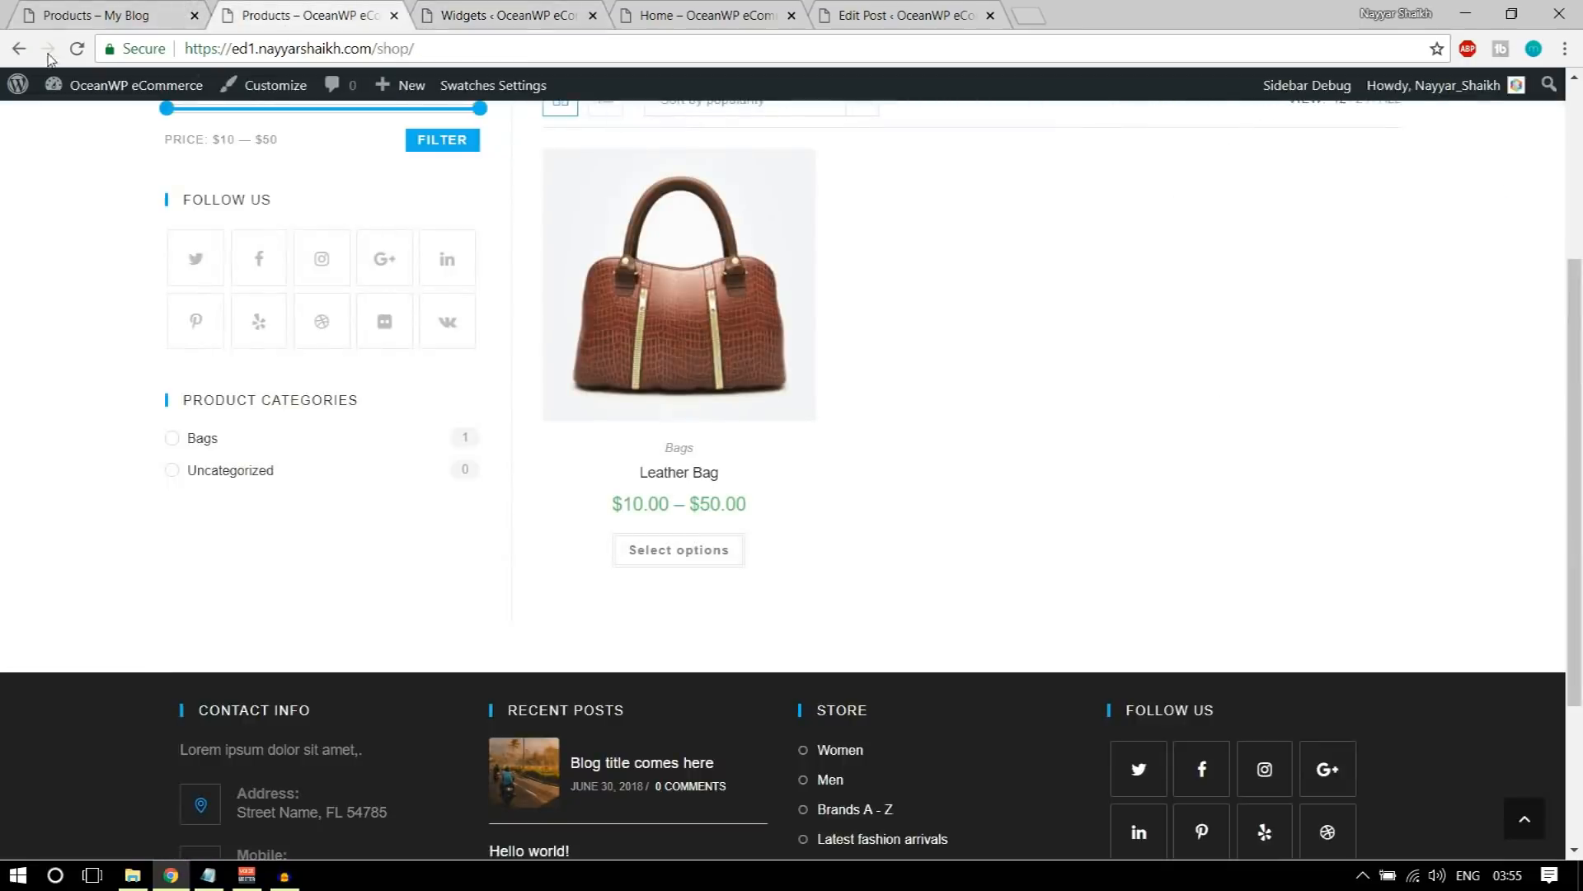
click(76, 48)
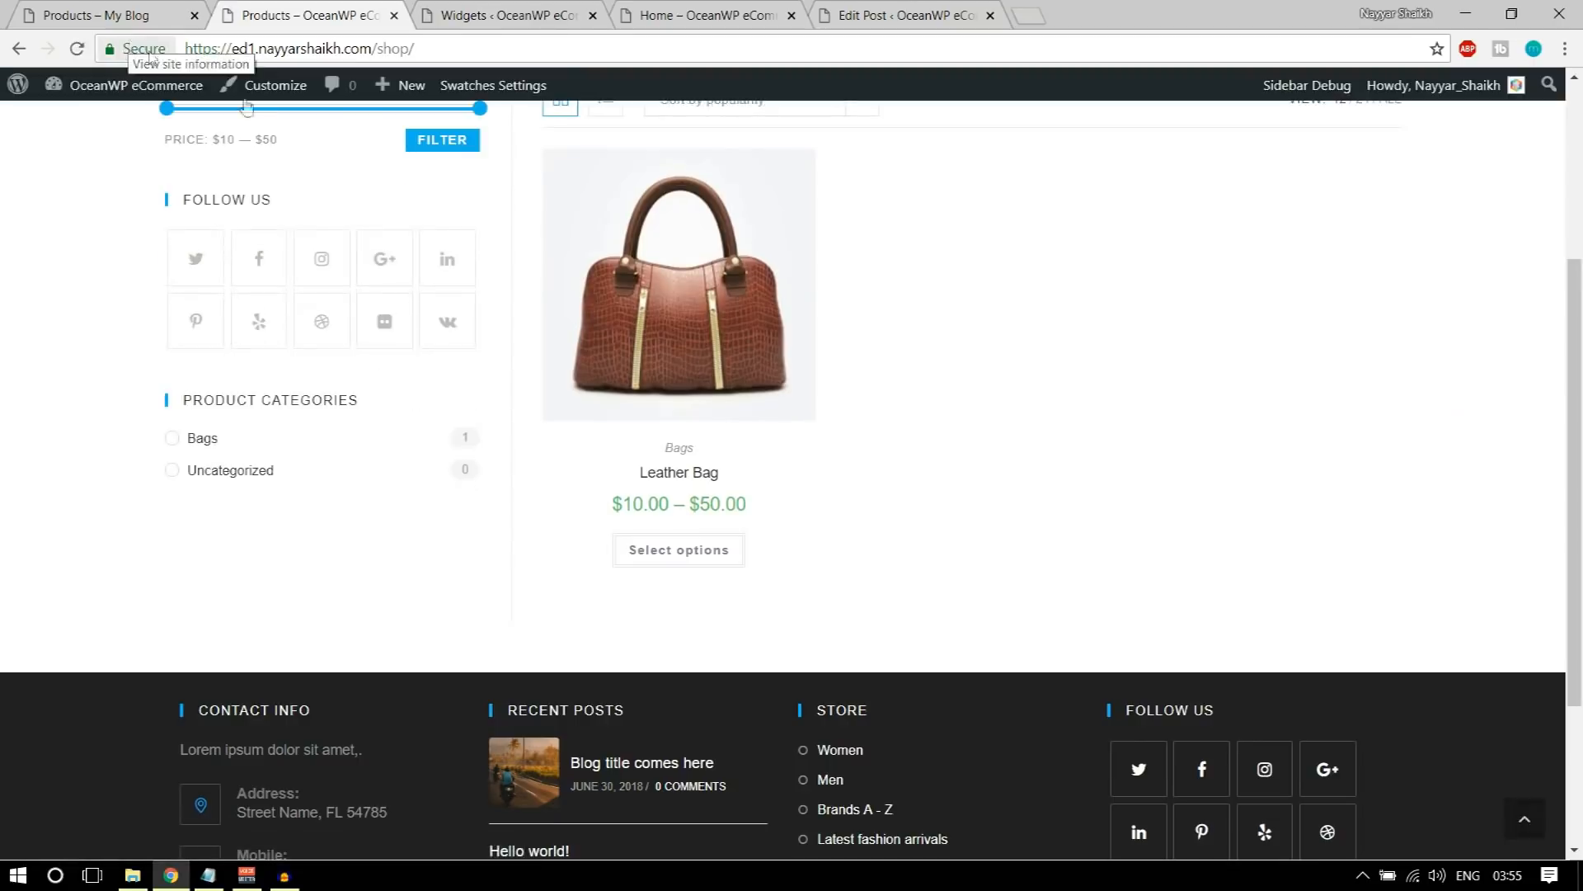
scroll(383, 544, down, 2)
scroll(394, 545, up, 3)
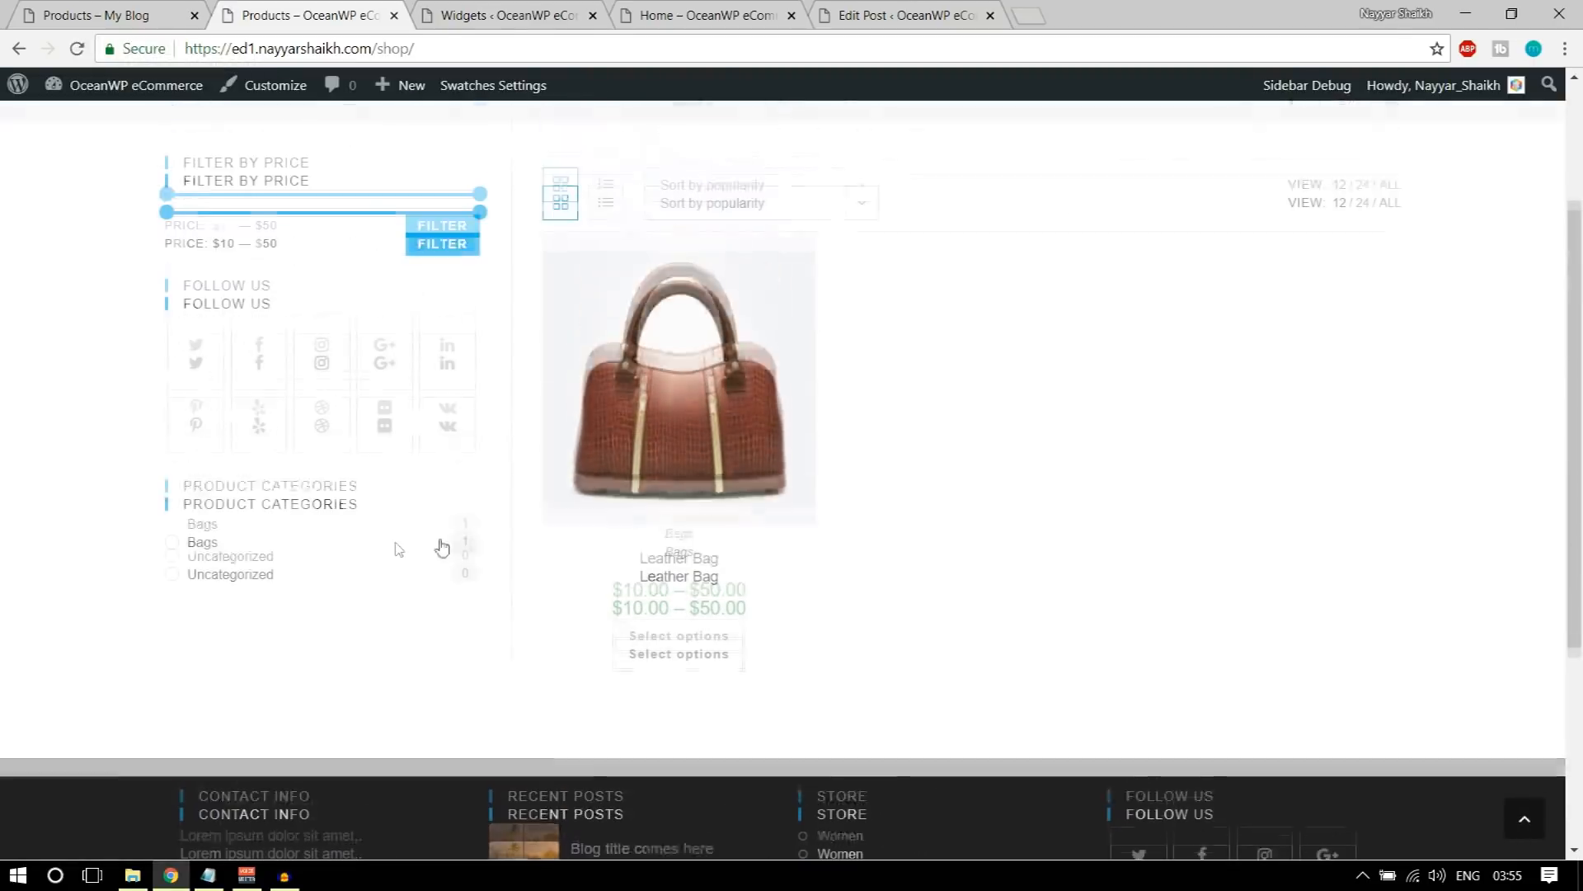
Step: Submit a five-star review reading "Good Product" on the Leather Bag product page
click(691, 448)
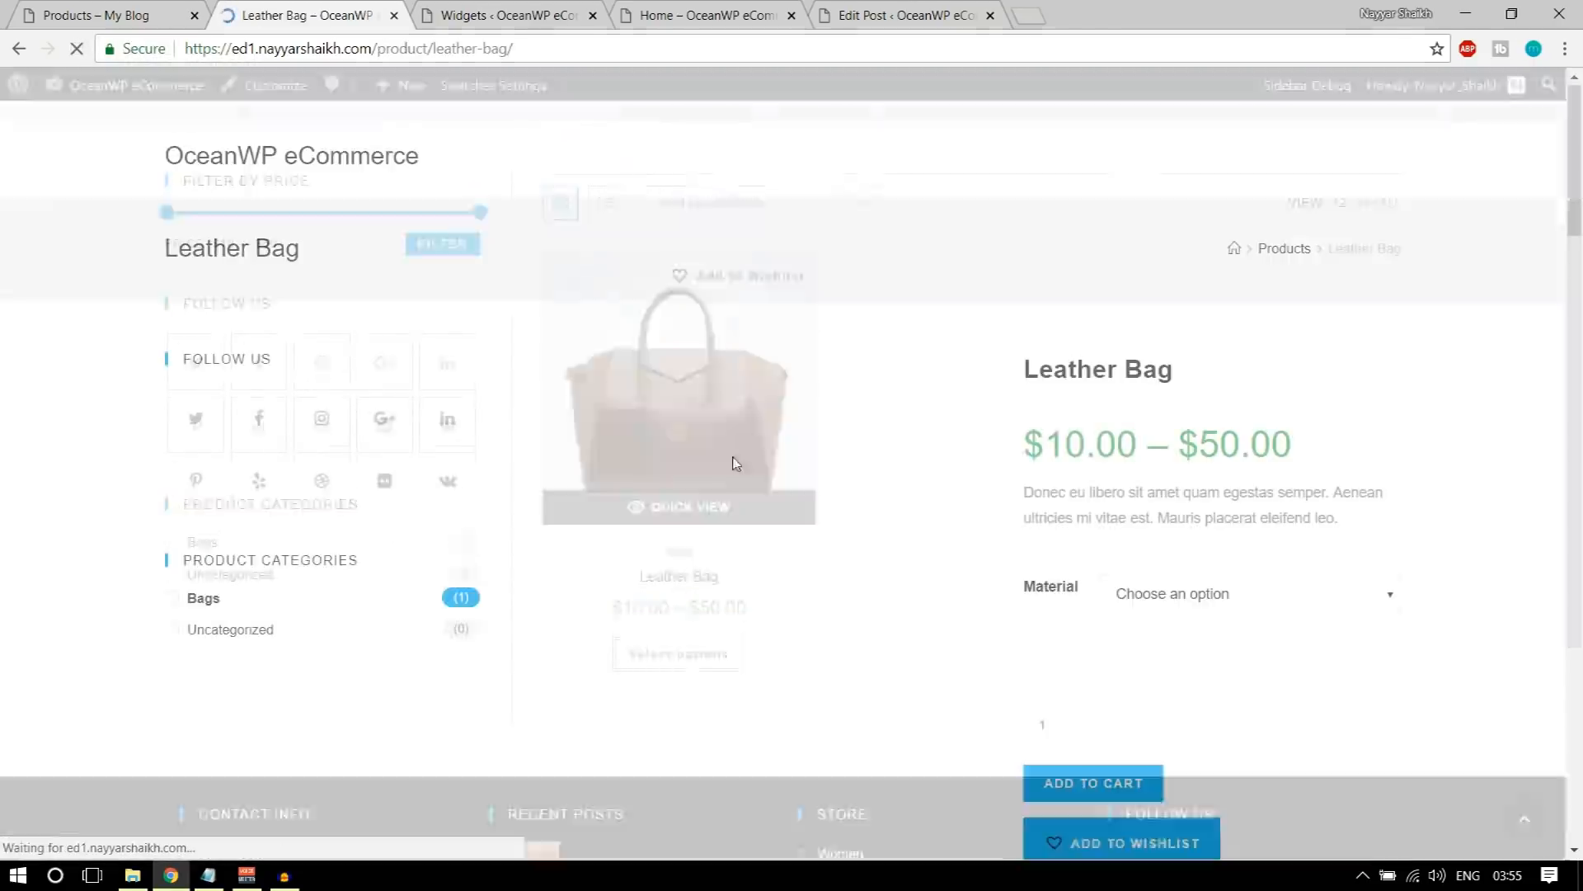
scroll(1161, 453, down, 5)
scroll(1160, 453, down, 5)
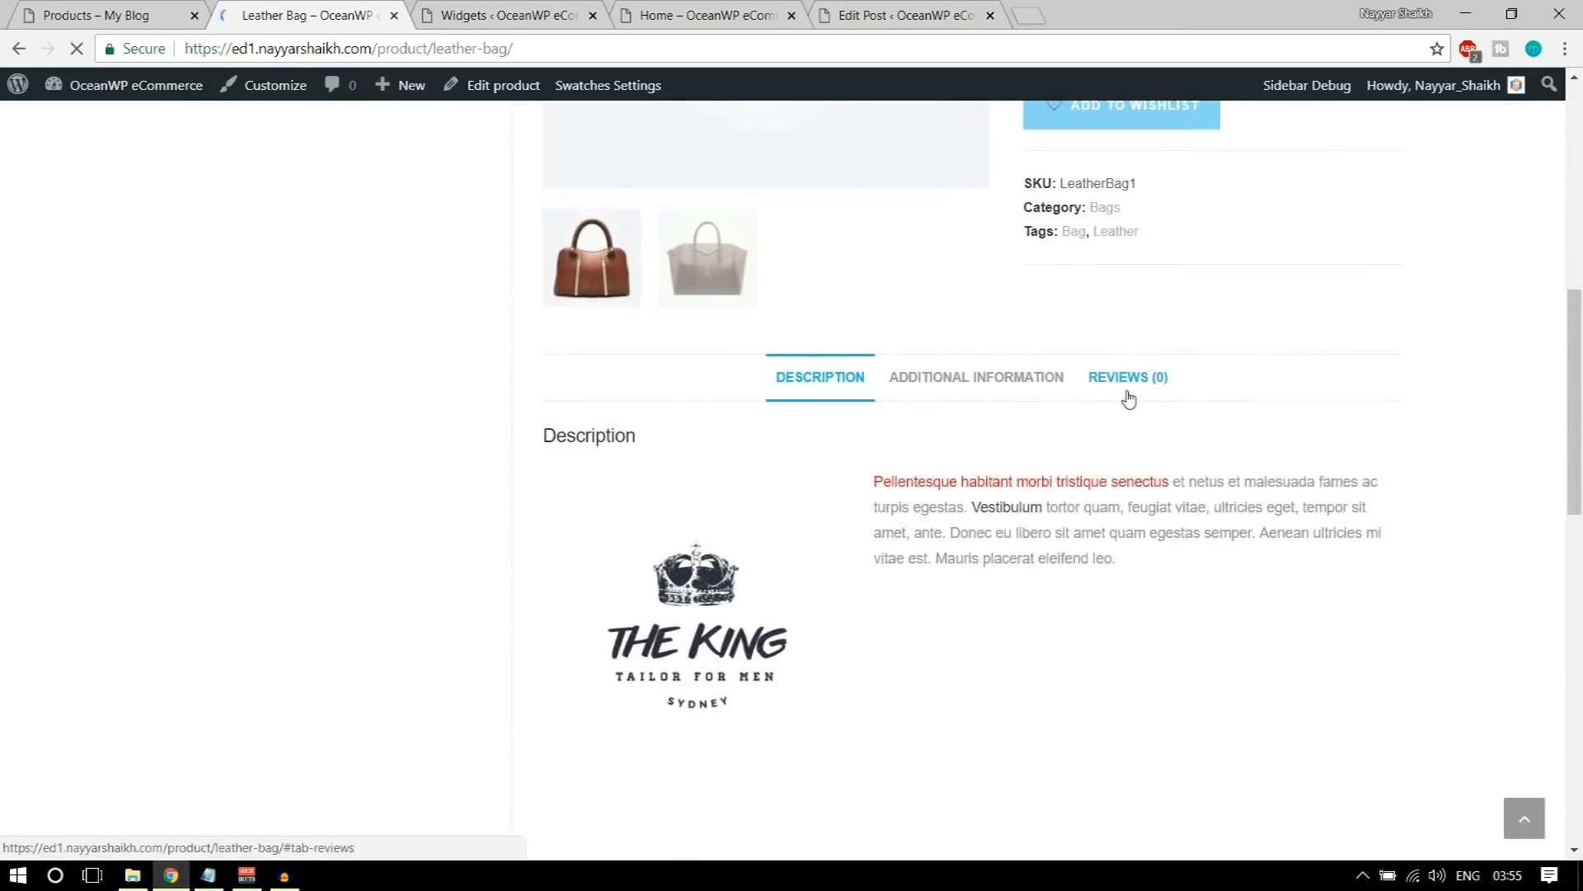
click(1129, 394)
scroll(962, 534, down, 4)
click(872, 293)
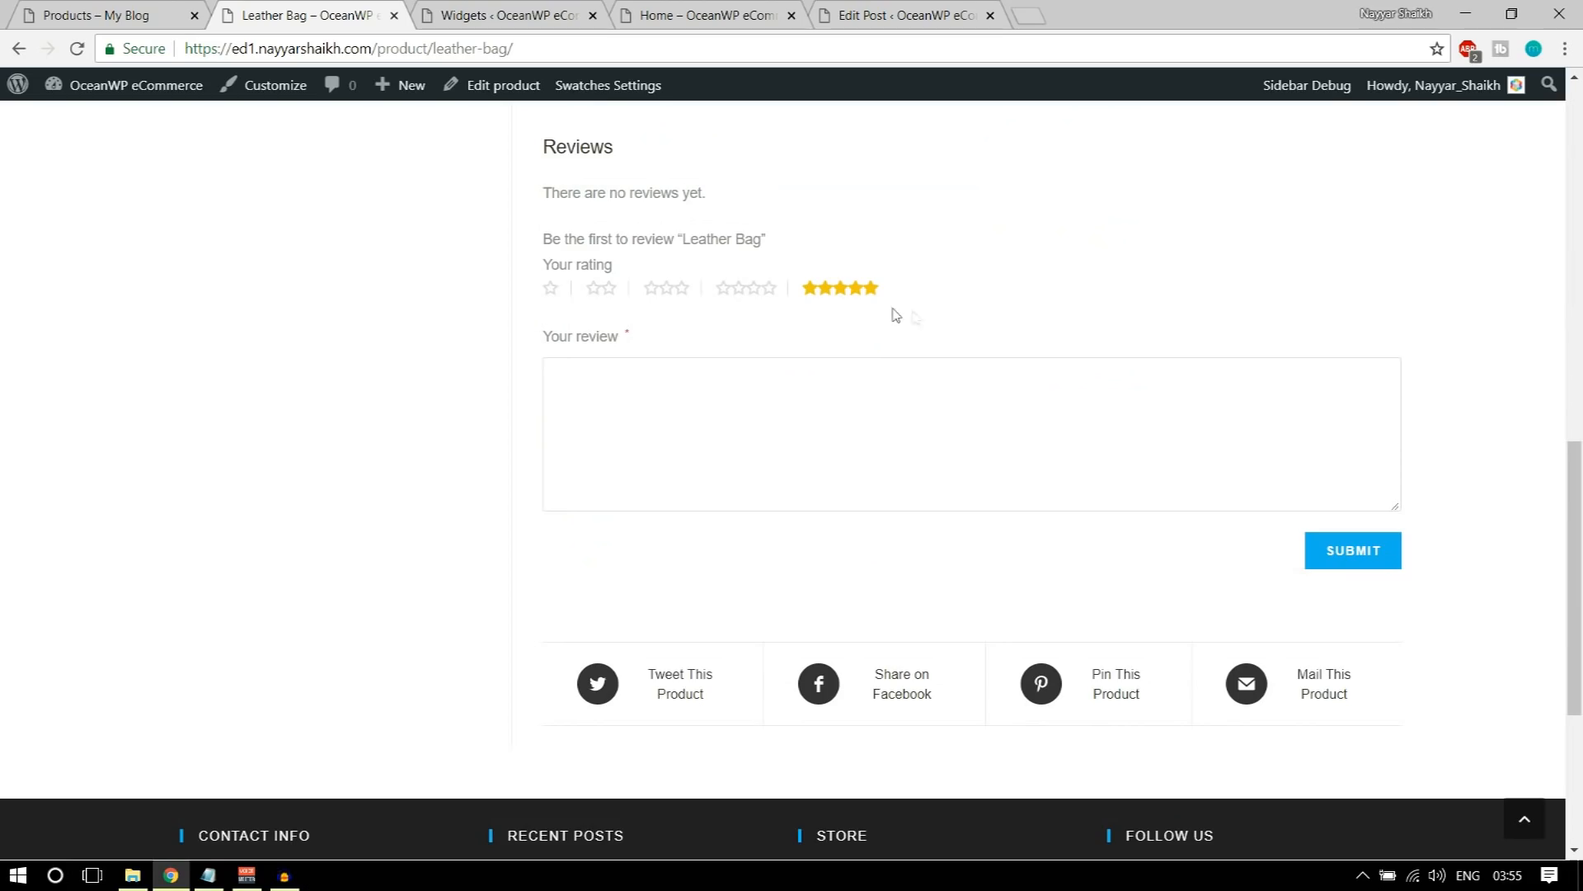
click(937, 430)
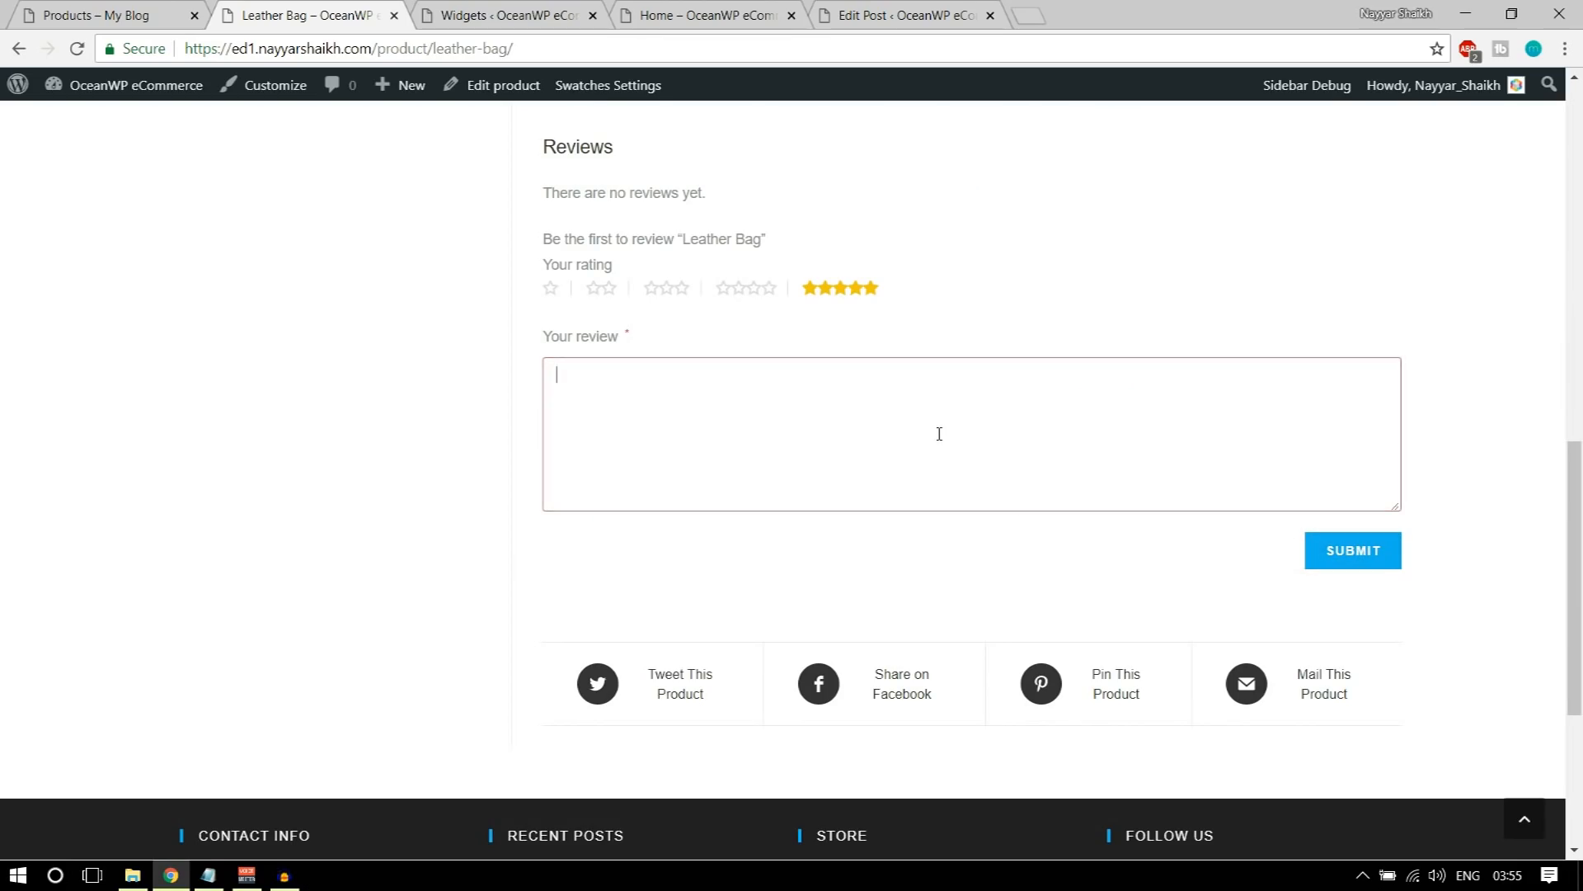
text(Good Product)
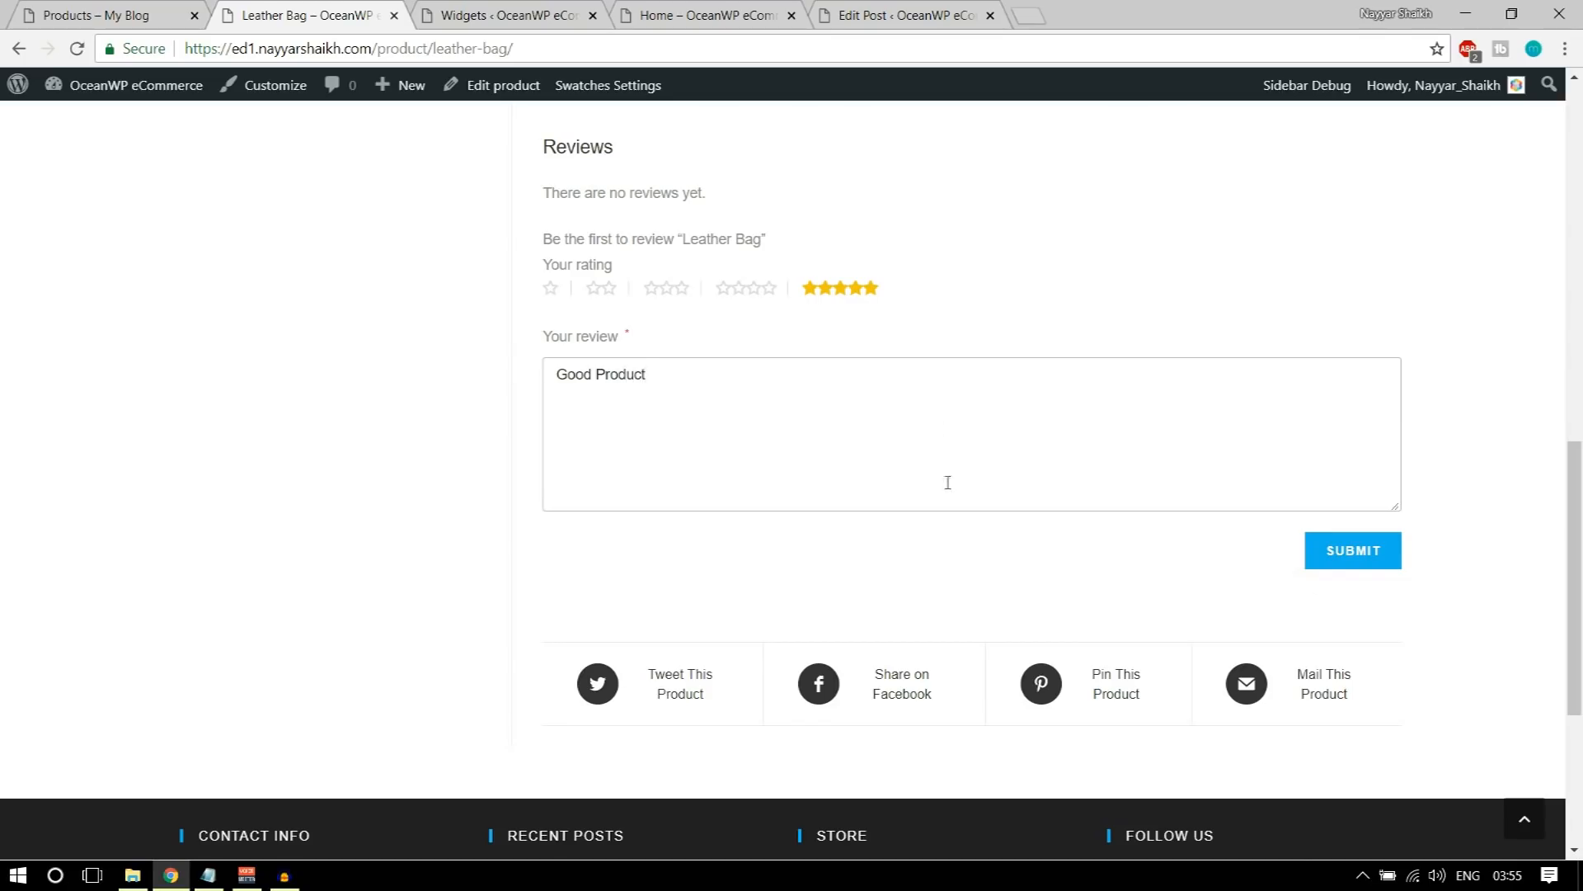
click(1377, 557)
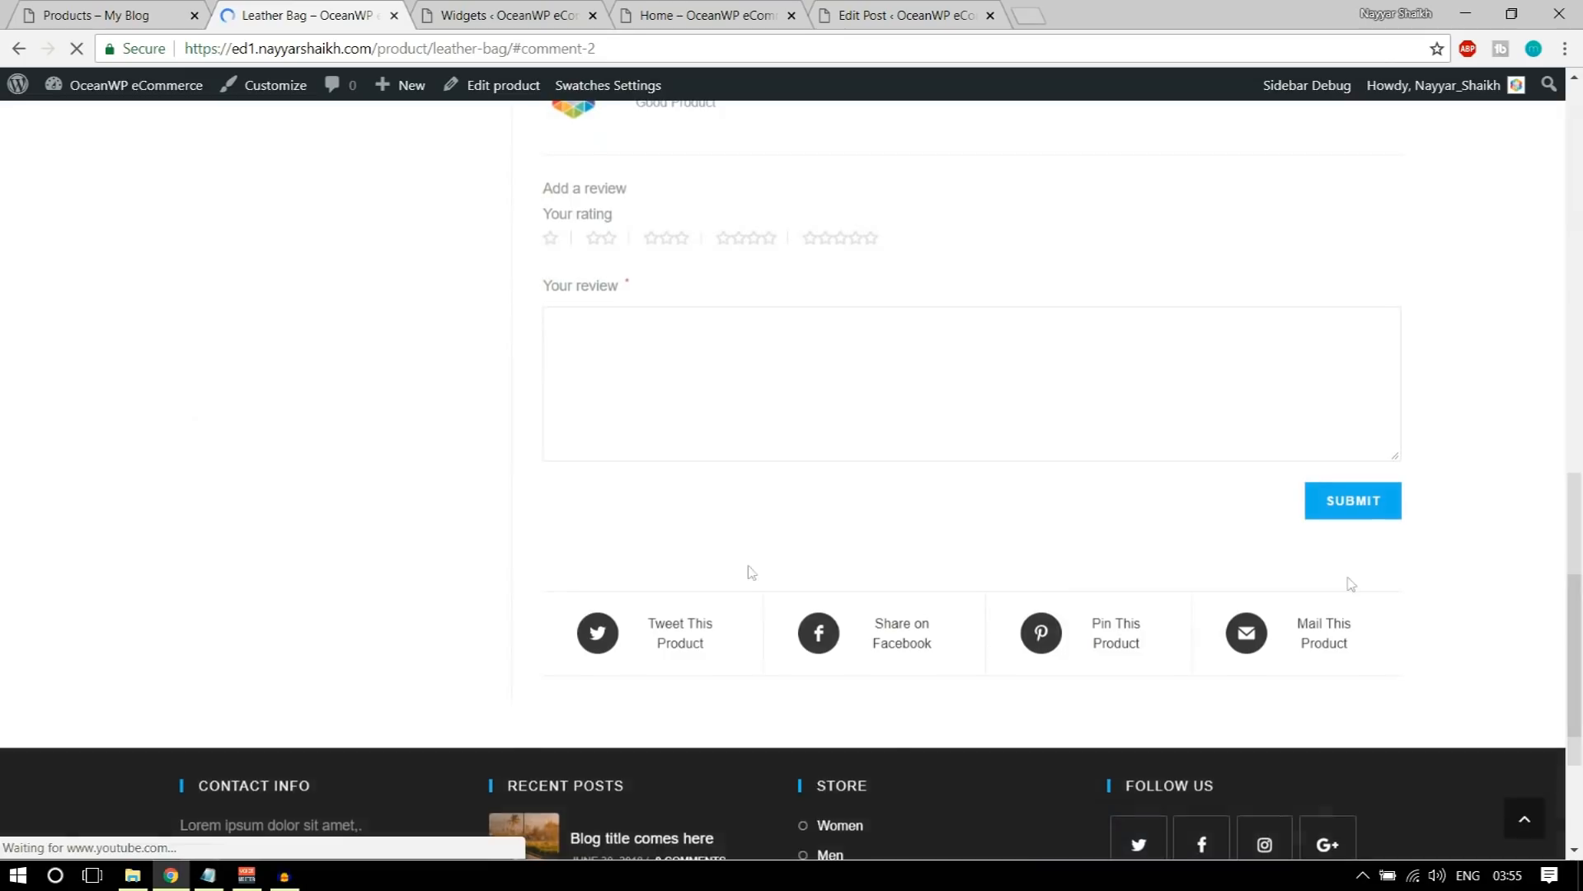
Step: Return from the product page to the store's shop page and check the Average Rating filter in the sidebar
scroll(436, 556, up, 1)
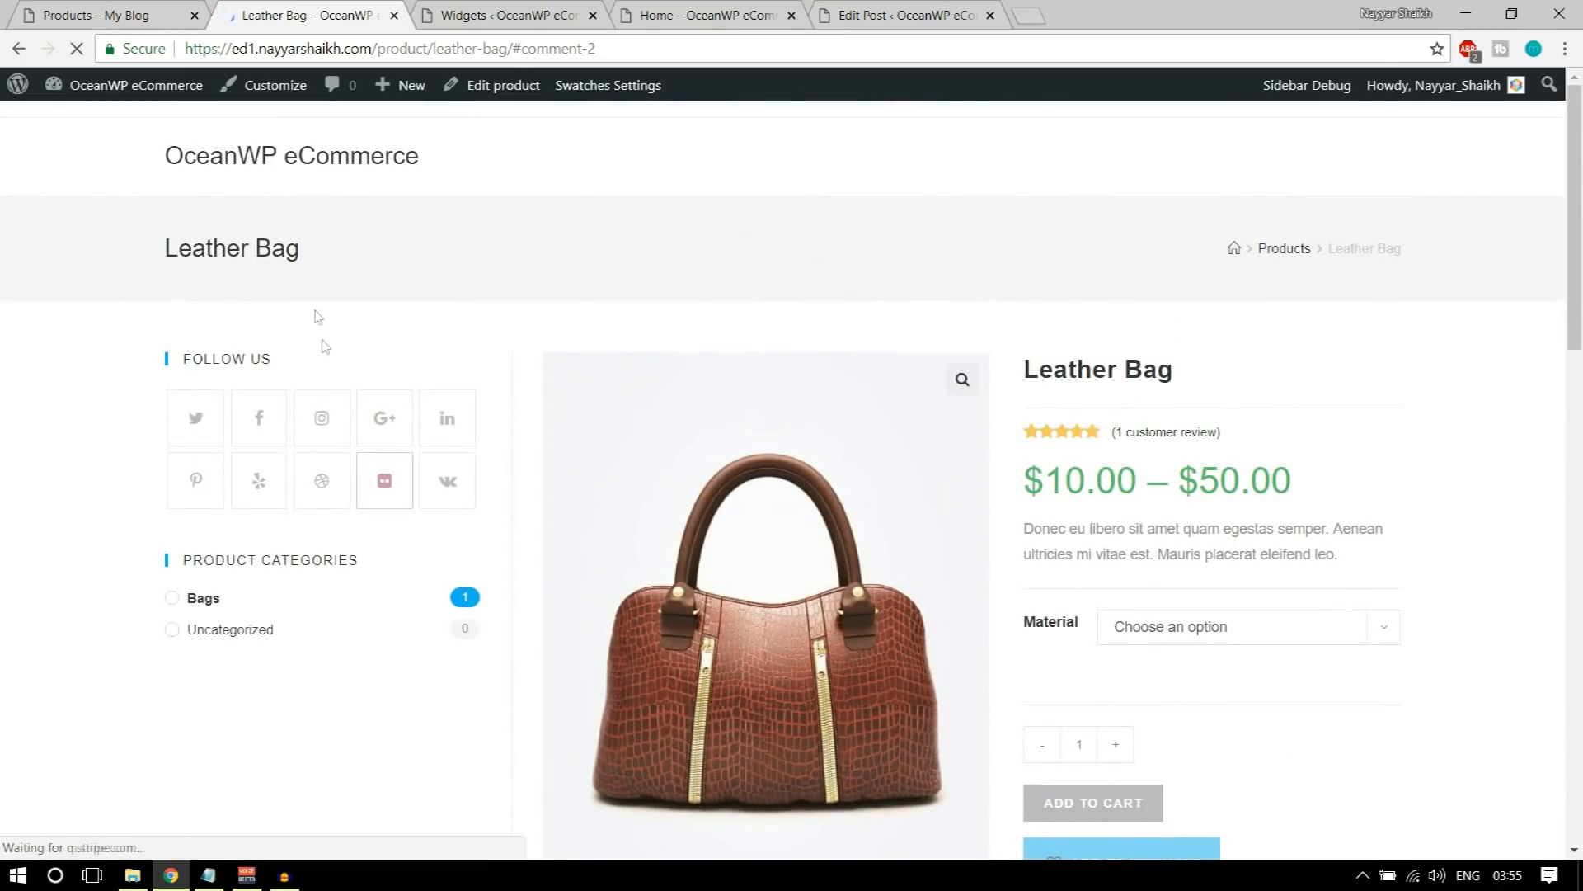
drag(379, 49, 652, 47)
text(shop)
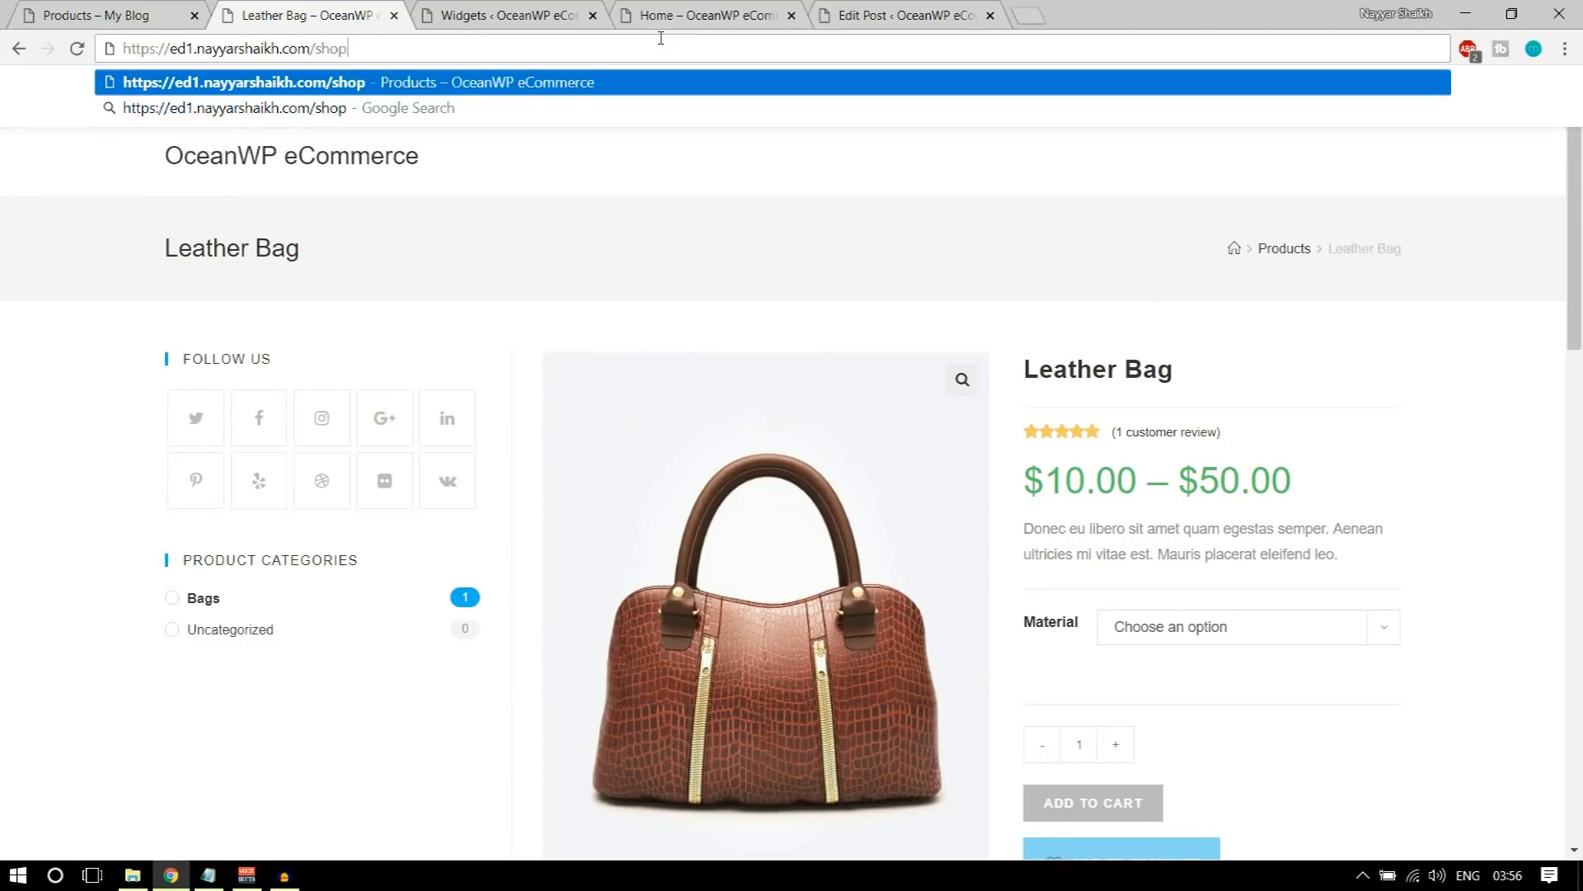
key(Return)
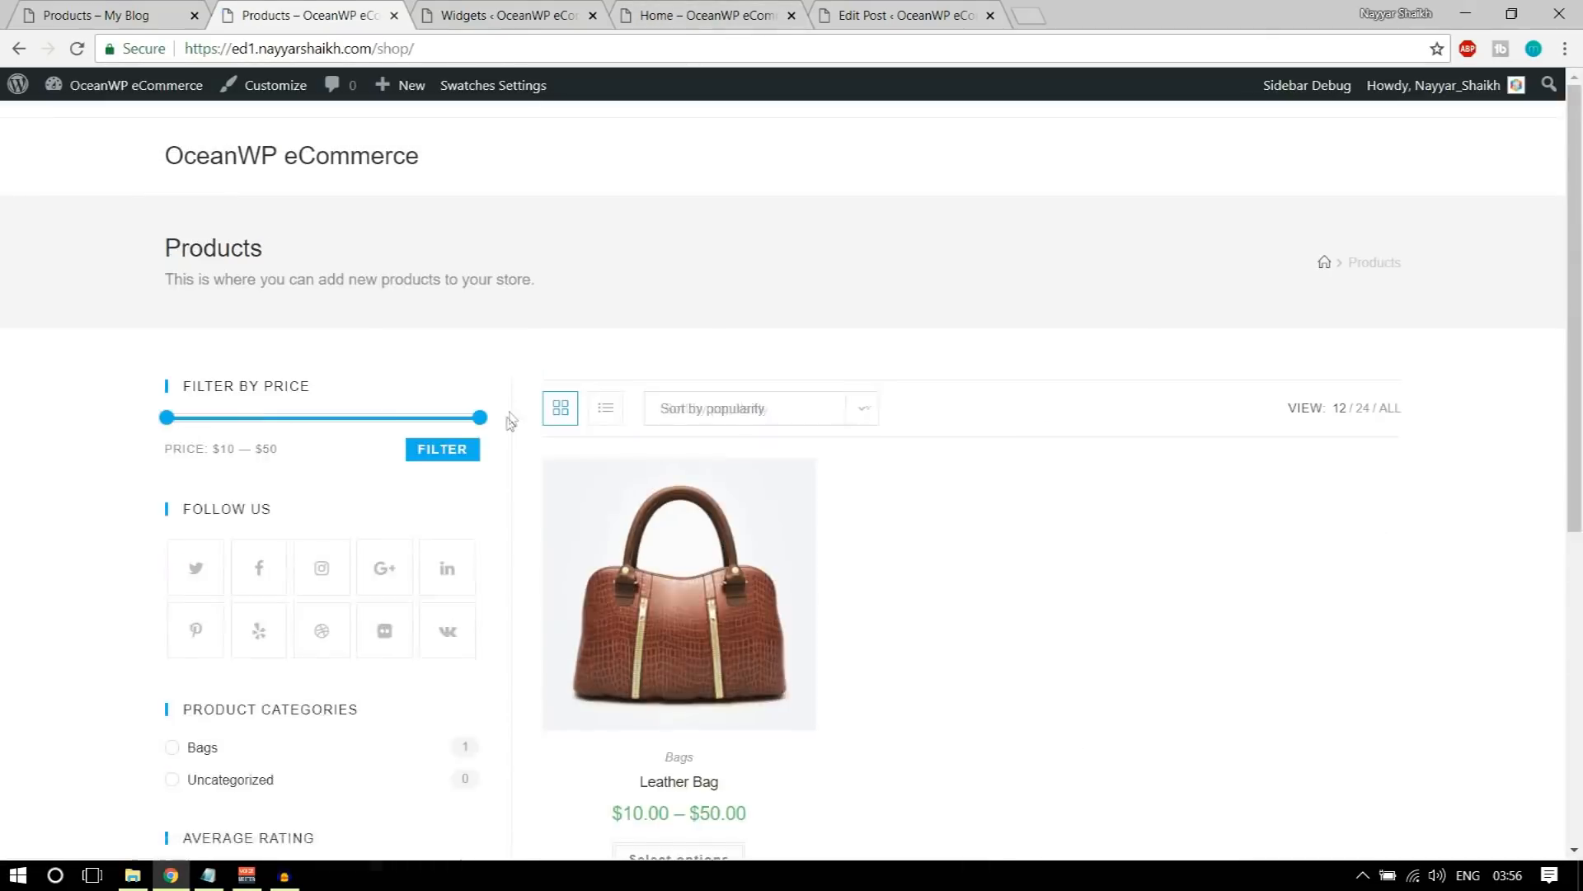
scroll(498, 440, down, 7)
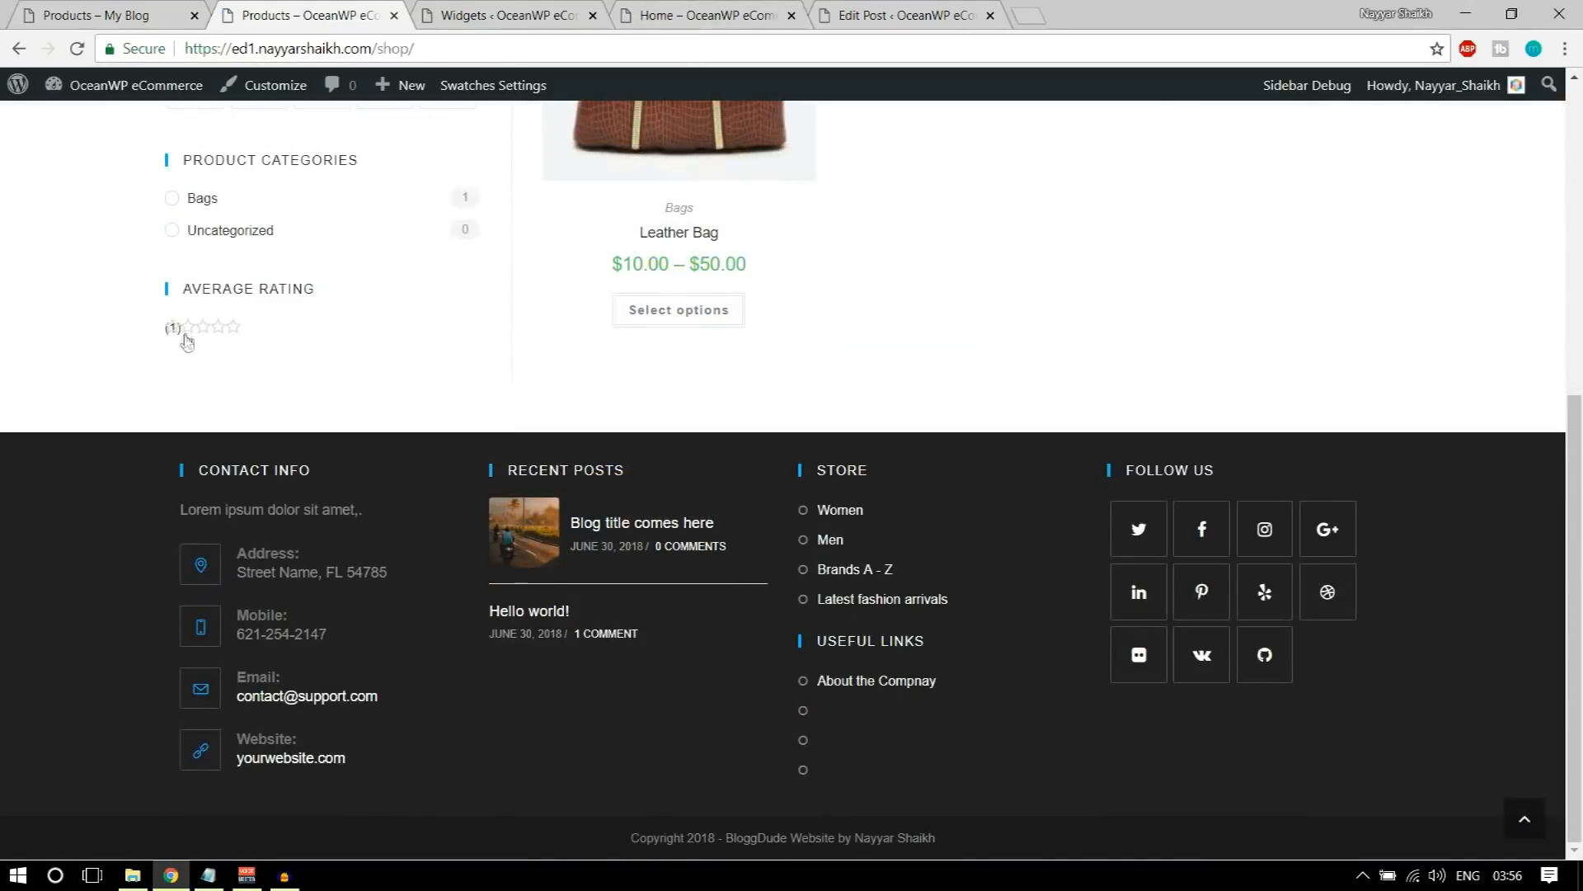
Step: Delete the Filter Products by Rating widget from the WooCommerce Sidebar and collapse the remaining expanded widgets
click(512, 15)
click(1148, 699)
scroll(1221, 671, up, 7)
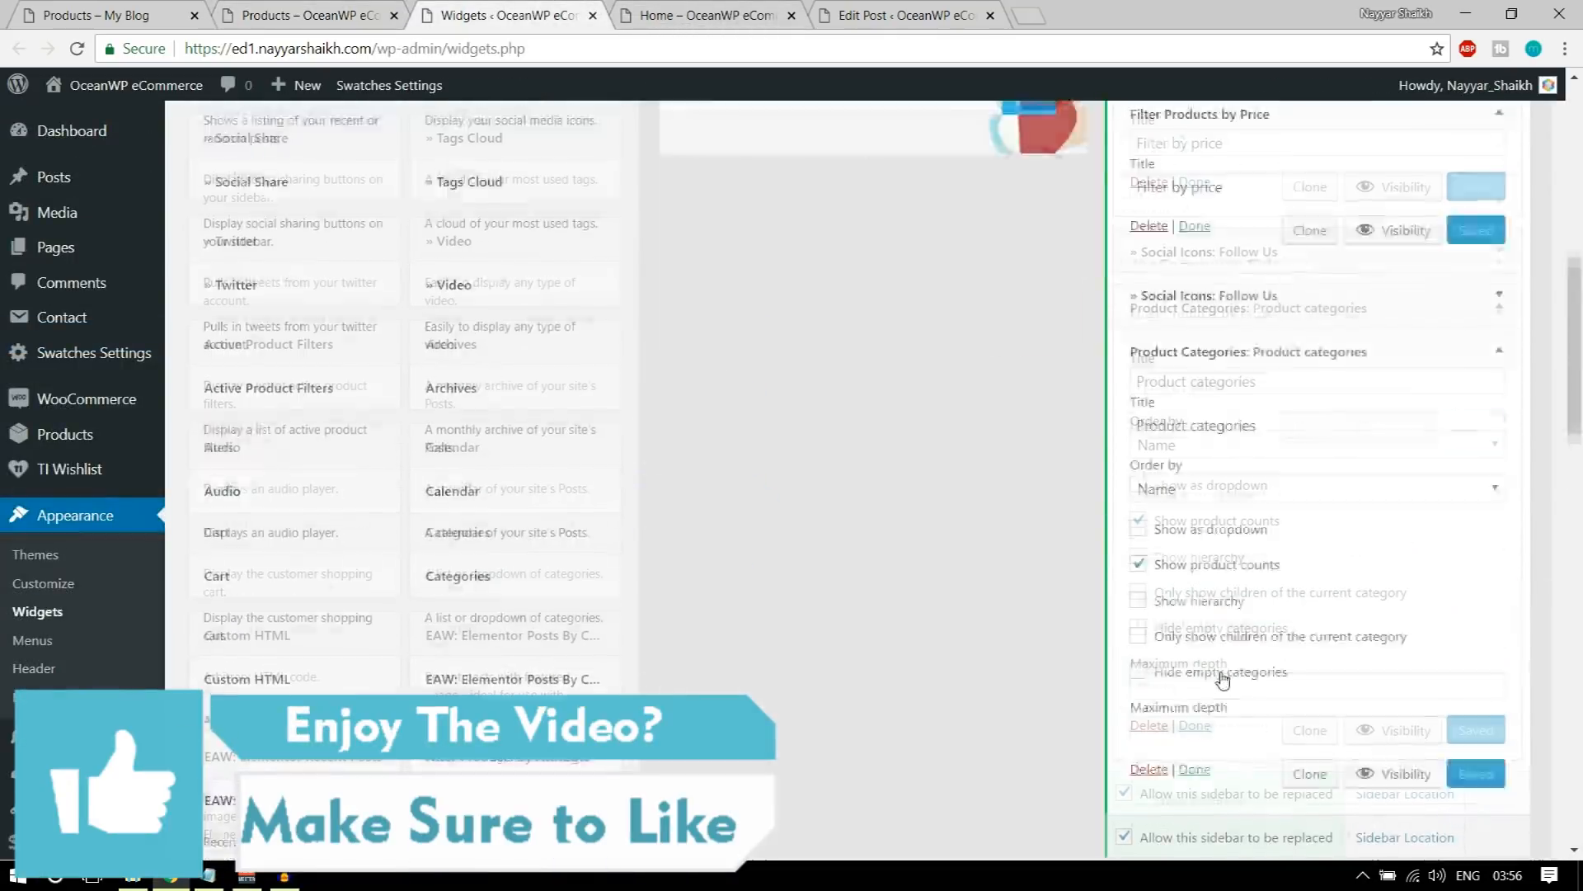
click(1489, 475)
click(1497, 437)
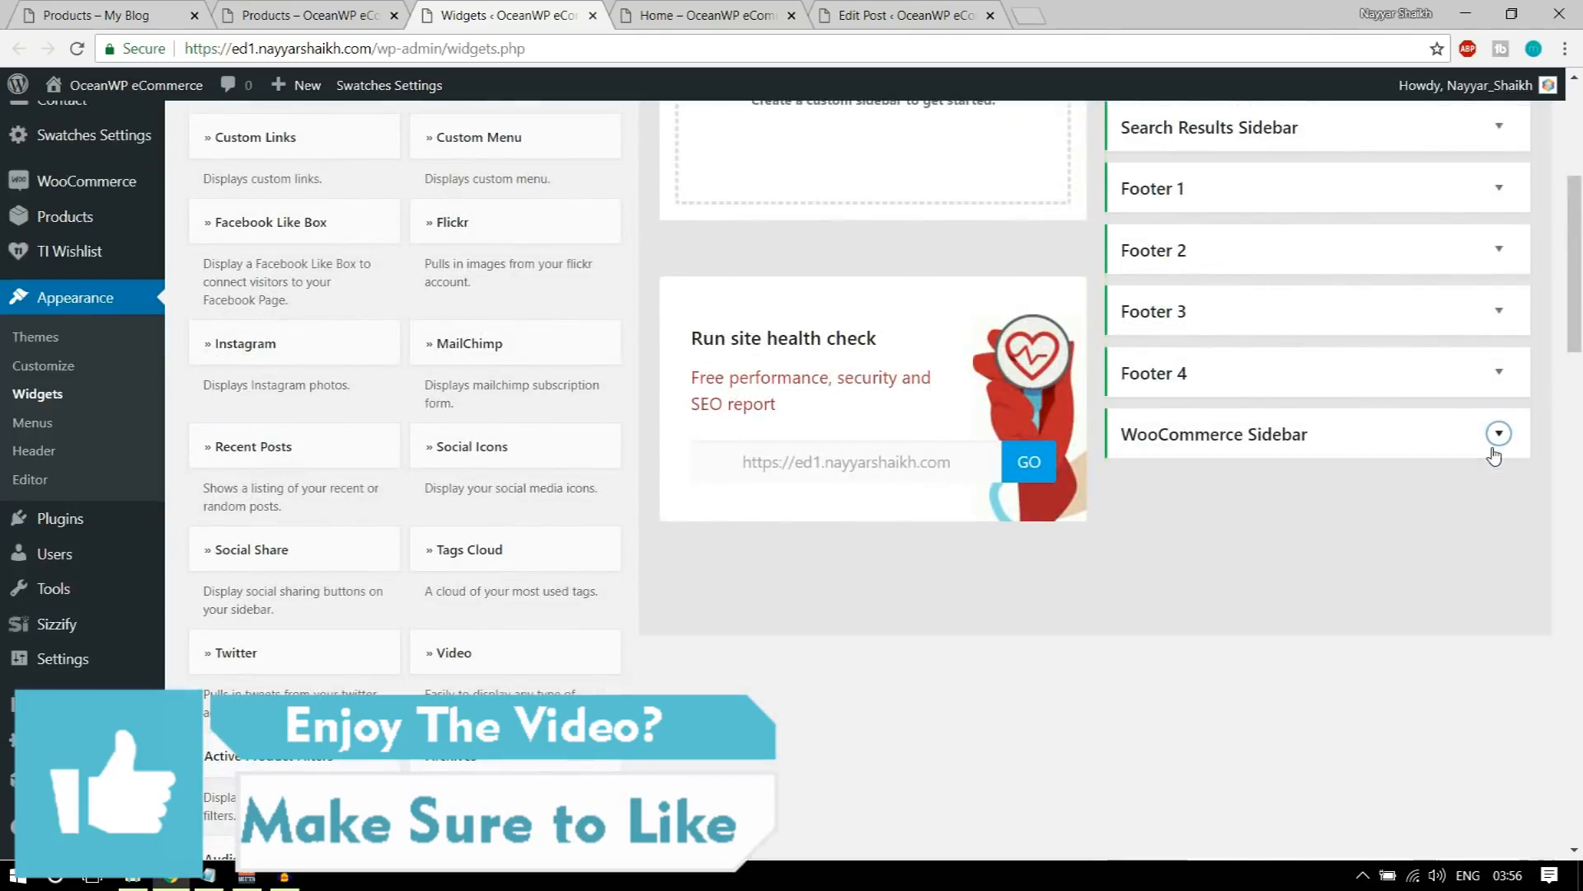
click(1496, 435)
Step: Add the Products by Rating widget to the store's WooCommerce Sidebar
scroll(820, 635, down, 5)
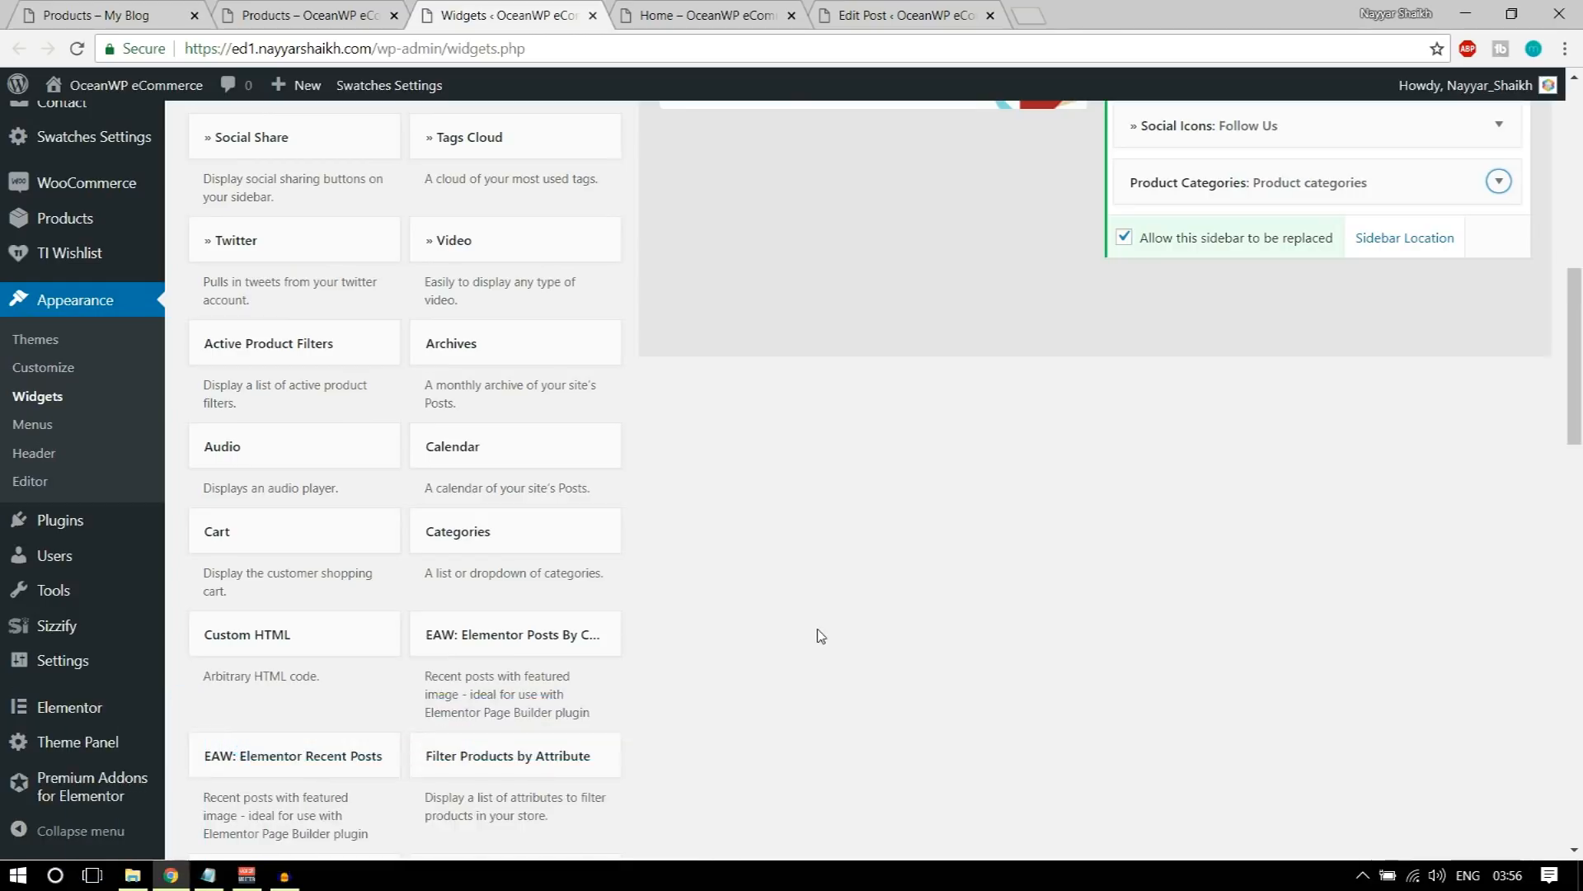
scroll(821, 635, down, 5)
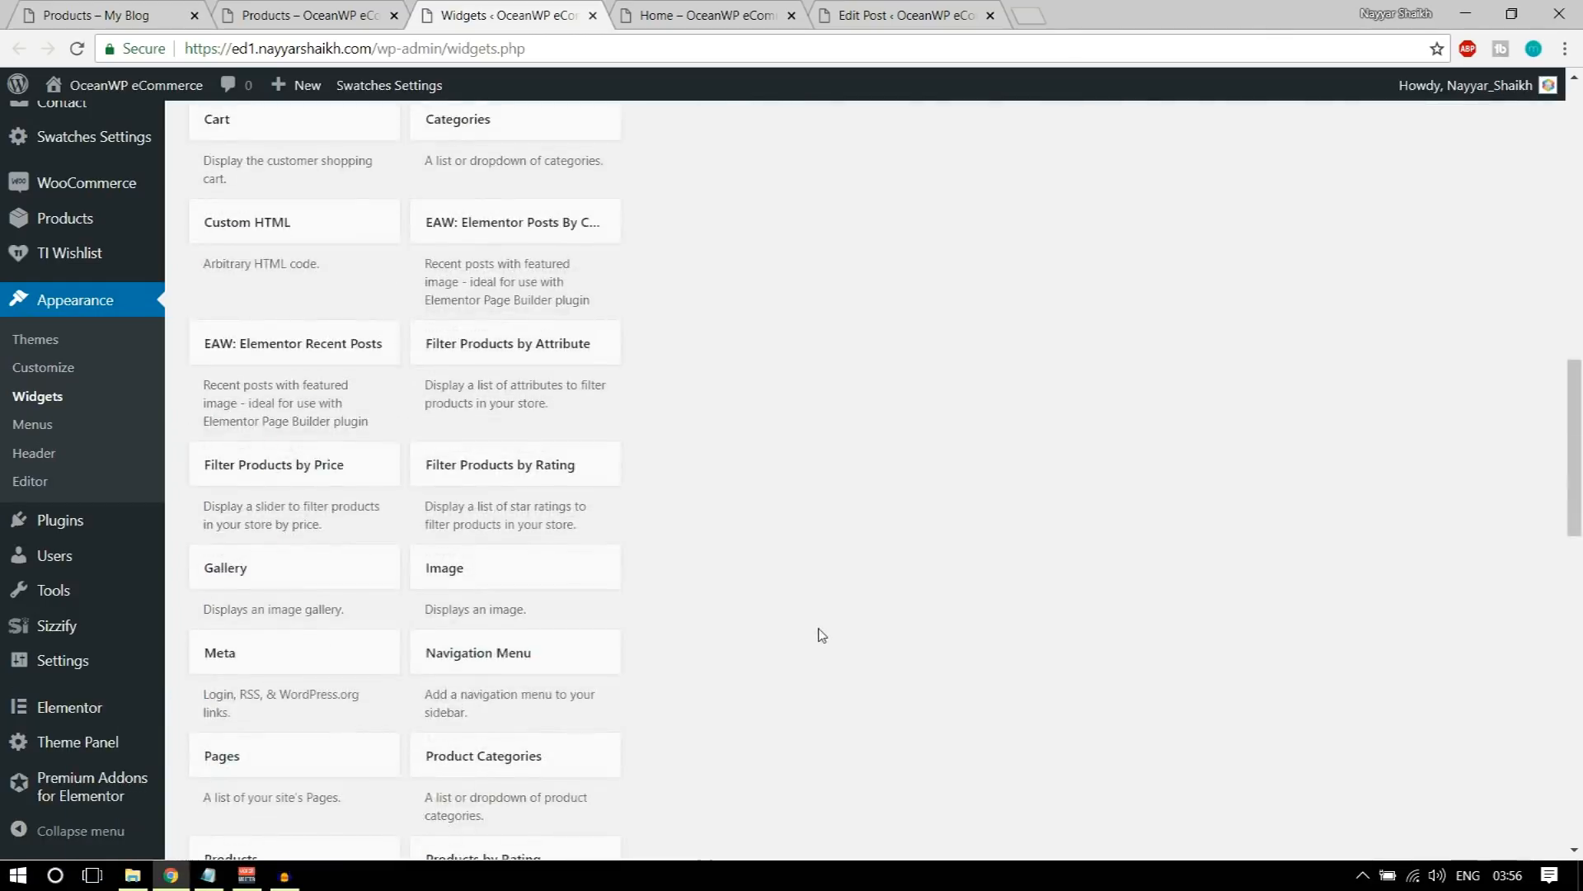
scroll(822, 634, down, 5)
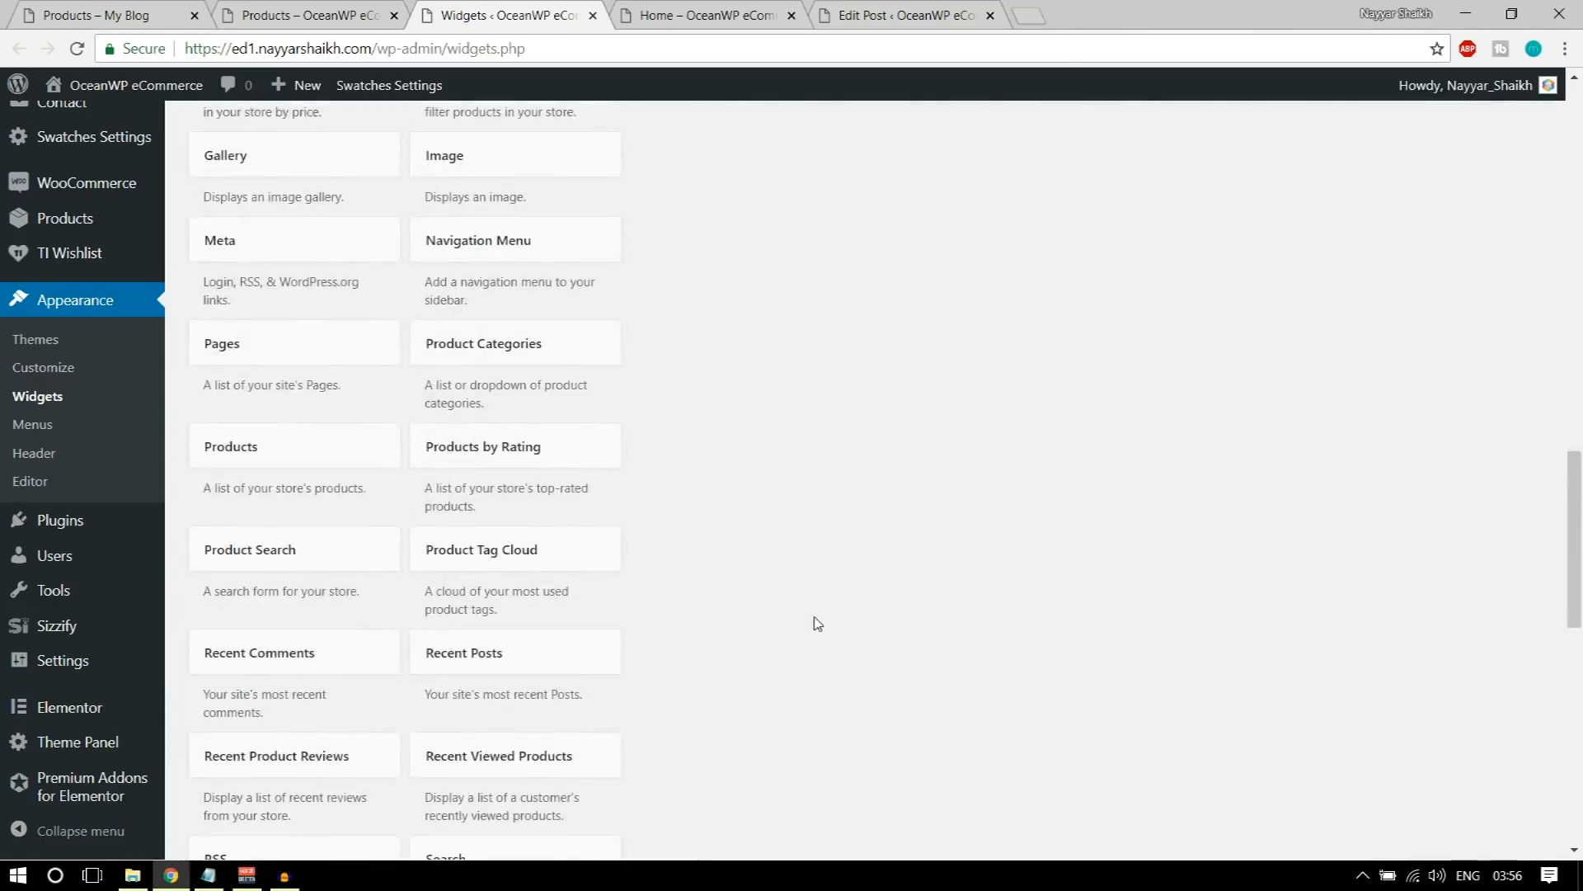
click(610, 446)
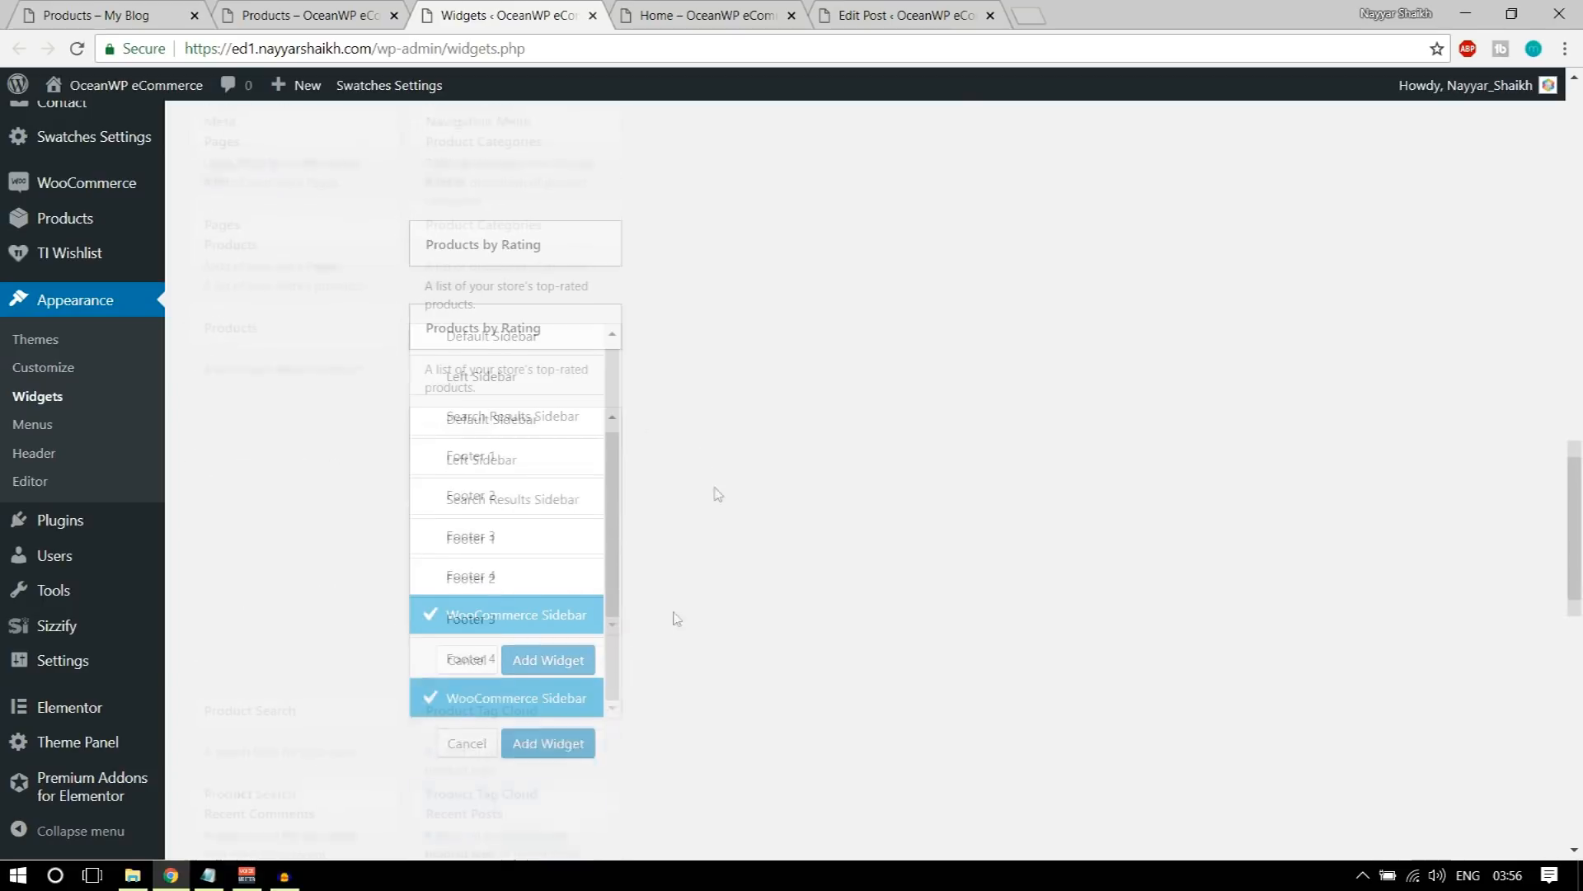
click(528, 660)
click(1311, 582)
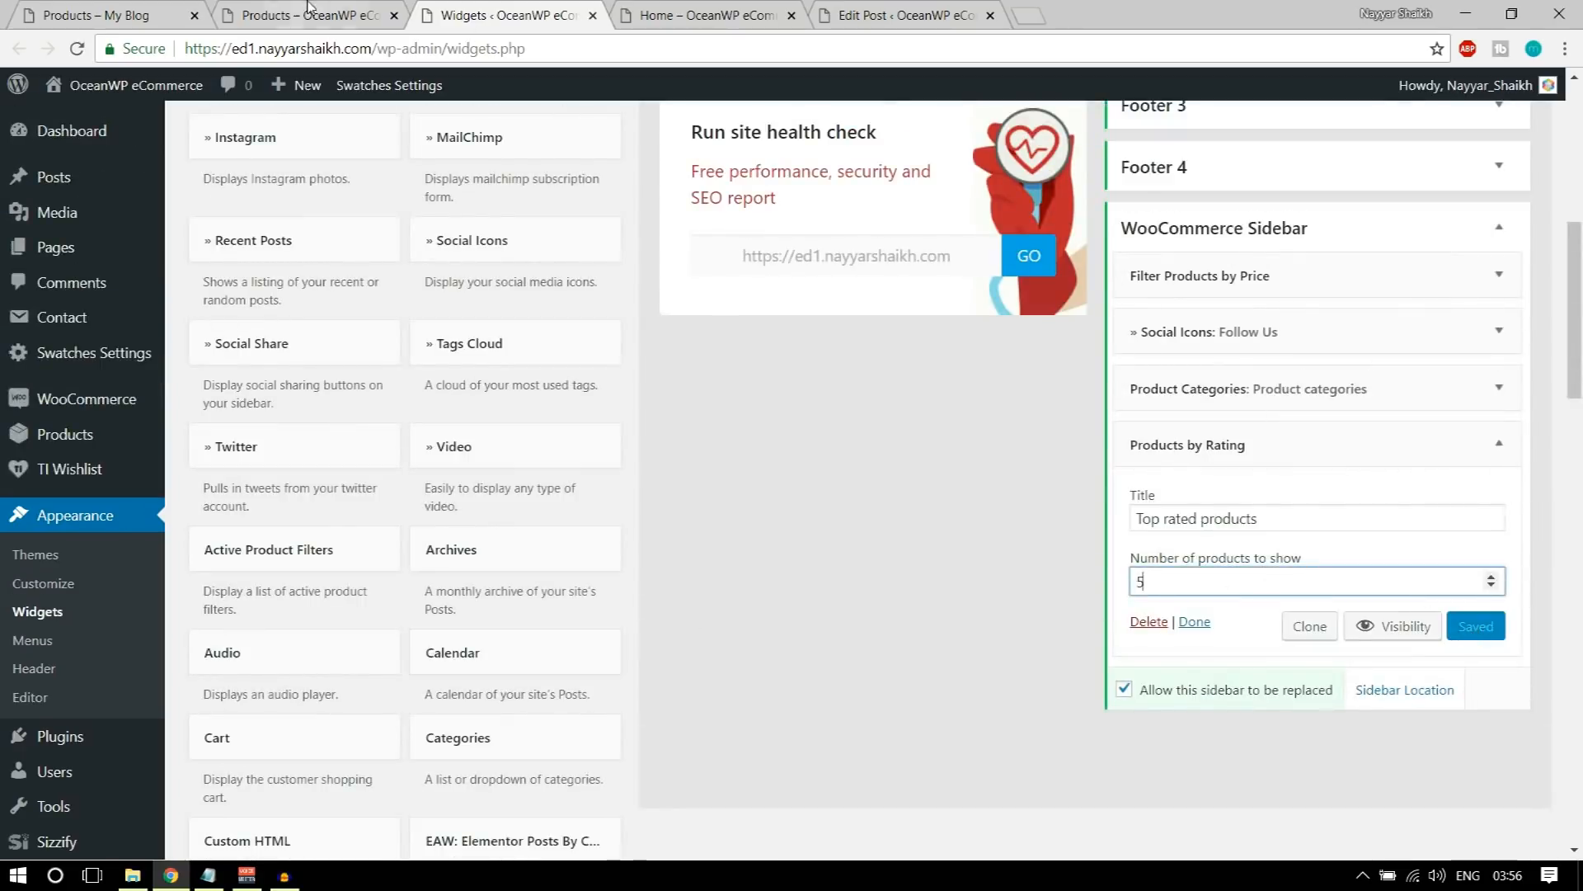
Step: Reload the store's shop page and check the Top Rated Products list and the rest of the sidebar
click(308, 15)
click(75, 50)
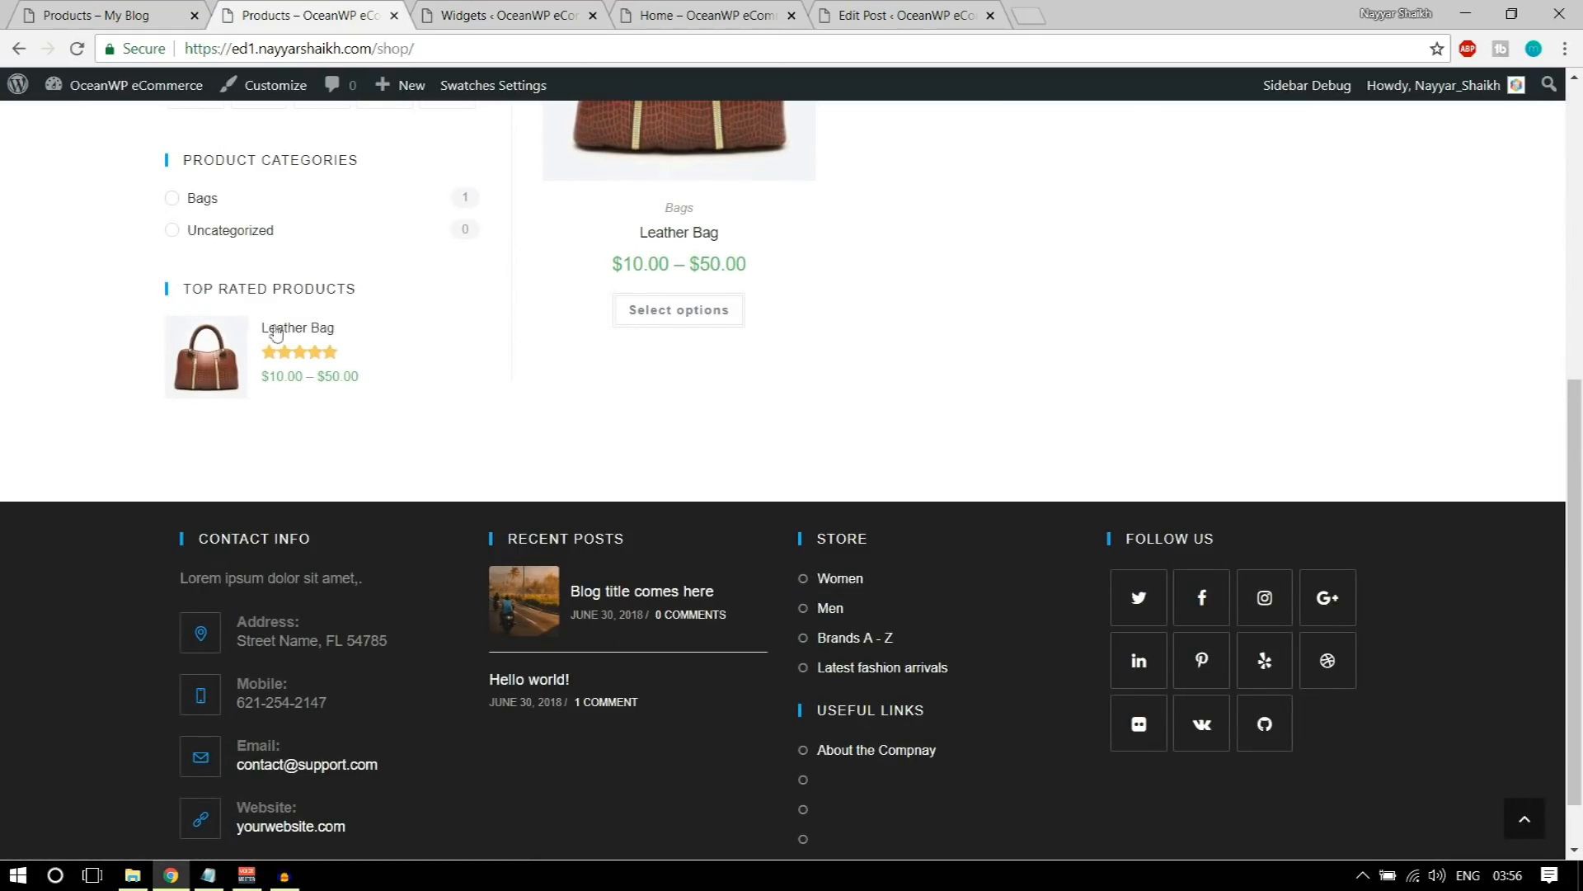
scroll(531, 455, up, 5)
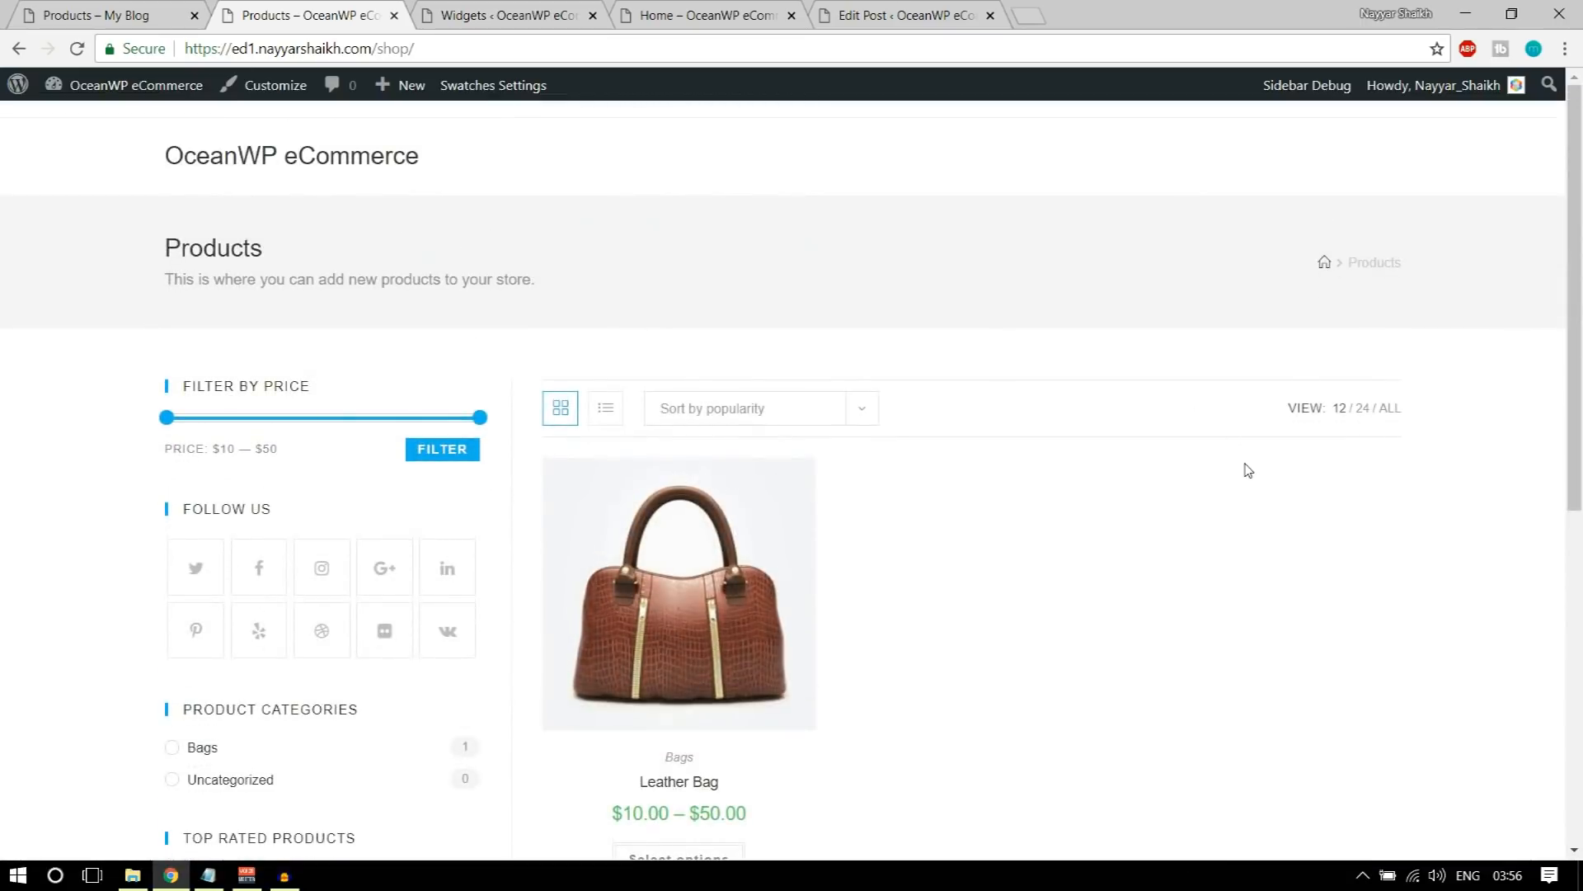
scroll(1241, 467, down, 4)
scroll(1100, 470, up, 4)
mouse_move(792, 487)
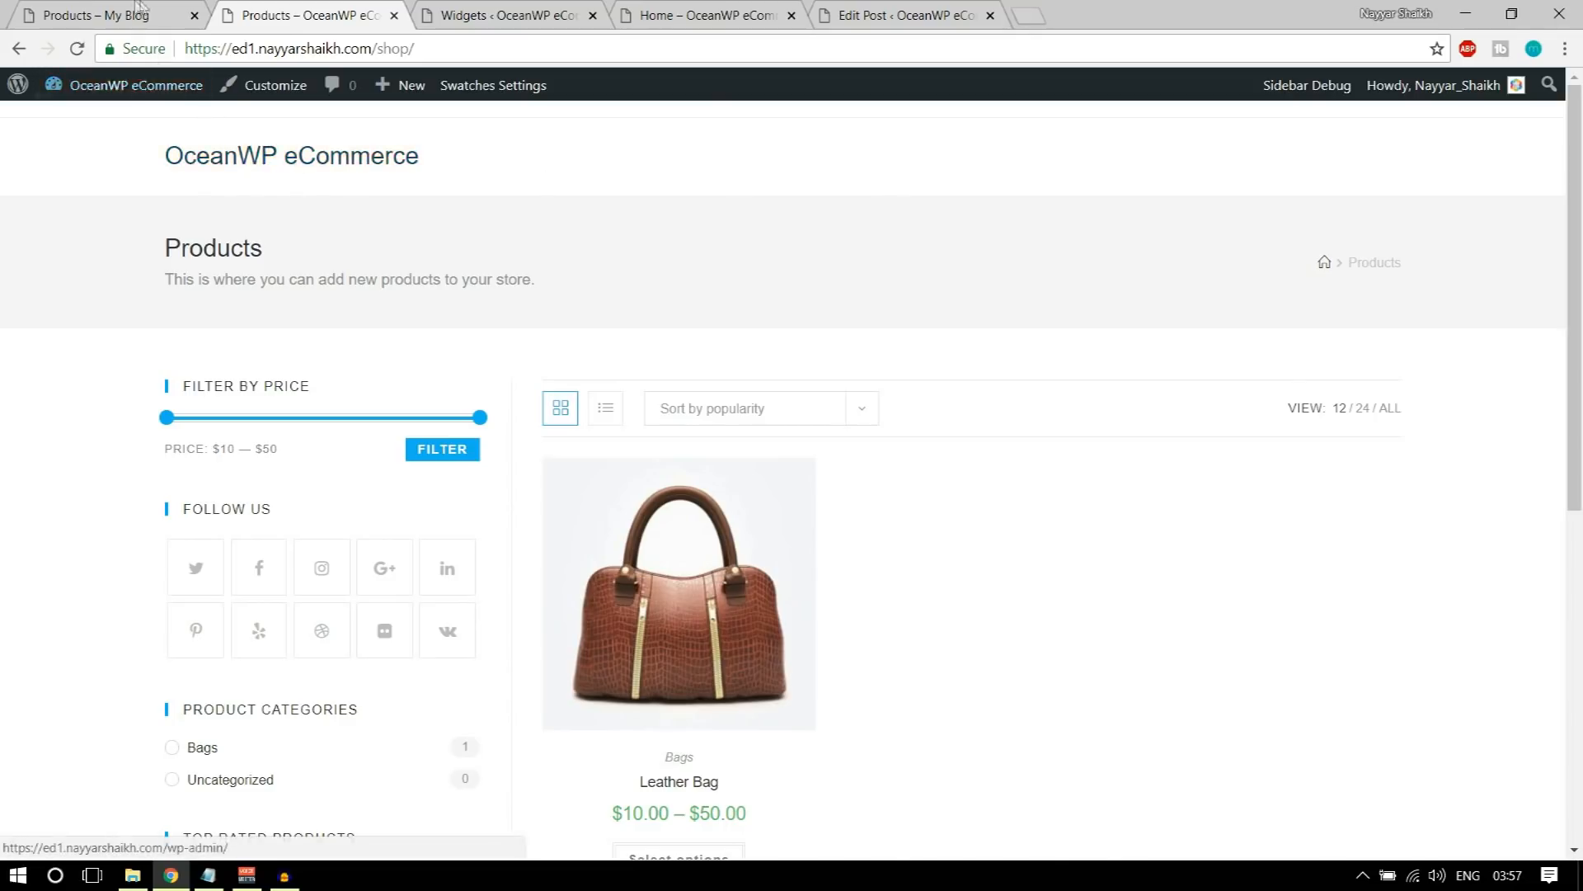
Step: Examine the header logo and navigation menu on the demo shop page
key(ctrl+shift+Tab)
scroll(710, 396, up, 9)
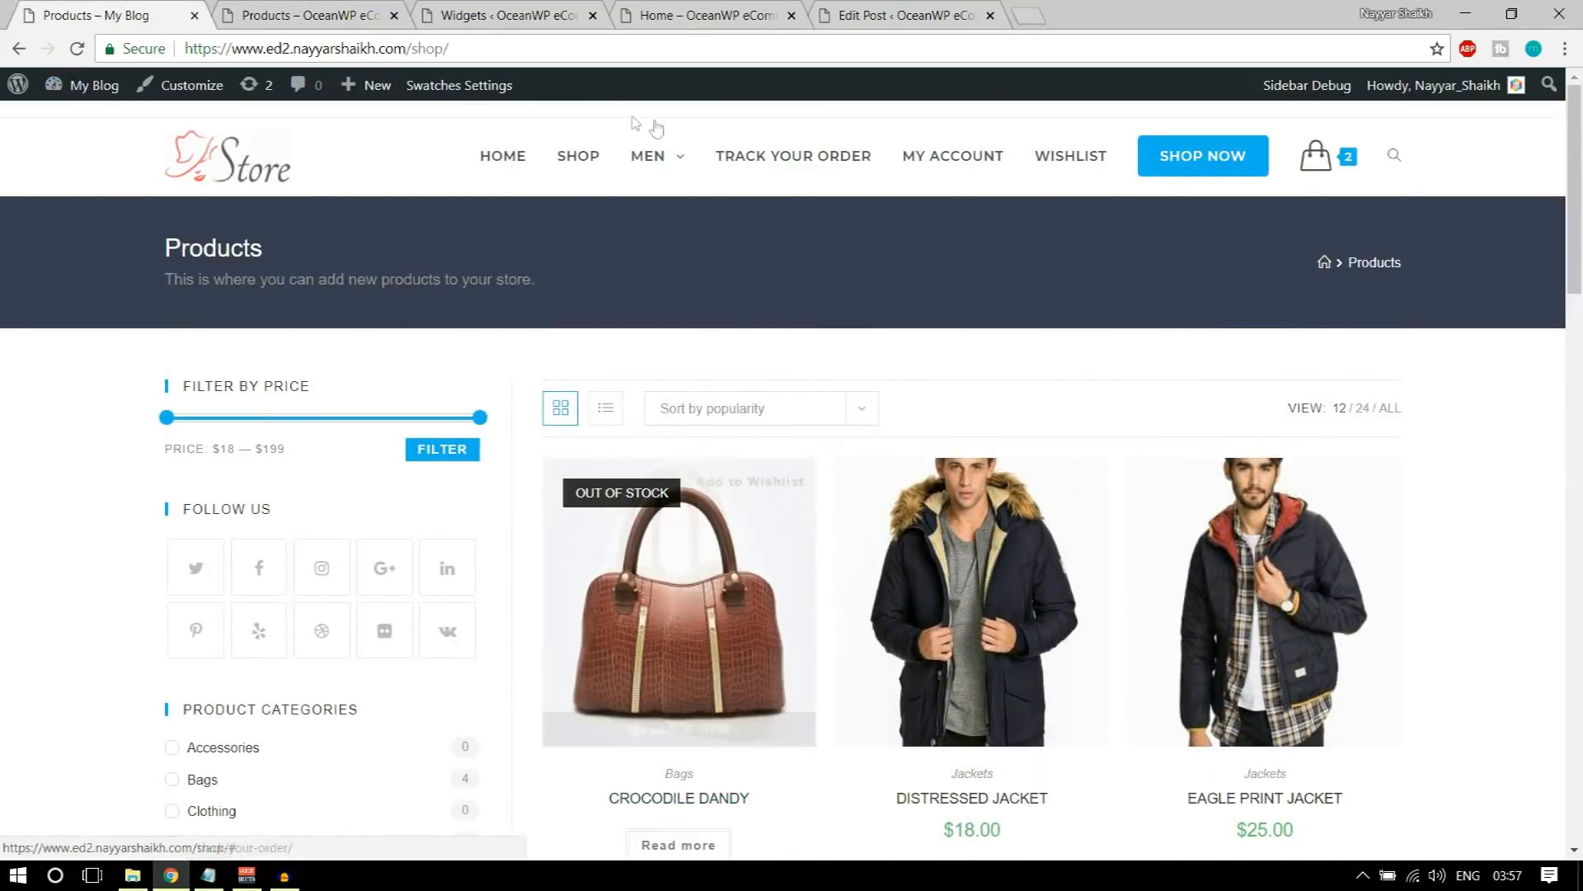
mouse_move(681, 170)
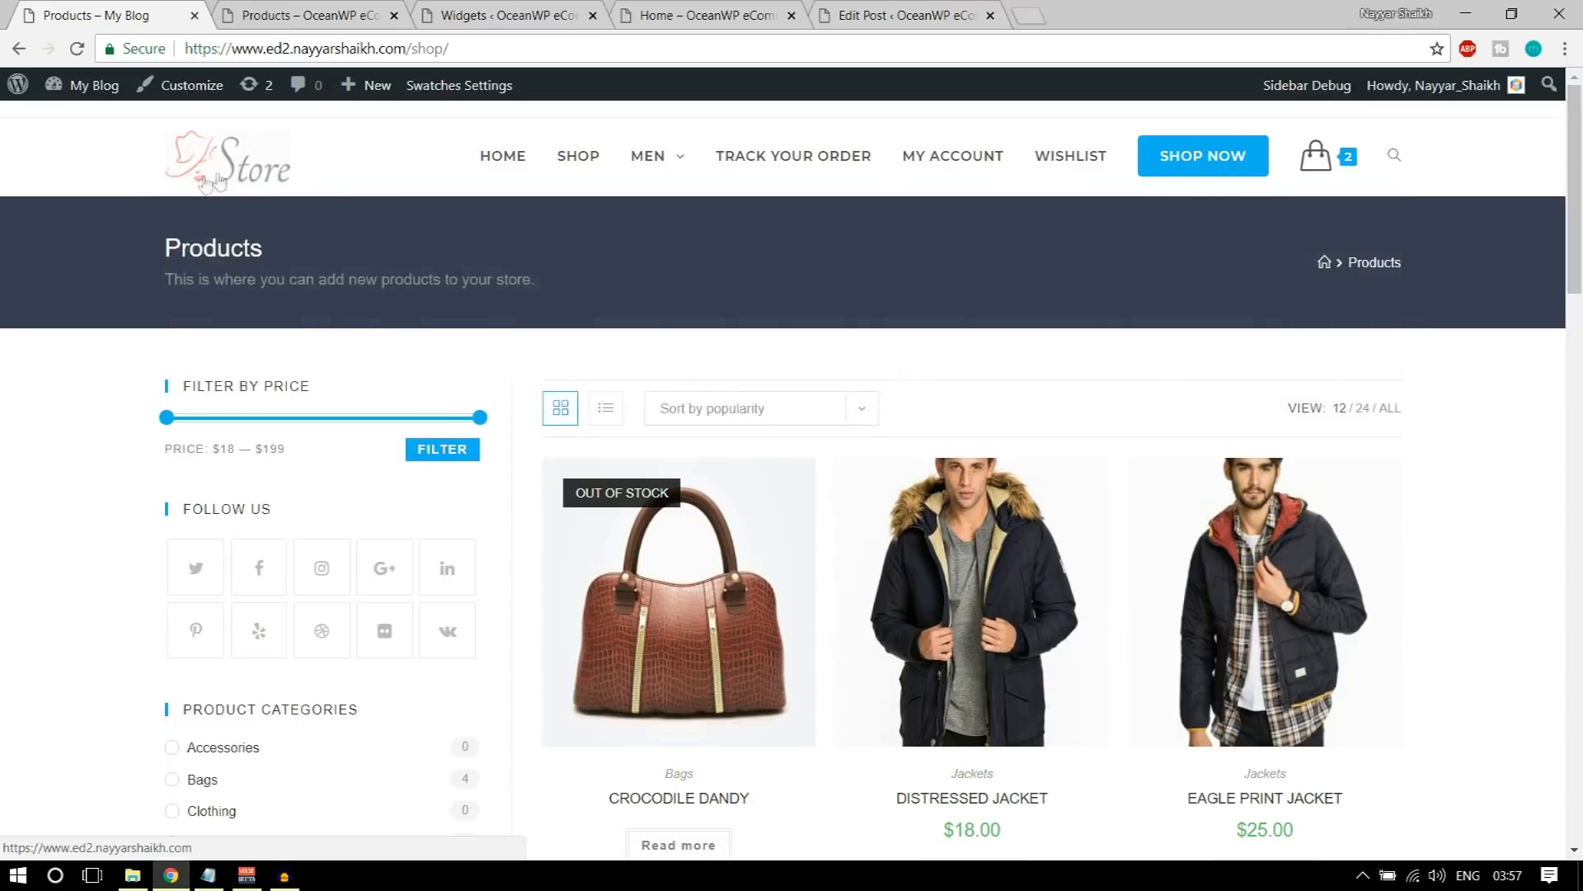
Step: Create a navigation menu named Main Menu for the store, assign it to the Main display location and save it
click(548, 8)
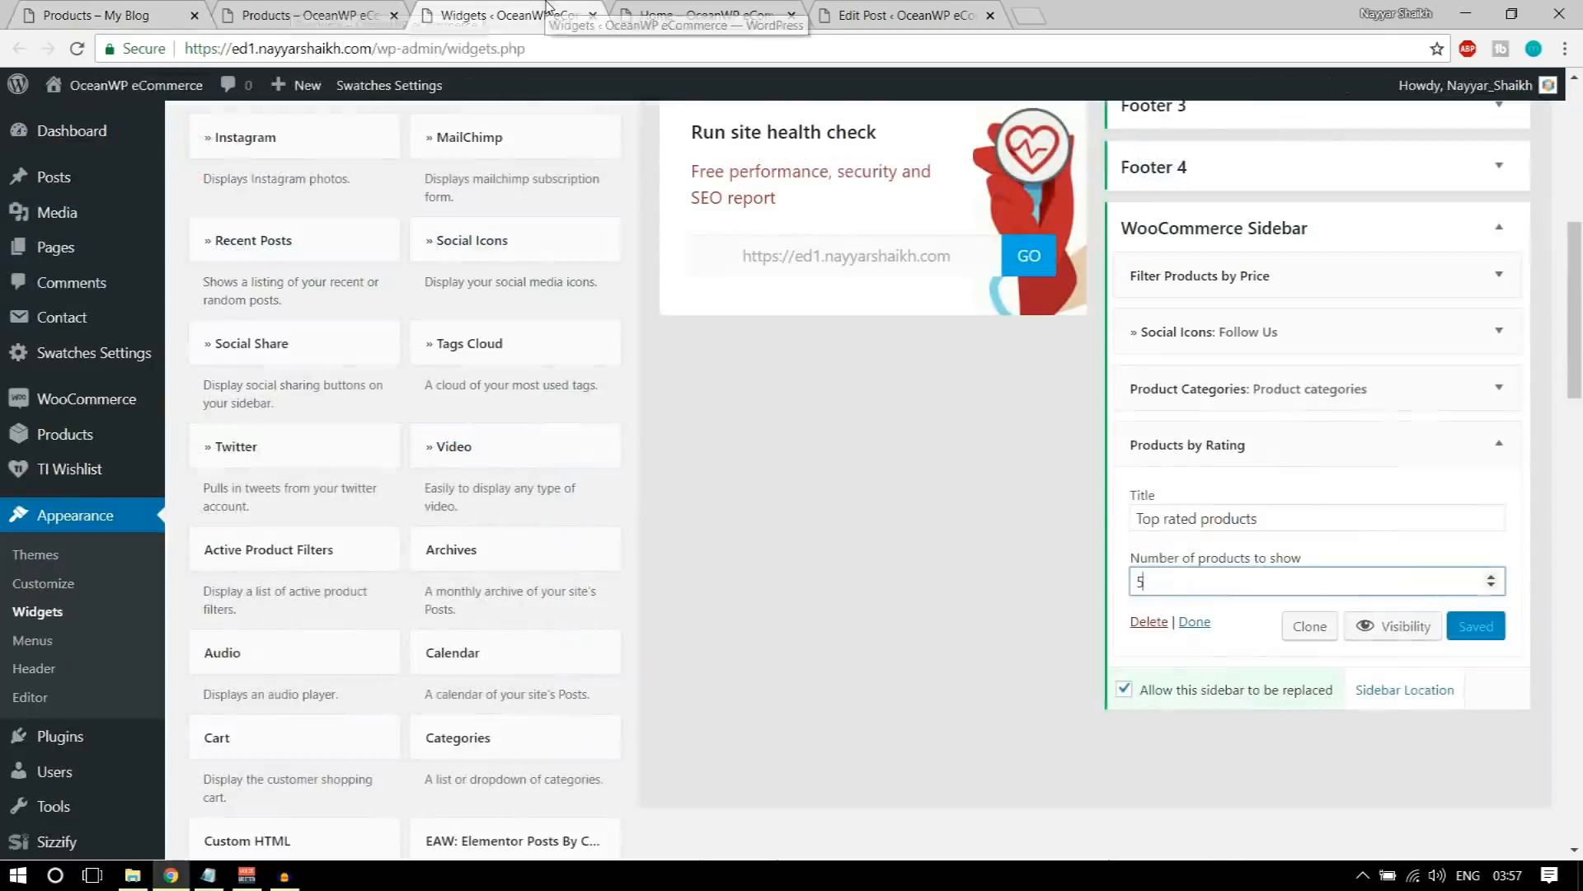
scroll(872, 450, up, 7)
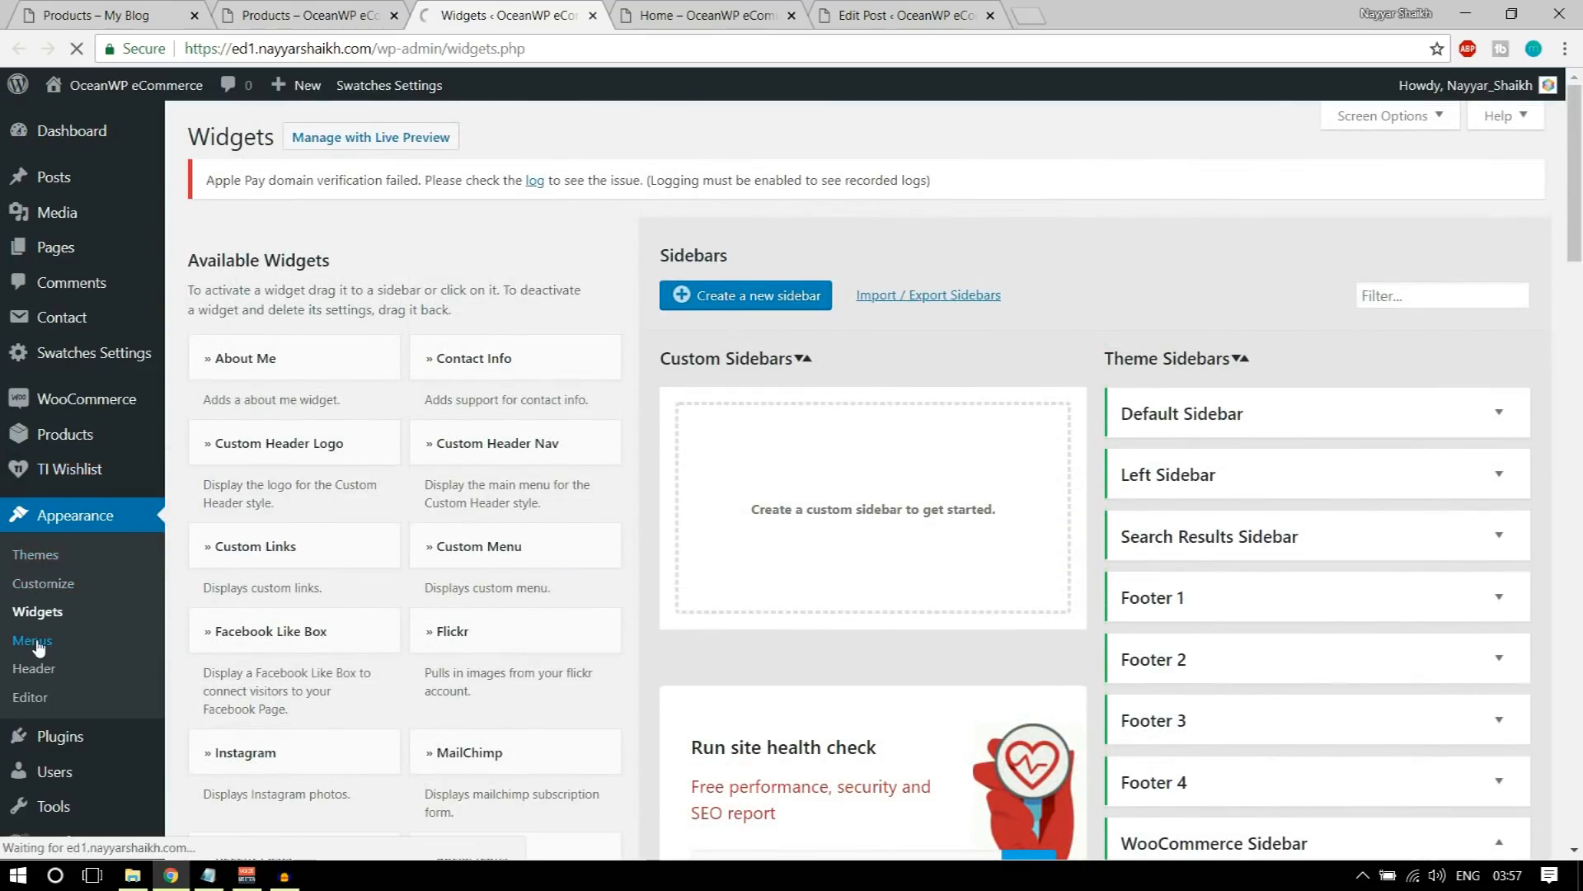
click(758, 376)
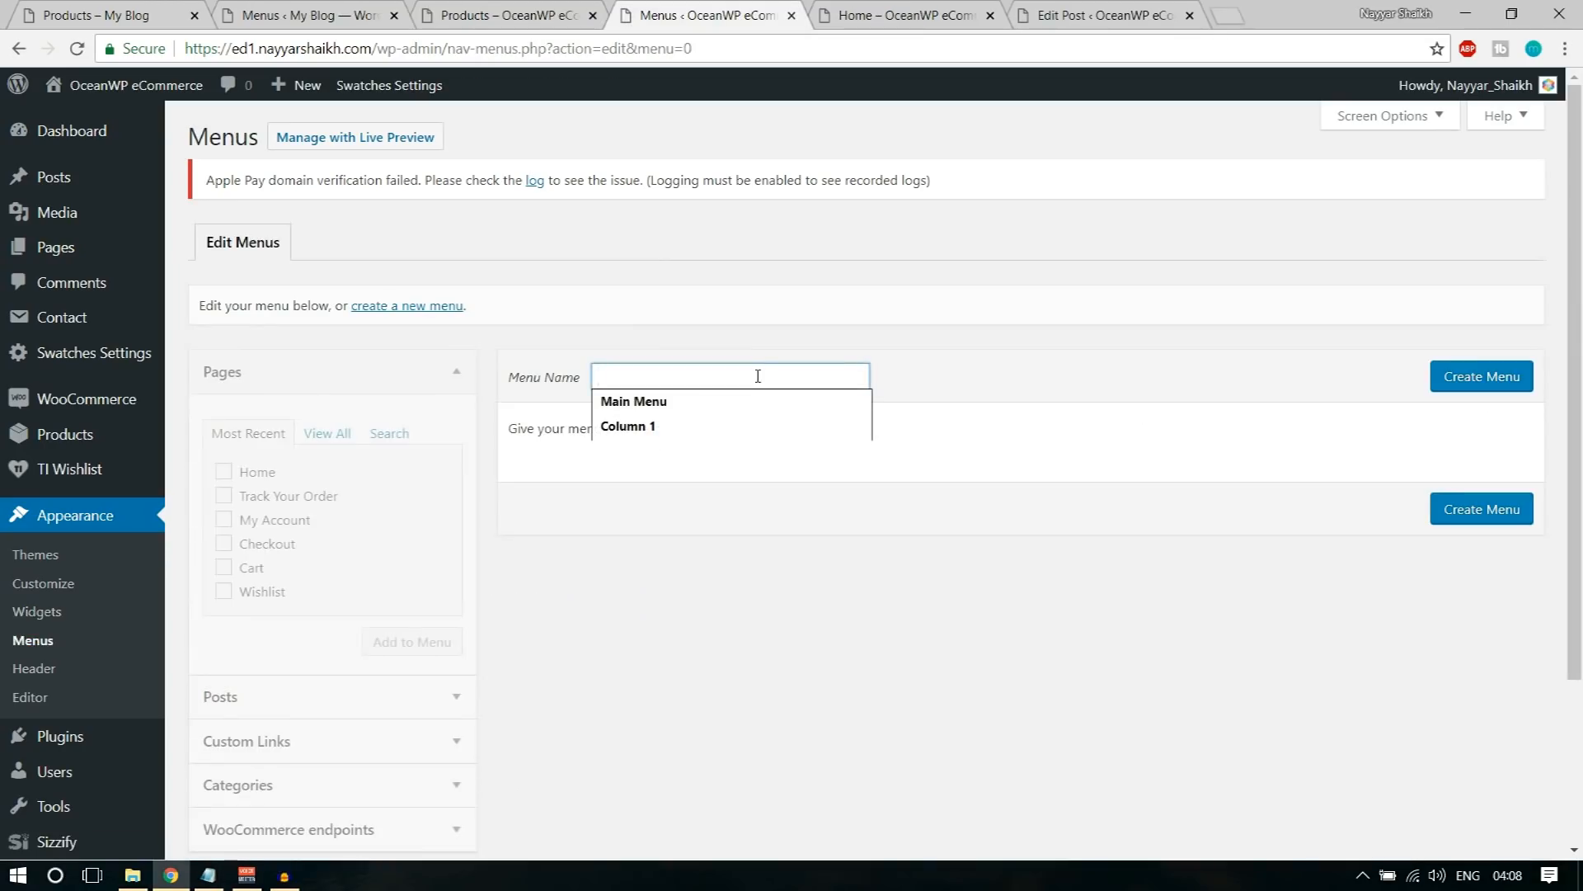
click(740, 402)
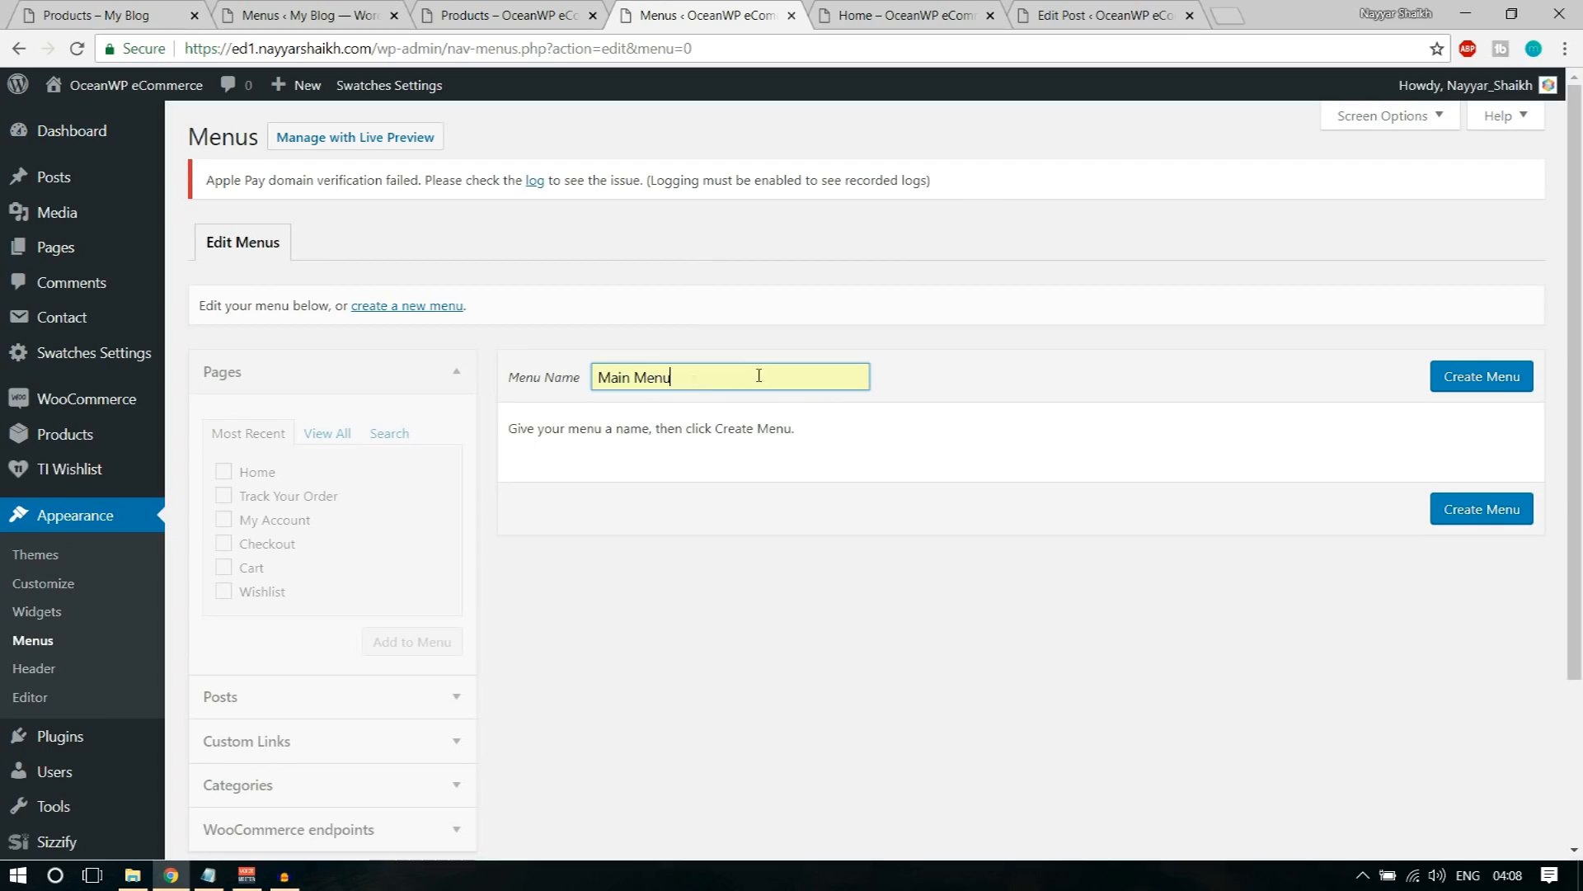
click(1458, 385)
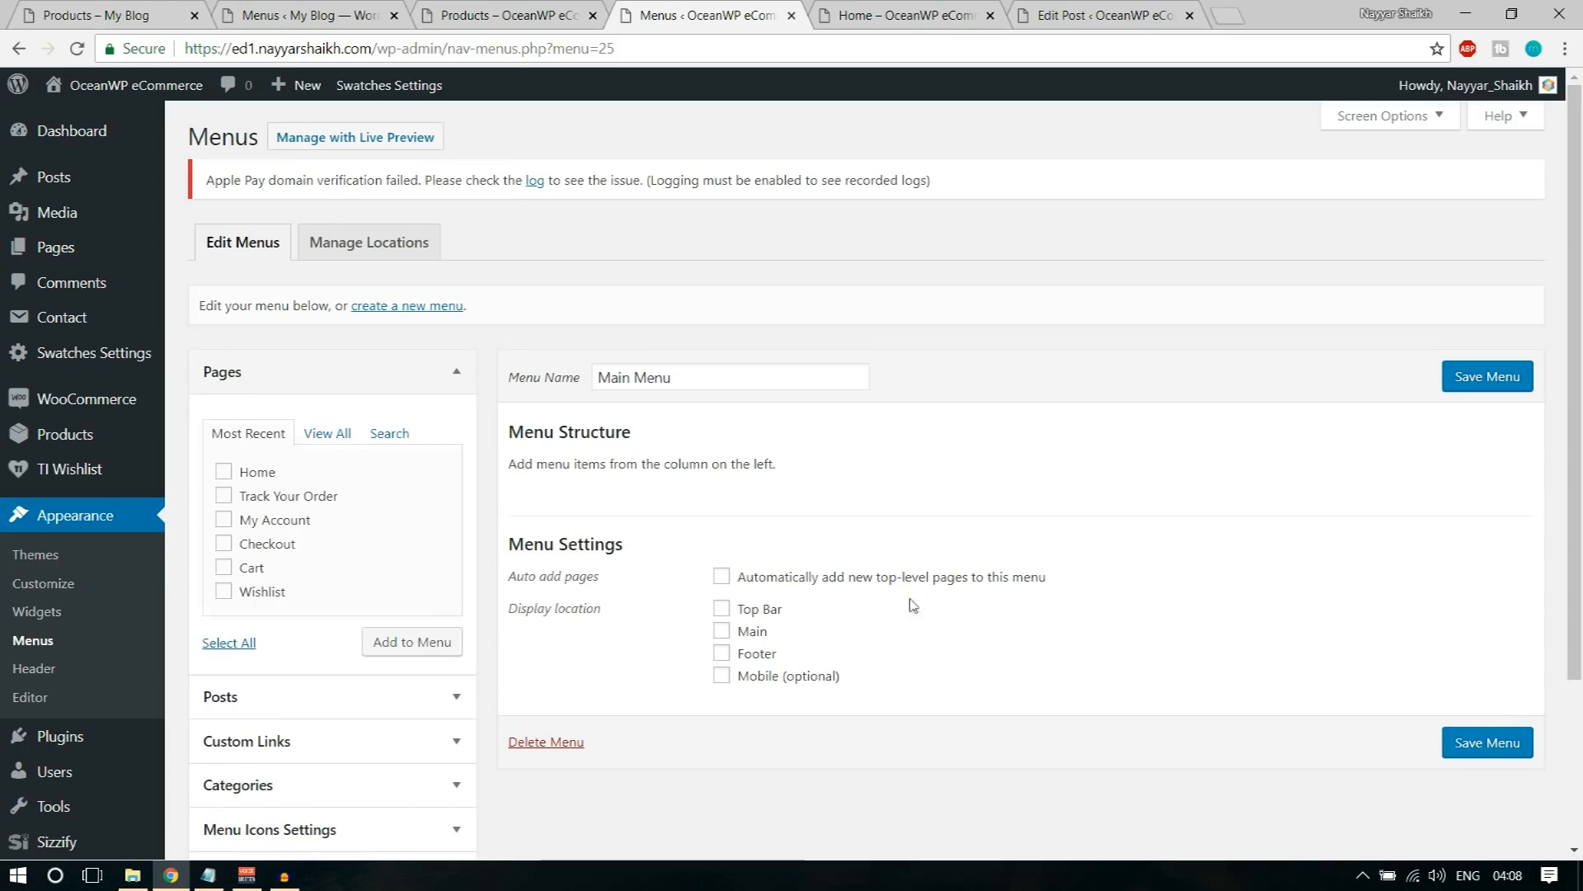
click(752, 633)
click(1474, 750)
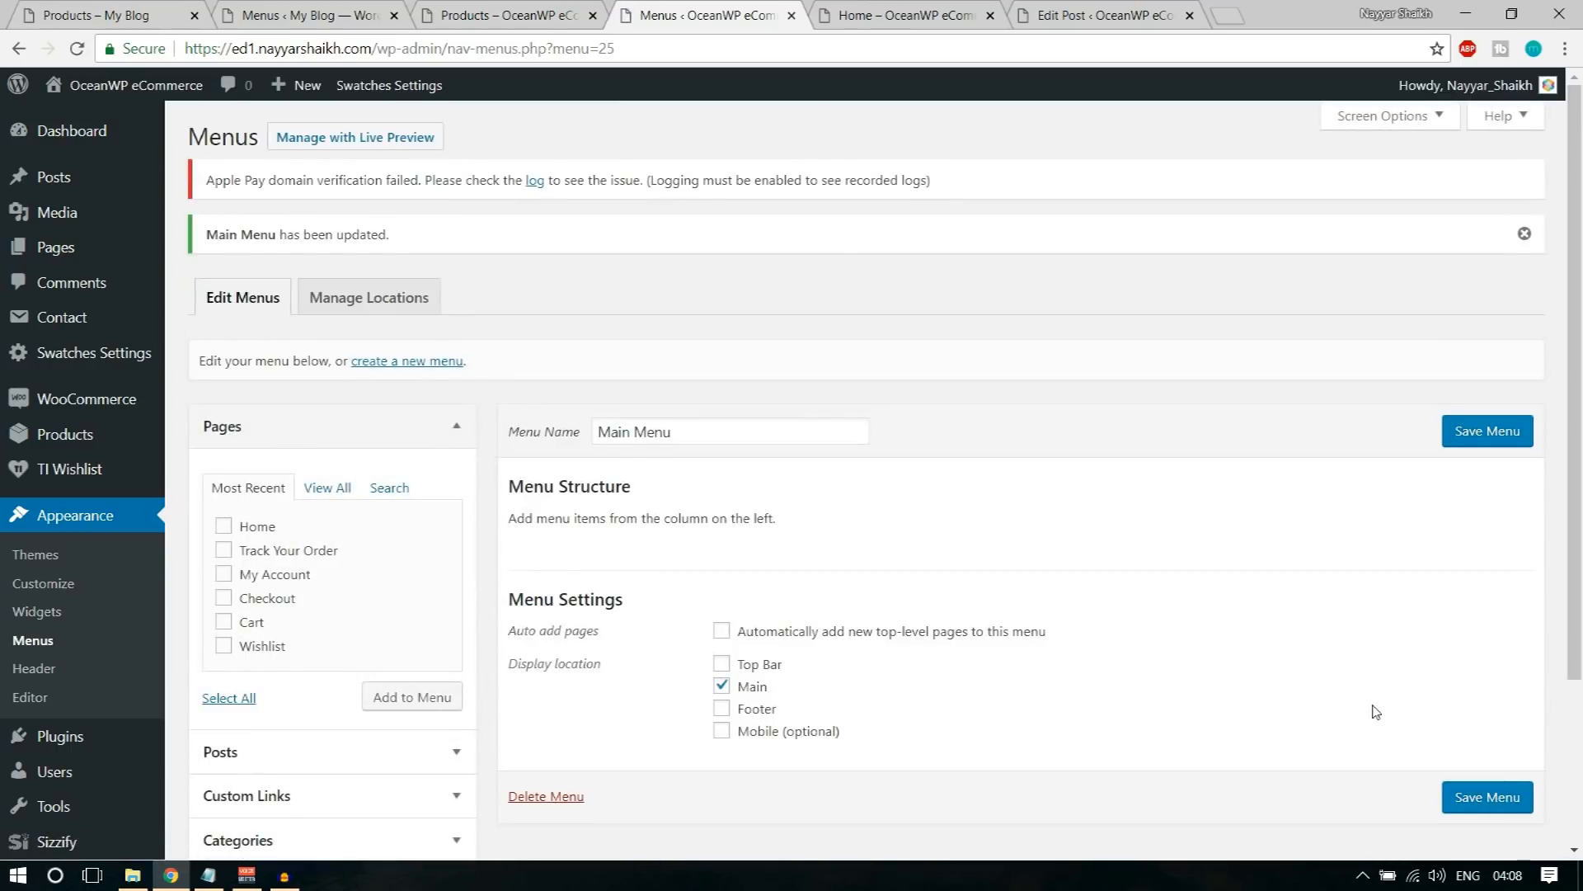
Step: Add the Home, Track Your Order, My Account, Checkout, Cart and Wishlist pages to Main Menu and save it
scroll(1143, 506, down, 1)
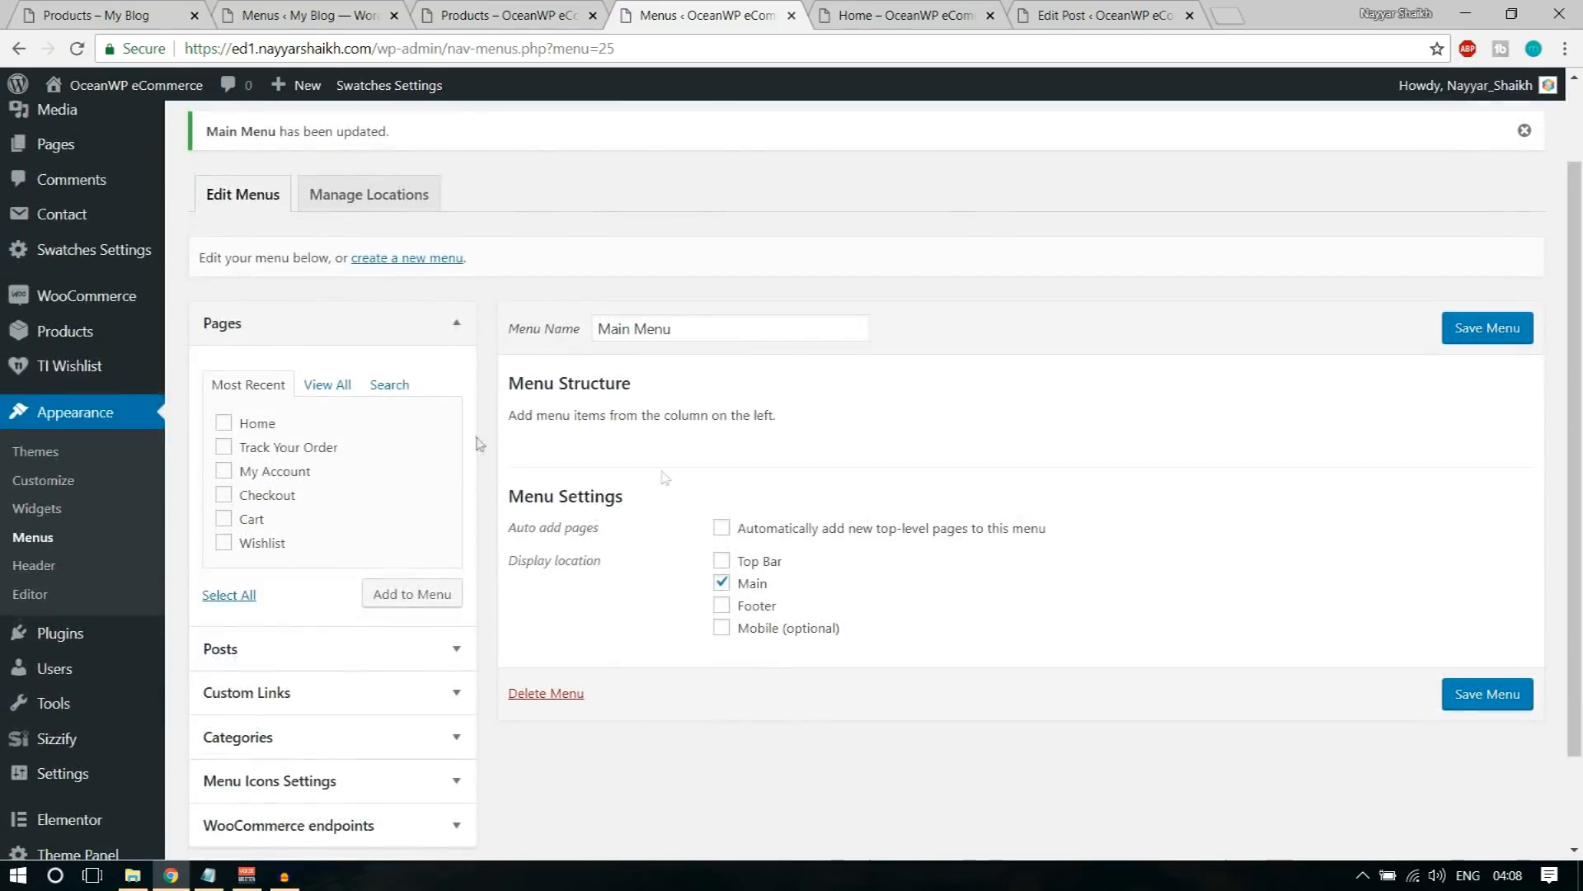
click(269, 423)
click(270, 447)
click(270, 472)
click(268, 496)
click(269, 518)
click(266, 543)
click(396, 614)
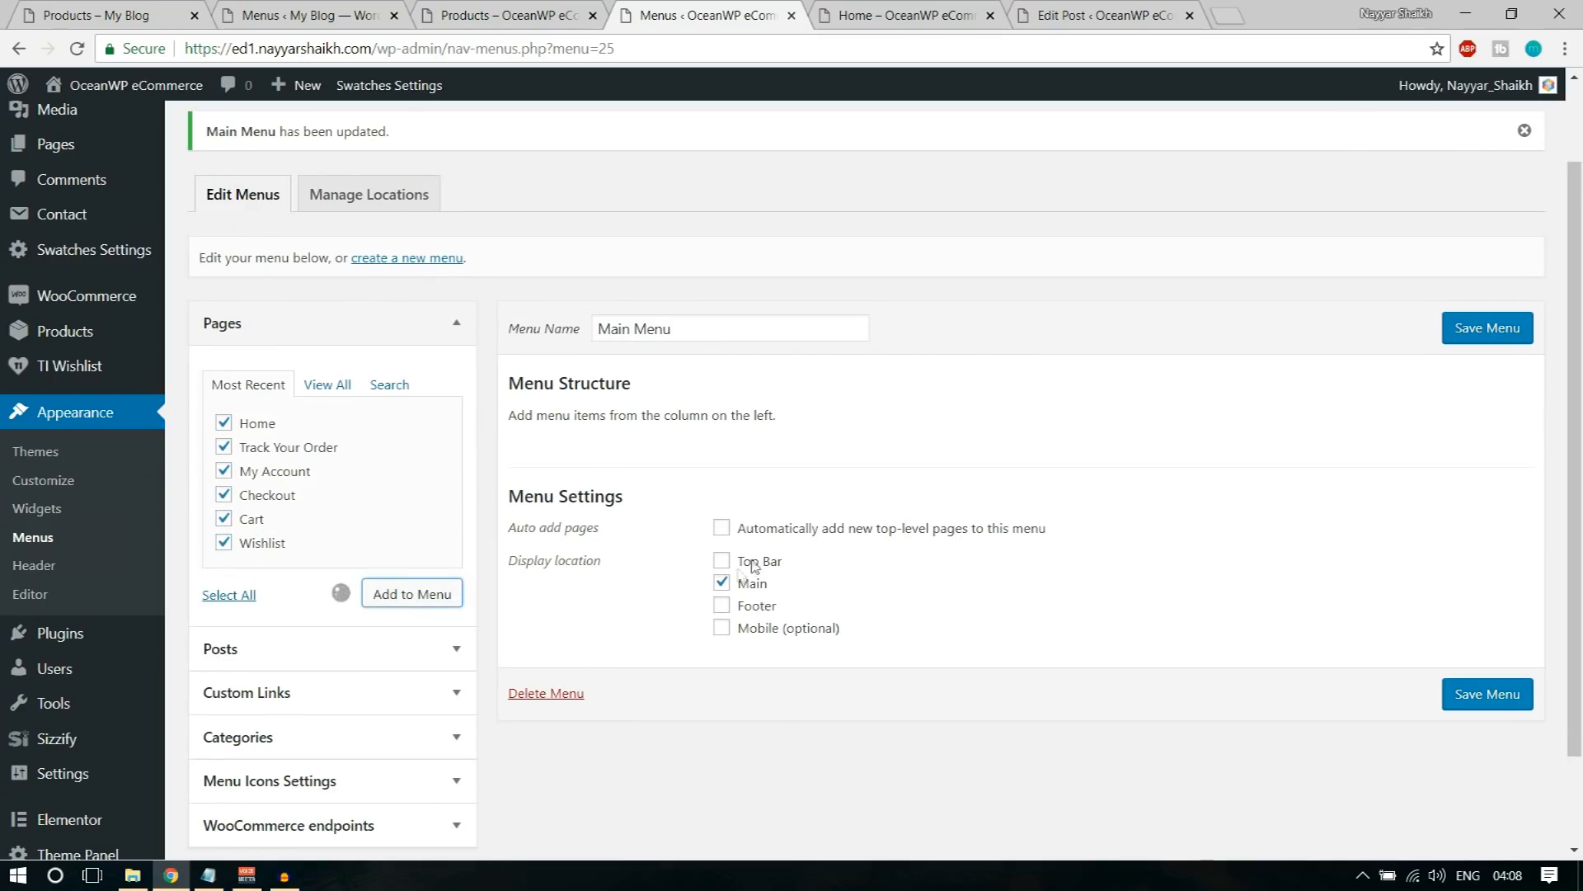
scroll(993, 601, down, 3)
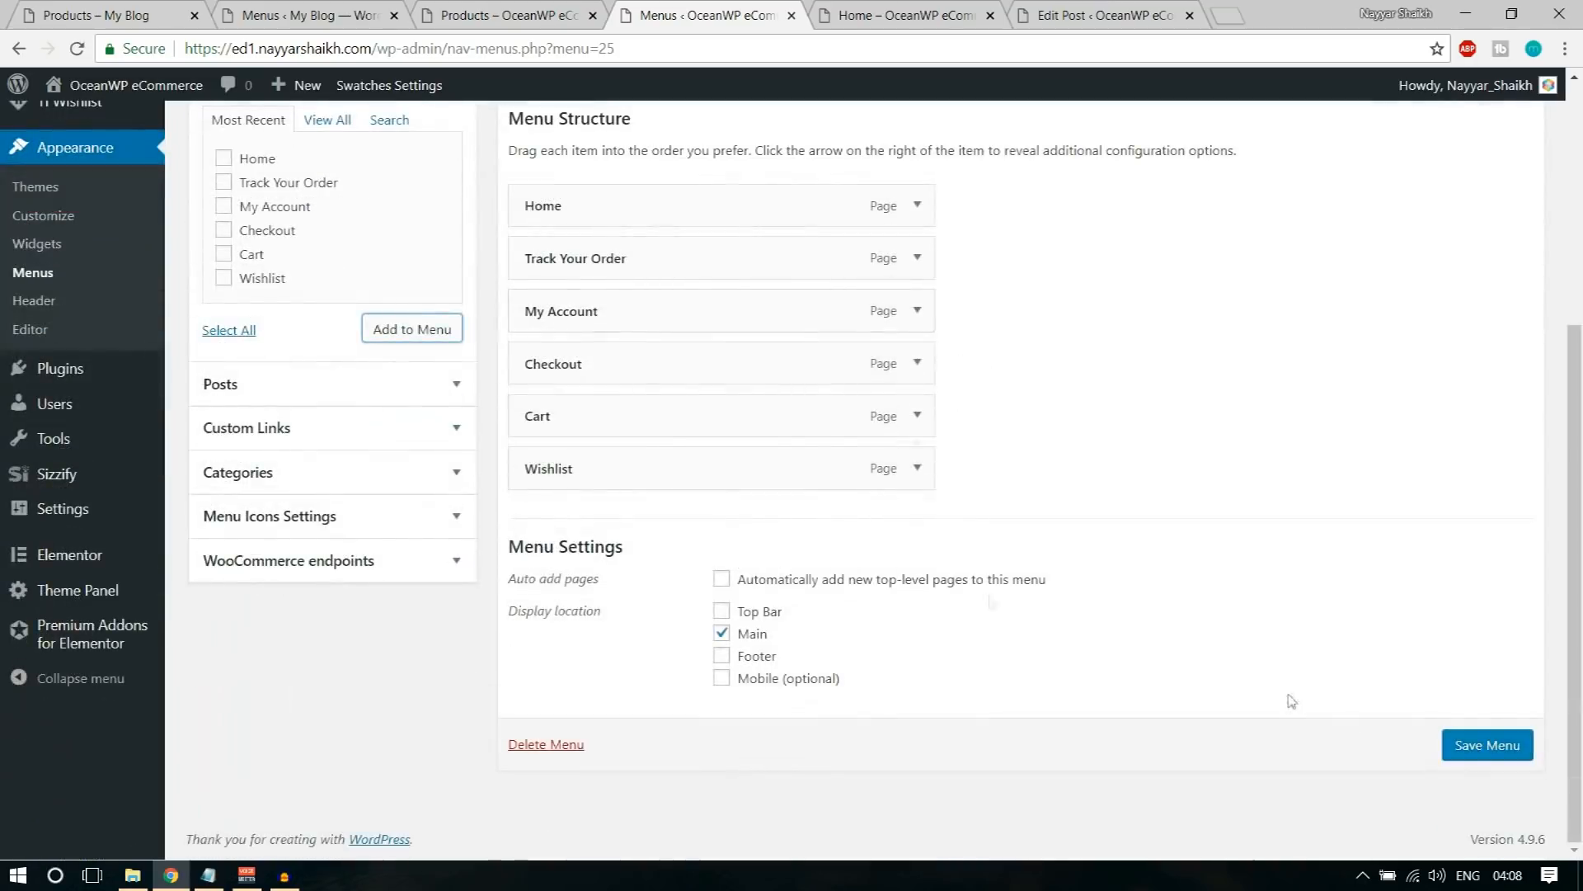
click(1488, 748)
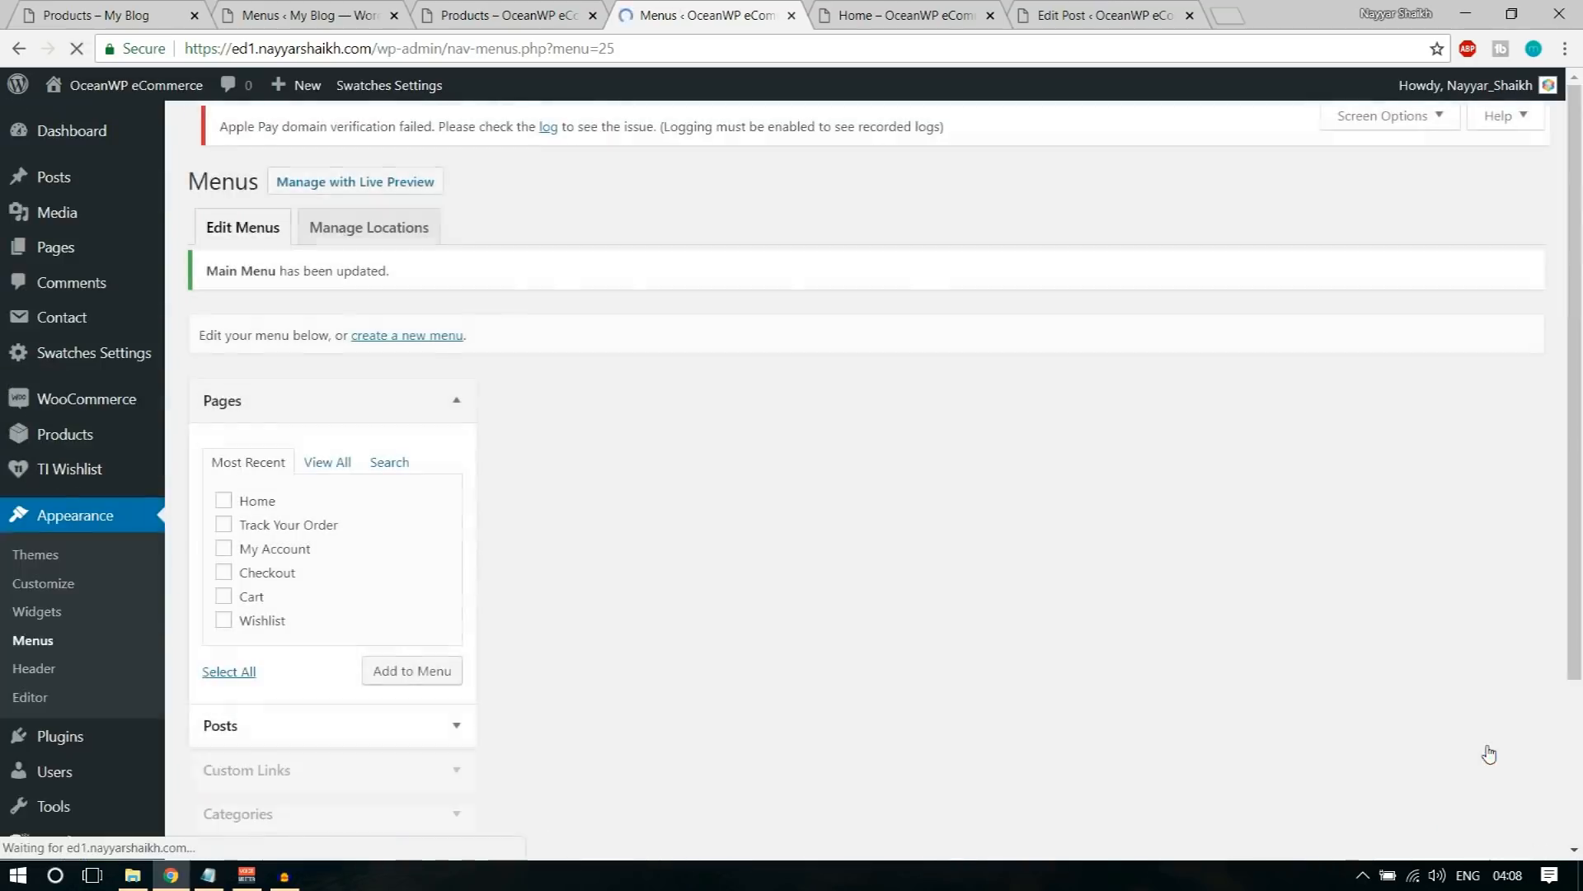
Step: Reload the store's shop page and check the page links in its header navigation
click(511, 15)
click(77, 49)
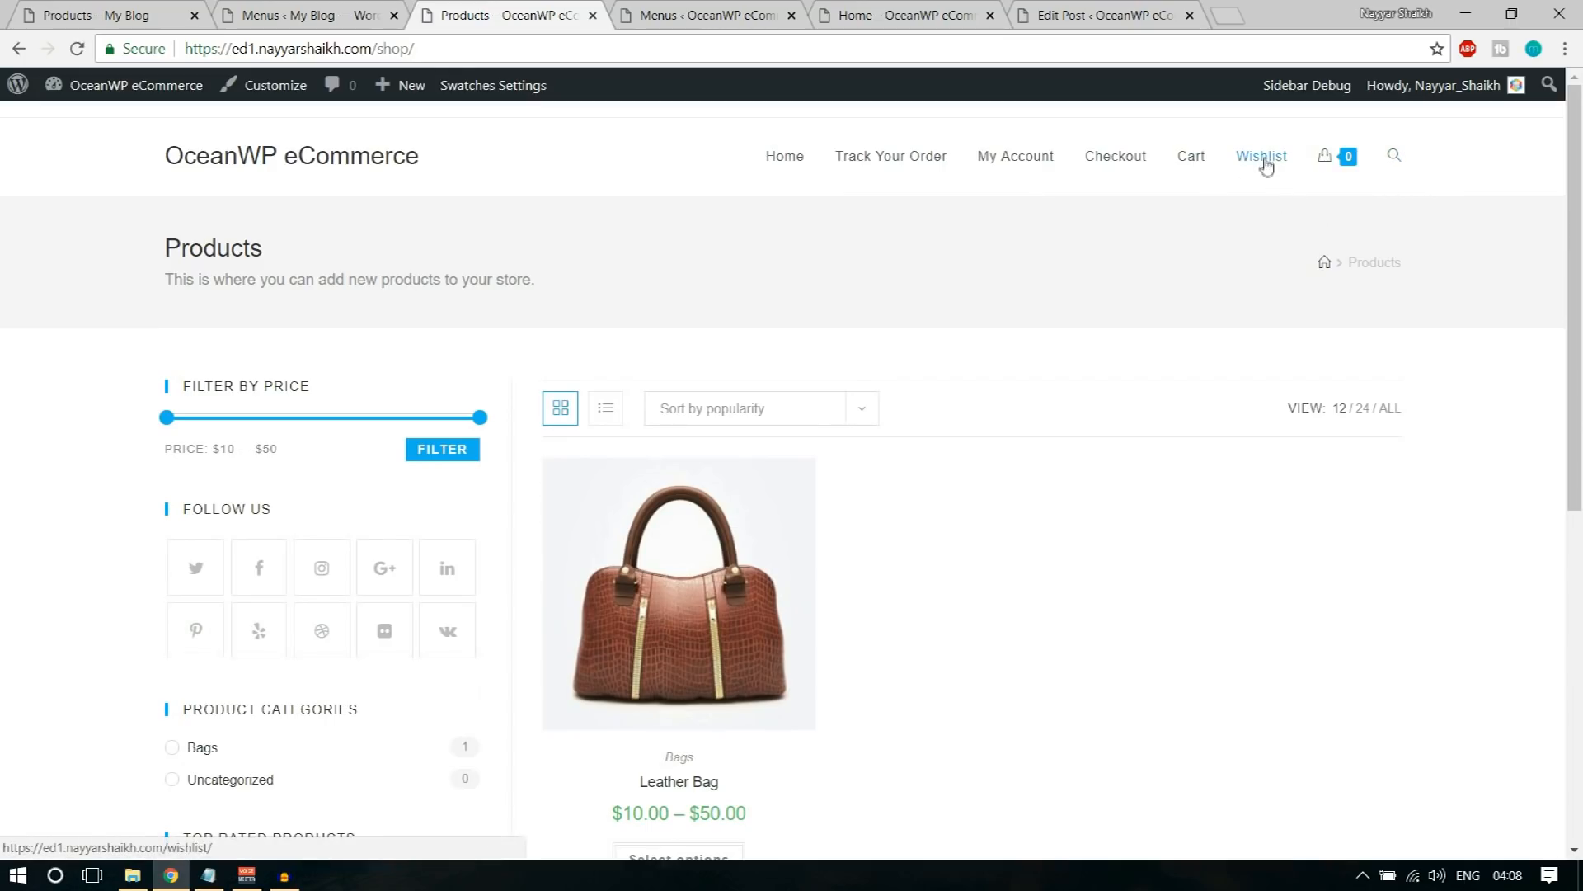
click(688, 15)
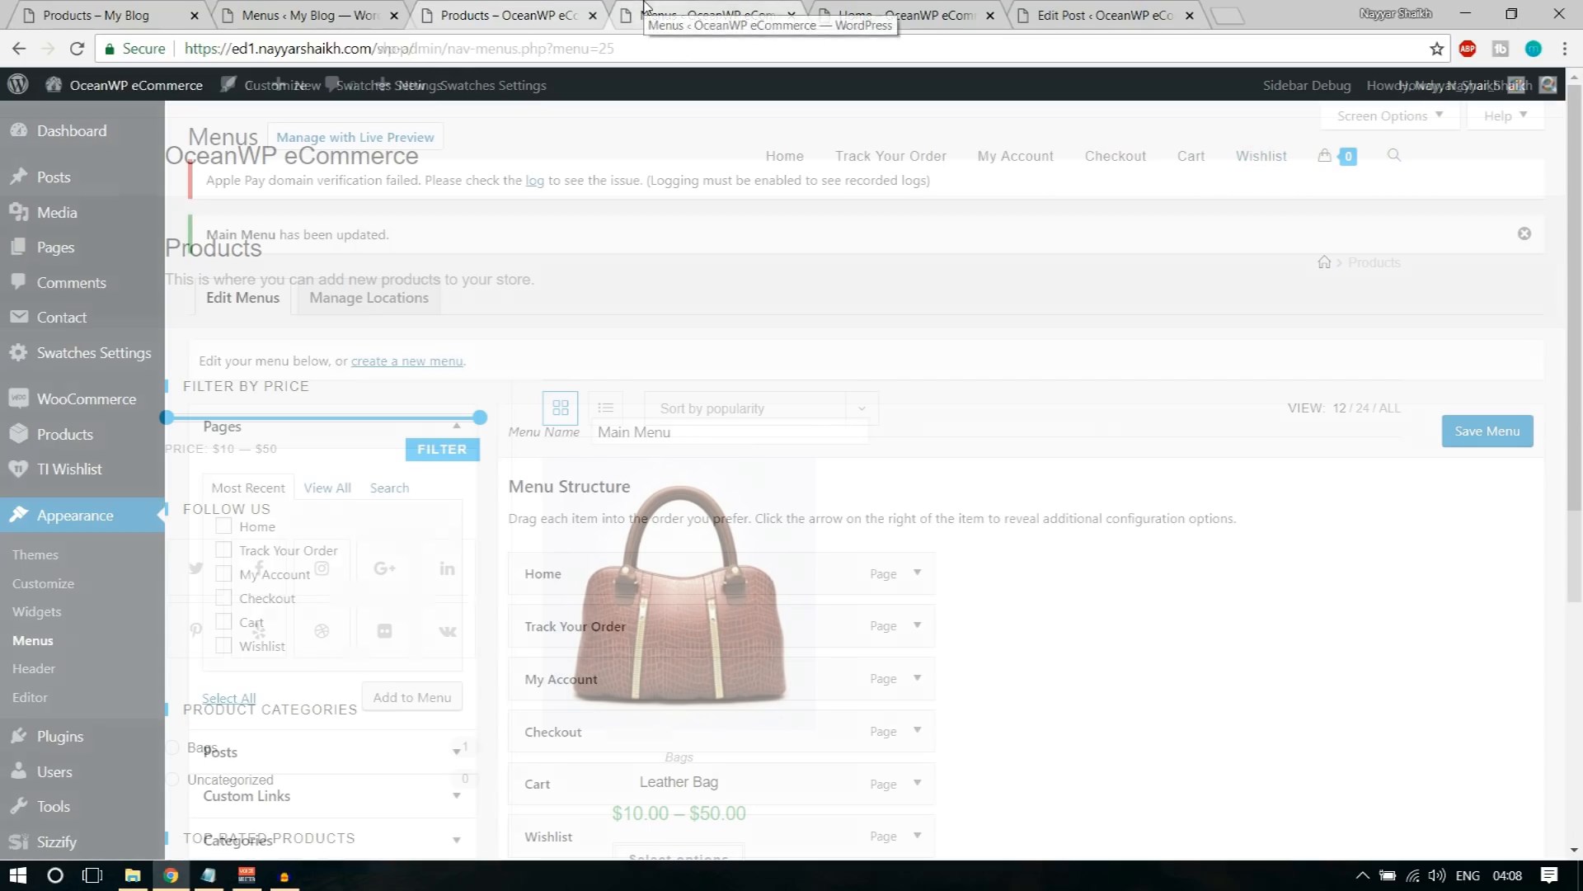
Step: Give the Wishlist item in Main Menu the CSS class btn and save the menu
scroll(928, 337, down, 4)
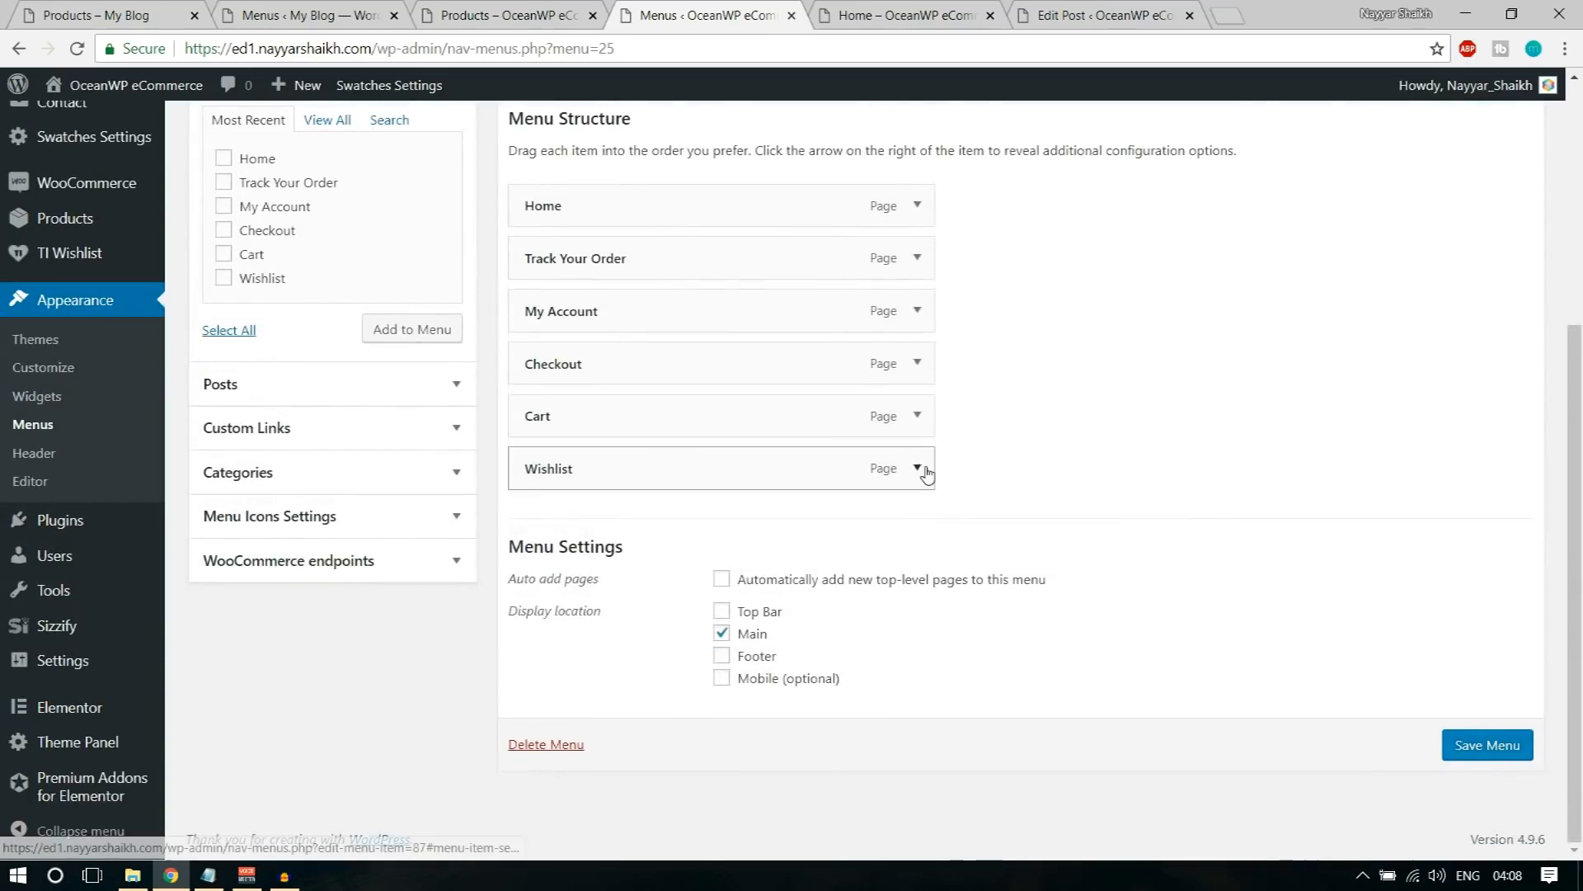
click(917, 466)
scroll(1249, 466, down, 3)
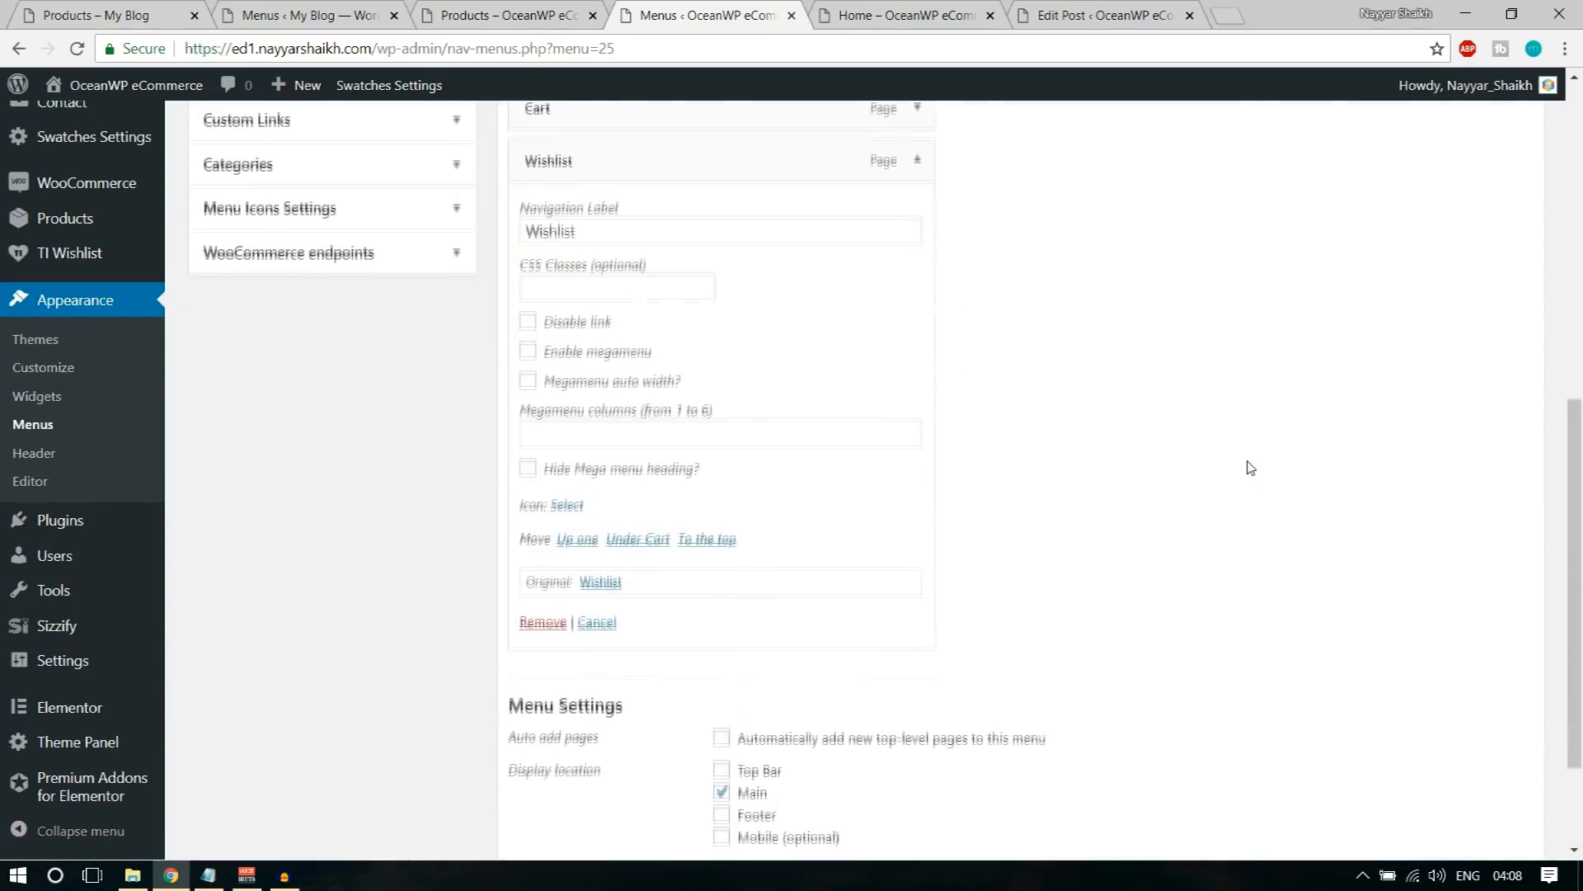
click(707, 433)
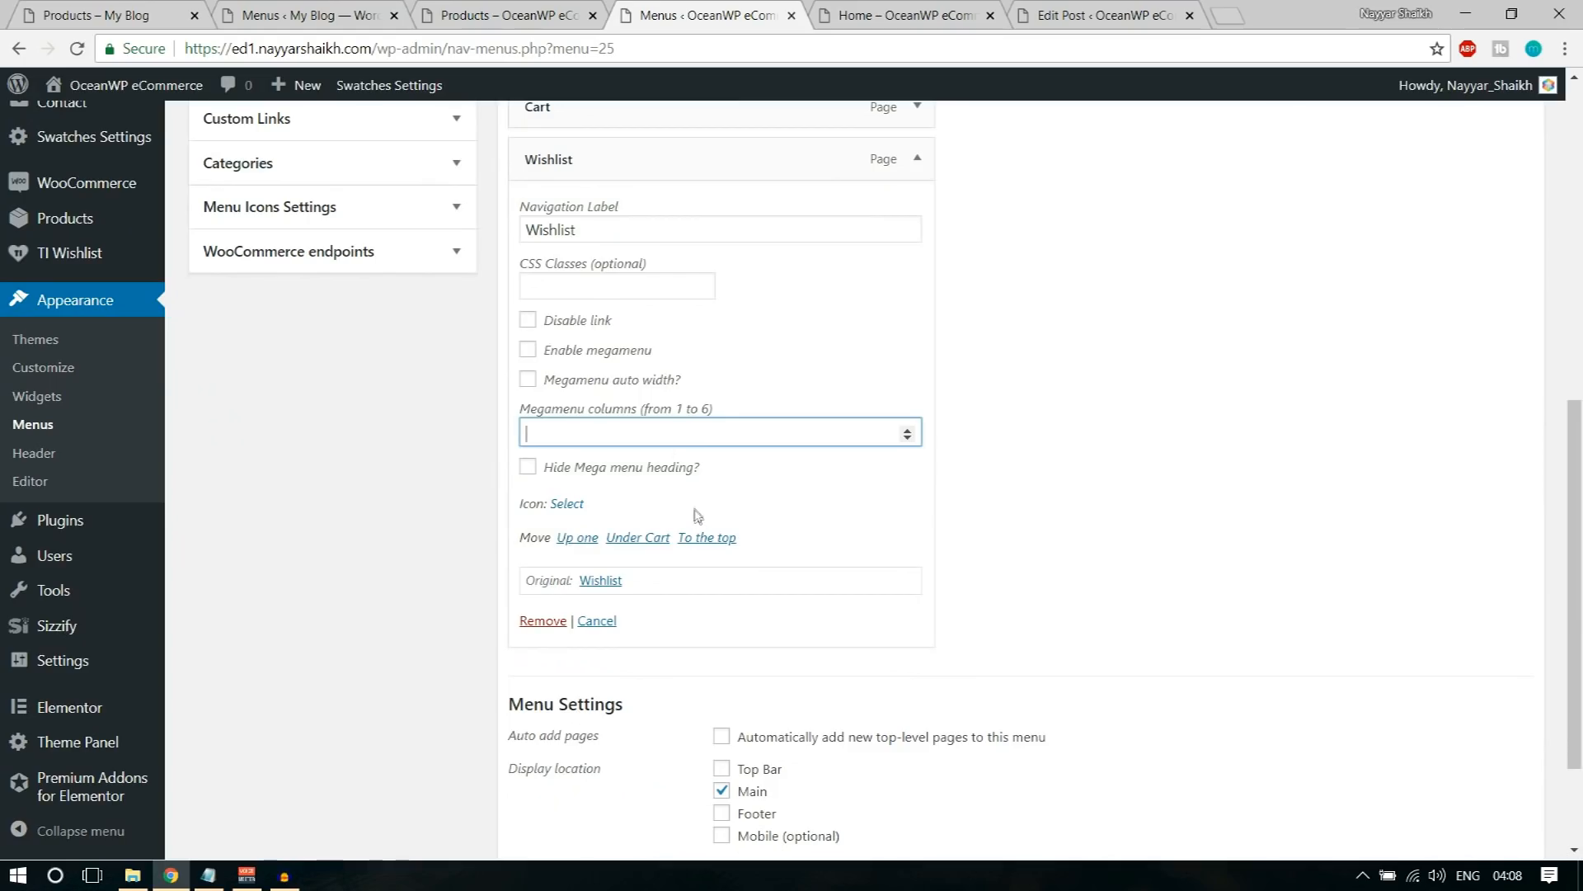
click(586, 280)
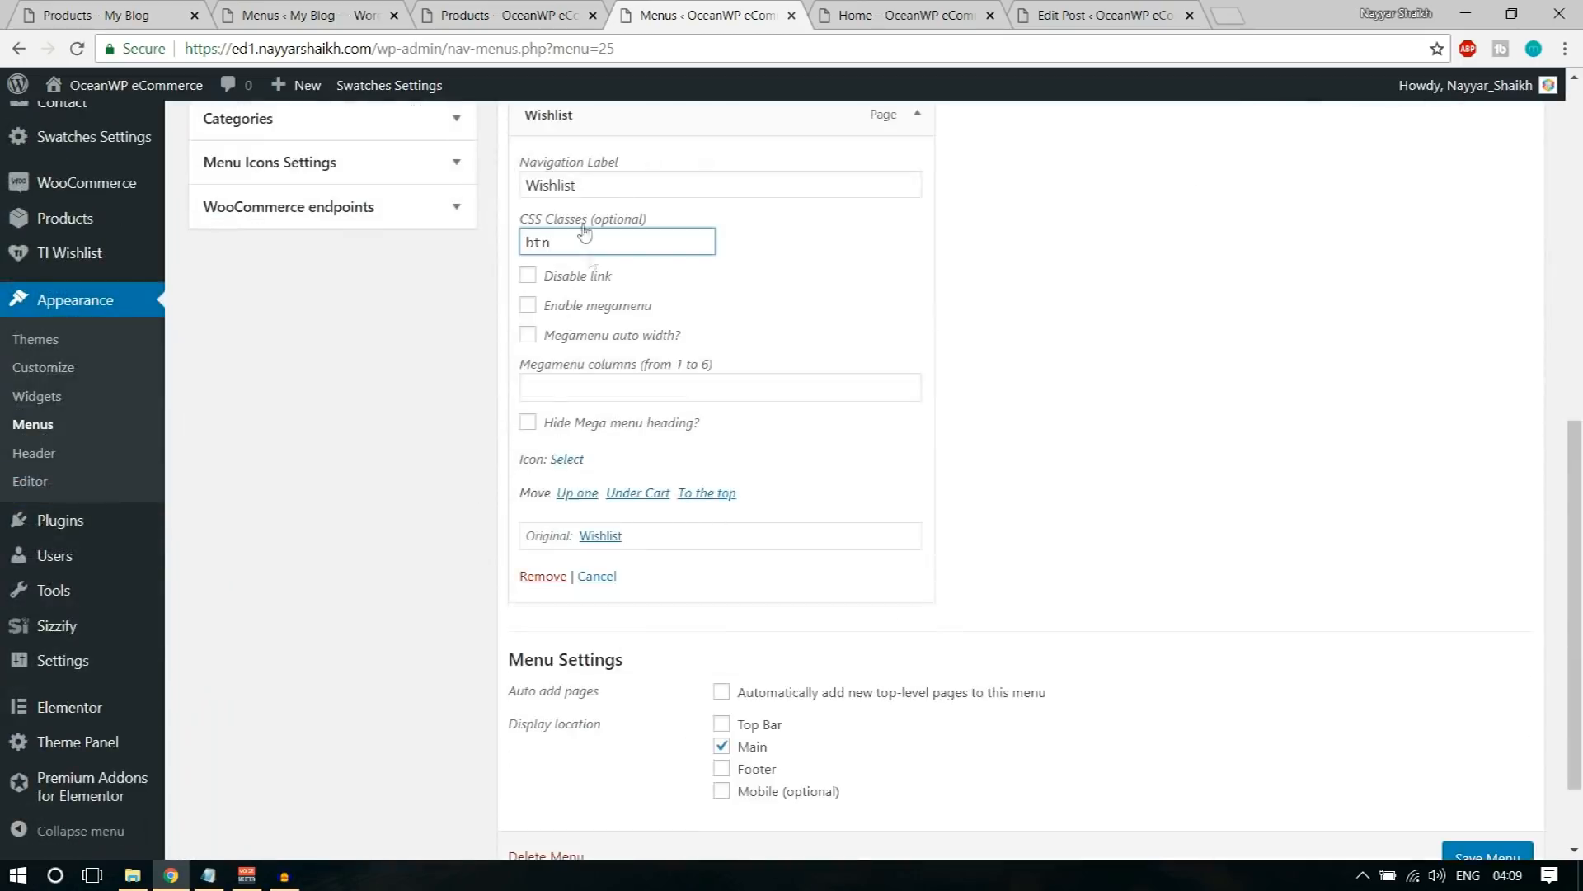
drag(521, 220, 648, 219)
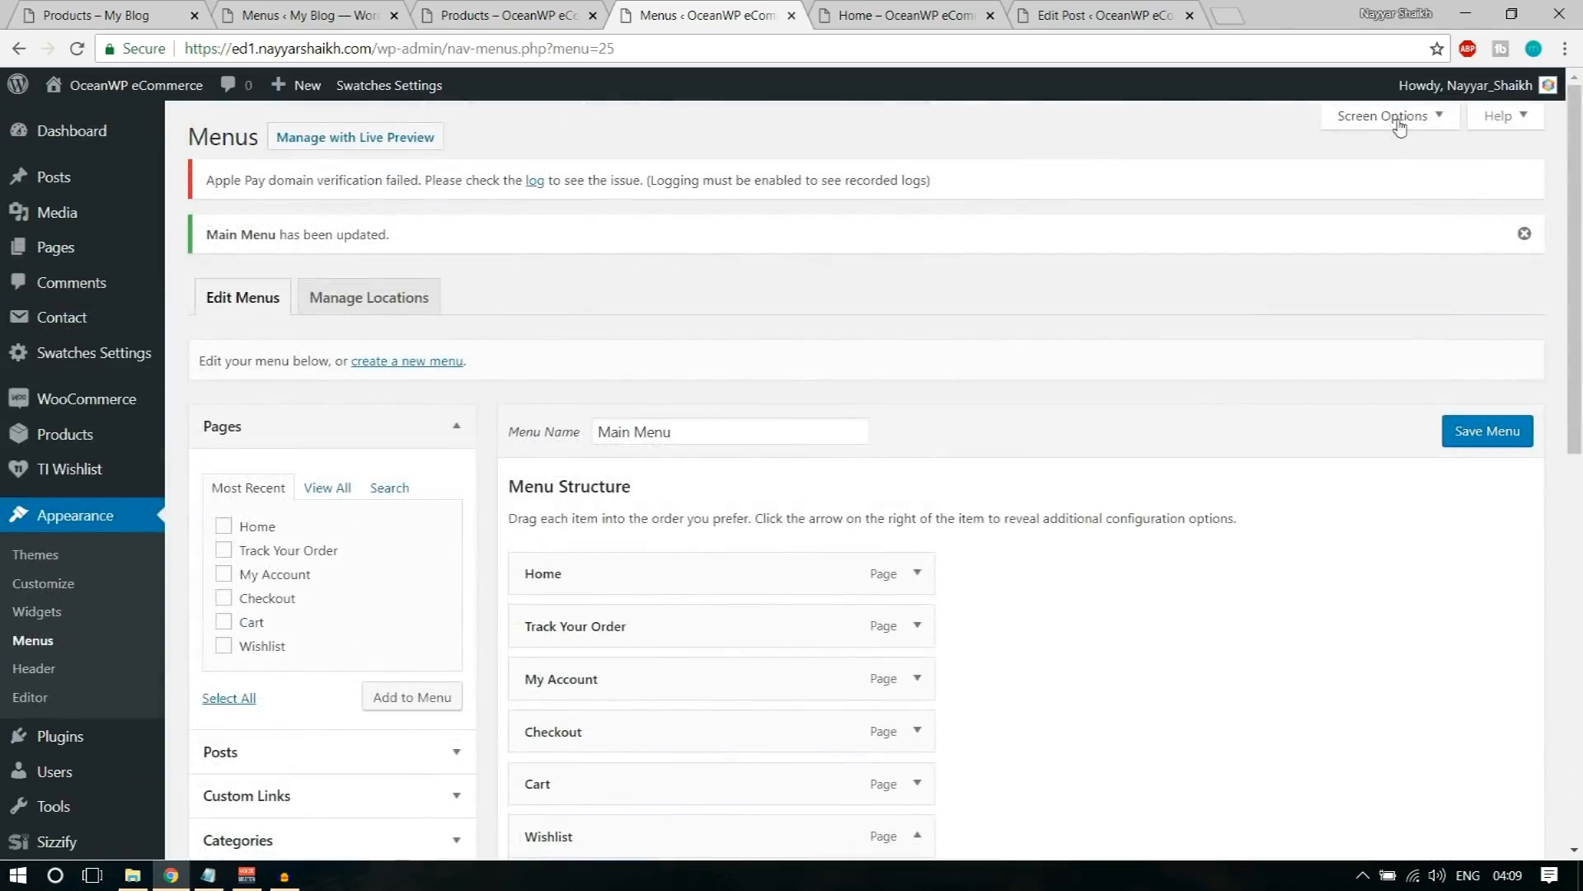
click(1394, 116)
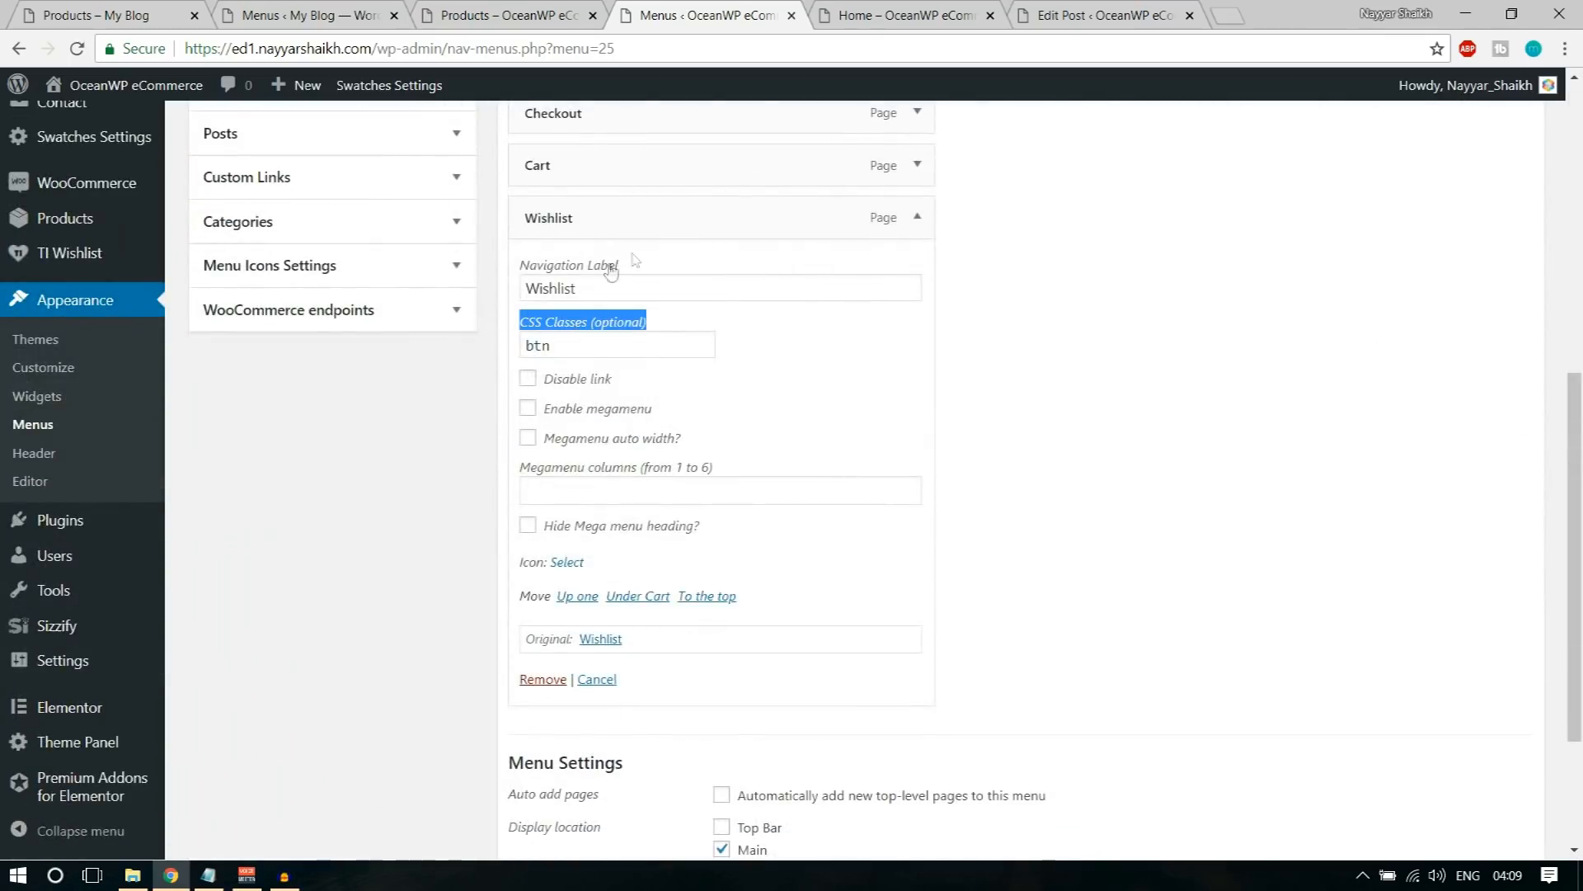
click(575, 340)
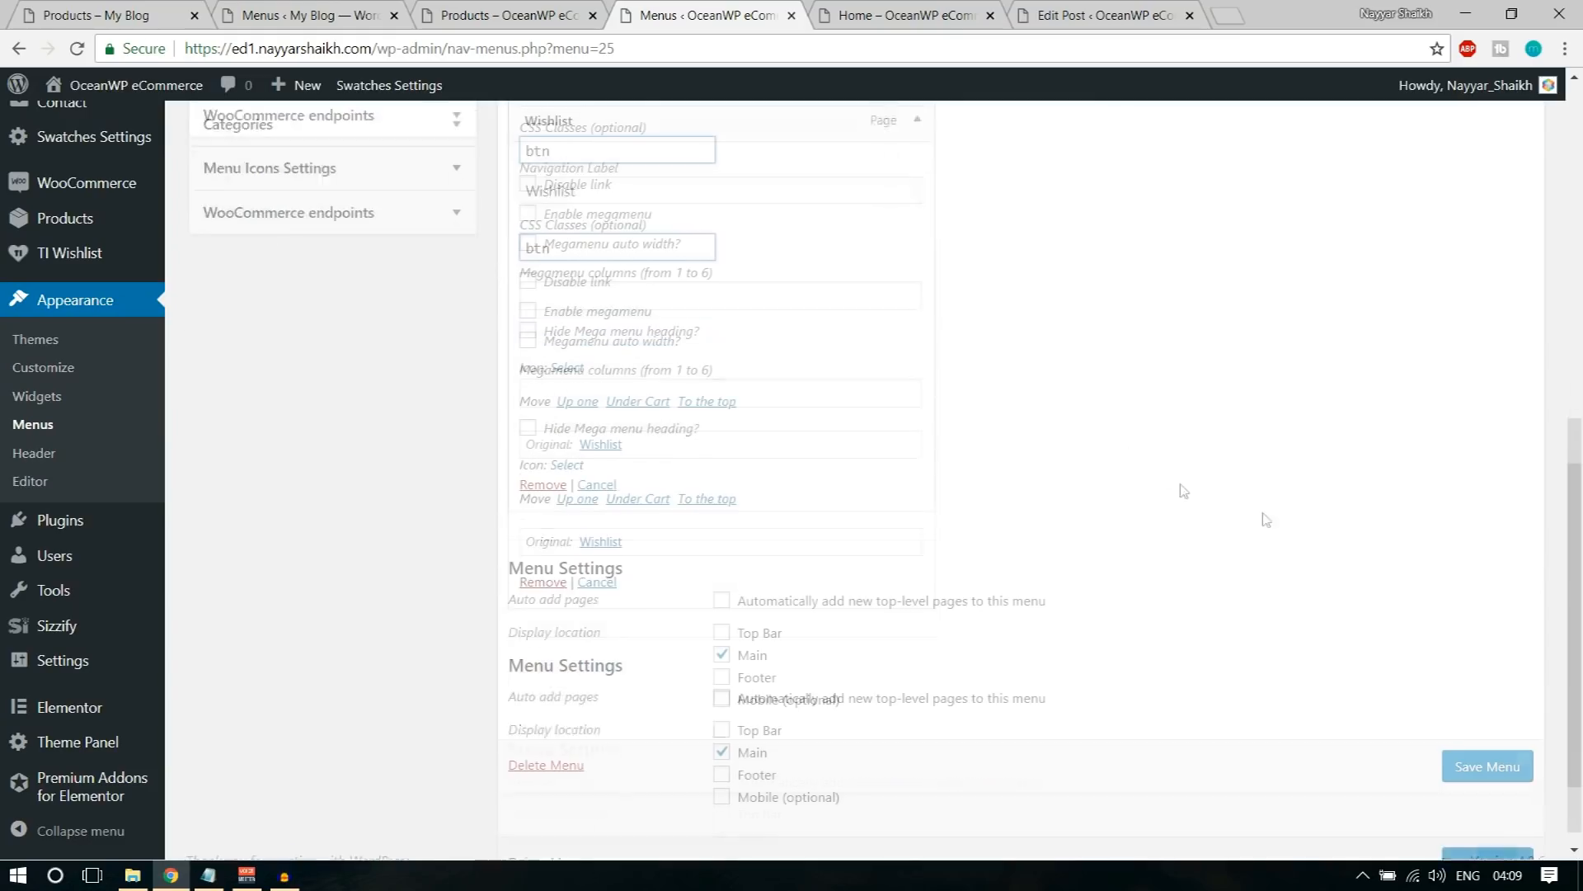
click(1488, 746)
Step: Reload the store's shop page and check how the Wishlist item is styled in the header
click(503, 15)
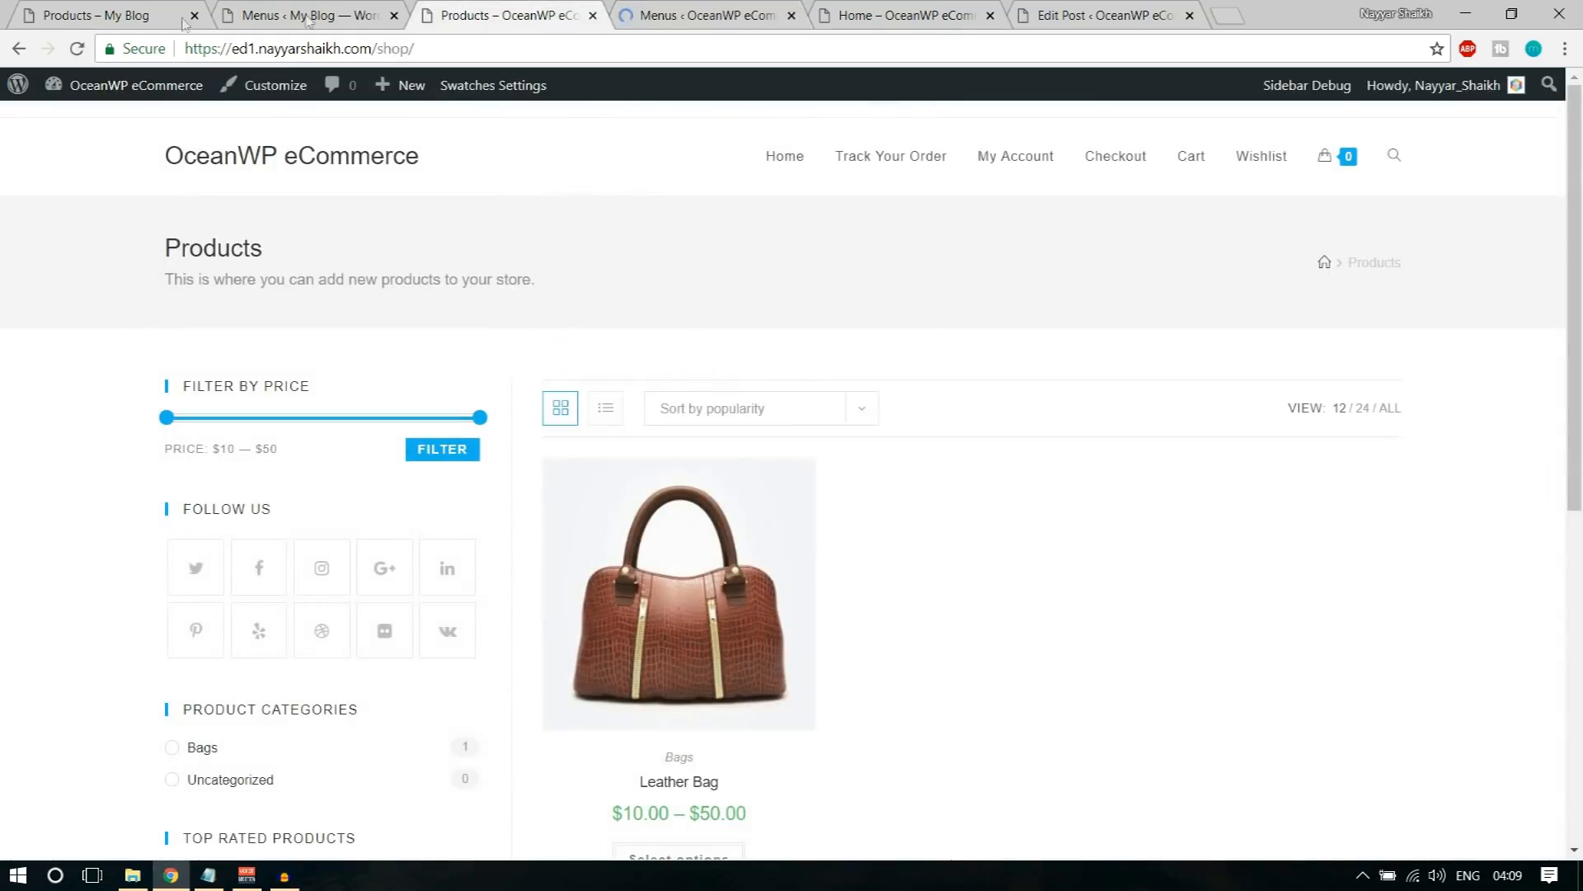
click(77, 48)
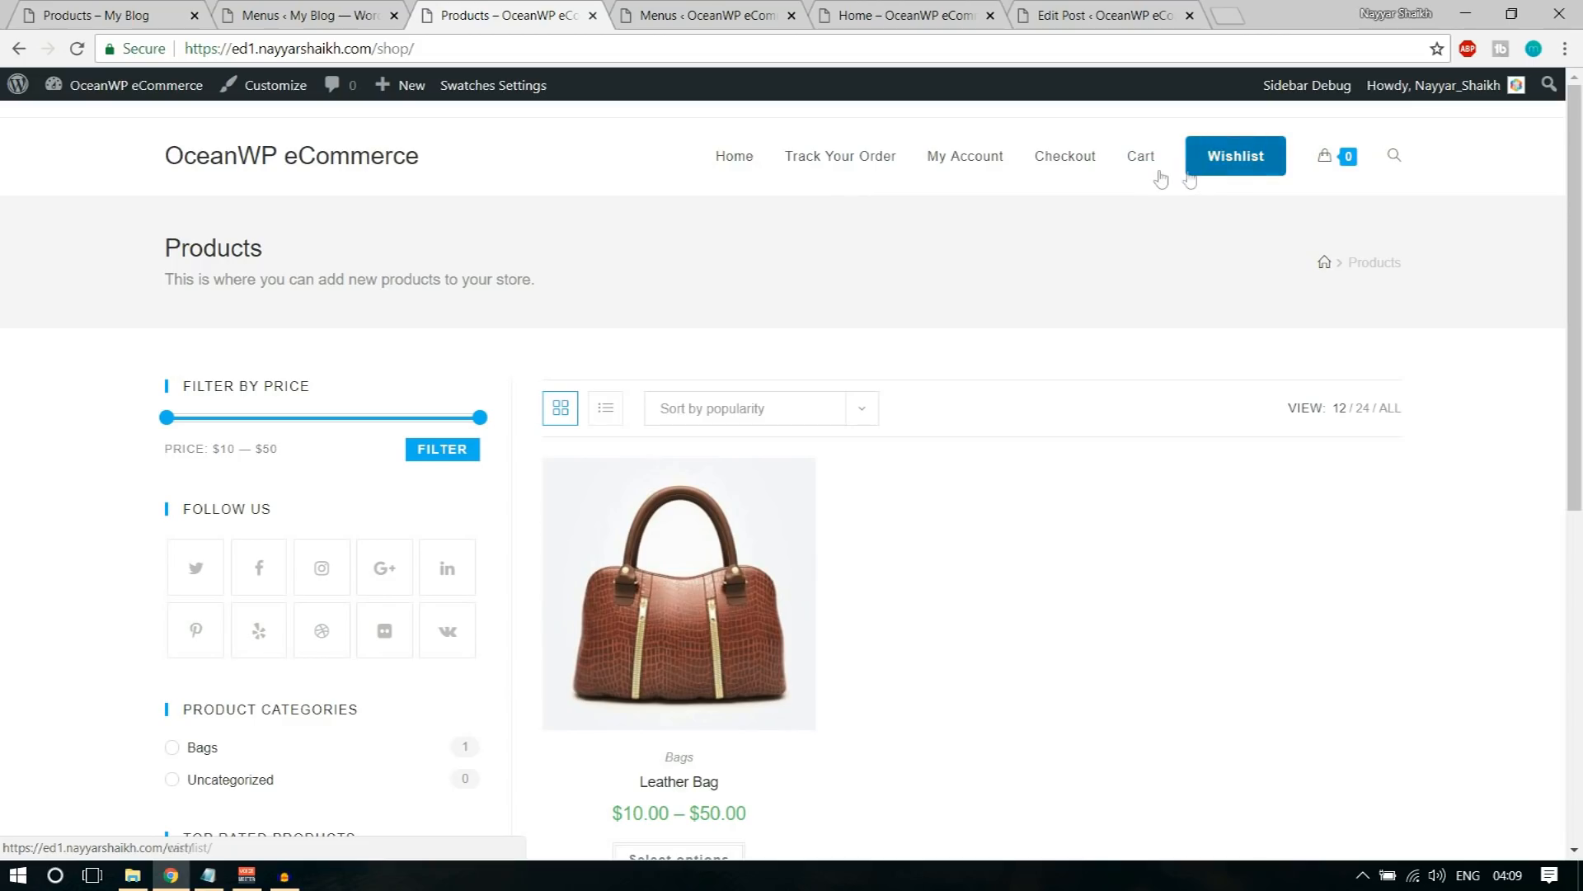
click(651, 15)
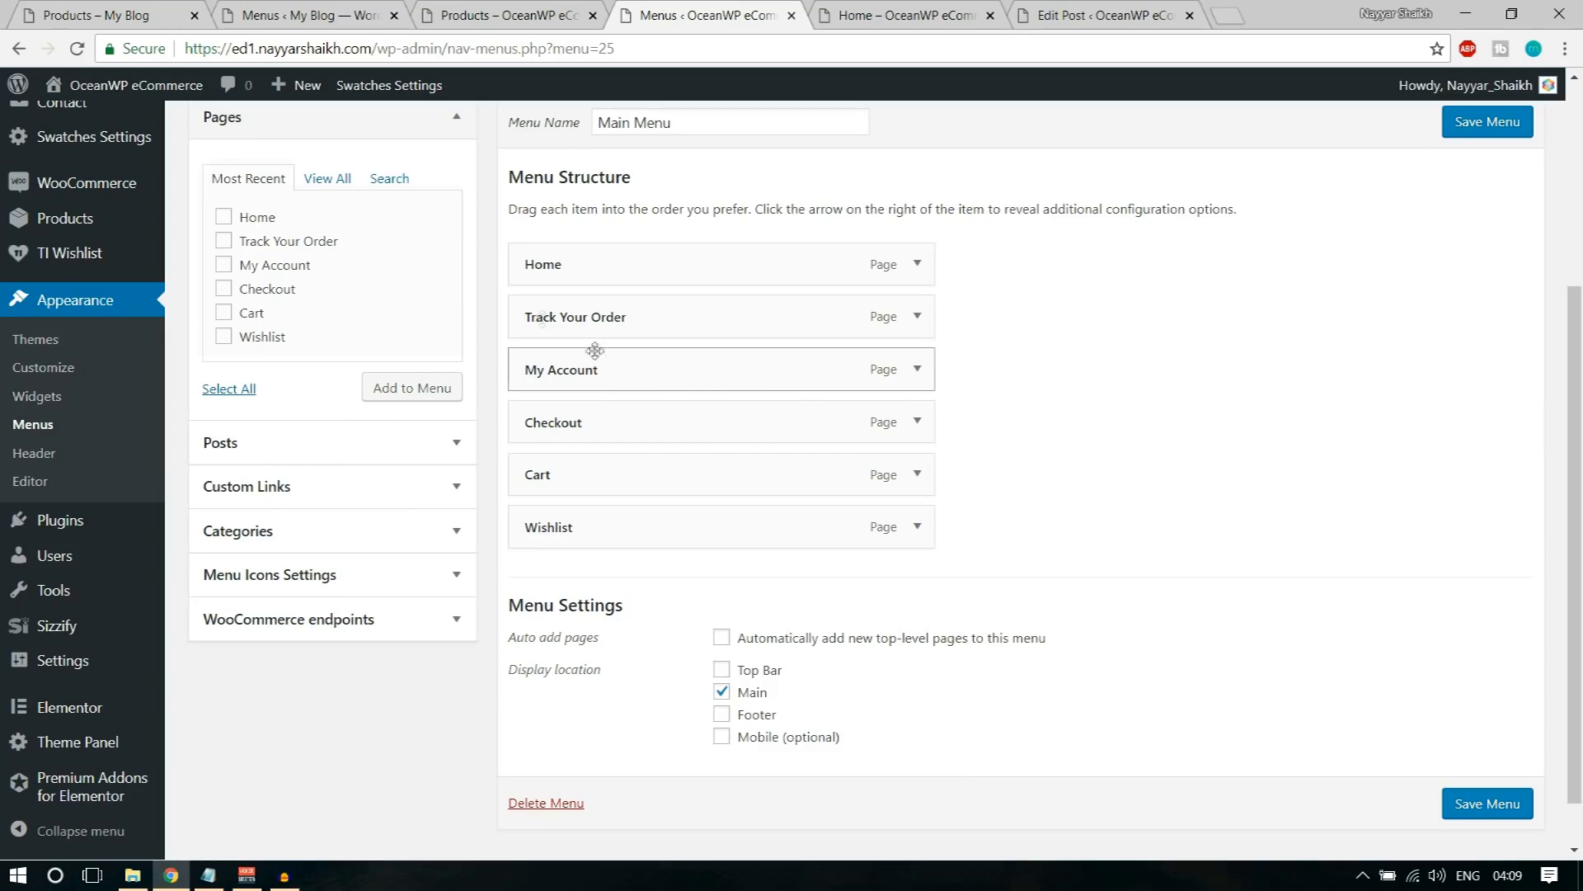
Step: Add a custom link with the text Bags and the URL # to Main Menu
click(452, 130)
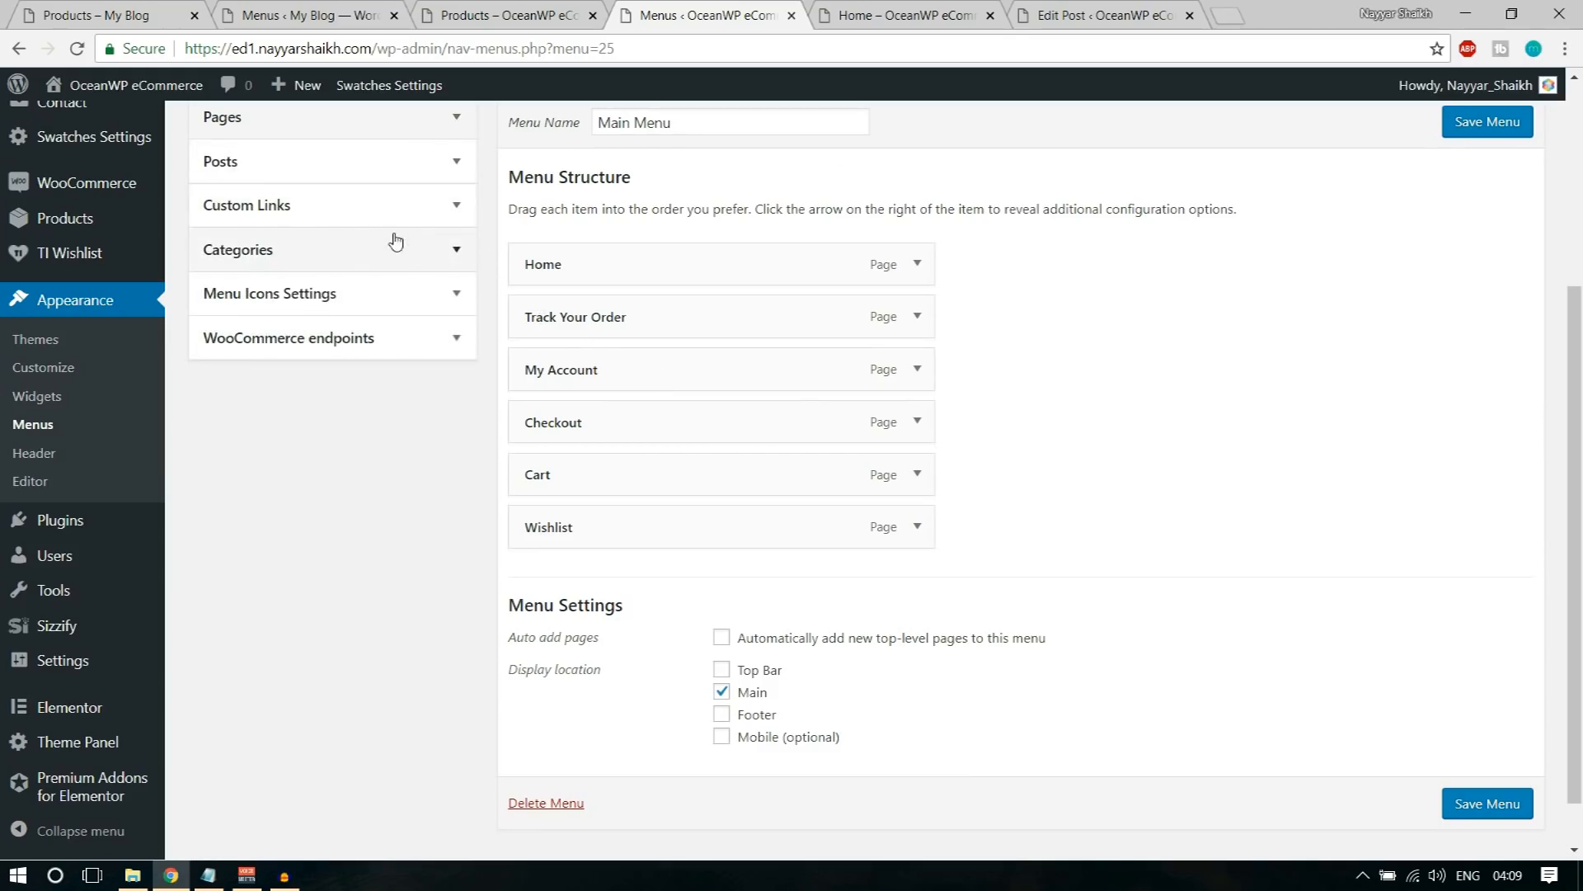
click(453, 205)
click(372, 269)
triple_click(372, 269)
text(#)
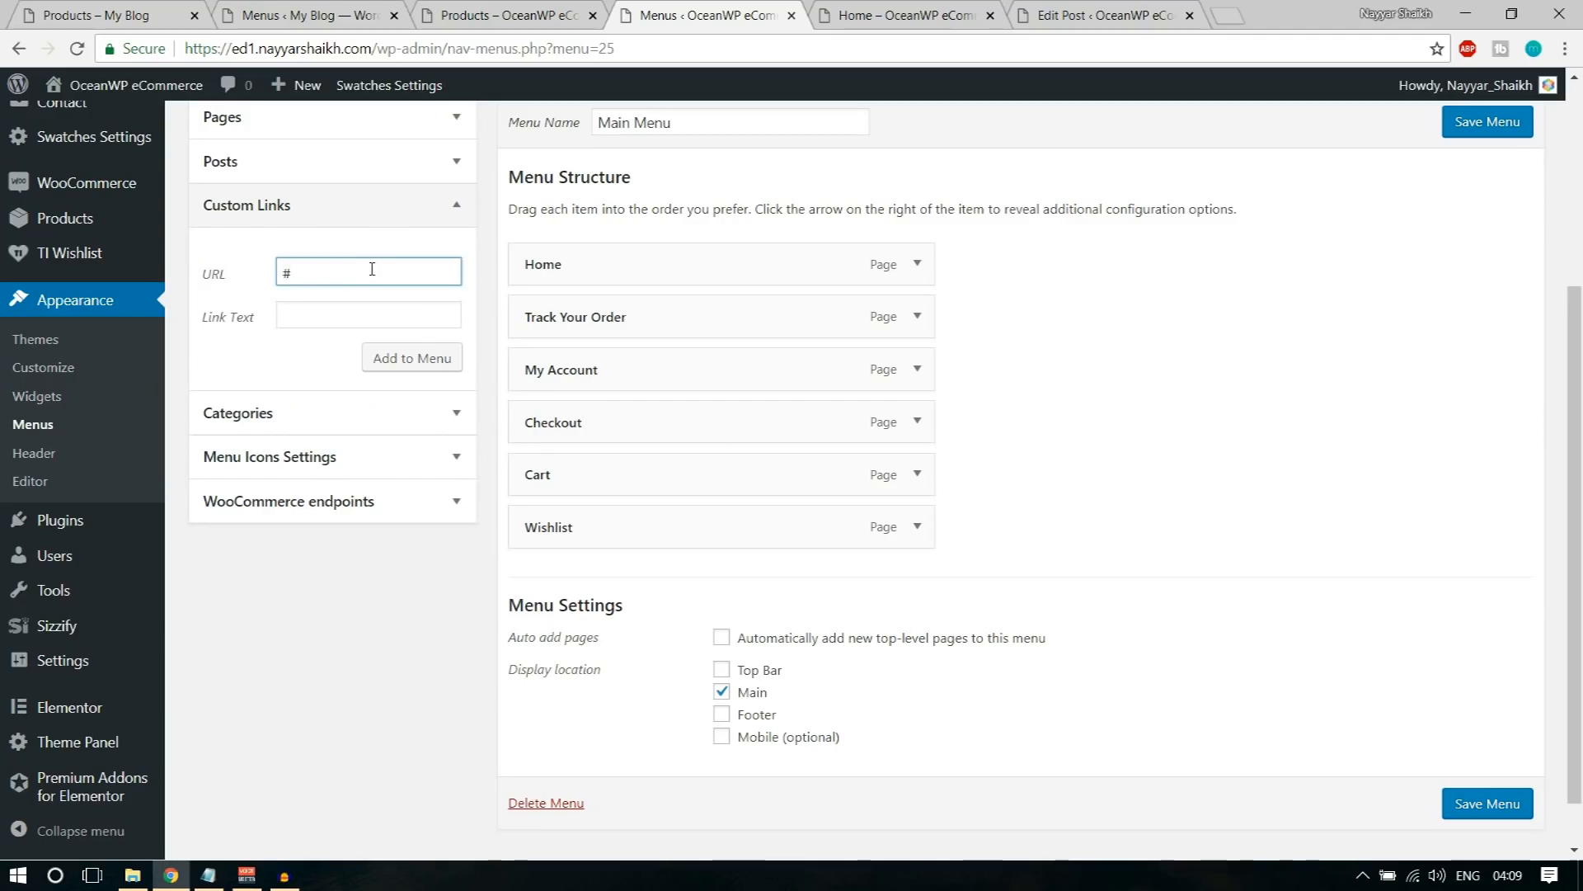
key(Tab)
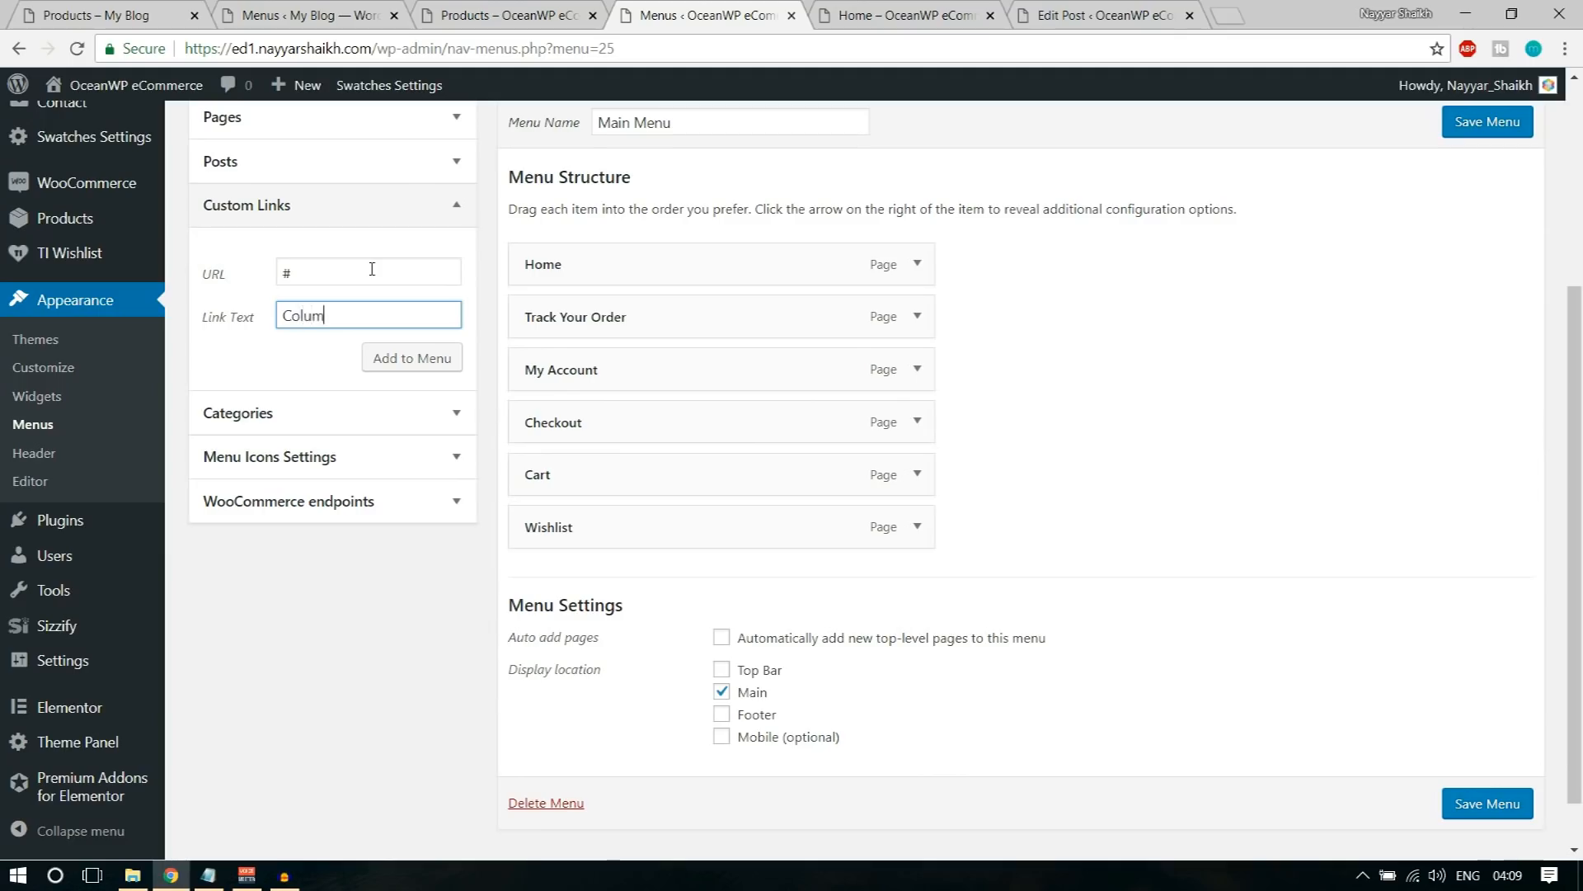
key(ctrl+a)
text(Ba)
click(396, 357)
Step: Add a custom link with the text Shirts and the URL # to Main Menu
click(371, 269)
key(ctrl+a)
text(#)
key(Tab)
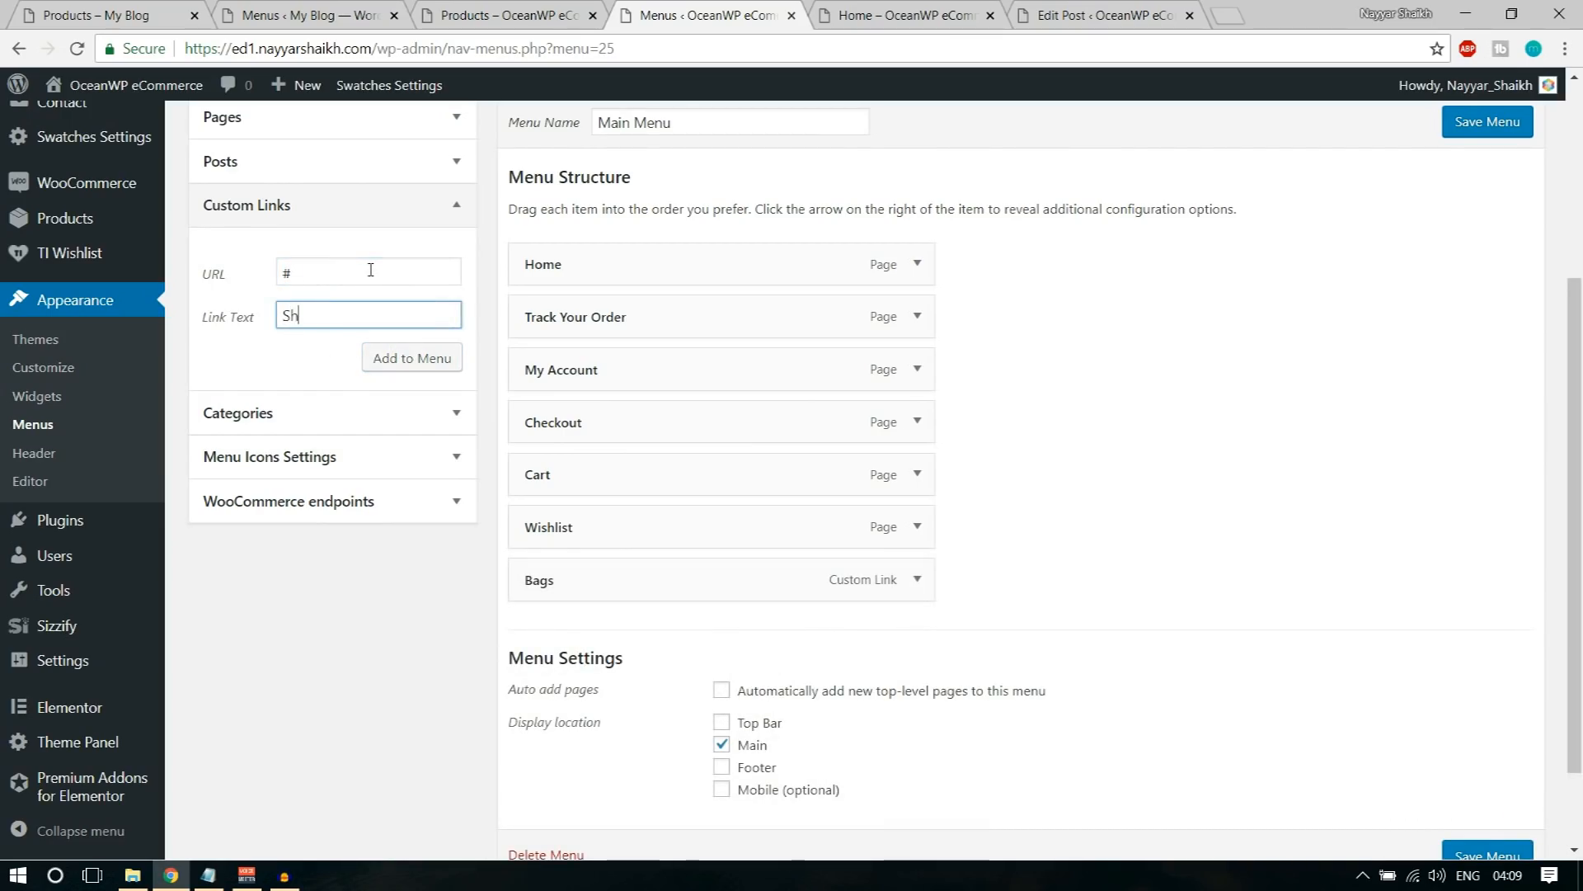
click(409, 359)
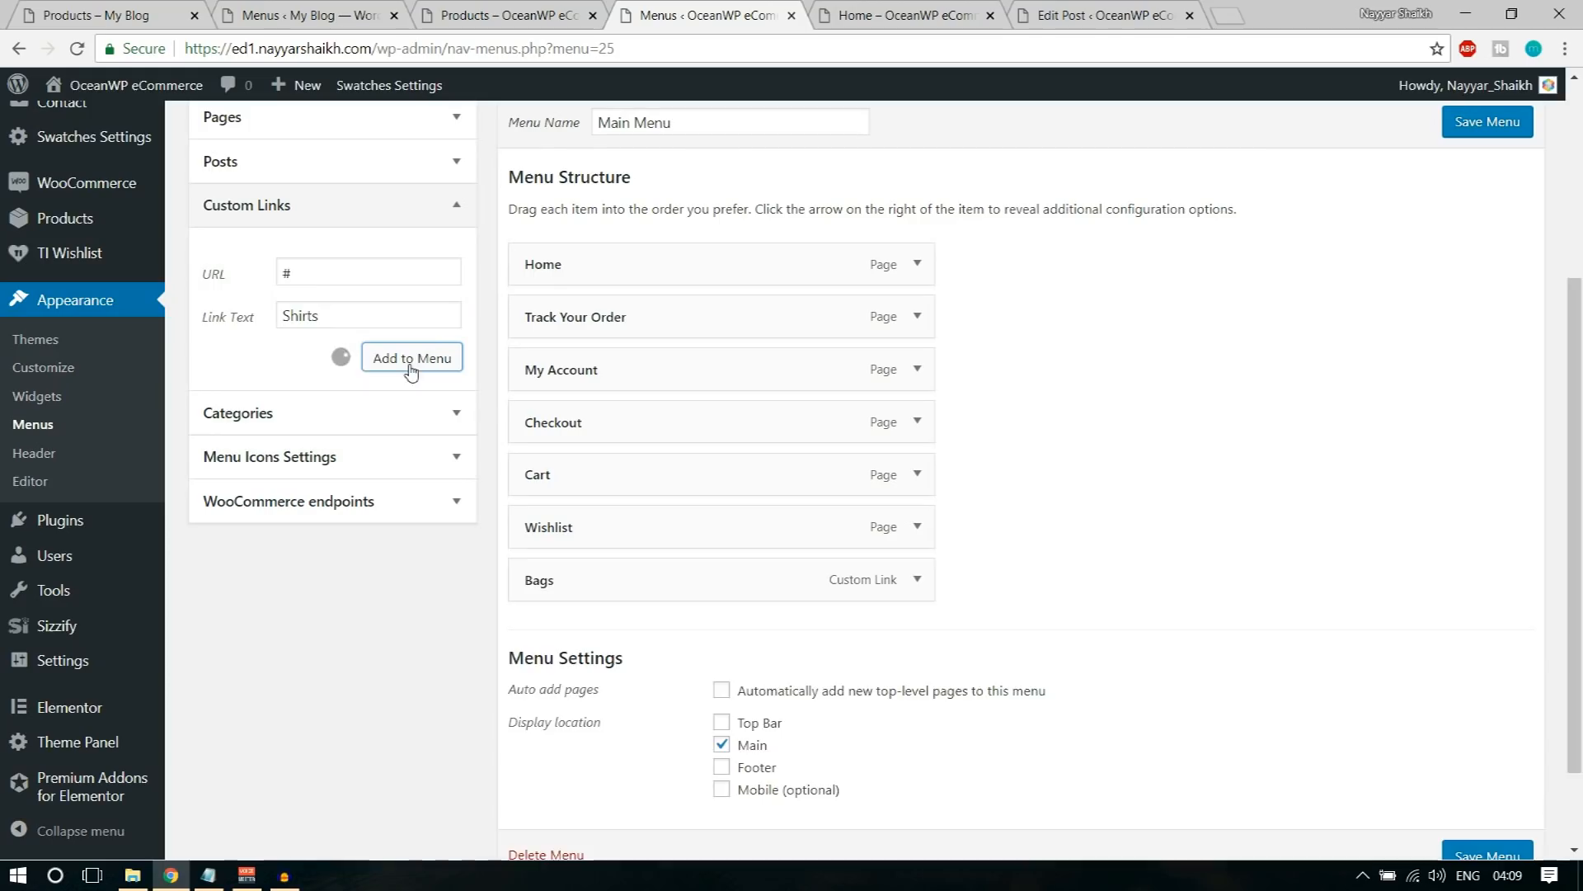
Step: Add a custom link with the text Image and the URL # to Main Menu
click(355, 284)
text(#)
key(Tab)
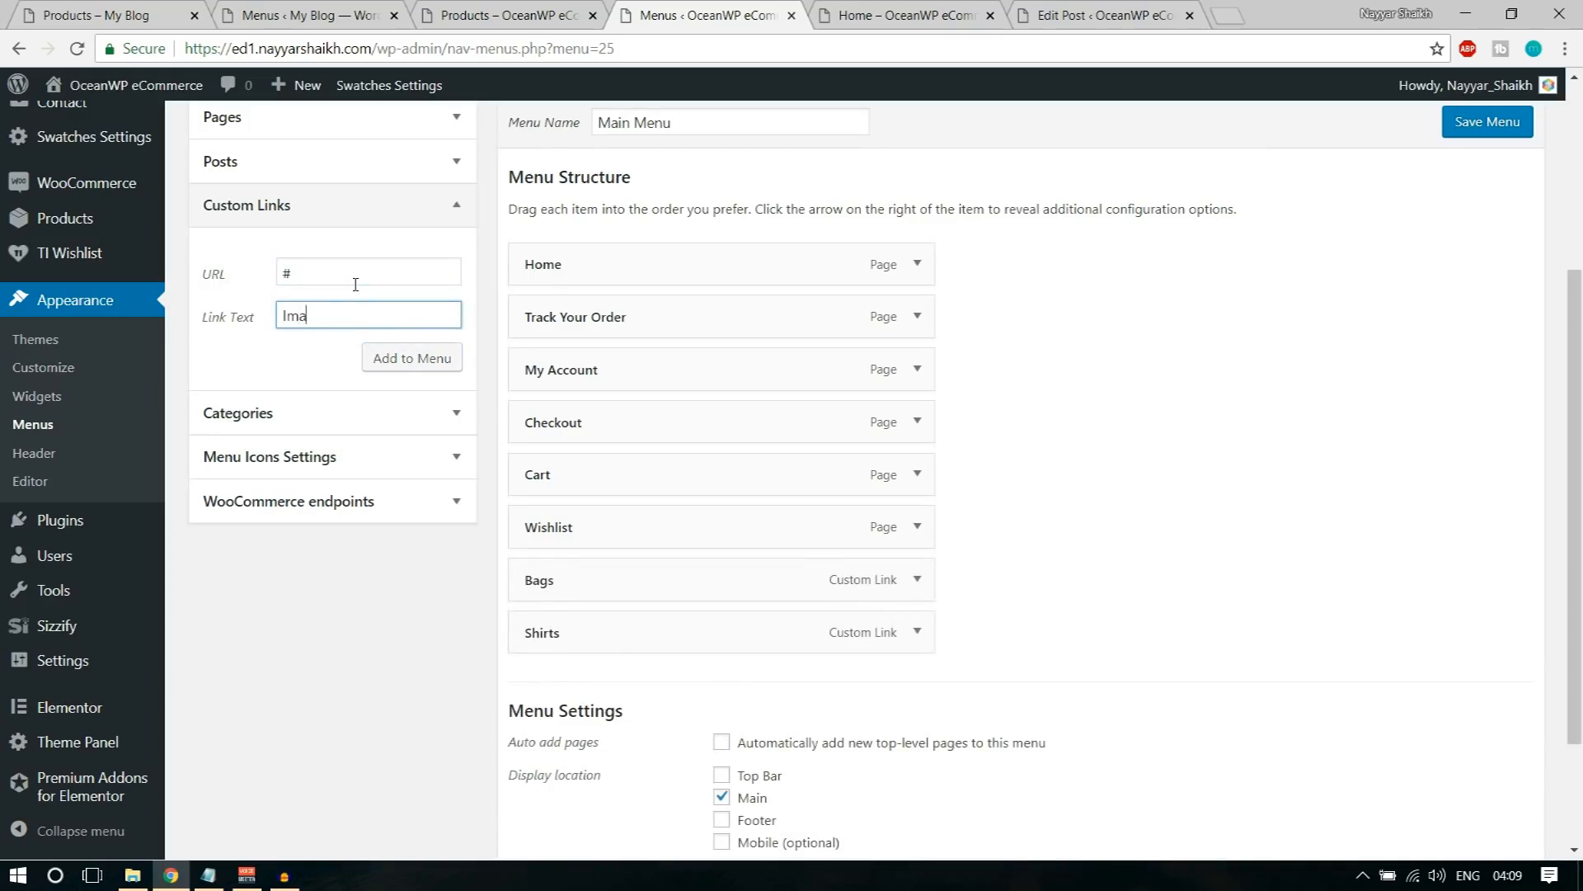
click(419, 358)
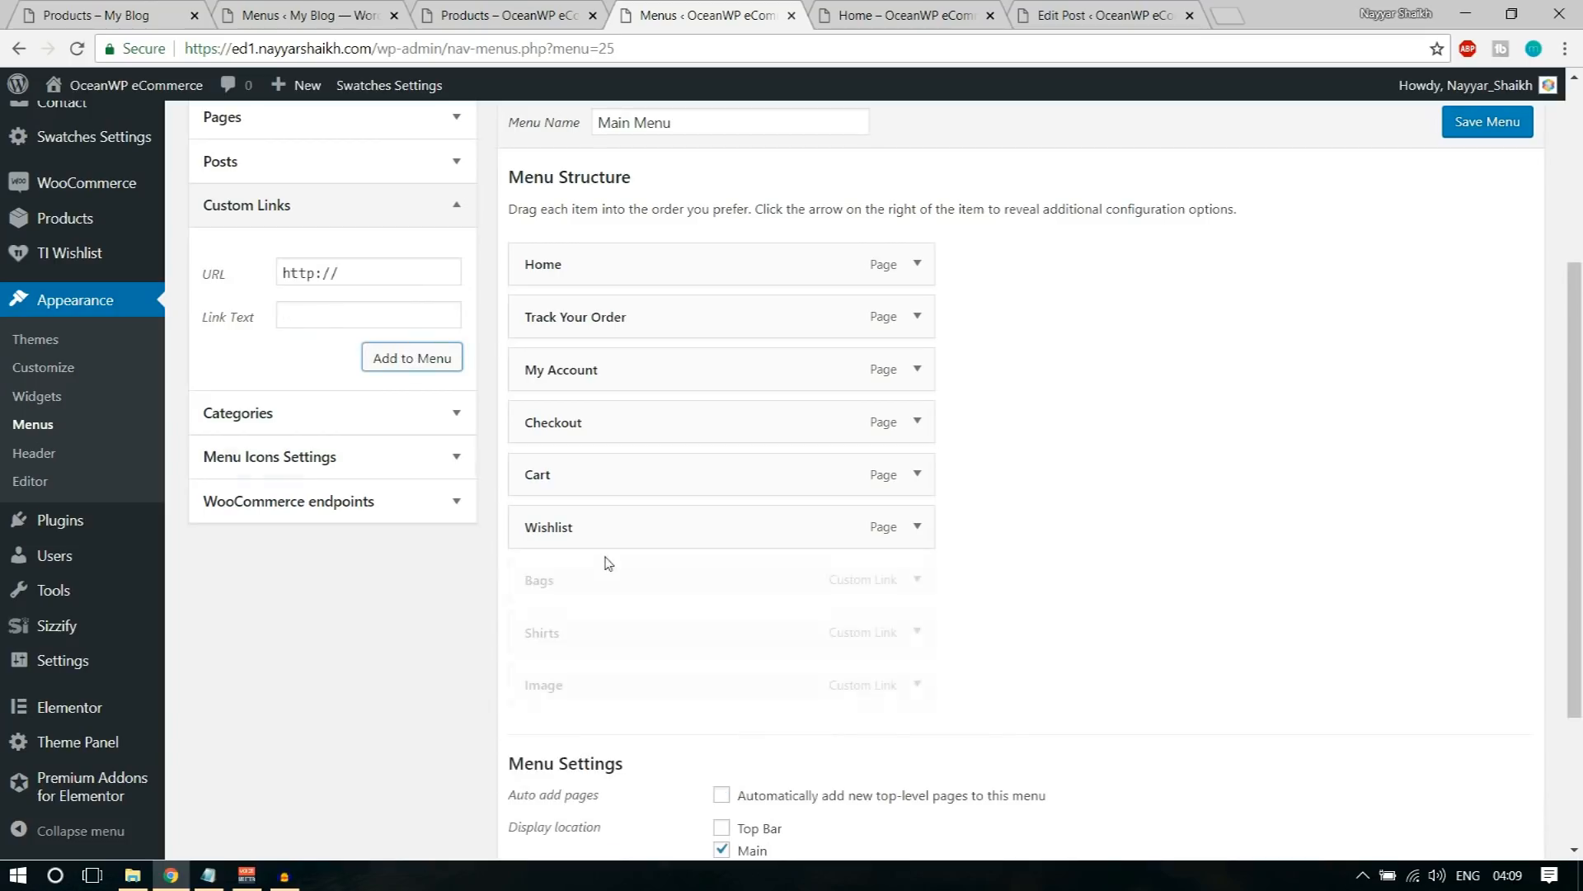
Step: Nest the Bags, Shirts and Image links as sub items under My Account, in that order
drag(576, 588, 610, 417)
drag(590, 615, 622, 474)
drag(595, 697, 652, 536)
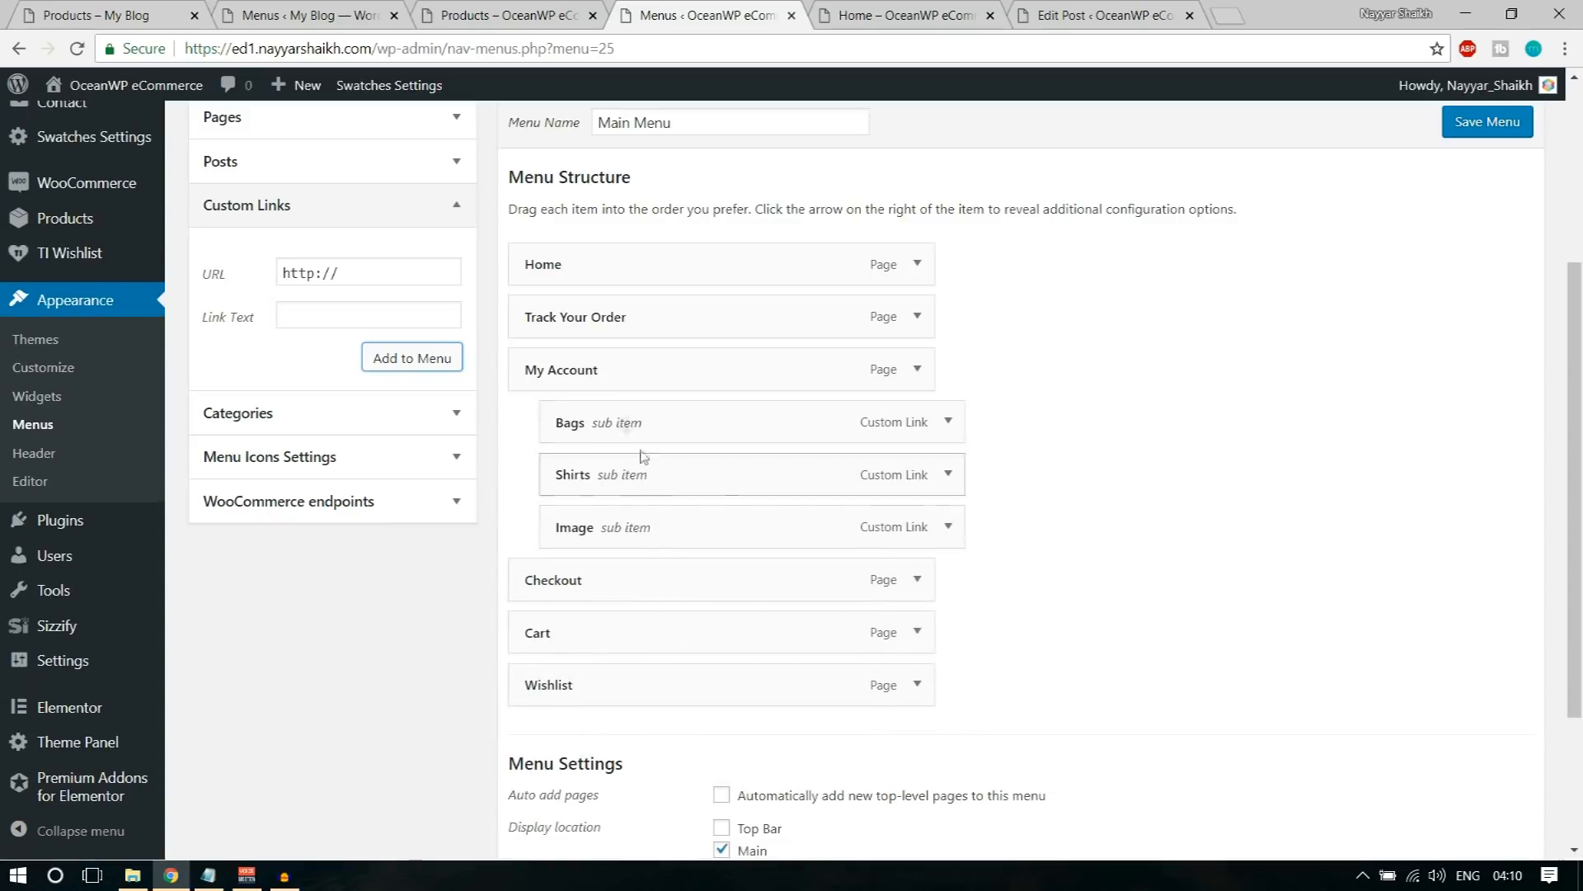
Step: Enable the megamenu for the My Account item and set it to 3 columns
click(918, 373)
scroll(1007, 432, down, 3)
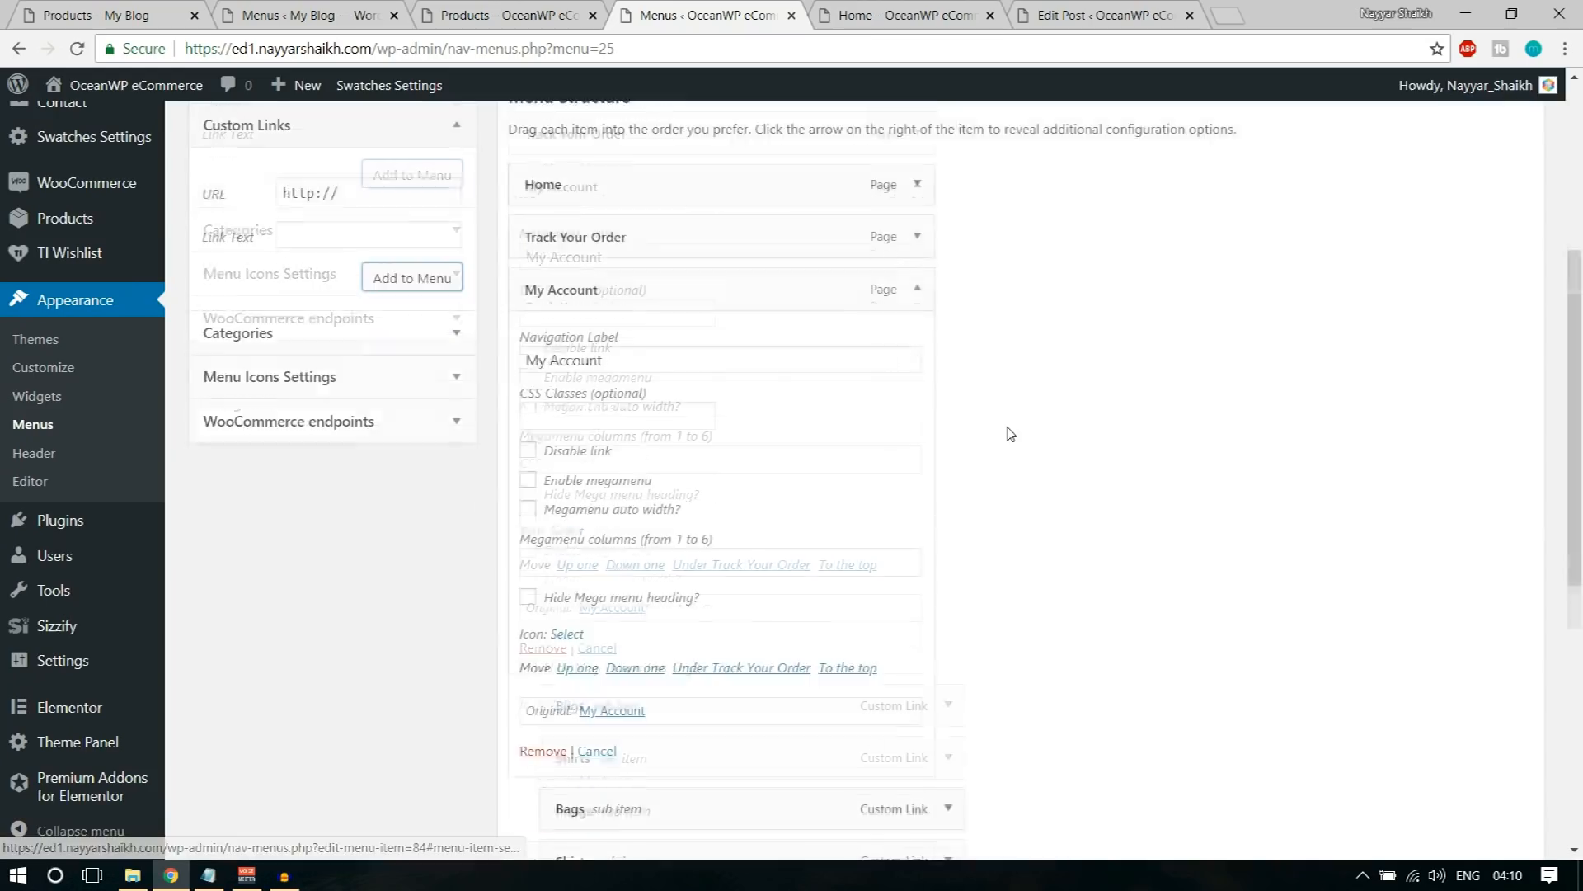
click(595, 355)
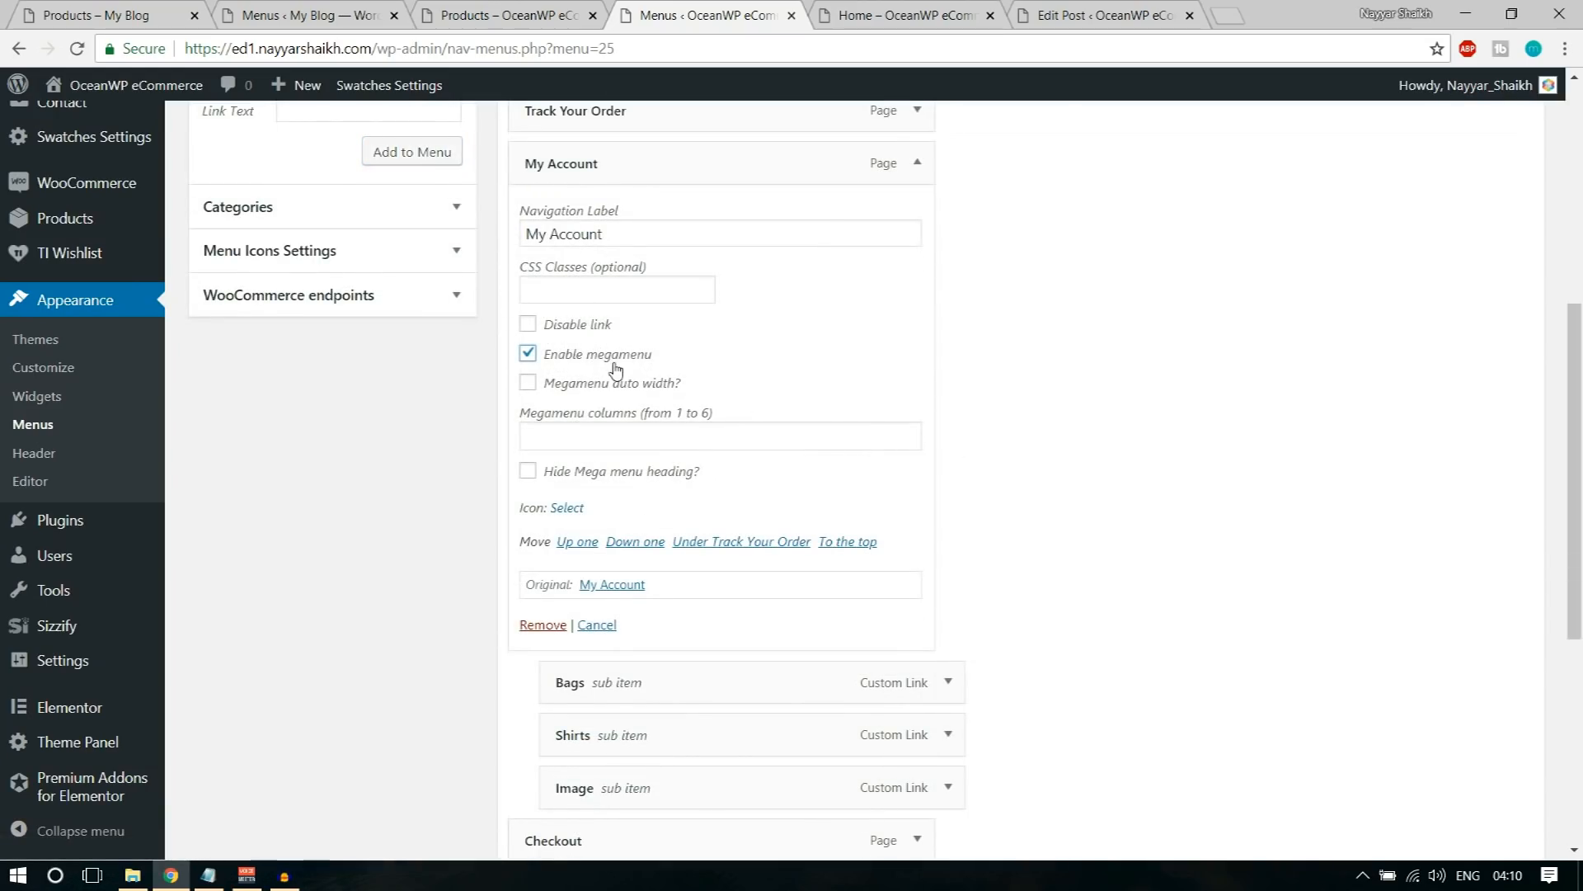
click(625, 431)
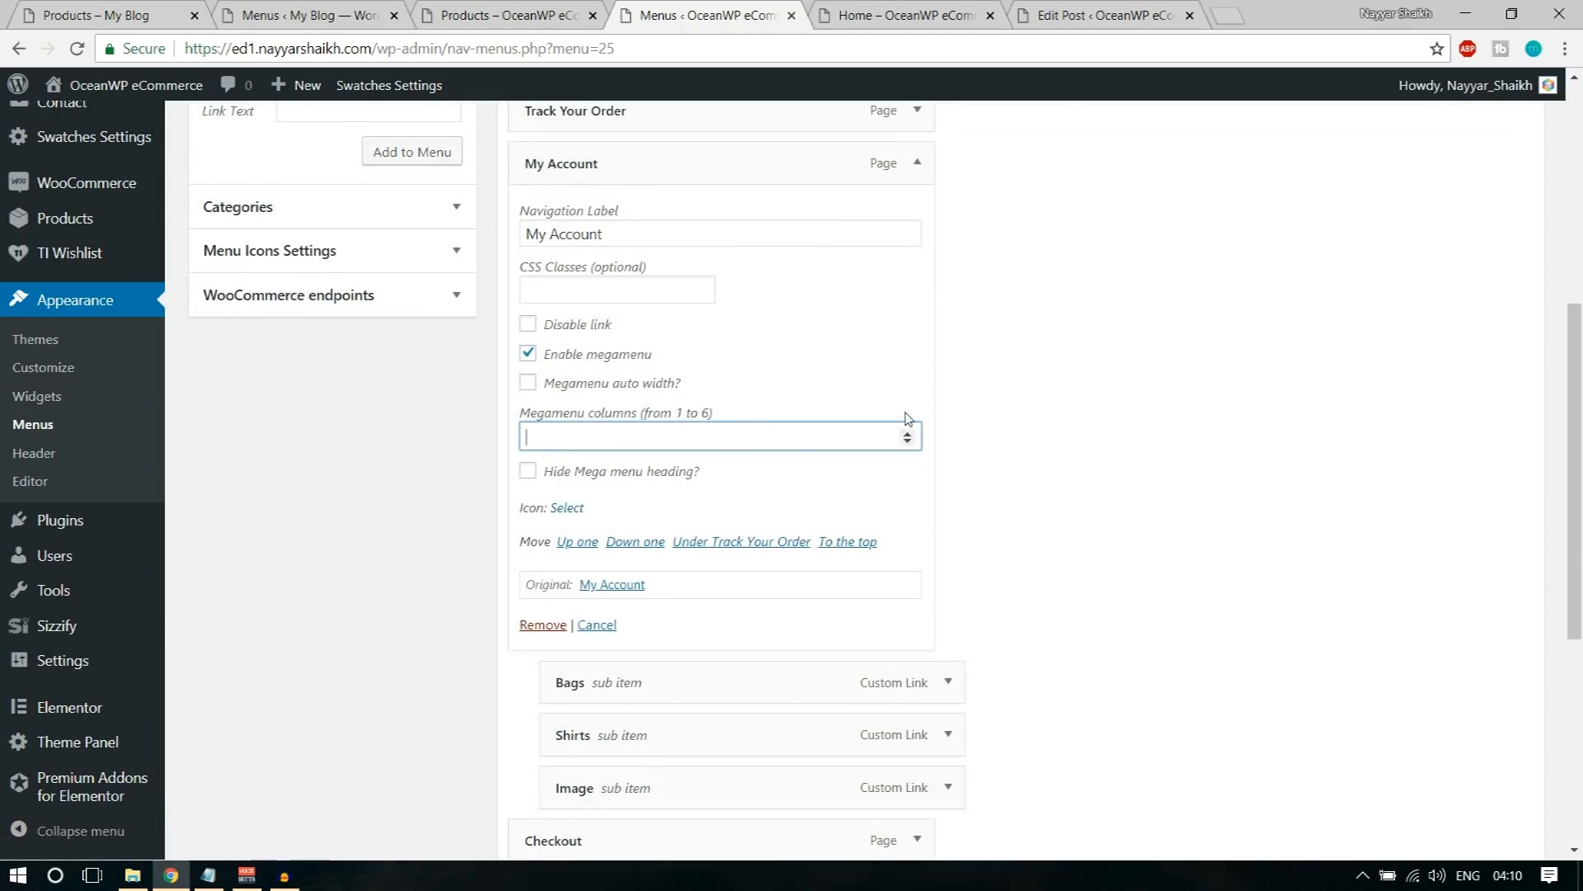
text(3)
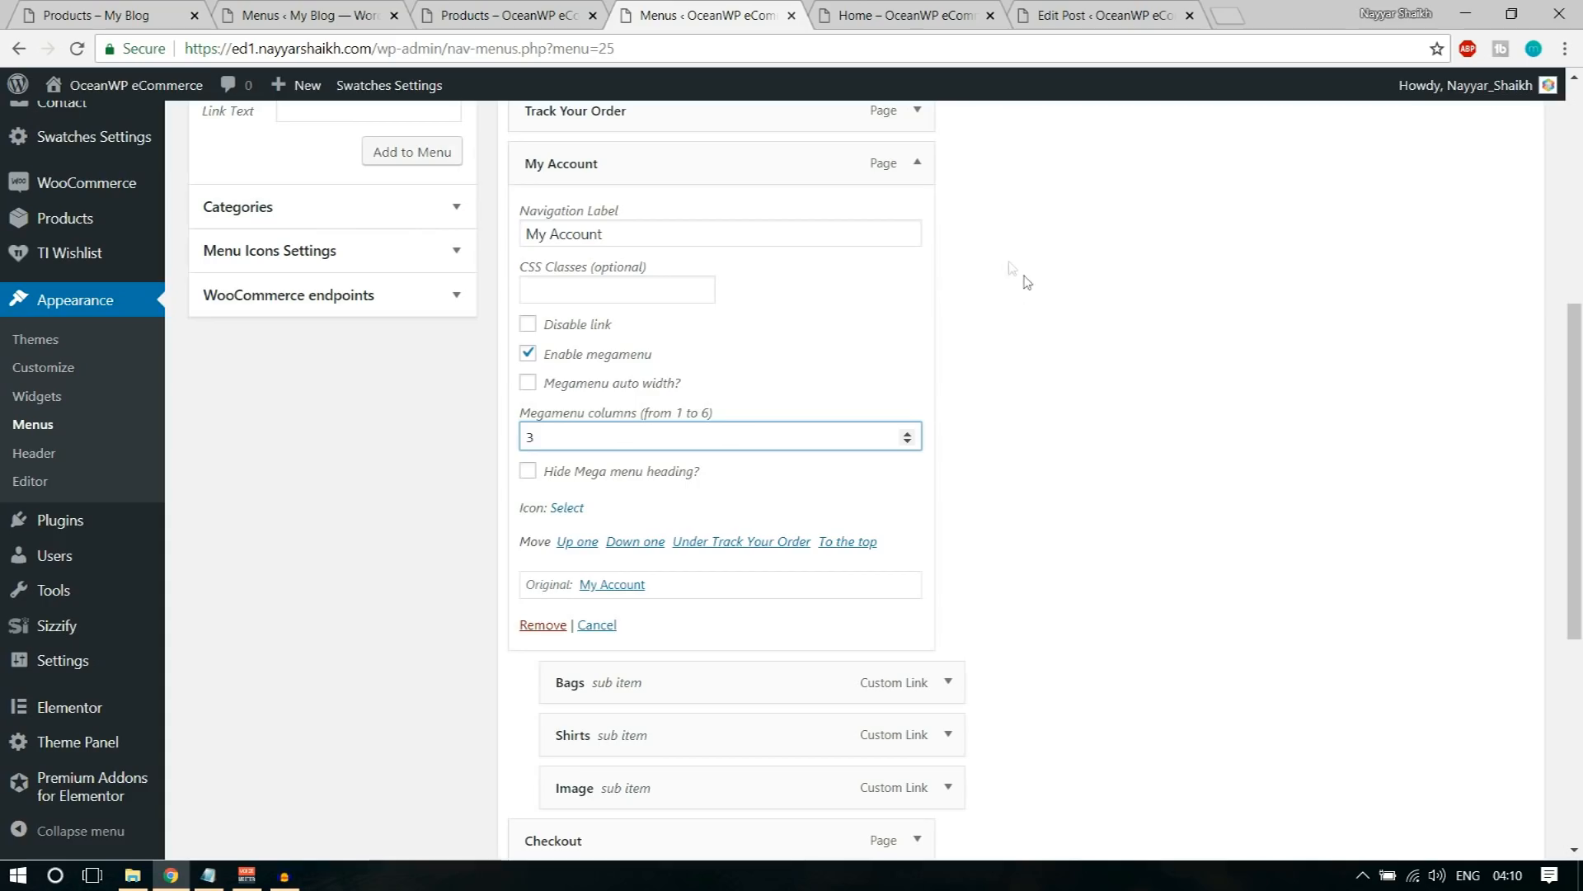
click(917, 165)
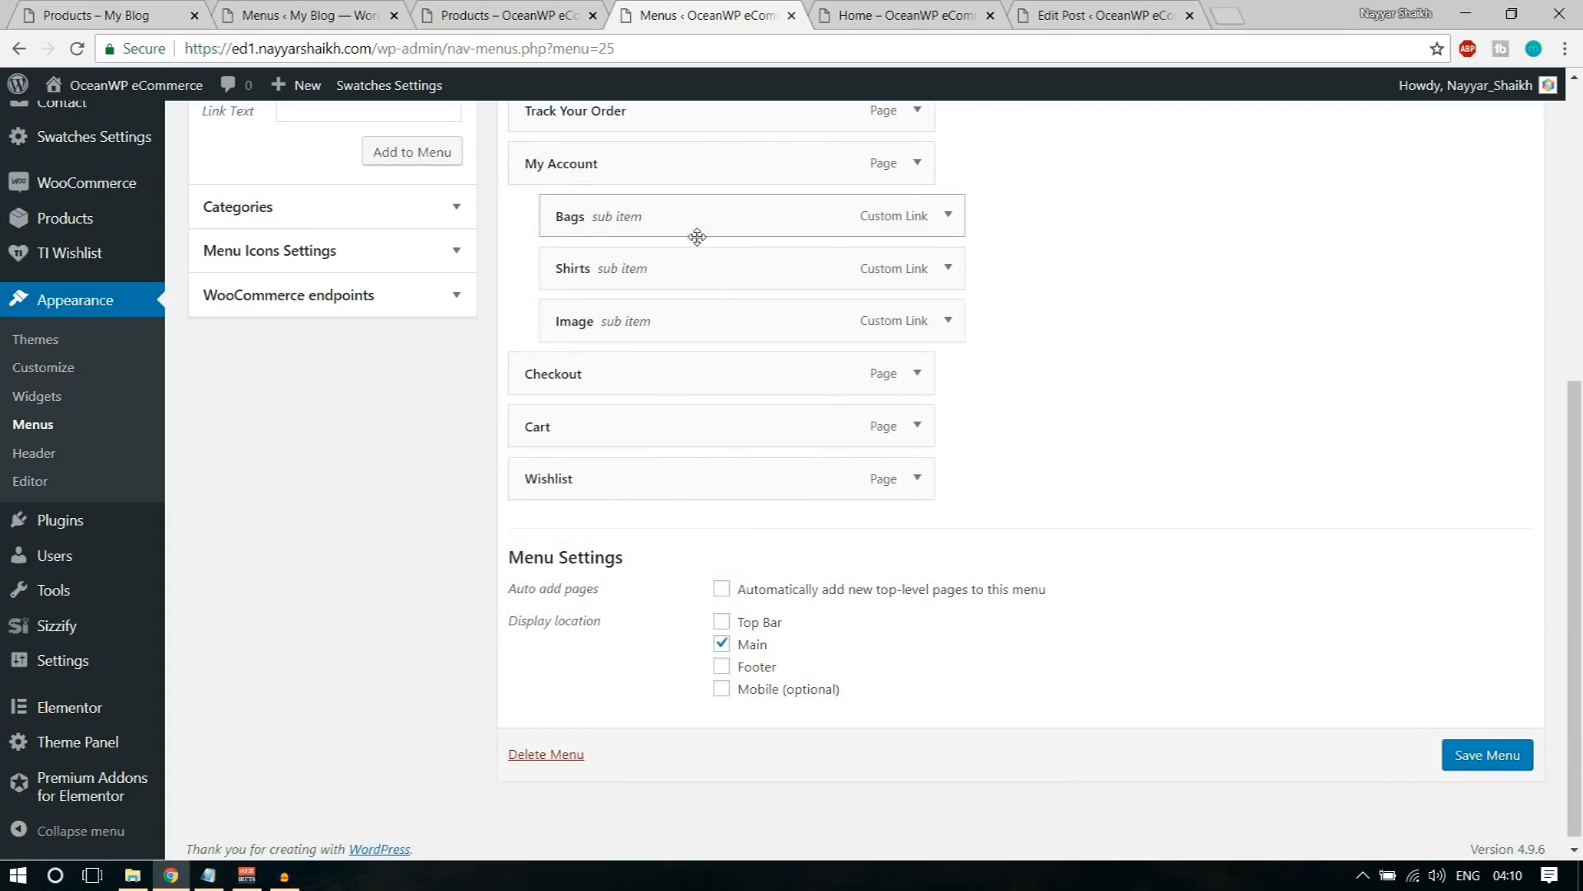
Step: Add a custom link with the text Leather Bag and the URL # to Main Menu
scroll(695, 237, up, 1)
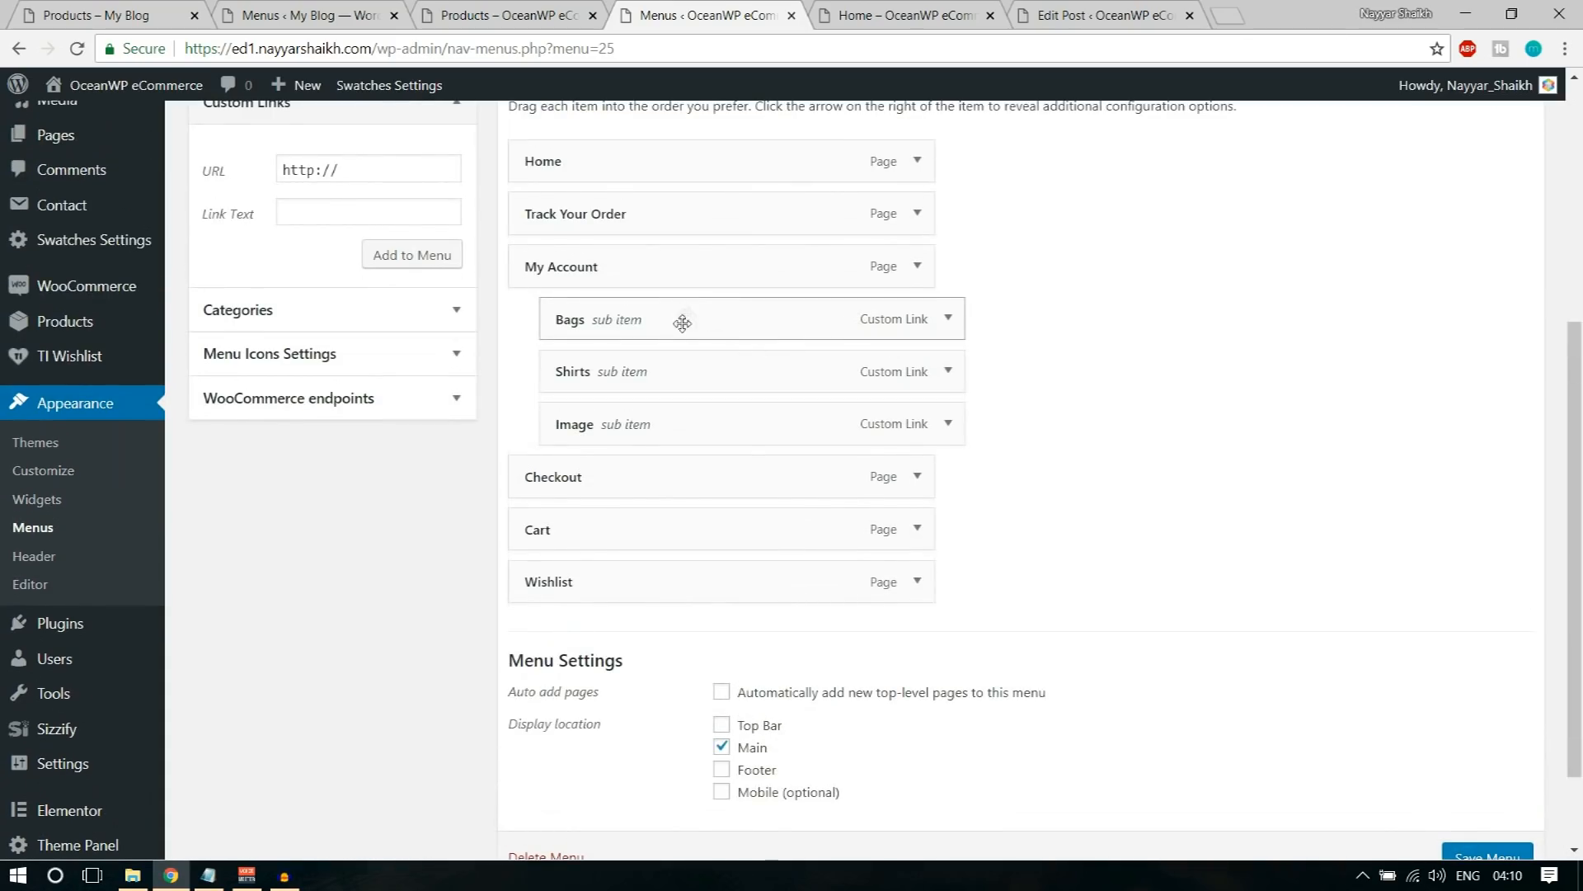
click(394, 167)
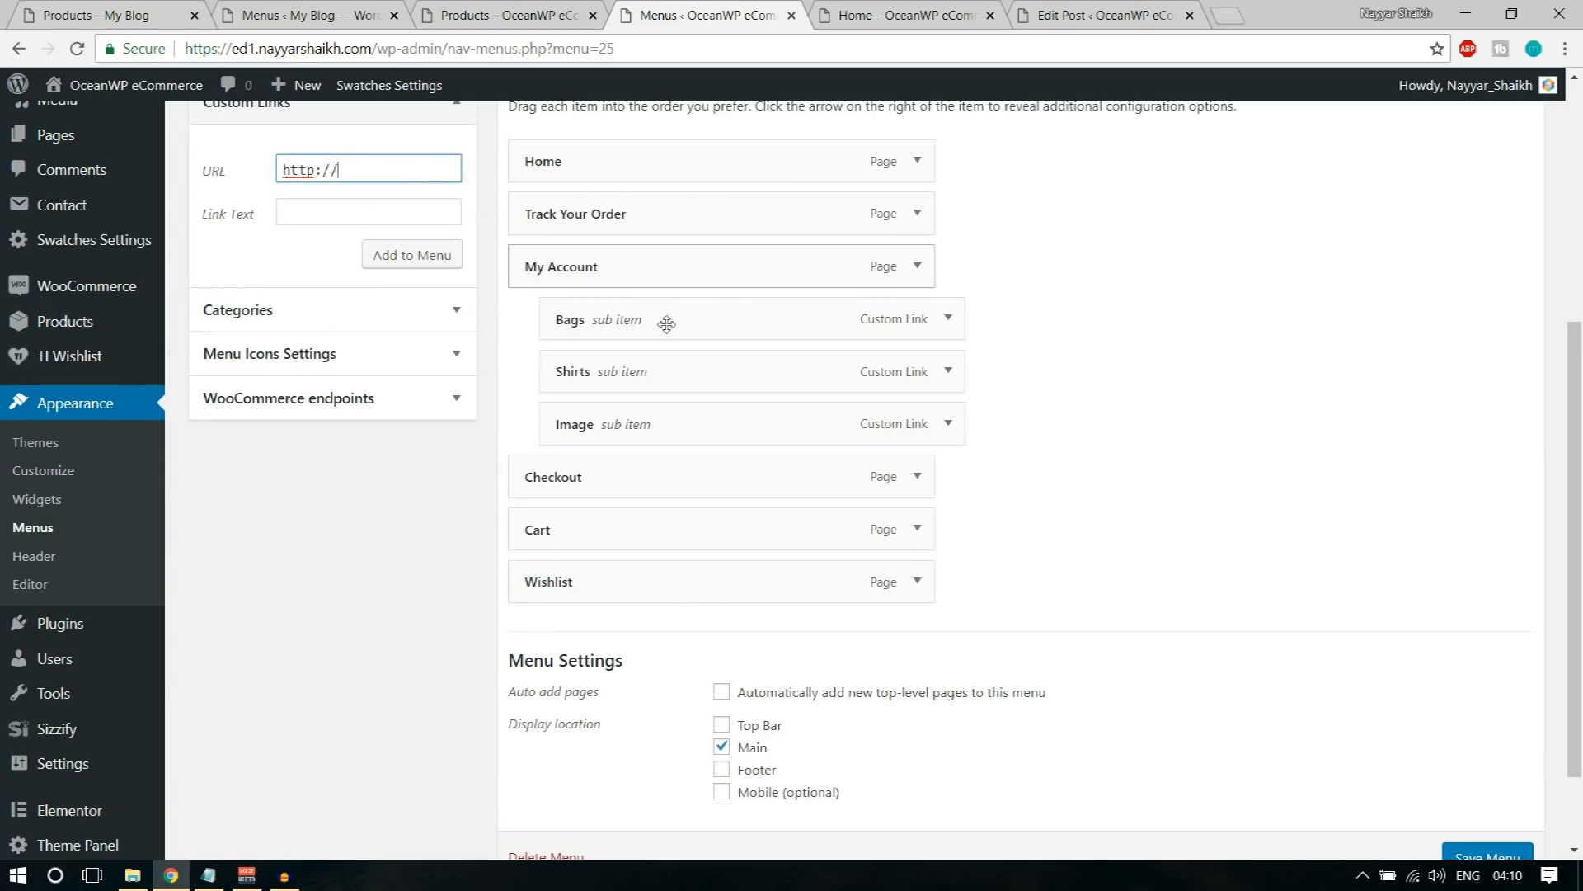
key(ctrl+a)
text(#)
key(Tab)
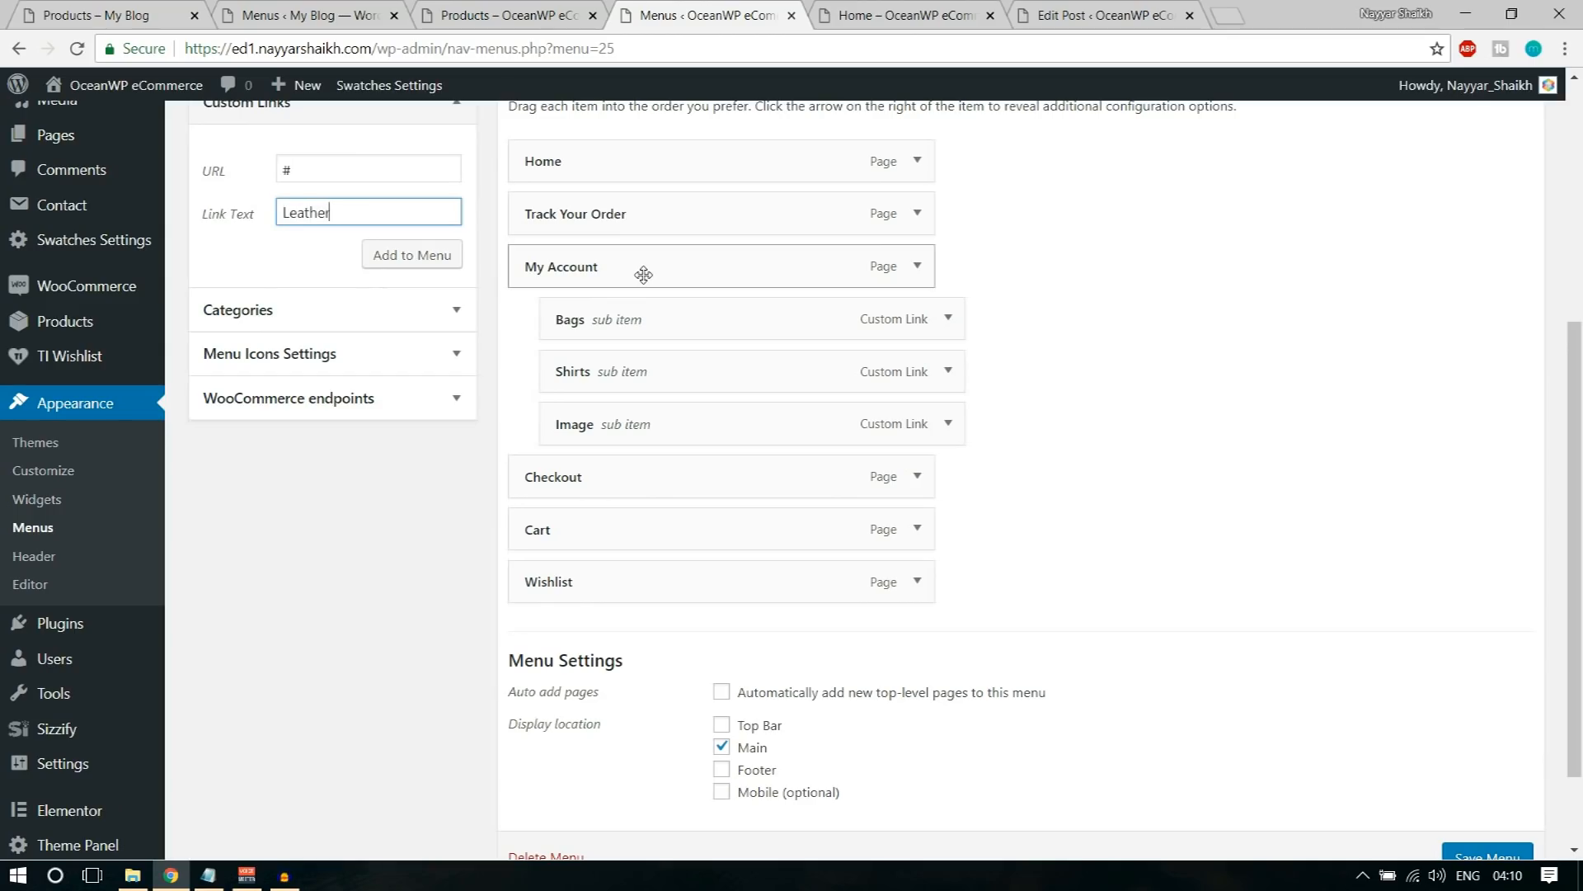
click(412, 256)
Step: Fill in a new custom link with the URL # and the link text PU Bags
triple_click(384, 168)
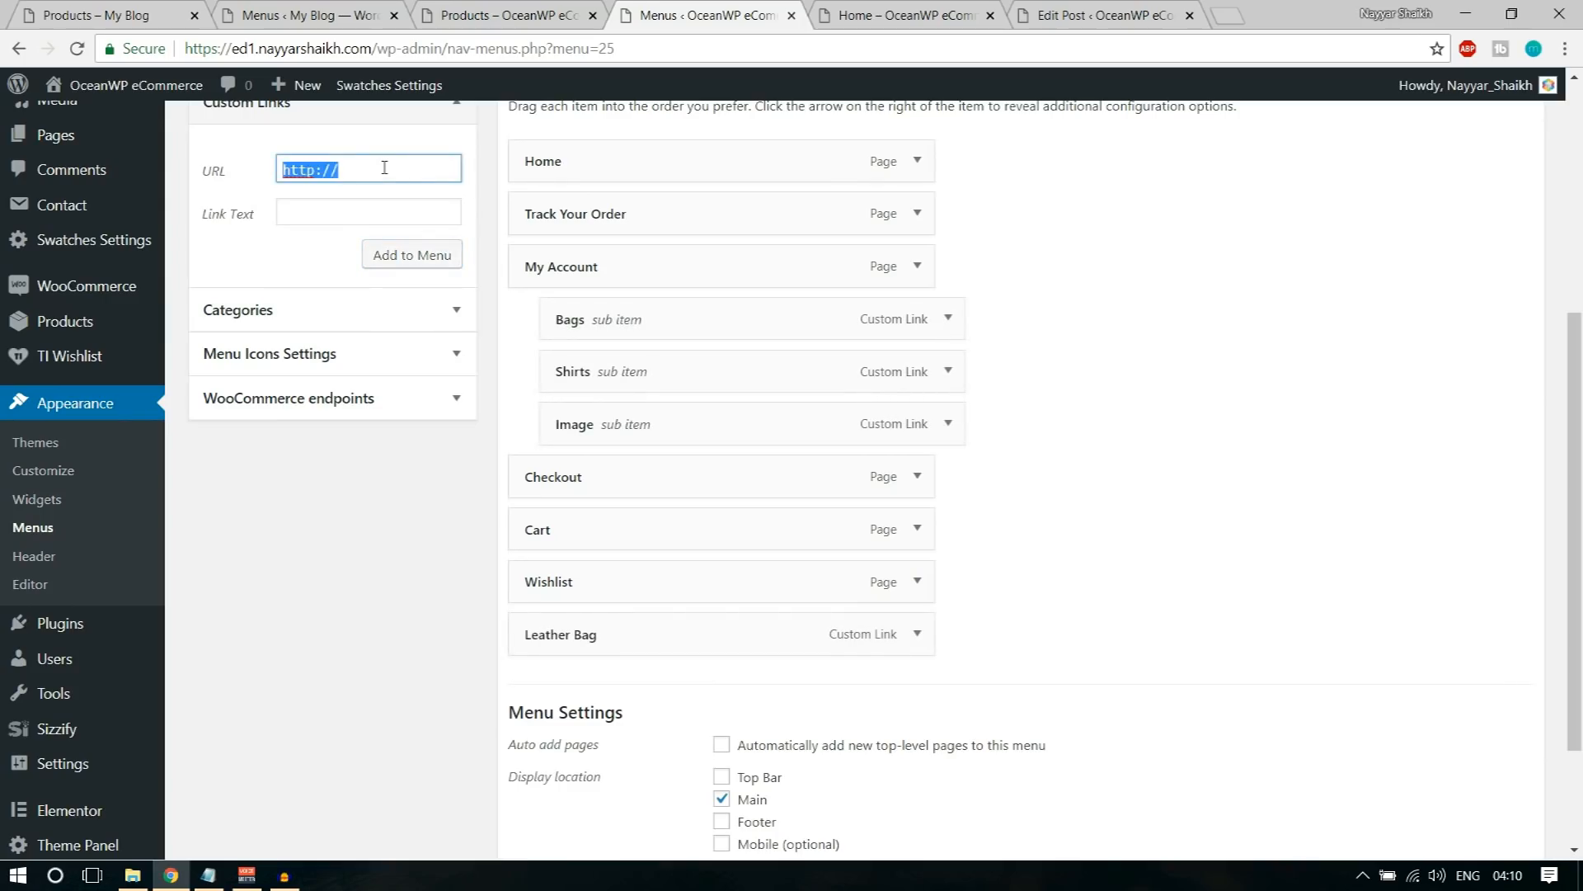
text(#)
key(Tab)
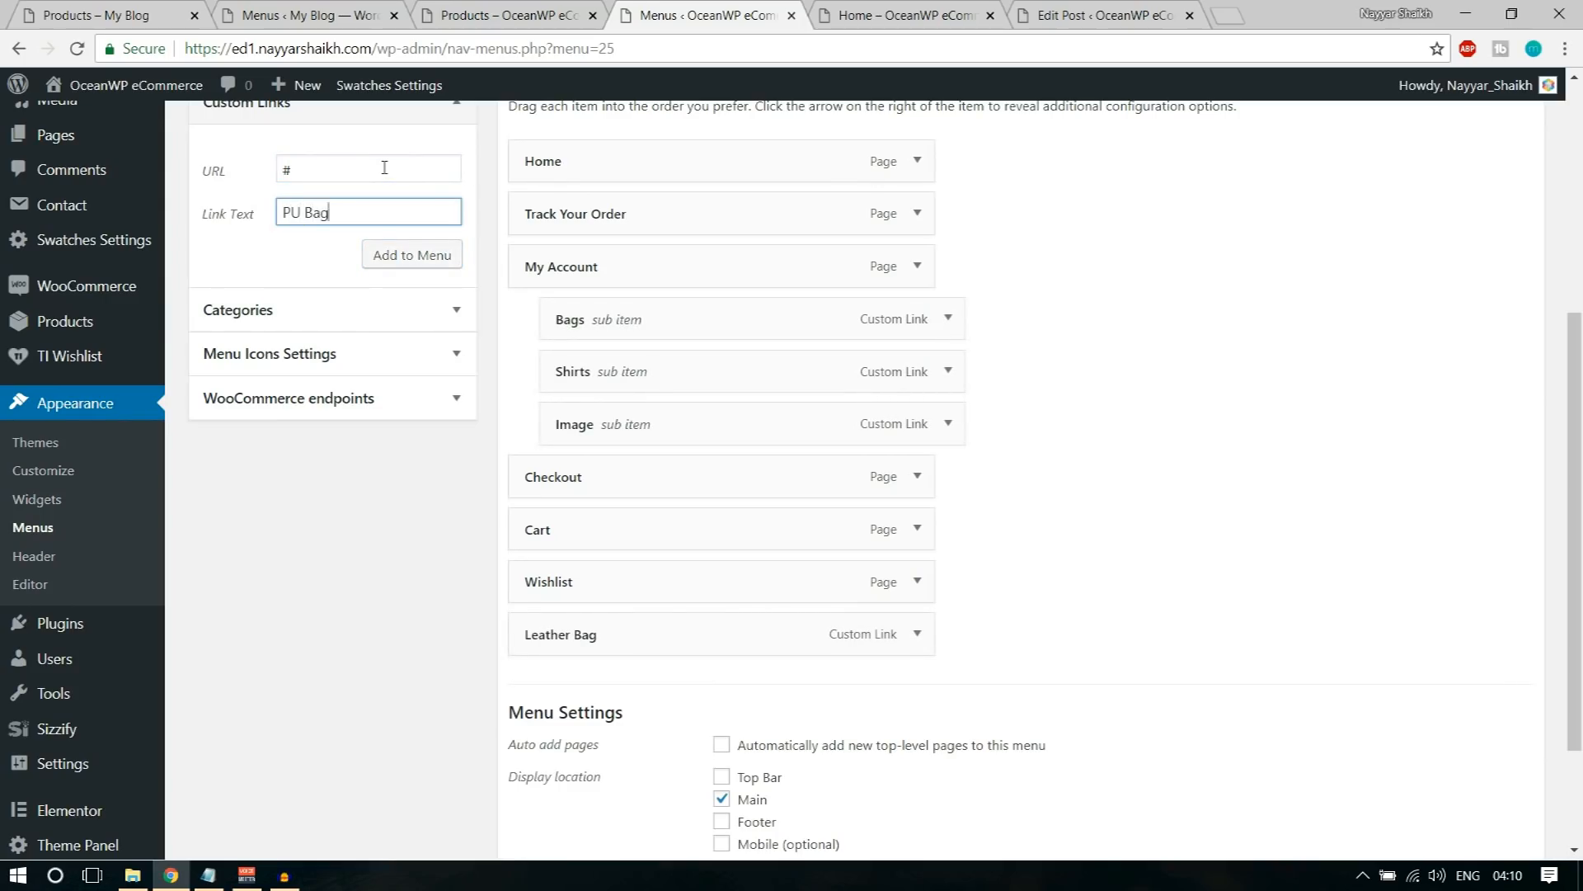
Step: Look up where the Jackets category's link address can be copied in the demo shop, and return to the OceanWP eCommerce menu editor
triple_click(301, 170)
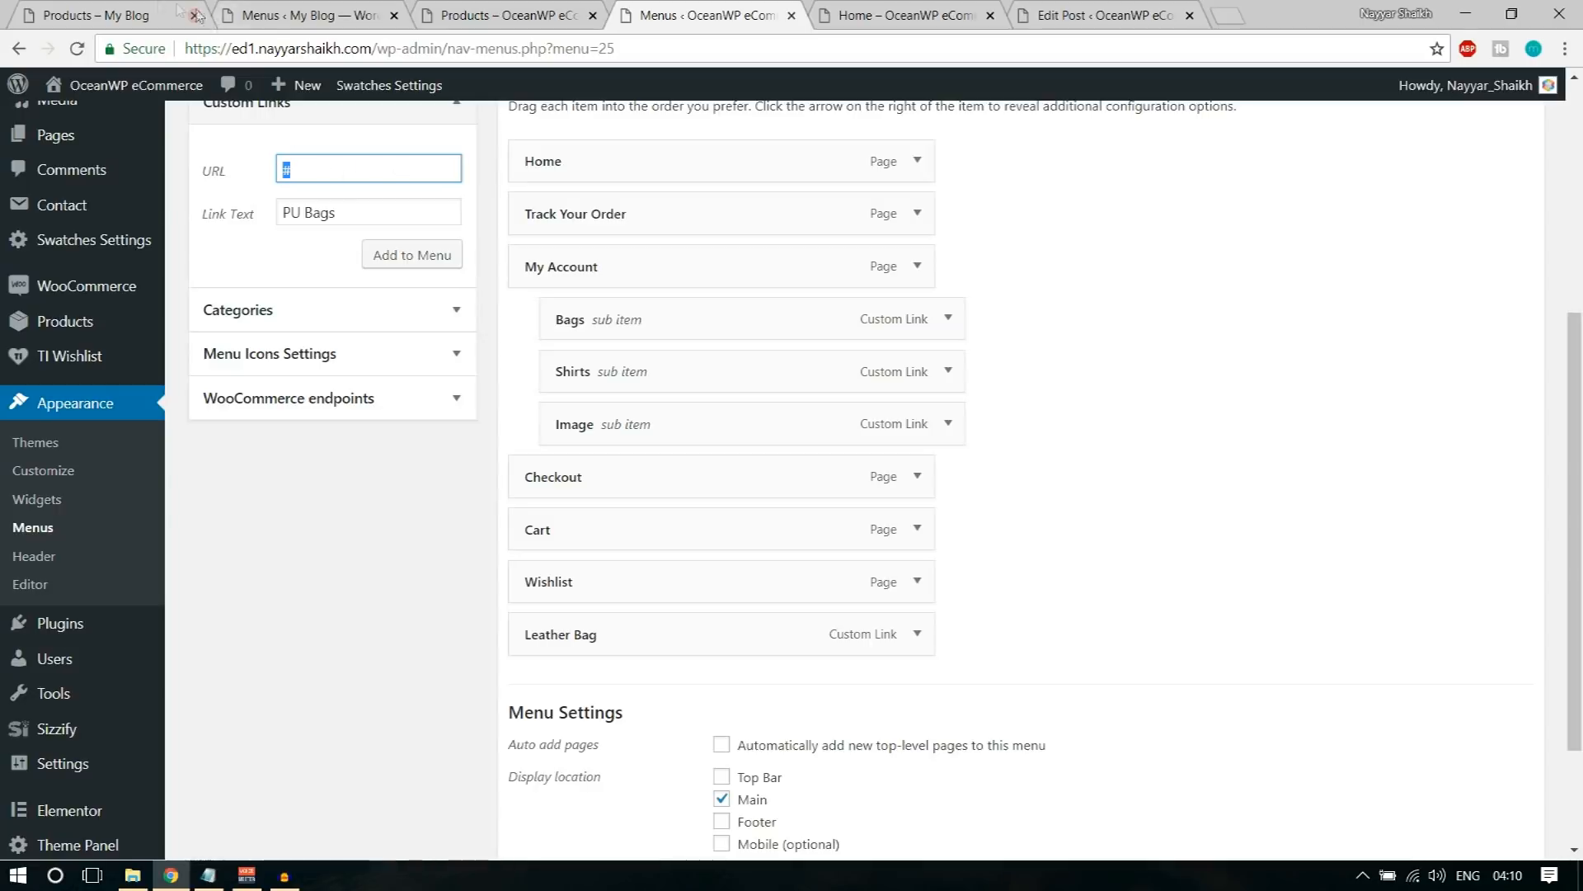
click(153, 14)
scroll(188, 495, down, 4)
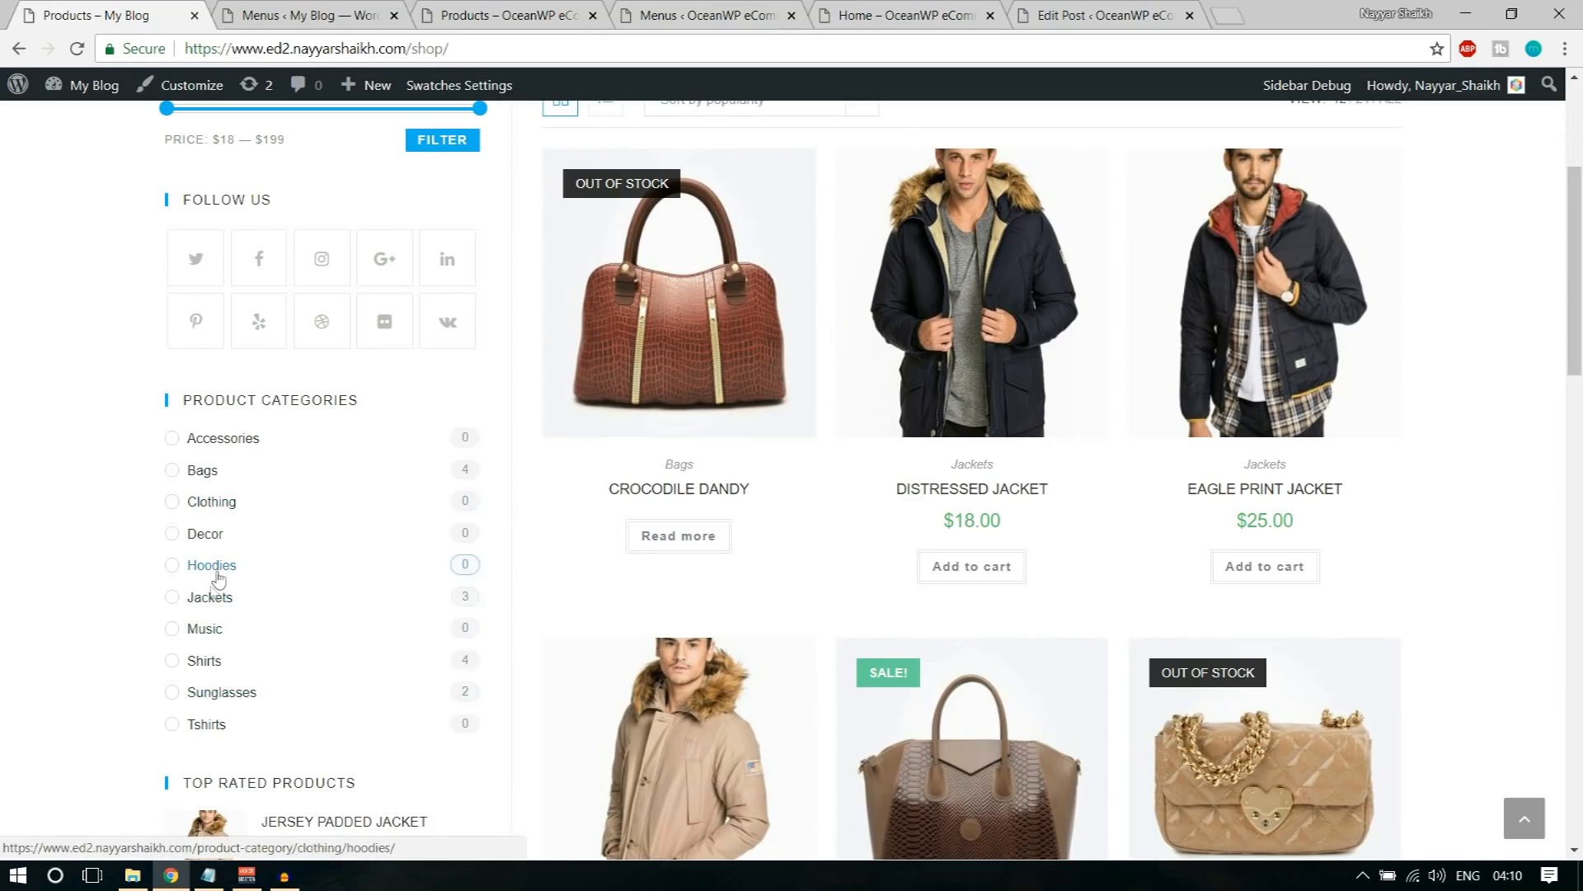
right_click(210, 597)
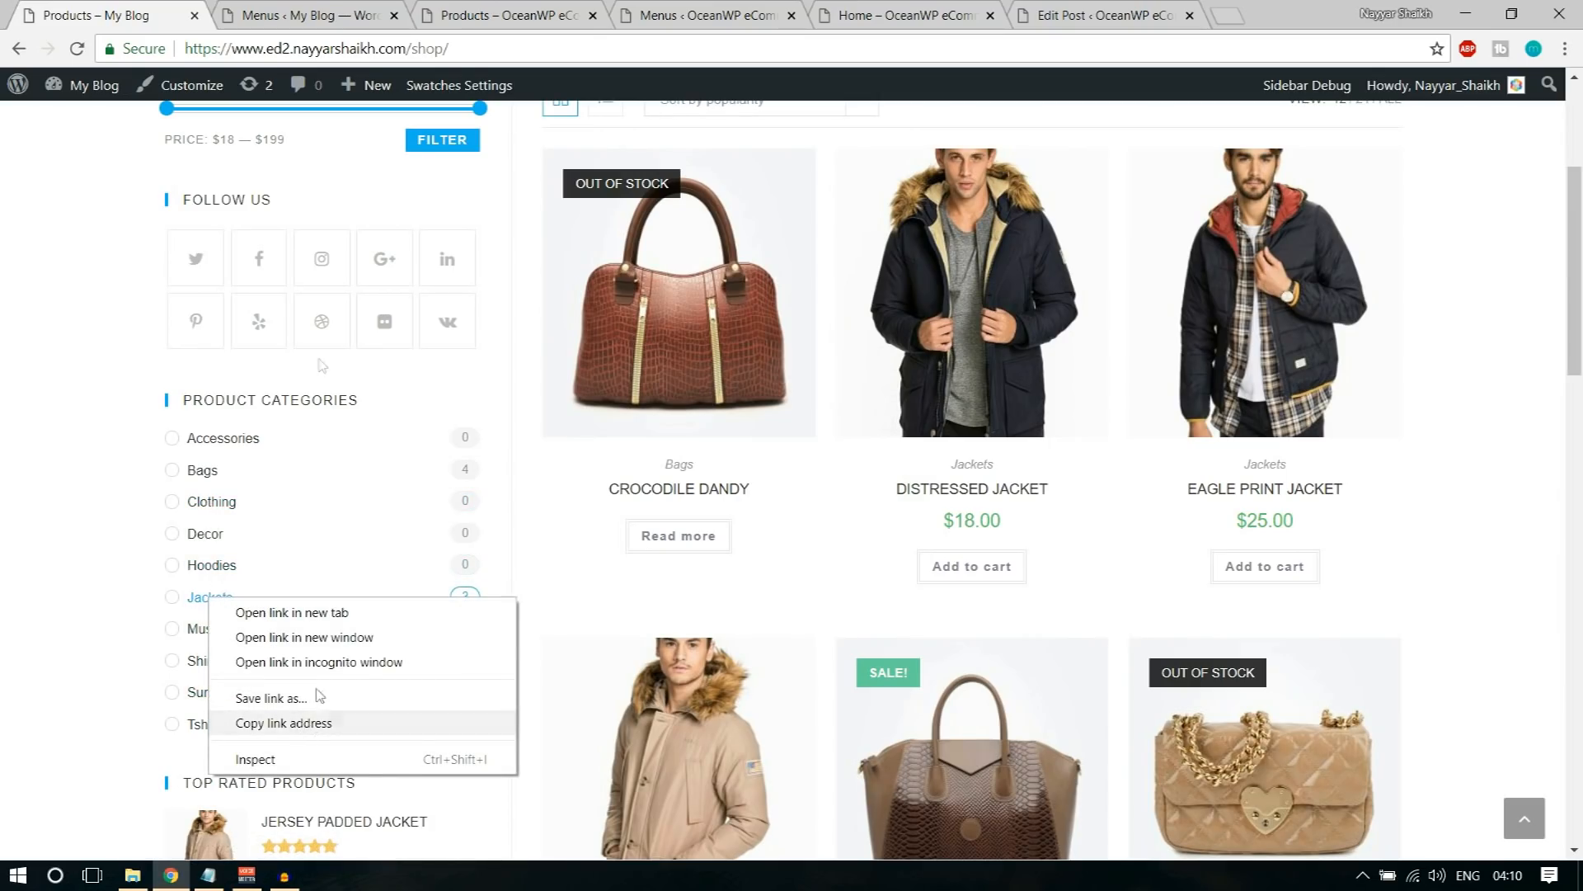
click(246, 10)
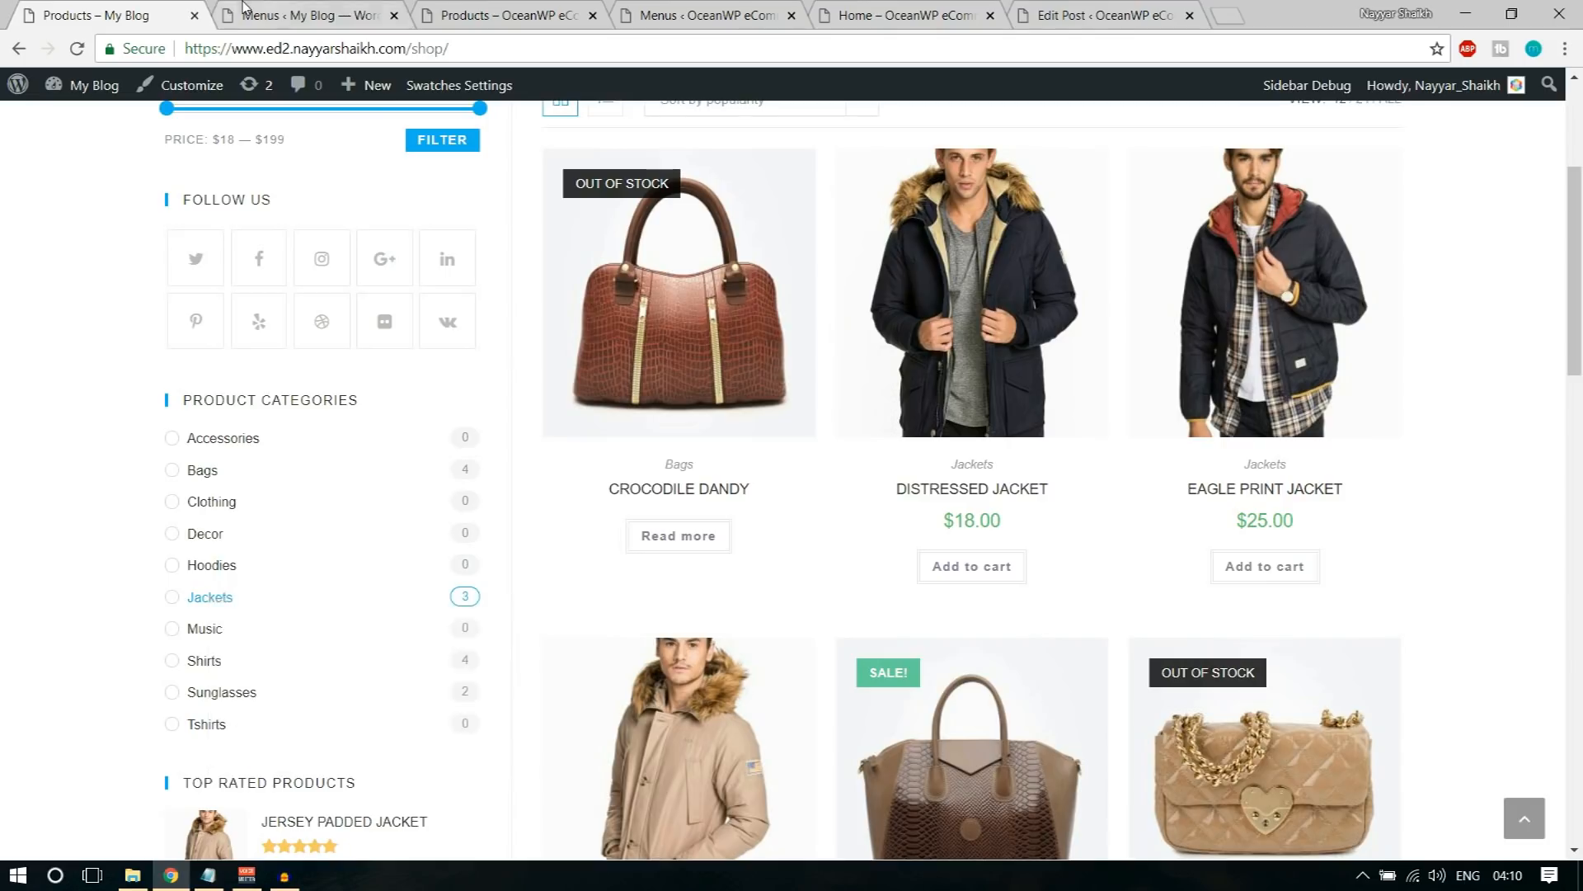
click(487, 10)
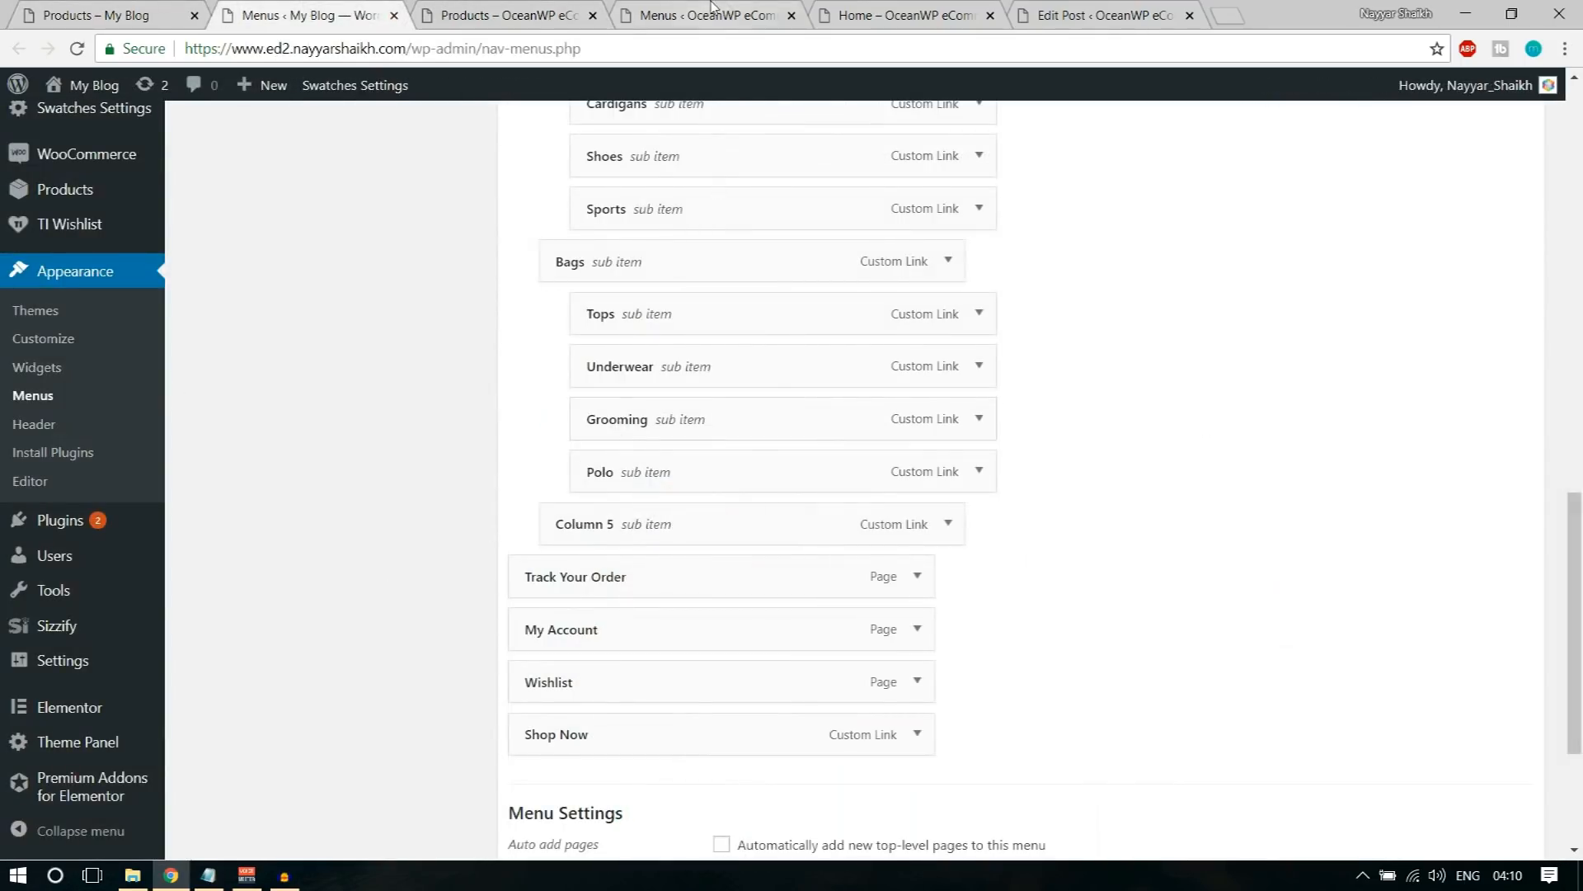
click(709, 15)
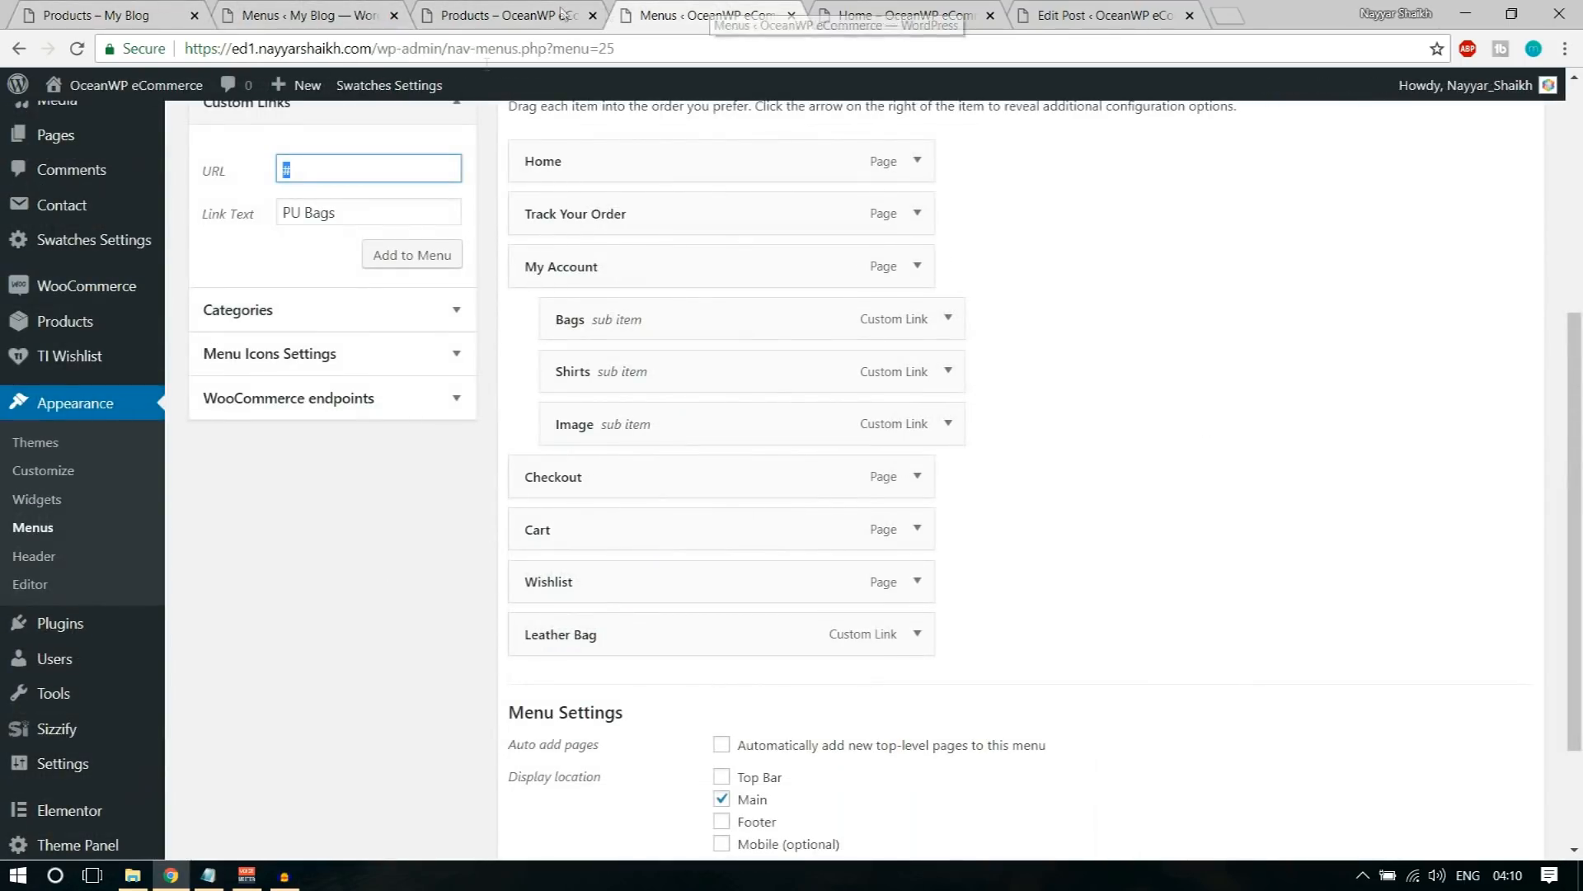
Step: Add the prepared PU Bags link to Main Menu, followed by a custom link with the text More Bags and the URL #
click(422, 257)
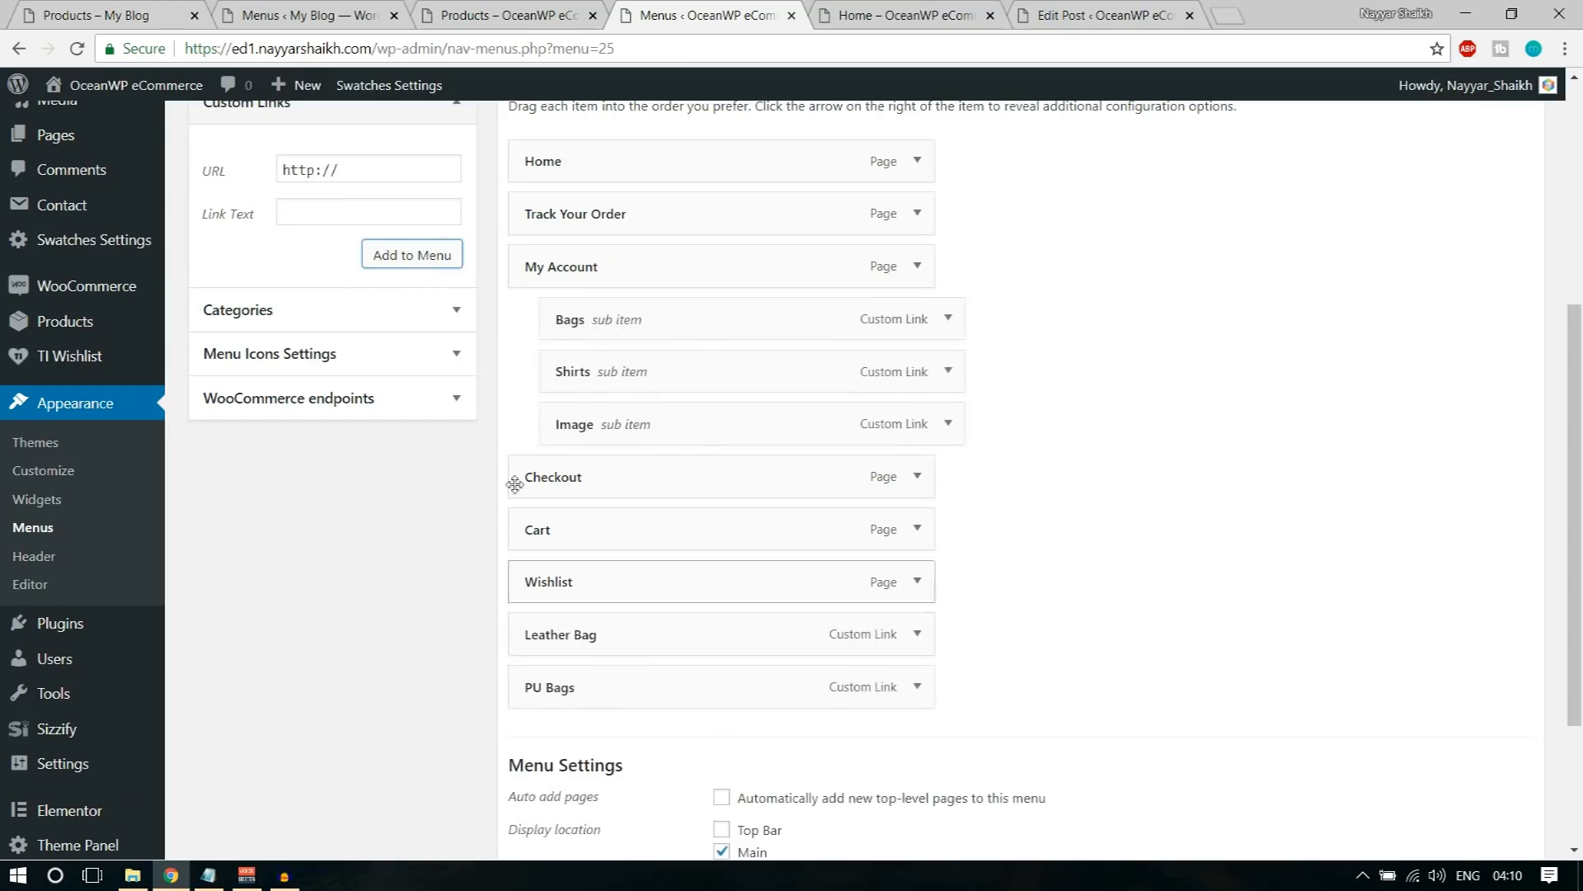
click(396, 165)
key(Tab)
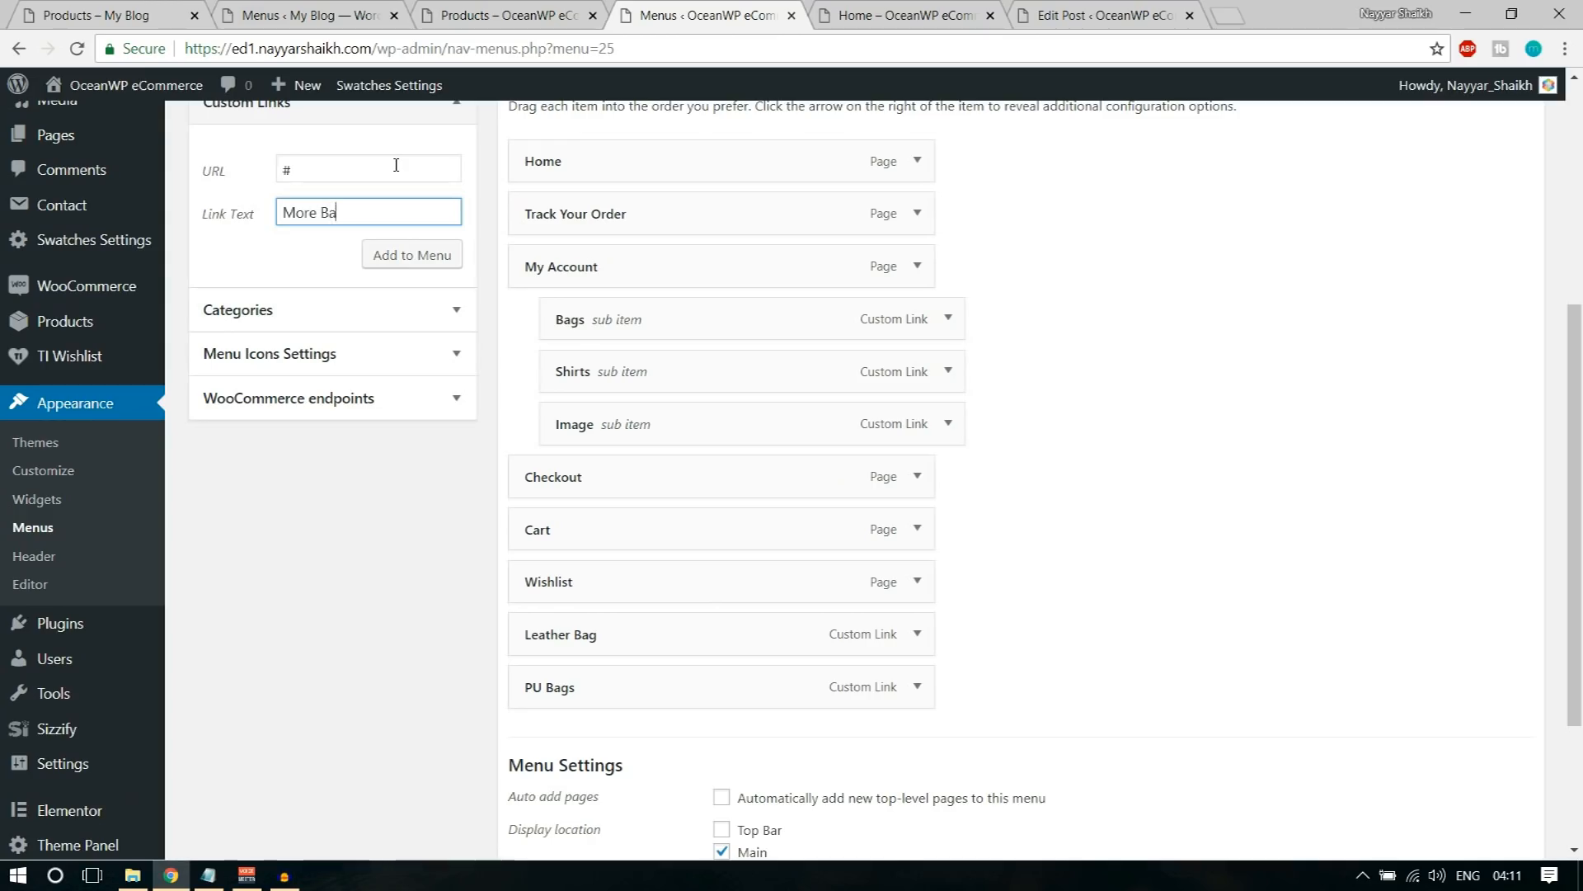
click(395, 263)
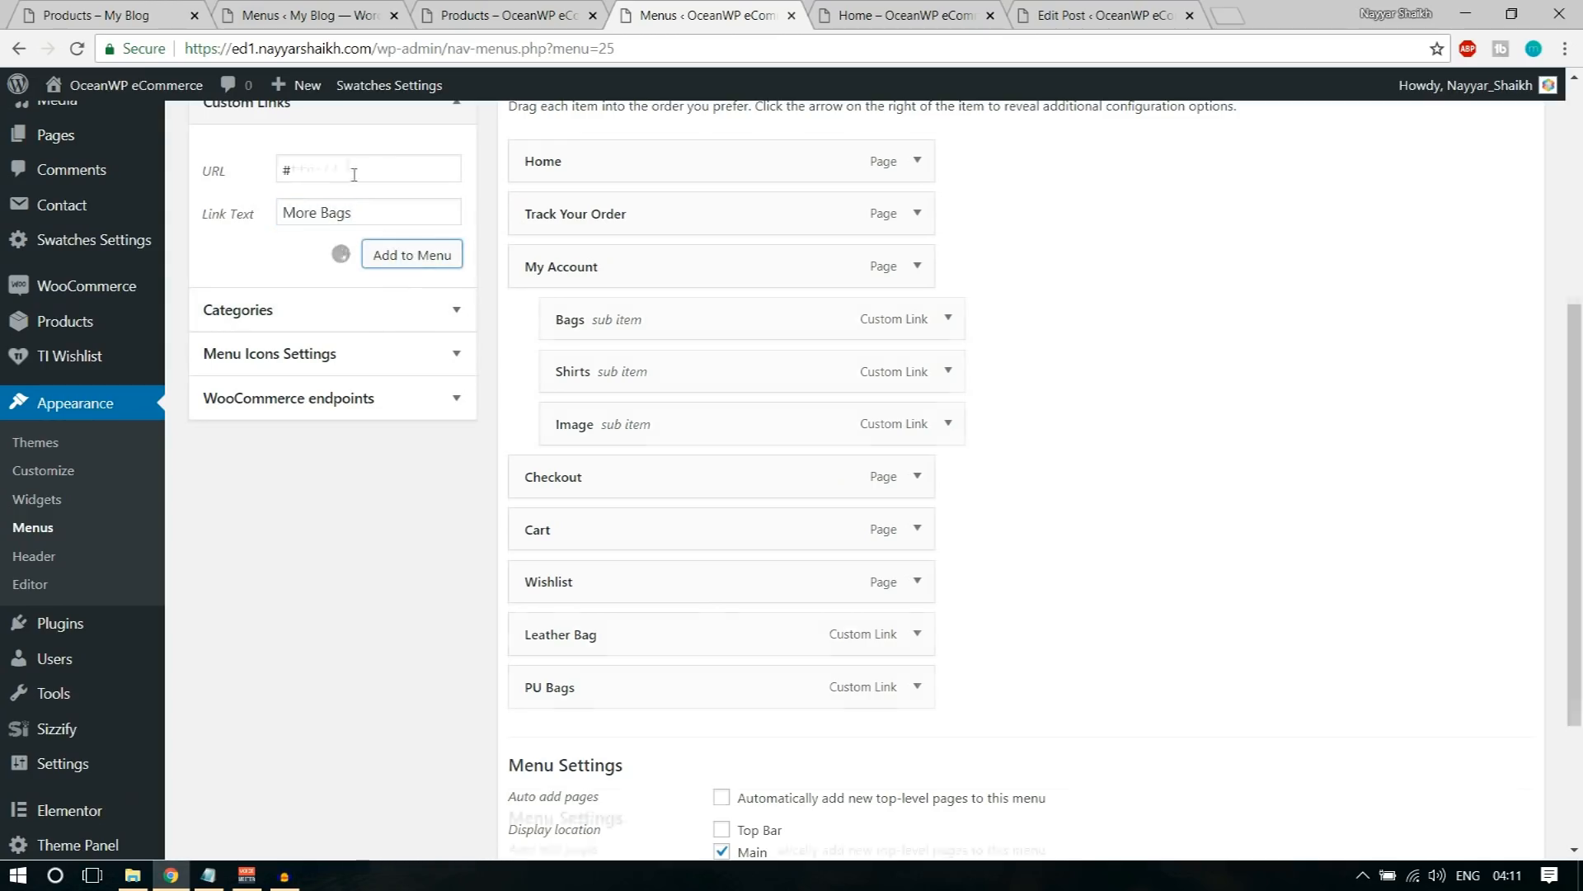
Step: Add a custom link with the text Etc. and the URL # to Main Menu
click(346, 165)
click(346, 165)
key(Tab)
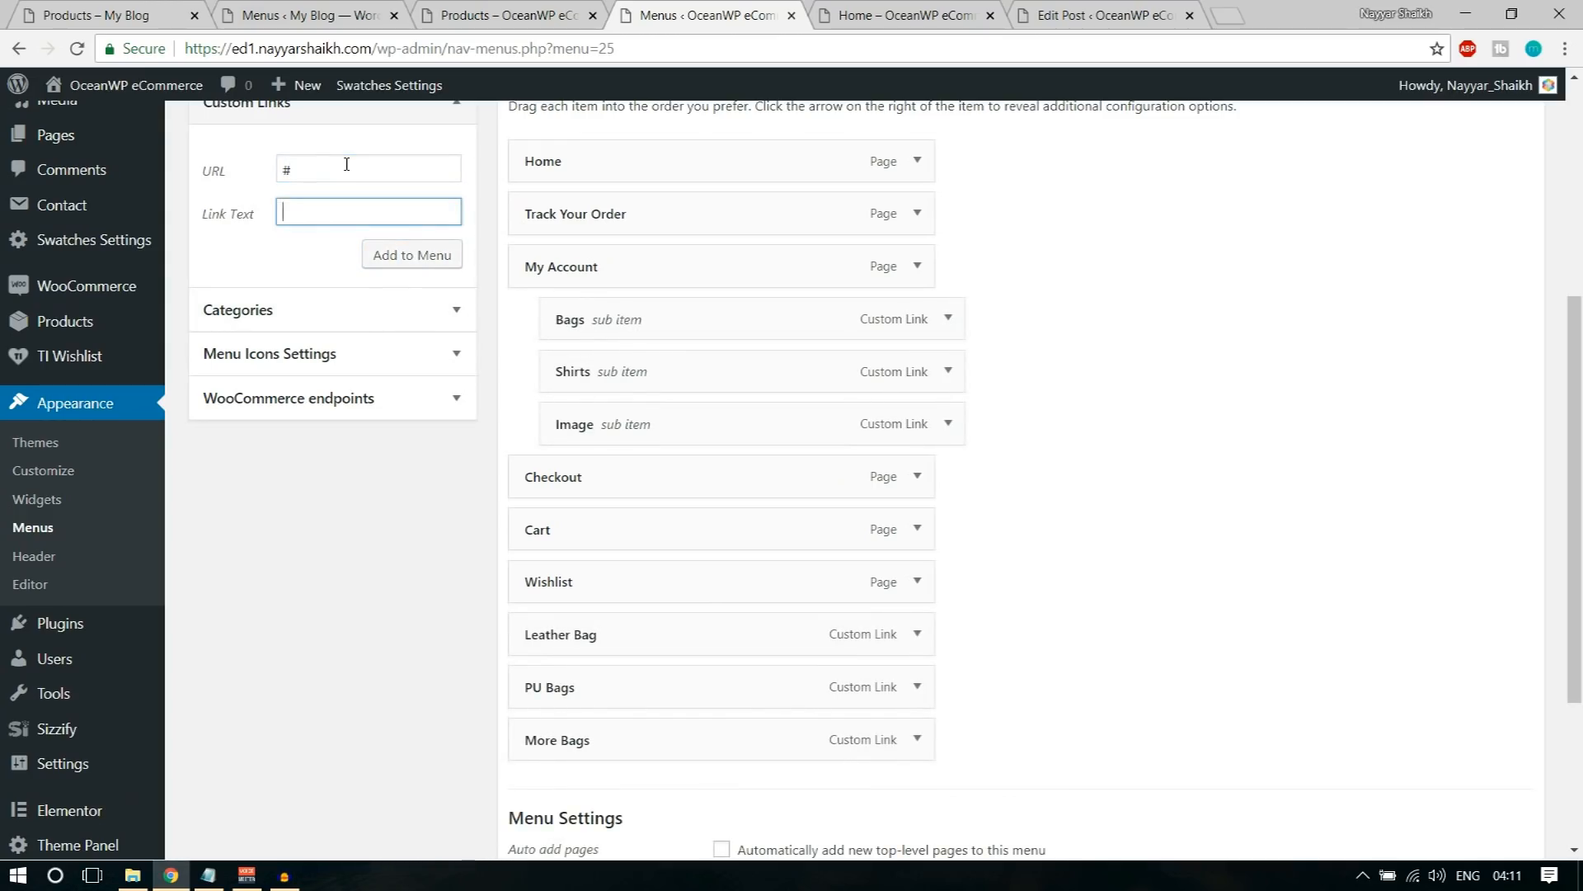
click(403, 252)
Step: Nest Leather Bag, PU Bags, More Bags and Etc. as sub items under Bags, in that order
drag(651, 640, 705, 367)
drag(618, 696, 679, 431)
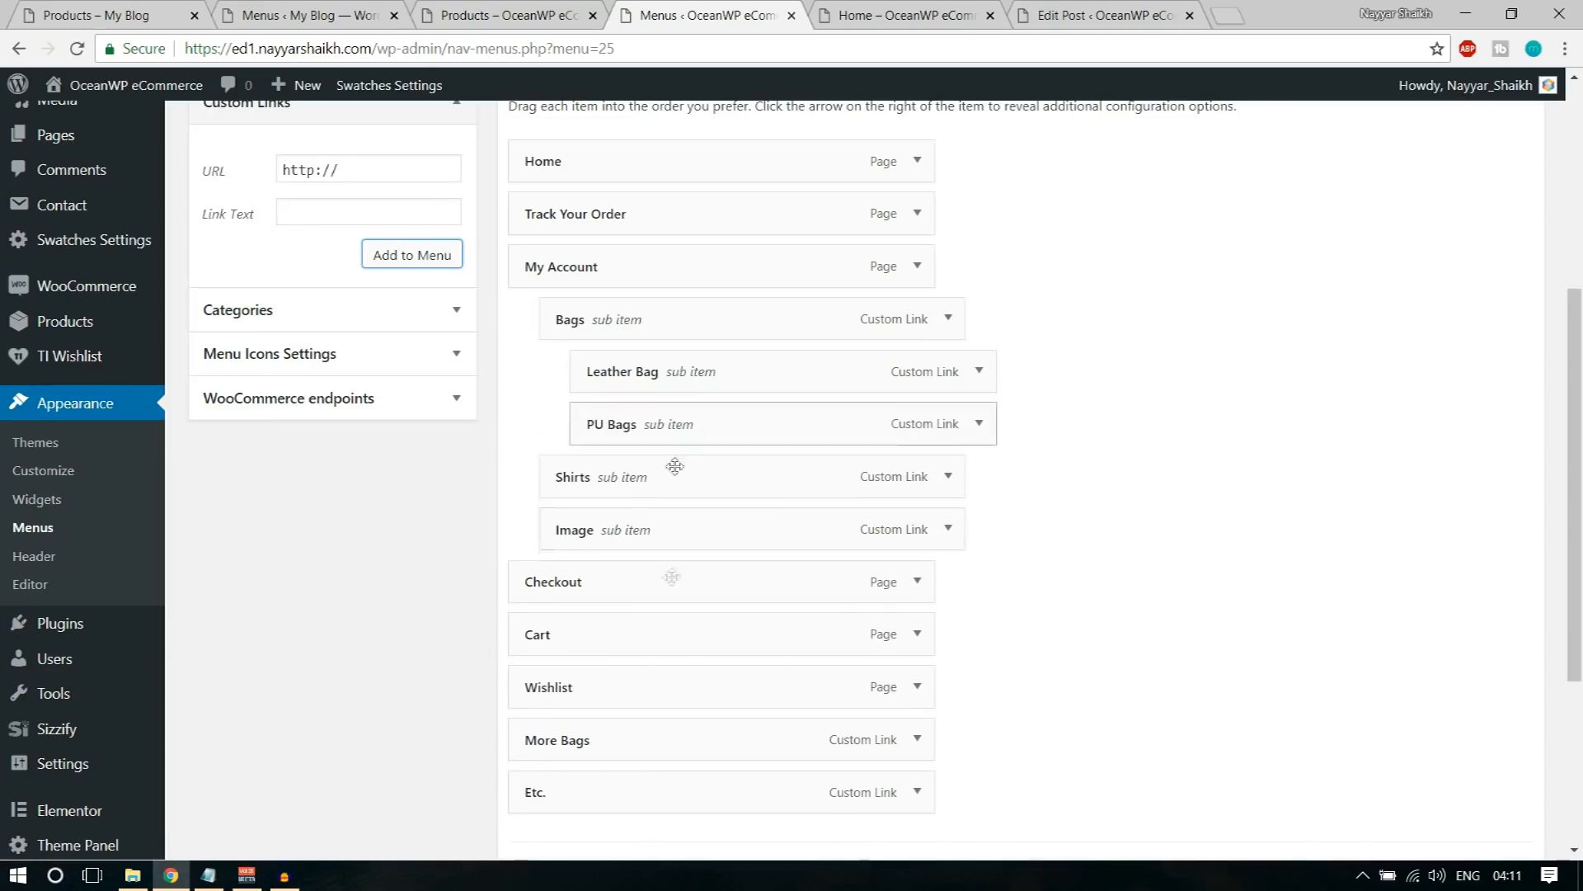
drag(636, 734, 719, 477)
drag(636, 799, 722, 534)
Step: Save the menu and check the My Account megamenu on the reloaded shop page
scroll(1246, 623, down, 4)
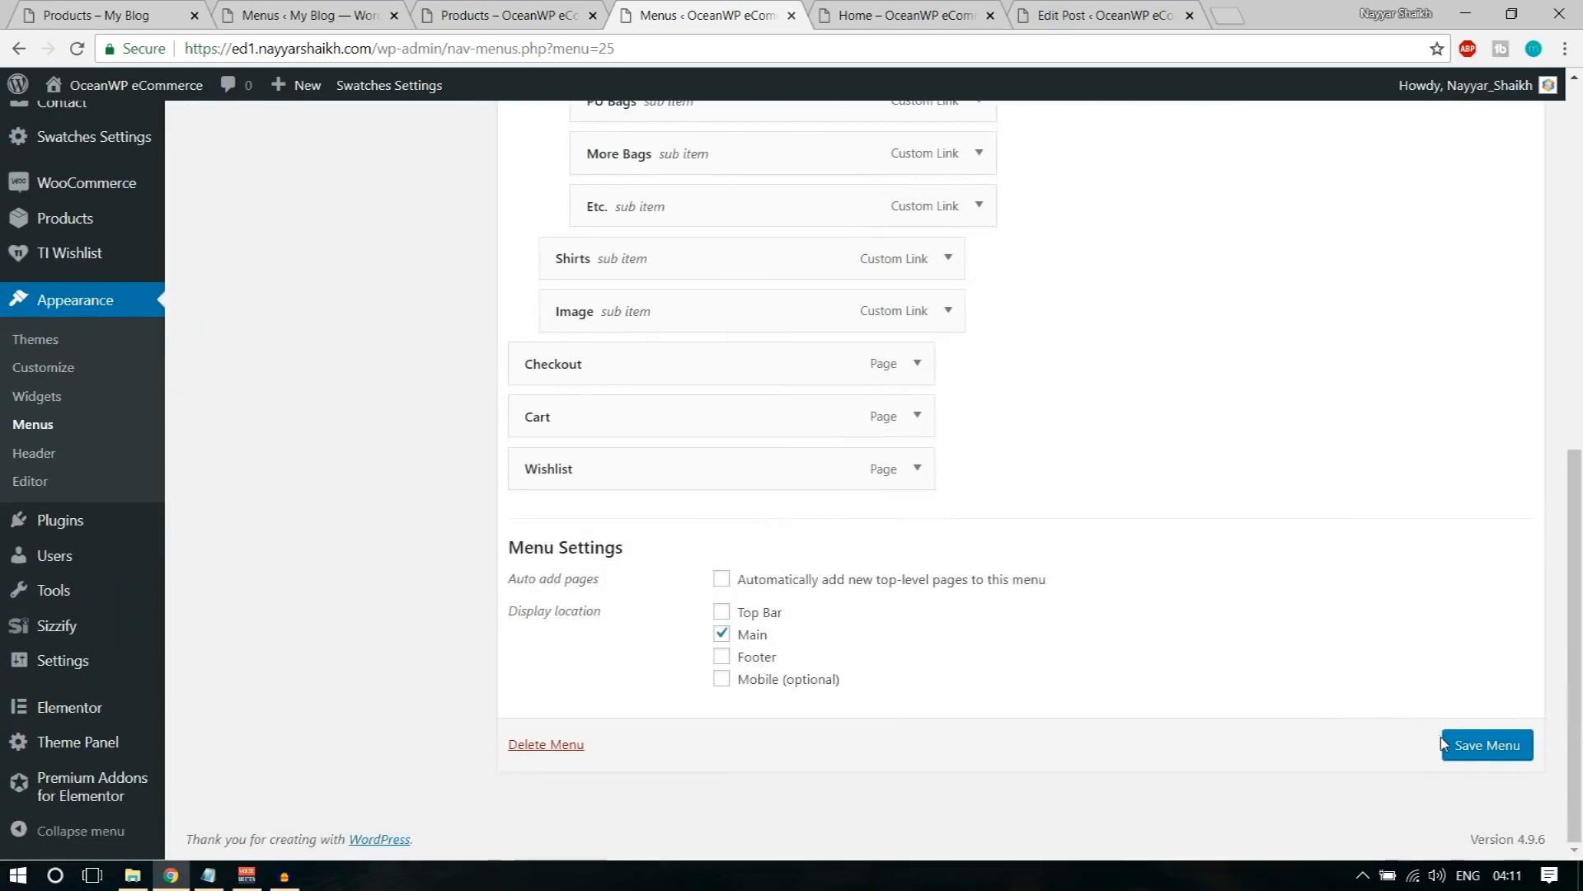
click(1488, 750)
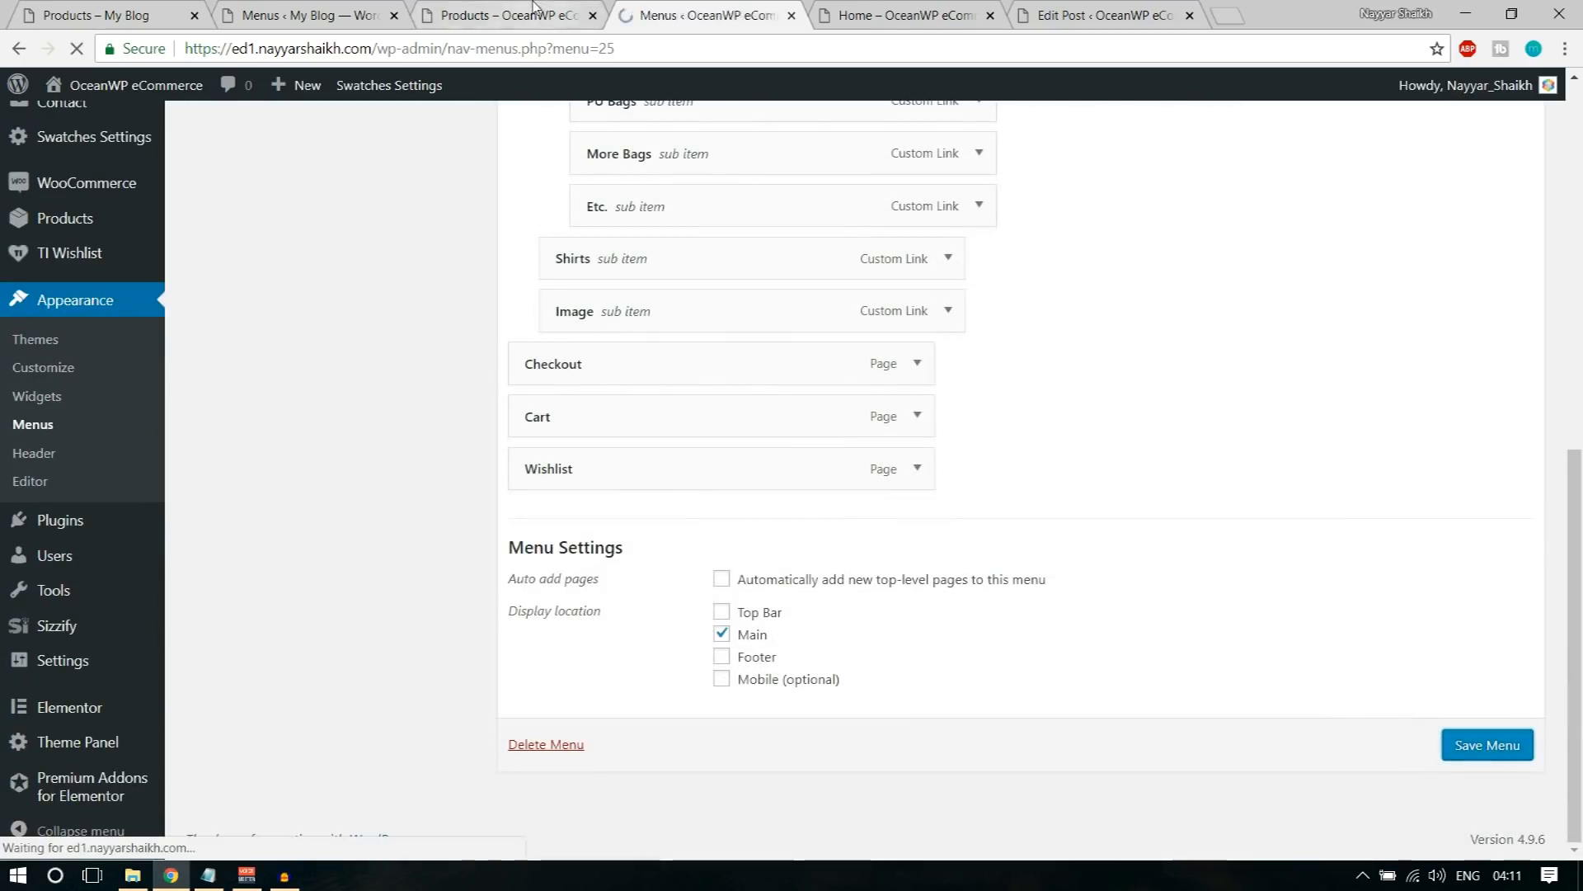
click(532, 15)
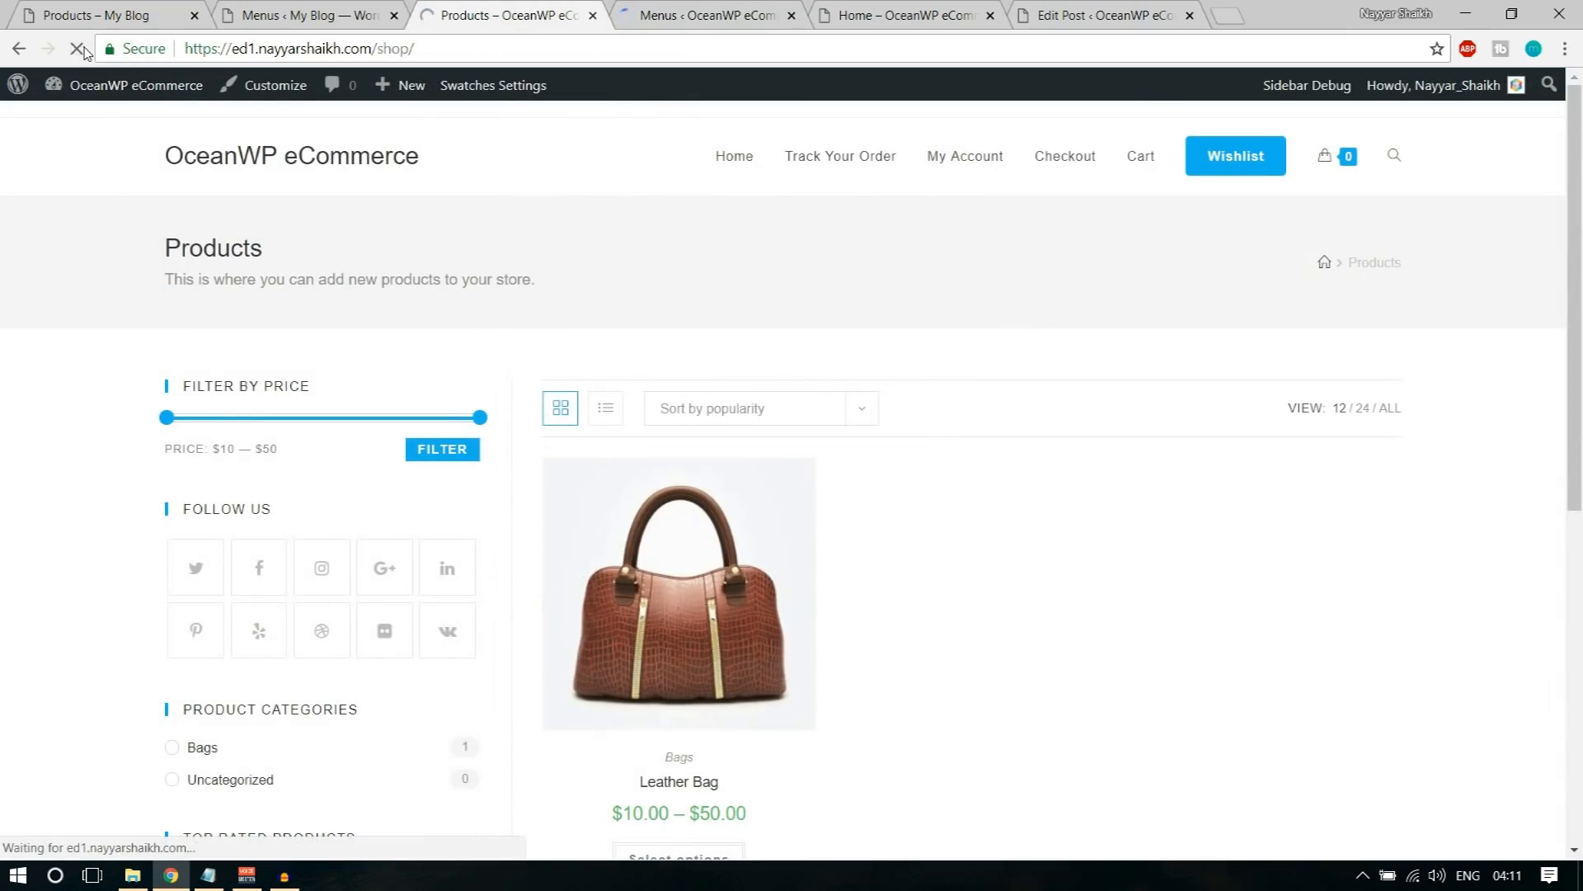
mouse_move(954, 178)
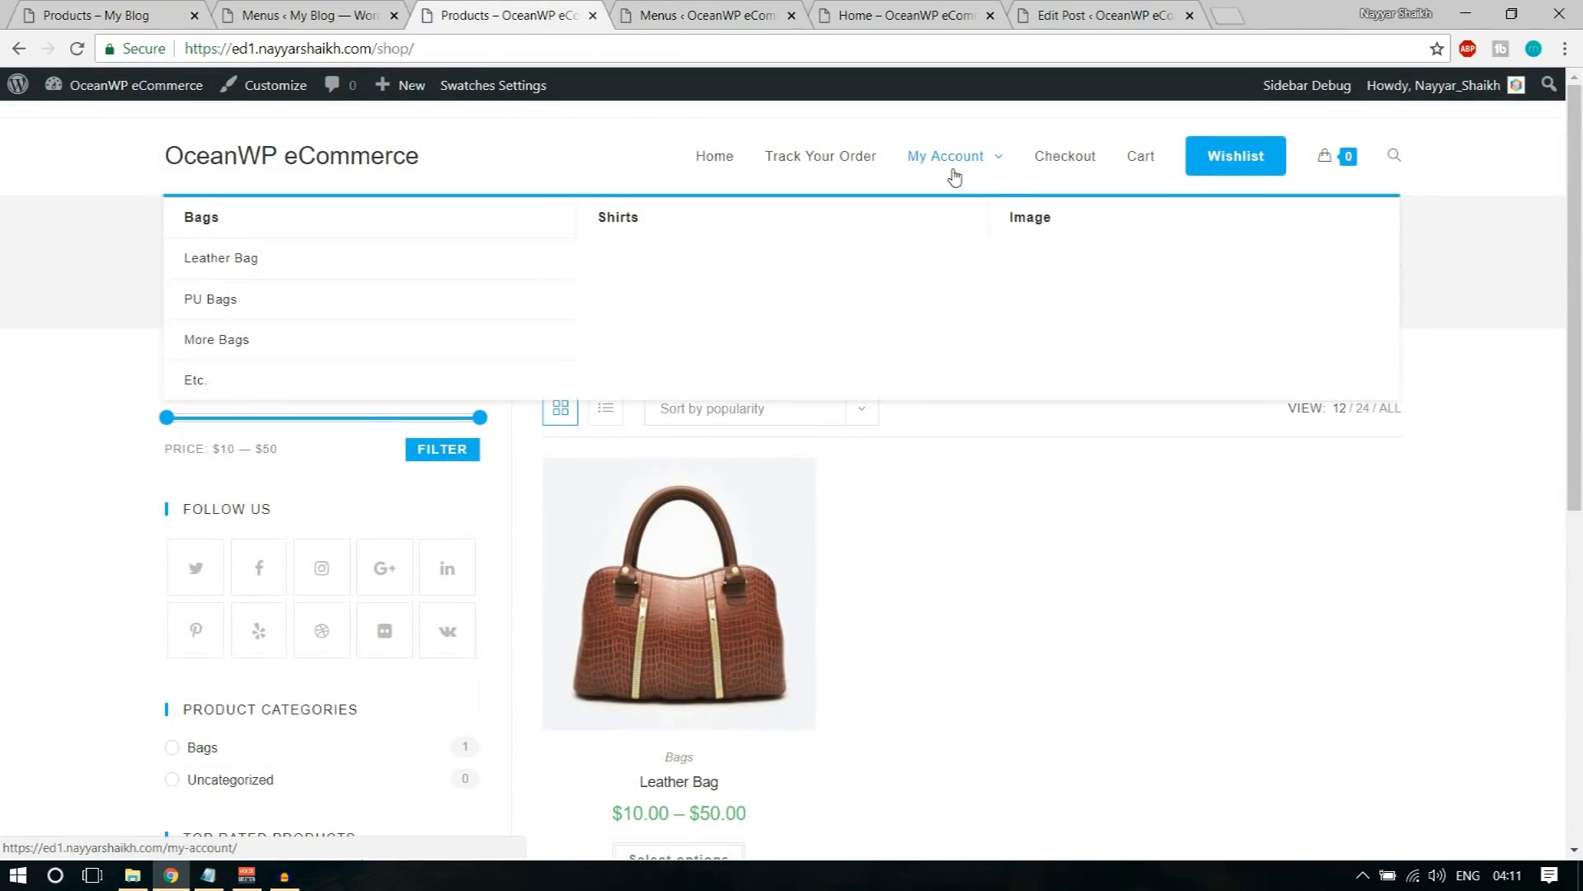
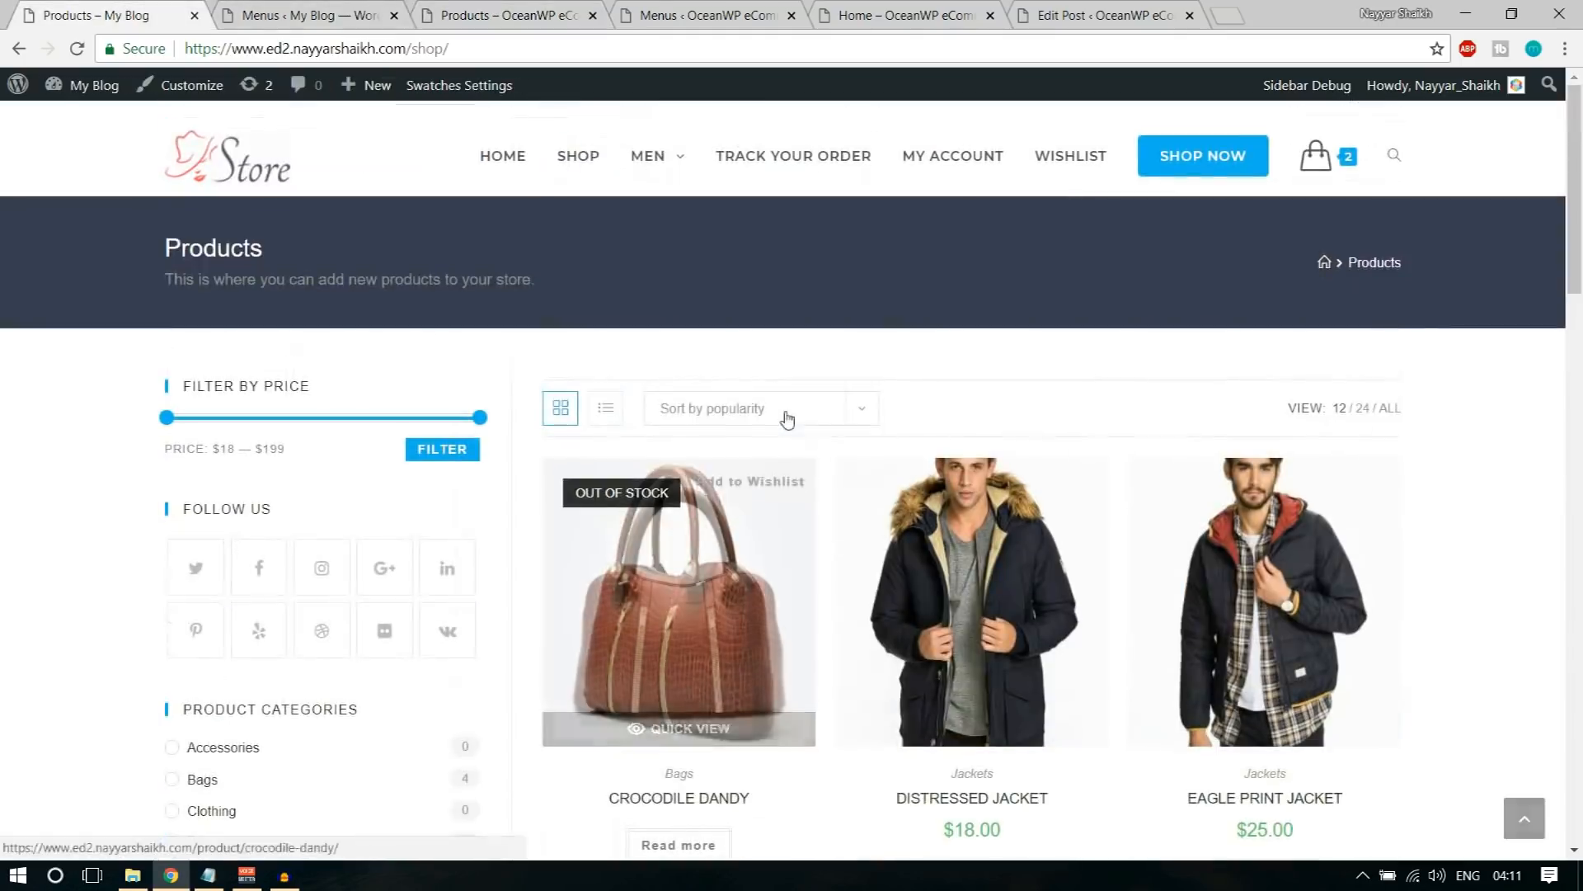
Step: Check the MEN mega menu on the demo shop, then open the OceanWP eCommerce site's Widgets page in a new tab
mouse_move(651, 161)
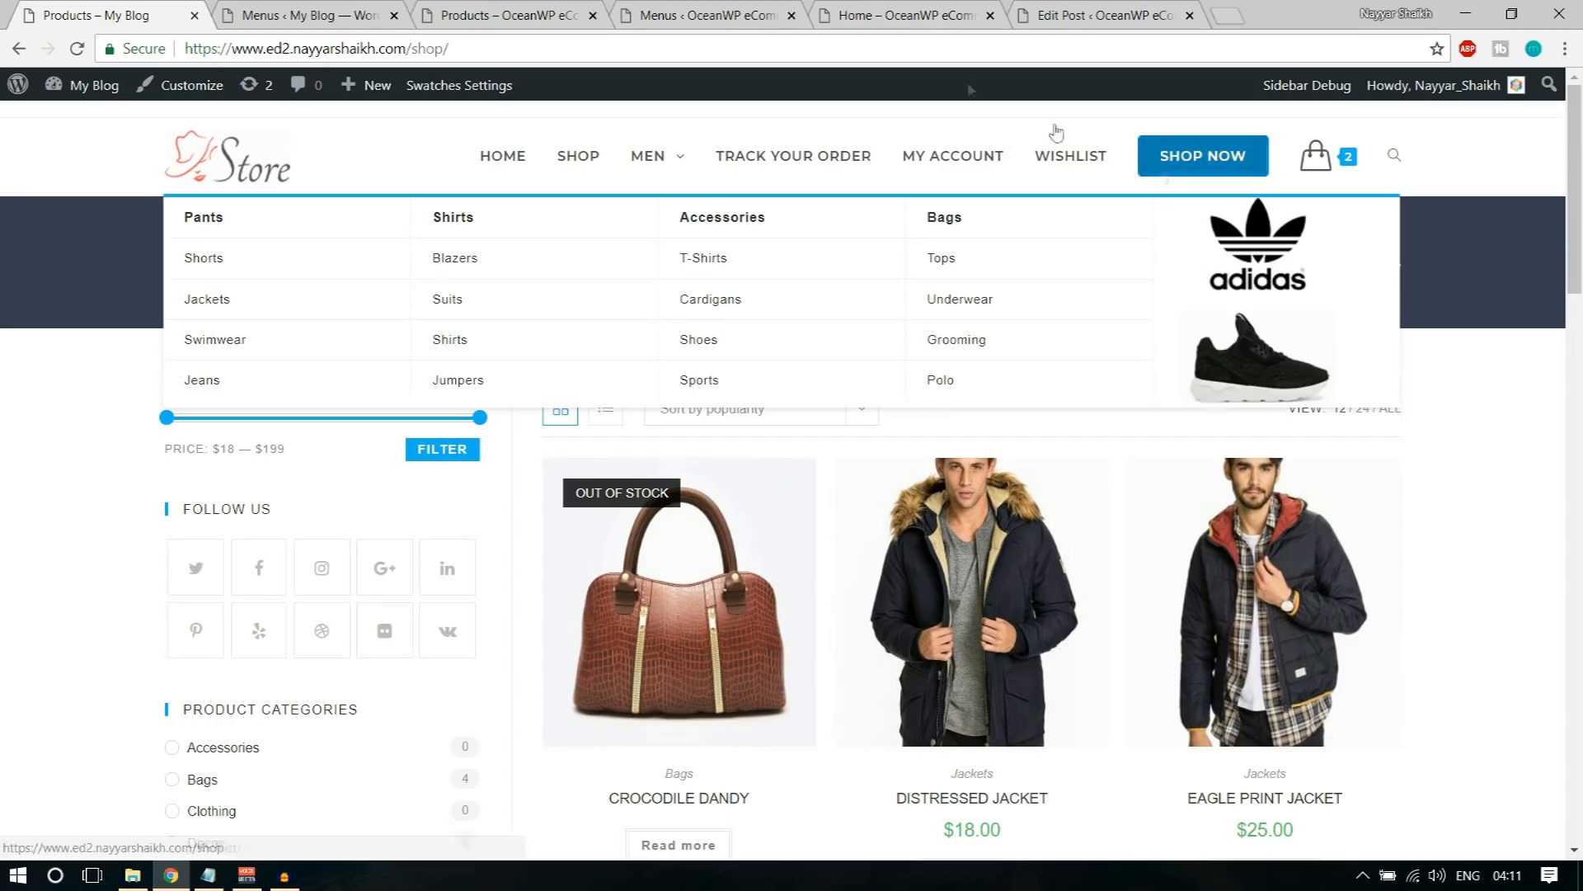
click(706, 12)
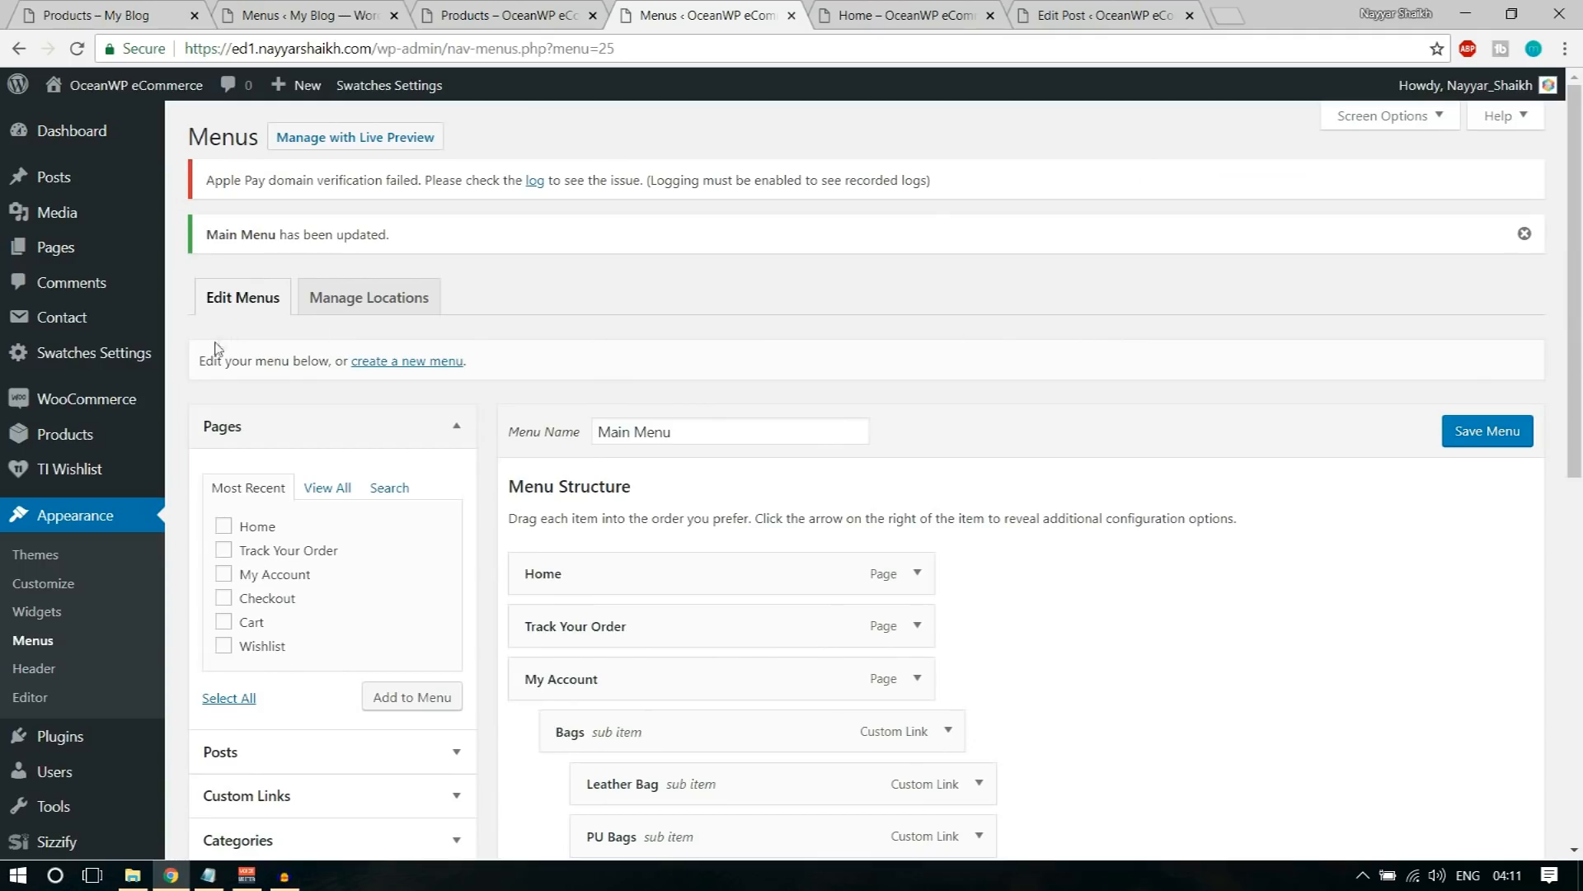
scroll(220, 341, down, 1)
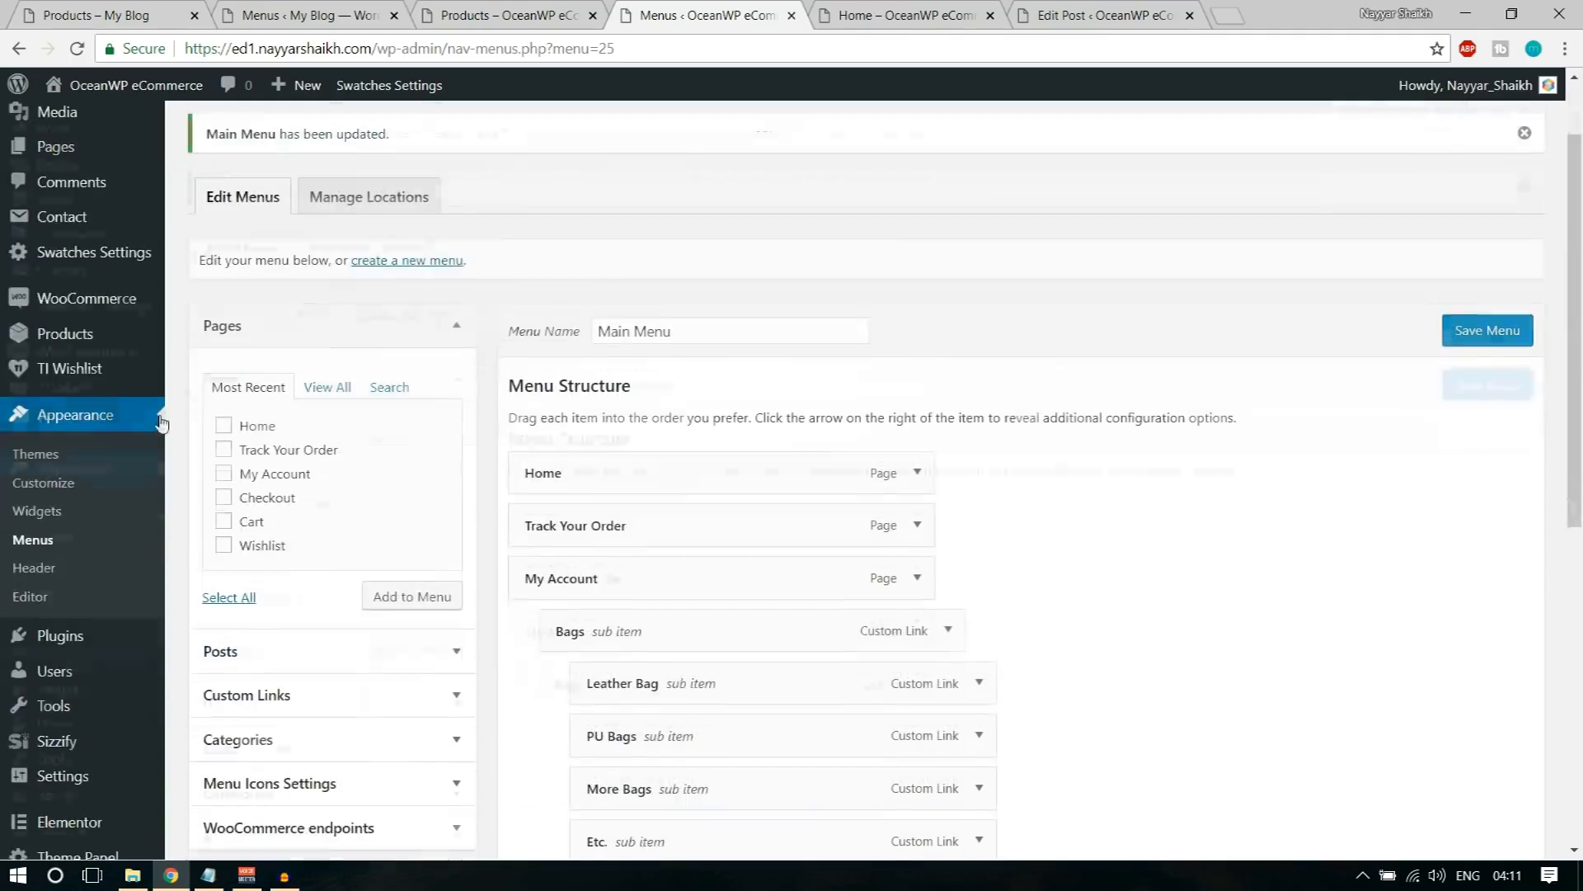
right_click(53, 515)
click(67, 523)
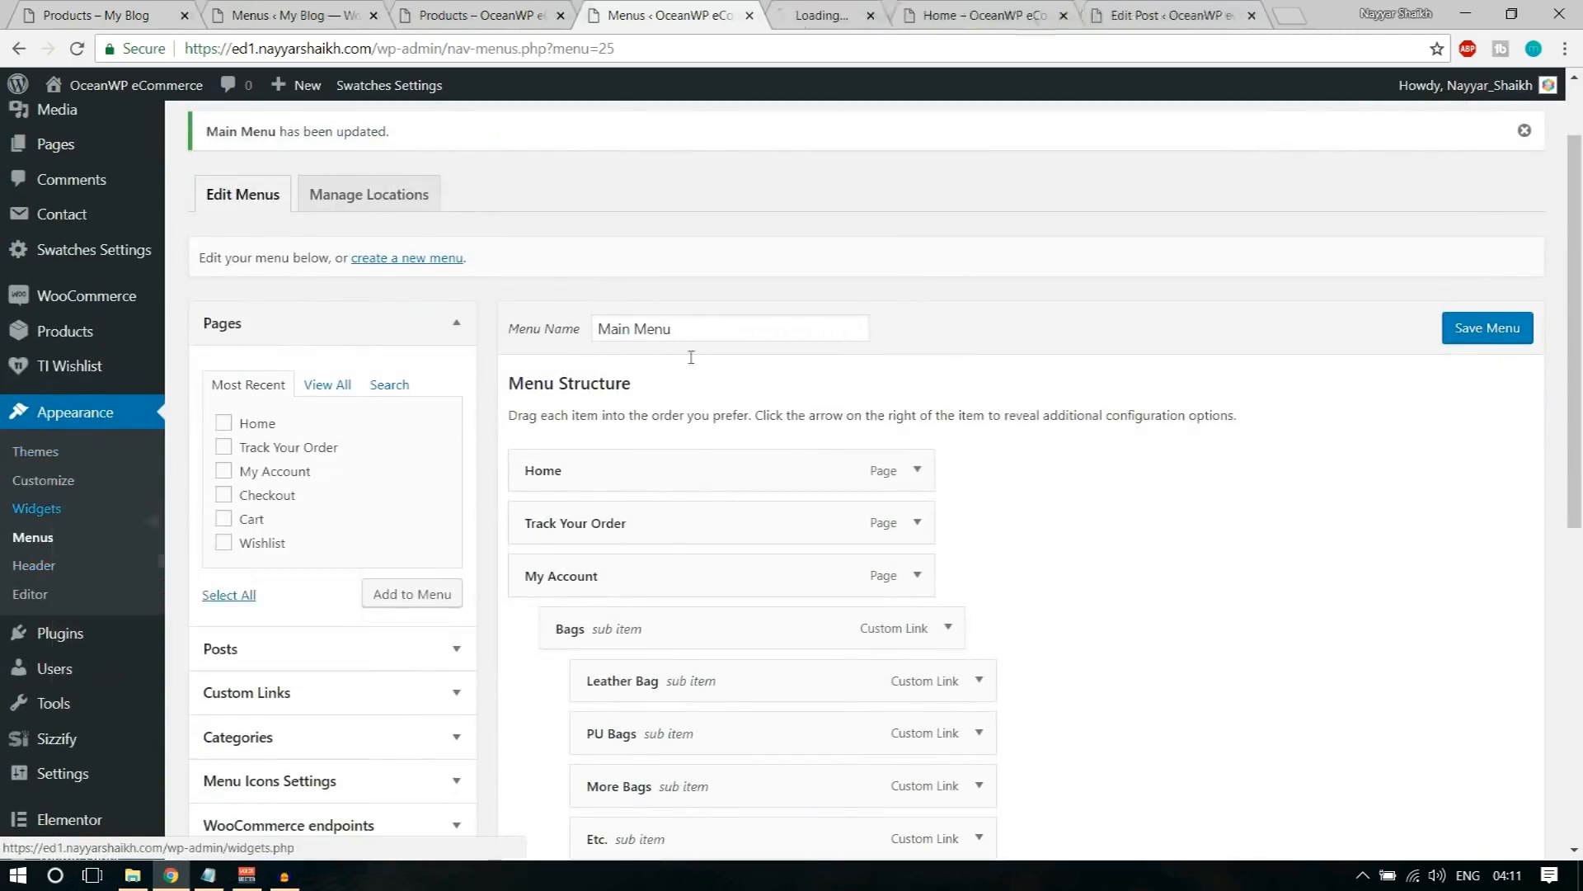
click(812, 14)
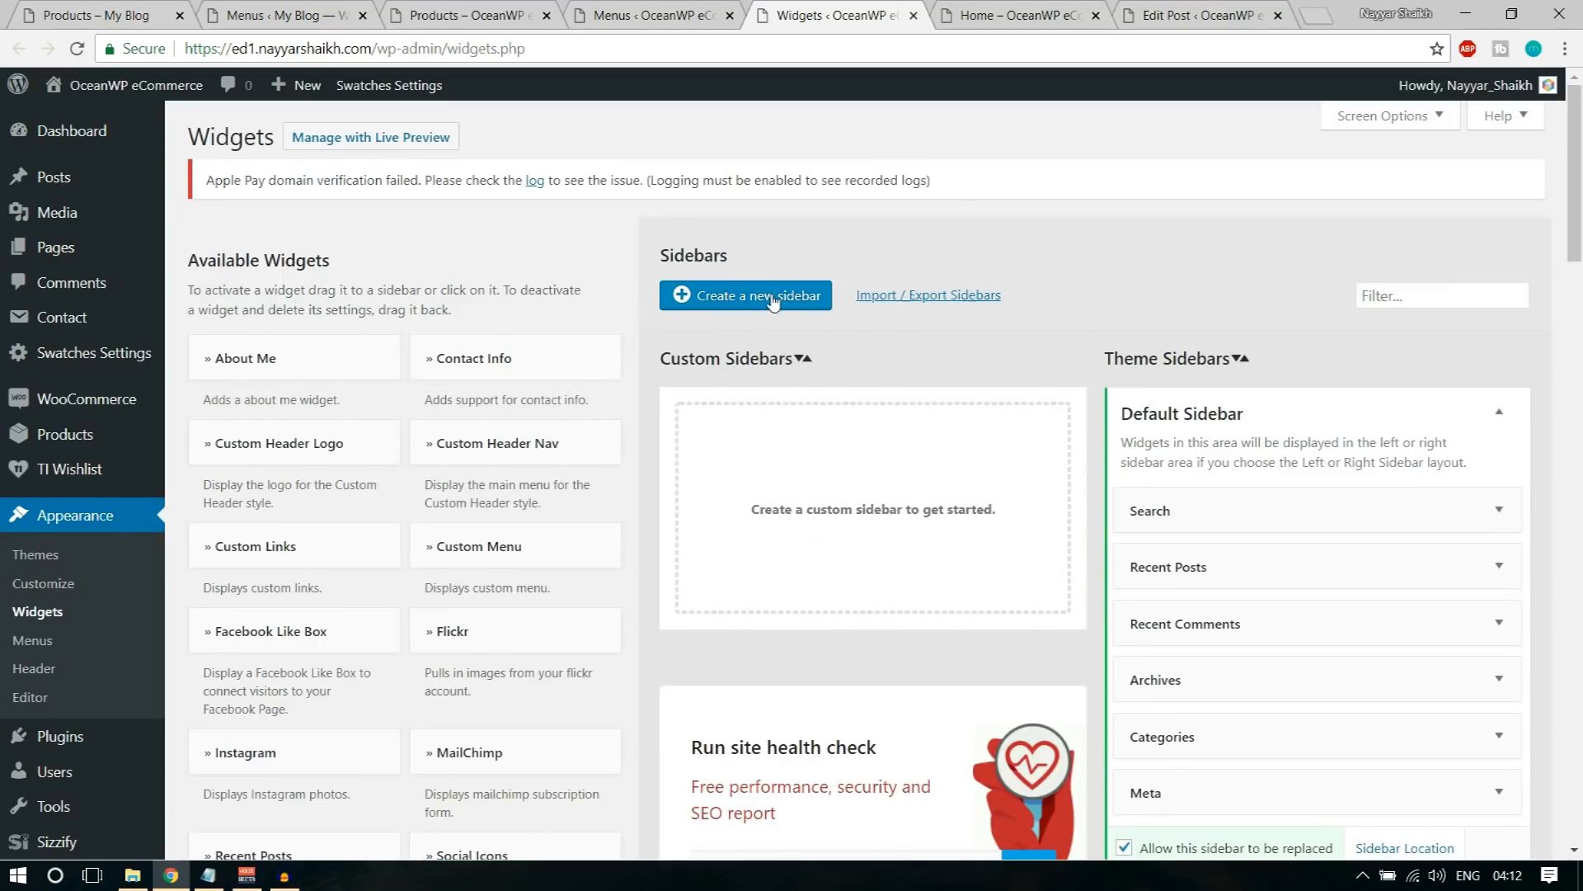
Step: Create a custom sidebar named "Menu Image" and reload the Widgets page
click(772, 297)
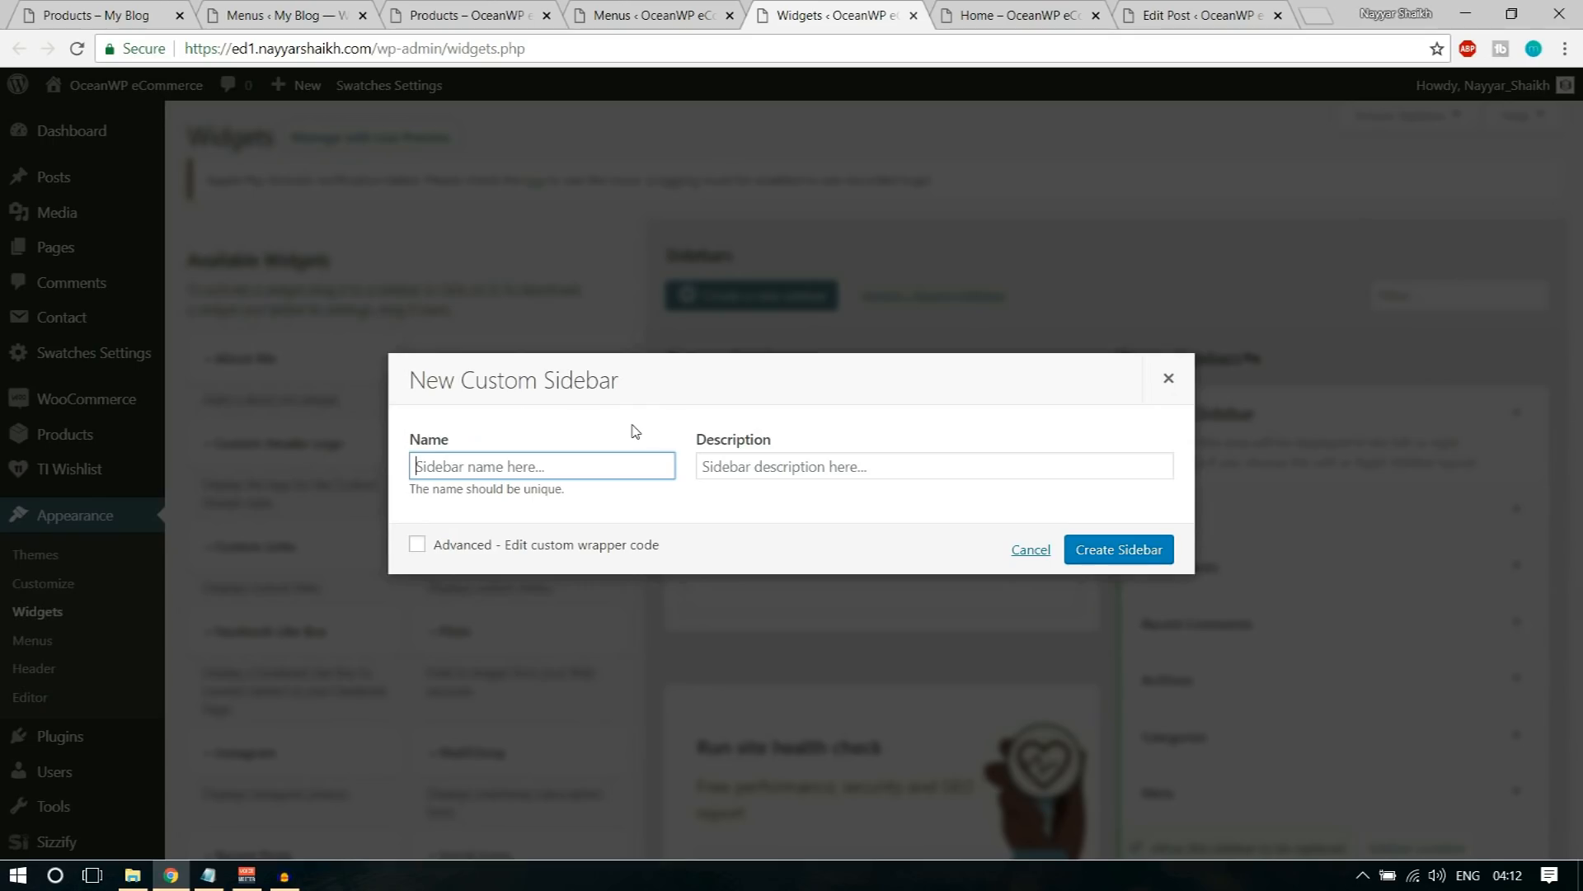
text(Menu)
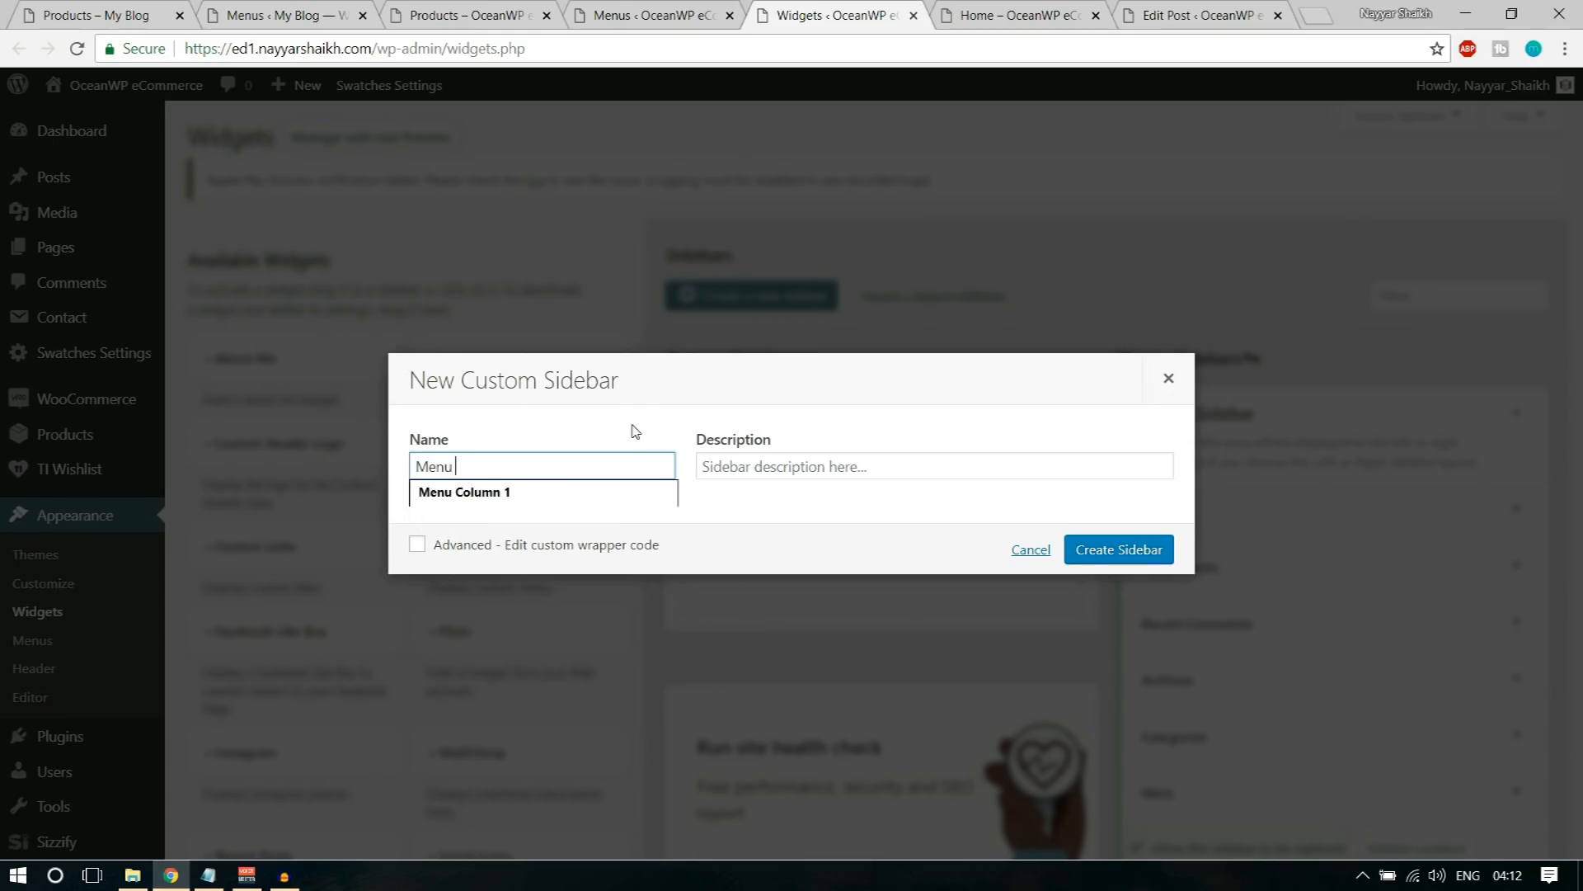
text( Image)
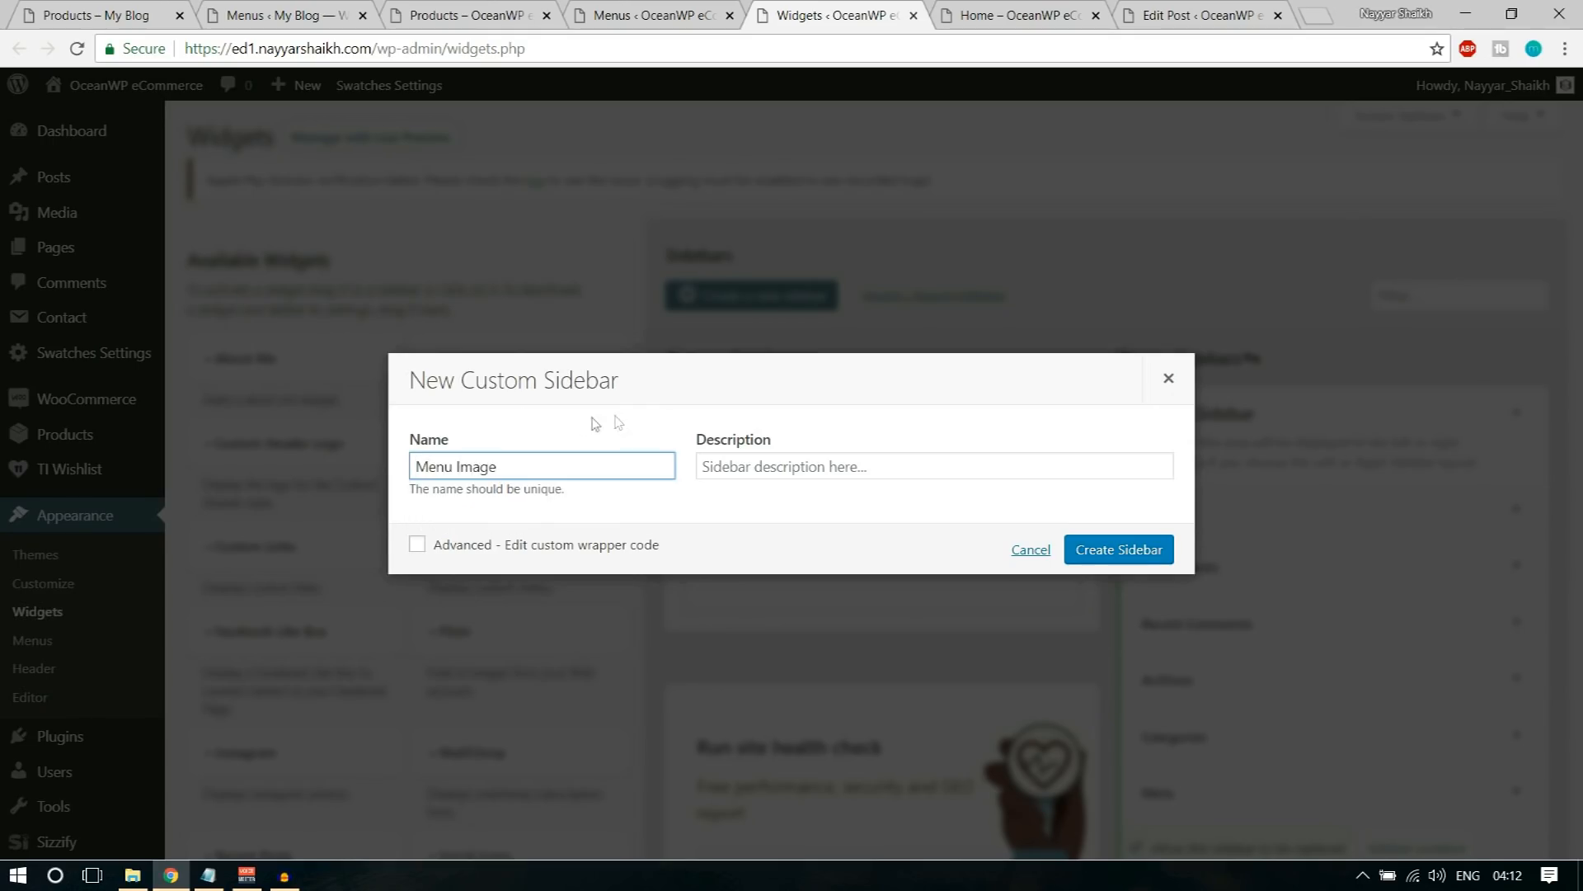
click(1102, 556)
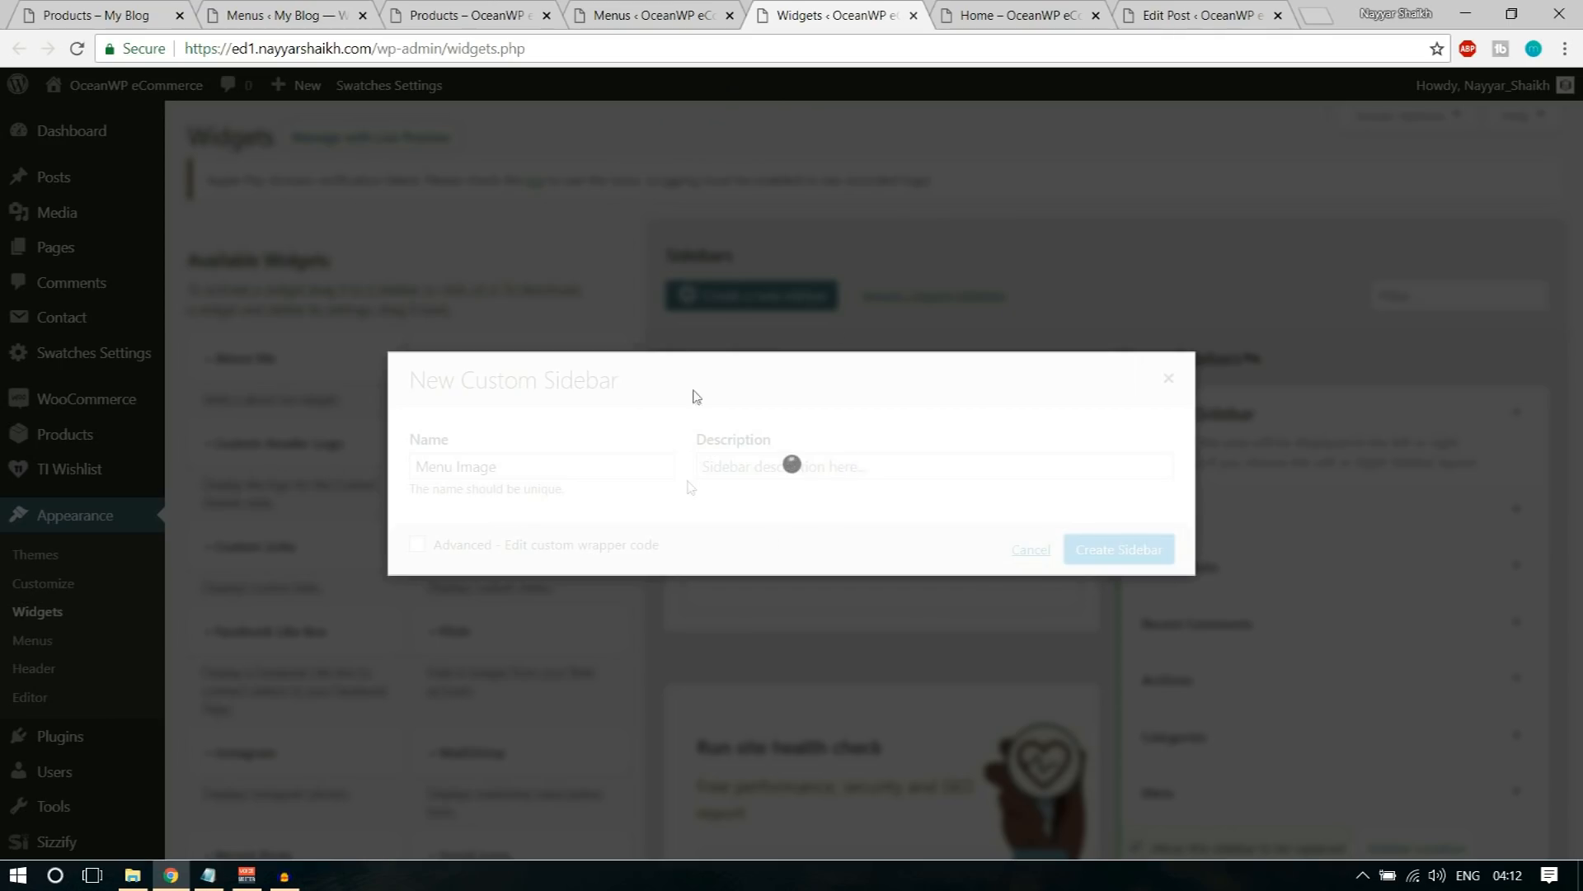
click(890, 50)
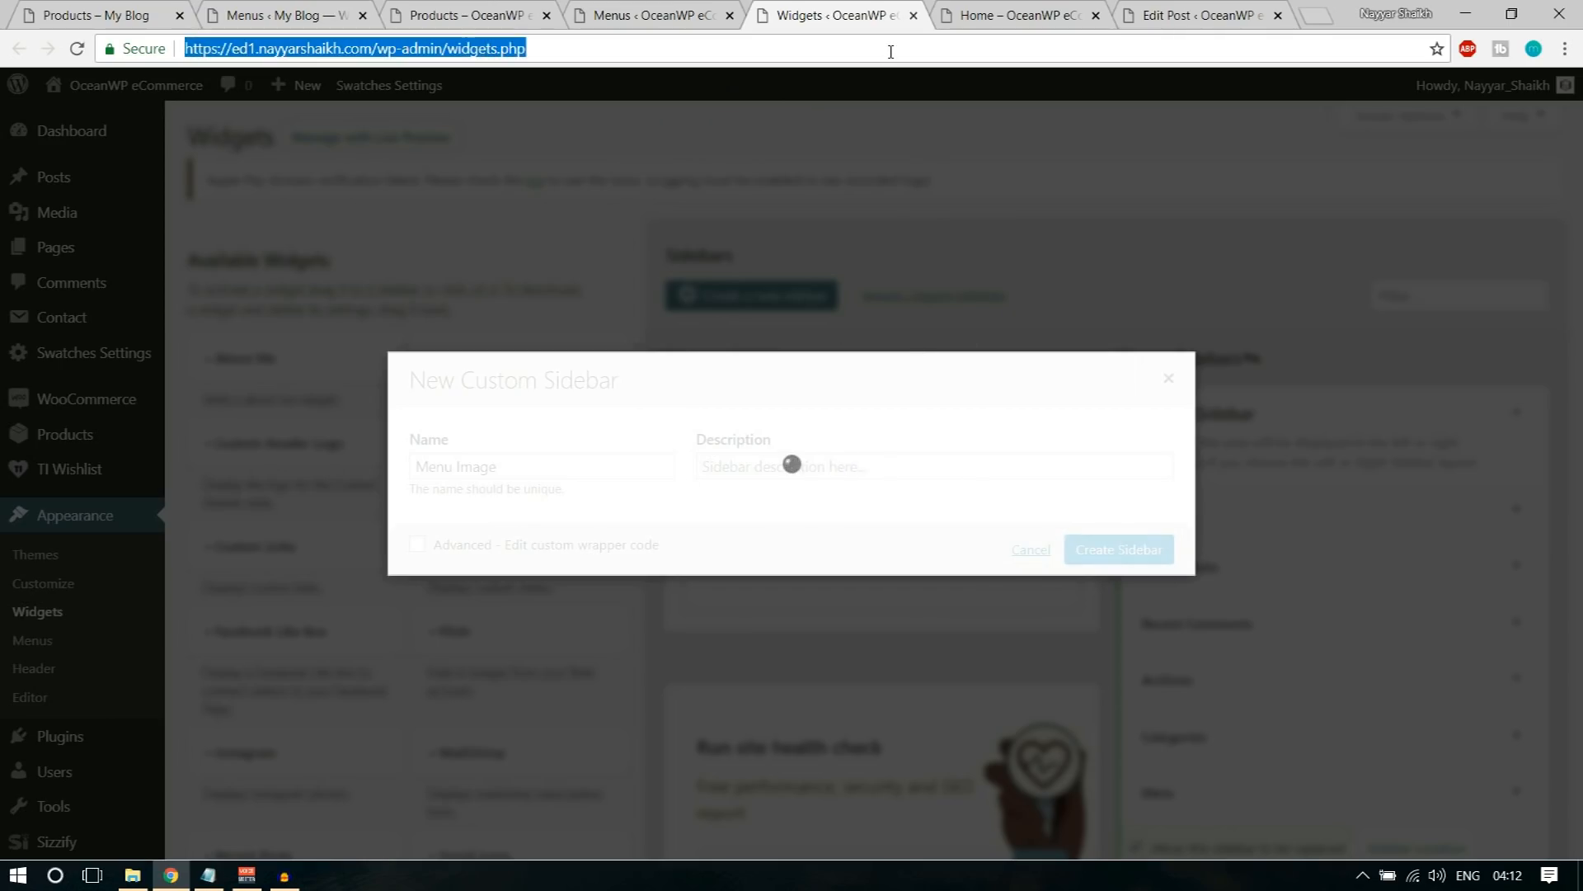
key(Return)
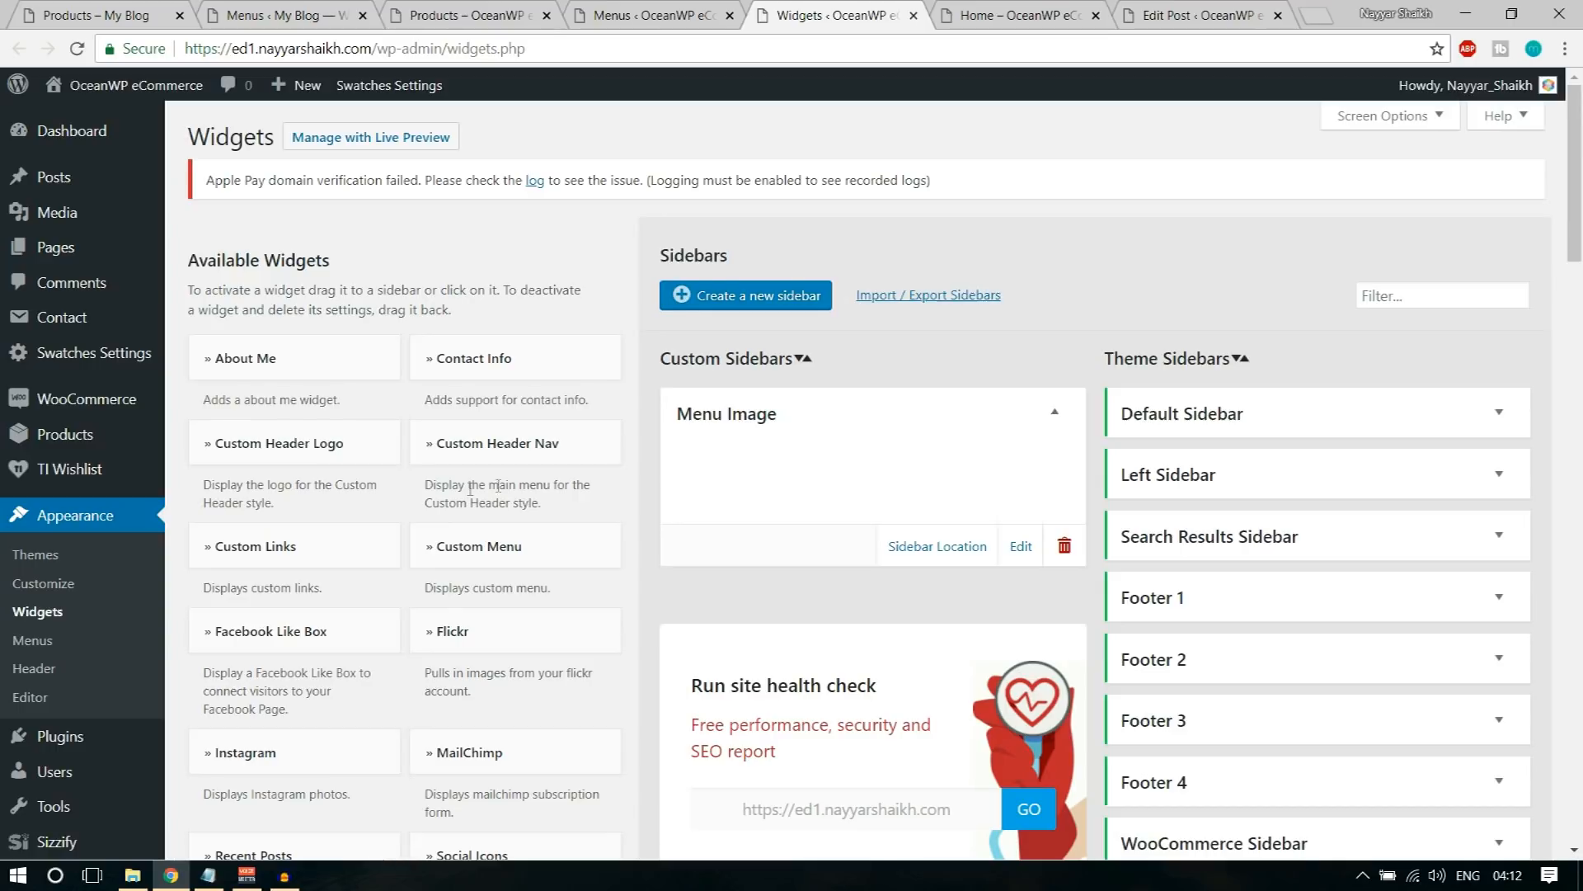
Step: Add an Image widget to the Menu Image sidebar
scroll(508, 483, down, 1)
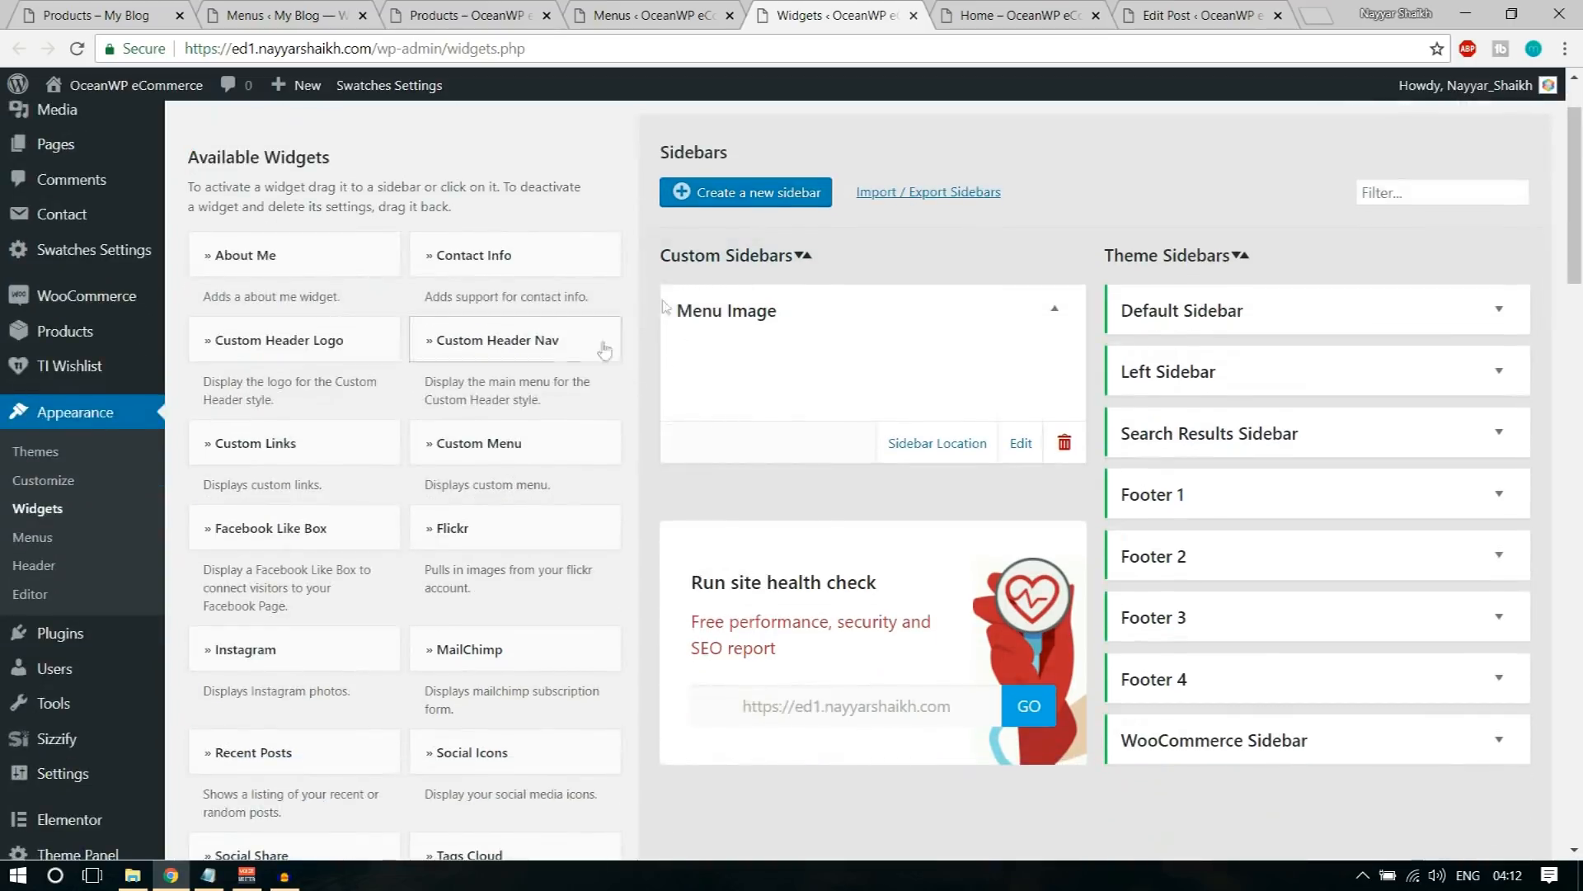
scroll(517, 462, down, 6)
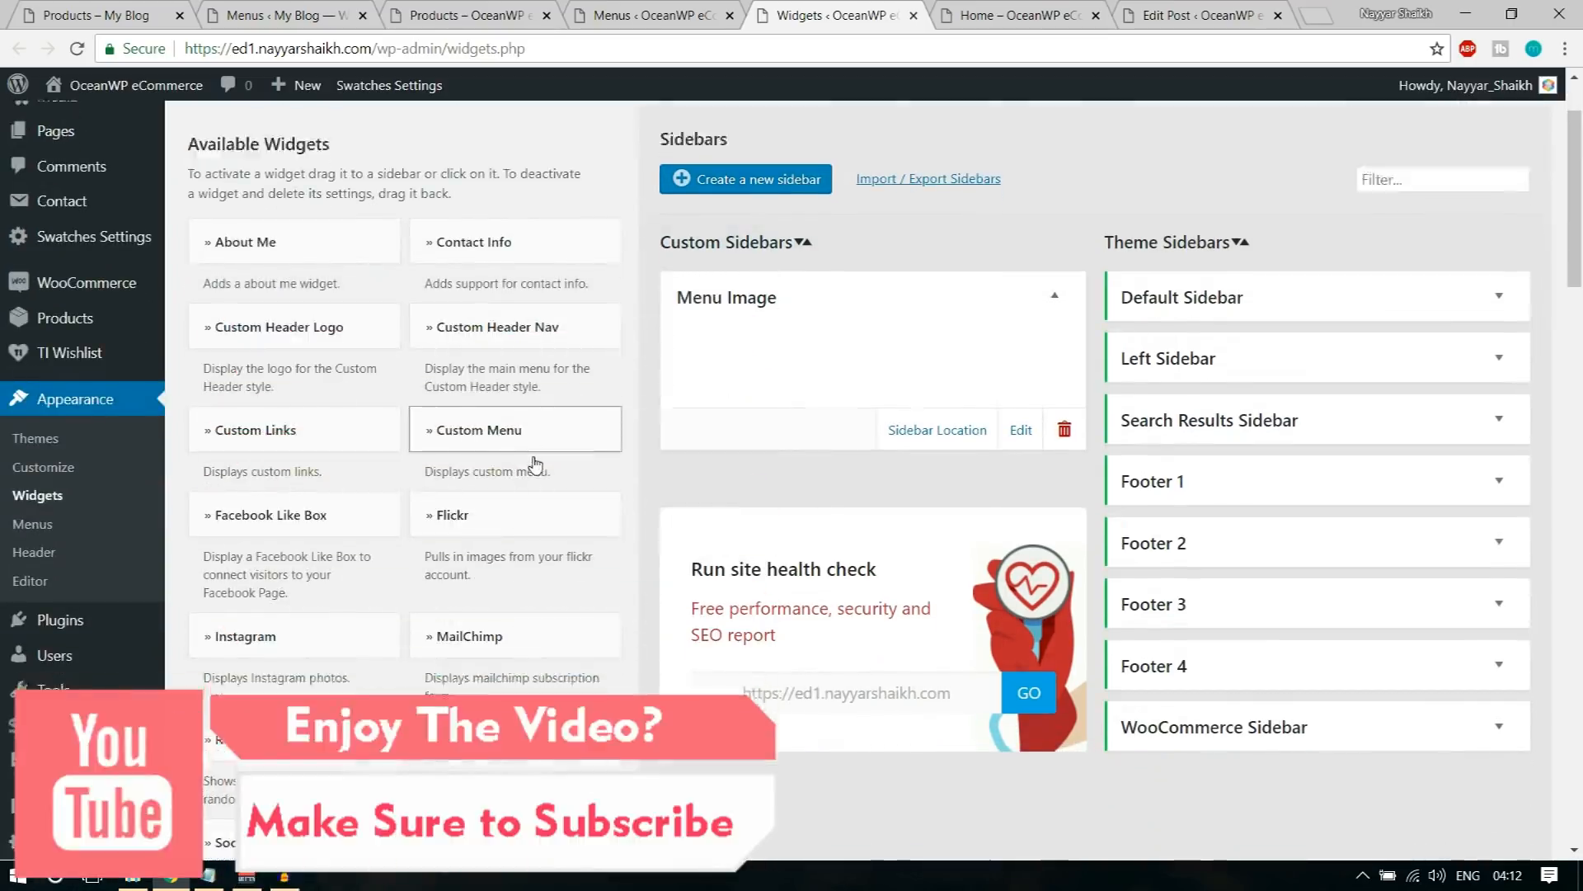
scroll(618, 474, down, 7)
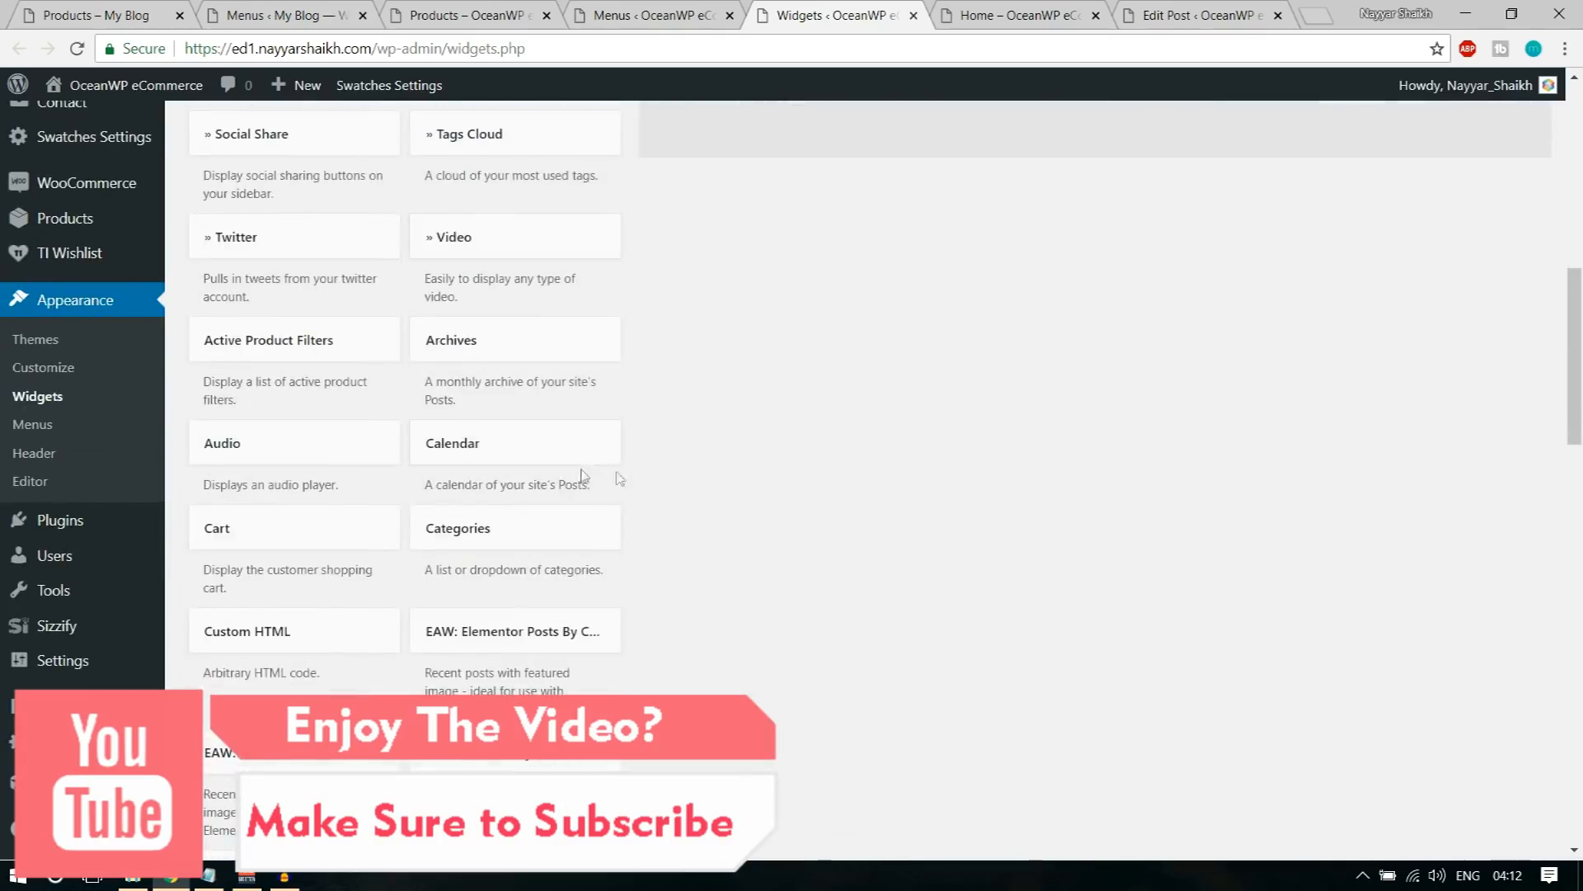
click(563, 370)
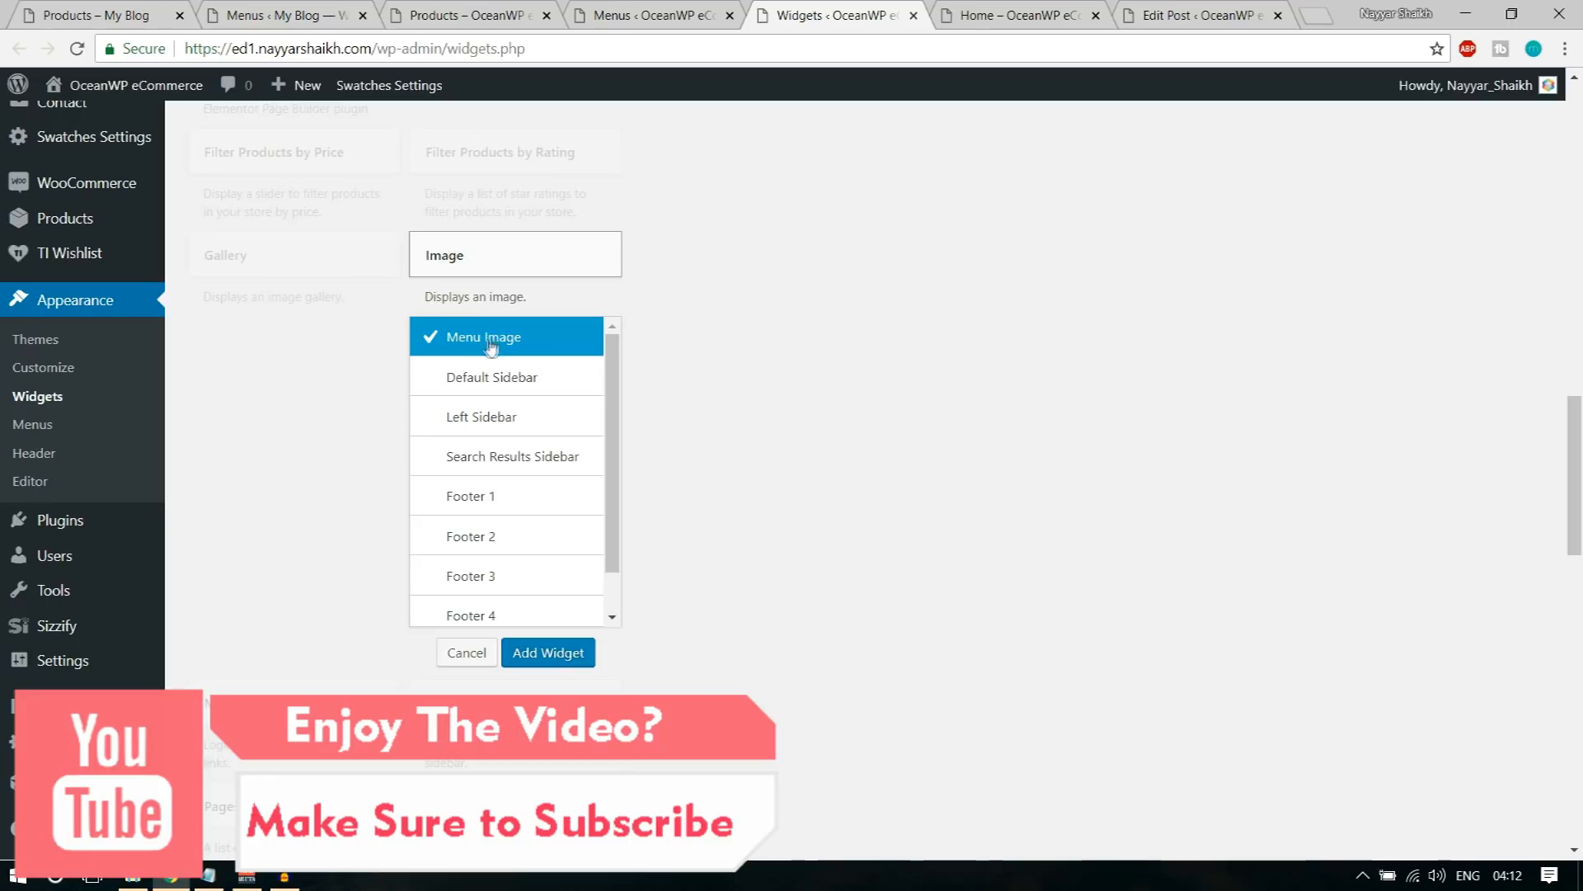
click(561, 658)
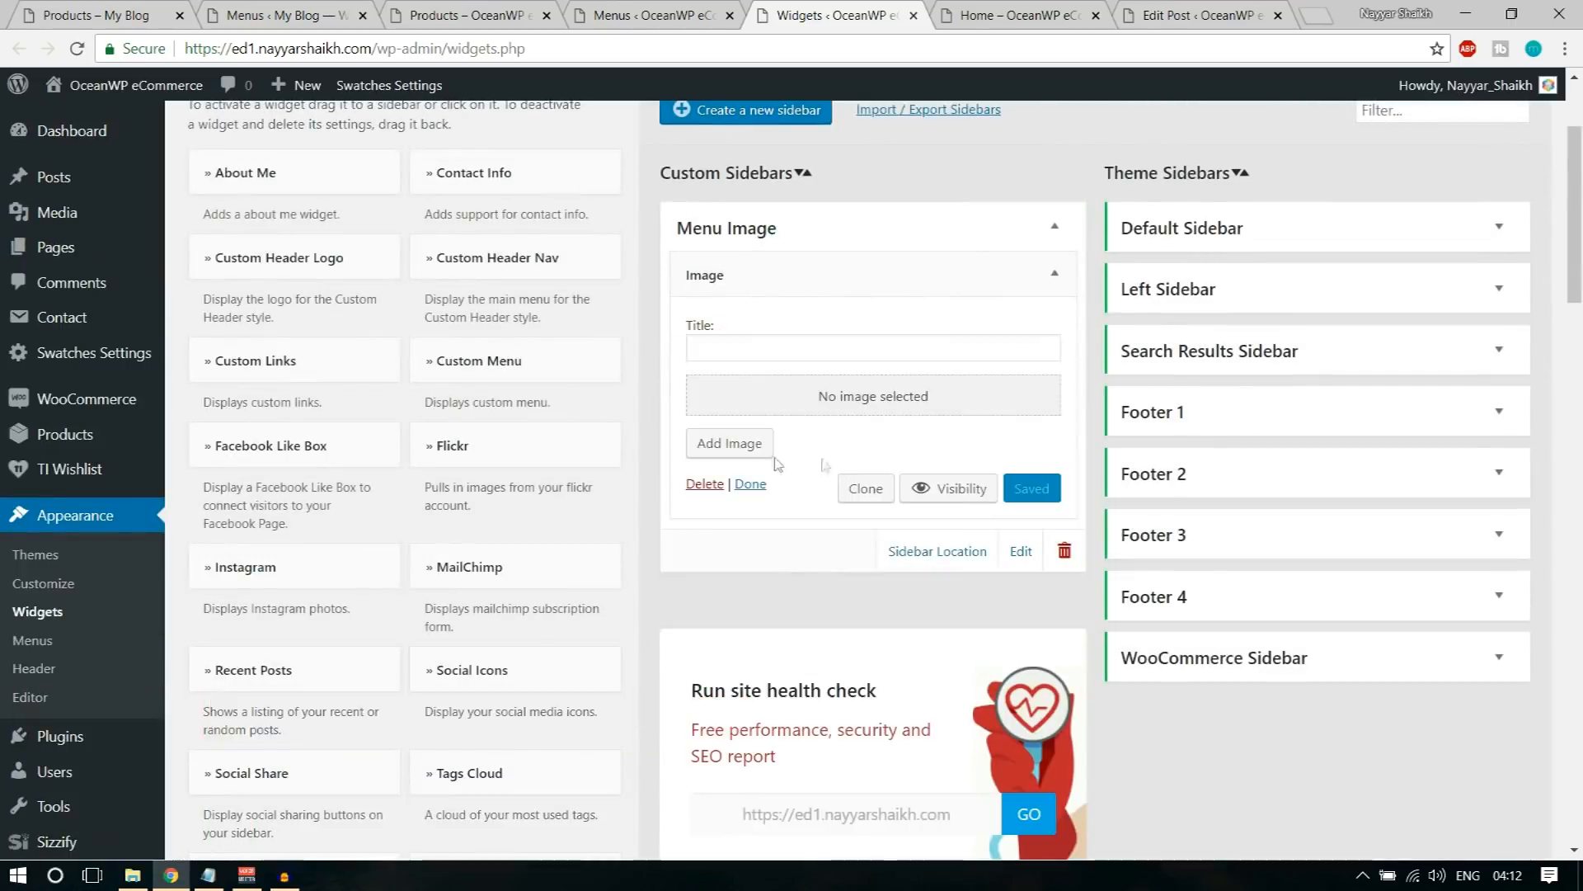
Step: Upload the shoes-image file from the Media folder, insert it into the Image widget and save the widget
click(760, 456)
click(289, 170)
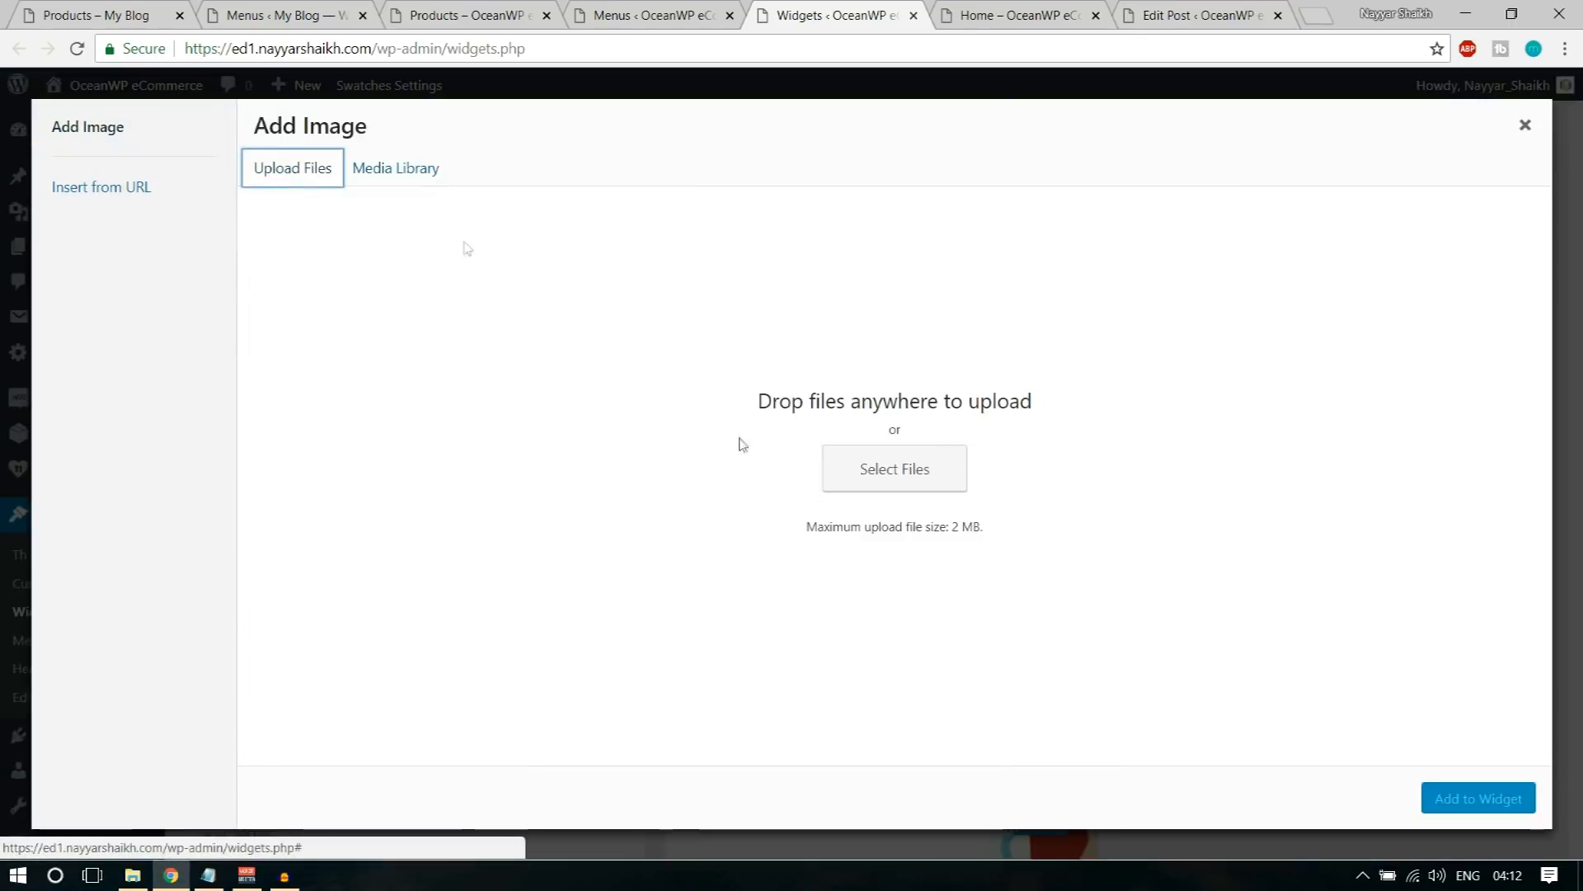
click(876, 467)
scroll(511, 272, down, 5)
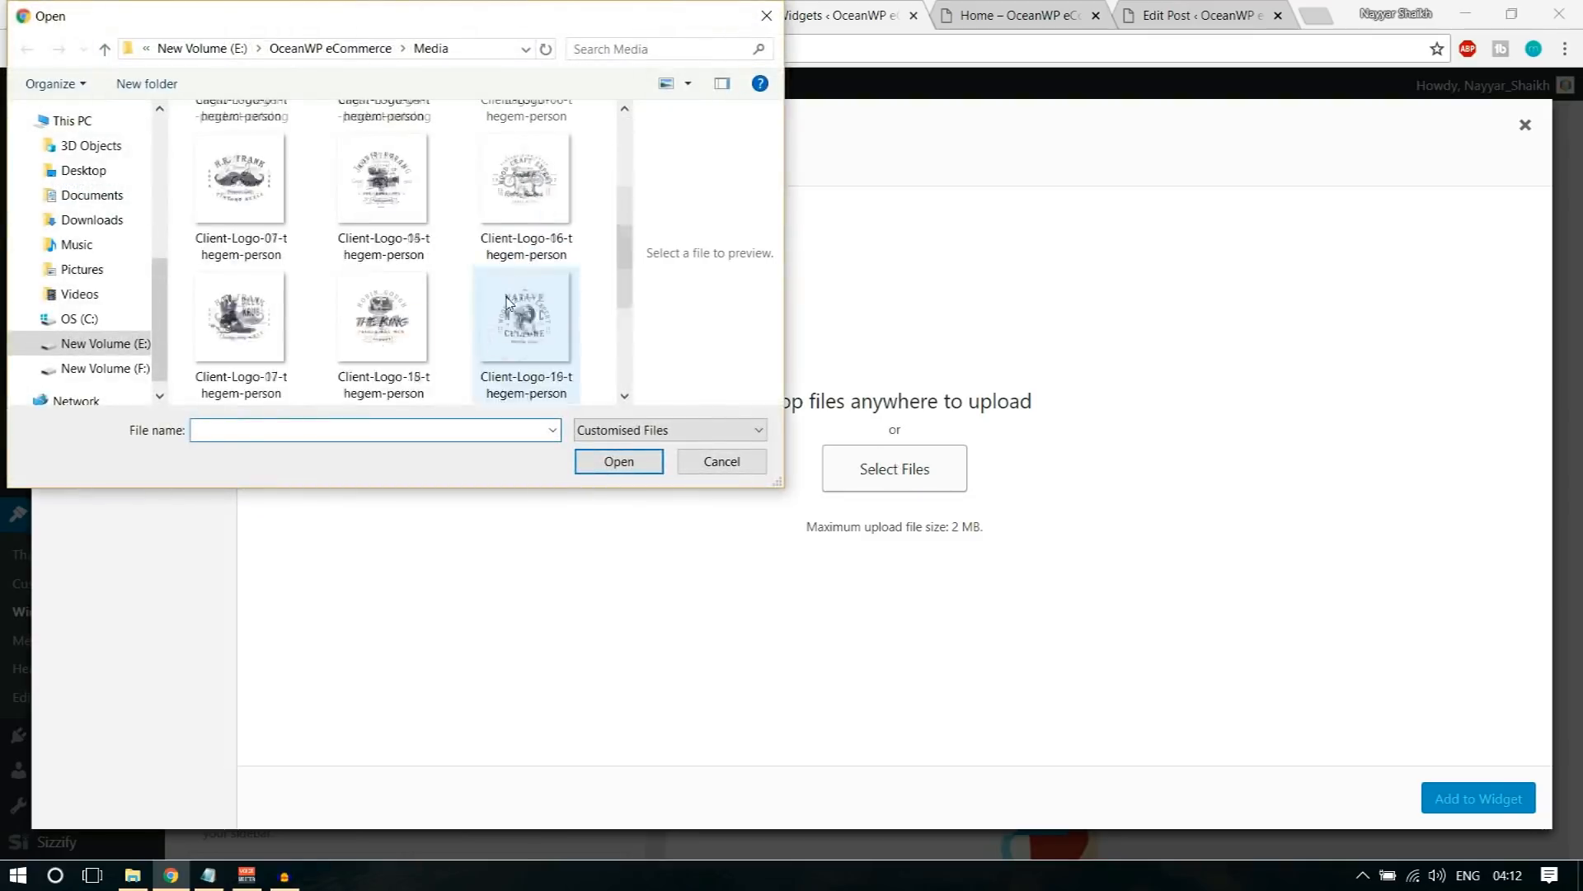
click(239, 334)
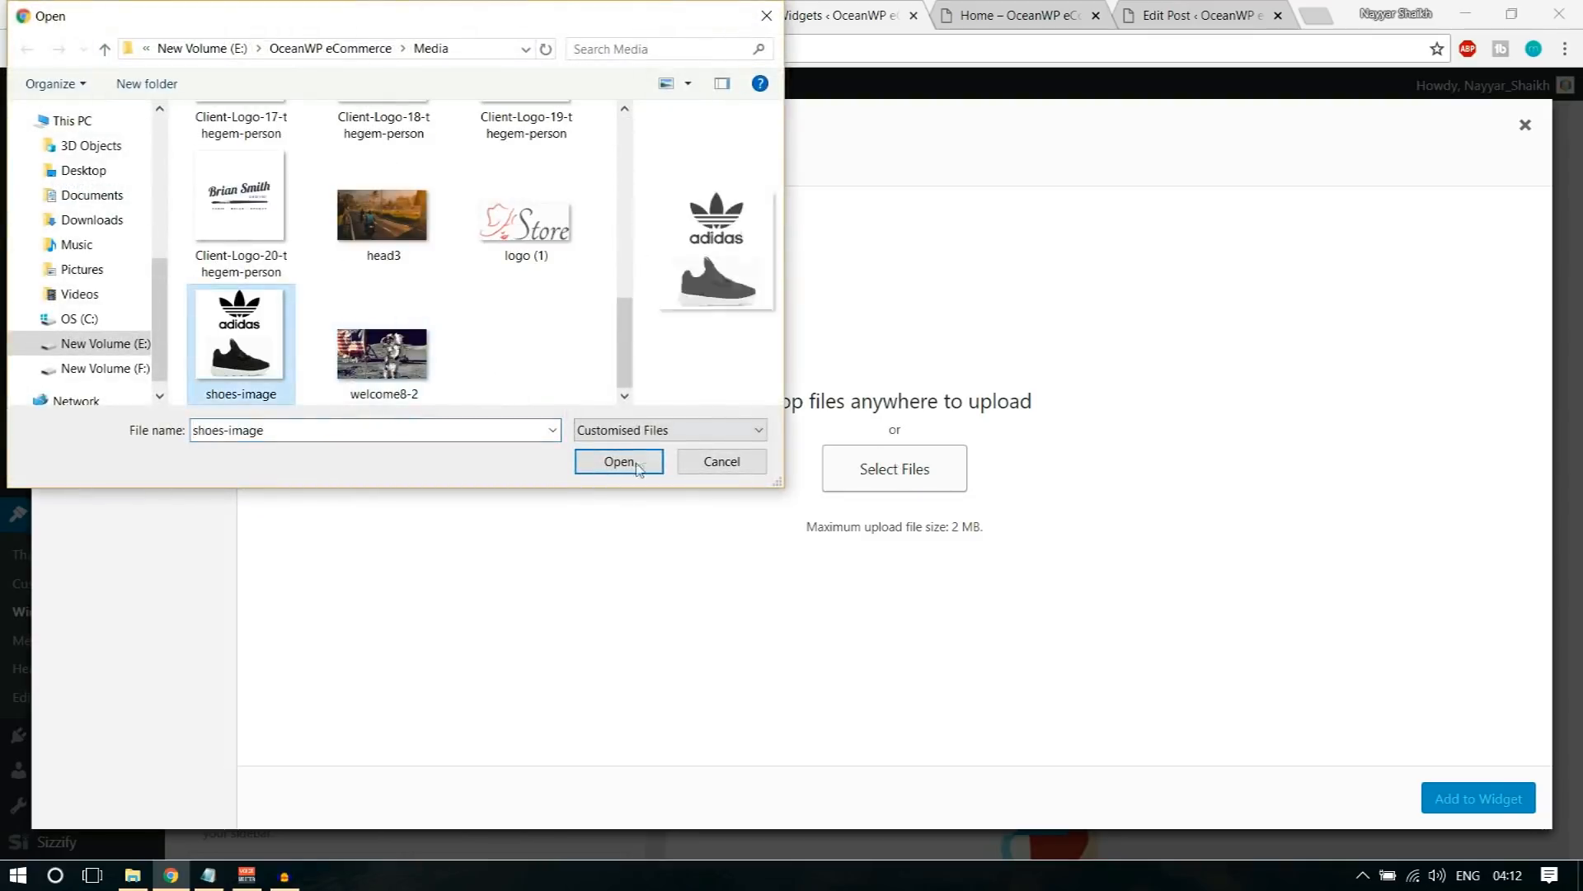
click(619, 461)
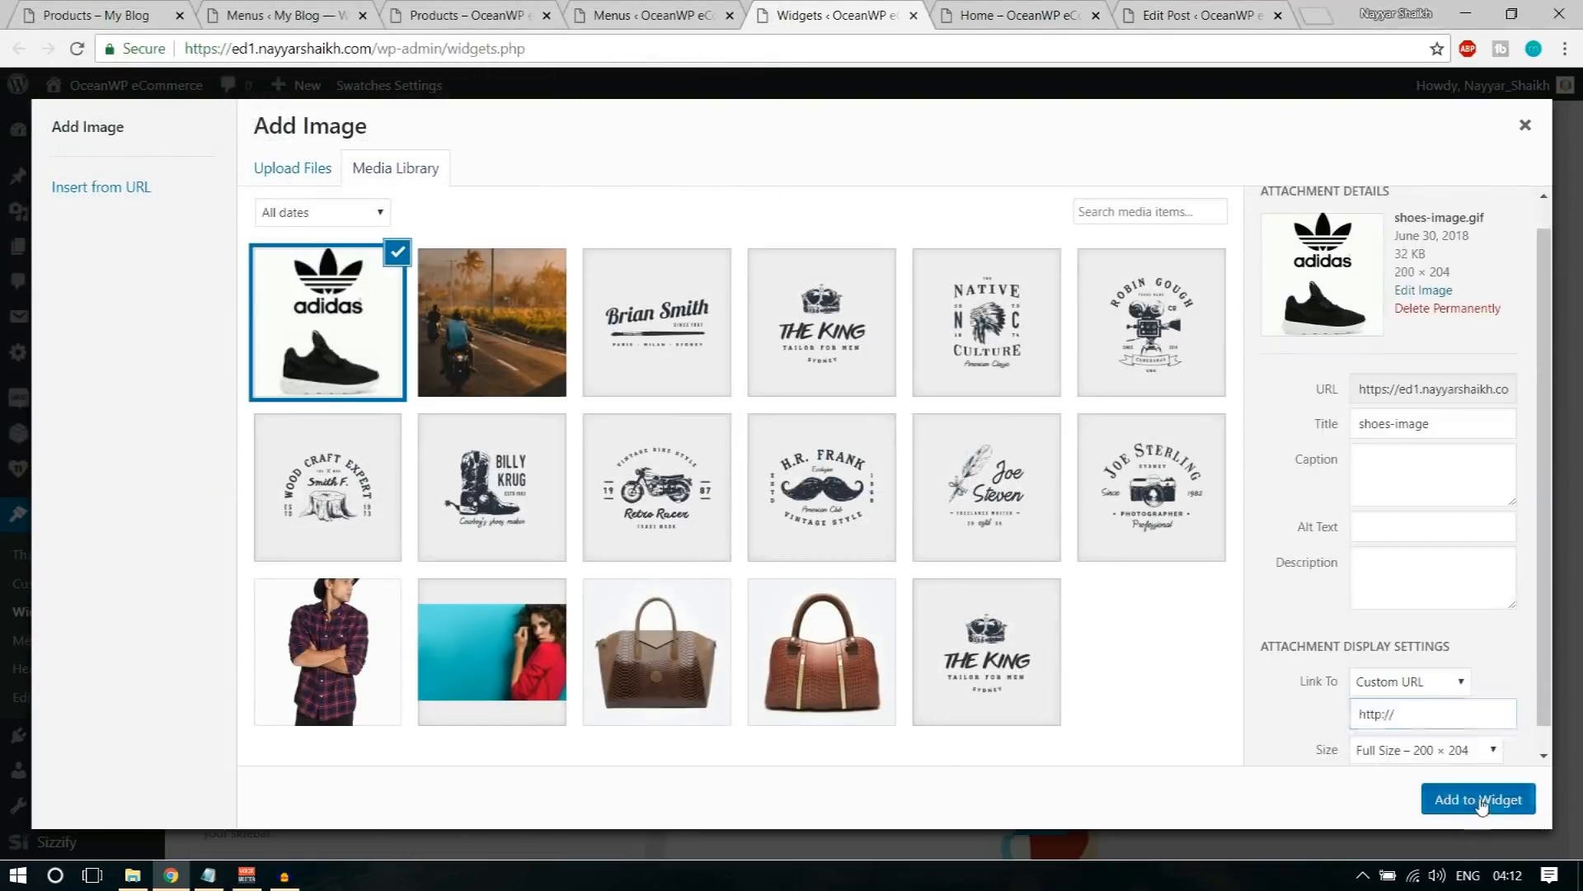
click(1476, 798)
click(1034, 724)
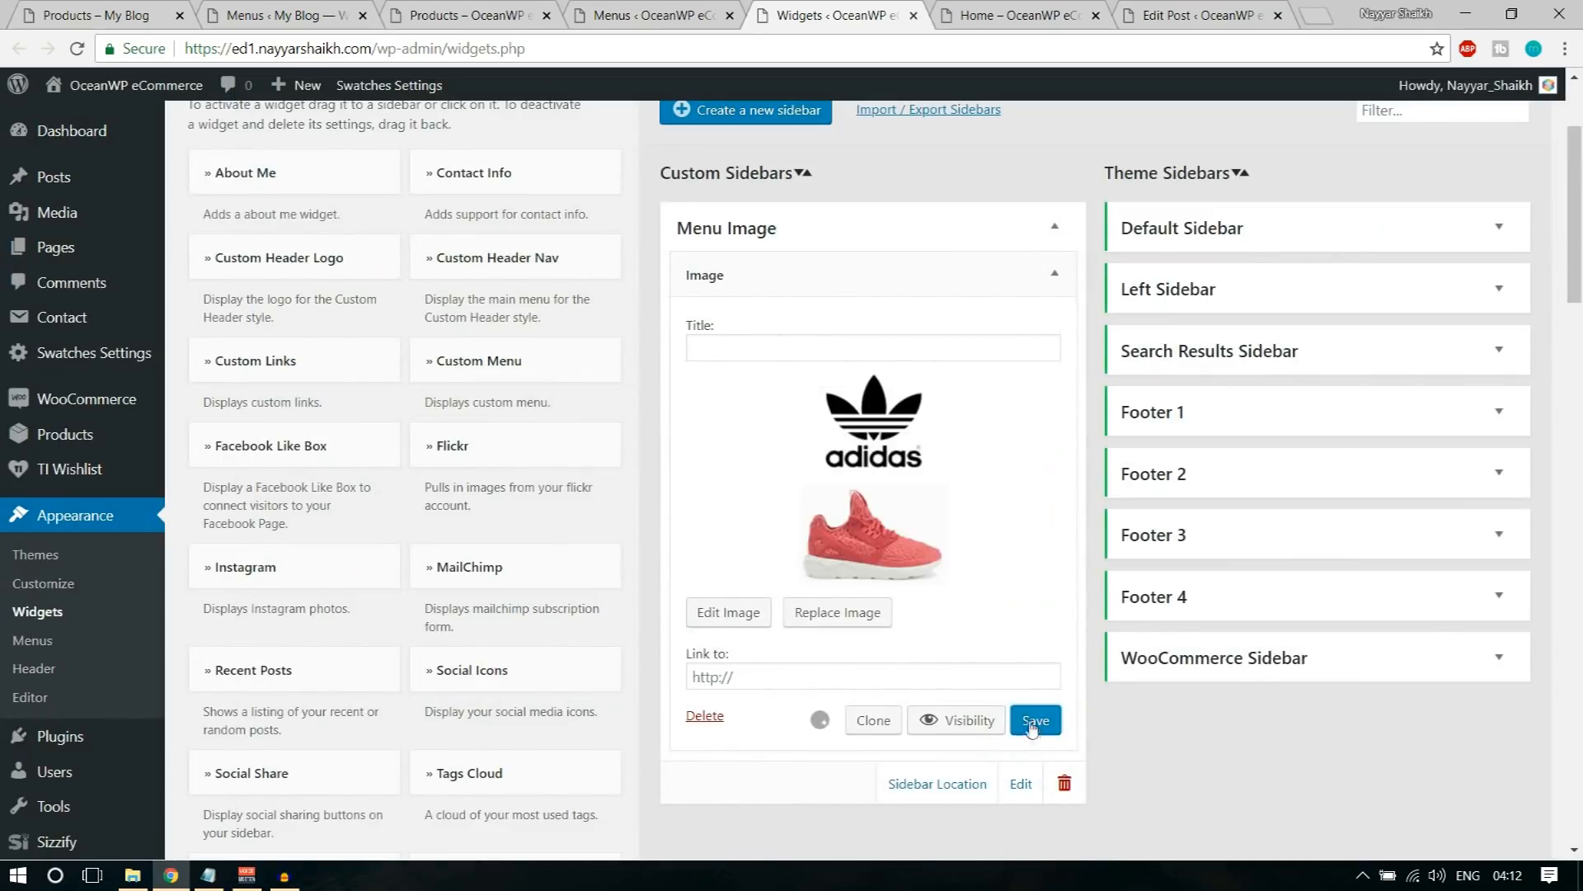
Step: Reload the Main Menu editing page and expand the settings of the Image sub item under My Account
click(716, 10)
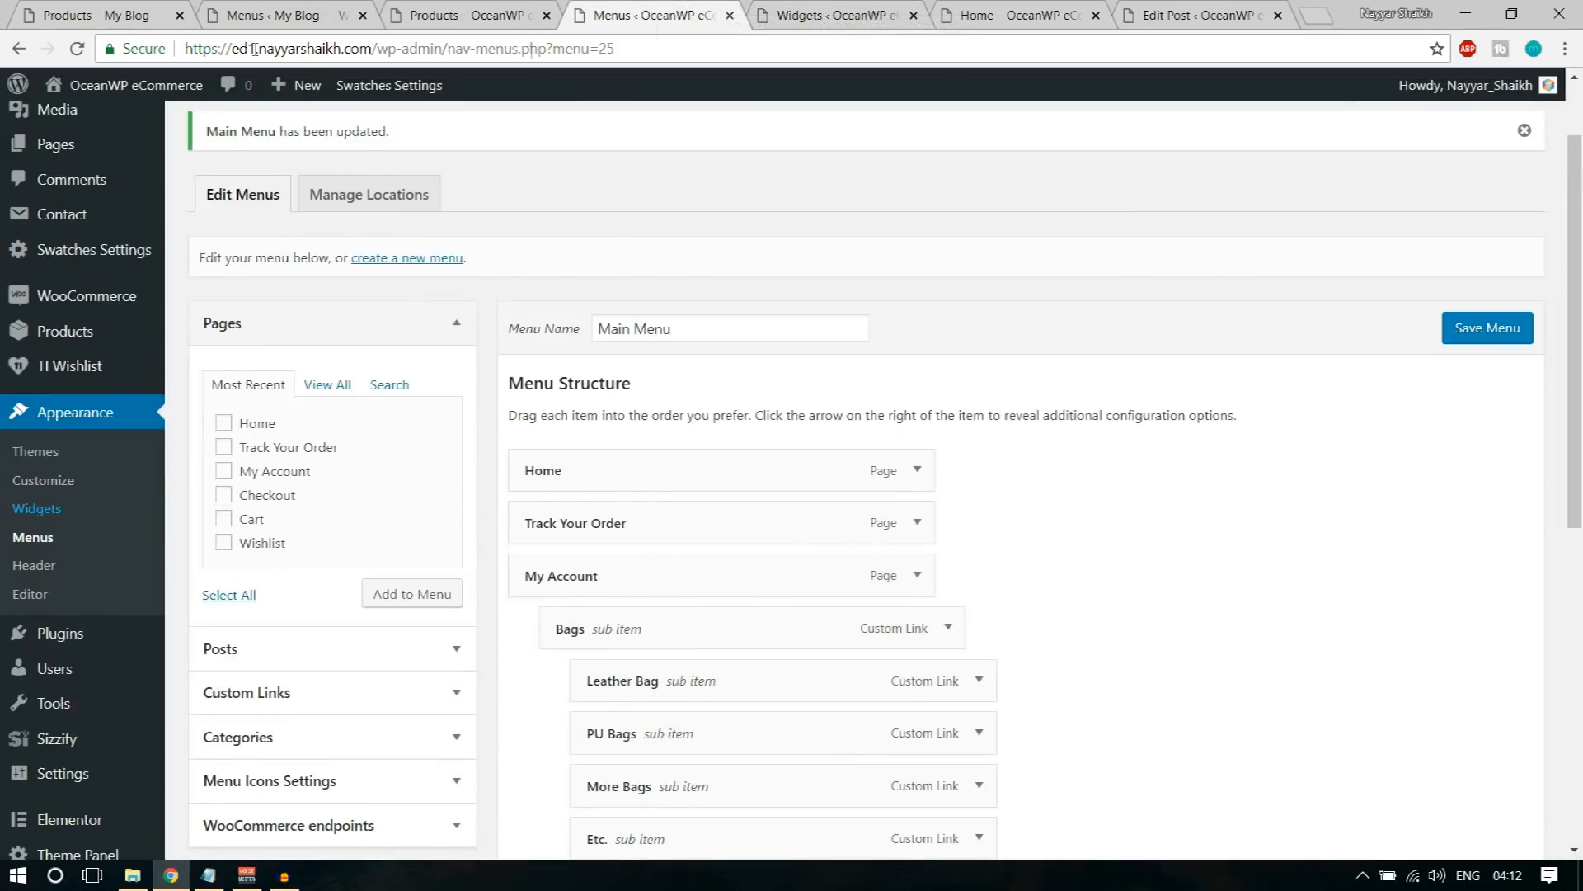
click(69, 51)
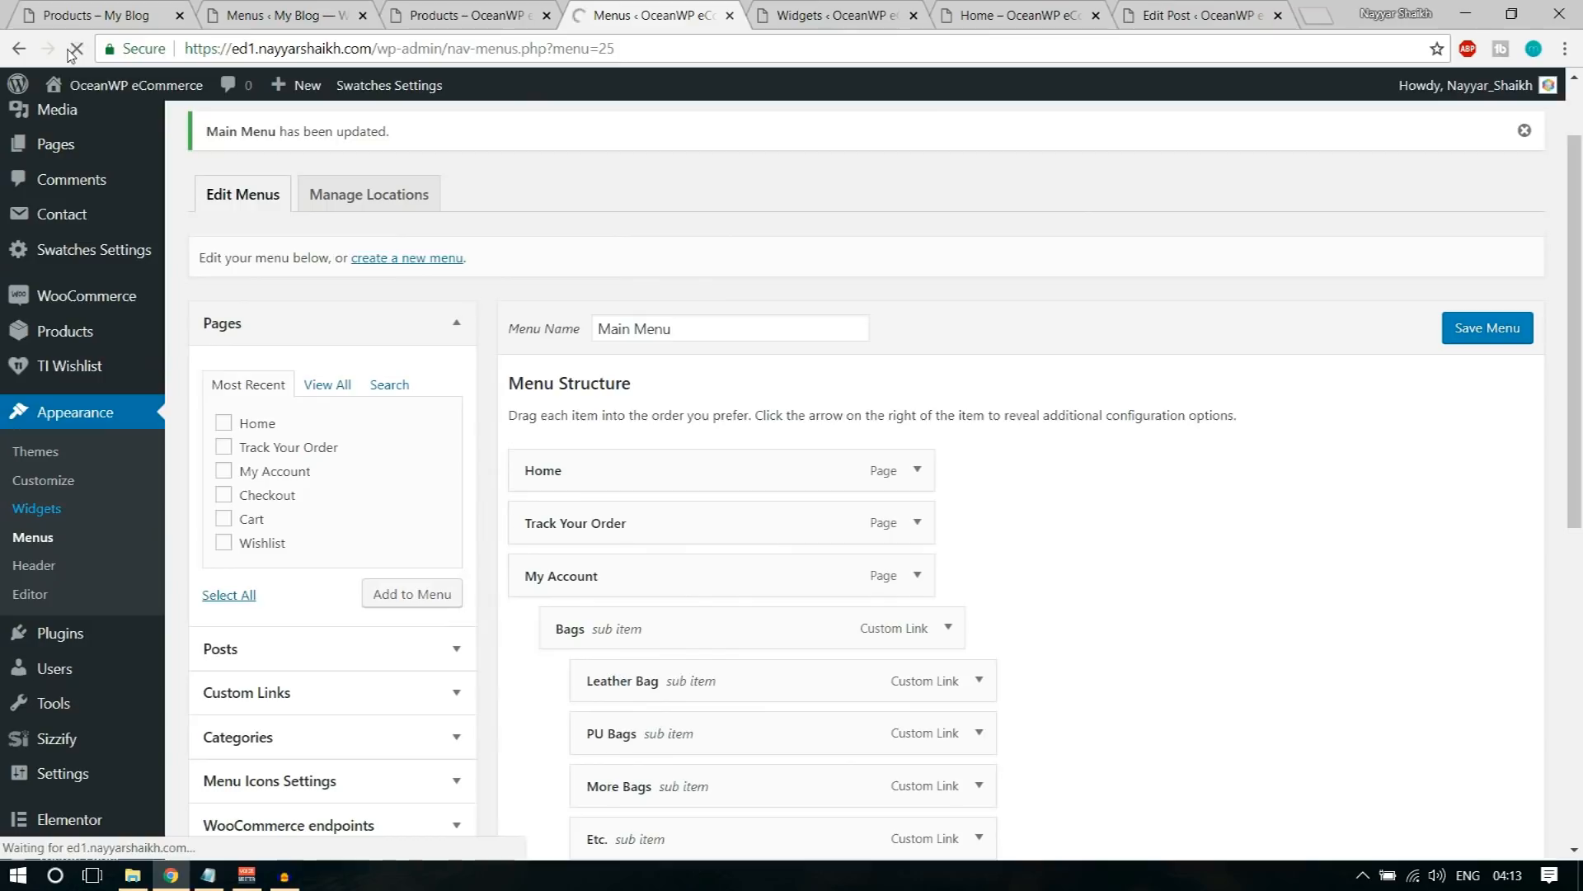
scroll(1146, 421, down, 6)
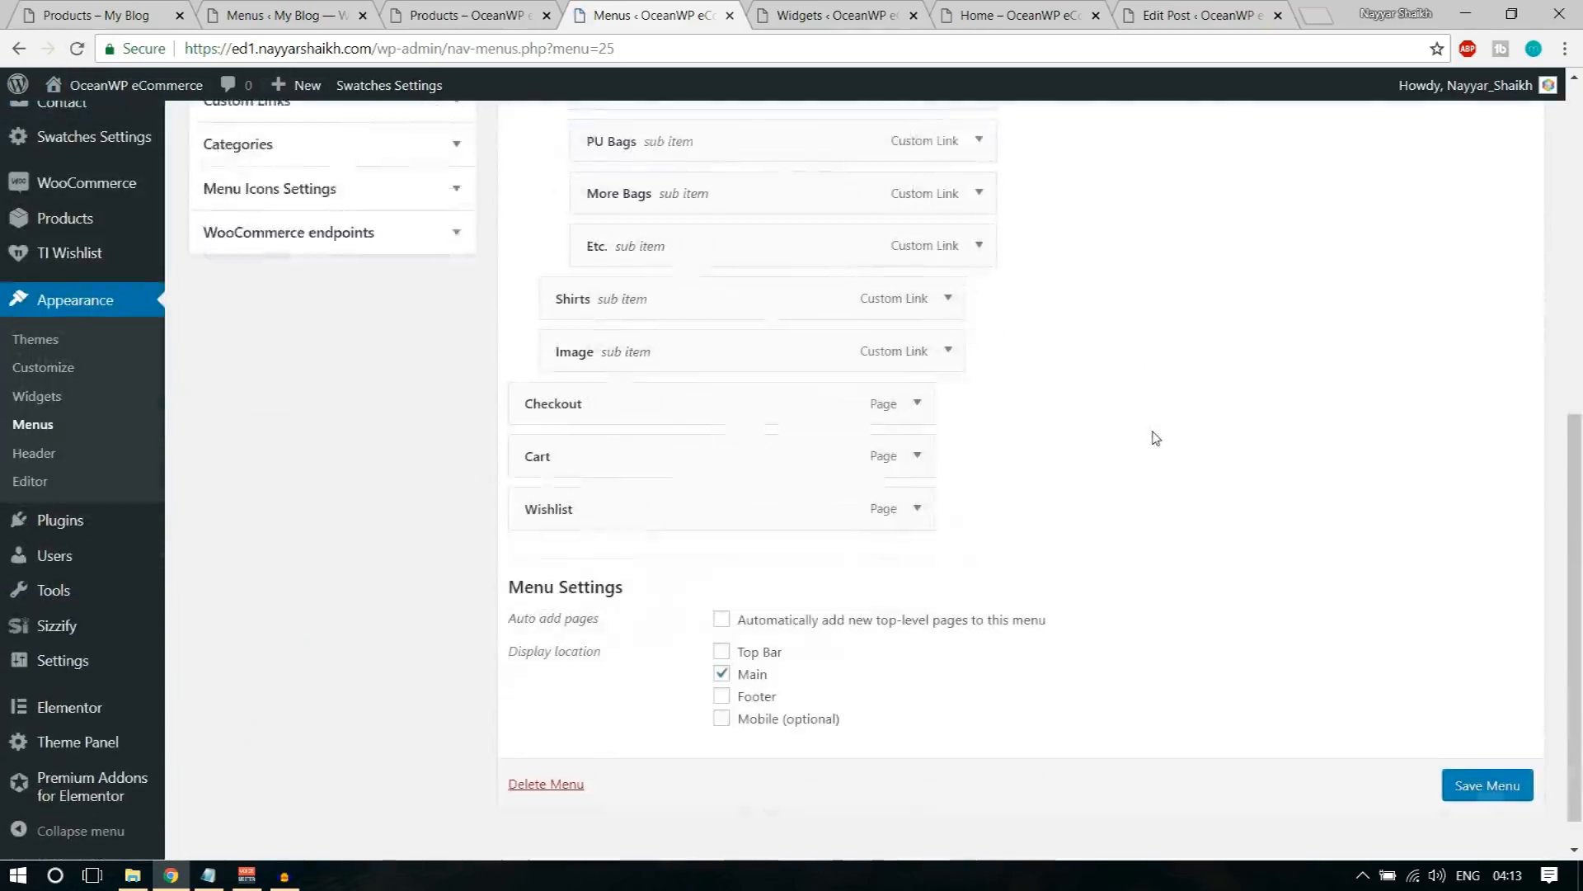
scroll(1156, 438, down, 1)
scroll(1072, 445, up, 3)
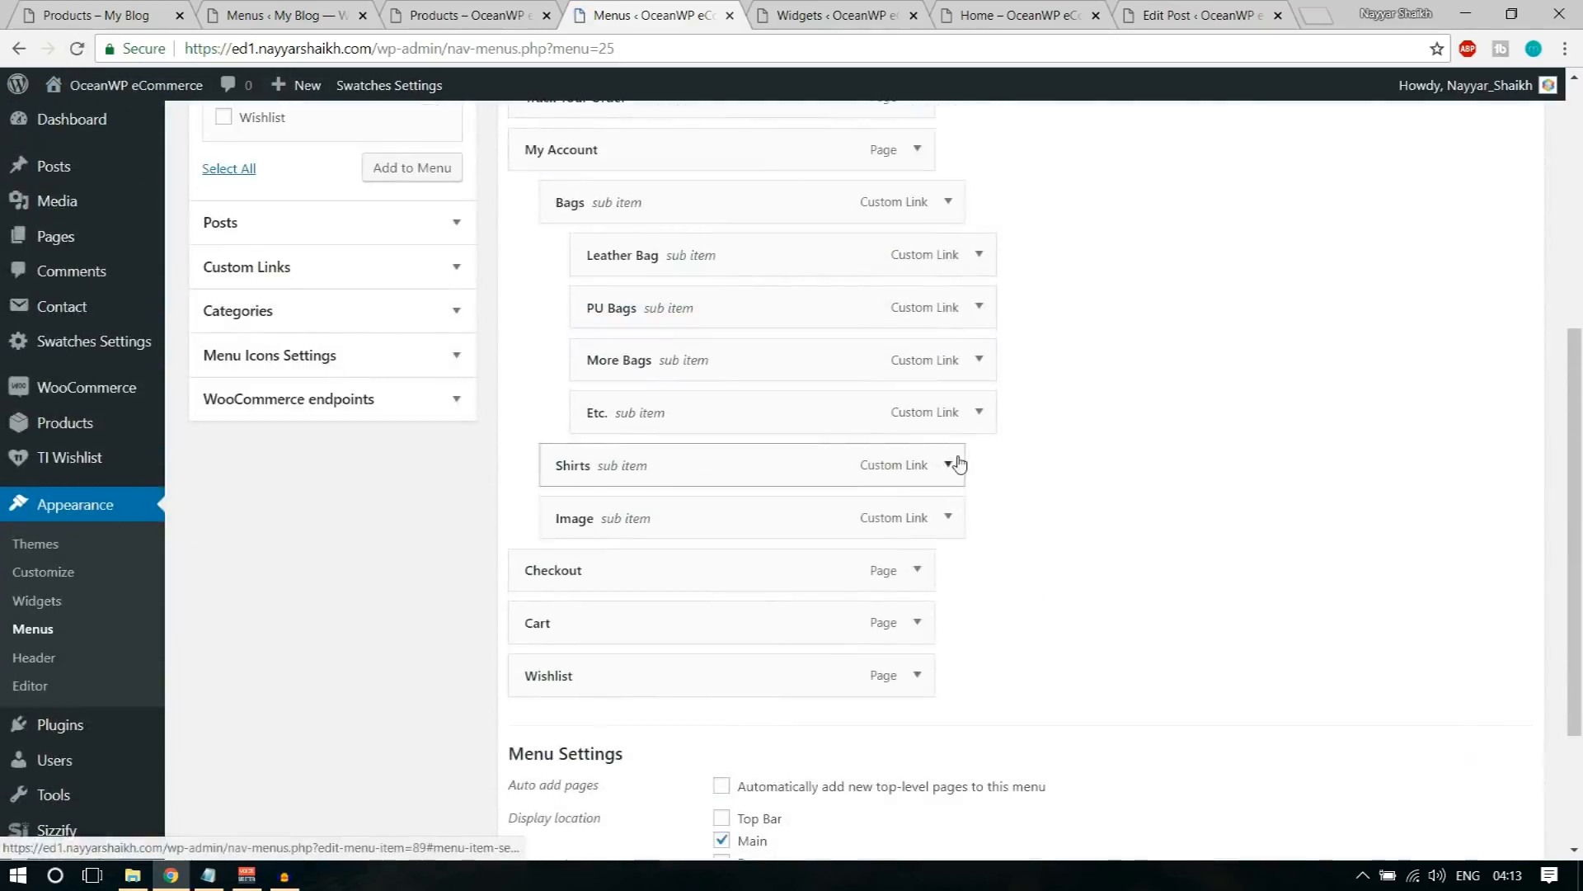
click(948, 520)
click(948, 519)
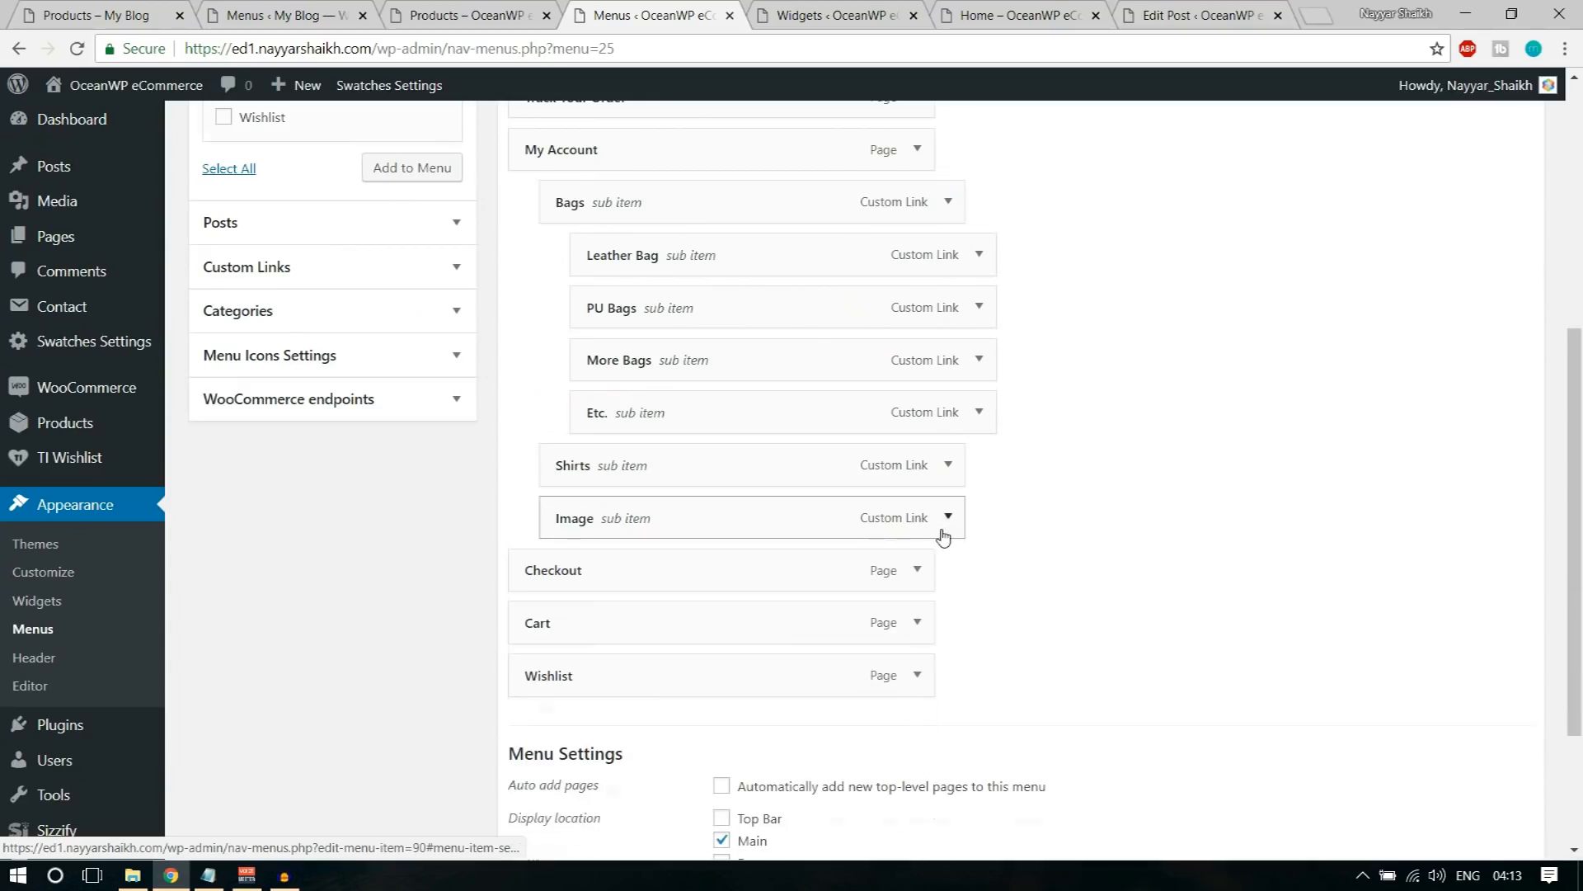
click(948, 517)
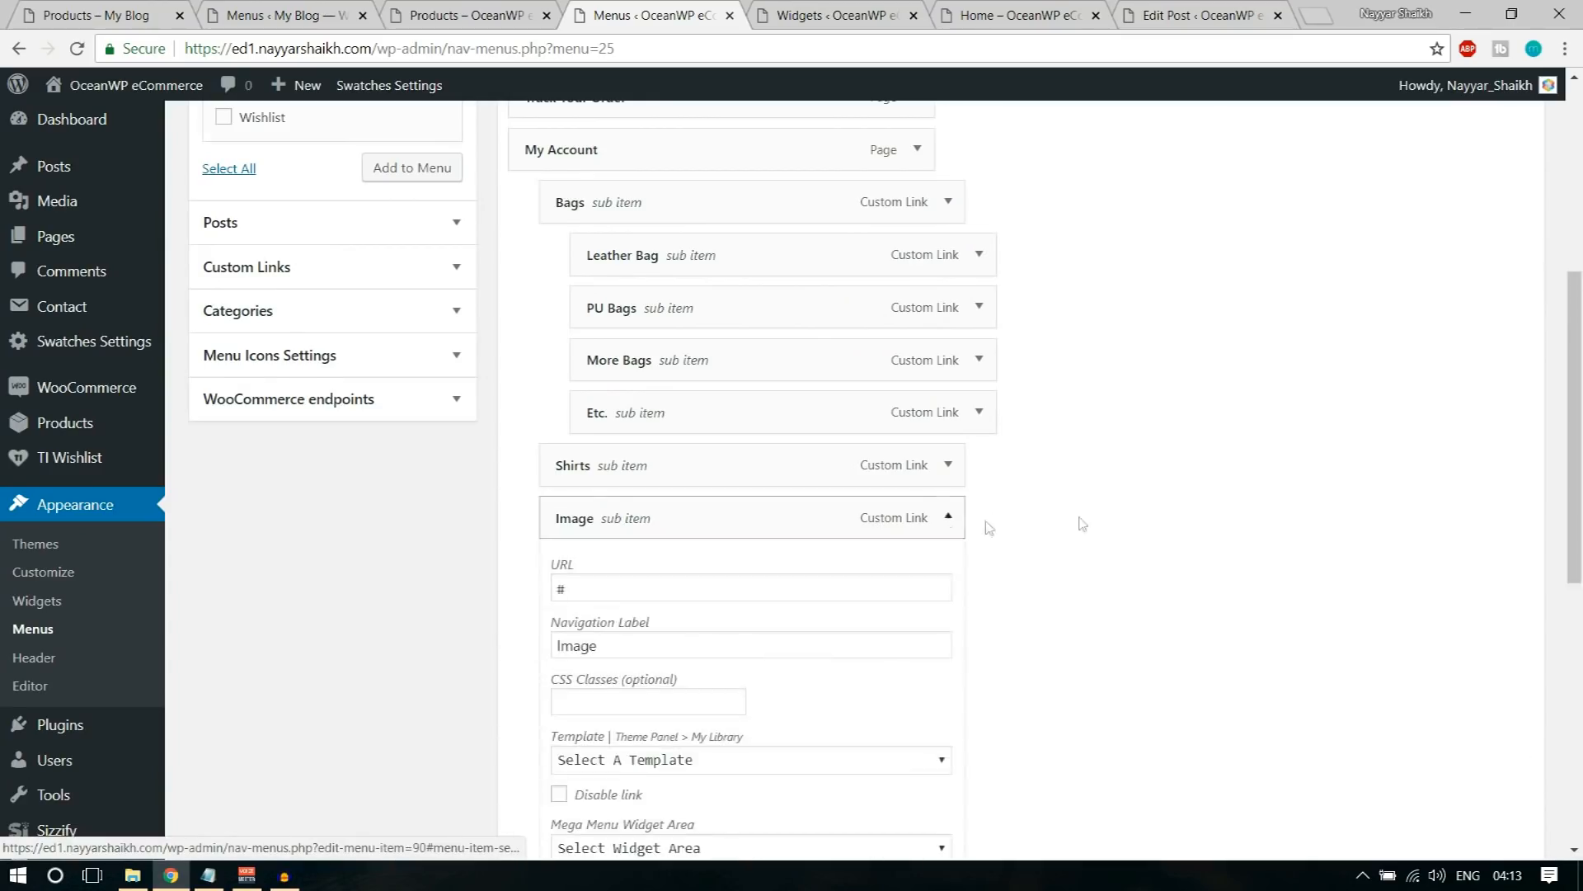
Step: Set the Image sub item's Mega Menu Widget Area to Menu Image and save the menu
scroll(1088, 519, down, 5)
click(763, 356)
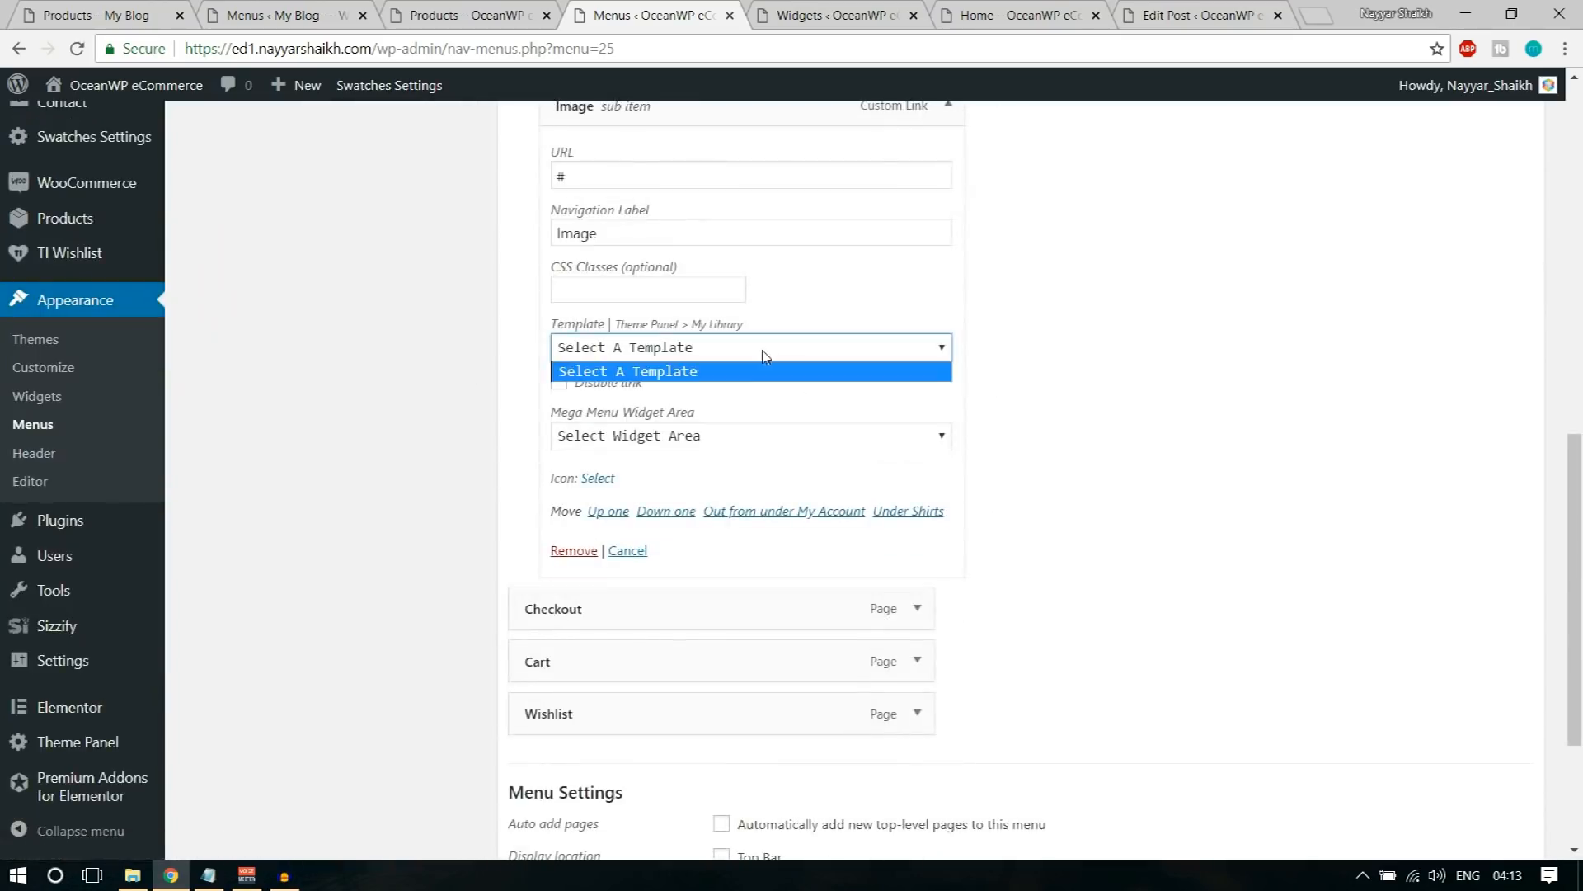
click(763, 356)
click(707, 441)
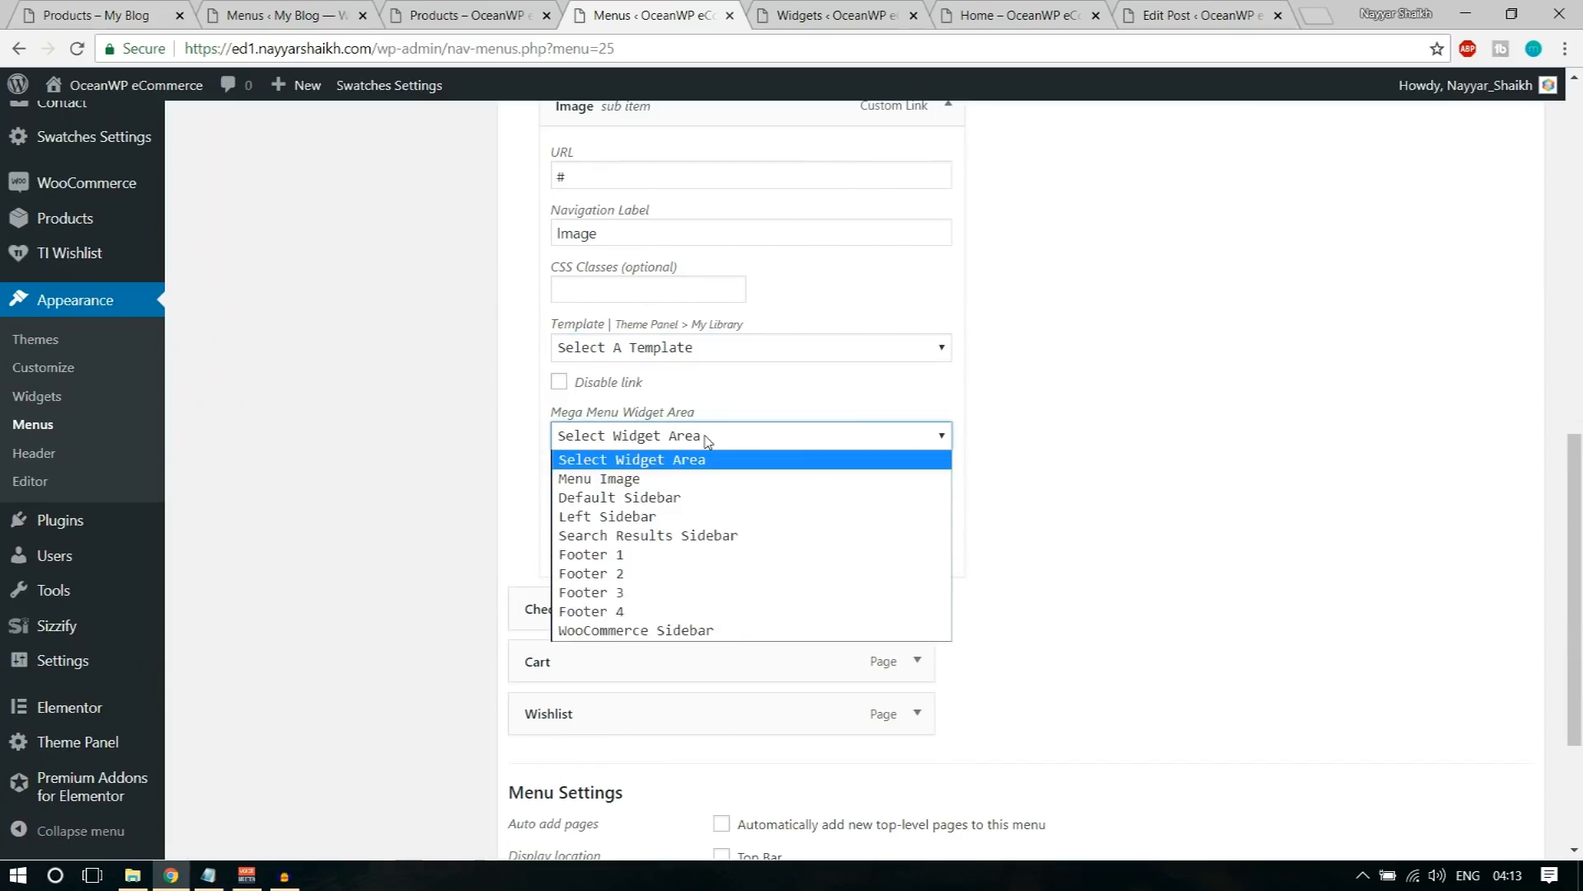
click(663, 476)
scroll(1174, 506, down, 3)
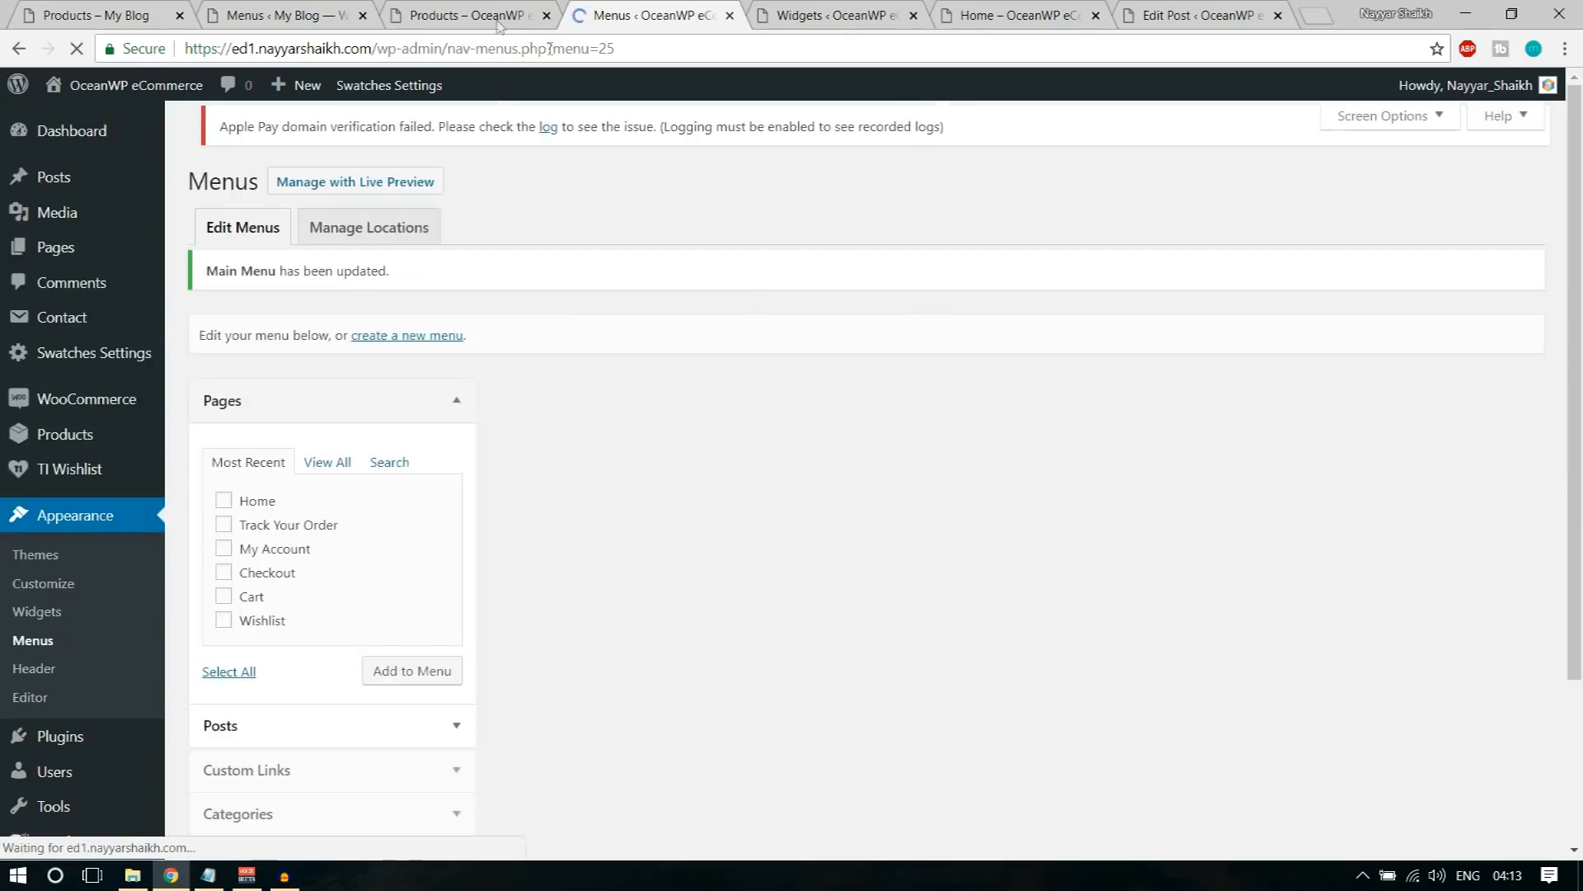
Step: Reload the OceanWP eCommerce shop page and check the My Account mega menu
click(466, 15)
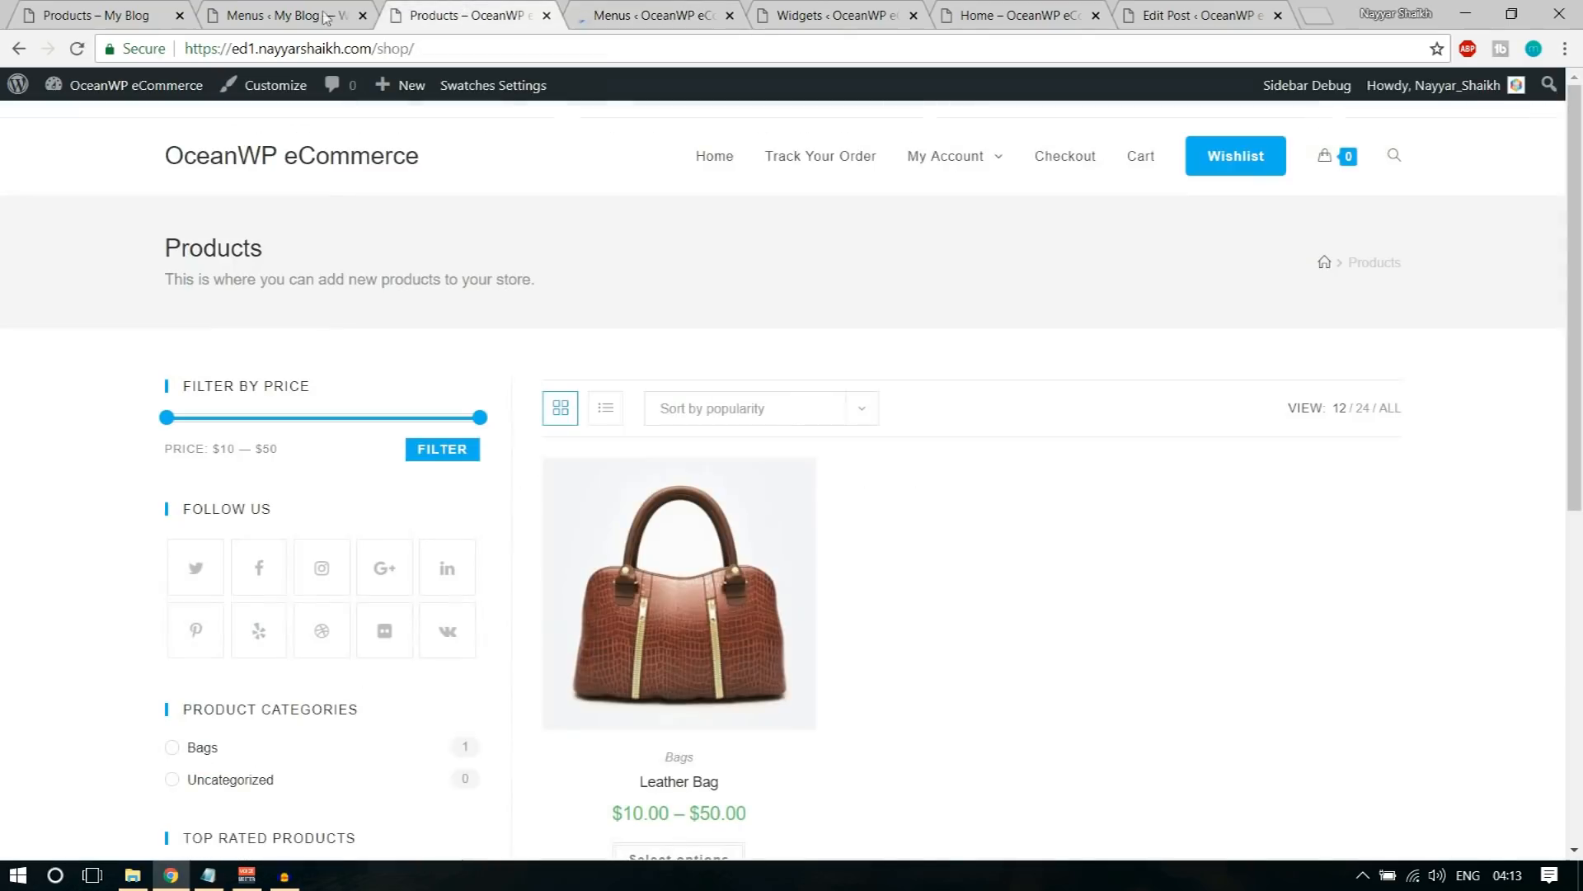
click(78, 48)
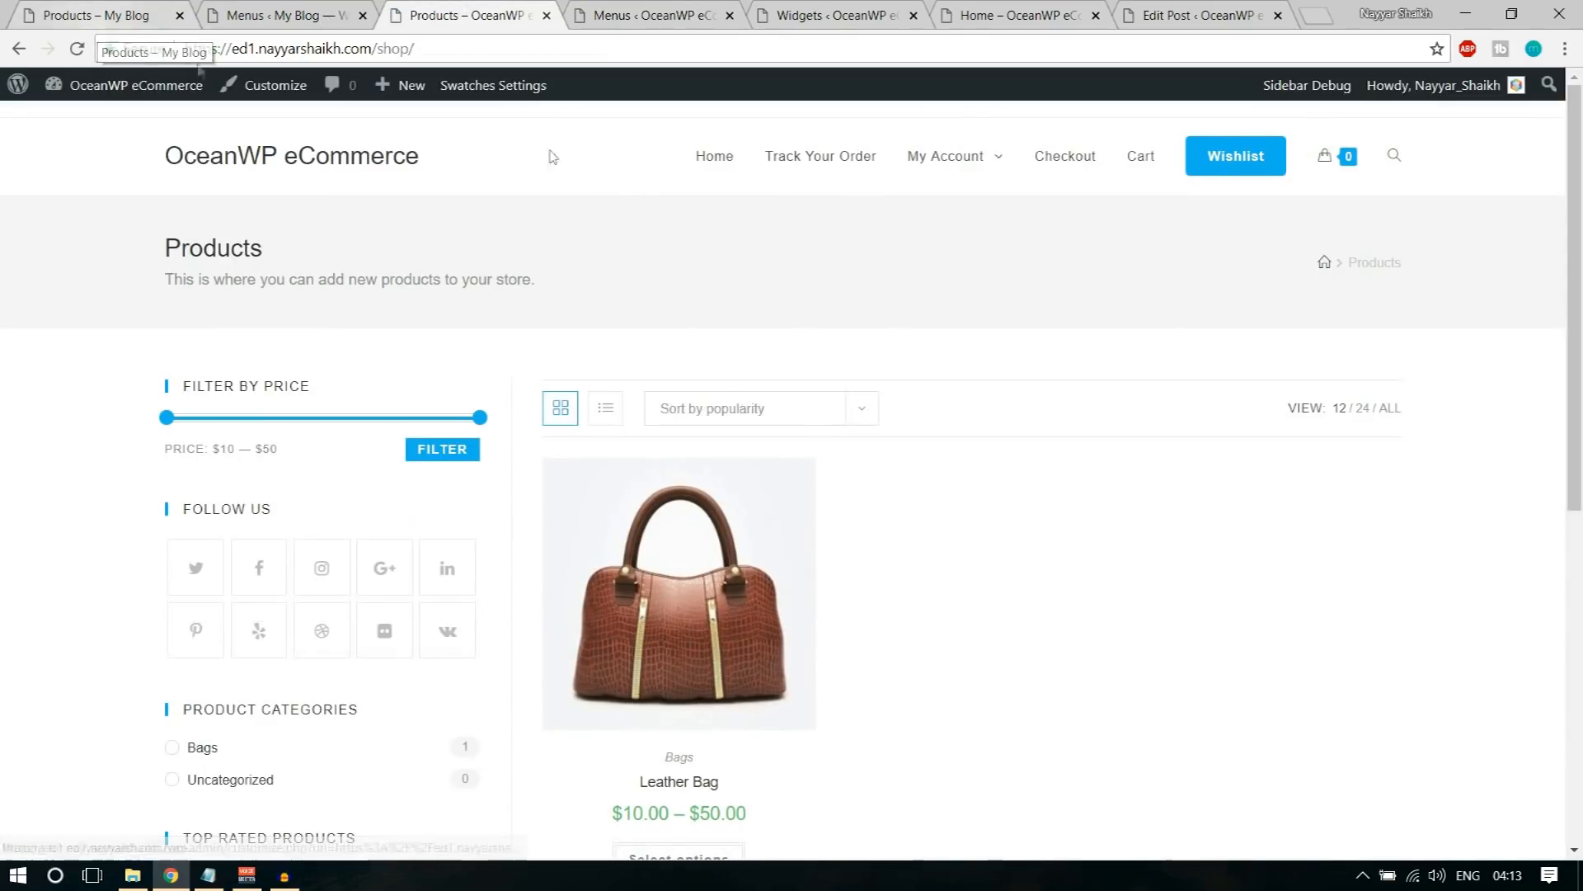
mouse_move(972, 170)
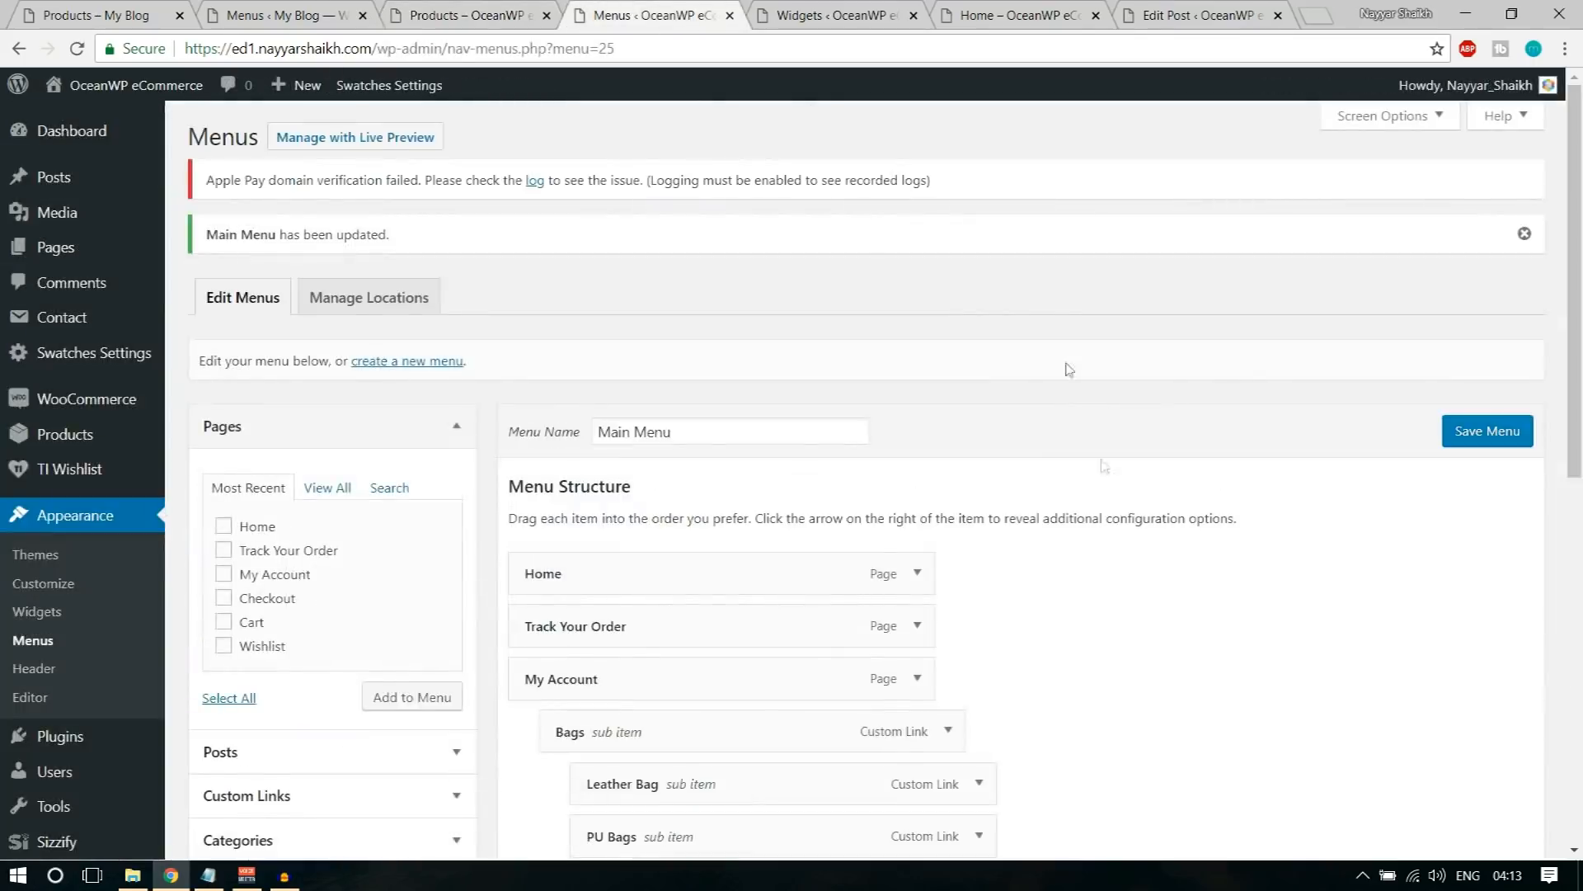
Step: Give the Image sub item a heading-hiding CSS class beginning with "hide-head" and save the menu
scroll(1063, 364, down, 10)
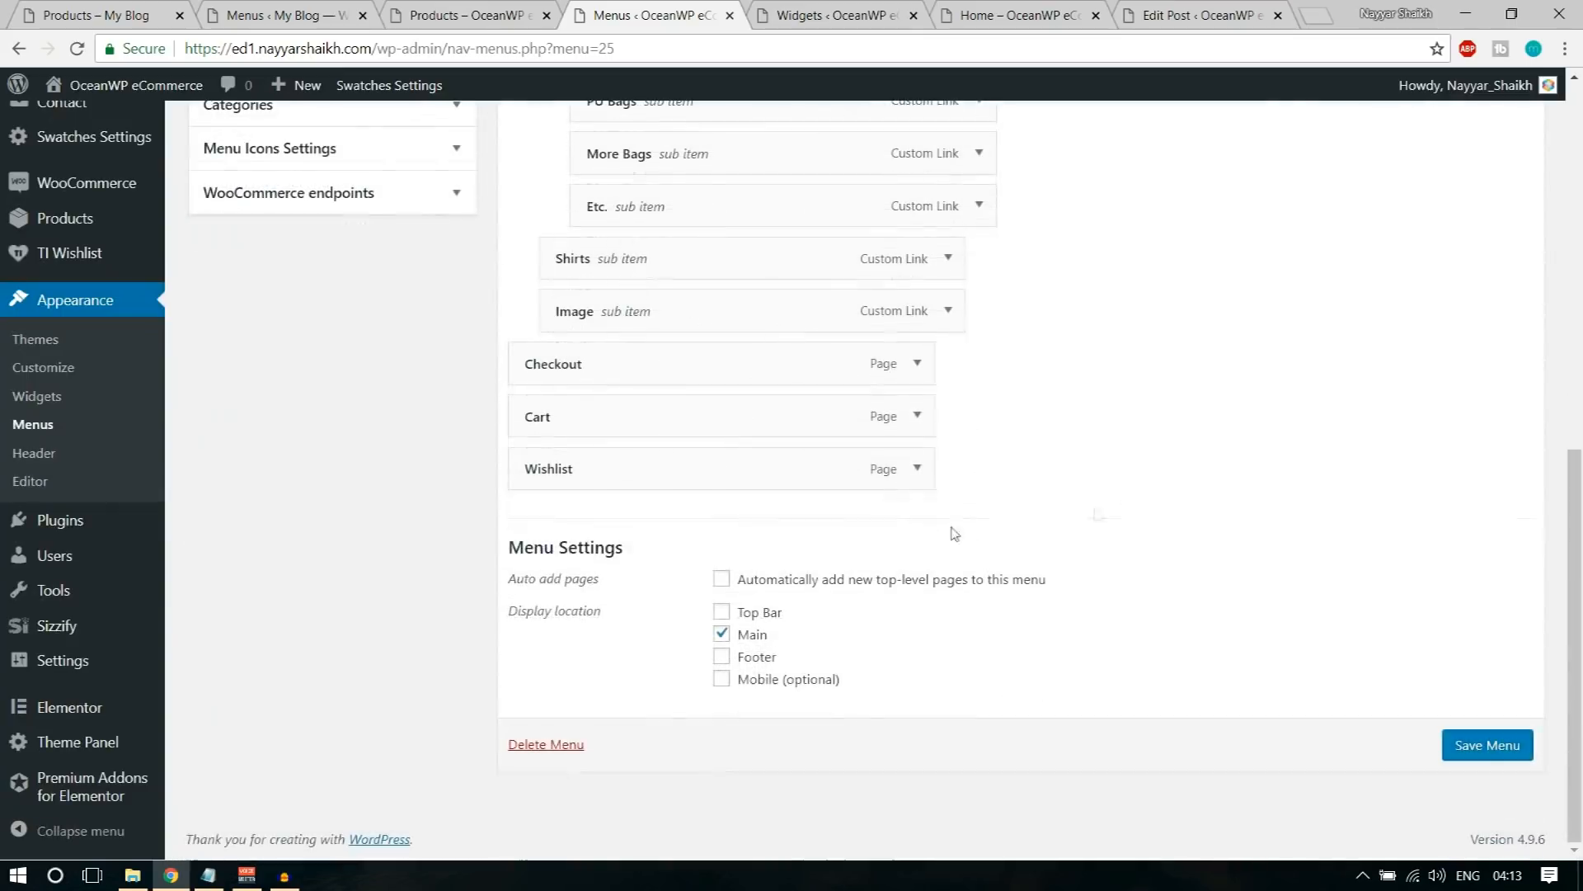
scroll(810, 396, up, 2)
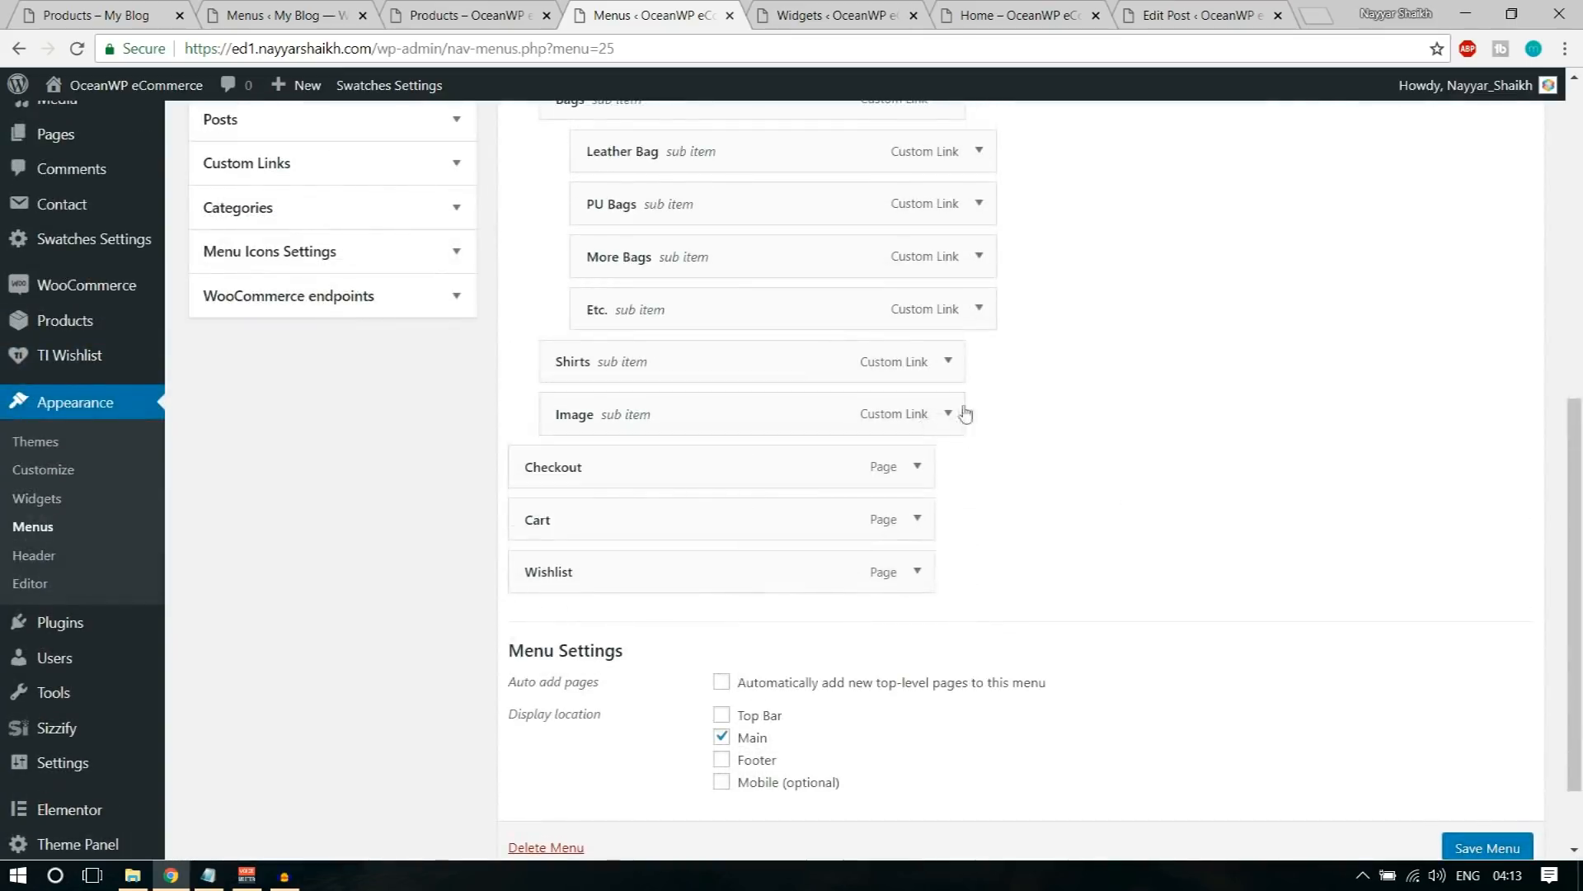
click(948, 413)
scroll(598, 453, down, 3)
click(586, 387)
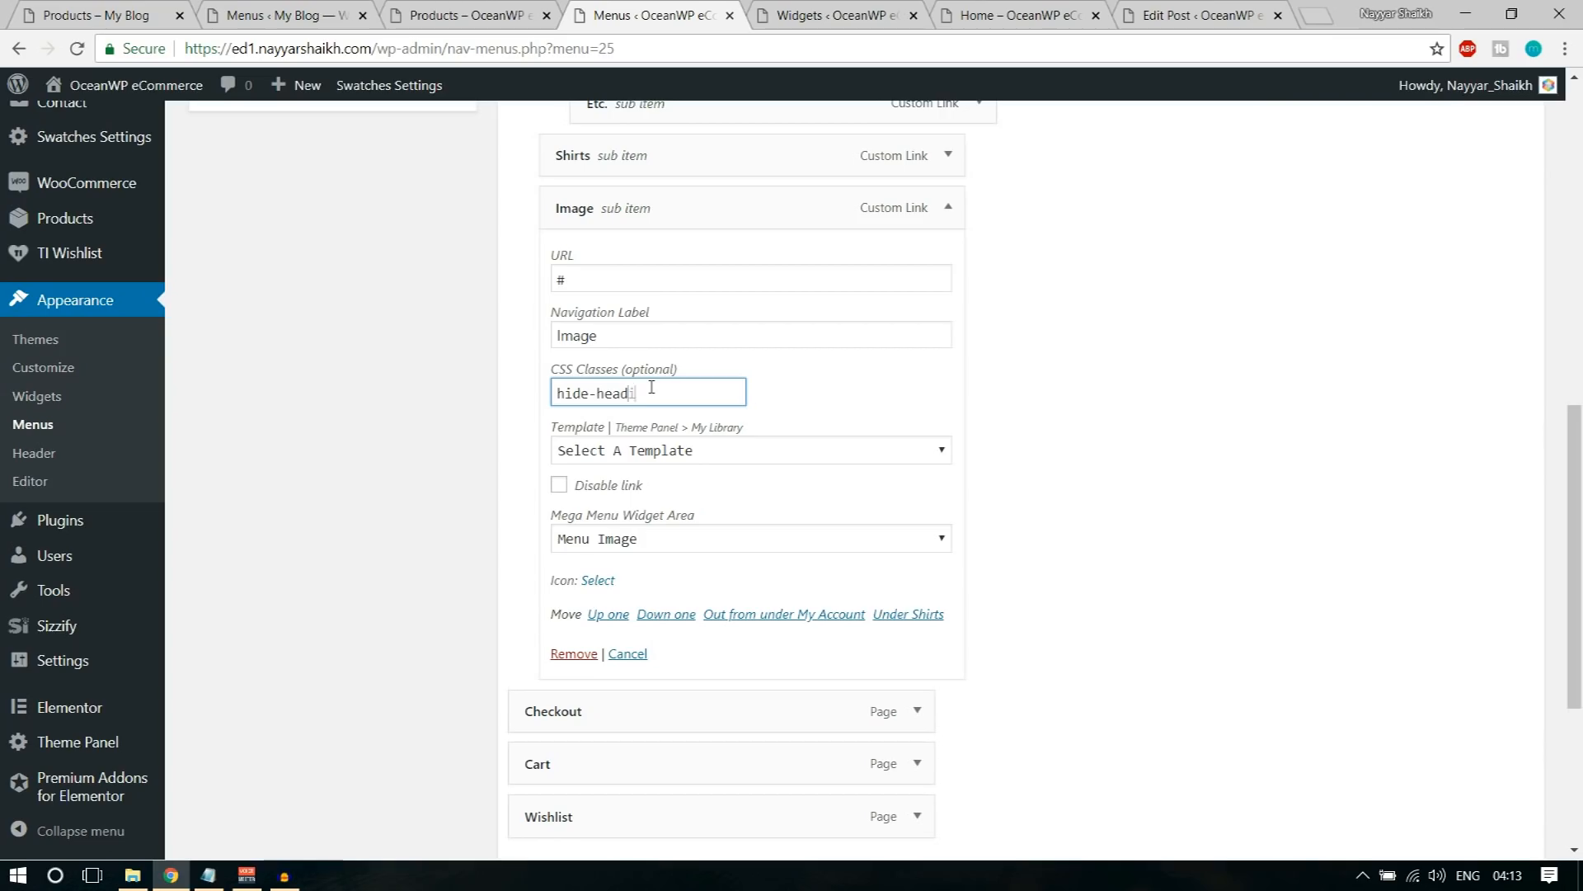
scroll(651, 388, down, 4)
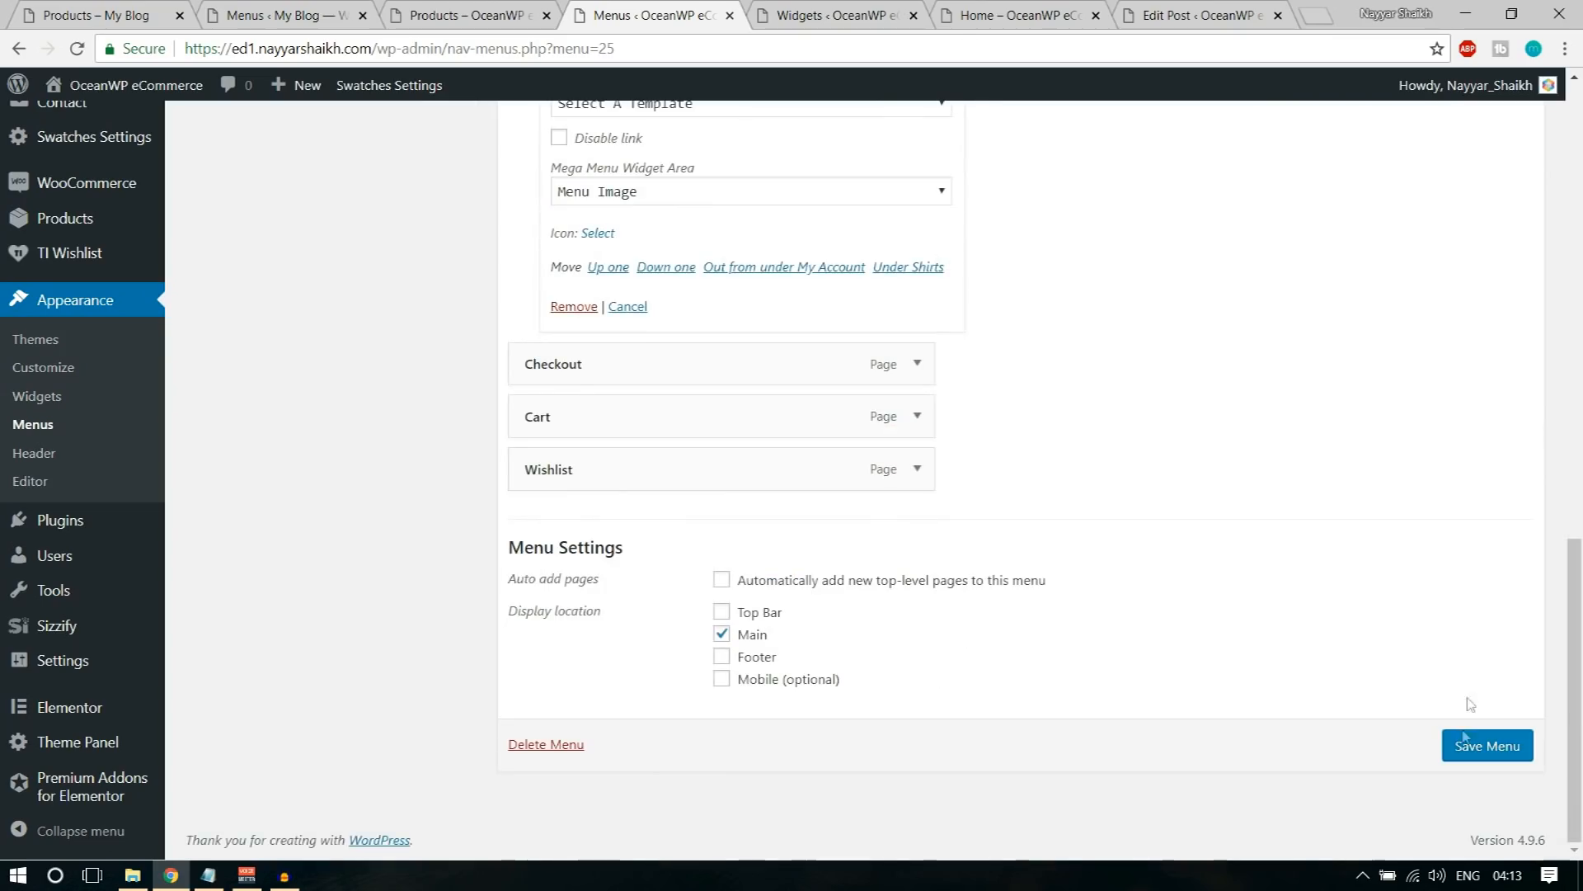
click(1468, 751)
Step: Reload the OceanWP eCommerce shop page and check the Image column's heading in the My Account mega menu
click(487, 8)
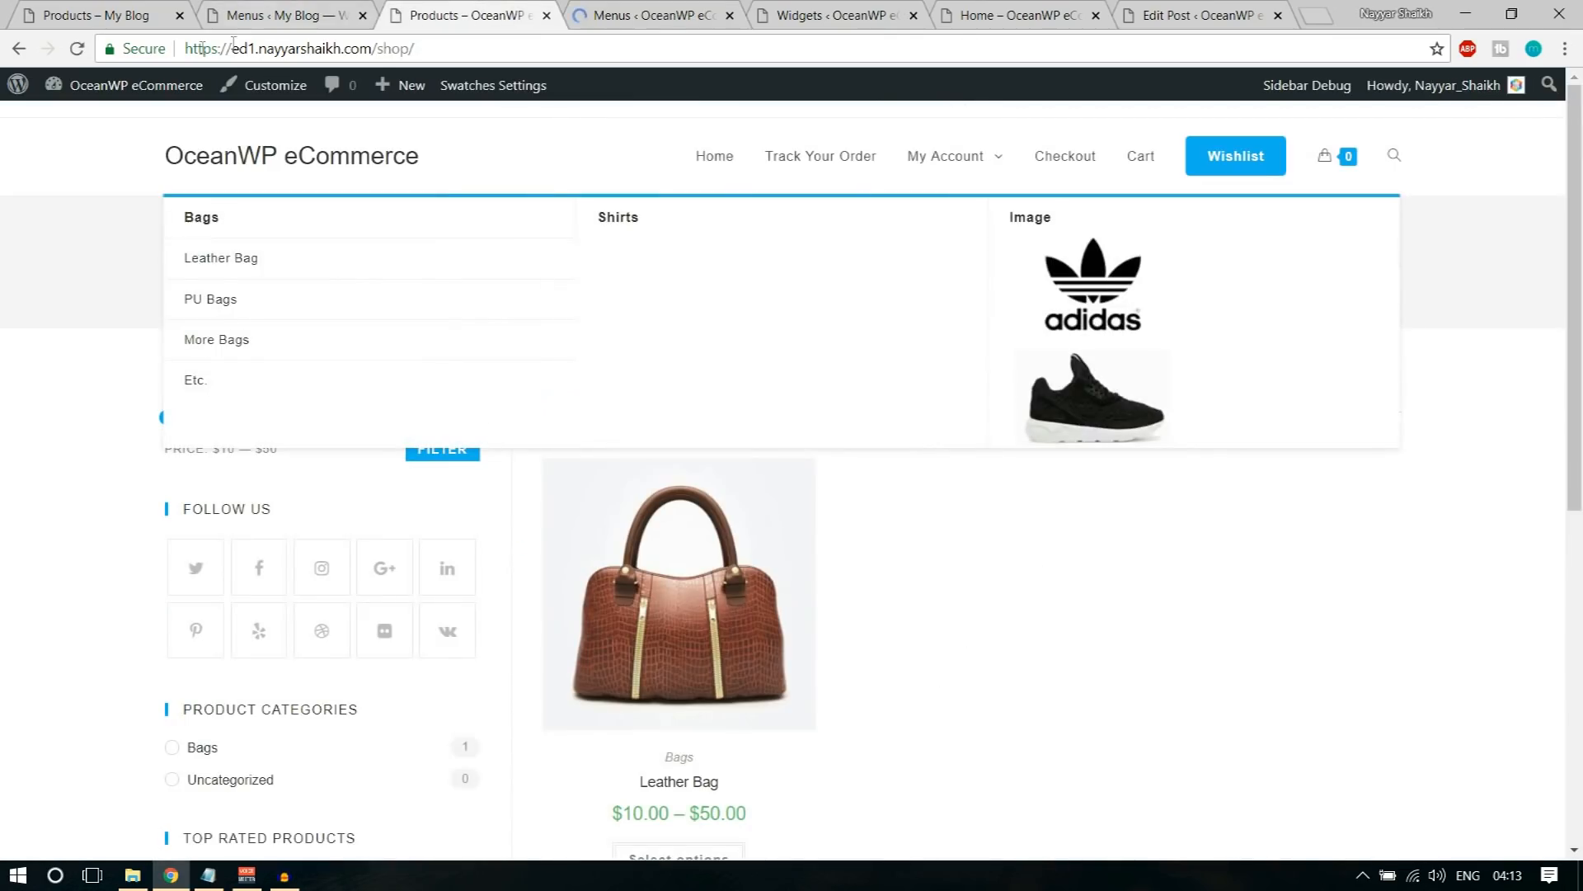
click(76, 48)
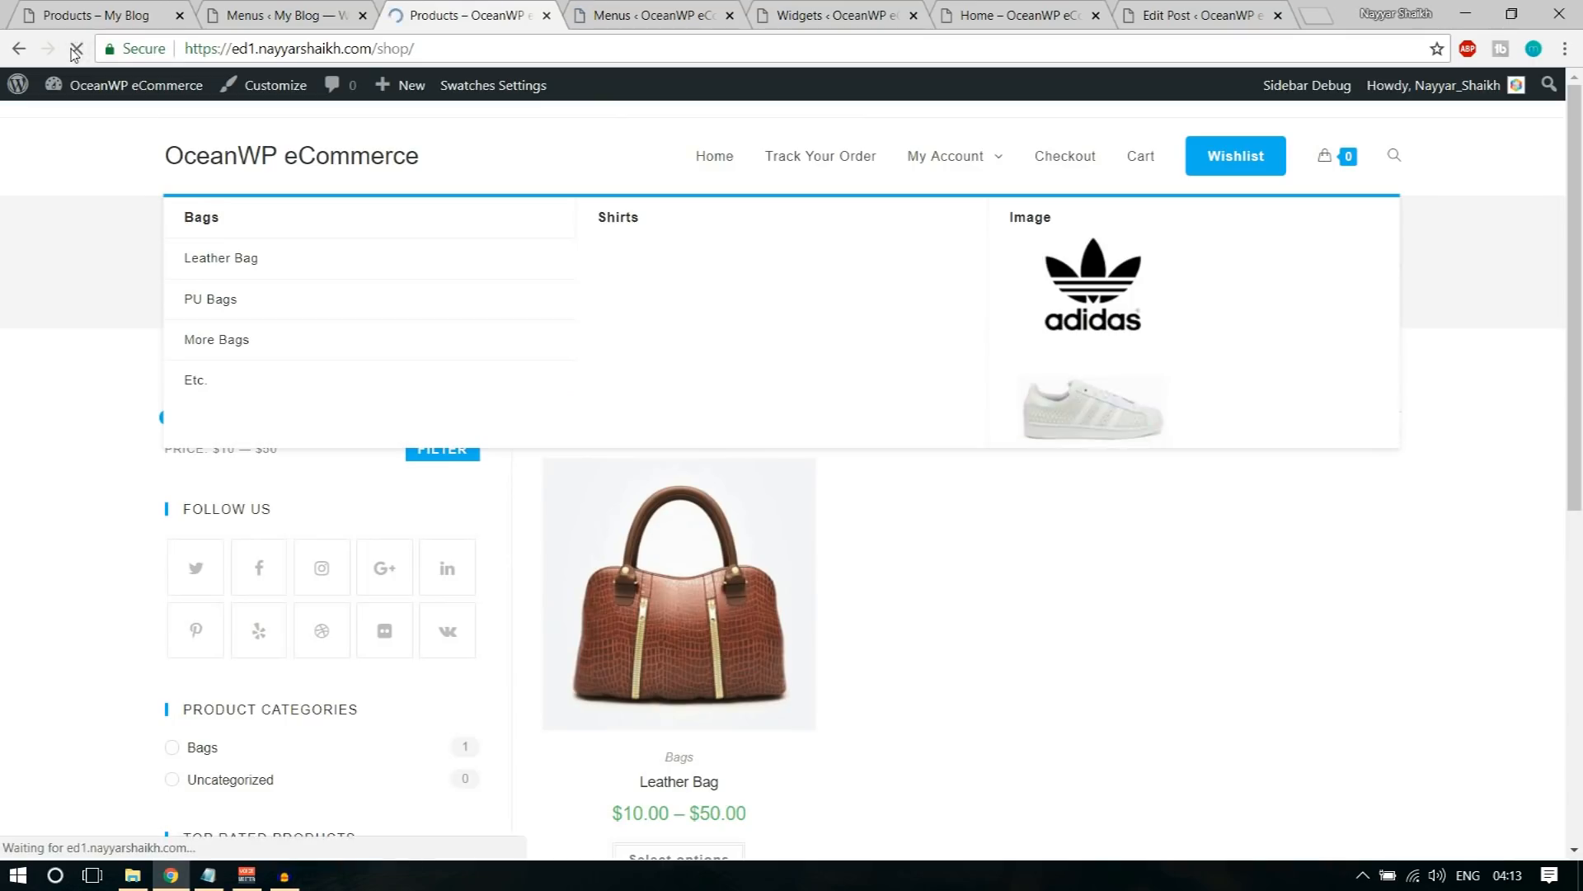
mouse_move(987, 166)
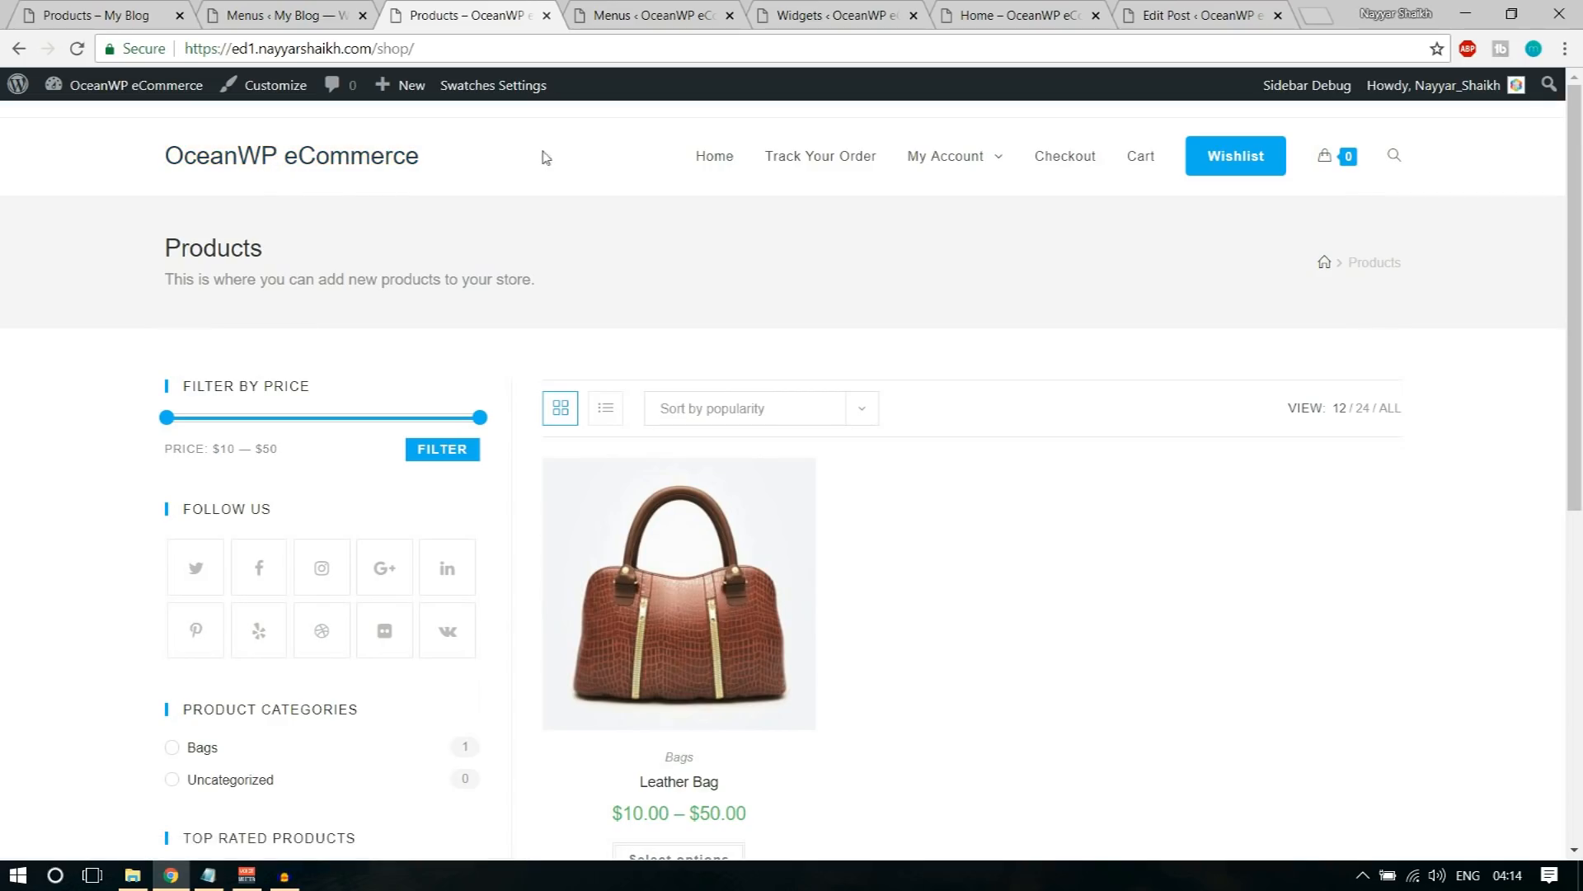
Step: Open the shop page in the Customizer and go to the Header's Logo settings
click(272, 85)
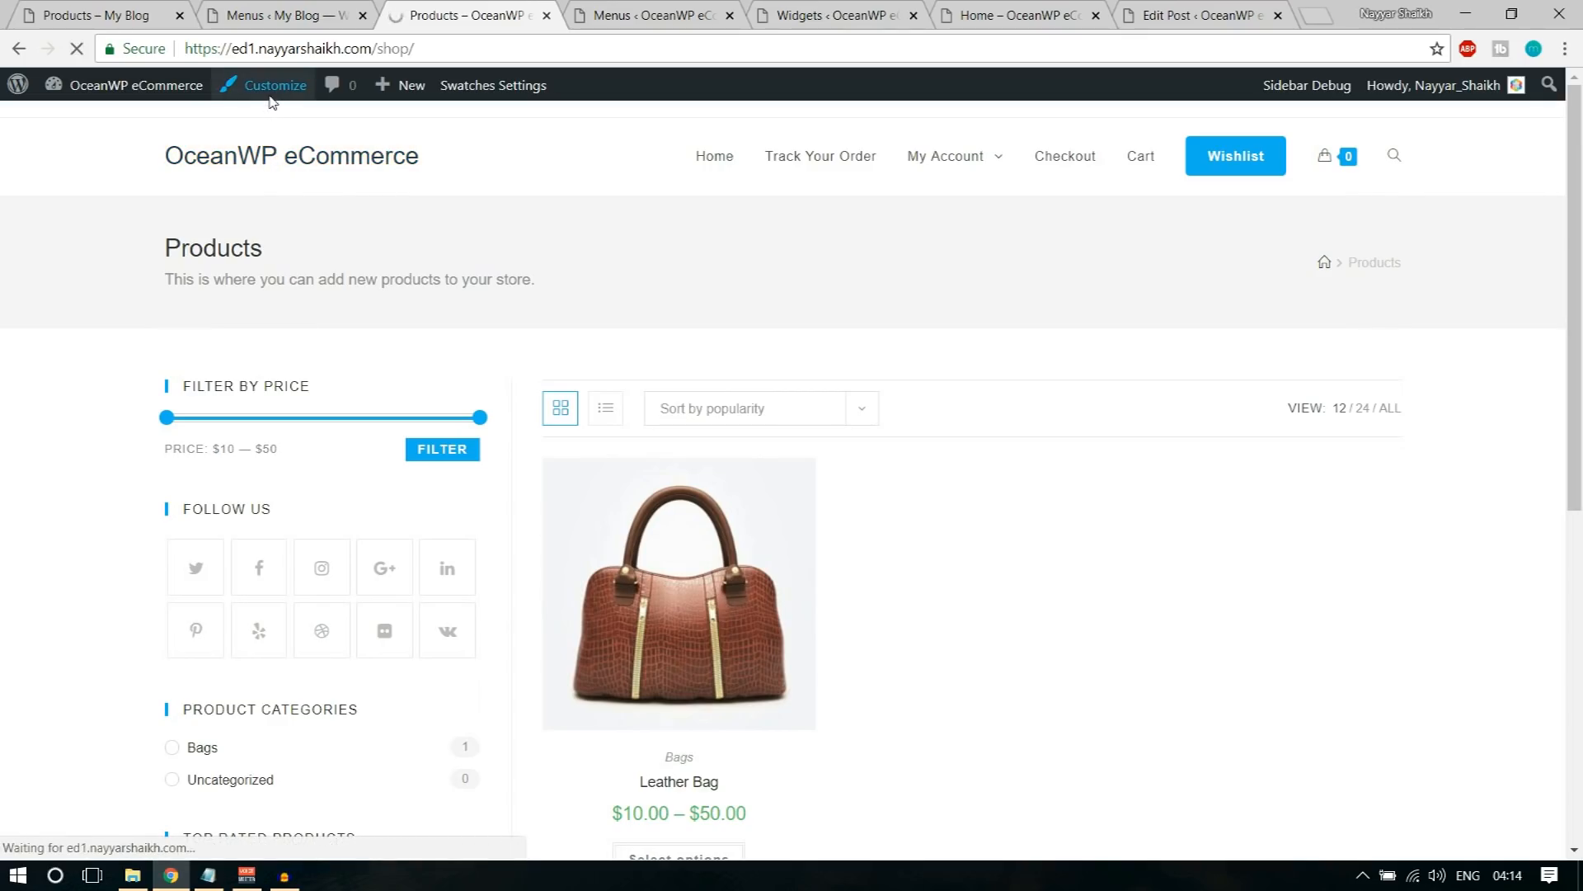
scroll(198, 544, down, 2)
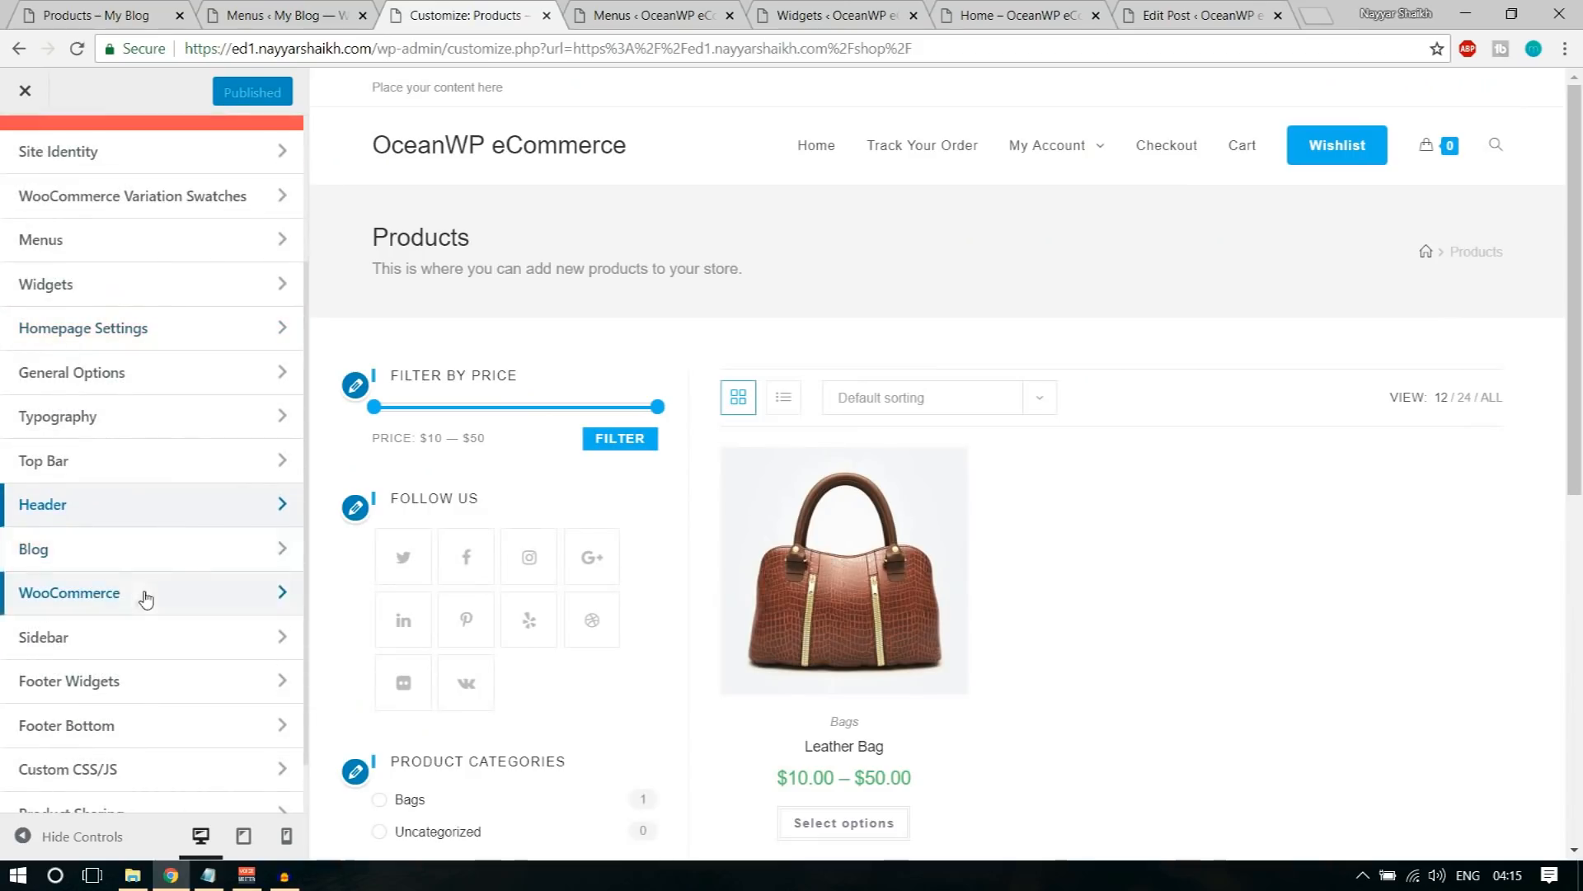
click(88, 512)
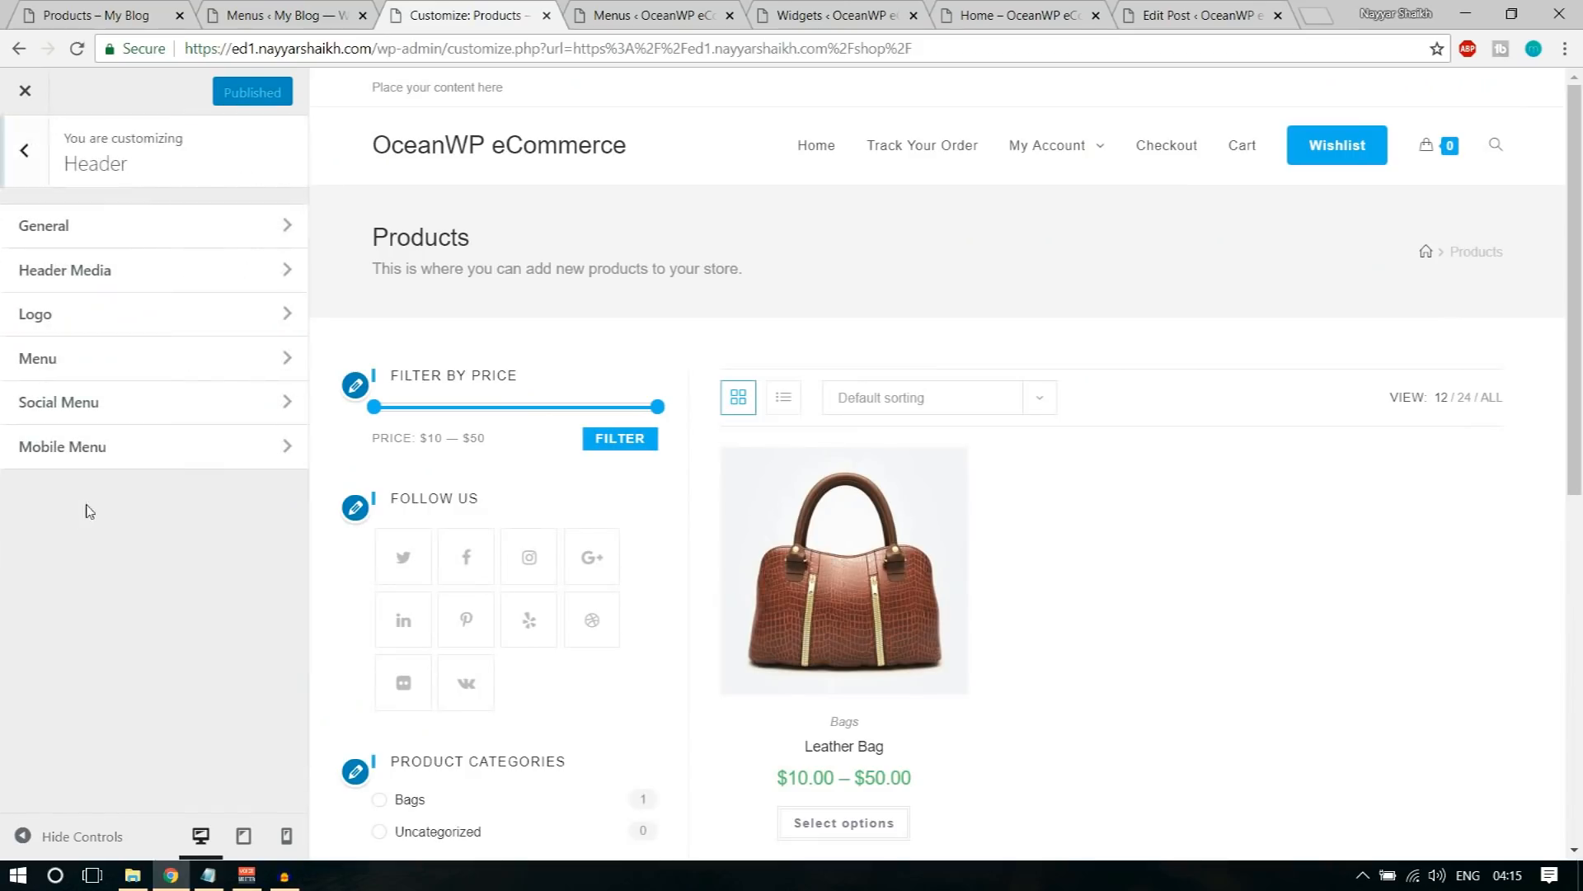
click(124, 330)
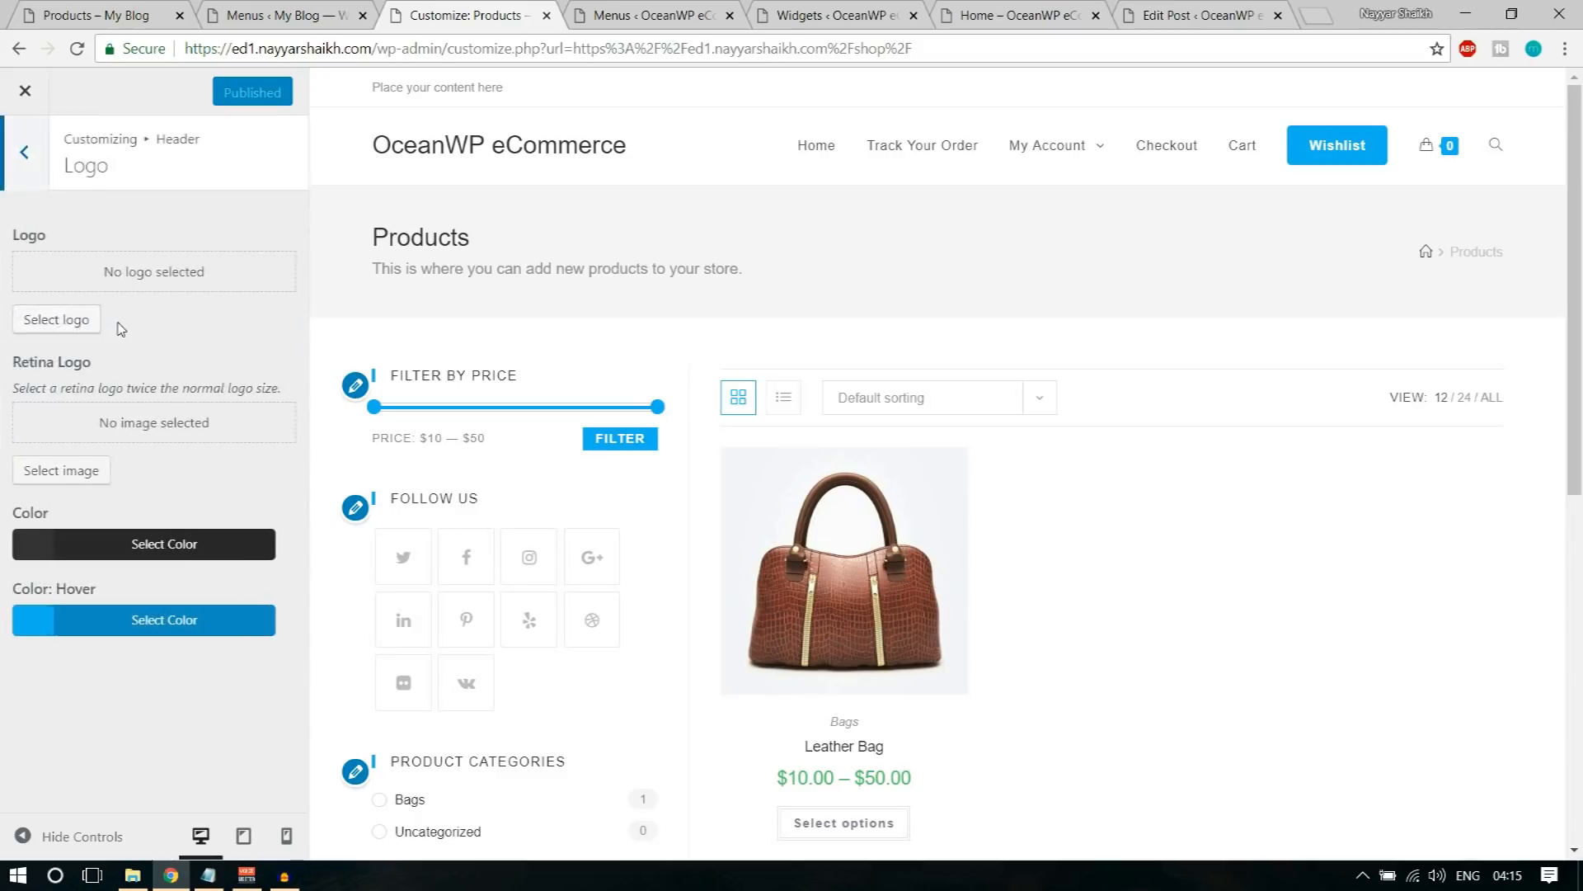
Step: Upload the logo (1) file from the Media folder and set it as the header logo without cropping
click(74, 326)
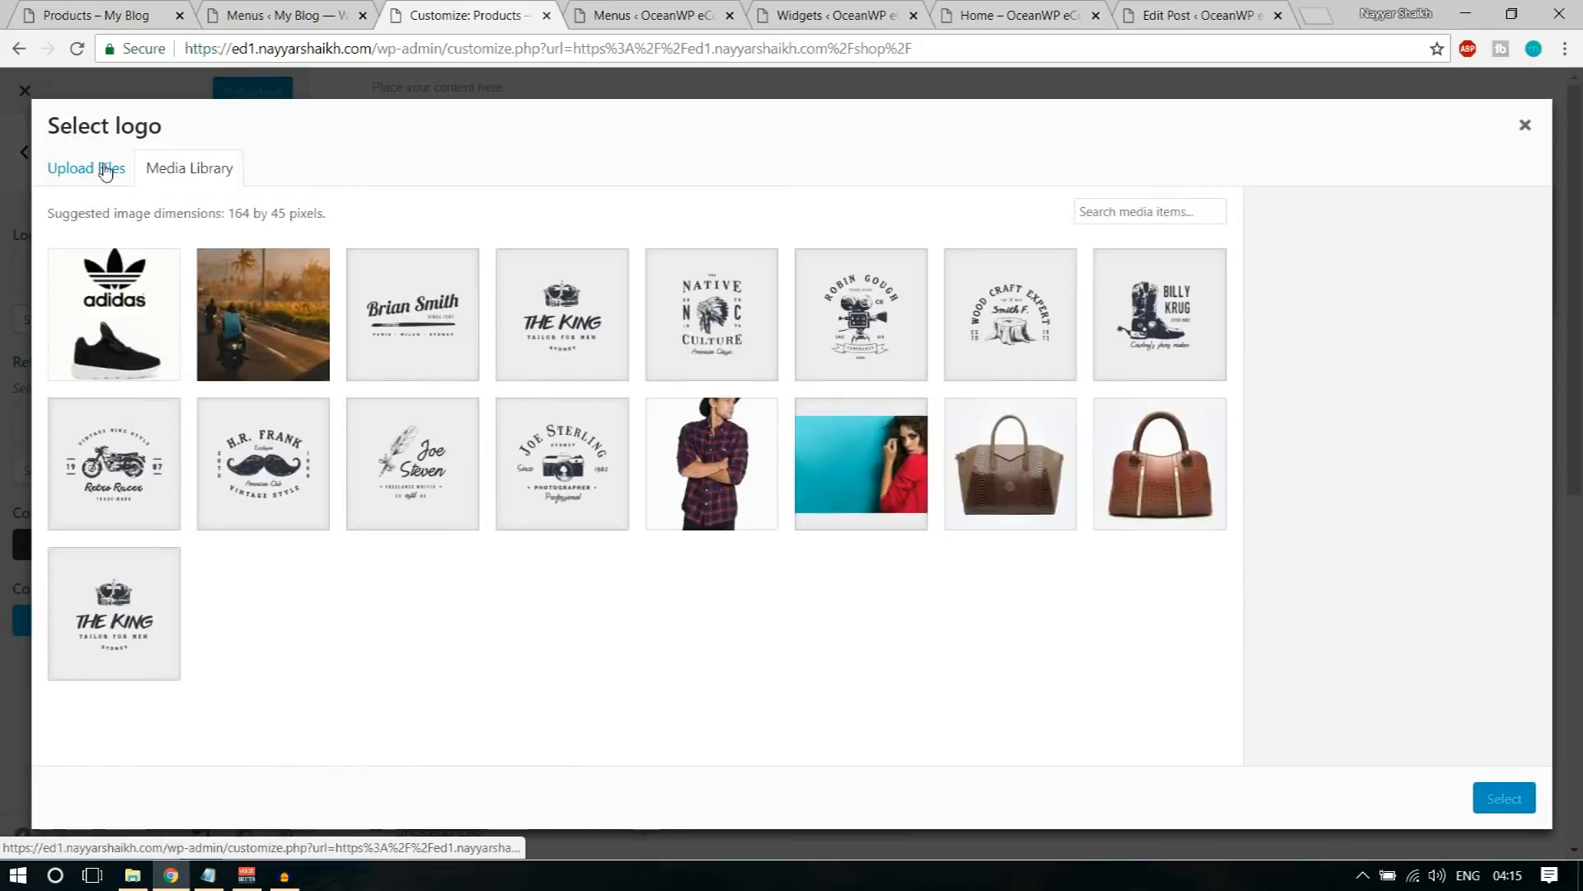
click(107, 174)
click(792, 454)
scroll(460, 294, down, 3)
scroll(461, 293, down, 5)
click(528, 219)
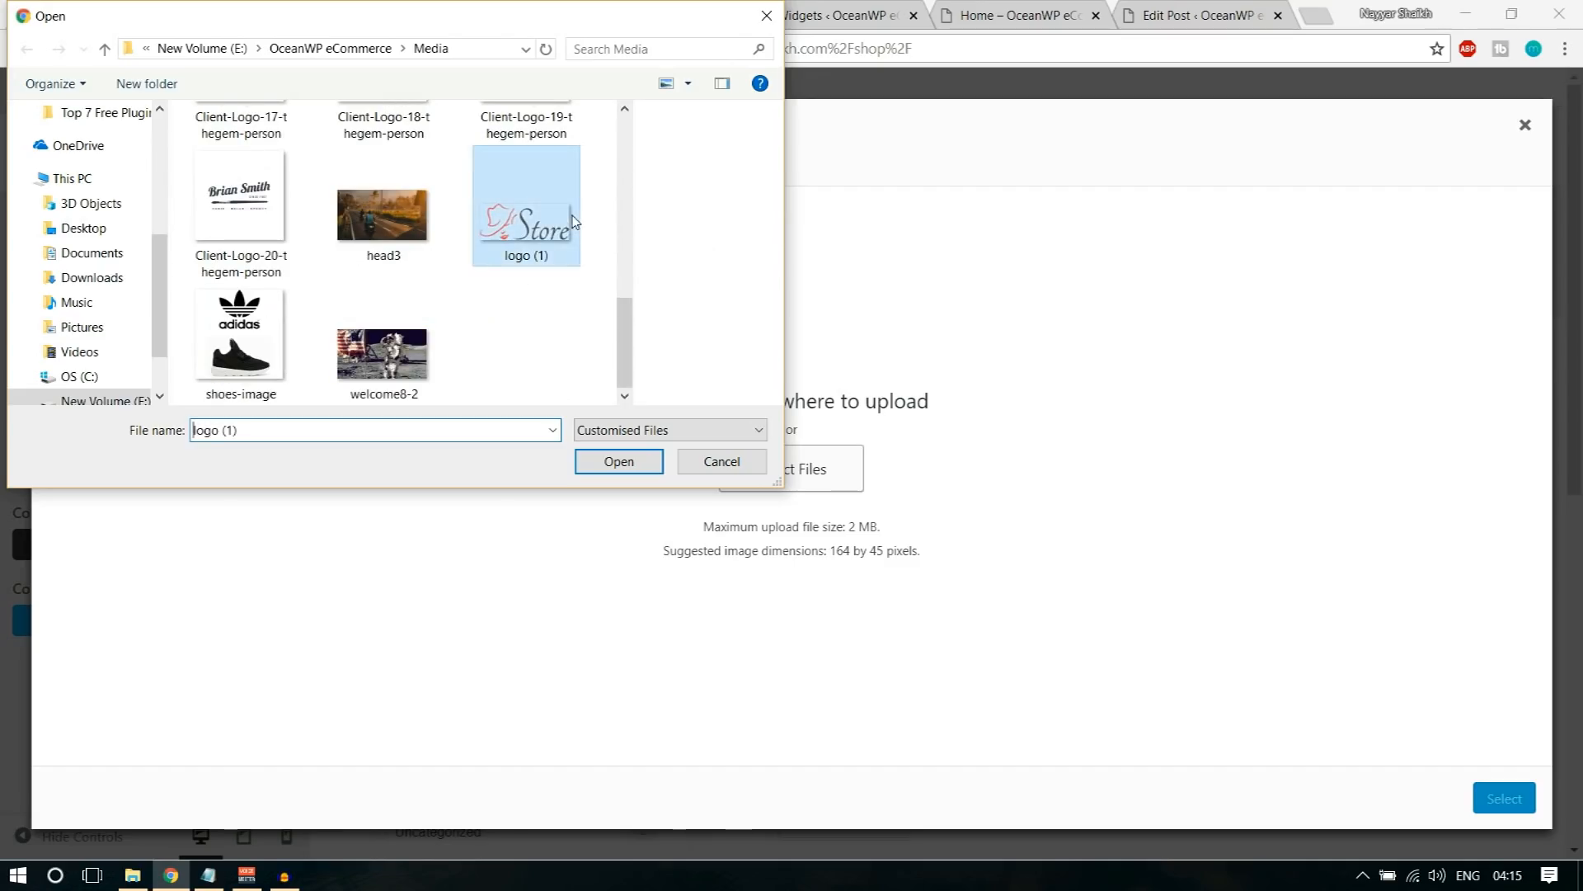
click(599, 467)
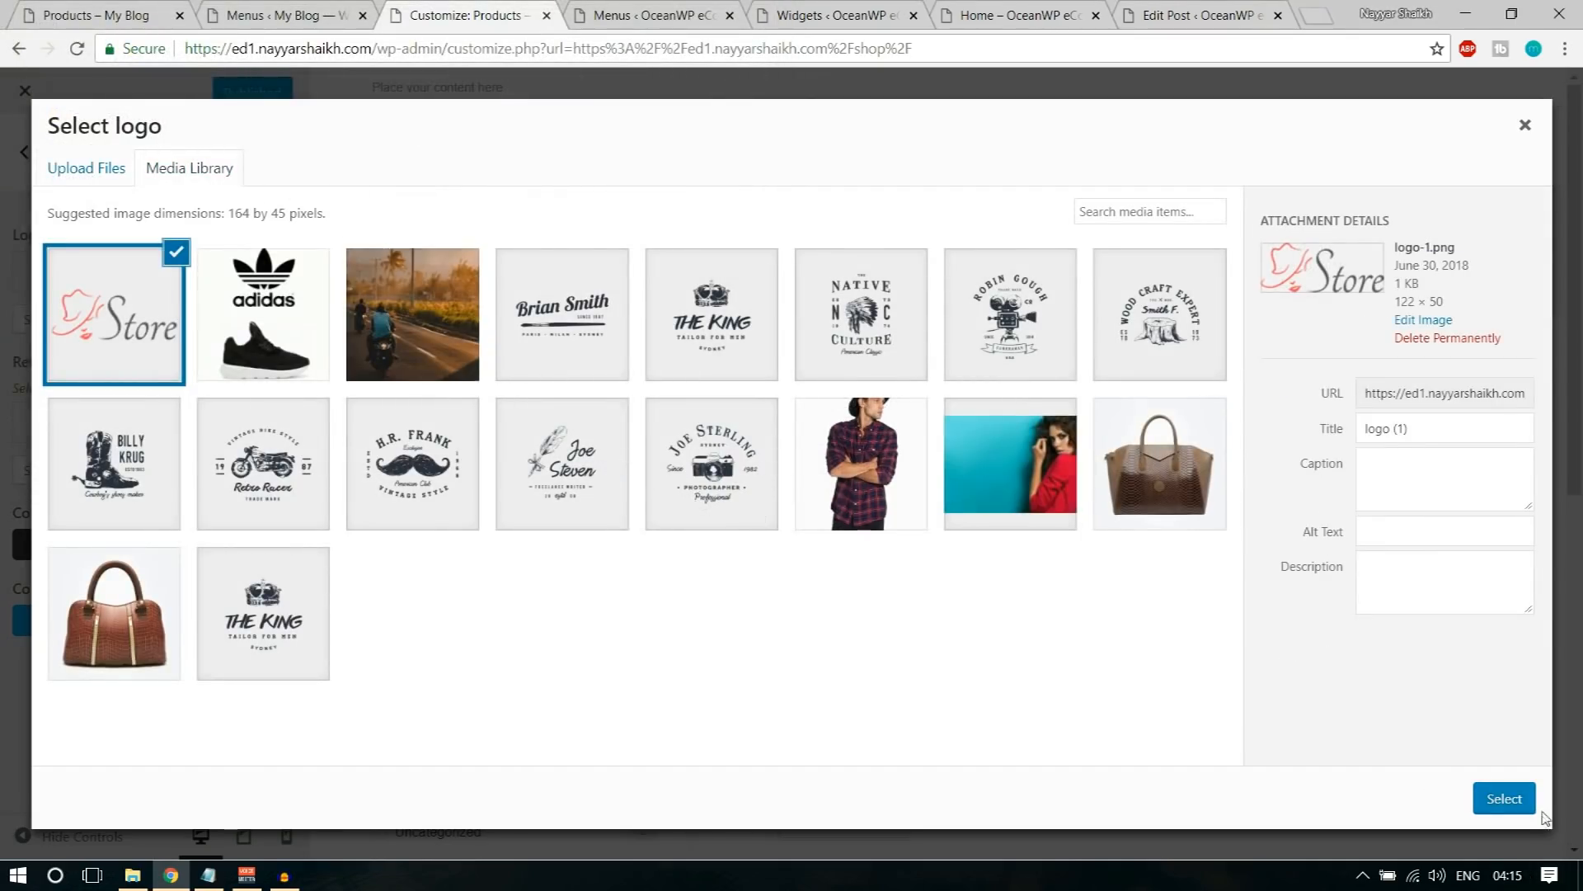
click(1496, 801)
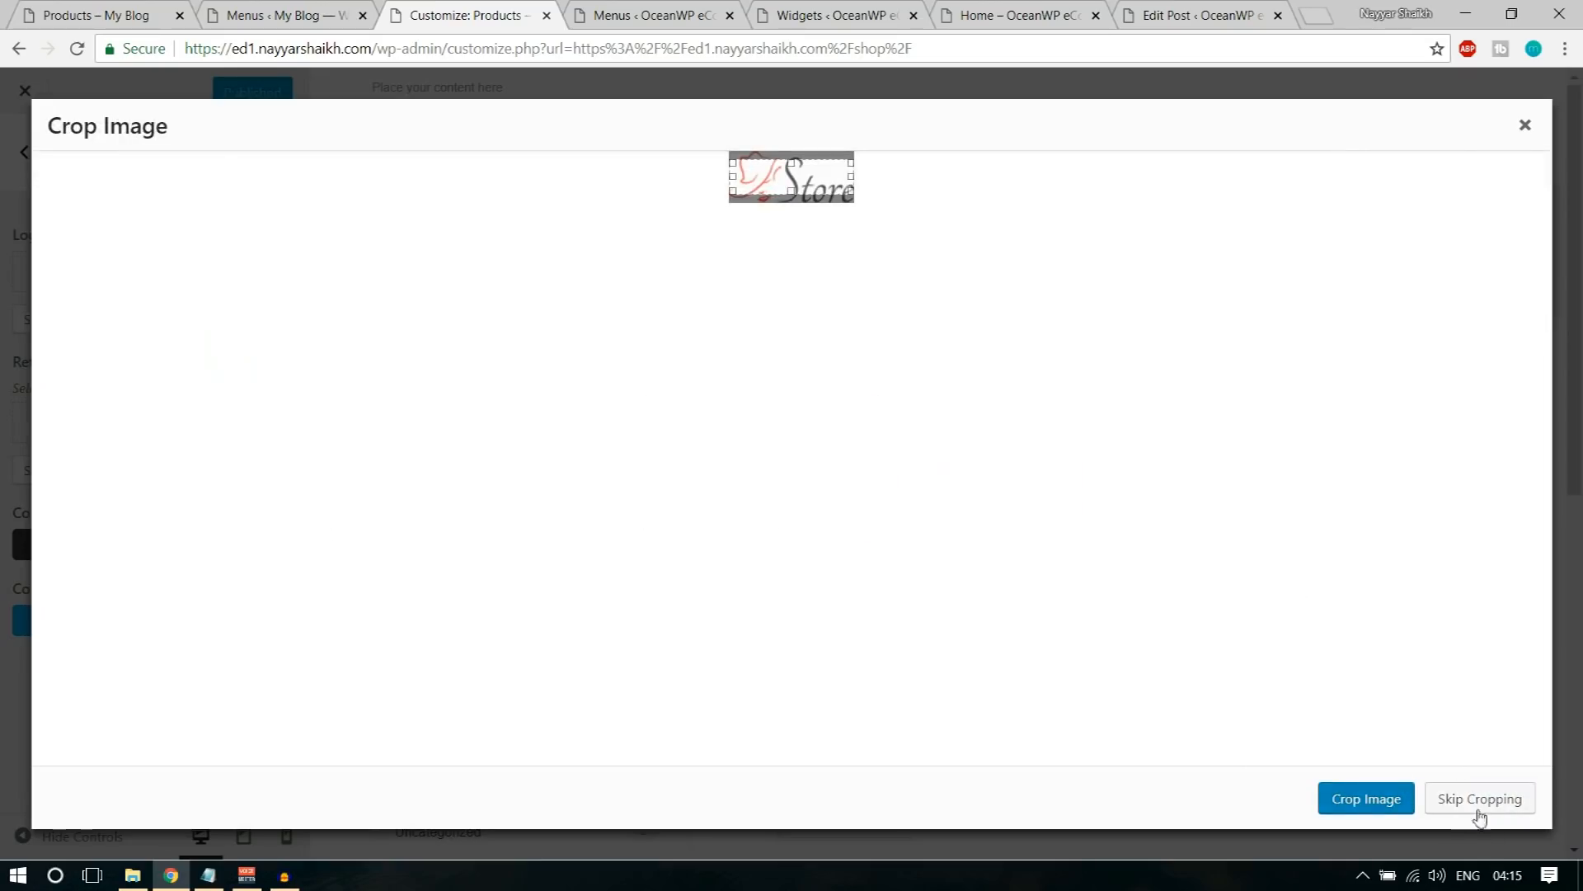
click(1480, 800)
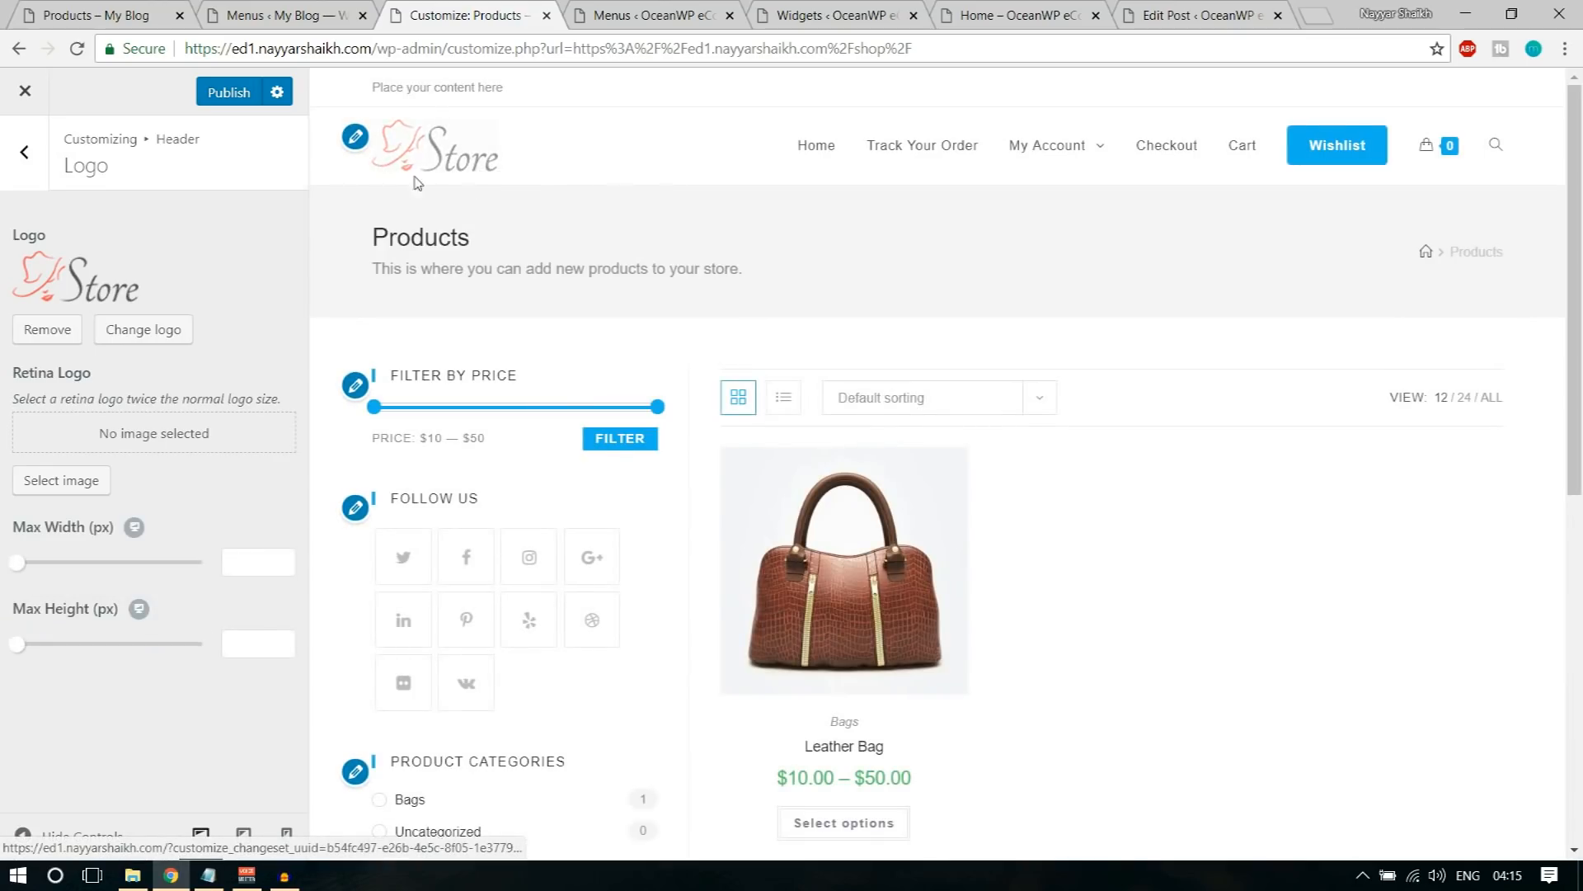
Step: Look at the My Blog shop page's header menu as a styling reference and return to the Customizer
click(54, 7)
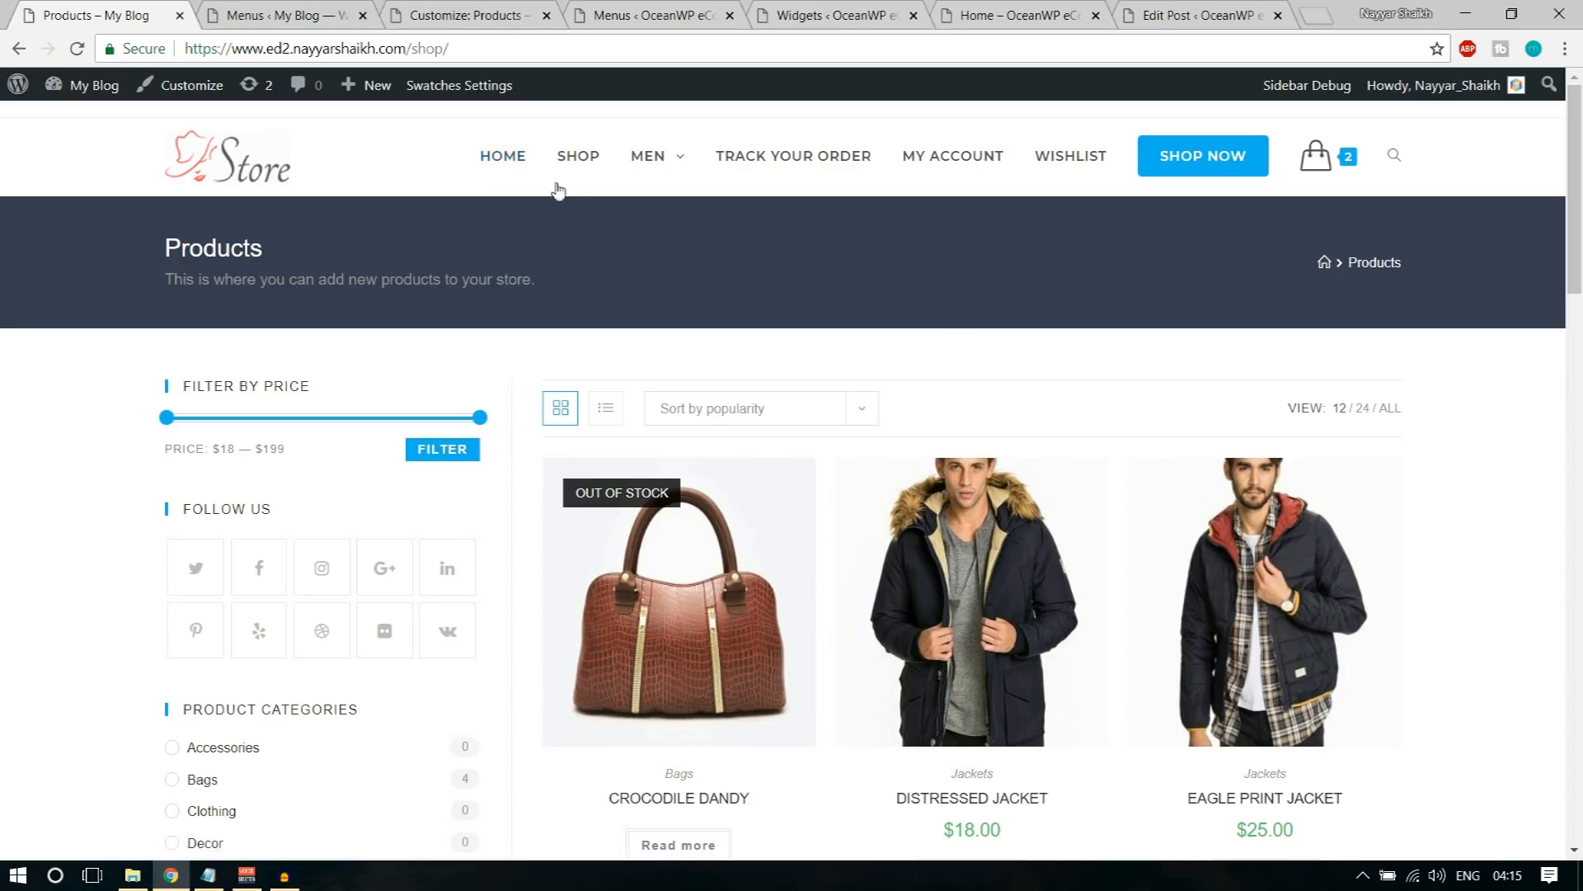
click(262, 11)
click(466, 15)
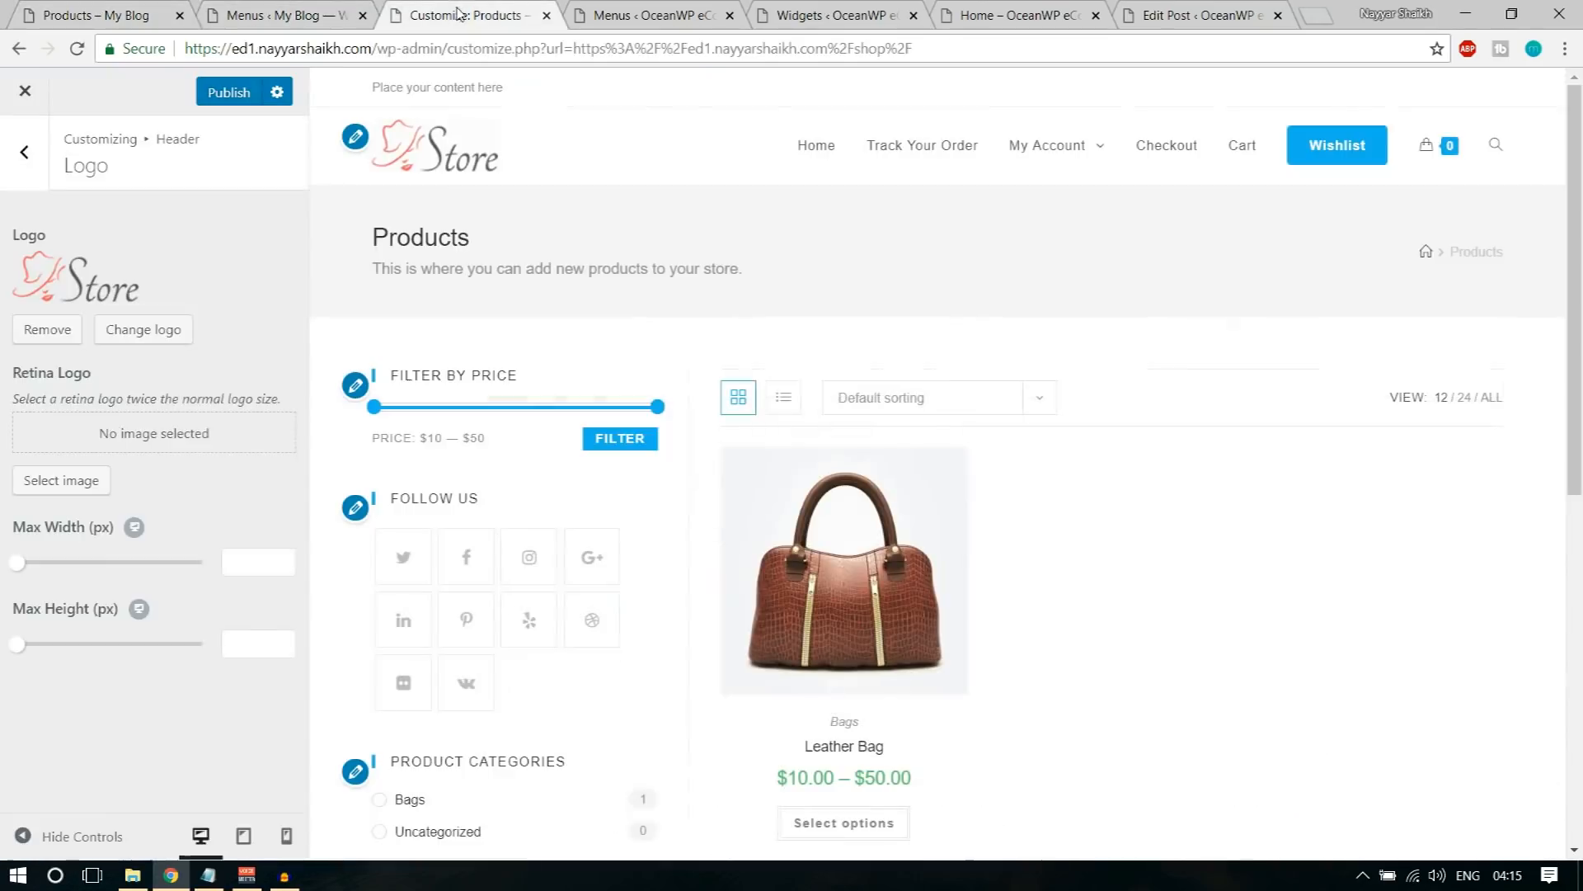
Step: Set the Main Menu typography's font family to Montserrat
click(18, 160)
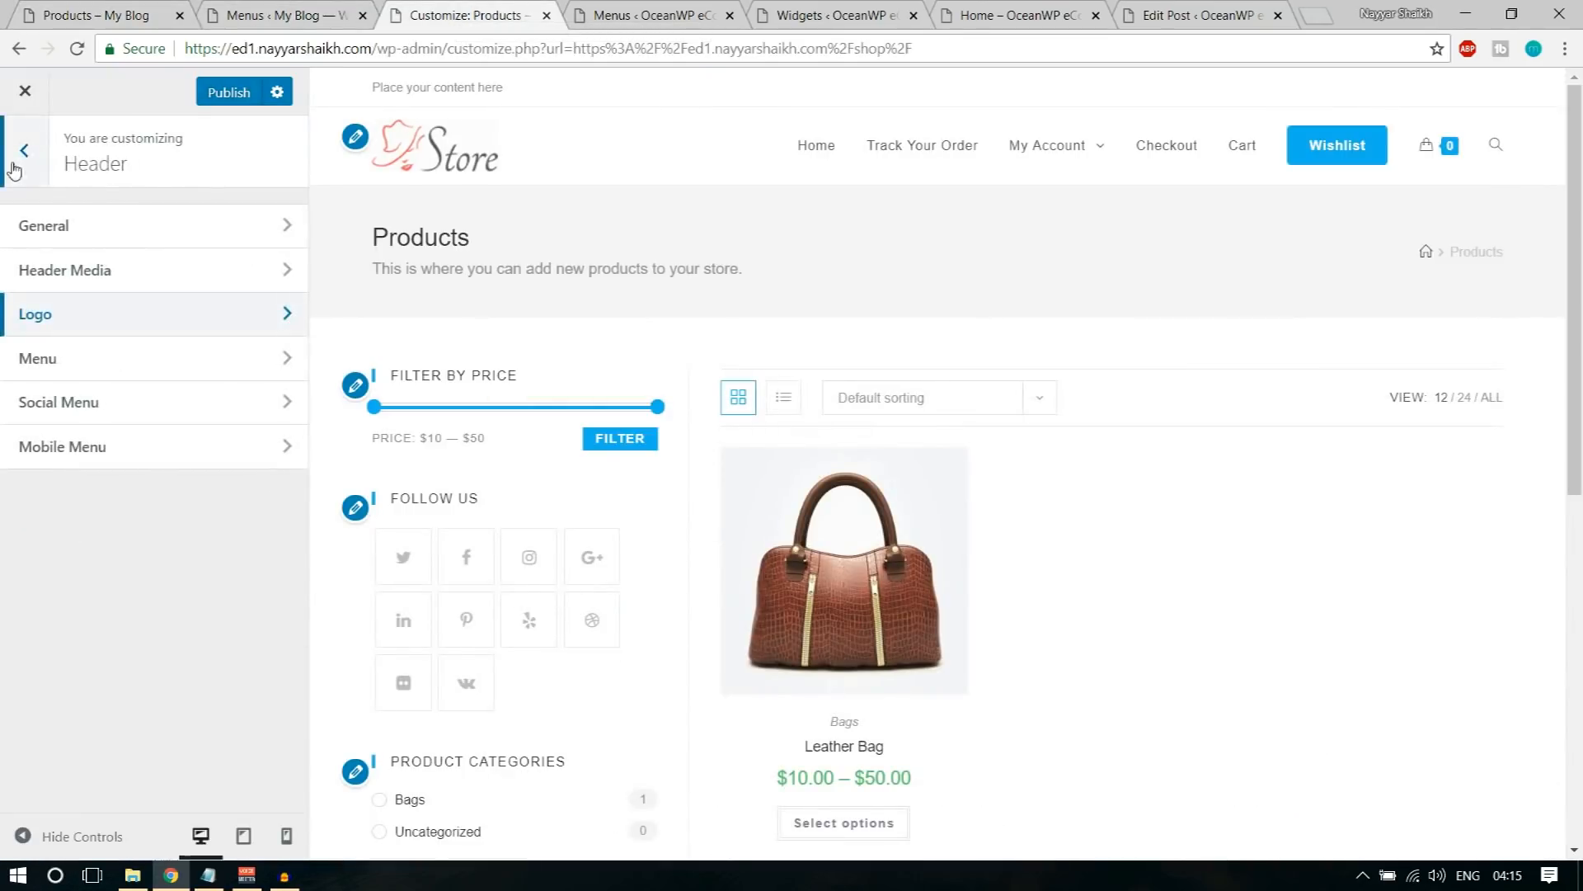
click(25, 156)
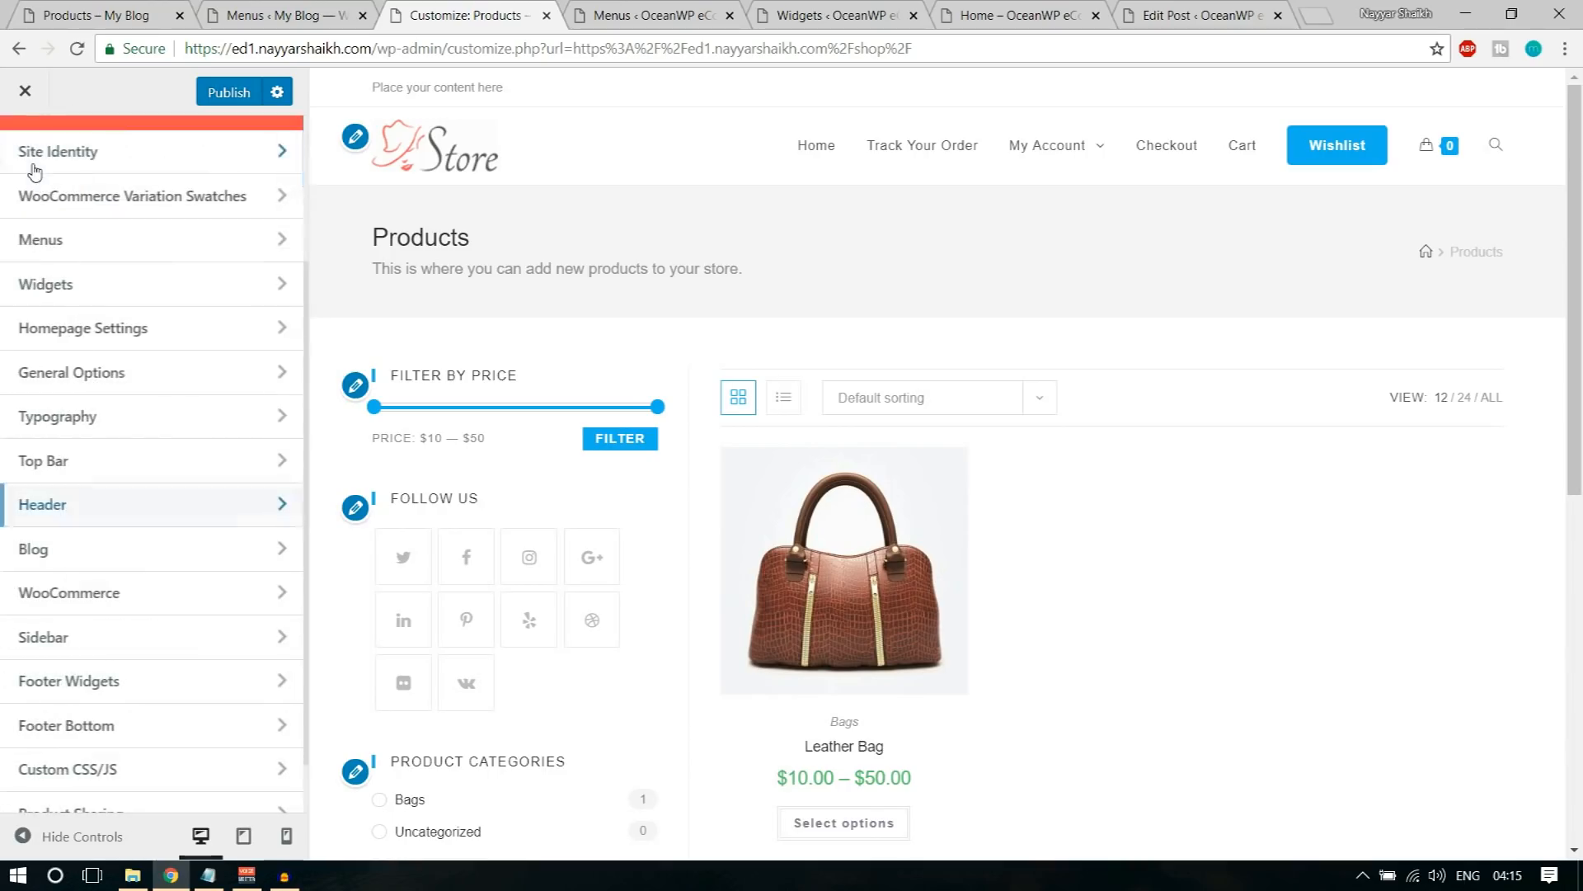
click(127, 424)
scroll(169, 487, down, 1)
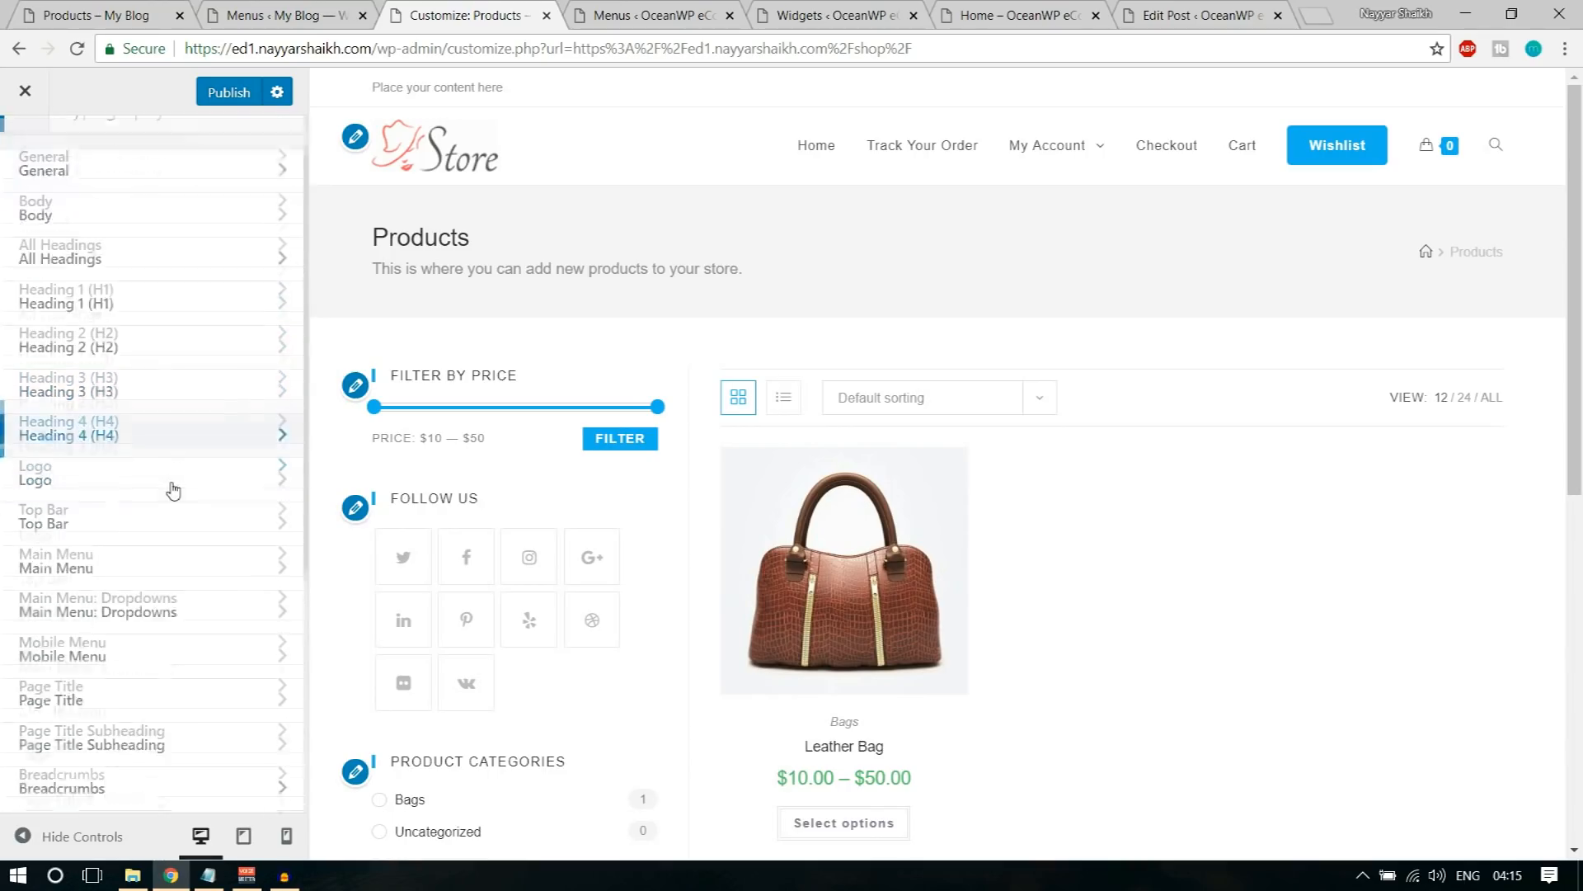
click(124, 529)
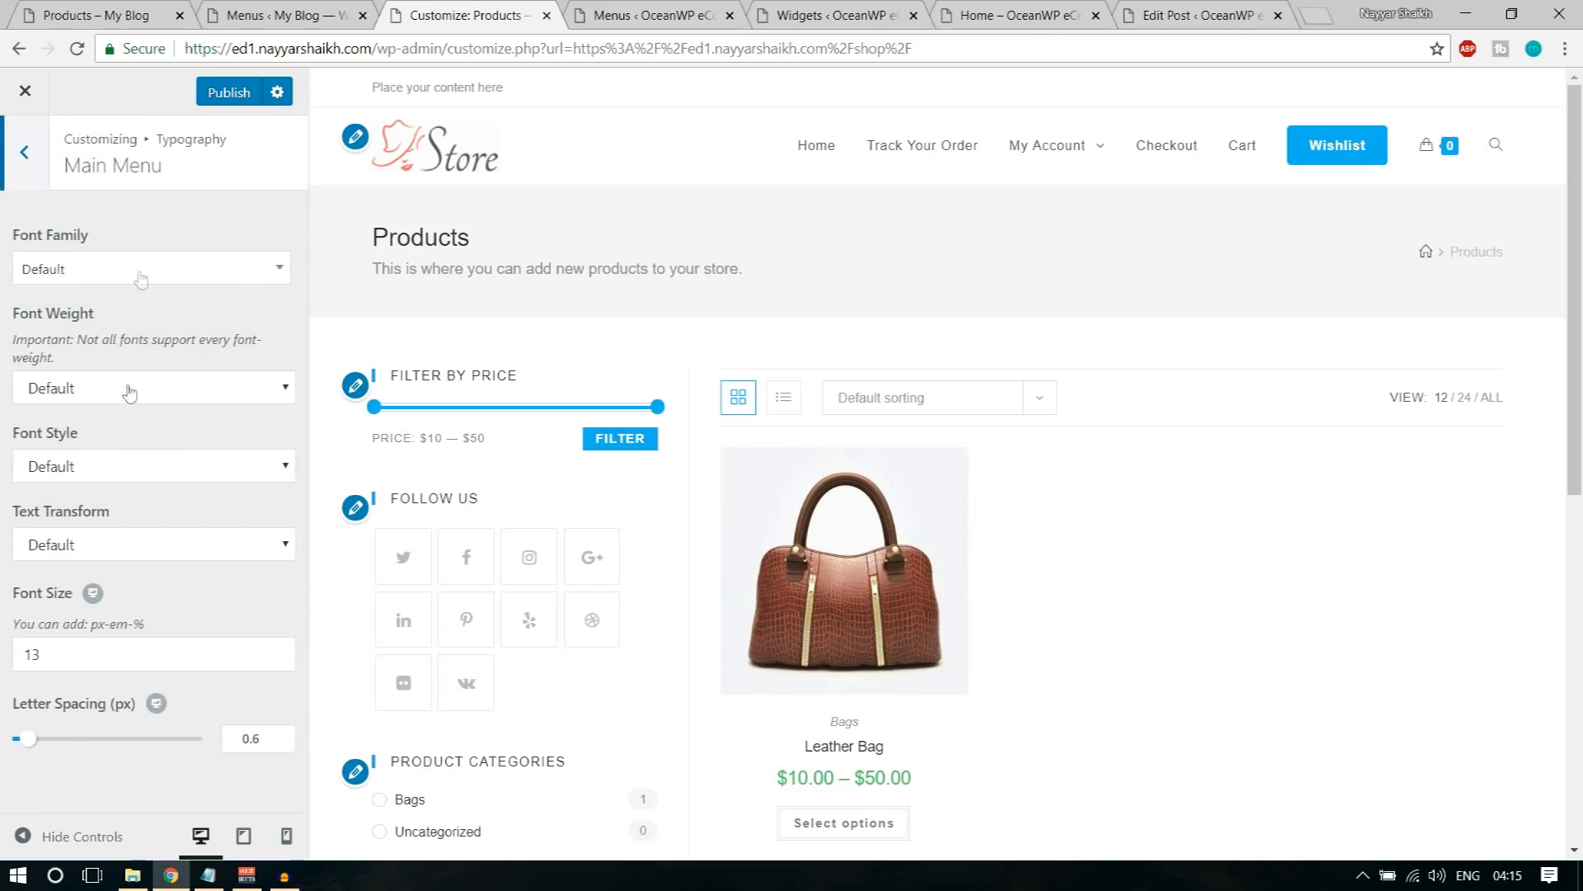
click(141, 280)
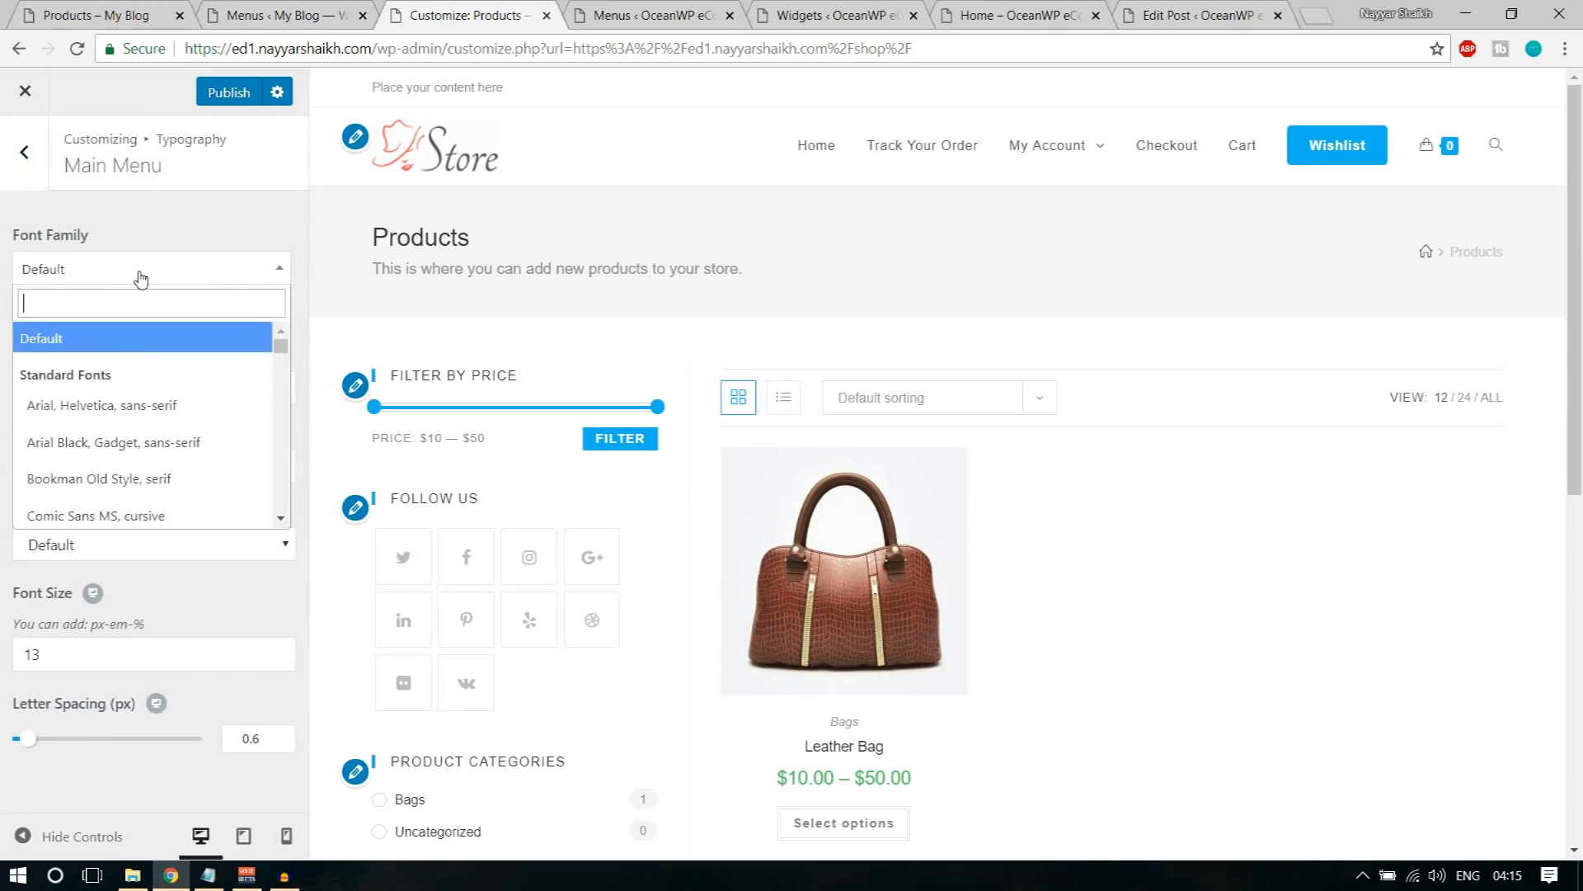
text(mont)
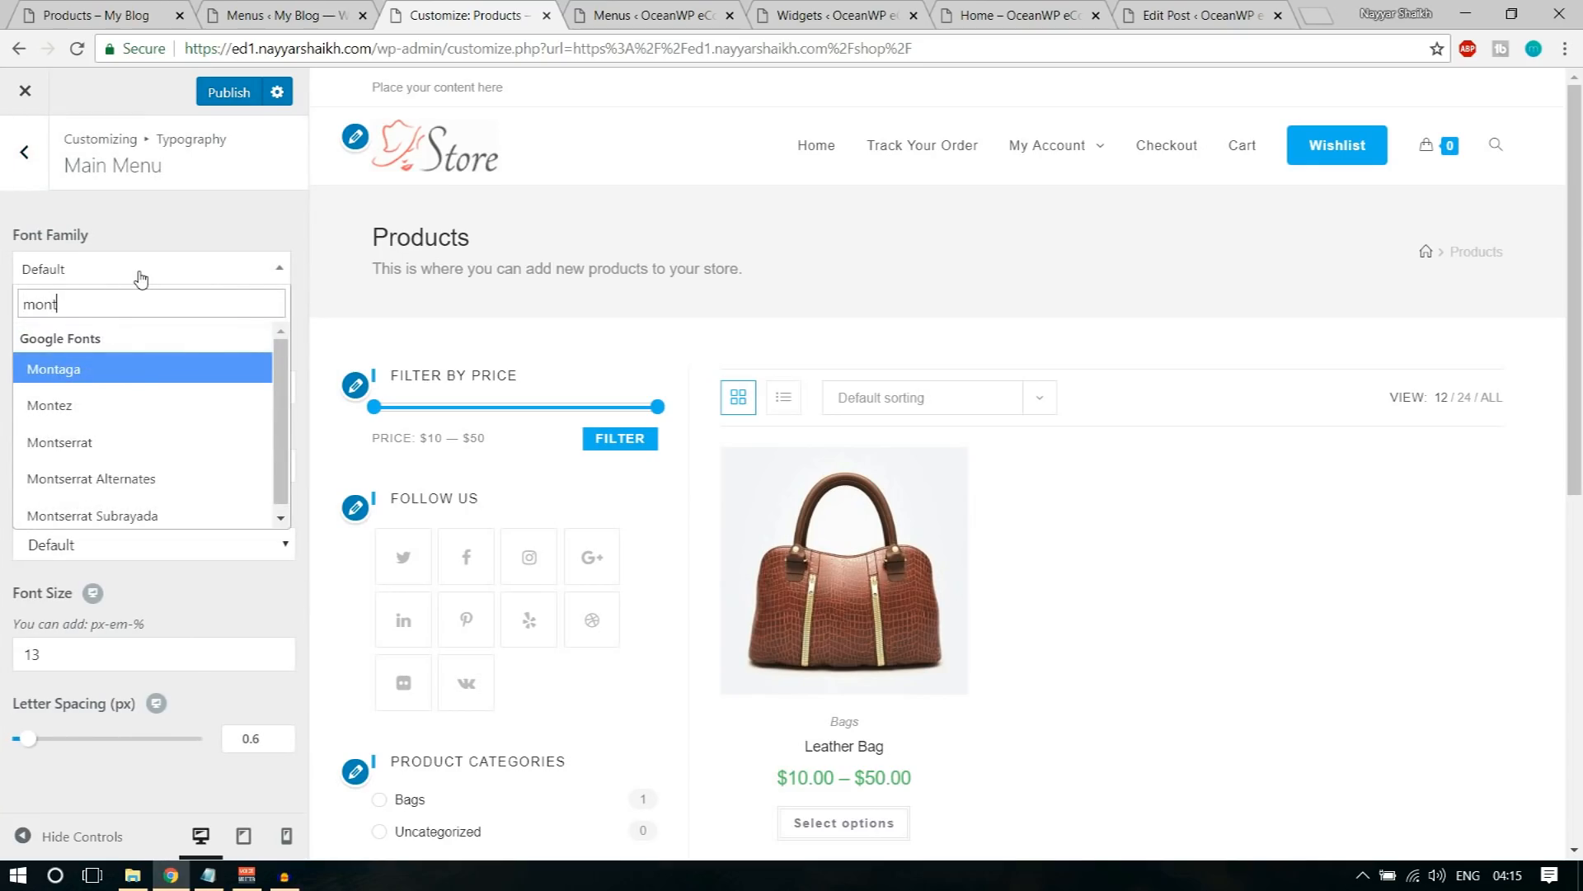
text(se)
key(Return)
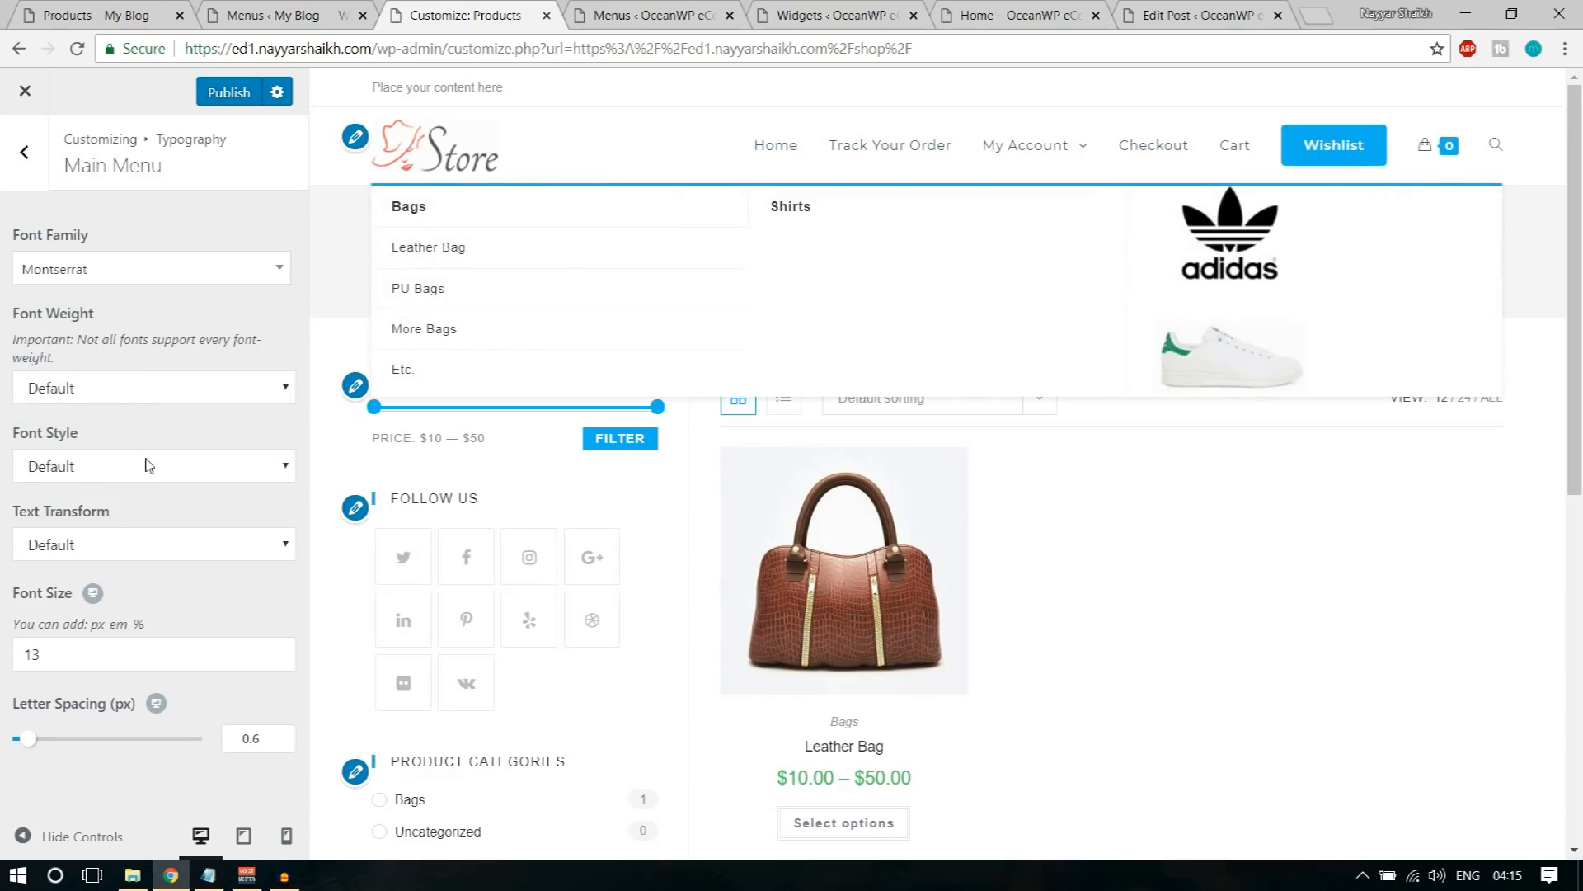
Step: Try a Main Menu font size of 15 and replace it with 20
drag(64, 663, 2, 668)
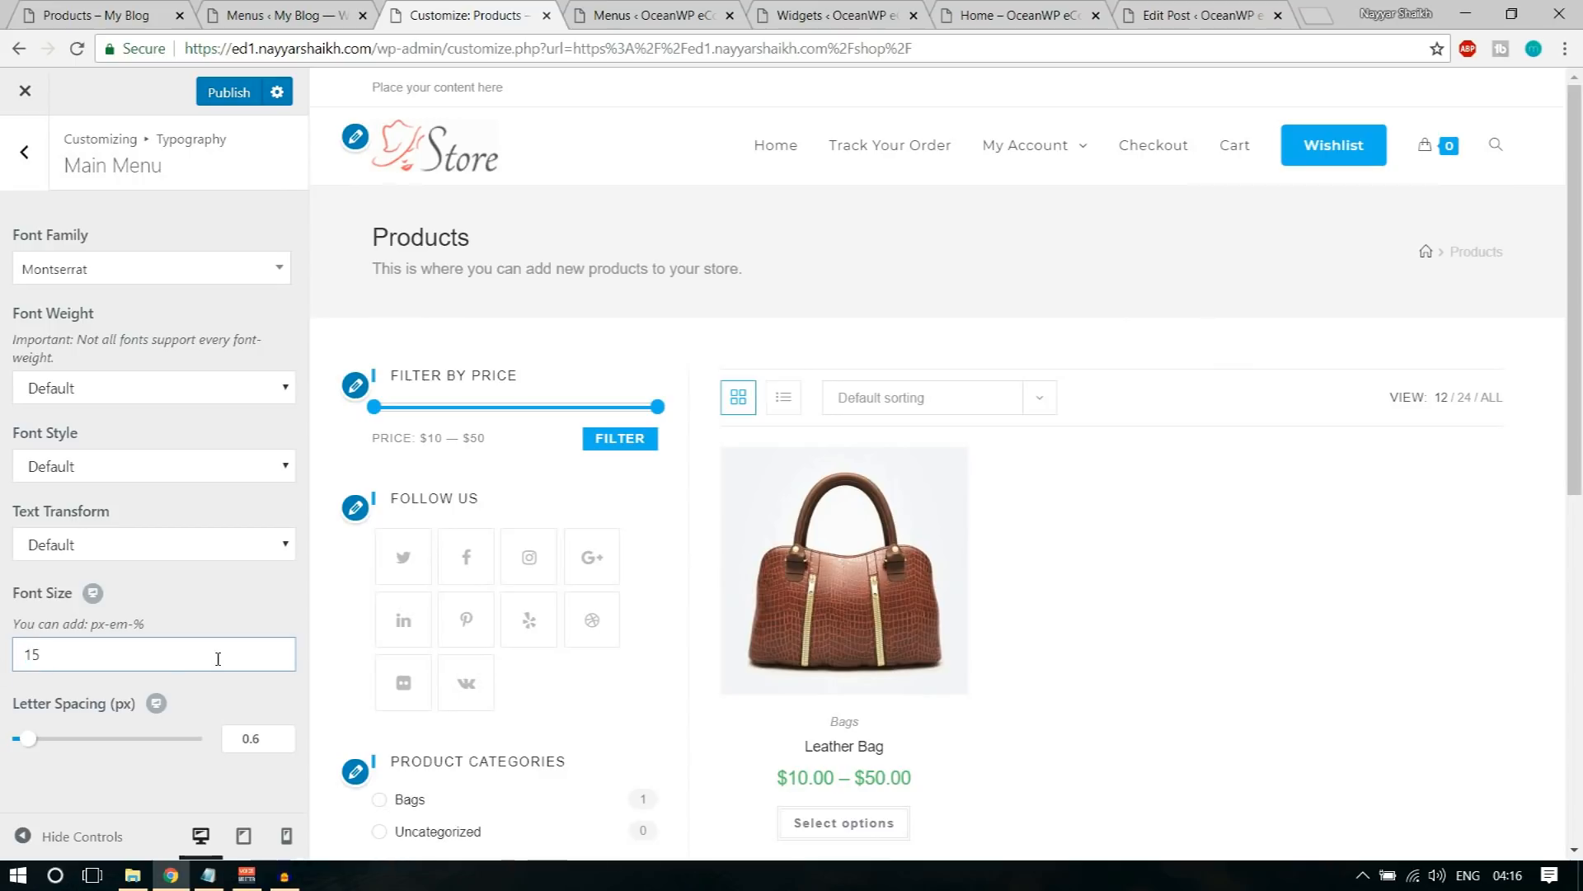
click(241, 616)
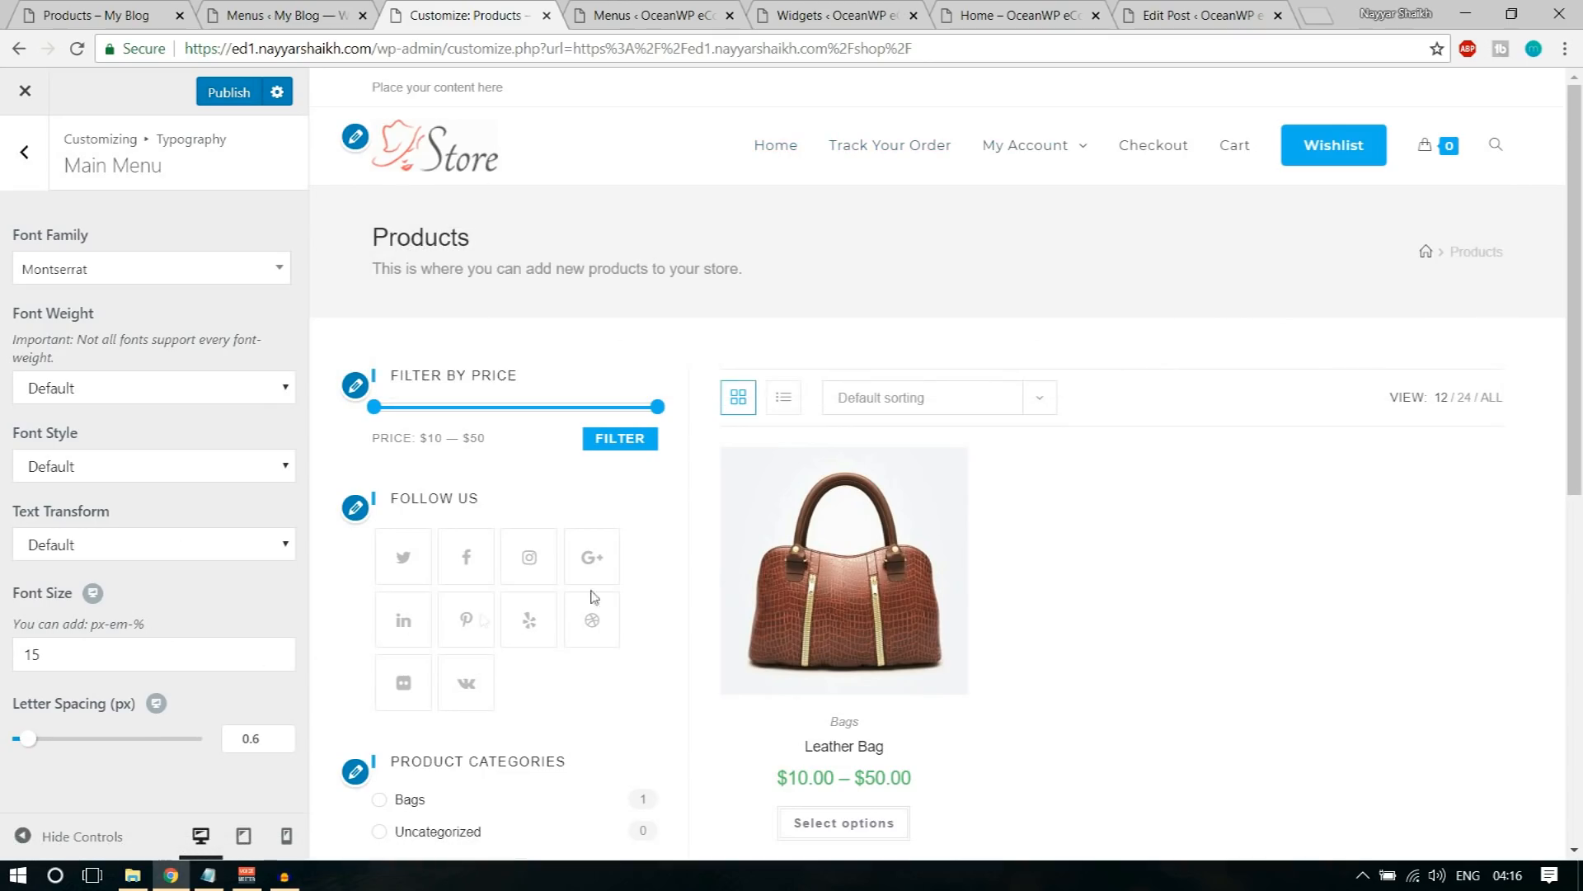
drag(96, 651, 3, 652)
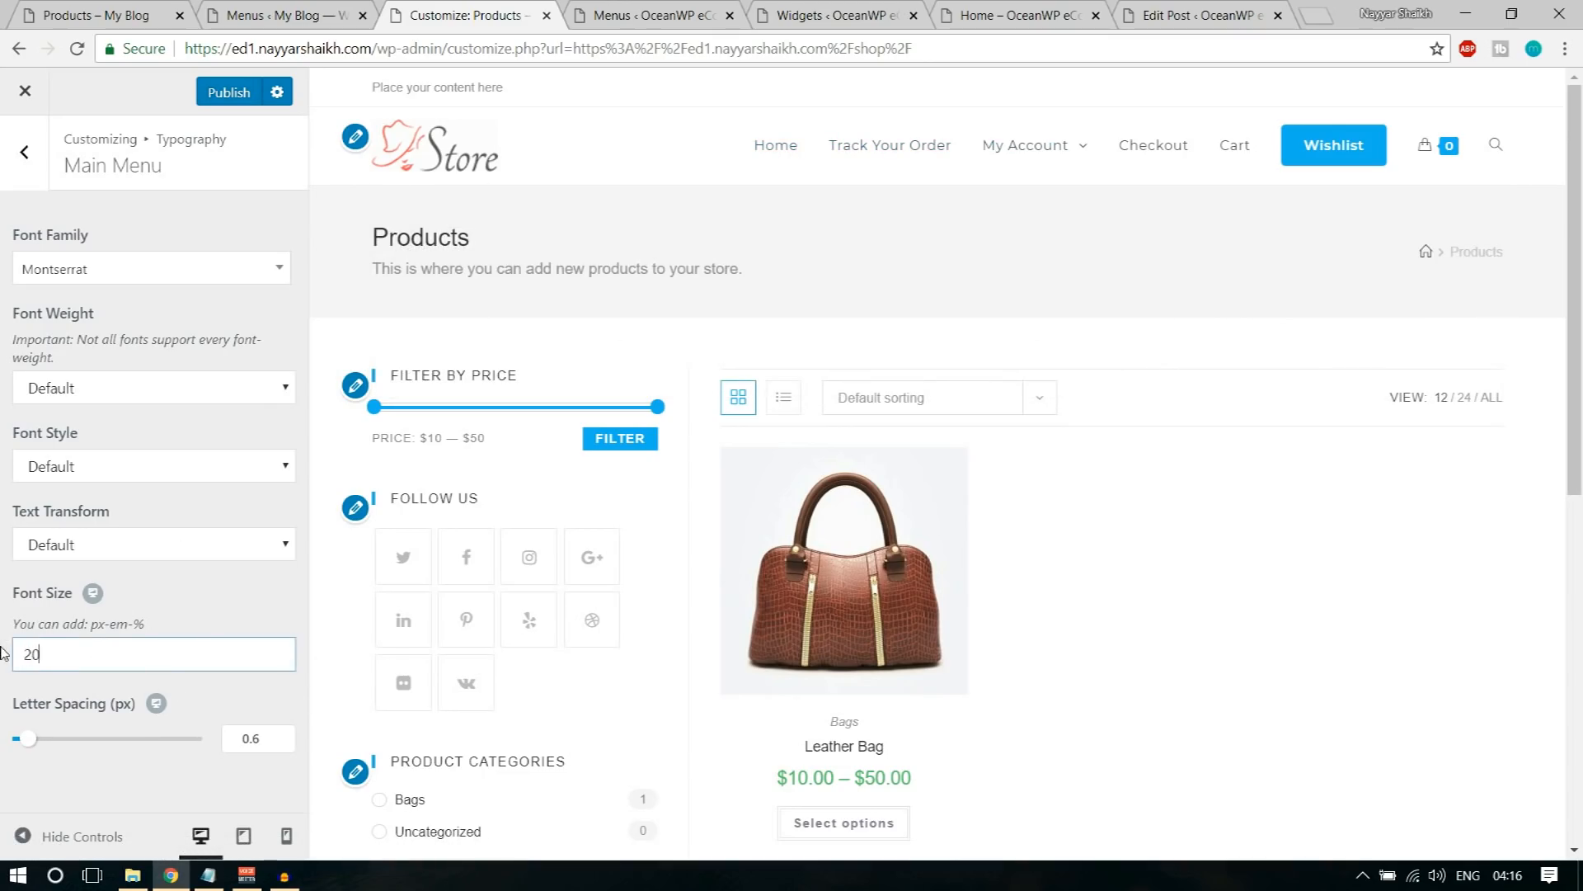
click(213, 629)
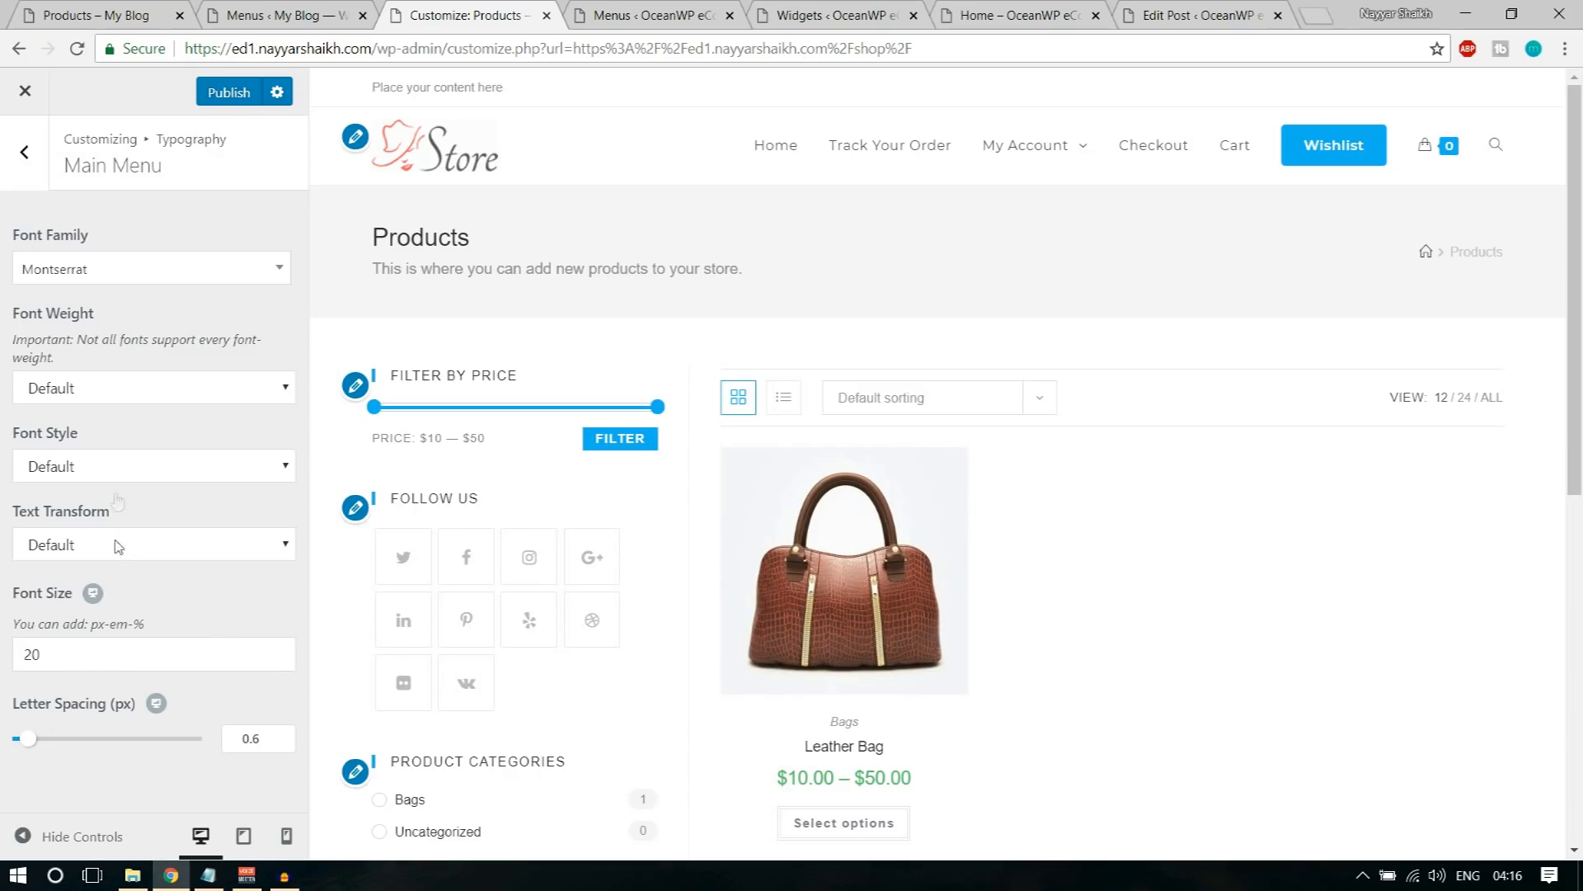
Step: Set the Main Menu's text transform to Uppercase
click(121, 470)
click(121, 475)
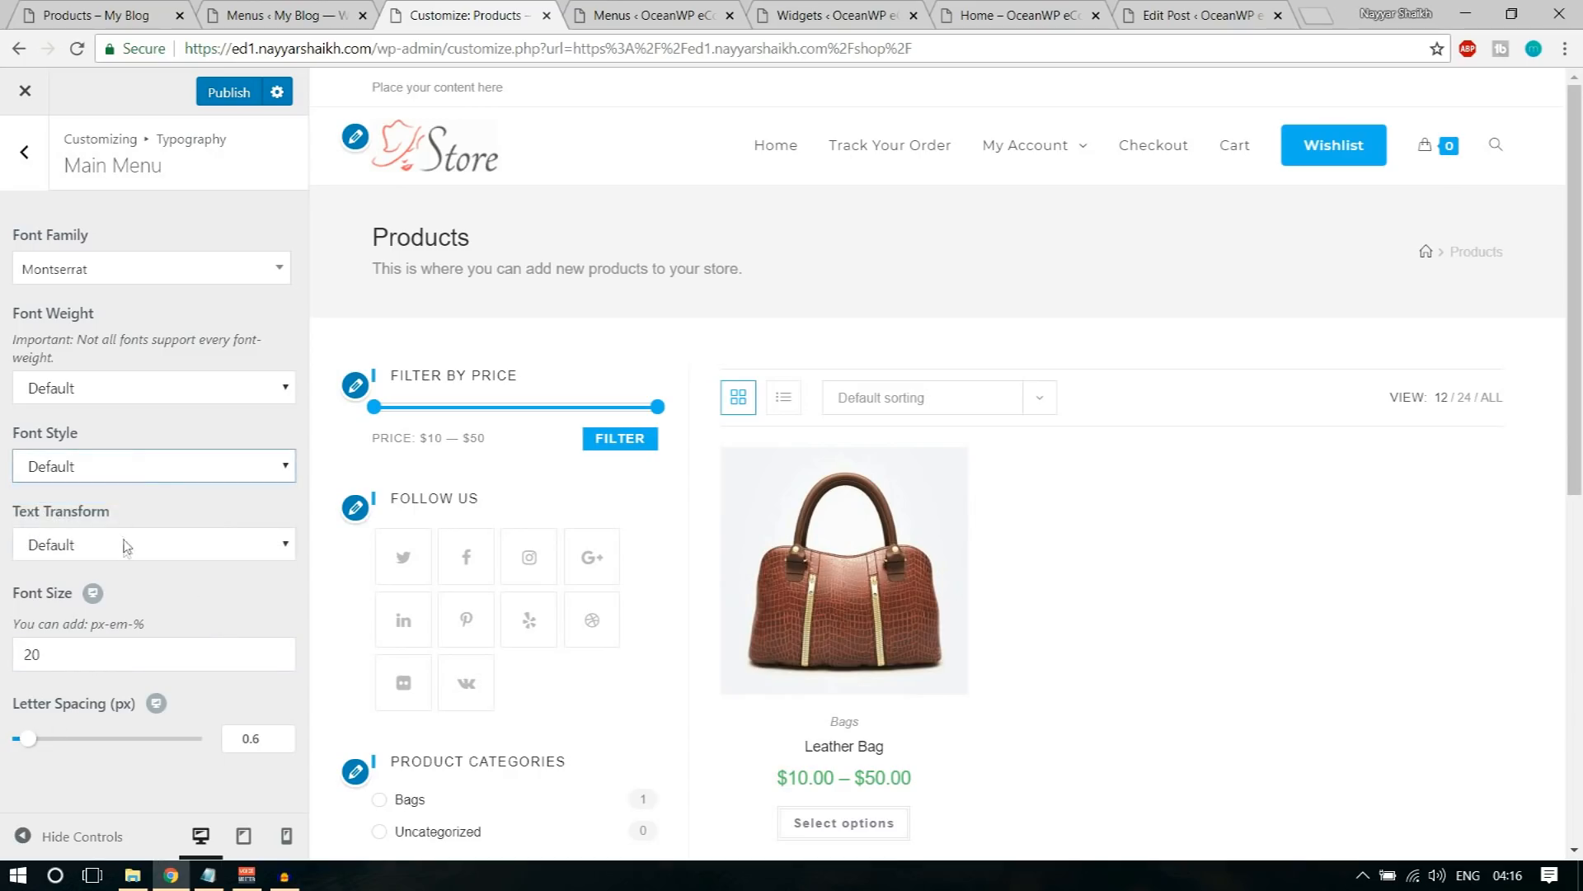
click(123, 543)
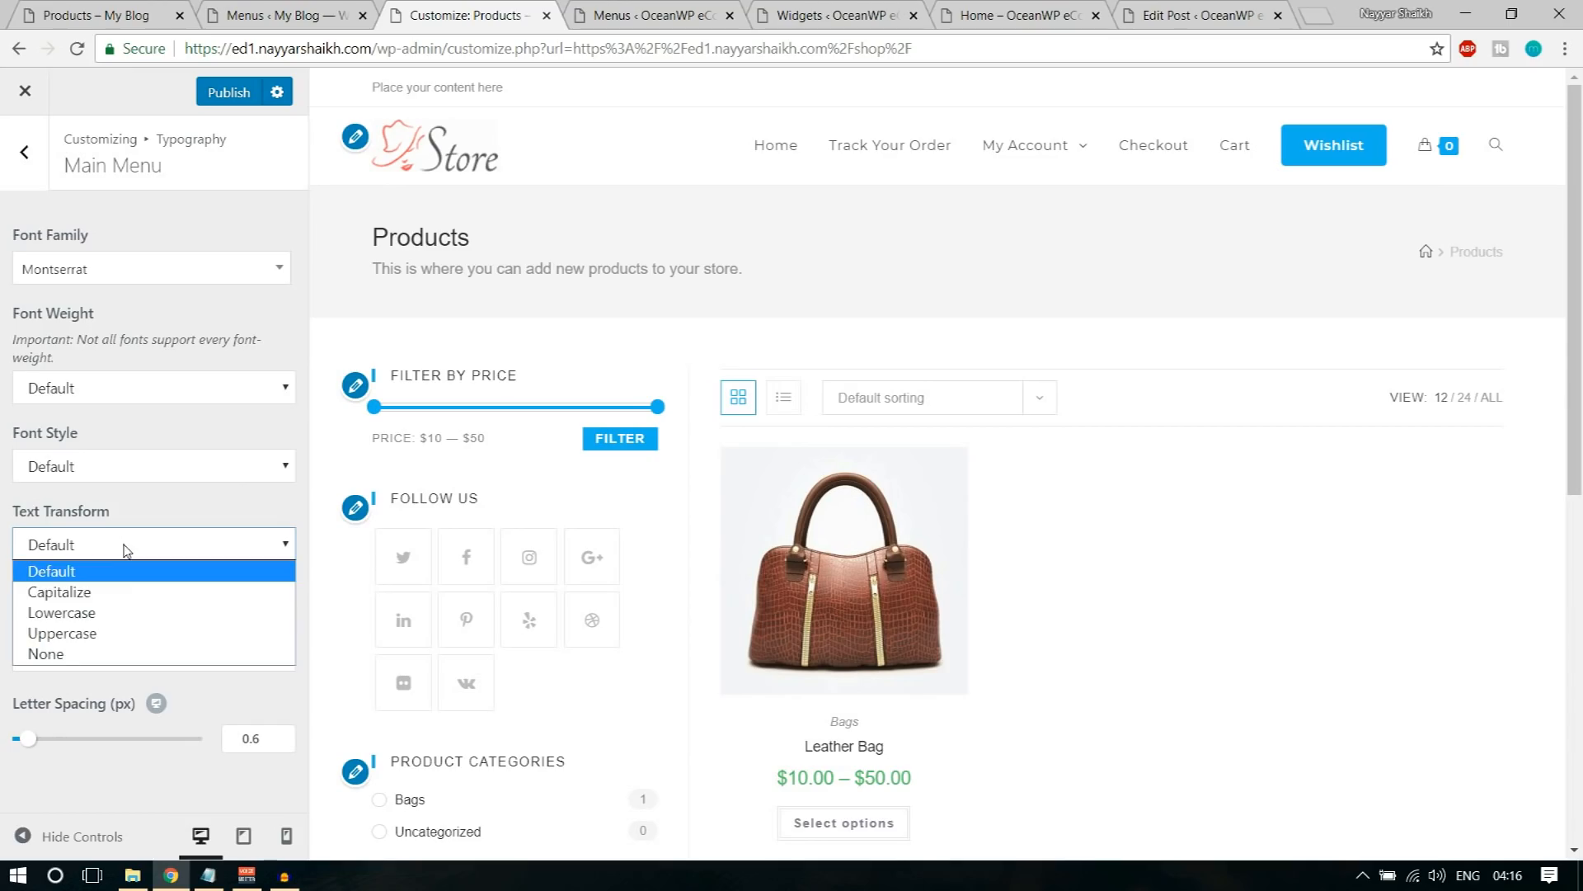
click(116, 633)
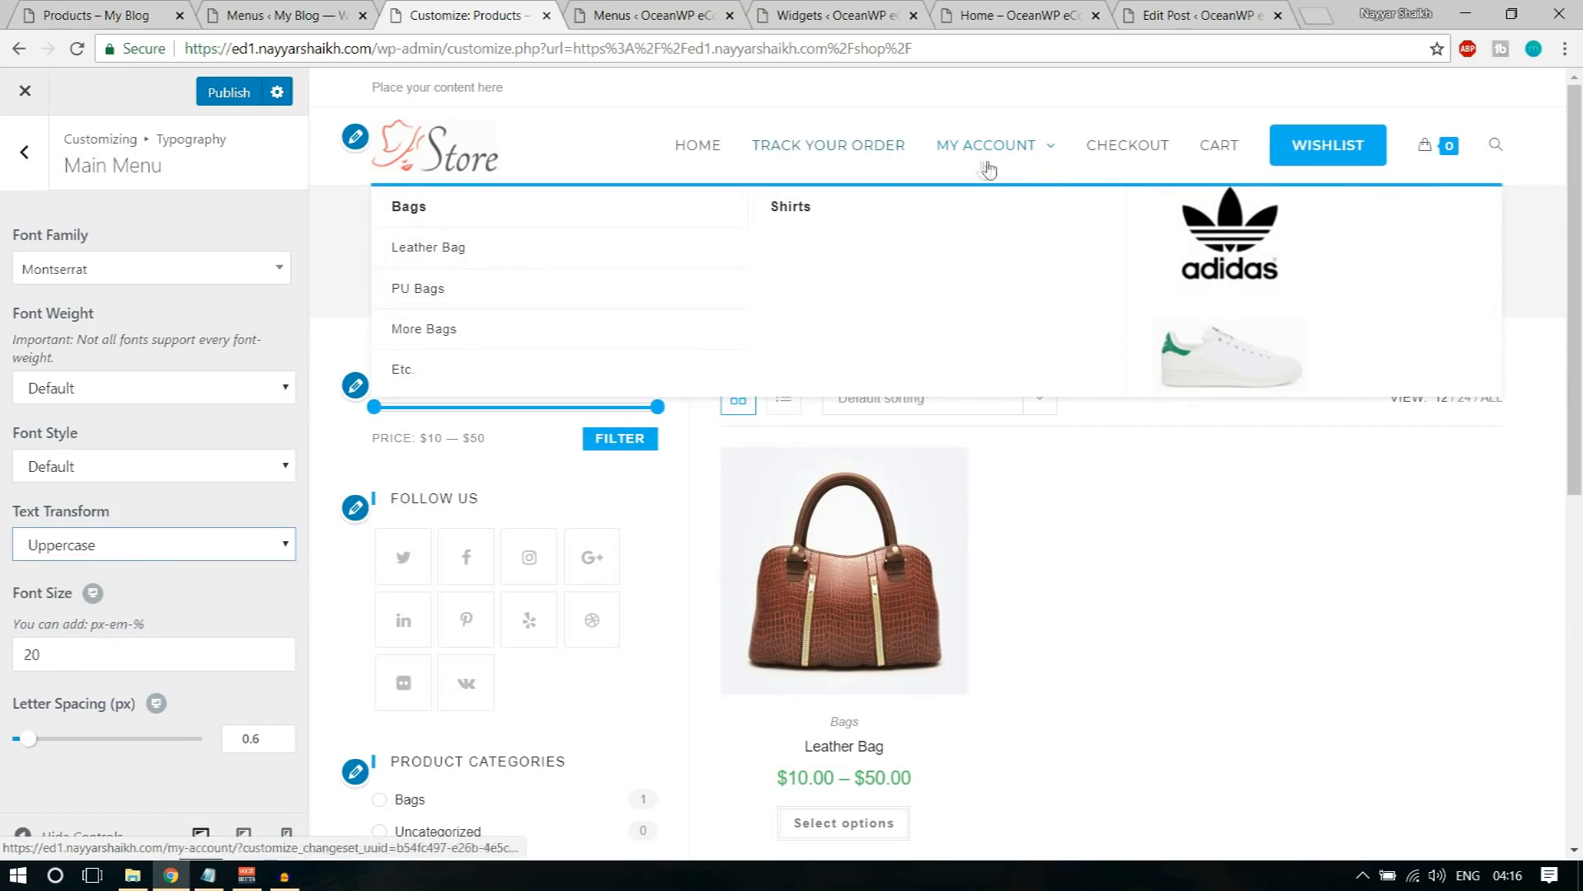
Step: Set the Main Menu's font weight to Semibold: 600 and return to the Typography sections
click(124, 471)
click(116, 389)
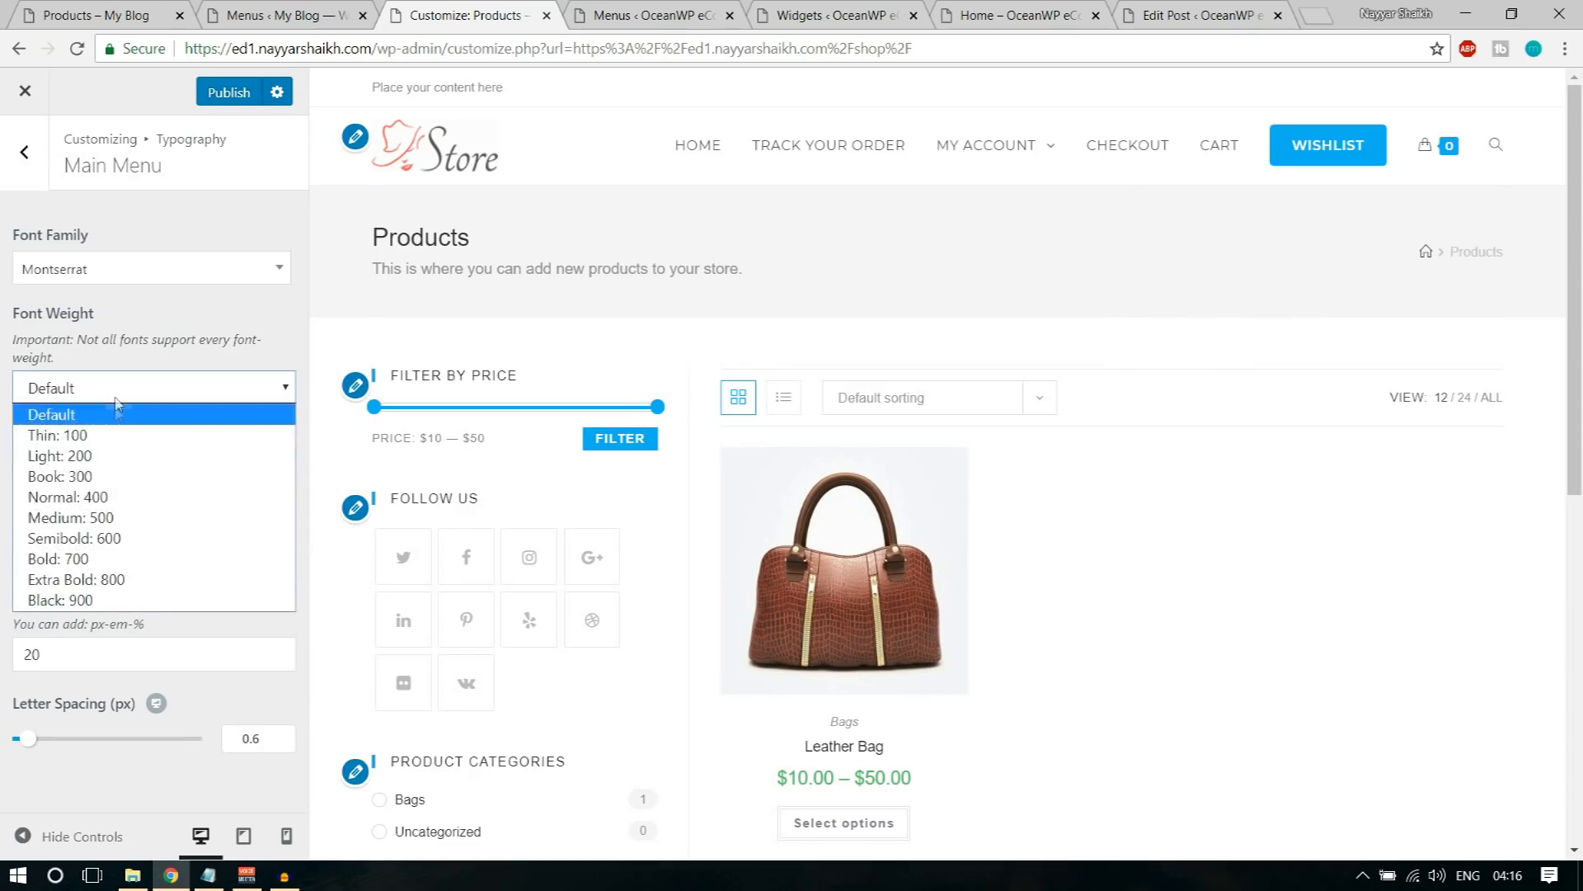
click(120, 540)
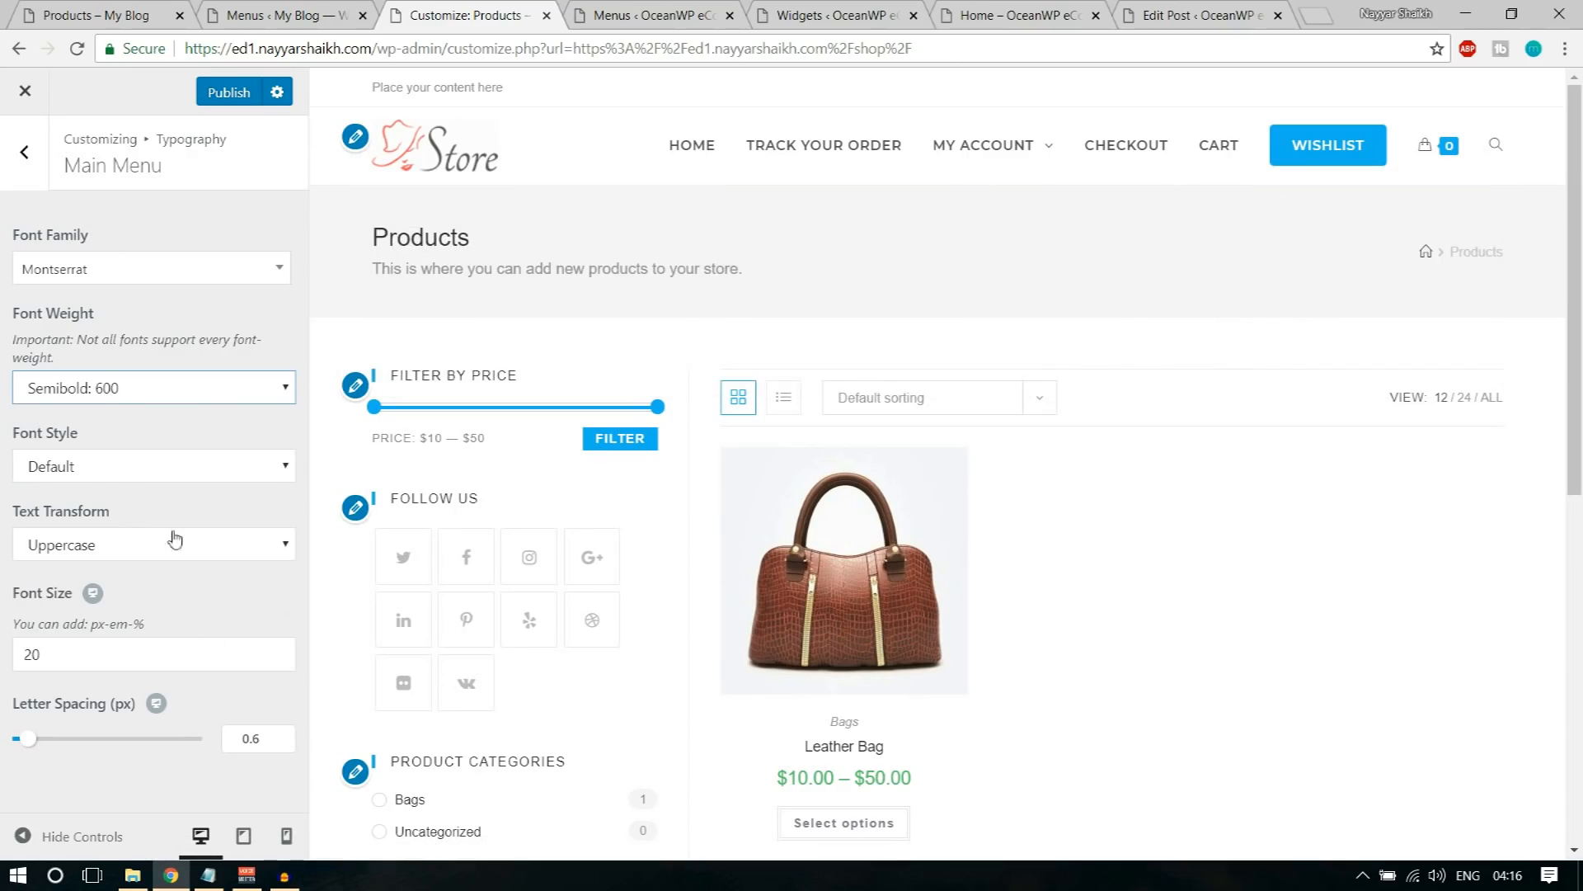
click(25, 152)
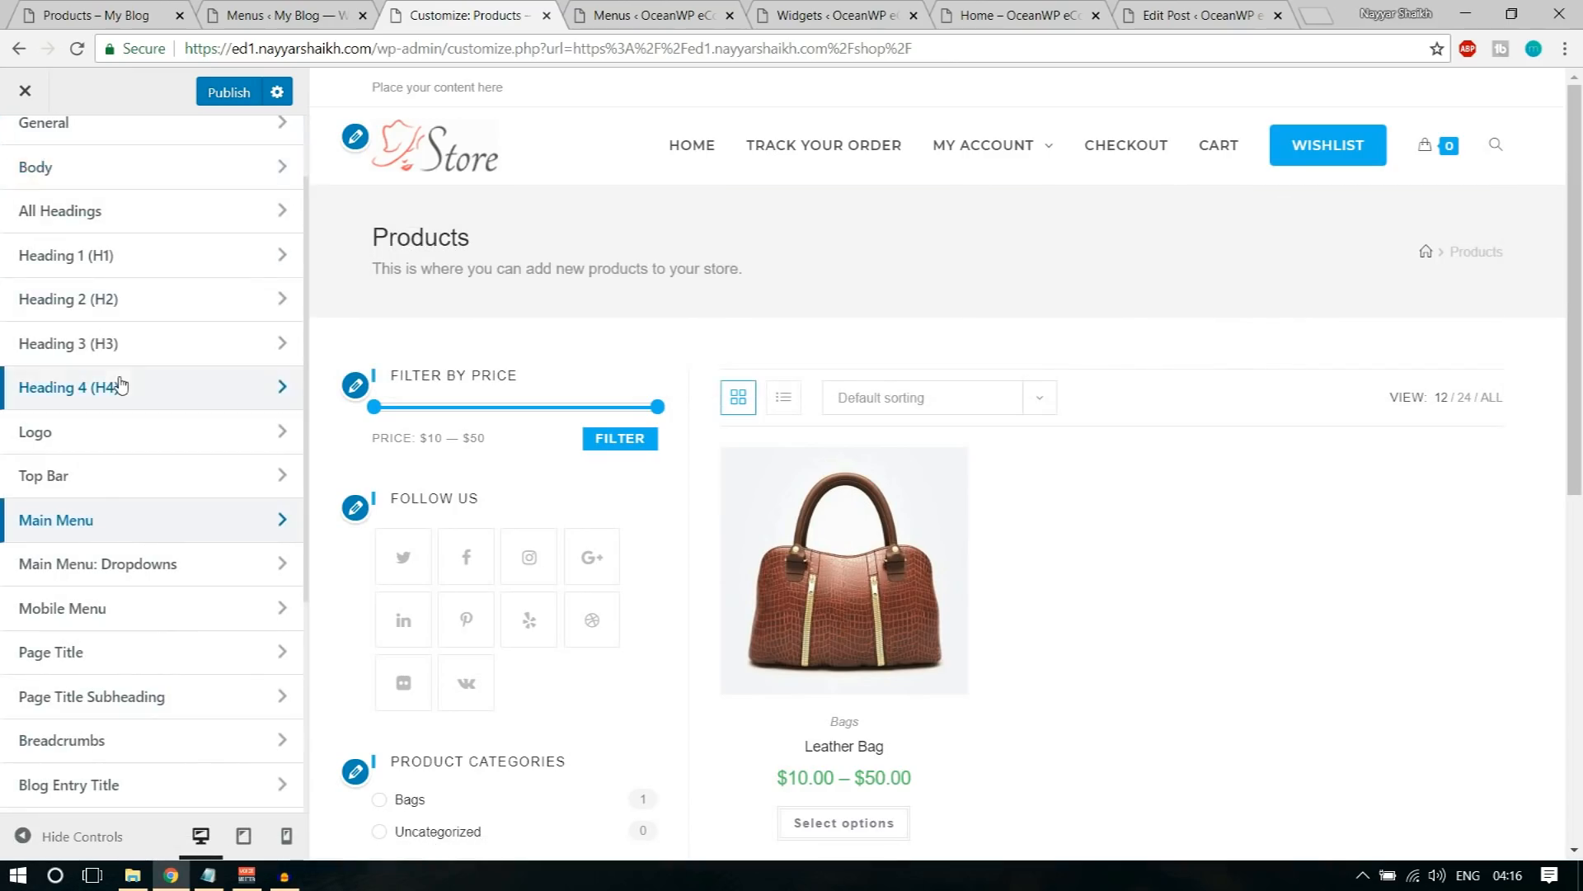
Step: Examine the Header section's Header Media and General settings in the theme customizer
scroll(75, 305, up, 2)
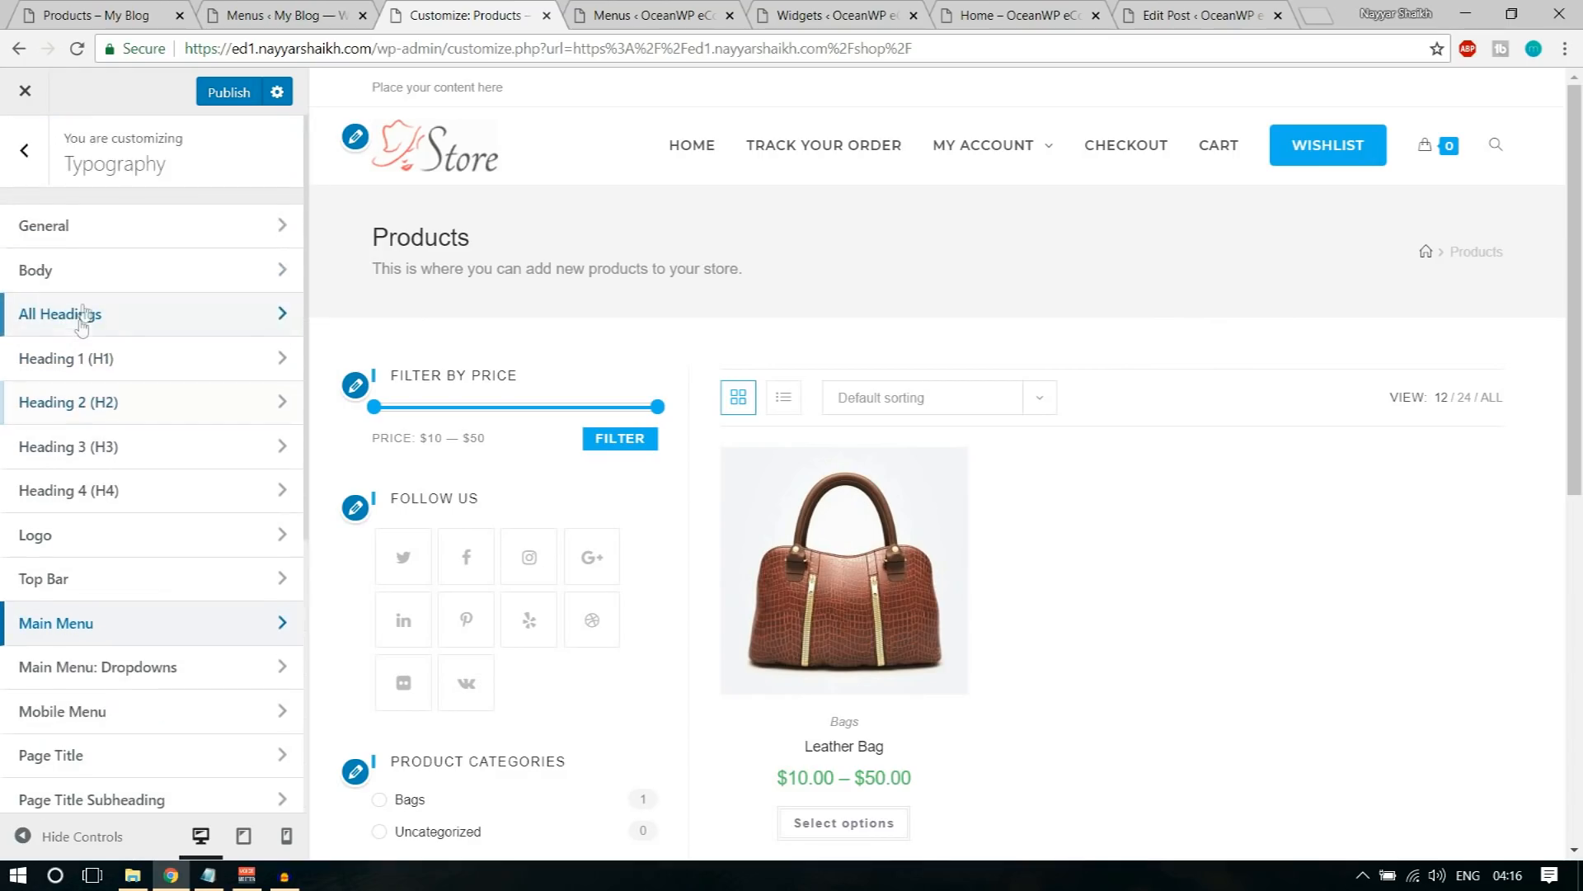
click(27, 157)
mouse_move(1442, 167)
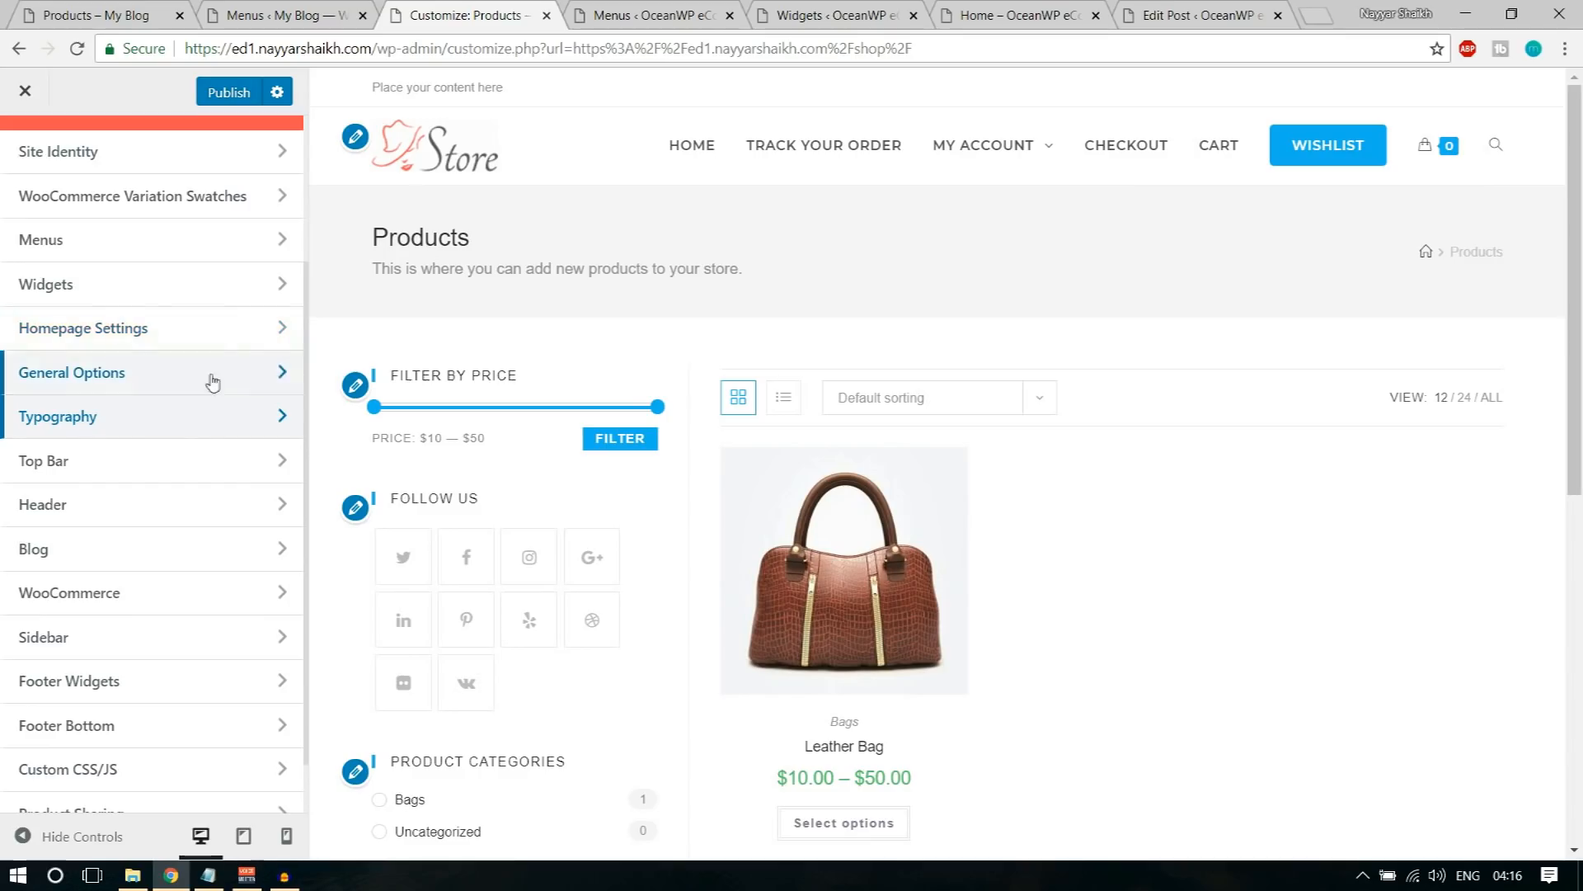
scroll(136, 519, down, 1)
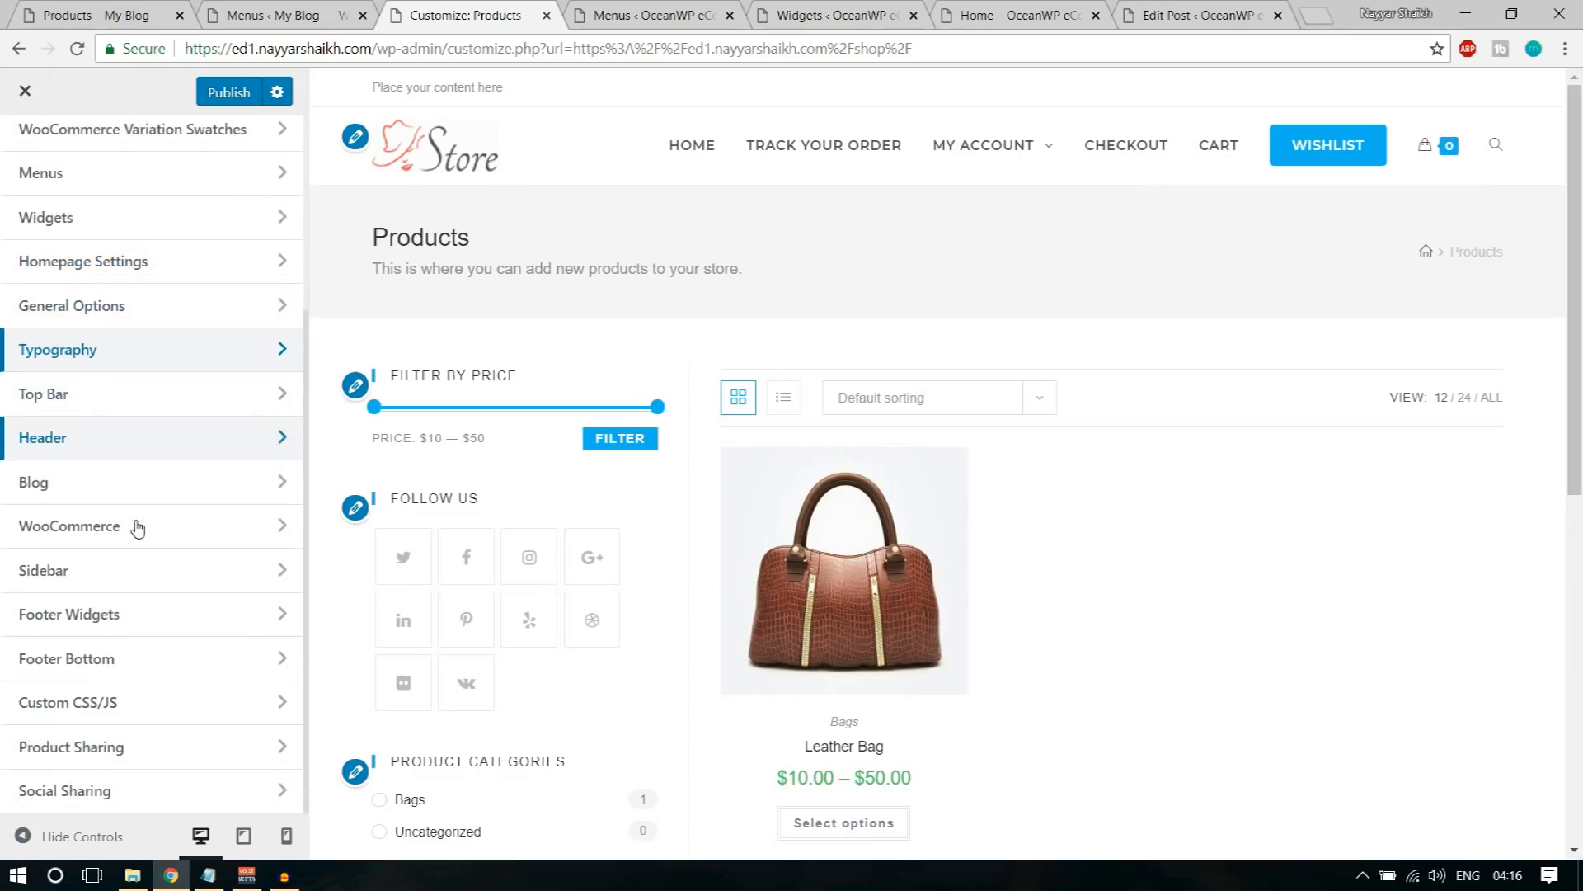
scroll(138, 528, up, 3)
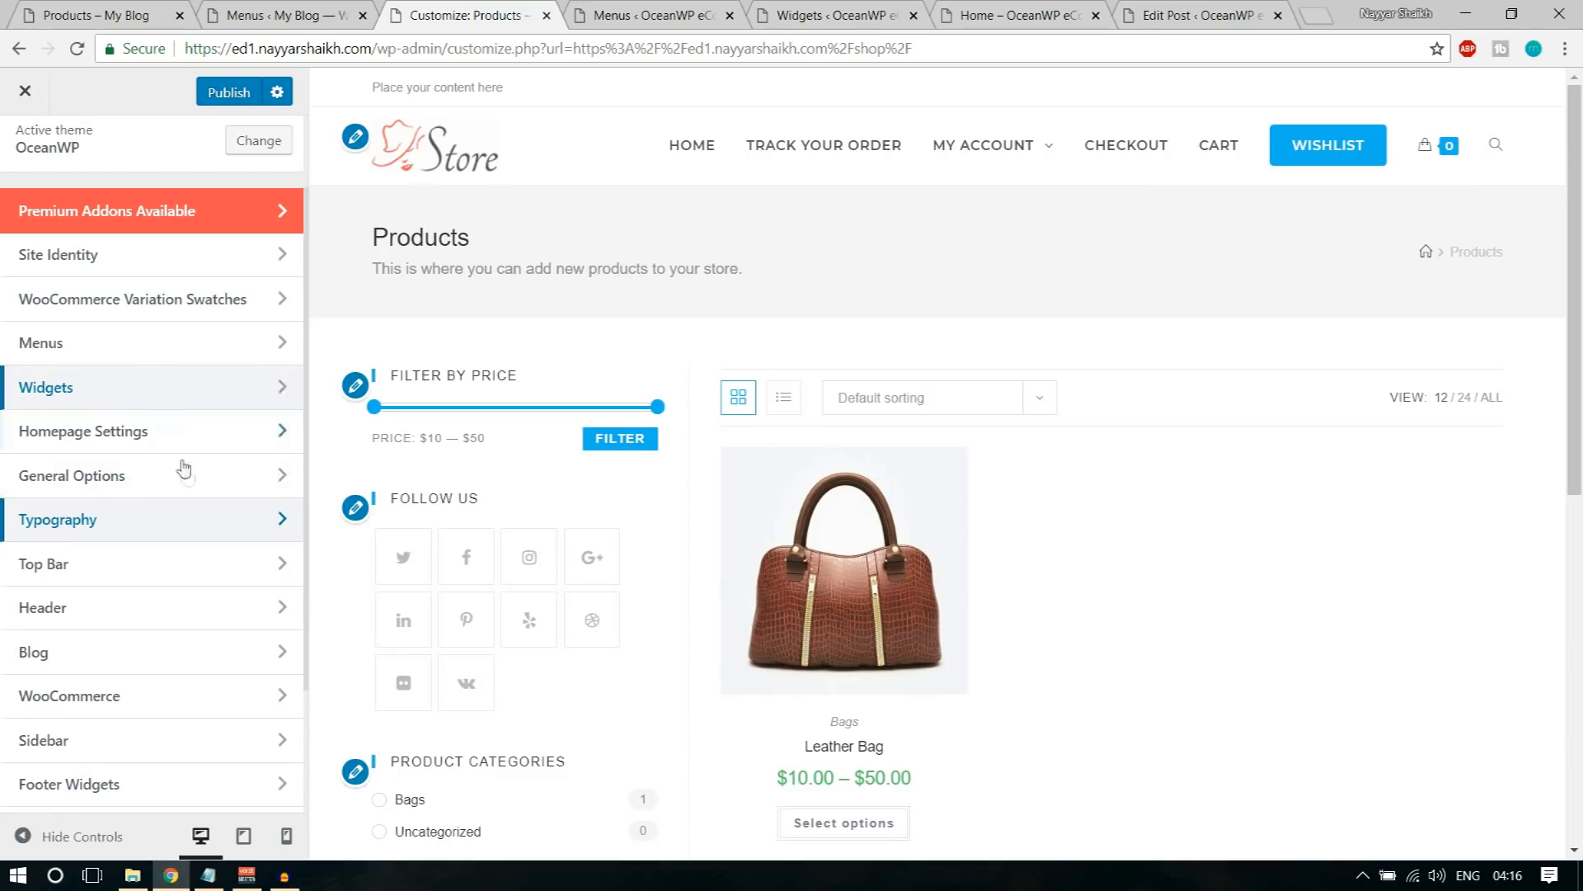
scroll(188, 470, down, 2)
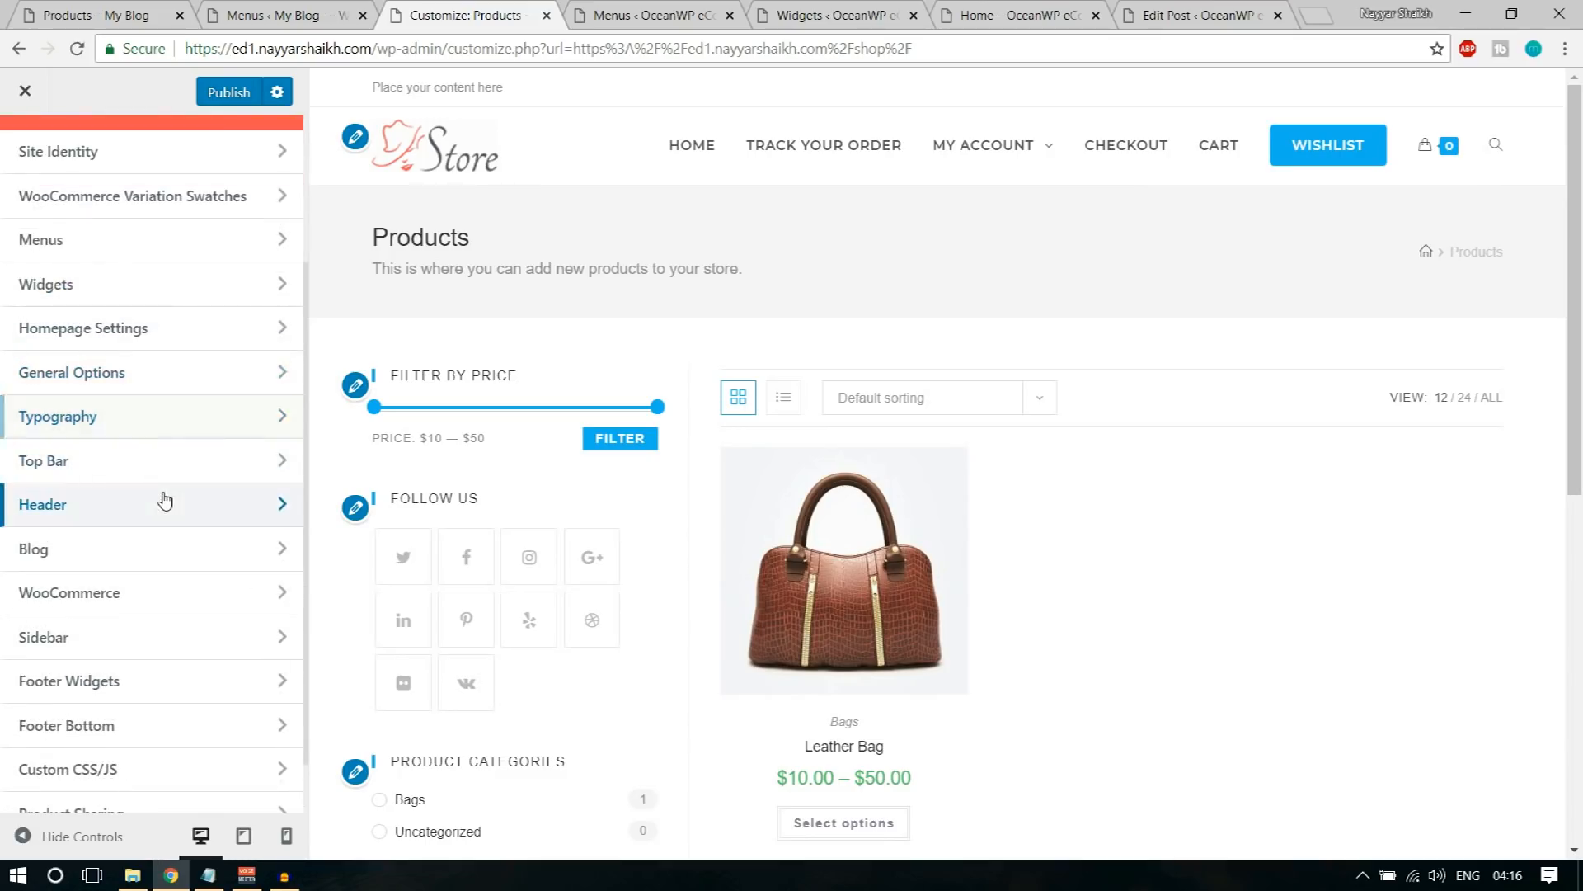
click(163, 499)
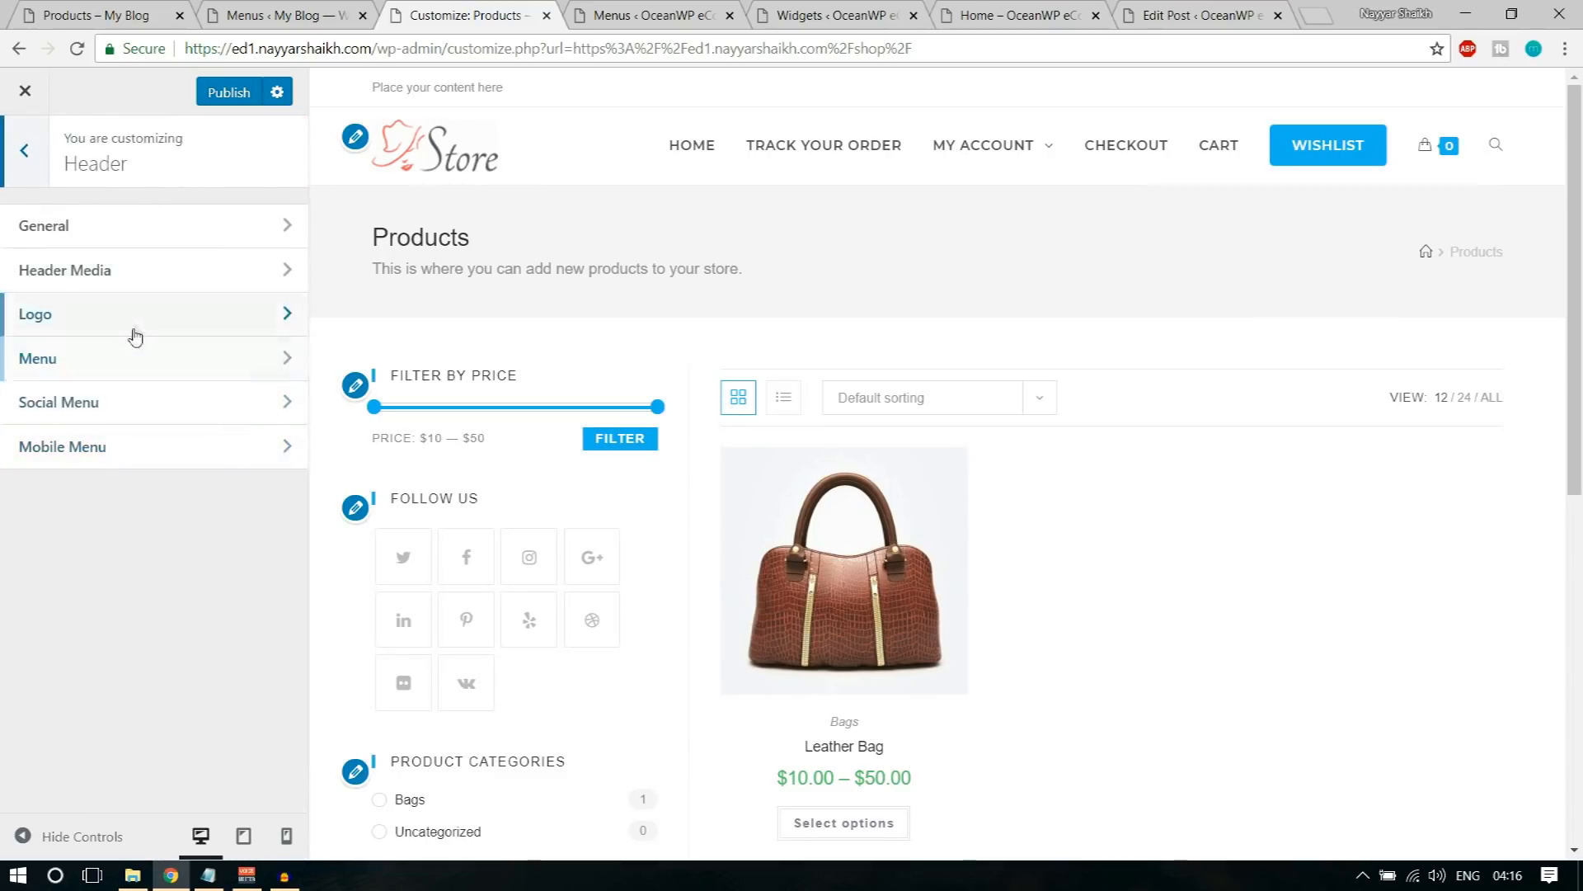
click(152, 258)
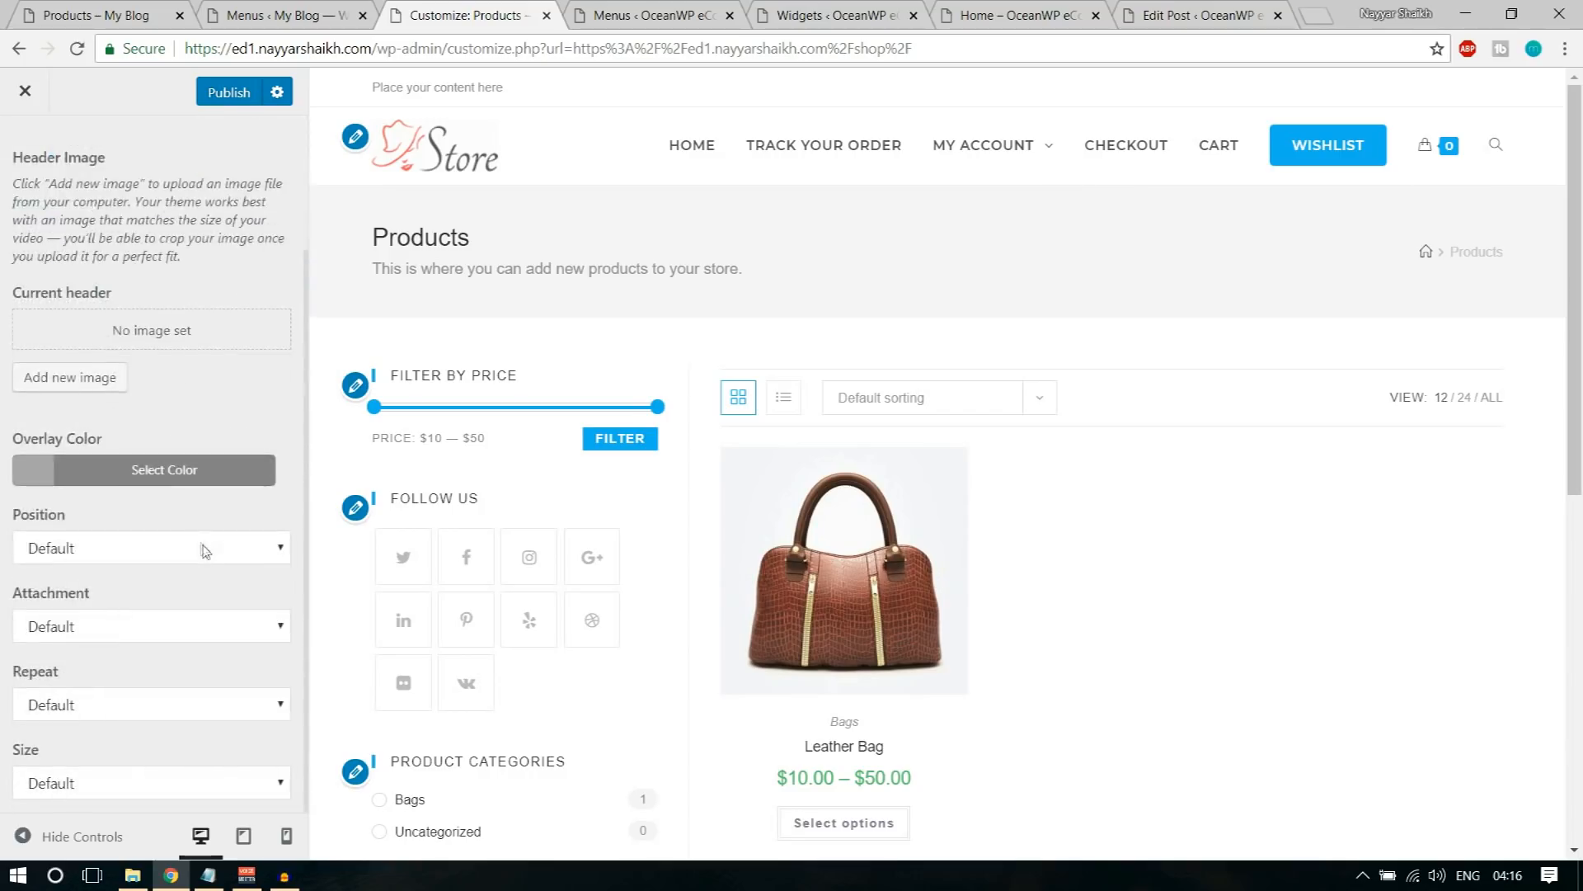
click(31, 171)
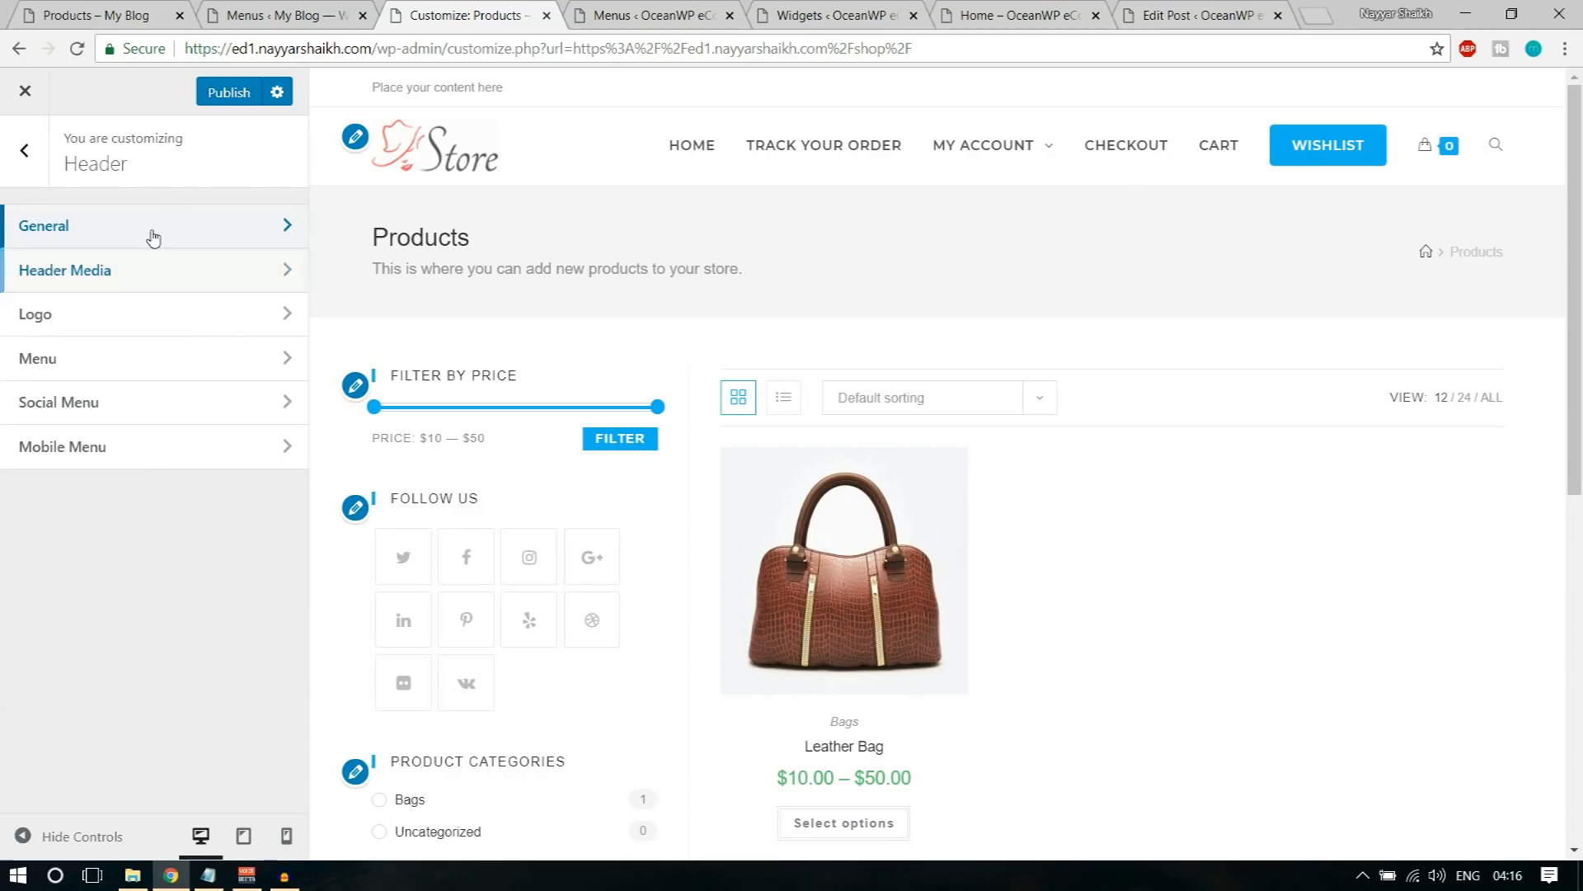
click(149, 235)
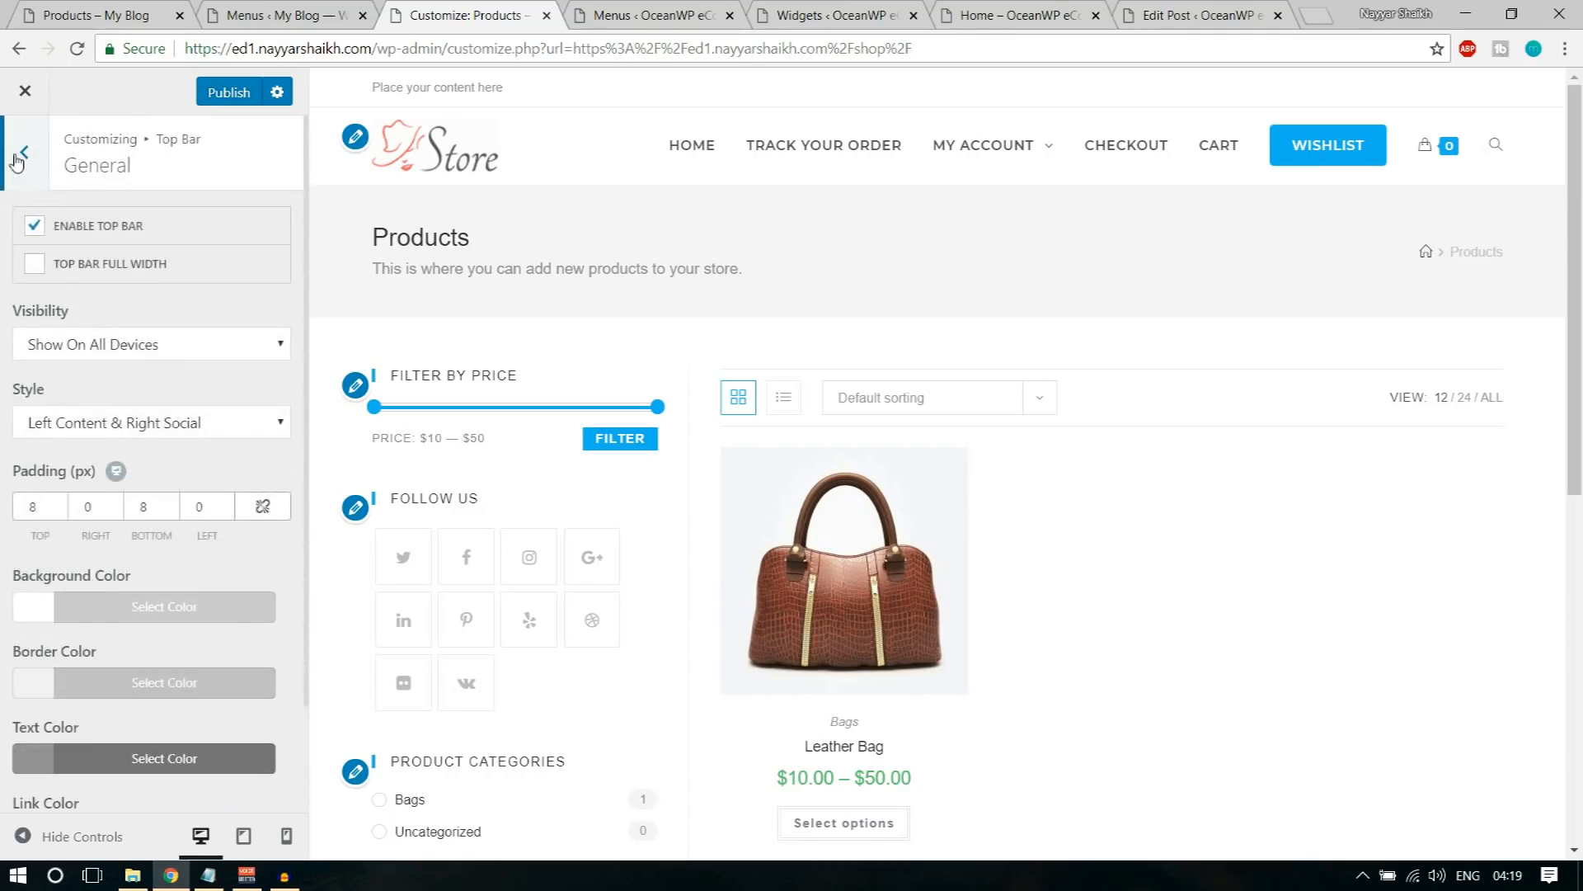
click(17, 162)
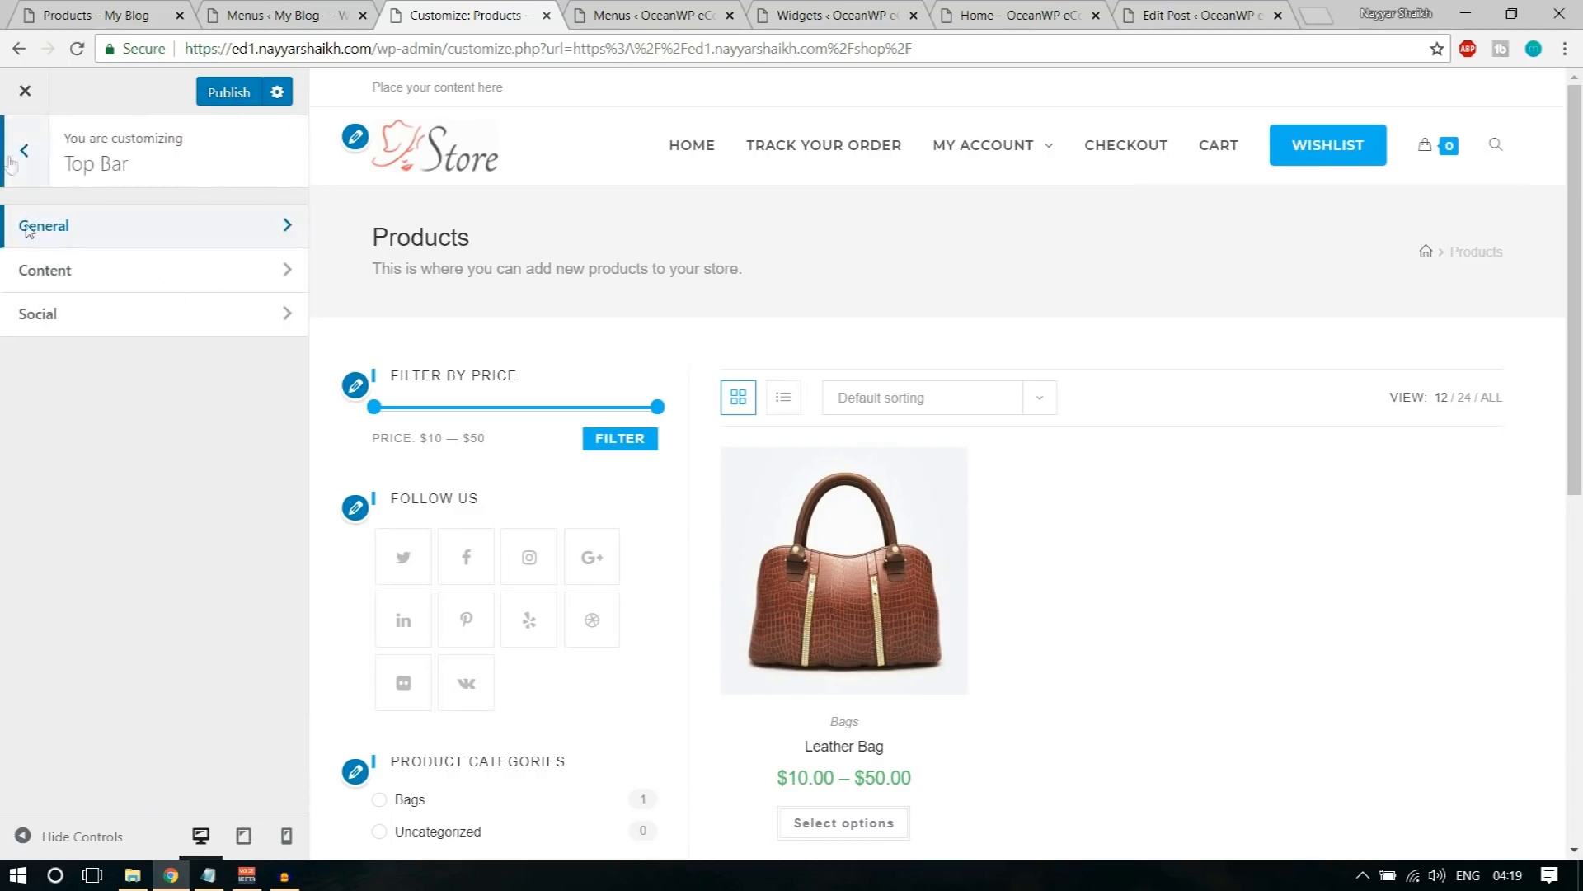
click(11, 164)
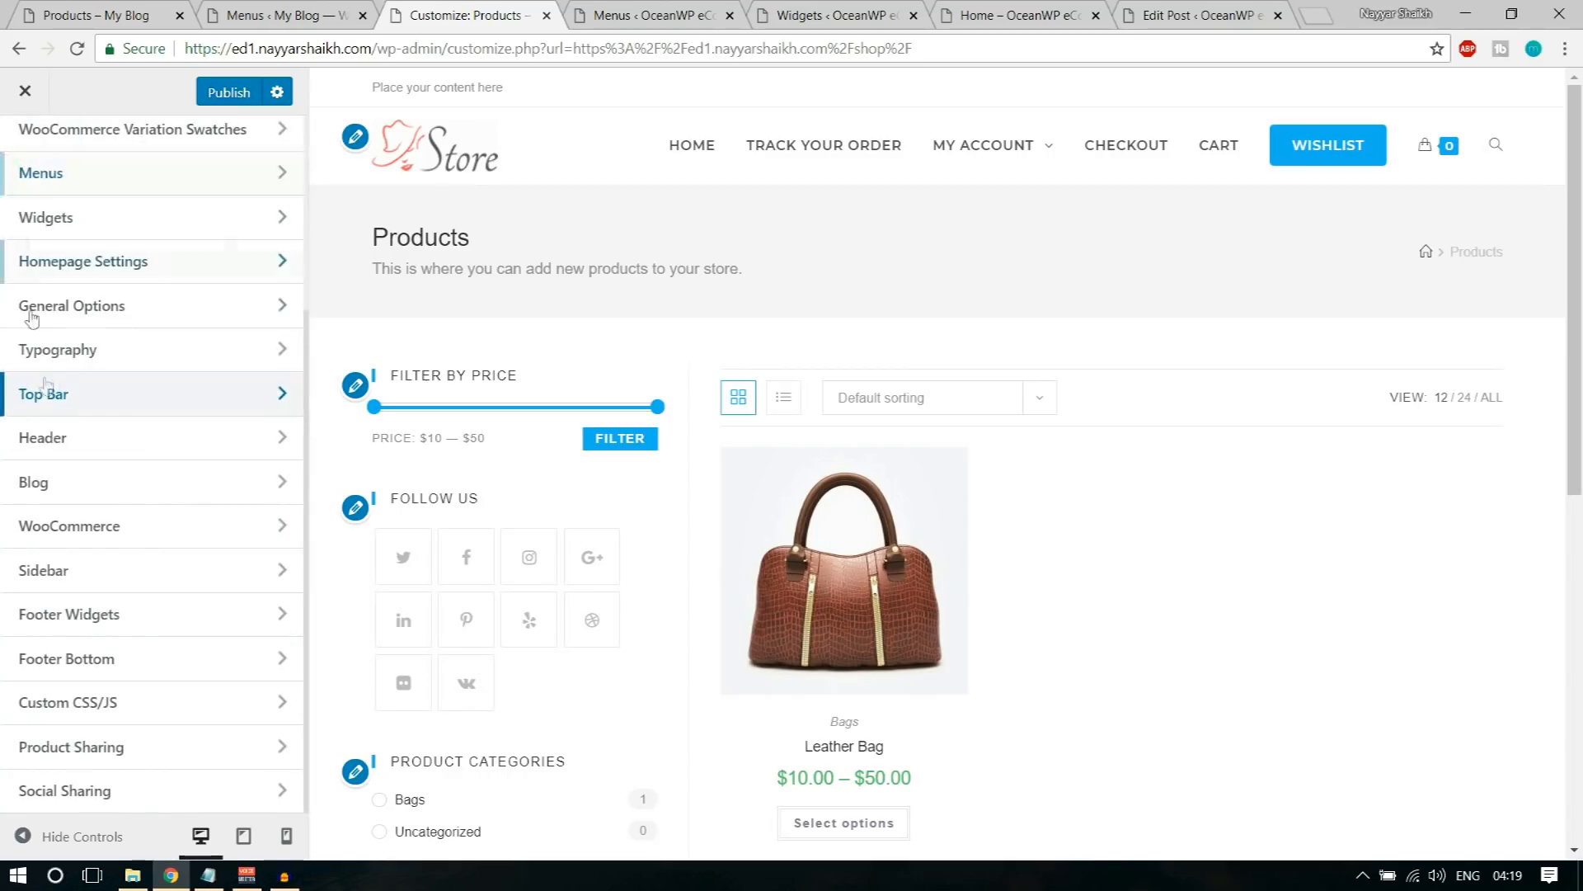
scroll(66, 482, up, 3)
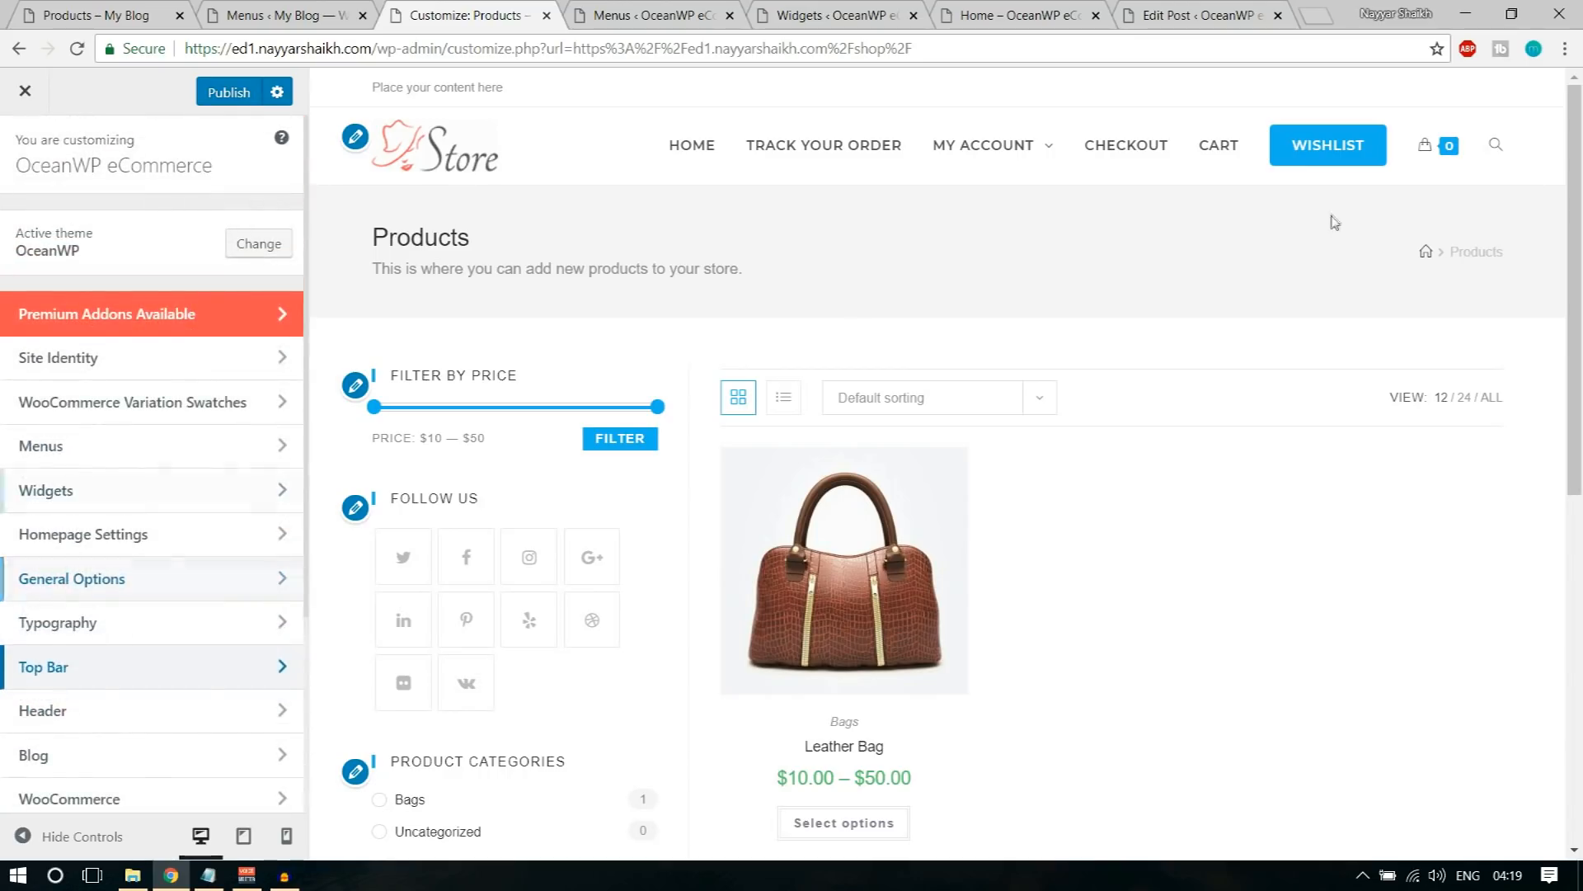
Step: Compare the reference store's Products page header, cart dropdown and menu structure with the store in the customizer
click(165, 14)
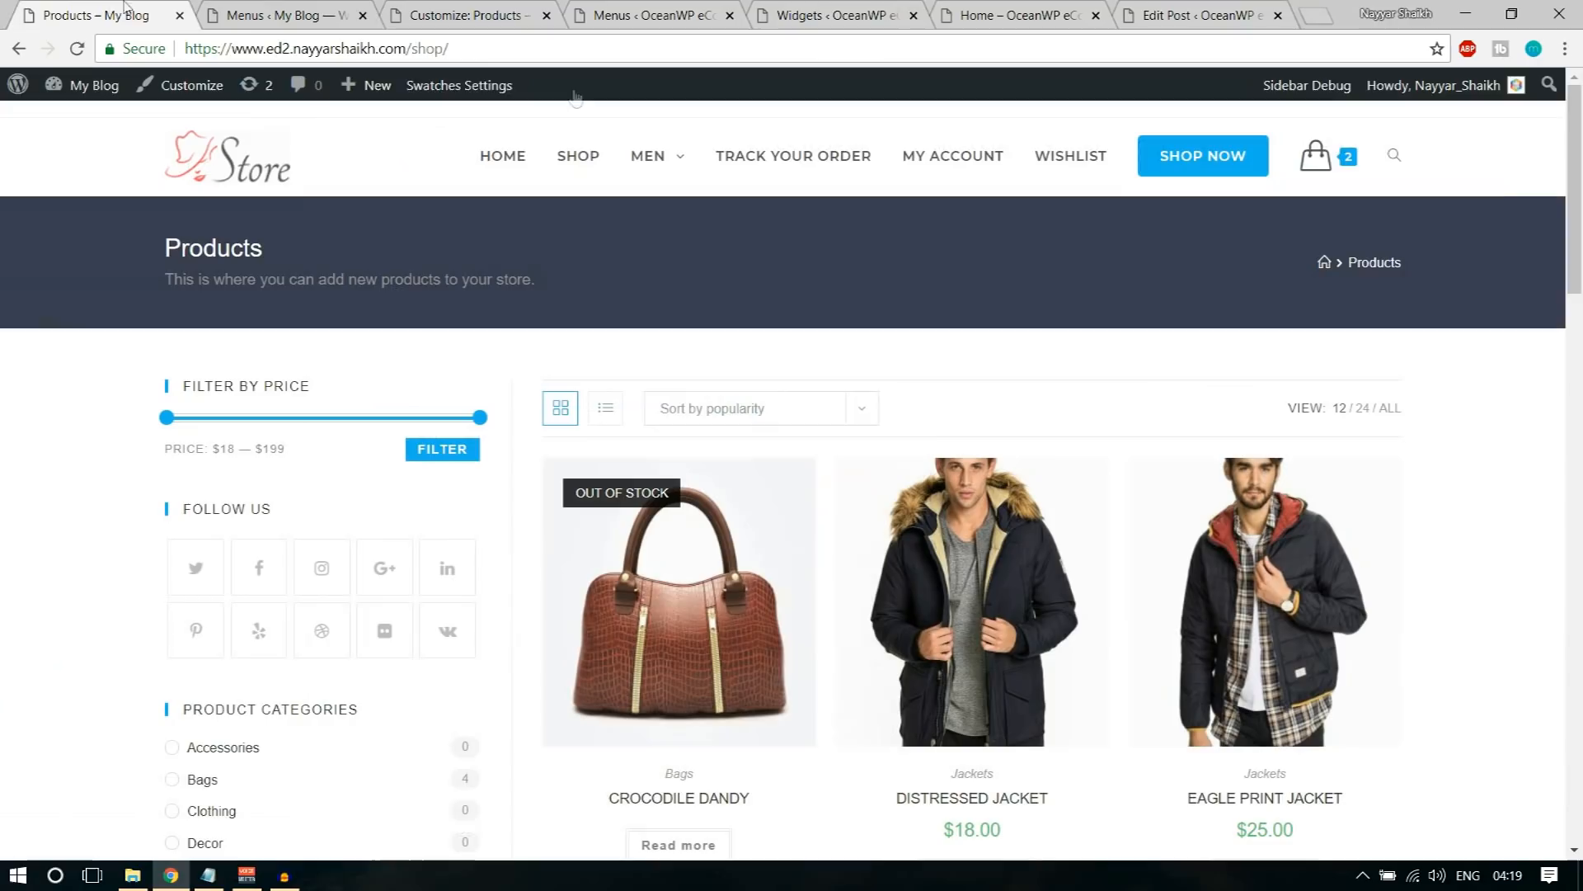
mouse_move(1316, 161)
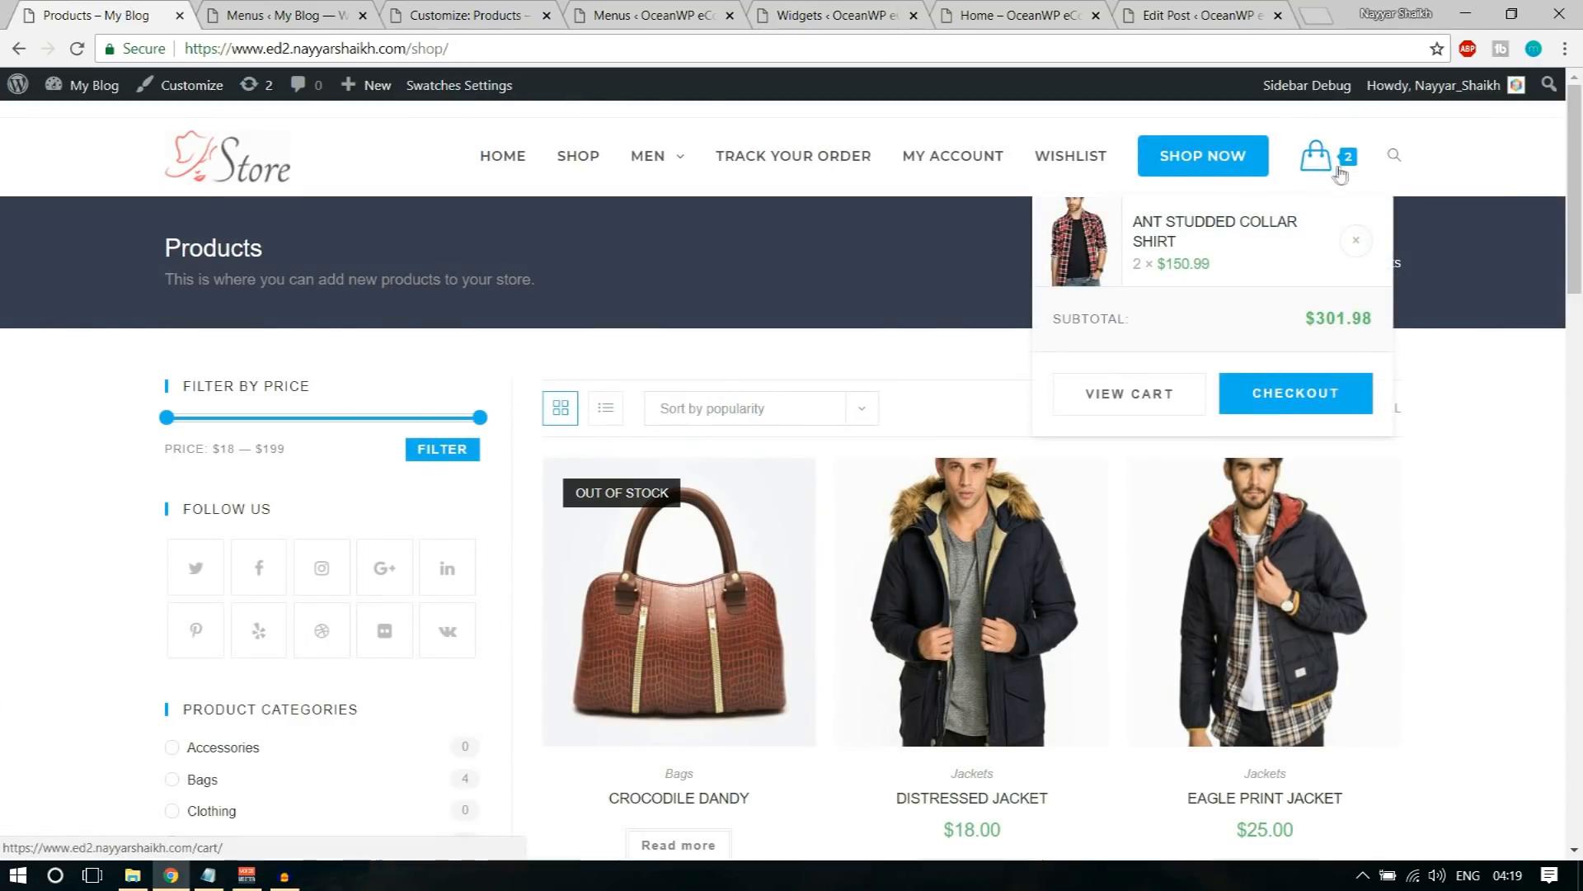
click(271, 8)
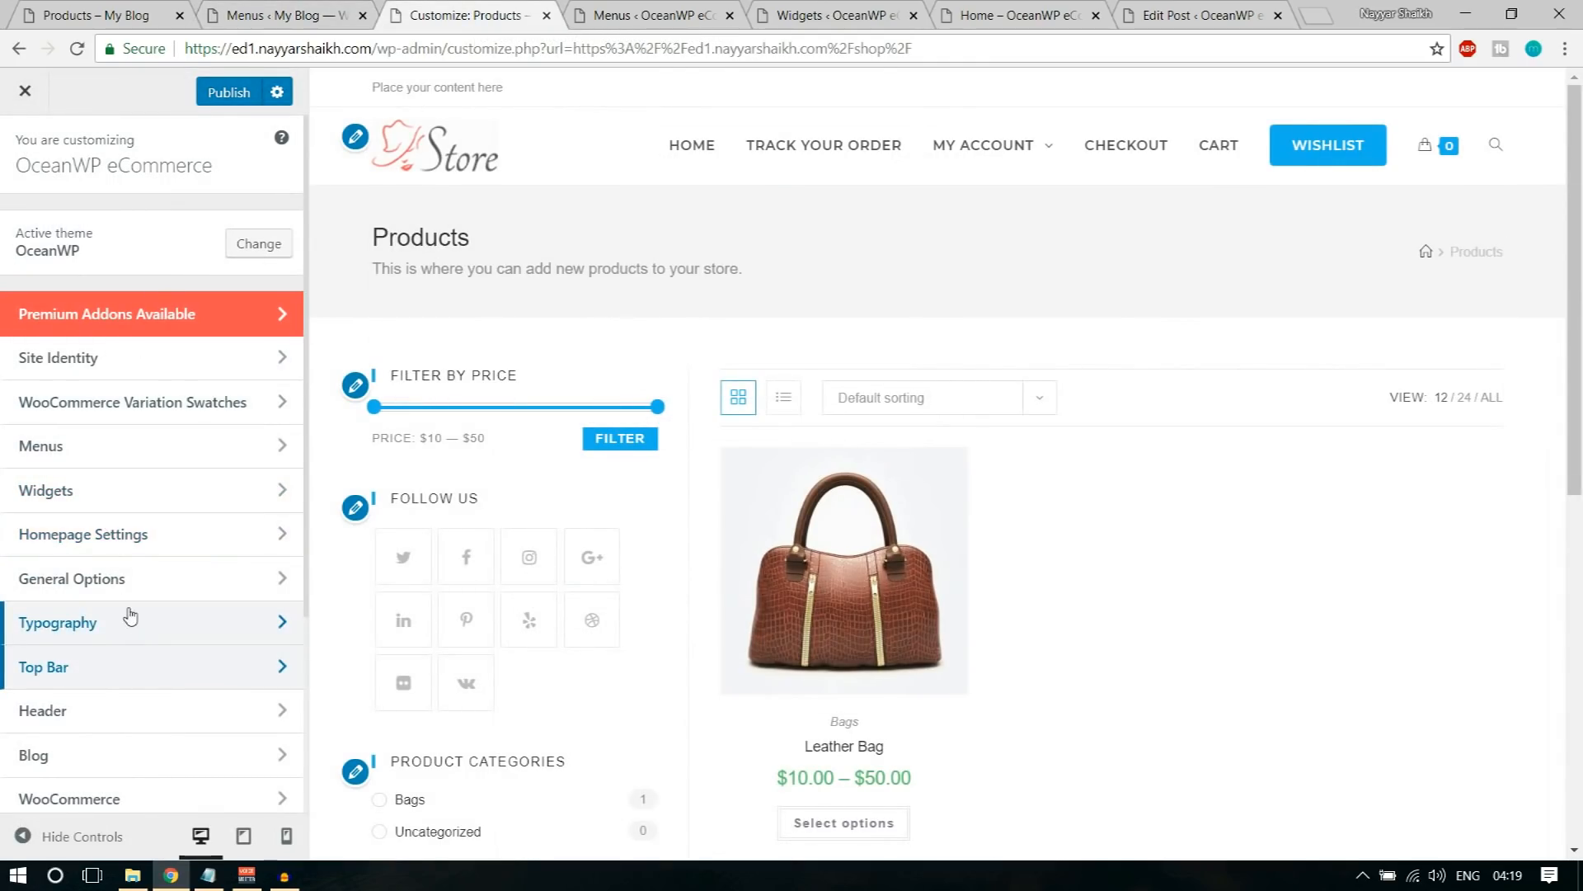
scroll(128, 626, down, 3)
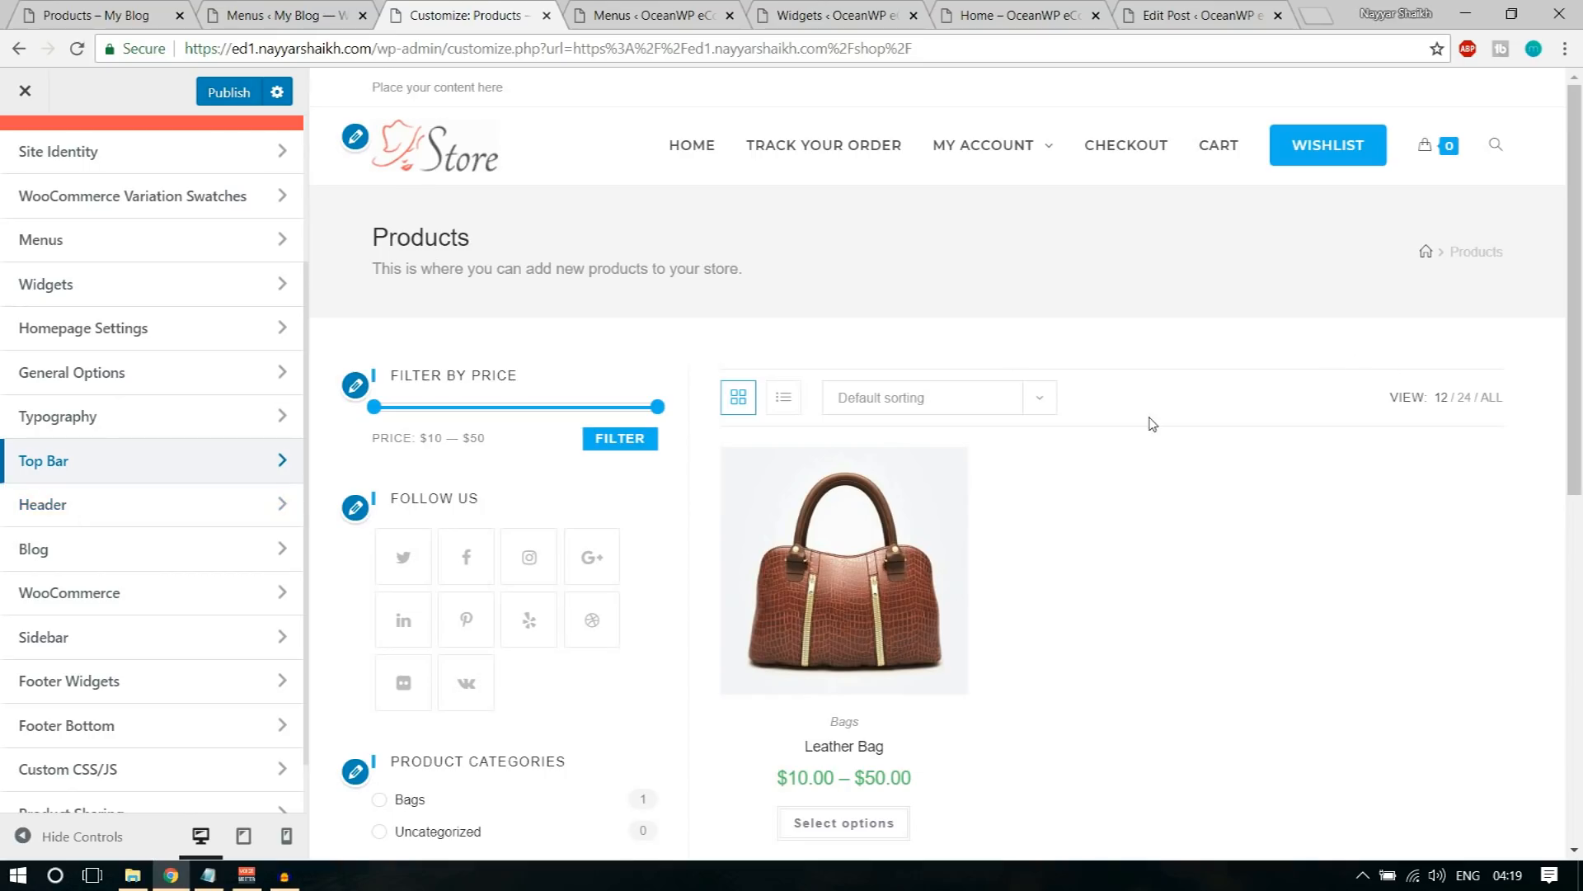
click(116, 12)
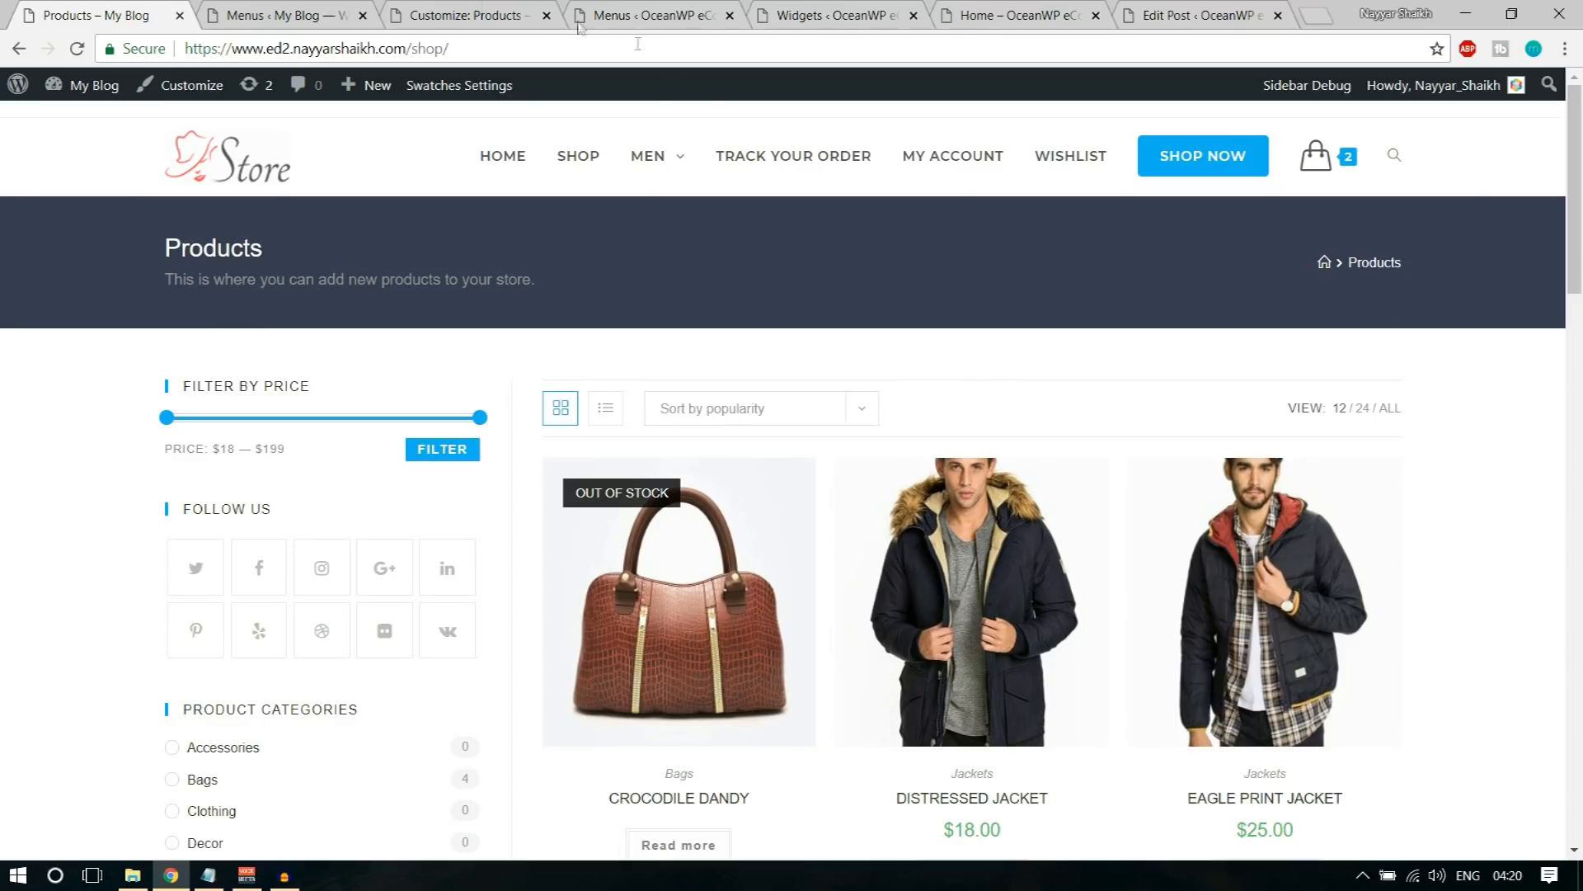
click(272, 13)
click(499, 10)
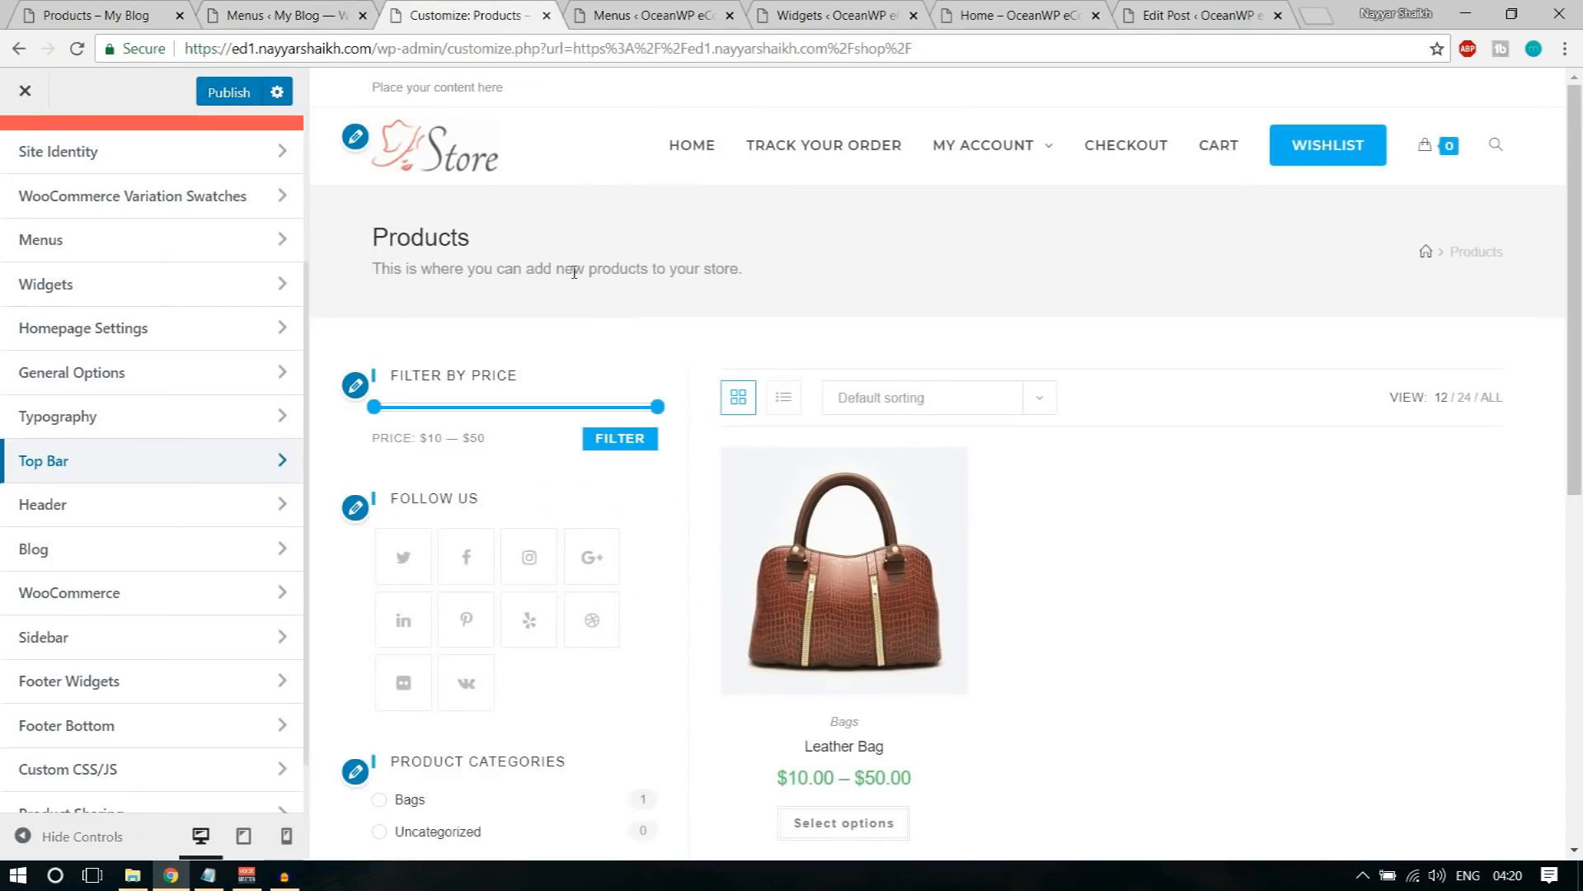
click(75, 10)
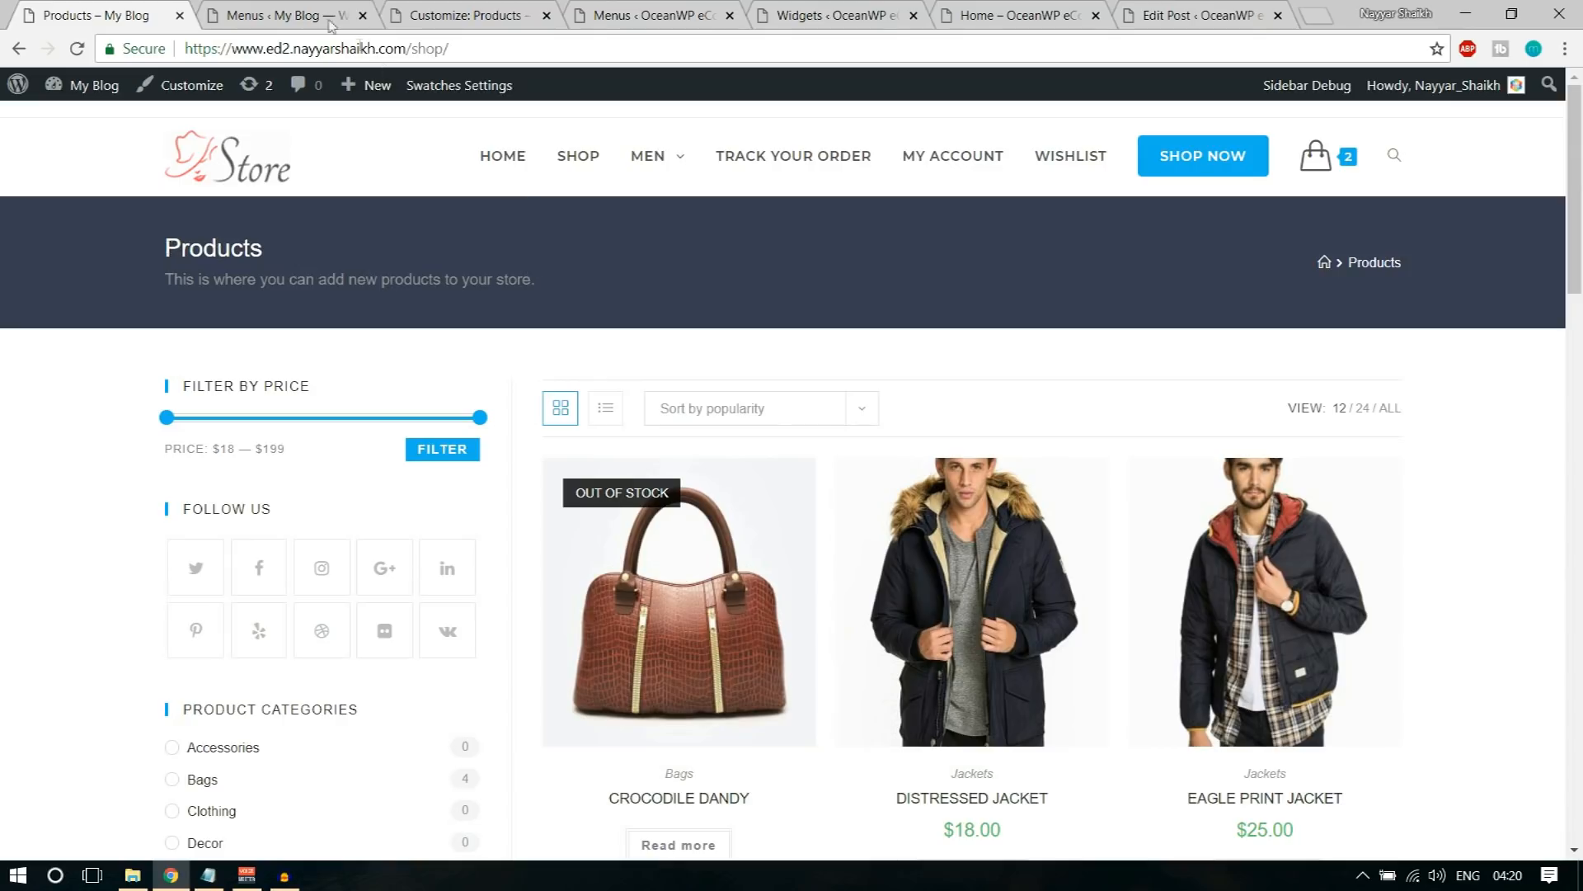
click(290, 12)
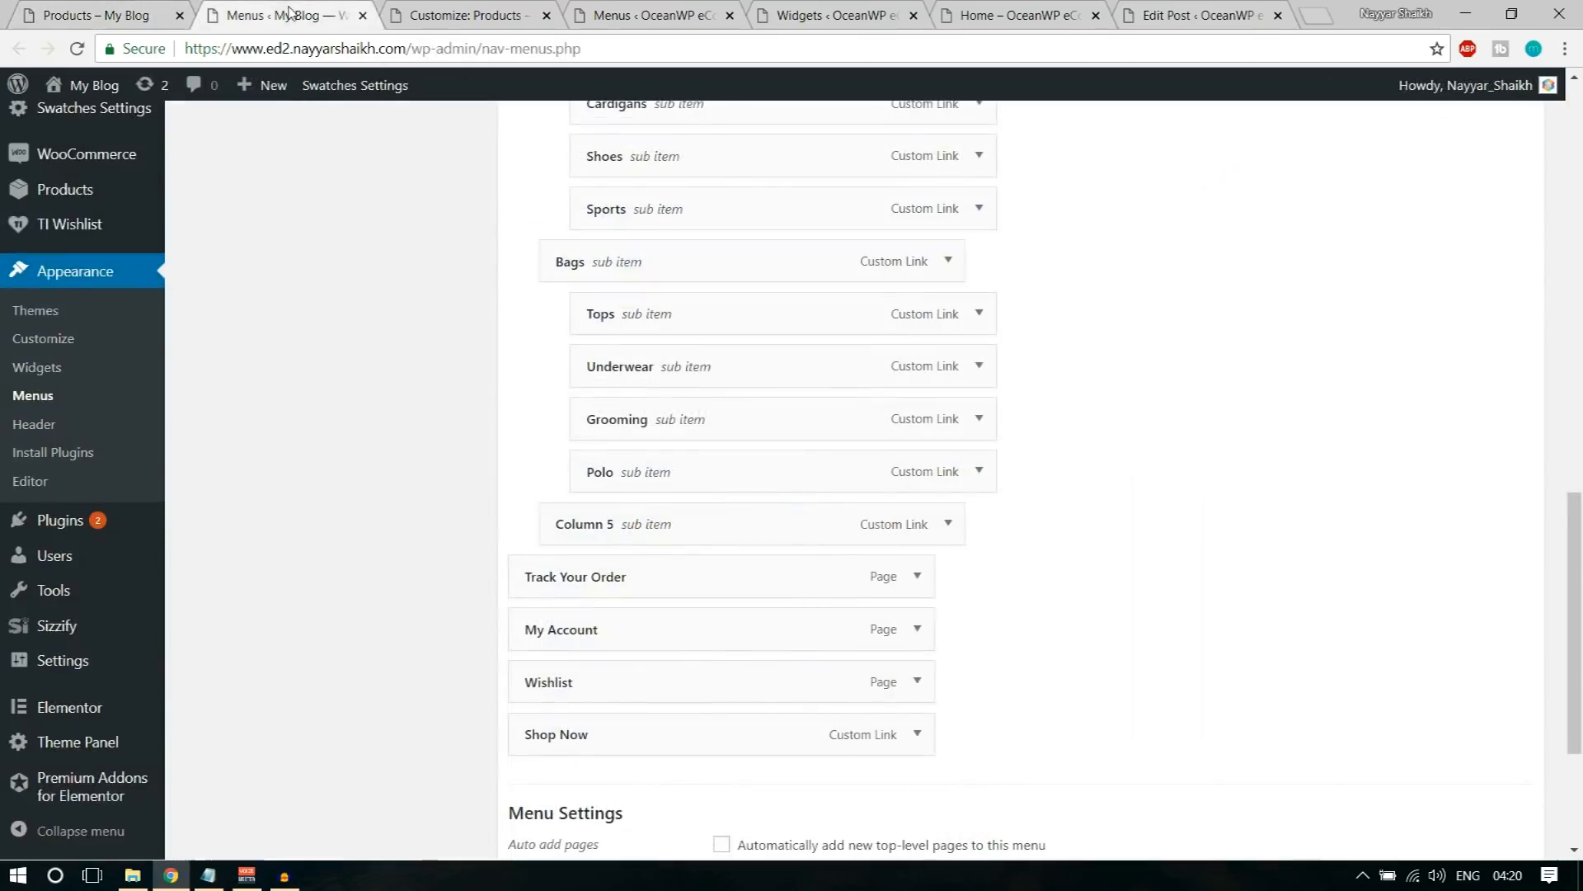
click(429, 12)
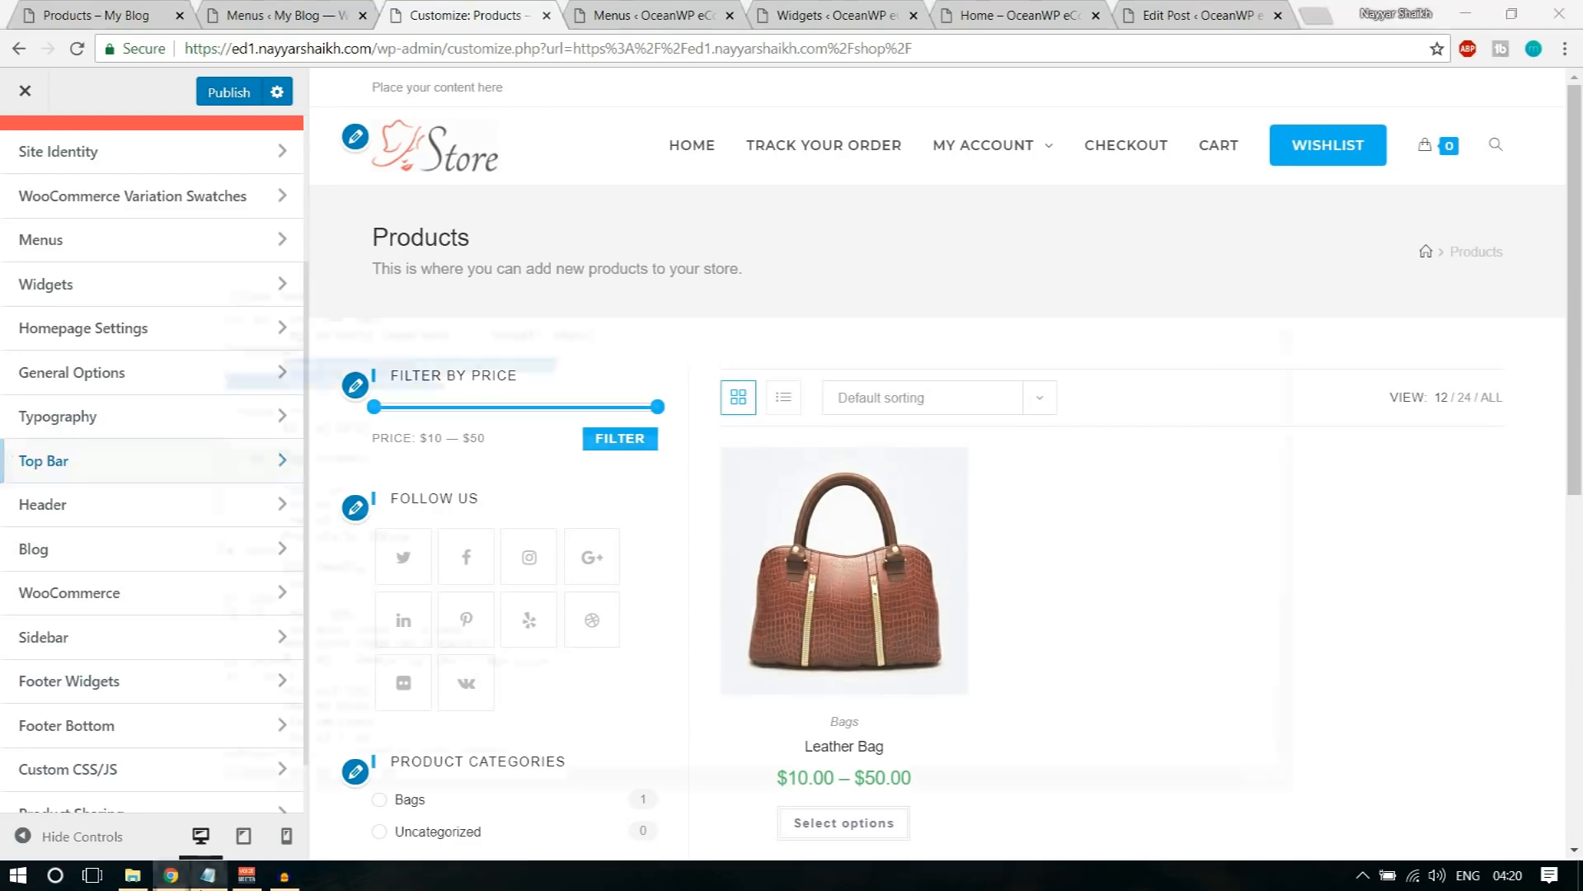
Step: Set the Page Title background color to dark teal #00262d in General Options
scroll(223, 541, up, 3)
scroll(223, 541, down, 2)
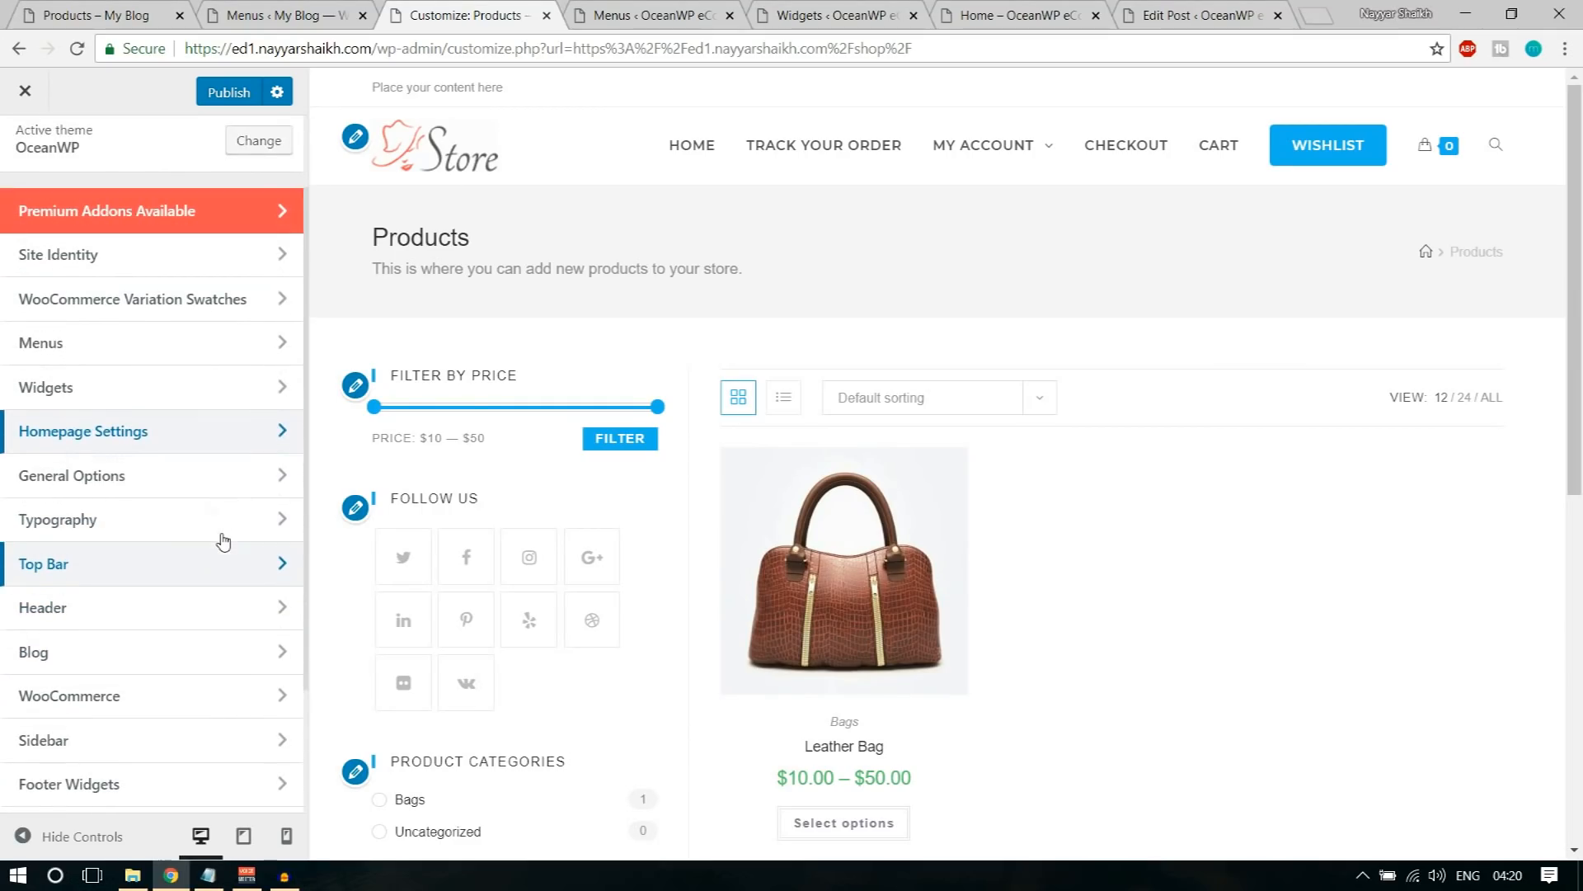
click(162, 481)
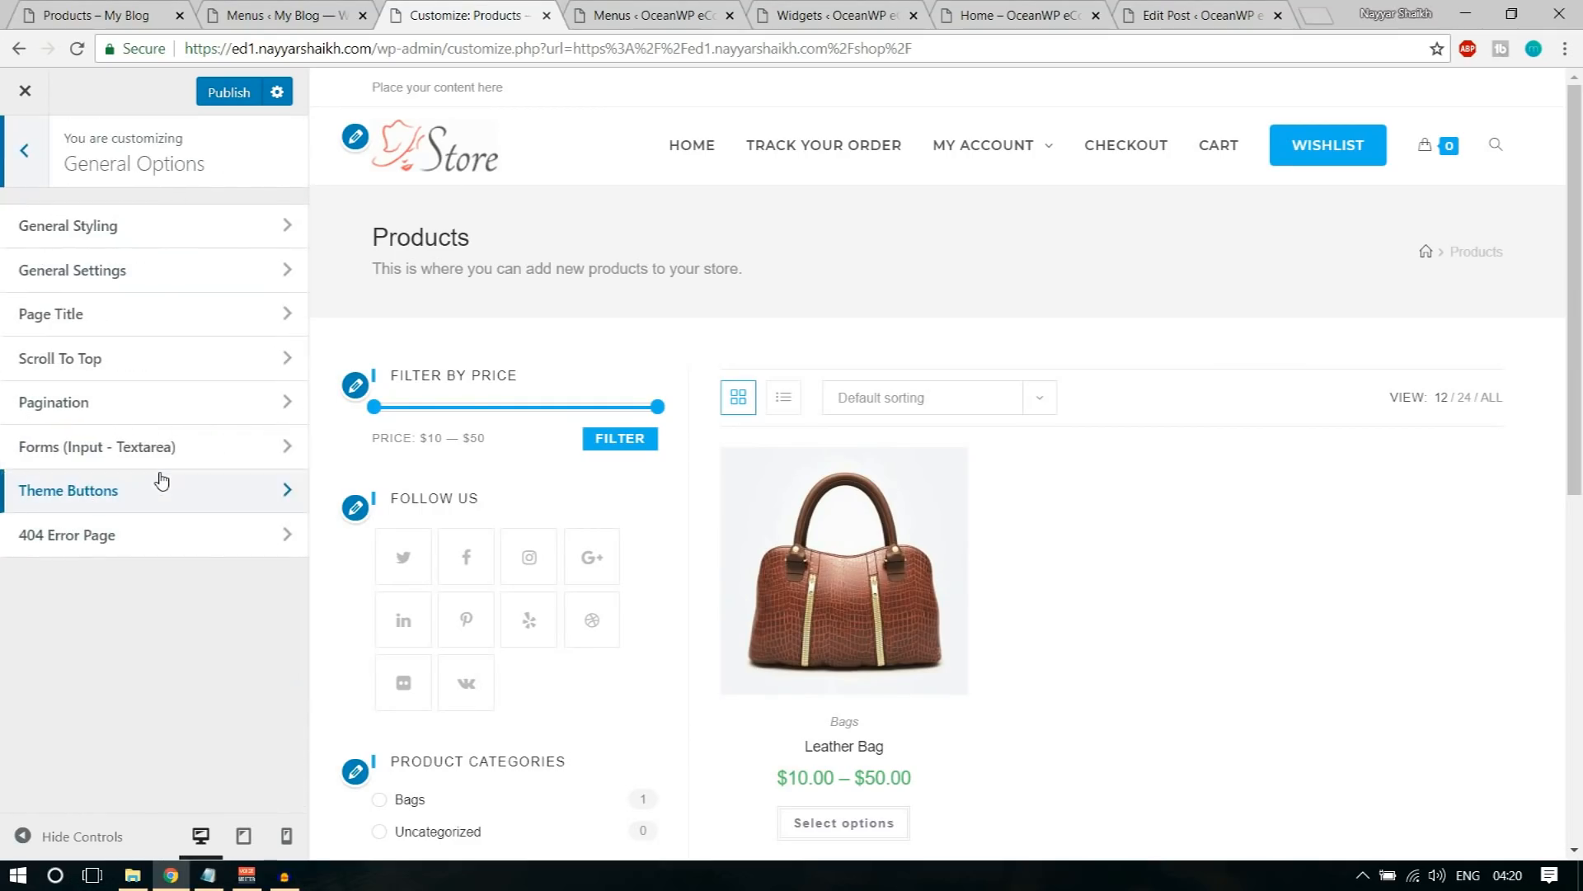
click(120, 321)
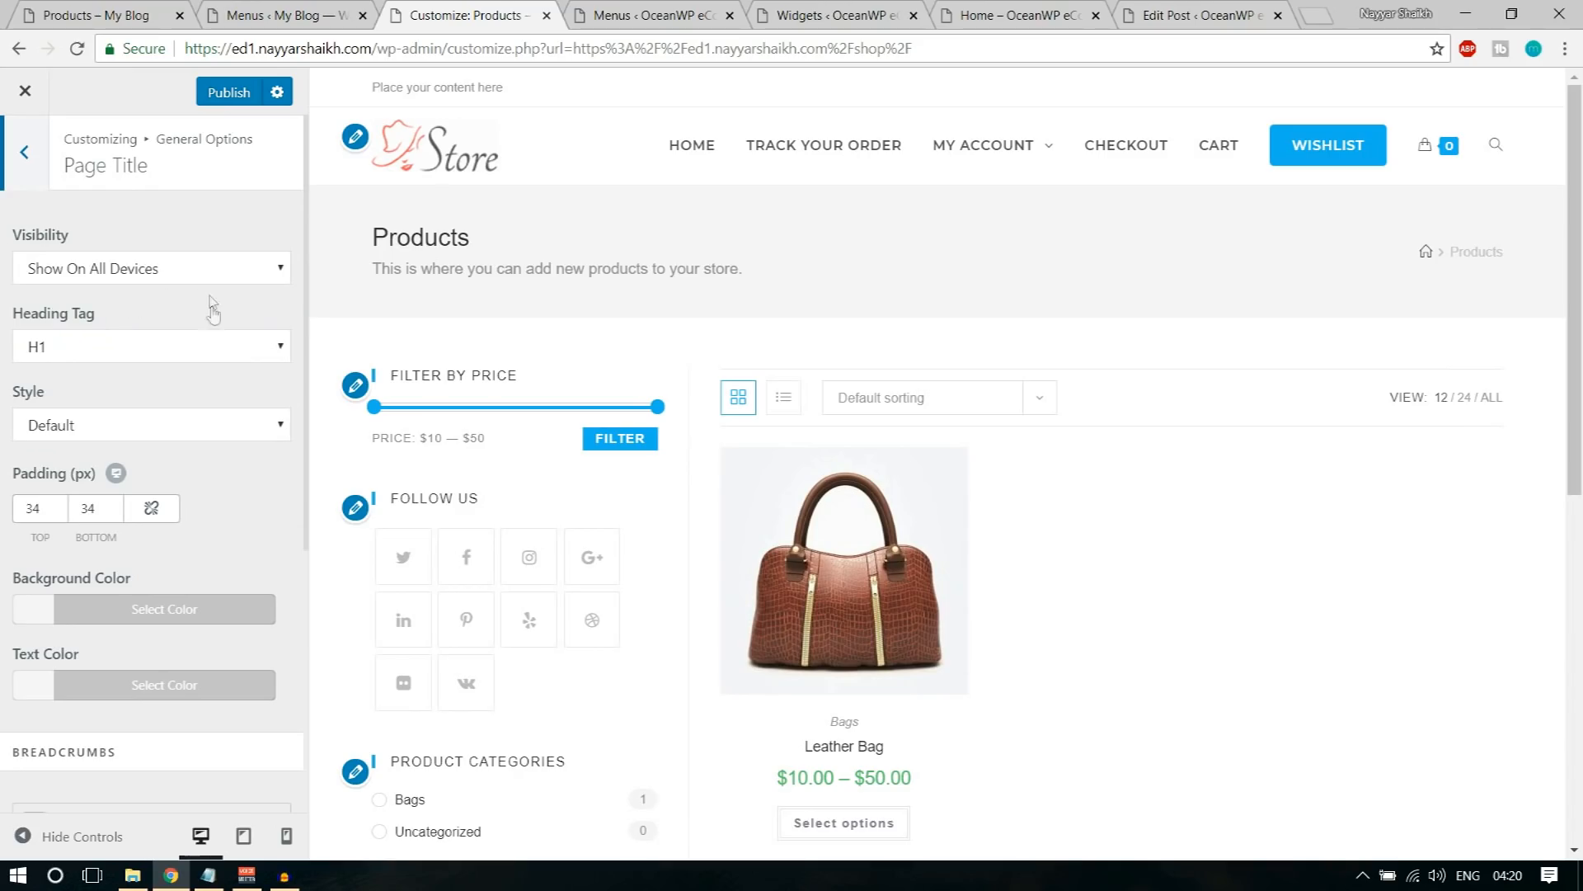
click(187, 612)
scroll(165, 578, down, 3)
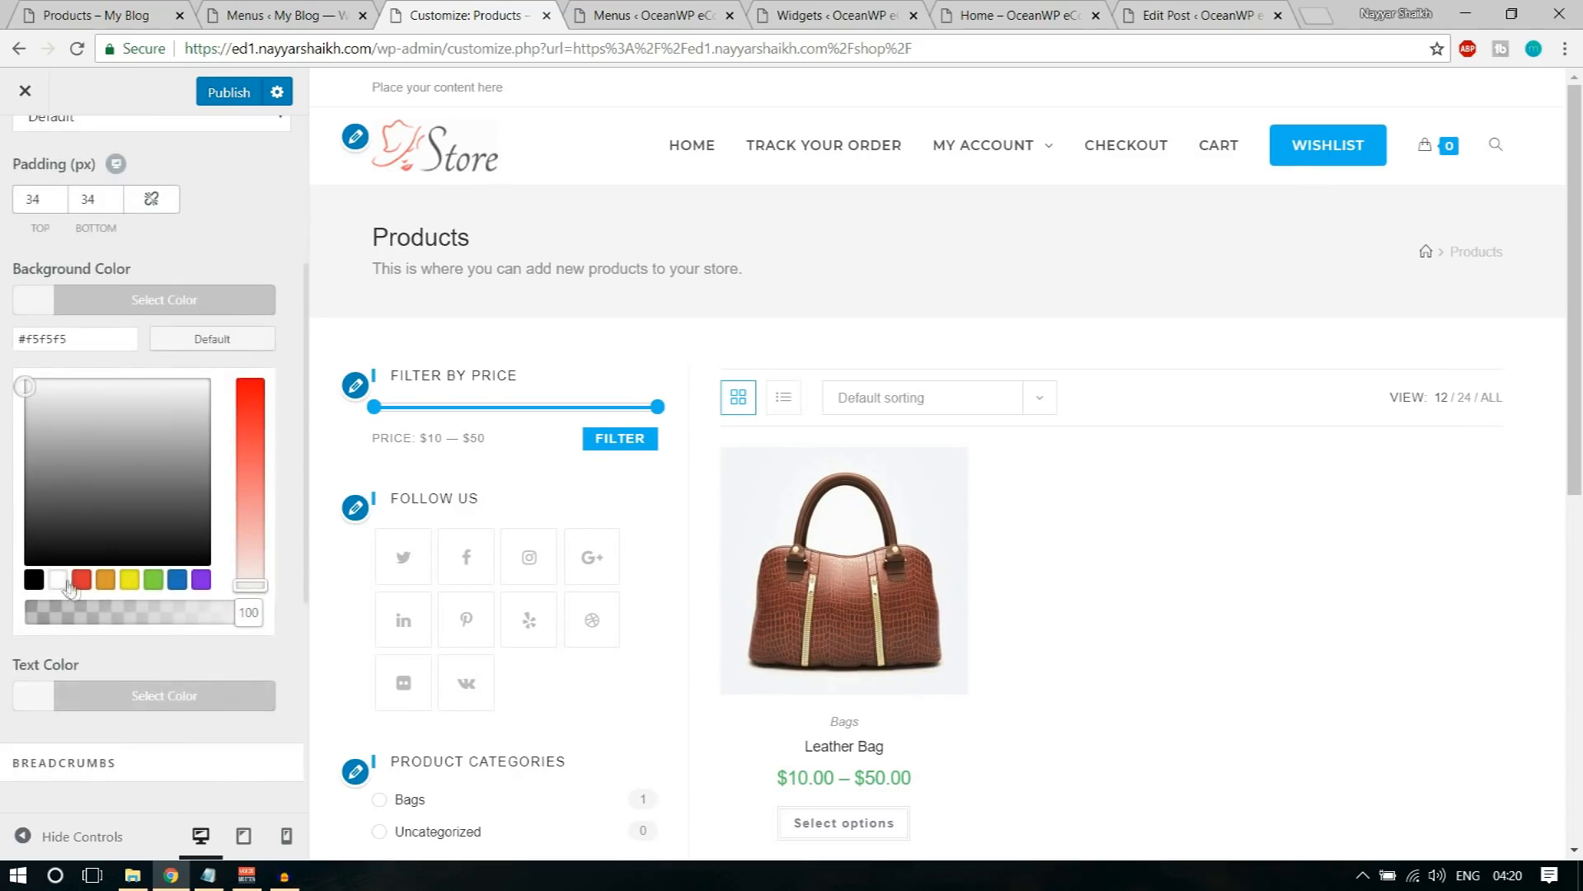
click(34, 580)
drag(140, 486, 124, 533)
click(178, 580)
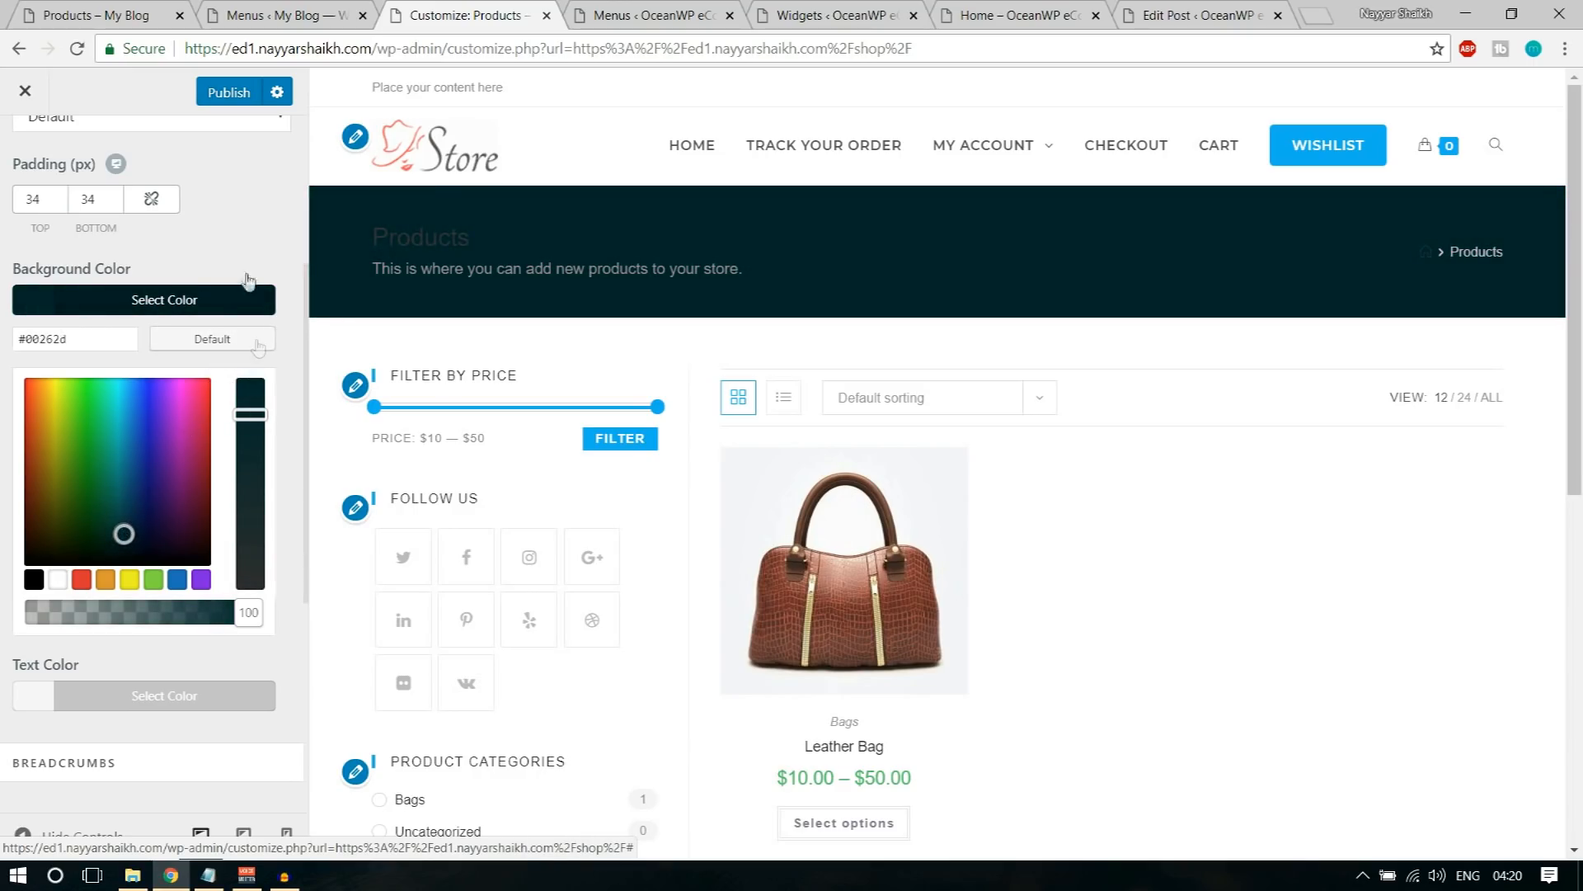
click(229, 300)
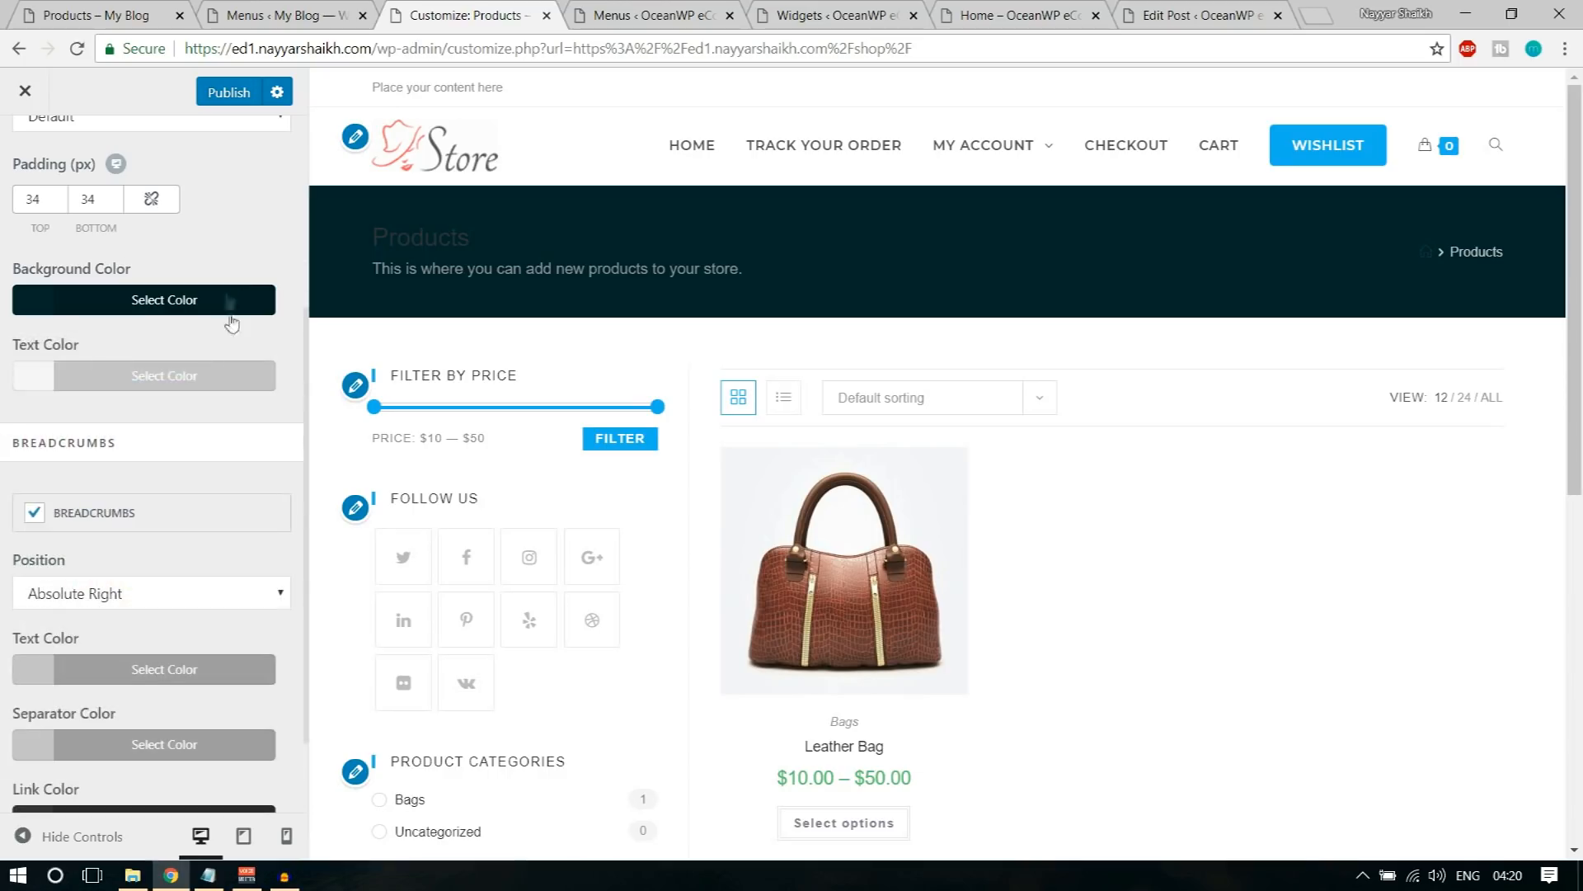
Step: Set the Page Title text color to white #ffffff
scroll(259, 472, up, 1)
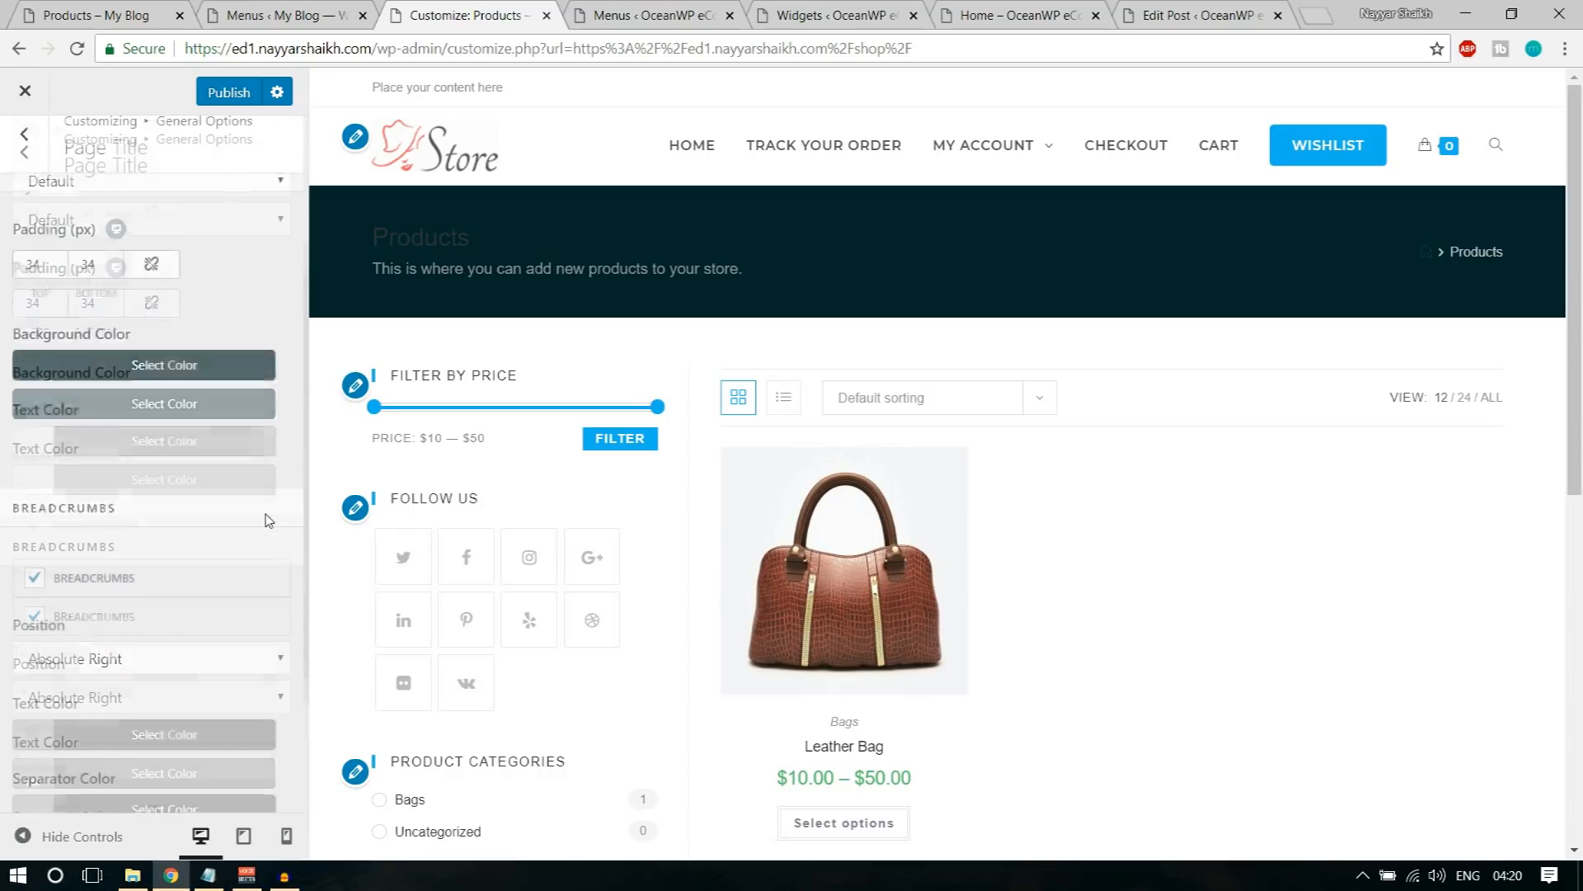
click(176, 482)
click(57, 758)
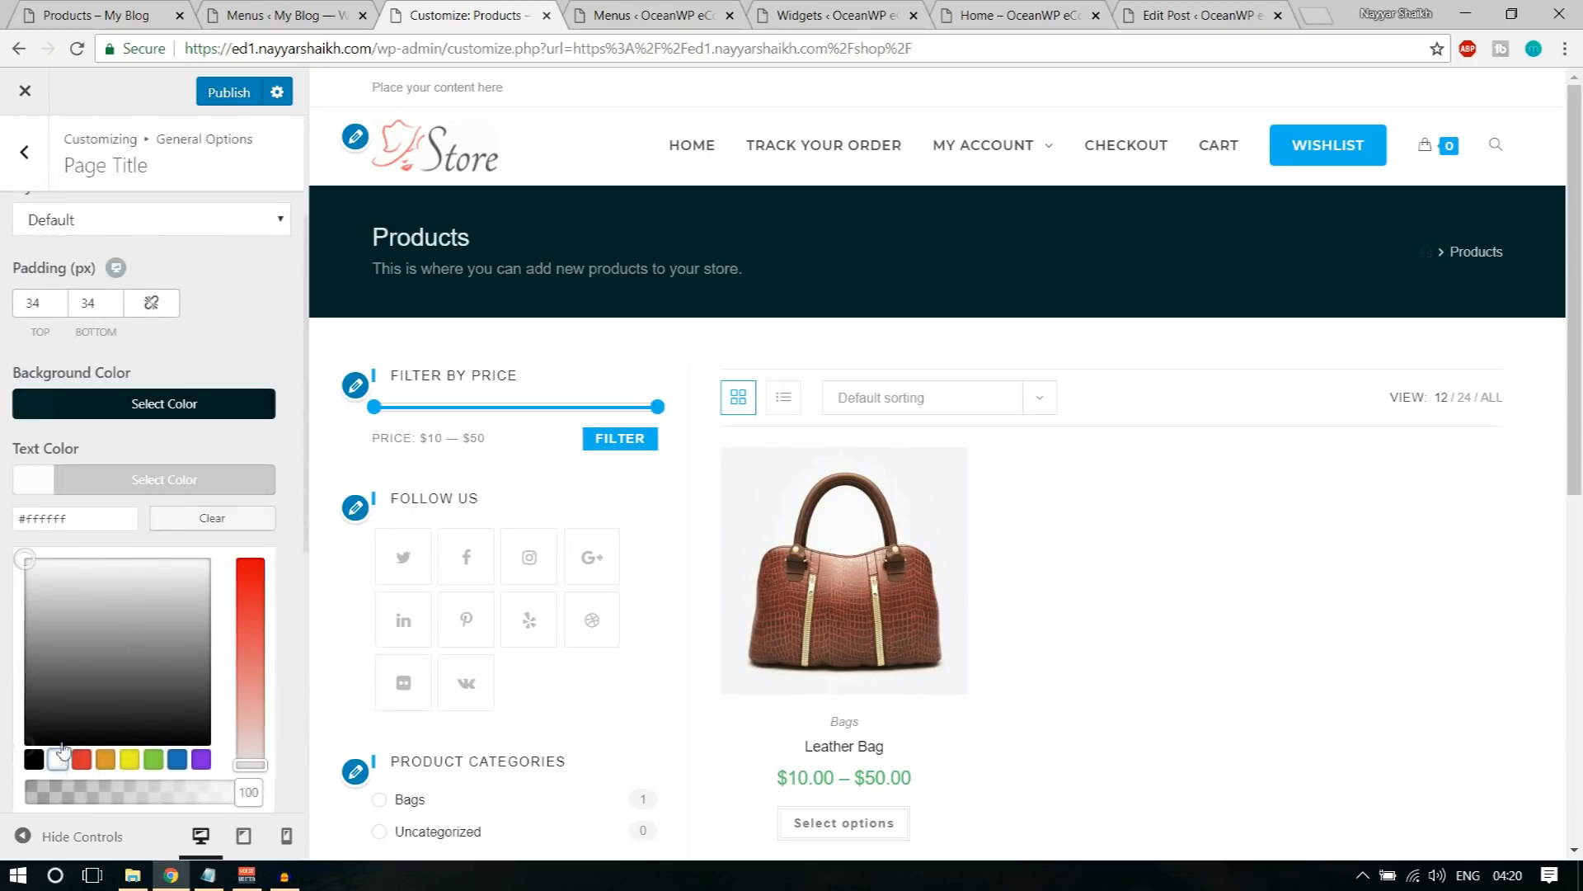
click(226, 483)
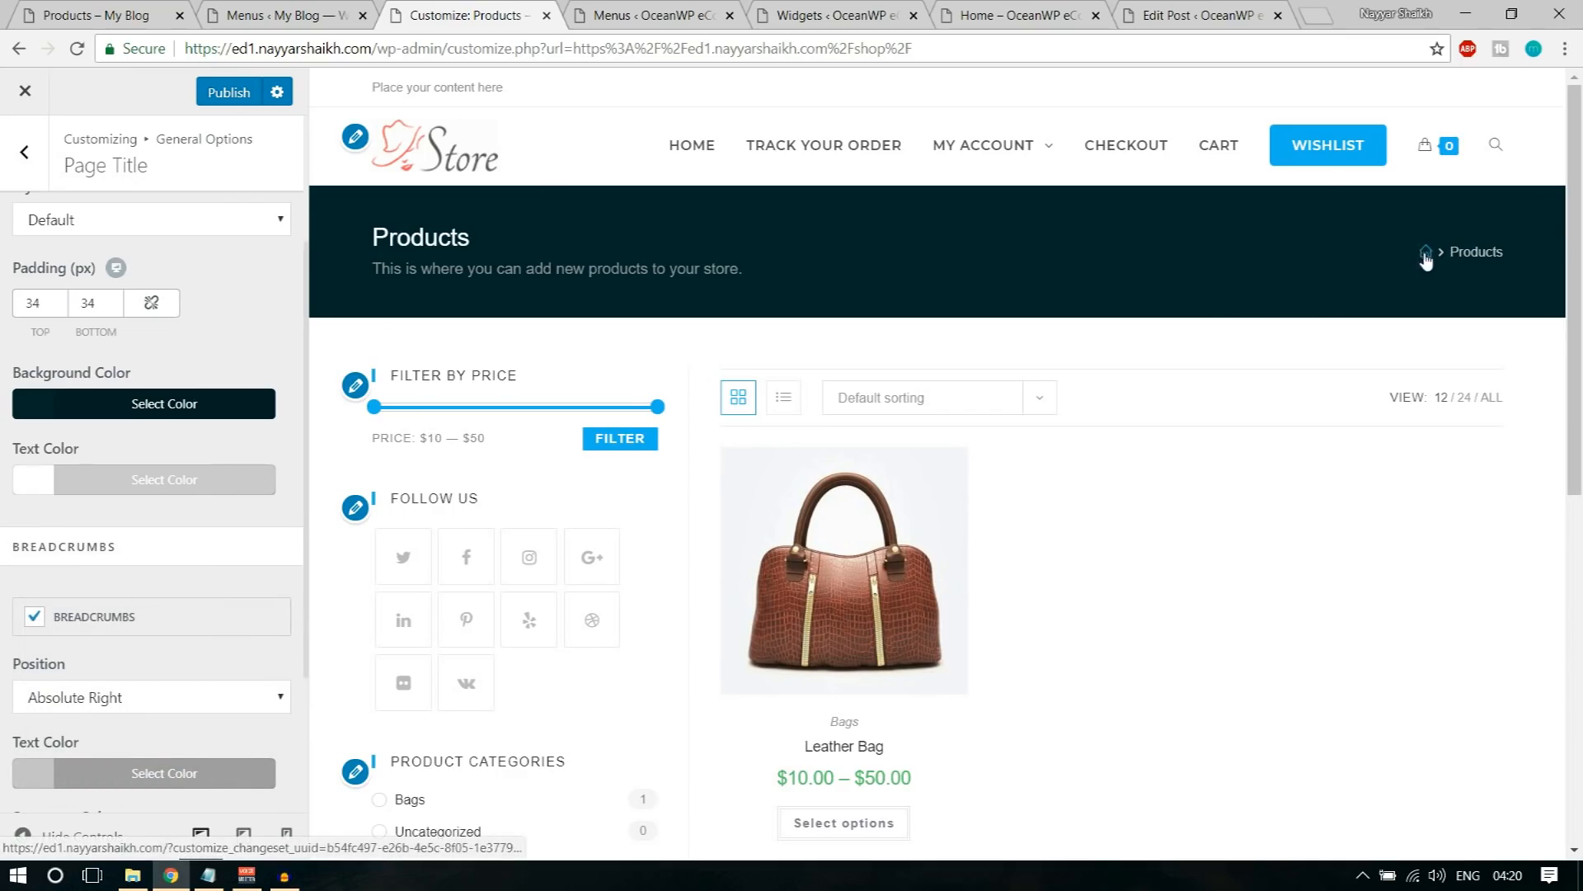
Step: Set the breadcrumbs text color to white #ffffff in the Page Title settings
scroll(255, 576, down, 1)
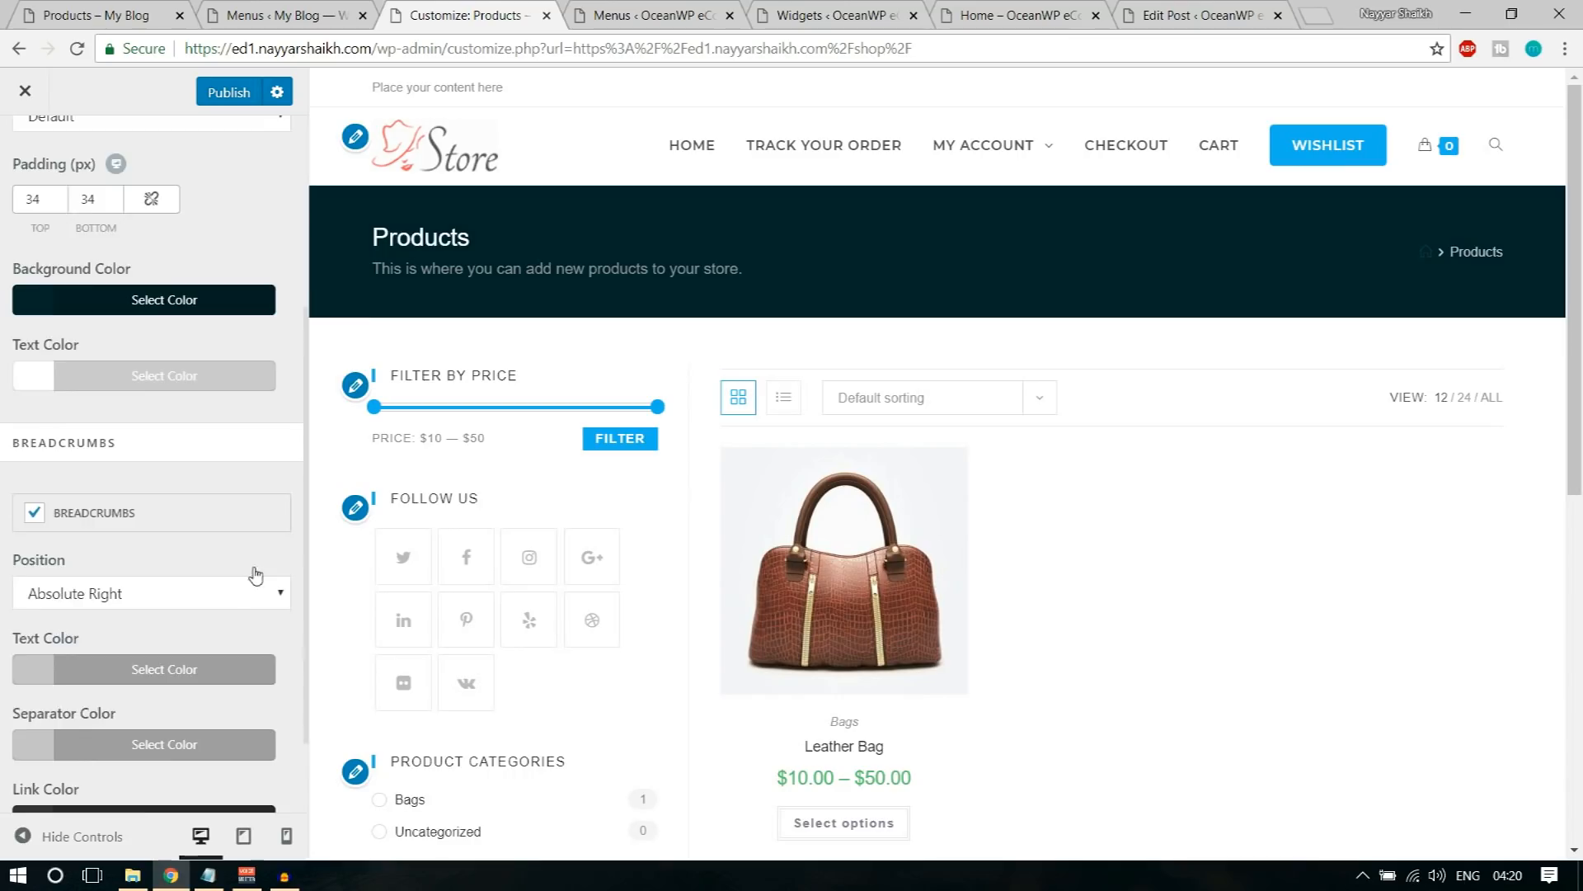
scroll(255, 577, up, 3)
scroll(247, 502, down, 3)
scroll(249, 507, down, 1)
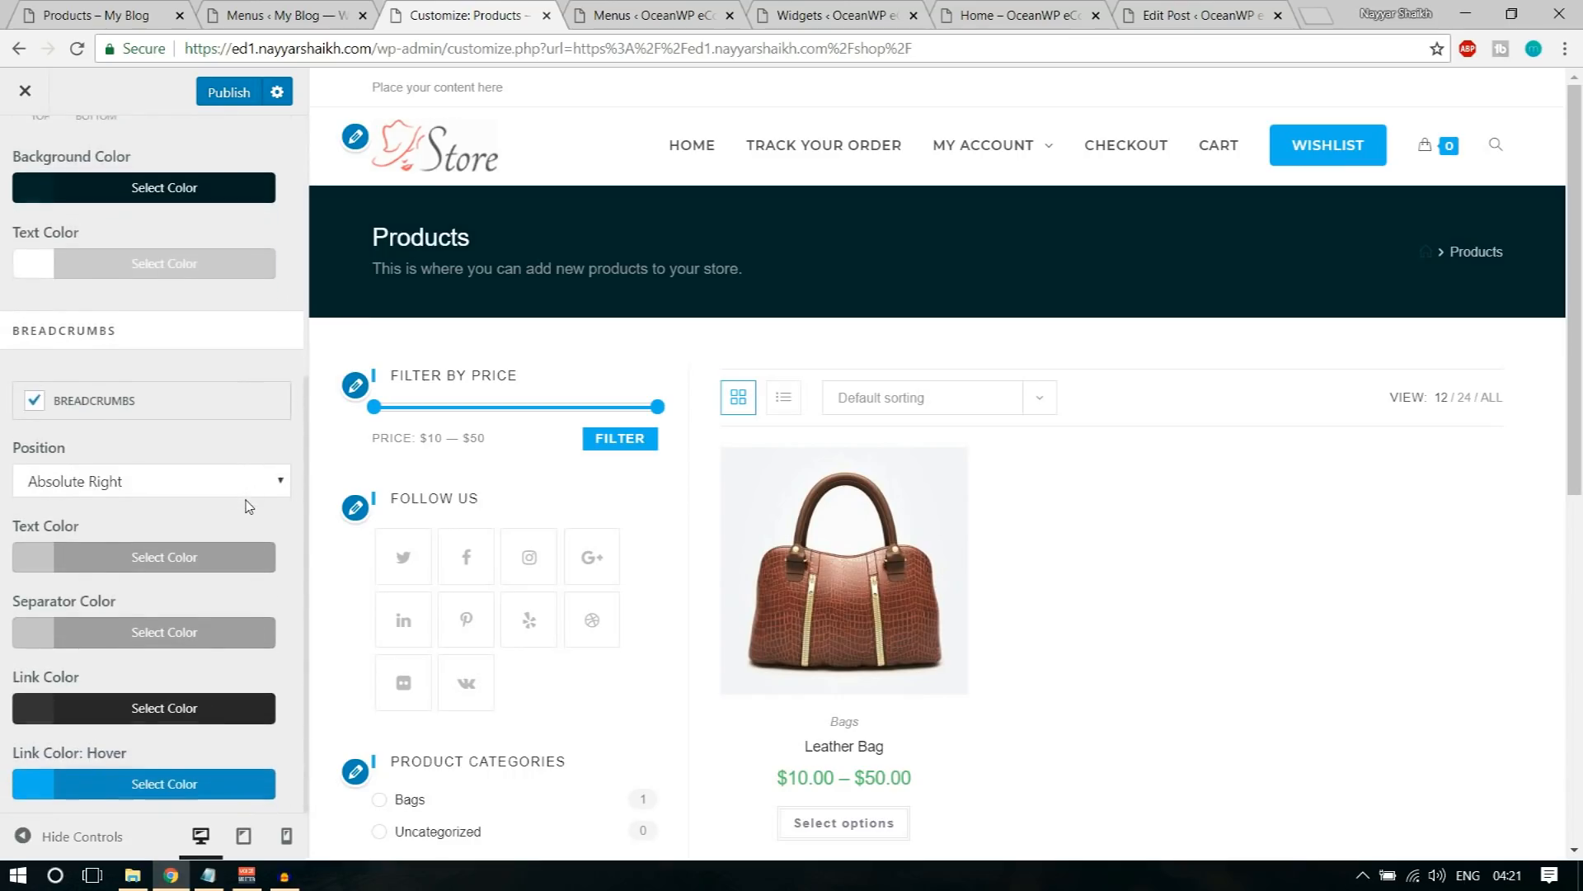
click(154, 560)
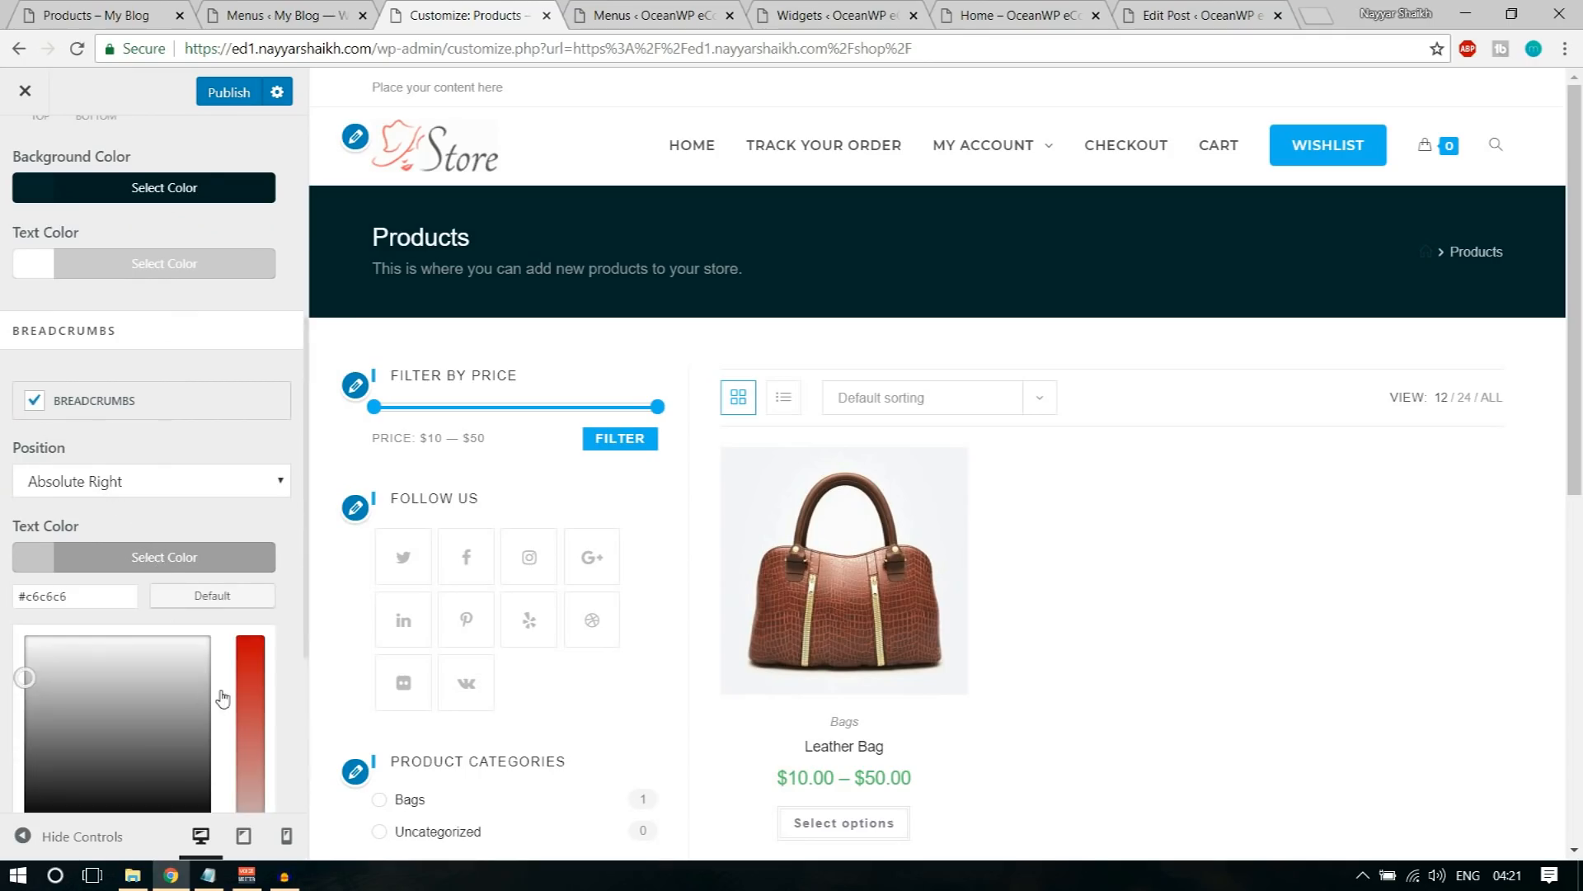
scroll(108, 611, down, 3)
click(51, 536)
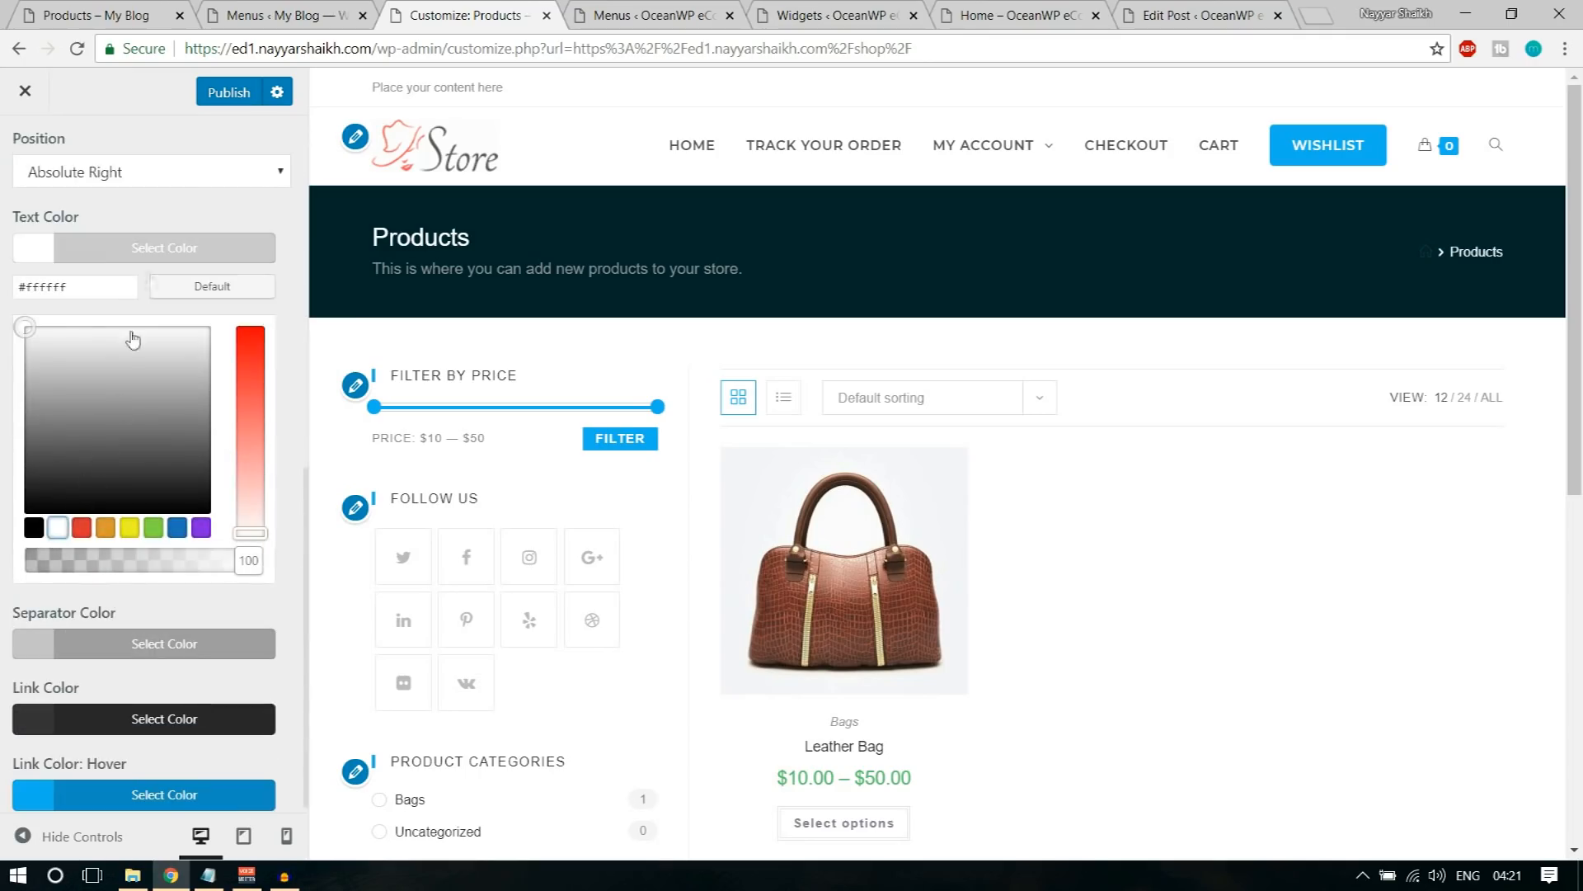
click(156, 248)
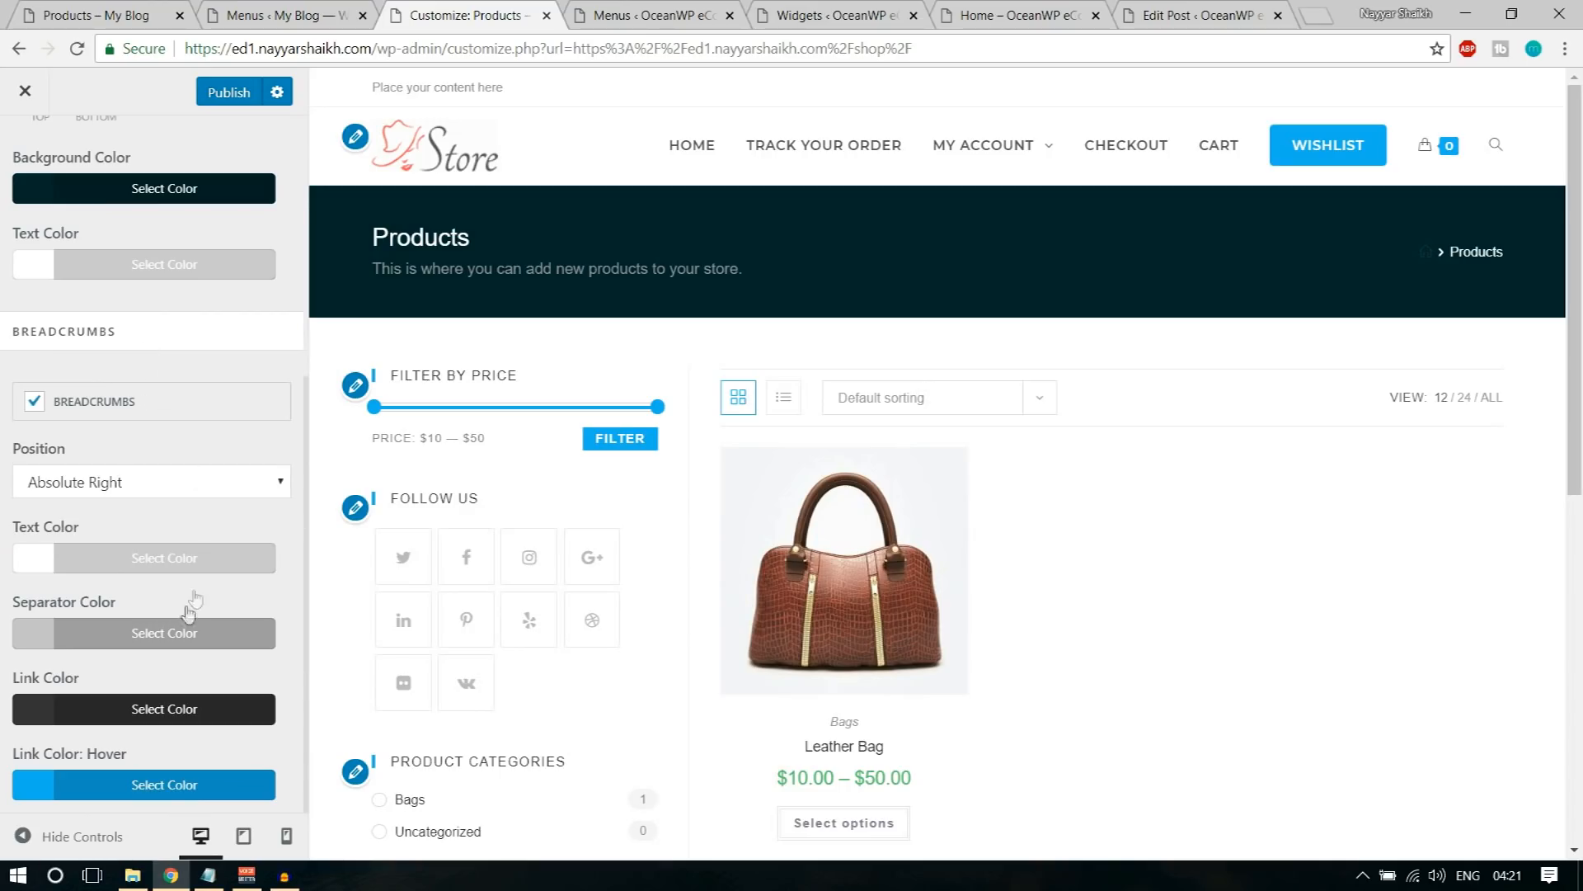
Step: Set the breadcrumbs separator color to white #ffffff in the Page Title settings
click(154, 637)
scroll(107, 643, down, 3)
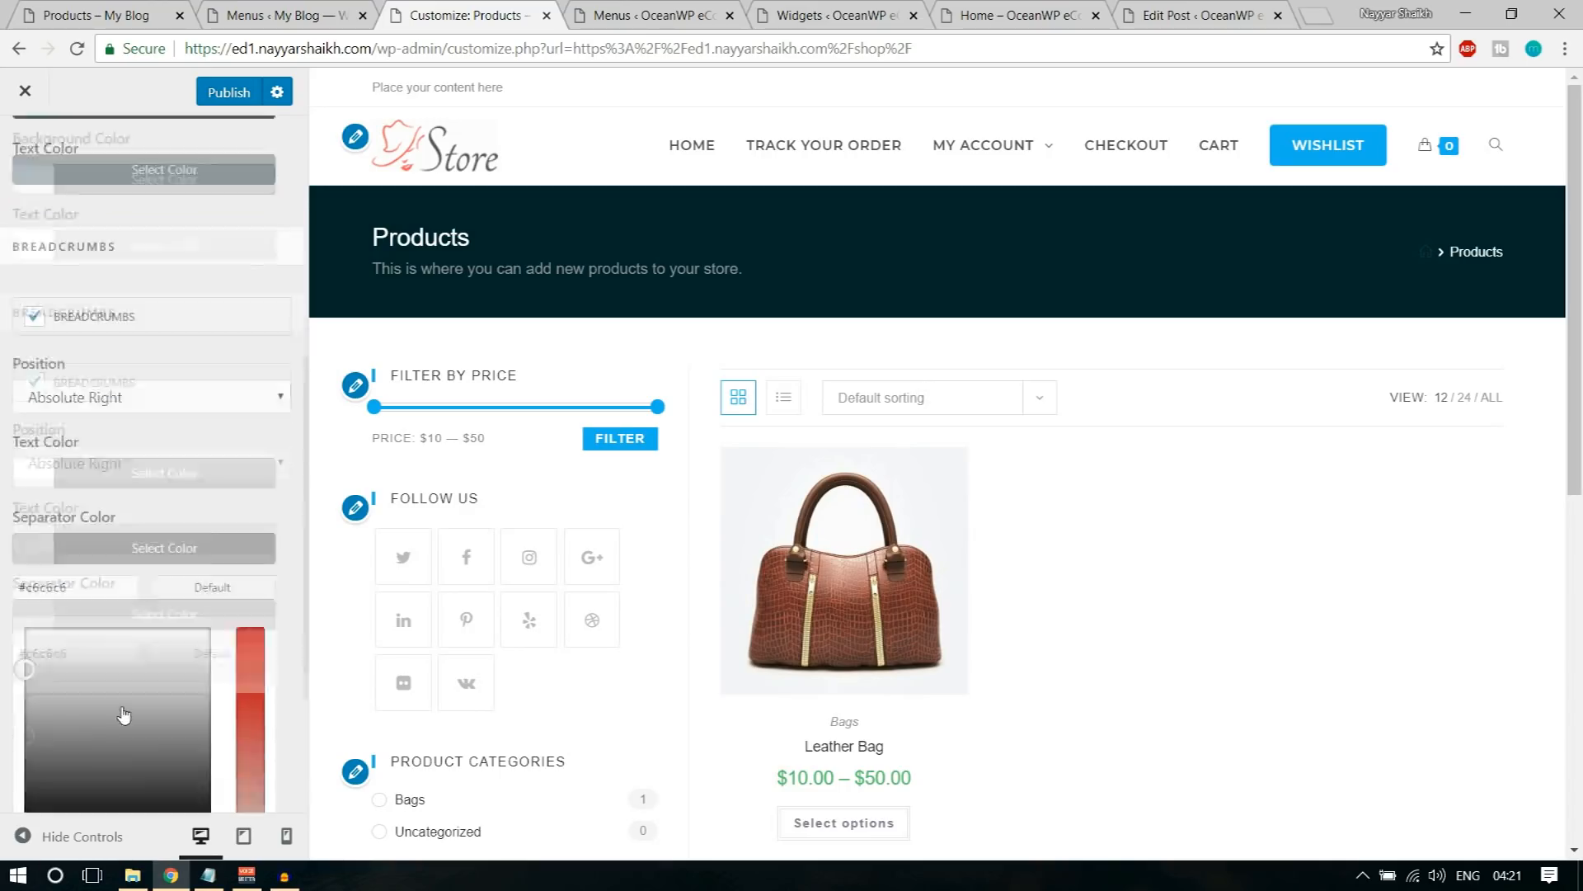
click(58, 603)
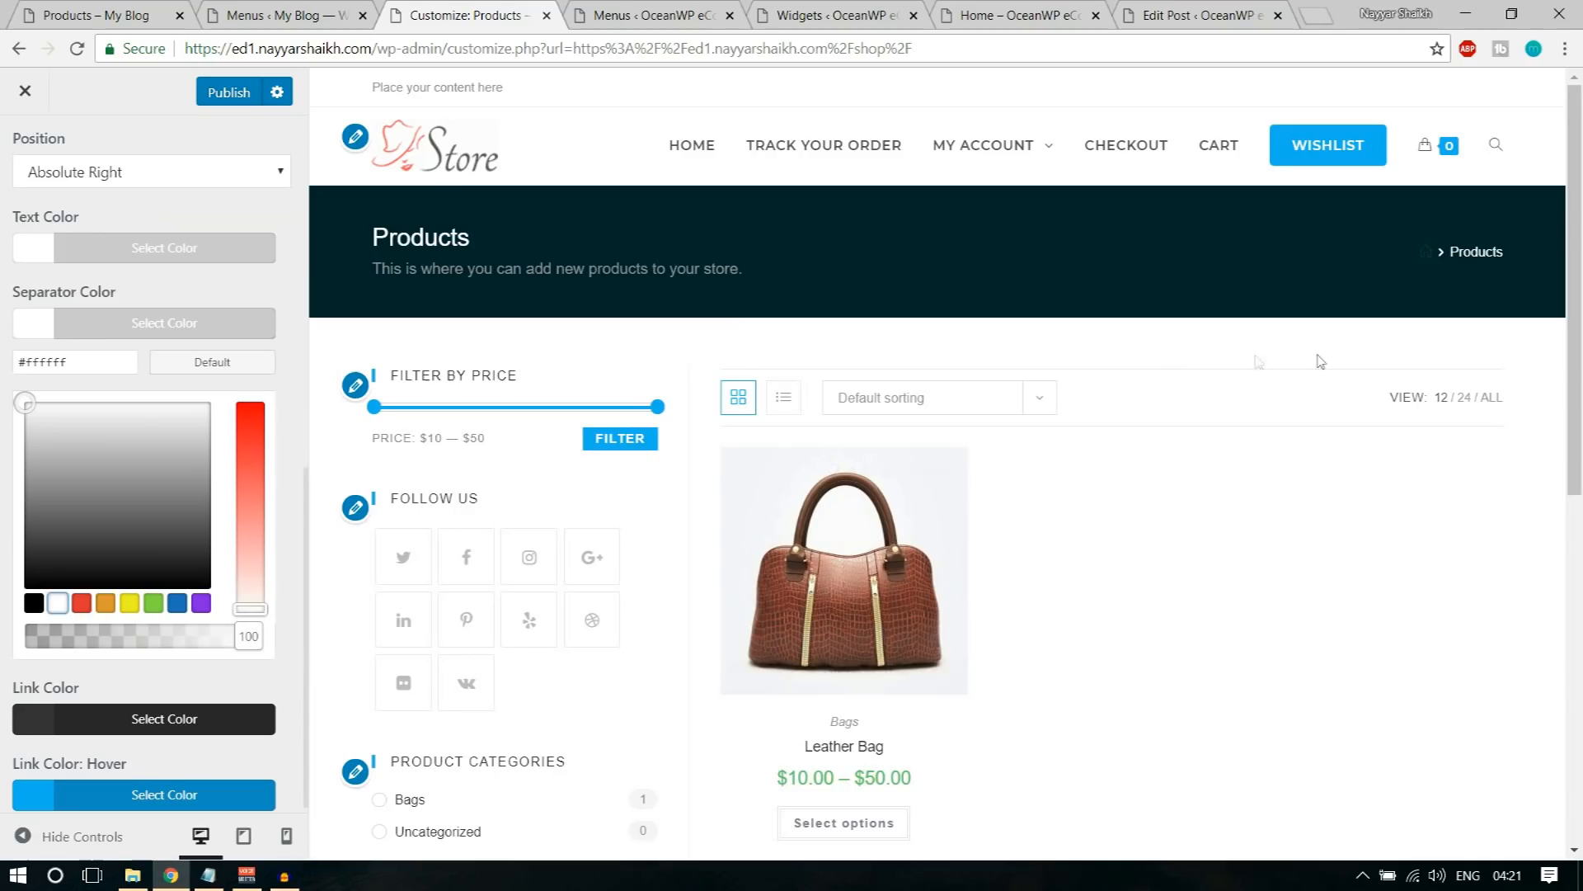
click(205, 391)
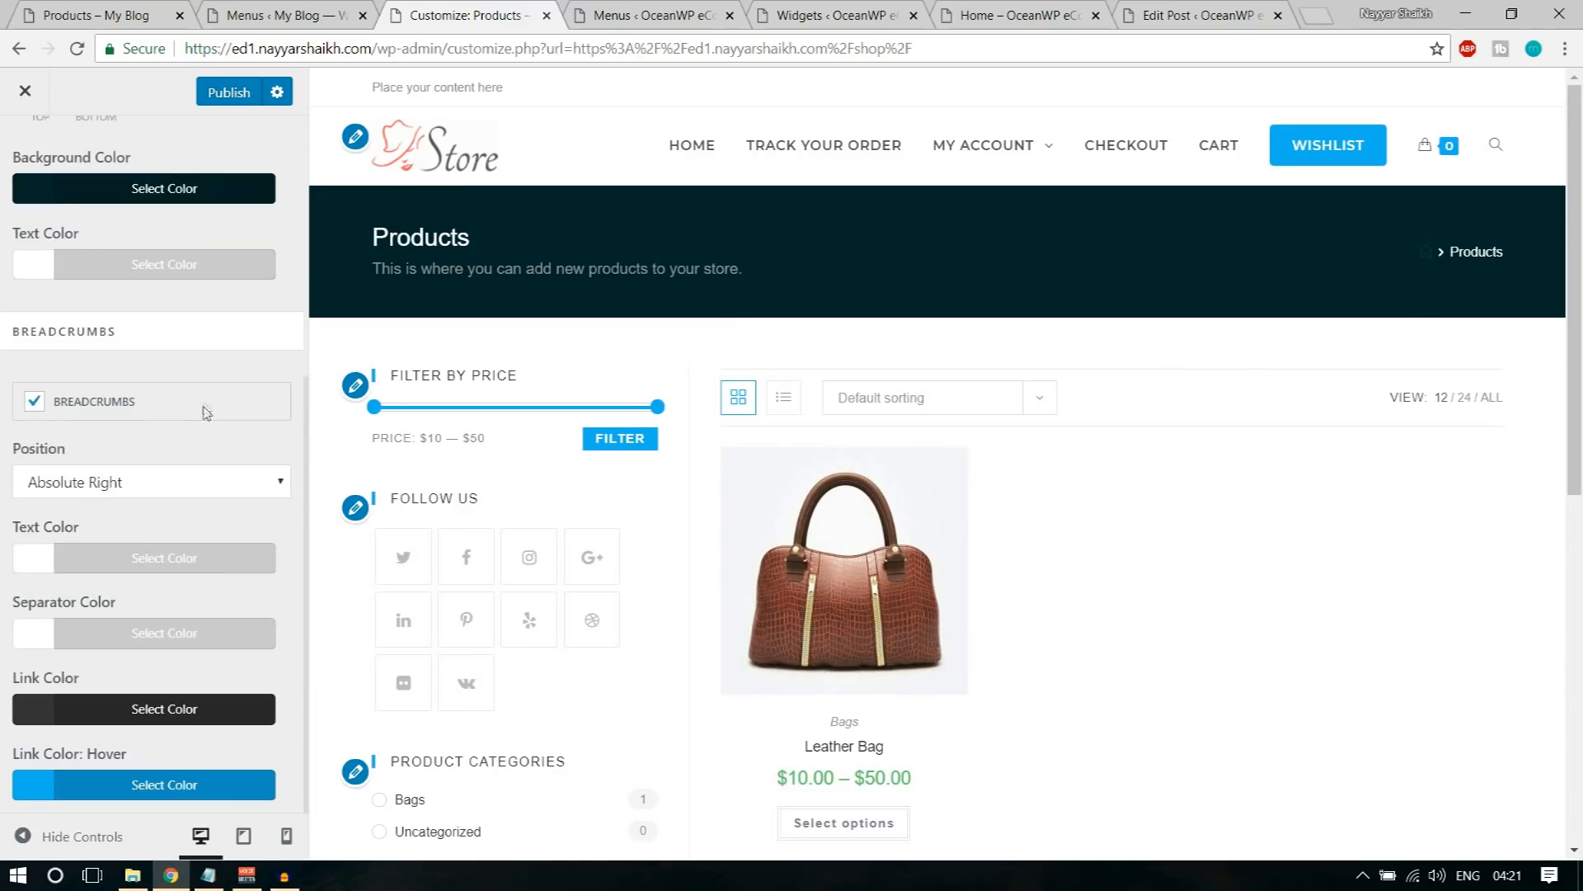
Step: Set the breadcrumbs link color to red #dd3333 and publish the customizer changes
click(154, 711)
scroll(152, 708, down, 4)
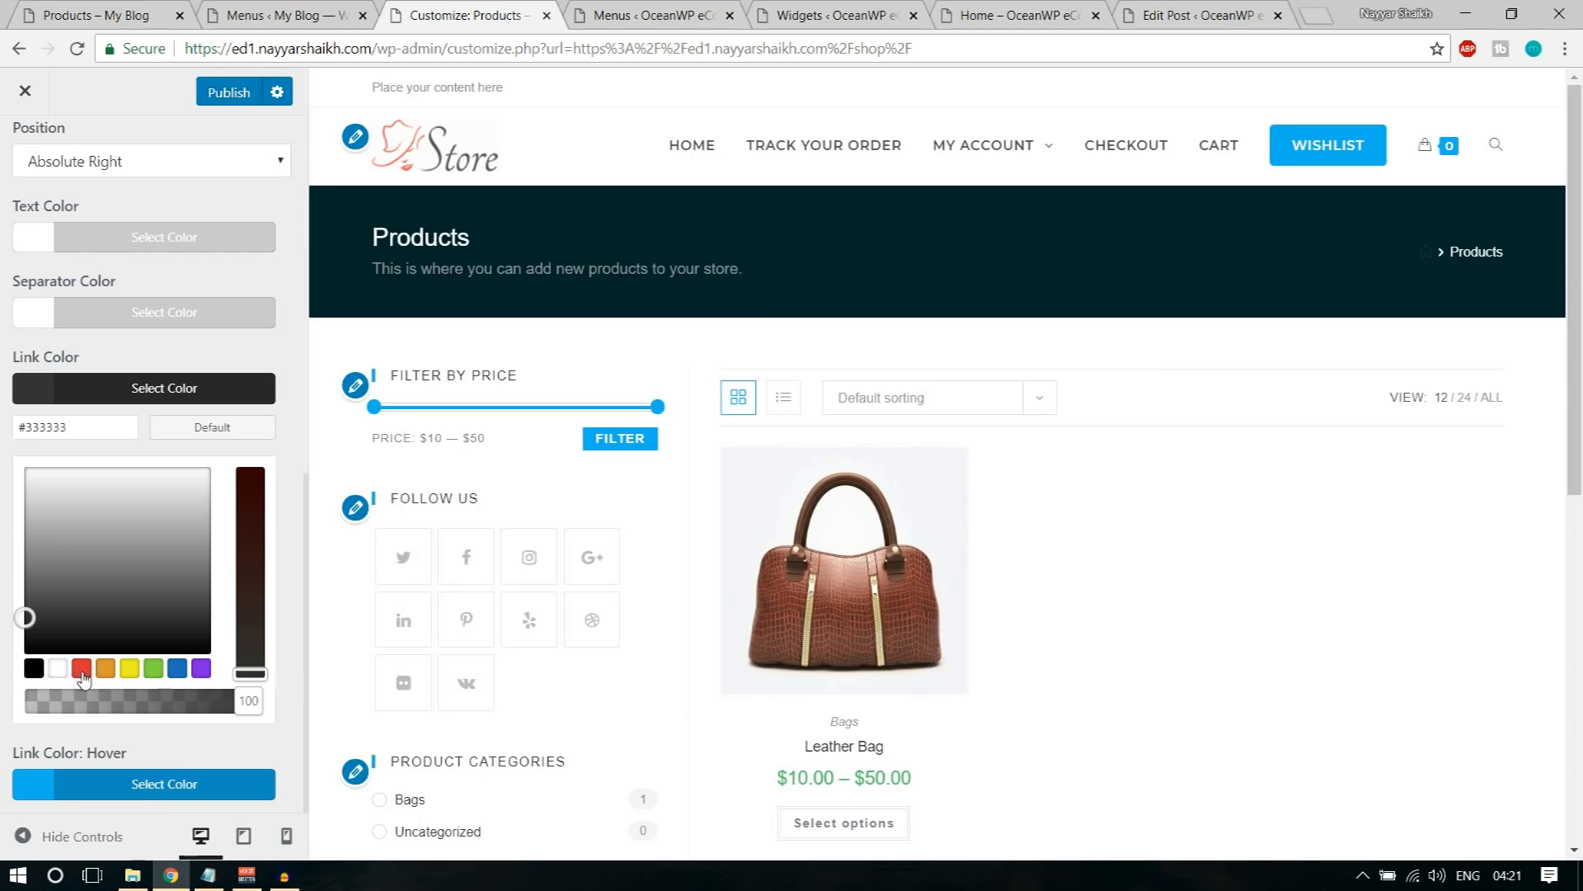
click(176, 670)
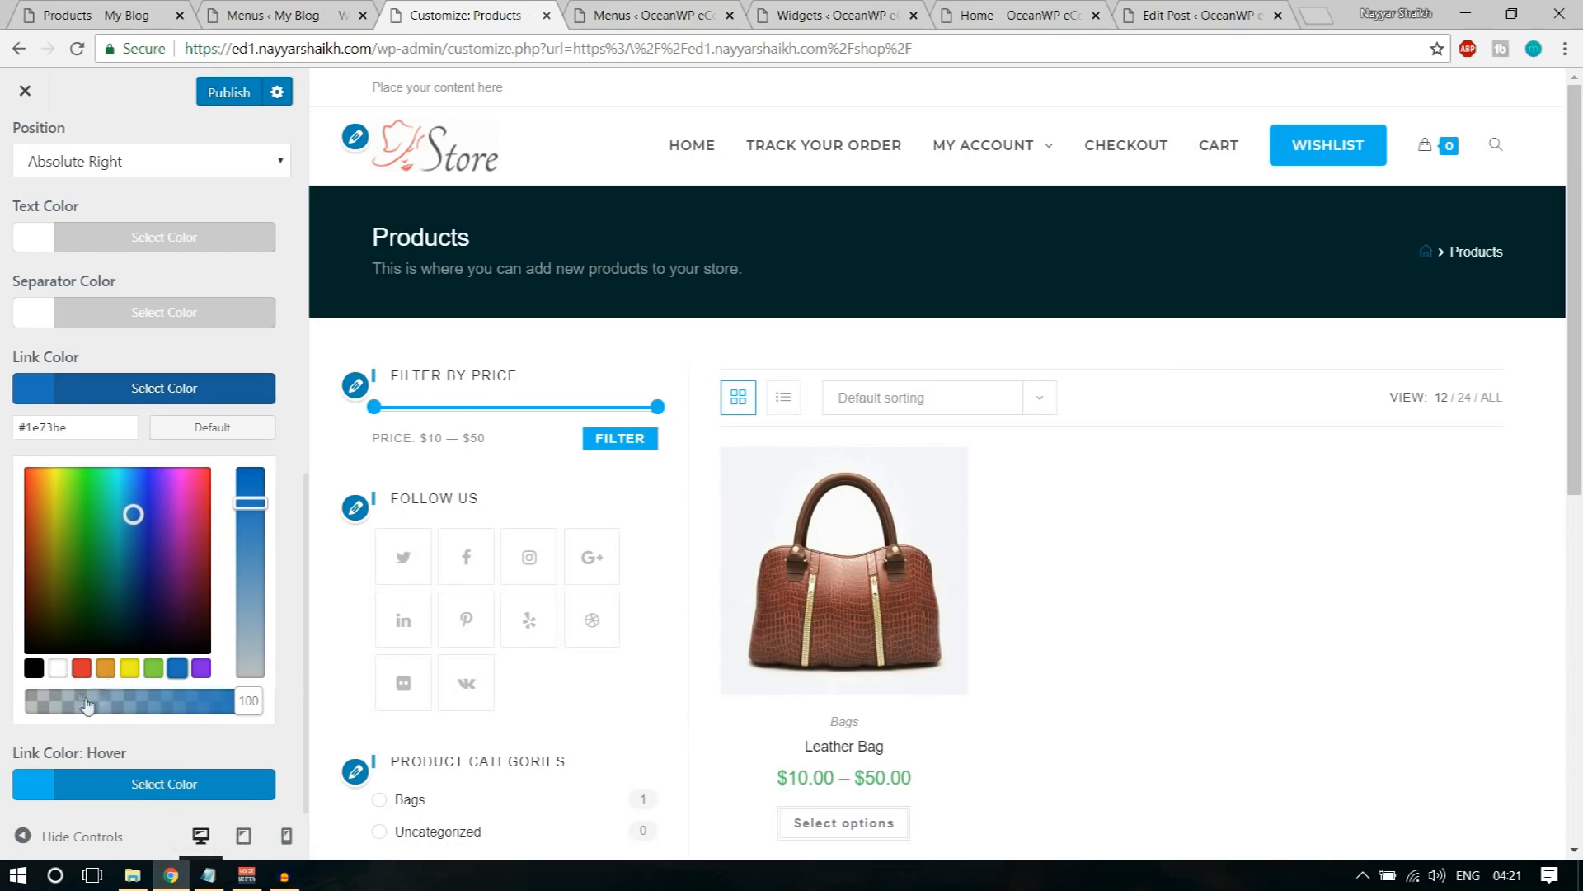
click(80, 668)
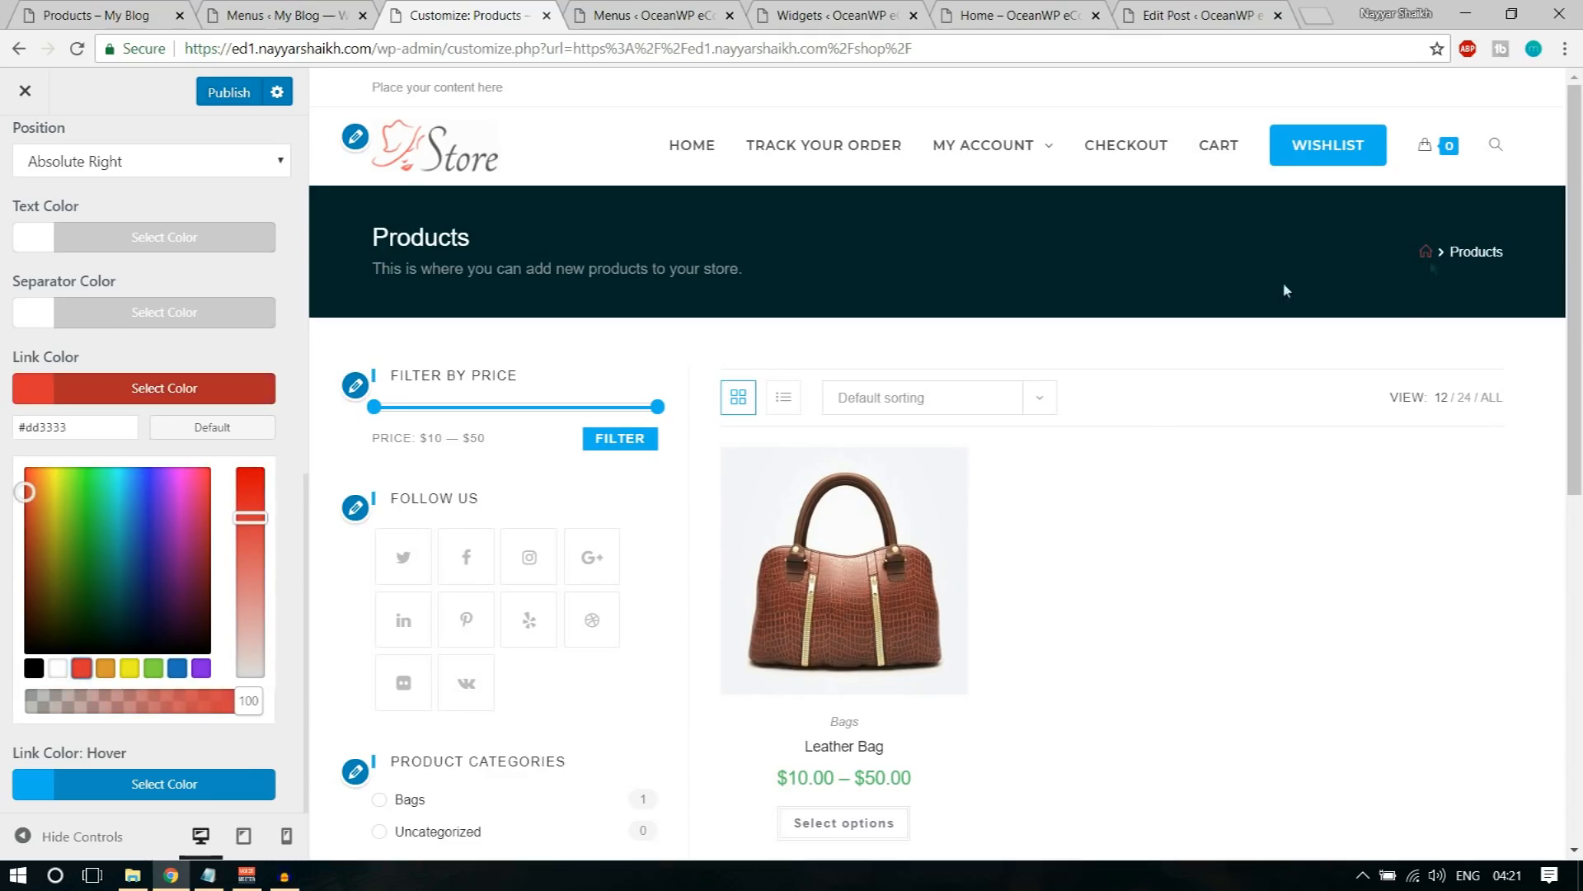
click(235, 390)
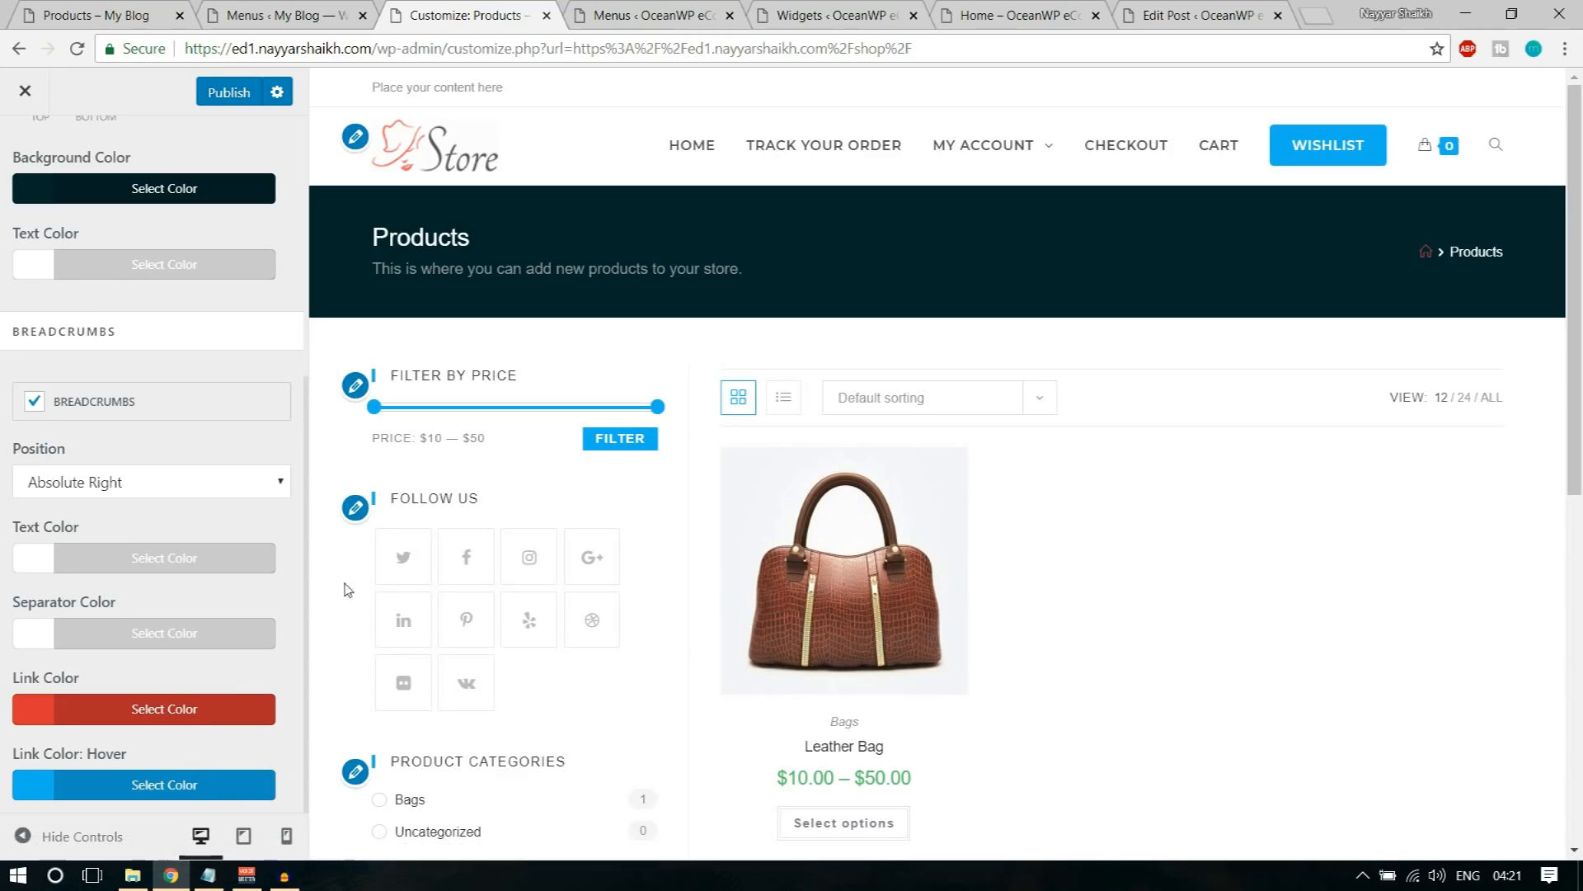
scroll(179, 401, up, 5)
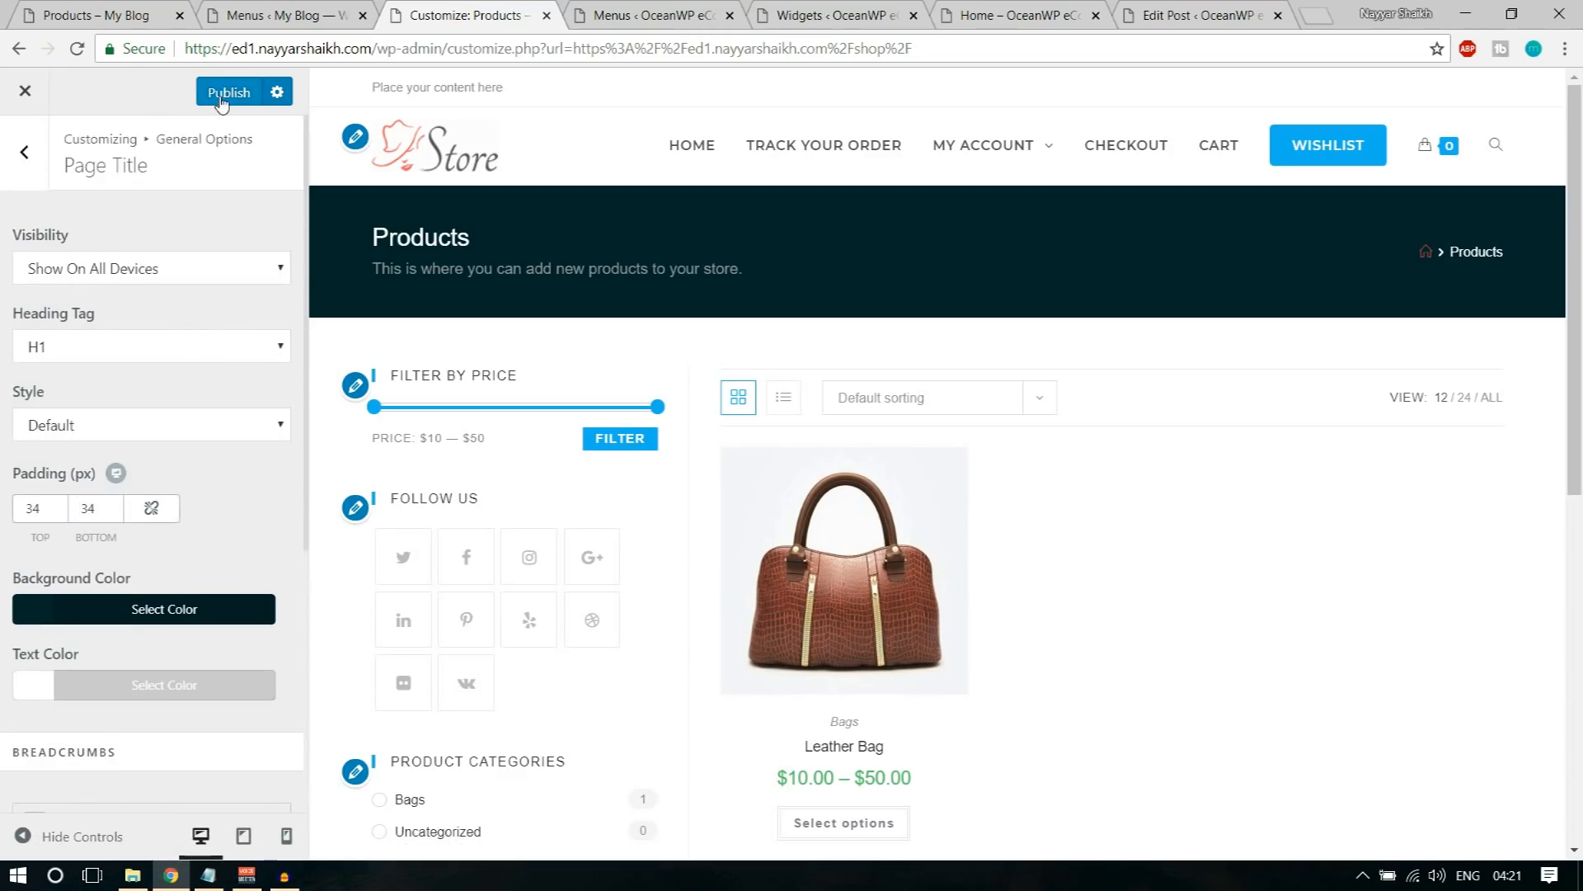
click(243, 94)
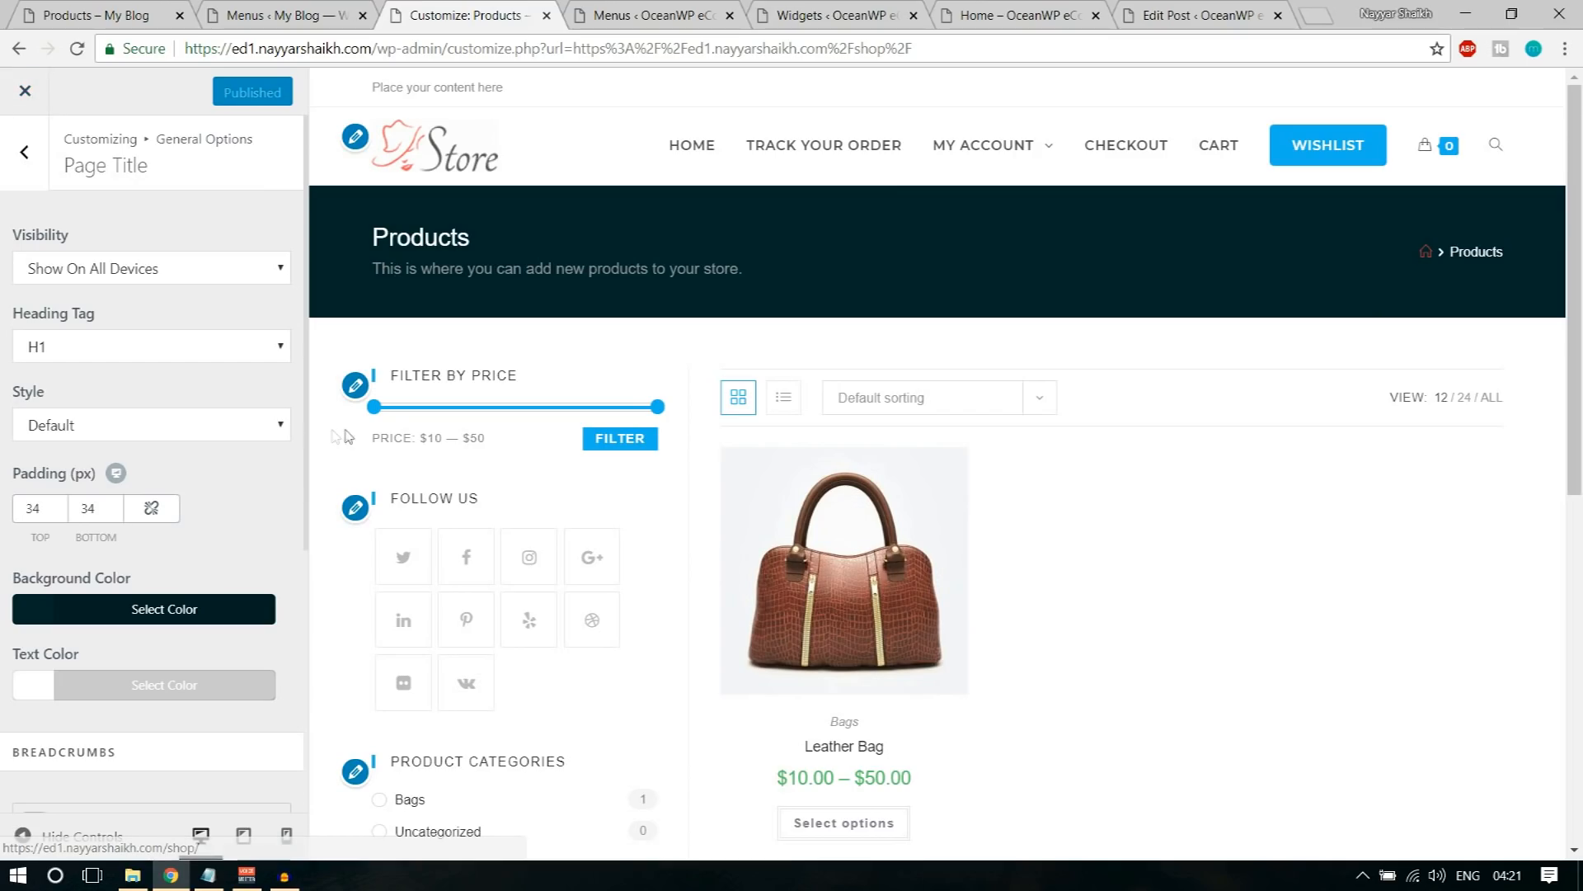
click(24, 157)
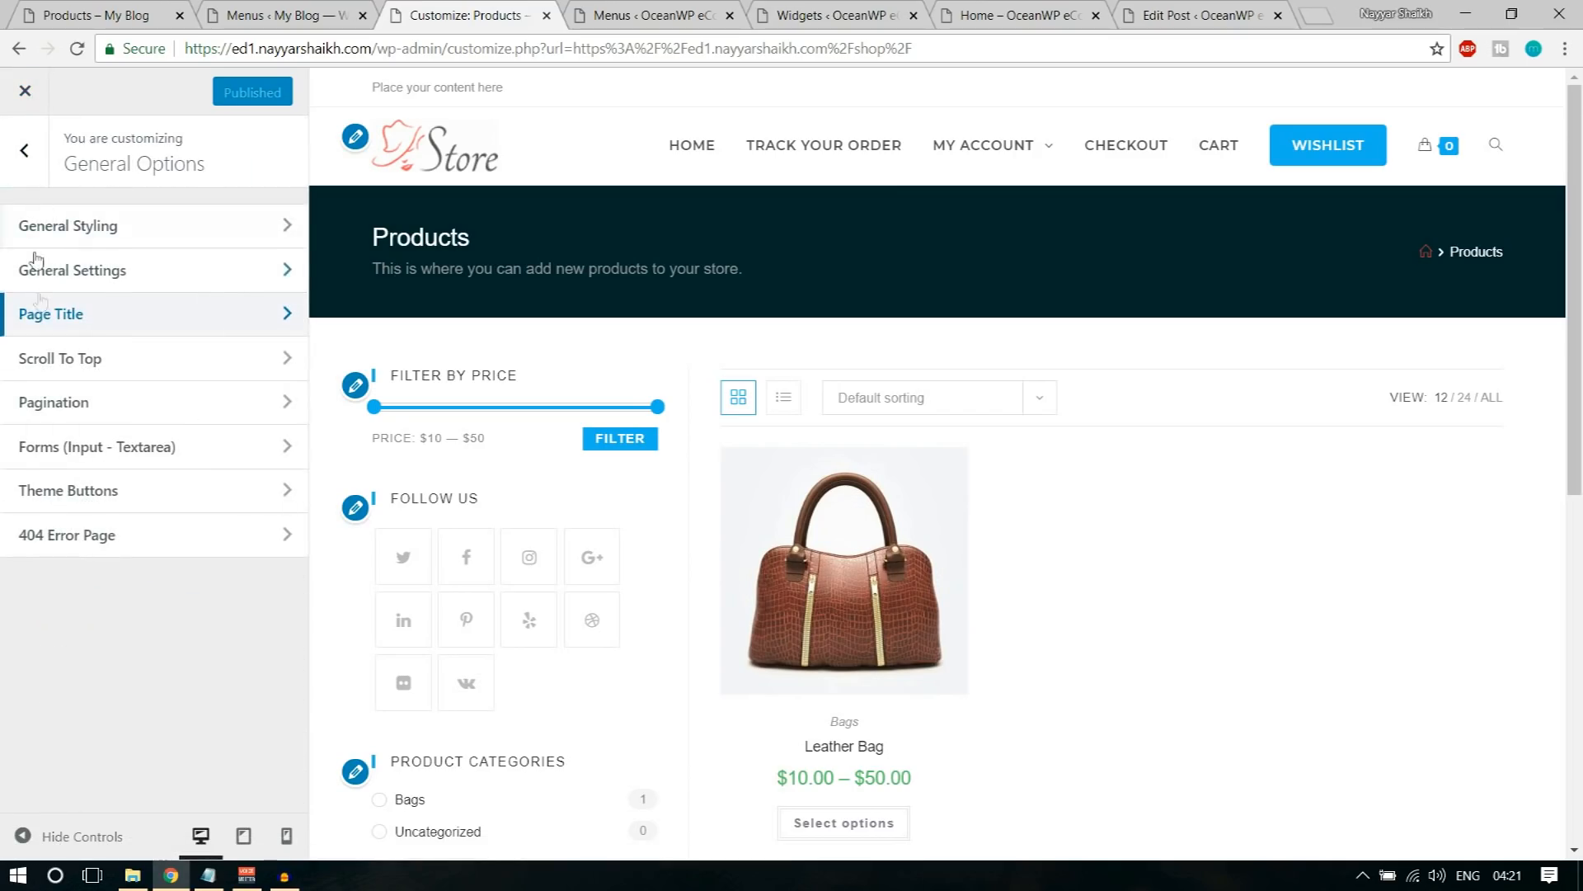
click(103, 415)
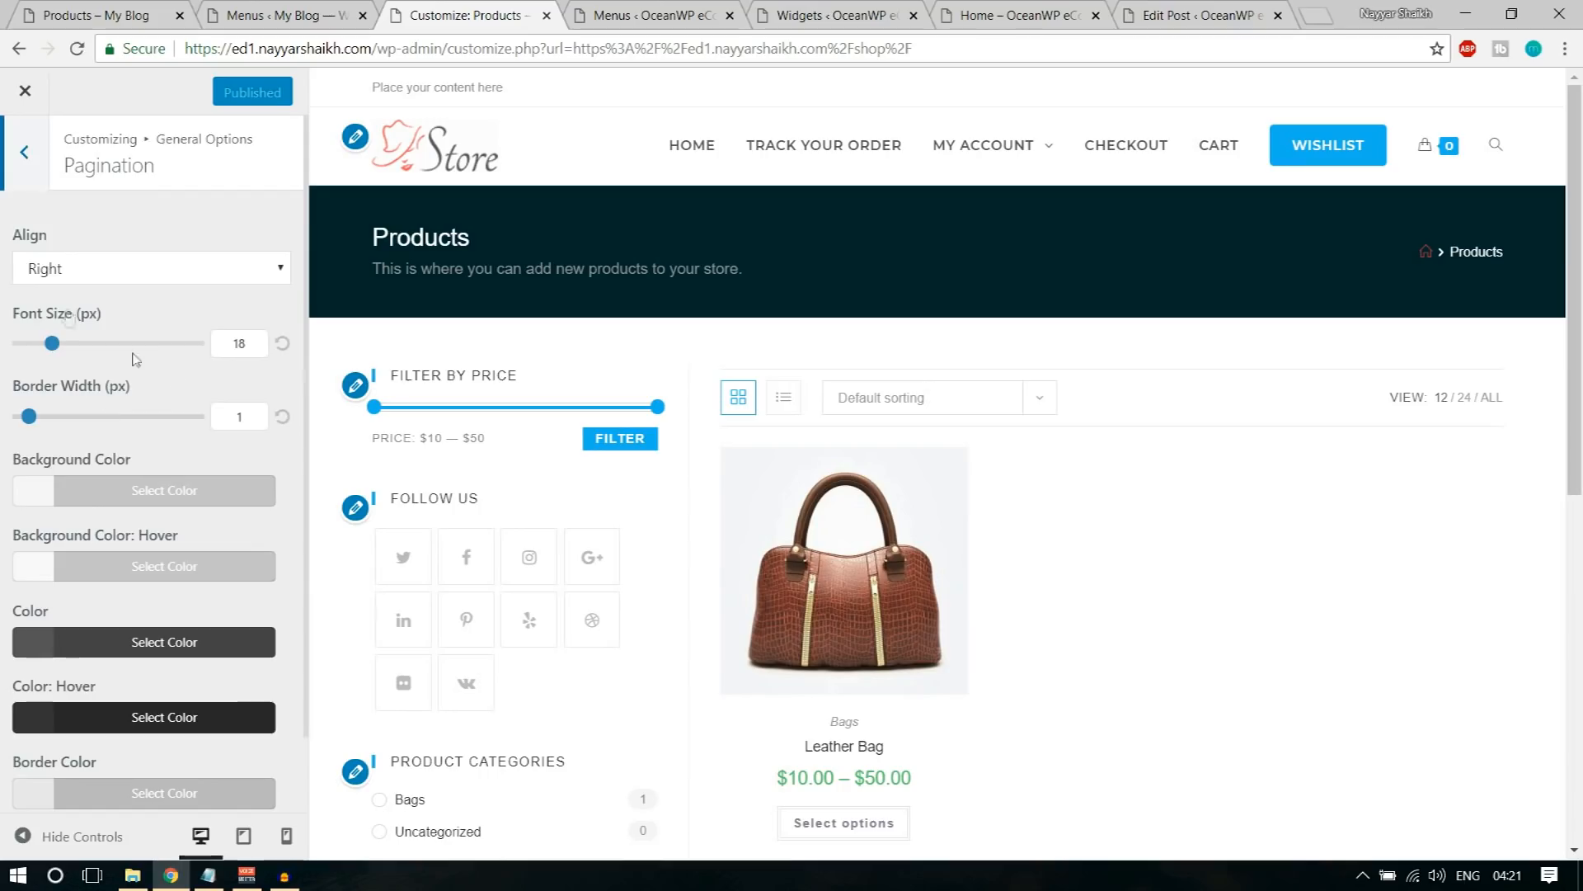
click(18, 155)
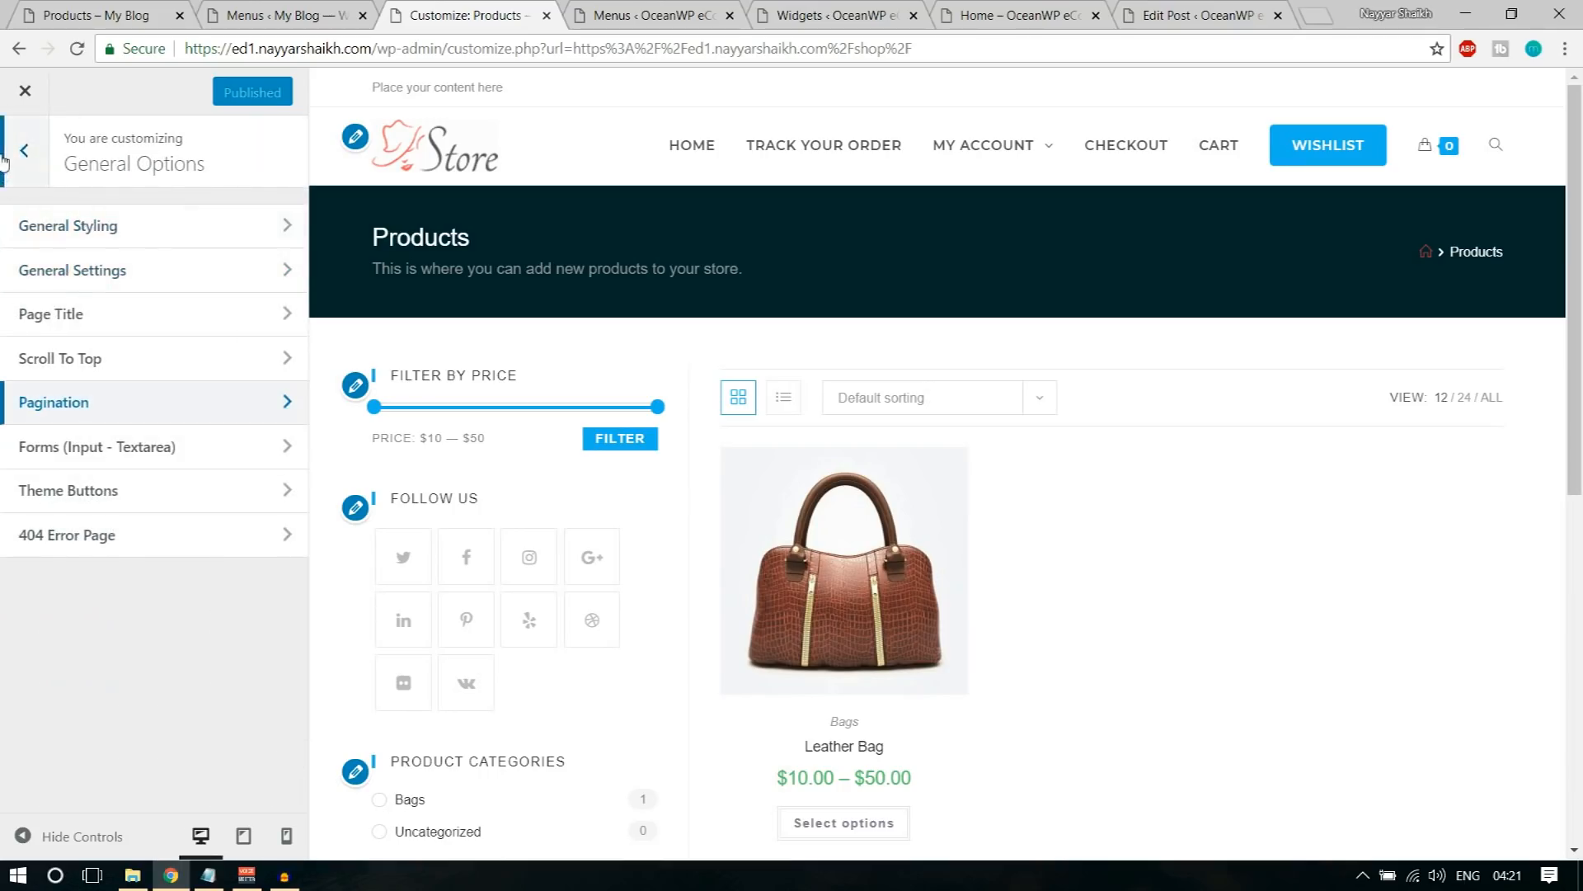
click(18, 161)
scroll(123, 561, down, 2)
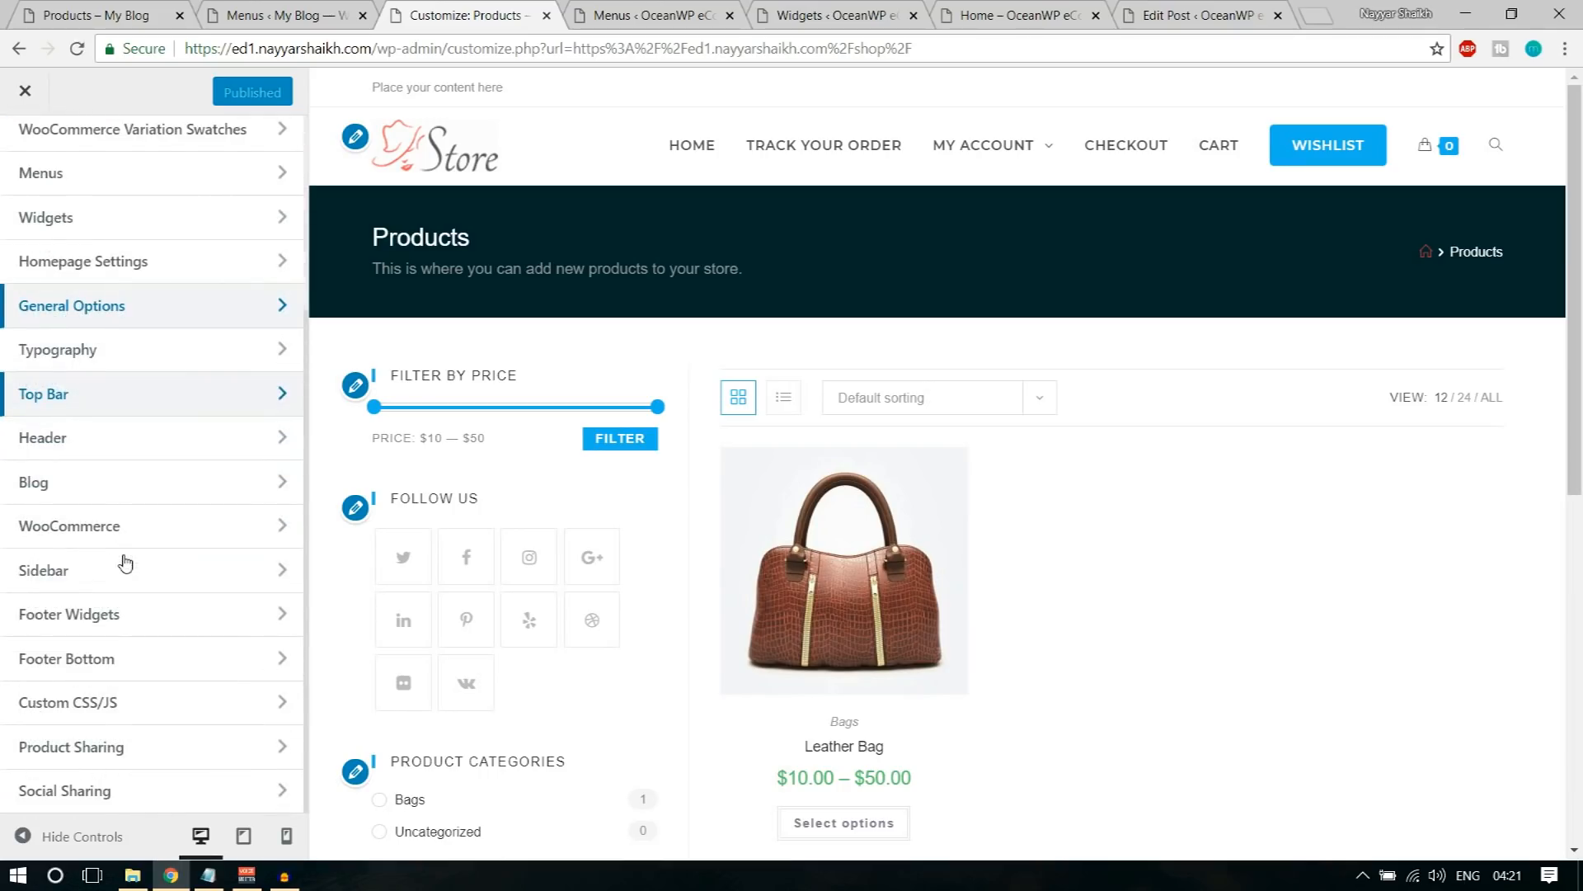
scroll(151, 538, up, 3)
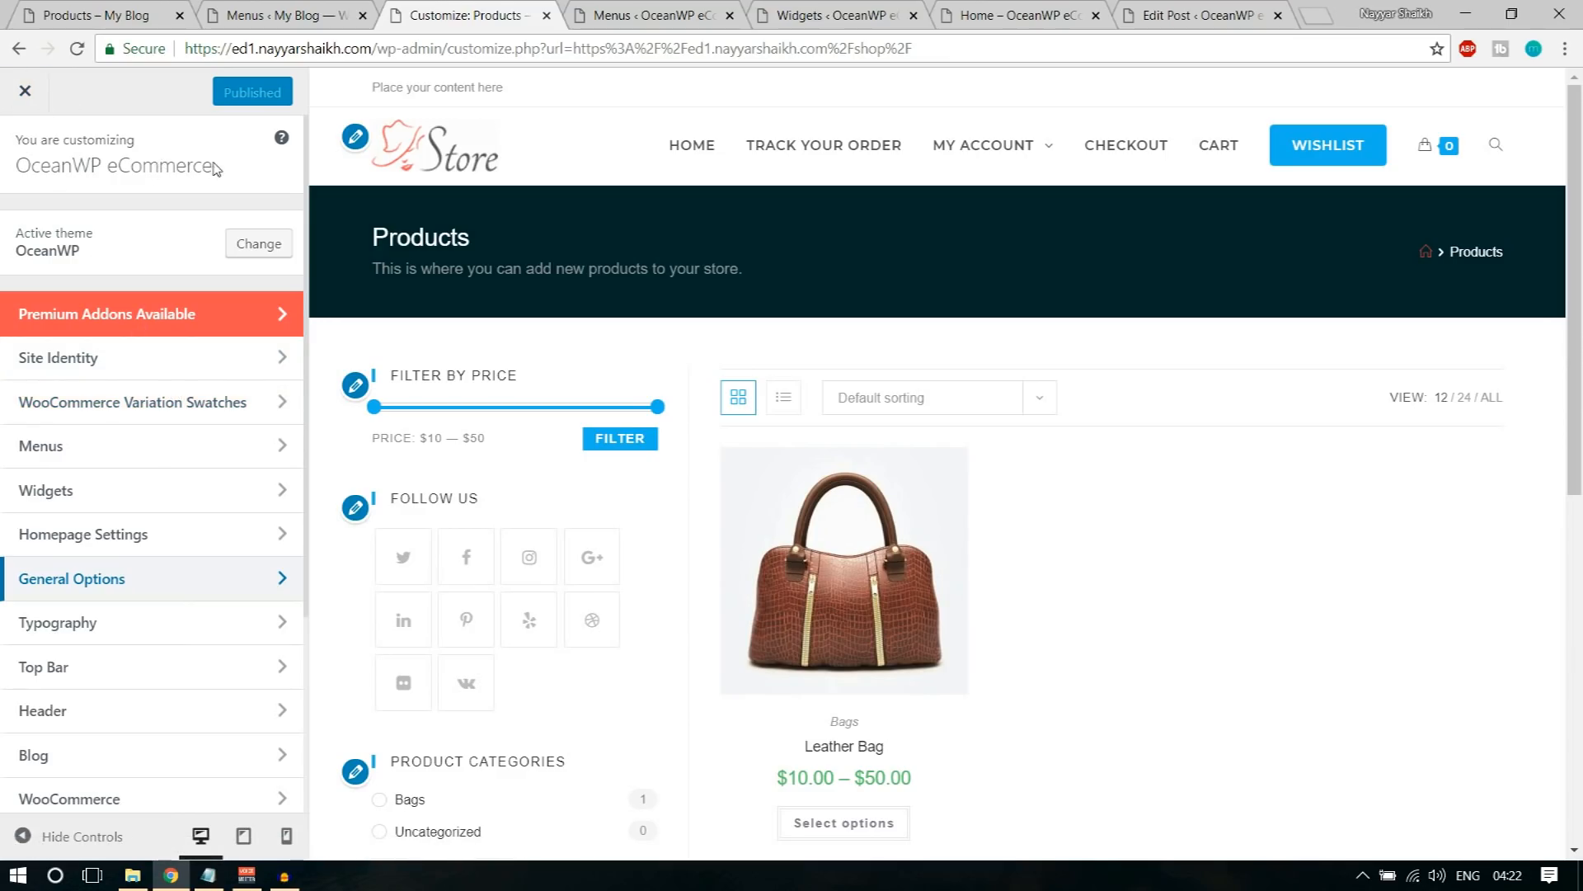
Step: Close the customizer and compare the live shop page, zoomed out one level, with the reference store's Products page
click(35, 99)
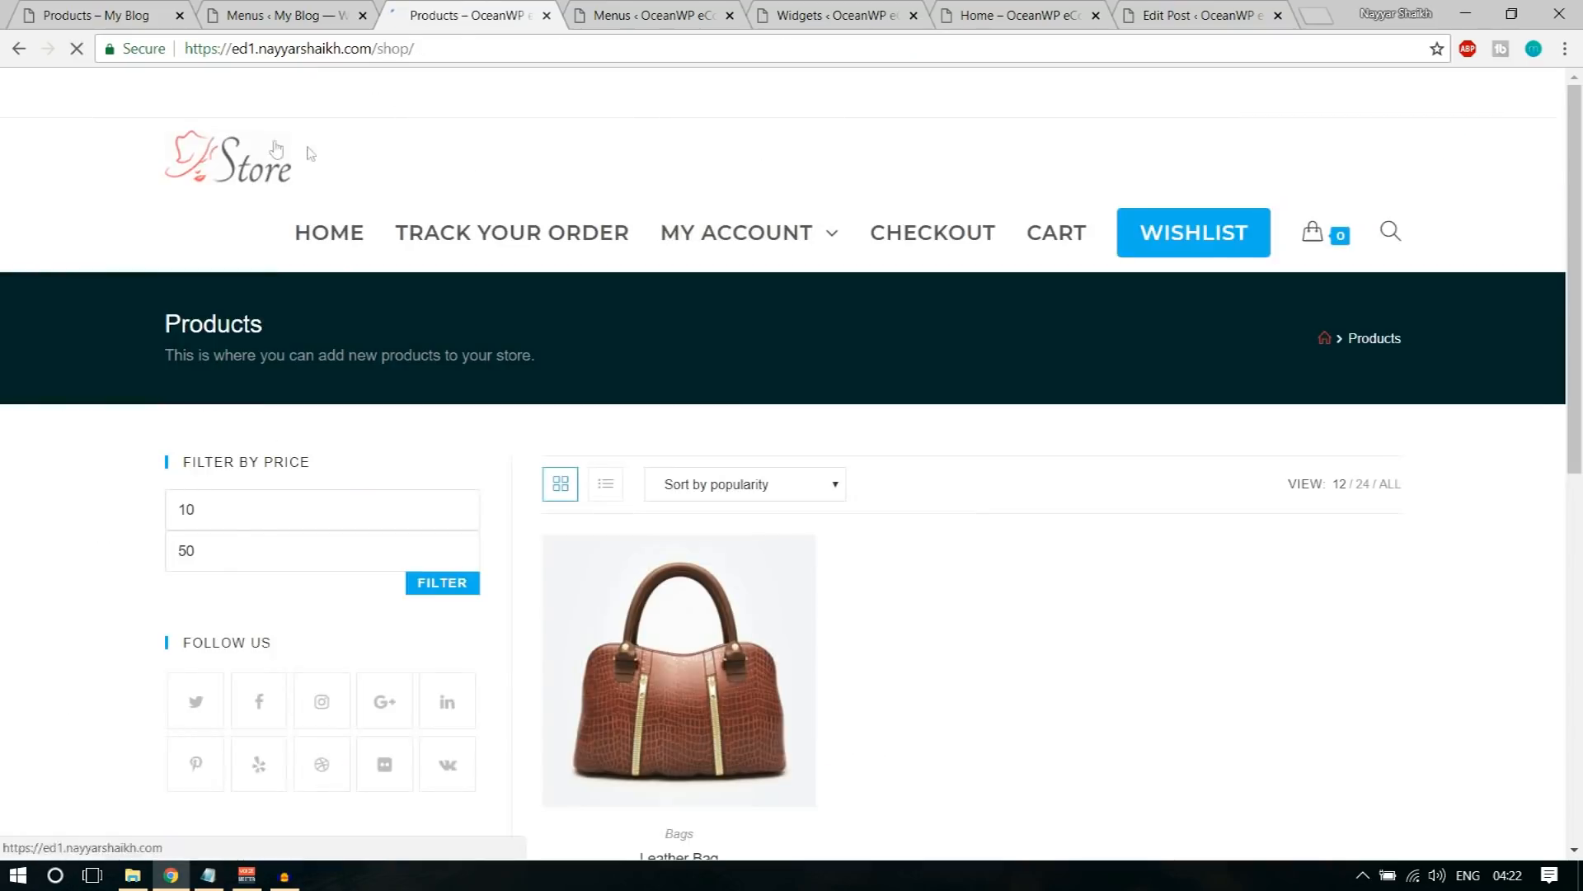
scroll(1237, 577, down, 10)
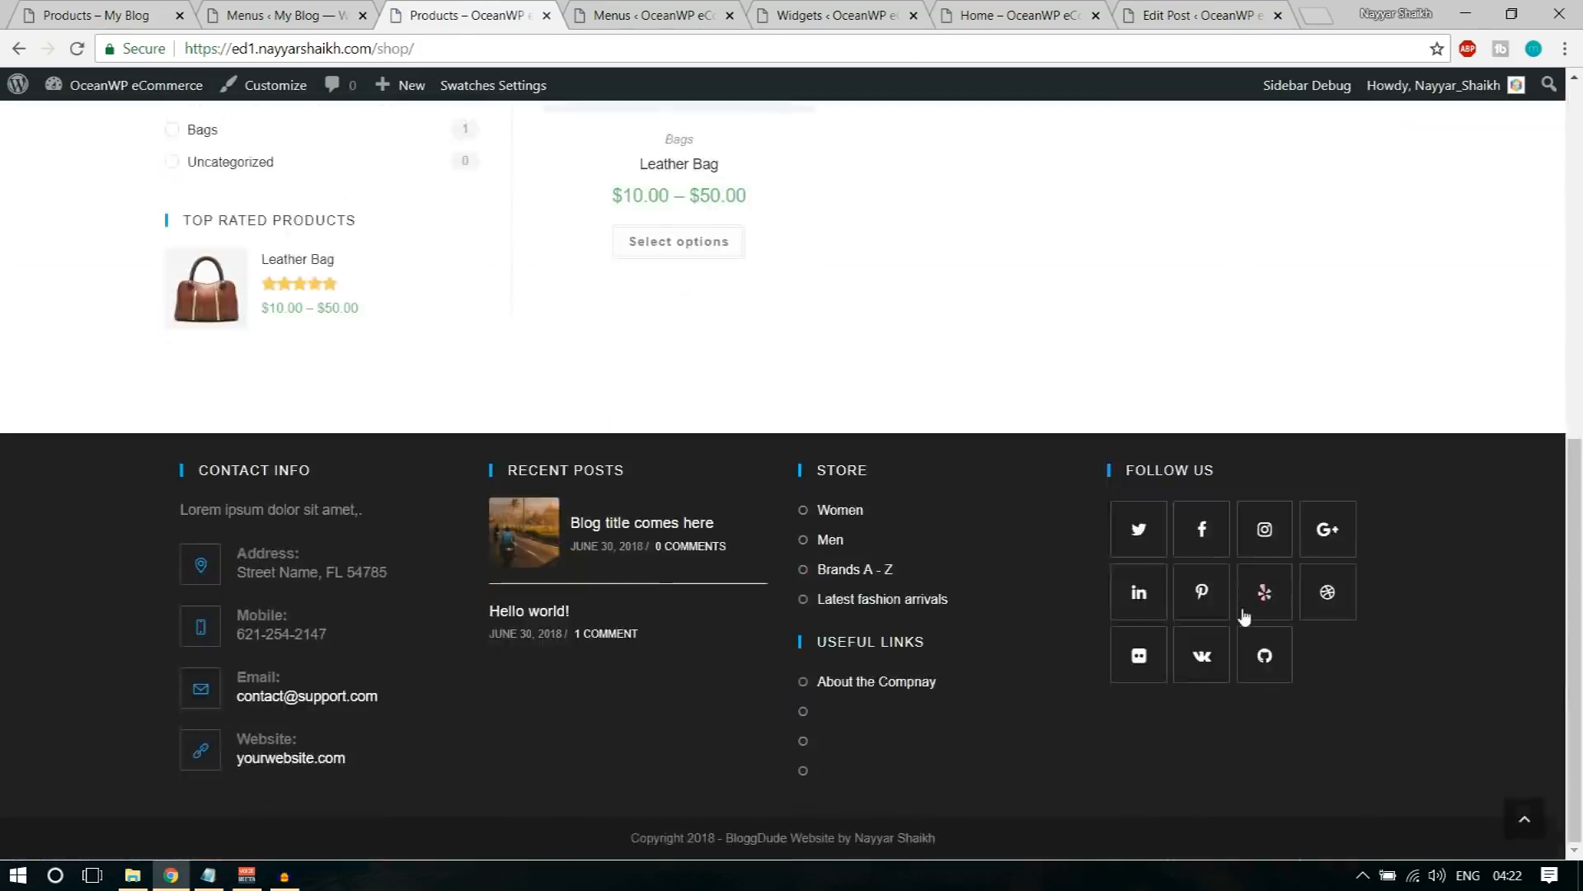
scroll(1243, 624, up, 10)
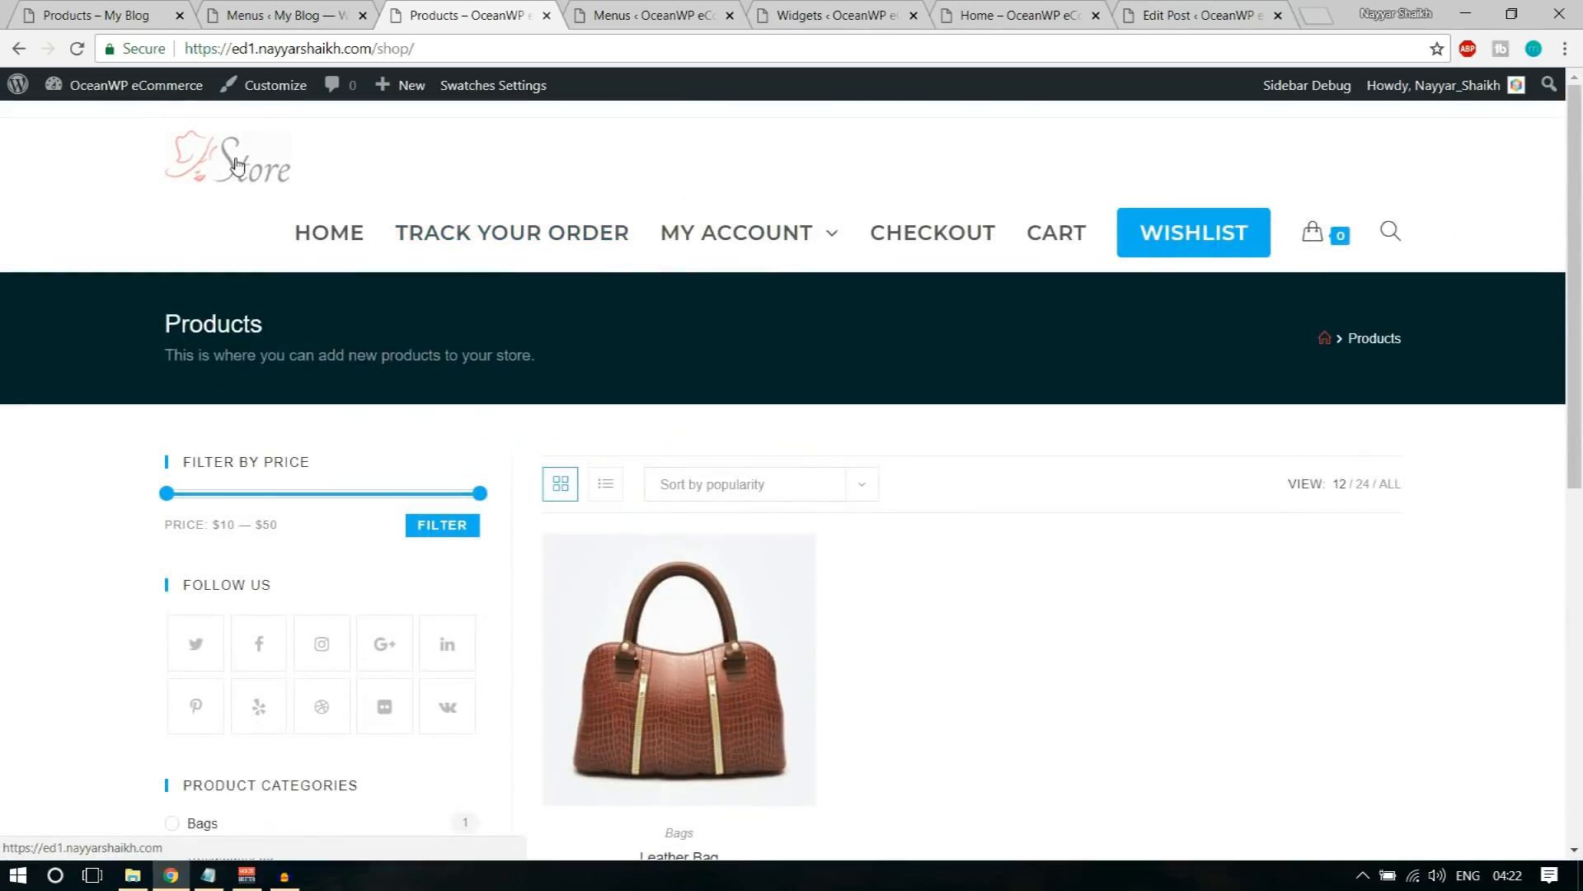
key(ctrl+minus)
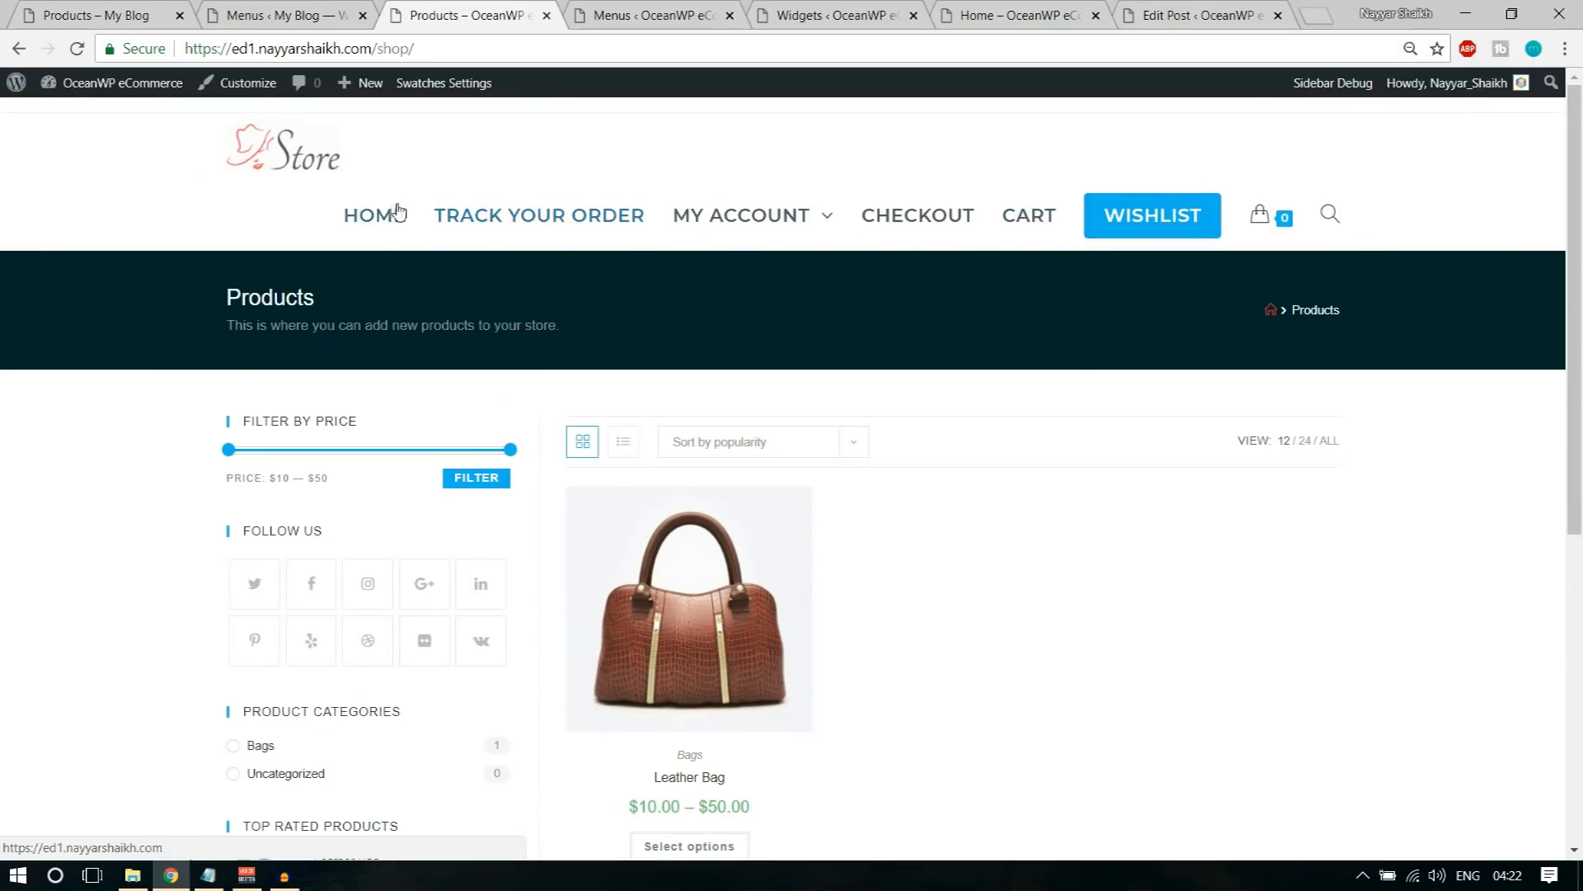
click(107, 15)
click(556, 6)
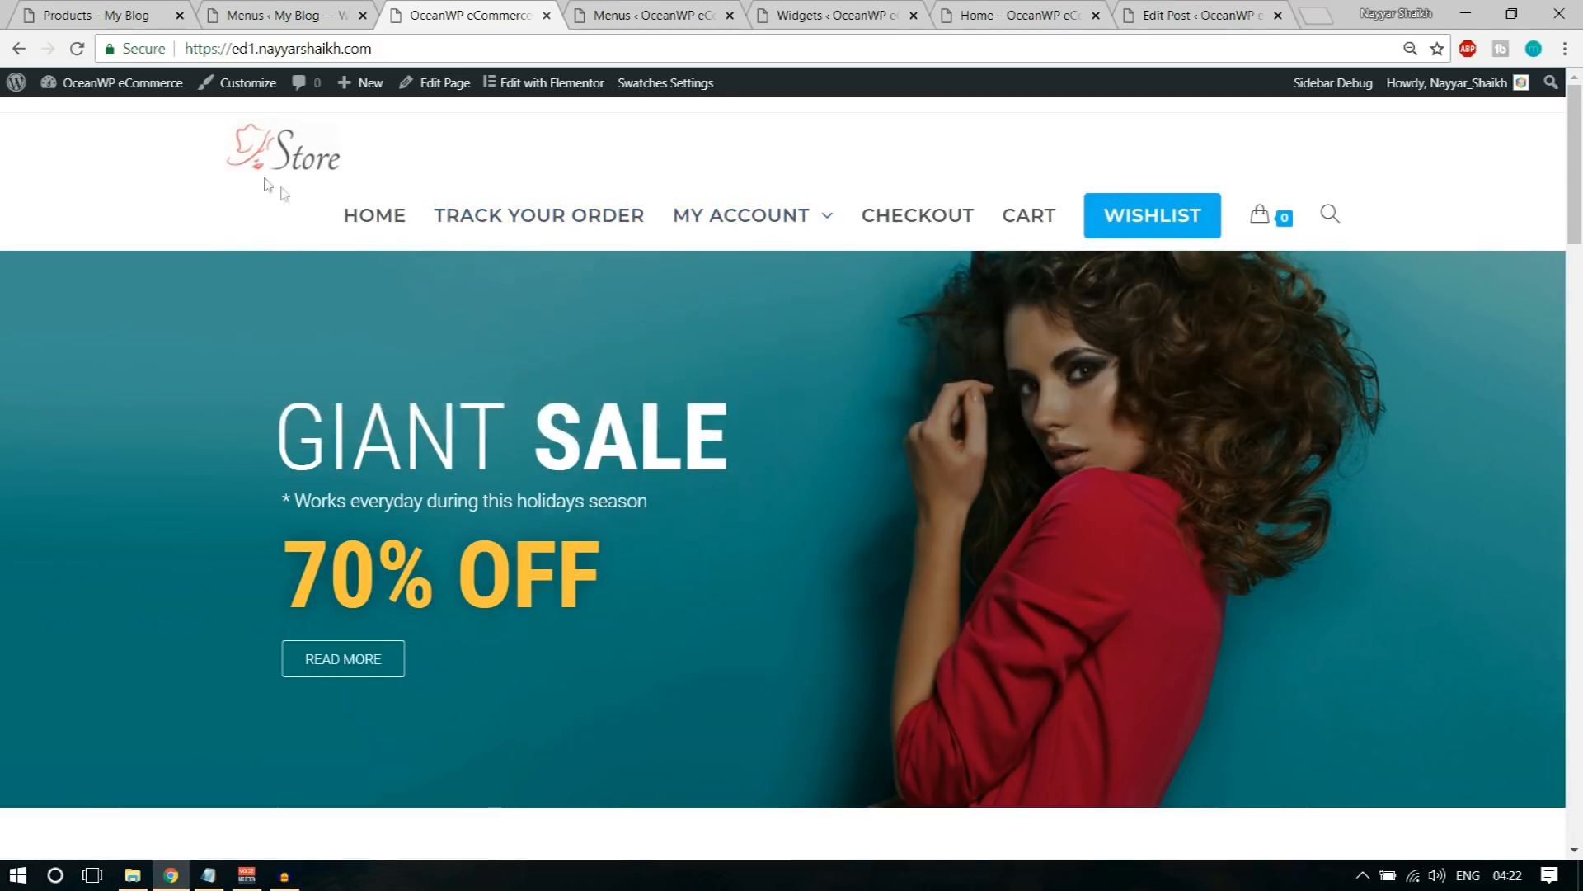
Step: Look through the store's live homepage from the Giant Sale banner down to the brands and blog sections
scroll(268, 185, down, 1)
scroll(629, 611, down, 15)
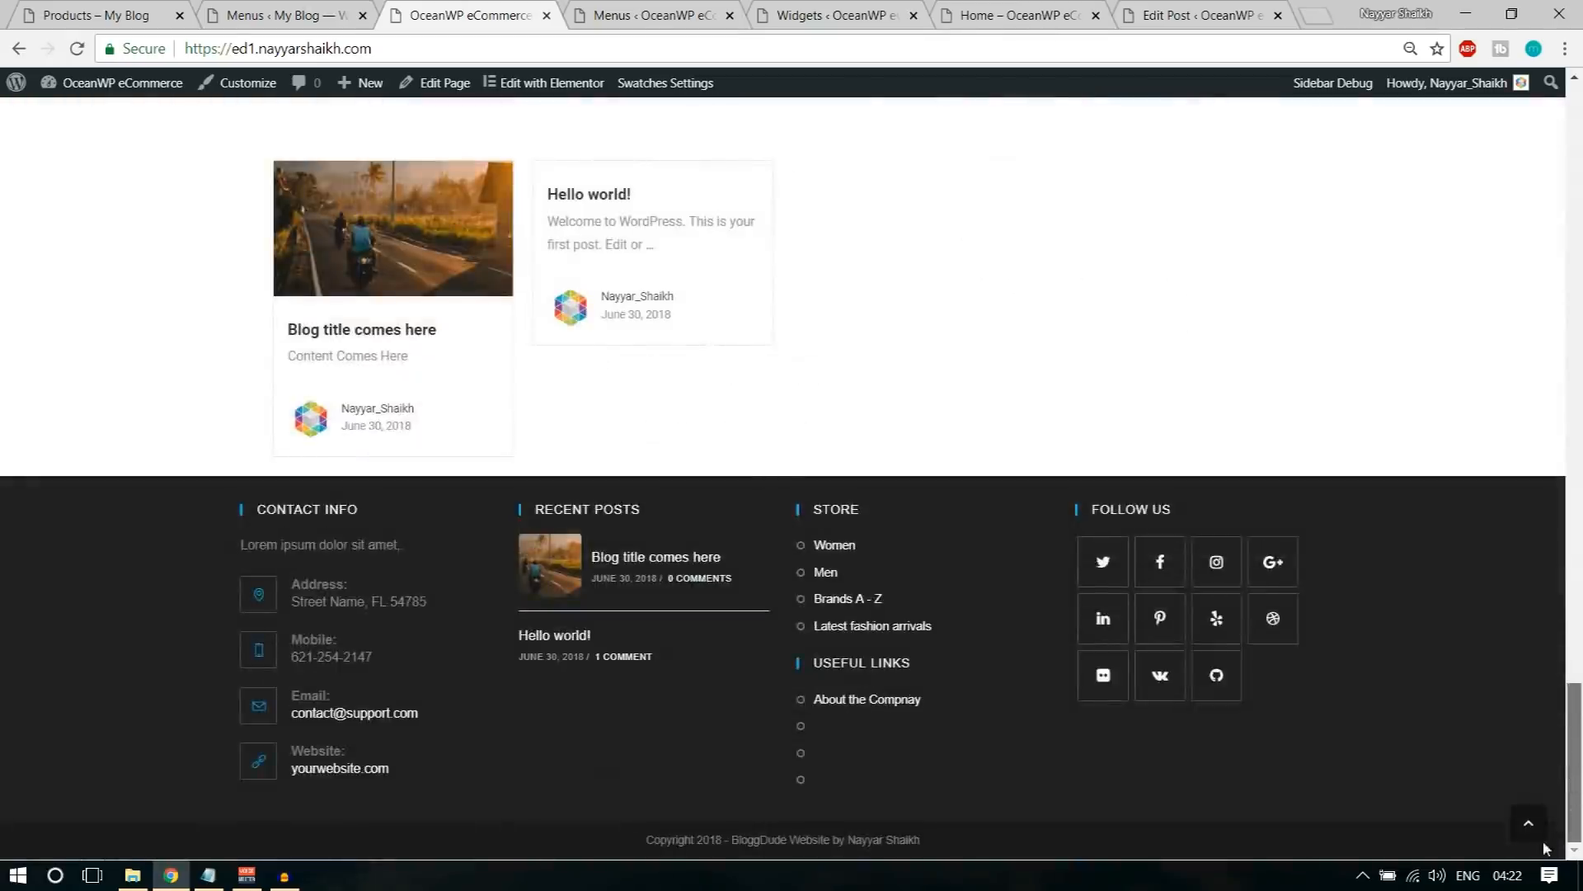
click(1534, 828)
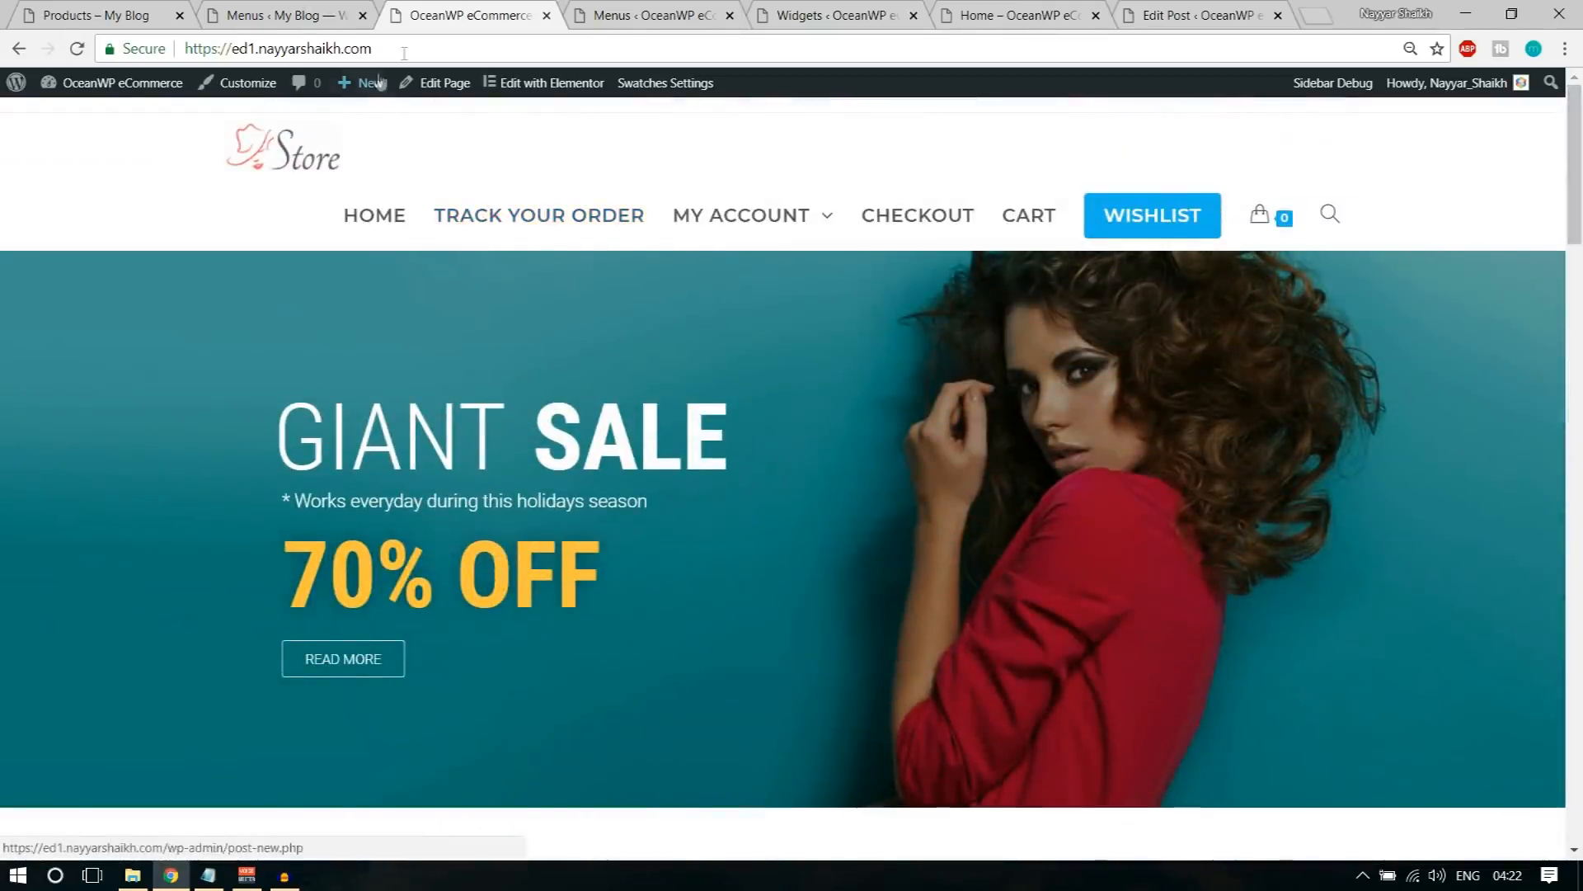
Step: Open the store's /shop address and look over the product listing, sidebar and footer
click(428, 53)
click(428, 53)
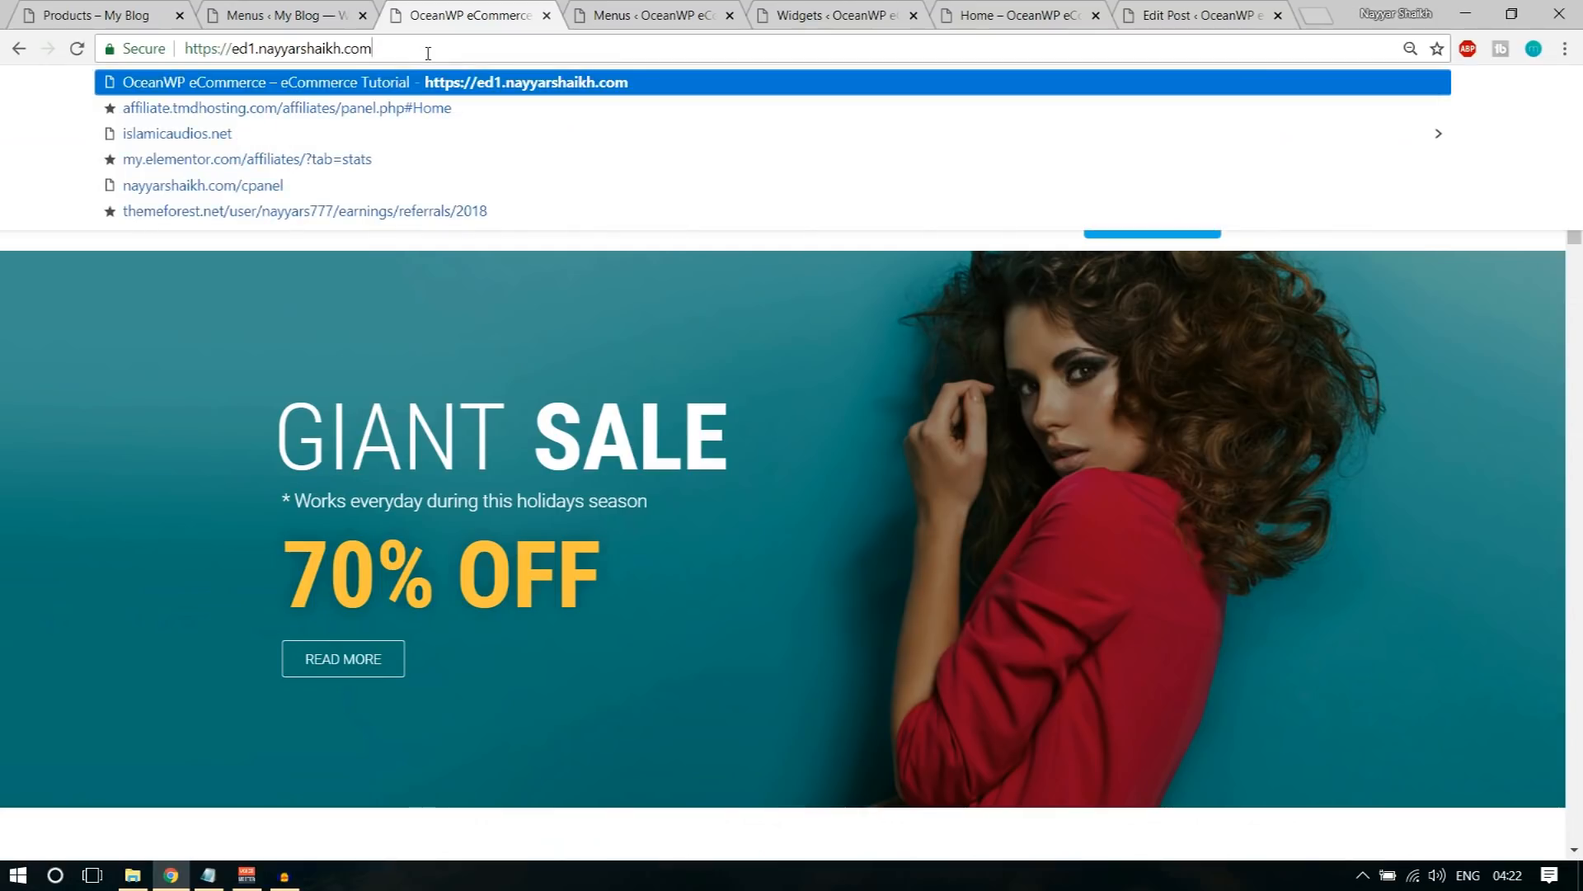
click(576, 460)
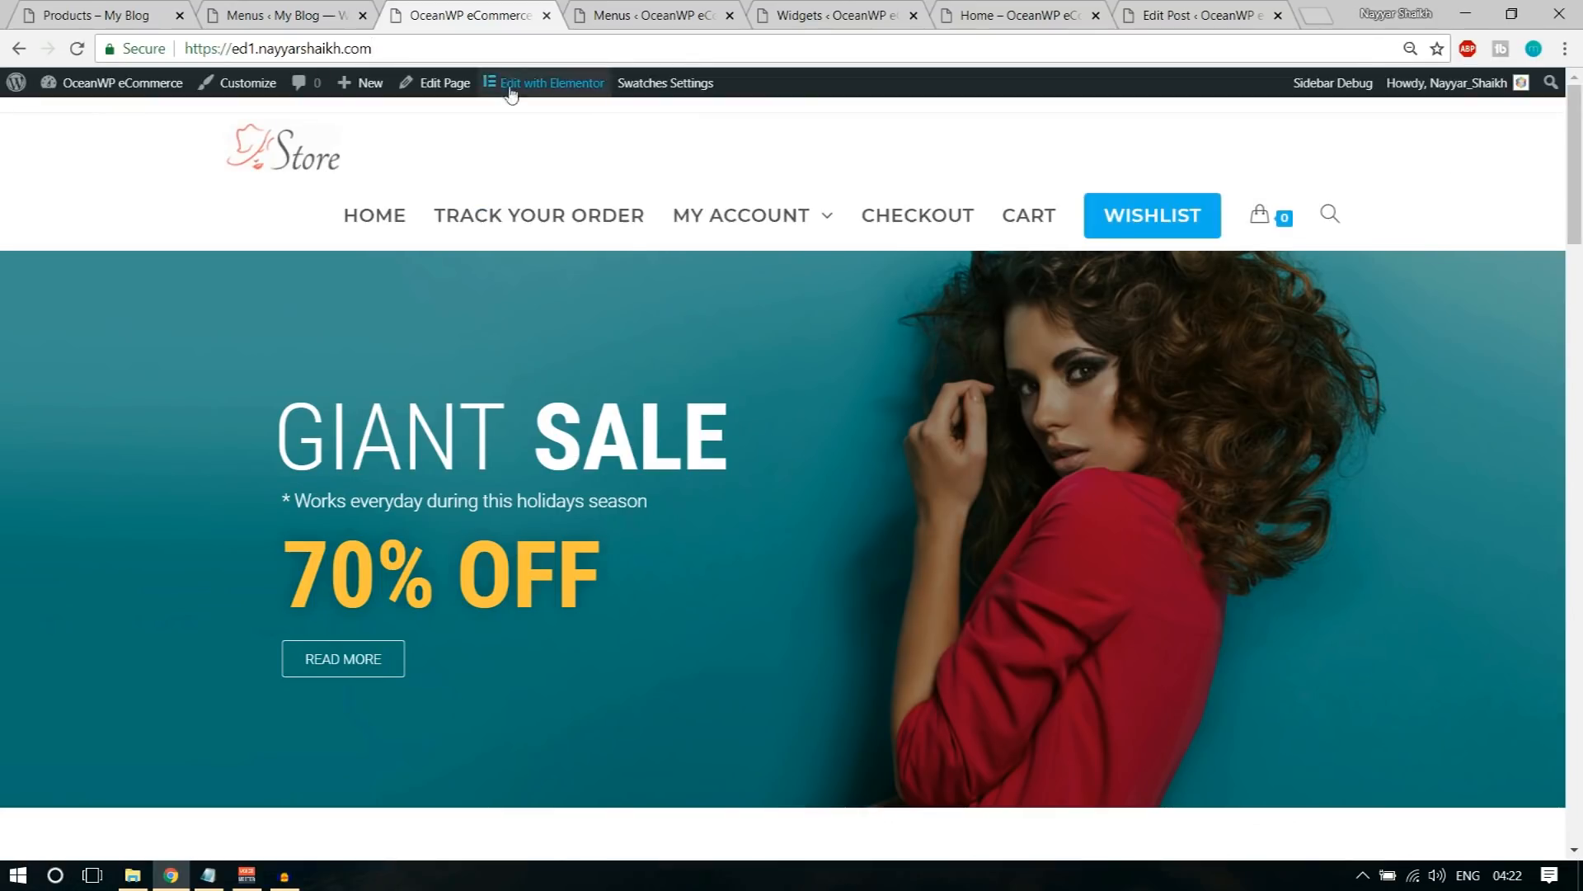
click(413, 52)
text(ed1.nayyarshaikh.com/shop)
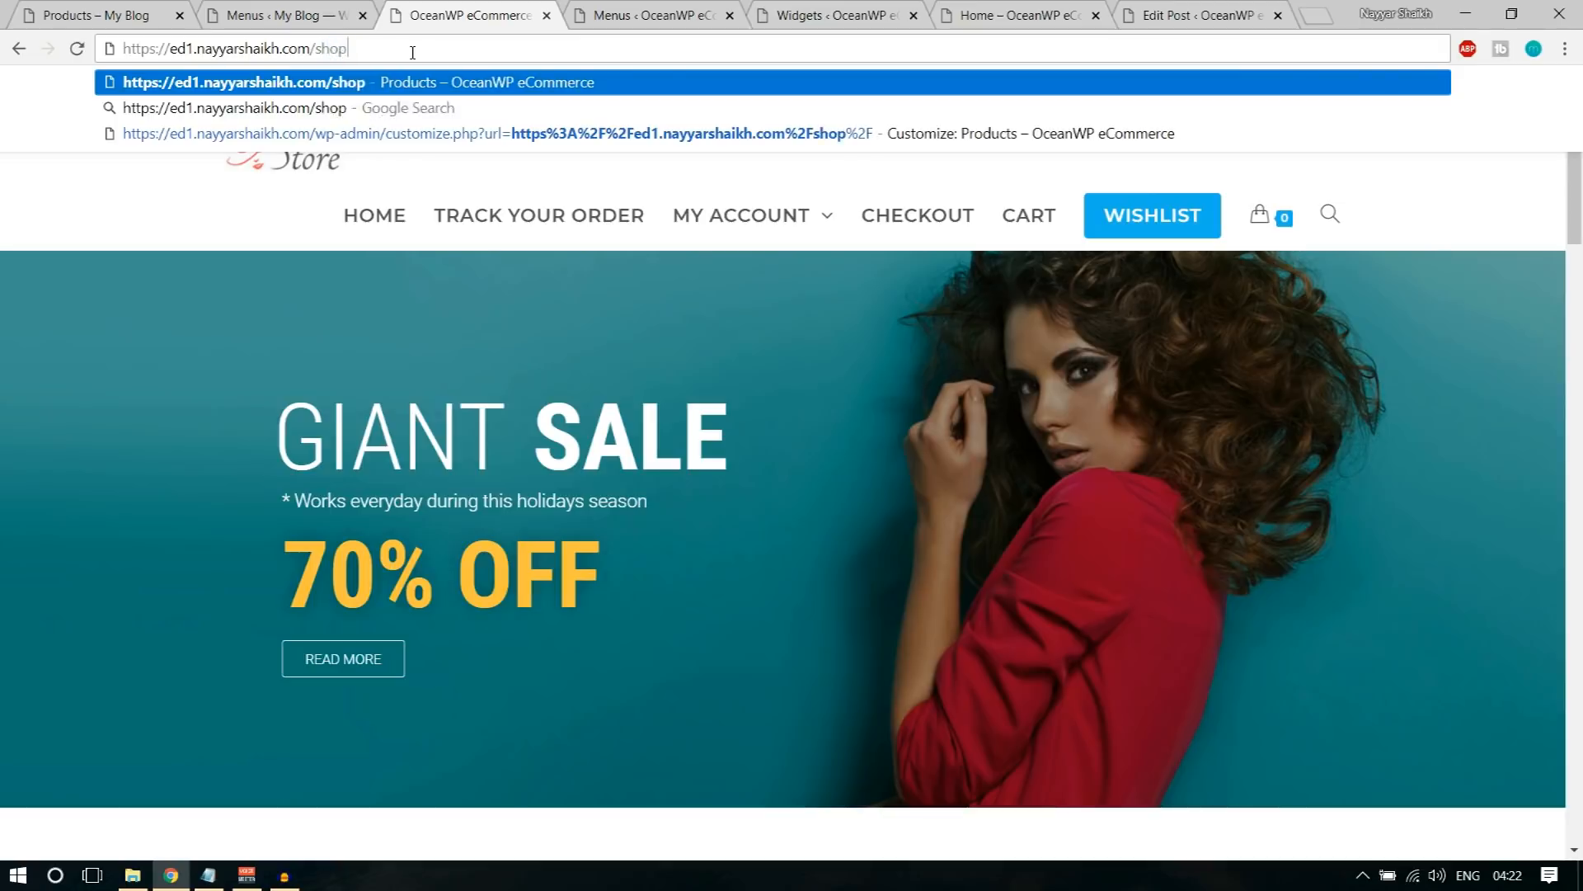
key(Return)
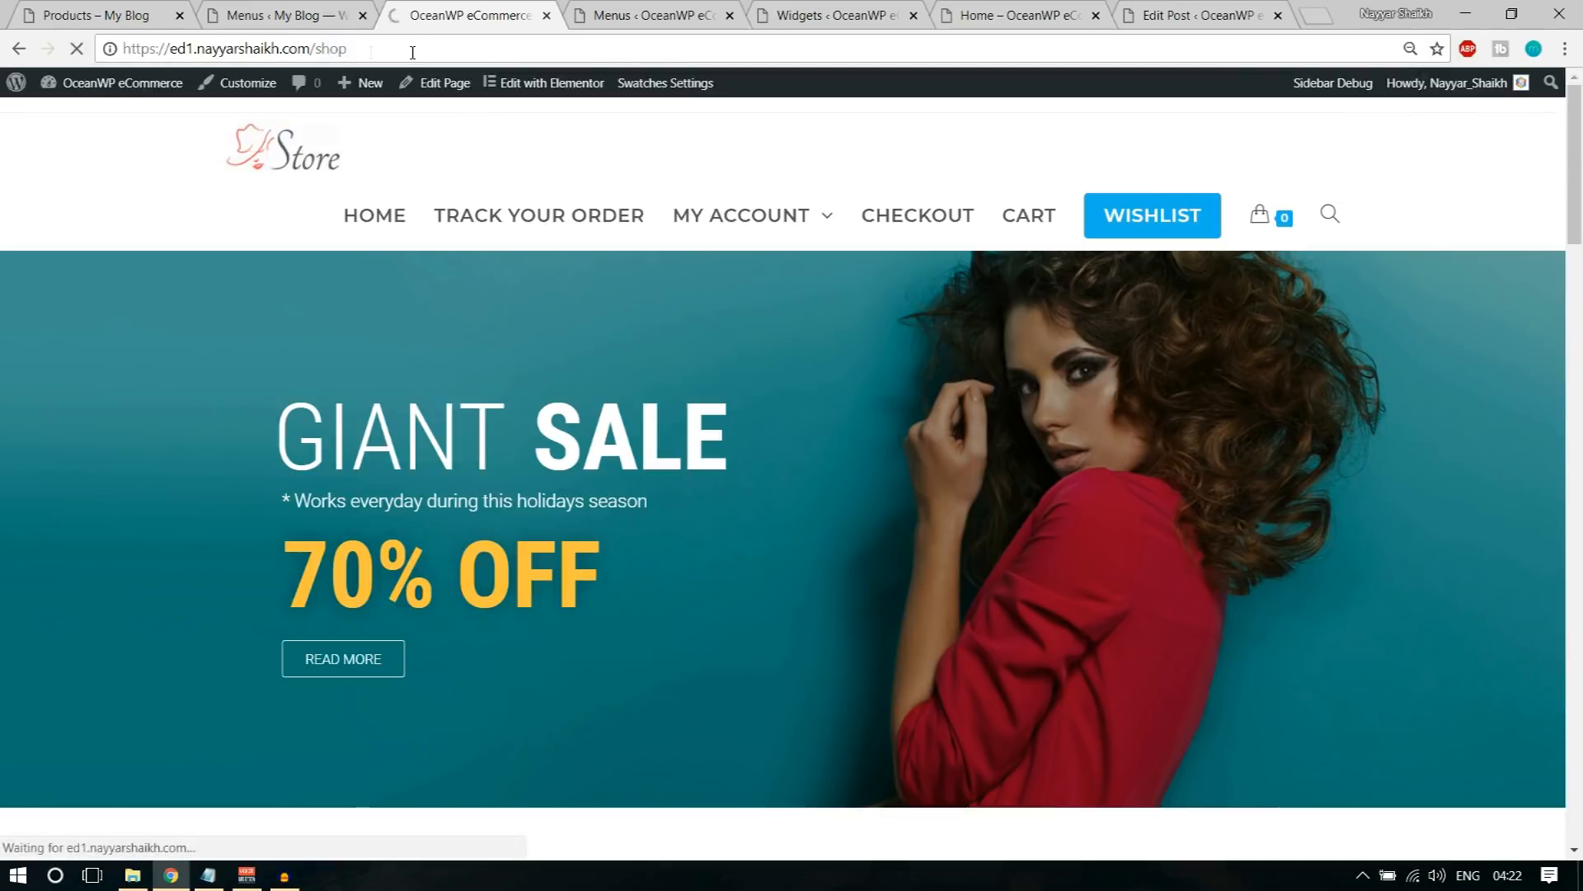
scroll(372, 635, down, 6)
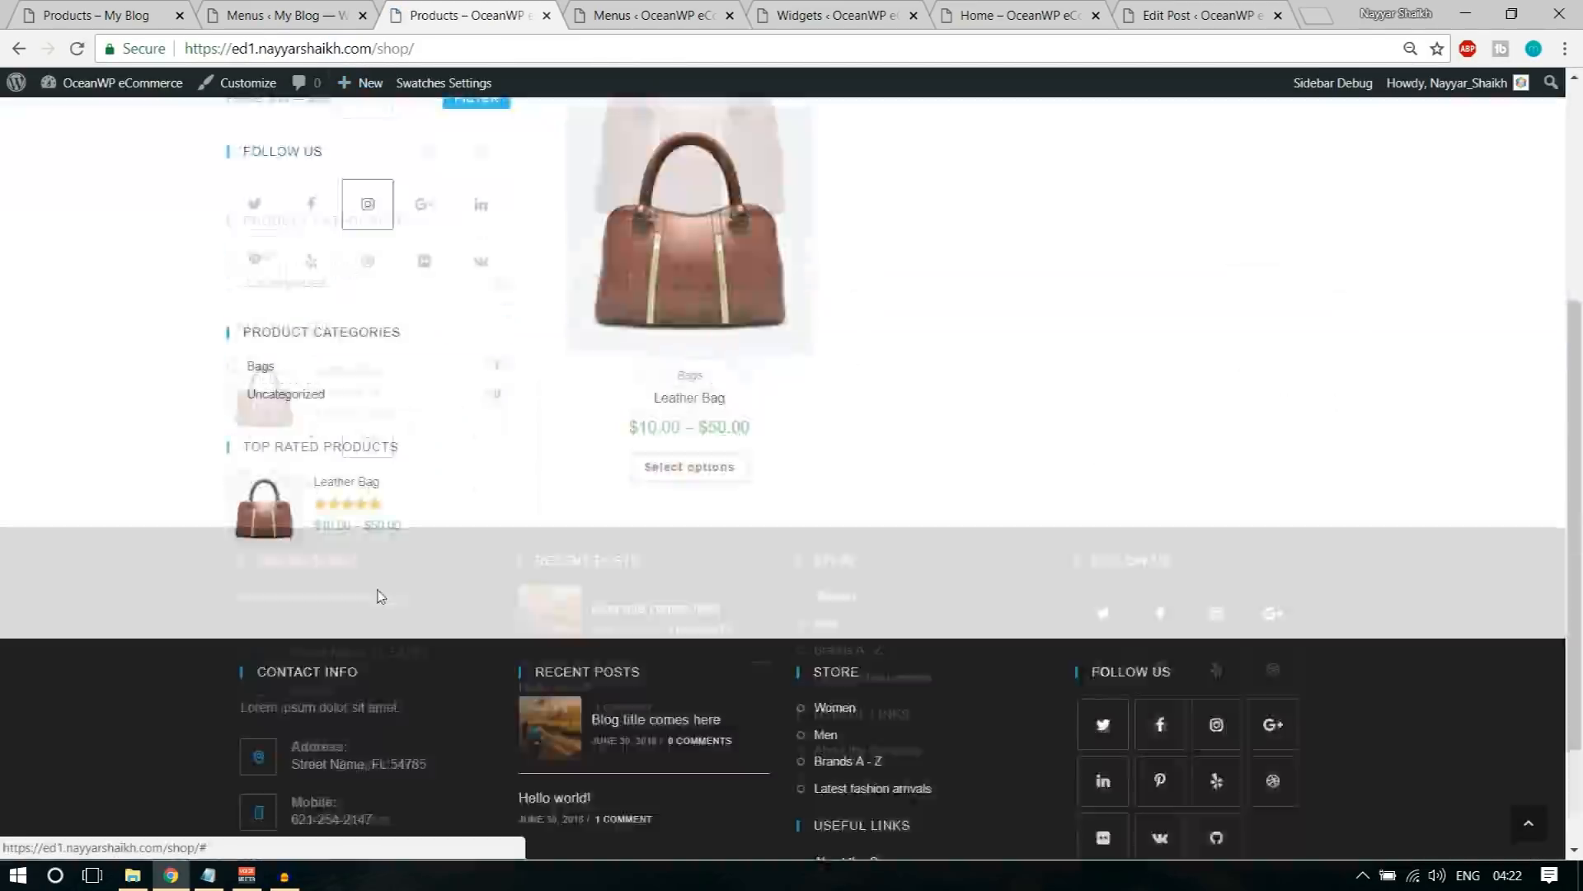
scroll(369, 635, up, 6)
Step: Open the Track Your Order page and examine its tracking form, sidebar and footer
click(534, 218)
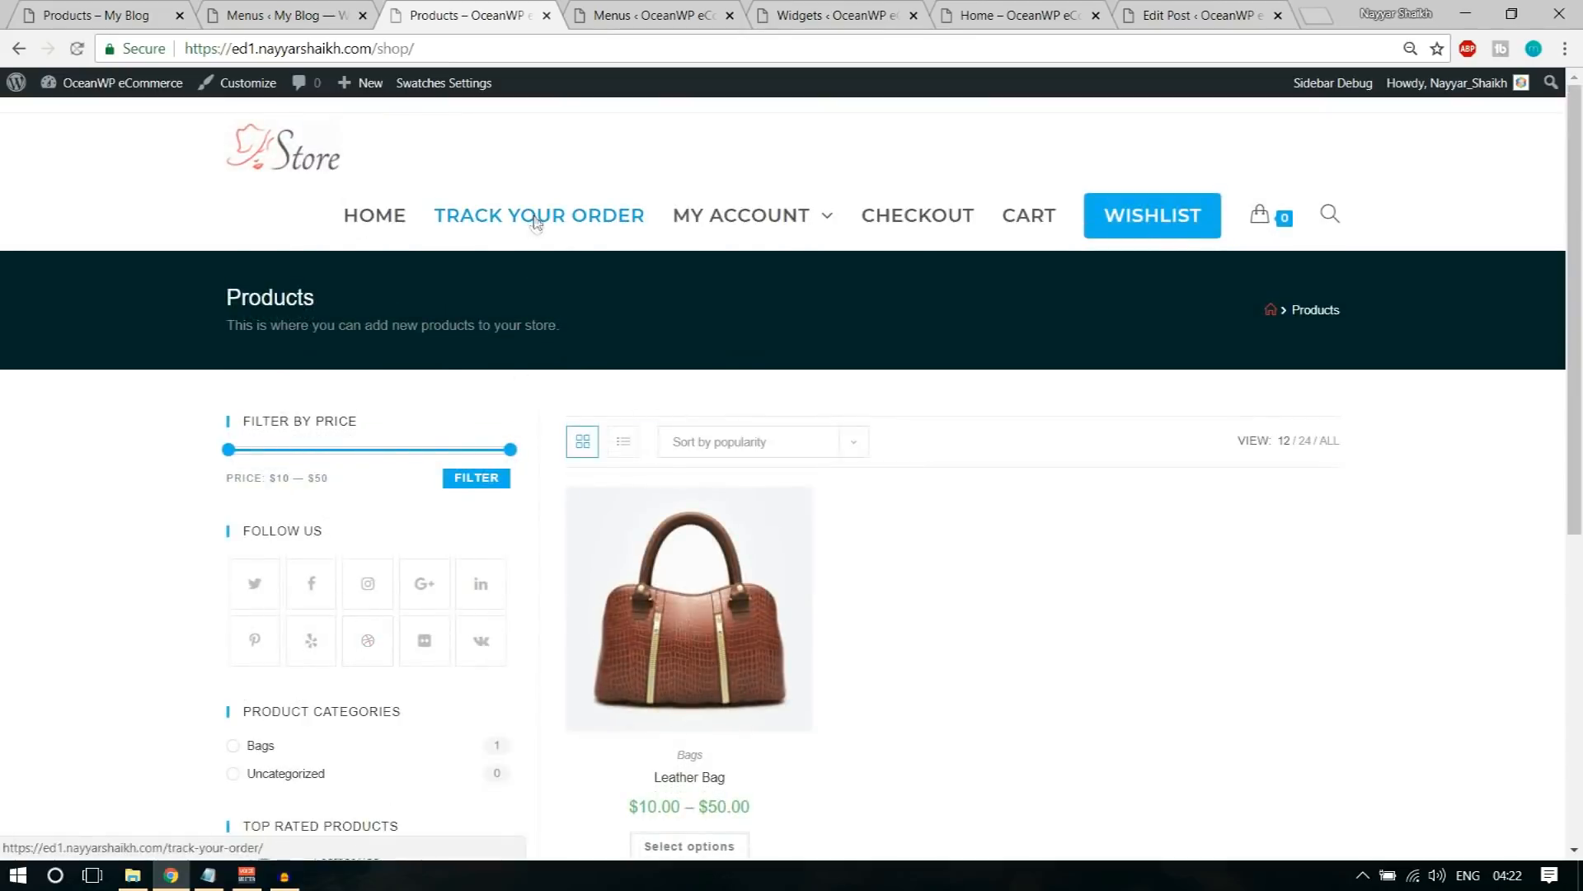
scroll(1336, 547, down, 3)
scroll(1063, 378, up, 3)
scroll(1130, 544, down, 1)
scroll(1130, 540, down, 1)
scroll(1131, 530, up, 4)
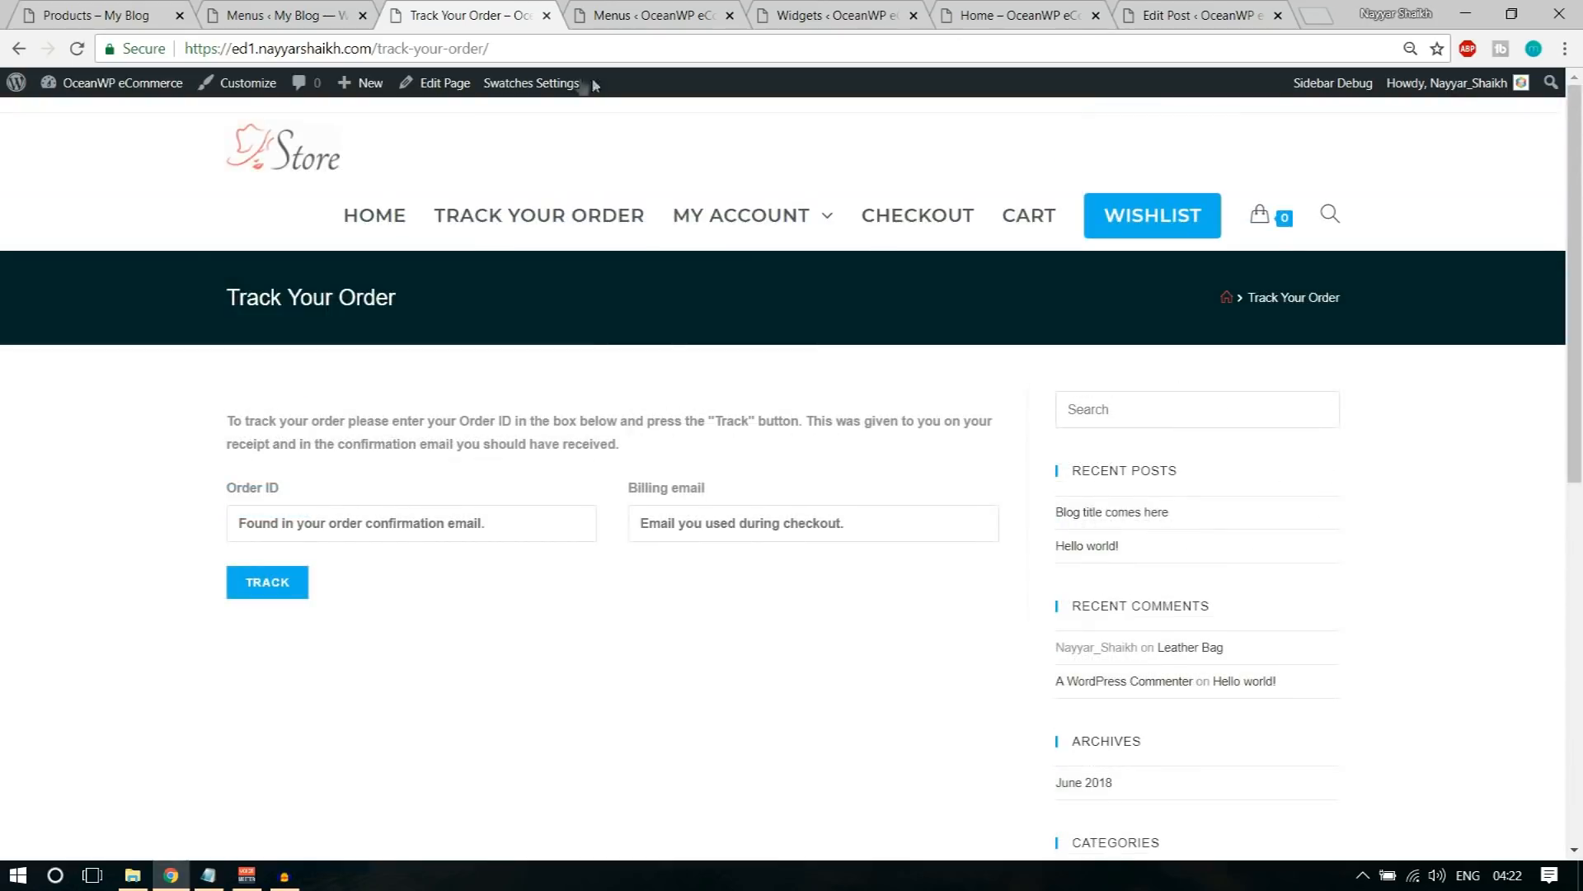
Step: Open the Track Your Order page for editing in a new tab, set its OceanWP content layout to Full Width and update it
right_click(445, 83)
click(495, 90)
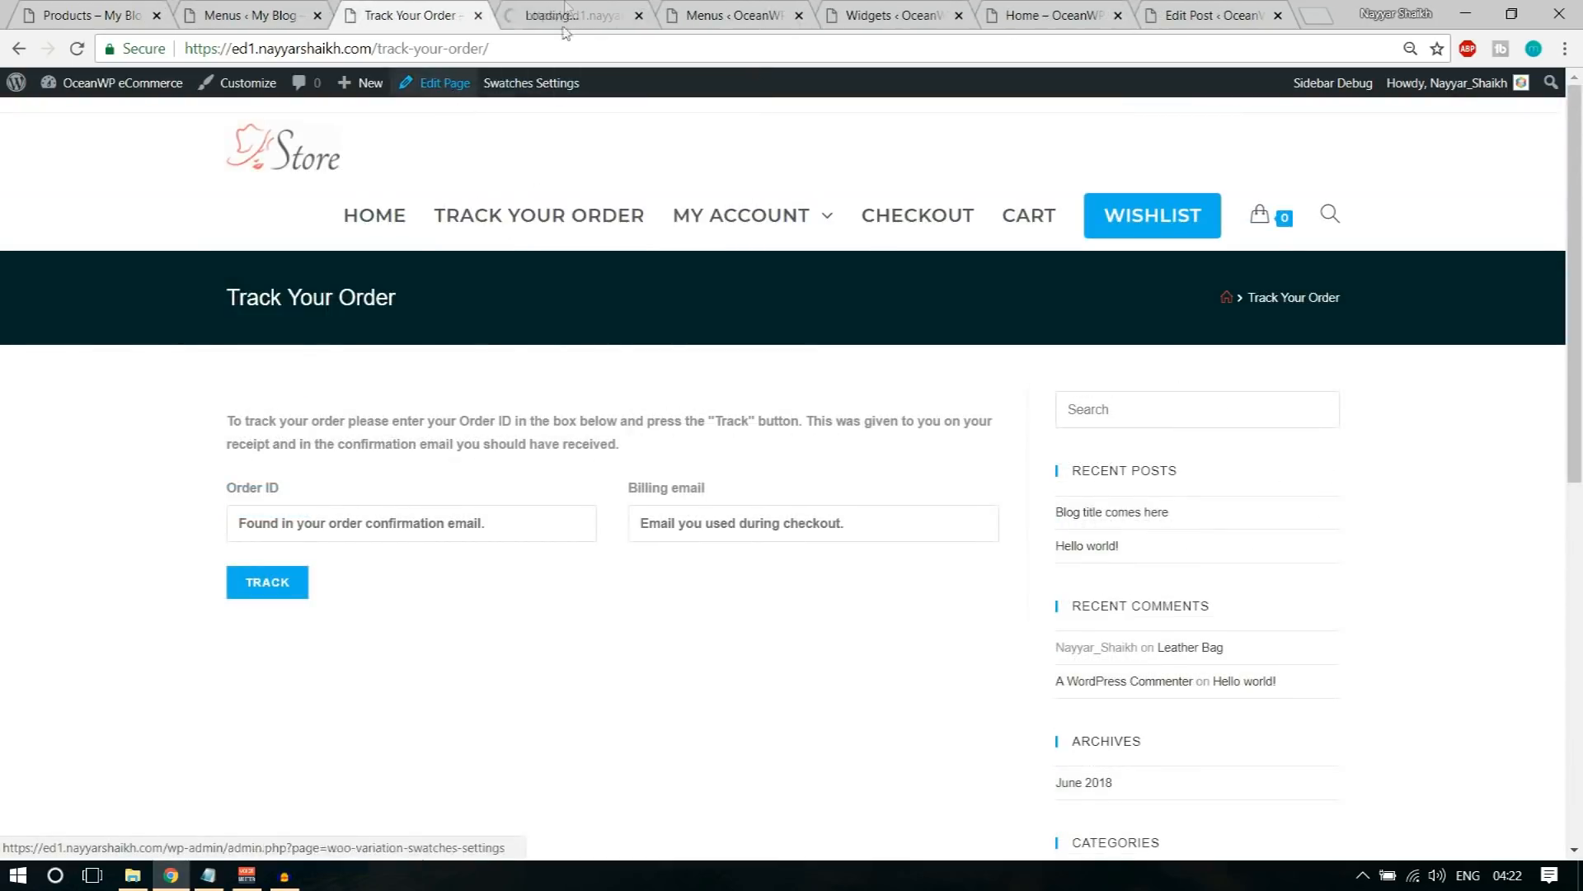
click(567, 15)
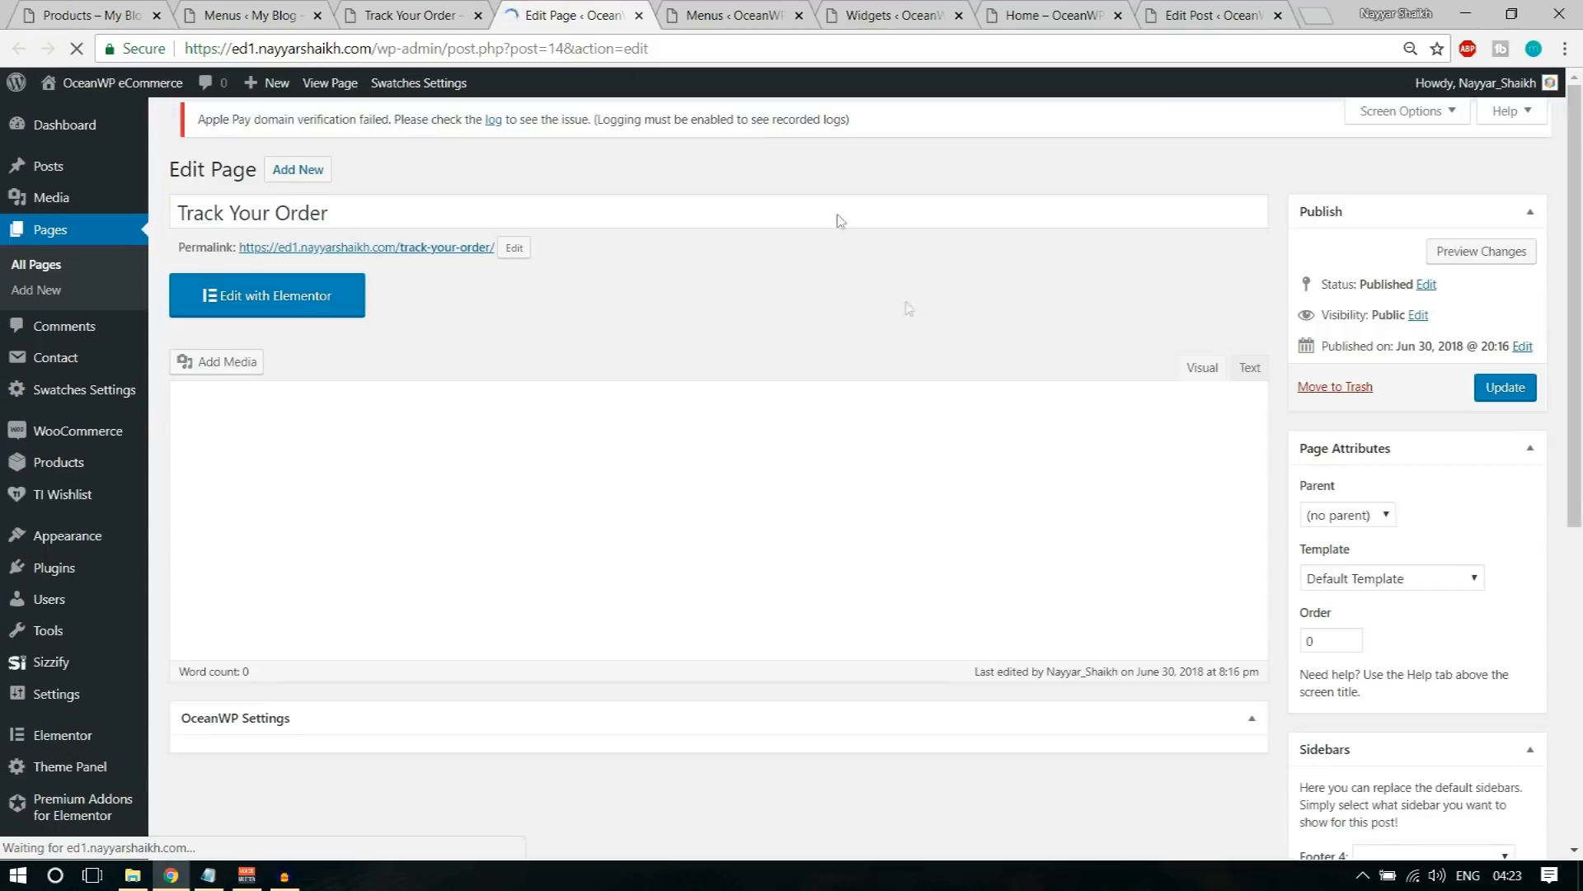
scroll(947, 396, down, 7)
click(874, 298)
click(903, 445)
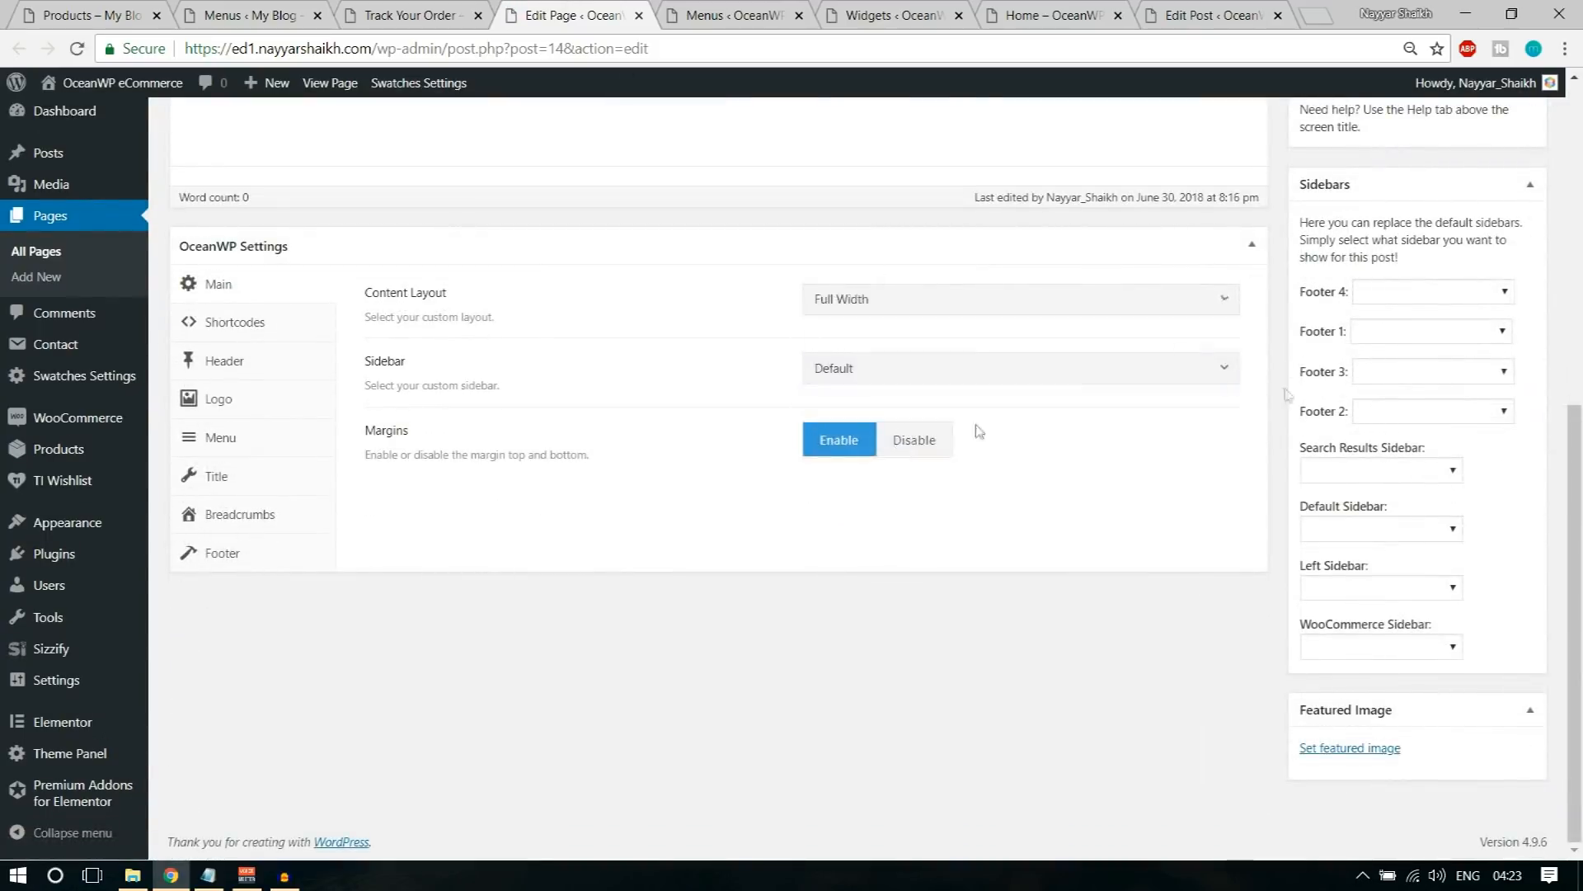
scroll(1490, 404, up, 7)
click(1506, 337)
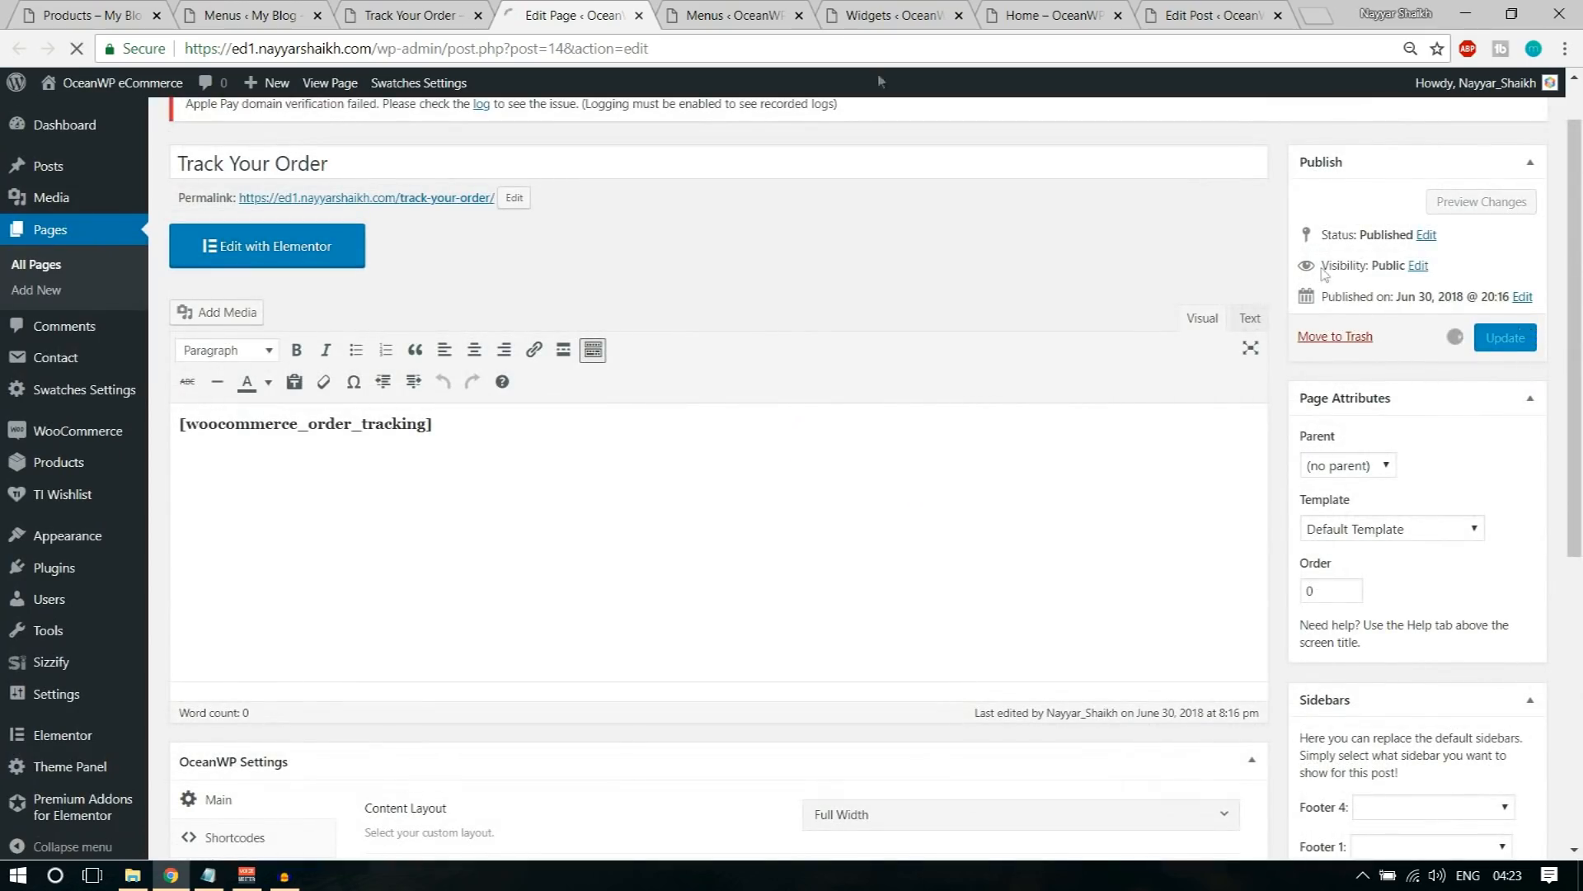
Step: Reload the live Track Your Order page to check its layout, and open the My Account page
click(406, 10)
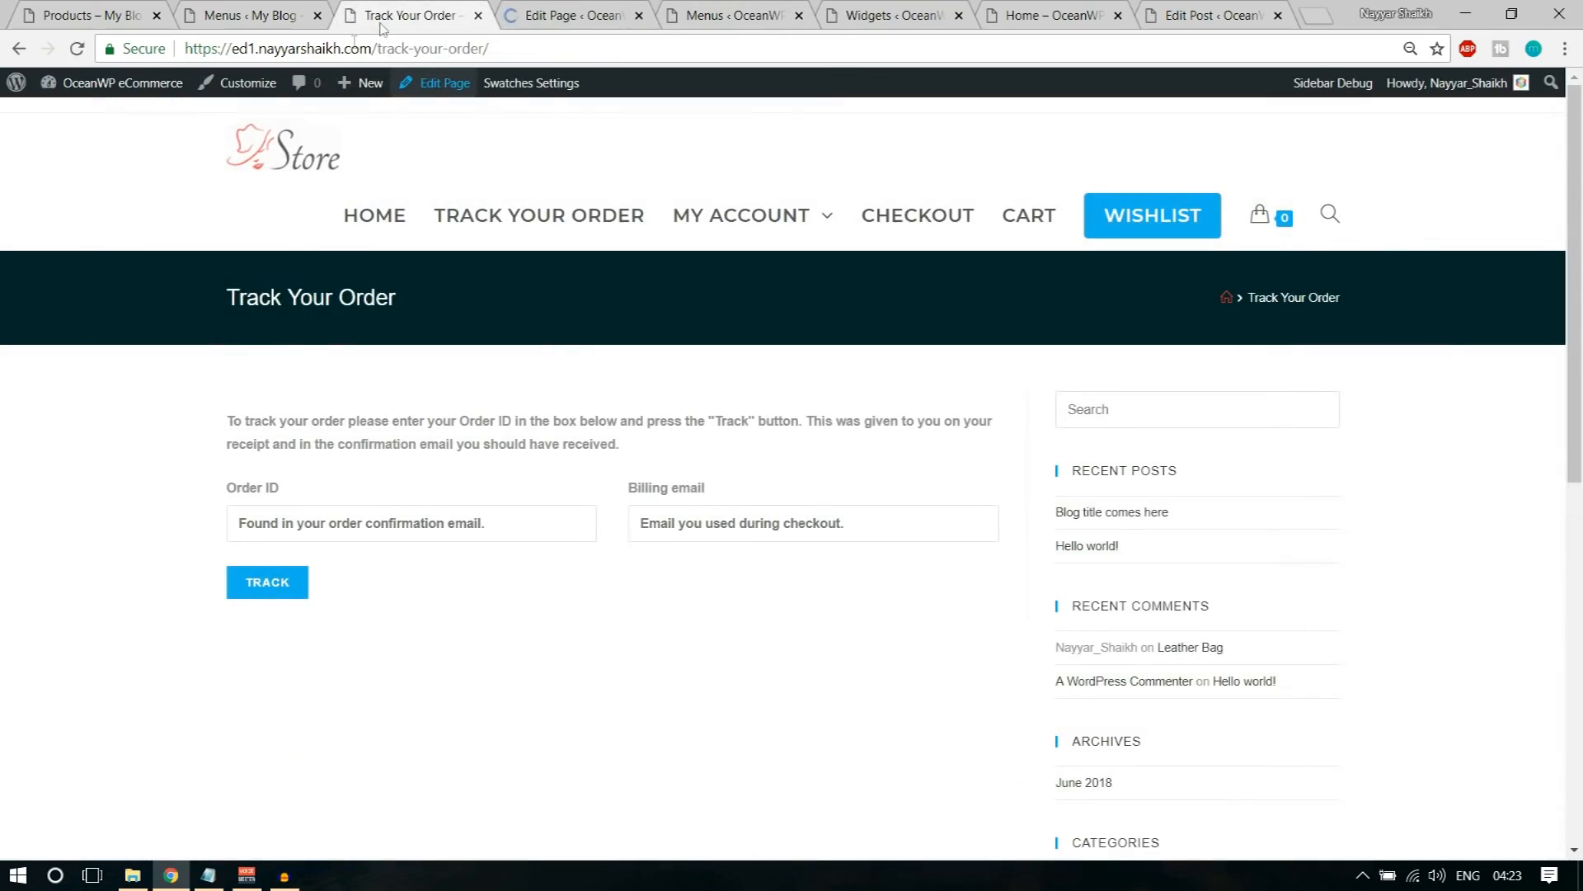
click(77, 48)
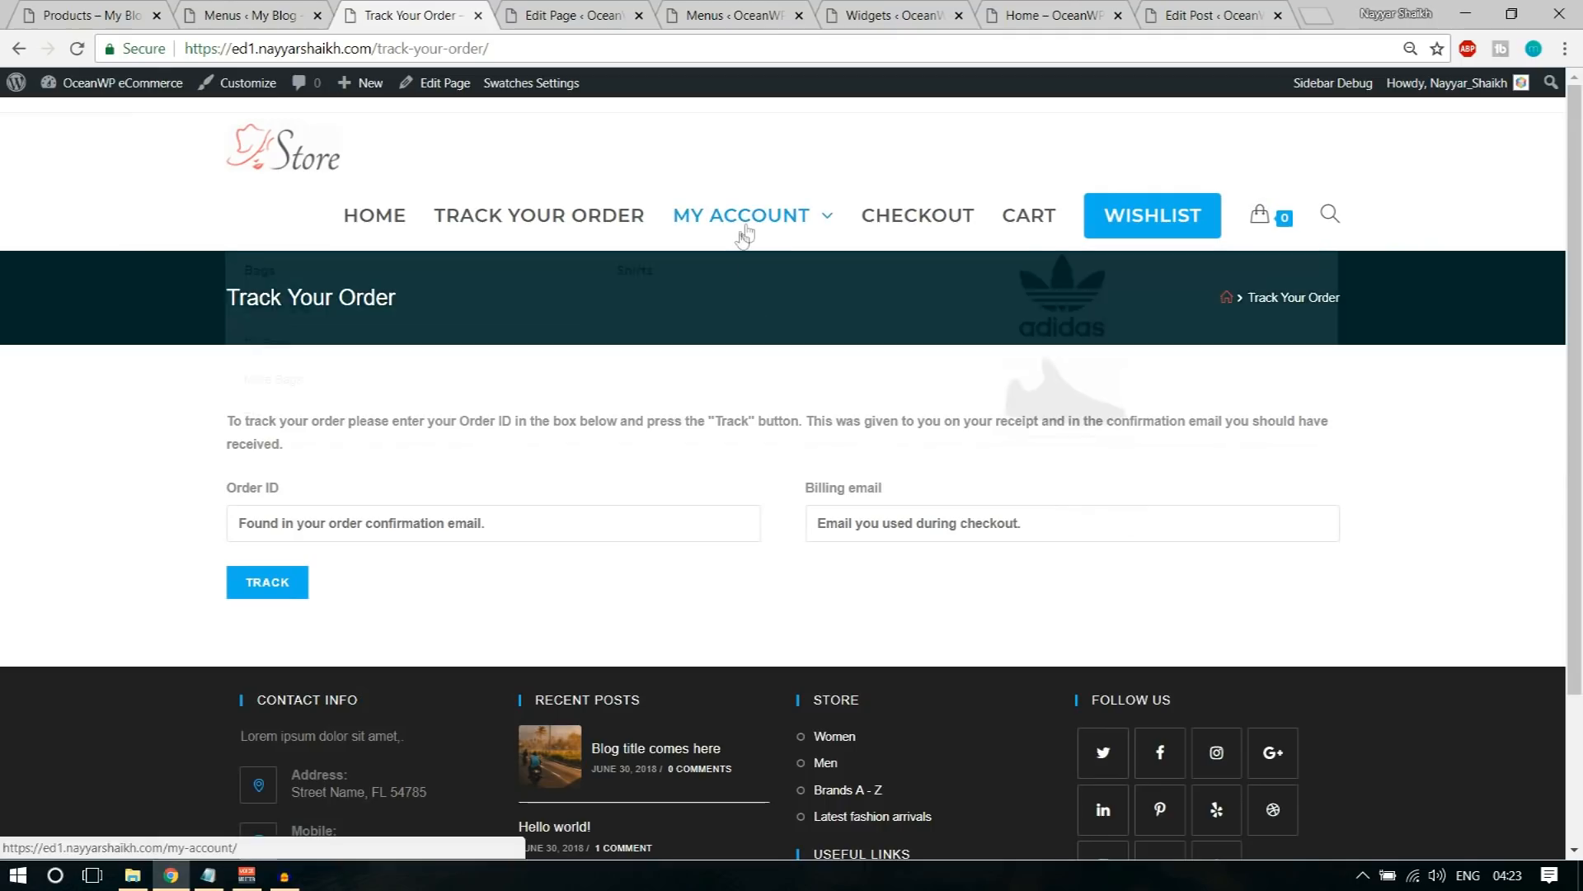
click(757, 227)
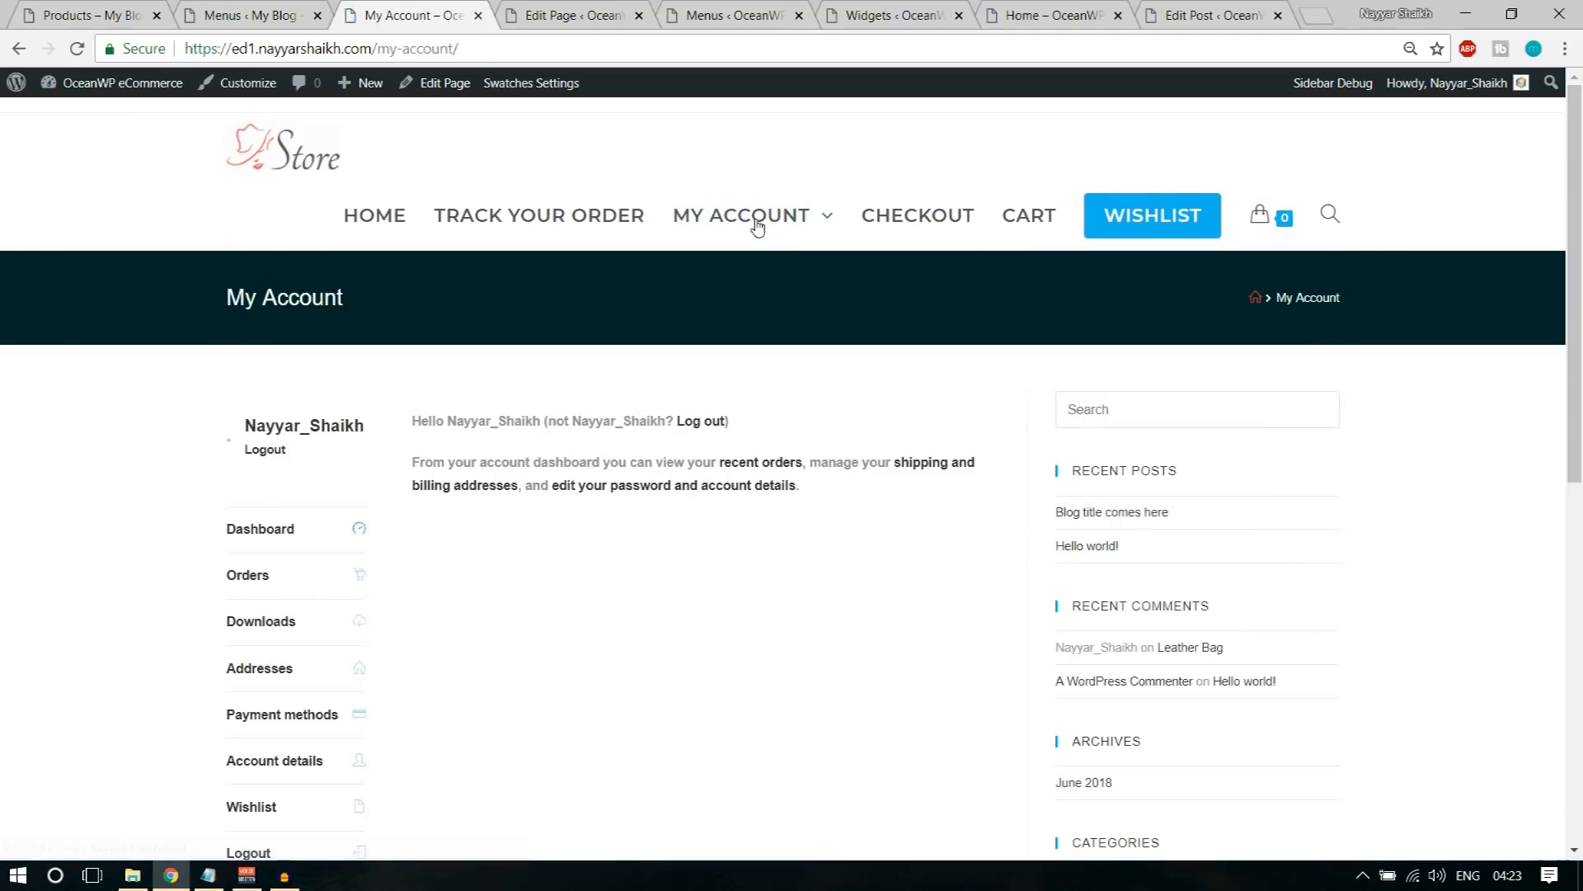
Step: Open the My Account page for editing in a new tab, set its OceanWP content layout to Full Width and update it
click(640, 16)
right_click(435, 83)
click(445, 100)
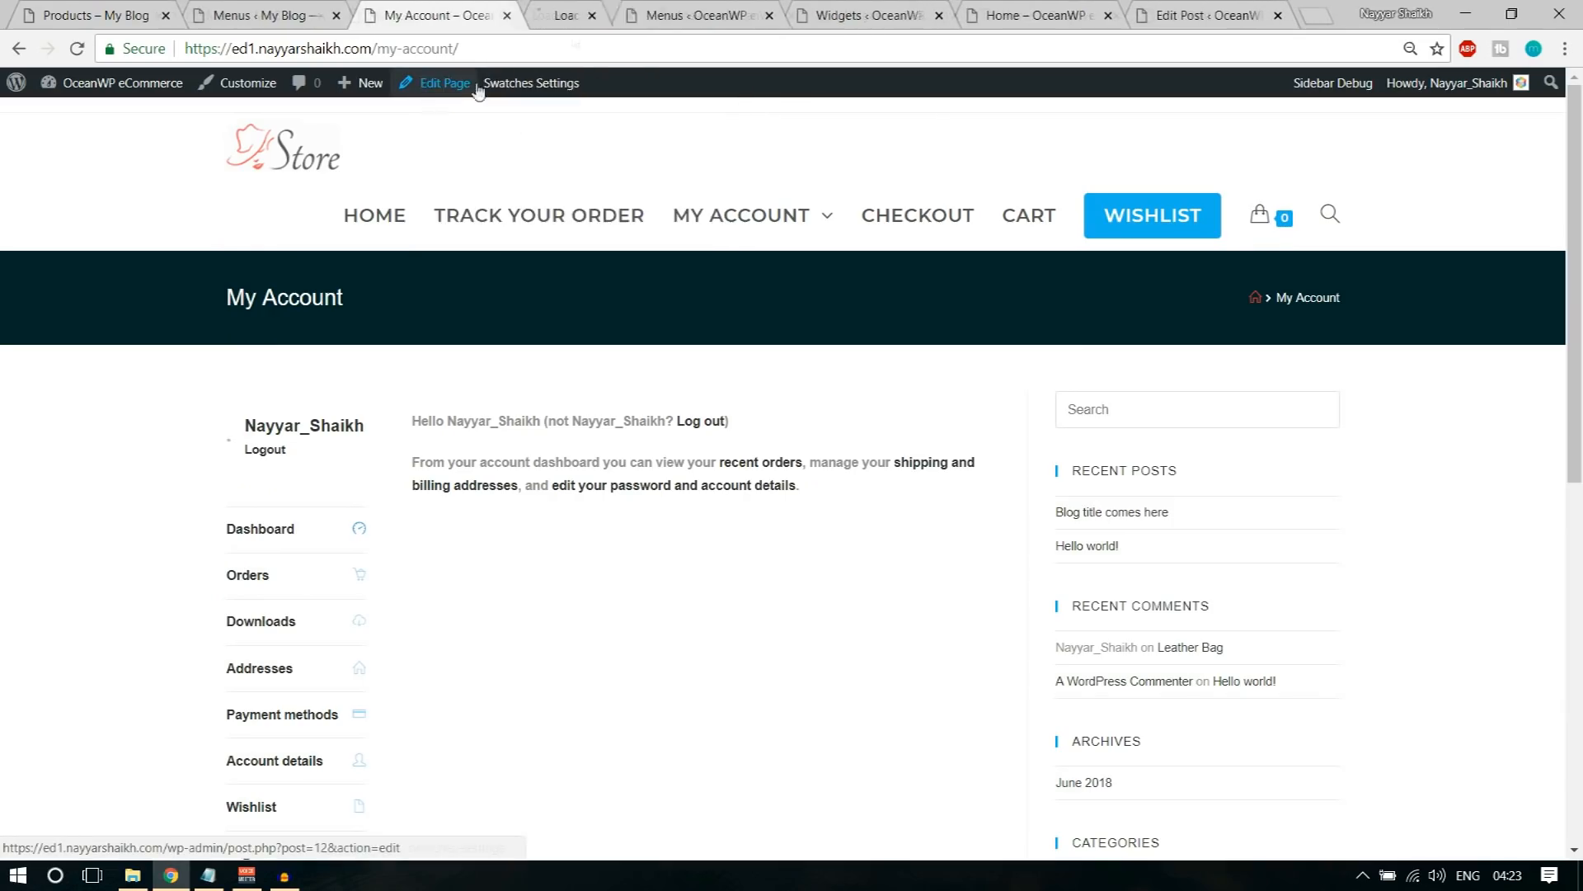
click(605, 9)
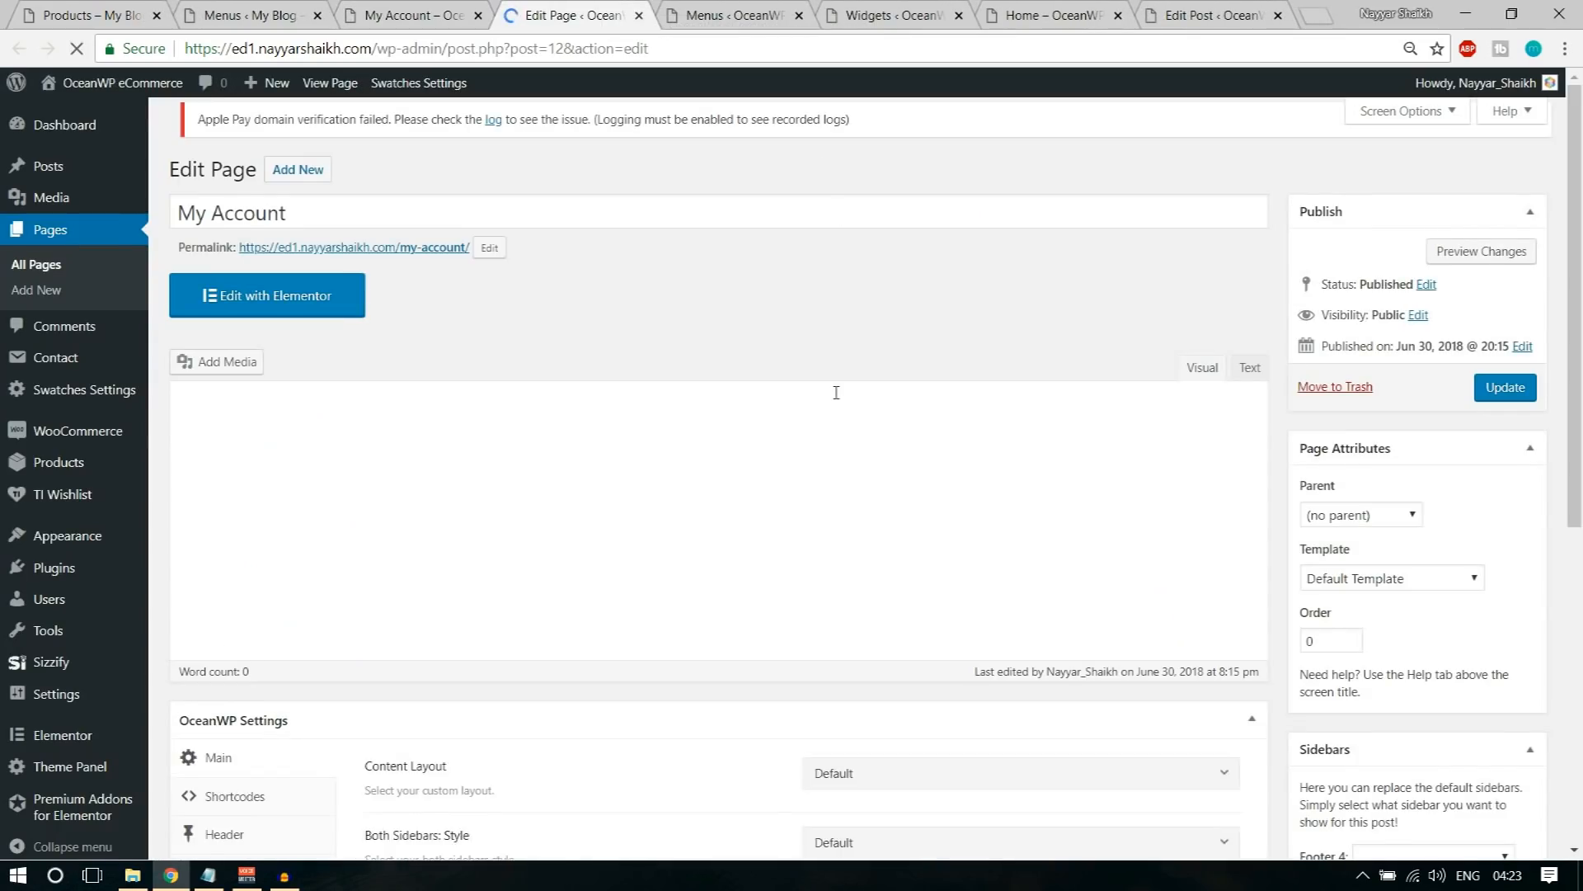
scroll(834, 393, down, 4)
scroll(838, 400, down, 3)
click(845, 297)
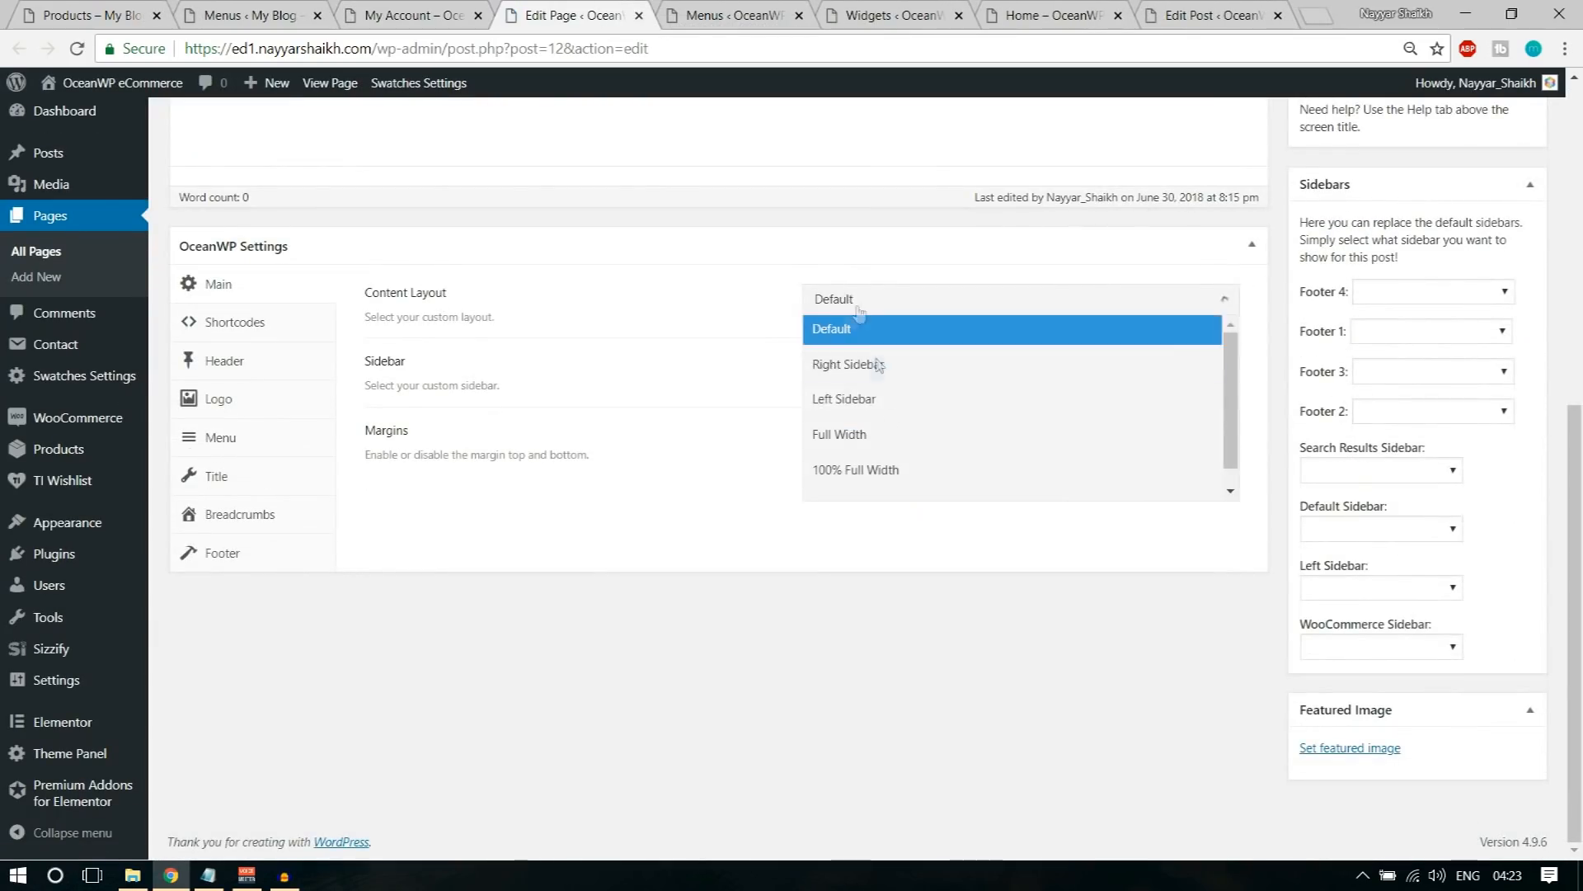
click(889, 438)
scroll(948, 445, up, 7)
click(1501, 401)
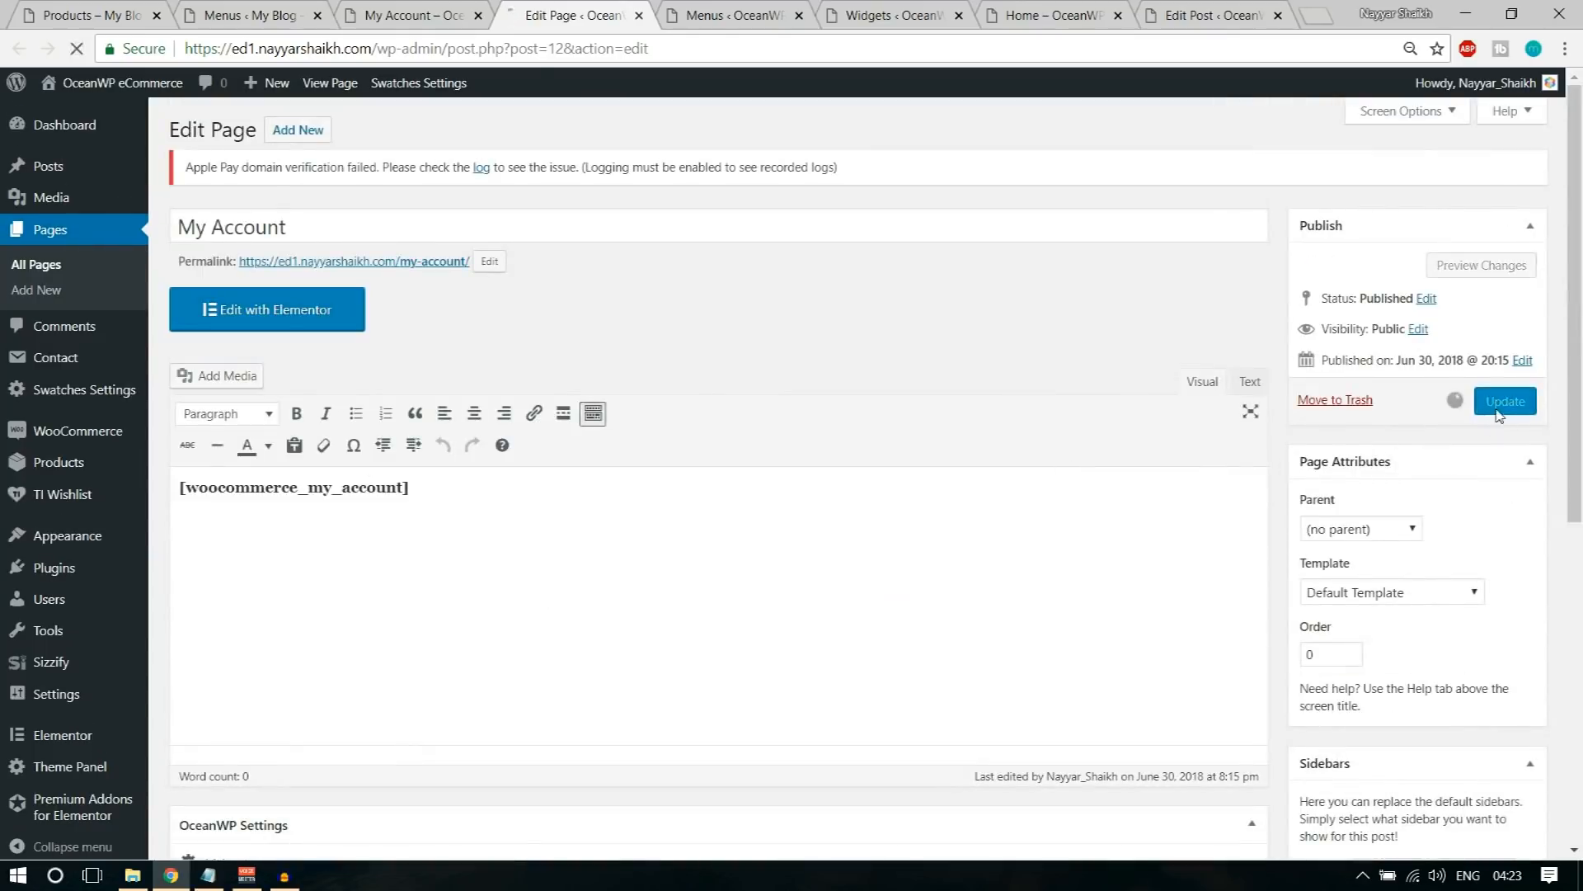
Step: Reload the live My Account page to check its layout, and open the Checkout page
click(463, 10)
click(76, 49)
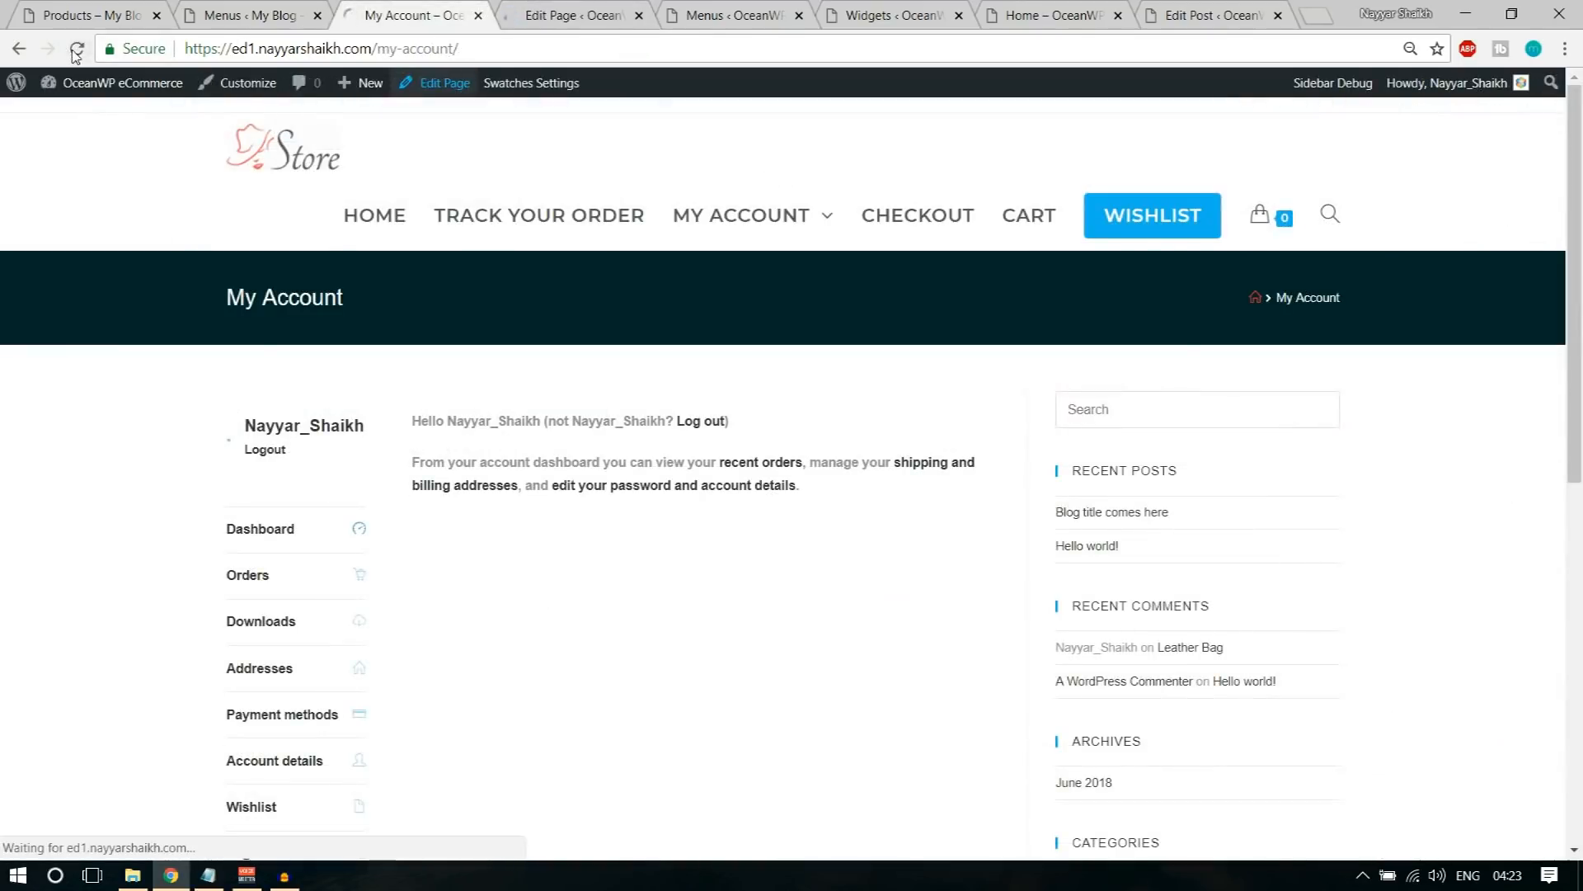
click(941, 235)
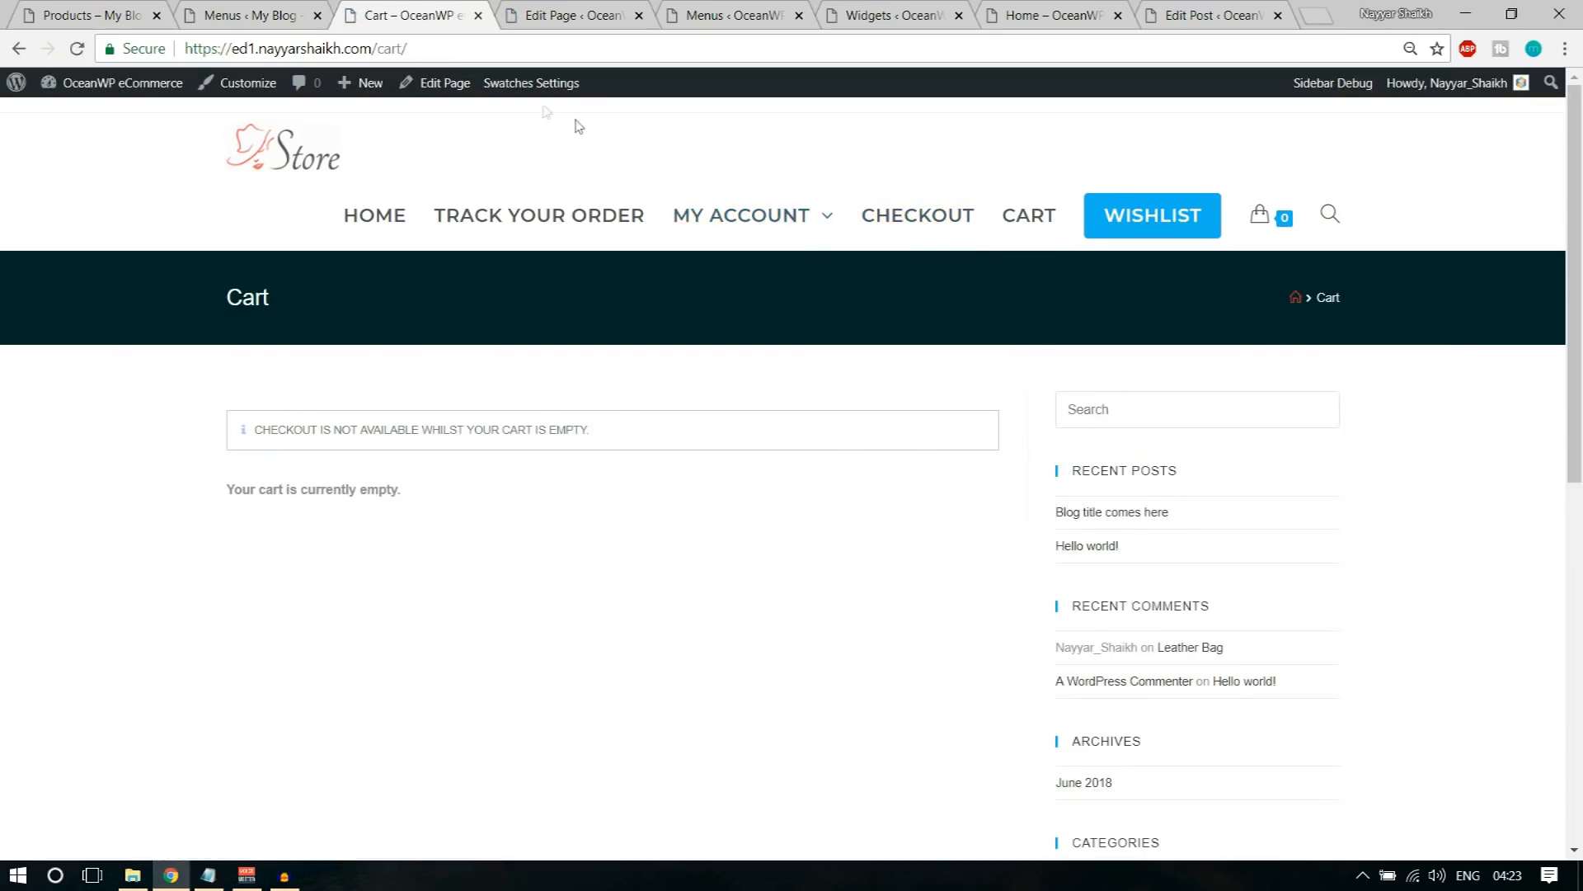
Step: Open the Cart page for editing in a new tab, set its OceanWP content layout to Full Width and update it
right_click(492, 81)
click(528, 95)
click(568, 16)
click(496, 16)
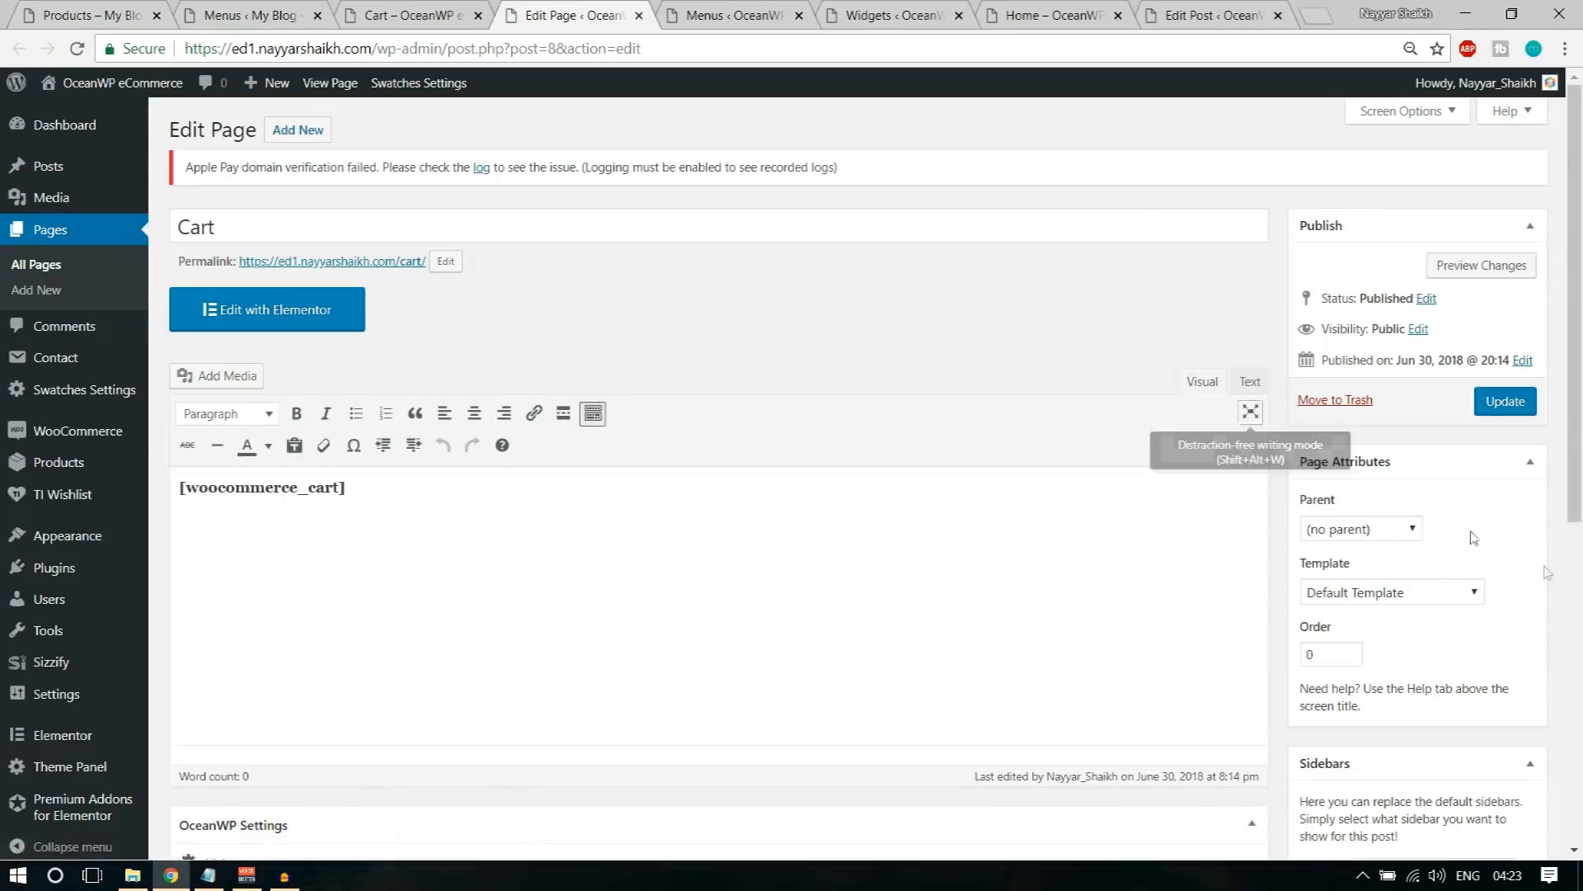
scroll(1076, 561, down, 6)
click(948, 316)
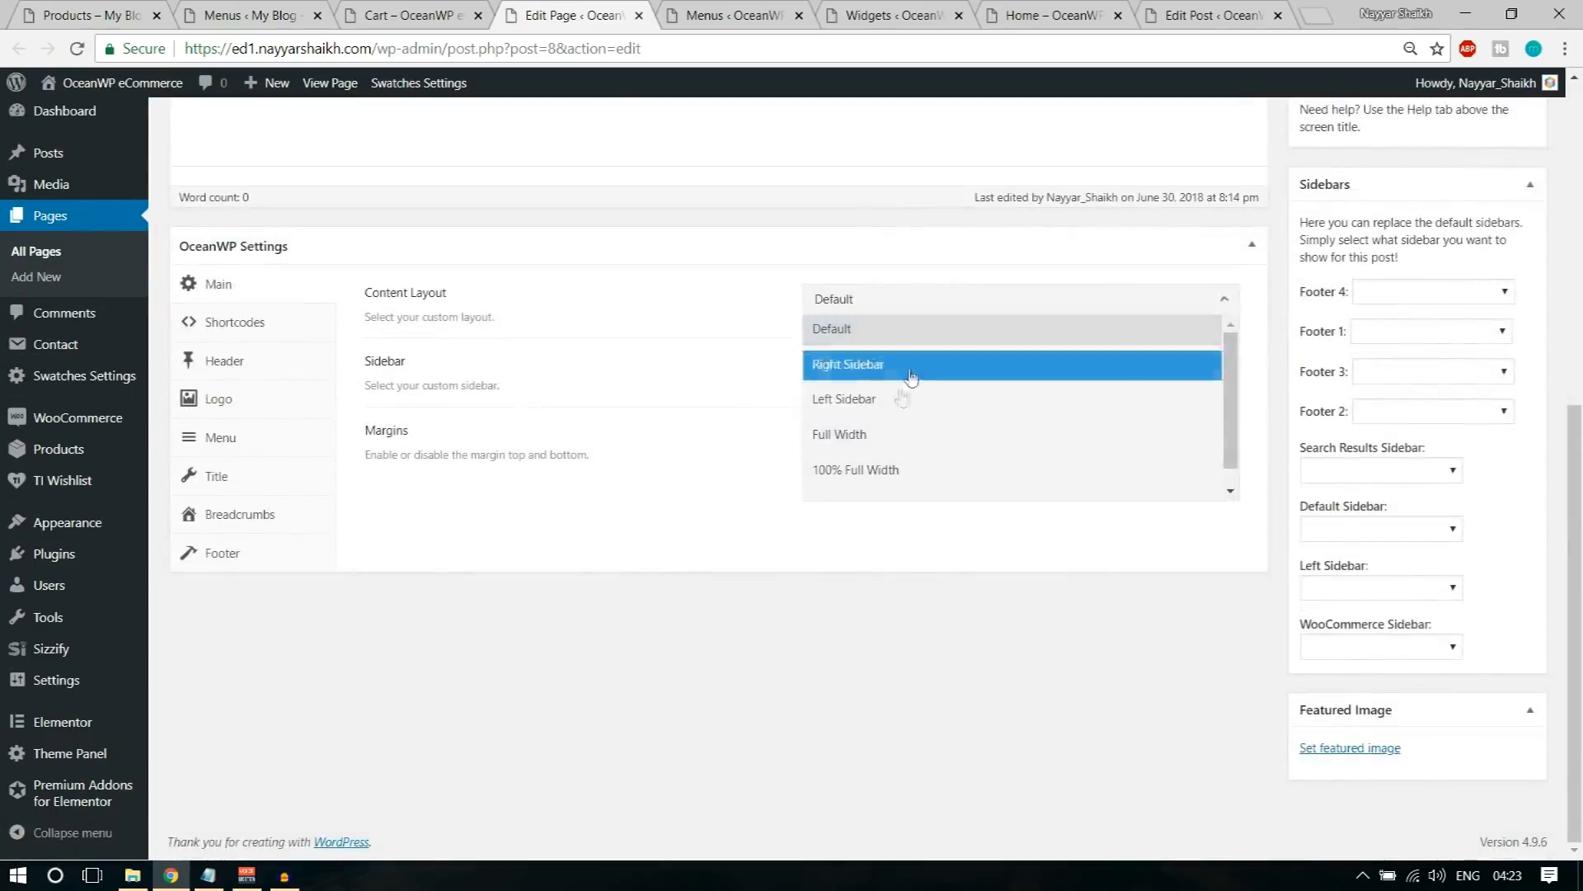
click(894, 431)
scroll(950, 569, up, 3)
scroll(950, 569, up, 3)
click(1506, 338)
Step: Reload the live Cart page to check its layout, and open the Wishlist page
click(443, 10)
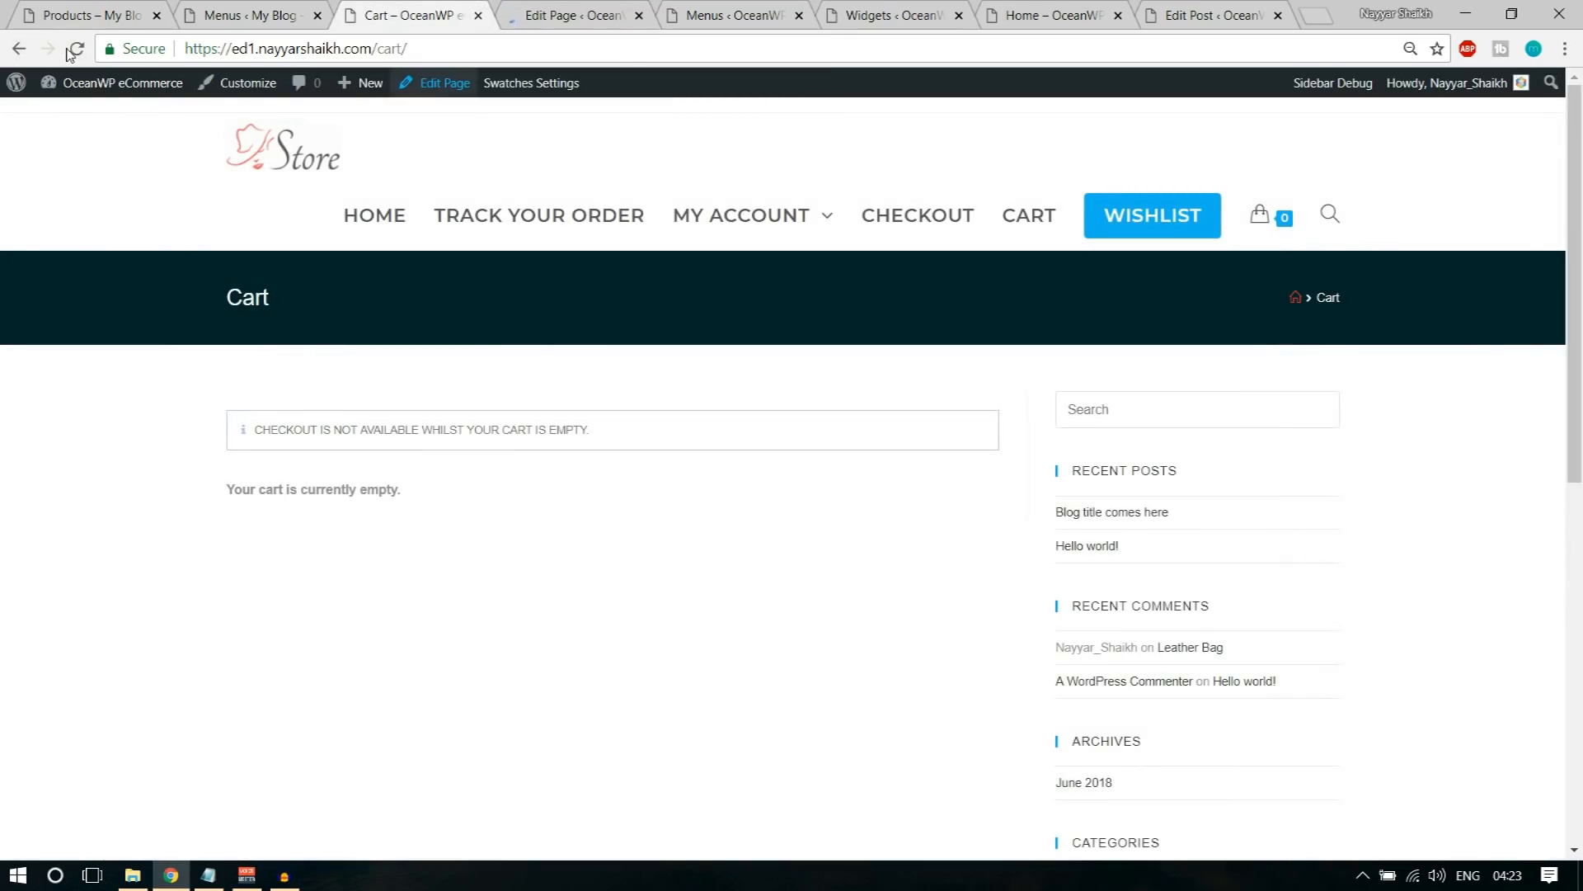
click(70, 51)
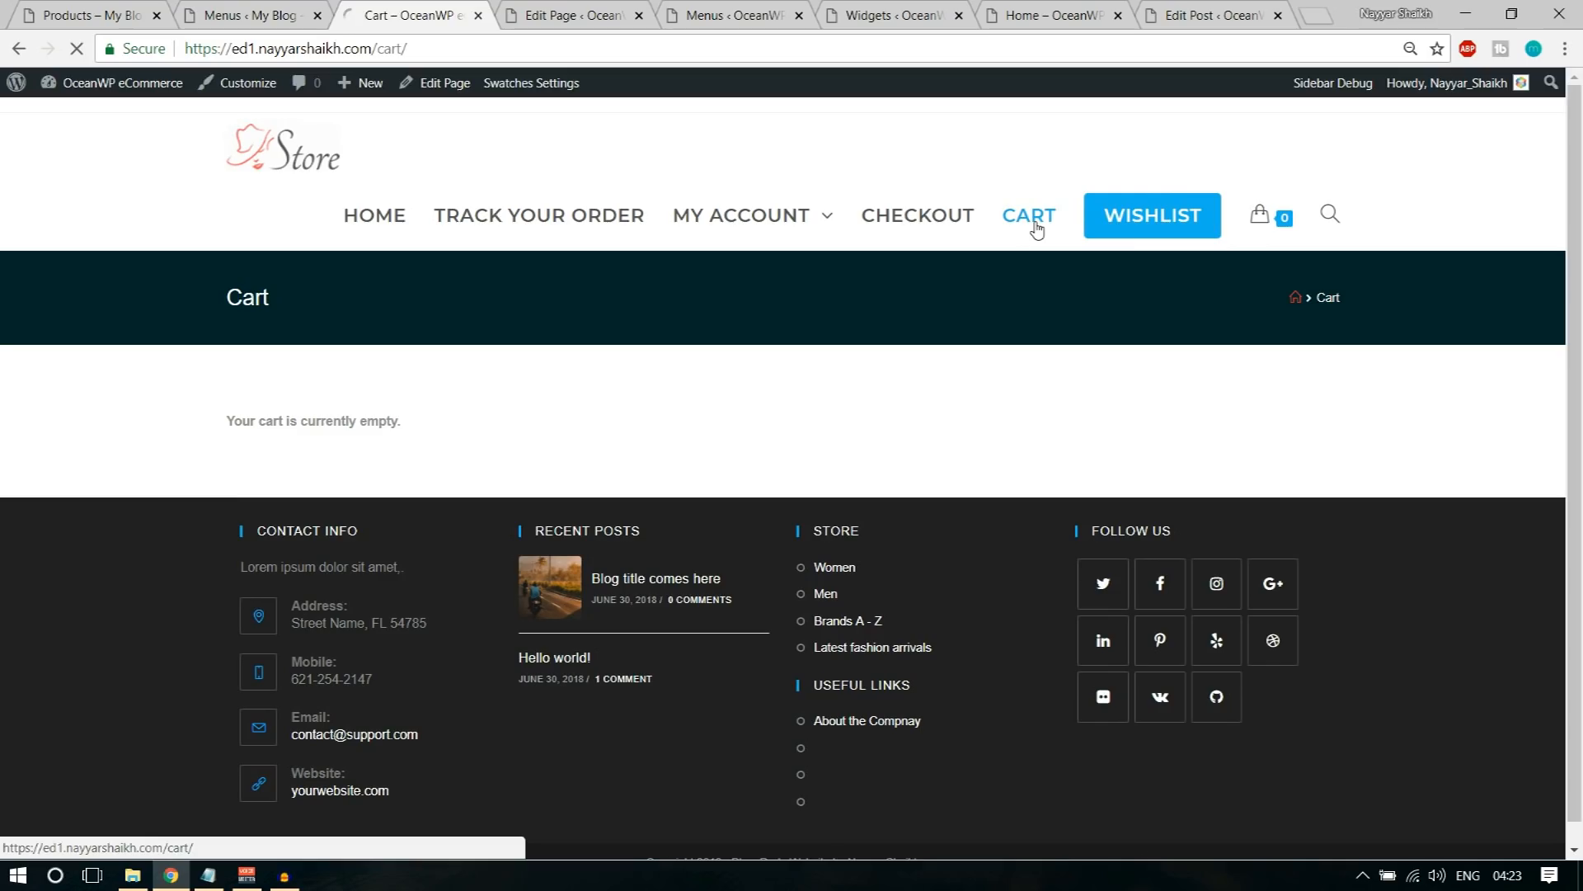
click(1175, 229)
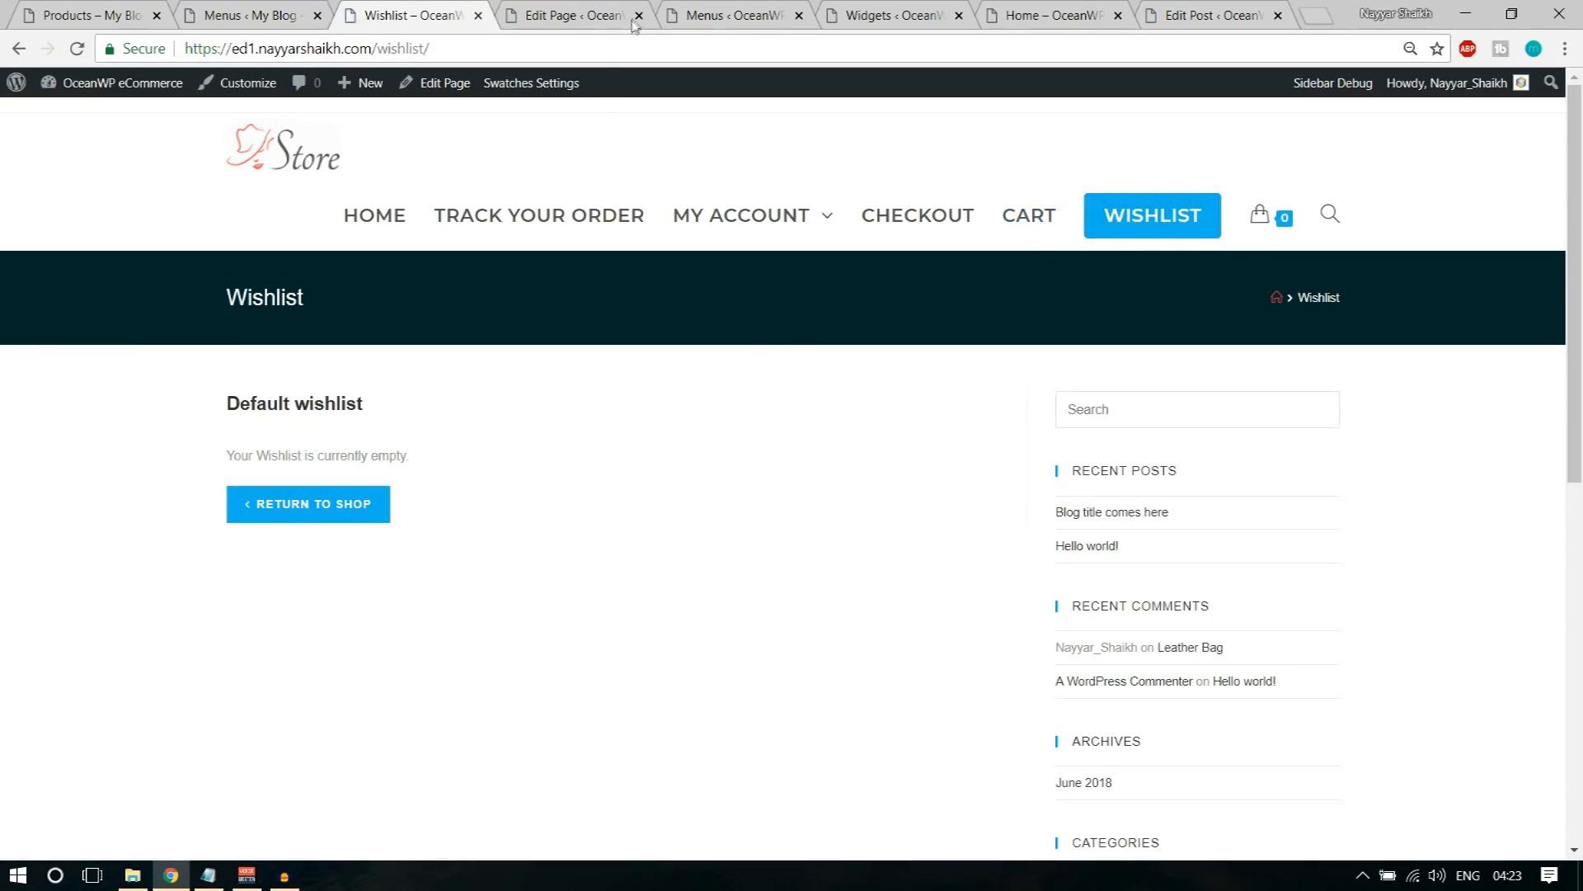
Step: Replace the old editing tab with the Wishlist page's editor, set its OceanWP content layout to Full Width and update it
click(639, 16)
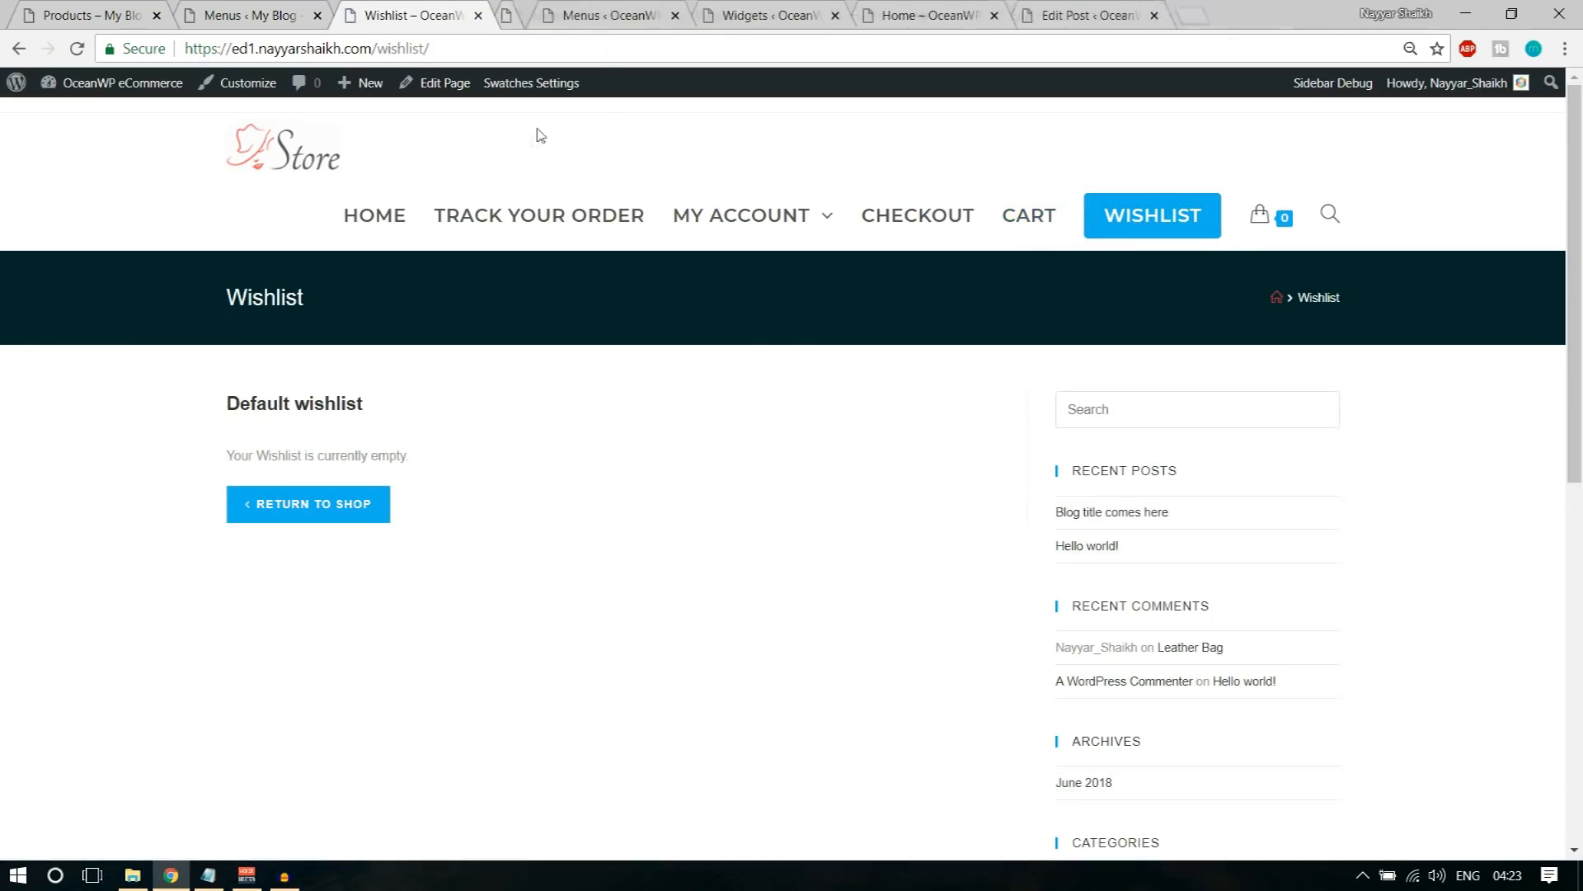
right_click(464, 90)
click(546, 112)
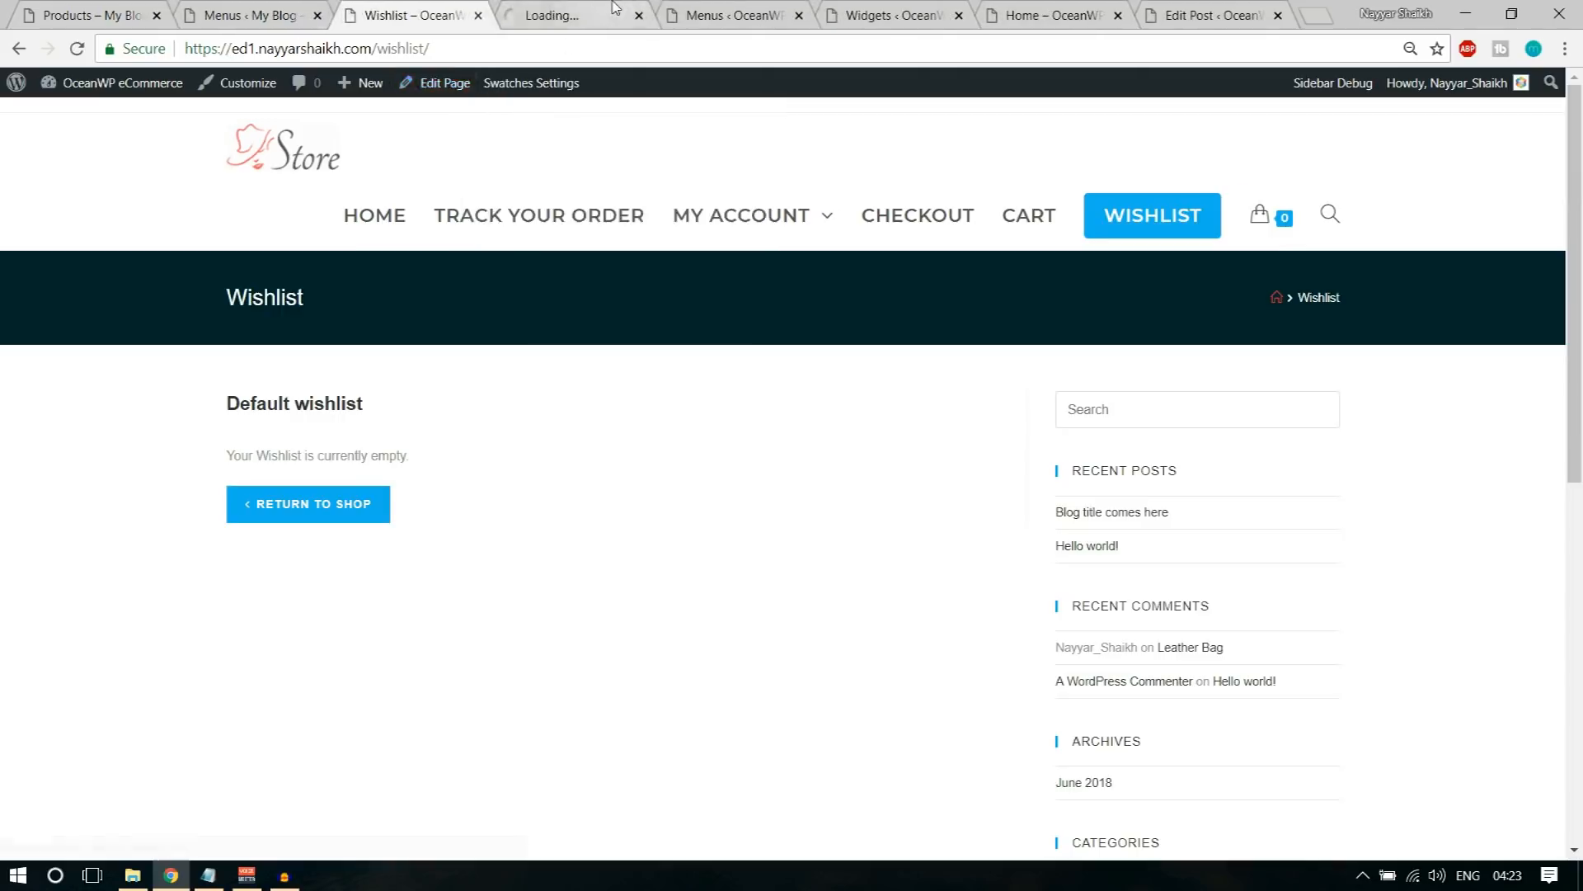
click(569, 15)
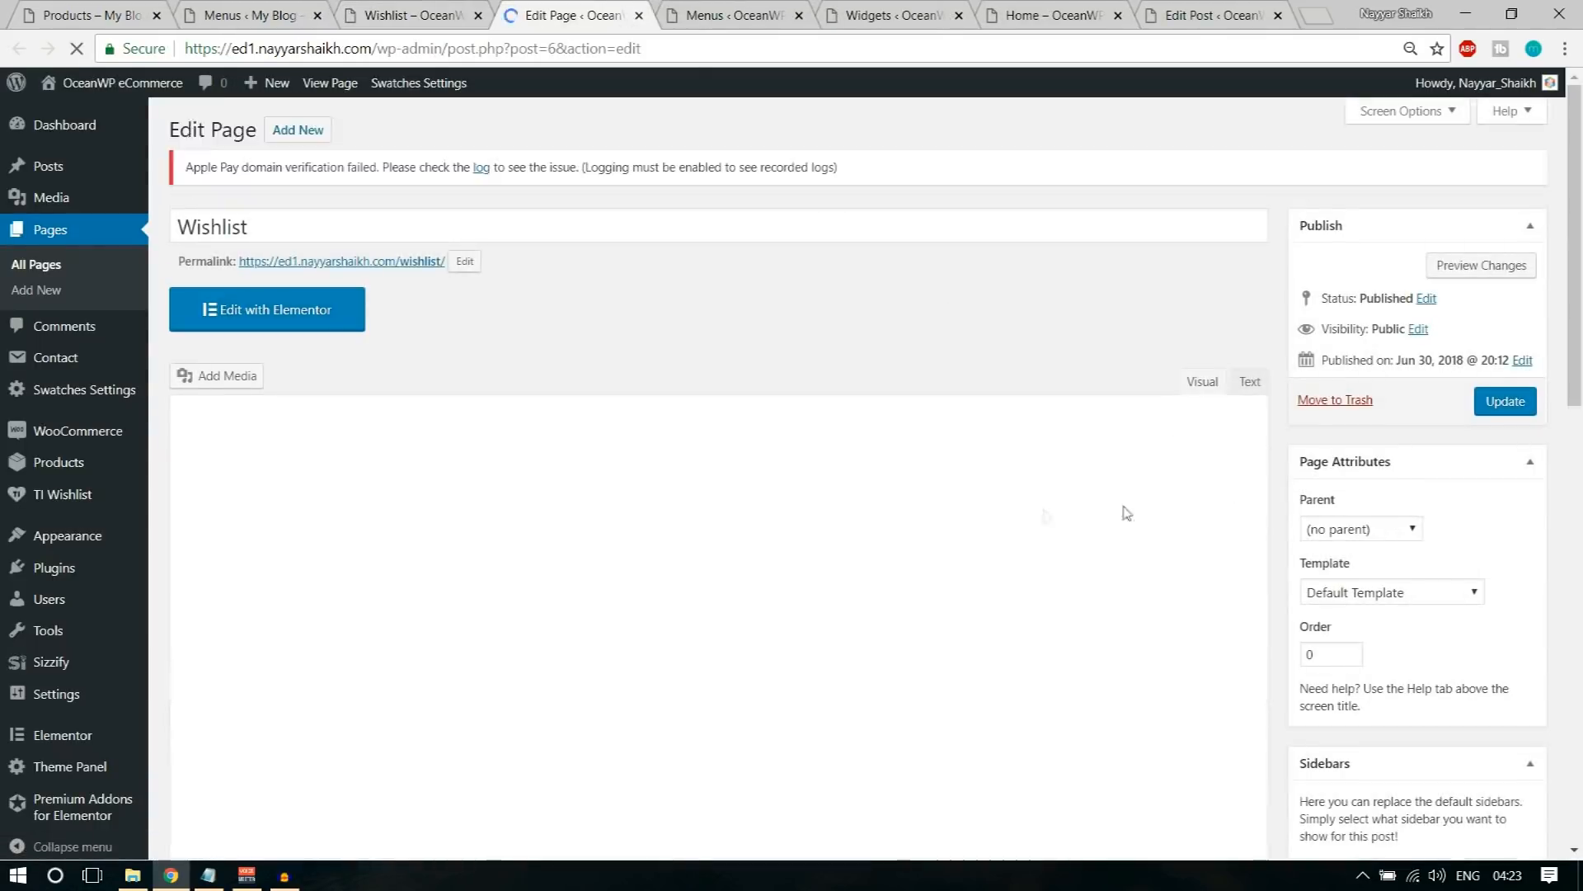
scroll(1036, 512, down, 6)
click(932, 300)
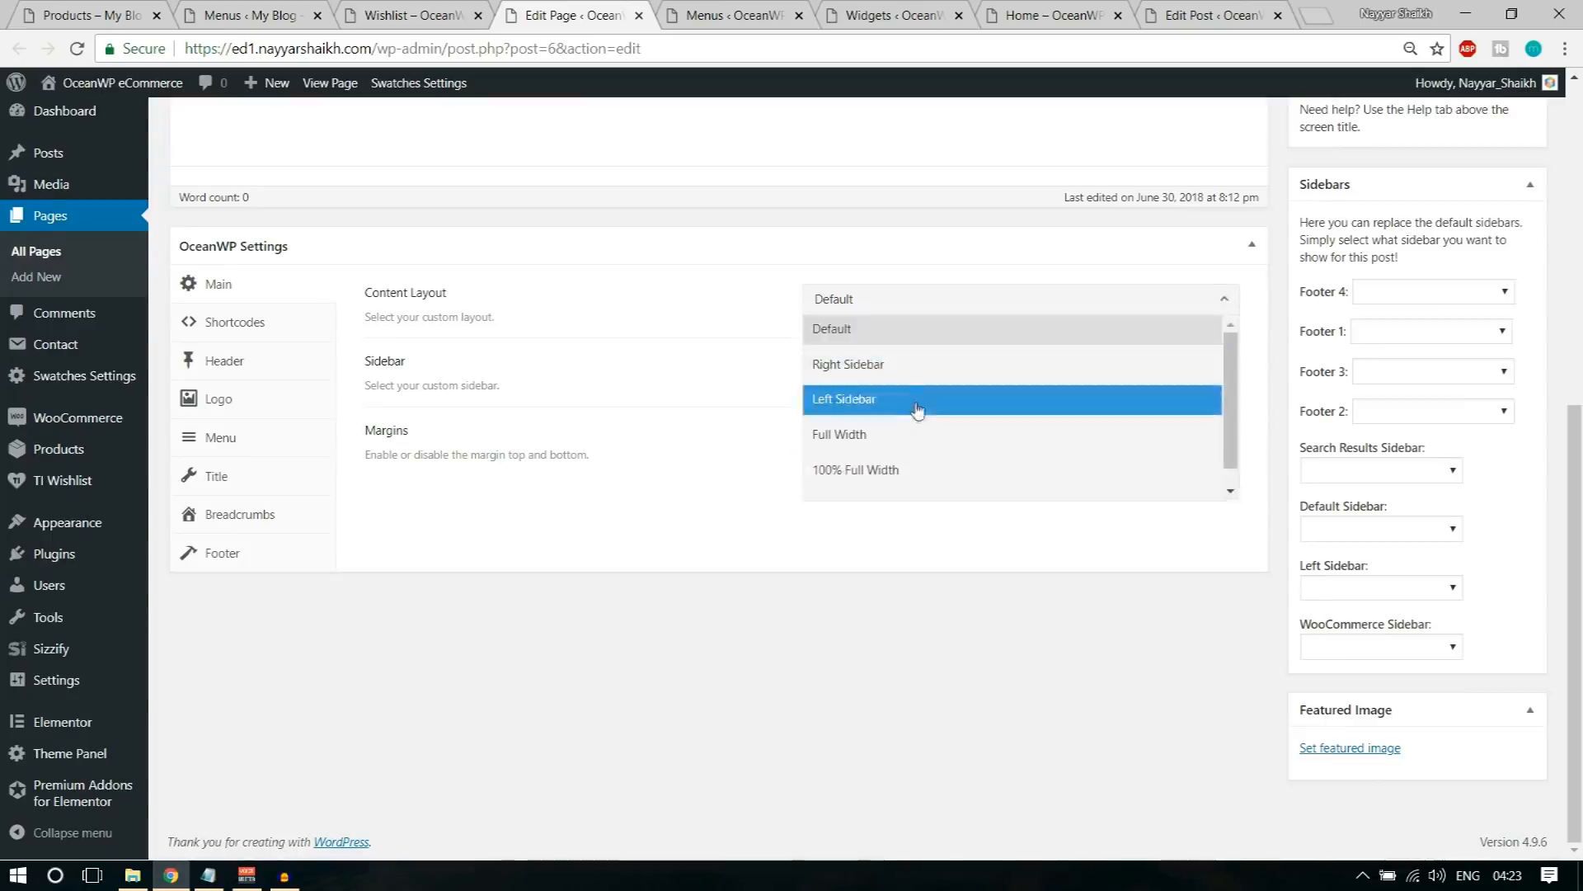
click(912, 435)
scroll(1301, 499, up, 6)
click(1525, 345)
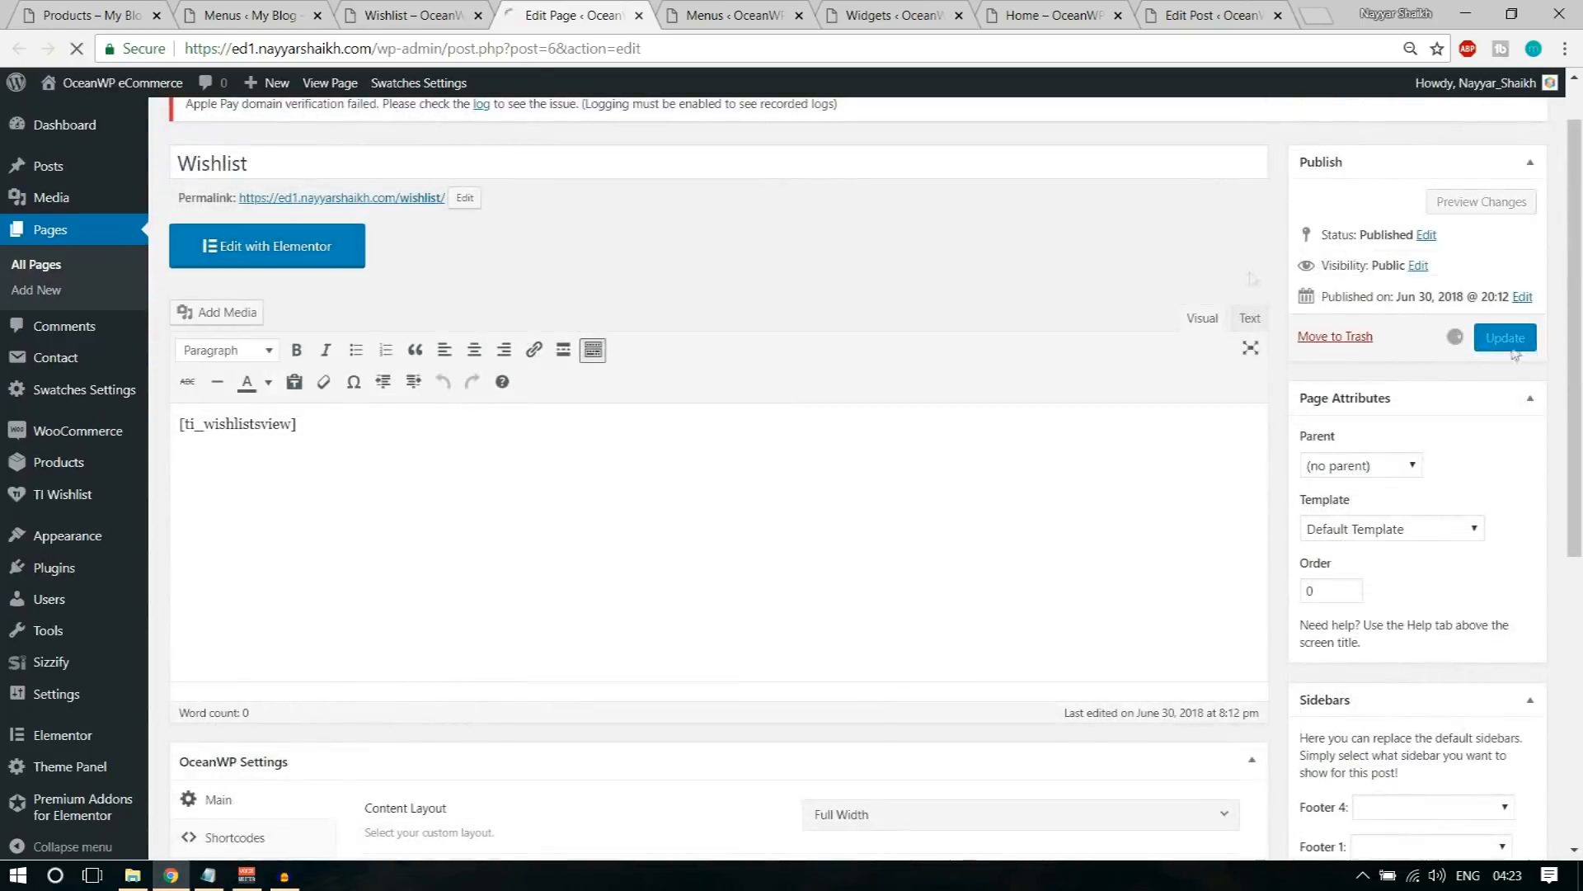
Step: Reload the live Wishlist page to check its layout, and open the Leather Bag product from the home page
click(408, 15)
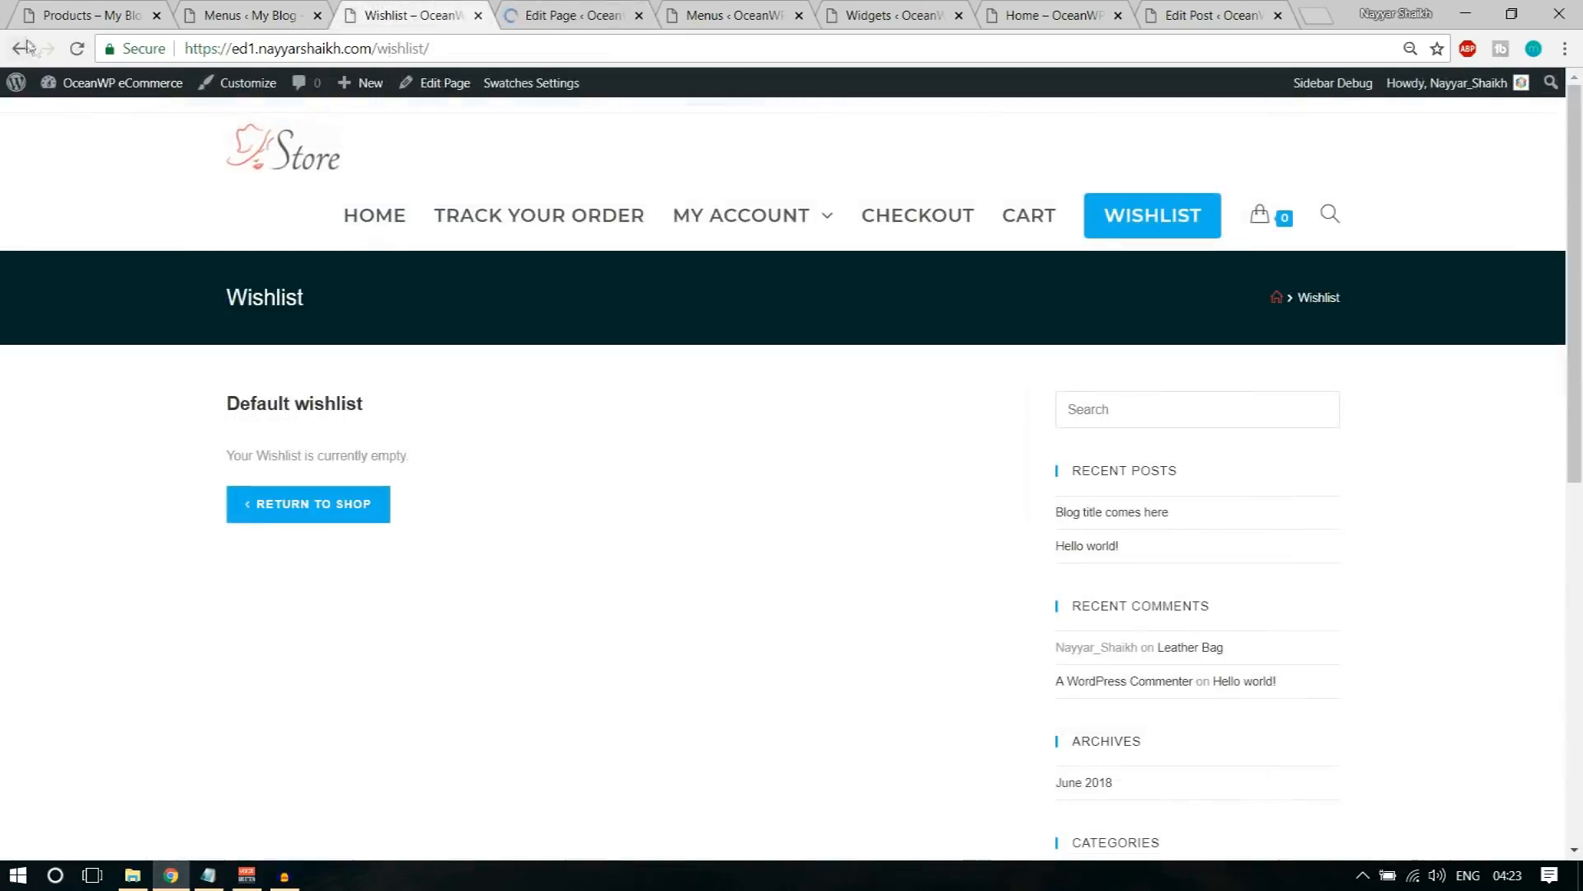
click(72, 50)
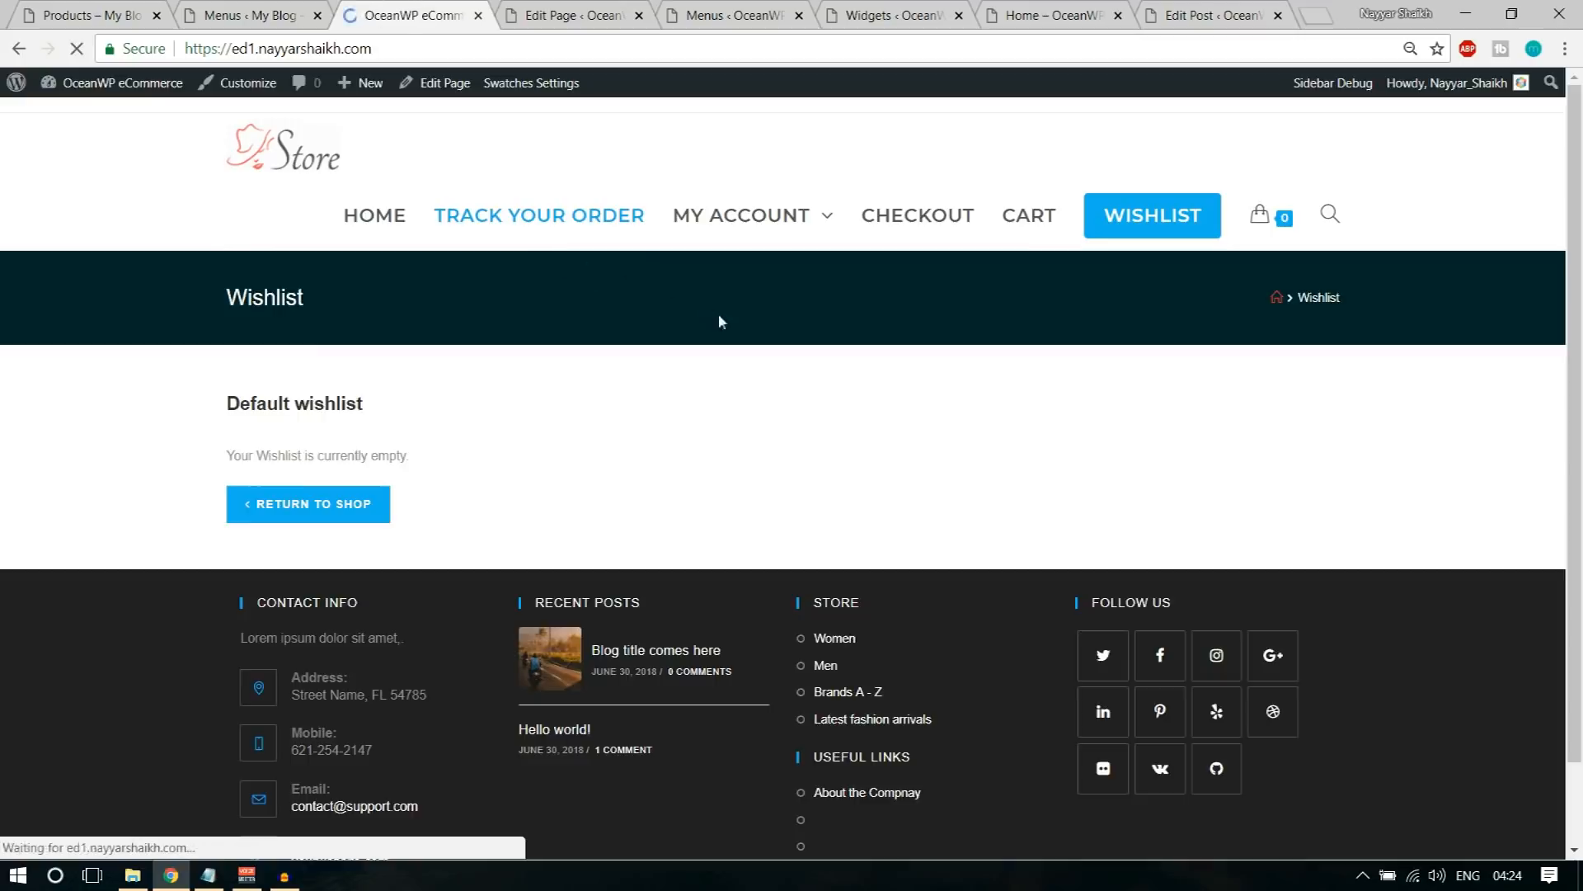
scroll(859, 419, down, 1)
scroll(859, 418, down, 12)
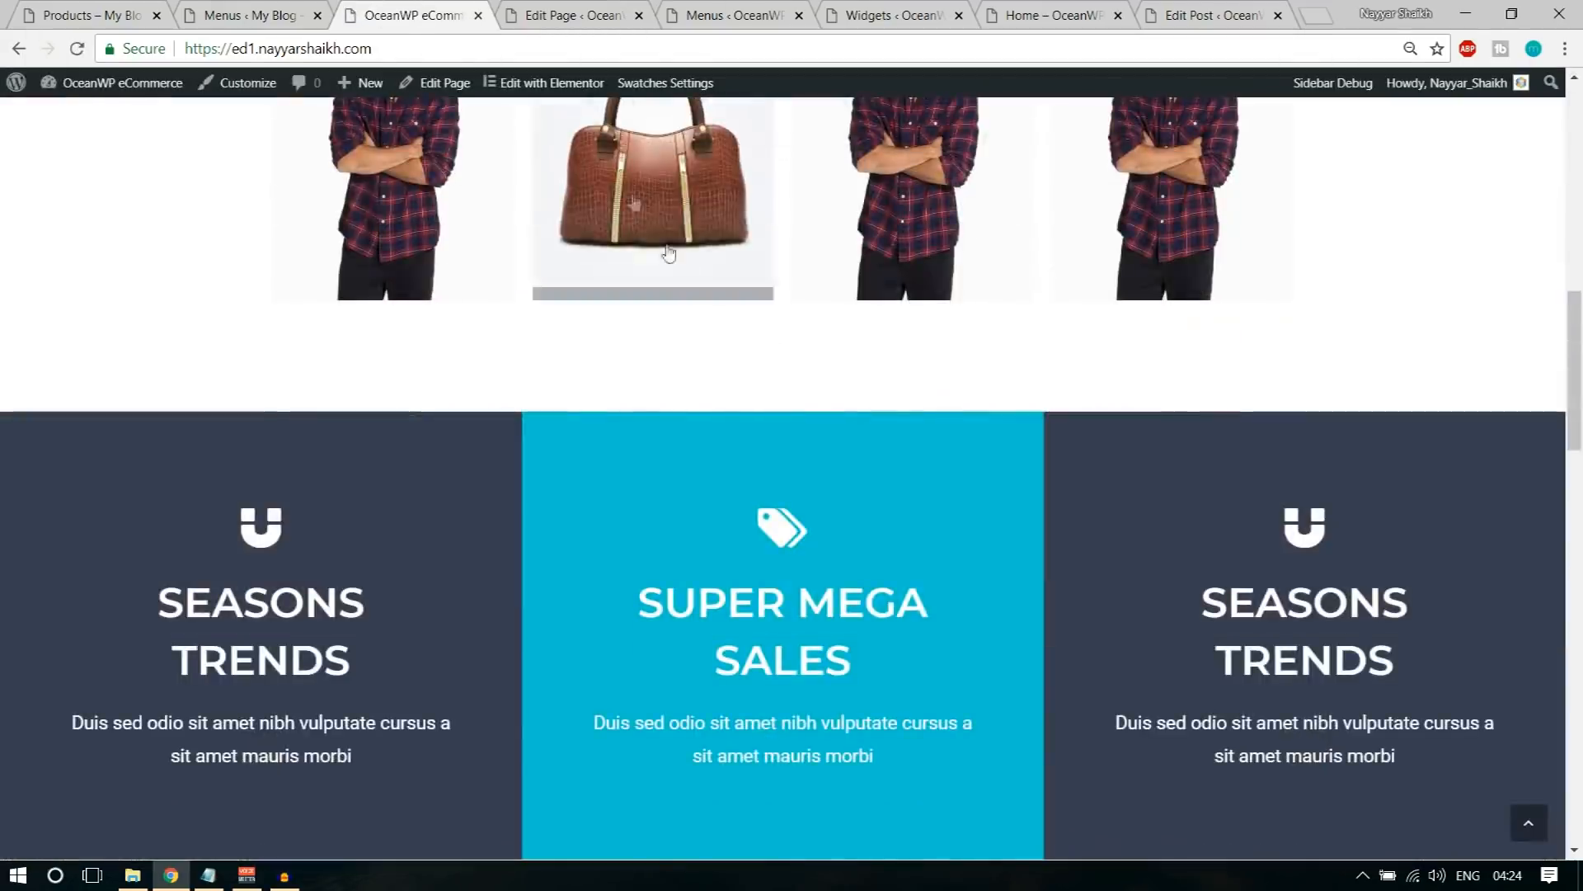
scroll(718, 338, down, 8)
click(427, 311)
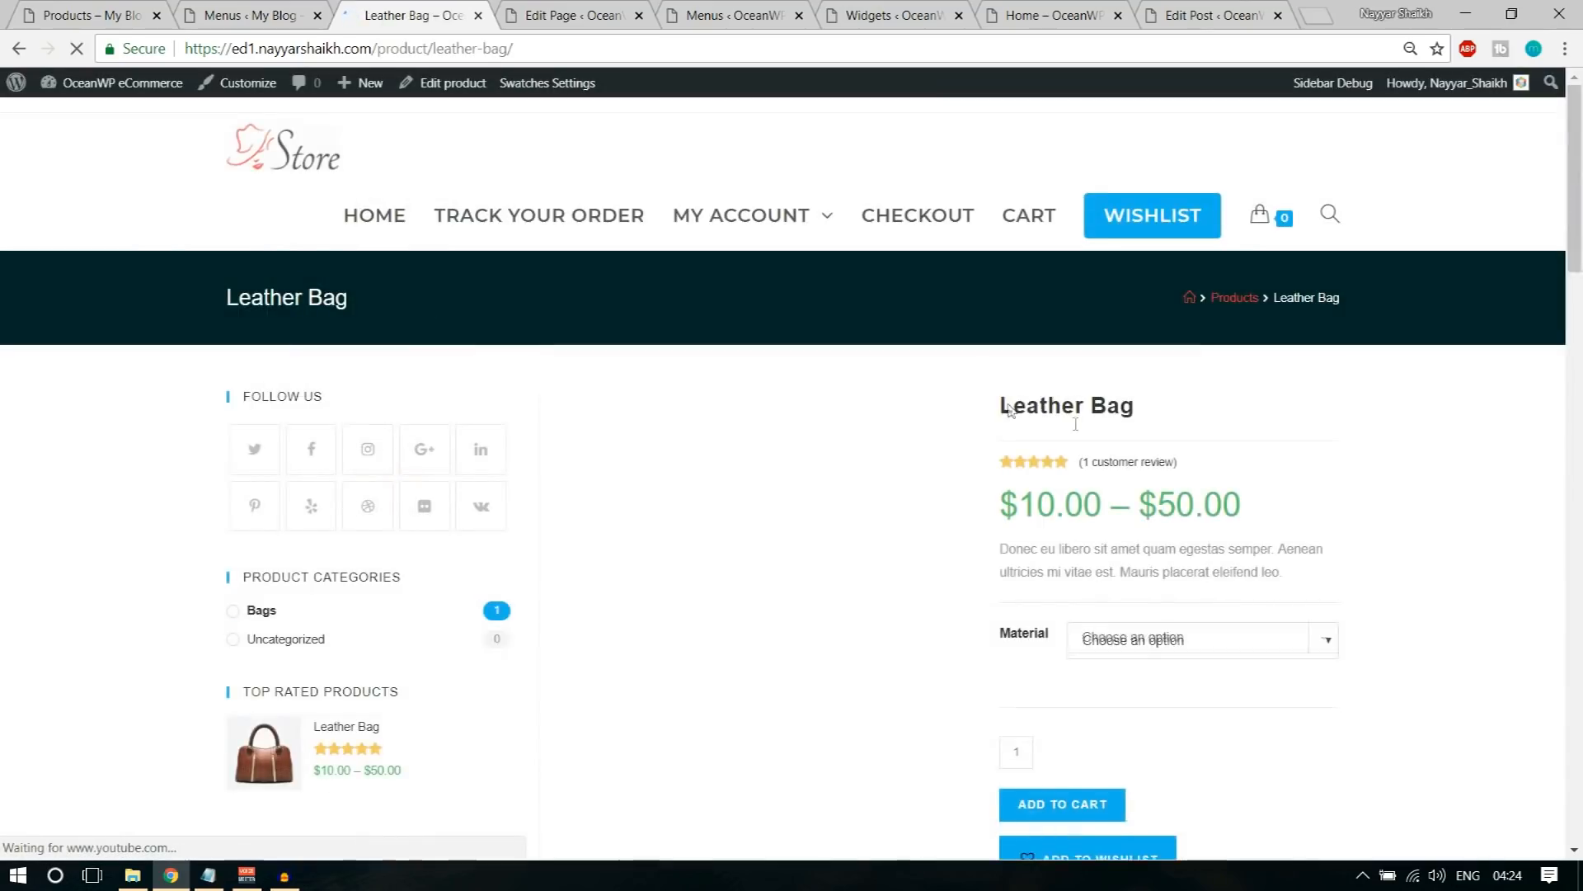
Step: Choose Leather as the Leather Bag's material and add one to the cart
scroll(1154, 437, down, 5)
click(1204, 328)
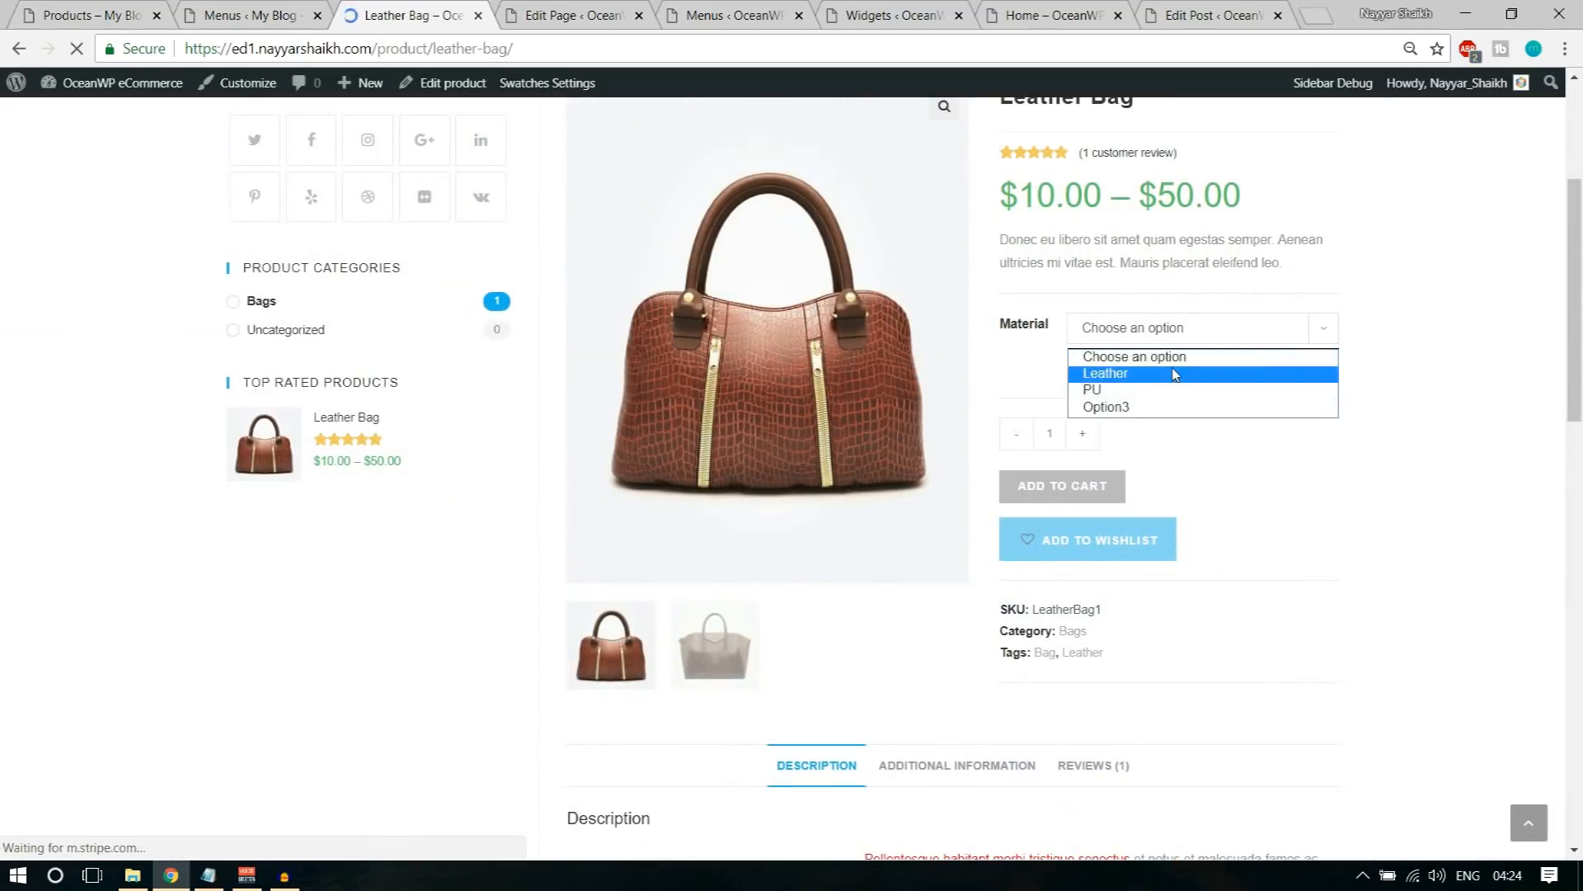
click(1176, 373)
click(1078, 561)
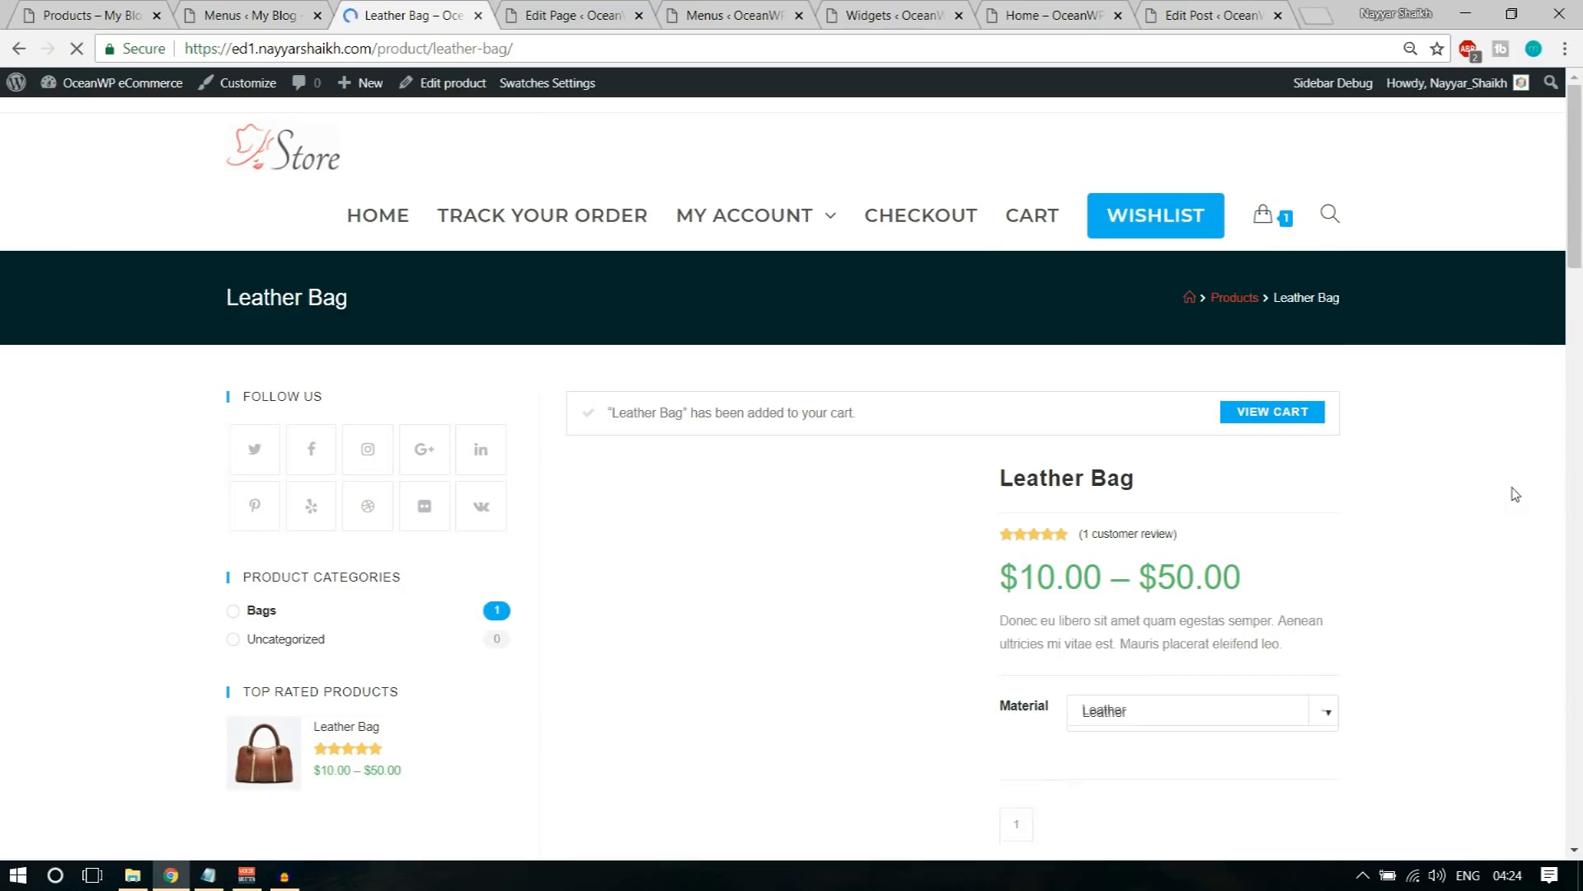
Step: Proceed to checkout from the cart preview and fill in the billing details with the browser's saved contact data
mouse_move(1287, 239)
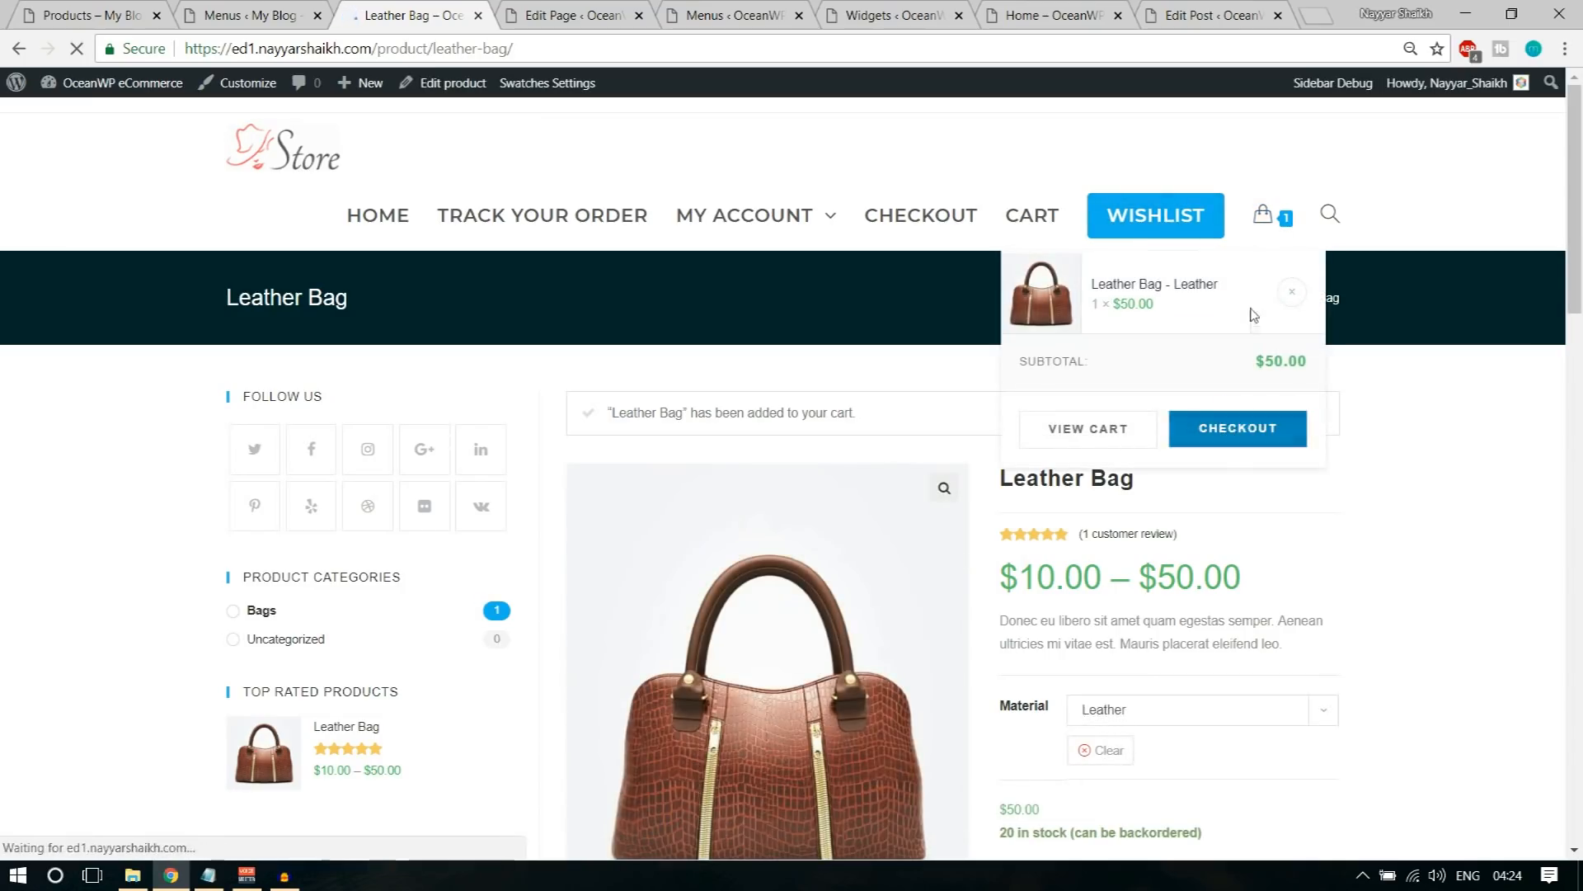
click(1237, 446)
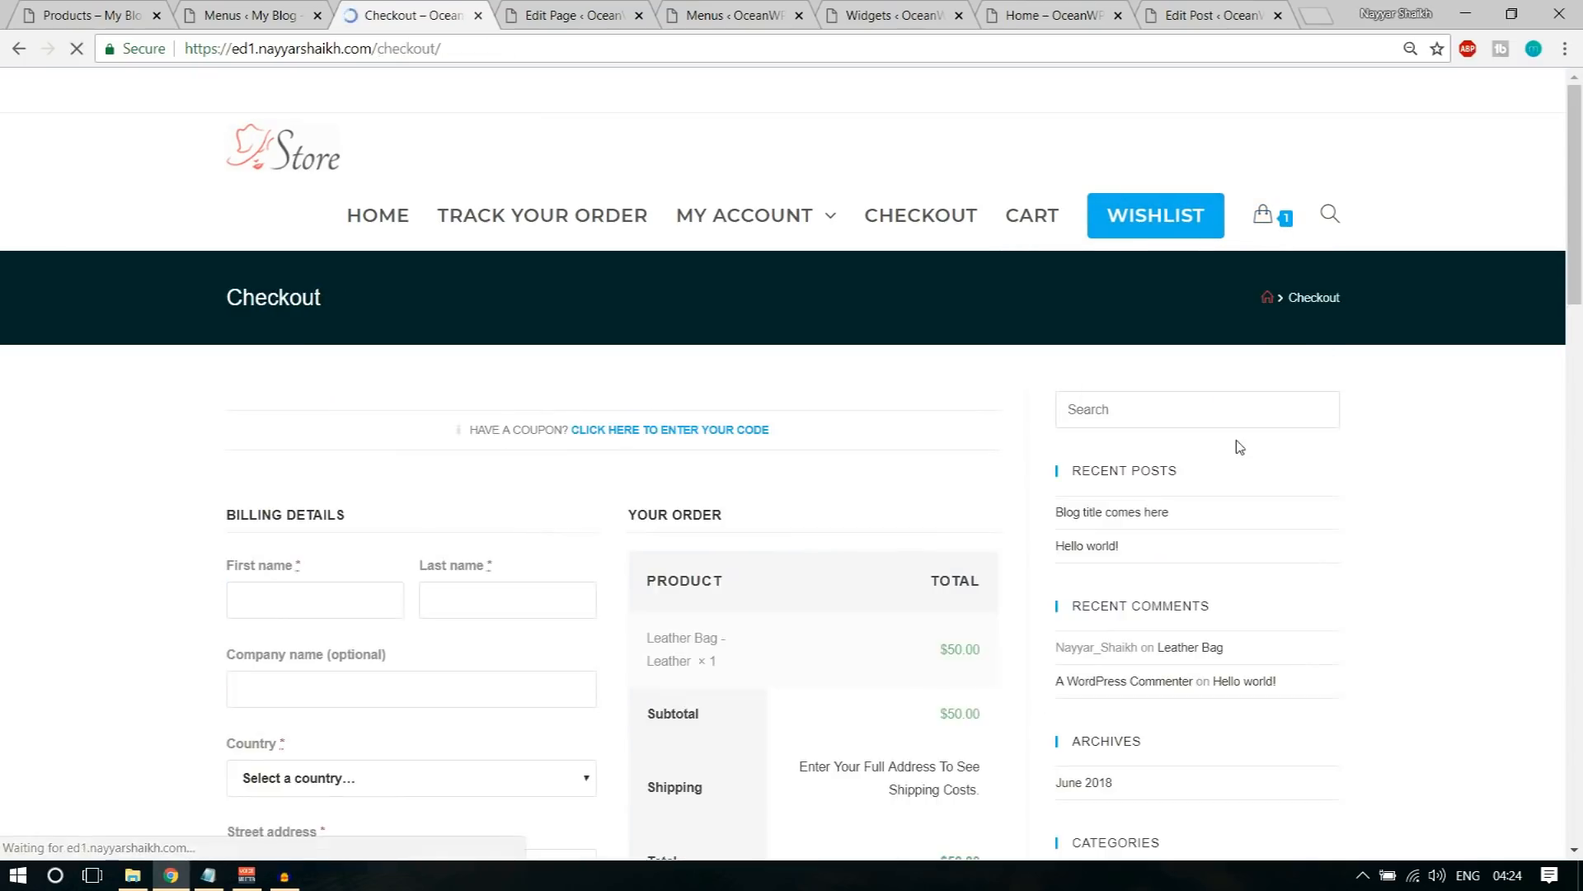
scroll(297, 378, down, 3)
click(298, 393)
click(311, 449)
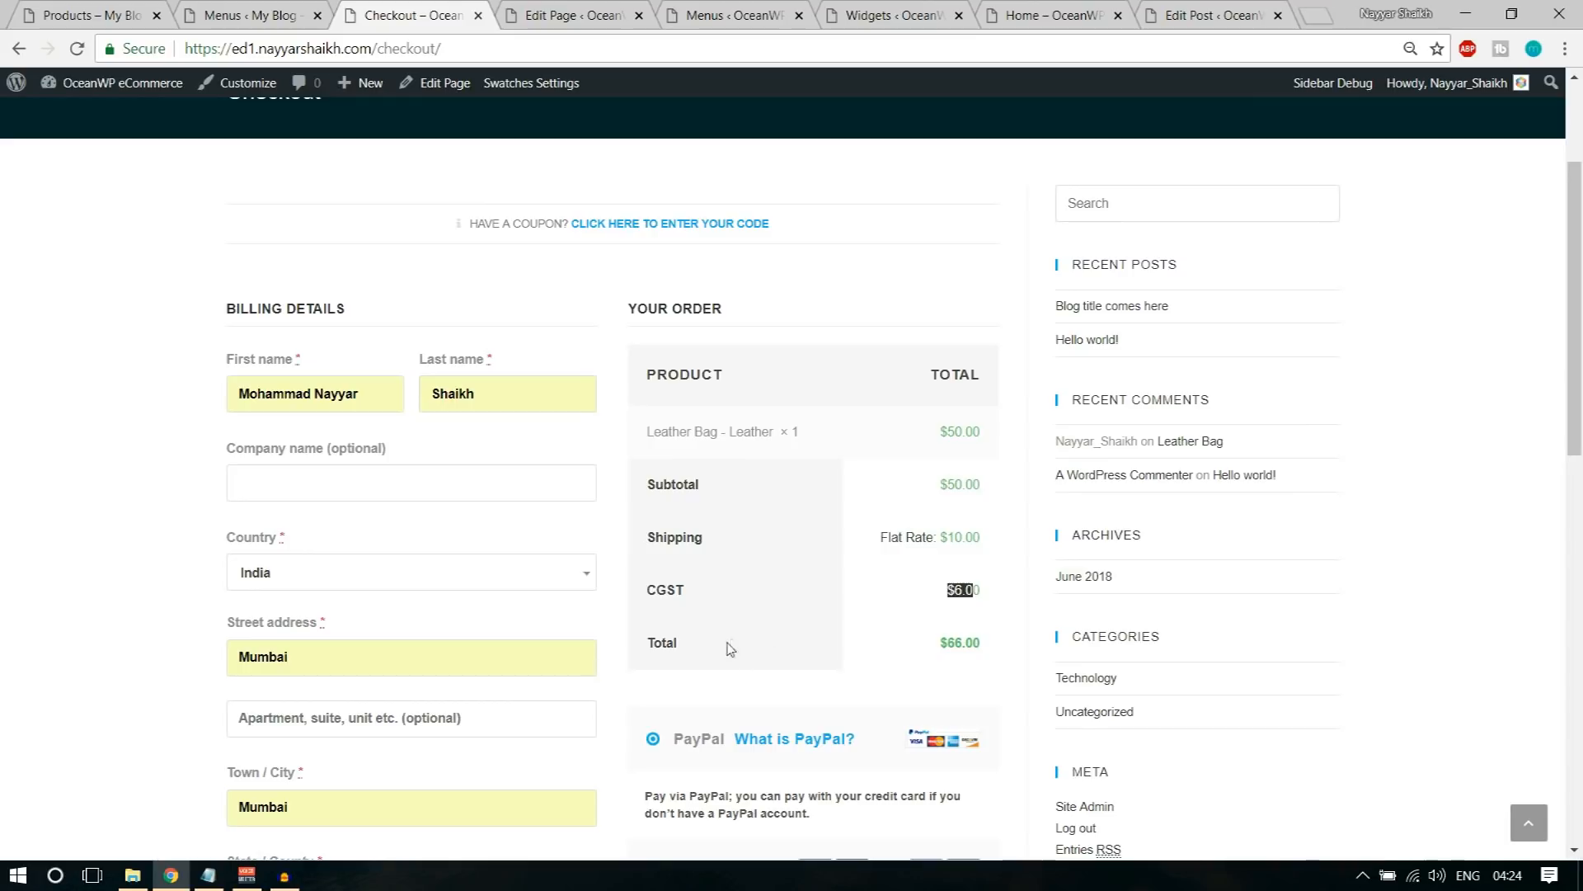
Step: Choose Credit Card payment, enter the test card number, expiry date and CVC, accept the terms and conditions, and try to place the order
scroll(826, 664, down, 5)
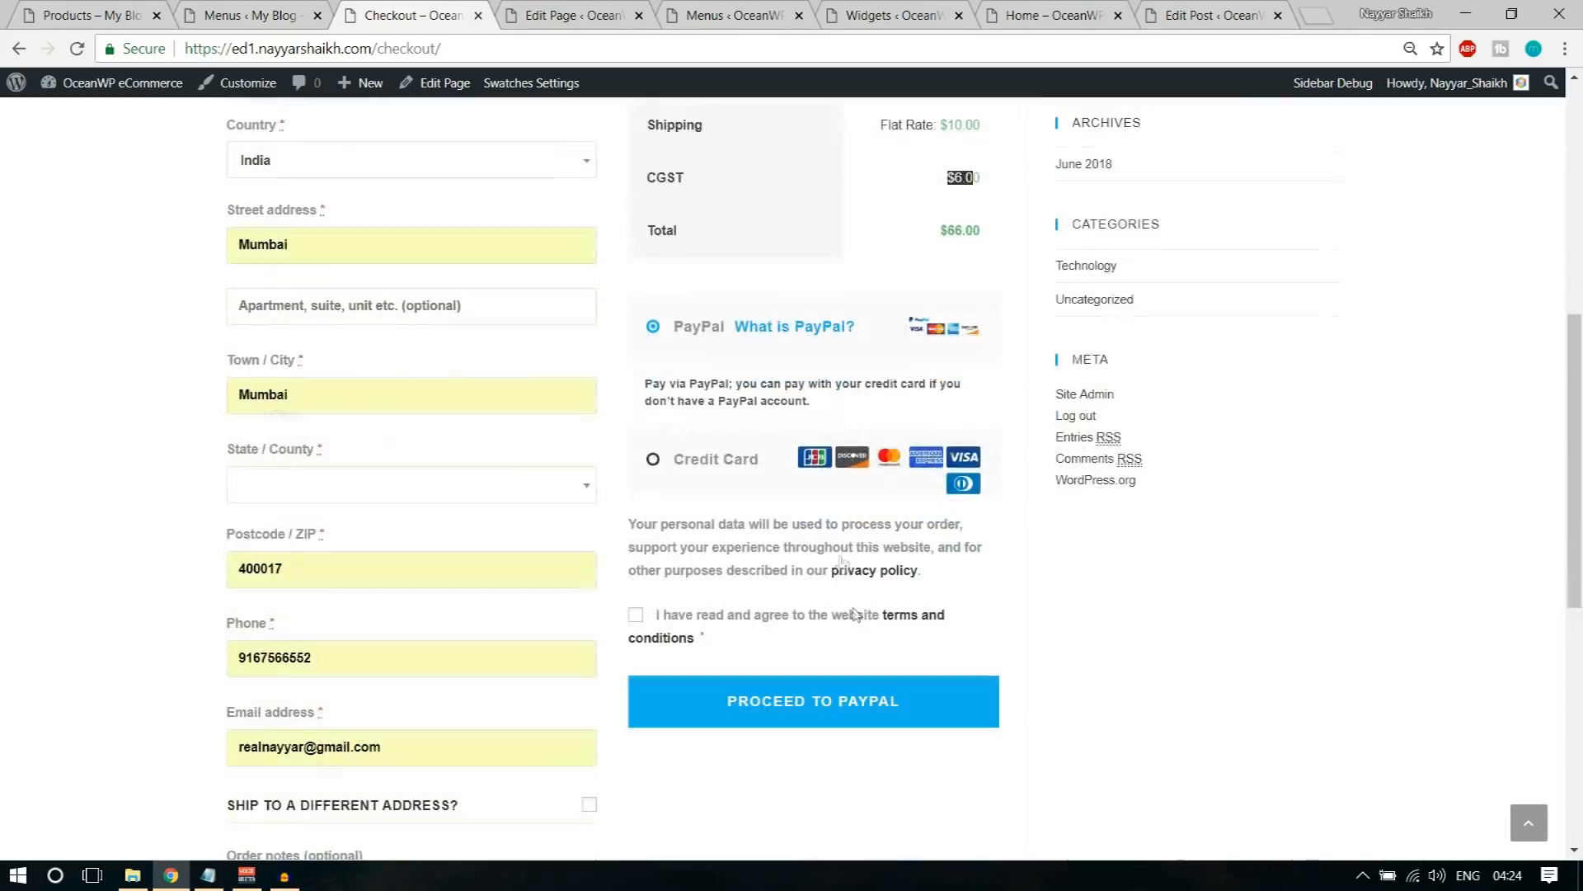
click(672, 467)
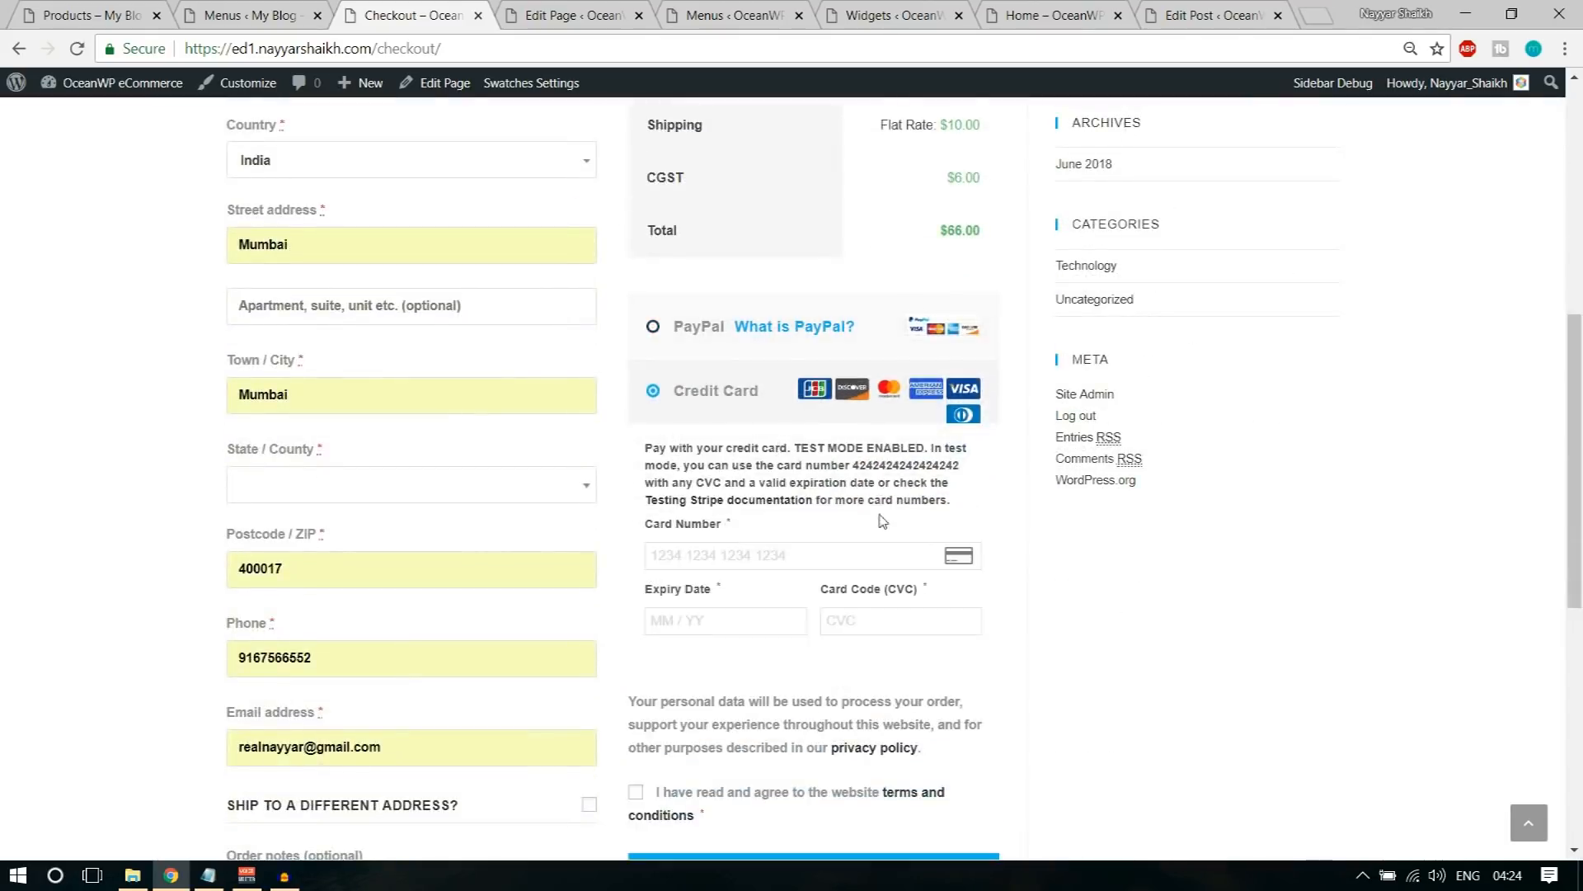
scroll(757, 468, down, 1)
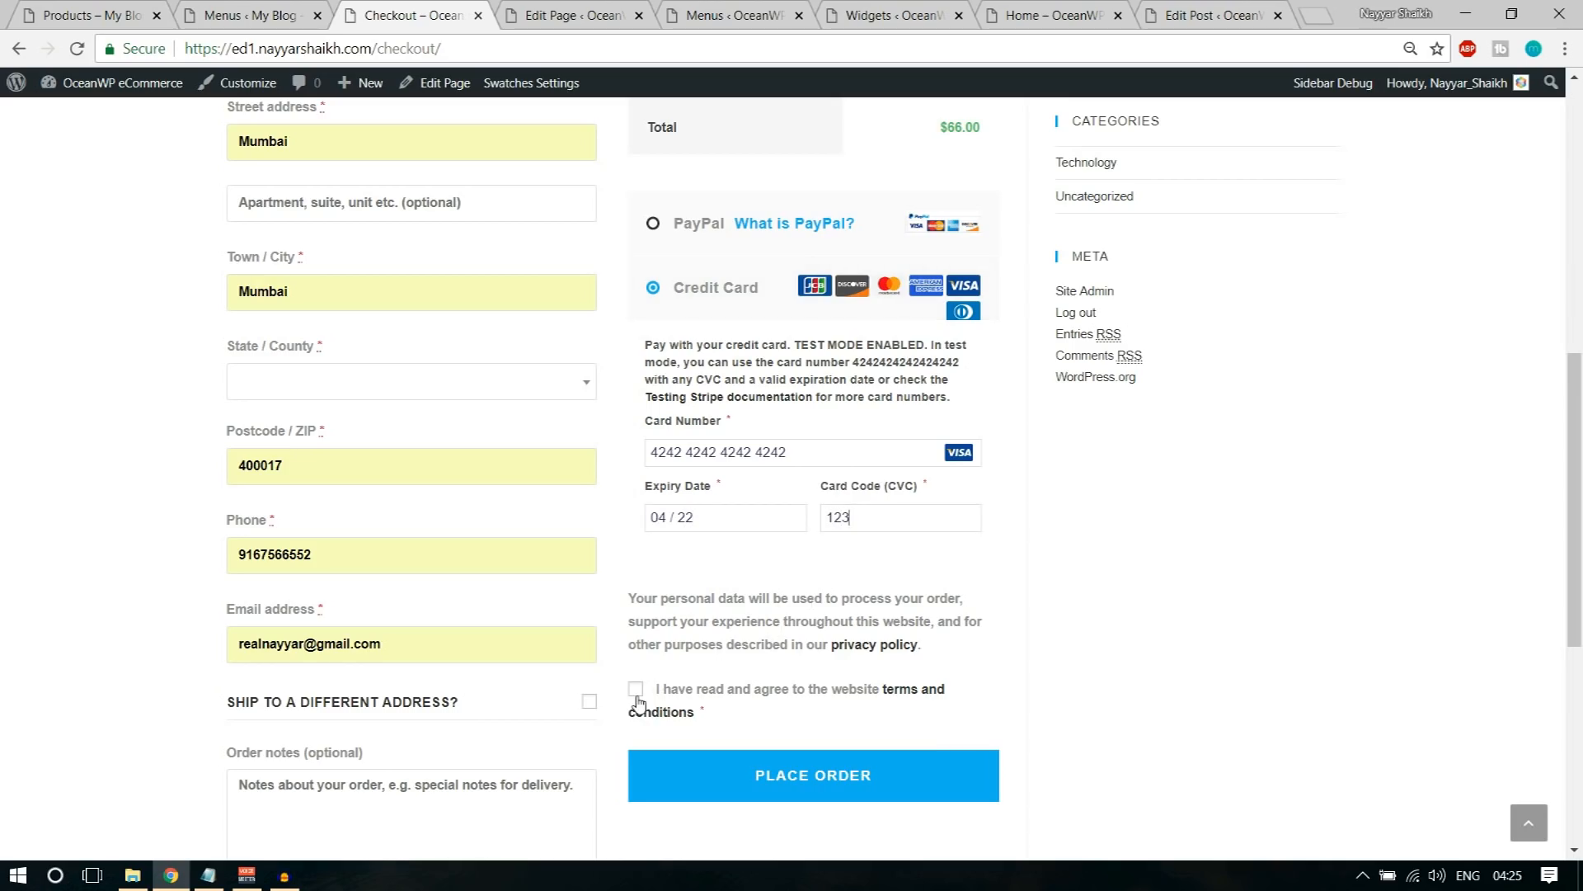
click(813, 773)
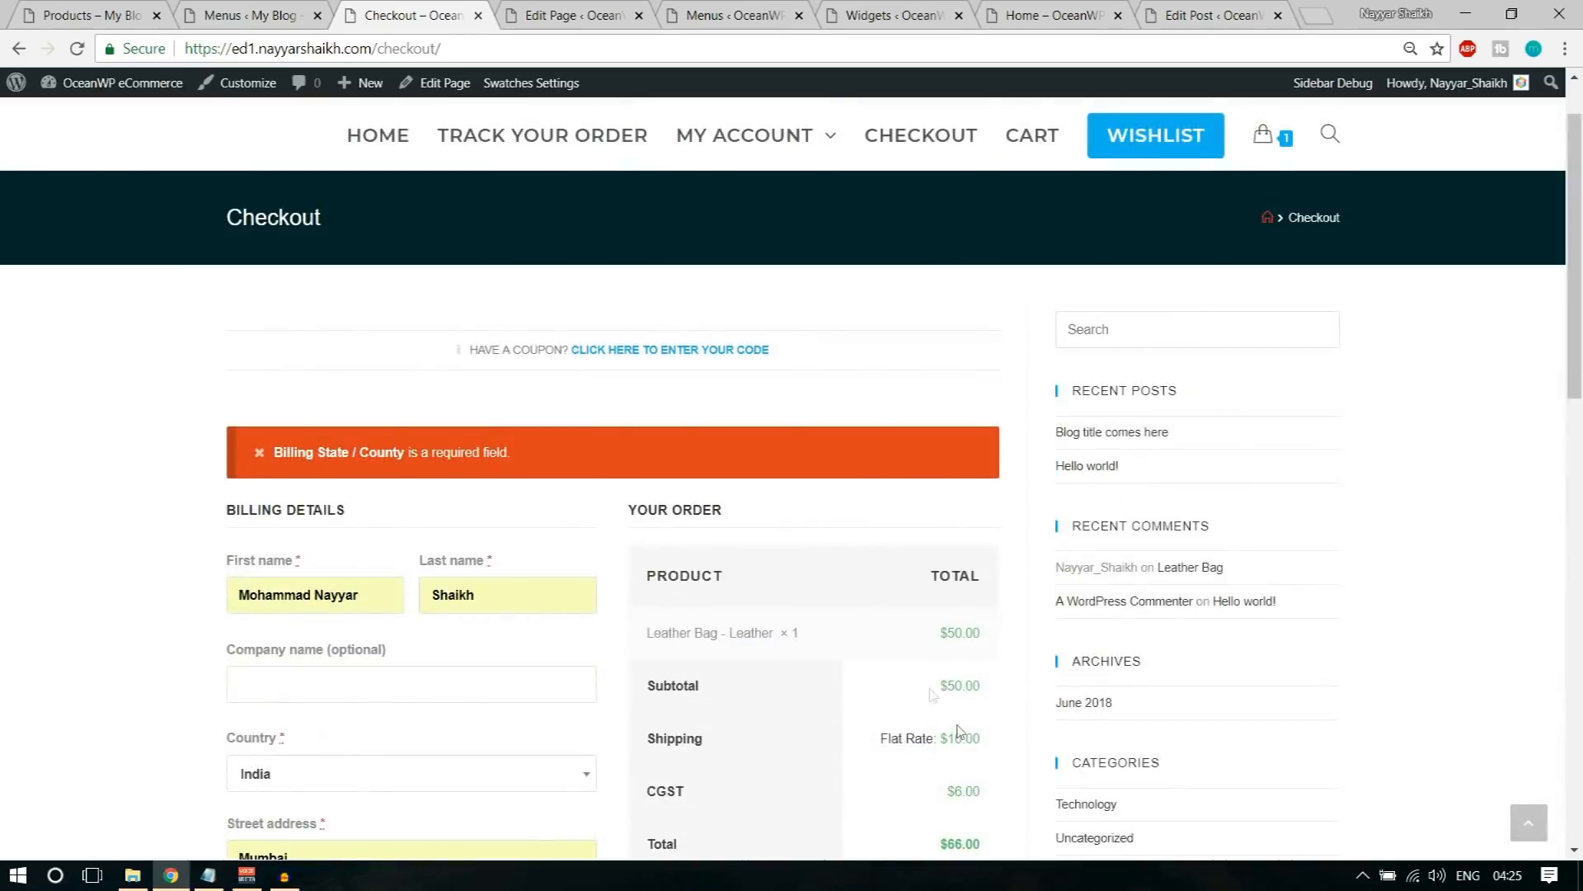
Step: Reselect India as the country in the billing details
scroll(475, 495, down, 3)
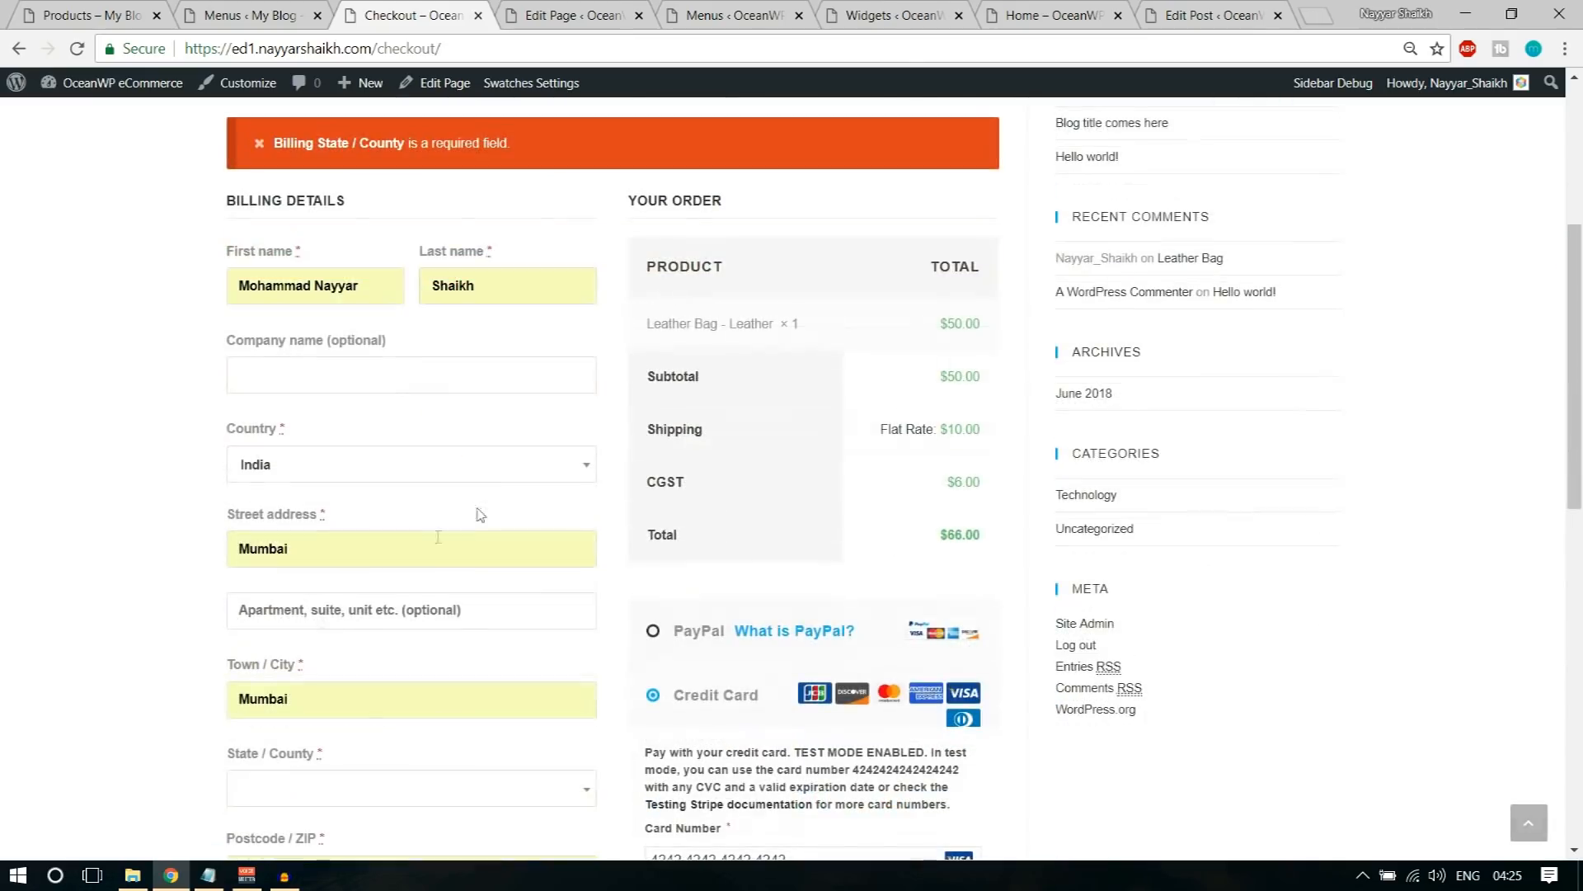
click(356, 467)
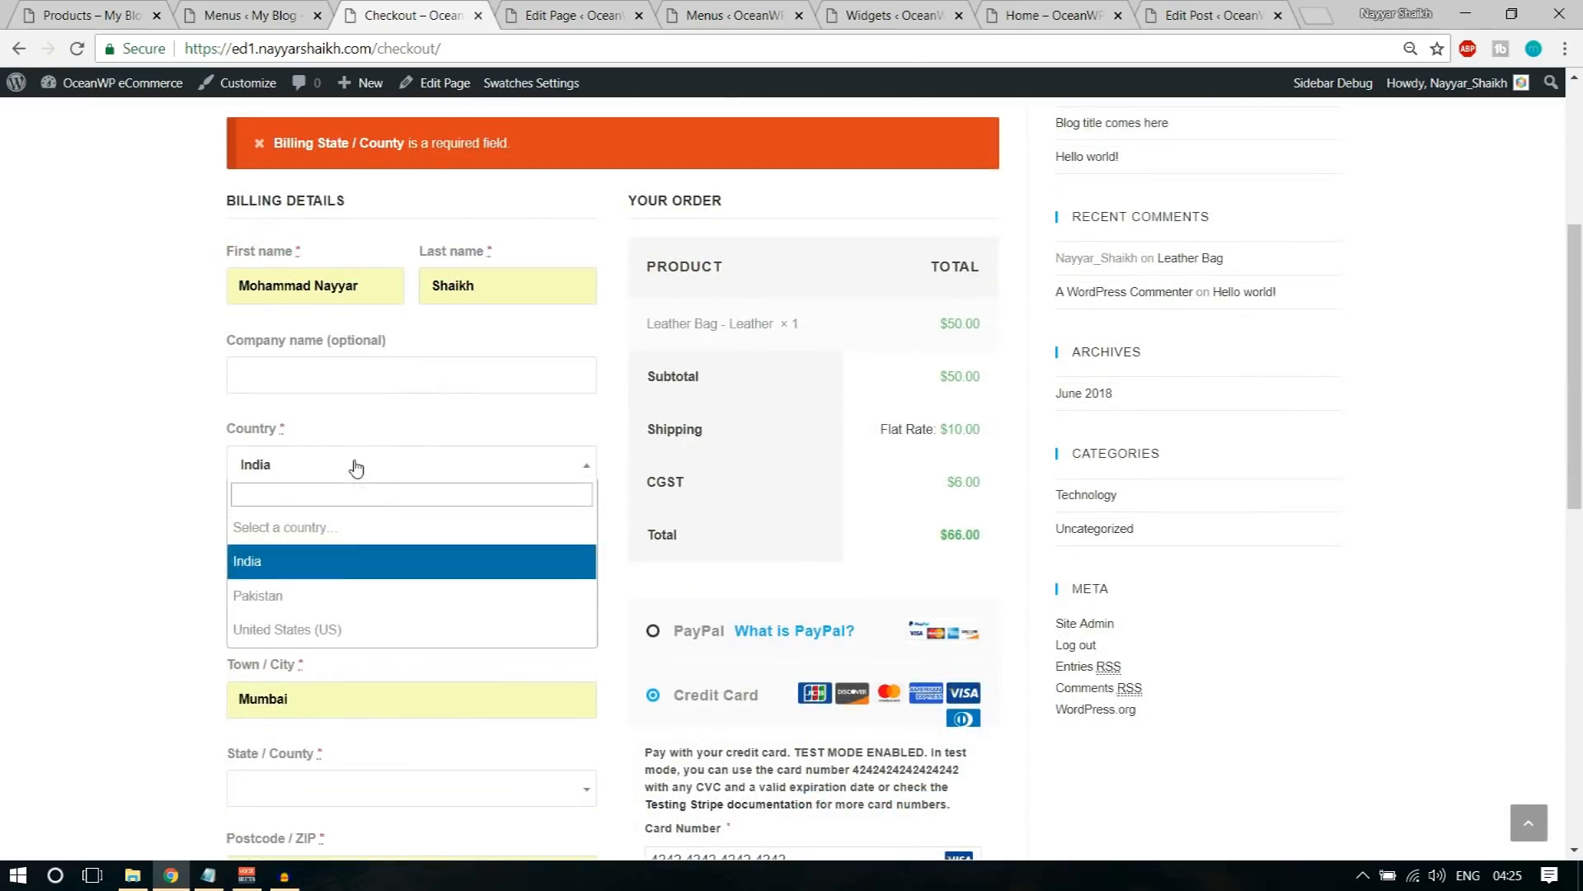
click(335, 565)
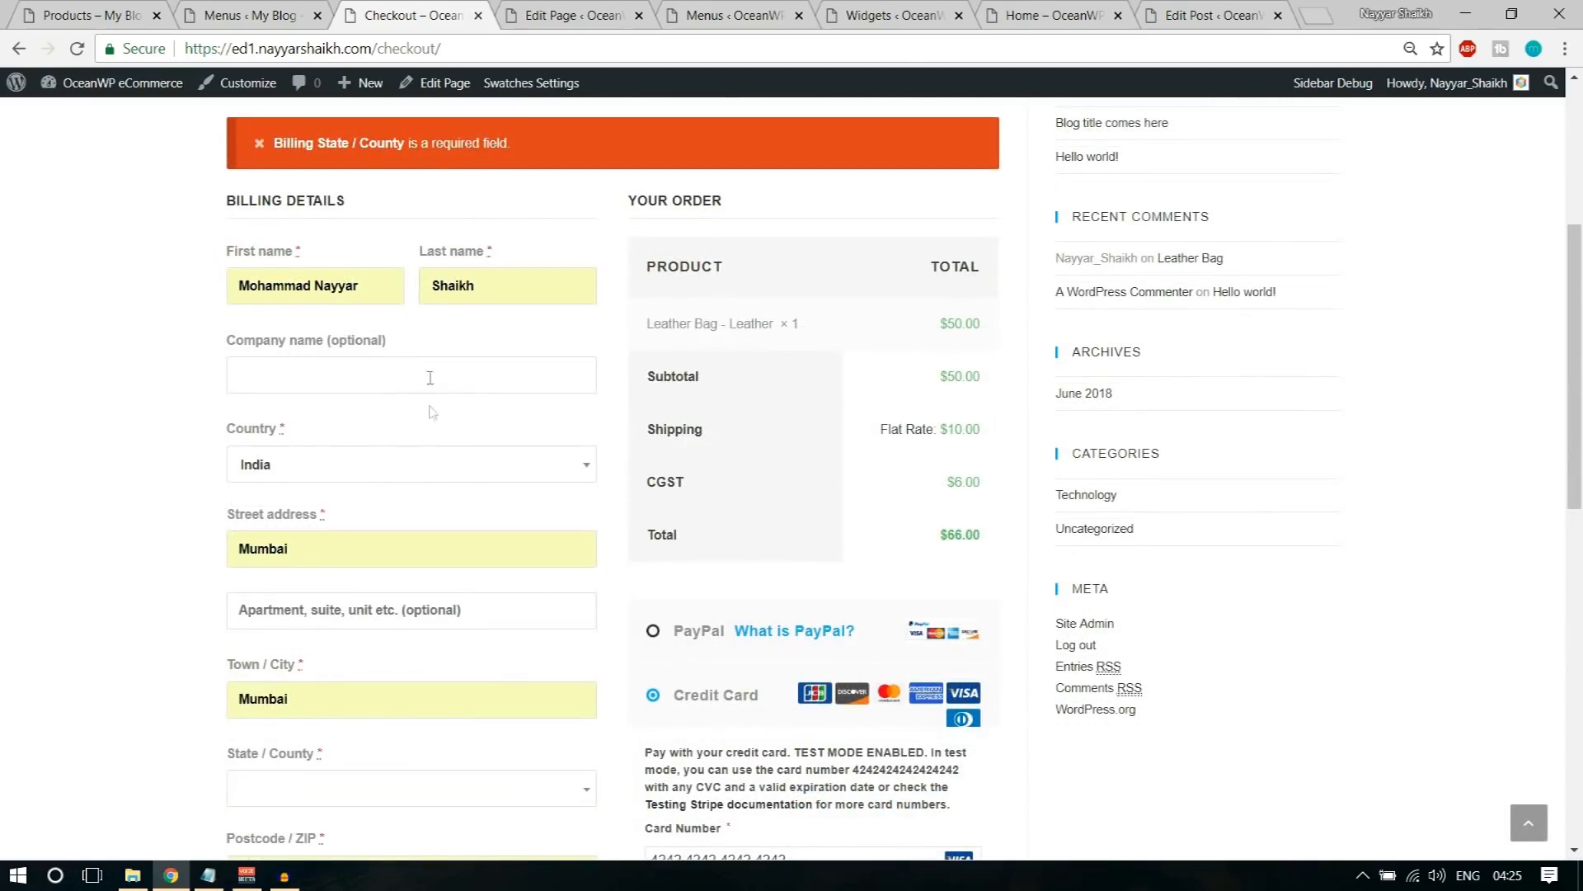
Step: Choose Maharashtra as the State / County in the billing details
scroll(436, 495, down, 2)
scroll(435, 494, down, 2)
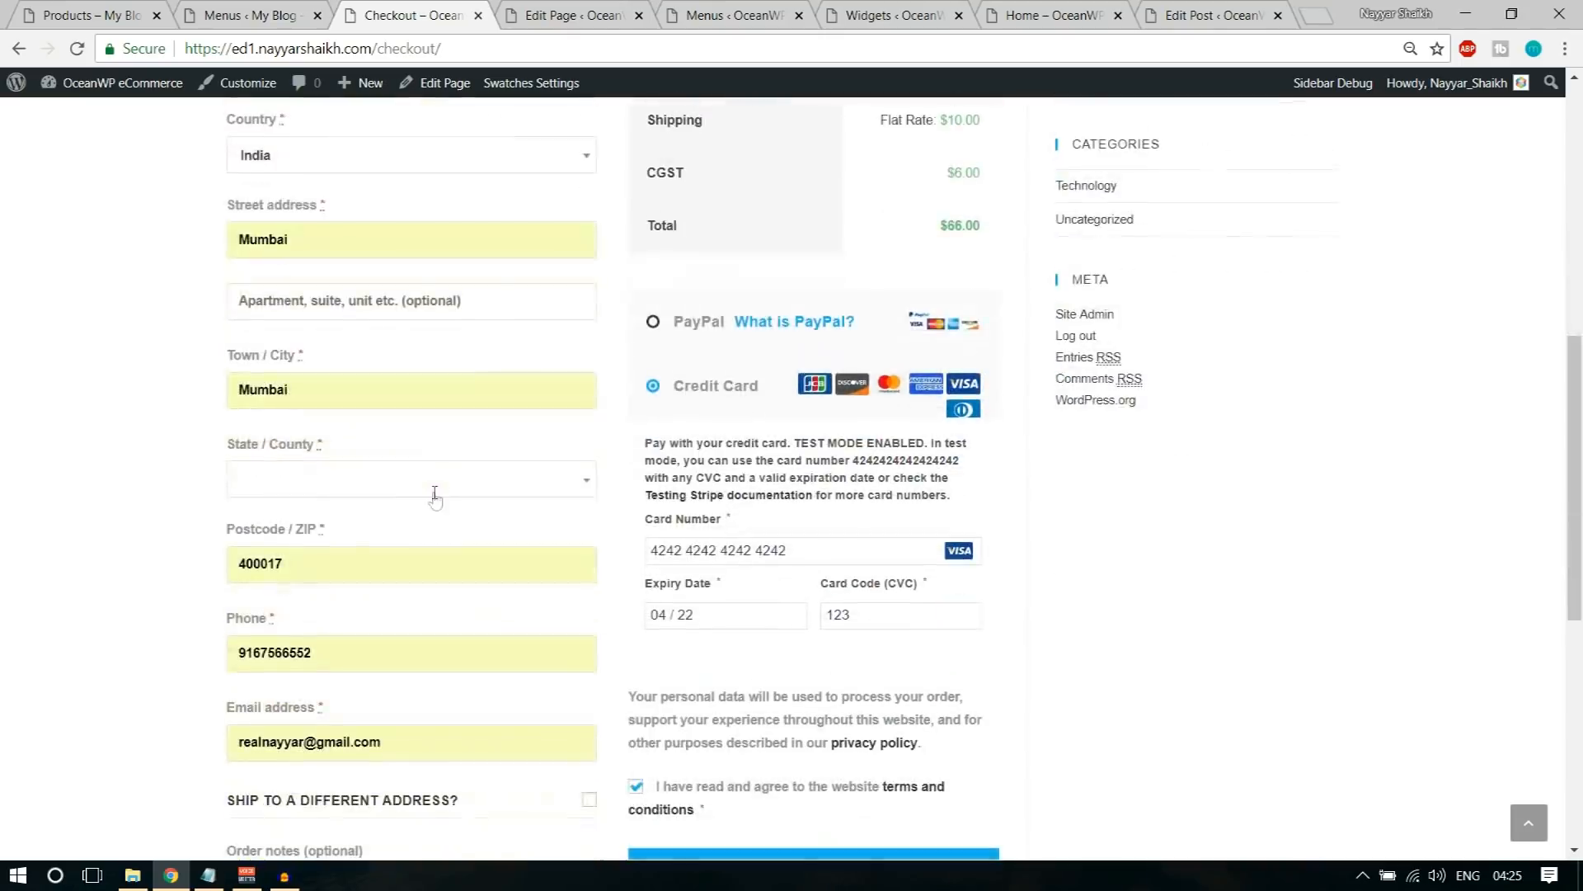
click(368, 378)
text(mum)
key(BackSpace)
key(BackSpace)
key(BackSpace)
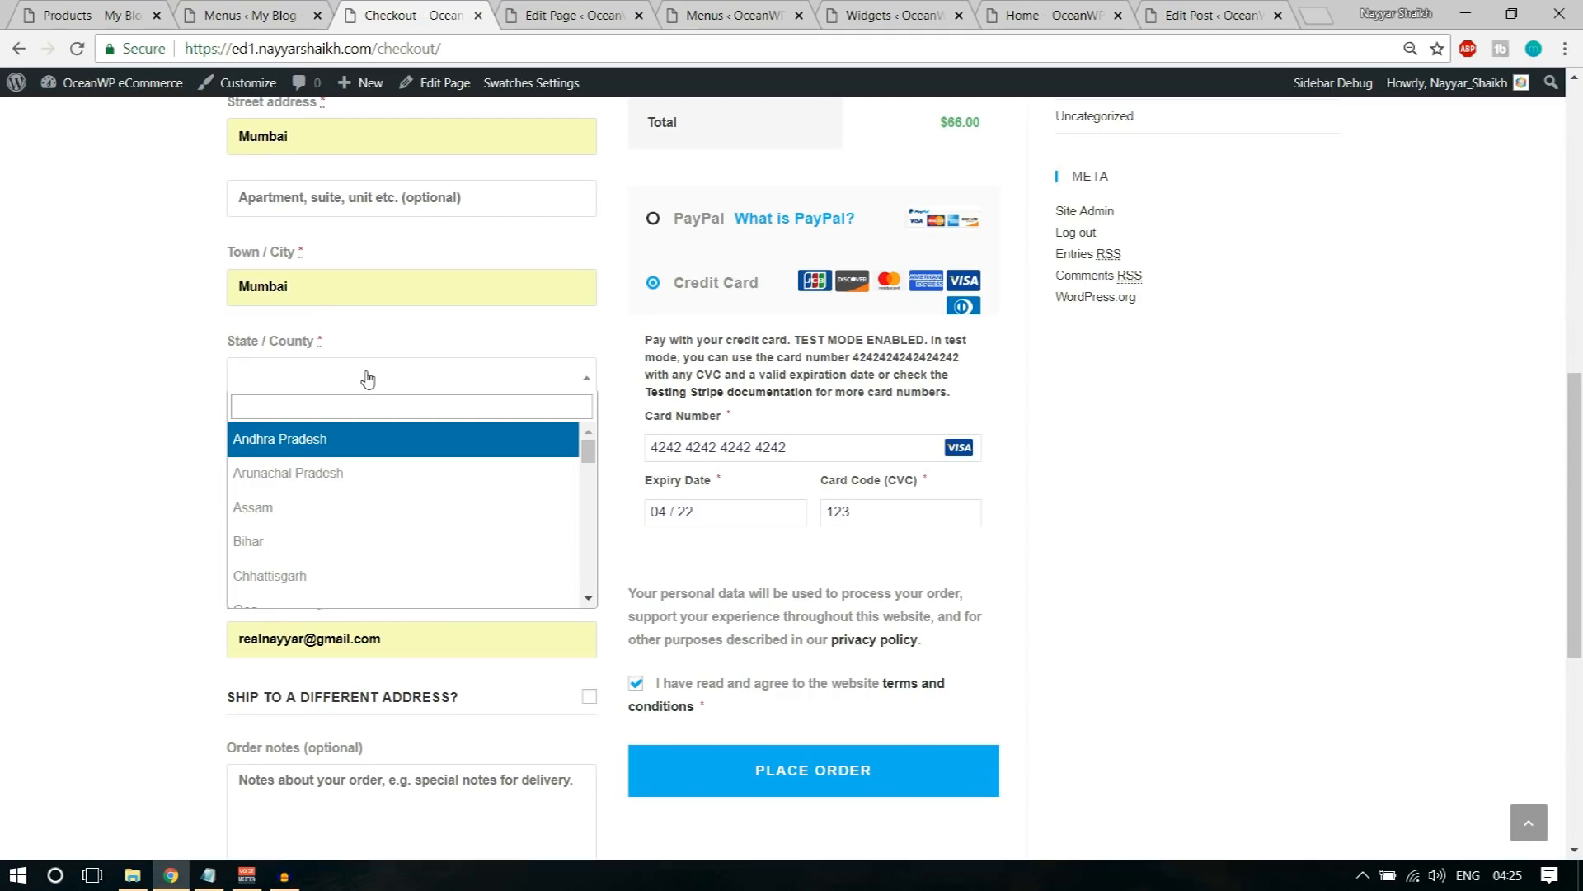
text(mag)
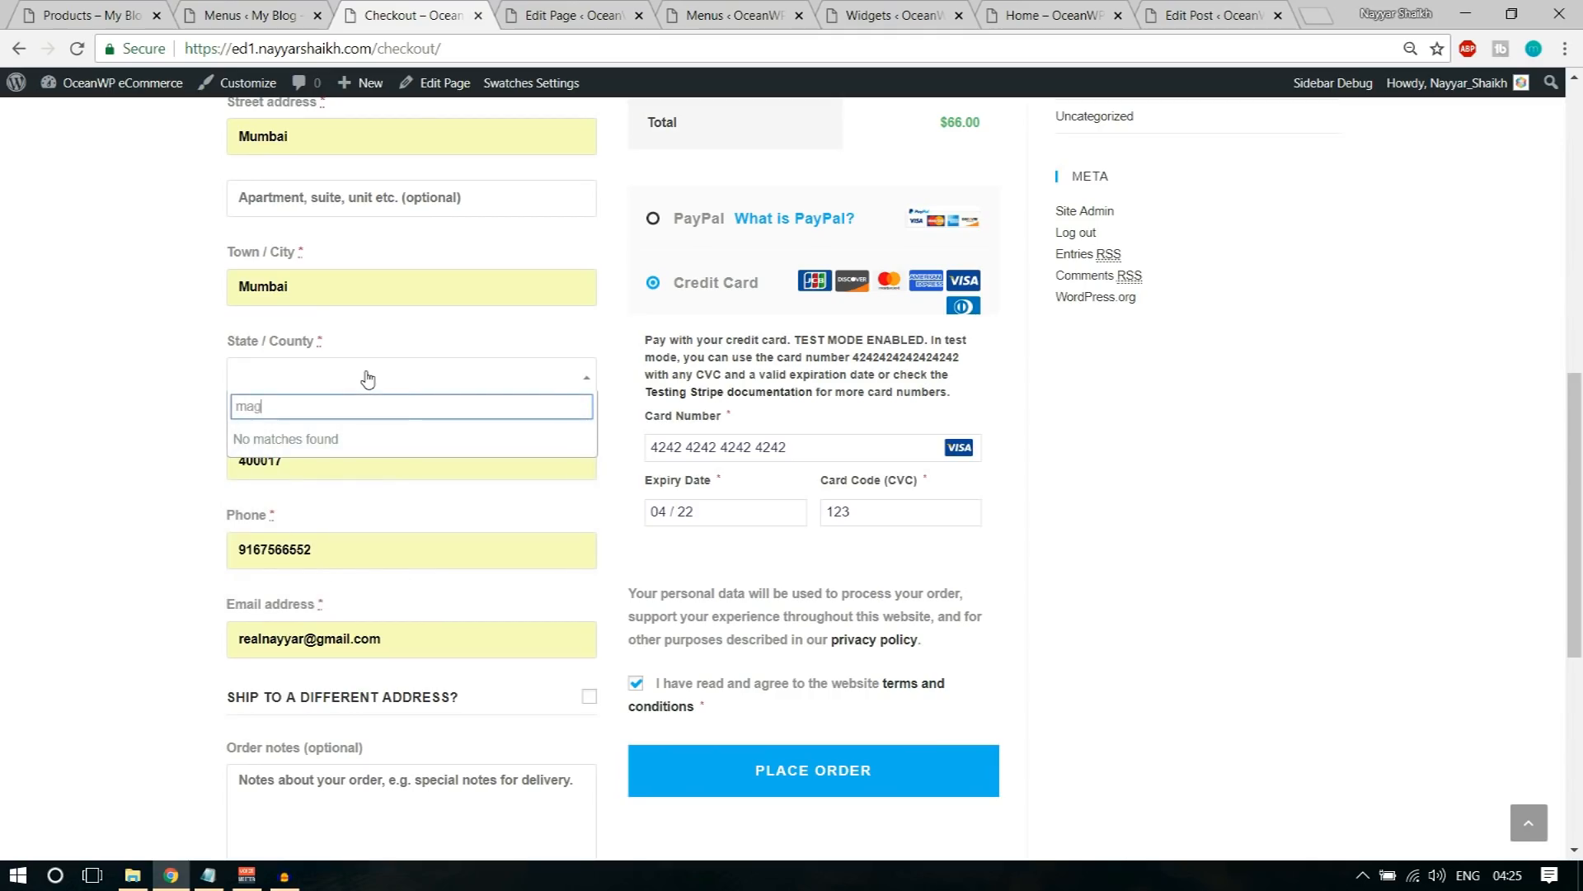
key(BackSpace)
text(h)
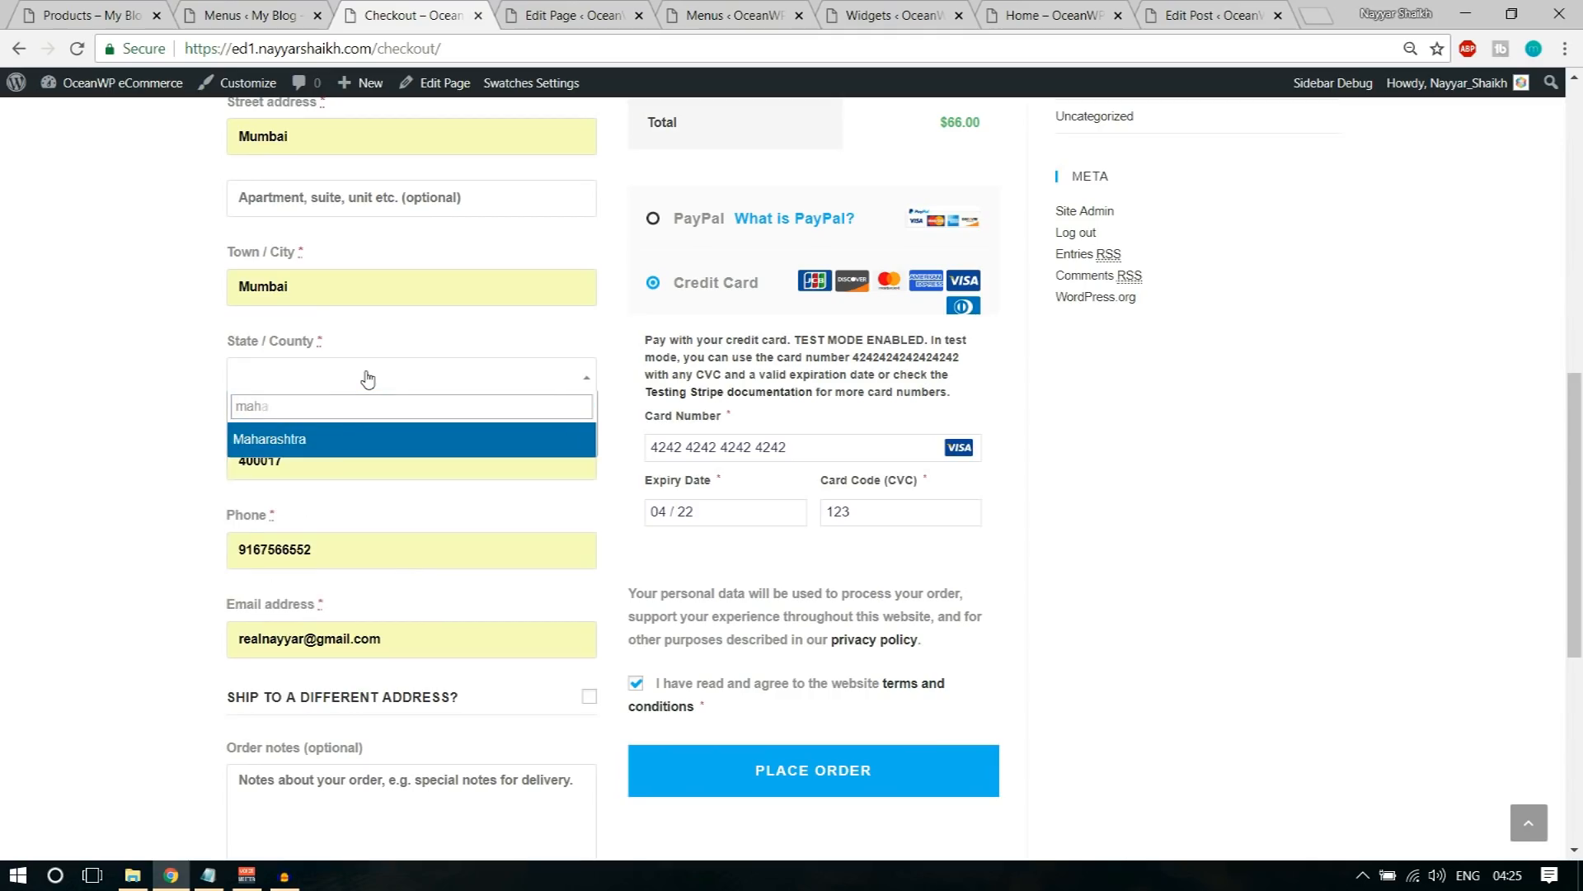
text(a)
click(365, 446)
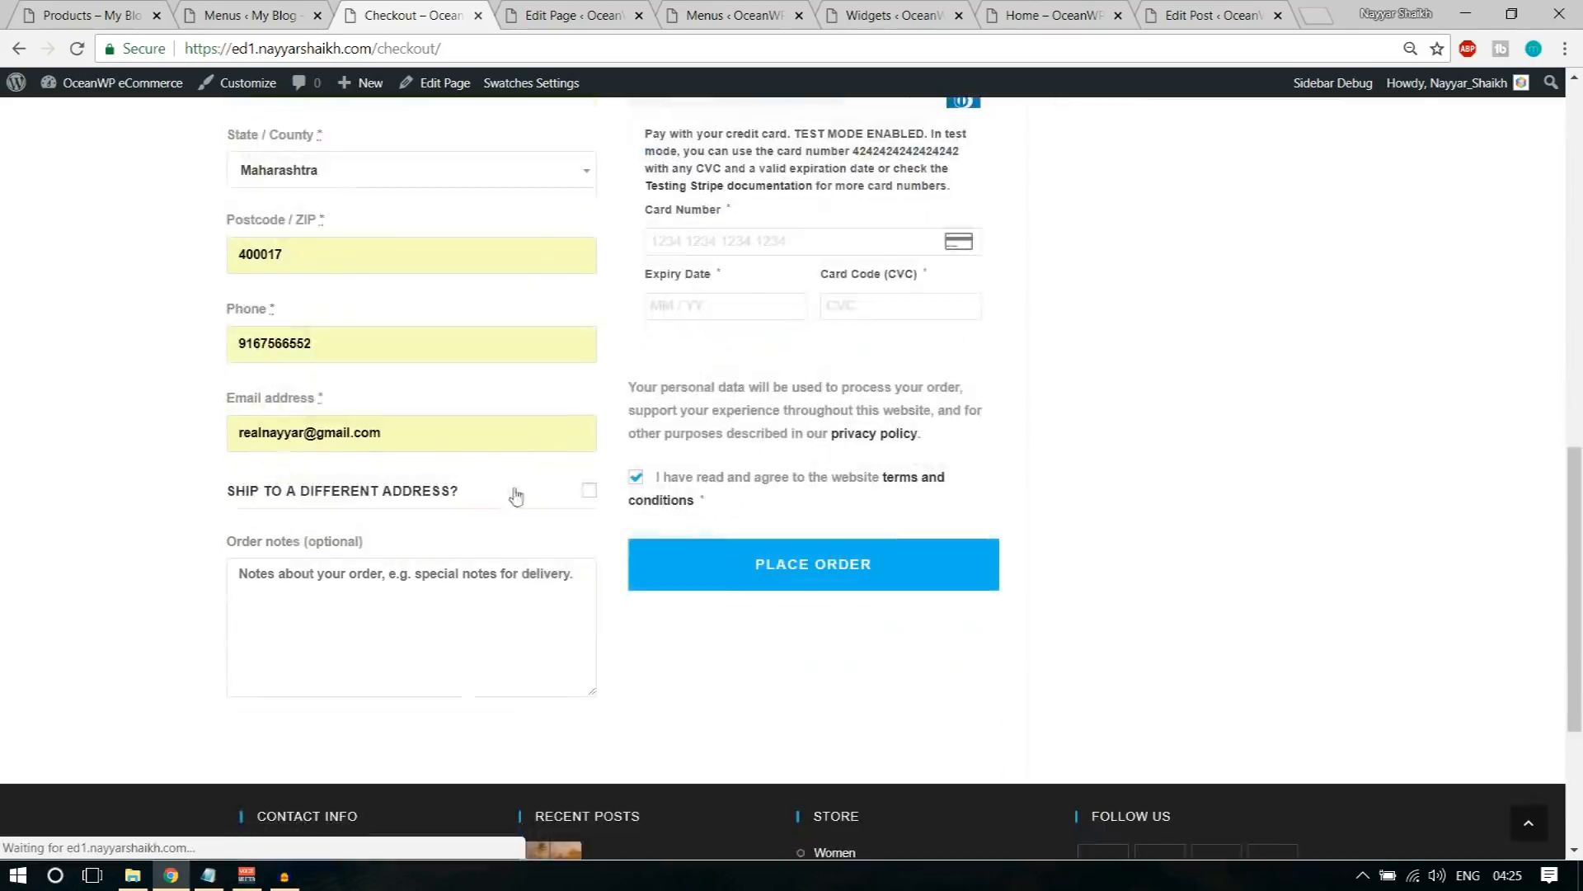
Step: Re-enter the test card number, expiry date and CVC, place the order, and review the order confirmation
text(4242 4242 4242 4242)
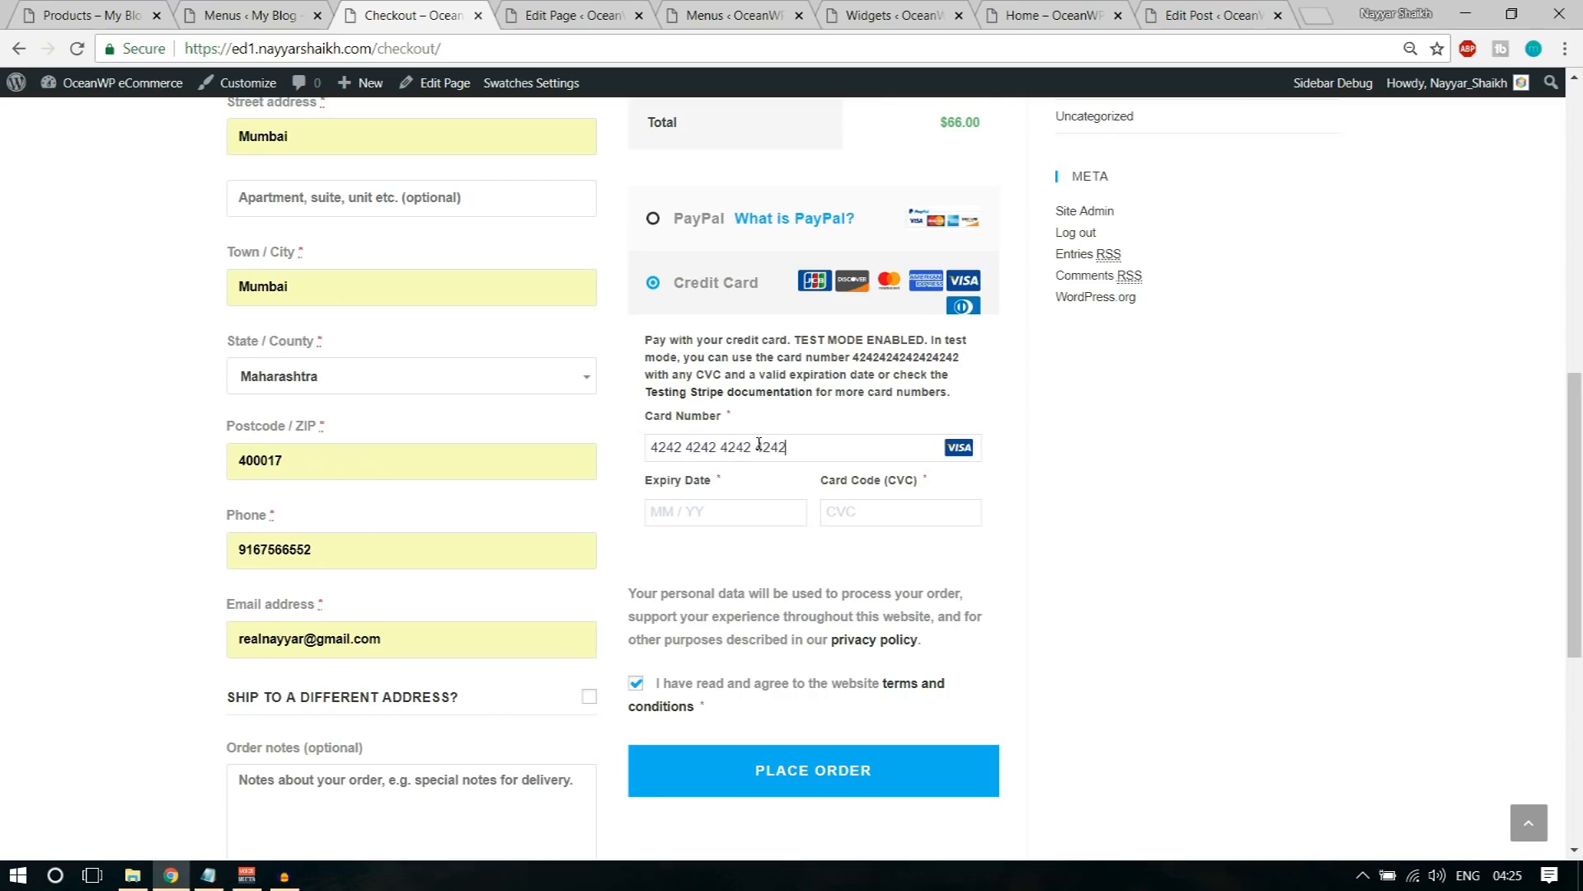
text(04 / 22)
click(767, 763)
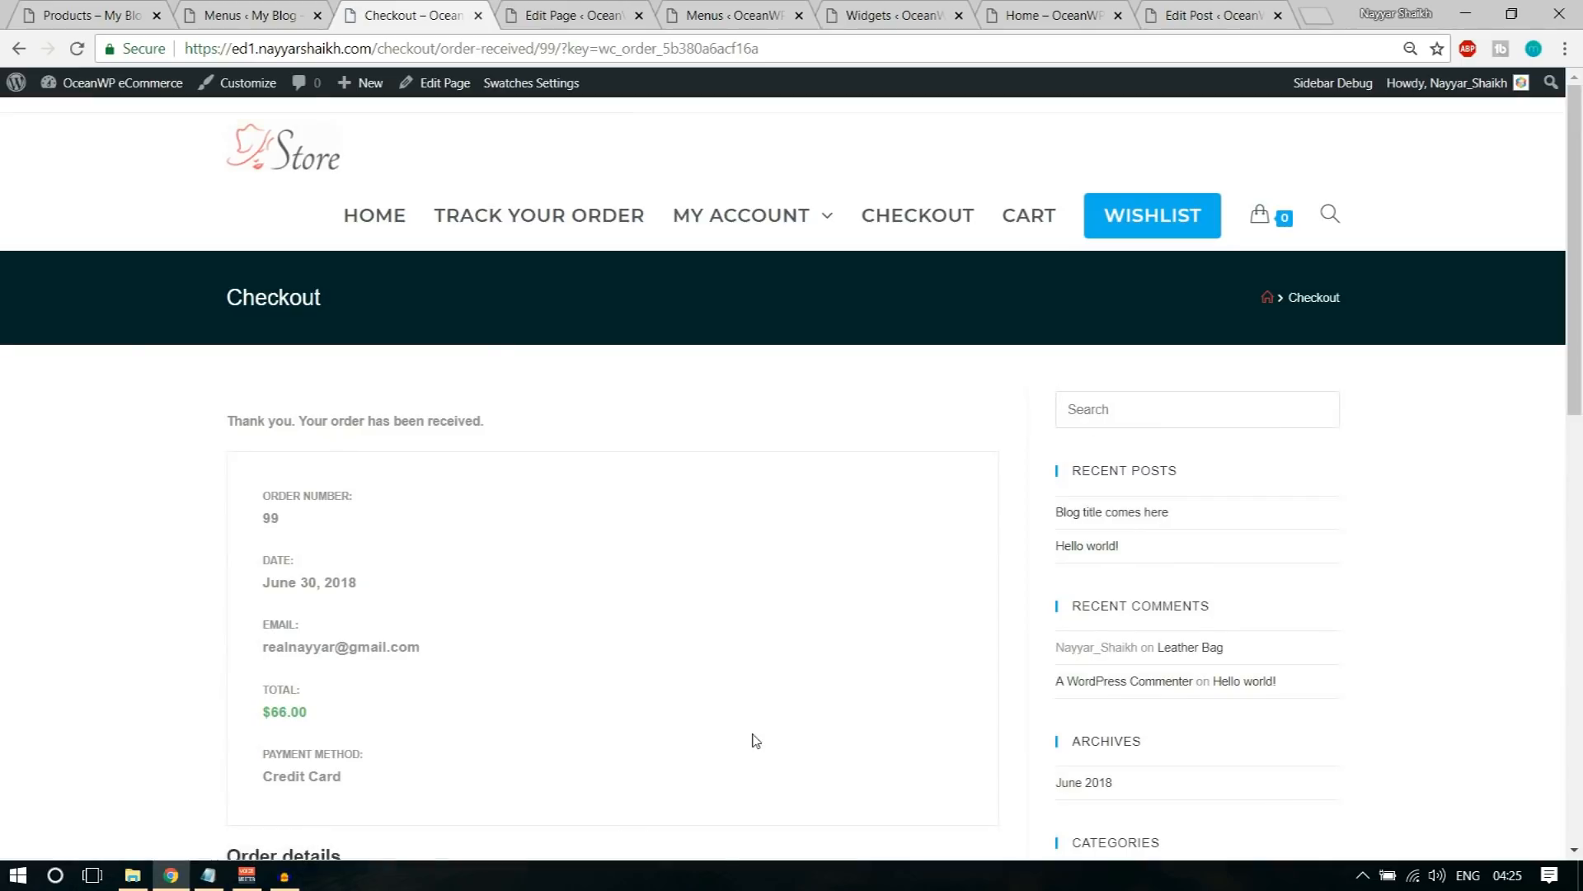
scroll(757, 739, down, 9)
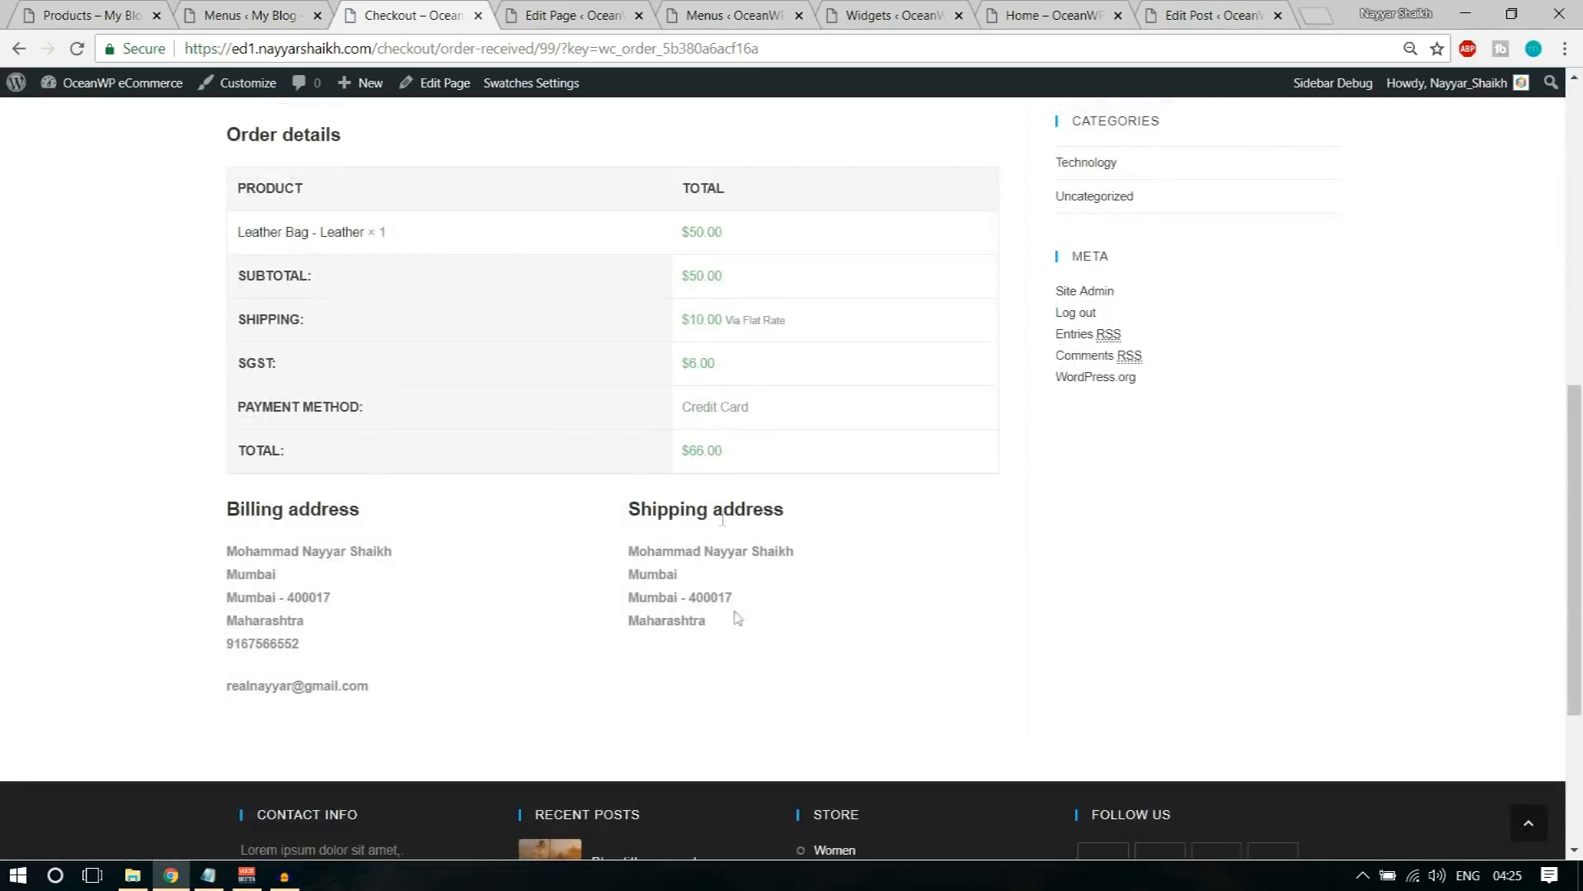
scroll(833, 560, up, 9)
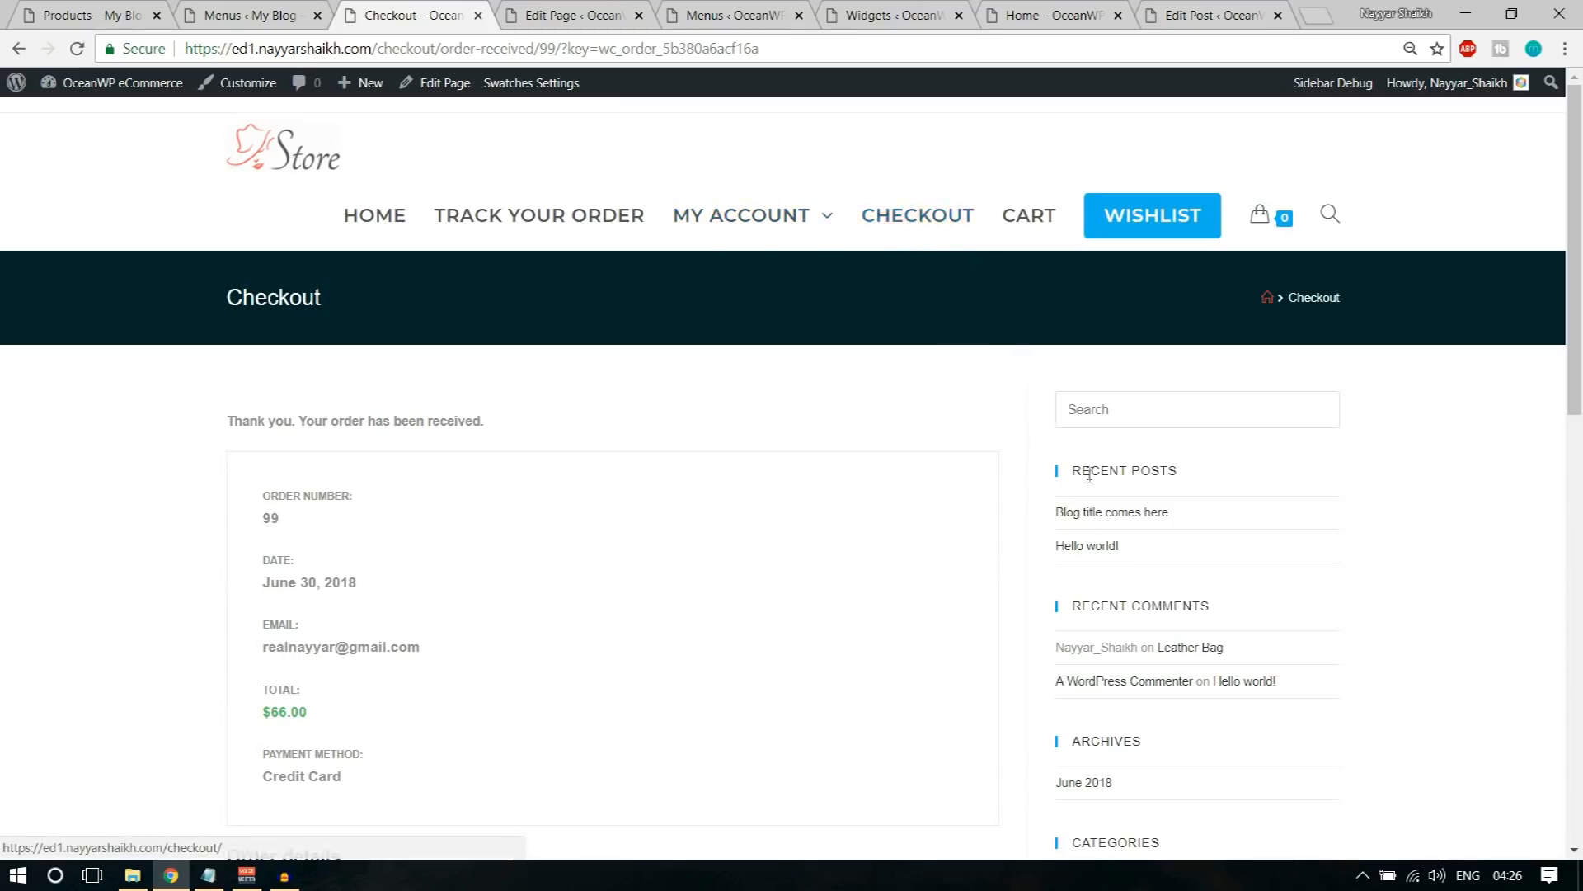
scroll(1138, 594, down, 5)
scroll(986, 487, up, 5)
Step: Open the Checkout page for editing in a new tab and close the Wishlist page's editor tab
right_click(453, 92)
click(530, 113)
click(554, 20)
click(568, 15)
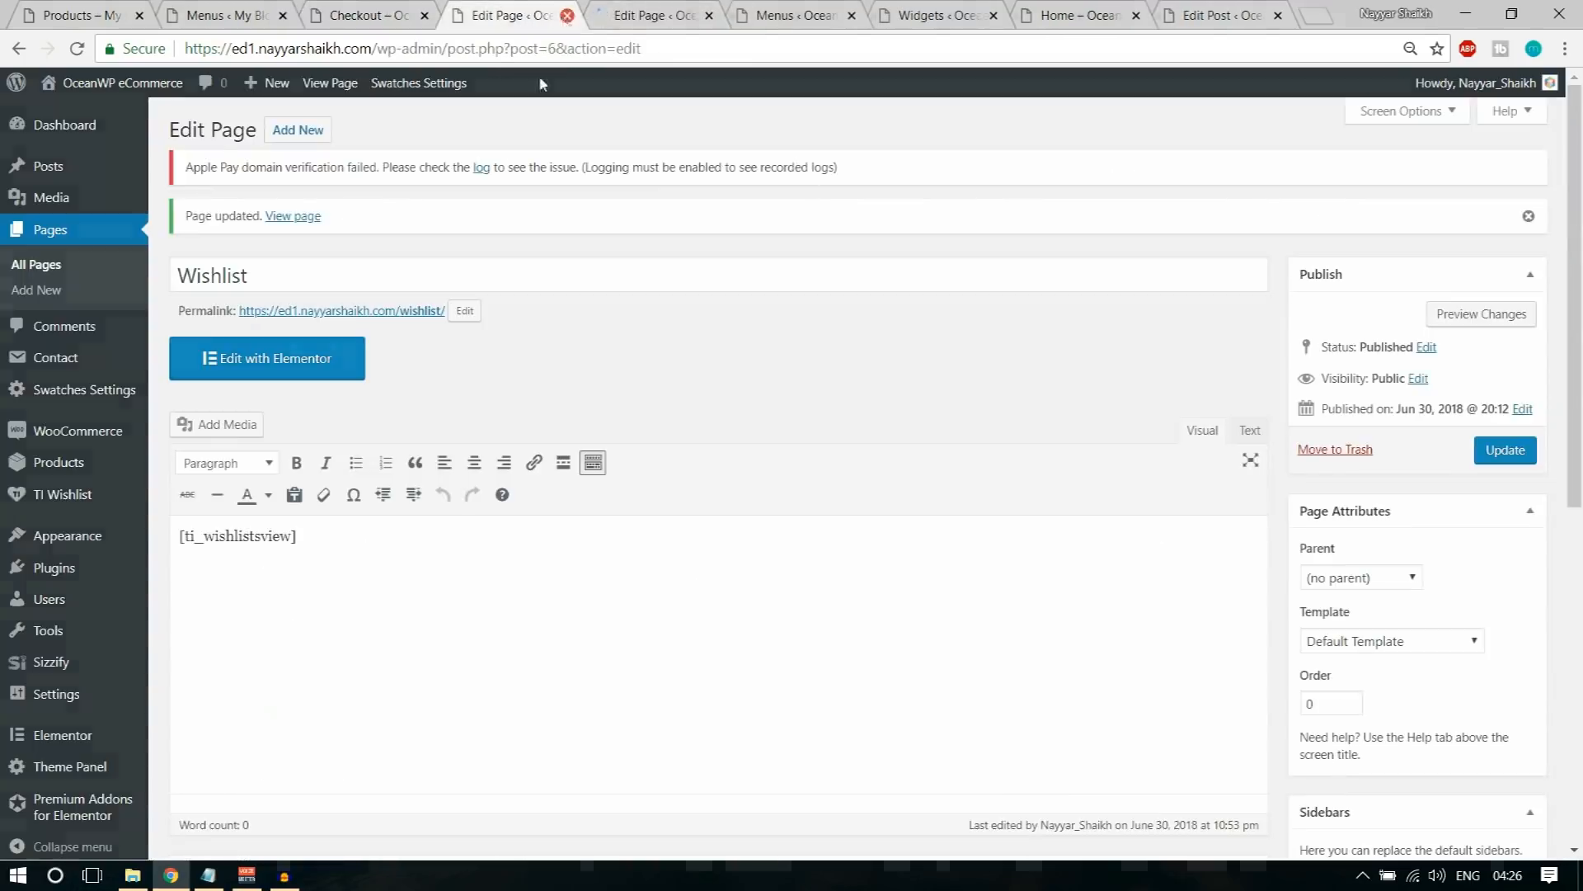
Step: Set the Checkout page's Content Layout to Full Width in the OceanWP settings and update the page
scroll(871, 330, down, 7)
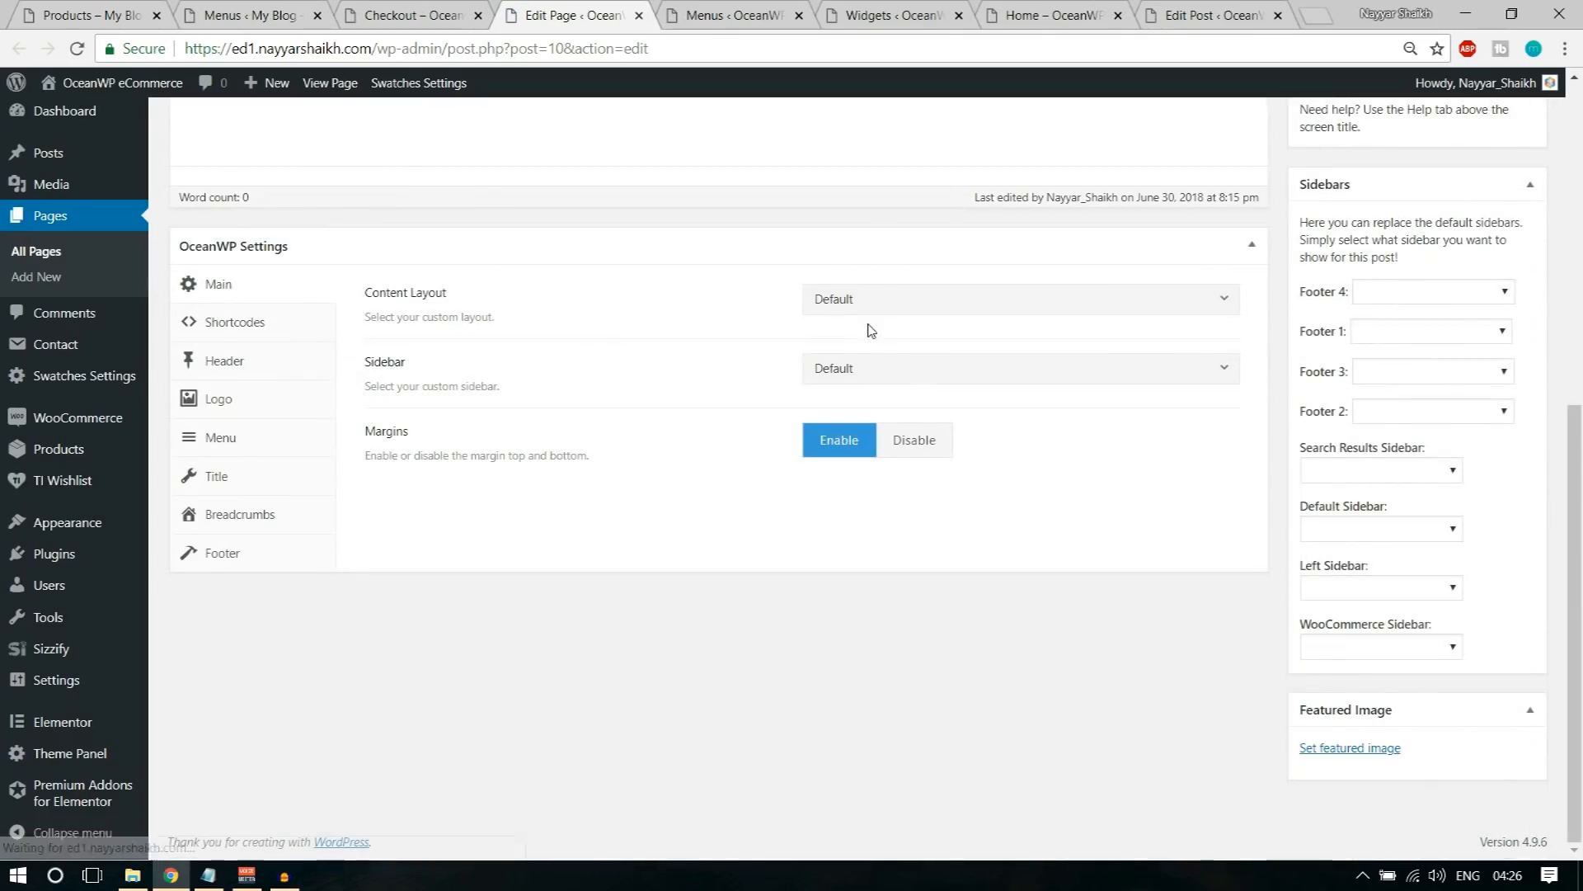
click(910, 303)
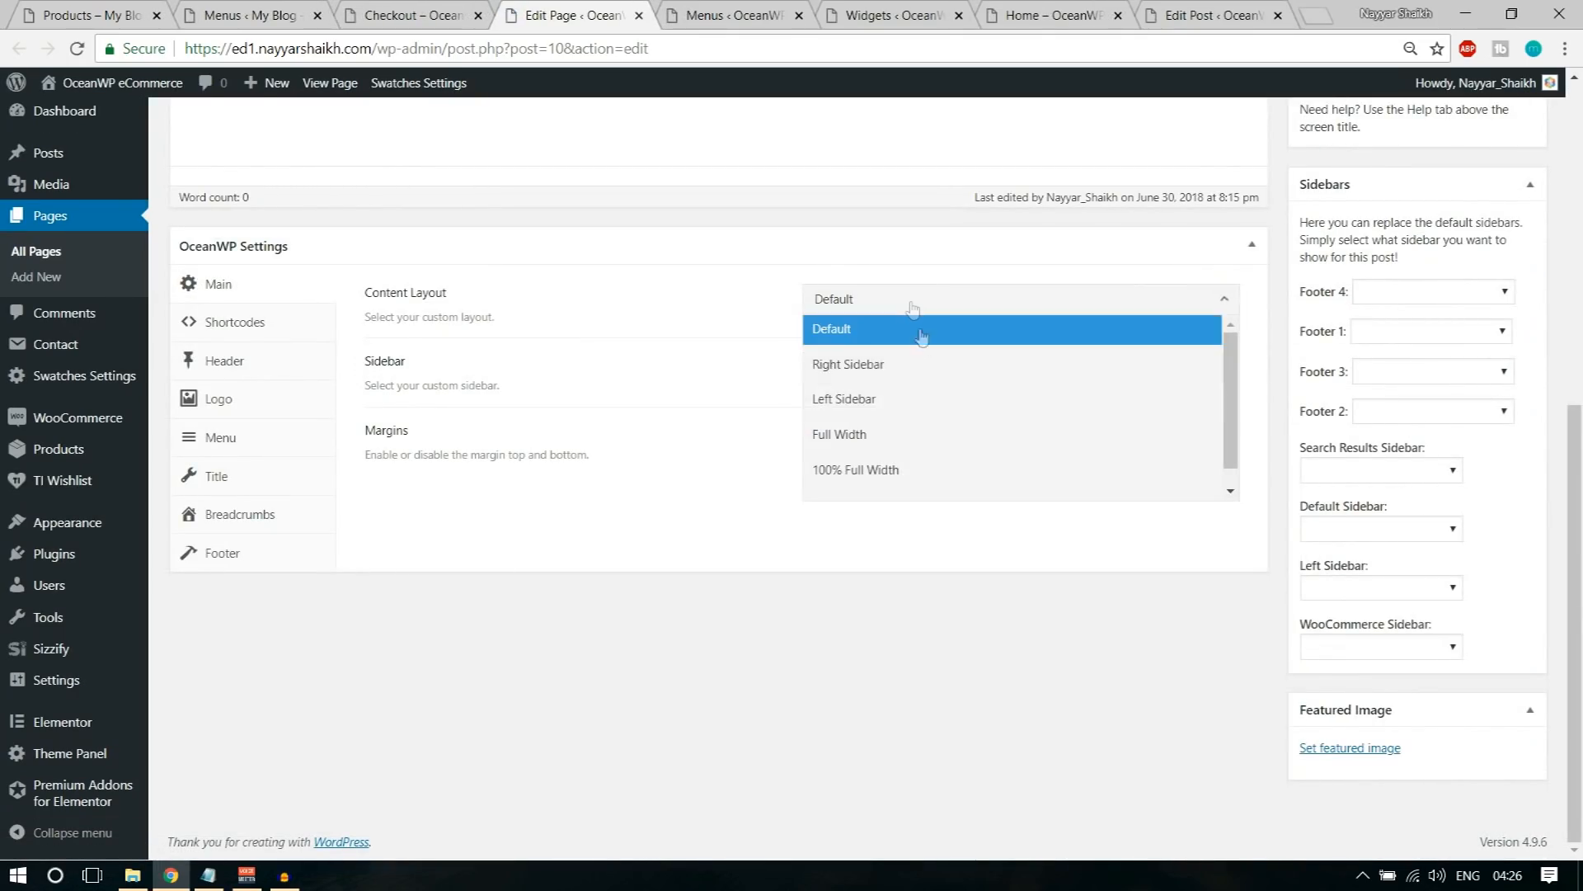
click(926, 435)
scroll(929, 470, up, 6)
click(1505, 337)
Step: Reload the order confirmation page and check its layout
click(408, 14)
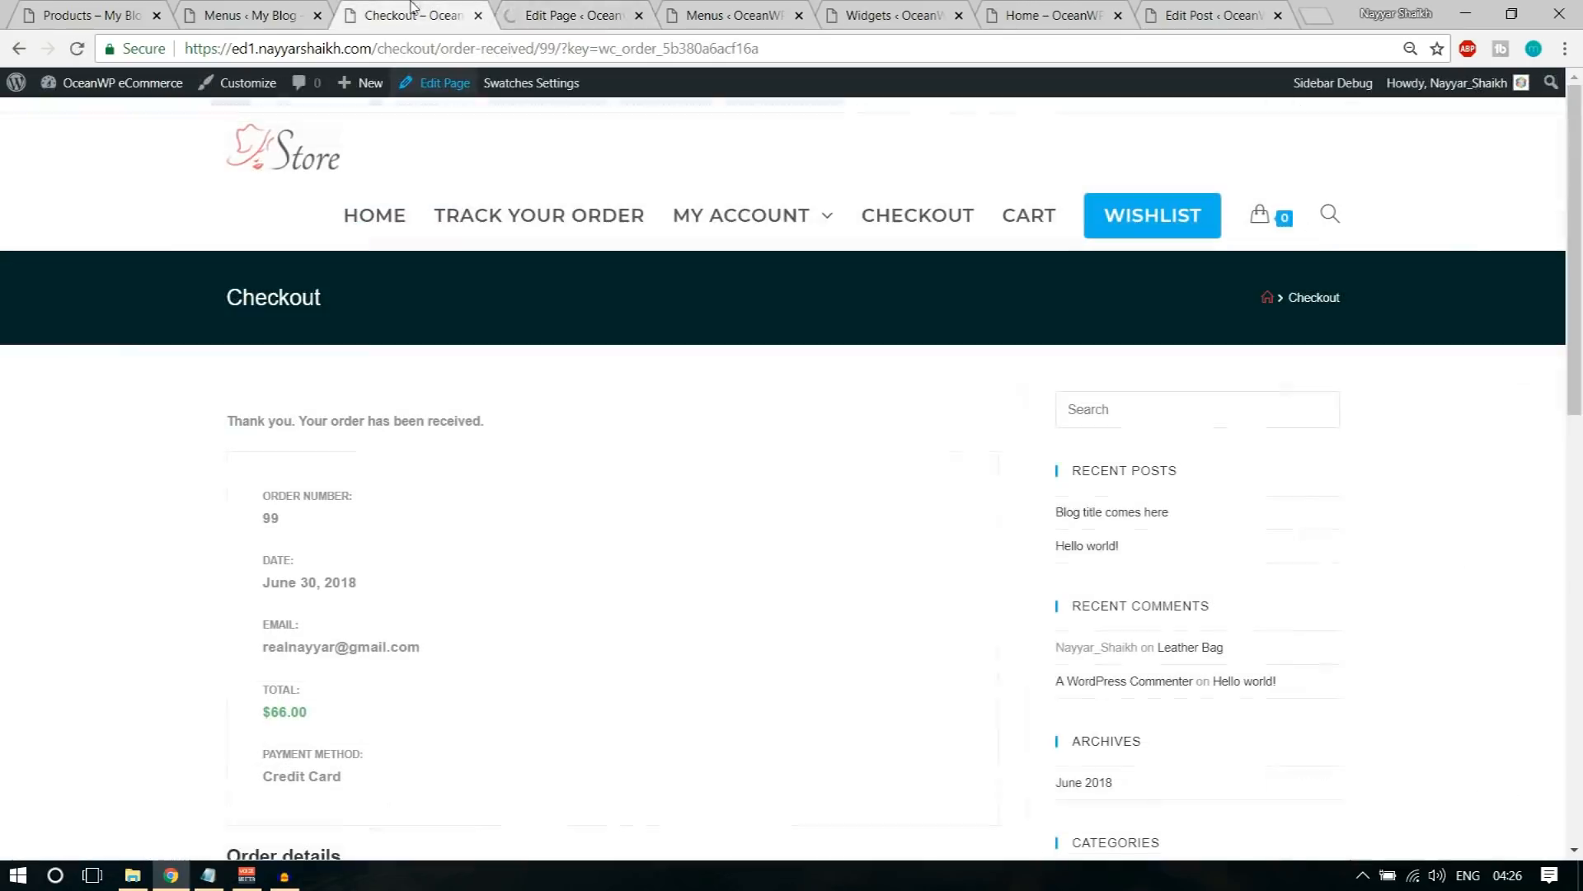
click(78, 49)
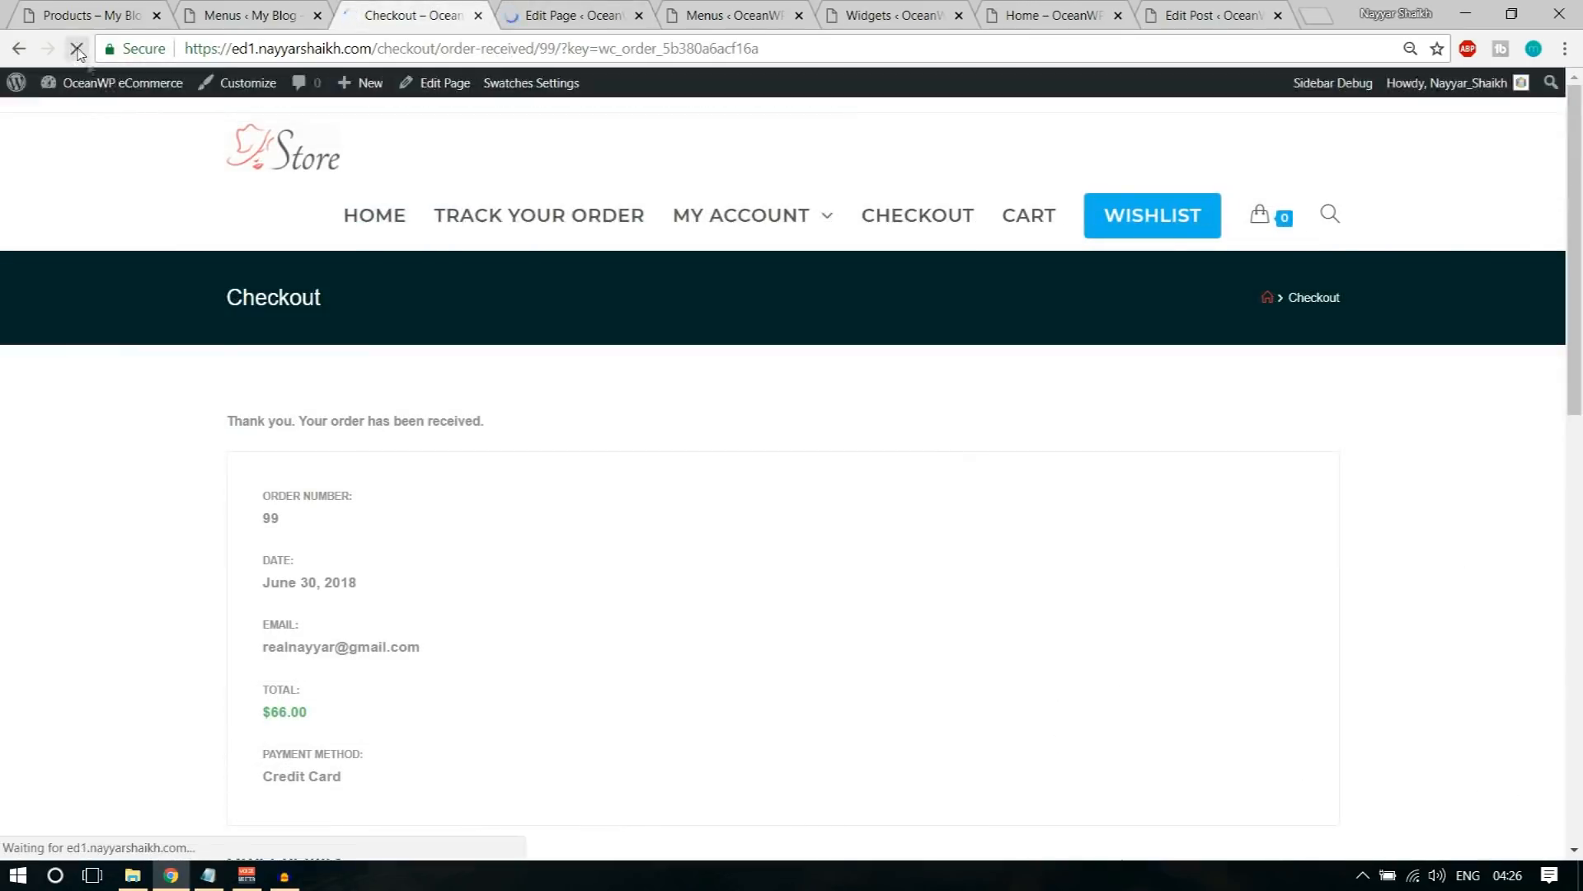
scroll(442, 466, down, 9)
scroll(490, 575, up, 8)
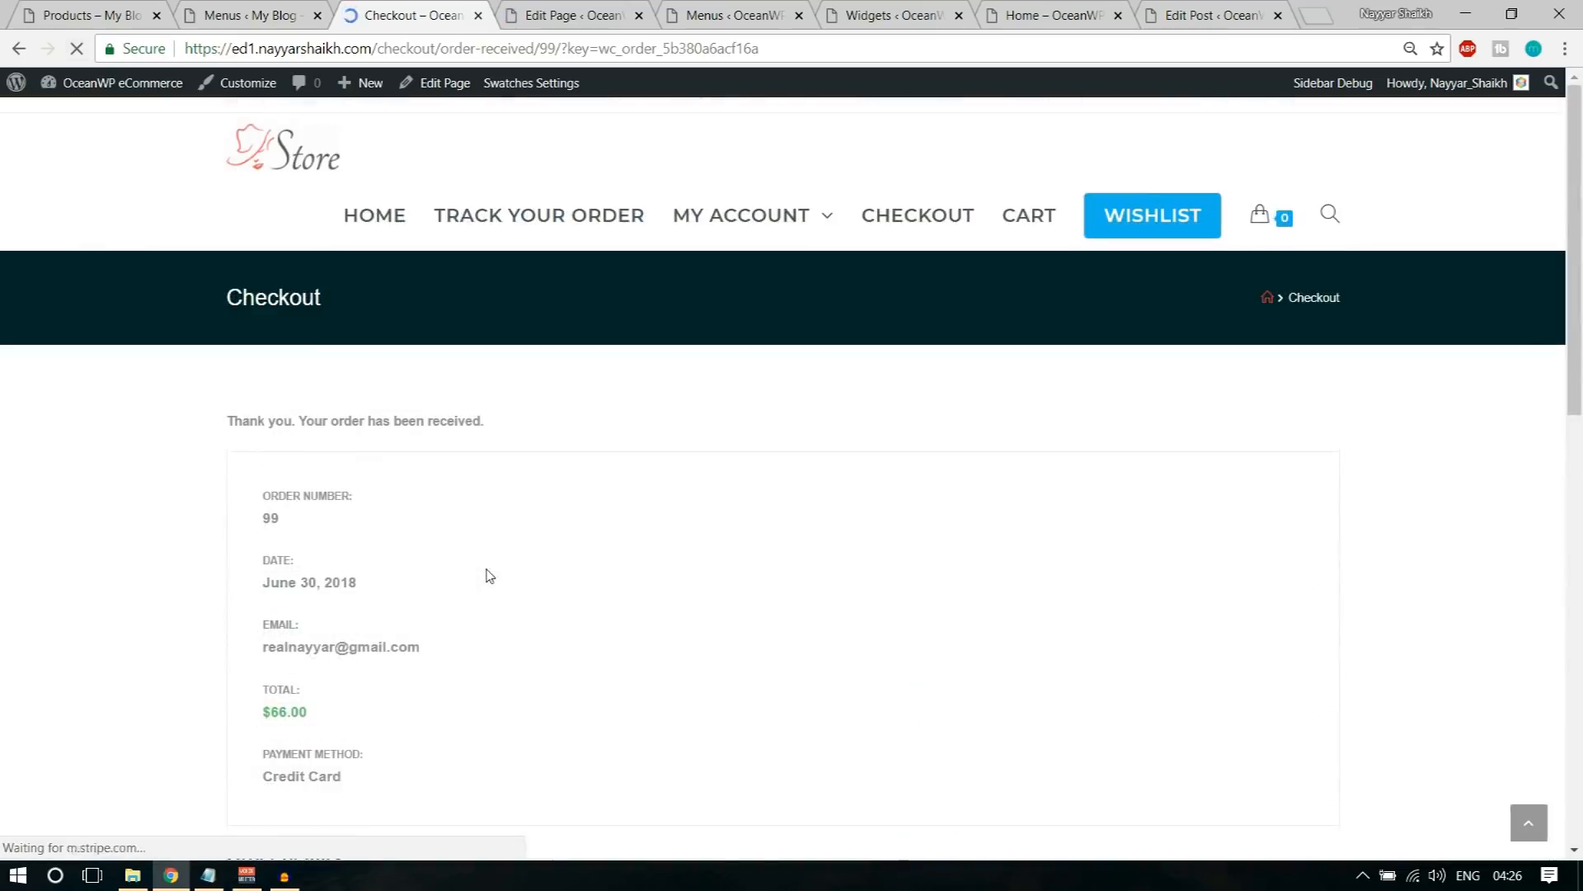
Step: Return to the store's home page and close the leftover page, menu, widget and post editing tabs
click(303, 167)
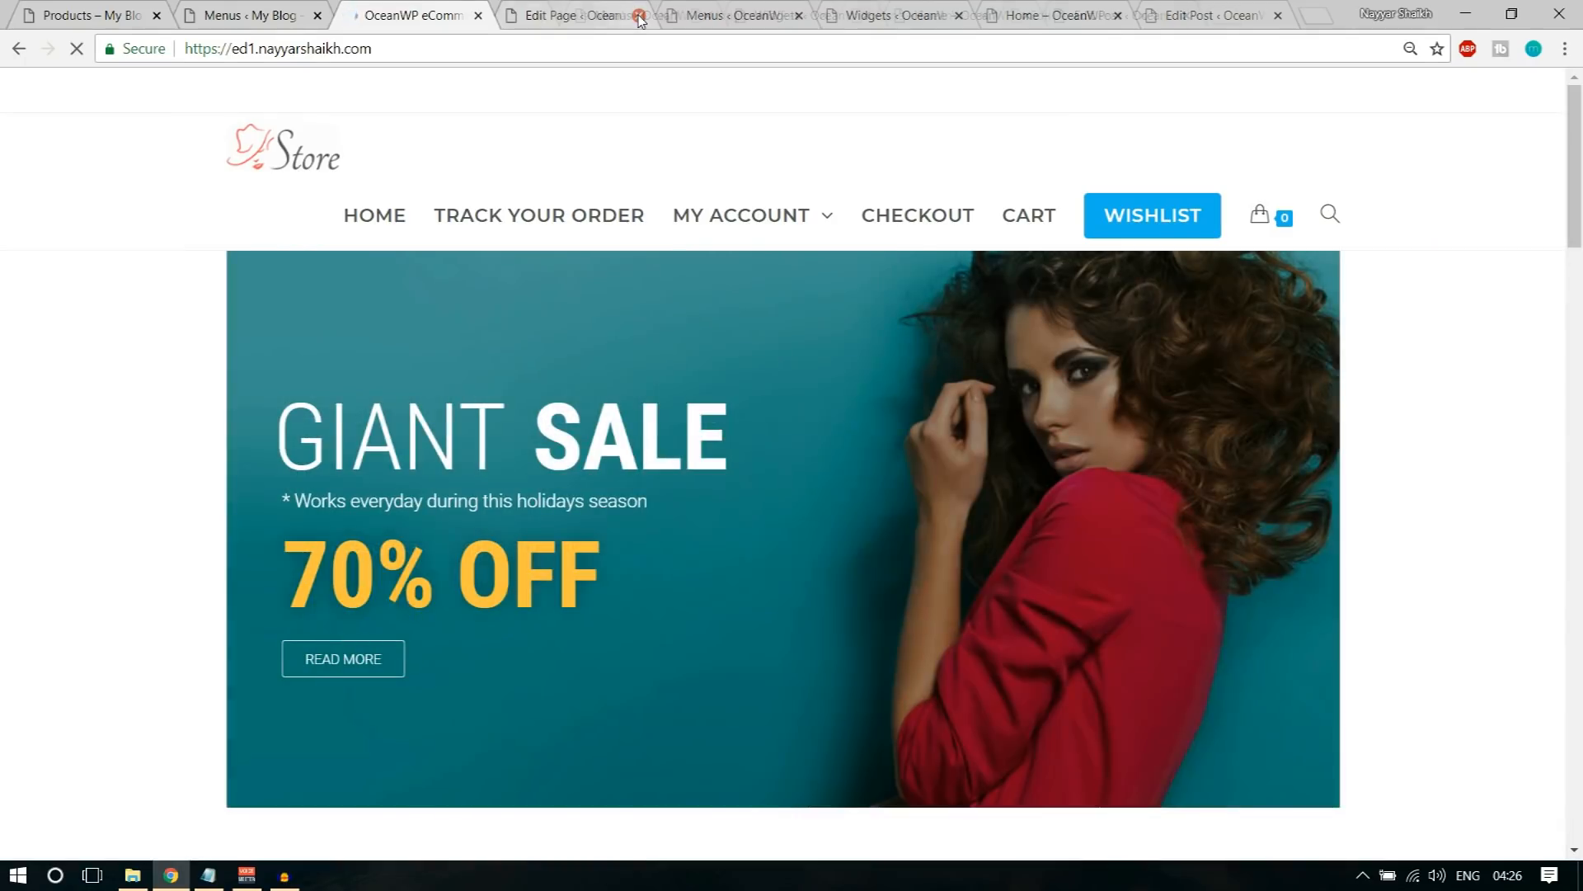
click(639, 17)
click(639, 16)
click(640, 17)
click(639, 17)
click(639, 16)
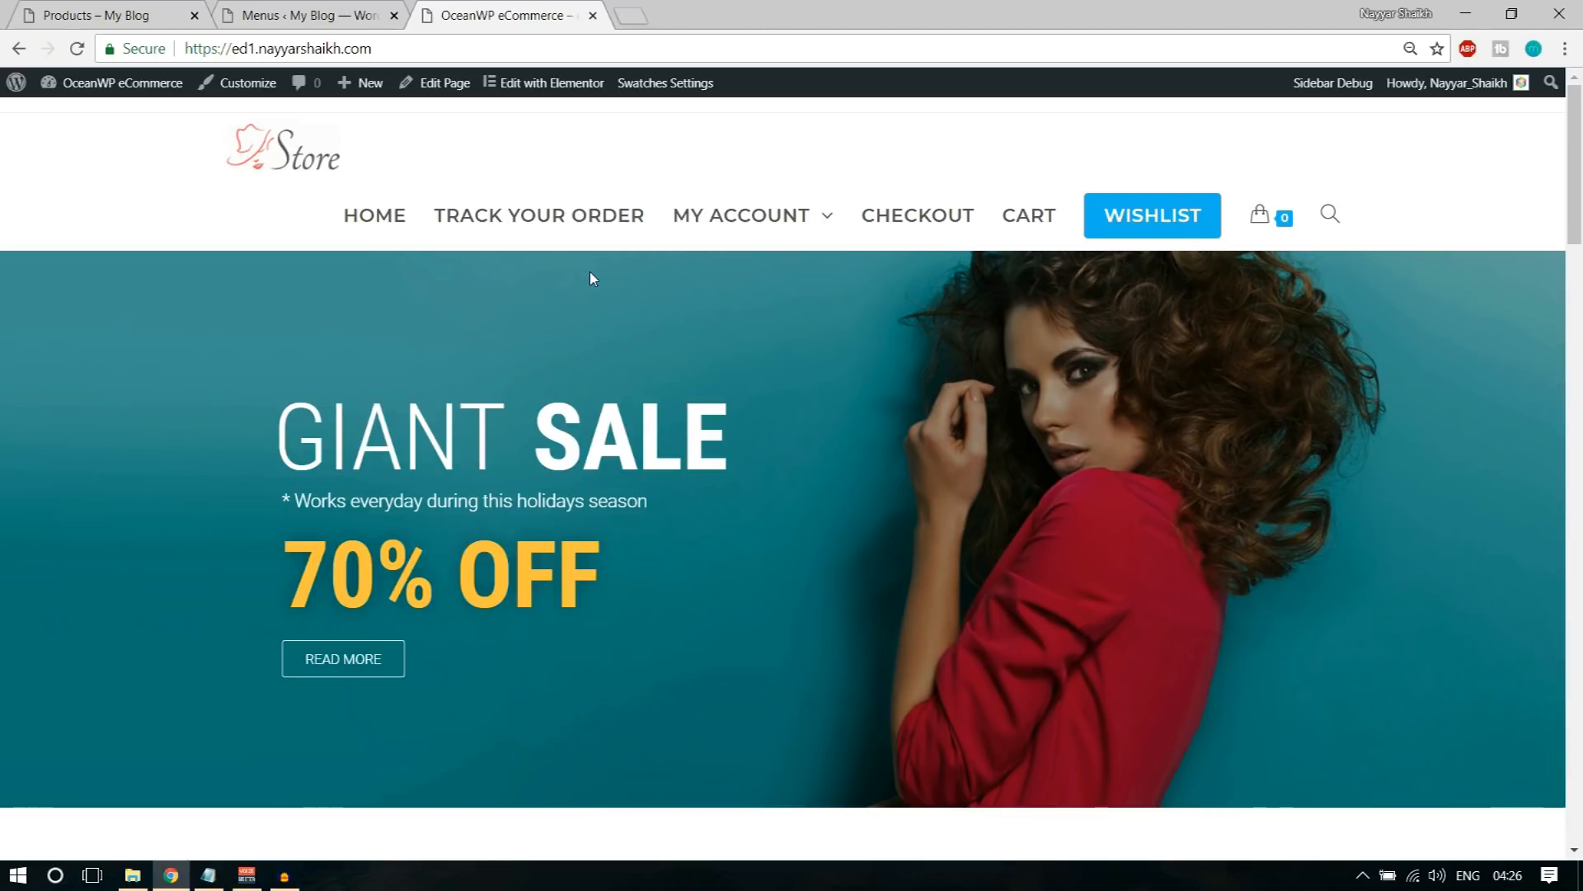
Step: Look through the store's home page from the sale banner down to the footer
scroll(591, 279, down, 5)
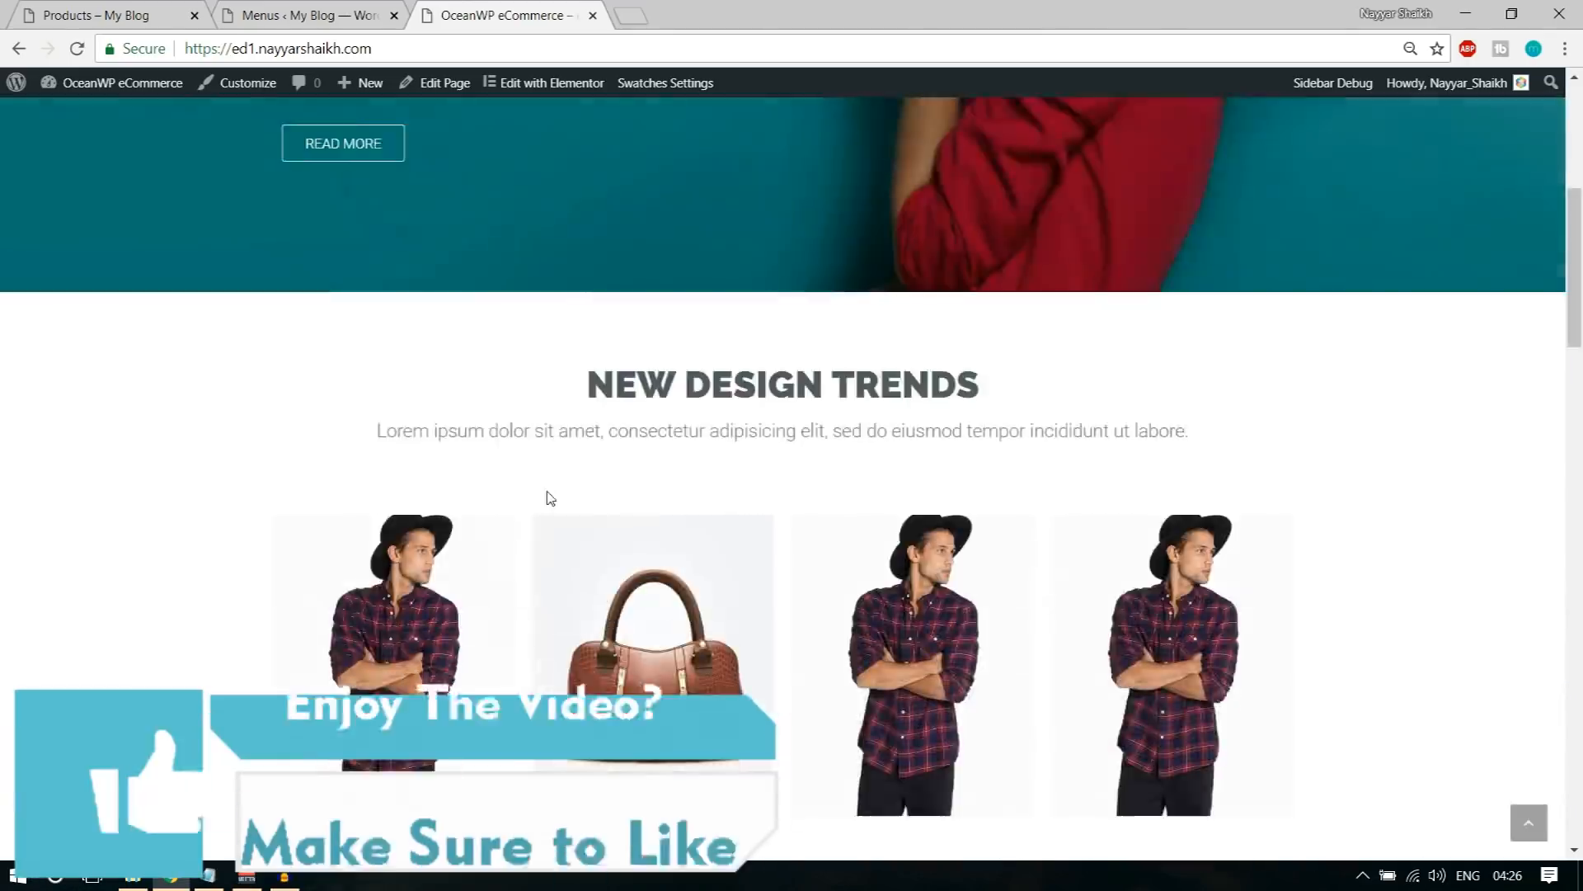
scroll(551, 498, down, 18)
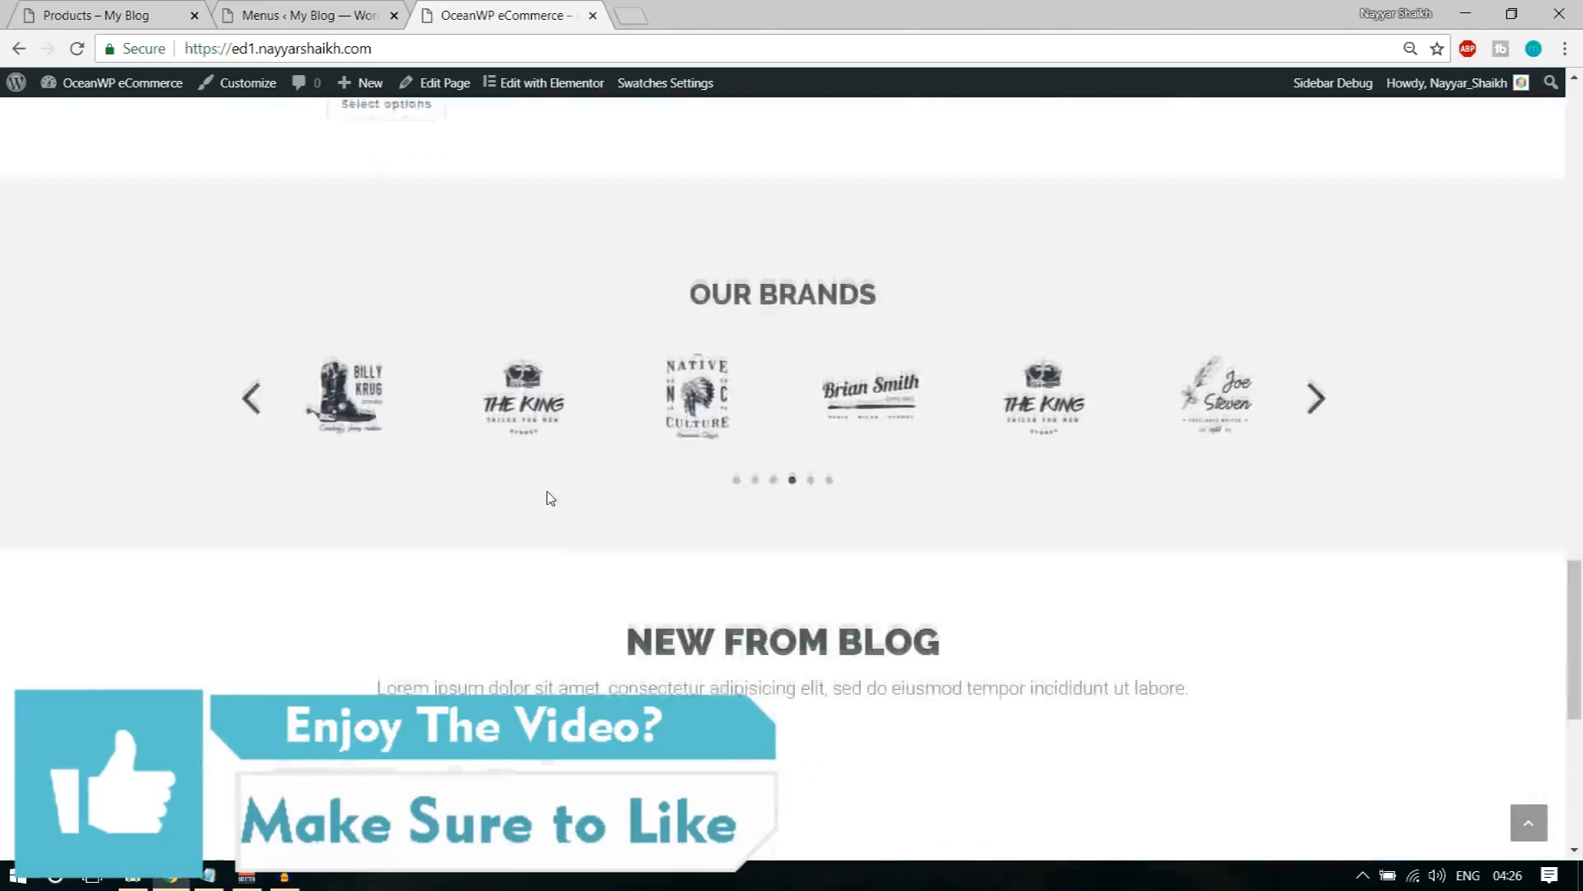
scroll(551, 498, down, 7)
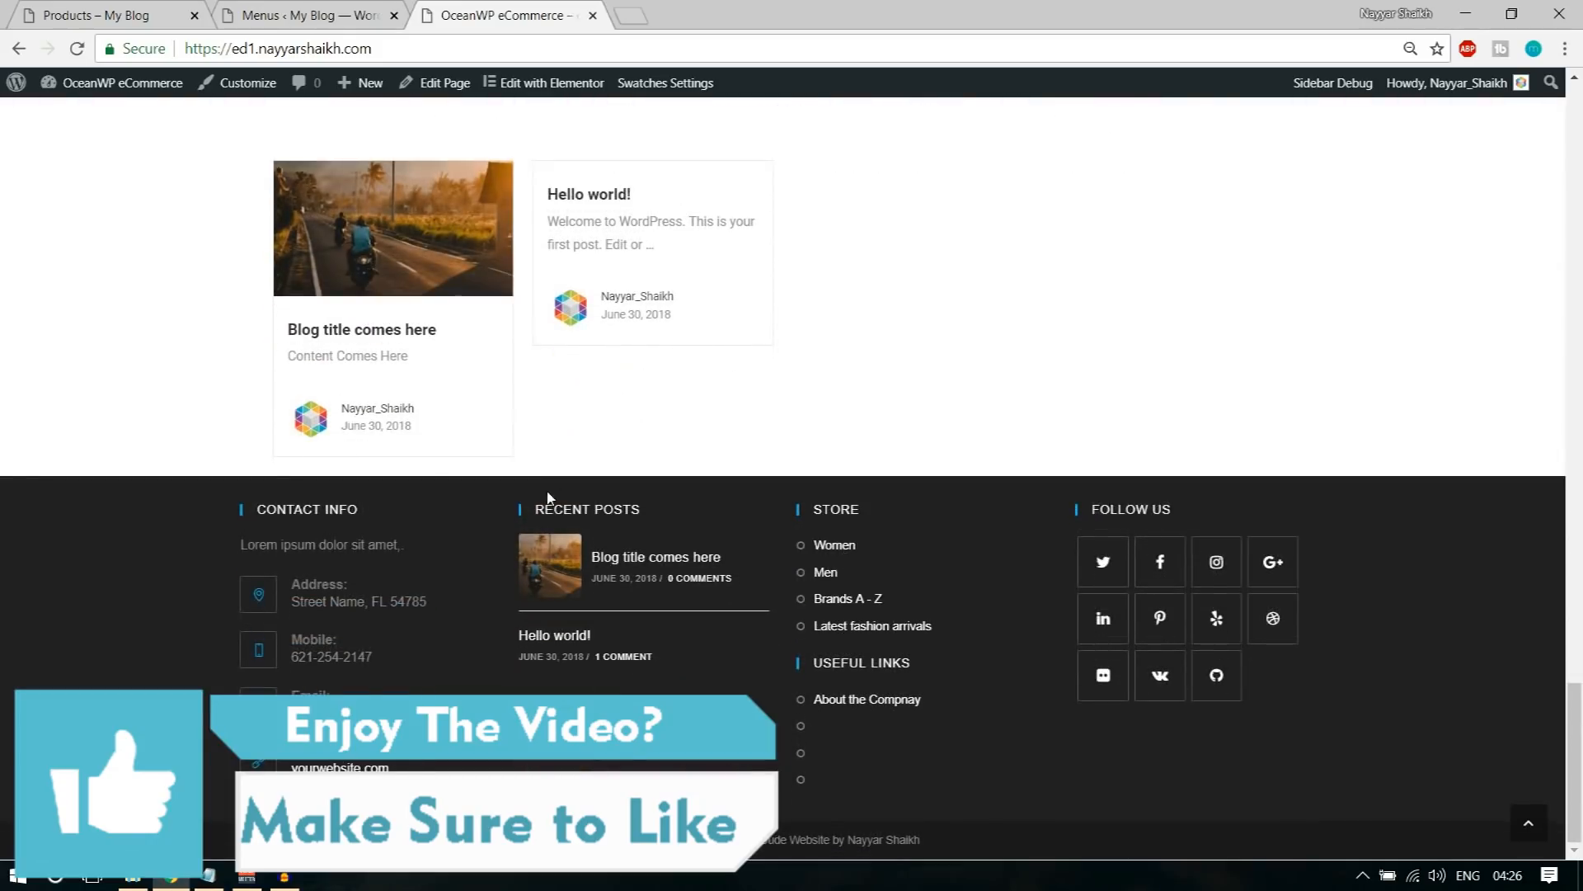